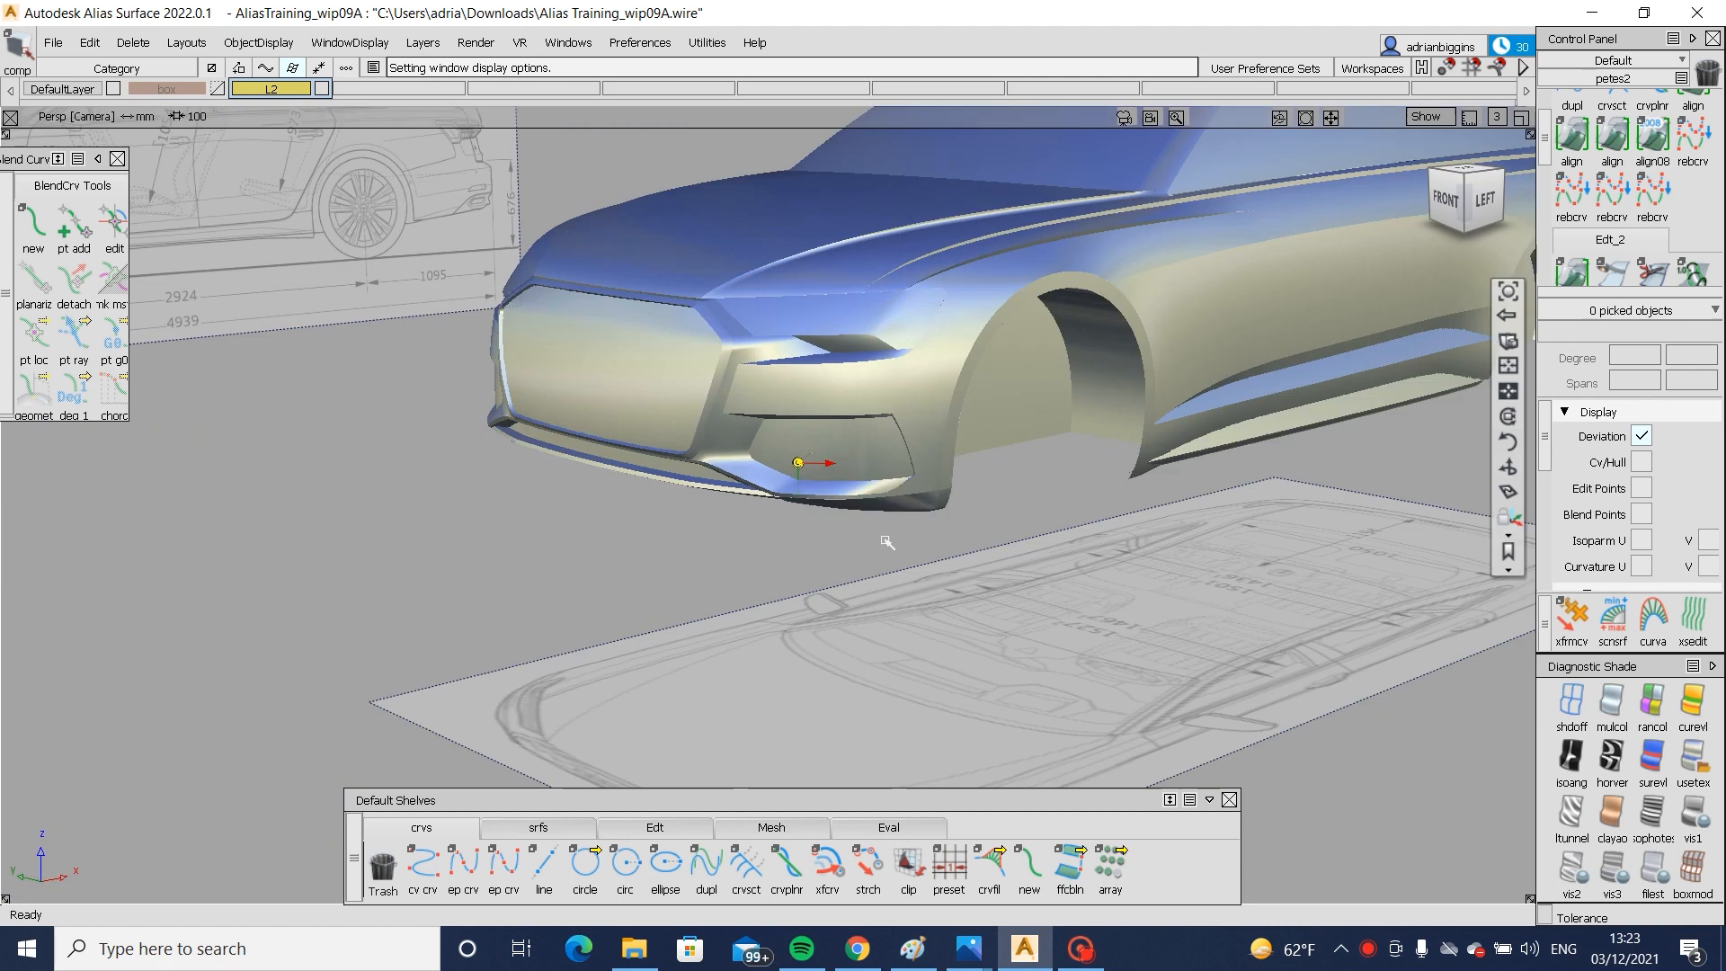
# - Adjust the end CVs of the sill's dark lower surface where it meets the rear wheel arch
pyautogui.keyDown('alt'); pyautogui.keyDown('shift'); pyautogui.moveTo(886, 543); pyautogui.dragTo(432, 541, button='middle'); pyautogui.keyUp('shift'); pyautogui.keyUp('alt')
pyautogui.keyDown('alt'); pyautogui.keyDown('shift'); pyautogui.moveTo(915, 317); pyautogui.dragTo(1202, 473); pyautogui.keyUp('shift'); pyautogui.keyUp('alt')
pyautogui.keyDown('alt'); pyautogui.keyDown('shift'); pyautogui.moveTo(988, 499); pyautogui.dragTo(960, 474); pyautogui.keyUp('shift'); pyautogui.keyUp('alt')
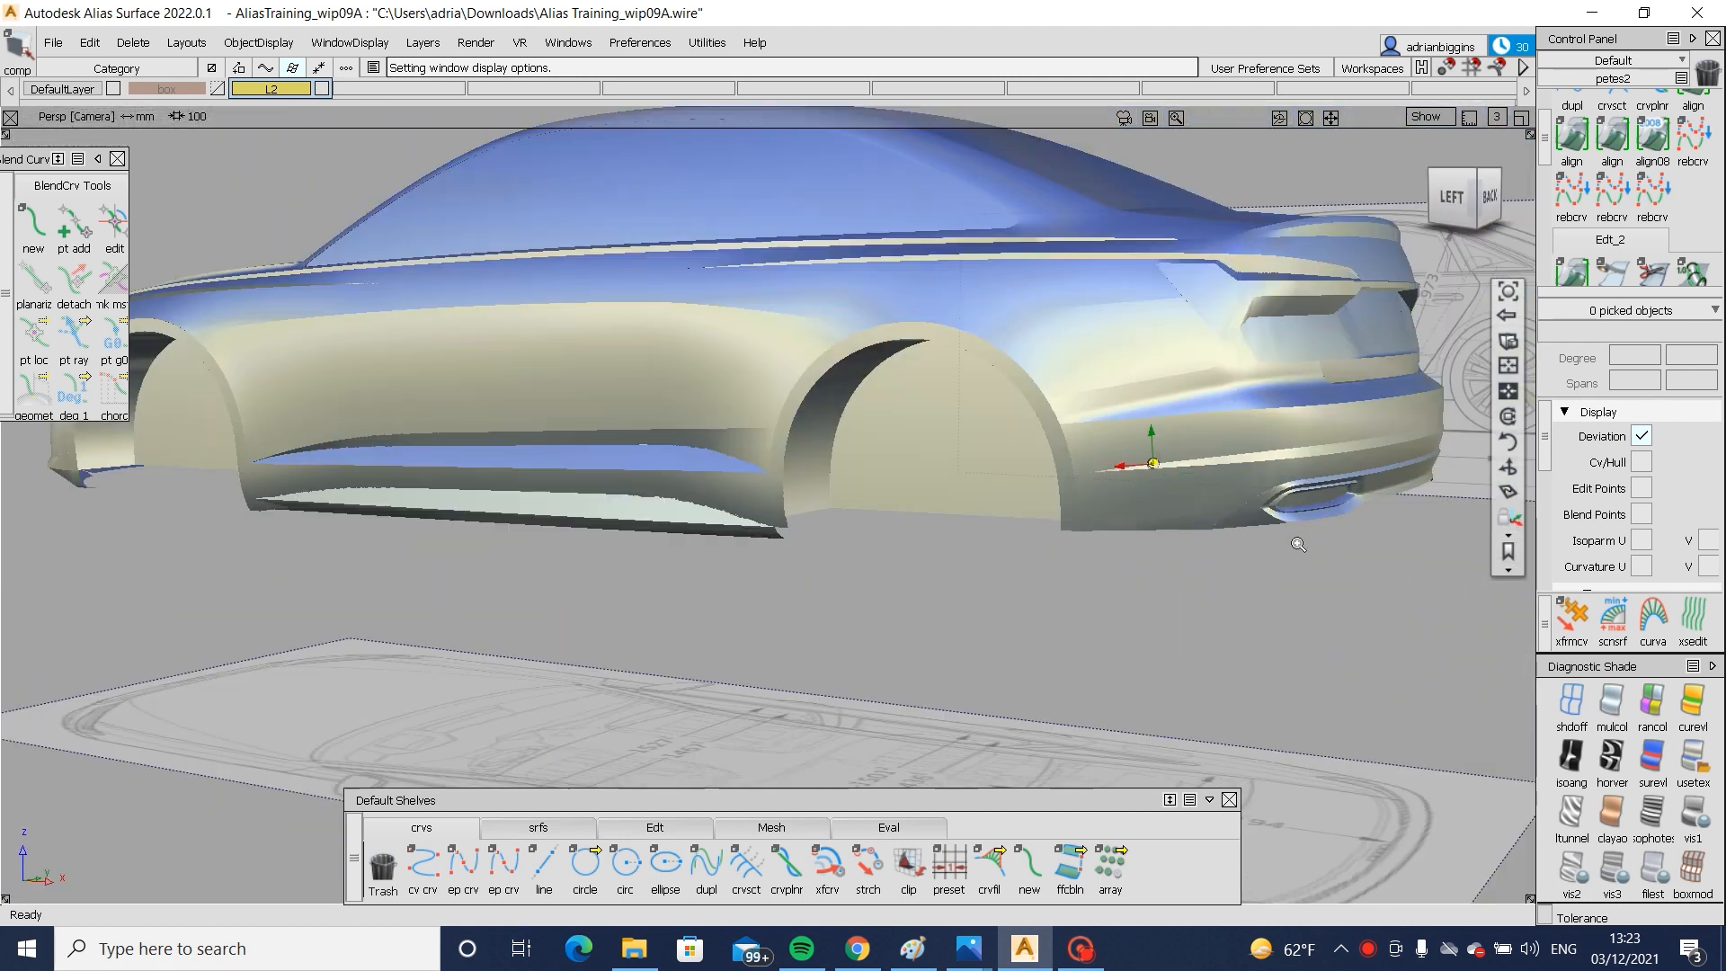
pyautogui.keyDown('alt'); pyautogui.keyDown('shift'); pyautogui.moveTo(1298, 544); pyautogui.dragTo(838, 534, button='right'); pyautogui.keyUp('shift'); pyautogui.keyUp('alt')
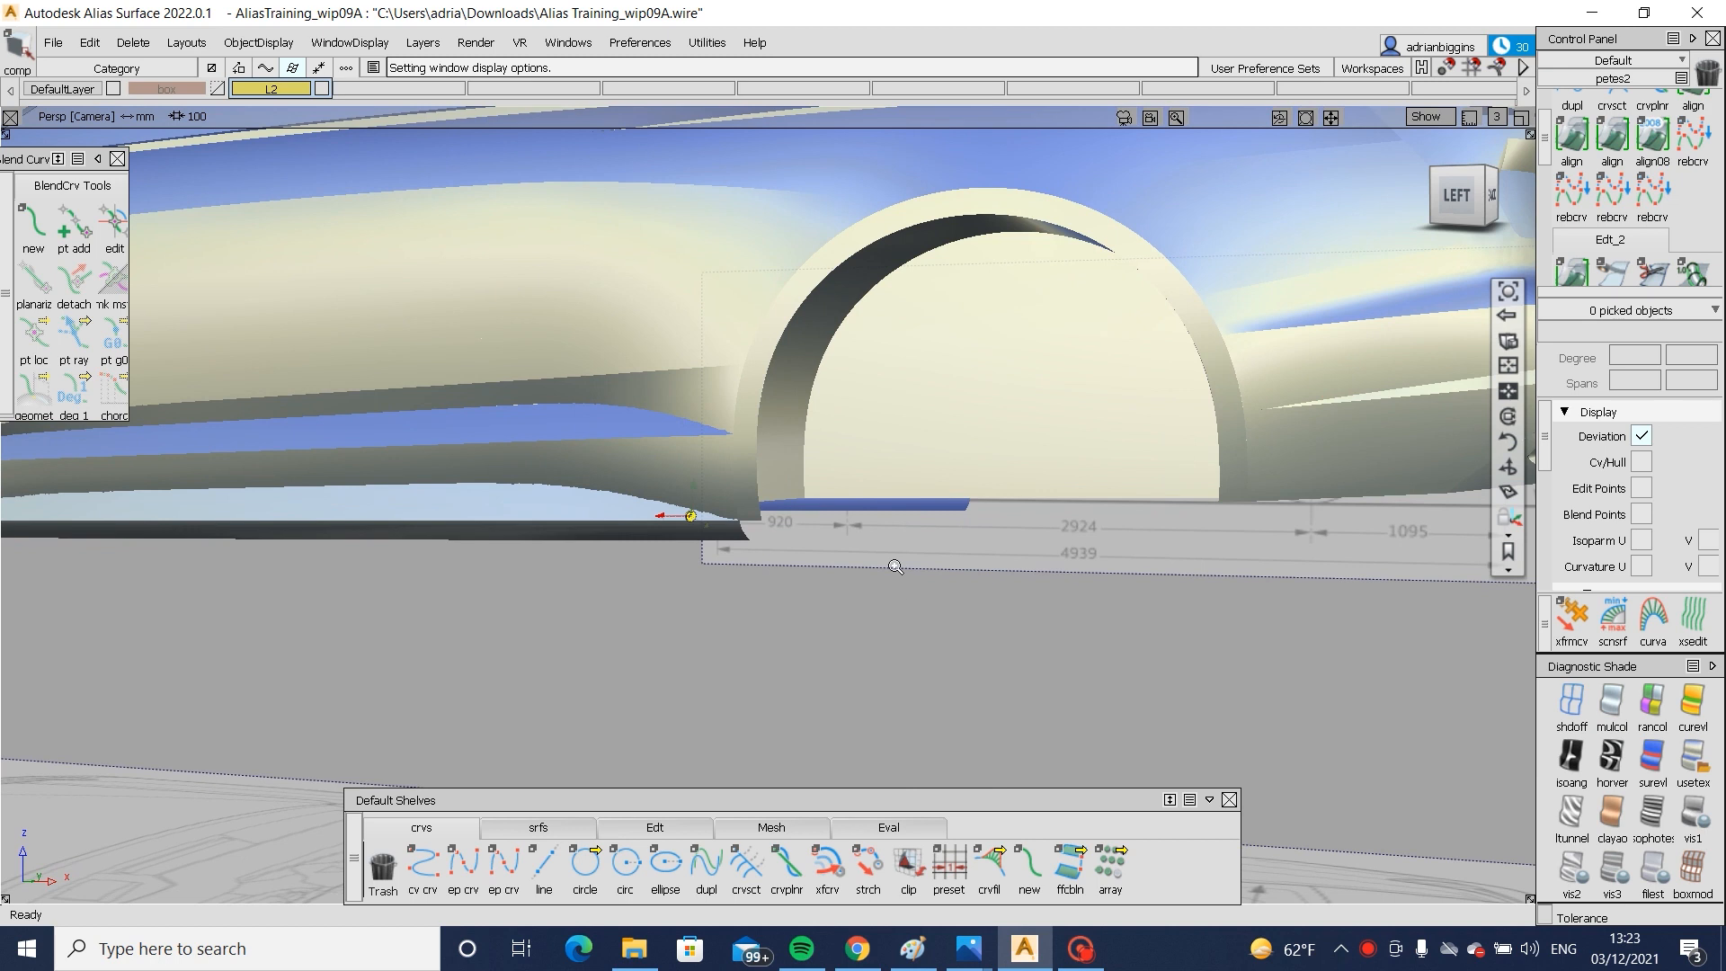
pyautogui.keyDown('alt'); pyautogui.keyDown('shift'); pyautogui.moveTo(895, 566); pyautogui.dragTo(1310, 553); pyautogui.keyUp('shift'); pyautogui.keyUp('alt')
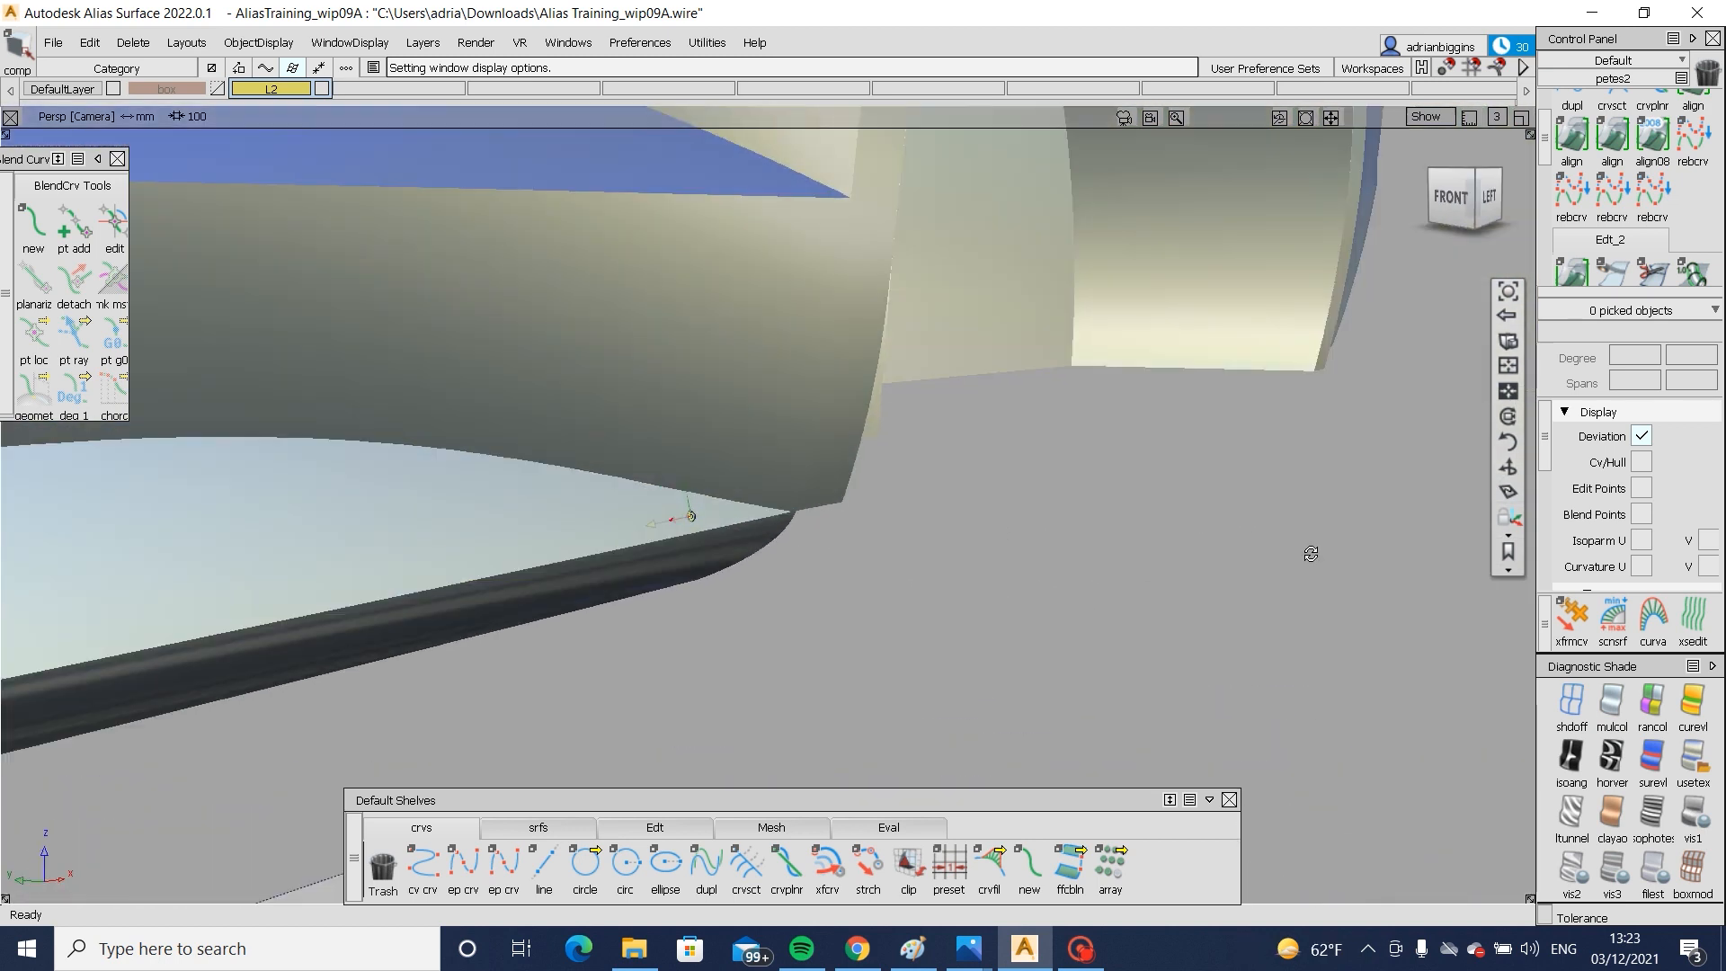
pyautogui.keyDown('alt'); pyautogui.keyDown('shift'); pyautogui.moveTo(1311, 554); pyautogui.dragTo(704, 620, button='right'); pyautogui.keyUp('shift'); pyautogui.keyUp('alt')
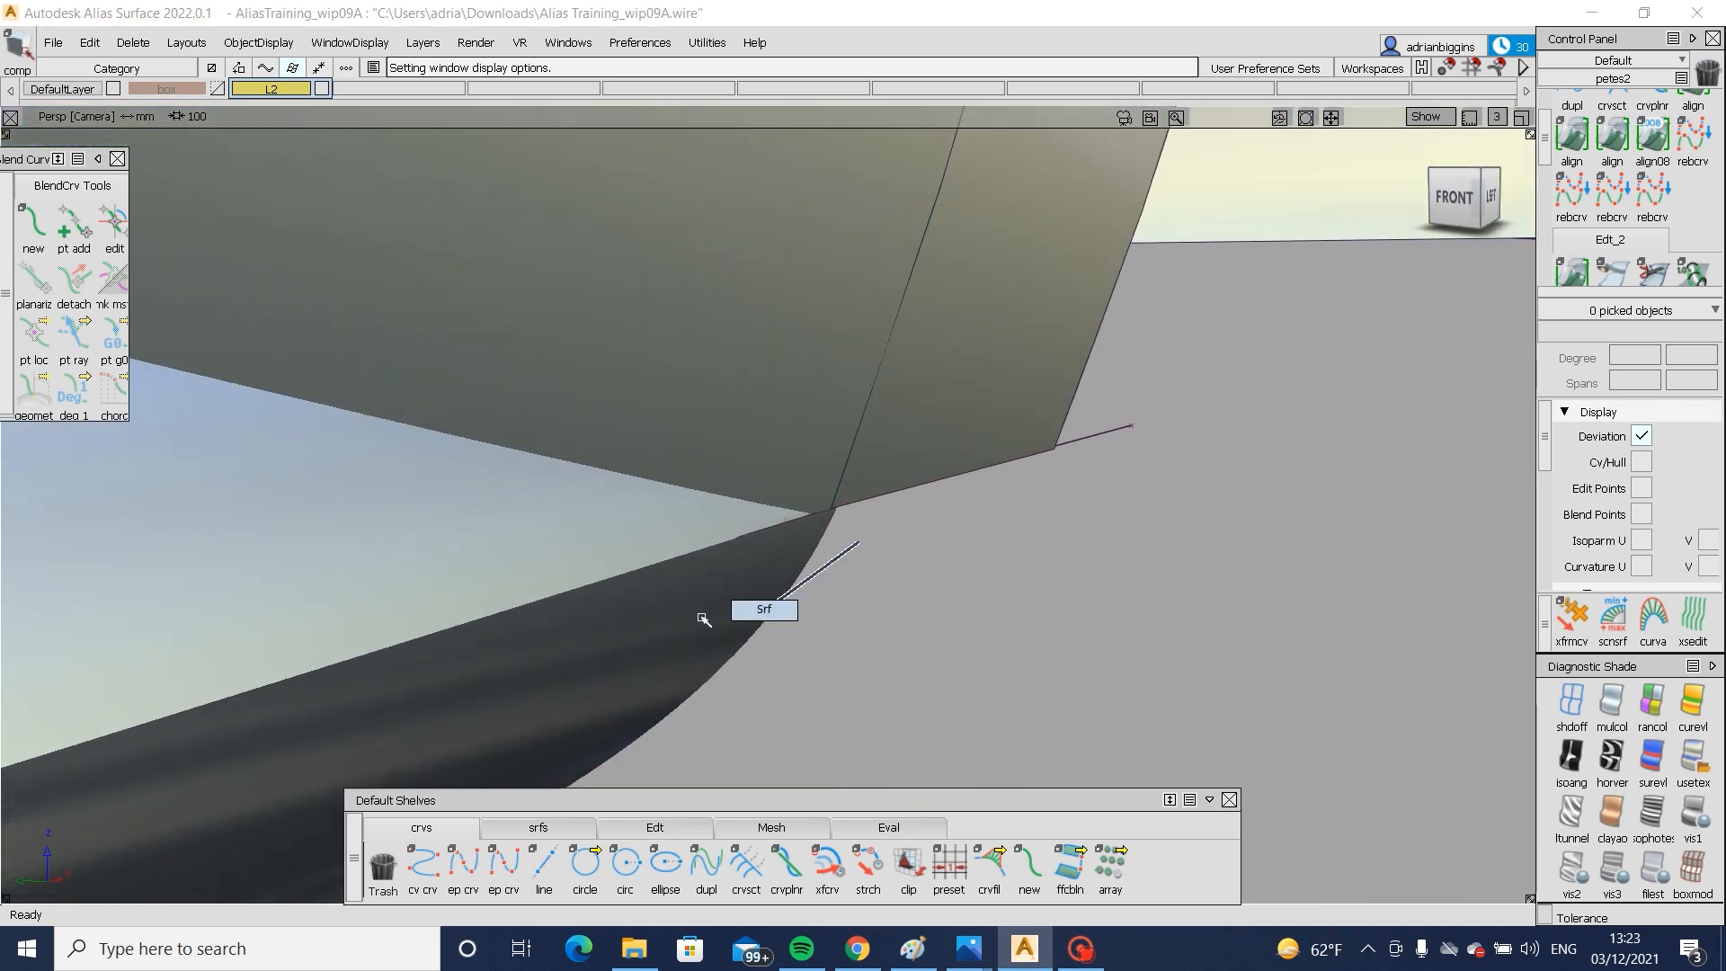
pyautogui.click(704, 621)
pyautogui.keyDown('ctrl'); pyautogui.keyDown('shift'); pyautogui.moveTo(775, 642); pyautogui.dragTo(669, 508); pyautogui.keyUp('shift'); pyautogui.keyUp('ctrl')
pyautogui.keyDown('ctrl'); pyautogui.keyDown('shift'); pyautogui.moveTo(666, 501); pyautogui.dragTo(845, 521); pyautogui.keyUp('shift'); pyautogui.keyUp('ctrl')
pyautogui.keyDown('ctrl'); pyautogui.keyDown('shift'); pyautogui.moveTo(836, 537); pyautogui.dragTo(840, 487, button='middle'); pyautogui.keyUp('shift'); pyautogui.keyUp('ctrl')
pyautogui.moveTo(834, 557); pyautogui.dragTo(834, 527, button='right')
pyautogui.keyDown('alt'); pyautogui.keyDown('shift'); pyautogui.moveTo(951, 455); pyautogui.dragTo(764, 558); pyautogui.keyUp('shift'); pyautogui.keyUp('alt')
# - Build a rail surface below the rear wheel arch lip, continuing the sill's end profile along the lip's bottom edge
pyautogui.click(537, 826)
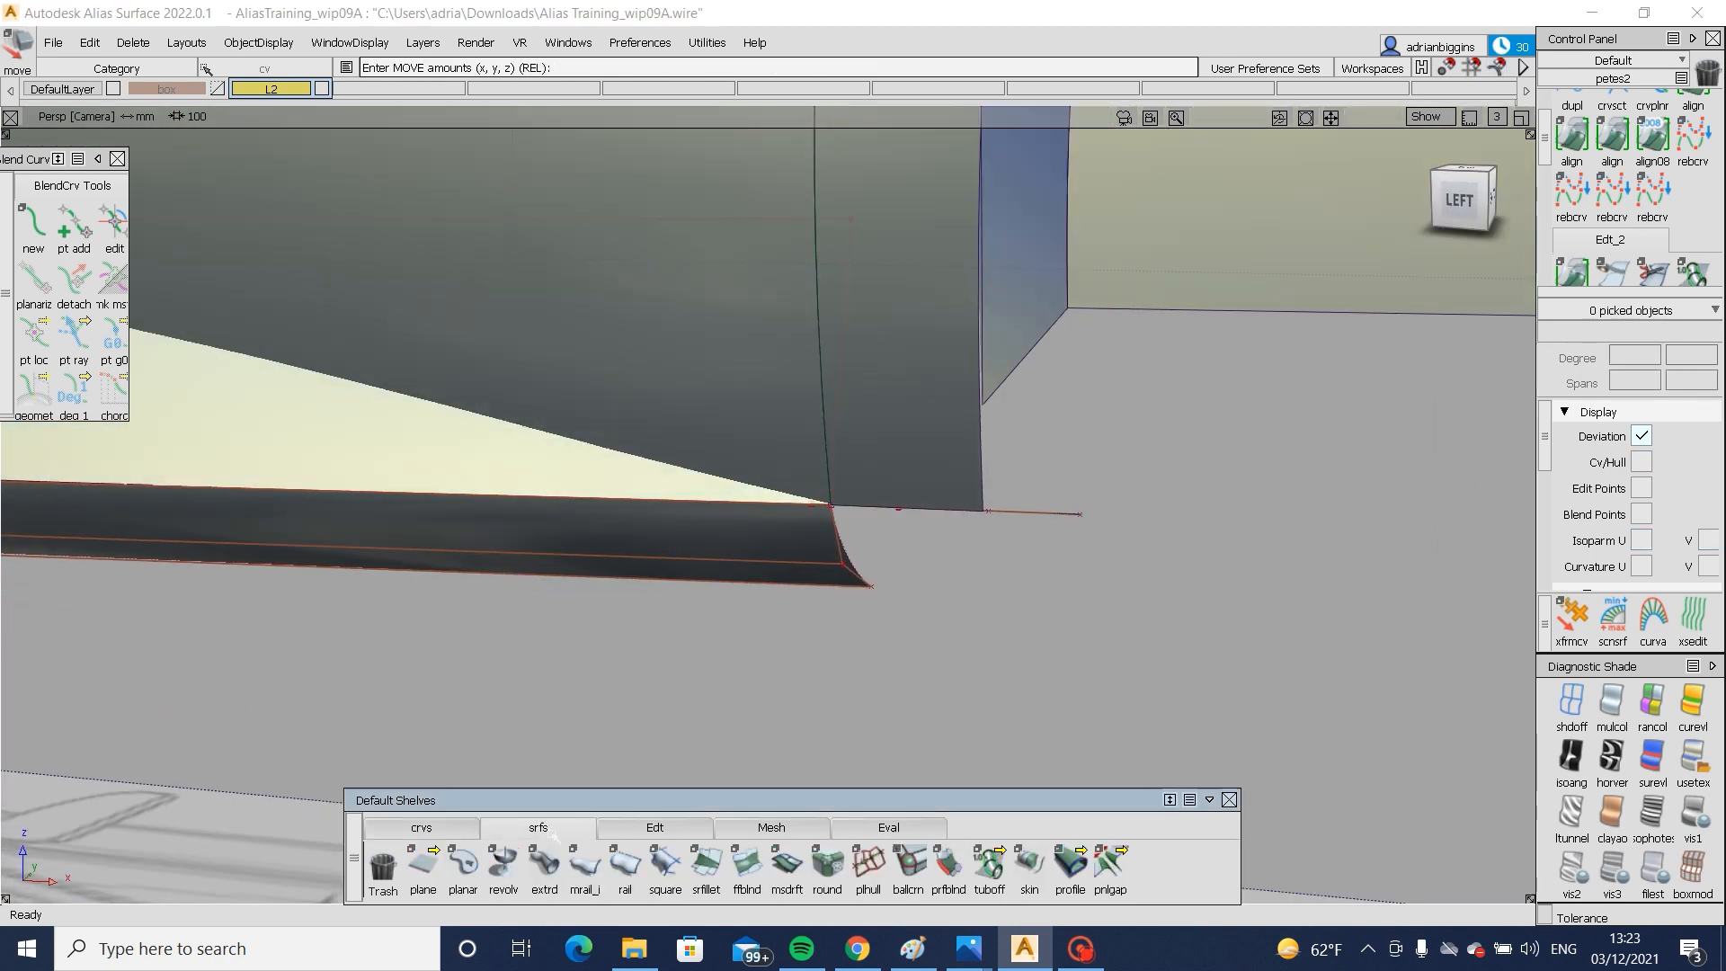
pyautogui.click(899, 510)
pyautogui.click(935, 515)
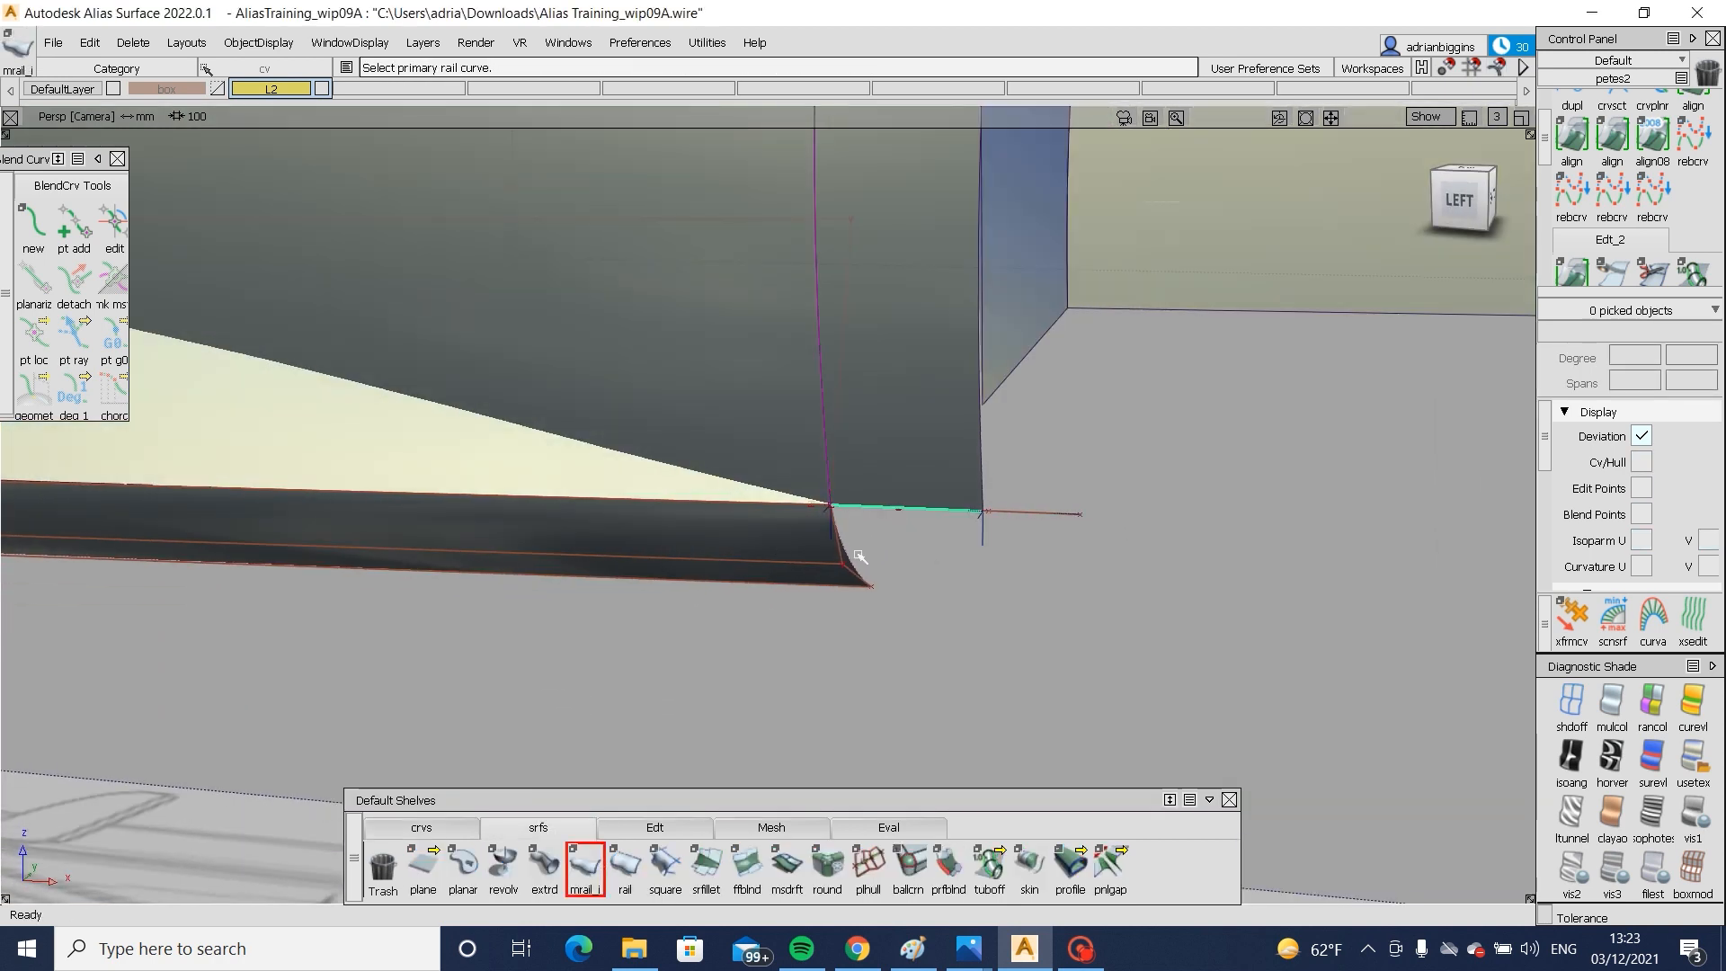
pyautogui.click(846, 553)
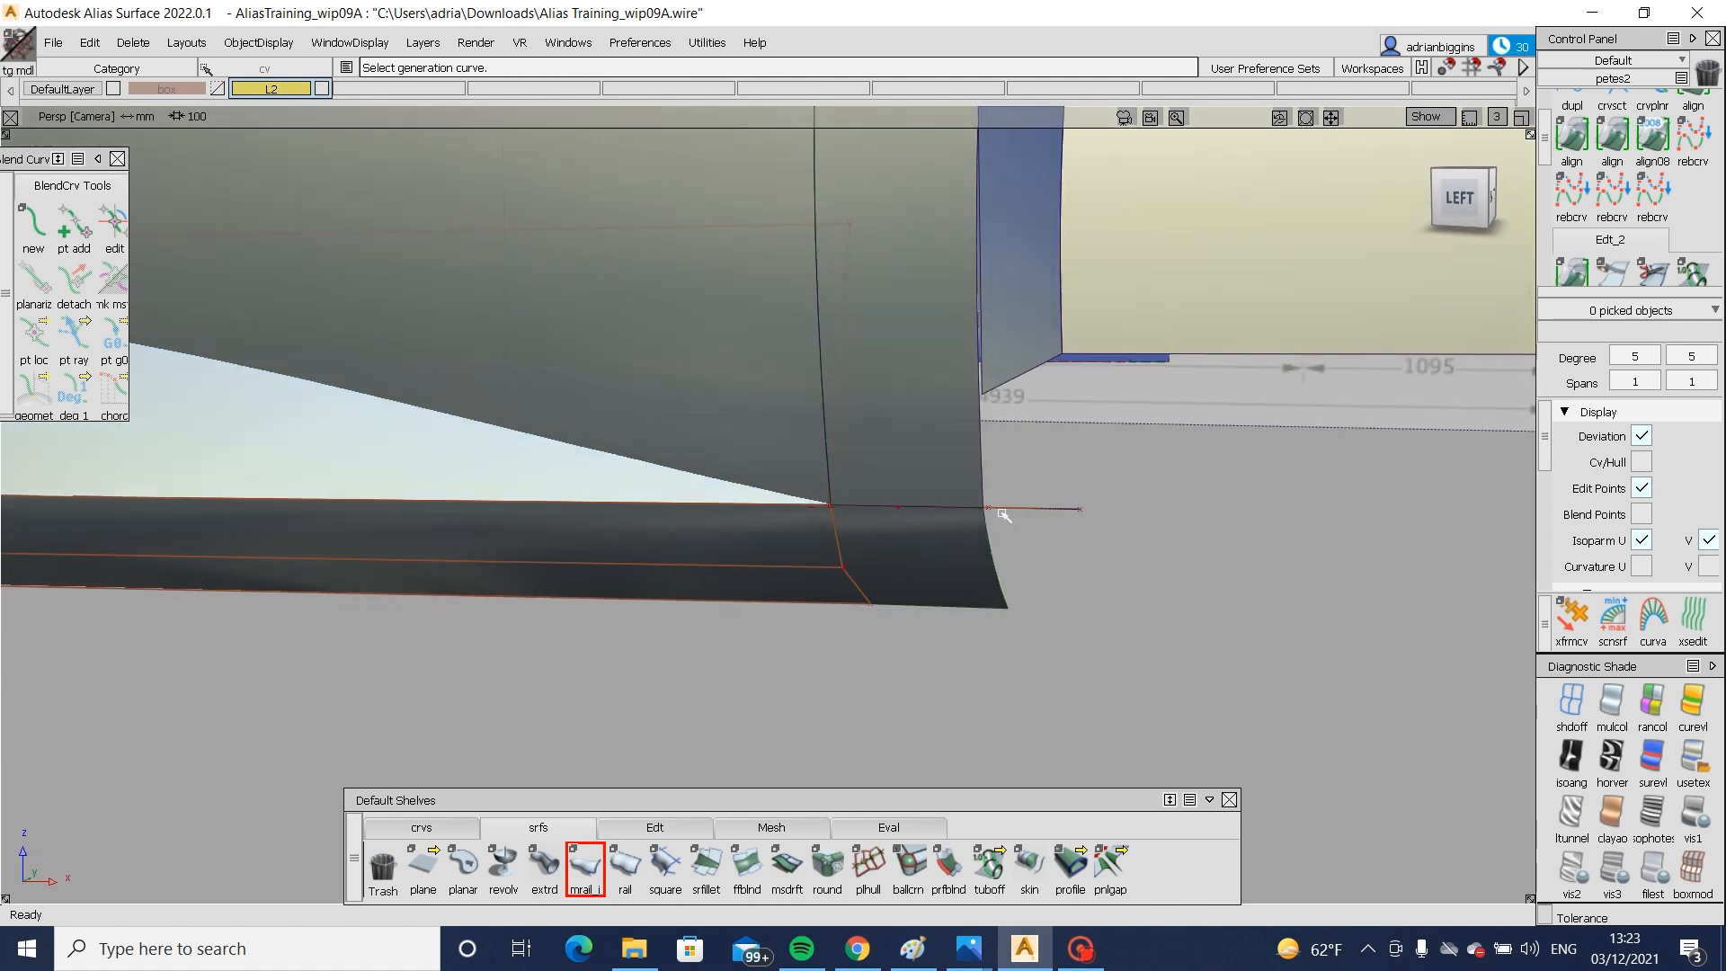
# - Inspect the sill's front end and compare it with the front-view driving photo of the Audi A6
pyautogui.keyDown('alt'); pyautogui.keyDown('shift'); pyautogui.moveTo(1004, 515); pyautogui.dragTo(585, 533); pyautogui.keyUp('shift'); pyautogui.keyUp('alt')
pyautogui.keyDown('alt'); pyautogui.keyDown('shift'); pyautogui.moveTo(312, 511); pyautogui.dragTo(706, 553, button='right'); pyautogui.keyUp('shift'); pyautogui.keyUp('alt')
pyautogui.keyDown('alt'); pyautogui.keyDown('shift'); pyautogui.moveTo(707, 553); pyautogui.dragTo(299, 521); pyautogui.keyUp('shift'); pyautogui.keyUp('alt')
pyautogui.moveTo(969, 948)
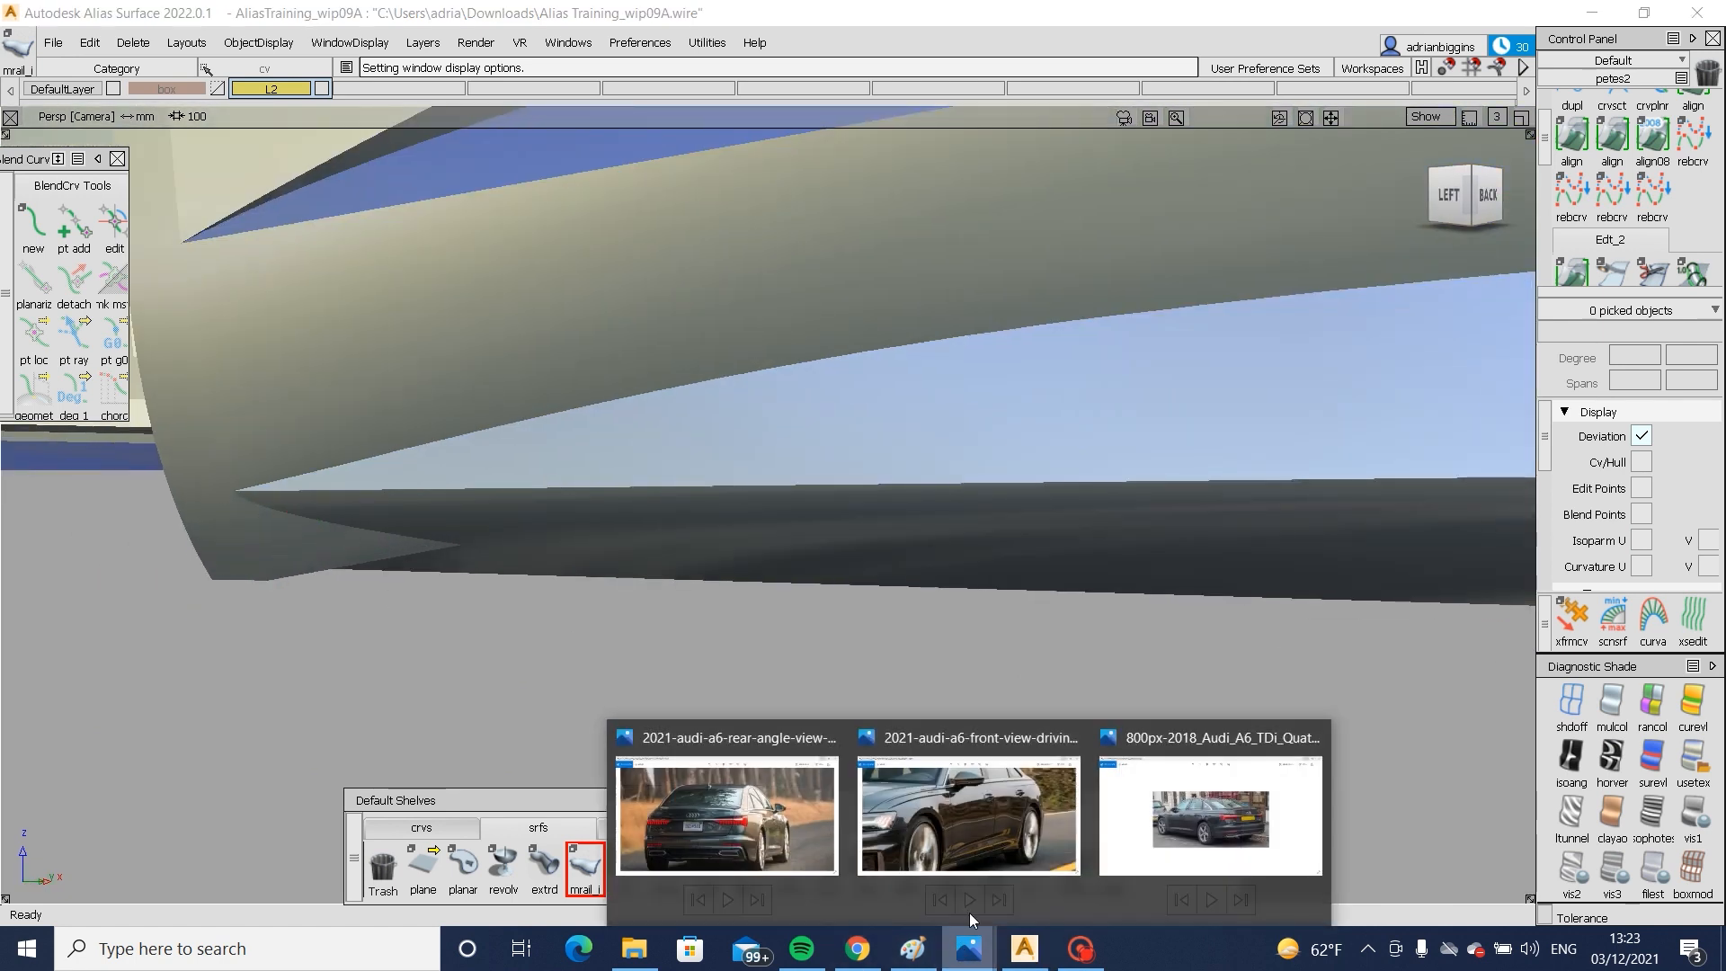
pyautogui.click(967, 817)
pyautogui.moveTo(1239, 737); pyautogui.dragTo(1296, 650)
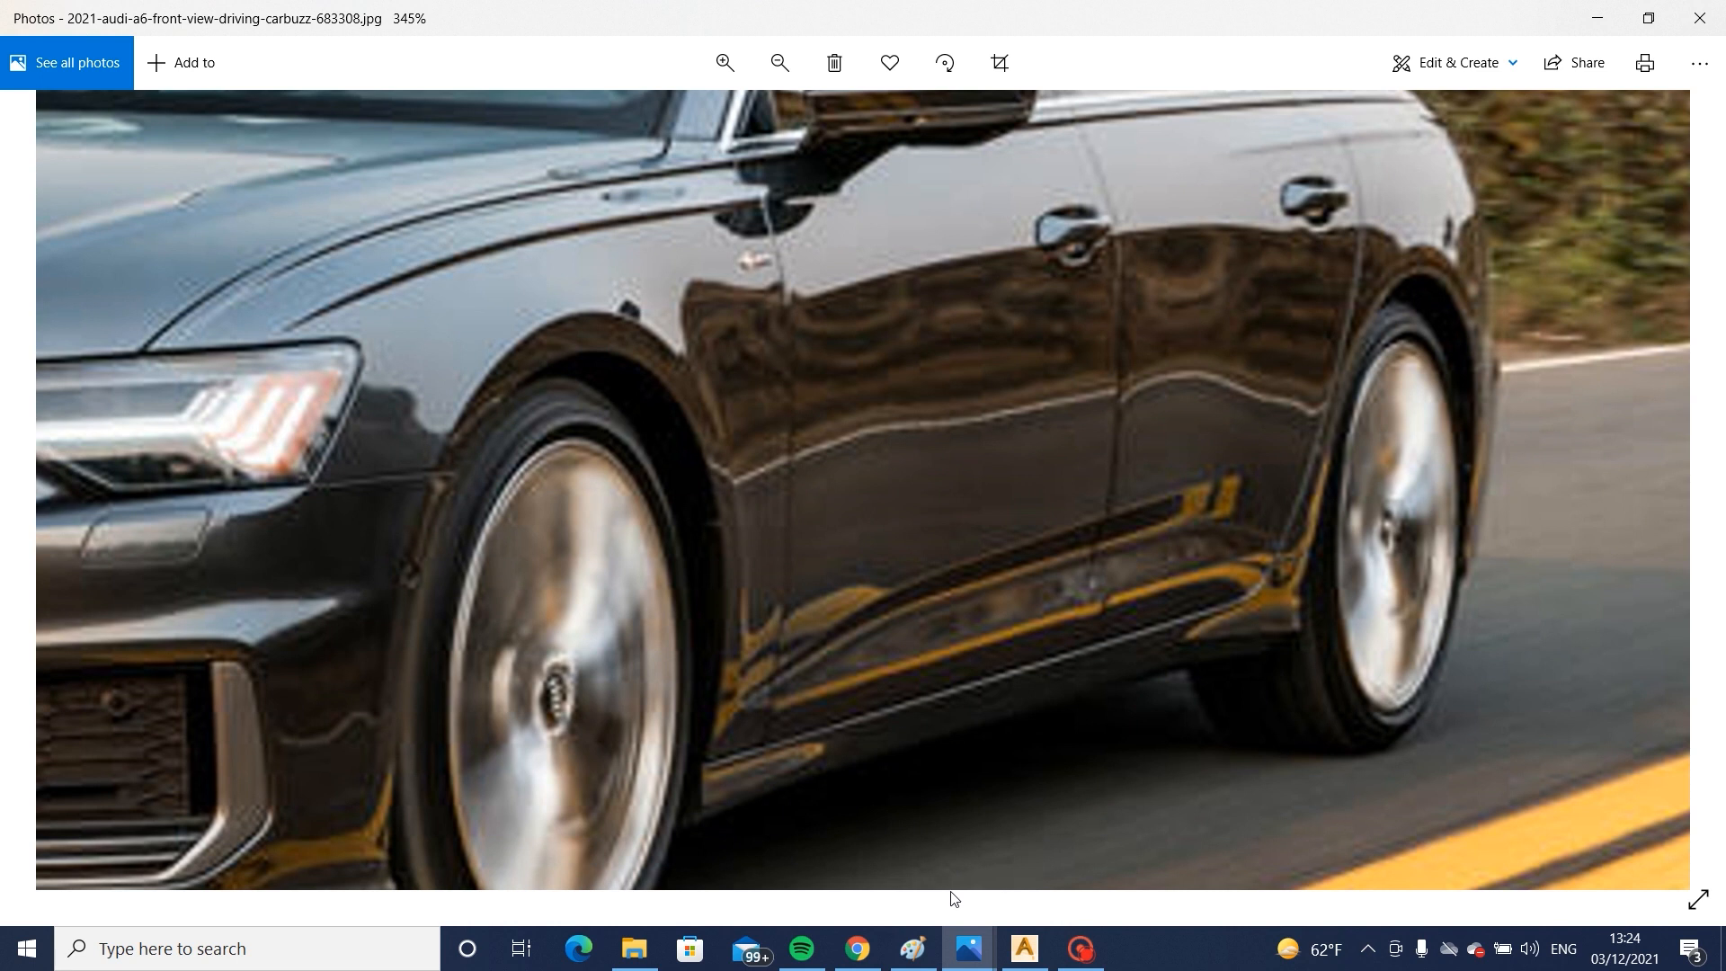
# - Examine the sill and wheel arch transitions in the photo 800px-2018_Audi_A6_TDi_Quattro_Rear.jpg
pyautogui.moveTo(989, 967)
pyautogui.click(1279, 813)
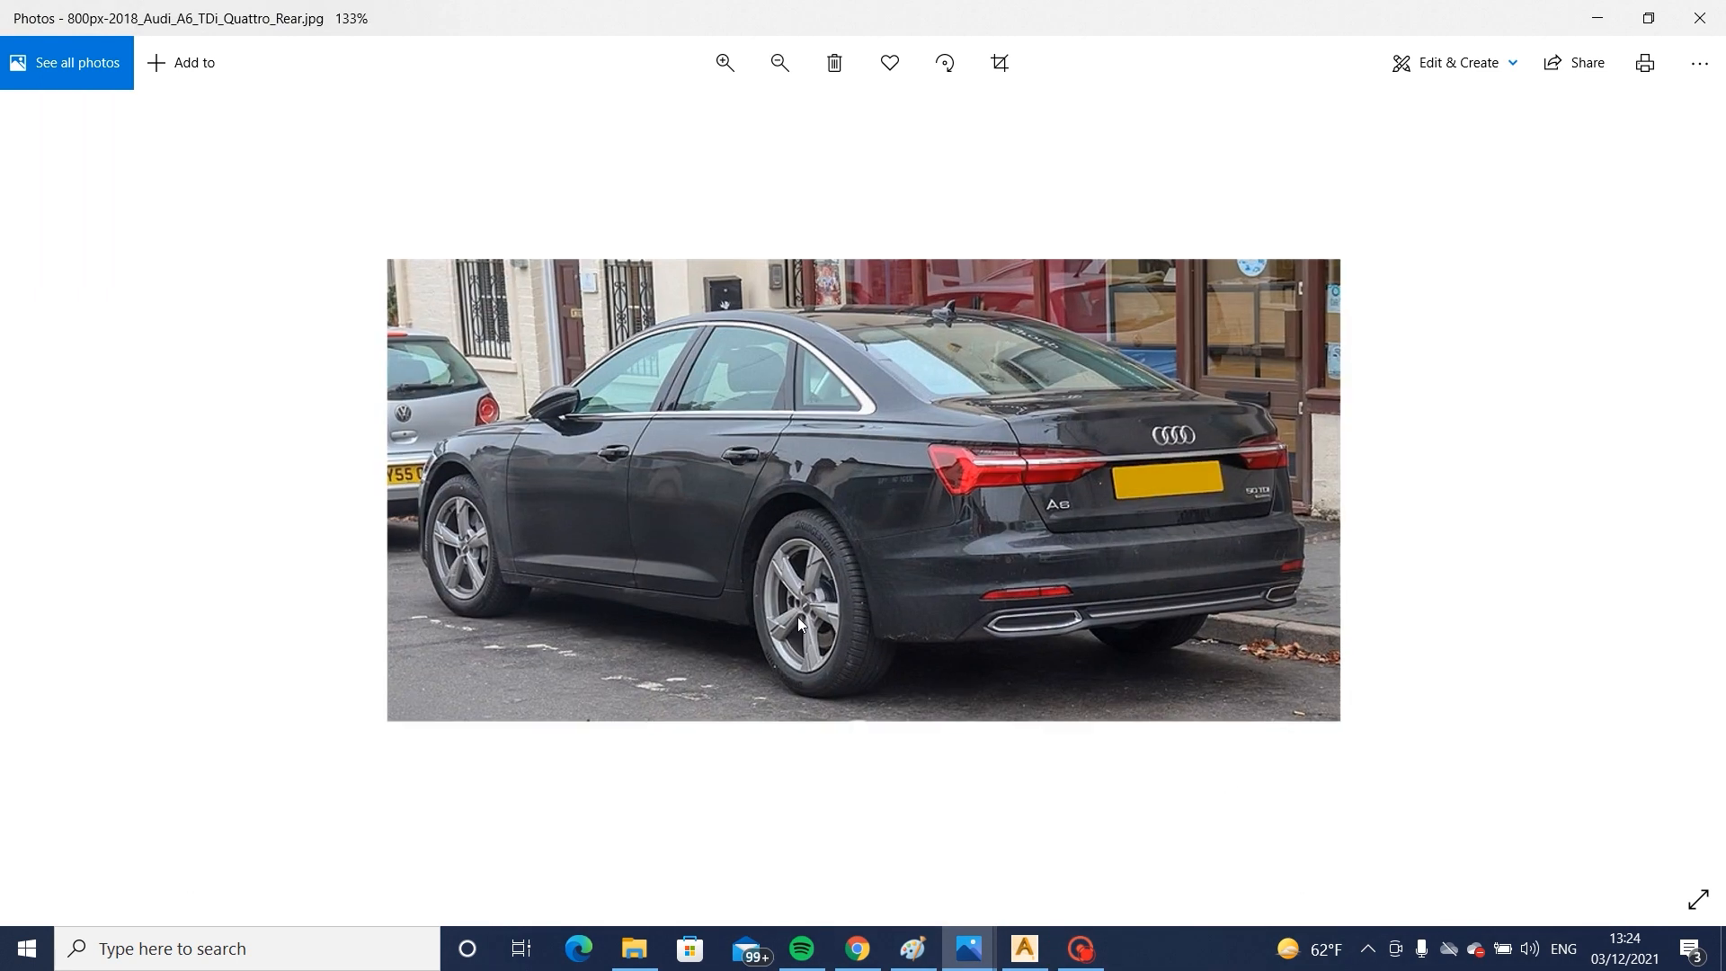
pyautogui.keyDown('ctrl'); pyautogui.scroll(3, 797, 617); pyautogui.keyUp('ctrl')
pyautogui.keyDown('ctrl'); pyautogui.scroll(-1, 523, 653); pyautogui.keyUp('ctrl')
pyautogui.keyDown('ctrl'); pyautogui.scroll(4, 785, 714); pyautogui.keyUp('ctrl')
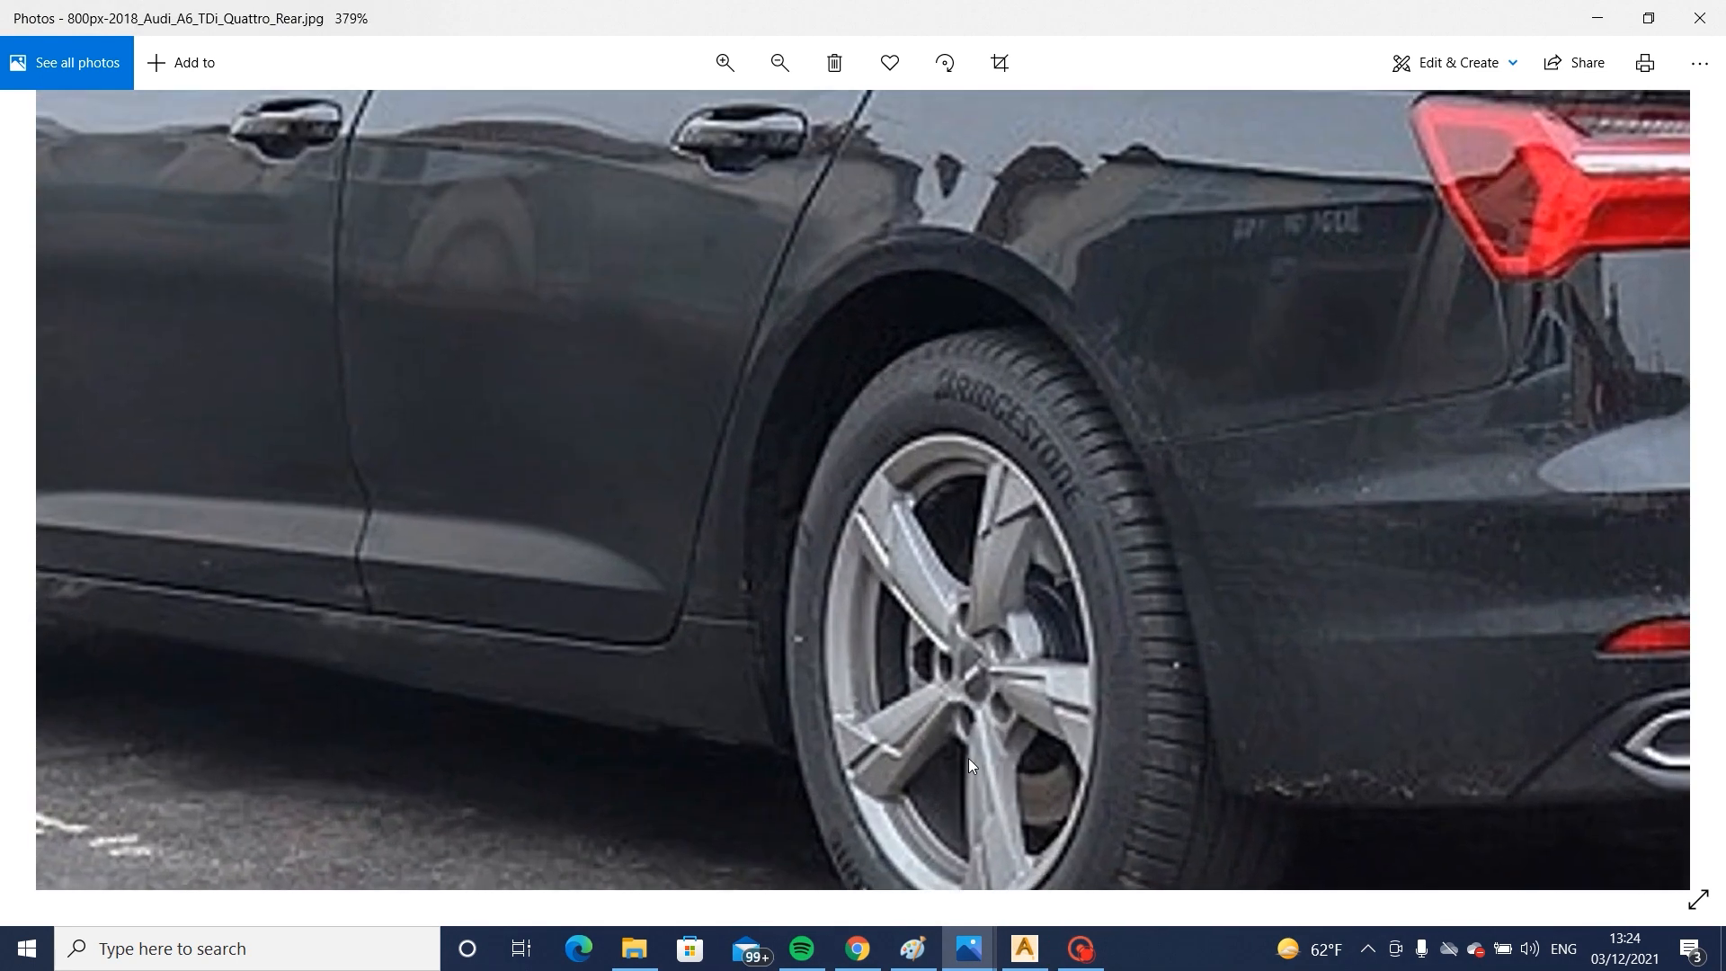
pyautogui.keyDown('ctrl'); pyautogui.scroll(-1, 710, 712); pyautogui.keyUp('ctrl')
pyautogui.moveTo(709, 711); pyautogui.dragTo(807, 694)
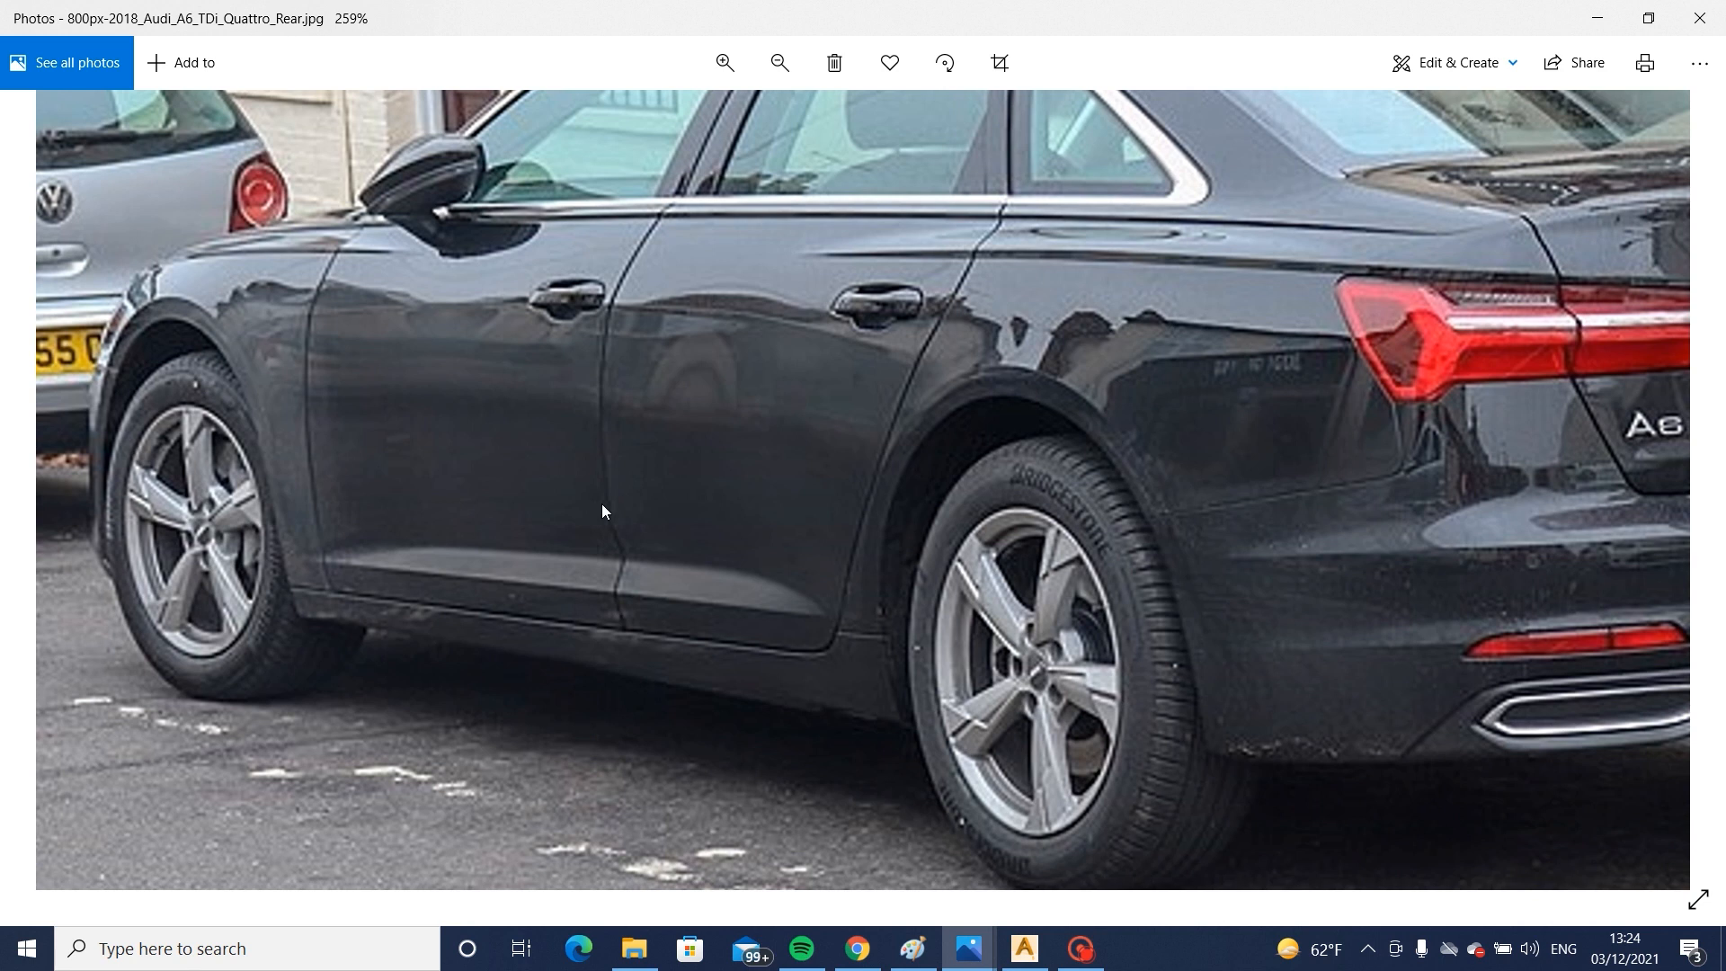
# - Examine the lower sill in the 2021 Audi A6 rear-angle photo and return to Alias
pyautogui.moveTo(981, 956)
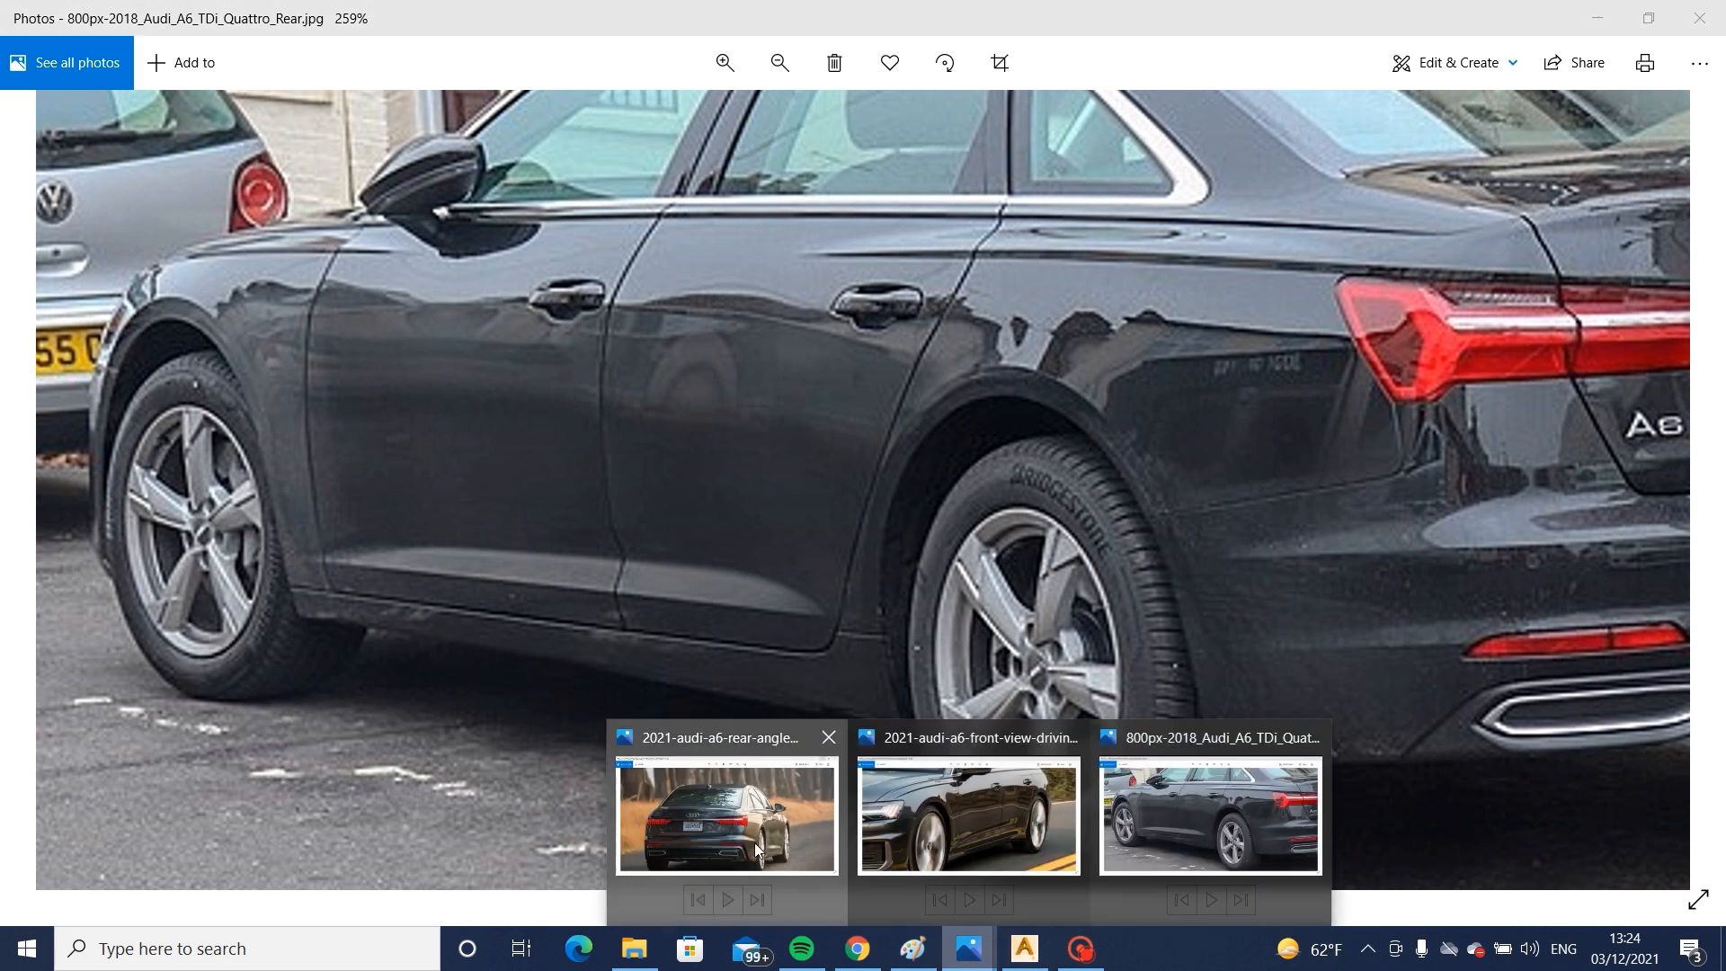
pyautogui.click(726, 827)
pyautogui.keyDown('ctrl'); pyautogui.scroll(2, 1066, 707); pyautogui.keyUp('ctrl')
pyautogui.keyDown('ctrl'); pyautogui.scroll(3, 1167, 731); pyautogui.keyUp('ctrl')
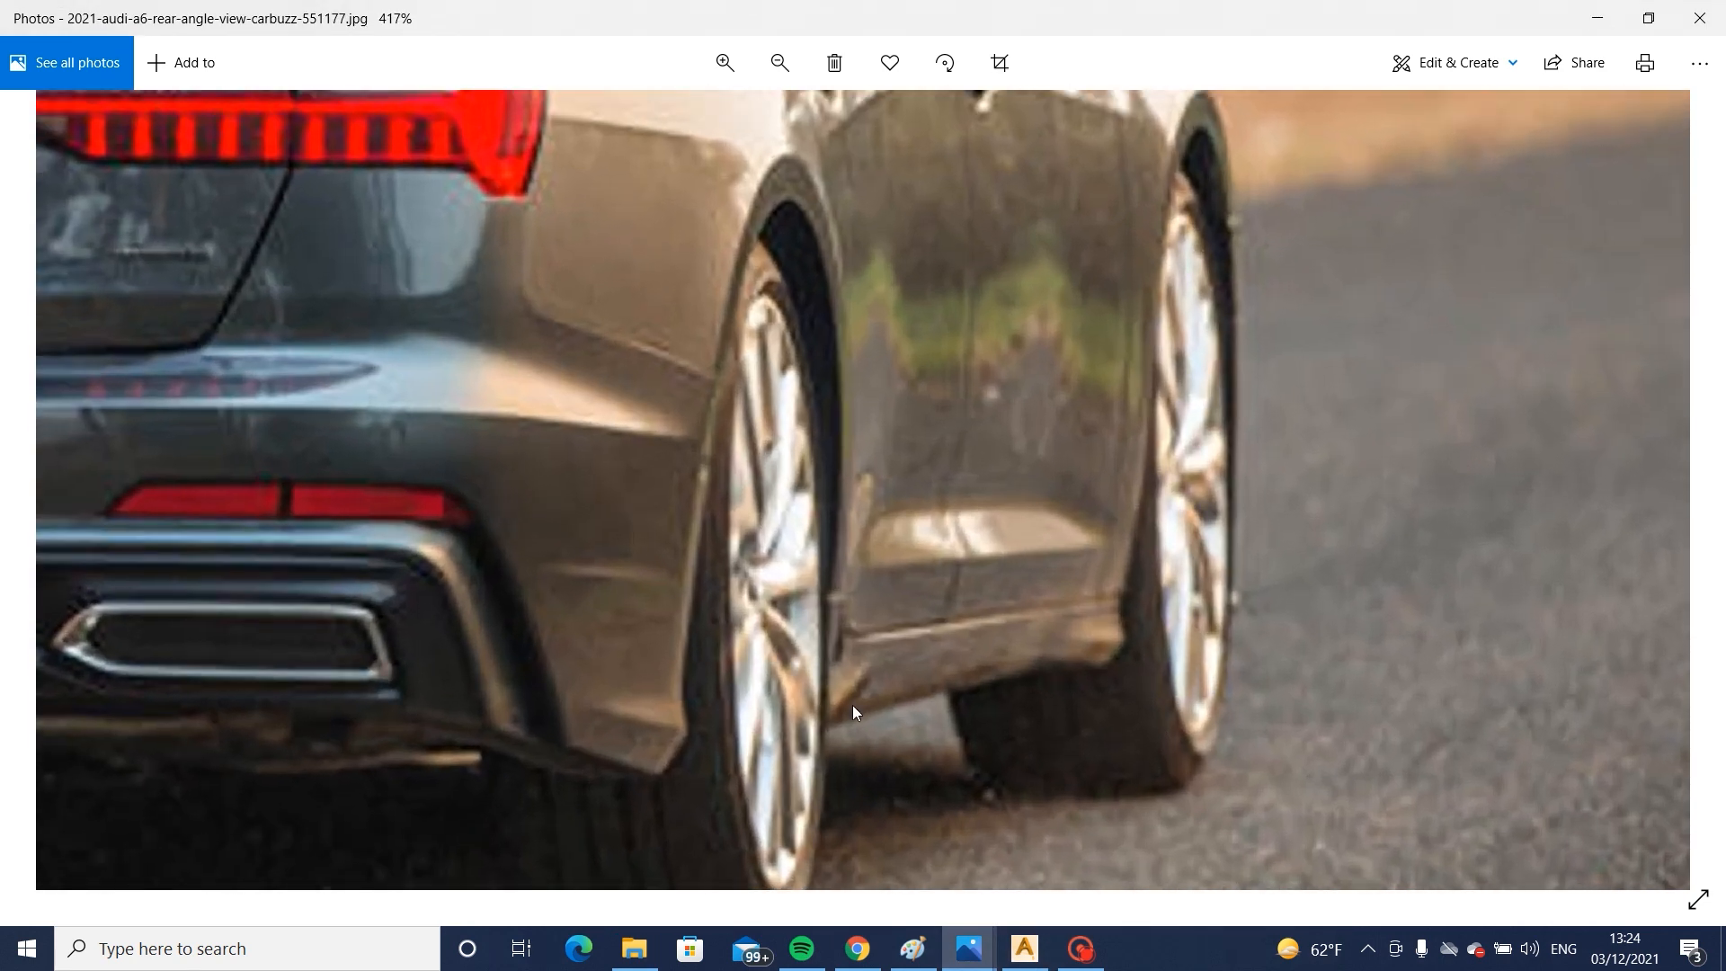
pyautogui.click(1024, 948)
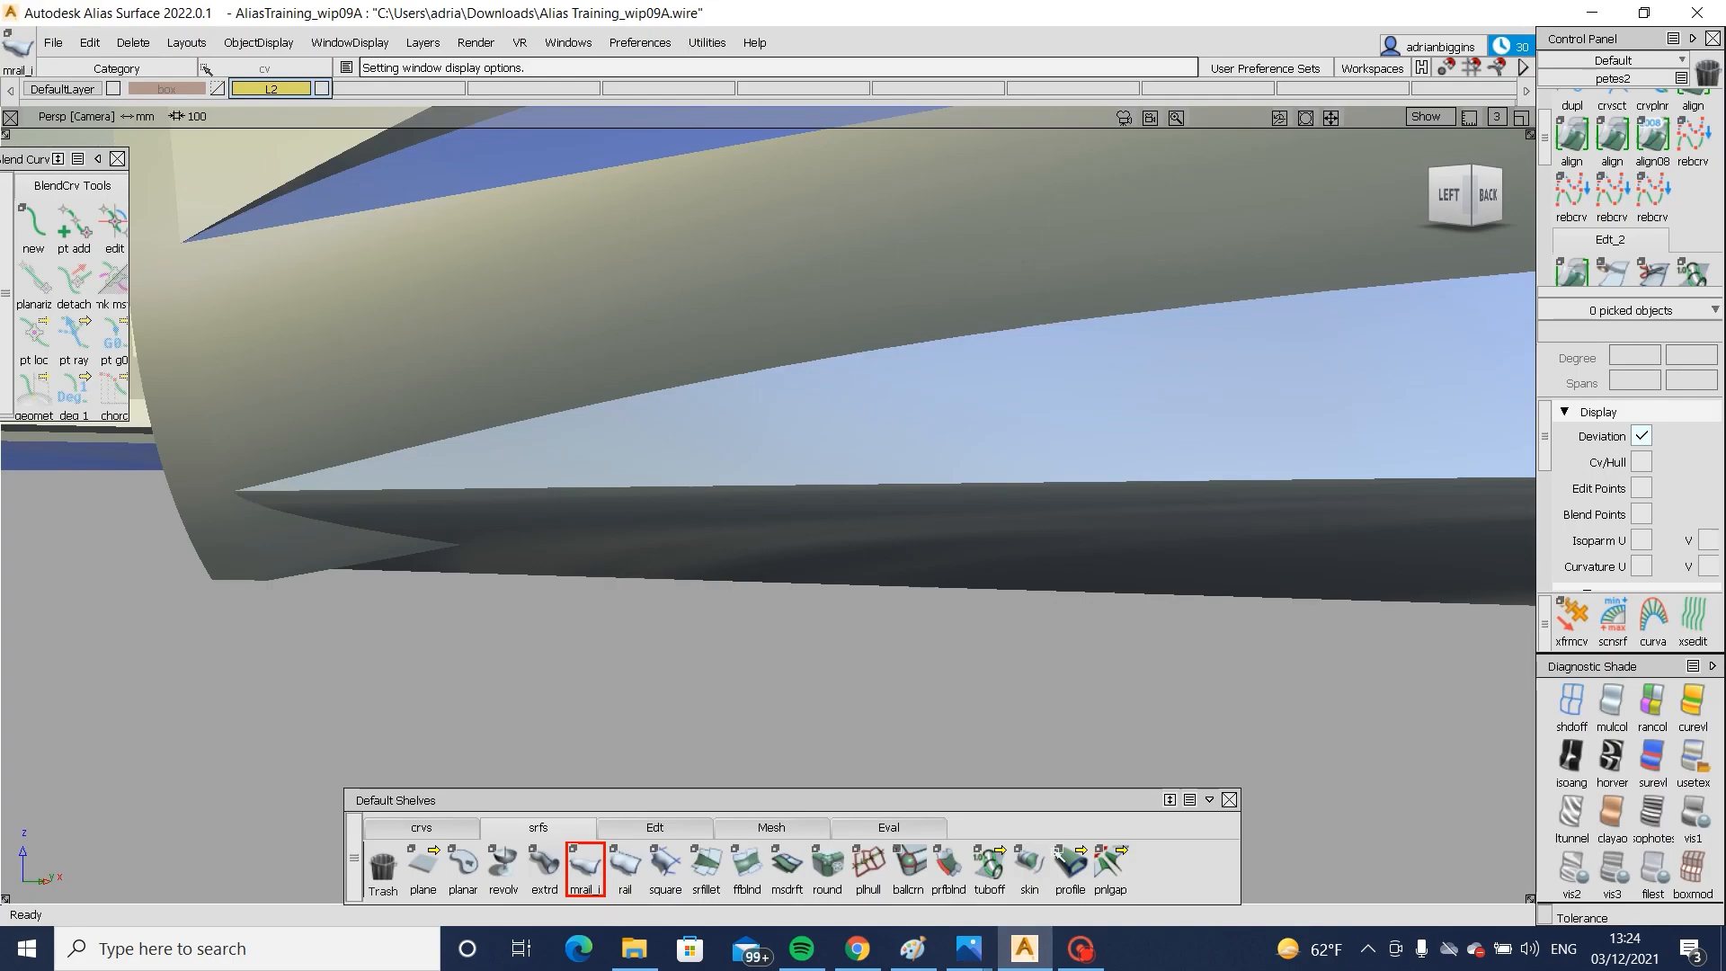
# - Shift the front-end CVs of the sill surfaces toward the edge of the front wheel arch lip
pyautogui.keyDown('alt'); pyautogui.keyDown('shift'); pyautogui.moveTo(504, 558); pyautogui.dragTo(364, 561, button='right'); pyautogui.keyUp('shift'); pyautogui.keyUp('alt')
pyautogui.keyDown('alt'); pyautogui.keyDown('shift'); pyautogui.moveTo(279, 564); pyautogui.dragTo(393, 539); pyautogui.keyUp('shift'); pyautogui.keyUp('alt')
pyautogui.keyDown('alt'); pyautogui.keyDown('shift'); pyautogui.moveTo(393, 539); pyautogui.dragTo(786, 632, button='right'); pyautogui.keyUp('shift'); pyautogui.keyUp('alt')
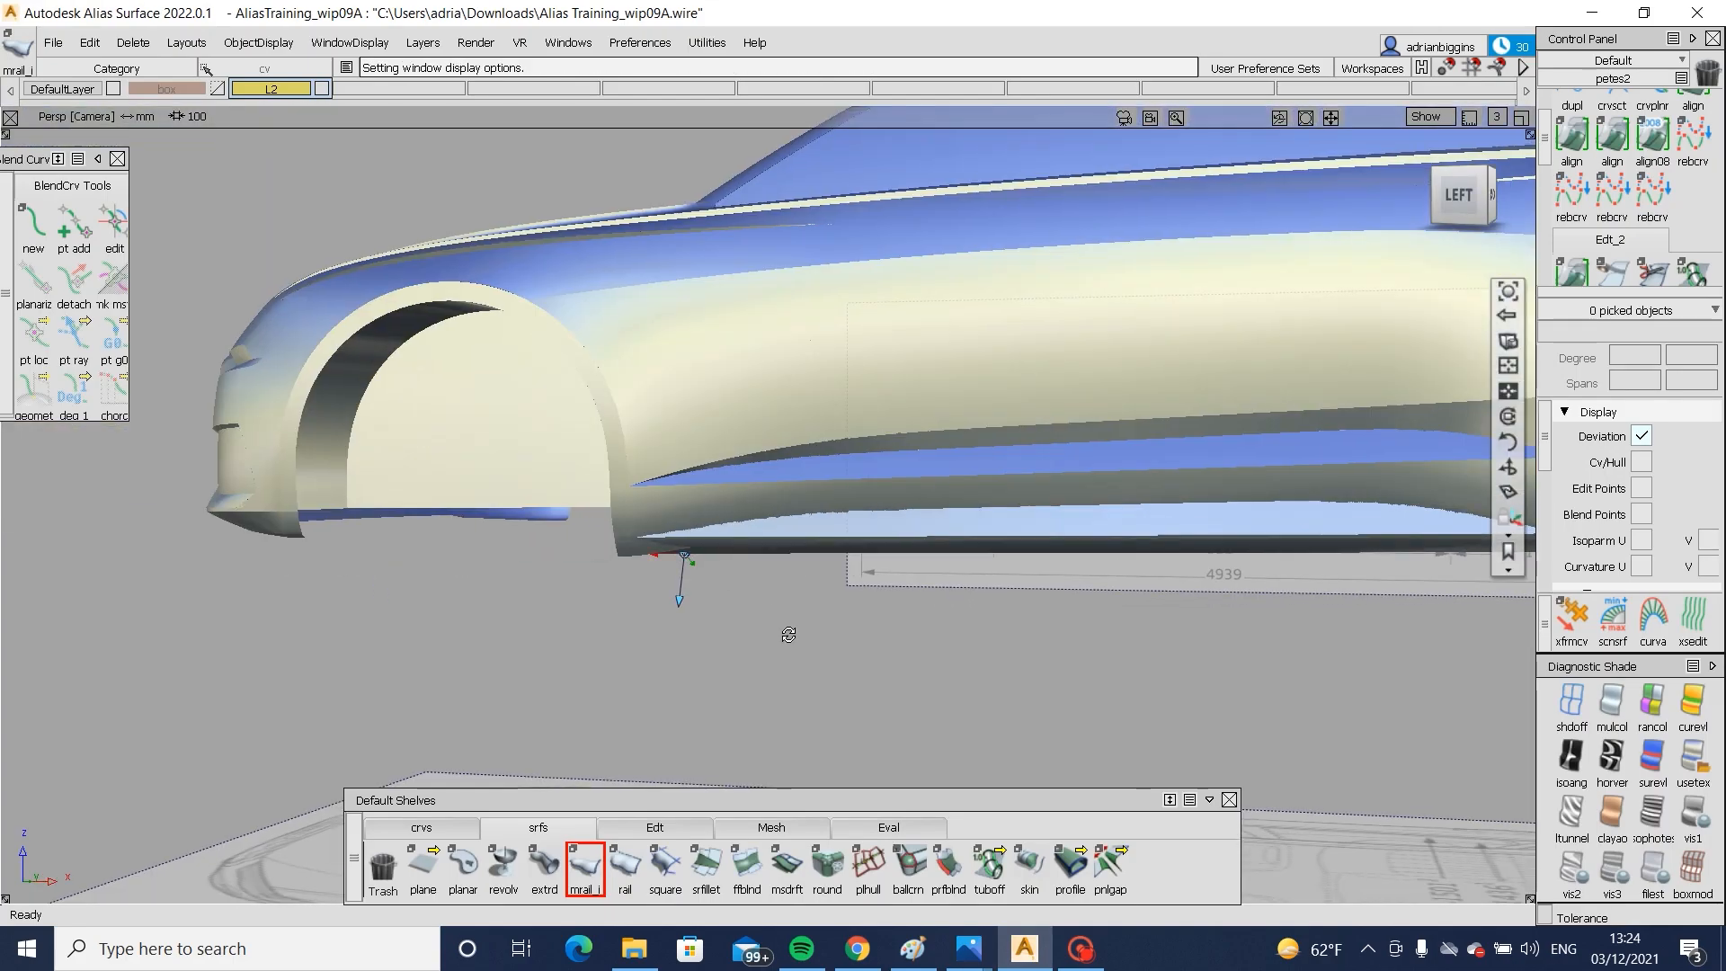
pyautogui.keyDown('alt'); pyautogui.keyDown('shift'); pyautogui.moveTo(785, 631); pyautogui.dragTo(474, 569, button='middle'); pyautogui.keyUp('shift'); pyautogui.keyUp('alt')
pyautogui.keyDown('alt'); pyautogui.keyDown('shift'); pyautogui.moveTo(544, 612); pyautogui.dragTo(344, 596, button='right'); pyautogui.keyUp('shift'); pyautogui.keyUp('alt')
pyautogui.keyDown('alt'); pyautogui.keyDown('shift'); pyautogui.moveTo(344, 596); pyautogui.dragTo(423, 527); pyautogui.keyUp('shift'); pyautogui.keyUp('alt')
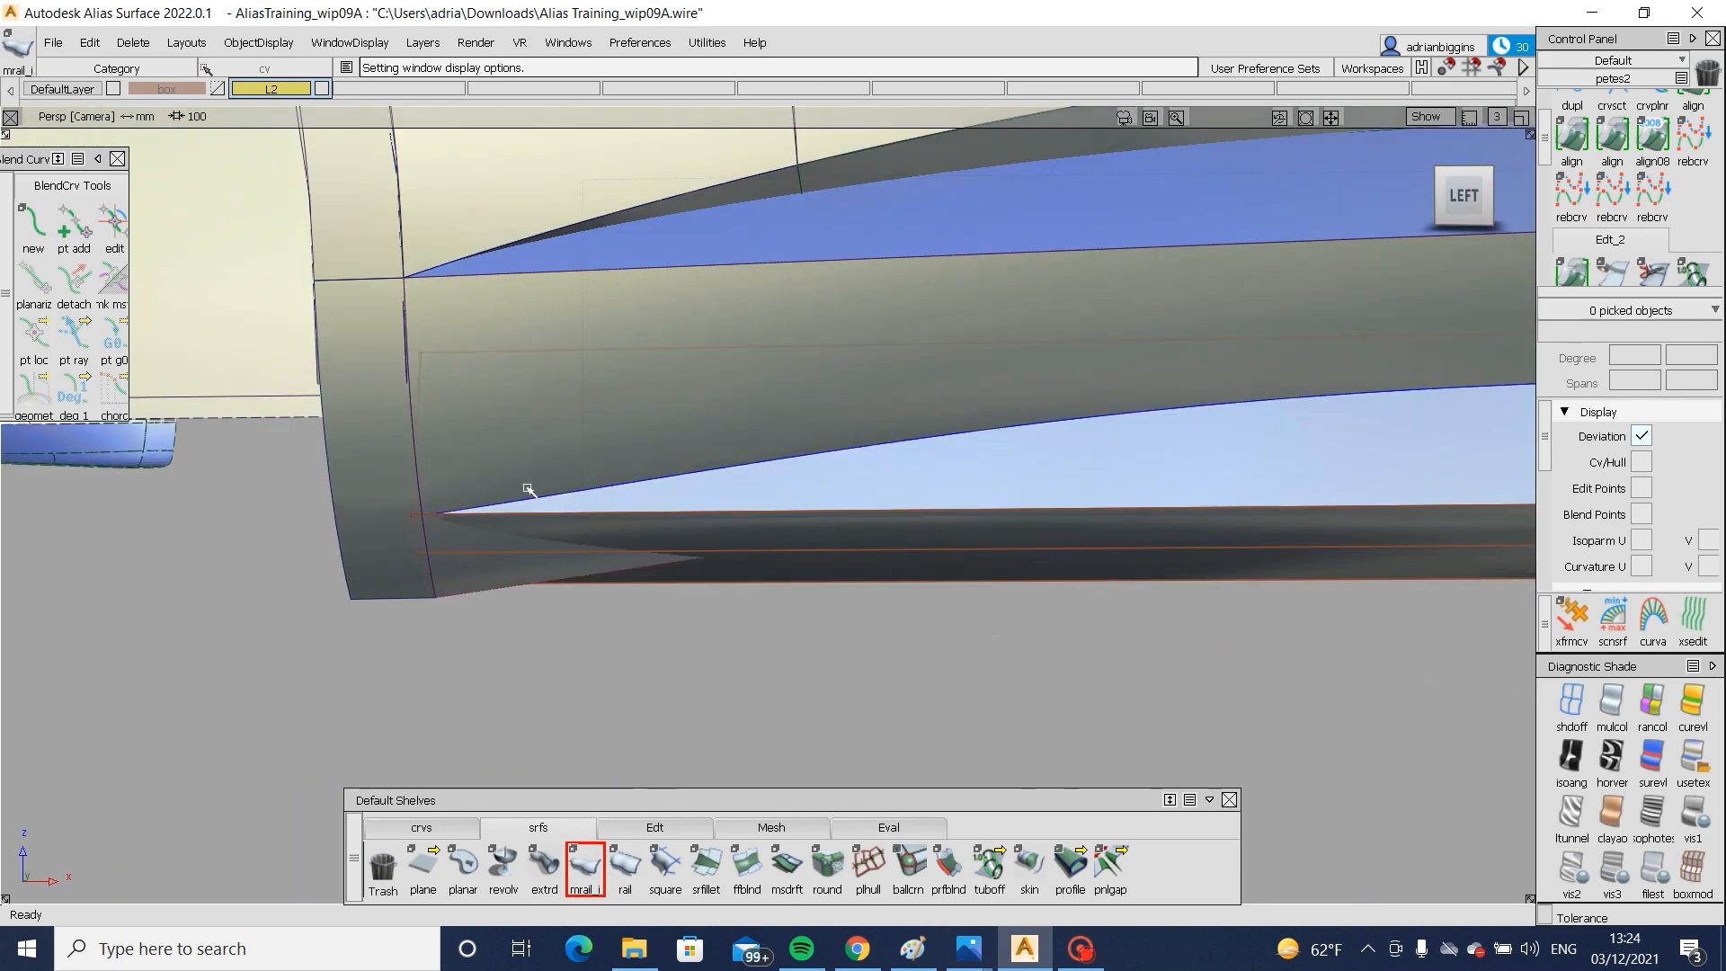
pyautogui.keyDown('alt'); pyautogui.keyDown('shift'); pyautogui.moveTo(514, 570); pyautogui.dragTo(563, 537, button='right'); pyautogui.keyUp('shift'); pyautogui.keyUp('alt')
pyautogui.keyDown('ctrl'); pyautogui.keyDown('shift'); pyautogui.moveTo(563, 537); pyautogui.dragTo(563, 514); pyautogui.keyUp('shift'); pyautogui.keyUp('ctrl')
pyautogui.click(562, 520)
pyautogui.click(563, 511)
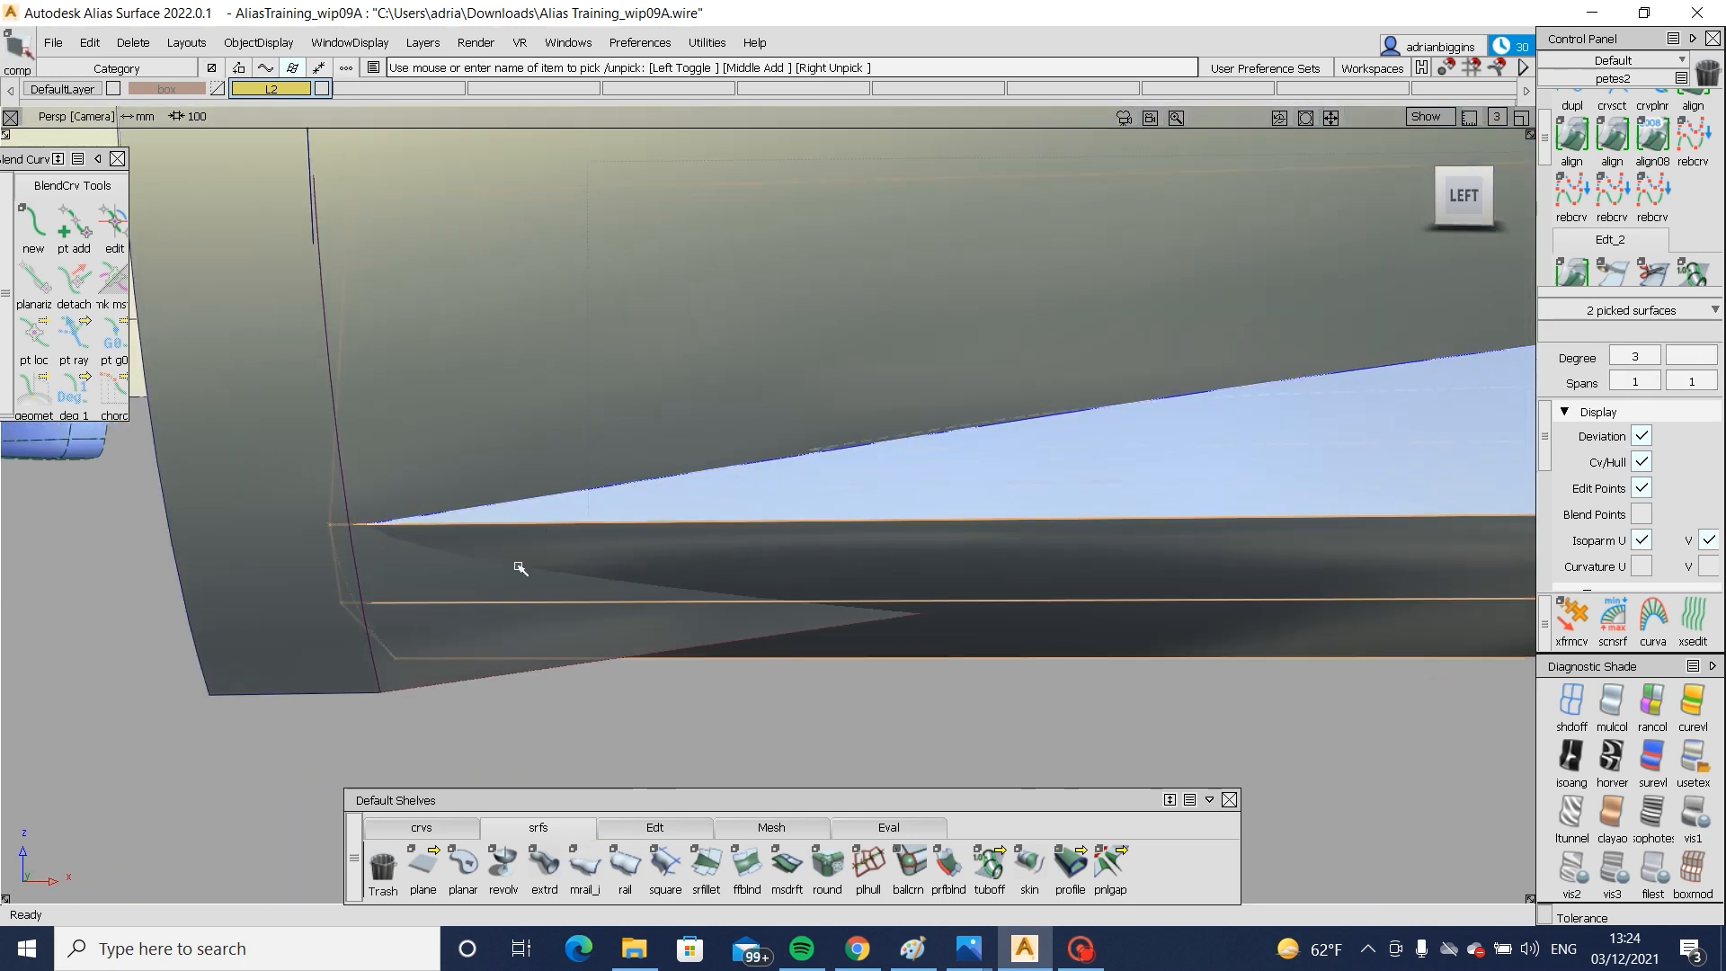
pyautogui.keyDown('ctrl'); pyautogui.keyDown('shift'); pyautogui.moveTo(524, 570); pyautogui.dragTo(339, 503); pyautogui.keyUp('shift'); pyautogui.keyUp('ctrl')
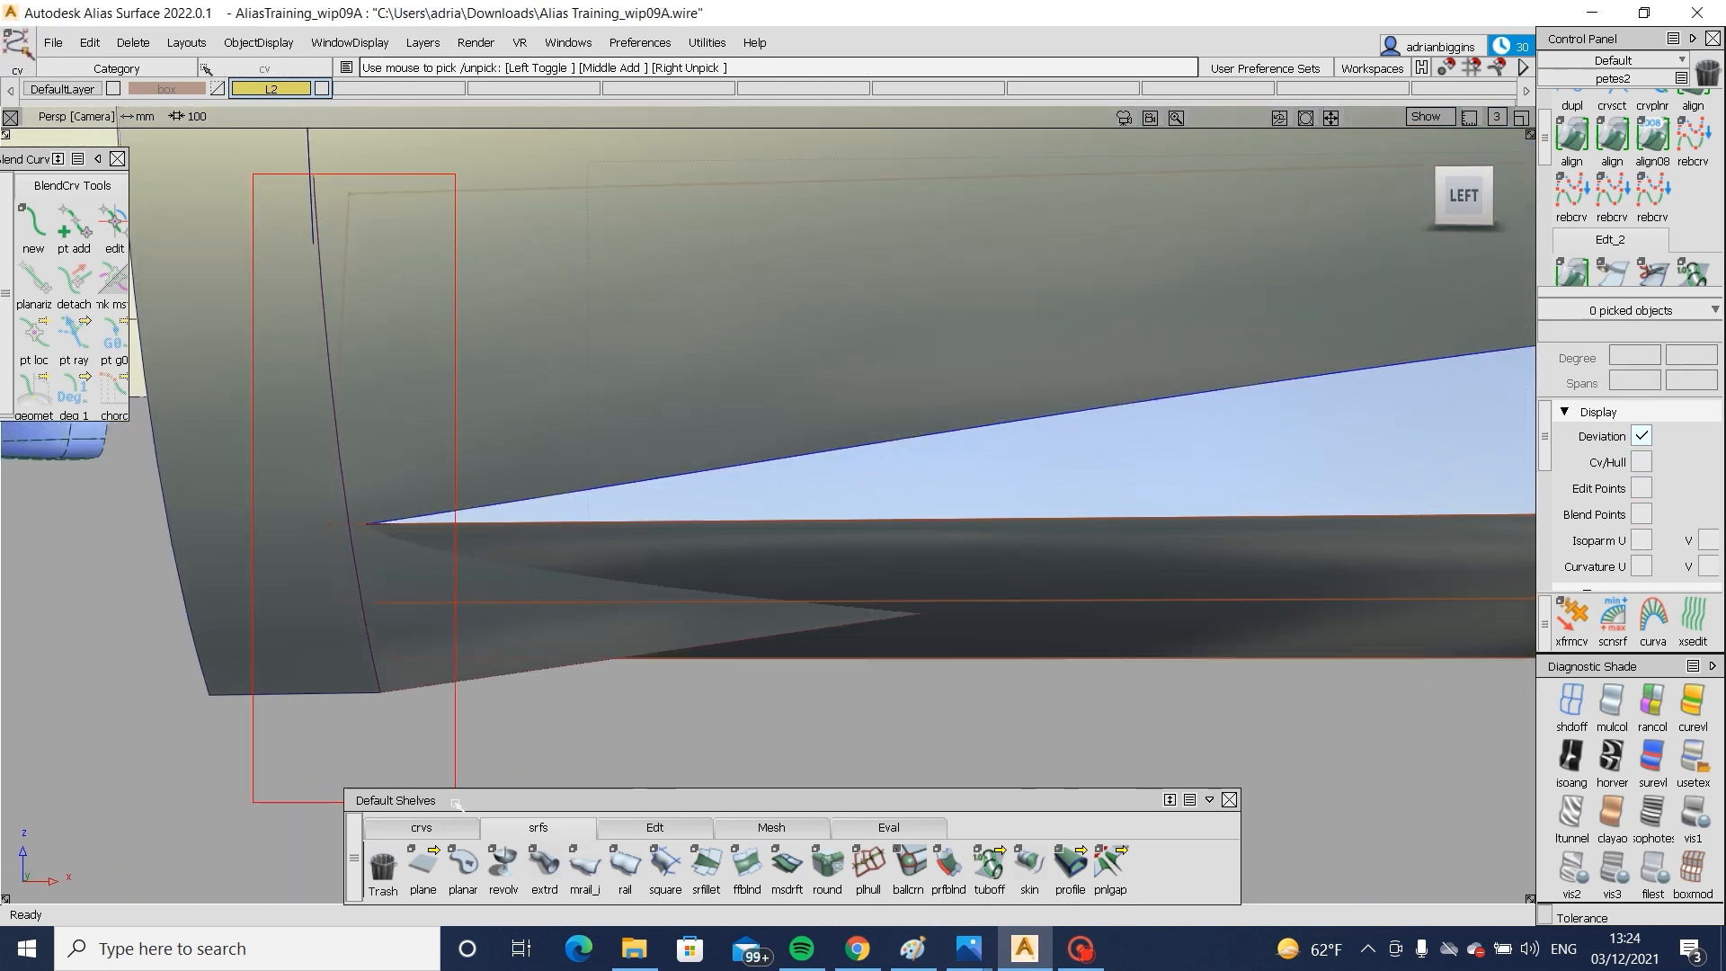
pyautogui.moveTo(456, 803); pyautogui.dragTo(457, 803)
pyautogui.keyDown('alt'); pyautogui.keyDown('shift'); pyautogui.moveTo(450, 755); pyautogui.dragTo(365, 733); pyautogui.keyUp('shift'); pyautogui.keyUp('alt')
pyautogui.keyDown('ctrl'); pyautogui.keyDown('shift'); pyautogui.moveTo(367, 732); pyautogui.dragTo(413, 709, button='right'); pyautogui.keyUp('shift'); pyautogui.keyUp('ctrl')
pyautogui.moveTo(413, 708); pyautogui.dragTo(410, 710, button='middle')
# - Reposition the lower front CVs of the sill surfaces near the front wheel arch
pyautogui.keyDown('ctrl'); pyautogui.keyDown('shift'); pyautogui.moveTo(378, 774); pyautogui.dragTo(423, 607); pyautogui.keyUp('shift'); pyautogui.keyUp('ctrl')
pyautogui.keyDown('ctrl'); pyautogui.keyDown('shift'); pyautogui.moveTo(228, 539); pyautogui.dragTo(386, 519); pyautogui.keyUp('shift'); pyautogui.keyUp('ctrl')
pyautogui.moveTo(313, 464); pyautogui.dragTo(545, 728)
pyautogui.keyDown('alt'); pyautogui.keyDown('shift'); pyautogui.moveTo(487, 723); pyautogui.dragTo(682, 696); pyautogui.keyUp('shift'); pyautogui.keyUp('alt')
pyautogui.keyDown('ctrl'); pyautogui.keyDown('shift'); pyautogui.moveTo(604, 755); pyautogui.dragTo(644, 735, button='right'); pyautogui.keyUp('shift'); pyautogui.keyUp('ctrl')
pyautogui.moveTo(643, 734); pyautogui.dragTo(690, 754)
# - Snap the sill's two upper front corner CVs onto the edge of the front wheel arch lip
pyautogui.keyDown('ctrl'); pyautogui.keyDown('shift'); pyautogui.moveTo(503, 701); pyautogui.dragTo(476, 548); pyautogui.keyUp('shift'); pyautogui.keyUp('ctrl')
pyautogui.keyDown('ctrl'); pyautogui.keyDown('shift'); pyautogui.moveTo(261, 524); pyautogui.dragTo(323, 504); pyautogui.keyUp('shift'); pyautogui.keyUp('ctrl')
pyautogui.keyDown('ctrl'); pyautogui.keyDown('shift'); pyautogui.moveTo(337, 544); pyautogui.dragTo(378, 524, button='right'); pyautogui.keyUp('shift'); pyautogui.keyUp('ctrl')
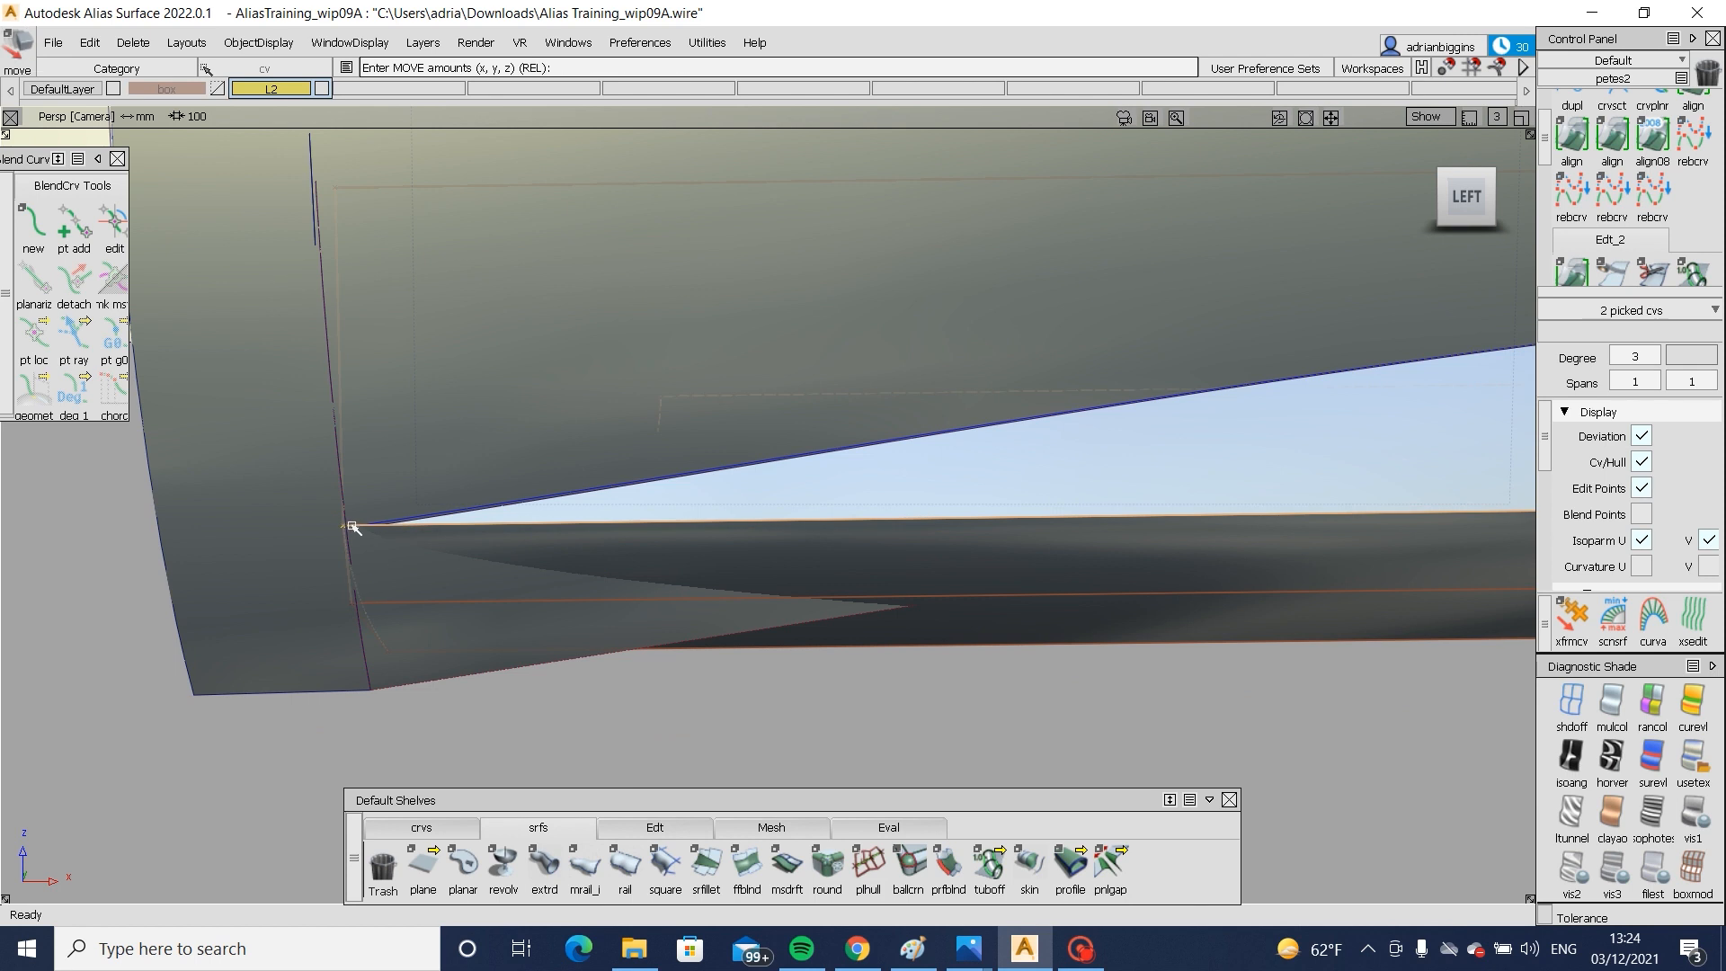
pyautogui.moveTo(347, 527)
pyautogui.keyDown('ctrl'); pyautogui.keyDown('alt'); pyautogui.mouseDown()
pyautogui.moveTo(388, 572)
pyautogui.moveTo(347, 523)
pyautogui.mouseUp(); pyautogui.keyUp('alt'); pyautogui.keyUp('ctrl')
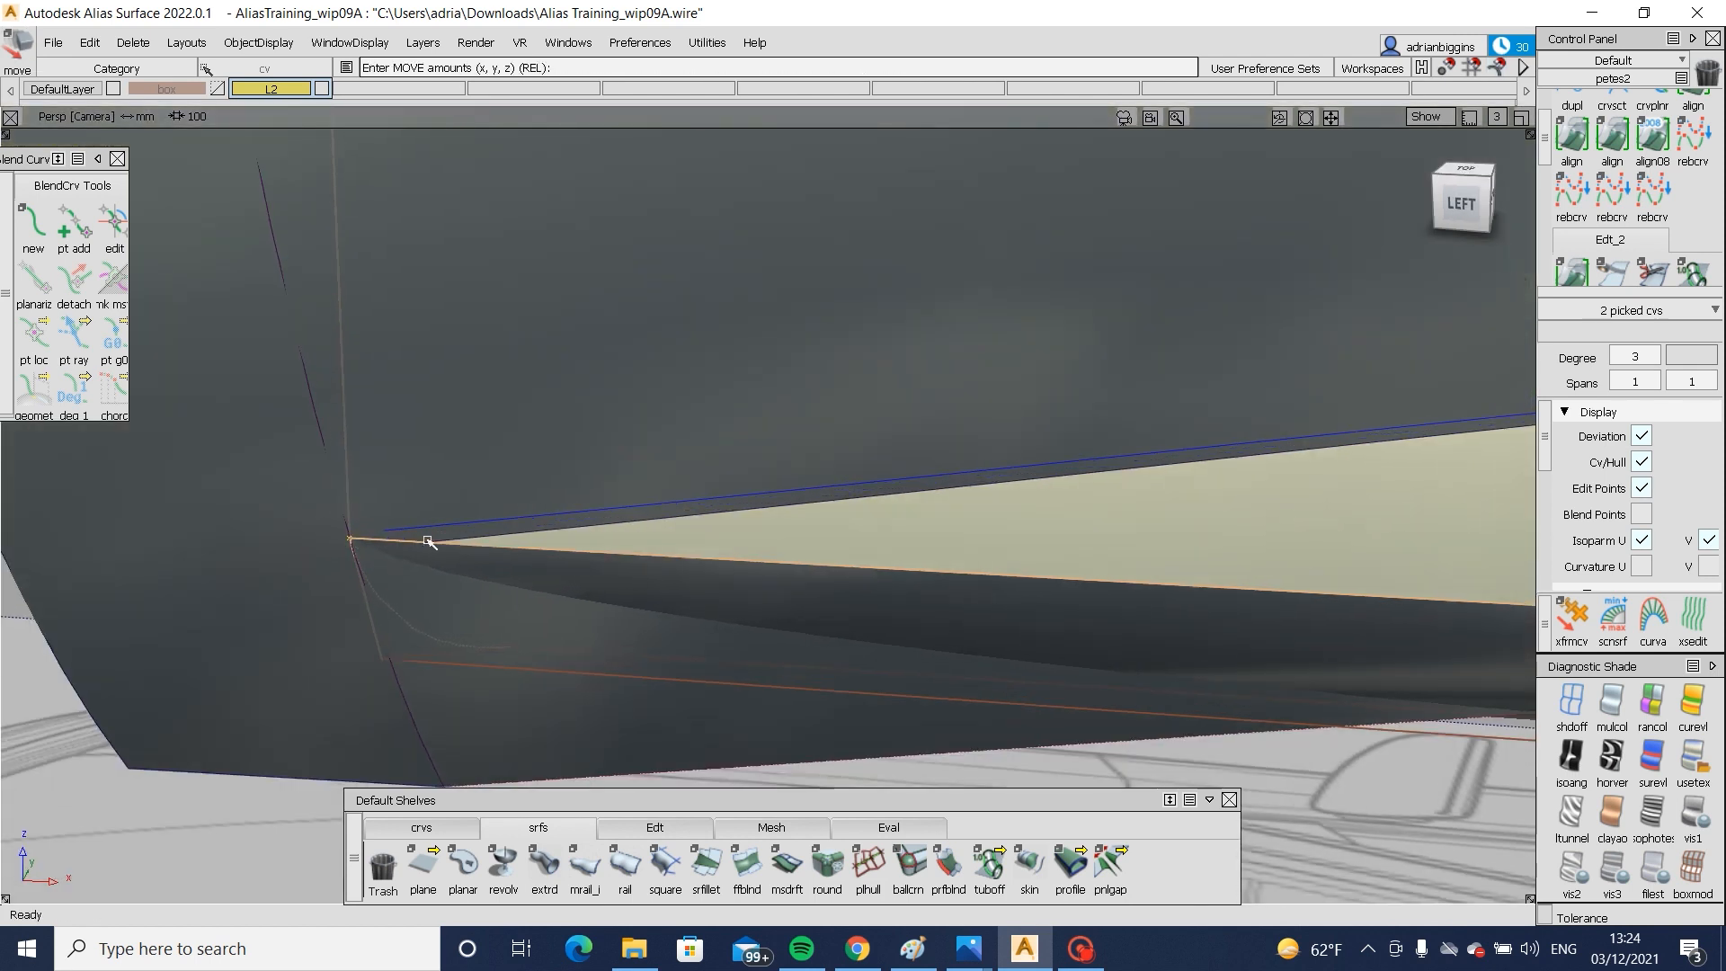
# - Untrim the light inset face above the sill and delete its old curves-on-surface
pyautogui.keyDown('alt'); pyautogui.keyDown('shift'); pyautogui.moveTo(459, 658); pyautogui.dragTo(586, 531); pyautogui.keyUp('shift'); pyautogui.keyUp('alt')
pyautogui.keyDown('alt'); pyautogui.keyDown('shift'); pyautogui.moveTo(489, 612); pyautogui.dragTo(582, 666); pyautogui.keyUp('shift'); pyautogui.keyUp('alt')
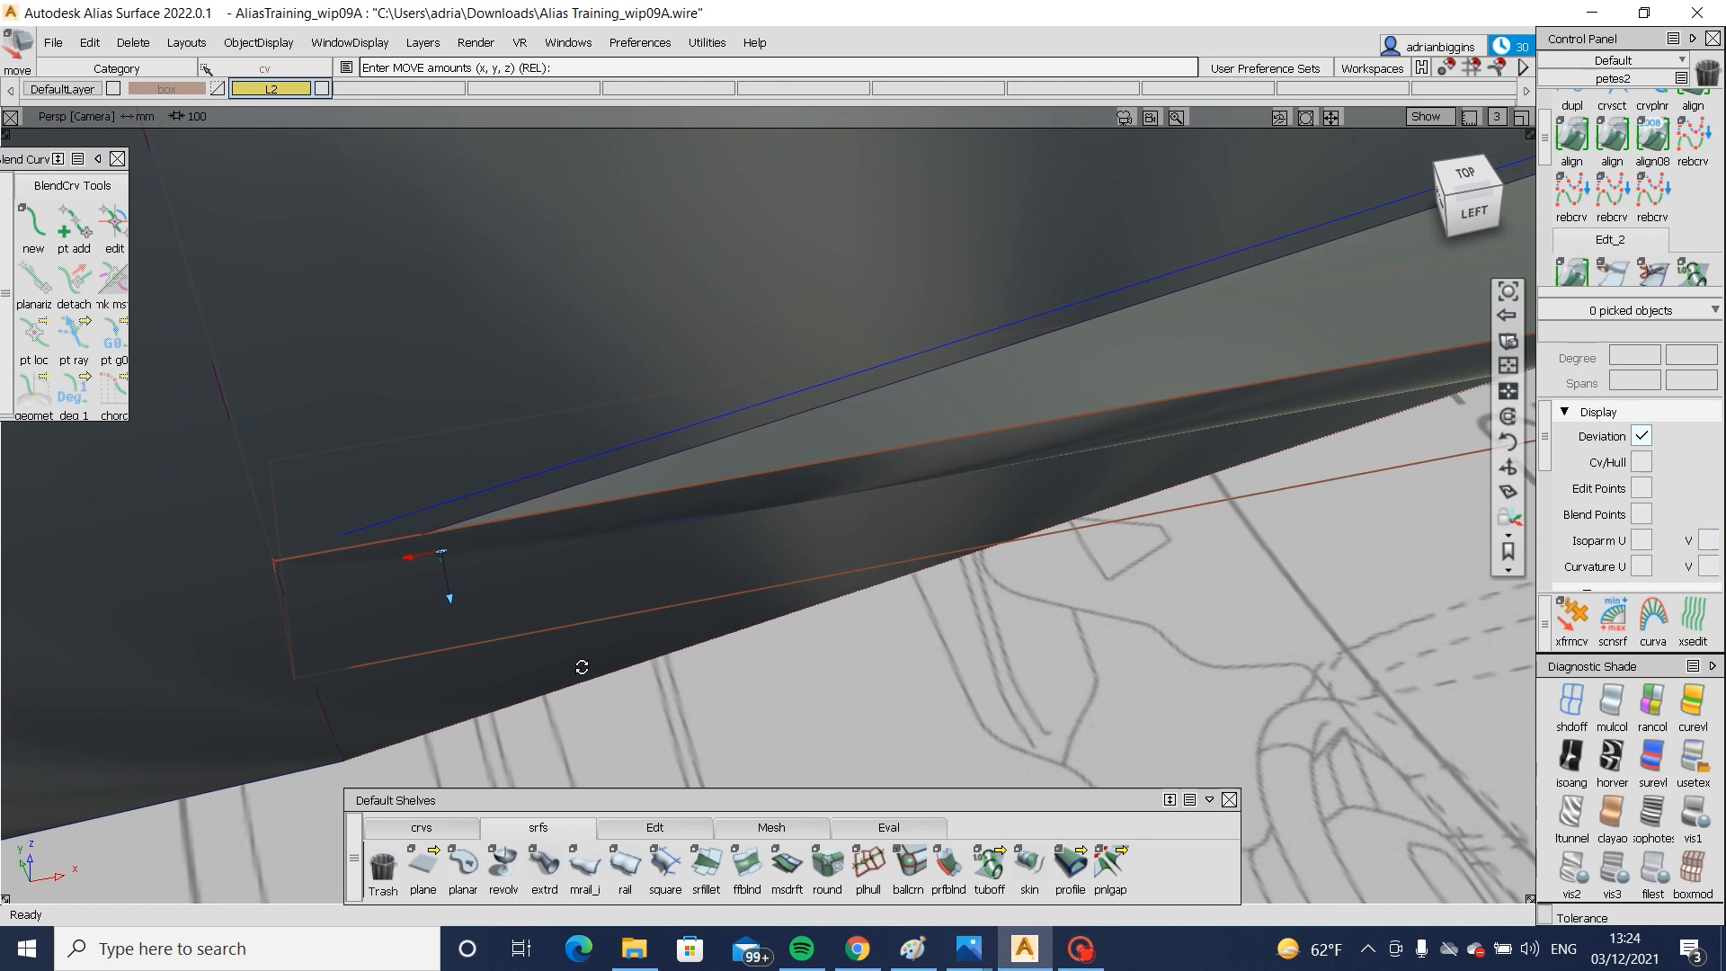
pyautogui.keyDown('ctrl'); pyautogui.keyDown('shift'); pyautogui.moveTo(757, 422); pyautogui.dragTo(696, 460); pyautogui.keyUp('shift'); pyautogui.keyUp('ctrl')
pyautogui.click(694, 446)
pyautogui.keyDown('ctrl'); pyautogui.keyDown('shift'); pyautogui.moveTo(667, 663); pyautogui.dragTo(667, 539, button='middle'); pyautogui.keyUp('shift'); pyautogui.keyUp('ctrl')
pyautogui.keyDown('ctrl'); pyautogui.keyDown('shift'); pyautogui.moveTo(814, 514); pyautogui.dragTo(632, 381); pyautogui.keyUp('shift'); pyautogui.keyUp('ctrl')
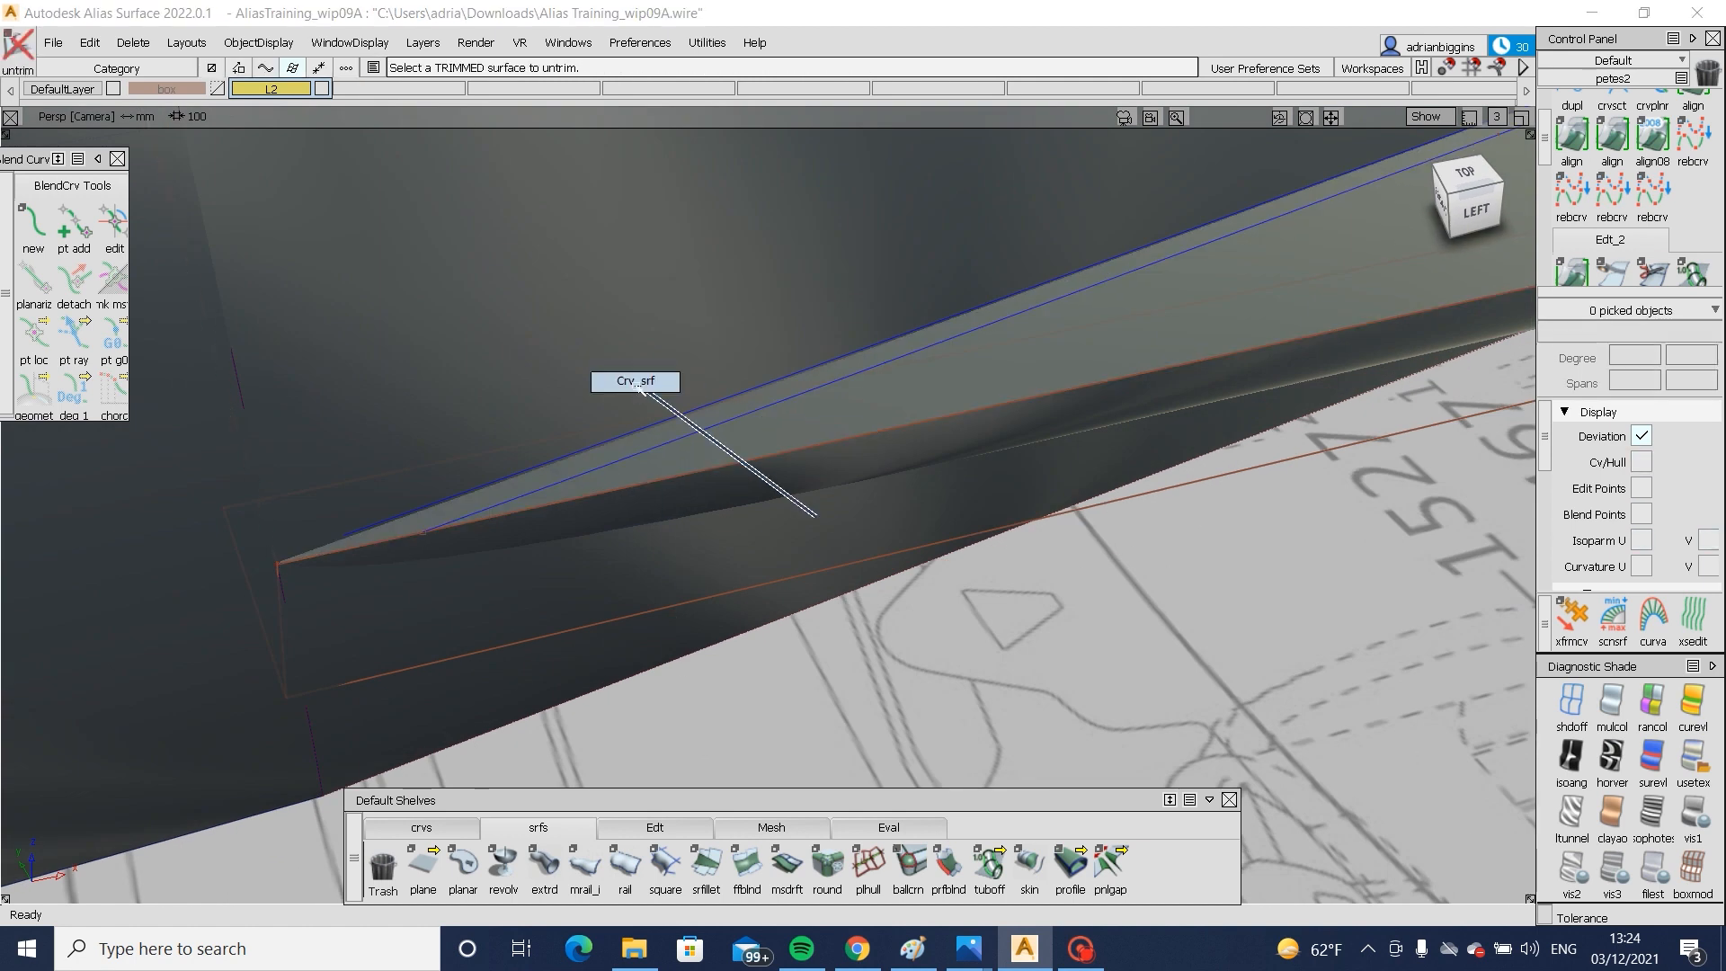
pyautogui.click(681, 413)
pyautogui.click(711, 430)
pyautogui.press('Delete')
# - Intersect the light inset face with the lower body side surface and trim it, keeping the exposed part
pyautogui.keyDown('alt'); pyautogui.keyDown('shift'); pyautogui.moveTo(863, 530); pyautogui.dragTo(752, 528, button='right'); pyautogui.keyUp('shift'); pyautogui.keyUp('alt')
pyautogui.keyDown('alt'); pyautogui.keyDown('shift'); pyautogui.moveTo(752, 528); pyautogui.dragTo(904, 409); pyautogui.keyUp('shift'); pyautogui.keyUp('alt')
pyautogui.keyDown('ctrl'); pyautogui.keyDown('shift'); pyautogui.moveTo(905, 412); pyautogui.dragTo(844, 484); pyautogui.keyUp('shift'); pyautogui.keyUp('ctrl')
pyautogui.click(904, 562)
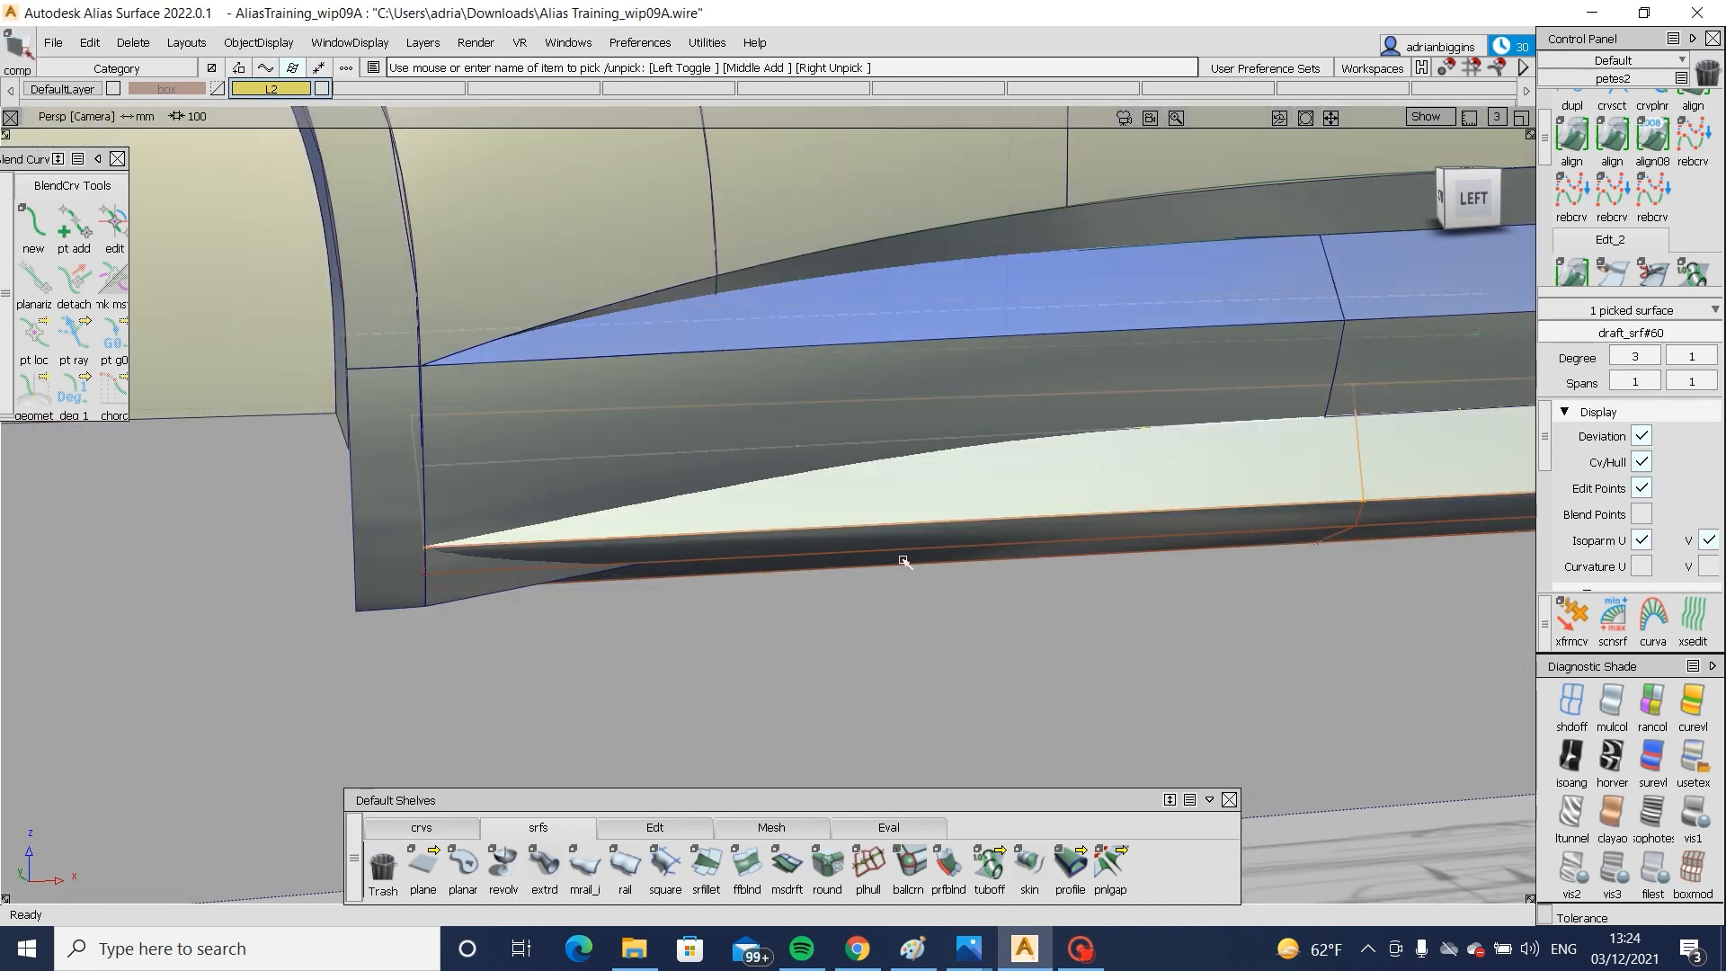
pyautogui.keyDown('ctrl'); pyautogui.keyDown('shift'); pyautogui.moveTo(908, 566); pyautogui.dragTo(1114, 422, button='middle'); pyautogui.keyUp('shift'); pyautogui.keyUp('ctrl')
pyautogui.click(1248, 381)
pyautogui.click(1281, 461)
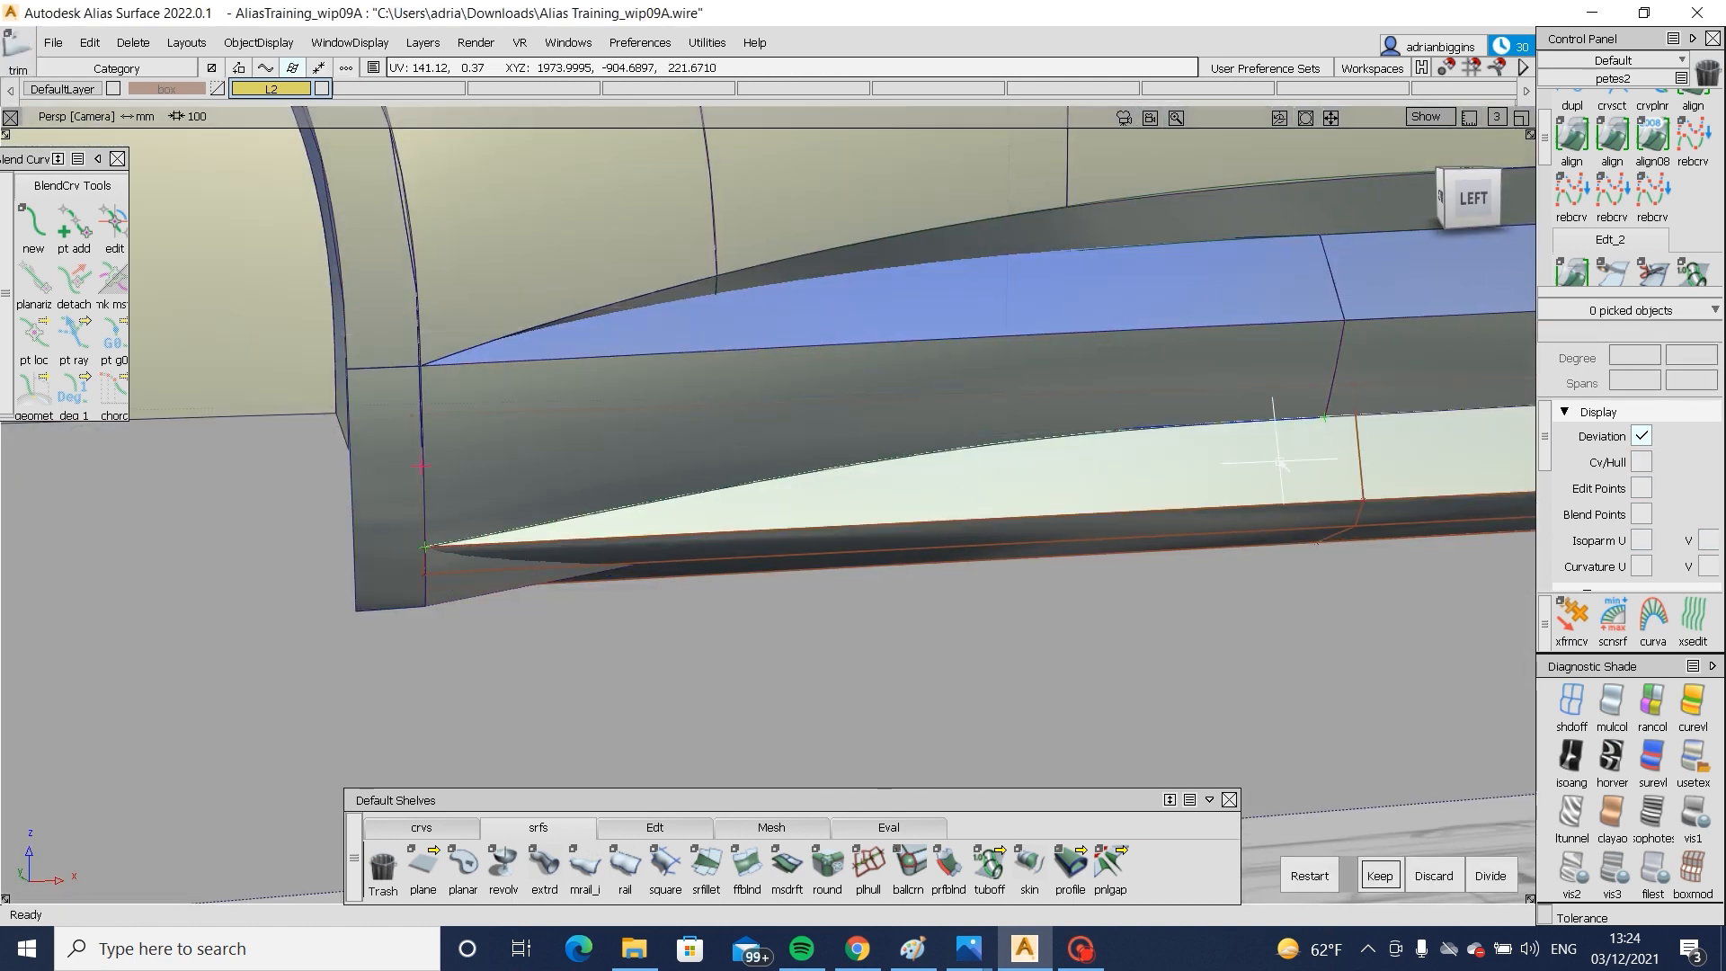
pyautogui.press('space')
# - Draw a horizontal edit-point curve in the left view from the sill's front corner across the front wheel arch lip
pyautogui.keyDown('alt'); pyautogui.keyDown('shift'); pyautogui.moveTo(667, 449); pyautogui.dragTo(746, 467); pyautogui.keyUp('shift'); pyautogui.keyUp('alt')
pyautogui.keyDown('ctrl'); pyautogui.keyDown('shift'); pyautogui.moveTo(764, 557); pyautogui.dragTo(800, 737); pyautogui.keyUp('shift'); pyautogui.keyUp('ctrl')
pyautogui.keyDown('ctrl'); pyautogui.keyDown('shift'); pyautogui.moveTo(551, 558); pyautogui.dragTo(551, 683); pyautogui.keyUp('shift'); pyautogui.keyUp('ctrl')
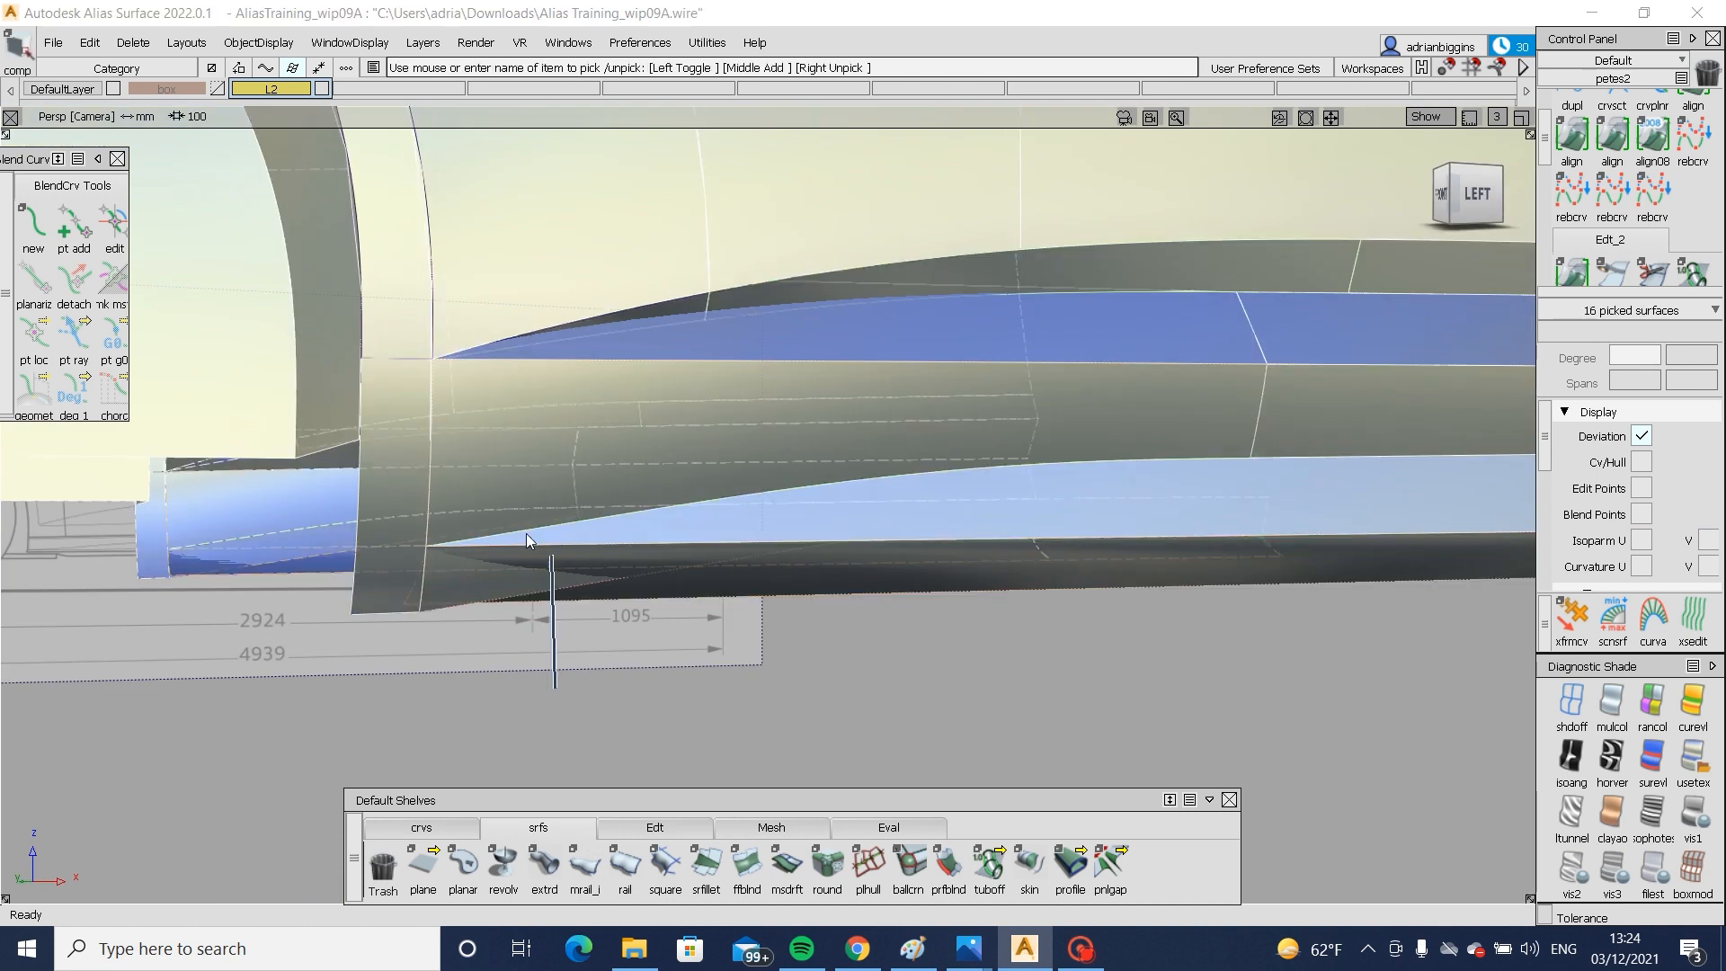
pyautogui.keyDown('alt'); pyautogui.keyDown('shift'); pyautogui.moveTo(427, 544); pyautogui.dragTo(493, 578, button='right'); pyautogui.keyUp('shift'); pyautogui.keyUp('alt')
pyautogui.keyDown('alt'); pyautogui.keyDown('shift'); pyautogui.moveTo(494, 578); pyautogui.dragTo(450, 588); pyautogui.keyUp('shift'); pyautogui.keyUp('alt')
pyautogui.click(432, 828)
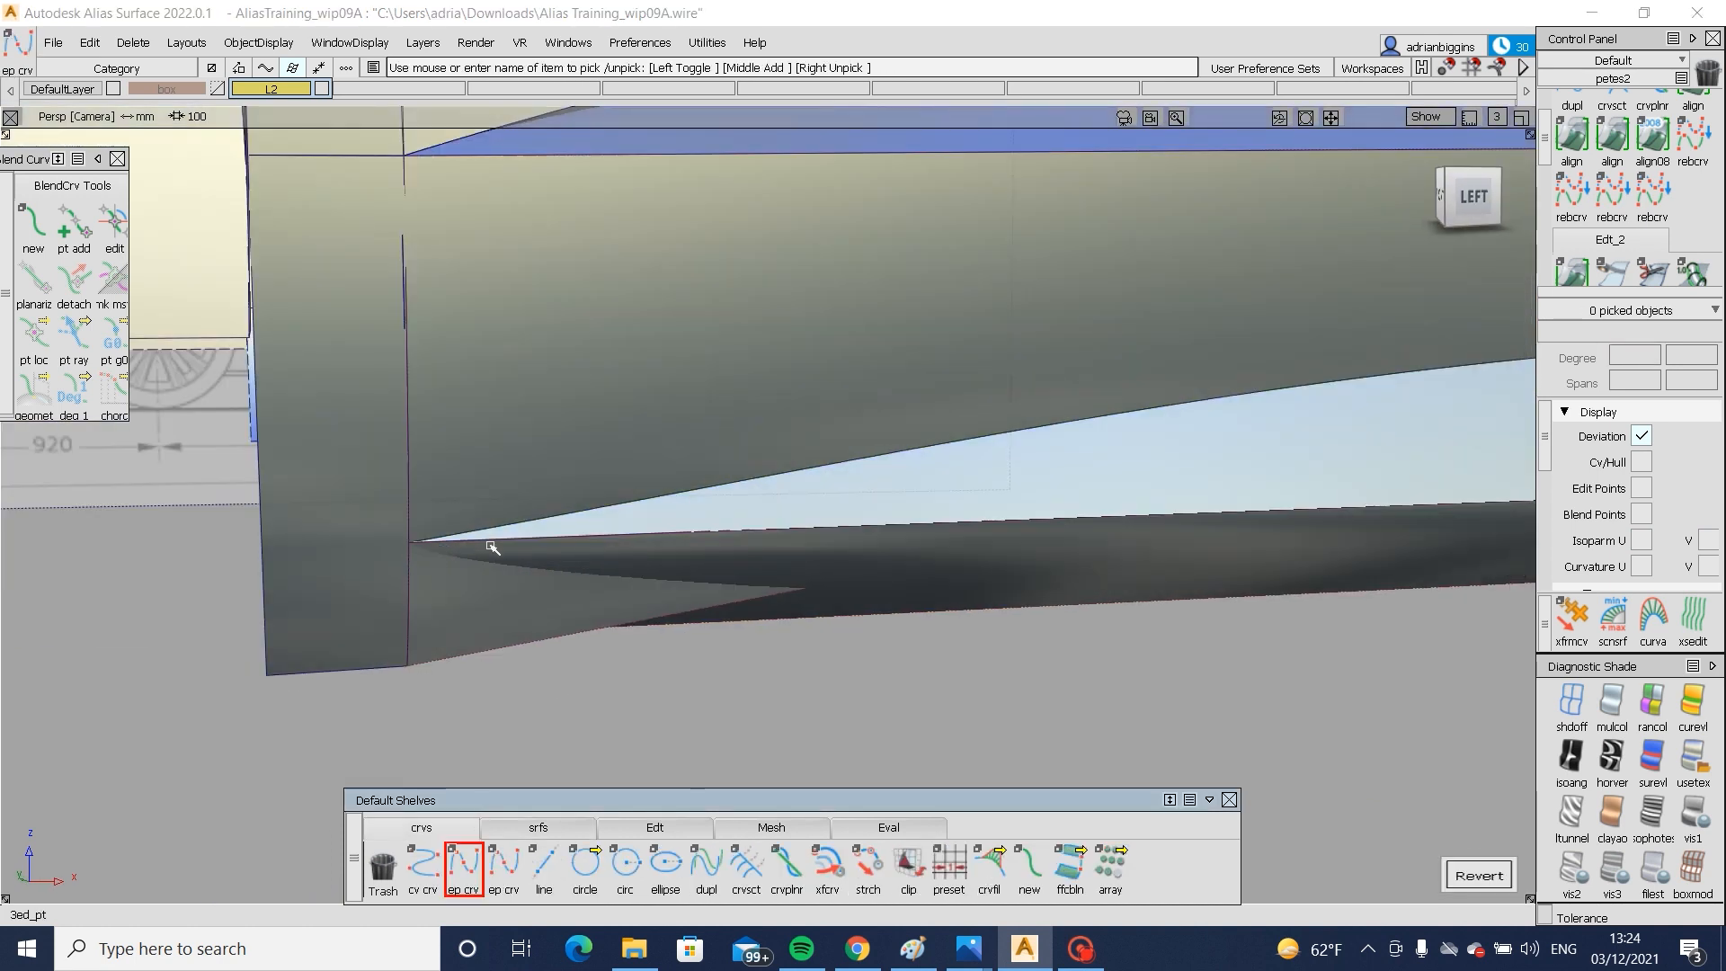
pyautogui.click(408, 543)
pyautogui.click(1487, 200)
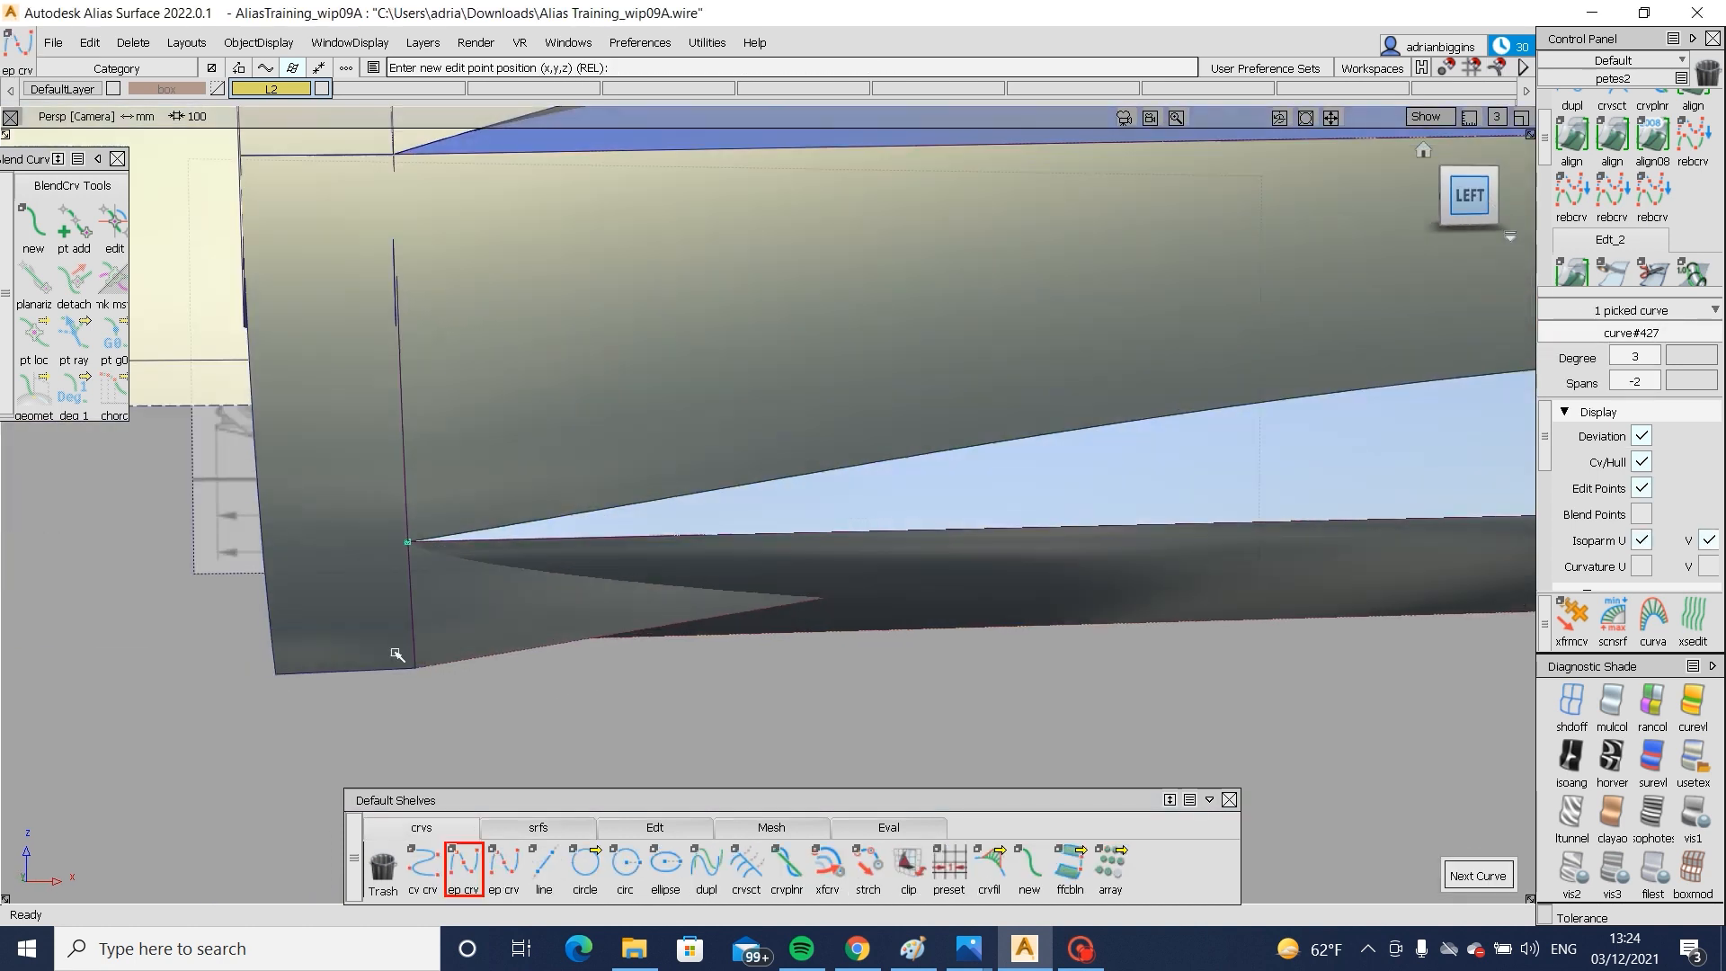
# - Trim the lower body side surface, keeping its upper part and removing the triangular piece overlapping the sill's front end
pyautogui.keyDown('ctrl'); pyautogui.keyDown('shift'); pyautogui.moveTo(563, 418); pyautogui.dragTo(493, 488); pyautogui.keyUp('shift'); pyautogui.keyUp('ctrl')
pyautogui.click(493, 489)
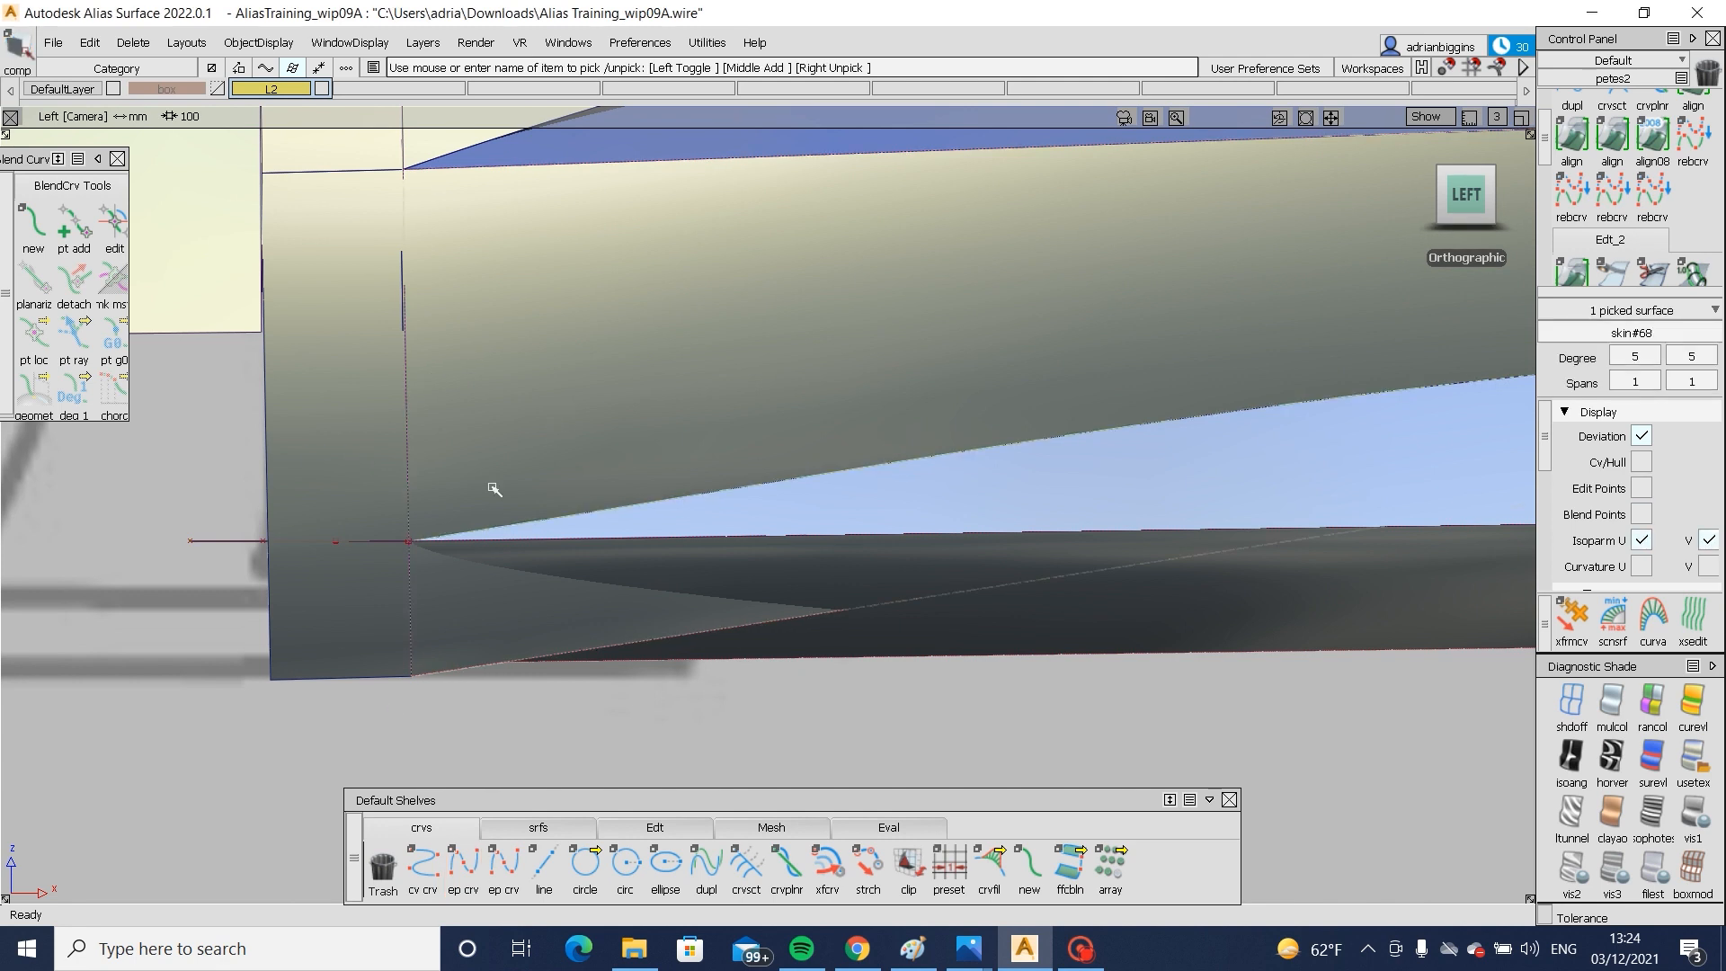
pyautogui.keyDown('ctrl'); pyautogui.keyDown('shift'); pyautogui.moveTo(555, 487); pyautogui.dragTo(521, 493, button='right'); pyautogui.keyUp('shift'); pyautogui.keyUp('ctrl')
pyautogui.click(622, 388)
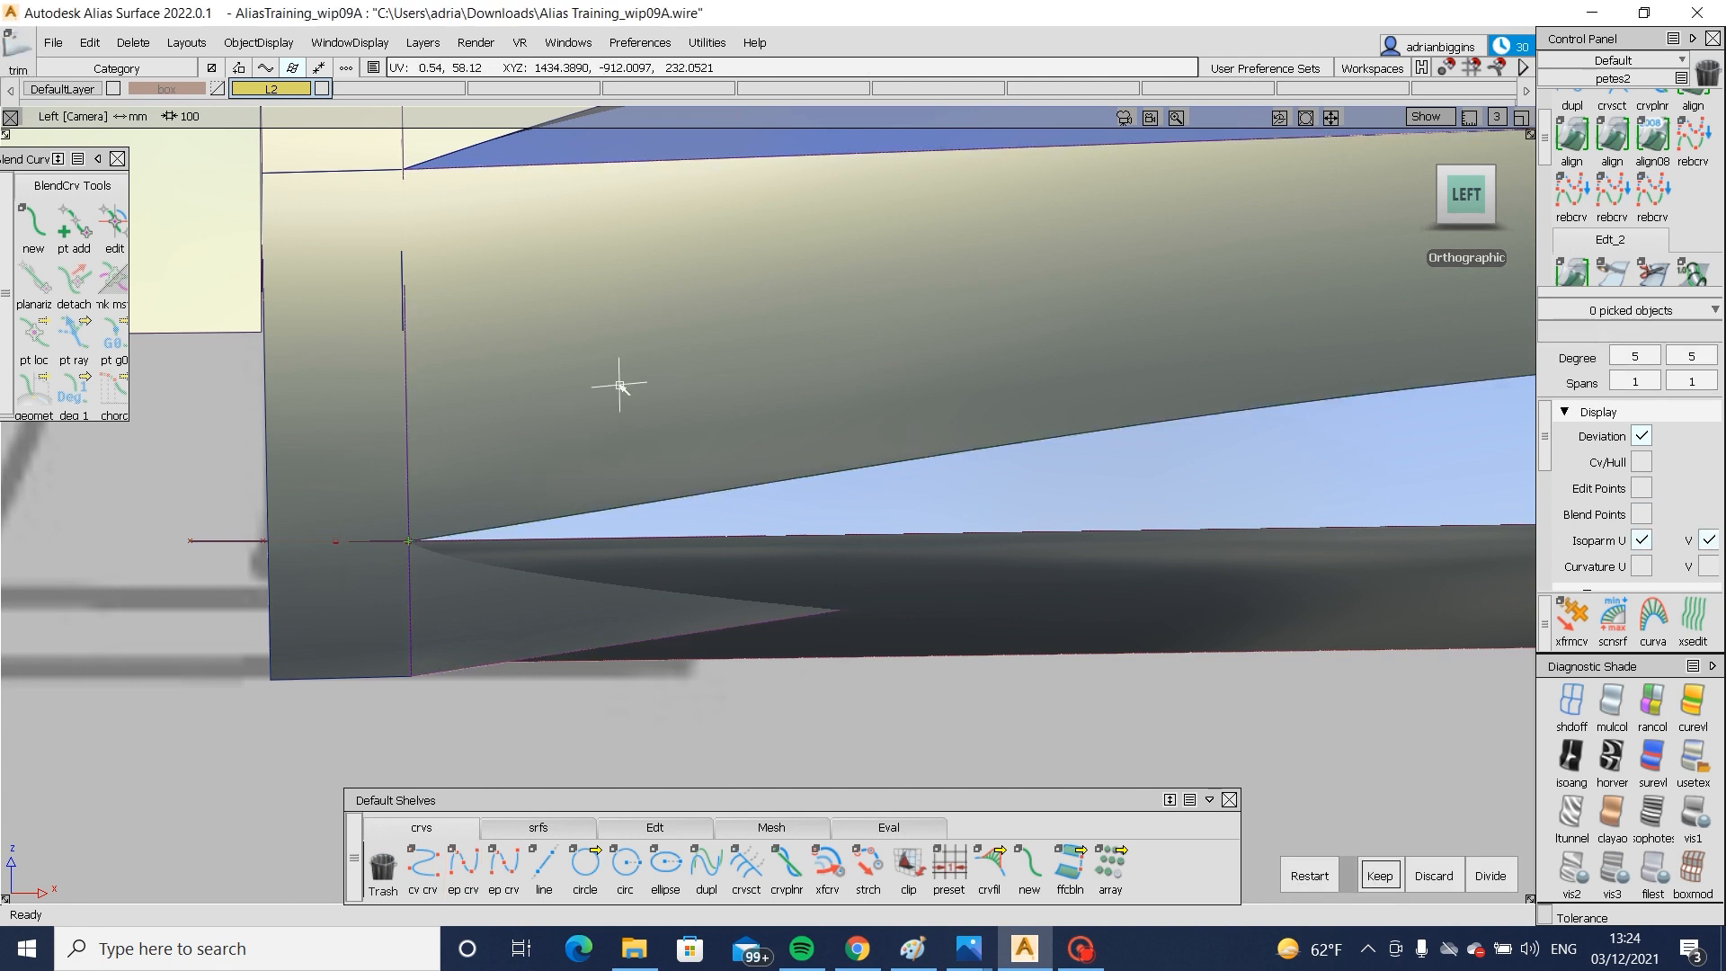
pyautogui.keyDown('alt'); pyautogui.keyDown('shift'); pyautogui.moveTo(621, 387); pyautogui.dragTo(621, 469, button='right'); pyautogui.keyUp('shift'); pyautogui.keyUp('alt')
pyautogui.press('space')
# - Trim the front wheel arch lip along the horizontal curve, keeping the part above it
pyautogui.keyDown('ctrl'); pyautogui.keyDown('shift'); pyautogui.moveTo(558, 445); pyautogui.dragTo(453, 529); pyautogui.keyUp('shift'); pyautogui.keyUp('ctrl')
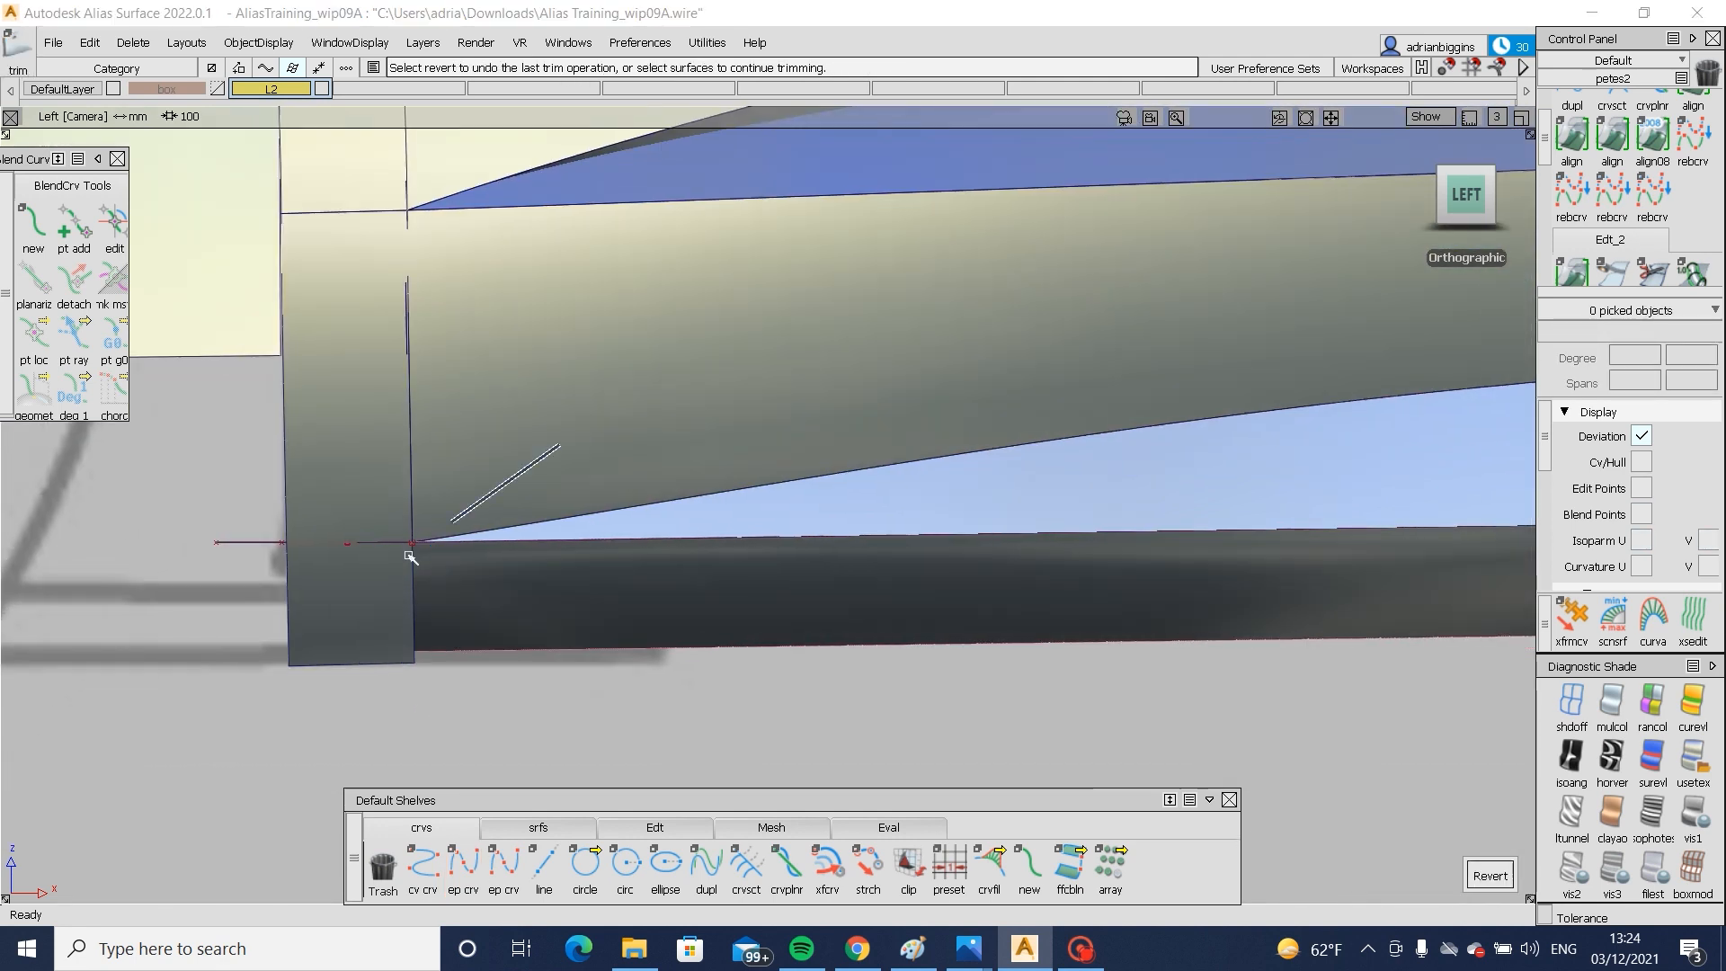
pyautogui.click(410, 555)
pyautogui.click(263, 541)
pyautogui.keyDown('ctrl'); pyautogui.keyDown('shift'); pyautogui.moveTo(387, 484); pyautogui.dragTo(468, 411, button='right'); pyautogui.keyUp('shift'); pyautogui.keyUp('ctrl')
pyautogui.press('space')
pyautogui.click(386, 488)
pyautogui.press('space')
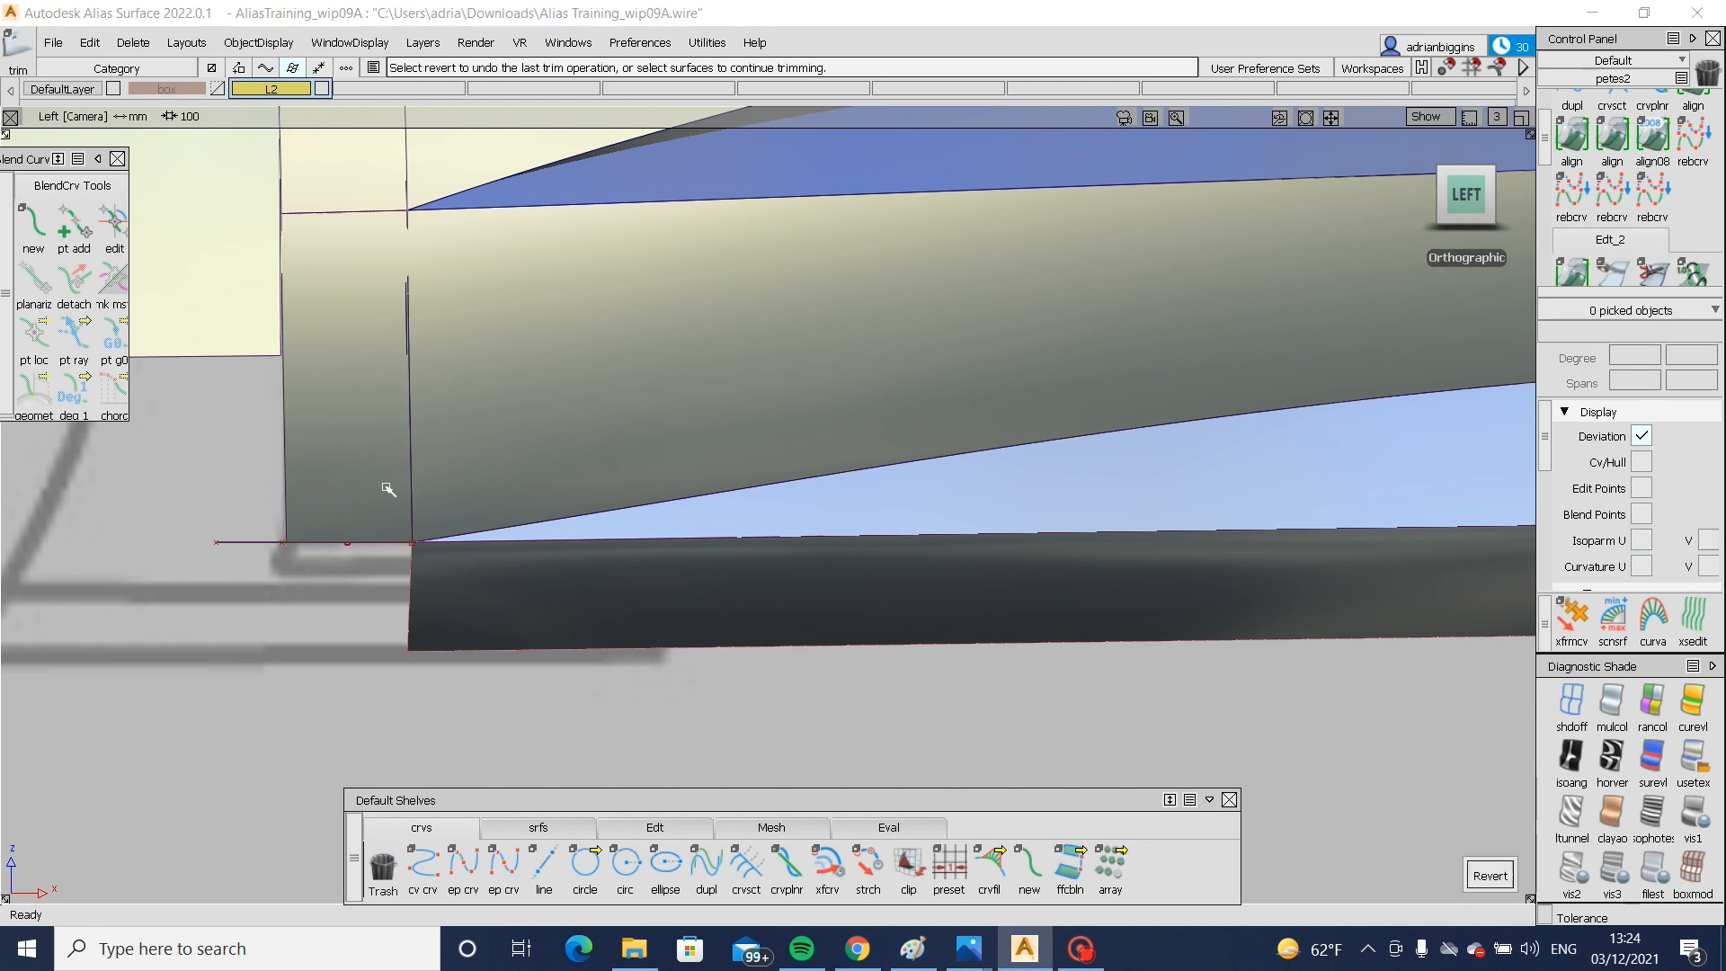
# - Straighten the front end of the sill surface by moving its bottom and middle edge CVs
pyautogui.keyDown('ctrl'); pyautogui.keyDown('shift'); pyautogui.moveTo(421, 602); pyautogui.dragTo(413, 610); pyautogui.keyUp('shift'); pyautogui.keyUp('ctrl')
pyautogui.click(449, 649)
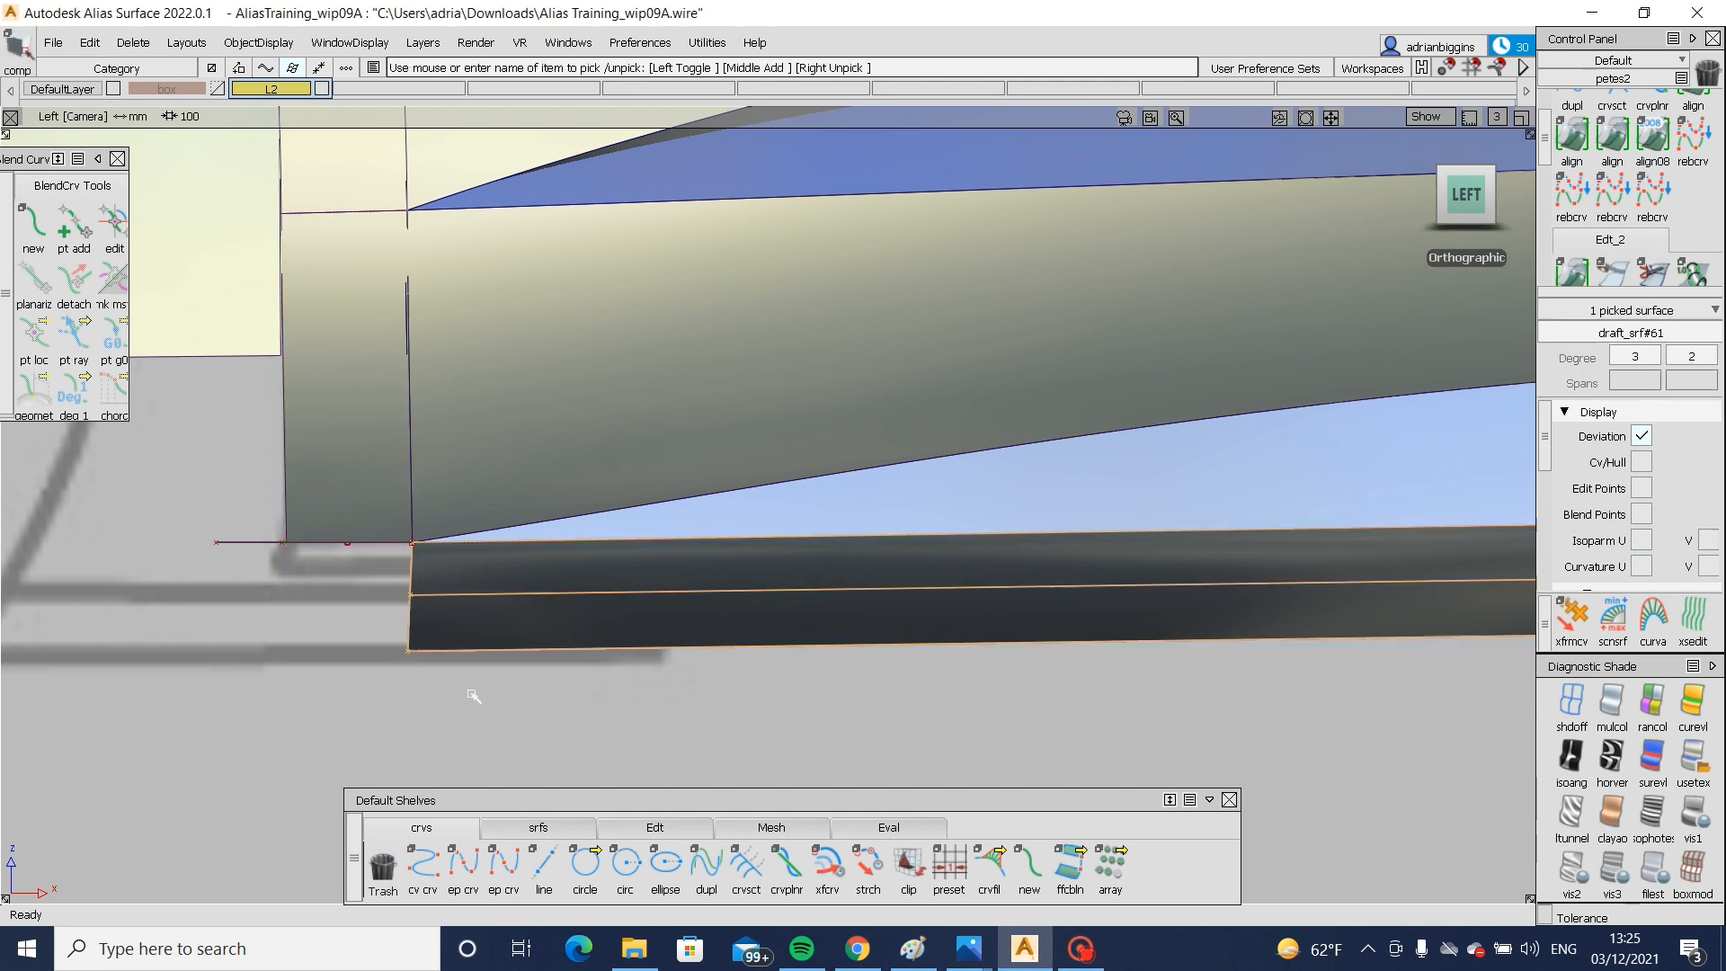
pyautogui.keyDown('ctrl'); pyautogui.keyDown('shift'); pyautogui.moveTo(473, 694); pyautogui.dragTo(357, 635); pyautogui.keyUp('shift'); pyautogui.keyUp('ctrl')
pyautogui.click(408, 651)
pyautogui.keyDown('alt'); pyautogui.keyDown('shift'); pyautogui.moveTo(473, 676); pyautogui.dragTo(488, 726, button='right'); pyautogui.keyUp('shift'); pyautogui.keyUp('alt')
pyautogui.keyDown('ctrl'); pyautogui.keyDown('shift'); pyautogui.moveTo(486, 730); pyautogui.dragTo(492, 679, button='middle'); pyautogui.keyUp('shift'); pyautogui.keyUp('ctrl')
pyautogui.moveTo(493, 693); pyautogui.dragTo(499, 694, button='middle')
pyautogui.keyDown('ctrl'); pyautogui.keyDown('shift'); pyautogui.moveTo(488, 729); pyautogui.dragTo(492, 676); pyautogui.keyUp('shift'); pyautogui.keyUp('ctrl')
pyautogui.click(406, 589)
pyautogui.keyDown('ctrl'); pyautogui.keyDown('shift'); pyautogui.moveTo(451, 618); pyautogui.dragTo(456, 571, button='middle'); pyautogui.keyUp('shift'); pyautogui.keyUp('ctrl')
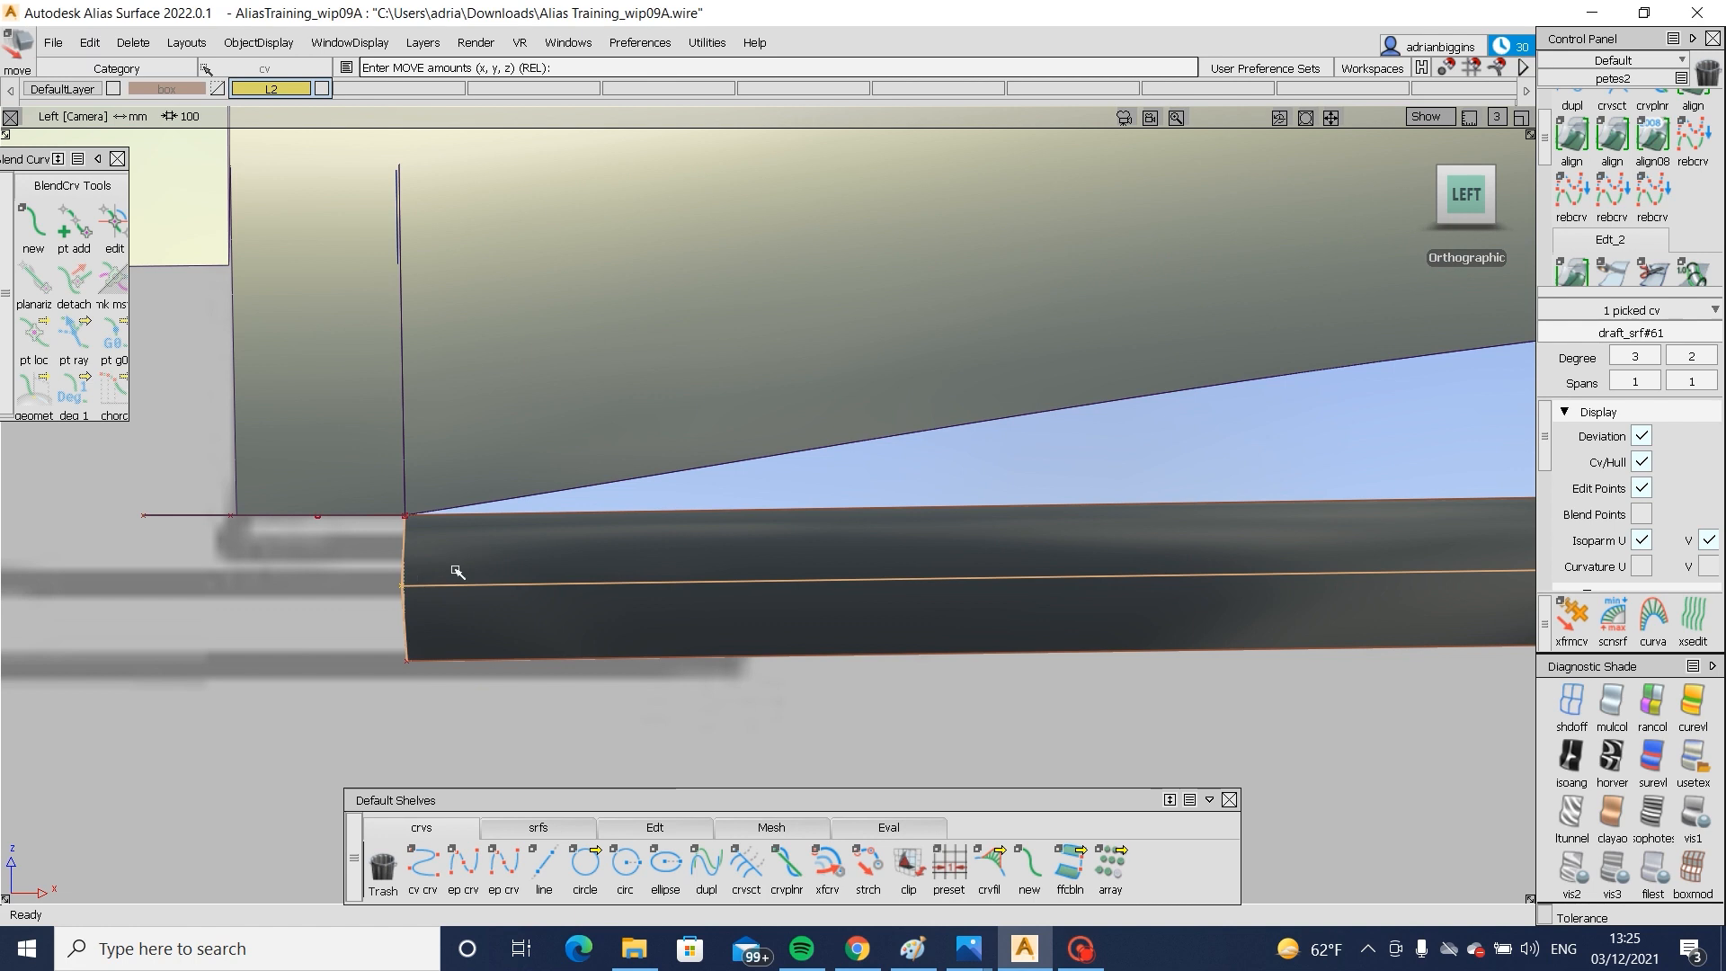
pyautogui.keyDown('ctrl'); pyautogui.keyDown('shift'); pyautogui.moveTo(455, 607); pyautogui.dragTo(459, 557); pyautogui.keyUp('shift'); pyautogui.keyUp('ctrl')
# - Create a rail surface from the front wheel arch lip's trimmed lower edge along the sill's front edge
pyautogui.click(538, 827)
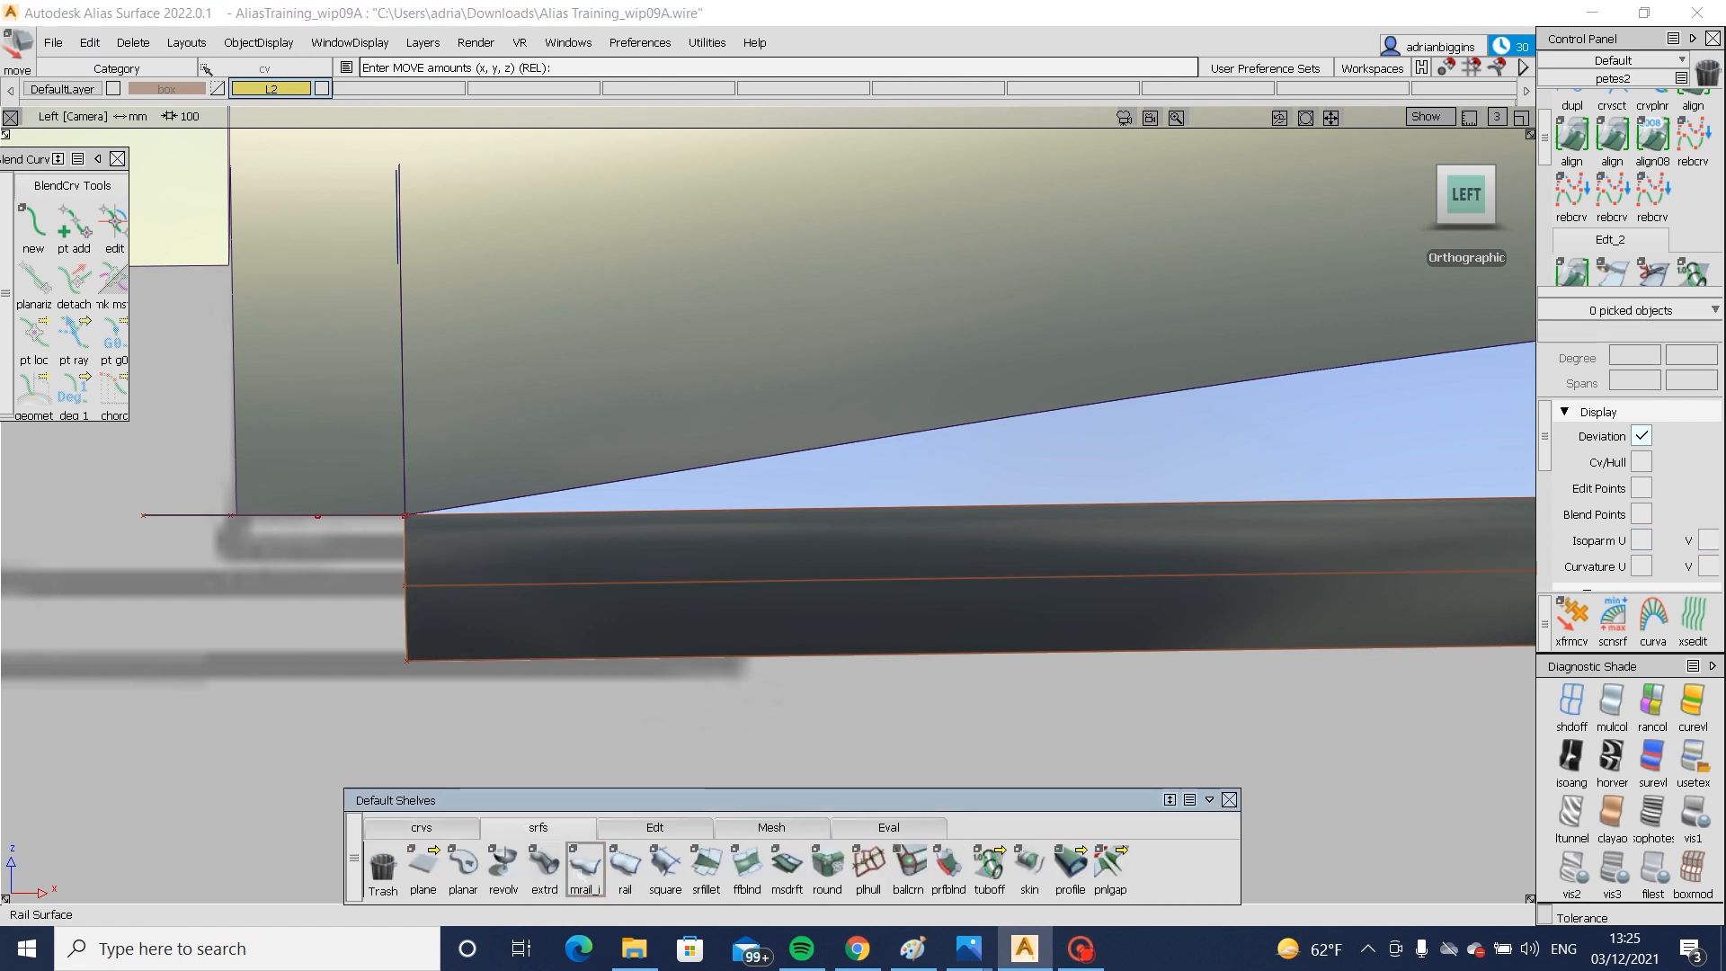
pyautogui.click(373, 515)
pyautogui.click(411, 558)
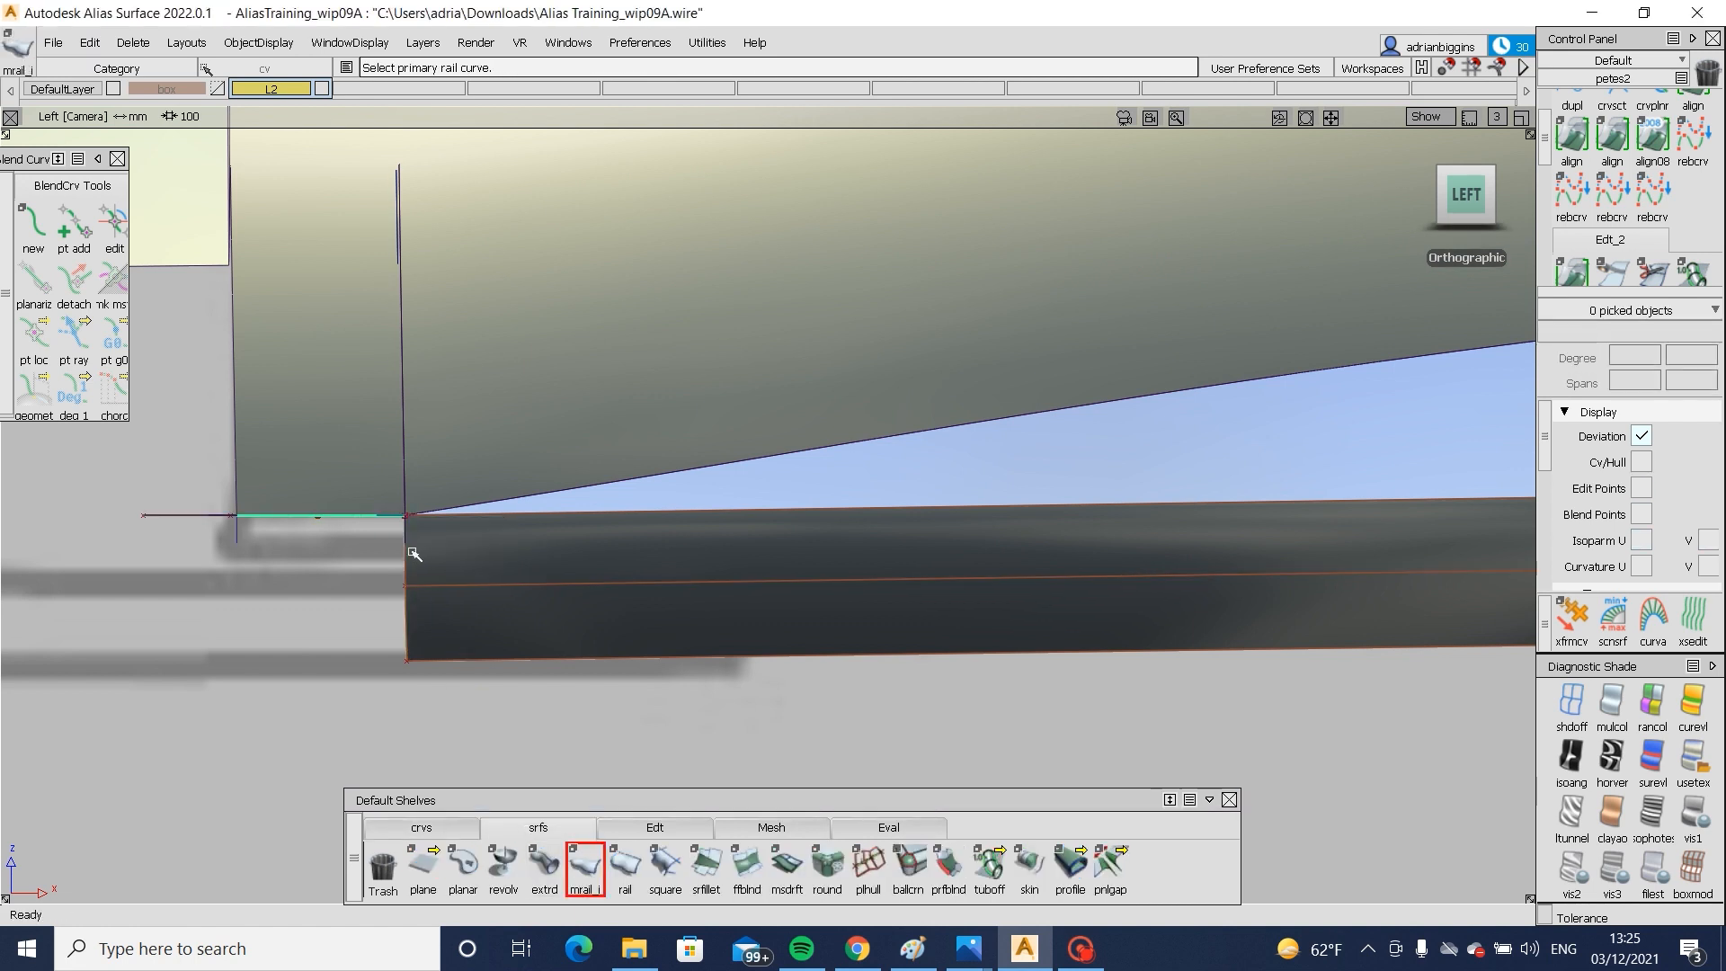
pyautogui.click(407, 552)
# - Examine the new front sill corner surface and both wheel arches from rear and front perspective views
pyautogui.keyDown('alt'); pyautogui.keyDown('shift'); pyautogui.moveTo(409, 554); pyautogui.dragTo(624, 600); pyautogui.keyUp('shift'); pyautogui.keyUp('alt')
pyautogui.keyDown('alt'); pyautogui.keyDown('shift'); pyautogui.moveTo(623, 601); pyautogui.dragTo(387, 620, button='right'); pyautogui.keyUp('shift'); pyautogui.keyUp('alt')
pyautogui.keyDown('alt'); pyautogui.keyDown('shift'); pyautogui.moveTo(386, 620); pyautogui.dragTo(247, 639); pyautogui.keyUp('shift'); pyautogui.keyUp('alt')
pyautogui.keyDown('alt'); pyautogui.keyDown('shift'); pyautogui.moveTo(246, 639); pyautogui.dragTo(558, 651, button='right'); pyautogui.keyUp('shift'); pyautogui.keyUp('alt')
pyautogui.keyDown('alt'); pyautogui.keyDown('shift'); pyautogui.click(696, 599); pyautogui.keyUp('shift'); pyautogui.keyUp('alt')
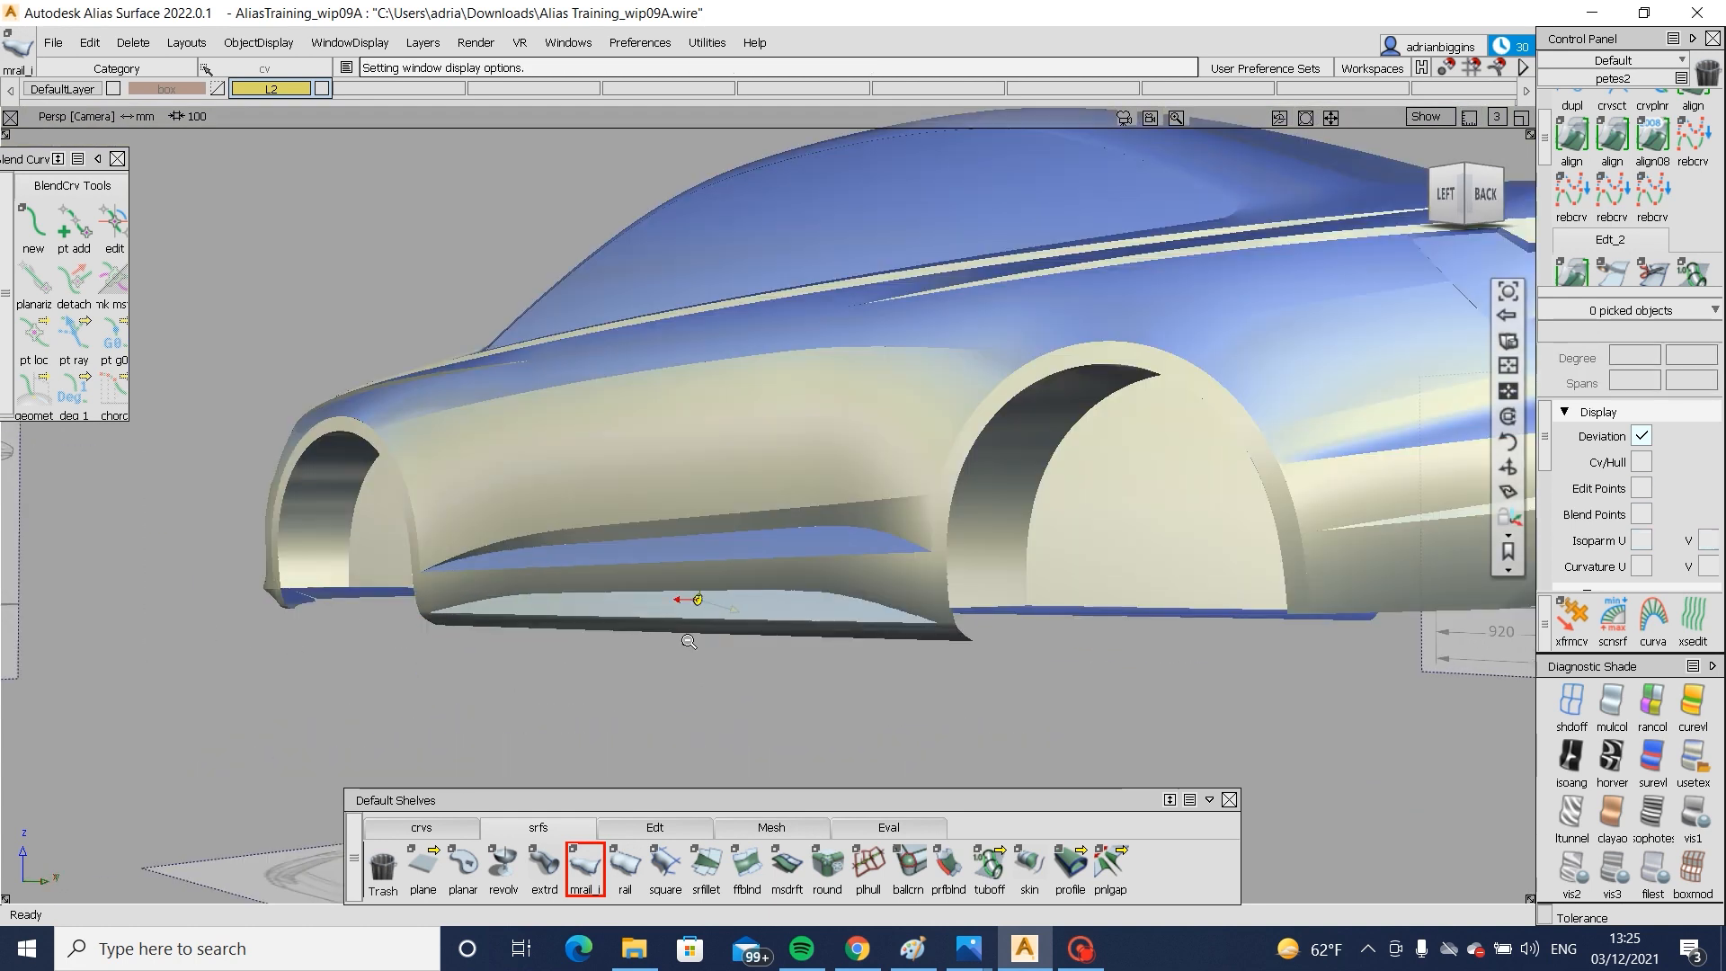
pyautogui.keyDown('alt'); pyautogui.keyDown('shift'); pyautogui.moveTo(696, 600); pyautogui.dragTo(620, 620, button='right'); pyautogui.keyUp('shift'); pyautogui.keyUp('alt')
pyautogui.keyDown('alt'); pyautogui.keyDown('shift'); pyautogui.moveTo(620, 620); pyautogui.dragTo(341, 641); pyautogui.keyUp('shift'); pyautogui.keyUp('alt')
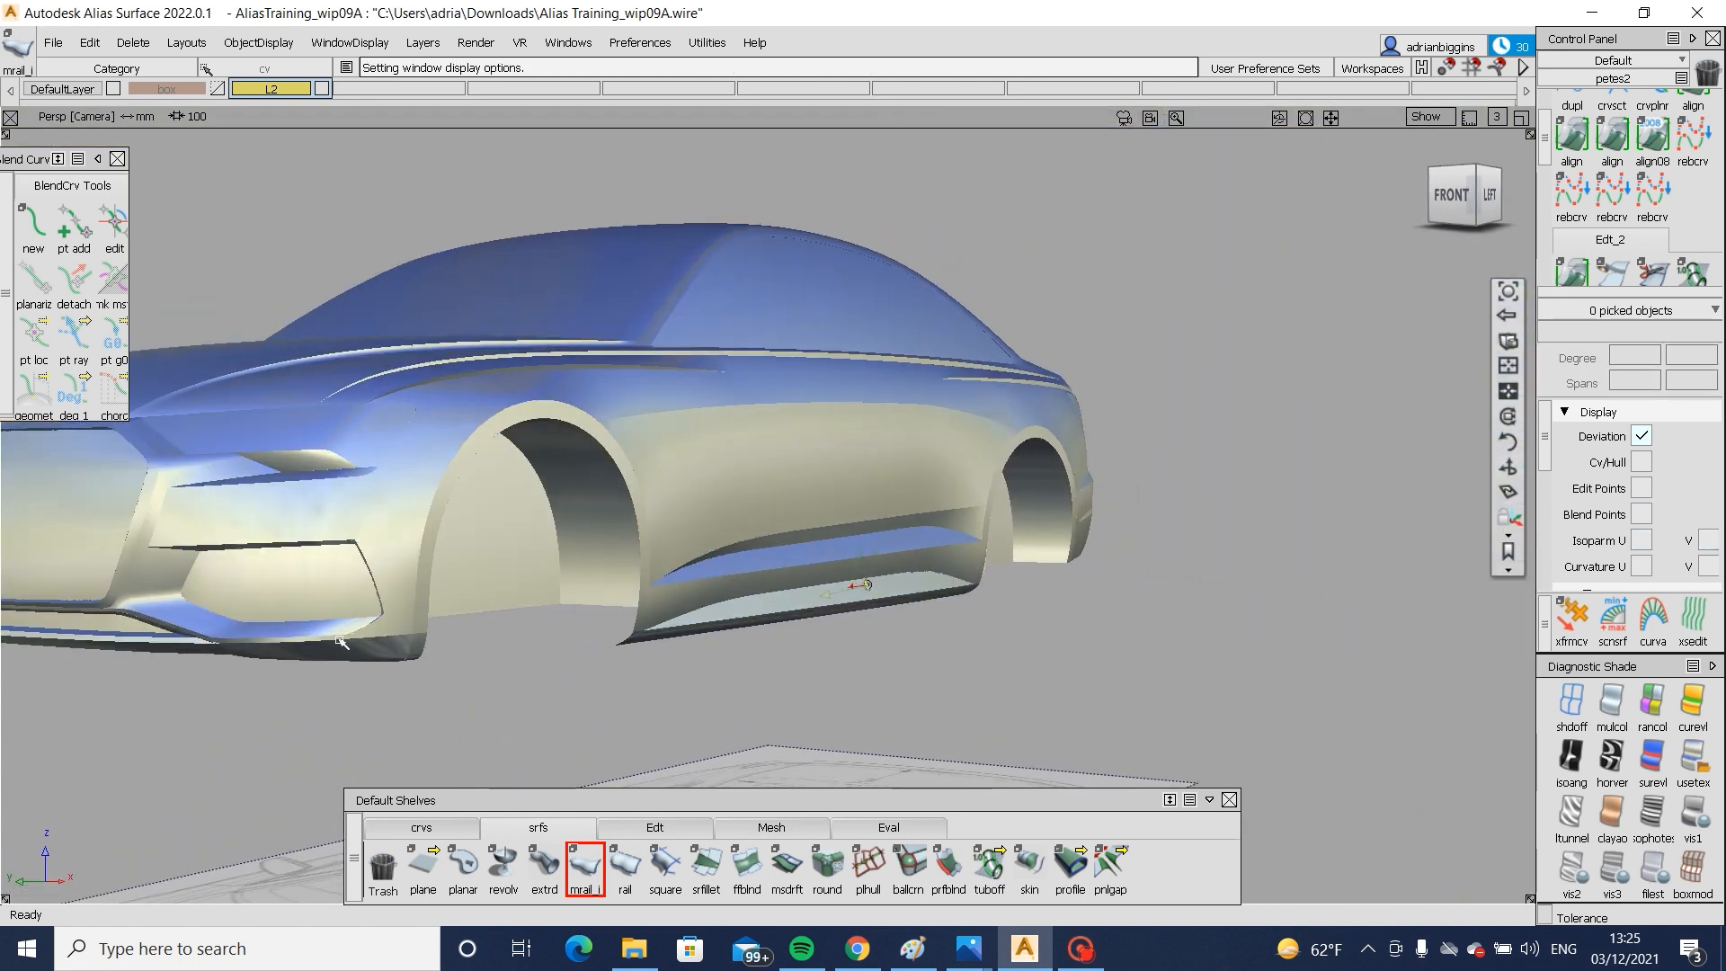
pyautogui.keyDown('alt'); pyautogui.keyDown('shift'); pyautogui.moveTo(511, 665); pyautogui.dragTo(575, 671, button='right'); pyautogui.keyUp('shift'); pyautogui.keyUp('alt')
pyautogui.keyDown('alt'); pyautogui.keyDown('shift'); pyautogui.moveTo(575, 671); pyautogui.dragTo(671, 678); pyautogui.keyUp('shift'); pyautogui.keyUp('alt')
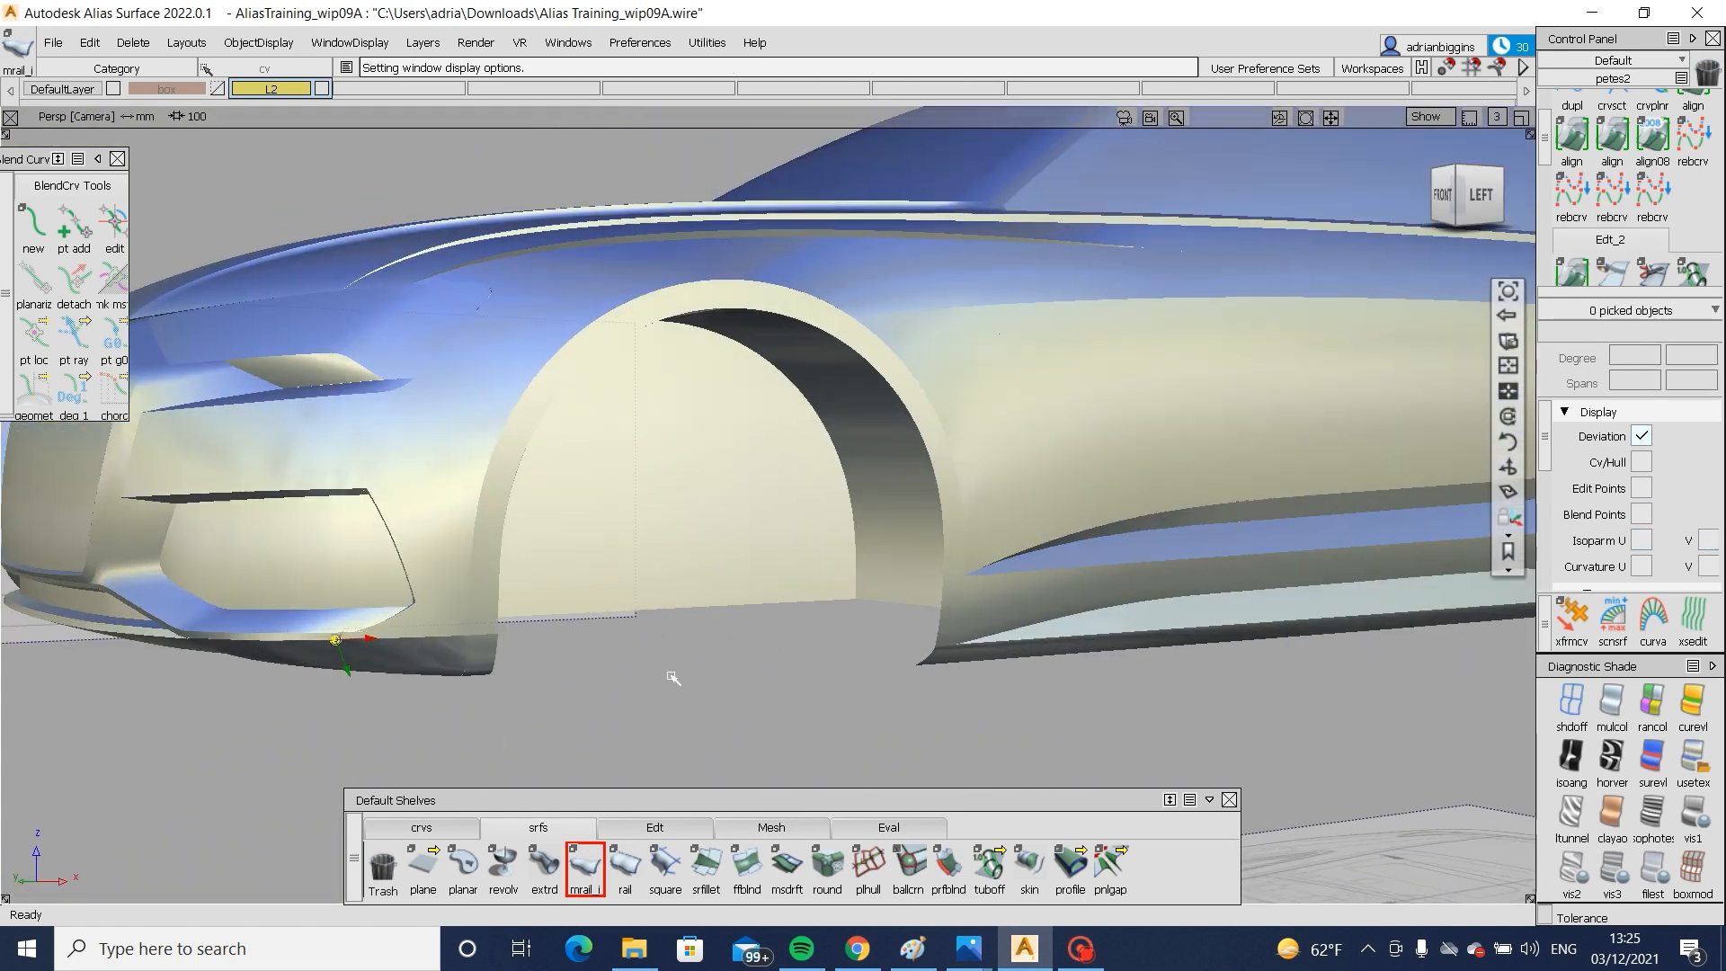
# - Draw a short vertical edit-point curve in the left view, downward from the rear wheel arch lip's lower rear corner
pyautogui.click(1482, 209)
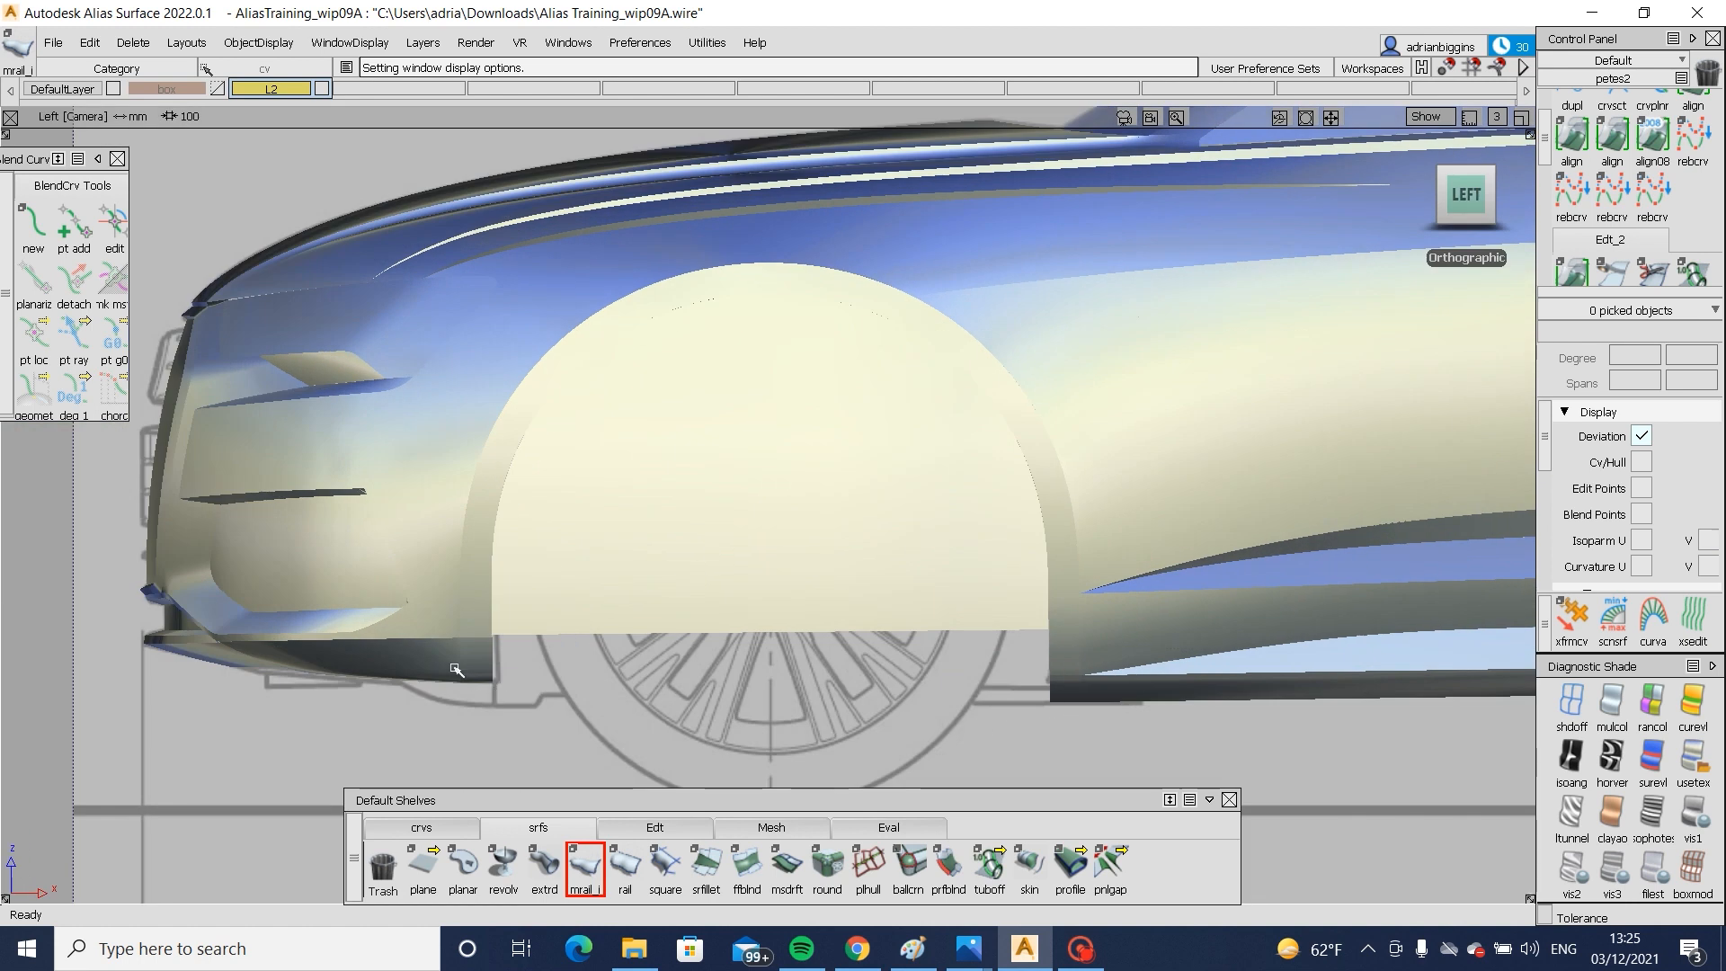
pyautogui.keyDown('alt'); pyautogui.keyDown('shift'); pyautogui.moveTo(457, 669); pyautogui.dragTo(1094, 575); pyautogui.keyUp('shift'); pyautogui.keyUp('alt')
pyautogui.keyDown('alt'); pyautogui.keyDown('shift'); pyautogui.moveTo(1336, 556); pyautogui.dragTo(806, 770); pyautogui.keyUp('shift'); pyautogui.keyUp('alt')
pyautogui.click(456, 829)
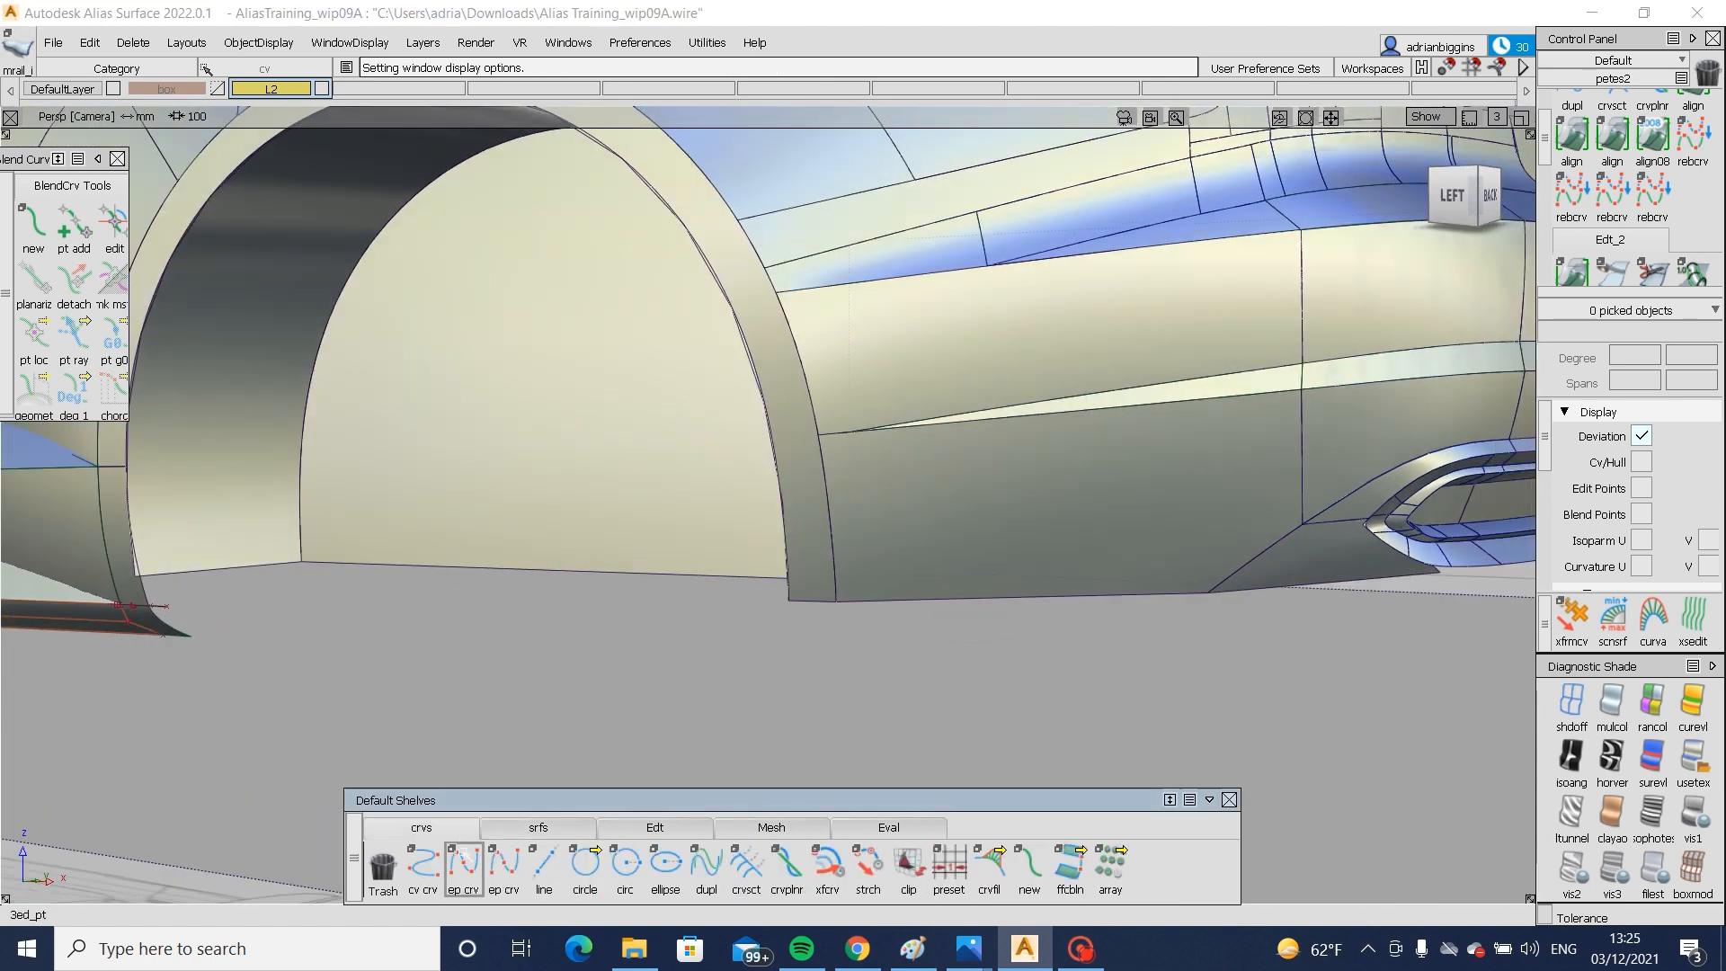
pyautogui.click(835, 599)
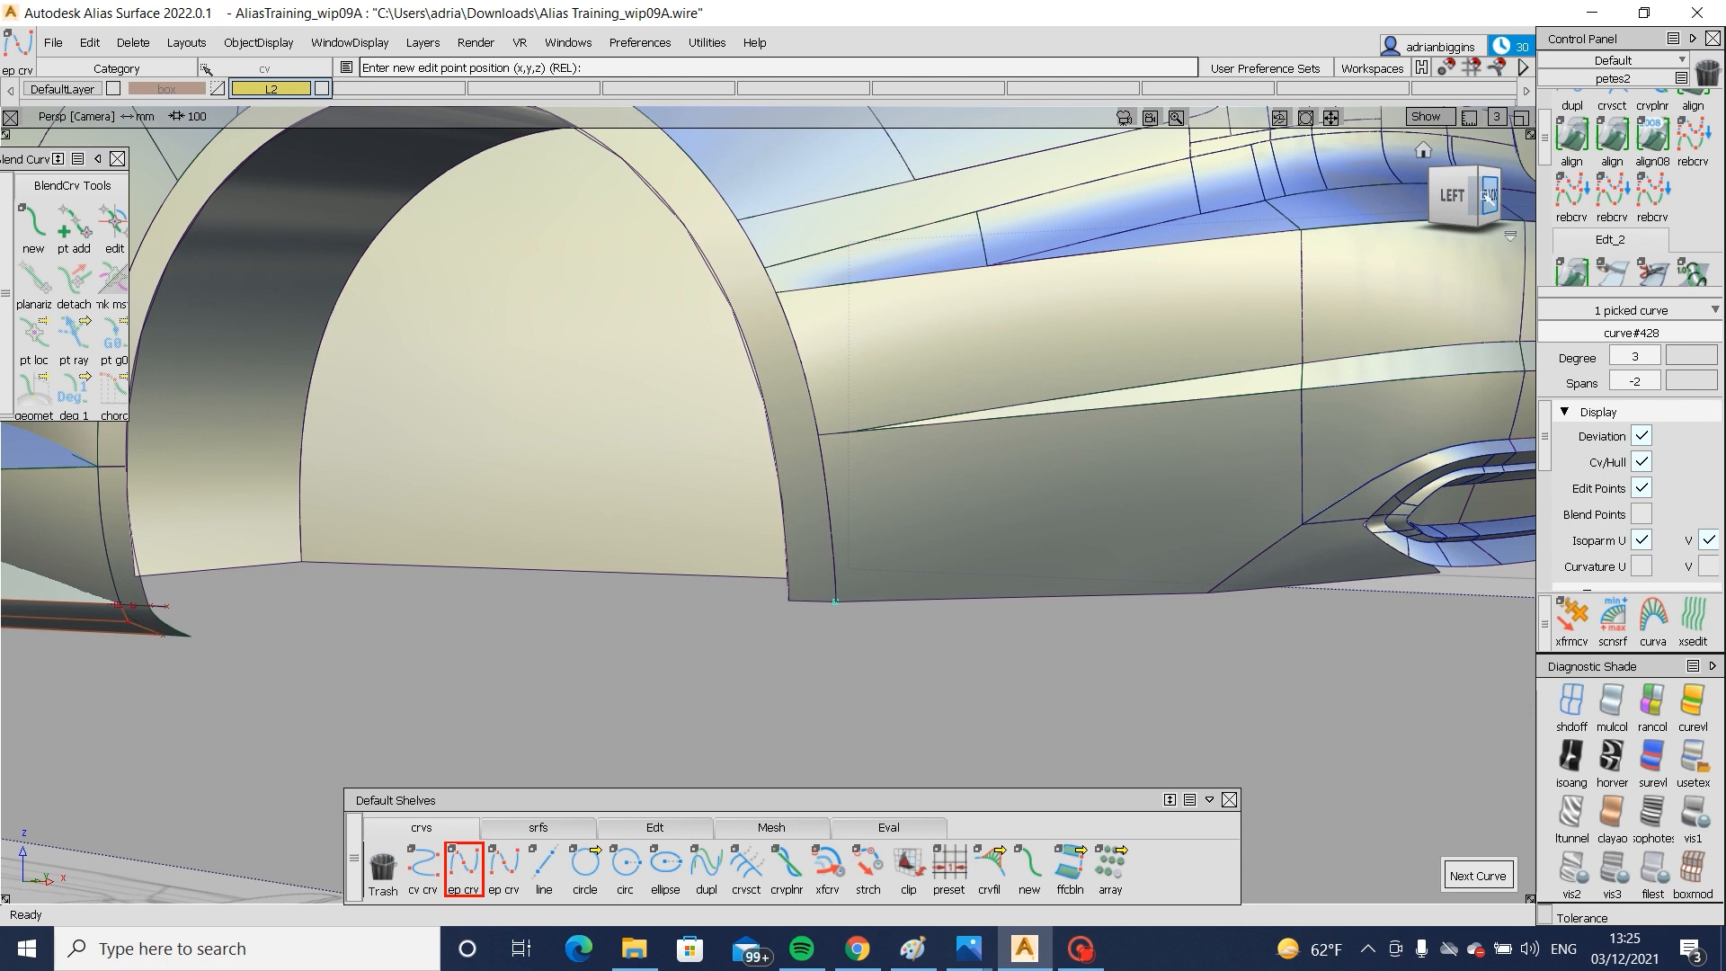
pyautogui.click(1441, 205)
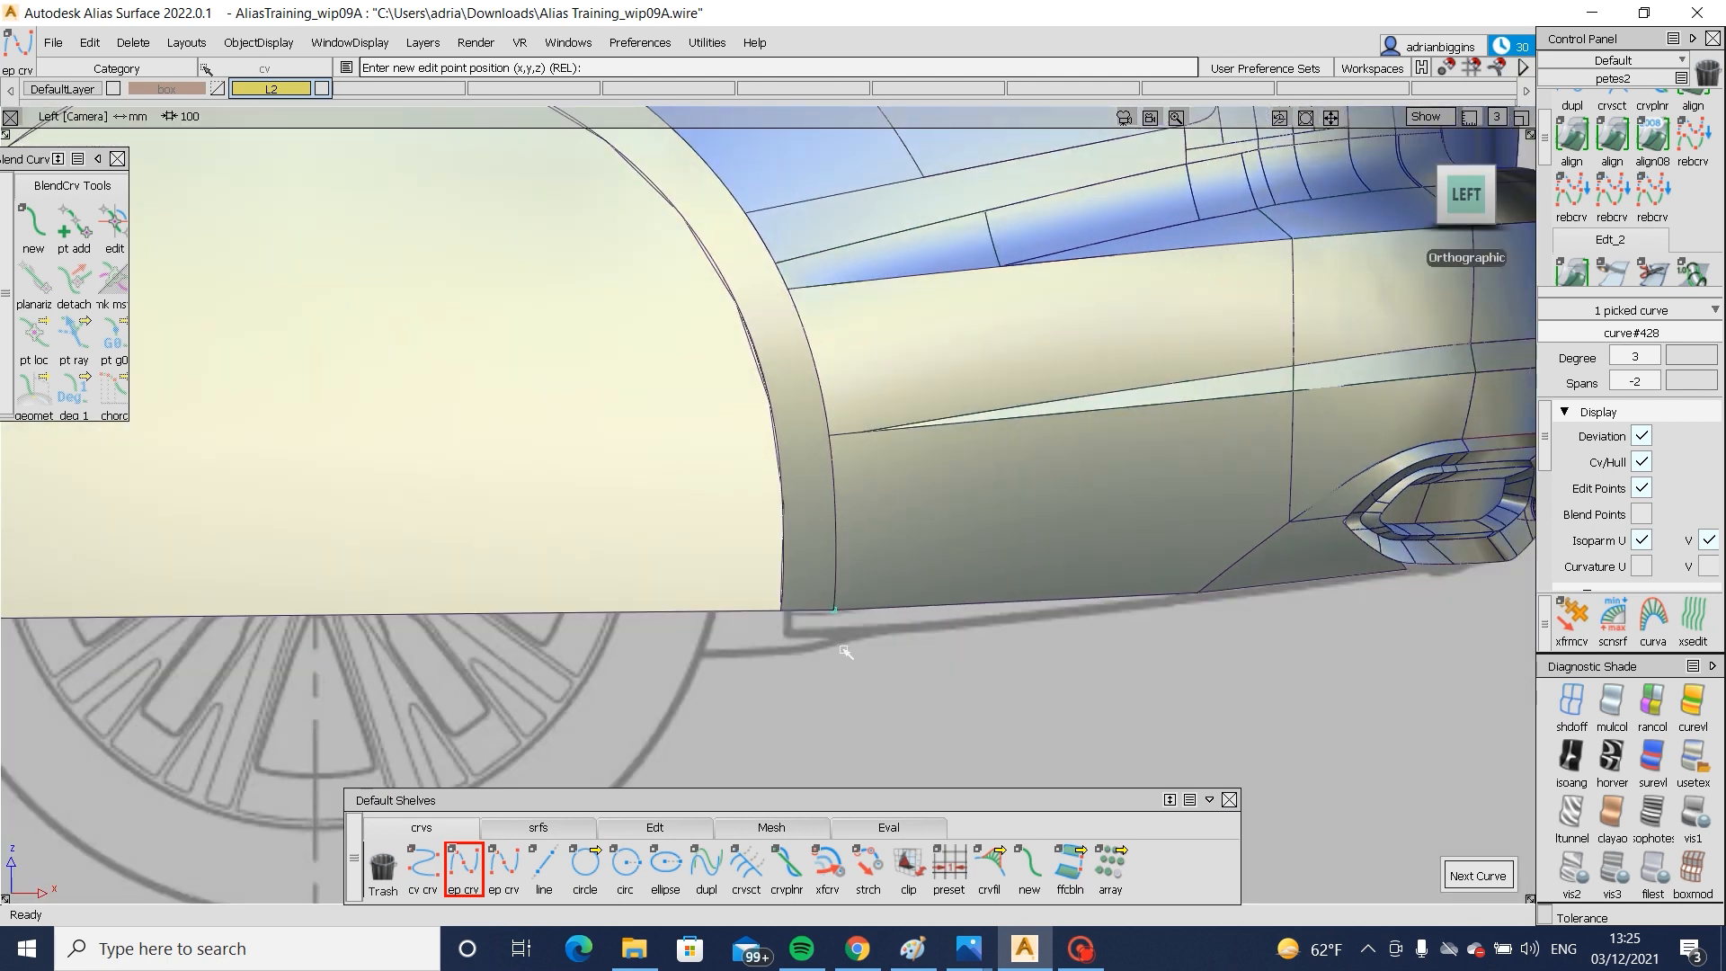
pyautogui.keyDown('ctrl'); pyautogui.keyDown('shift'); pyautogui.moveTo(963, 701); pyautogui.dragTo(1020, 517); pyautogui.keyUp('shift'); pyautogui.keyUp('ctrl')
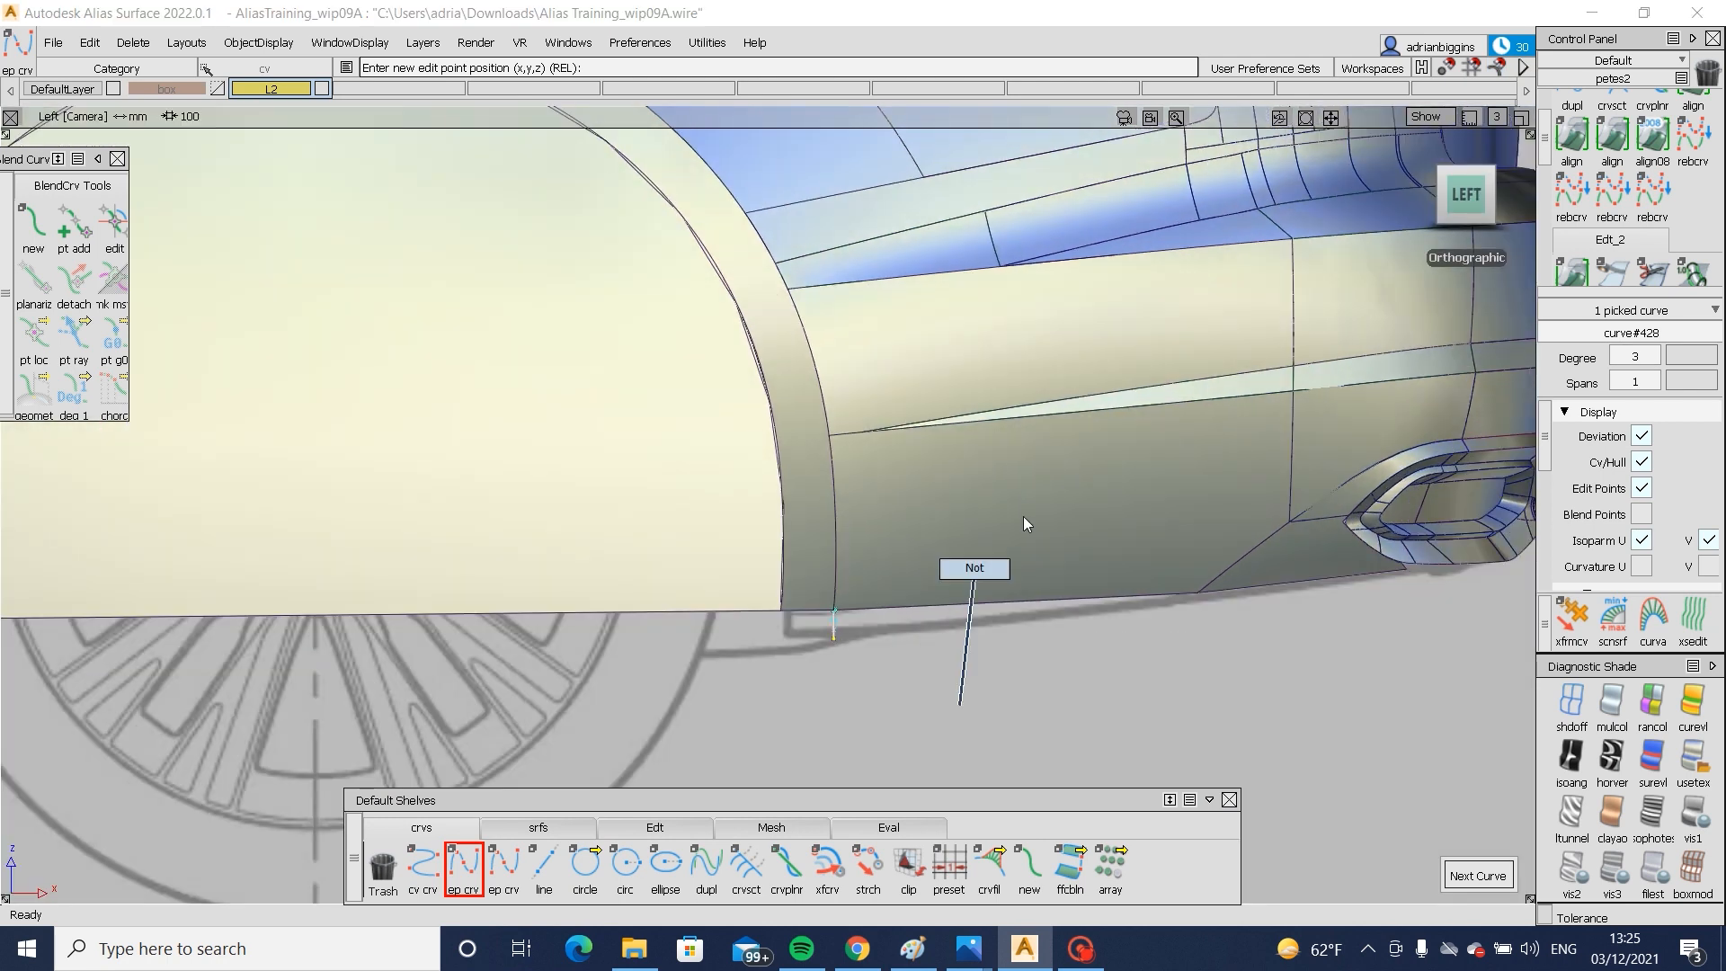
# - Hide the lower bumper side surface behind the rear wheel to check the blueprint, undoing the hiding each time
pyautogui.keyDown('ctrl'); pyautogui.keyDown('shift'); pyautogui.moveTo(959, 584); pyautogui.dragTo(1033, 580); pyautogui.keyUp('shift'); pyautogui.keyUp('ctrl')
pyautogui.click(1034, 576)
pyautogui.keyDown('ctrl'); pyautogui.keyDown('shift'); pyautogui.moveTo(1042, 584); pyautogui.dragTo(1150, 633, button='right'); pyautogui.keyUp('shift'); pyautogui.keyUp('ctrl')
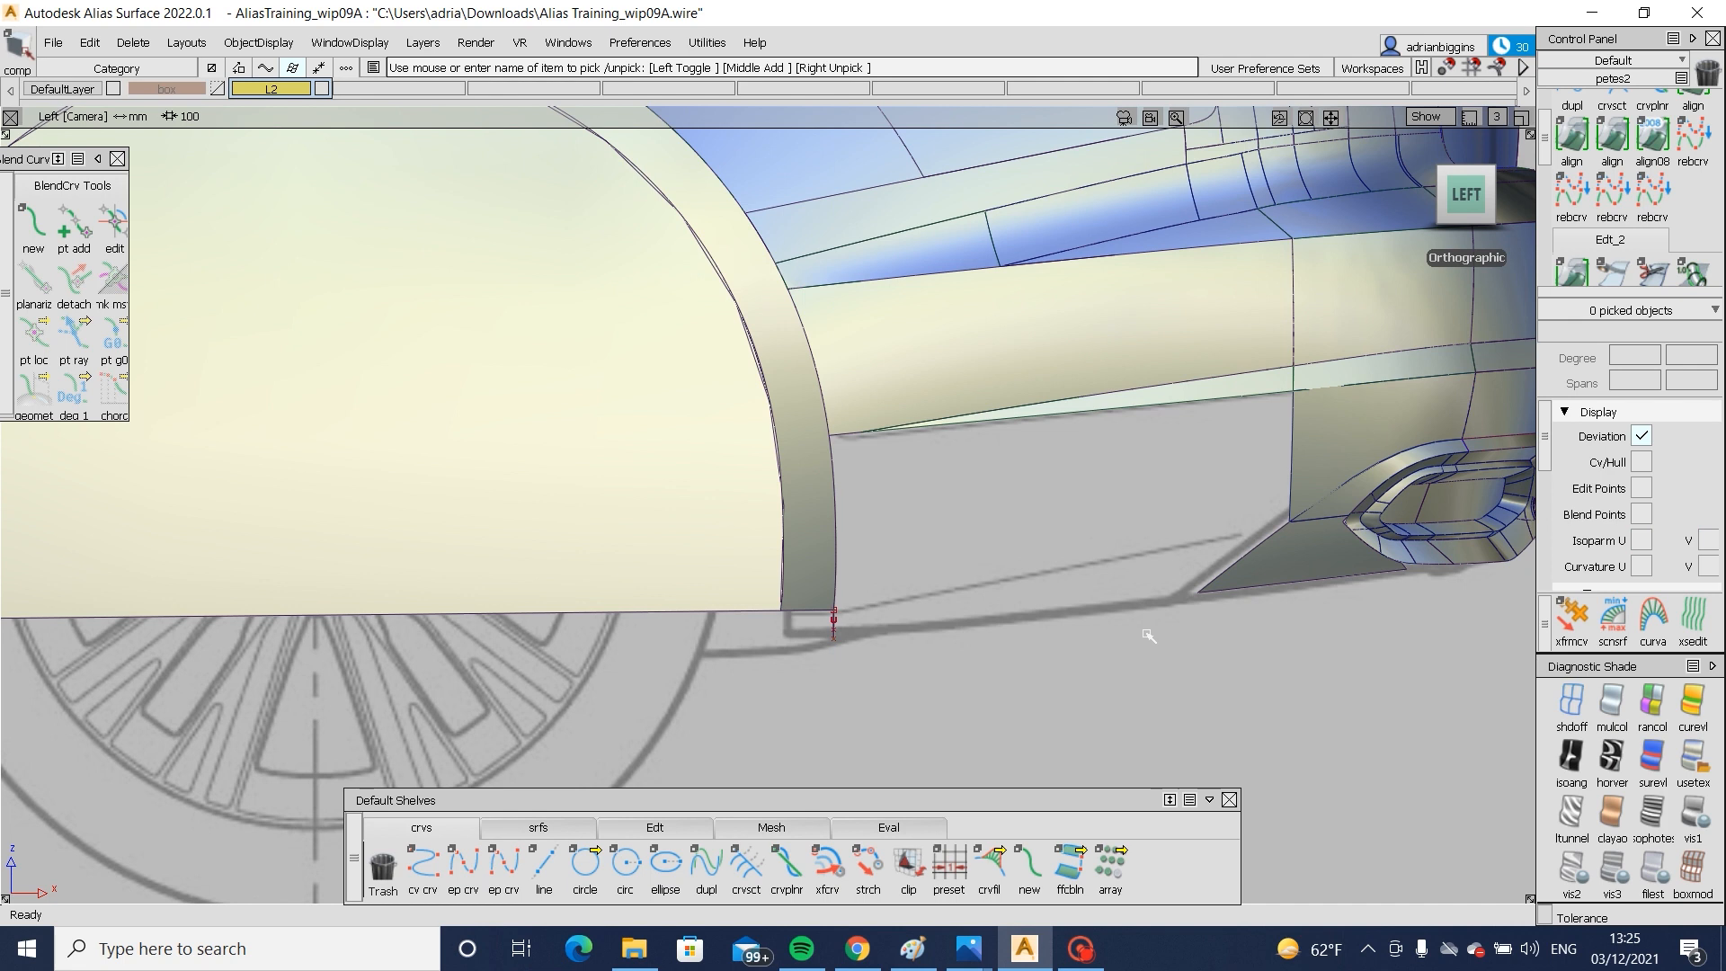
pyautogui.hotkey('ctrl', 'z')
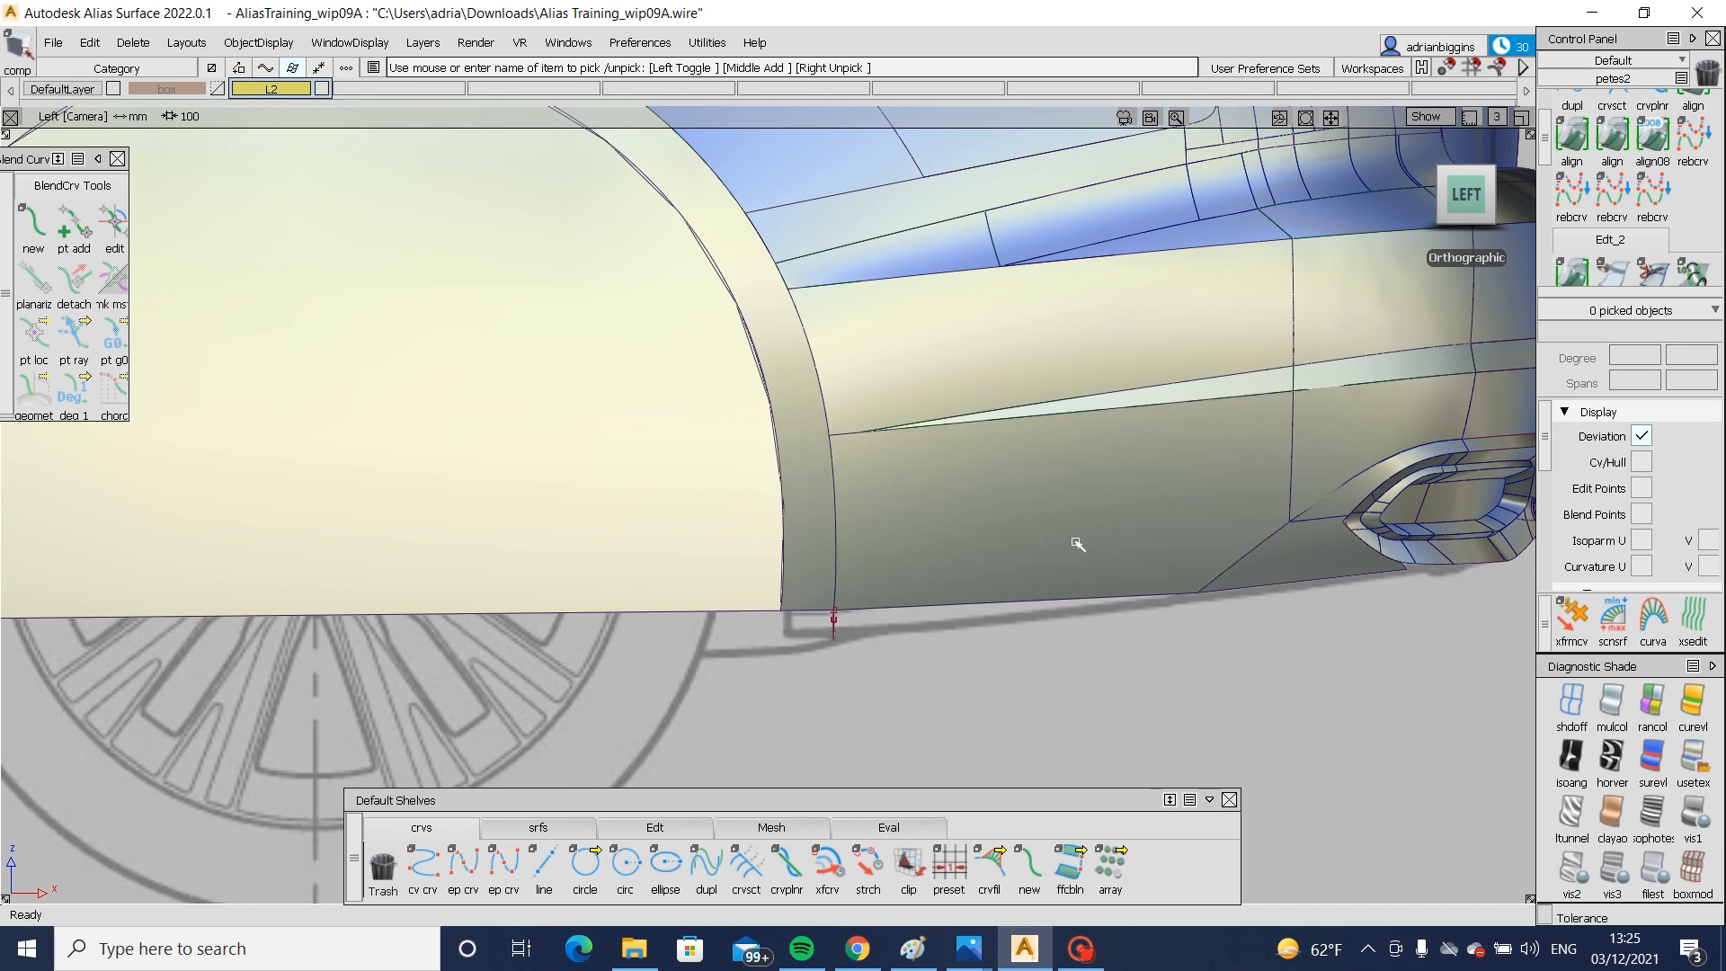
pyautogui.click(1122, 545)
pyautogui.keyDown('ctrl'); pyautogui.keyDown('shift'); pyautogui.moveTo(1123, 545); pyautogui.dragTo(1248, 583, button='right'); pyautogui.keyUp('shift'); pyautogui.keyUp('ctrl')
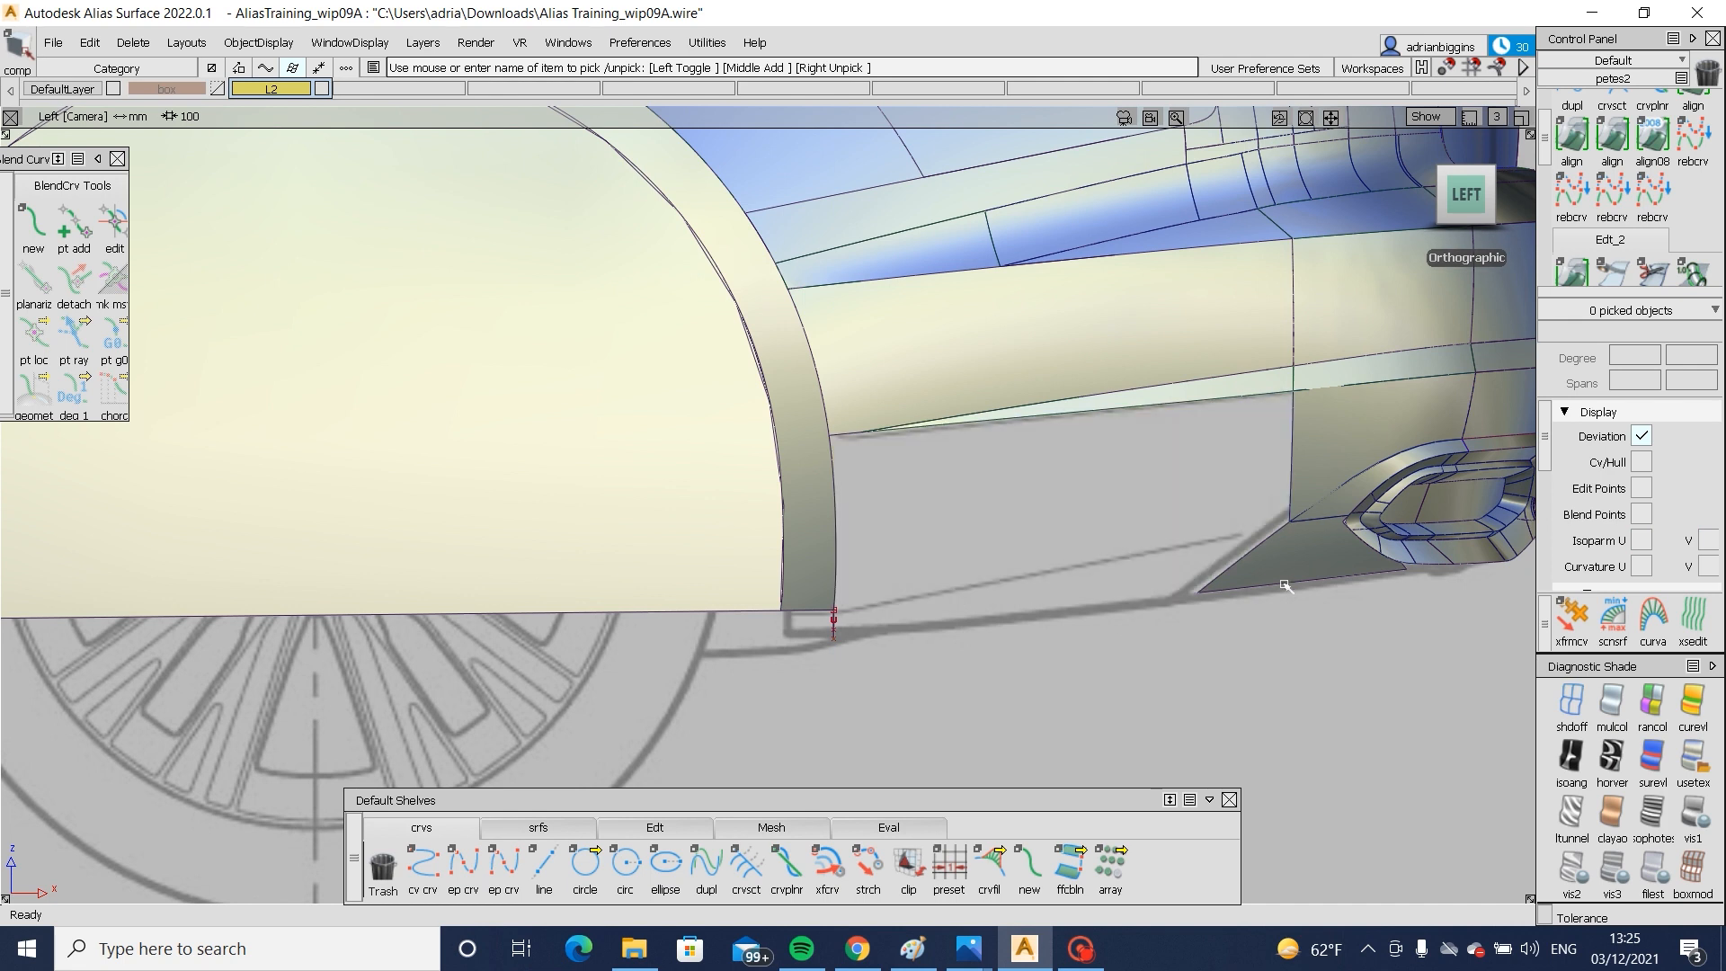
pyautogui.hotkey('ctrl', 'z')
# - Switch to the photo 800px-2018_Audi_A6_TDi_Quattro_Rear.jpg and examine the bumper's lower edge behind the rear wheel
pyautogui.moveTo(979, 966)
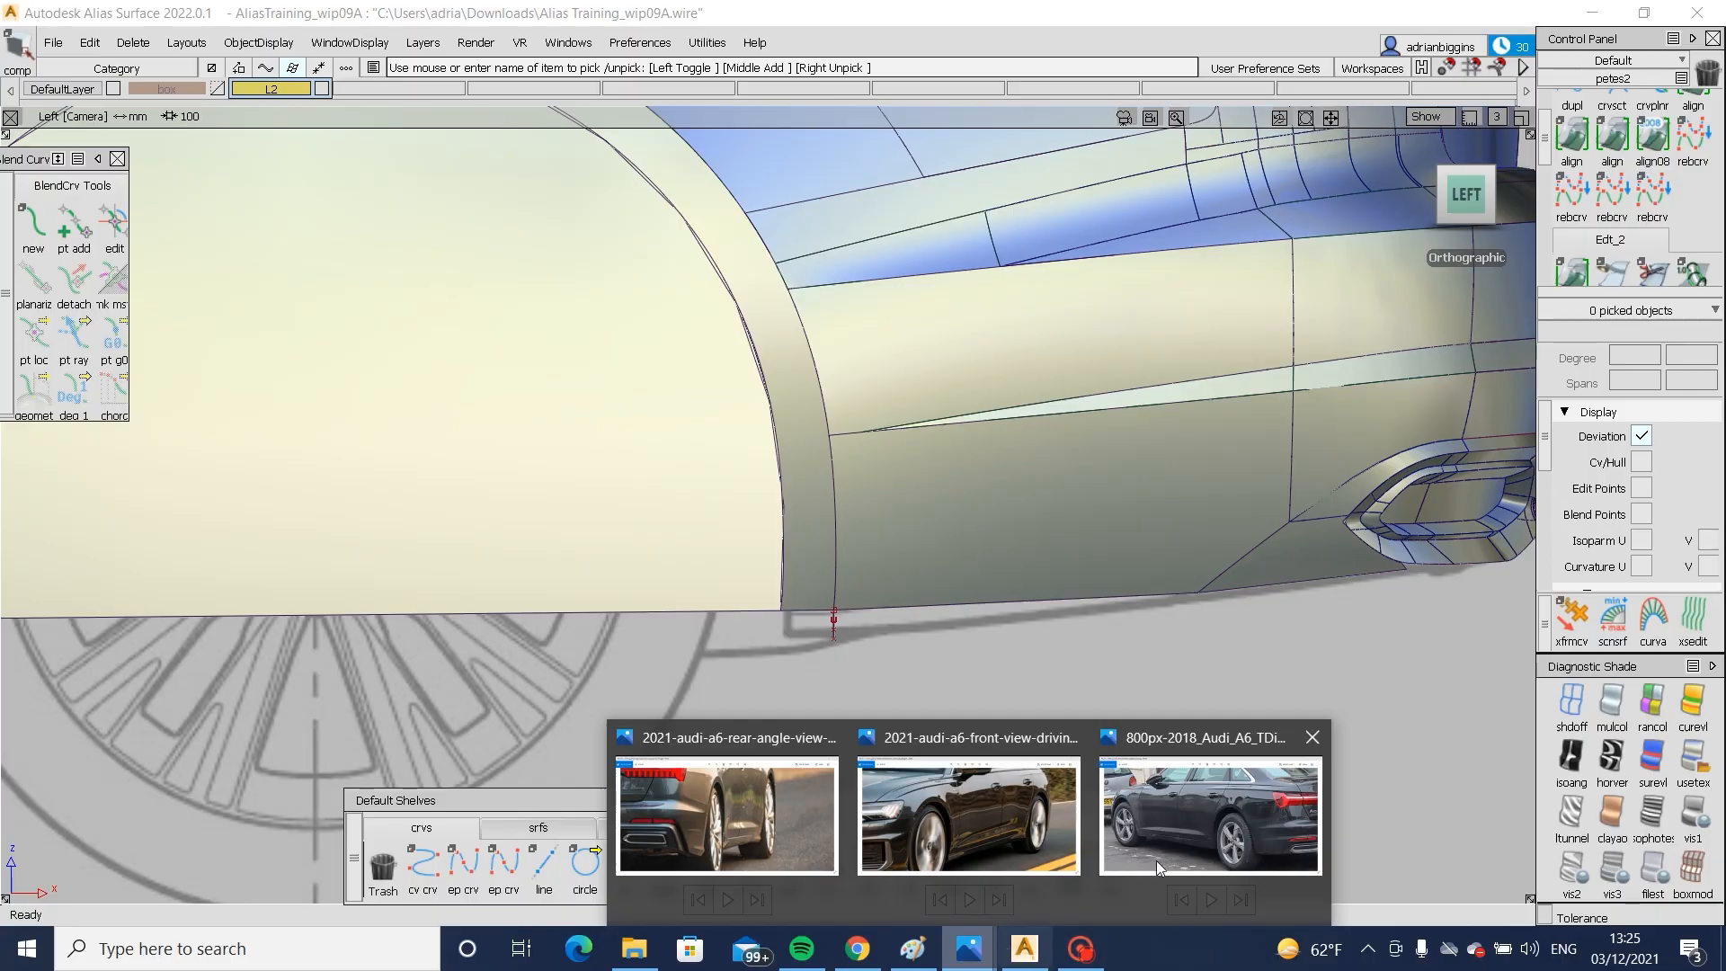
pyautogui.click(1156, 860)
pyautogui.moveTo(1517, 724); pyautogui.dragTo(1119, 703)
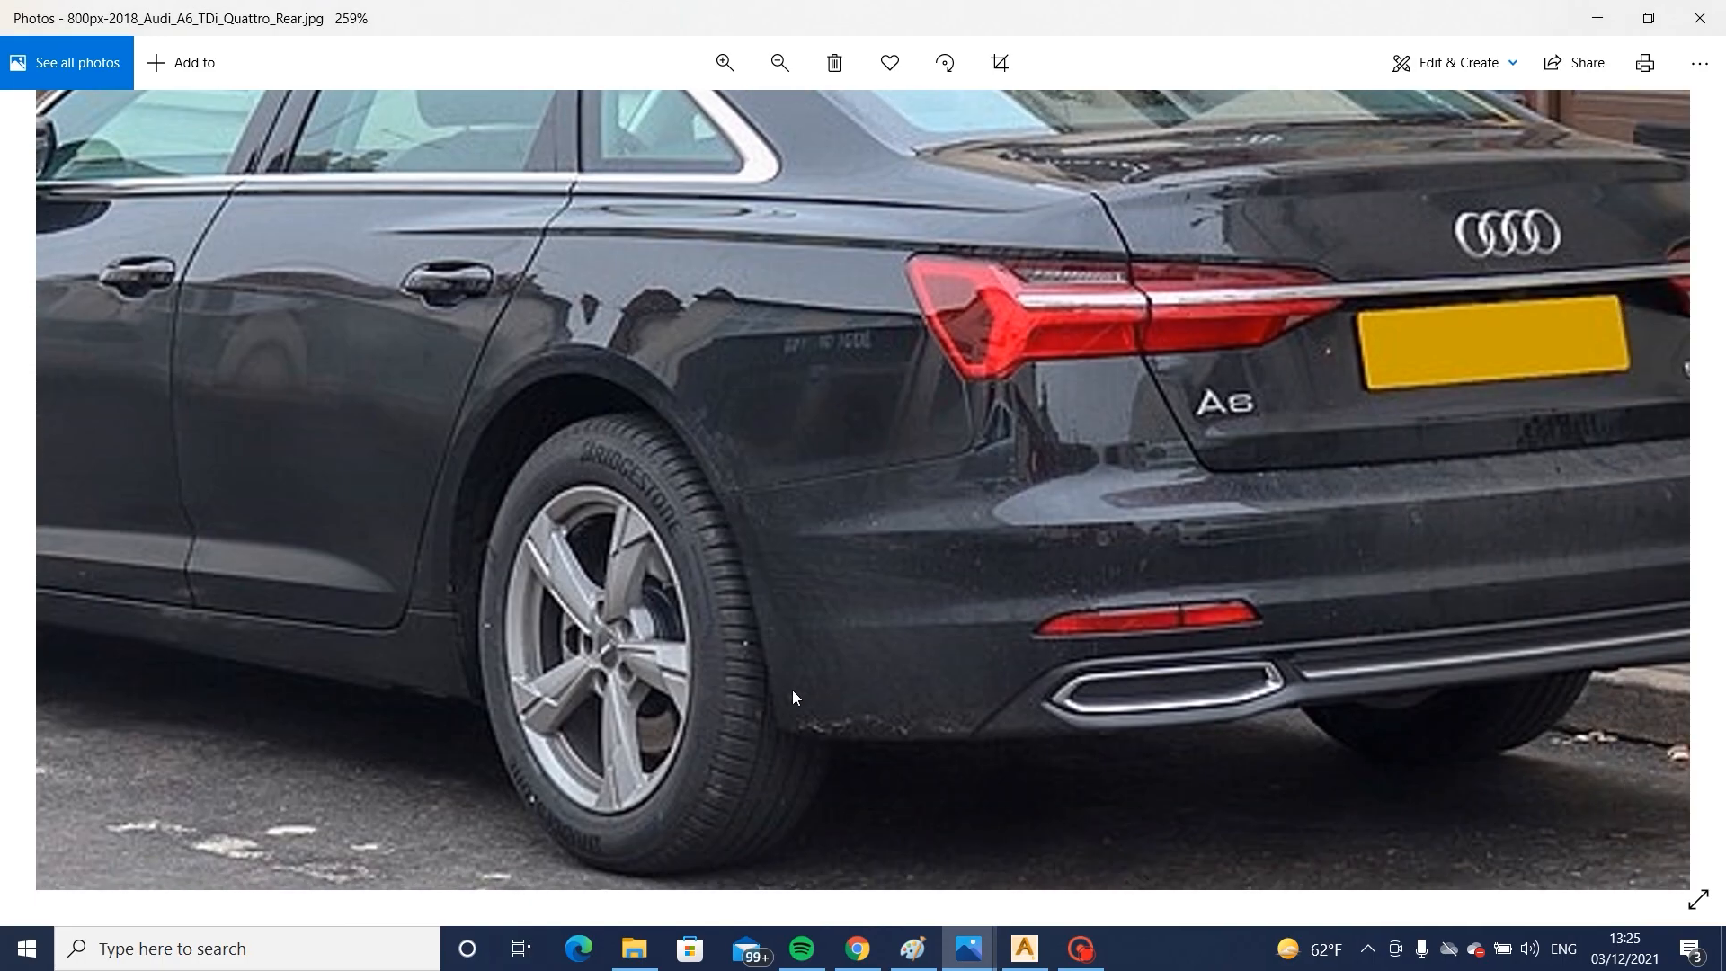
pyautogui.moveTo(807, 708); pyautogui.dragTo(946, 707)
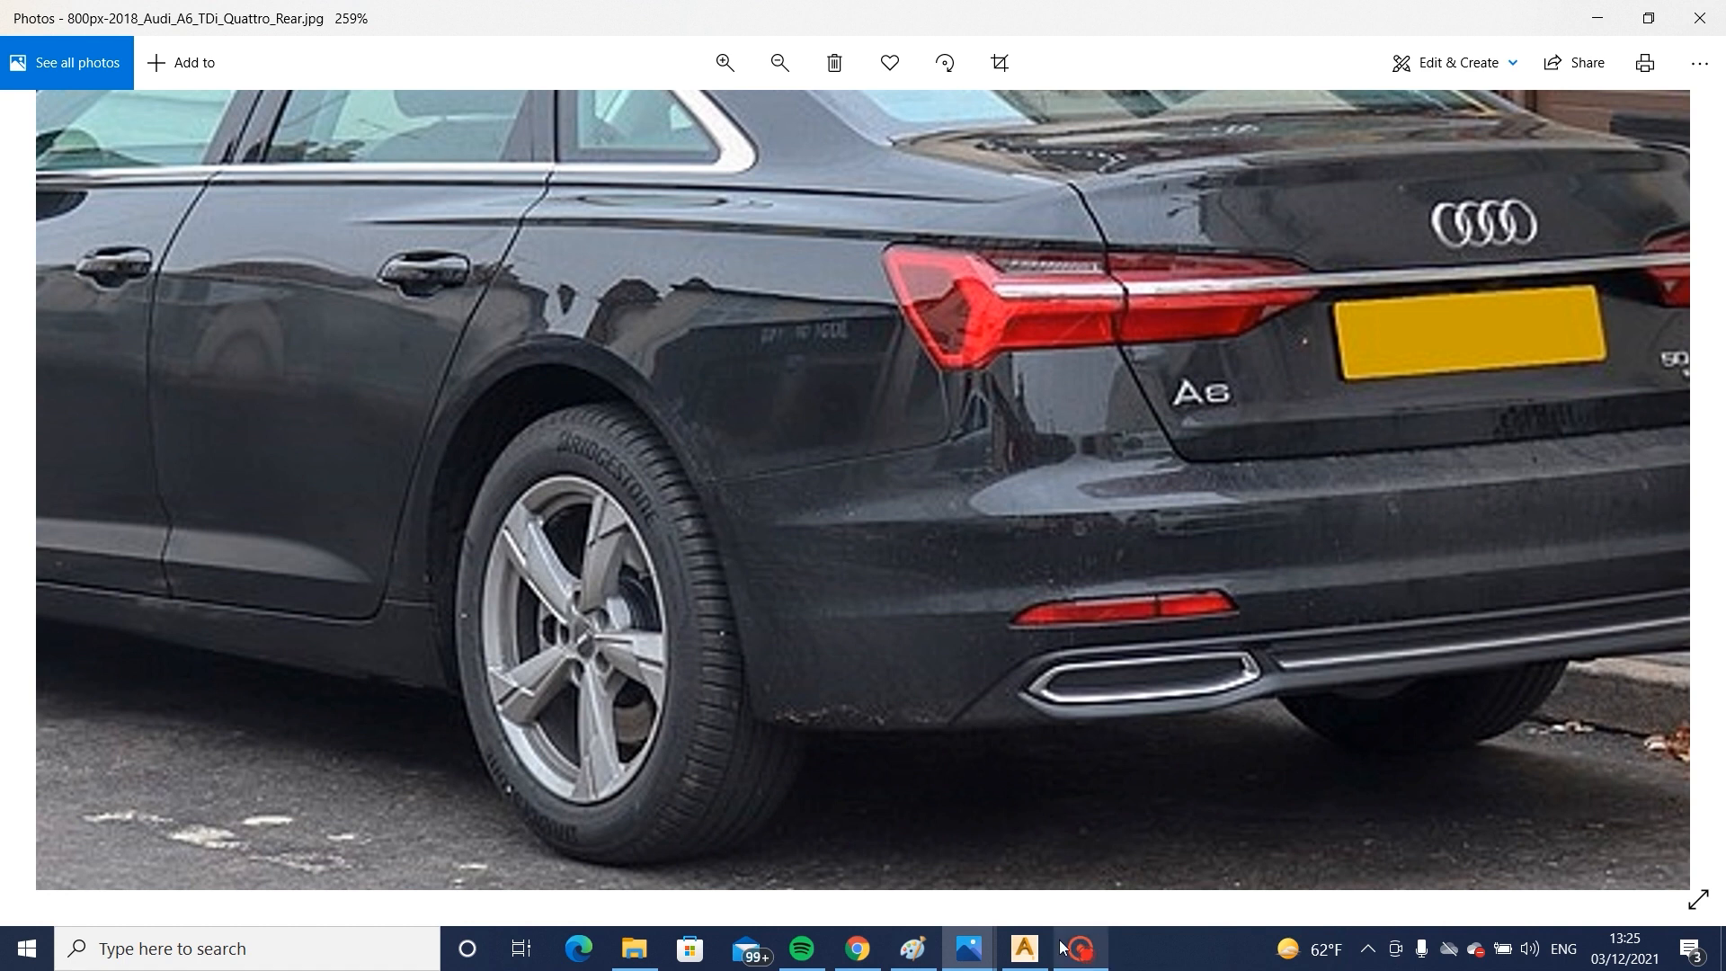
pyautogui.click(1025, 949)
# - Draw an edit-point curve from the rear arch lip's lower corner to the exhaust trim and lower its two middle CVs slightly
pyautogui.keyDown('alt'); pyautogui.keyDown('shift'); pyautogui.moveTo(1157, 628); pyautogui.dragTo(936, 712, button='middle'); pyautogui.keyUp('shift'); pyautogui.keyUp('alt')
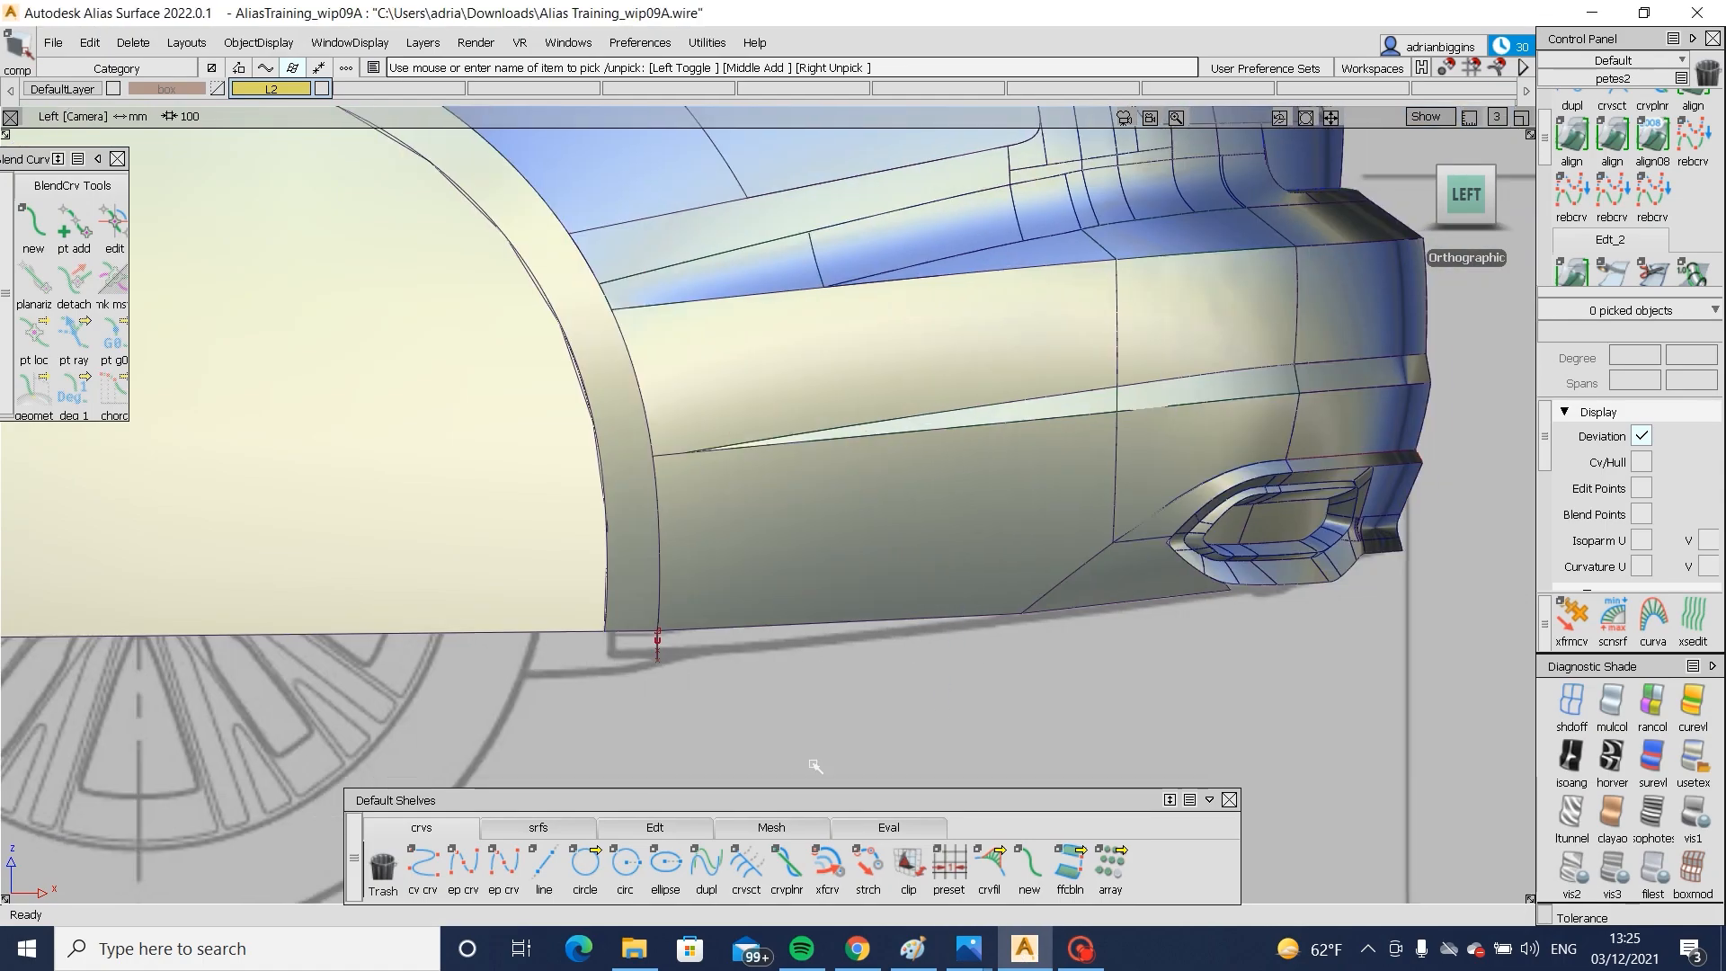
pyautogui.click(466, 873)
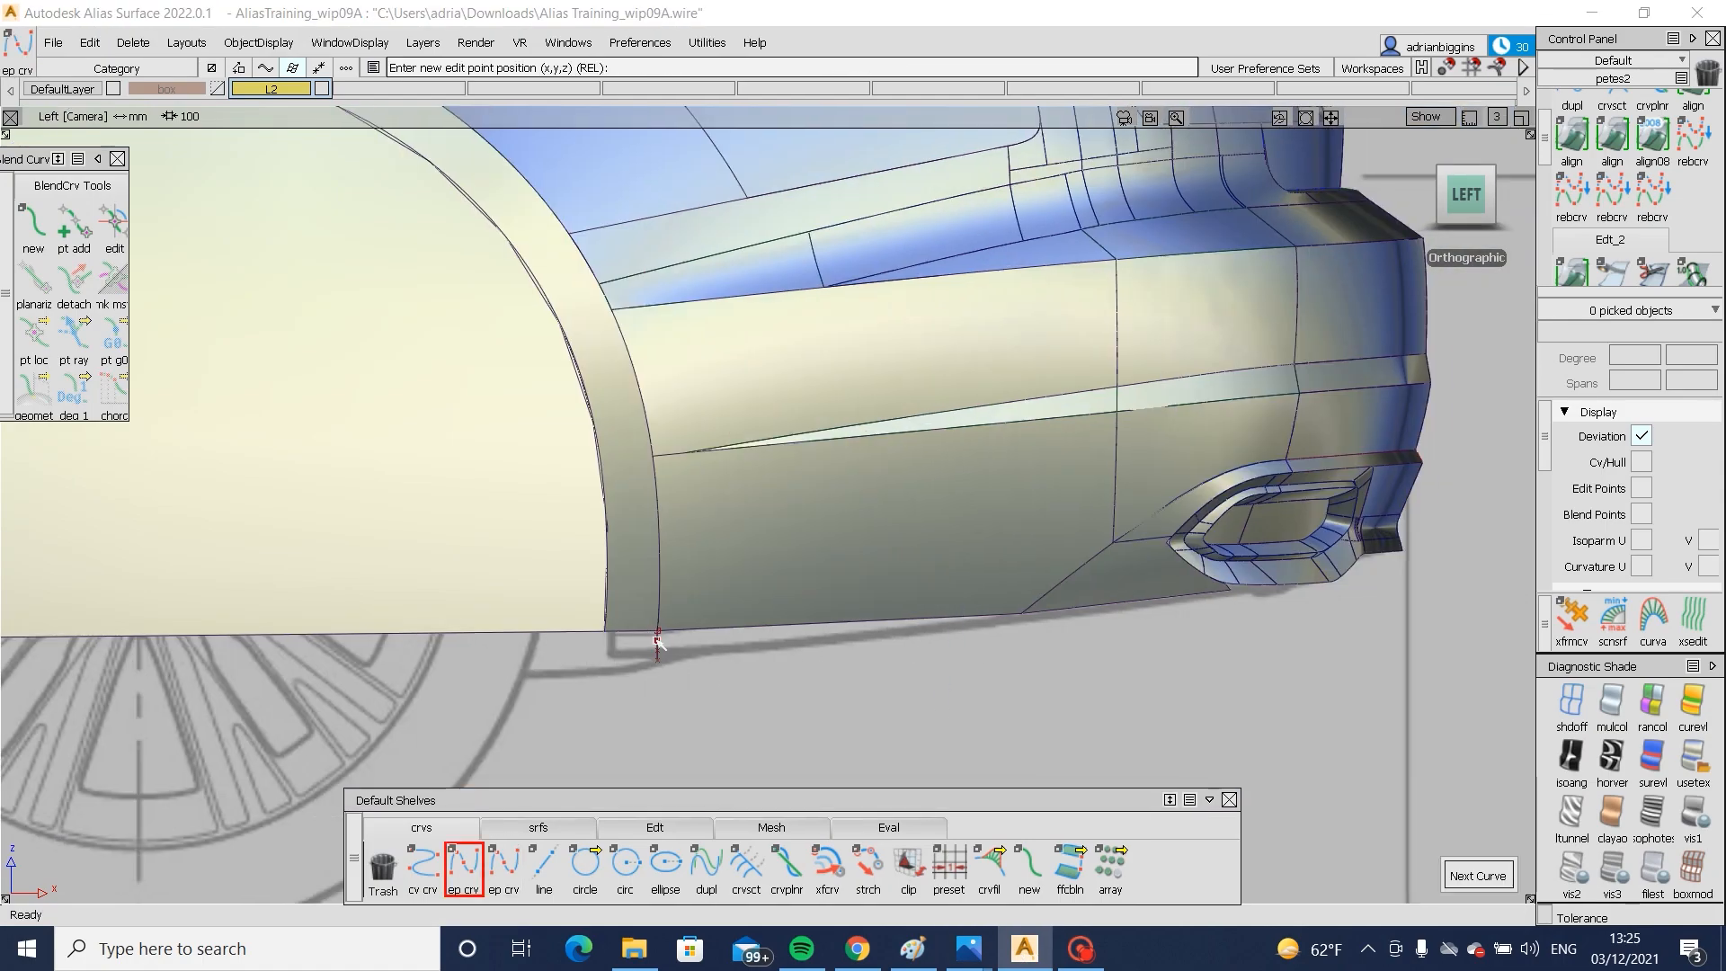
pyautogui.click(657, 633)
pyautogui.click(1195, 574)
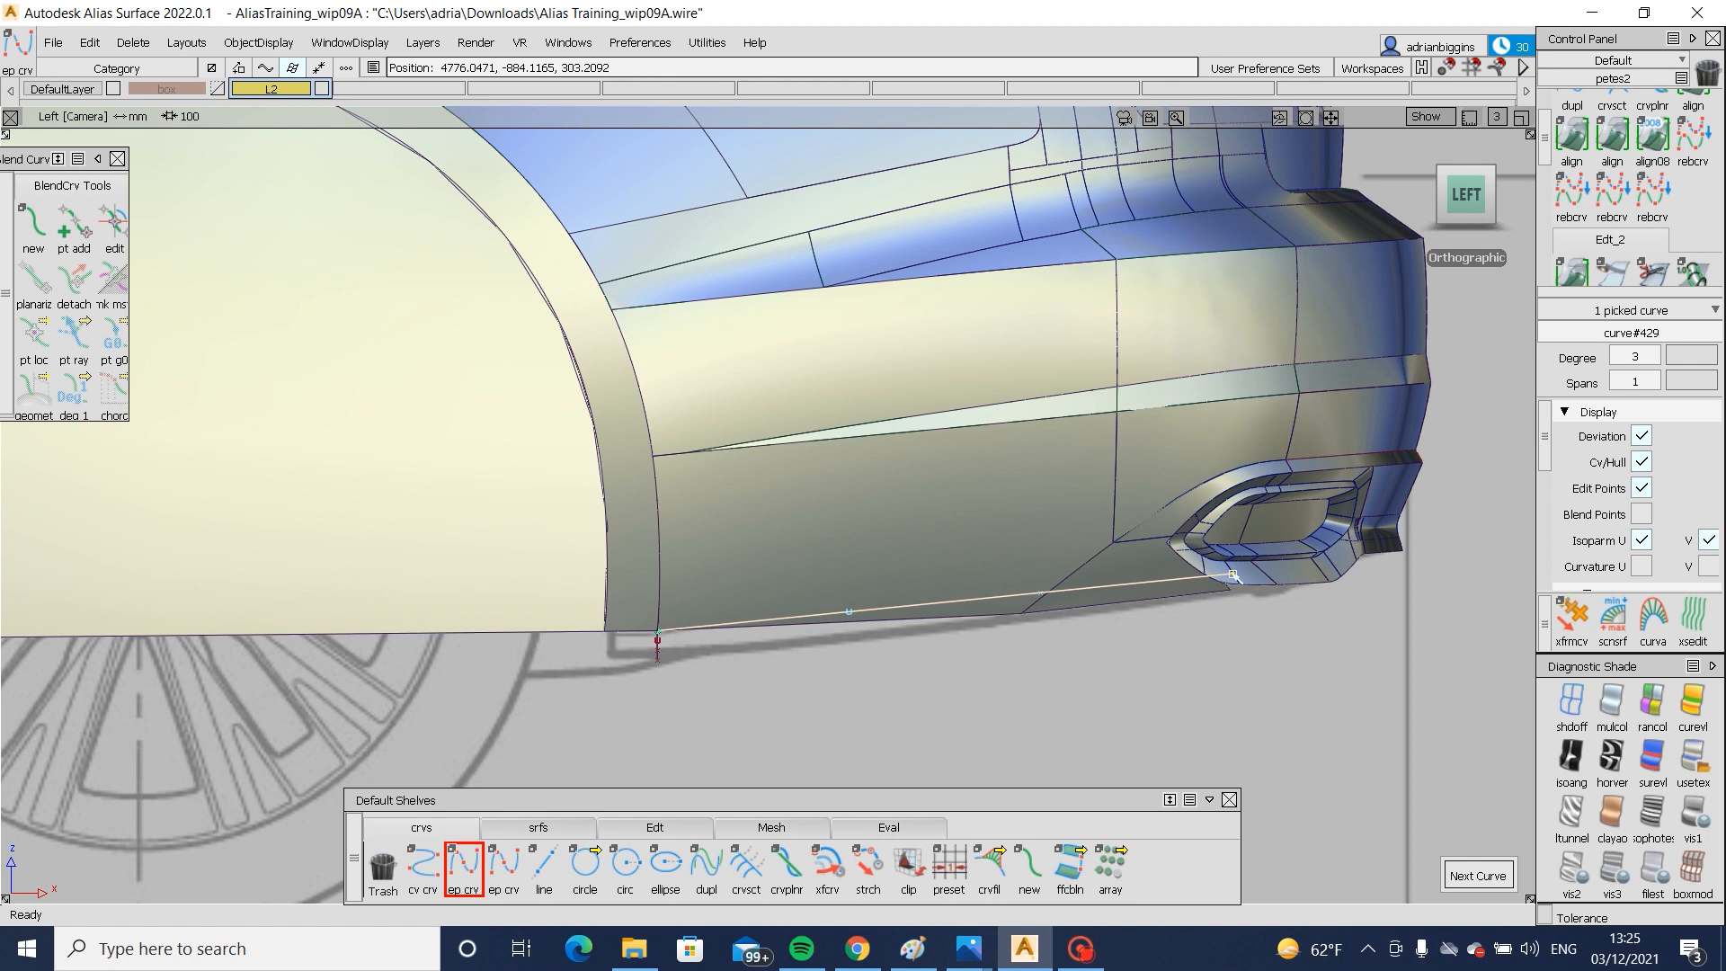
pyautogui.keyDown('ctrl'); pyautogui.keyDown('shift'); pyautogui.moveTo(1184, 661); pyautogui.dragTo(1195, 530); pyautogui.keyUp('shift'); pyautogui.keyUp('ctrl')
pyautogui.moveTo(984, 595)
pyautogui.keyDown('ctrl'); pyautogui.keyDown('shift'); pyautogui.mouseDown()
pyautogui.moveTo(838, 582)
pyautogui.moveTo(891, 640)
pyautogui.mouseUp(); pyautogui.keyUp('shift'); pyautogui.keyUp('ctrl')
pyautogui.moveTo(973, 538); pyautogui.dragTo(1070, 627)
pyautogui.keyDown('ctrl'); pyautogui.keyDown('shift'); pyautogui.moveTo(1035, 642); pyautogui.dragTo(1048, 582, button='middle'); pyautogui.keyUp('shift'); pyautogui.keyUp('ctrl')
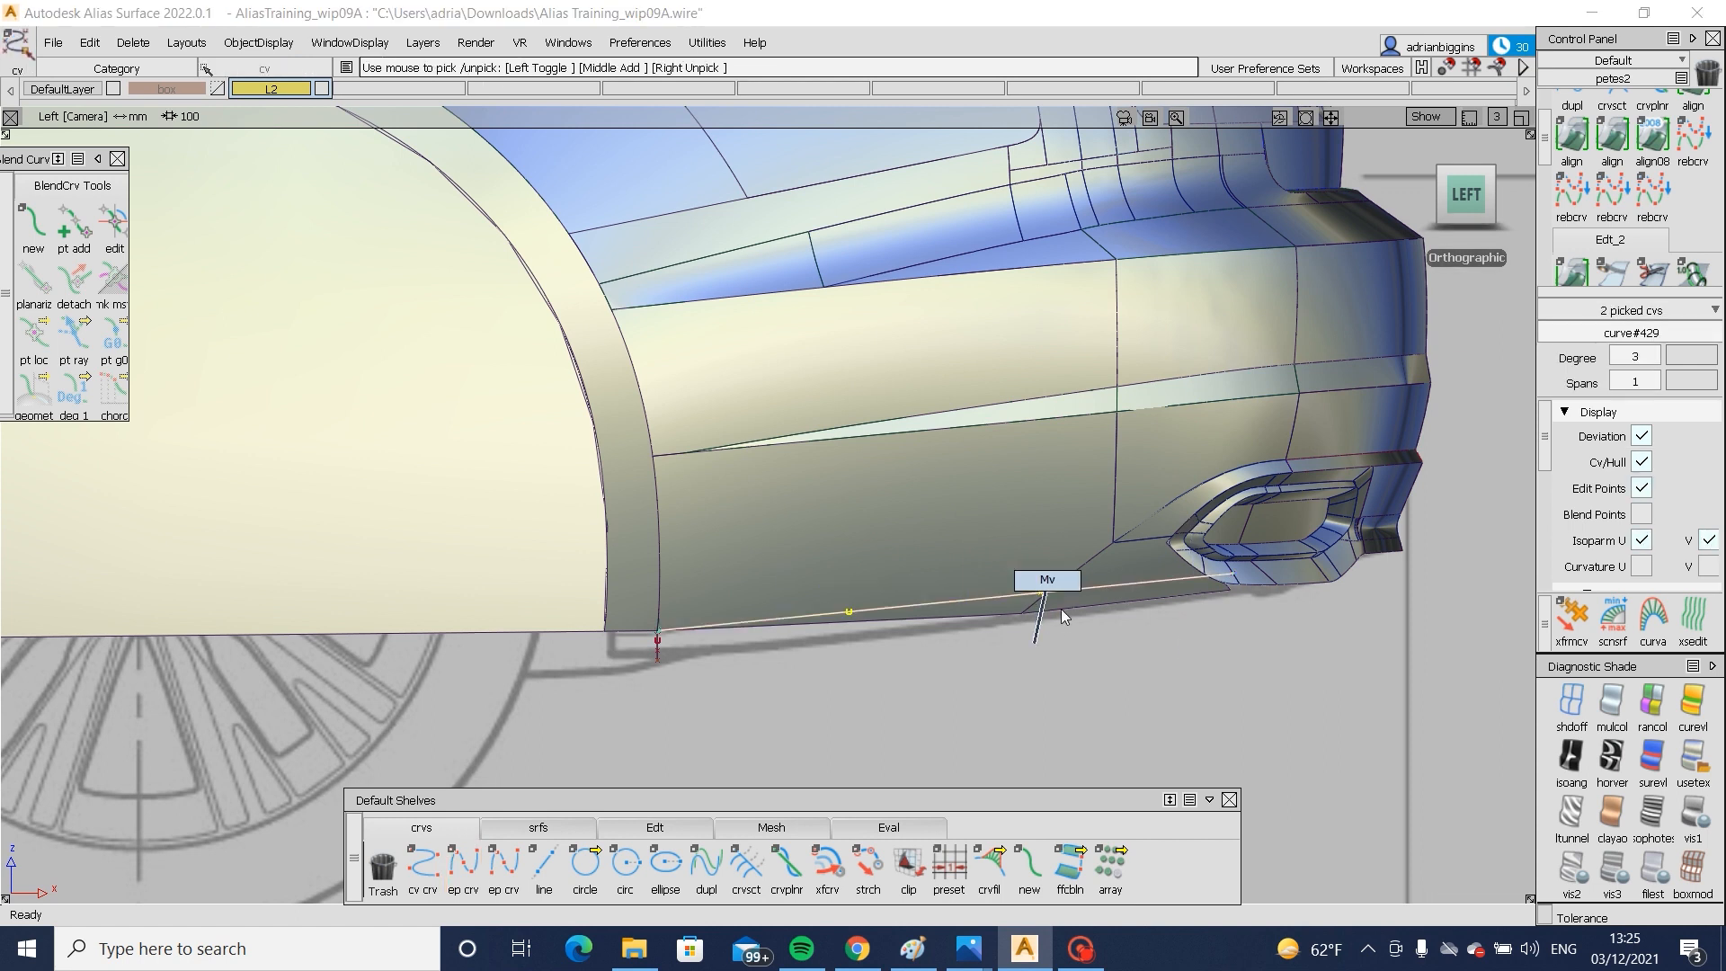
pyautogui.moveTo(1062, 616); pyautogui.dragTo(1070, 625, button='right')
# - Trim the lower bumper side surface and the triangular piece beside the exhaust along the new curve, keeping the parts above it
pyautogui.keyDown('ctrl'); pyautogui.keyDown('shift'); pyautogui.moveTo(1098, 685); pyautogui.dragTo(1074, 532); pyautogui.keyUp('shift'); pyautogui.keyUp('ctrl')
pyautogui.click(1066, 577)
pyautogui.click(959, 566)
pyautogui.keyDown('ctrl'); pyautogui.keyDown('shift'); pyautogui.moveTo(1056, 526); pyautogui.dragTo(1167, 431, button='middle'); pyautogui.keyUp('shift'); pyautogui.keyUp('ctrl')
pyautogui.click(1016, 603)
pyautogui.keyDown('ctrl'); pyautogui.keyDown('shift'); pyautogui.moveTo(1001, 577); pyautogui.dragTo(1009, 546, button='middle'); pyautogui.keyUp('shift'); pyautogui.keyUp('ctrl')
pyautogui.click(1009, 546)
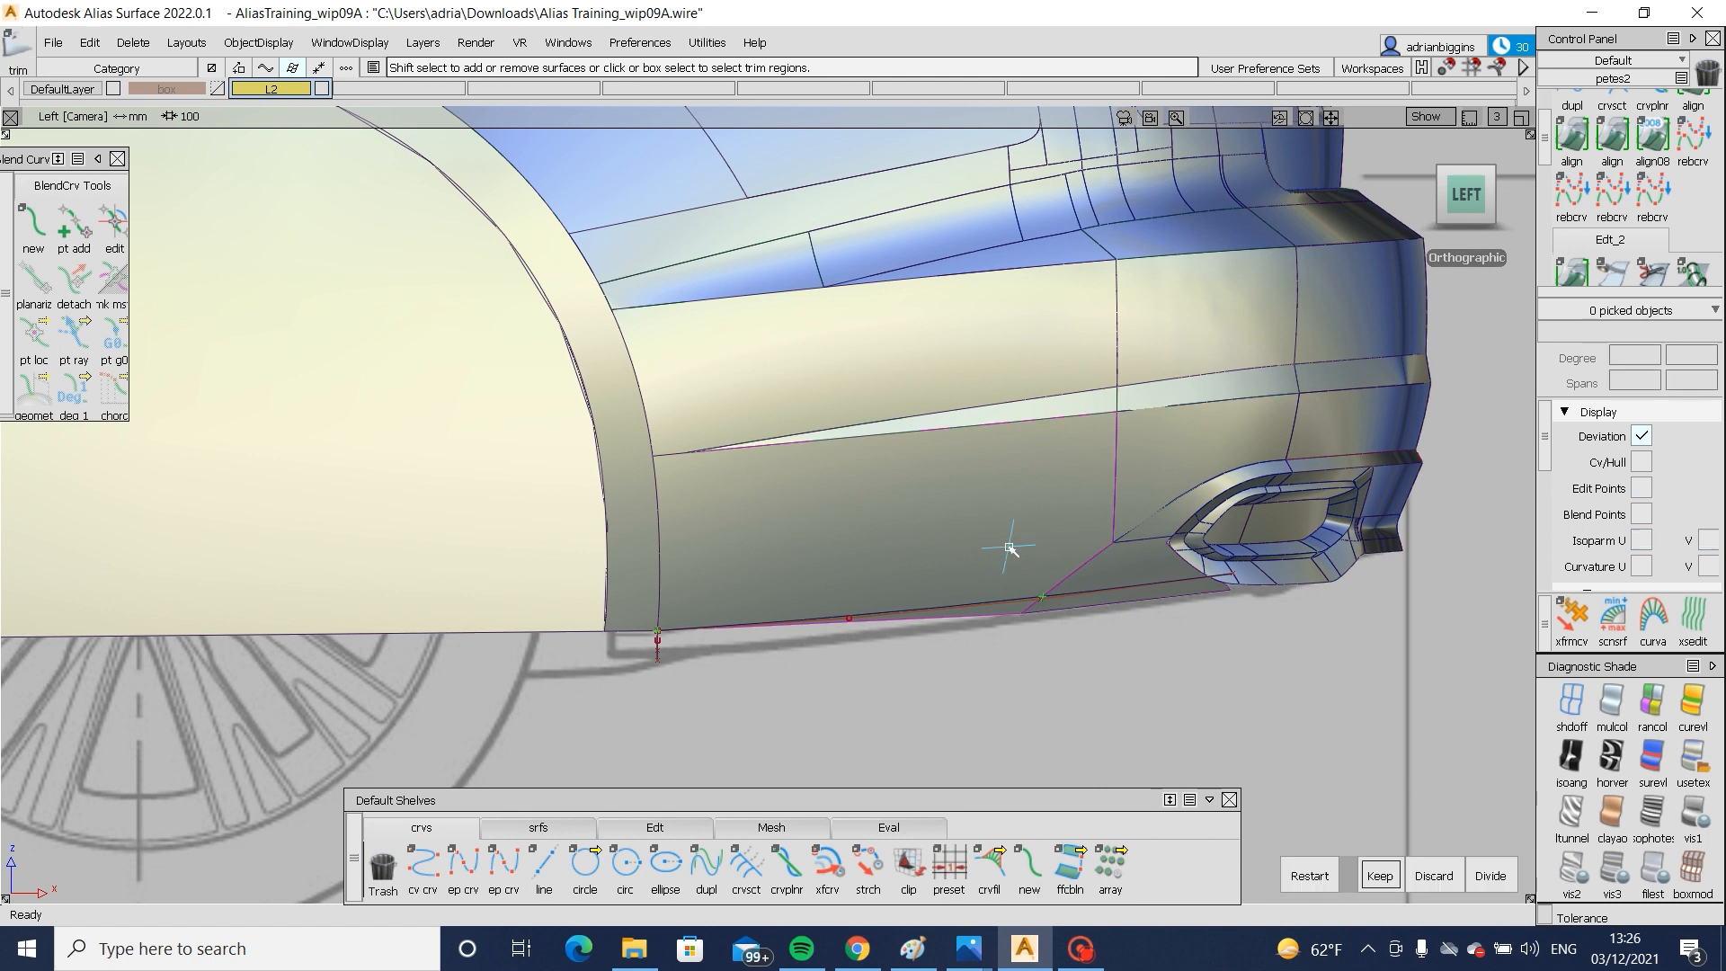
pyautogui.press('space')
pyautogui.click(1146, 578)
pyautogui.press('space')
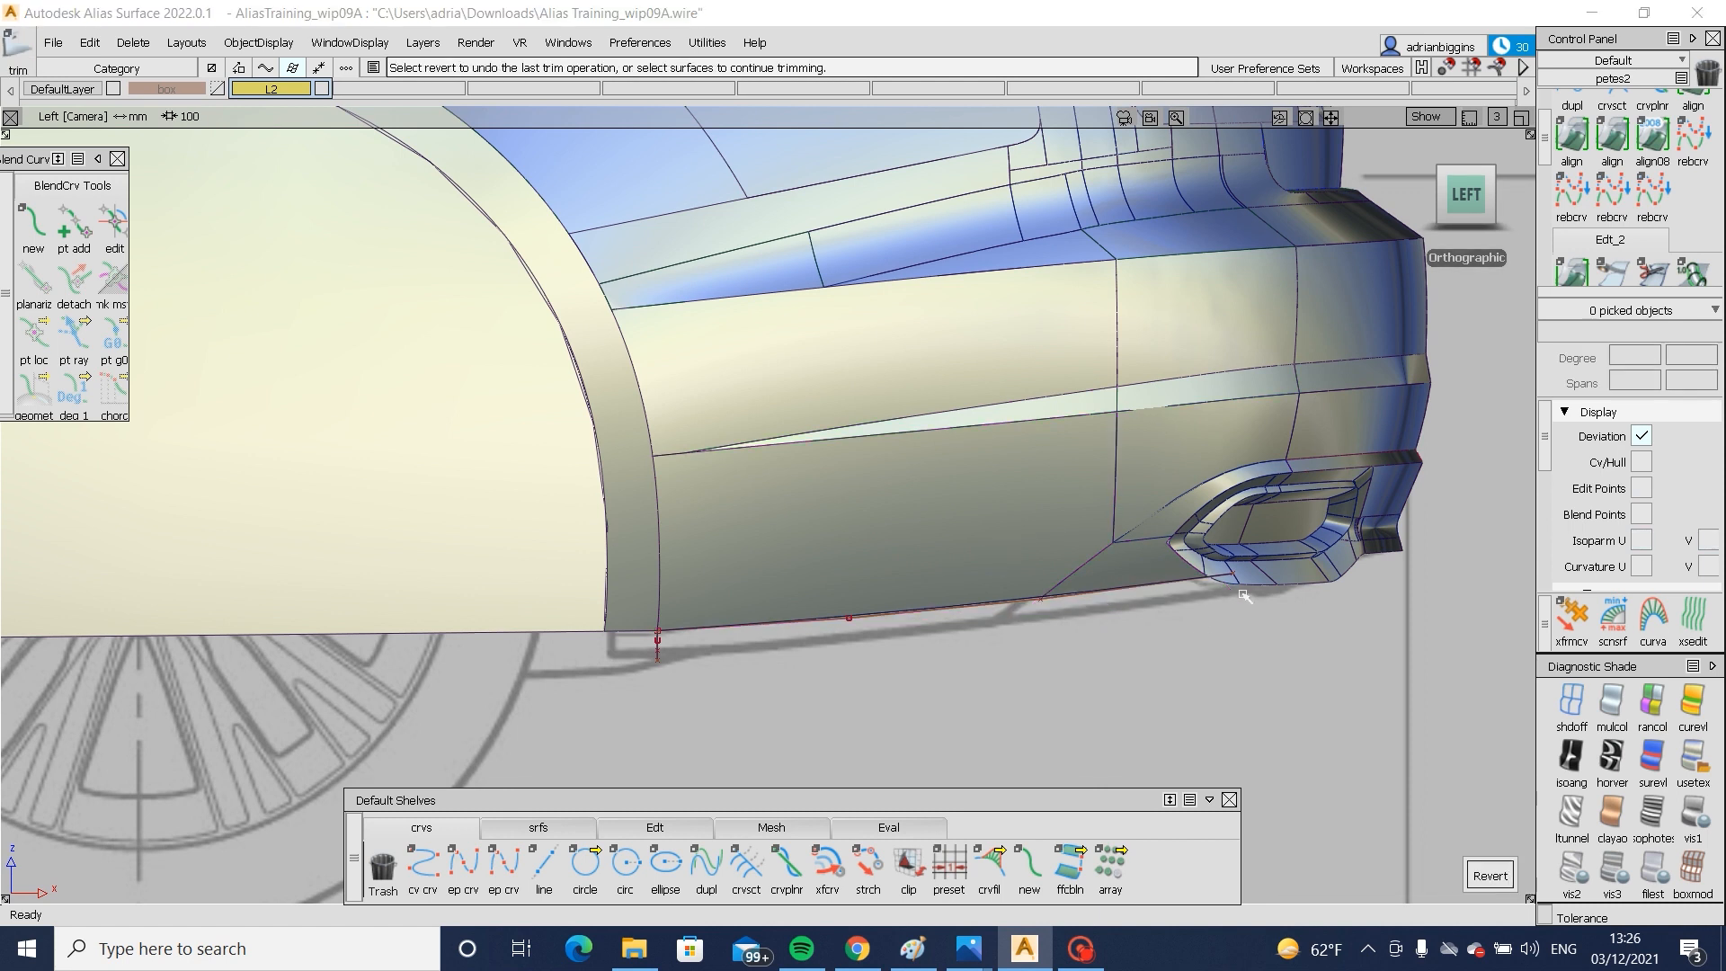
# - Stretch the lower end of the short vertical curve behind the rear wheel inward under the car
pyautogui.keyDown('alt'); pyautogui.keyDown('shift'); pyautogui.moveTo(1403, 551); pyautogui.dragTo(890, 570); pyautogui.keyUp('shift'); pyautogui.keyUp('alt')
pyautogui.keyDown('alt'); pyautogui.keyDown('shift'); pyautogui.moveTo(890, 600); pyautogui.dragTo(563, 597, button='right'); pyautogui.keyUp('shift'); pyautogui.keyUp('alt')
pyautogui.keyDown('alt'); pyautogui.keyDown('shift'); pyautogui.moveTo(565, 598); pyautogui.dragTo(763, 551); pyautogui.keyUp('shift'); pyautogui.keyUp('alt')
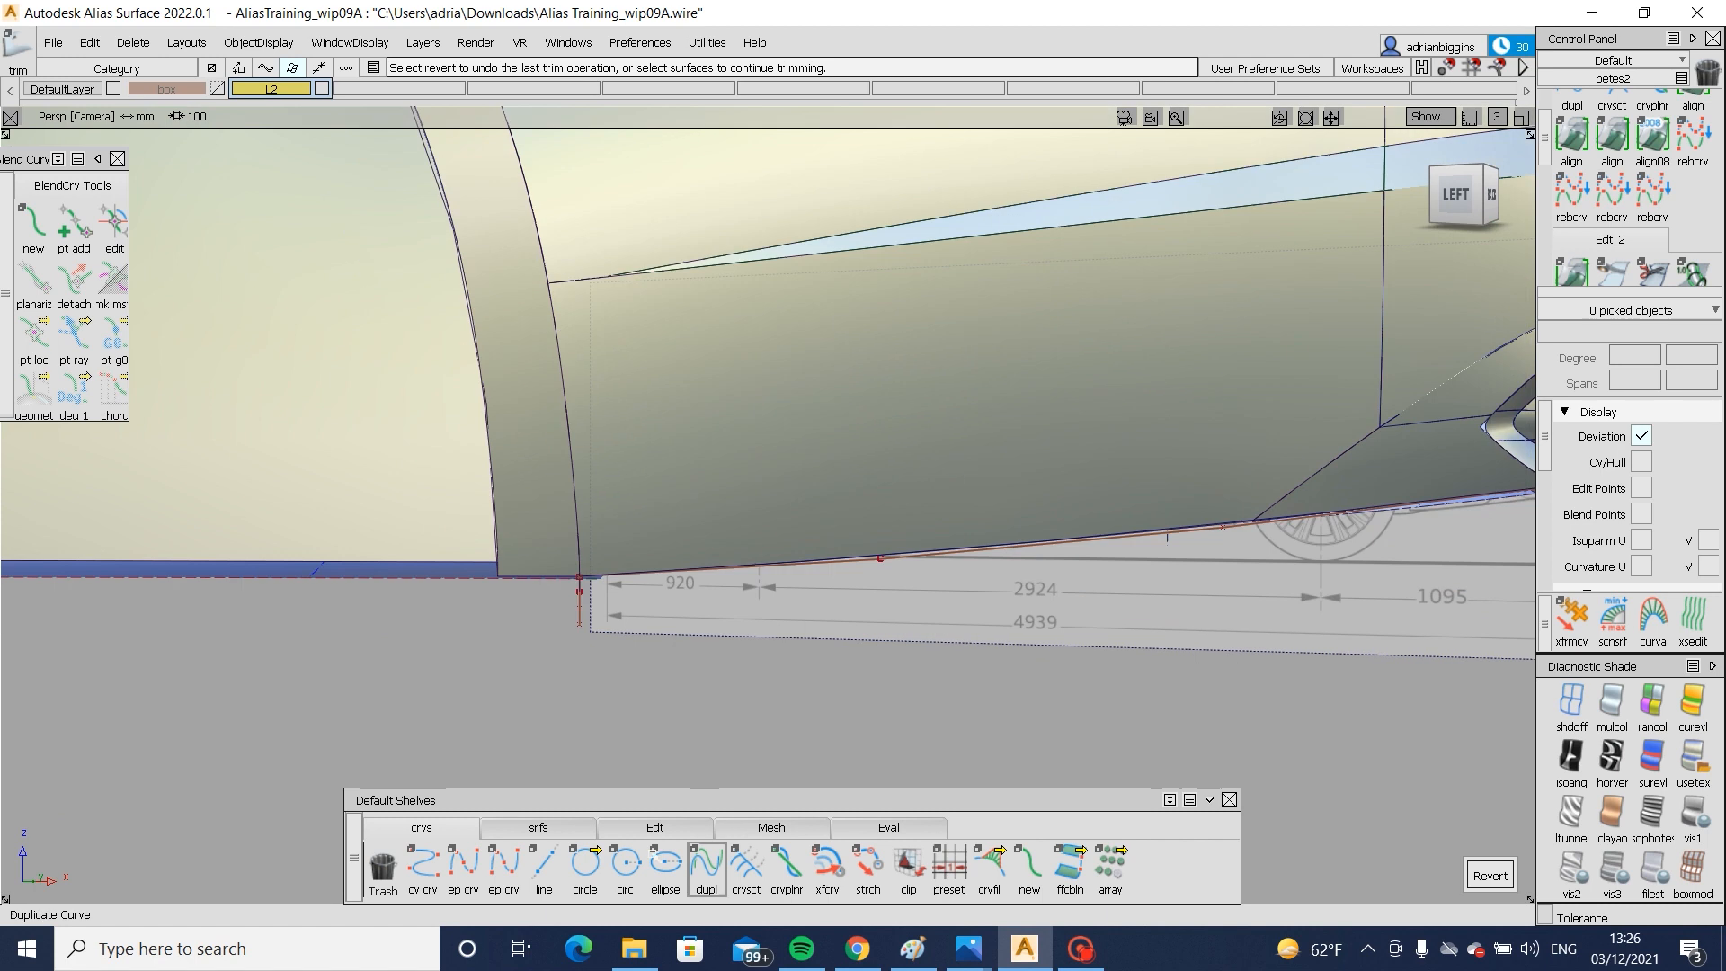
pyautogui.click(868, 865)
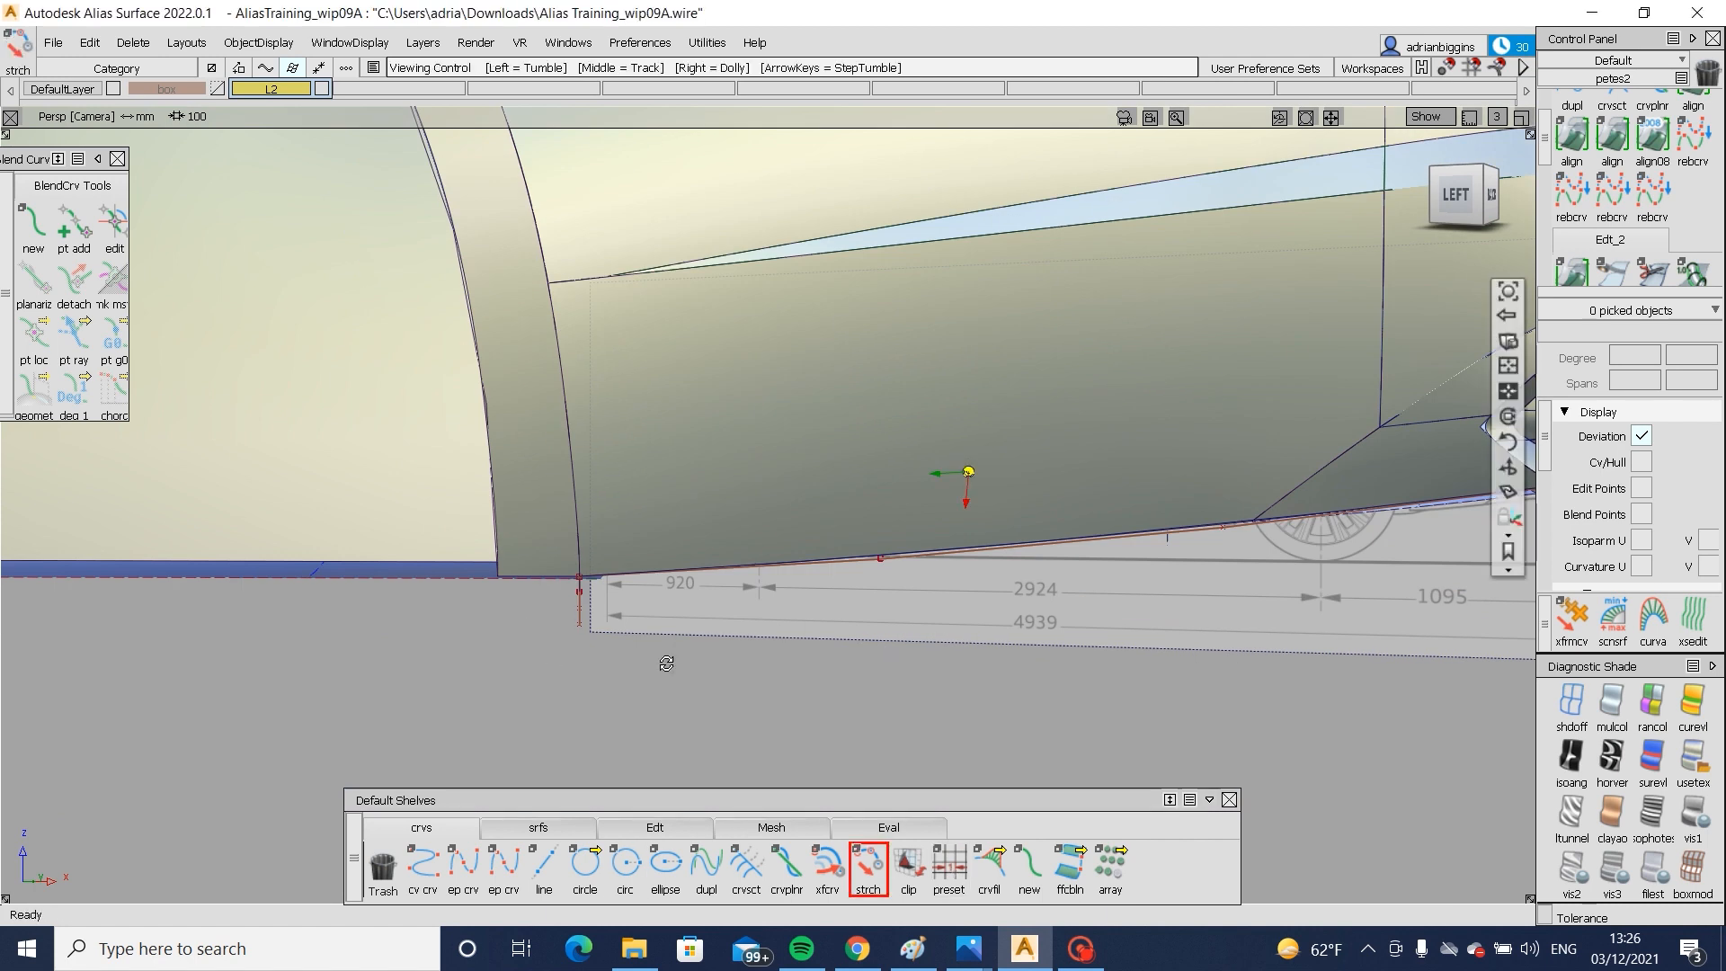
pyautogui.keyDown('alt'); pyautogui.keyDown('shift'); pyautogui.moveTo(581, 618); pyautogui.dragTo(674, 633); pyautogui.keyUp('shift'); pyautogui.keyUp('alt')
pyautogui.click(663, 626)
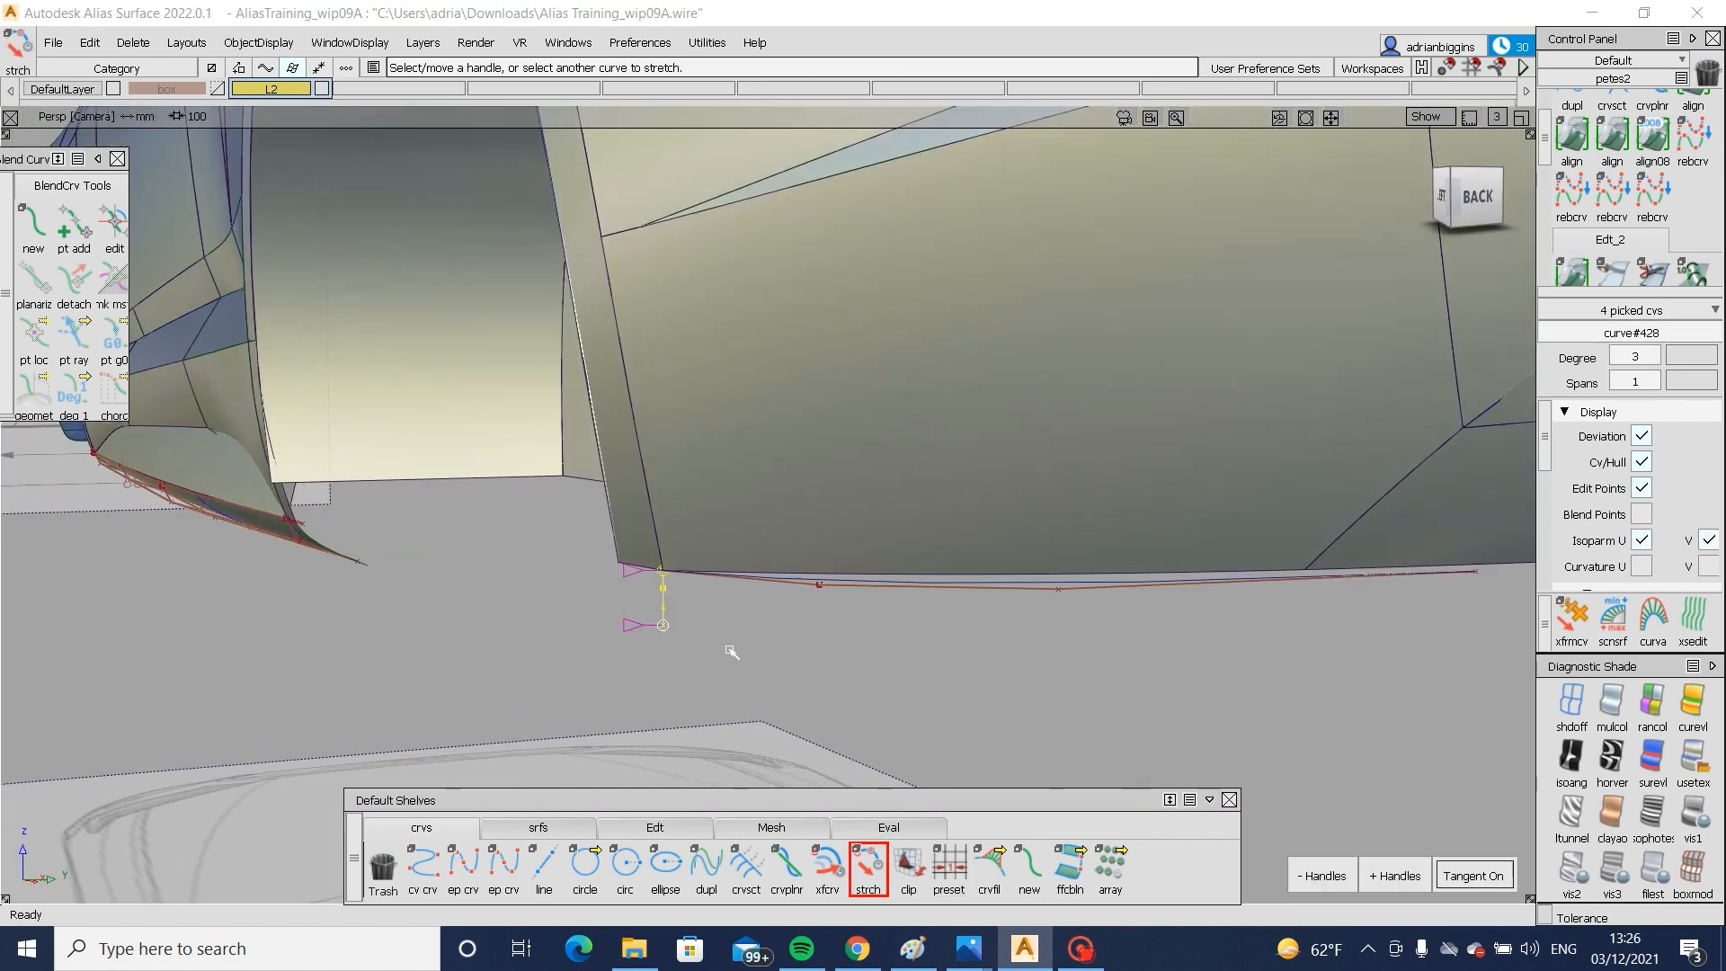
pyautogui.keyDown('alt'); pyautogui.keyDown('shift'); pyautogui.moveTo(720, 569); pyautogui.dragTo(675, 625); pyautogui.keyUp('shift'); pyautogui.keyUp('alt')
# - Move the two middle CVs of the short curve down by about 2.3 mm to make it bulge
pyautogui.keyDown('ctrl'); pyautogui.keyDown('shift'); pyautogui.moveTo(674, 625); pyautogui.dragTo(710, 611); pyautogui.keyUp('shift'); pyautogui.keyUp('ctrl')
pyautogui.moveTo(682, 581); pyautogui.dragTo(761, 629)
pyautogui.keyDown('ctrl'); pyautogui.keyDown('shift'); pyautogui.moveTo(864, 646); pyautogui.dragTo(865, 558, button='right'); pyautogui.keyUp('shift'); pyautogui.keyUp('ctrl')
pyautogui.moveTo(865, 557); pyautogui.dragTo(852, 555, button='middle')
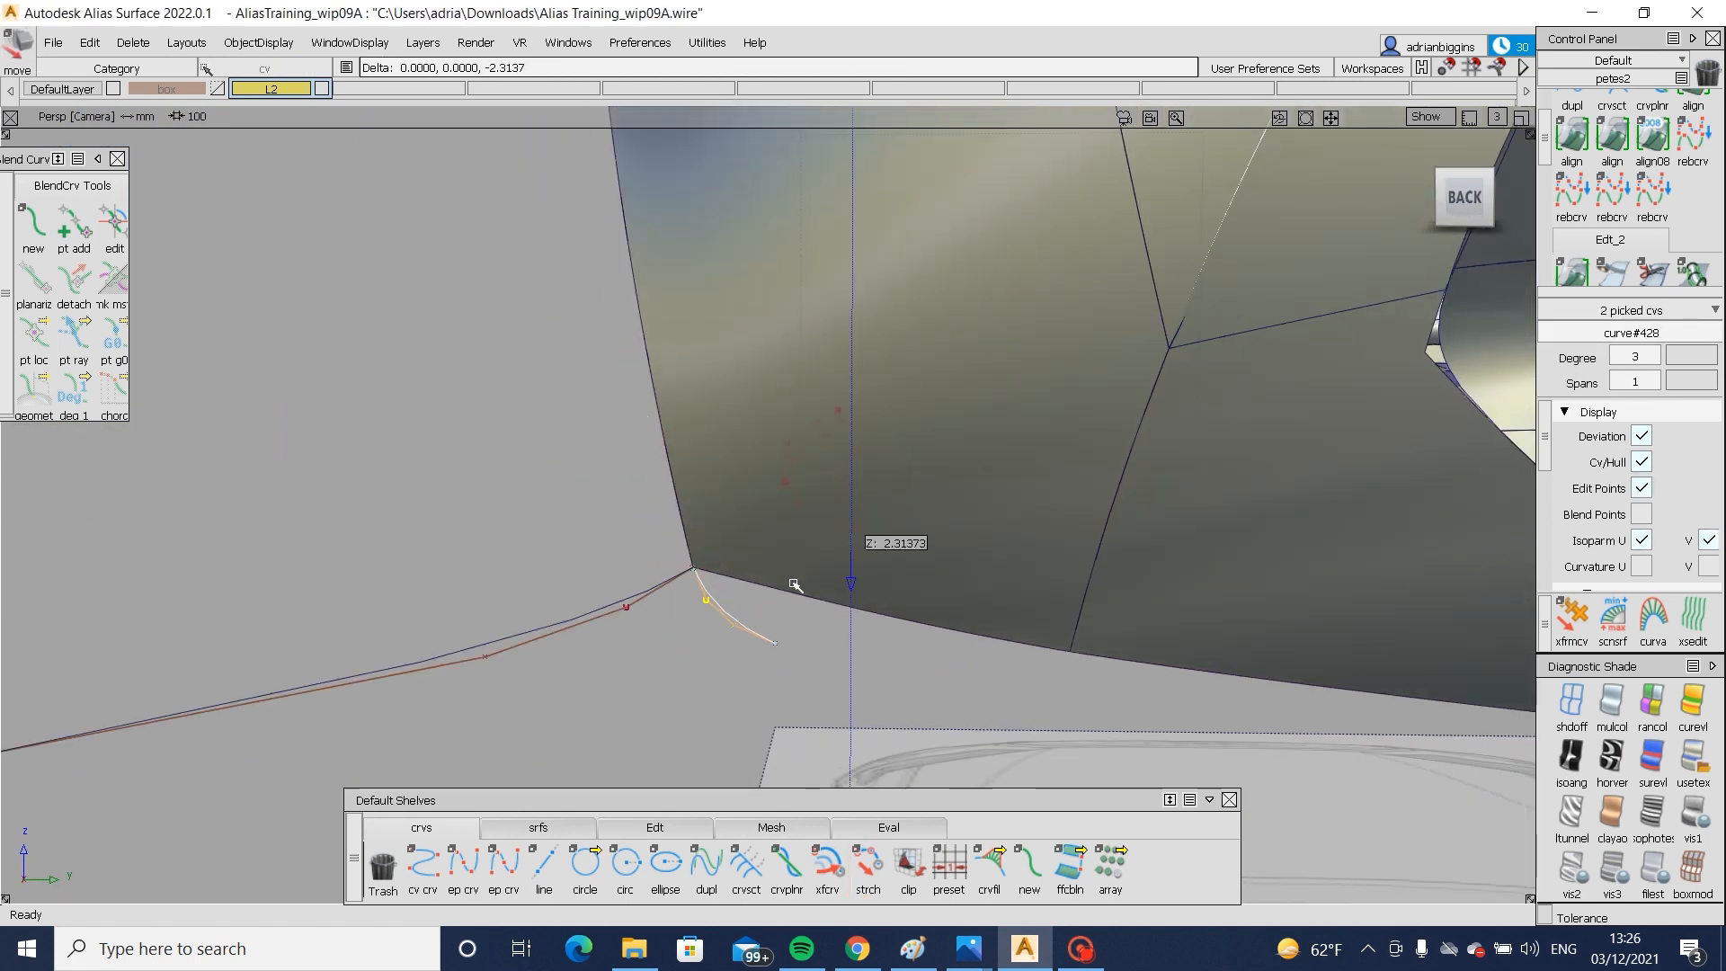
pyautogui.keyDown('alt'); pyautogui.keyDown('shift'); pyautogui.moveTo(793, 584); pyautogui.dragTo(872, 630); pyautogui.keyUp('shift'); pyautogui.keyUp('alt')
pyautogui.keyDown('ctrl'); pyautogui.keyDown('shift'); pyautogui.moveTo(872, 643); pyautogui.dragTo(870, 604); pyautogui.keyUp('shift'); pyautogui.keyUp('ctrl')
# - Zoom into the rear reference photo and examine how the bumper's bottom edge turns under behind the wheel
pyautogui.click(969, 948)
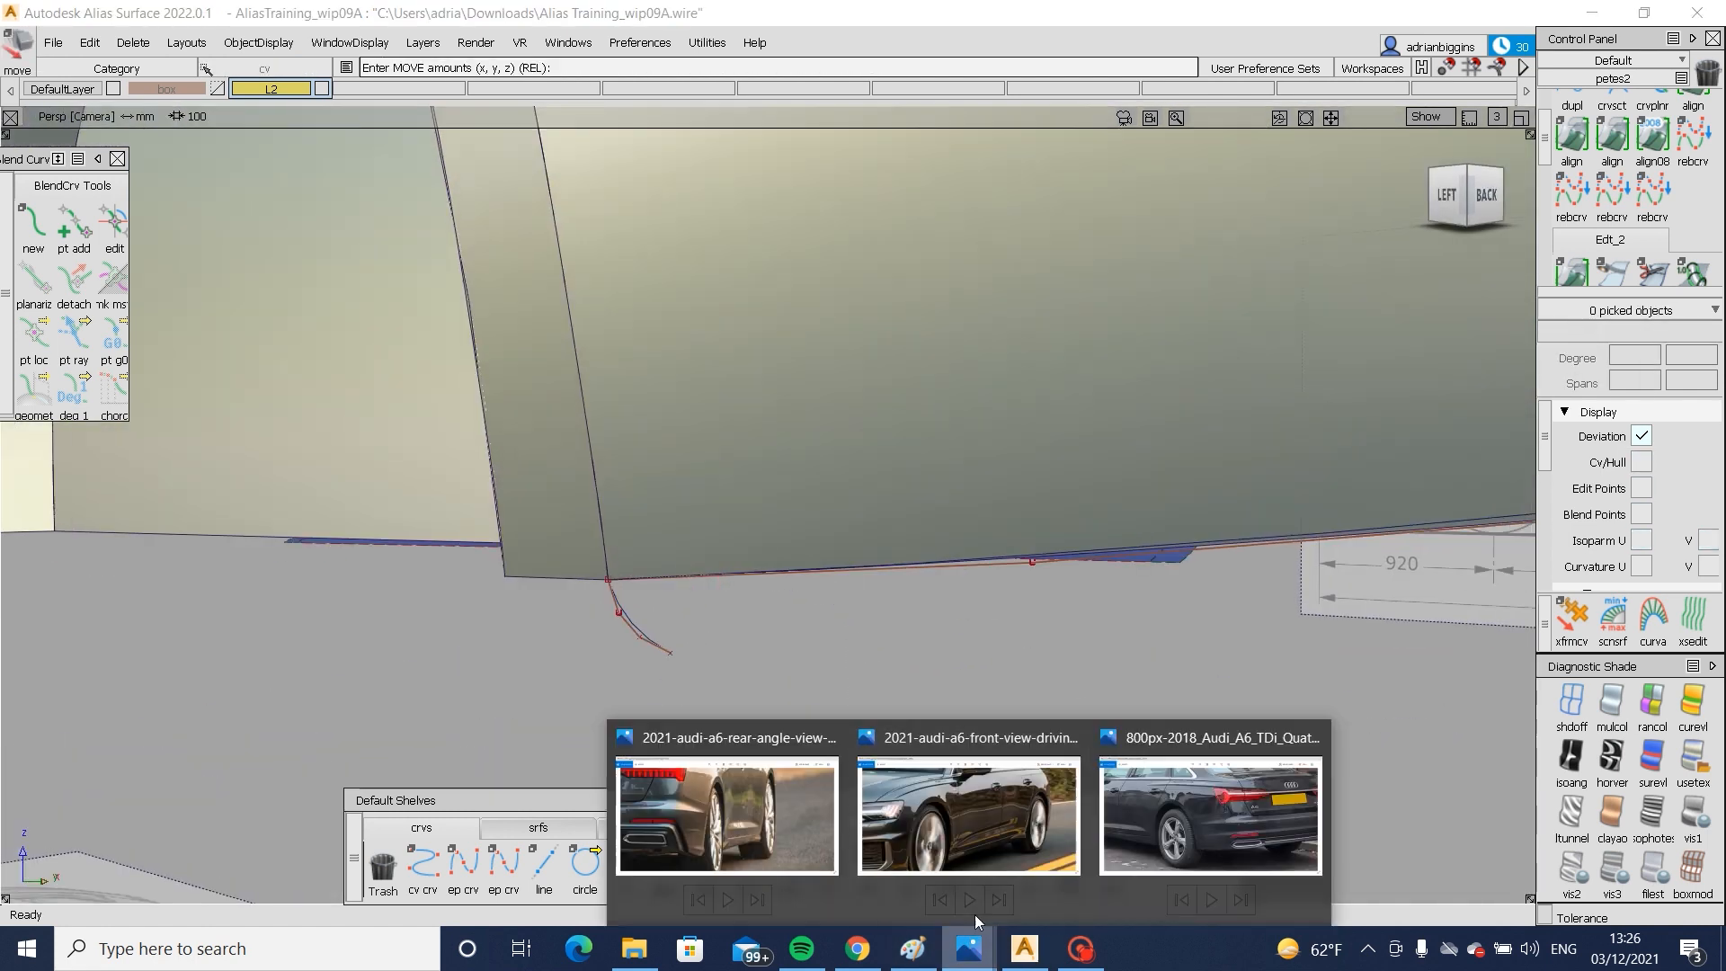
pyautogui.click(1163, 823)
pyautogui.scroll(3, 793, 747)
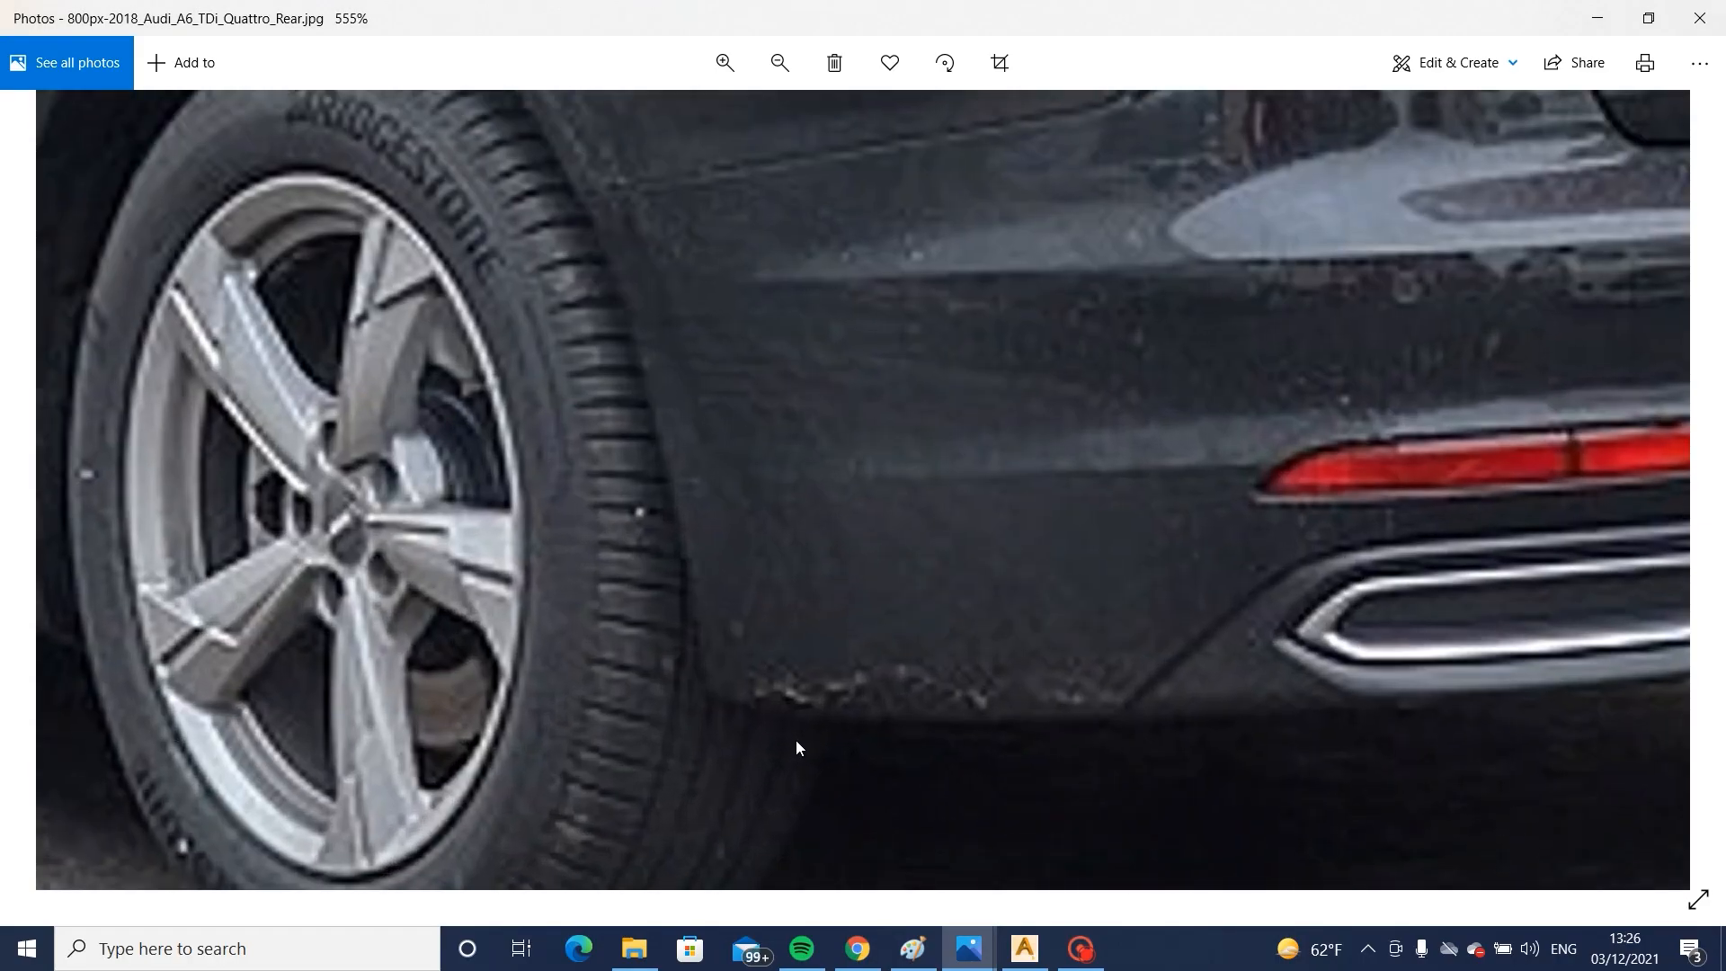
pyautogui.click(1032, 953)
# - Align the upper end of the short curve to plane#2.trimEdge with G1 continuity
pyautogui.keyDown('alt'); pyautogui.keyDown('shift'); pyautogui.moveTo(704, 647); pyautogui.dragTo(916, 567); pyautogui.keyUp('shift'); pyautogui.keyUp('alt')
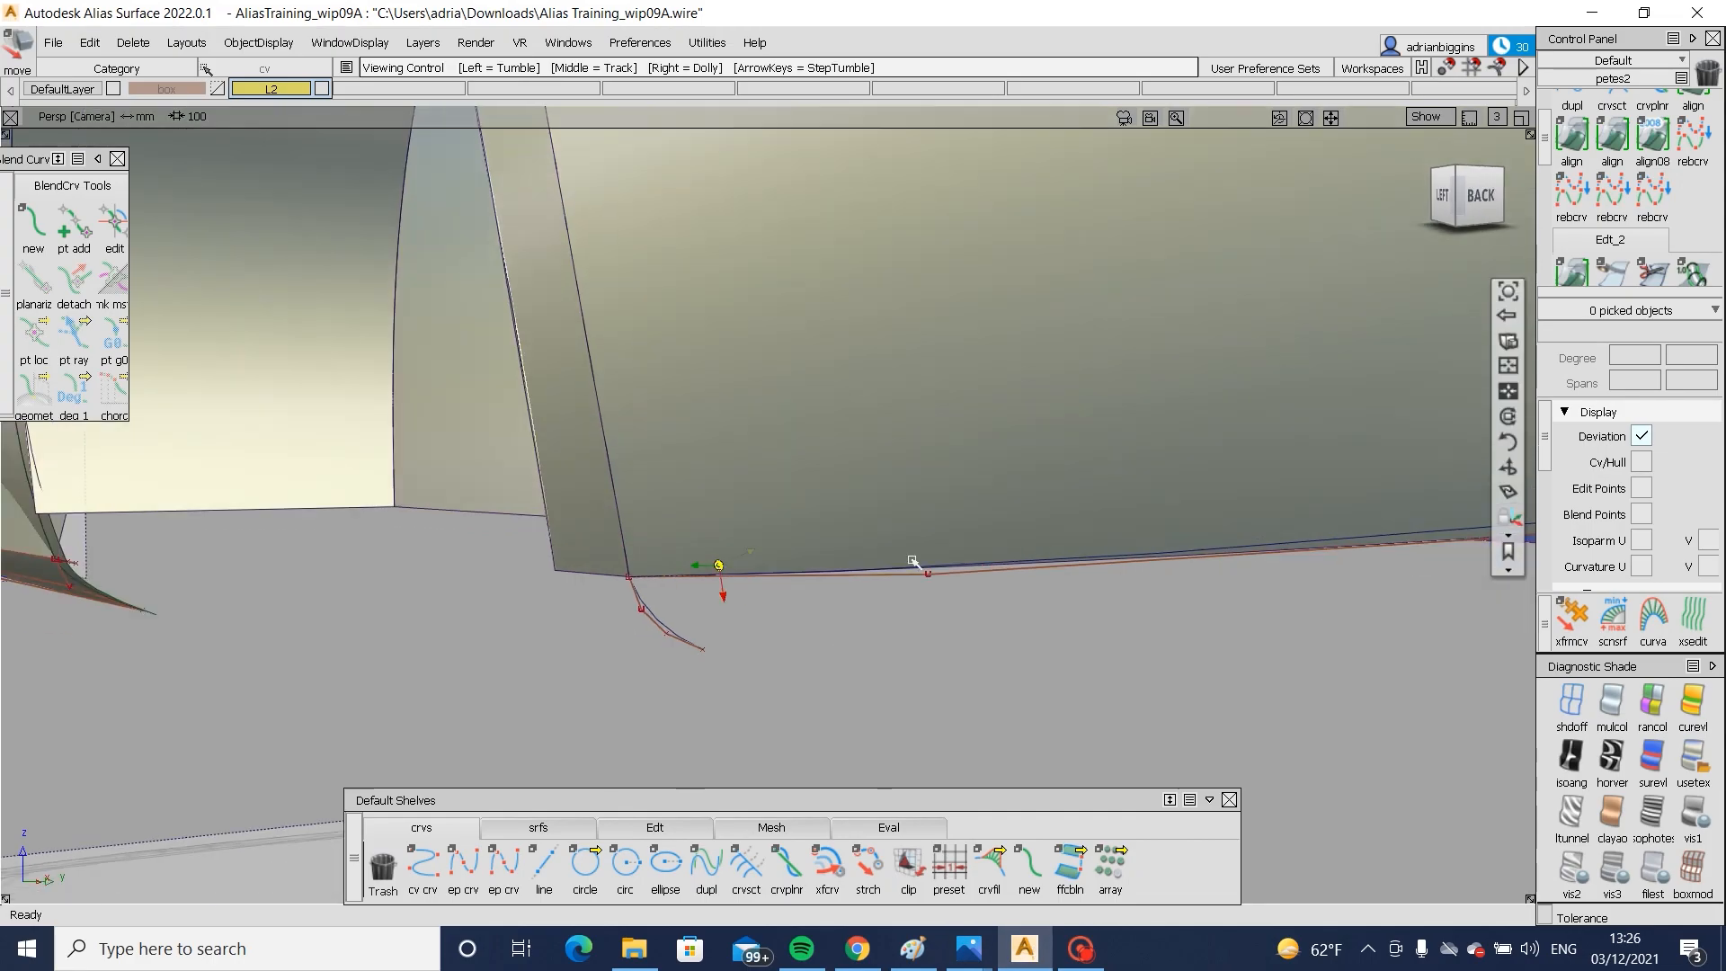
pyautogui.doubleClick(1571, 136)
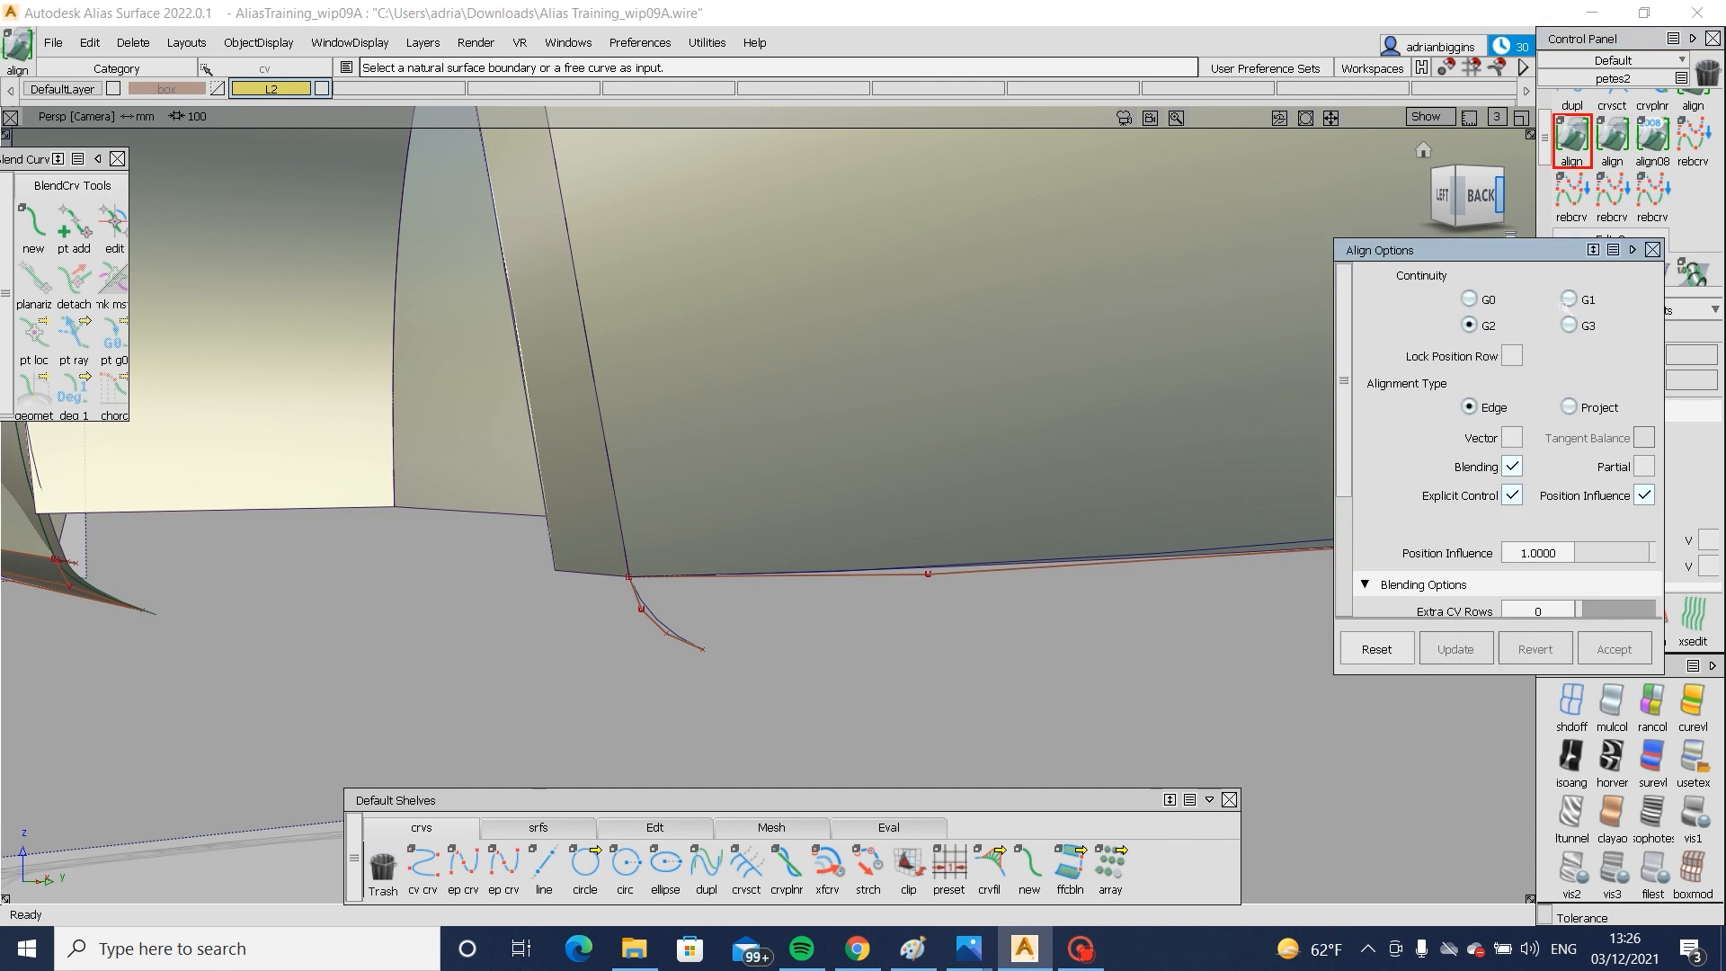
pyautogui.click(631, 600)
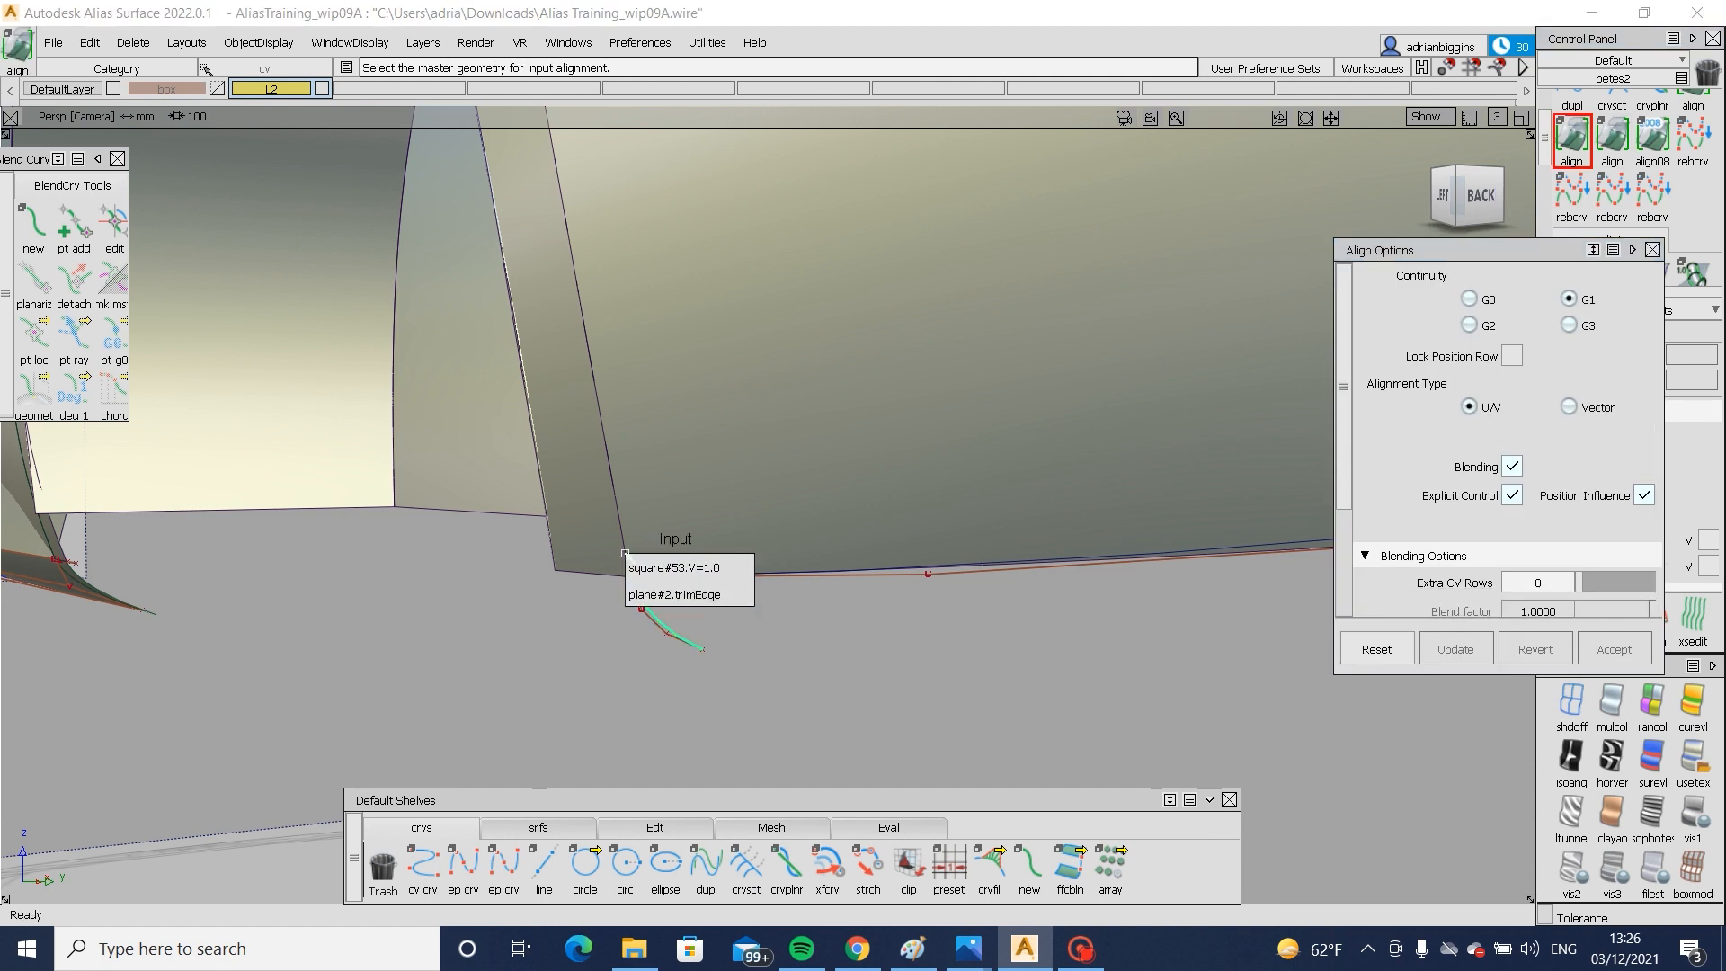
pyautogui.click(648, 595)
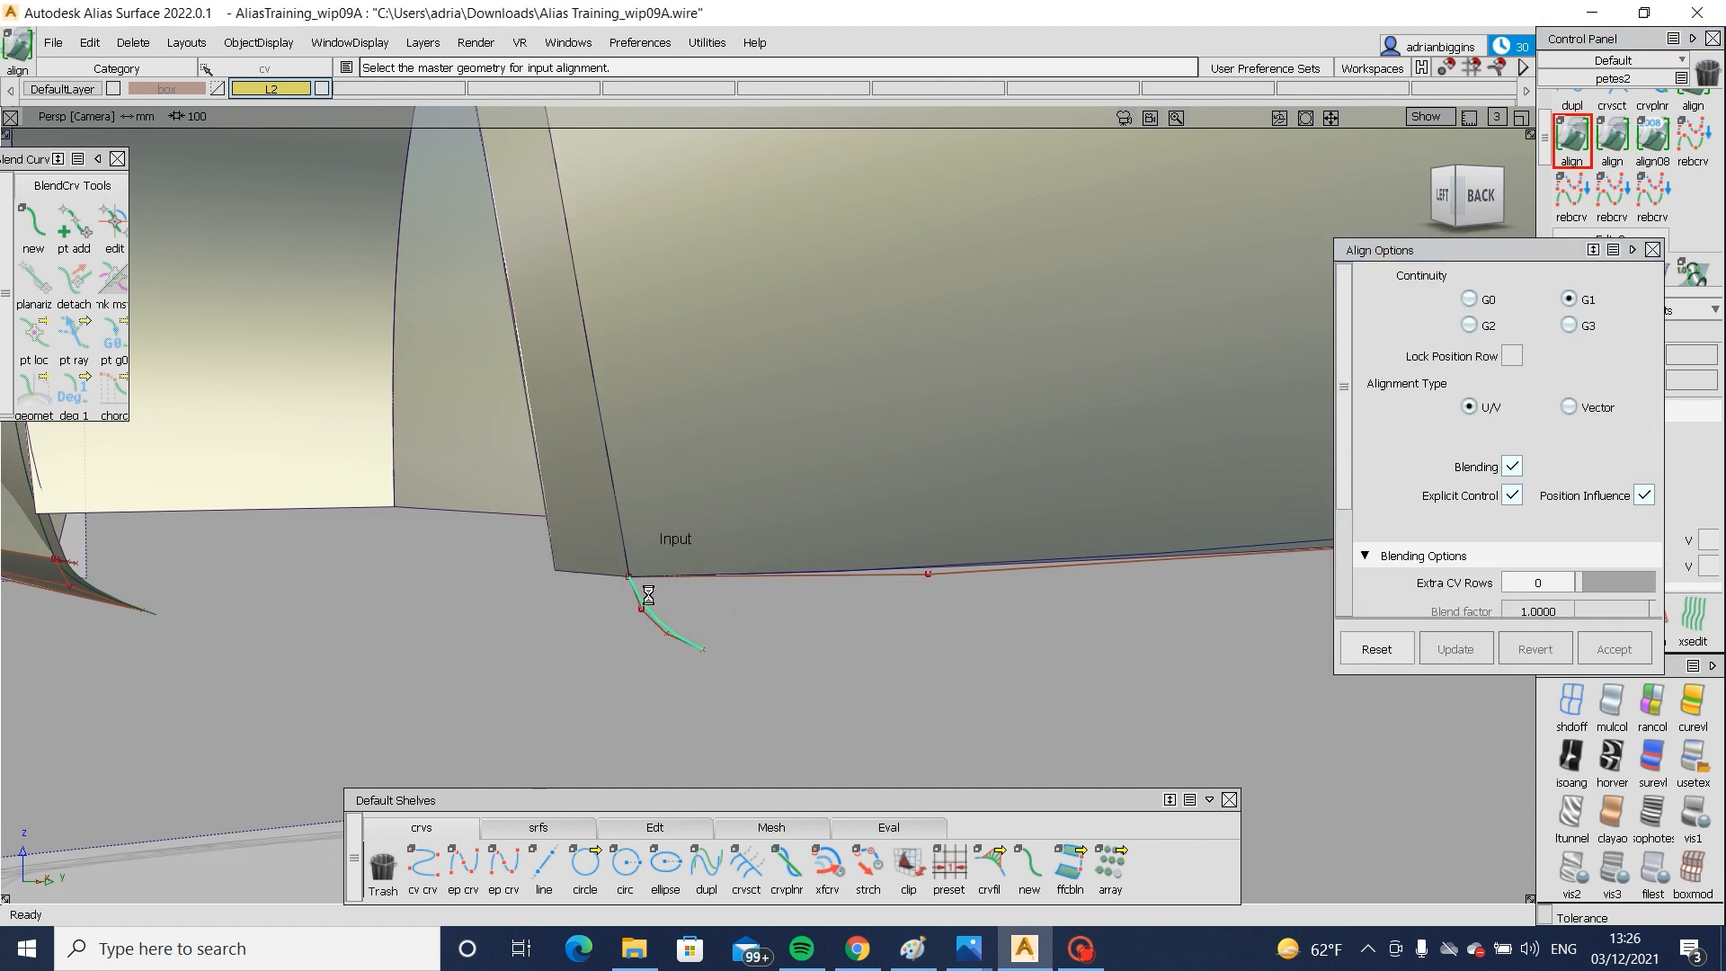
# - Move the third CV of the aligned short curve outward by about 4.1 mm in Y and check its shape in the left view
pyautogui.moveTo(736, 706)
pyautogui.keyDown('ctrl'); pyautogui.keyDown('shift'); pyautogui.mouseDown()
pyautogui.moveTo(732, 633)
pyautogui.moveTo(578, 647)
pyautogui.moveTo(649, 635)
pyautogui.mouseUp(); pyautogui.keyUp('shift'); pyautogui.keyUp('ctrl')
pyautogui.click(671, 638)
pyautogui.keyDown('ctrl'); pyautogui.keyDown('shift'); pyautogui.moveTo(745, 672); pyautogui.dragTo(759, 636, button='right'); pyautogui.keyUp('shift'); pyautogui.keyUp('ctrl')
pyautogui.moveTo(779, 637); pyautogui.dragTo(768, 637, button='middle')
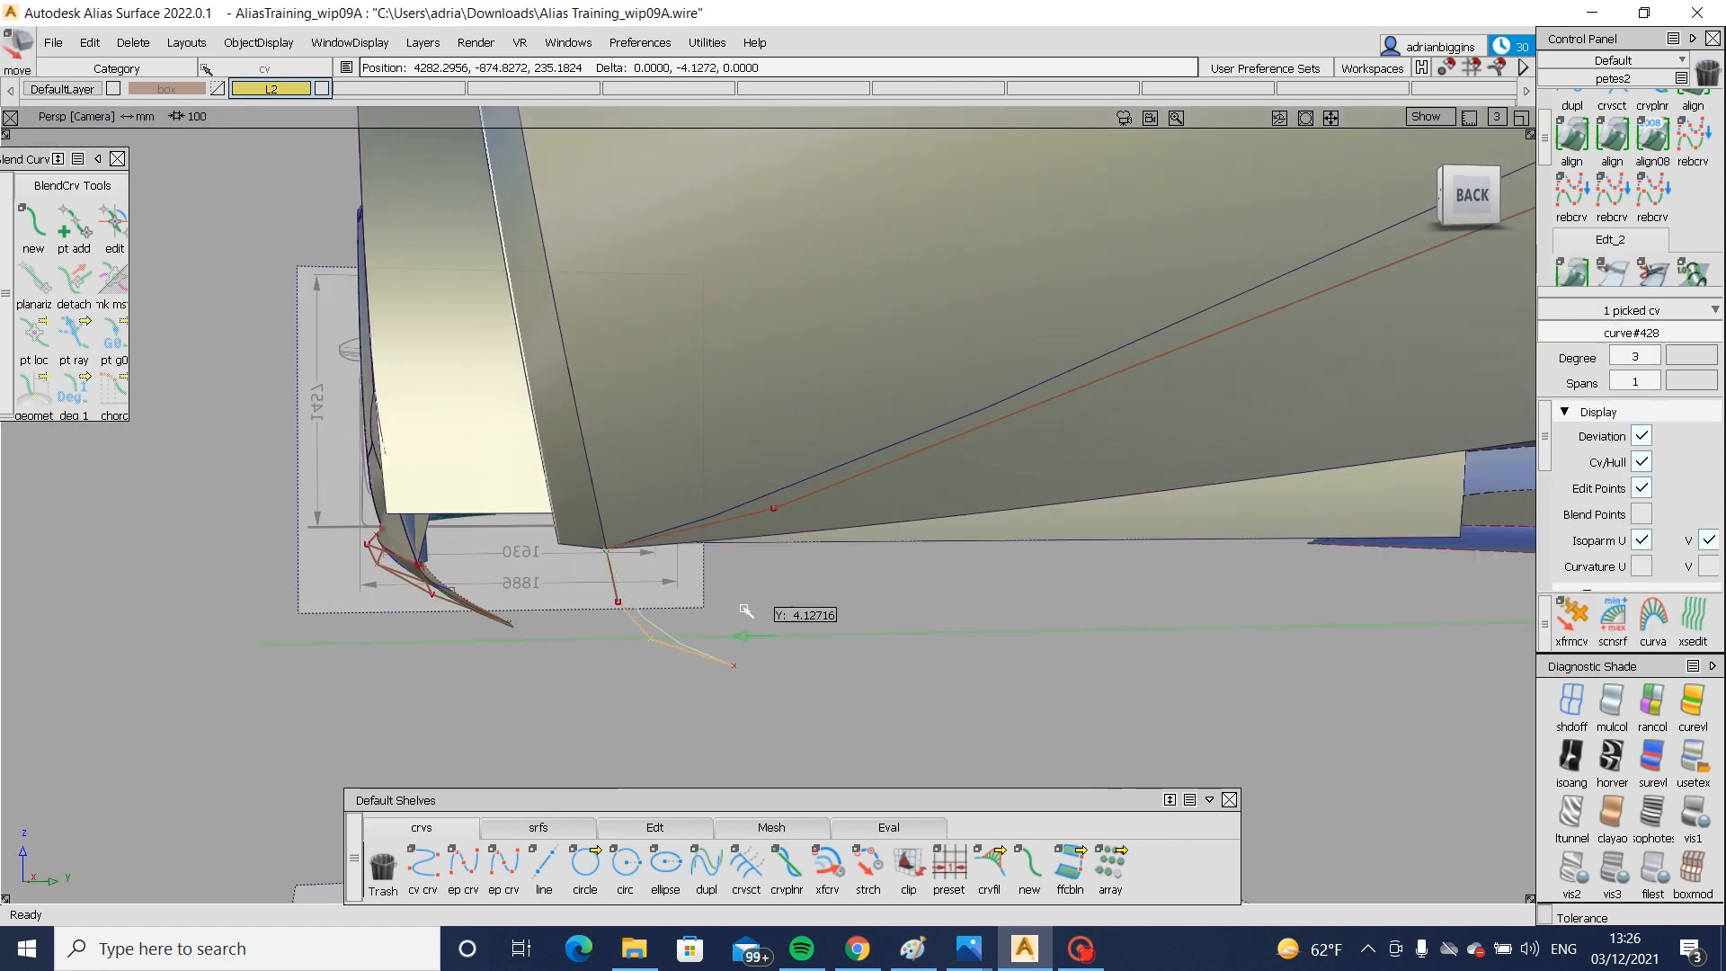
pyautogui.keyDown('alt'); pyautogui.keyDown('shift'); pyautogui.moveTo(745, 610); pyautogui.dragTo(836, 642); pyautogui.keyUp('shift'); pyautogui.keyUp('alt')
pyautogui.keyDown('ctrl'); pyautogui.keyDown('shift'); pyautogui.moveTo(820, 649); pyautogui.dragTo(821, 562); pyautogui.keyUp('shift'); pyautogui.keyUp('ctrl')
pyautogui.keyDown('alt'); pyautogui.keyDown('shift'); pyautogui.moveTo(603, 663); pyautogui.dragTo(977, 503); pyautogui.keyUp('shift'); pyautogui.keyUp('alt')
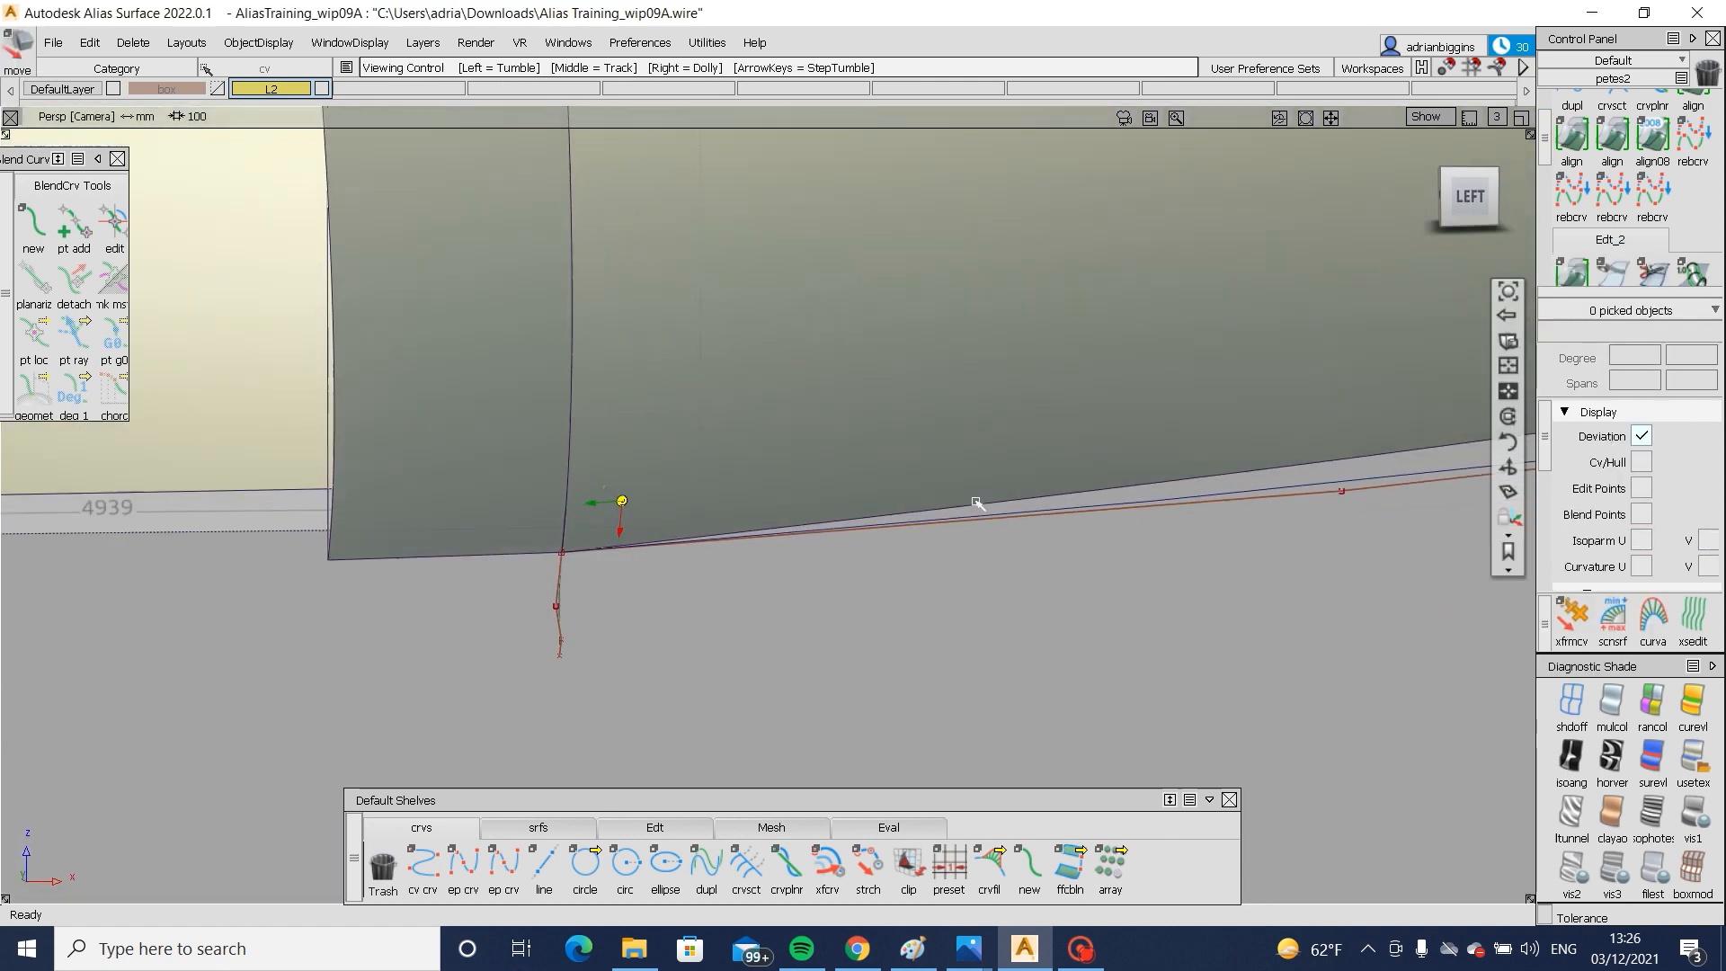
pyautogui.click(1475, 201)
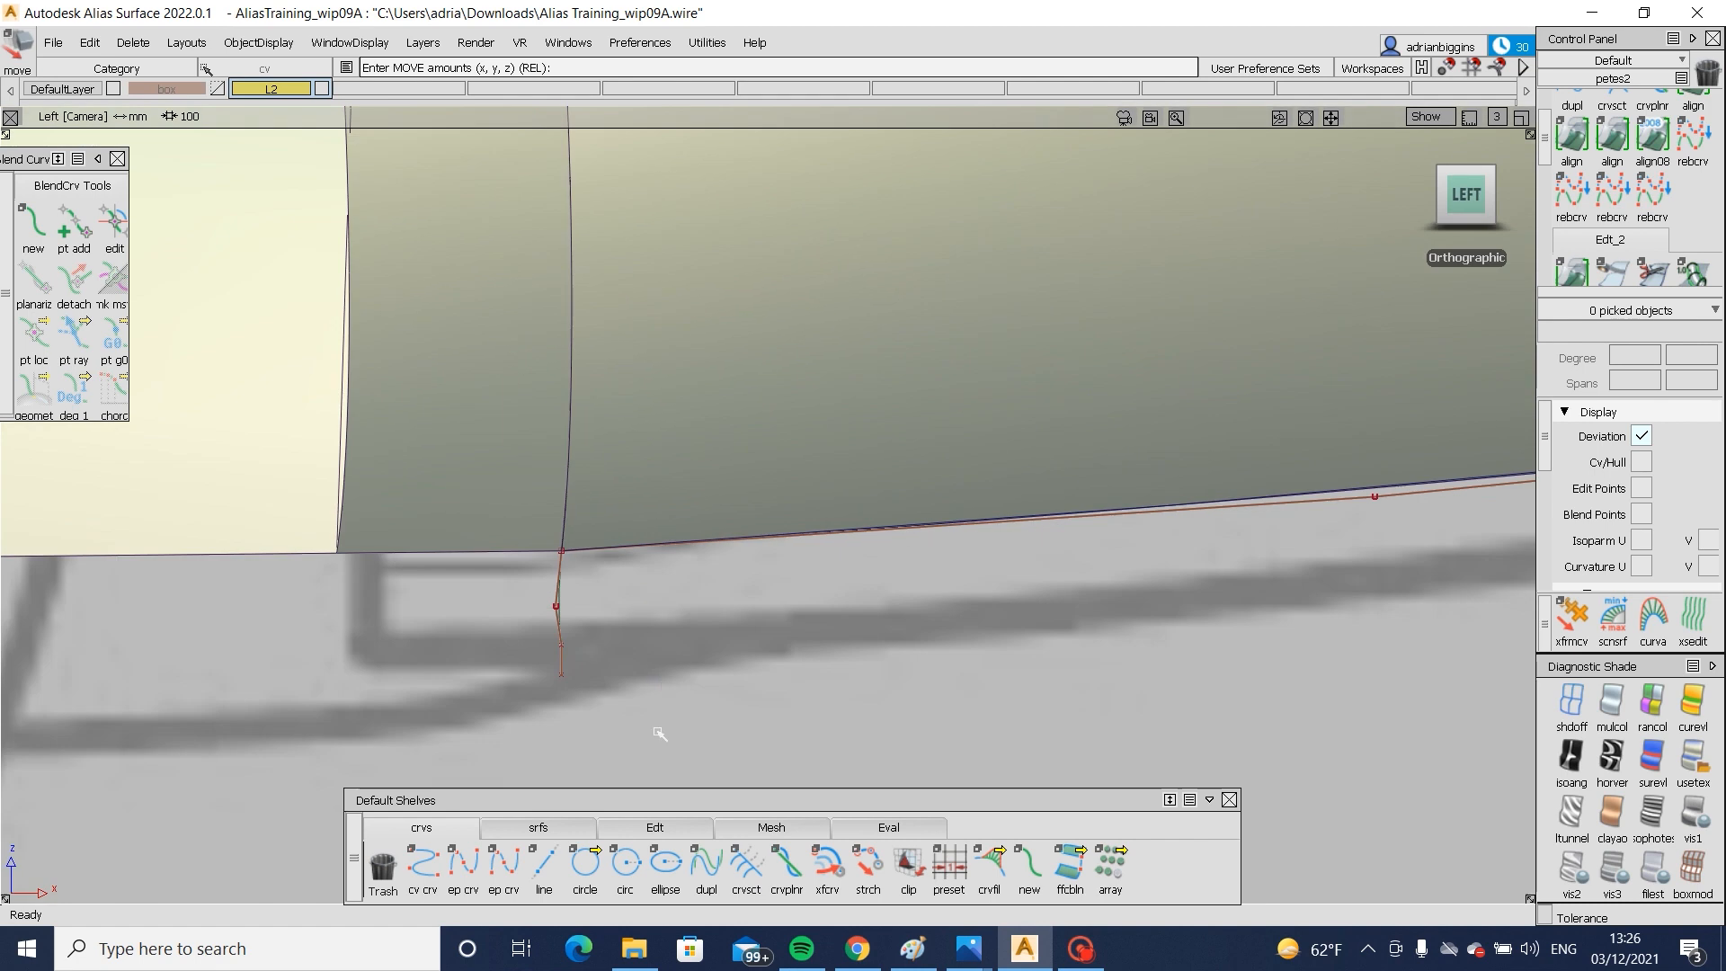
# - Move the two lowest CVs of the short curve by about 1.45 mm in negative X
pyautogui.keyDown('ctrl'); pyautogui.keyDown('shift'); pyautogui.moveTo(679, 657); pyautogui.dragTo(547, 643); pyautogui.keyUp('shift'); pyautogui.keyUp('ctrl')
pyautogui.moveTo(536, 631); pyautogui.dragTo(673, 673)
pyautogui.moveTo(673, 672); pyautogui.dragTo(663, 663, button='middle')
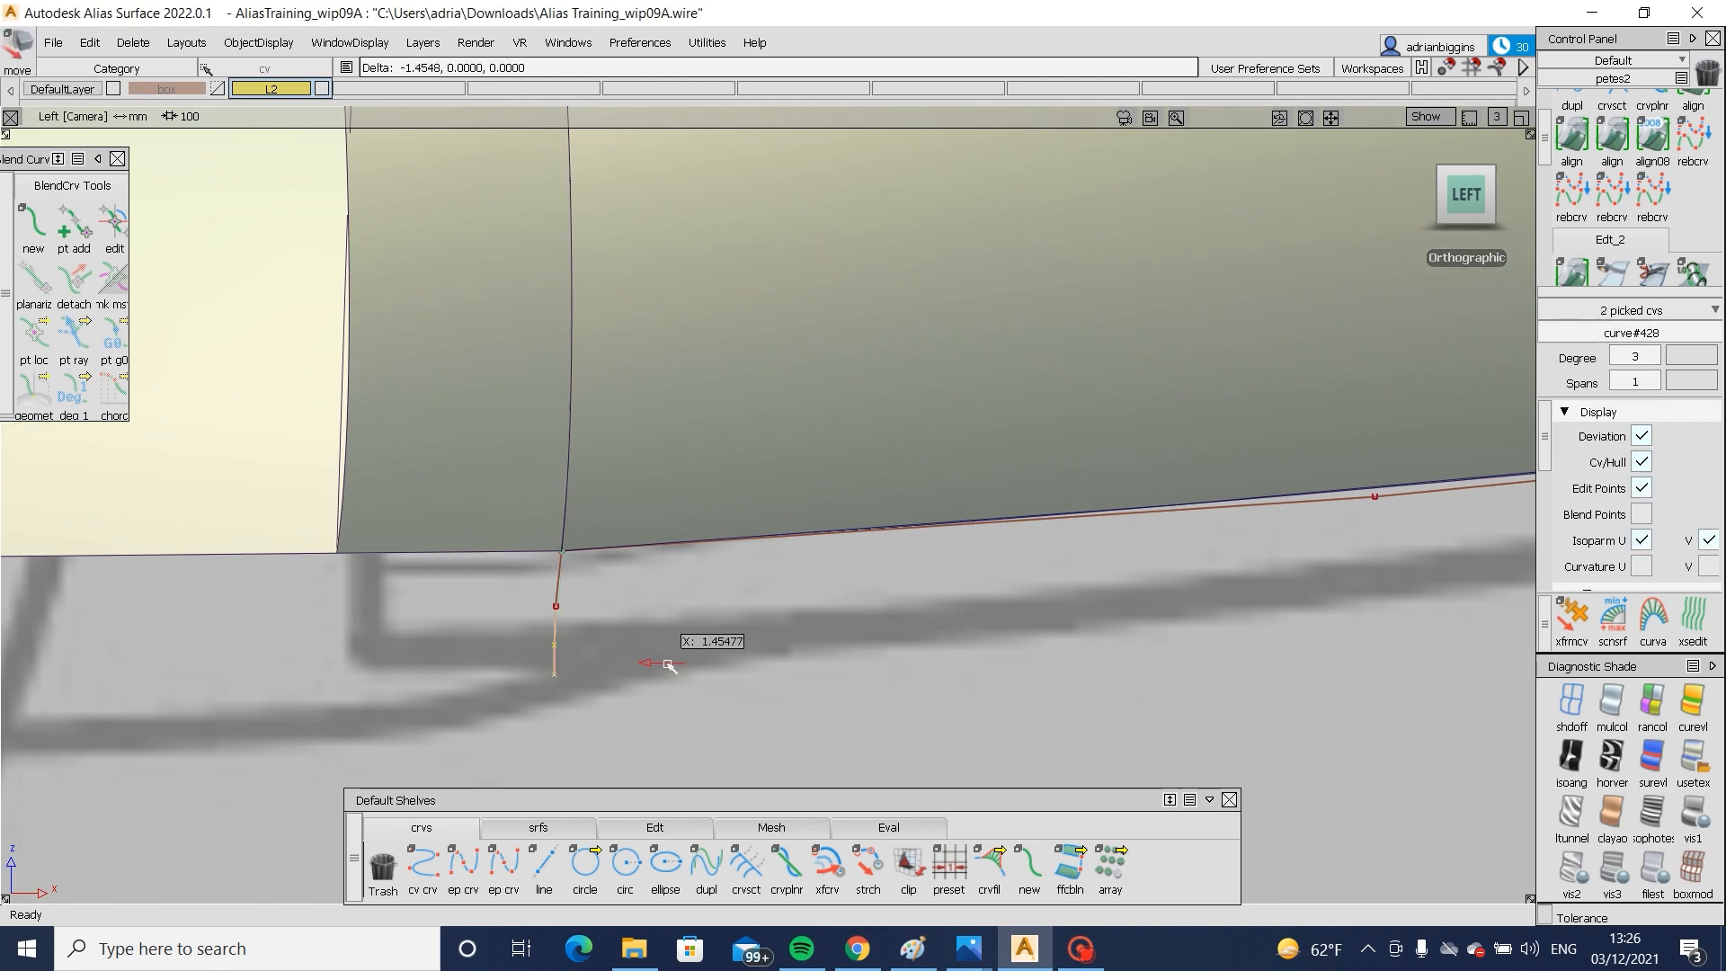
pyautogui.keyDown('ctrl'); pyautogui.keyDown('shift'); pyautogui.moveTo(652, 709); pyautogui.dragTo(654, 652); pyautogui.keyUp('shift'); pyautogui.keyUp('ctrl')
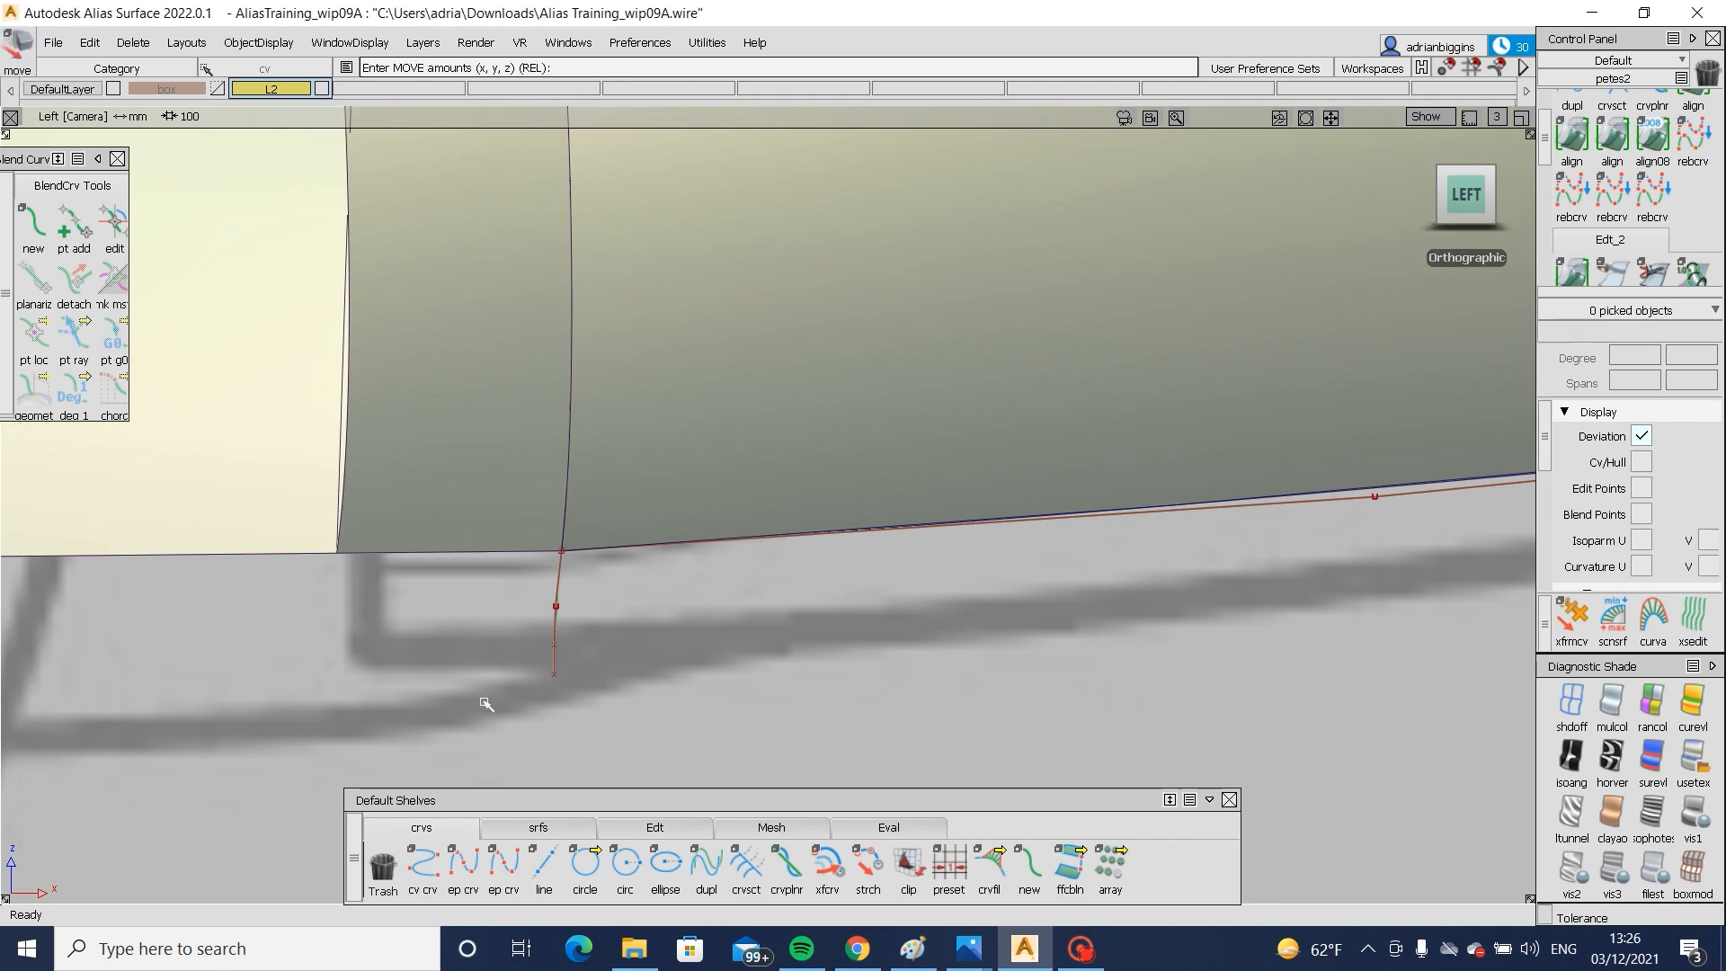
pyautogui.click(1081, 948)
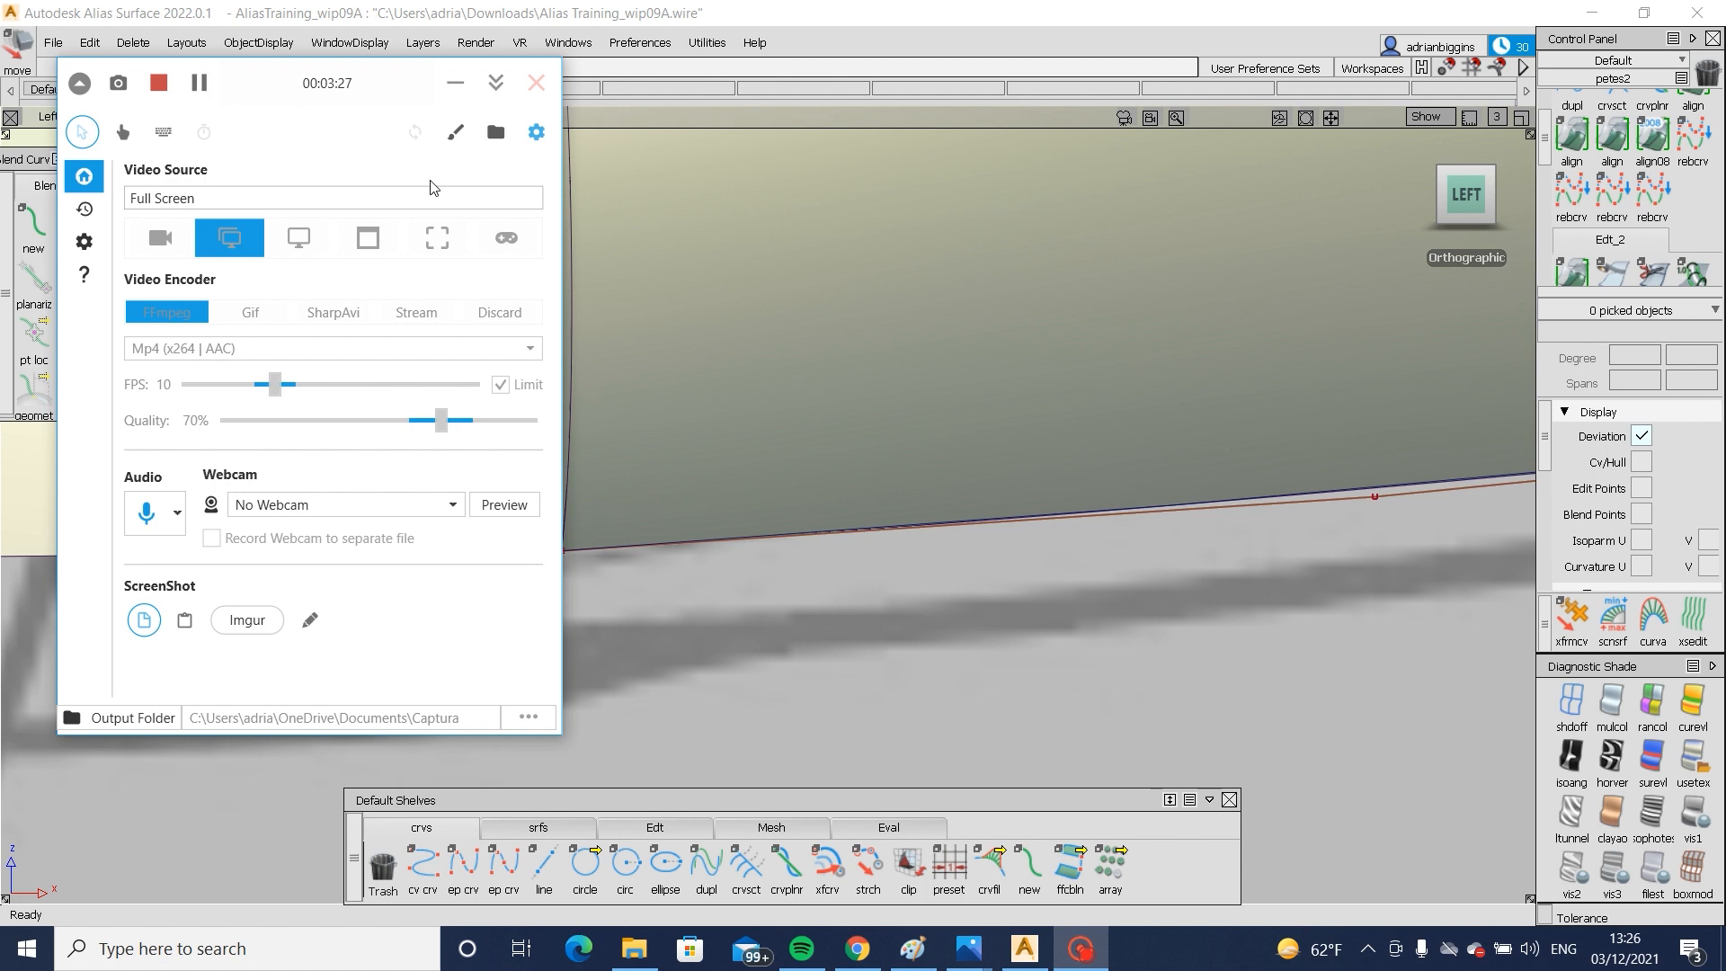
pyautogui.click(609, 766)
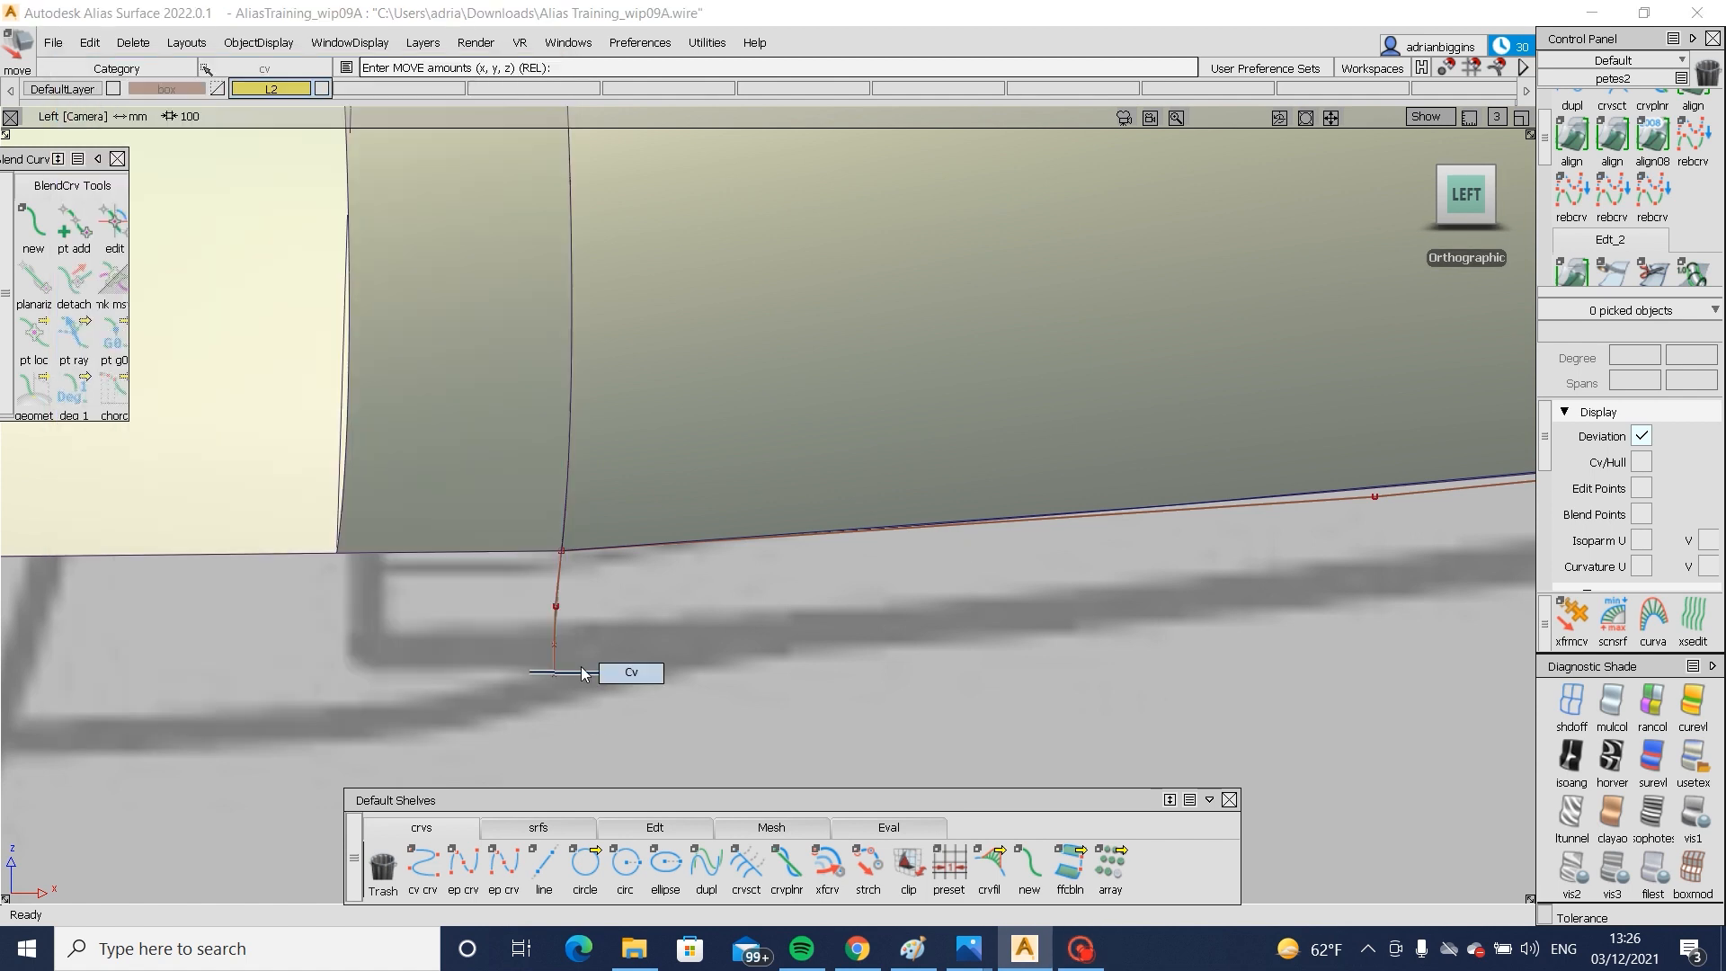
# - Move the three lower CVs of the short curve by about 1.45 mm in positive X
pyautogui.click(556, 621)
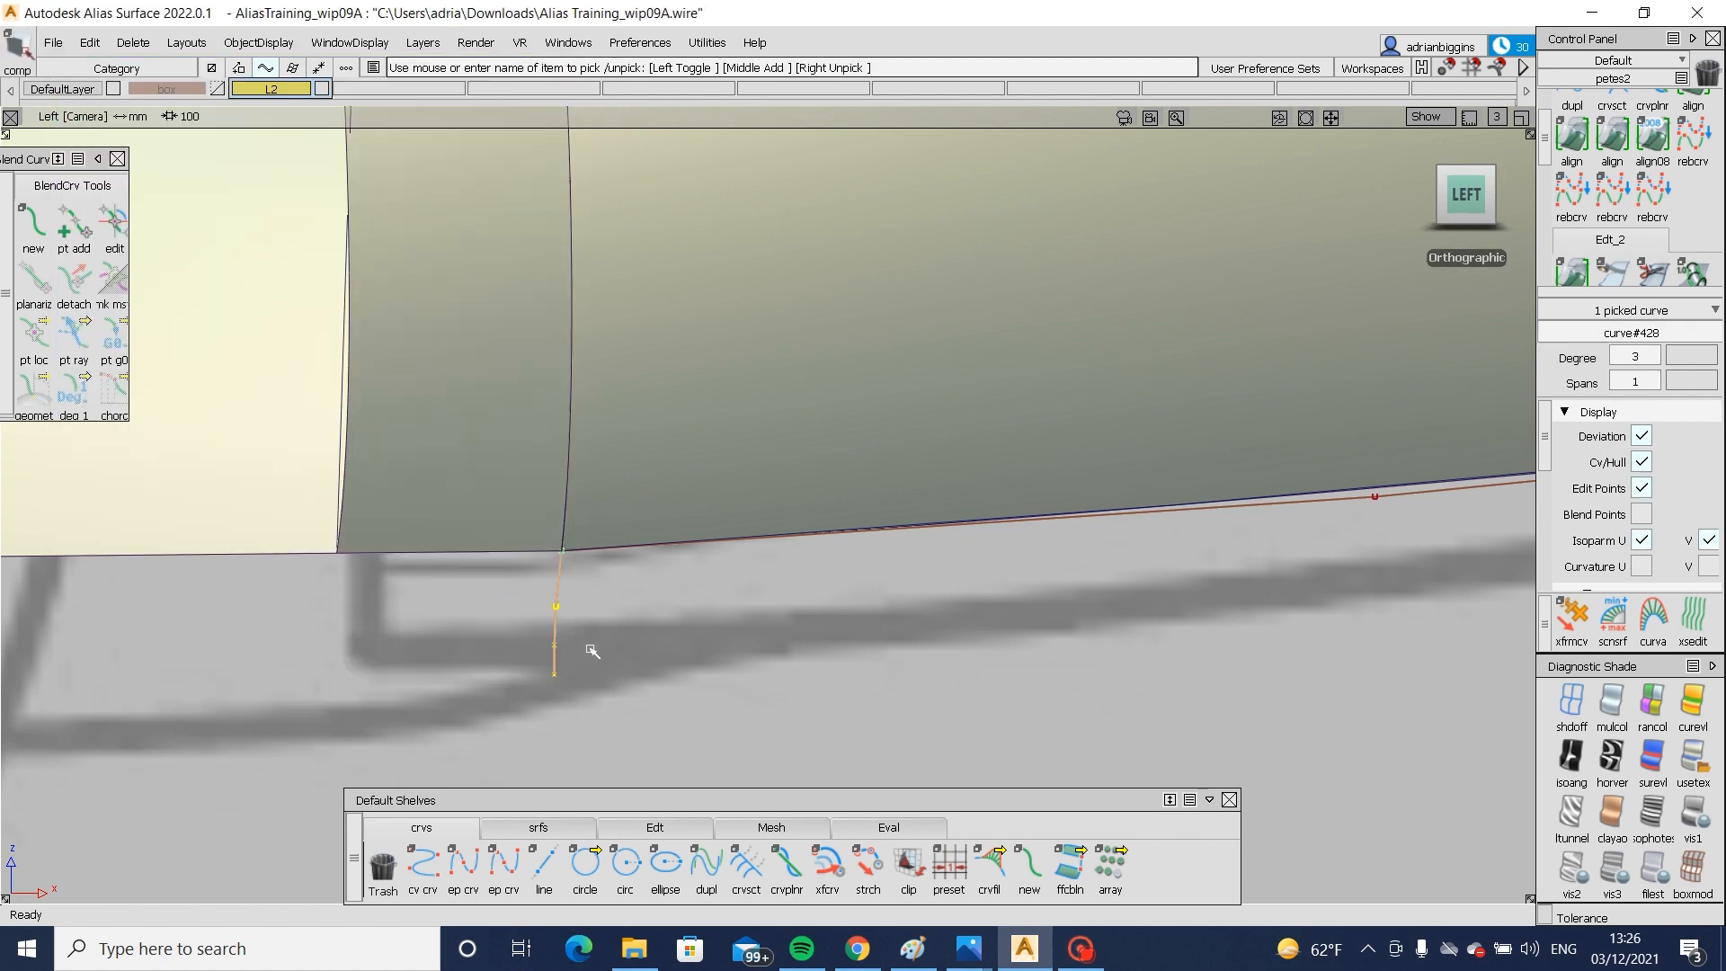
pyautogui.press('Return')
pyautogui.keyDown('ctrl'); pyautogui.keyDown('shift'); pyautogui.moveTo(595, 679); pyautogui.dragTo(596, 588); pyautogui.keyUp('shift'); pyautogui.keyUp('ctrl')
pyautogui.keyDown('ctrl'); pyautogui.keyDown('shift'); pyautogui.moveTo(574, 601); pyautogui.dragTo(596, 685); pyautogui.keyUp('shift'); pyautogui.keyUp('ctrl')
pyautogui.keyDown('ctrl'); pyautogui.keyDown('shift'); pyautogui.moveTo(656, 645); pyautogui.dragTo(657, 611, button='middle'); pyautogui.keyUp('shift'); pyautogui.keyUp('ctrl')
pyautogui.moveTo(657, 644); pyautogui.dragTo(665, 644, button='middle')
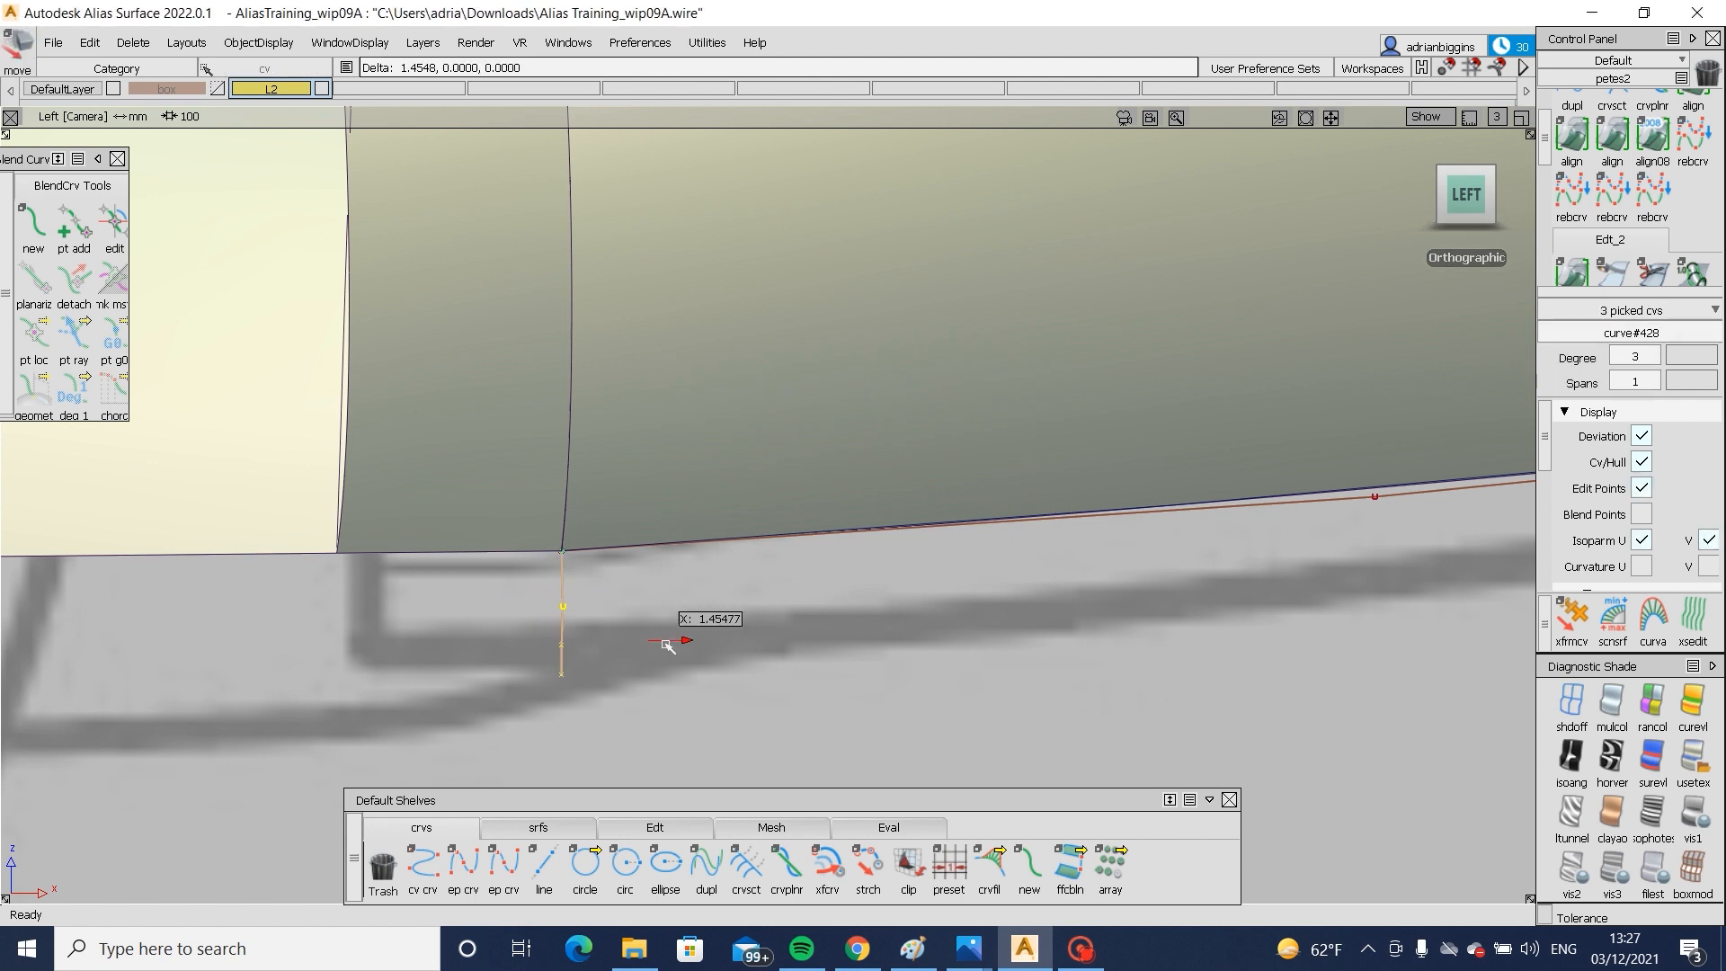
pyautogui.keyDown('alt'); pyautogui.keyDown('shift'); pyautogui.moveTo(651, 669); pyautogui.dragTo(577, 629, button='right'); pyautogui.keyUp('shift'); pyautogui.keyUp('alt')
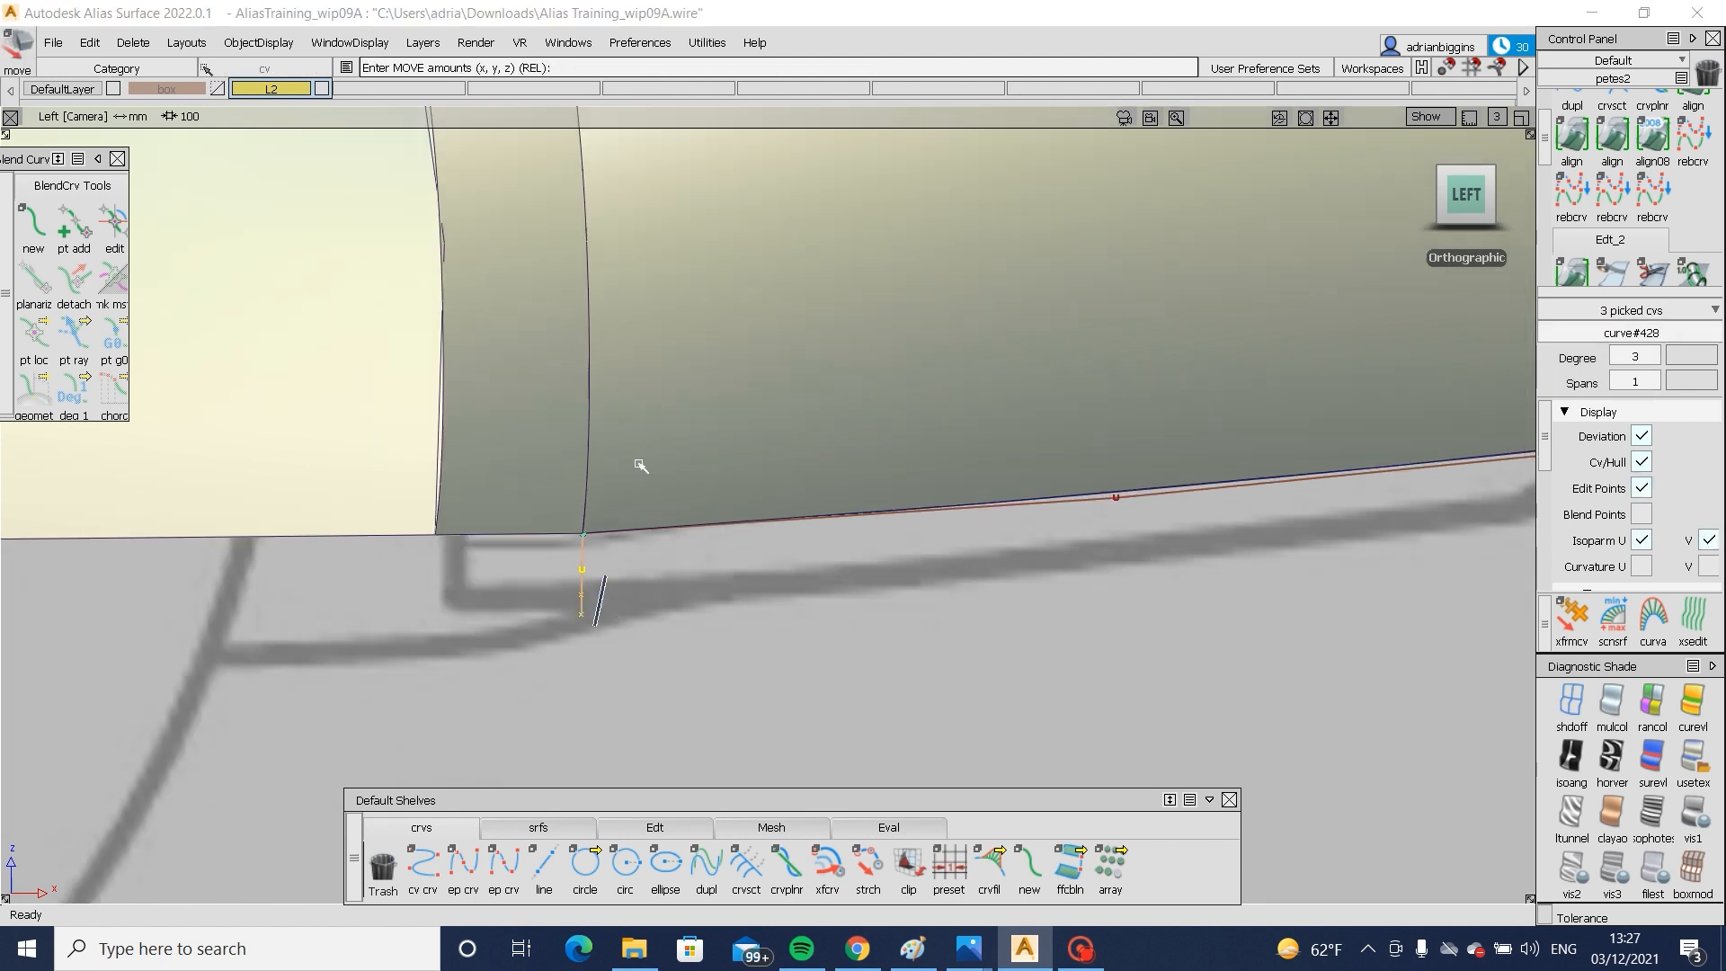
pyautogui.keyDown('ctrl'); pyautogui.keyDown('shift'); pyautogui.moveTo(638, 466); pyautogui.dragTo(634, 404); pyautogui.keyUp('shift'); pyautogui.keyUp('ctrl')
pyautogui.keyDown('ctrl'); pyautogui.keyDown('shift'); pyautogui.moveTo(620, 431); pyautogui.dragTo(510, 500); pyautogui.keyUp('shift'); pyautogui.keyUp('ctrl')
pyautogui.click(571, 453)
pyautogui.keyDown('alt'); pyautogui.keyDown('shift'); pyautogui.moveTo(571, 453); pyautogui.dragTo(593, 405, button='right'); pyautogui.keyUp('shift'); pyautogui.keyUp('alt')
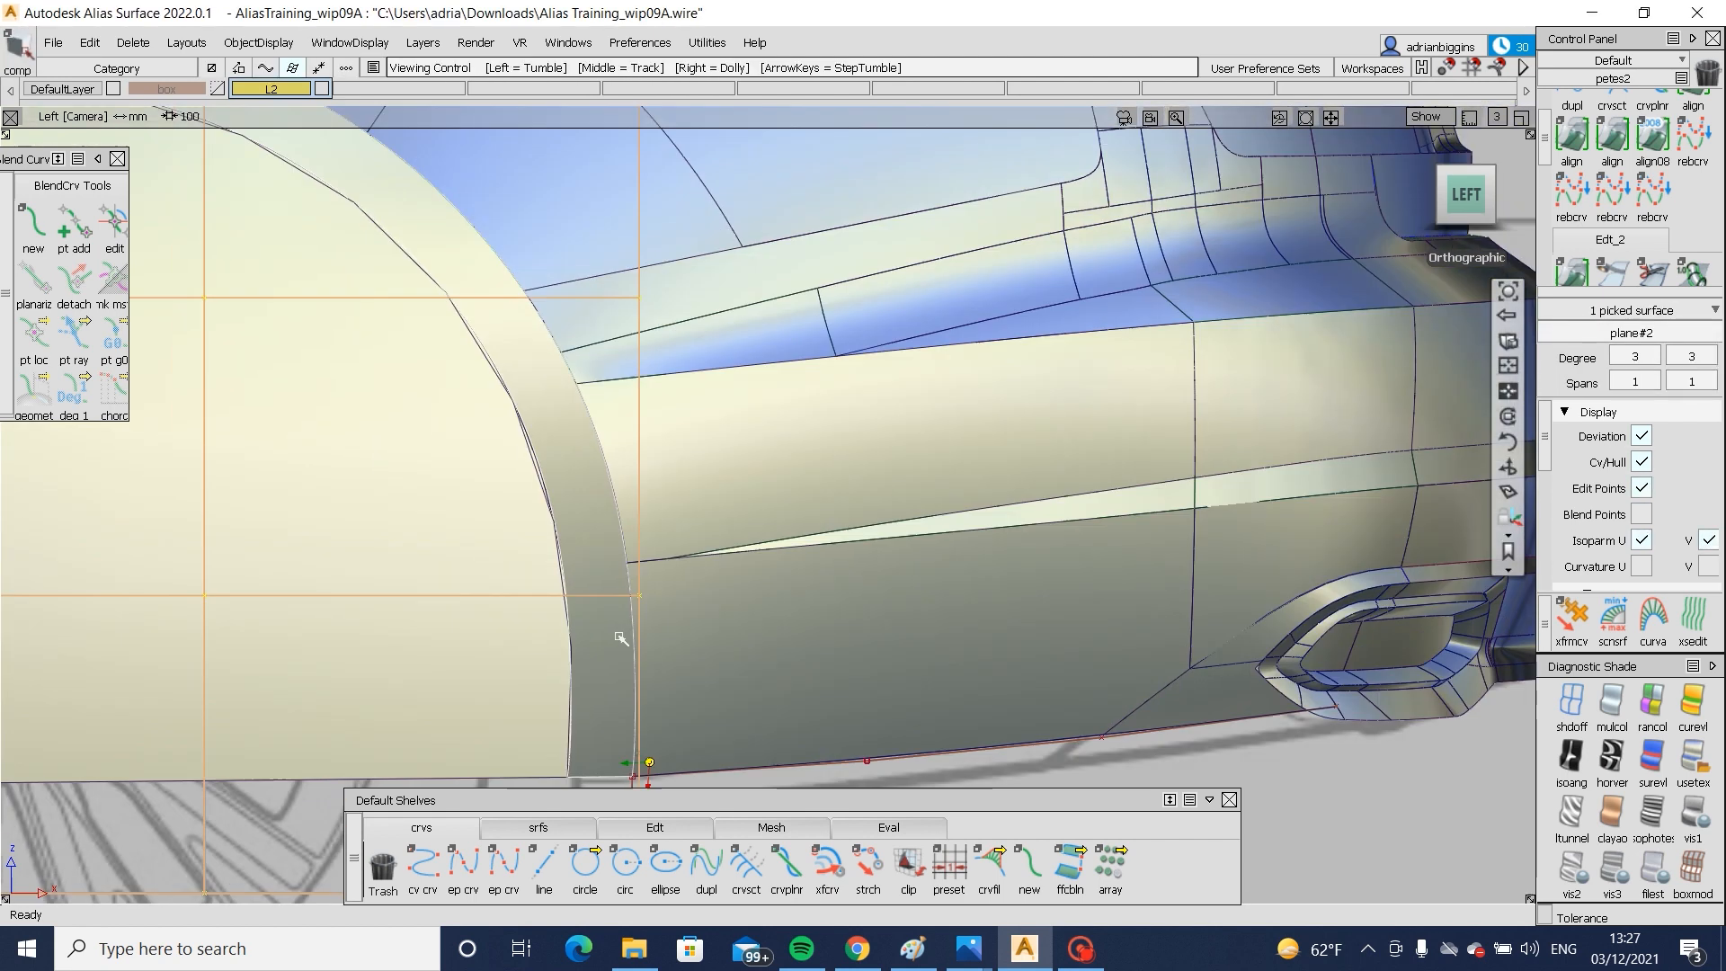
pyautogui.keyDown('alt'); pyautogui.keyDown('shift'); pyautogui.moveTo(605, 370); pyautogui.dragTo(624, 416, button='middle'); pyautogui.keyUp('shift'); pyautogui.keyUp('alt')
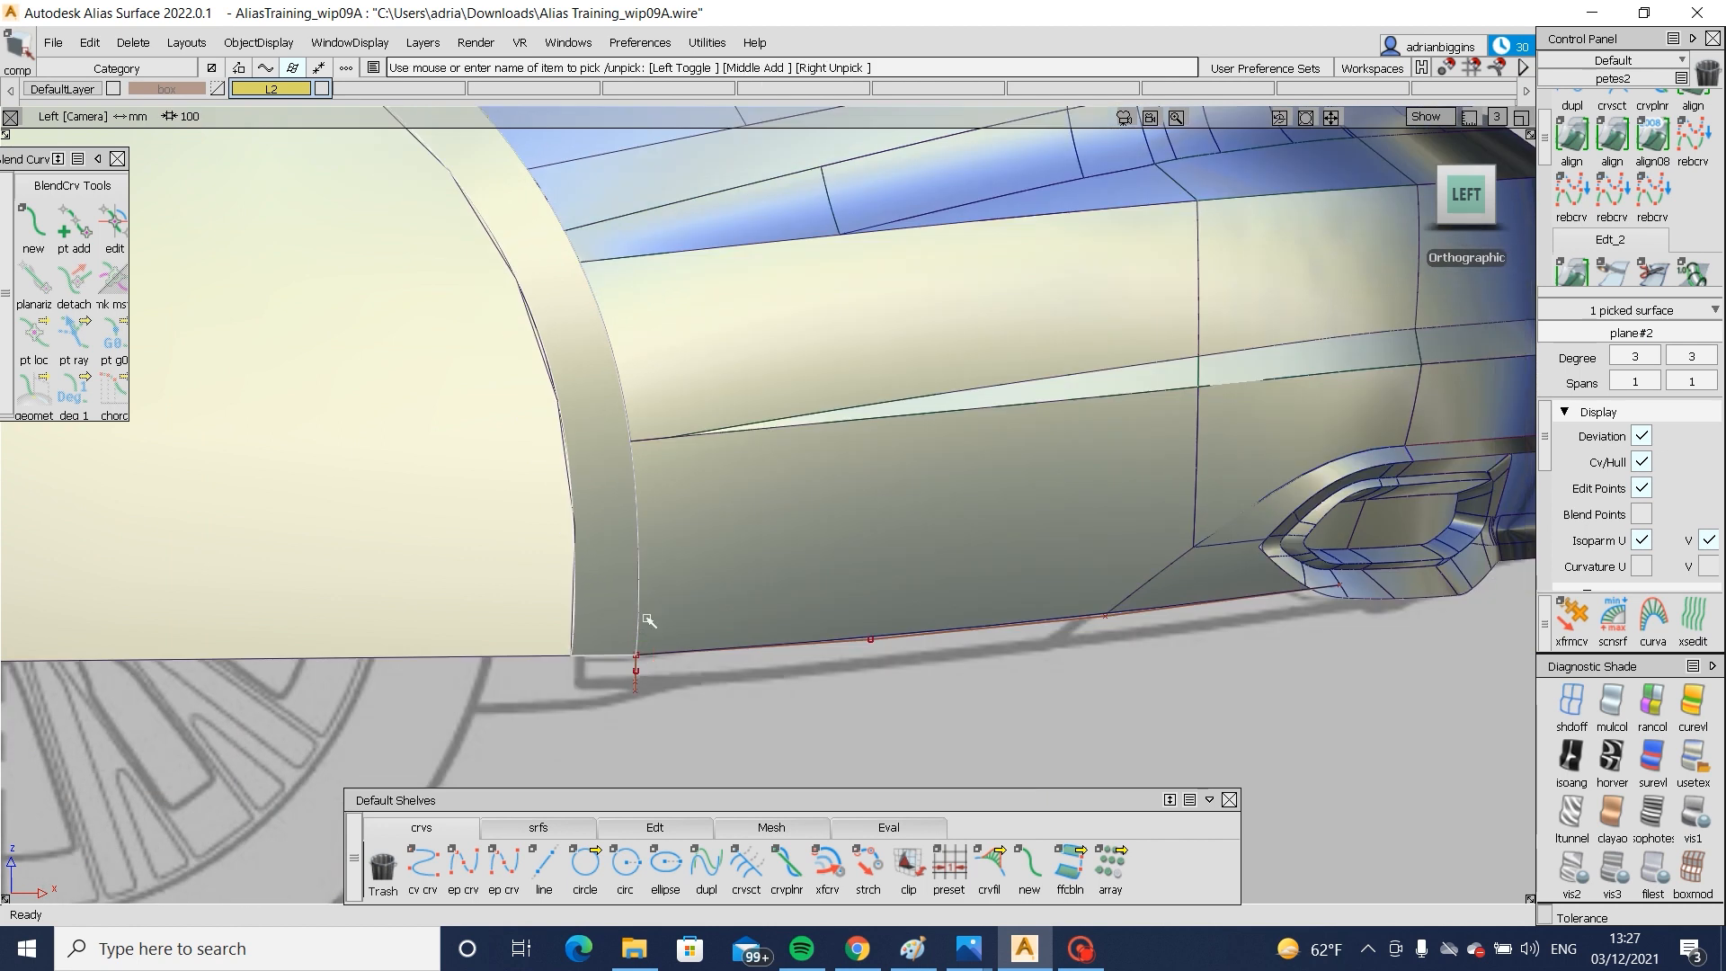
pyautogui.keyDown('alt'); pyautogui.keyDown('shift'); pyautogui.moveTo(649, 620); pyautogui.dragTo(671, 693, button='right'); pyautogui.keyUp('shift'); pyautogui.keyUp('alt')
pyautogui.click(670, 693)
# - Build a monorail surface under the wheel arch lip, using the lip's bottom edge as generation curve and the short curve as rail
pyautogui.click(538, 827)
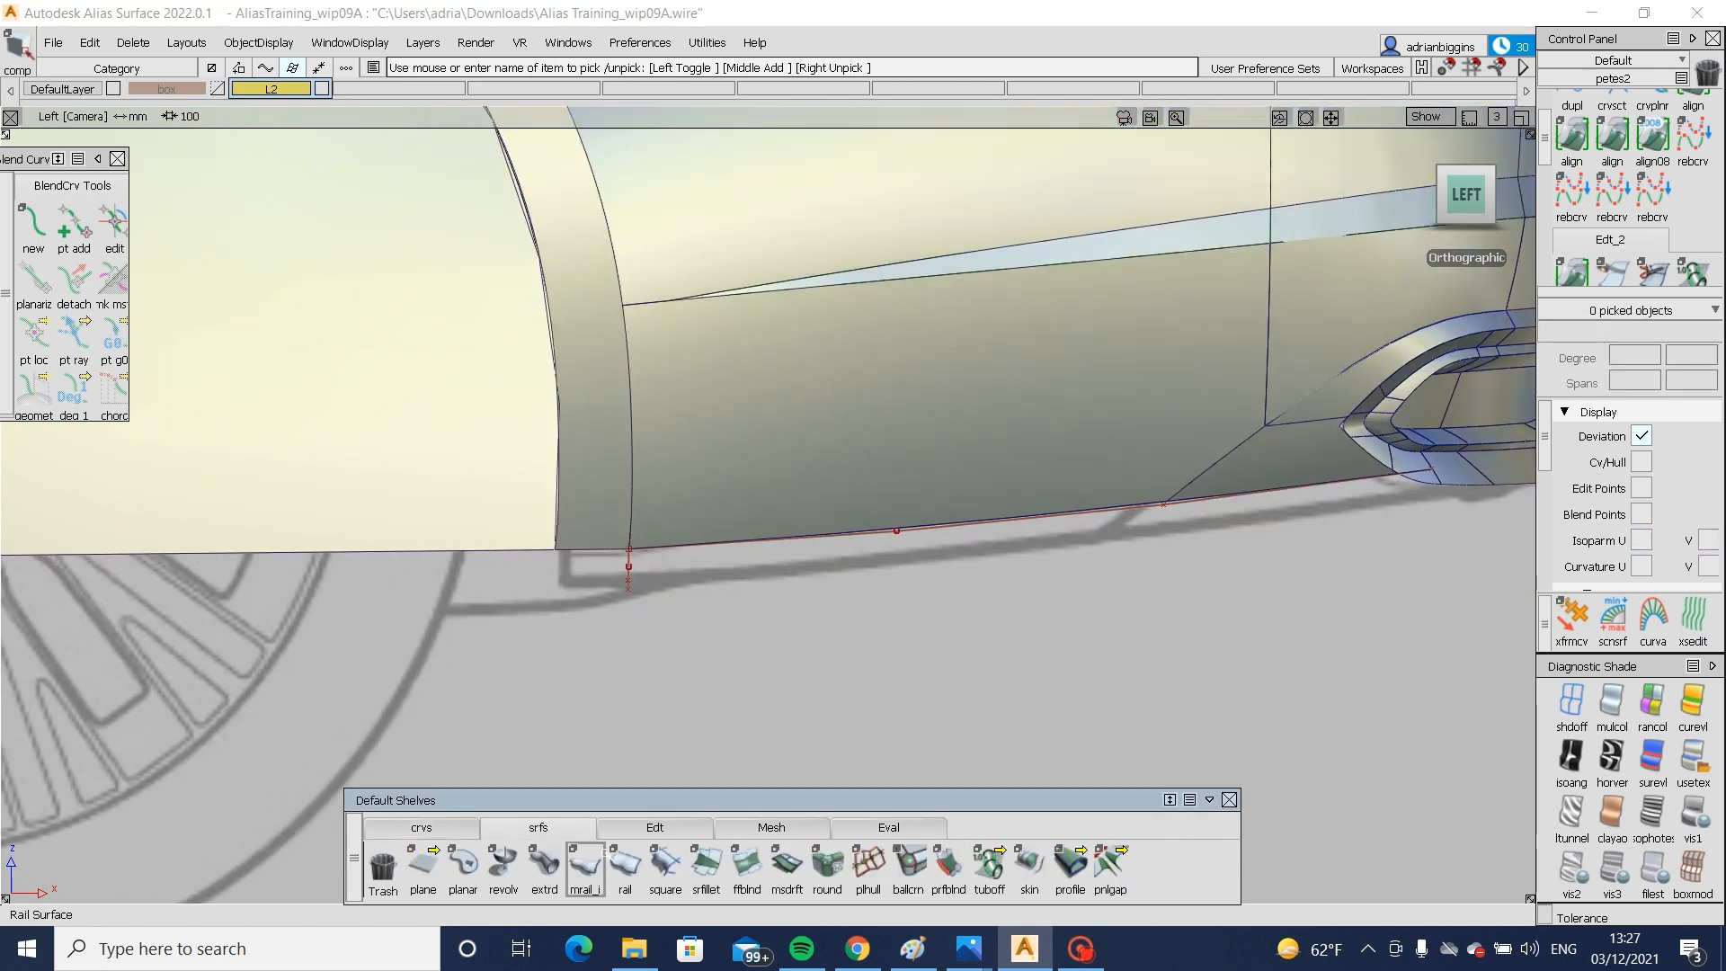
pyautogui.click(584, 867)
pyautogui.moveTo(591, 549)
pyautogui.keyDown('alt'); pyautogui.keyDown('shift'); pyautogui.mouseDown()
pyautogui.moveTo(578, 605)
pyautogui.moveTo(594, 568)
pyautogui.mouseUp(); pyautogui.keyUp('shift'); pyautogui.keyUp('alt')
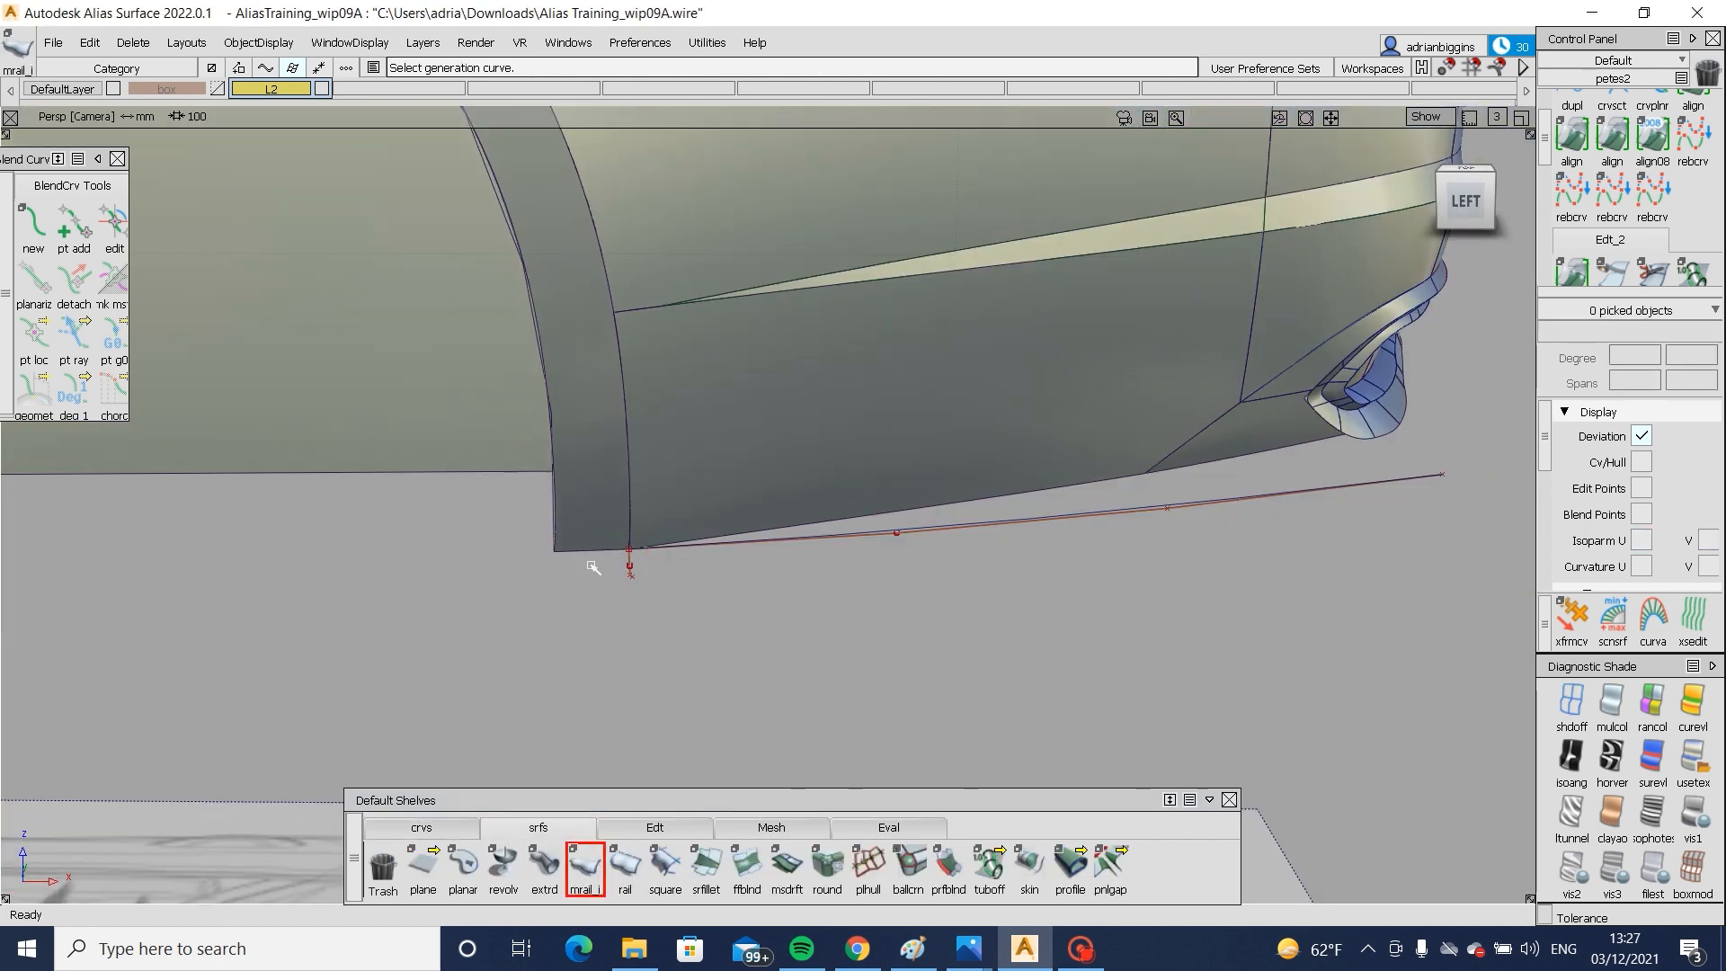
pyautogui.click(633, 566)
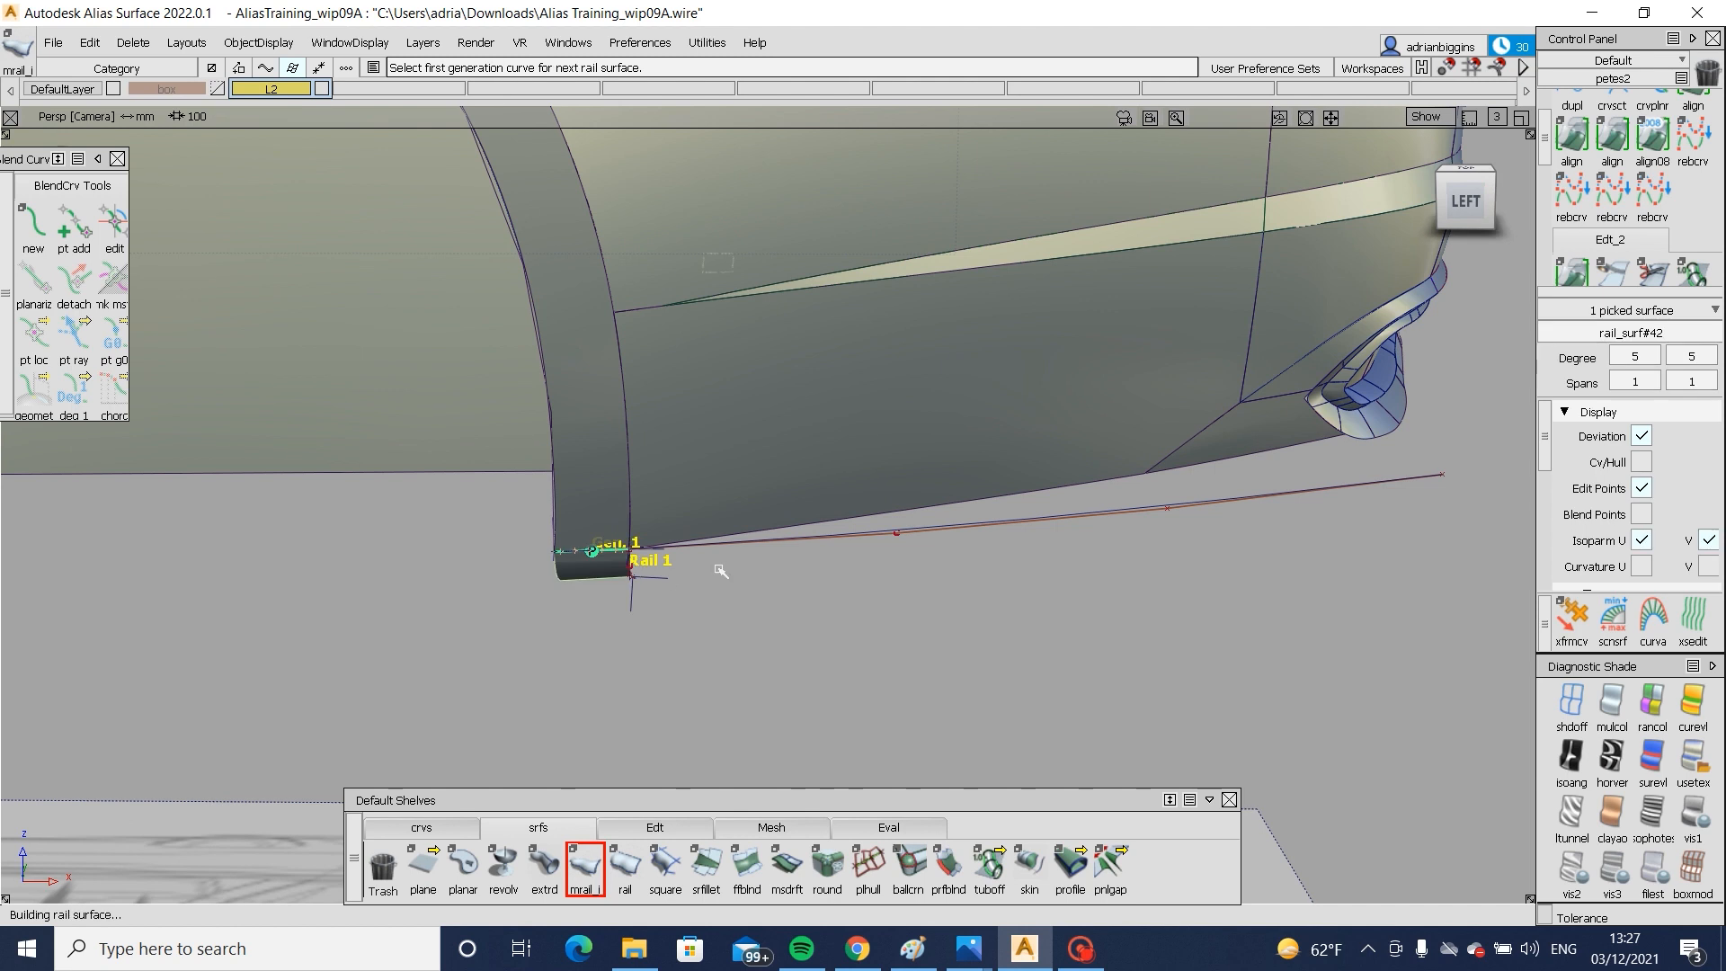
pyautogui.keyDown('alt'); pyautogui.keyDown('shift'); pyautogui.moveTo(719, 566); pyautogui.dragTo(878, 504); pyautogui.keyUp('shift'); pyautogui.keyUp('alt')
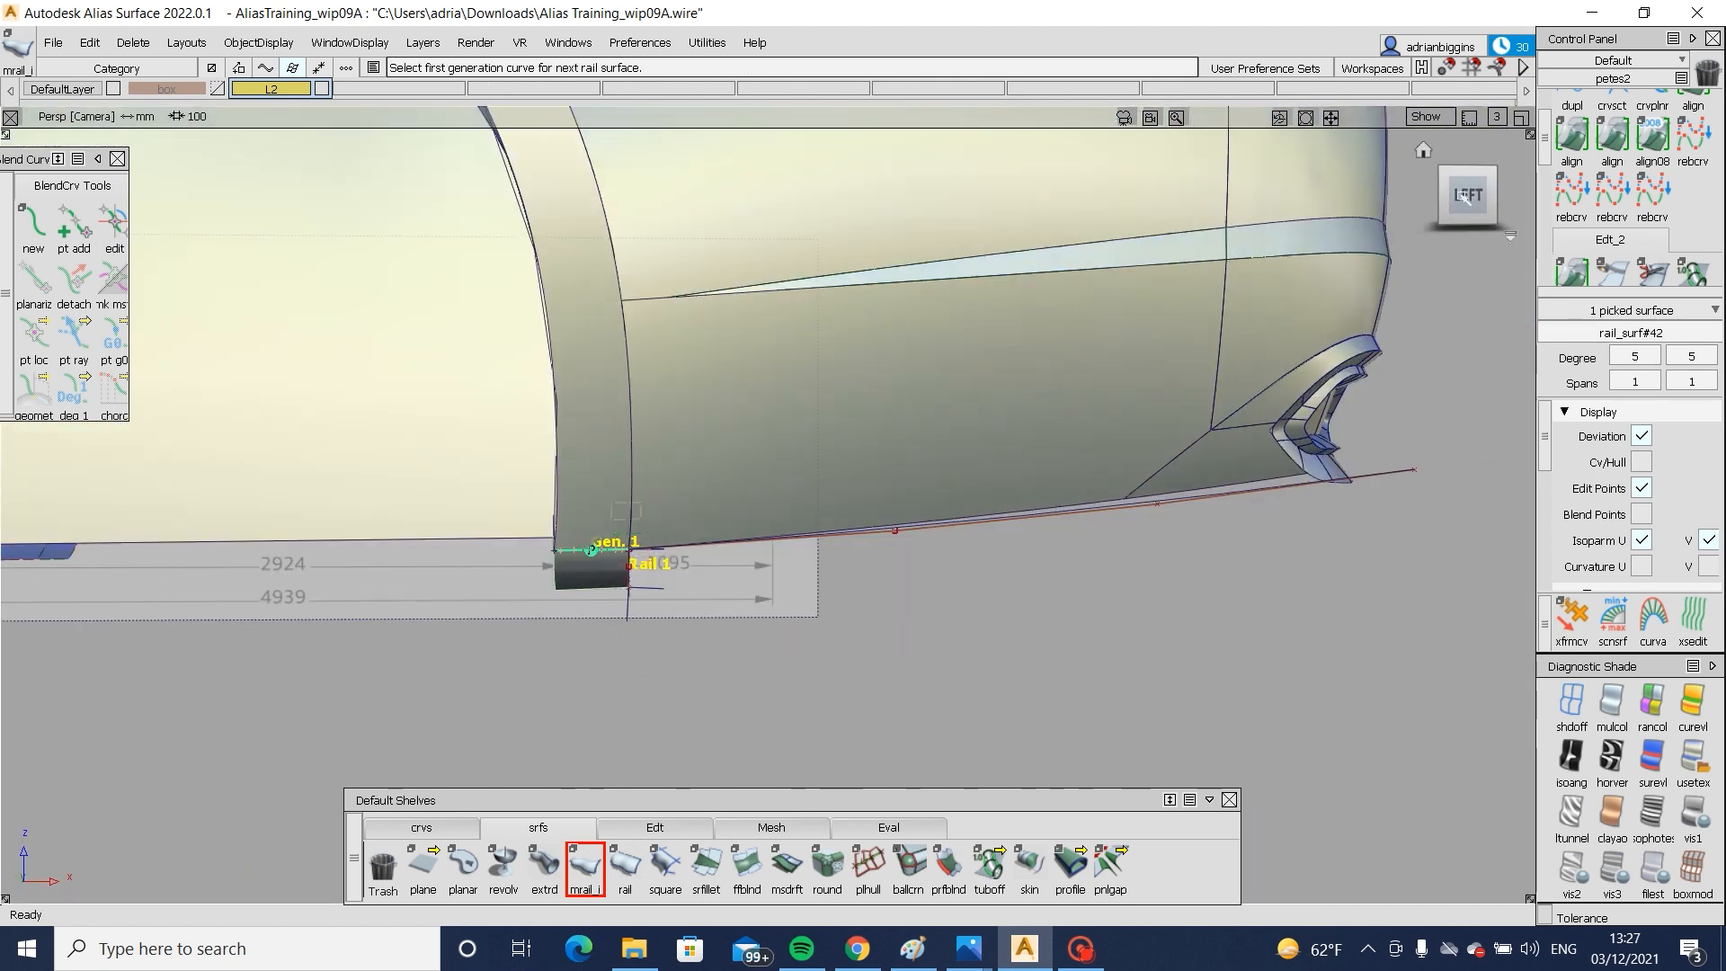
# - In the left view, shift the short curve's lowest CV slightly in negative X and its third CV by about 0.83 mm the same way
pyautogui.click(1469, 194)
pyautogui.keyDown('ctrl'); pyautogui.keyDown('shift'); pyautogui.moveTo(493, 678); pyautogui.dragTo(598, 690); pyautogui.keyUp('shift'); pyautogui.keyUp('ctrl')
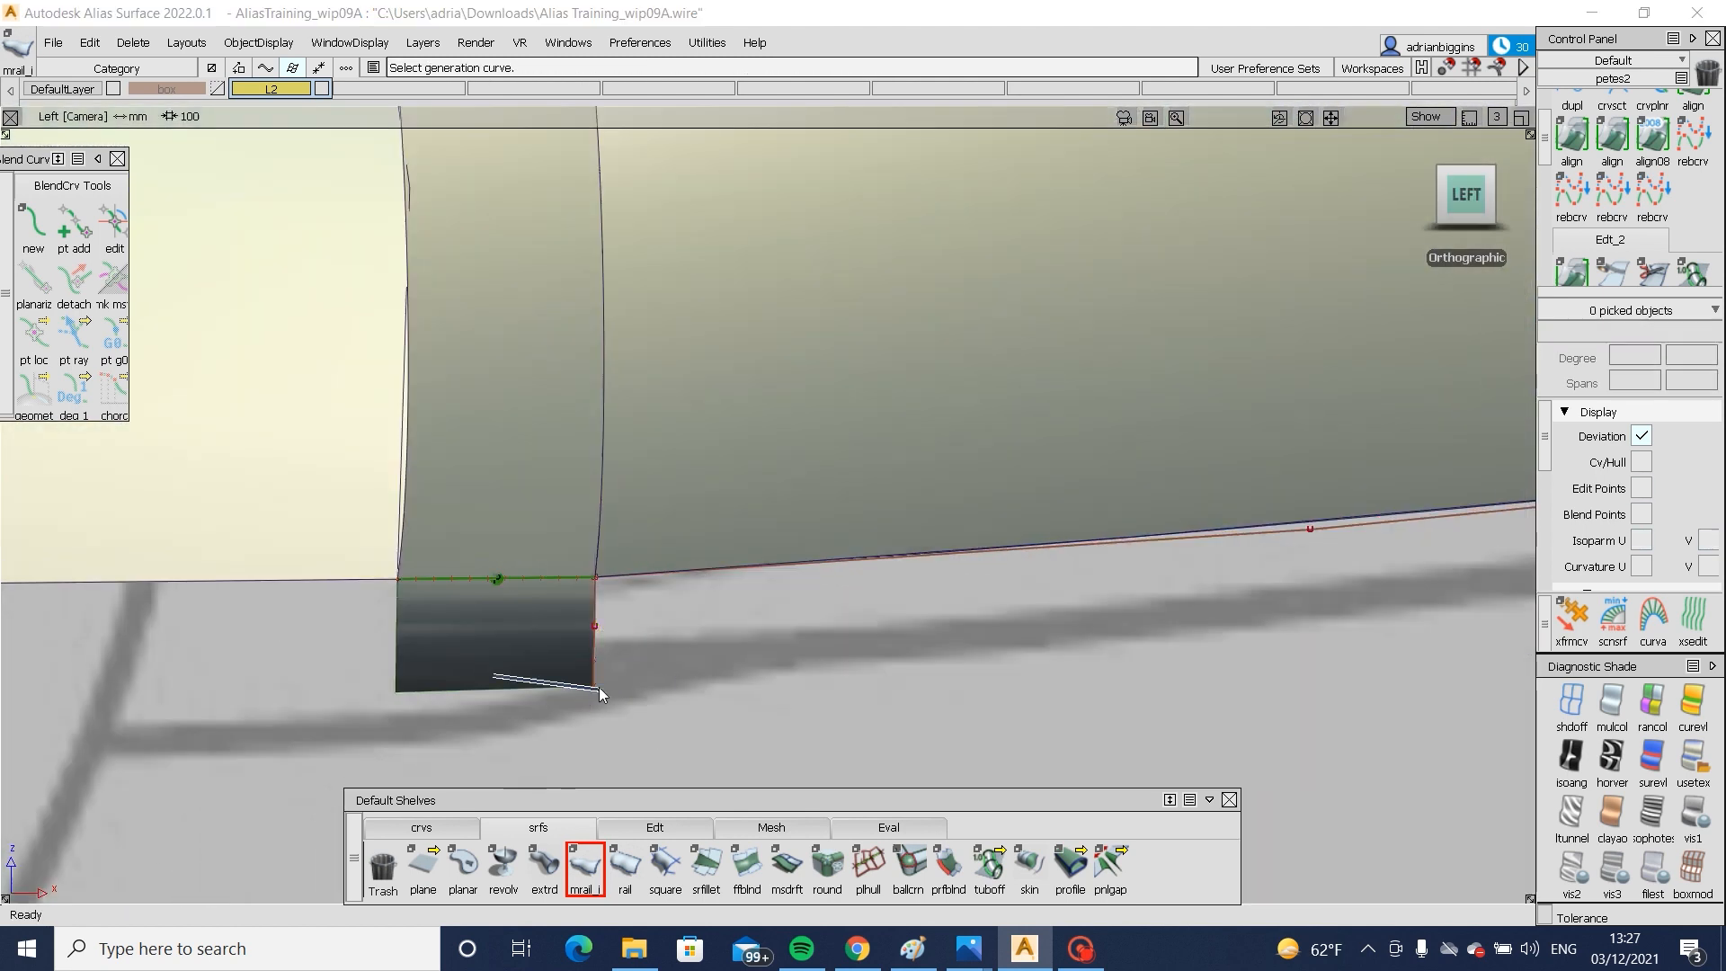
pyautogui.click(595, 688)
pyautogui.keyDown('ctrl'); pyautogui.keyDown('shift'); pyautogui.moveTo(682, 748); pyautogui.dragTo(672, 690, button='middle'); pyautogui.keyUp('shift'); pyautogui.keyUp('ctrl')
pyautogui.moveTo(687, 699); pyautogui.dragTo(678, 699, button='middle')
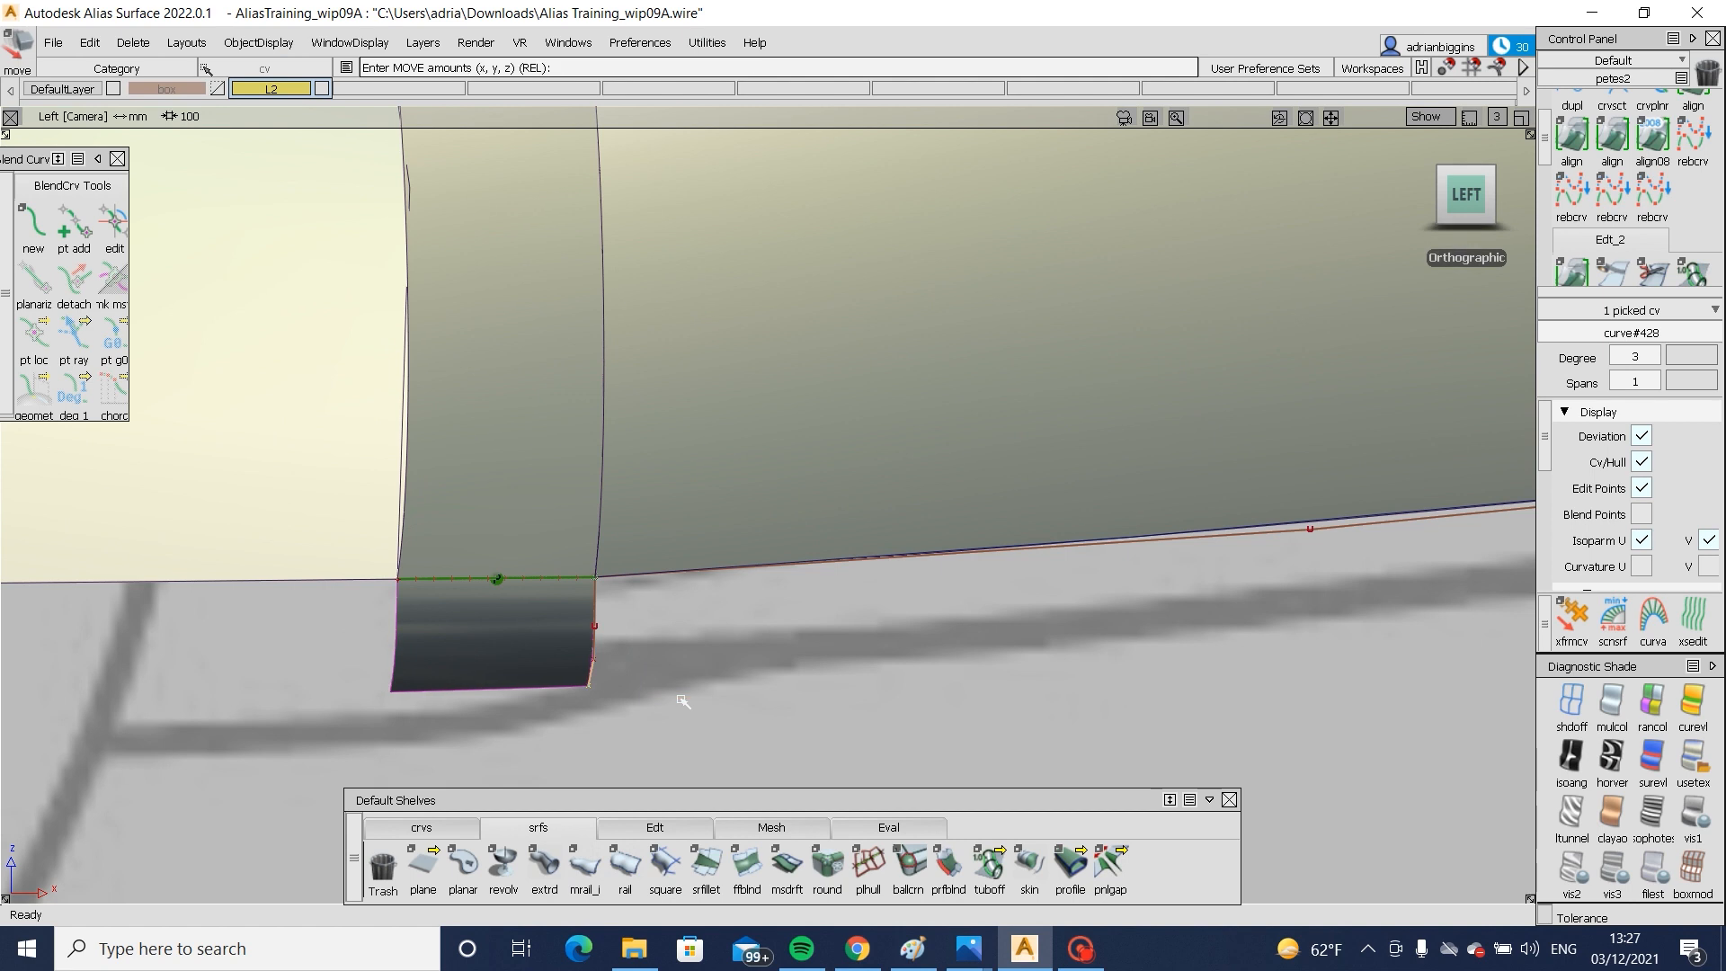
pyautogui.keyDown('ctrl'); pyautogui.keyDown('shift'); pyautogui.moveTo(661, 722); pyautogui.dragTo(609, 674); pyautogui.keyUp('shift'); pyautogui.keyUp('ctrl')
pyautogui.click(594, 661)
pyautogui.keyDown('ctrl'); pyautogui.keyDown('shift'); pyautogui.moveTo(673, 737); pyautogui.dragTo(668, 684, button='middle'); pyautogui.keyUp('shift'); pyautogui.keyUp('ctrl')
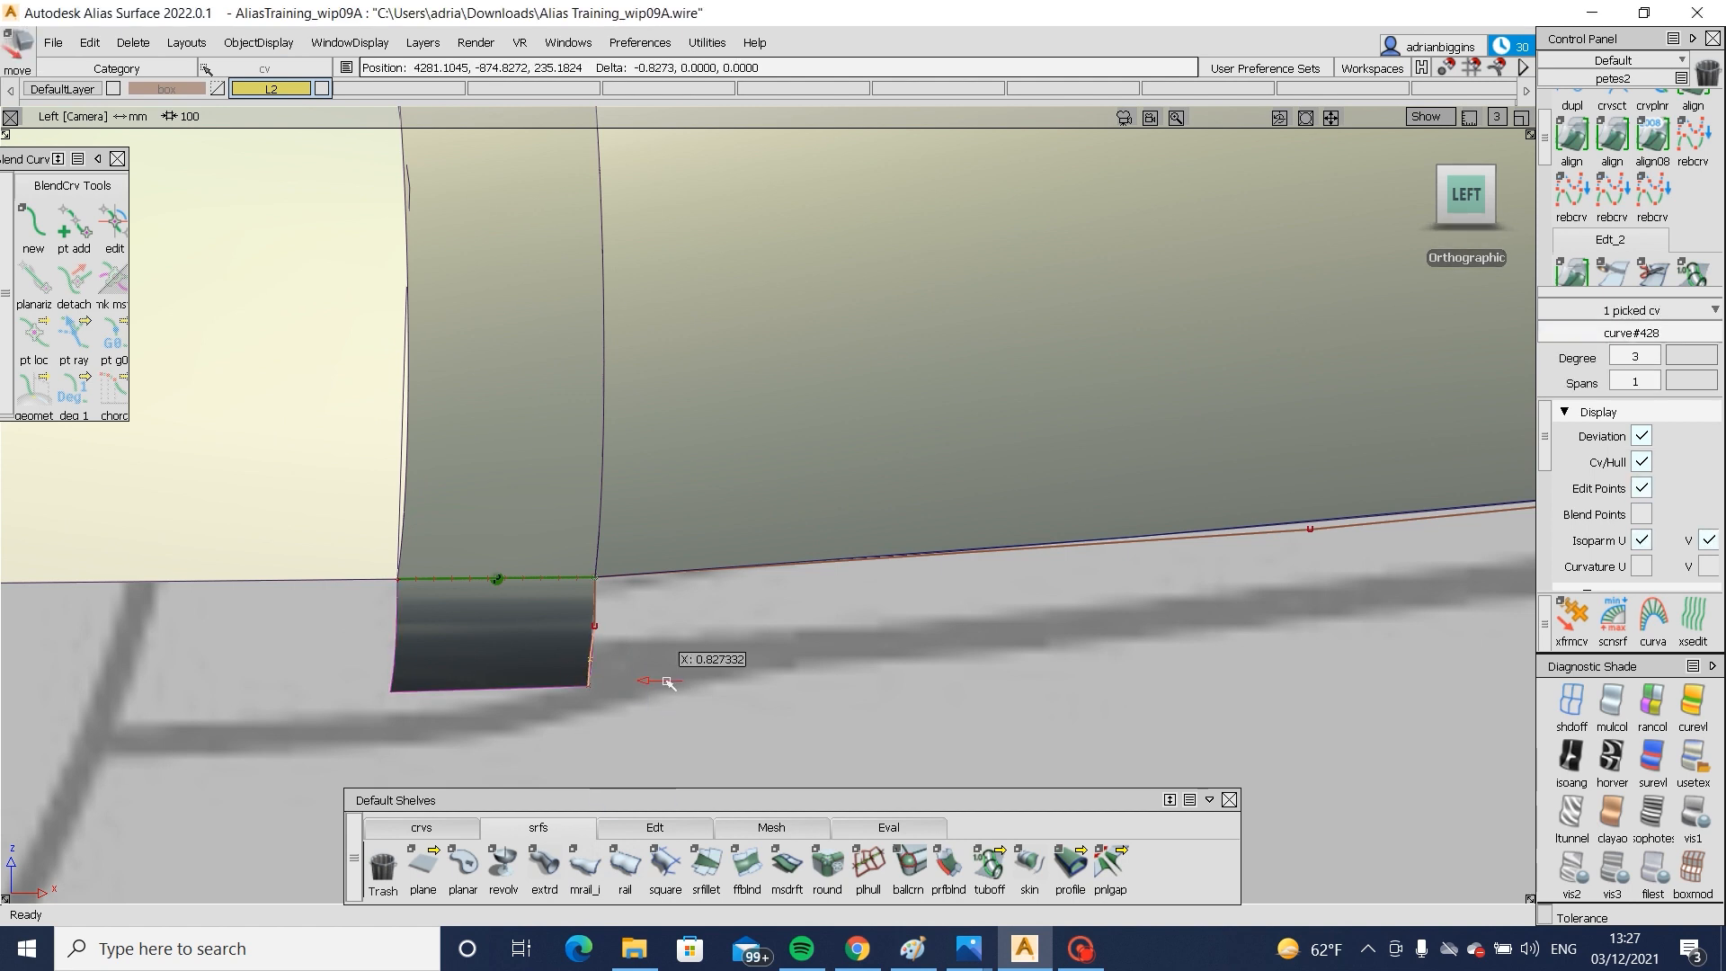
# - Nudge the three lower CVs of the short curve slightly in X and check the shape of the surface under the lip
pyautogui.keyDown('ctrl'); pyautogui.keyDown('shift'); pyautogui.moveTo(663, 665); pyautogui.dragTo(609, 622); pyautogui.keyUp('shift'); pyautogui.keyUp('ctrl')
pyautogui.moveTo(575, 611); pyautogui.dragTo(629, 710)
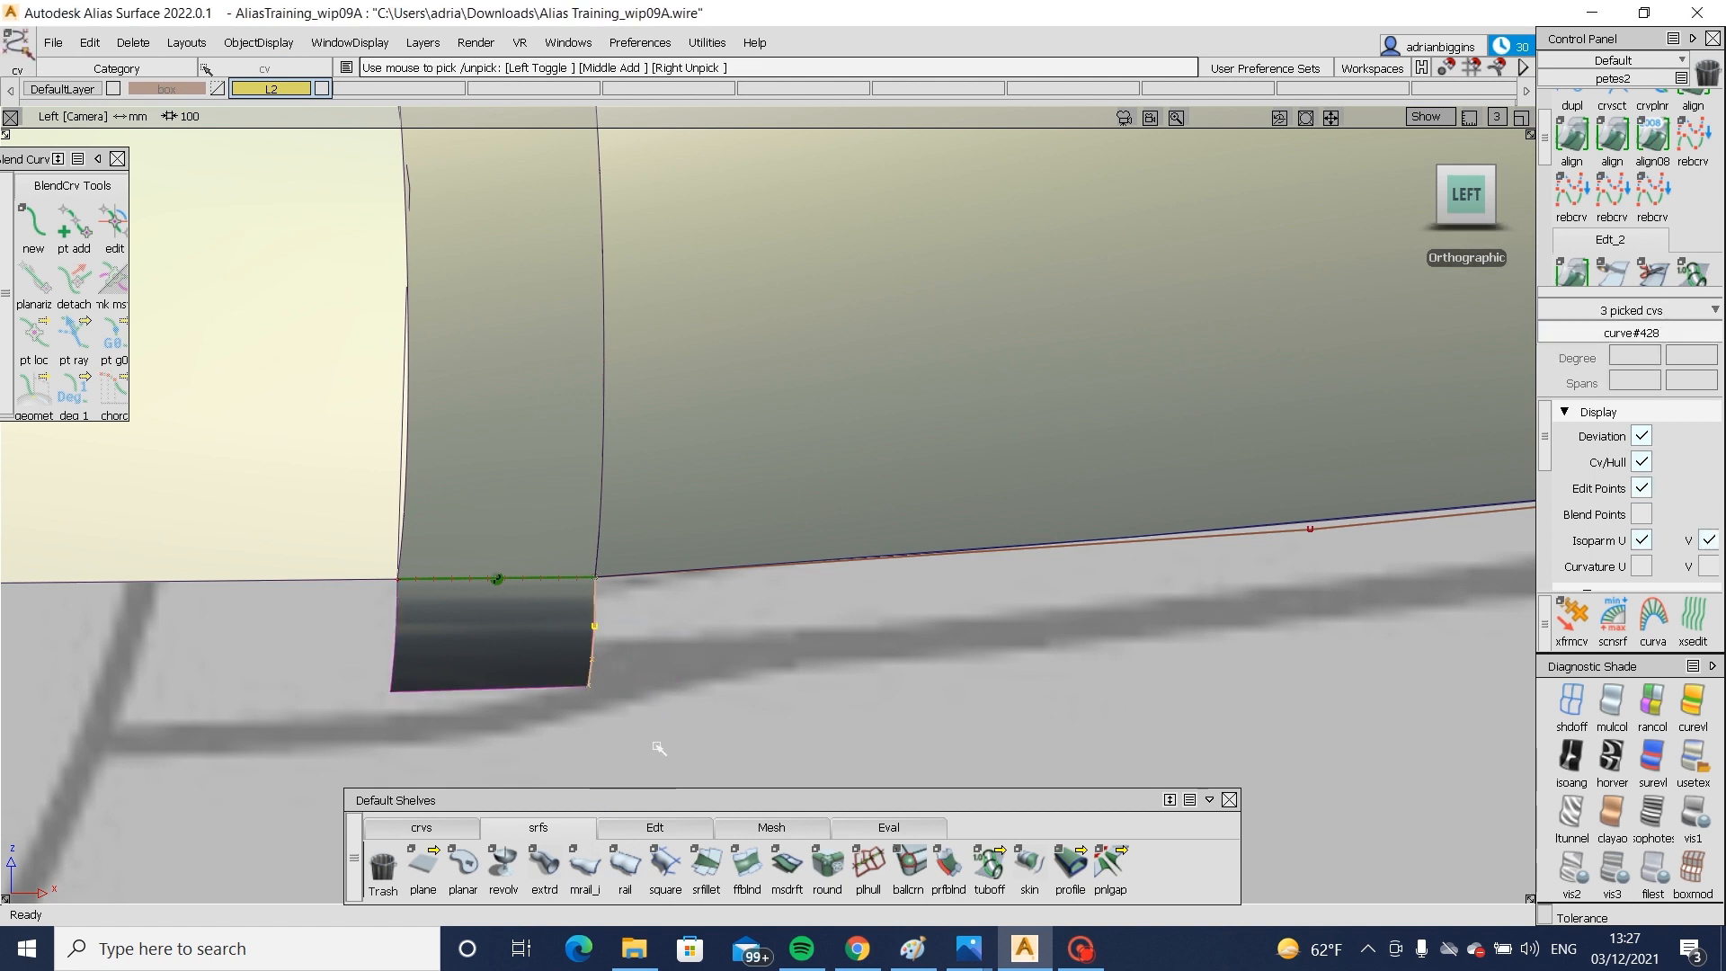
pyautogui.keyDown('ctrl'); pyautogui.keyDown('shift'); pyautogui.moveTo(659, 746); pyautogui.dragTo(660, 699, button='middle'); pyautogui.keyUp('shift'); pyautogui.keyUp('ctrl')
pyautogui.moveTo(661, 699); pyautogui.dragTo(659, 699, button='middle')
pyautogui.keyDown('ctrl'); pyautogui.keyDown('shift'); pyautogui.moveTo(662, 751); pyautogui.dragTo(609, 568); pyautogui.keyUp('shift'); pyautogui.keyUp('ctrl')
pyautogui.keyDown('alt'); pyautogui.keyDown('shift'); pyautogui.moveTo(503, 620); pyautogui.dragTo(231, 659); pyautogui.keyUp('shift'); pyautogui.keyUp('alt')
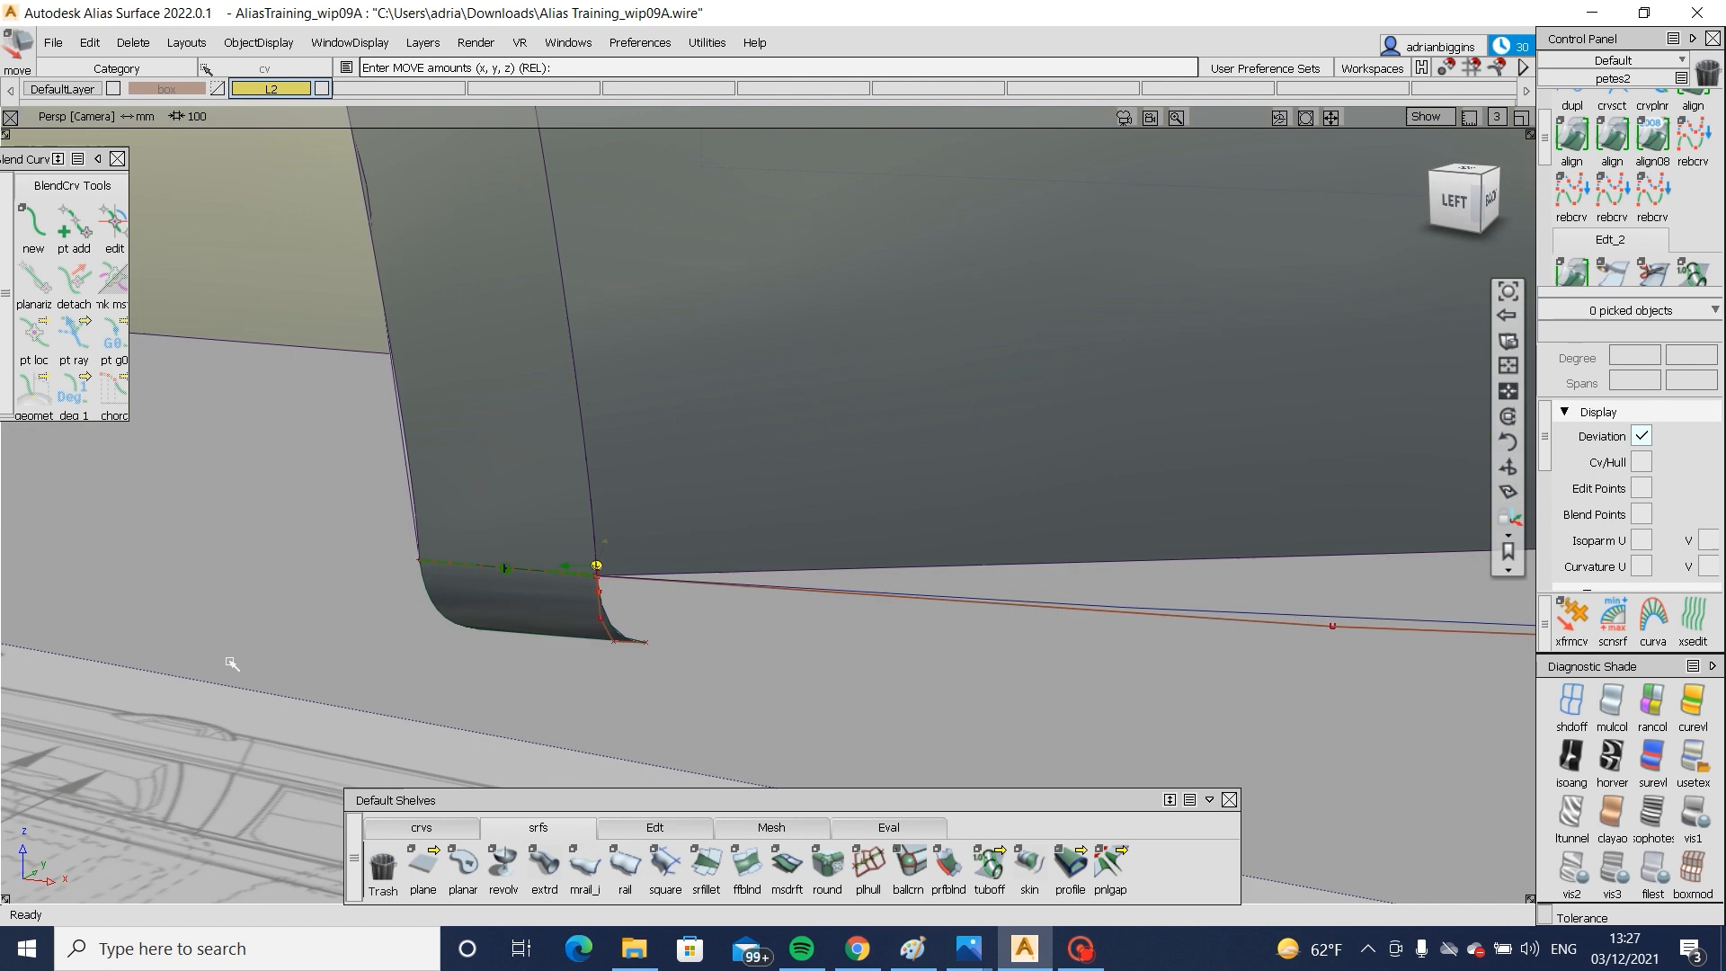
pyautogui.keyDown('alt'); pyautogui.keyDown('shift'); pyautogui.moveTo(629, 602); pyautogui.dragTo(524, 623, button='right'); pyautogui.keyUp('shift'); pyautogui.keyUp('alt')
pyautogui.keyDown('alt'); pyautogui.keyDown('shift'); pyautogui.moveTo(524, 624); pyautogui.dragTo(377, 611); pyautogui.keyUp('shift'); pyautogui.keyUp('alt')
pyautogui.keyDown('alt'); pyautogui.keyDown('shift'); pyautogui.moveTo(538, 584); pyautogui.dragTo(1033, 617); pyautogui.keyUp('shift'); pyautogui.keyUp('alt')
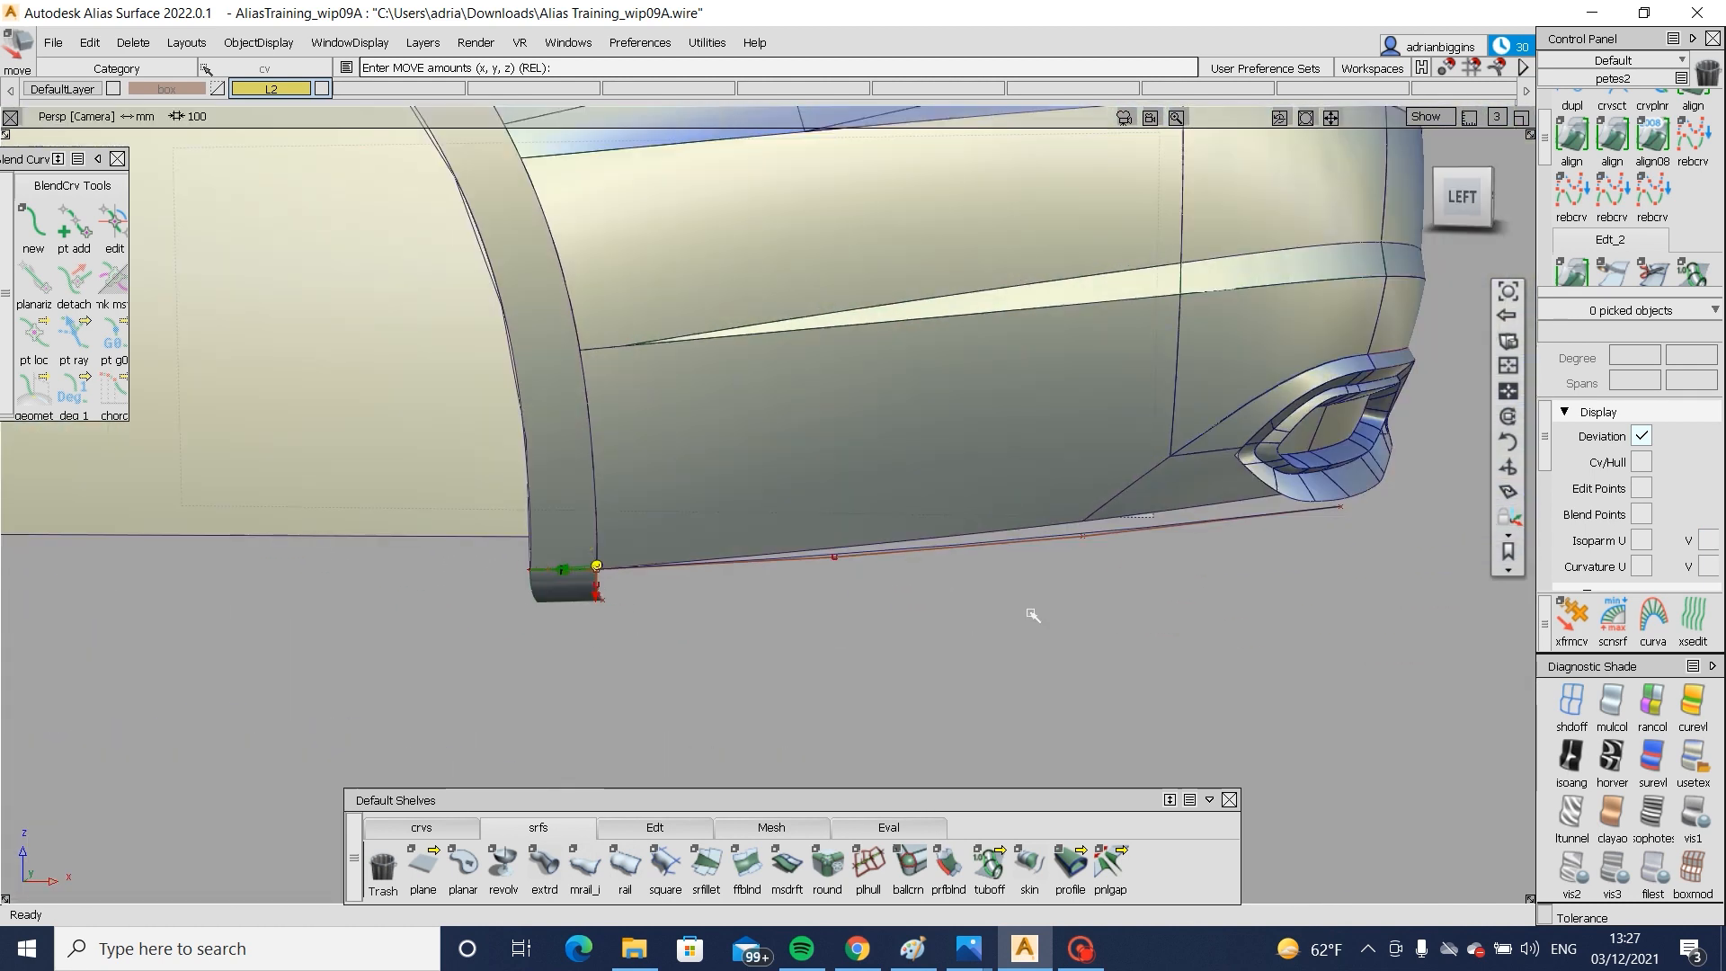
# - Build a monorail surface under the rear bumper, using the short curve as generation curve and the bumper's bottom edge as rail
pyautogui.keyDown('alt'); pyautogui.keyDown('shift'); pyautogui.click(1006, 502); pyautogui.keyUp('shift'); pyautogui.keyUp('alt')
pyautogui.keyDown('alt'); pyautogui.keyDown('shift'); pyautogui.moveTo(1005, 505); pyautogui.dragTo(1070, 601, button='right'); pyautogui.keyUp('shift'); pyautogui.keyUp('alt')
pyautogui.click(584, 865)
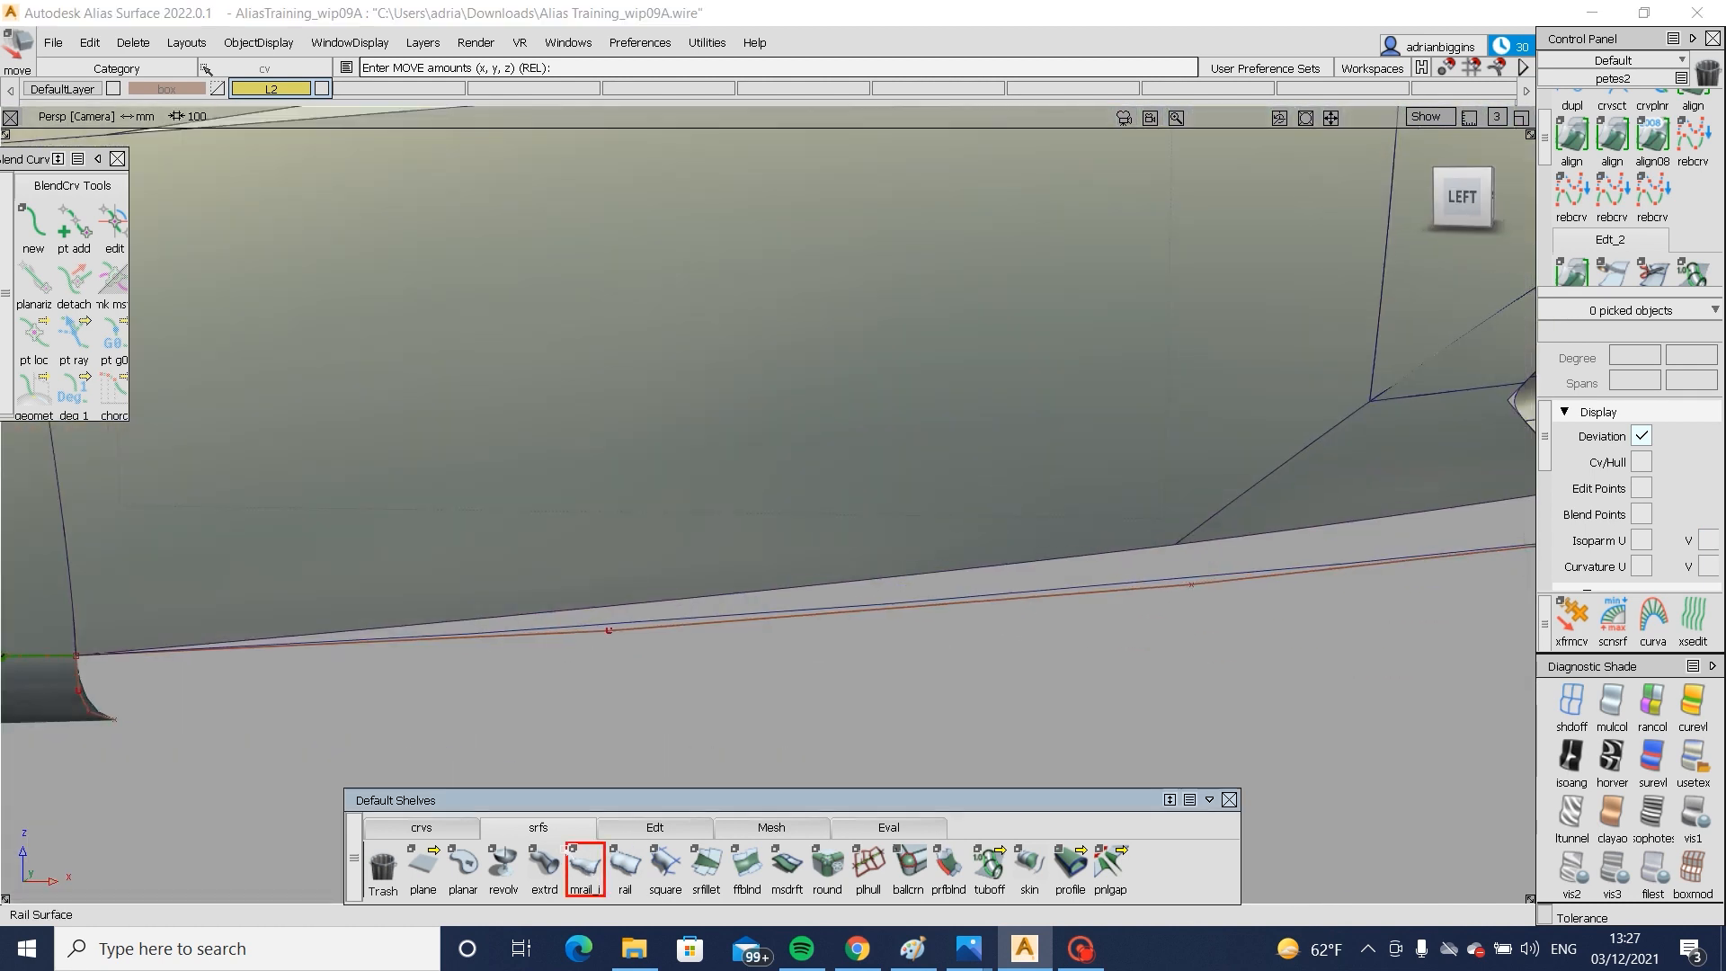
pyautogui.click(99, 696)
pyautogui.click(117, 710)
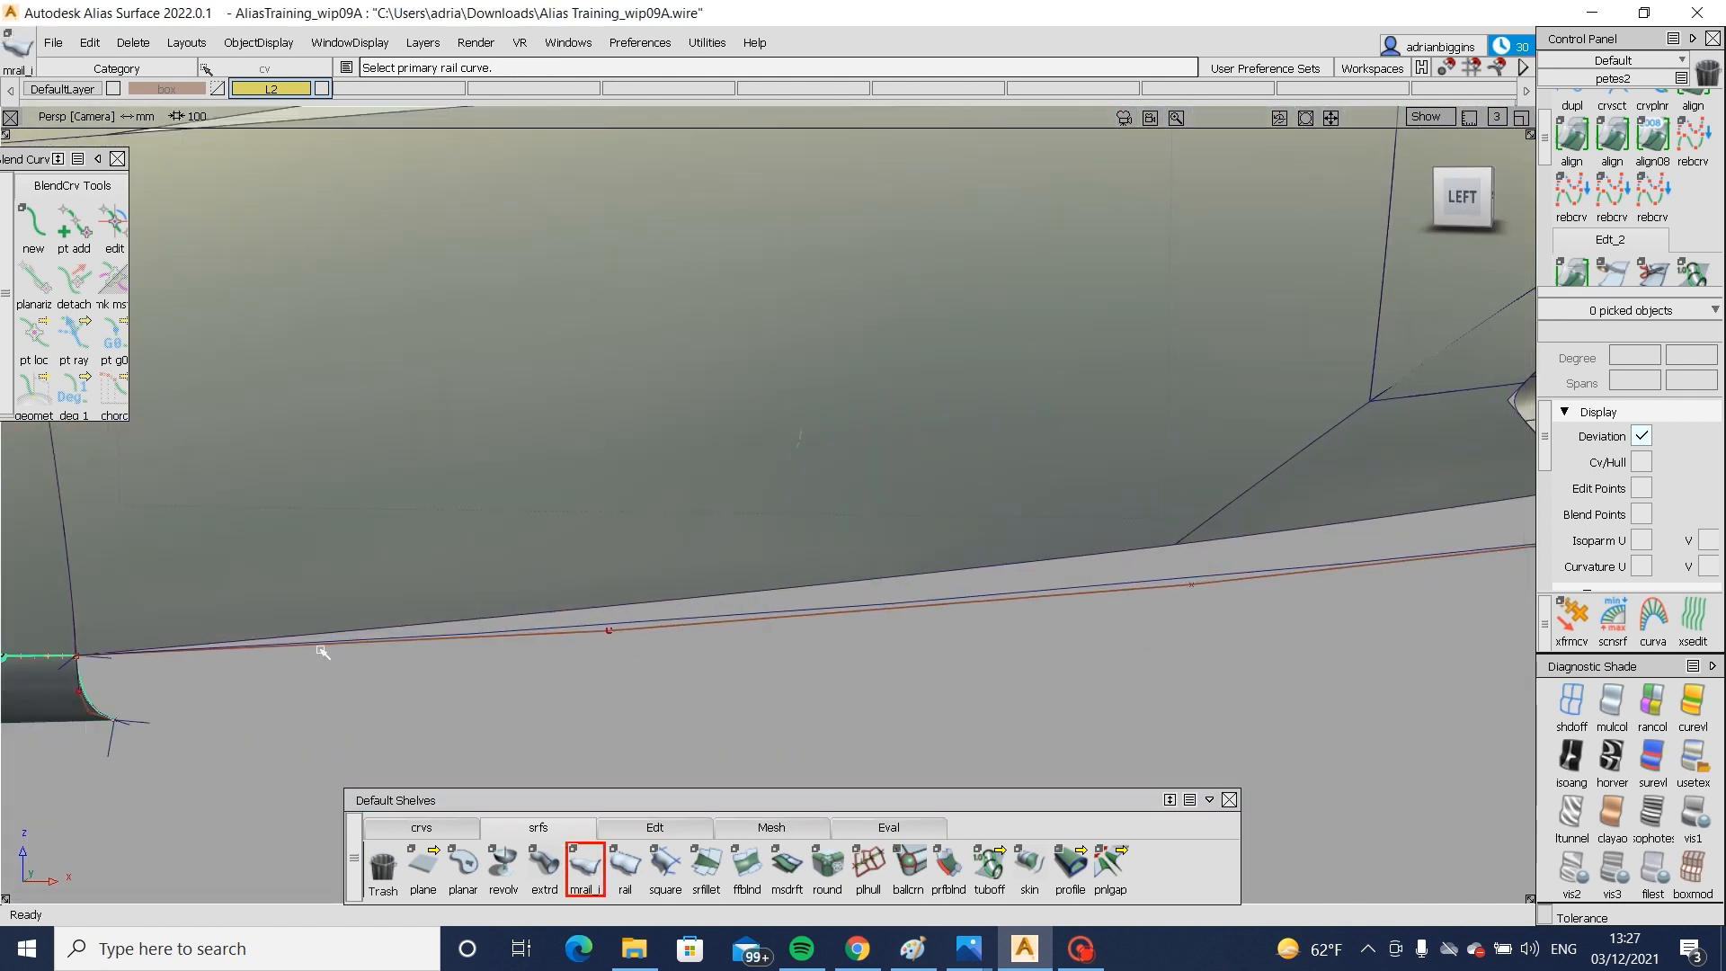
pyautogui.click(415, 631)
pyautogui.keyDown('alt'); pyautogui.keyDown('shift'); pyautogui.moveTo(423, 633); pyautogui.dragTo(786, 864); pyautogui.keyUp('shift'); pyautogui.keyUp('alt')
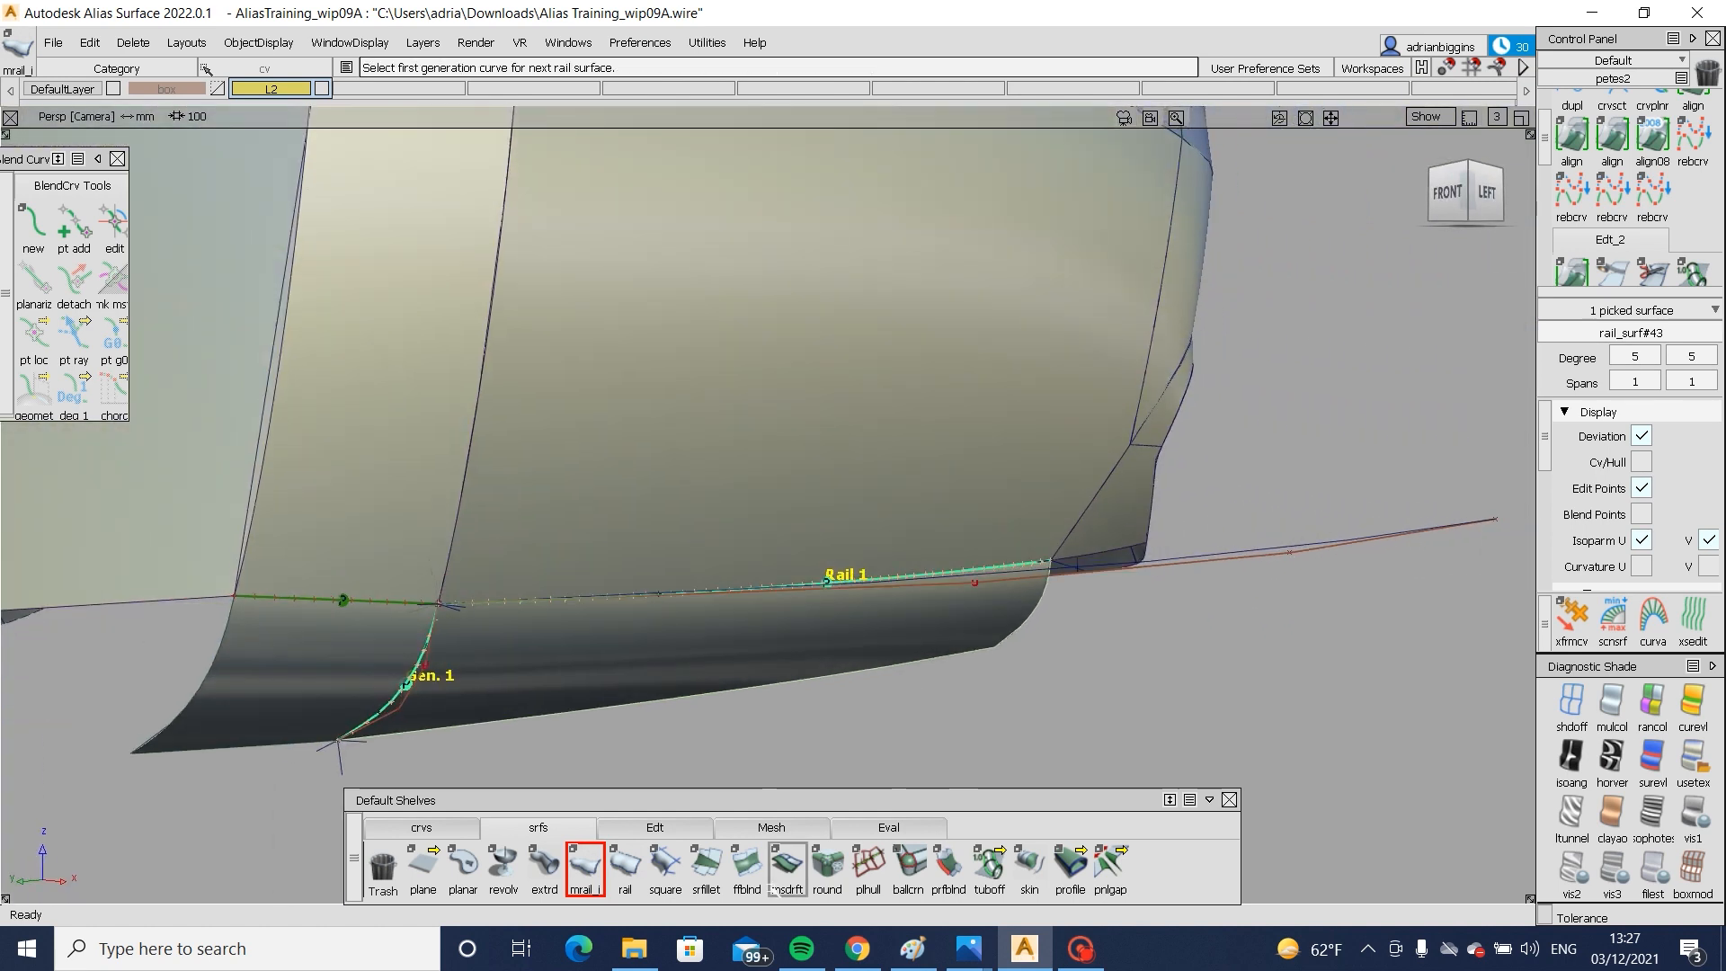
# - Set the bumper monorail surface's Rotate Xform to 0 and its Rail 1 continuity to G1 Tangent
pyautogui.click(586, 869)
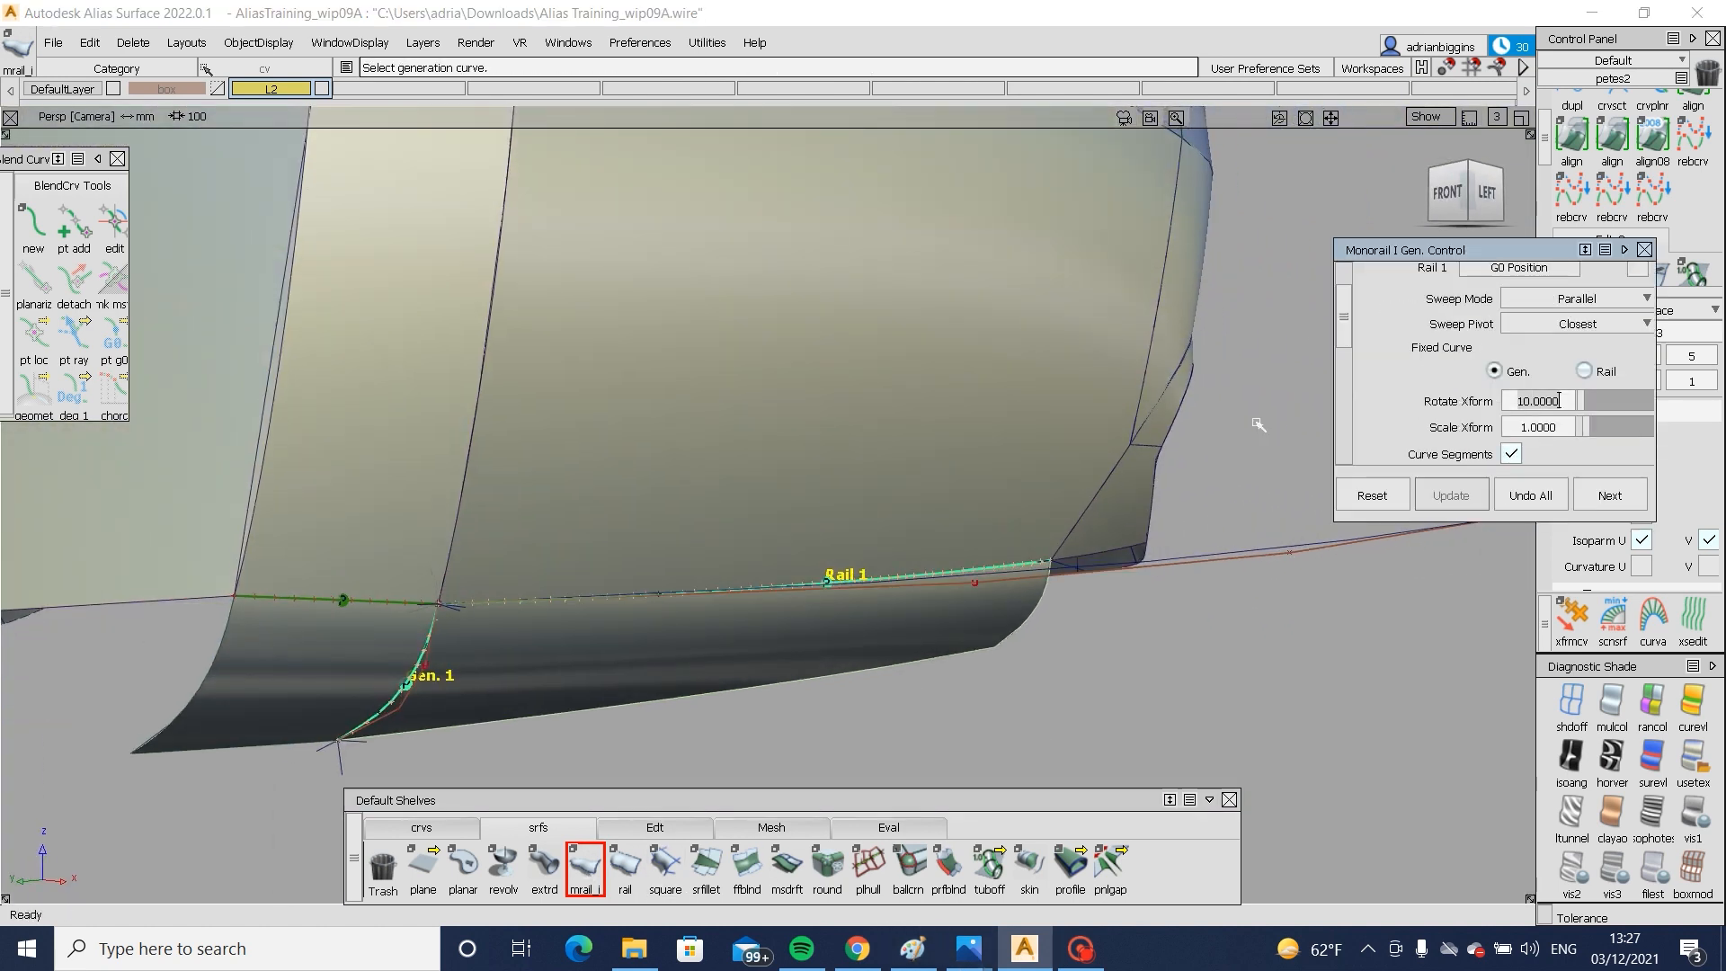
pyautogui.write('0')
pyautogui.press('Return')
pyautogui.keyDown('alt'); pyautogui.keyDown('shift'); pyautogui.moveTo(855, 540); pyautogui.dragTo(757, 542); pyautogui.keyUp('shift'); pyautogui.keyUp('alt')
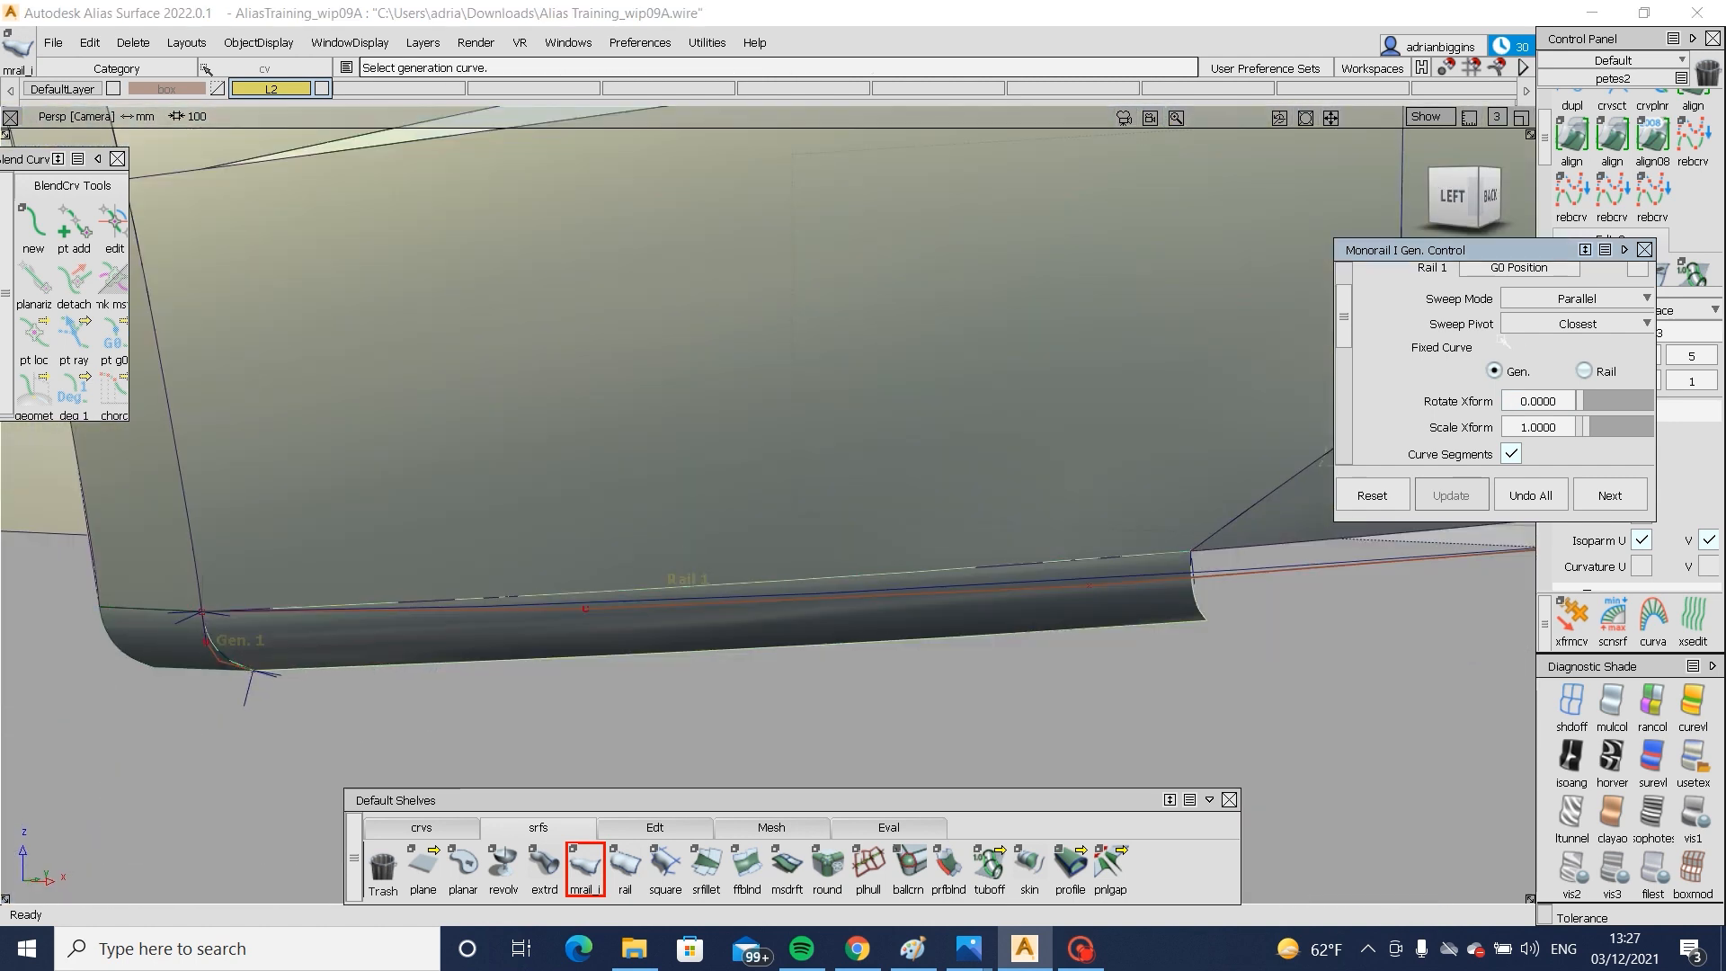
pyautogui.scroll(2, 1509, 329)
pyautogui.click(1512, 331)
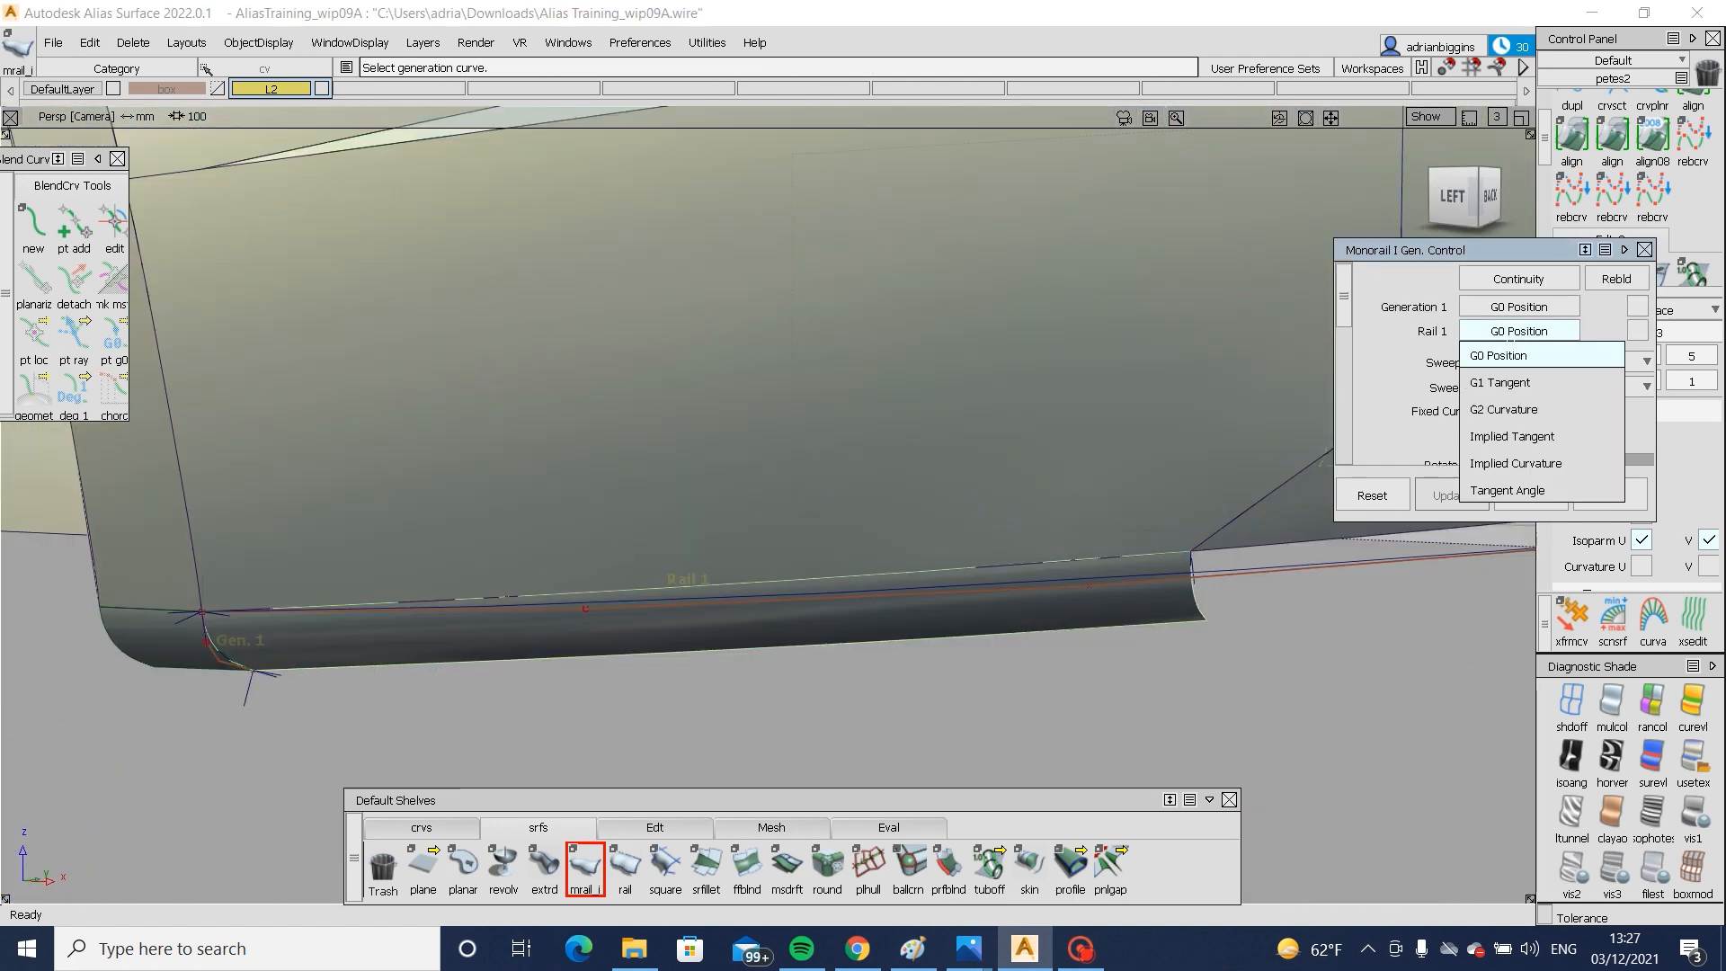
pyautogui.click(1522, 382)
# - Examine the new surface under the bumper and compare its end below the exhaust trim with the rear reference photo
pyautogui.keyDown('alt'); pyautogui.keyDown('shift'); pyautogui.moveTo(791, 620); pyautogui.dragTo(863, 702); pyautogui.keyUp('shift'); pyautogui.keyUp('alt')
pyautogui.keyDown('ctrl'); pyautogui.keyDown('shift'); pyautogui.moveTo(895, 720); pyautogui.dragTo(1112, 570); pyautogui.keyUp('shift'); pyautogui.keyUp('ctrl')
pyautogui.keyDown('alt'); pyautogui.keyDown('shift'); pyautogui.moveTo(1112, 570); pyautogui.dragTo(1016, 602, button='right'); pyautogui.keyUp('shift'); pyautogui.keyUp('alt')
pyautogui.keyDown('alt'); pyautogui.keyDown('shift'); pyautogui.moveTo(1016, 603); pyautogui.dragTo(1070, 550); pyautogui.keyUp('shift'); pyautogui.keyUp('alt')
pyautogui.keyDown('alt'); pyautogui.keyDown('shift'); pyautogui.click(1213, 507); pyautogui.keyUp('shift'); pyautogui.keyUp('alt')
pyautogui.keyDown('alt'); pyautogui.keyDown('shift'); pyautogui.moveTo(1270, 539); pyautogui.dragTo(1091, 550, button='middle'); pyautogui.keyUp('shift'); pyautogui.keyUp('alt')
pyautogui.keyDown('alt'); pyautogui.keyDown('shift'); pyautogui.moveTo(1090, 554); pyautogui.dragTo(1186, 575, button='right'); pyautogui.keyUp('shift'); pyautogui.keyUp('alt')
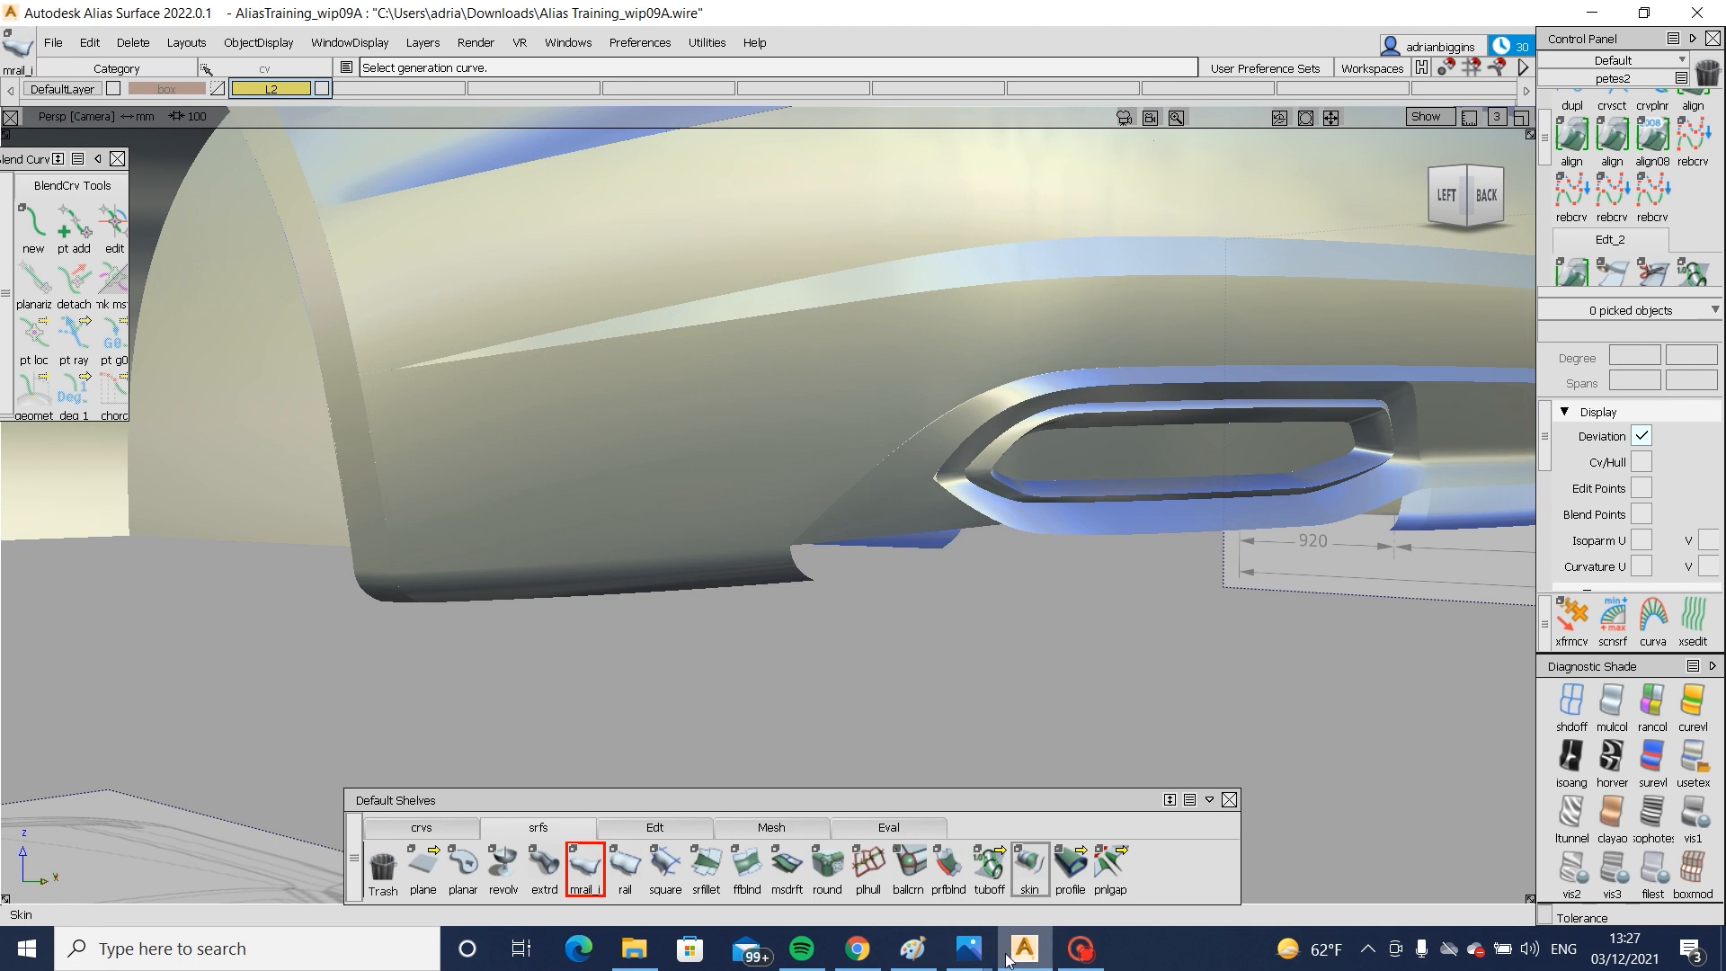
pyautogui.moveTo(968, 949)
pyautogui.click(1213, 826)
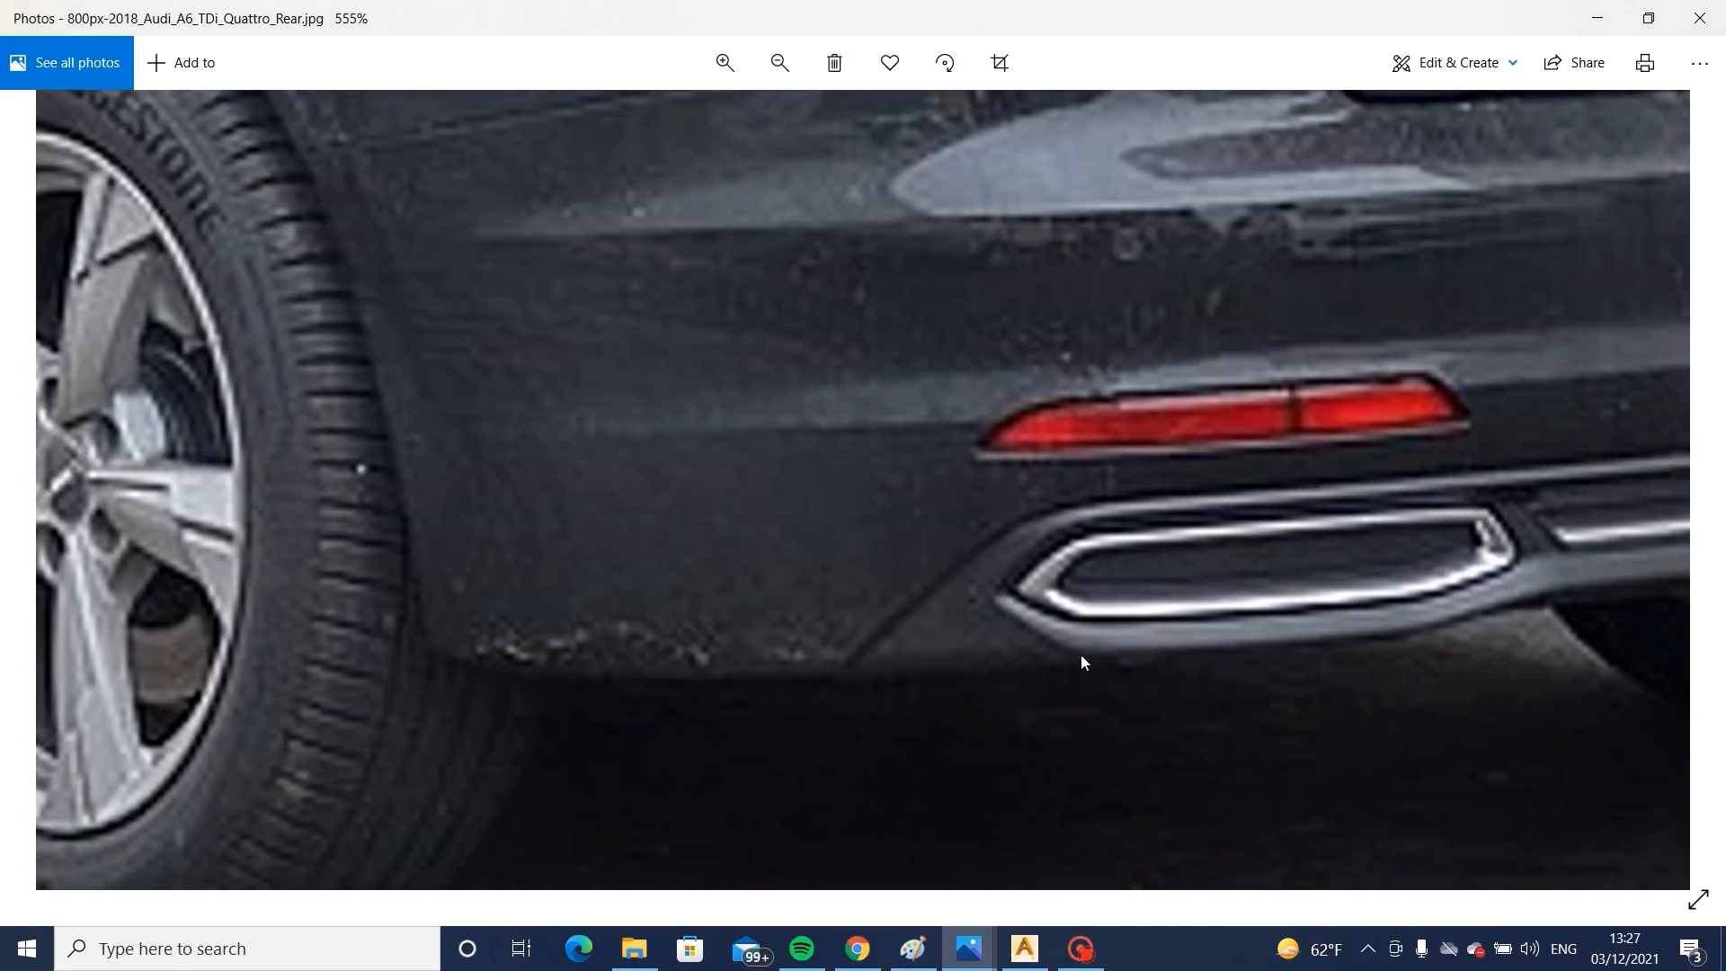
pyautogui.moveTo(976, 695); pyautogui.dragTo(1003, 661)
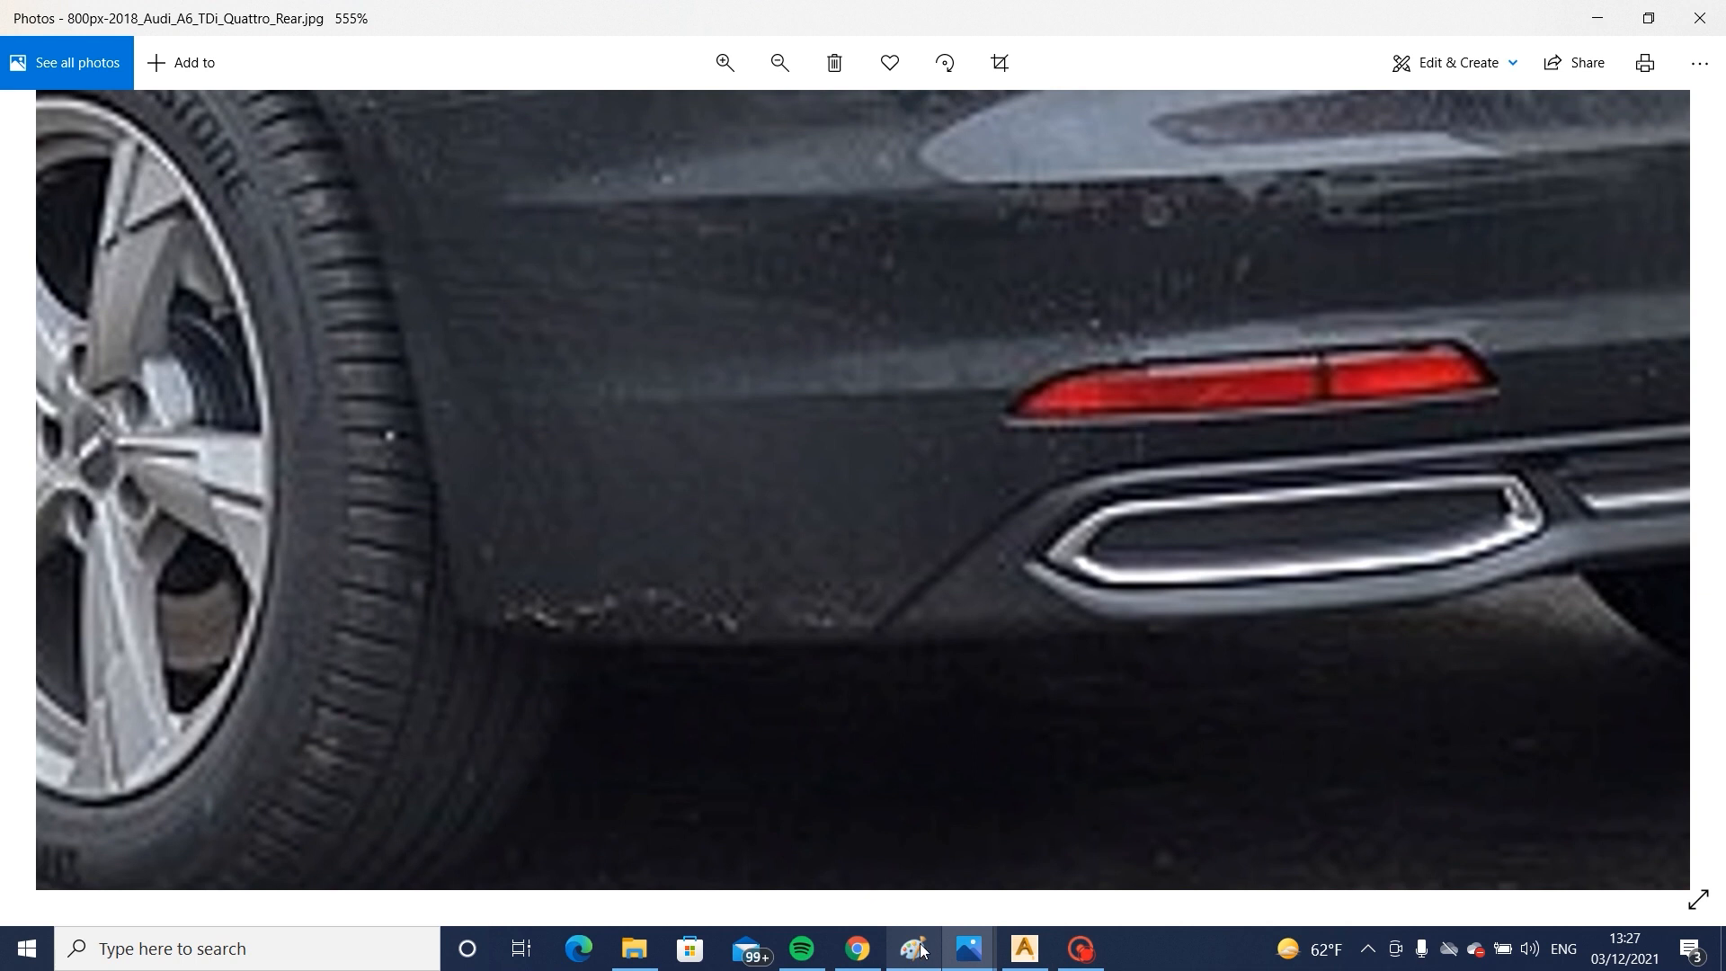
pyautogui.click(1024, 949)
# - In the left view, draw a short edit-point curve from the lower end of the diagonal panel line down past the new surface's bottom edge
pyautogui.scroll(5, 827, 536)
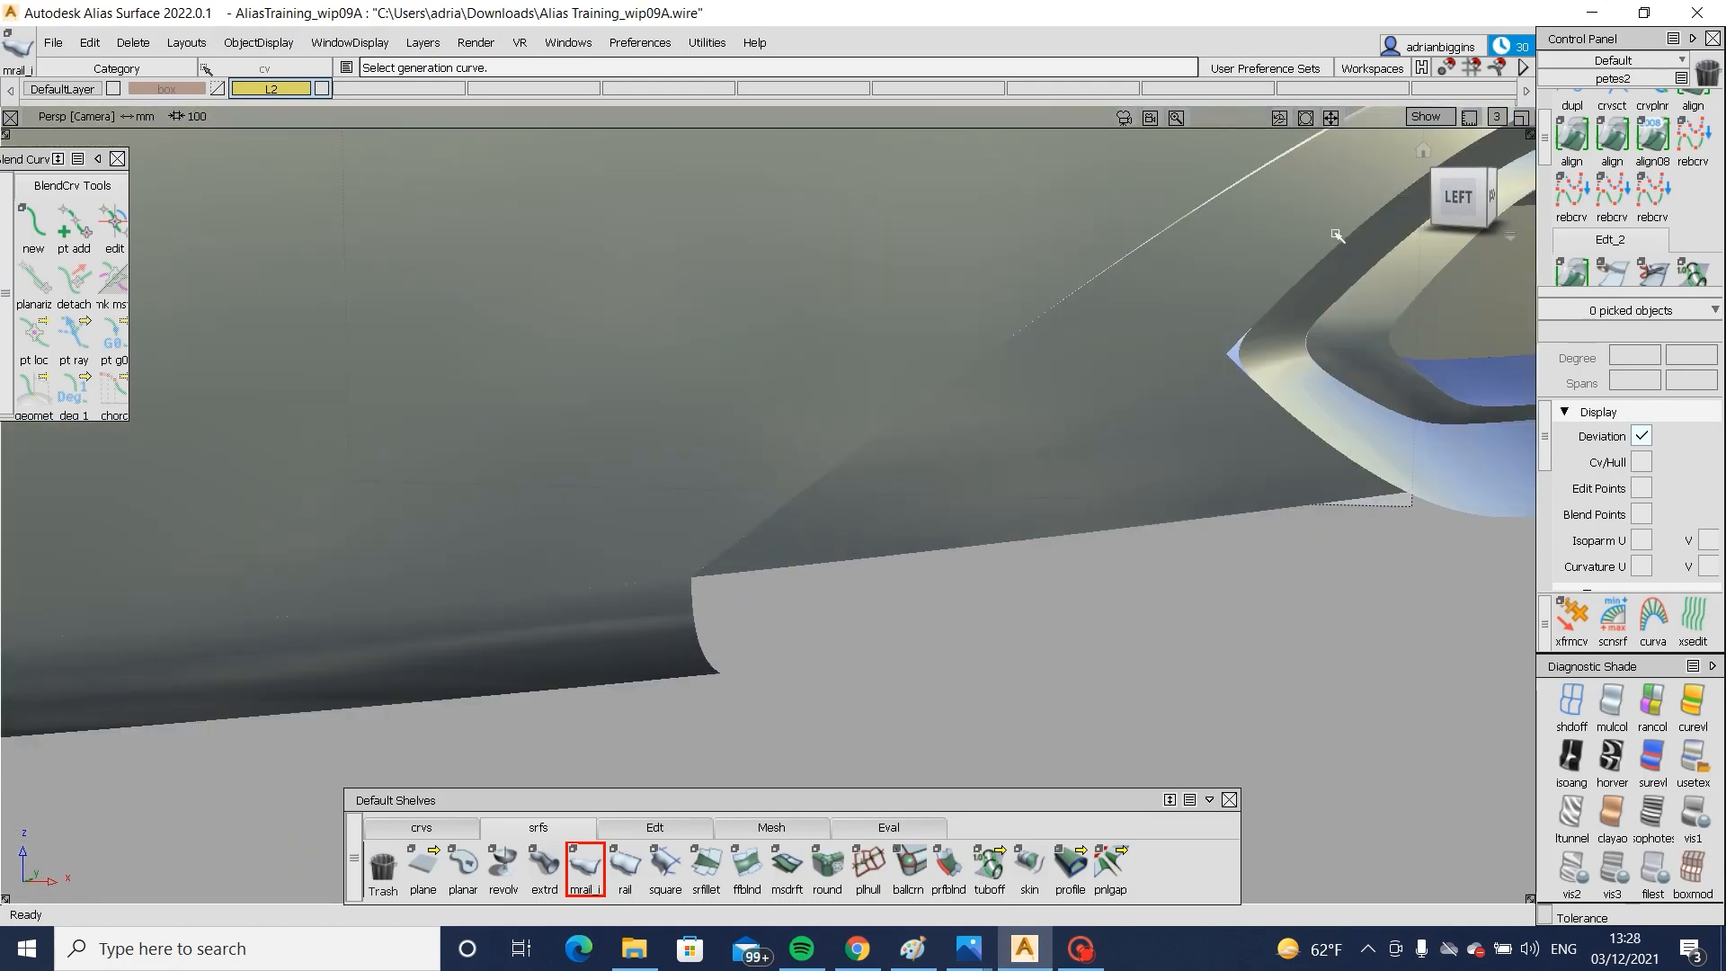
pyautogui.click(1456, 196)
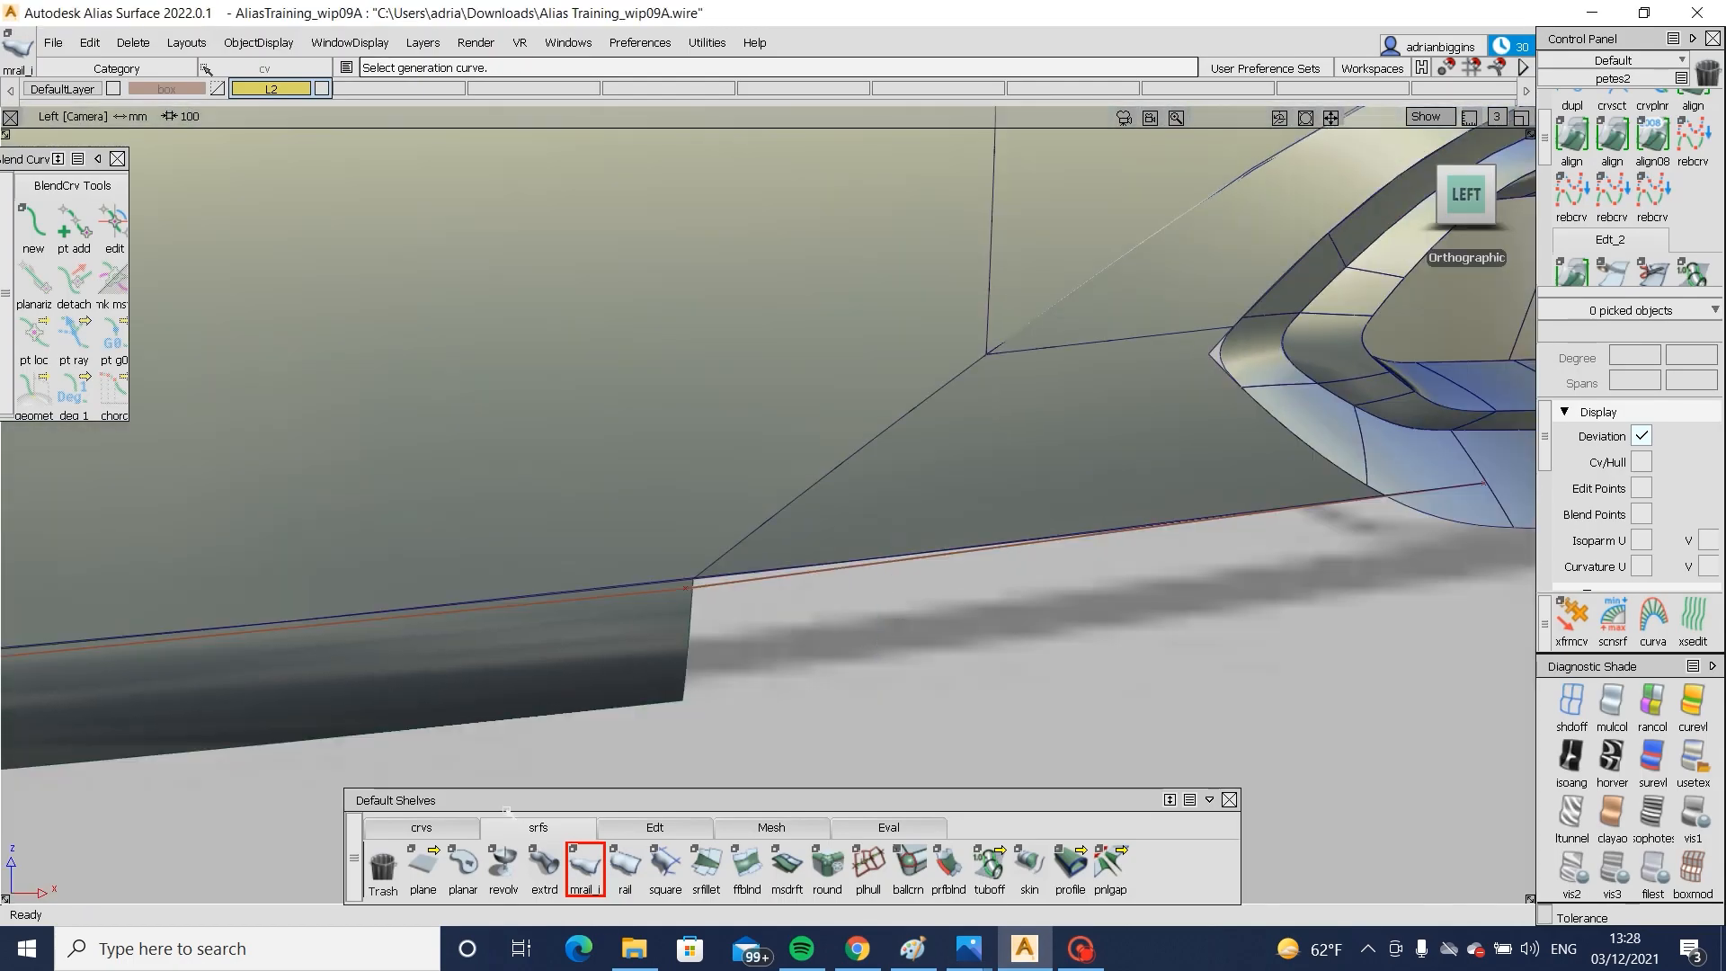
pyautogui.click(422, 827)
pyautogui.click(693, 578)
pyautogui.click(655, 728)
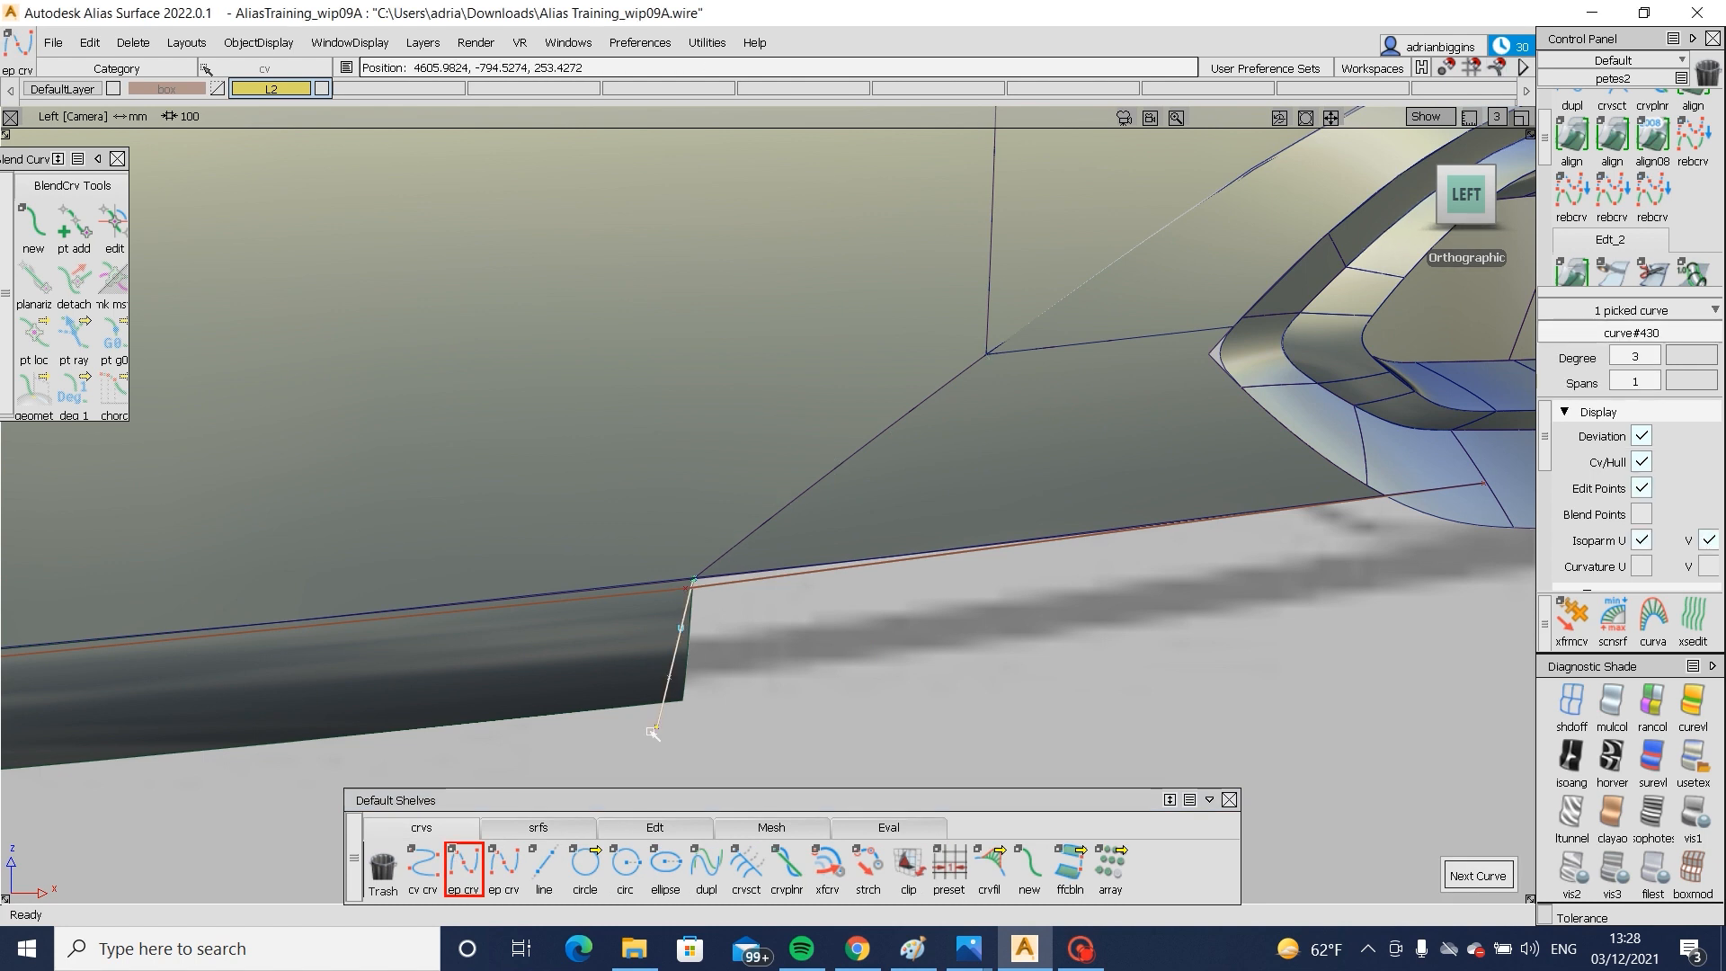
# - Align the upper end of the new curve to the diagonal panel line with G2 continuity, accepting the removal of construction history
pyautogui.doubleClick(1571, 135)
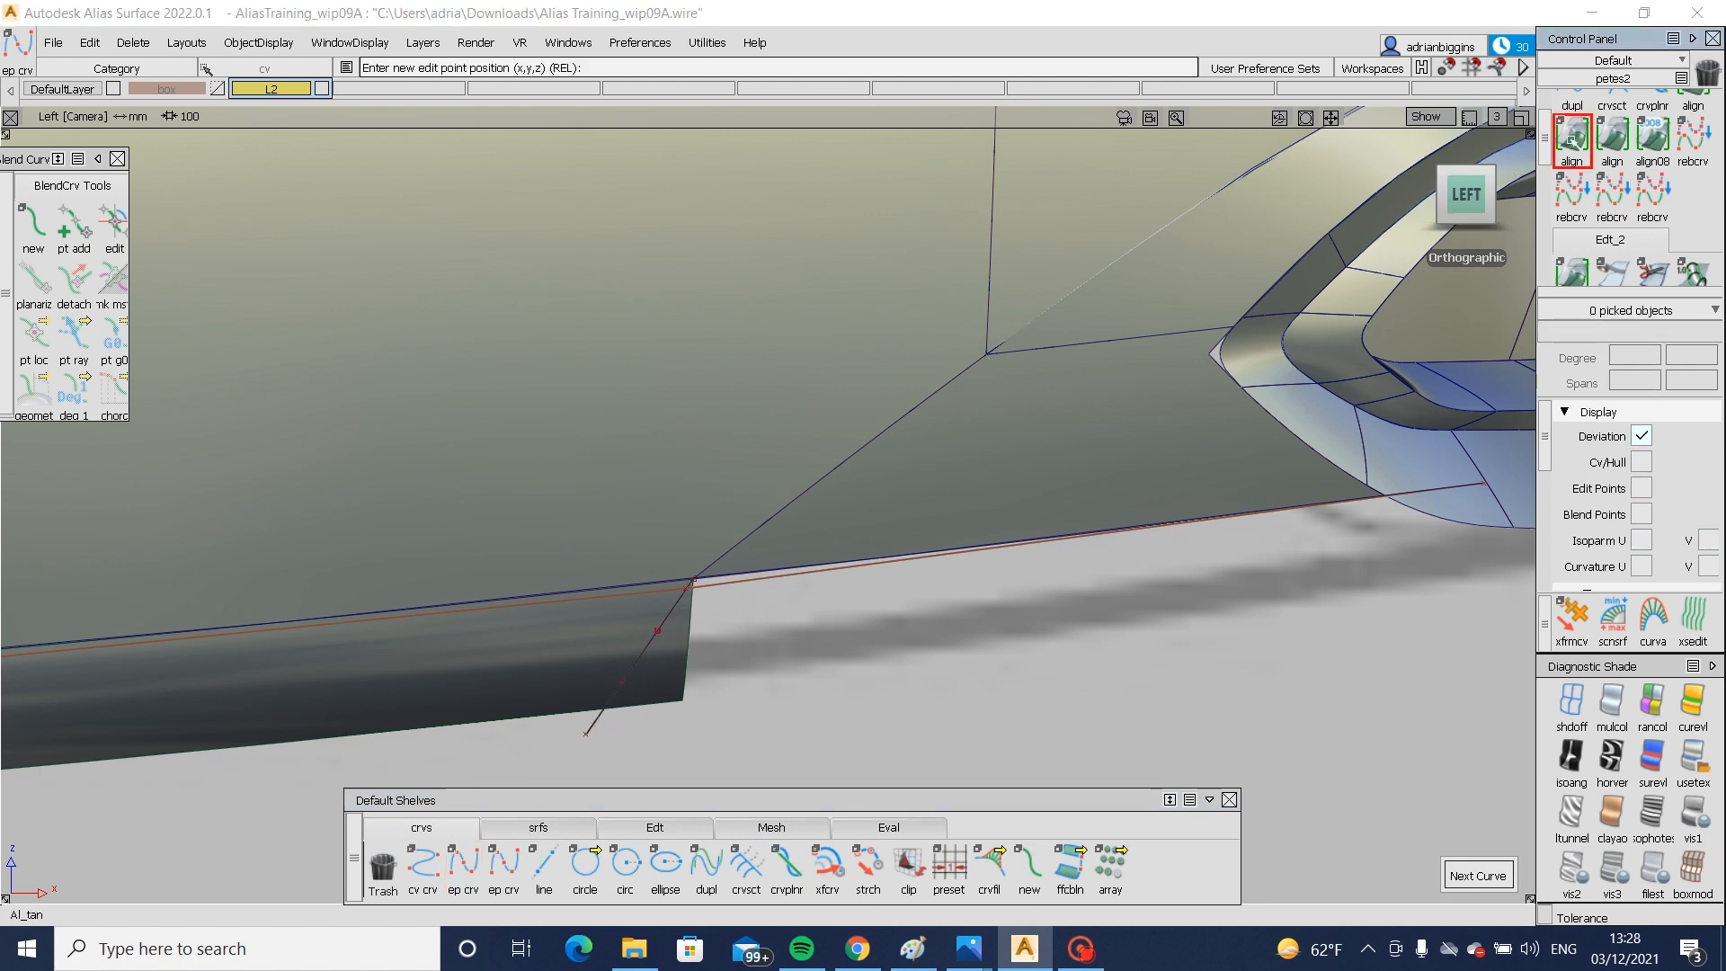
pyautogui.click(658, 632)
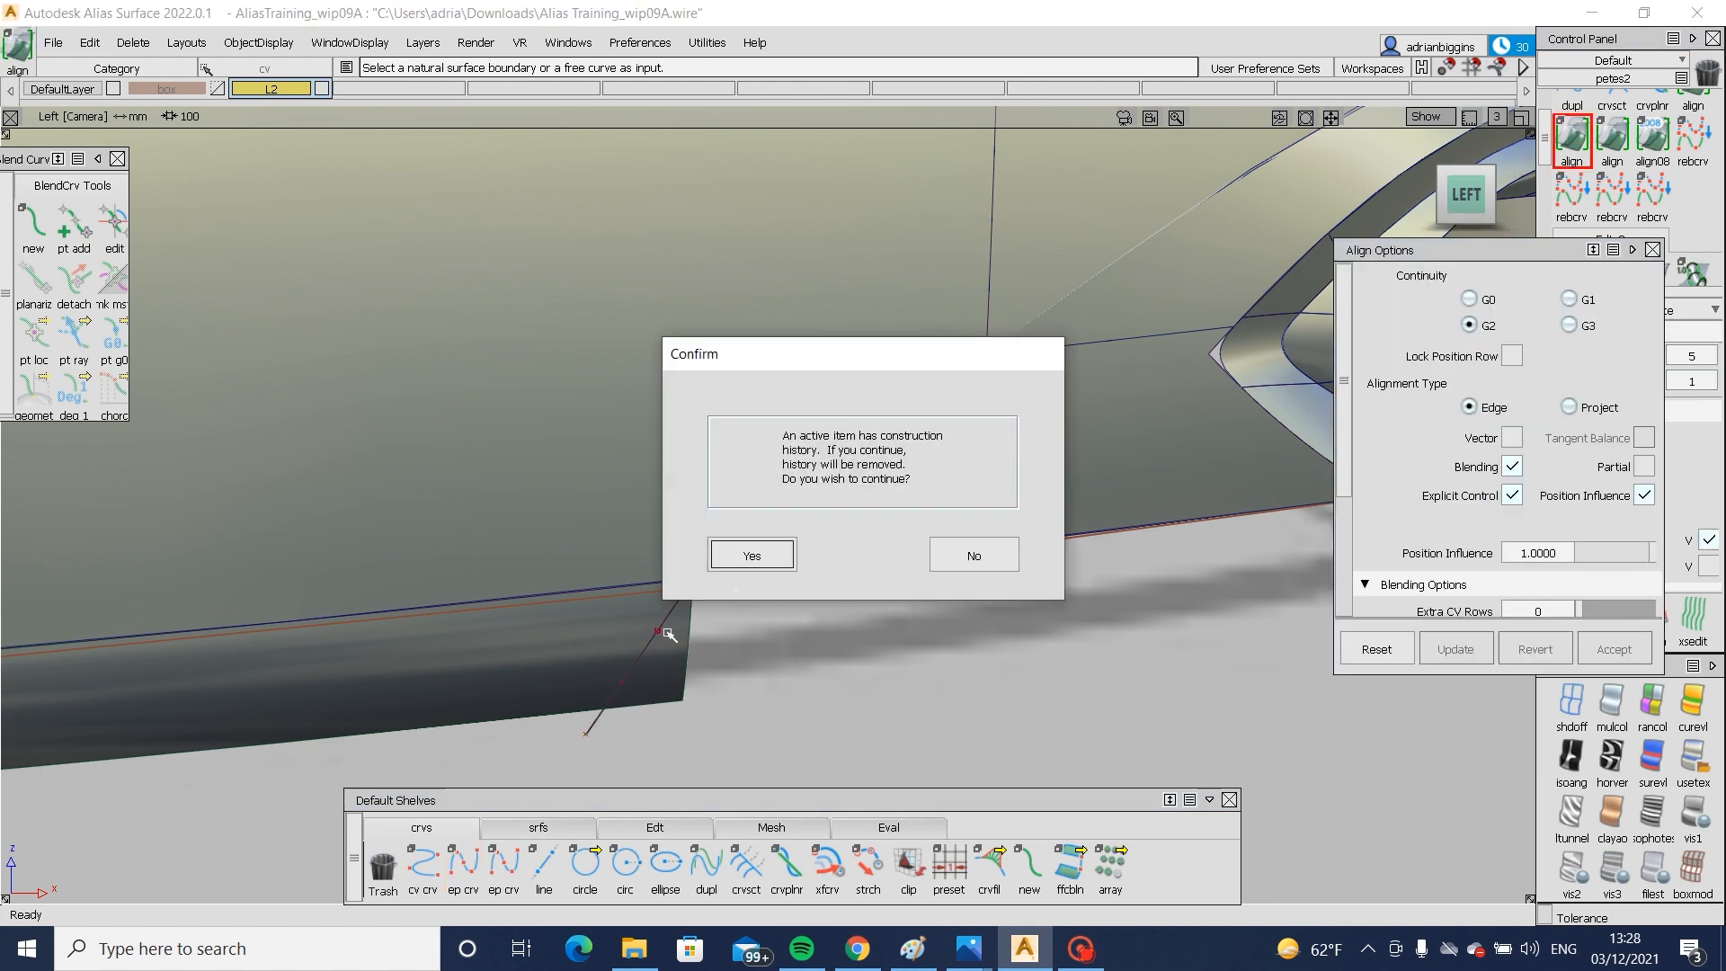
pyautogui.click(751, 554)
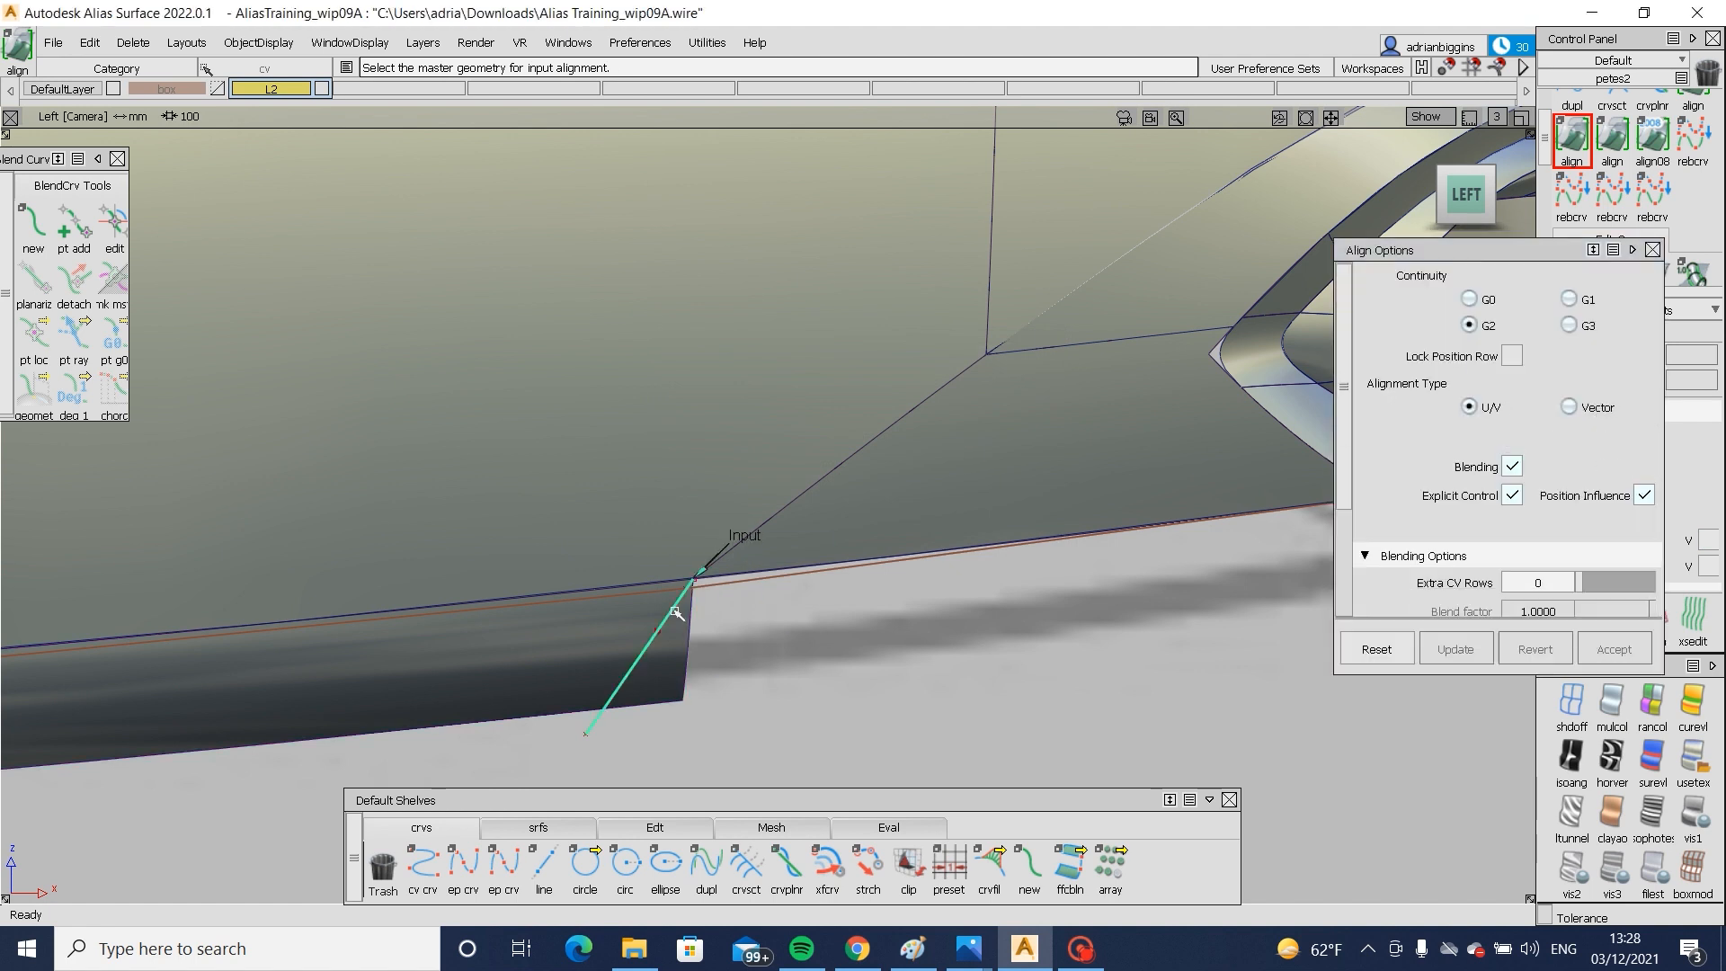
pyautogui.click(814, 552)
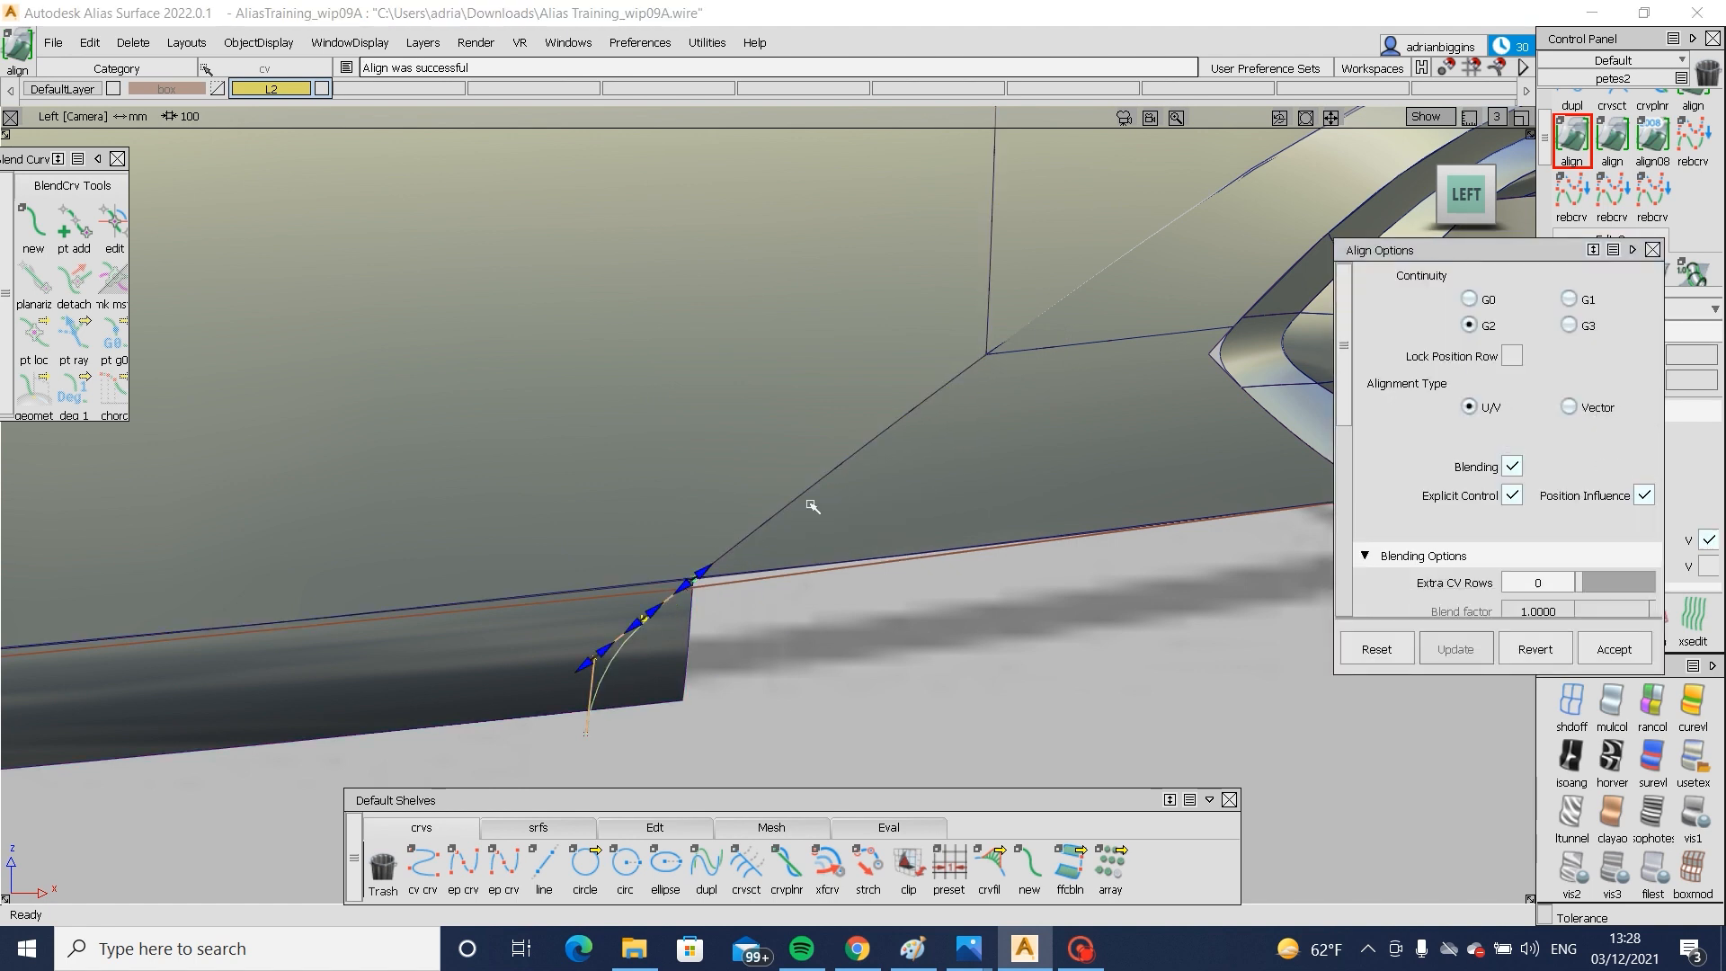
# - Move the lower end CV of the short curve slightly rearward to steepen its lower part
pyautogui.keyDown('ctrl'); pyautogui.keyDown('shift'); pyautogui.moveTo(595, 726); pyautogui.dragTo(611, 728); pyautogui.keyUp('shift'); pyautogui.keyUp('ctrl')
pyautogui.click(586, 732)
pyautogui.keyDown('ctrl'); pyautogui.keyDown('shift'); pyautogui.moveTo(697, 761); pyautogui.dragTo(710, 683, button='middle'); pyautogui.keyUp('shift'); pyautogui.keyUp('ctrl')
pyautogui.moveTo(753, 692); pyautogui.dragTo(785, 682)
pyautogui.keyDown('ctrl'); pyautogui.keyDown('shift'); pyautogui.moveTo(825, 791); pyautogui.dragTo(836, 557); pyautogui.keyUp('shift'); pyautogui.keyUp('ctrl')
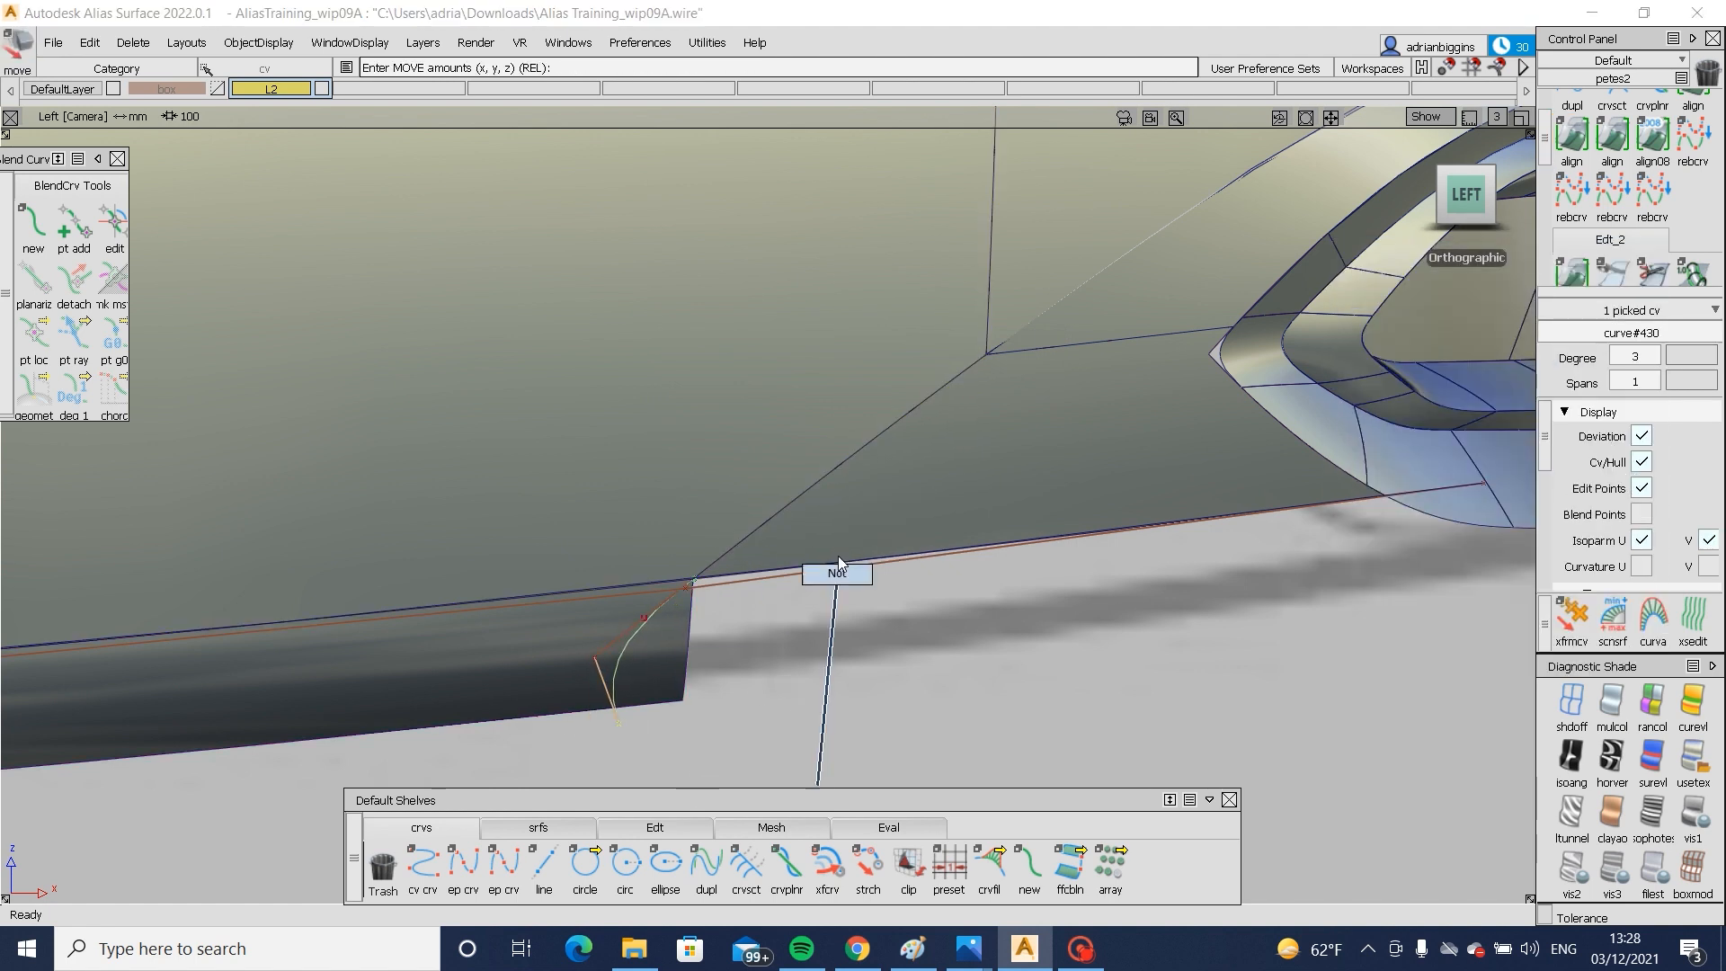
# - Project the short curve onto the turned-under bumper surface along Y and trim off the surface end beyond it
pyautogui.click(544, 669)
pyautogui.keyDown('alt'); pyautogui.keyDown('shift'); pyautogui.moveTo(575, 664); pyautogui.dragTo(396, 670); pyautogui.keyUp('shift'); pyautogui.keyUp('alt')
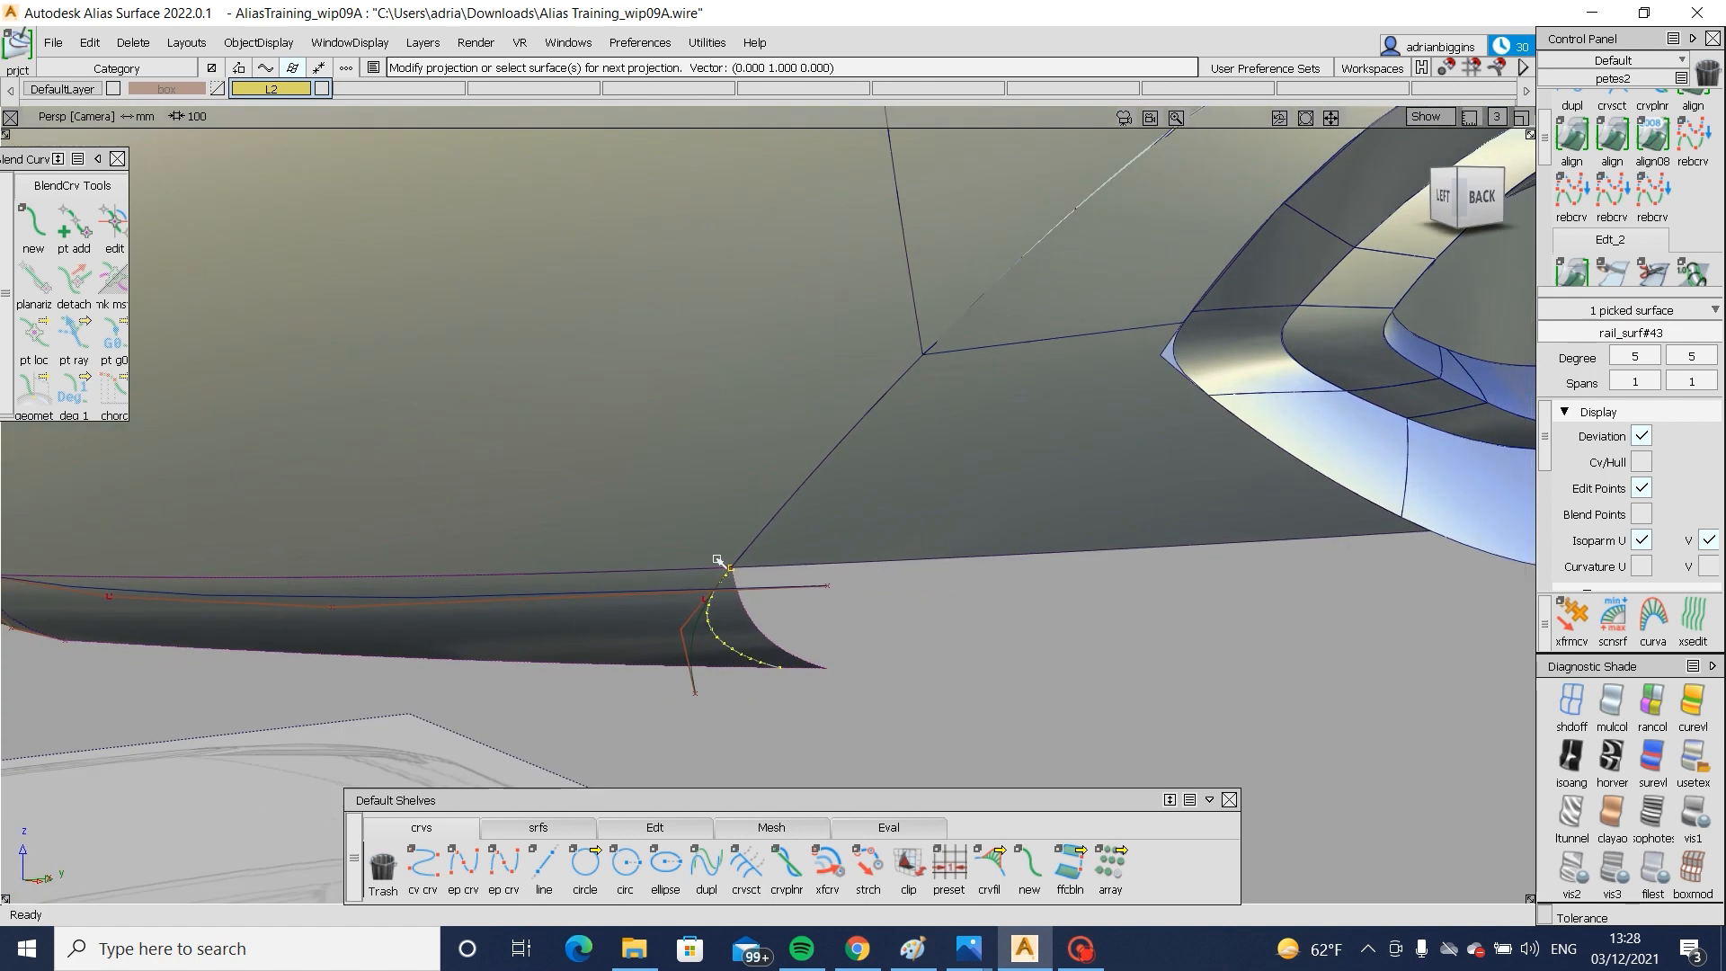
pyautogui.keyDown('ctrl'); pyautogui.keyDown('shift'); pyautogui.moveTo(719, 562); pyautogui.dragTo(635, 627, button='right'); pyautogui.keyUp('shift'); pyautogui.keyUp('ctrl')
pyautogui.click(555, 648)
pyautogui.keyDown('alt'); pyautogui.keyDown('shift'); pyautogui.moveTo(554, 647); pyautogui.dragTo(768, 782); pyautogui.keyUp('shift'); pyautogui.keyUp('alt')
pyautogui.click(545, 822)
pyautogui.keyDown('alt'); pyautogui.keyDown('shift'); pyautogui.moveTo(862, 607); pyautogui.dragTo(953, 512); pyautogui.keyUp('shift'); pyautogui.keyUp('alt')
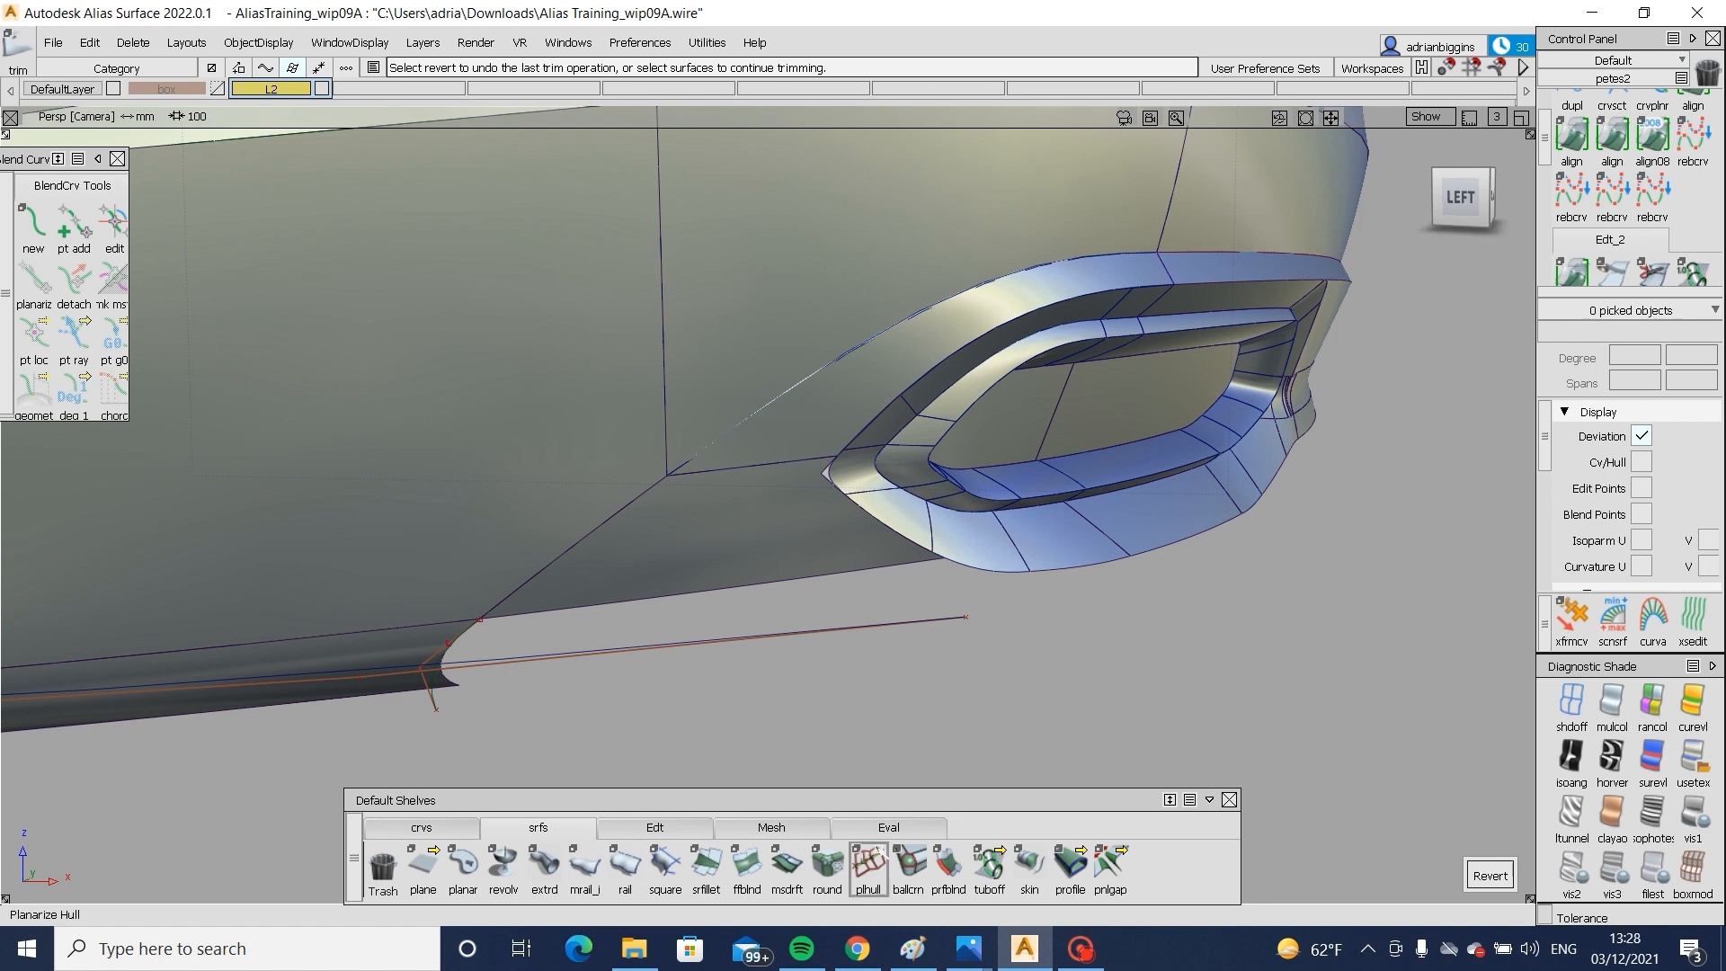
# - Examine the panel line and lower bumper edge beside the exhaust trim in the rear reference photo, switching to Photos and back to Alias
pyautogui.moveTo(968, 952)
pyautogui.click(1207, 826)
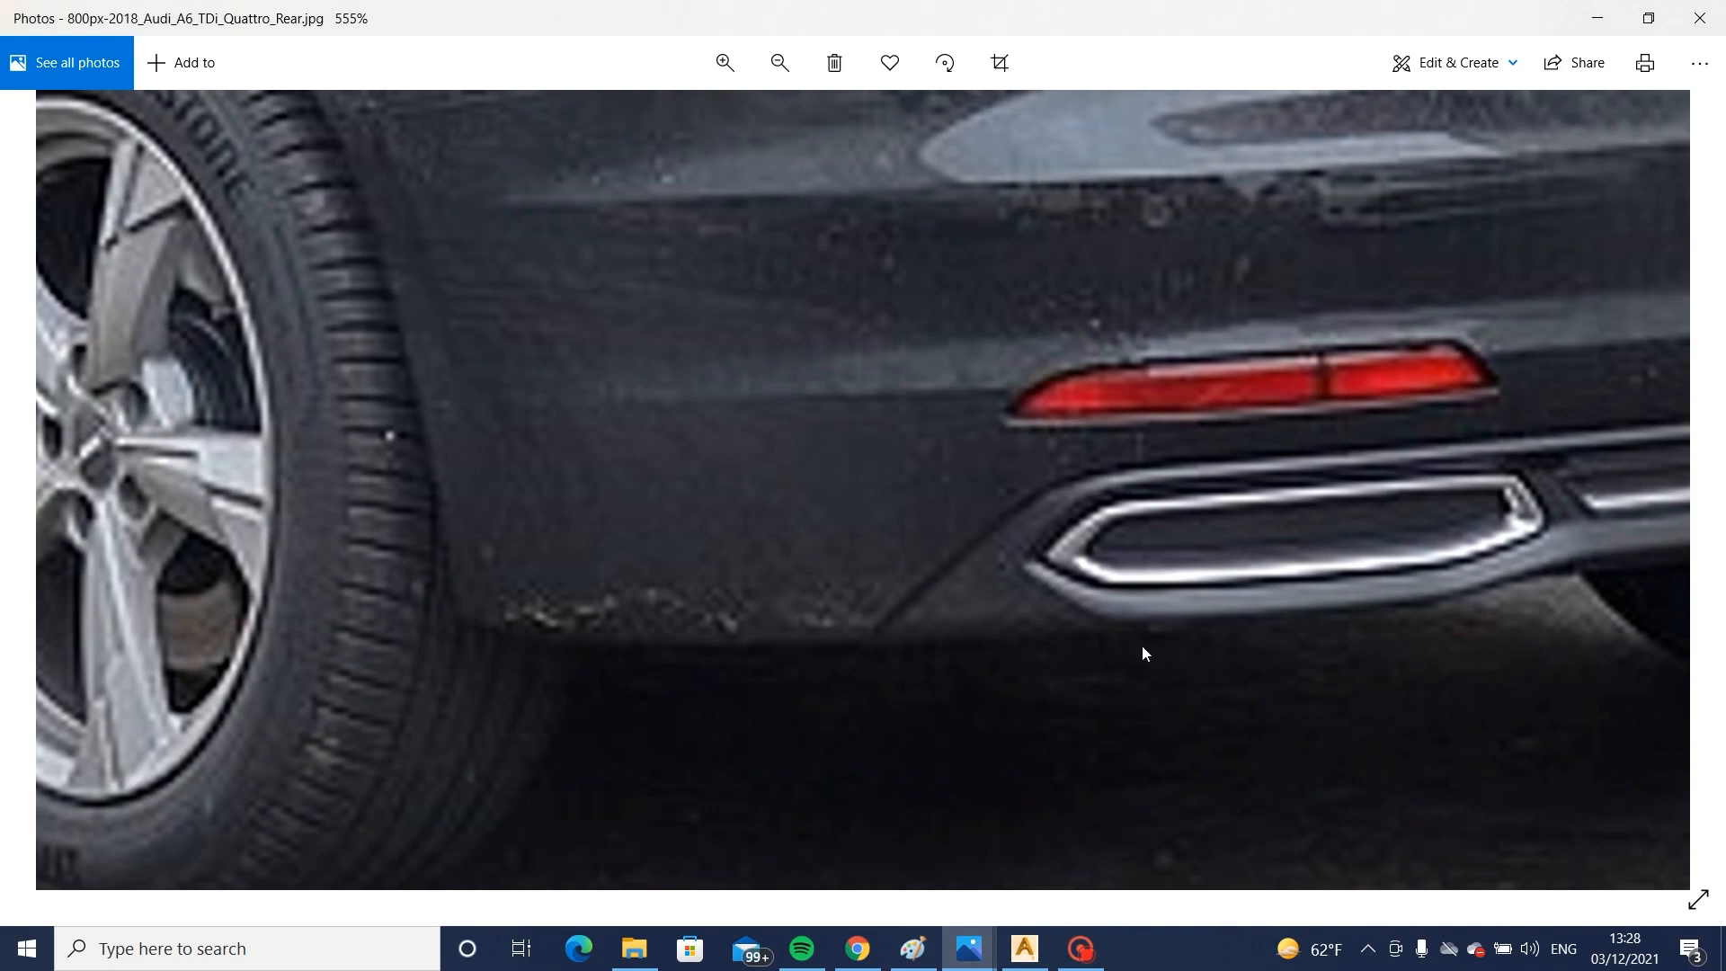
pyautogui.click(1024, 948)
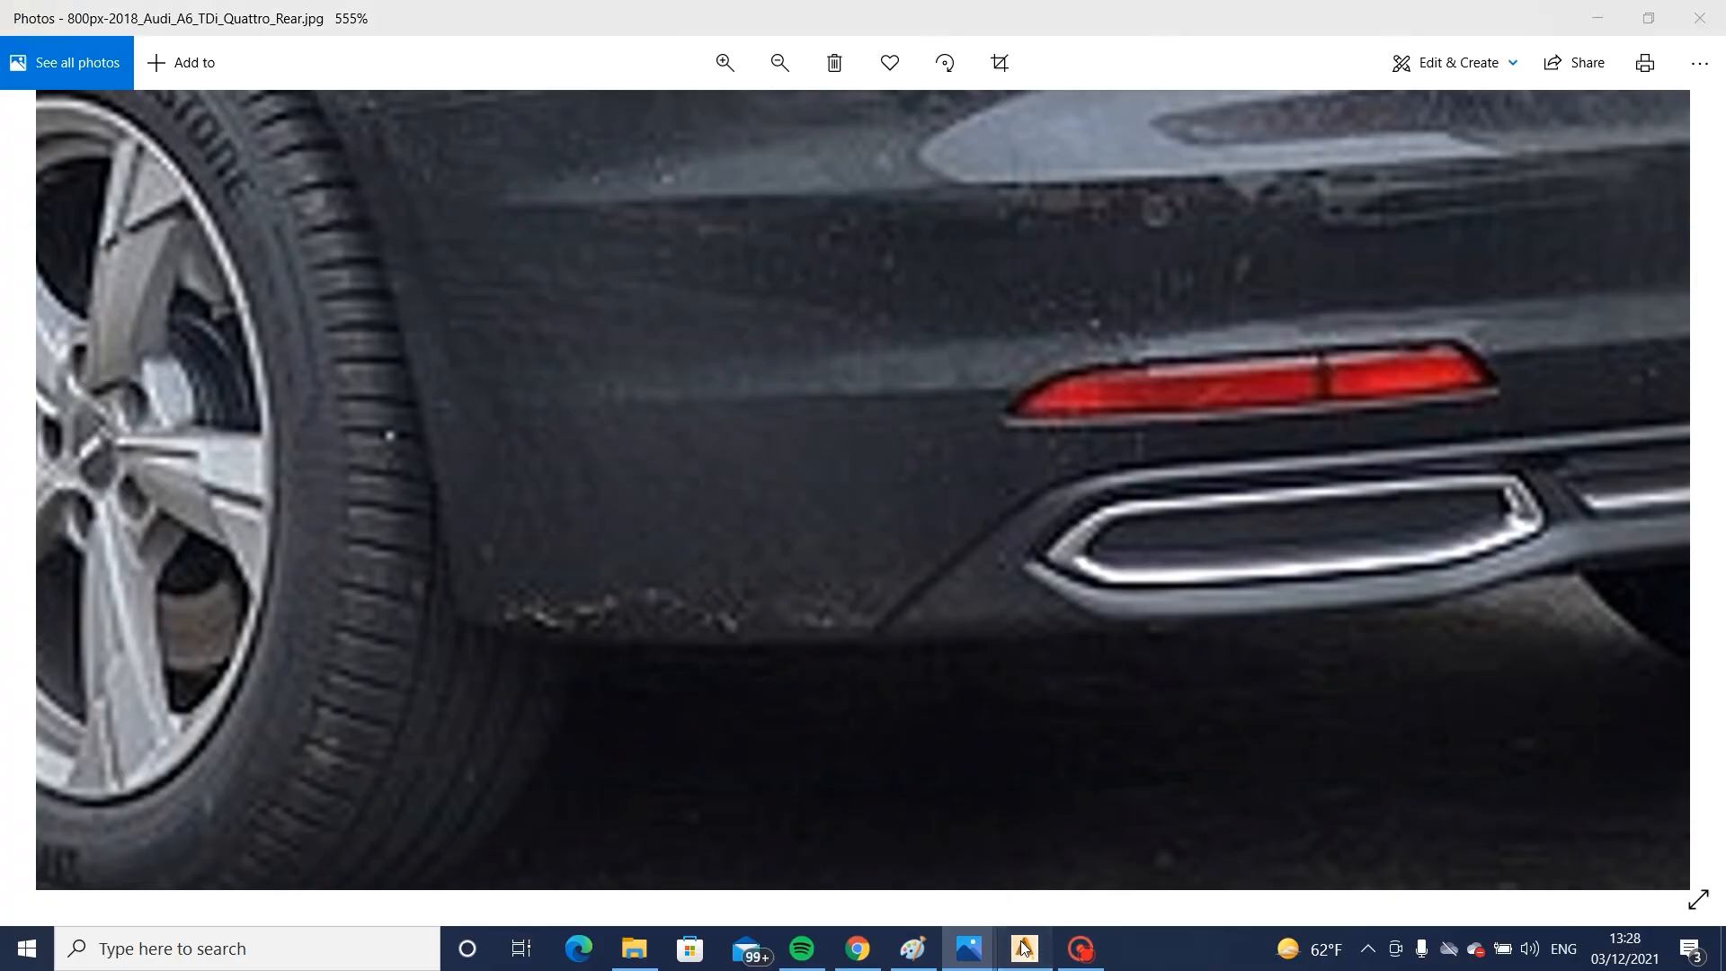
# - Move the rear end CV of the long lower bumper curve to the point where the bumper's lower edge meets the exhaust trim
pyautogui.keyDown('alt'); pyautogui.keyDown('shift'); pyautogui.moveTo(1063, 609); pyautogui.dragTo(809, 575); pyautogui.keyUp('shift'); pyautogui.keyUp('alt')
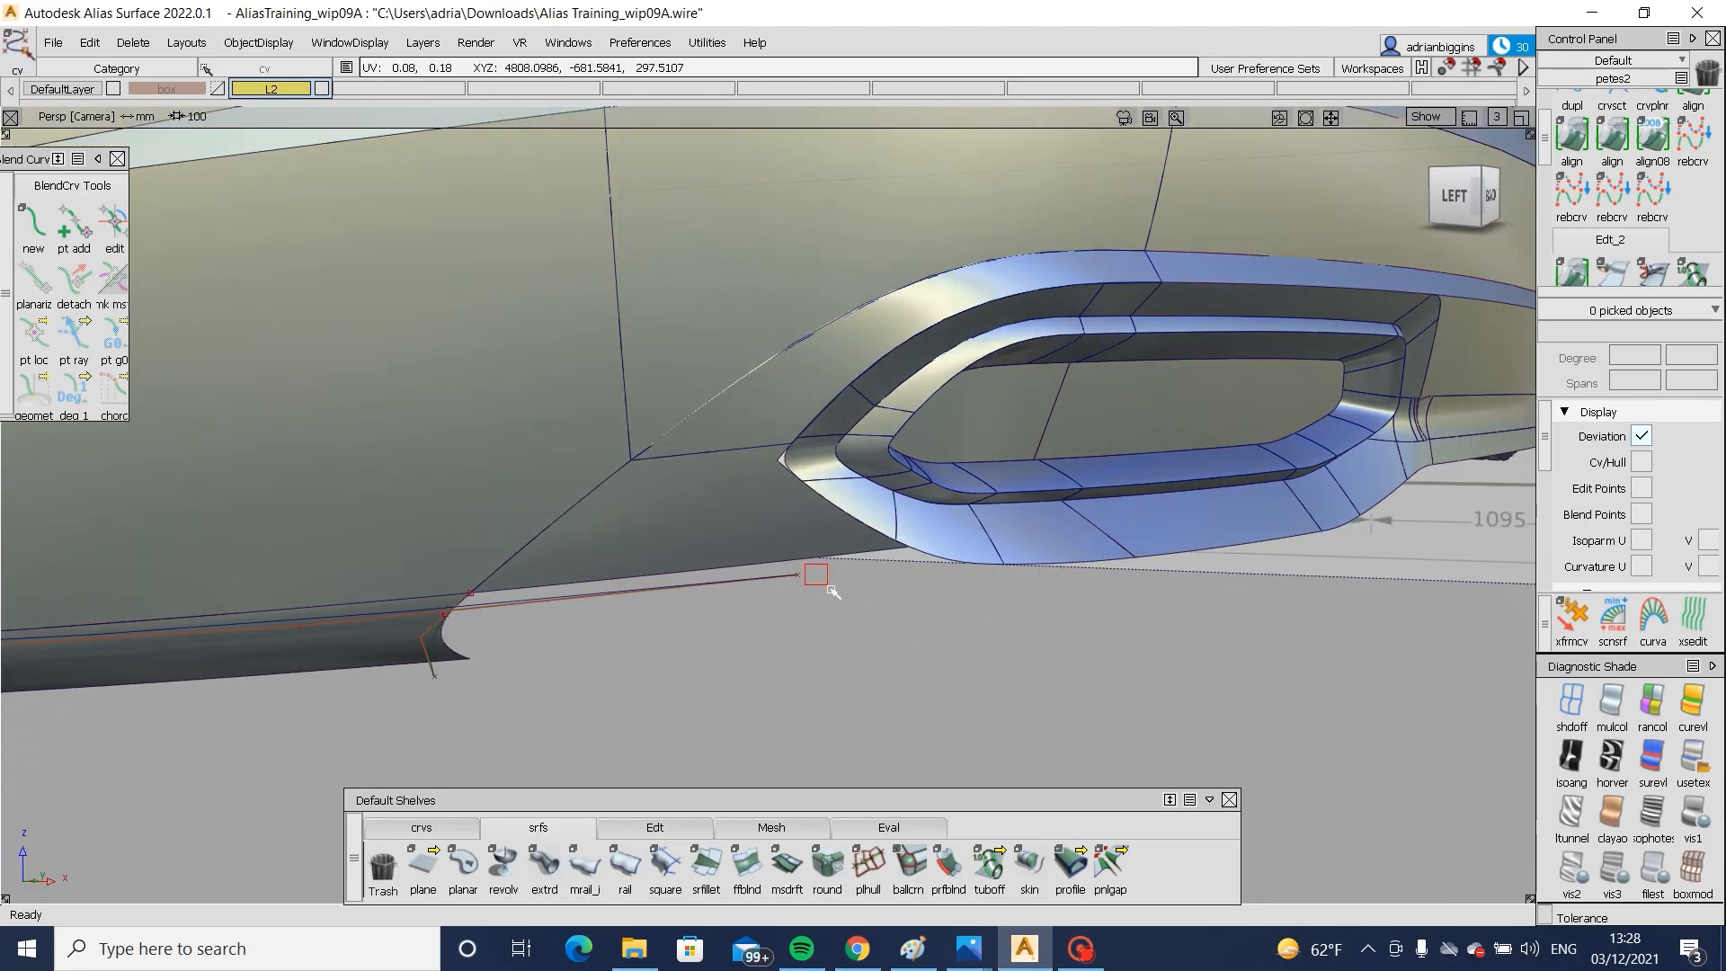
pyautogui.click(812, 576)
pyautogui.keyDown('ctrl'); pyautogui.keyDown('shift'); pyautogui.moveTo(848, 677); pyautogui.dragTo(850, 589, button='middle'); pyautogui.keyUp('shift'); pyautogui.keyUp('ctrl')
pyautogui.keyDown('ctrl'); pyautogui.keyDown('alt'); pyautogui.moveTo(897, 530); pyautogui.dragTo(897, 587); pyautogui.keyUp('alt'); pyautogui.keyUp('ctrl')
pyautogui.keyDown('alt'); pyautogui.keyDown('shift'); pyautogui.moveTo(699, 596); pyautogui.dragTo(1109, 604); pyautogui.keyUp('shift'); pyautogui.keyUp('alt')
pyautogui.keyDown('ctrl'); pyautogui.keyDown('shift'); pyautogui.moveTo(1109, 604); pyautogui.dragTo(639, 563); pyautogui.keyUp('shift'); pyautogui.keyUp('ctrl')
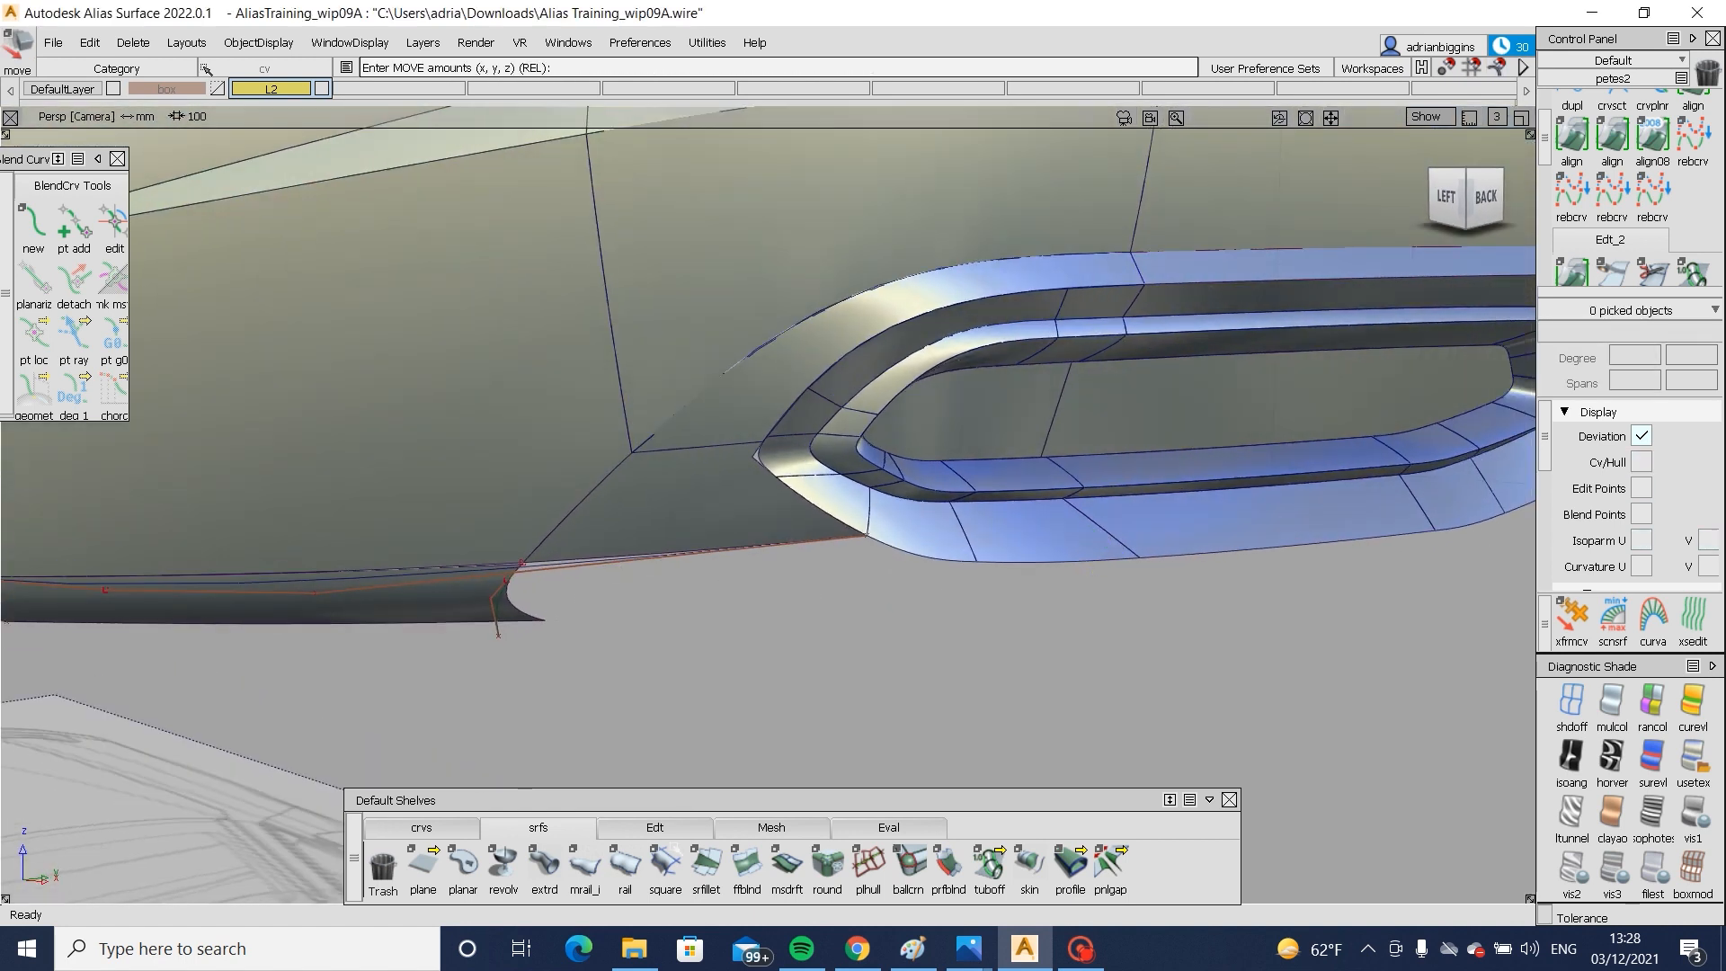
pyautogui.click(625, 864)
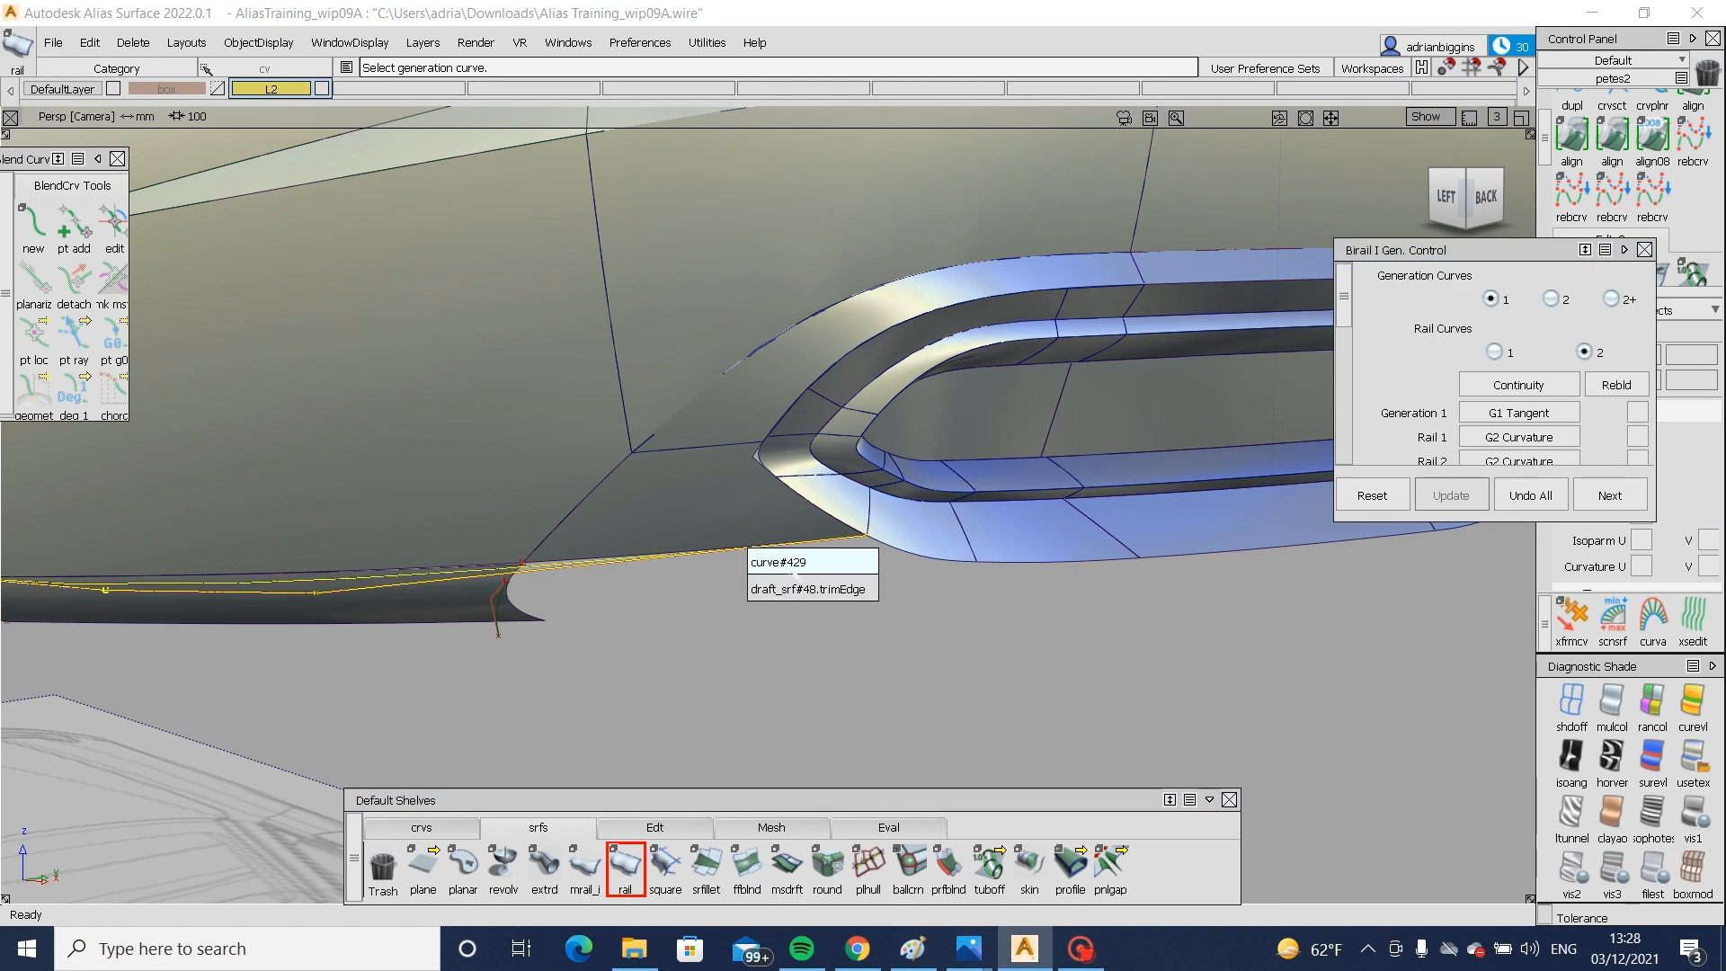
pyautogui.click(524, 614)
pyautogui.keyDown('alt'); pyautogui.keyDown('shift'); pyautogui.moveTo(858, 546); pyautogui.dragTo(909, 629, button='right'); pyautogui.keyUp('shift'); pyautogui.keyUp('alt')
pyautogui.keyDown('ctrl'); pyautogui.keyDown('shift'); pyautogui.moveTo(910, 633); pyautogui.dragTo(910, 564); pyautogui.keyUp('shift'); pyautogui.keyUp('ctrl')
# - Draw a degree 3 edit-point curve along the exhaust trim's lower edge, from the bumper corner to the first surface boundary beyond its bend
pyautogui.click(422, 828)
pyautogui.click(464, 865)
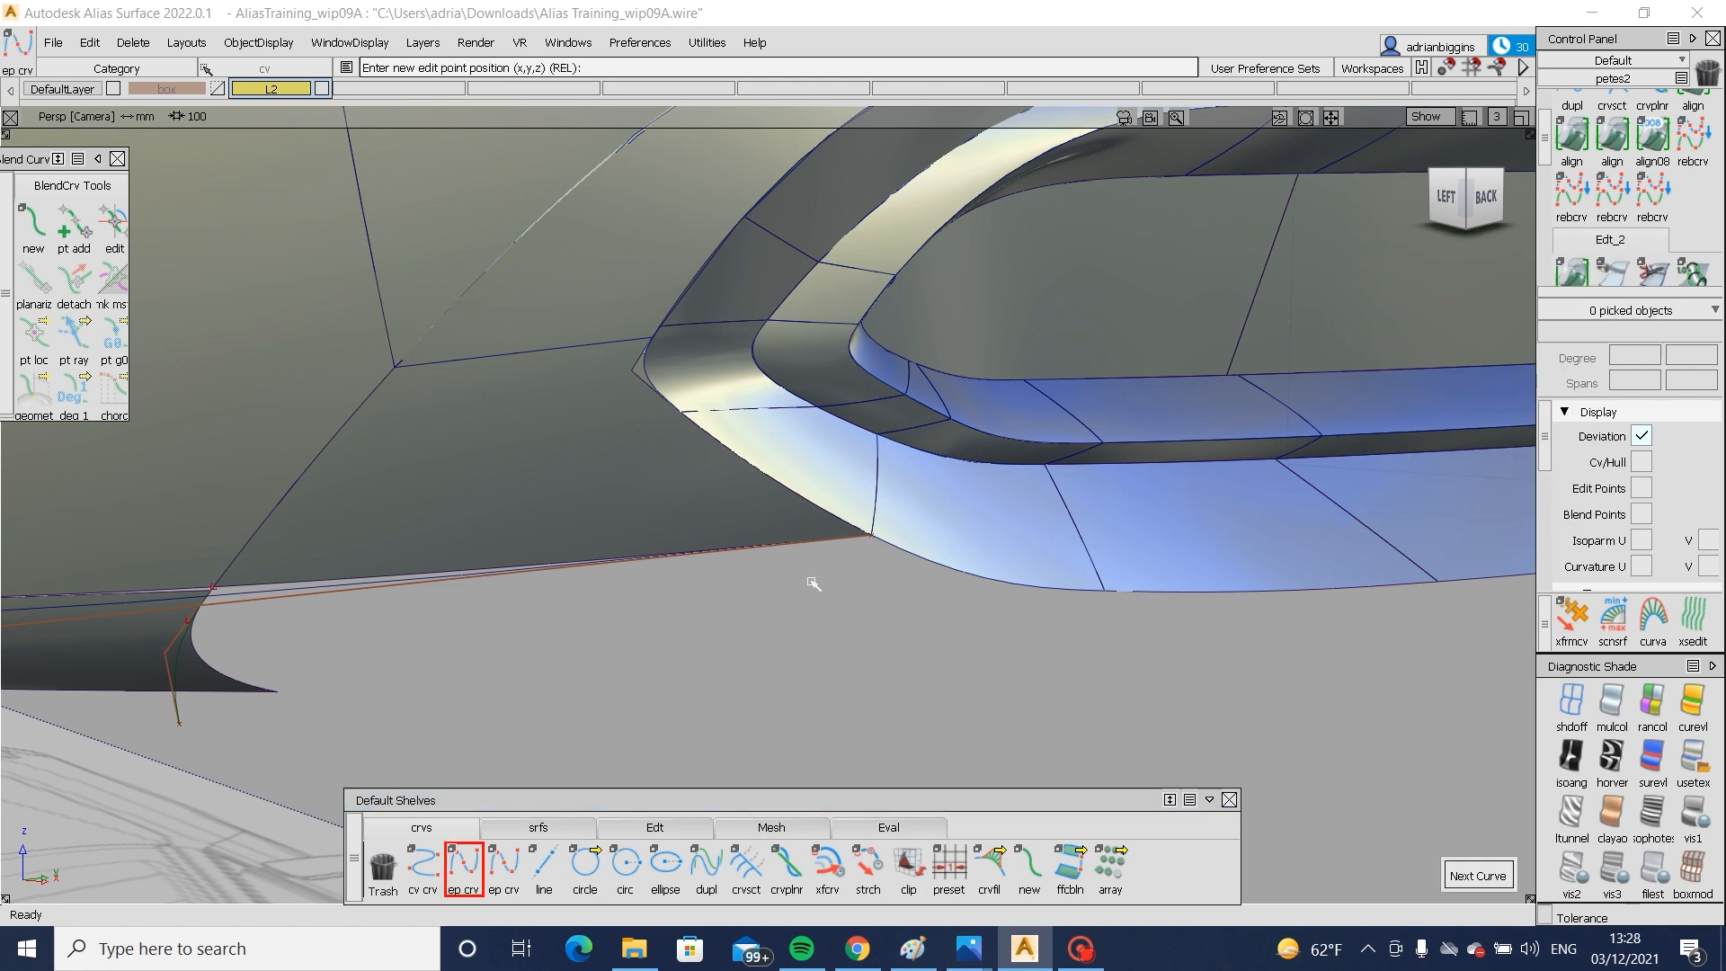
pyautogui.click(869, 537)
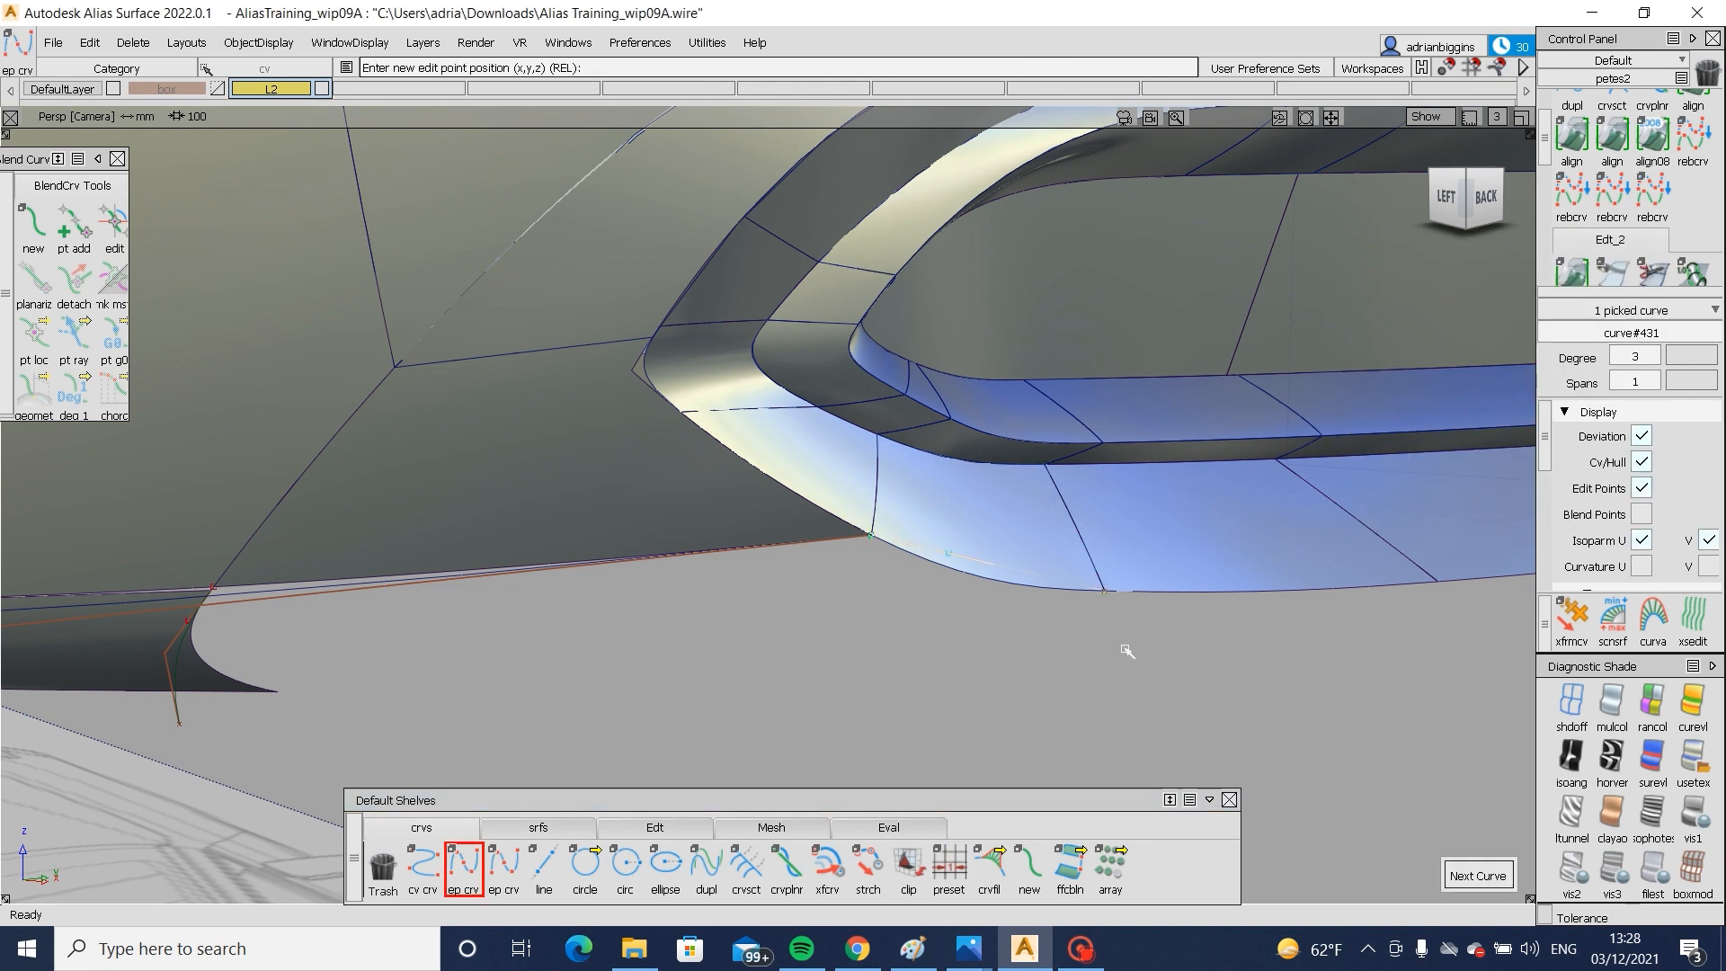
# - Align the bumper-side end of the new curve to the bumper panel's trimmed lower edge with G2 continuity
pyautogui.doubleClick(1571, 134)
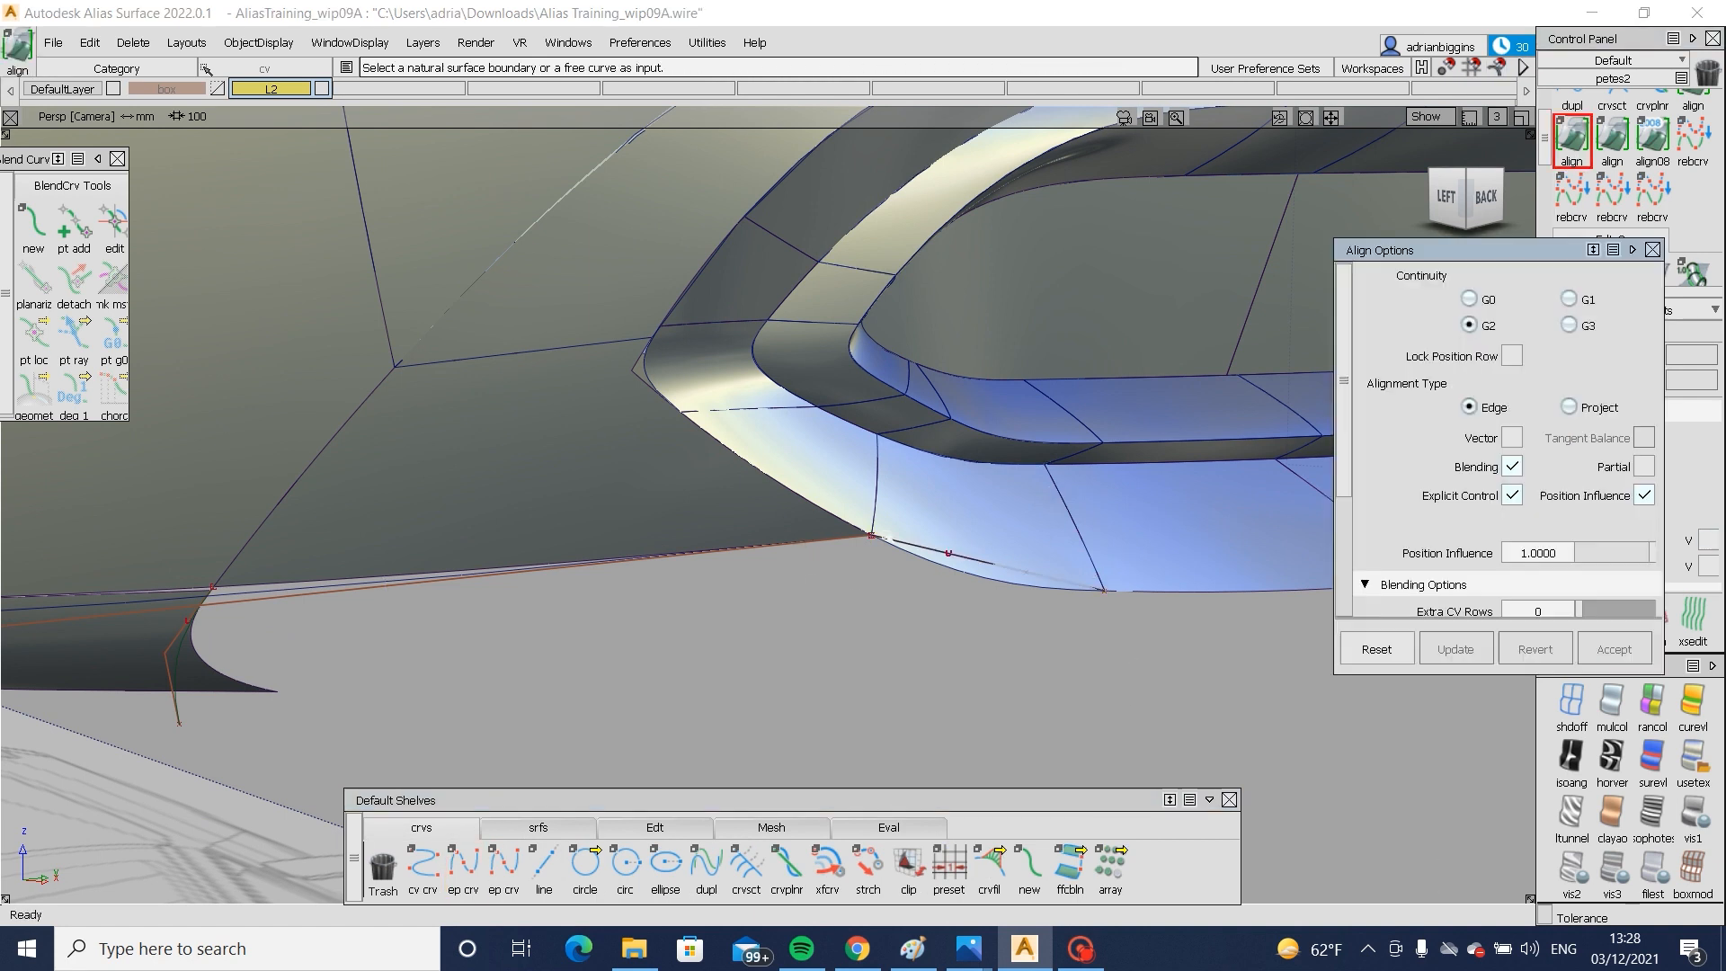
pyautogui.click(882, 550)
pyautogui.click(935, 565)
pyautogui.click(847, 528)
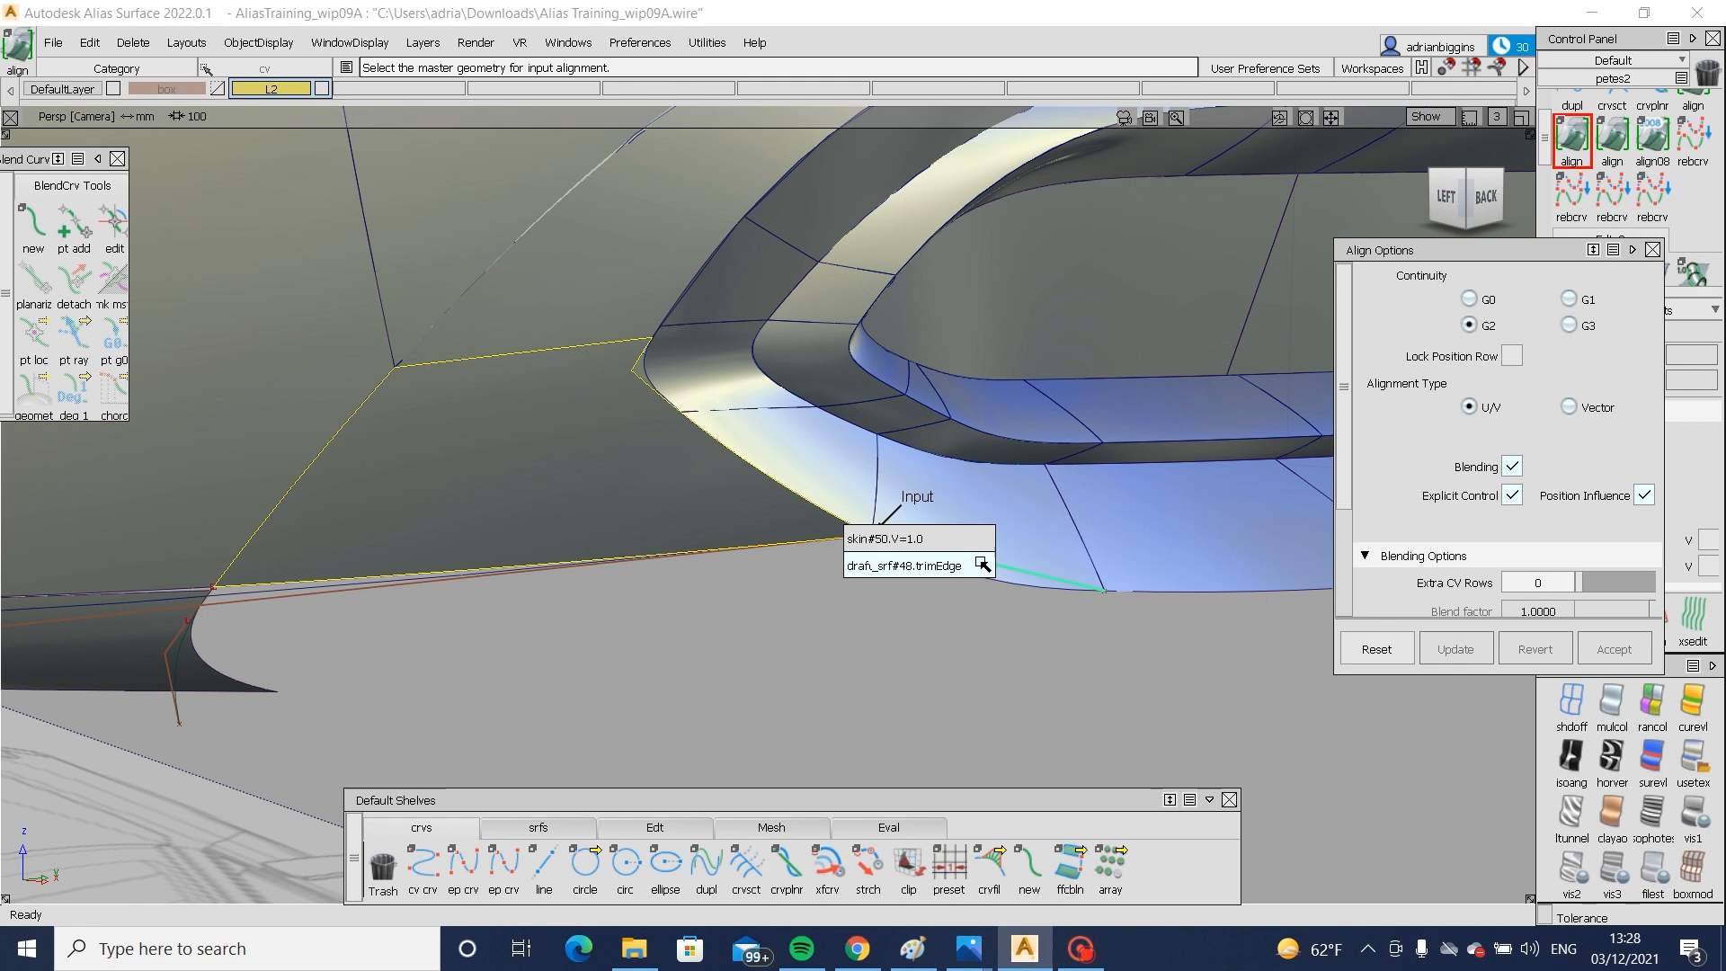
pyautogui.click(980, 565)
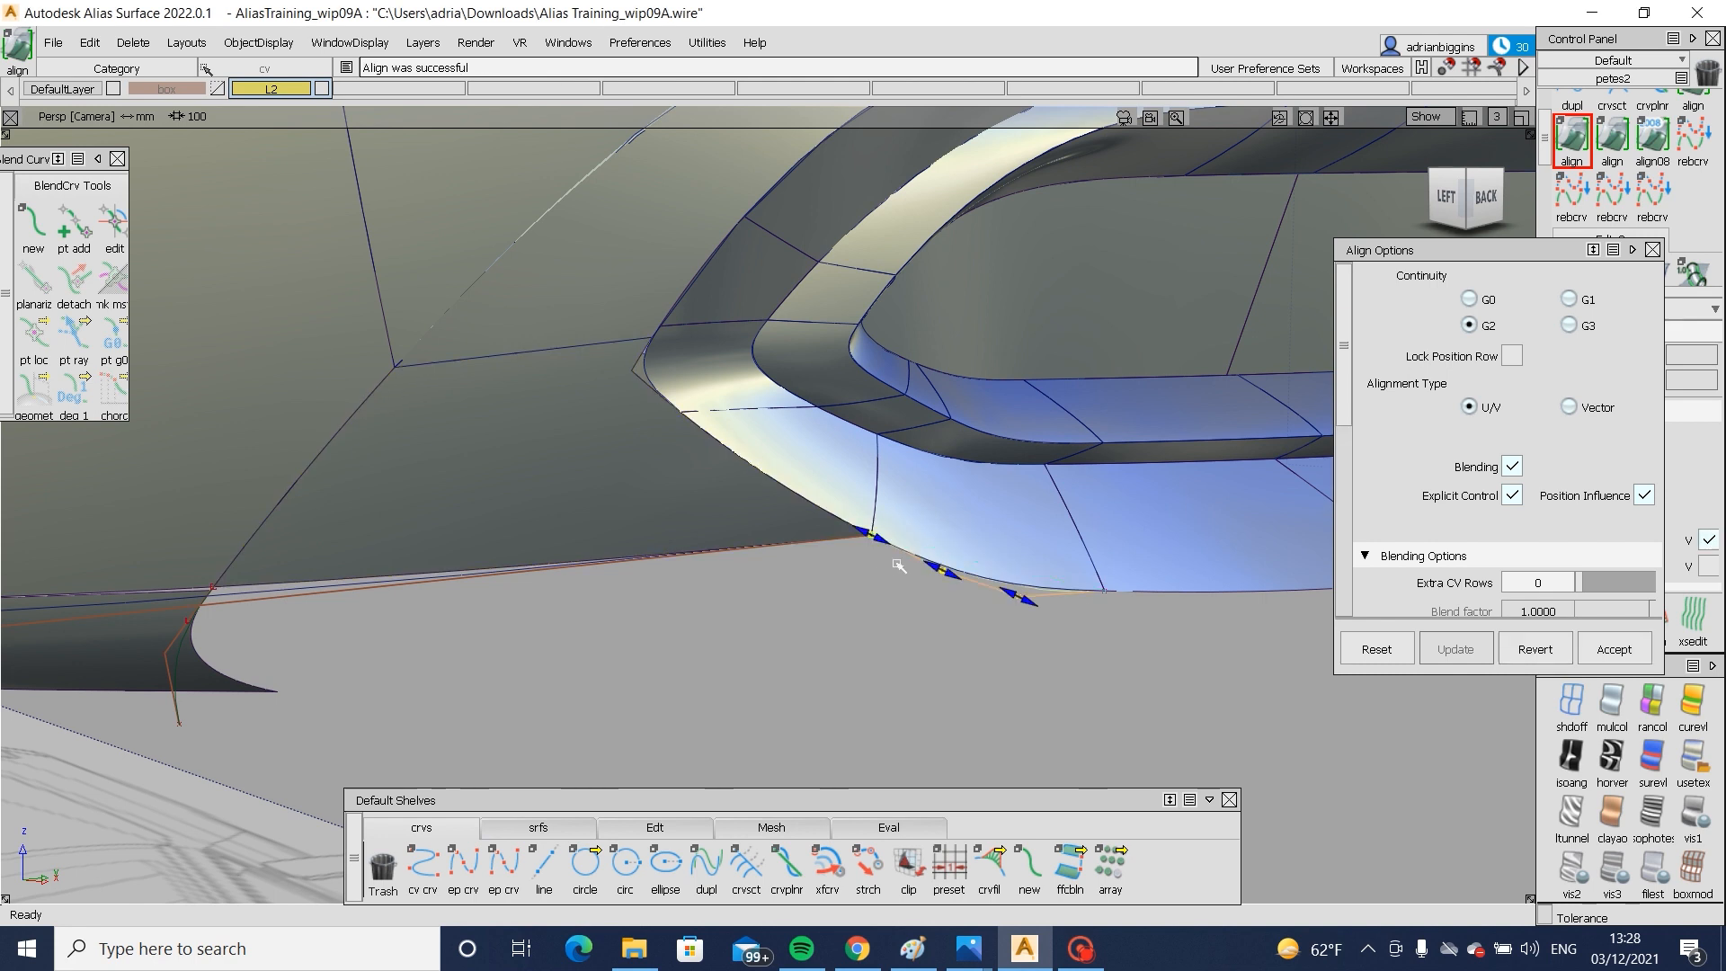
# - Set the exhaust trim curve to degree 5, accepting the removal of its align history
pyautogui.keyDown('ctrl'); pyautogui.keyDown('shift'); pyautogui.moveTo(1106, 614); pyautogui.dragTo(983, 563); pyautogui.keyUp('shift'); pyautogui.keyUp('ctrl')
pyautogui.moveTo(984, 563); pyautogui.dragTo(1044, 624)
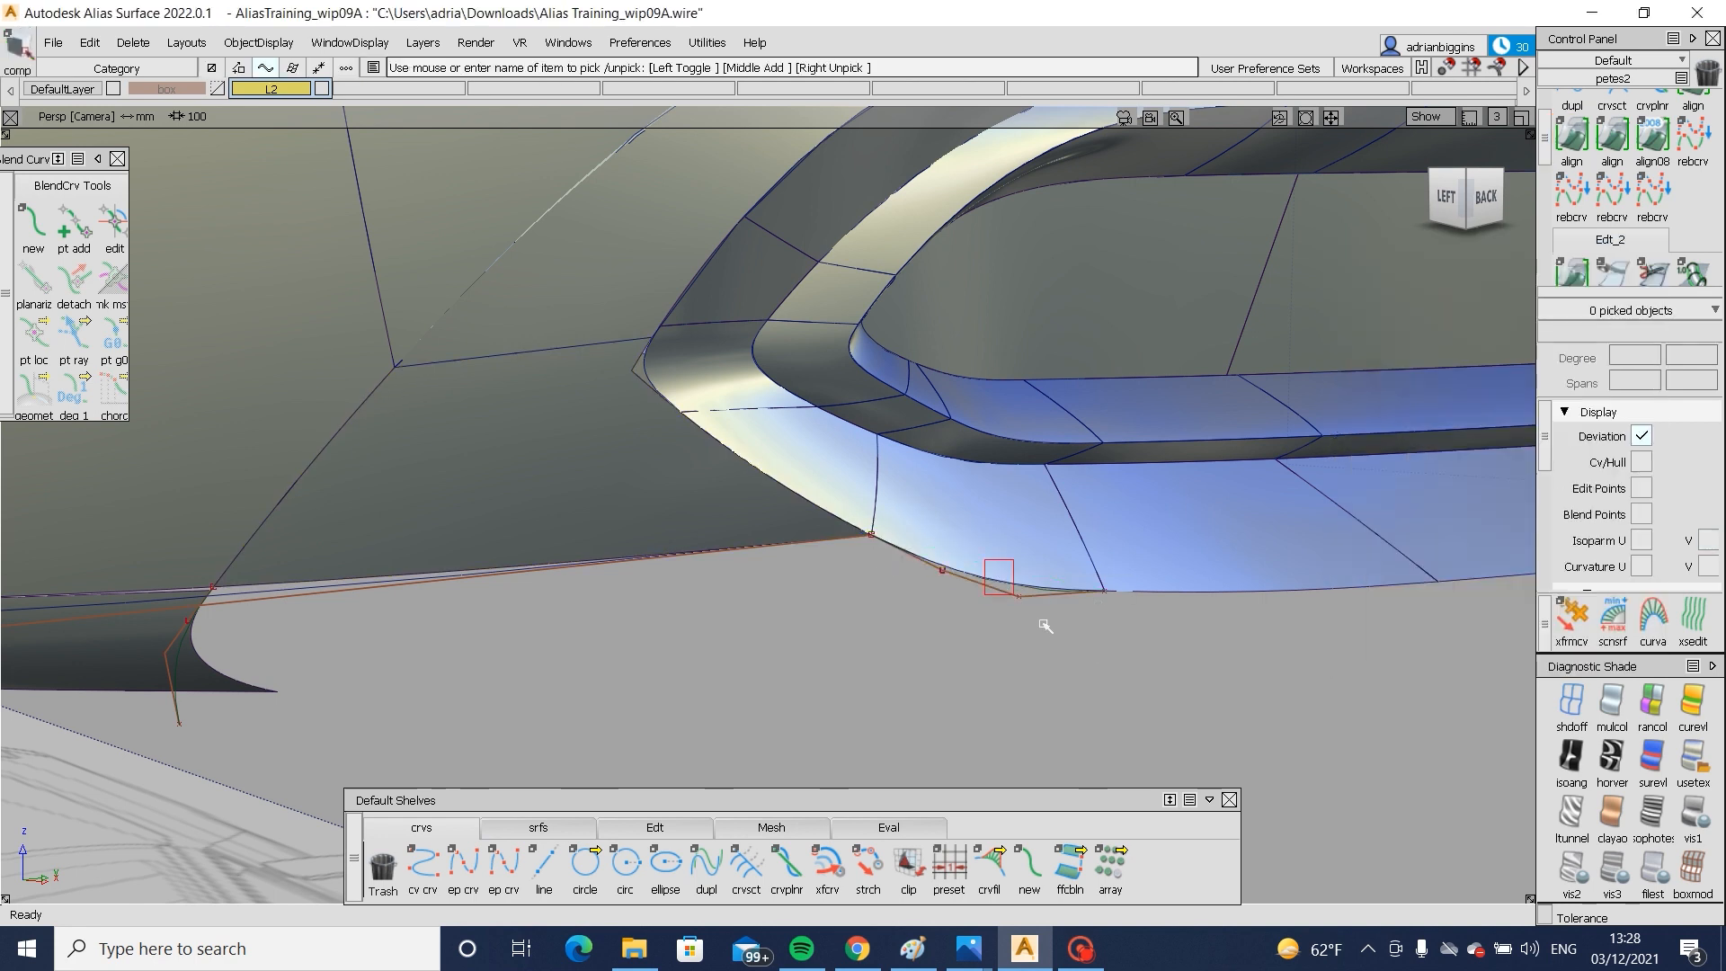
pyautogui.press('Return')
pyautogui.click(1655, 356)
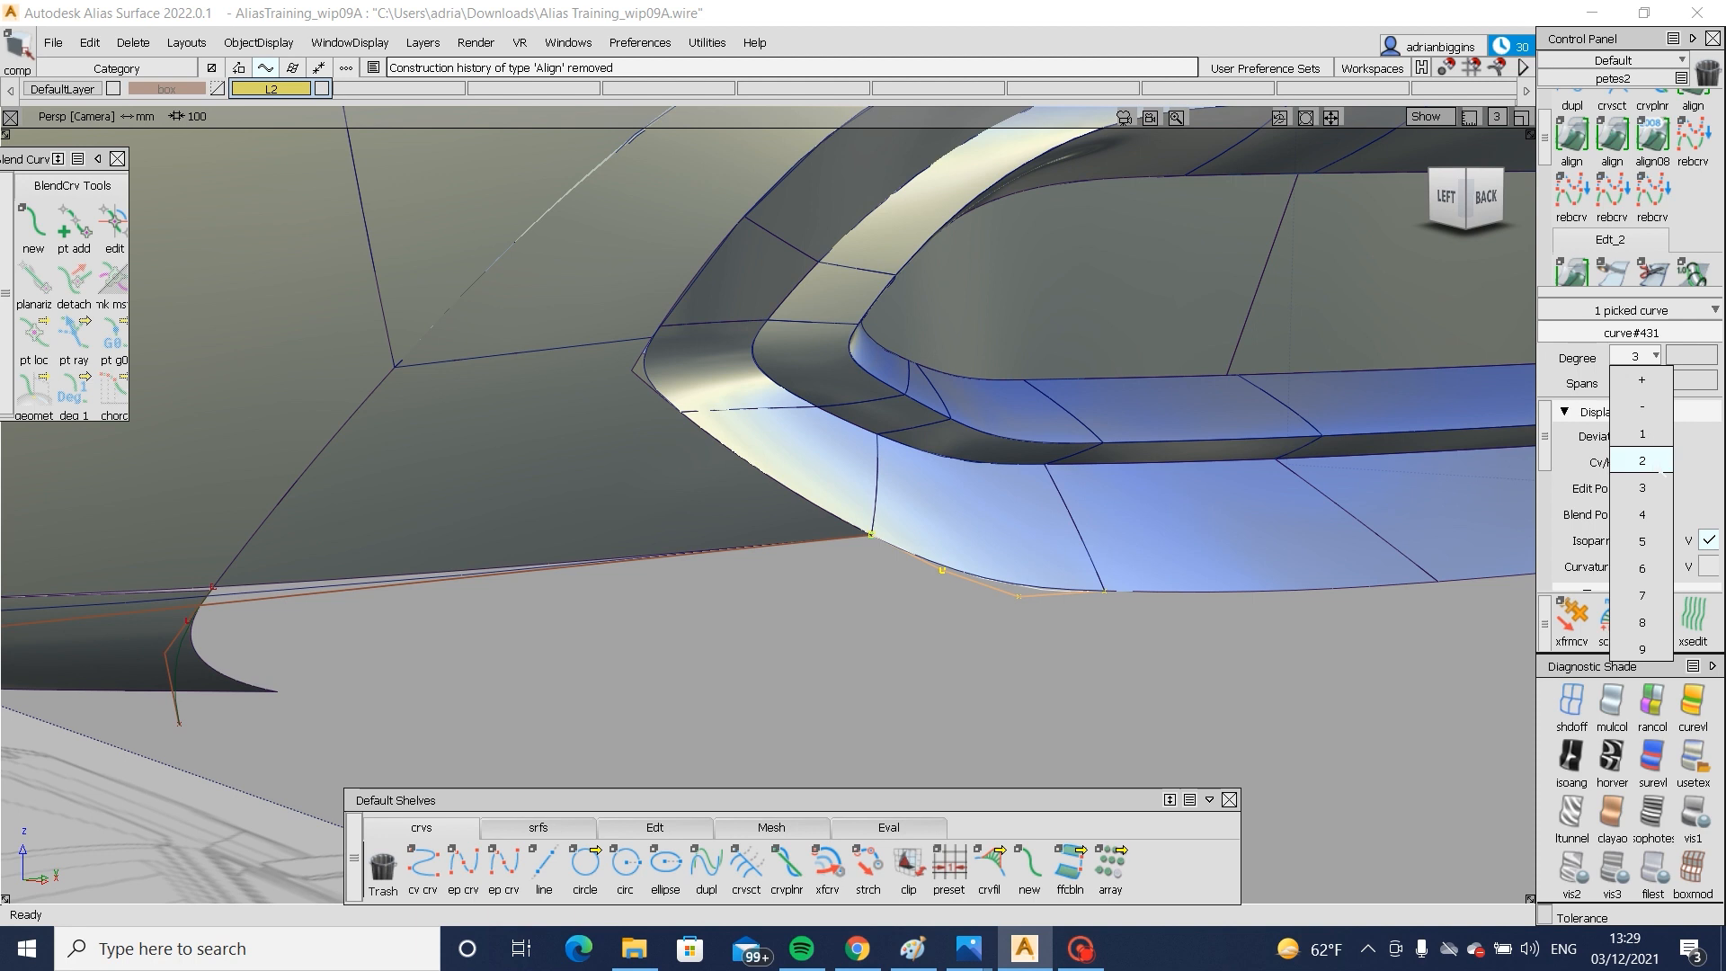
pyautogui.click(1640, 540)
# - Align the other end of the curve to the exhaust trim's lower edge with G2 continuity
pyautogui.doubleClick(1571, 139)
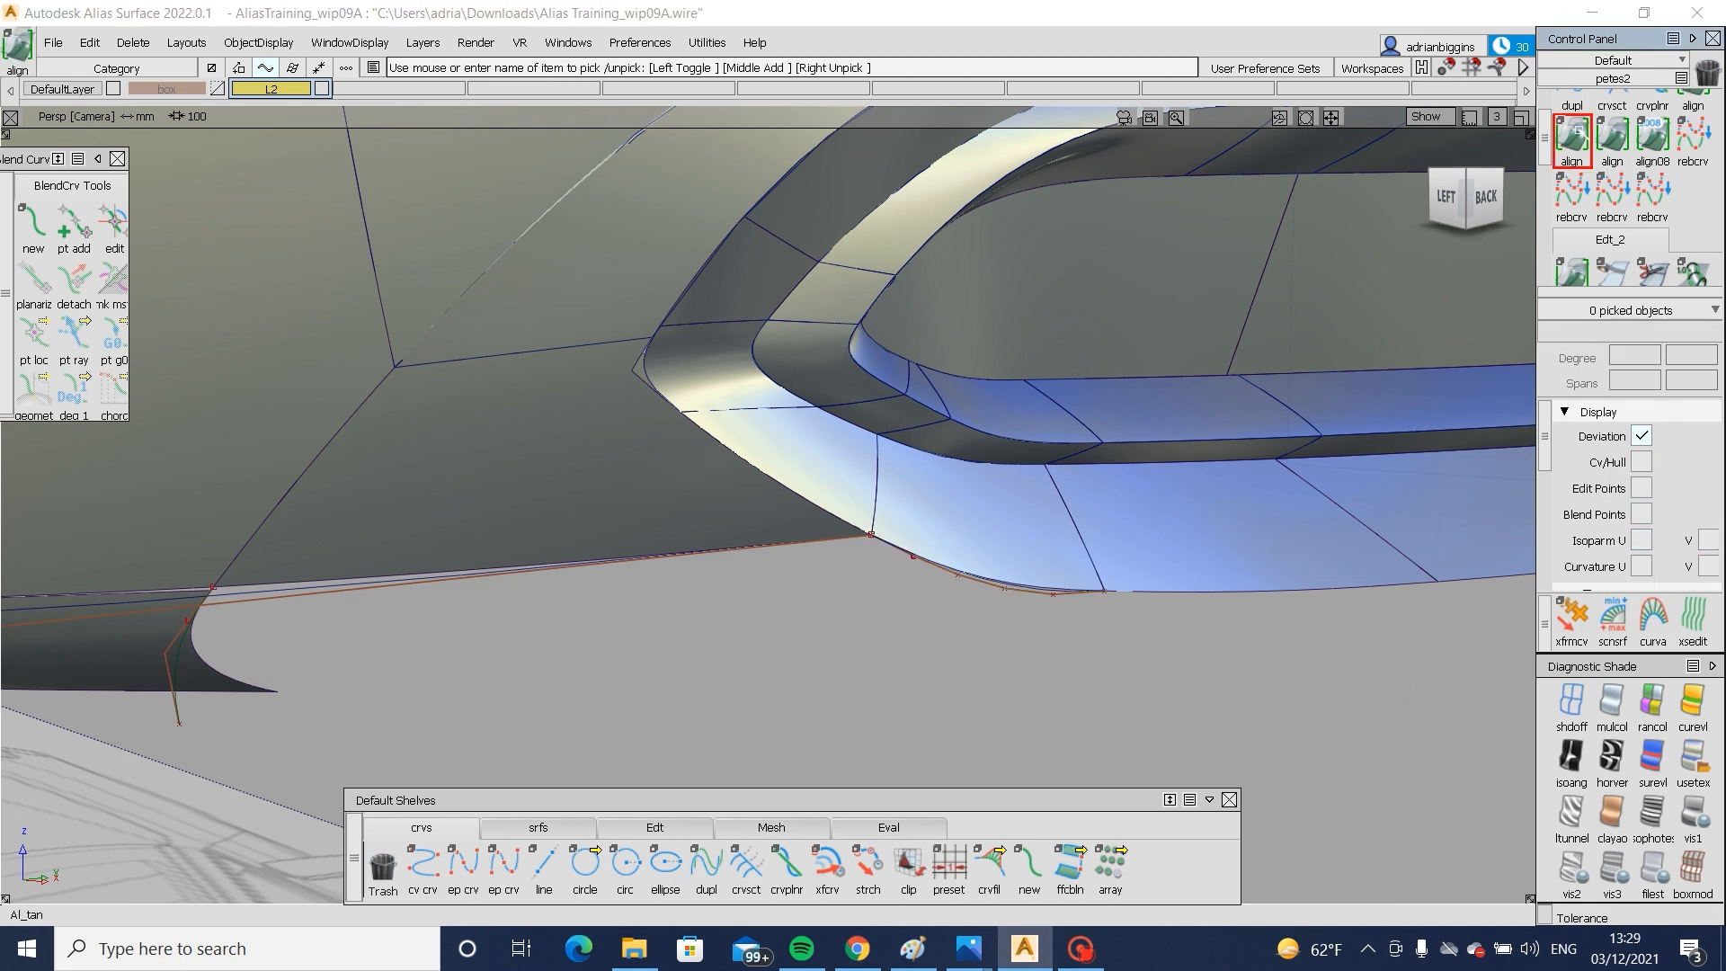
pyautogui.click(1092, 590)
pyautogui.click(1168, 607)
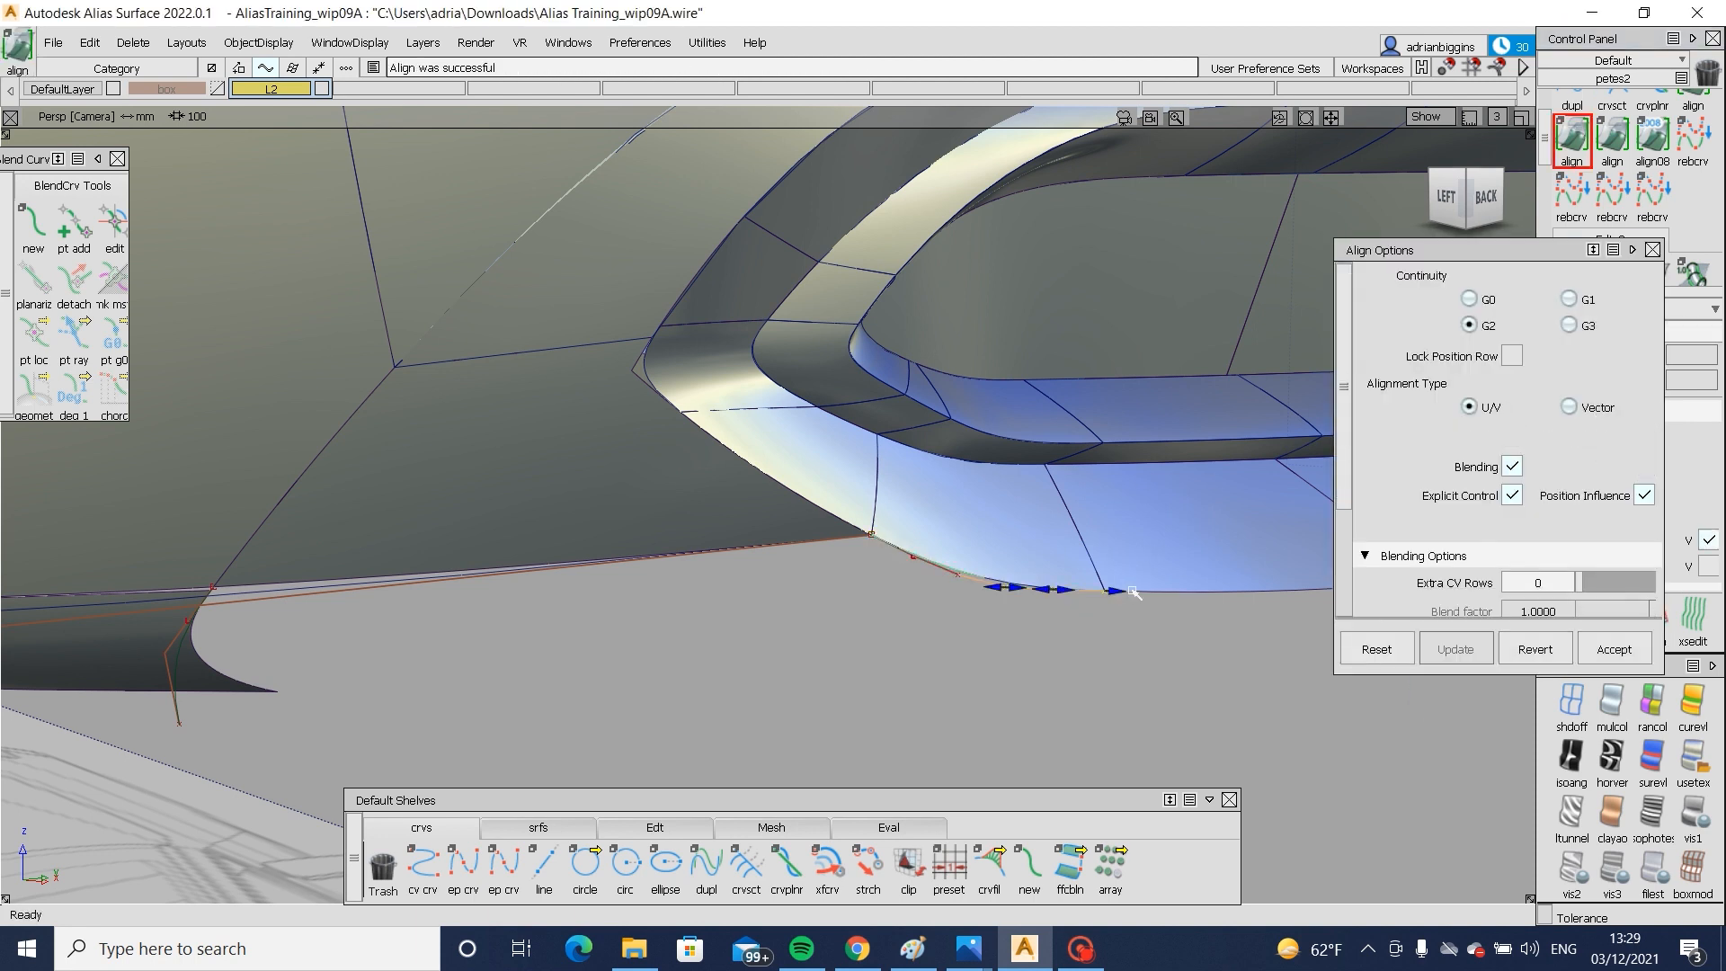
pyautogui.click(1124, 673)
# - Try to start a two-rail surface with the bumper's lower edge as generation curve and the exhaust trim curve as first rail
pyautogui.click(550, 826)
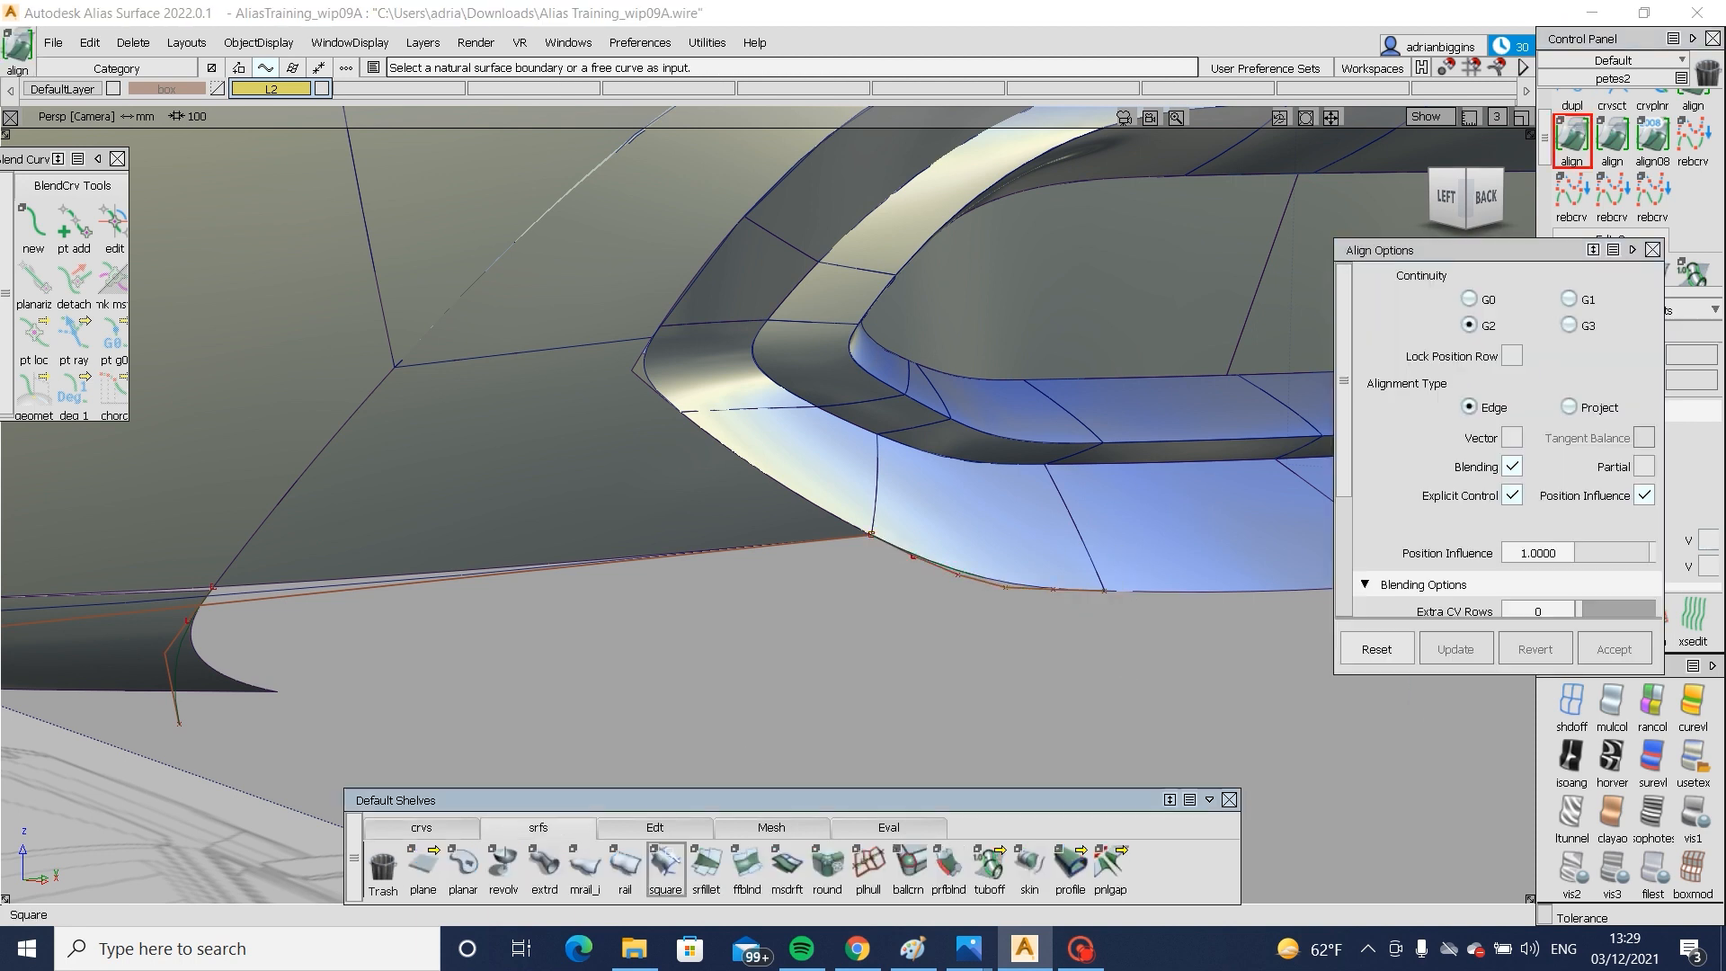
pyautogui.click(624, 864)
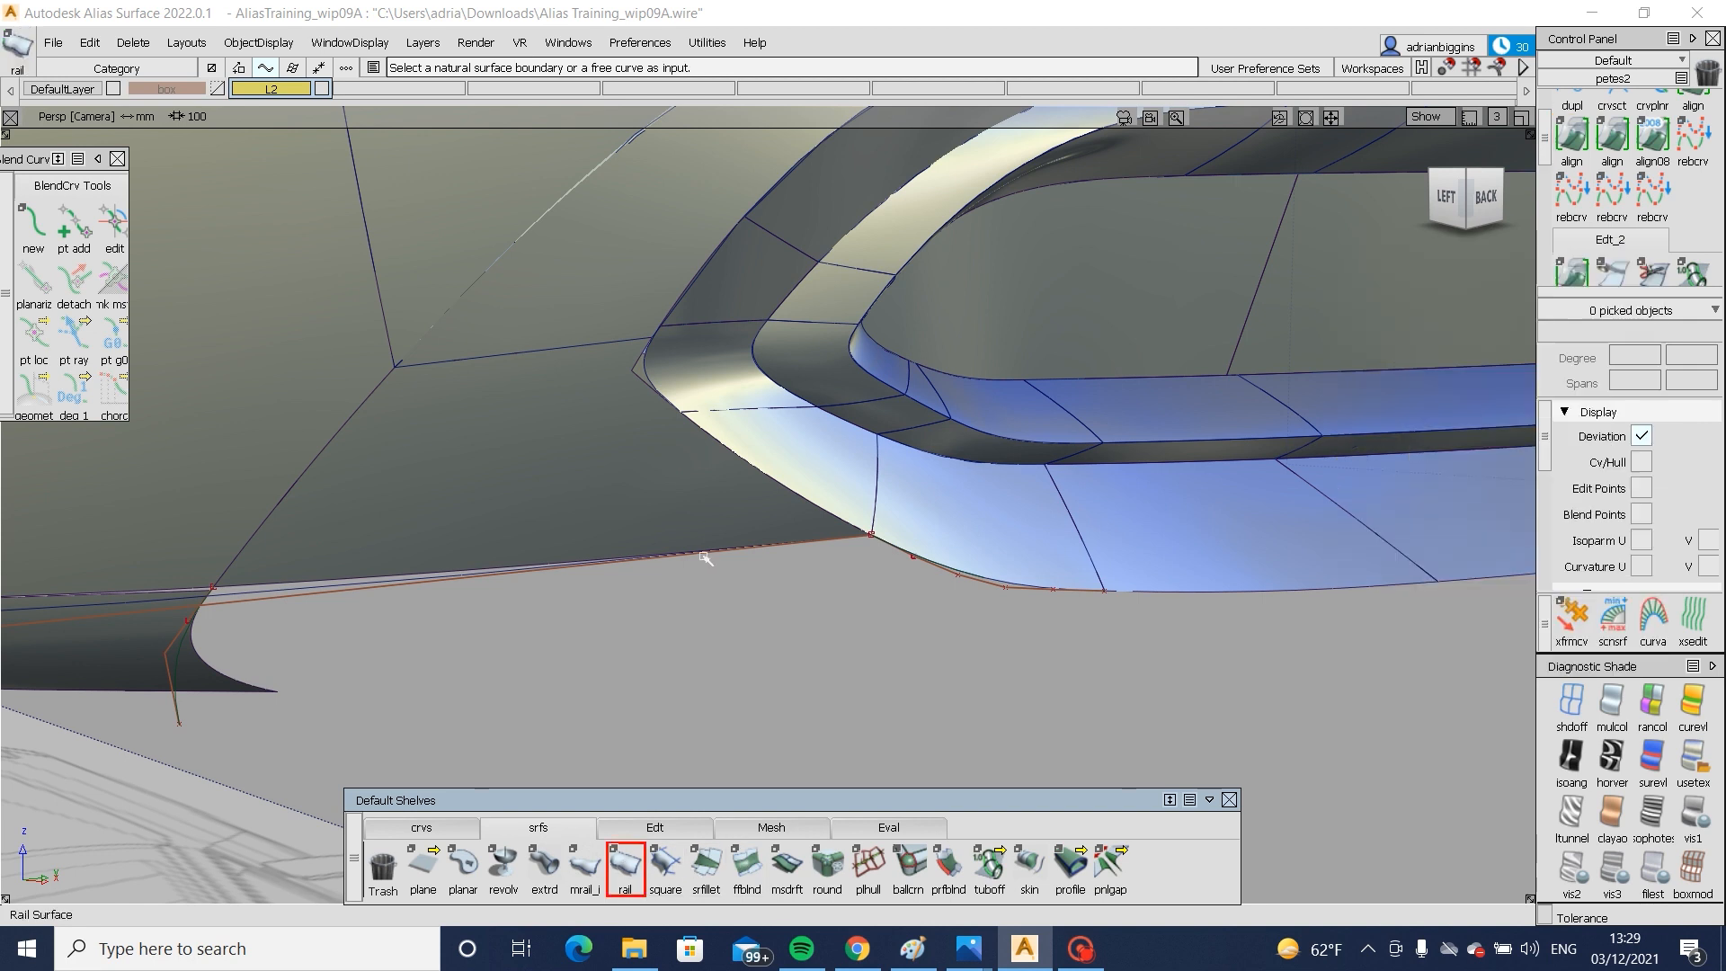
pyautogui.click(720, 547)
pyautogui.click(777, 596)
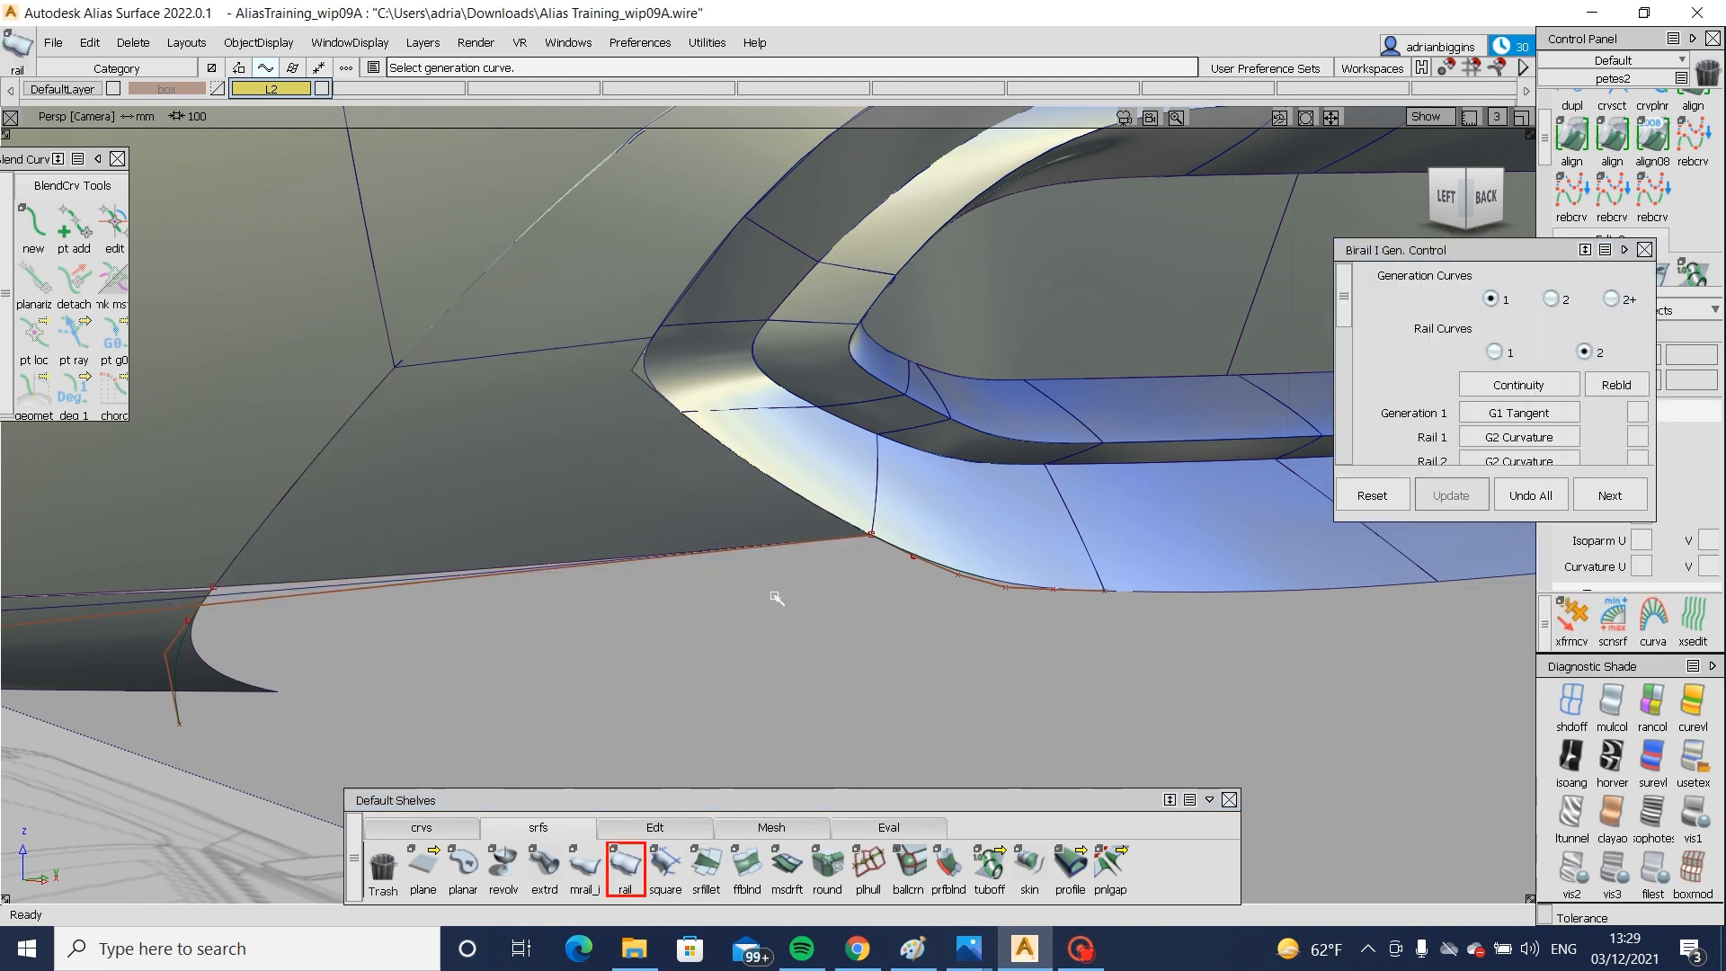
pyautogui.click(958, 583)
pyautogui.click(985, 592)
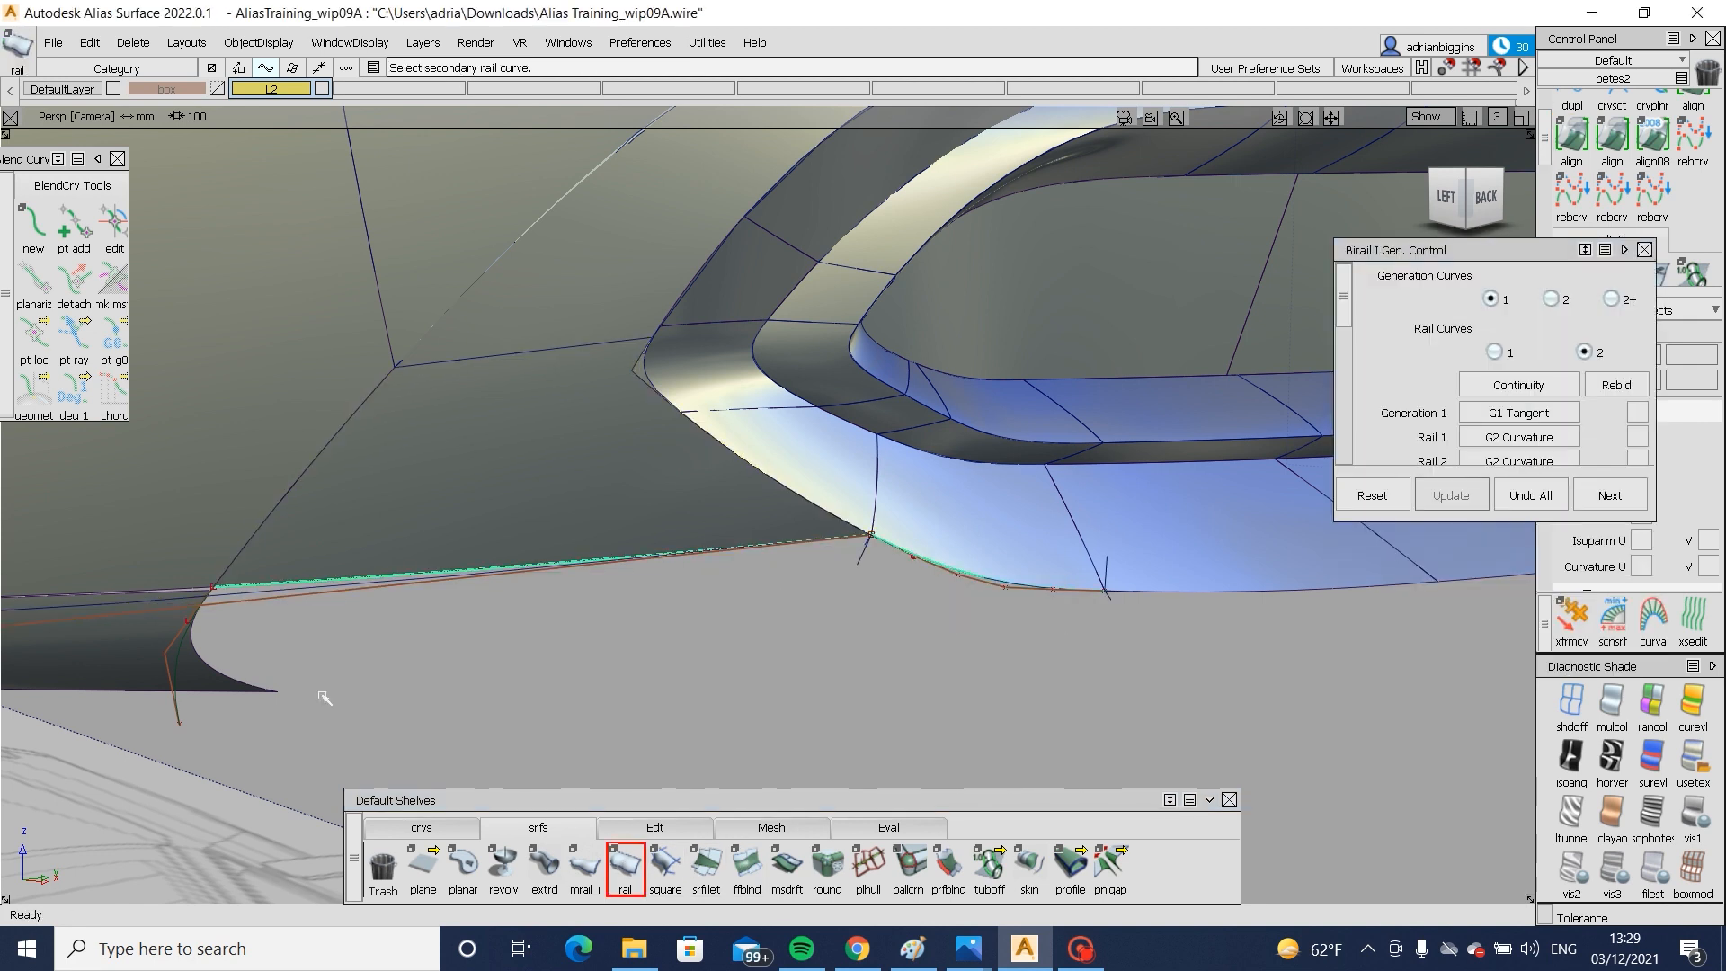
pyautogui.click(213, 664)
pyautogui.keyDown('ctrl'); pyautogui.keyDown('shift'); pyautogui.moveTo(207, 643); pyautogui.dragTo(205, 586); pyautogui.keyUp('shift'); pyautogui.keyUp('ctrl')
# - Try a G2 edge alignment of the turned-under surface to the bumper's lower edge, and undo it
pyautogui.click(1587, 132)
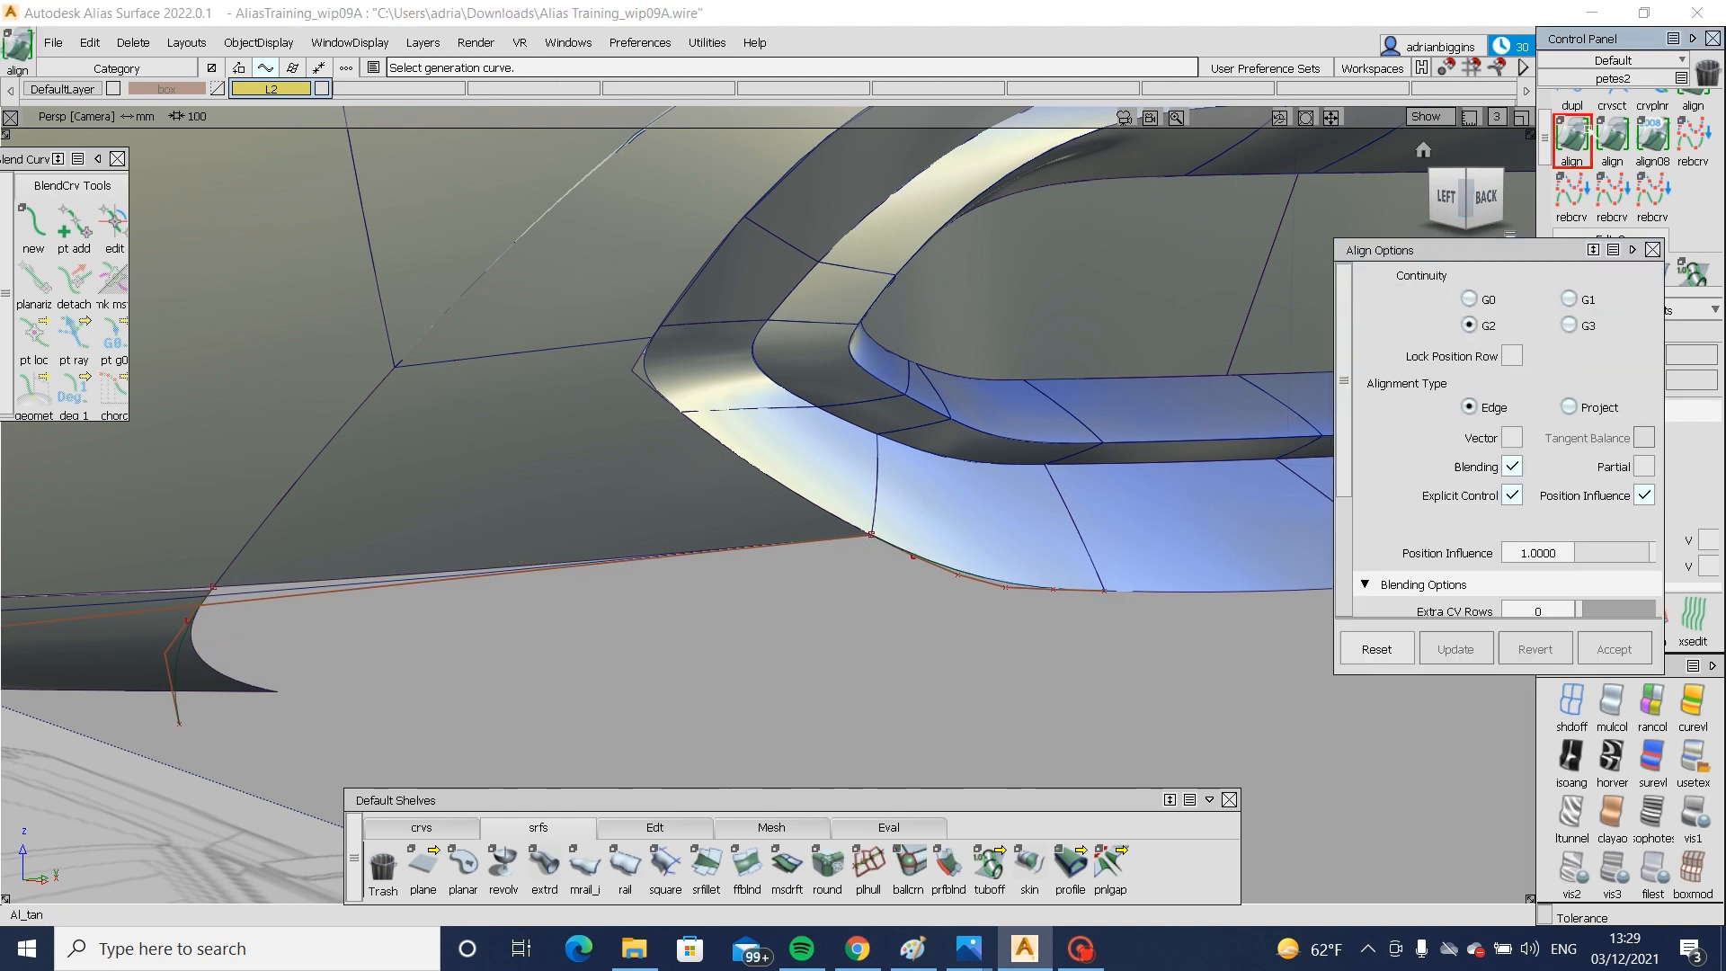
pyautogui.click(162, 596)
pyautogui.click(159, 593)
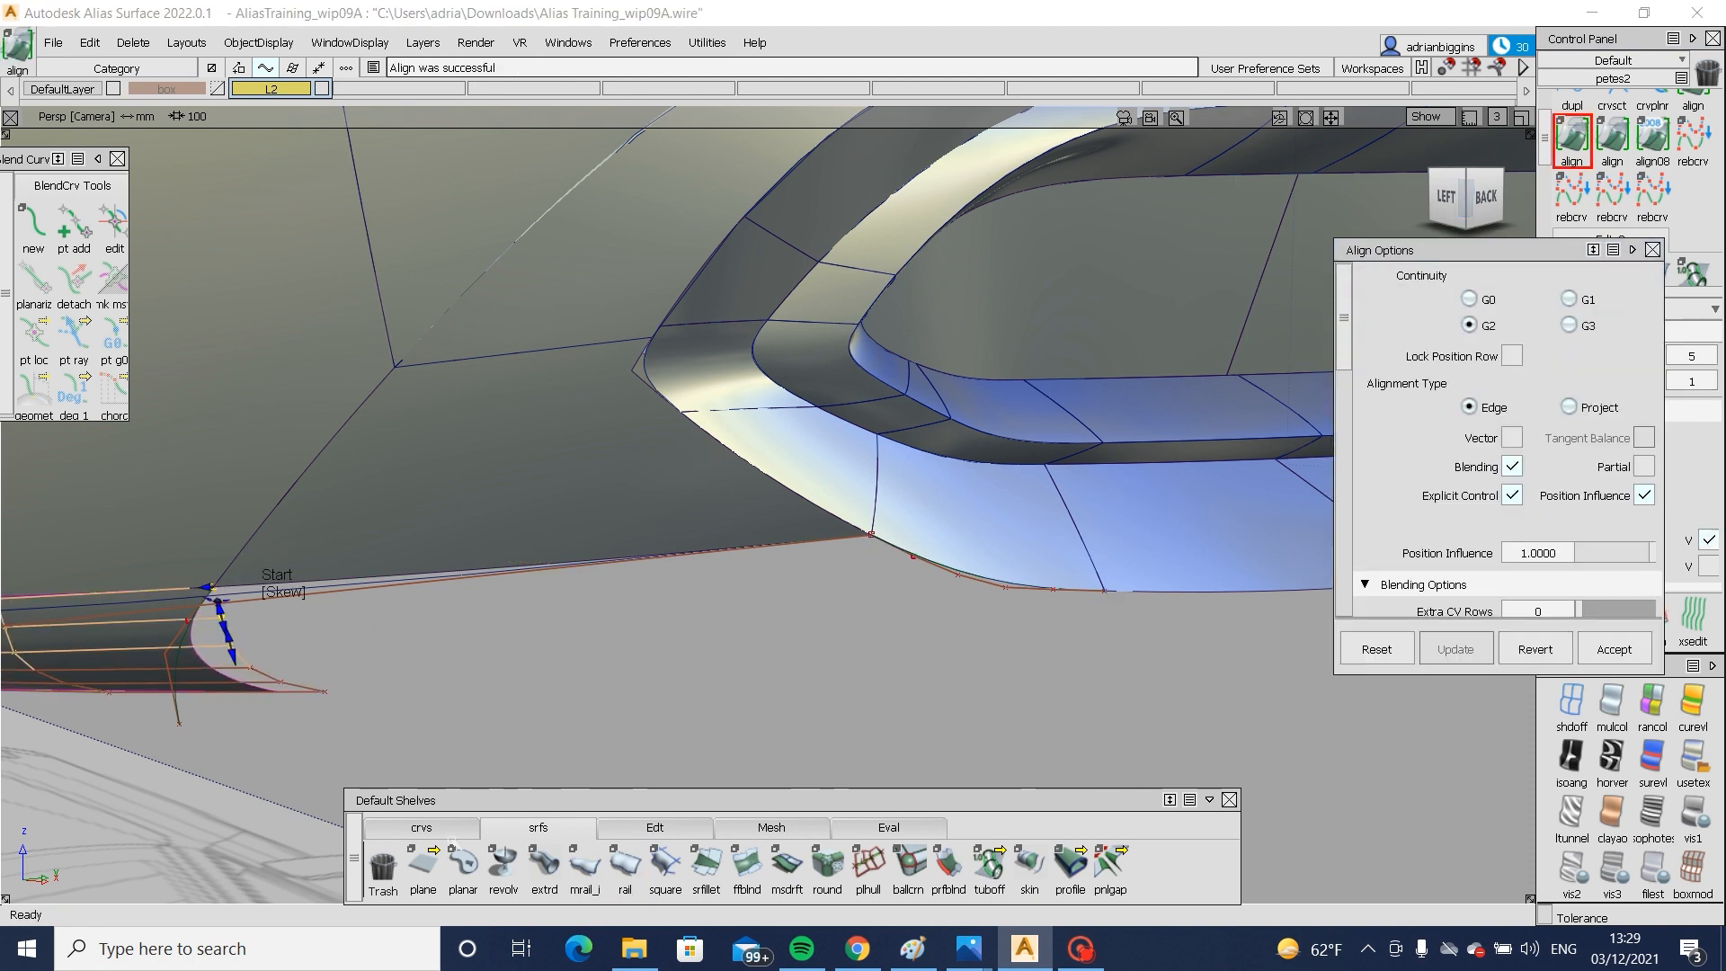
pyautogui.hotkey('ctrl', 'z')
# - Try a rail surface from the bumper's lower edge, using the exhaust trim curve and the trimmed surface end as rails, and undo it
pyautogui.click(624, 865)
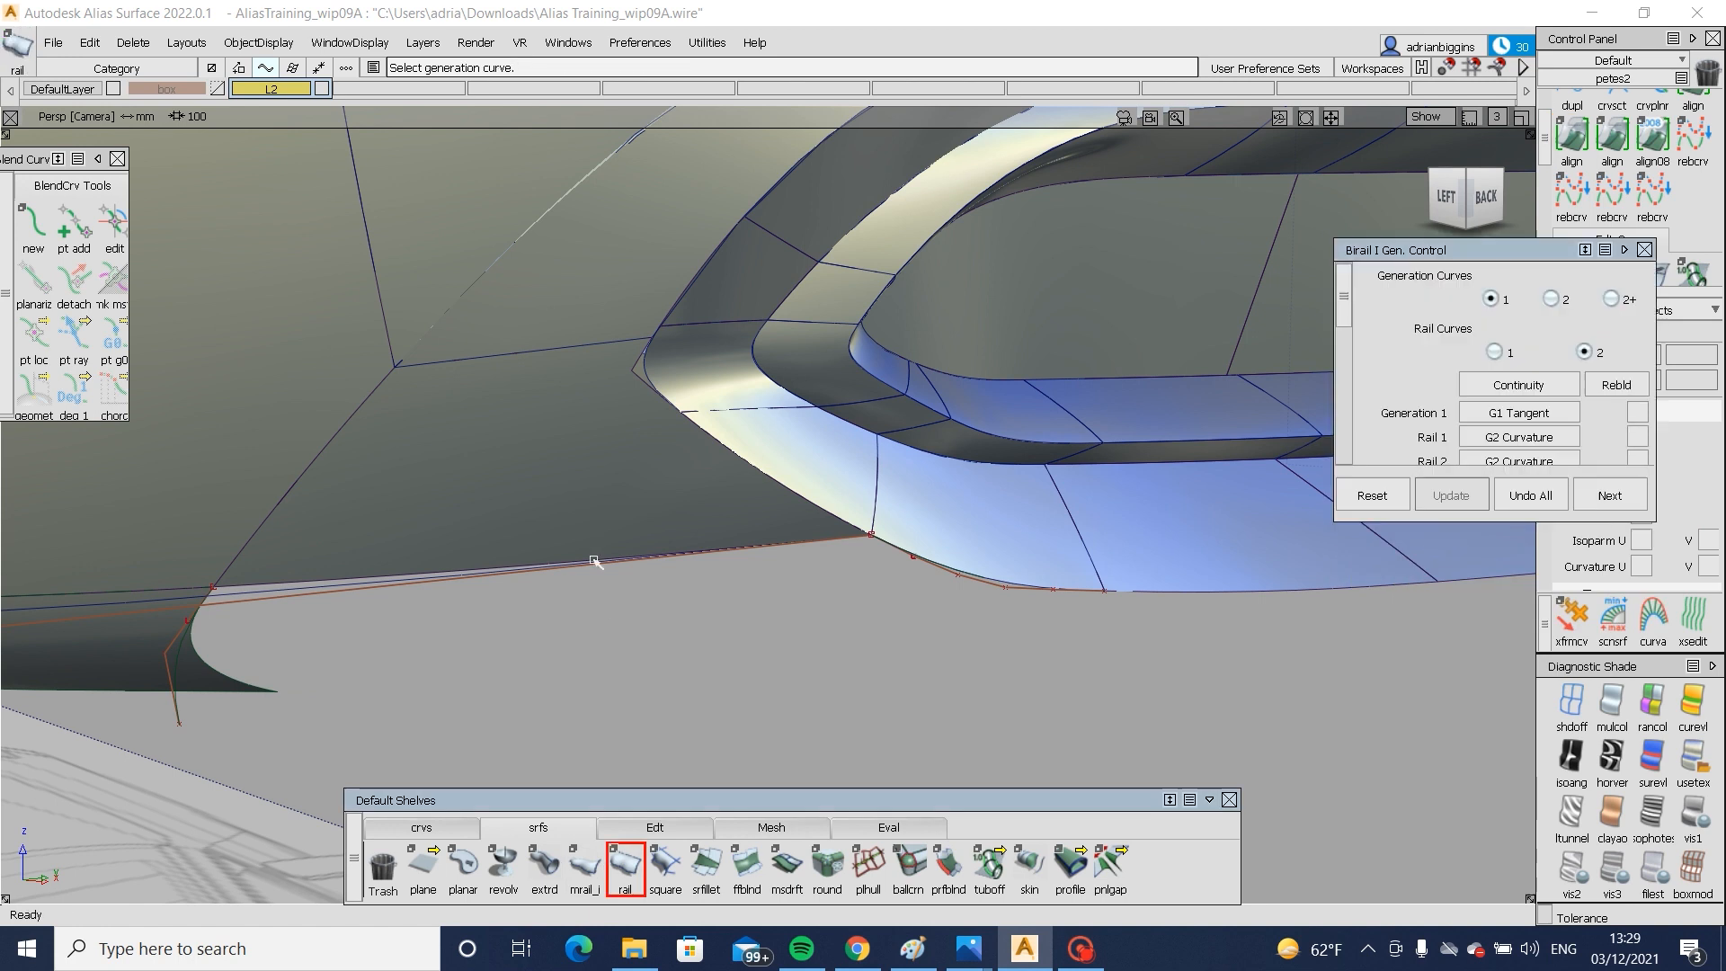
pyautogui.click(959, 573)
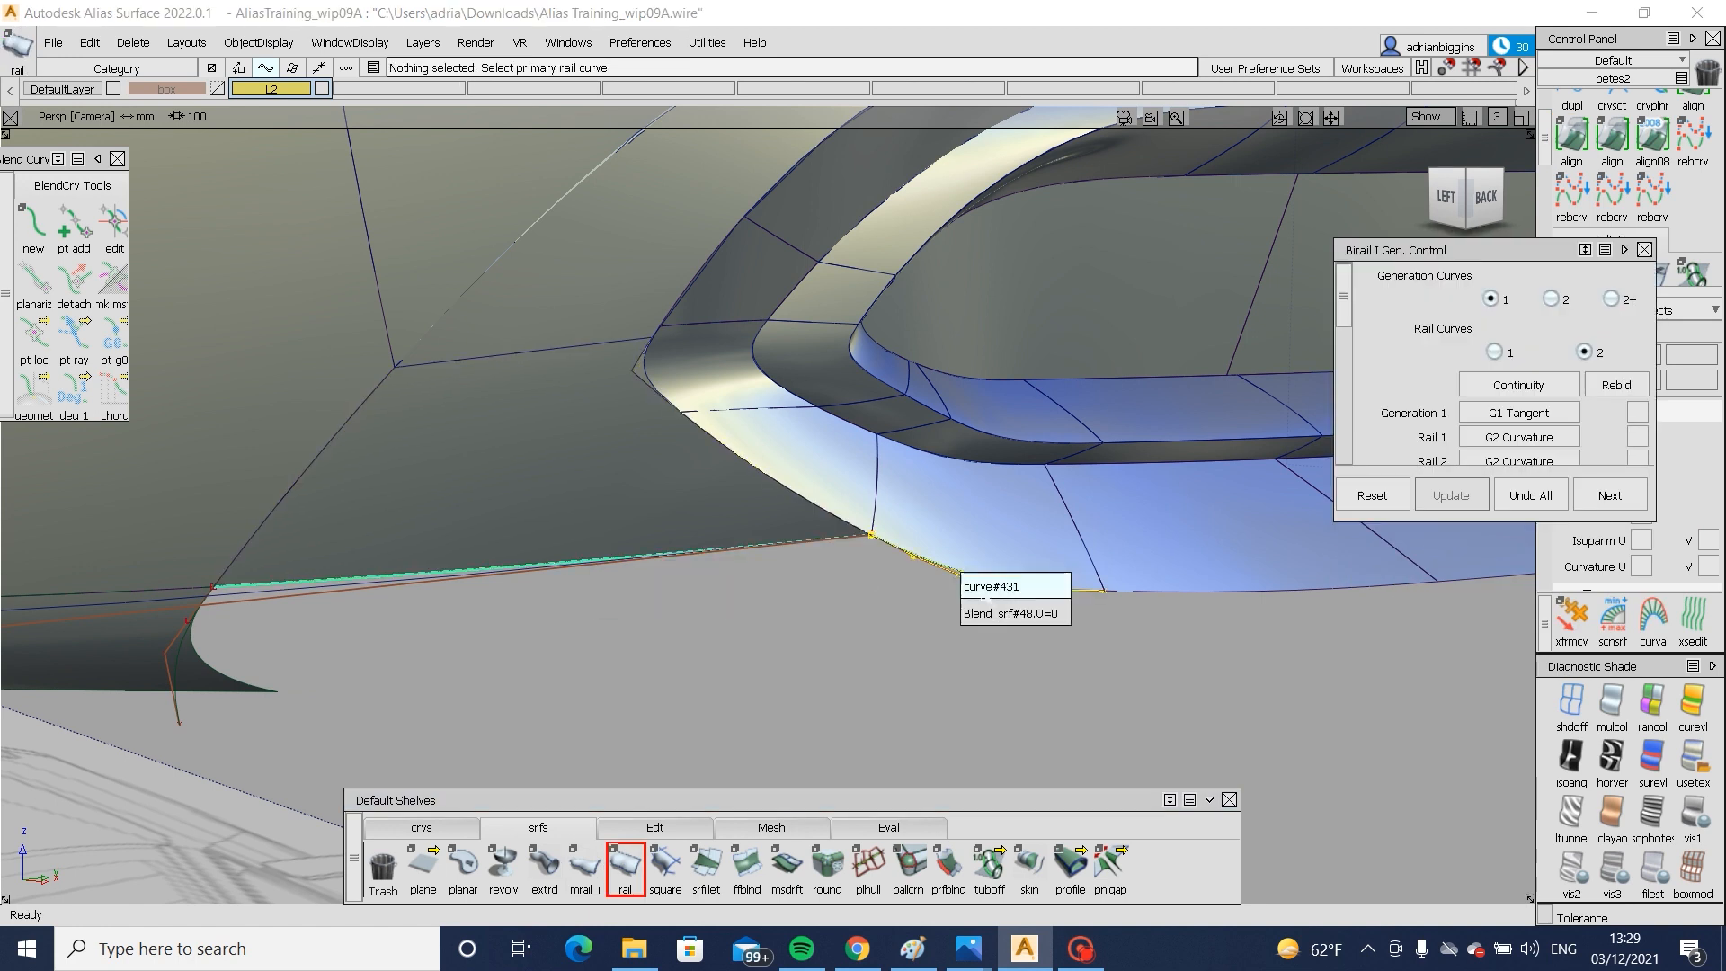
pyautogui.click(196, 657)
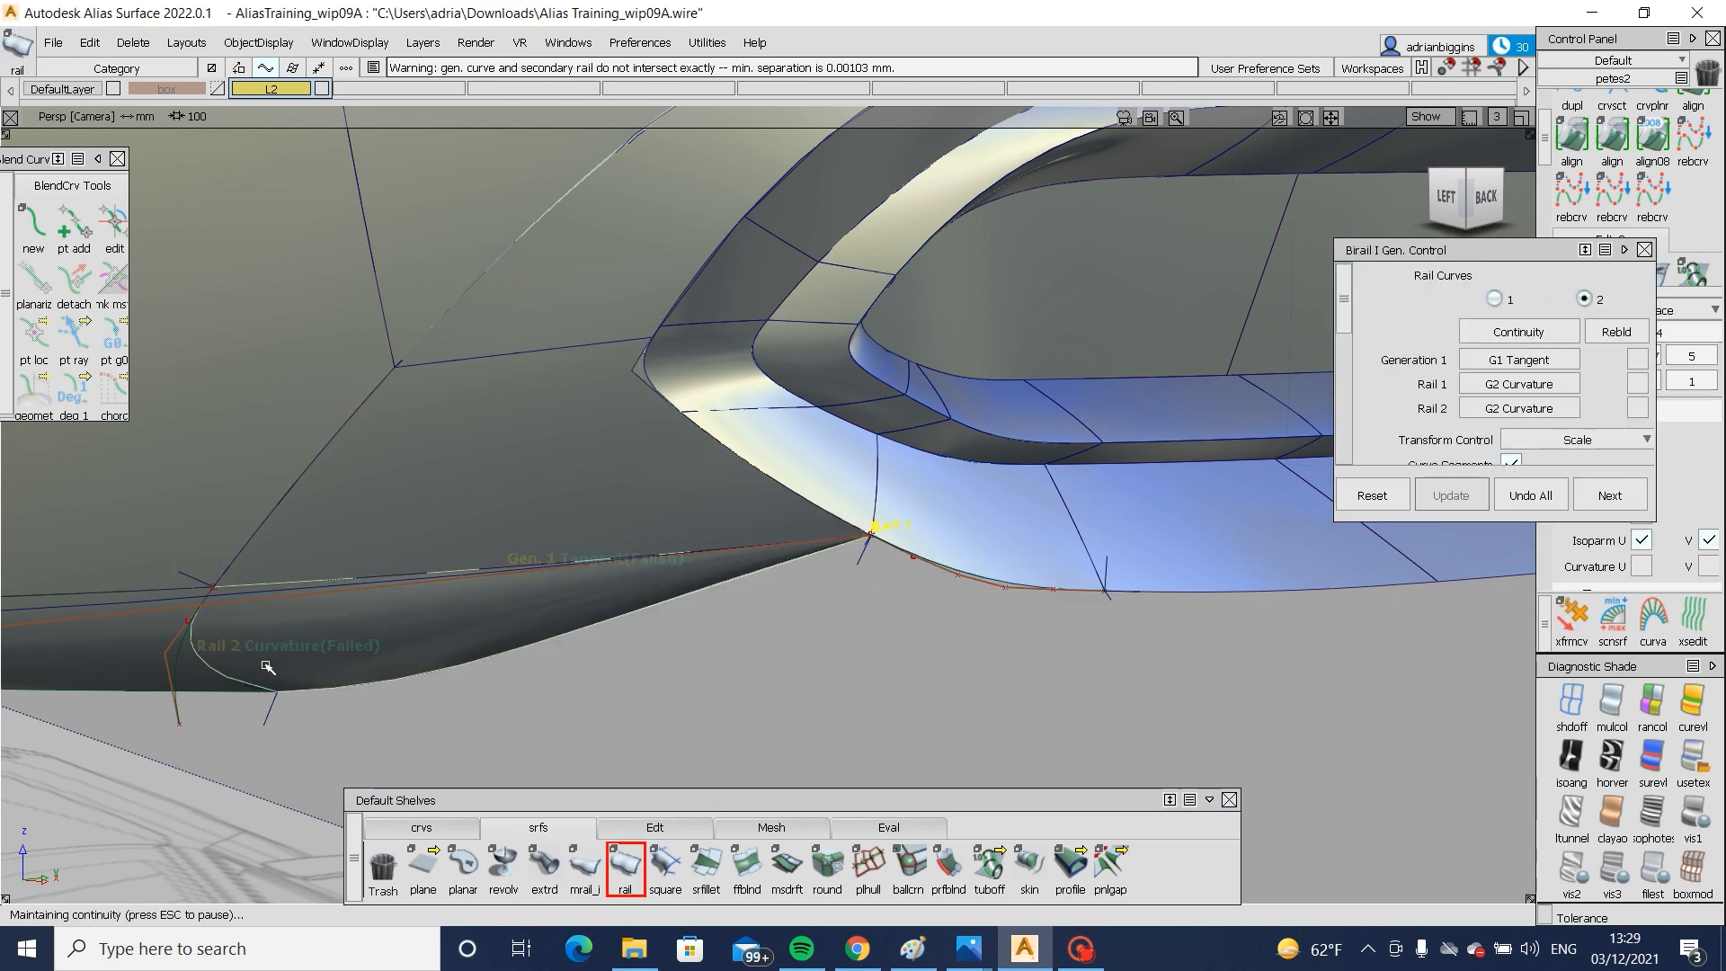
pyautogui.keyDown('alt'); pyautogui.keyDown('shift'); pyautogui.moveTo(406, 656); pyautogui.dragTo(473, 617); pyautogui.keyUp('shift'); pyautogui.keyUp('alt')
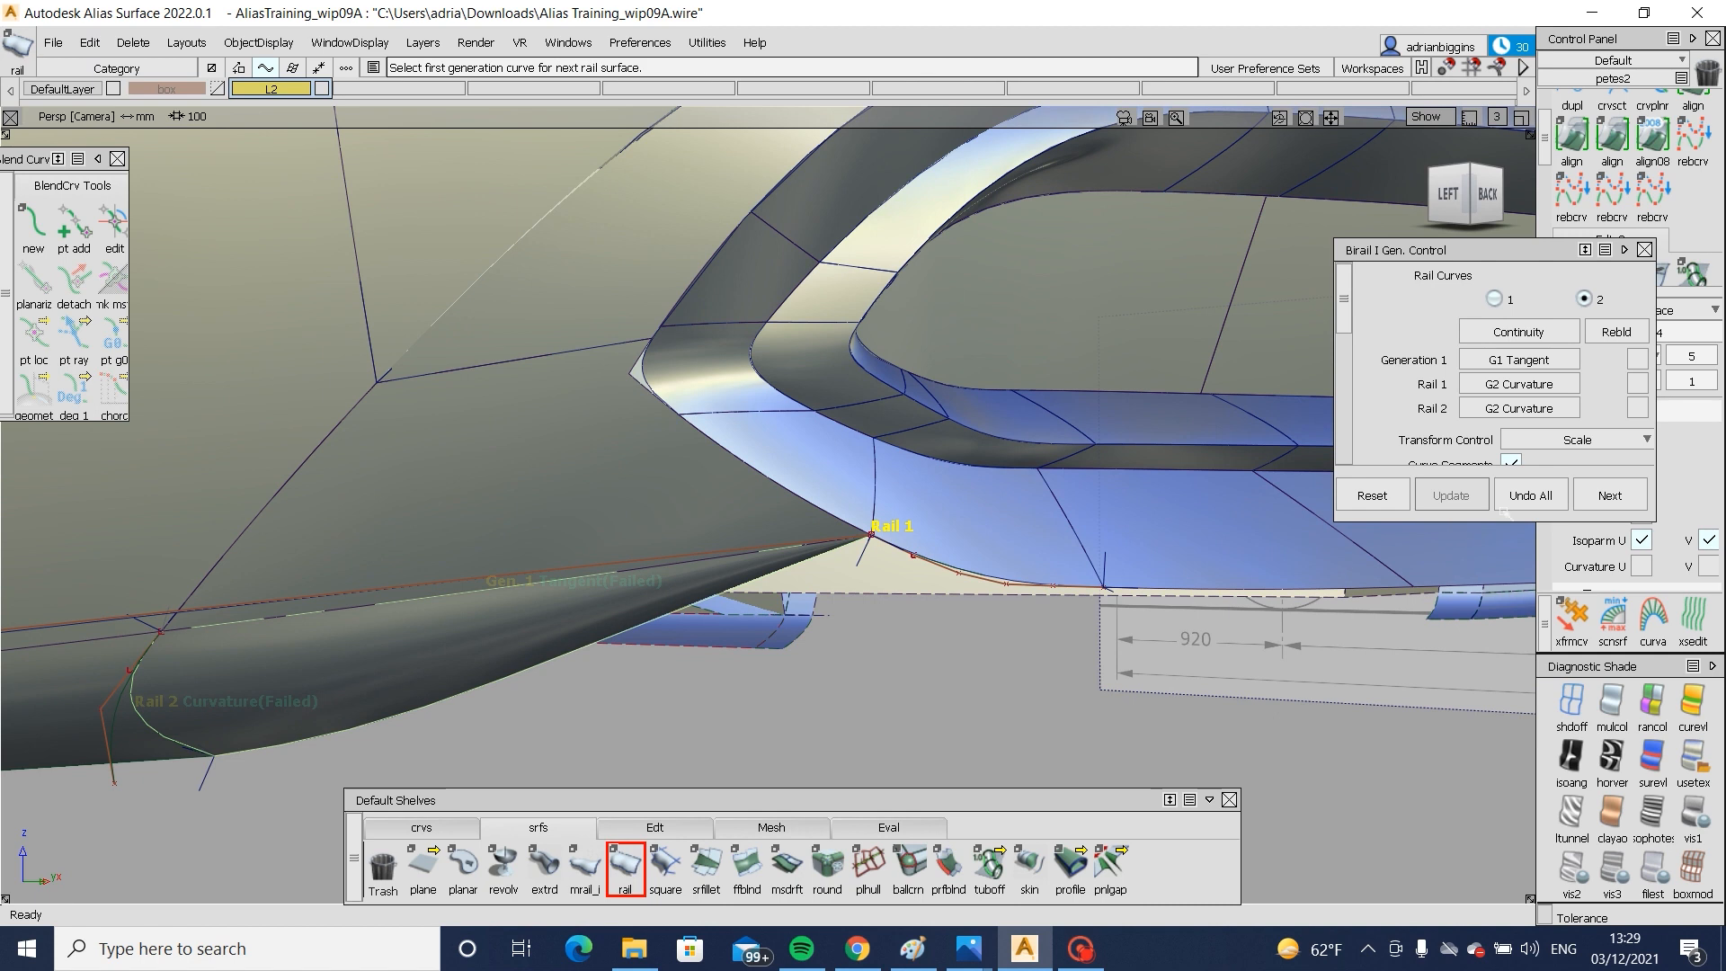
pyautogui.click(1531, 495)
# - Draw an edit-point curve from the lower corner of the trimmed turned-under surface to the far end of the exhaust trim curve
pyautogui.click(421, 826)
pyautogui.click(463, 865)
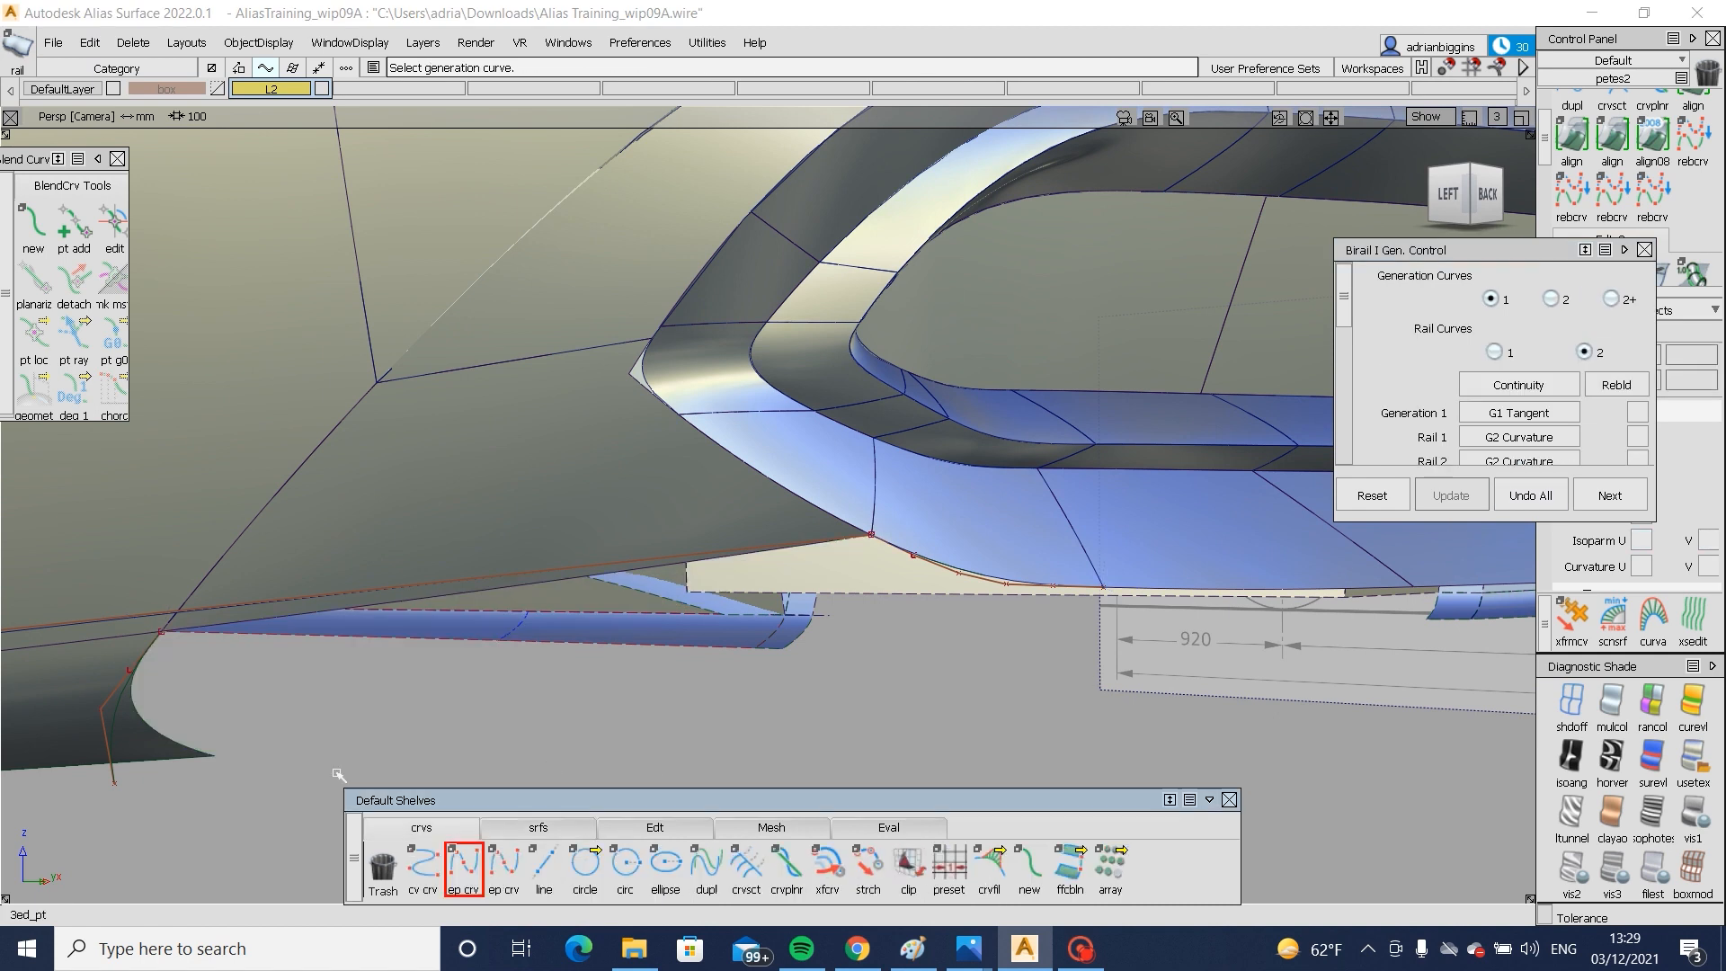
pyautogui.click(132, 718)
pyautogui.keyDown('alt'); pyautogui.keyDown('shift'); pyautogui.moveTo(1205, 656); pyautogui.dragTo(1447, 205); pyautogui.keyUp('shift'); pyautogui.keyUp('alt')
pyautogui.click(1448, 204)
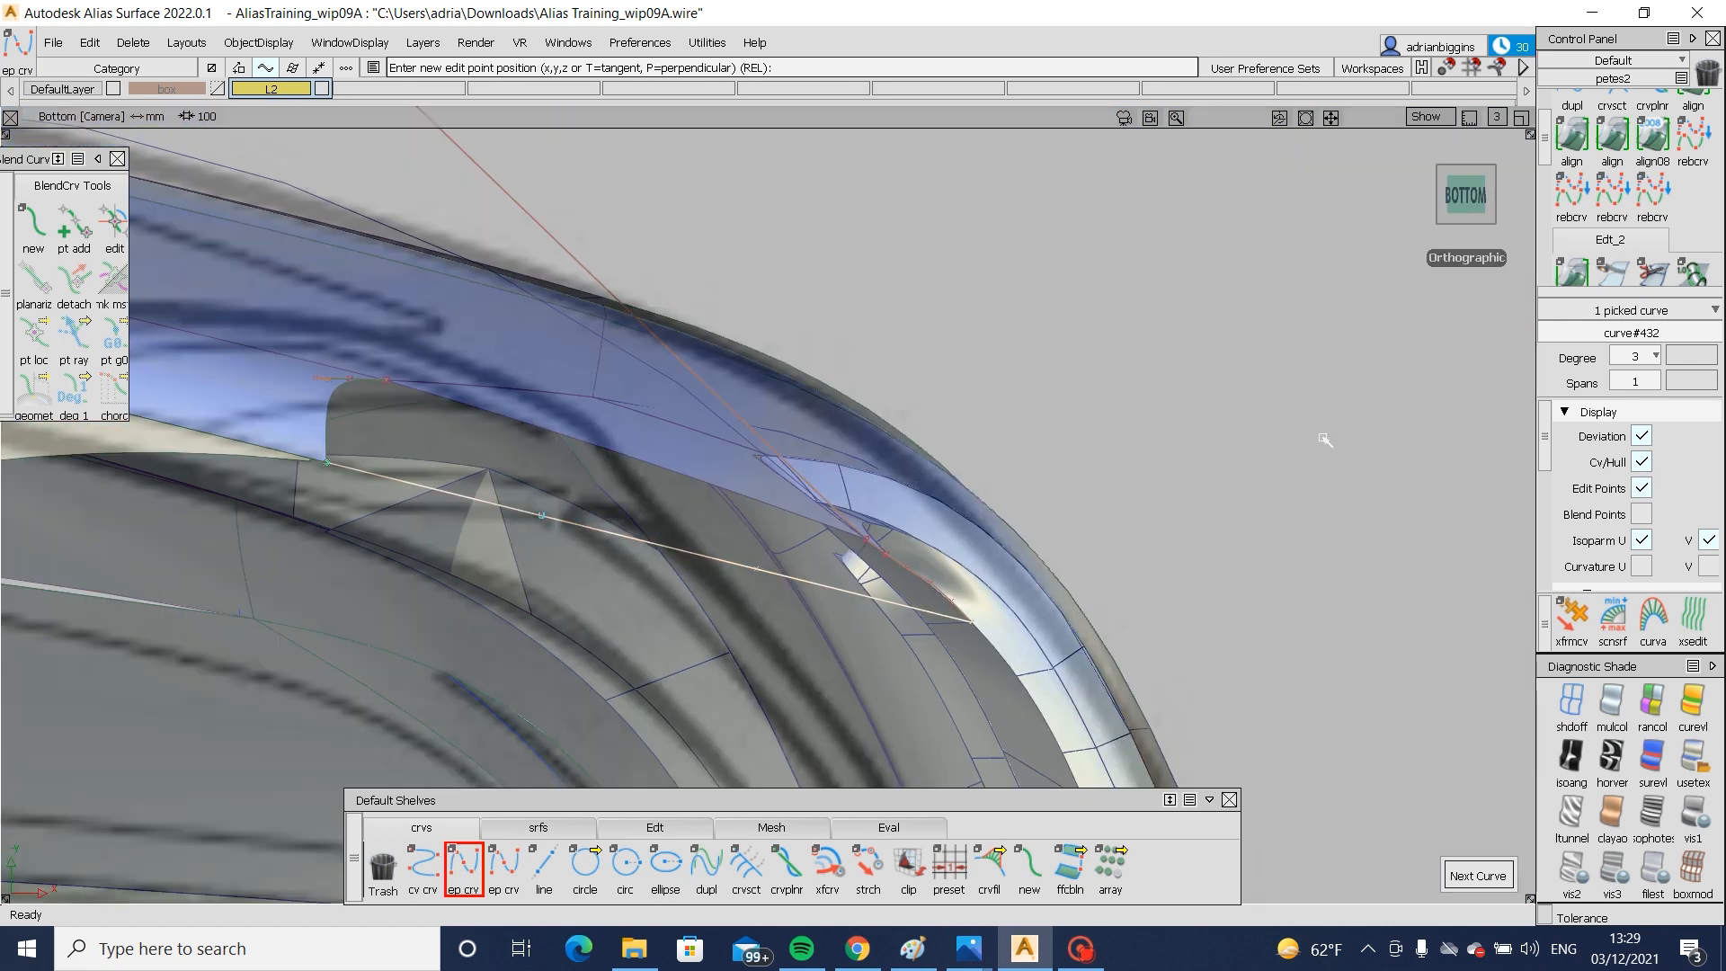
pyautogui.keyDown('alt'); pyautogui.keyDown('shift'); pyautogui.moveTo(733, 443); pyautogui.dragTo(1043, 439, button='middle'); pyautogui.keyUp('shift'); pyautogui.keyUp('alt')
pyautogui.keyDown('alt'); pyautogui.keyDown('shift'); pyautogui.moveTo(1218, 463); pyautogui.dragTo(980, 425, button='middle'); pyautogui.keyUp('shift'); pyautogui.keyUp('alt')
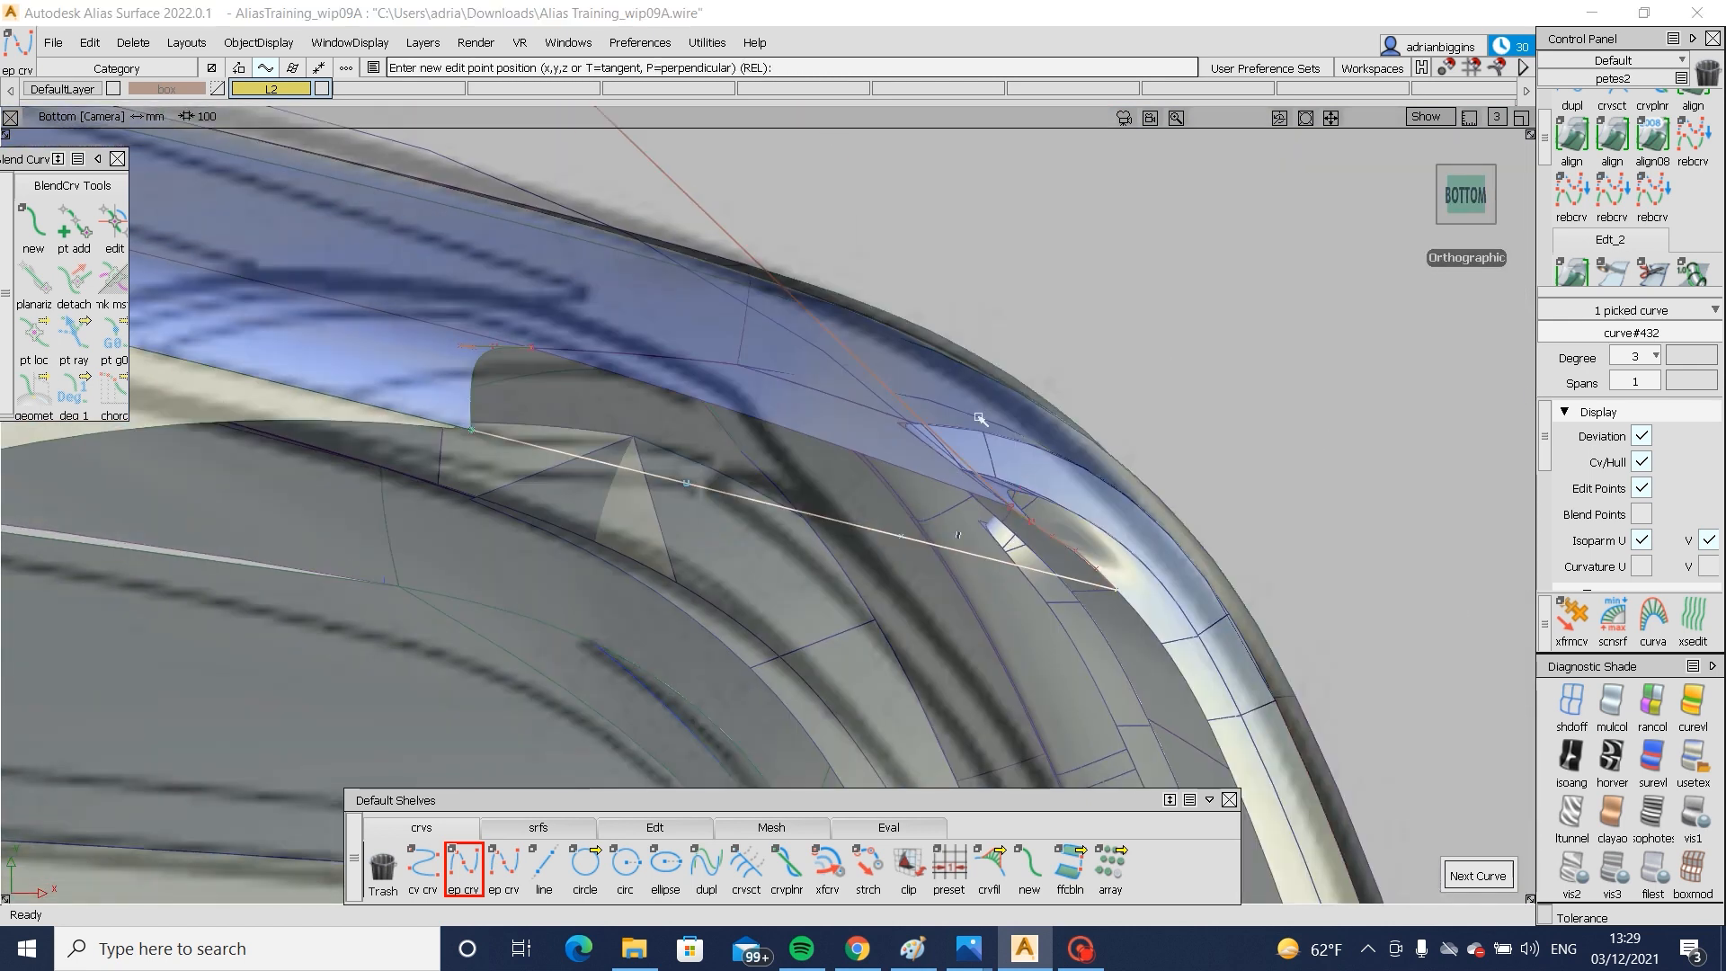
pyautogui.keyDown('ctrl'); pyautogui.keyDown('shift'); pyautogui.moveTo(975, 414); pyautogui.dragTo(974, 359); pyautogui.keyUp('shift'); pyautogui.keyUp('ctrl')
# - Align the front end of the new bottom curve to the turned-under surface's bottom edge with G2 continuity
pyautogui.doubleClick(1571, 134)
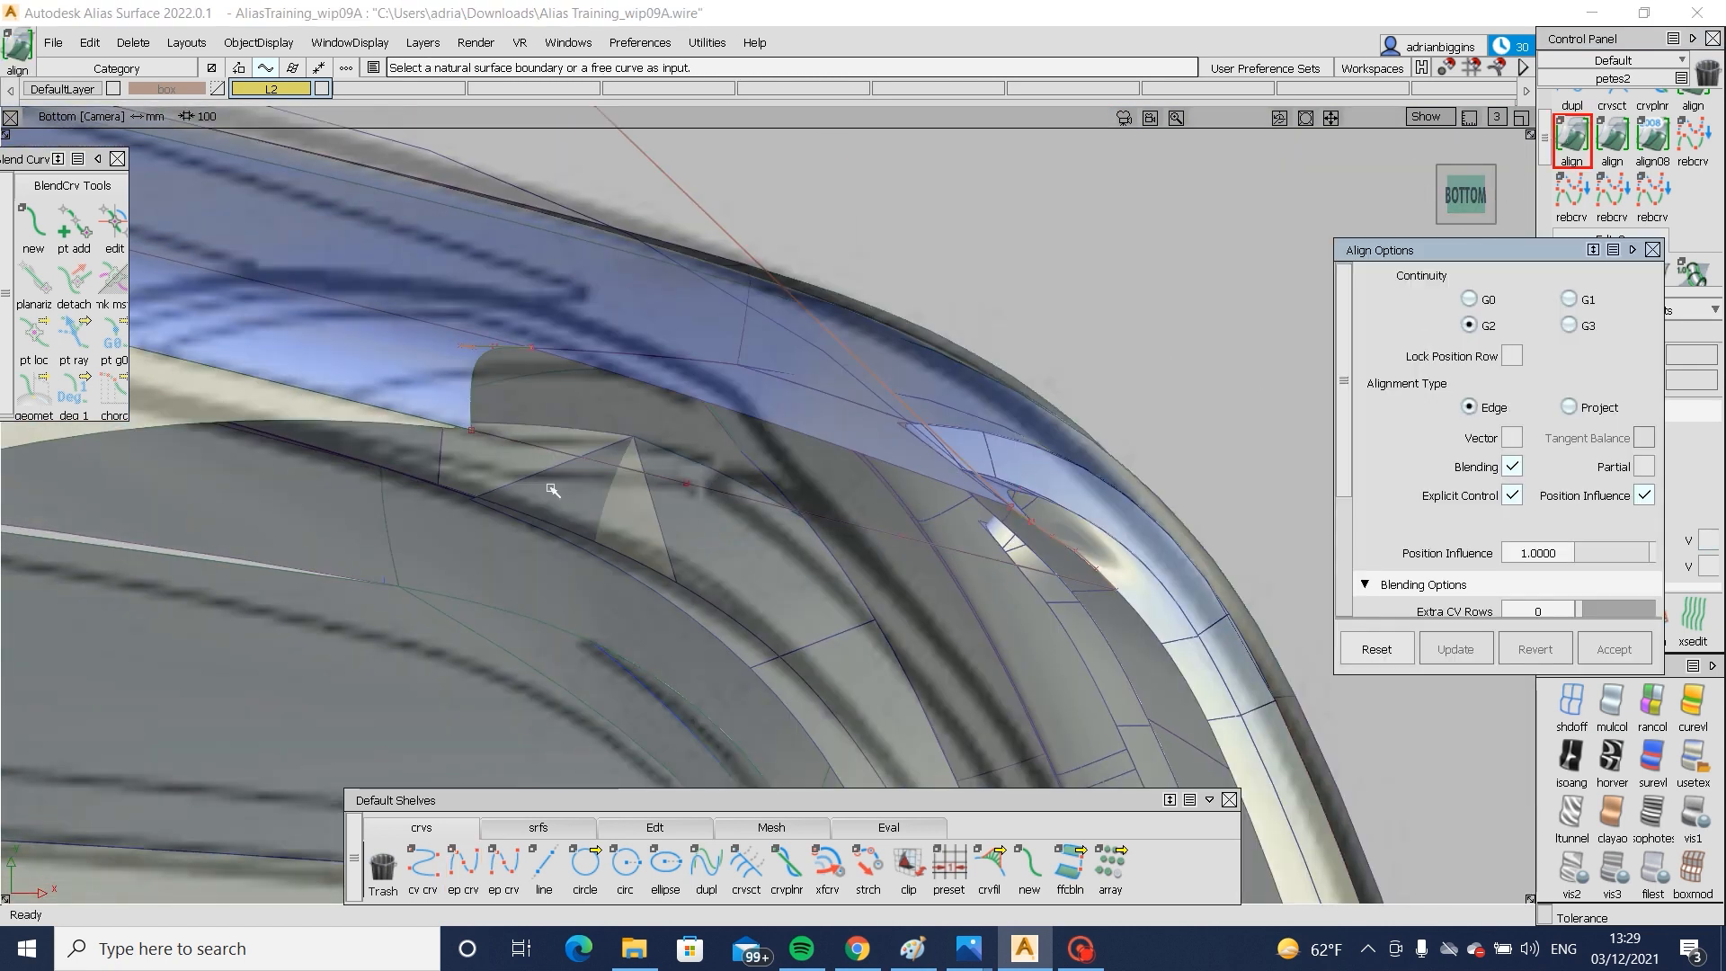
pyautogui.click(520, 444)
pyautogui.click(444, 418)
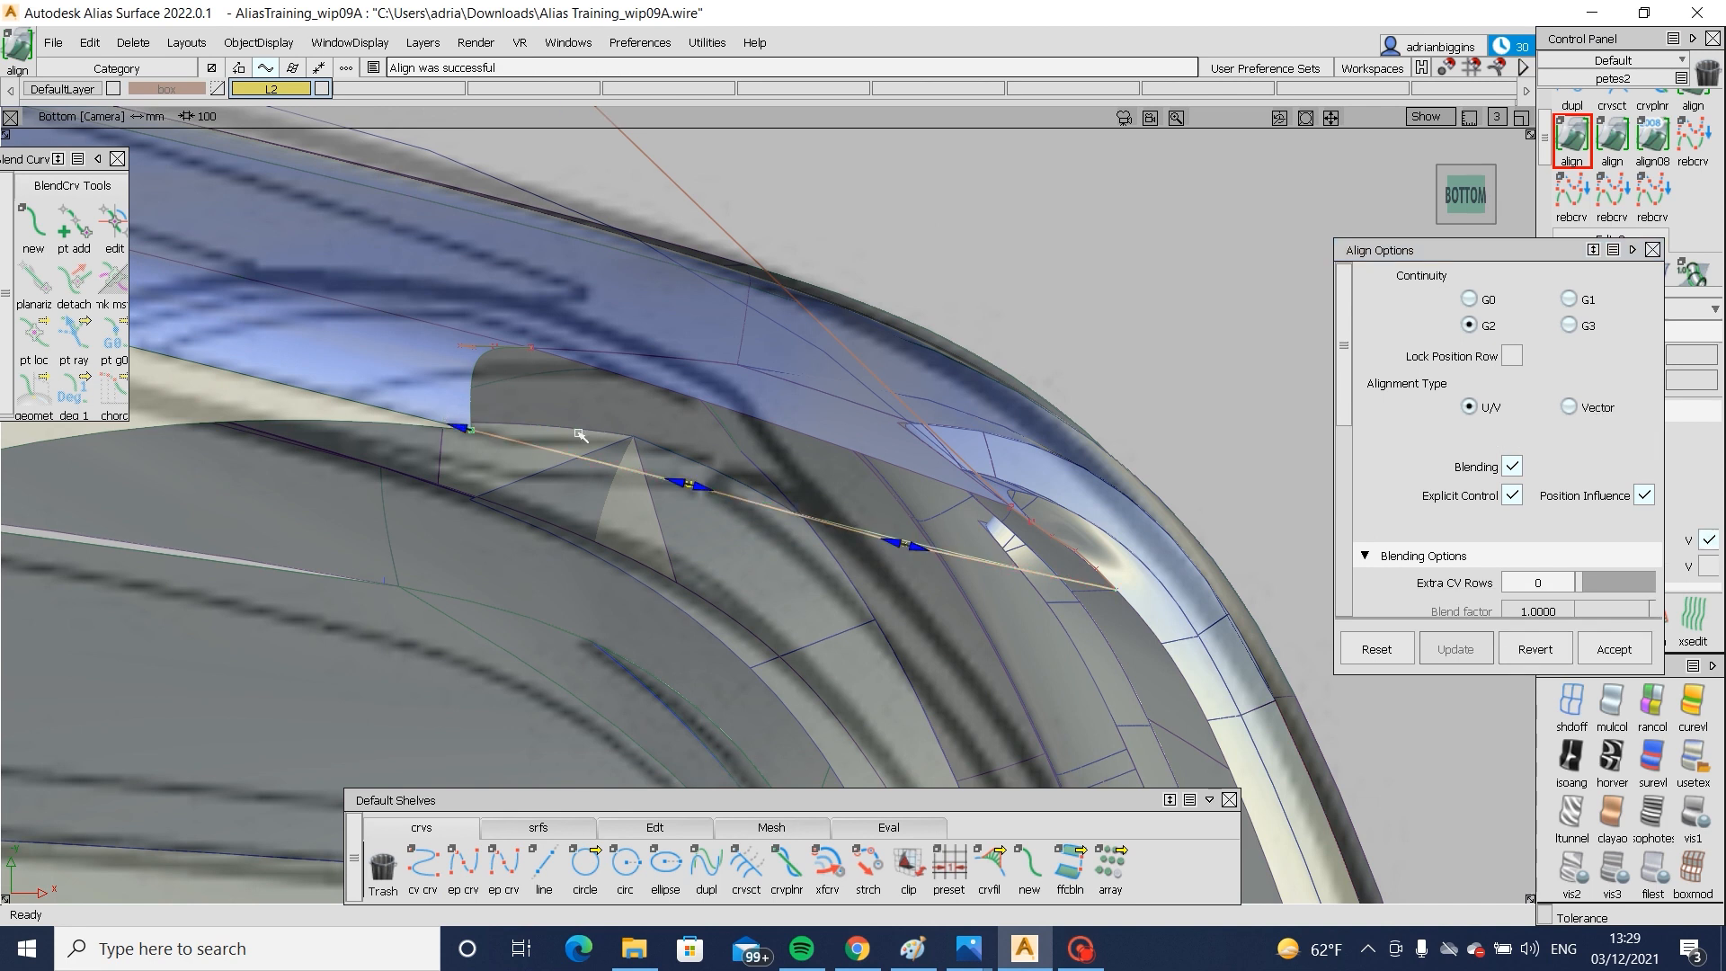
pyautogui.keyDown('alt'); pyautogui.keyDown('shift'); pyautogui.moveTo(581, 435); pyautogui.dragTo(894, 489); pyautogui.keyUp('shift'); pyautogui.keyUp('alt')
pyautogui.hotkey('ctrl', 'z')
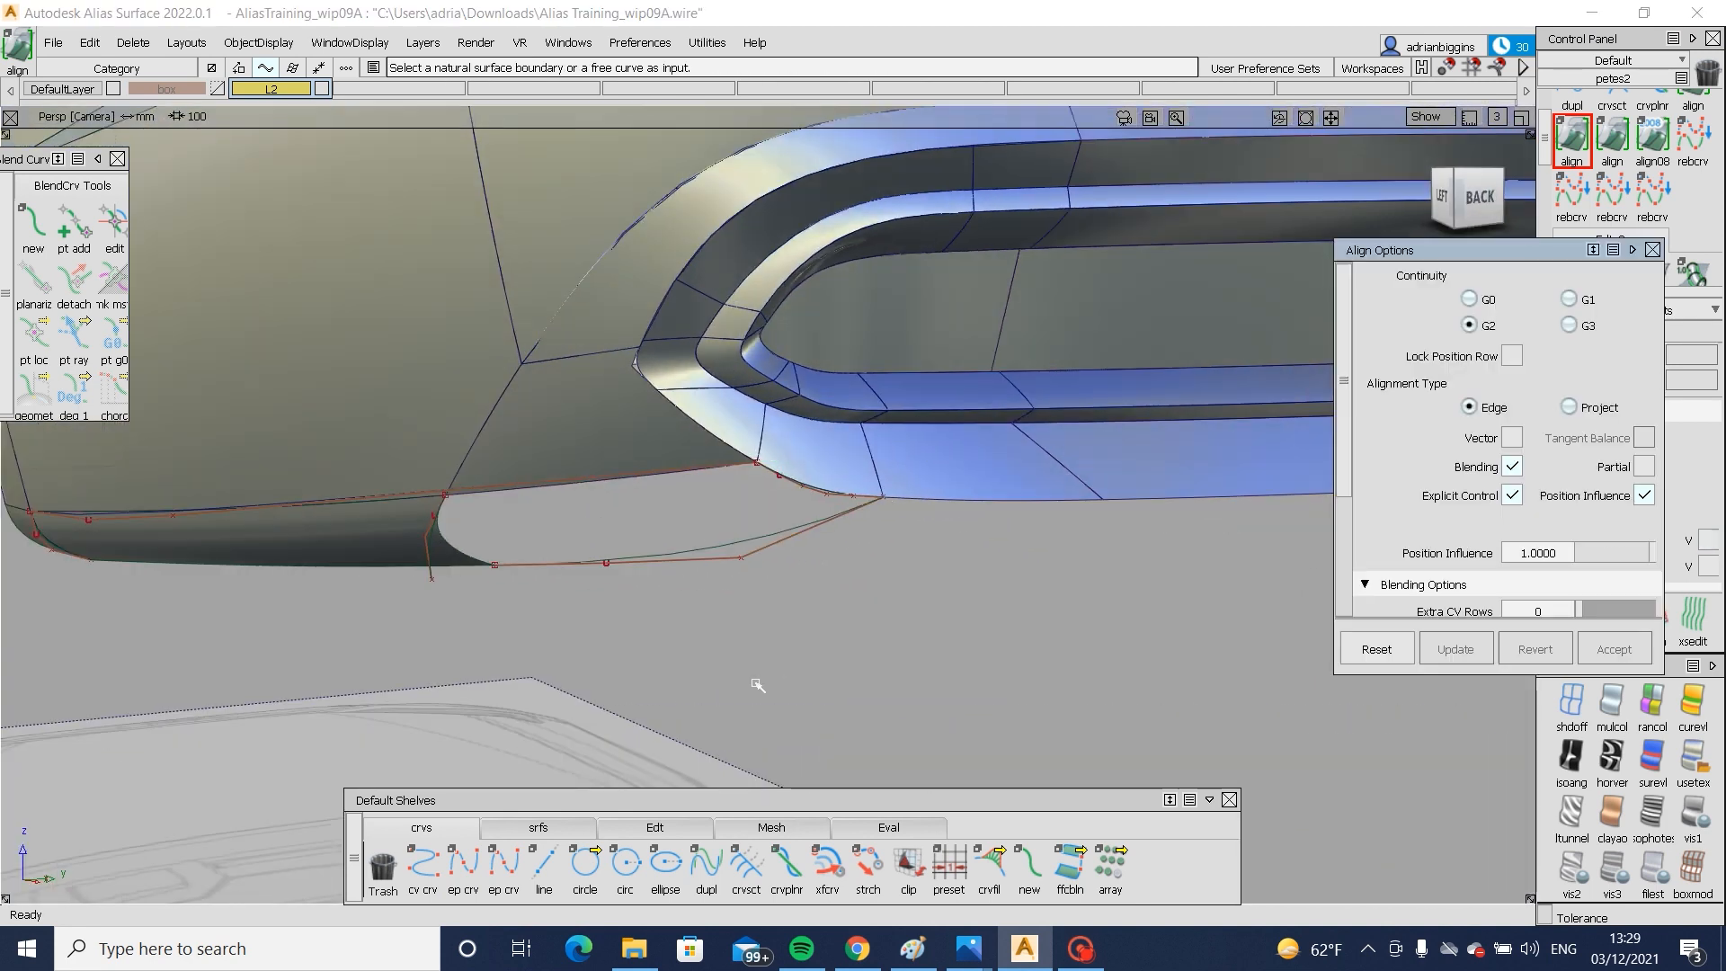
# - Start a multi-surface draft below the exhaust trim and compare the area with the rear reference photo
pyautogui.keyDown('alt'); pyautogui.keyDown('shift'); pyautogui.moveTo(743, 685); pyautogui.dragTo(650, 766); pyautogui.keyUp('shift'); pyautogui.keyUp('alt')
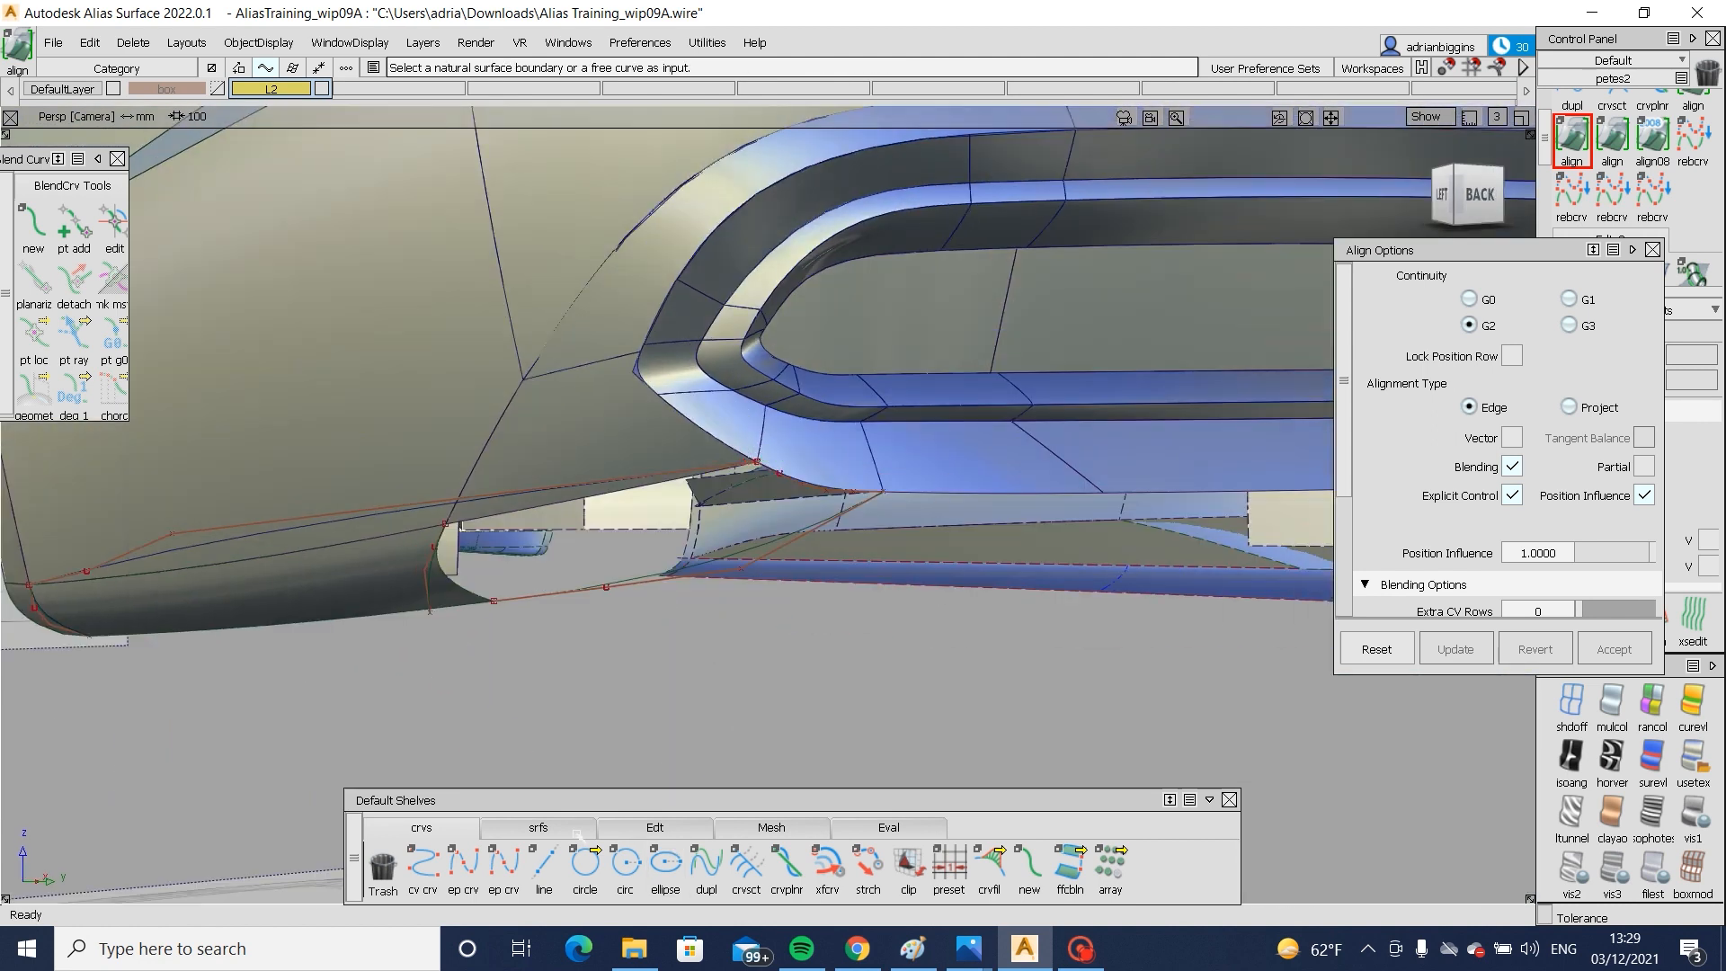
pyautogui.click(538, 827)
pyautogui.click(787, 863)
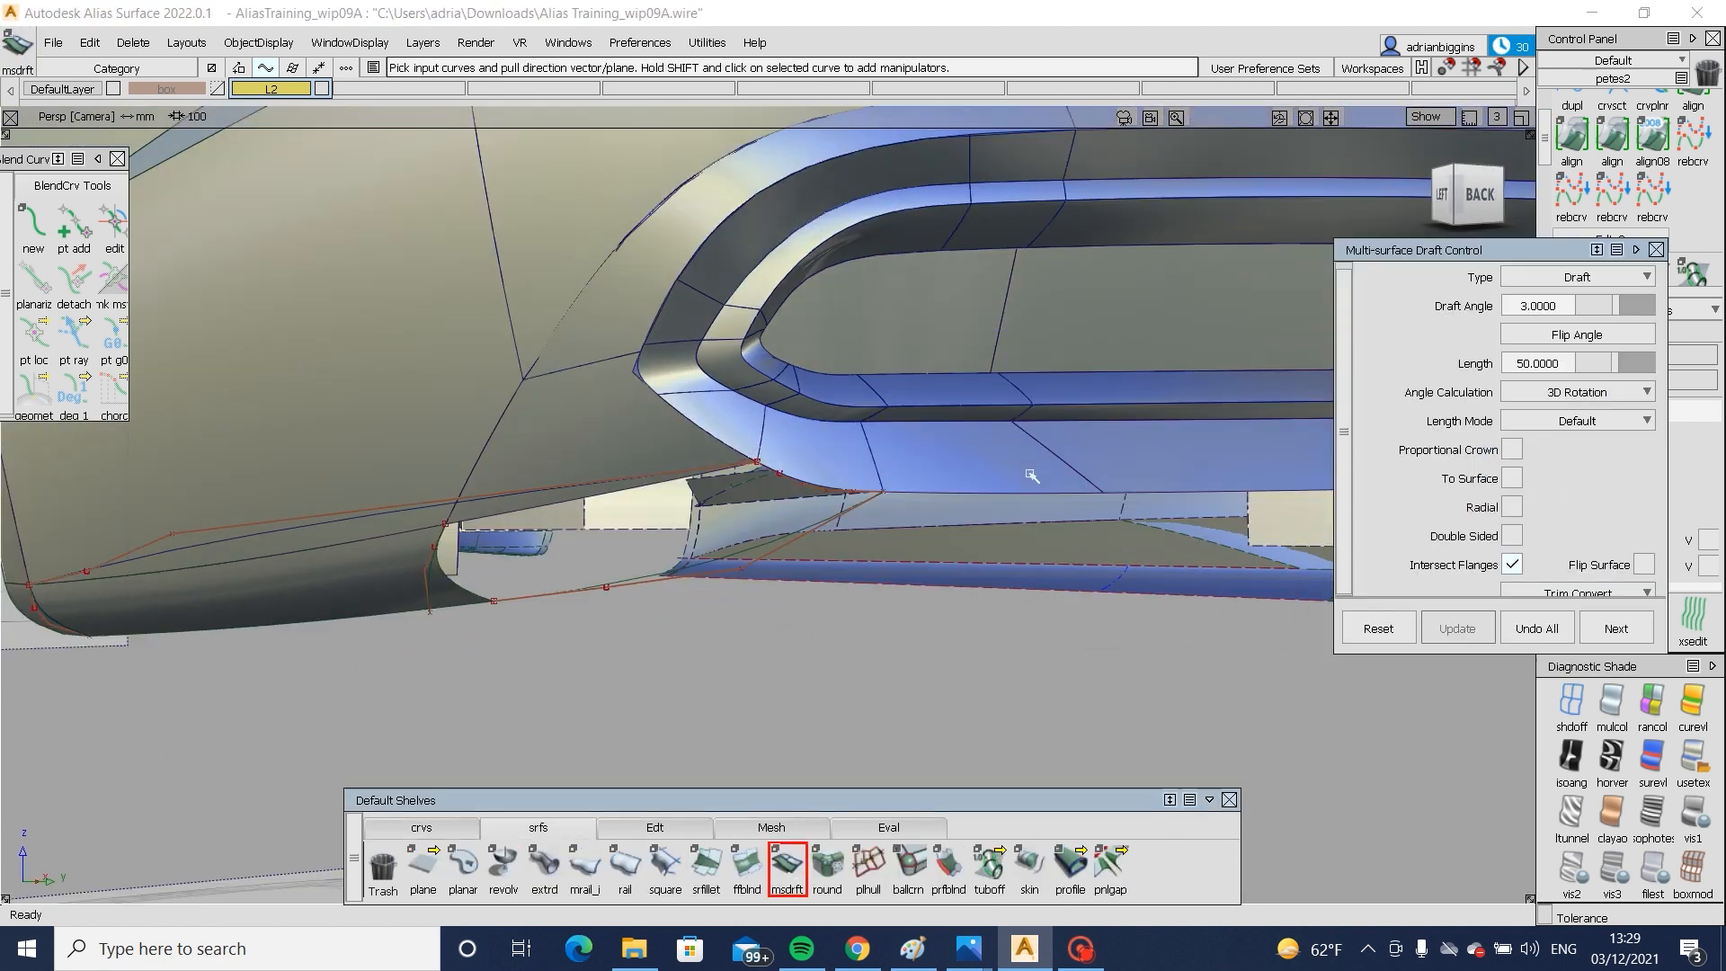
pyautogui.click(1005, 493)
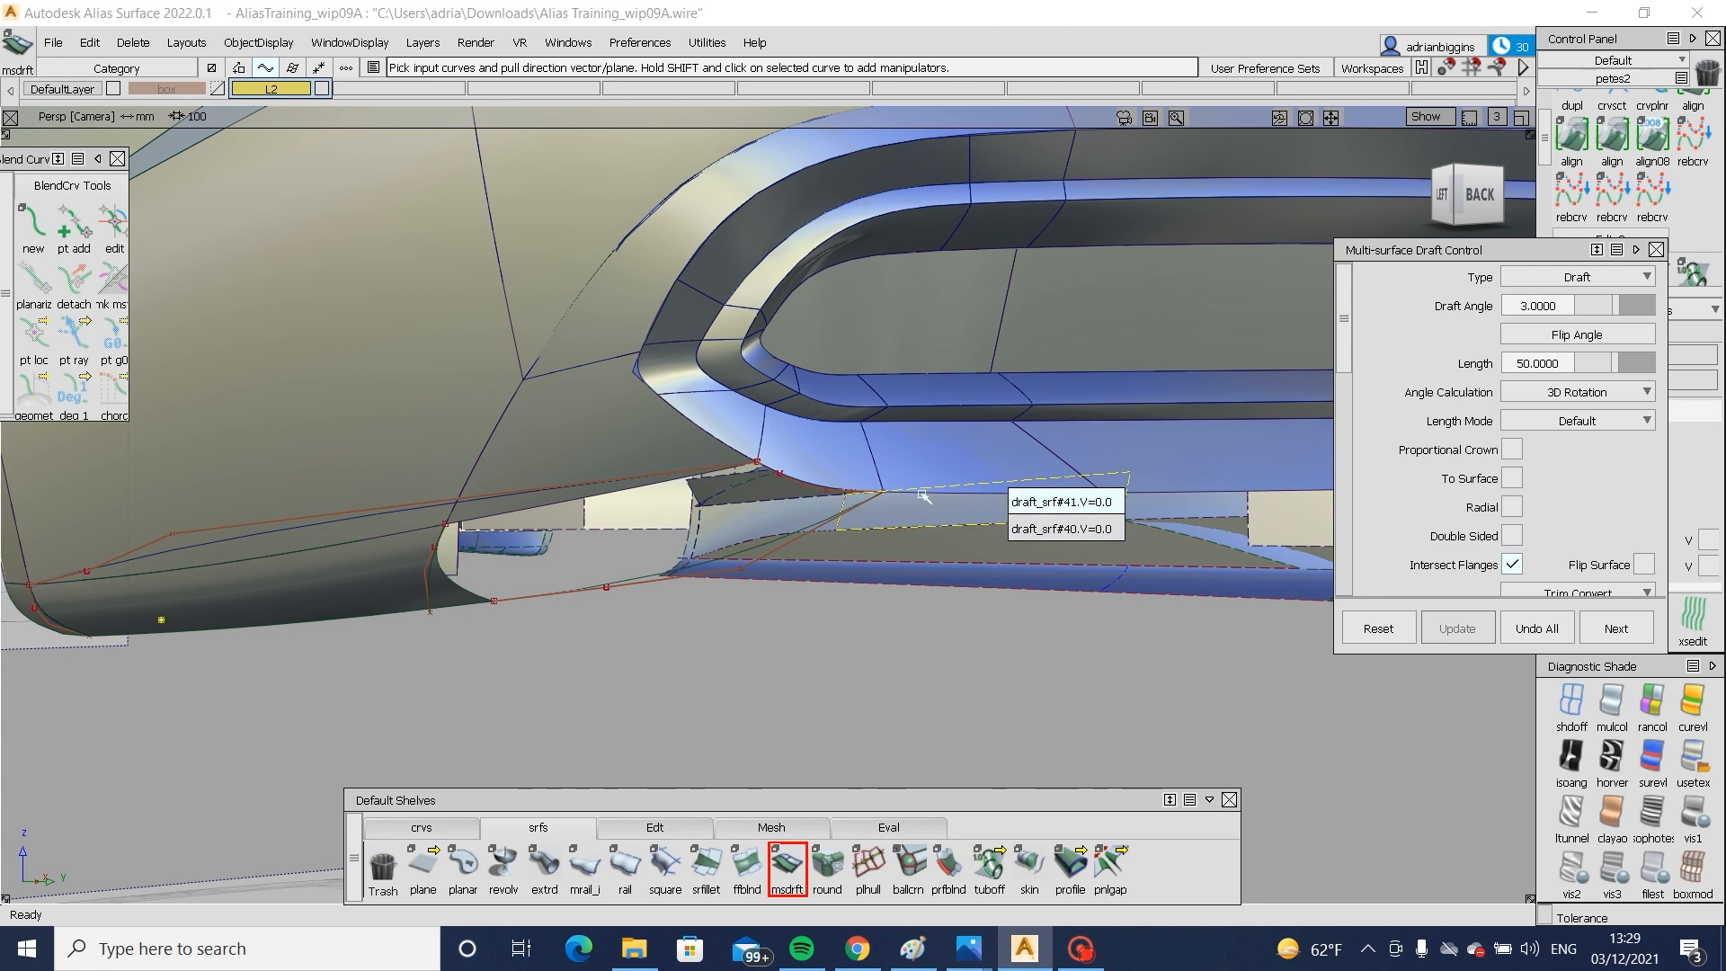
pyautogui.keyDown('alt'); pyautogui.keyDown('shift'); pyautogui.moveTo(958, 472); pyautogui.dragTo(950, 495); pyautogui.keyUp('shift'); pyautogui.keyUp('alt')
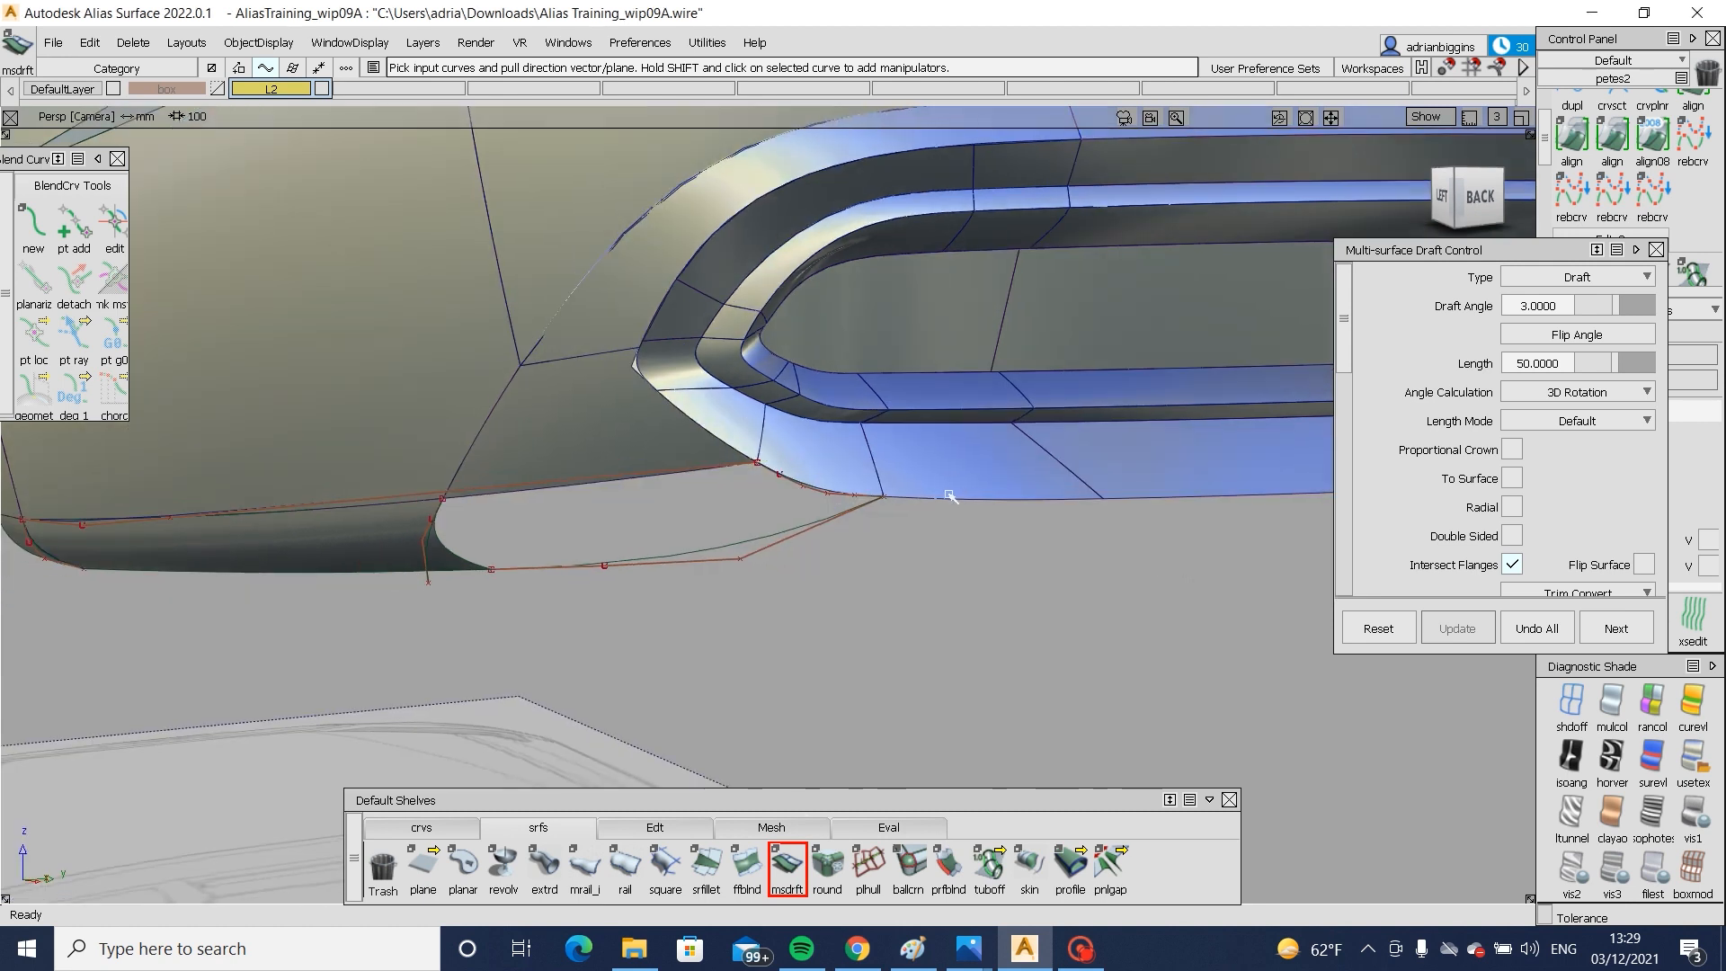
pyautogui.click(968, 949)
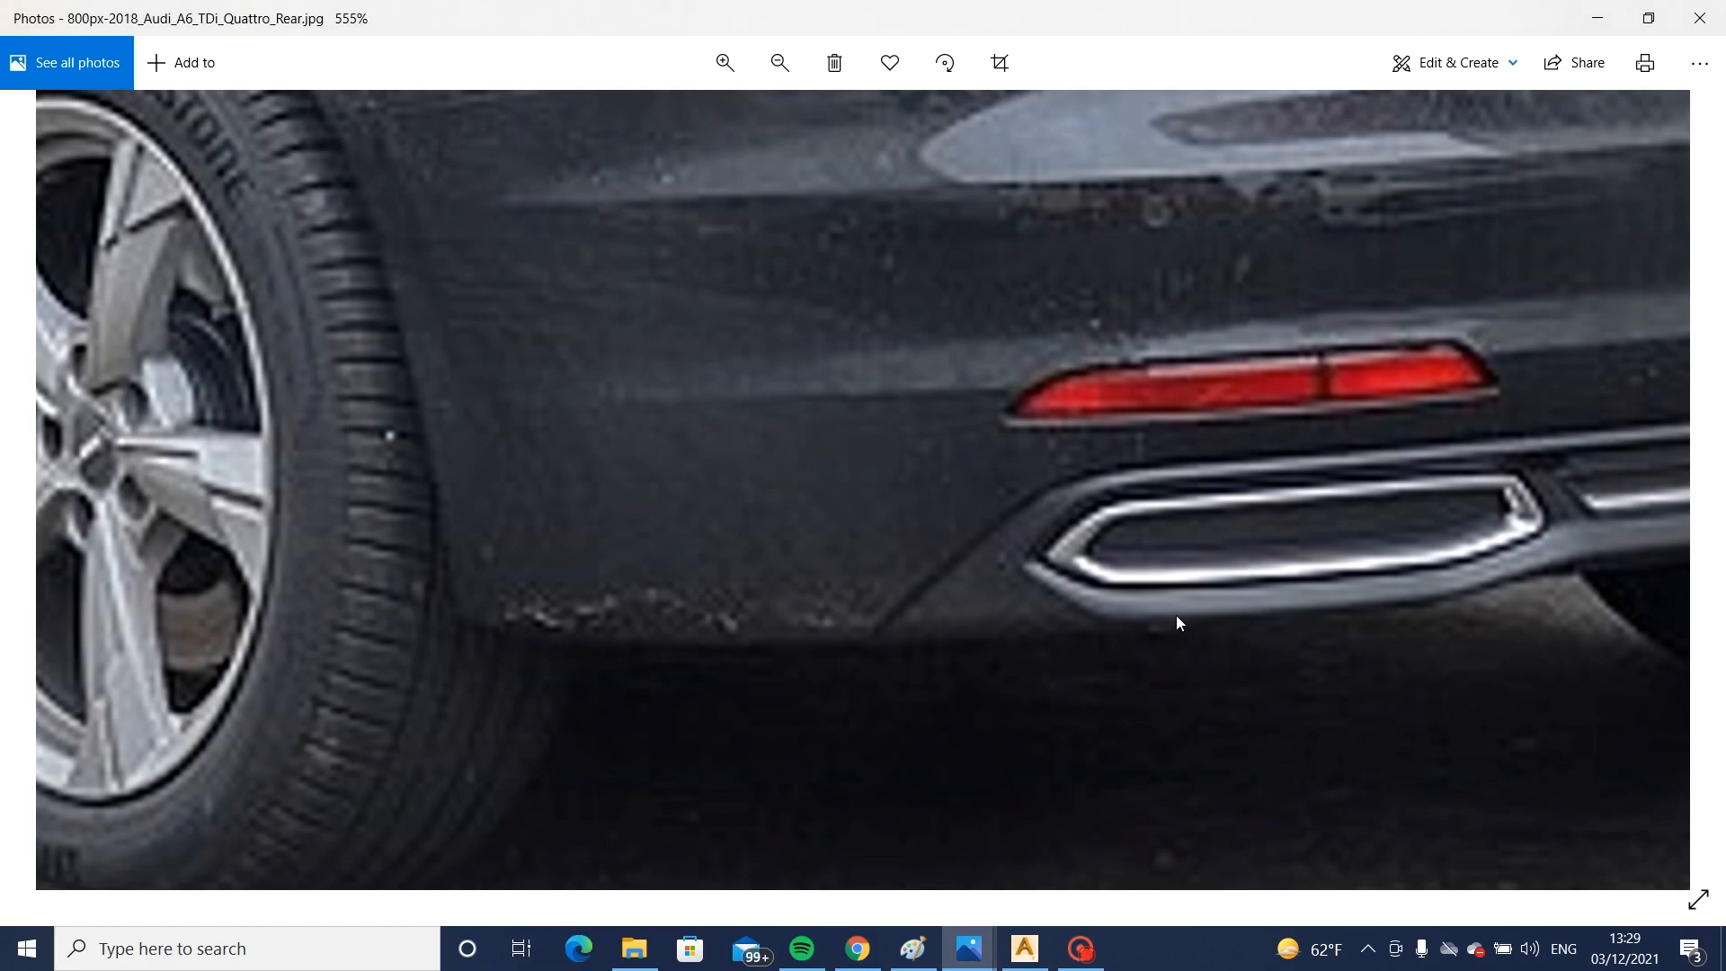
pyautogui.click(1025, 948)
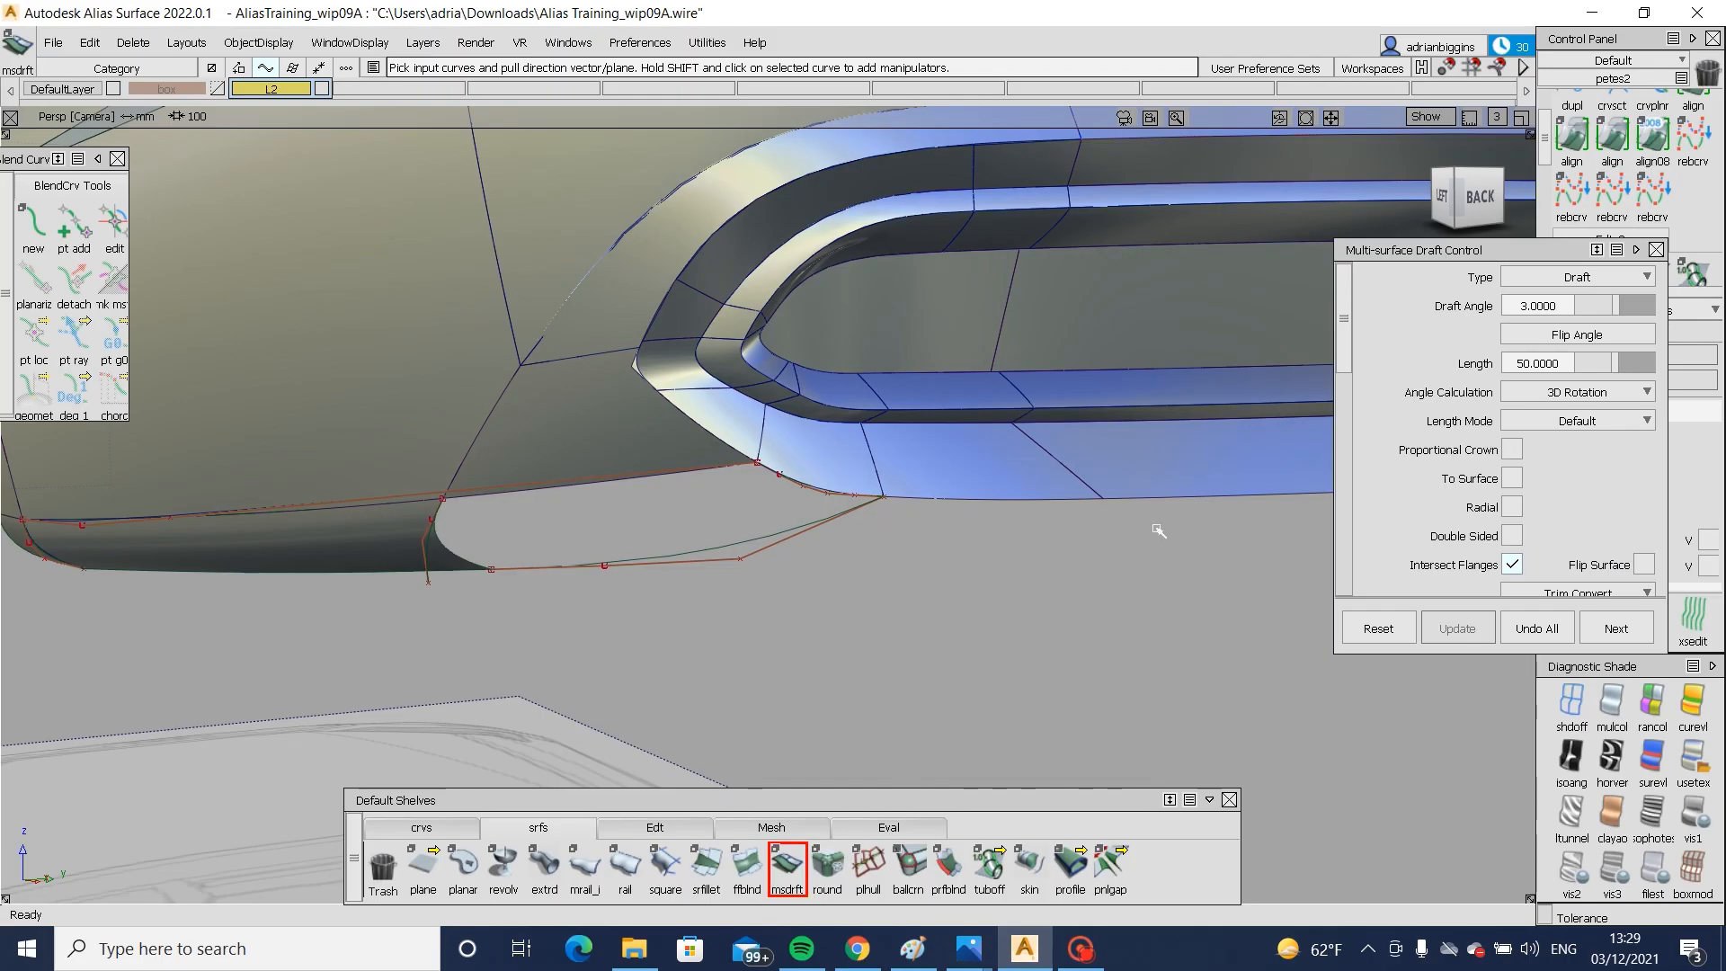
# - Pick the exhaust trim's lower edge segments towards the car's centre as draft inputs, with a draft angle of about 3.4
pyautogui.click(1044, 503)
pyautogui.keyDown('alt'); pyautogui.keyDown('shift'); pyautogui.moveTo(1258, 500); pyautogui.dragTo(962, 501, button='middle'); pyautogui.keyUp('shift'); pyautogui.keyUp('alt')
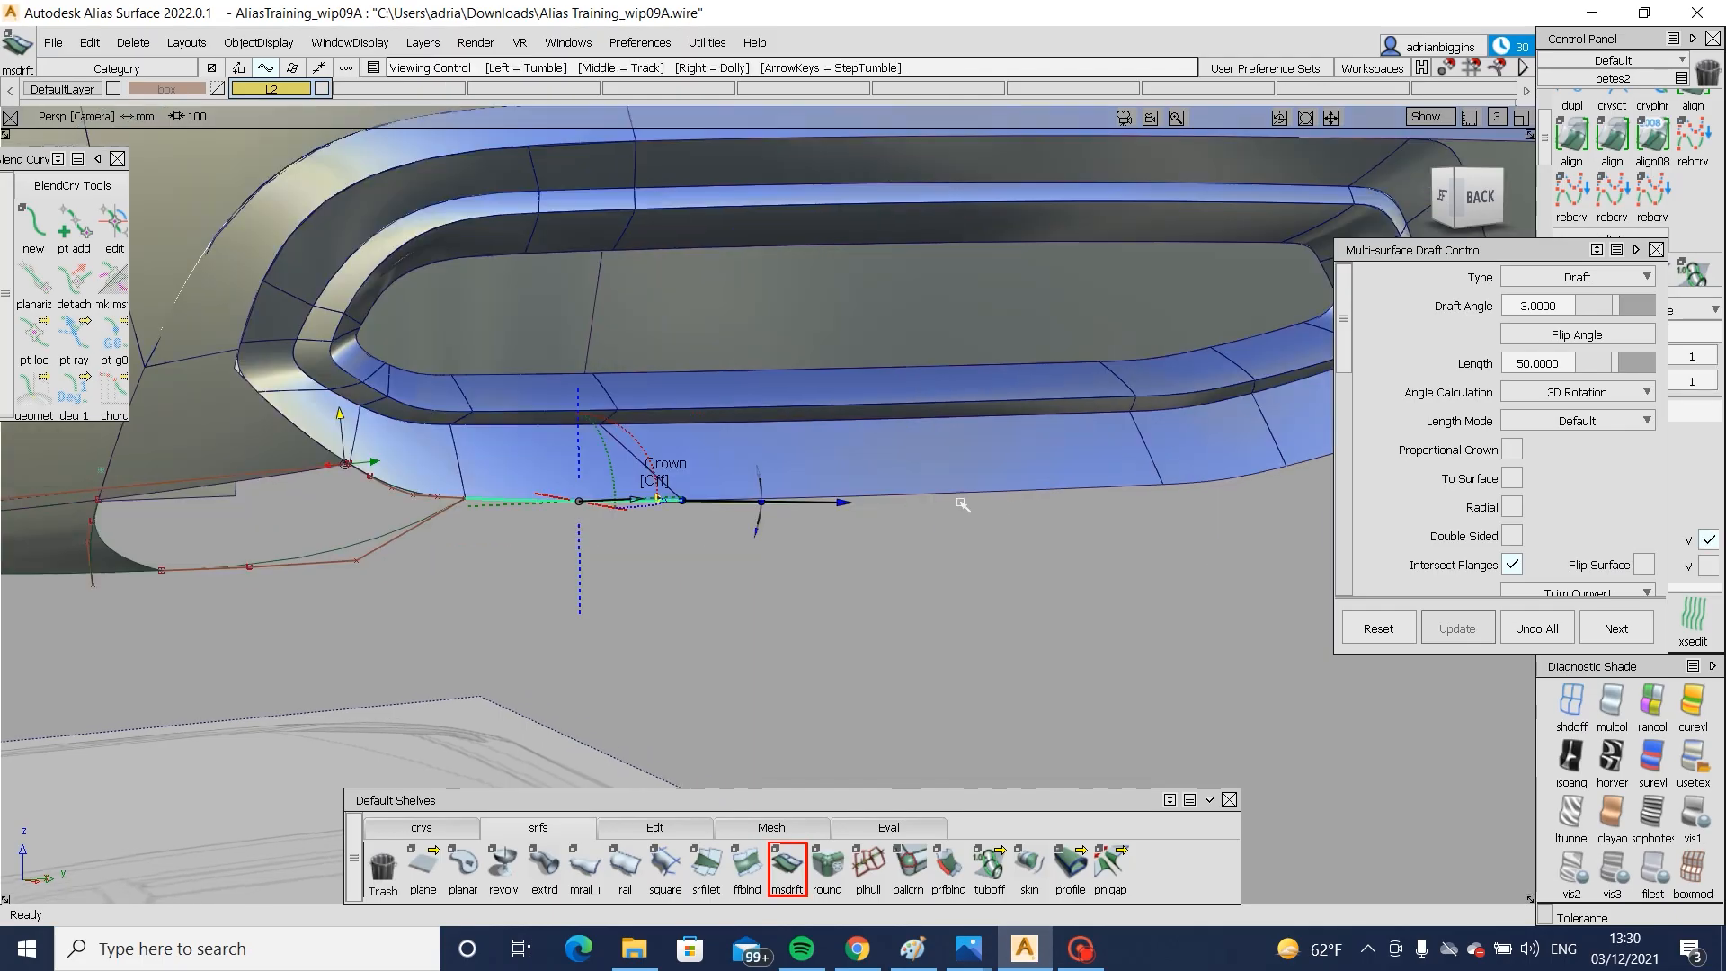
pyautogui.click(1111, 492)
pyautogui.keyDown('alt'); pyautogui.keyDown('shift'); pyautogui.moveTo(1074, 492); pyautogui.dragTo(670, 512, button='middle'); pyautogui.keyUp('shift'); pyautogui.keyUp('alt')
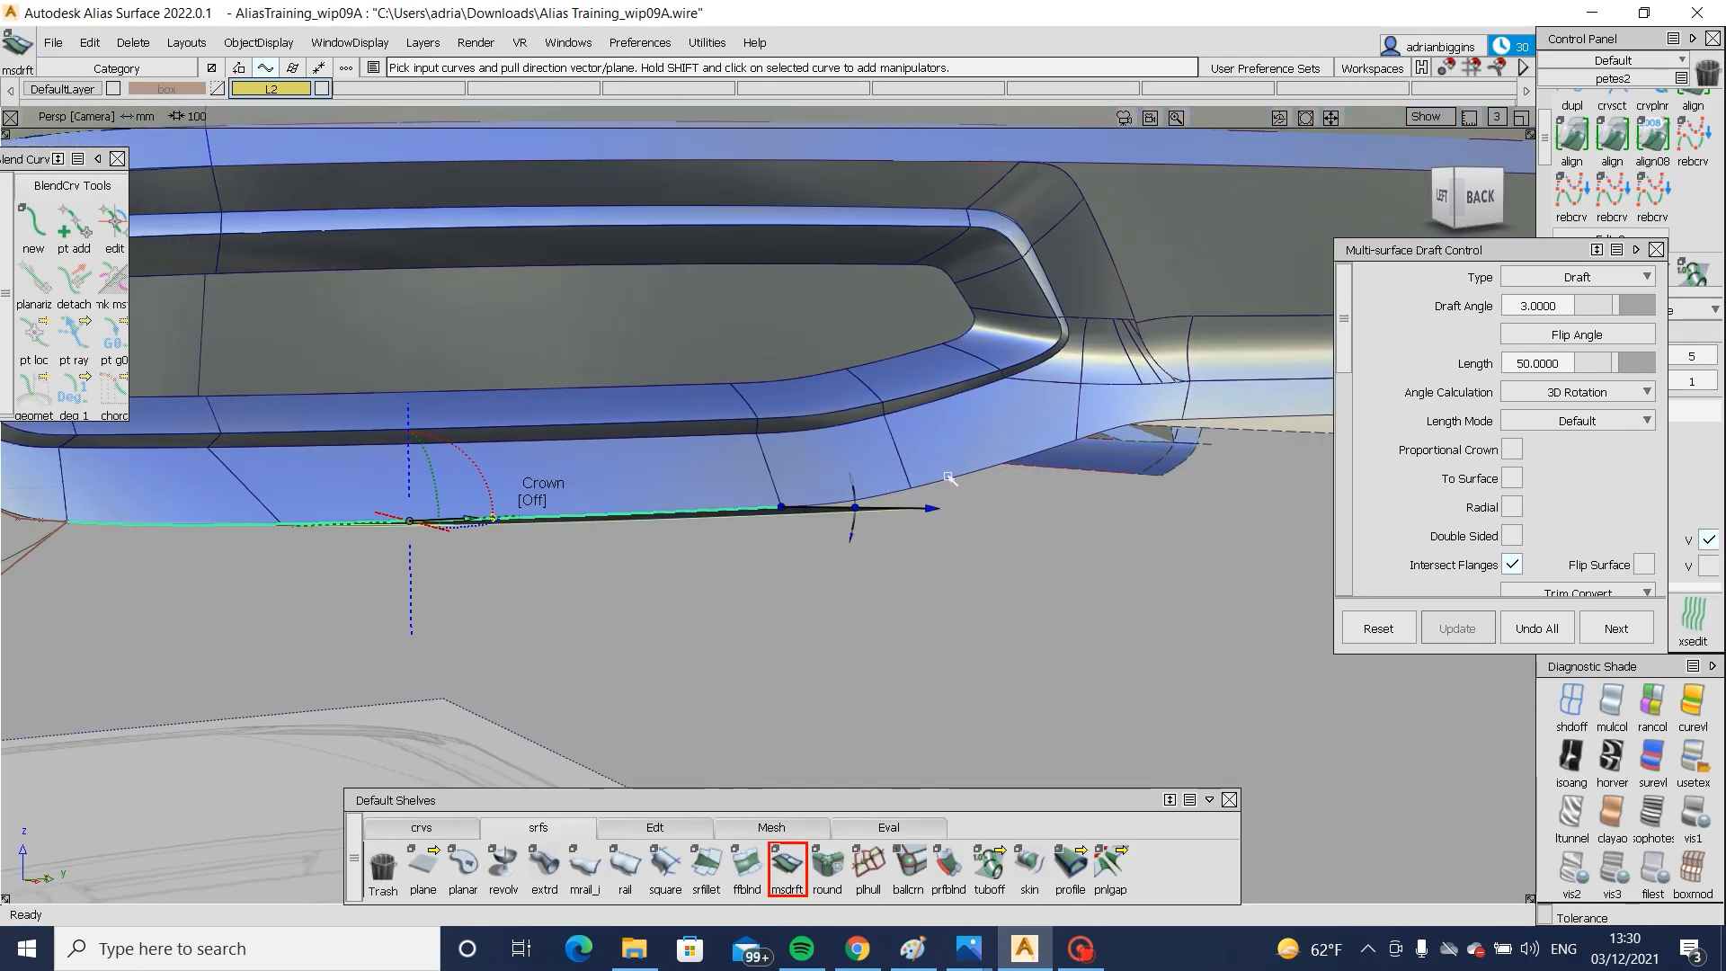
pyautogui.moveTo(948, 478); pyautogui.dragTo(968, 472)
pyautogui.keyDown('alt'); pyautogui.keyDown('shift'); pyautogui.moveTo(1057, 476); pyautogui.dragTo(1066, 469, button='right'); pyautogui.keyUp('shift'); pyautogui.keyUp('alt')
pyautogui.keyDown('alt'); pyautogui.keyDown('shift'); pyautogui.moveTo(1066, 469); pyautogui.dragTo(1047, 479); pyautogui.keyUp('shift'); pyautogui.keyUp('alt')
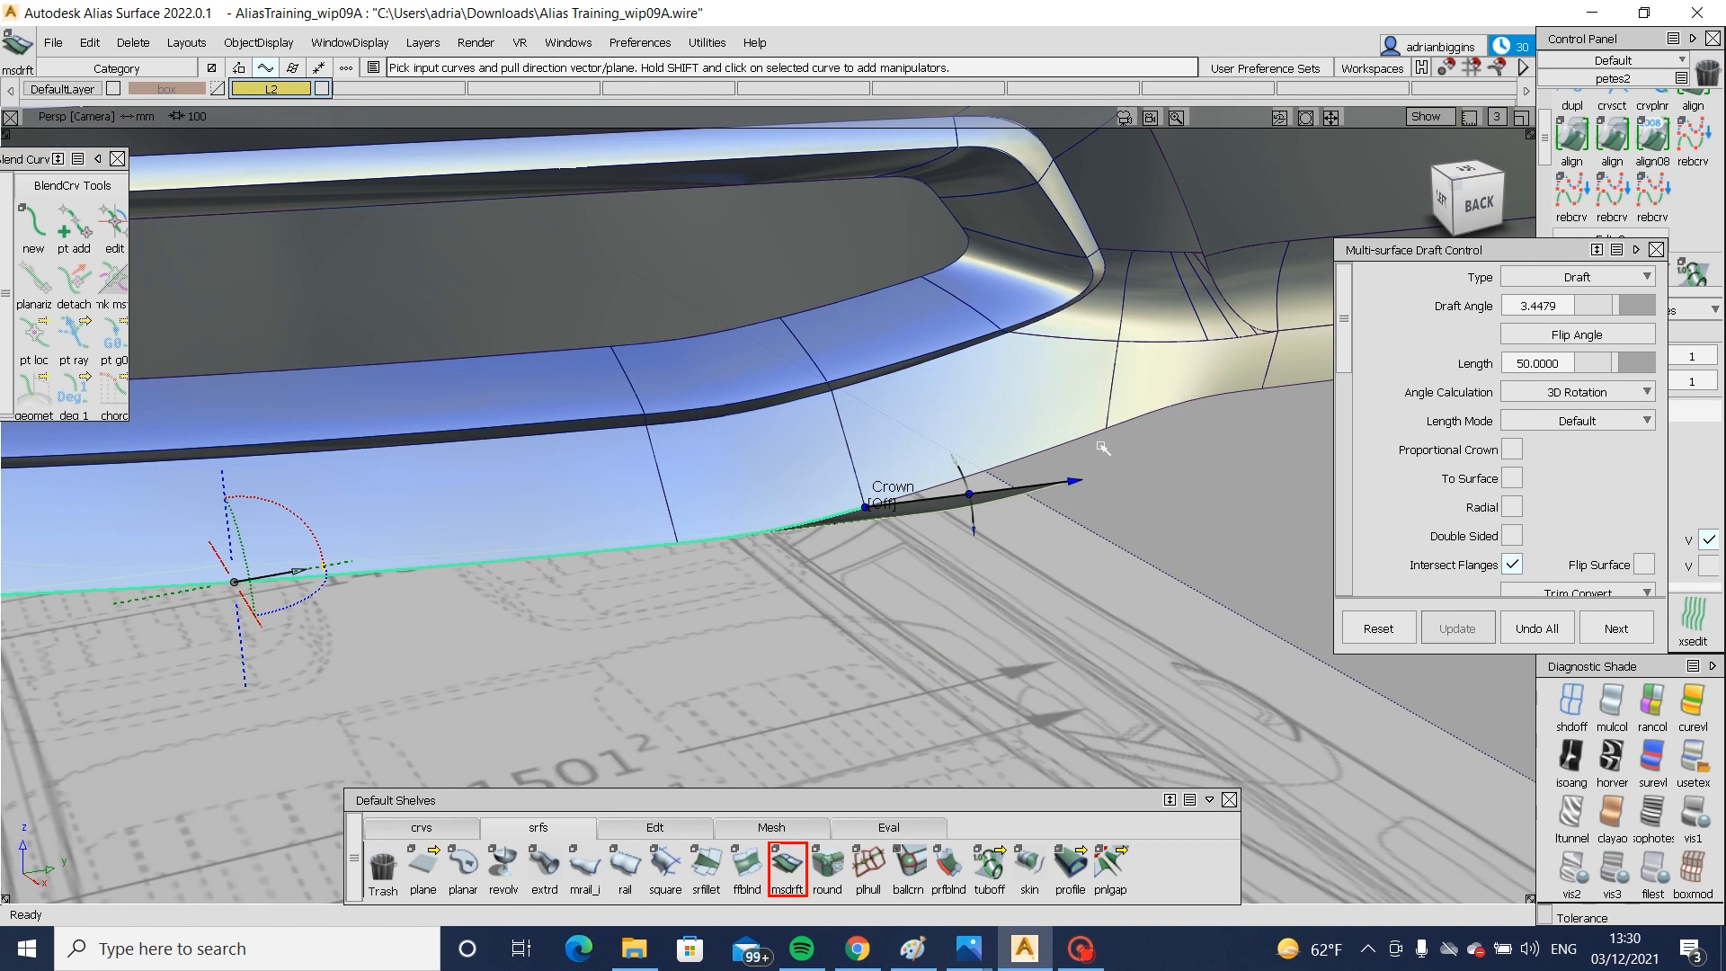
pyautogui.scroll(-5, 1496, 427)
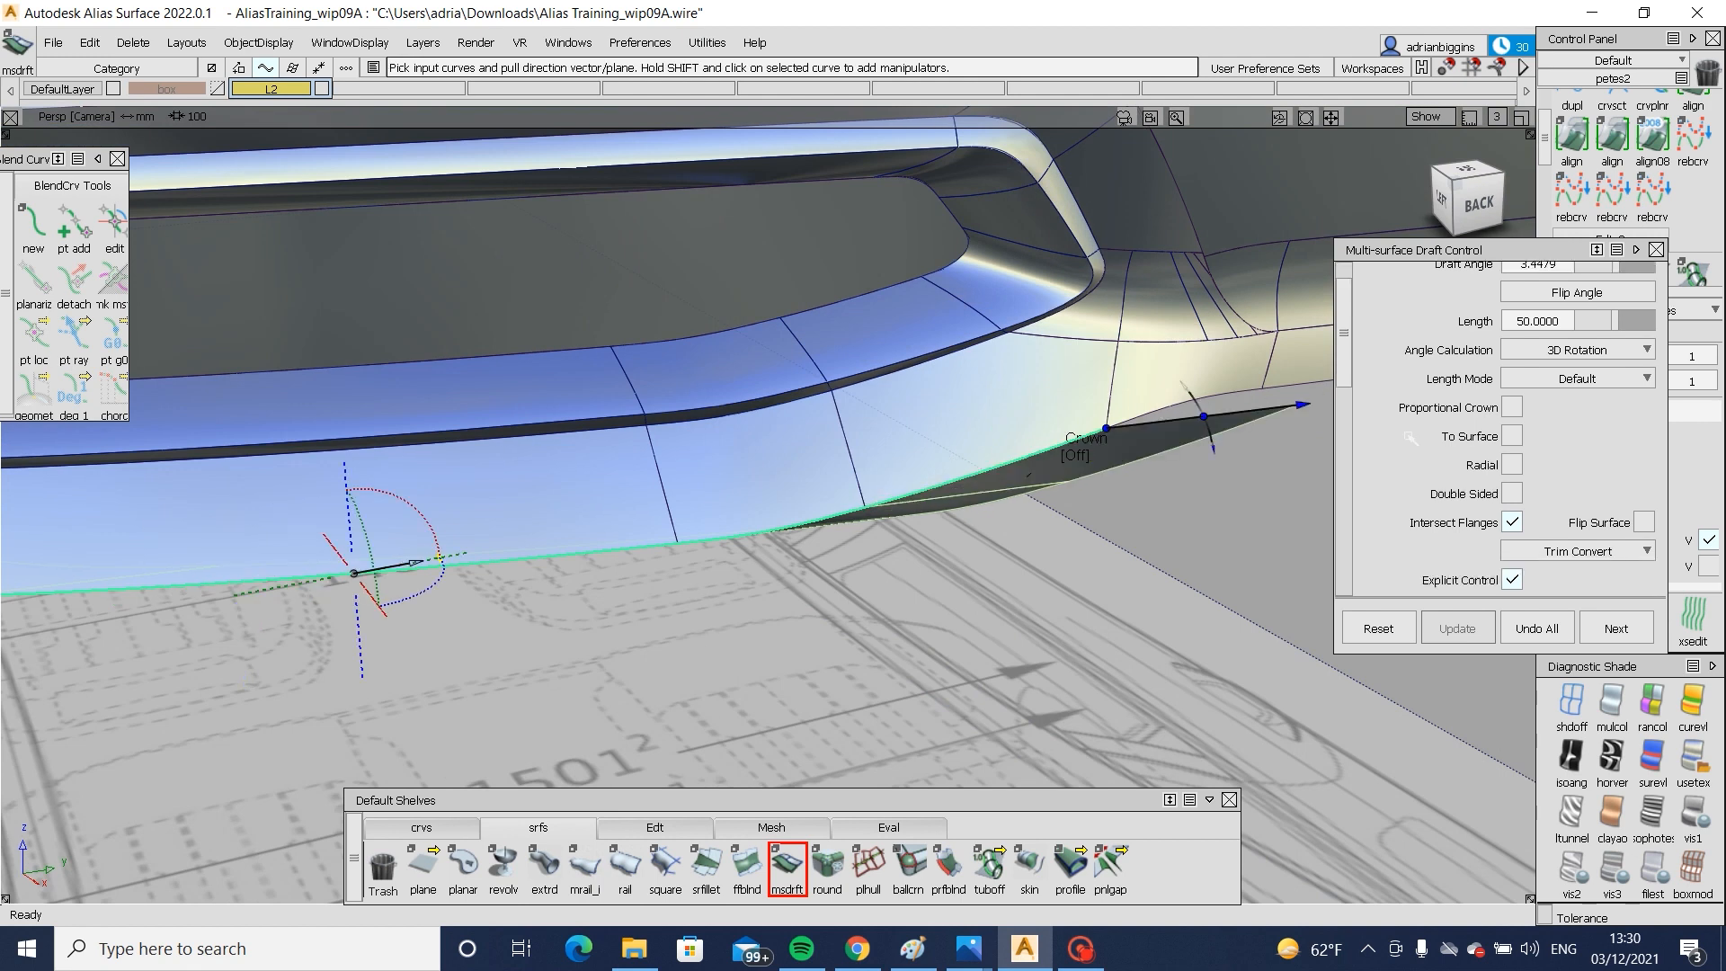
# - Set the draft direction to Z, add the adjoining lower edge segment, and flip the draft surfaces downward
pyautogui.click(1601, 521)
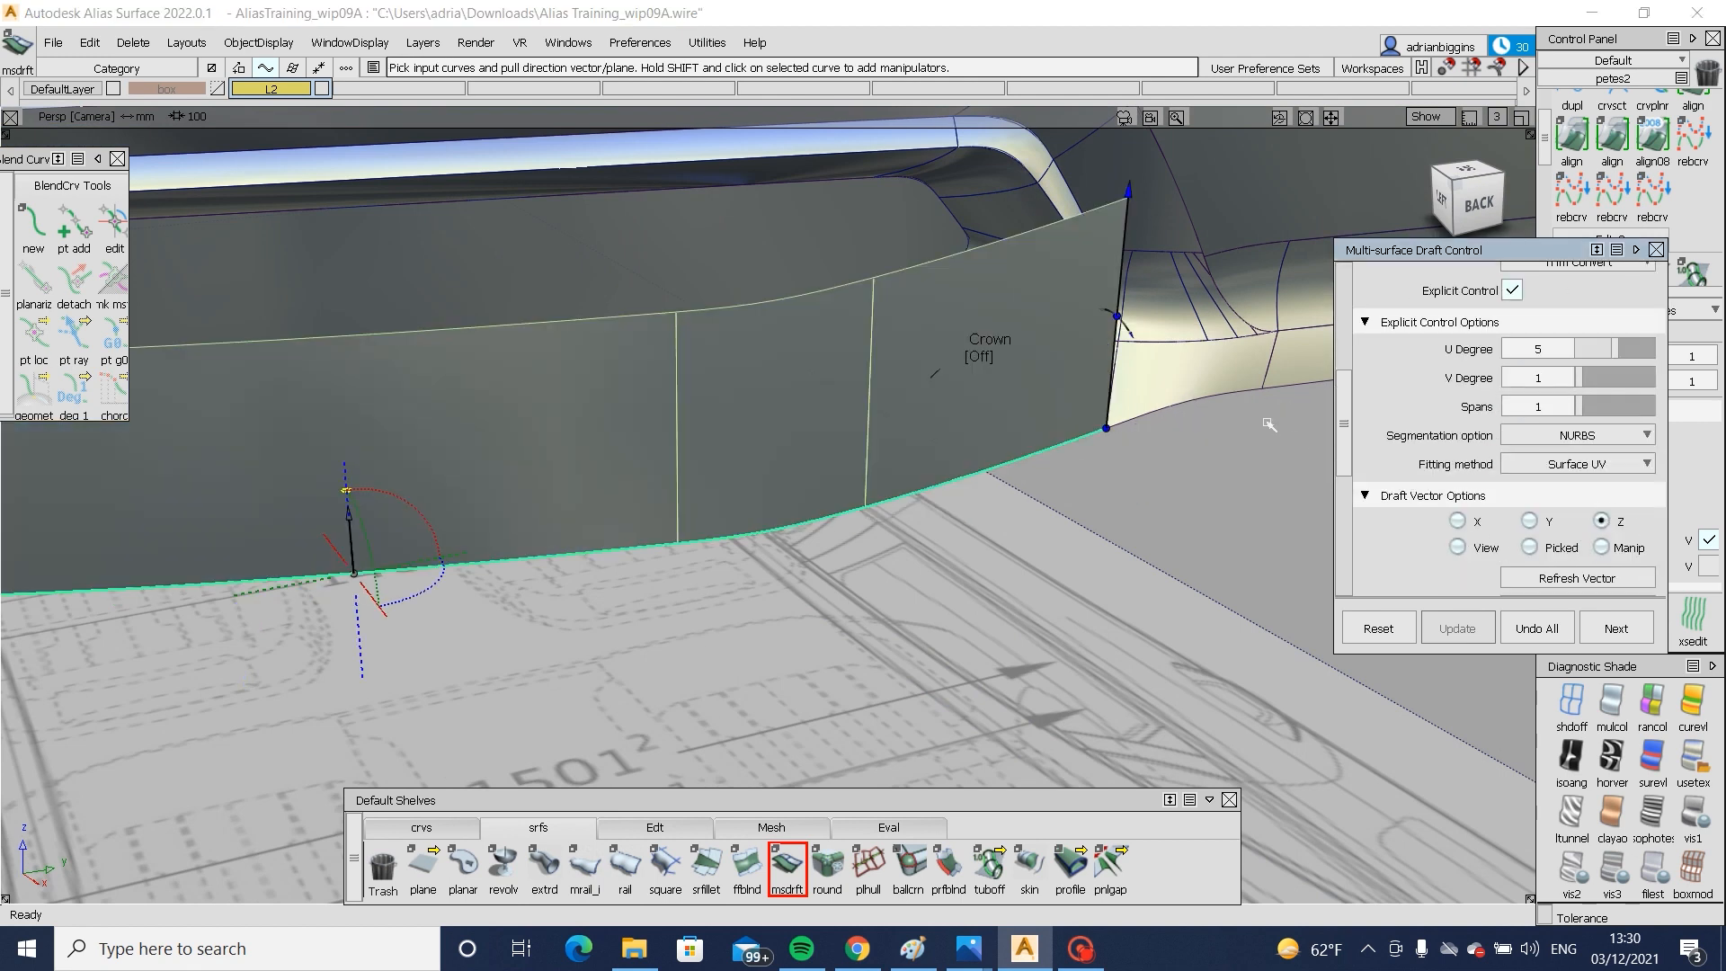
pyautogui.click(1208, 398)
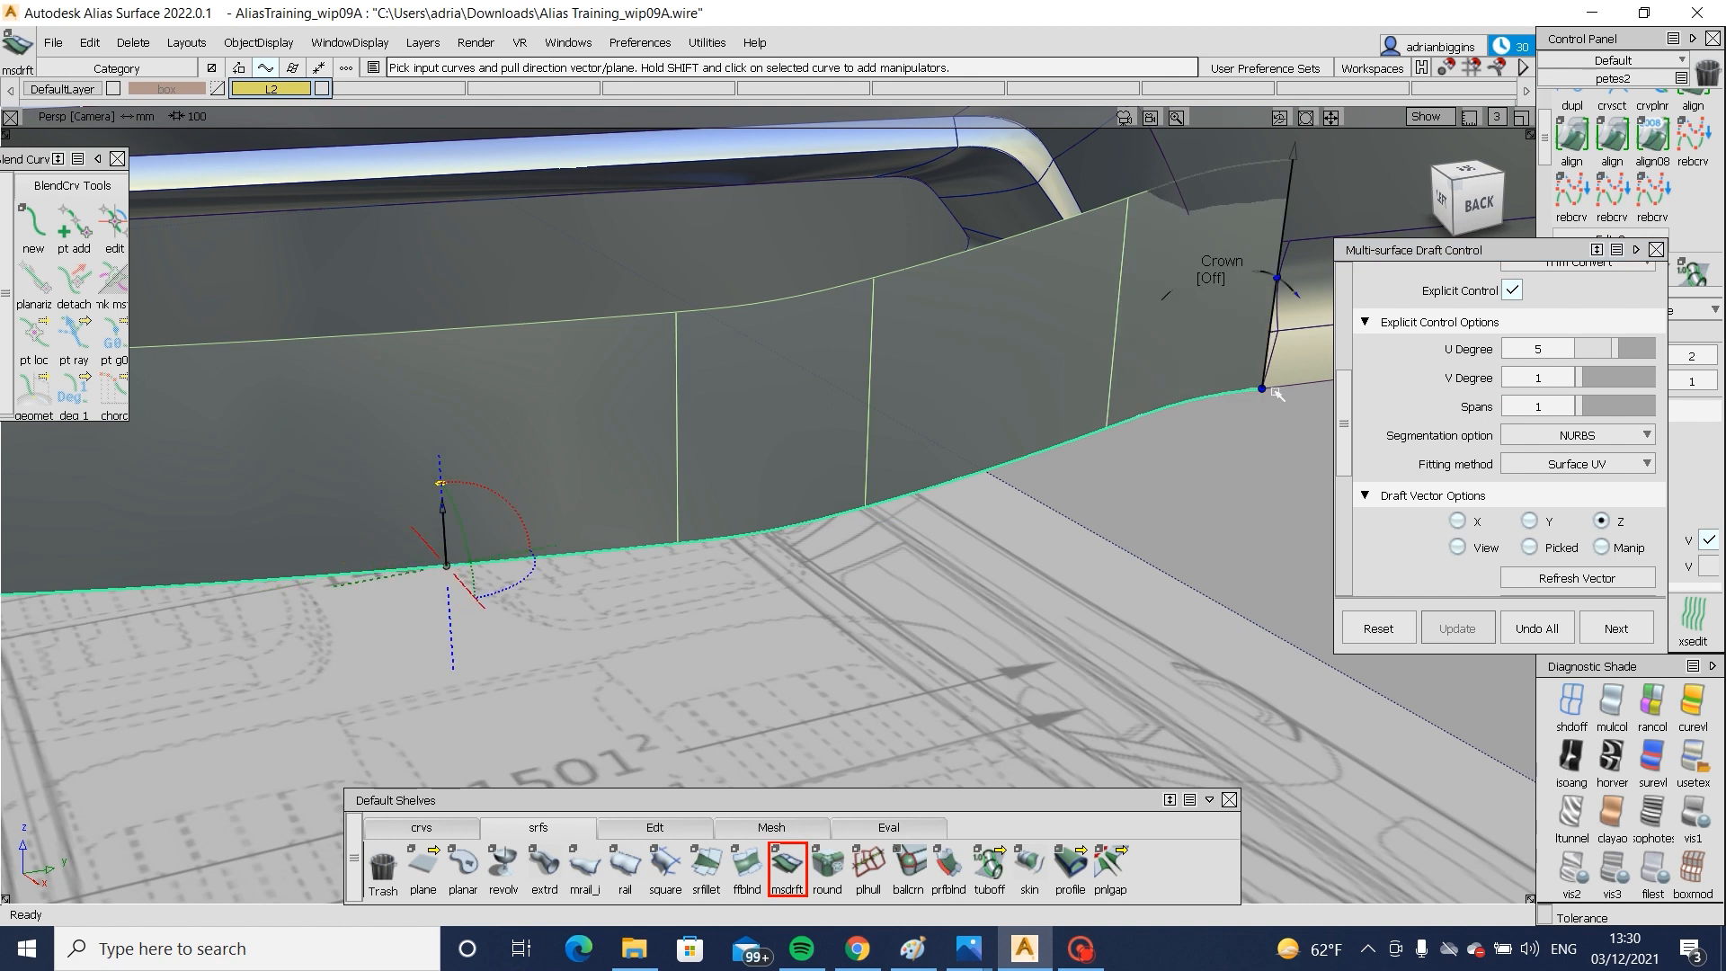
pyautogui.keyDown('alt'); pyautogui.keyDown('shift'); pyautogui.moveTo(1274, 393); pyautogui.dragTo(1137, 368); pyautogui.keyUp('shift'); pyautogui.keyUp('alt')
pyautogui.scroll(3, 1466, 406)
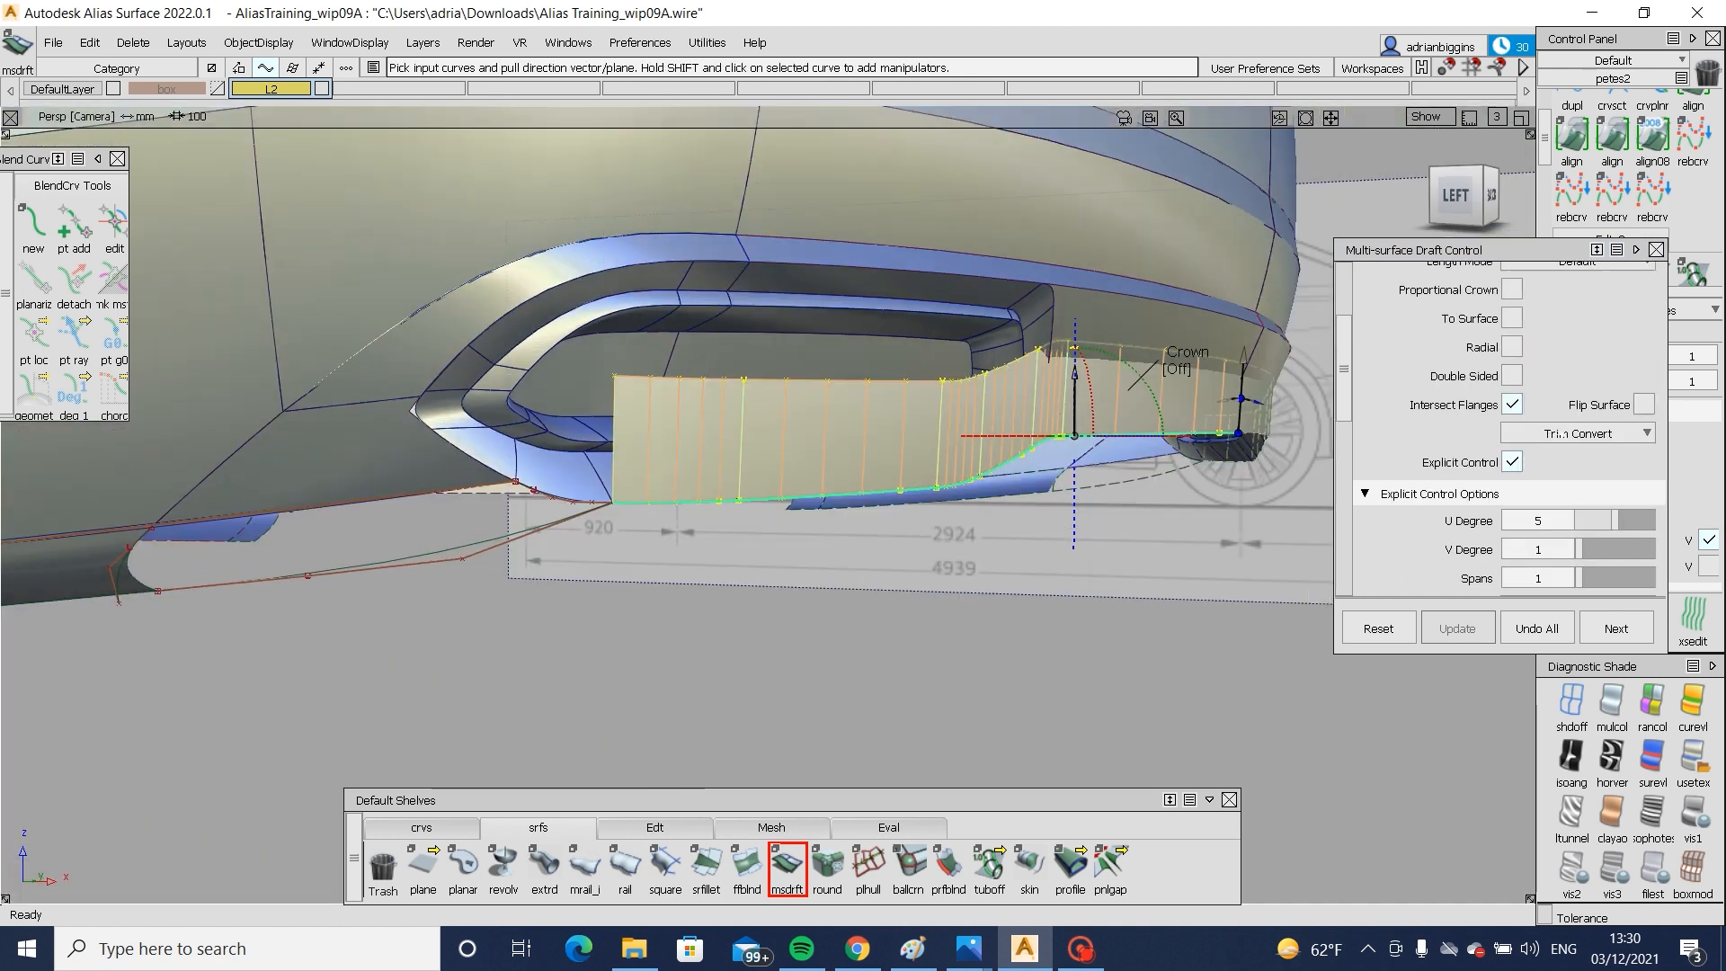
pyautogui.click(1455, 194)
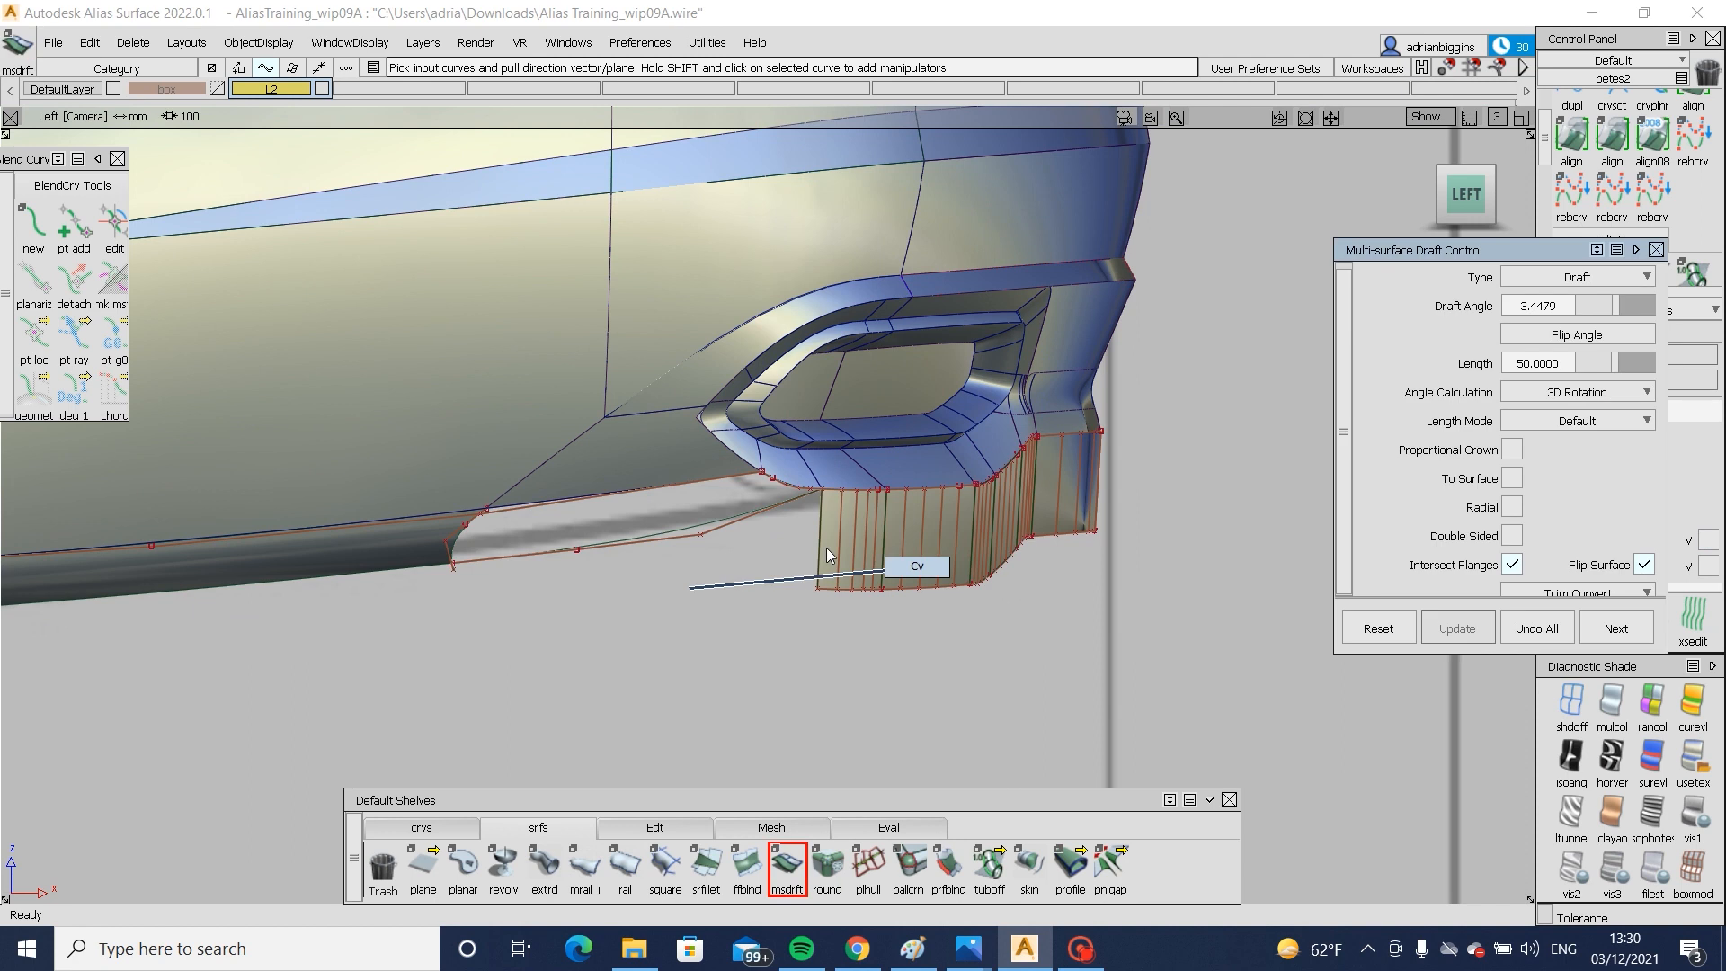
# - Move the draft surfaces' outer row of control points forward under the car and set their second degree to 2
pyautogui.moveTo(789, 519); pyautogui.dragTo(1229, 603)
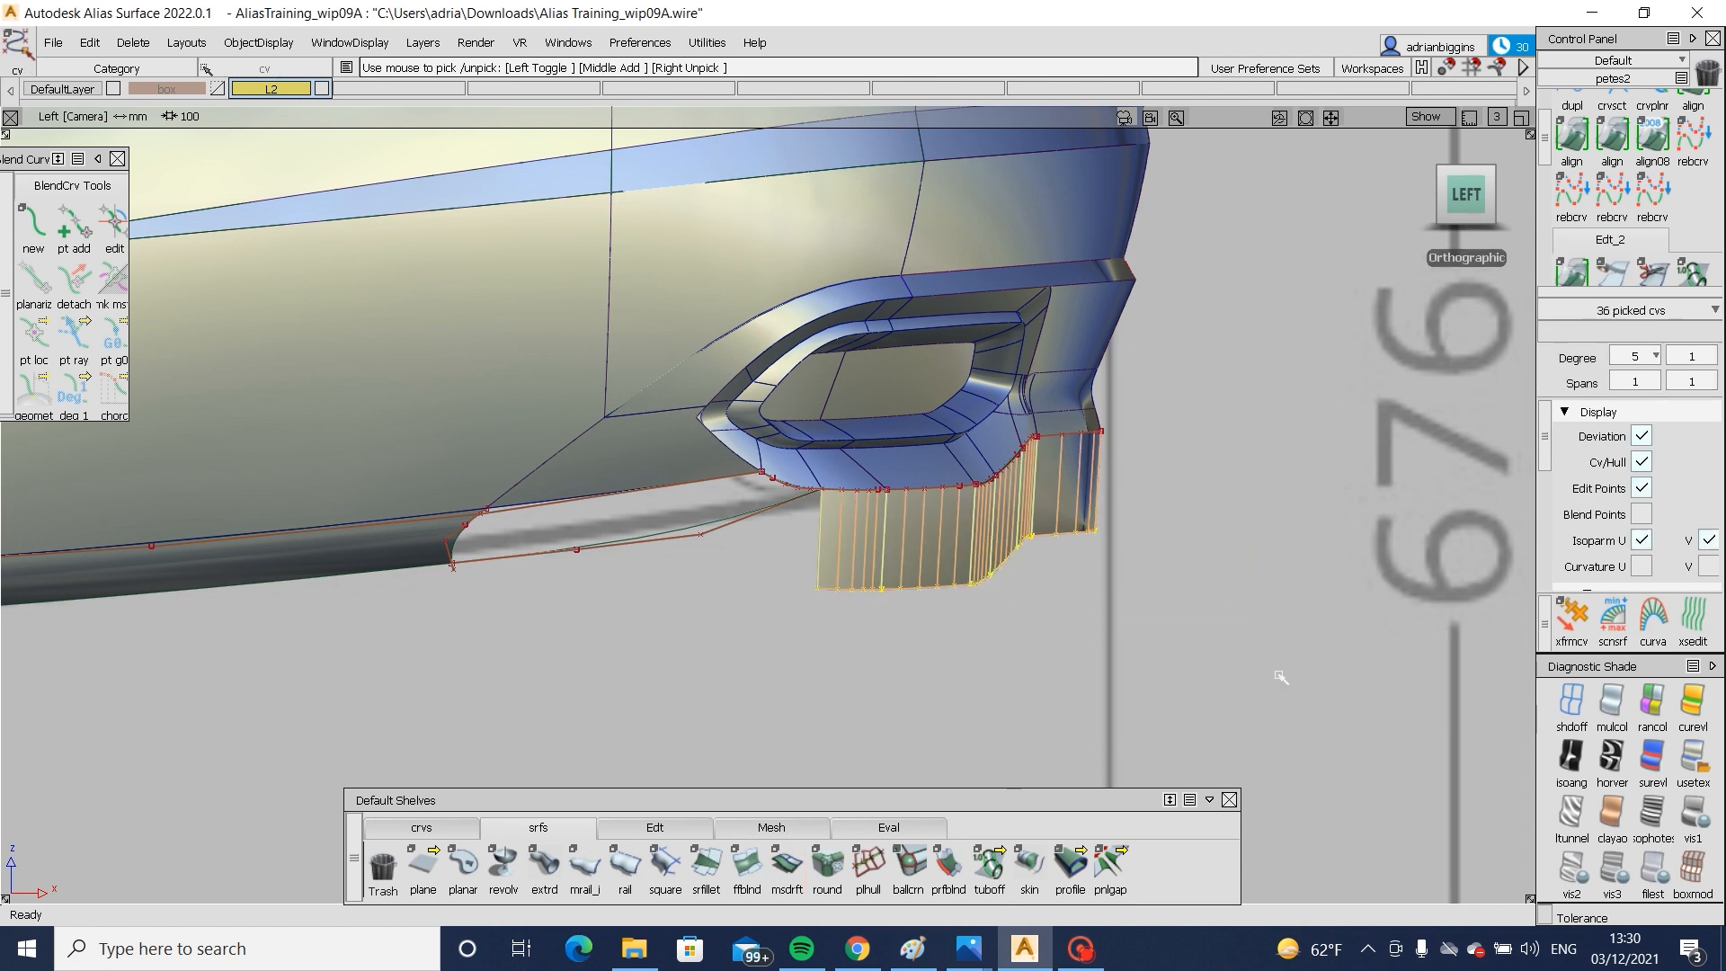
pyautogui.keyDown('ctrl'); pyautogui.keyDown('shift'); pyautogui.moveTo(1279, 678); pyautogui.dragTo(1247, 531, button='middle'); pyautogui.keyUp('shift'); pyautogui.keyUp('ctrl')
pyautogui.press('Return')
pyautogui.moveTo(1282, 573); pyautogui.dragTo(1345, 455)
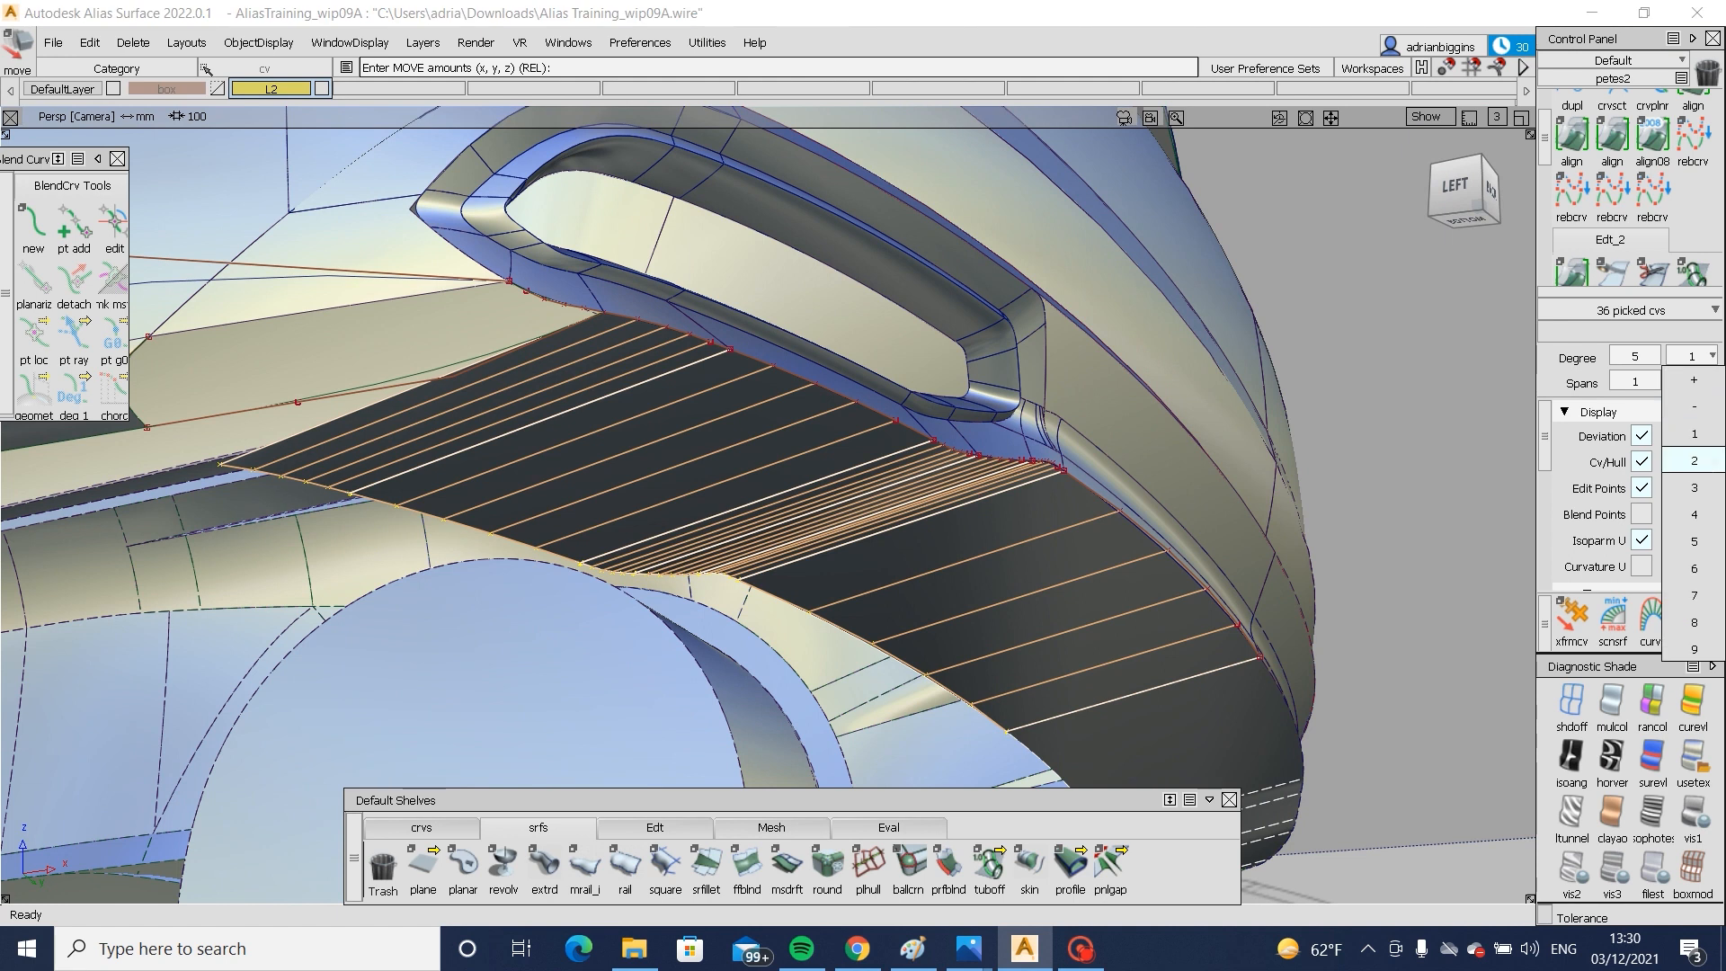
# - Pick the middle row of control points on the draft surfaces and shift it in side view to curve the surfaces
pyautogui.keyDown('ctrl'); pyautogui.keyDown('shift'); pyautogui.moveTo(1067, 629); pyautogui.dragTo(955, 778); pyautogui.keyUp('shift'); pyautogui.keyUp('ctrl')
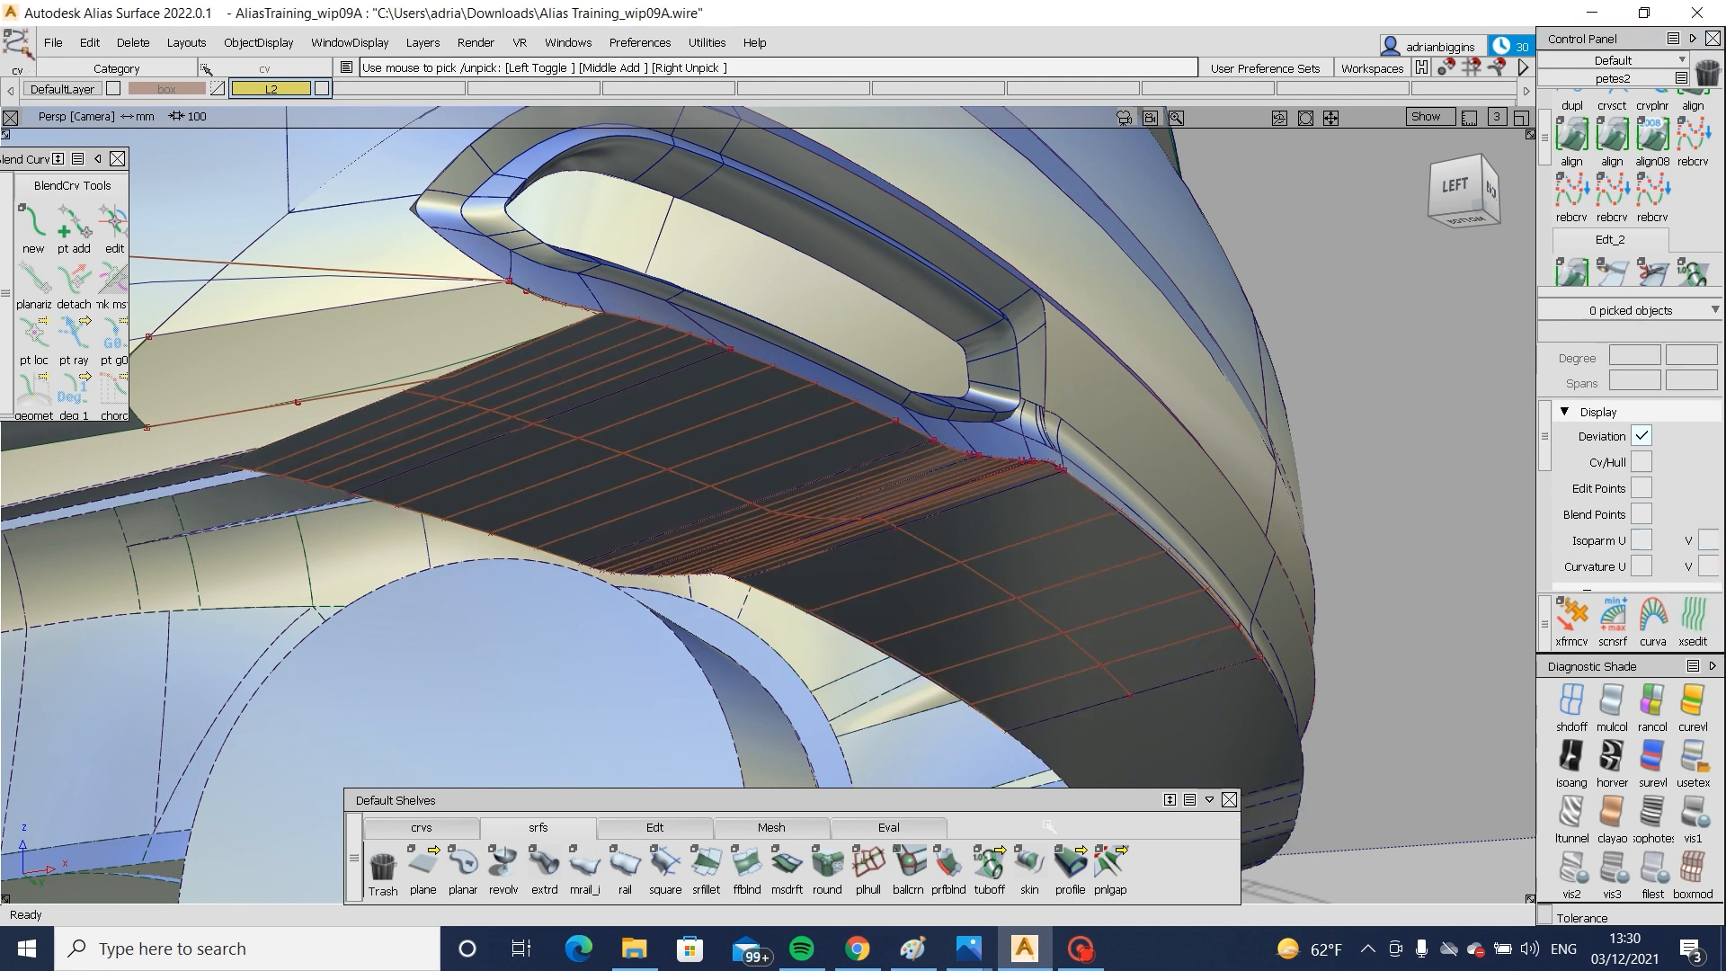
pyautogui.keyDown('alt'); pyautogui.keyDown('shift'); pyautogui.moveTo(863, 665); pyautogui.dragTo(710, 435); pyautogui.keyUp('shift'); pyautogui.keyUp('alt')
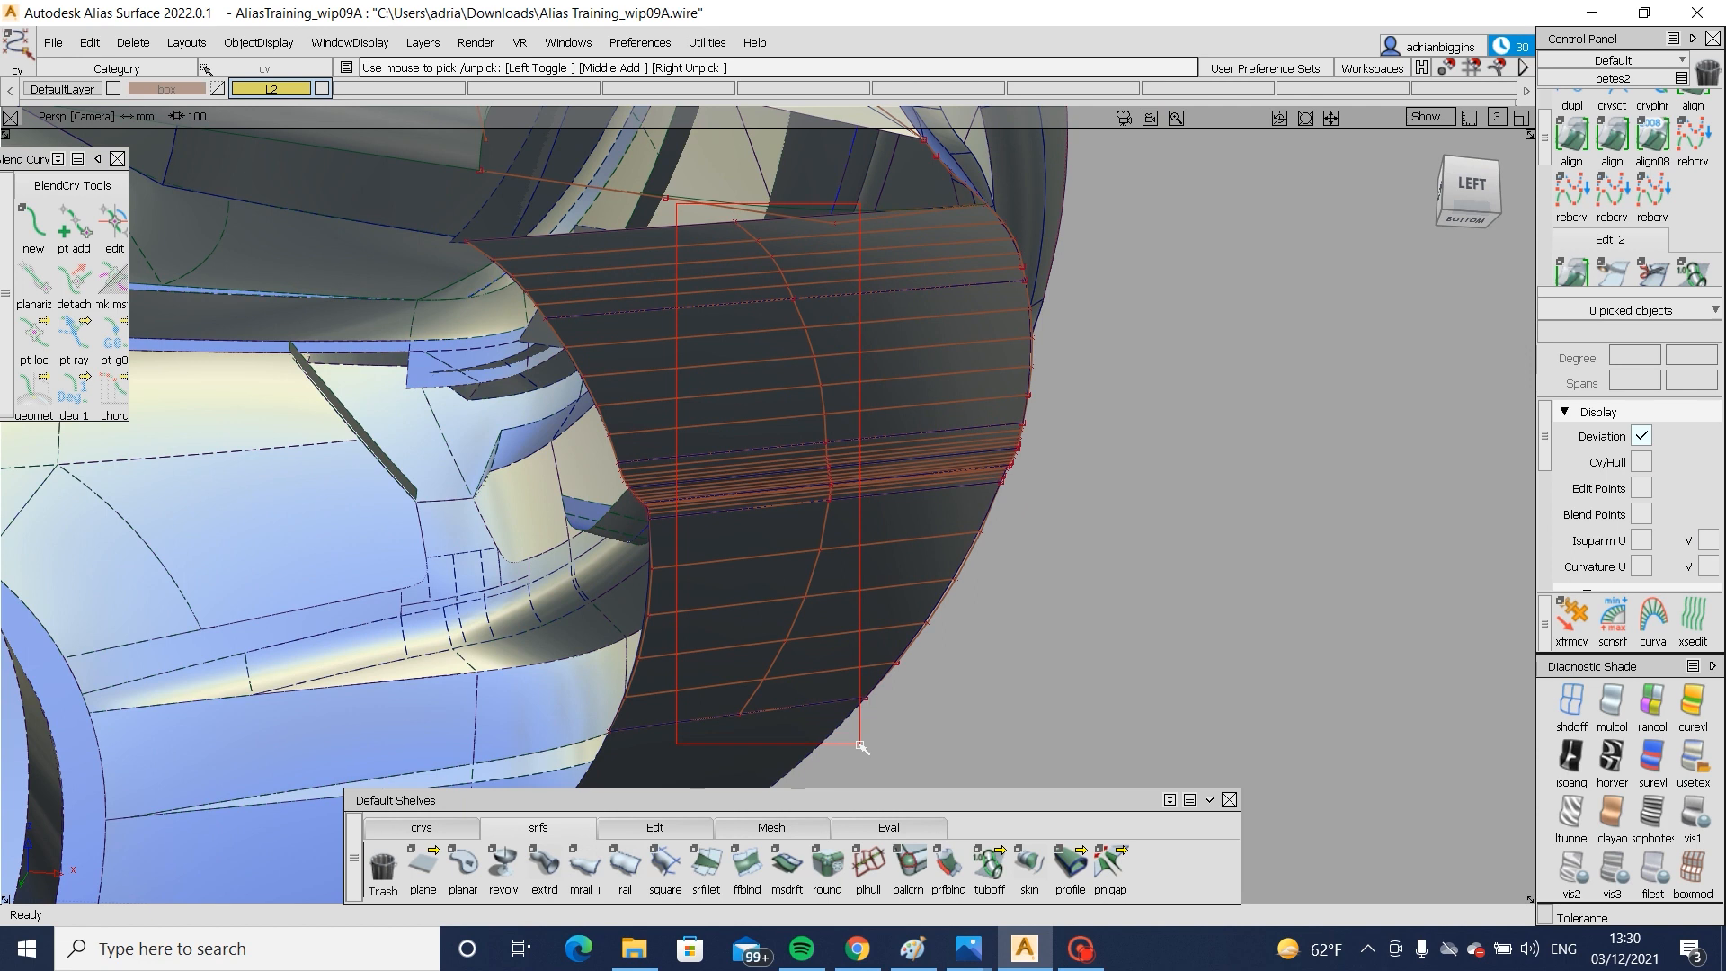
pyautogui.moveTo(861, 746); pyautogui.dragTo(861, 746)
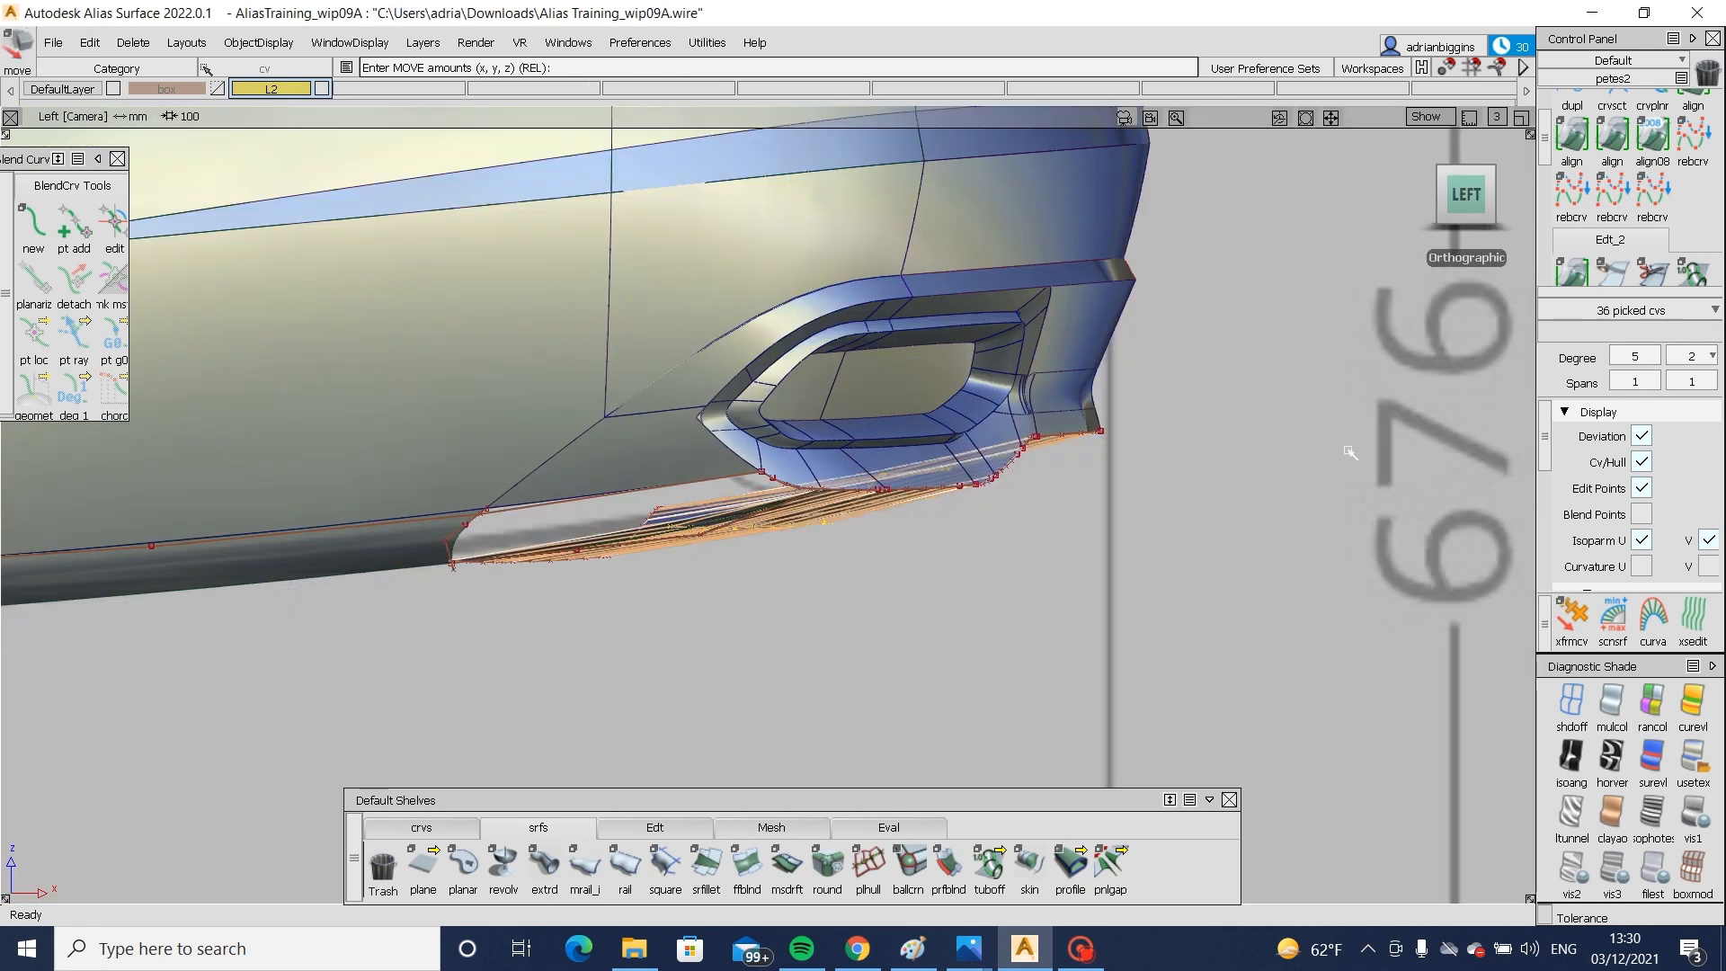
pyautogui.keyDown('alt'); pyautogui.keyDown('shift'); pyautogui.moveTo(1350, 453); pyautogui.dragTo(1344, 578, button='right'); pyautogui.keyUp('shift'); pyautogui.keyUp('alt')
# - Extend the draft surface's outer end towards the bottom corner of the turned-under surface
pyautogui.moveTo(1320, 556); pyautogui.dragTo(879, 825)
pyautogui.click(654, 827)
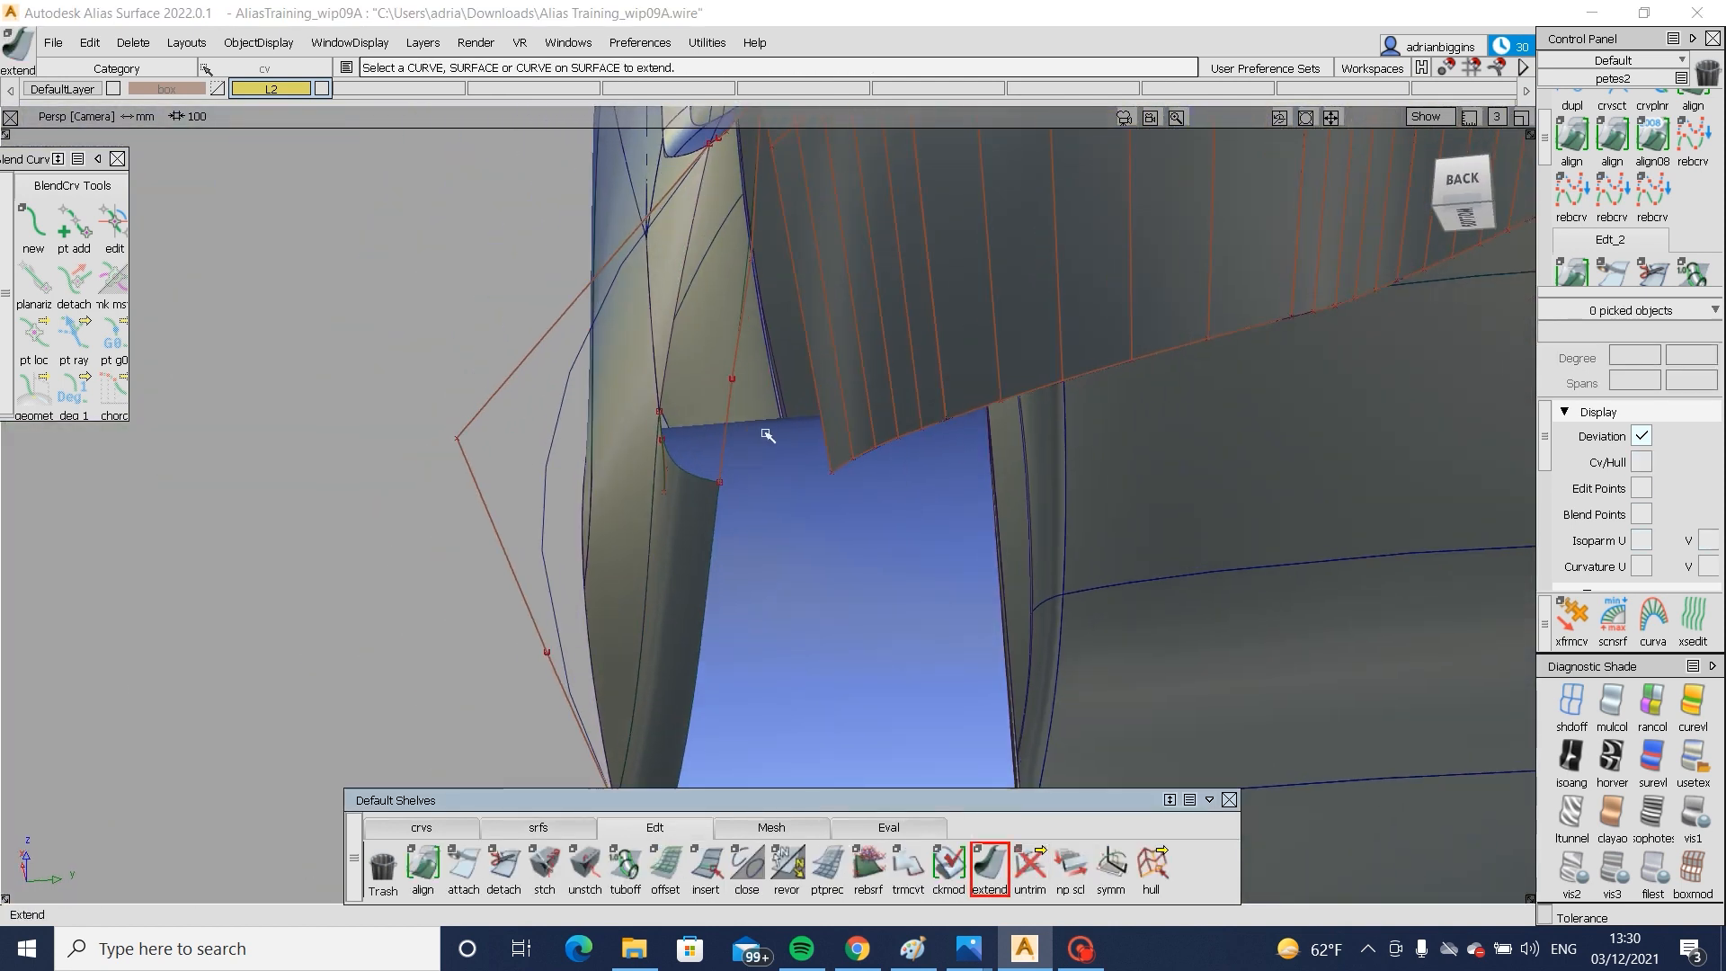
pyautogui.click(832, 450)
pyautogui.moveTo(719, 490); pyautogui.dragTo(608, 501)
pyautogui.keyDown('alt'); pyautogui.keyDown('shift'); pyautogui.moveTo(798, 490); pyautogui.dragTo(1283, 686); pyautogui.keyUp('shift'); pyautogui.keyUp('alt')
pyautogui.keyDown('ctrl'); pyautogui.keyDown('shift'); pyautogui.moveTo(1022, 579); pyautogui.dragTo(1042, 600); pyautogui.keyUp('shift'); pyautogui.keyUp('ctrl')
pyautogui.keyDown('alt'); pyautogui.keyDown('shift'); pyautogui.moveTo(1042, 563); pyautogui.dragTo(1102, 603, button='right'); pyautogui.keyUp('shift'); pyautogui.keyUp('alt')
# - Query the construction history of the bottom curve between the turned-under surface and the exhaust trim
pyautogui.click(1133, 554)
pyautogui.press('Delete')
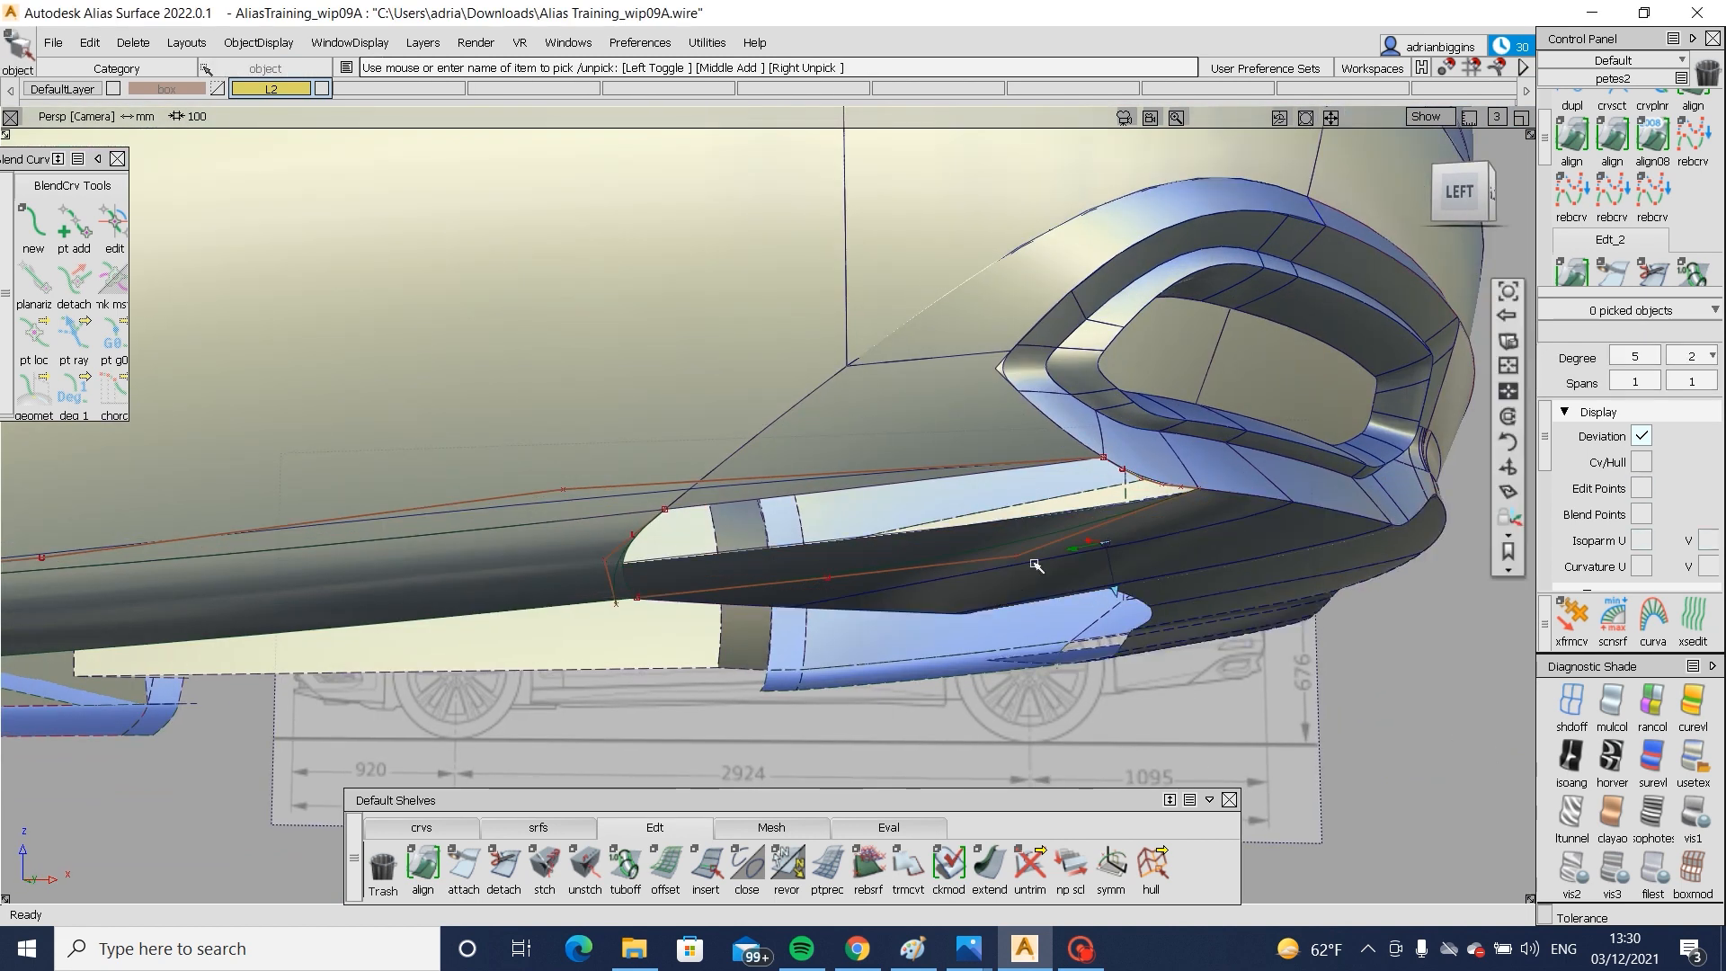
pyautogui.keyDown('ctrl'); pyautogui.keyDown('shift'); pyautogui.moveTo(1033, 563); pyautogui.dragTo(1197, 594); pyautogui.keyUp('shift'); pyautogui.keyUp('ctrl')
pyautogui.click(1044, 555)
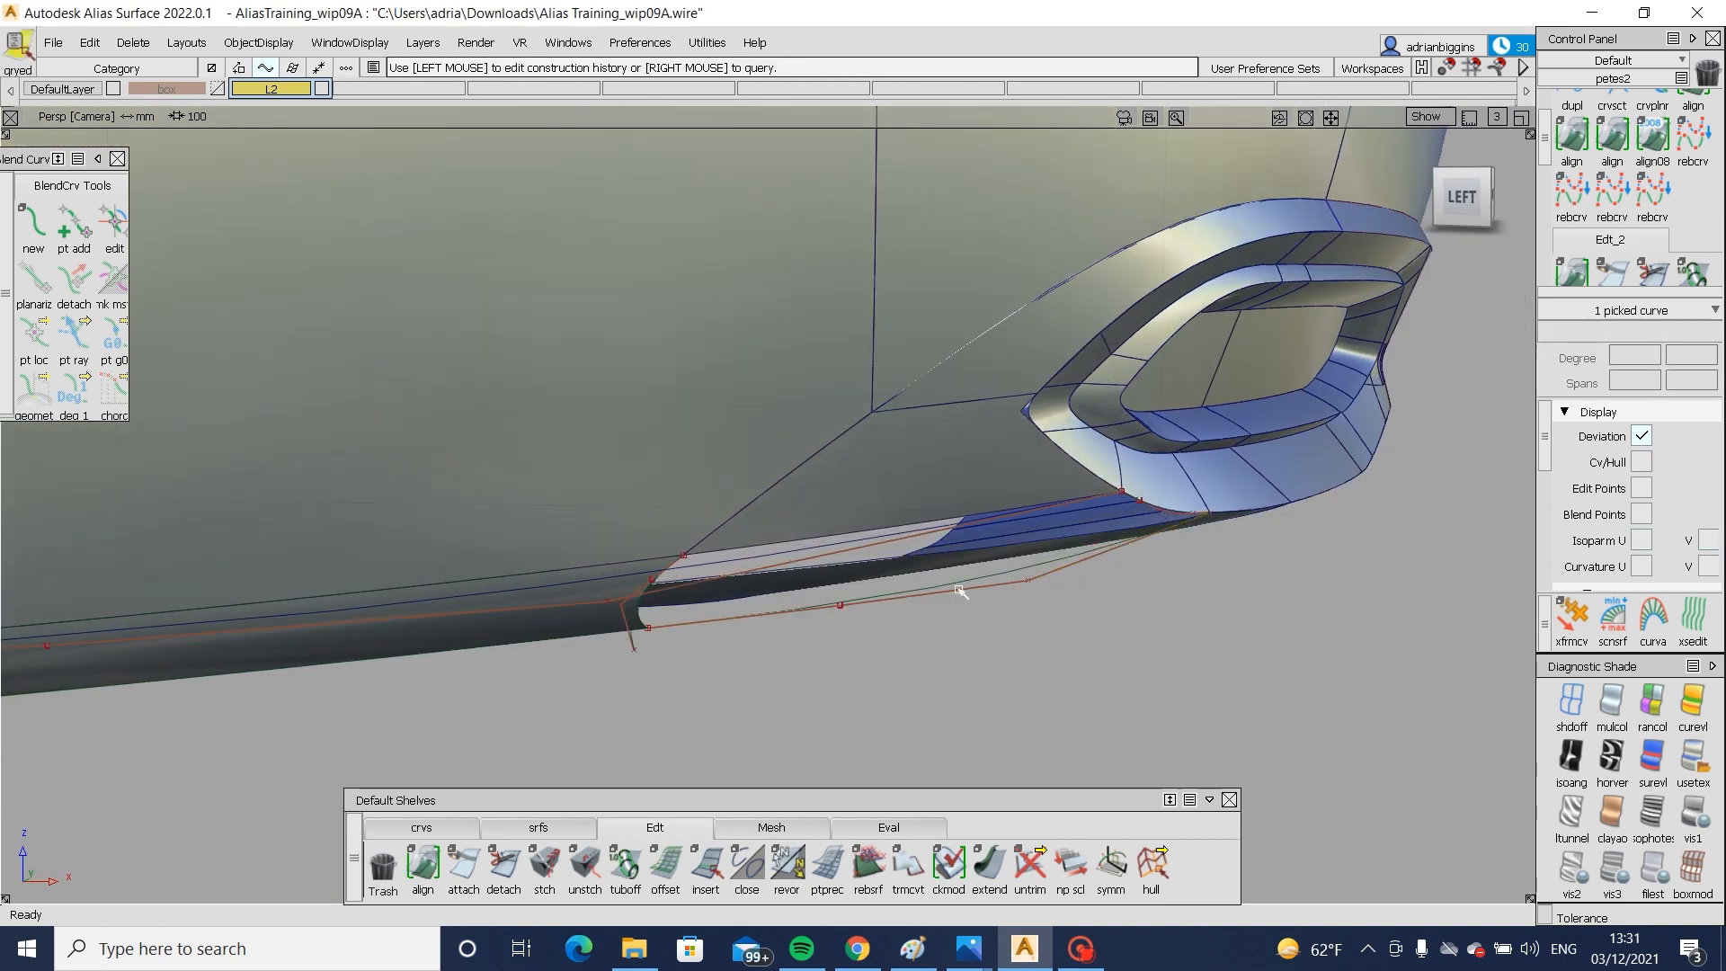
pyautogui.keyDown('ctrl'); pyautogui.keyDown('shift'); pyautogui.moveTo(960, 590); pyautogui.dragTo(1244, 540); pyautogui.keyUp('shift'); pyautogui.keyUp('ctrl')
# - Pick the lower-edge hull along the draft surfaces and reposition it in side view towards the turned-under surface's bottom corner
pyautogui.click(1166, 496)
pyautogui.click(1155, 863)
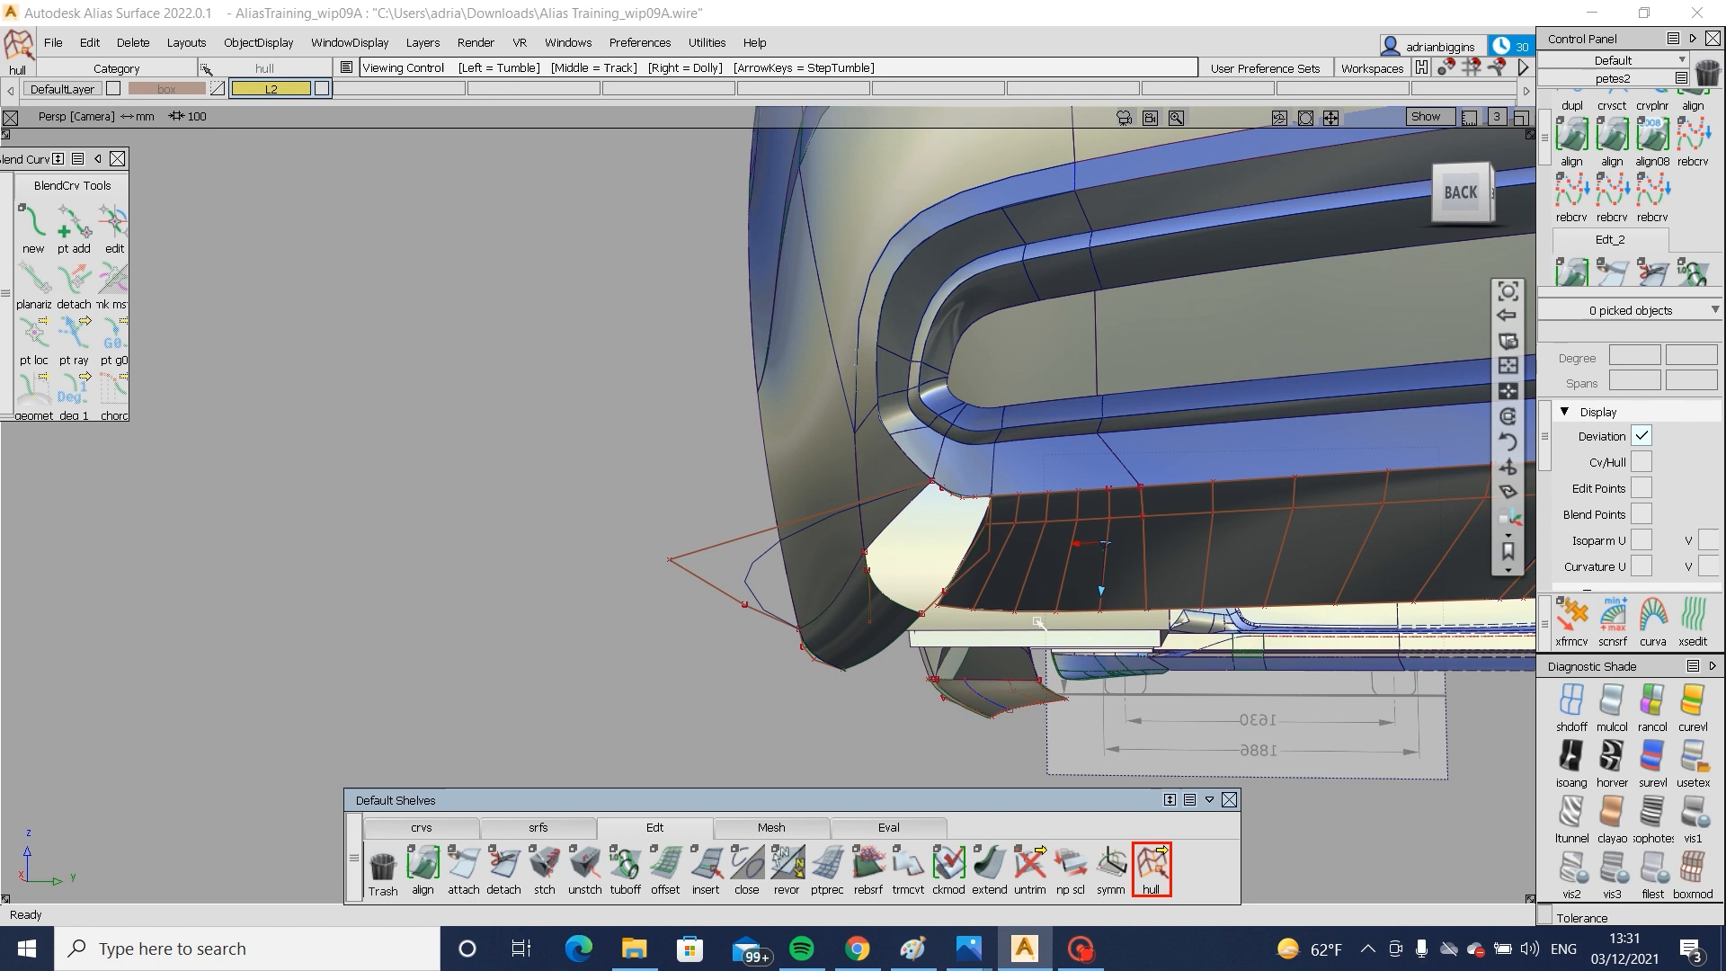
pyautogui.click(1209, 606)
pyautogui.keyDown('alt'); pyautogui.keyDown('shift'); pyautogui.moveTo(1209, 607); pyautogui.dragTo(1115, 602); pyautogui.keyUp('shift'); pyautogui.keyUp('alt')
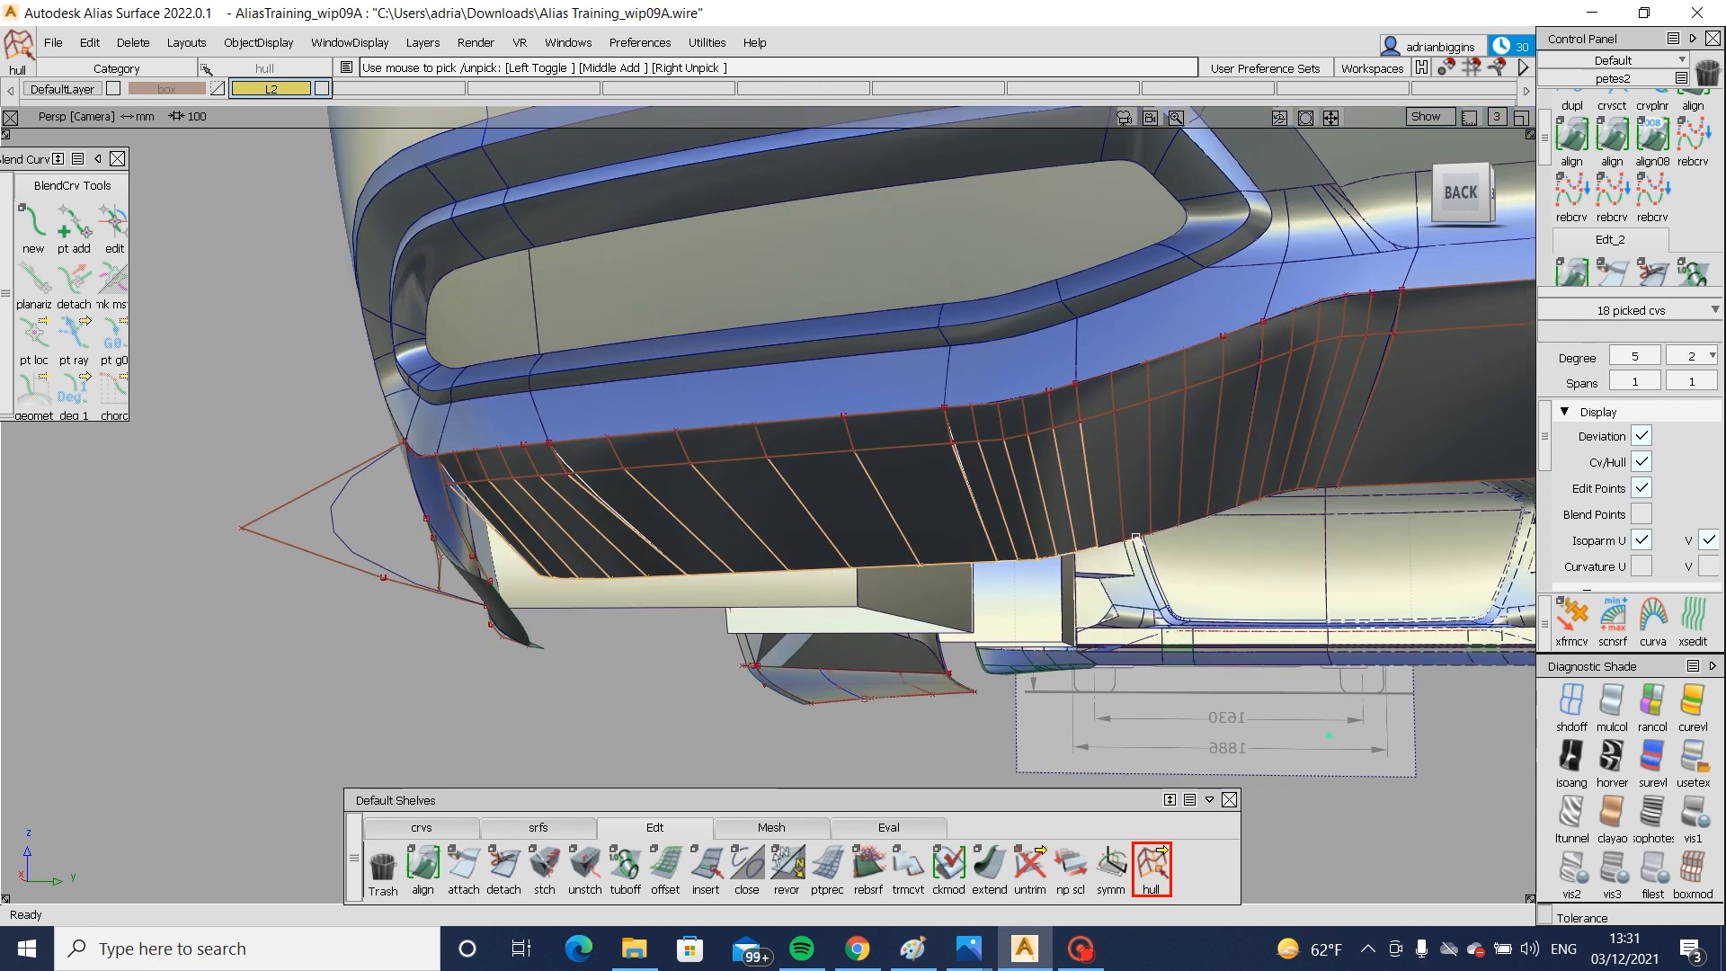
pyautogui.keyDown('alt'); pyautogui.keyDown('shift'); pyautogui.moveTo(1278, 487); pyautogui.dragTo(1297, 497, button='right'); pyautogui.keyUp('shift'); pyautogui.keyUp('alt')
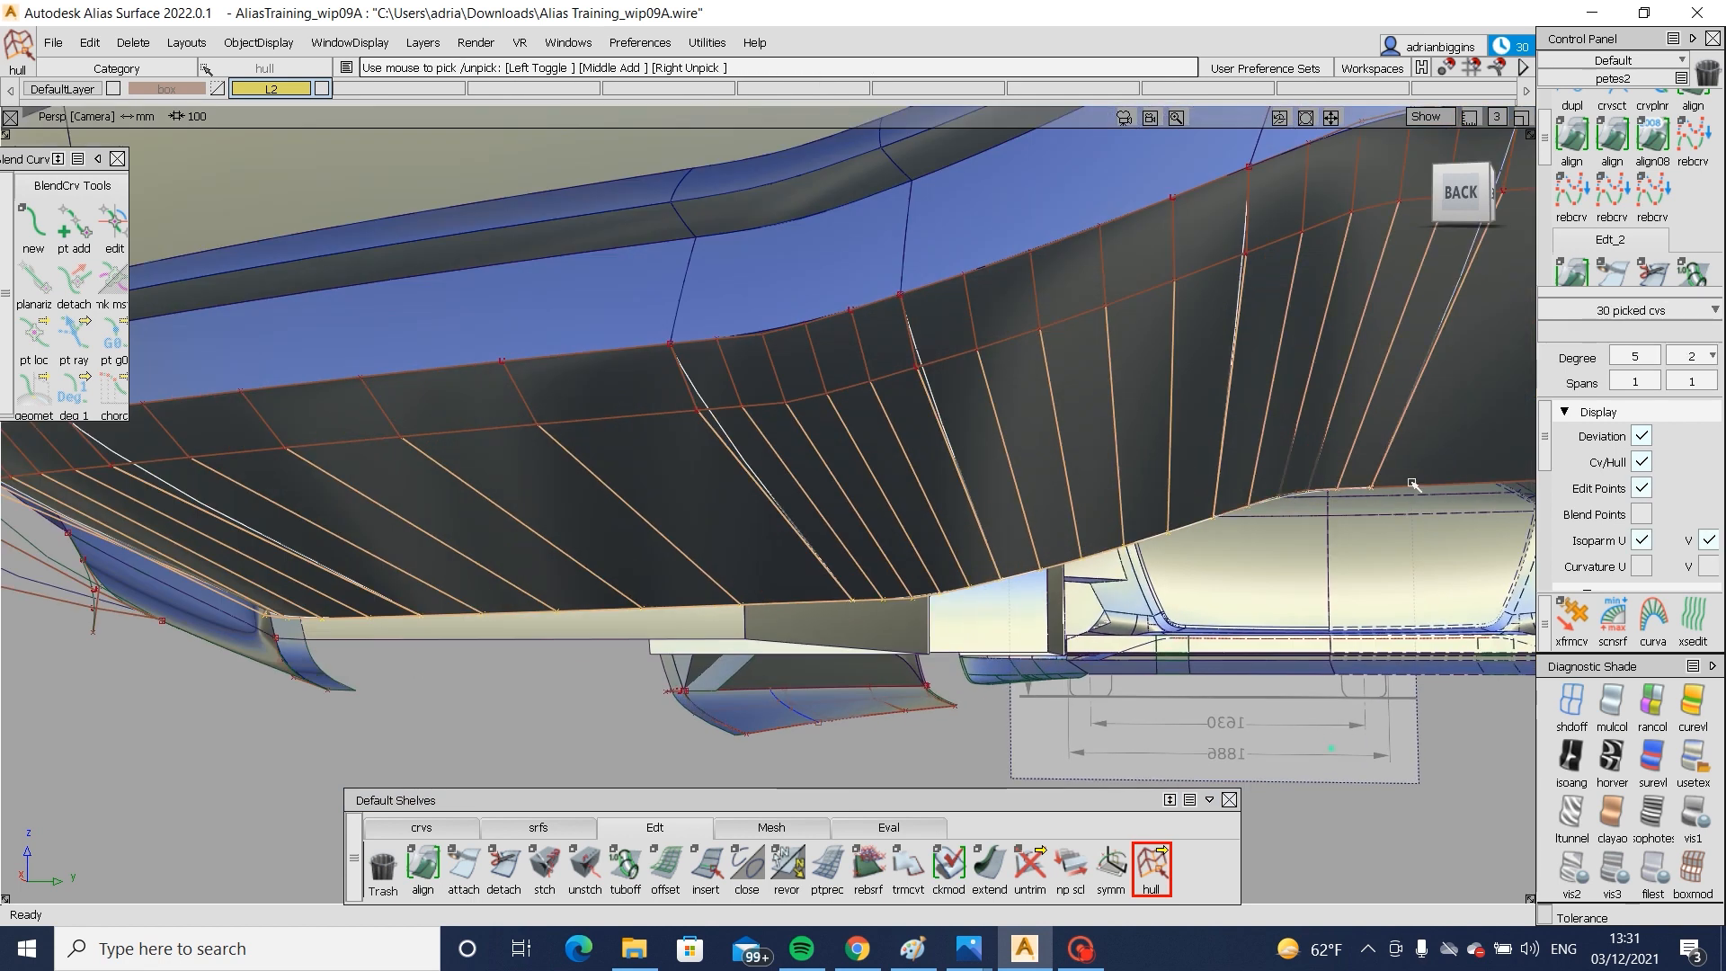
pyautogui.keyDown('alt'); pyautogui.keyDown('shift'); pyautogui.moveTo(661, 550); pyautogui.dragTo(1295, 575); pyautogui.keyUp('shift'); pyautogui.keyUp('alt')
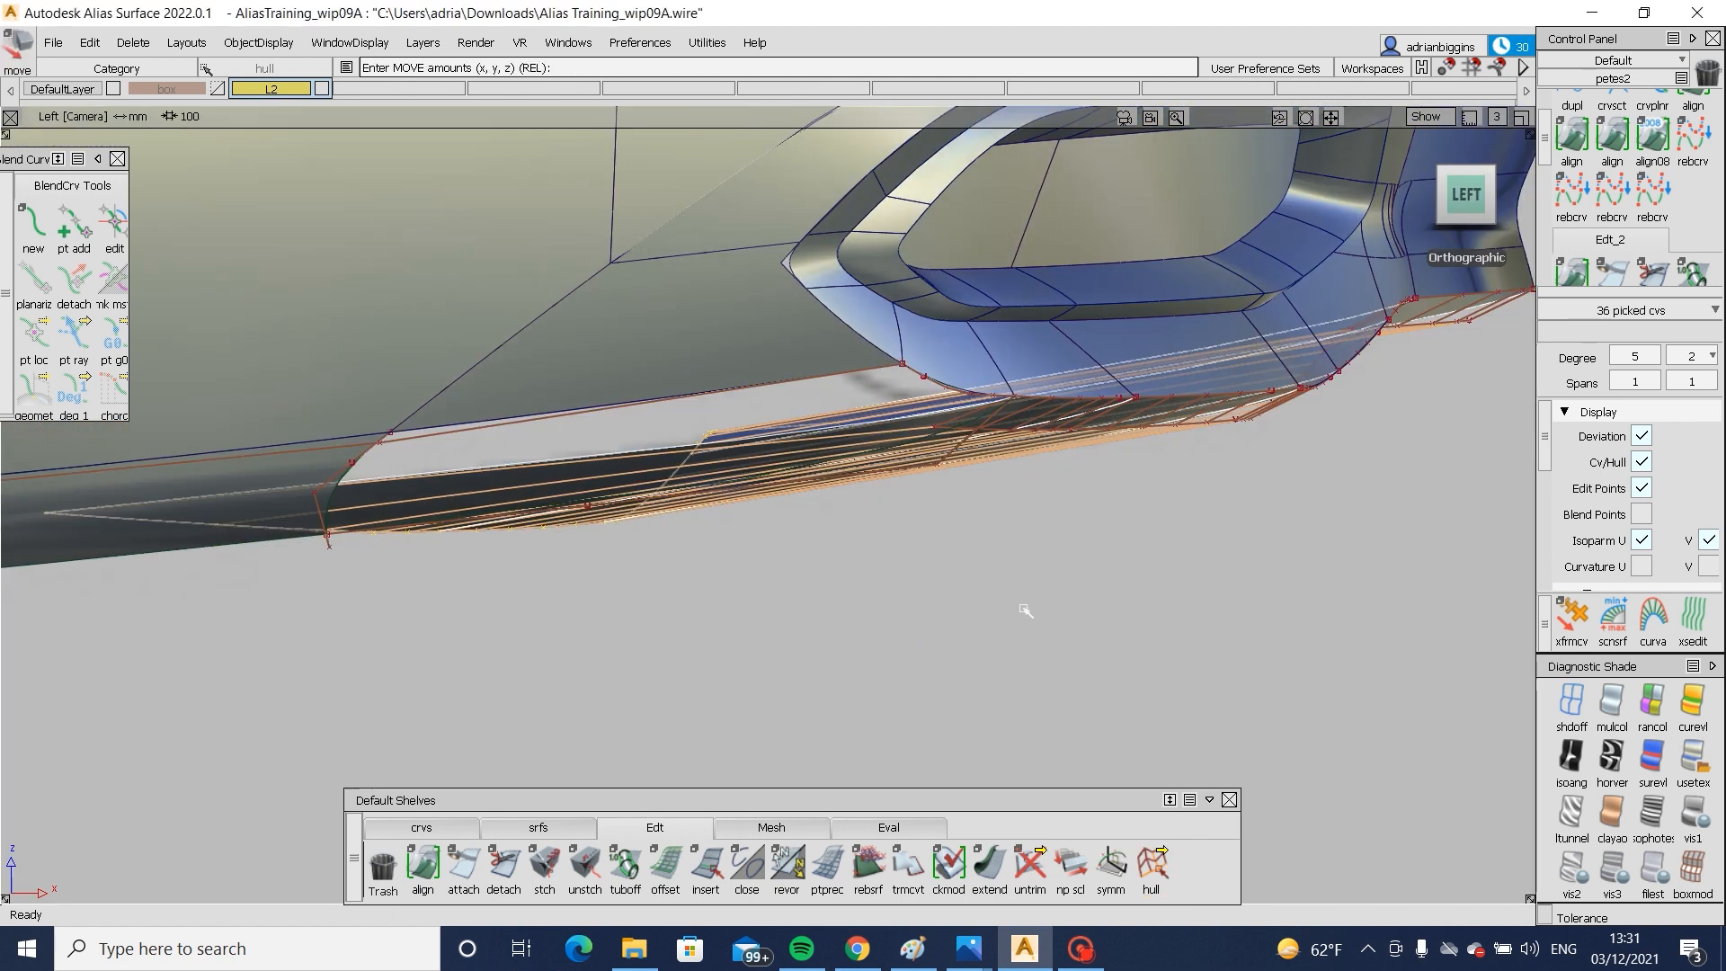
pyautogui.moveTo(1025, 611); pyautogui.dragTo(1199, 635)
pyautogui.keyDown('alt'); pyautogui.keyDown('shift'); pyautogui.moveTo(1175, 573); pyautogui.dragTo(805, 529, button='right'); pyautogui.keyUp('shift'); pyautogui.keyUp('alt')
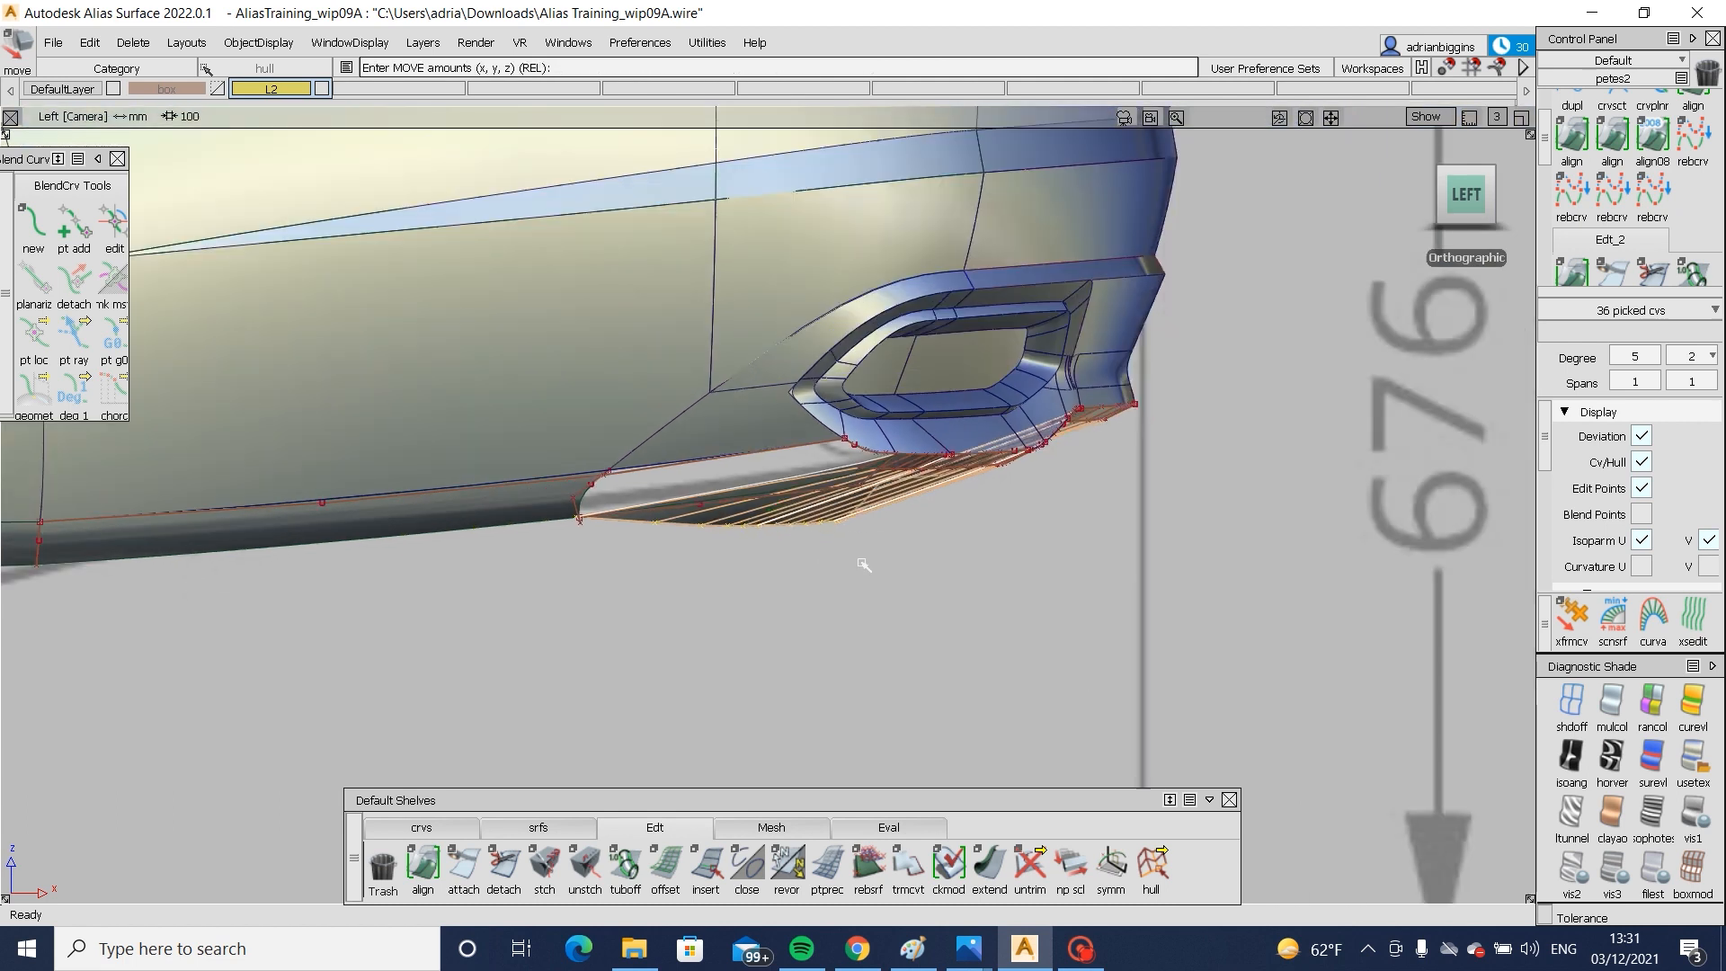
# - Adjust the control points at the draft surface's front corner to meet the turned-under surface, and examine the shaded result
pyautogui.keyDown('alt'); pyautogui.keyDown('shift'); pyautogui.moveTo(1148, 590); pyautogui.dragTo(366, 597); pyautogui.keyUp('shift'); pyautogui.keyUp('alt')
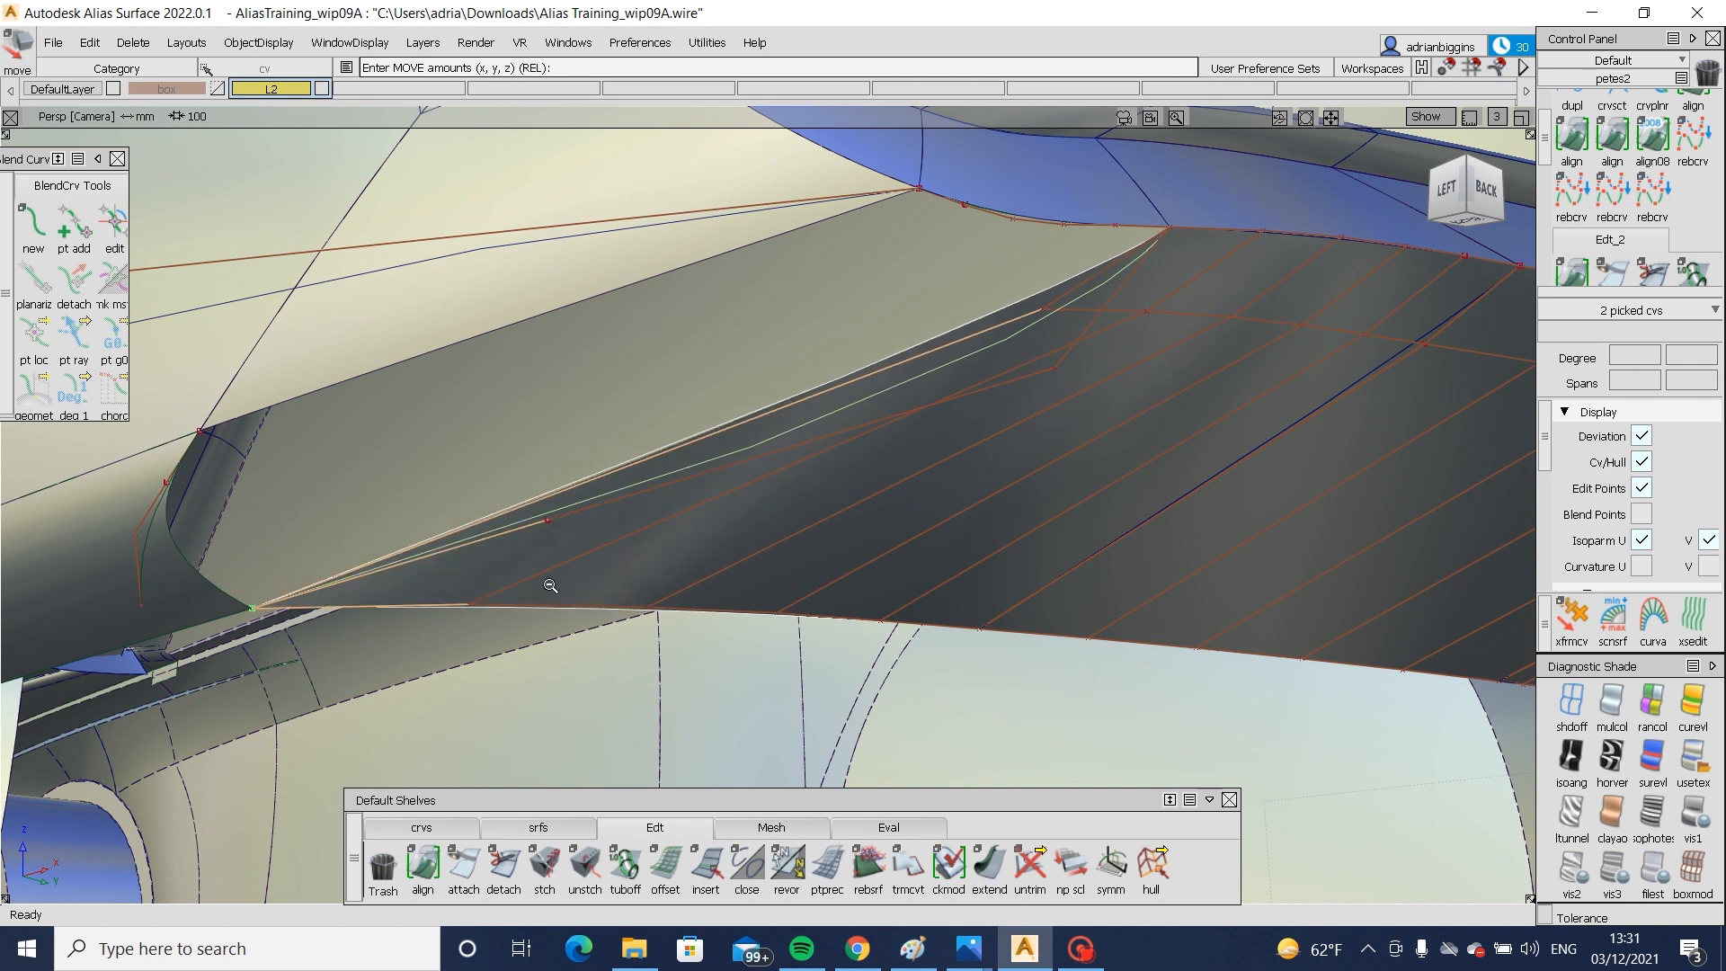
pyautogui.keyDown('alt'); pyautogui.keyDown('shift'); pyautogui.moveTo(550, 585); pyautogui.dragTo(998, 504); pyautogui.keyUp('shift'); pyautogui.keyUp('alt')
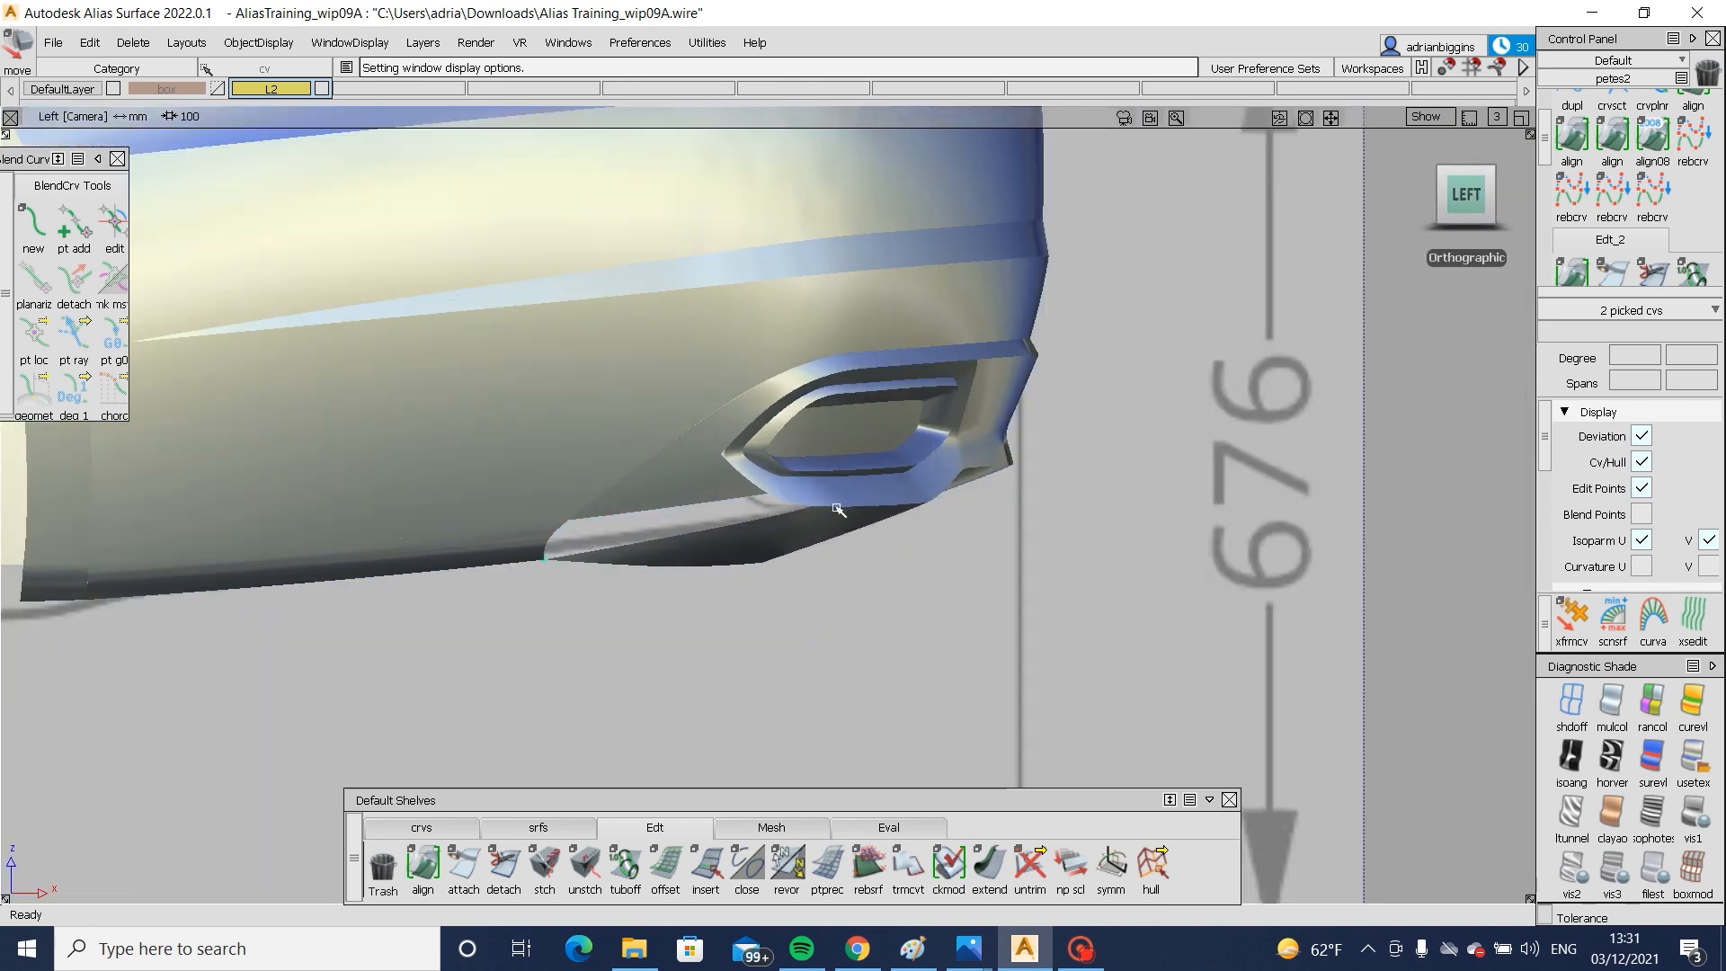
pyautogui.keyDown('alt'); pyautogui.keyDown('shift'); pyautogui.moveTo(841, 505); pyautogui.dragTo(270, 616); pyautogui.keyUp('shift'); pyautogui.keyUp('alt')
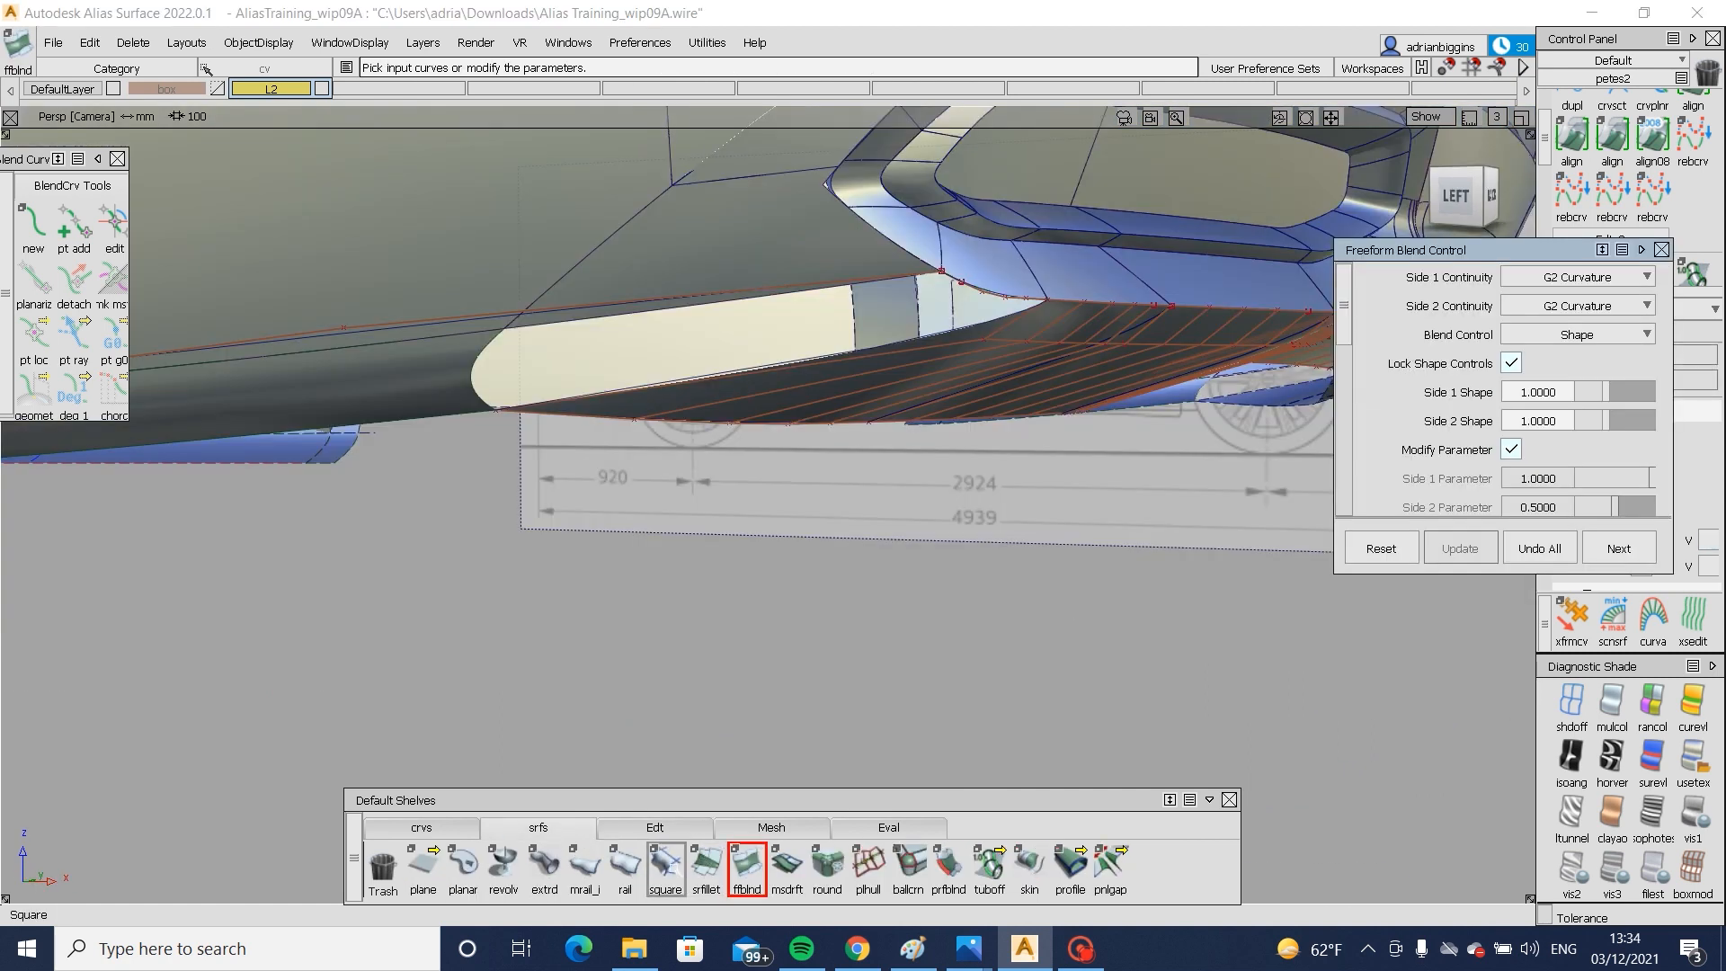
# - Fill the opening ahead of the exhaust trim with a square surface and set its bumper-edge boundary to G2 Curvature
pyautogui.click(665, 863)
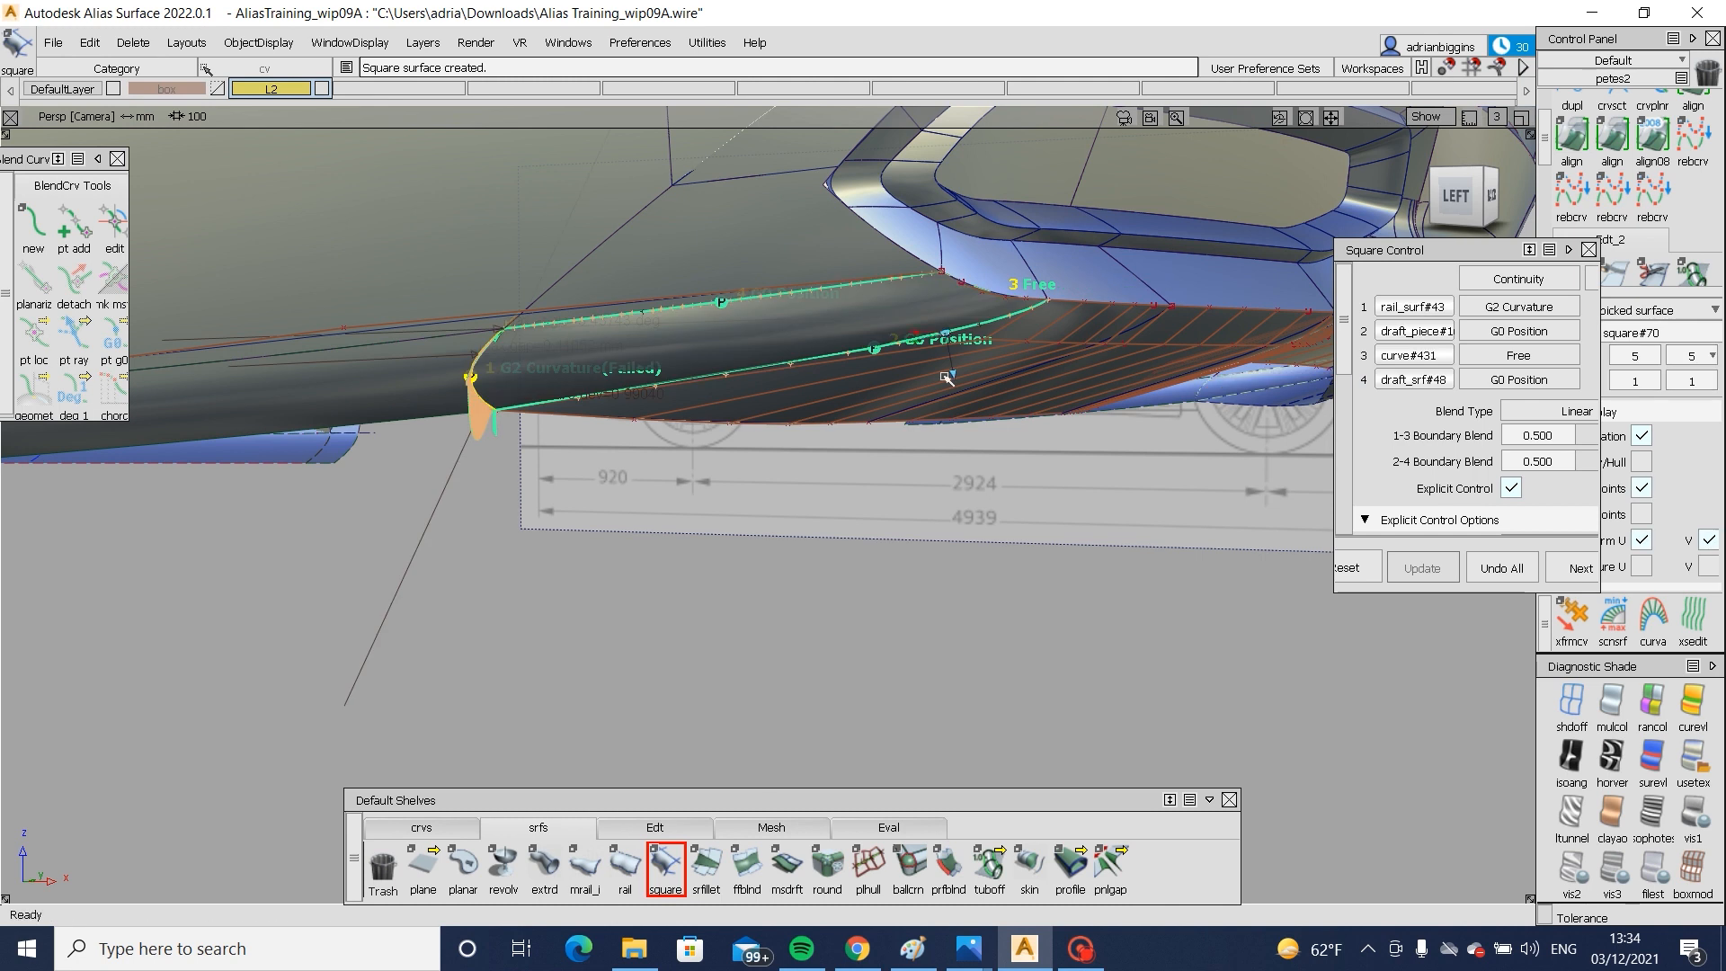
pyautogui.keyDown('alt'); pyautogui.keyDown('shift'); pyautogui.moveTo(946, 378); pyautogui.dragTo(1483, 382); pyautogui.keyUp('shift'); pyautogui.keyUp('alt')
pyautogui.click(1519, 379)
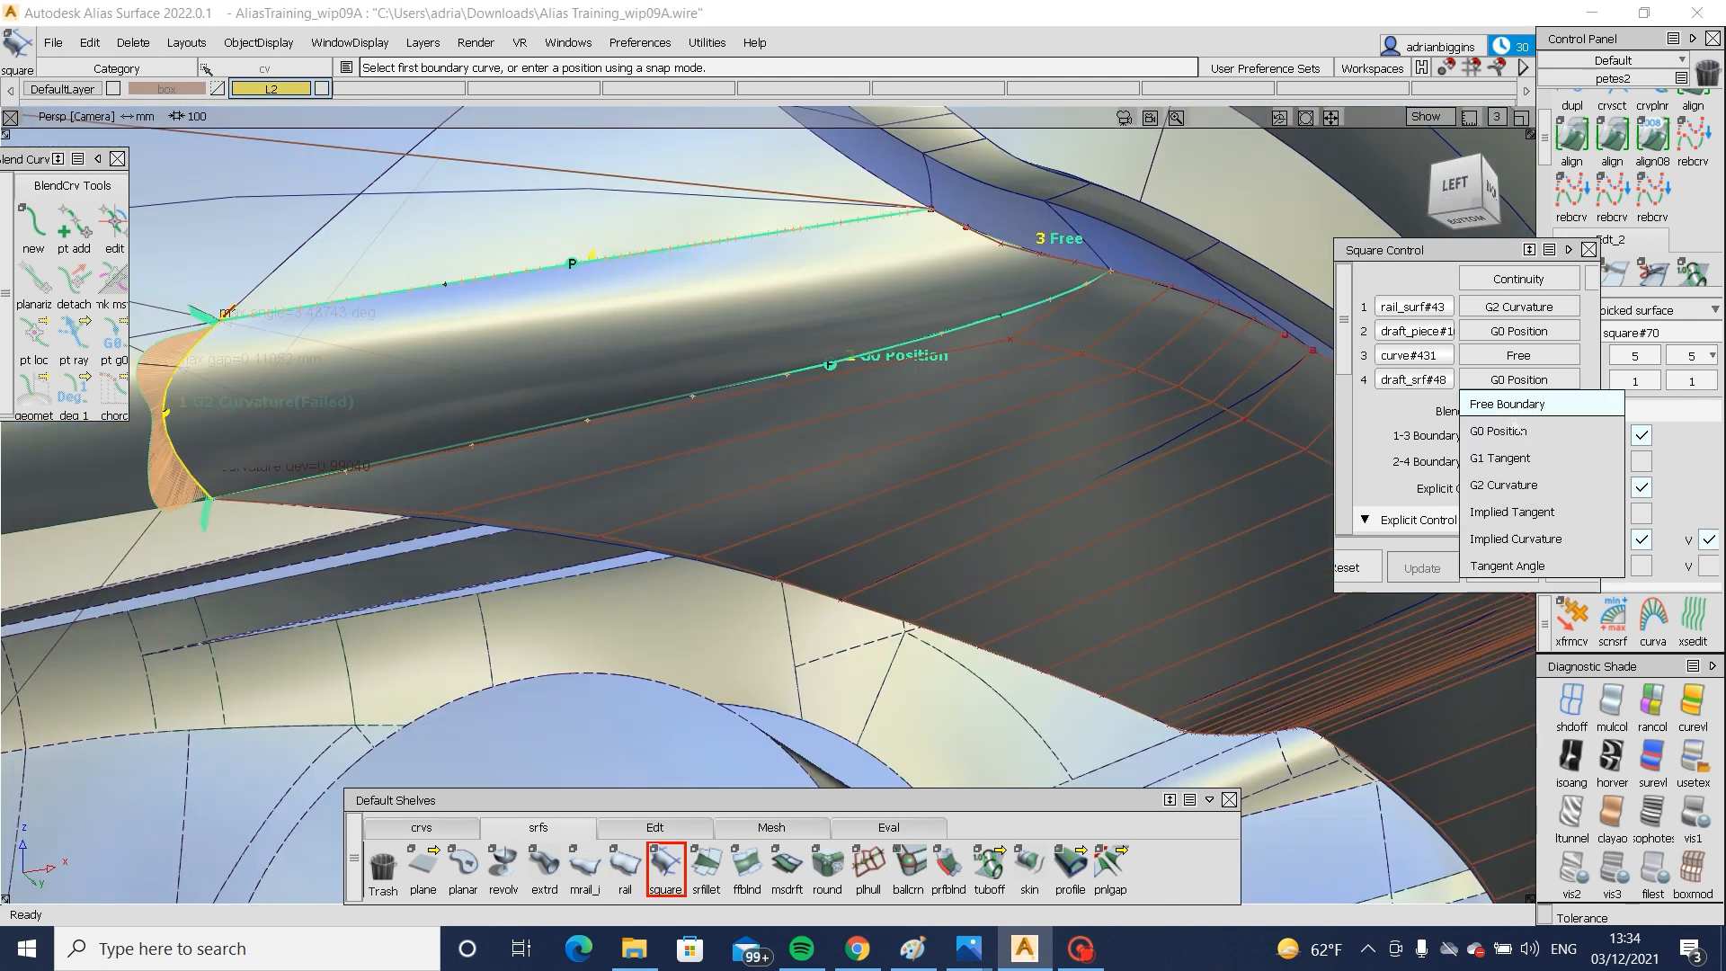
pyautogui.click(1534, 486)
pyautogui.keyDown('alt'); pyautogui.keyDown('shift'); pyautogui.moveTo(812, 418); pyautogui.dragTo(758, 519); pyautogui.keyUp('shift'); pyautogui.keyUp('alt')
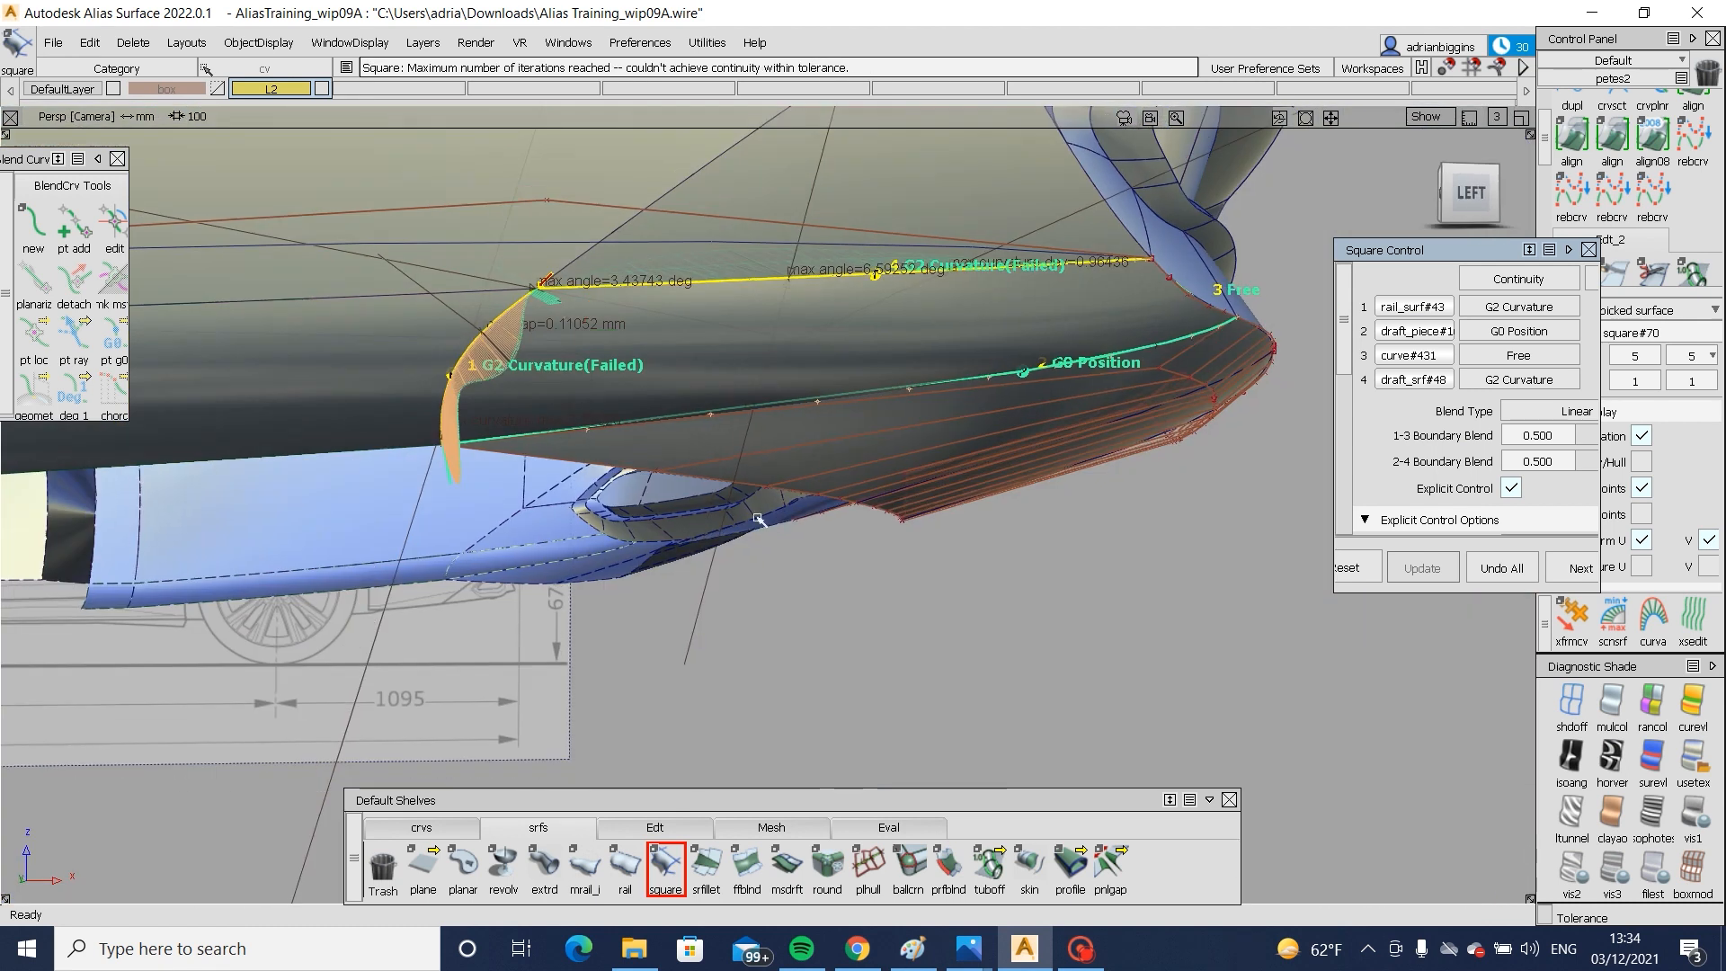
# - Rebuild the square surface starting from the draft surface's edge, set that first boundary to G0 Position, and examine the shaded blend
pyautogui.click(763, 384)
pyautogui.click(564, 383)
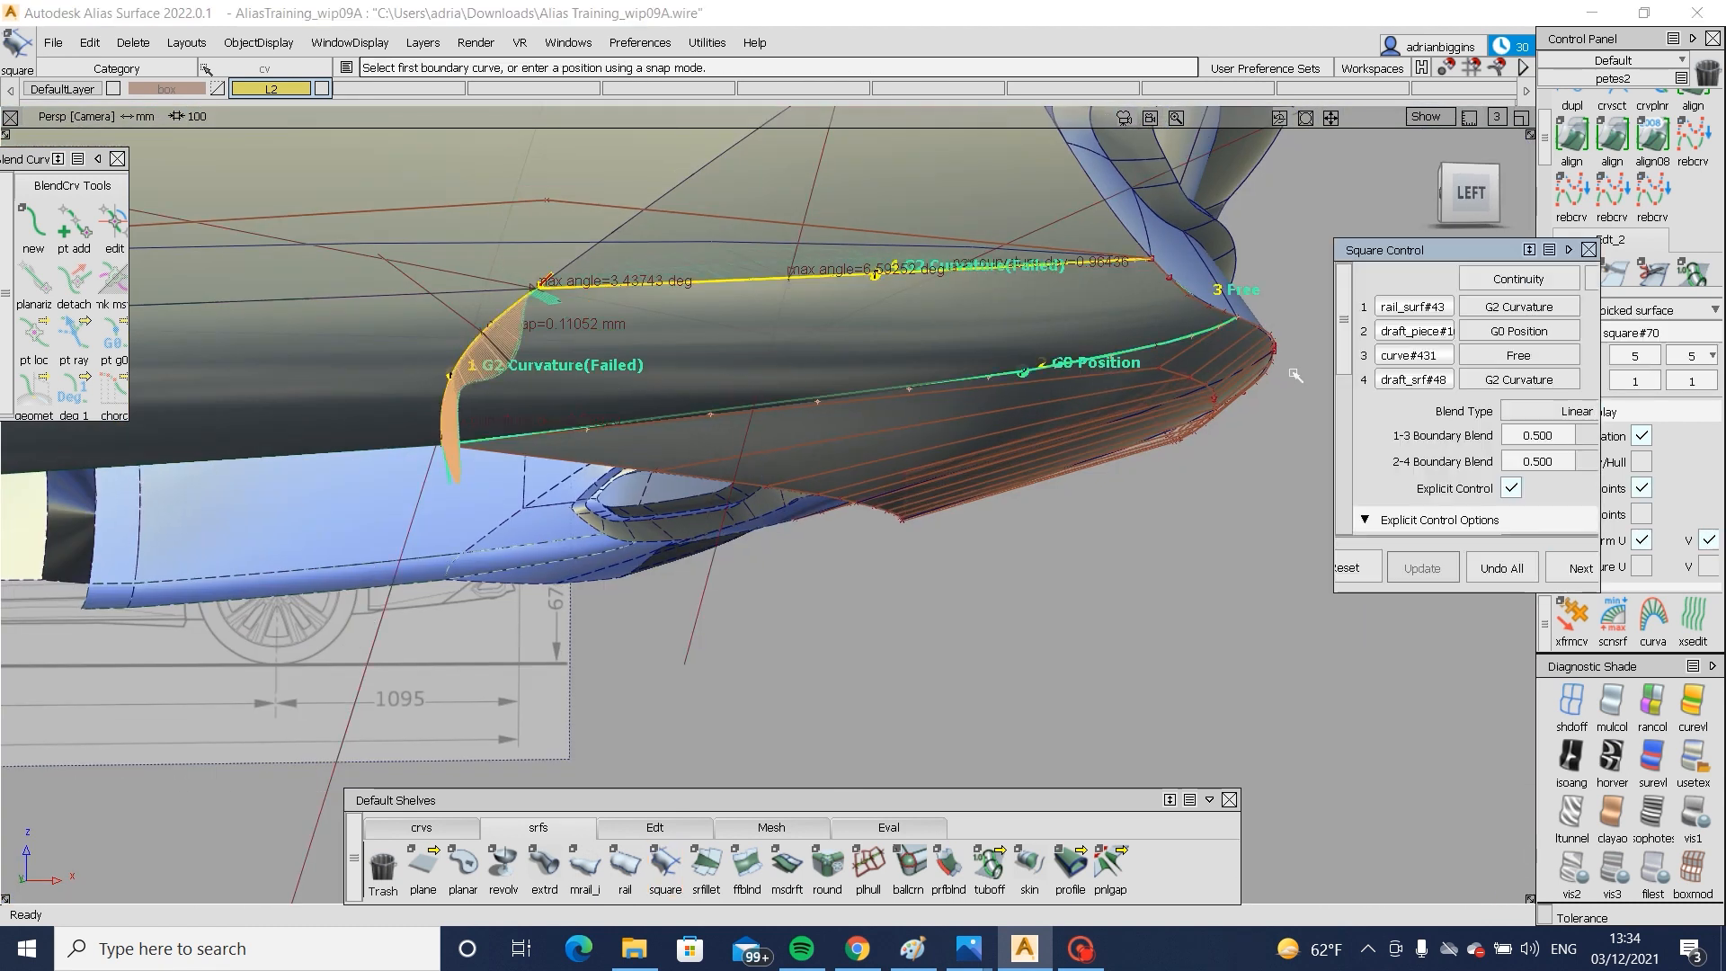
pyautogui.click(1518, 307)
pyautogui.click(1519, 350)
pyautogui.keyDown('alt'); pyautogui.keyDown('shift'); pyautogui.moveTo(809, 359); pyautogui.dragTo(986, 530); pyautogui.keyUp('shift'); pyautogui.keyUp('alt')
pyautogui.keyDown('alt'); pyautogui.keyDown('shift'); pyautogui.moveTo(988, 402); pyautogui.dragTo(597, 477); pyautogui.keyUp('shift'); pyautogui.keyUp('alt')
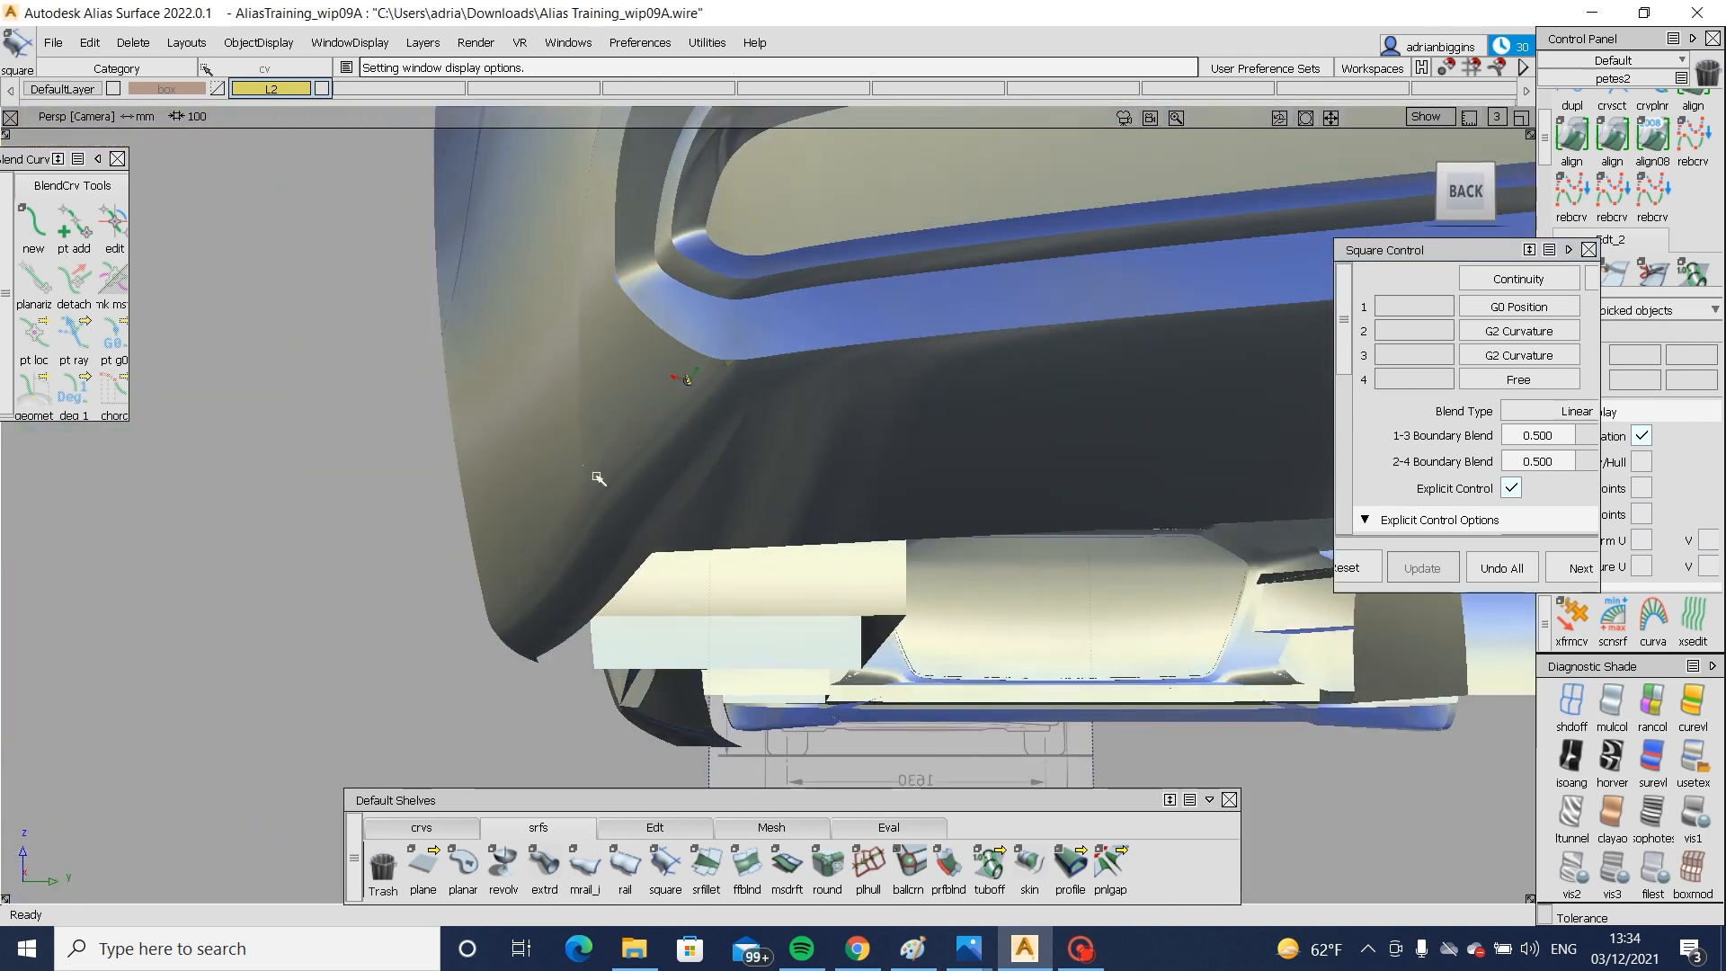
# - Examine the shaded blend ahead of the exhaust trim and the wider rear bumper with and without surface lines
pyautogui.hotkey('alt', 'm')
pyautogui.click(747, 471)
pyautogui.keyDown('ctrl'); pyautogui.keyDown('shift'); pyautogui.moveTo(752, 488); pyautogui.dragTo(802, 503); pyautogui.keyUp('shift'); pyautogui.keyUp('ctrl')
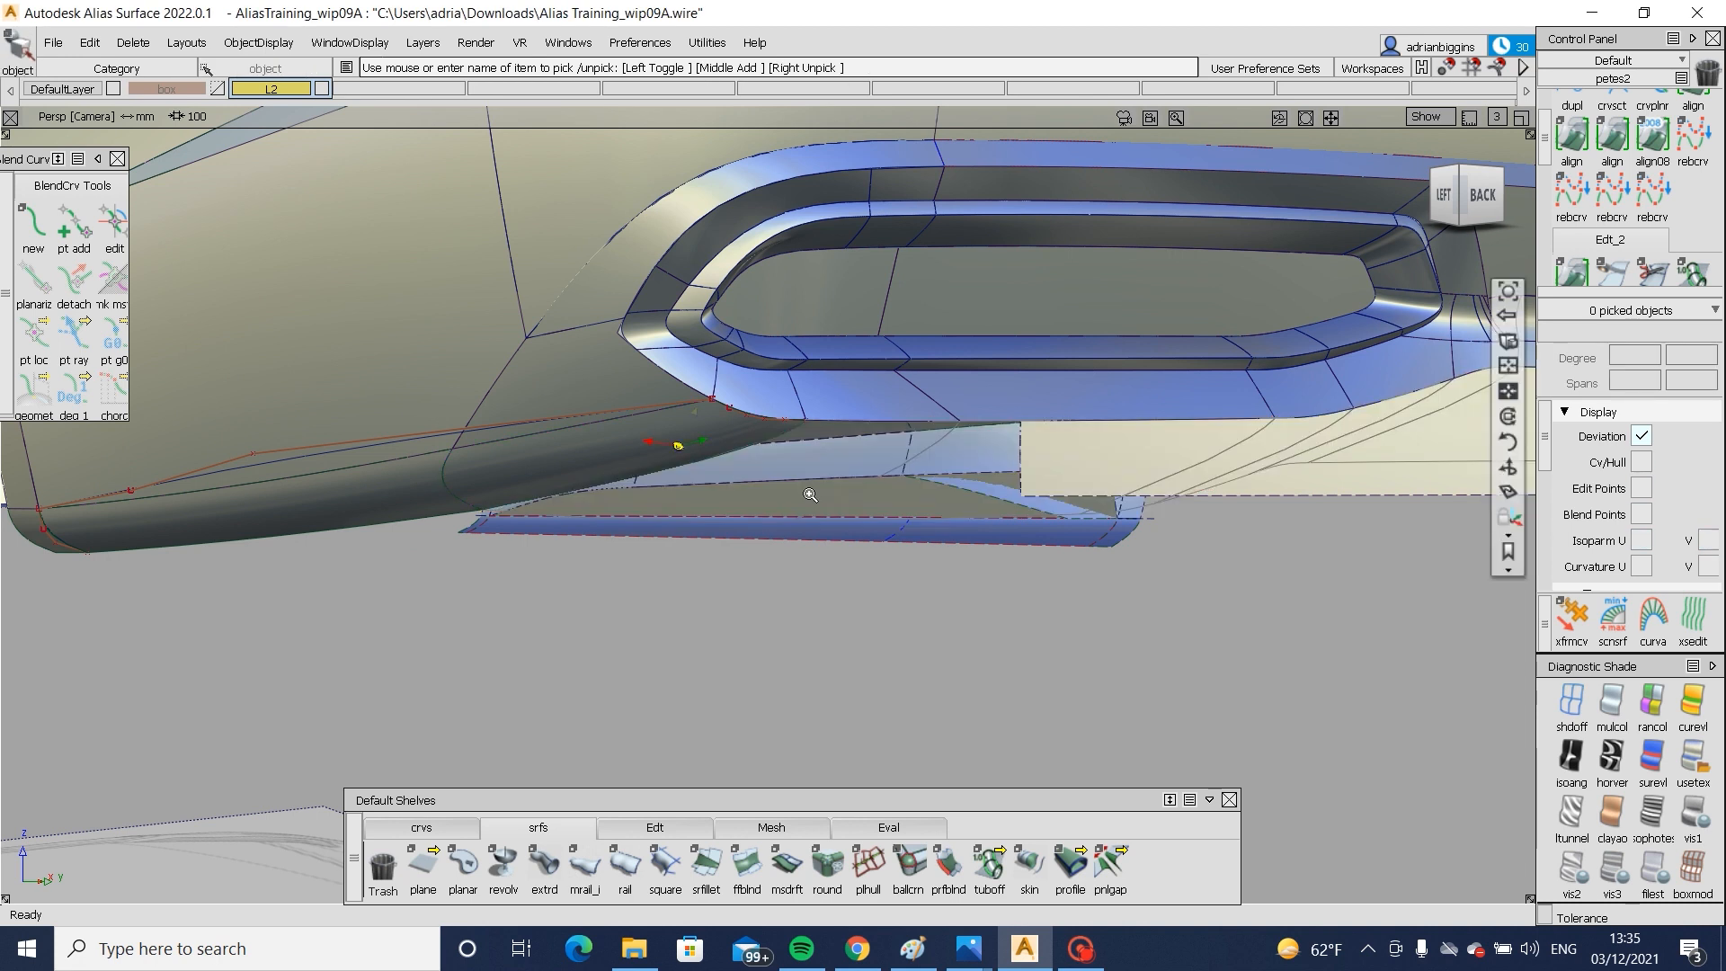
pyautogui.keyDown('alt'); pyautogui.keyDown('shift'); pyautogui.moveTo(810, 495); pyautogui.dragTo(840, 574); pyautogui.keyUp('shift'); pyautogui.keyUp('alt')
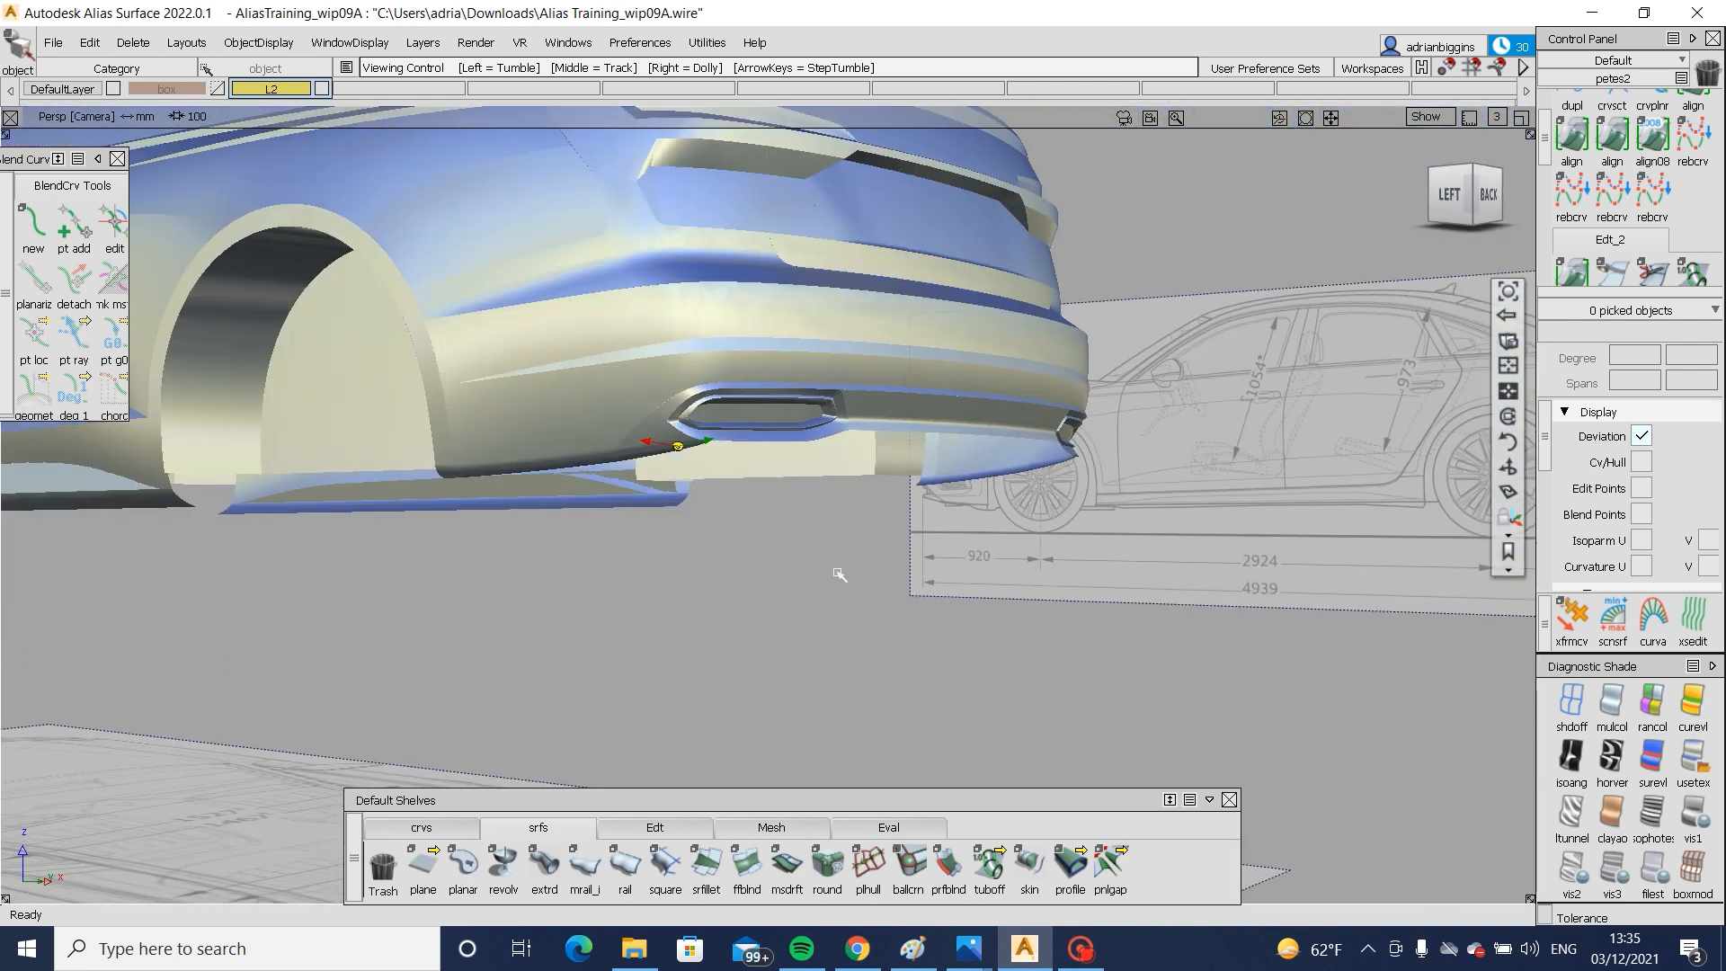
pyautogui.keyDown('alt'); pyautogui.keyDown('shift'); pyautogui.moveTo(912, 617); pyautogui.dragTo(874, 624); pyautogui.keyUp('shift'); pyautogui.keyUp('alt')
pyautogui.keyDown('alt'); pyautogui.keyDown('shift'); pyautogui.moveTo(875, 623); pyautogui.dragTo(913, 581, button='right'); pyautogui.keyUp('shift'); pyautogui.keyUp('alt')
pyautogui.hotkey('alt', 't')
pyautogui.keyDown('alt'); pyautogui.keyDown('shift'); pyautogui.moveTo(1152, 536); pyautogui.dragTo(854, 528); pyautogui.keyUp('shift'); pyautogui.keyUp('alt')
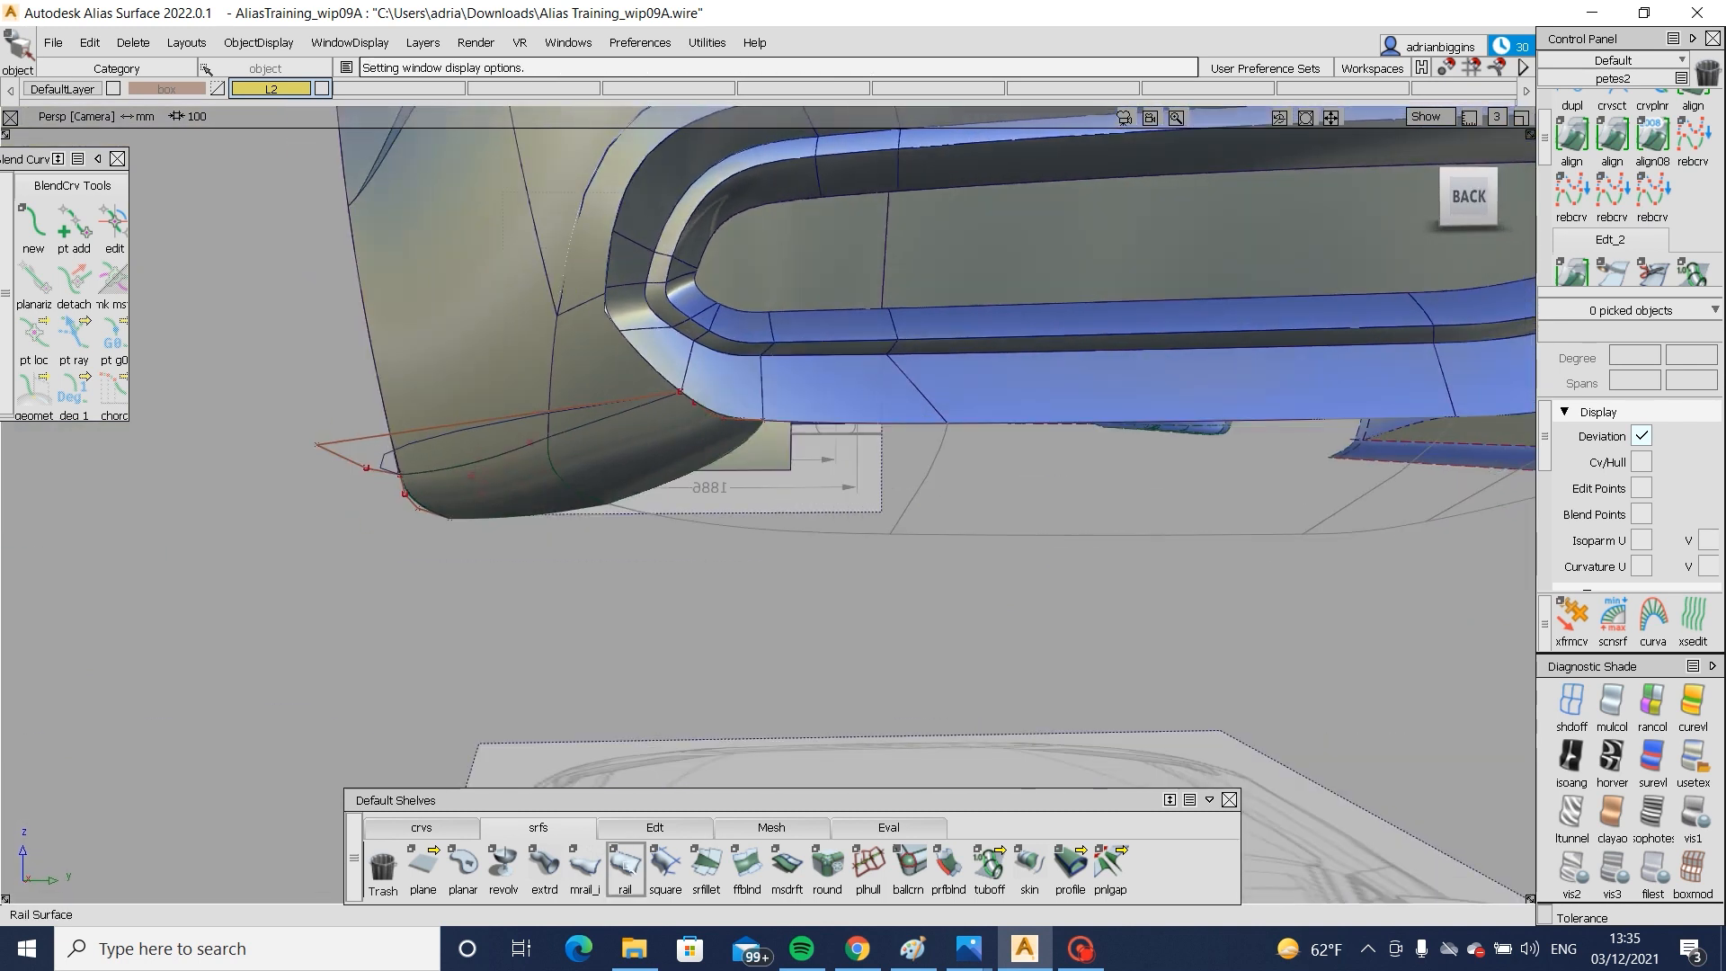
# - Compare the bumper's lower corner beneath the exhaust trim with the rear reference photo in Photos, returning to Alias
pyautogui.click(585, 865)
pyautogui.keyDown('alt'); pyautogui.keyDown('shift'); pyautogui.moveTo(727, 469); pyautogui.dragTo(817, 212); pyautogui.keyUp('shift'); pyautogui.keyUp('alt')
pyautogui.keyDown('alt'); pyautogui.keyDown('shift'); pyautogui.moveTo(629, 289); pyautogui.dragTo(1337, 659); pyautogui.keyUp('shift'); pyautogui.keyUp('alt')
pyautogui.keyDown('alt'); pyautogui.keyDown('shift'); pyautogui.moveTo(1336, 658); pyautogui.dragTo(1043, 559, button='right'); pyautogui.keyUp('shift'); pyautogui.keyUp('alt')
pyautogui.keyDown('alt'); pyautogui.keyDown('shift'); pyautogui.moveTo(1043, 559); pyautogui.dragTo(919, 966); pyautogui.keyUp('shift'); pyautogui.keyUp('alt')
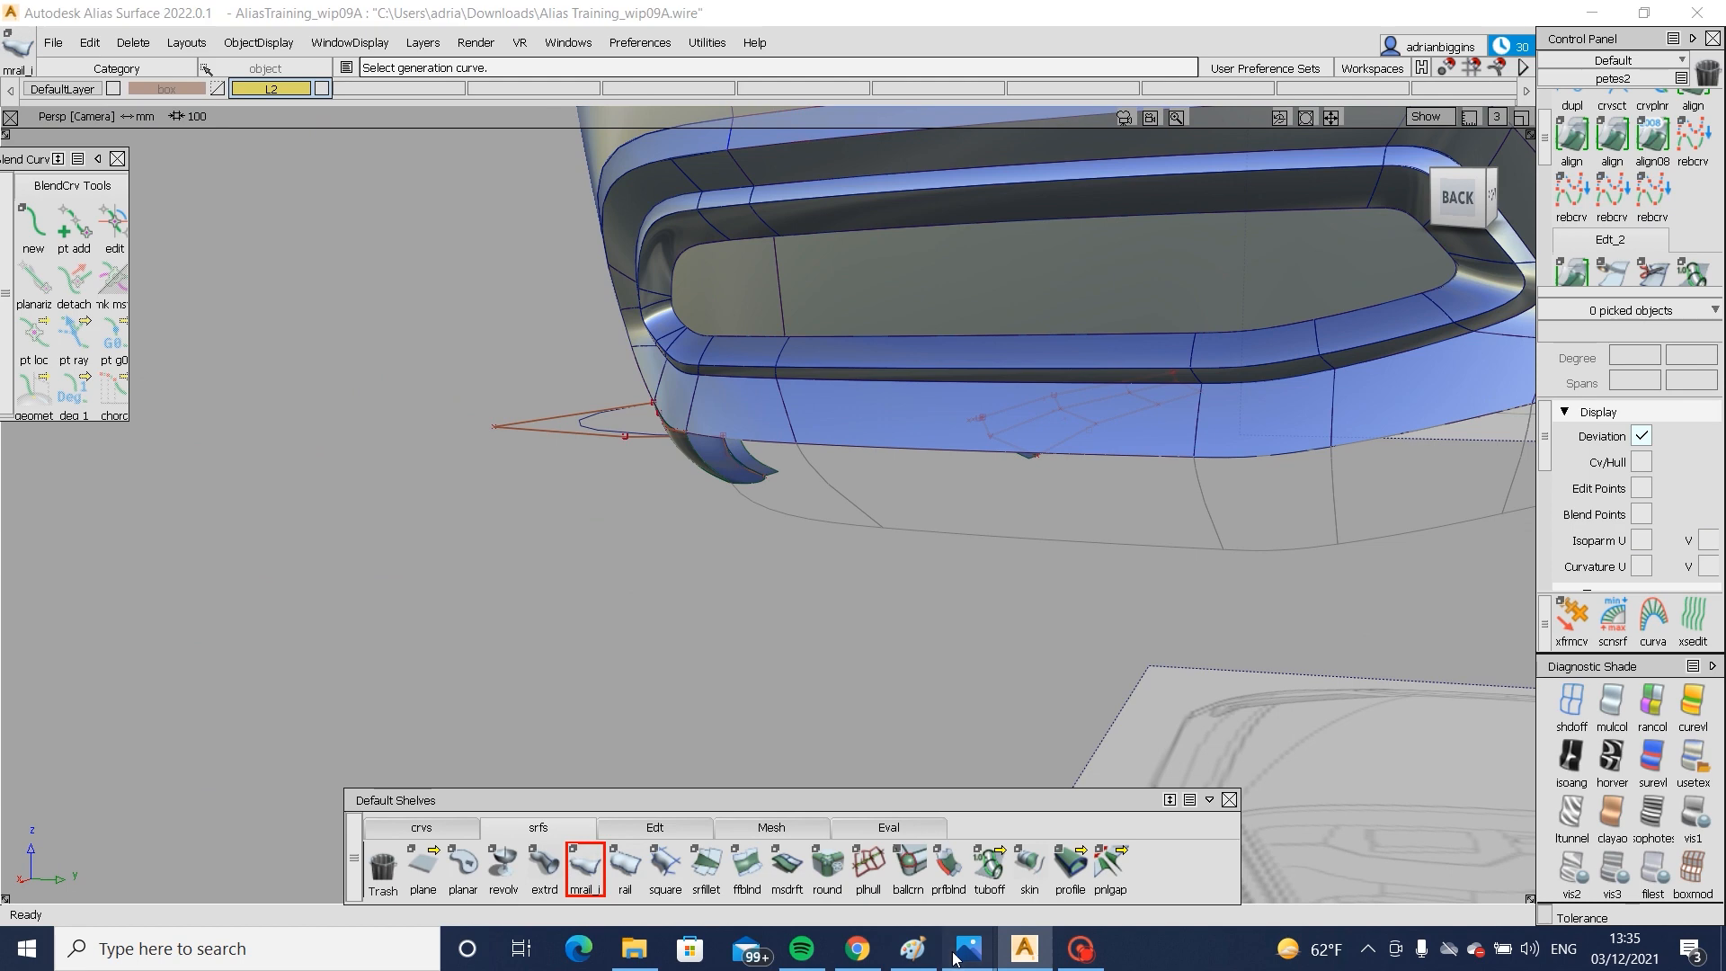
pyautogui.moveTo(955, 957)
pyautogui.click(1139, 811)
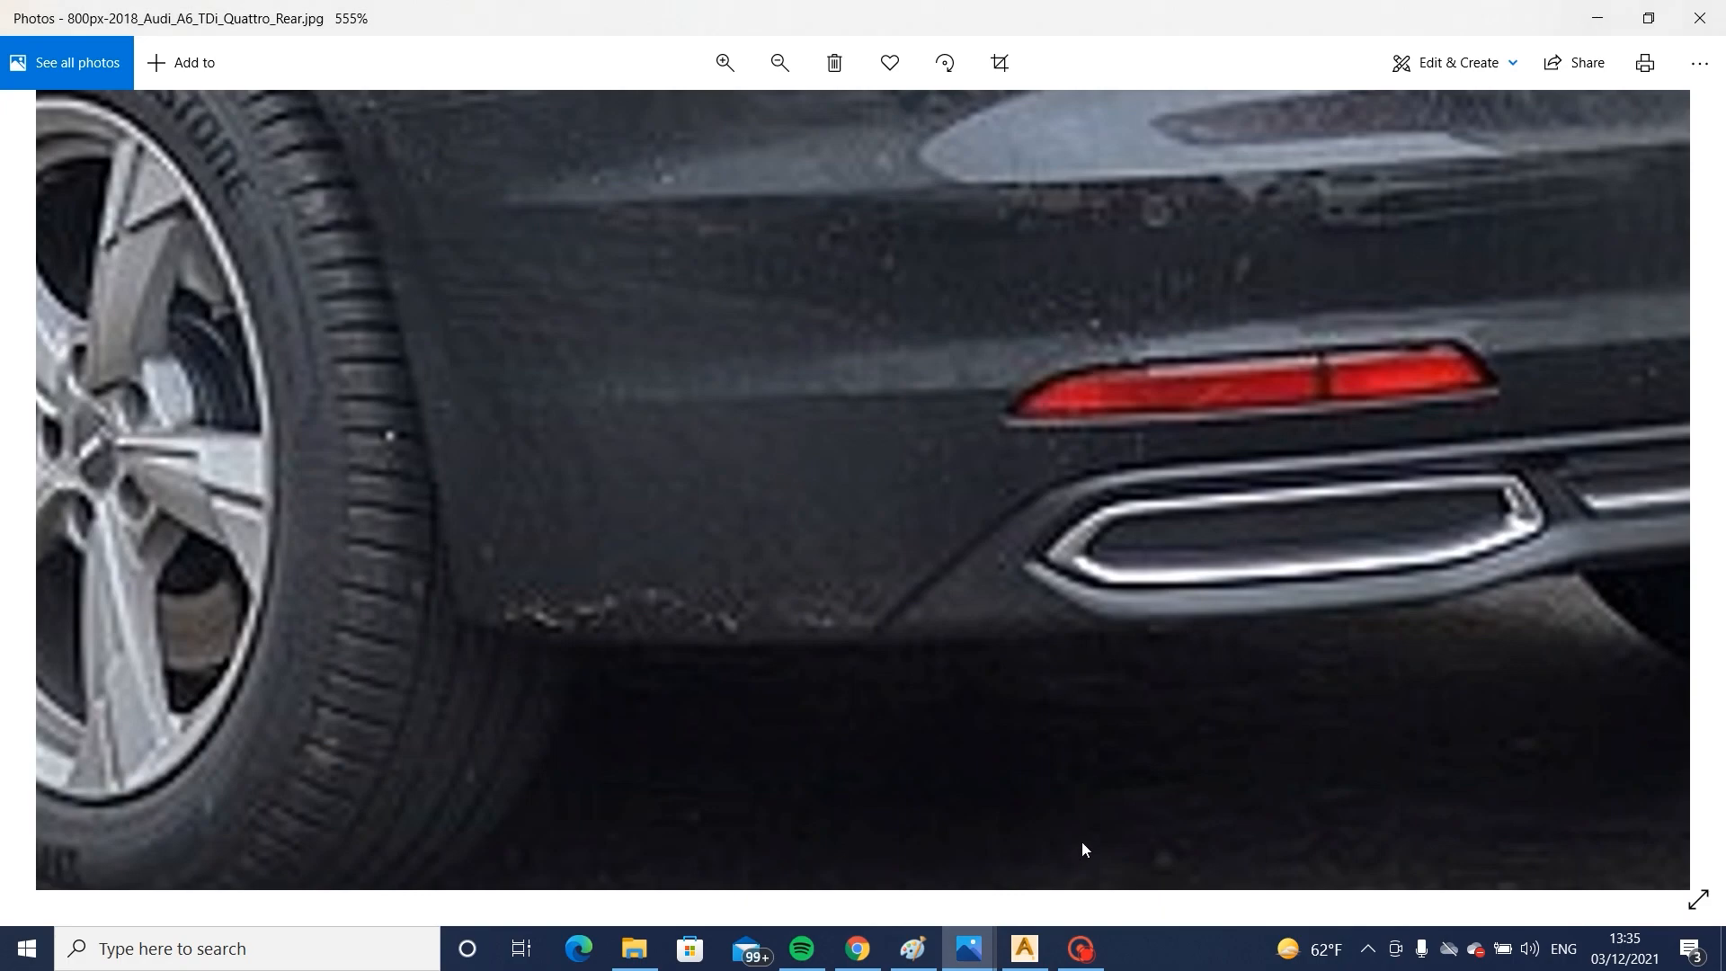
pyautogui.click(1025, 948)
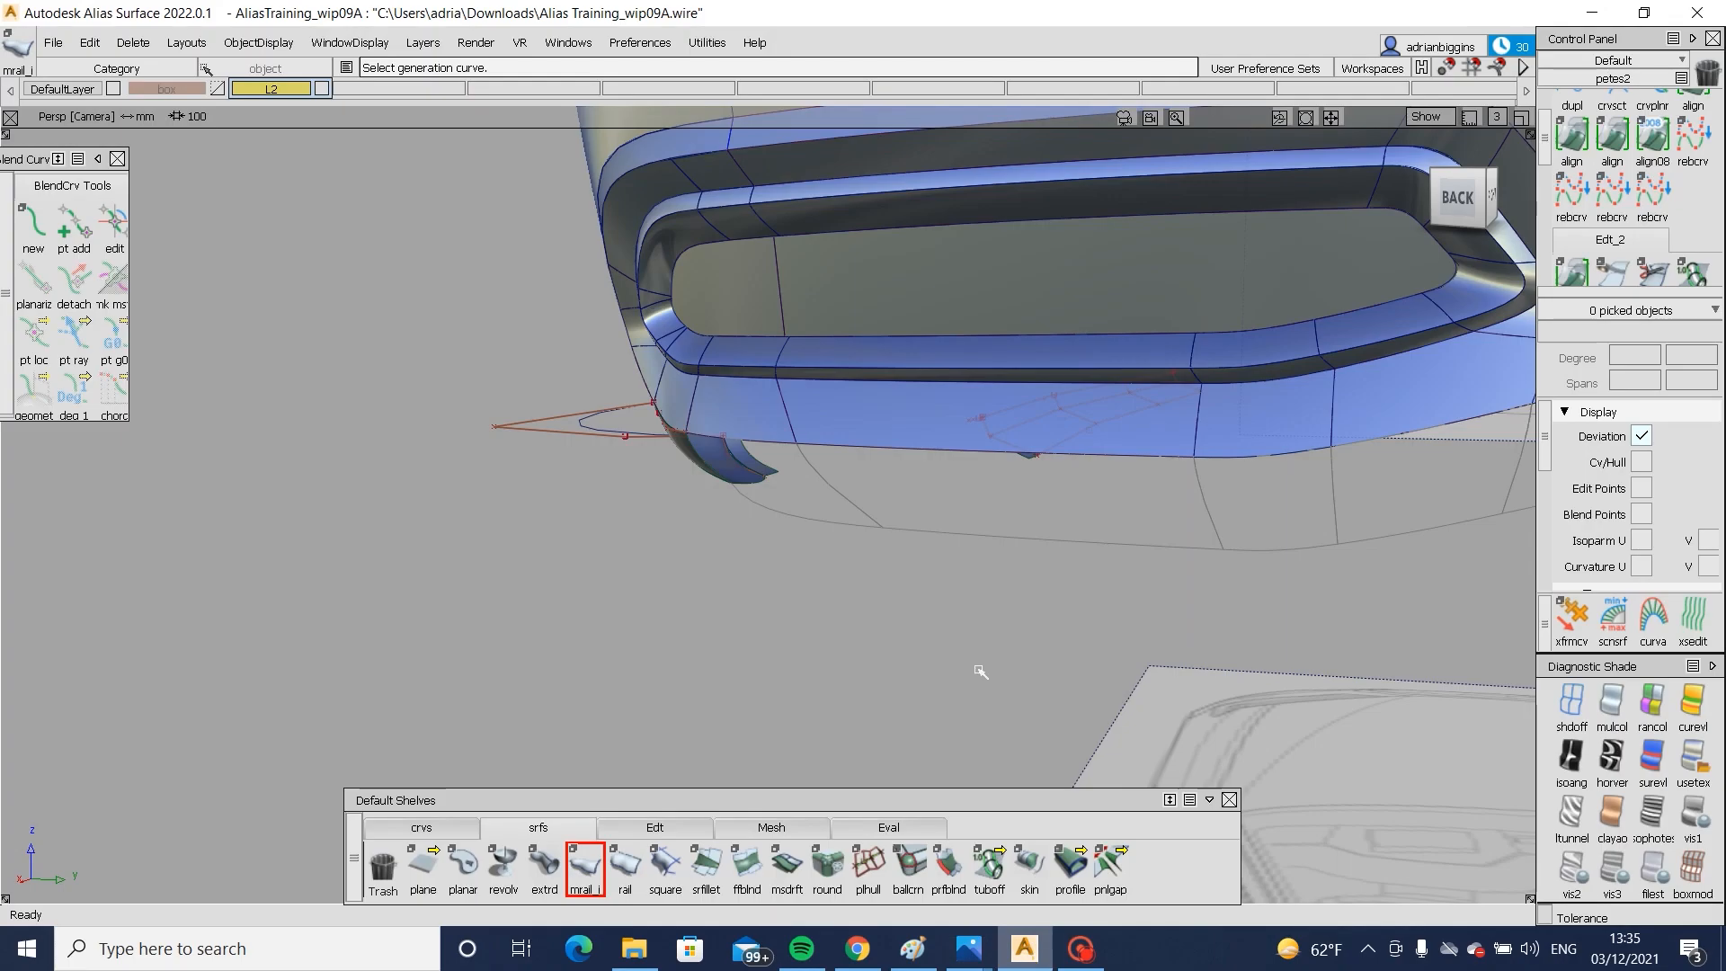
pyautogui.keyDown('alt'); pyautogui.keyDown('shift'); pyautogui.moveTo(654, 444); pyautogui.dragTo(878, 542); pyautogui.keyUp('shift'); pyautogui.keyUp('alt')
pyautogui.keyDown('alt'); pyautogui.keyDown('shift'); pyautogui.moveTo(879, 543); pyautogui.dragTo(801, 536, button='right'); pyautogui.keyUp('shift'); pyautogui.keyUp('alt')
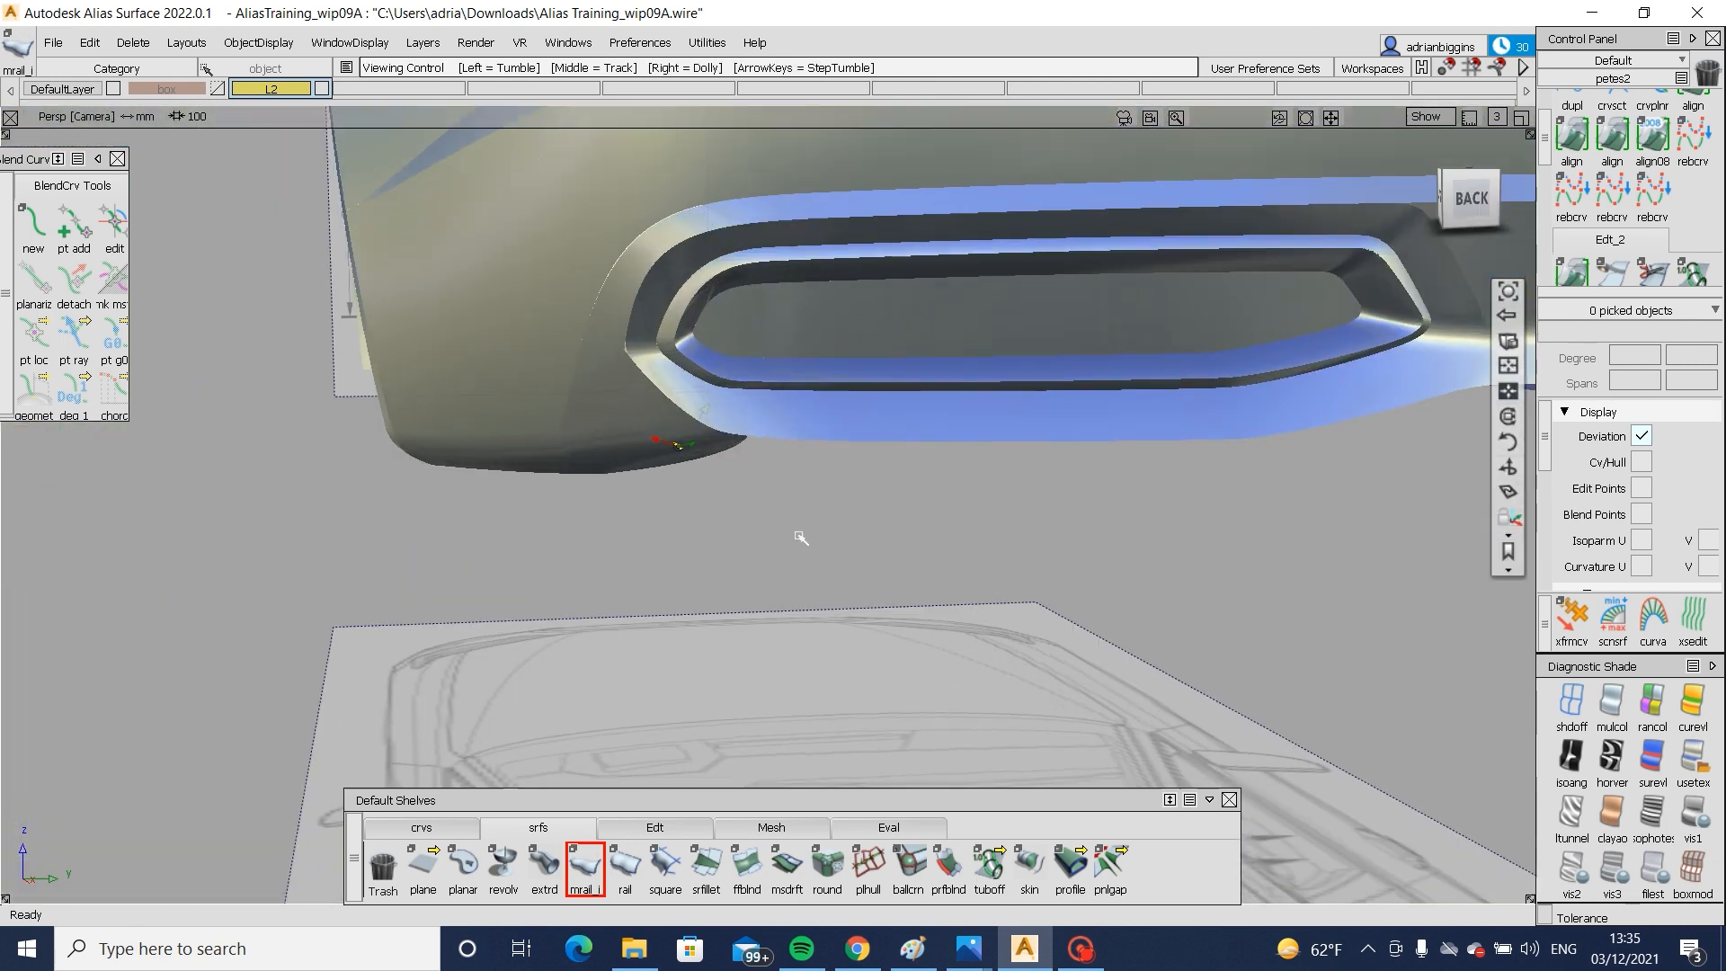
pyautogui.hotkey('alt', 'm')
pyautogui.moveTo(801, 535)
pyautogui.keyDown('alt'); pyautogui.keyDown('shift'); pyautogui.mouseDown()
pyautogui.moveTo(720, 429)
pyautogui.moveTo(866, 487)
pyautogui.moveTo(952, 360)
pyautogui.moveTo(998, 359)
pyautogui.moveTo(1065, 460)
pyautogui.moveTo(716, 492)
pyautogui.mouseUp(); pyautogui.keyUp('shift'); pyautogui.keyUp('alt')
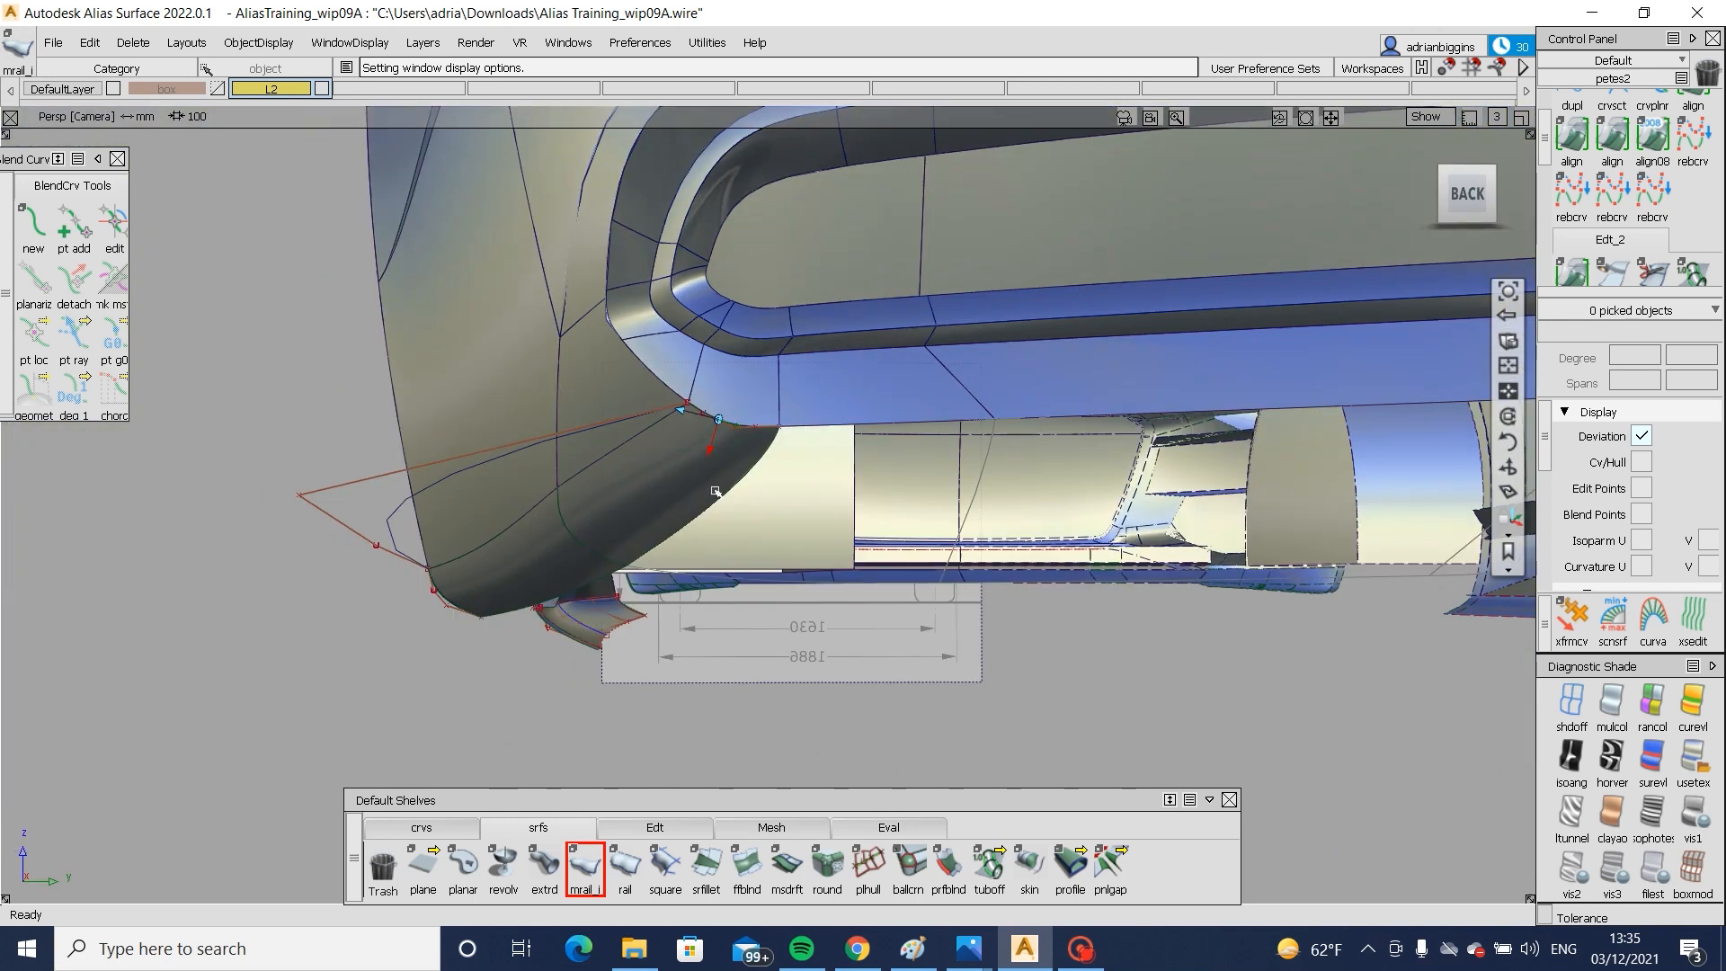
# - Create a multi-surface draft along the exhaust trim's lower edge, adding the adjoining bumper edges up to the car's centre
pyautogui.click(787, 861)
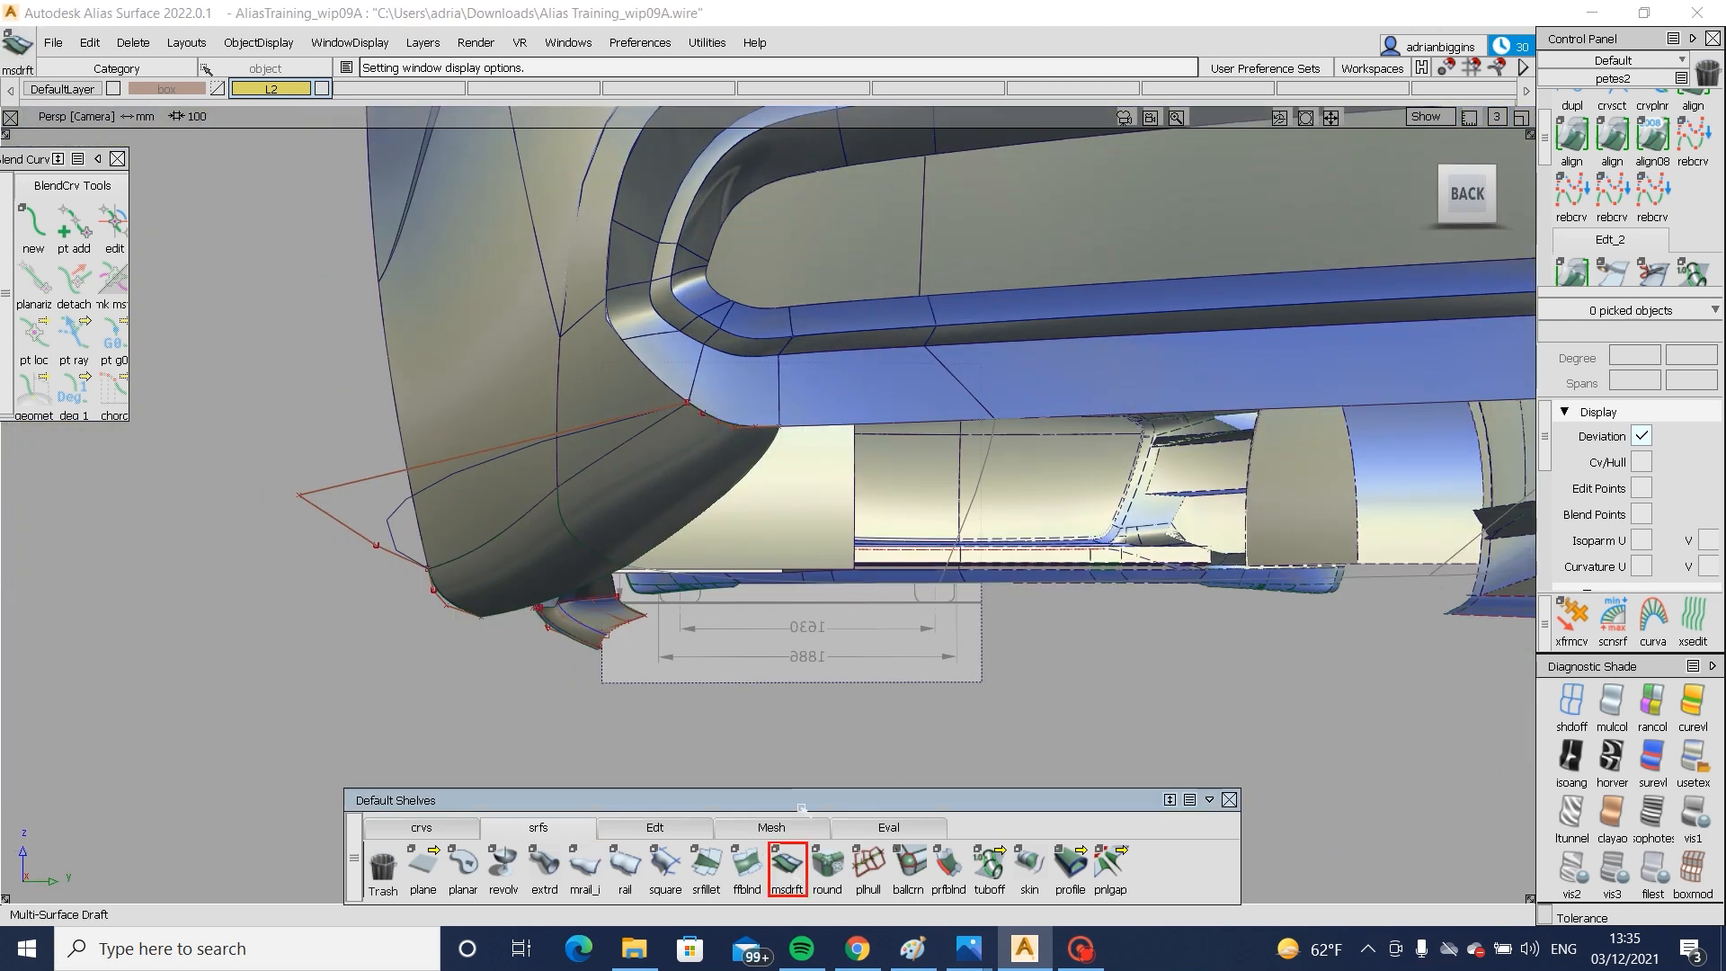
pyautogui.click(924, 437)
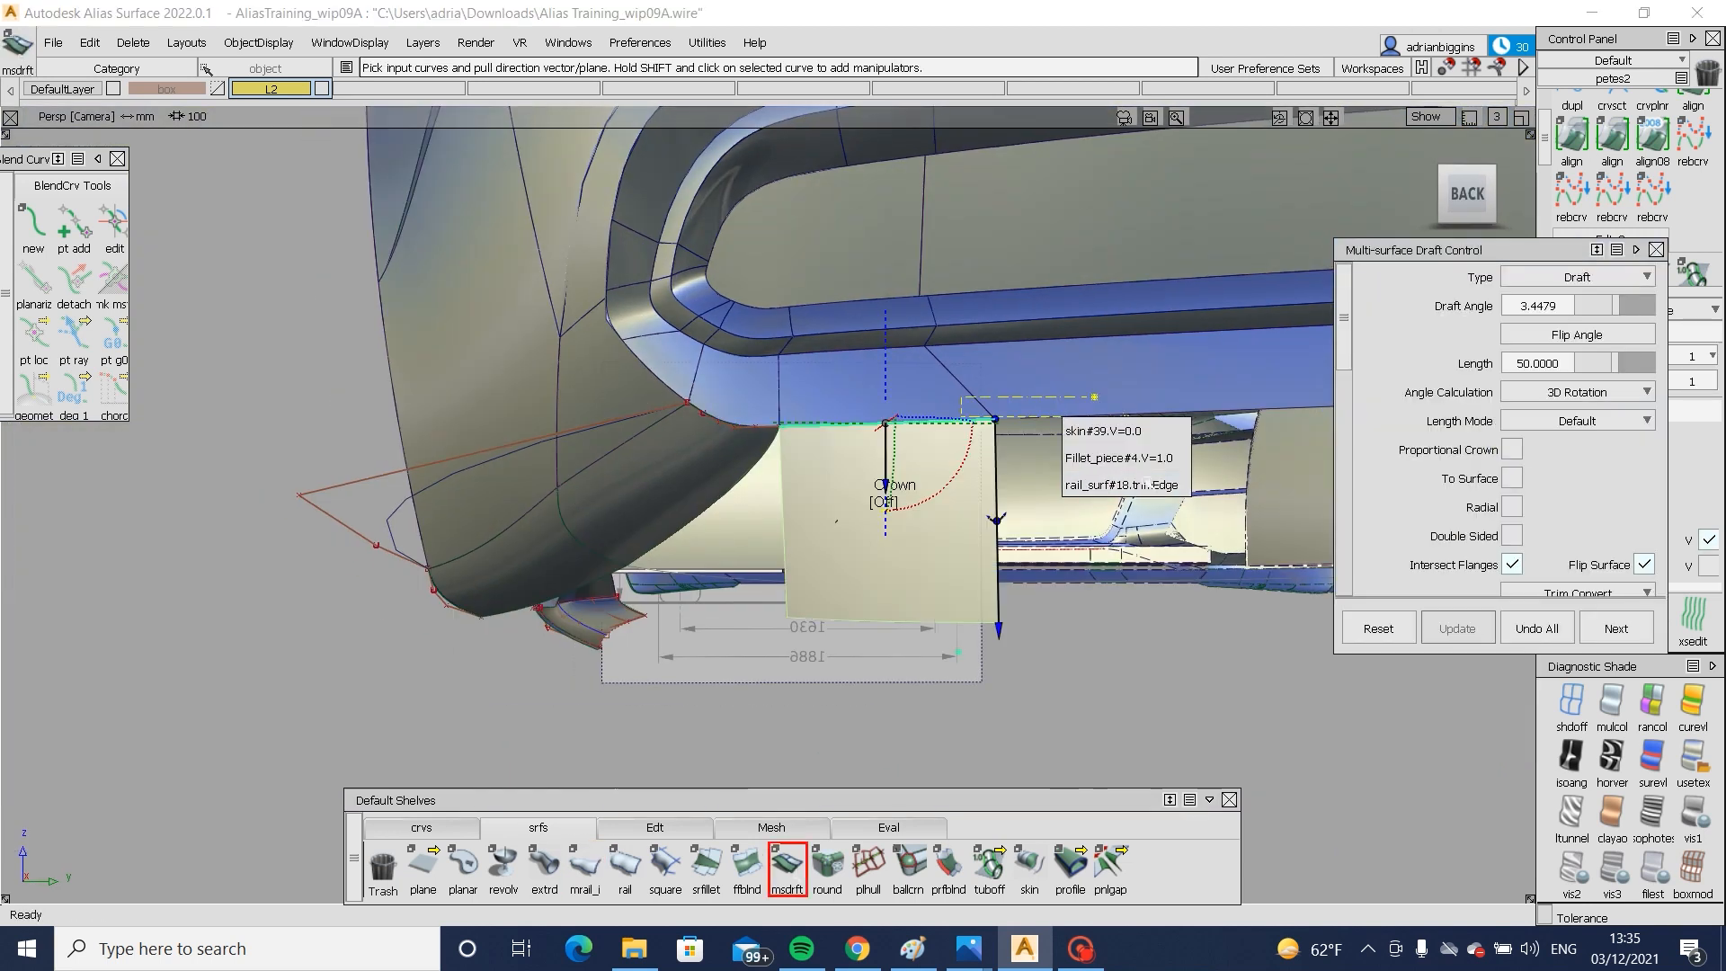
pyautogui.click(1142, 424)
pyautogui.keyDown('alt'); pyautogui.keyDown('shift'); pyautogui.moveTo(1159, 435); pyautogui.dragTo(359, 478, button='middle'); pyautogui.keyUp('shift'); pyautogui.keyUp('alt')
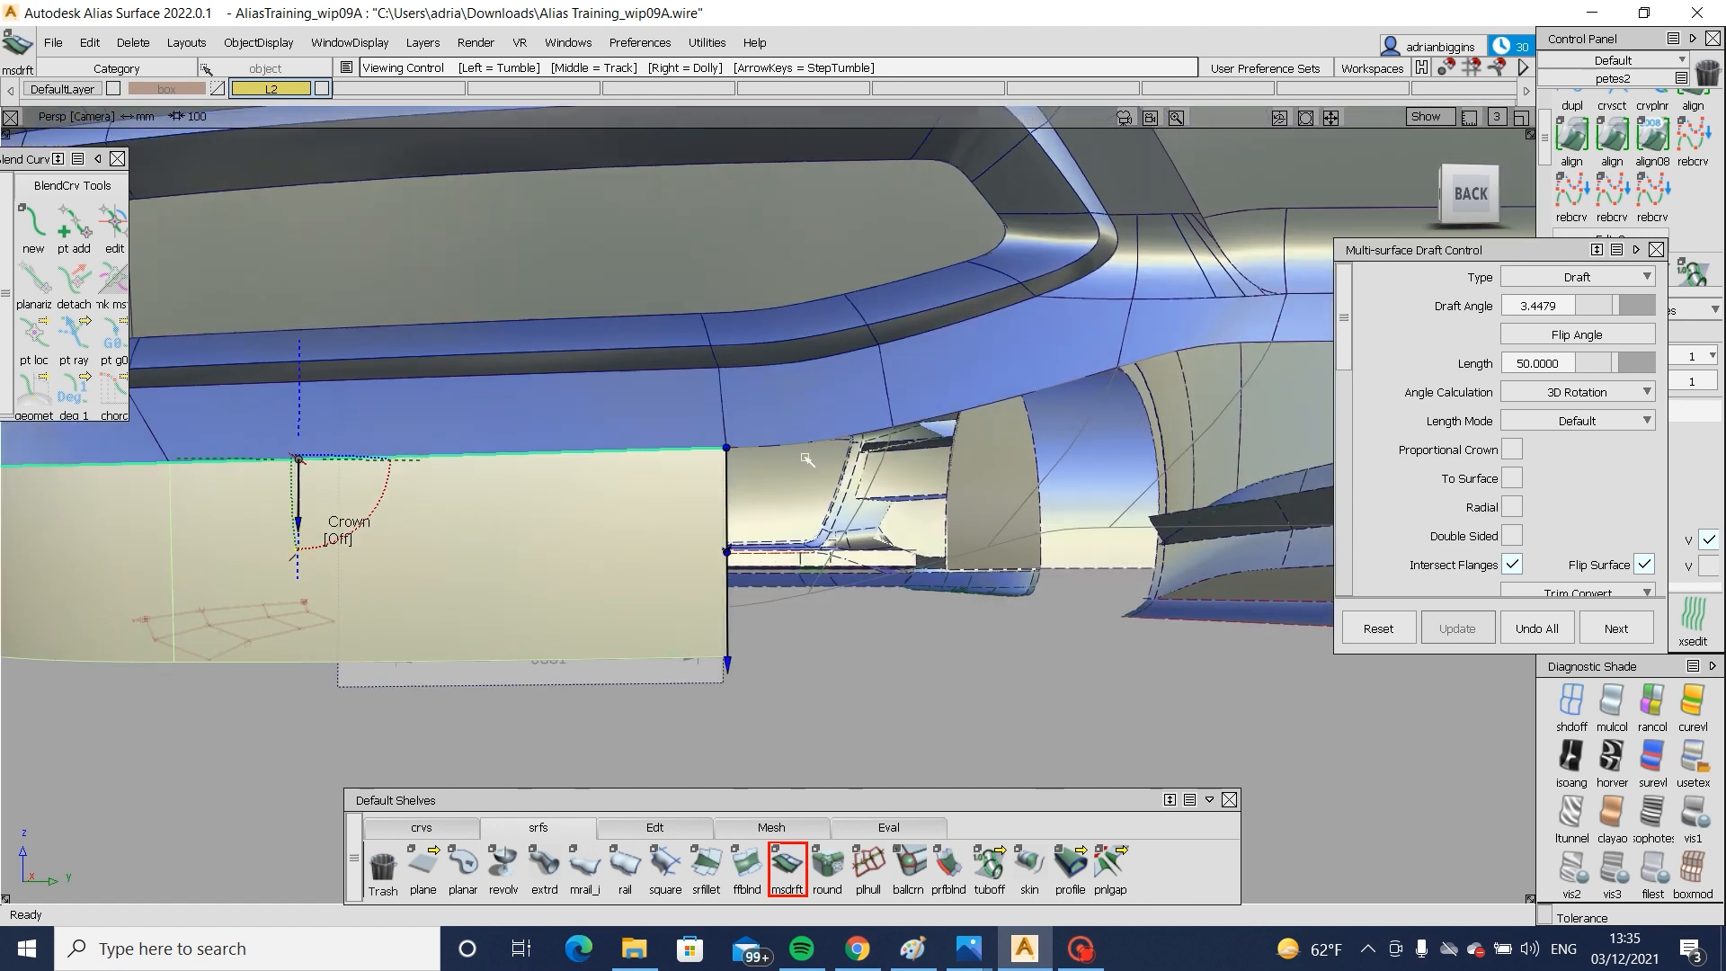
pyautogui.keyDown('alt'); pyautogui.keyDown('shift'); pyautogui.moveTo(790, 445); pyautogui.dragTo(780, 491); pyautogui.keyUp('shift'); pyautogui.keyUp('alt')
pyautogui.click(845, 482)
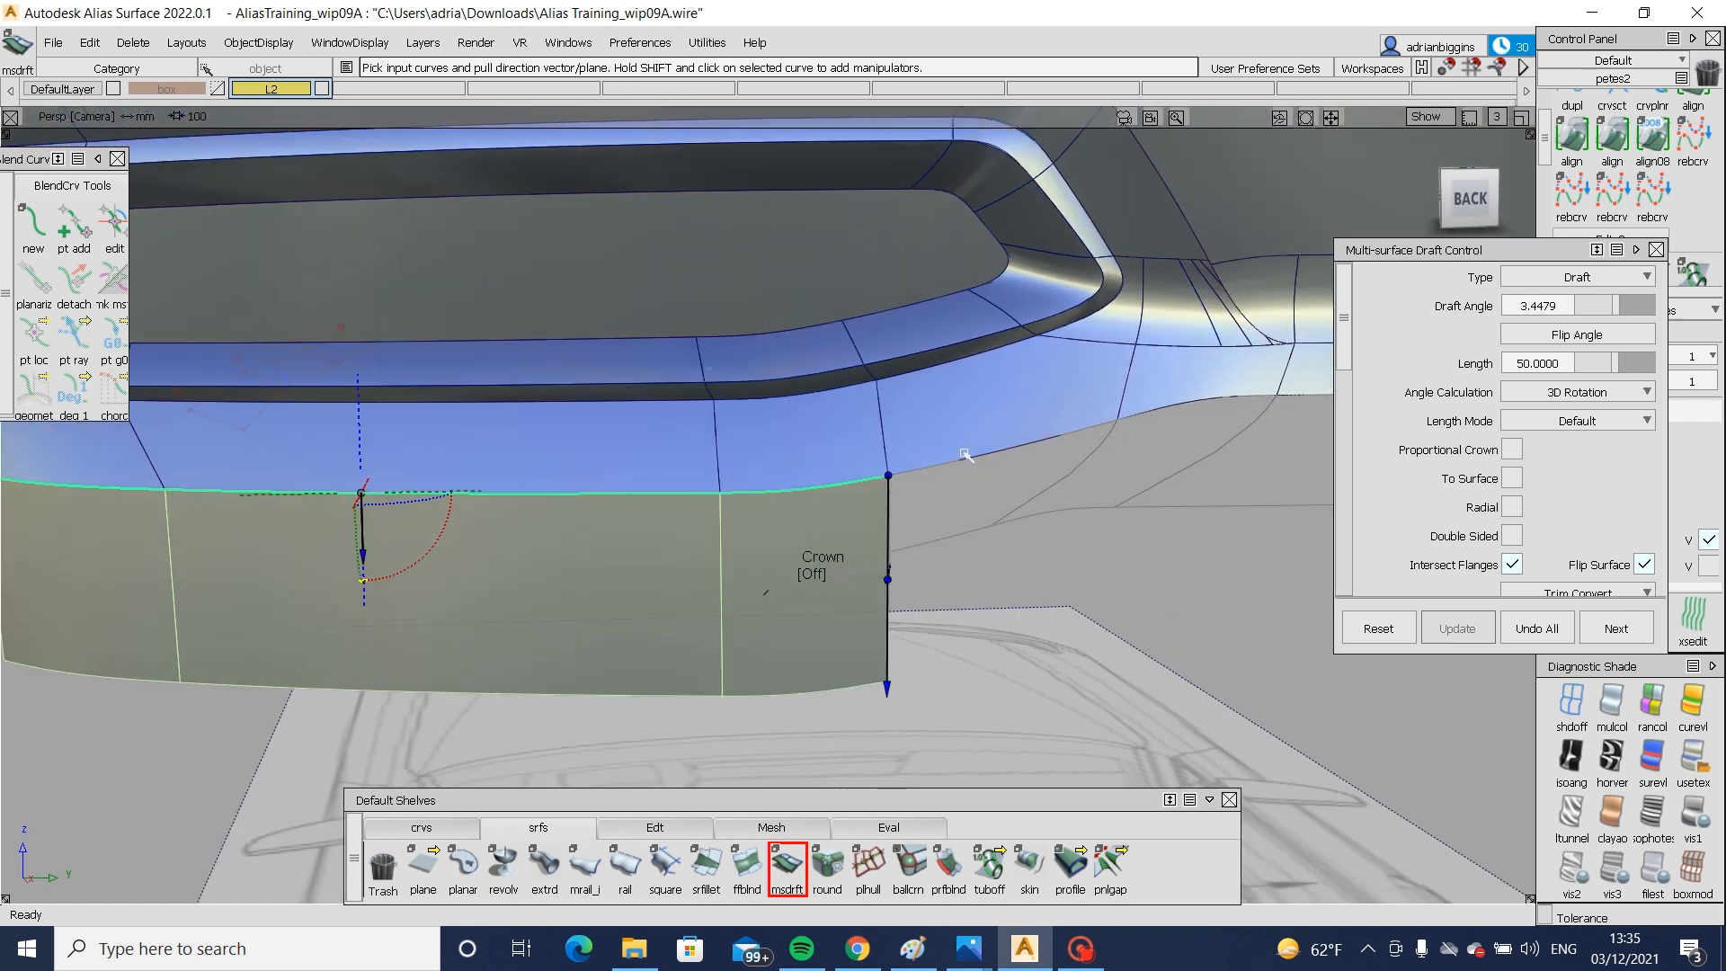
pyautogui.click(1050, 446)
pyautogui.click(1298, 404)
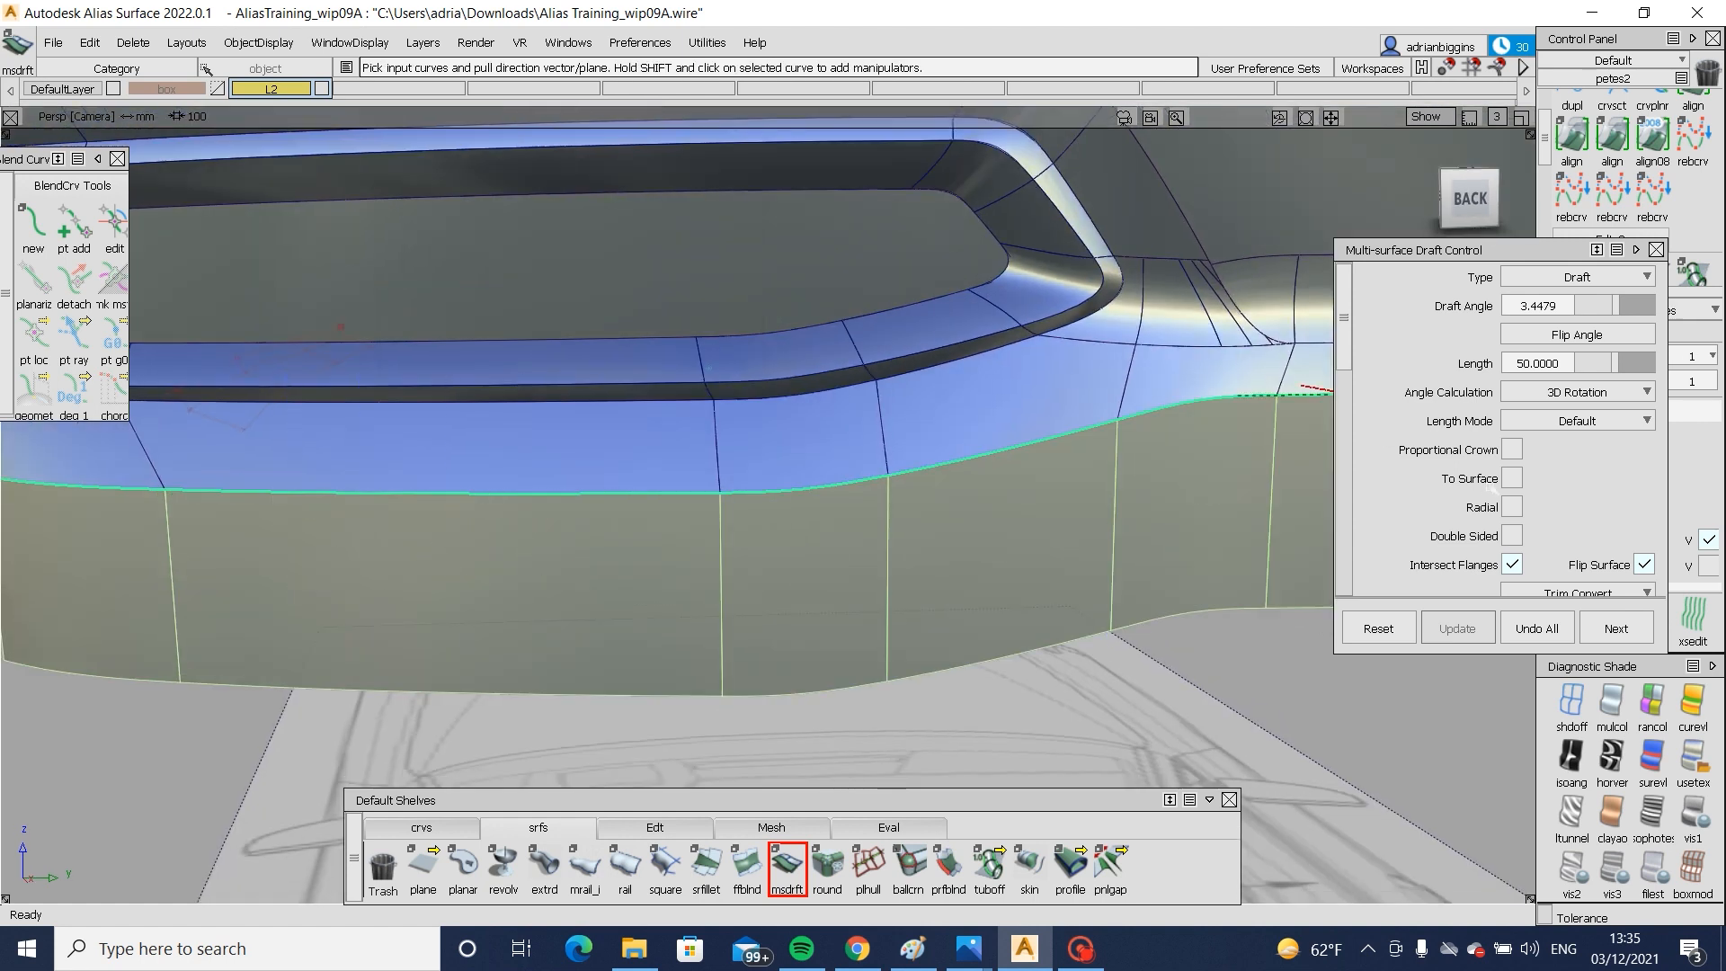
# - Aim the multi-surface draft along the X vector and set its length to 100
pyautogui.scroll(-5, 1501, 432)
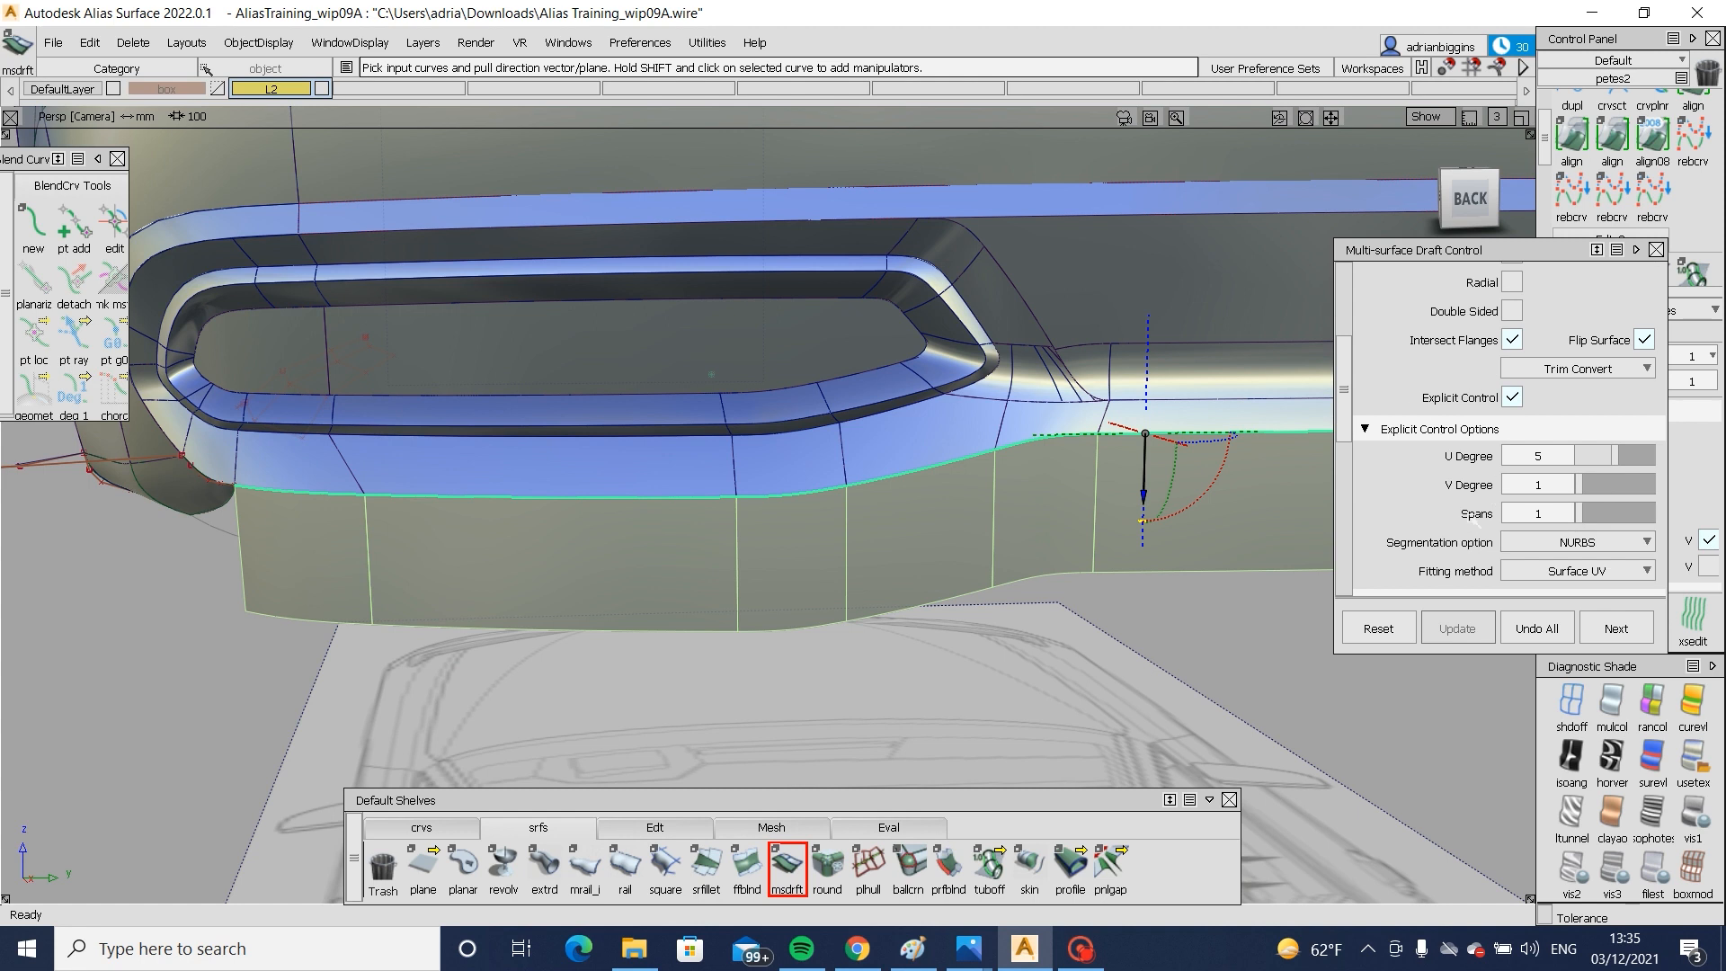
pyautogui.scroll(4, 1470, 518)
pyautogui.scroll(-9, 1465, 467)
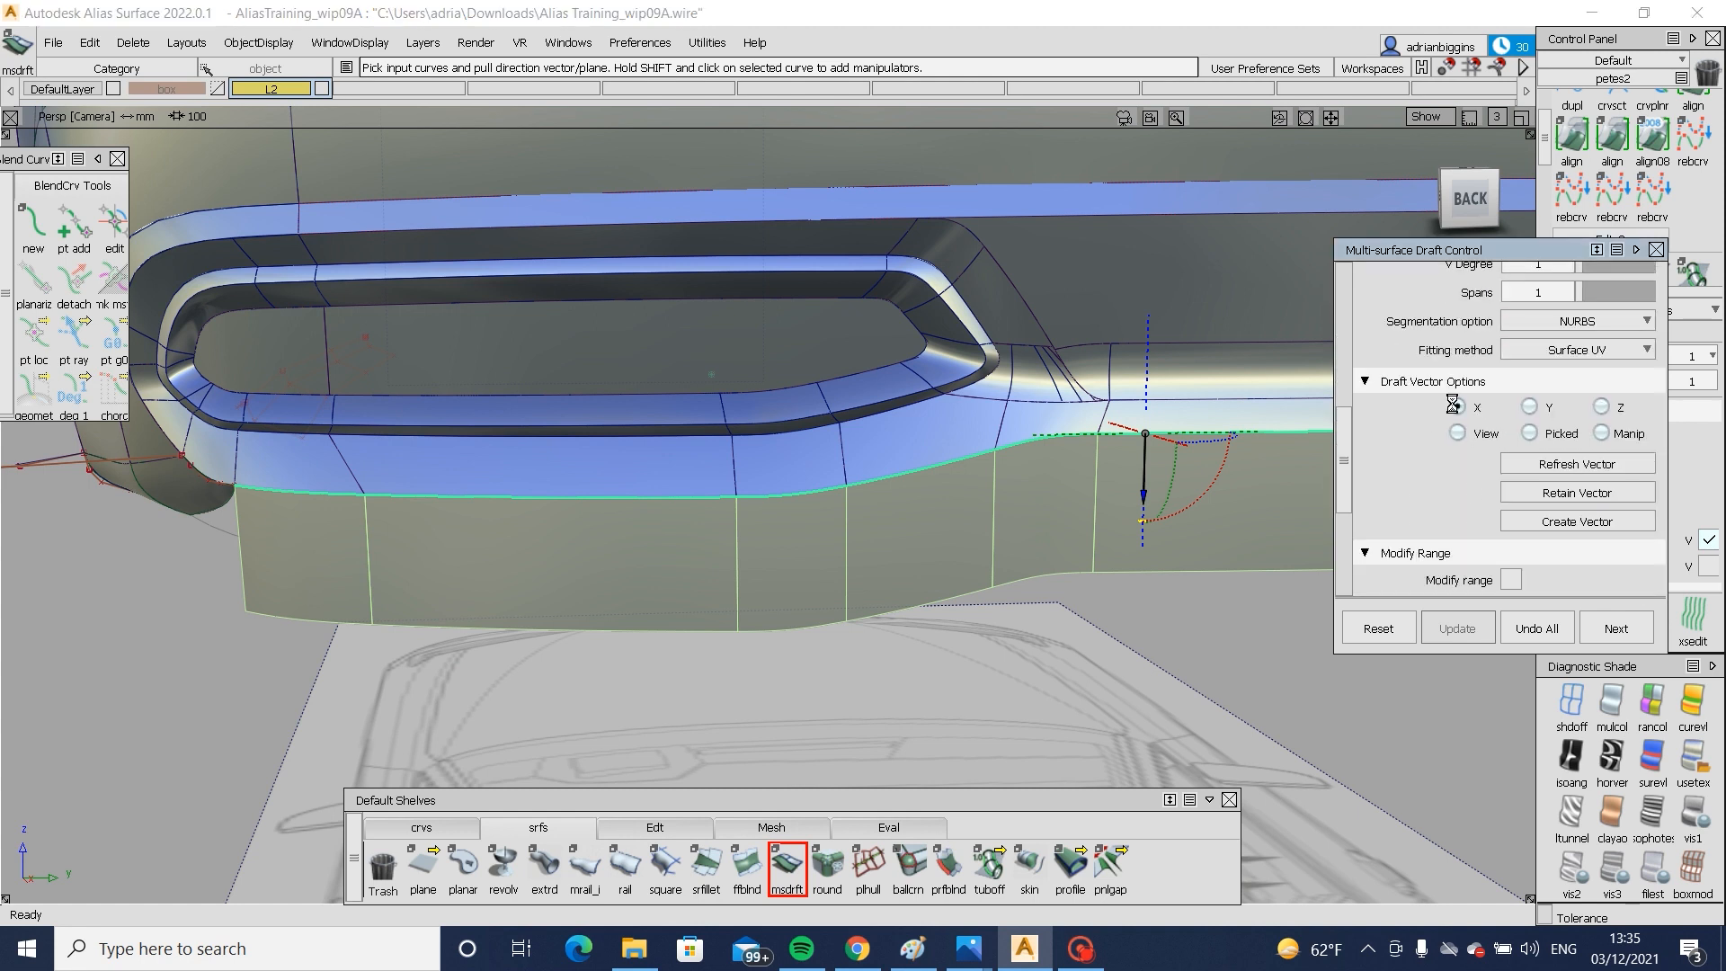
pyautogui.keyDown('alt'); pyautogui.keyDown('shift'); pyautogui.moveTo(989, 468); pyautogui.dragTo(1185, 364); pyautogui.keyUp('shift'); pyautogui.keyUp('alt')
pyautogui.scroll(5, 1620, 342)
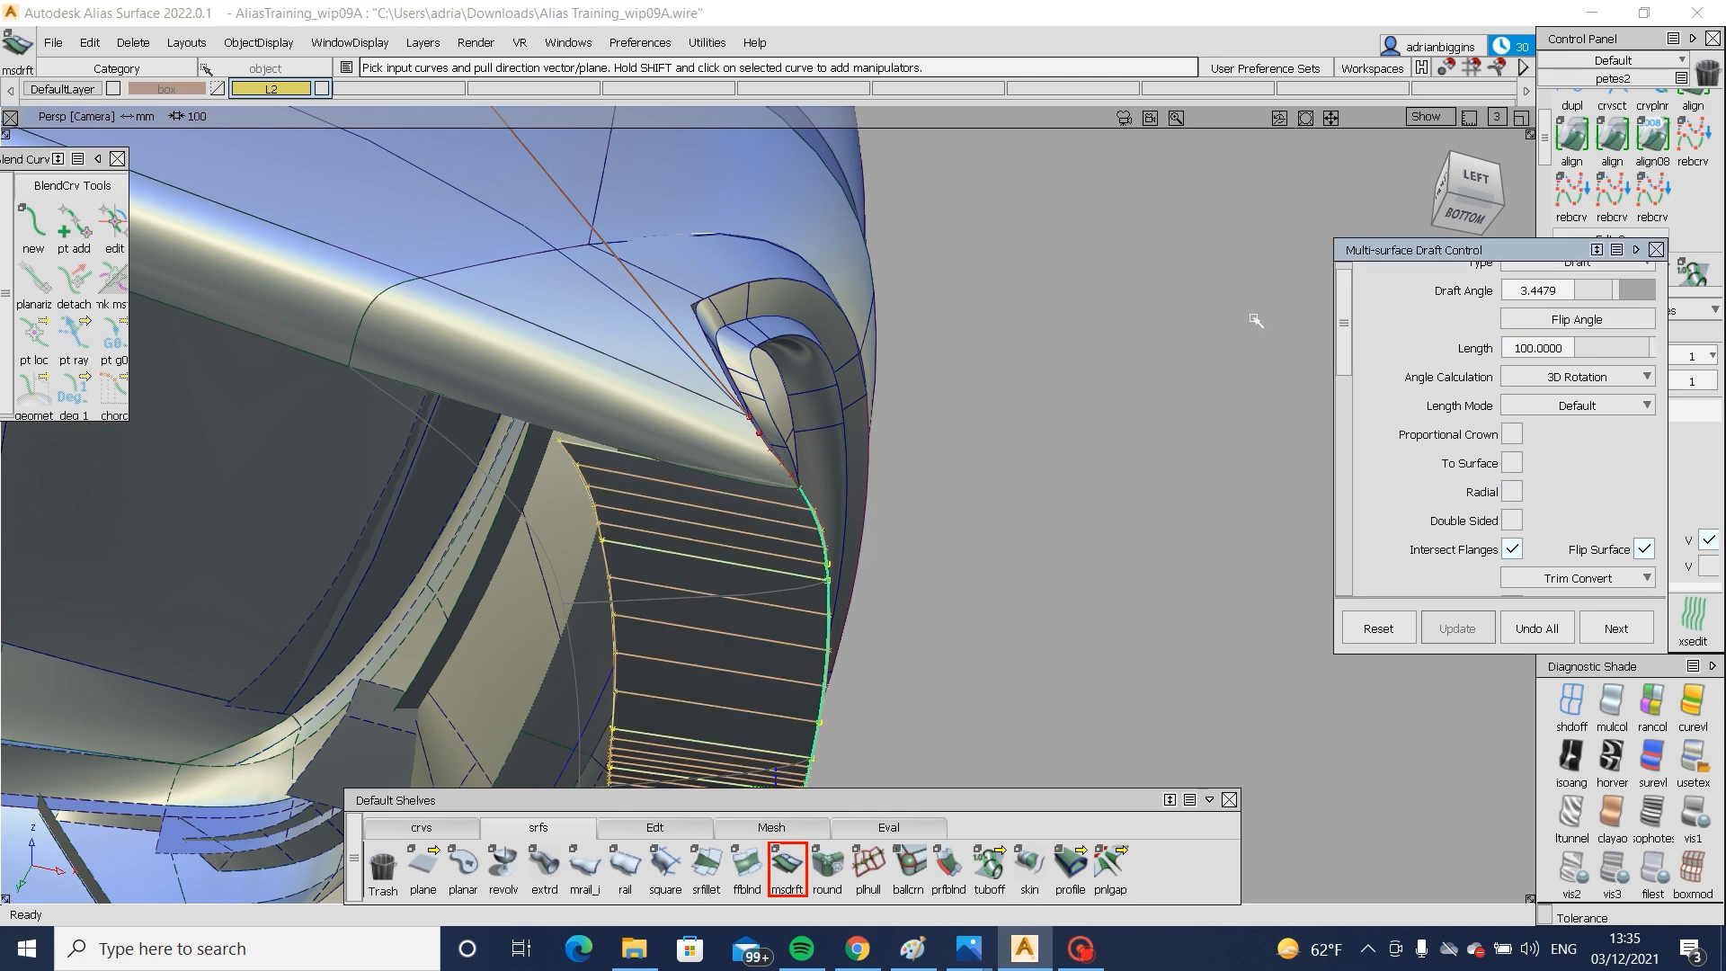
pyautogui.keyDown('alt'); pyautogui.keyDown('shift'); pyautogui.moveTo(954, 345); pyautogui.dragTo(893, 408, button='right'); pyautogui.keyUp('shift'); pyautogui.keyUp('alt')
pyautogui.keyDown('alt'); pyautogui.keyDown('shift'); pyautogui.moveTo(893, 408); pyautogui.dragTo(825, 174); pyautogui.keyUp('shift'); pyautogui.keyUp('alt')
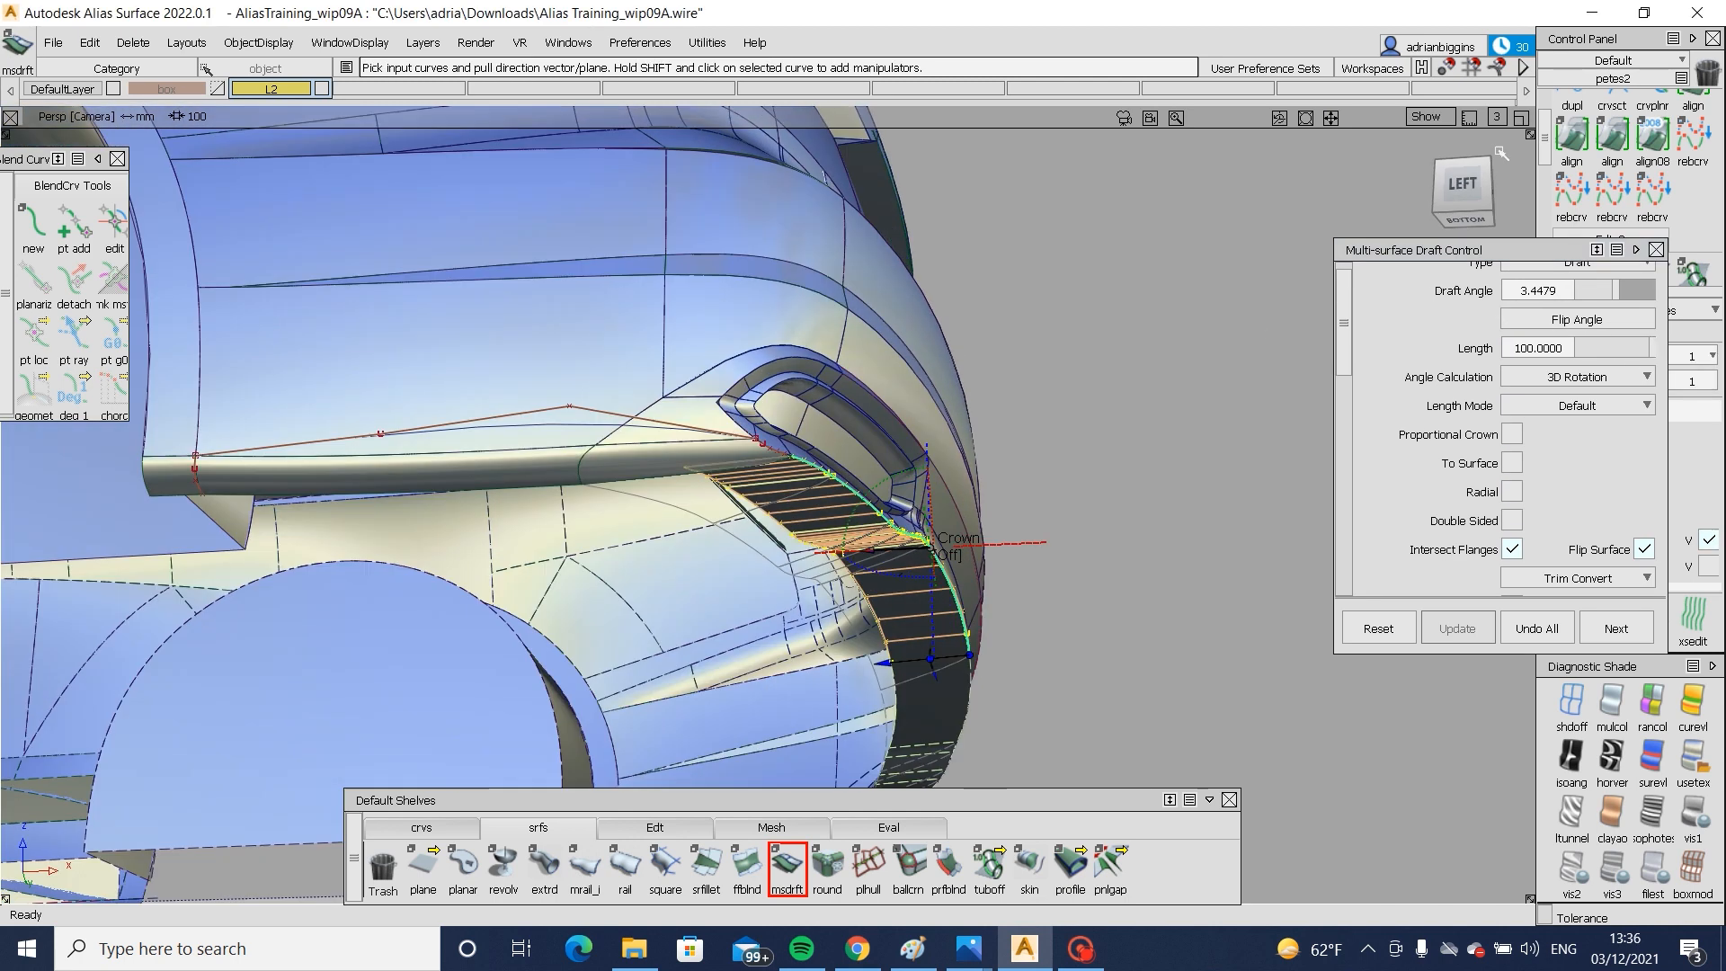
# - Pick the inner-edge control points of the draft surfaces and move them forward and down in left view, accepting removal of construction history
pyautogui.click(1465, 187)
pyautogui.keyDown('alt'); pyautogui.keyDown('shift'); pyautogui.moveTo(1060, 414); pyautogui.dragTo(568, 229); pyautogui.keyUp('shift'); pyautogui.keyUp('alt')
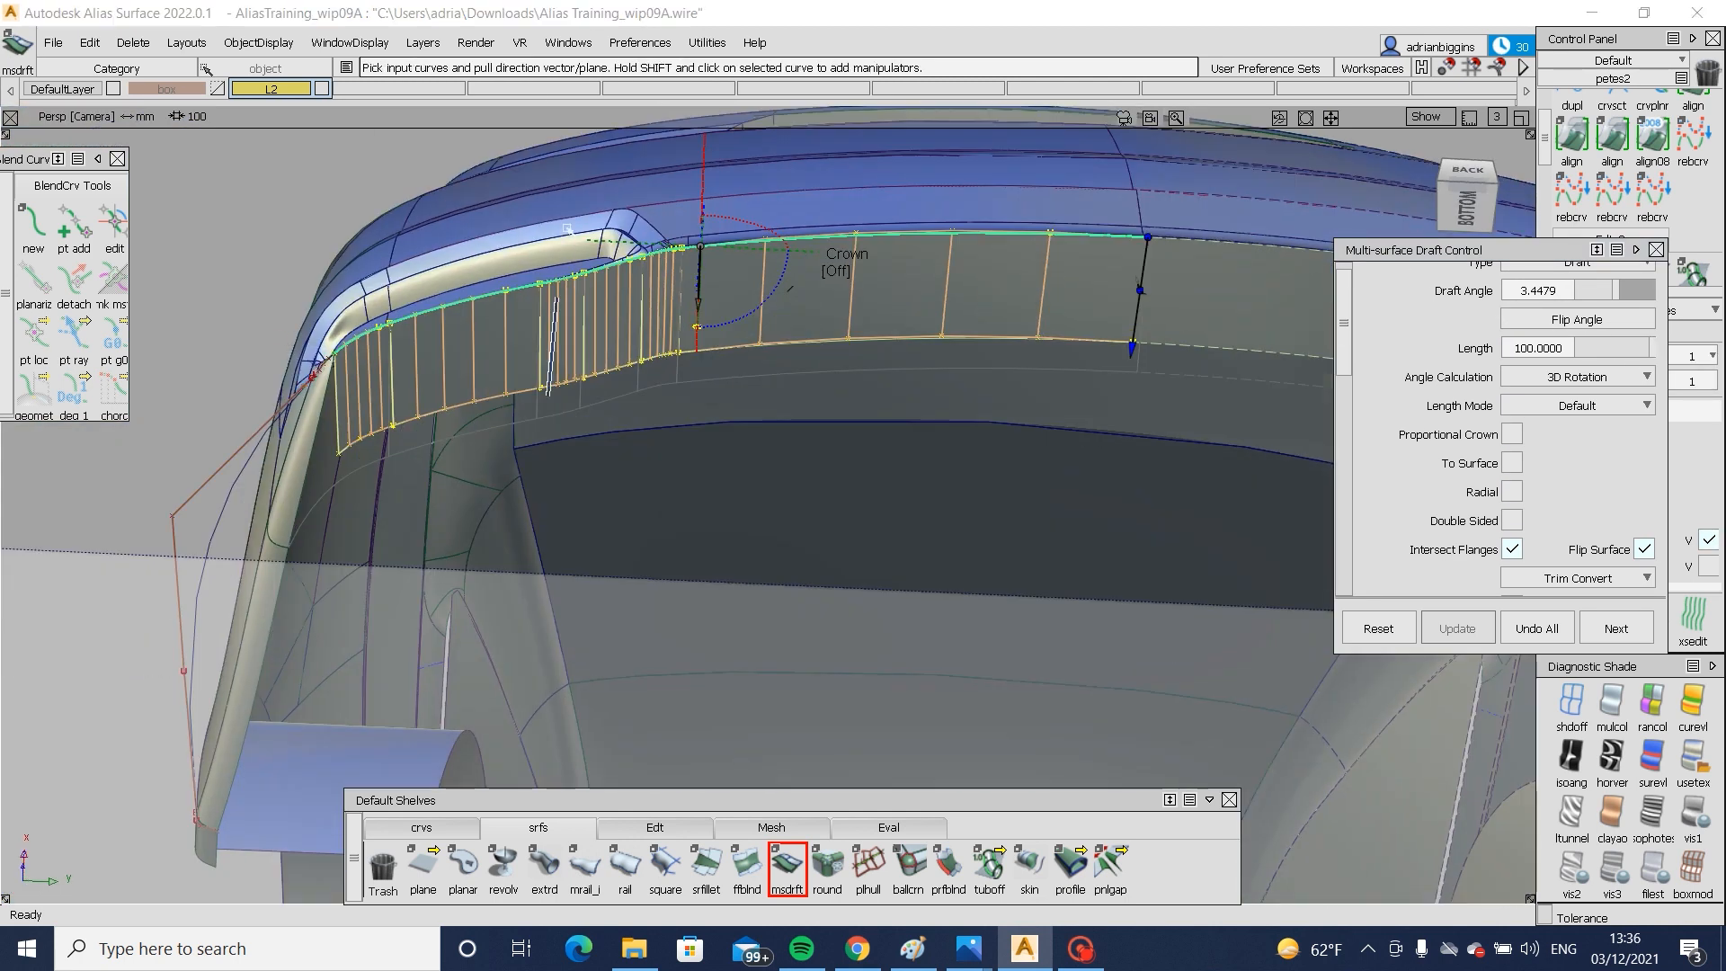
pyautogui.keyDown('ctrl'); pyautogui.keyDown('shift'); pyautogui.moveTo(471, 317); pyautogui.dragTo(409, 275); pyautogui.keyUp('shift'); pyautogui.keyUp('ctrl')
pyautogui.moveTo(287, 233); pyautogui.dragTo(1397, 682)
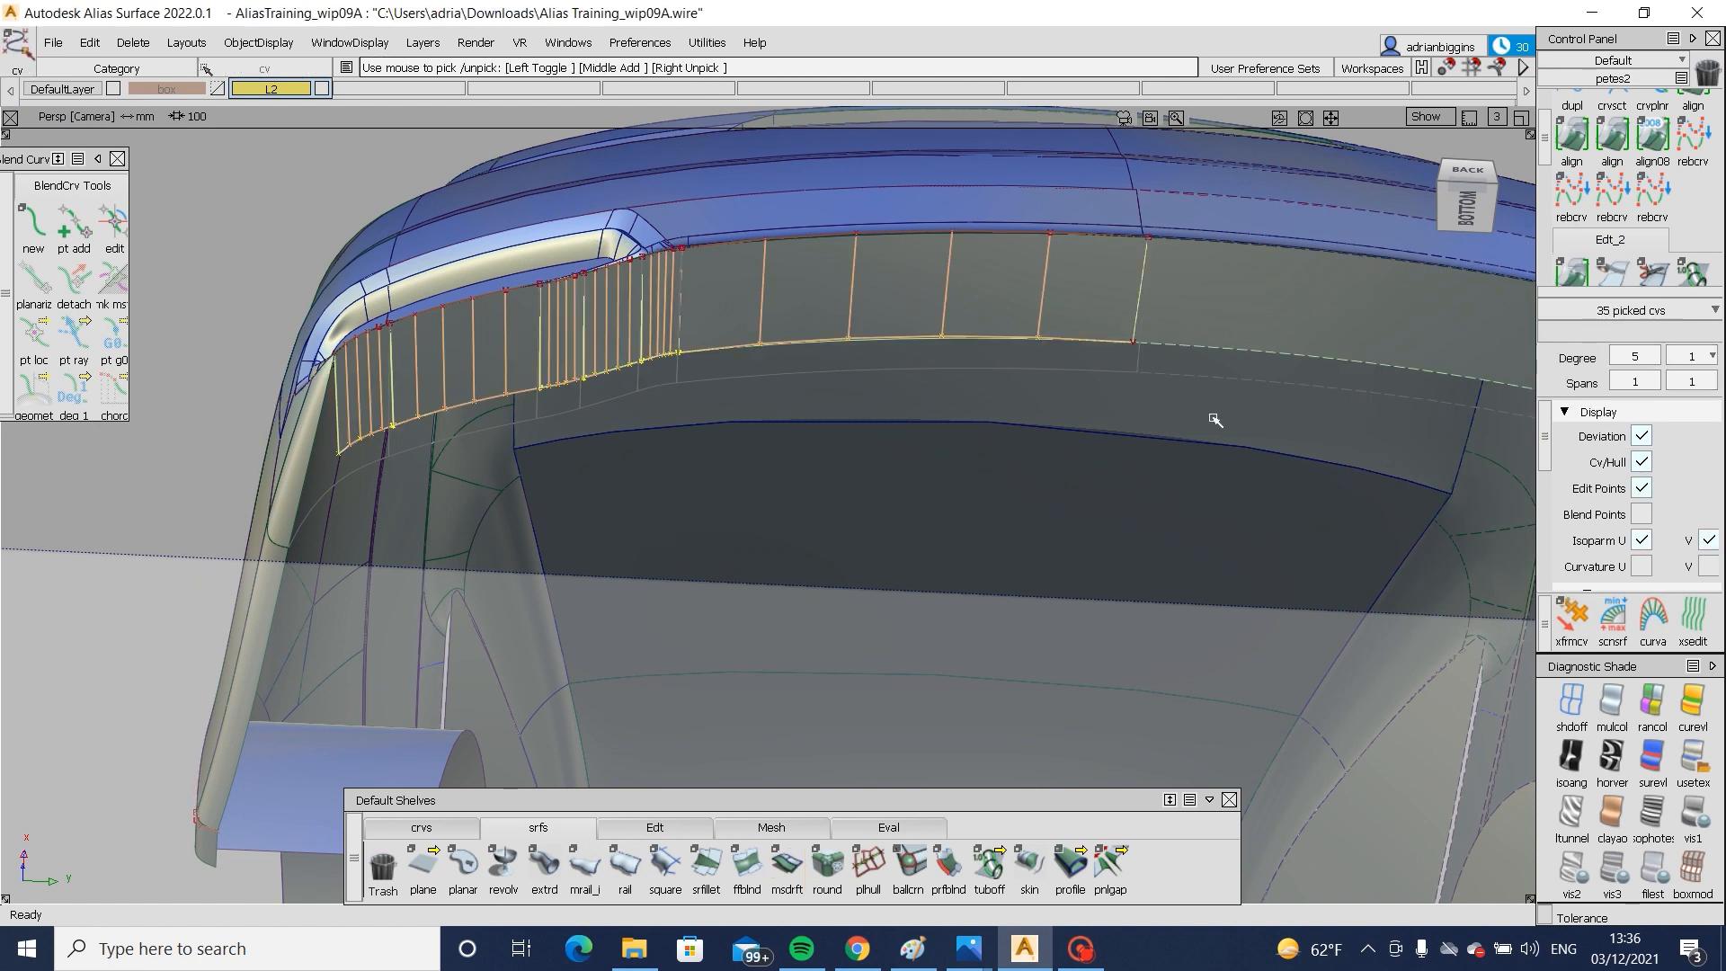
pyautogui.keyDown('alt'); pyautogui.keyDown('shift'); pyautogui.moveTo(1297, 467); pyautogui.dragTo(832, 432); pyautogui.keyUp('shift'); pyautogui.keyUp('alt')
pyautogui.keyDown('alt'); pyautogui.keyDown('shift'); pyautogui.moveTo(861, 461); pyautogui.dragTo(770, 455, button='right'); pyautogui.keyUp('shift'); pyautogui.keyUp('alt')
pyautogui.keyDown('alt'); pyautogui.keyDown('shift'); pyautogui.moveTo(770, 455); pyautogui.dragTo(1159, 476, button='middle'); pyautogui.keyUp('shift'); pyautogui.keyUp('alt')
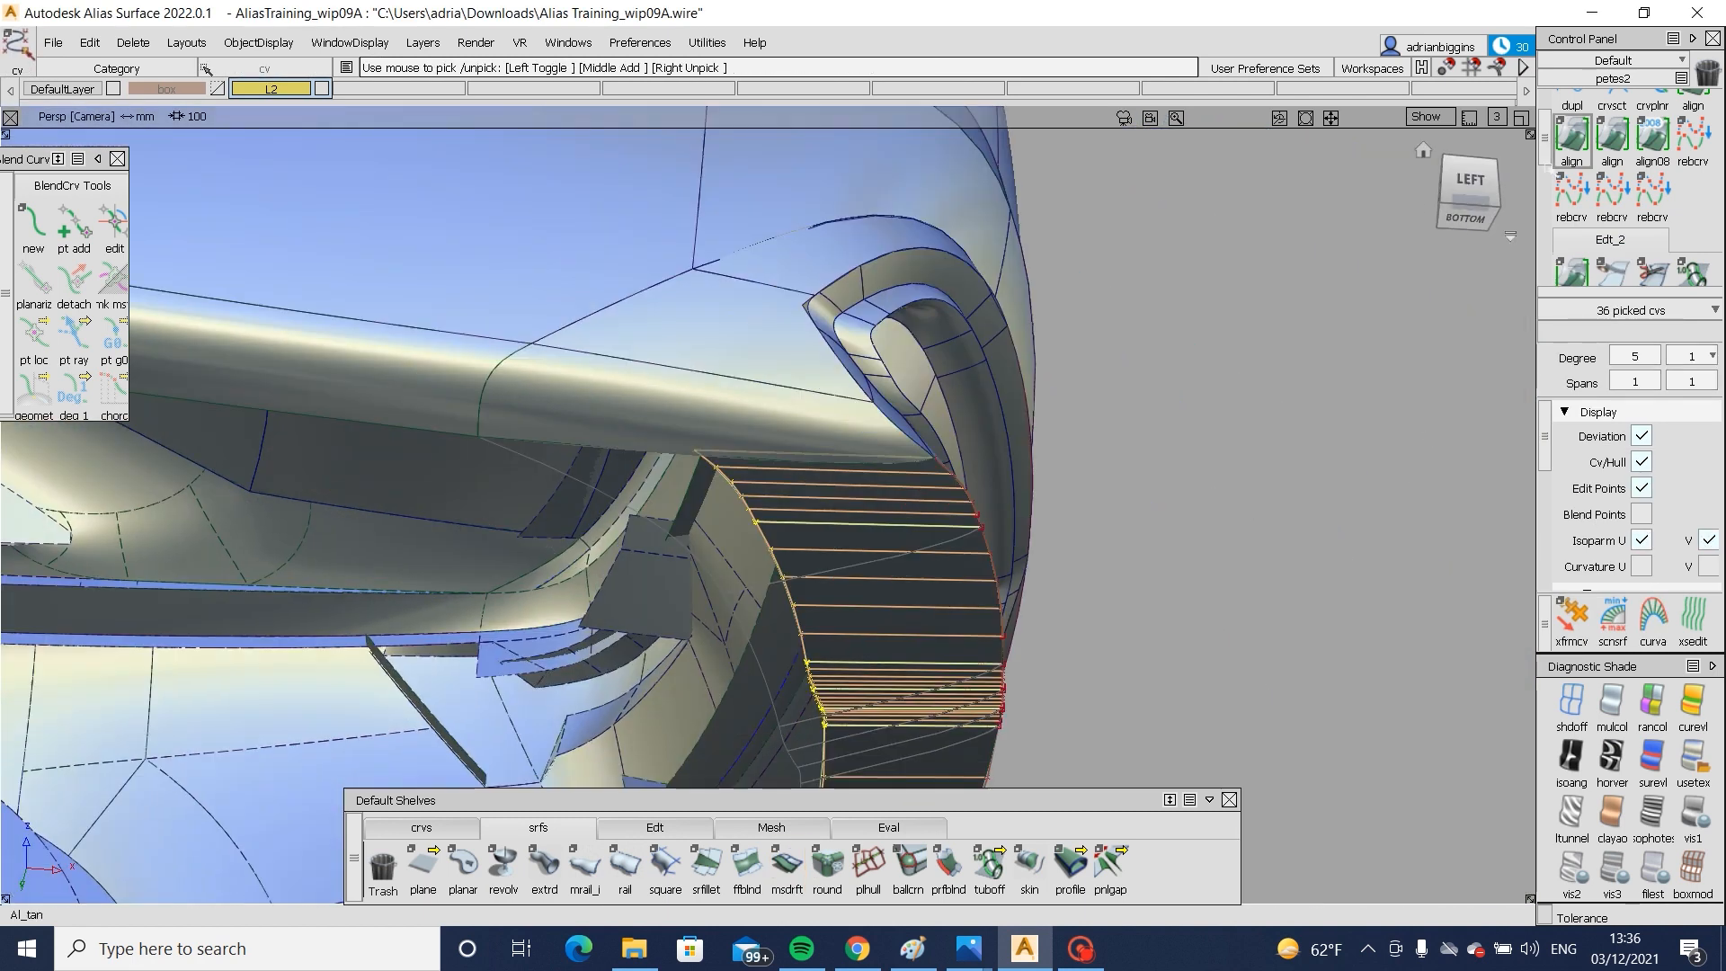
pyautogui.click(1457, 191)
pyautogui.keyDown('ctrl'); pyautogui.keyDown('shift'); pyautogui.moveTo(1340, 629); pyautogui.dragTo(1352, 404, button='middle'); pyautogui.keyUp('shift'); pyautogui.keyUp('ctrl')
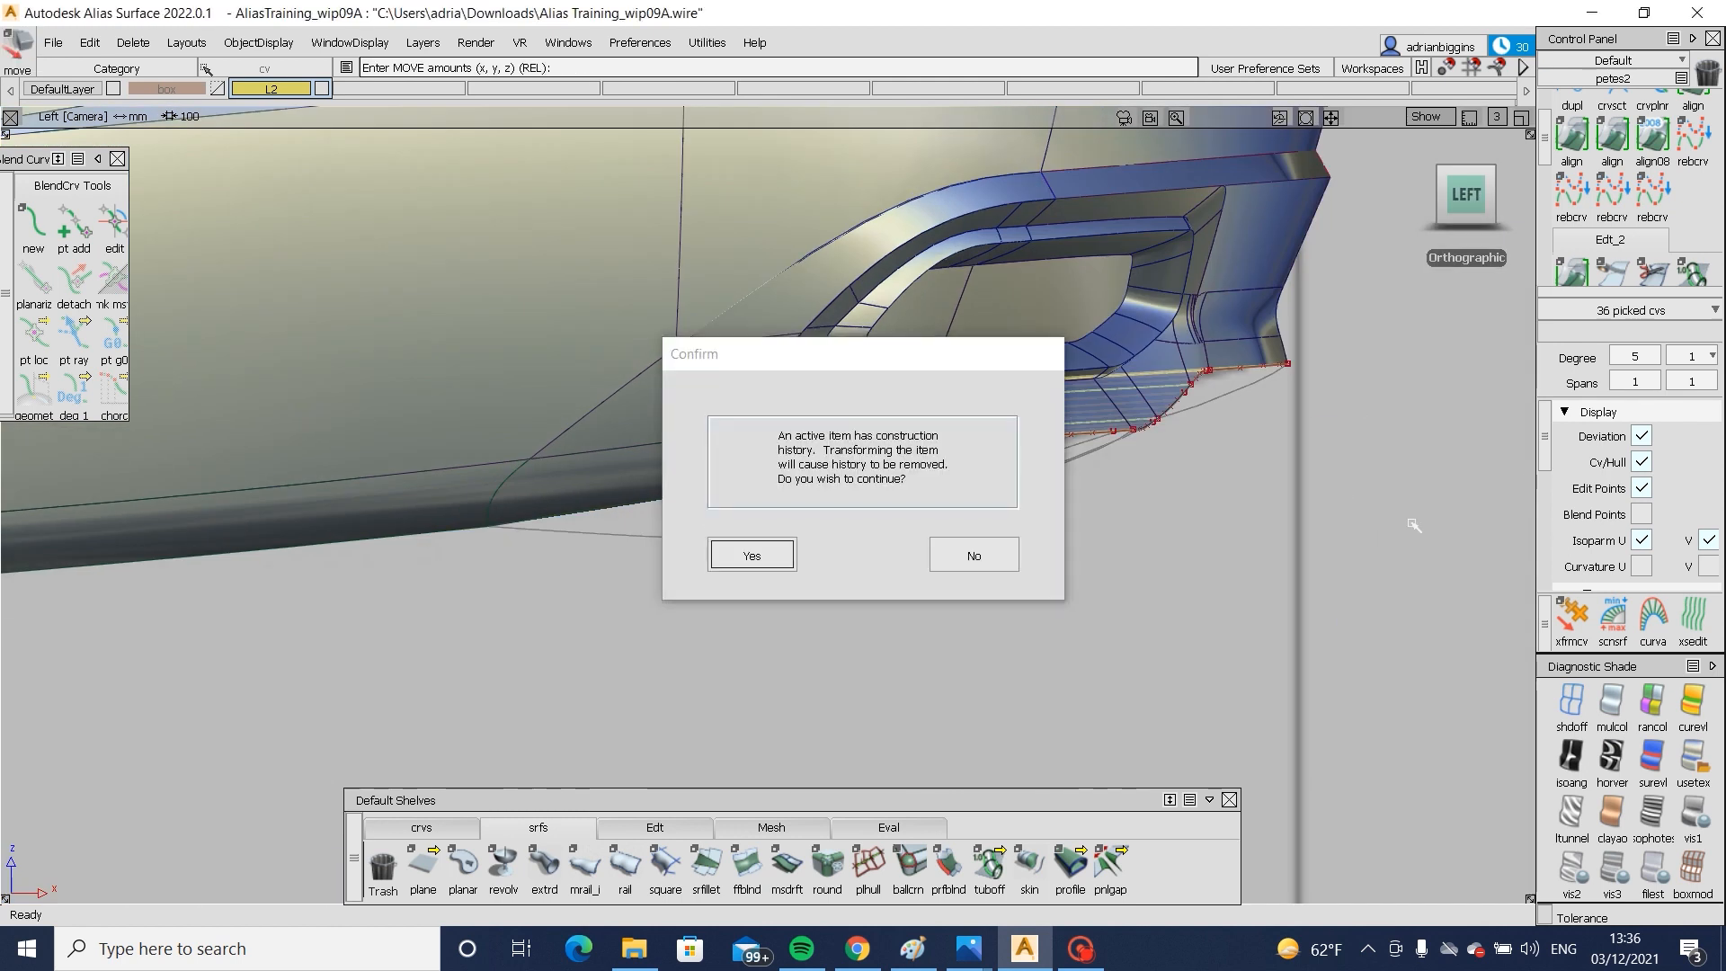
pyautogui.press('Return')
pyautogui.moveTo(1414, 522); pyautogui.dragTo(1229, 586)
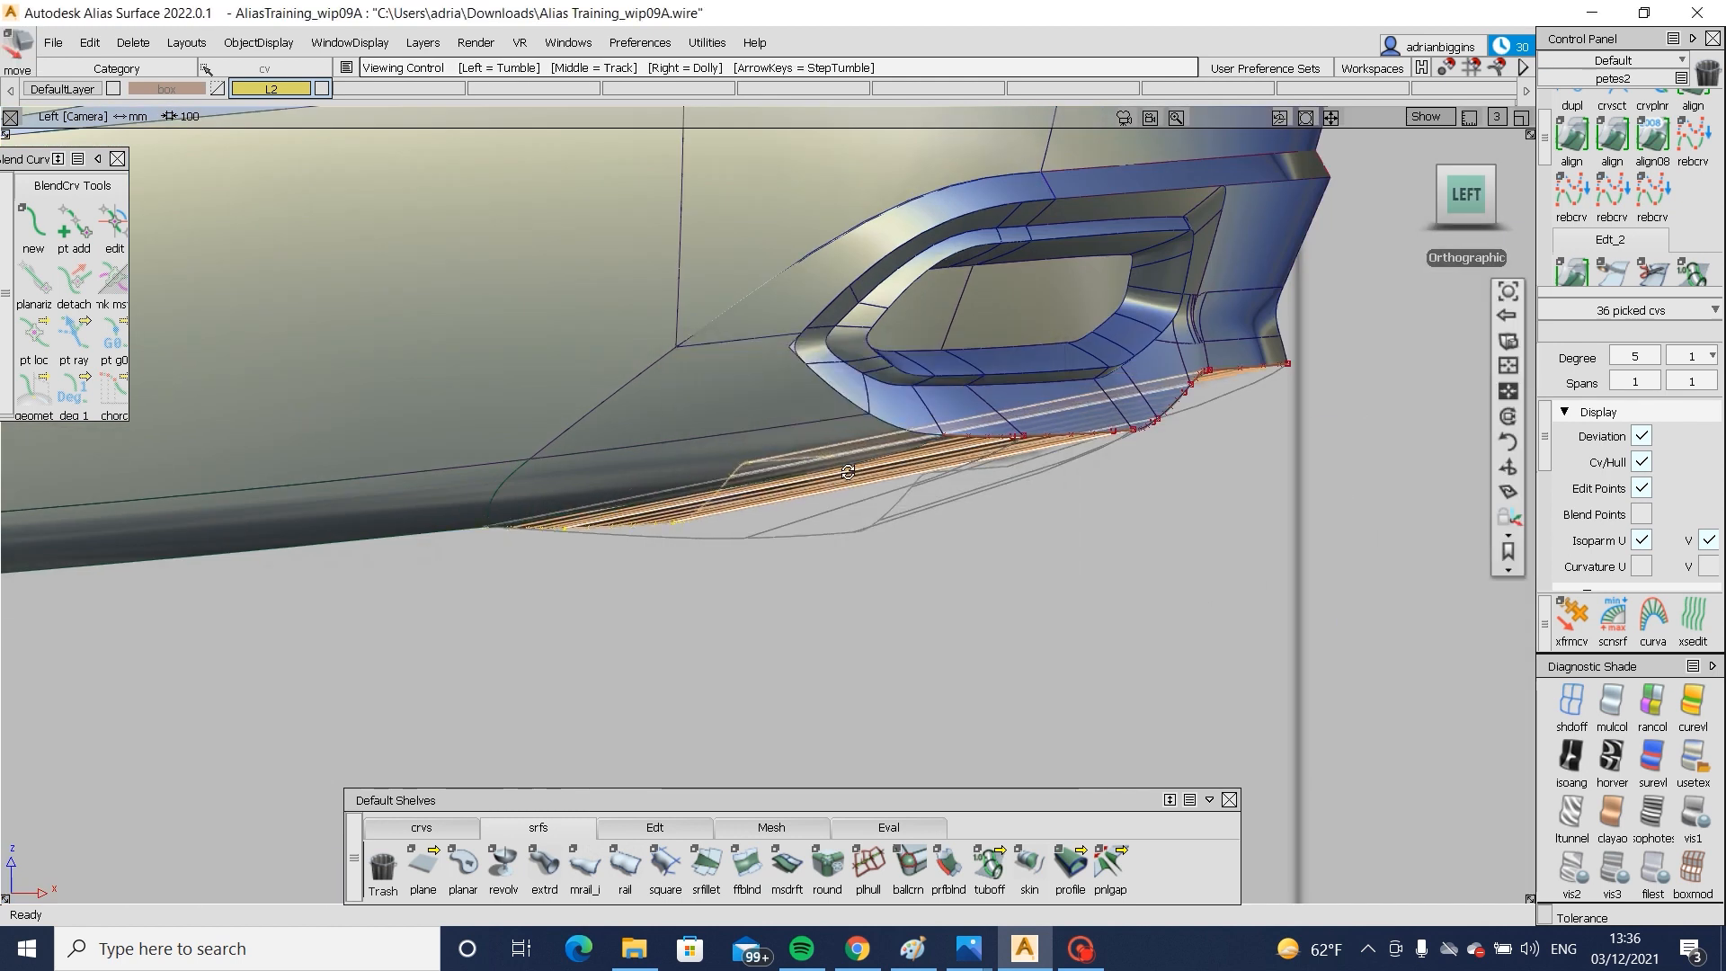
# - Delete the outermost draft patch beside the bumper's turned-under lower corner
pyautogui.keyDown('alt'); pyautogui.keyDown('shift'); pyautogui.moveTo(847, 471); pyautogui.dragTo(746, 469); pyautogui.keyUp('shift'); pyautogui.keyUp('alt')
pyautogui.keyDown('alt'); pyautogui.keyDown('shift'); pyautogui.moveTo(604, 434); pyautogui.dragTo(855, 489); pyautogui.keyUp('shift'); pyautogui.keyUp('alt')
pyautogui.click(654, 827)
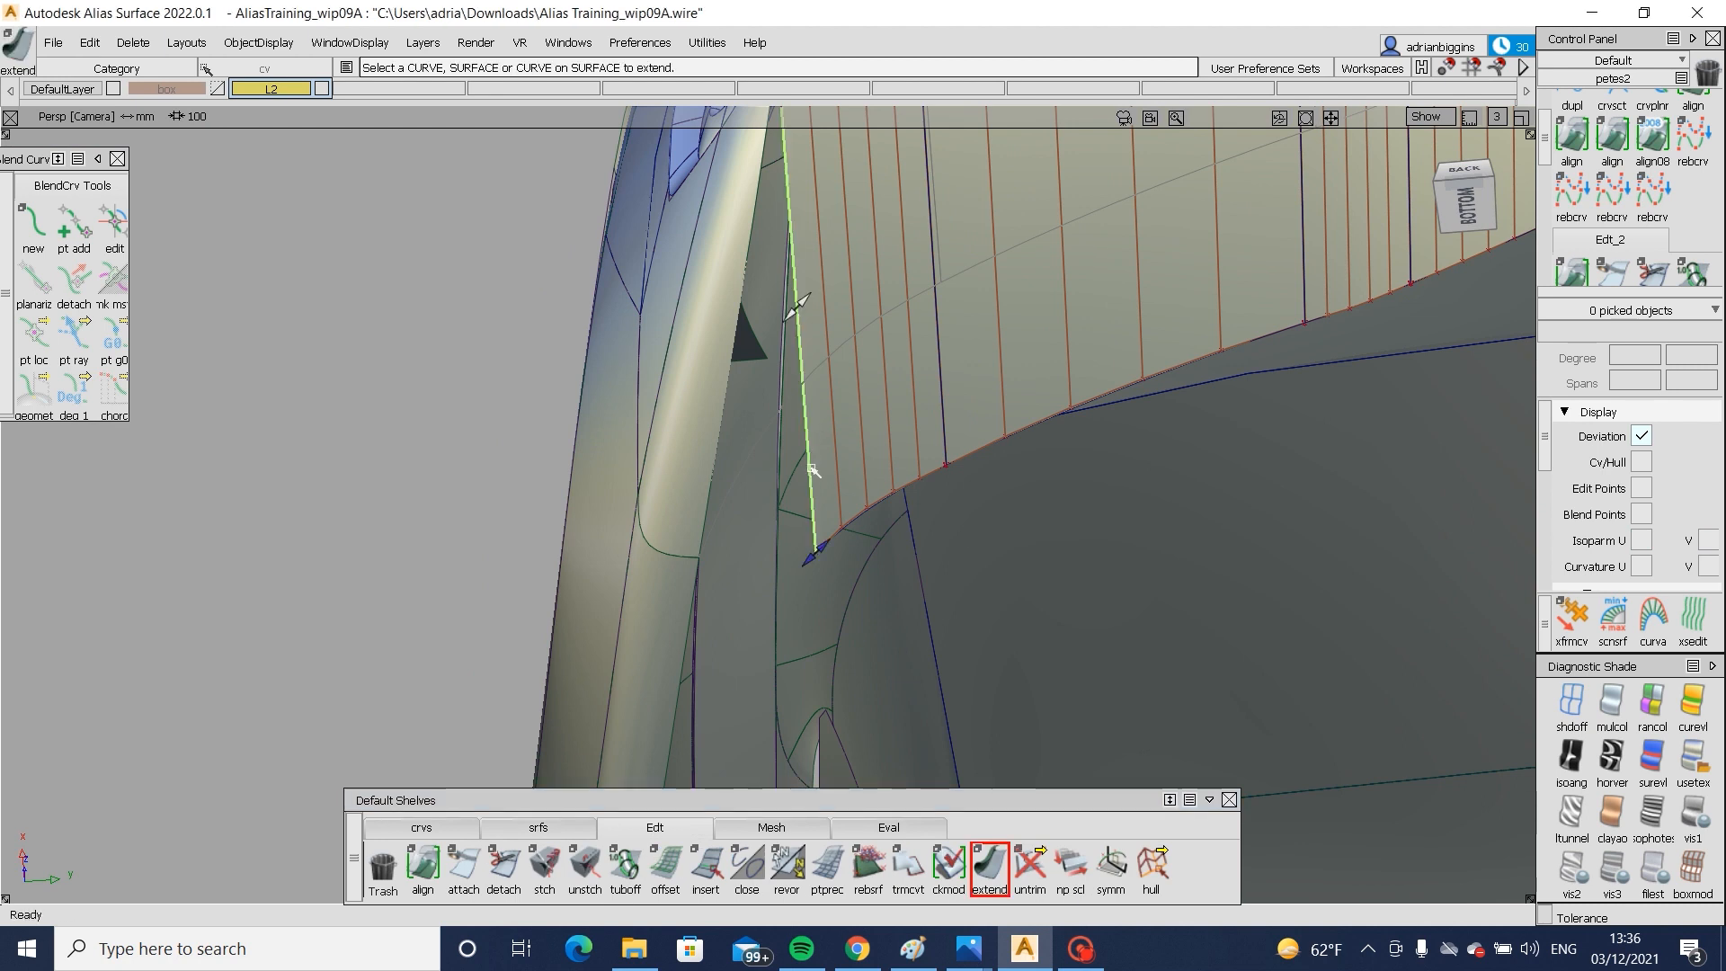
pyautogui.keyDown('alt'); pyautogui.keyDown('shift'); pyautogui.moveTo(926, 340); pyautogui.dragTo(951, 422); pyautogui.keyUp('shift'); pyautogui.keyUp('alt')
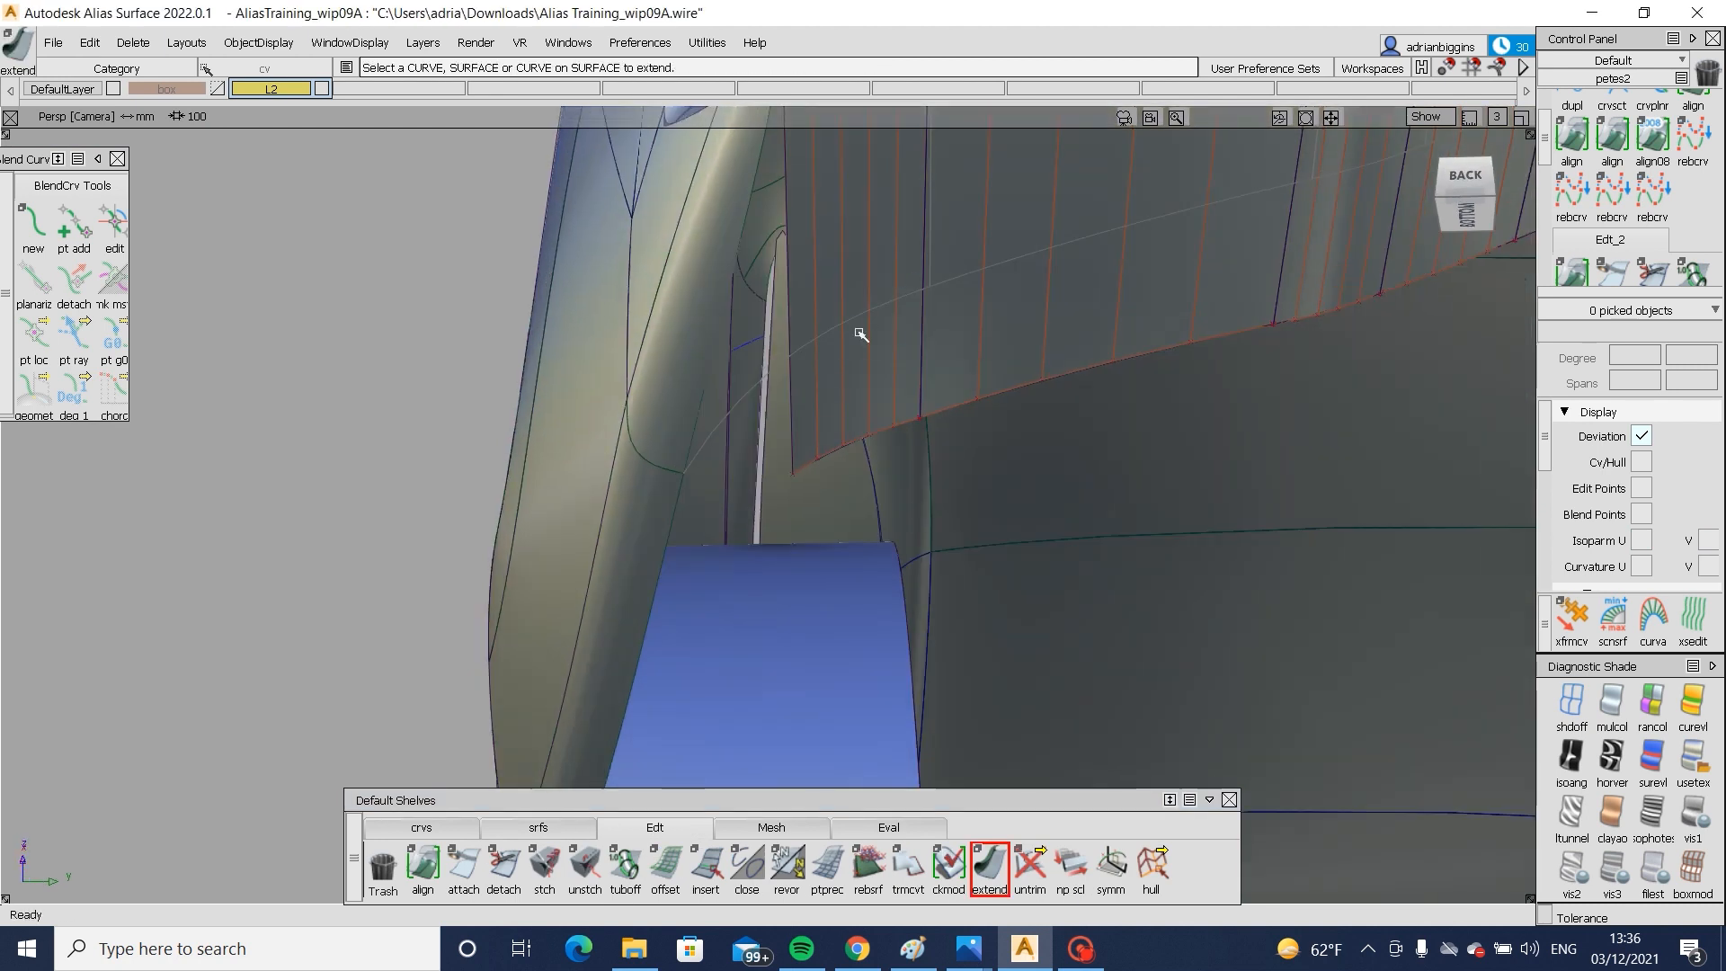
pyautogui.click(861, 331)
pyautogui.press('Delete')
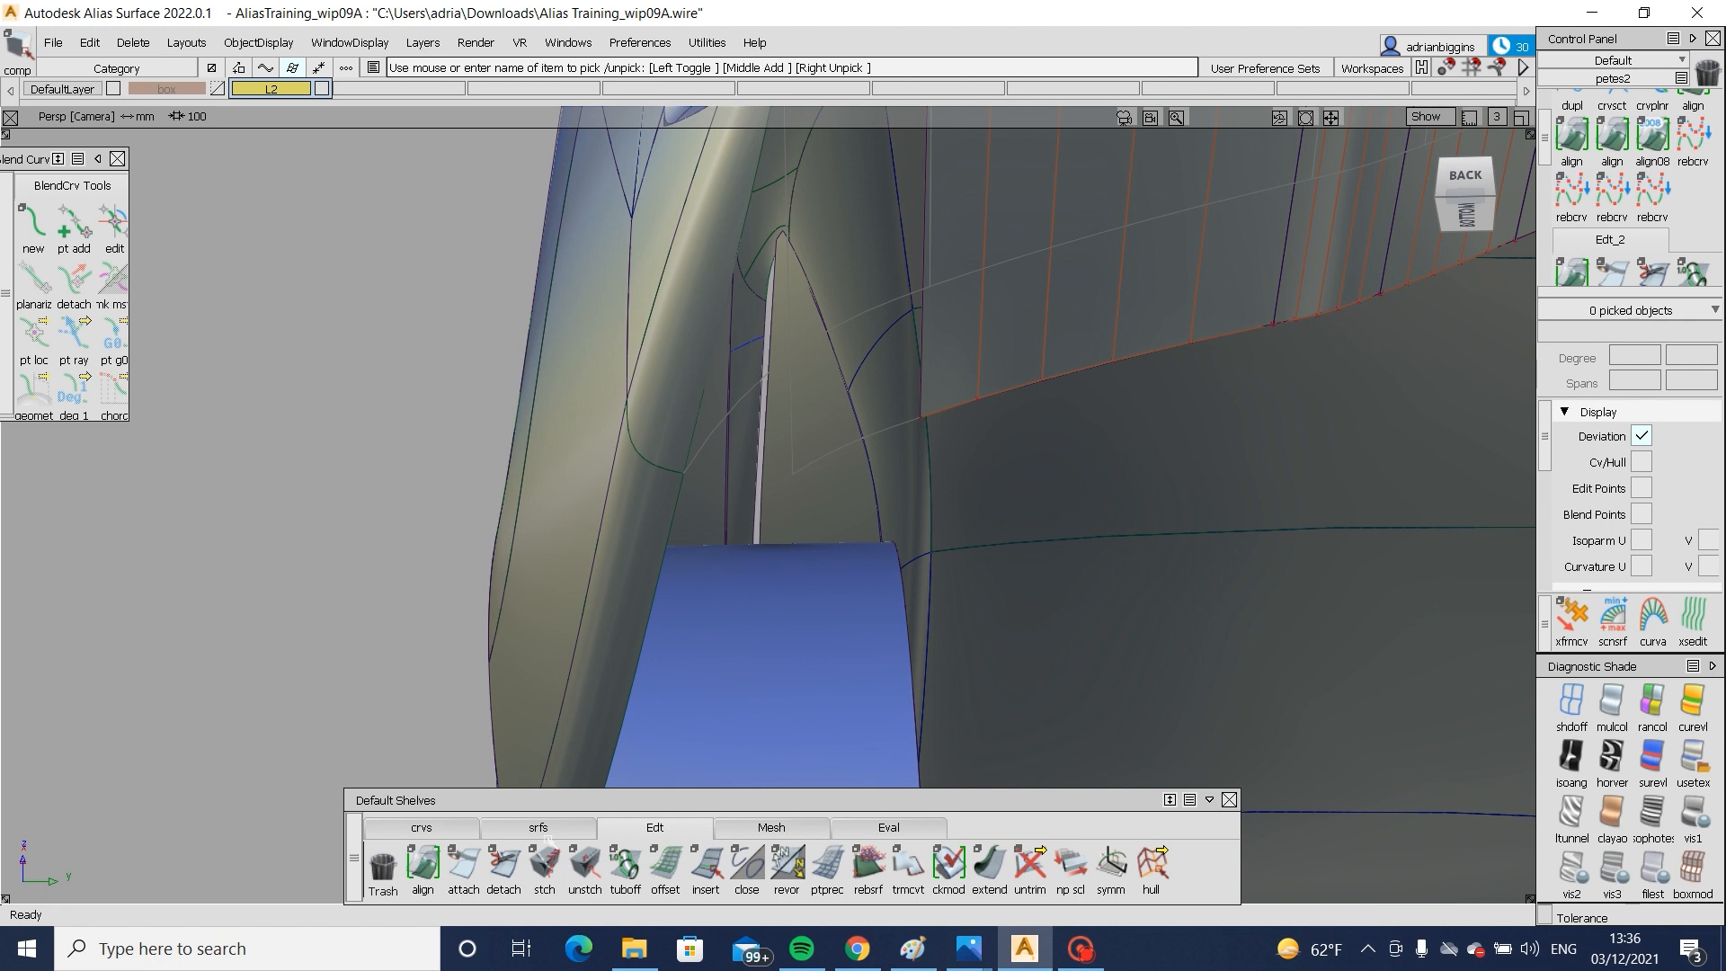
# - Fill the gap between the turned-under corner and draft surfaces with a two-rail birail surface, using G2 Curvature on Rail 1
pyautogui.click(548, 830)
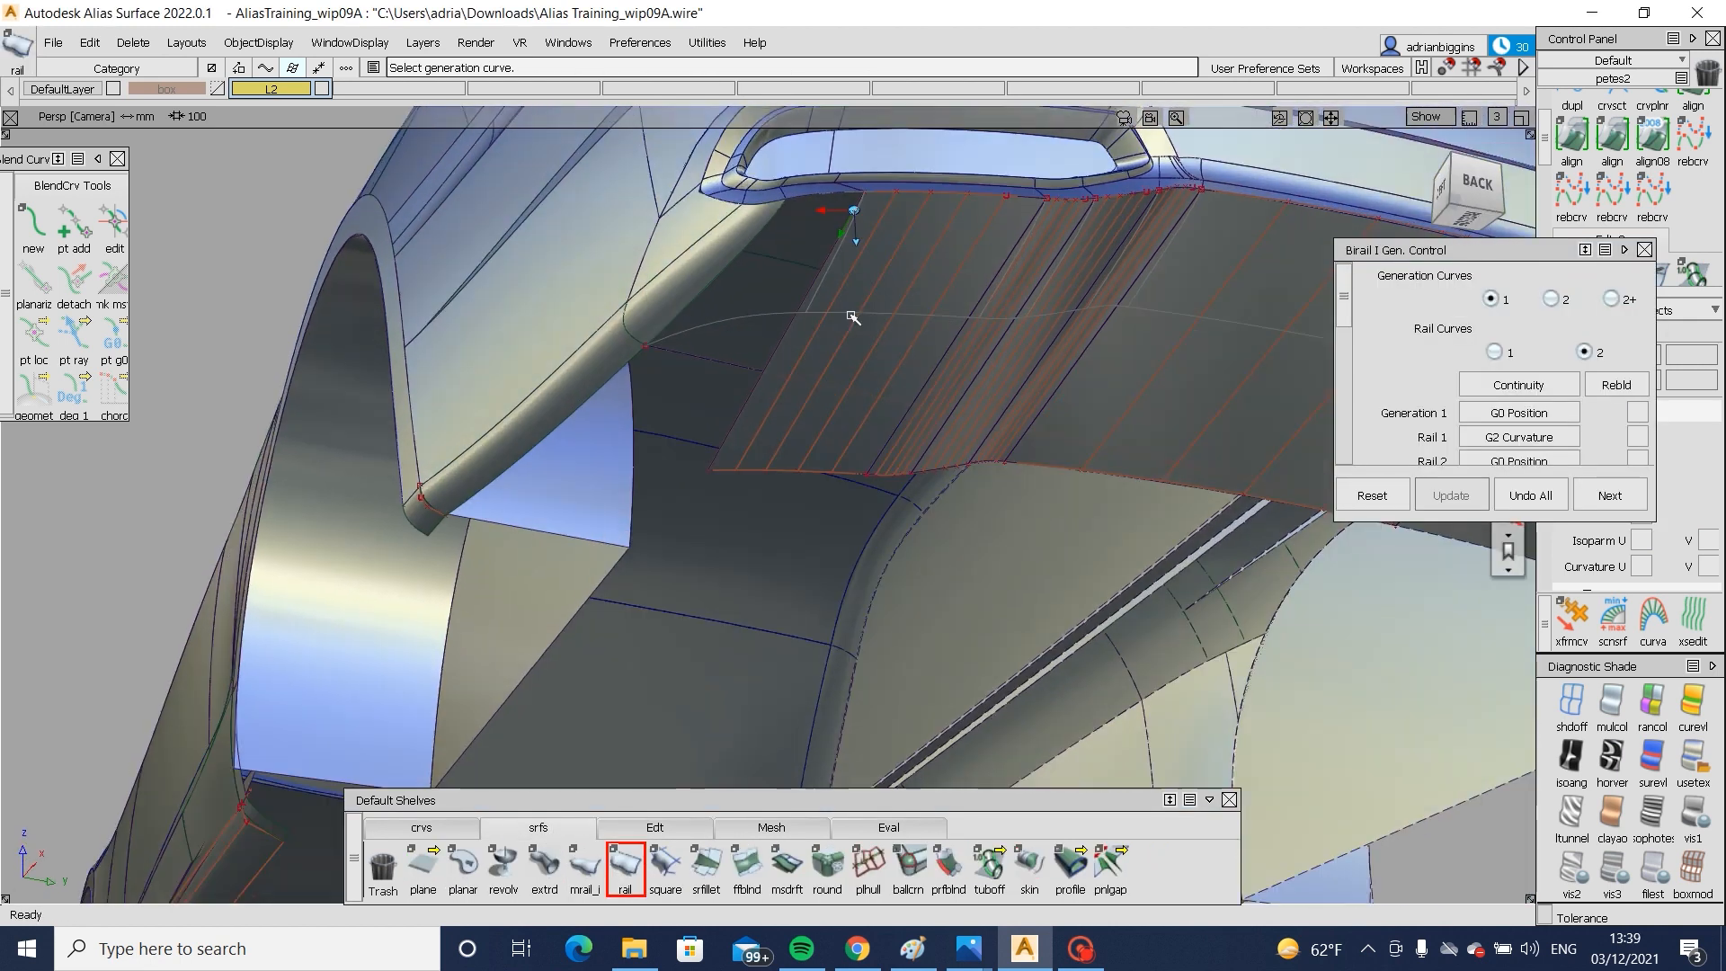
pyautogui.keyDown('alt'); pyautogui.keyDown('shift'); pyautogui.moveTo(850, 315); pyautogui.dragTo(810, 208); pyautogui.keyUp('shift'); pyautogui.keyUp('alt')
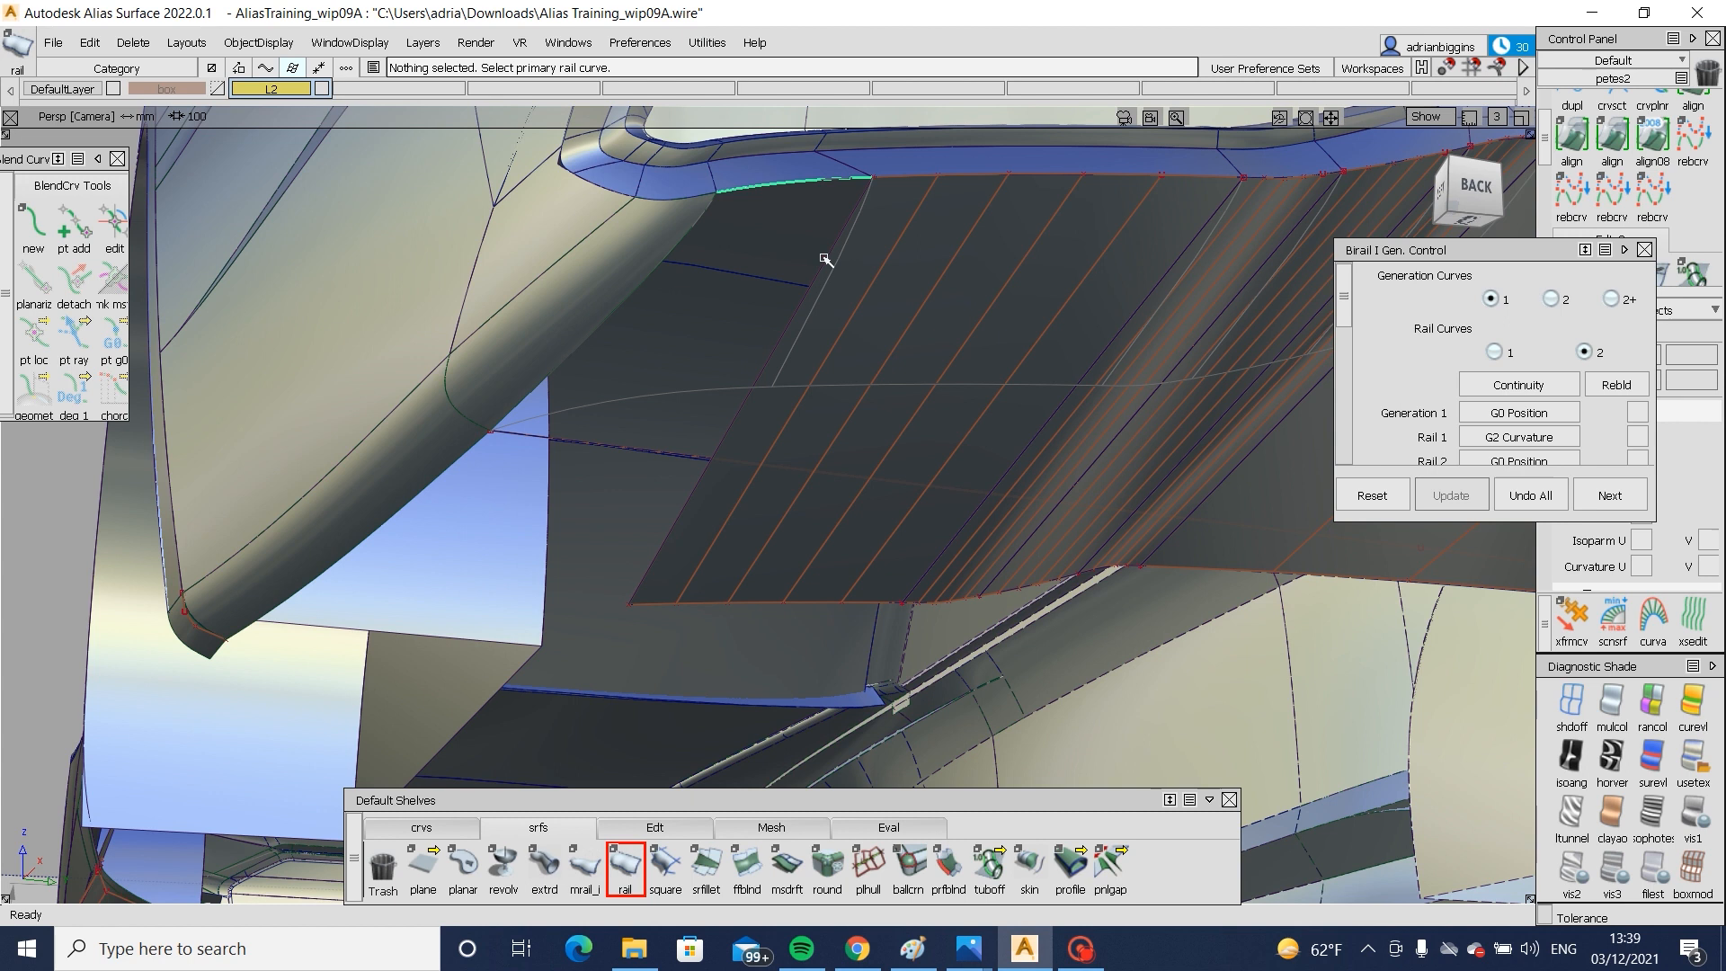
pyautogui.click(578, 357)
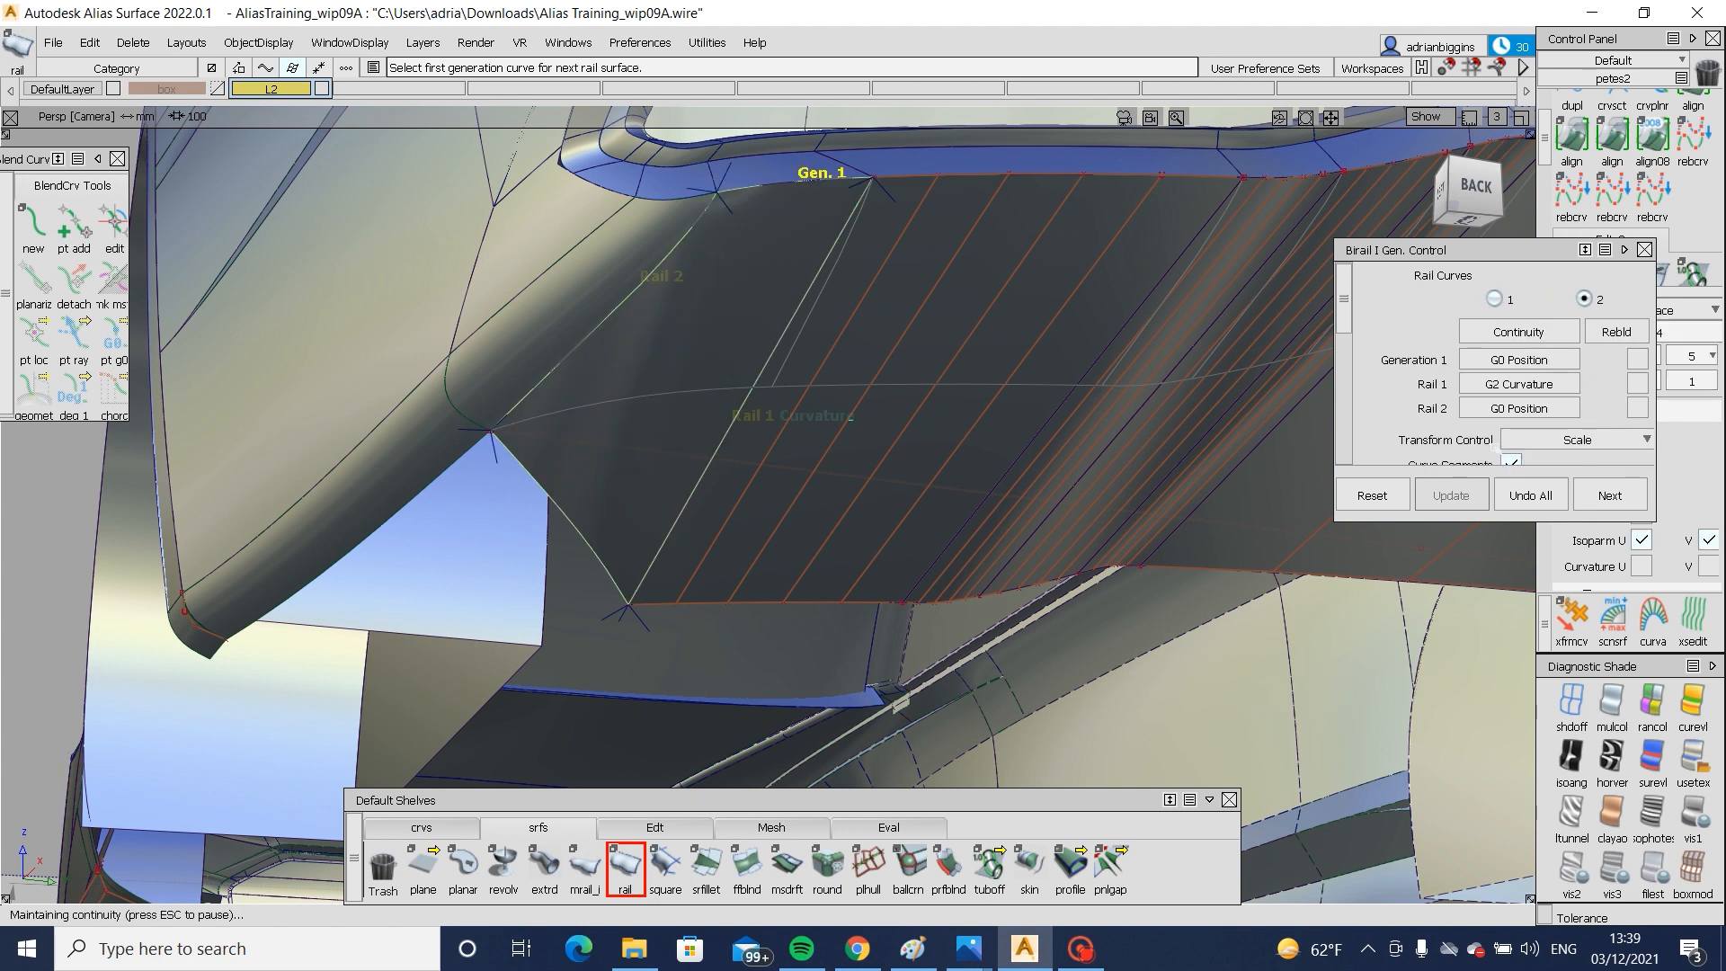
pyautogui.moveTo(1009, 350)
pyautogui.keyDown('alt'); pyautogui.keyDown('shift'); pyautogui.mouseDown()
pyautogui.moveTo(917, 395)
pyautogui.moveTo(943, 314)
pyautogui.moveTo(1076, 470)
pyautogui.mouseUp(); pyautogui.keyUp('shift'); pyautogui.keyUp('alt')
pyautogui.keyDown('ctrl'); pyautogui.keyDown('shift'); pyautogui.moveTo(1076, 470); pyautogui.dragTo(1113, 262); pyautogui.keyUp('shift'); pyautogui.keyUp('ctrl')
pyautogui.keyDown('alt'); pyautogui.keyDown('shift'); pyautogui.moveTo(1113, 262); pyautogui.dragTo(855, 251, button='right'); pyautogui.keyUp('shift'); pyautogui.keyUp('alt')
pyautogui.keyDown('alt'); pyautogui.keyDown('shift'); pyautogui.moveTo(855, 251); pyautogui.dragTo(508, 270, button='middle'); pyautogui.keyUp('shift'); pyautogui.keyUp('alt')
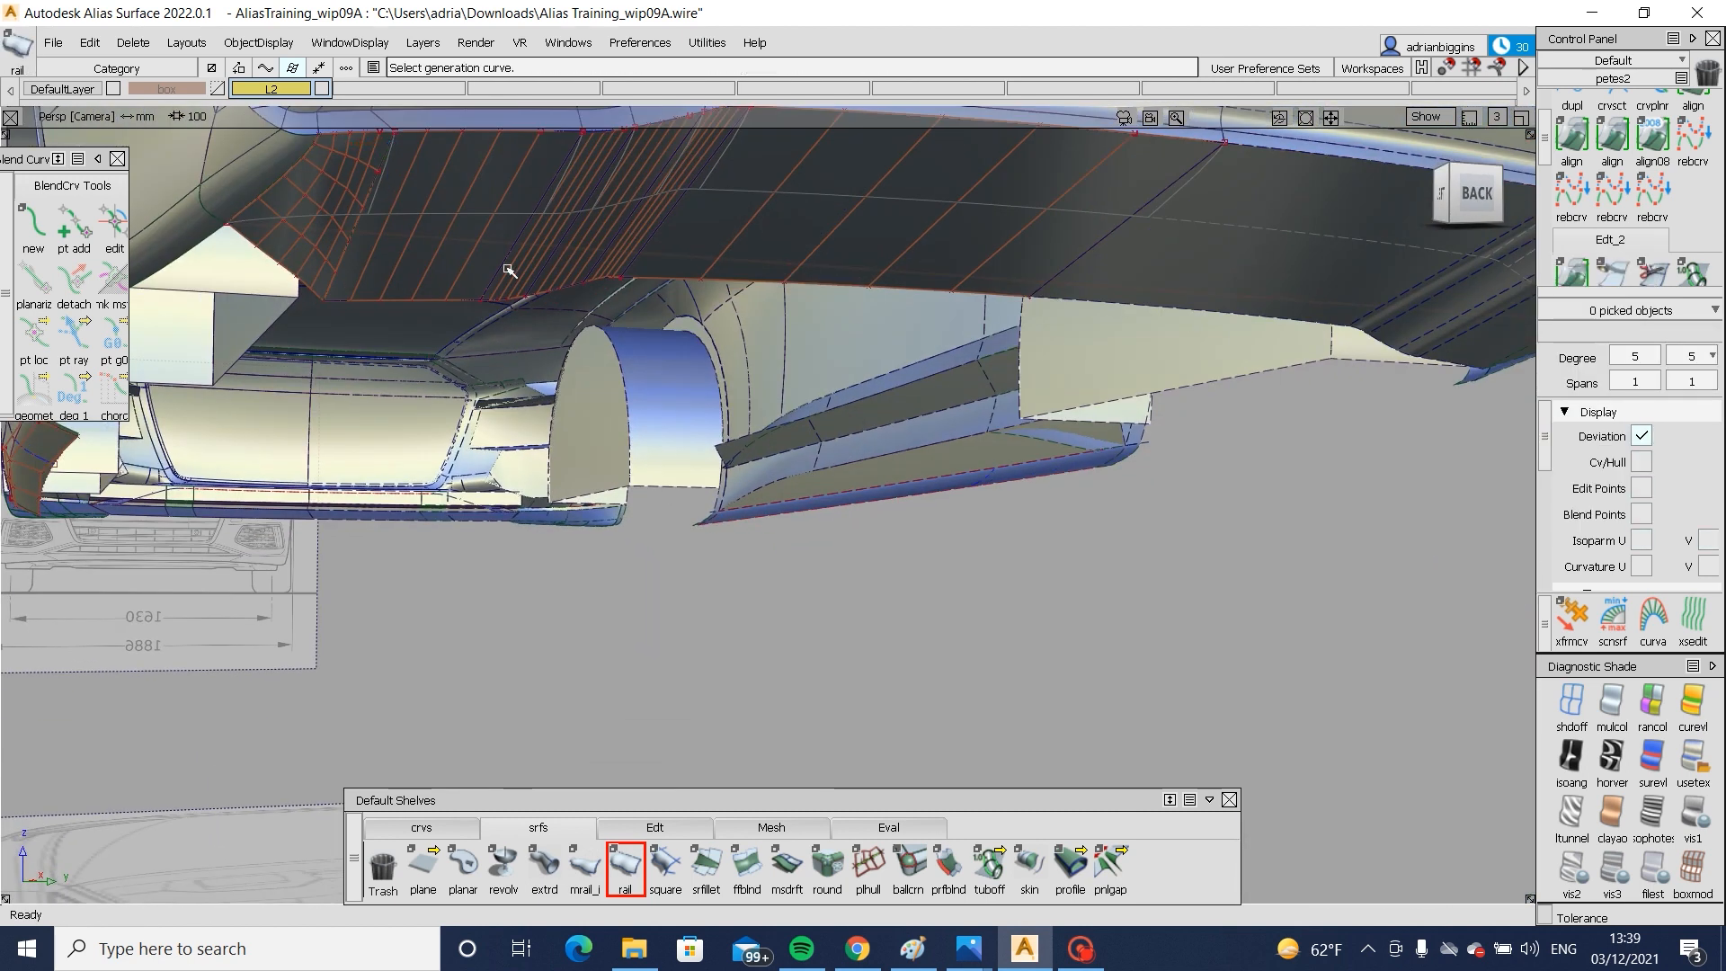
# - Pick the six rear underside surfaces and project a straight line across them in bottom view along vector 0, 0, 1
pyautogui.click(509, 270)
pyautogui.keyDown('ctrl'); pyautogui.keyDown('shift'); pyautogui.moveTo(1067, 419); pyautogui.dragTo(1061, 589); pyautogui.keyUp('shift'); pyautogui.keyUp('ctrl')
pyautogui.keyDown('alt'); pyautogui.keyDown('shift'); pyautogui.moveTo(1060, 589); pyautogui.dragTo(1033, 378, button='right'); pyautogui.keyUp('shift'); pyautogui.keyUp('alt')
pyautogui.moveTo(1034, 377)
pyautogui.keyDown('alt'); pyautogui.keyDown('shift'); pyautogui.mouseDown()
pyautogui.moveTo(801, 285)
pyautogui.moveTo(764, 328)
pyautogui.mouseUp(); pyautogui.keyUp('shift'); pyautogui.keyUp('alt')
pyautogui.keyDown('ctrl'); pyautogui.keyDown('shift'); pyautogui.moveTo(587, 413); pyautogui.dragTo(629, 186); pyautogui.keyUp('shift'); pyautogui.keyUp('ctrl')
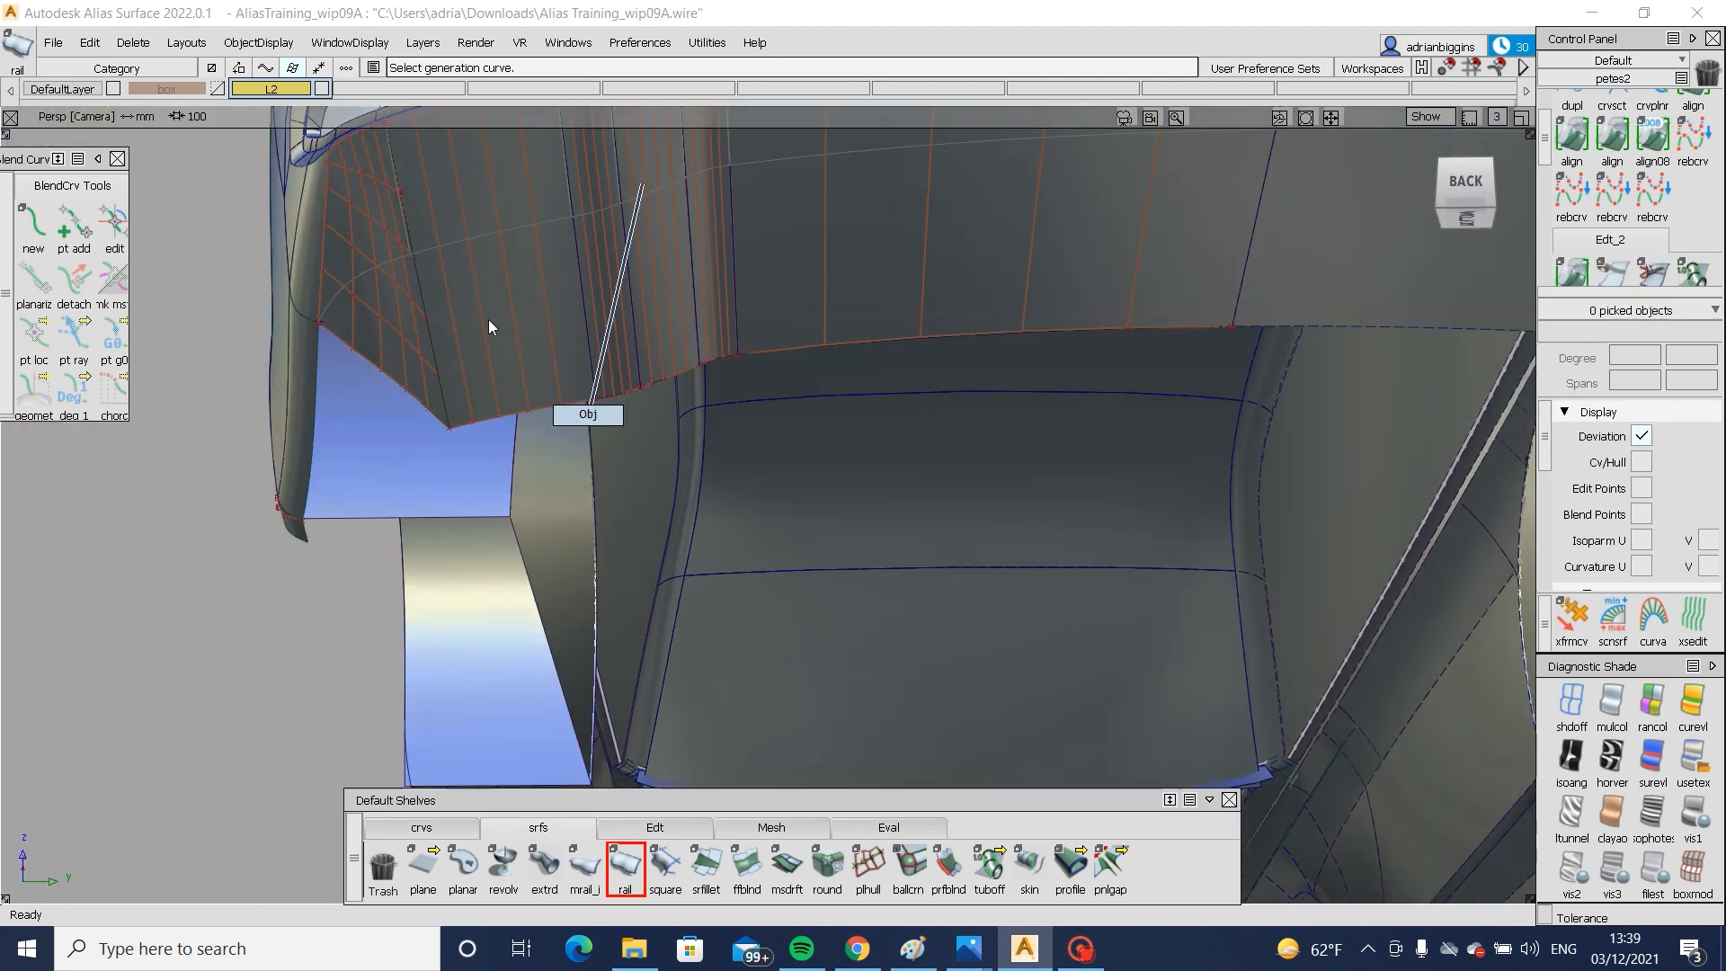
pyautogui.moveTo(488, 320); pyautogui.dragTo(1031, 540)
pyautogui.keyDown('ctrl'); pyautogui.keyDown('shift'); pyautogui.moveTo(944, 224); pyautogui.dragTo(922, 368); pyautogui.keyUp('shift'); pyautogui.keyUp('ctrl')
pyautogui.click(1246, 259)
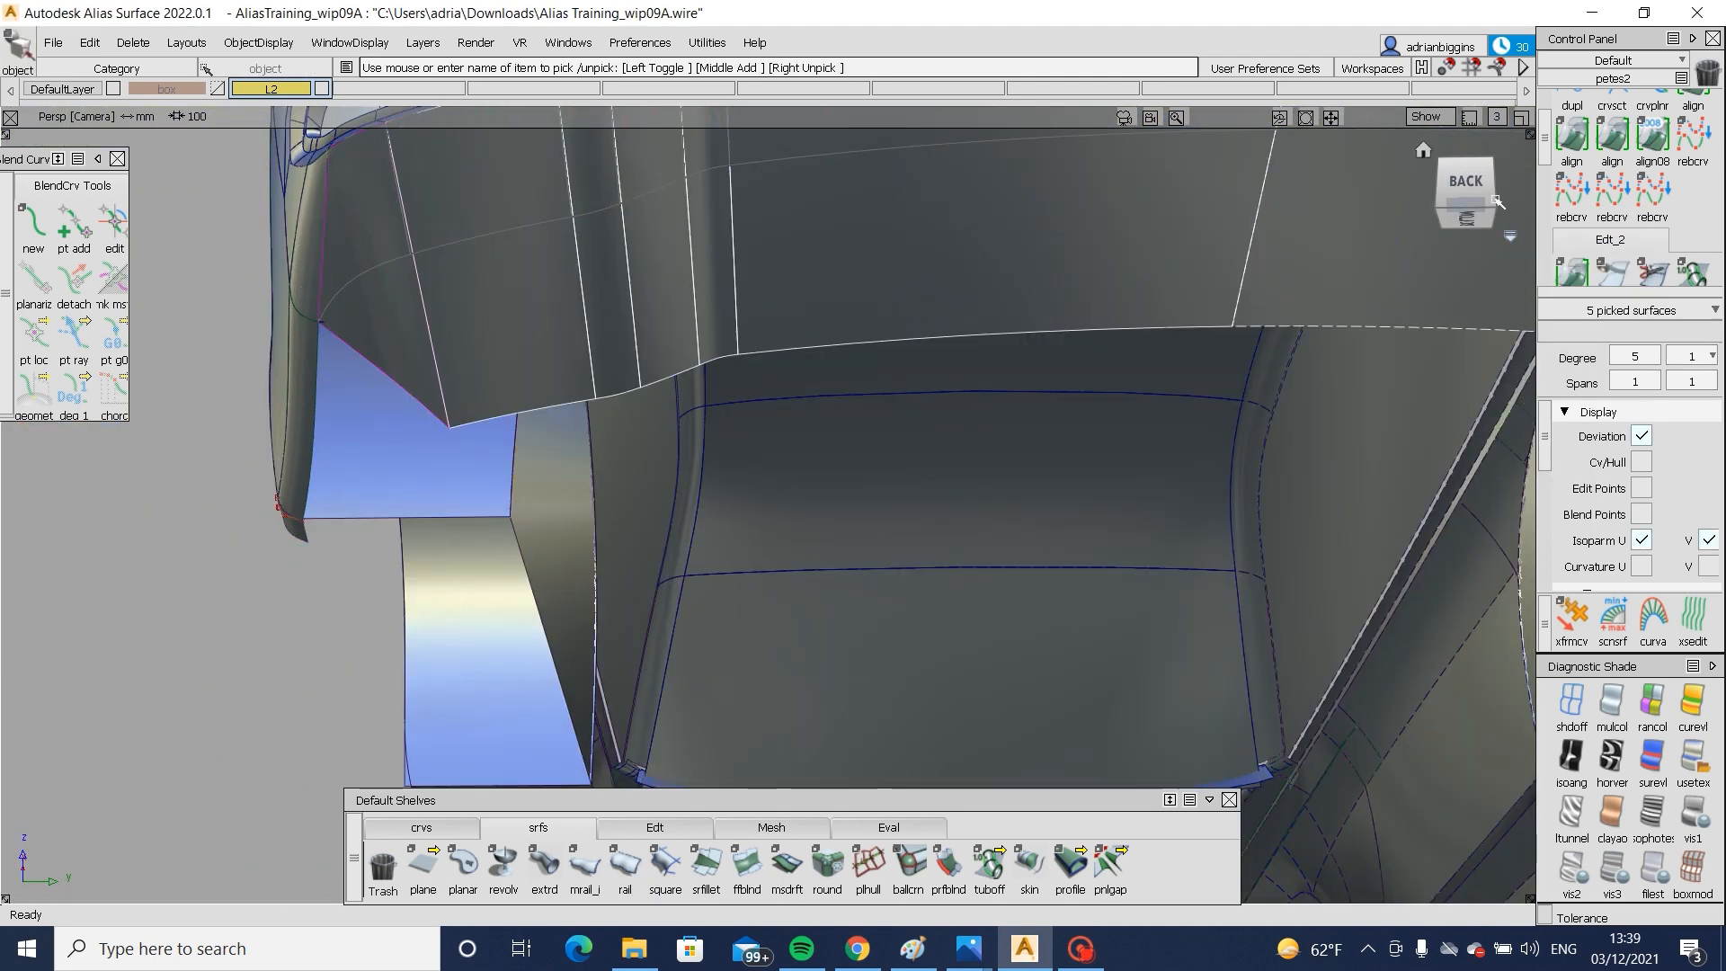
pyautogui.click(1465, 218)
pyautogui.click(270, 436)
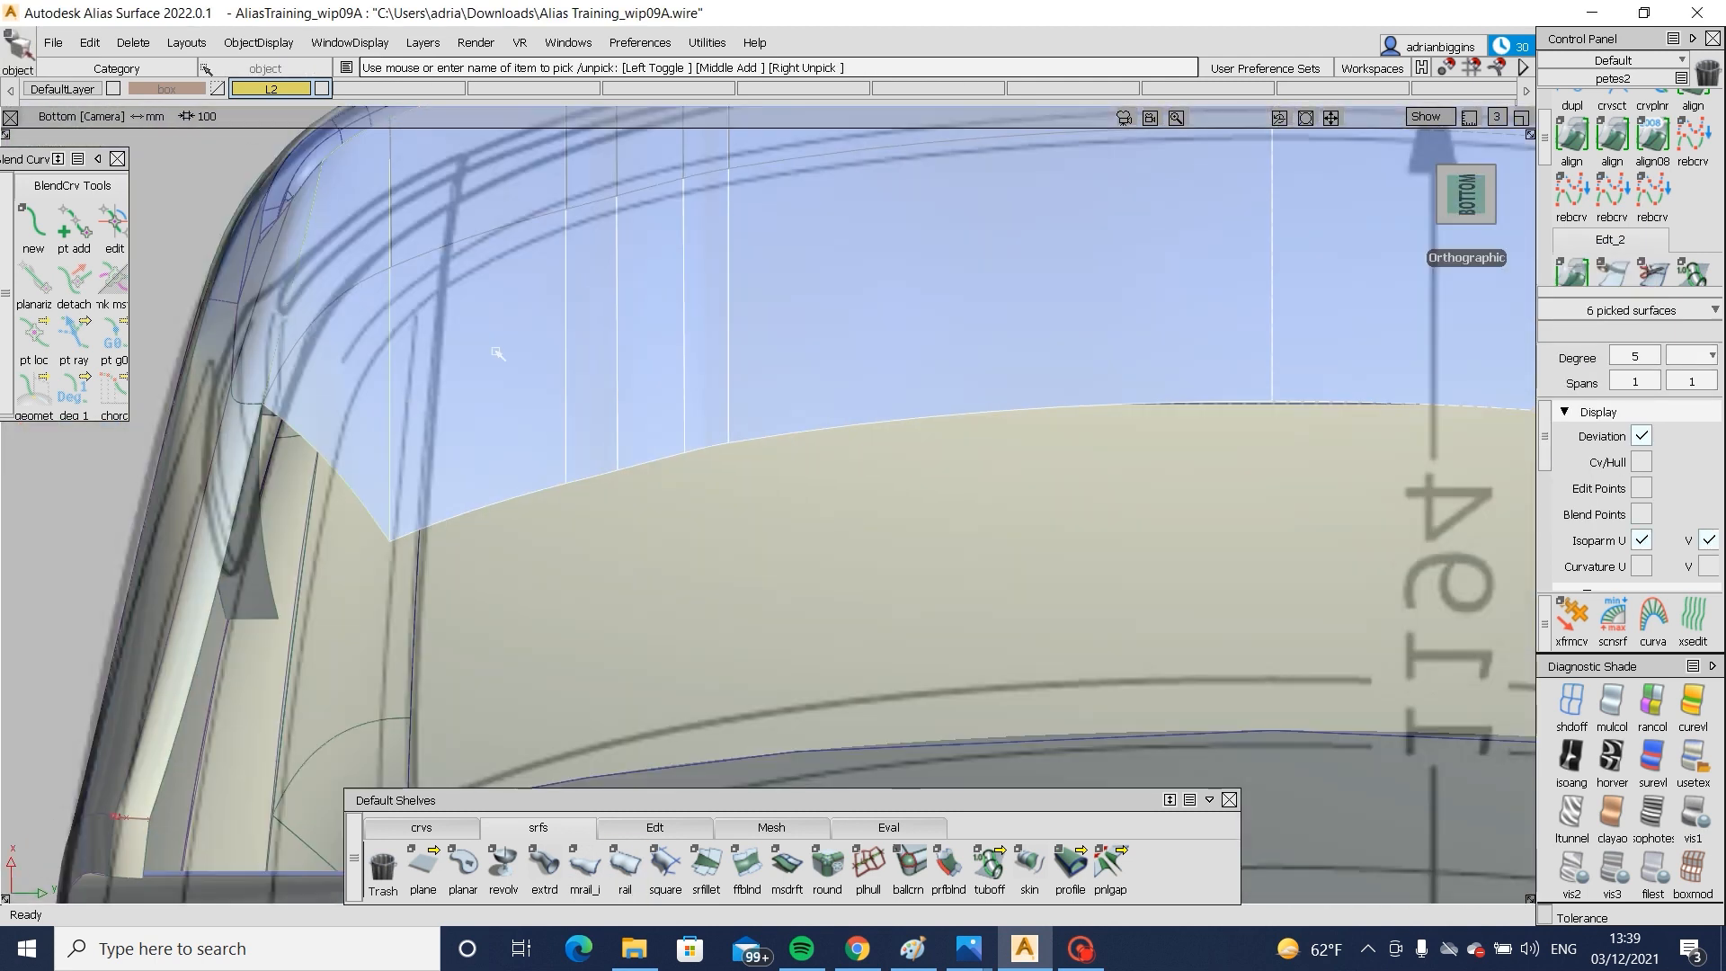
pyautogui.keyDown('alt'); pyautogui.keyDown('shift'); pyautogui.moveTo(894, 380); pyautogui.dragTo(716, 605, button='middle'); pyautogui.keyUp('shift'); pyautogui.keyUp('alt')
pyautogui.keyDown('ctrl'); pyautogui.keyDown('shift'); pyautogui.moveTo(863, 629); pyautogui.dragTo(1009, 763, button='middle'); pyautogui.keyUp('shift'); pyautogui.keyUp('ctrl')
pyautogui.click(920, 630)
pyautogui.keyDown('alt'); pyautogui.keyDown('shift'); pyautogui.moveTo(920, 635); pyautogui.dragTo(649, 607, button='right'); pyautogui.keyUp('shift'); pyautogui.keyUp('alt')
pyautogui.keyDown('ctrl'); pyautogui.keyDown('shift'); pyautogui.moveTo(881, 583); pyautogui.dragTo(875, 702); pyautogui.keyUp('shift'); pyautogui.keyUp('ctrl')
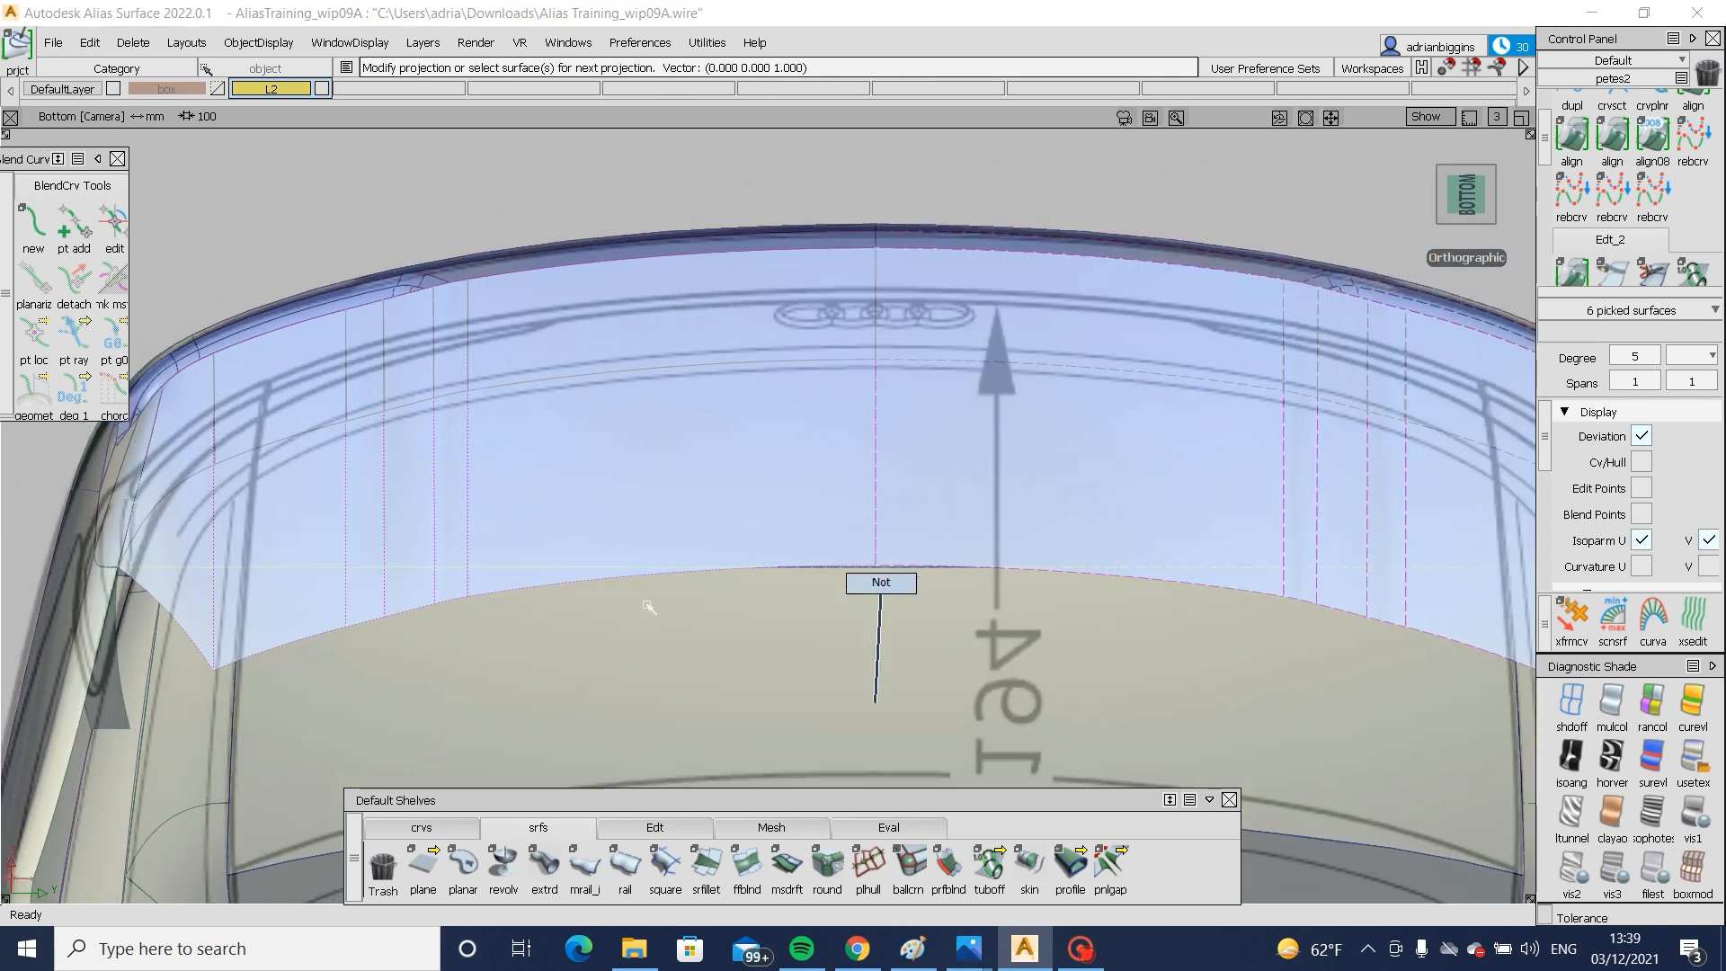
# - Pick the projected curve's two middle control points and move them about 60 mm rearward along X in bottom view
pyautogui.moveTo(370, 483); pyautogui.dragTo(1373, 706)
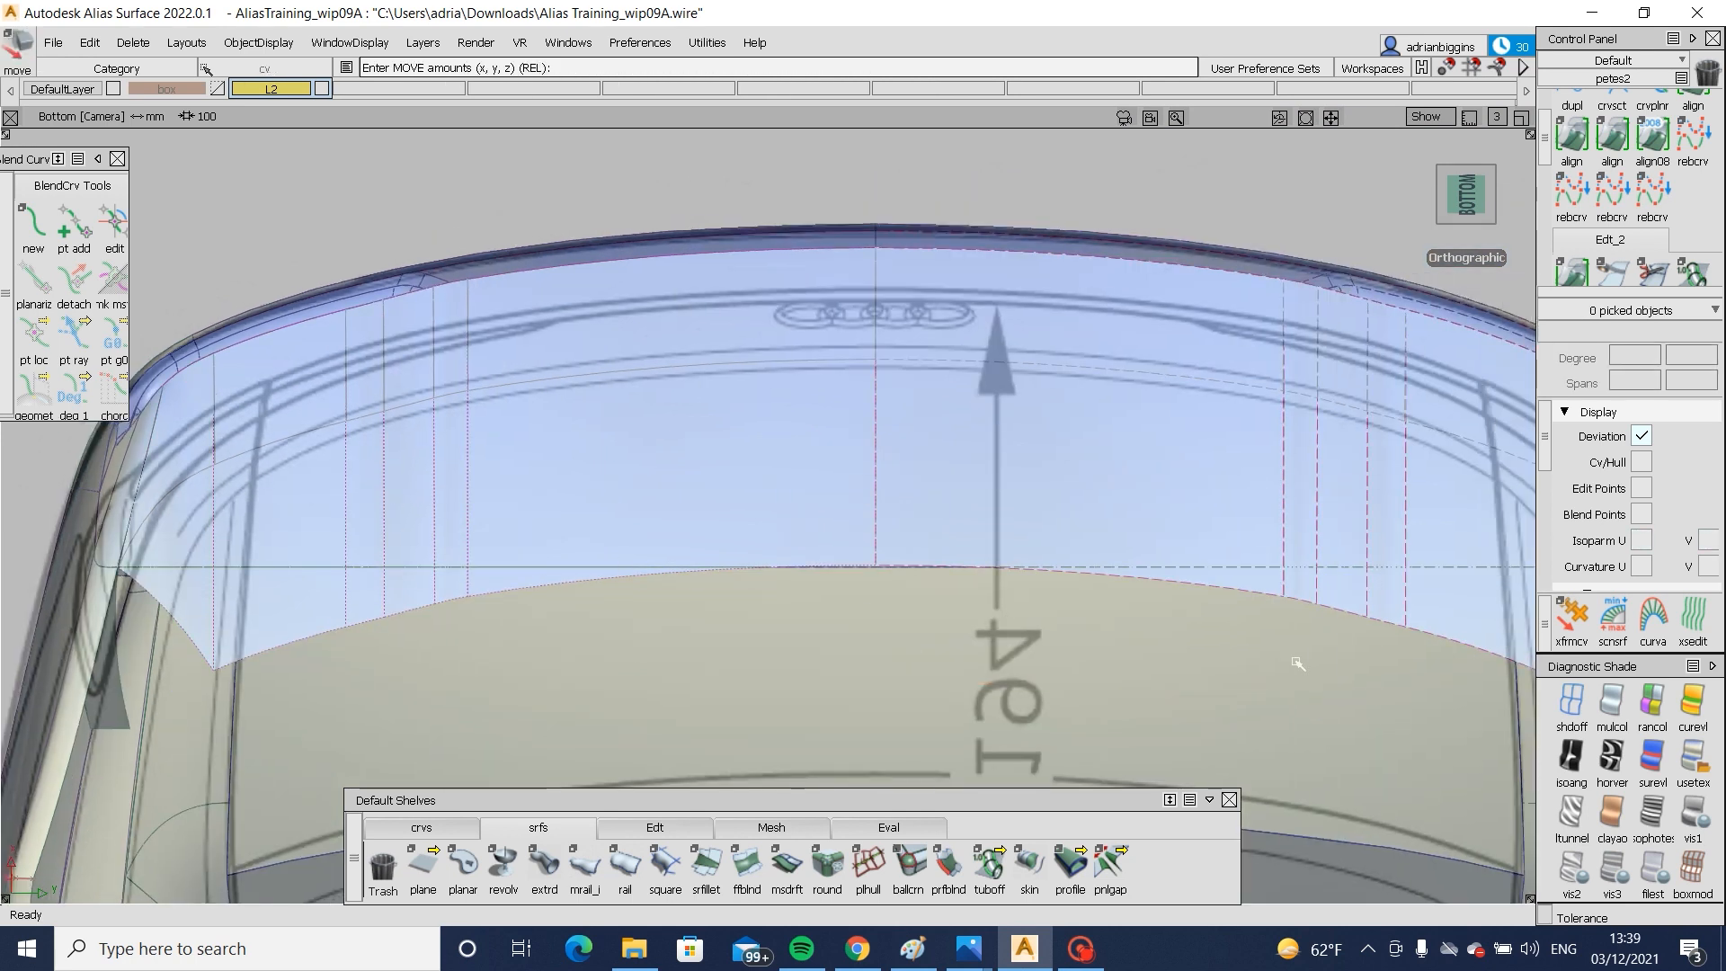
pyautogui.keyDown('ctrl'); pyautogui.keyDown('shift'); pyautogui.moveTo(766, 621); pyautogui.dragTo(763, 559); pyautogui.keyUp('shift'); pyautogui.keyUp('ctrl')
pyautogui.moveTo(763, 549); pyautogui.dragTo(872, 693)
pyautogui.press('m')
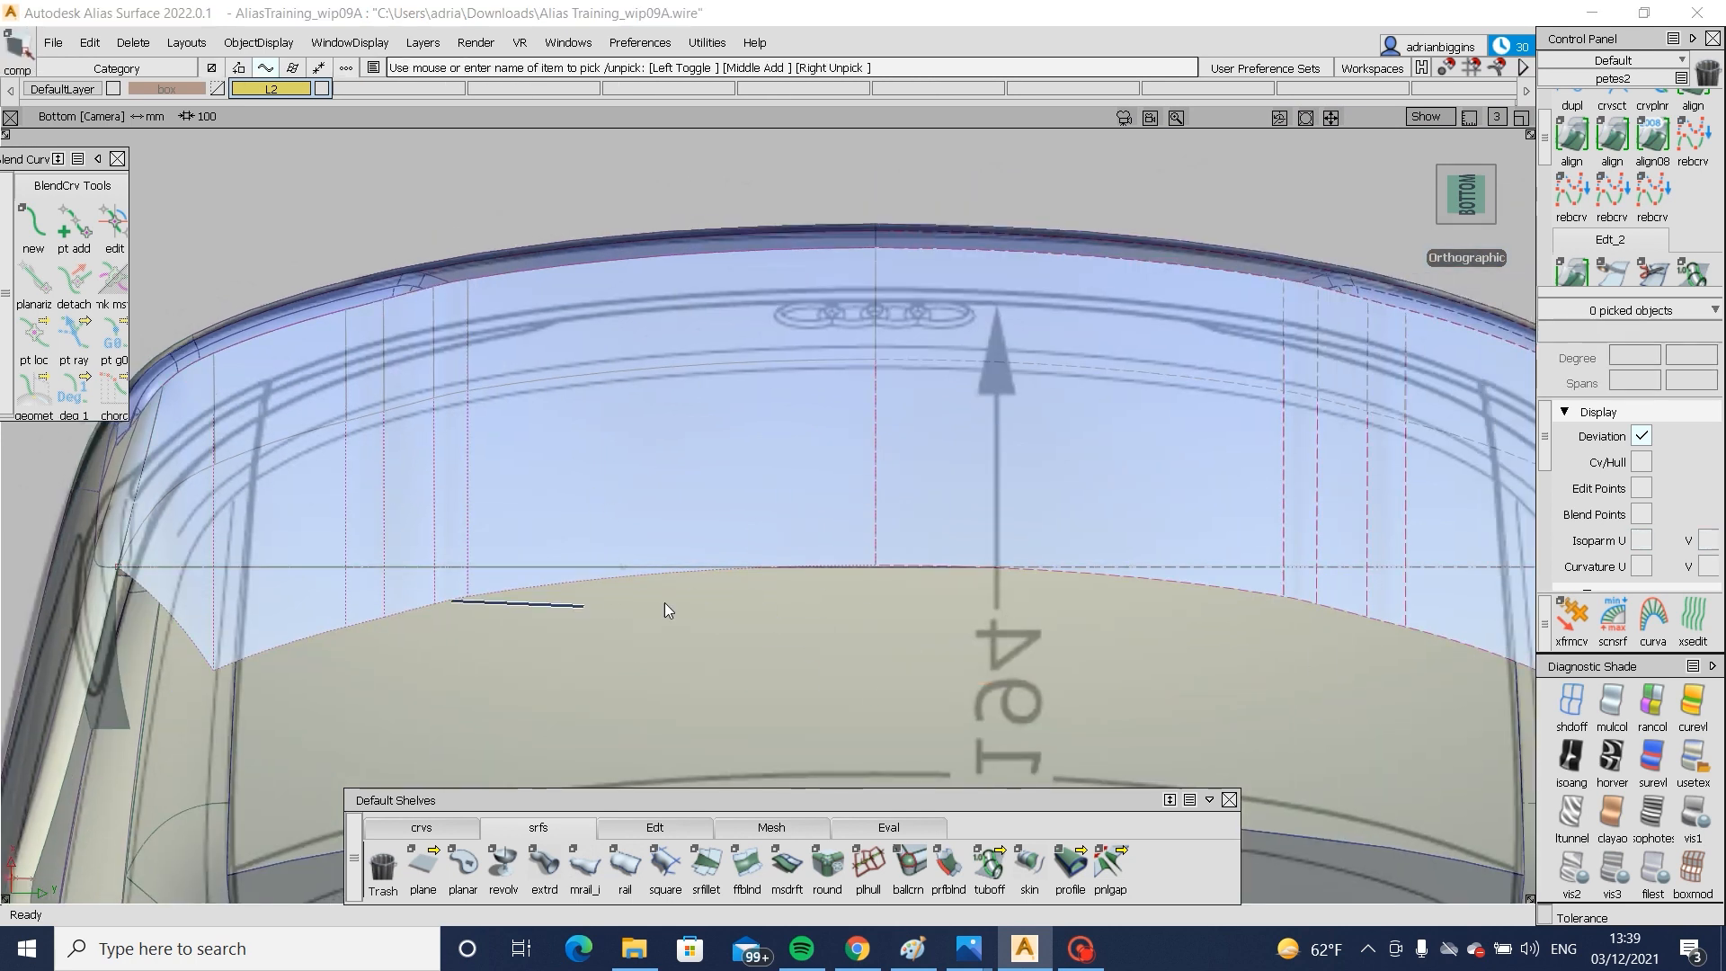
pyautogui.moveTo(317, 482); pyautogui.dragTo(1250, 640)
pyautogui.moveTo(1343, 660); pyautogui.dragTo(1381, 721, button='middle')
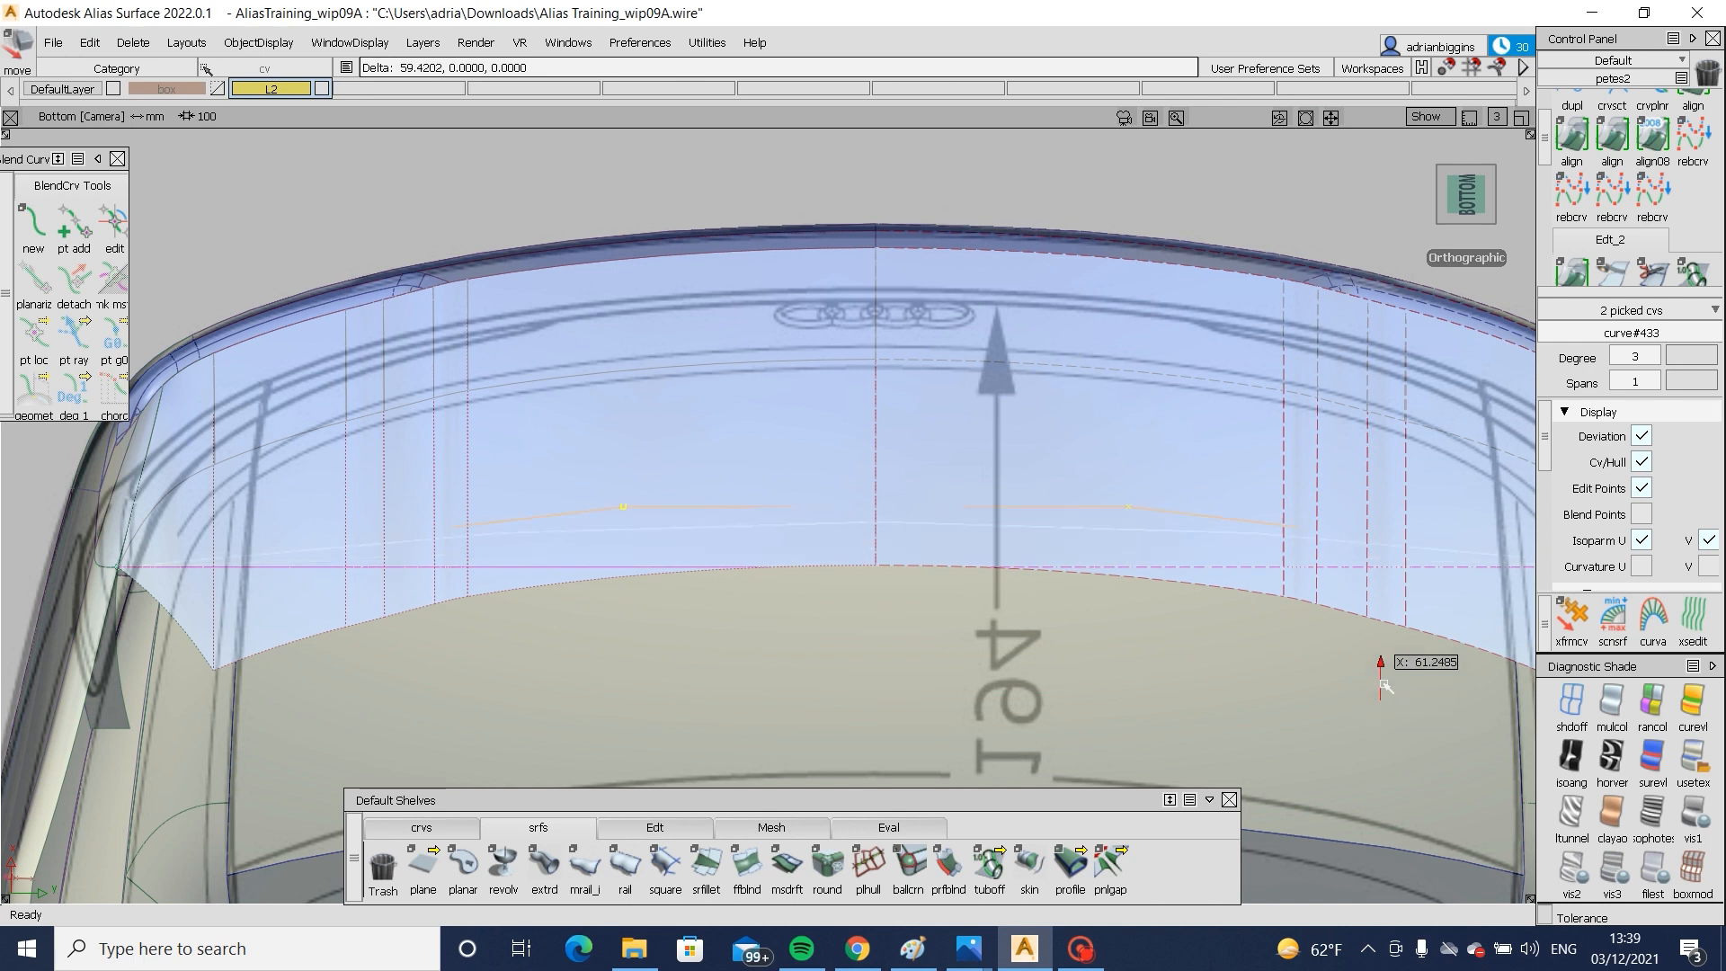
# - Try to trim away the forward strip of the rear underside surfaces along the projected curve
pyautogui.keyDown('alt'); pyautogui.keyDown('shift'); pyautogui.moveTo(1210, 683); pyautogui.dragTo(1369, 225); pyautogui.keyUp('shift'); pyautogui.keyUp('alt')
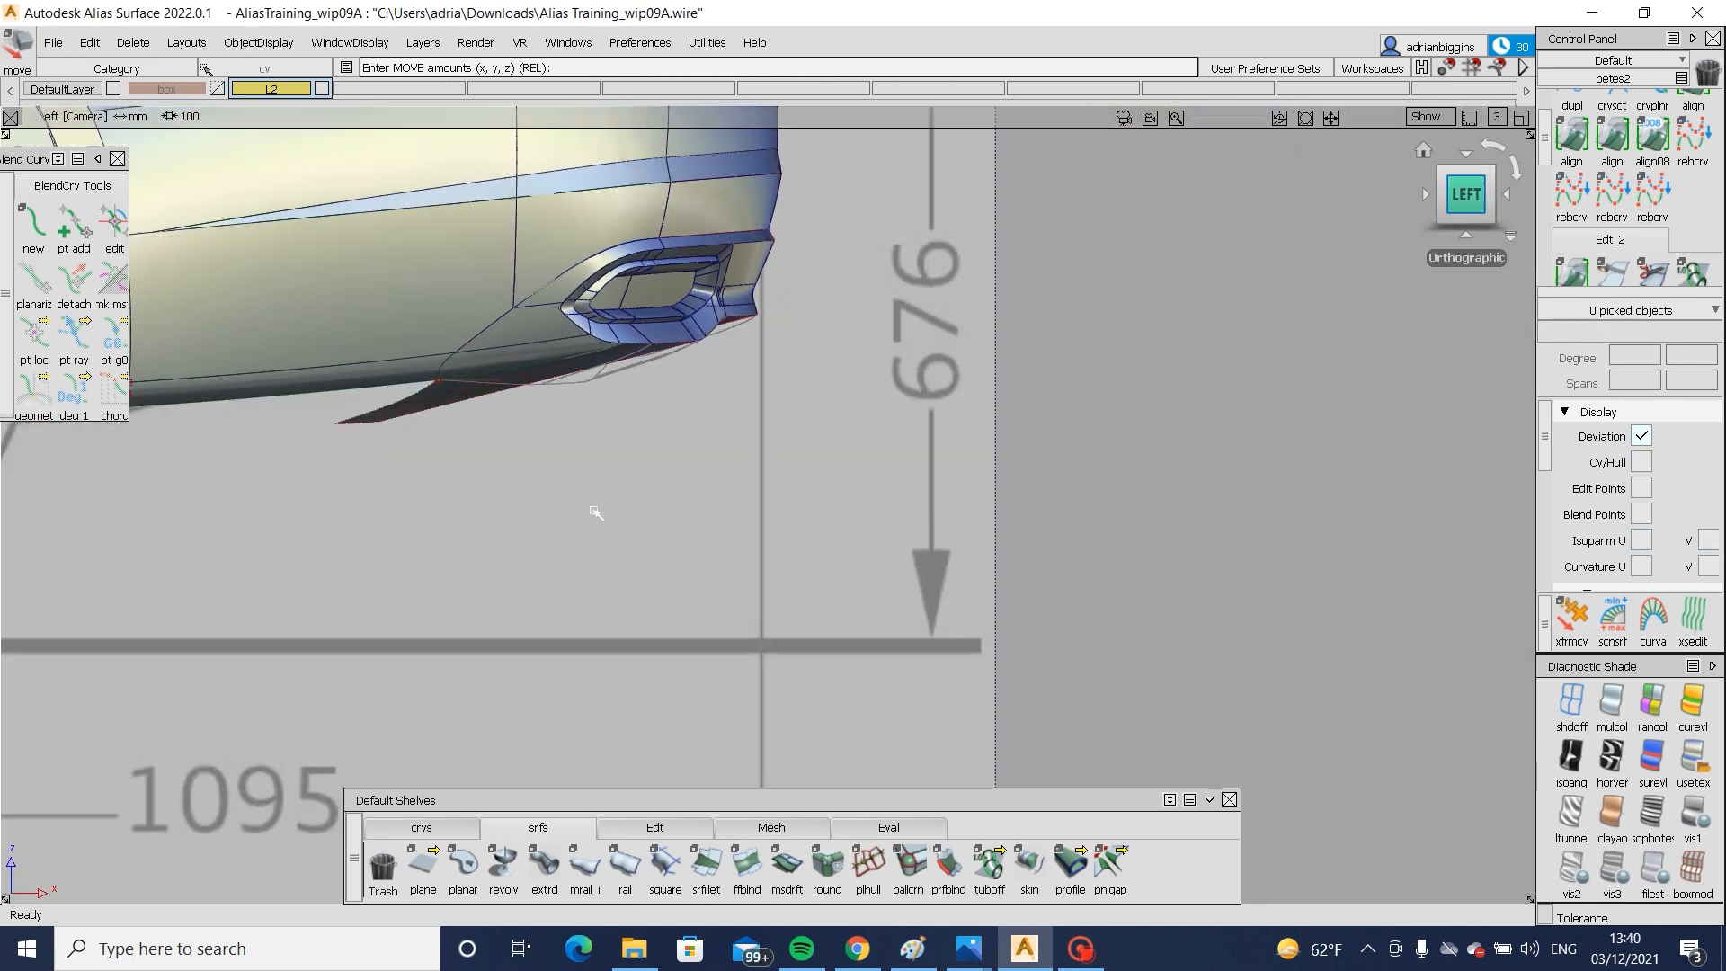
pyautogui.keyDown('alt'); pyautogui.keyDown('shift'); pyautogui.moveTo(597, 508); pyautogui.dragTo(450, 366, button='right'); pyautogui.keyUp('shift'); pyautogui.keyUp('alt')
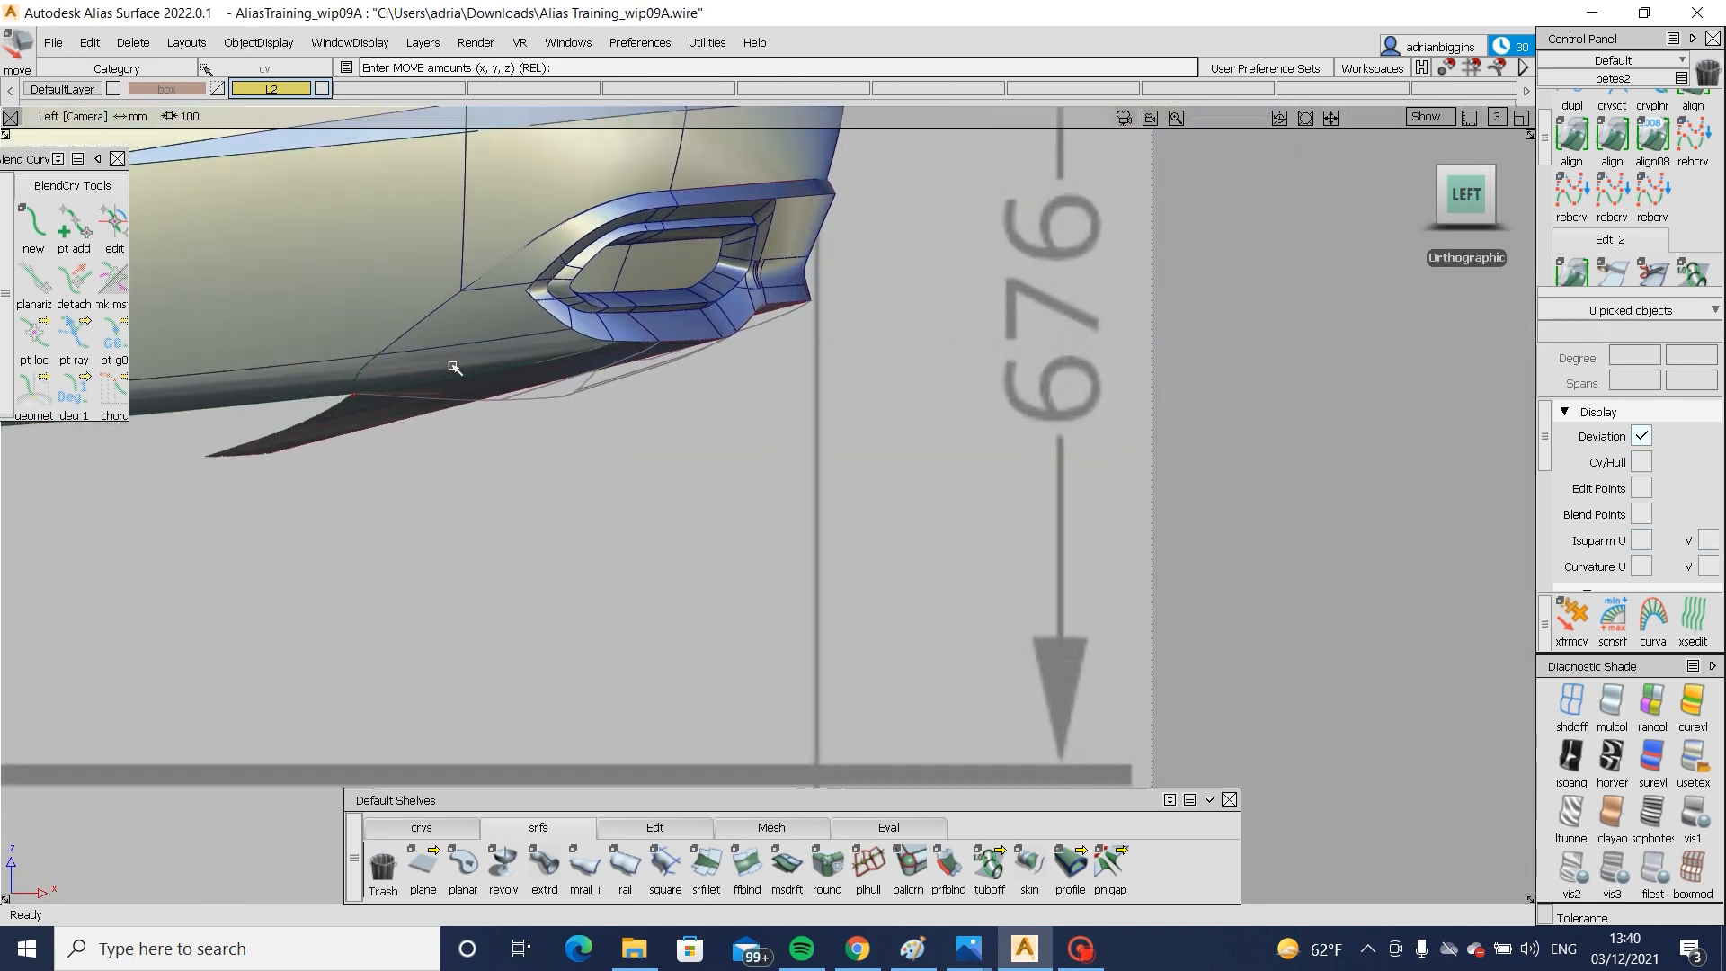
pyautogui.keyDown('ctrl'); pyautogui.keyDown('shift'); pyautogui.moveTo(451, 365); pyautogui.dragTo(481, 555, button='middle'); pyautogui.keyUp('shift'); pyautogui.keyUp('ctrl')
pyautogui.click(232, 446)
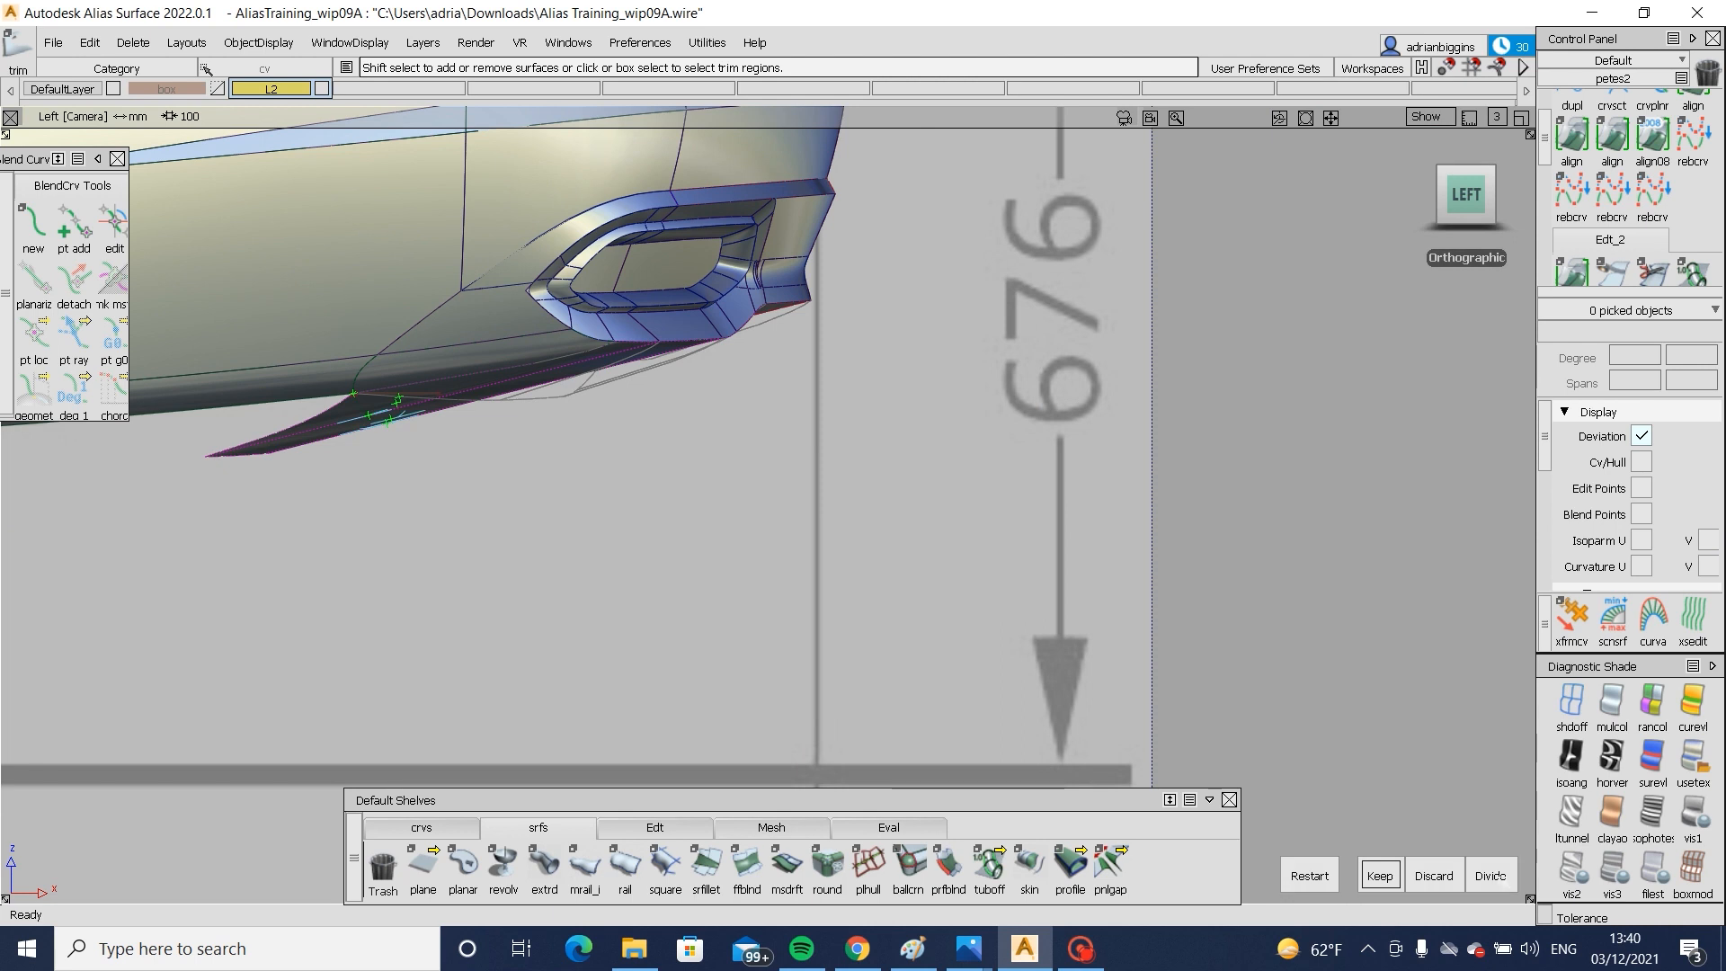
pyautogui.click(1434, 875)
pyautogui.keyDown('alt'); pyautogui.keyDown('shift'); pyautogui.moveTo(966, 574); pyautogui.dragTo(597, 543); pyautogui.keyUp('shift'); pyautogui.keyUp('alt')
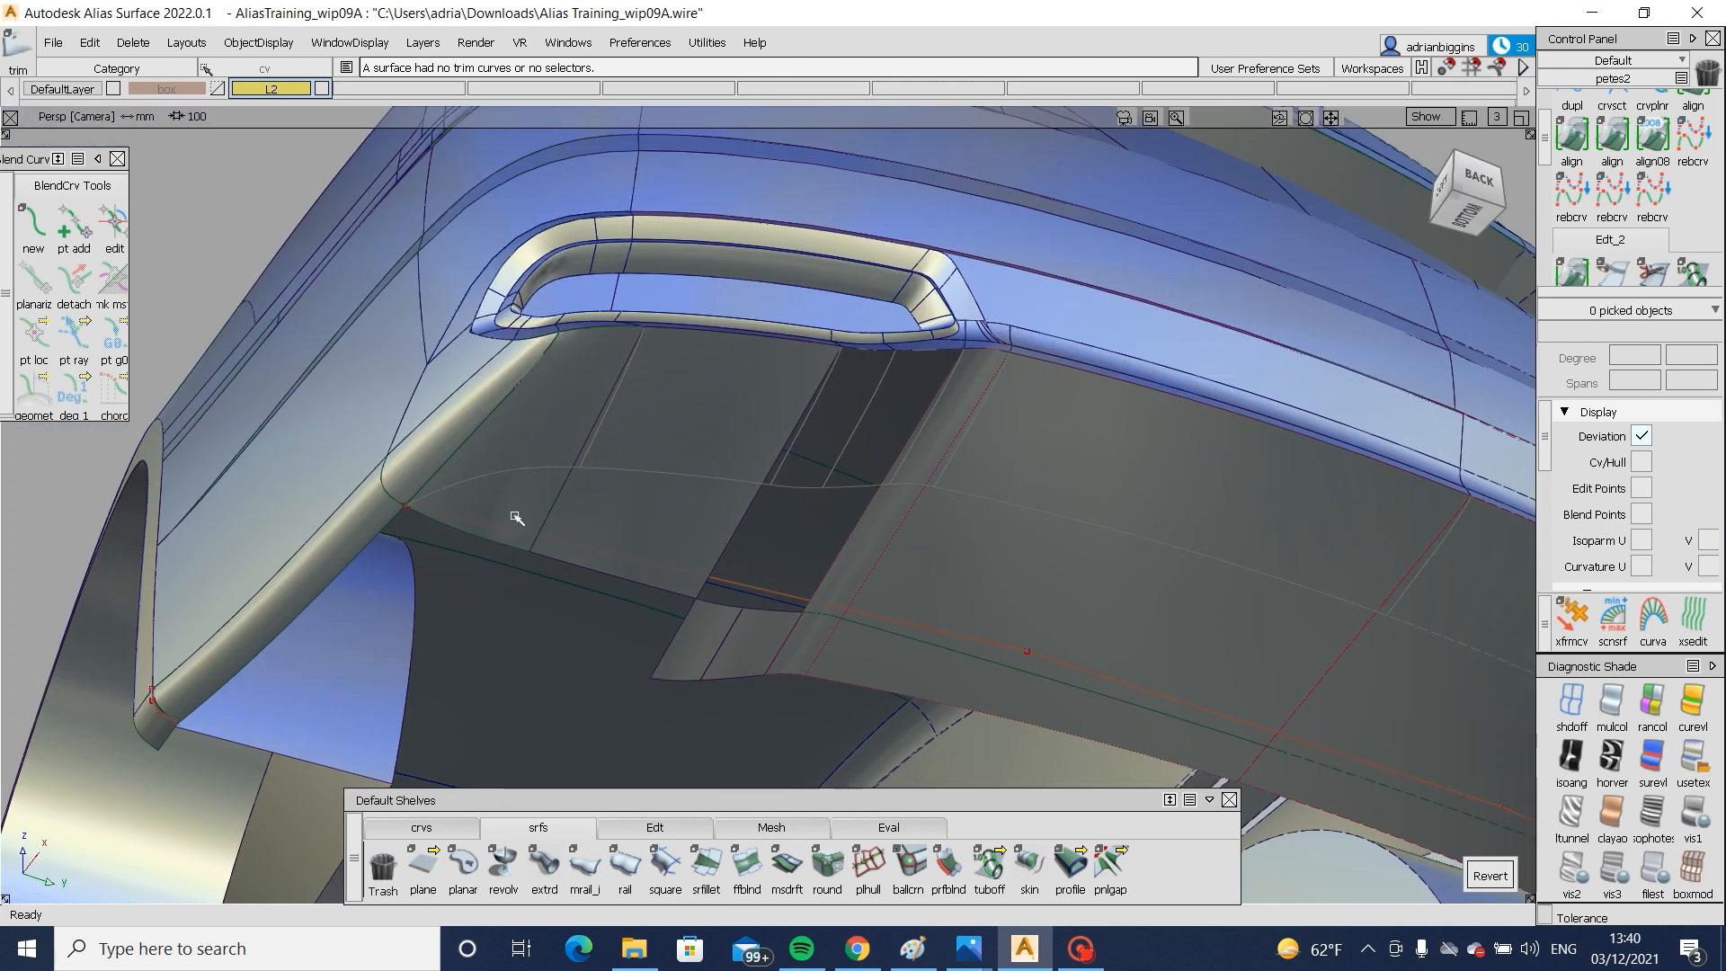
pyautogui.click(1489, 875)
pyautogui.keyDown('alt'); pyautogui.keyDown('shift'); pyautogui.moveTo(952, 629); pyautogui.dragTo(670, 584); pyautogui.keyUp('shift'); pyautogui.keyUp('alt')
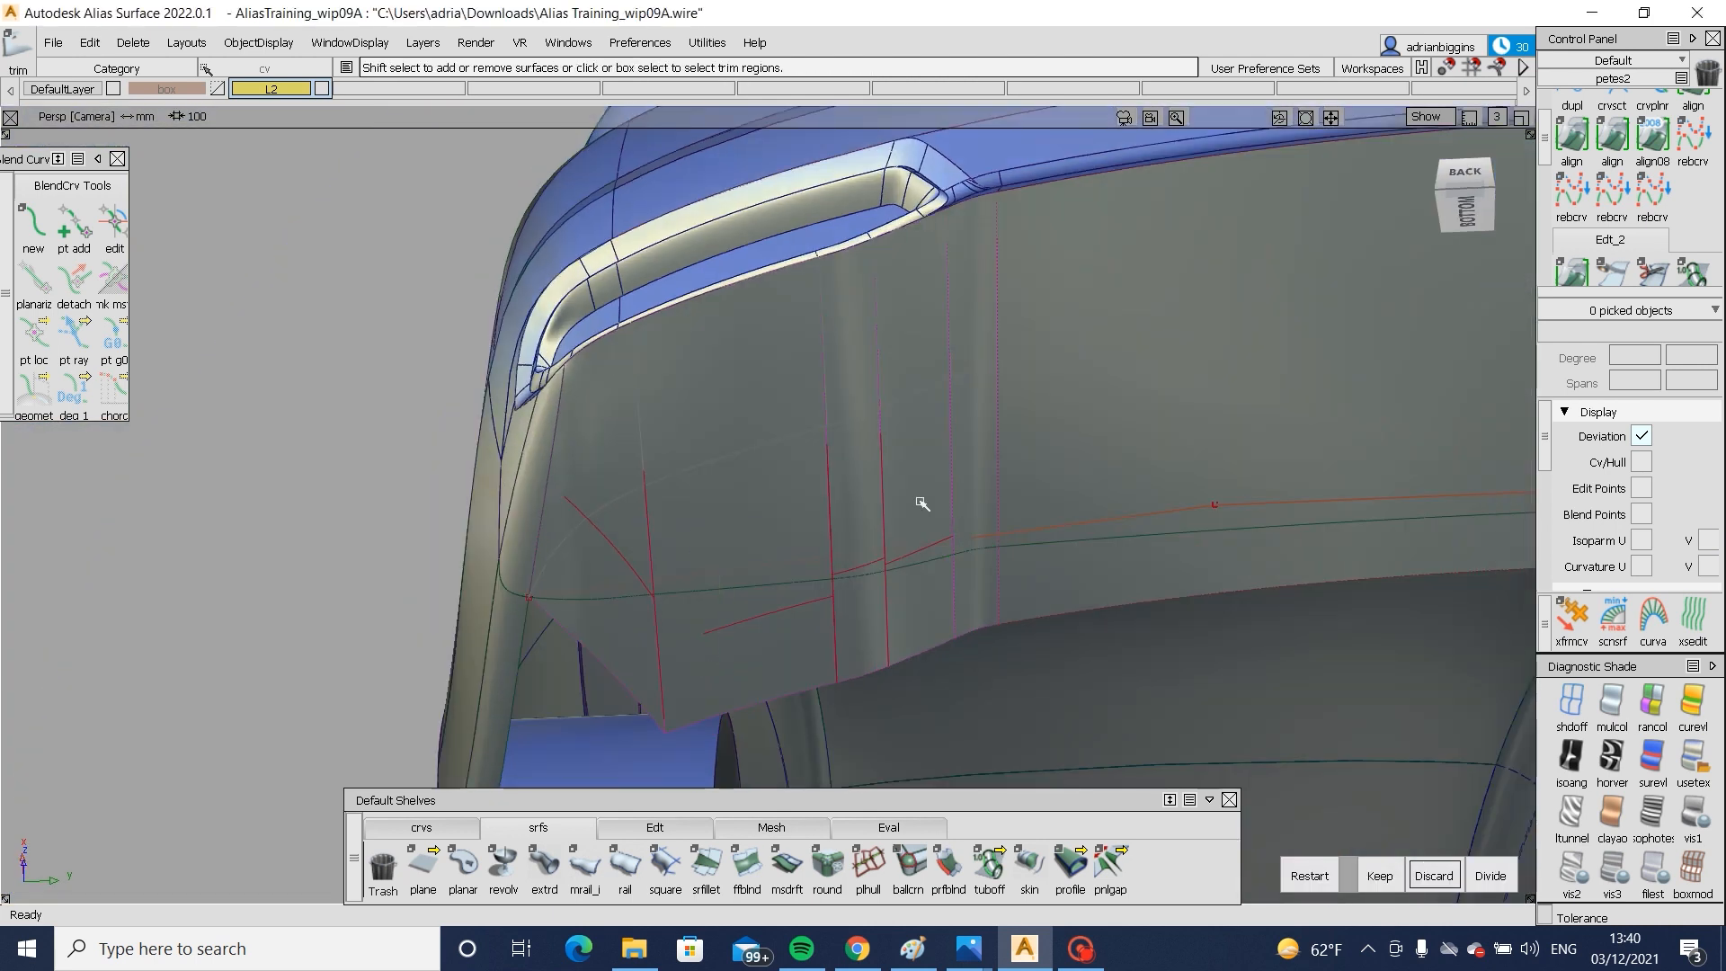
pyautogui.click(1310, 875)
# - Trim the rear underside surfaces along the projected curve, discarding the regions forward of it
pyautogui.click(599, 639)
pyautogui.click(1434, 876)
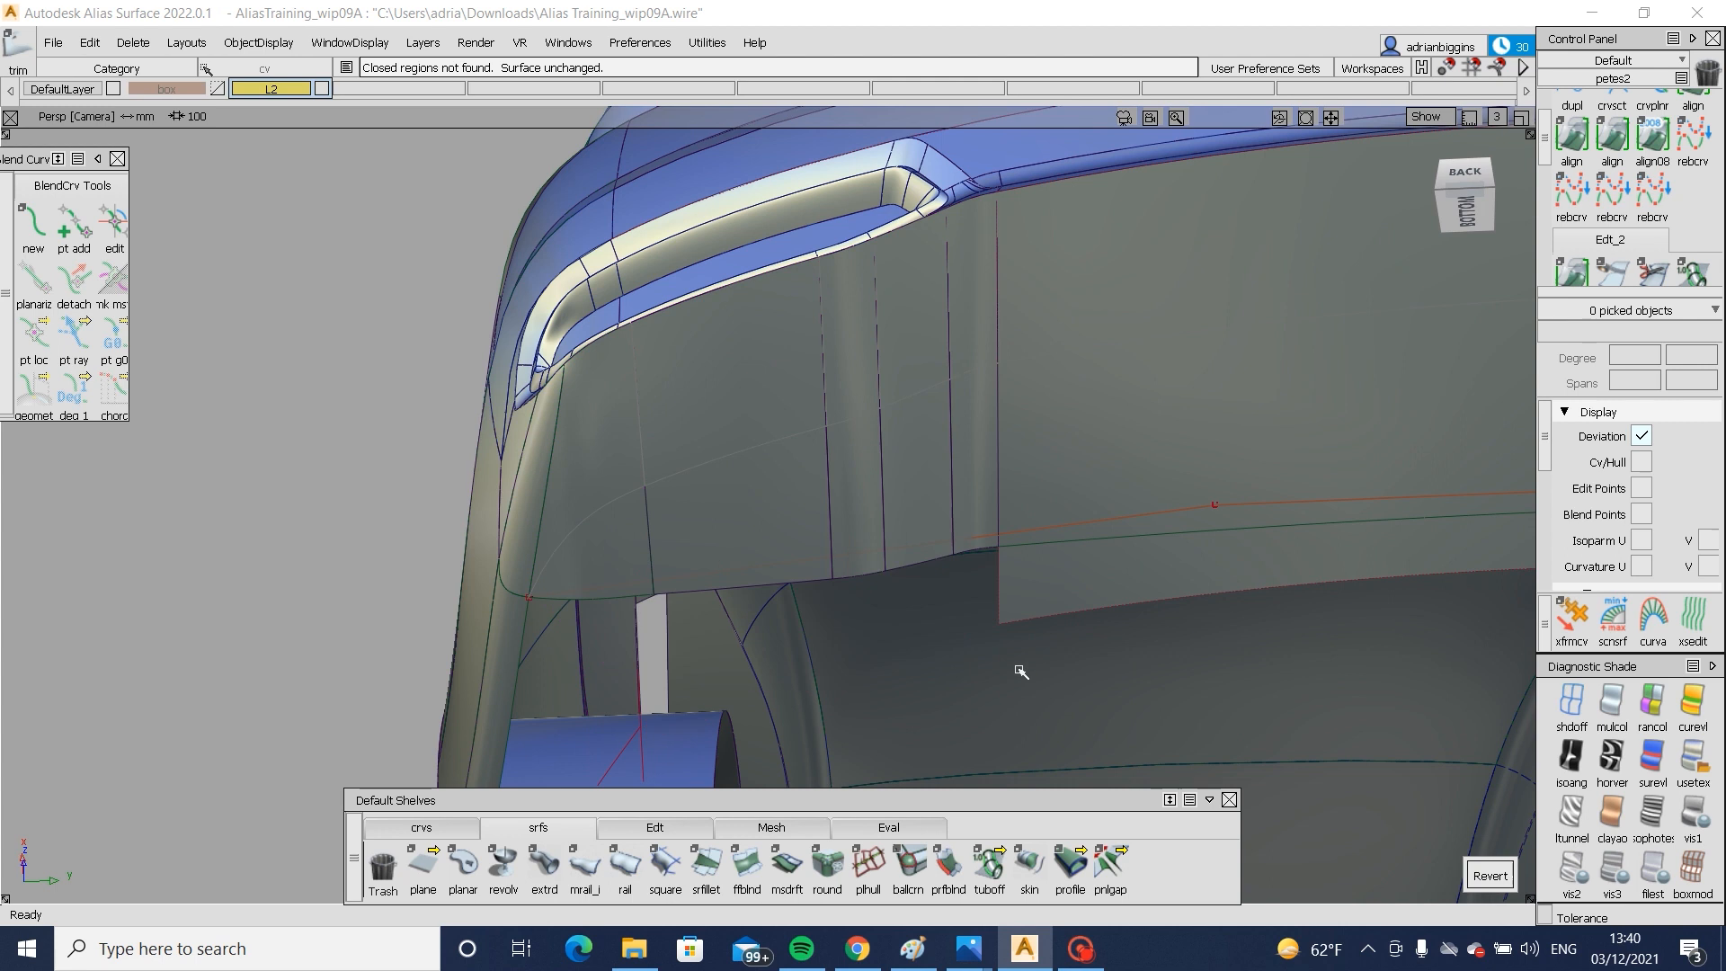
pyautogui.moveTo(975, 597); pyautogui.dragTo(1139, 682)
pyautogui.click(1139, 683)
pyautogui.click(1434, 876)
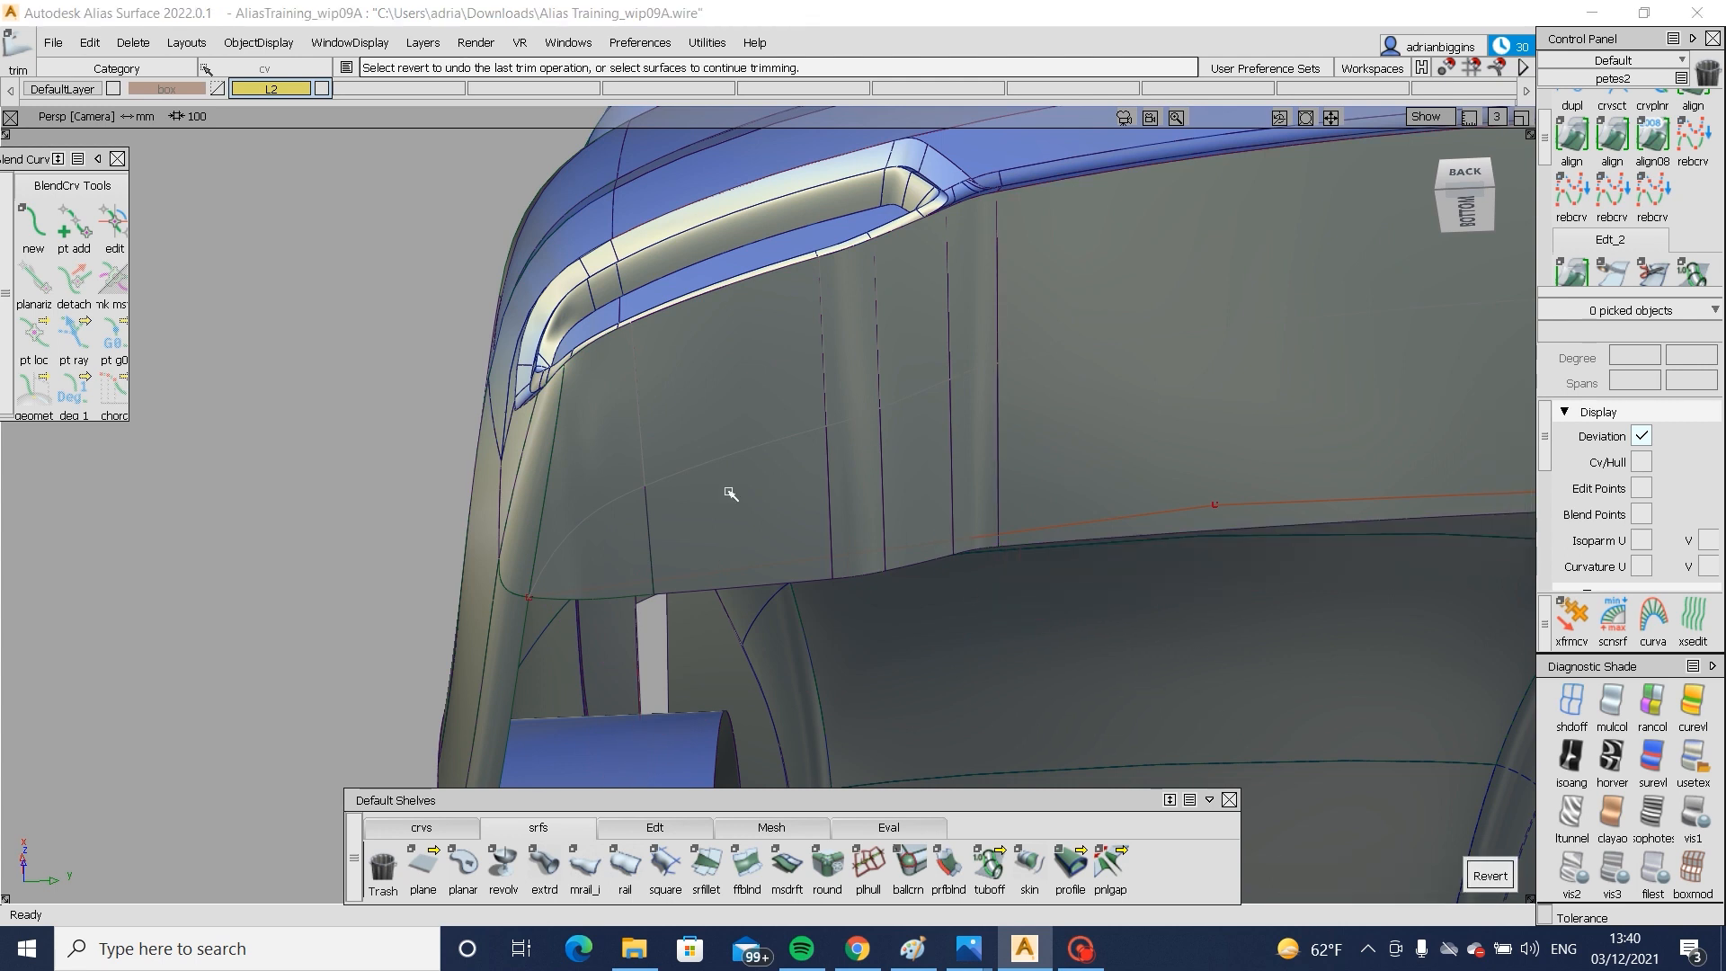
# - Create multi-surface draft surfaces from the trimmed underside edge with Chain Select on, draft angle 3.4479 and length 100
pyautogui.keyDown('alt'); pyautogui.keyDown('shift'); pyautogui.moveTo(728, 489); pyautogui.dragTo(1021, 532); pyautogui.keyUp('shift'); pyautogui.keyUp('alt')
pyautogui.keyDown('alt'); pyautogui.keyDown('shift'); pyautogui.moveTo(1021, 532); pyautogui.dragTo(1087, 503, button='right'); pyautogui.keyUp('shift'); pyautogui.keyUp('alt')
pyautogui.keyDown('alt'); pyautogui.keyDown('shift'); pyautogui.moveTo(1088, 504); pyautogui.dragTo(737, 413); pyautogui.keyUp('shift'); pyautogui.keyUp('alt')
pyautogui.hotkey('alt', 'm')
pyautogui.click(787, 859)
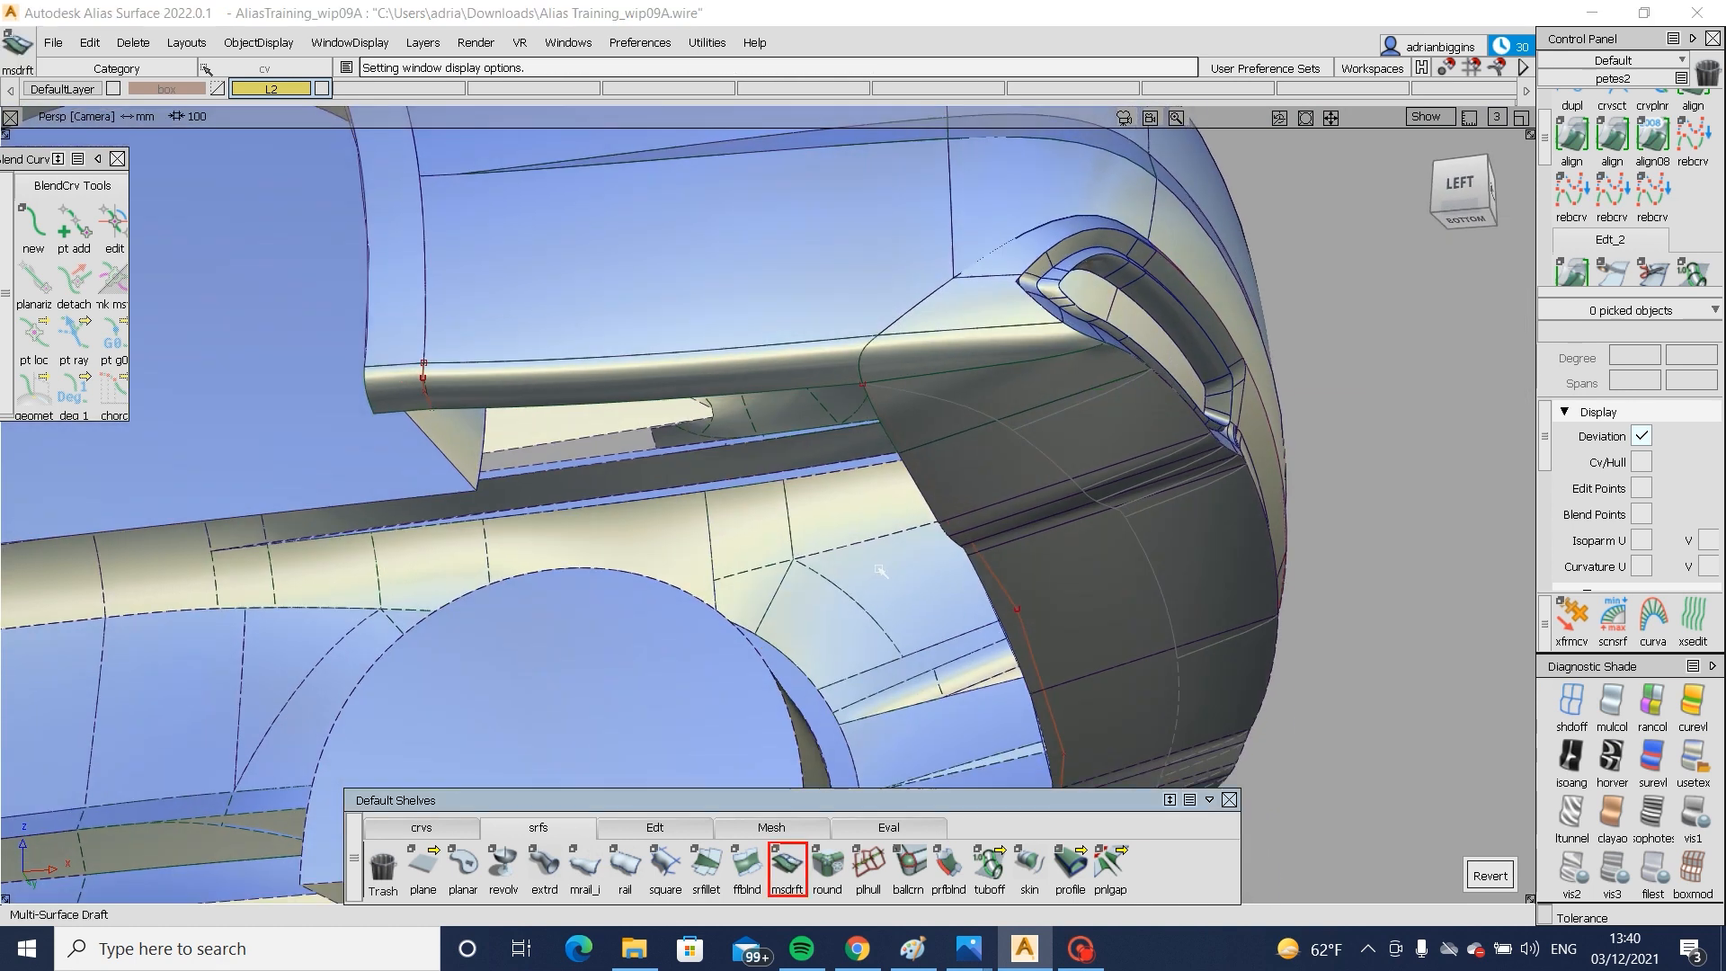
pyautogui.click(883, 438)
pyautogui.keyDown('alt'); pyautogui.keyDown('shift'); pyautogui.moveTo(883, 438); pyautogui.dragTo(965, 544); pyautogui.keyUp('shift'); pyautogui.keyUp('alt')
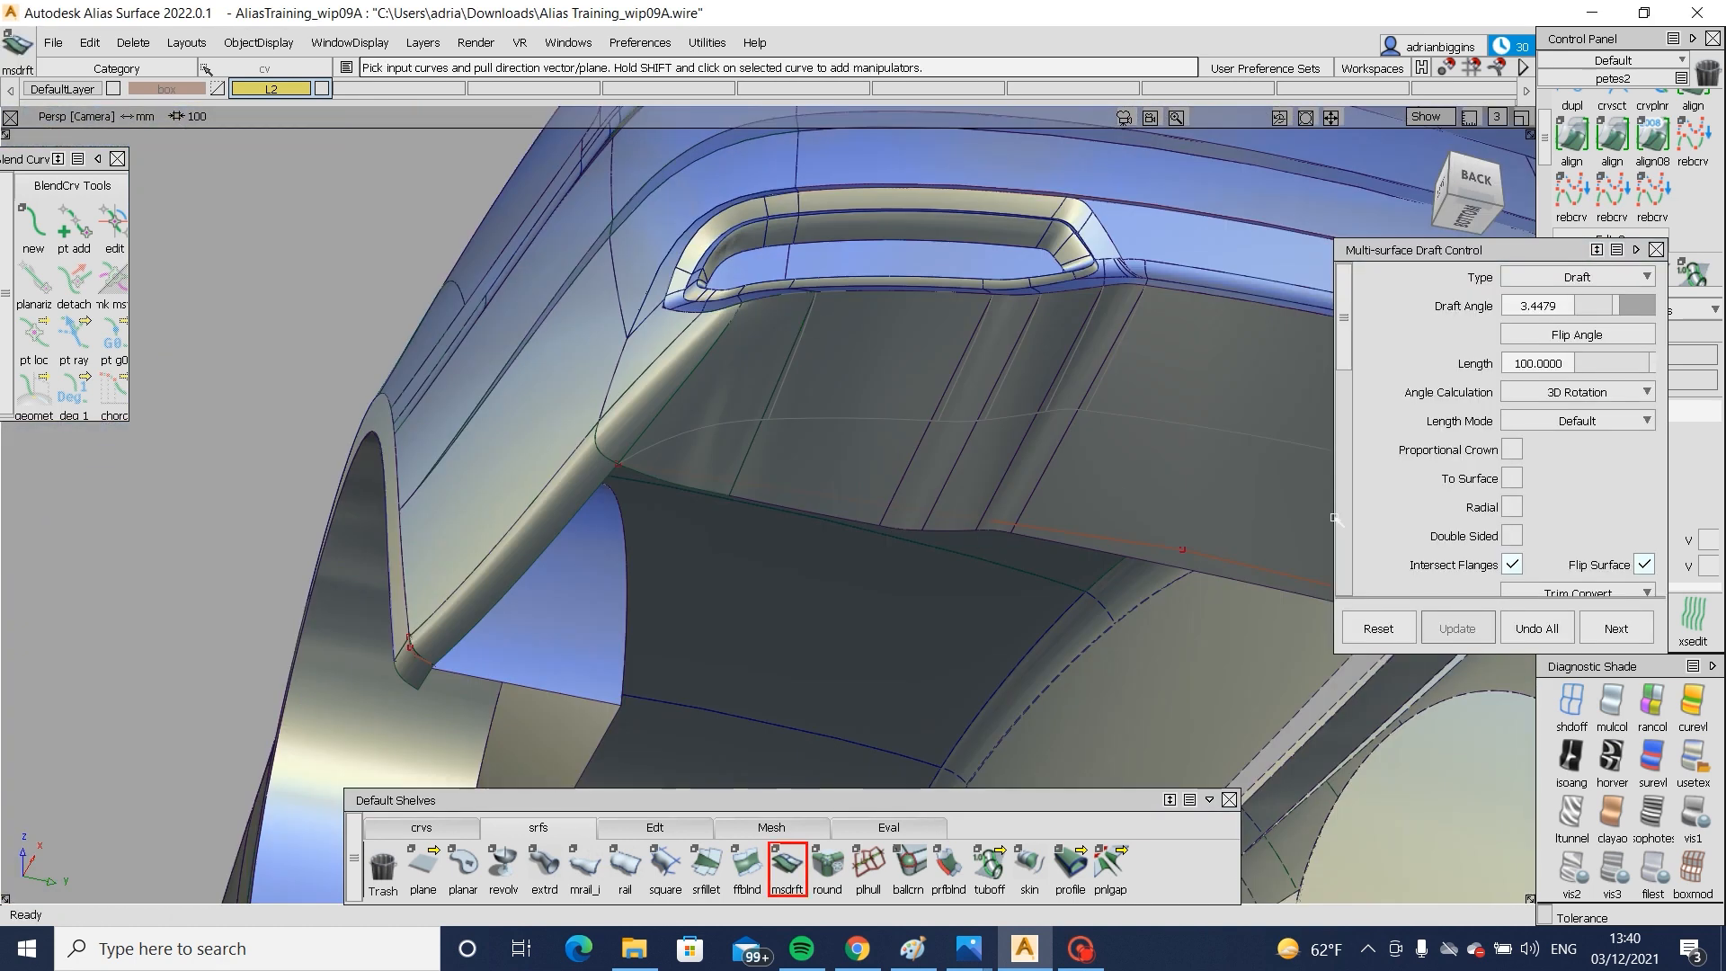
pyautogui.scroll(-10, 1335, 519)
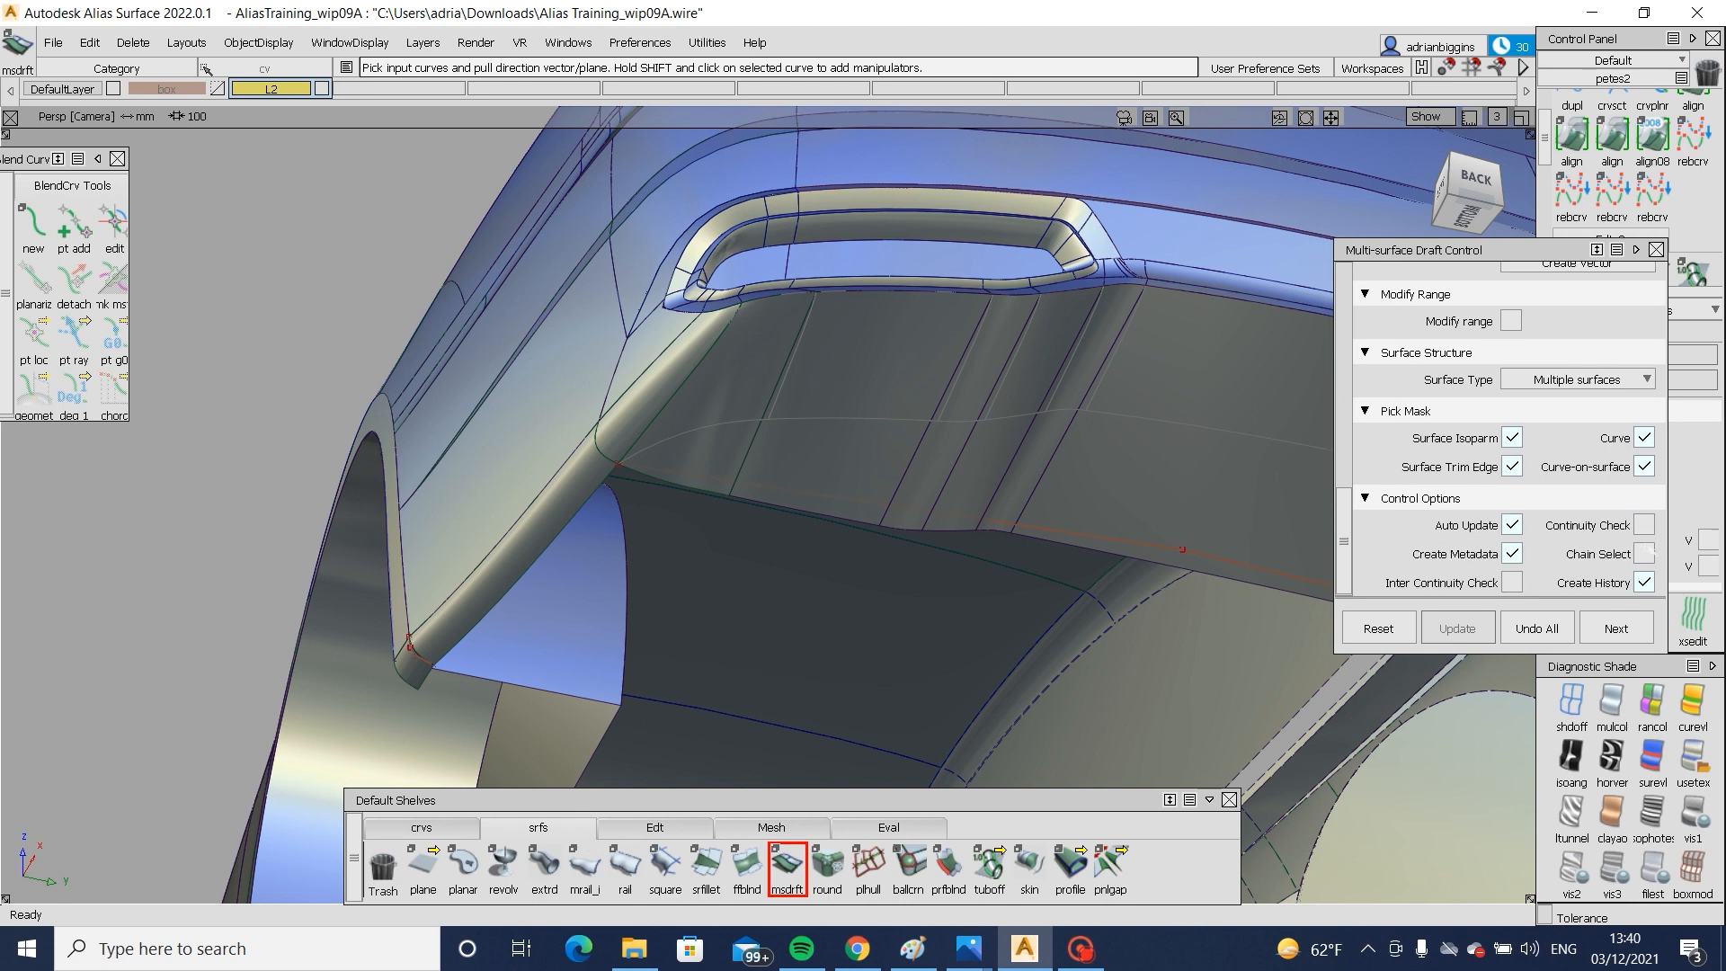
pyautogui.click(1644, 553)
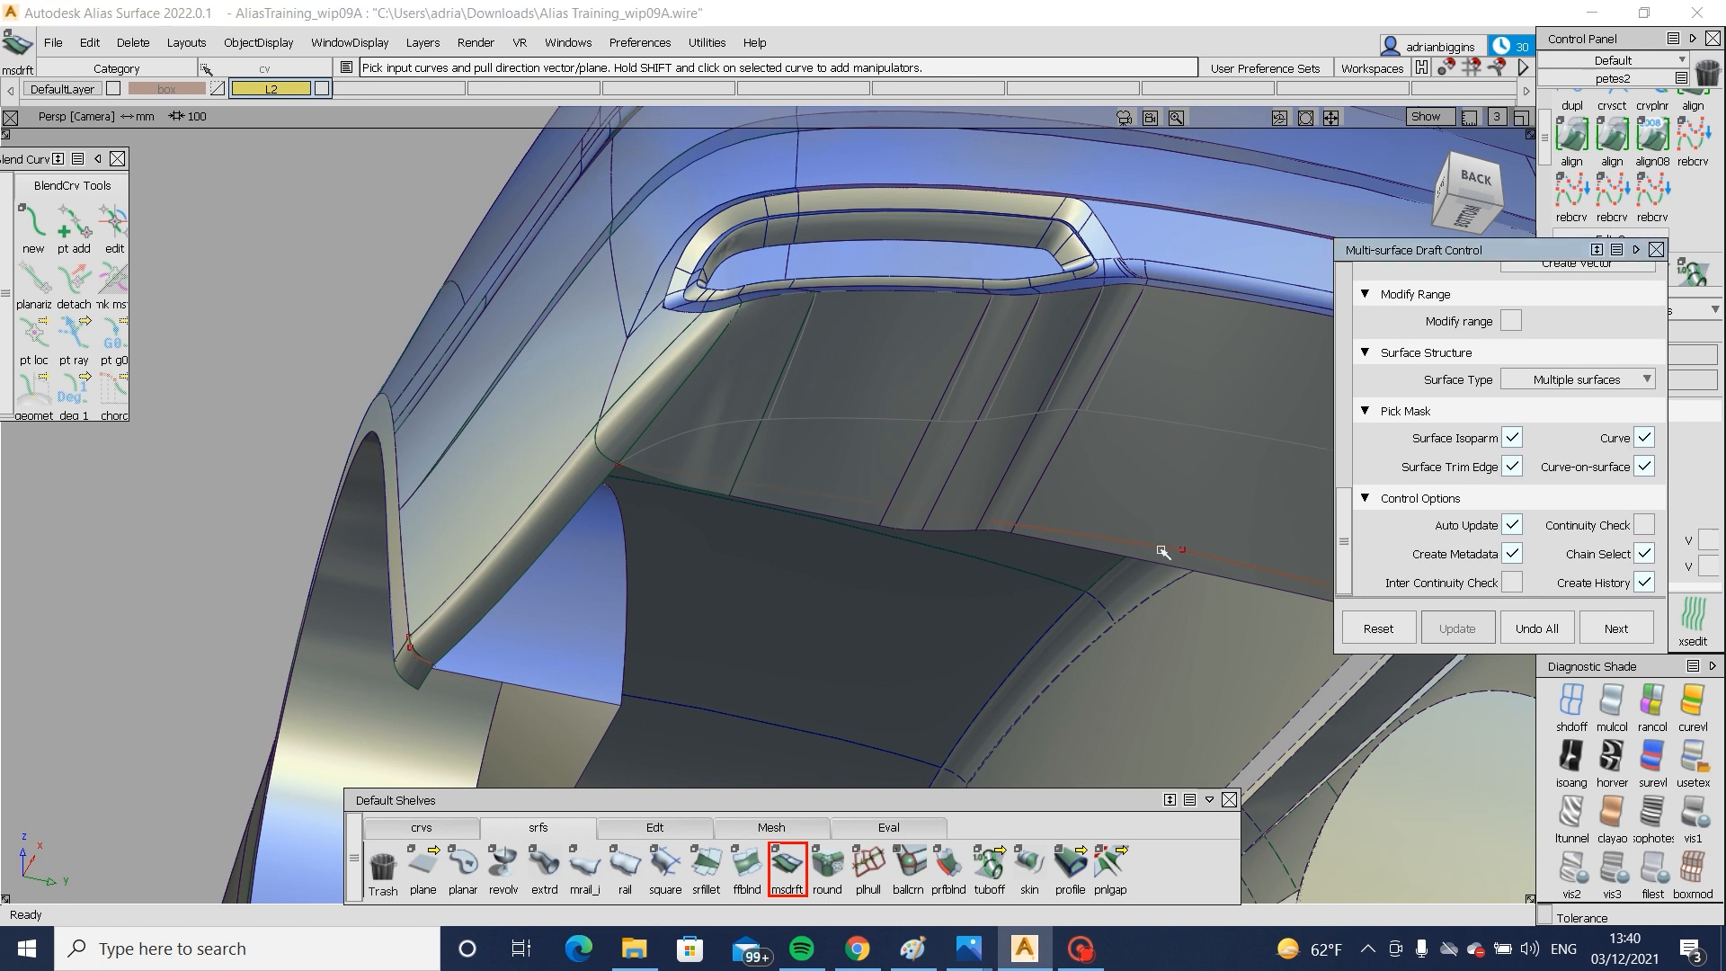
pyautogui.click(1119, 586)
pyautogui.keyDown('alt'); pyautogui.keyDown('shift'); pyautogui.moveTo(872, 540); pyautogui.dragTo(675, 601); pyautogui.keyUp('shift'); pyautogui.keyUp('alt')
pyautogui.keyDown('alt'); pyautogui.keyDown('shift'); pyautogui.moveTo(934, 441); pyautogui.dragTo(655, 417); pyautogui.keyUp('shift'); pyautogui.keyUp('alt')
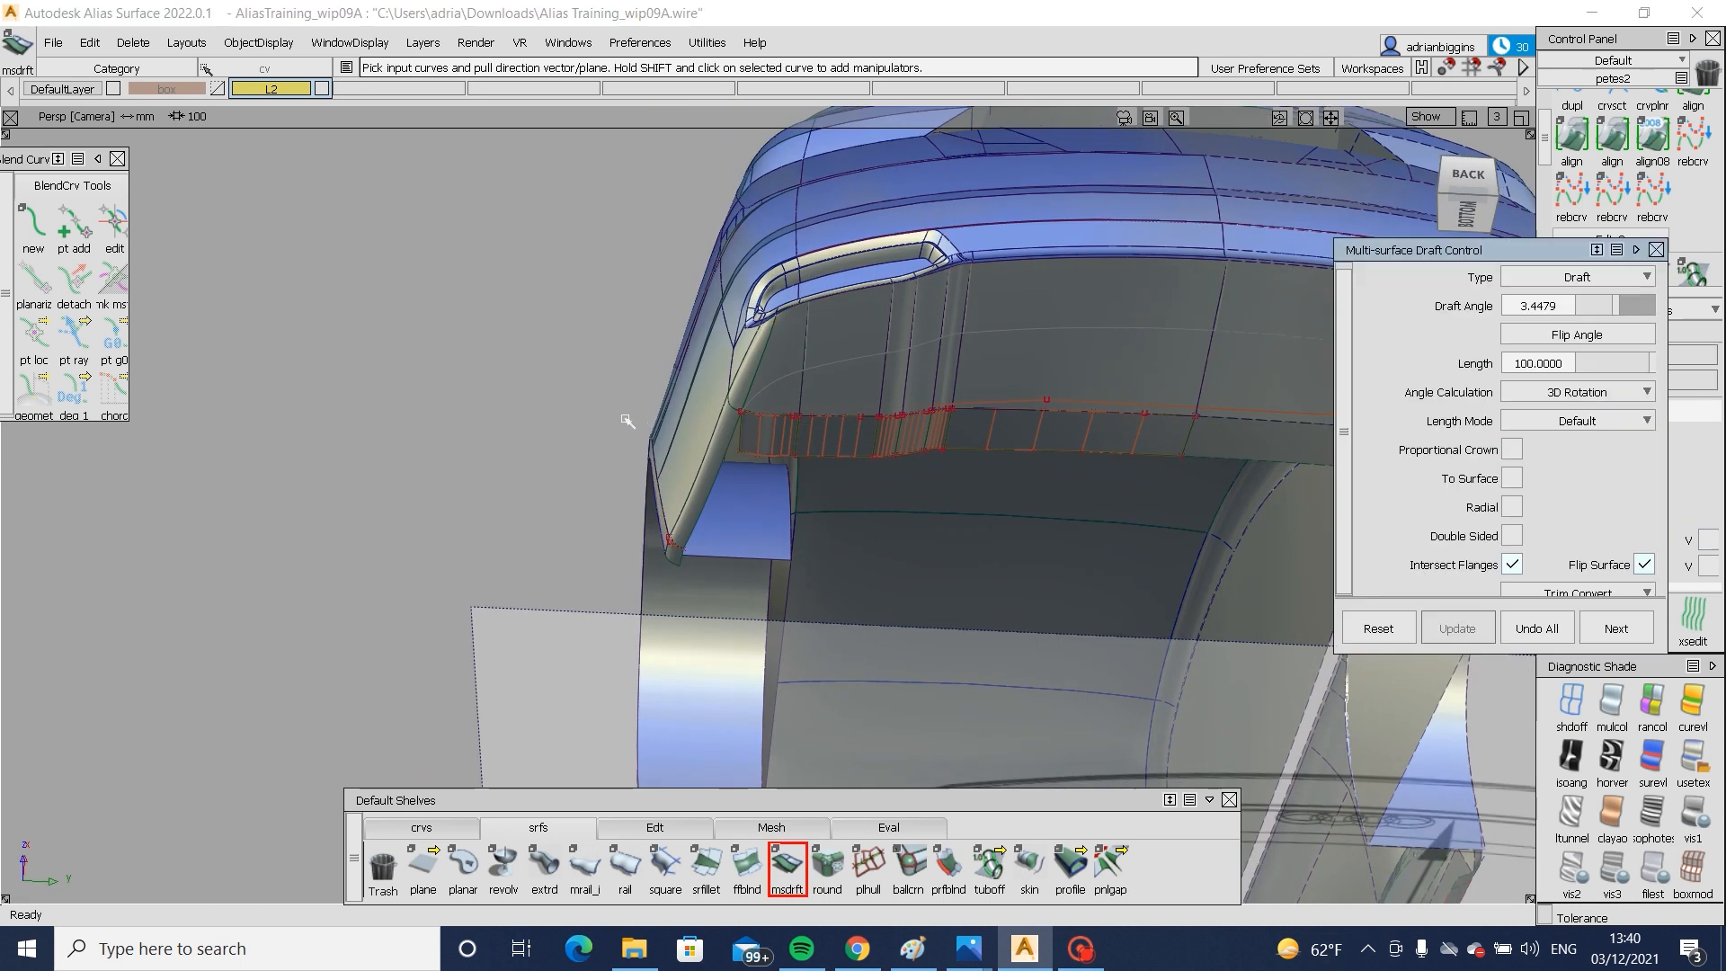
# - Pick the 36 outer-edge control points of the new draft surfaces and move them forward and down in left view
pyautogui.moveTo(1270, 536); pyautogui.dragTo(1269, 537)
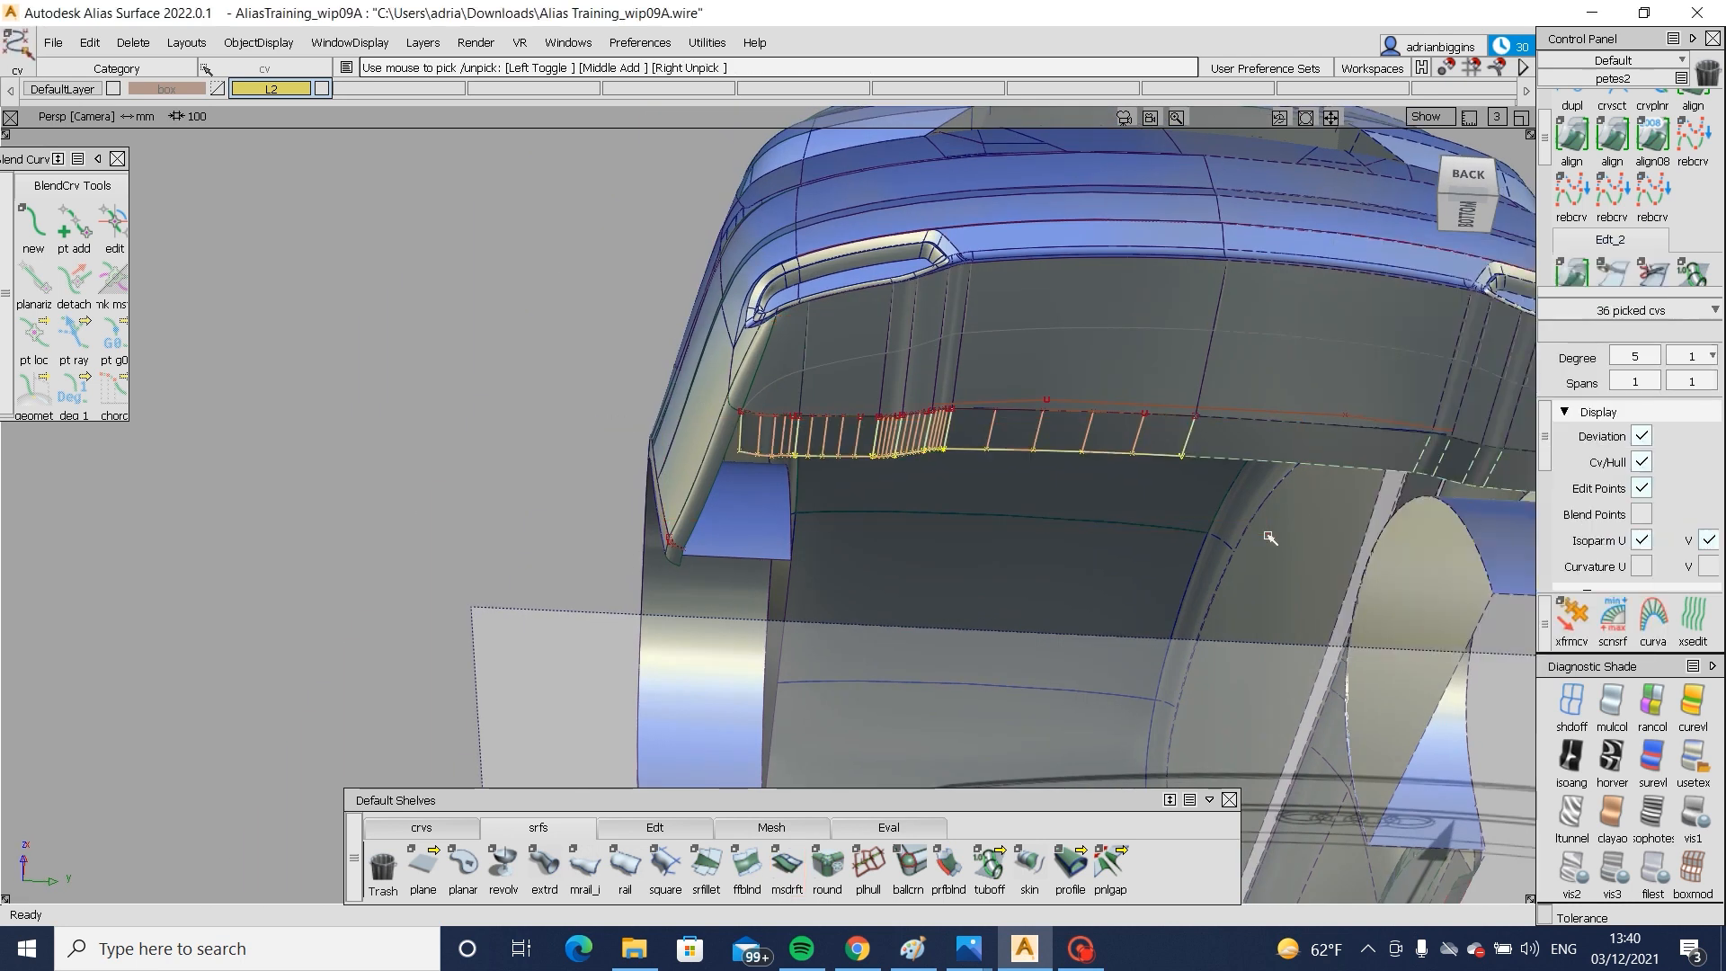
pyautogui.keyDown('alt'); pyautogui.keyDown('shift'); pyautogui.moveTo(869, 494); pyautogui.dragTo(1392, 217); pyautogui.keyUp('shift'); pyautogui.keyUp('alt')
pyautogui.click(1457, 186)
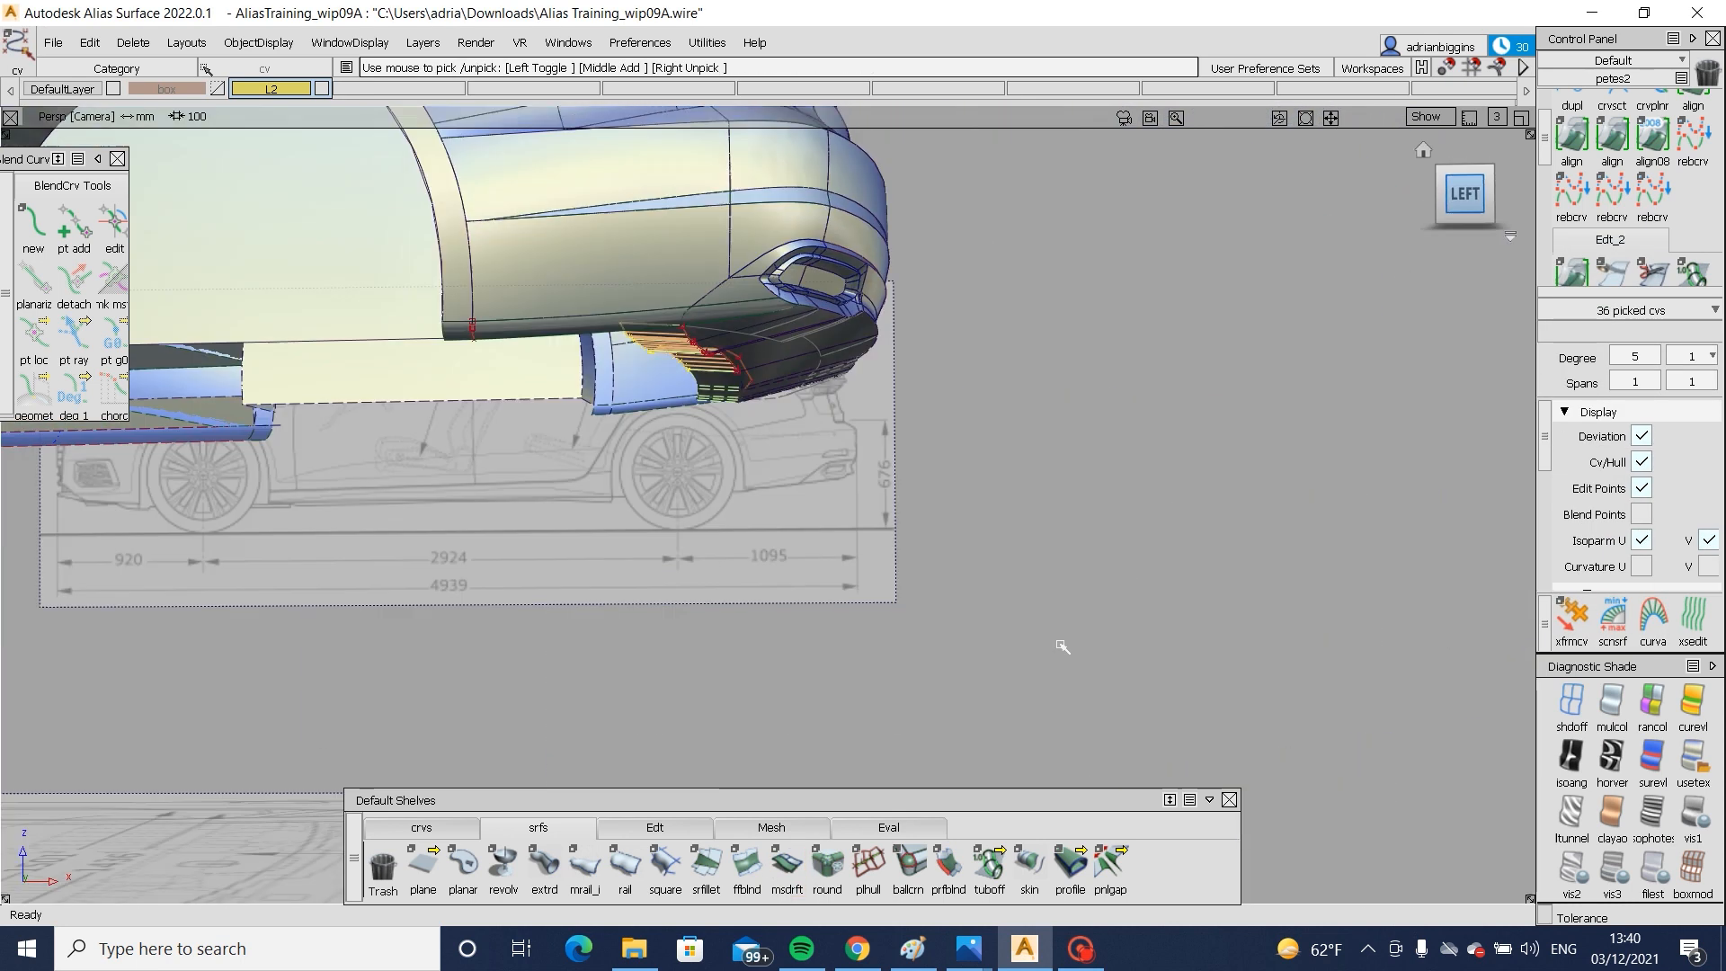
pyautogui.press('m')
pyautogui.scroll(8, 1198, 400)
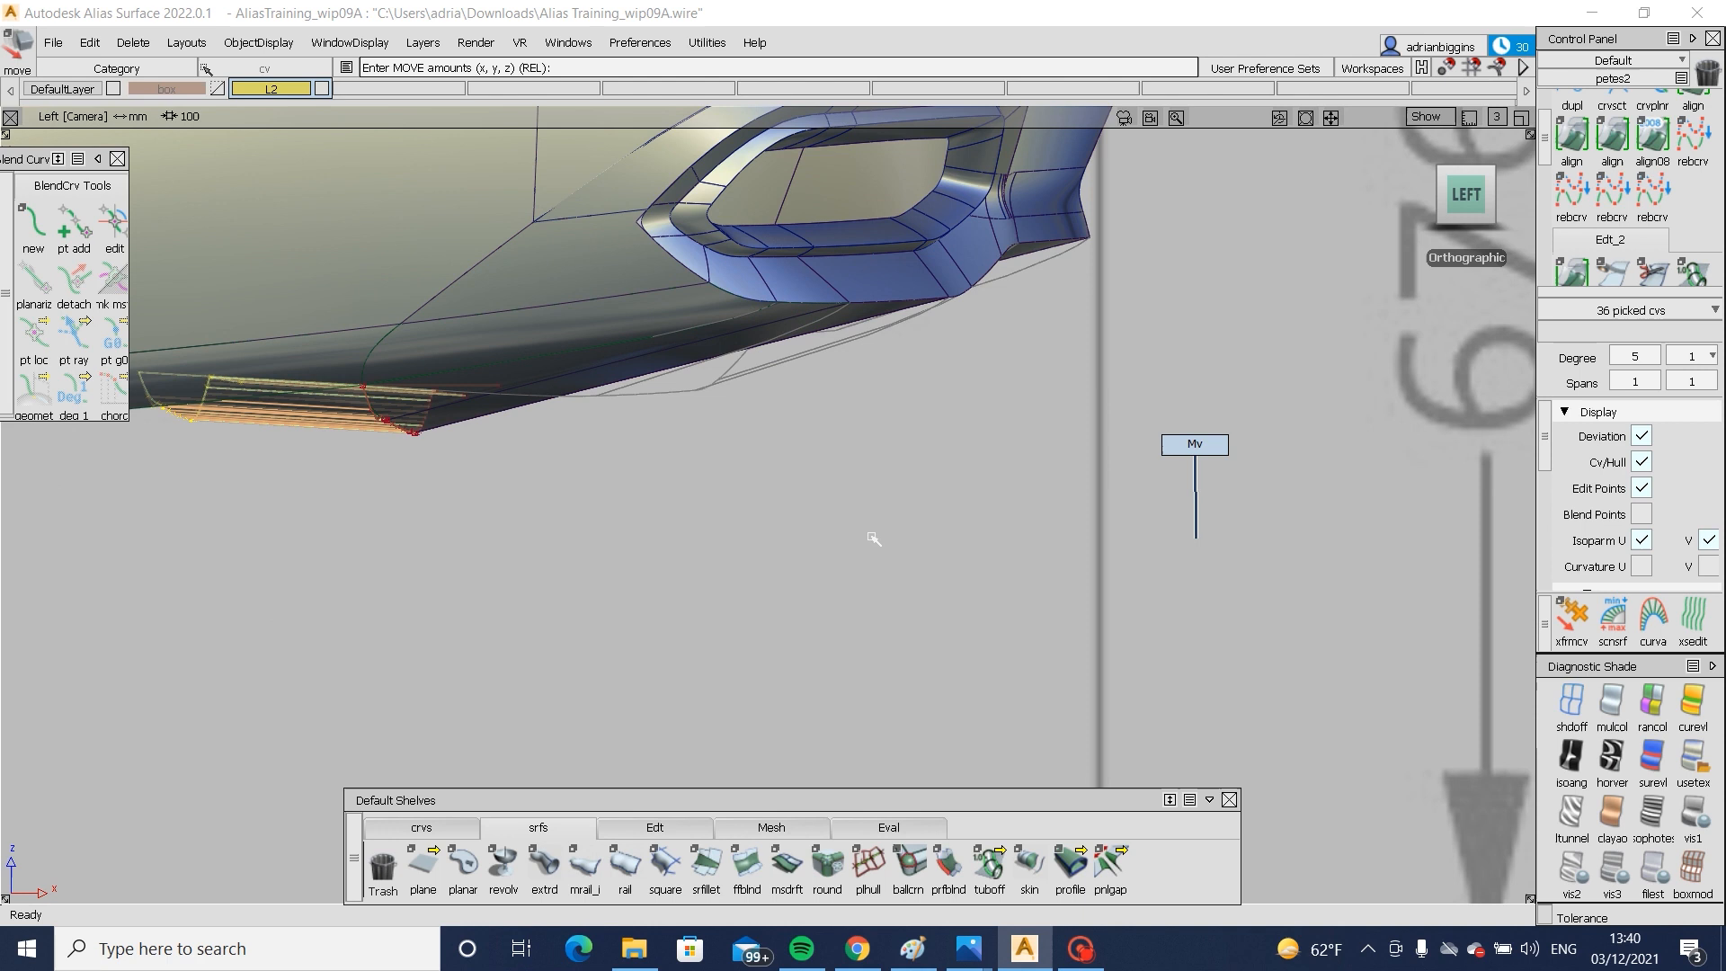
pyautogui.keyDown('alt'); pyautogui.keyDown('shift'); pyautogui.moveTo(716, 589); pyautogui.dragTo(1259, 521, button='middle'); pyautogui.keyUp('shift'); pyautogui.keyUp('alt')
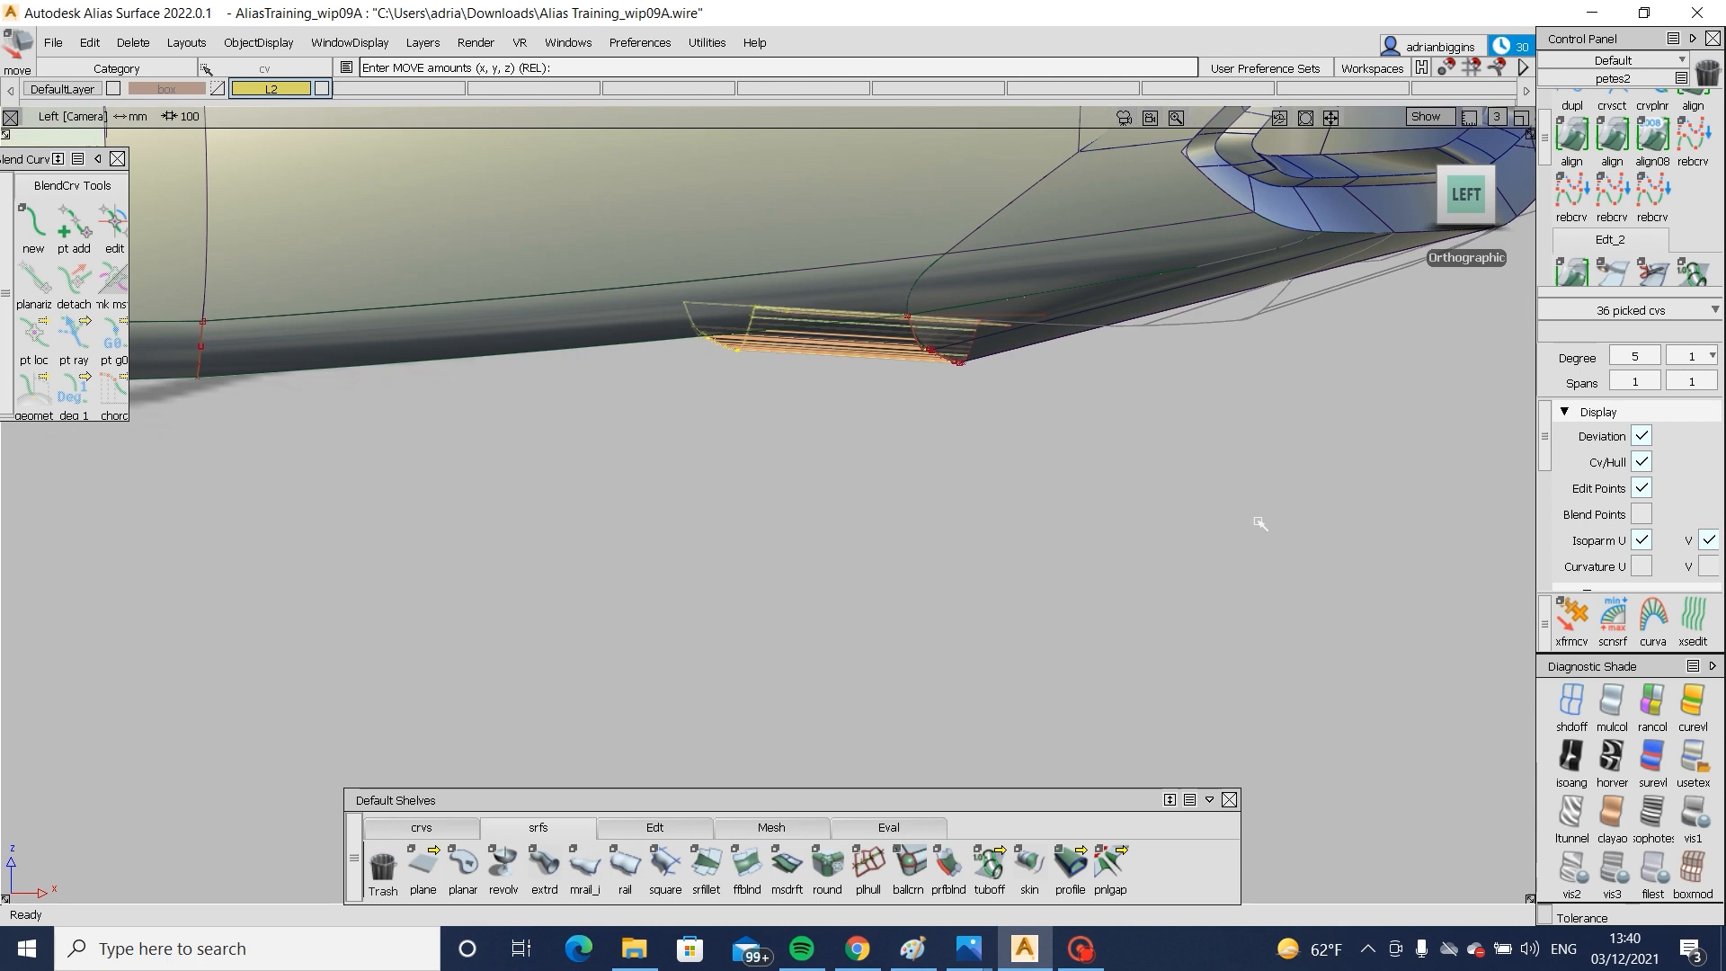
pyautogui.keyDown('ctrl'); pyautogui.keyDown('shift'); pyautogui.moveTo(1262, 552); pyautogui.dragTo(1262, 449); pyautogui.keyUp('shift'); pyautogui.keyUp('ctrl')
pyautogui.click(1032, 509)
pyautogui.press('Return')
pyautogui.moveTo(1327, 531); pyautogui.dragTo(836, 581)
# - Pick the six draft surfaces and set their V degree to 2
pyautogui.moveTo(905, 538)
pyautogui.keyDown('alt'); pyautogui.keyDown('shift'); pyautogui.mouseDown(button='right')
pyautogui.moveTo(1044, 396)
pyautogui.moveTo(984, 347)
pyautogui.mouseUp(button='right'); pyautogui.keyUp('shift'); pyautogui.keyUp('alt')
pyautogui.keyDown('alt'); pyautogui.keyDown('shift'); pyautogui.click(818, 290); pyautogui.keyUp('shift'); pyautogui.keyUp('alt')
pyautogui.moveTo(984, 347)
pyautogui.keyDown('ctrl'); pyautogui.keyDown('shift'); pyautogui.mouseDown()
pyautogui.moveTo(892, 309)
pyautogui.moveTo(888, 346)
pyautogui.mouseUp(); pyautogui.keyUp('shift'); pyautogui.keyUp('ctrl')
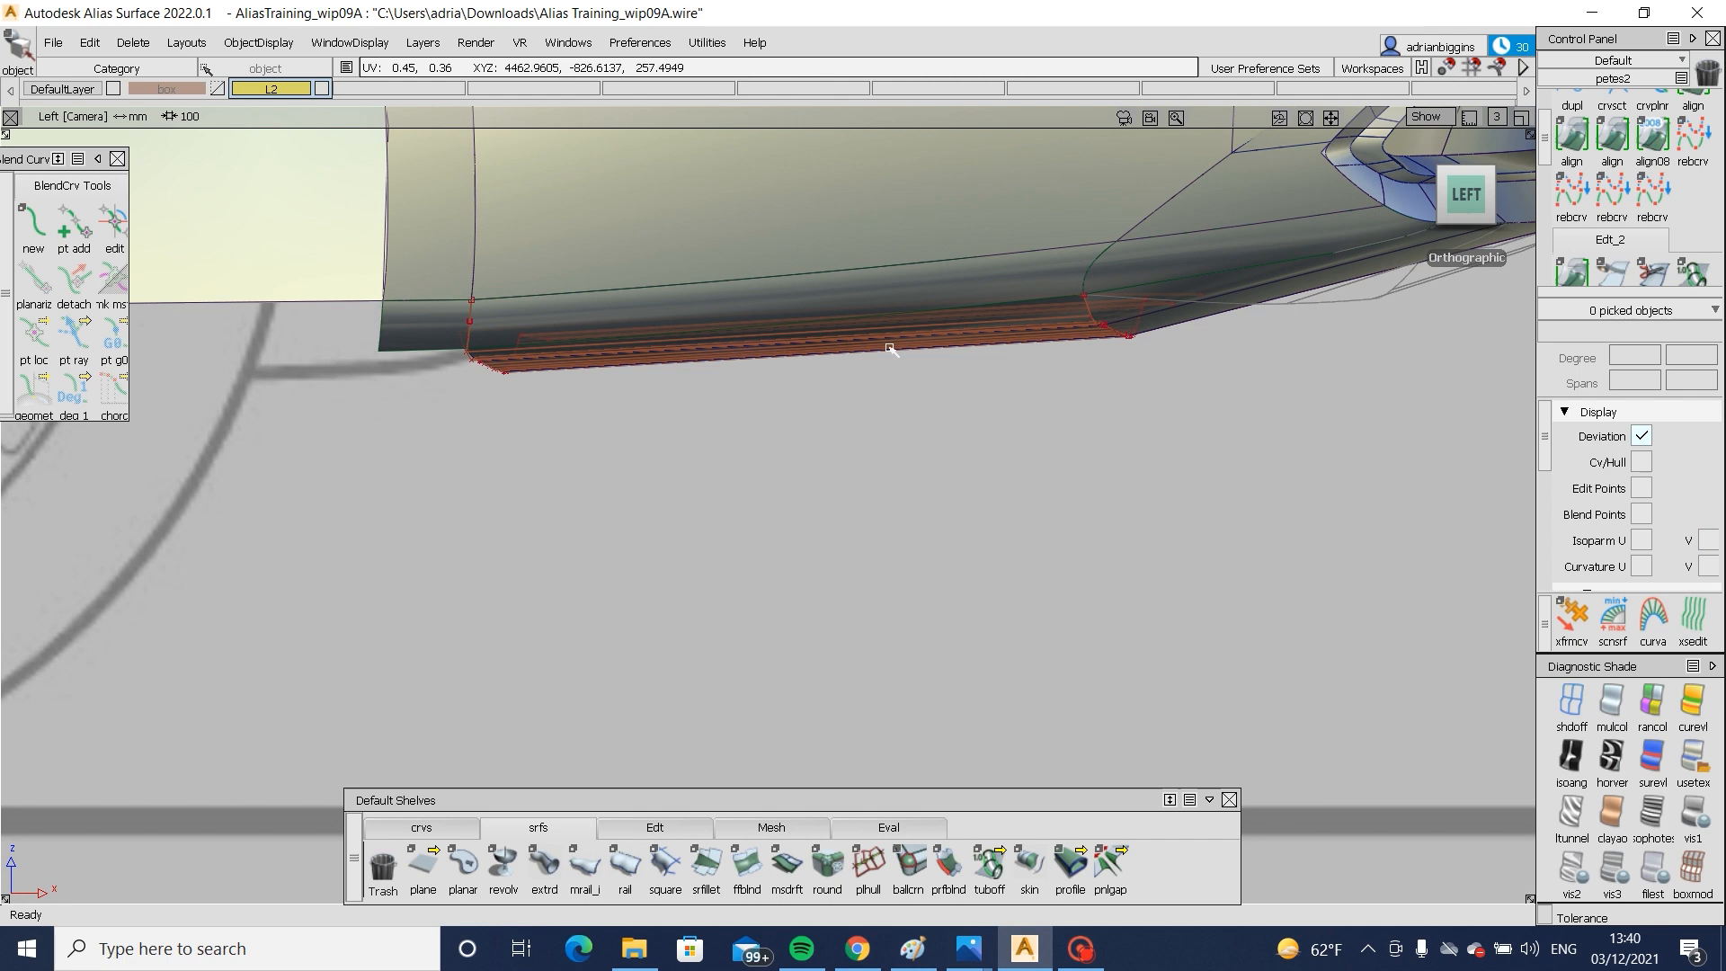
pyautogui.click(890, 347)
pyautogui.click(1711, 357)
pyautogui.click(1687, 438)
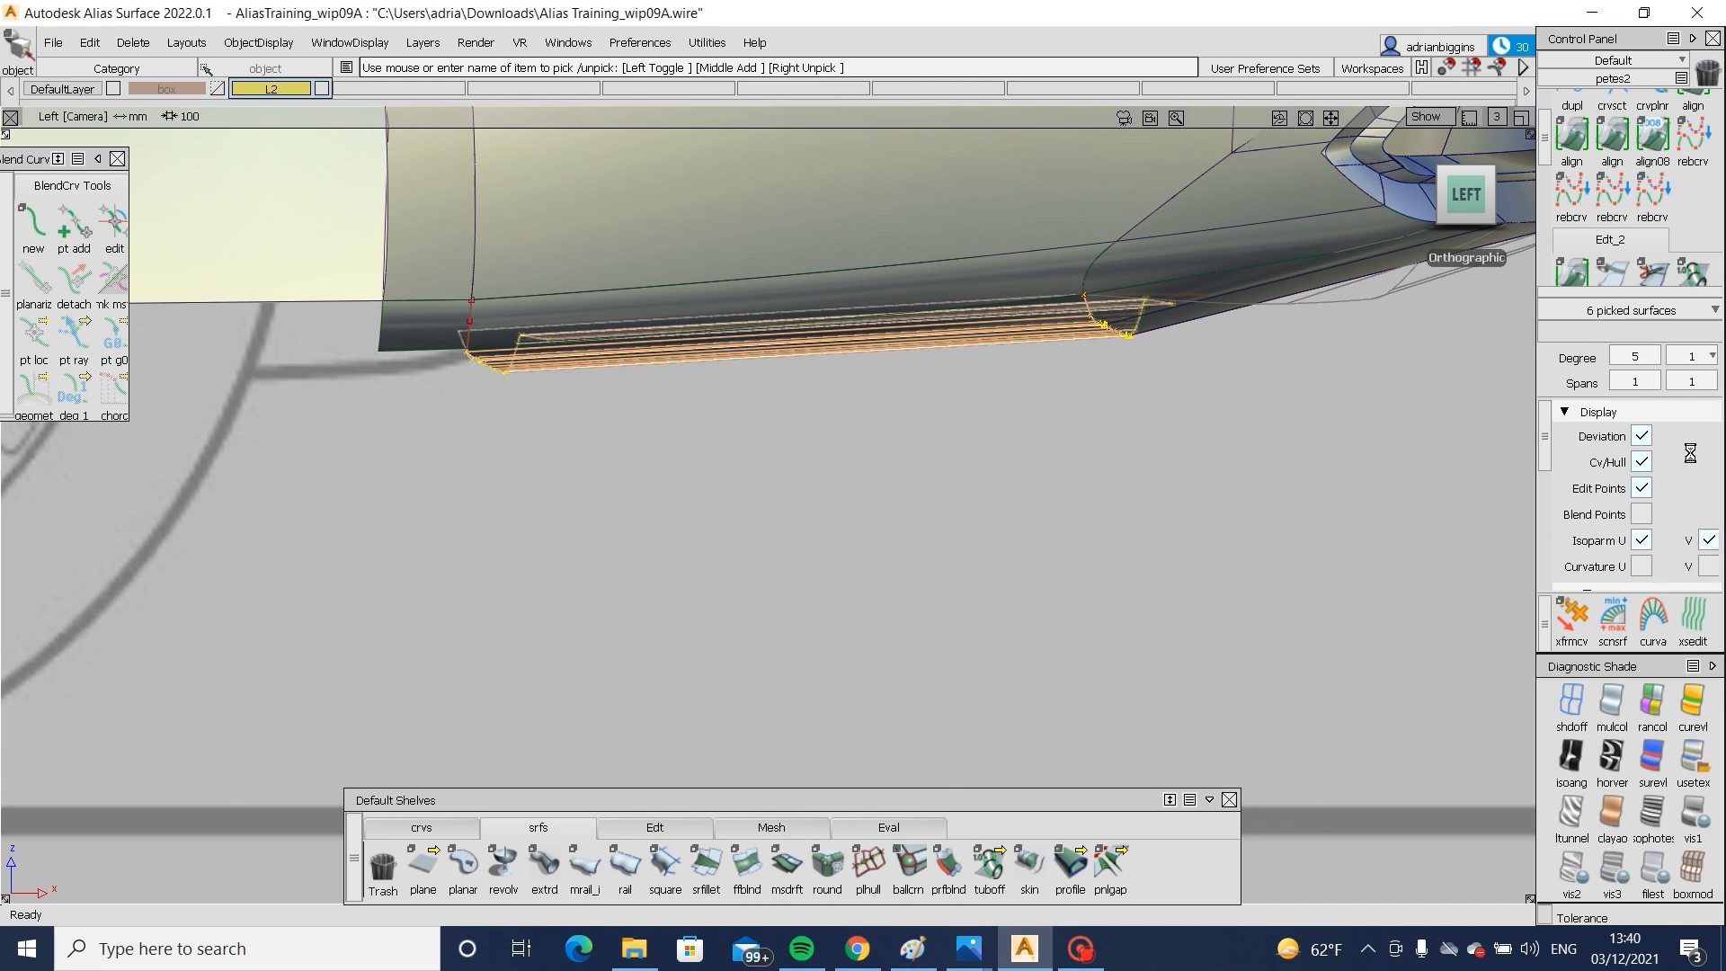
# - Move the middle row of control points on the draft surfaces down to give them a curved side profile
pyautogui.keyDown('ctrl'); pyautogui.keyDown('shift'); pyautogui.moveTo(909, 453); pyautogui.dragTo(906, 382); pyautogui.keyUp('shift'); pyautogui.keyUp('ctrl')
pyautogui.keyDown('ctrl'); pyautogui.keyDown('shift'); pyautogui.moveTo(916, 387); pyautogui.dragTo(909, 428); pyautogui.keyUp('shift'); pyautogui.keyUp('ctrl')
pyautogui.keyDown('ctrl'); pyautogui.keyDown('shift'); pyautogui.moveTo(909, 427); pyautogui.dragTo(910, 387, button='middle'); pyautogui.keyUp('shift'); pyautogui.keyUp('ctrl')
pyautogui.keyDown('alt'); pyautogui.keyDown('shift'); pyautogui.moveTo(916, 450); pyautogui.dragTo(980, 494, button='right'); pyautogui.keyUp('shift'); pyautogui.keyUp('alt')
pyautogui.keyDown('ctrl'); pyautogui.keyDown('shift'); pyautogui.moveTo(558, 451); pyautogui.dragTo(557, 395, button='middle'); pyautogui.keyUp('shift'); pyautogui.keyUp('ctrl')
# - Pick the 36 front-edge control points of the draft surfaces and fine-tune their position in left view
pyautogui.keyDown('ctrl'); pyautogui.keyDown('shift'); pyautogui.moveTo(246, 401); pyautogui.dragTo(300, 327); pyautogui.keyUp('shift'); pyautogui.keyUp('ctrl')
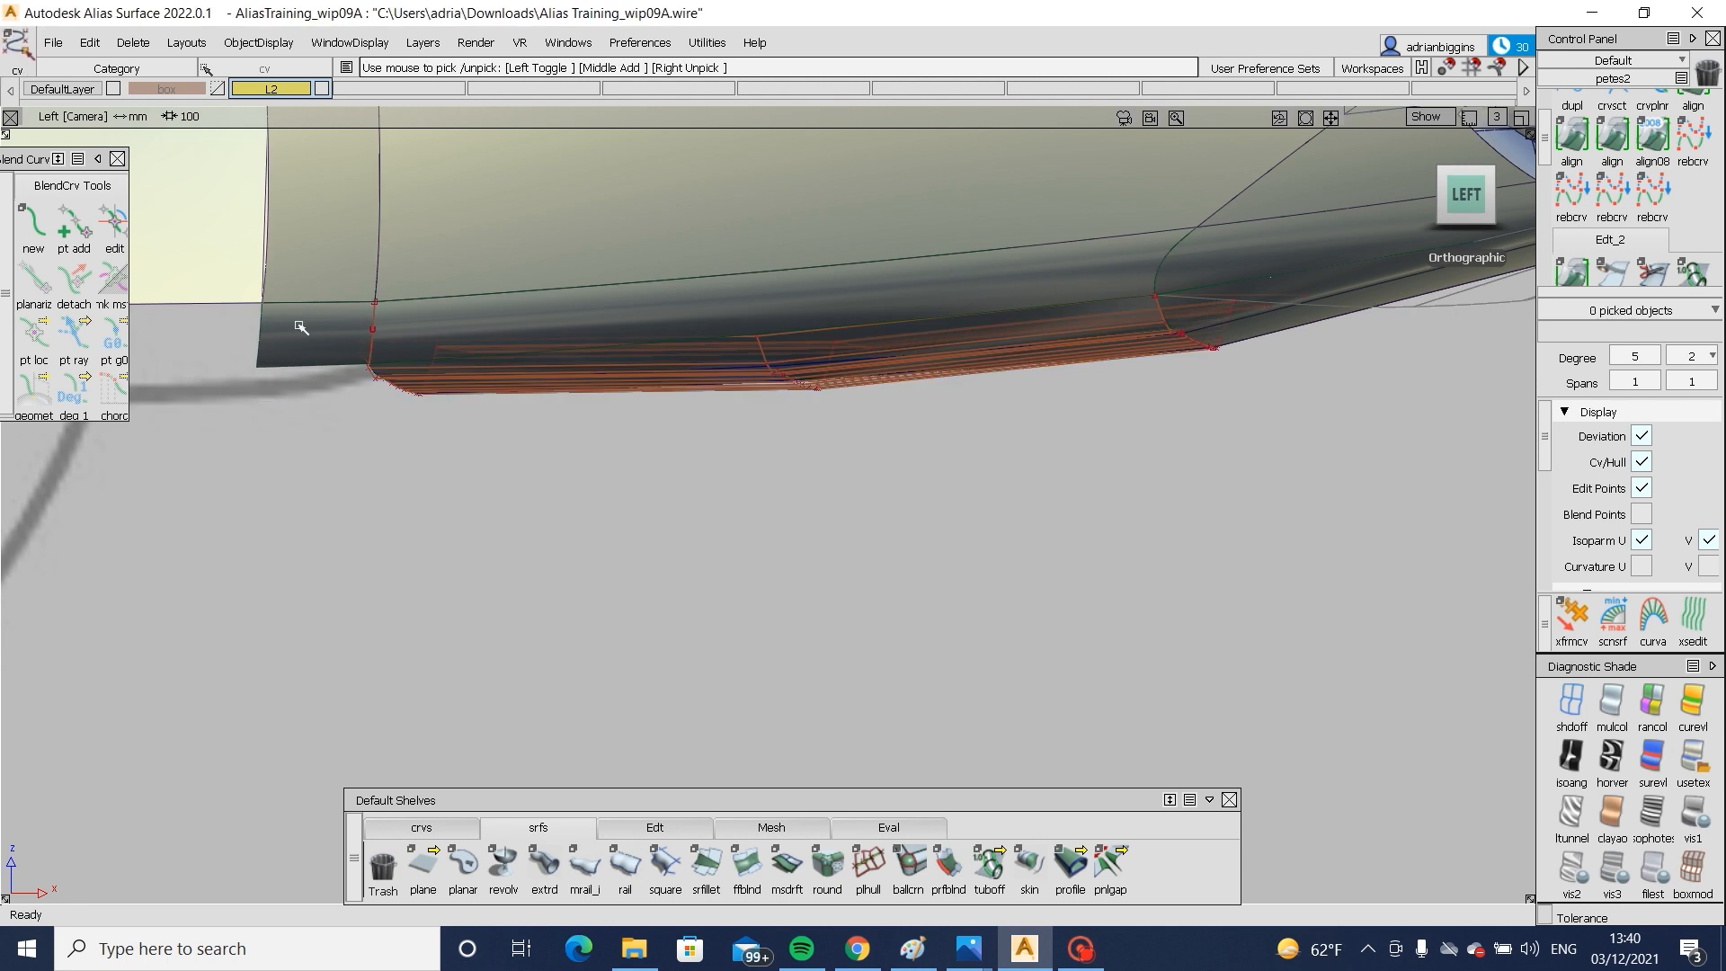
pyautogui.keyDown('ctrl'); pyautogui.keyDown('shift'); pyautogui.moveTo(315, 255); pyautogui.dragTo(484, 317); pyautogui.keyUp('shift'); pyautogui.keyUp('ctrl')
pyautogui.keyDown('ctrl'); pyautogui.keyDown('shift'); pyautogui.moveTo(231, 384); pyautogui.dragTo(275, 310); pyautogui.keyUp('shift'); pyautogui.keyUp('ctrl')
pyautogui.moveTo(277, 261); pyautogui.dragTo(596, 534)
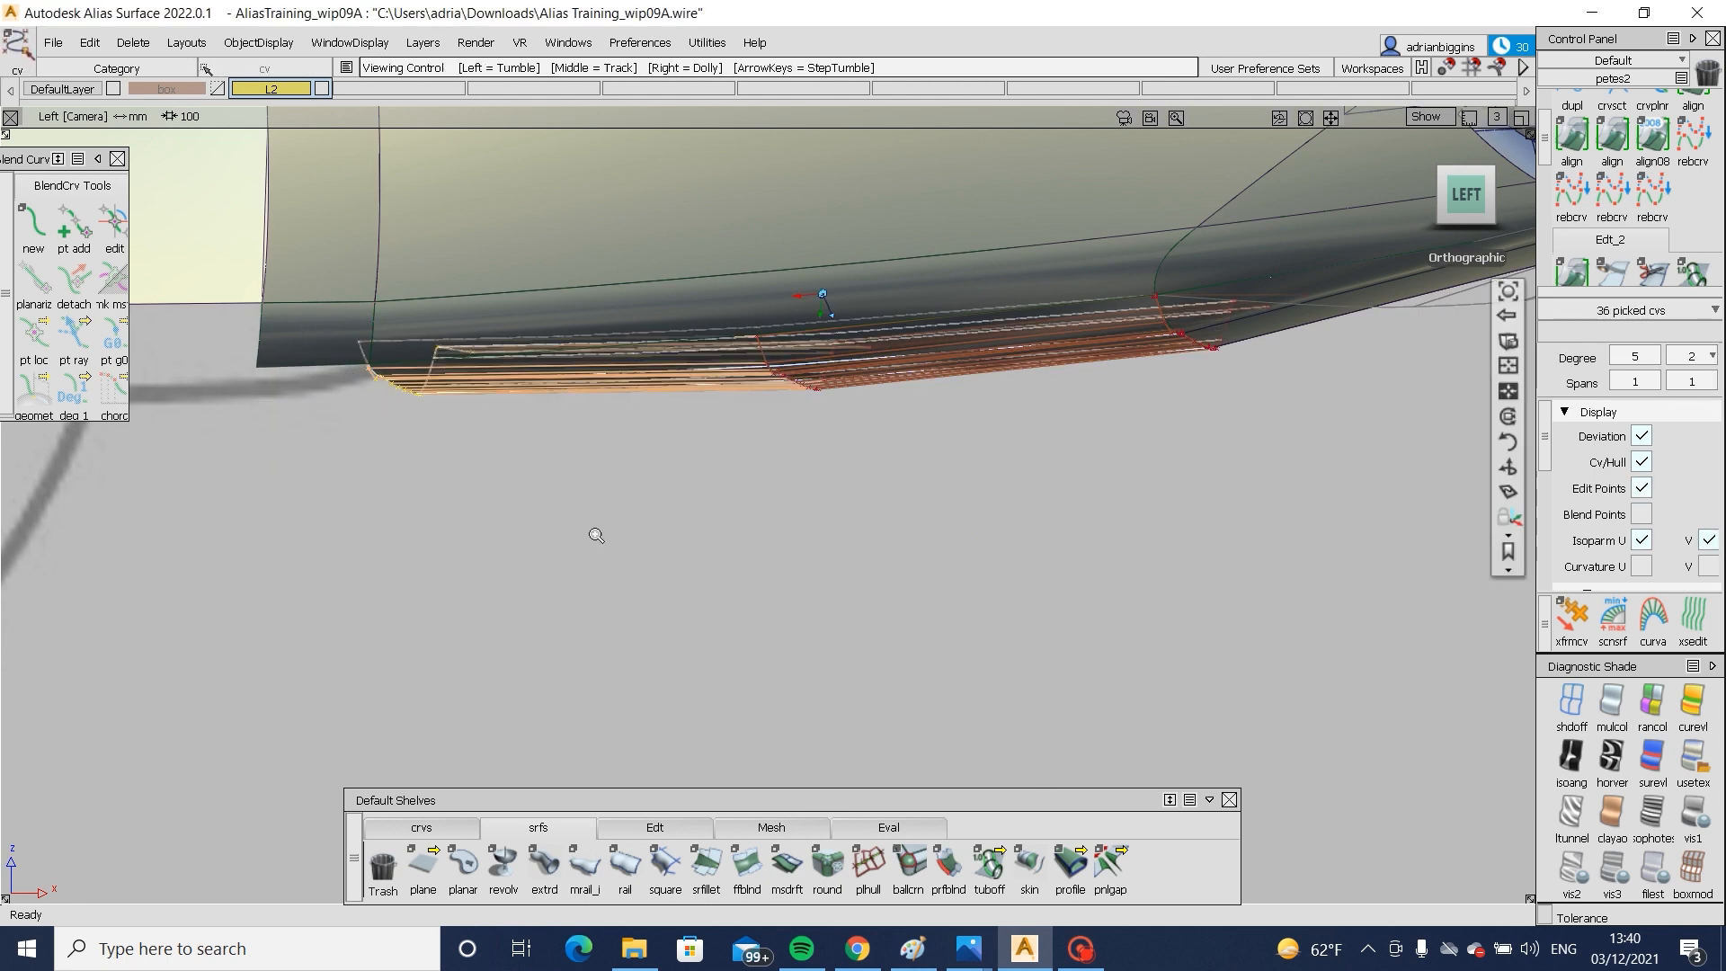
pyautogui.keyDown('alt'); pyautogui.keyDown('shift'); pyautogui.moveTo(597, 536); pyautogui.dragTo(425, 514, button='right'); pyautogui.keyUp('shift'); pyautogui.keyUp('alt')
pyautogui.keyDown('alt'); pyautogui.keyDown('shift'); pyautogui.moveTo(424, 513); pyautogui.dragTo(937, 485, button='middle'); pyautogui.keyUp('shift'); pyautogui.keyUp('alt')
pyautogui.keyDown('ctrl'); pyautogui.keyDown('shift'); pyautogui.moveTo(737, 590); pyautogui.dragTo(757, 541, button='middle'); pyautogui.keyUp('shift'); pyautogui.keyUp('ctrl')
pyautogui.moveTo(756, 541); pyautogui.dragTo(769, 575, button='right')
pyautogui.moveTo(766, 546); pyautogui.dragTo(786, 537)
pyautogui.keyDown('alt'); pyautogui.keyDown('shift'); pyautogui.moveTo(785, 537); pyautogui.dragTo(983, 458, button='right'); pyautogui.keyUp('shift'); pyautogui.keyUp('alt')
# - Examine the shape of the curved underside extension and its gap to the turned-under corner from behind and below
pyautogui.press('F8')
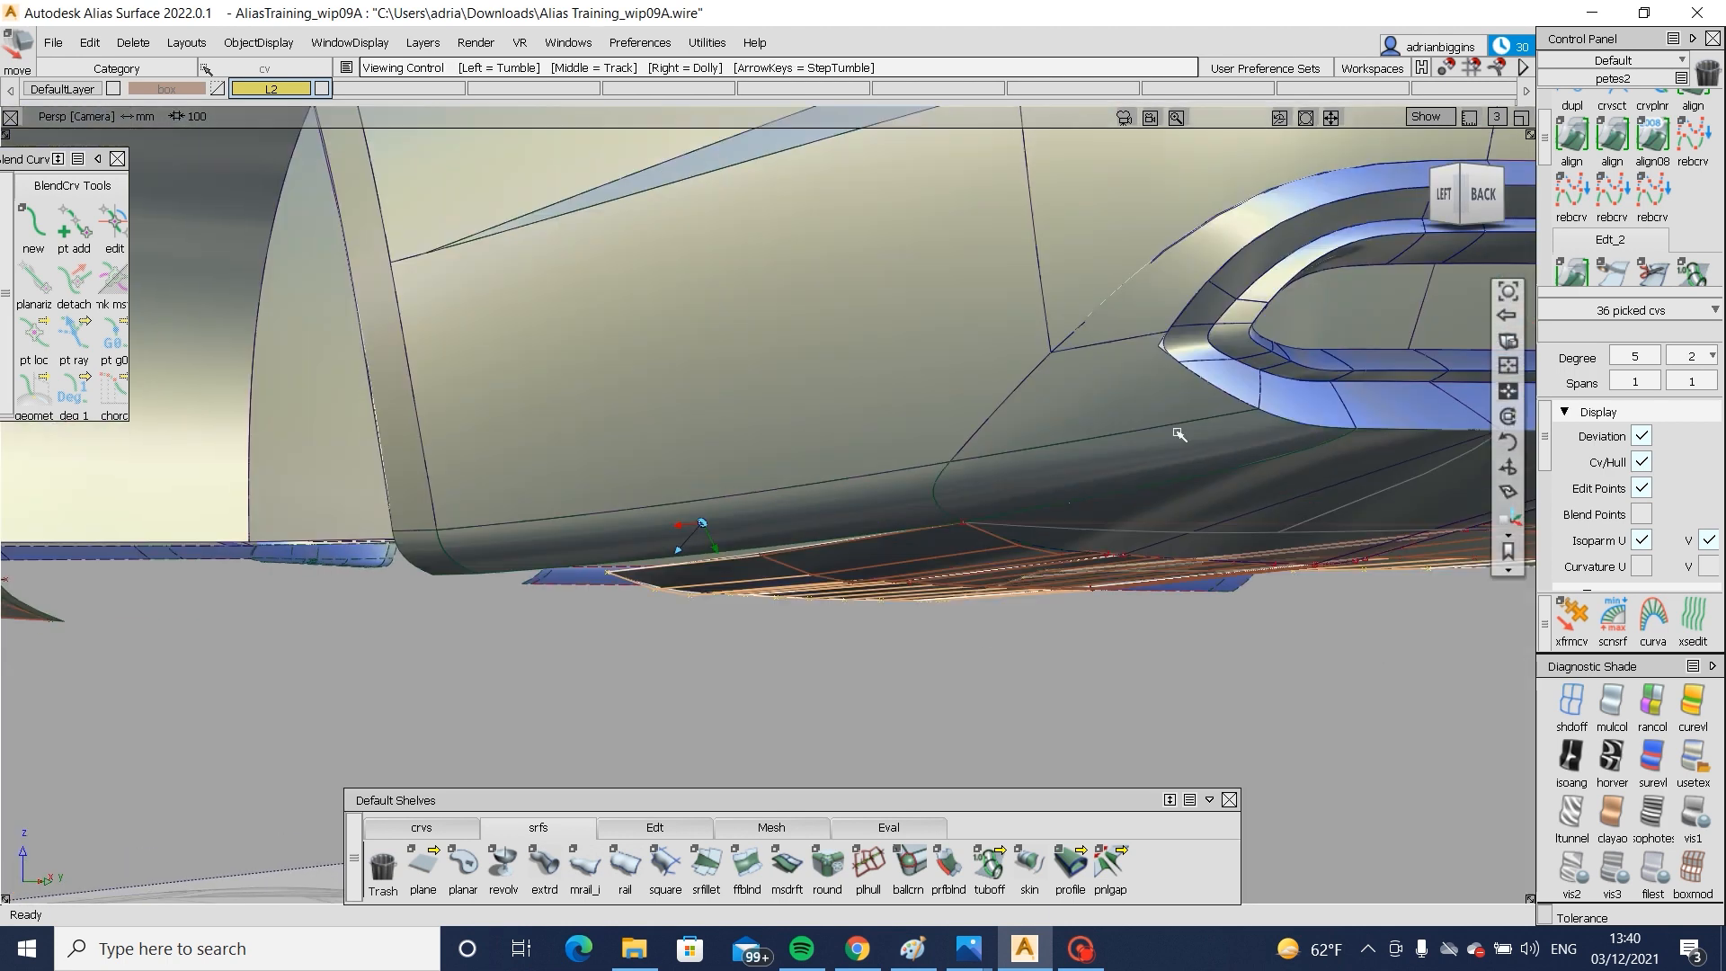
pyautogui.keyDown('alt'); pyautogui.keyDown('shift'); pyautogui.moveTo(1169, 469); pyautogui.dragTo(825, 434); pyautogui.keyUp('shift'); pyautogui.keyUp('alt')
pyautogui.keyDown('alt'); pyautogui.keyDown('shift'); pyautogui.moveTo(824, 434); pyautogui.dragTo(753, 495, button='right'); pyautogui.keyUp('shift'); pyautogui.keyUp('alt')
pyautogui.keyDown('alt'); pyautogui.keyDown('shift'); pyautogui.moveTo(752, 495); pyautogui.dragTo(836, 542); pyautogui.keyUp('shift'); pyautogui.keyUp('alt')
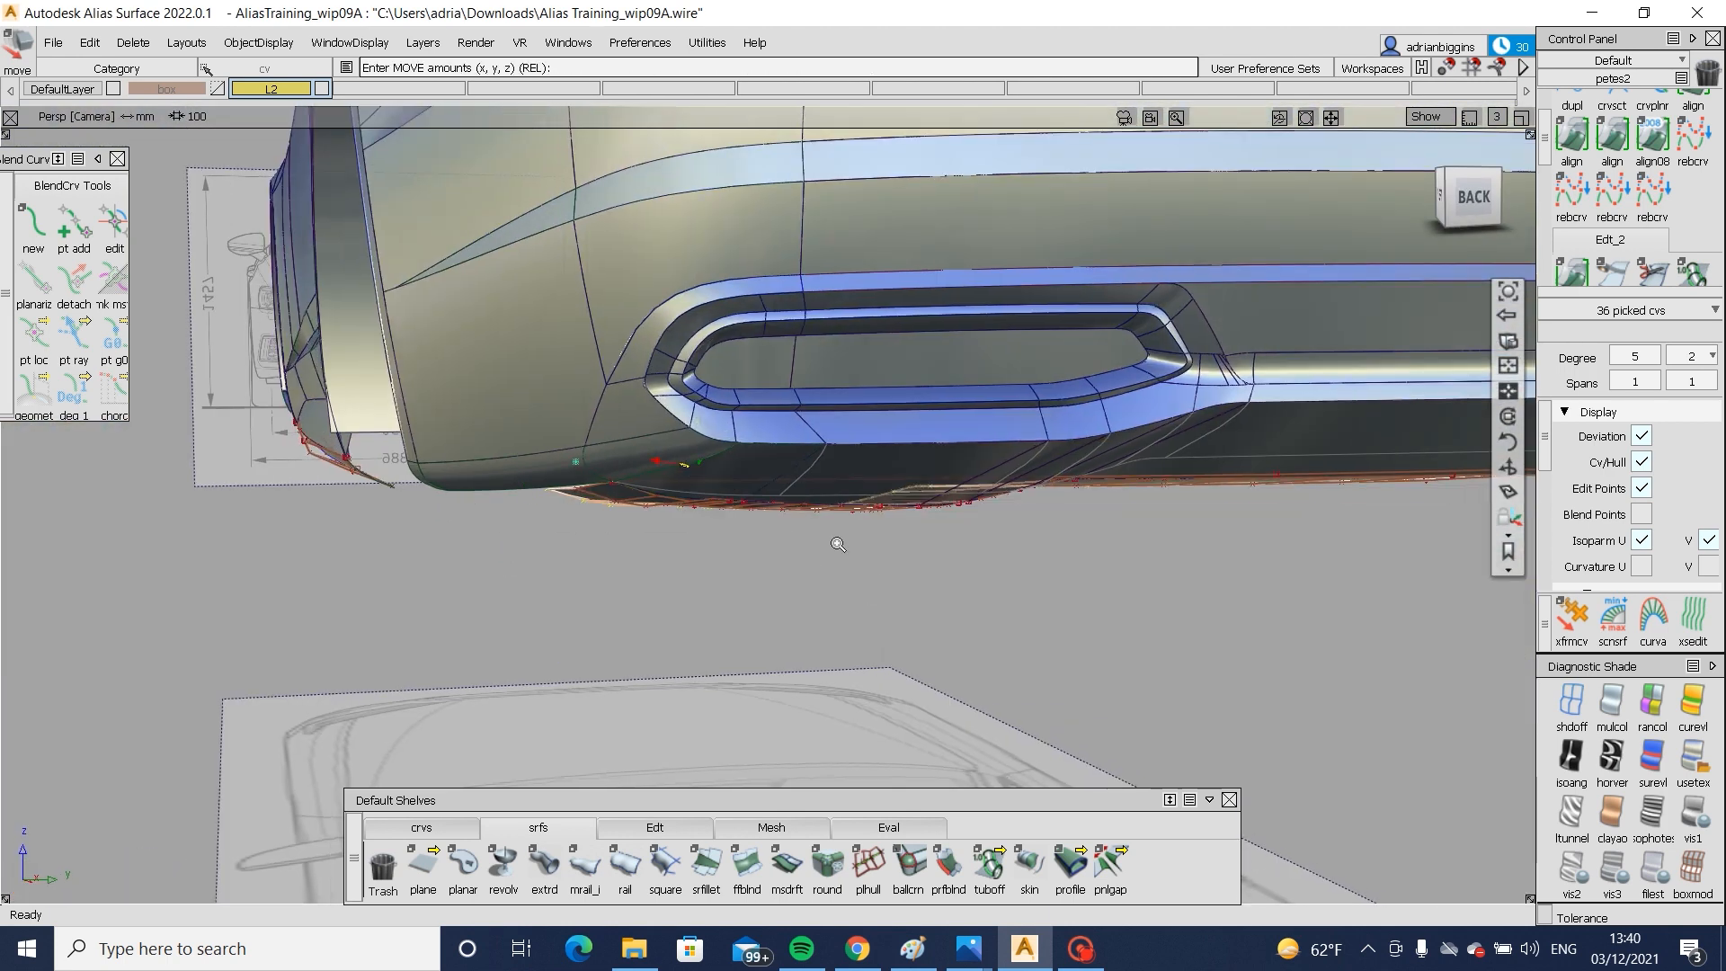
pyautogui.keyDown('alt'); pyautogui.keyDown('shift'); pyautogui.moveTo(835, 543); pyautogui.dragTo(774, 524, button='right'); pyautogui.keyUp('shift'); pyautogui.keyUp('alt')
pyautogui.keyDown('alt'); pyautogui.keyDown('shift'); pyautogui.moveTo(774, 524); pyautogui.dragTo(848, 573); pyautogui.keyUp('shift'); pyautogui.keyUp('alt')
pyautogui.keyDown('alt'); pyautogui.keyDown('shift'); pyautogui.moveTo(847, 573); pyautogui.dragTo(935, 575, button='right'); pyautogui.keyUp('shift'); pyautogui.keyUp('alt')
pyautogui.keyDown('alt'); pyautogui.keyDown('shift'); pyautogui.moveTo(935, 576); pyautogui.dragTo(998, 539); pyautogui.keyUp('shift'); pyautogui.keyUp('alt')
pyautogui.keyDown('alt'); pyautogui.keyDown('shift'); pyautogui.moveTo(998, 540); pyautogui.dragTo(947, 511, button='right'); pyautogui.keyUp('shift'); pyautogui.keyUp('alt')
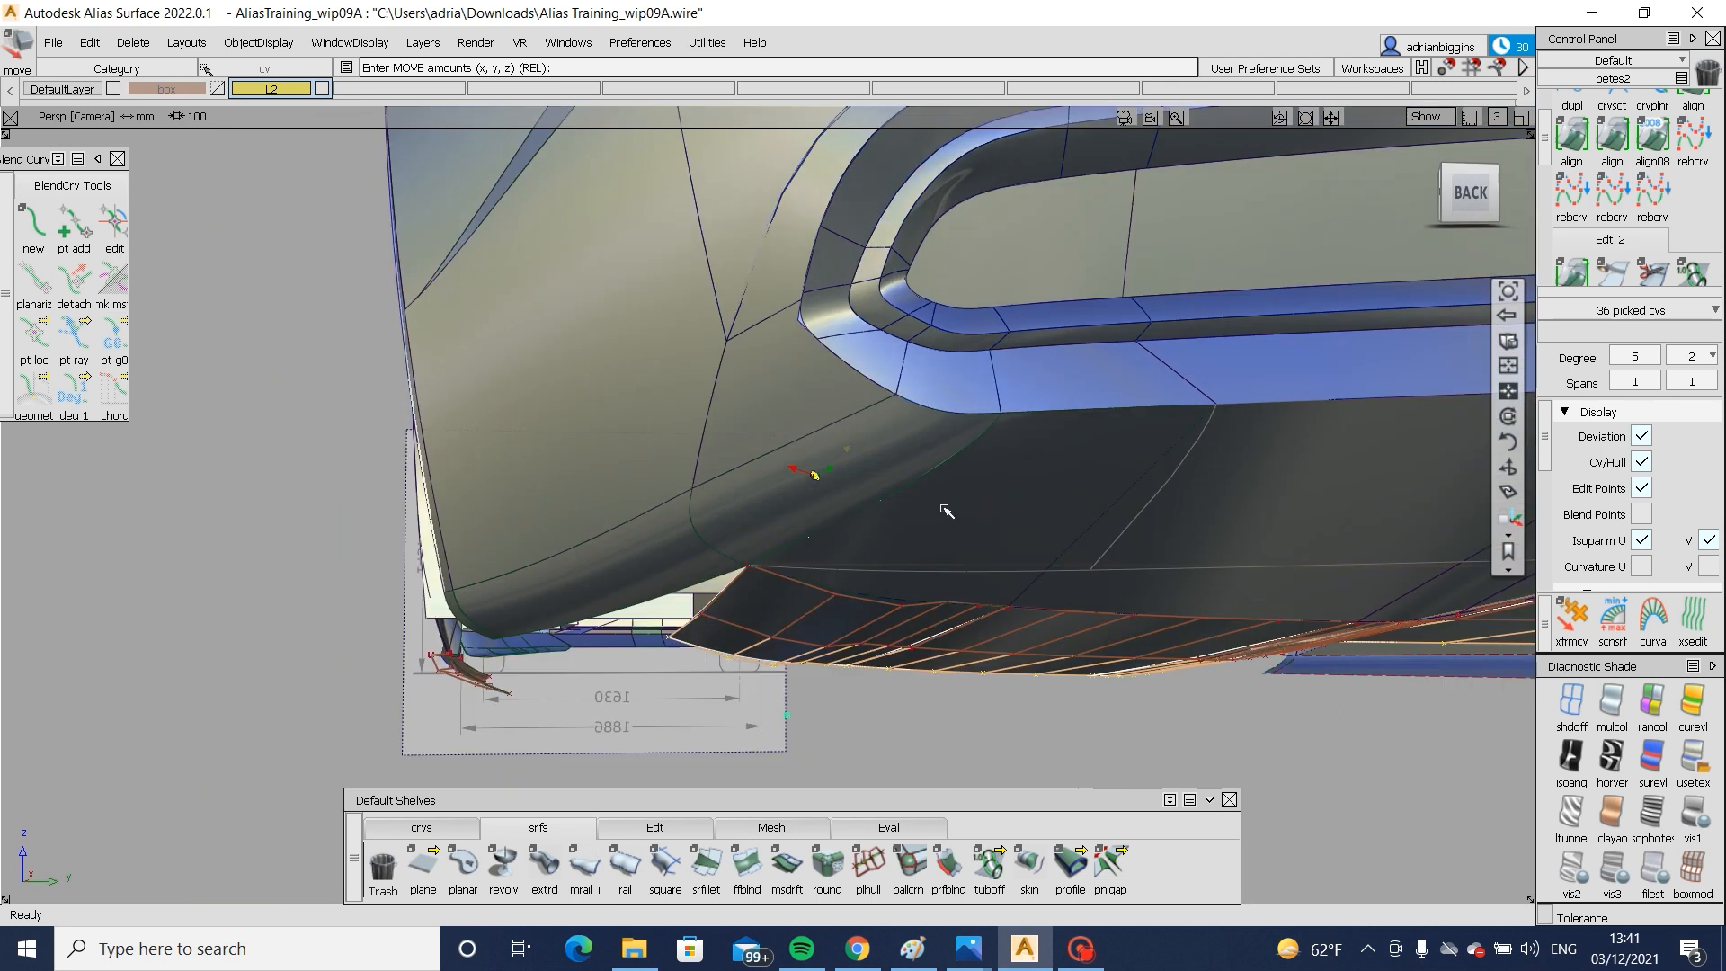
pyautogui.keyDown('alt'); pyautogui.keyDown('shift'); pyautogui.moveTo(865, 441); pyautogui.dragTo(968, 443); pyautogui.keyUp('shift'); pyautogui.keyUp('alt')
pyautogui.keyDown('alt'); pyautogui.keyDown('shift'); pyautogui.moveTo(967, 443); pyautogui.dragTo(913, 412, button='right'); pyautogui.keyUp('shift'); pyautogui.keyUp('alt')
pyautogui.keyDown('alt'); pyautogui.keyDown('shift'); pyautogui.moveTo(913, 413); pyautogui.dragTo(1067, 301); pyautogui.keyUp('shift'); pyautogui.keyUp('alt')
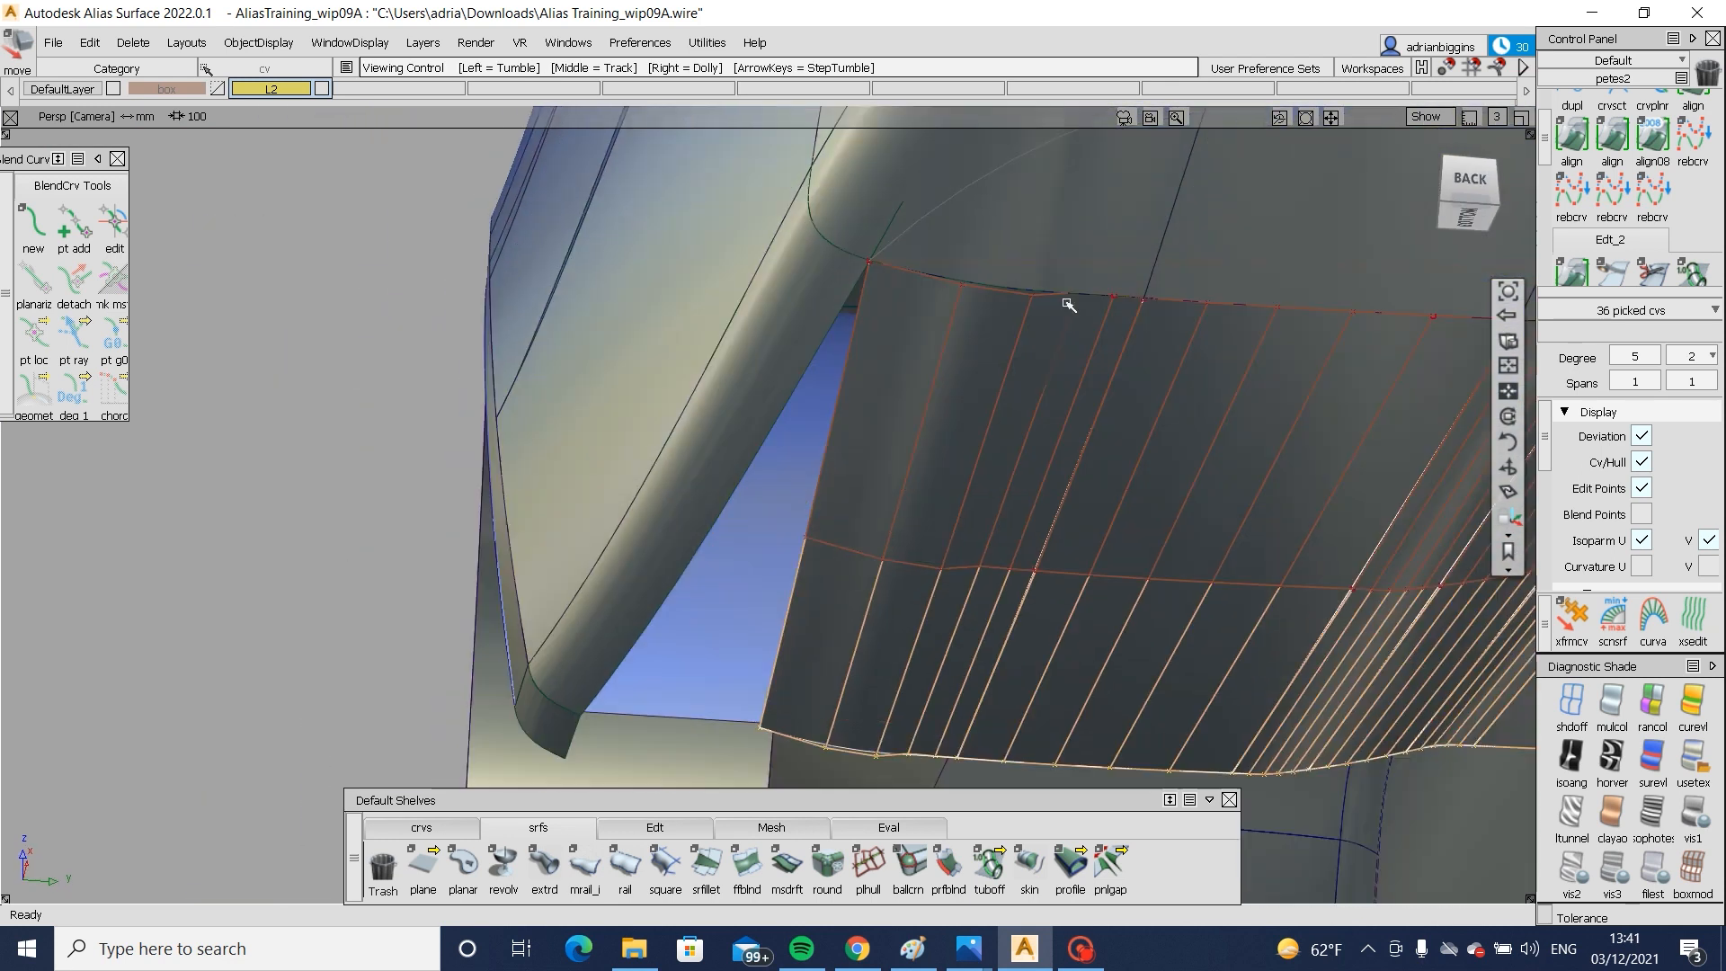
pyautogui.keyDown('alt'); pyautogui.keyDown('shift'); pyautogui.moveTo(1063, 560); pyautogui.dragTo(1102, 532); pyautogui.keyUp('shift'); pyautogui.keyUp('alt')
pyautogui.keyDown('alt'); pyautogui.keyDown('shift'); pyautogui.moveTo(1102, 532); pyautogui.dragTo(1060, 566, button='middle'); pyautogui.keyUp('shift'); pyautogui.keyUp('alt')
# - Delete the outermost patch of the underside extension beside the turned-under bumper edge
pyautogui.keyDown('ctrl'); pyautogui.keyDown('shift'); pyautogui.moveTo(1061, 566); pyautogui.dragTo(1026, 580); pyautogui.keyUp('shift'); pyautogui.keyUp('ctrl')
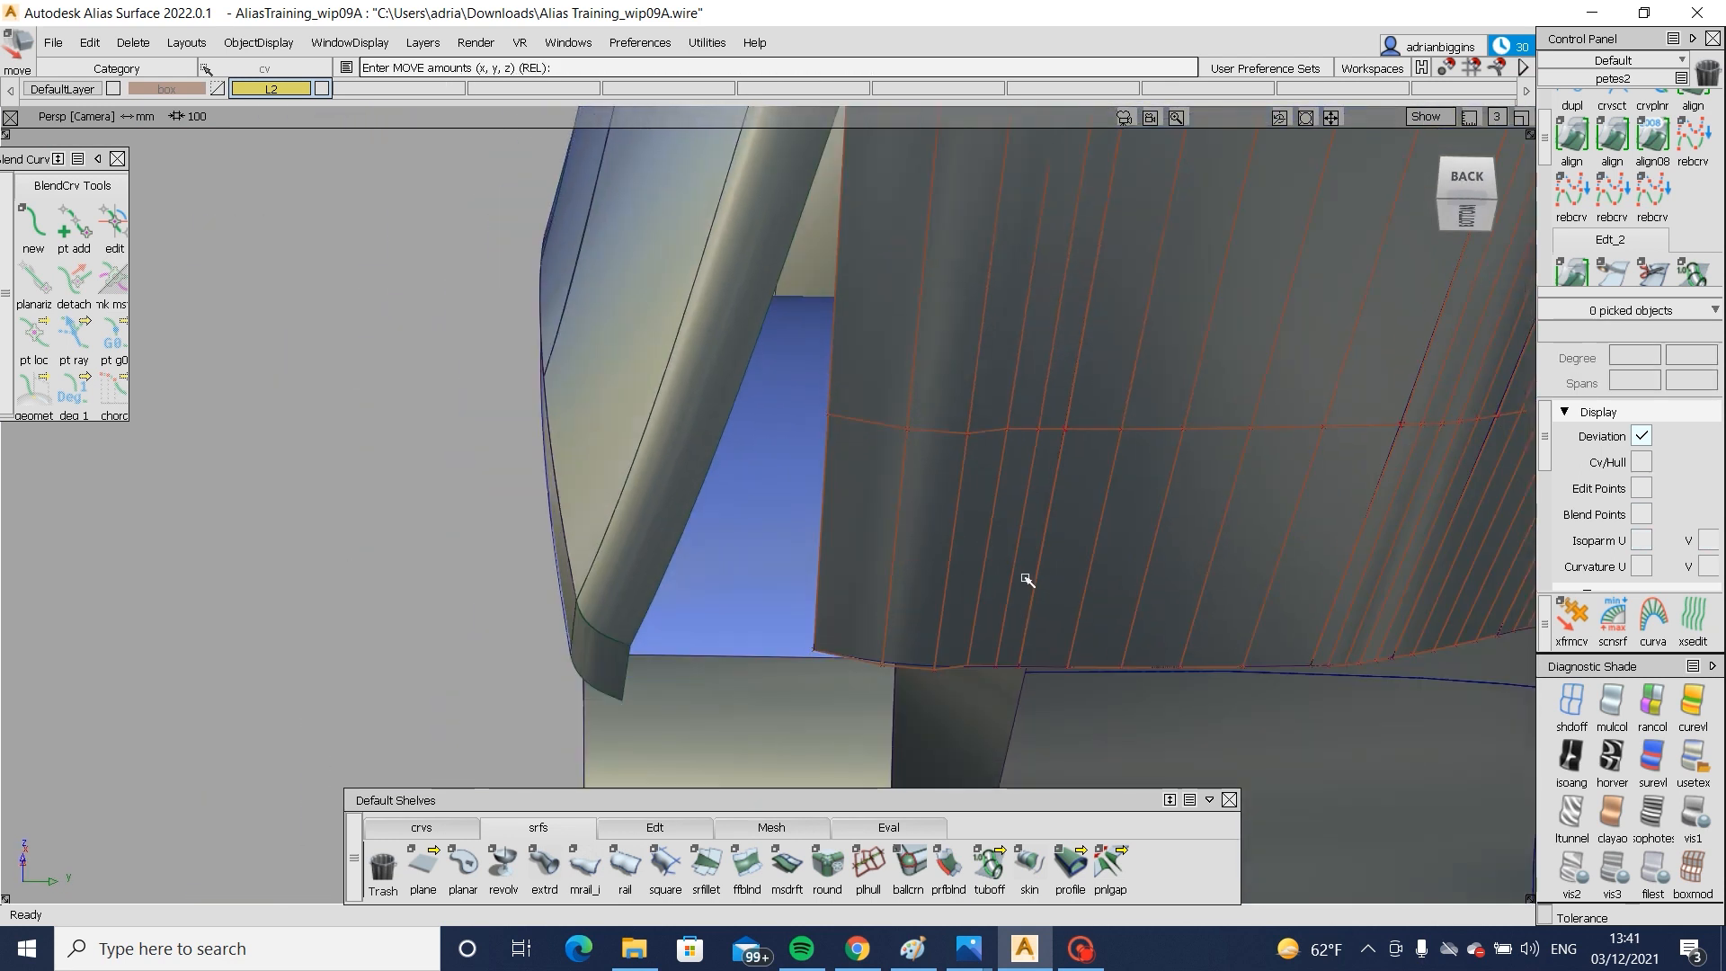
pyautogui.keyDown('ctrl'); pyautogui.keyDown('shift'); pyautogui.moveTo(940, 504); pyautogui.dragTo(937, 505); pyautogui.keyUp('shift'); pyautogui.keyUp('ctrl')
pyautogui.click(937, 504)
pyautogui.press('Delete')
# - Fill the gap between the turned-under bumper edge and underside extension with a two-rail birail surface, using G2 Curvature on Rail 1
pyautogui.keyDown('alt'); pyautogui.keyDown('shift'); pyautogui.moveTo(937, 504); pyautogui.dragTo(1090, 489, button='right'); pyautogui.keyUp('shift'); pyautogui.keyUp('alt')
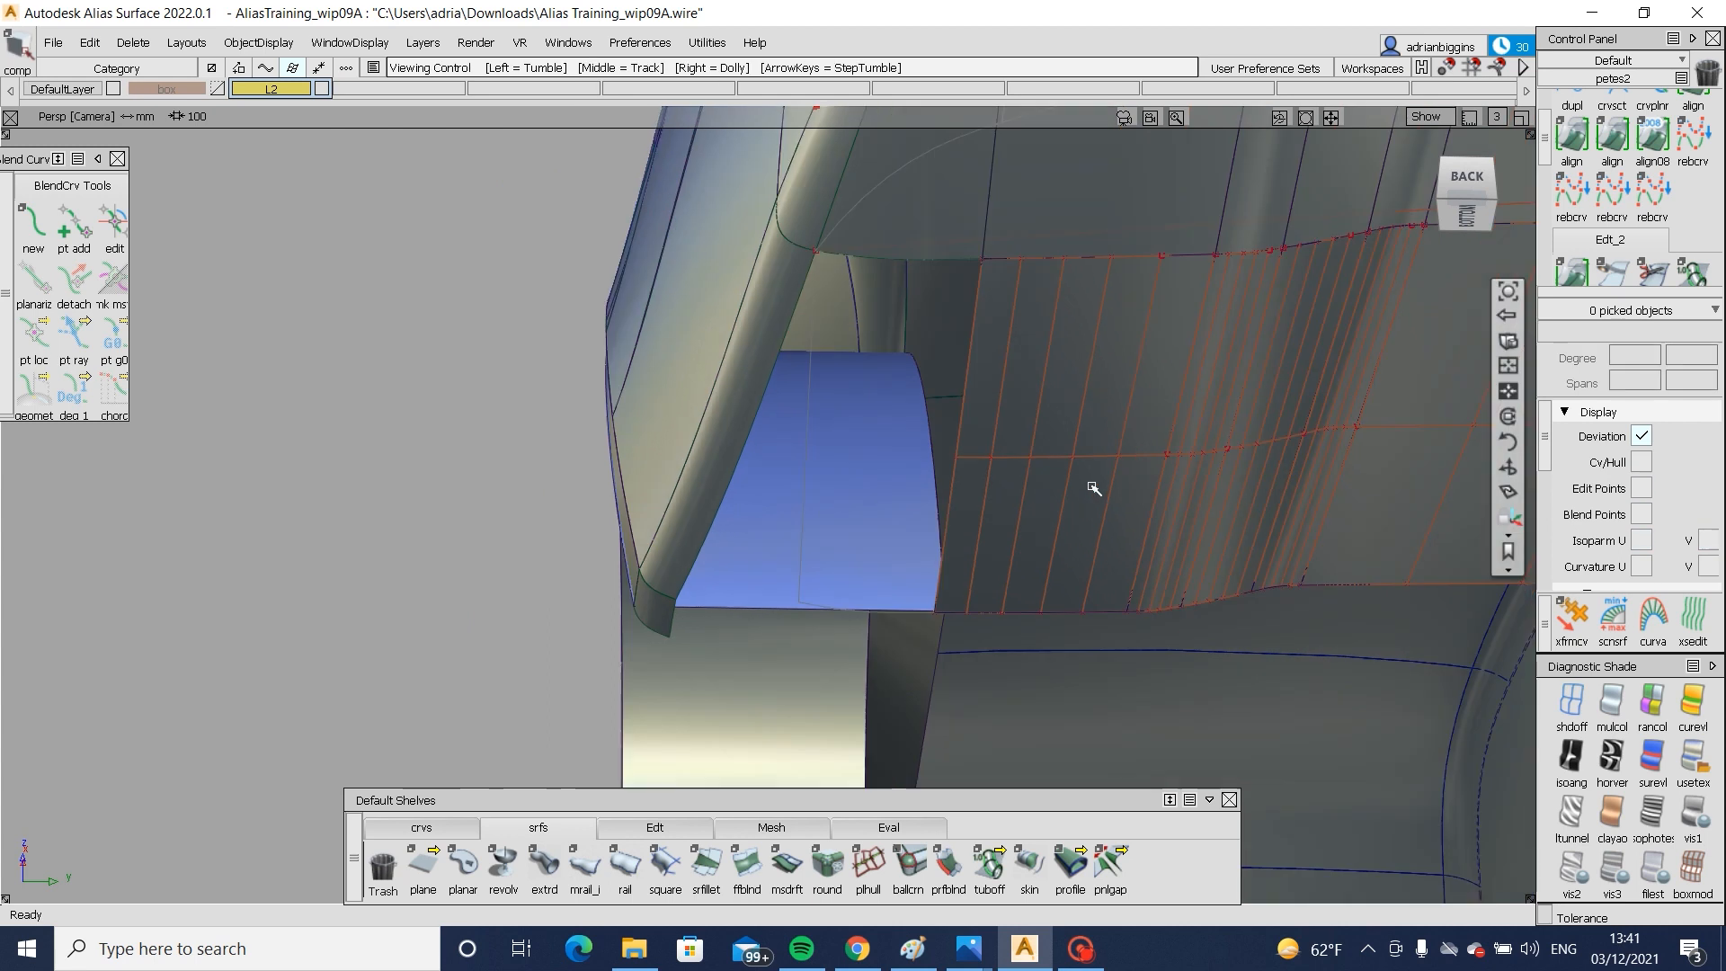
pyautogui.keyDown('alt'); pyautogui.keyDown('shift'); pyautogui.moveTo(1091, 488); pyautogui.dragTo(954, 530); pyautogui.keyUp('shift'); pyautogui.keyUp('alt')
pyautogui.click(619, 854)
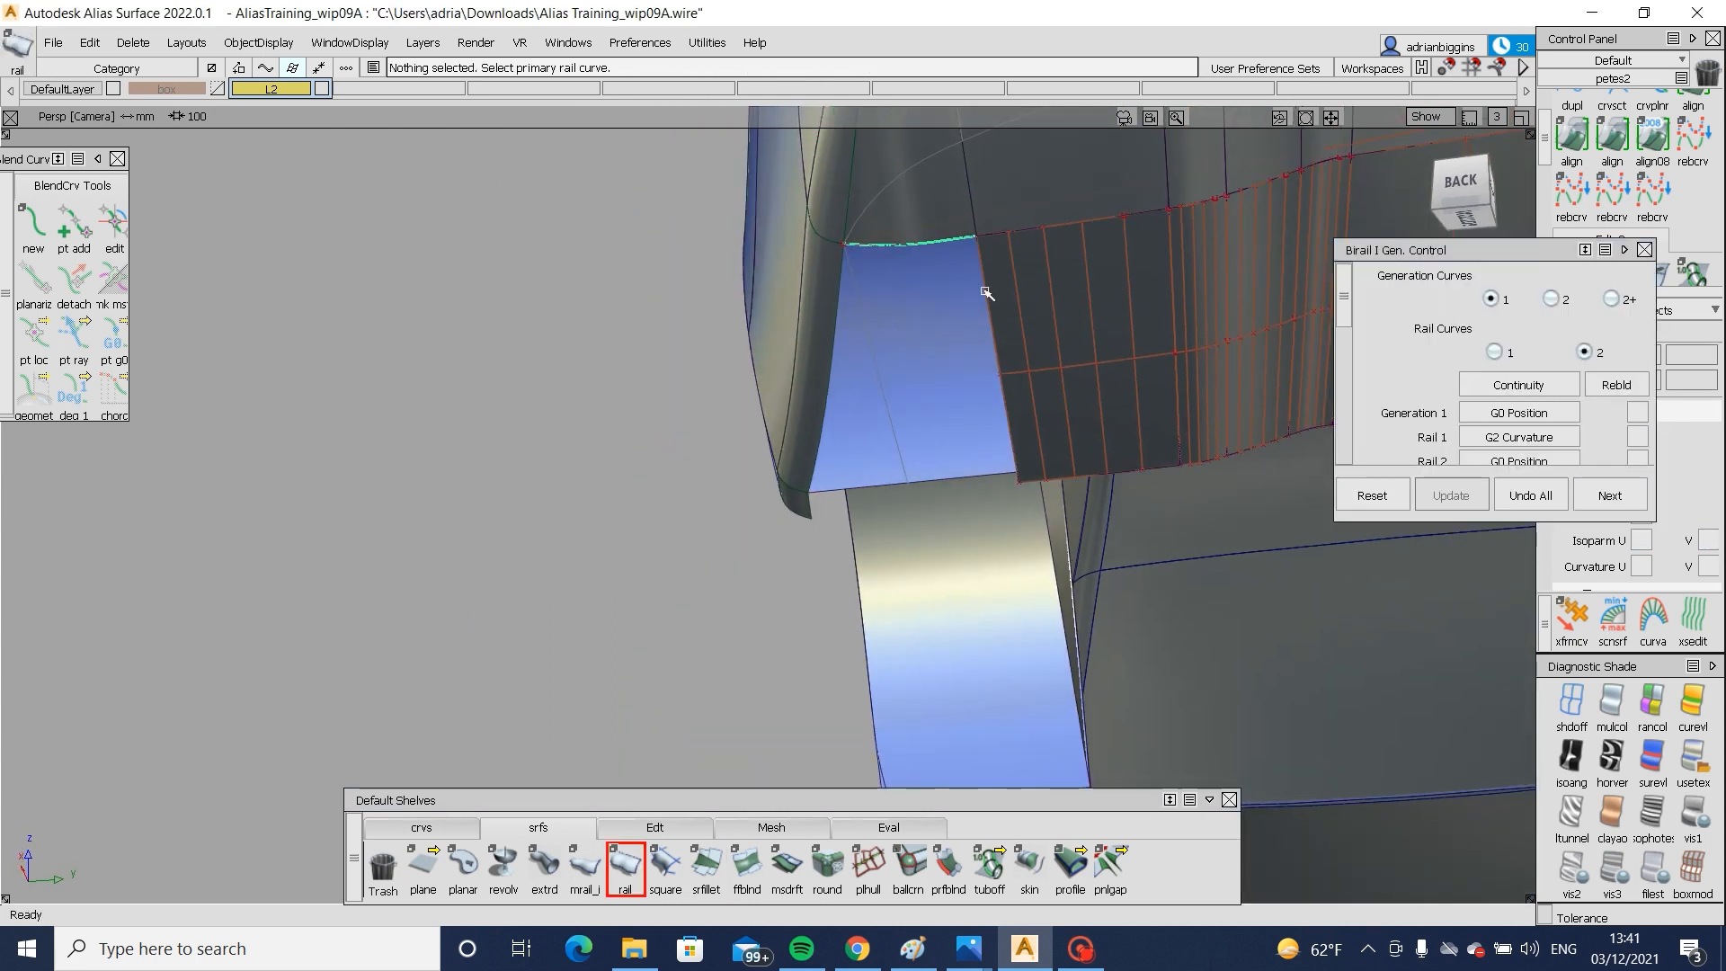
pyautogui.click(840, 333)
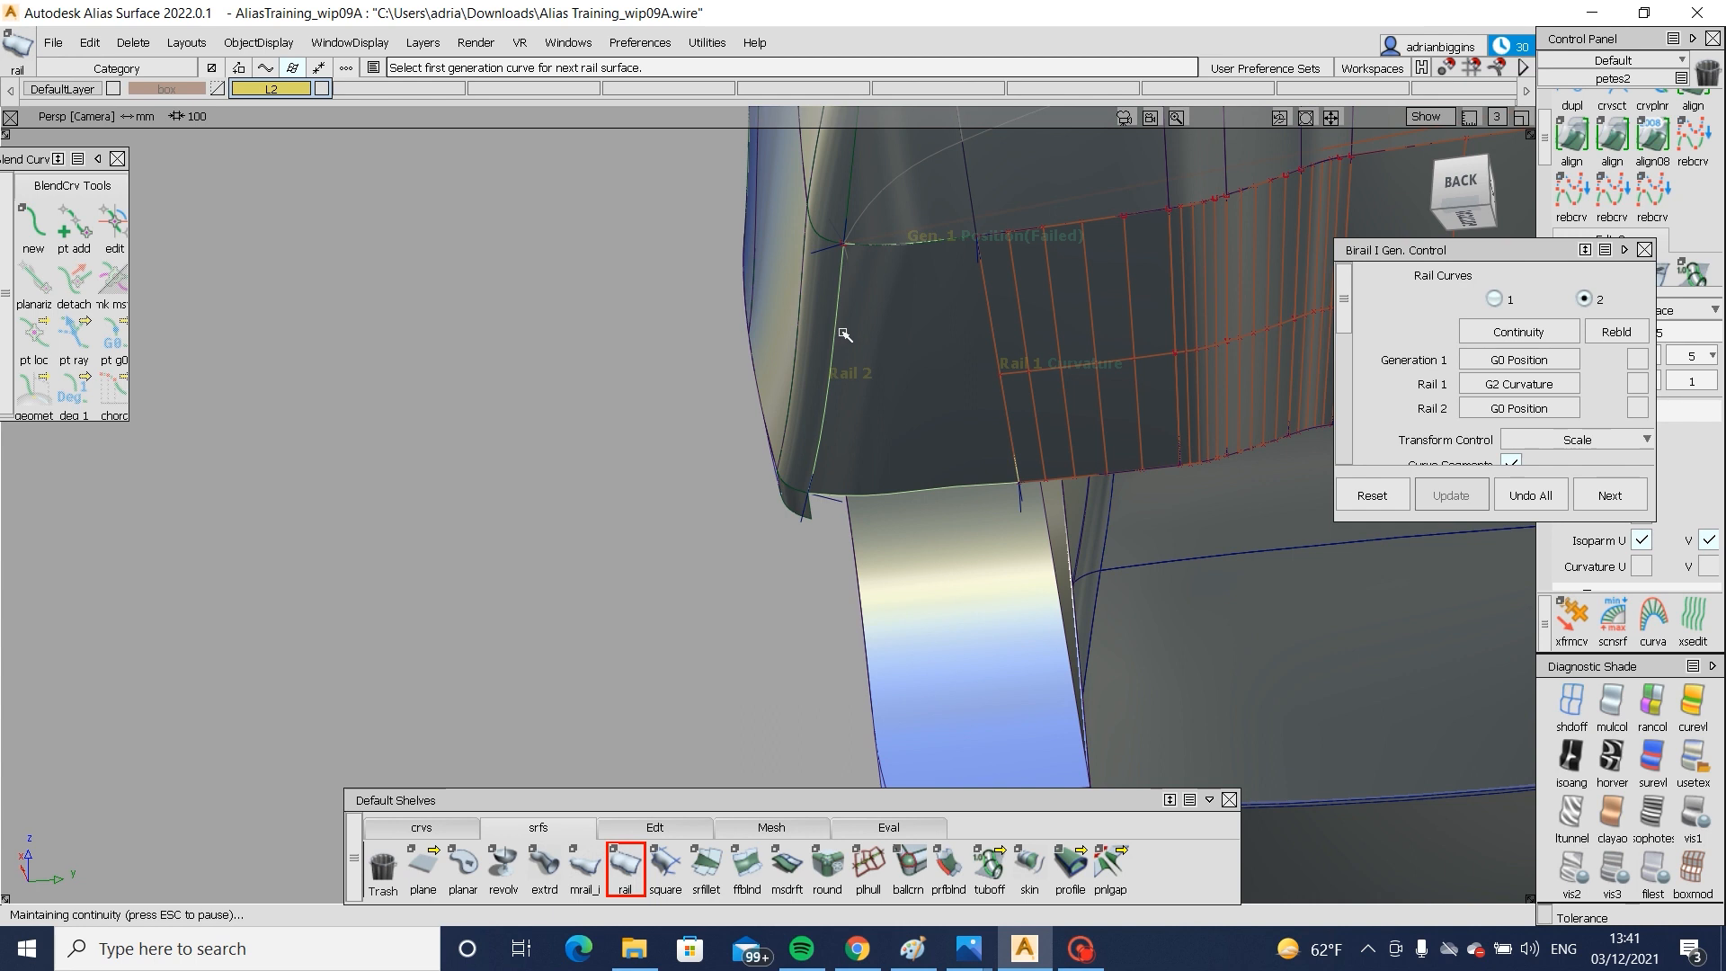
pyautogui.keyDown('alt'); pyautogui.keyDown('shift'); pyautogui.moveTo(1061, 392); pyautogui.dragTo(935, 428); pyautogui.keyUp('shift'); pyautogui.keyUp('alt')
pyautogui.keyDown('alt'); pyautogui.keyDown('shift'); pyautogui.moveTo(936, 427); pyautogui.dragTo(1025, 528, button='right'); pyautogui.keyUp('shift'); pyautogui.keyUp('alt')
pyautogui.keyDown('alt'); pyautogui.keyDown('shift'); pyautogui.moveTo(1025, 528); pyautogui.dragTo(1030, 505); pyautogui.keyUp('shift'); pyautogui.keyUp('alt')
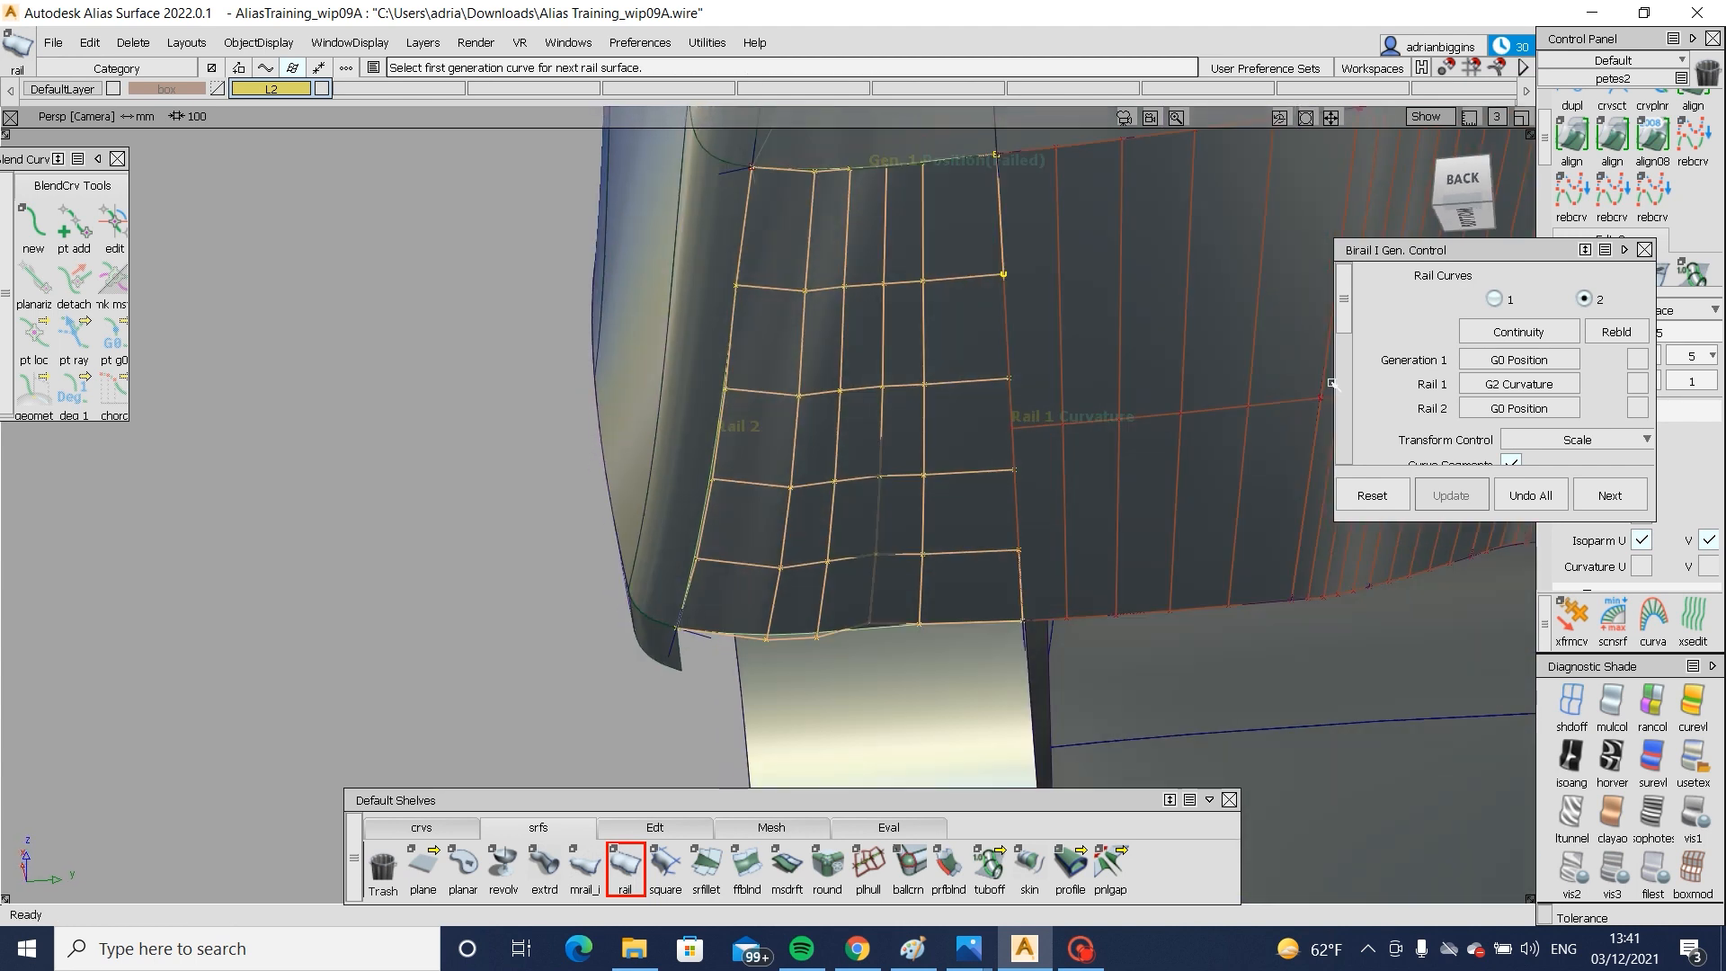
pyautogui.moveTo(1259, 404)
pyautogui.keyDown('alt'); pyautogui.keyDown('shift'); pyautogui.mouseDown()
pyautogui.moveTo(979, 374)
pyautogui.moveTo(1071, 483)
pyautogui.moveTo(1069, 611)
pyautogui.mouseUp(); pyautogui.keyUp('shift'); pyautogui.keyUp('alt')
pyautogui.keyDown('alt'); pyautogui.keyDown('shift'); pyautogui.moveTo(1070, 611); pyautogui.dragTo(859, 639, button='middle'); pyautogui.keyUp('shift'); pyautogui.keyUp('alt')
pyautogui.keyDown('ctrl'); pyautogui.keyDown('shift'); pyautogui.moveTo(860, 639); pyautogui.dragTo(859, 539); pyautogui.keyUp('shift'); pyautogui.keyUp('ctrl')
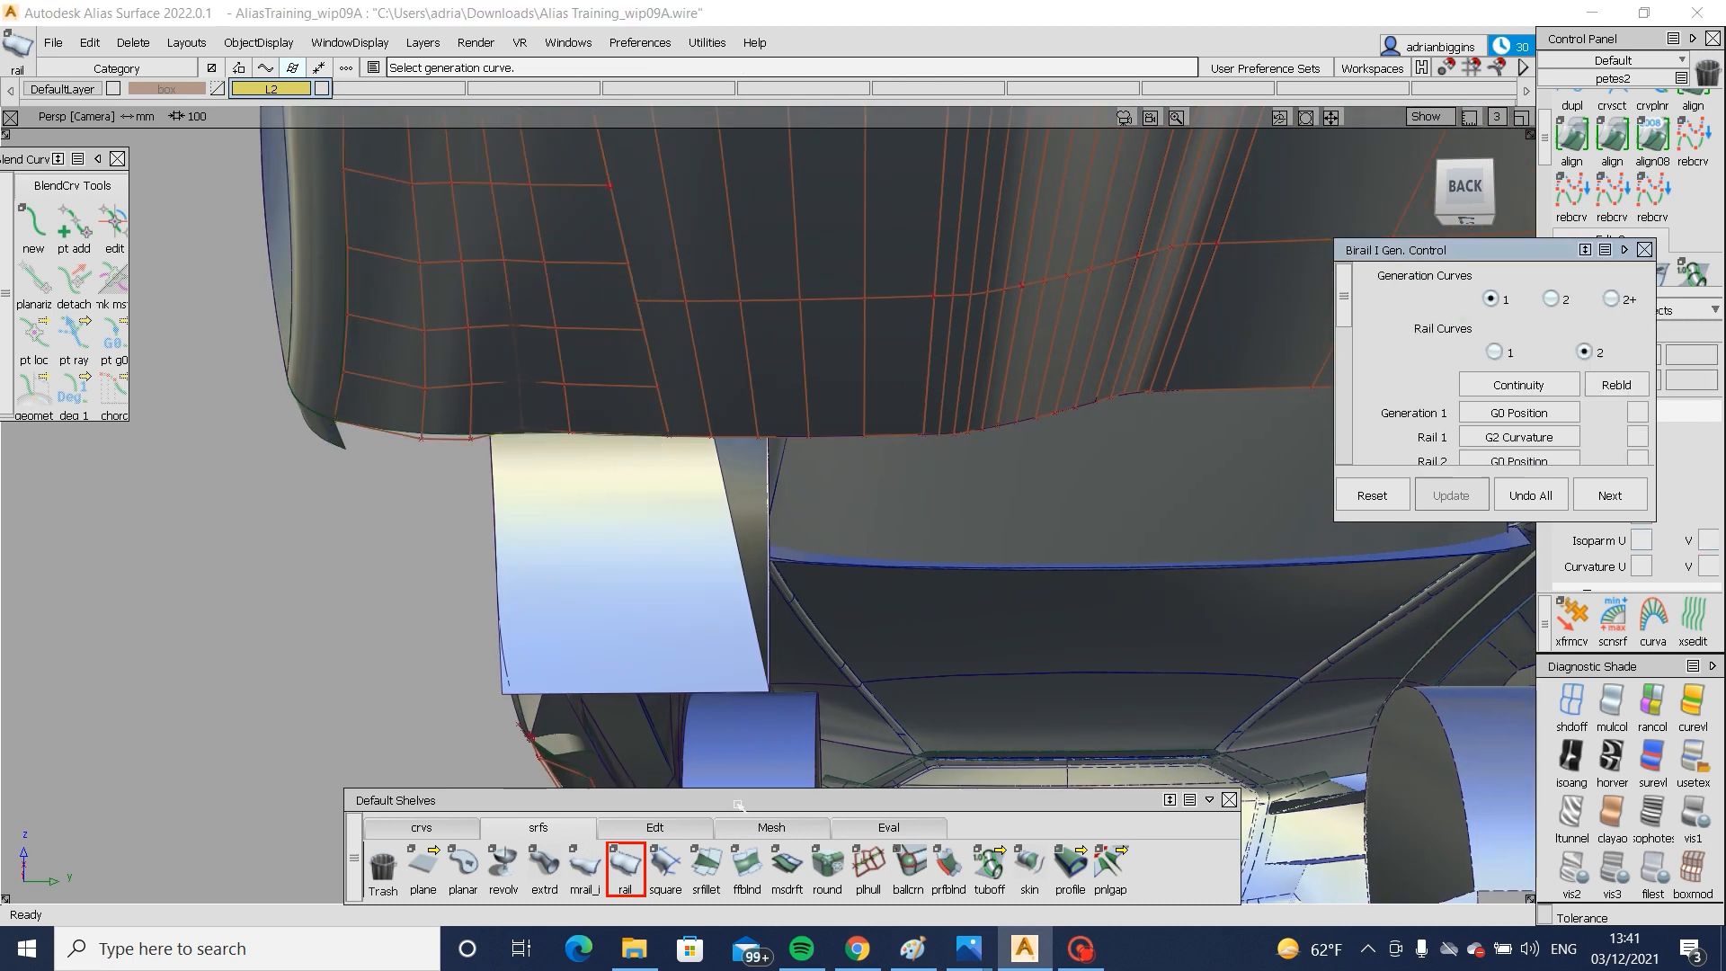
# - Pick the hulls along the lower edge of the rear bumper's underside surfaces and move them slightly downward
pyautogui.click(656, 827)
pyautogui.click(1151, 864)
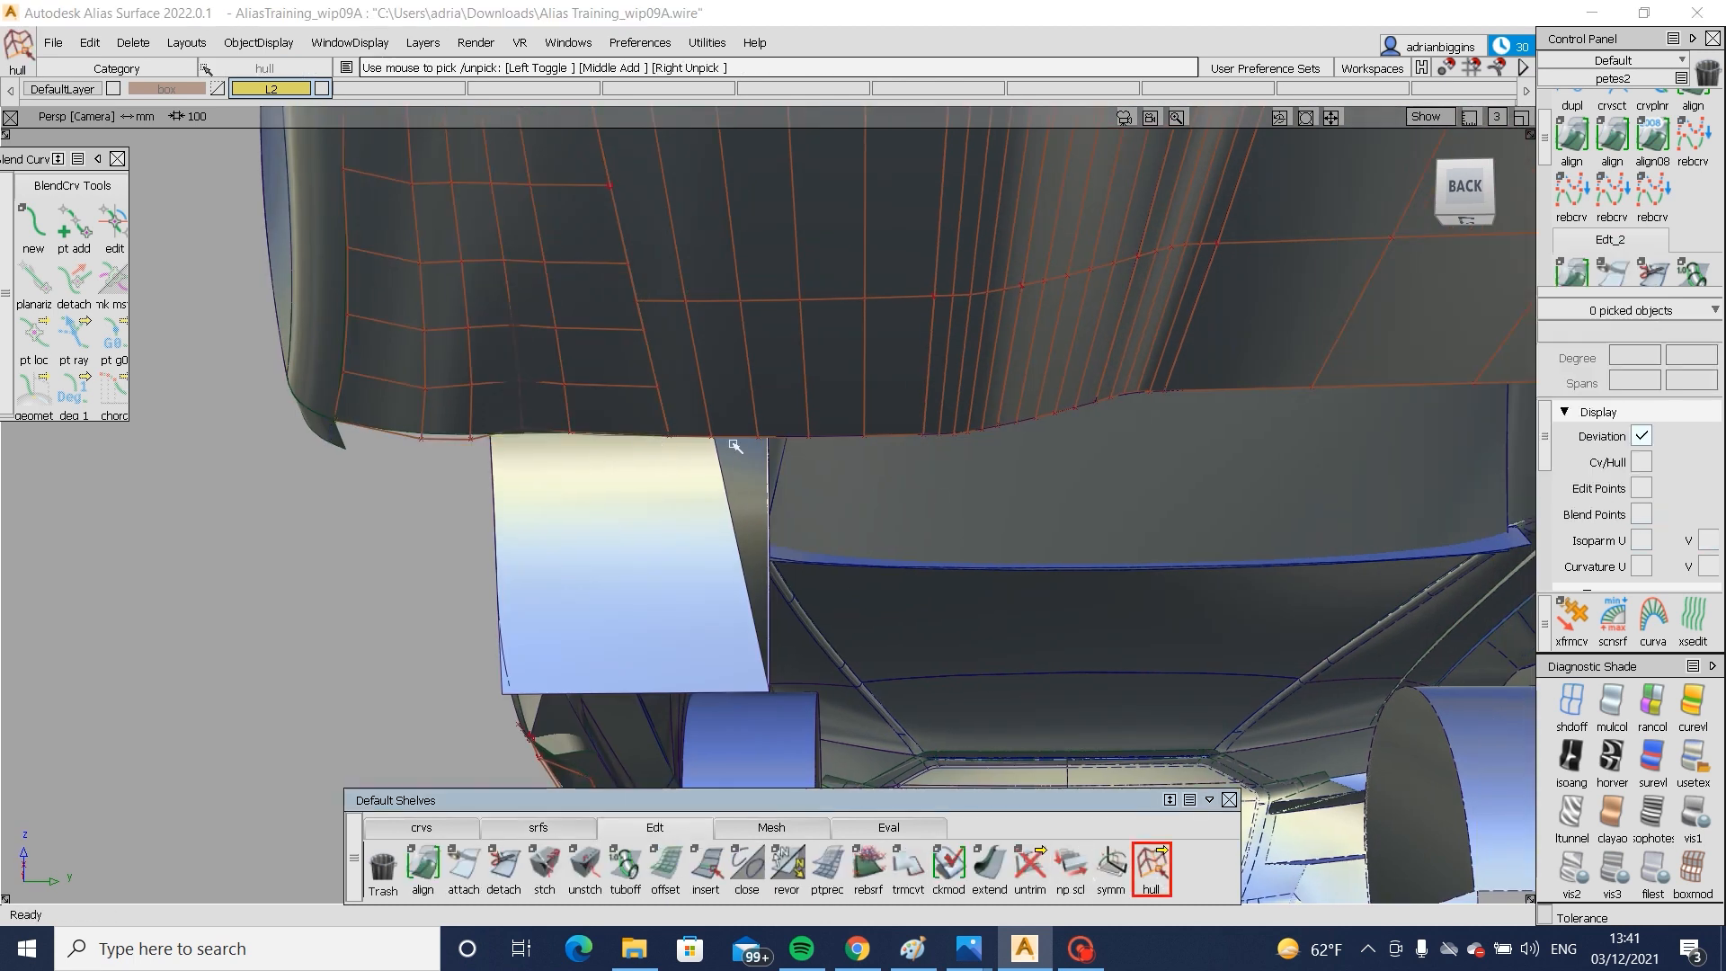
pyautogui.click(809, 438)
pyautogui.click(958, 435)
pyautogui.keyDown('alt'); pyautogui.keyDown('shift'); pyautogui.moveTo(950, 435); pyautogui.dragTo(1025, 442, button='right'); pyautogui.keyUp('shift'); pyautogui.keyUp('alt')
pyautogui.click(959, 438)
pyautogui.keyDown('alt'); pyautogui.keyDown('shift'); pyautogui.moveTo(1026, 455); pyautogui.dragTo(783, 454); pyautogui.keyUp('shift'); pyautogui.keyUp('alt')
pyautogui.click(1028, 407)
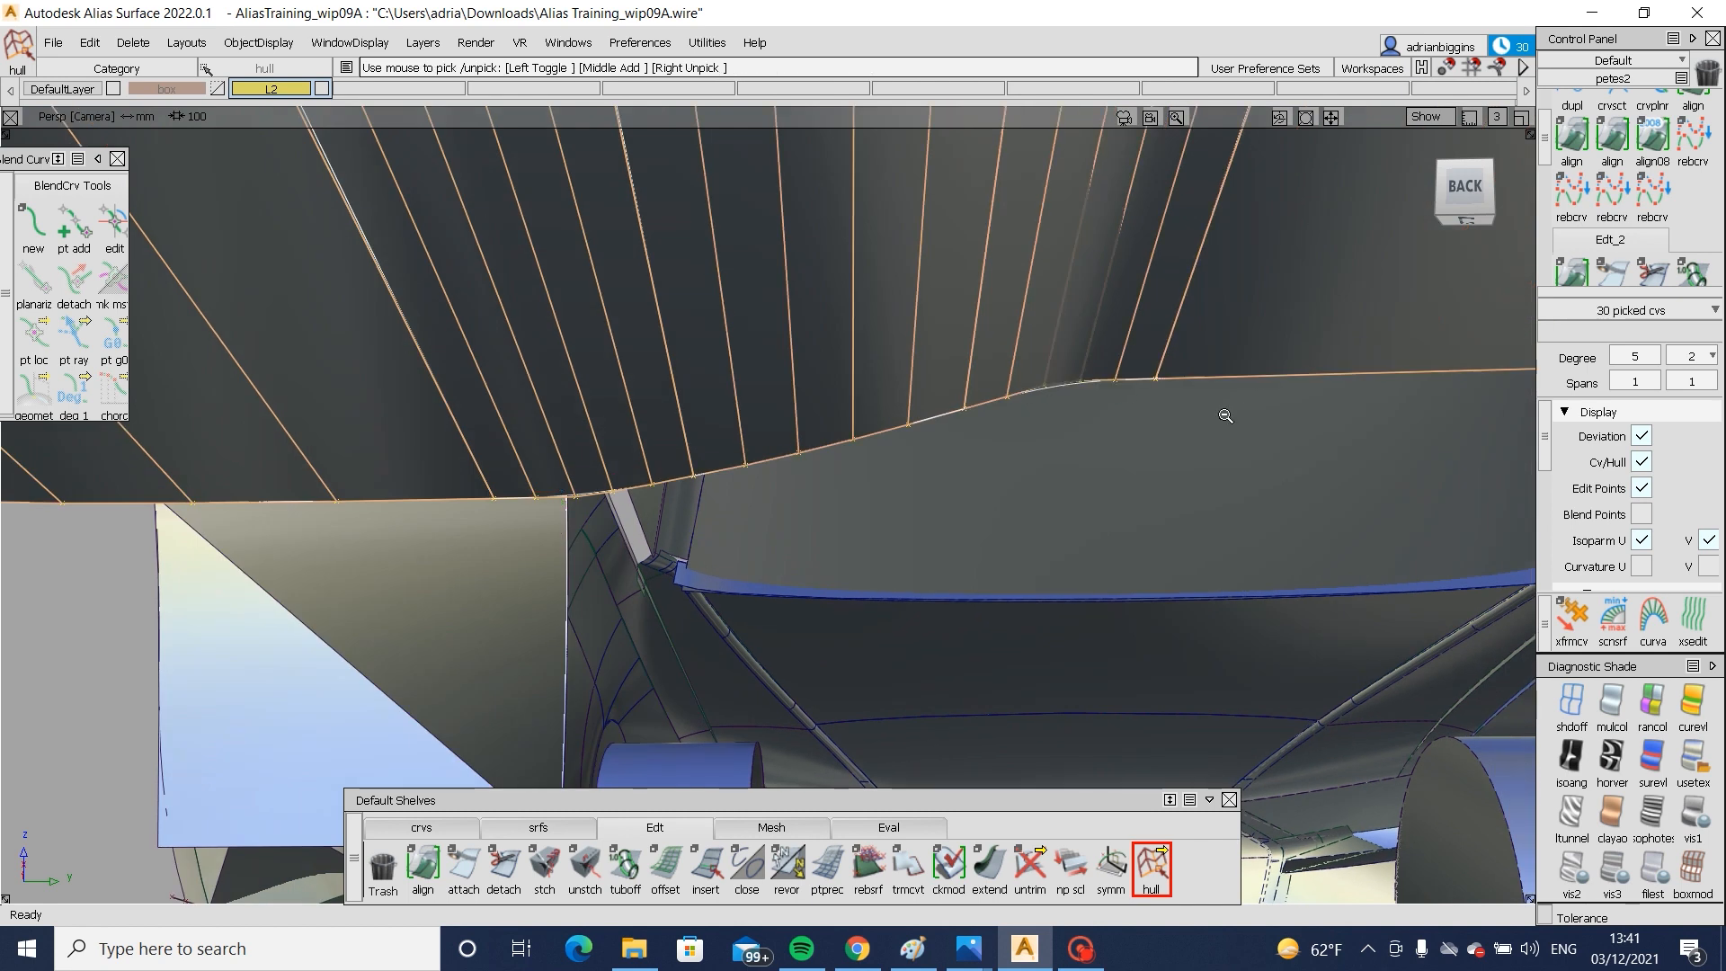
pyautogui.keyDown('alt'); pyautogui.keyDown('shift'); pyautogui.moveTo(1225, 415); pyautogui.dragTo(659, 477, button='right'); pyautogui.keyUp('shift'); pyautogui.keyUp('alt')
pyautogui.keyDown('alt'); pyautogui.keyDown('shift'); pyautogui.moveTo(659, 477); pyautogui.dragTo(859, 503, button='middle'); pyautogui.keyUp('shift'); pyautogui.keyUp('alt')
pyautogui.keyDown('ctrl'); pyautogui.keyDown('shift'); pyautogui.moveTo(865, 662); pyautogui.dragTo(867, 593, button='middle'); pyautogui.keyUp('shift'); pyautogui.keyUp('ctrl')
pyautogui.moveTo(882, 663); pyautogui.dragTo(879, 674, button='right')
# - Clear the pick and hide the control points and hulls of the rear bumper's underside surfaces
pyautogui.hotkey('alt', 'm')
pyautogui.keyDown('alt'); pyautogui.keyDown('shift'); pyautogui.moveTo(1036, 578); pyautogui.dragTo(647, 625, button='right'); pyautogui.keyUp('shift'); pyautogui.keyUp('alt')
pyautogui.keyDown('alt'); pyautogui.keyDown('shift'); pyautogui.moveTo(647, 625); pyautogui.dragTo(989, 596); pyautogui.keyUp('shift'); pyautogui.keyUp('alt')
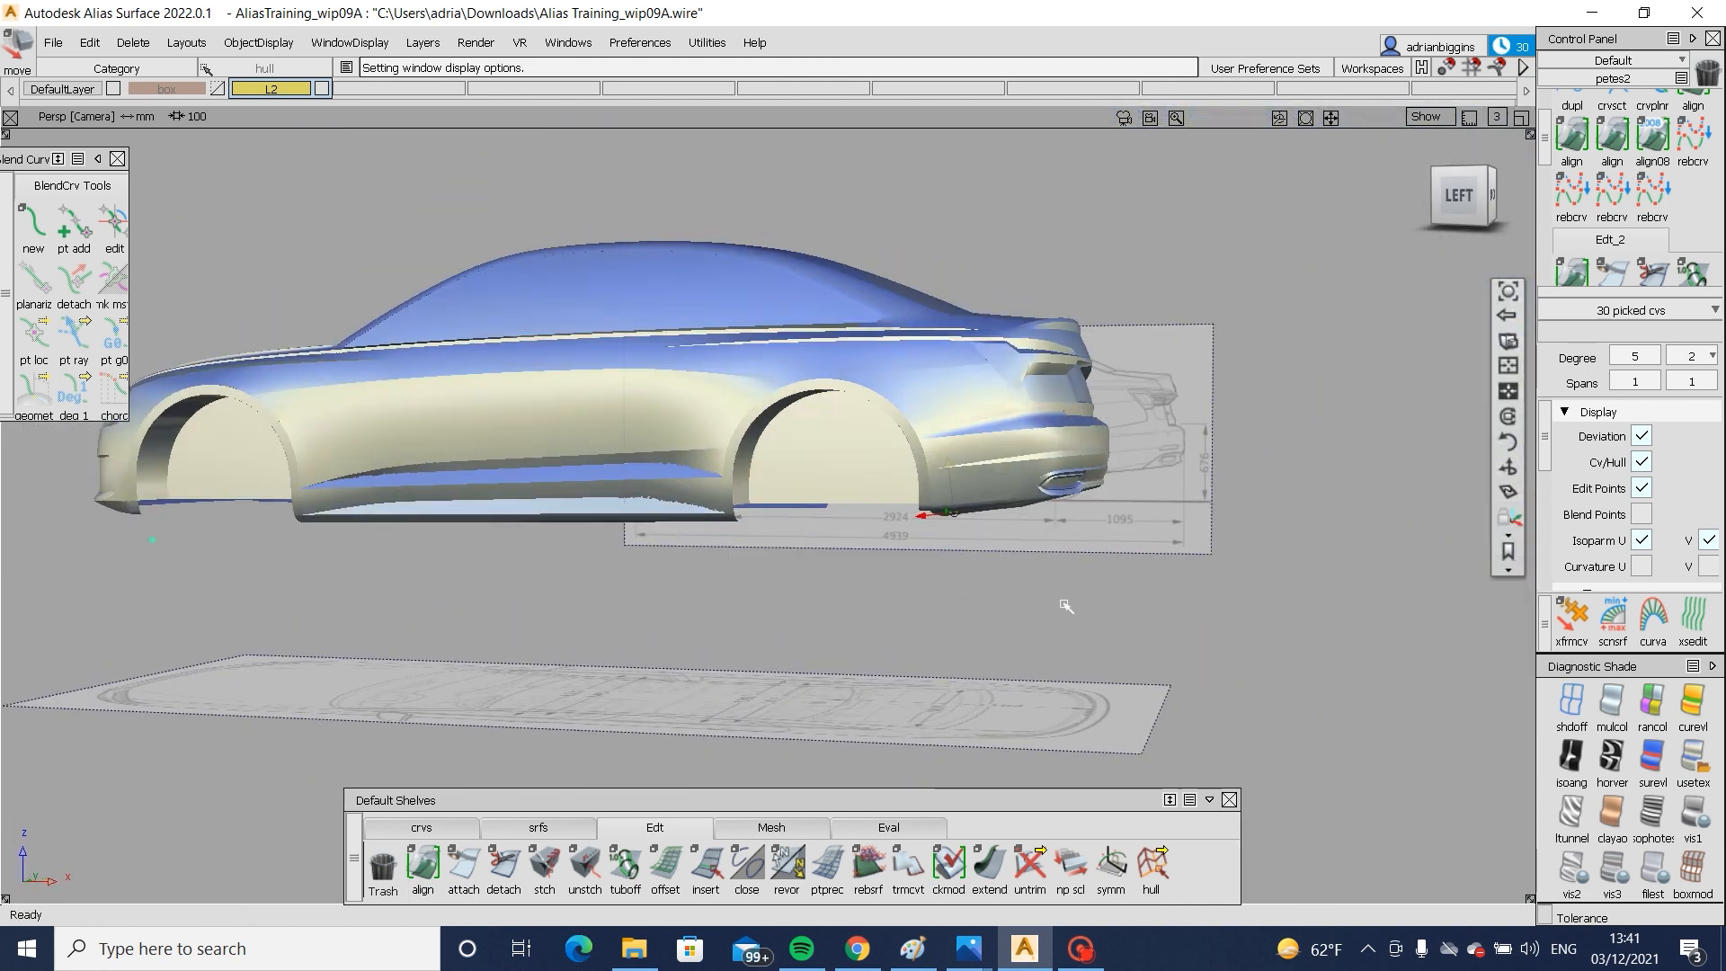
pyautogui.keyDown('alt'); pyautogui.keyDown('shift'); pyautogui.moveTo(1065, 607); pyautogui.dragTo(1236, 562, button='right'); pyautogui.keyUp('shift'); pyautogui.keyUp('alt')
pyautogui.keyDown('alt'); pyautogui.keyDown('shift'); pyautogui.moveTo(1205, 539); pyautogui.dragTo(1287, 513); pyautogui.keyUp('shift'); pyautogui.keyUp('alt')
pyautogui.click(1469, 190)
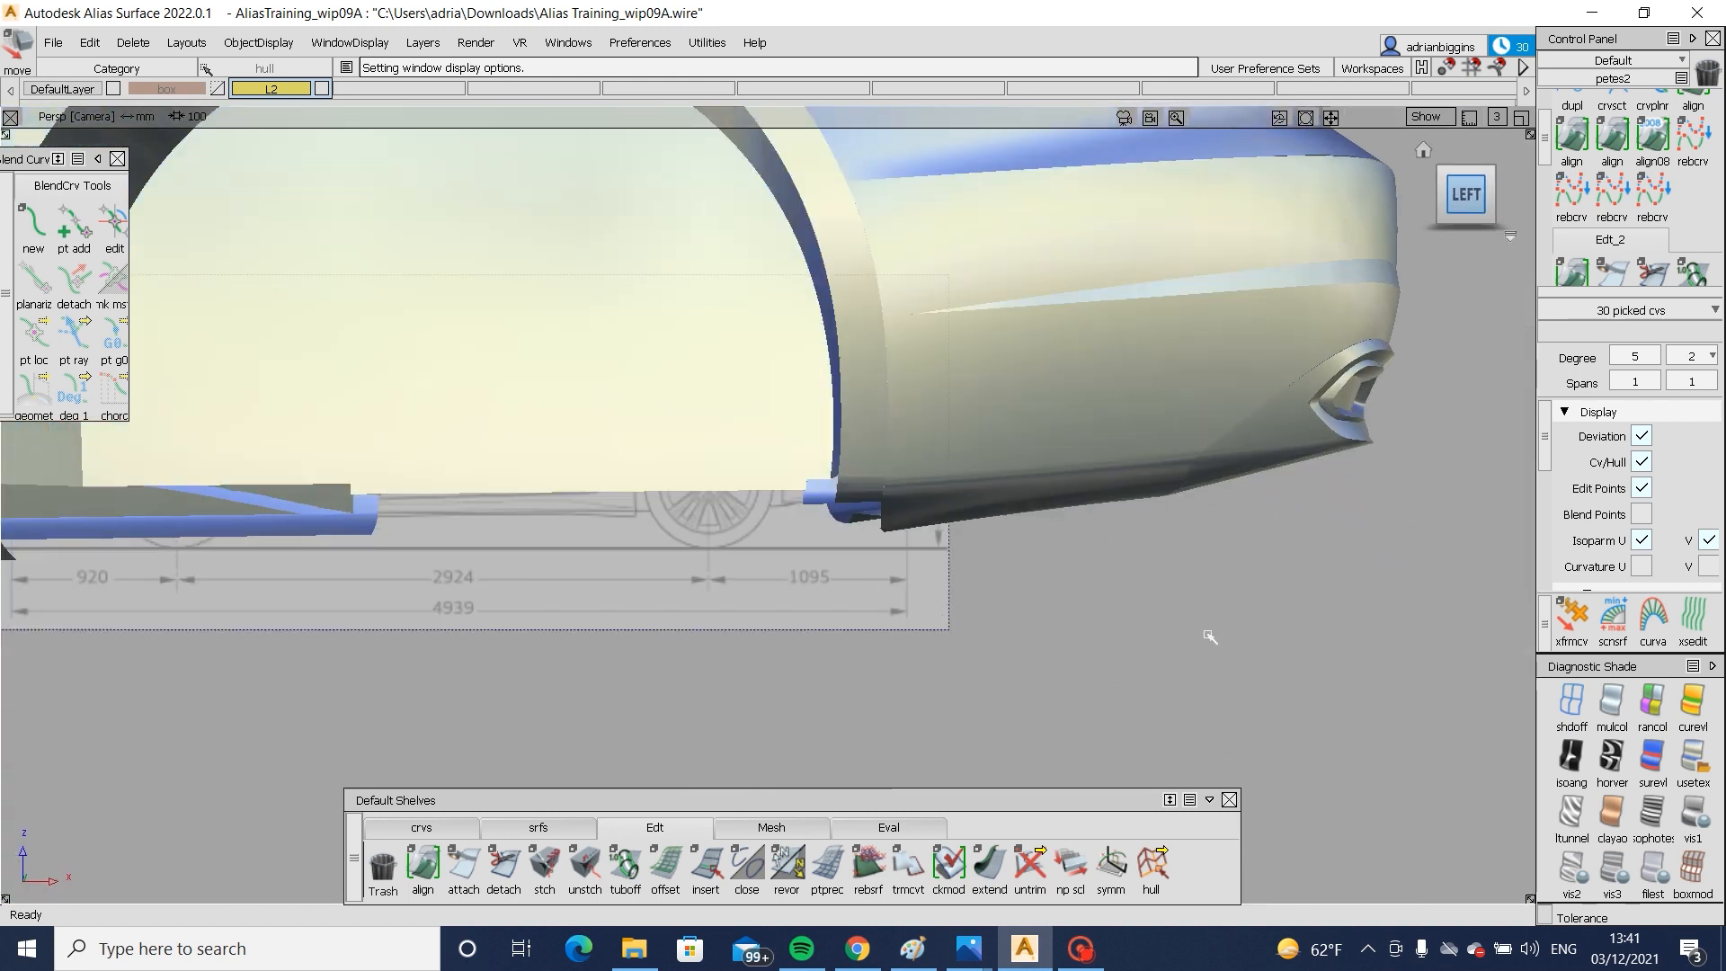
pyautogui.keyDown('alt'); pyautogui.keyDown('shift'); pyautogui.moveTo(1105, 598); pyautogui.dragTo(1117, 599, button='right'); pyautogui.keyUp('shift'); pyautogui.keyUp('alt')
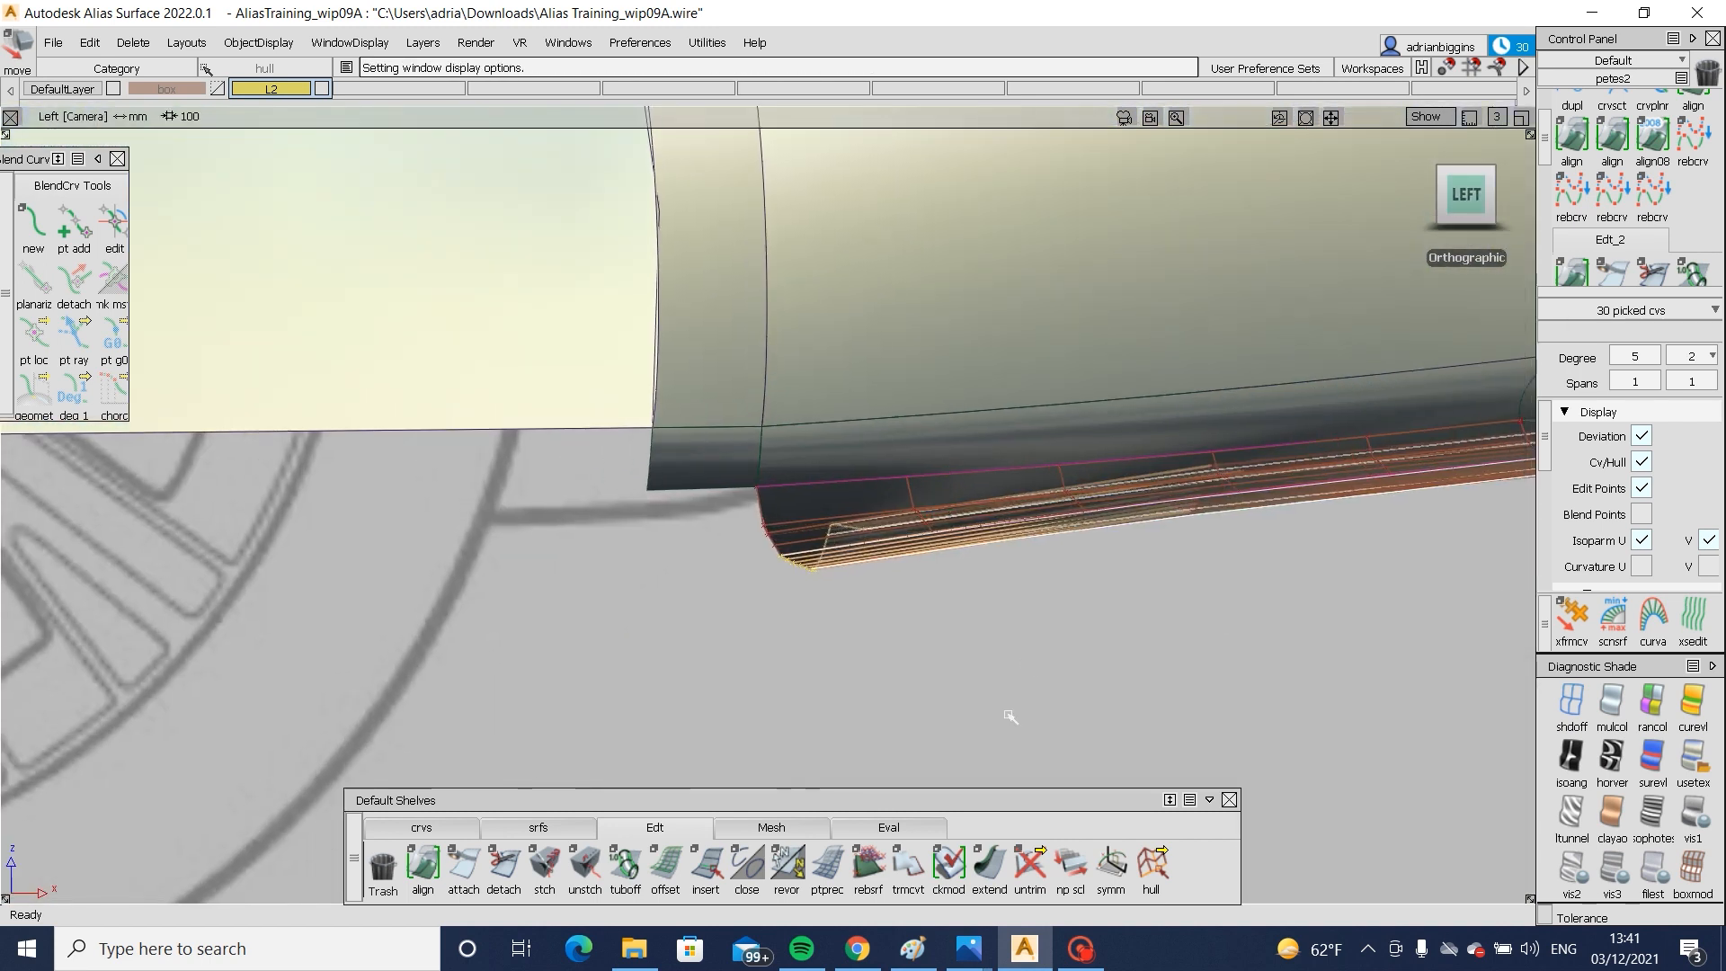
pyautogui.keyDown('ctrl'); pyautogui.keyDown('shift'); pyautogui.moveTo(1010, 712); pyautogui.dragTo(1004, 552); pyautogui.keyUp('shift'); pyautogui.keyUp('ctrl')
pyautogui.keyDown('ctrl'); pyautogui.keyDown('shift'); pyautogui.moveTo(843, 556); pyautogui.dragTo(822, 570); pyautogui.keyUp('shift'); pyautogui.keyUp('ctrl')
pyautogui.moveTo(647, 309); pyautogui.dragTo(1524, 621)
pyautogui.keyDown('ctrl'); pyautogui.keyDown('shift'); pyautogui.moveTo(1269, 751); pyautogui.dragTo(1261, 474); pyautogui.keyUp('shift'); pyautogui.keyUp('ctrl')
# - Build a monorail surface at the bumper's lower front corner behind the wheel arch, with G0 Position generation and G1 Tangent rail continuity
pyautogui.keyDown('alt'); pyautogui.keyDown('shift'); pyautogui.moveTo(1267, 495); pyautogui.dragTo(1240, 503, button='right'); pyautogui.keyUp('shift'); pyautogui.keyUp('alt')
pyautogui.moveTo(1221, 493)
pyautogui.keyDown('alt'); pyautogui.keyDown('shift'); pyautogui.mouseDown()
pyautogui.moveTo(1178, 487)
pyautogui.moveTo(1209, 484)
pyautogui.moveTo(1161, 526)
pyautogui.moveTo(936, 558)
pyautogui.moveTo(885, 539)
pyautogui.moveTo(845, 576)
pyautogui.moveTo(861, 513)
pyautogui.moveTo(791, 533)
pyautogui.moveTo(840, 501)
pyautogui.moveTo(736, 511)
pyautogui.moveTo(764, 526)
pyautogui.mouseUp(); pyautogui.keyUp('shift'); pyautogui.keyUp('alt')
pyautogui.click(530, 827)
pyautogui.click(585, 864)
pyautogui.click(778, 530)
pyautogui.click(1494, 334)
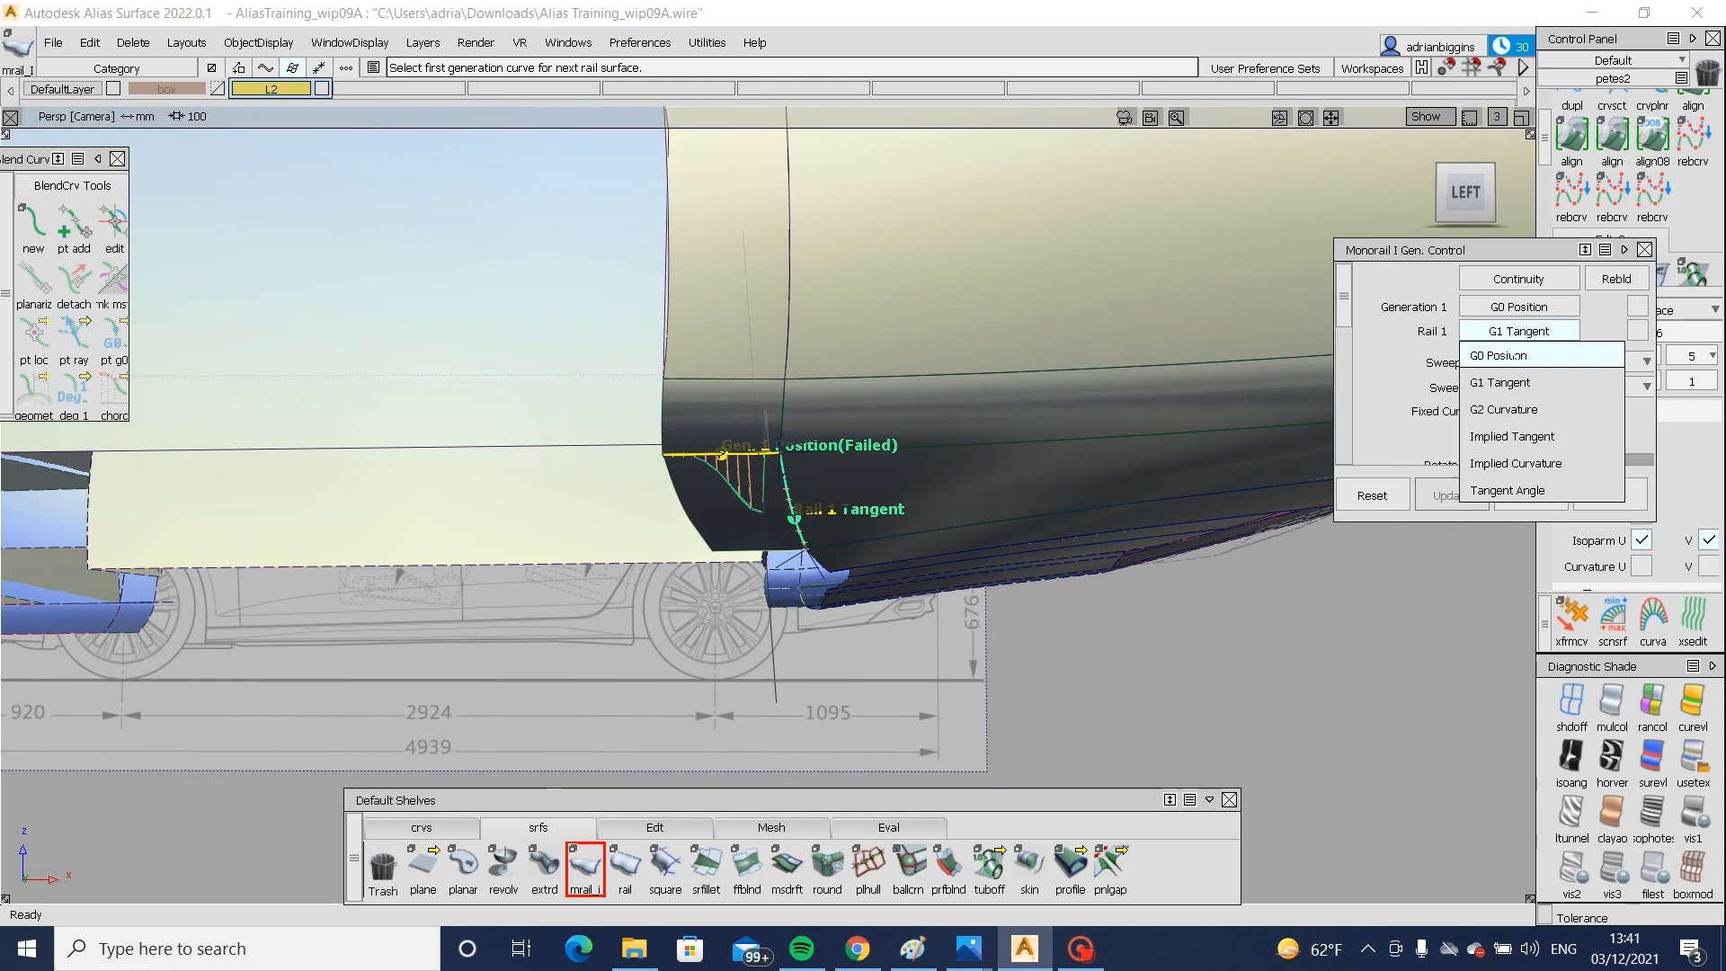
pyautogui.click(1519, 377)
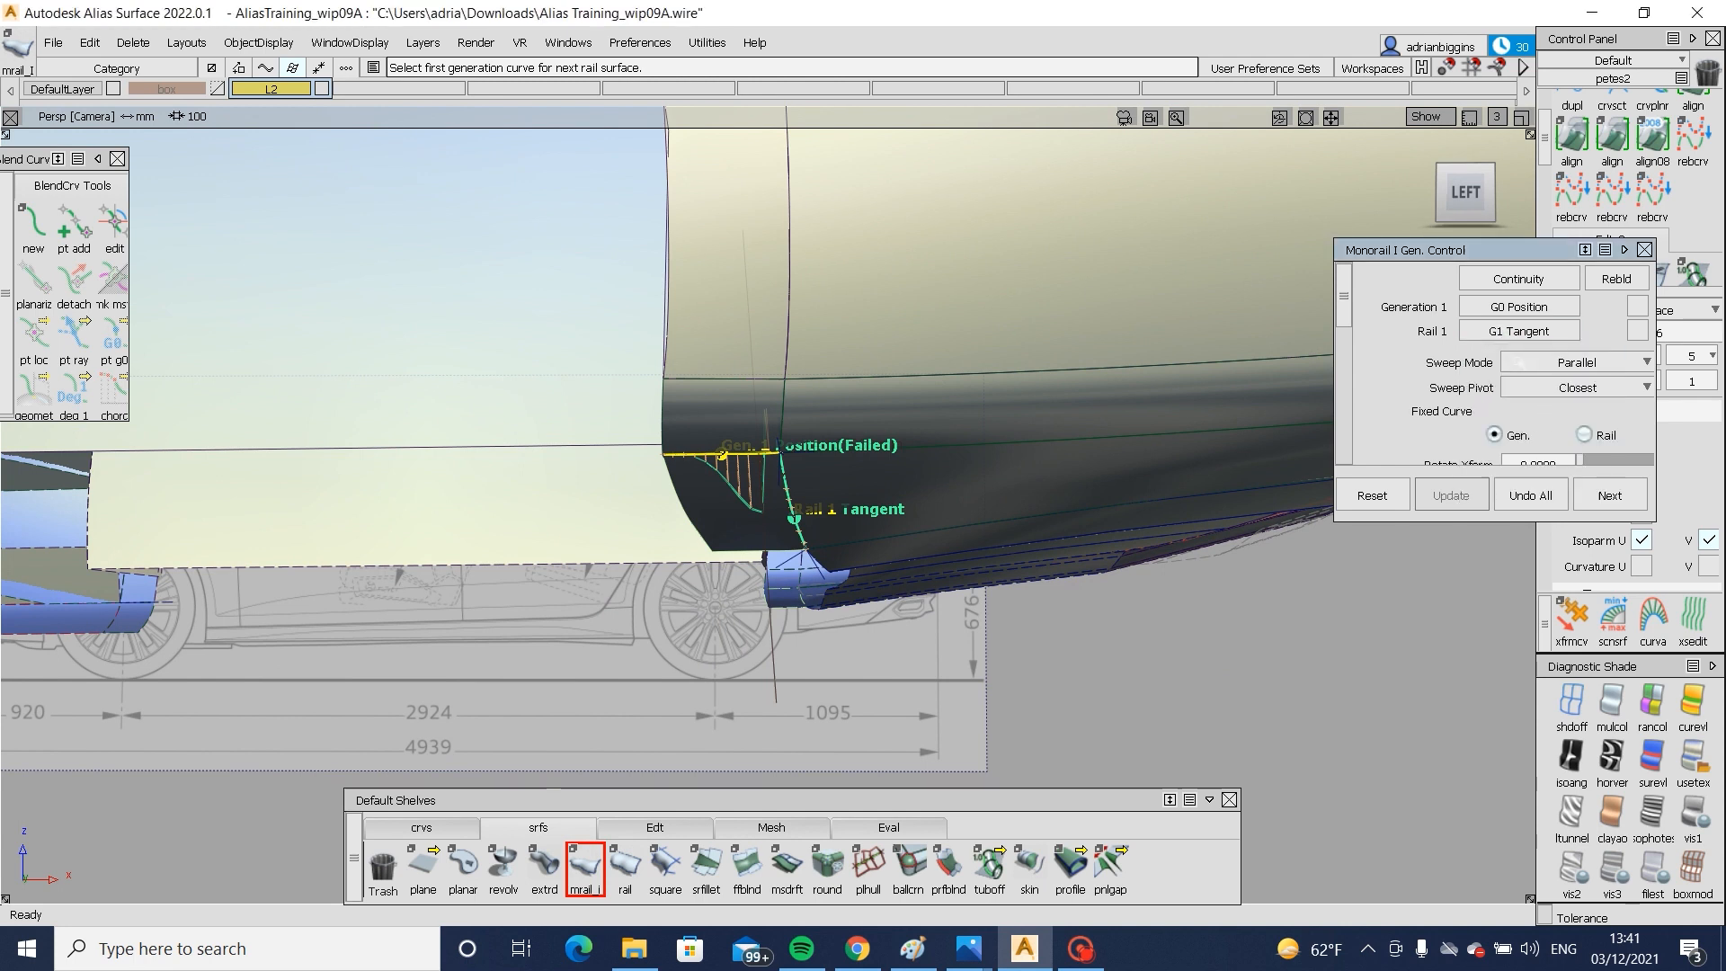
pyautogui.click(905, 519)
# - Extend the front edge of the new corner surface forward past the wheel arch edge in left view
pyautogui.click(625, 828)
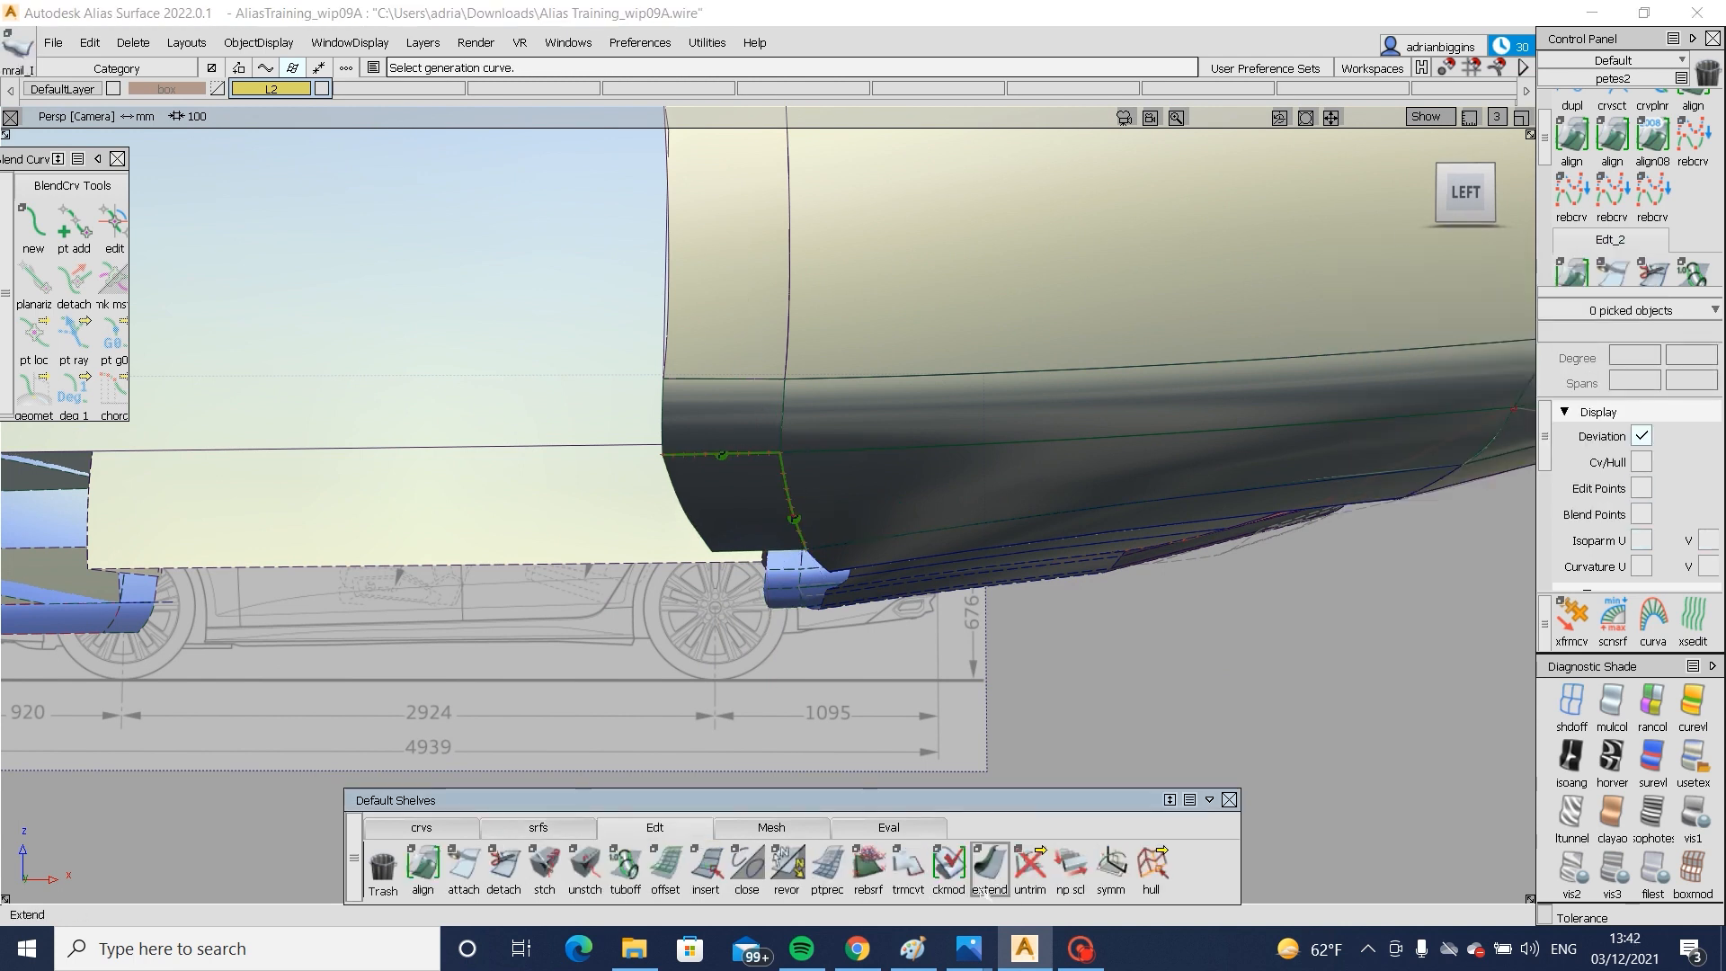
pyautogui.click(1441, 214)
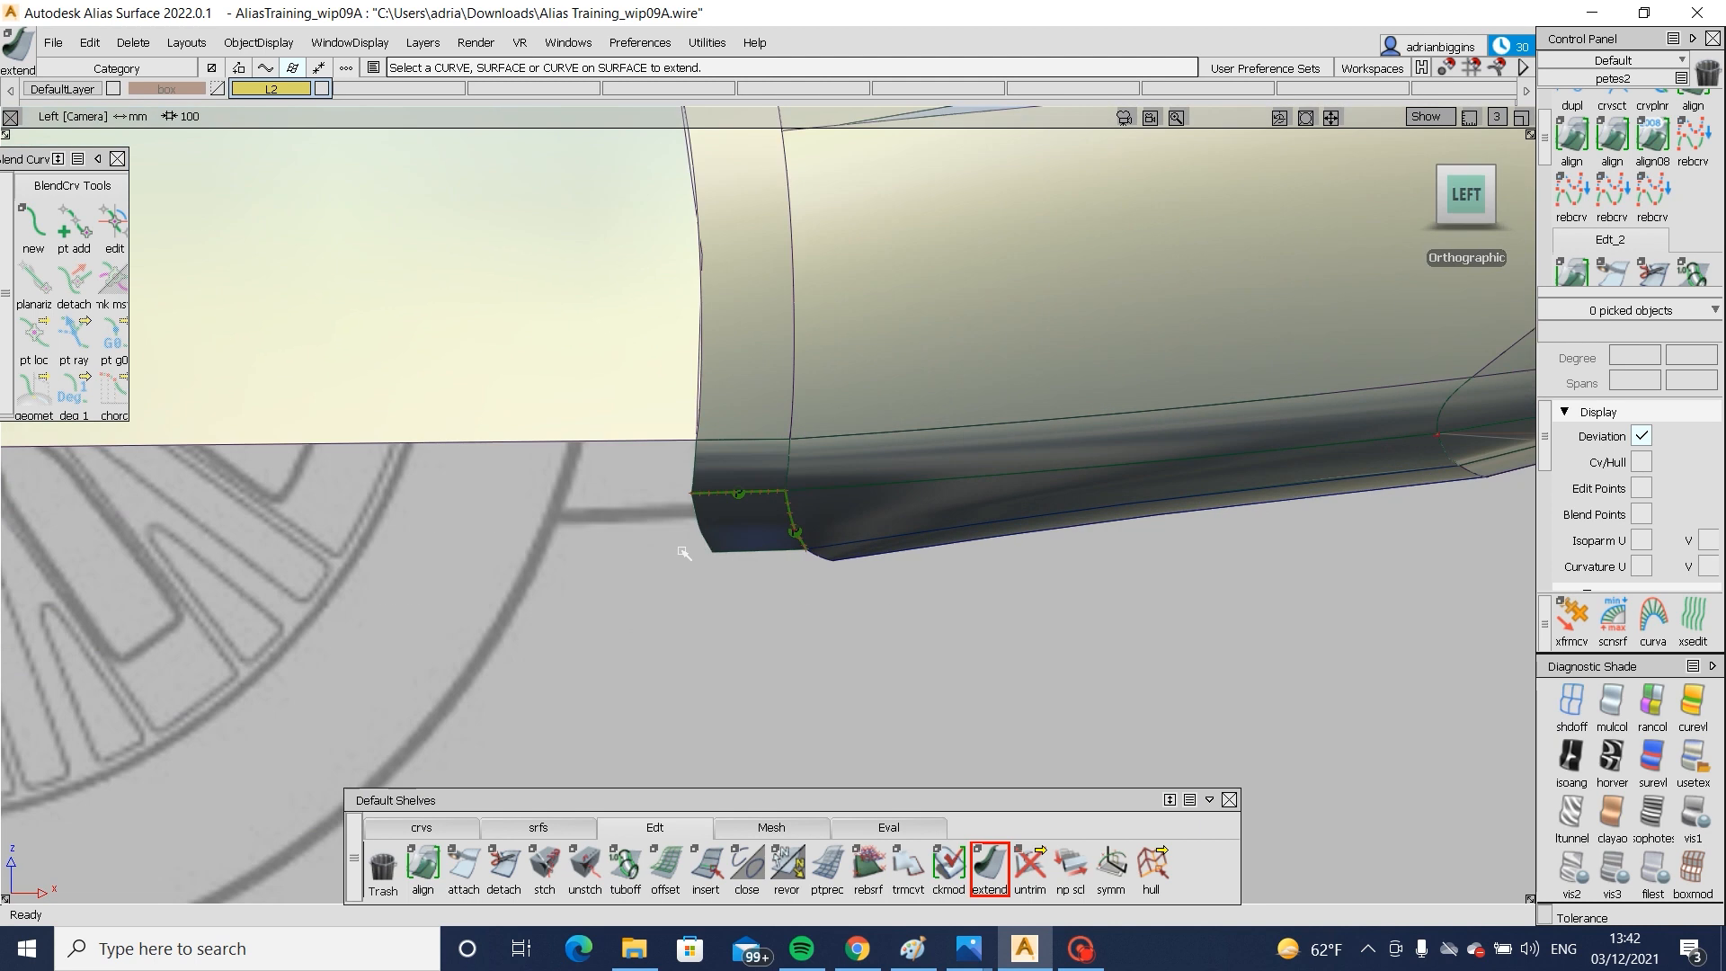
pyautogui.click(684, 553)
pyautogui.press('Return')
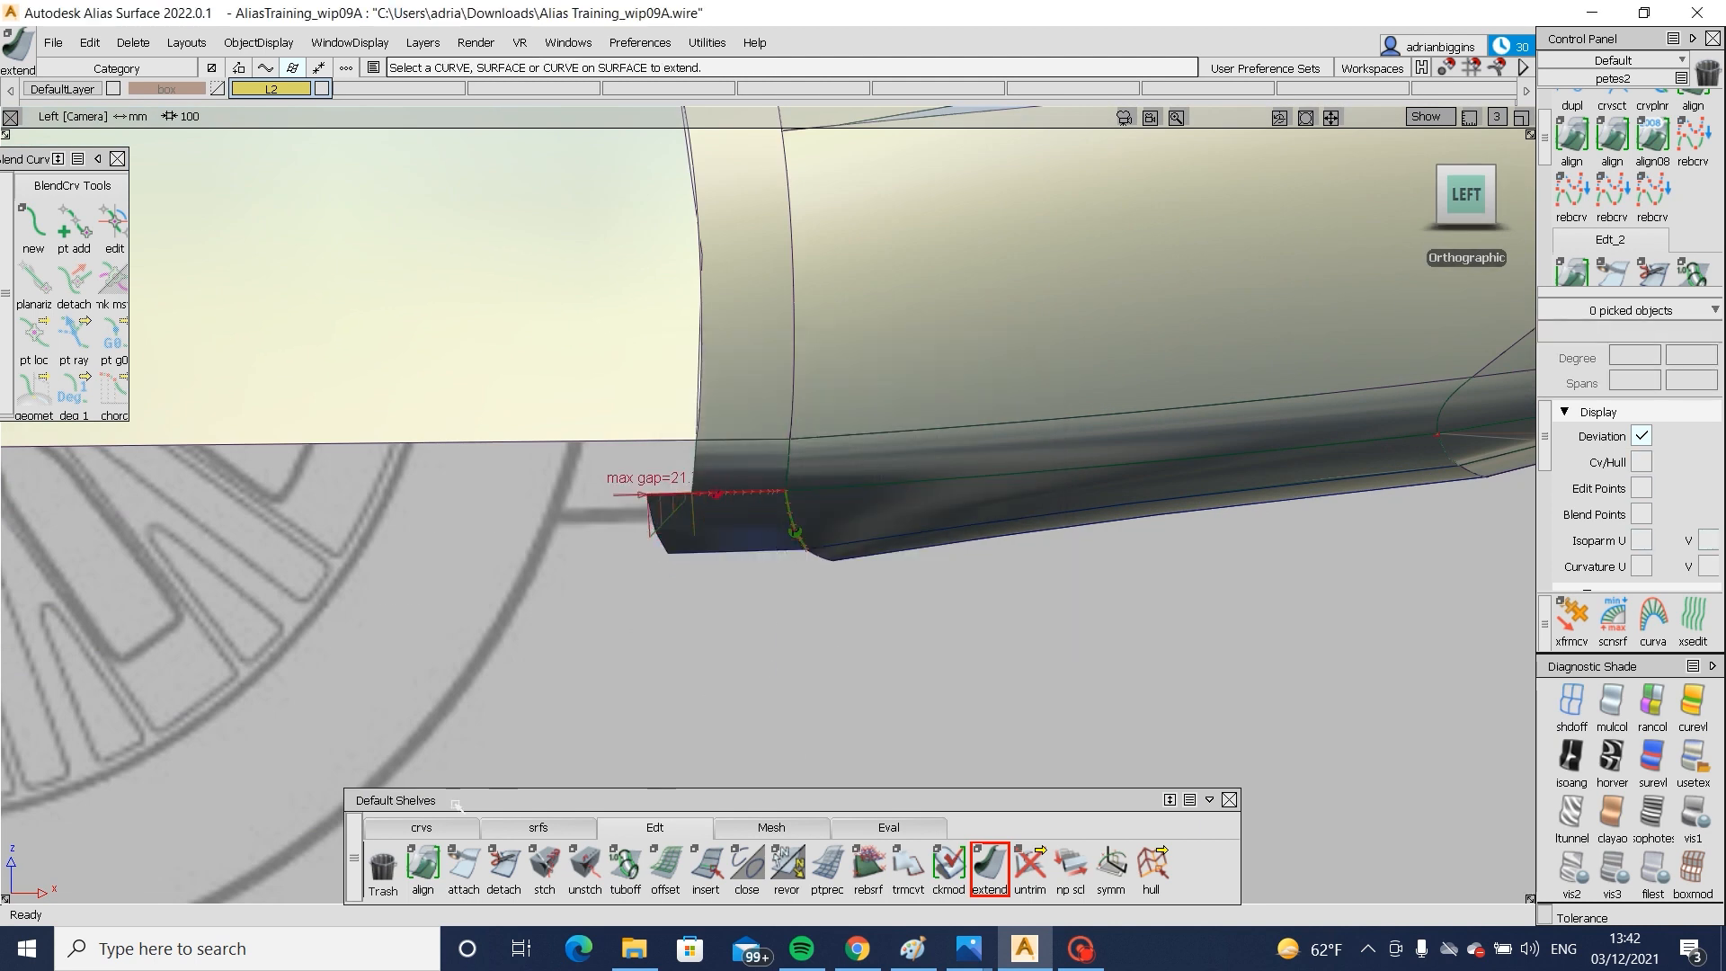
# - Draw an edit-point curve continuing the rear wheel arch edge downward and project it onto the extended corner surface
pyautogui.click(421, 827)
pyautogui.click(674, 616)
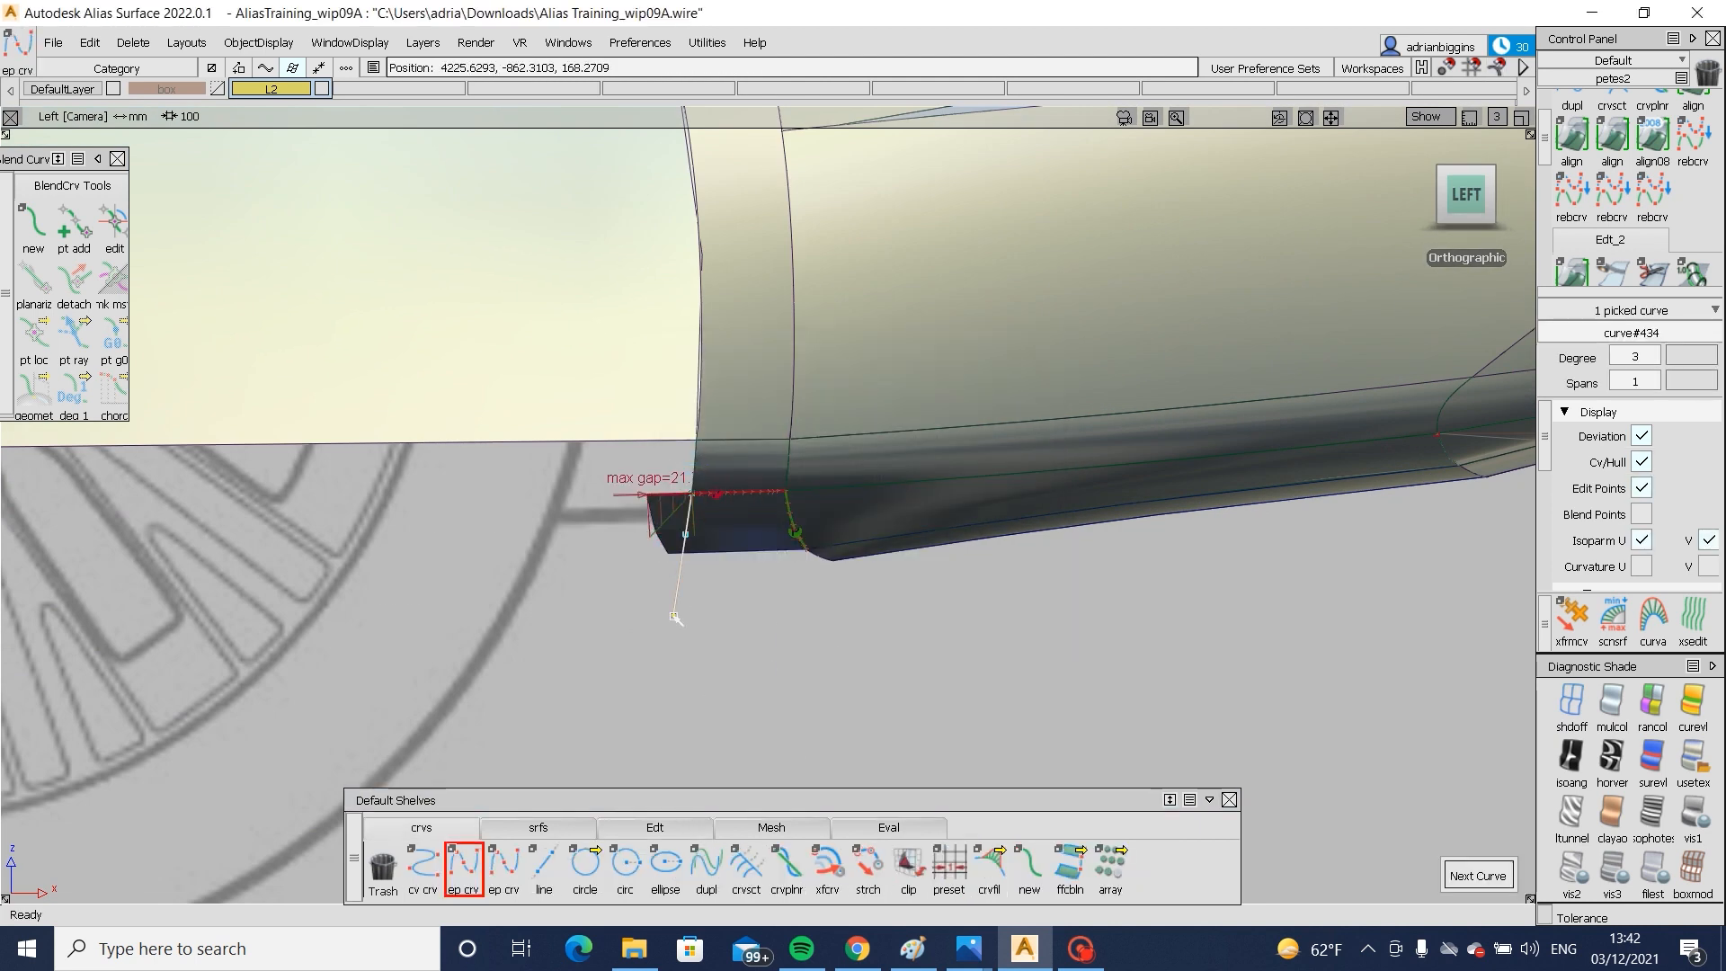
pyautogui.keyDown('ctrl'); pyautogui.keyDown('shift'); pyautogui.moveTo(791, 472); pyautogui.dragTo(771, 523); pyautogui.keyUp('shift'); pyautogui.keyUp('ctrl')
pyautogui.click(752, 520)
pyautogui.press('space')
pyautogui.click(688, 582)
# - Trim the extended corner surface along the projected curve, discarding the part forward of the wheel arch edge
pyautogui.click(732, 535)
pyautogui.press('space')
pyautogui.hotkey('alt', 'm')
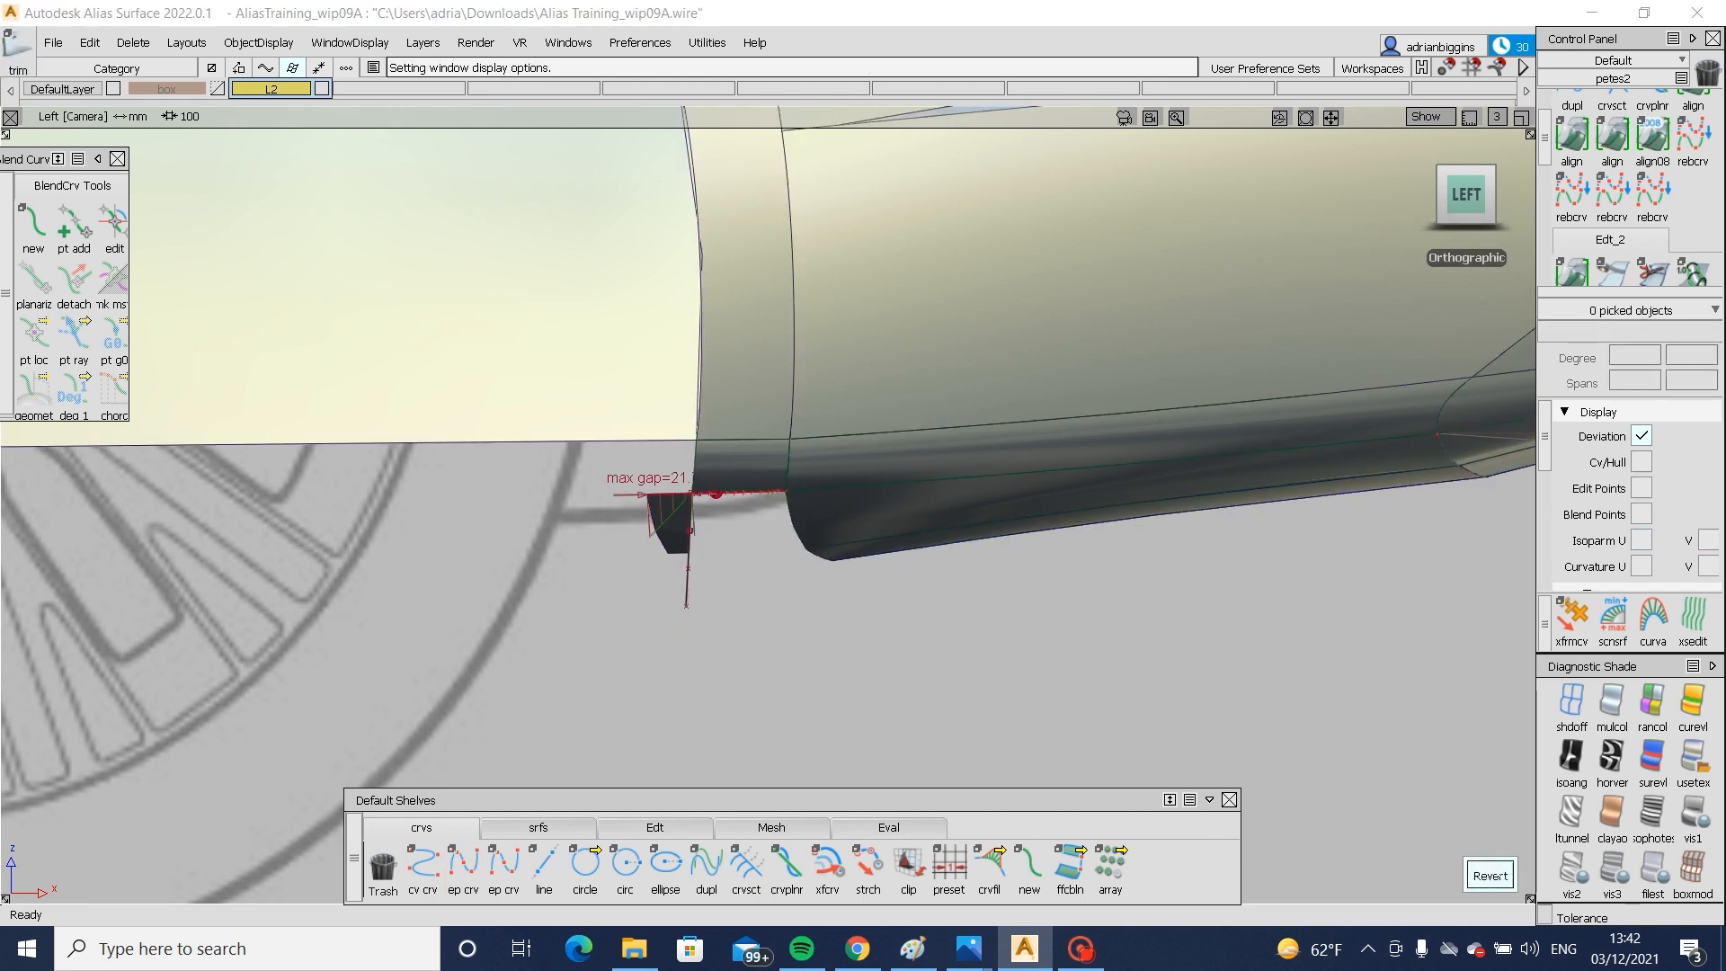
pyautogui.click(1481, 873)
pyautogui.click(1415, 872)
pyautogui.press('F8')
pyautogui.hotkey('alt', 'm')
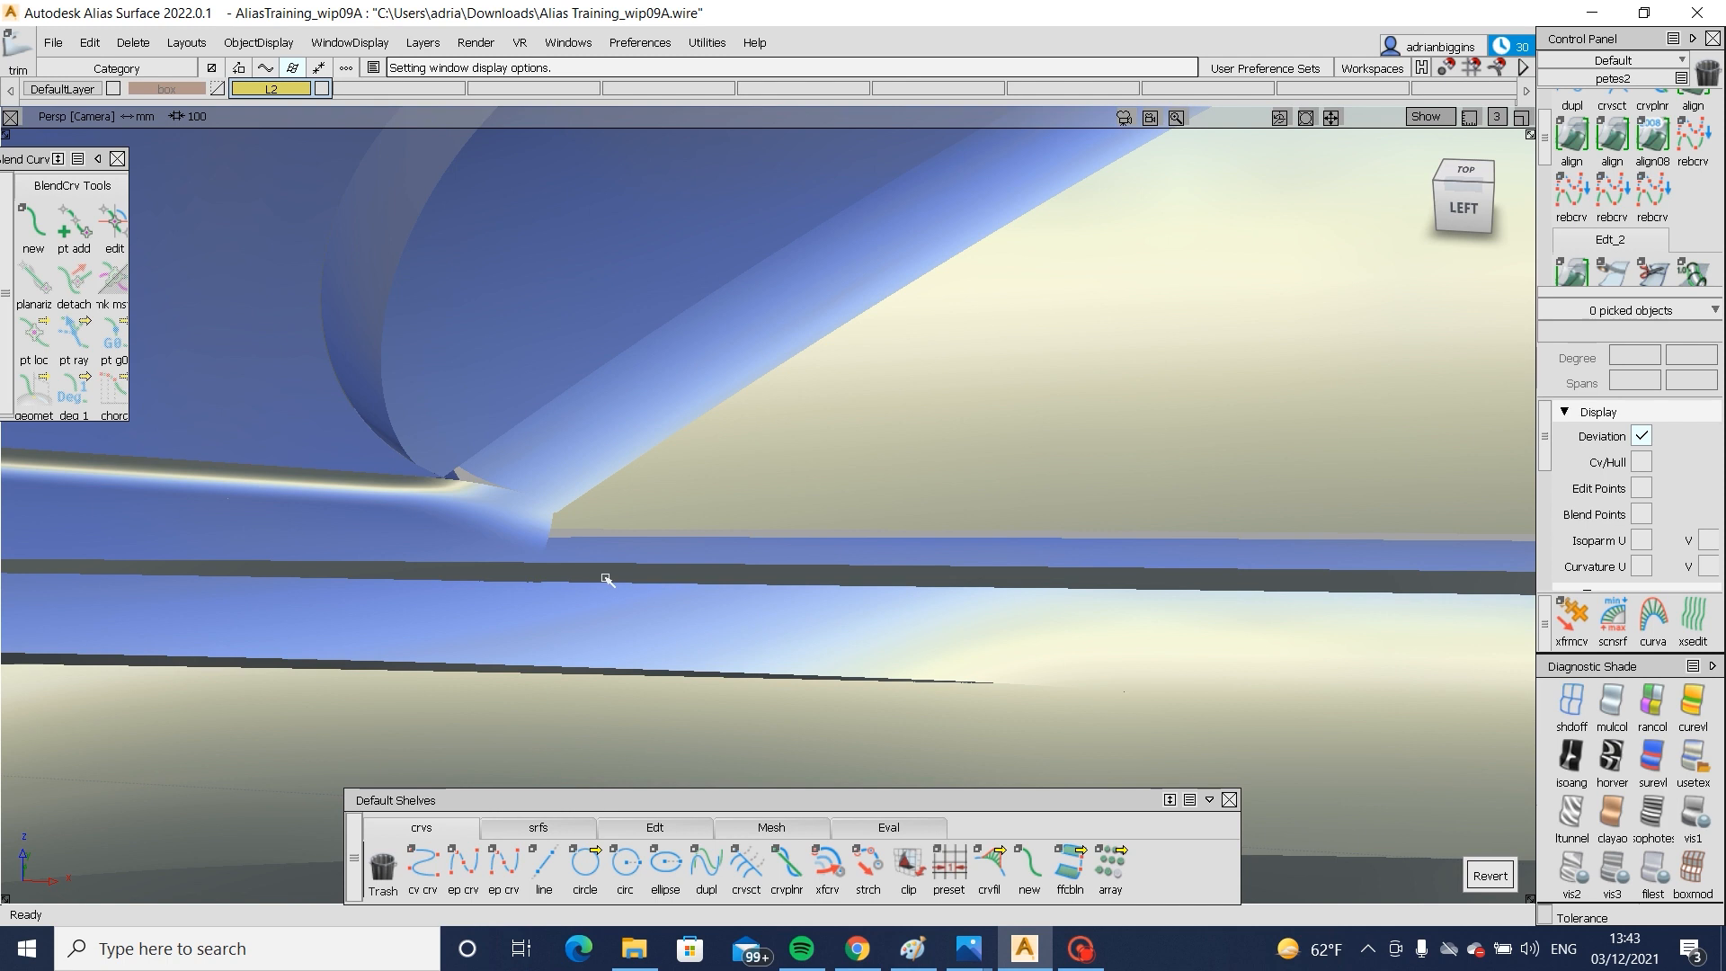
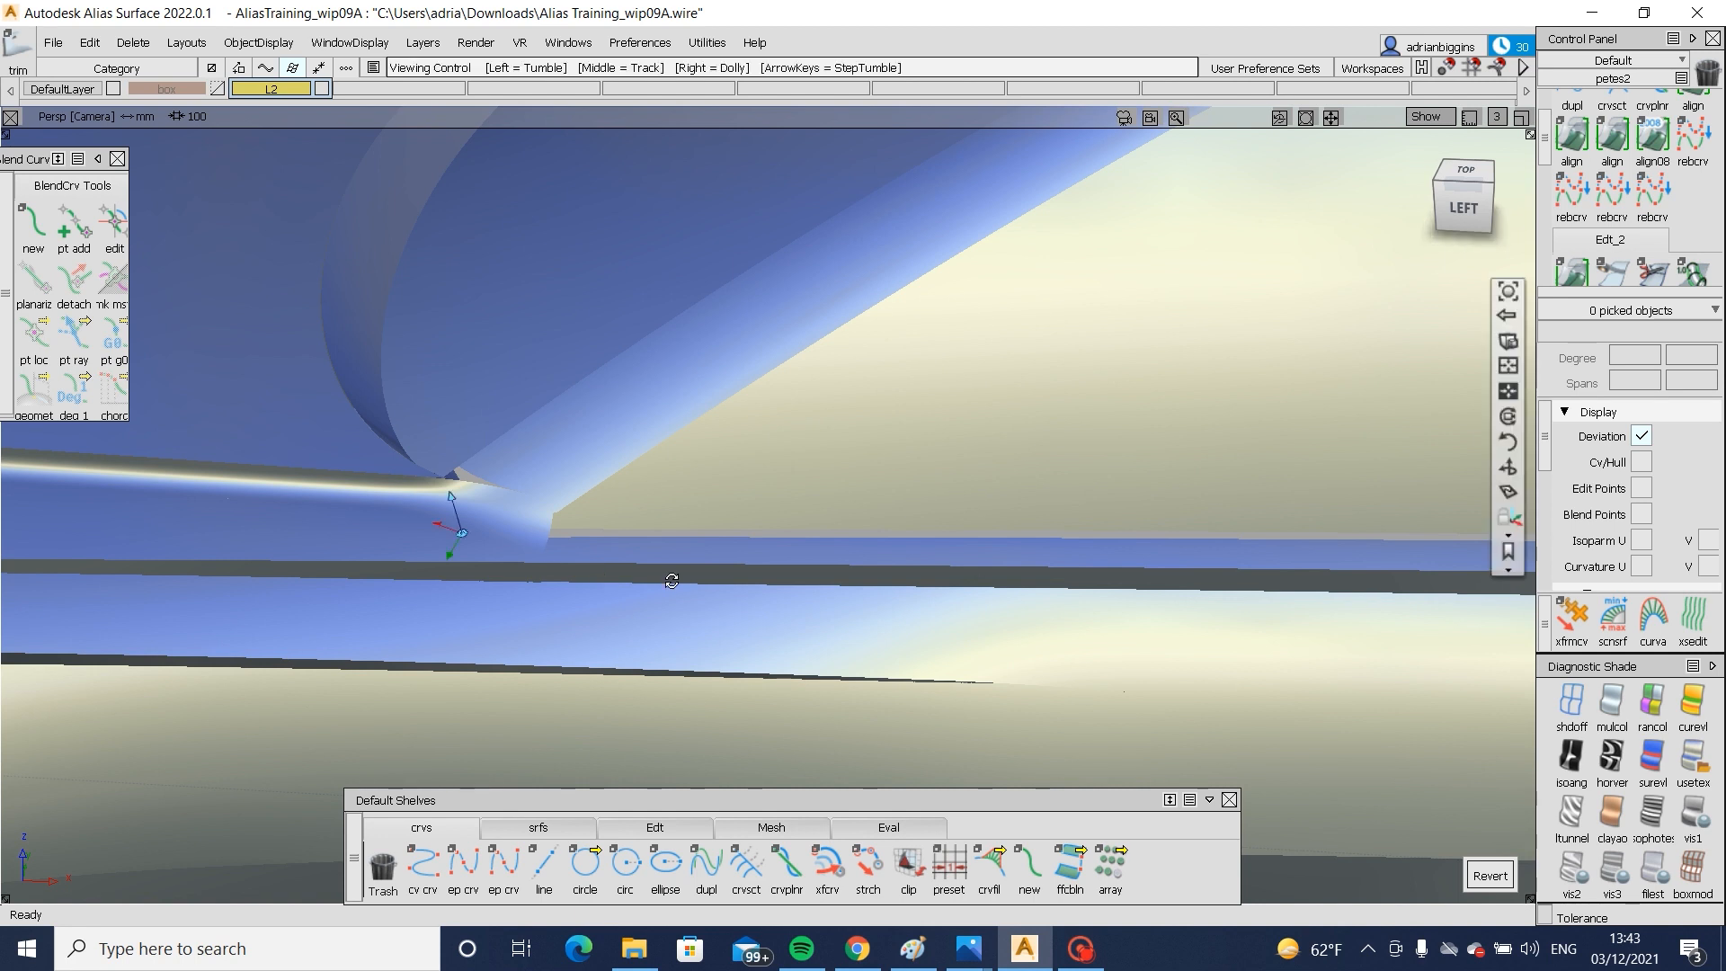
# - Examine the reworked sill and rear lower bumper on the shaded car from the side and rear in perspective
pyautogui.keyDown('alt'); pyautogui.keyDown('shift'); pyautogui.moveTo(670, 578); pyautogui.dragTo(659, 617, button='right'); pyautogui.keyUp('shift'); pyautogui.keyUp('alt')
pyautogui.keyDown('alt'); pyautogui.keyDown('shift'); pyautogui.moveTo(671, 578); pyautogui.dragTo(854, 605); pyautogui.keyUp('shift'); pyautogui.keyUp('alt')
pyautogui.moveTo(855, 605)
pyautogui.keyDown('alt'); pyautogui.keyDown('shift'); pyautogui.mouseDown(button='right')
pyautogui.moveTo(1020, 642)
pyautogui.moveTo(1009, 616)
pyautogui.moveTo(1090, 616)
pyautogui.moveTo(916, 616)
pyautogui.moveTo(1185, 580)
pyautogui.moveTo(1172, 585)
pyautogui.mouseUp(button='right'); pyautogui.keyUp('shift'); pyautogui.keyUp('alt')
pyautogui.keyDown('alt'); pyautogui.keyDown('shift'); pyautogui.moveTo(1171, 585); pyautogui.dragTo(730, 542); pyautogui.keyUp('shift'); pyautogui.keyUp('alt')
pyautogui.keyDown('alt'); pyautogui.keyDown('shift'); pyautogui.moveTo(730, 542); pyautogui.dragTo(342, 586, button='right'); pyautogui.keyUp('shift'); pyautogui.keyUp('alt')
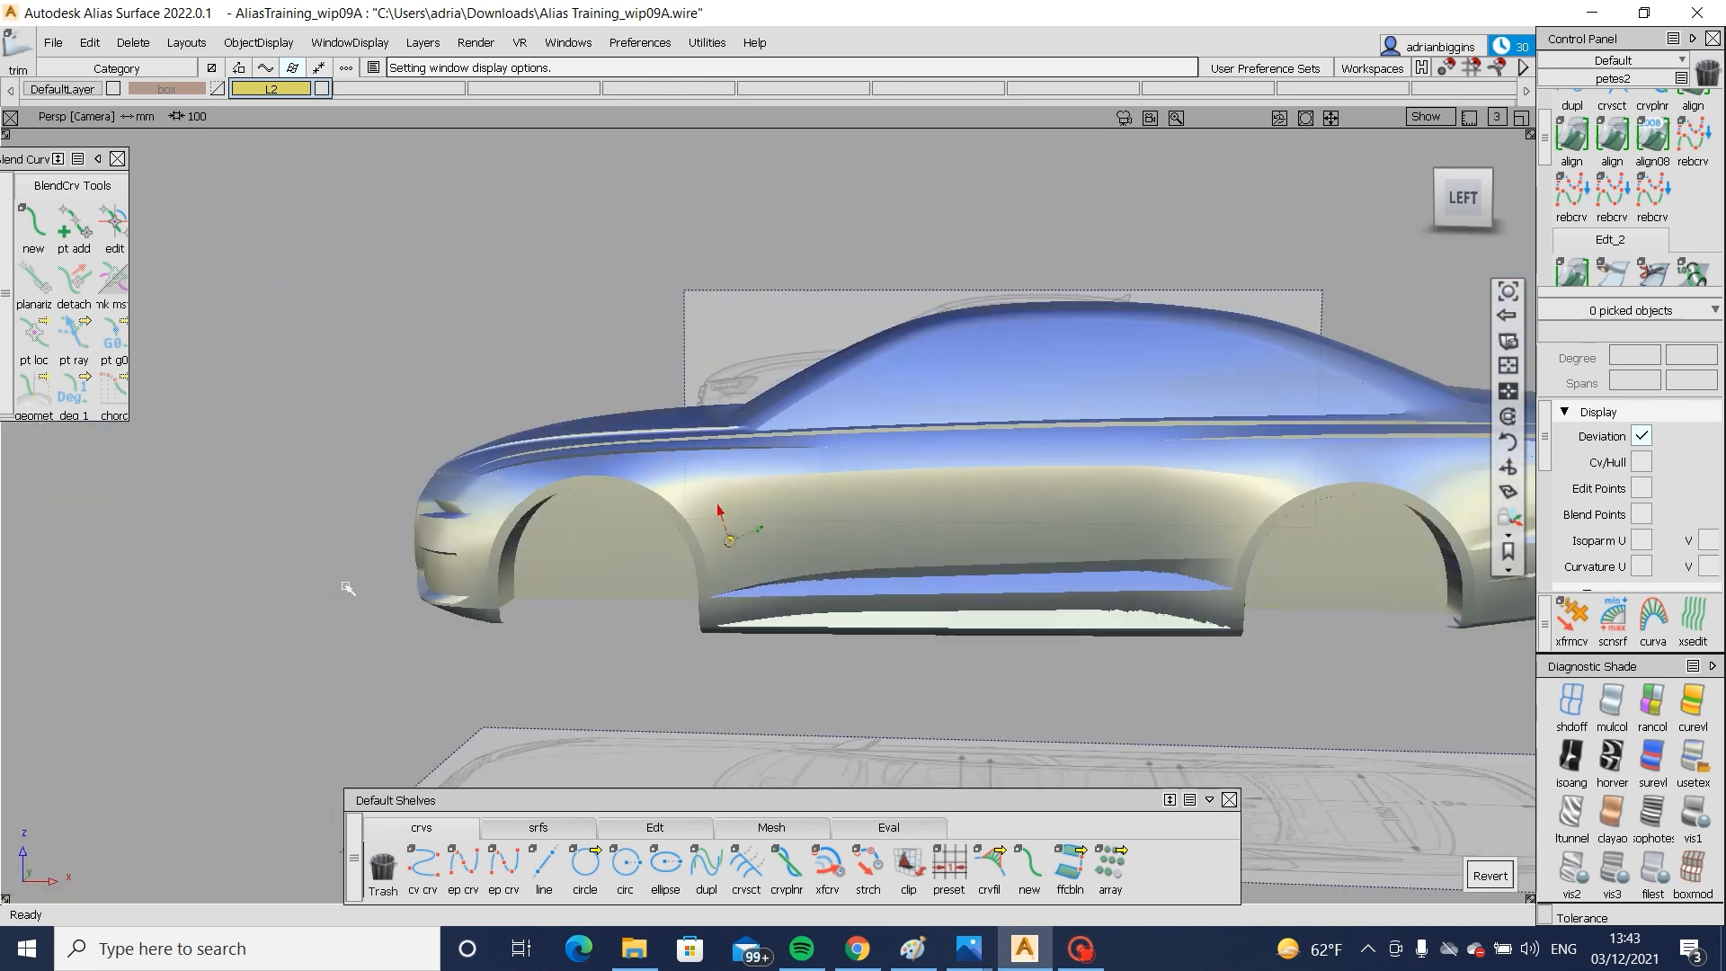
pyautogui.keyDown('alt'); pyautogui.keyDown('shift'); pyautogui.moveTo(342, 586); pyautogui.dragTo(910, 523); pyautogui.keyUp('shift'); pyautogui.keyUp('alt')
pyautogui.keyDown('alt'); pyautogui.keyDown('shift'); pyautogui.moveTo(1181, 577); pyautogui.dragTo(1250, 580, button='right'); pyautogui.keyUp('shift'); pyautogui.keyUp('alt')
pyautogui.keyDown('alt'); pyautogui.keyDown('shift'); pyautogui.moveTo(1250, 579); pyautogui.dragTo(1384, 584); pyautogui.keyUp('shift'); pyautogui.keyUp('alt')
pyautogui.keyDown('alt'); pyautogui.keyDown('shift'); pyautogui.moveTo(1384, 584); pyautogui.dragTo(1115, 588, button='middle'); pyautogui.keyUp('shift'); pyautogui.keyUp('alt')
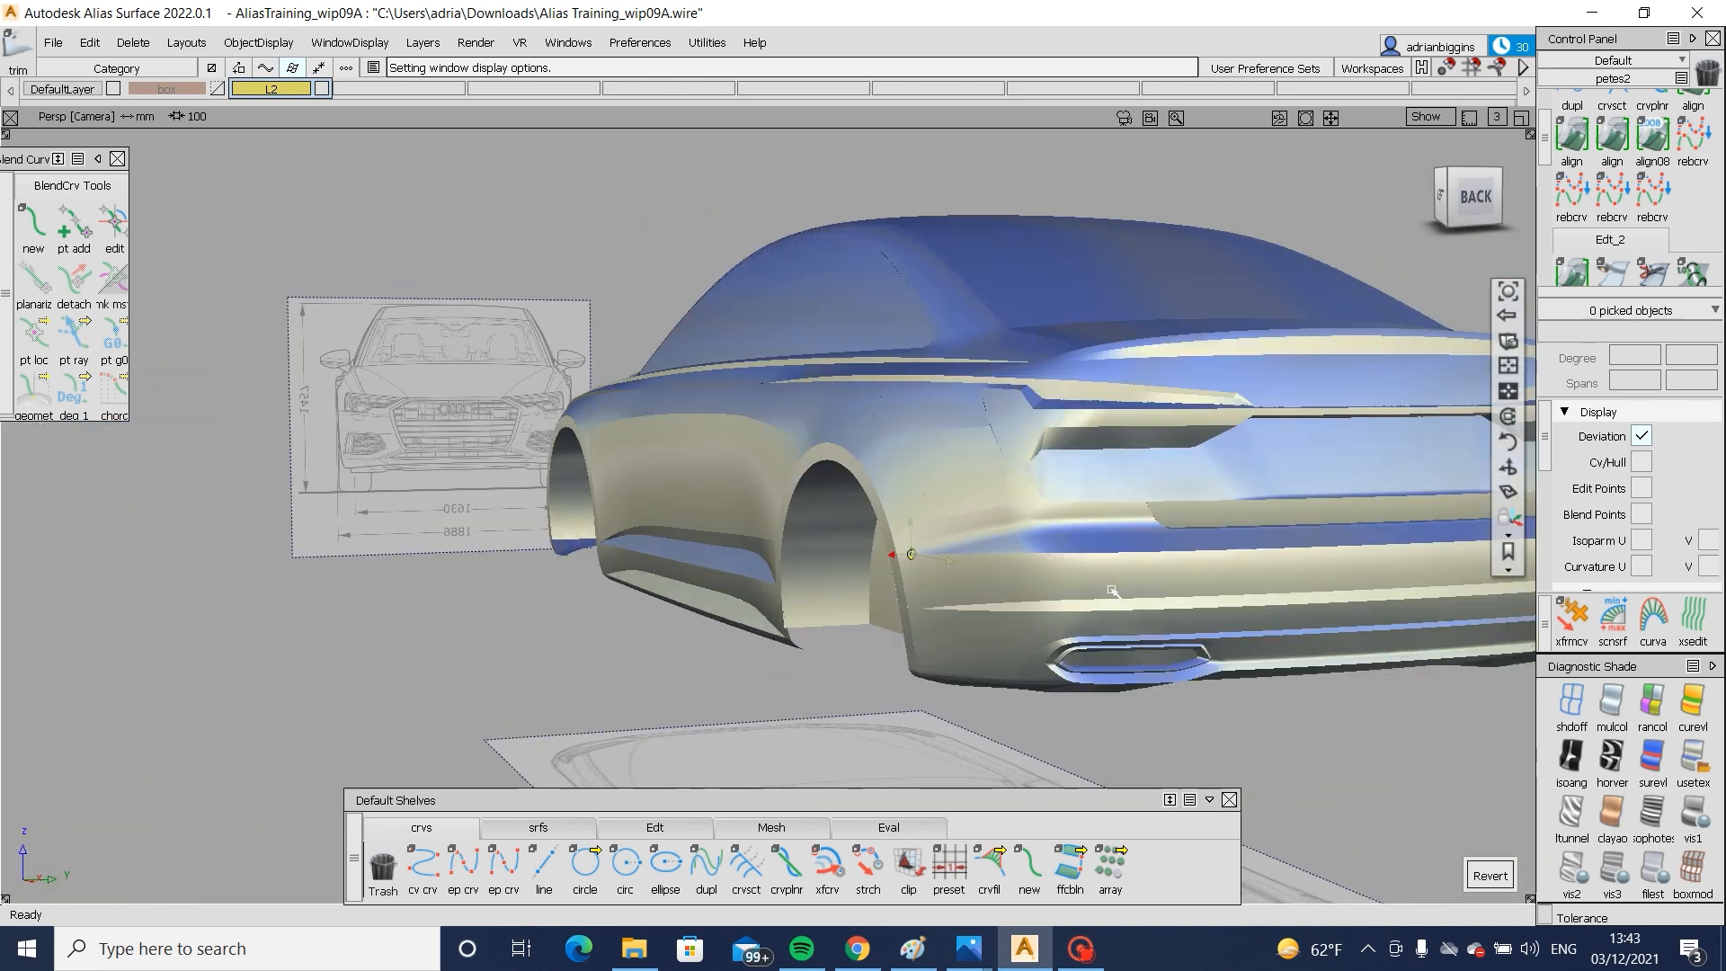
pyautogui.keyDown('alt'); pyautogui.keyDown('shift'); pyautogui.moveTo(1111, 588); pyautogui.dragTo(715, 645); pyautogui.keyUp('shift'); pyautogui.keyUp('alt')
pyautogui.keyDown('alt'); pyautogui.keyDown('shift'); pyautogui.moveTo(715, 645); pyautogui.dragTo(773, 584, button='right'); pyautogui.keyUp('shift'); pyautogui.keyUp('alt')
# - Delete the leftover construction curves and deviation markers from the body
pyautogui.click(841, 617)
pyautogui.click(841, 617)
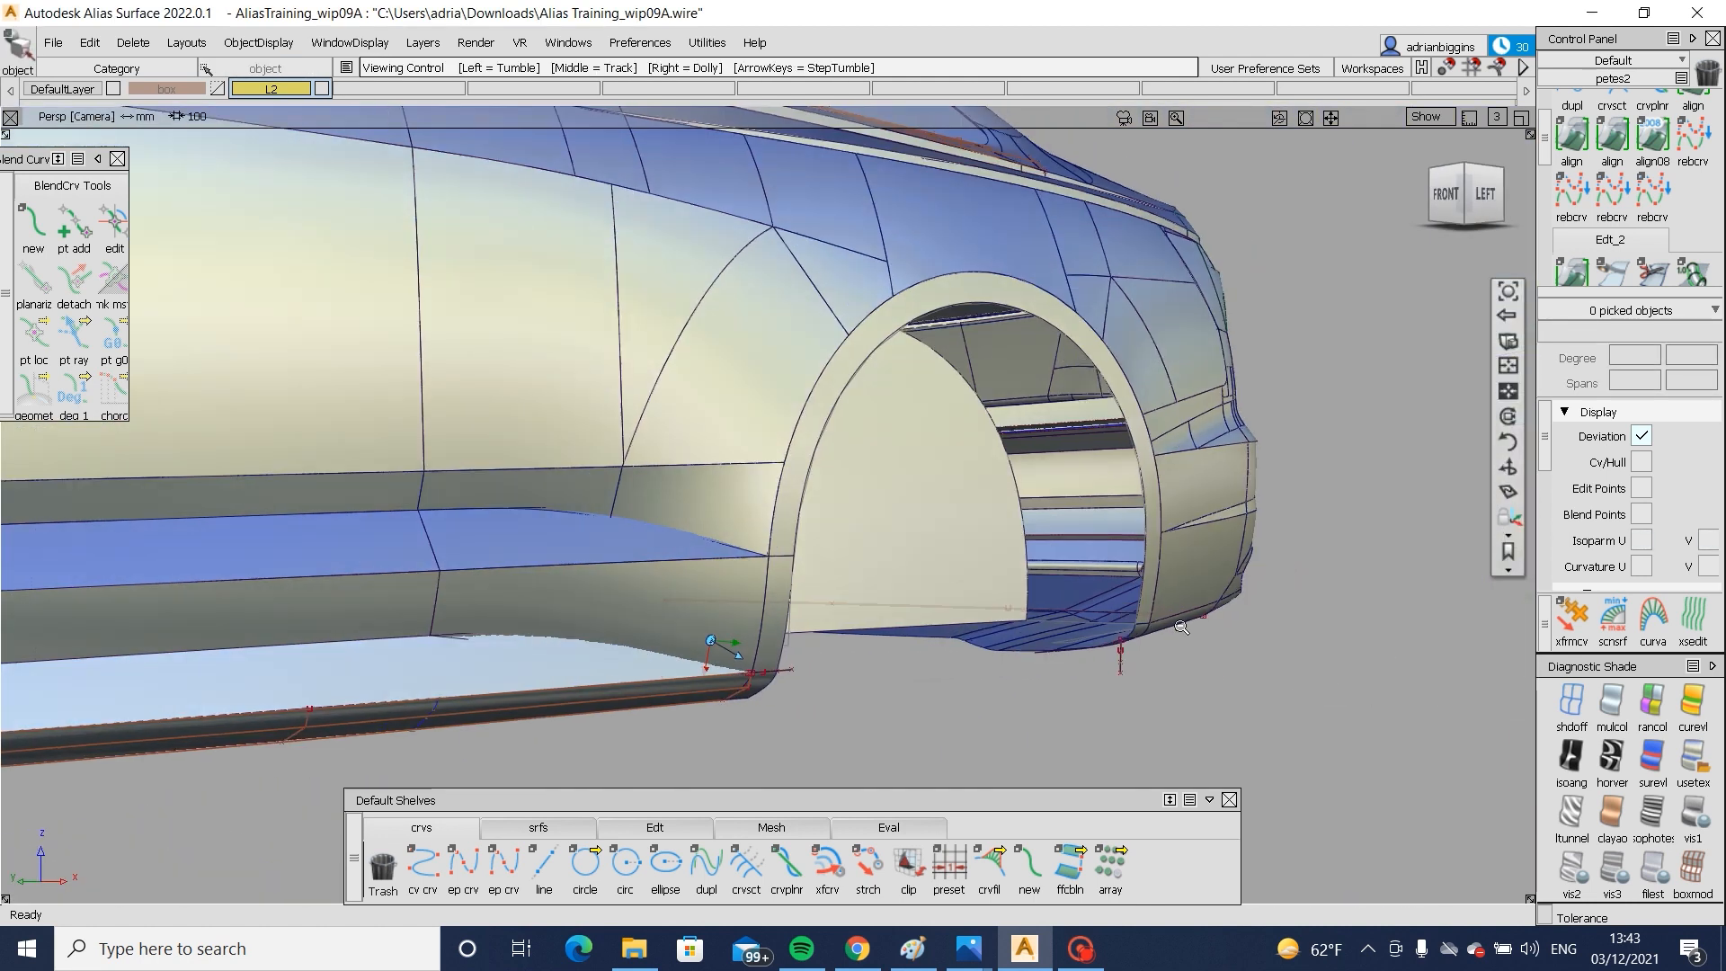
pyautogui.keyDown('alt'); pyautogui.keyDown('shift'); pyautogui.moveTo(773, 585); pyautogui.dragTo(644, 528); pyautogui.keyUp('shift'); pyautogui.keyUp('alt')
pyautogui.click(644, 528)
pyautogui.press('Delete')
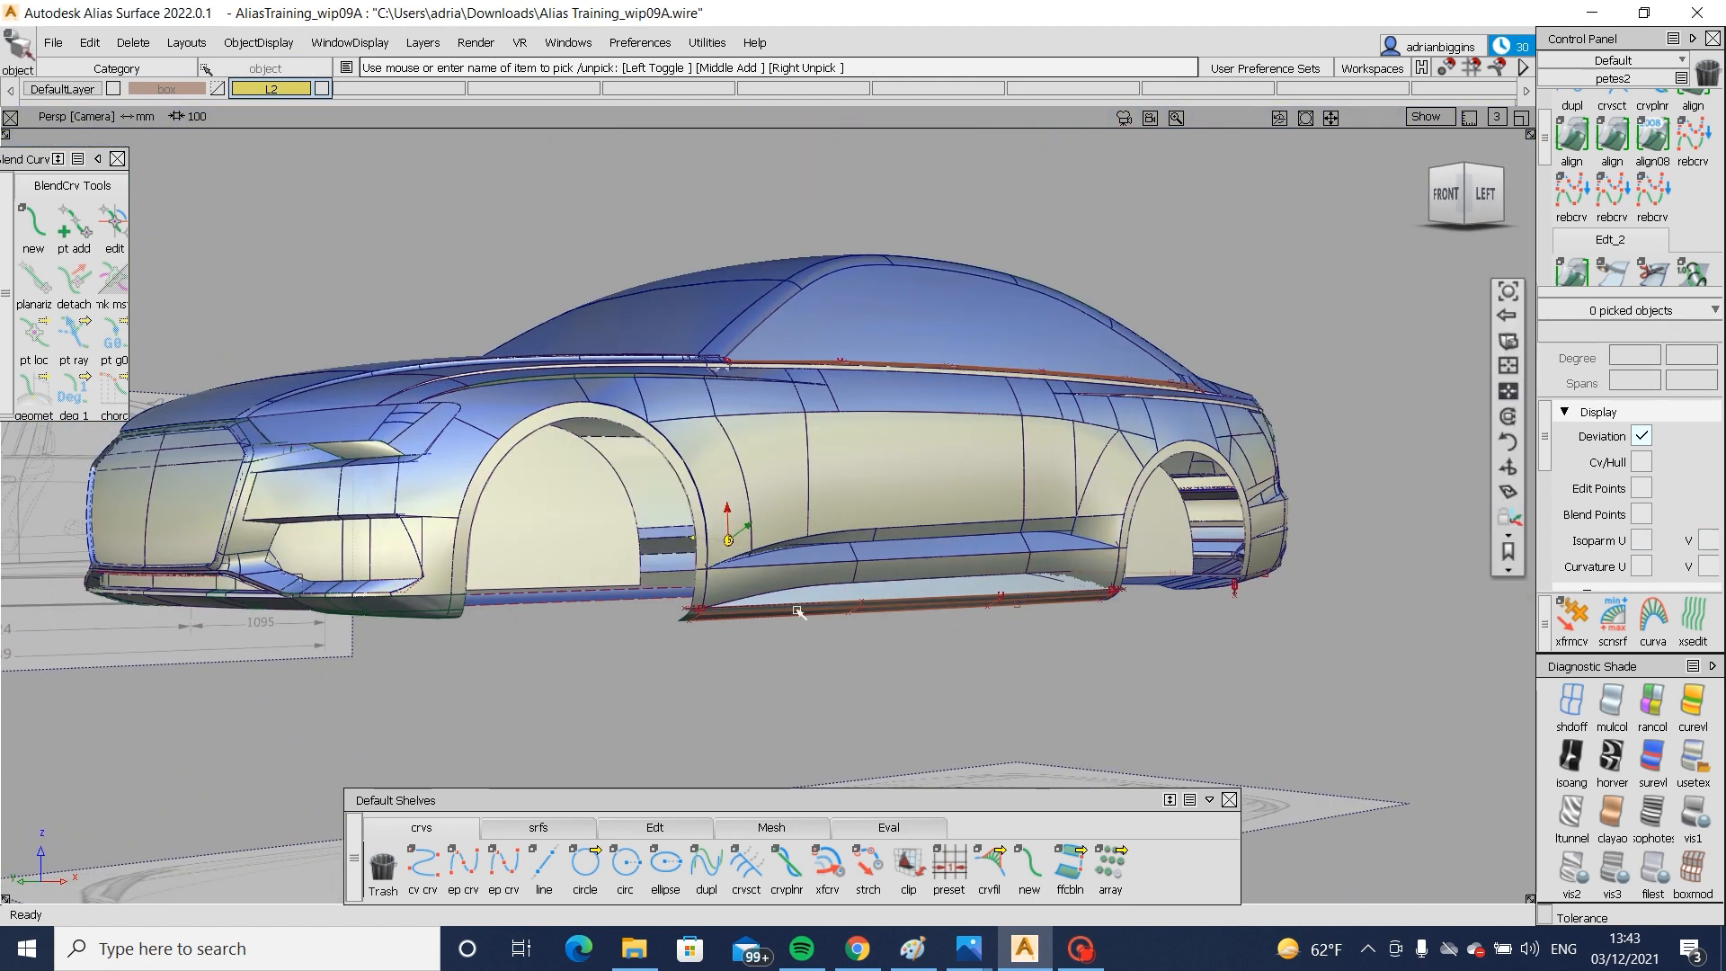
pyautogui.keyDown('ctrl'); pyautogui.keyDown('shift'); pyautogui.moveTo(784, 509); pyautogui.dragTo(559, 424); pyautogui.keyUp('shift'); pyautogui.keyUp('ctrl')
pyautogui.moveTo(1441, 790); pyautogui.dragTo(1446, 791)
pyautogui.keyDown('ctrl'); pyautogui.keyDown('shift'); pyautogui.moveTo(1128, 683); pyautogui.dragTo(926, 594); pyautogui.keyUp('shift'); pyautogui.keyUp('ctrl')
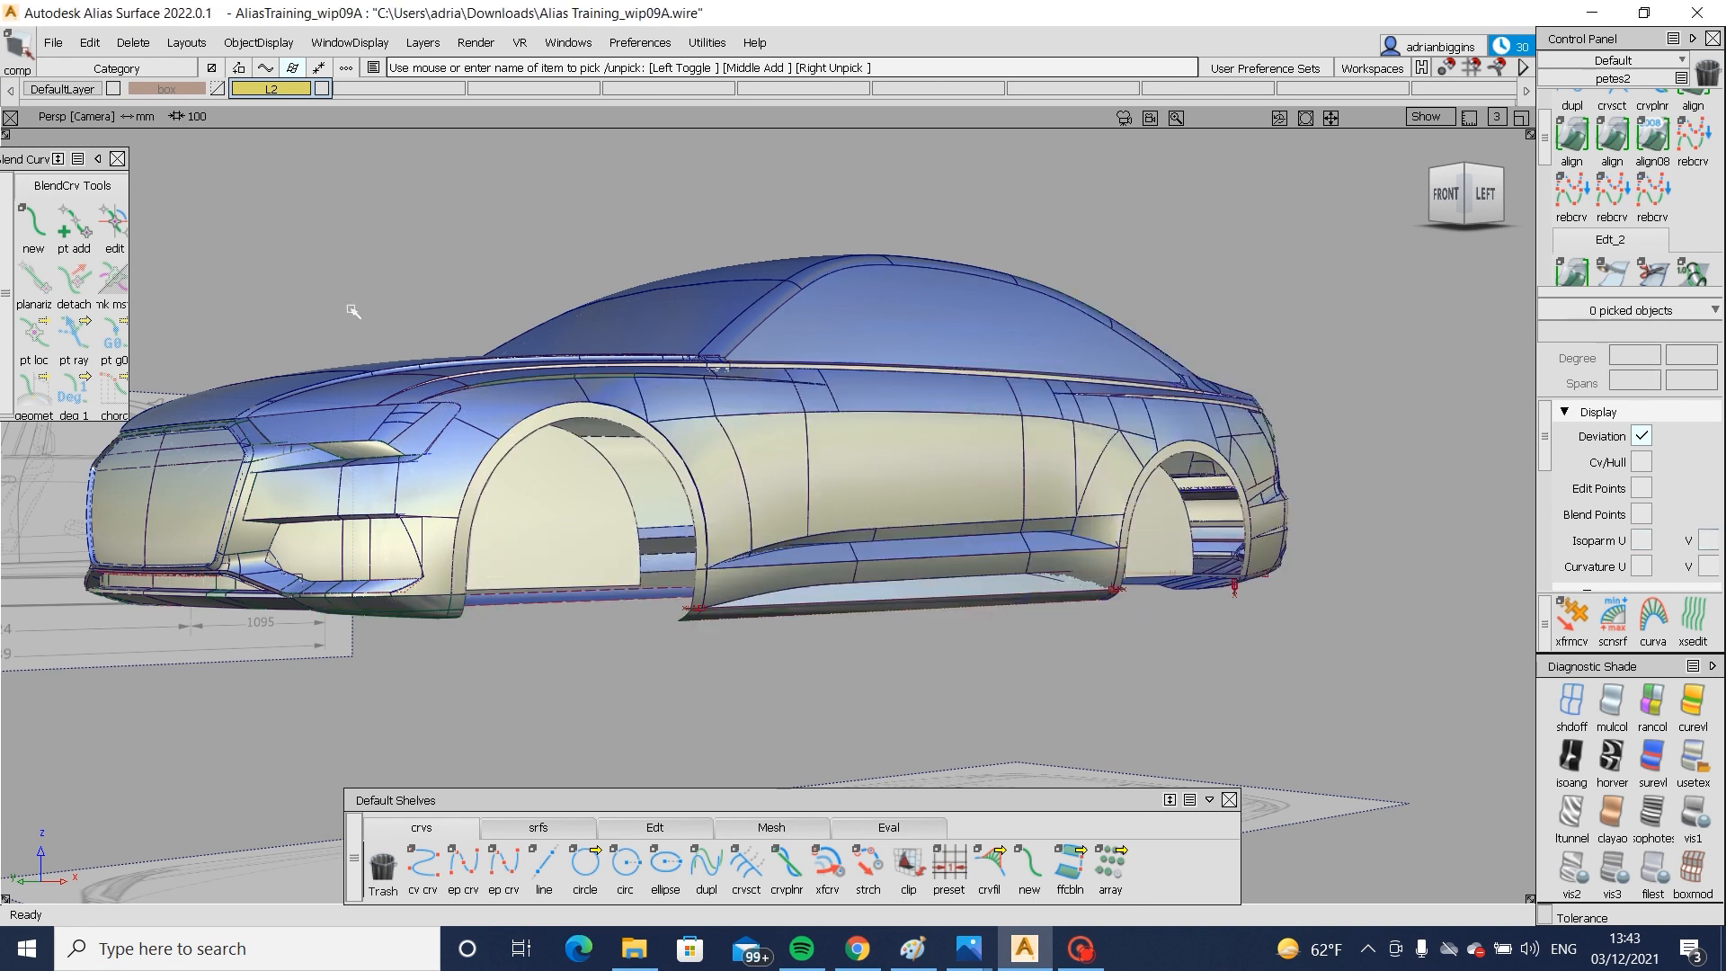
pyautogui.moveTo(404, 296); pyautogui.dragTo(1490, 720)
# - Save the model as a new version named Alias Training_wip09b
pyautogui.keyDown('alt'); pyautogui.keyDown('shift'); pyautogui.moveTo(813, 625); pyautogui.dragTo(856, 654); pyautogui.keyUp('shift'); pyautogui.keyUp('alt')
pyautogui.hotkey('alt', 'm')
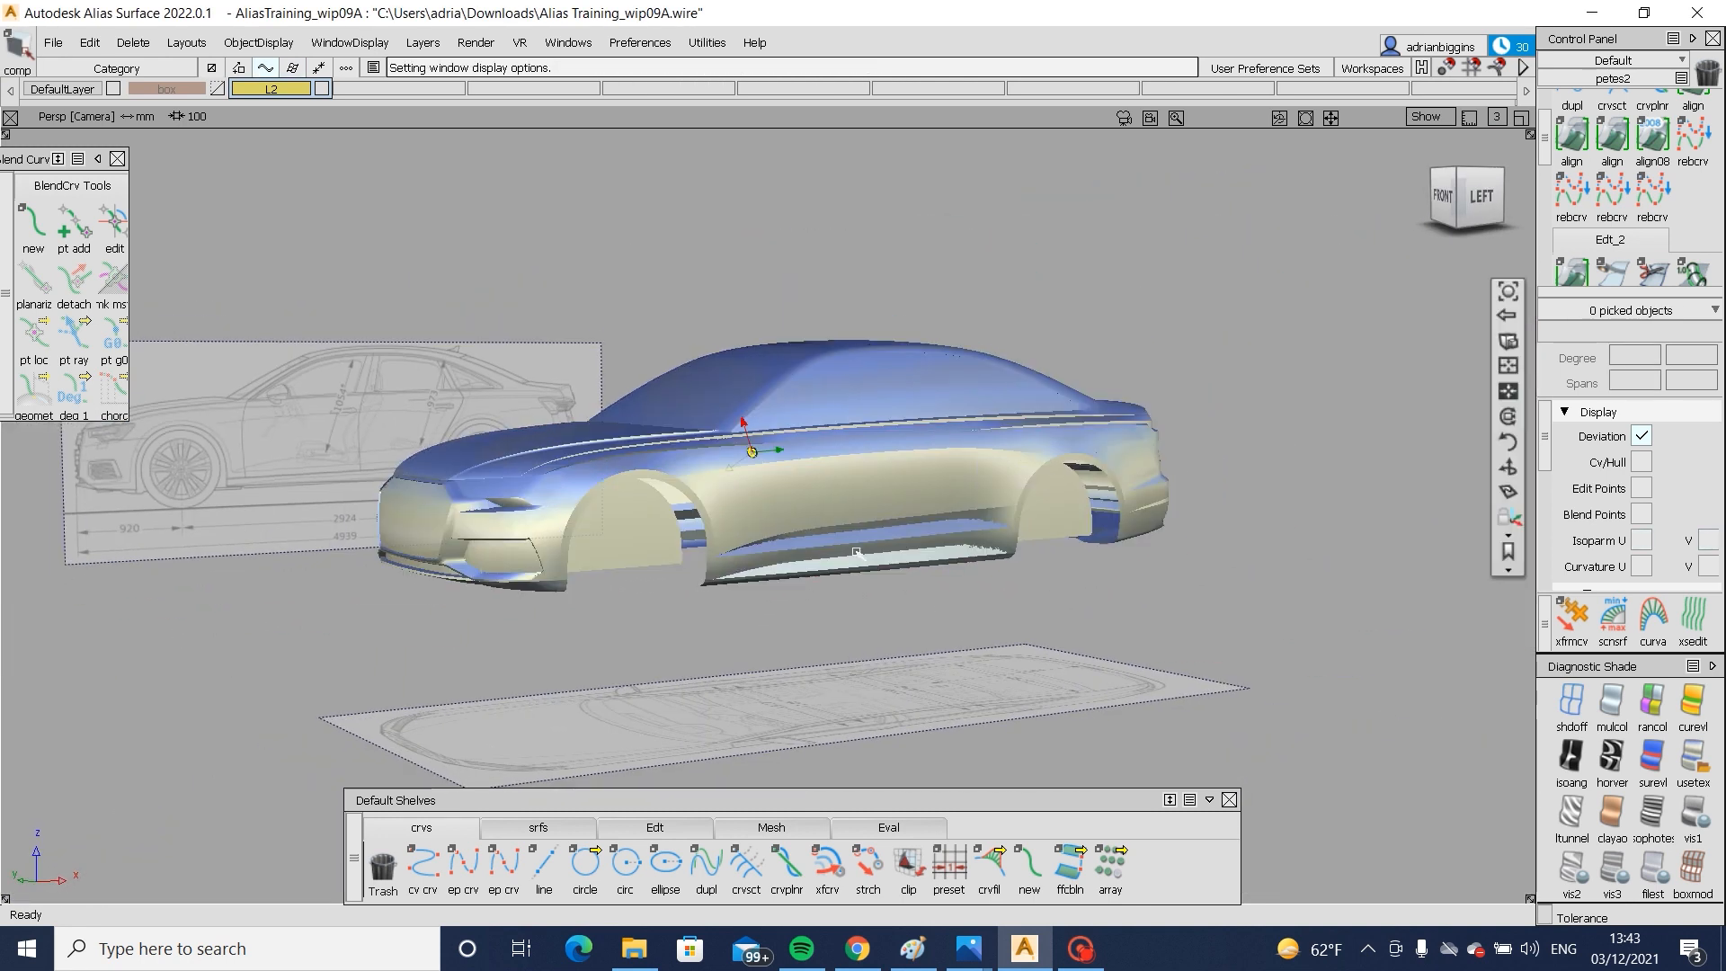
pyautogui.keyDown('alt'); pyautogui.keyDown('shift'); pyautogui.moveTo(857, 651); pyautogui.dragTo(827, 559, button='right'); pyautogui.keyUp('shift'); pyautogui.keyUp('alt')
pyautogui.hotkey('alt', 'm')
pyautogui.click(53, 43)
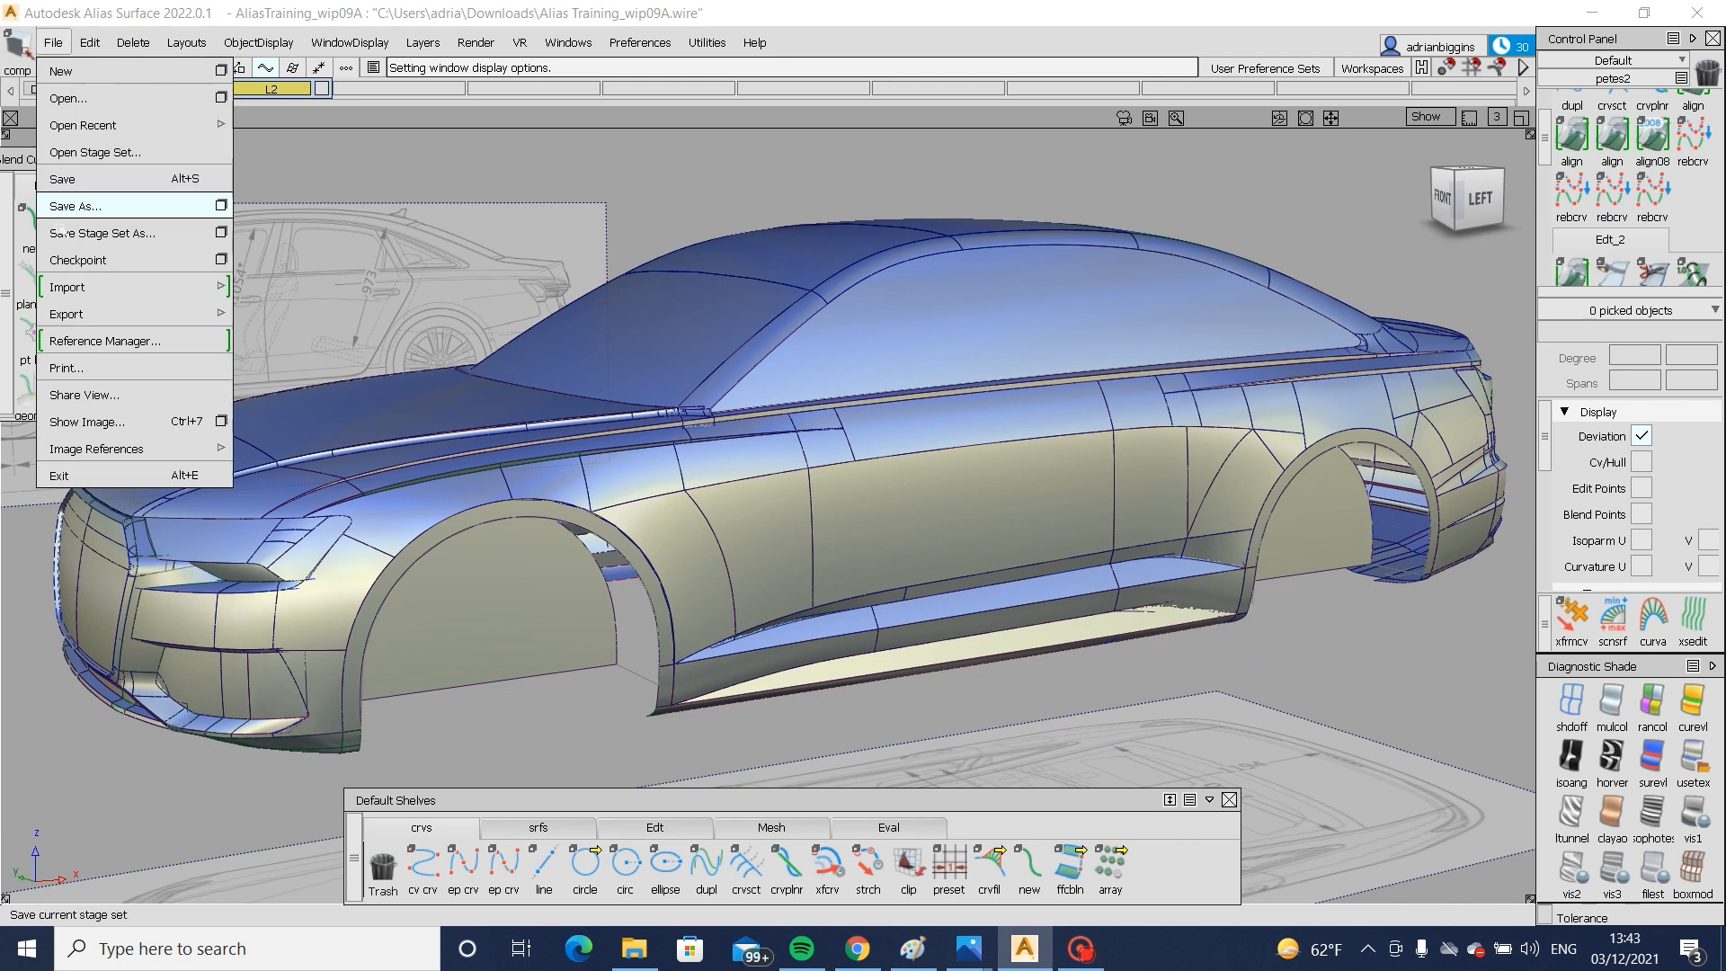
pyautogui.click(74, 206)
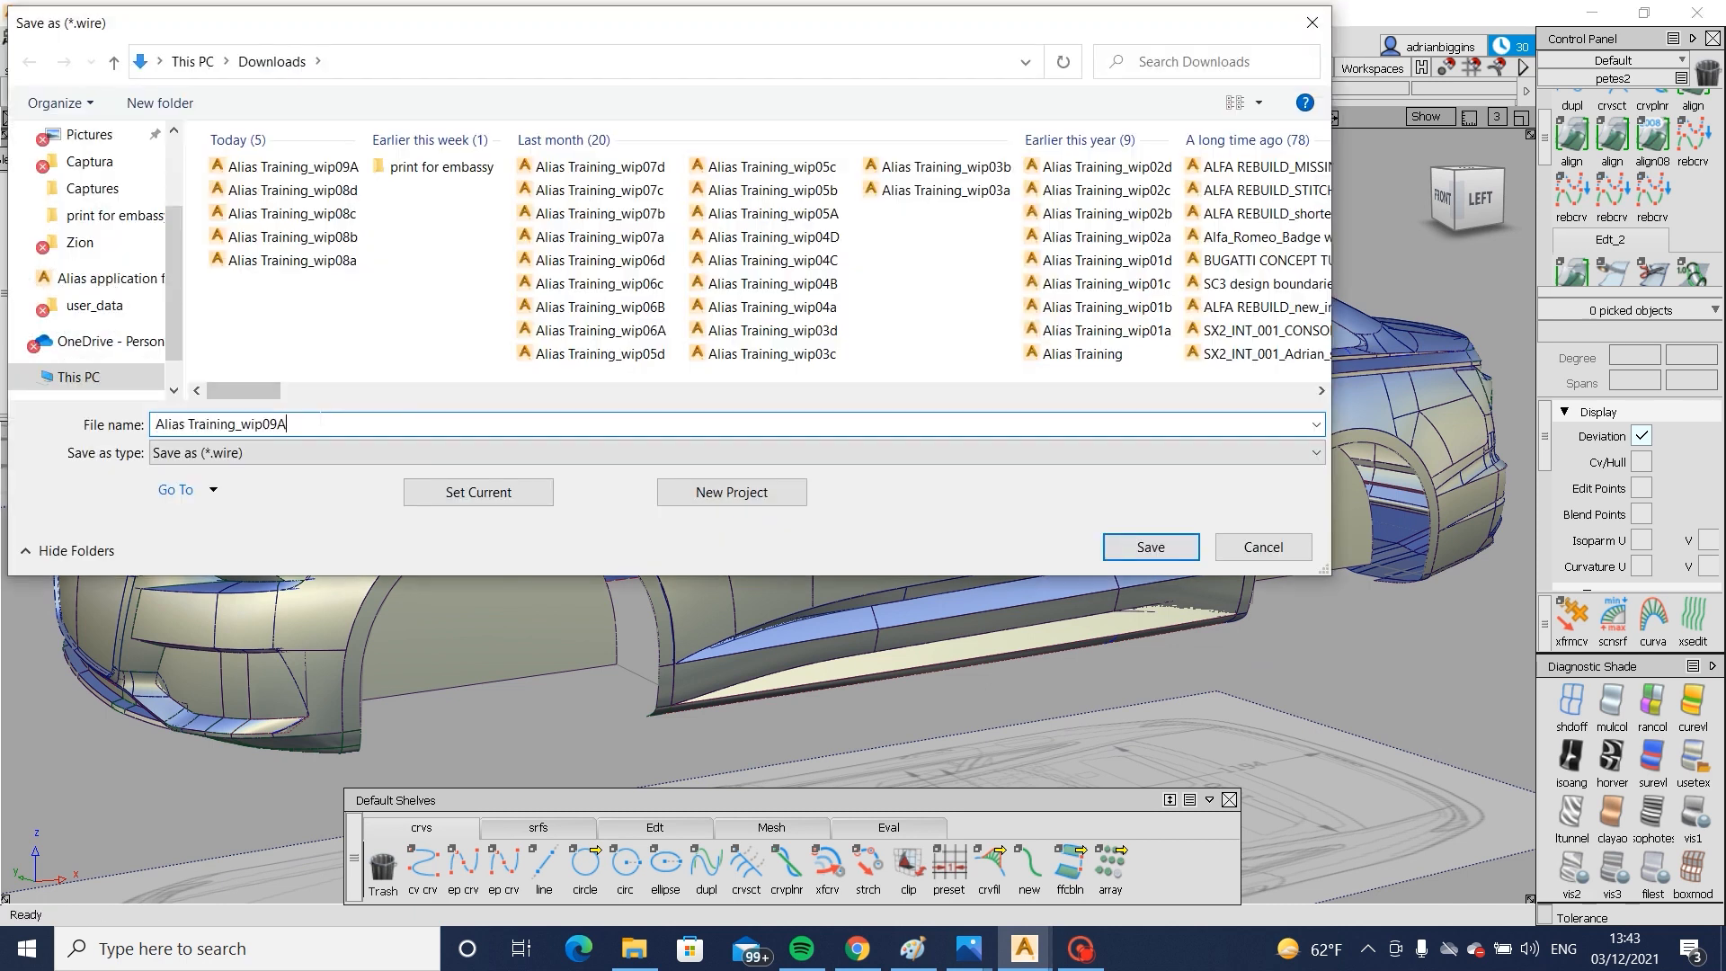
pyautogui.press('BackSpace')
pyautogui.write('b')
pyautogui.click(1128, 547)
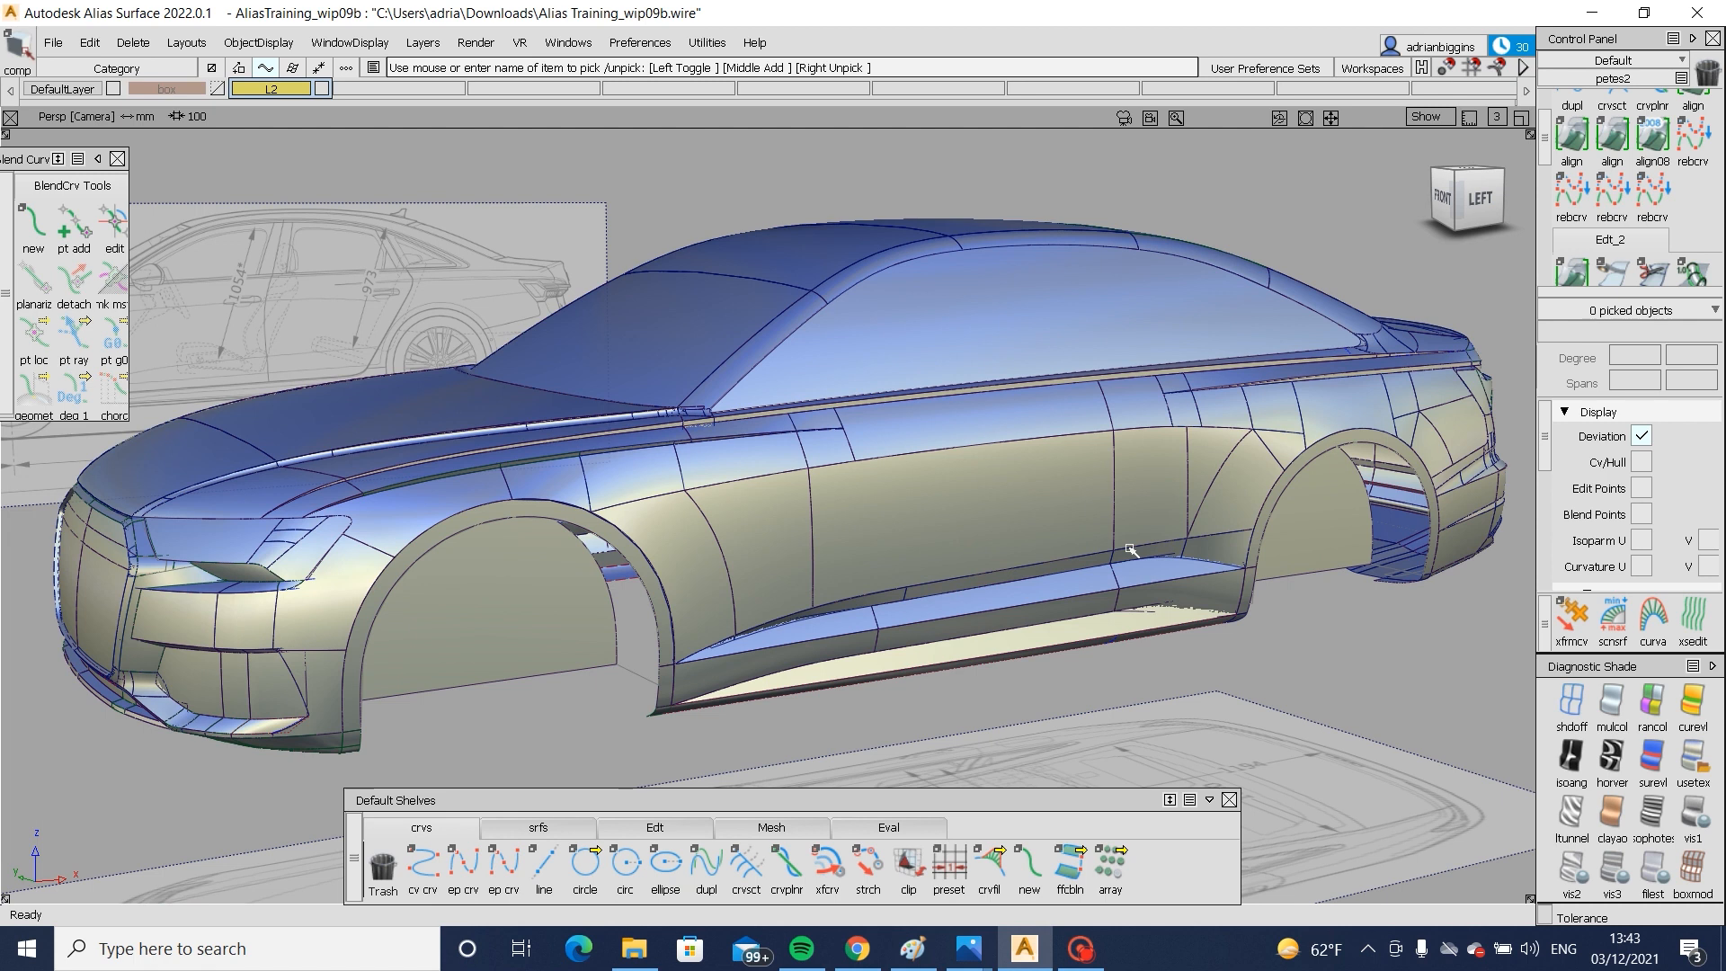
# - Create a multi-surface draft from the front wheel arch's inner edge along the Y direction
pyautogui.click(538, 827)
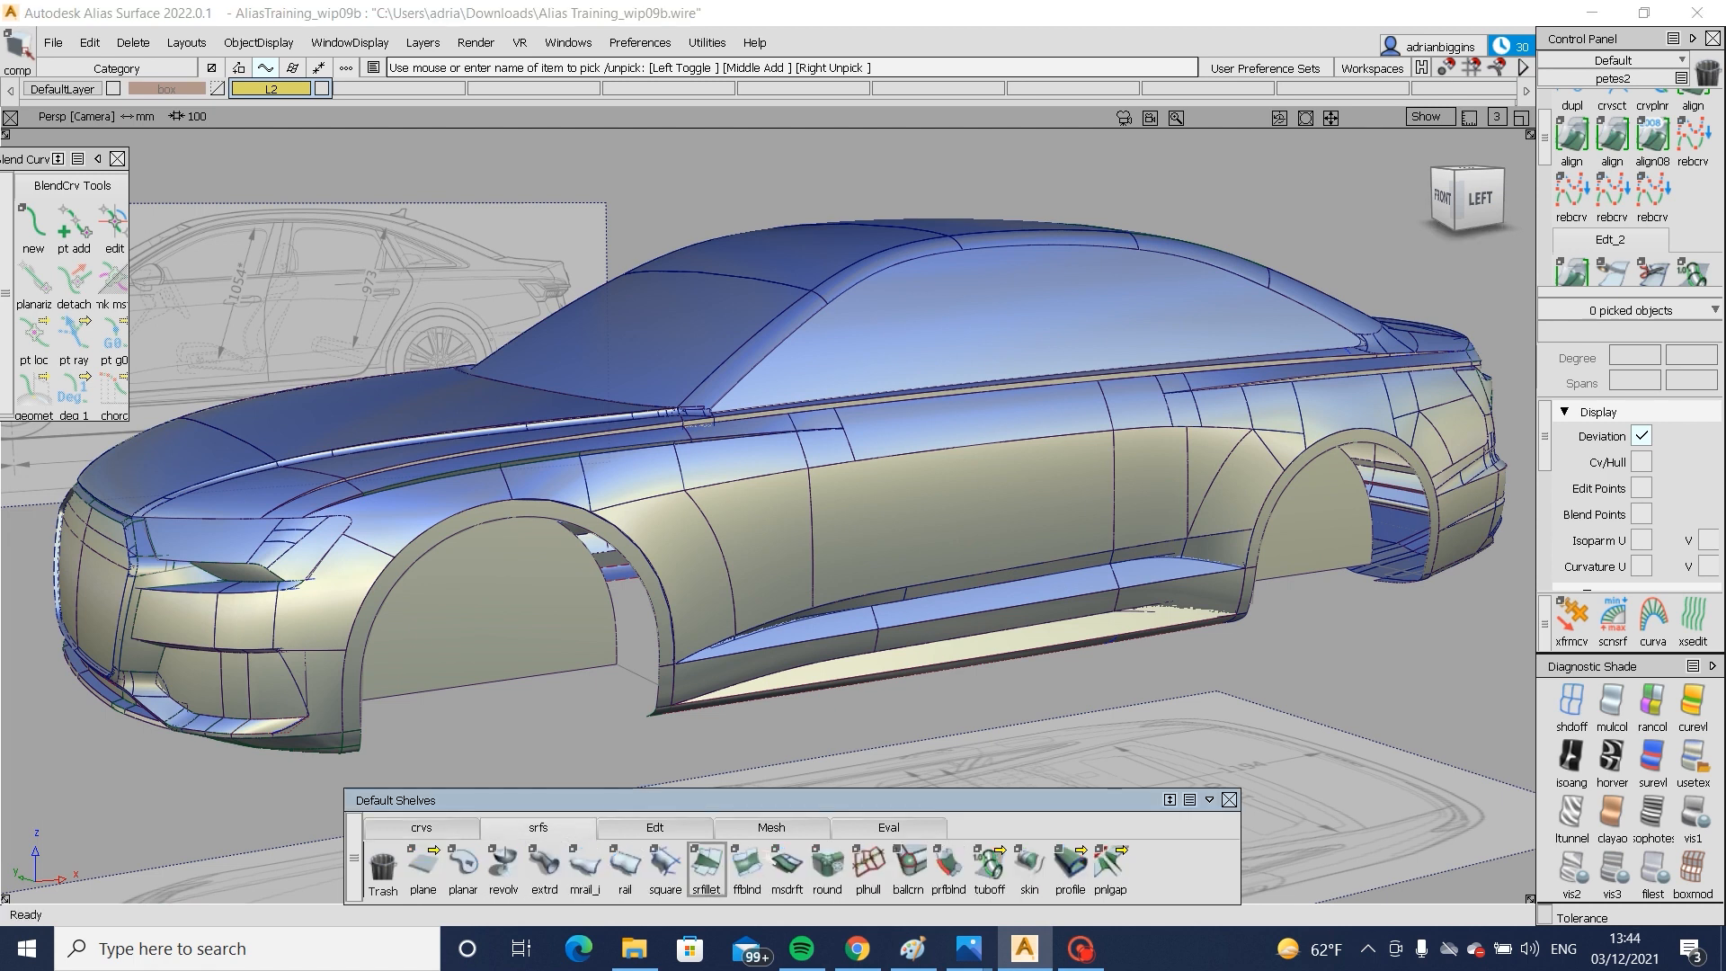
pyautogui.click(787, 865)
pyautogui.scroll(-3, 1525, 467)
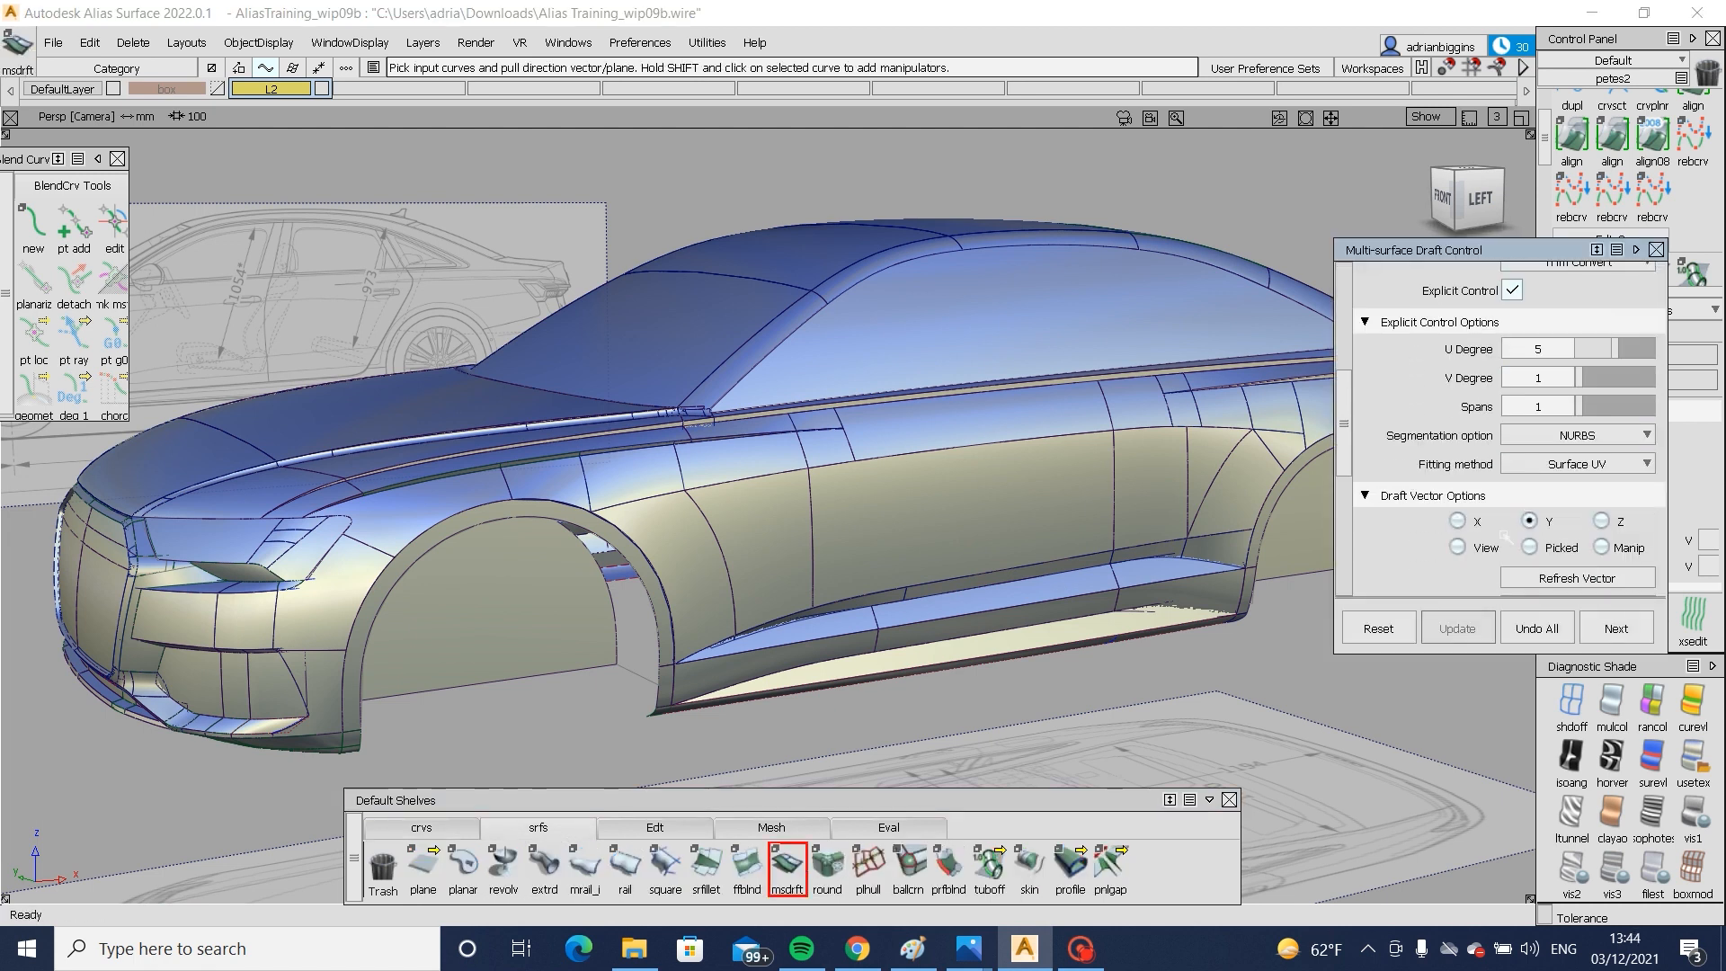
pyautogui.keyDown('alt'); pyautogui.keyDown('shift'); pyautogui.moveTo(678, 591); pyautogui.dragTo(656, 593, button='right'); pyautogui.keyUp('shift'); pyautogui.keyUp('alt')
pyautogui.keyDown('alt'); pyautogui.keyDown('shift'); pyautogui.moveTo(656, 593); pyautogui.dragTo(656, 649); pyautogui.keyUp('shift'); pyautogui.keyUp('alt')
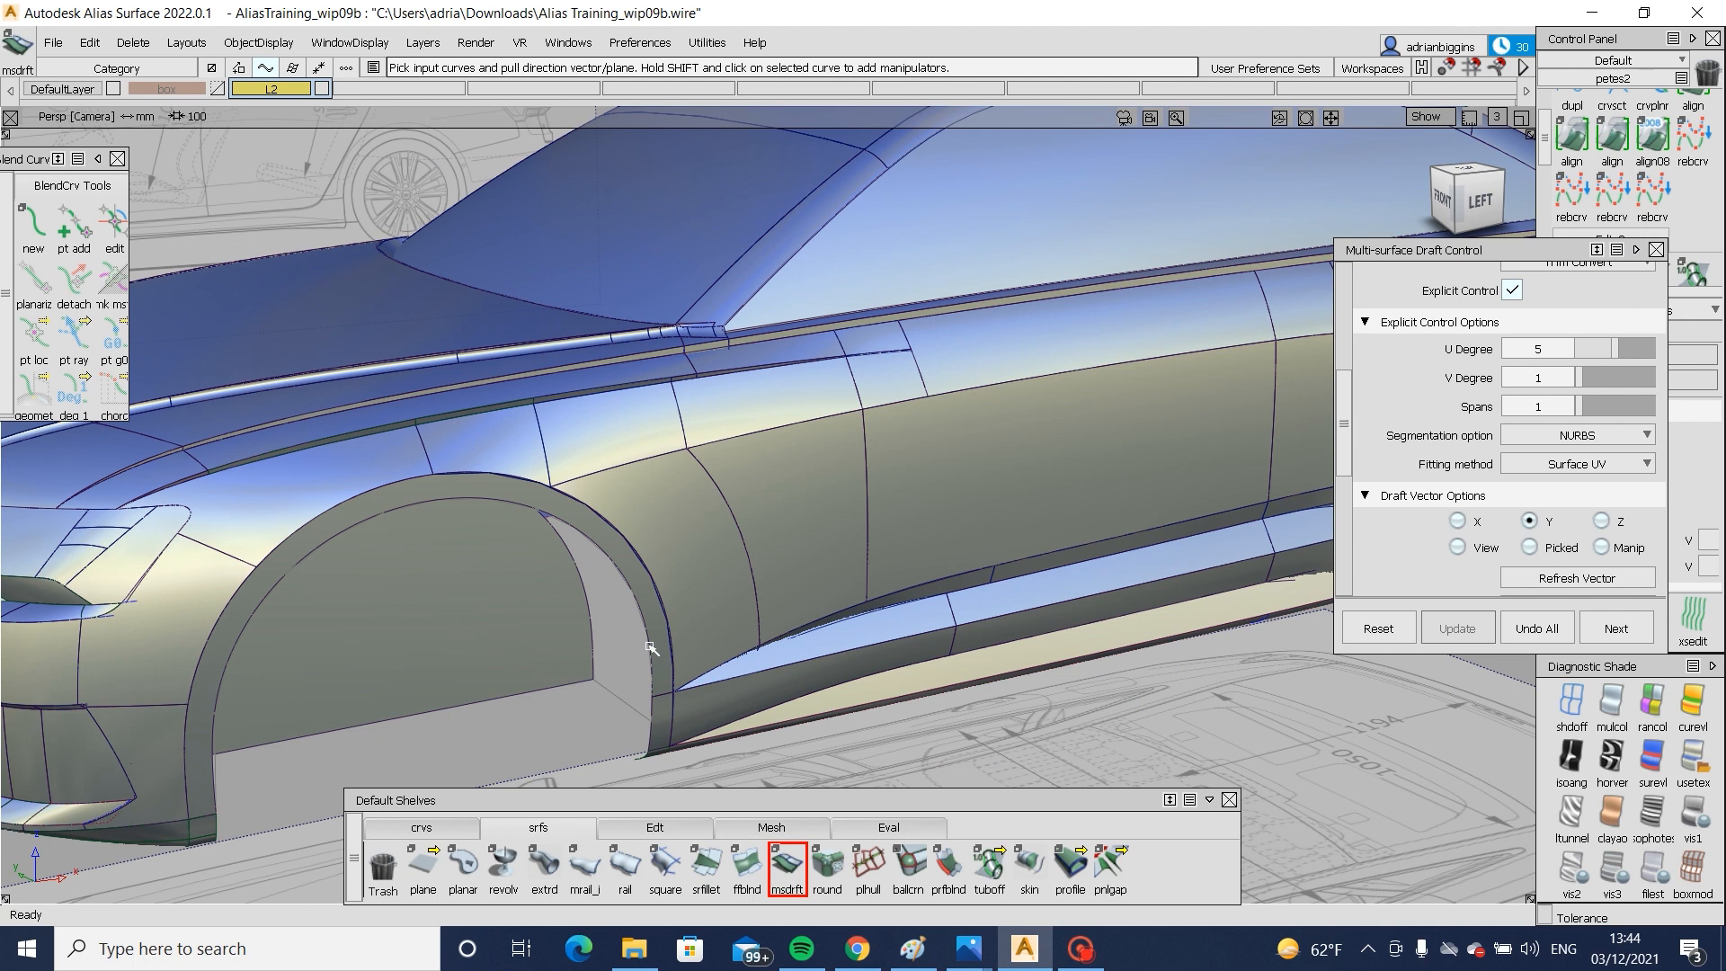
pyautogui.keyDown('alt'); pyautogui.keyDown('shift'); pyautogui.moveTo(681, 580); pyautogui.dragTo(741, 471, button='middle'); pyautogui.keyUp('shift'); pyautogui.keyUp('alt')
pyautogui.scroll(-4, 1525, 457)
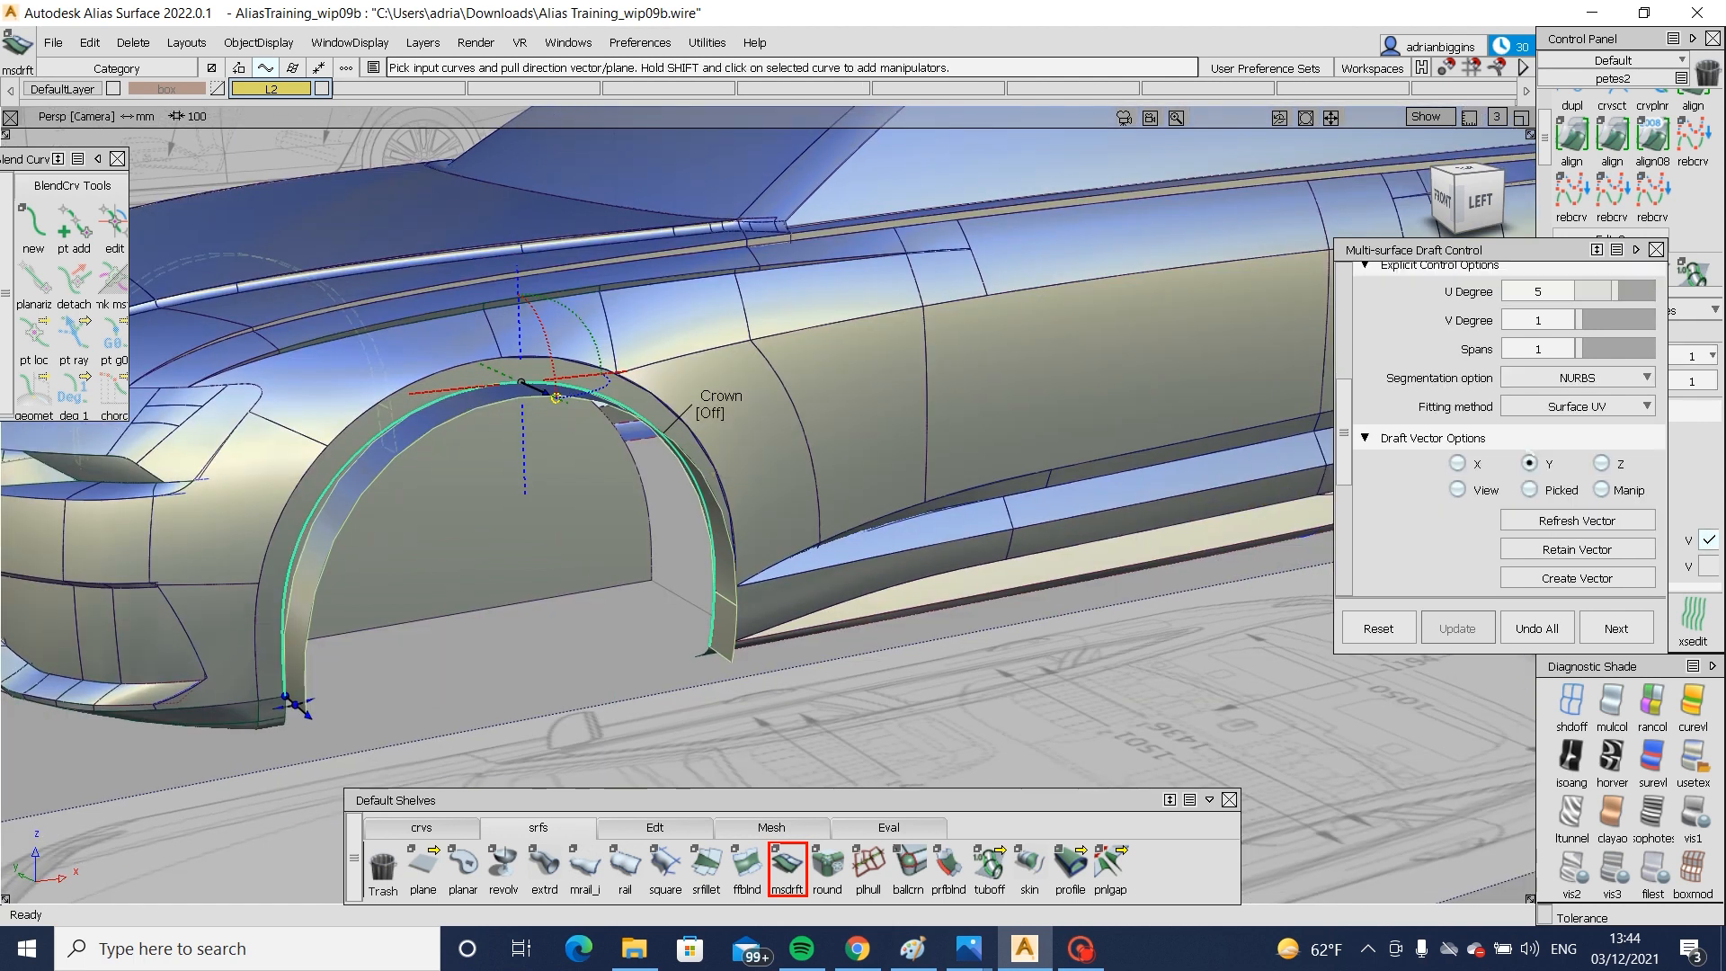
pyautogui.scroll(-3, 1526, 459)
# - Disable Explicit Control and Flip Surface for the wheel arch draft and set its length to 400 mm
pyautogui.scroll(10, 1501, 431)
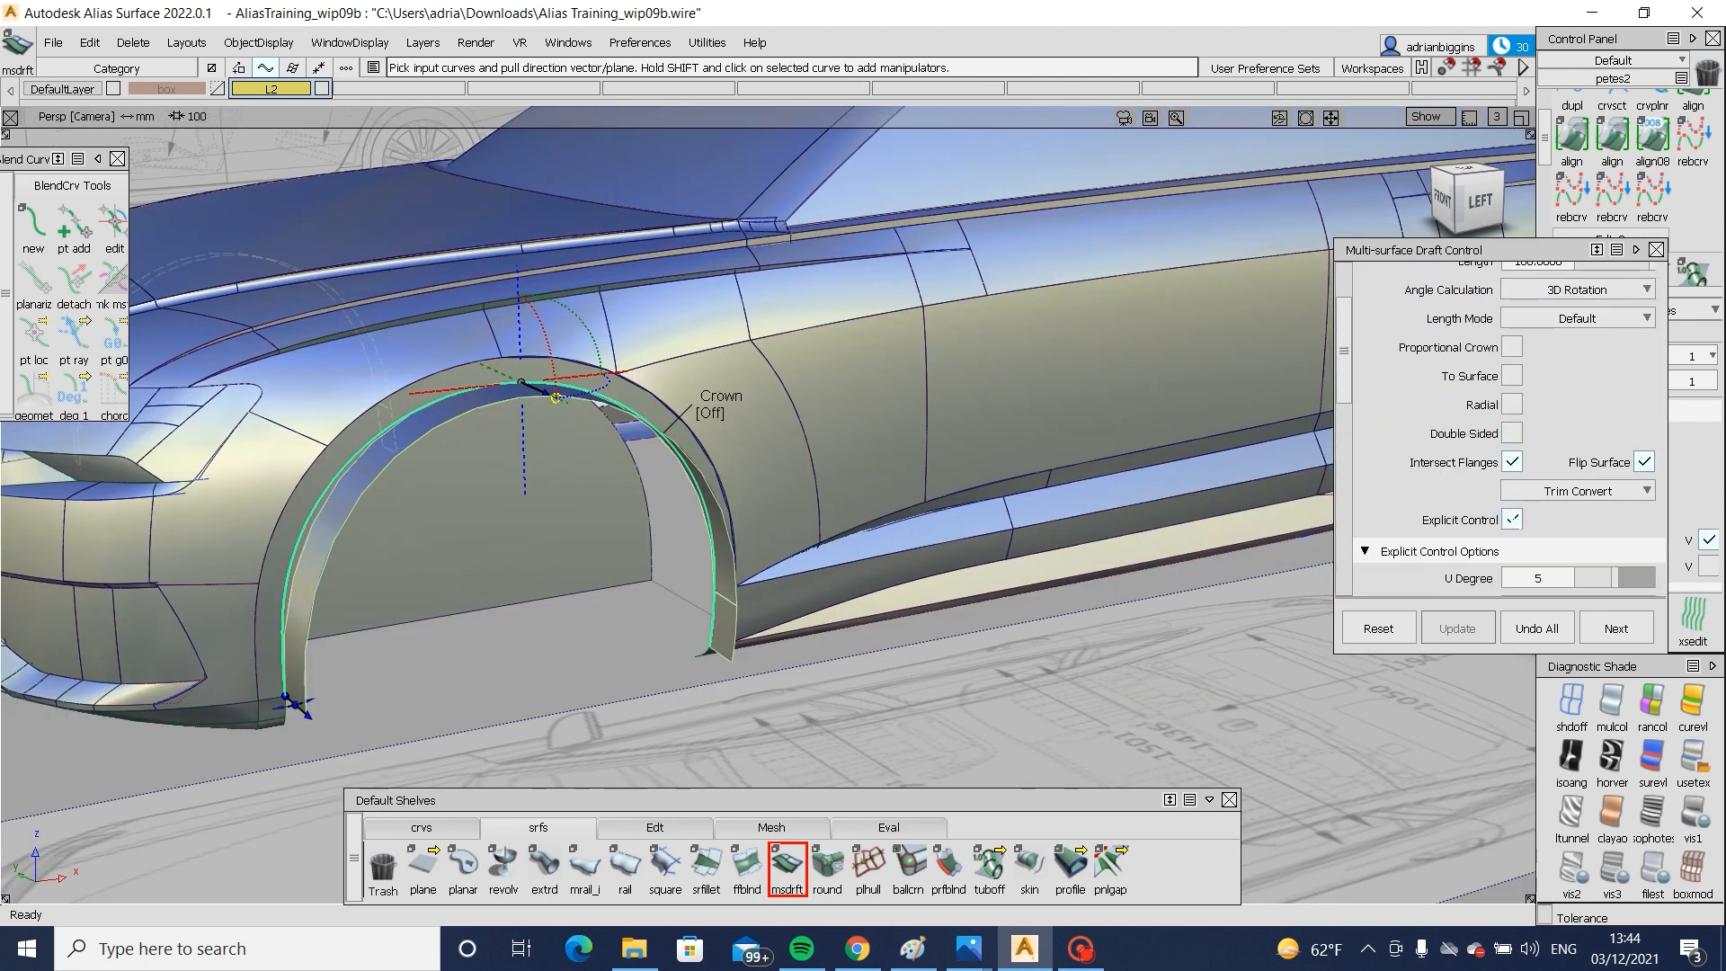
pyautogui.click(1512, 519)
pyautogui.scroll(-3, 1511, 525)
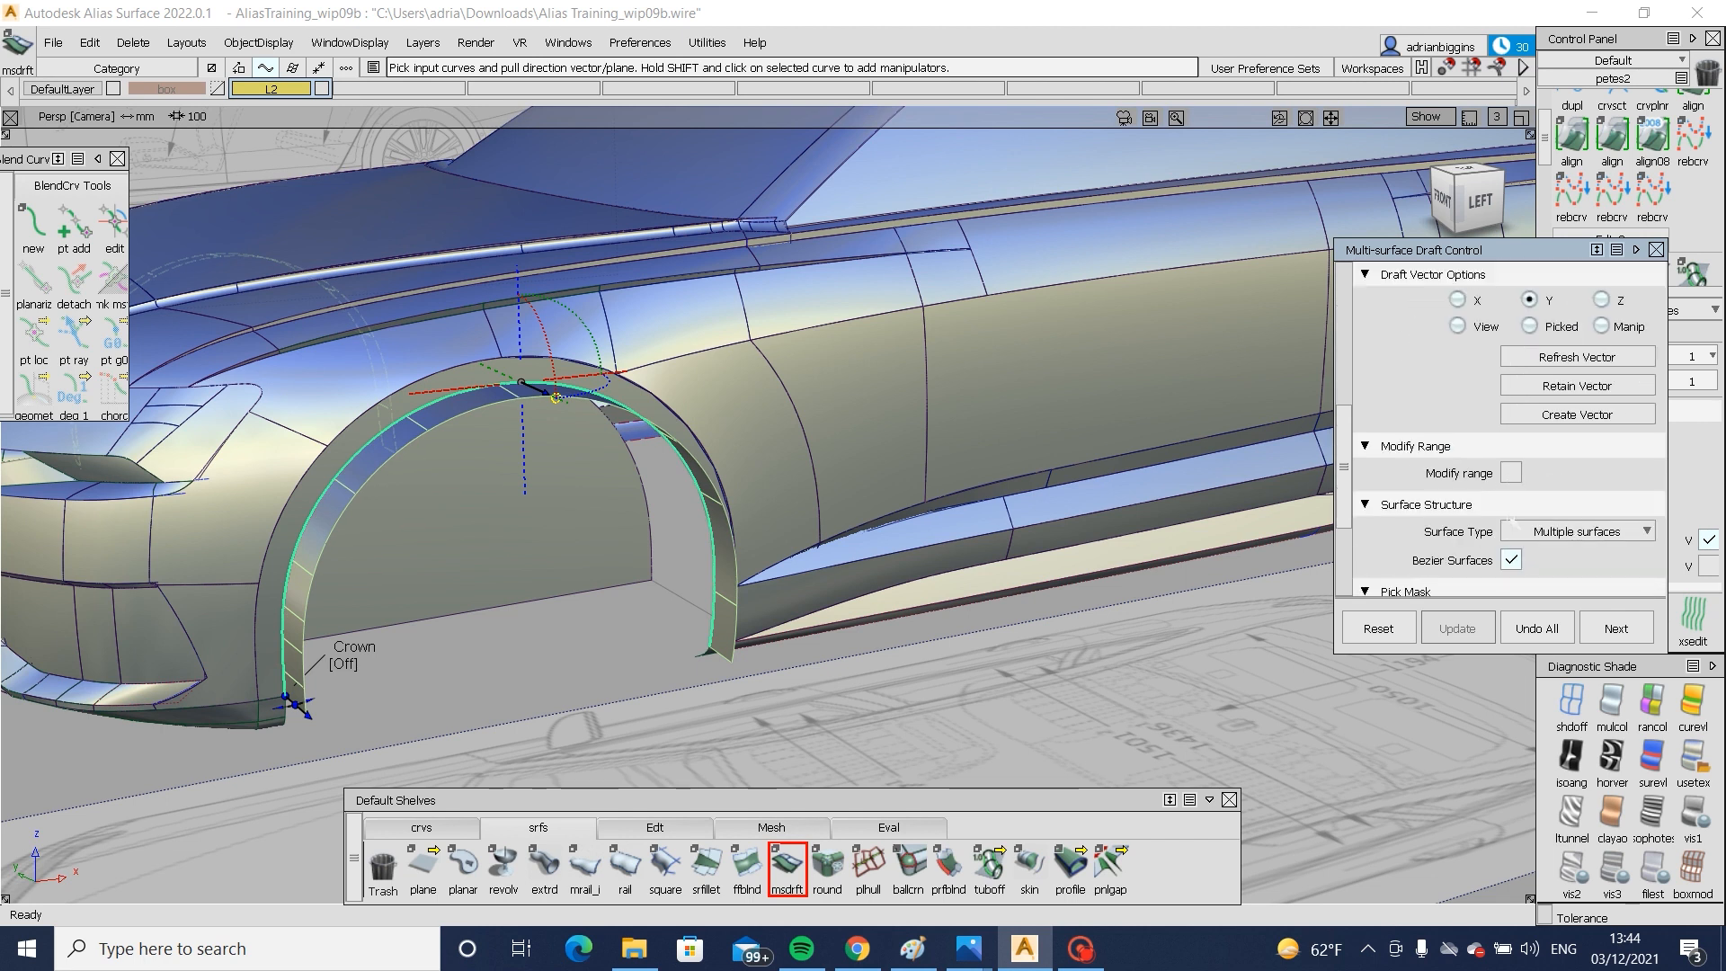
pyautogui.scroll(5, 1508, 521)
pyautogui.scroll(-7, 1510, 525)
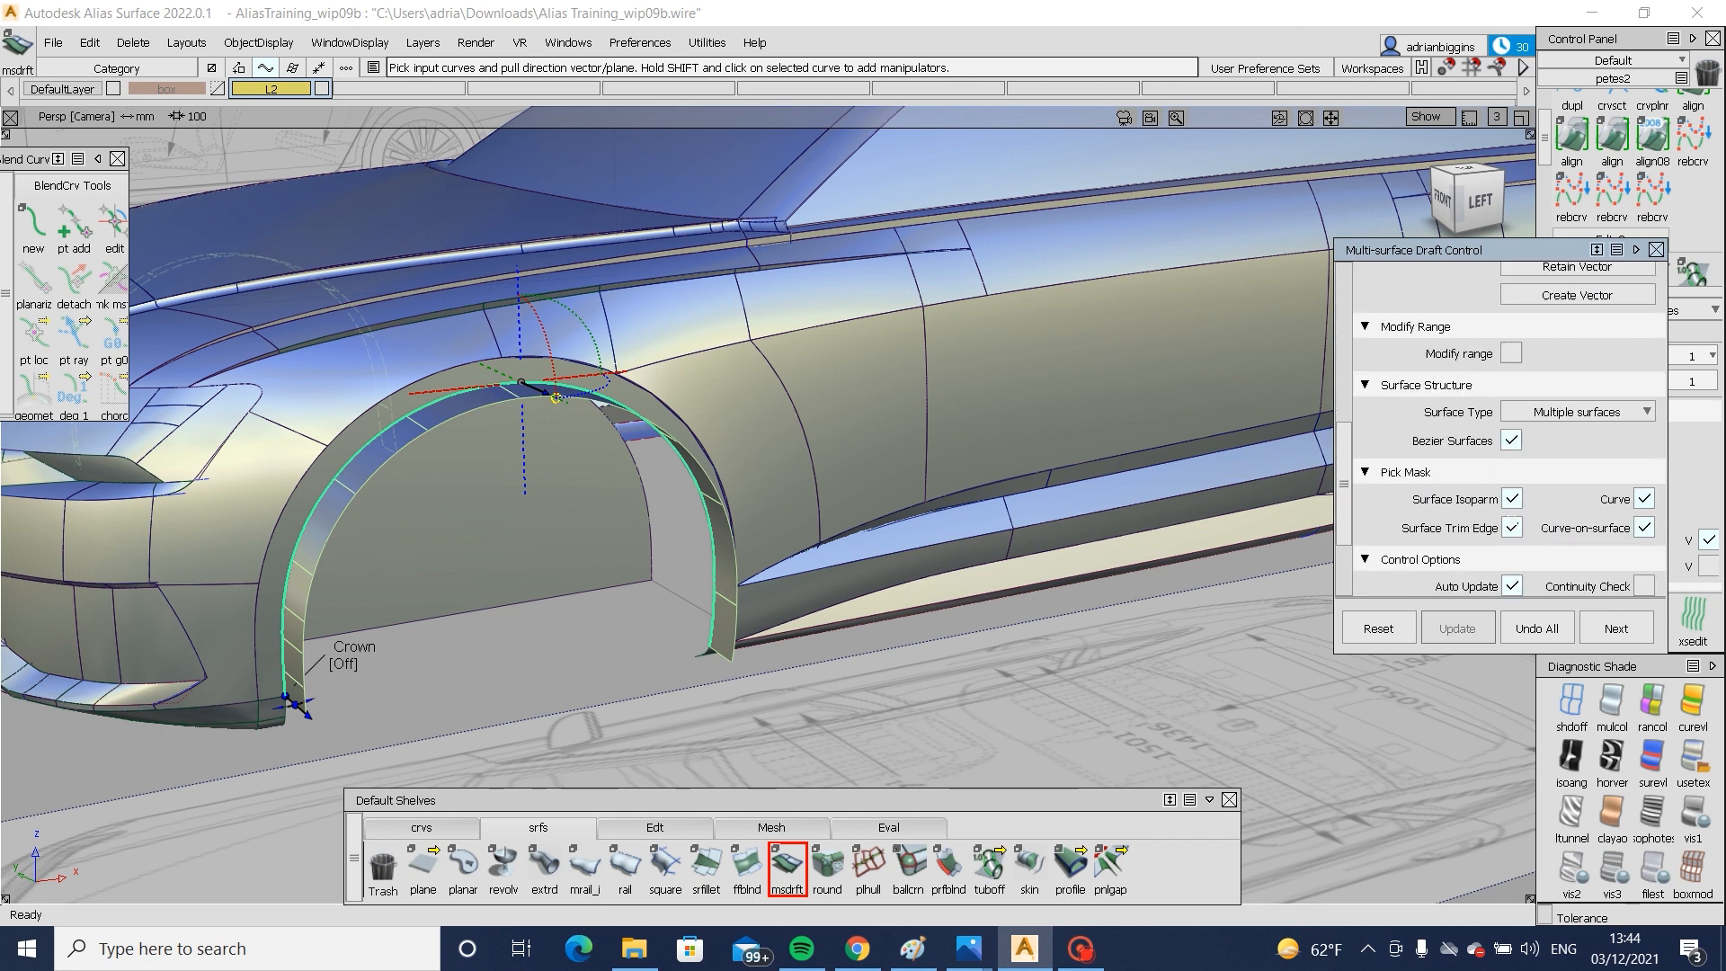
pyautogui.scroll(-2, 1528, 530)
pyautogui.scroll(10, 1533, 532)
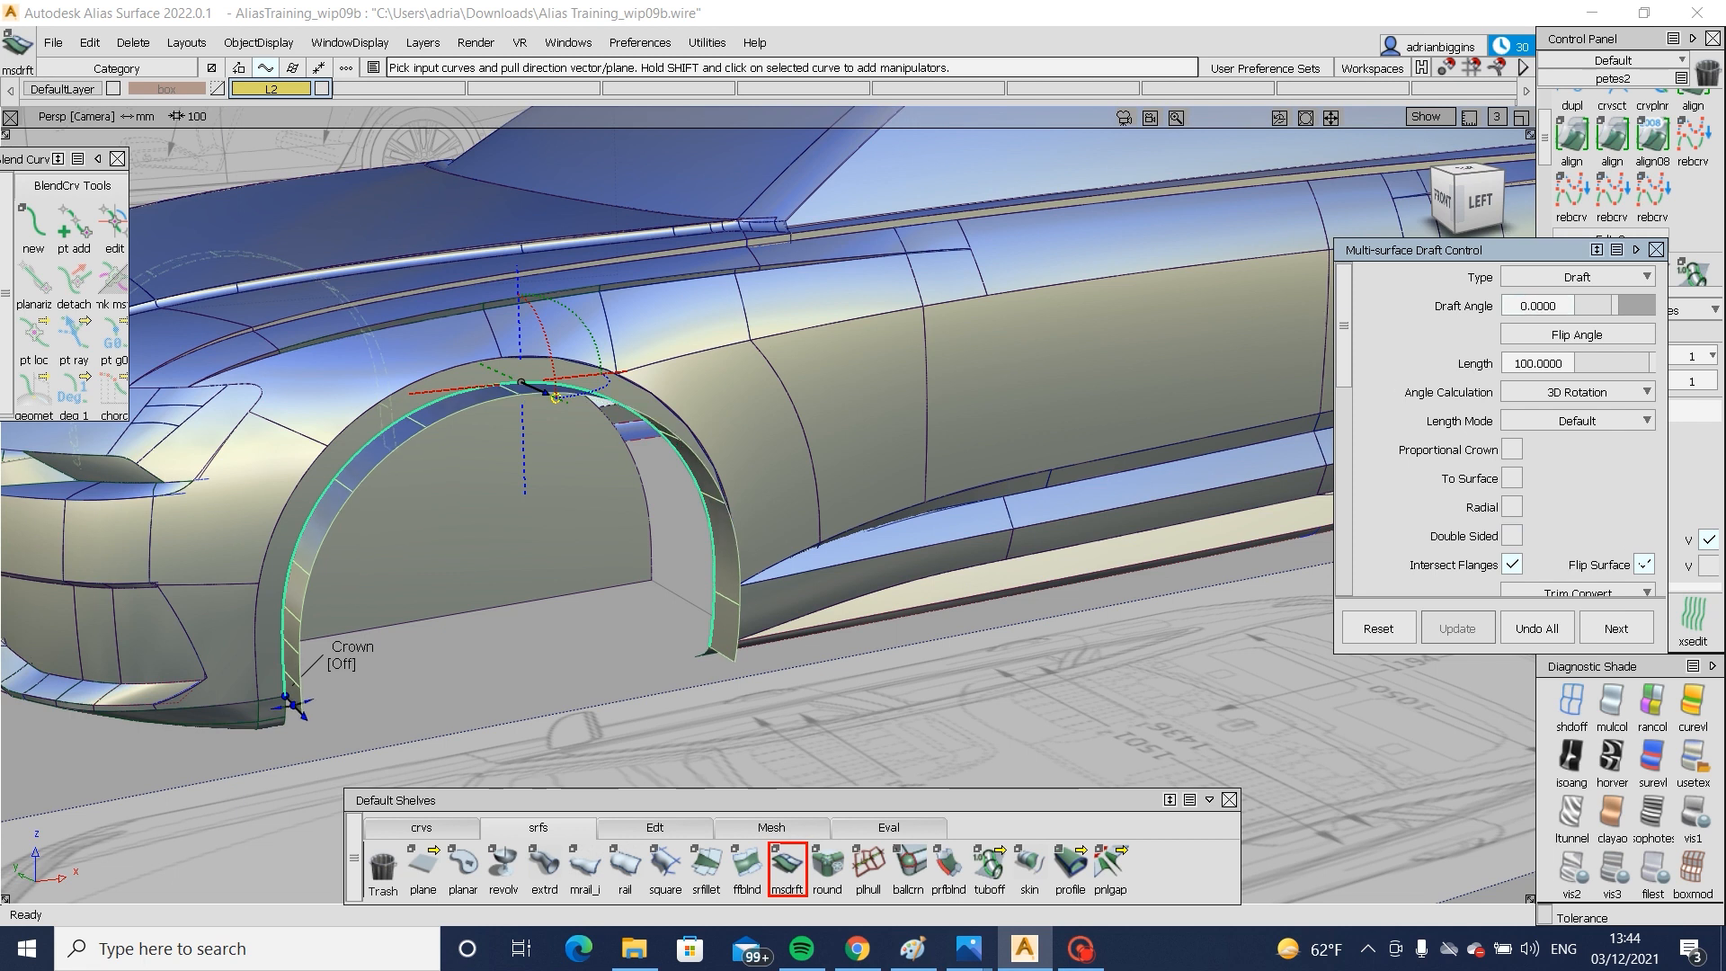
pyautogui.click(1643, 564)
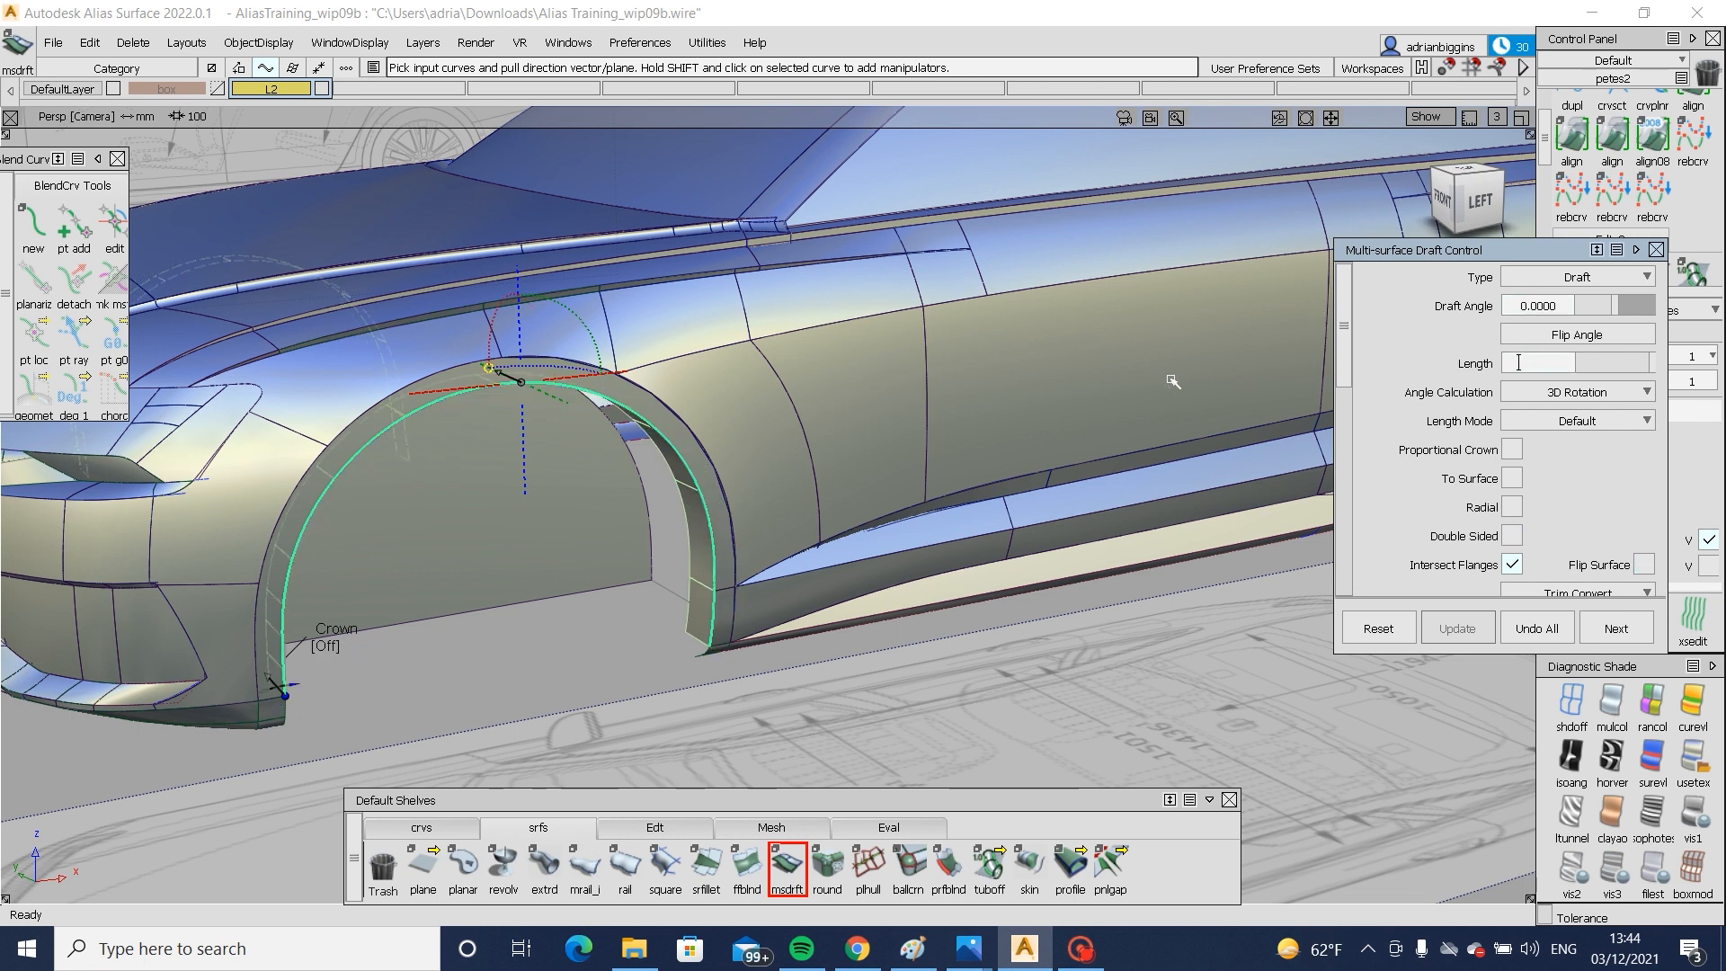
pyautogui.press('Return')
# - Draft the short lower edge of the front wheel arch at the front bumper inward by 400 mm
pyautogui.keyDown('alt'); pyautogui.keyDown('shift'); pyautogui.moveTo(729, 478); pyautogui.dragTo(531, 456); pyautogui.keyUp('shift'); pyautogui.keyUp('alt')
pyautogui.keyDown('alt'); pyautogui.keyDown('shift'); pyautogui.moveTo(335, 591); pyautogui.dragTo(398, 564, button='right'); pyautogui.keyUp('shift'); pyautogui.keyUp('alt')
pyautogui.keyDown('alt'); pyautogui.keyDown('shift'); pyautogui.moveTo(399, 564); pyautogui.dragTo(495, 611); pyautogui.keyUp('shift'); pyautogui.keyUp('alt')
pyautogui.keyDown('alt'); pyautogui.keyDown('shift'); pyautogui.moveTo(437, 634); pyautogui.dragTo(504, 662, button='right'); pyautogui.keyUp('shift'); pyautogui.keyUp('alt')
pyautogui.keyDown('alt'); pyautogui.keyDown('shift'); pyautogui.moveTo(504, 663); pyautogui.dragTo(764, 643); pyautogui.keyUp('shift'); pyautogui.keyUp('alt')
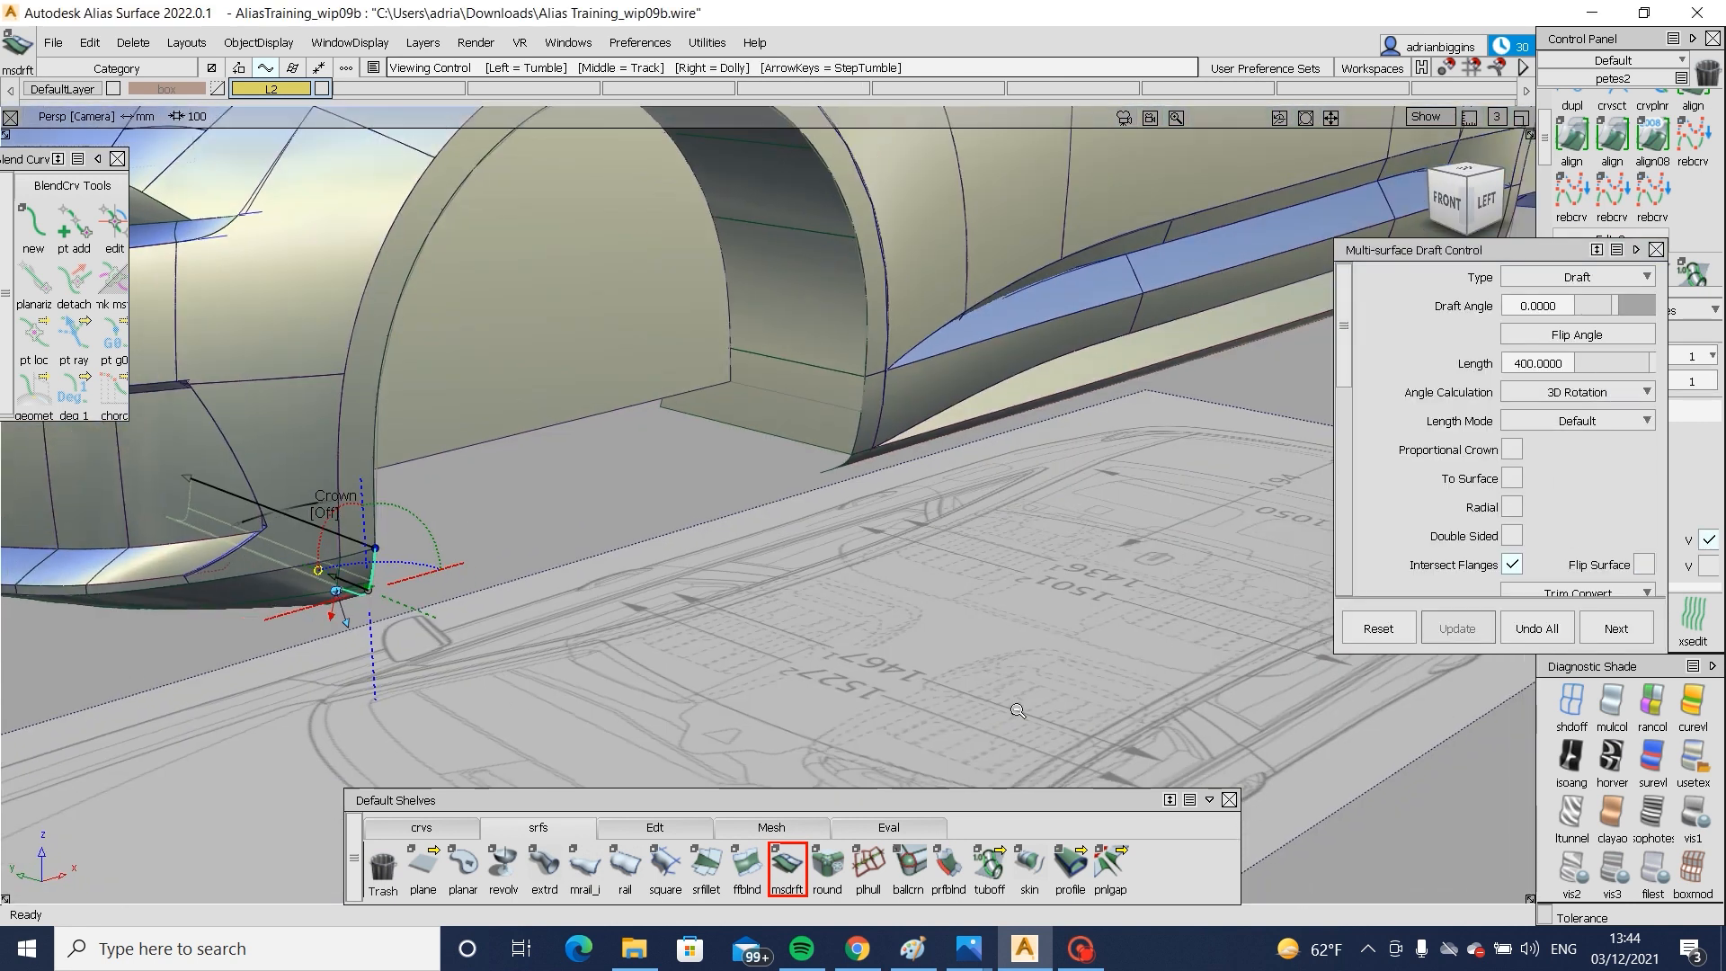
# - Draft the rear wheel arch's inner edge along Y with a length of 400 mm
pyautogui.keyDown('alt'); pyautogui.keyDown('shift'); pyautogui.moveTo(1123, 522); pyautogui.dragTo(1021, 504, button='right'); pyautogui.keyUp('shift'); pyautogui.keyUp('alt')
pyautogui.keyDown('ctrl'); pyautogui.keyDown('shift'); pyautogui.moveTo(971, 387); pyautogui.dragTo(939, 273); pyautogui.keyUp('shift'); pyautogui.keyUp('ctrl')
pyautogui.keyDown('alt'); pyautogui.keyDown('shift'); pyautogui.moveTo(939, 273); pyautogui.dragTo(1052, 377, button='right'); pyautogui.keyUp('shift'); pyautogui.keyUp('alt')
pyautogui.keyDown('alt'); pyautogui.keyDown('shift'); pyautogui.moveTo(944, 346); pyautogui.dragTo(917, 364); pyautogui.keyUp('shift'); pyautogui.keyUp('alt')
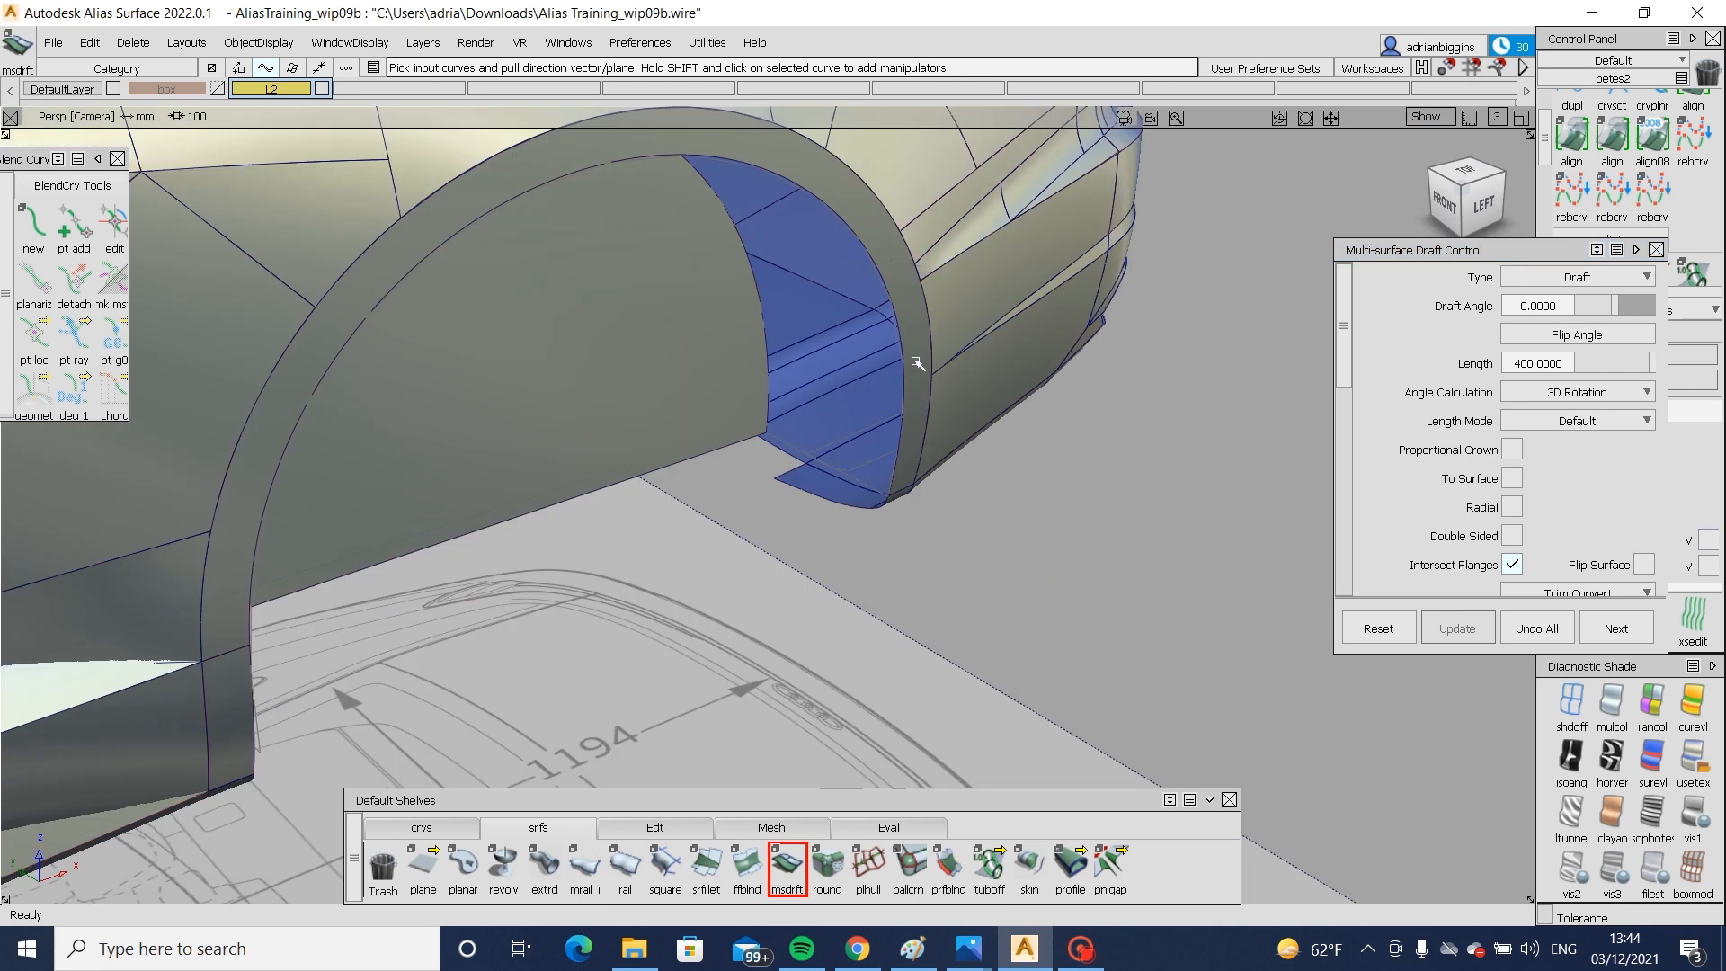
pyautogui.click(906, 351)
pyautogui.keyDown('alt'); pyautogui.keyDown('shift'); pyautogui.moveTo(925, 254); pyautogui.dragTo(413, 395); pyautogui.keyUp('shift'); pyautogui.keyUp('alt')
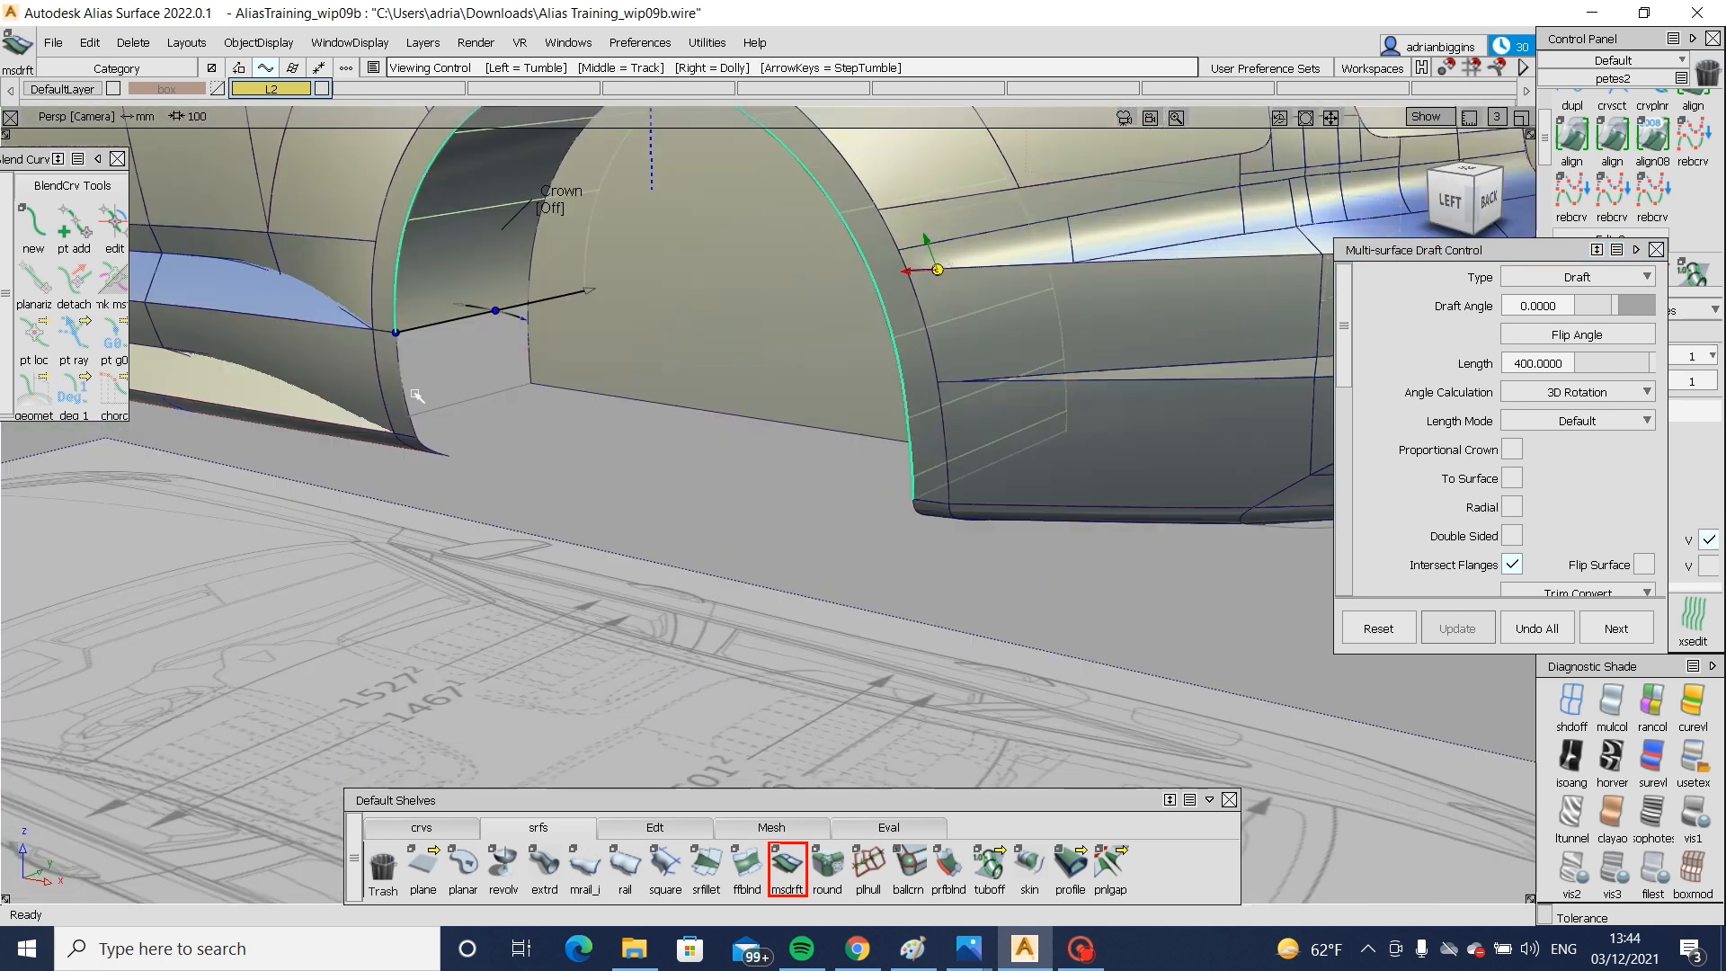
# - Draft the sill's short lower end edges at the front of the rear wheel arch inward by 400 mm
pyautogui.keyDown('alt'); pyautogui.keyDown('shift'); pyautogui.moveTo(378, 381); pyautogui.dragTo(458, 465, button='right'); pyautogui.keyUp('shift'); pyautogui.keyUp('alt')
pyautogui.click(419, 361)
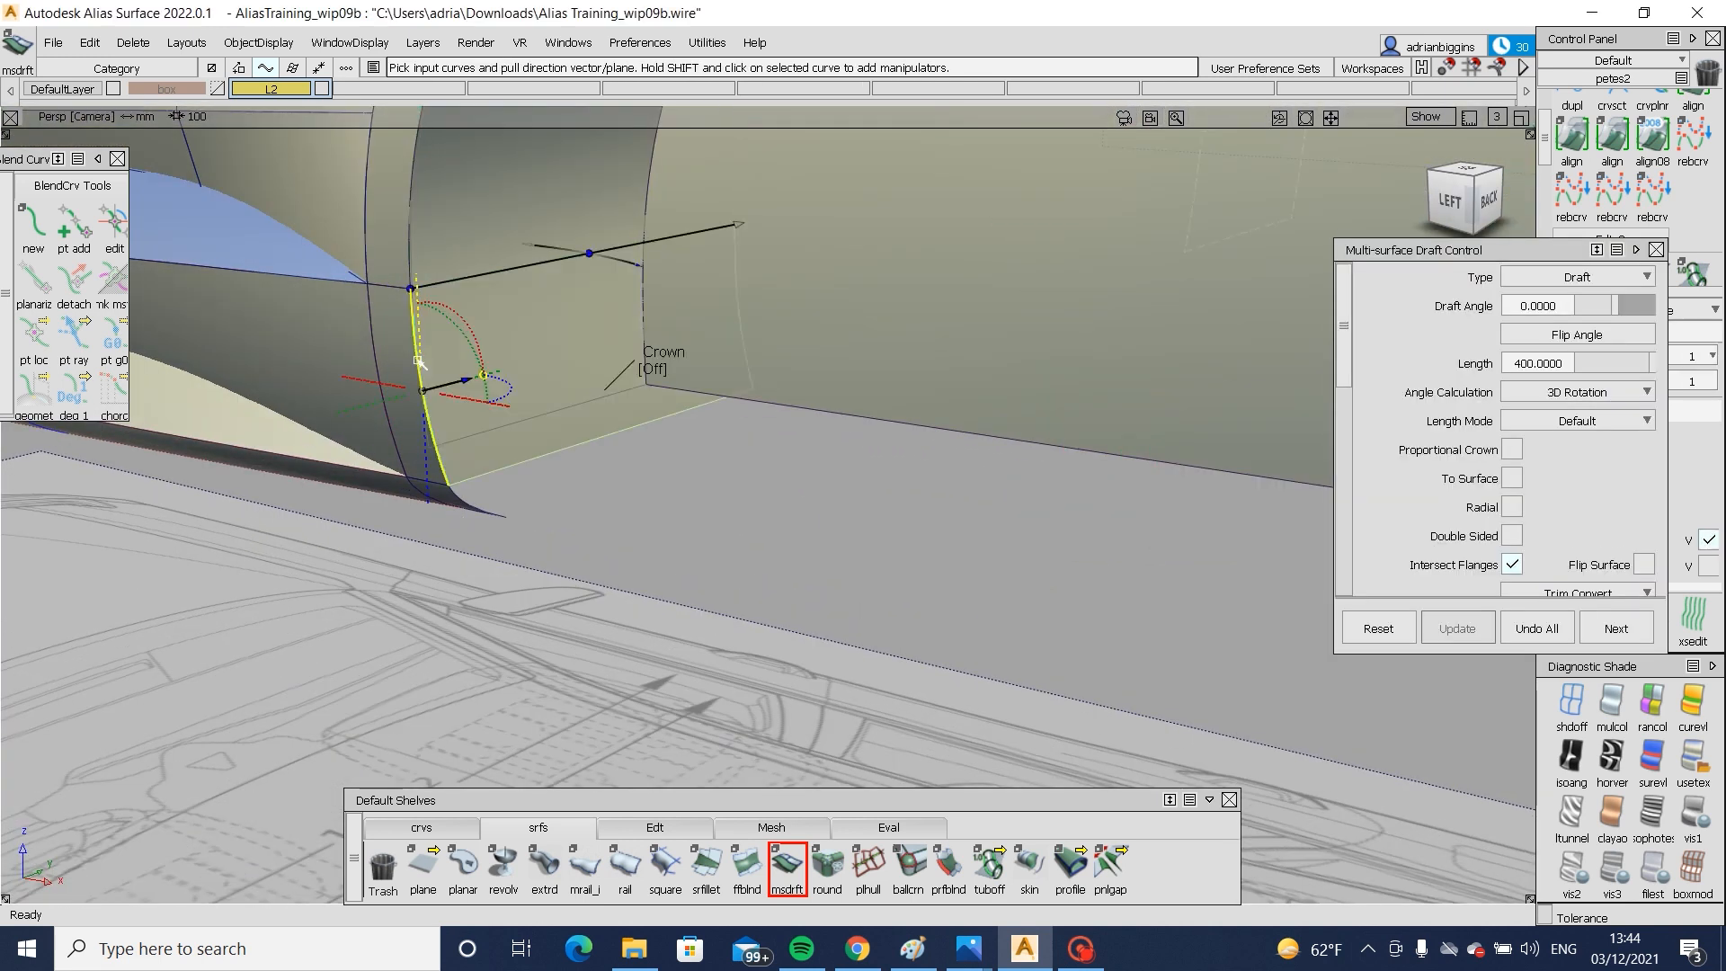
pyautogui.click(475, 523)
pyautogui.keyDown('alt'); pyautogui.keyDown('shift'); pyautogui.moveTo(474, 523); pyautogui.dragTo(1007, 462); pyautogui.keyUp('shift'); pyautogui.keyUp('alt')
pyautogui.click(1024, 399)
pyautogui.keyDown('alt'); pyautogui.keyDown('shift'); pyautogui.moveTo(1025, 399); pyautogui.dragTo(1429, 193); pyautogui.keyUp('shift'); pyautogui.keyUp('alt')
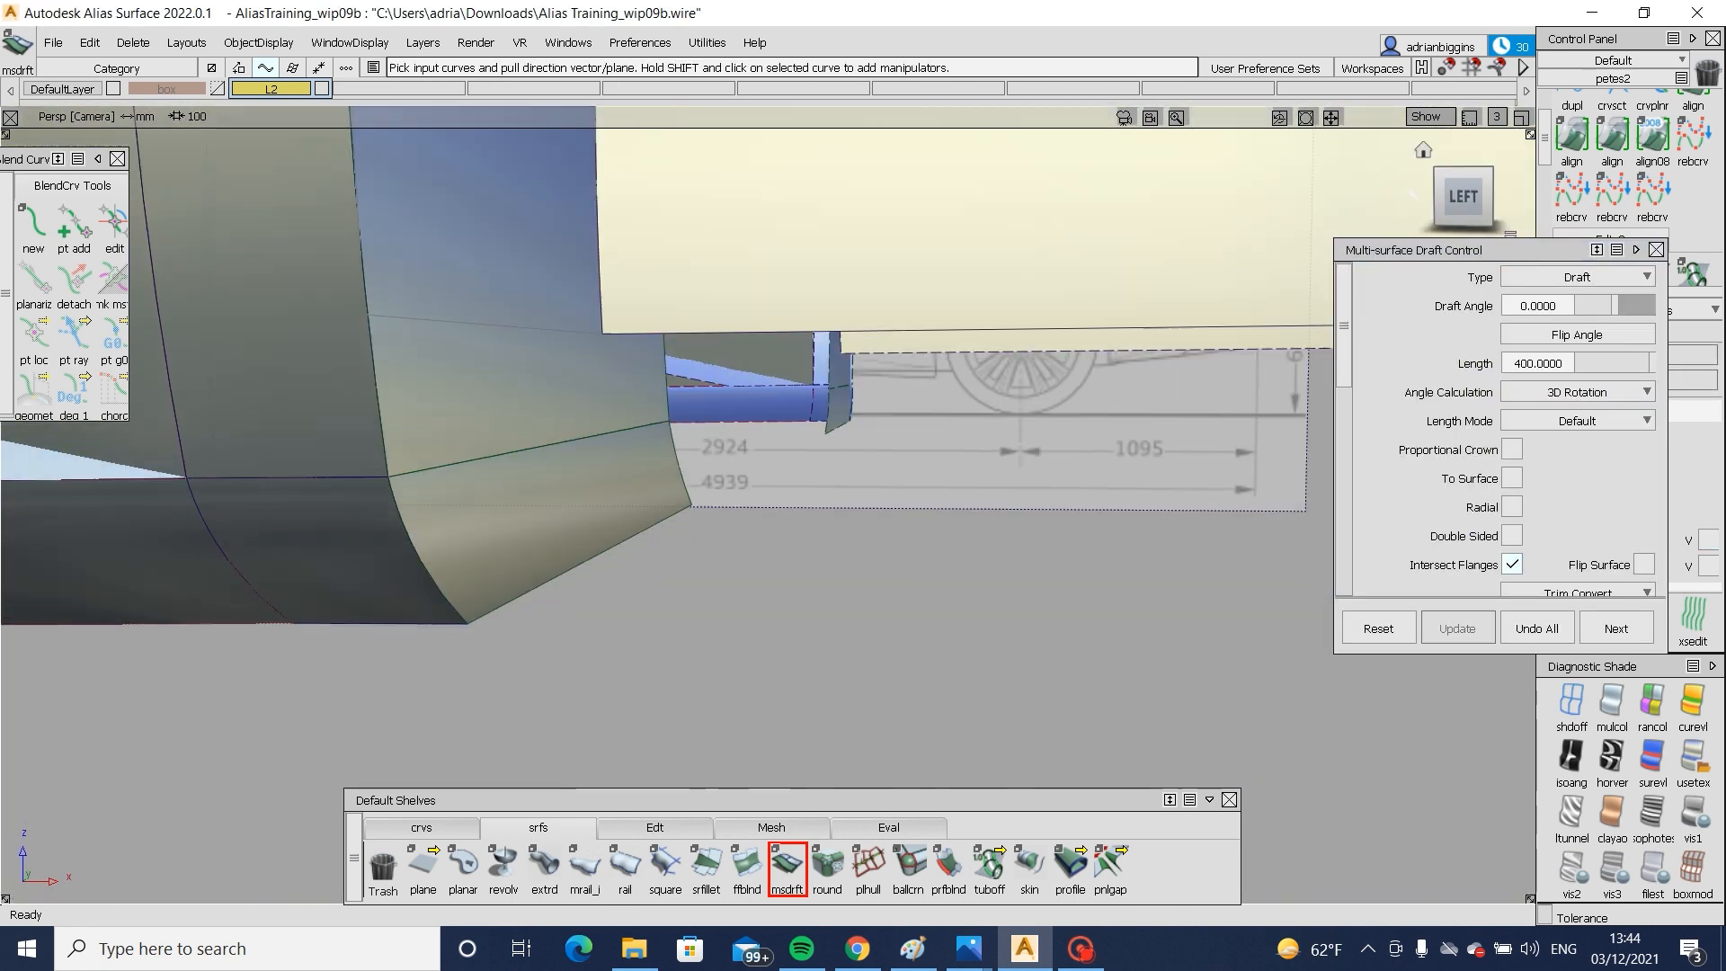
# - Delete the lowest draft surface, built from the curved underside edge of the sill at the rear wheel arch
pyautogui.click(1458, 196)
pyautogui.keyDown('ctrl'); pyautogui.keyDown('shift'); pyautogui.moveTo(566, 497); pyautogui.dragTo(449, 559); pyautogui.keyUp('shift'); pyautogui.keyUp('ctrl')
pyautogui.keyDown('alt'); pyautogui.keyDown('shift'); pyautogui.moveTo(449, 559); pyautogui.dragTo(651, 478); pyautogui.keyUp('shift'); pyautogui.keyUp('alt')
pyautogui.click(586, 532)
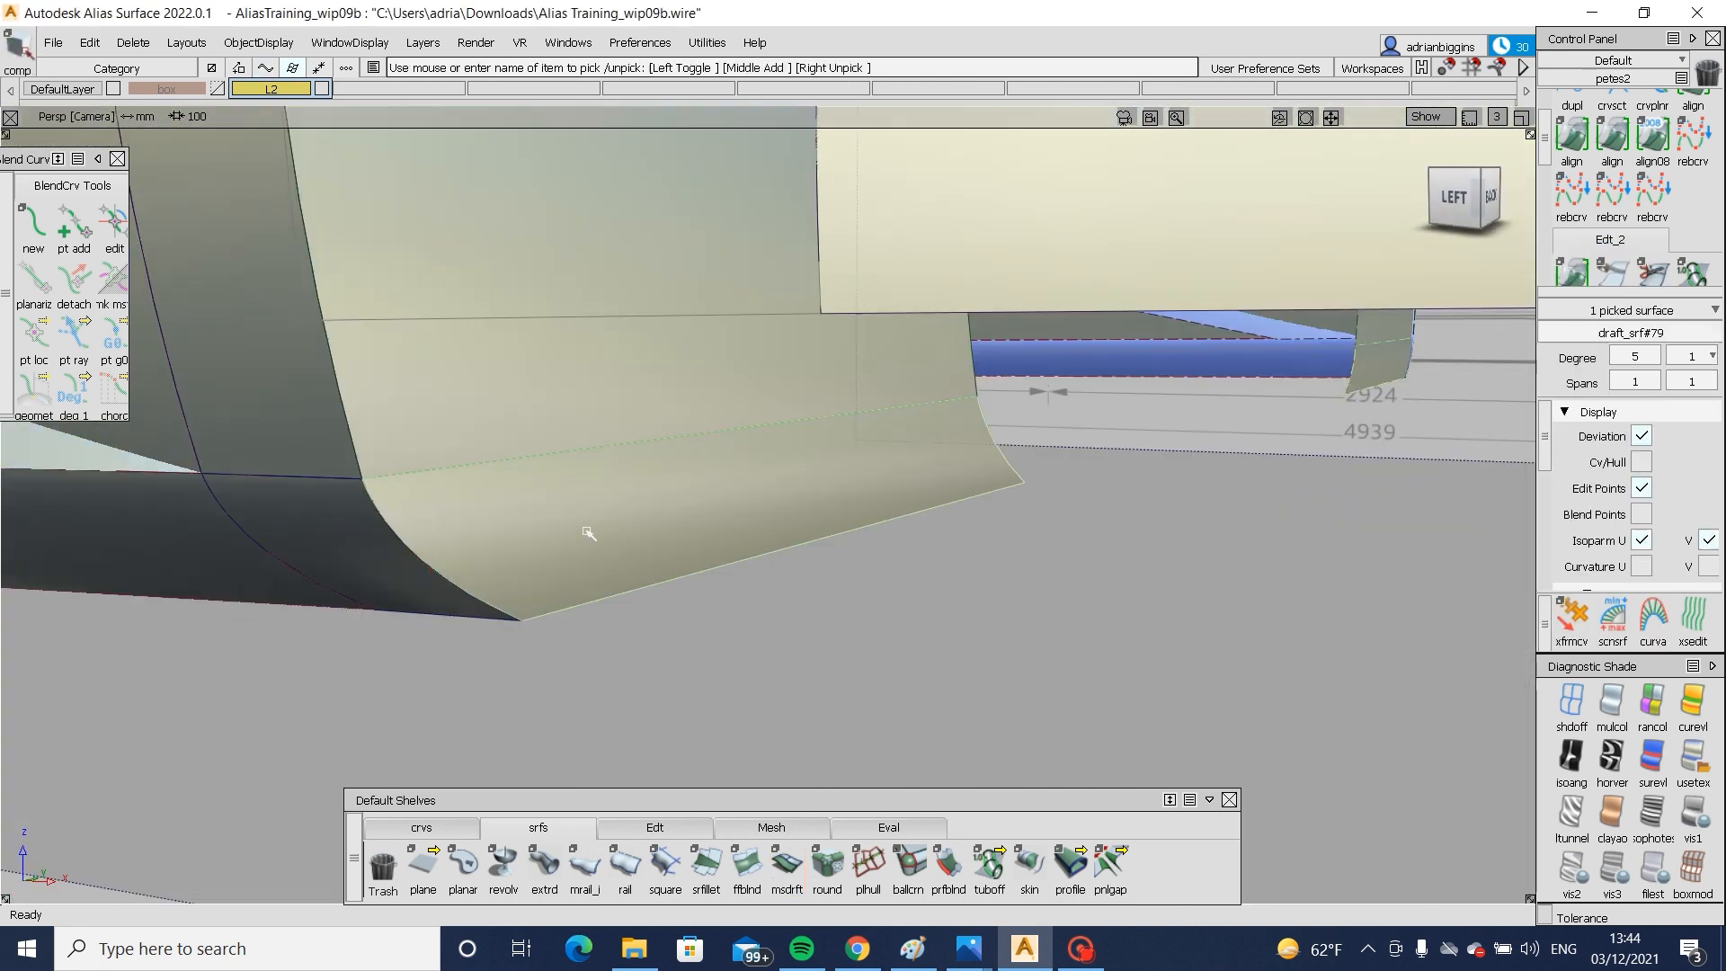
pyautogui.press('Delete')
# - In the left view, draw a degree 3 edit point curve from the sill's lower end corner straight down past the underside
pyautogui.click(1453, 196)
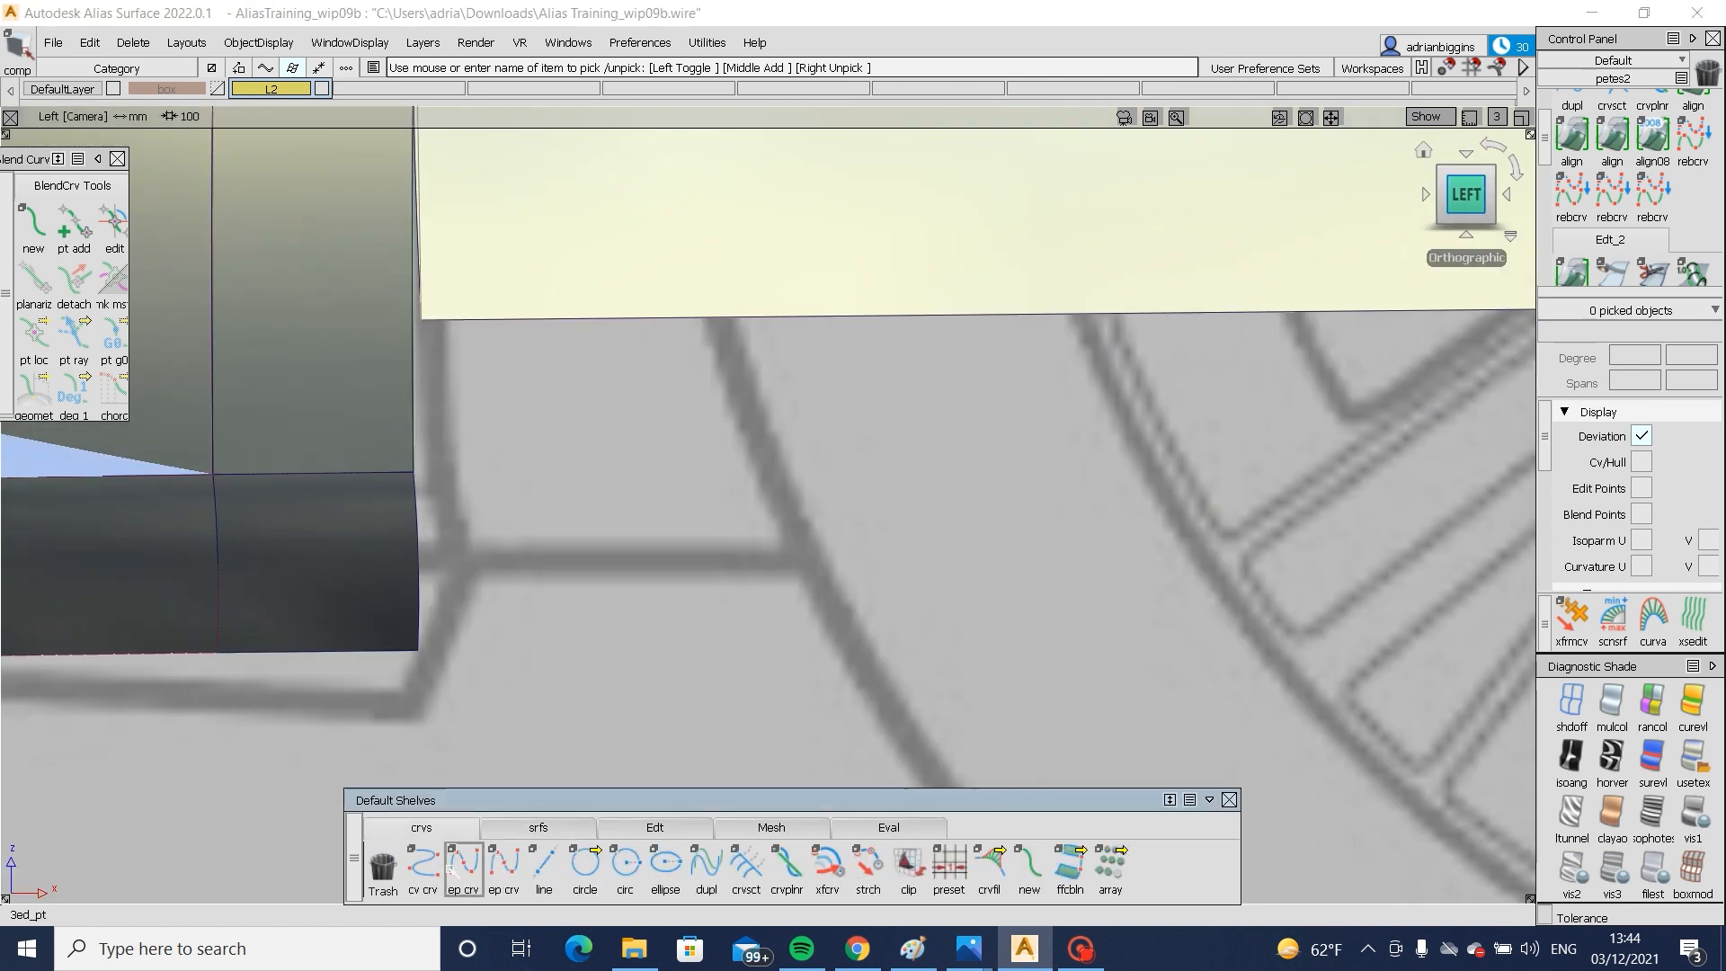
pyautogui.click(413, 458)
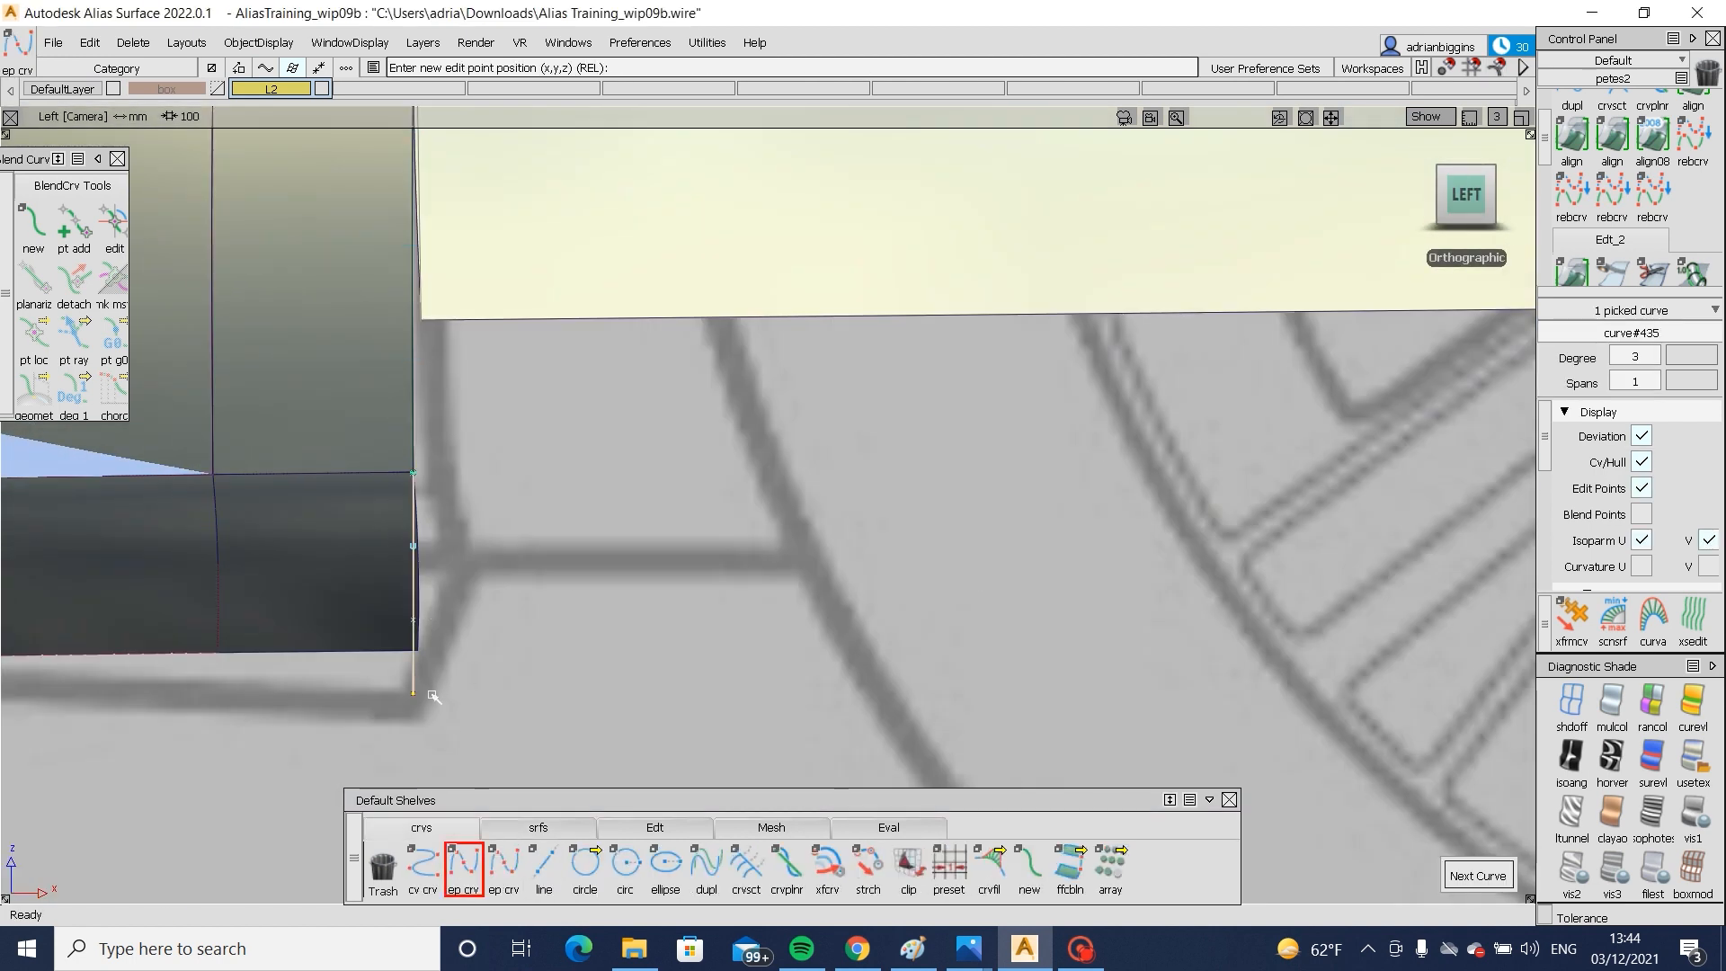
pyautogui.keyDown('ctrl'); pyautogui.keyDown('shift'); pyautogui.moveTo(482, 680); pyautogui.dragTo(517, 406); pyautogui.keyUp('shift'); pyautogui.keyUp('ctrl')
# - Align the new curve with G2 continuity to the edge of rail_surf#40 above it
pyautogui.doubleClick(1578, 140)
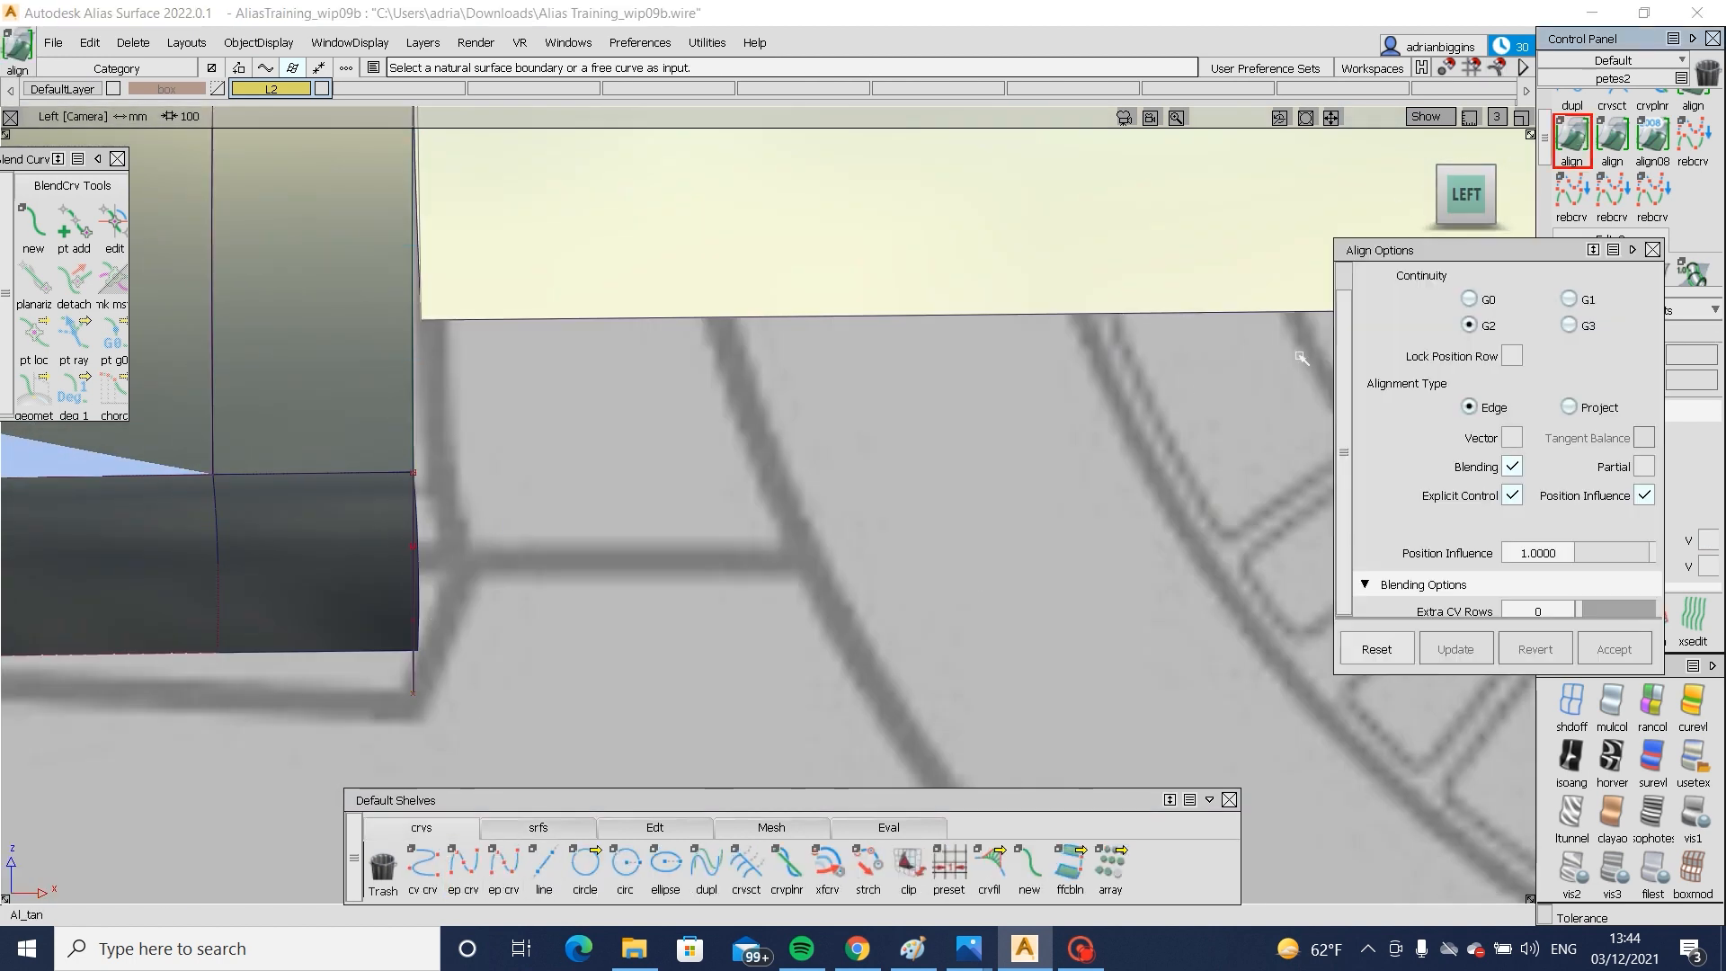
pyautogui.click(410, 502)
pyautogui.click(454, 542)
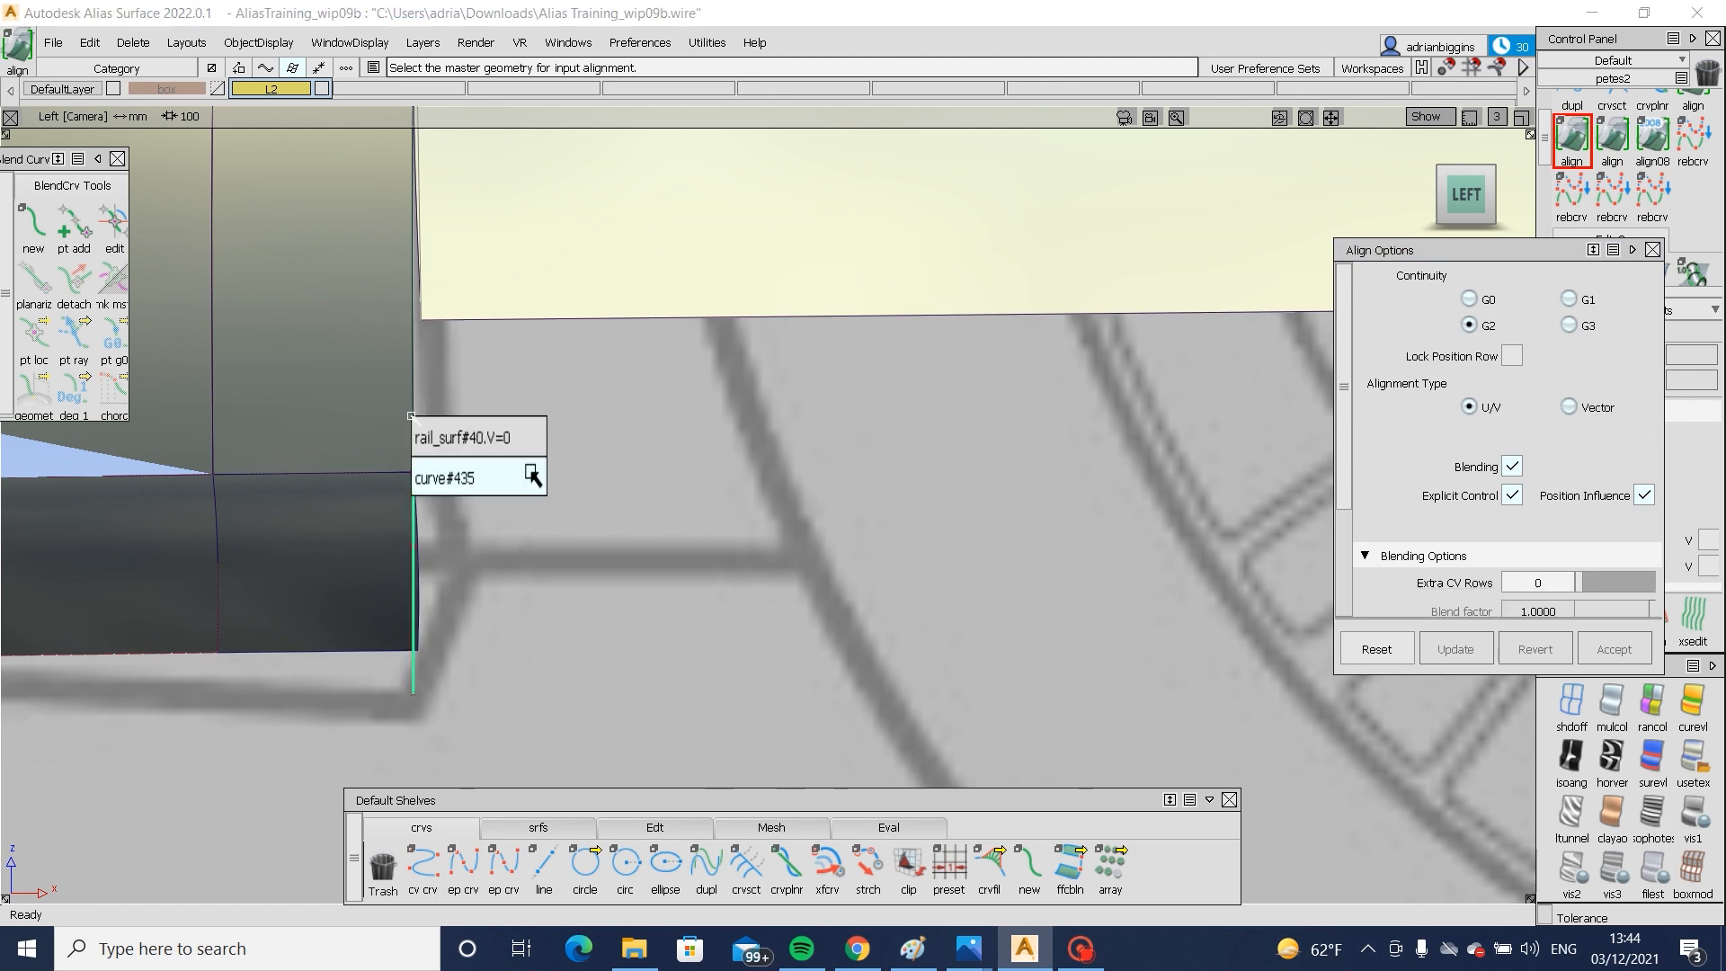
pyautogui.click(534, 429)
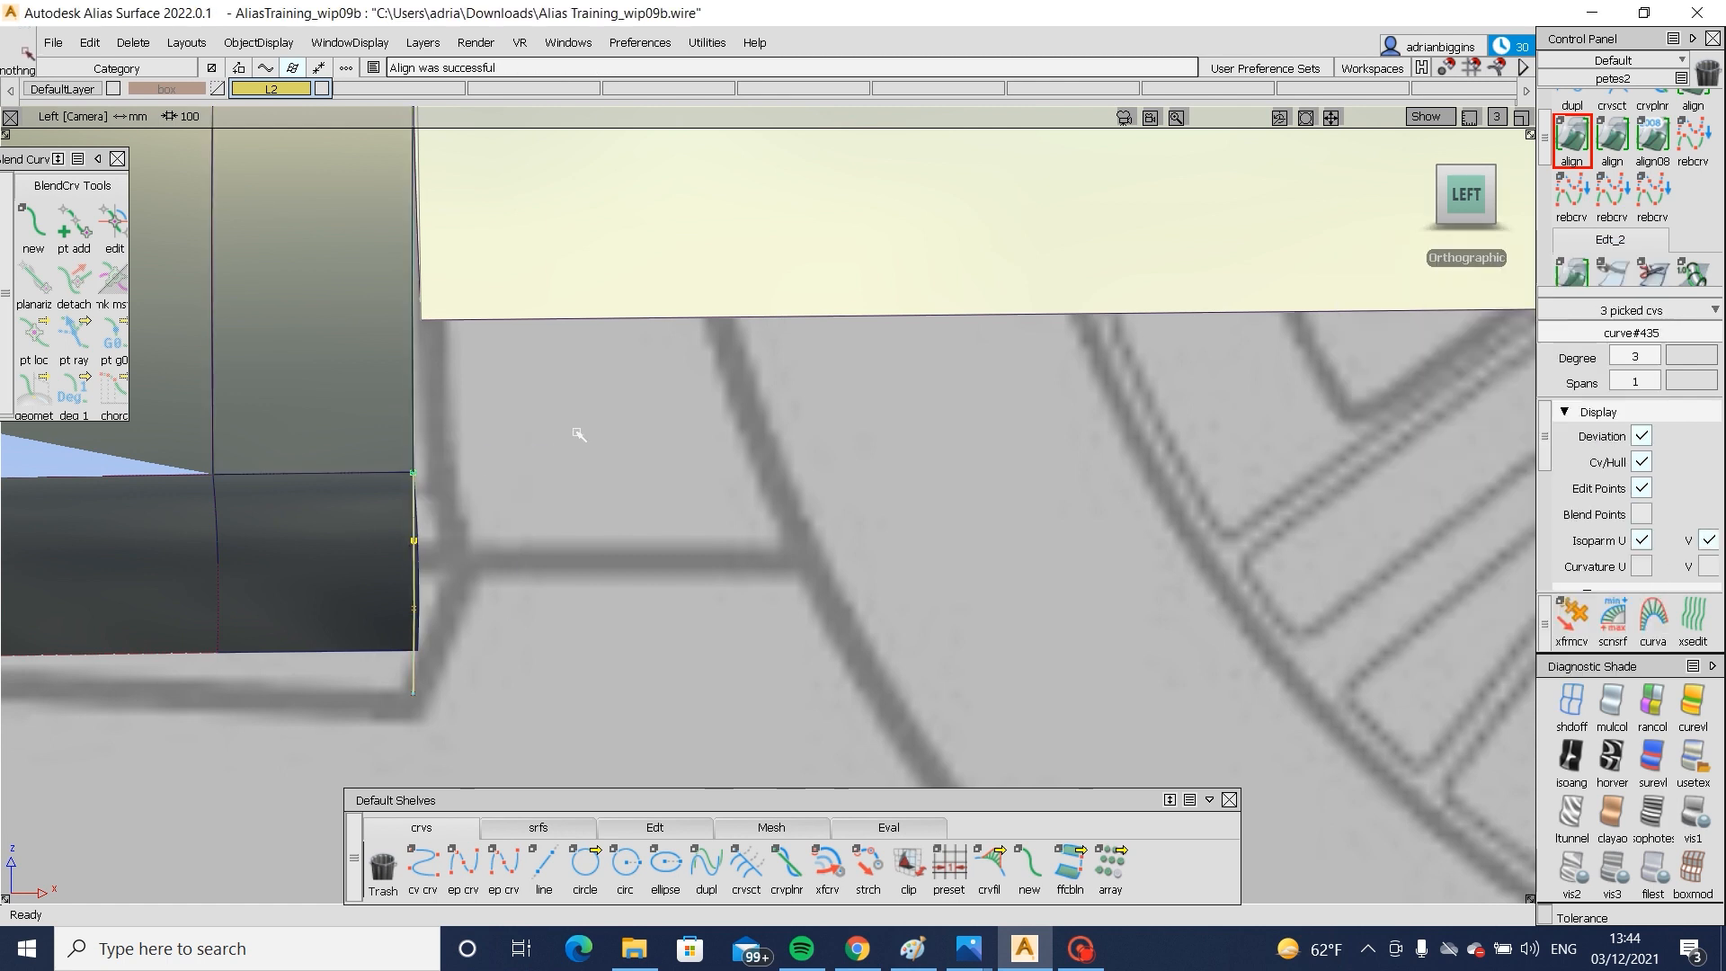
# - Trim the curved sill underside with the aligned curve, keeping the part ahead of the rear wheel arch
pyautogui.click(415, 667)
pyautogui.keyDown('ctrl'); pyautogui.keyDown('shift'); pyautogui.moveTo(524, 555); pyautogui.dragTo(389, 662); pyautogui.keyUp('shift'); pyautogui.keyUp('ctrl')
pyautogui.click(385, 600)
pyautogui.click(385, 601)
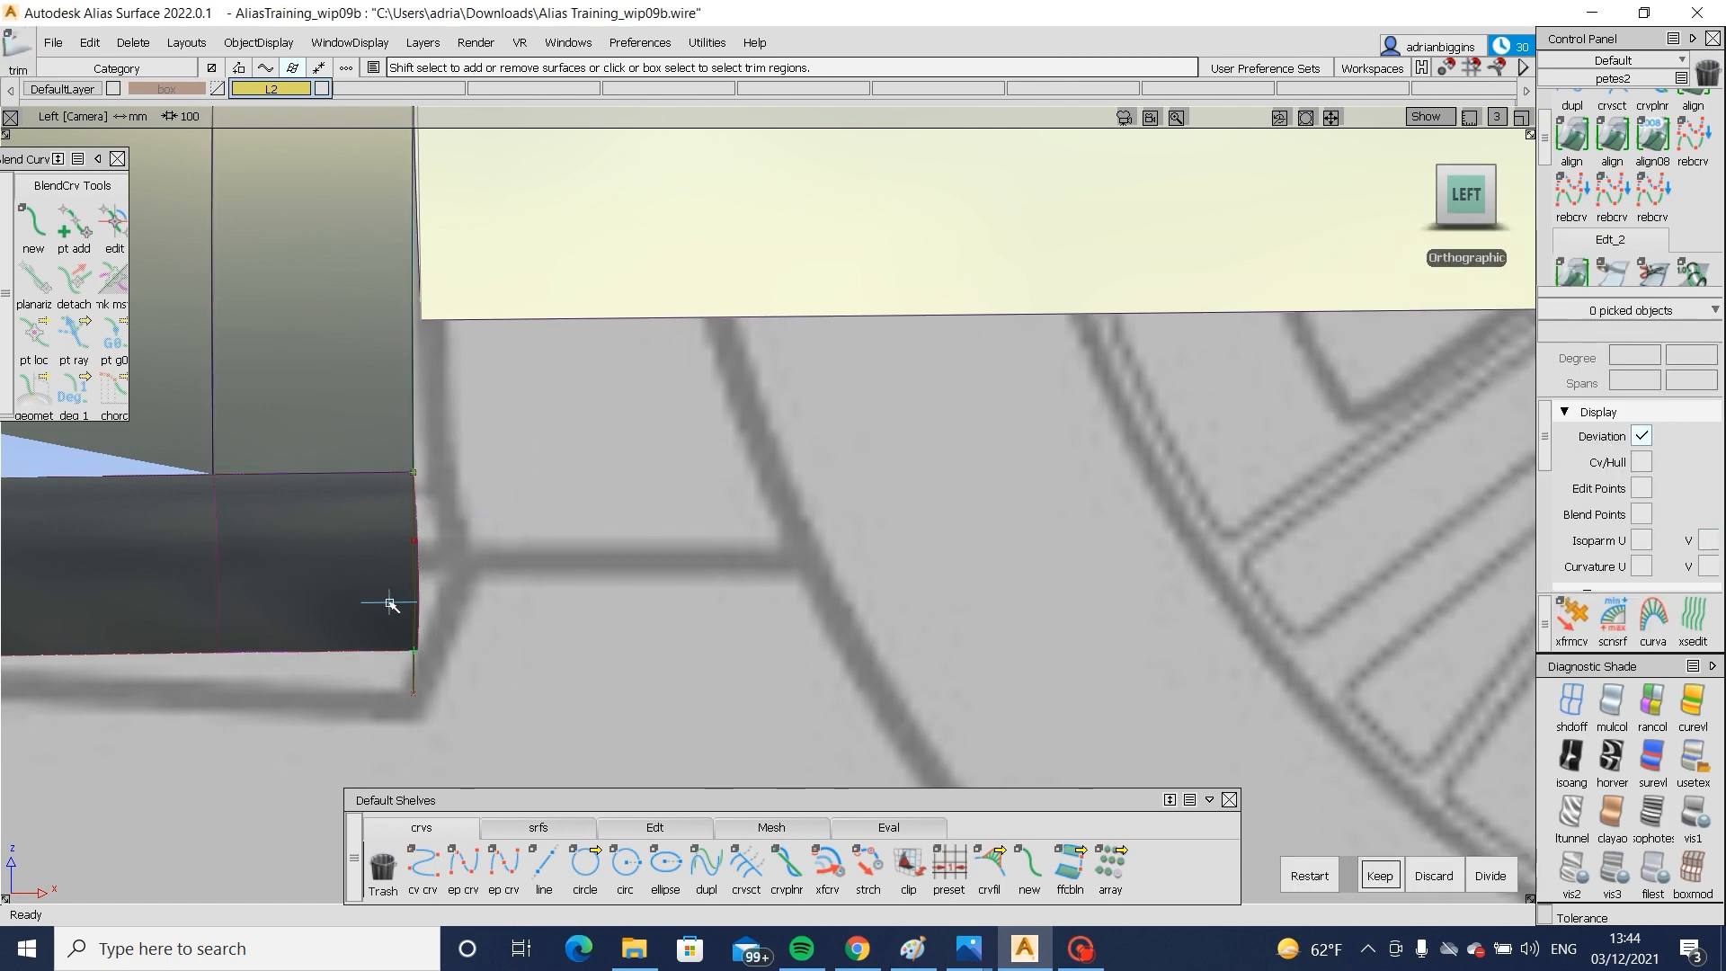
pyautogui.press('space')
# - Draft the trimmed end edge of the sill underside inward by 400 mm into the rear wheel arch
pyautogui.press('F8')
pyautogui.keyDown('alt'); pyautogui.keyDown('shift'); pyautogui.moveTo(663, 593); pyautogui.dragTo(633, 842); pyautogui.keyUp('shift'); pyautogui.keyUp('alt')
pyautogui.click(569, 833)
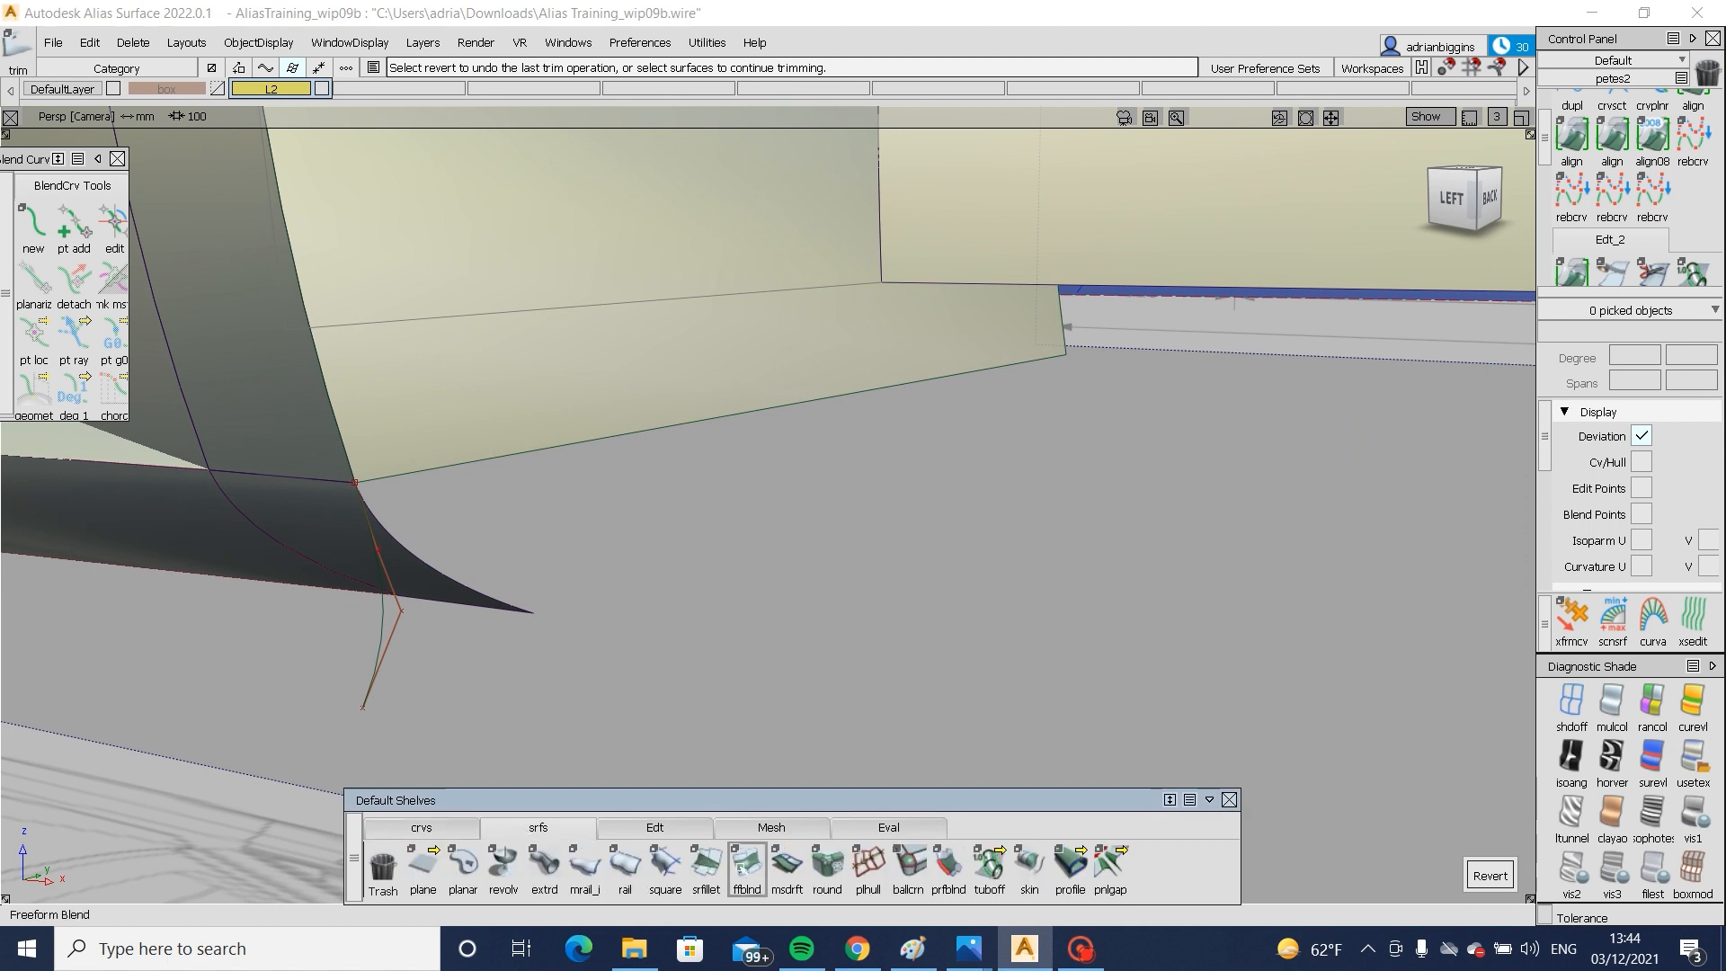
pyautogui.click(431, 573)
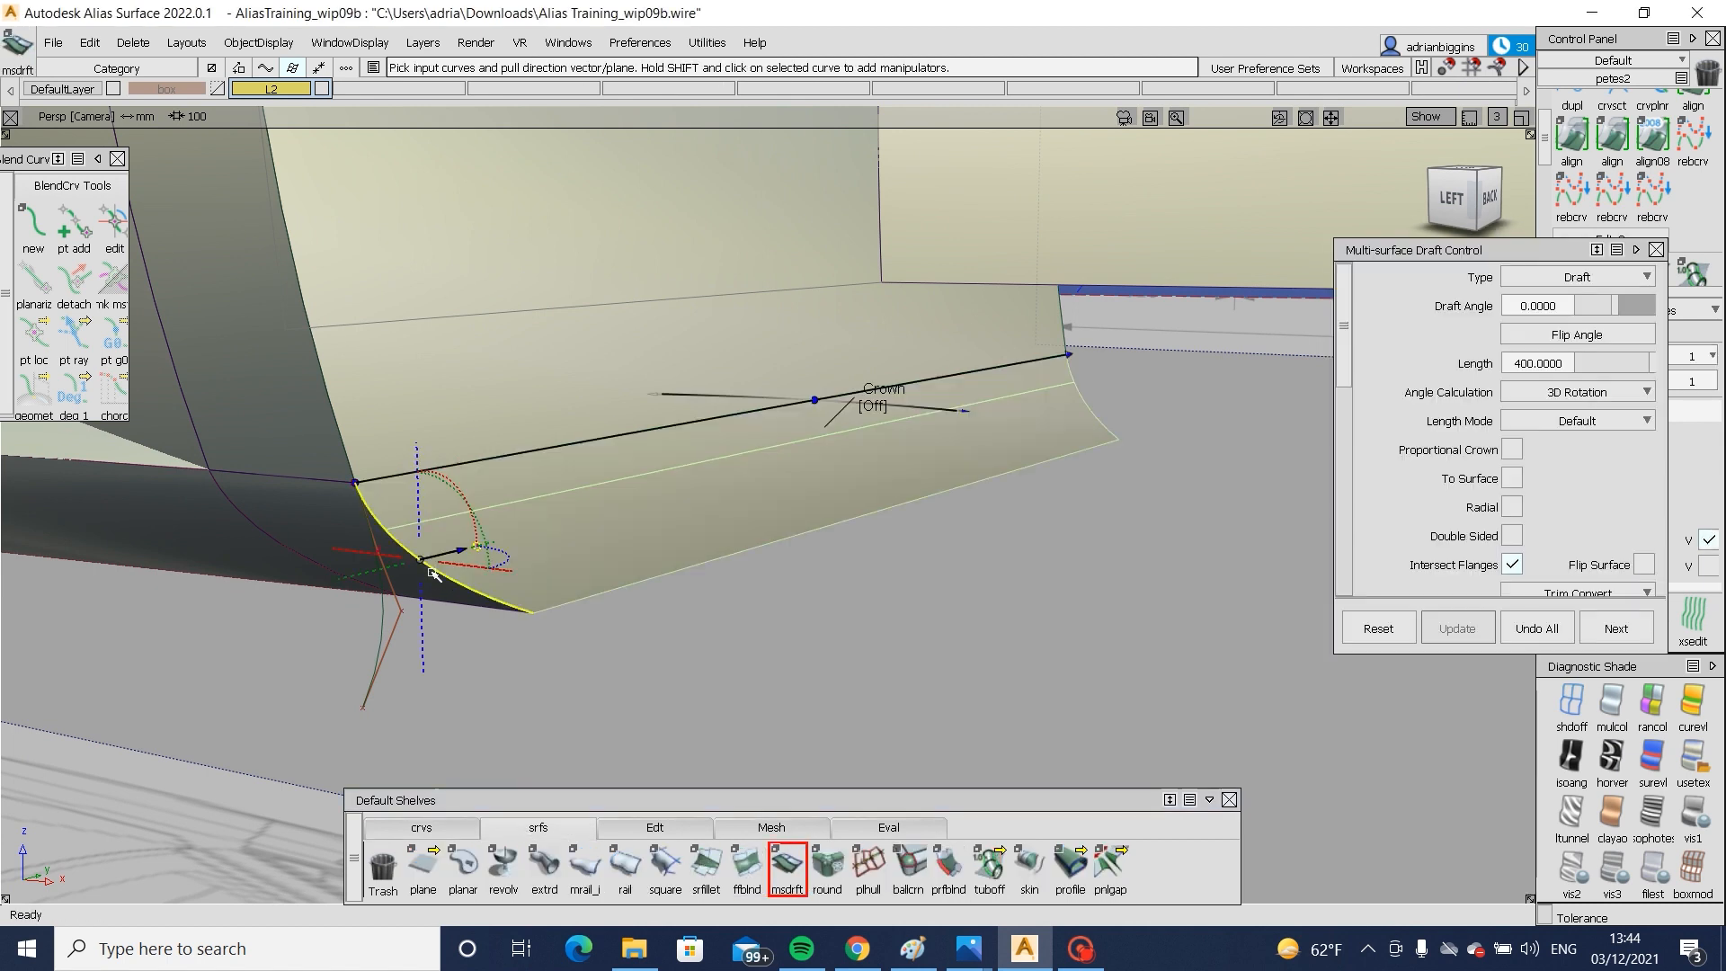
# - Draft the rear bumper's short lower edges at the back of the rear wheel arch inward by 400 mm
pyautogui.keyDown('alt'); pyautogui.keyDown('shift'); pyautogui.moveTo(449, 584); pyautogui.dragTo(836, 491); pyautogui.keyUp('shift'); pyautogui.keyUp('alt')
pyautogui.keyDown('alt'); pyautogui.keyDown('shift'); pyautogui.click(1009, 445); pyautogui.keyUp('shift'); pyautogui.keyUp('alt')
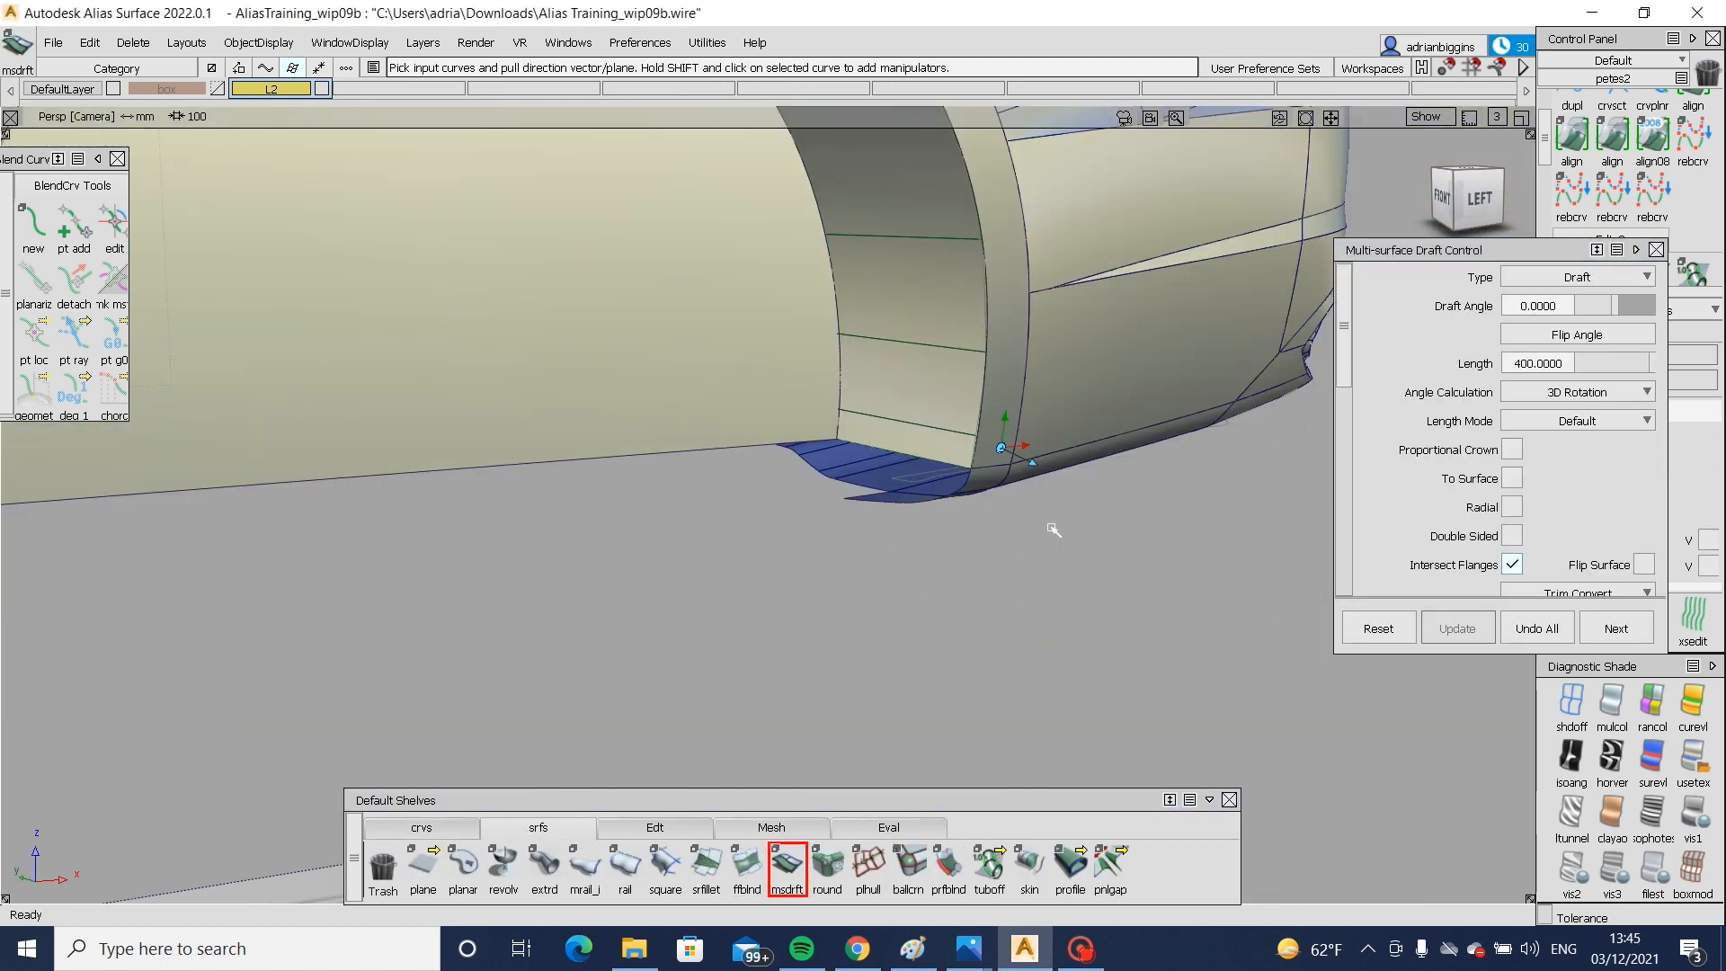
pyautogui.keyDown('alt'); pyautogui.keyDown('shift'); pyautogui.moveTo(1048, 528); pyautogui.dragTo(896, 470); pyautogui.keyUp('shift'); pyautogui.keyUp('alt')
pyautogui.click(915, 528)
pyautogui.click(838, 591)
pyautogui.keyDown('alt'); pyautogui.keyDown('shift'); pyautogui.moveTo(825, 578); pyautogui.dragTo(679, 580, button='right'); pyautogui.keyUp('shift'); pyautogui.keyUp('alt')
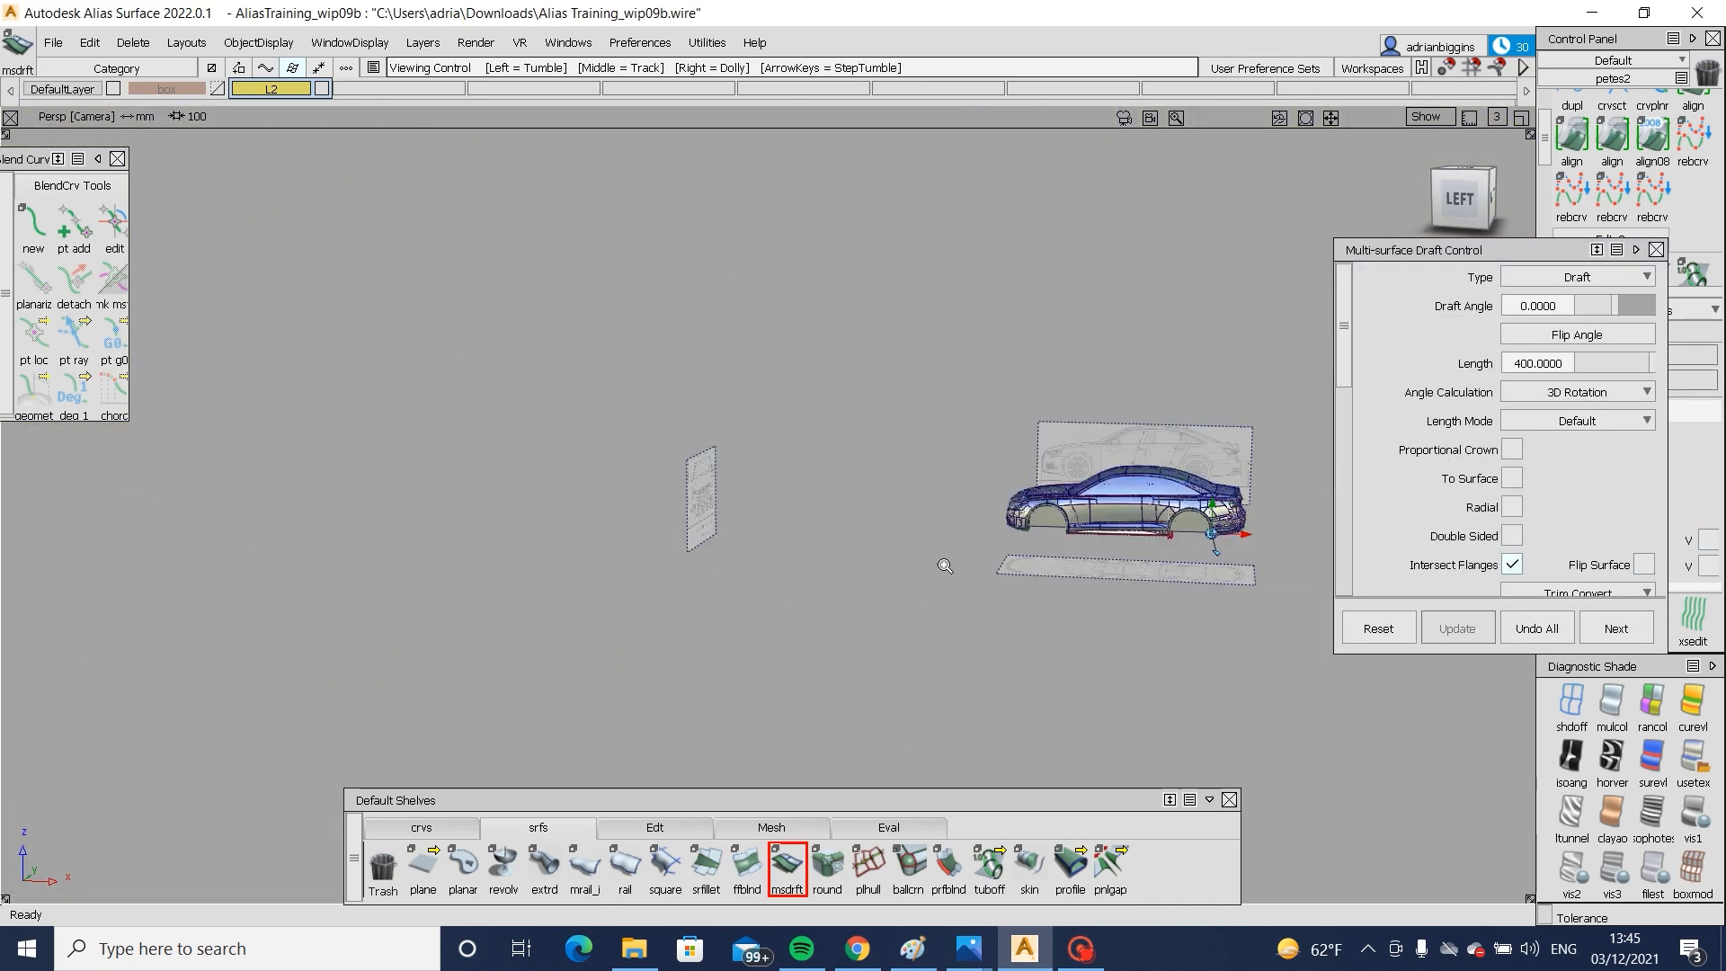
# - Select all the car body surfaces and delete their construction history
pyautogui.keyDown('alt'); pyautogui.keyDown('shift'); pyautogui.moveTo(942, 564); pyautogui.dragTo(981, 530, button='right'); pyautogui.keyUp('shift'); pyautogui.keyUp('alt')
pyautogui.keyDown('ctrl'); pyautogui.keyDown('shift'); pyautogui.moveTo(974, 426); pyautogui.dragTo(822, 560); pyautogui.keyUp('shift'); pyautogui.keyUp('ctrl')
pyautogui.moveTo(591, 358)
pyautogui.mouseDown()
pyautogui.moveTo(734, 428)
pyautogui.moveTo(1331, 566)
pyautogui.mouseUp()
pyautogui.hotkey('ctrl', 'h')
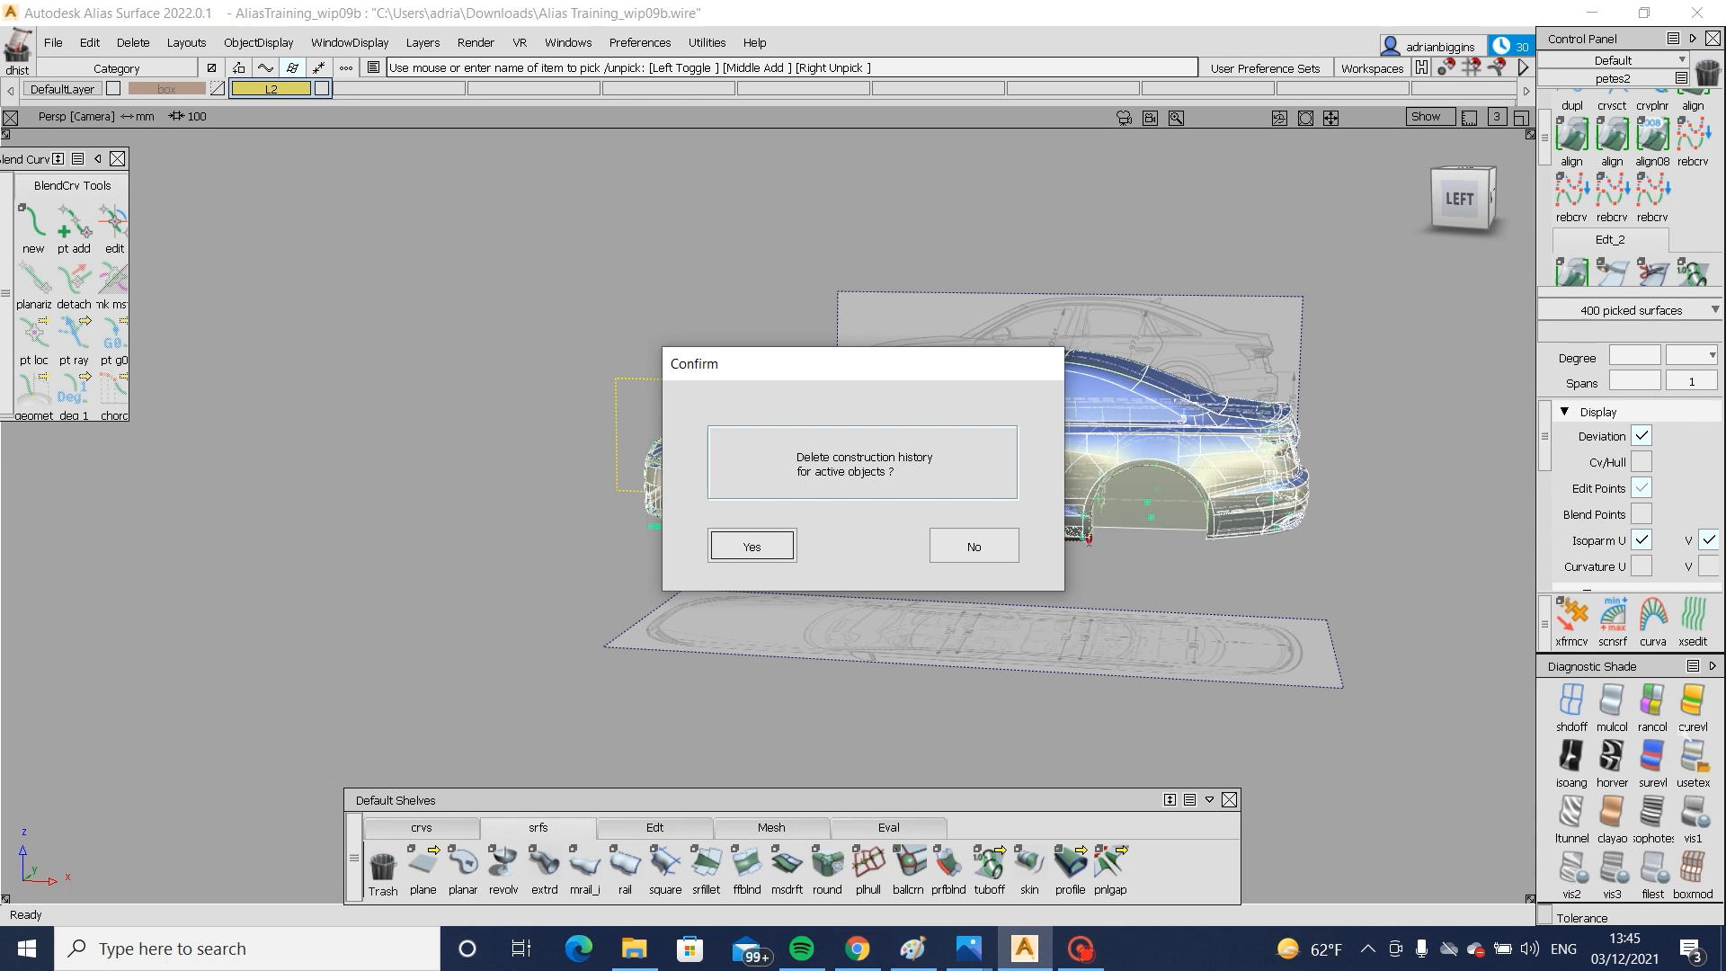
pyautogui.press('Return')
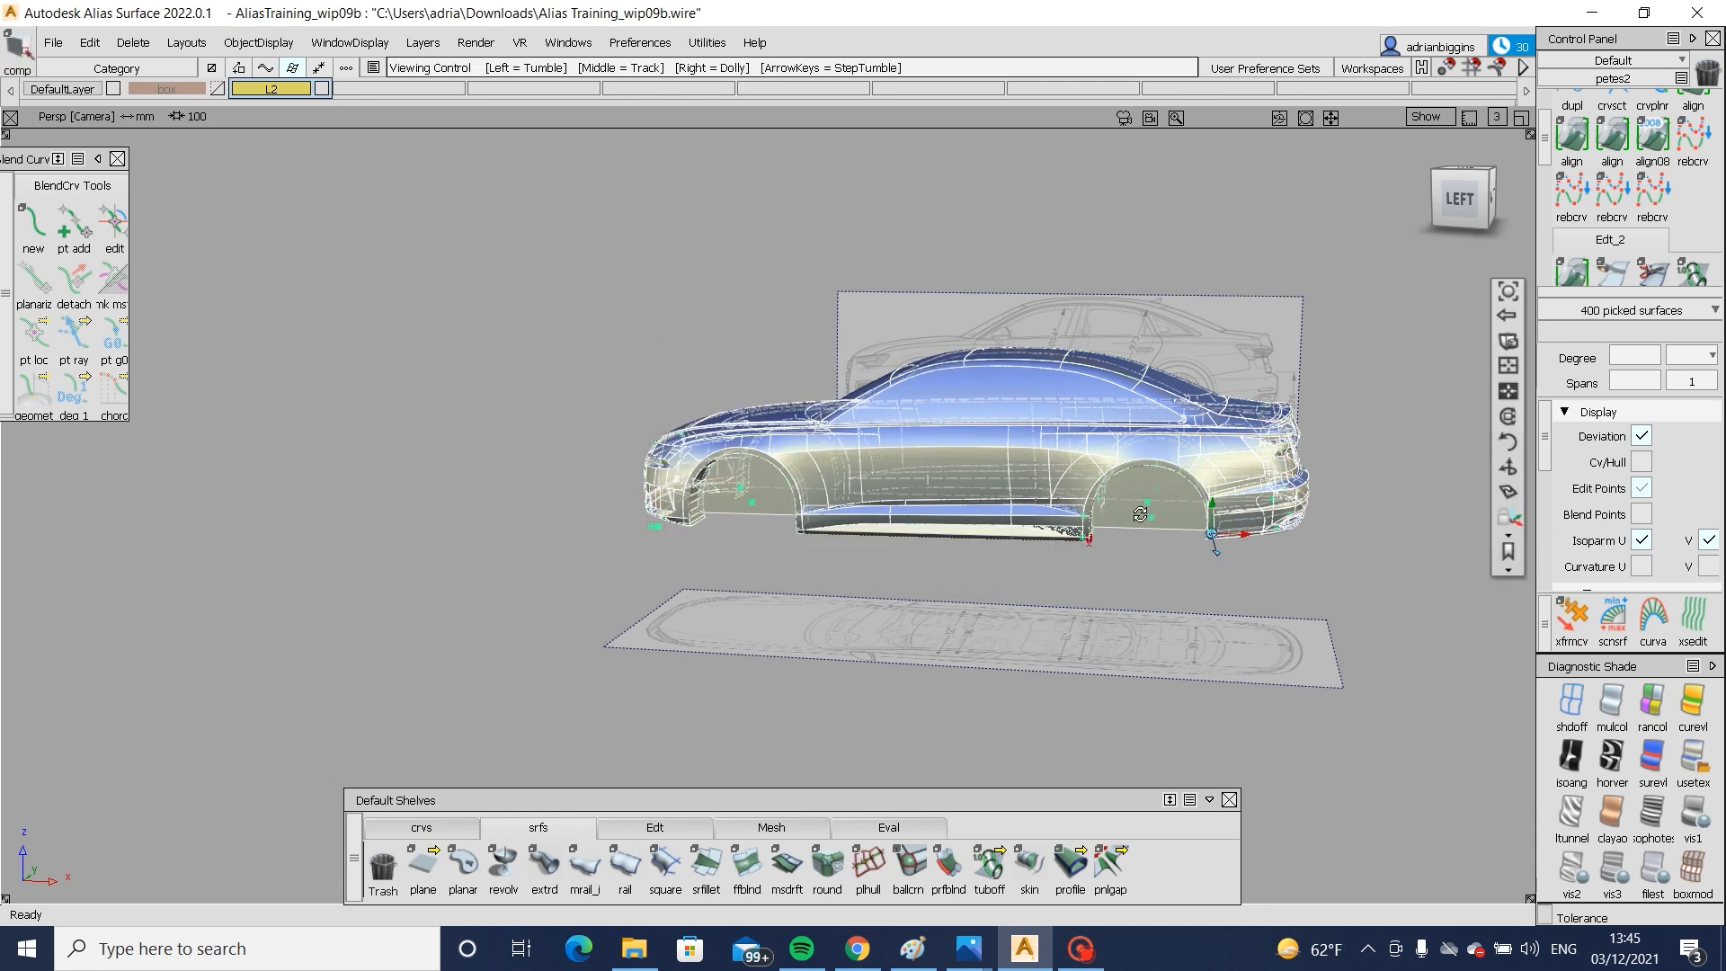
# - Untrim the inner plane of the rear wheel arch and remove its old trim curves on surface
pyautogui.keyDown('alt'); pyautogui.keyDown('shift'); pyautogui.moveTo(1107, 522); pyautogui.dragTo(1150, 519); pyautogui.keyUp('shift'); pyautogui.keyUp('alt')
pyautogui.keyDown('ctrl'); pyautogui.keyDown('shift'); pyautogui.moveTo(1149, 537); pyautogui.dragTo(1148, 595); pyautogui.keyUp('shift'); pyautogui.keyUp('ctrl')
pyautogui.keyDown('alt'); pyautogui.keyDown('shift'); pyautogui.moveTo(1030, 556); pyautogui.dragTo(1186, 552, button='right'); pyautogui.keyUp('shift'); pyautogui.keyUp('alt')
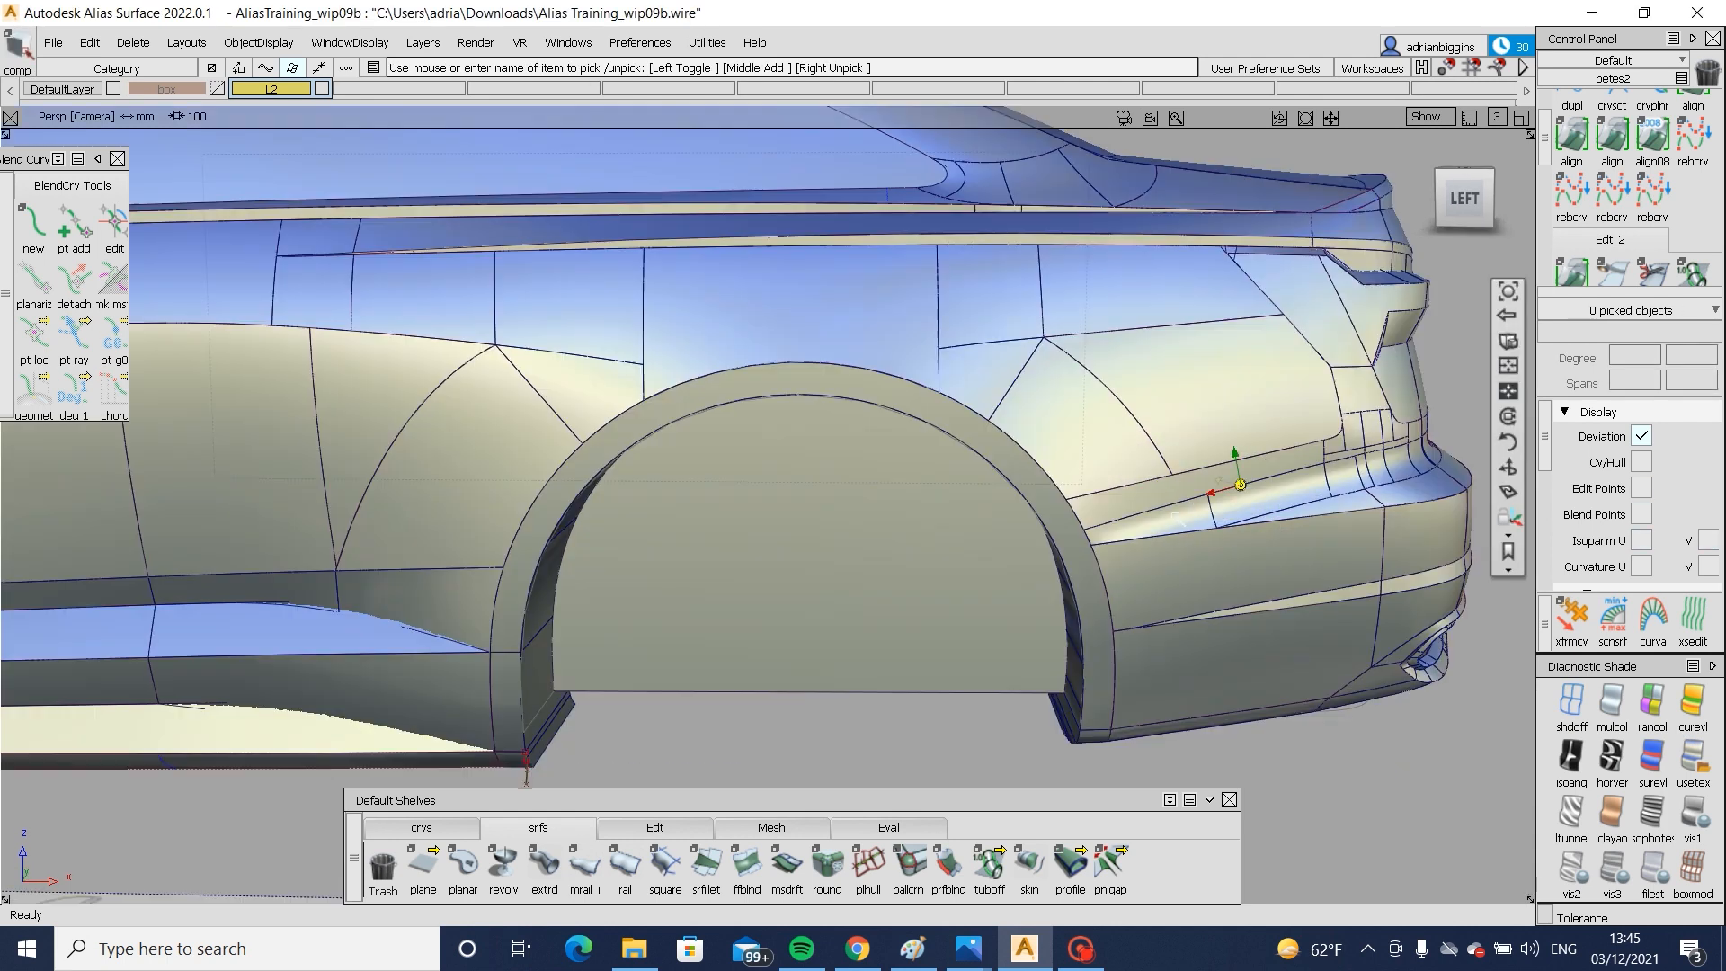
pyautogui.click(973, 691)
pyautogui.keyDown('ctrl'); pyautogui.keyDown('shift'); pyautogui.moveTo(973, 692); pyautogui.dragTo(974, 758, button='right'); pyautogui.keyUp('shift'); pyautogui.keyUp('ctrl')
pyautogui.keyDown('ctrl'); pyautogui.keyDown('shift'); pyautogui.moveTo(922, 640); pyautogui.dragTo(850, 553); pyautogui.keyUp('shift'); pyautogui.keyUp('ctrl')
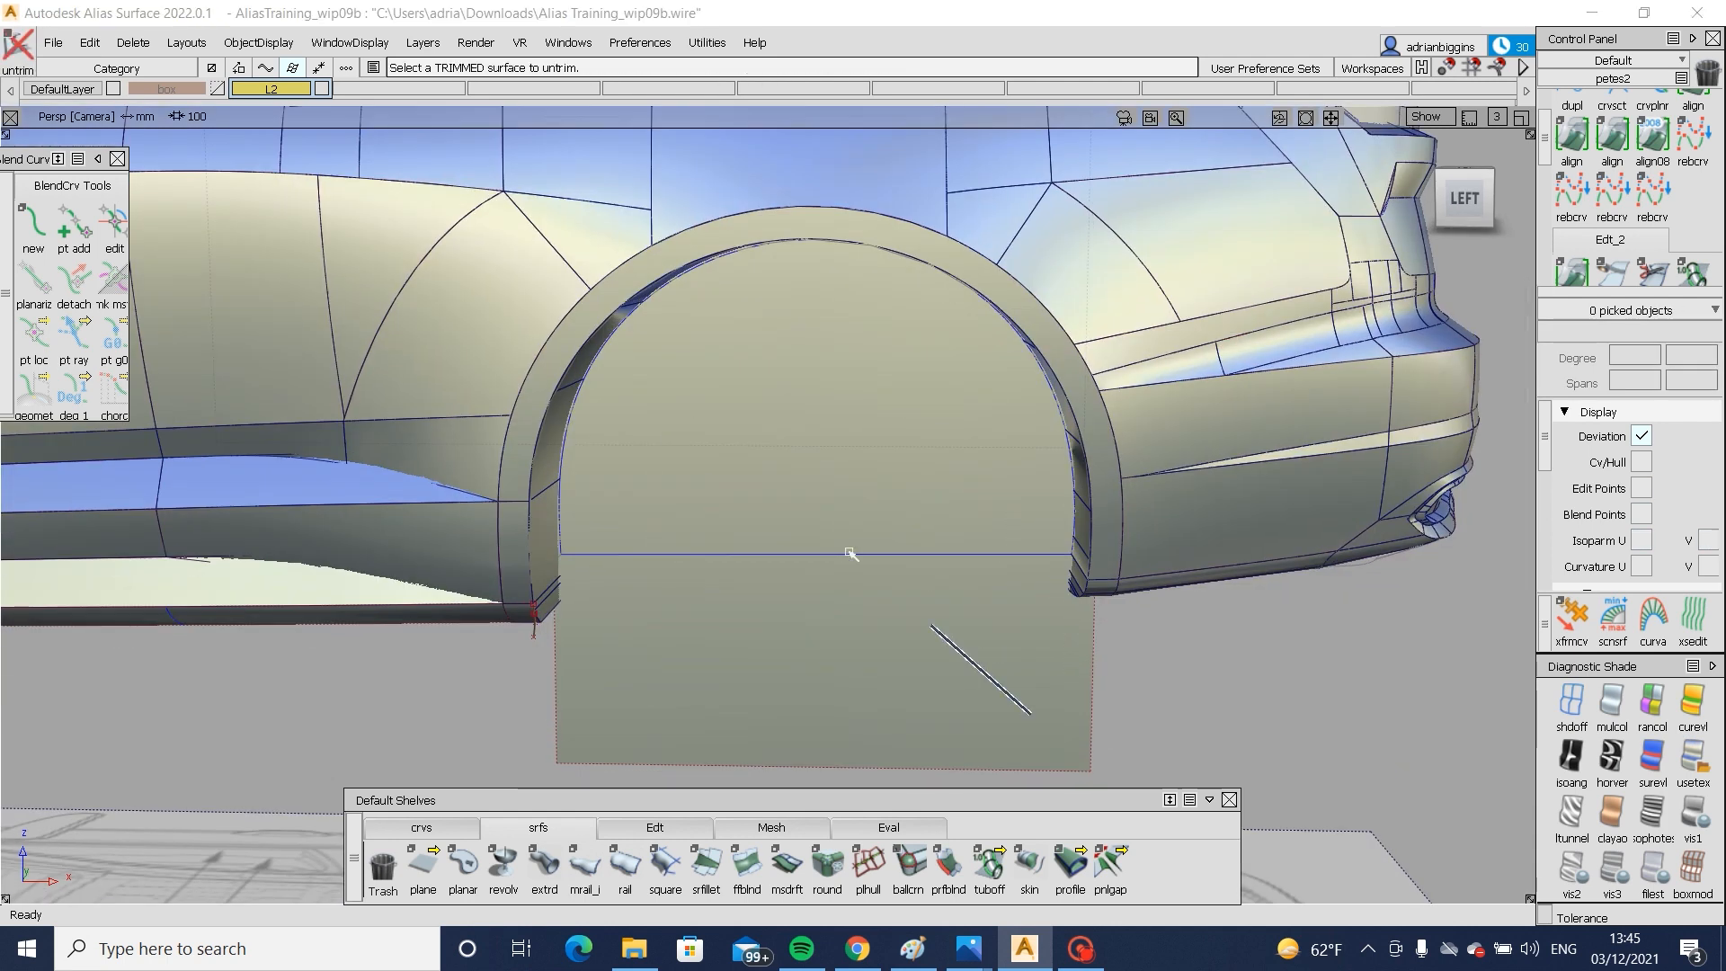
pyautogui.click(878, 555)
pyautogui.keyDown('ctrl'); pyautogui.keyDown('shift'); pyautogui.moveTo(870, 642); pyautogui.dragTo(968, 733, button='right'); pyautogui.keyUp('shift'); pyautogui.keyUp('ctrl')
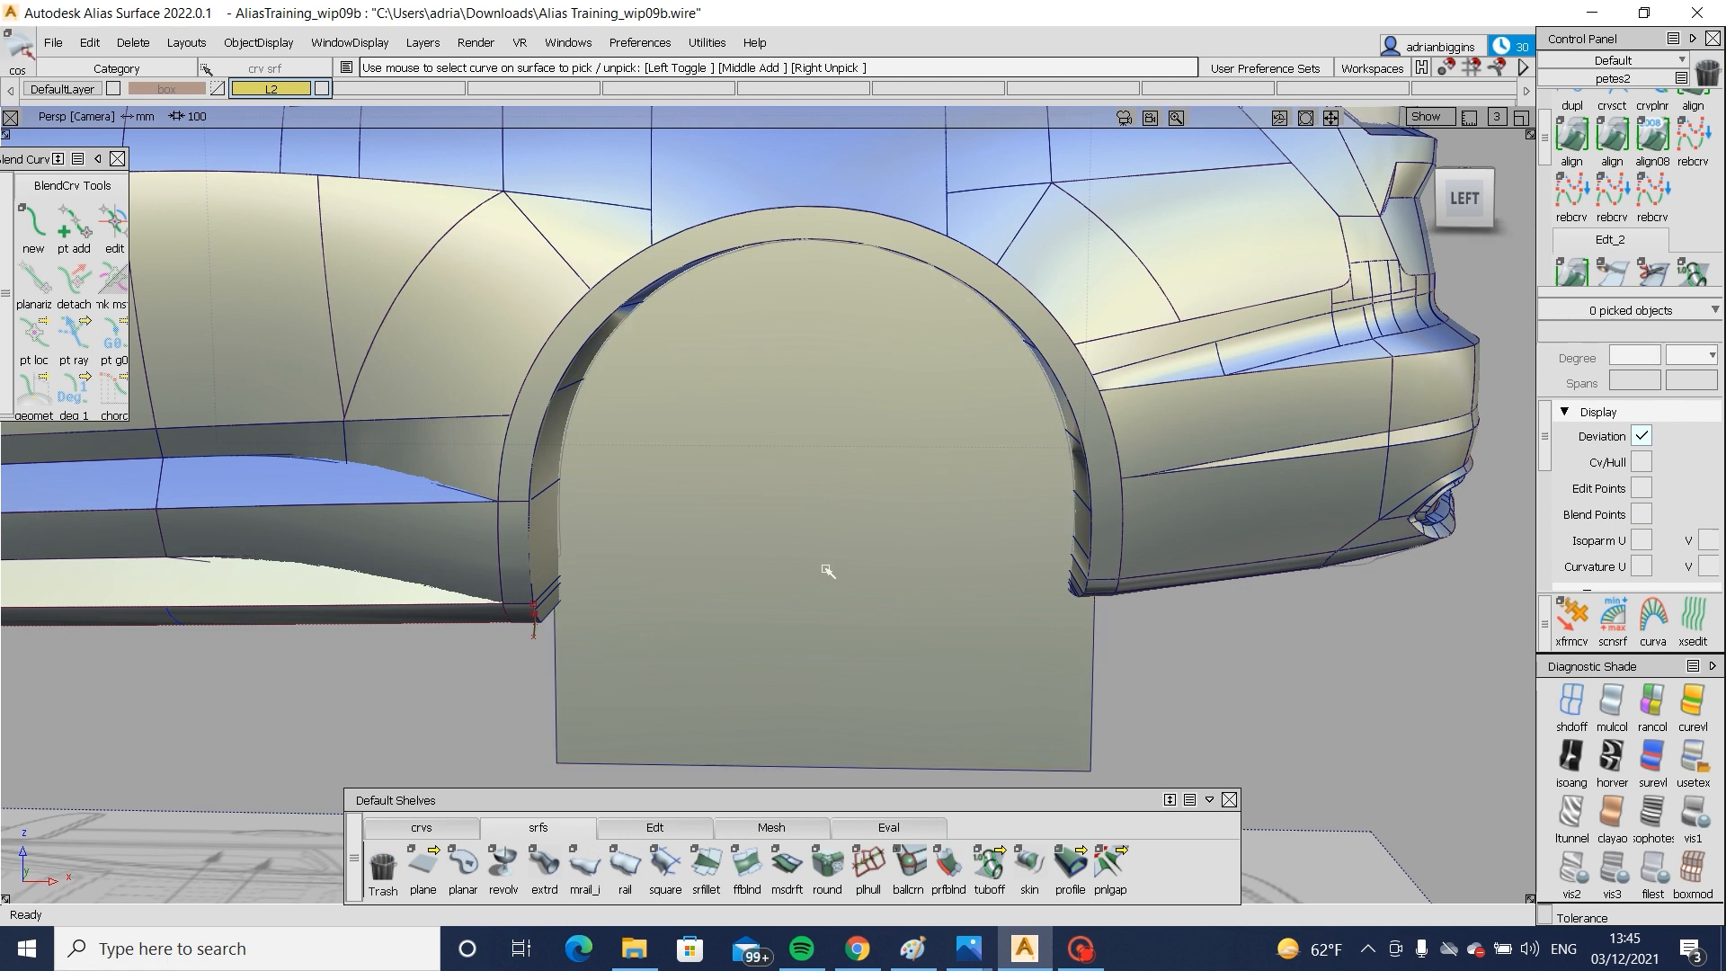
# - Intersect all the rear wheel arch draft surfaces with the arch's inner plane
pyautogui.keyDown('alt'); pyautogui.keyDown('shift'); pyautogui.moveTo(825, 569); pyautogui.dragTo(1069, 424); pyautogui.keyUp('shift'); pyautogui.keyUp('alt')
pyautogui.click(1072, 429)
pyautogui.keyDown('alt'); pyautogui.keyDown('shift'); pyautogui.moveTo(1065, 595); pyautogui.dragTo(944, 647, button='right'); pyautogui.keyUp('shift'); pyautogui.keyUp('alt')
pyautogui.keyDown('alt'); pyautogui.keyDown('shift'); pyautogui.moveTo(944, 647); pyautogui.dragTo(629, 620); pyautogui.keyUp('shift'); pyautogui.keyUp('alt')
pyautogui.keyDown('alt'); pyautogui.keyDown('shift'); pyautogui.moveTo(630, 620); pyautogui.dragTo(649, 629, button='right'); pyautogui.keyUp('shift'); pyautogui.keyUp('alt')
pyautogui.click(650, 629)
pyautogui.click(653, 639)
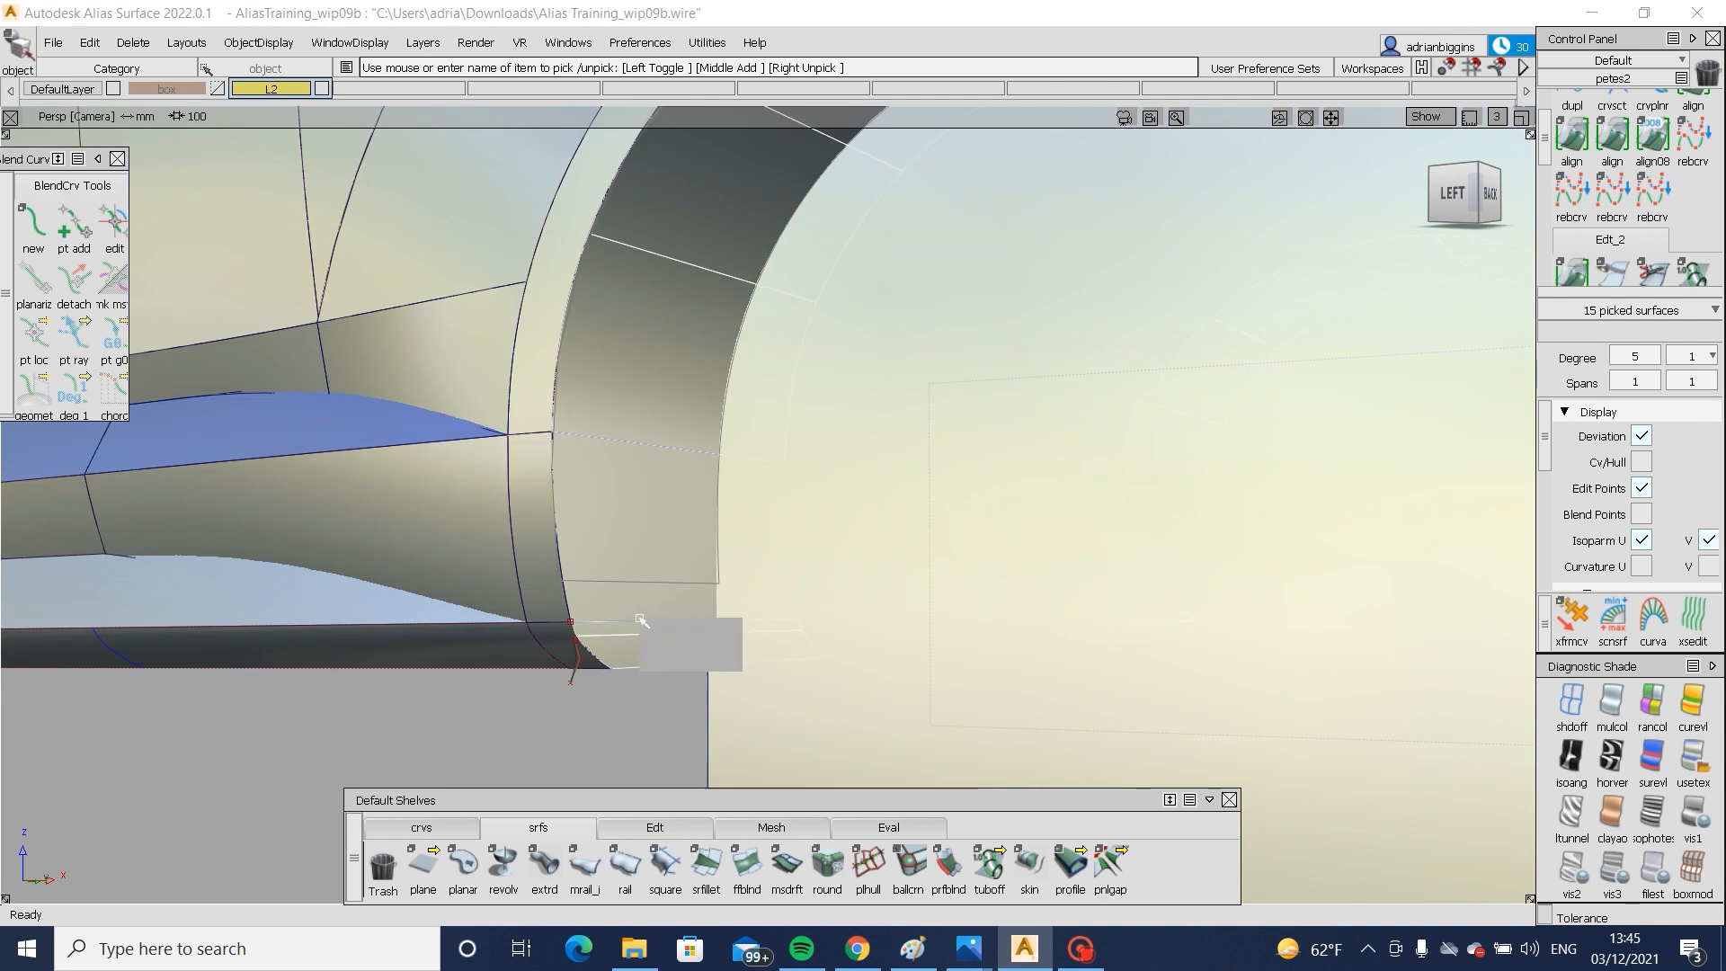
pyautogui.keyDown('ctrl'); pyautogui.keyDown('shift'); pyautogui.moveTo(571, 686); pyautogui.dragTo(635, 663, button='middle'); pyautogui.keyUp('shift'); pyautogui.keyUp('ctrl')
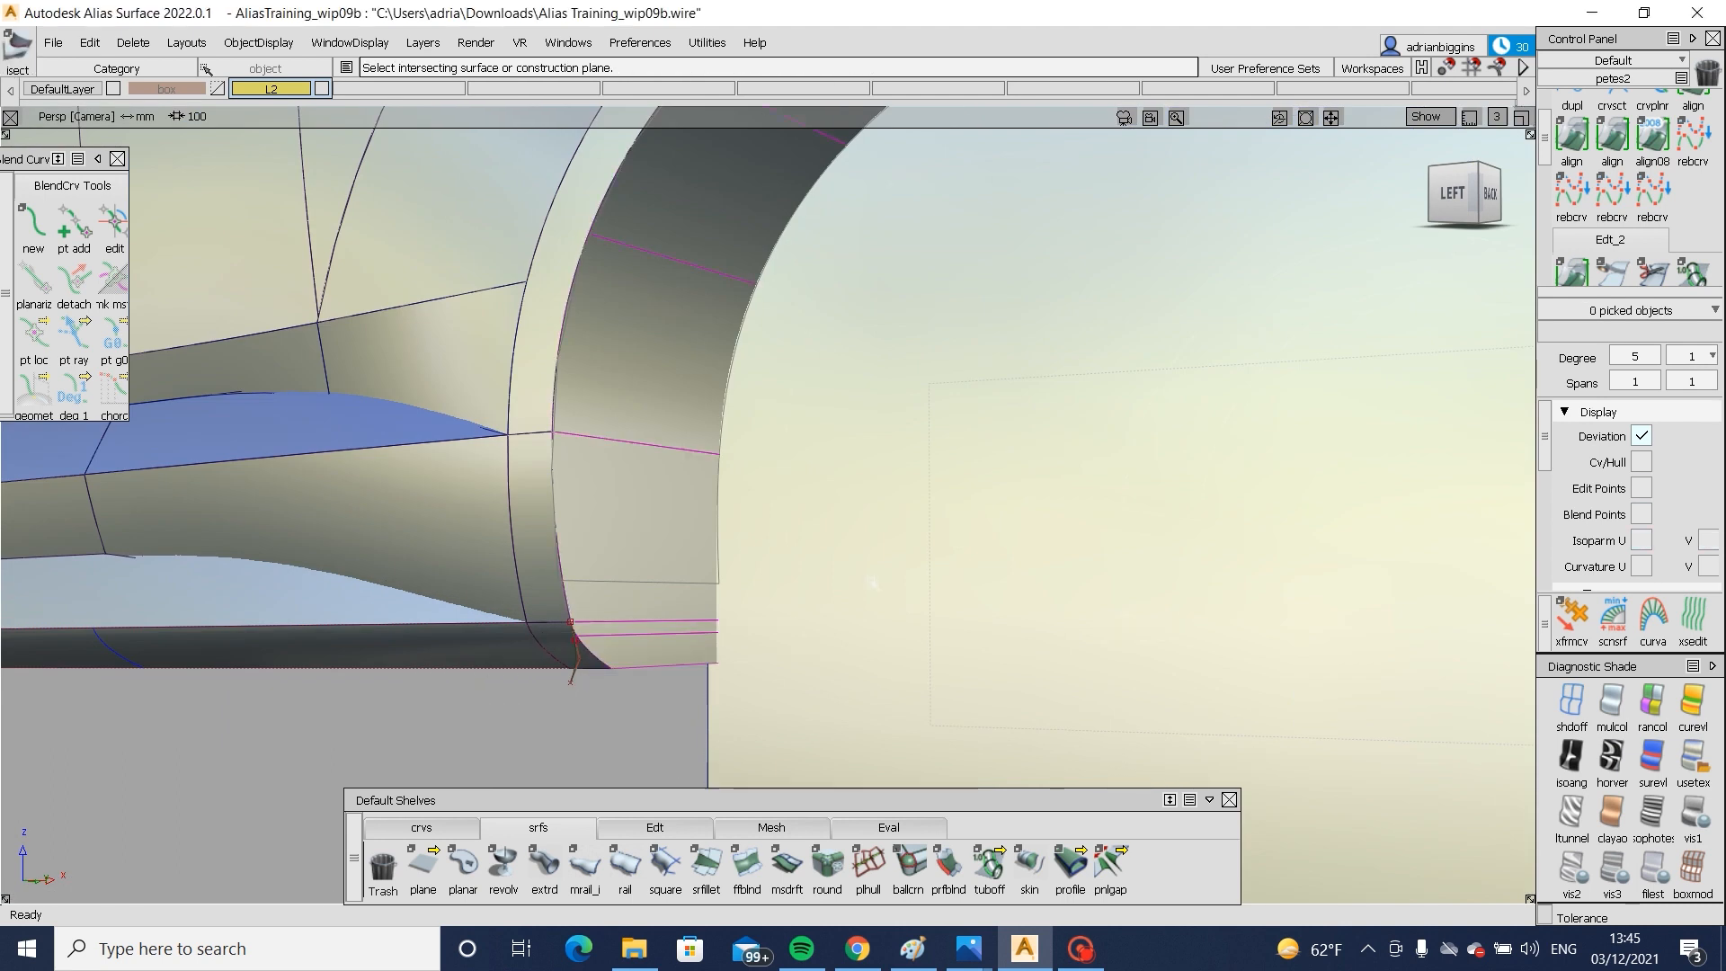
pyautogui.keyDown('alt'); pyautogui.keyDown('shift'); pyautogui.moveTo(872, 582); pyautogui.dragTo(764, 643, button='right'); pyautogui.keyUp('shift'); pyautogui.keyUp('alt')
pyautogui.keyDown('alt'); pyautogui.keyDown('shift'); pyautogui.moveTo(763, 643); pyautogui.dragTo(958, 706); pyautogui.keyUp('shift'); pyautogui.keyUp('alt')
# - Draw a straight edit point curve across the rear wheel arch opening between the lower ends of the intersection curves
pyautogui.click(422, 827)
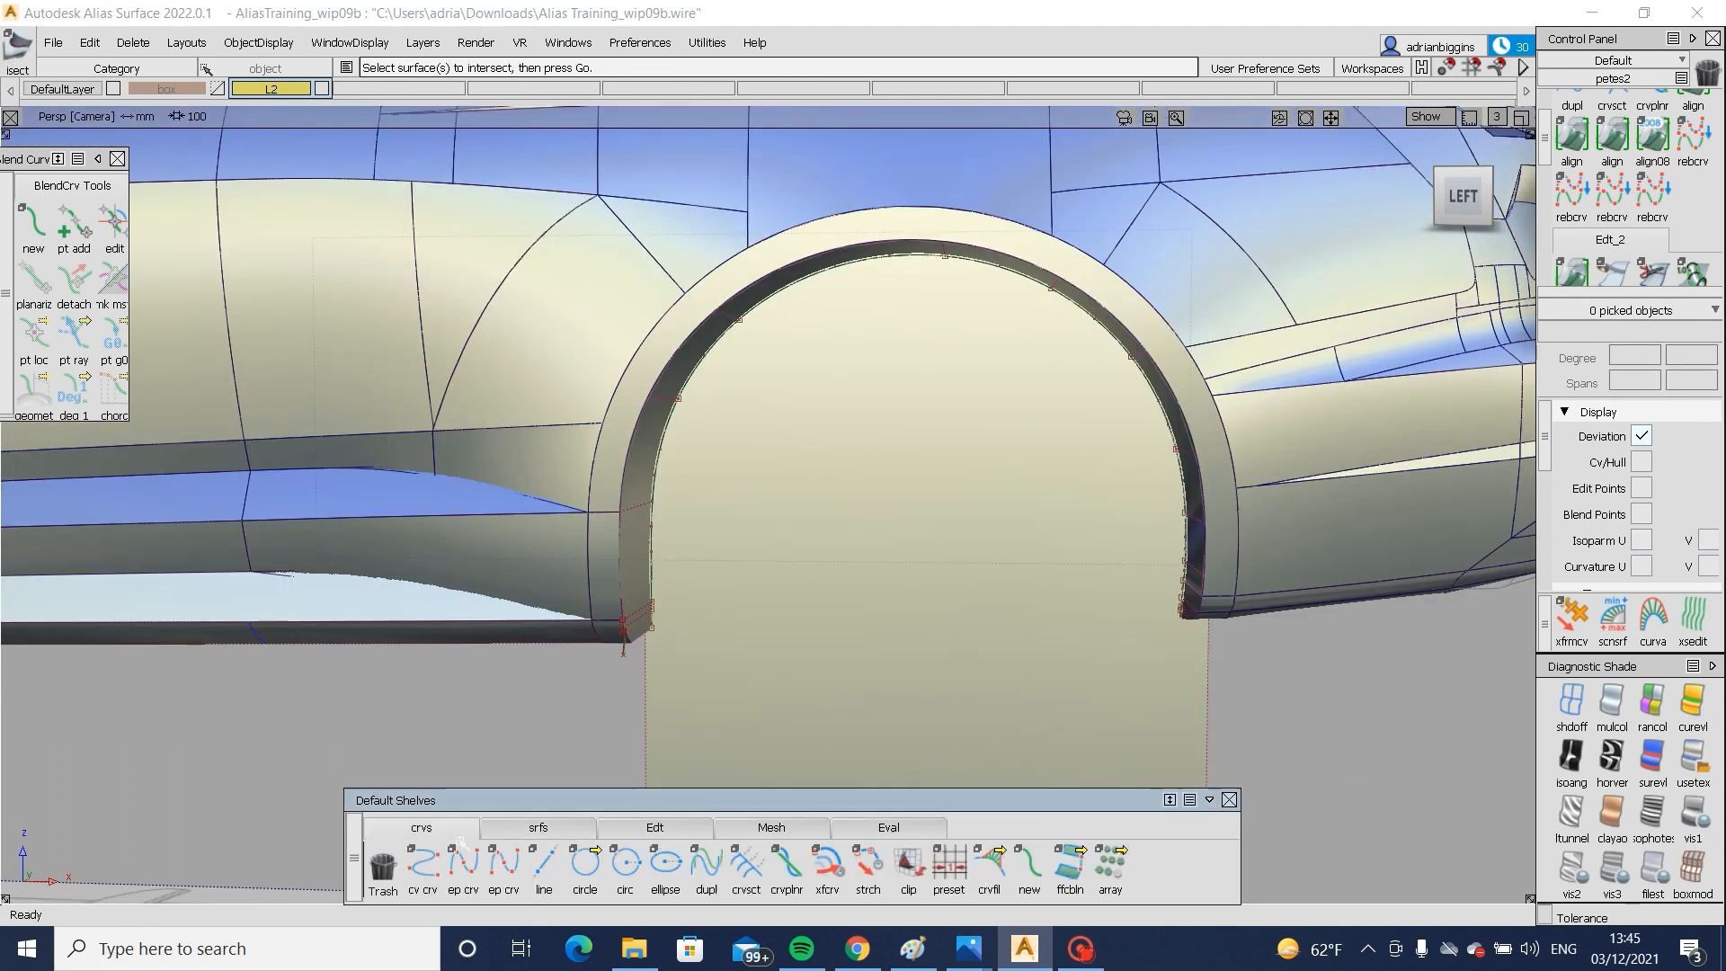
pyautogui.keyDown('alt'); pyautogui.keyDown('shift'); pyautogui.moveTo(651, 615); pyautogui.dragTo(692, 620, button='right'); pyautogui.keyUp('shift'); pyautogui.keyUp('alt')
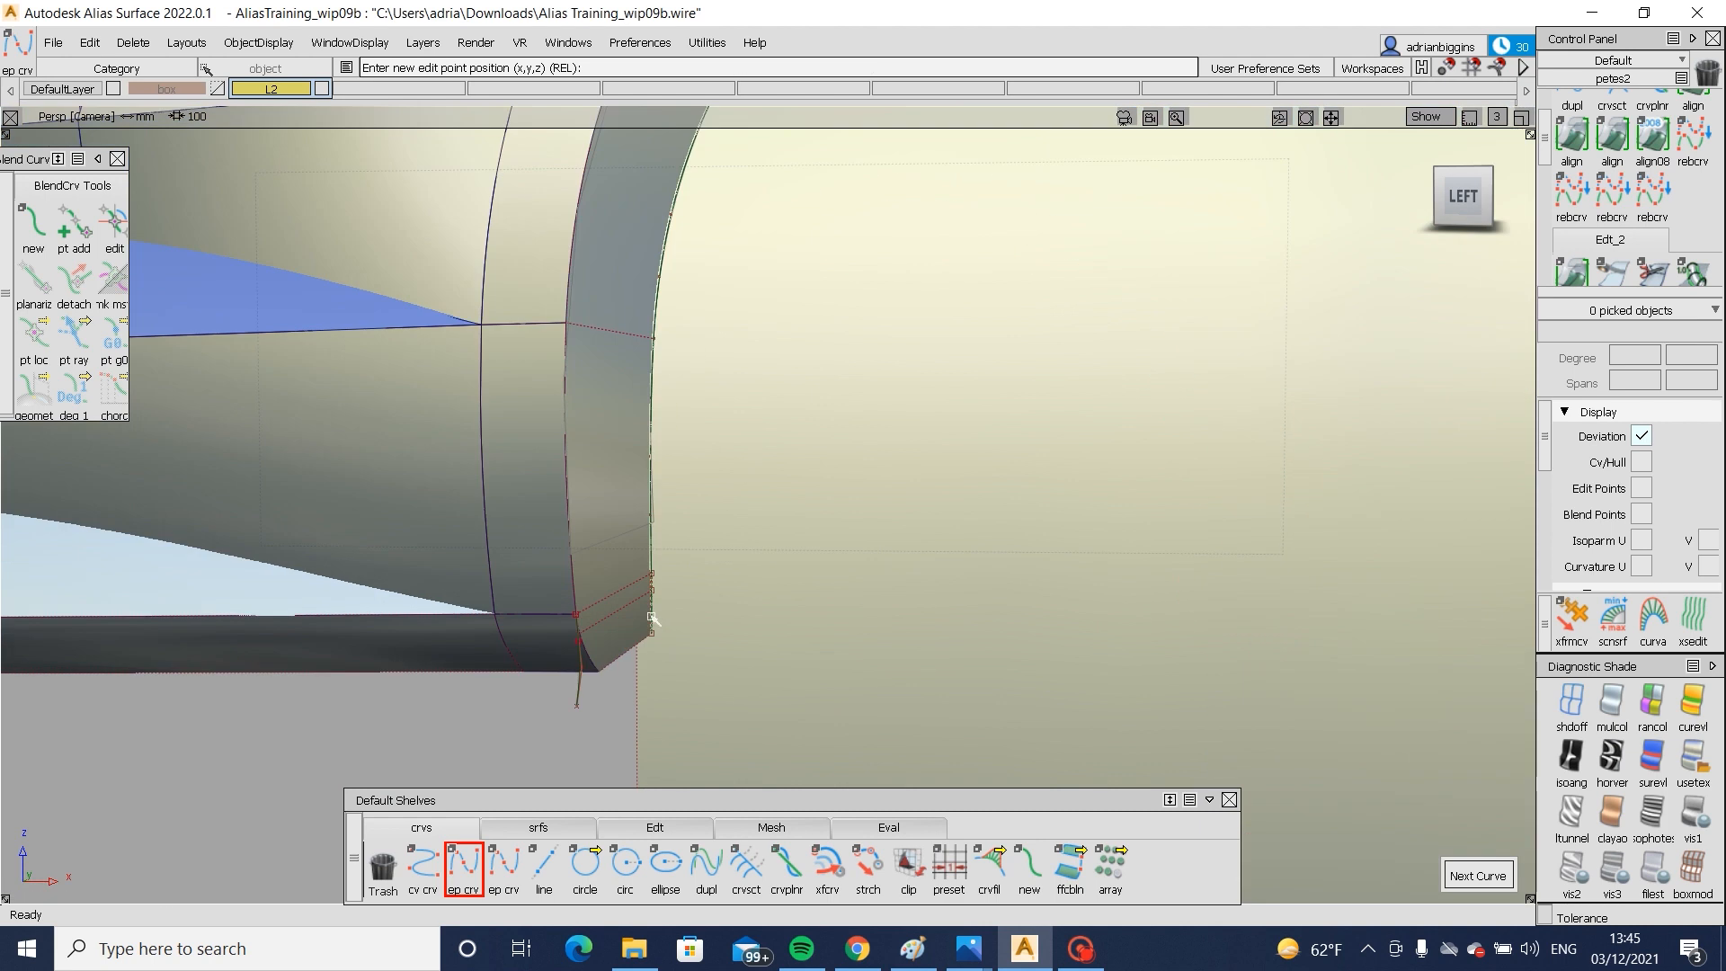
pyautogui.keyDown('alt'); pyautogui.keyDown('shift'); pyautogui.moveTo(795, 656); pyautogui.dragTo(1114, 586, button='middle'); pyautogui.keyUp('shift'); pyautogui.keyUp('alt')
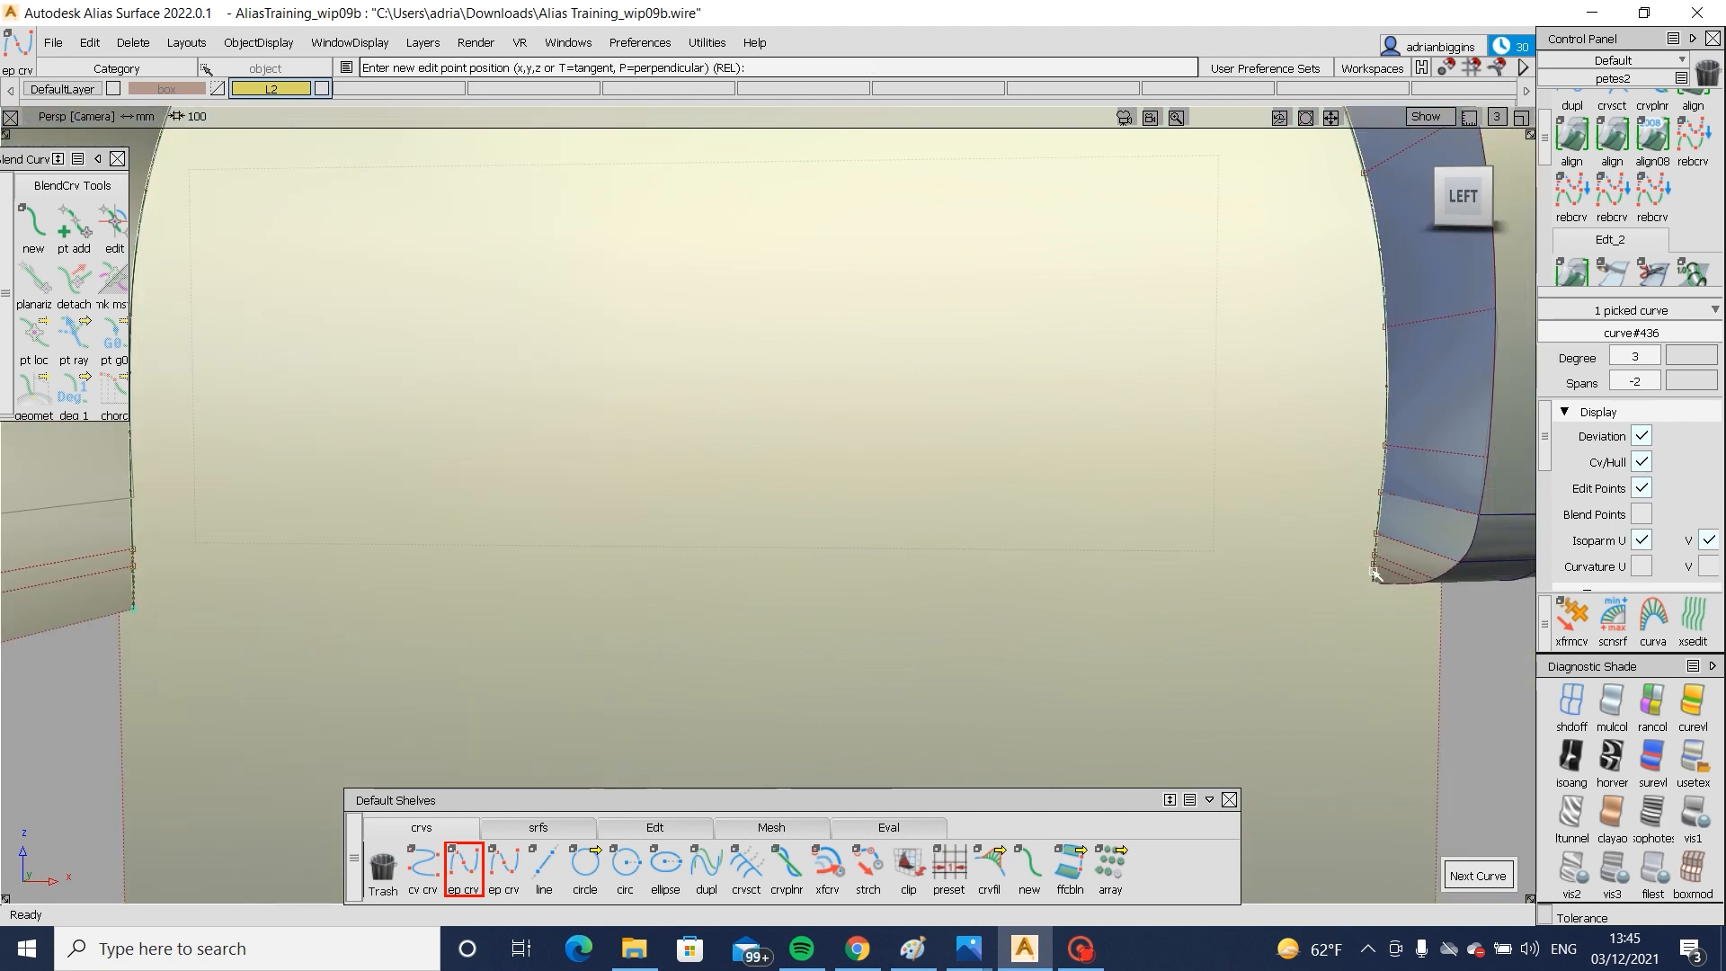
pyautogui.click(1214, 597)
# - Trim the rear wheel arch's inner plane to the outline, keeping the region inside the arch
pyautogui.moveTo(946, 609)
pyautogui.keyDown('ctrl'); pyautogui.keyDown('shift'); pyautogui.mouseDown(button='right')
pyautogui.moveTo(1198, 612)
pyautogui.moveTo(1017, 574)
pyautogui.mouseUp(button='right'); pyautogui.keyUp('shift'); pyautogui.keyUp('ctrl')
pyautogui.click(1258, 582)
pyautogui.click(1221, 537)
pyautogui.press('space')
pyautogui.keyDown('alt'); pyautogui.keyDown('shift'); pyautogui.moveTo(1017, 574); pyautogui.dragTo(1259, 568, button='middle'); pyautogui.keyUp('shift'); pyautogui.keyUp('alt')
pyautogui.keyDown('ctrl'); pyautogui.keyDown('shift'); pyautogui.moveTo(1250, 564); pyautogui.dragTo(801, 574); pyautogui.keyUp('shift'); pyautogui.keyUp('ctrl')
pyautogui.keyDown('alt'); pyautogui.keyDown('shift'); pyautogui.moveTo(801, 573); pyautogui.dragTo(655, 620, button='right'); pyautogui.keyUp('shift'); pyautogui.keyUp('alt')
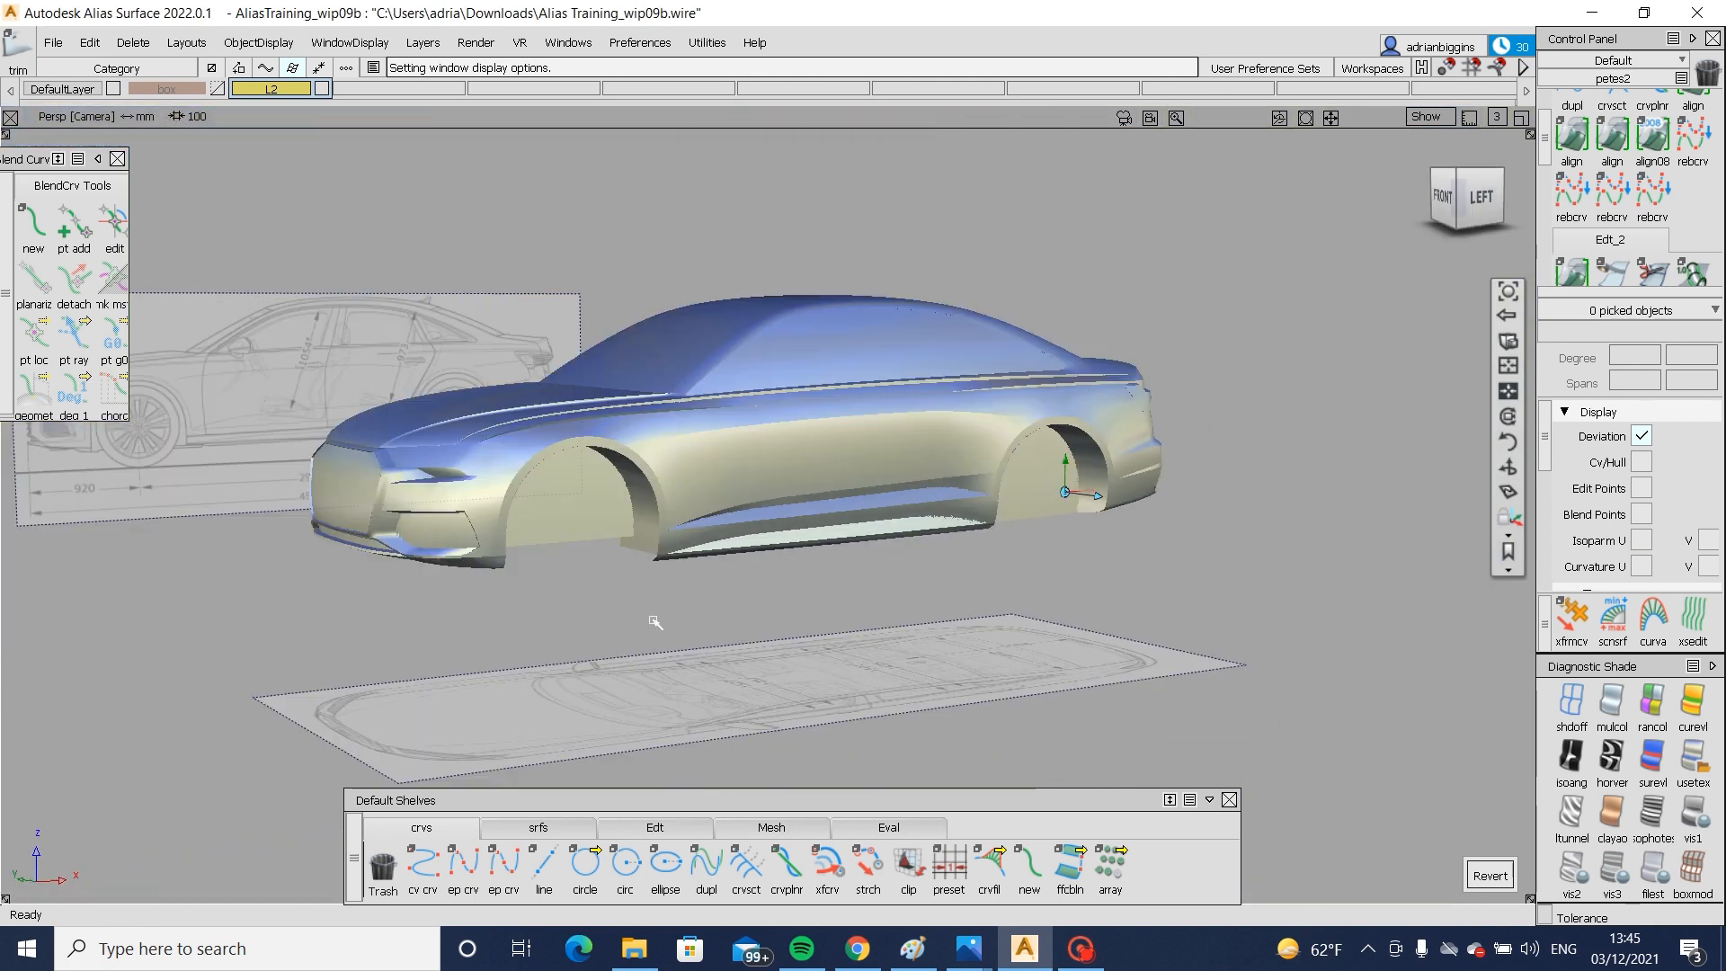
# - Untrim the inner plane of the front wheel arch
pyautogui.keyDown('alt'); pyautogui.keyDown('shift'); pyautogui.moveTo(654, 620); pyautogui.dragTo(753, 593, button='middle'); pyautogui.keyUp('shift'); pyautogui.keyUp('alt')
pyautogui.moveTo(753, 593)
pyautogui.keyDown('ctrl'); pyautogui.keyDown('shift'); pyautogui.mouseDown()
pyautogui.moveTo(894, 589)
pyautogui.moveTo(962, 557)
pyautogui.mouseUp(); pyautogui.keyUp('shift'); pyautogui.keyUp('ctrl')
pyautogui.keyDown('alt'); pyautogui.keyDown('shift'); pyautogui.moveTo(962, 557); pyautogui.dragTo(809, 504, button='right'); pyautogui.keyUp('shift'); pyautogui.keyUp('alt')
pyautogui.keyDown('alt'); pyautogui.keyDown('shift'); pyautogui.moveTo(809, 503); pyautogui.dragTo(732, 462, button='middle'); pyautogui.keyUp('shift'); pyautogui.keyUp('alt')
pyautogui.keyDown('ctrl'); pyautogui.keyDown('shift'); pyautogui.moveTo(719, 463); pyautogui.dragTo(593, 550, button='right'); pyautogui.keyUp('shift'); pyautogui.keyUp('ctrl')
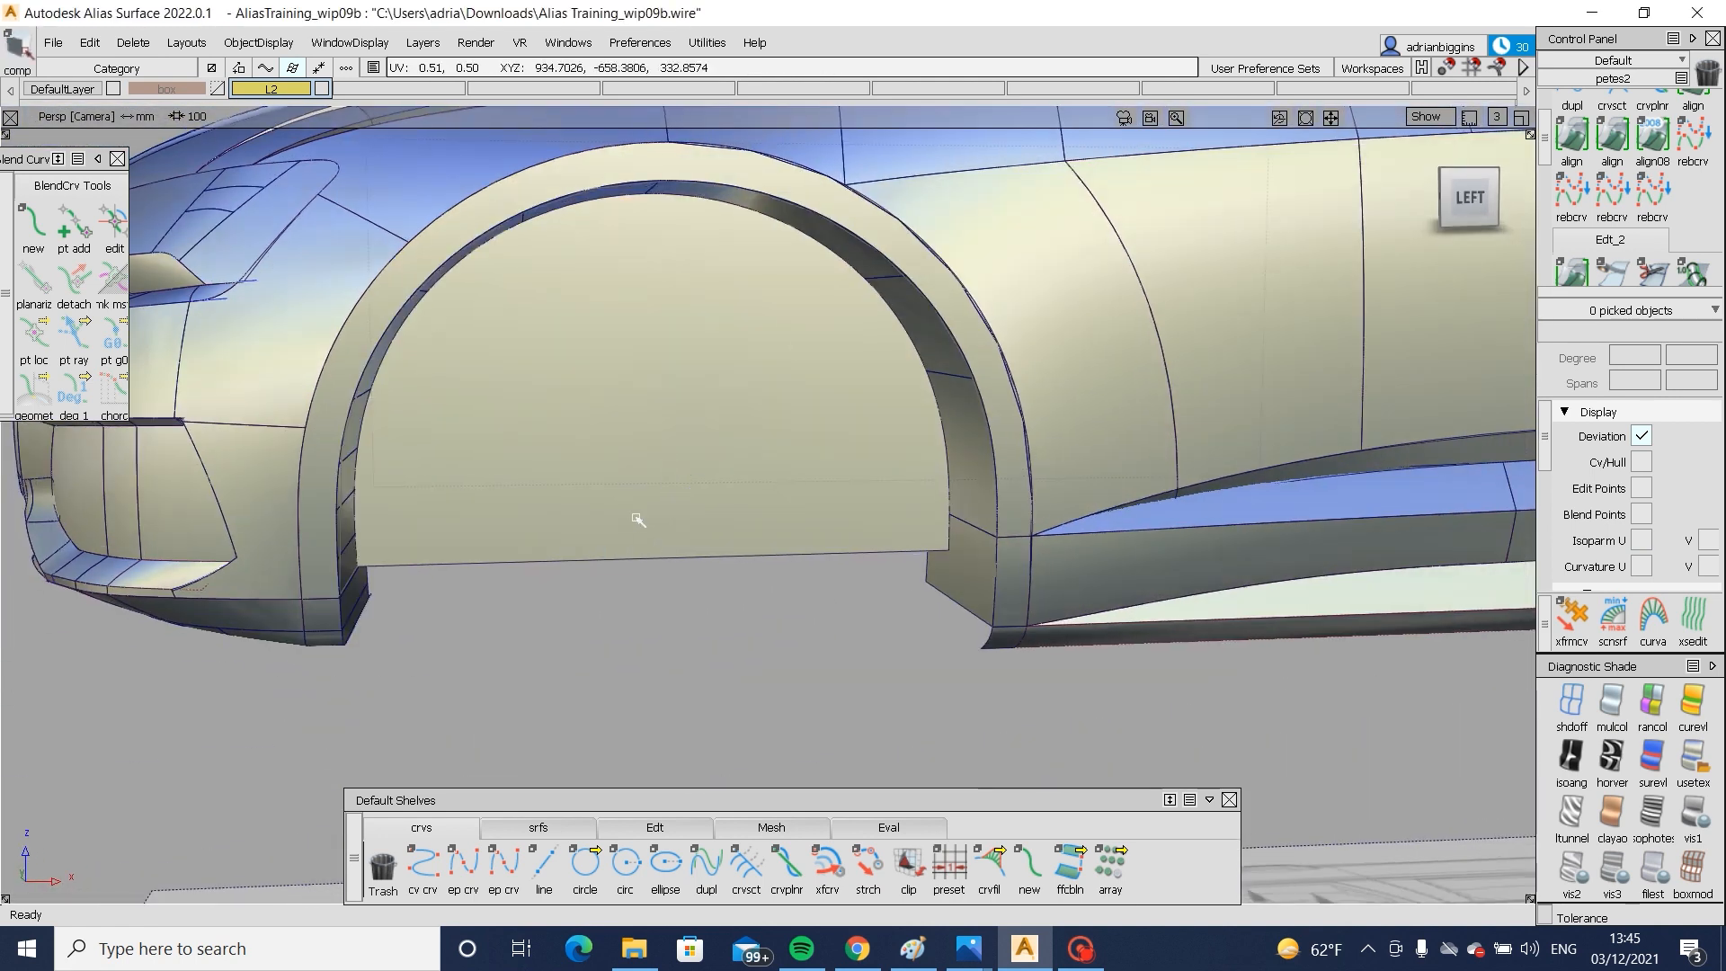
pyautogui.click(639, 516)
# - Delete the old trim curves on surface from the front wheel arch's inner plane
pyautogui.keyDown('ctrl'); pyautogui.keyDown('shift'); pyautogui.moveTo(636, 681); pyautogui.dragTo(677, 428); pyautogui.keyUp('shift'); pyautogui.keyUp('ctrl')
pyautogui.keyDown('ctrl'); pyautogui.keyDown('shift'); pyautogui.moveTo(825, 611); pyautogui.dragTo(624, 412); pyautogui.keyUp('shift'); pyautogui.keyUp('ctrl')
pyautogui.press('F9')
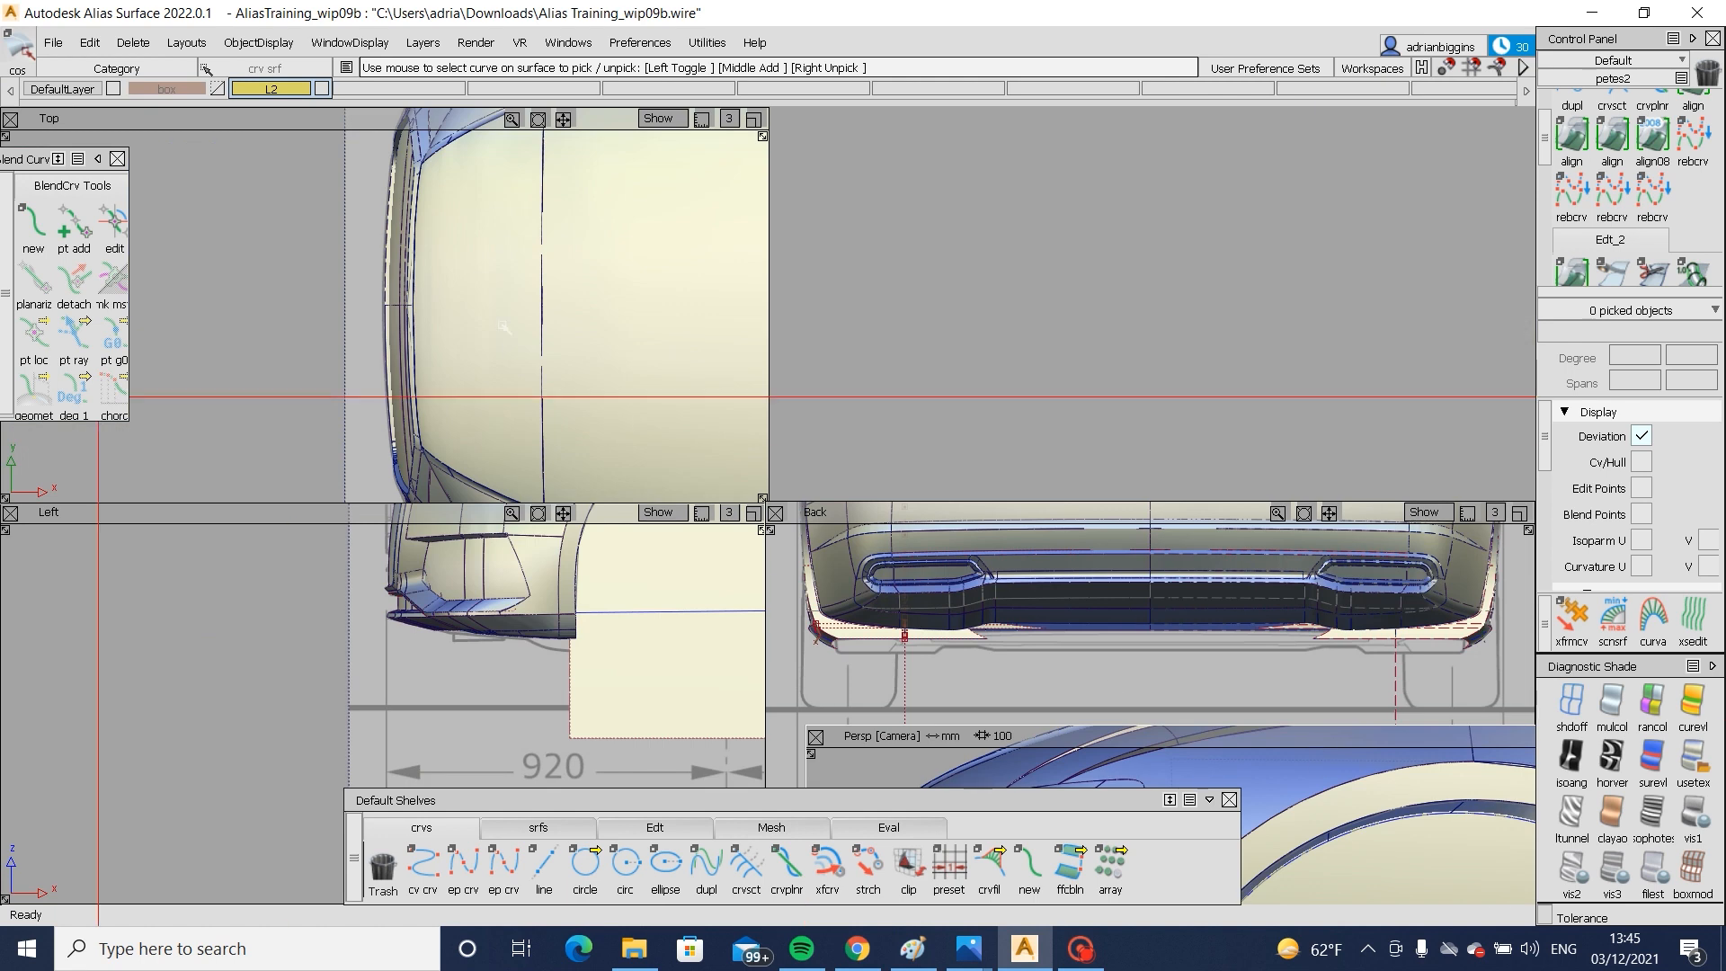
pyautogui.moveTo(504, 326); pyautogui.dragTo(505, 120)
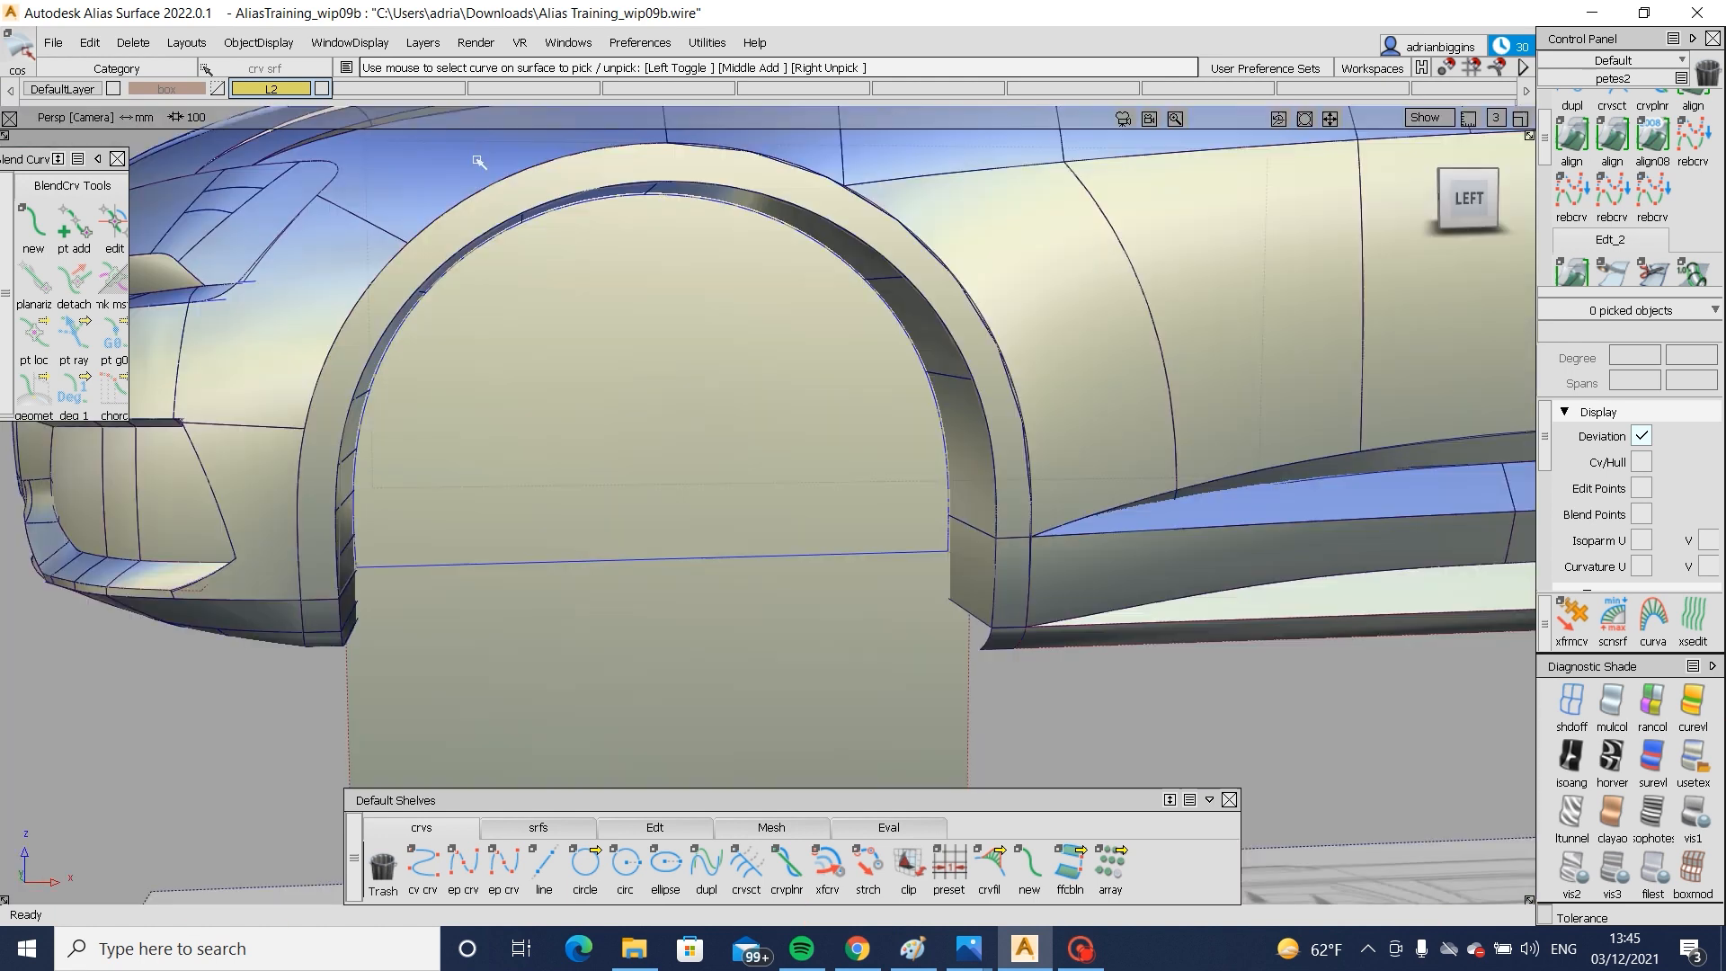
pyautogui.moveTo(1168, 688); pyautogui.dragTo(1172, 689)
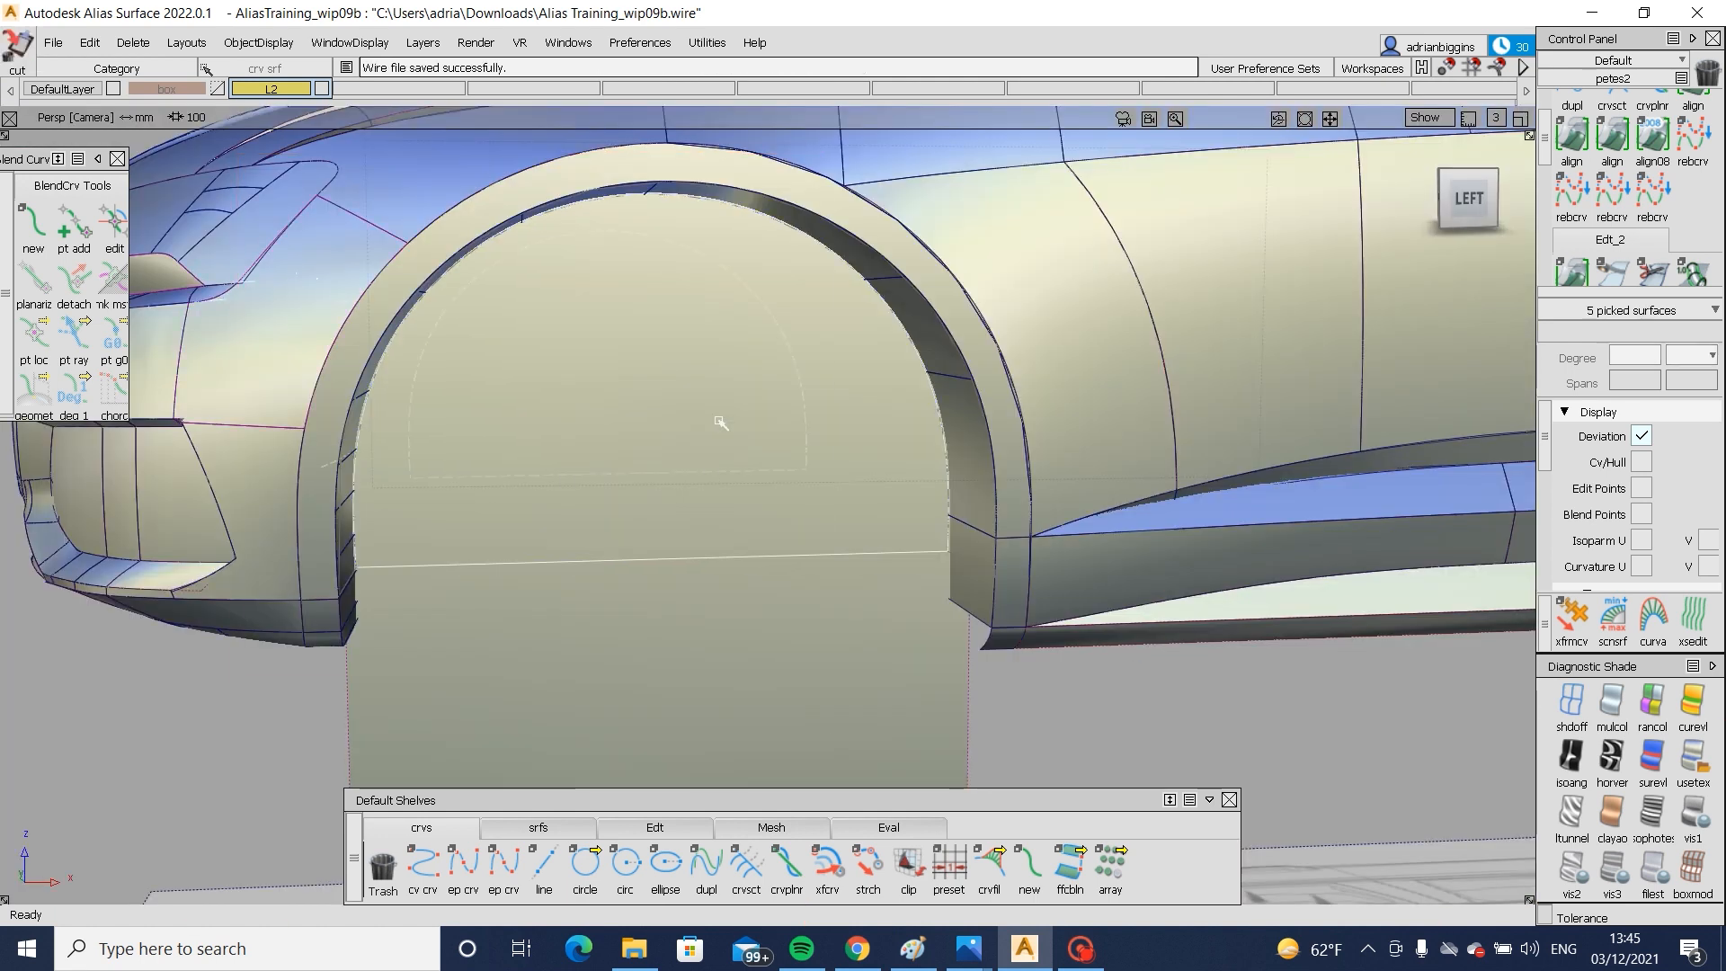
pyautogui.press('Delete')
# - Intersect the front wheel arch draft surfaces with the arch's inner plane
pyautogui.keyDown('ctrl'); pyautogui.keyDown('shift'); pyautogui.moveTo(1078, 268); pyautogui.dragTo(719, 559); pyautogui.keyUp('shift'); pyautogui.keyUp('ctrl')
pyautogui.click(843, 588)
pyautogui.keyDown('ctrl'); pyautogui.keyDown('shift'); pyautogui.moveTo(916, 573); pyautogui.dragTo(975, 571); pyautogui.keyUp('shift'); pyautogui.keyUp('ctrl')
pyautogui.click(975, 572)
pyautogui.click(975, 572)
pyautogui.click(975, 571)
pyautogui.keyDown('alt'); pyautogui.keyDown('shift'); pyautogui.moveTo(281, 573); pyautogui.dragTo(470, 624); pyautogui.keyUp('shift'); pyautogui.keyUp('alt')
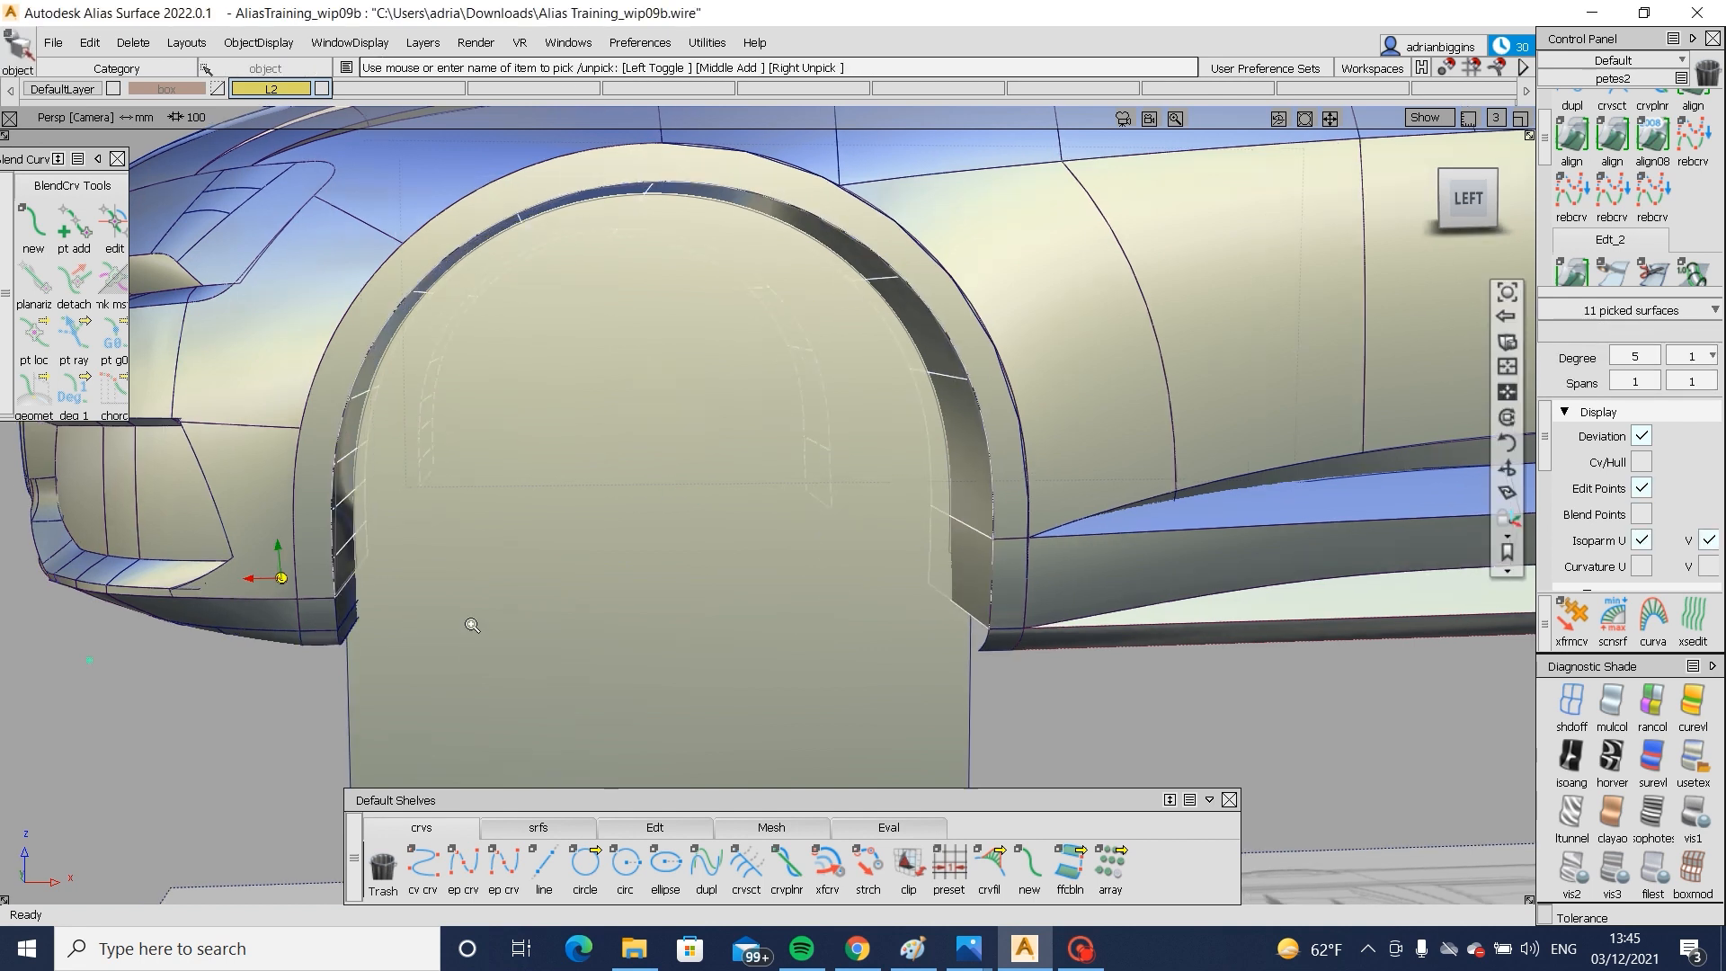
pyautogui.keyDown('alt'); pyautogui.keyDown('shift'); pyautogui.moveTo(470, 624); pyautogui.dragTo(393, 581, button='right'); pyautogui.keyUp('shift'); pyautogui.keyUp('alt')
pyautogui.keyDown('alt'); pyautogui.keyDown('shift'); pyautogui.moveTo(461, 672); pyautogui.dragTo(604, 593, button='right'); pyautogui.keyUp('shift'); pyautogui.keyUp('alt')
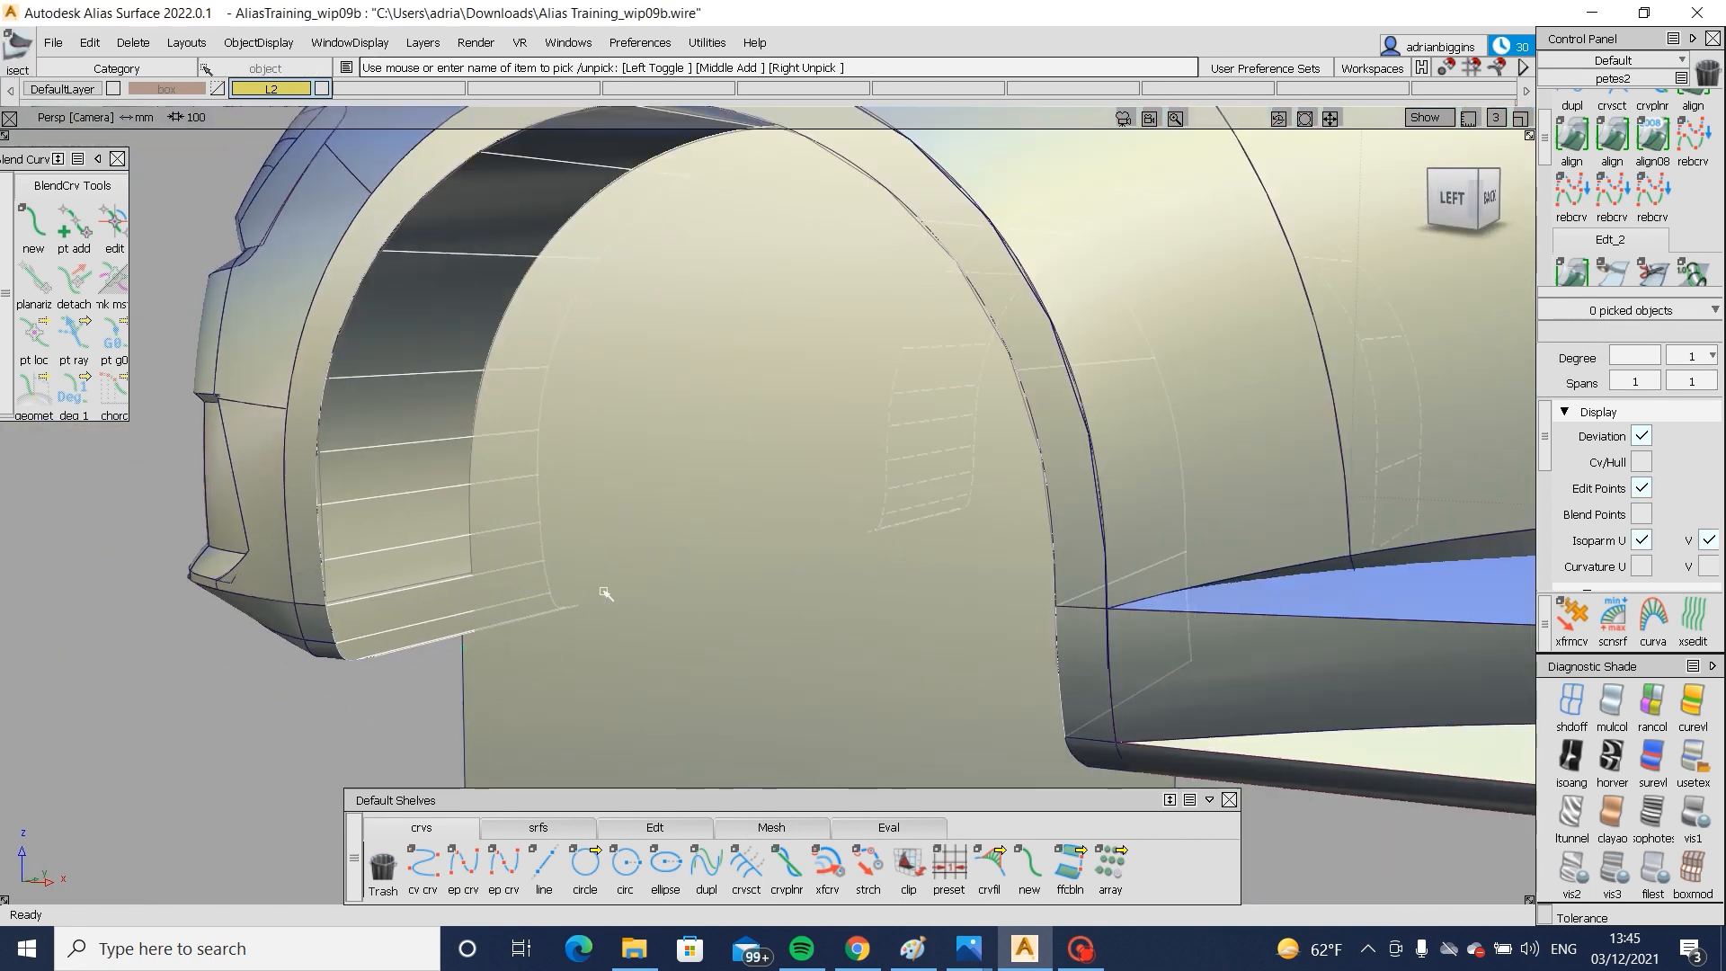
pyautogui.keyDown('alt'); pyautogui.keyDown('shift'); pyautogui.moveTo(605, 593); pyautogui.dragTo(524, 610); pyautogui.keyUp('shift'); pyautogui.keyUp('alt')
# - Draw a straight edit point curve across the front wheel arch opening between the lower ends of the arch surfaces
pyautogui.click(464, 863)
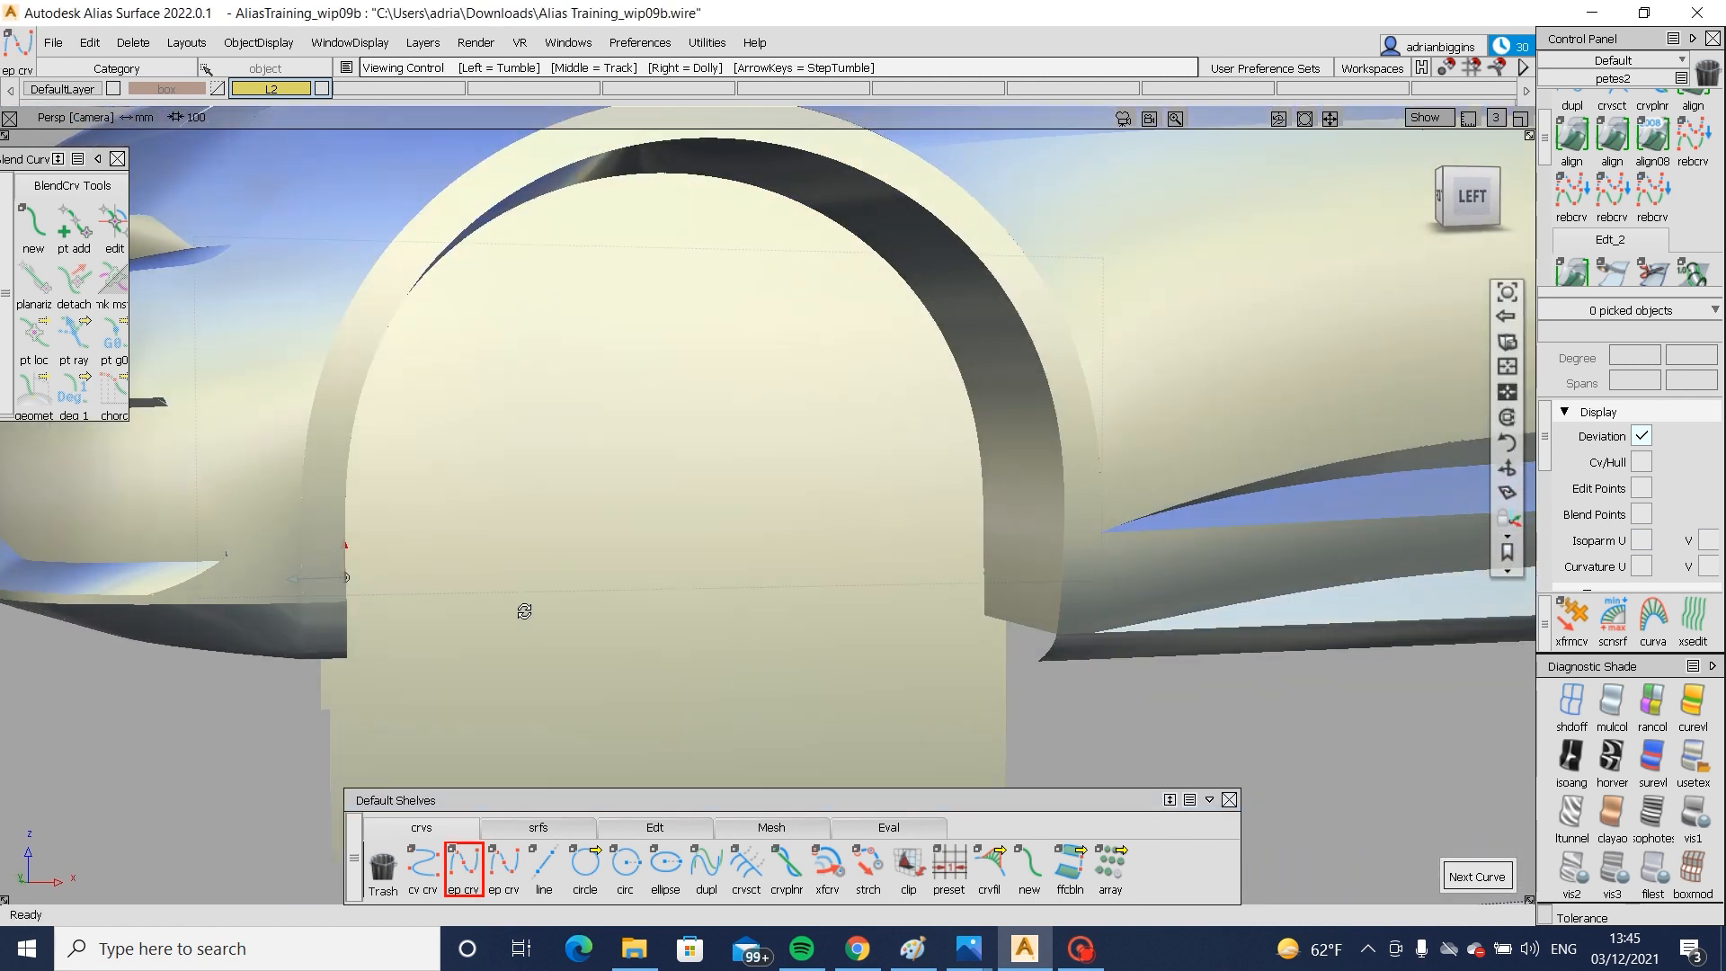
pyautogui.keyDown('alt'); pyautogui.keyDown('shift'); pyautogui.moveTo(480, 629); pyautogui.dragTo(682, 644, button='right'); pyautogui.keyUp('shift'); pyautogui.keyUp('alt')
pyautogui.keyDown('alt'); pyautogui.keyDown('shift'); pyautogui.moveTo(682, 644); pyautogui.dragTo(1110, 582); pyautogui.keyUp('shift'); pyautogui.keyUp('alt')
pyautogui.click(494, 640)
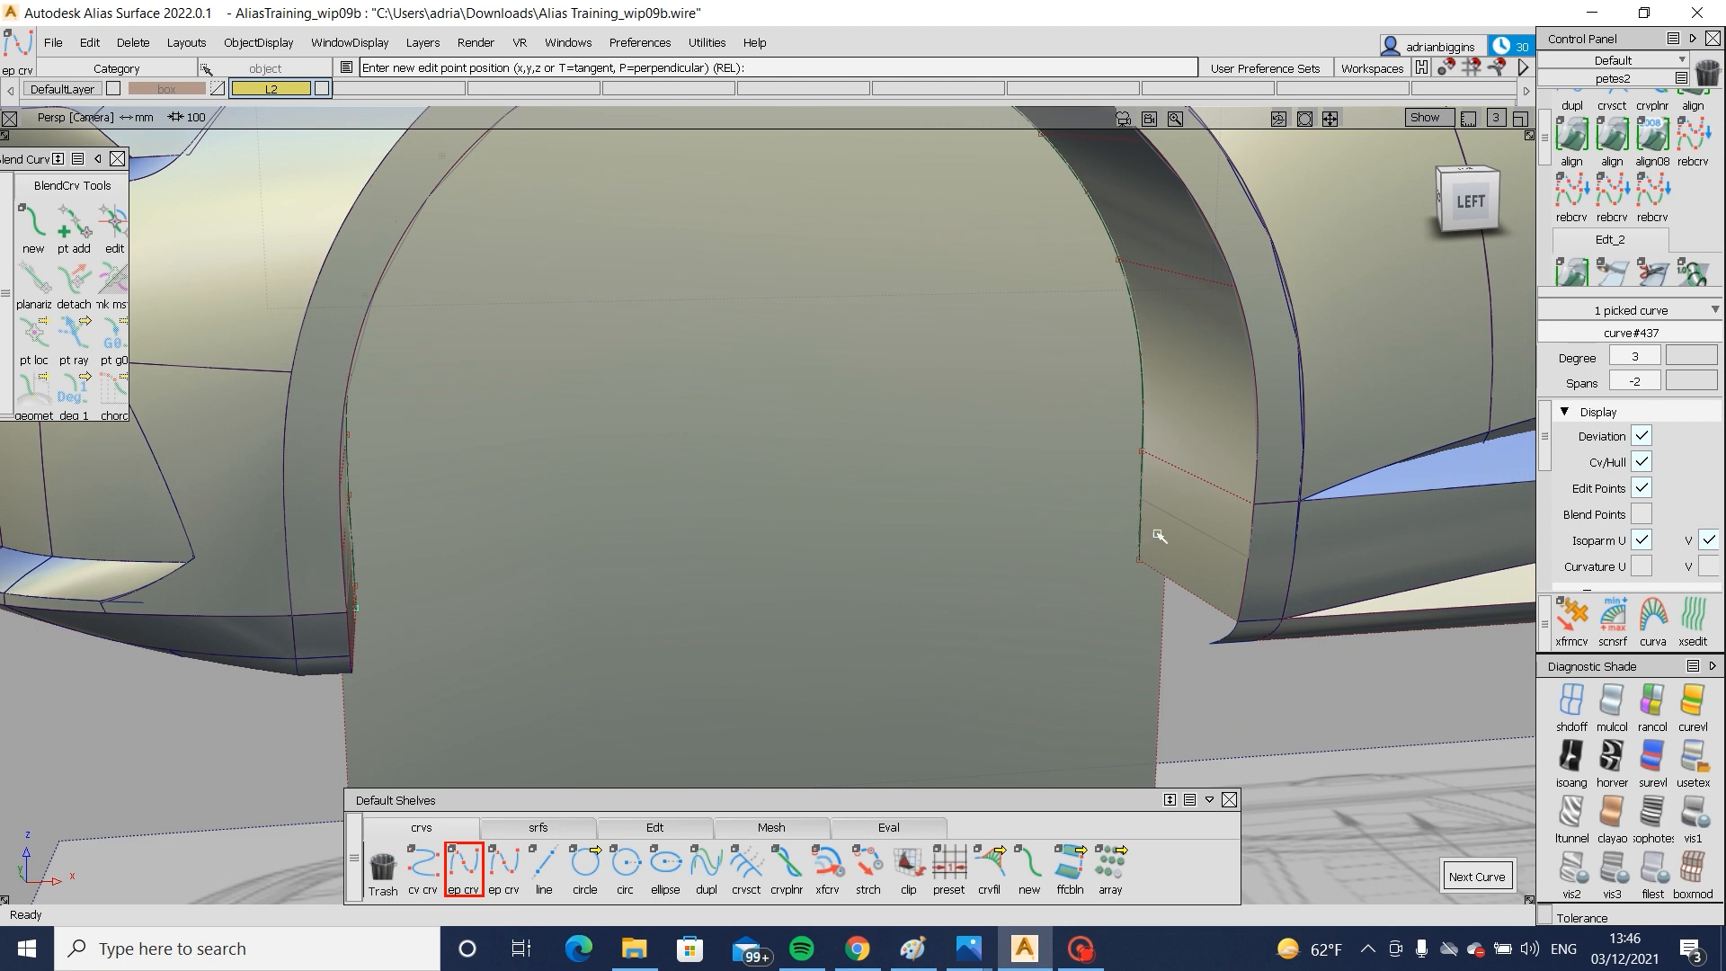
pyautogui.keyDown('ctrl'); pyautogui.keyDown('shift'); pyautogui.moveTo(1168, 368); pyautogui.dragTo(961, 546); pyautogui.keyUp('shift'); pyautogui.keyUp('ctrl')
# - Draft the sill's short curved lower edge at the back of the front wheel arch inward by 400 mm
pyautogui.click(803, 607)
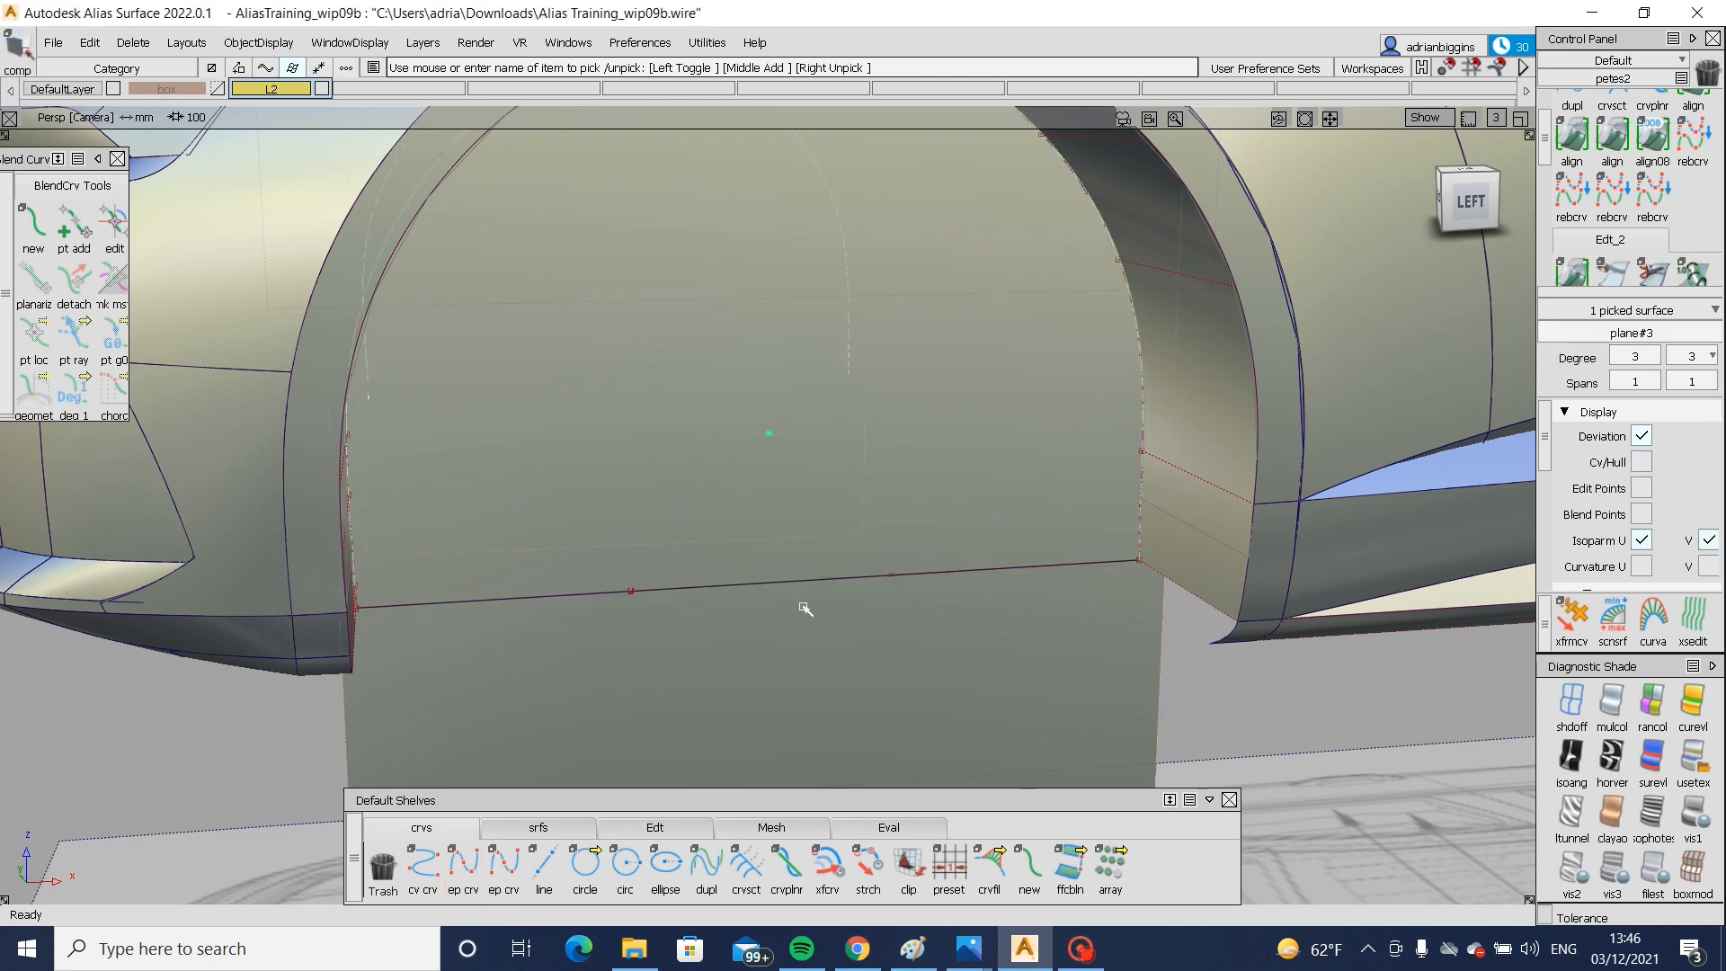
pyautogui.keyDown('ctrl'); pyautogui.keyDown('shift'); pyautogui.moveTo(953, 472); pyautogui.dragTo(975, 514); pyautogui.keyUp('shift'); pyautogui.keyUp('ctrl')
pyautogui.click(538, 827)
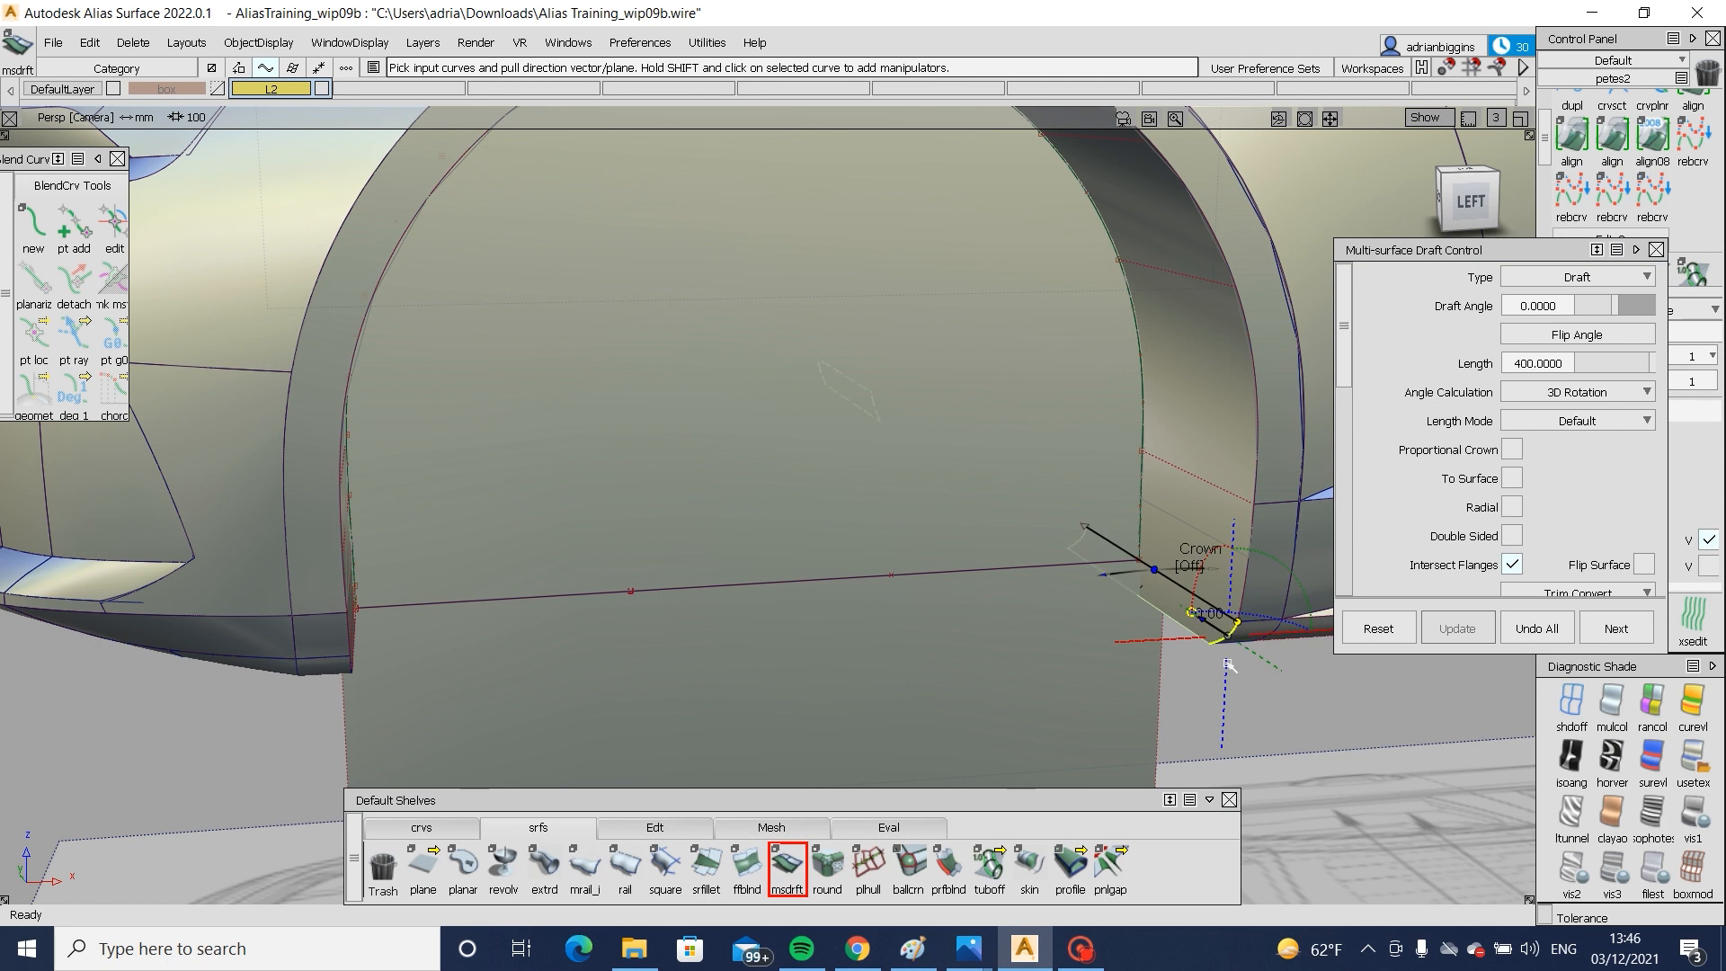
# - Intersect the new lower sill draft surface with the front wheel arch's inner plane
pyautogui.keyDown('ctrl'); pyautogui.keyDown('shift'); pyautogui.moveTo(1228, 665); pyautogui.dragTo(1165, 608); pyautogui.keyUp('shift'); pyautogui.keyUp('ctrl')
pyautogui.click(1178, 597)
pyautogui.keyDown('ctrl'); pyautogui.keyDown('shift'); pyautogui.moveTo(1009, 697); pyautogui.dragTo(1023, 649); pyautogui.keyUp('shift'); pyautogui.keyUp('ctrl')
pyautogui.click(1037, 692)
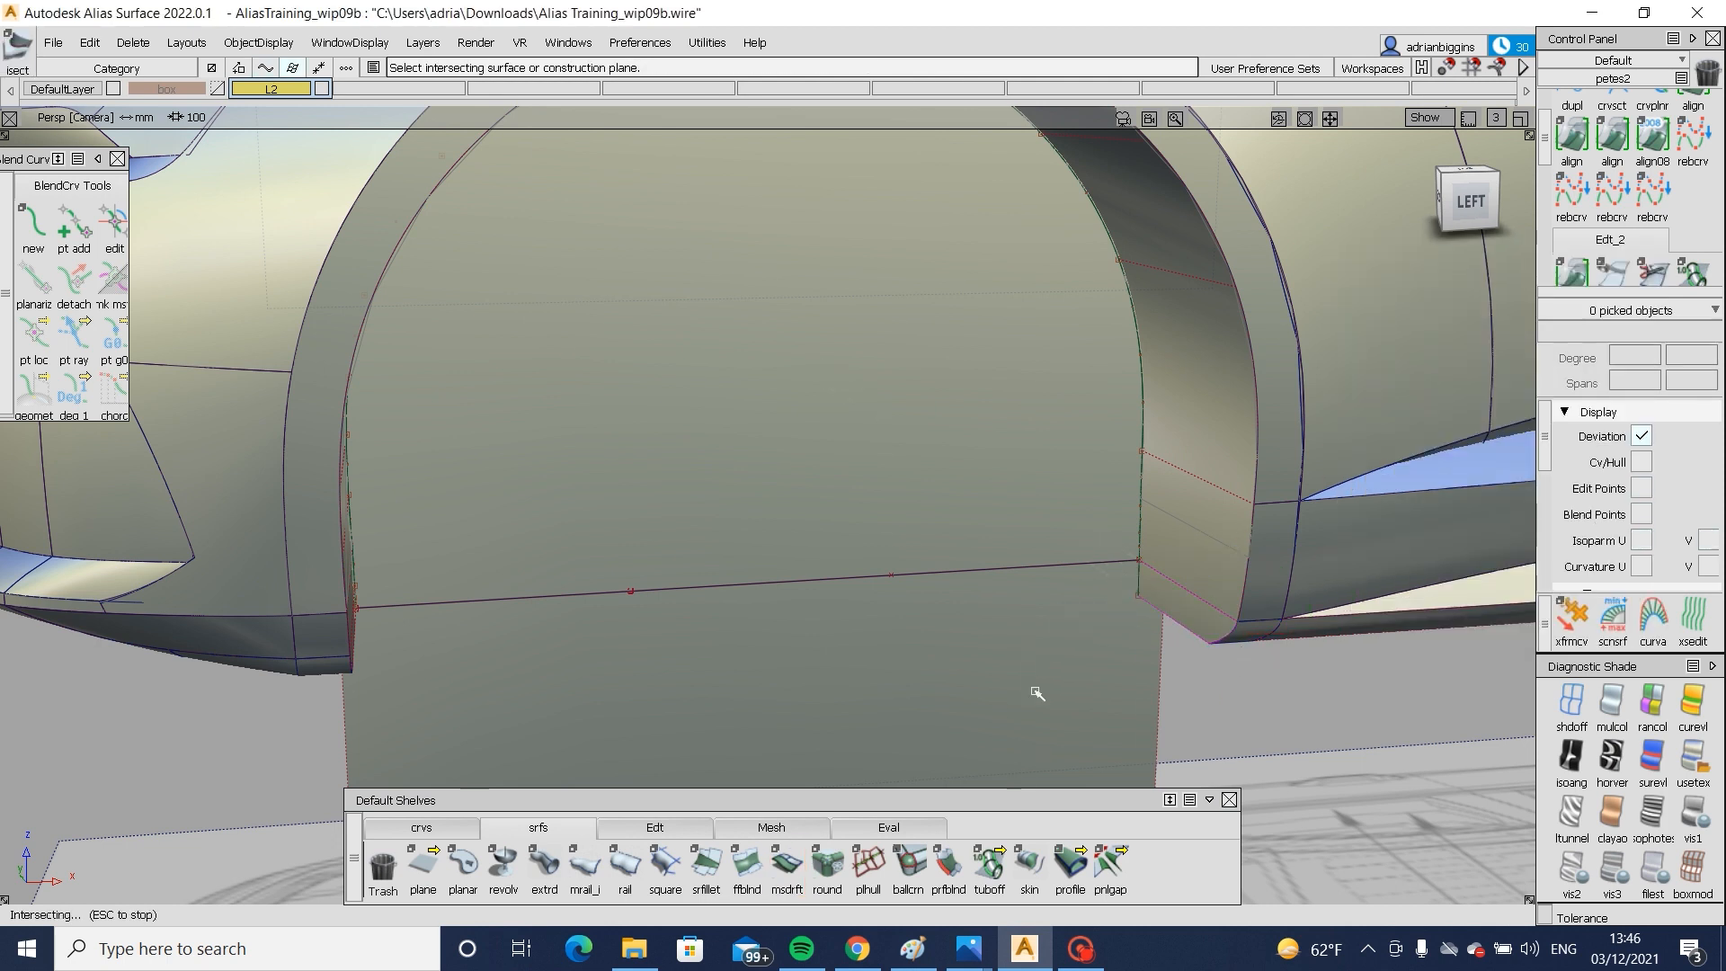
# - Stretch the curve across the front wheel arch opening so its end snaps onto the lower corner of the arch's inner surface
pyautogui.click(439, 829)
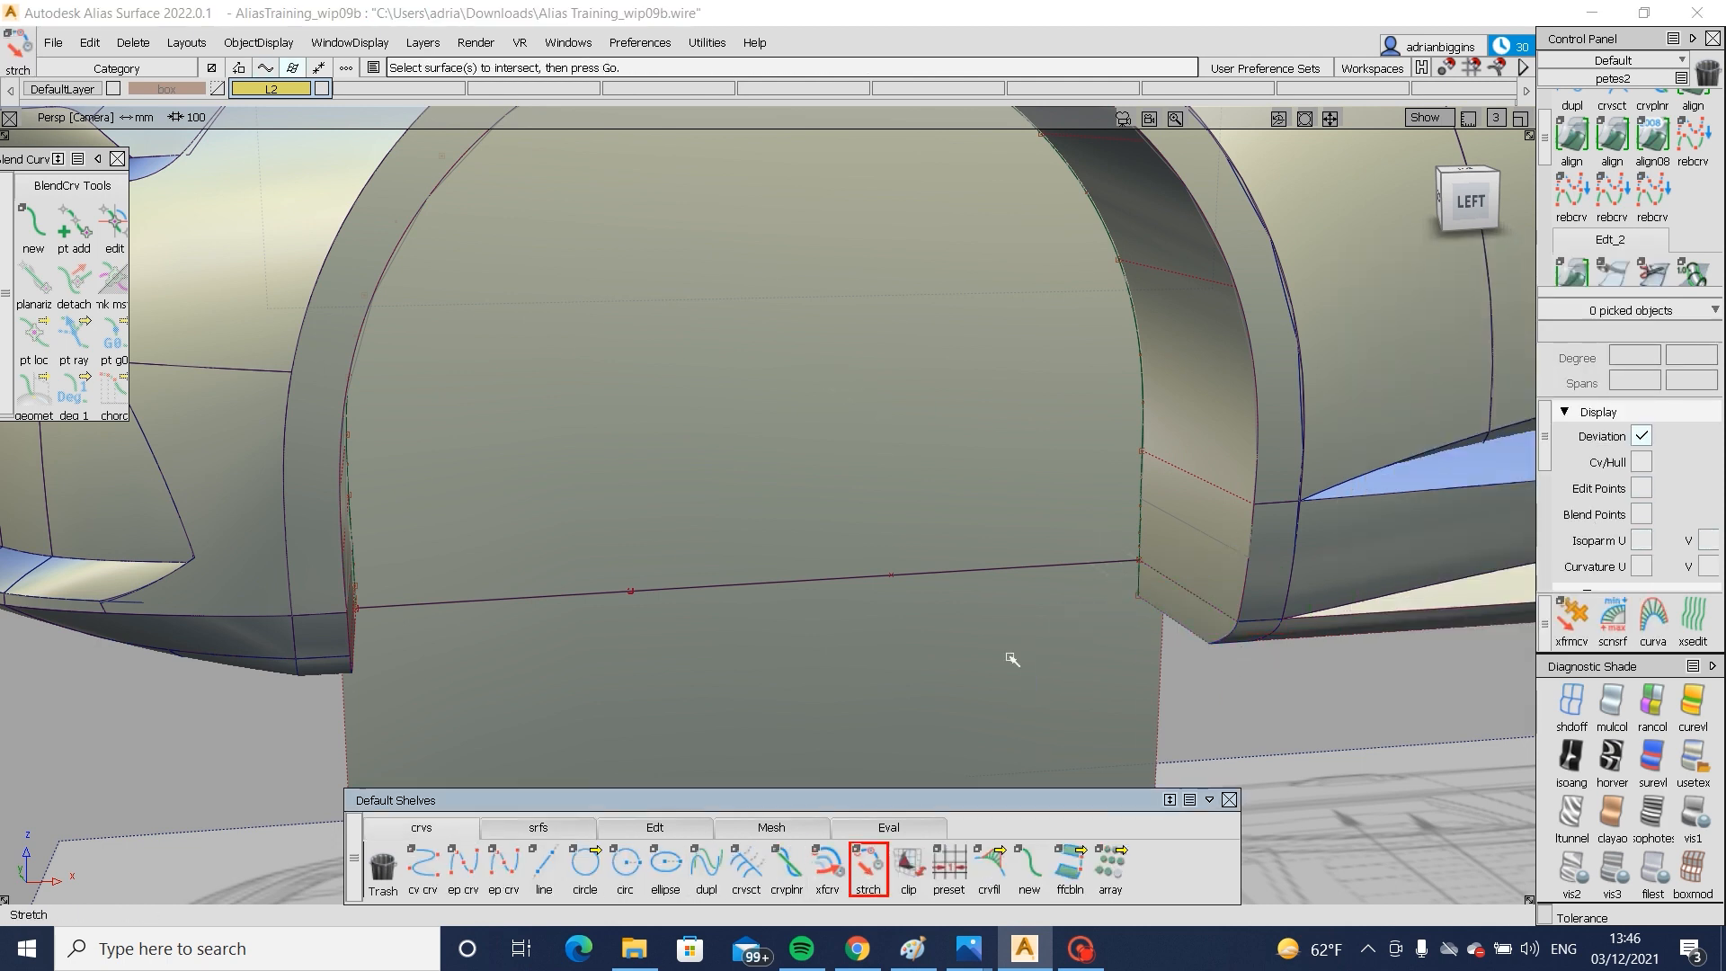
pyautogui.click(1124, 566)
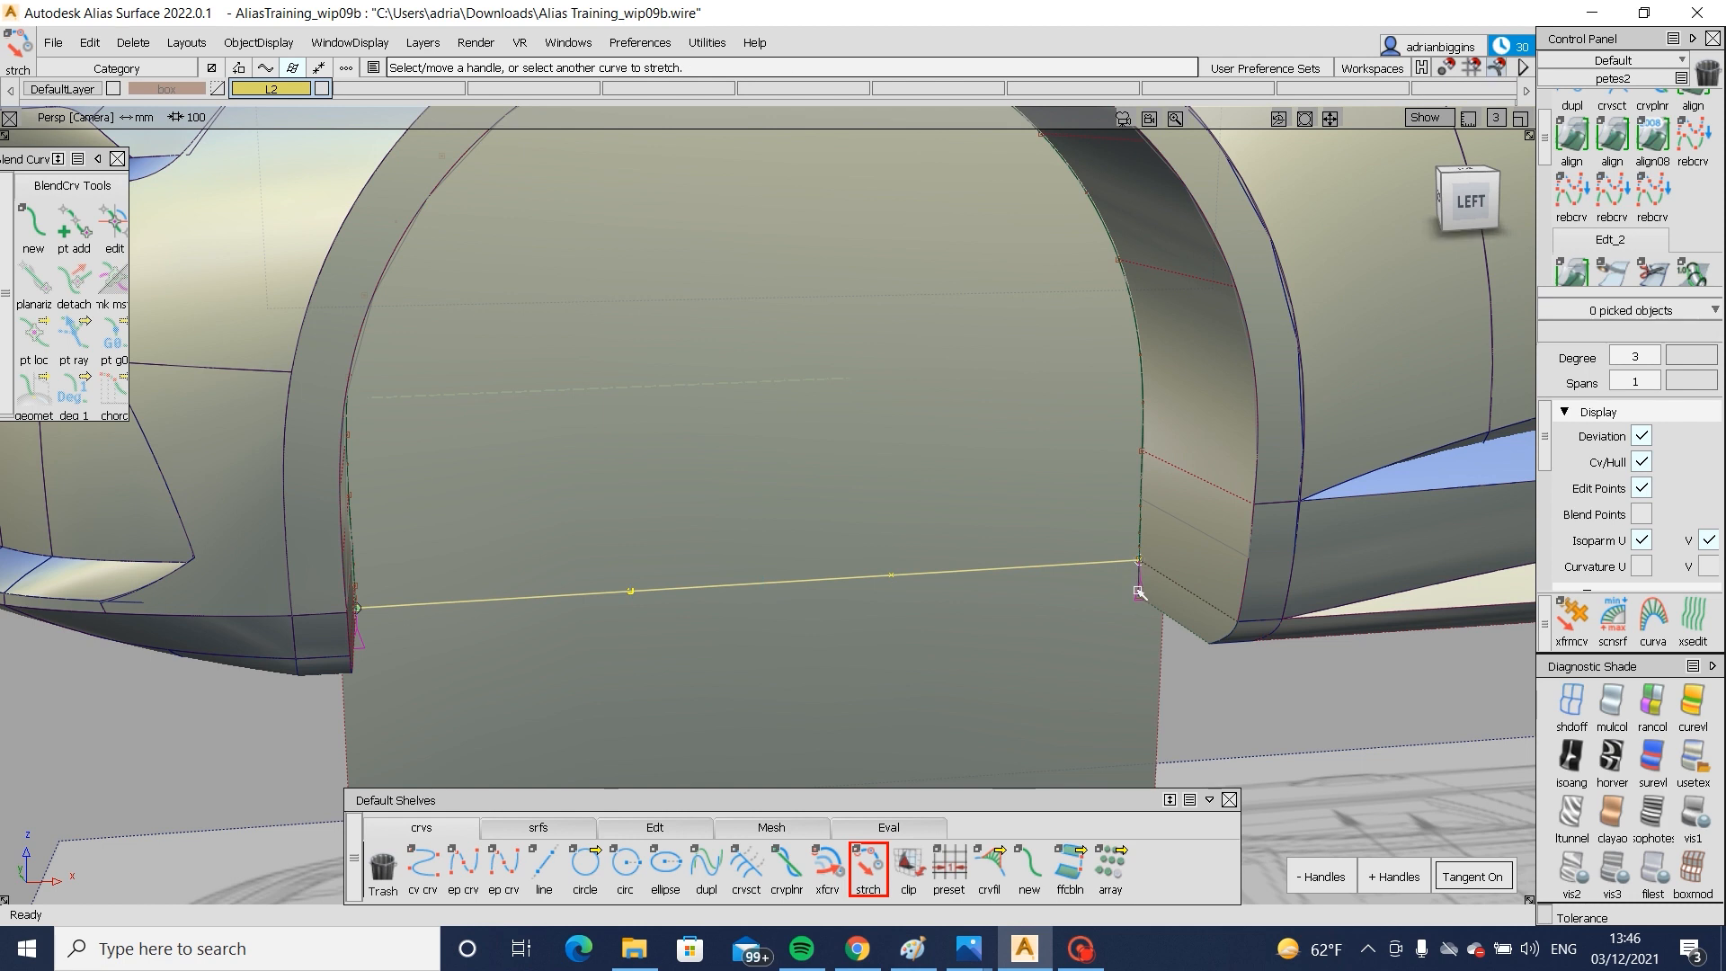
pyautogui.scroll(3, 1140, 589)
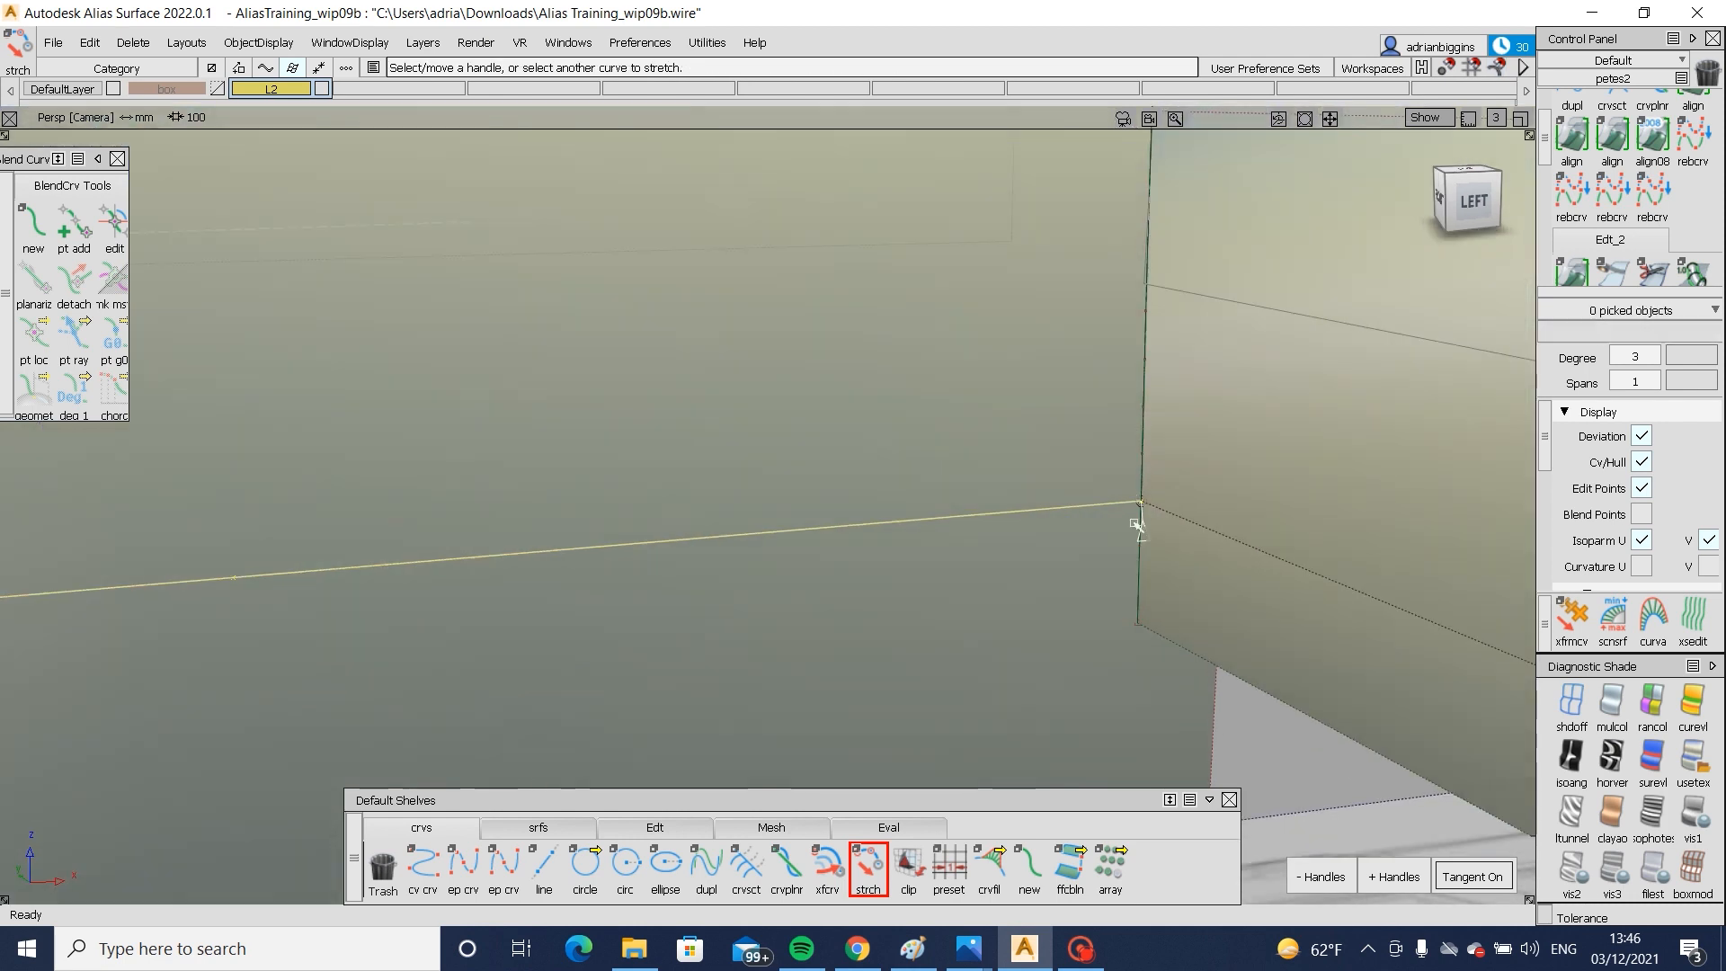
pyautogui.click(1137, 588)
pyautogui.scroll(-5, 1141, 656)
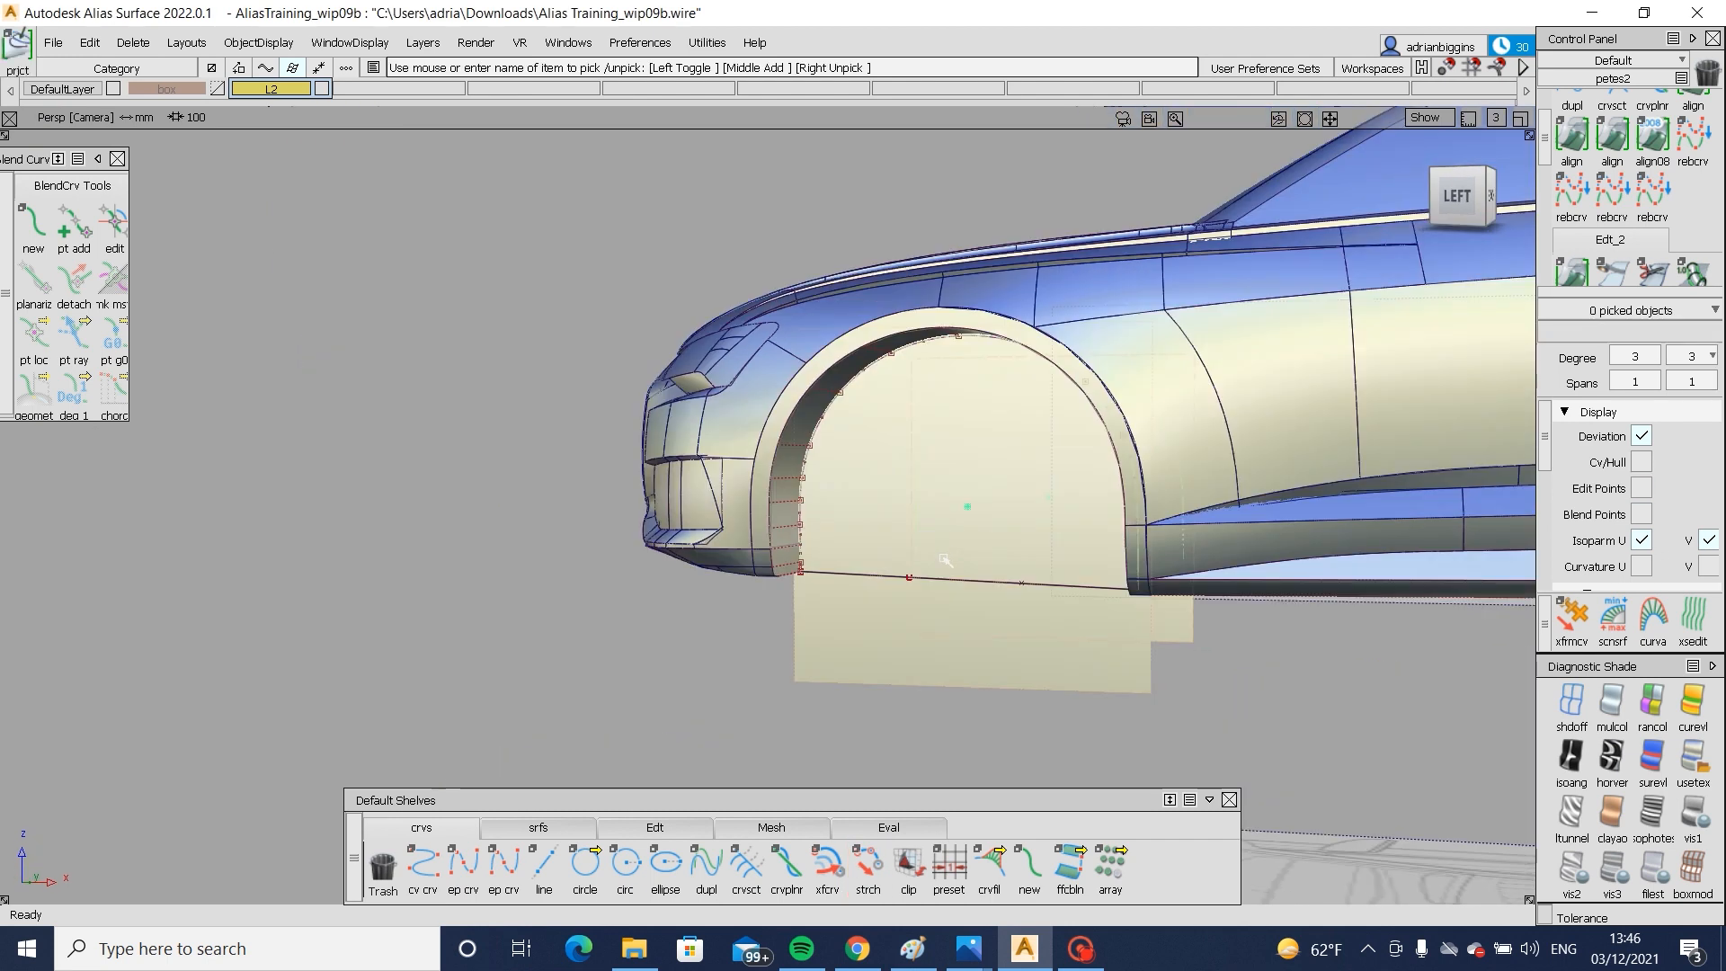
# - Project the straight lower curve onto the front arch's inner plane and trim the plane to the arch outline
pyautogui.click(943, 563)
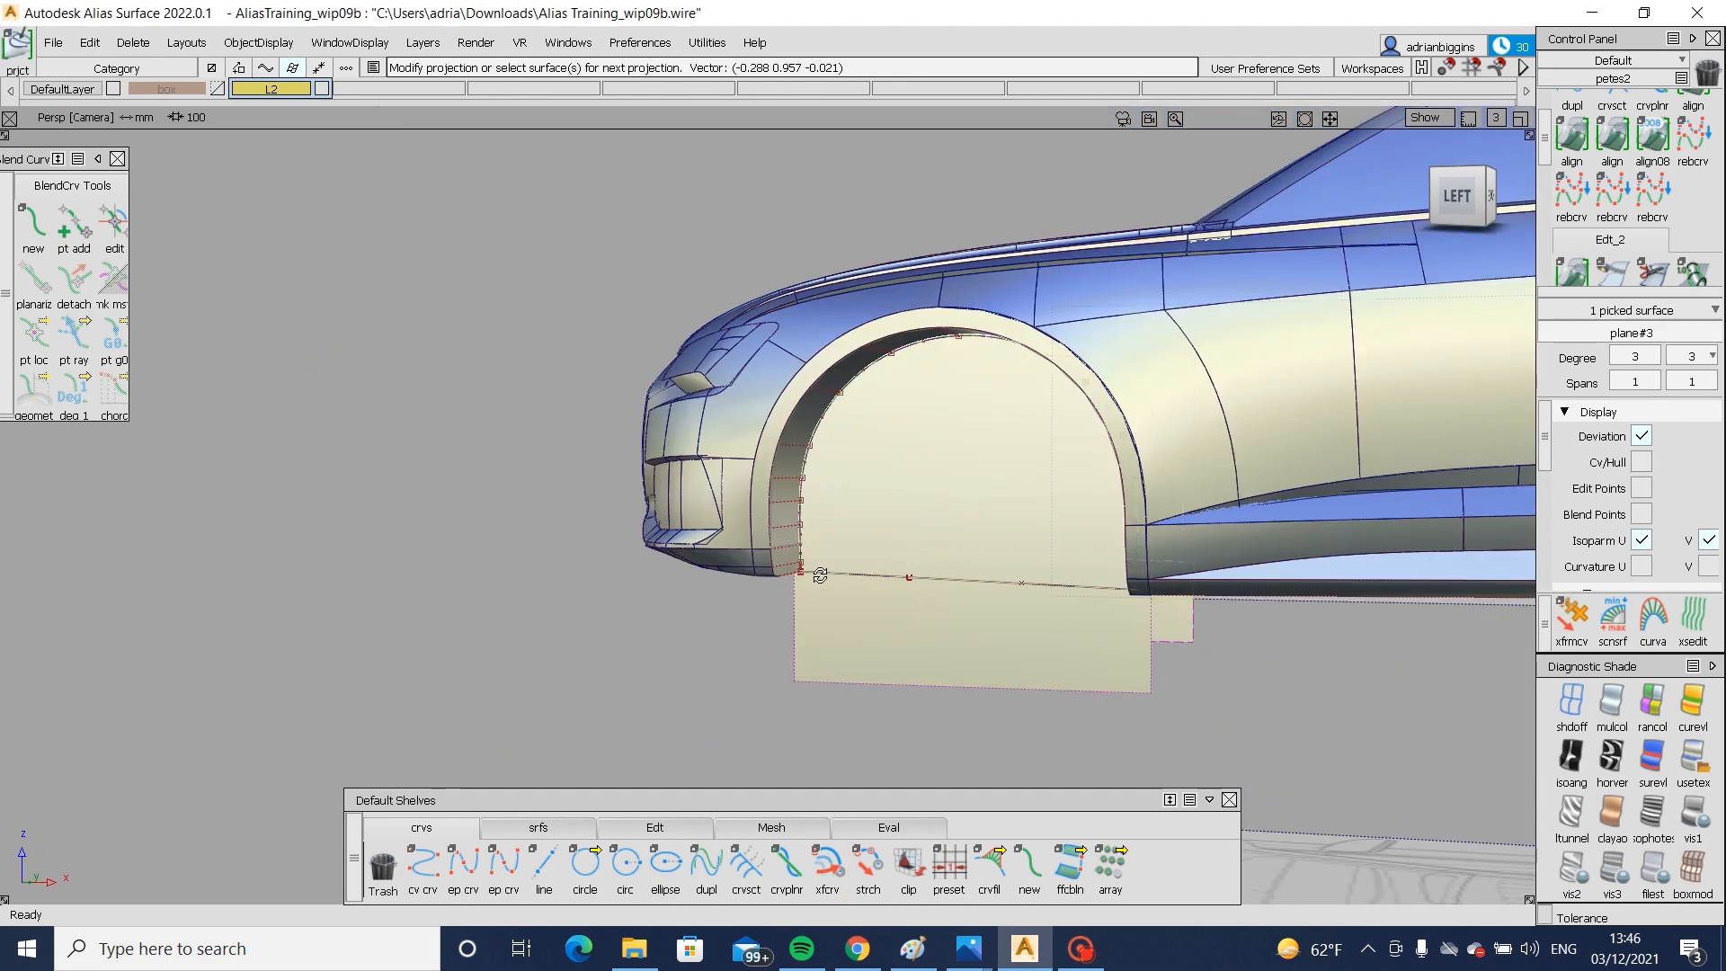
pyautogui.keyDown('alt'); pyautogui.keyDown('shift'); pyautogui.moveTo(821, 562); pyautogui.dragTo(1000, 646, button='right'); pyautogui.keyUp('shift'); pyautogui.keyUp('alt')
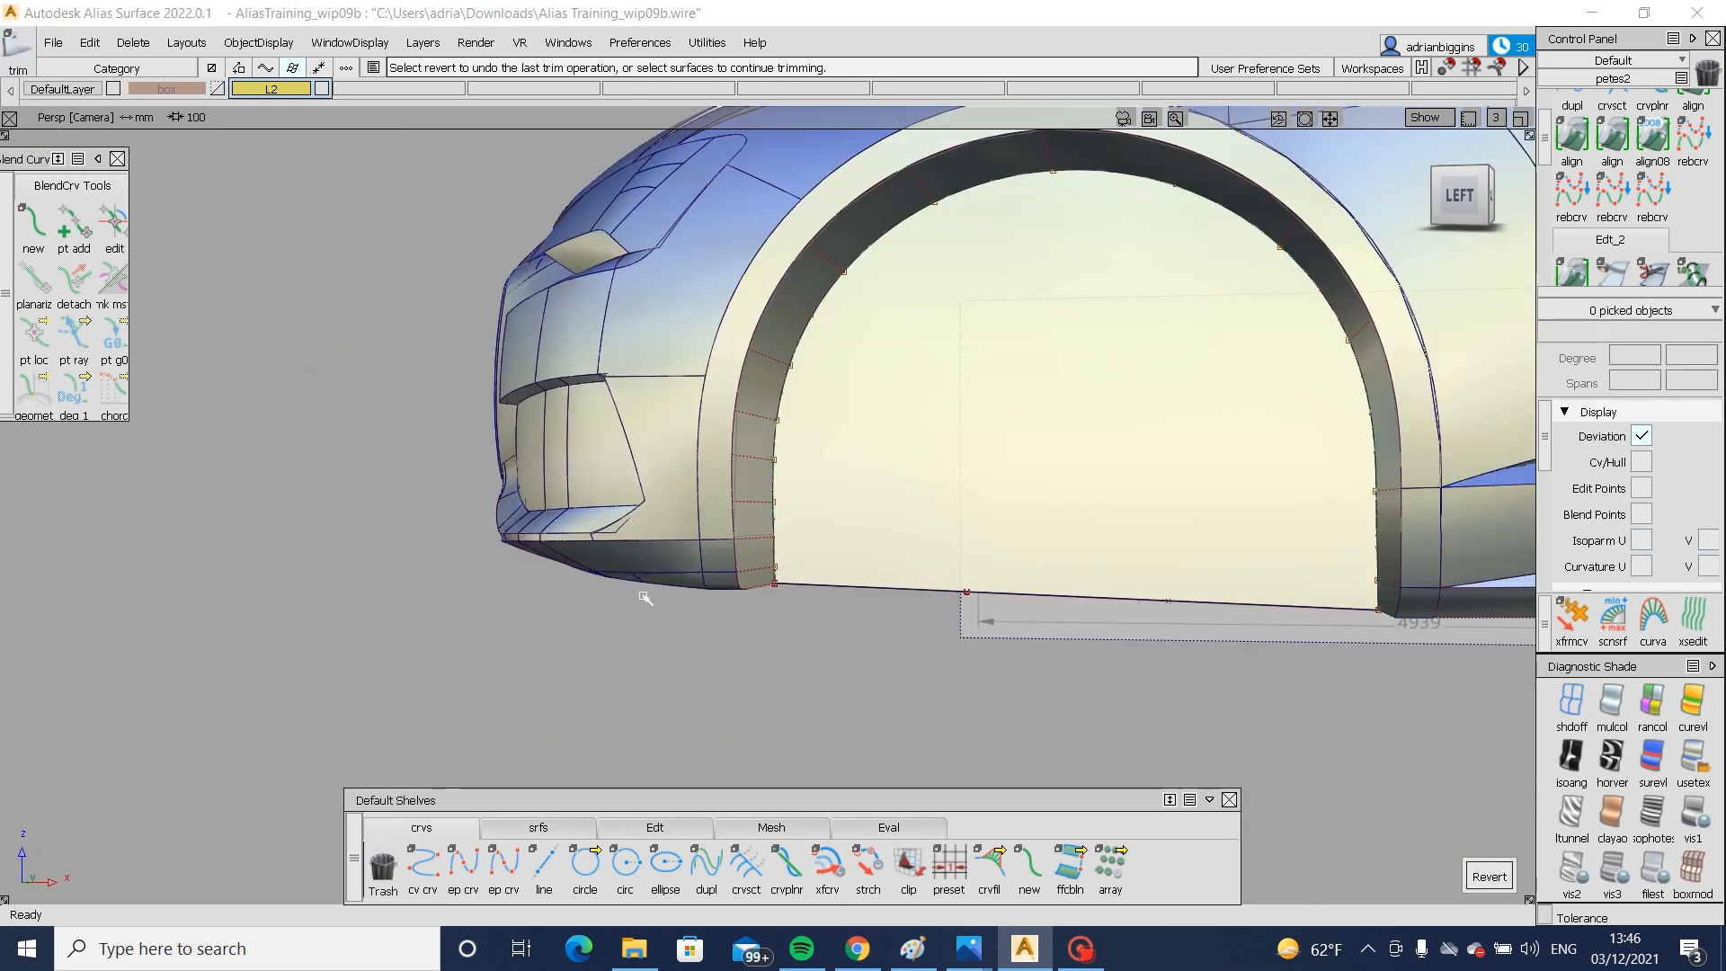
pyautogui.keyDown('alt'); pyautogui.keyDown('shift'); pyautogui.moveTo(646, 597); pyautogui.dragTo(775, 615); pyautogui.keyUp('shift'); pyautogui.keyUp('alt')
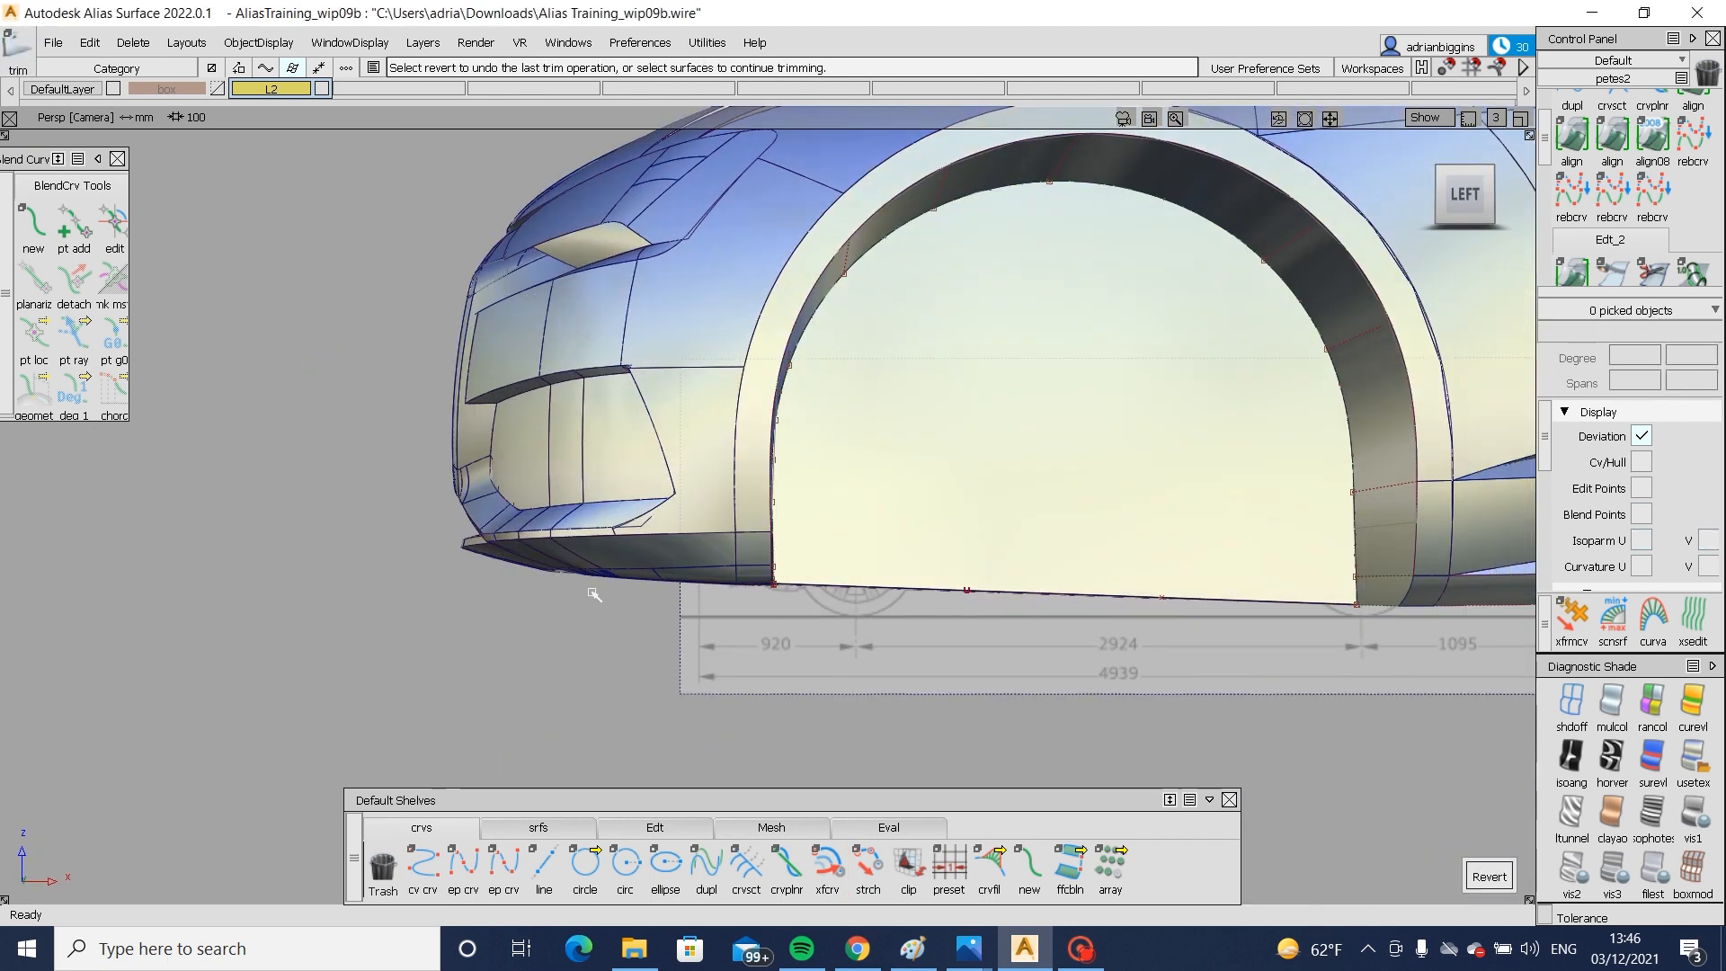
pyautogui.keyDown('alt'); pyautogui.keyDown('shift'); pyautogui.moveTo(593, 594); pyautogui.dragTo(755, 597); pyautogui.keyUp('shift'); pyautogui.keyUp('alt')
# - Examine the shaded car body from the front and side, checking the wheel arches and the sill area near the rear arch
pyautogui.hotkey('alt', 'm')
pyautogui.keyDown('alt'); pyautogui.keyDown('shift'); pyautogui.moveTo(693, 627); pyautogui.dragTo(589, 611, button='right'); pyautogui.keyUp('shift'); pyautogui.keyUp('alt')
pyautogui.keyDown('alt'); pyautogui.keyDown('shift'); pyautogui.moveTo(588, 611); pyautogui.dragTo(791, 566); pyautogui.keyUp('shift'); pyautogui.keyUp('alt')
pyautogui.keyDown('alt'); pyautogui.keyDown('shift'); pyautogui.click(723, 504); pyautogui.keyUp('shift'); pyautogui.keyUp('alt')
pyautogui.keyDown('alt'); pyautogui.keyDown('shift'); pyautogui.moveTo(723, 505); pyautogui.dragTo(351, 607, button='right'); pyautogui.keyUp('shift'); pyautogui.keyUp('alt')
pyautogui.keyDown('alt'); pyautogui.keyDown('shift'); pyautogui.moveTo(351, 608); pyautogui.dragTo(970, 599); pyautogui.keyUp('shift'); pyautogui.keyUp('alt')
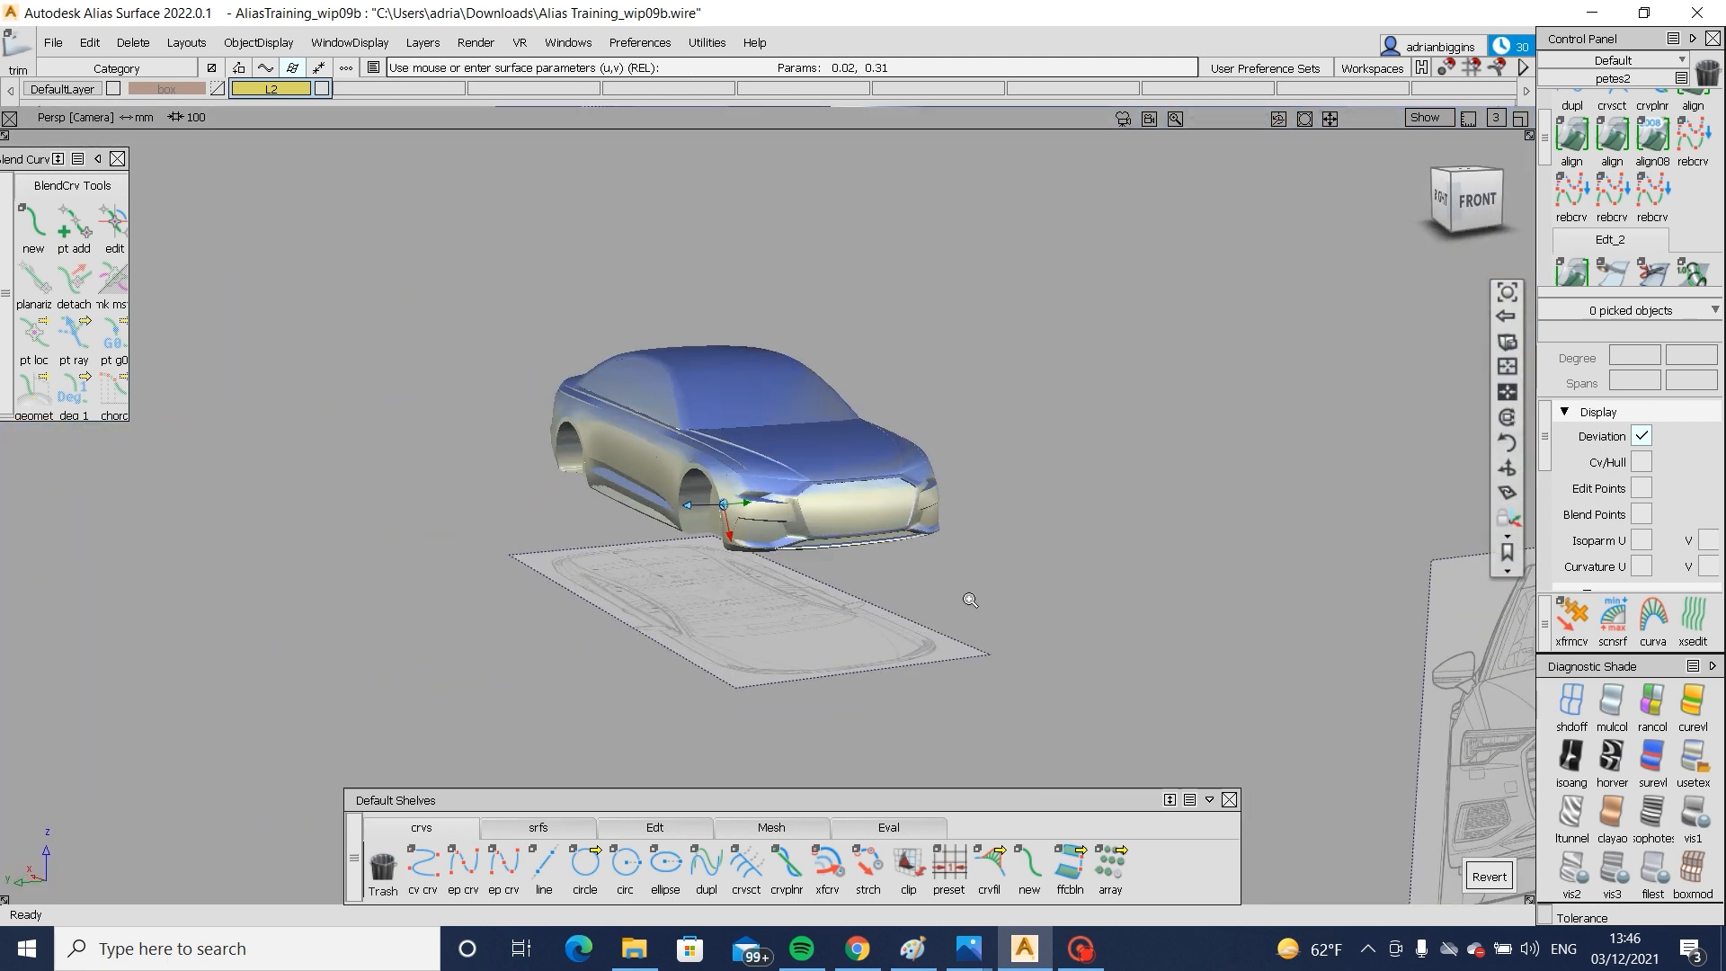
pyautogui.keyDown('alt'); pyautogui.keyDown('shift'); pyautogui.moveTo(970, 599); pyautogui.dragTo(1115, 611, button='right'); pyautogui.keyUp('shift'); pyautogui.keyUp('alt')
pyautogui.keyDown('alt'); pyautogui.keyDown('shift'); pyautogui.moveTo(1114, 611); pyautogui.dragTo(710, 616); pyautogui.keyUp('shift'); pyautogui.keyUp('alt')
pyautogui.keyDown('alt'); pyautogui.keyDown('shift'); pyautogui.click(968, 525); pyautogui.keyUp('shift'); pyautogui.keyUp('alt')
pyautogui.keyDown('alt'); pyautogui.keyDown('shift'); pyautogui.moveTo(967, 525); pyautogui.dragTo(608, 581, button='right'); pyautogui.keyUp('shift'); pyautogui.keyUp('alt')
pyautogui.keyDown('alt'); pyautogui.keyDown('shift'); pyautogui.moveTo(609, 582); pyautogui.dragTo(943, 618); pyautogui.keyUp('shift'); pyautogui.keyUp('alt')
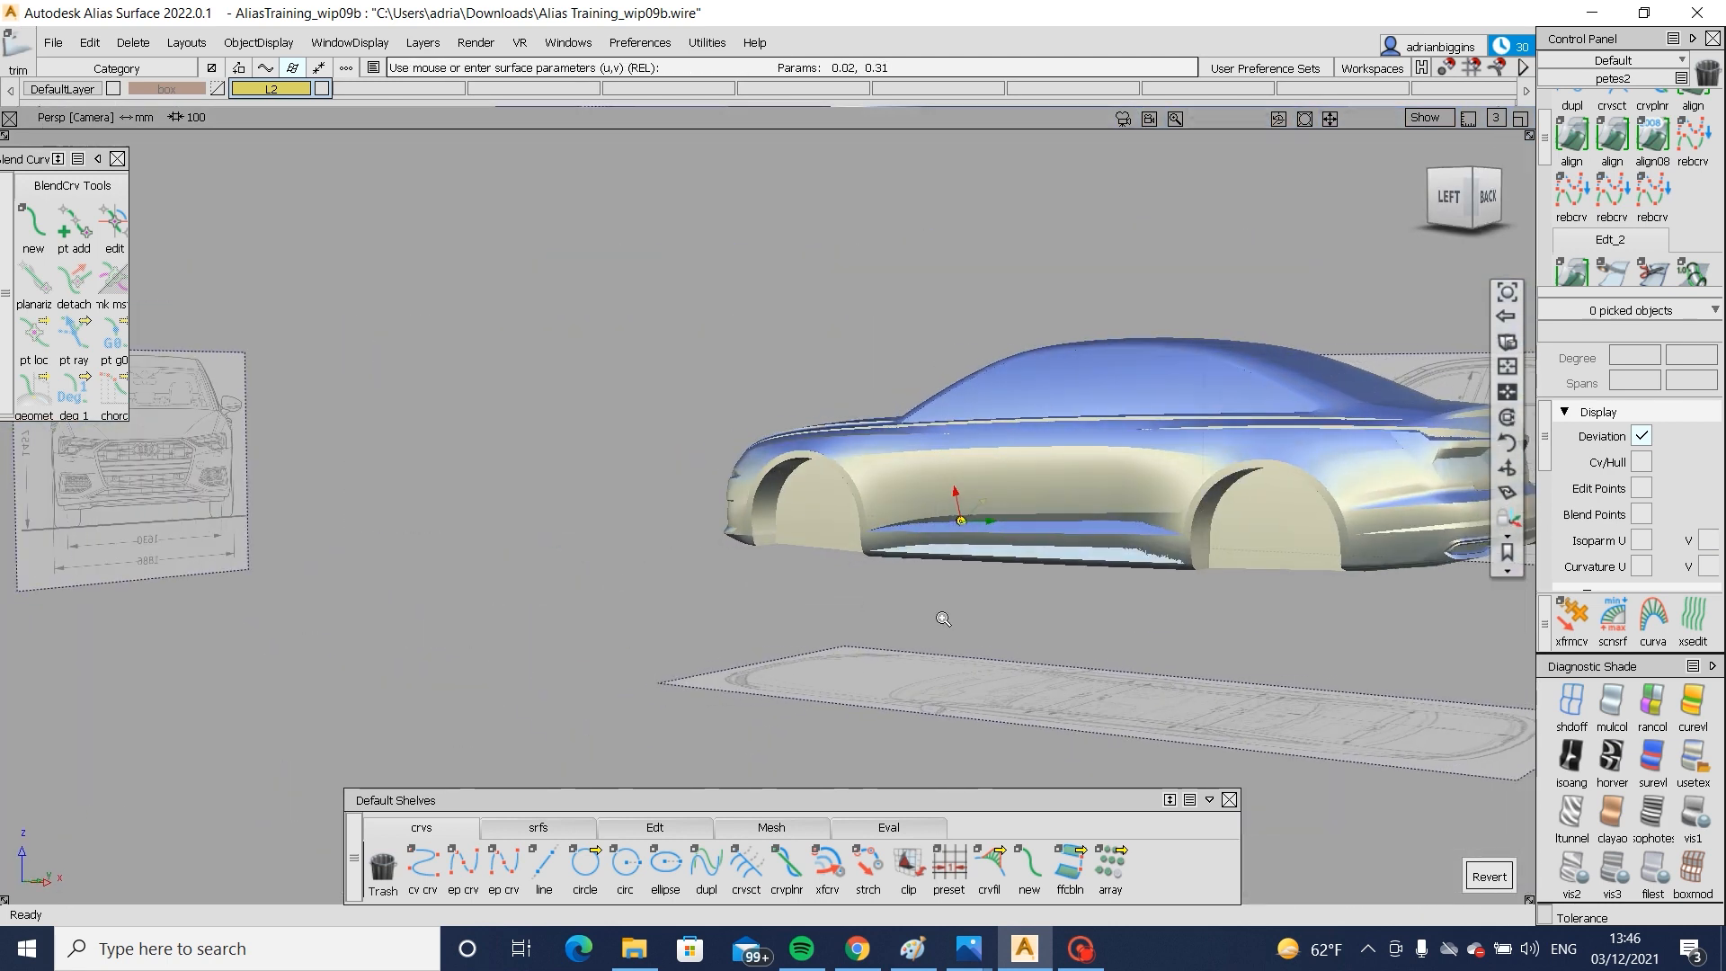
pyautogui.keyDown('alt'); pyautogui.keyDown('shift'); pyautogui.moveTo(943, 619); pyautogui.dragTo(1043, 620, button='right'); pyautogui.keyUp('shift'); pyautogui.keyUp('alt')
pyautogui.keyDown('alt'); pyautogui.keyDown('shift'); pyautogui.moveTo(863, 625); pyautogui.dragTo(1318, 629); pyautogui.keyUp('shift'); pyautogui.keyUp('alt')
pyautogui.keyDown('alt'); pyautogui.keyDown('shift'); pyautogui.moveTo(1318, 629); pyautogui.dragTo(1415, 626, button='right'); pyautogui.keyUp('shift'); pyautogui.keyUp('alt')
pyautogui.keyDown('alt'); pyautogui.keyDown('shift'); pyautogui.click(1339, 556); pyautogui.keyUp('shift'); pyautogui.keyUp('alt')
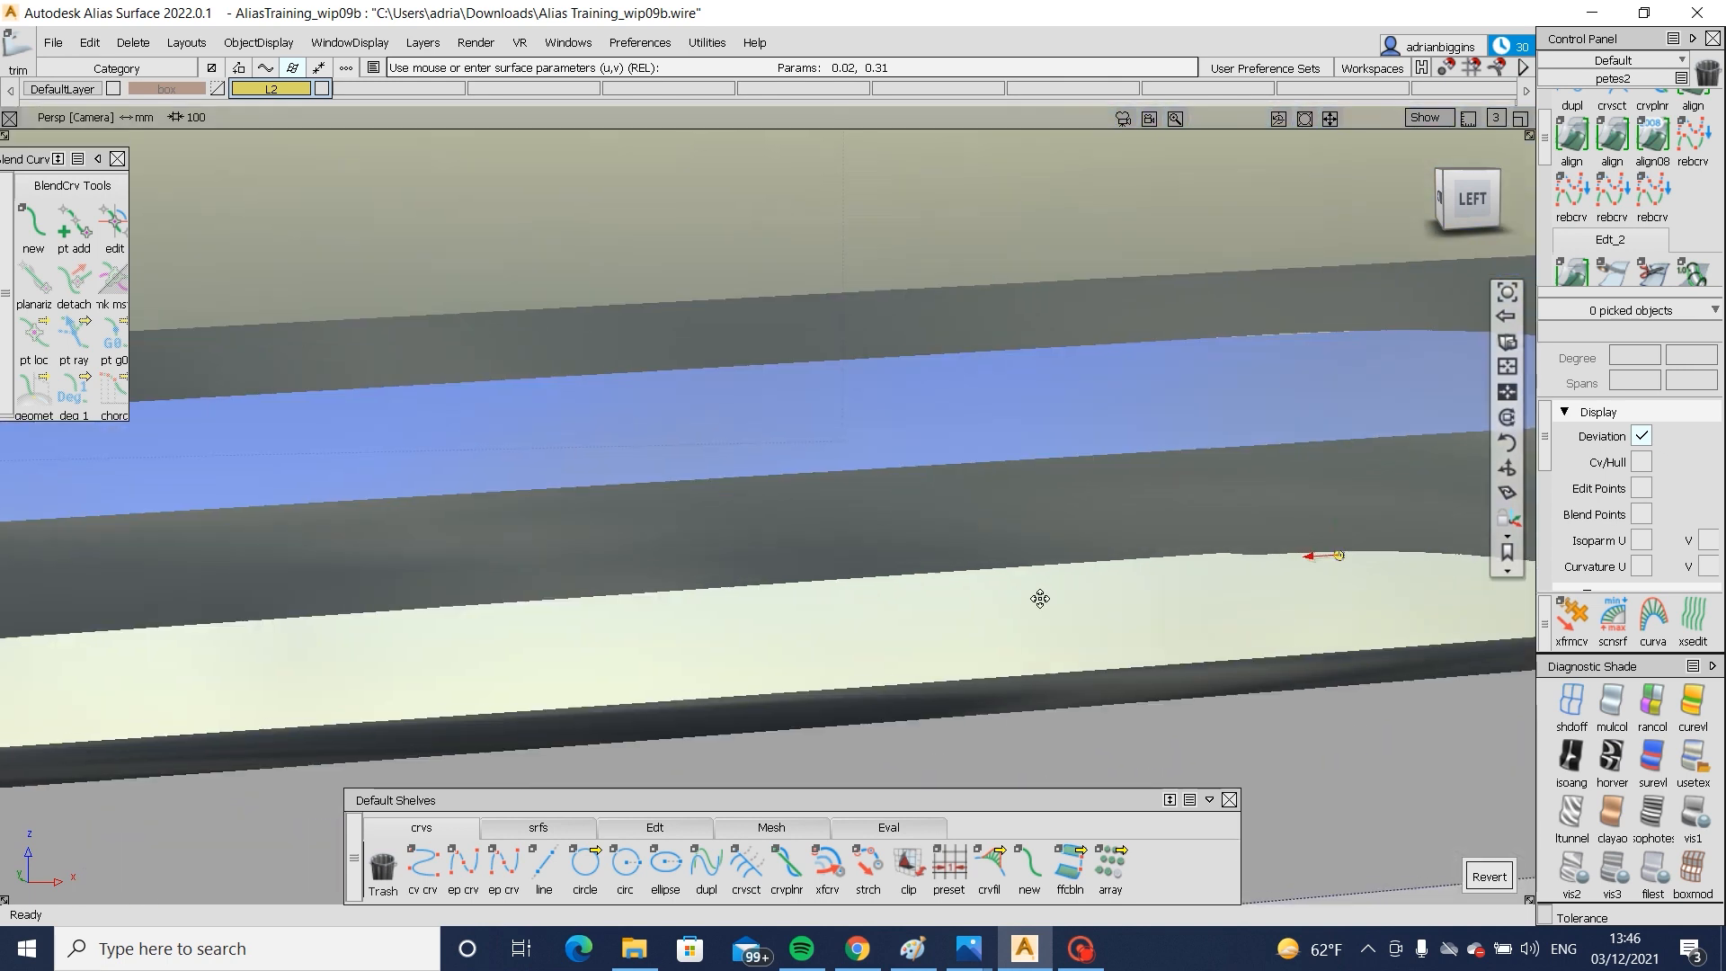
# - Intersect the sill's recessed floor surface with the side wall surface just ahead of the rear wheel arch
pyautogui.keyDown('alt'); pyautogui.keyDown('shift'); pyautogui.moveTo(1040, 598); pyautogui.dragTo(917, 620, button='middle'); pyautogui.keyUp('shift'); pyautogui.keyUp('alt')
pyautogui.keyDown('ctrl'); pyautogui.keyDown('shift'); pyautogui.moveTo(1121, 531); pyautogui.dragTo(1063, 634); pyautogui.keyUp('shift'); pyautogui.keyUp('ctrl')
pyautogui.click(1068, 659)
pyautogui.keyDown('ctrl'); pyautogui.keyDown('shift'); pyautogui.moveTo(1068, 629); pyautogui.dragTo(1059, 497, button='middle'); pyautogui.keyUp('shift'); pyautogui.keyUp('ctrl')
pyautogui.click(1207, 480)
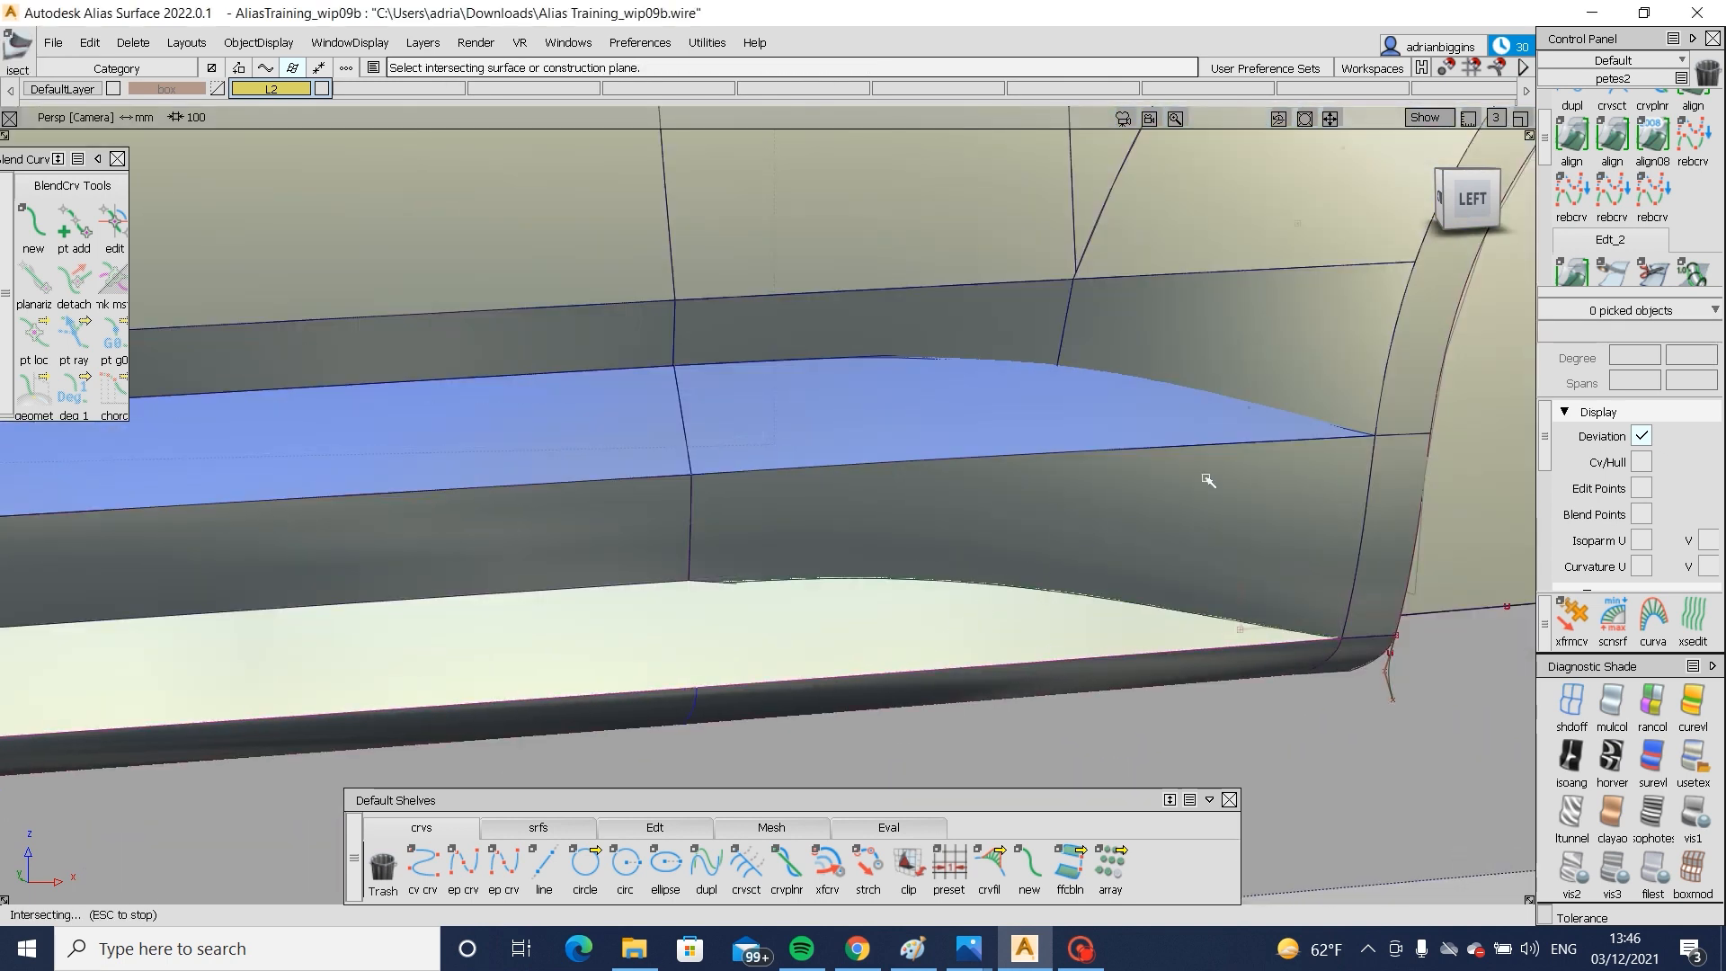
pyautogui.click(988, 614)
# - Intersect the adjoining forward sill side wall with the recessed floor surface along their shared lower edge
pyautogui.keyDown('alt'); pyautogui.keyDown('shift'); pyautogui.moveTo(589, 569); pyautogui.dragTo(686, 563, button='right'); pyautogui.keyUp('shift'); pyautogui.keyUp('alt')
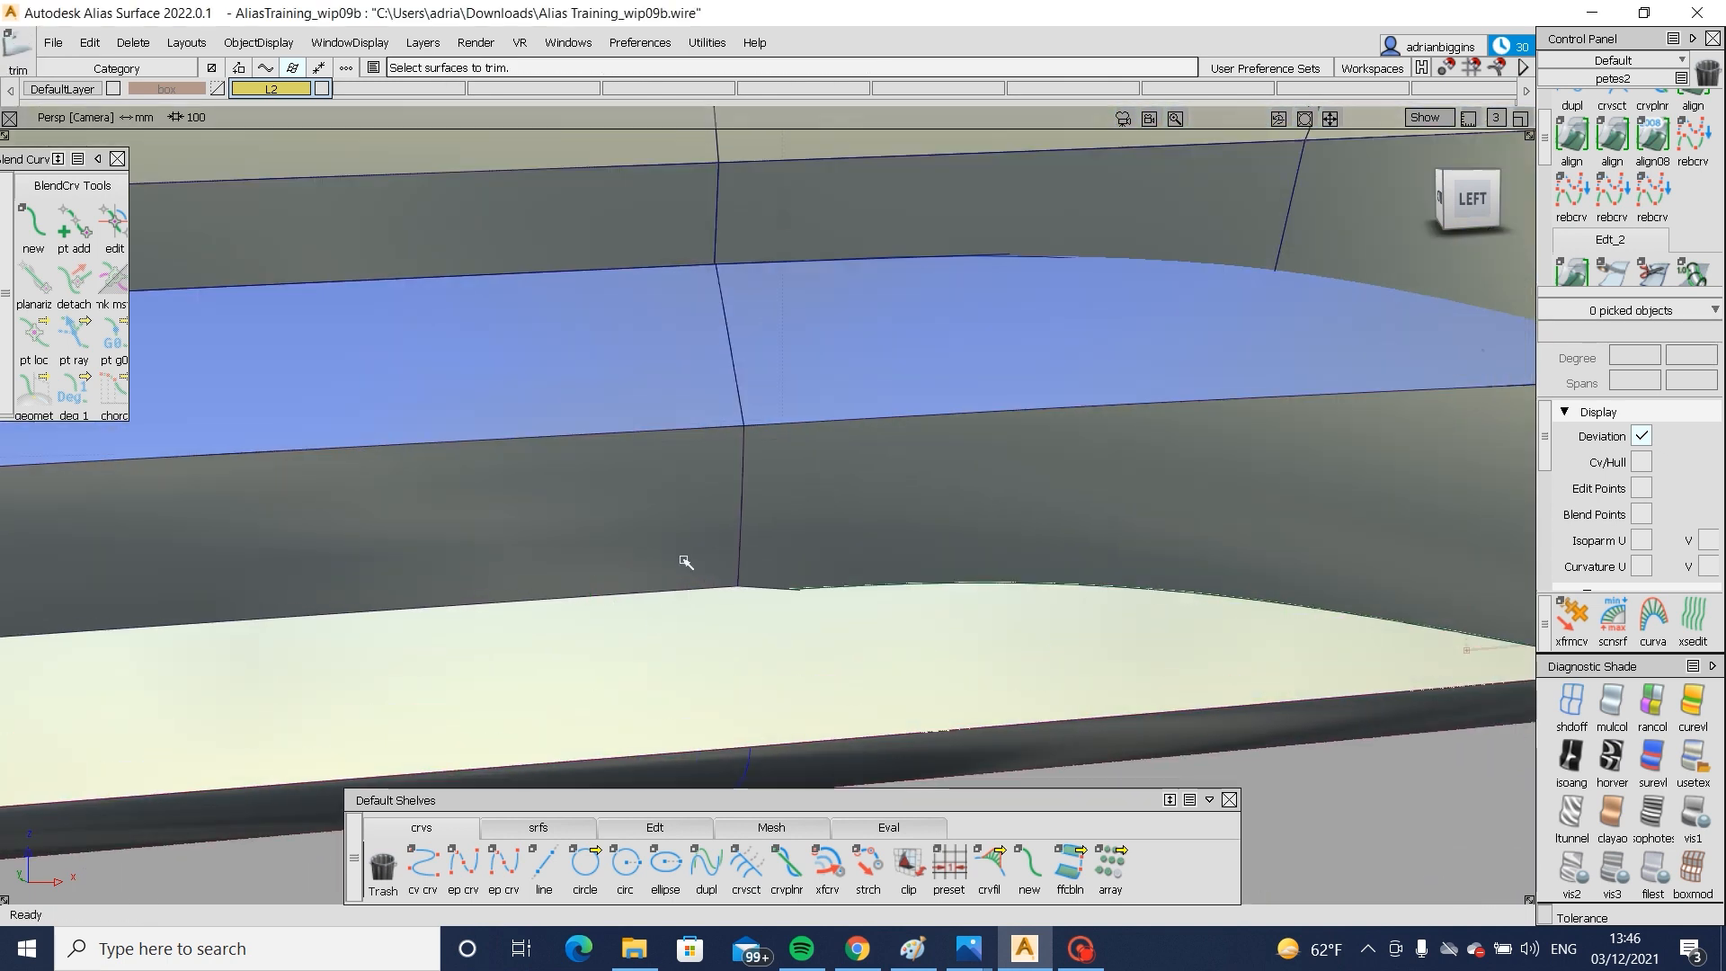
pyautogui.keyDown('ctrl'); pyautogui.keyDown('shift'); pyautogui.moveTo(693, 548); pyautogui.dragTo(629, 589); pyautogui.keyUp('shift'); pyautogui.keyUp('ctrl')
pyautogui.click(649, 577)
pyautogui.keyDown('ctrl'); pyautogui.keyDown('shift'); pyautogui.moveTo(649, 578); pyautogui.dragTo(628, 778, button='middle'); pyautogui.keyUp('shift'); pyautogui.keyUp('ctrl')
pyautogui.keyDown('ctrl'); pyautogui.keyDown('shift'); pyautogui.moveTo(759, 621); pyautogui.dragTo(711, 660); pyautogui.keyUp('shift'); pyautogui.keyUp('ctrl')
pyautogui.click(597, 697)
pyautogui.keyDown('ctrl'); pyautogui.keyDown('shift'); pyautogui.moveTo(597, 697); pyautogui.dragTo(582, 596, button='middle'); pyautogui.keyUp('shift'); pyautogui.keyUp('ctrl')
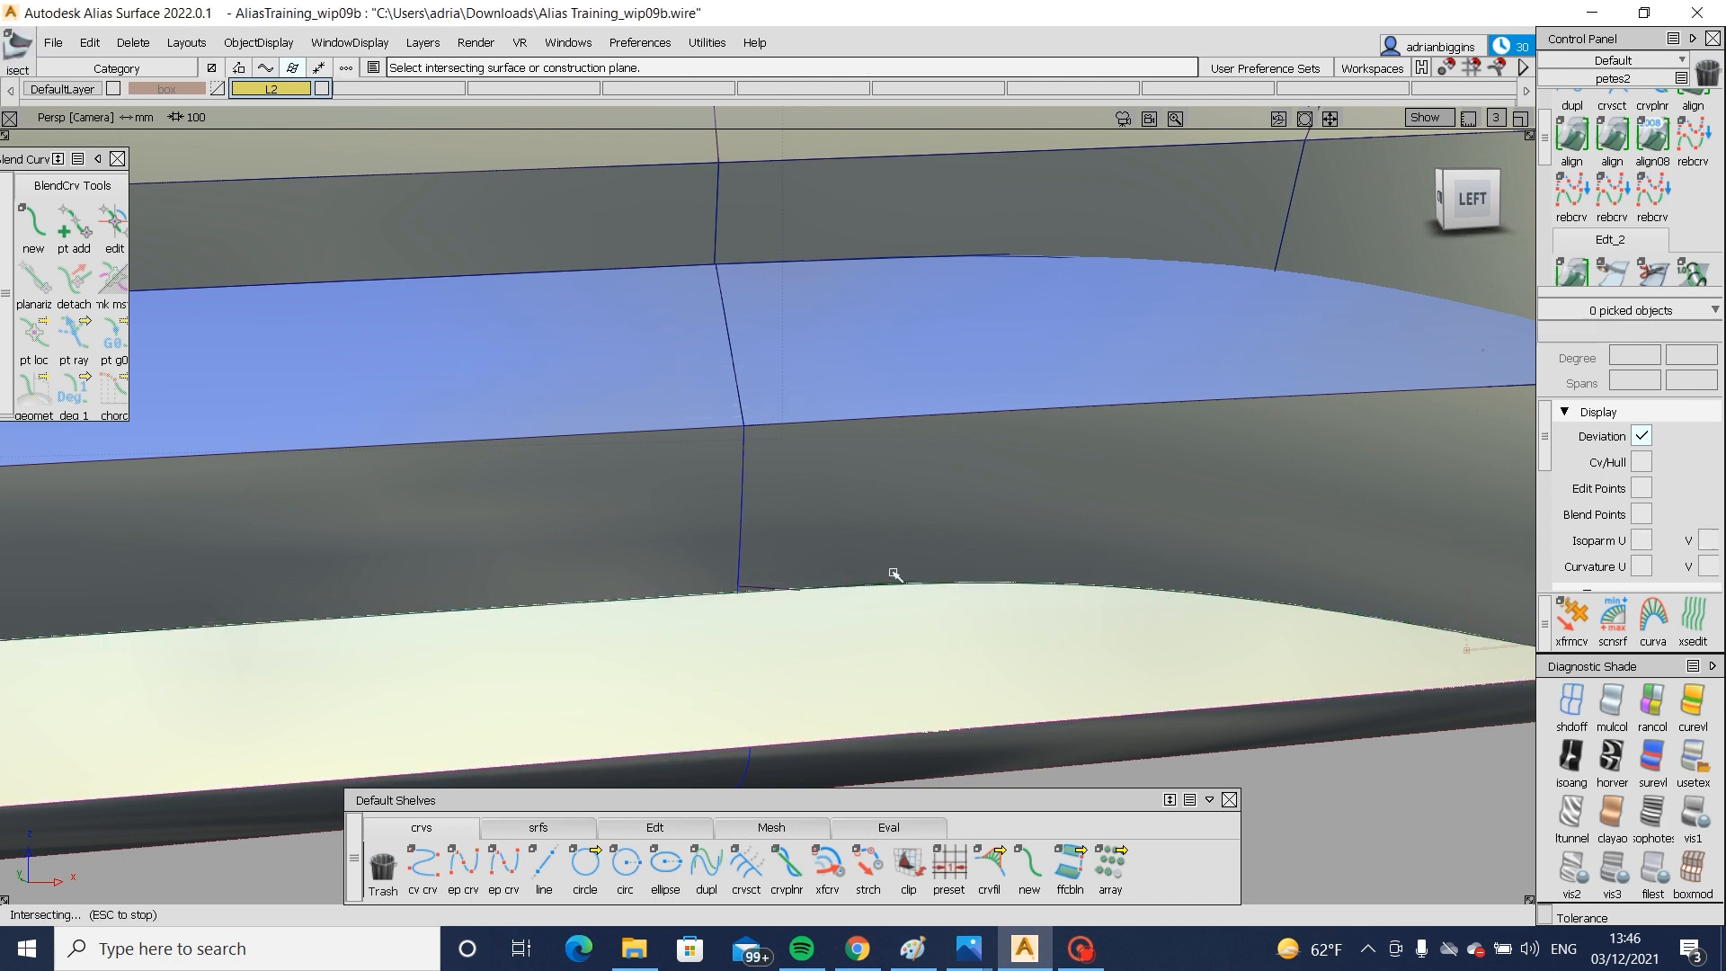
# - Untrim the sill side wall ahead of the rear wheel arch and extend its lower edge past the recessed floor
pyautogui.keyDown('ctrl'); pyautogui.keyDown('shift'); pyautogui.moveTo(872, 552); pyautogui.dragTo(853, 584); pyautogui.keyUp('shift'); pyautogui.keyUp('ctrl')
pyautogui.keyDown('alt'); pyautogui.keyDown('shift'); pyautogui.moveTo(885, 530); pyautogui.dragTo(1398, 496, button='right'); pyautogui.keyUp('shift'); pyautogui.keyUp('alt')
pyautogui.keyDown('ctrl'); pyautogui.keyDown('shift'); pyautogui.moveTo(1389, 499); pyautogui.dragTo(1298, 577); pyautogui.keyUp('shift'); pyautogui.keyUp('ctrl')
pyautogui.click(1376, 508)
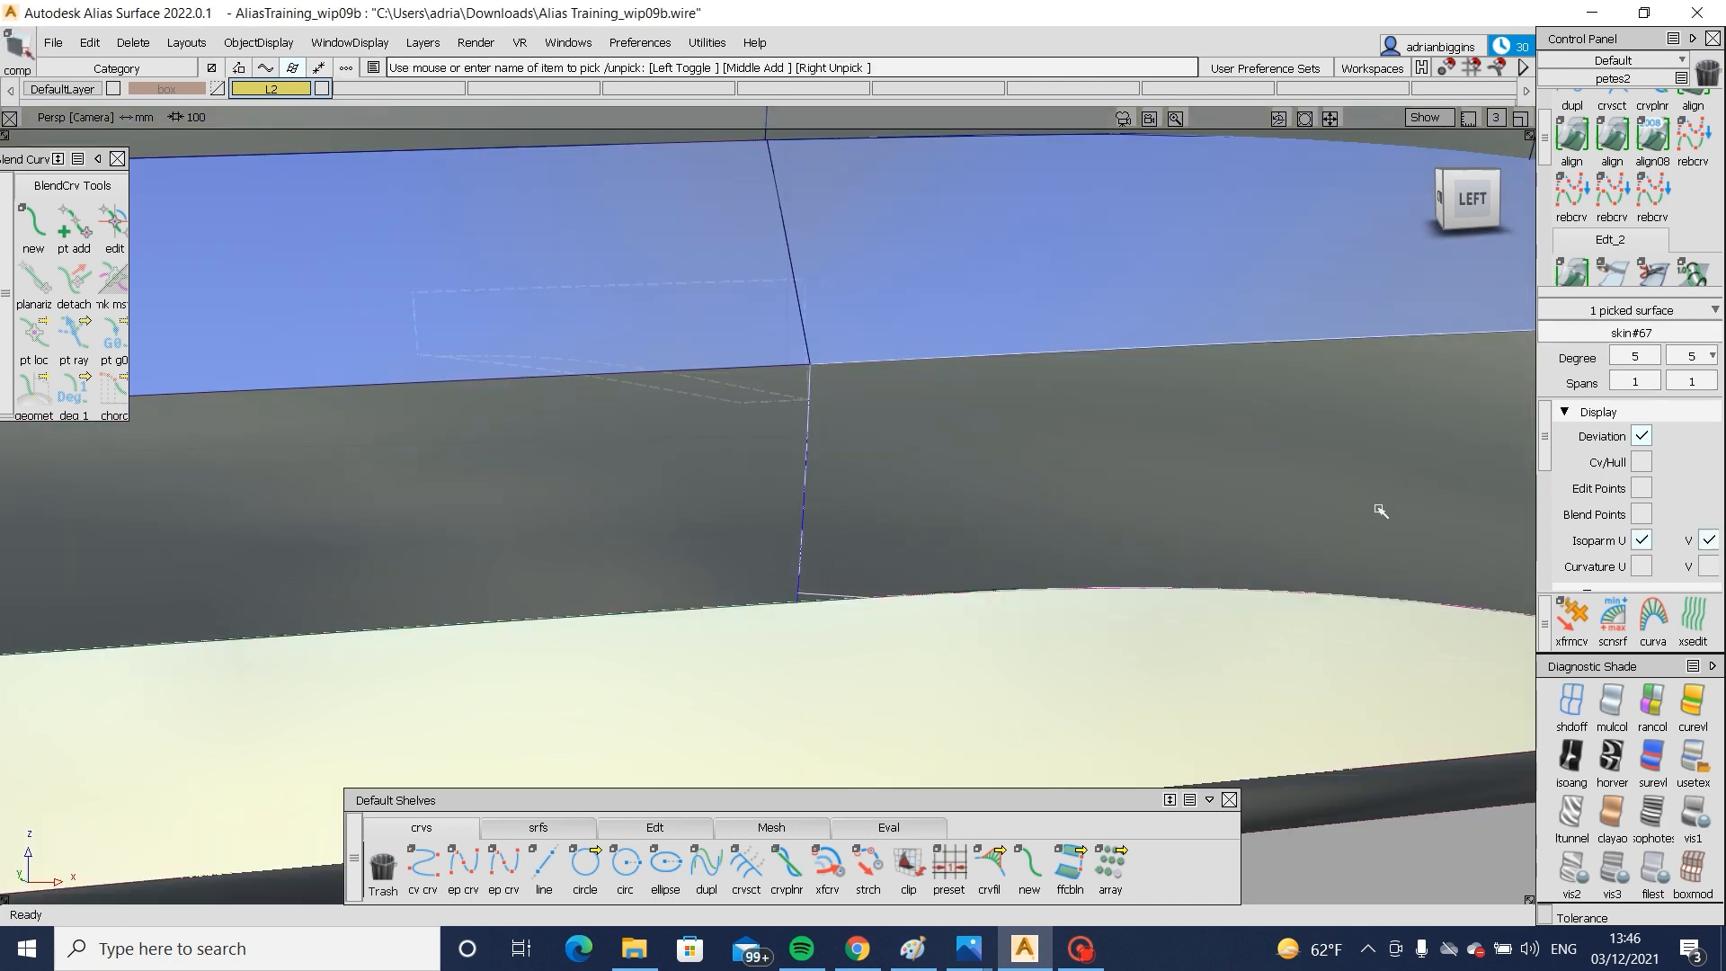
pyautogui.keyDown('ctrl'); pyautogui.keyDown('shift'); pyautogui.moveTo(1375, 512); pyautogui.dragTo(1330, 778, button='middle'); pyautogui.keyUp('shift'); pyautogui.keyUp('ctrl')
pyautogui.click(655, 827)
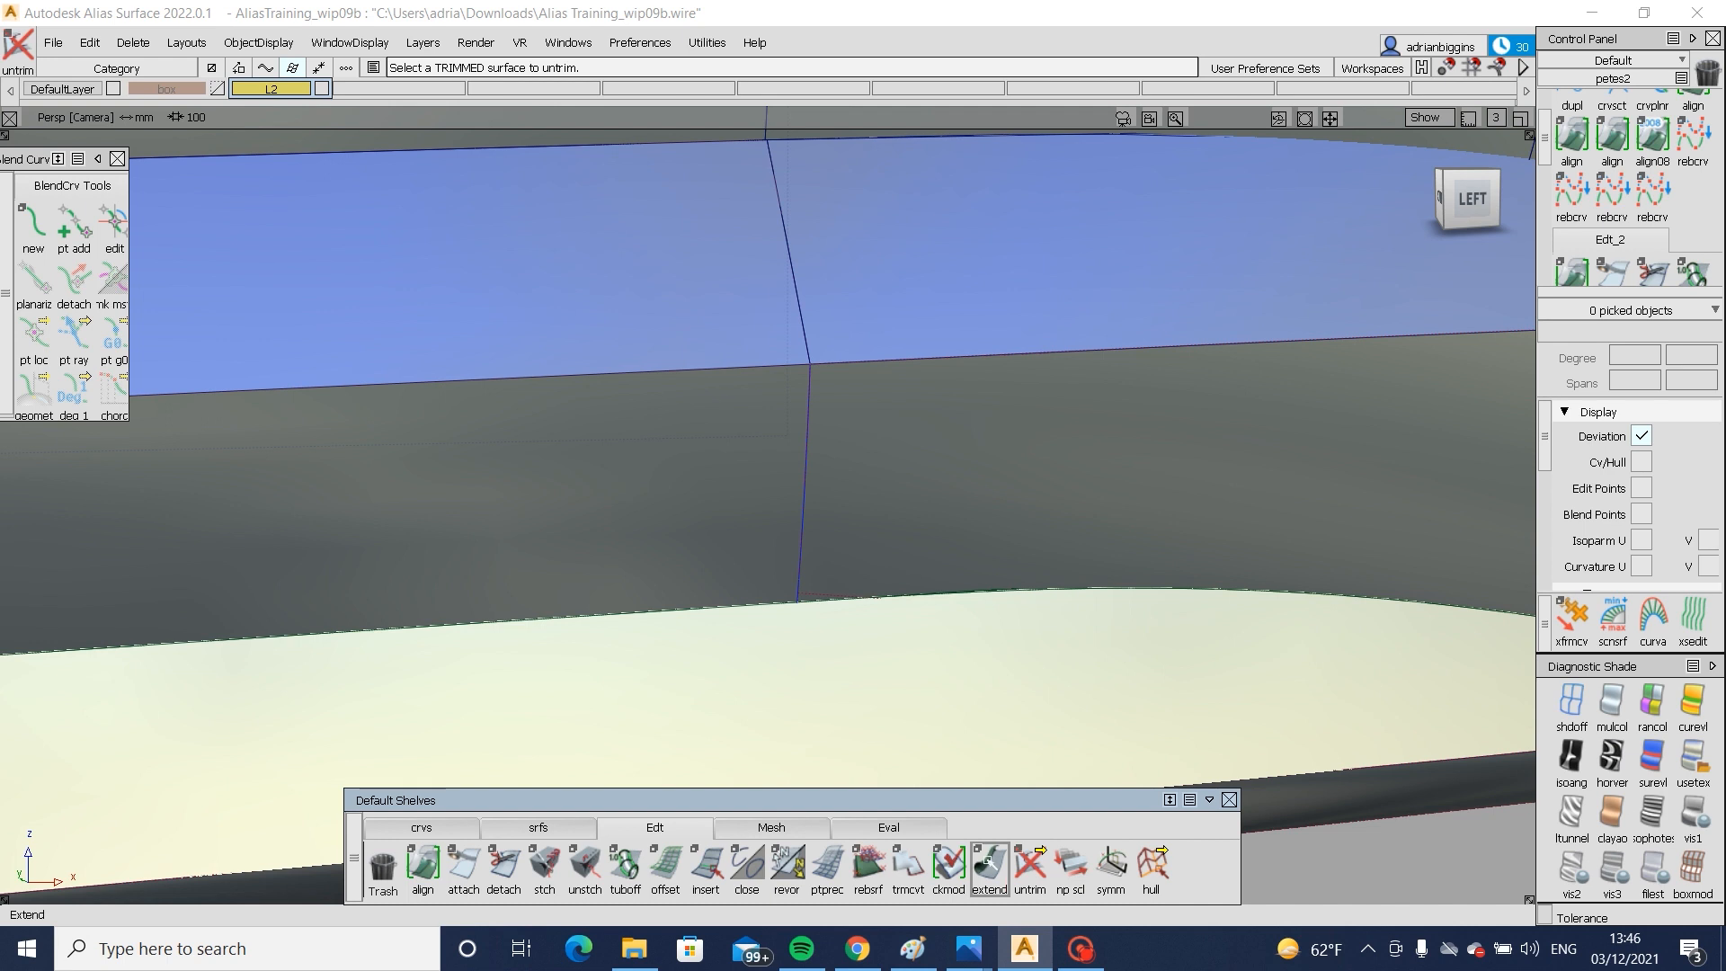
pyautogui.click(831, 596)
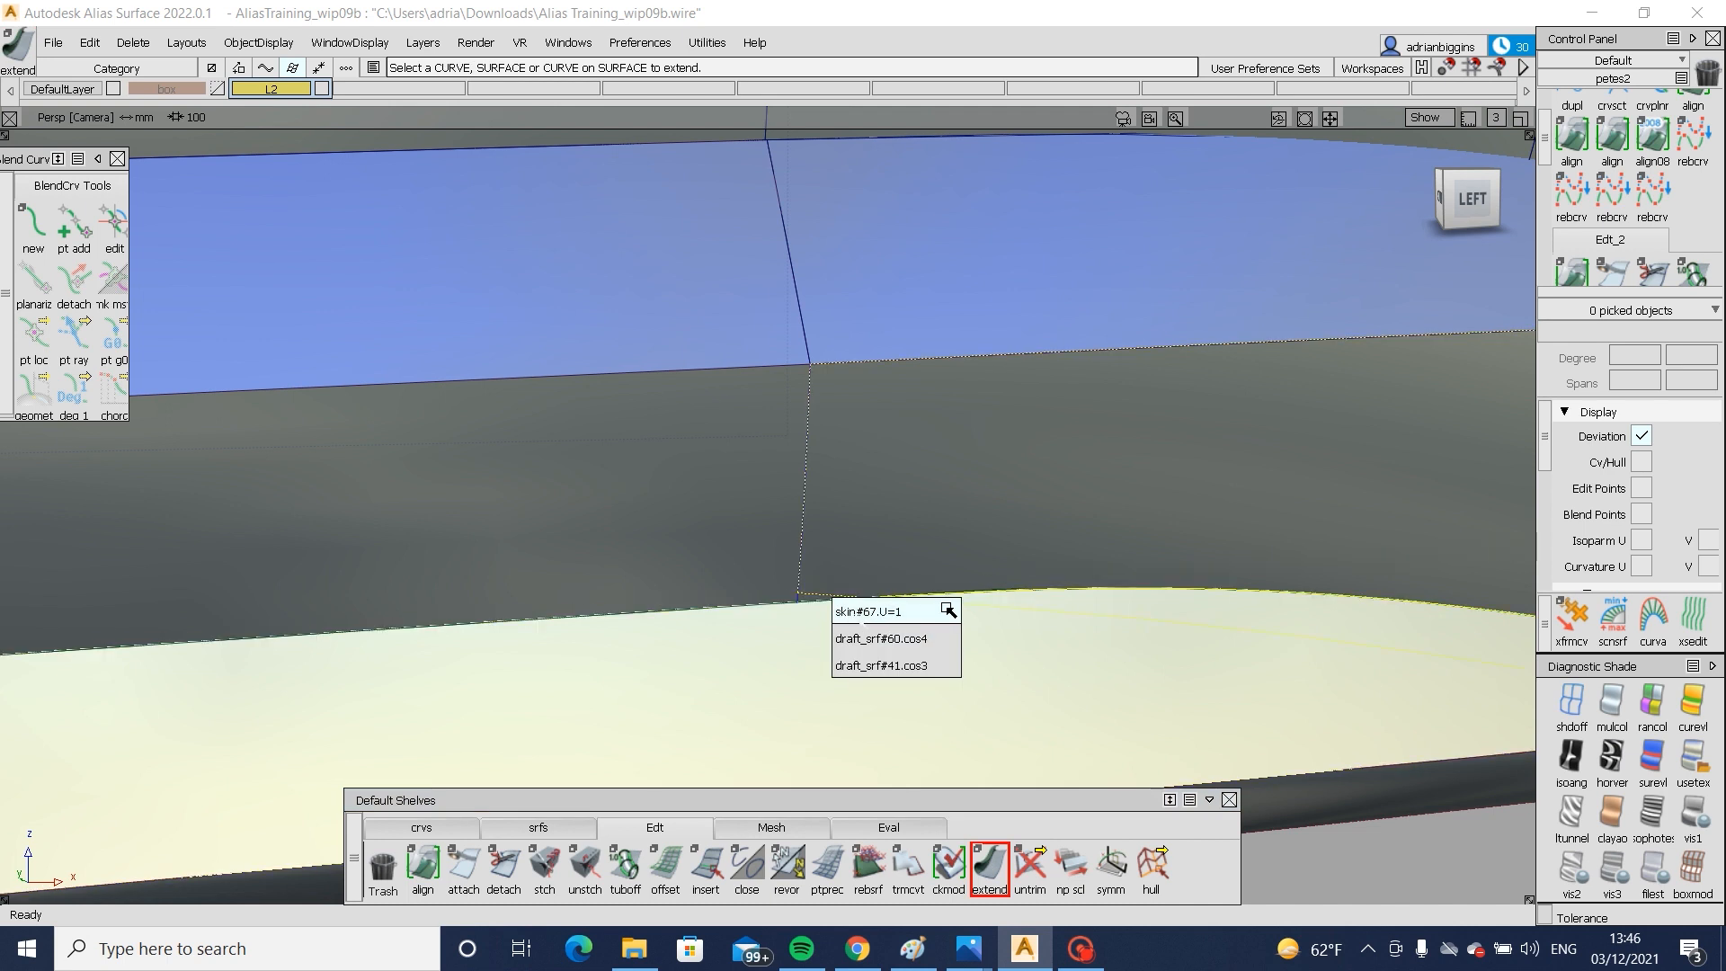
pyautogui.click(946, 611)
pyautogui.moveTo(1446, 691); pyautogui.dragTo(1448, 486)
# - Trim the sill side walls and the recessed floor surface to their intersection lines, closing the gap at the corner
pyautogui.keyDown('ctrl'); pyautogui.keyDown('shift'); pyautogui.moveTo(1448, 486); pyautogui.dragTo(1282, 520, button='right'); pyautogui.keyUp('shift'); pyautogui.keyUp('ctrl')
pyautogui.click(1281, 521)
pyautogui.press('space')
pyautogui.click(635, 577)
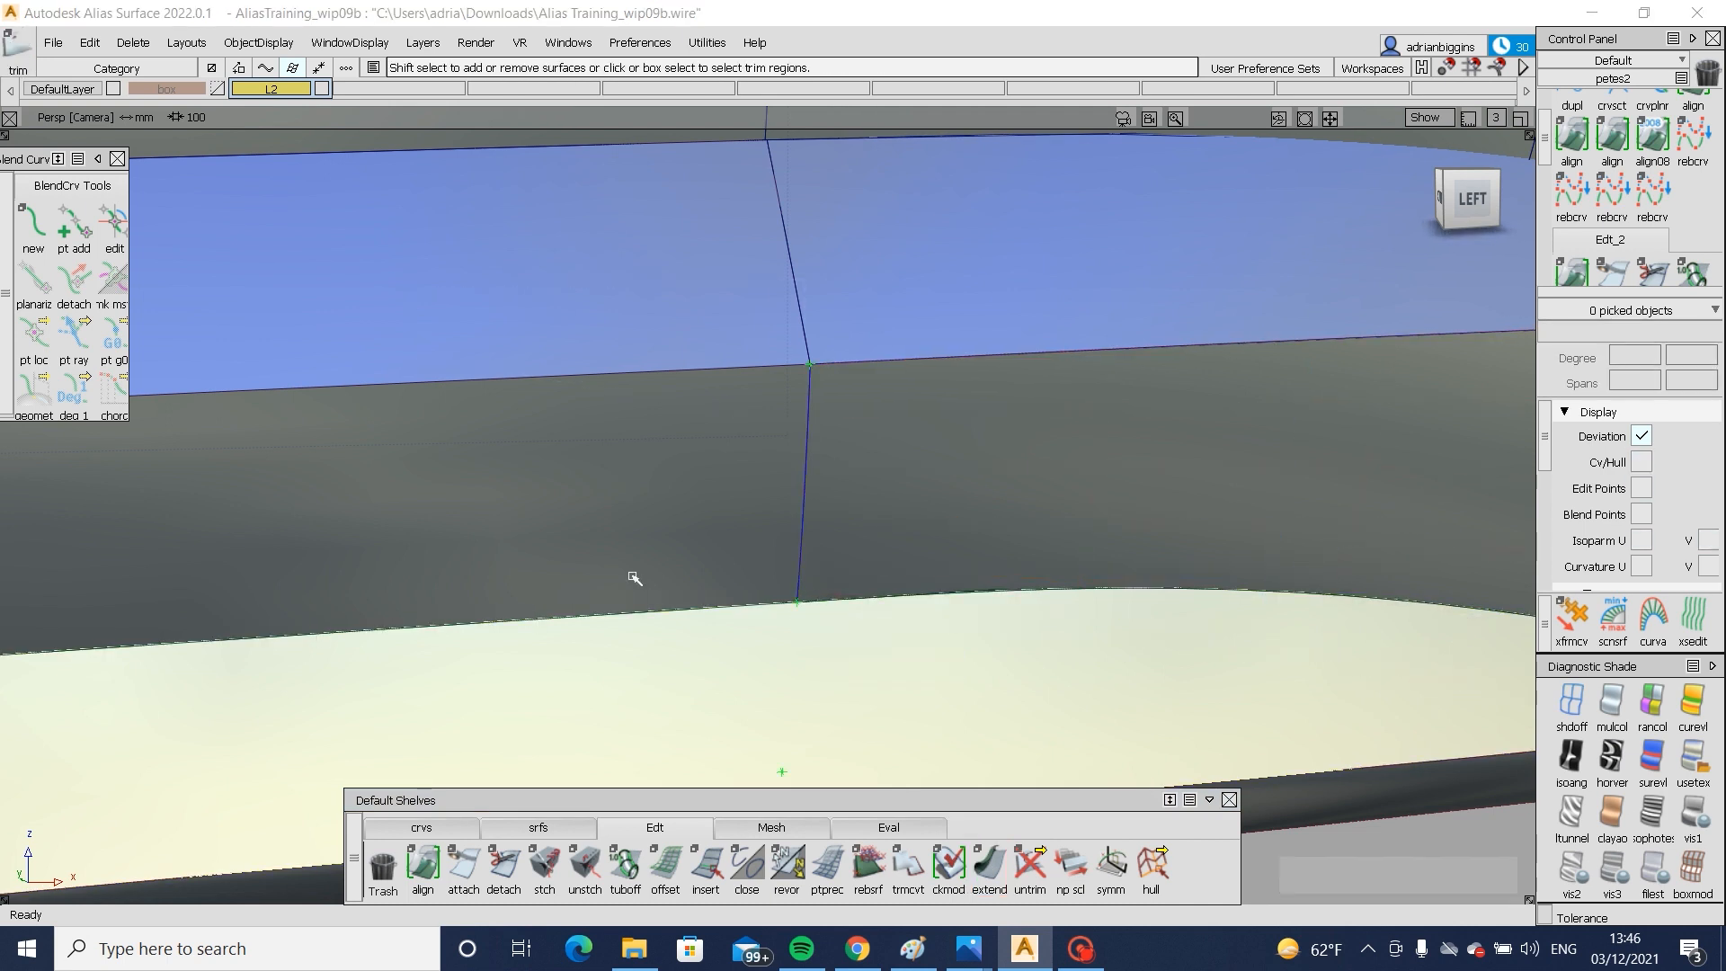
pyautogui.click(636, 577)
pyautogui.press('space')
pyautogui.click(843, 637)
pyautogui.click(843, 637)
pyautogui.press('space')
pyautogui.keyDown('alt'); pyautogui.keyDown('shift'); pyautogui.moveTo(845, 638); pyautogui.dragTo(751, 643, button='right'); pyautogui.keyUp('shift'); pyautogui.keyUp('alt')
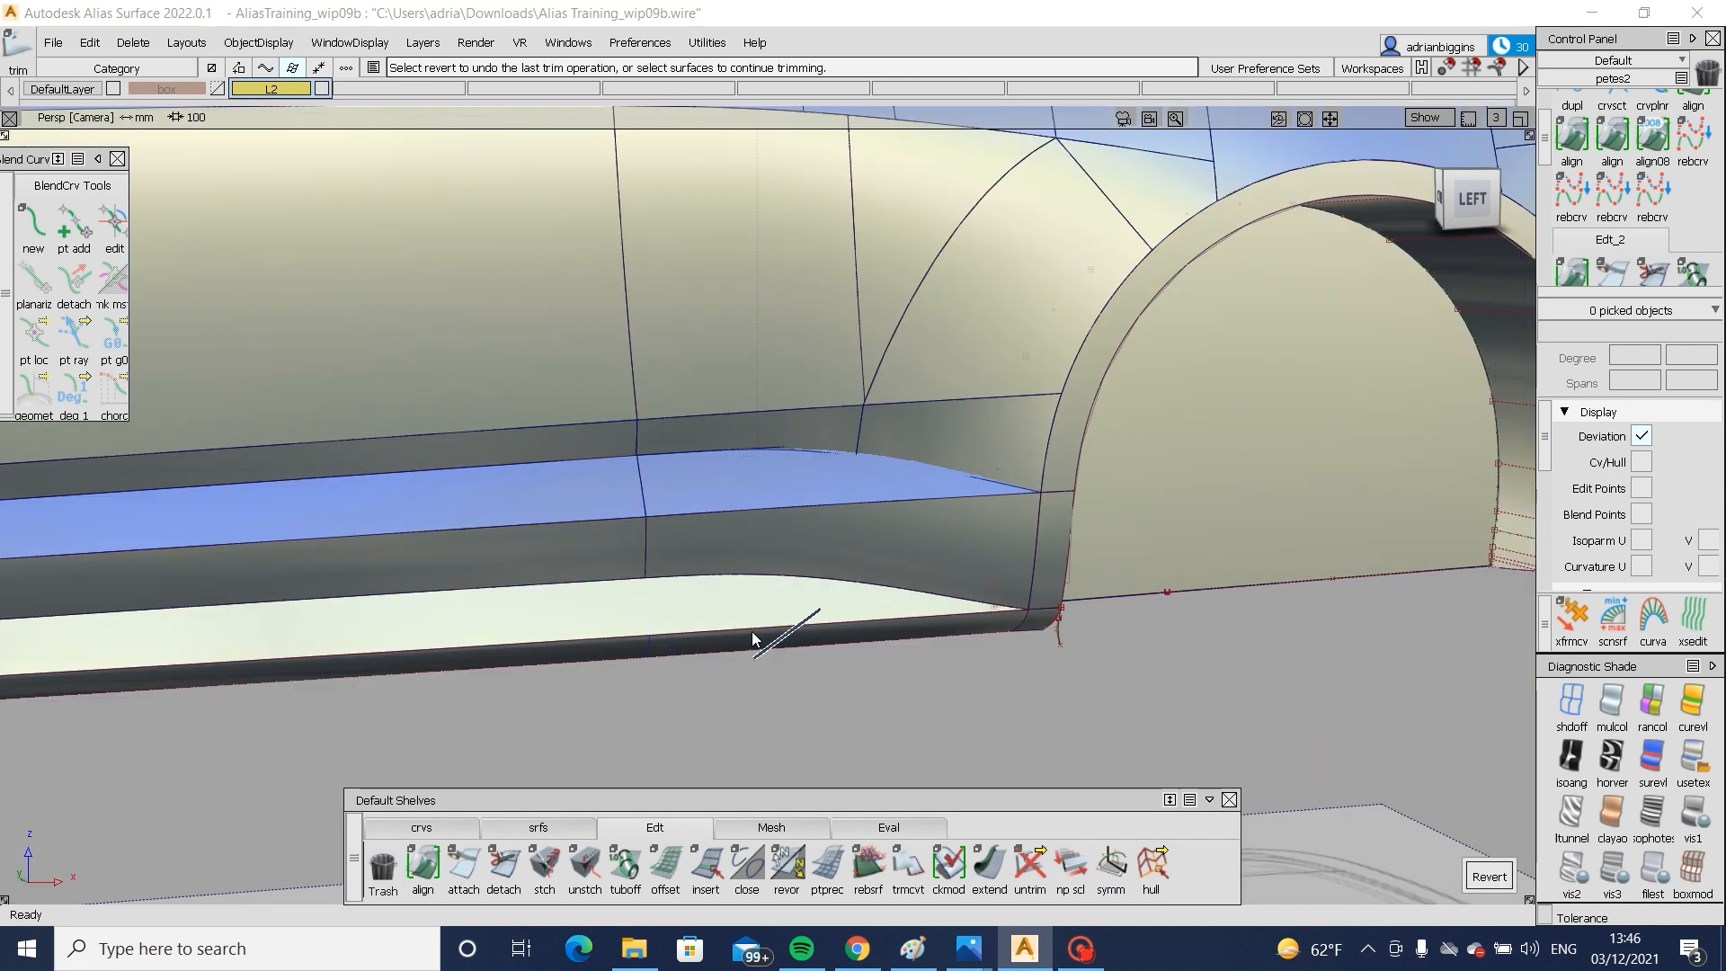
# - Hide the model's edge lines and examine the whole shaded car from the side
pyautogui.keyDown('ctrl'); pyautogui.keyDown('shift'); pyautogui.moveTo(751, 643); pyautogui.dragTo(814, 604); pyautogui.keyUp('shift'); pyautogui.keyUp('ctrl')
pyautogui.keyDown('alt'); pyautogui.keyDown('shift'); pyautogui.moveTo(635, 661); pyautogui.dragTo(693, 647, button='right'); pyautogui.keyUp('shift'); pyautogui.keyUp('alt')
pyautogui.keyDown('ctrl'); pyautogui.keyDown('shift'); pyautogui.moveTo(693, 647); pyautogui.dragTo(698, 522); pyautogui.keyUp('shift'); pyautogui.keyUp('ctrl')
pyautogui.hotkey('ctrl', 'm')
pyautogui.keyDown('alt'); pyautogui.keyDown('shift'); pyautogui.moveTo(822, 519); pyautogui.dragTo(855, 473, button='right'); pyautogui.keyUp('shift'); pyautogui.keyUp('alt')
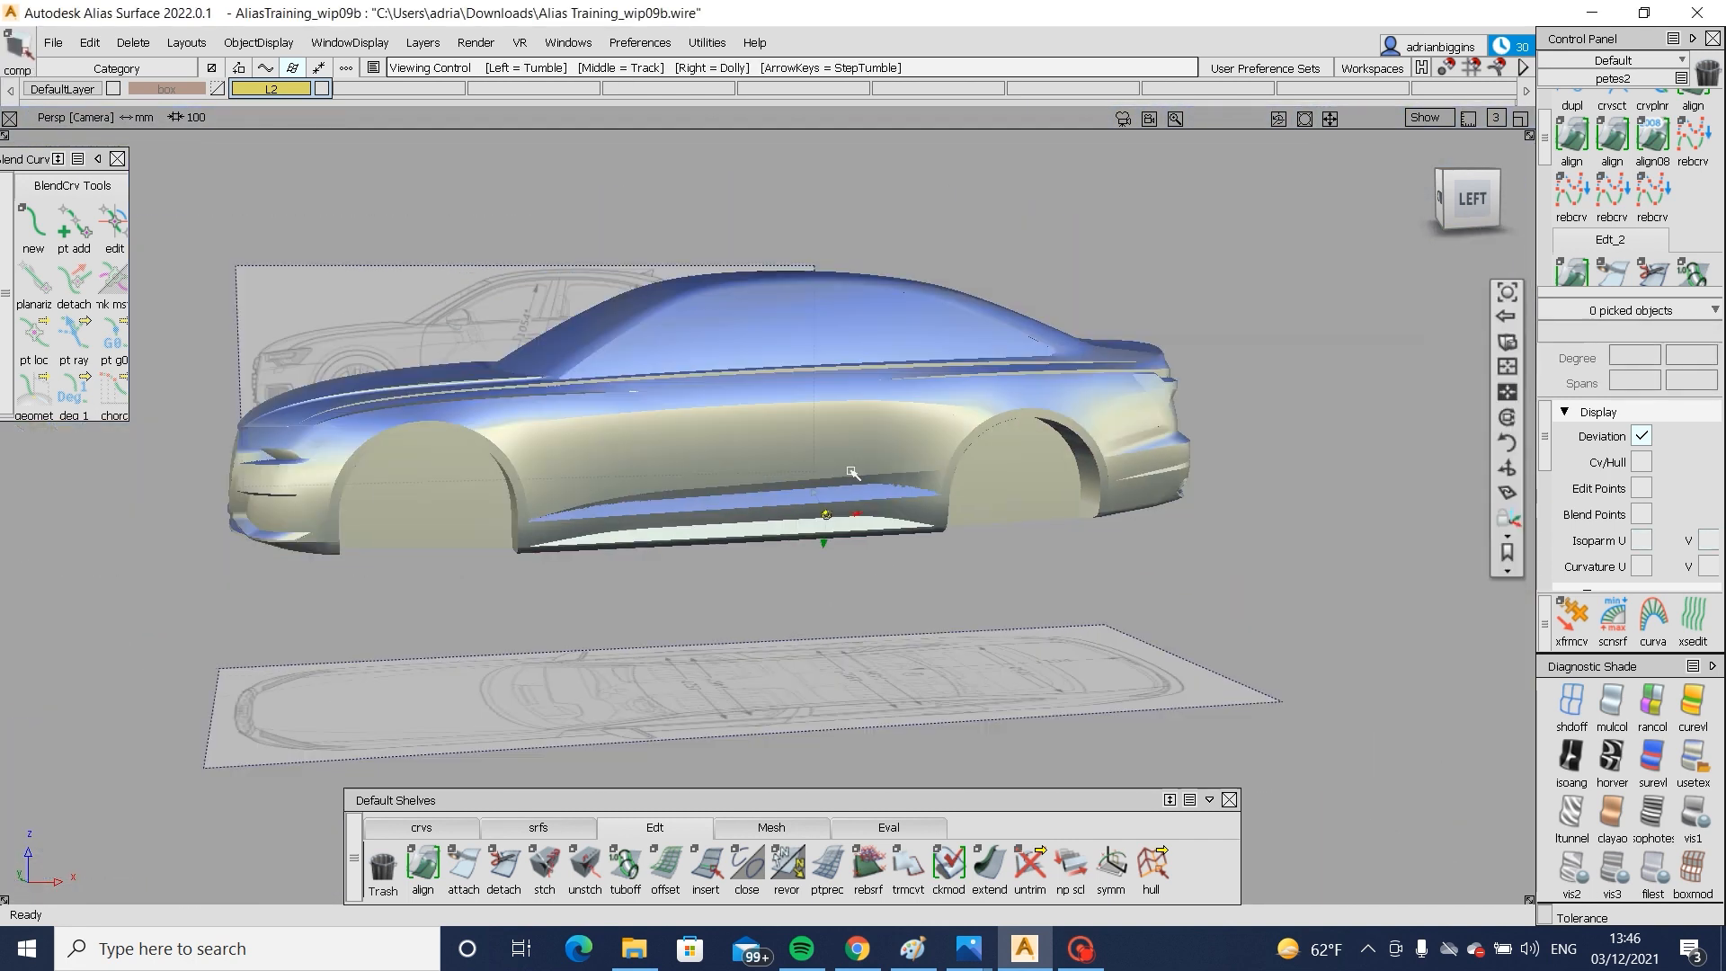
# - Switch to the orthographic left view of the side windows and turn the surface shading off
pyautogui.keyDown('alt'); pyautogui.keyDown('shift'); pyautogui.moveTo(855, 474); pyautogui.dragTo(1057, 419); pyautogui.keyUp('shift'); pyautogui.keyUp('alt')
pyautogui.keyDown('alt'); pyautogui.keyDown('shift'); pyautogui.moveTo(928, 342); pyautogui.dragTo(624, 436, button='right'); pyautogui.keyUp('shift'); pyautogui.keyUp('alt')
pyautogui.keyDown('alt'); pyautogui.keyDown('shift'); pyautogui.moveTo(696, 289); pyautogui.dragTo(733, 409); pyautogui.keyUp('shift'); pyautogui.keyUp('alt')
pyautogui.keyDown('alt'); pyautogui.keyDown('shift'); pyautogui.moveTo(961, 541); pyautogui.dragTo(989, 485, button='right'); pyautogui.keyUp('shift'); pyautogui.keyUp('alt')
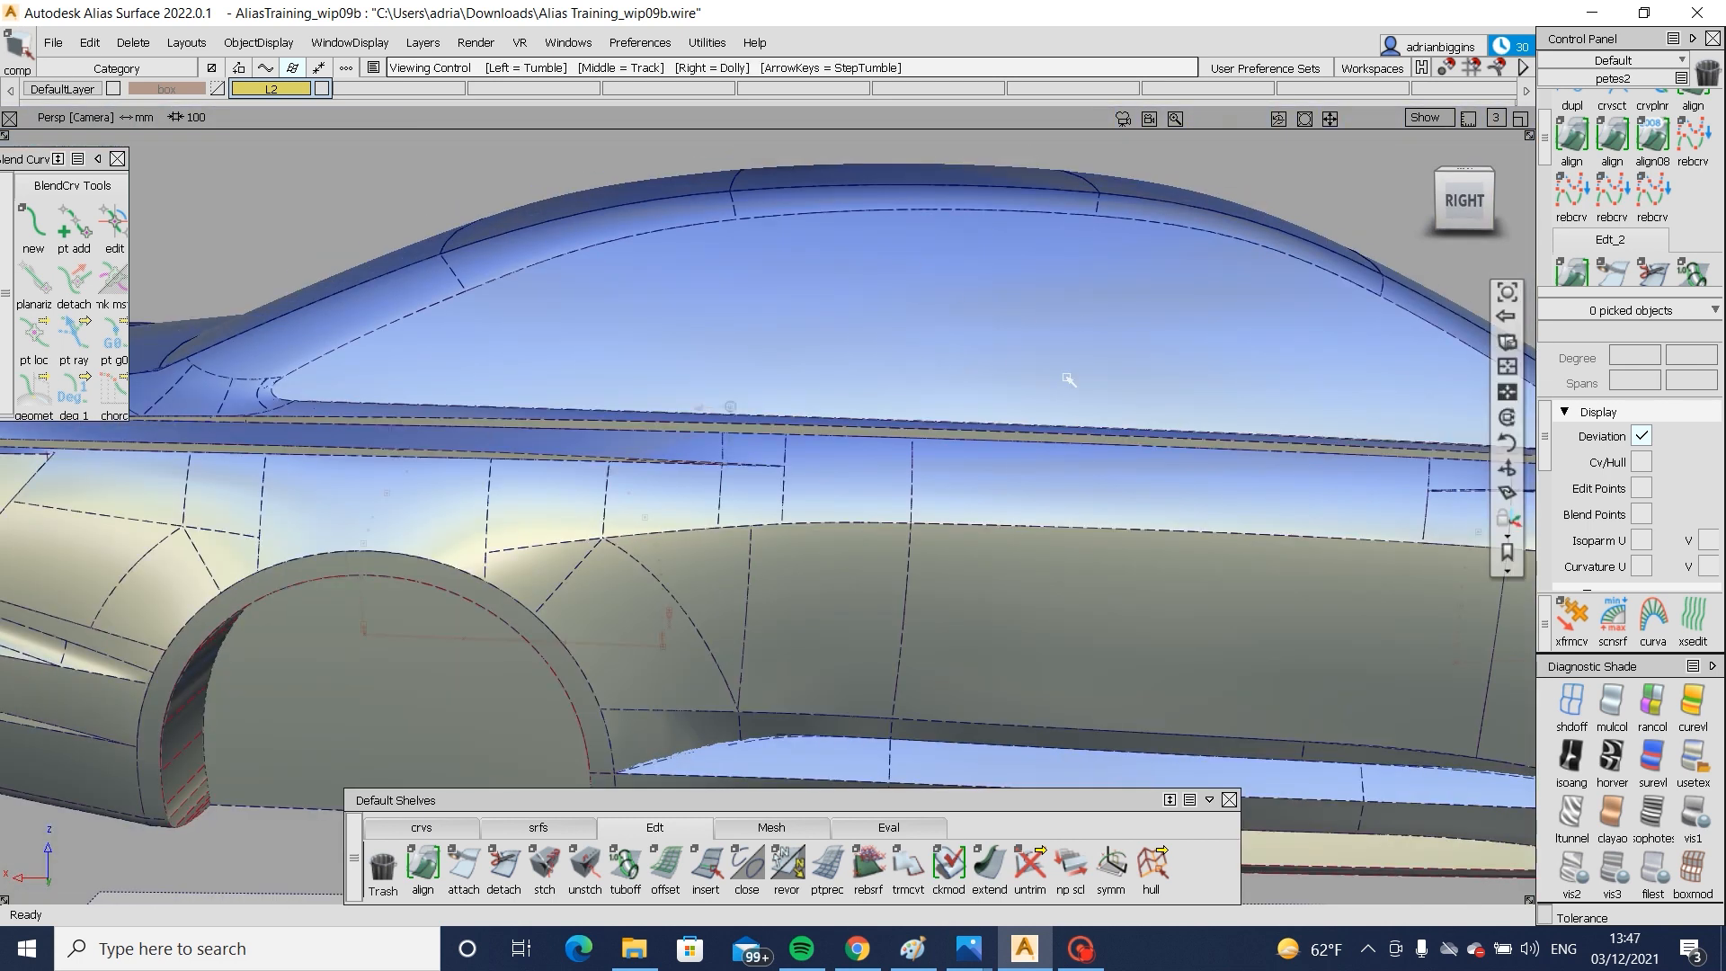
pyautogui.click(1511, 169)
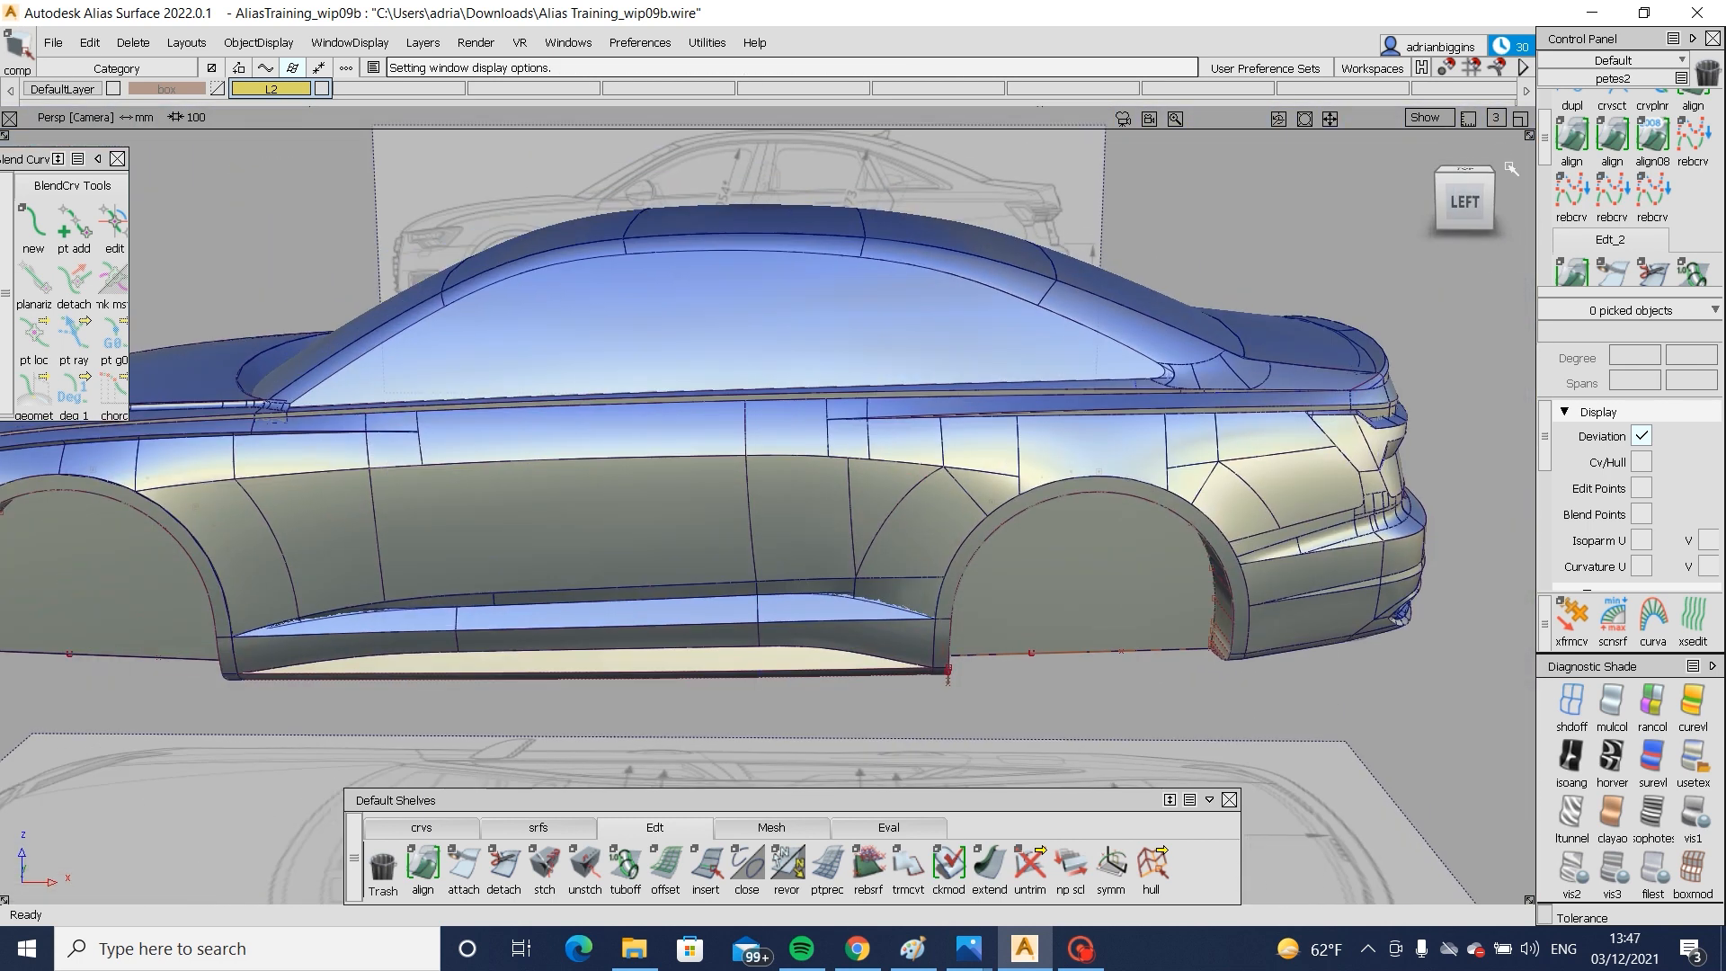
pyautogui.click(1473, 197)
pyautogui.keyDown('alt'); pyautogui.keyDown('shift'); pyautogui.moveTo(898, 477); pyautogui.dragTo(1047, 373, button='right'); pyautogui.keyUp('shift'); pyautogui.keyUp('alt')
pyautogui.keyDown('alt'); pyautogui.keyDown('shift'); pyautogui.moveTo(742, 355); pyautogui.dragTo(1140, 518, button='middle'); pyautogui.keyUp('shift'); pyautogui.keyUp('alt')
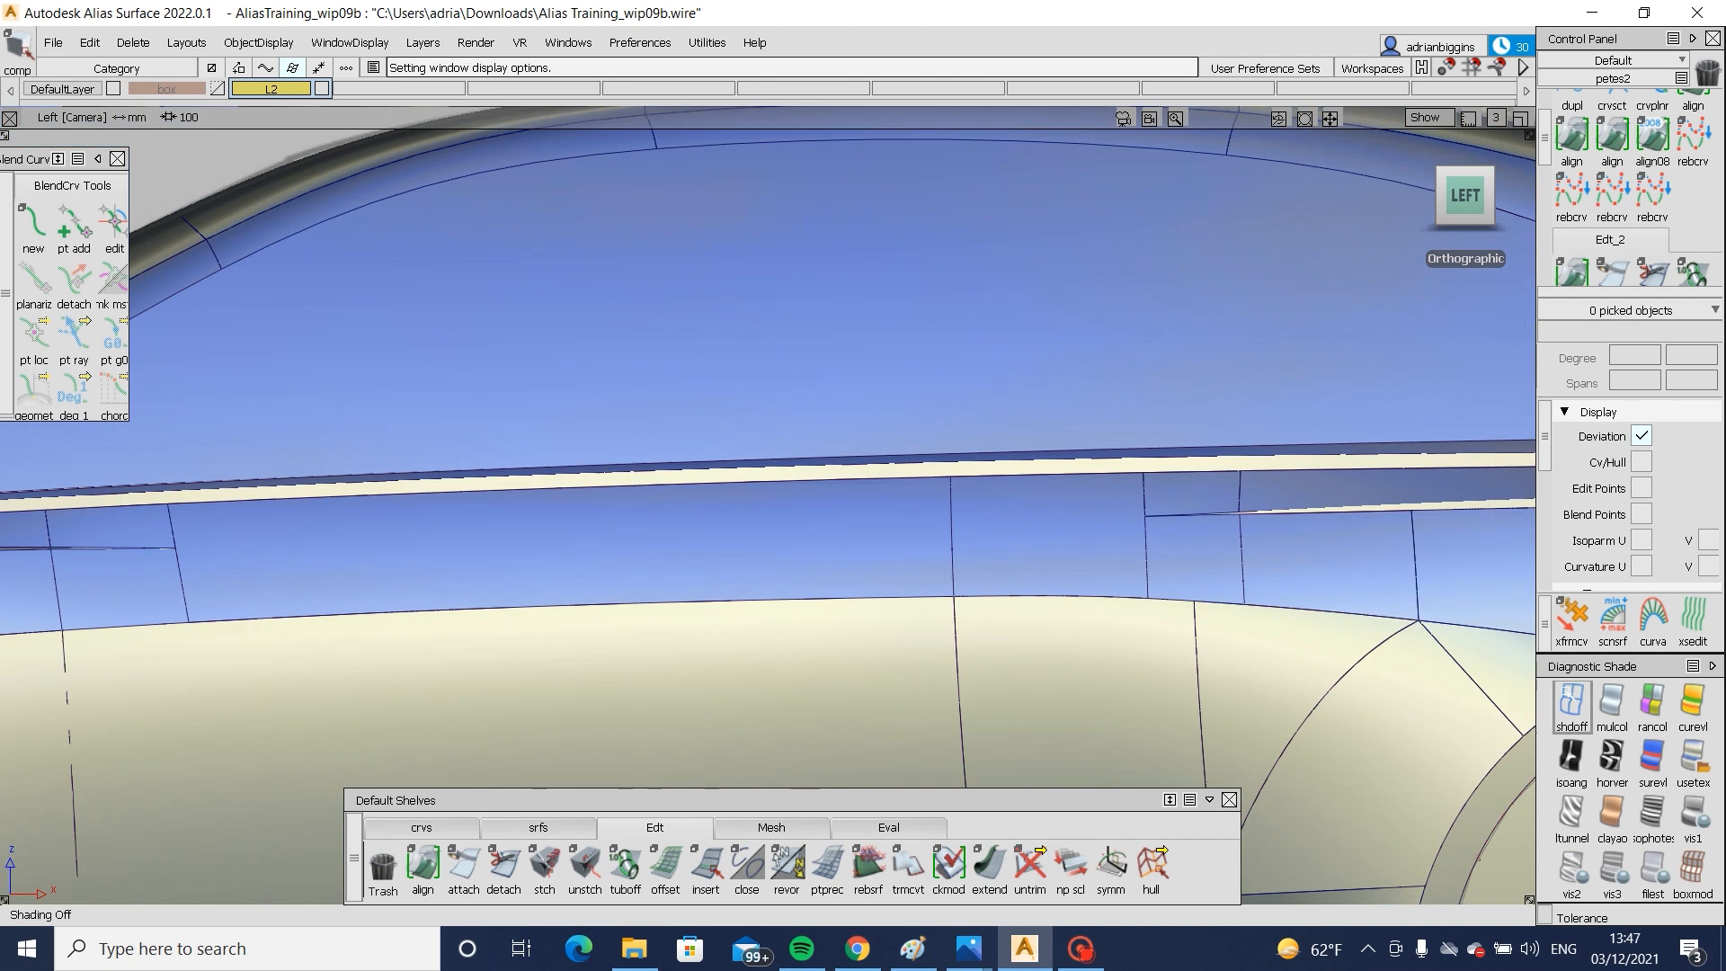
pyautogui.click(1571, 701)
pyautogui.keyDown('alt'); pyautogui.keyDown('shift'); pyautogui.moveTo(906, 332); pyautogui.dragTo(906, 500, button='middle'); pyautogui.keyUp('shift'); pyautogui.keyUp('alt')
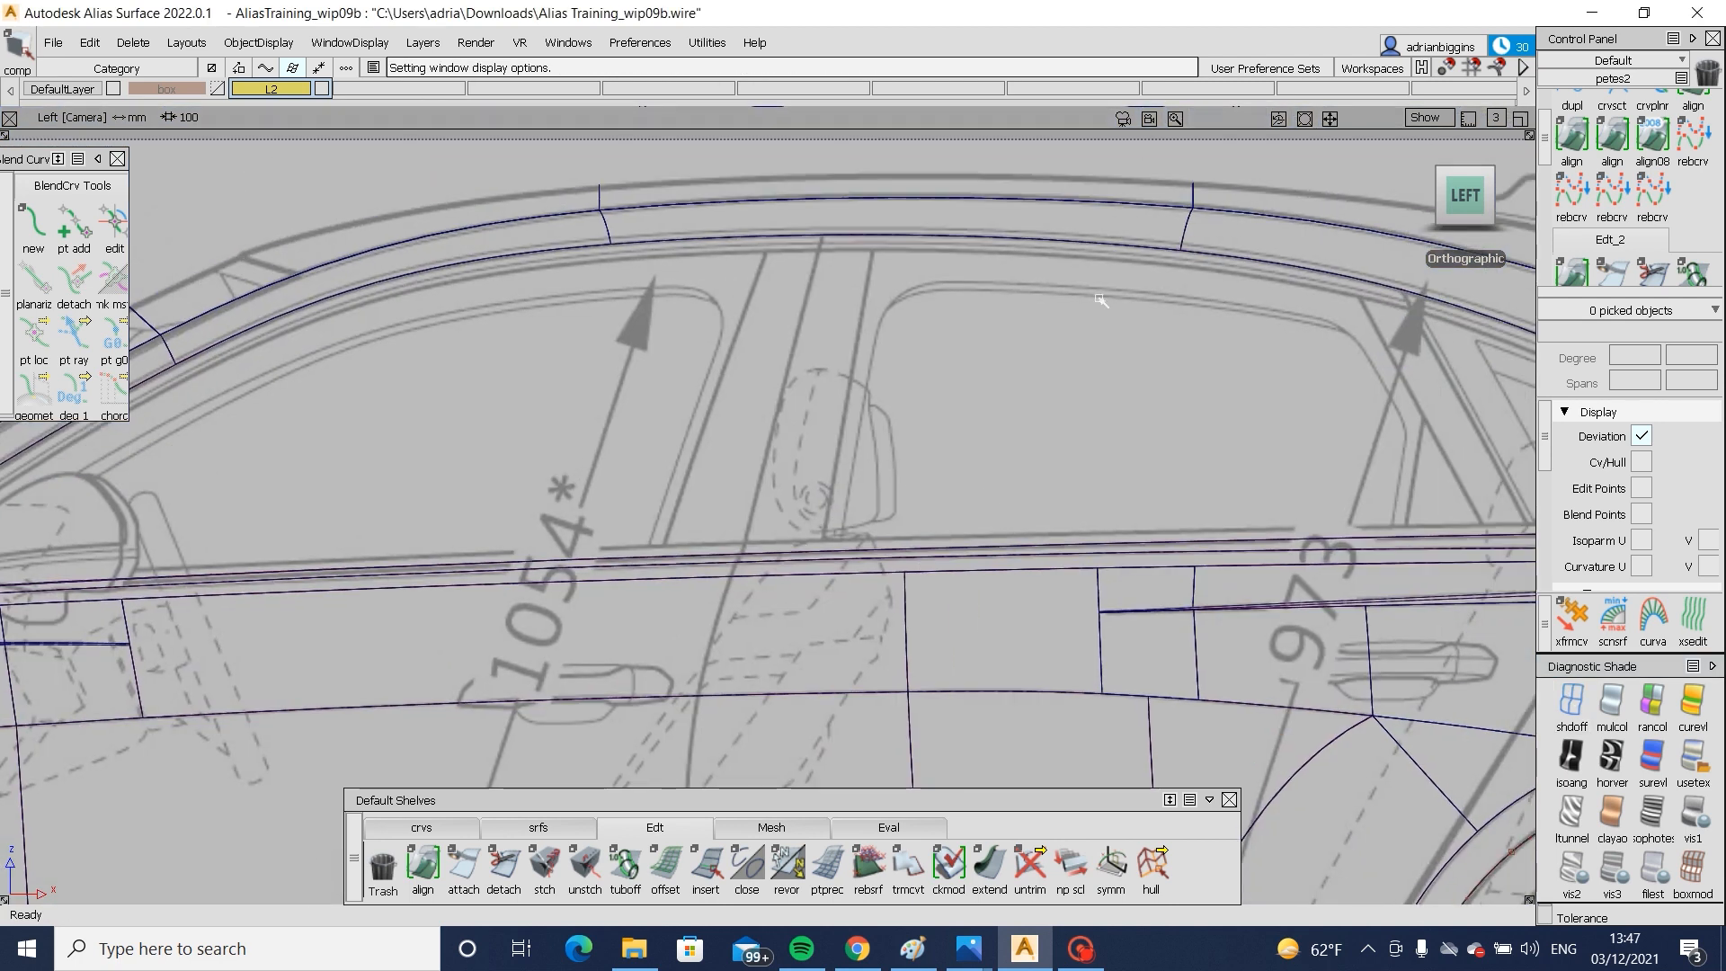
# - Draw two degree-3 edit-point curves from the beltline to the roof along the front and rear edges of the B-pillar
pyautogui.click(422, 827)
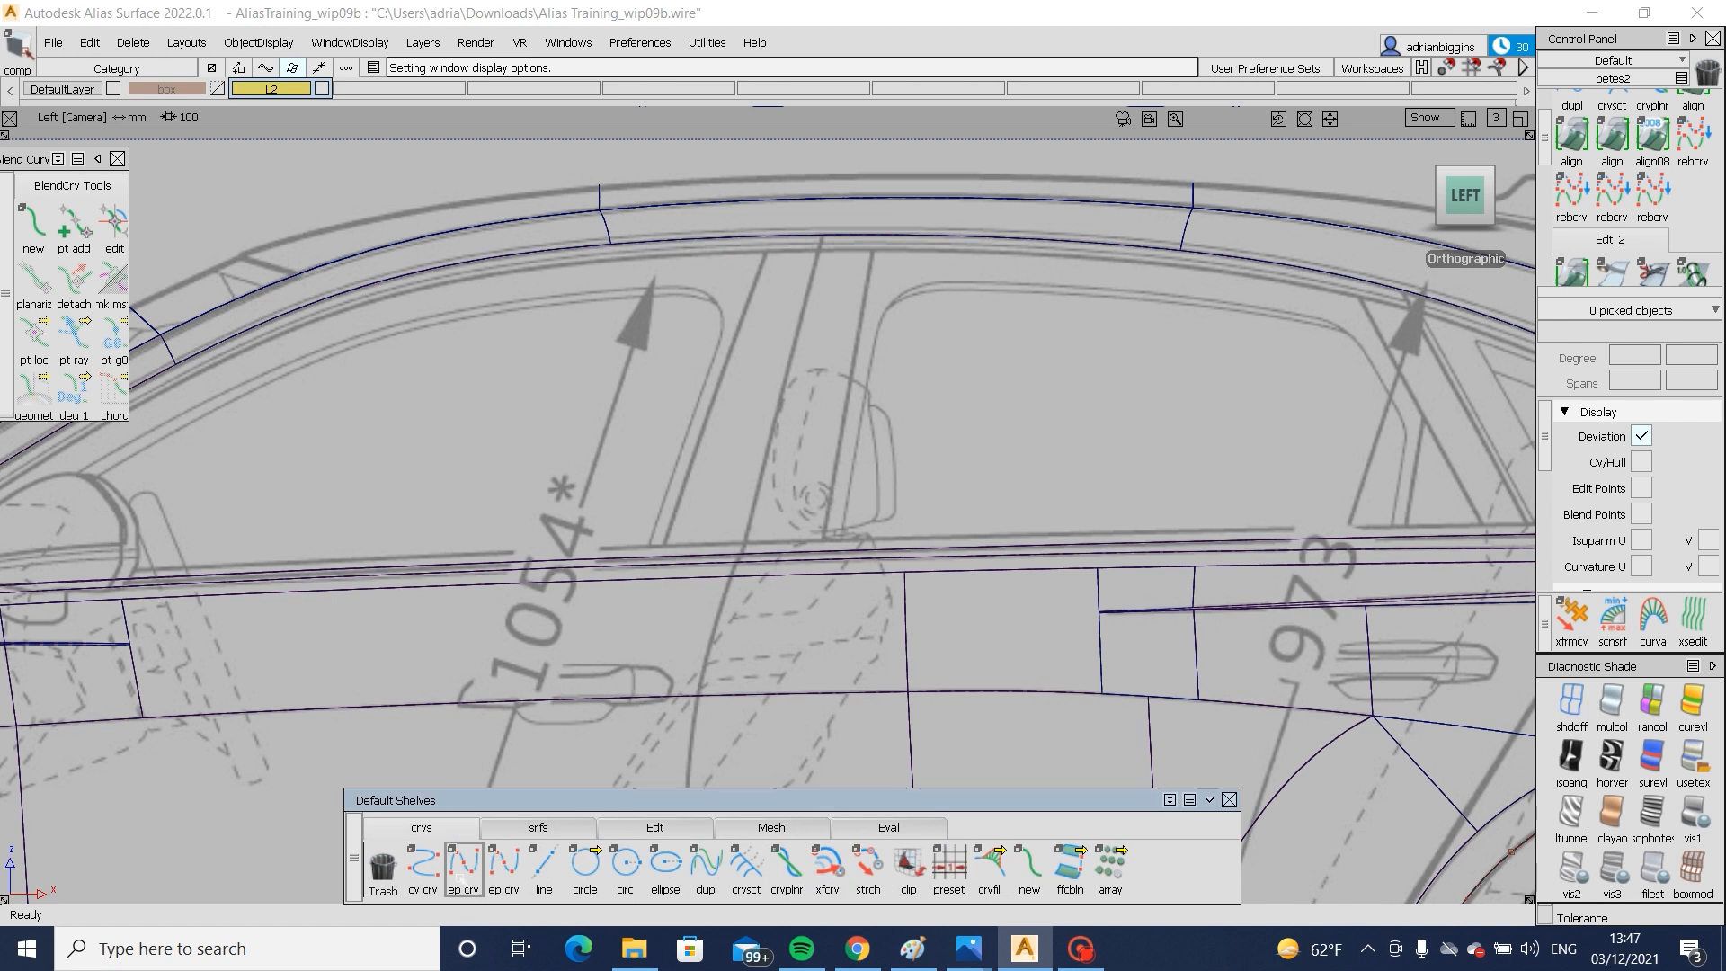
pyautogui.click(463, 865)
pyautogui.click(657, 565)
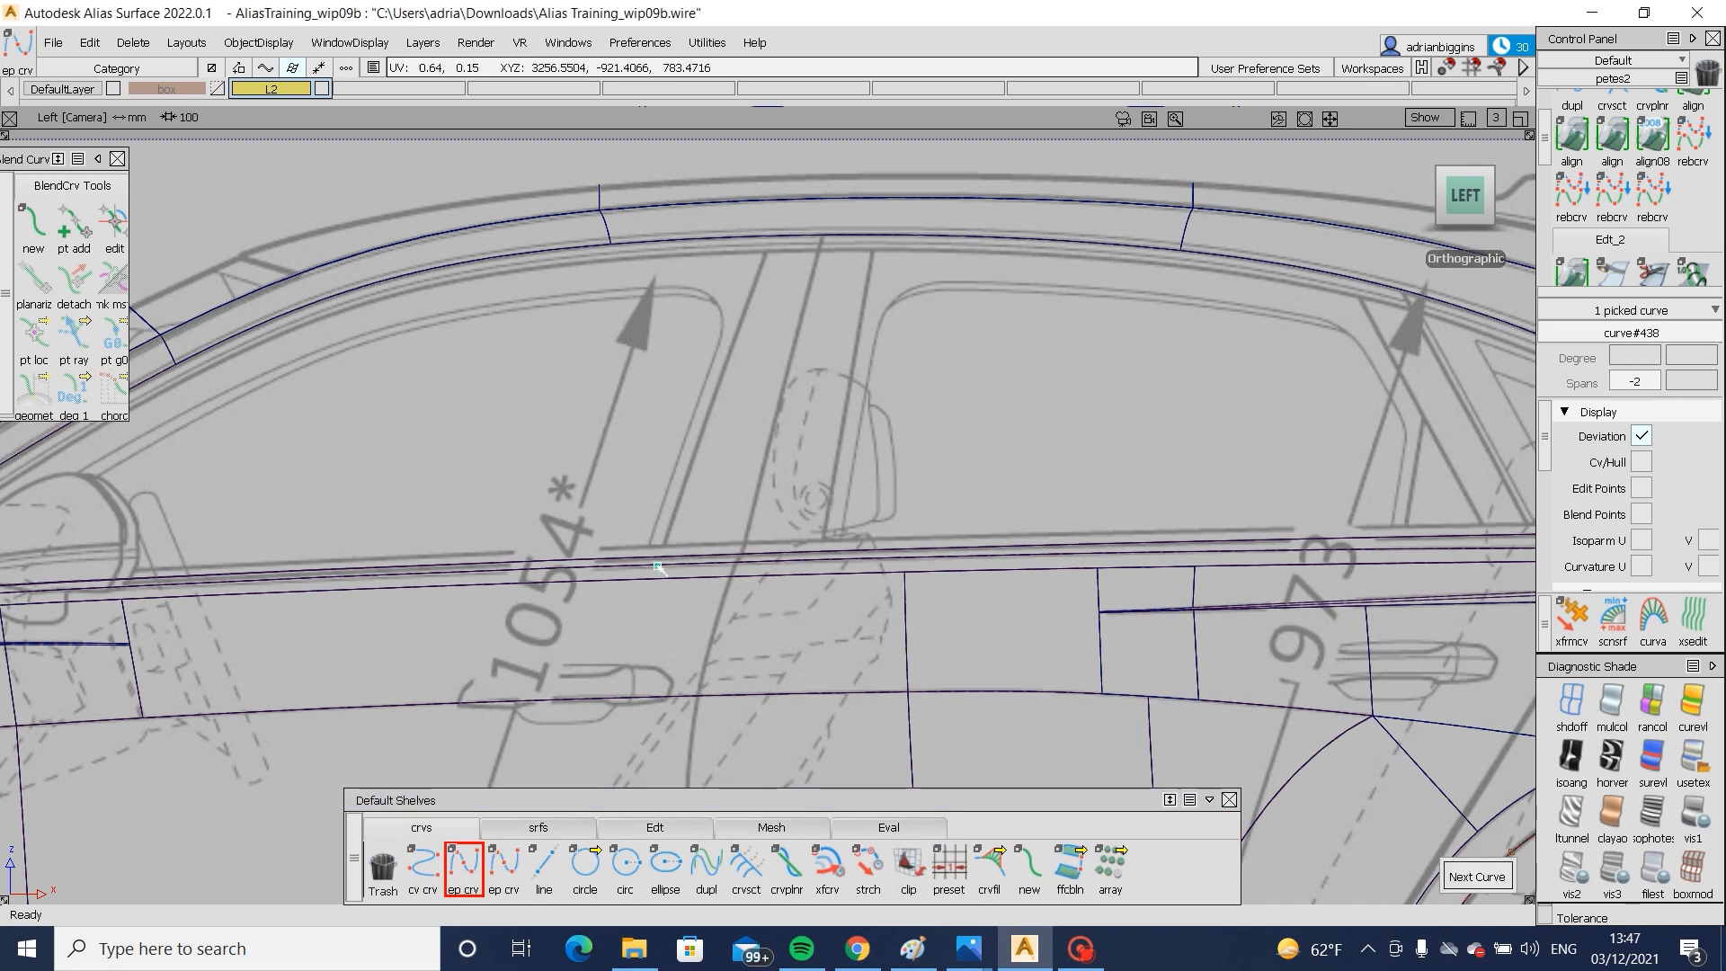
pyautogui.moveTo(657, 565); pyautogui.dragTo(776, 224)
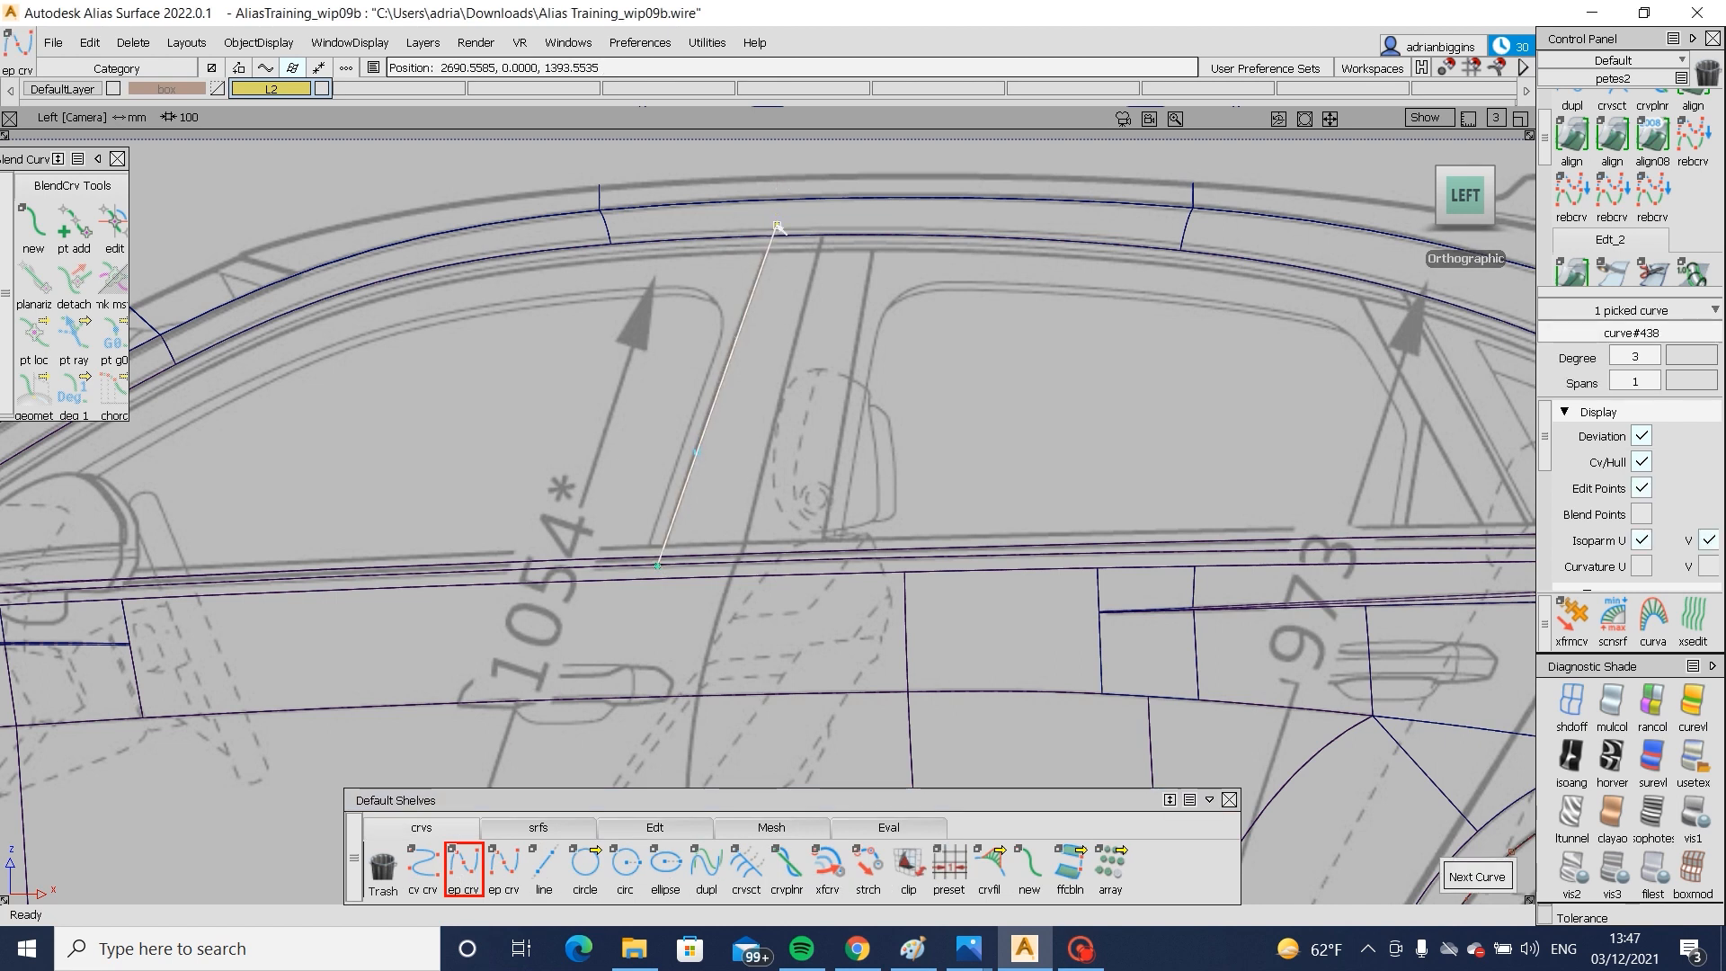
pyautogui.click(819, 564)
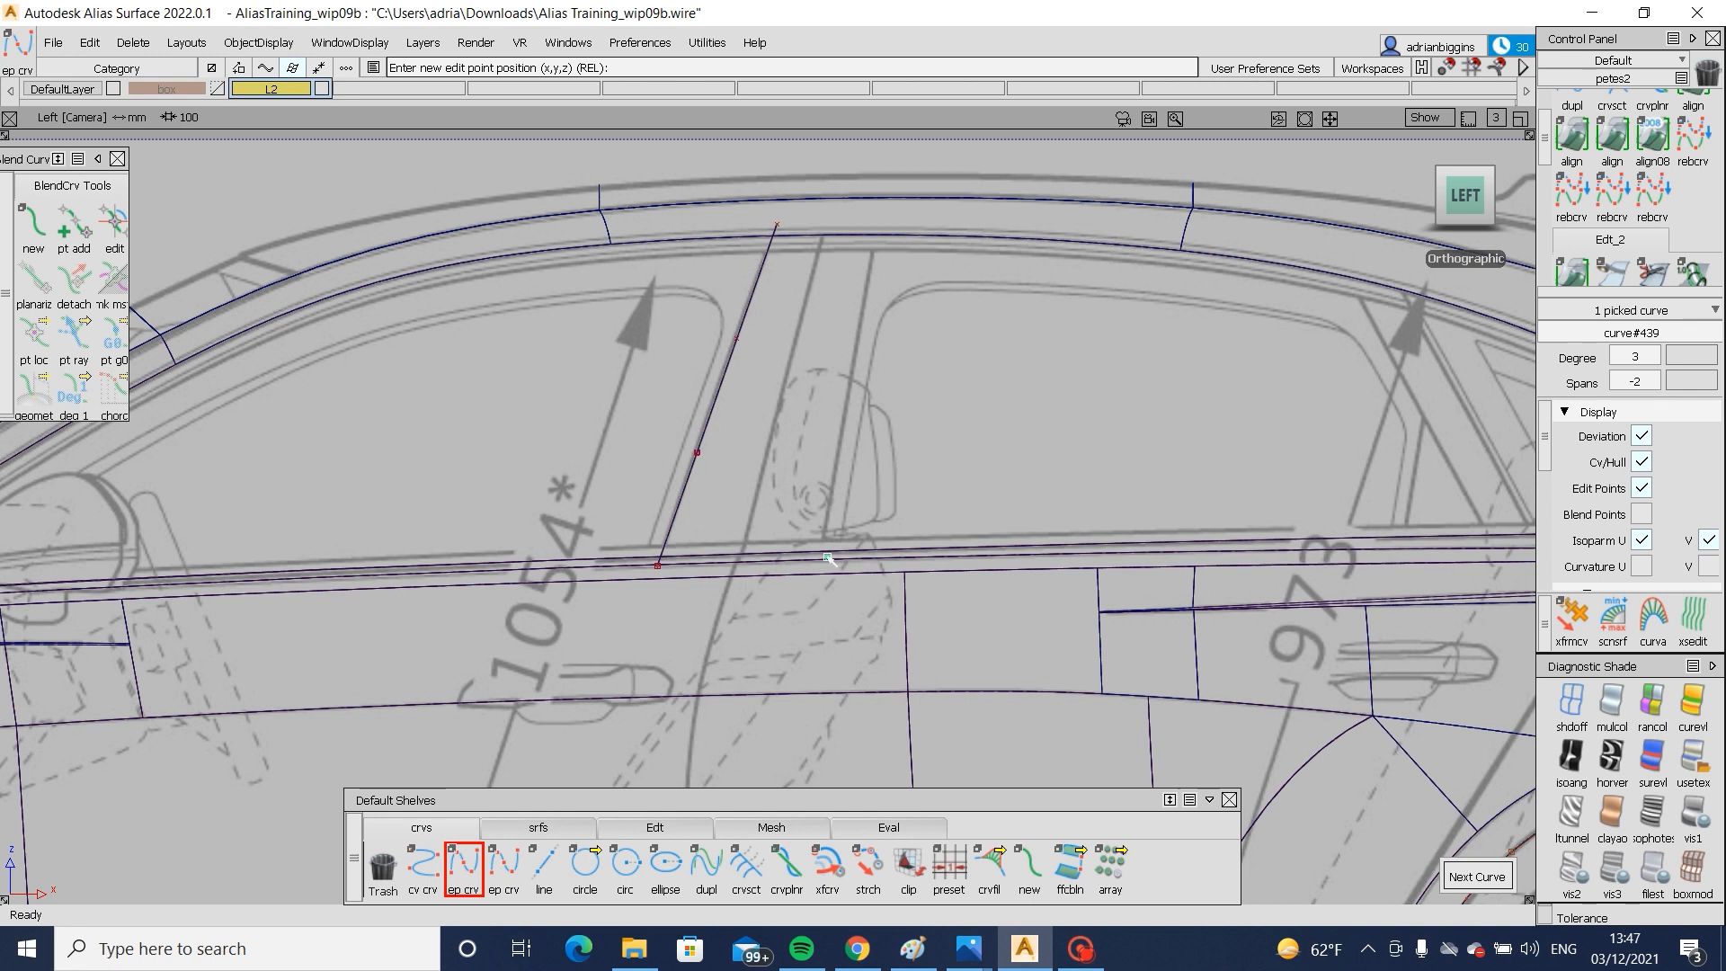
pyautogui.click(877, 205)
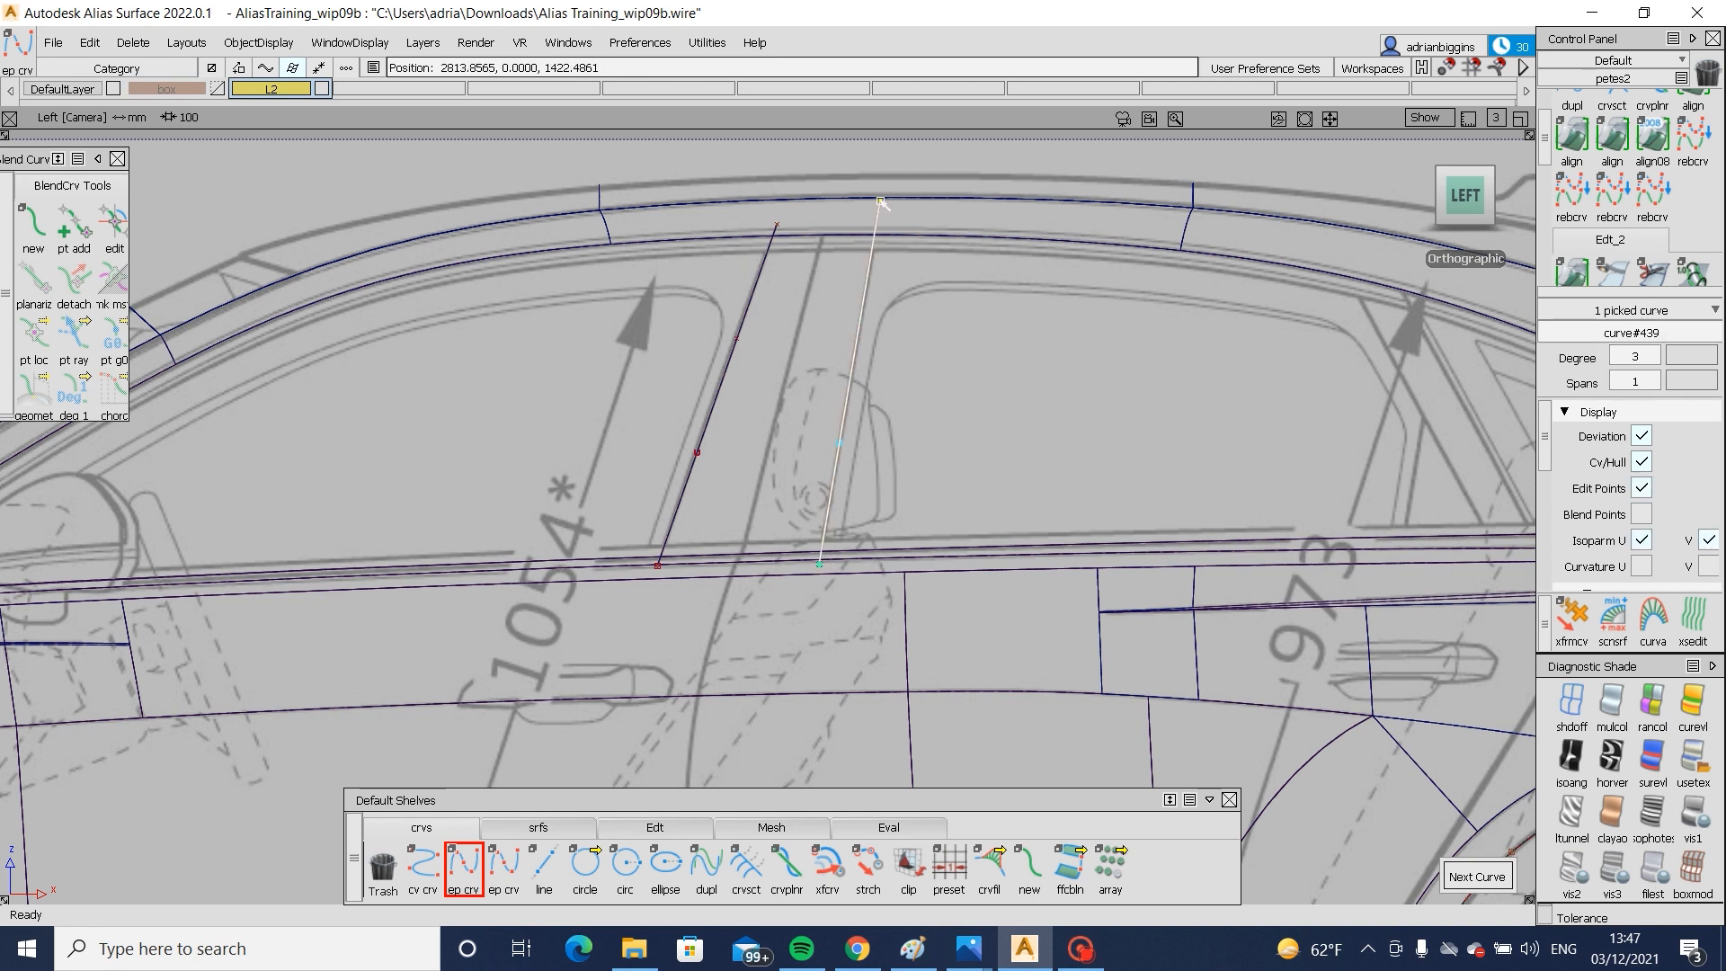
pyautogui.moveTo(880, 201); pyautogui.dragTo(882, 200)
# - Adjust the two middle CVs of each B-pillar curve to follow the pillar edges on the reference drawing
pyautogui.keyDown('ctrl'); pyautogui.keyDown('shift'); pyautogui.moveTo(828, 435); pyautogui.dragTo(683, 409); pyautogui.keyUp('shift'); pyautogui.keyUp('ctrl')
pyautogui.keyDown('ctrl'); pyautogui.keyDown('shift'); pyautogui.moveTo(642, 530); pyautogui.dragTo(701, 532); pyautogui.keyUp('shift'); pyautogui.keyUp('ctrl')
pyautogui.moveTo(643, 486); pyautogui.dragTo(768, 308)
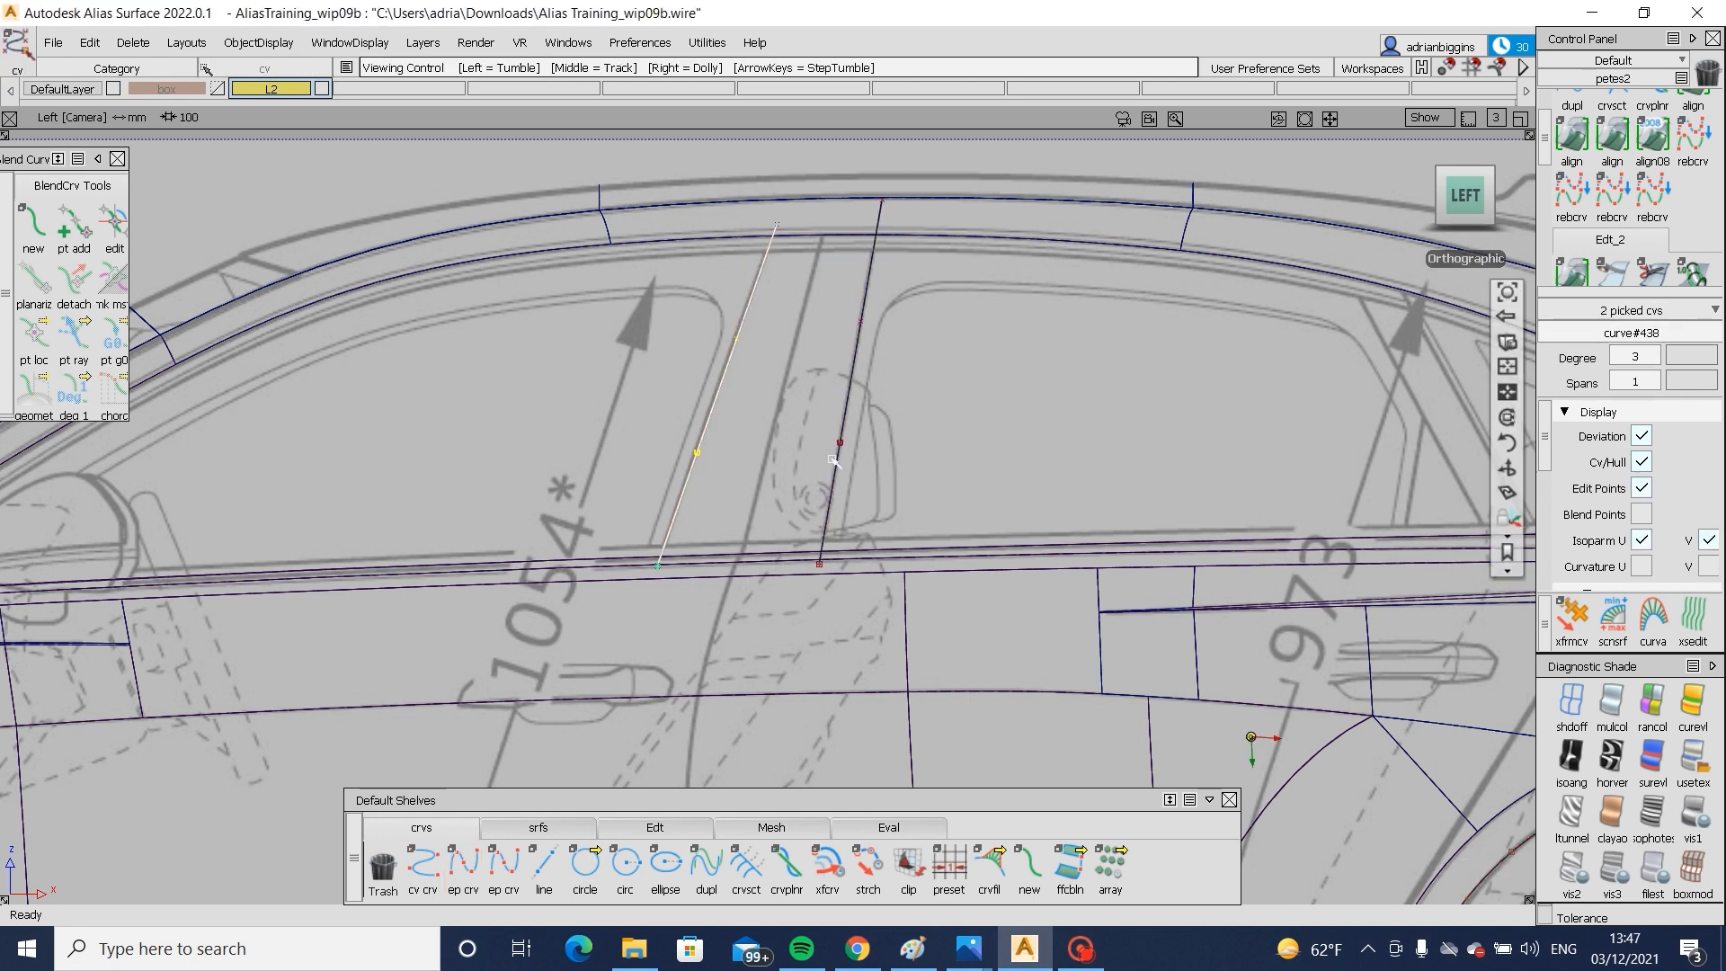
pyautogui.keyDown('alt'); pyautogui.keyDown('shift'); pyautogui.moveTo(832, 460); pyautogui.dragTo(701, 377, button='right'); pyautogui.keyUp('shift'); pyautogui.keyUp('alt')
pyautogui.keyDown('alt'); pyautogui.keyDown('shift'); pyautogui.moveTo(652, 260); pyautogui.dragTo(832, 451, button='middle'); pyautogui.keyUp('shift'); pyautogui.keyUp('alt')
pyautogui.keyDown('ctrl'); pyautogui.keyDown('shift'); pyautogui.moveTo(832, 452); pyautogui.dragTo(845, 397, button='middle'); pyautogui.keyUp('shift'); pyautogui.keyUp('ctrl')
pyautogui.moveTo(960, 443); pyautogui.dragTo(950, 446, button='middle')
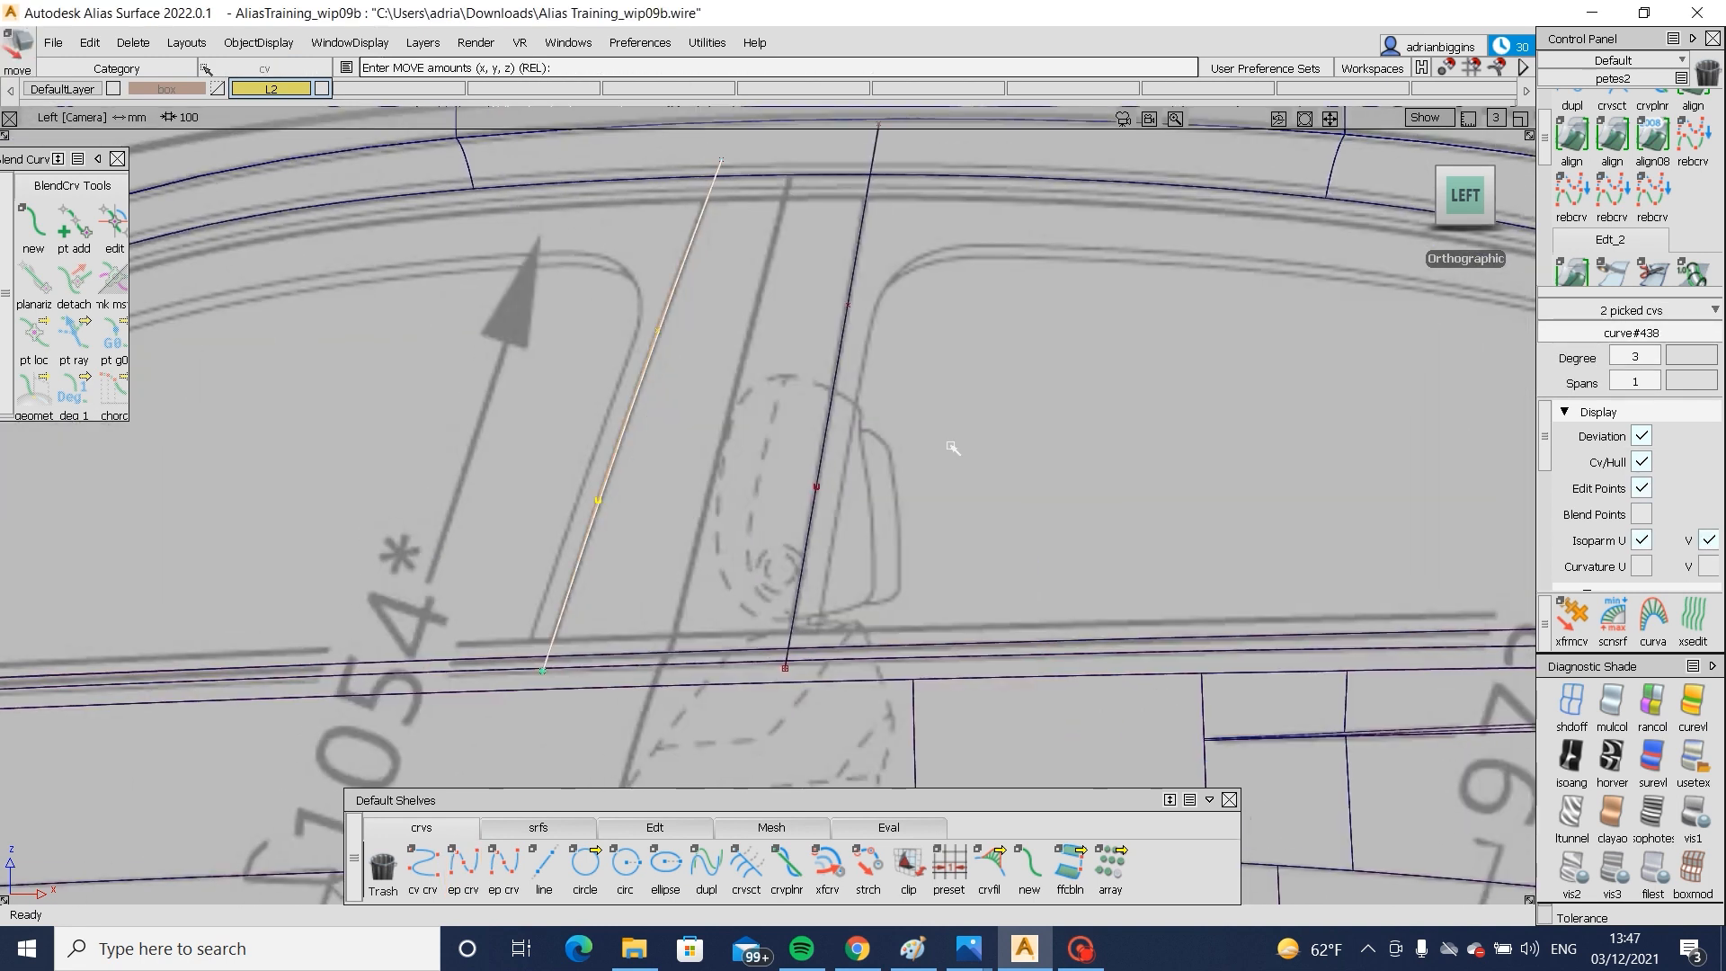
pyautogui.keyDown('ctrl'); pyautogui.keyDown('shift'); pyautogui.moveTo(808, 239); pyautogui.dragTo(909, 406); pyautogui.keyUp('shift'); pyautogui.keyUp('ctrl')
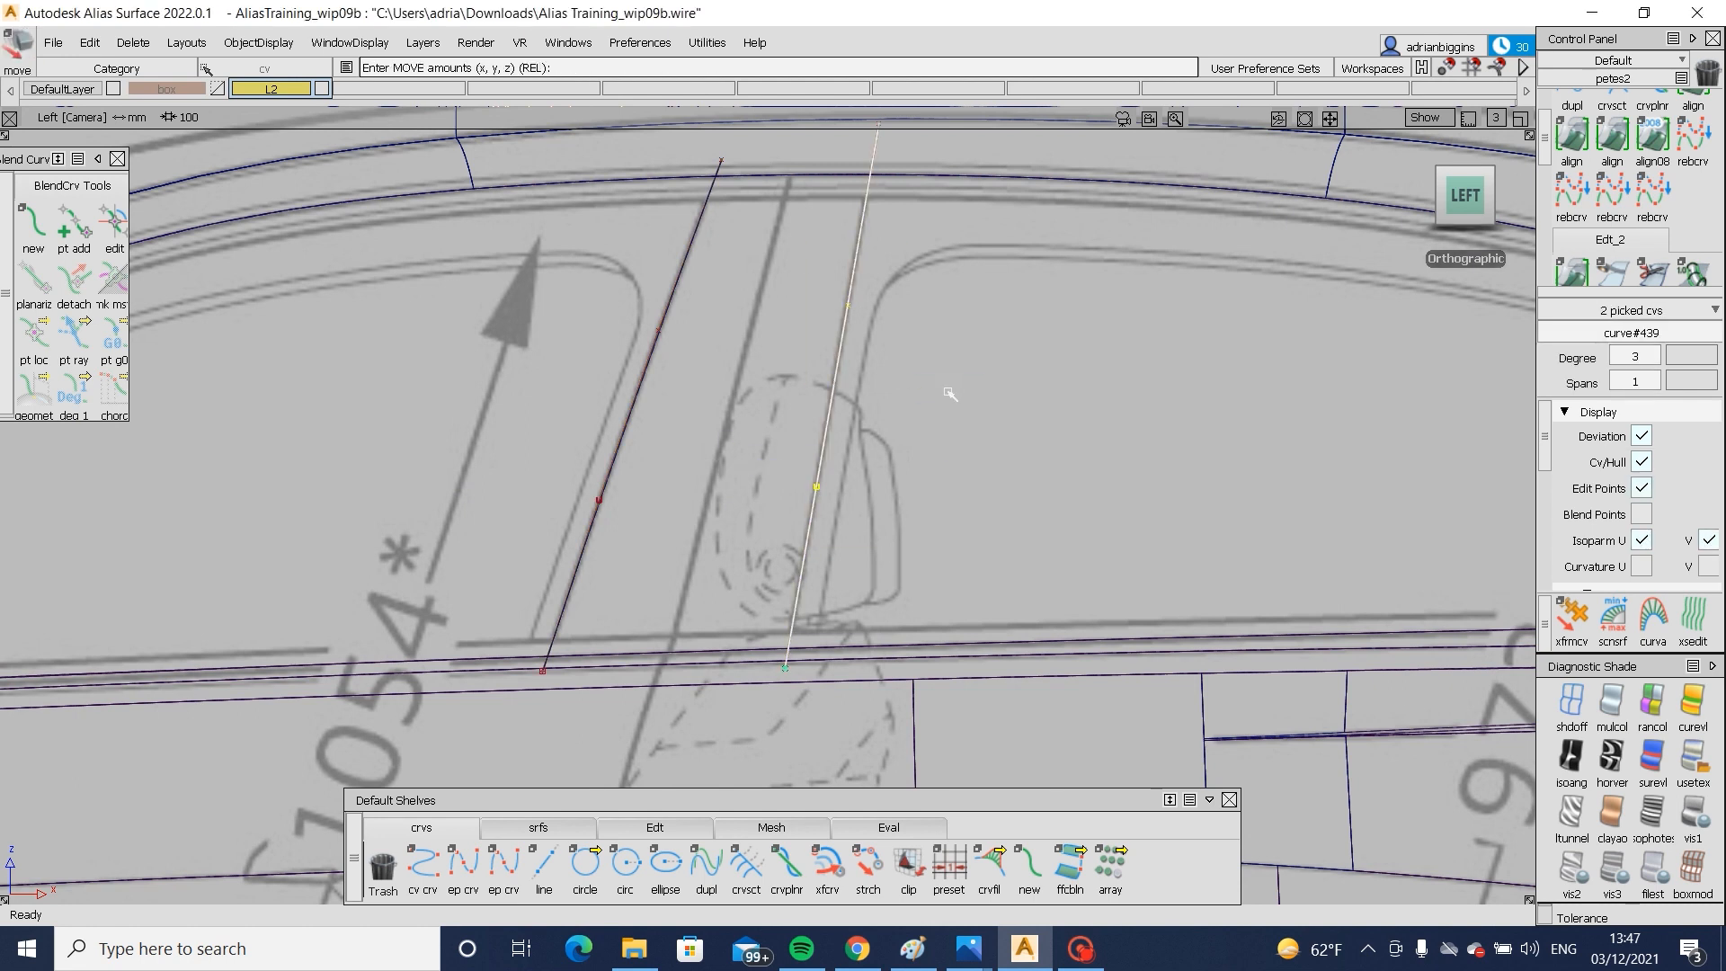
pyautogui.moveTo(948, 393); pyautogui.dragTo(946, 391, button='middle')
# - Project the two B-pillar edge curves onto the side window surface in the left view
pyautogui.keyDown('ctrl'); pyautogui.keyDown('shift'); pyautogui.moveTo(947, 389); pyautogui.dragTo(972, 270); pyautogui.keyUp('shift'); pyautogui.keyUp('ctrl')
pyautogui.click(976, 177)
pyautogui.keyDown('ctrl'); pyautogui.keyDown('shift'); pyautogui.moveTo(867, 359); pyautogui.dragTo(795, 424, button='right'); pyautogui.keyUp('shift'); pyautogui.keyUp('ctrl')
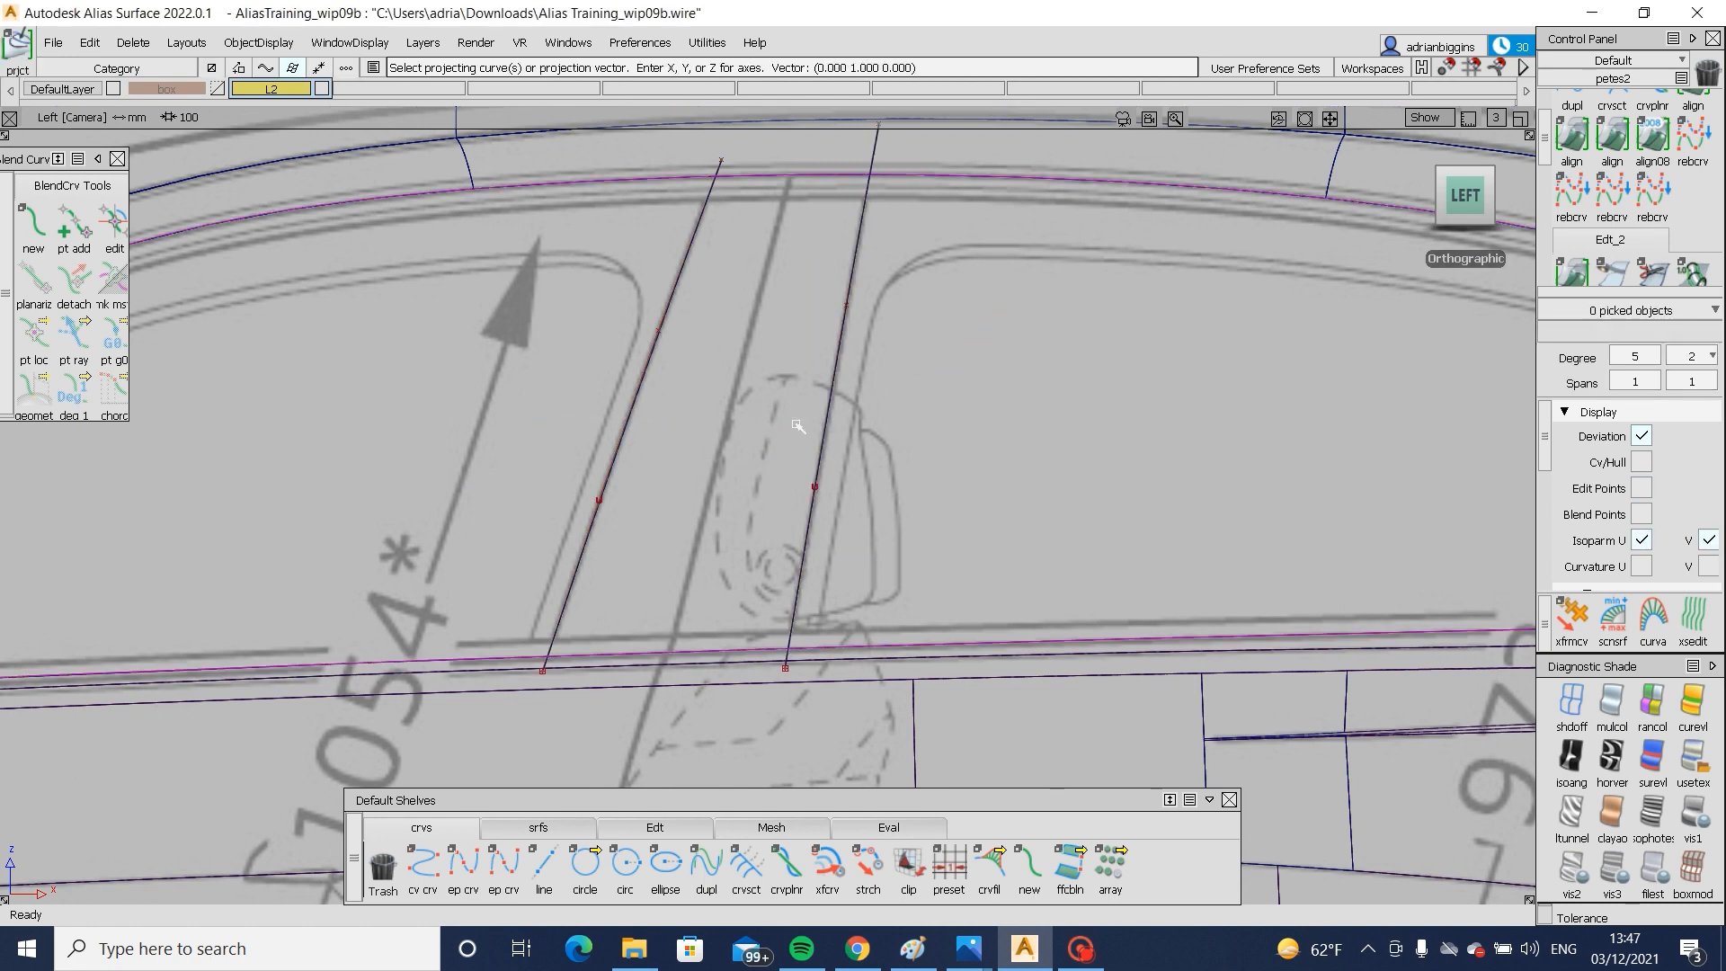
pyautogui.moveTo(537, 427); pyautogui.dragTo(917, 627)
pyautogui.keyDown('ctrl'); pyautogui.keyDown('shift'); pyautogui.moveTo(976, 445); pyautogui.dragTo(976, 530); pyautogui.keyUp('shift'); pyautogui.keyUp('ctrl')
# - Draw a third edit-point curve from beltline to roof along the door split line between the pillar curves and pick it for moving
pyautogui.click(464, 864)
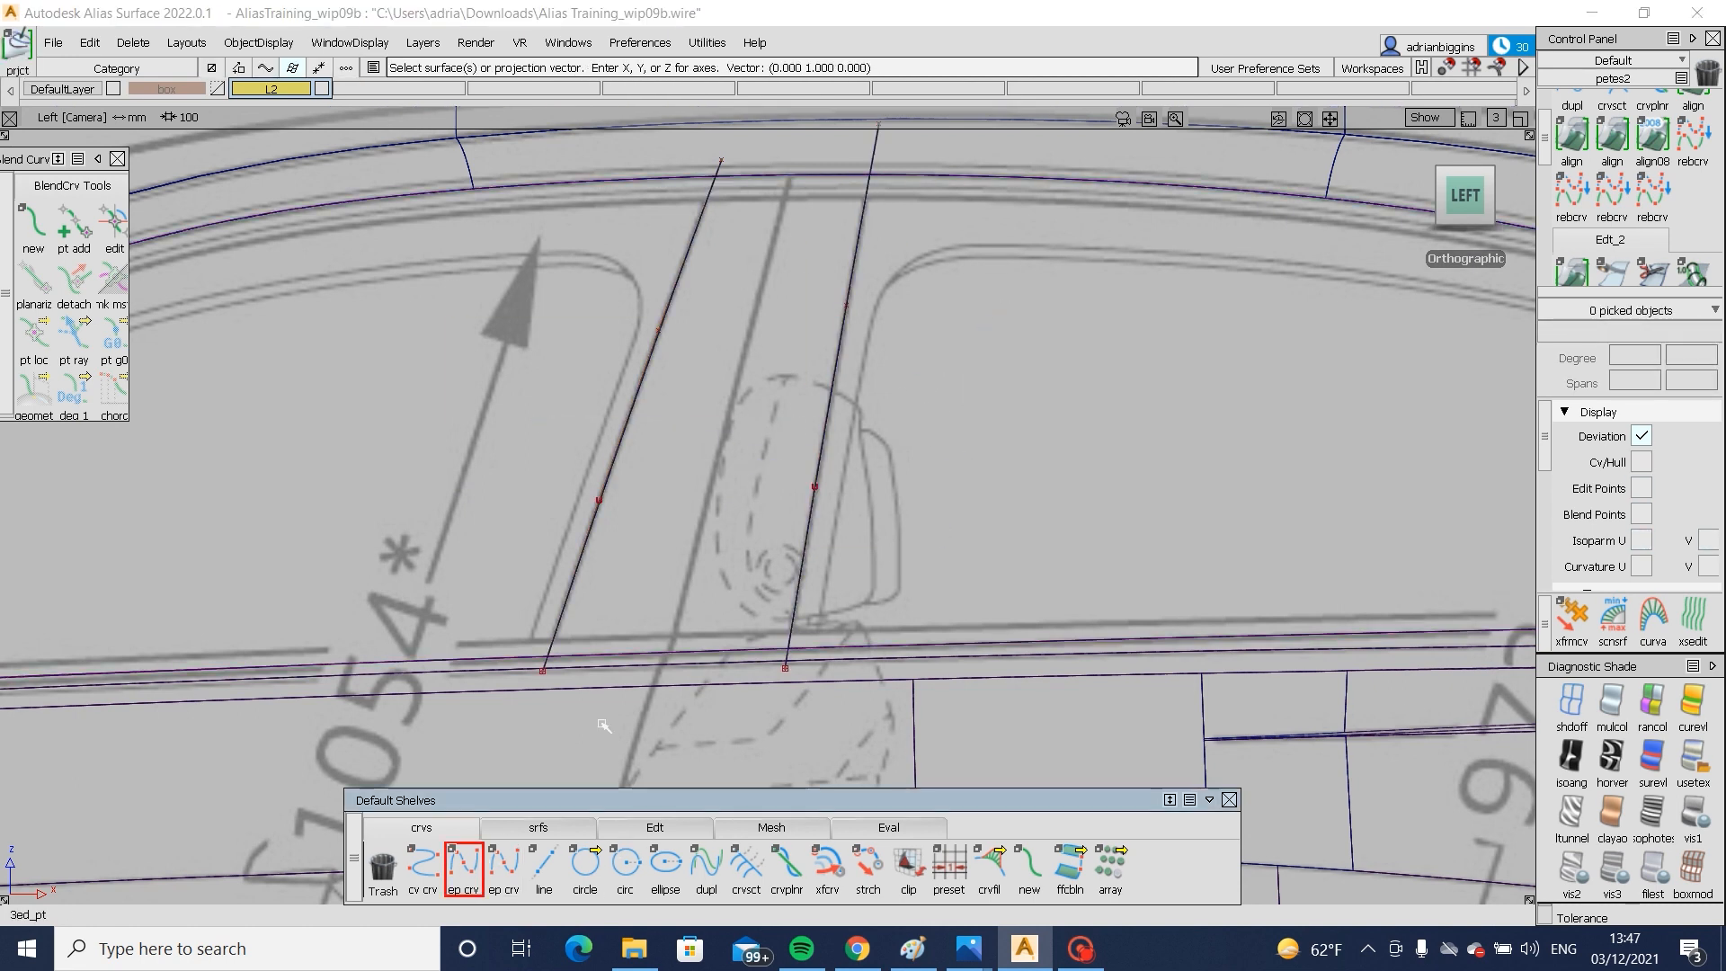
pyautogui.click(666, 679)
pyautogui.moveTo(728, 378); pyautogui.dragTo(805, 136)
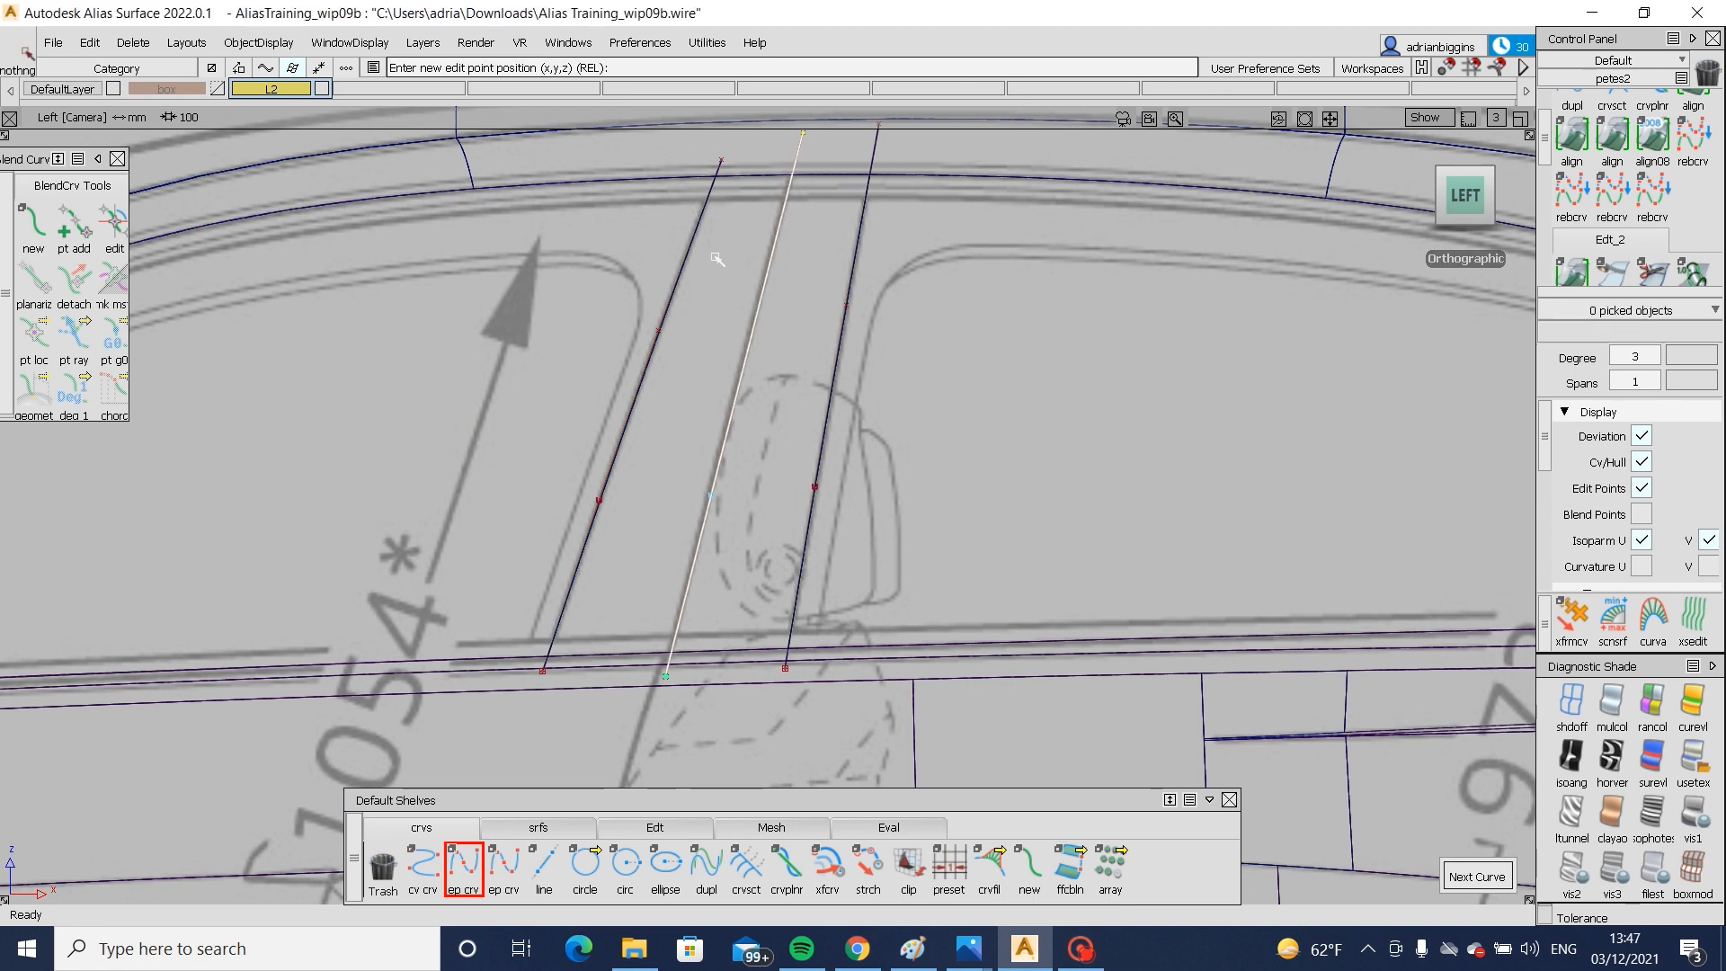
pyautogui.keyDown('ctrl'); pyautogui.keyDown('shift'); pyautogui.moveTo(712, 258); pyautogui.dragTo(785, 364); pyautogui.keyUp('shift'); pyautogui.keyUp('ctrl')
pyautogui.keyDown('ctrl'); pyautogui.keyDown('shift'); pyautogui.moveTo(770, 430); pyautogui.dragTo(786, 373, button='middle'); pyautogui.keyUp('shift'); pyautogui.keyUp('ctrl')
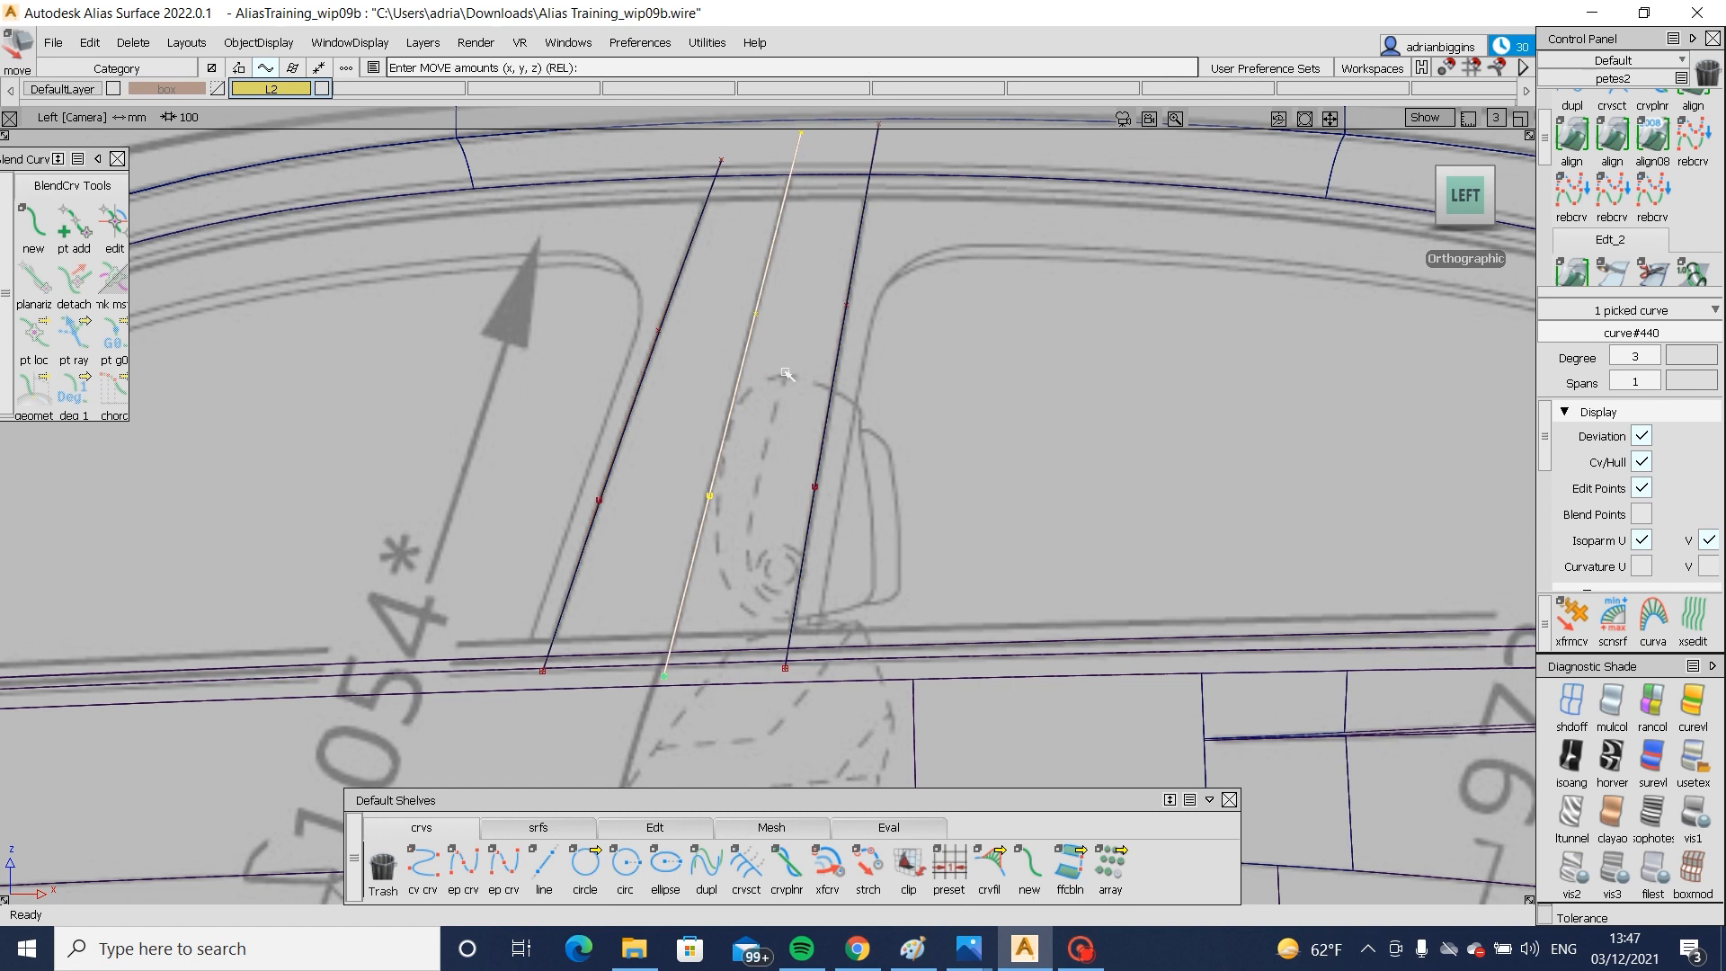
# - Project the middle door split curve onto the side window surface
pyautogui.keyDown('ctrl'); pyautogui.keyDown('shift'); pyautogui.moveTo(827, 332); pyautogui.dragTo(737, 405); pyautogui.keyUp('shift'); pyautogui.keyUp('ctrl')
pyautogui.click(607, 657)
pyautogui.keyDown('ctrl'); pyautogui.keyDown('shift'); pyautogui.moveTo(629, 403); pyautogui.dragTo(691, 406, button='right'); pyautogui.keyUp('shift'); pyautogui.keyUp('ctrl')
pyautogui.click(734, 396)
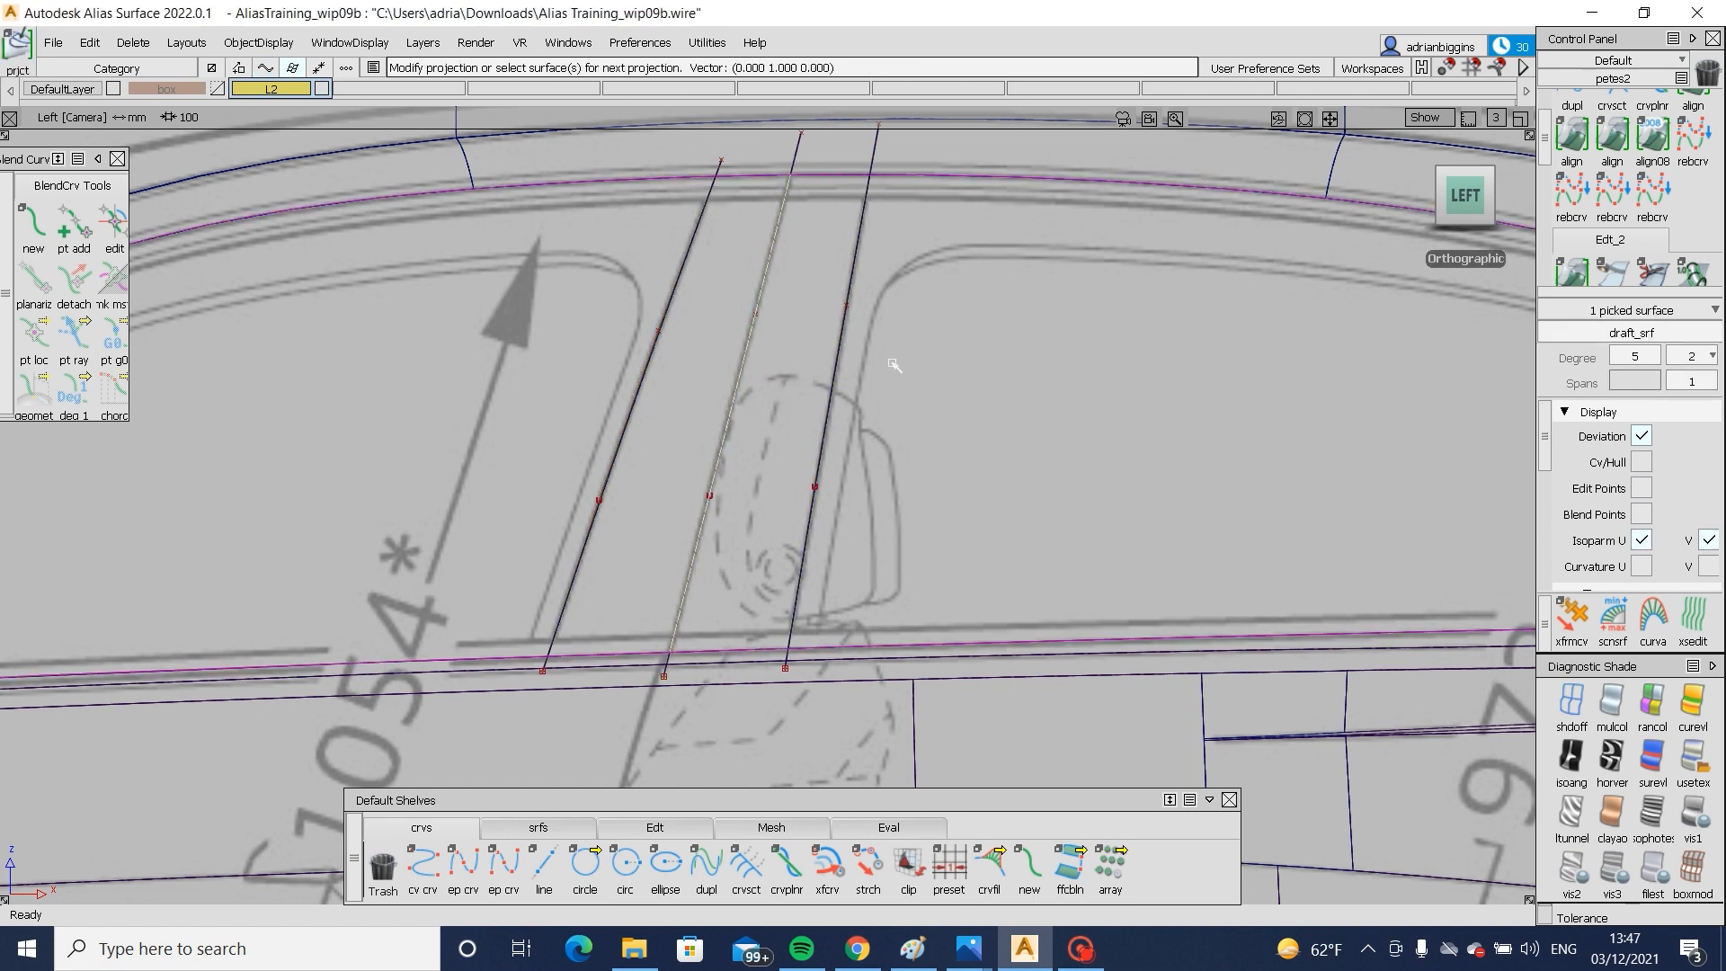
# - Trim the side window surface with the Divide option along the three projected curves
pyautogui.keyDown('ctrl'); pyautogui.keyDown('shift'); pyautogui.moveTo(893, 362); pyautogui.dragTo(737, 478, button='right'); pyautogui.keyUp('shift'); pyautogui.keyUp('ctrl')
pyautogui.click(737, 477)
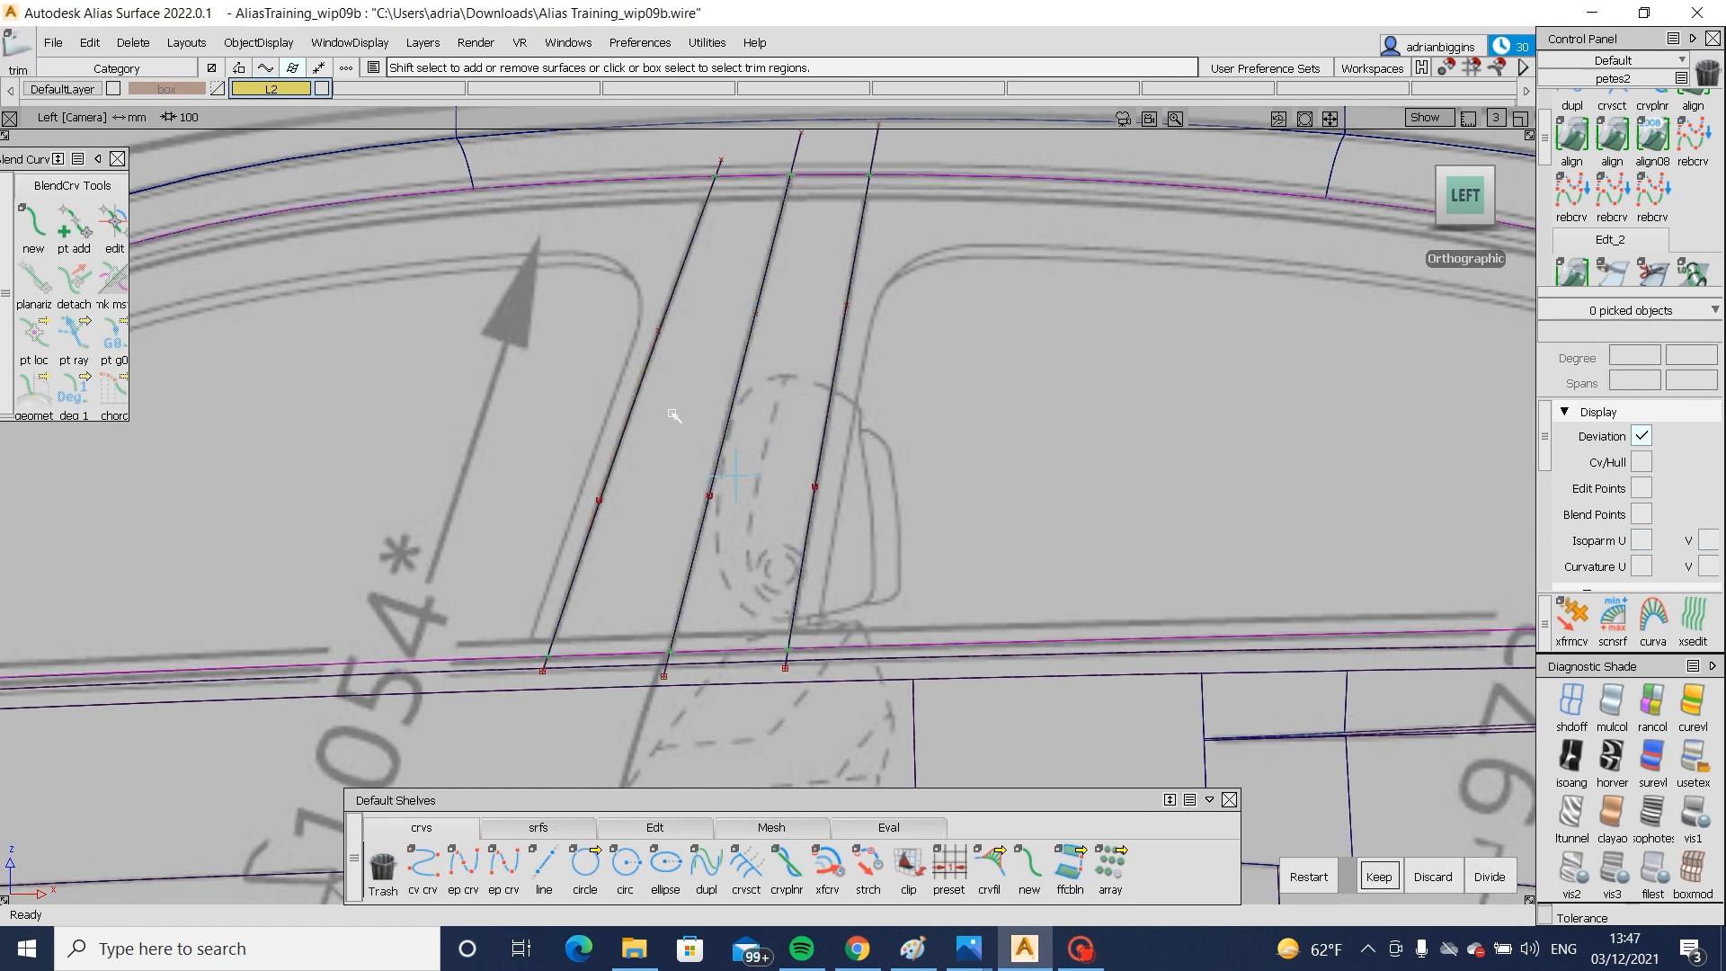
pyautogui.click(1488, 877)
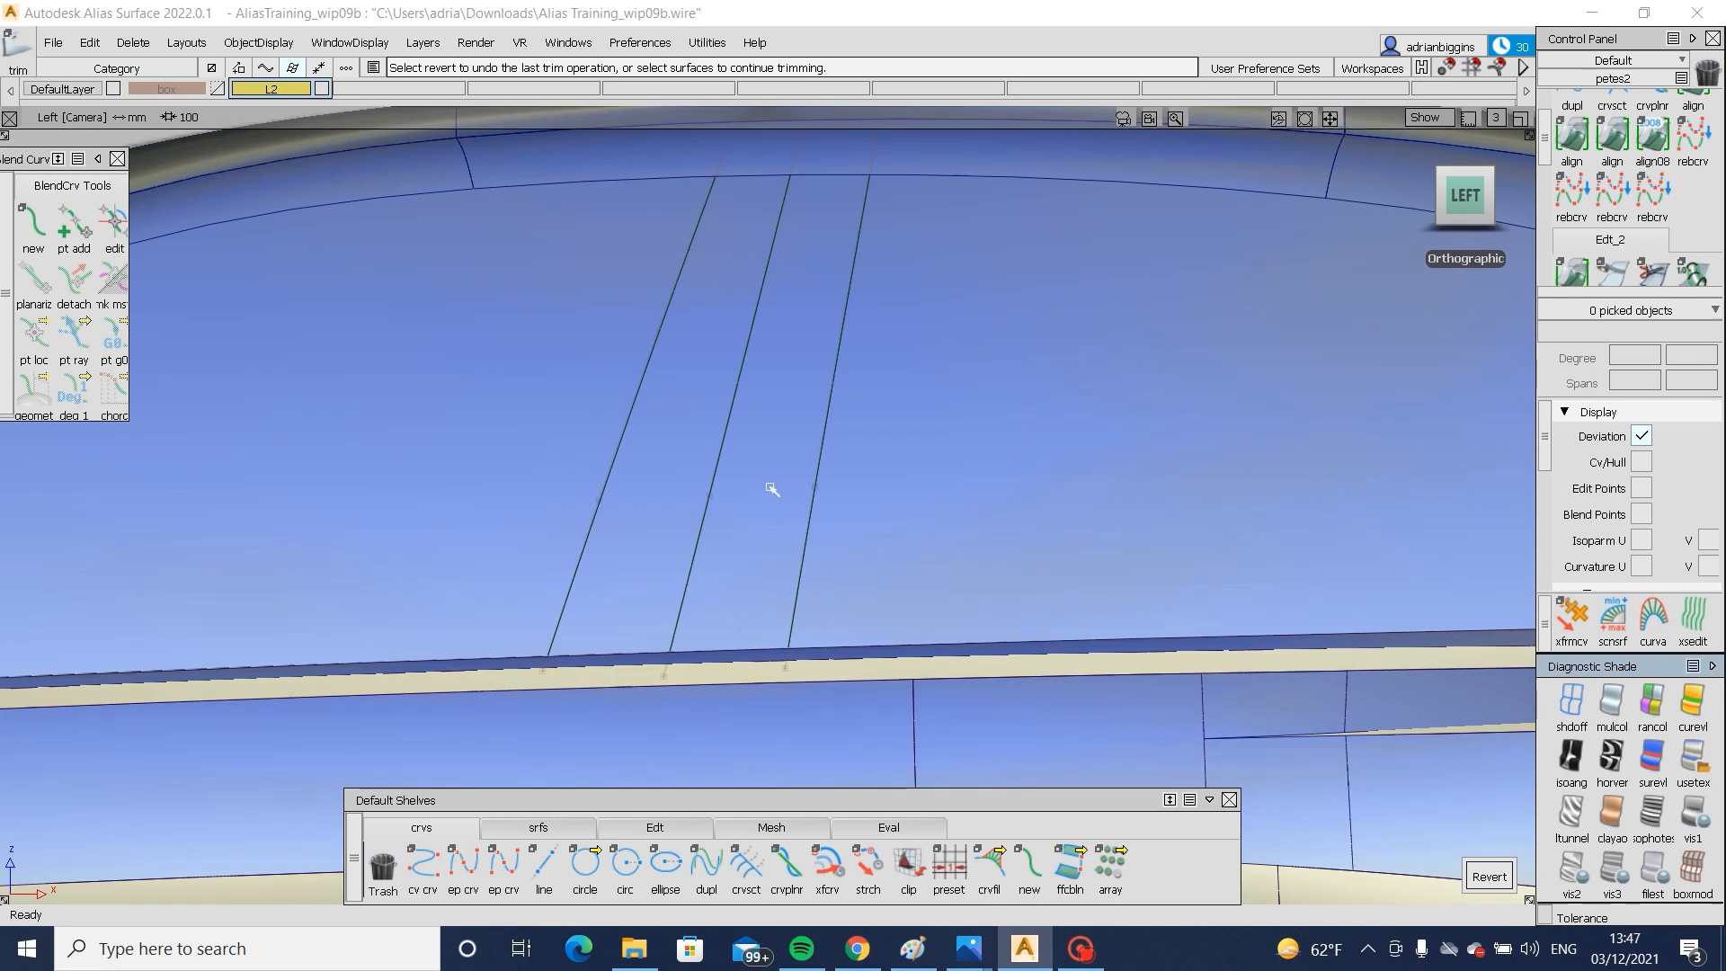
# - Pick the front and rear window panels and move them slightly inboard of the B-pillar panels
pyautogui.keyDown('ctrl'); pyautogui.keyDown('shift'); pyautogui.moveTo(804, 454); pyautogui.dragTo(739, 505); pyautogui.keyUp('shift'); pyautogui.keyUp('ctrl')
pyautogui.moveTo(836, 507); pyautogui.dragTo(1356, 354)
pyautogui.press('m')
pyautogui.press('Return')
pyautogui.moveTo(1356, 354); pyautogui.dragTo(1361, 355, button='middle')
# - Set up a Multi-surface Draft with a length of 10 mm
pyautogui.keyDown('alt'); pyautogui.keyDown('shift'); pyautogui.moveTo(1360, 356); pyautogui.dragTo(1294, 427); pyautogui.keyUp('shift'); pyautogui.keyUp('alt')
pyautogui.keyDown('alt'); pyautogui.keyDown('shift'); pyautogui.moveTo(894, 243); pyautogui.dragTo(730, 543, button='right'); pyautogui.keyUp('shift'); pyautogui.keyUp('alt')
pyautogui.keyDown('alt'); pyautogui.keyDown('shift'); pyautogui.moveTo(726, 547); pyautogui.dragTo(790, 647); pyautogui.keyUp('shift'); pyautogui.keyUp('alt')
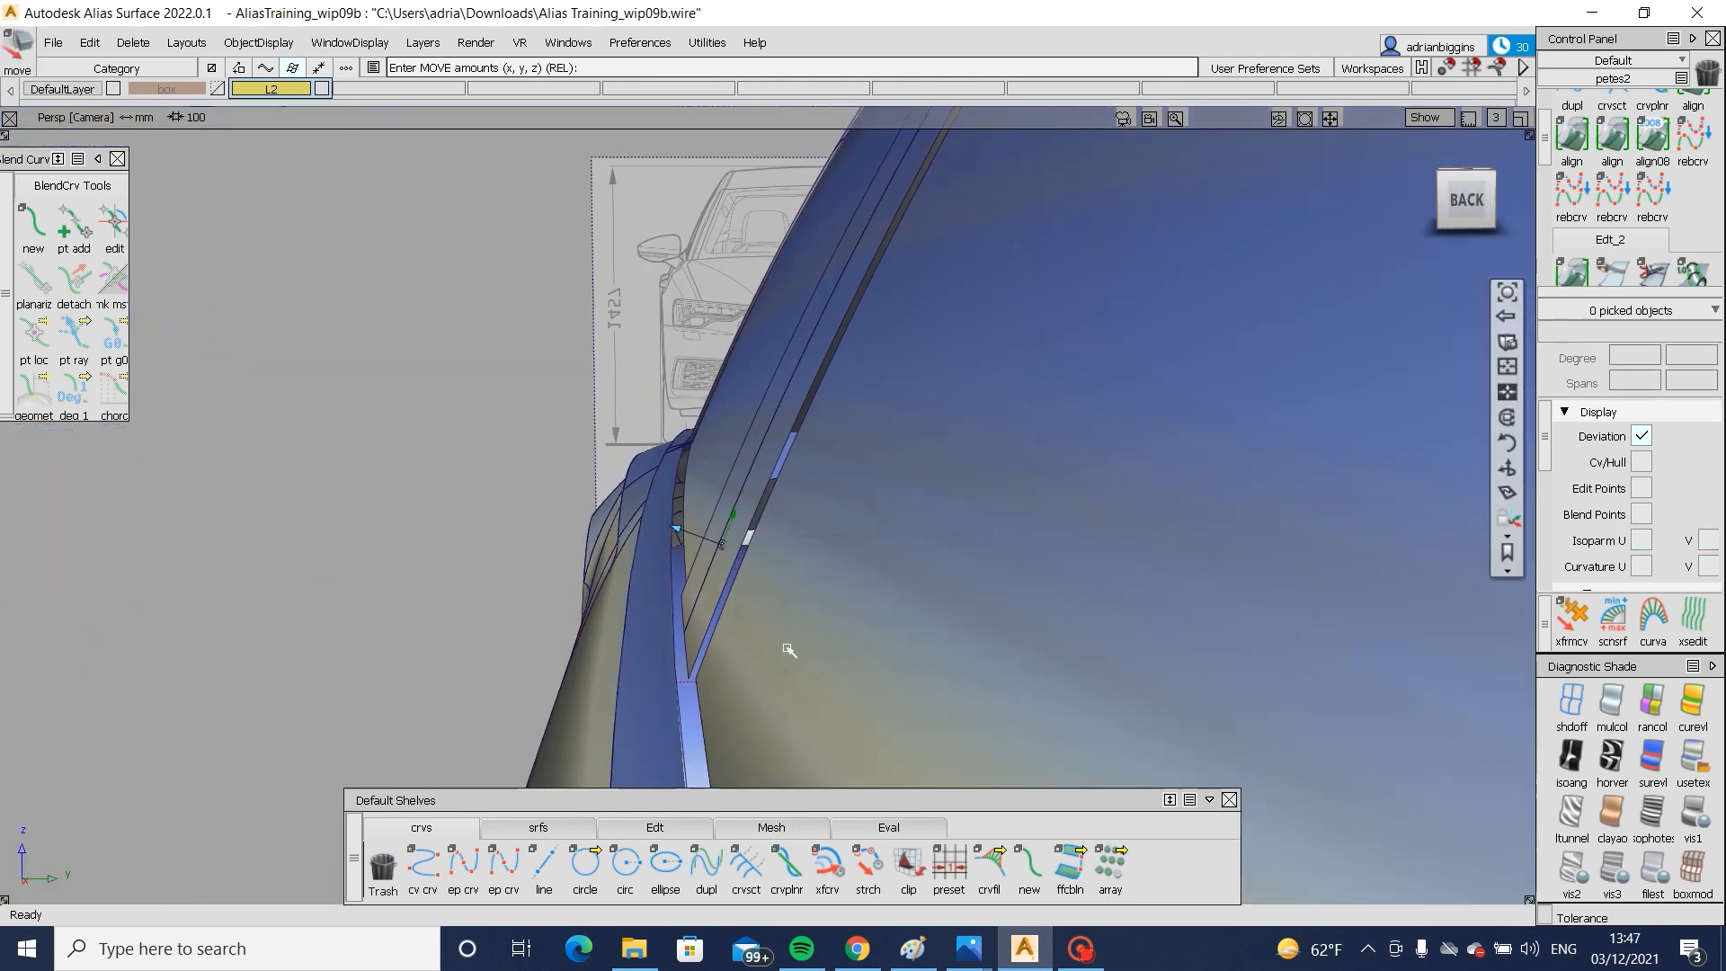
pyautogui.click(537, 826)
pyautogui.click(787, 863)
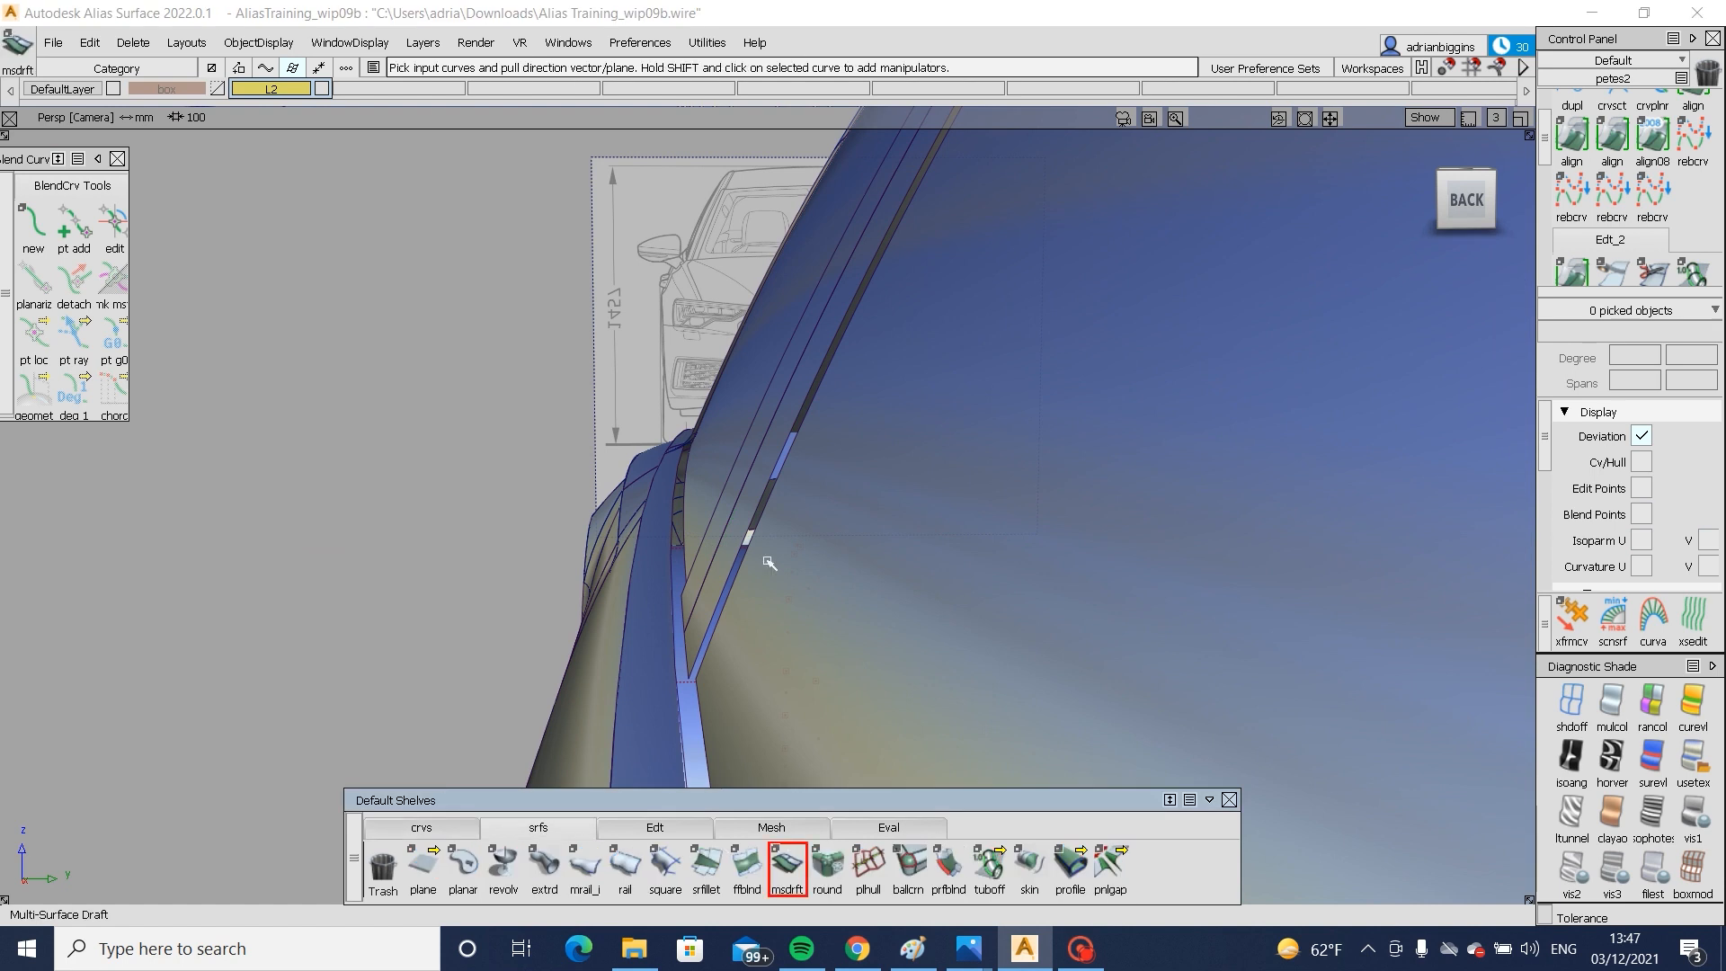
pyautogui.scroll(-3, 1501, 432)
pyautogui.scroll(5, 1523, 452)
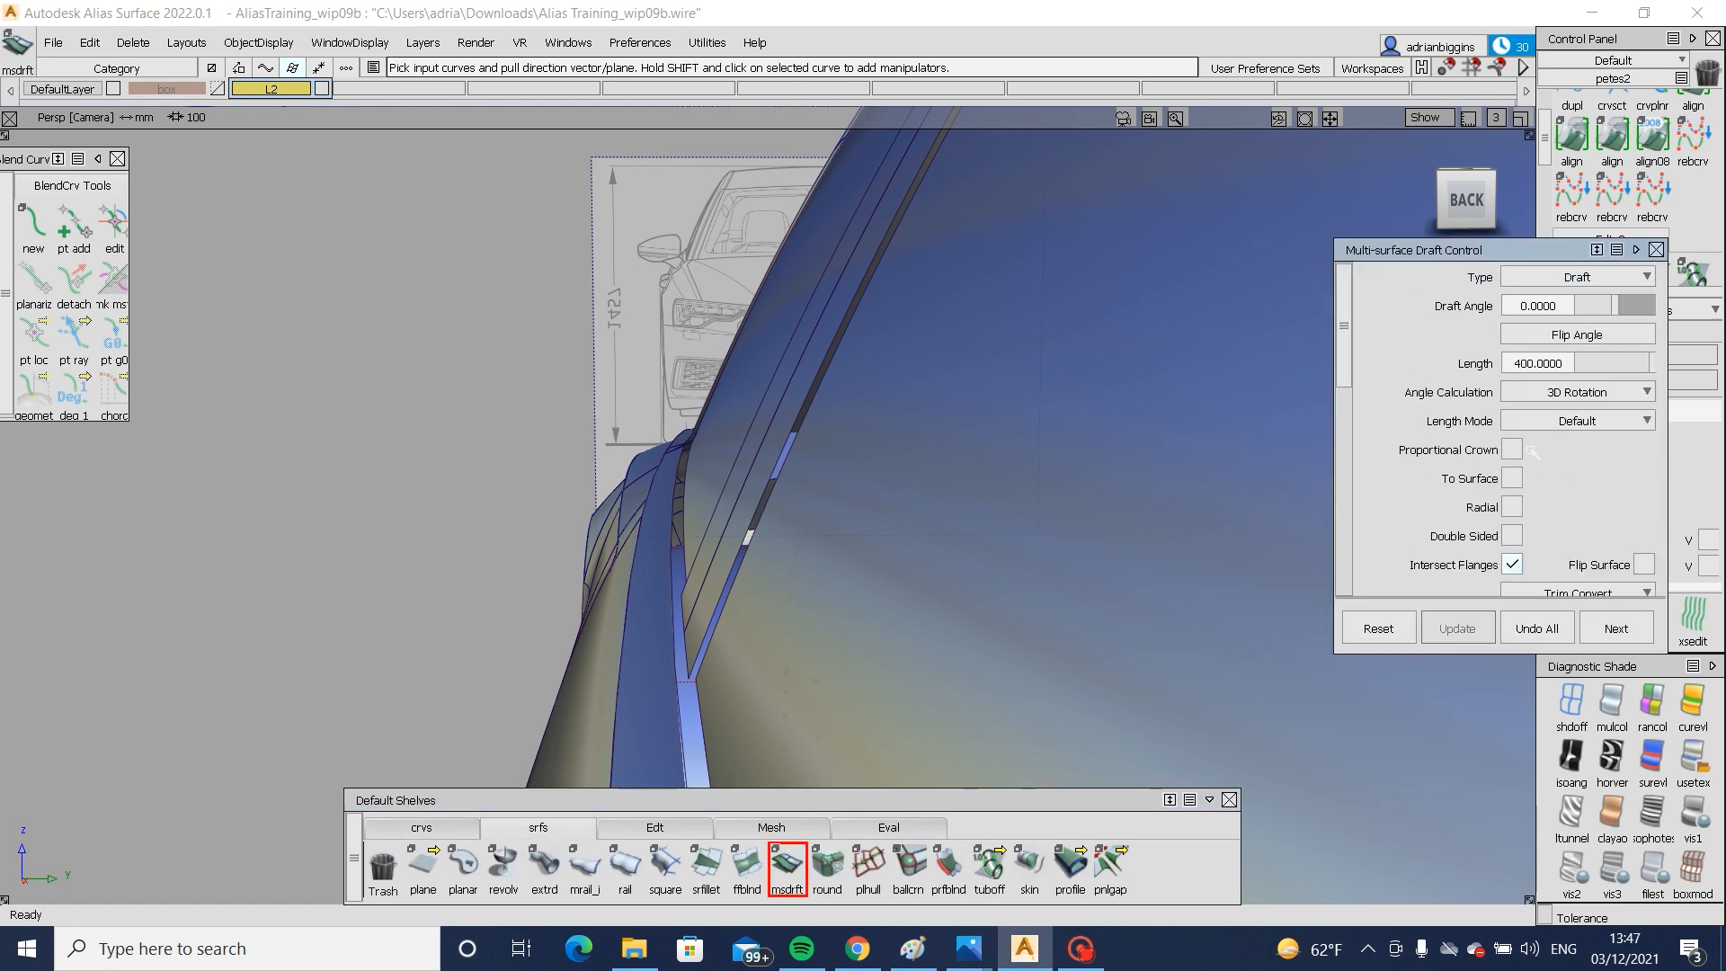
pyautogui.moveTo(1618, 367); pyautogui.dragTo(1587, 369)
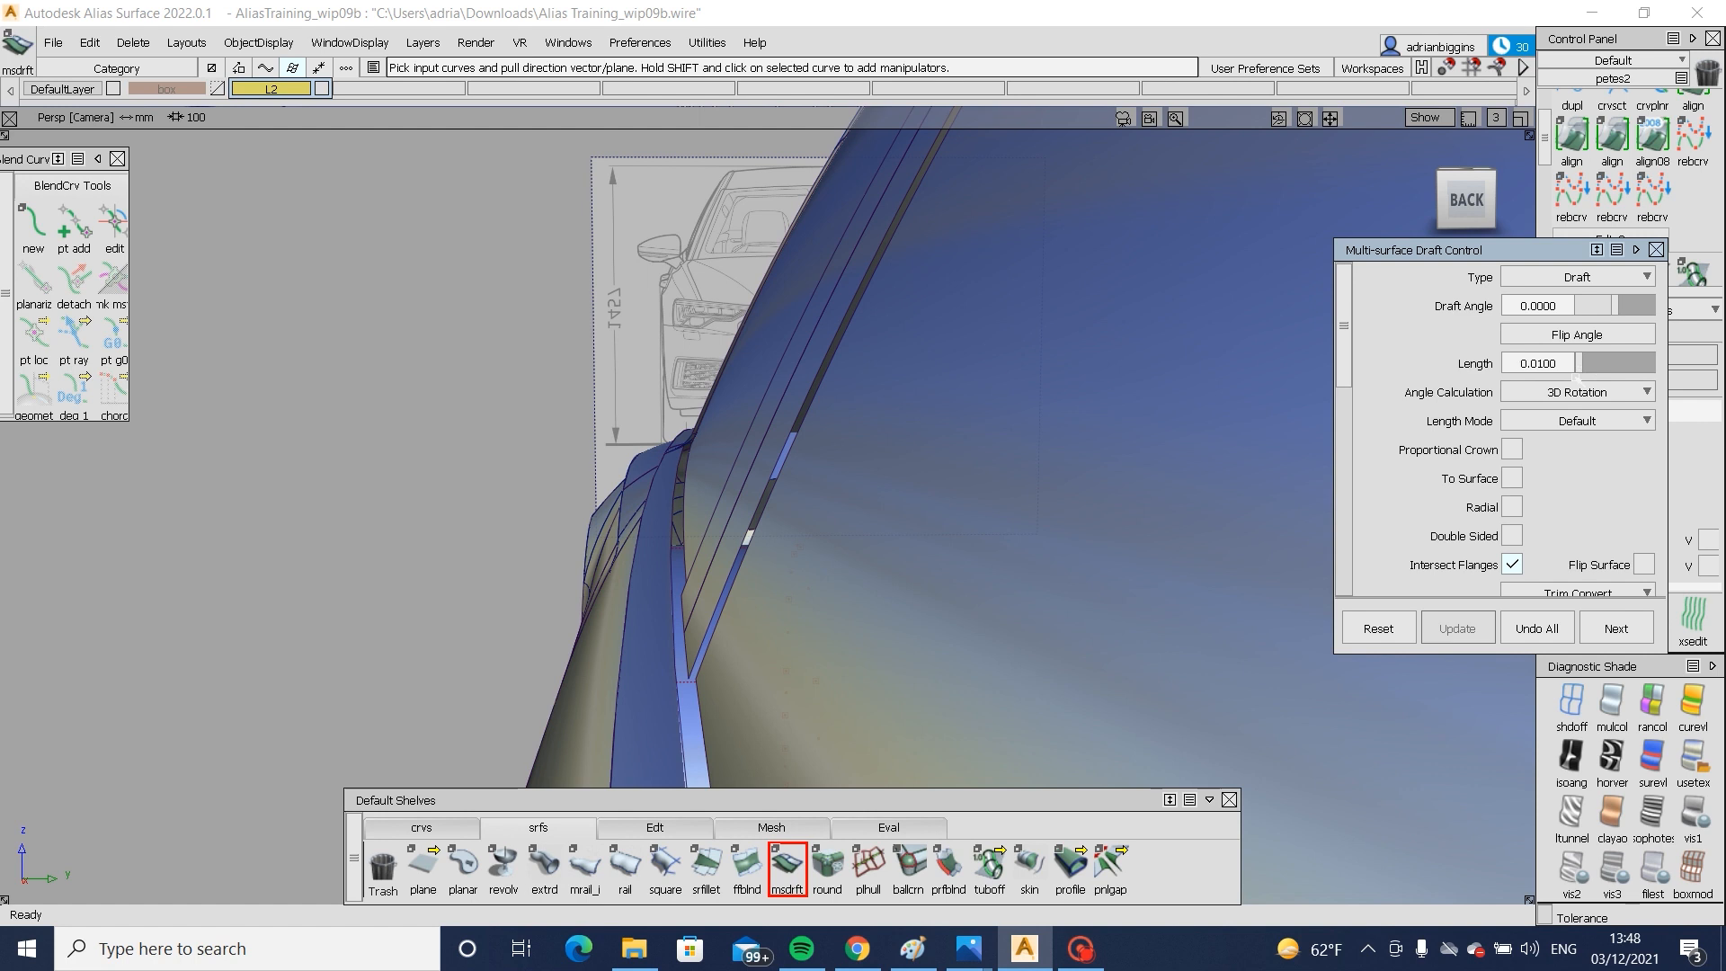
pyautogui.click(1546, 363)
# - Create 10 mm draft flanges along the front and rear edges of the B-pillar panels
pyautogui.keyDown('alt'); pyautogui.keyDown('shift'); pyautogui.moveTo(782, 430); pyautogui.dragTo(790, 466); pyautogui.keyUp('shift'); pyautogui.keyUp('alt')
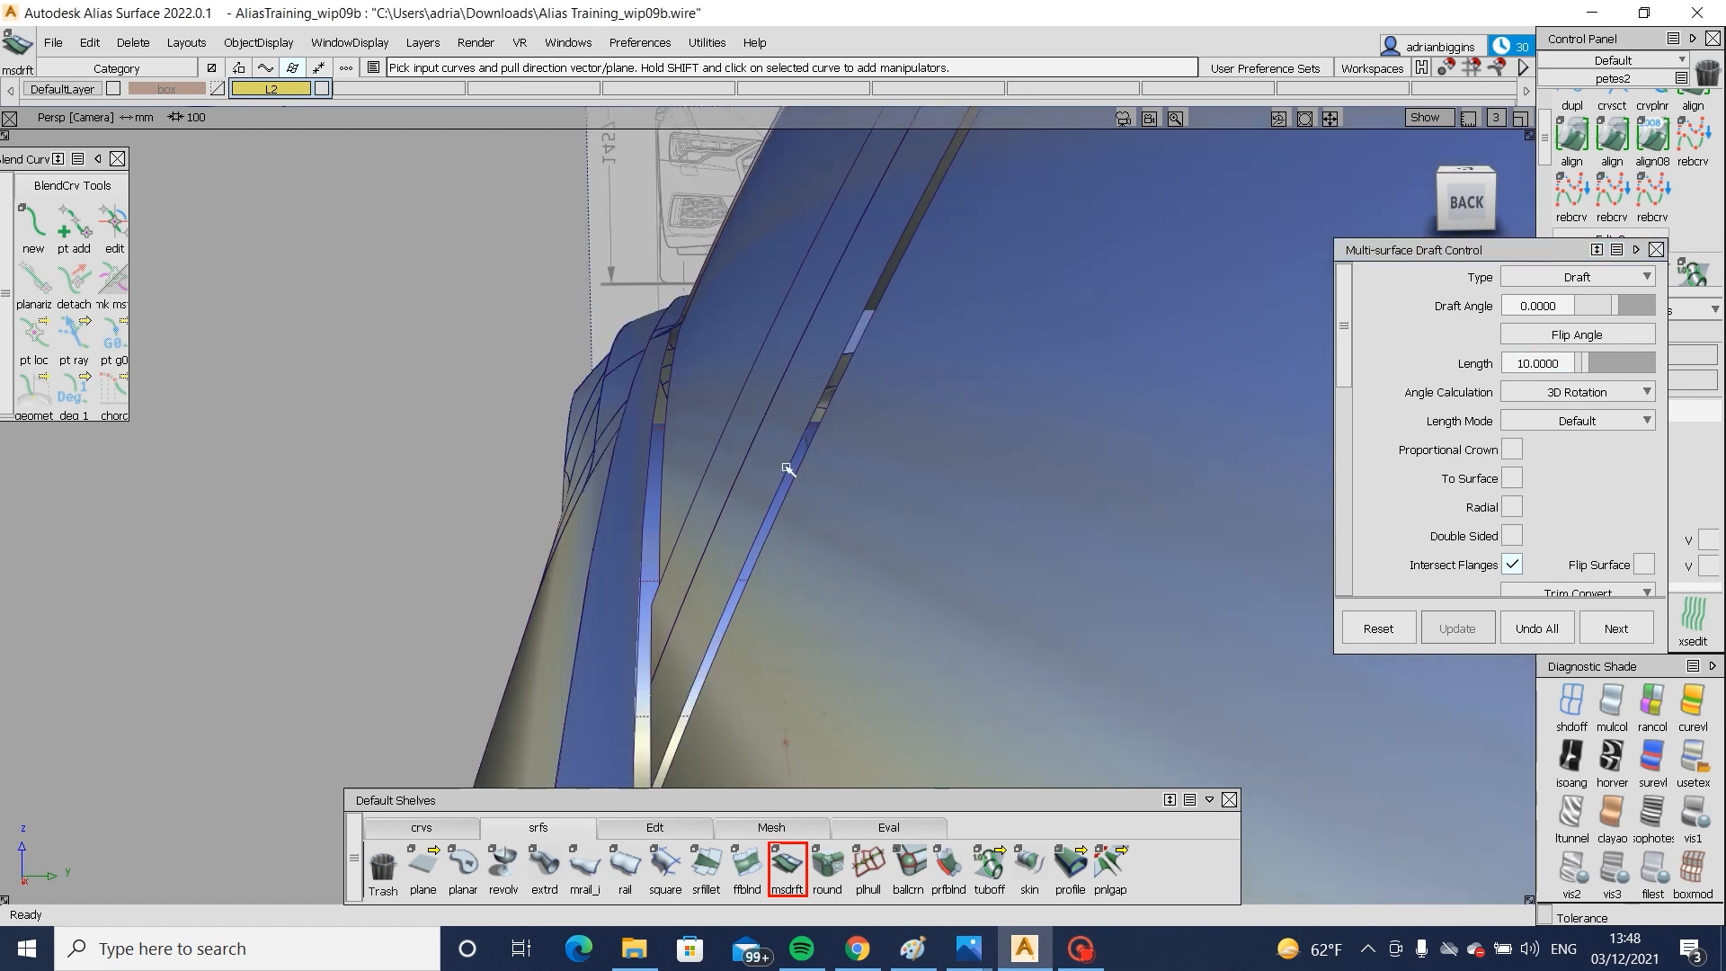
pyautogui.click(787, 466)
pyautogui.click(845, 534)
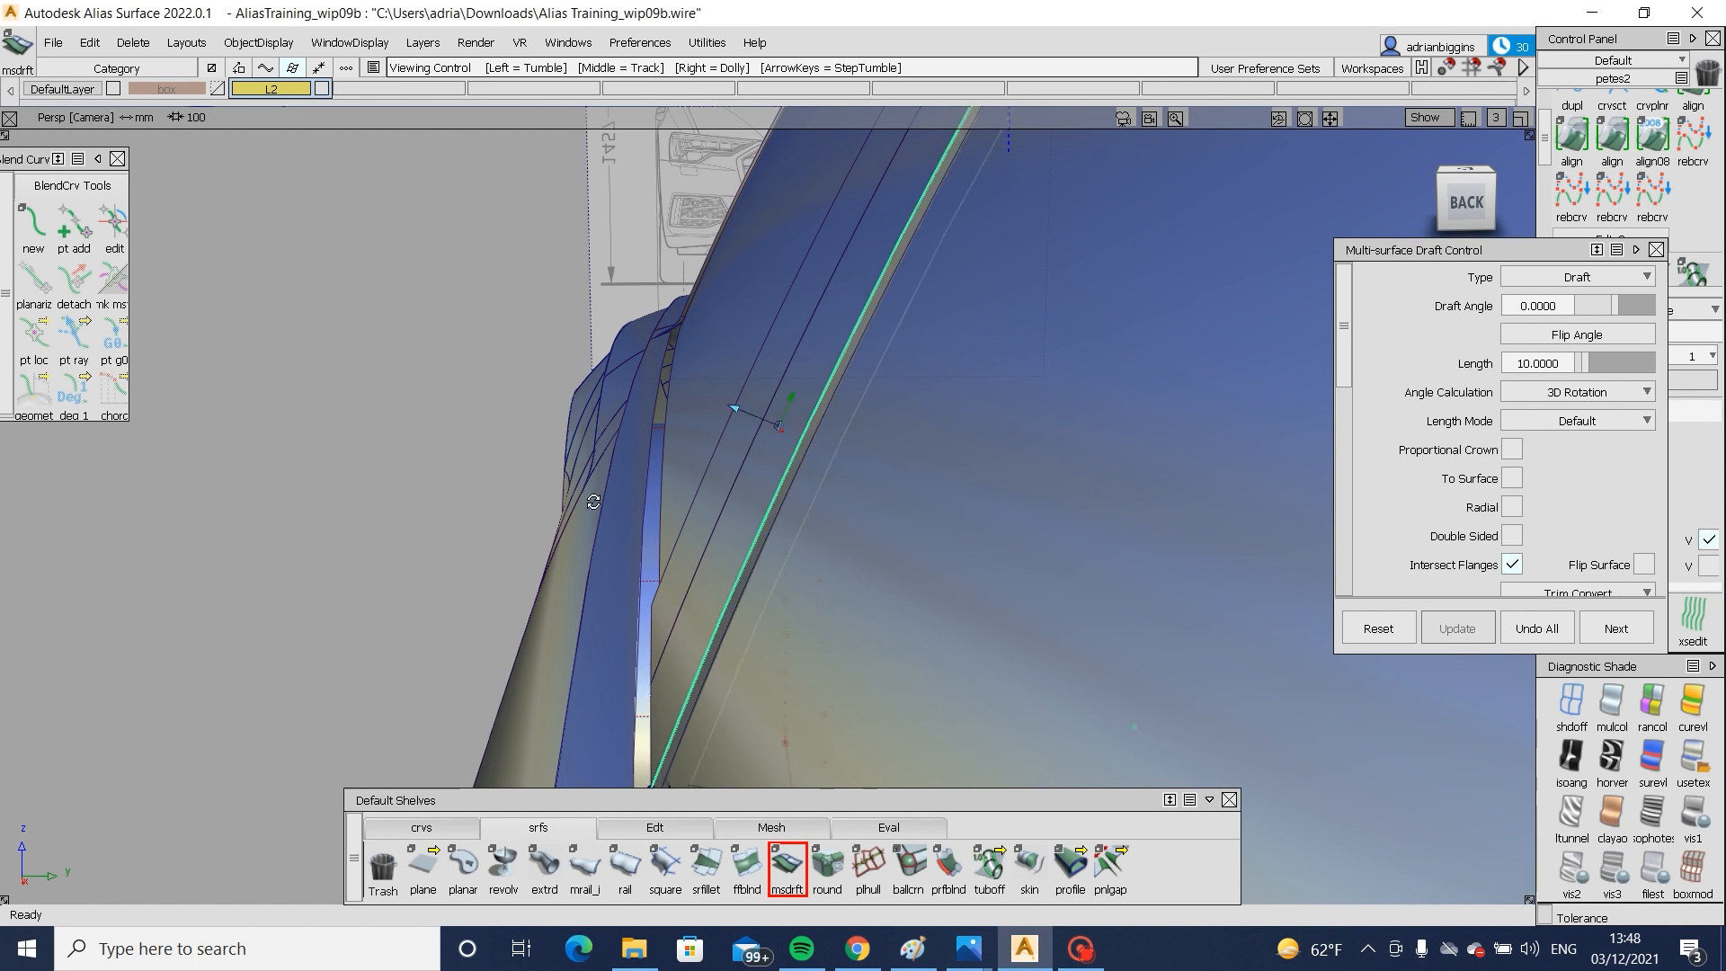
pyautogui.keyDown('alt'); pyautogui.keyDown('shift'); pyautogui.moveTo(845, 535); pyautogui.dragTo(430, 566); pyautogui.keyUp('shift'); pyautogui.keyUp('alt')
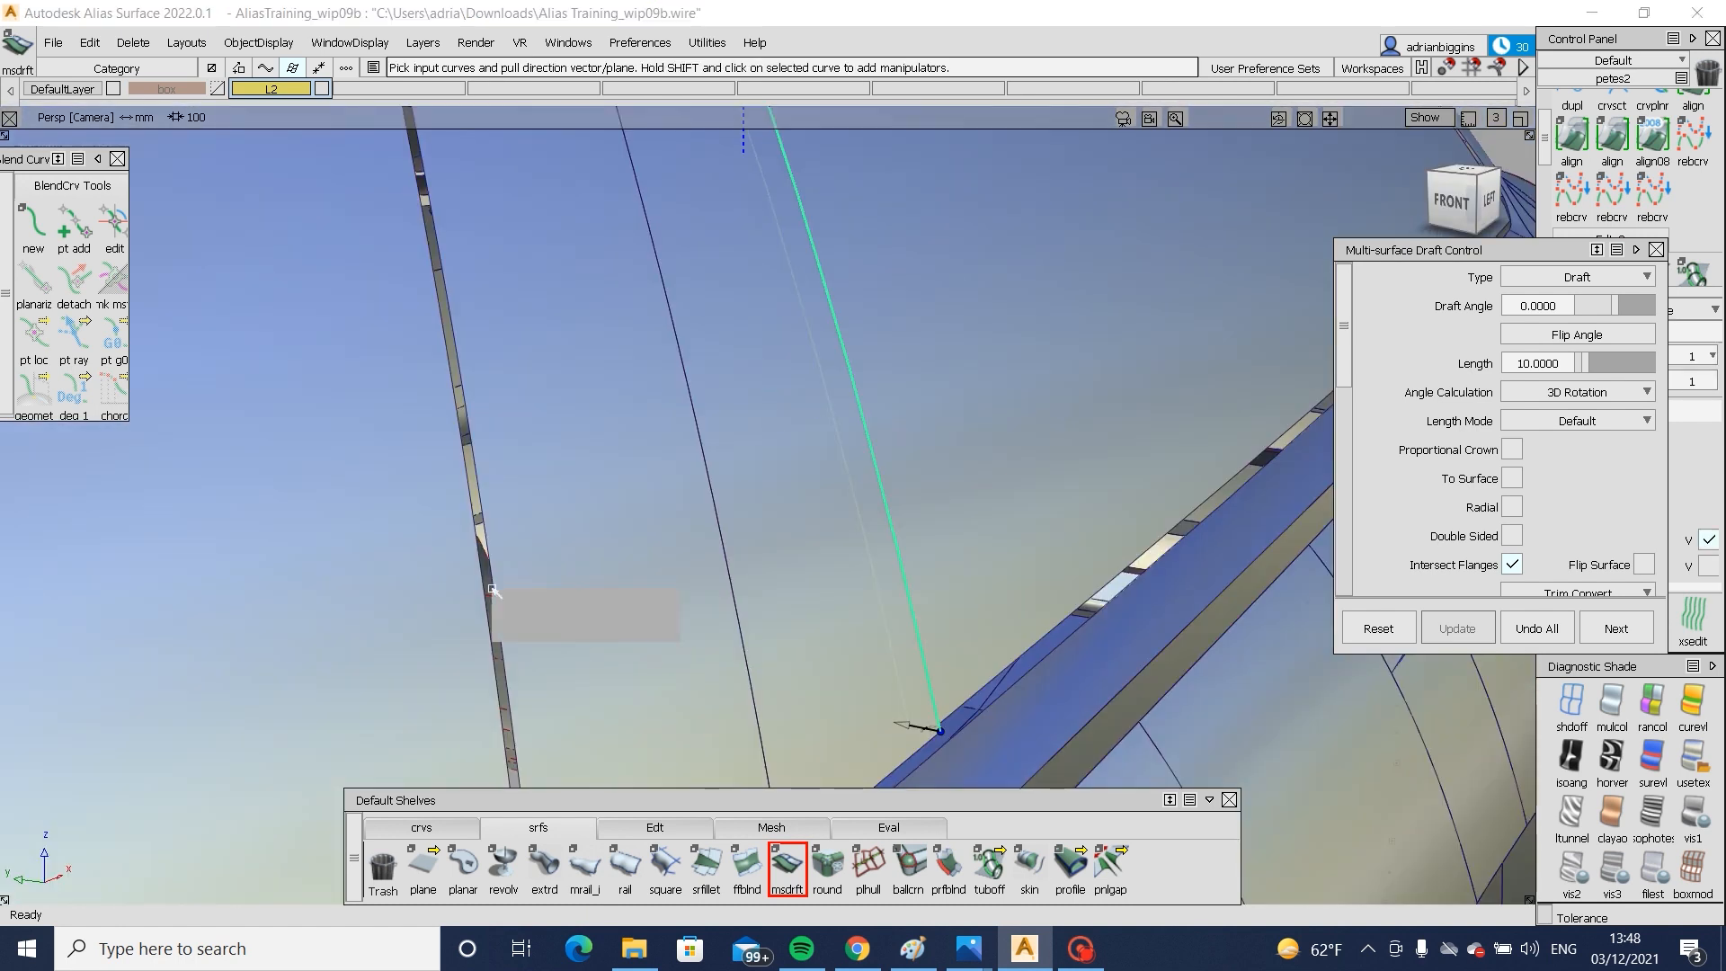
pyautogui.click(494, 590)
pyautogui.click(527, 613)
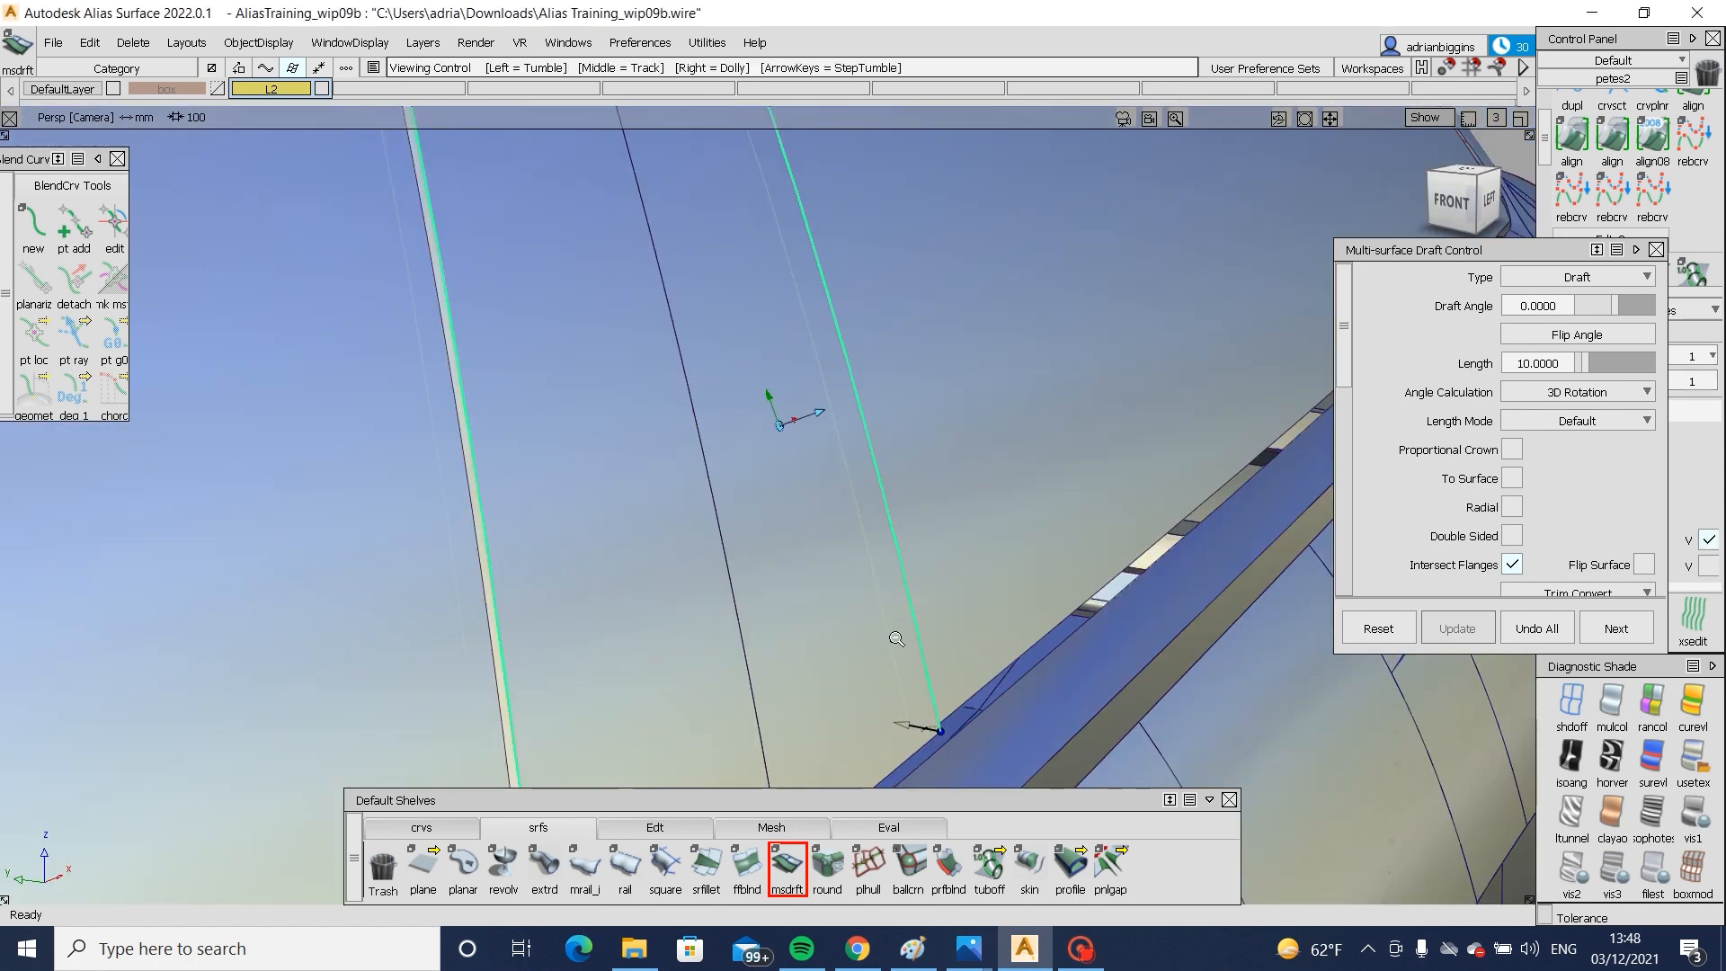
# - Create a 10 mm draft flange around the perimeter of the side window opening
pyautogui.keyDown('alt'); pyautogui.keyDown('shift'); pyautogui.moveTo(893, 636); pyautogui.dragTo(920, 693, button='right'); pyautogui.keyUp('shift'); pyautogui.keyUp('alt')
pyautogui.keyDown('ctrl'); pyautogui.keyDown('shift'); pyautogui.moveTo(920, 693); pyautogui.dragTo(958, 669); pyautogui.keyUp('shift'); pyautogui.keyUp('ctrl')
pyautogui.click(890, 633)
pyautogui.keyDown('alt'); pyautogui.keyDown('shift'); pyautogui.moveTo(942, 681); pyautogui.dragTo(940, 416, button='right'); pyautogui.keyUp('shift'); pyautogui.keyUp('alt')
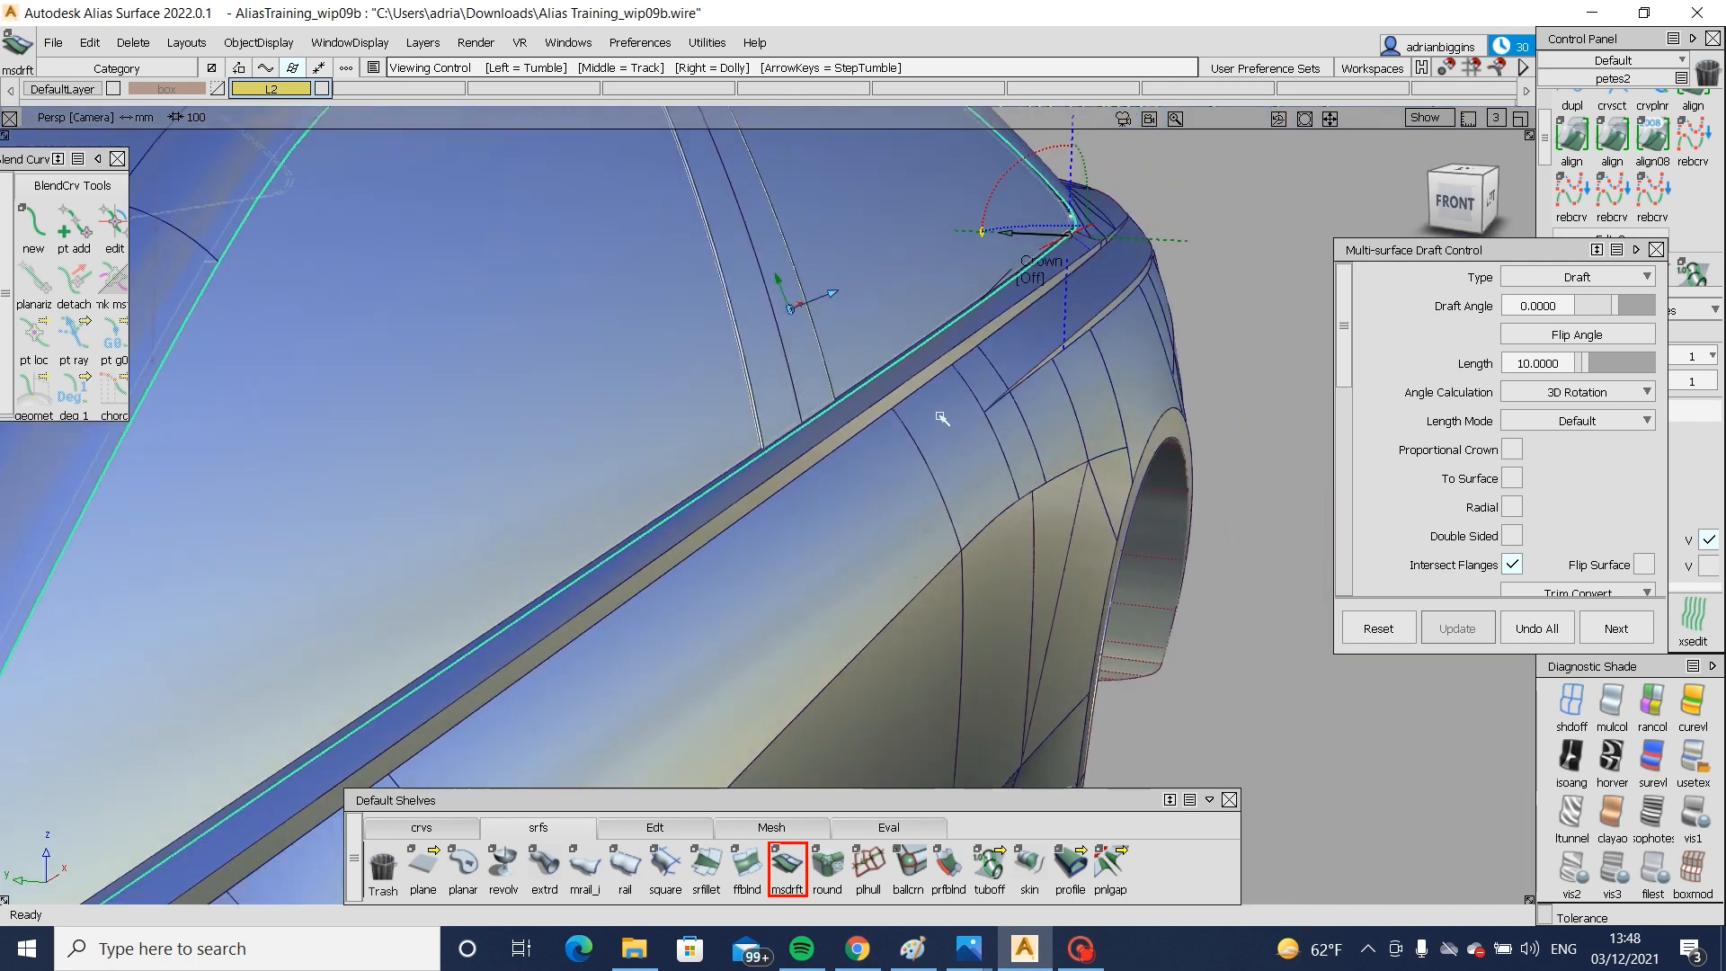
pyautogui.keyDown('alt'); pyautogui.keyDown('shift'); pyautogui.moveTo(940, 416); pyautogui.dragTo(936, 447, button='middle'); pyautogui.keyUp('shift'); pyautogui.keyUp('alt')
pyautogui.keyDown('alt'); pyautogui.keyDown('shift'); pyautogui.moveTo(935, 446); pyautogui.dragTo(585, 531, button='right'); pyautogui.keyUp('shift'); pyautogui.keyUp('alt')
pyautogui.keyDown('alt'); pyautogui.keyDown('shift'); pyautogui.moveTo(585, 531); pyautogui.dragTo(364, 377); pyautogui.keyUp('shift'); pyautogui.keyUp('alt')
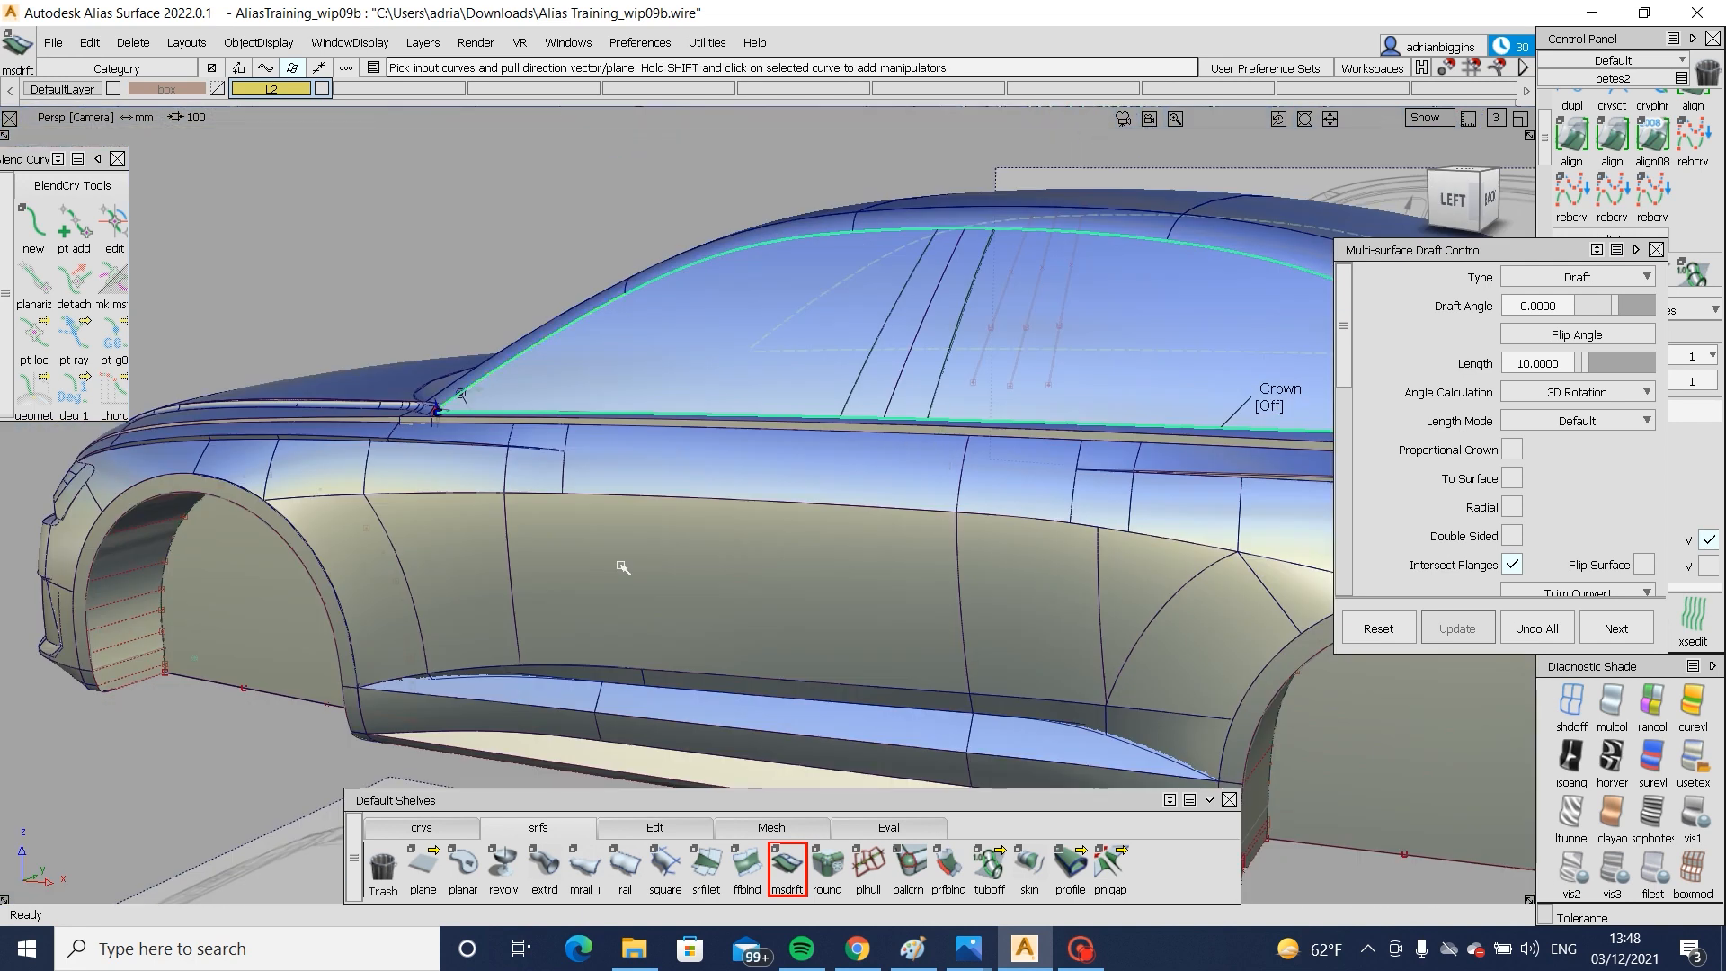
# - Examine the shaded side windows, B-pillar and body side from the front, side and rear
pyautogui.keyDown('alt'); pyautogui.keyDown('shift'); pyautogui.moveTo(463, 391); pyautogui.dragTo(520, 478, button='right'); pyautogui.keyUp('shift'); pyautogui.keyUp('alt')
pyautogui.keyDown('alt'); pyautogui.keyDown('shift'); pyautogui.moveTo(520, 477); pyautogui.dragTo(880, 378); pyautogui.keyUp('shift'); pyautogui.keyUp('alt')
pyautogui.keyDown('alt'); pyautogui.keyDown('shift'); pyautogui.click(881, 378); pyautogui.keyUp('shift'); pyautogui.keyUp('alt')
pyautogui.keyDown('alt'); pyautogui.keyDown('shift'); pyautogui.moveTo(881, 378); pyautogui.dragTo(970, 440, button='right'); pyautogui.keyUp('shift'); pyautogui.keyUp('alt')
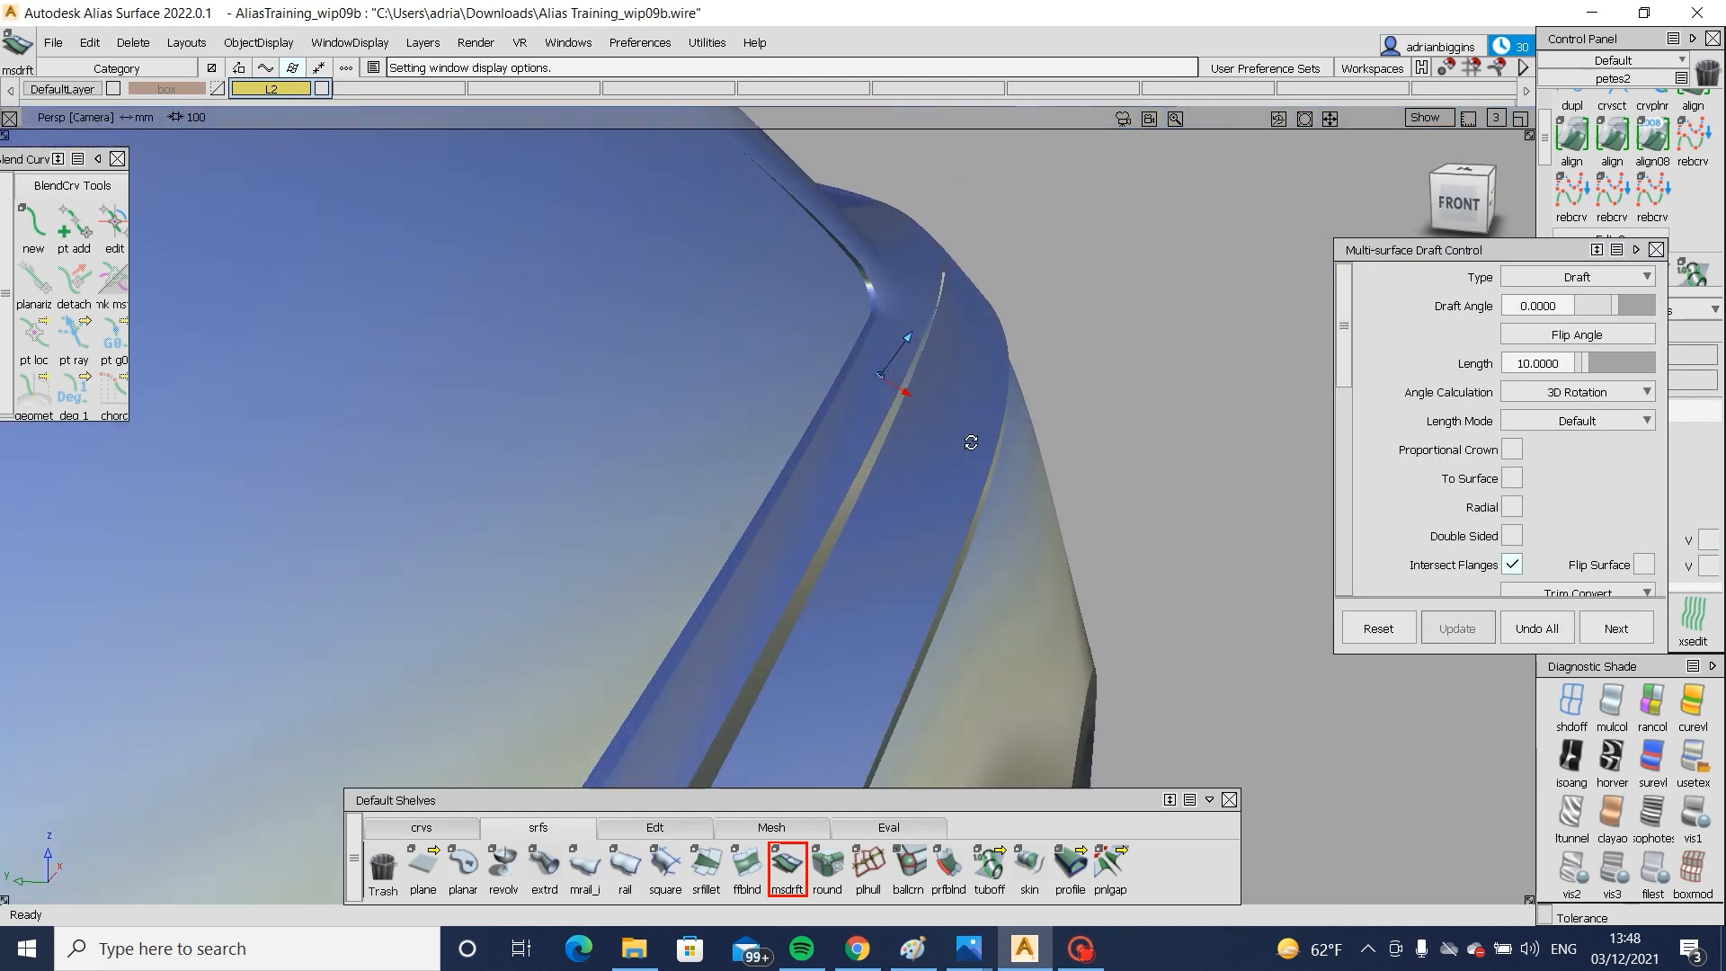
pyautogui.keyDown('alt'); pyautogui.keyDown('shift'); pyautogui.moveTo(971, 440); pyautogui.dragTo(845, 307); pyautogui.keyUp('shift'); pyautogui.keyUp('alt')
pyautogui.keyDown('alt'); pyautogui.keyDown('shift'); pyautogui.moveTo(848, 308); pyautogui.dragTo(828, 347, button='right'); pyautogui.keyUp('shift'); pyautogui.keyUp('alt')
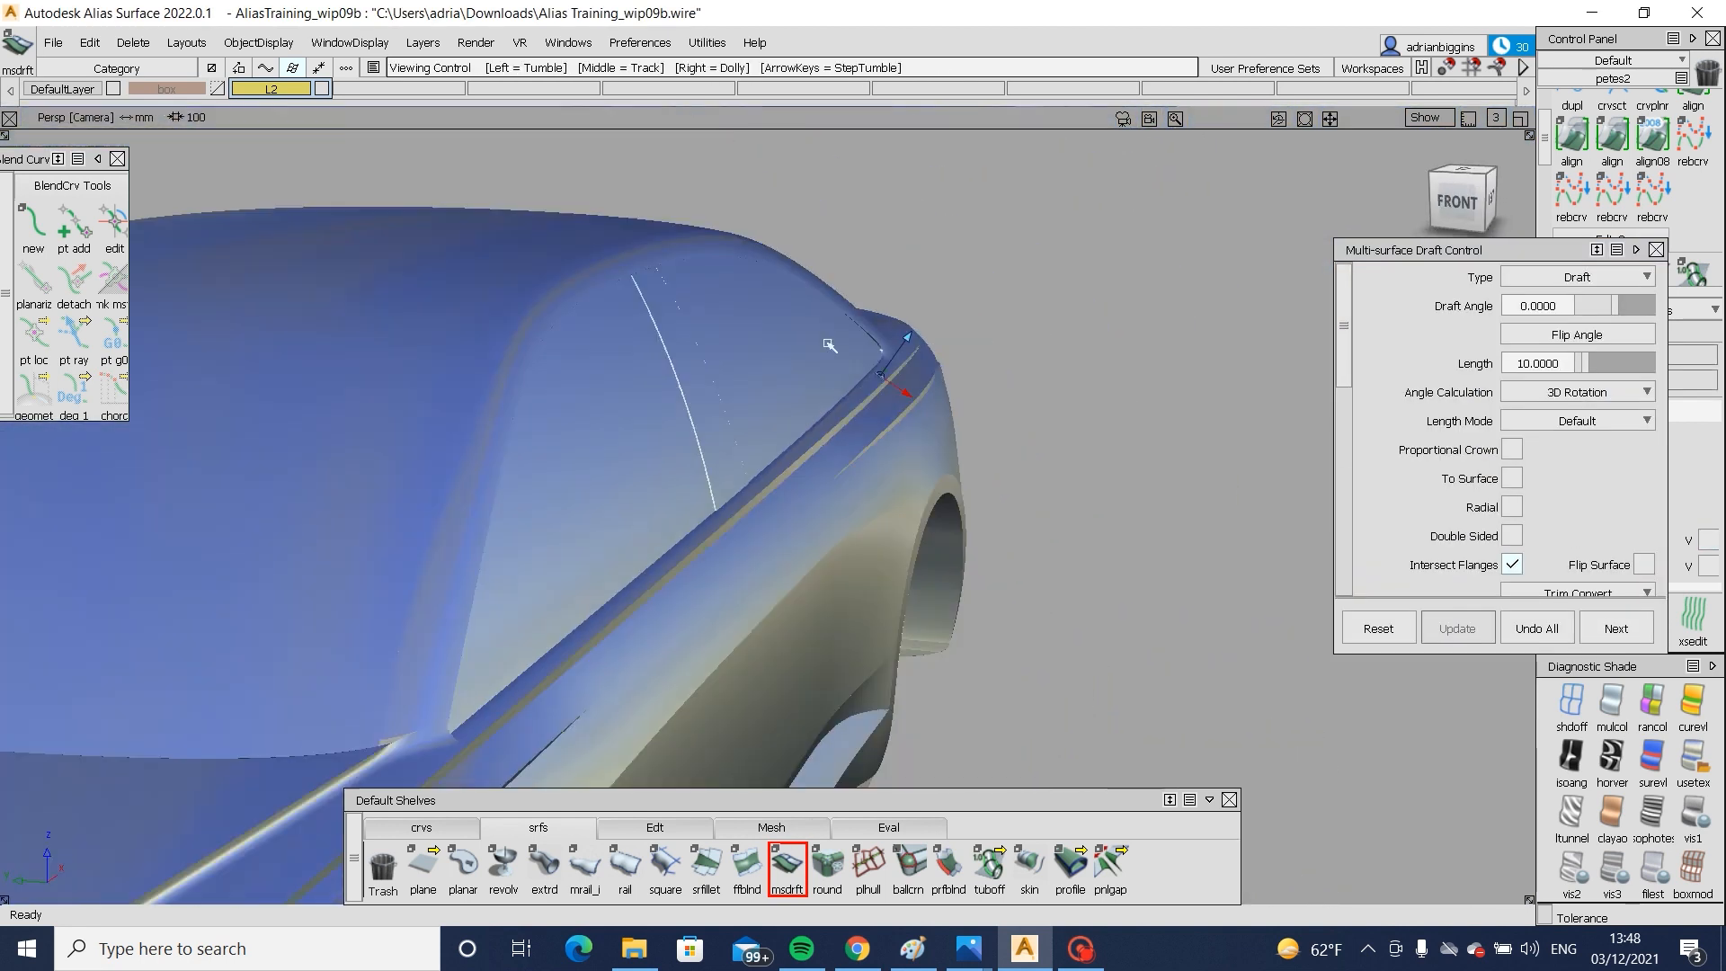
pyautogui.keyDown('alt'); pyautogui.keyDown('shift'); pyautogui.moveTo(828, 347); pyautogui.dragTo(360, 404); pyautogui.keyUp('shift'); pyautogui.keyUp('alt')
pyautogui.keyDown('alt'); pyautogui.keyDown('shift'); pyautogui.moveTo(359, 405); pyautogui.dragTo(575, 396, button='middle'); pyautogui.keyUp('shift'); pyautogui.keyUp('alt')
pyautogui.keyDown('alt'); pyautogui.keyDown('shift'); pyautogui.click(828, 395); pyautogui.keyUp('shift'); pyautogui.keyUp('alt')
pyautogui.keyDown('alt'); pyautogui.keyDown('shift'); pyautogui.moveTo(827, 395); pyautogui.dragTo(636, 495); pyautogui.keyUp('shift'); pyautogui.keyUp('alt')
pyautogui.keyDown('alt'); pyautogui.keyDown('shift'); pyautogui.moveTo(635, 496); pyautogui.dragTo(862, 476, button='right'); pyautogui.keyUp('shift'); pyautogui.keyUp('alt')
pyautogui.keyDown('alt'); pyautogui.keyDown('shift'); pyautogui.moveTo(862, 476); pyautogui.dragTo(431, 461); pyautogui.keyUp('shift'); pyautogui.keyUp('alt')
pyautogui.keyDown('alt'); pyautogui.keyDown('shift'); pyautogui.moveTo(432, 460); pyautogui.dragTo(671, 516, button='right'); pyautogui.keyUp('shift'); pyautogui.keyUp('alt')
pyautogui.keyDown('alt'); pyautogui.keyDown('shift'); pyautogui.click(461, 427); pyautogui.keyUp('shift'); pyautogui.keyUp('alt')
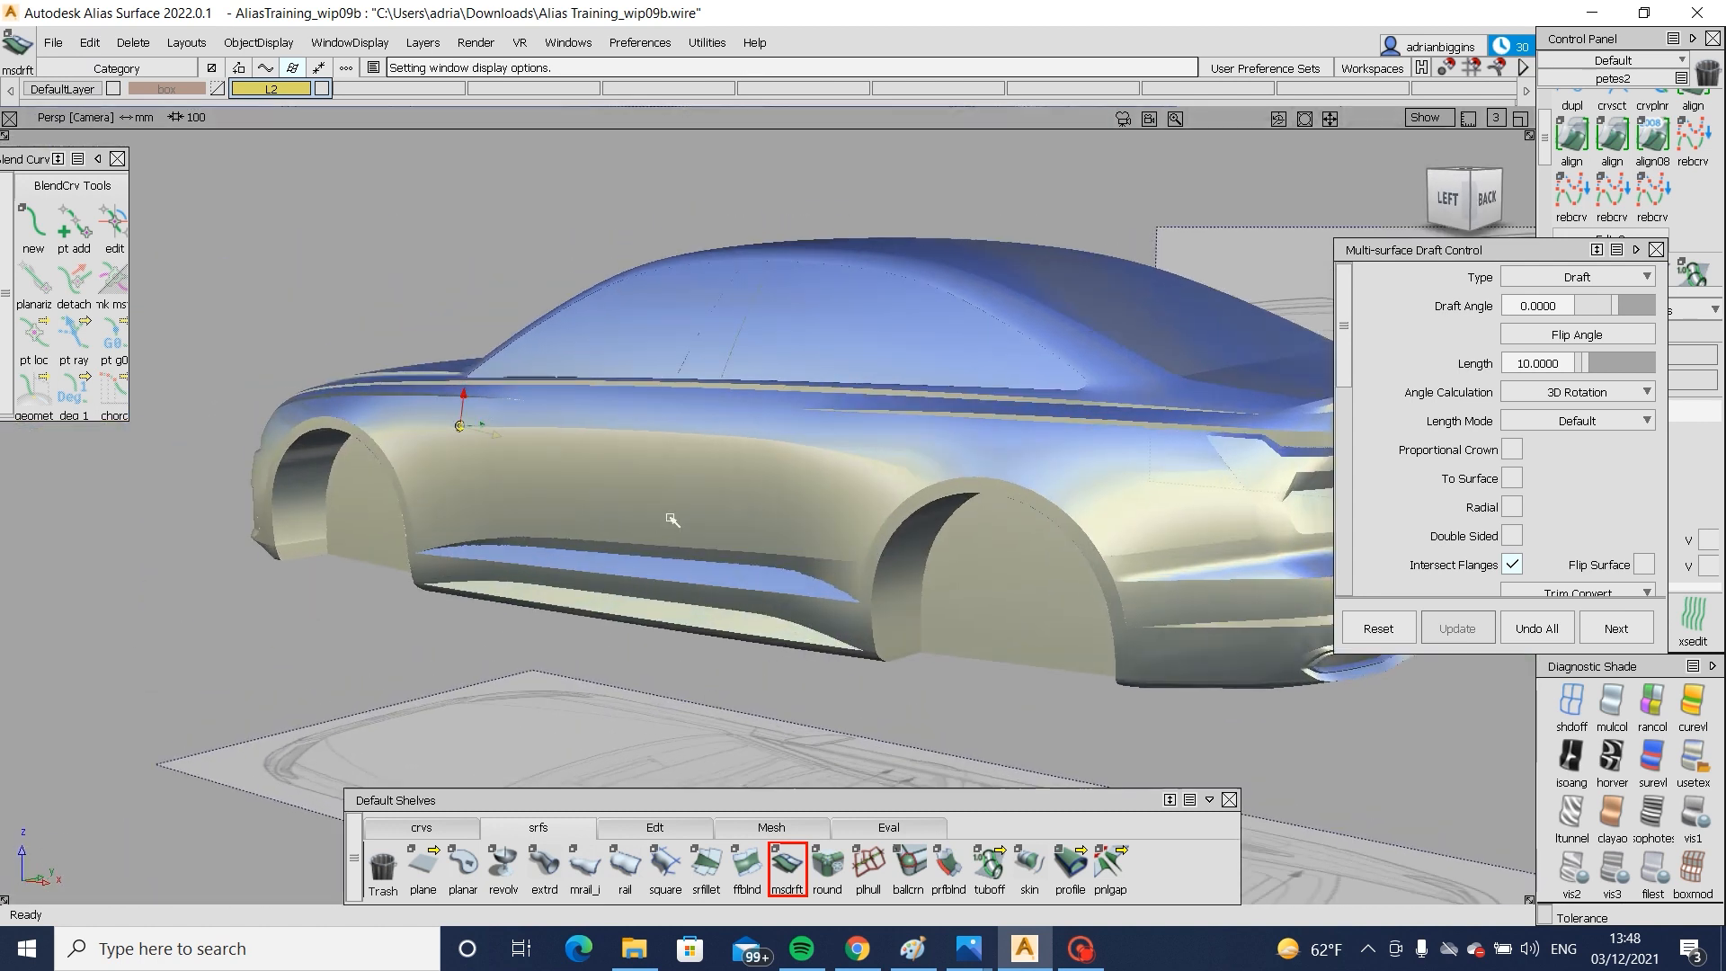
pyautogui.keyDown('alt'); pyautogui.keyDown('shift'); pyautogui.click(676, 519); pyautogui.keyUp('shift'); pyautogui.keyUp('alt')
pyautogui.keyDown('alt'); pyautogui.keyDown('shift'); pyautogui.moveTo(675, 518); pyautogui.dragTo(875, 535); pyautogui.keyUp('shift'); pyautogui.keyUp('alt')
# - Save the model as a new version named Alias Training_wip09c in the Downloads folder
pyautogui.click(53, 43)
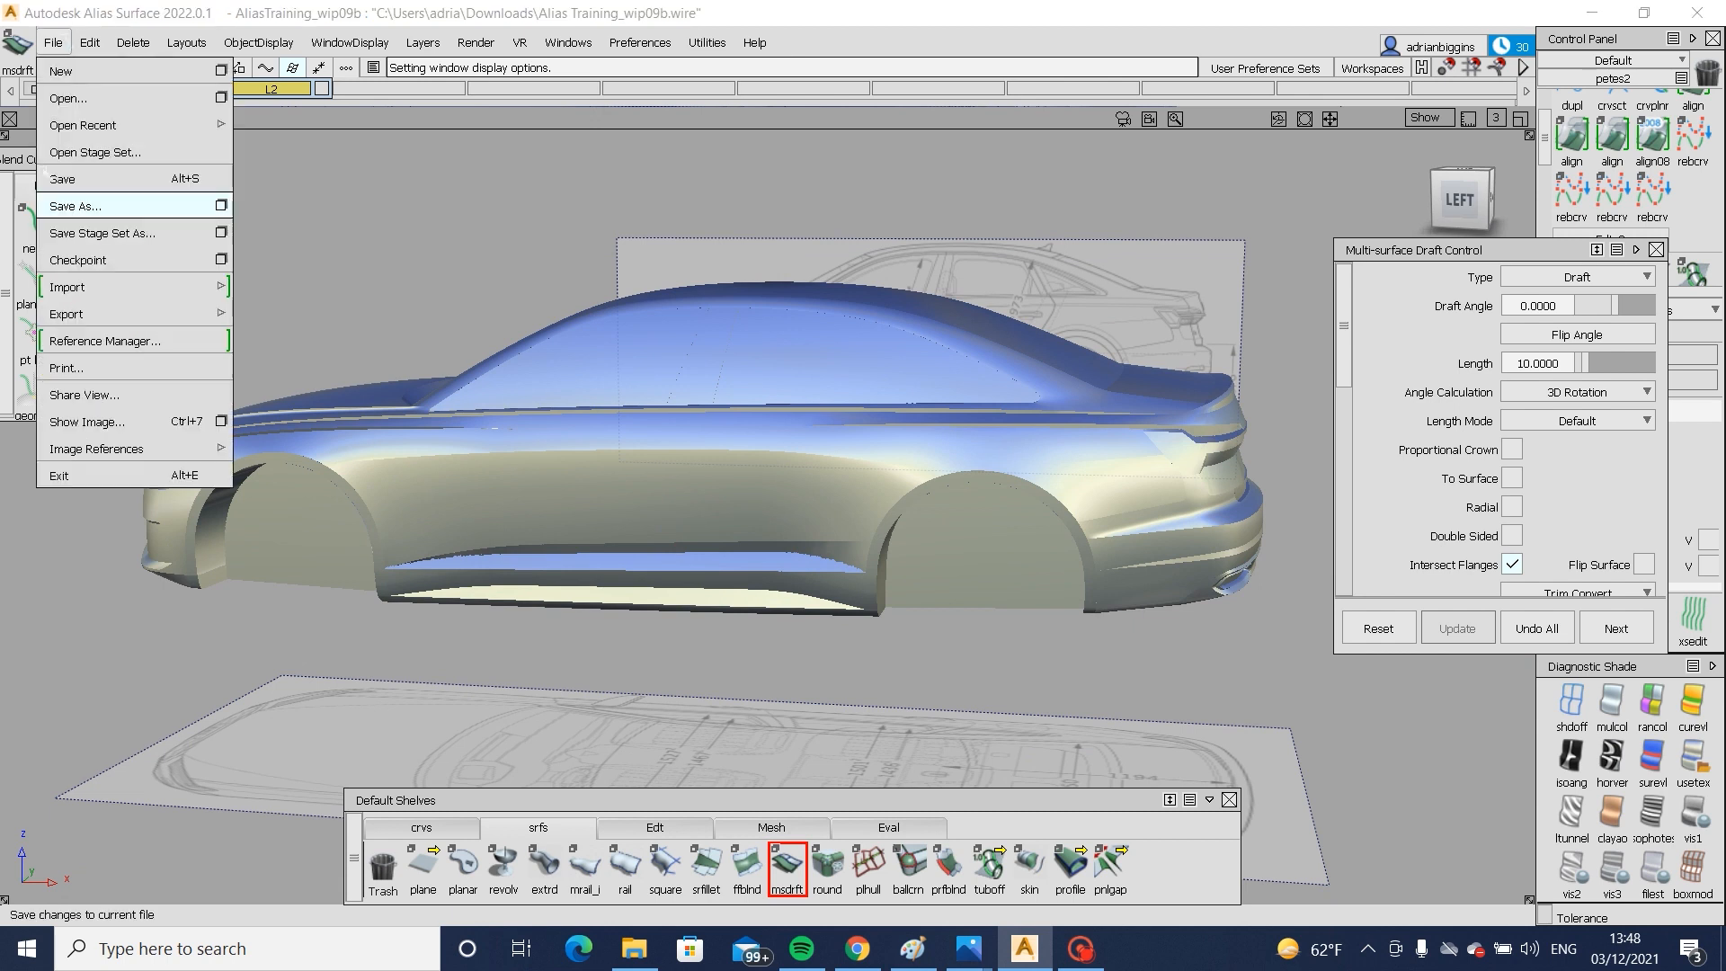
pyautogui.click(58, 205)
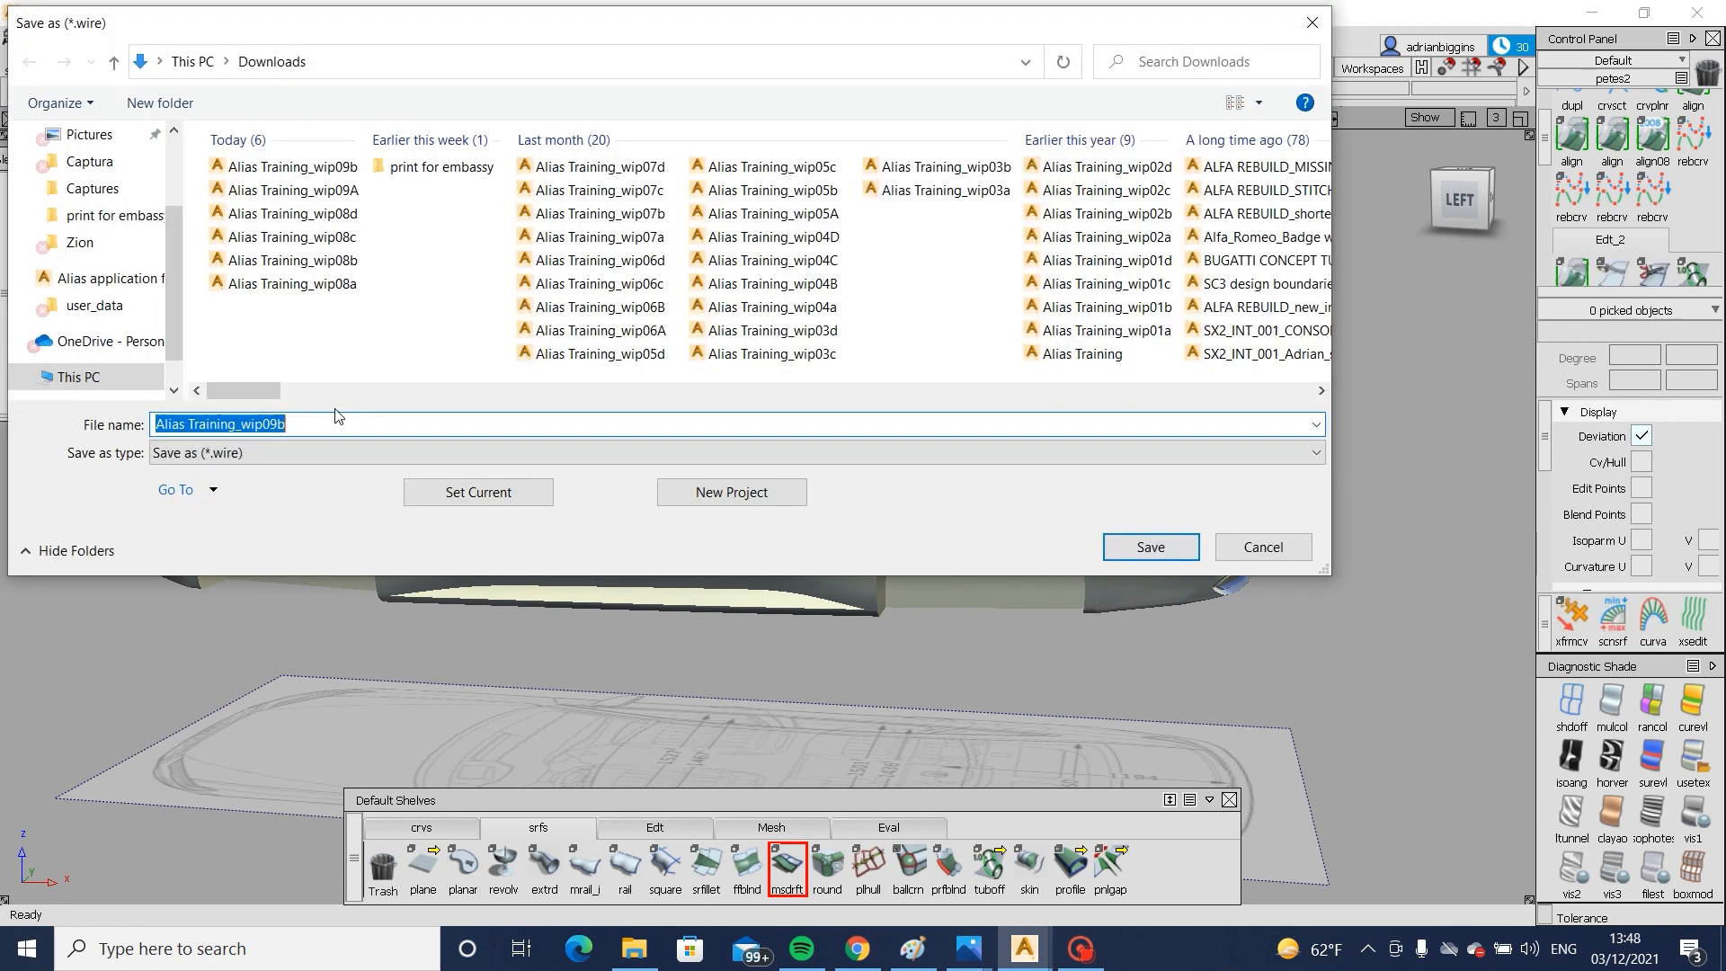
pyautogui.click(316, 422)
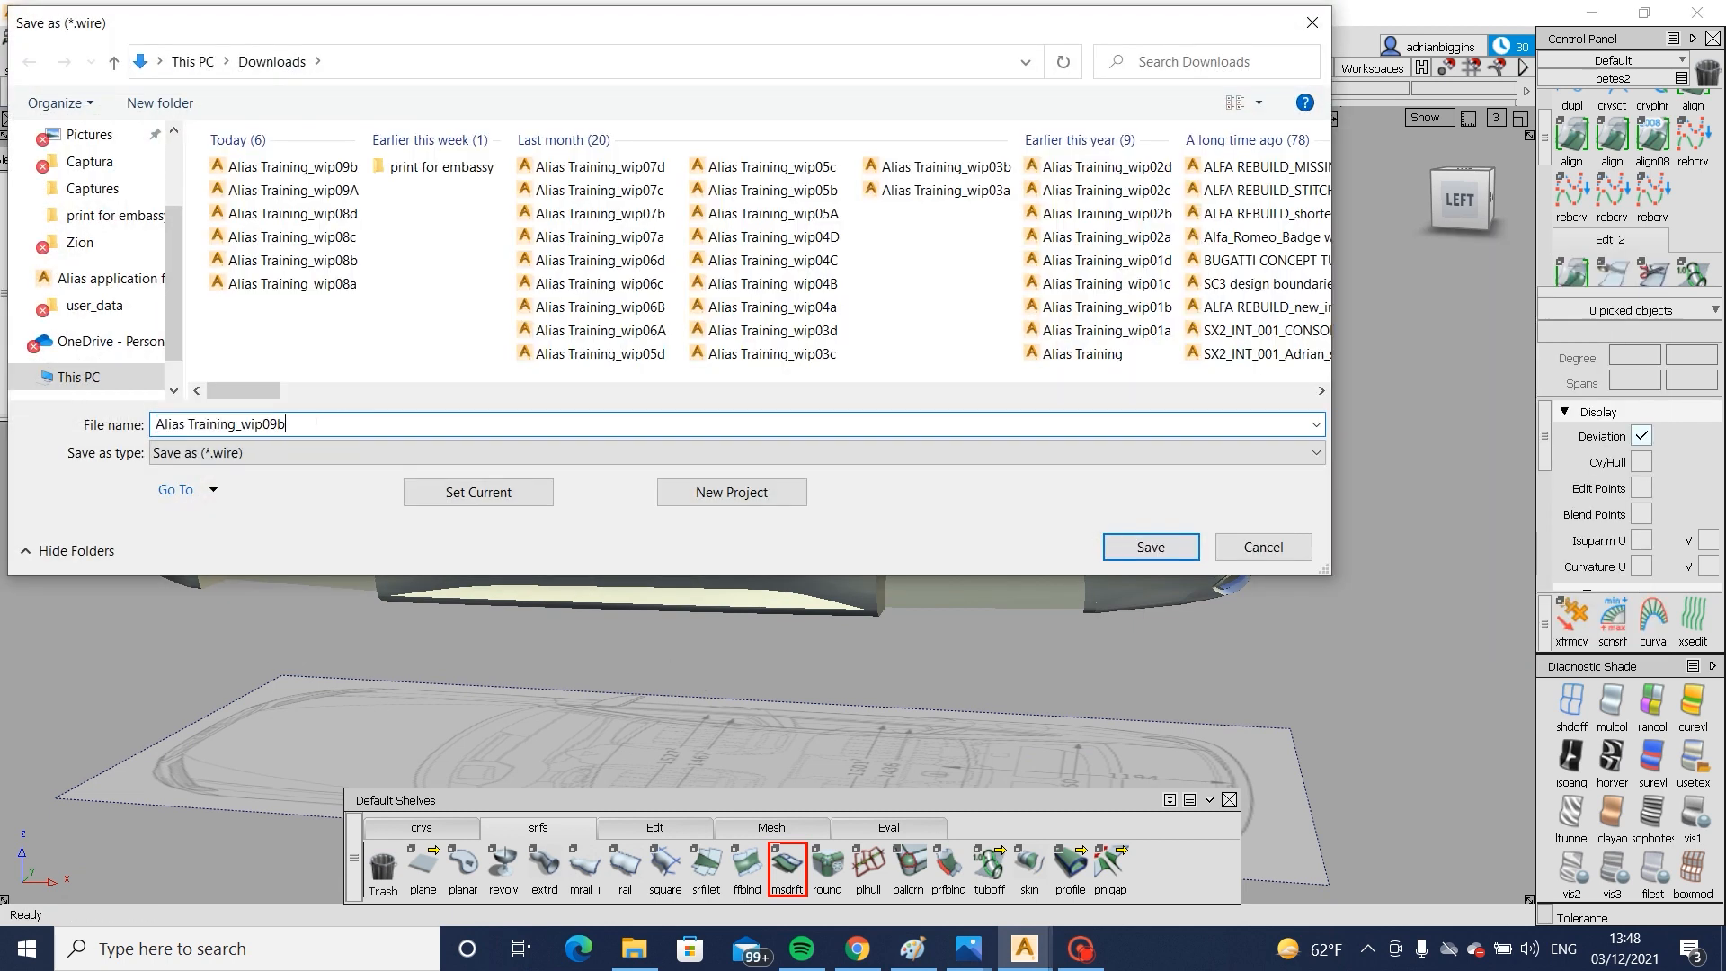
pyautogui.press('BackSpace')
pyautogui.write('c')
pyautogui.click(1149, 547)
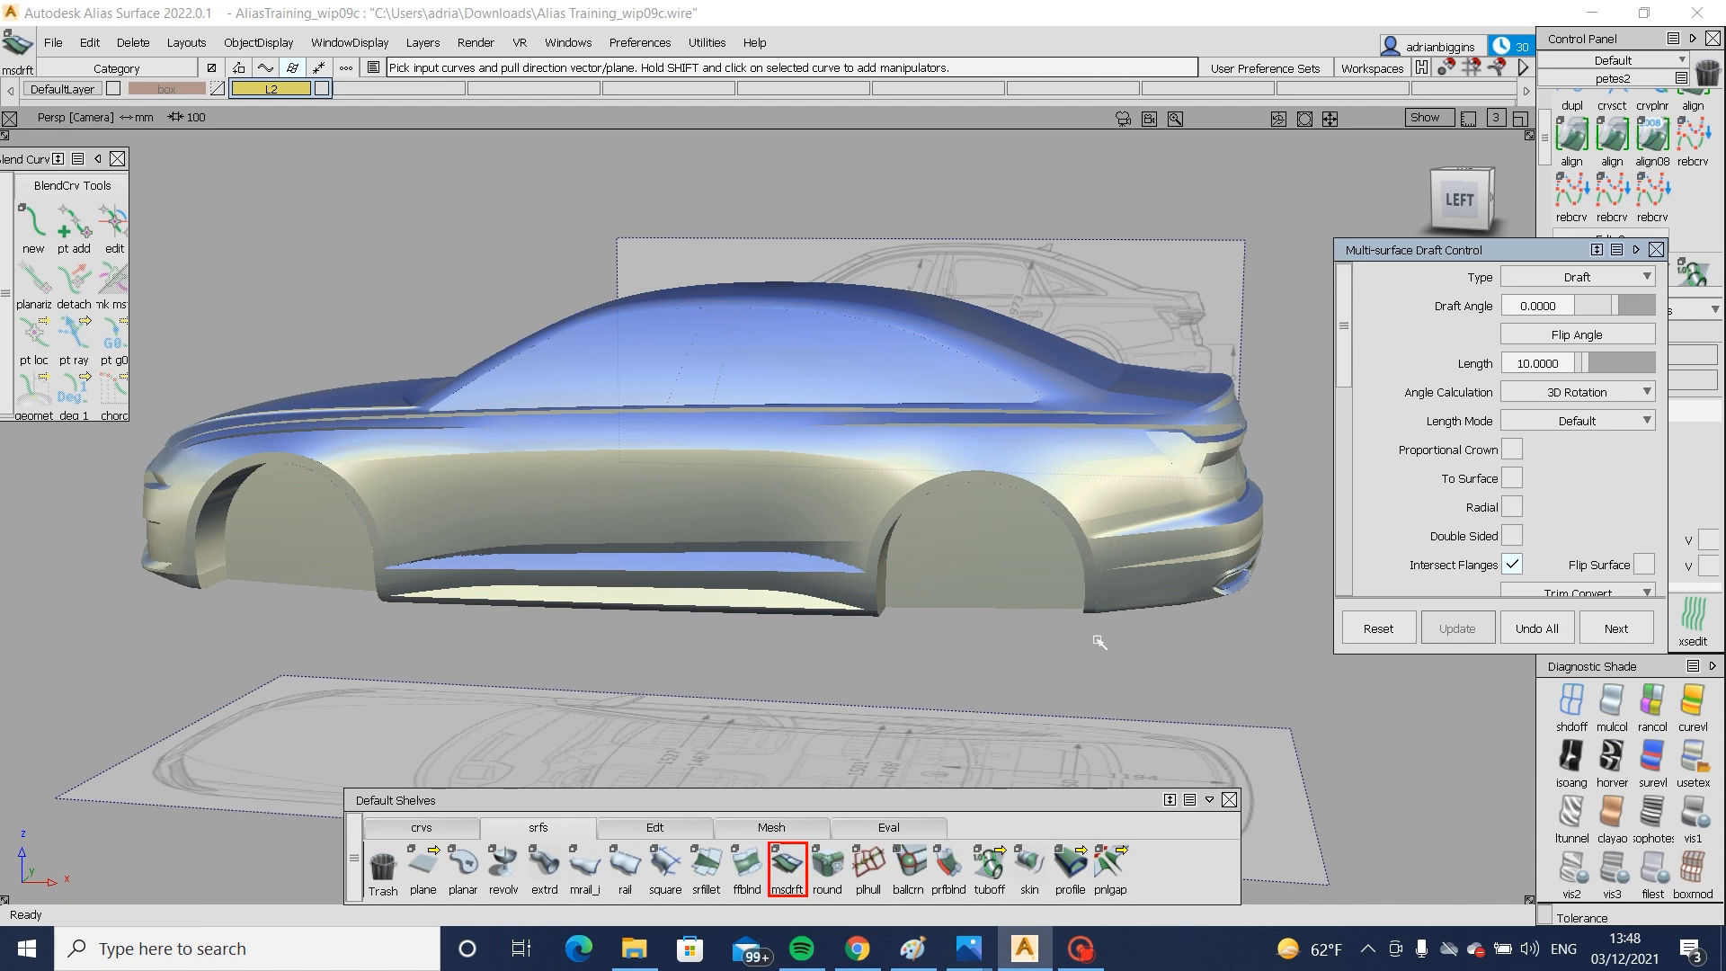
pyautogui.click(1080, 948)
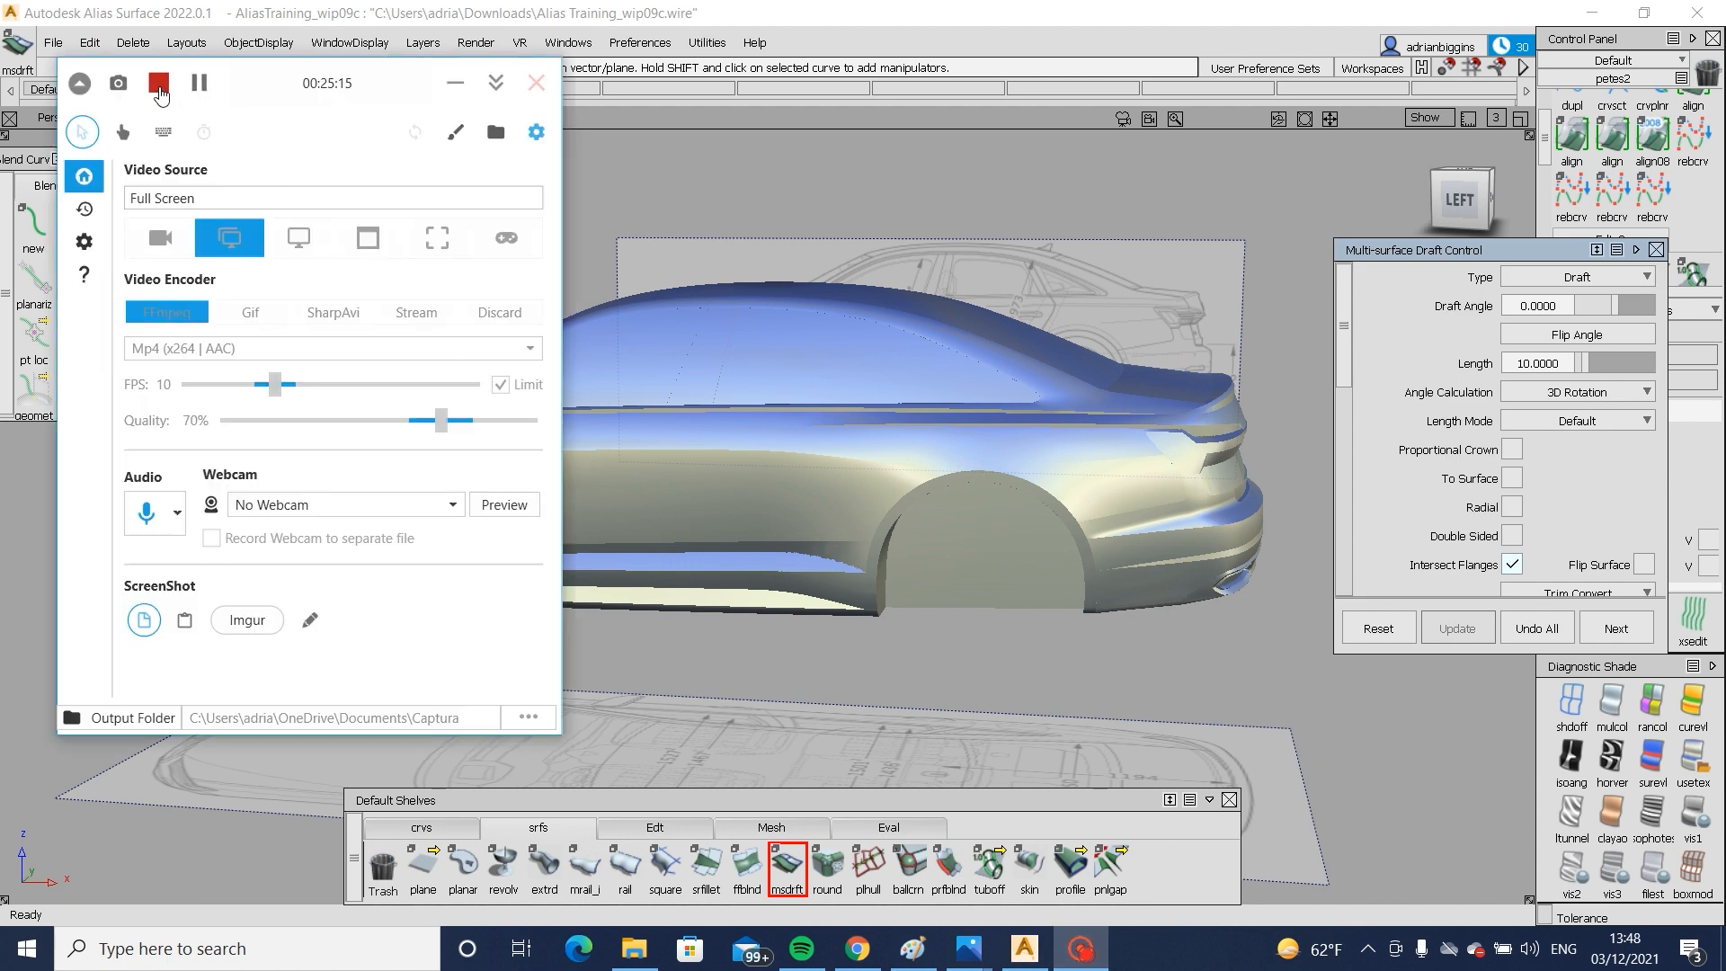
pyautogui.click(160, 93)
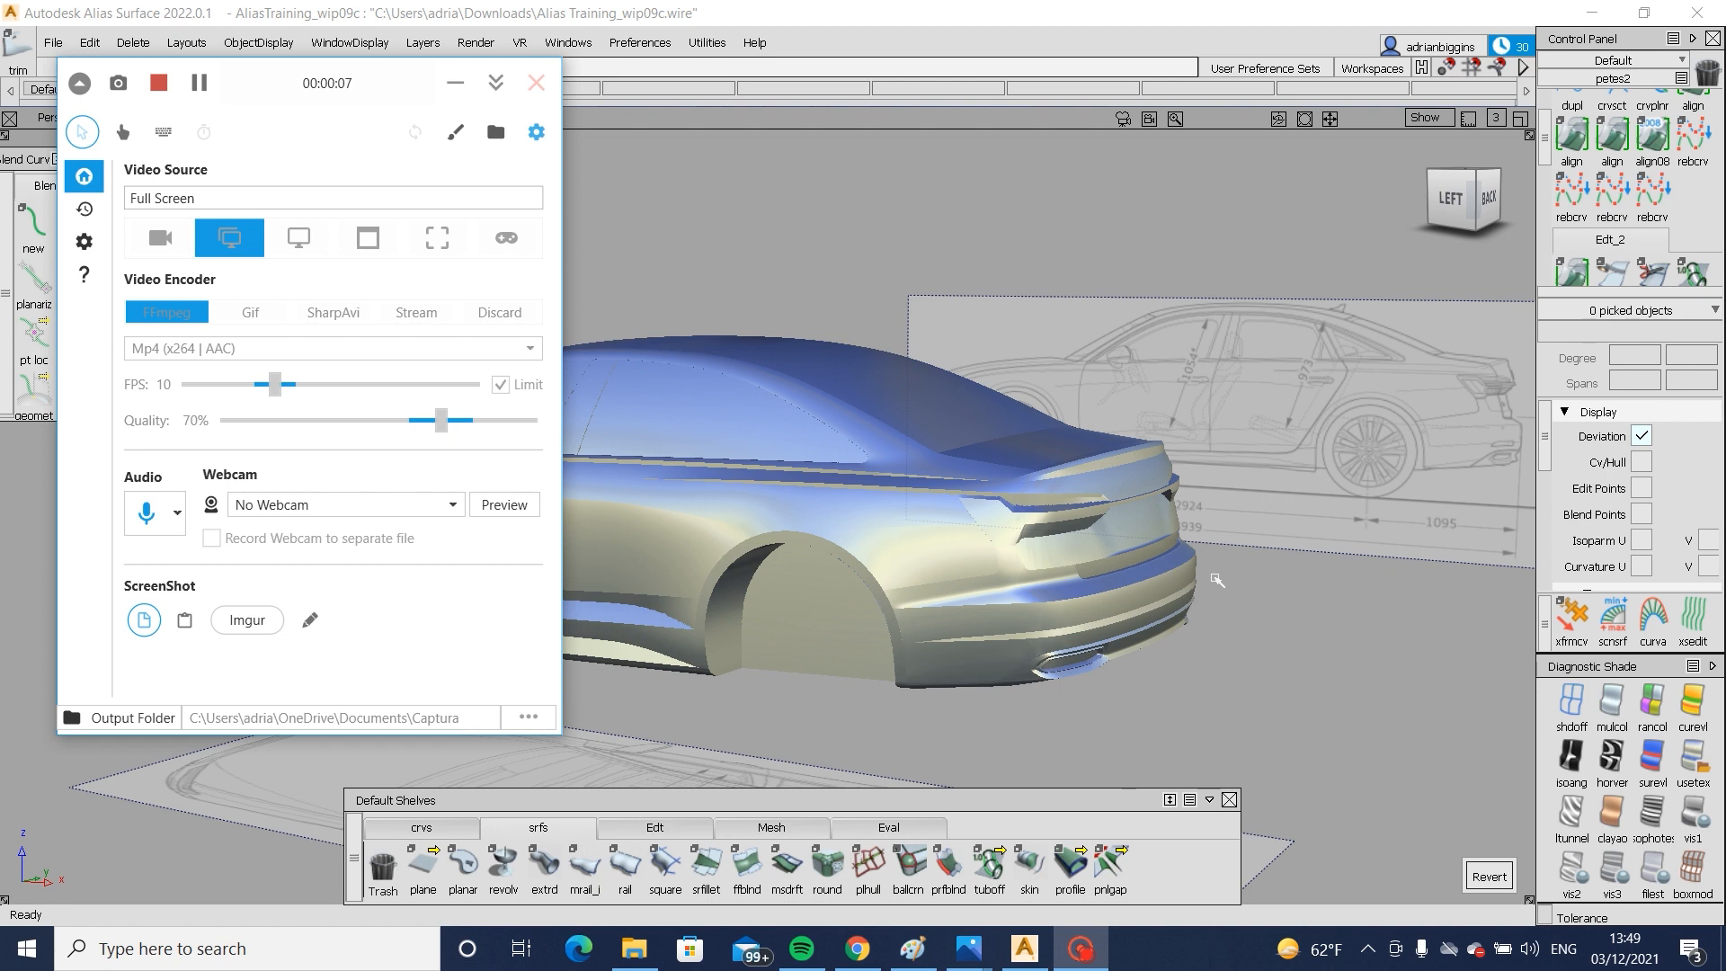
pyautogui.click(1247, 573)
# - Examine the boot lid's spoiler lip with surface edges shown and compare it with the Audi A6 rear-angle reference photo
pyautogui.keyDown('alt'); pyautogui.keyDown('shift'); pyautogui.moveTo(1246, 609); pyautogui.dragTo(1260, 591, button='right'); pyautogui.keyUp('shift'); pyautogui.keyUp('alt')
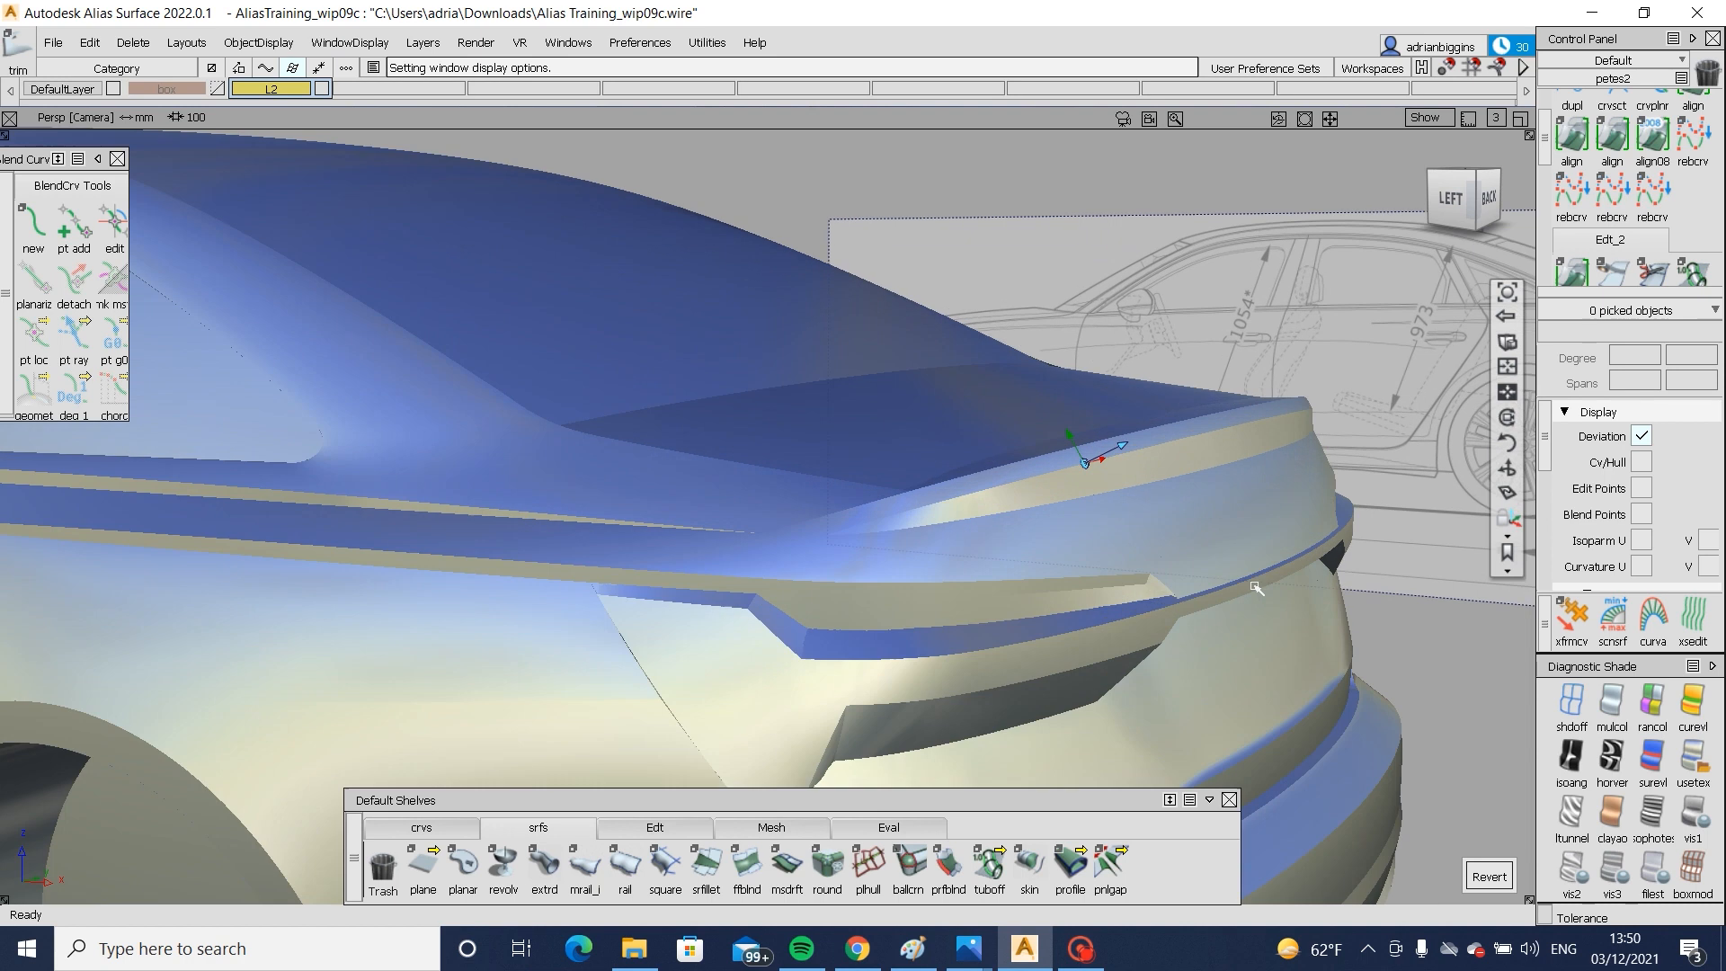
pyautogui.hotkey('alt', 'm')
pyautogui.moveTo(1050, 504)
pyautogui.keyDown('alt'); pyautogui.keyDown('shift'); pyautogui.mouseDown()
pyautogui.moveTo(971, 527)
pyautogui.moveTo(1025, 543)
pyautogui.moveTo(1134, 474)
pyautogui.mouseUp(); pyautogui.keyUp('shift'); pyautogui.keyUp('alt')
pyautogui.keyDown('alt'); pyautogui.keyDown('shift'); pyautogui.moveTo(1135, 475); pyautogui.dragTo(1205, 484, button='right'); pyautogui.keyUp('shift'); pyautogui.keyUp('alt')
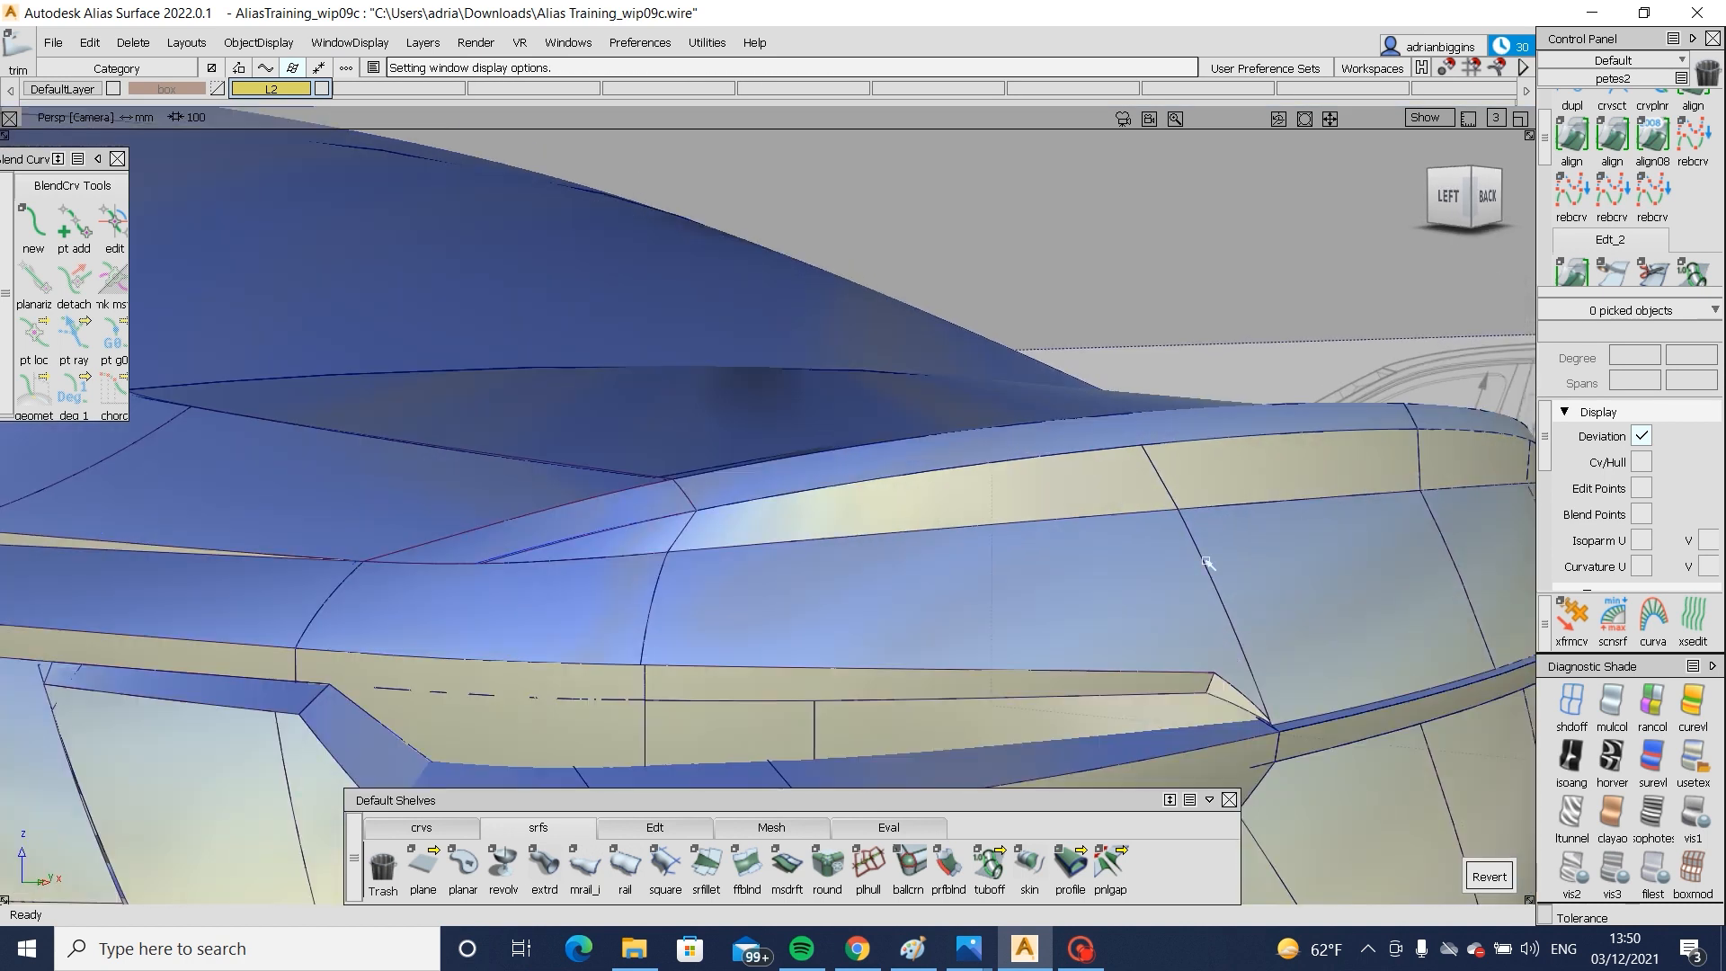
pyautogui.moveTo(979, 944)
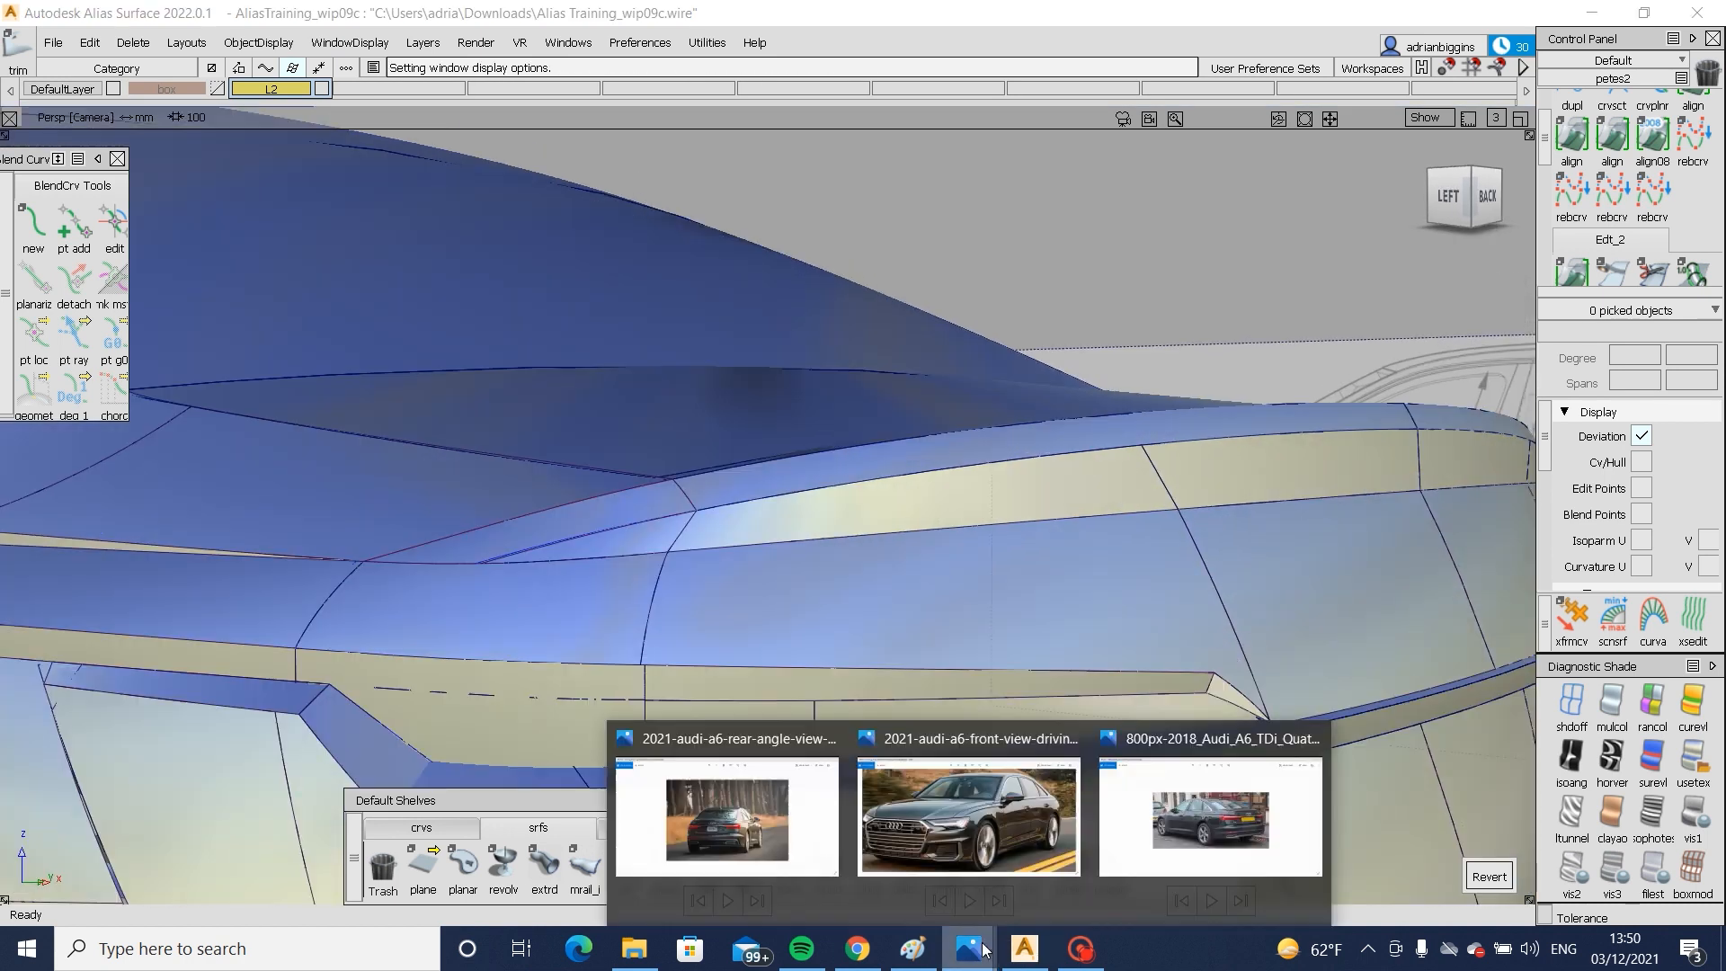
pyautogui.click(773, 838)
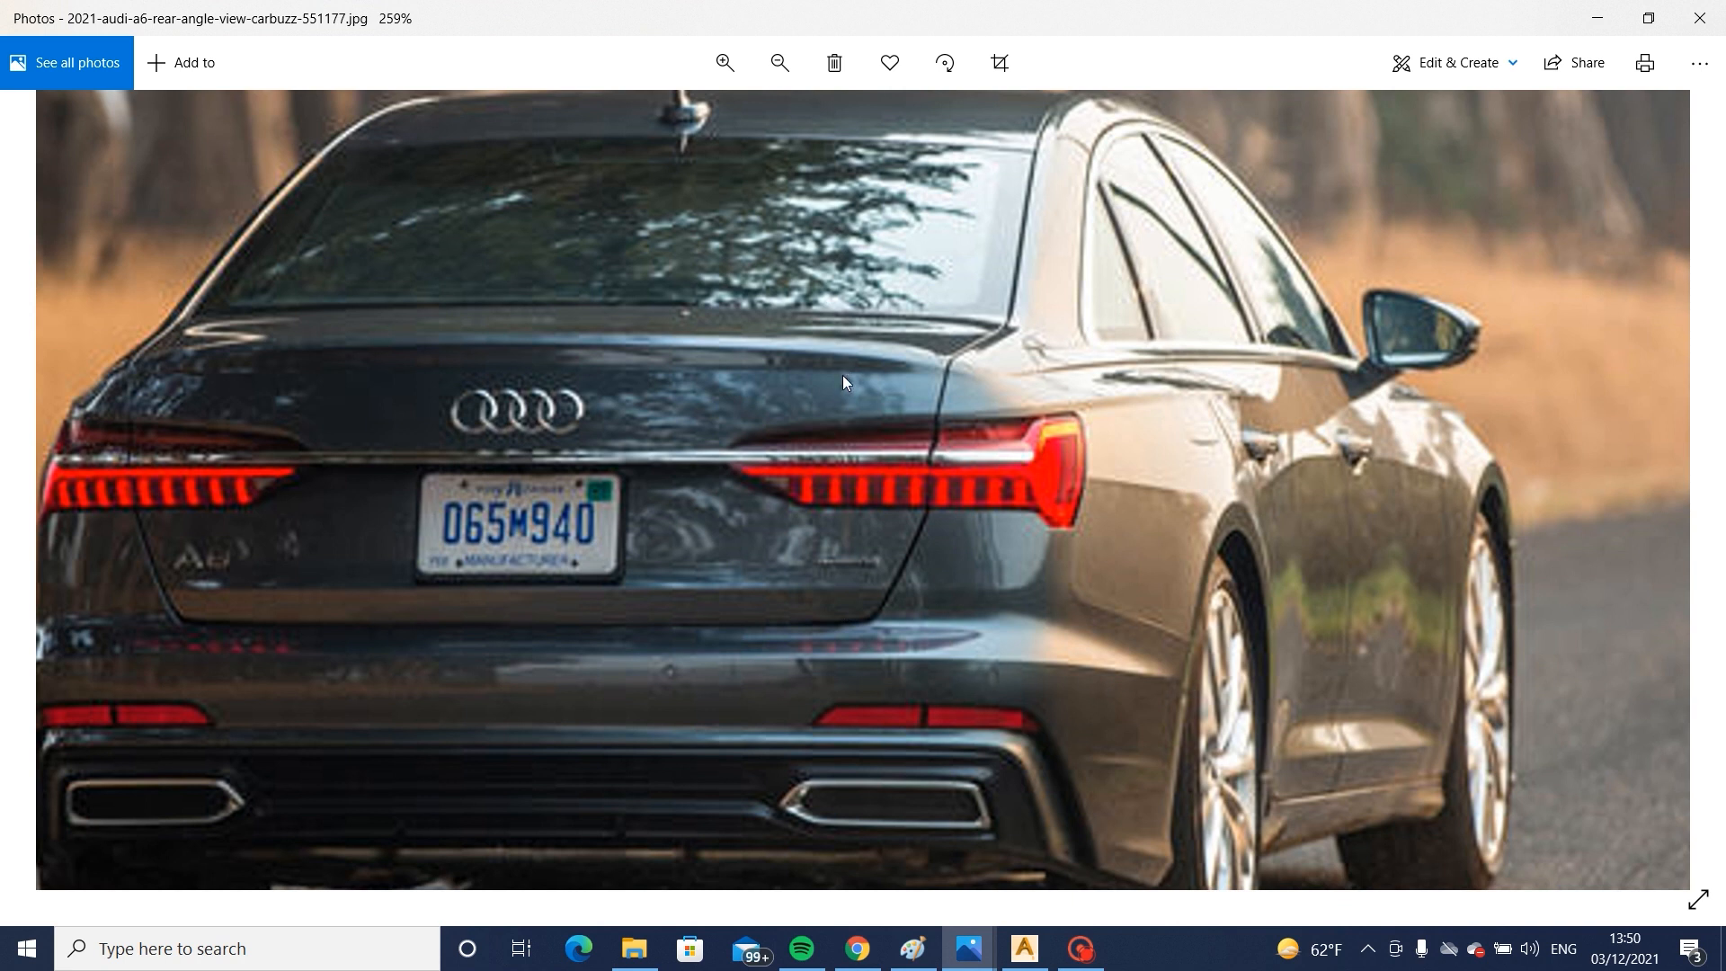
pyautogui.click(1023, 948)
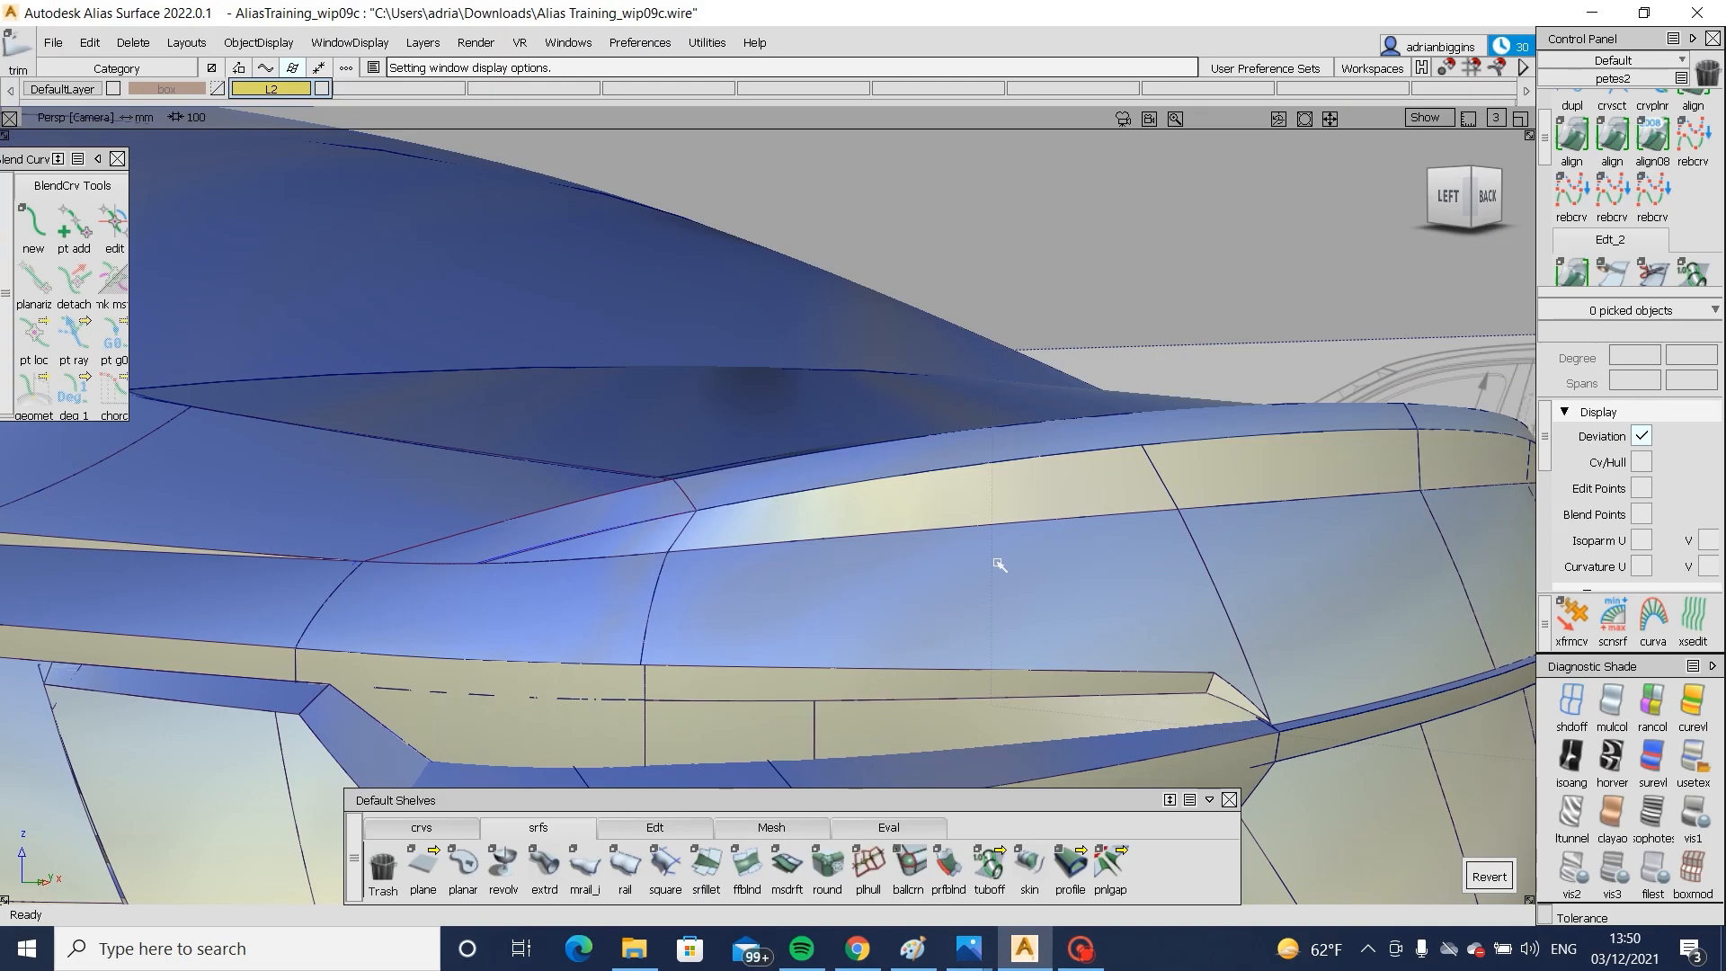
# - Set up a Surface Fillet with form factor 1.0 between the strip surfaces under the spoiler lip and the panels below them
pyautogui.keyDown('alt'); pyautogui.keyDown('shift'); pyautogui.moveTo(1011, 619); pyautogui.dragTo(1087, 624); pyautogui.keyUp('shift'); pyautogui.keyUp('alt')
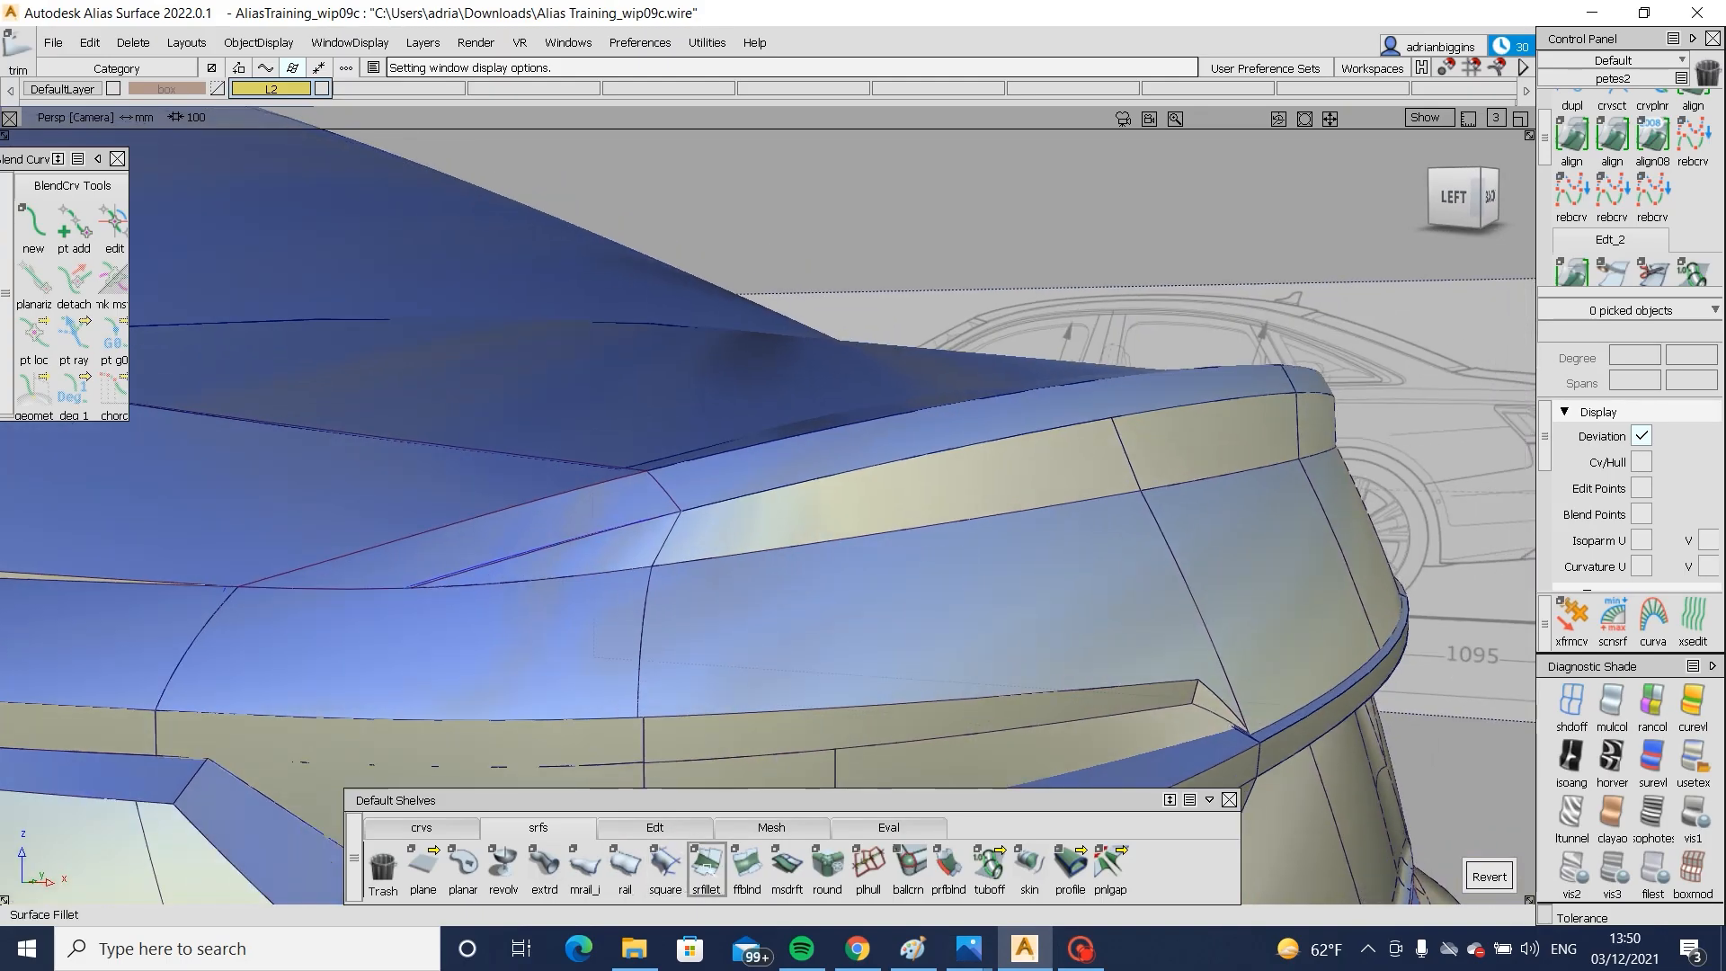
pyautogui.click(706, 865)
pyautogui.click(1173, 466)
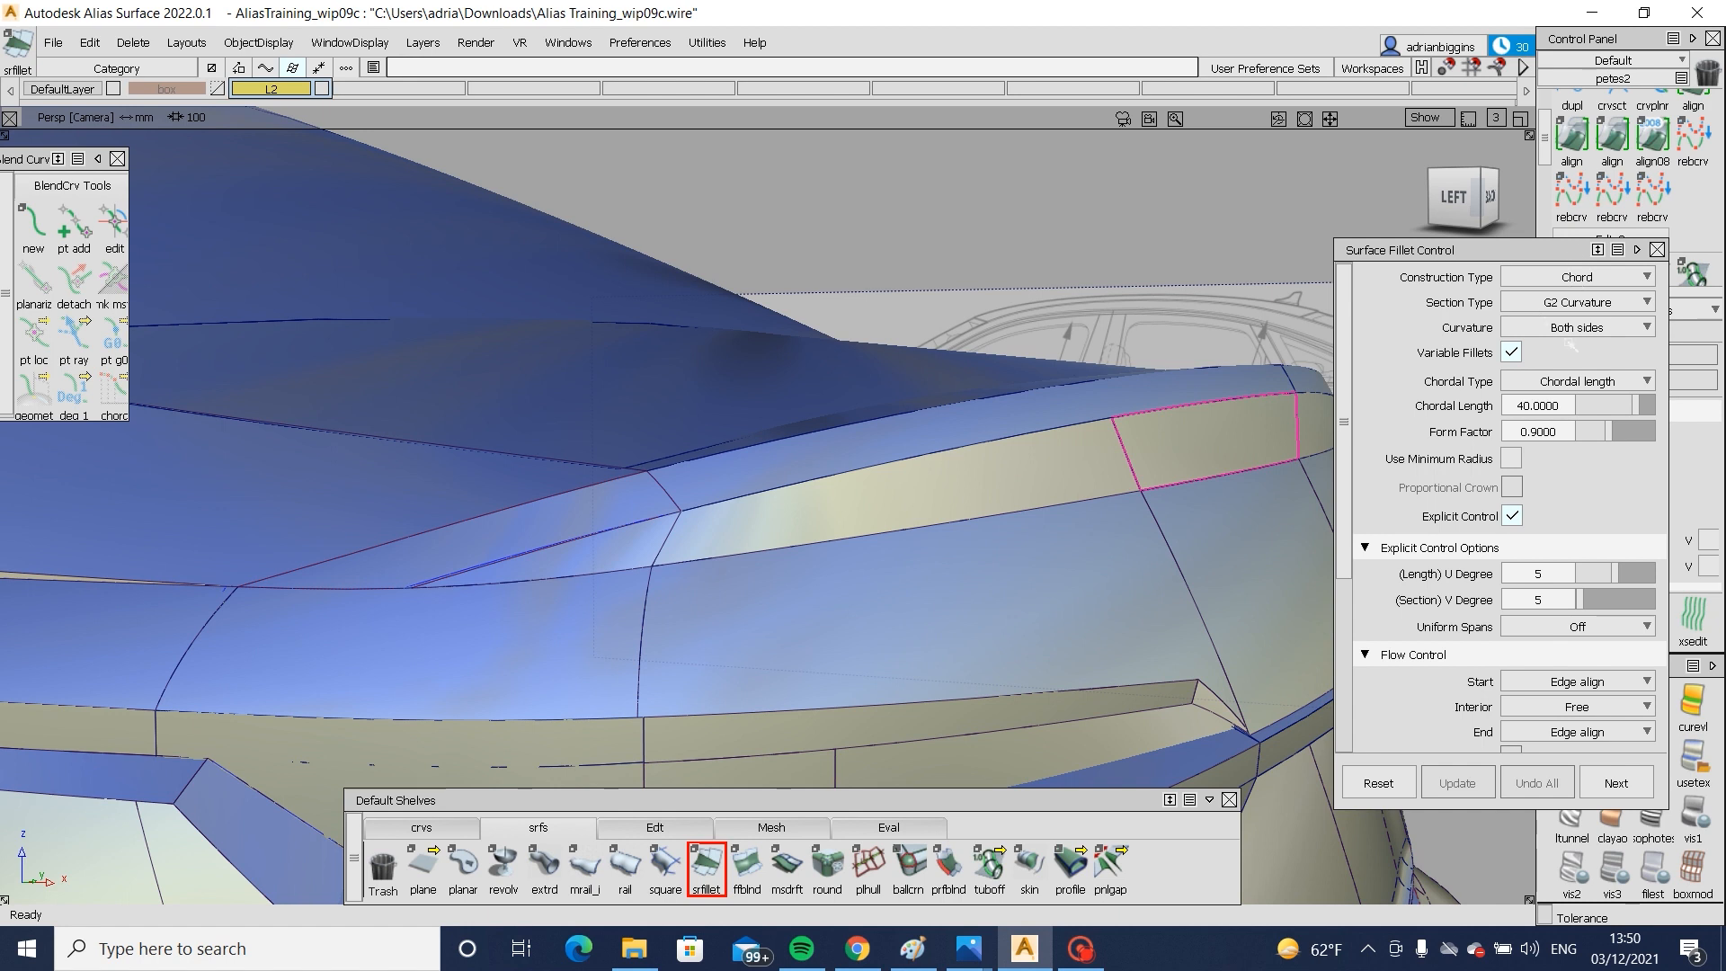
pyautogui.click(1610, 431)
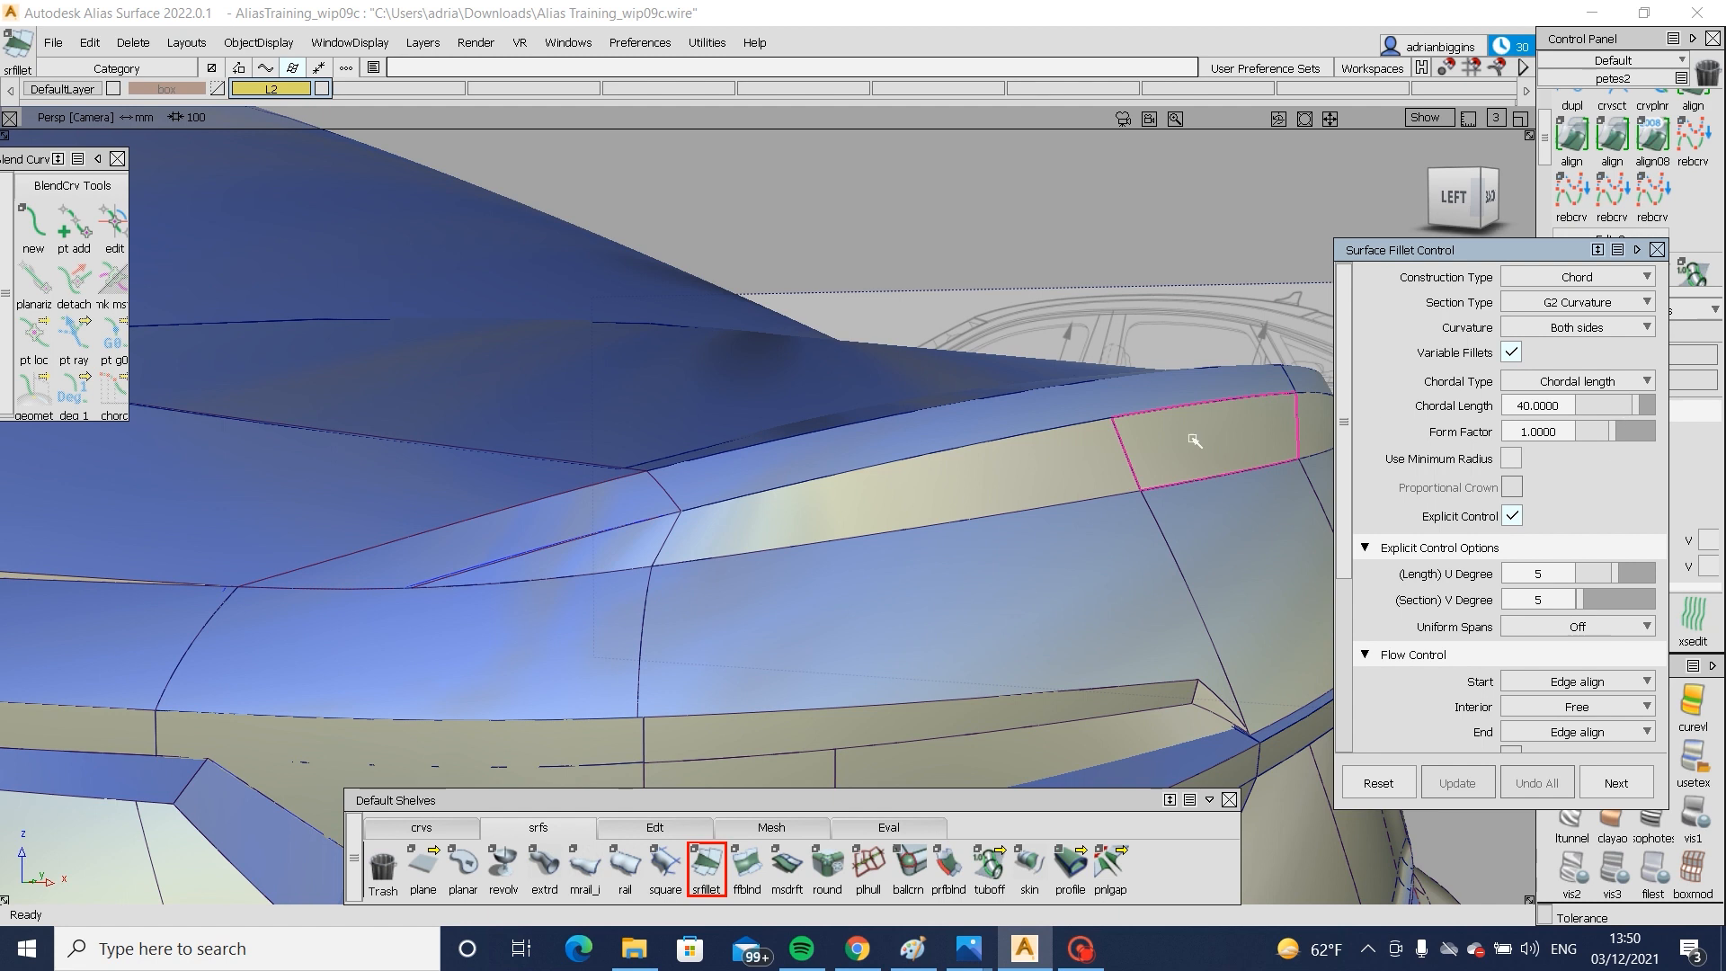
pyautogui.keyDown('shift'); pyautogui.click(1070, 481); pyautogui.keyUp('shift')
pyautogui.click(1110, 547)
pyautogui.keyDown('shift'); pyautogui.click(1249, 541); pyautogui.keyUp('shift')
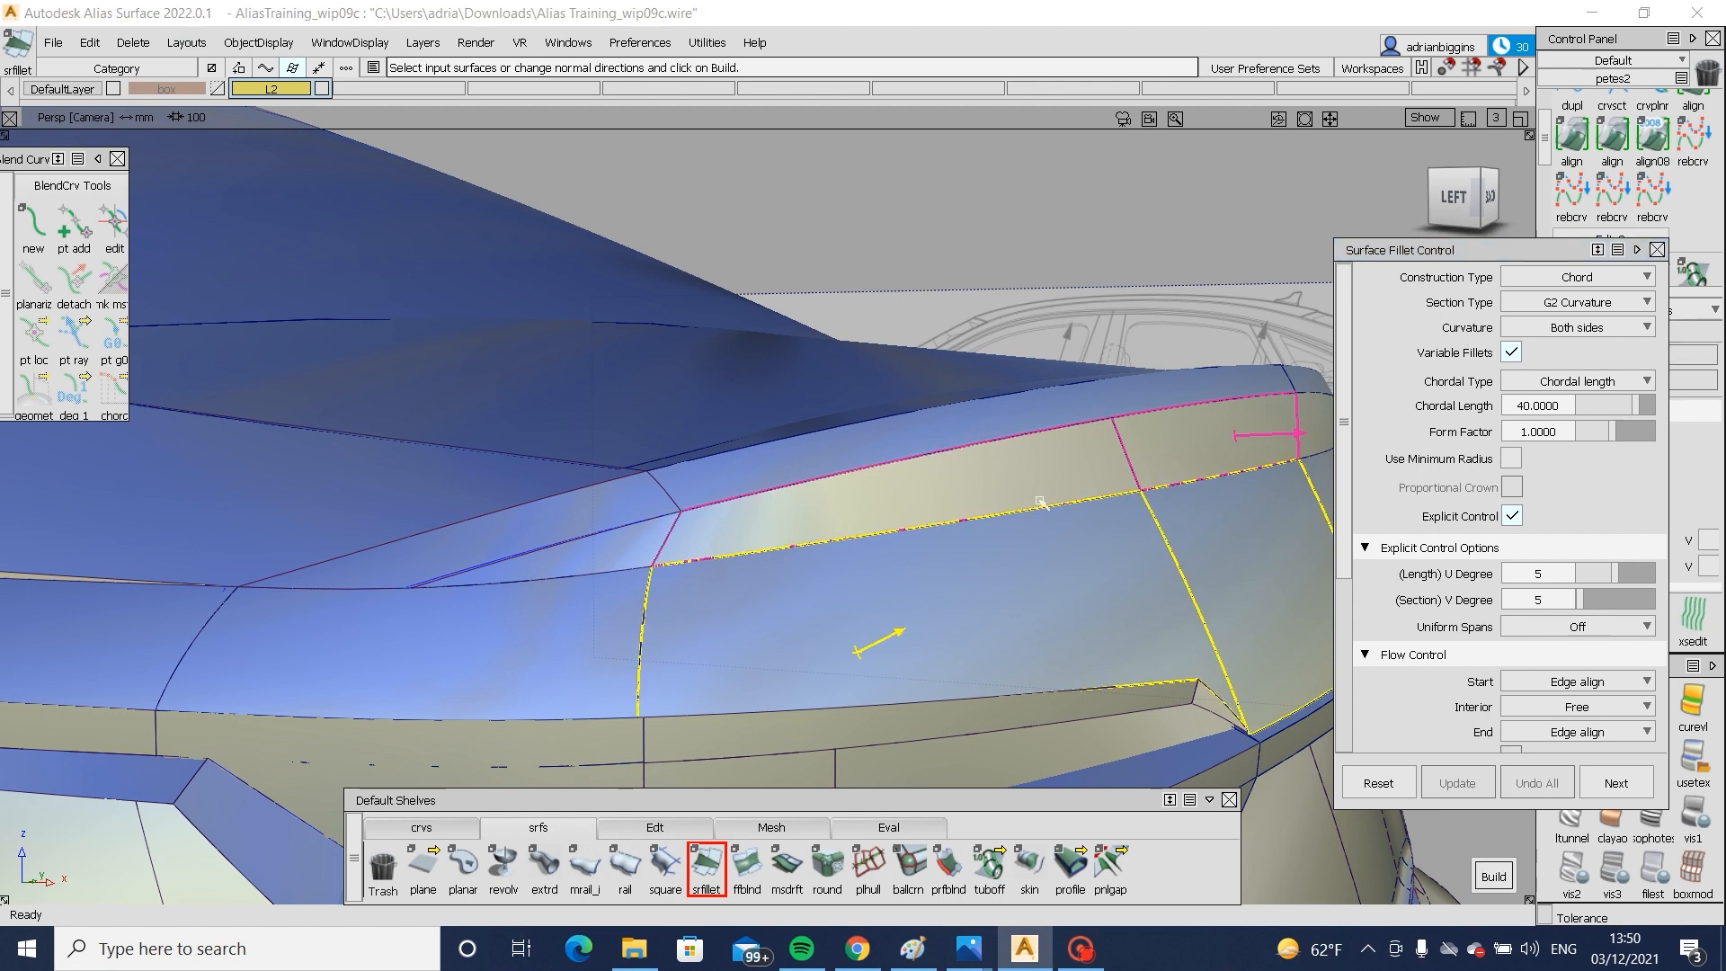
pyautogui.keyDown('alt'); pyautogui.keyDown('shift'); pyautogui.moveTo(1041, 501); pyautogui.dragTo(564, 569); pyautogui.keyUp('shift'); pyautogui.keyUp('alt')
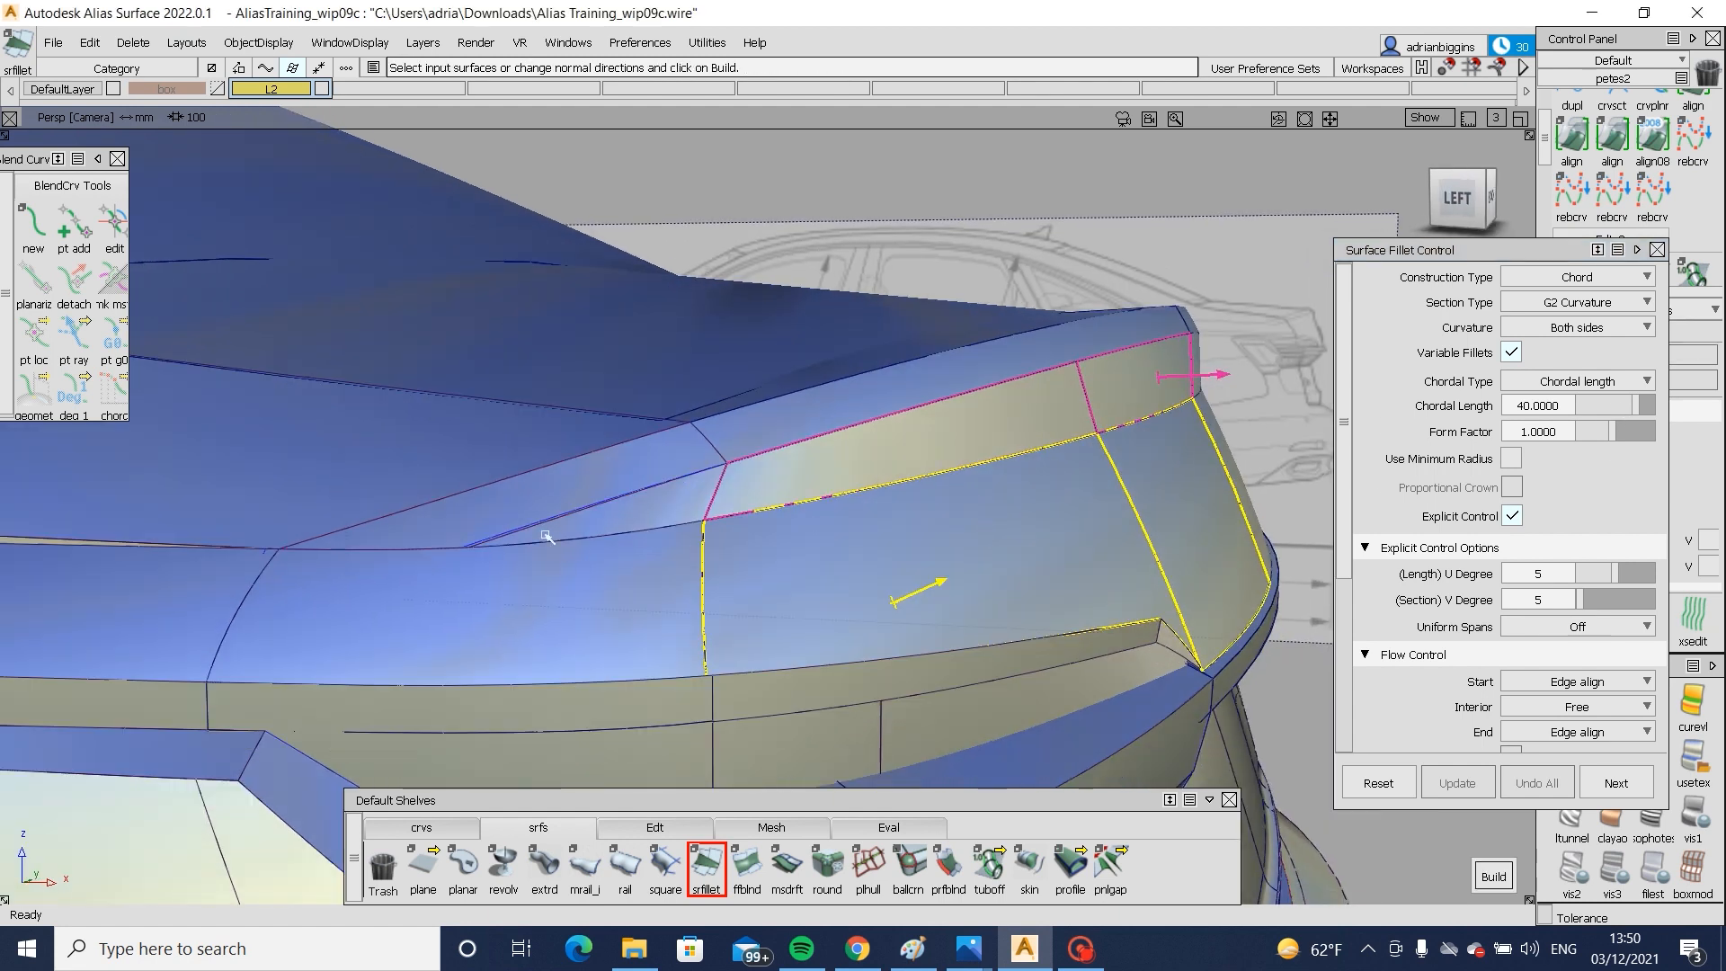
pyautogui.keyDown('shift'); pyautogui.click(649, 524); pyautogui.keyUp('shift')
pyautogui.keyDown('ctrl'); pyautogui.click(622, 582); pyautogui.keyUp('ctrl')
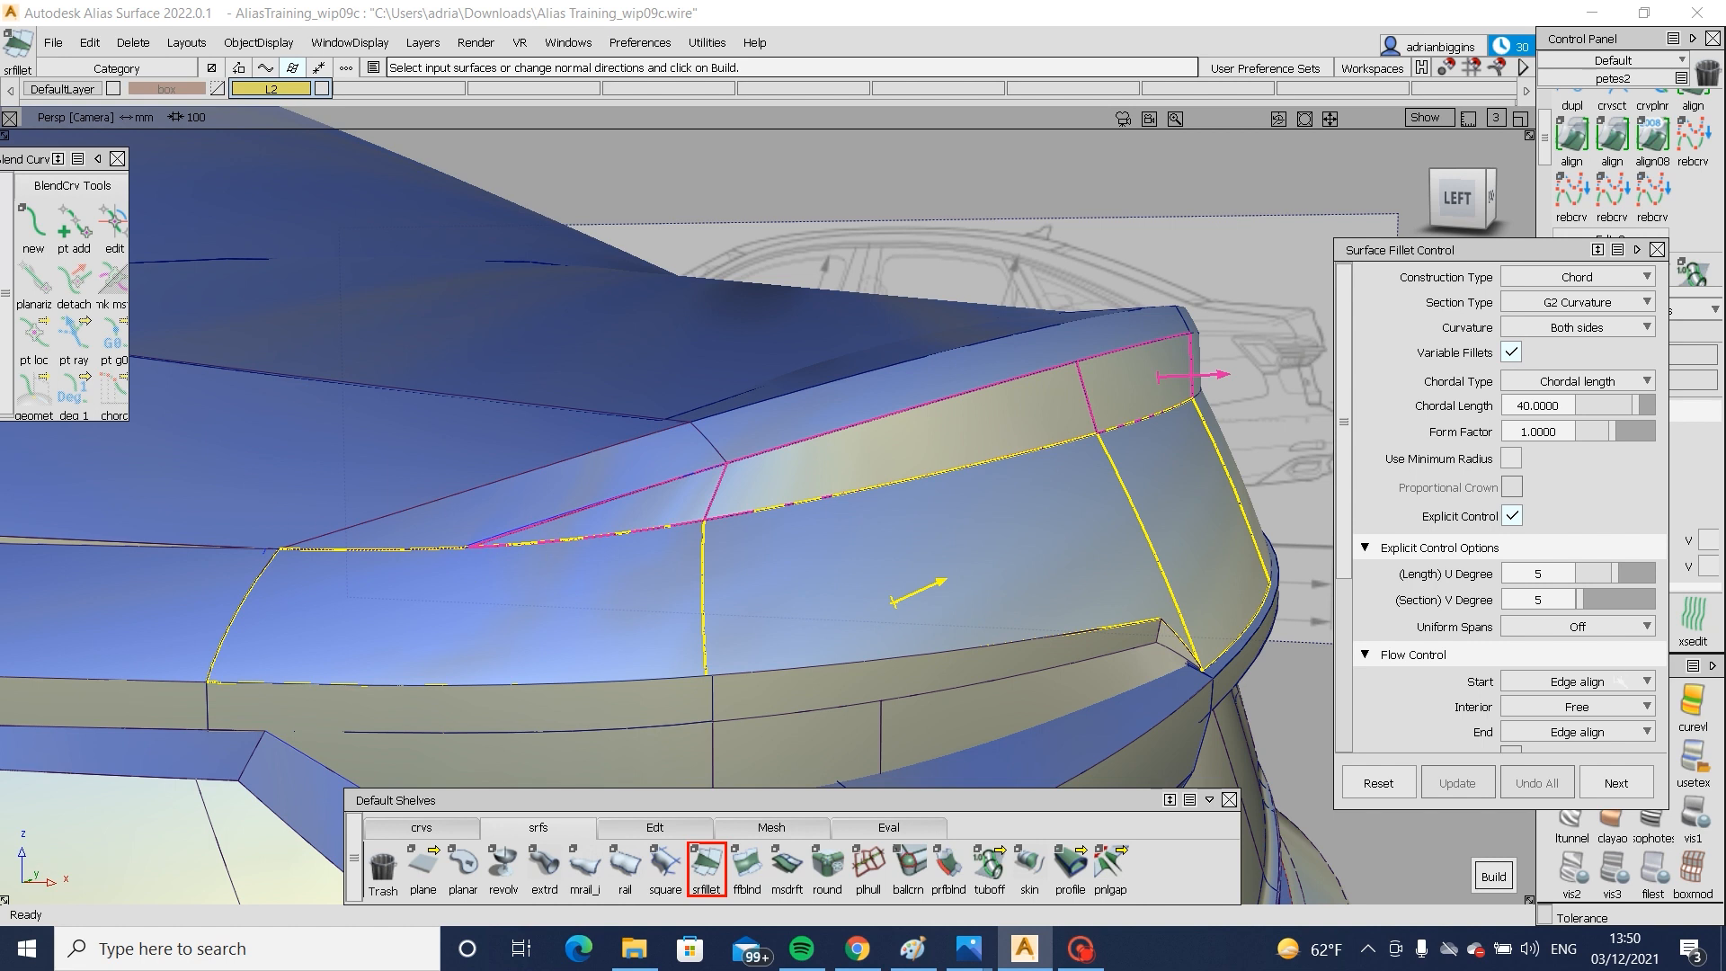
# - Set the fillet's start and end flow control to Default and build the fillet under the spoiler lip
pyautogui.click(1616, 679)
pyautogui.click(1587, 754)
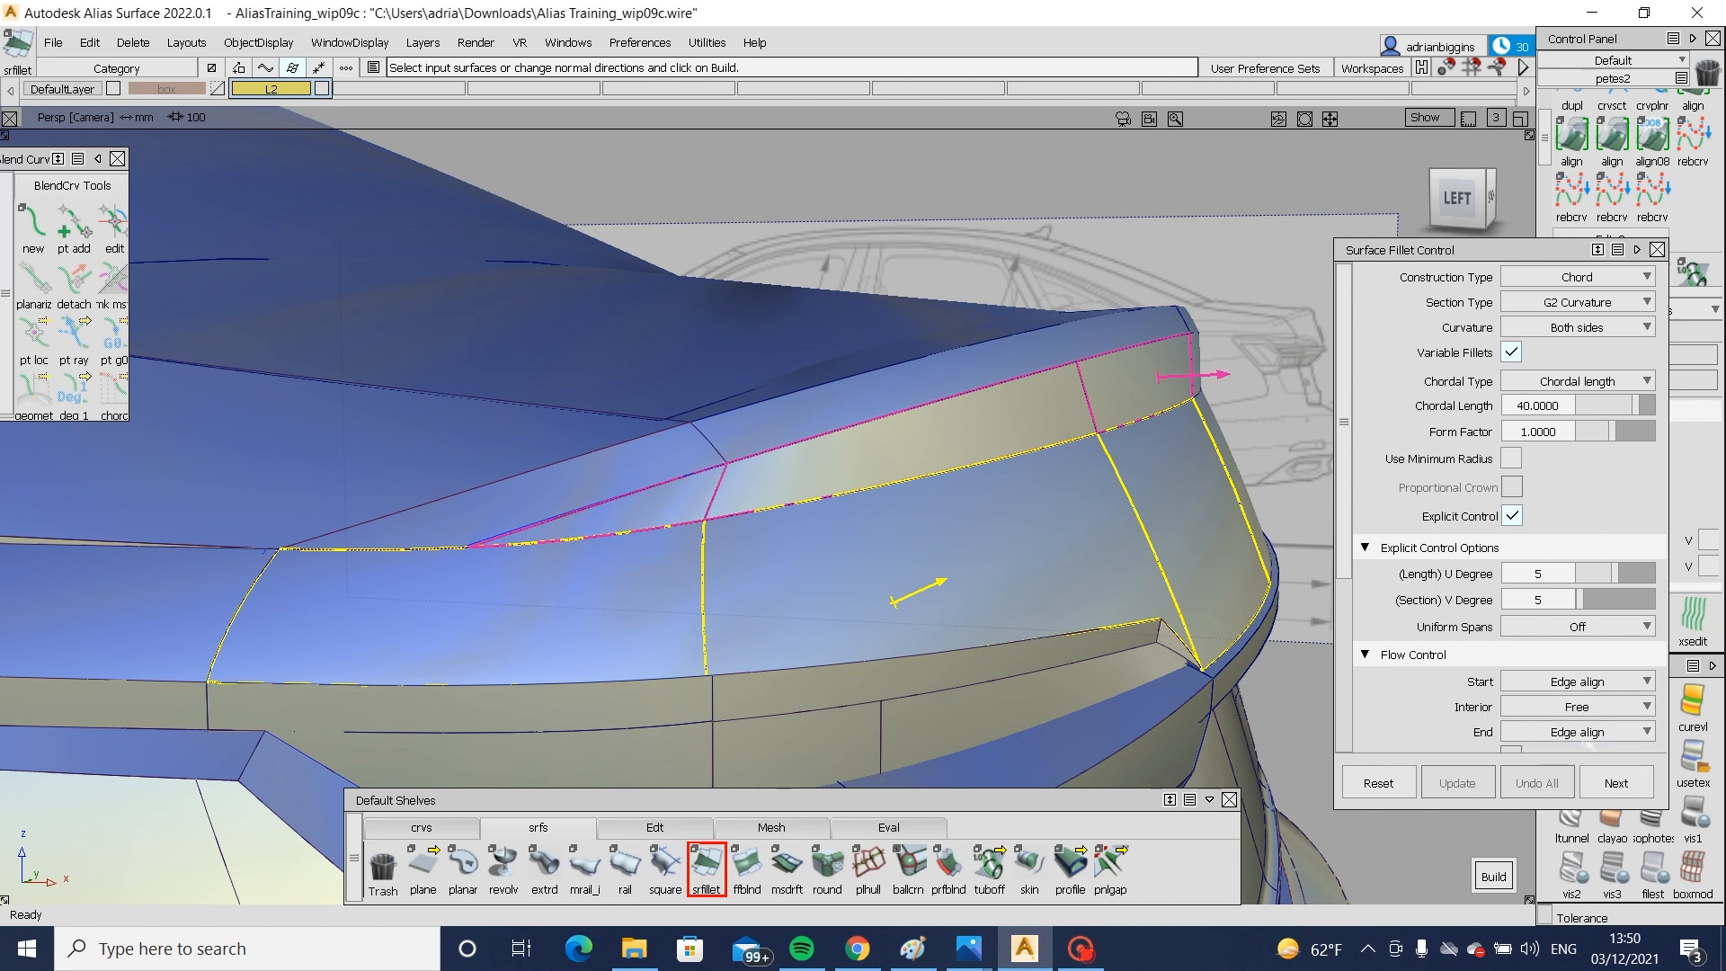
pyautogui.click(1615, 732)
pyautogui.click(1580, 755)
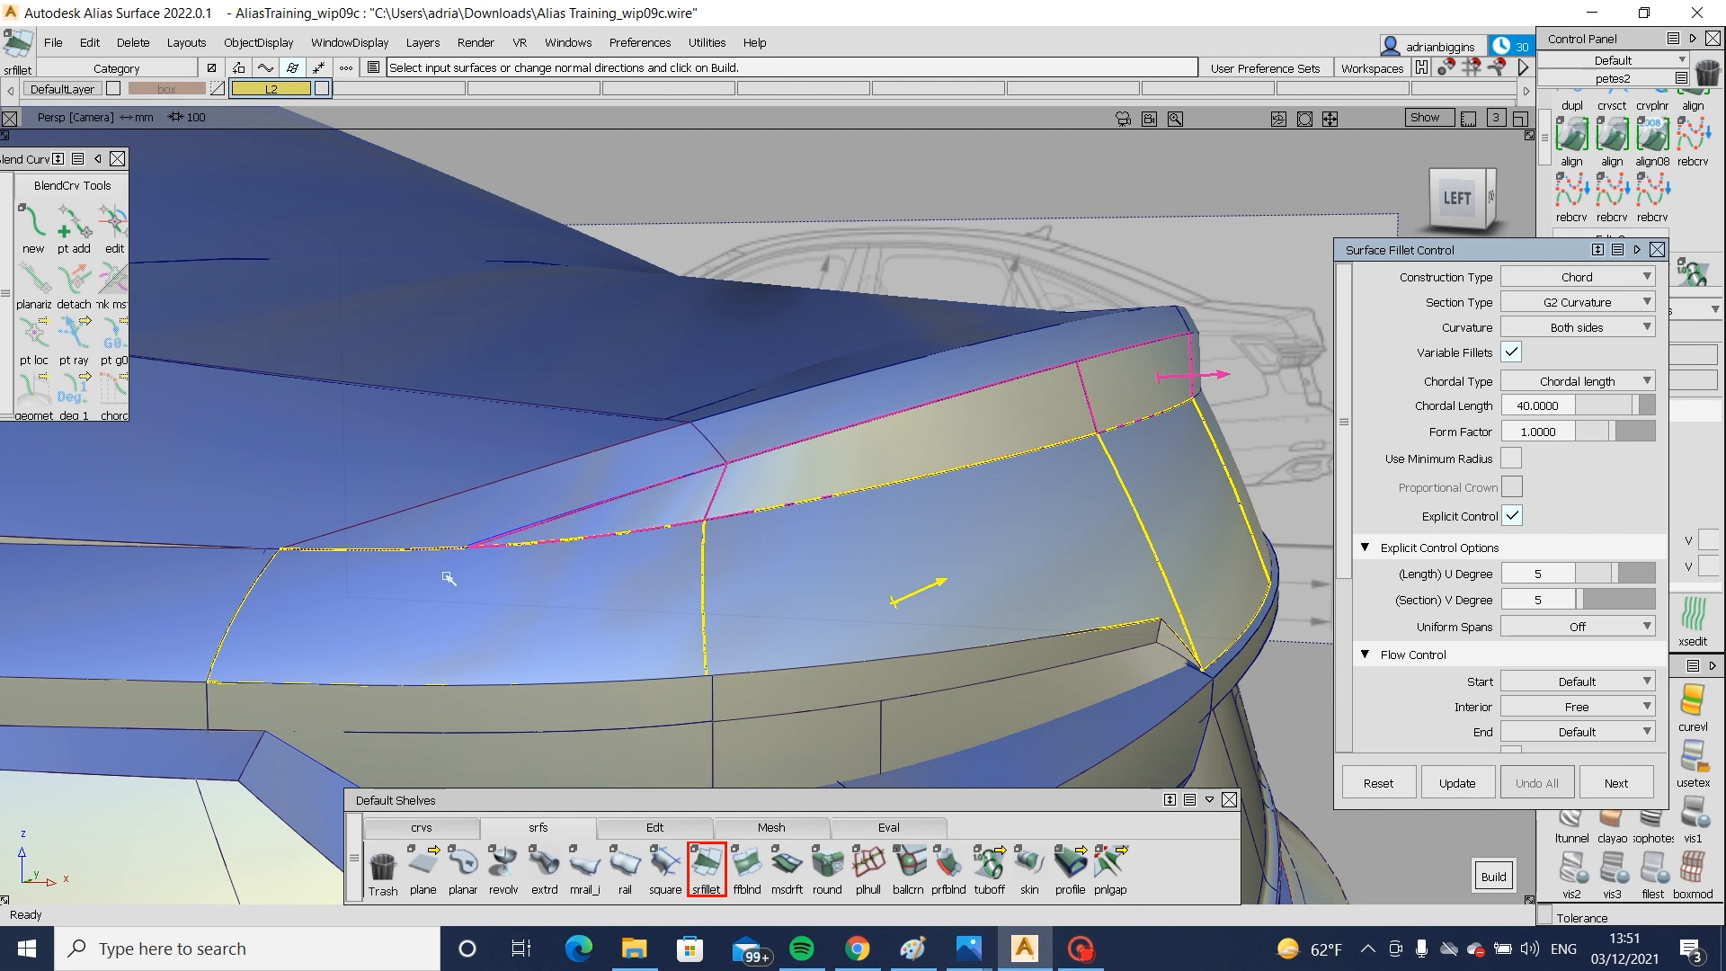
pyautogui.keyDown('alt'); pyautogui.keyDown('shift'); pyautogui.moveTo(633, 577); pyautogui.dragTo(665, 539); pyautogui.keyUp('shift'); pyautogui.keyUp('alt')
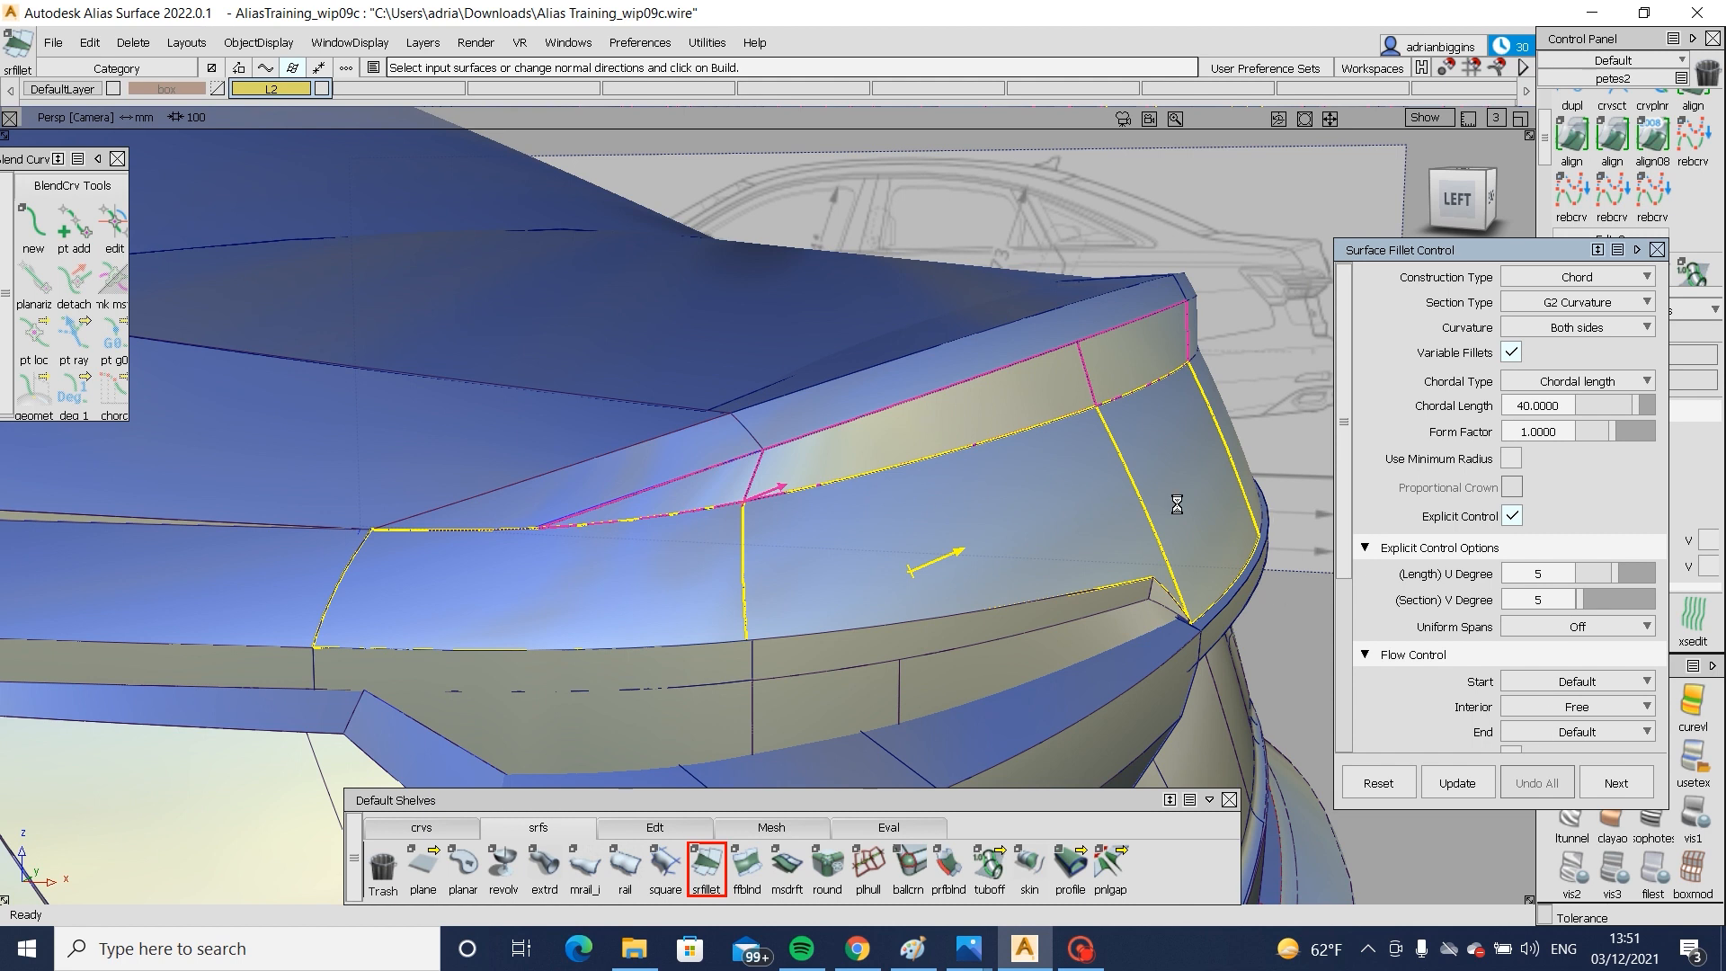
pyautogui.keyDown('alt'); pyautogui.keyDown('shift'); pyautogui.moveTo(1138, 507); pyautogui.dragTo(1079, 508); pyautogui.keyUp('shift'); pyautogui.keyUp('alt')
# - Try a chordal length of 30 mm on the spoiler fillet
pyautogui.click(1560, 404)
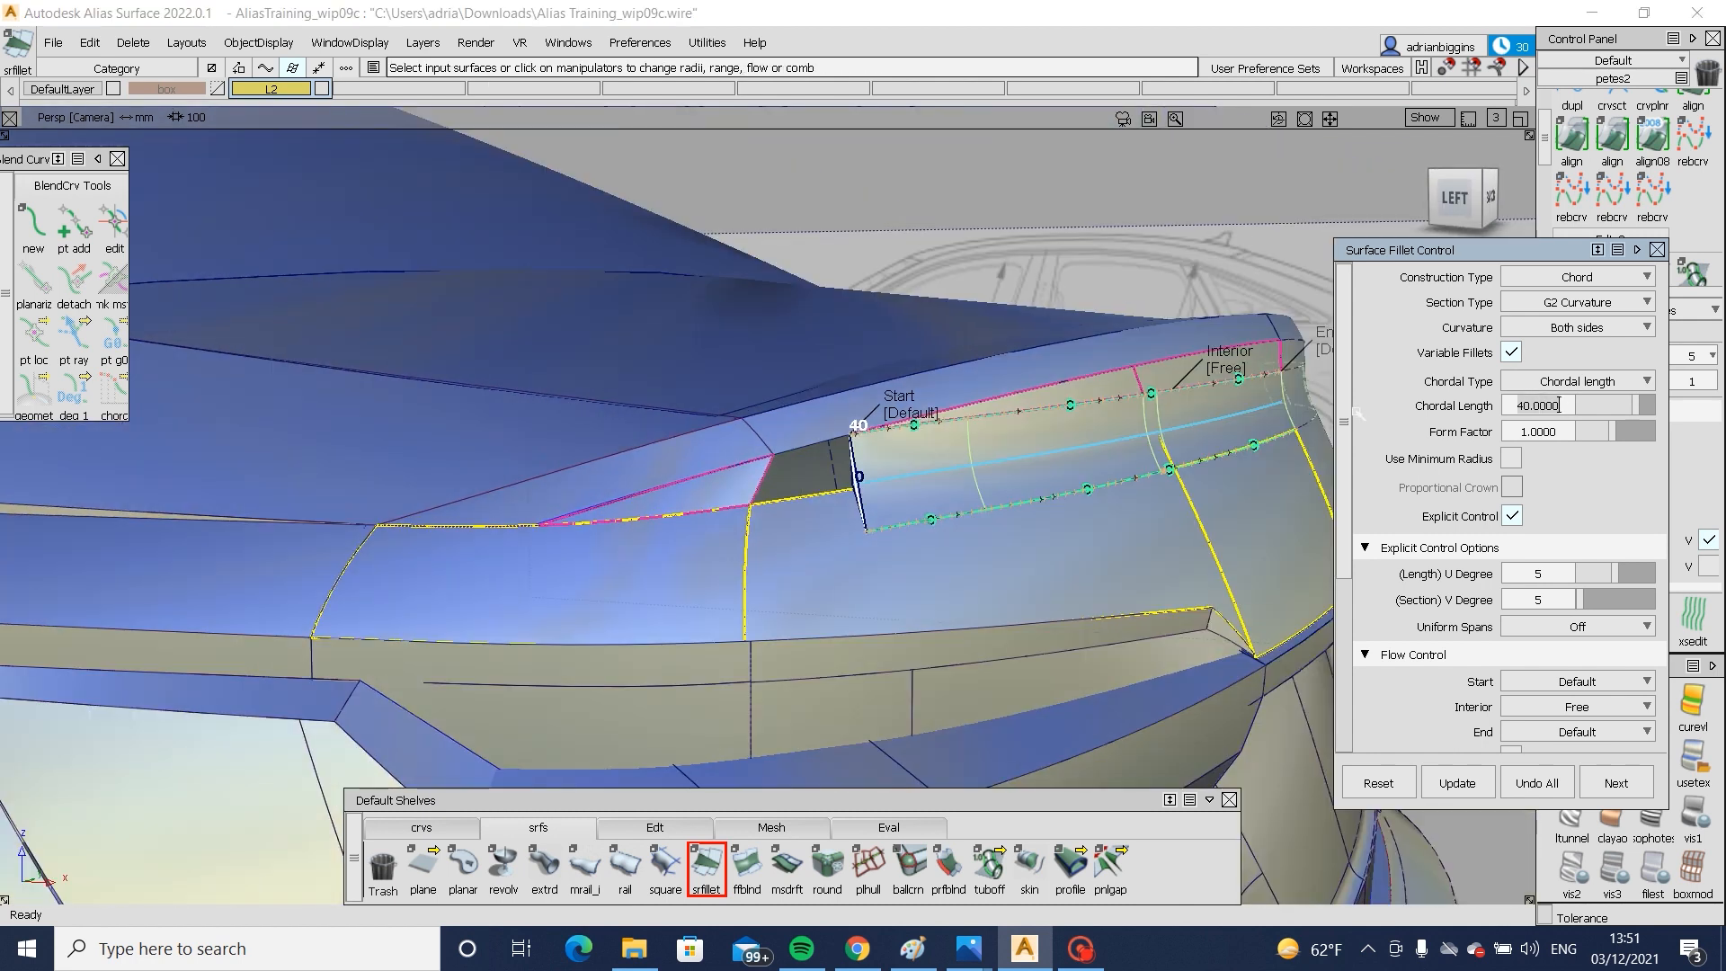
pyautogui.press('Return')
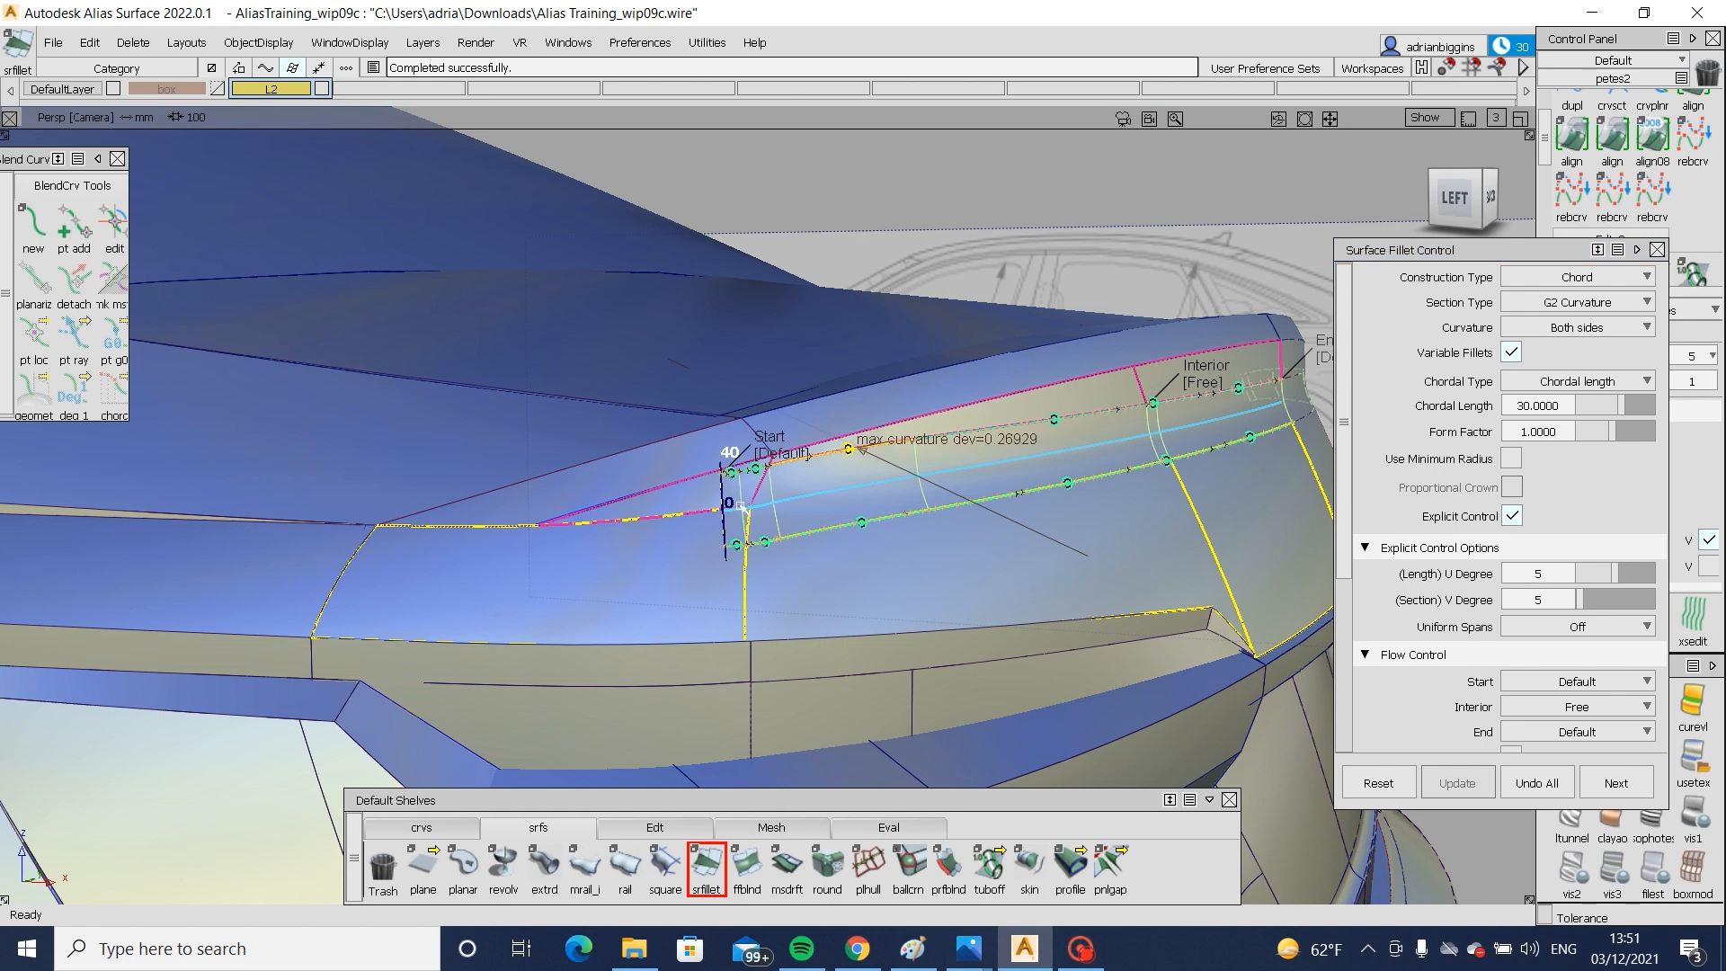
pyautogui.scroll(5, 739, 504)
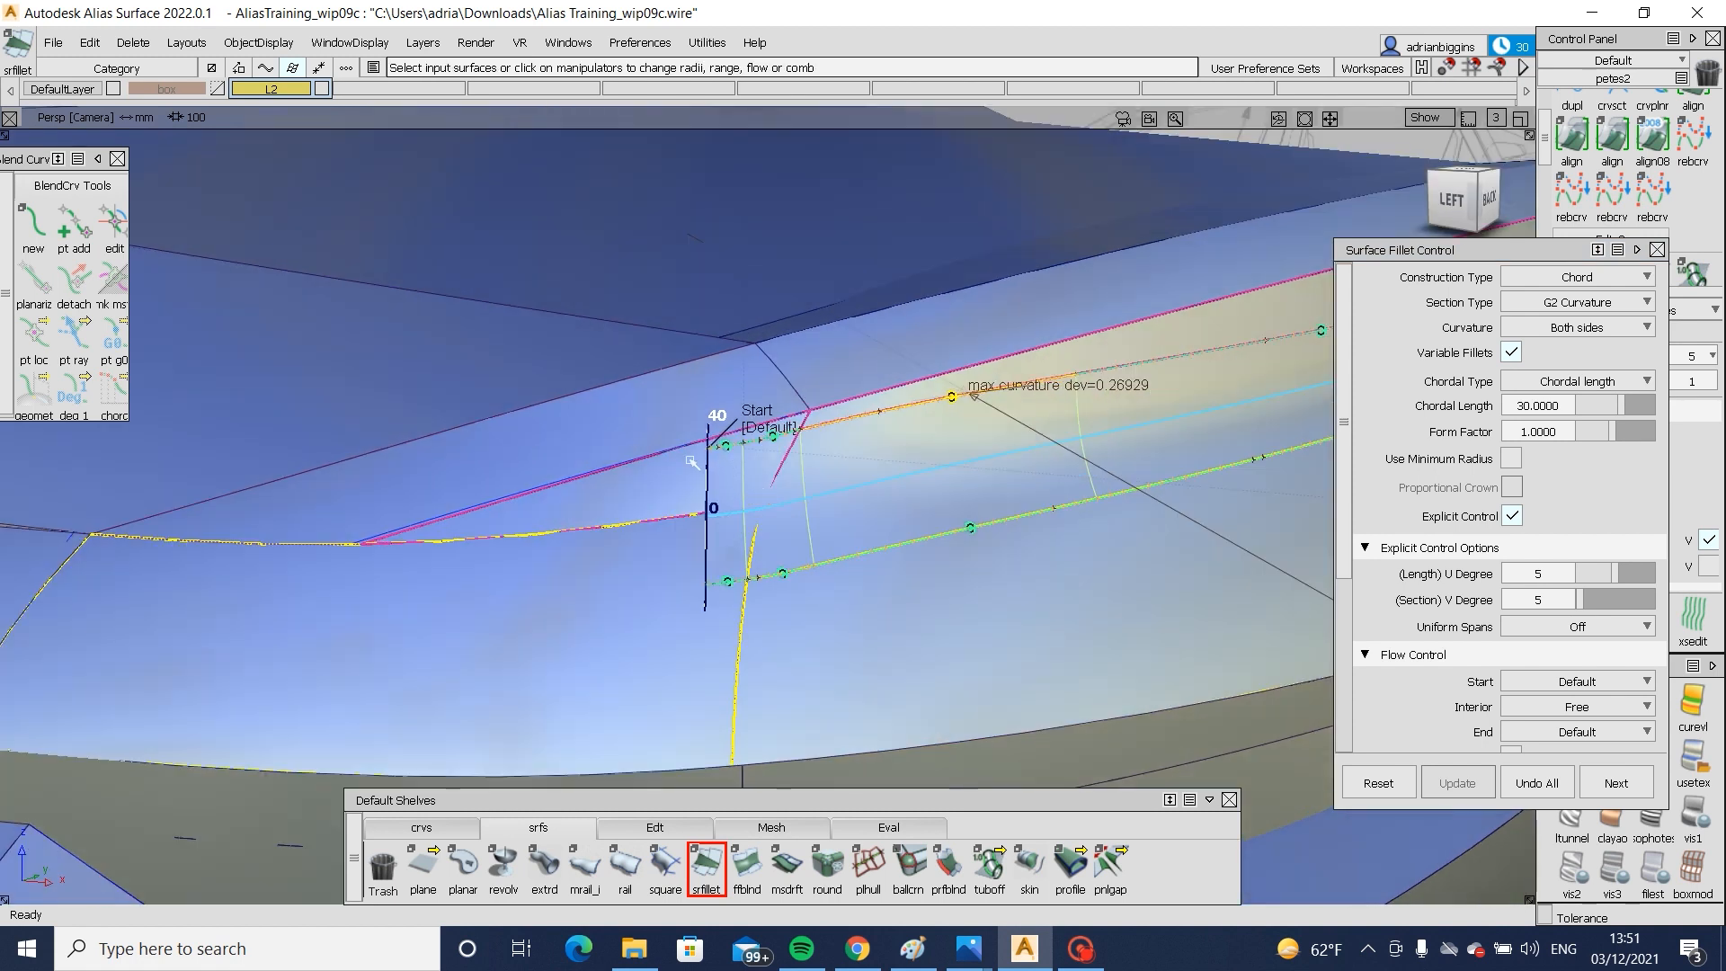
pyautogui.keyDown('alt'); pyautogui.keyDown('shift'); pyautogui.moveTo(719, 469); pyautogui.dragTo(670, 598); pyautogui.keyUp('shift'); pyautogui.keyUp('alt')
# - Set the spoiler fillet's chordal length to 35 mm
pyautogui.click(1559, 405)
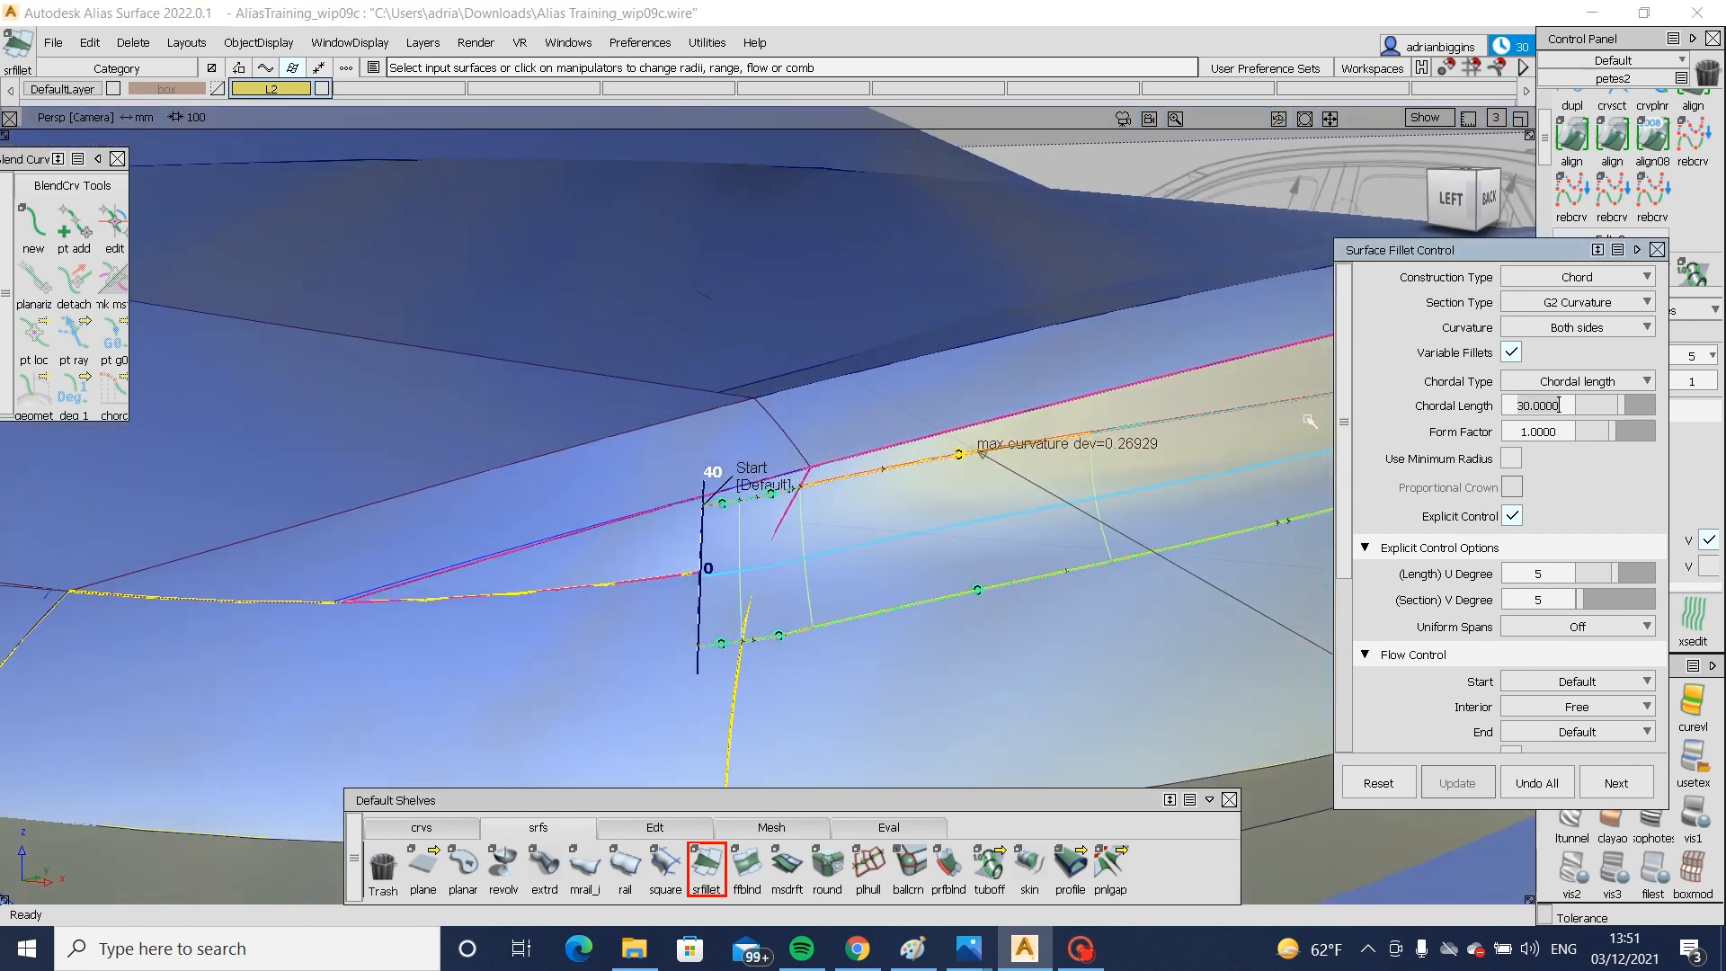
pyautogui.write('35')
pyautogui.press('Return')
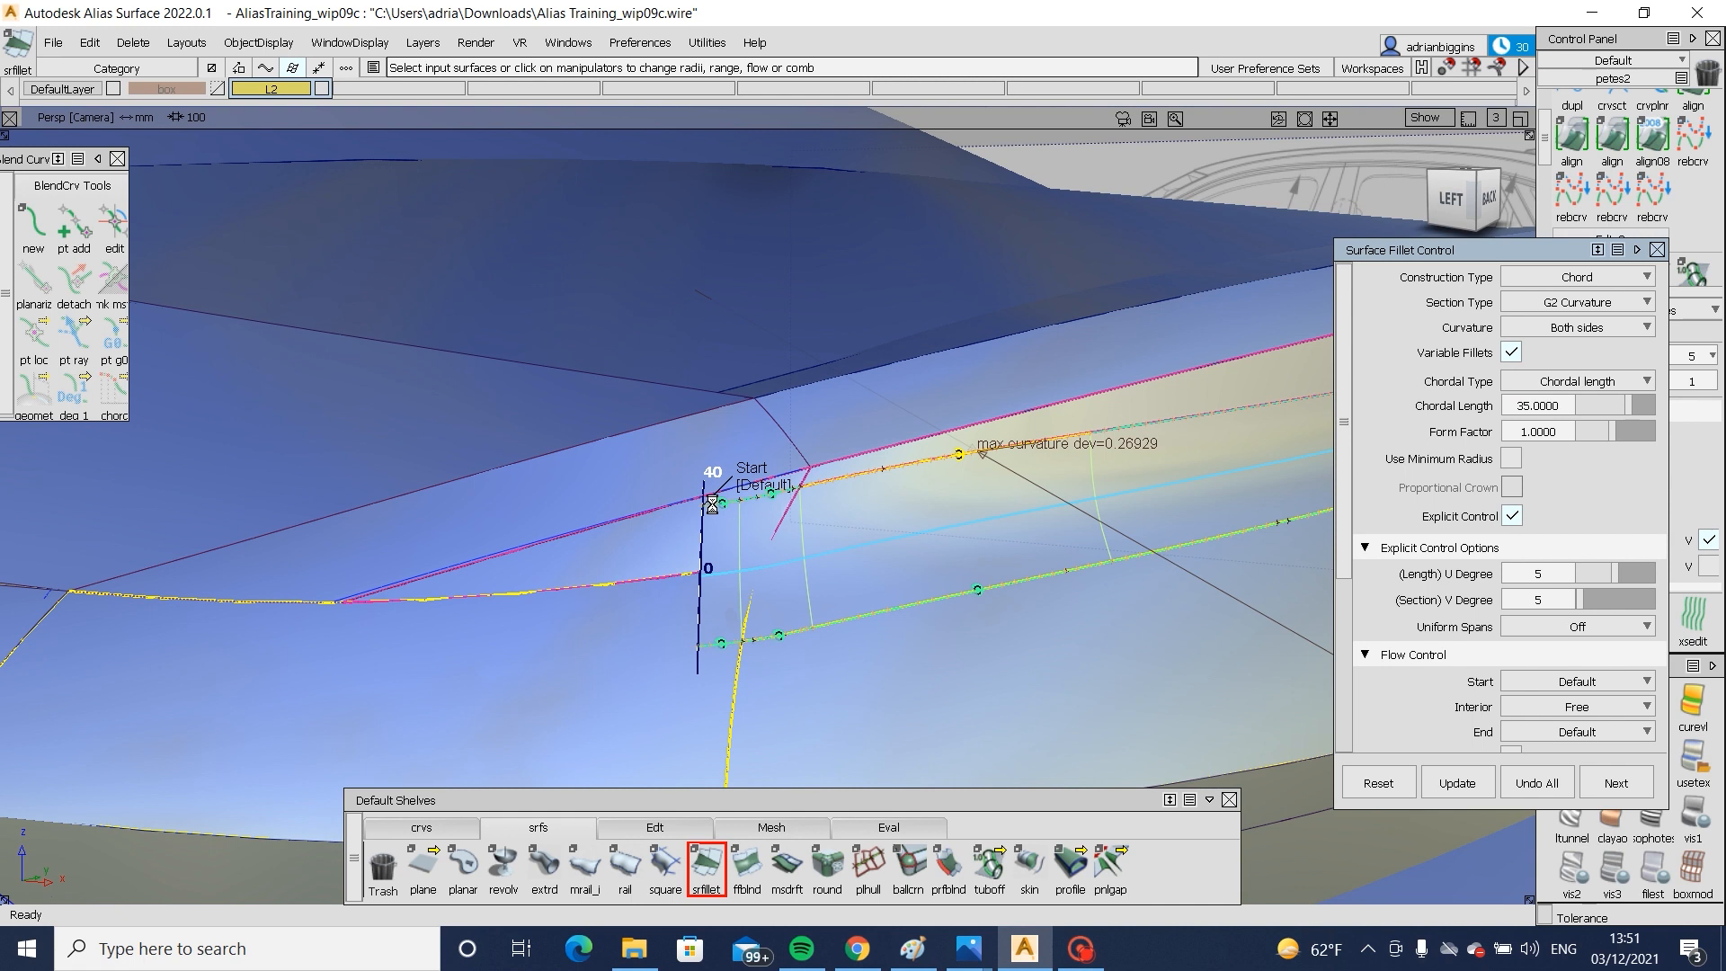
# - Inspect the start of the spoiler fillet and its shading from the side and rear with surface edges hidden
pyautogui.keyDown('alt'); pyautogui.keyDown('shift'); pyautogui.moveTo(715, 535); pyautogui.dragTo(858, 605, button='right'); pyautogui.keyUp('shift'); pyautogui.keyUp('alt')
pyautogui.keyDown('alt'); pyautogui.keyDown('shift'); pyautogui.moveTo(858, 605); pyautogui.dragTo(688, 618); pyautogui.keyUp('shift'); pyautogui.keyUp('alt')
pyautogui.keyDown('alt'); pyautogui.keyDown('shift'); pyautogui.moveTo(689, 618); pyautogui.dragTo(809, 557, button='right'); pyautogui.keyUp('shift'); pyautogui.keyUp('alt')
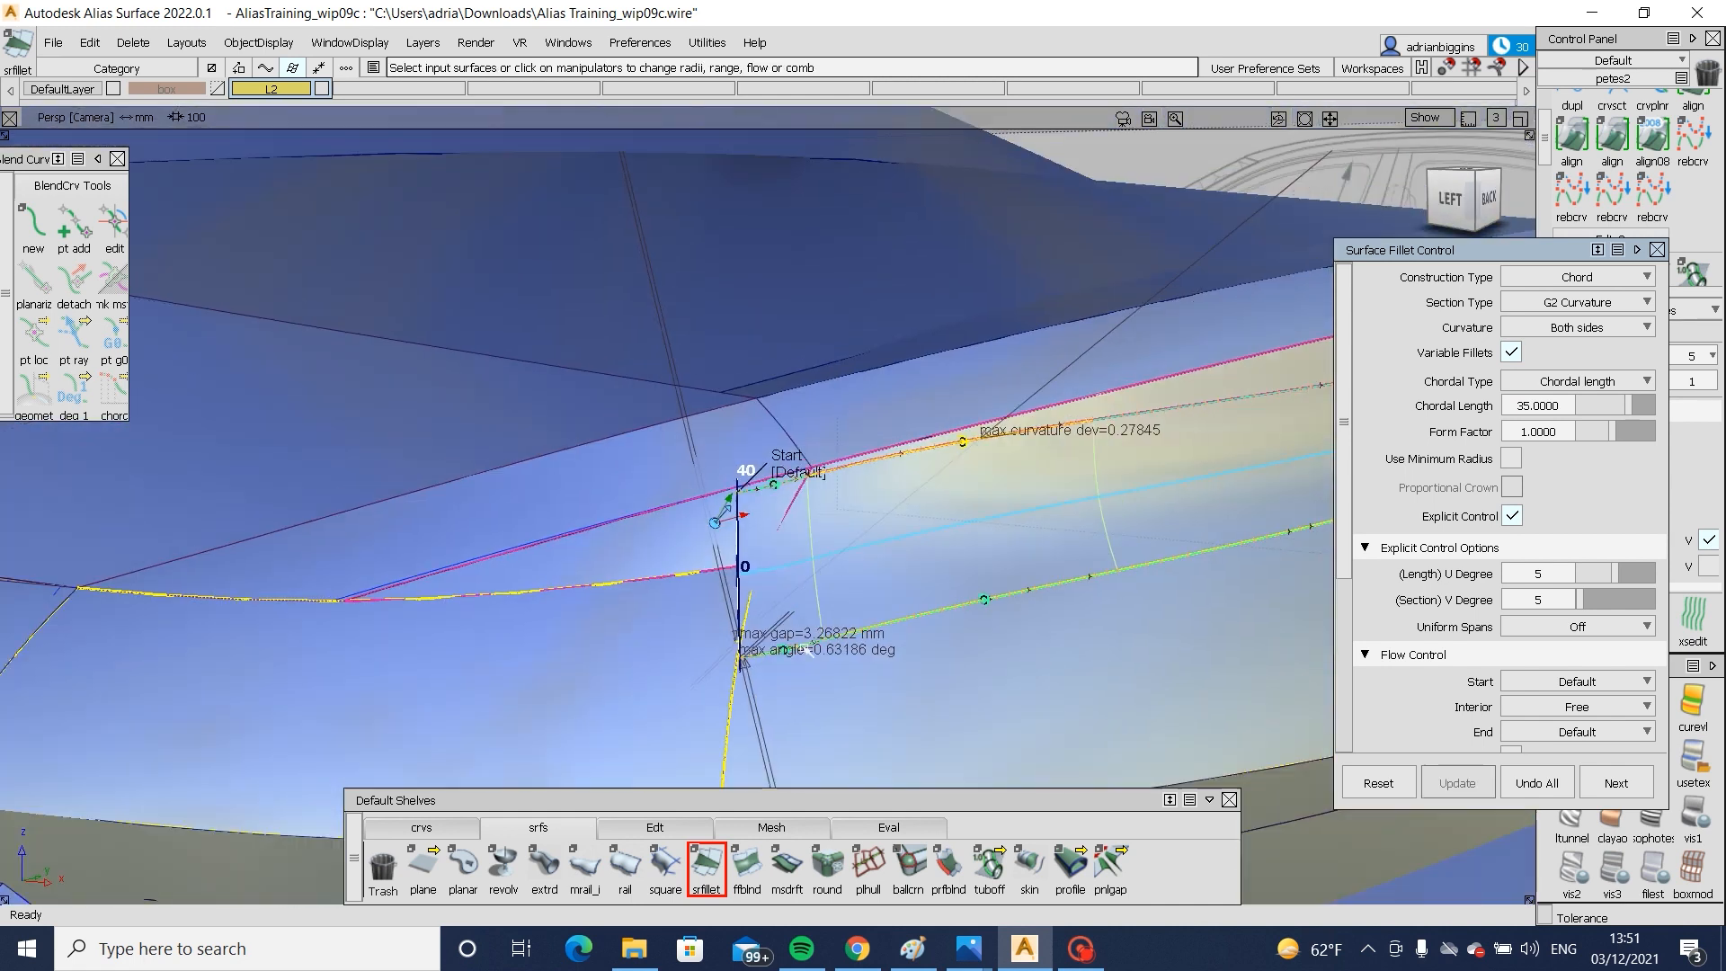
pyautogui.keyDown('alt'); pyautogui.keyDown('shift'); pyautogui.moveTo(809, 557); pyautogui.dragTo(1031, 639); pyautogui.keyUp('shift'); pyautogui.keyUp('alt')
pyautogui.keyDown('alt'); pyautogui.keyDown('shift'); pyautogui.moveTo(1031, 639); pyautogui.dragTo(1117, 481, button='right'); pyautogui.keyUp('shift'); pyautogui.keyUp('alt')
pyautogui.hotkey('alt', 'm')
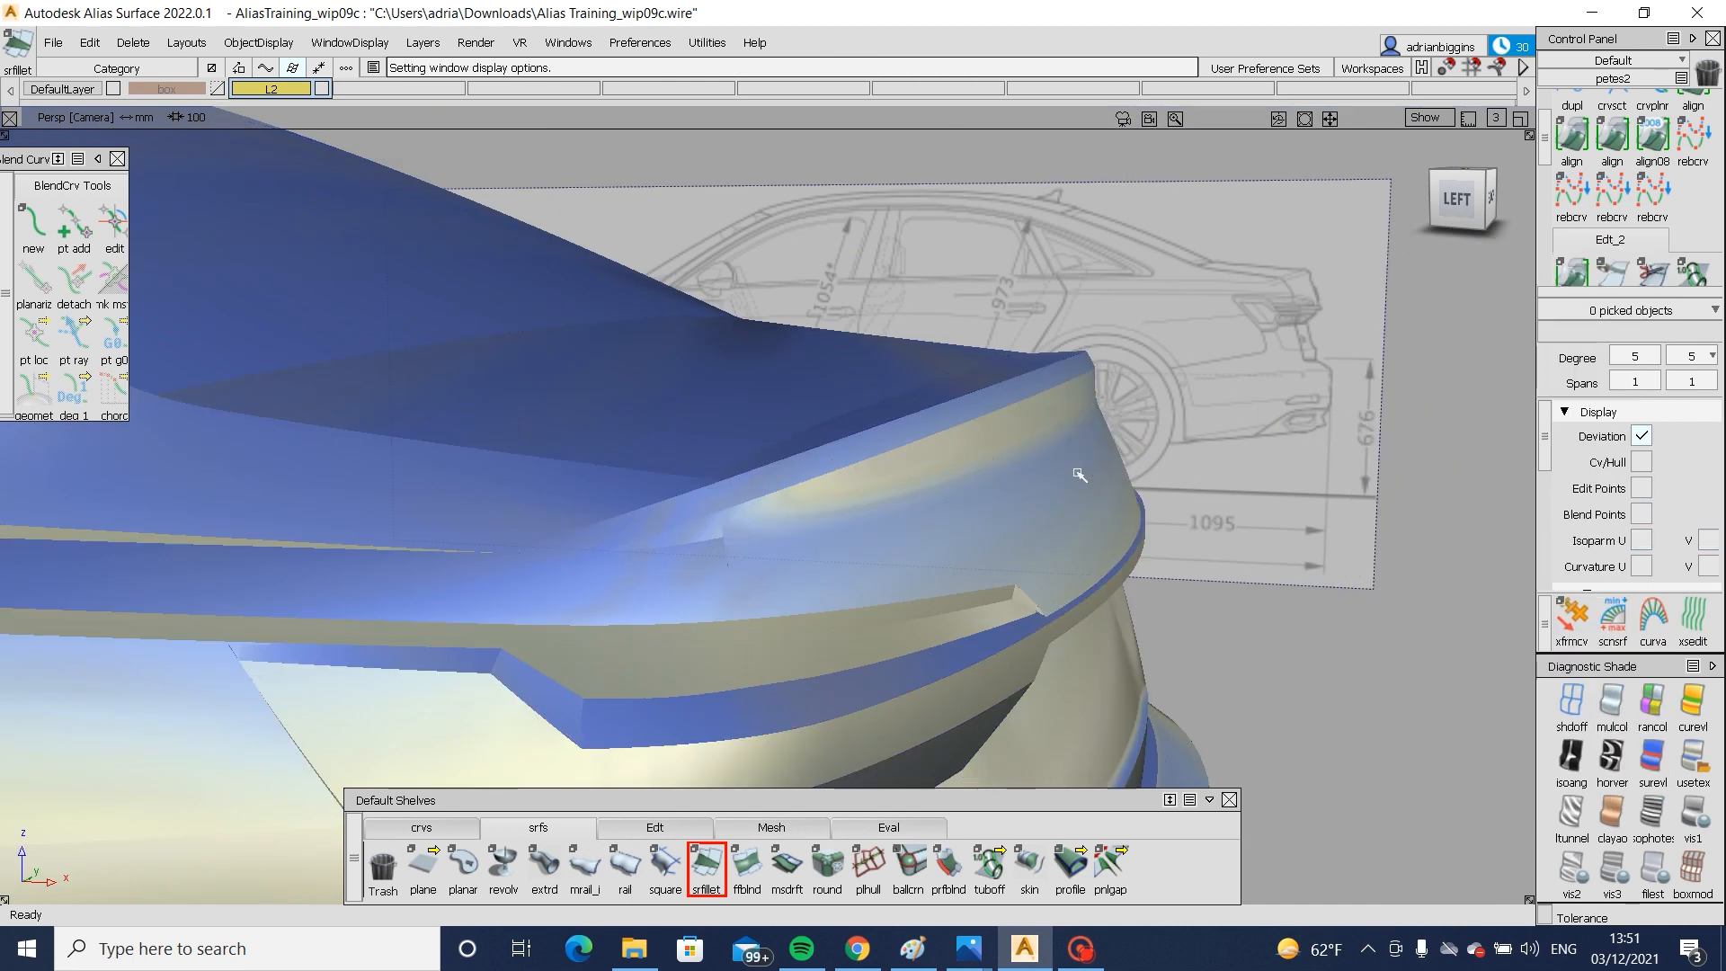
pyautogui.keyDown('alt'); pyautogui.keyDown('shift'); pyautogui.moveTo(1078, 474); pyautogui.dragTo(651, 443); pyautogui.keyUp('shift'); pyautogui.keyUp('alt')
pyautogui.keyDown('alt'); pyautogui.keyDown('shift'); pyautogui.moveTo(650, 443); pyautogui.dragTo(701, 493, button='middle'); pyautogui.keyUp('shift'); pyautogui.keyUp('alt')
pyautogui.moveTo(701, 494)
pyautogui.keyDown('alt'); pyautogui.keyDown('shift'); pyautogui.mouseDown()
pyautogui.moveTo(622, 604)
pyautogui.moveTo(558, 567)
pyautogui.mouseUp(); pyautogui.keyUp('shift'); pyautogui.keyUp('alt')
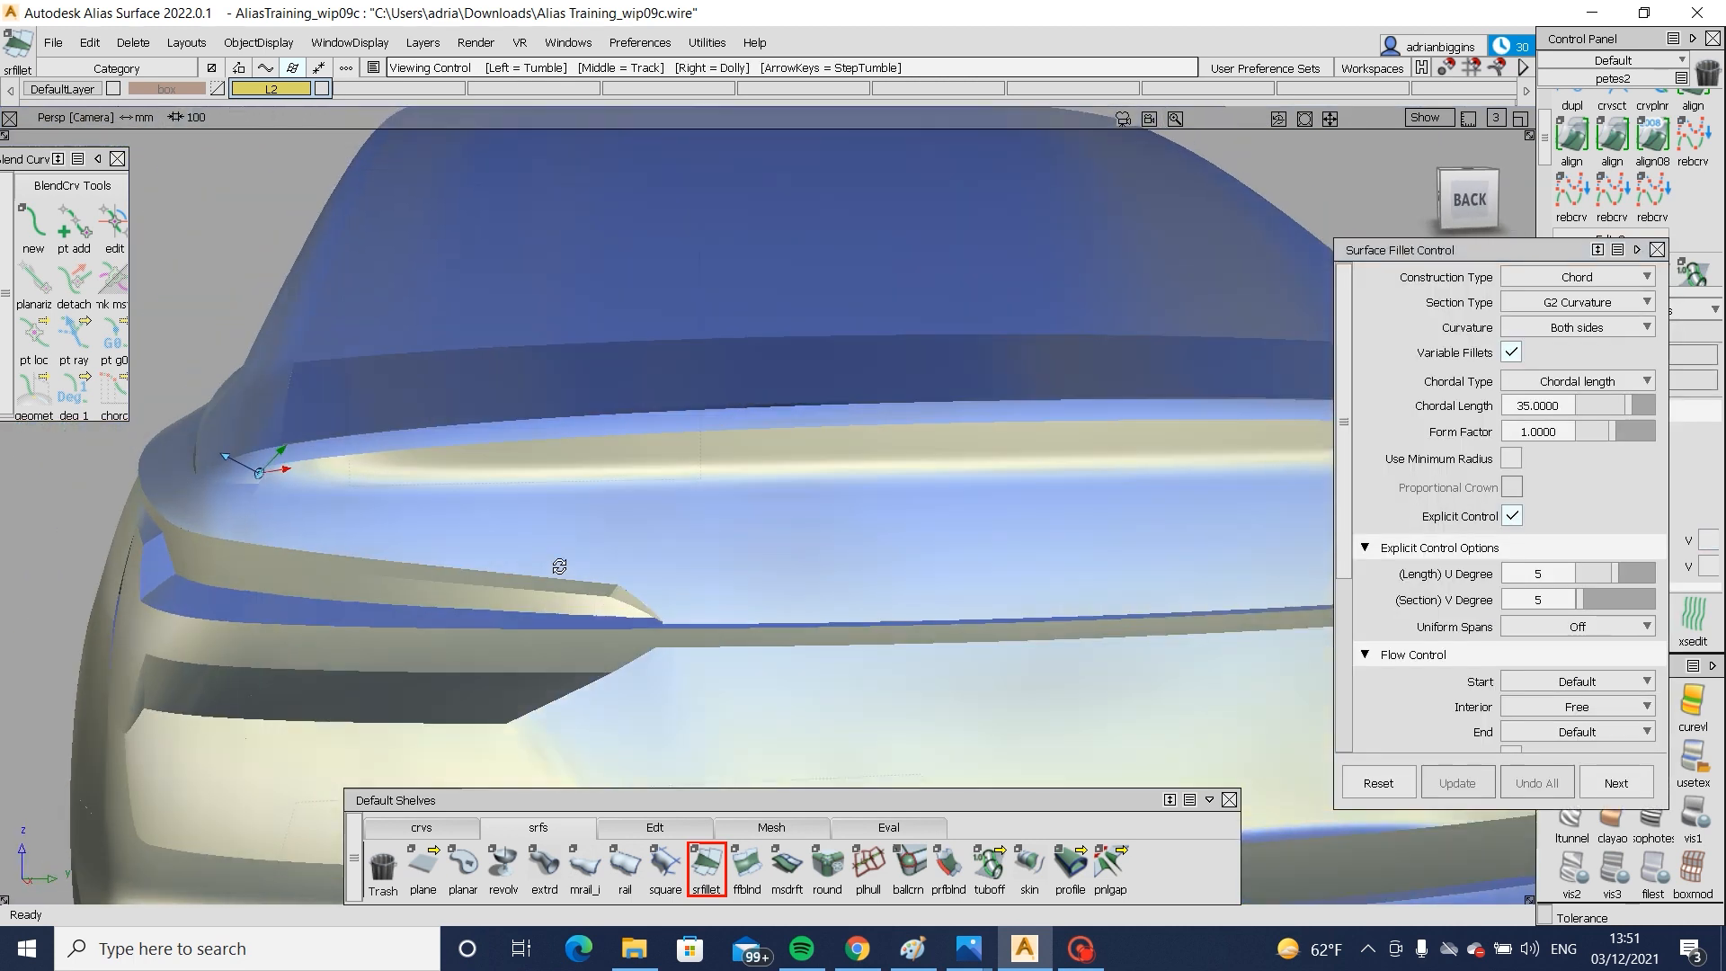
# - Compare the filleted spoiler with the Audi A6 rear-angle reference photo and examine the fillet's outer end on the model
pyautogui.click(968, 948)
pyautogui.click(787, 837)
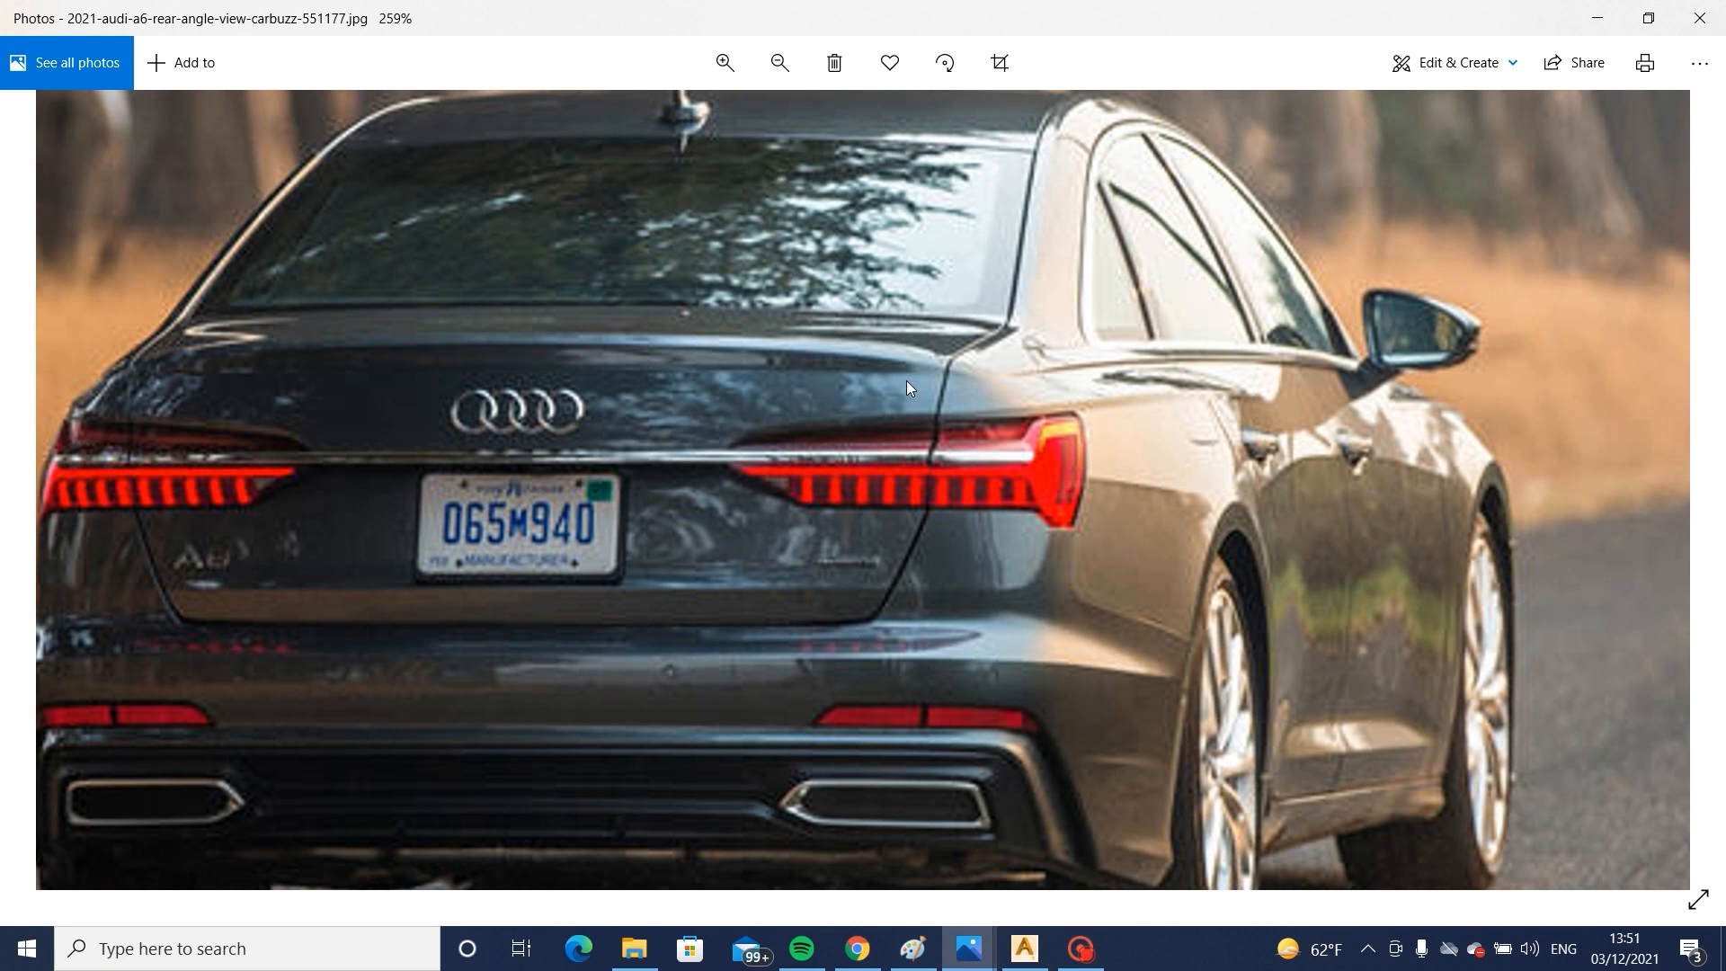
pyautogui.click(1025, 948)
pyautogui.keyDown('alt'); pyautogui.keyDown('shift'); pyautogui.moveTo(935, 539); pyautogui.dragTo(690, 564, button='right'); pyautogui.keyUp('shift'); pyautogui.keyUp('alt')
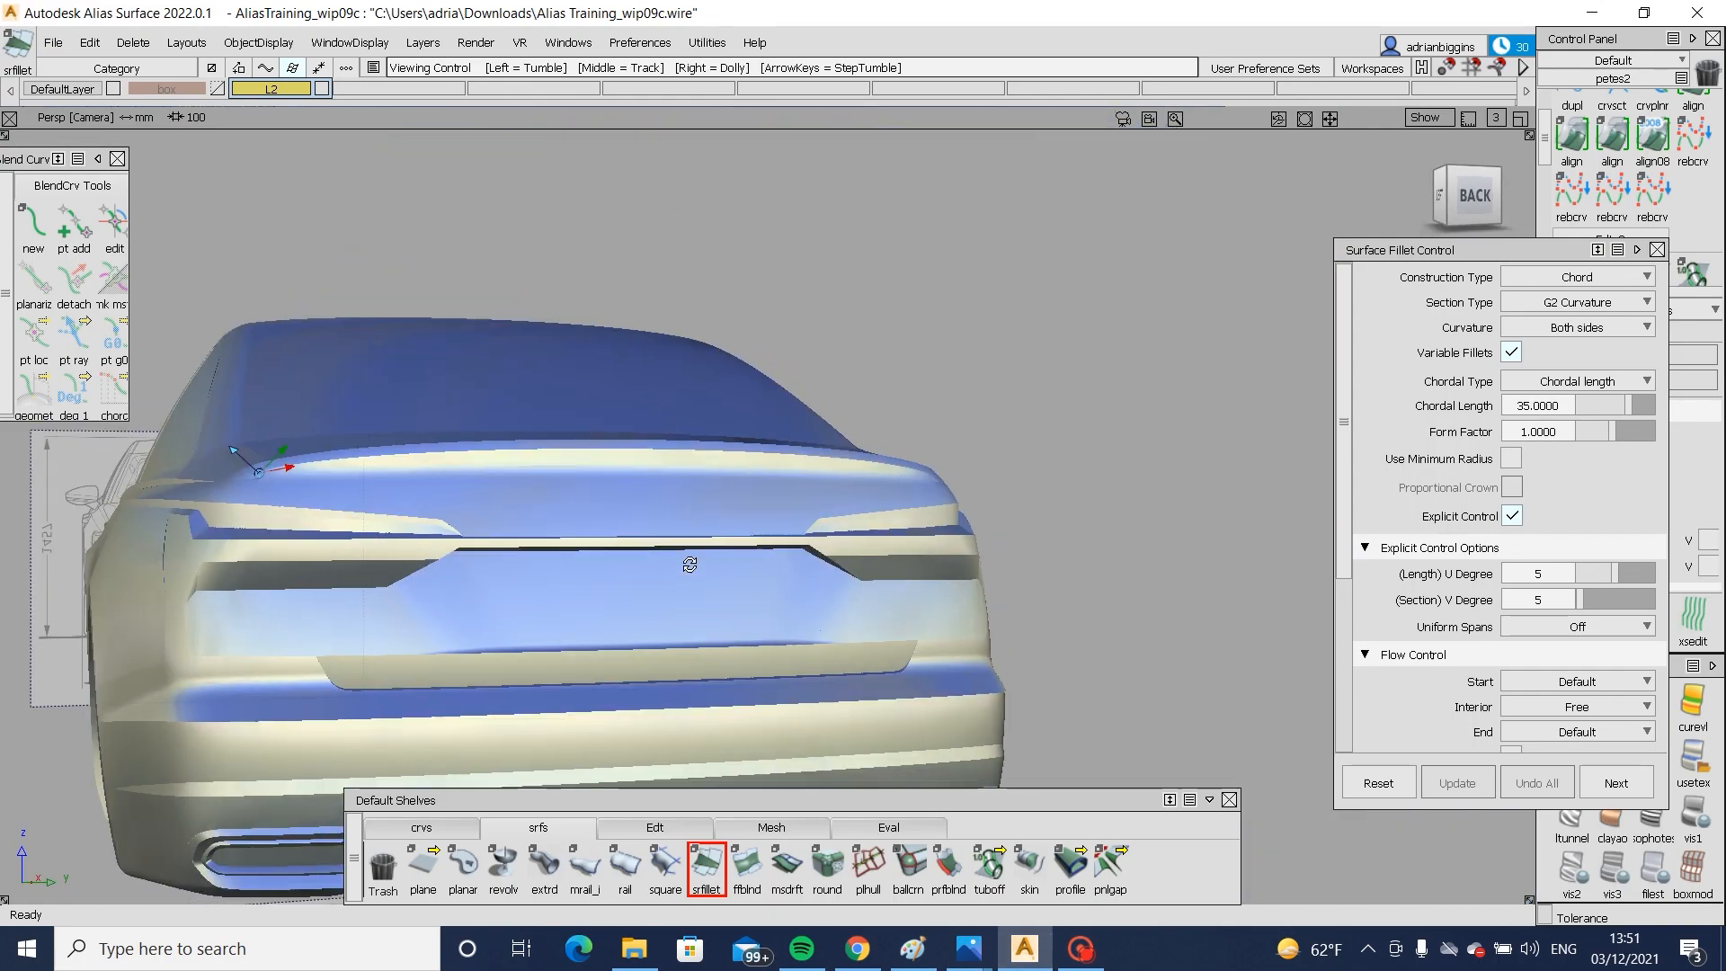
pyautogui.keyDown('alt'); pyautogui.keyDown('shift'); pyautogui.moveTo(690, 564); pyautogui.dragTo(385, 560); pyautogui.keyUp('shift'); pyautogui.keyUp('alt')
pyautogui.keyDown('alt'); pyautogui.keyDown('shift'); pyautogui.moveTo(385, 560); pyautogui.dragTo(751, 555, button='right'); pyautogui.keyUp('shift'); pyautogui.keyUp('alt')
pyautogui.keyDown('alt'); pyautogui.keyDown('shift'); pyautogui.moveTo(751, 554); pyautogui.dragTo(749, 547); pyautogui.keyUp('shift'); pyautogui.keyUp('alt')
pyautogui.keyDown('alt'); pyautogui.keyDown('shift'); pyautogui.moveTo(749, 547); pyautogui.dragTo(416, 482, button='right'); pyautogui.keyUp('shift'); pyautogui.keyUp('alt')
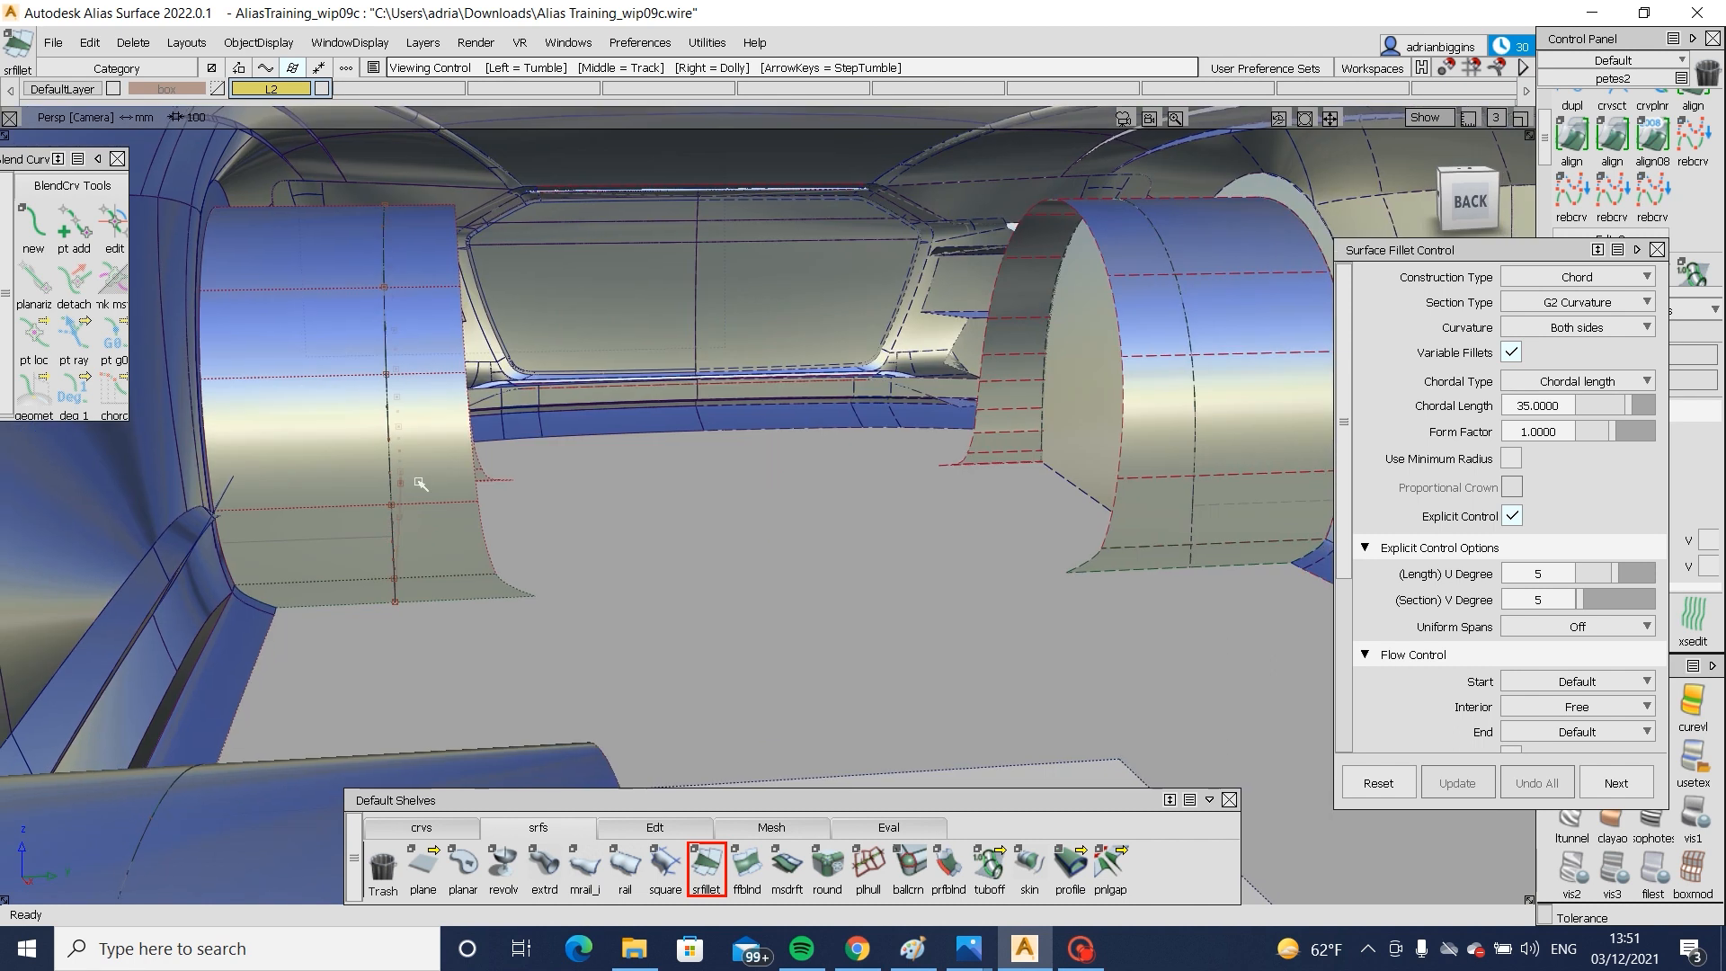
pyautogui.keyDown('alt'); pyautogui.keyDown('shift'); pyautogui.moveTo(417, 482); pyautogui.dragTo(741, 438); pyautogui.keyUp('shift'); pyautogui.keyUp('alt')
pyautogui.keyDown('alt'); pyautogui.keyDown('shift'); pyautogui.moveTo(885, 481); pyautogui.dragTo(892, 364, button='right'); pyautogui.keyUp('shift'); pyautogui.keyUp('alt')
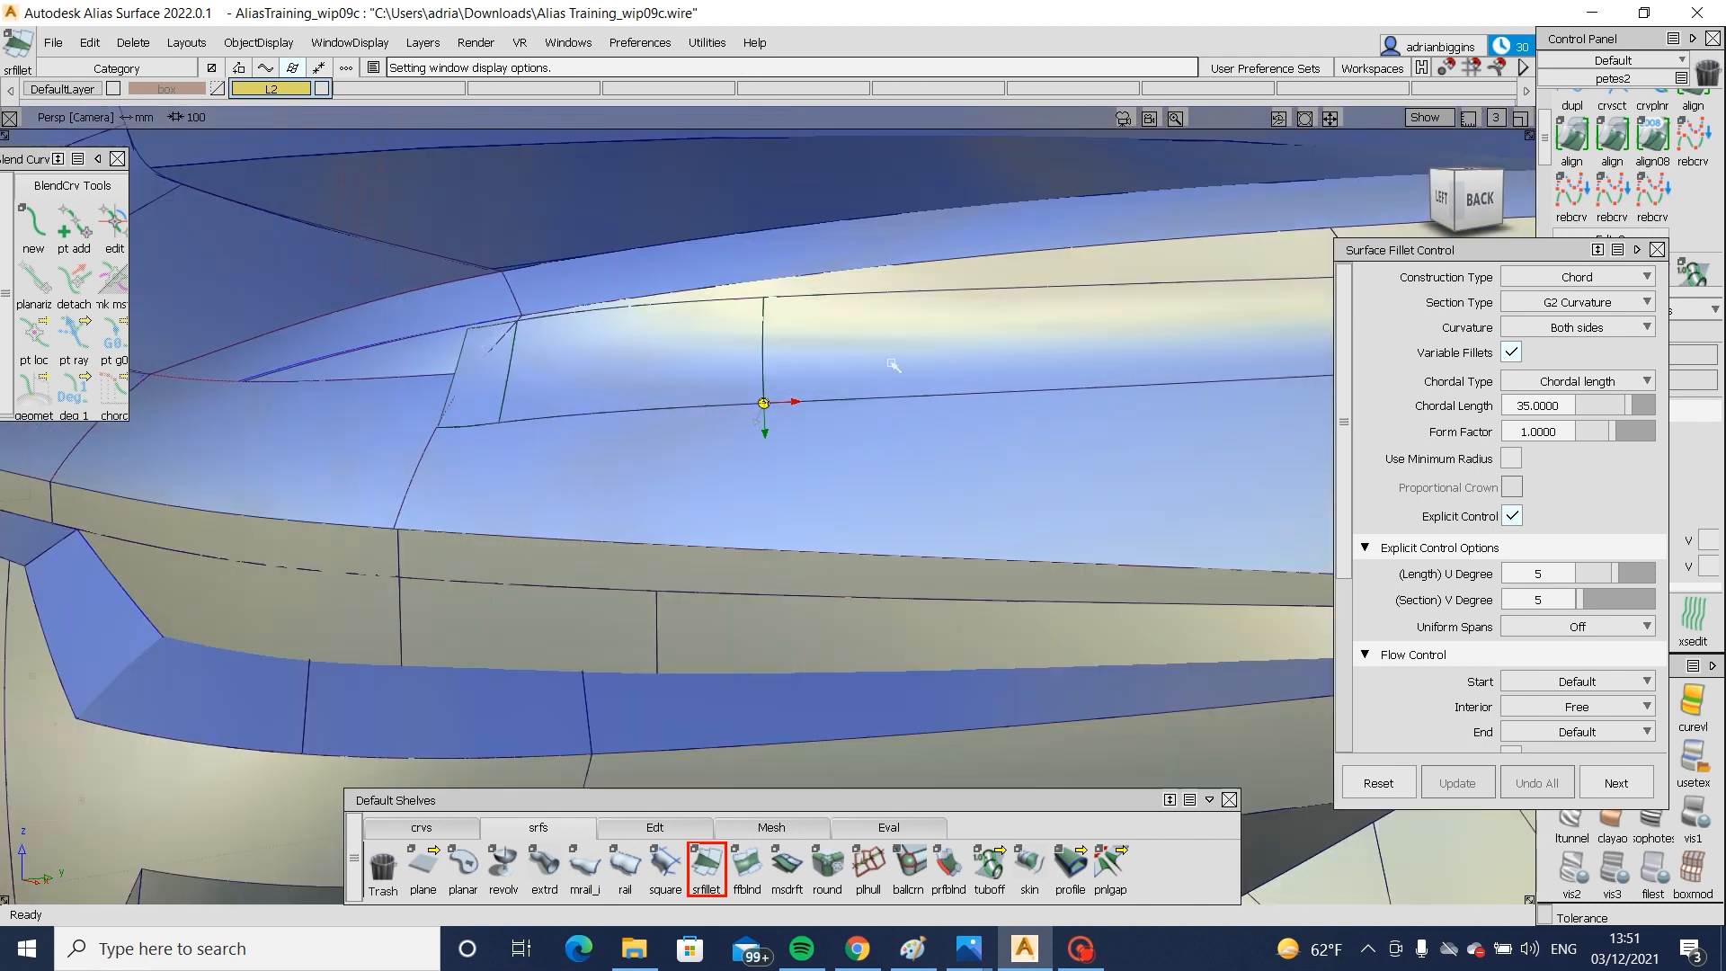
pyautogui.keyDown('alt'); pyautogui.keyDown('shift'); pyautogui.moveTo(751, 367); pyautogui.dragTo(627, 481); pyautogui.keyUp('shift'); pyautogui.keyUp('alt')
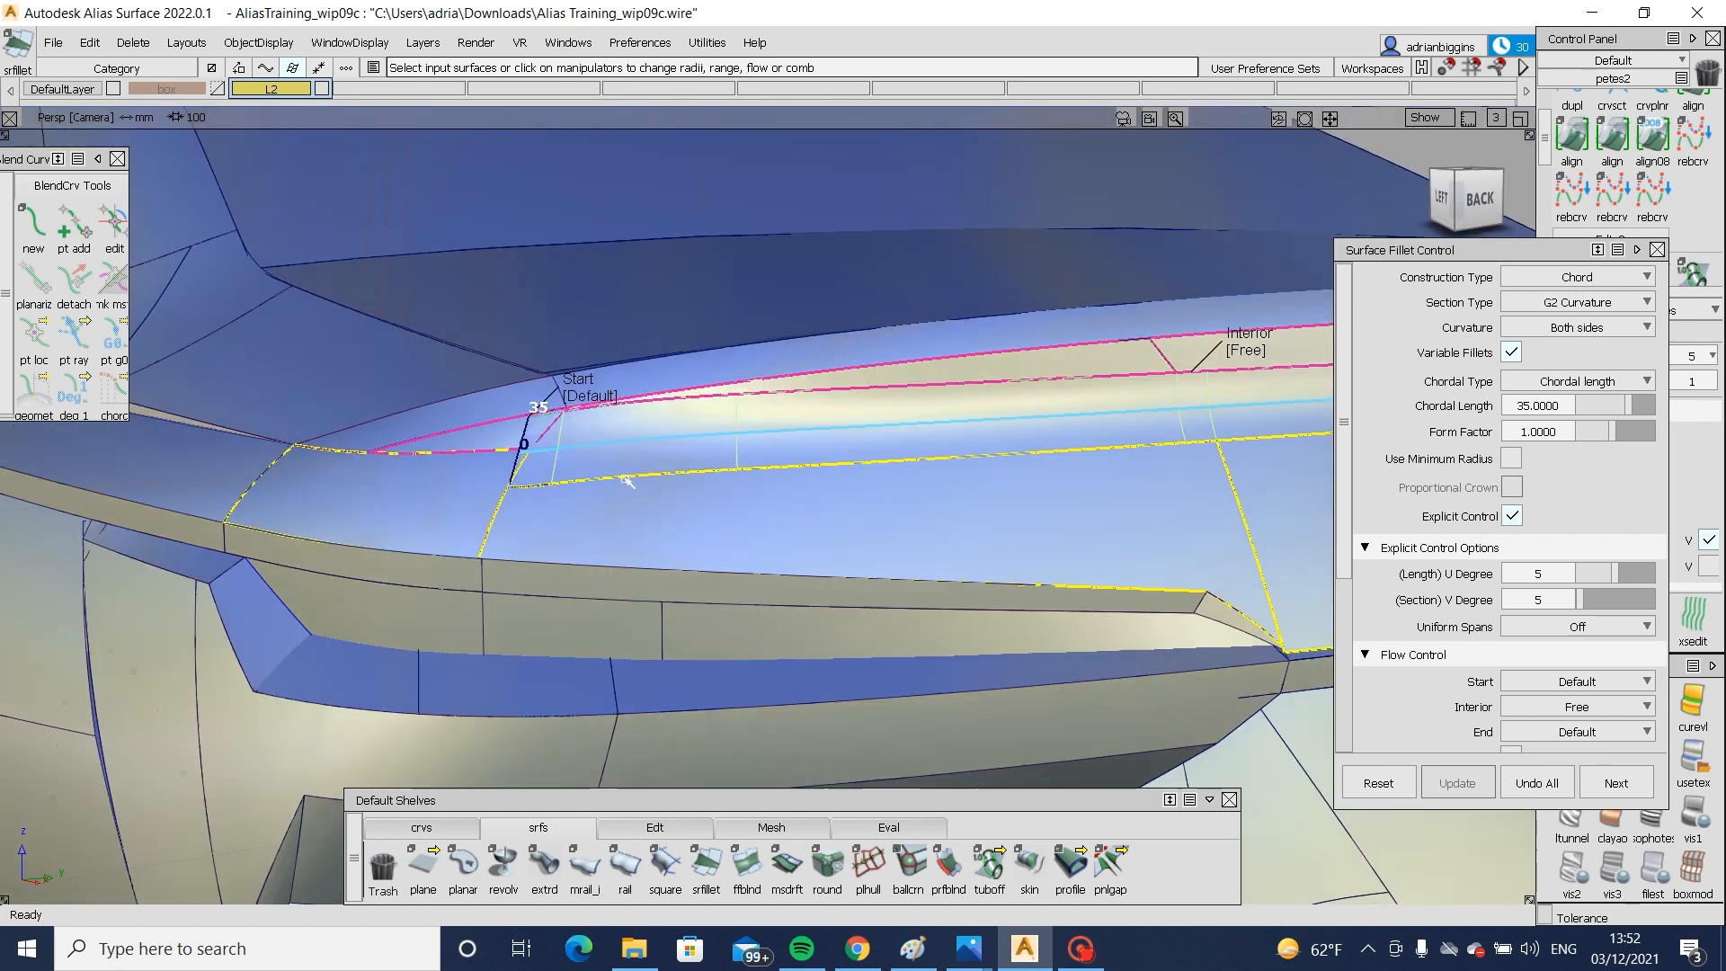
# - Undo the whole spoiler fillet and return to the original sharp surfaces at the boot lid's corner
pyautogui.click(1523, 774)
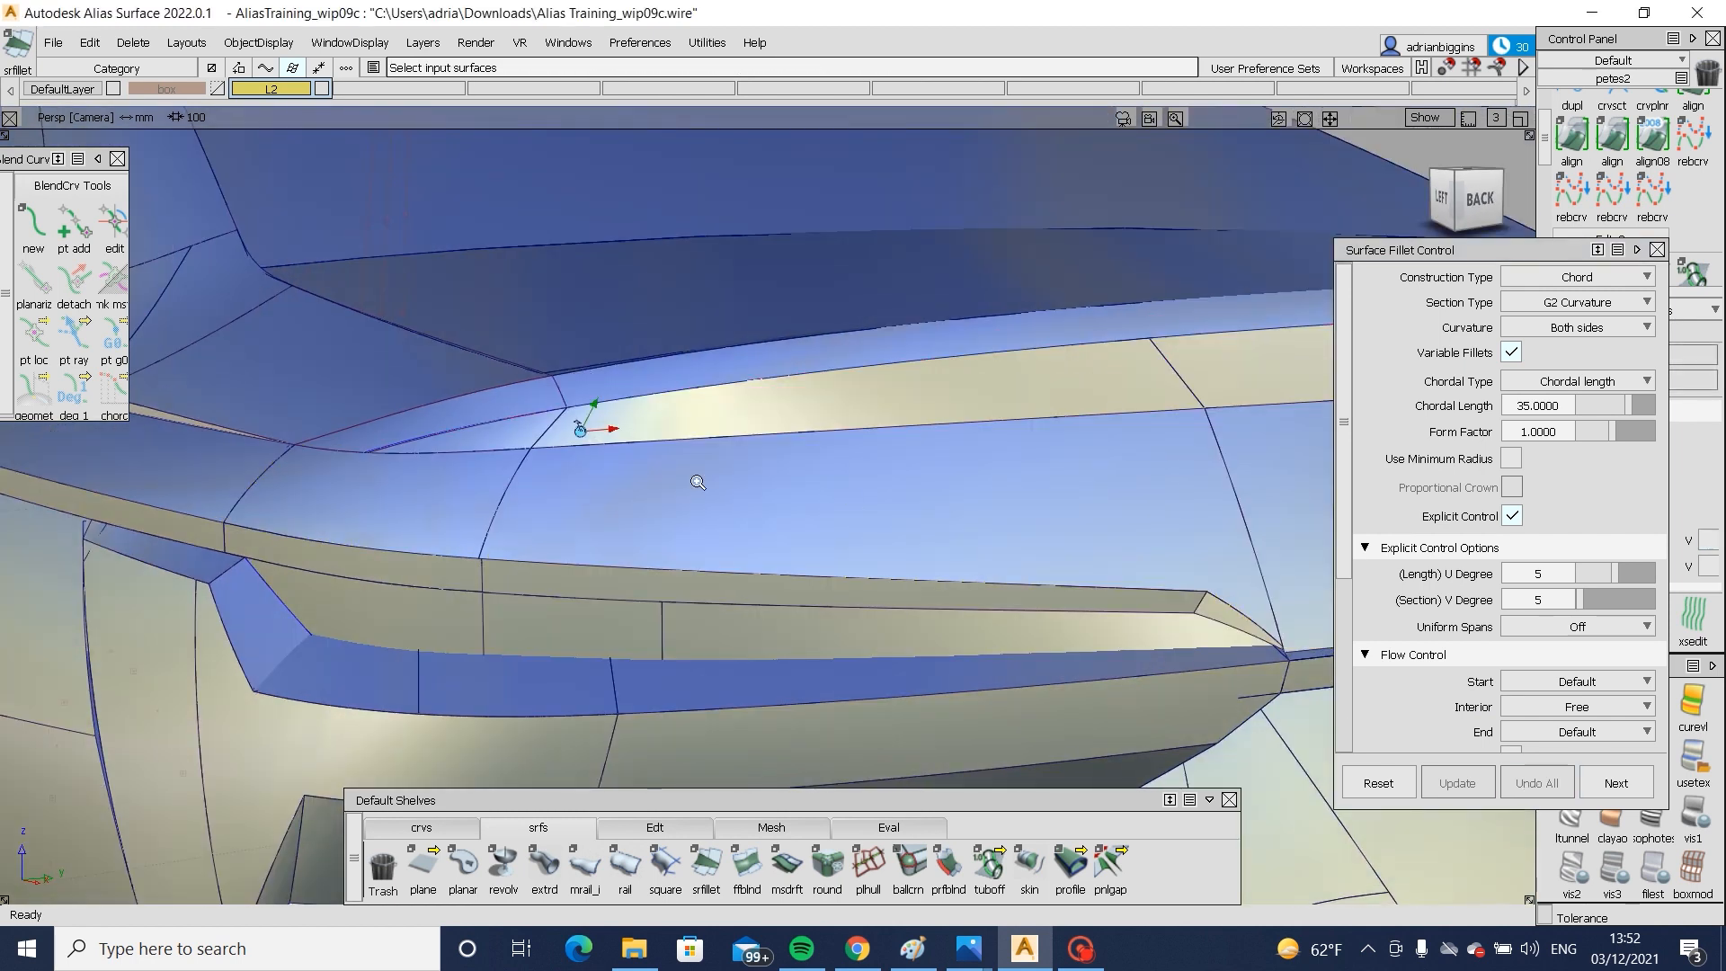
pyautogui.keyDown('alt'); pyautogui.keyDown('shift'); pyautogui.moveTo(693, 482); pyautogui.dragTo(790, 504, button='right'); pyautogui.keyUp('shift'); pyautogui.keyUp('alt')
pyautogui.keyDown('alt'); pyautogui.keyDown('shift'); pyautogui.moveTo(791, 503); pyautogui.dragTo(377, 434); pyautogui.keyUp('shift'); pyautogui.keyUp('alt')
pyautogui.keyDown('alt'); pyautogui.keyDown('shift'); pyautogui.moveTo(377, 434); pyautogui.dragTo(470, 539, button='right'); pyautogui.keyUp('shift'); pyautogui.keyUp('alt')
pyautogui.keyDown('alt'); pyautogui.keyDown('shift'); pyautogui.moveTo(470, 539); pyautogui.dragTo(854, 671); pyautogui.keyUp('shift'); pyautogui.keyUp('alt')
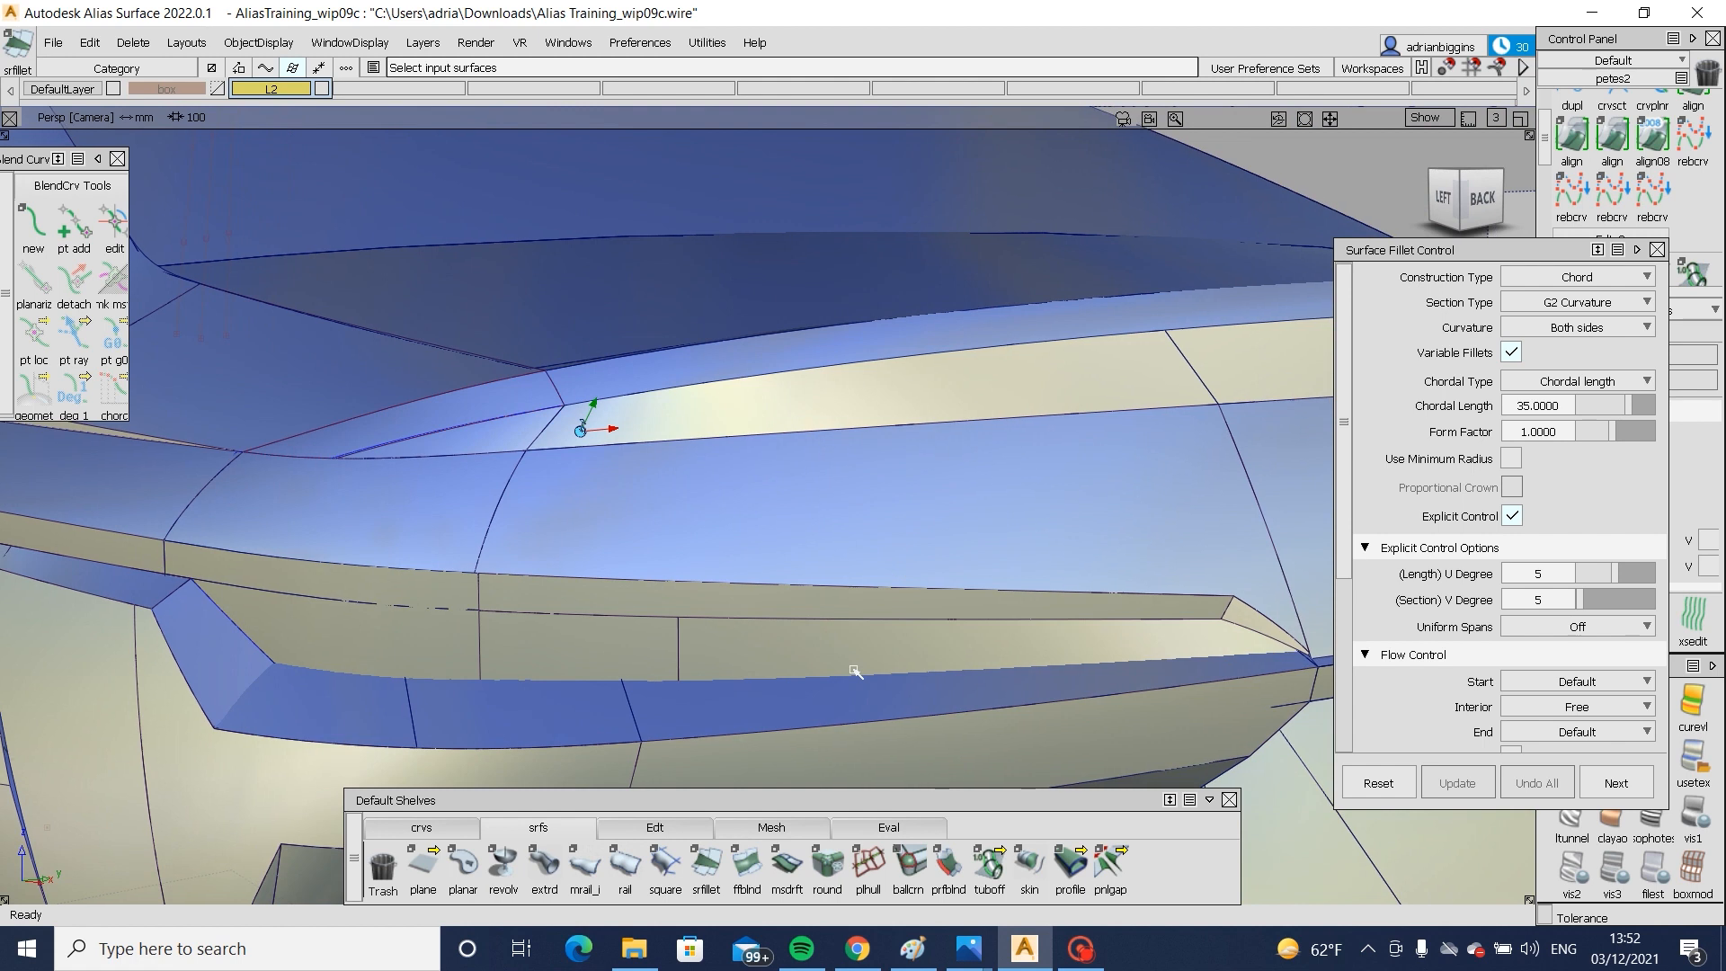
# - Set up a tubular offset in the side view with Chain Select turned on
pyautogui.click(989, 865)
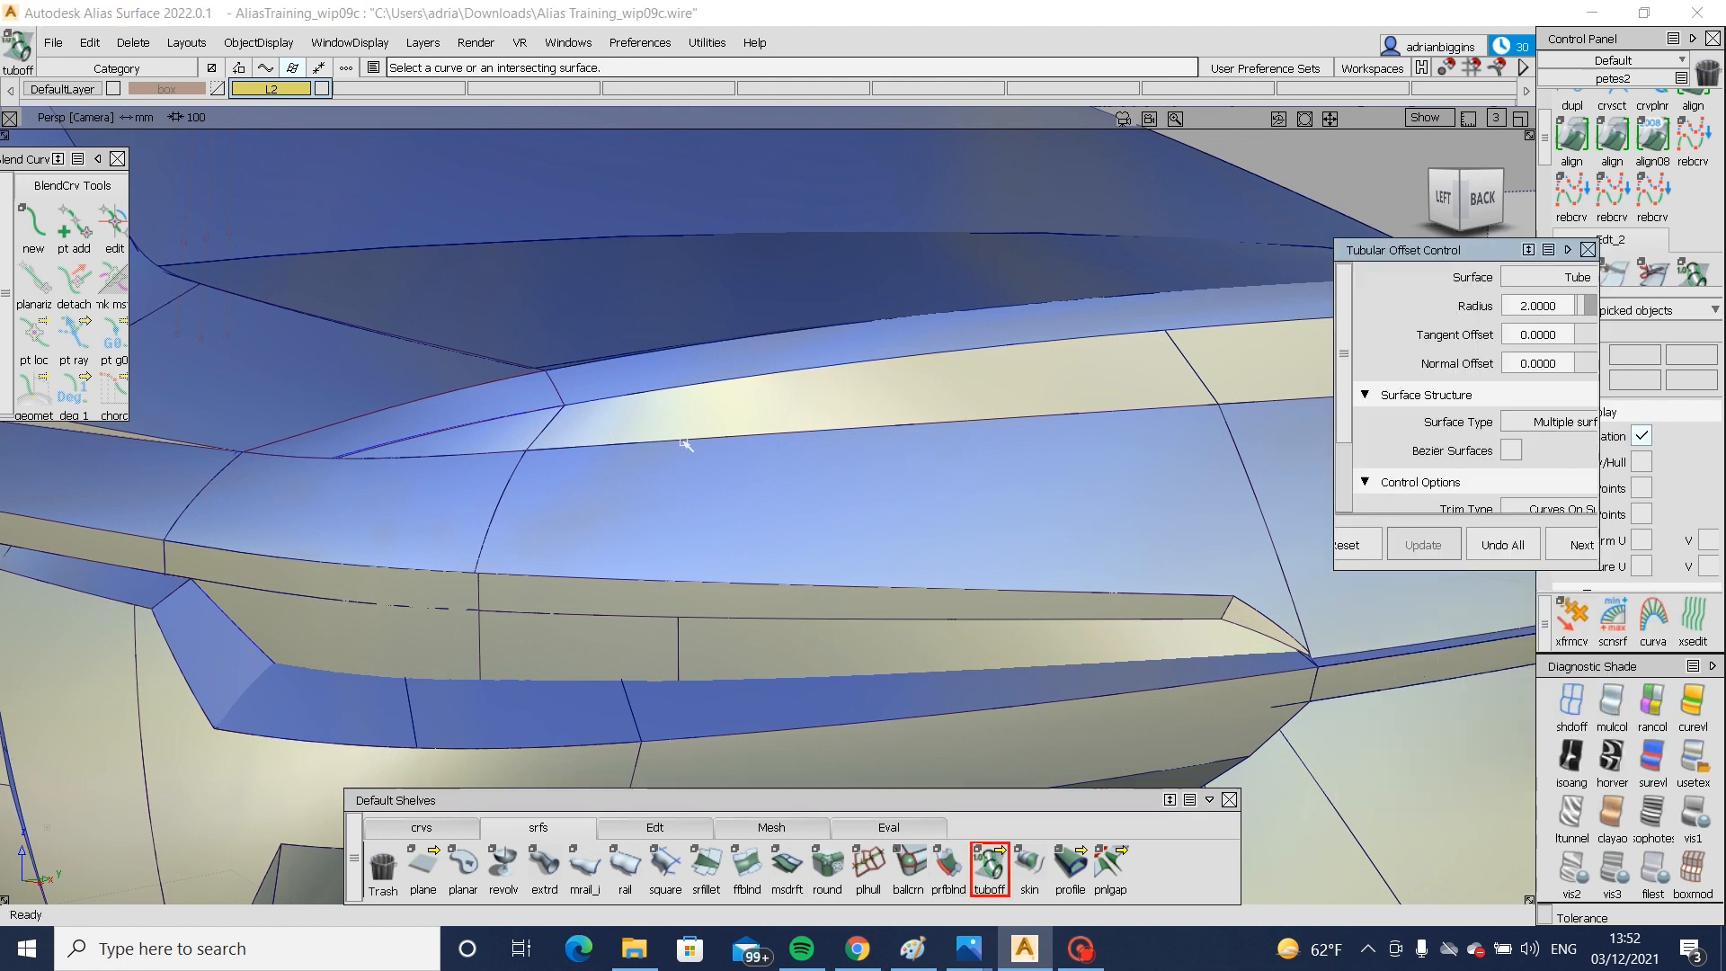
pyautogui.keyDown('alt'); pyautogui.keyDown('shift'); pyautogui.moveTo(314, 472); pyautogui.dragTo(1447, 250); pyautogui.keyUp('shift'); pyautogui.keyUp('alt')
pyautogui.click(1456, 198)
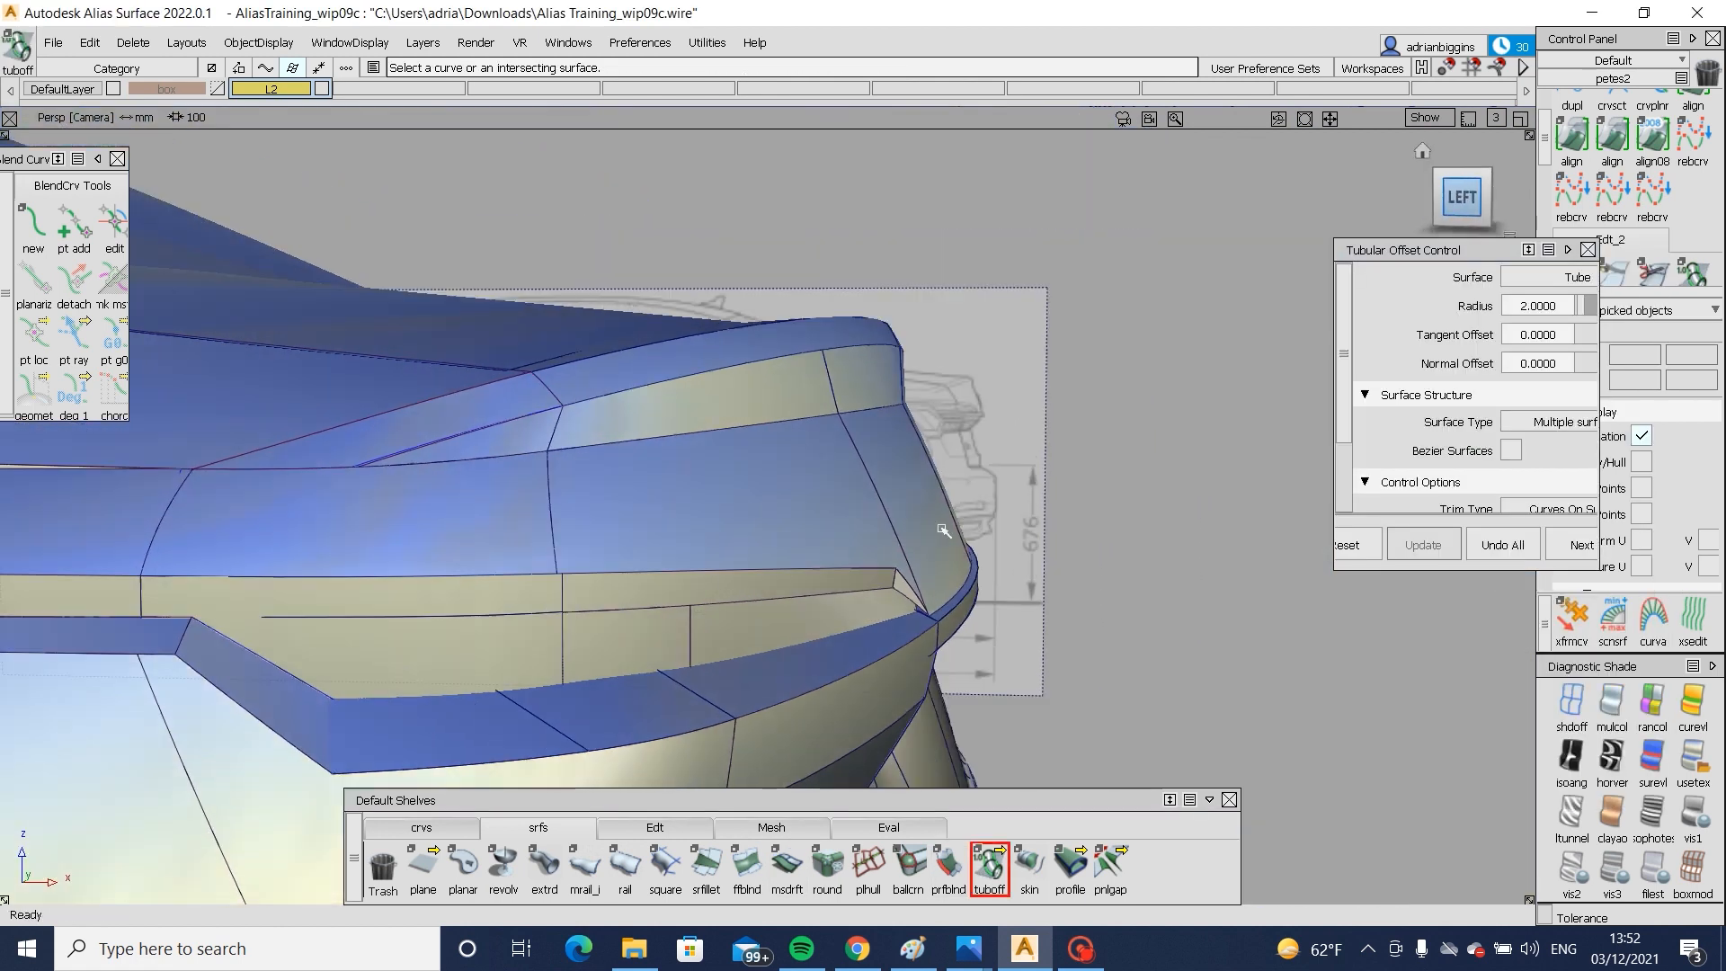
pyautogui.click(446, 828)
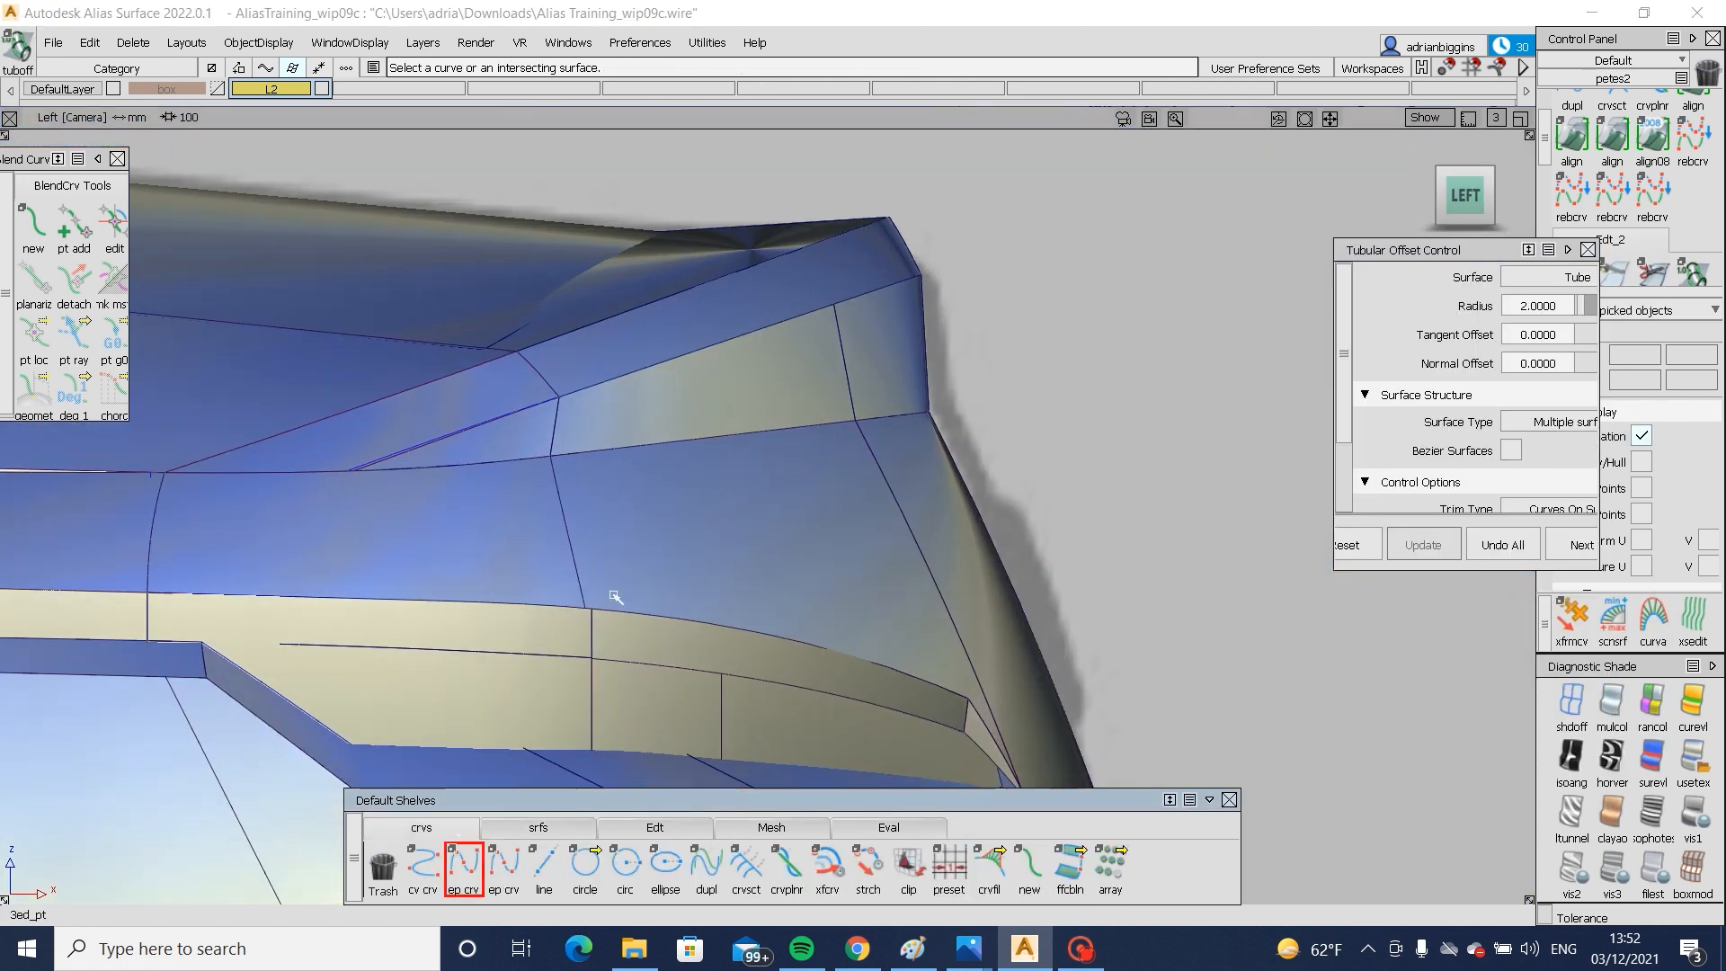
pyautogui.click(538, 827)
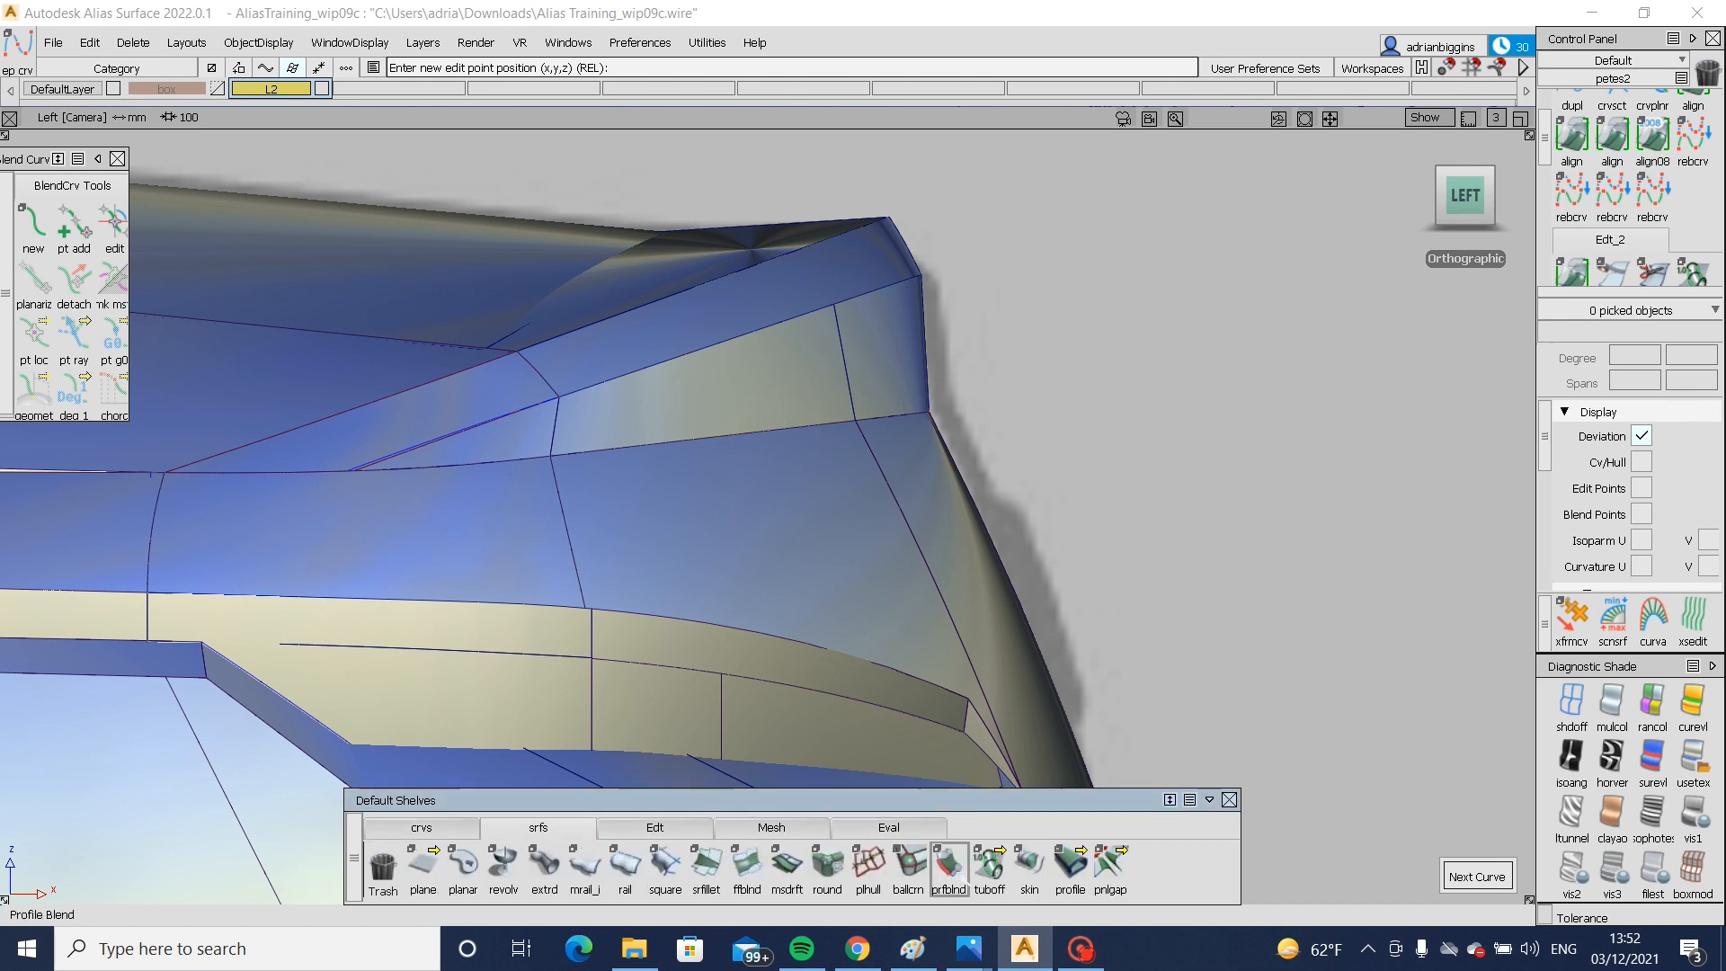
pyautogui.click(988, 865)
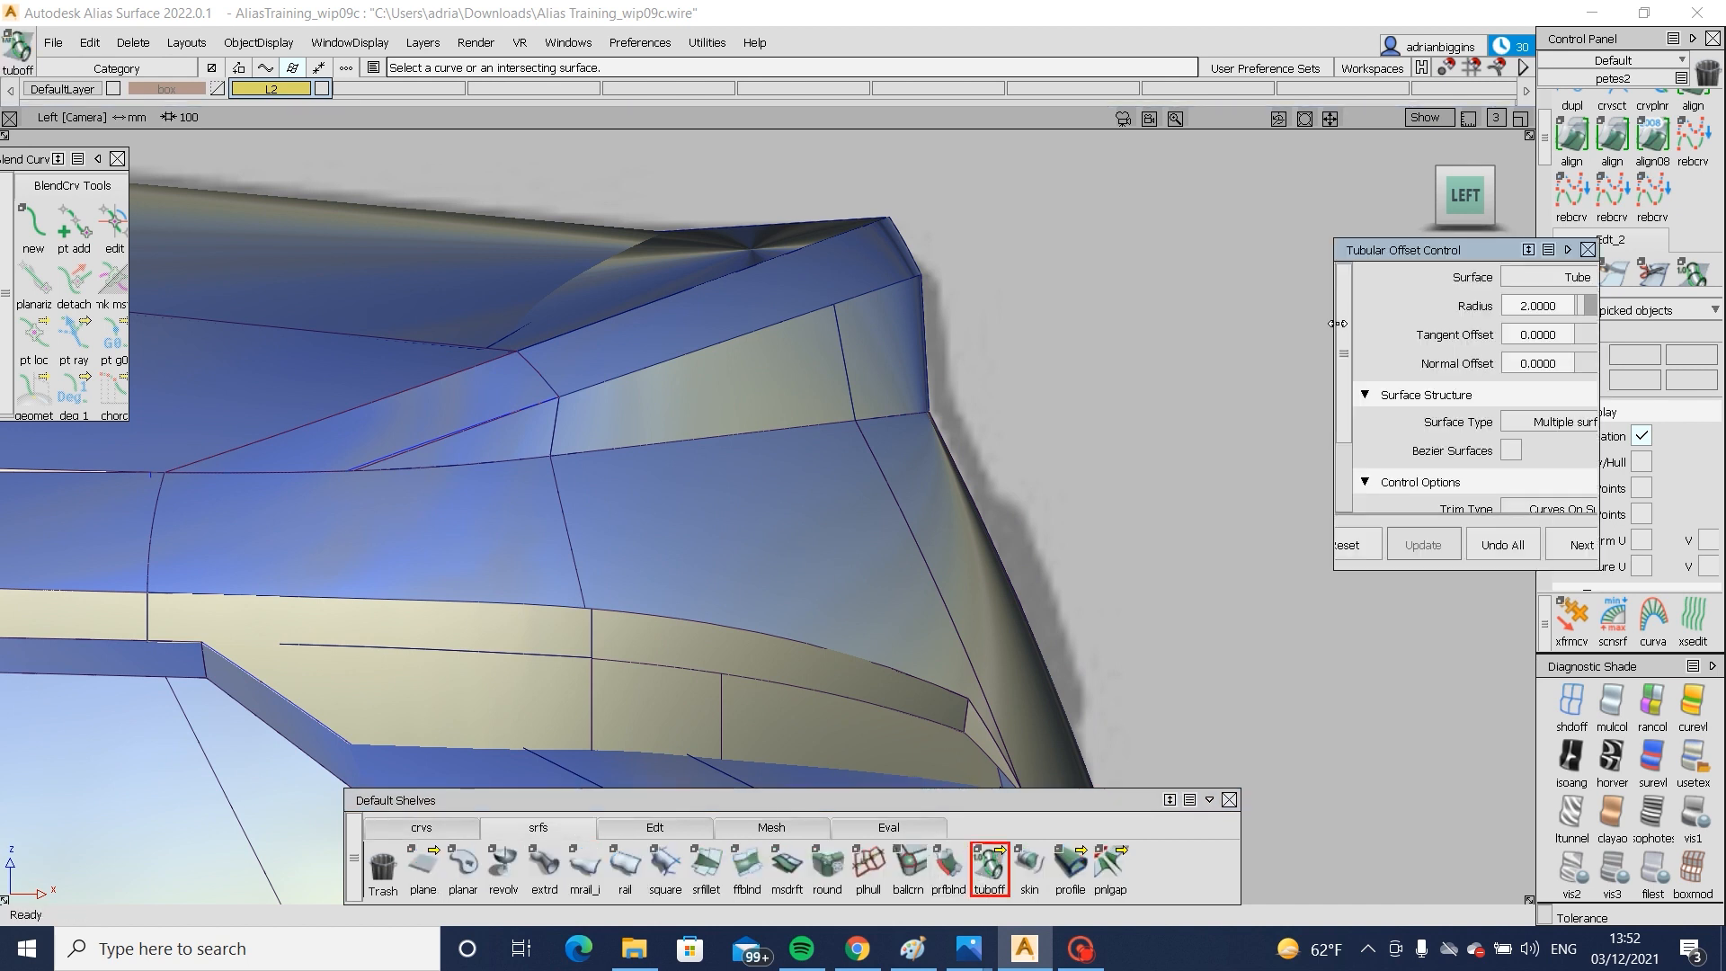
pyautogui.moveTo(1337, 323); pyautogui.dragTo(1261, 326)
pyautogui.click(887, 421)
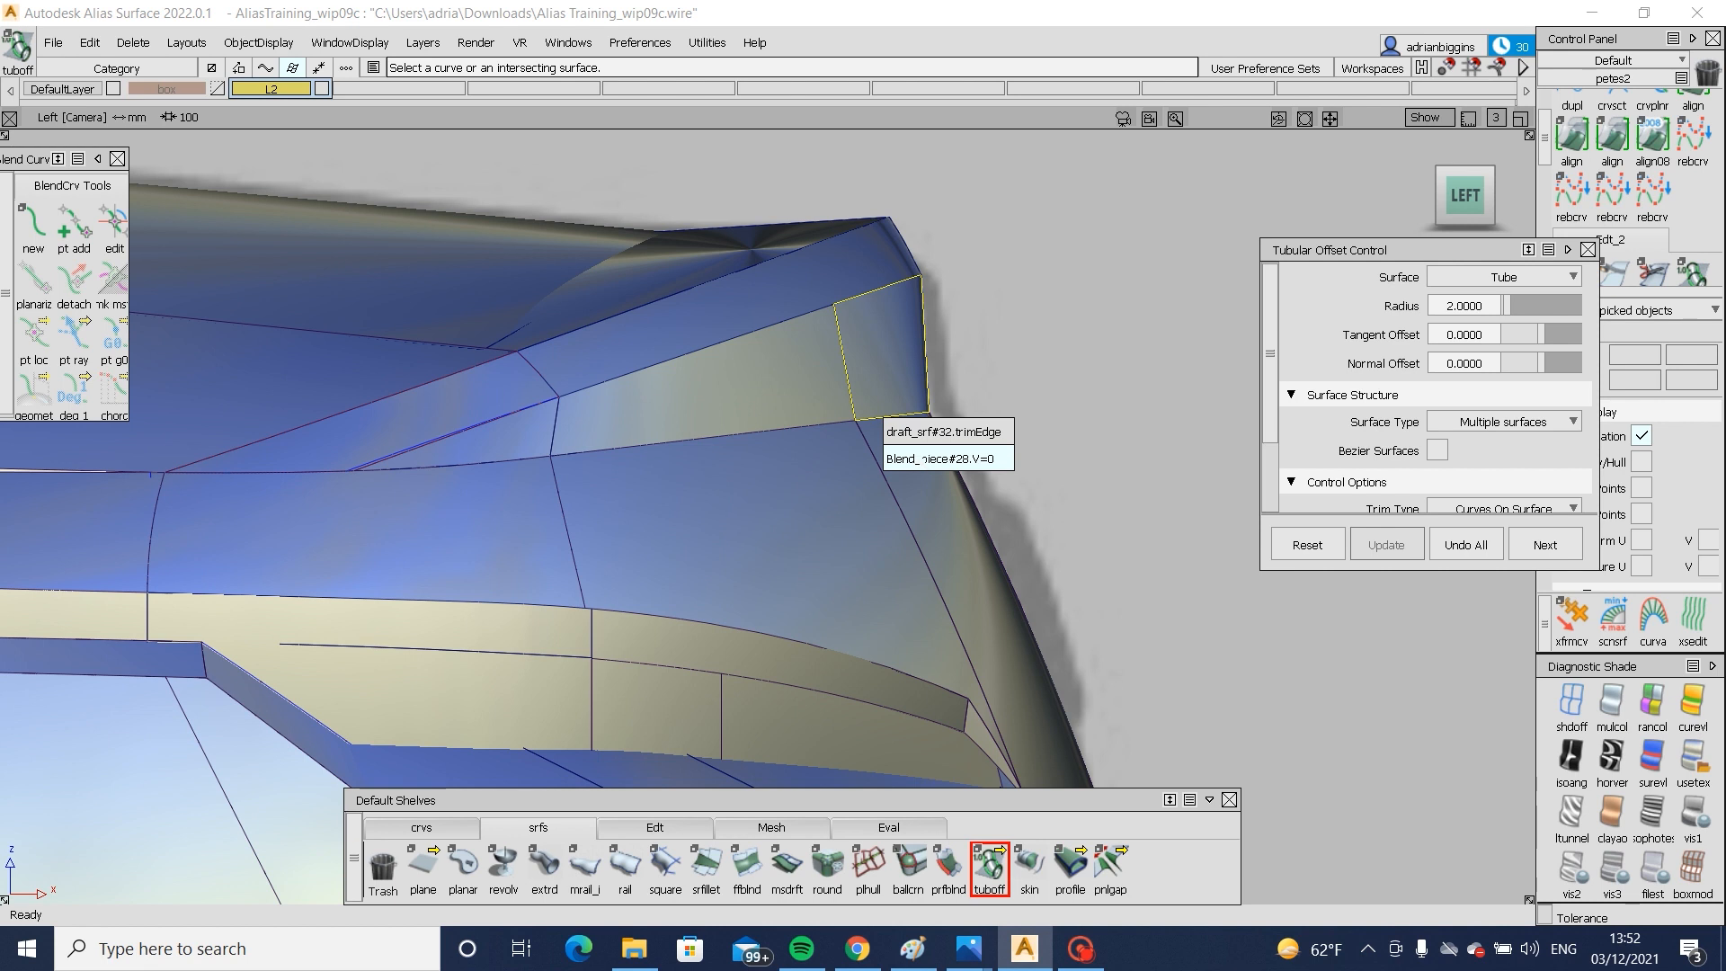
pyautogui.click(943, 431)
pyautogui.click(1170, 426)
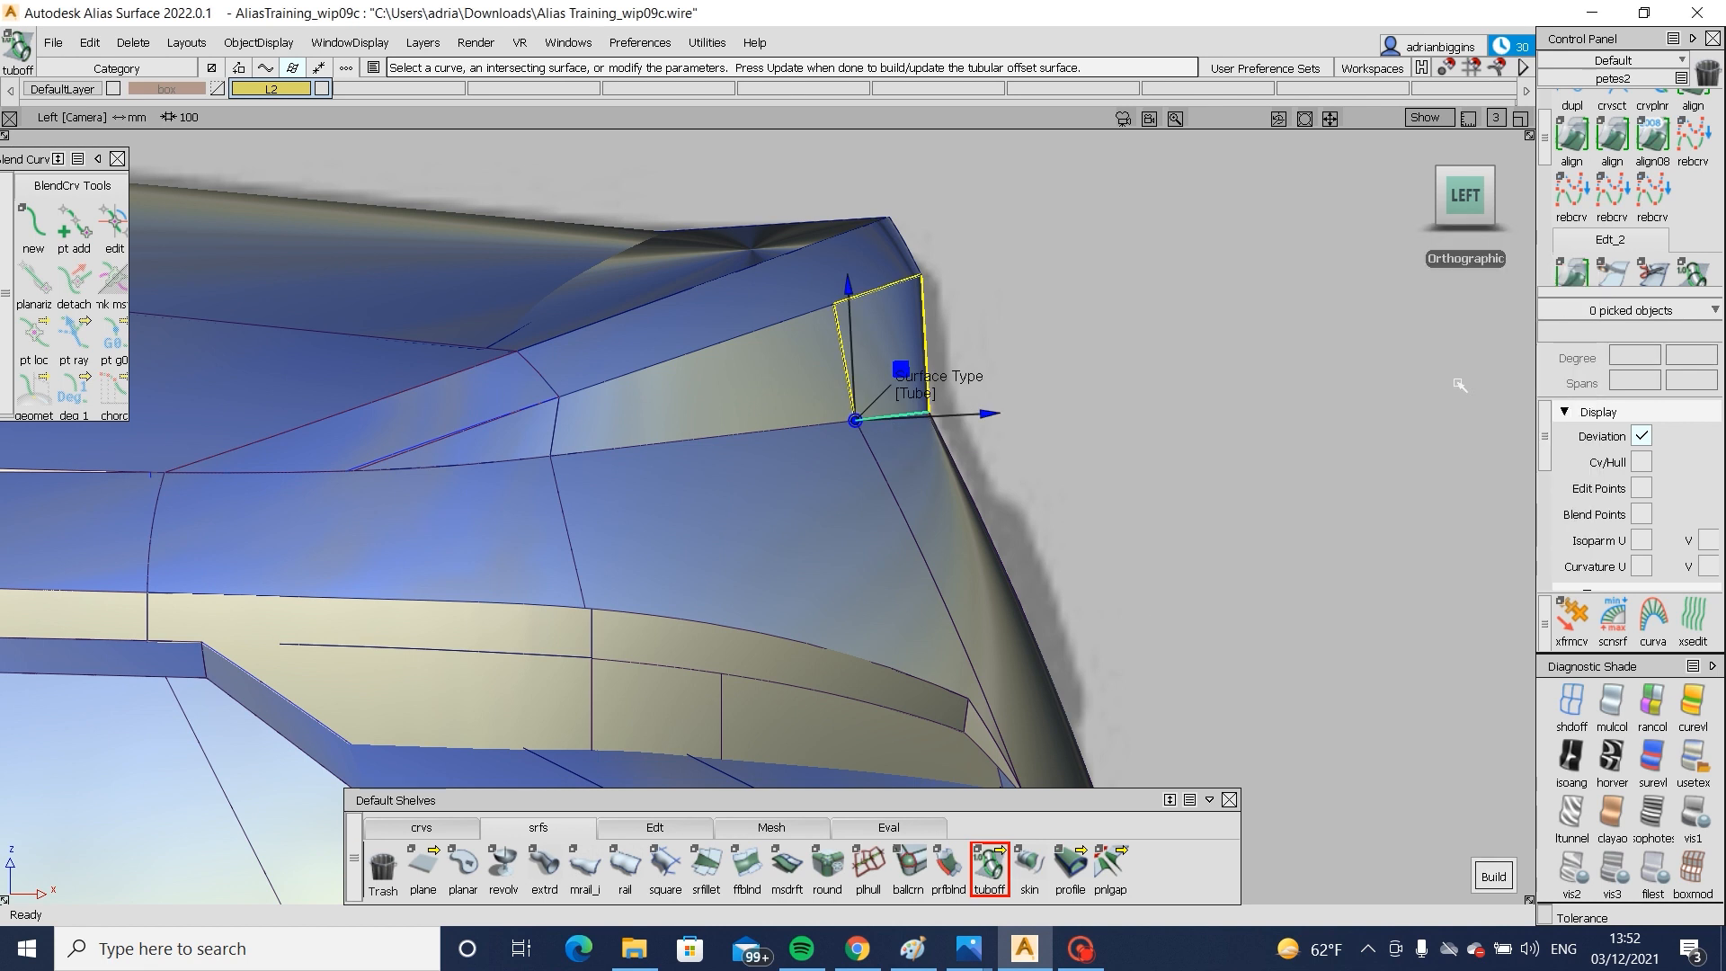
pyautogui.scroll(-3, 1439, 411)
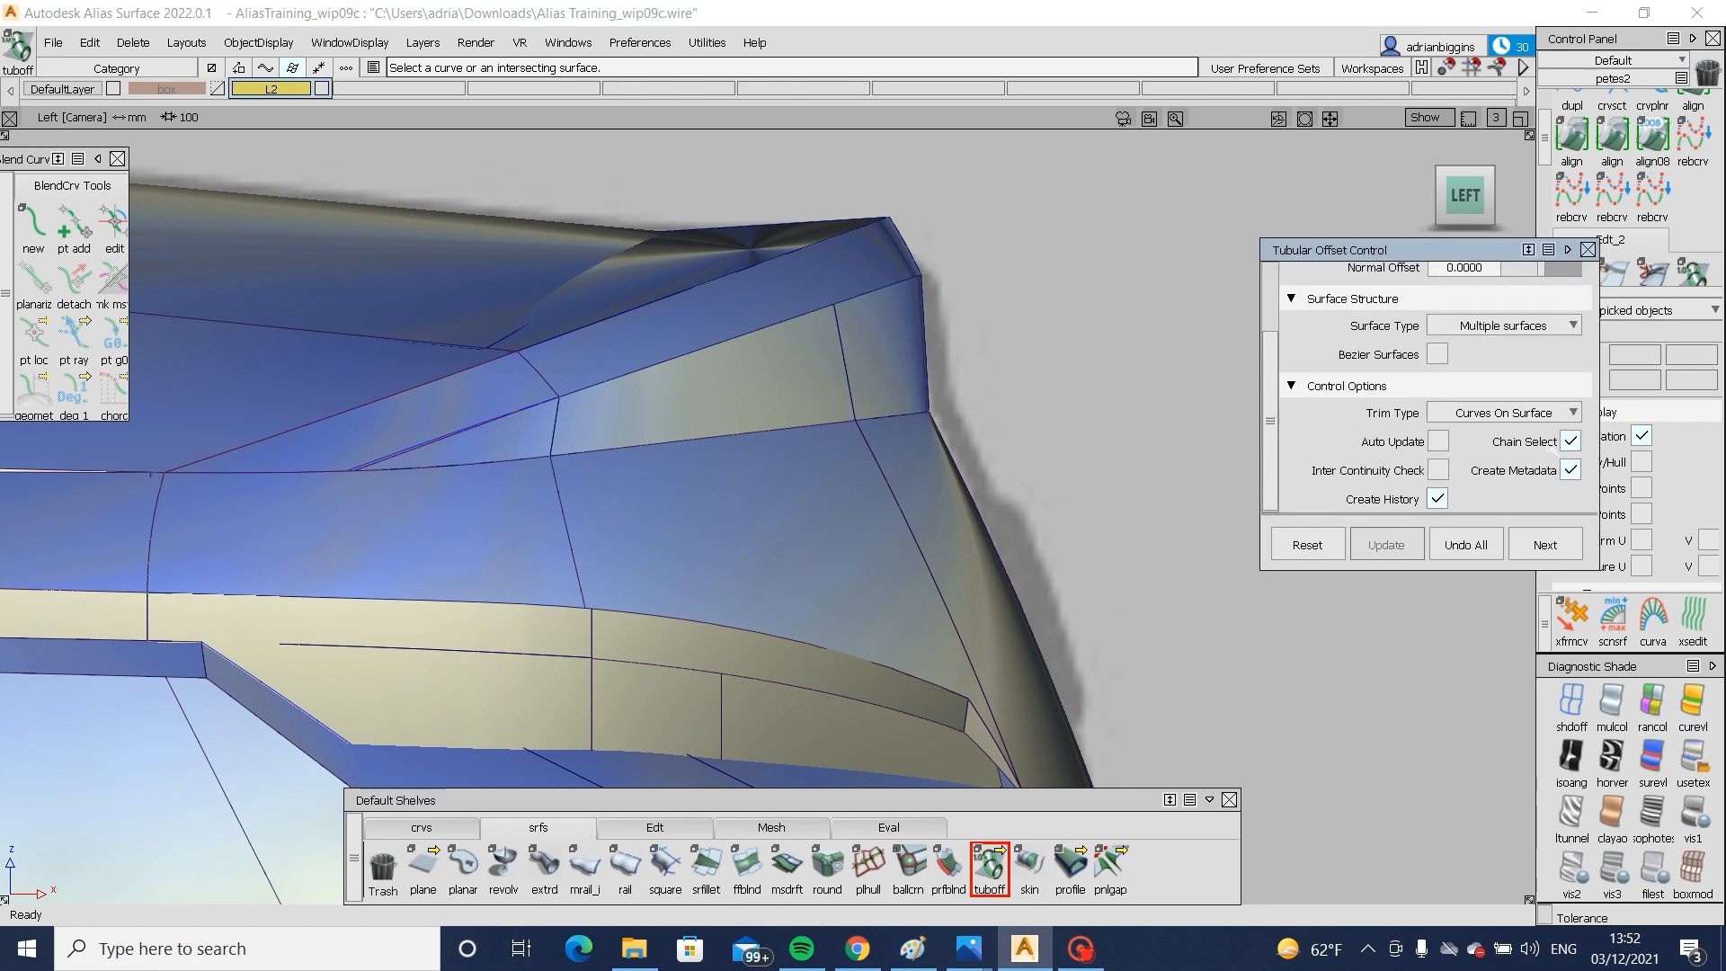
# - Build a tubular offset with a radius of 15 mm along the chained lower edge of the spoiler's rear face
pyautogui.click(888, 416)
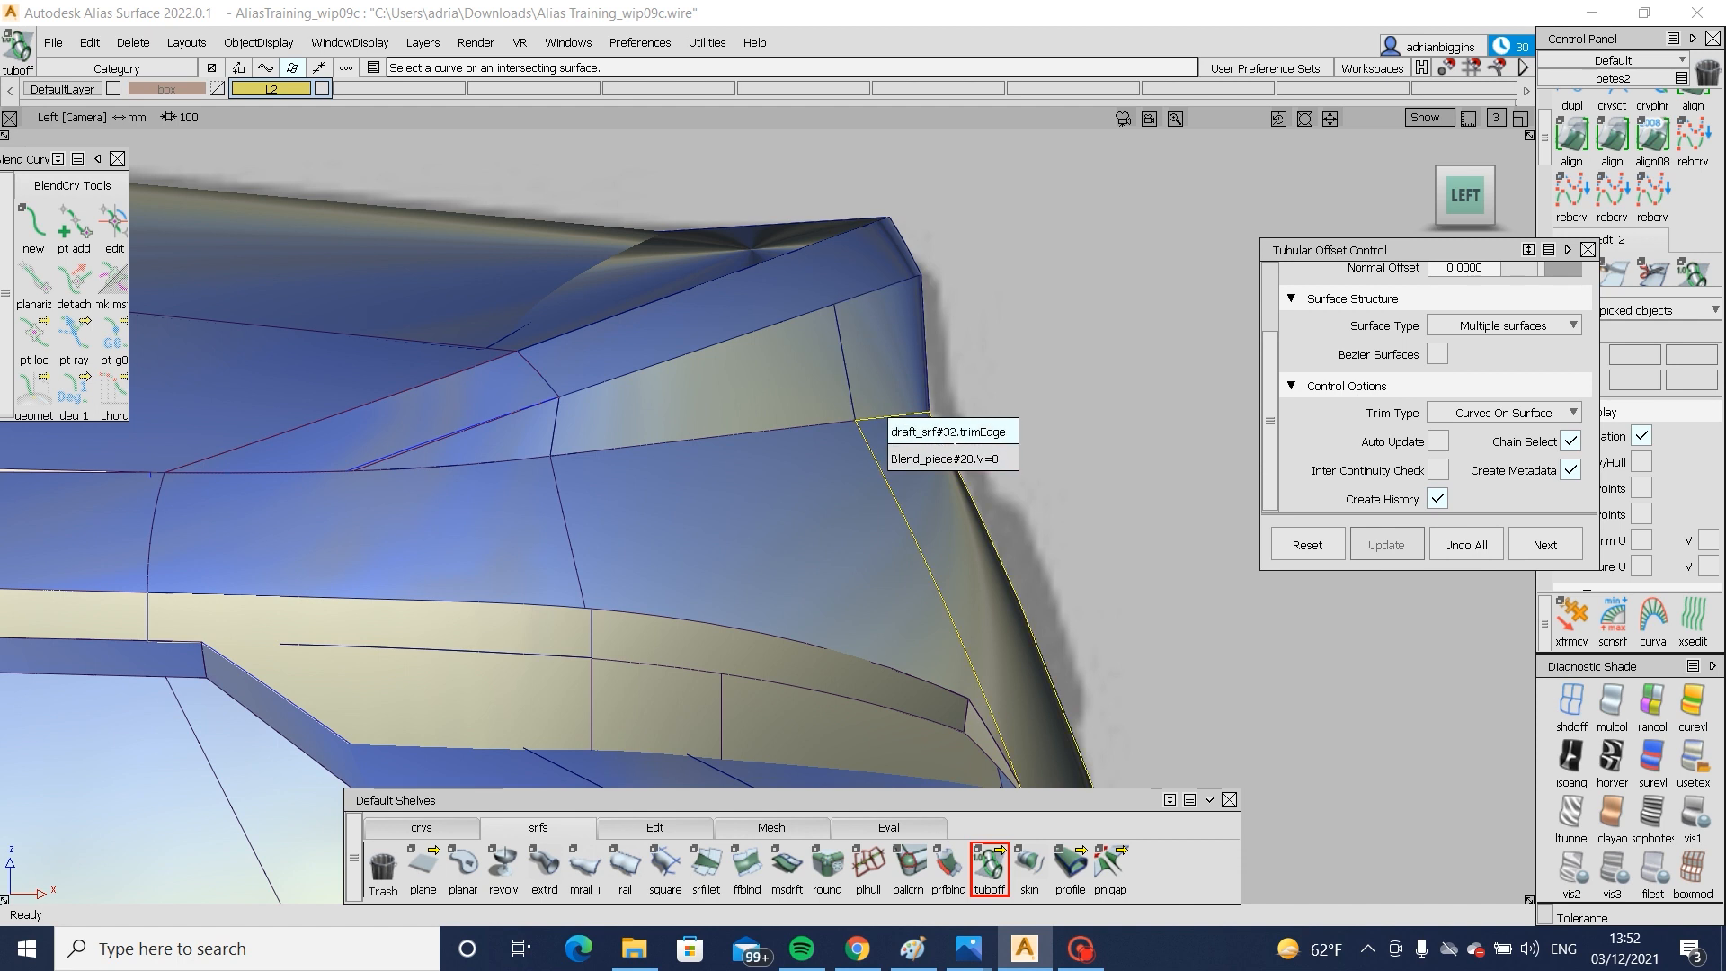
pyautogui.click(948, 438)
pyautogui.keyDown('alt'); pyautogui.keyDown('shift'); pyautogui.moveTo(948, 438); pyautogui.dragTo(963, 577); pyautogui.keyUp('shift'); pyautogui.keyUp('alt')
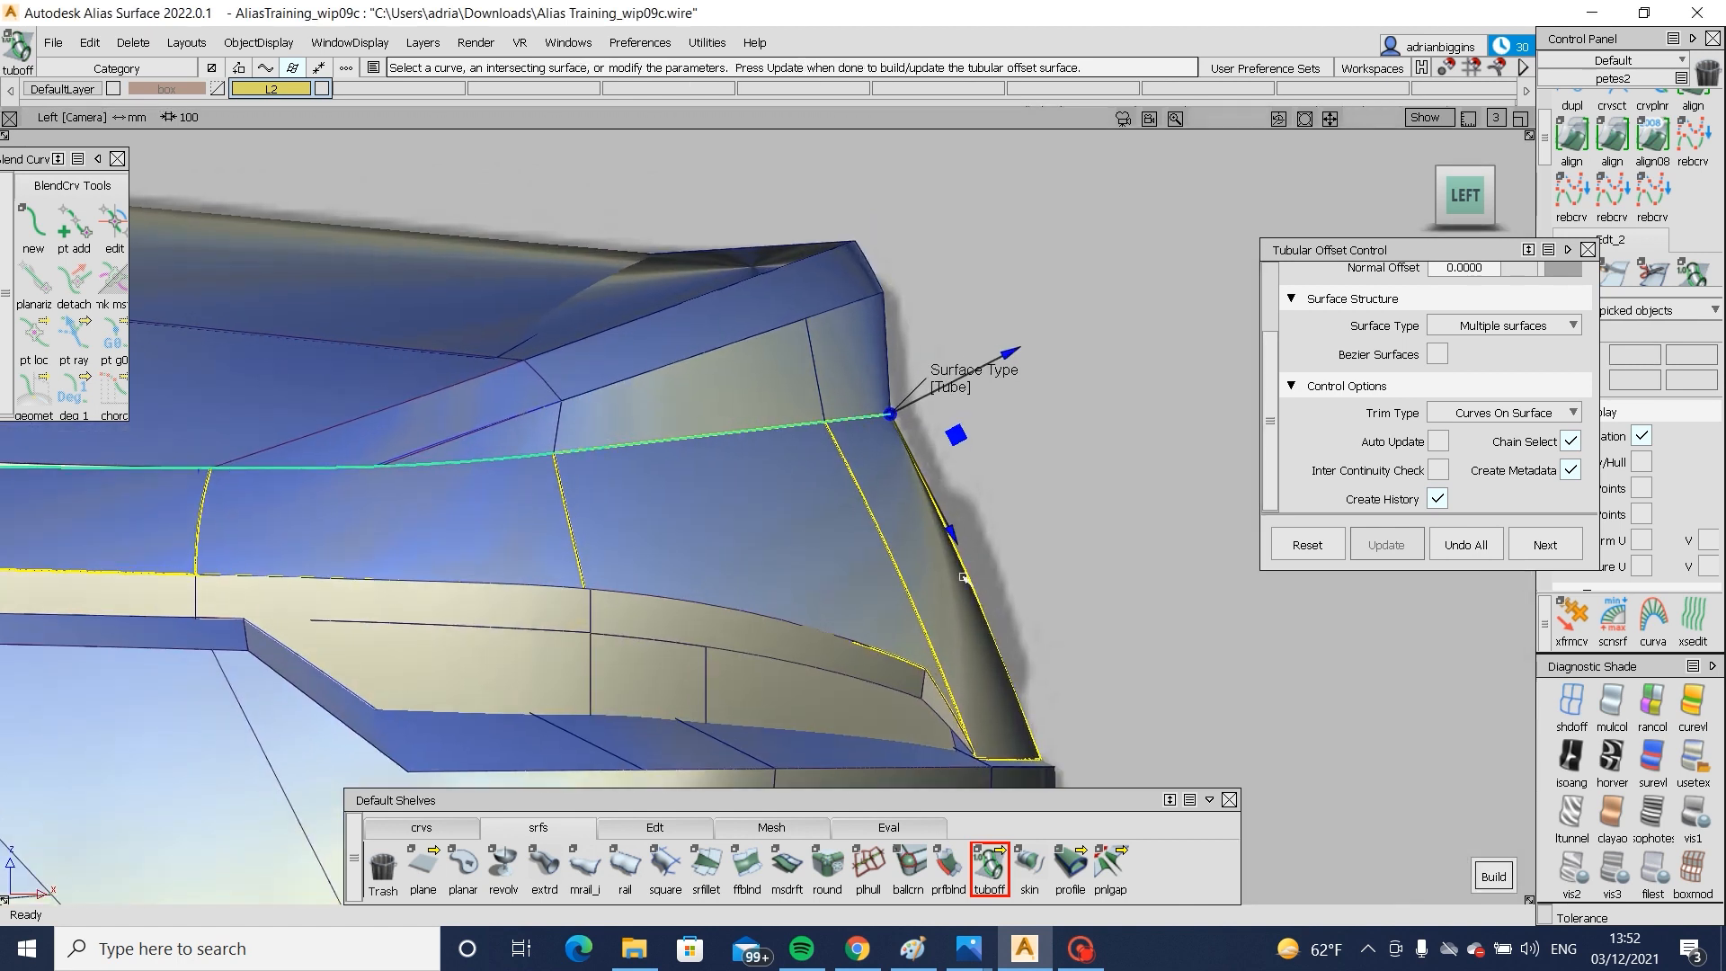
pyautogui.click(885, 415)
pyautogui.click(911, 449)
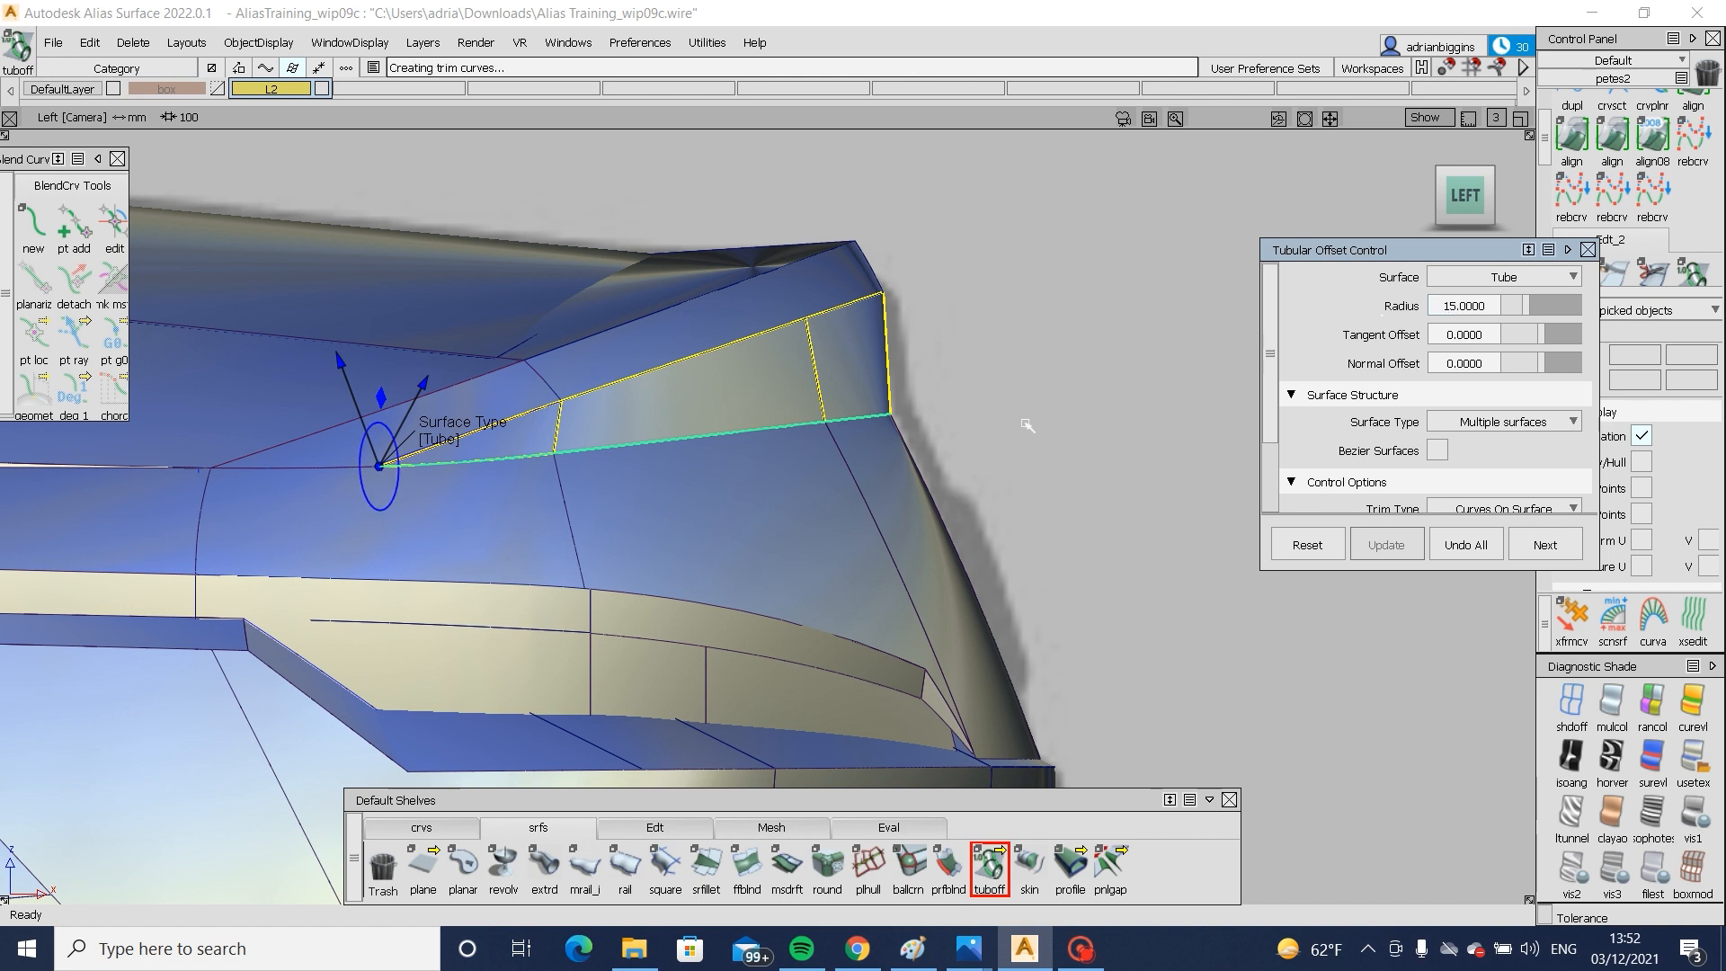
# - Intersect the tube with the surfaces above and below the spoiler edge and remove the tube, keeping the curves on surface
pyautogui.keyDown('ctrl'); pyautogui.keyDown('shift'); pyautogui.moveTo(809, 505); pyautogui.dragTo(830, 492, button='right'); pyautogui.keyUp('shift'); pyautogui.keyUp('ctrl')
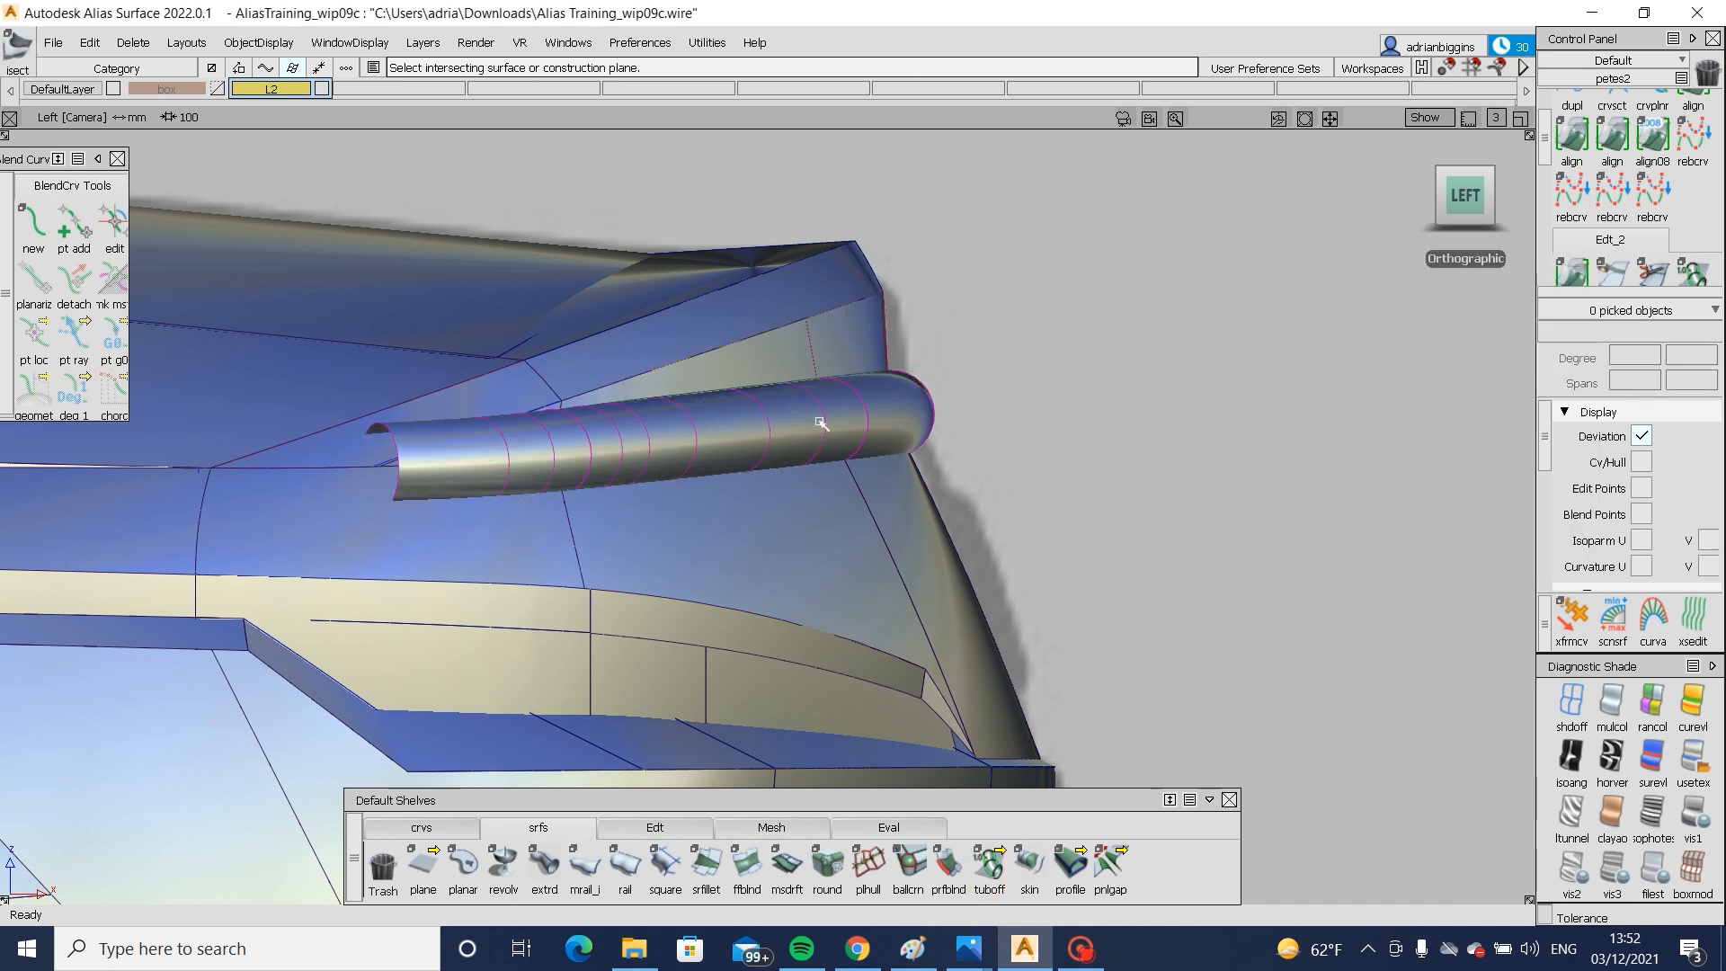
pyautogui.hotkey('ctrl', 'z')
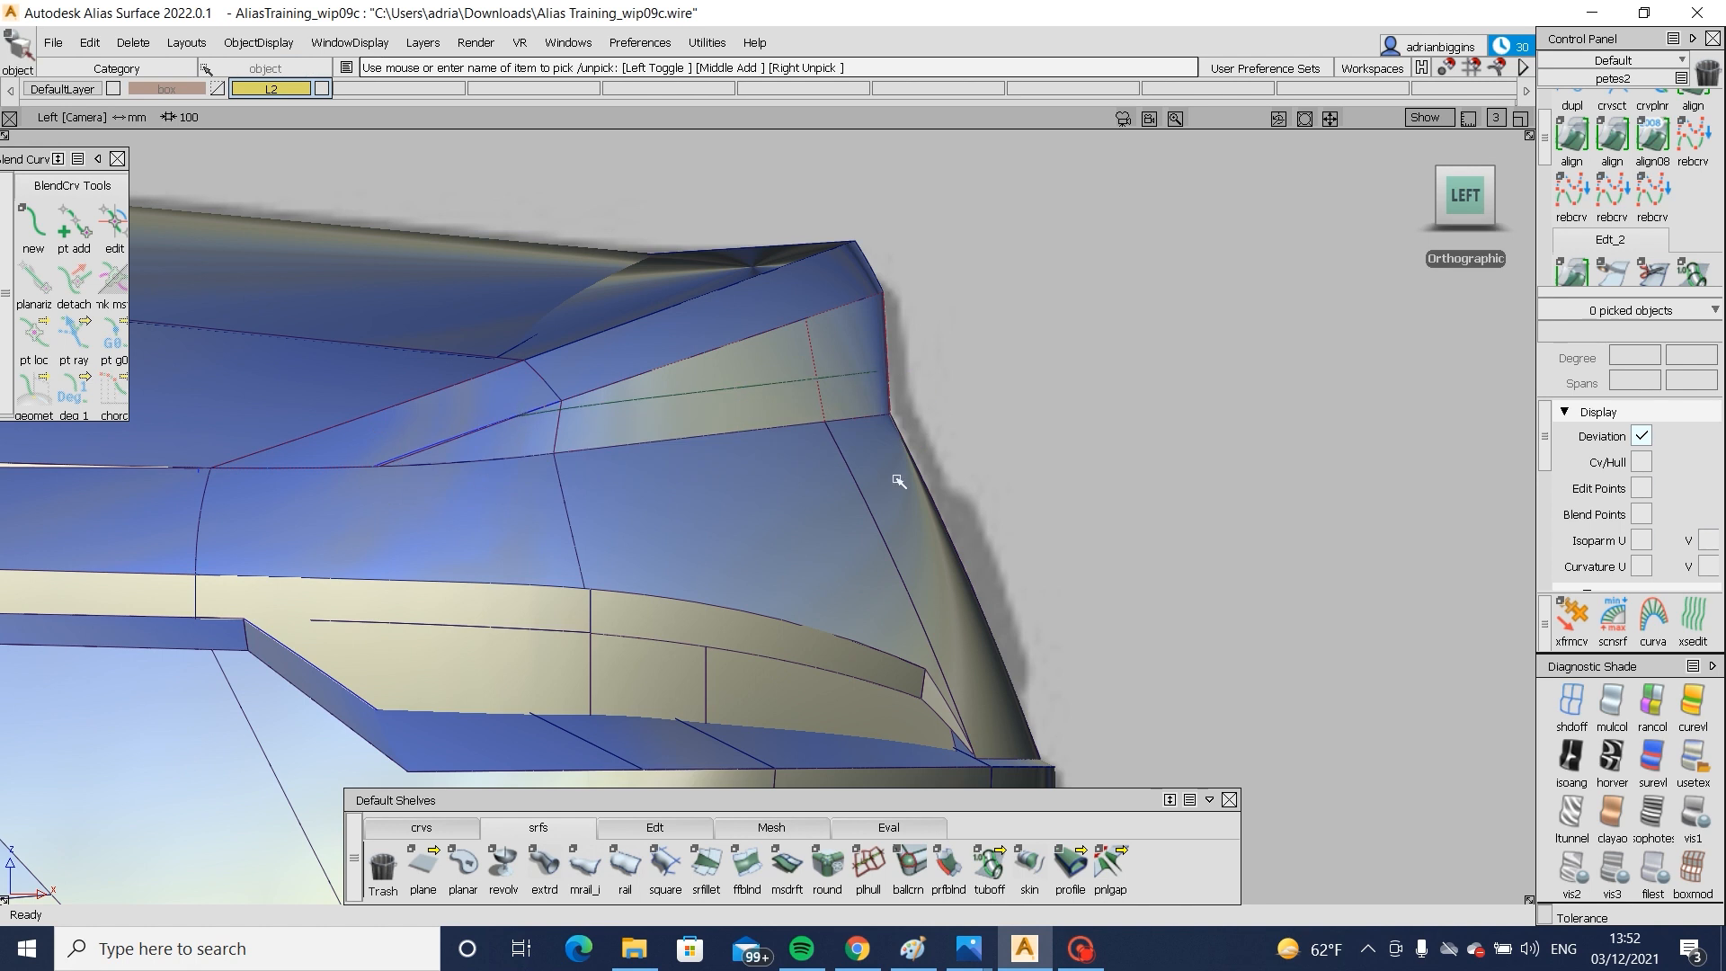
pyautogui.hotkey('ctrl', 'r')
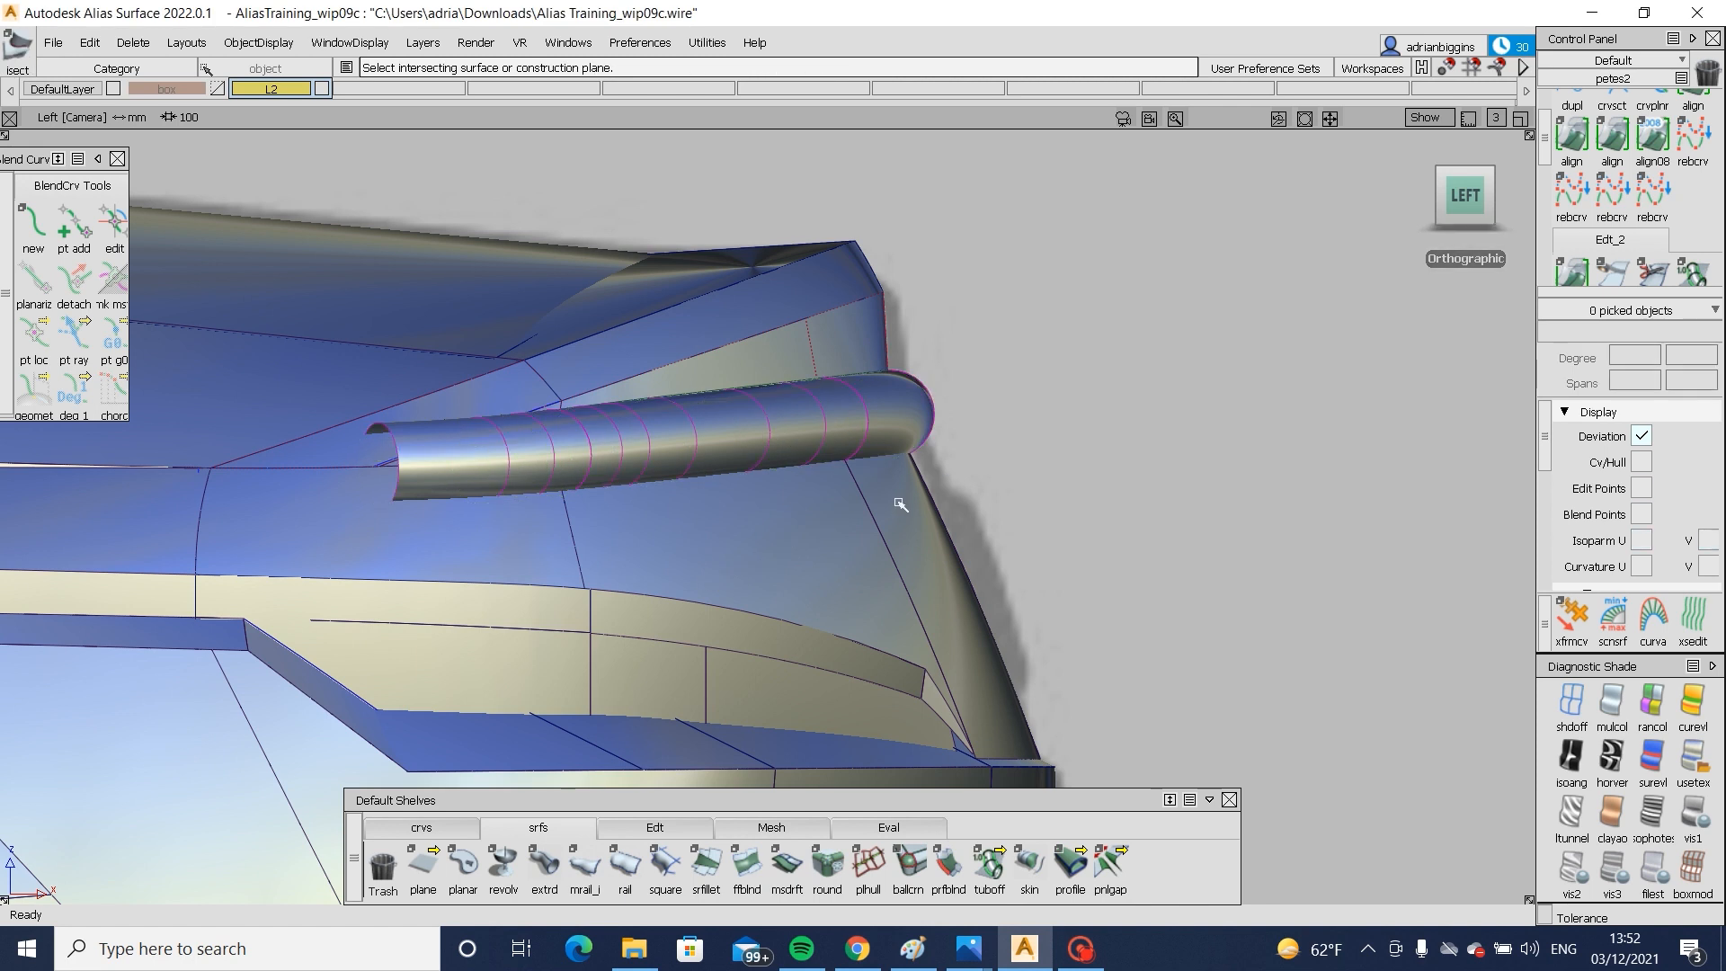
pyautogui.click(448, 561)
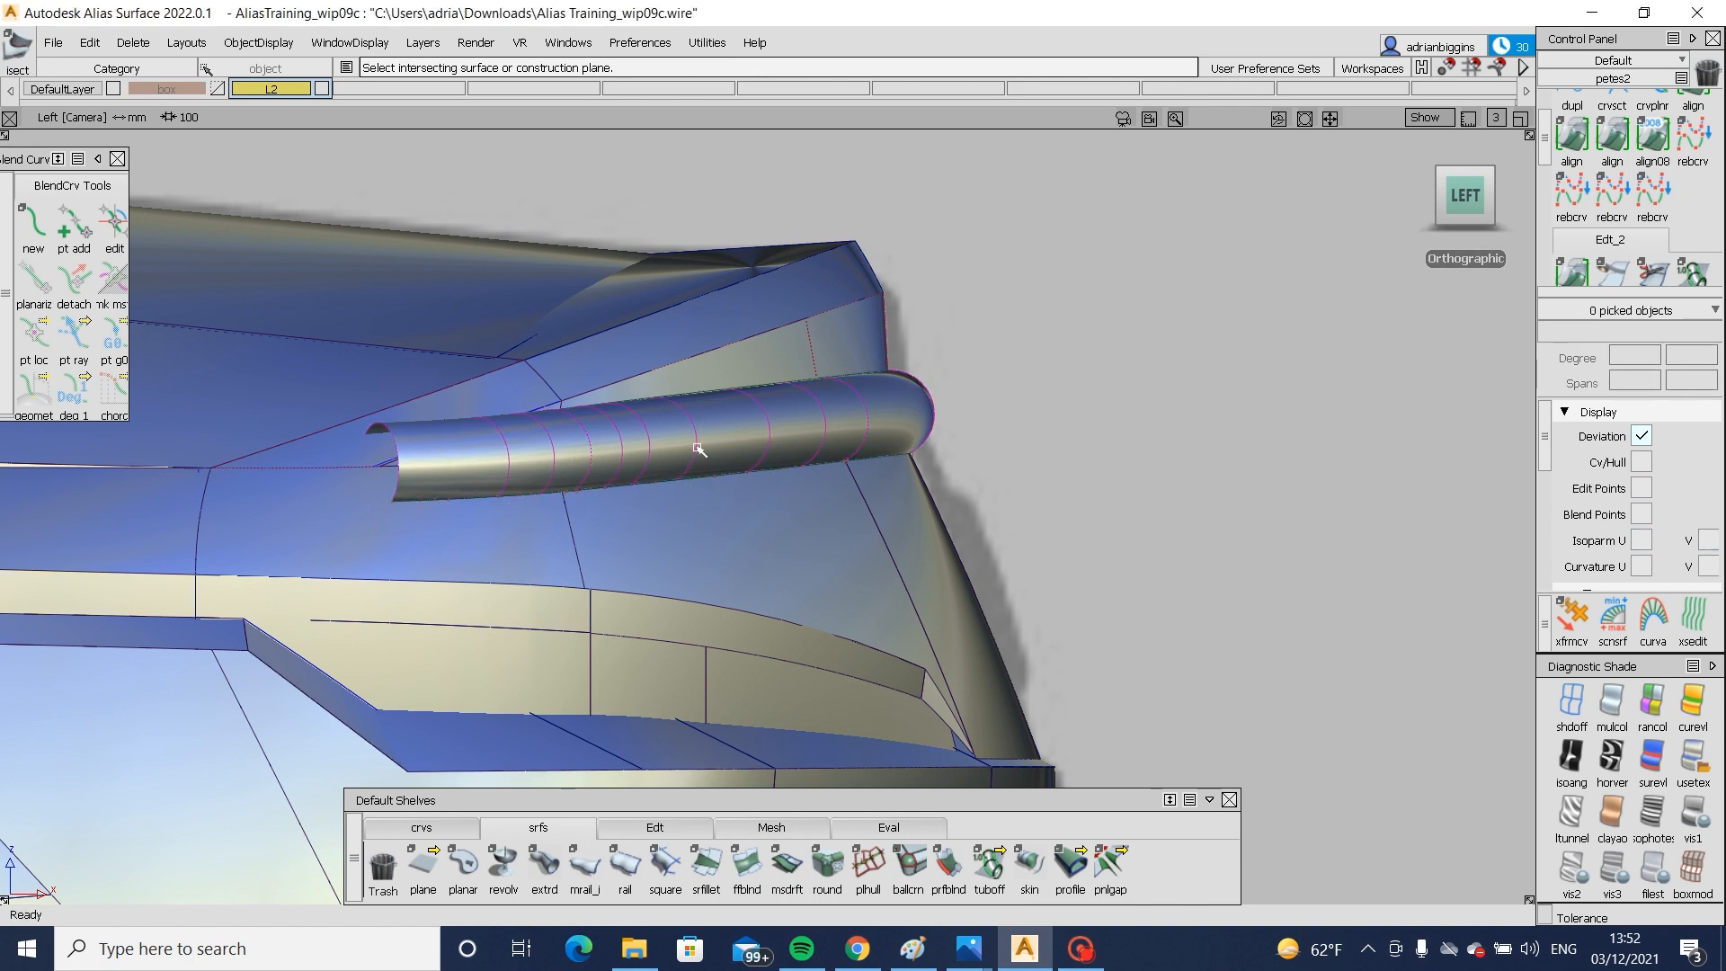
pyautogui.keyDown('alt'); pyautogui.keyDown('shift'); pyautogui.moveTo(820, 451); pyautogui.dragTo(1057, 381); pyautogui.keyUp('shift'); pyautogui.keyUp('alt')
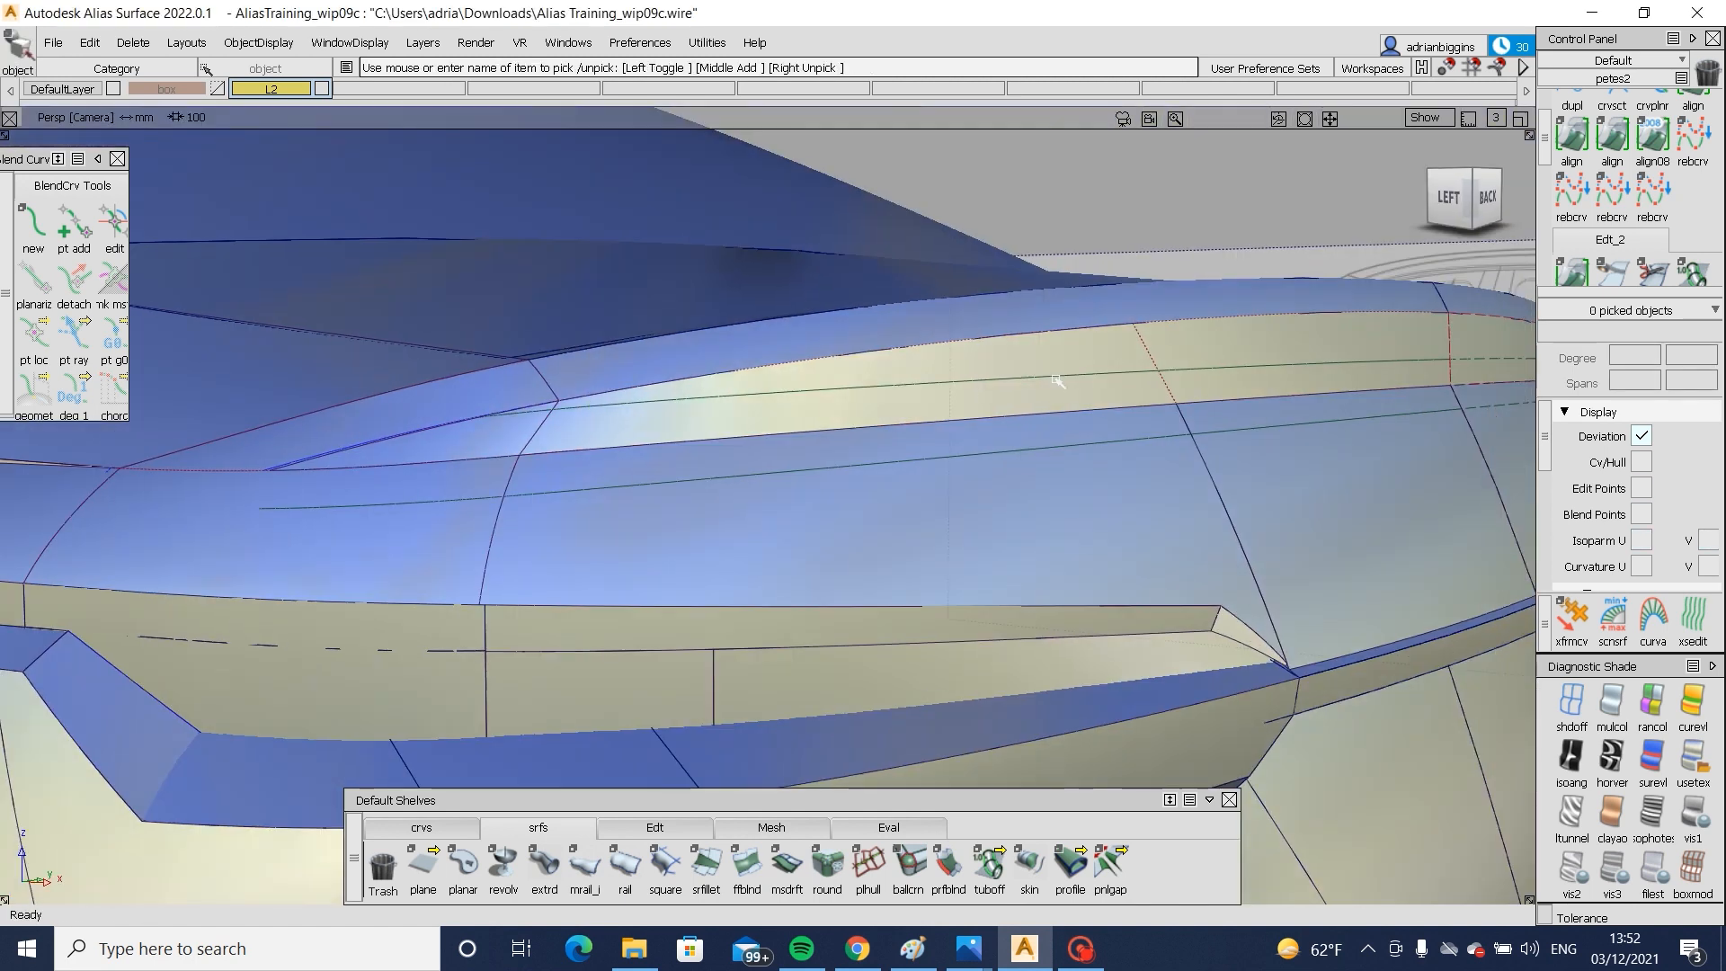
# - Trim away the strips between the two intersection curves on the rear and corner surfaces below the spoiler
pyautogui.moveTo(1222, 368)
pyautogui.keyDown('alt'); pyautogui.keyDown('shift'); pyautogui.mouseDown()
pyautogui.moveTo(1360, 339)
pyautogui.moveTo(1187, 478)
pyautogui.mouseUp(); pyautogui.keyUp('shift'); pyautogui.keyUp('alt')
pyautogui.click(1191, 477)
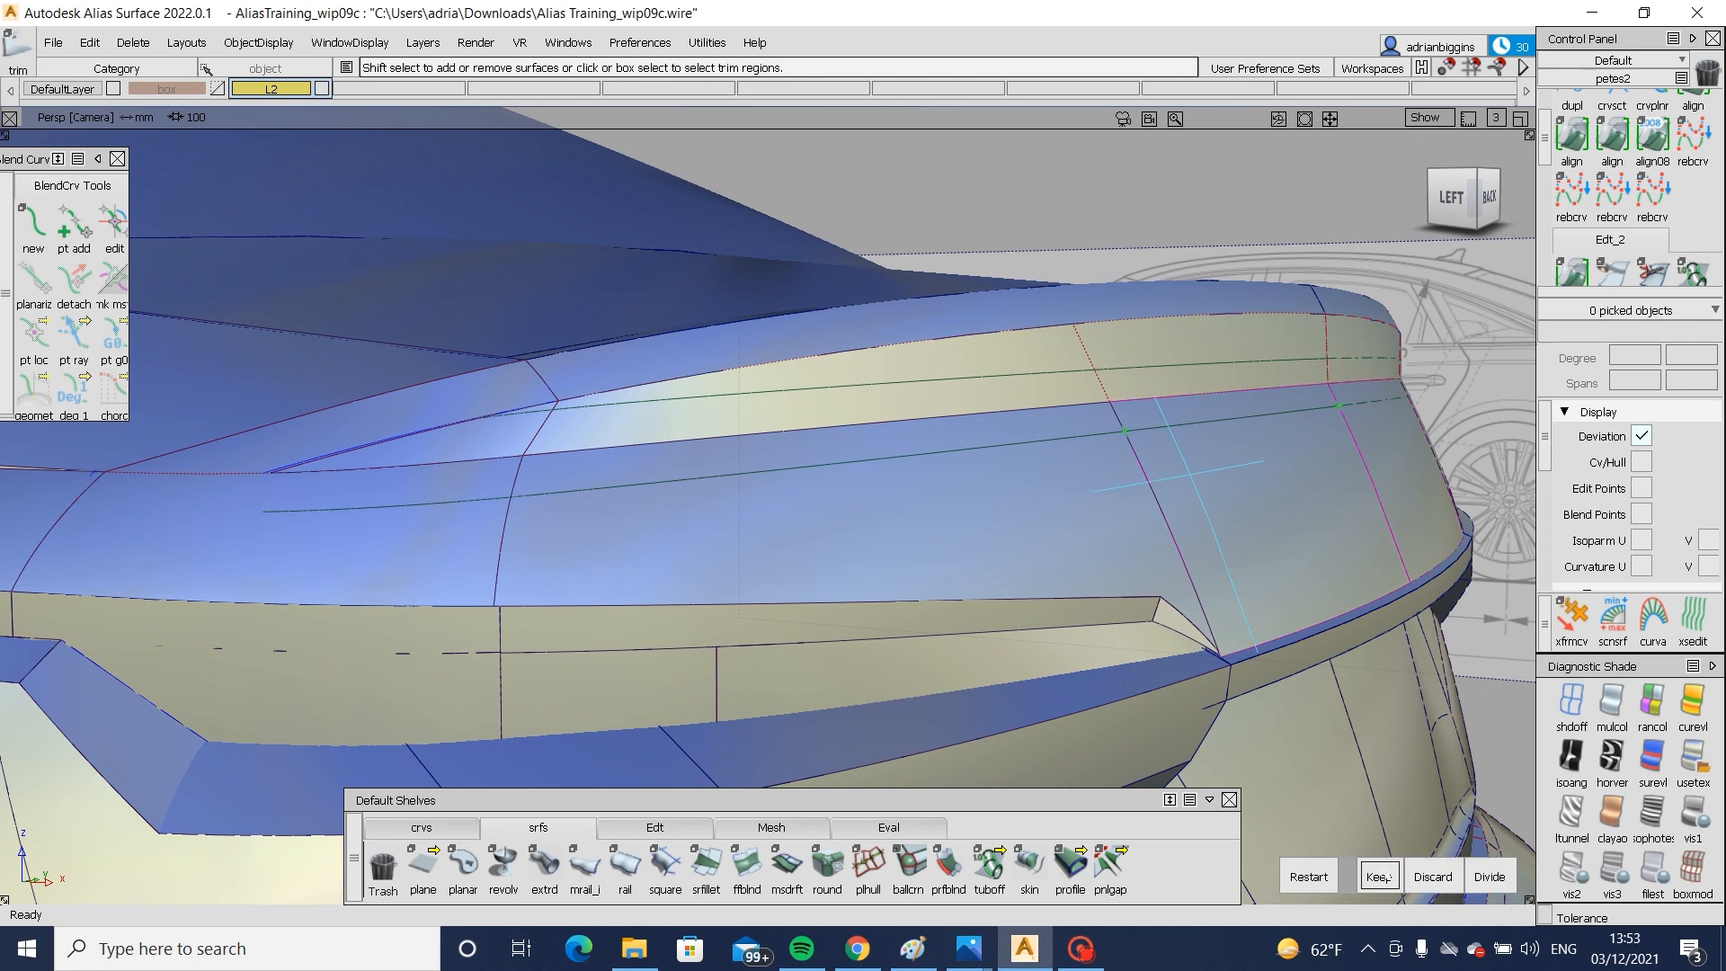
pyautogui.press('space')
pyautogui.click(1152, 326)
pyautogui.press('space')
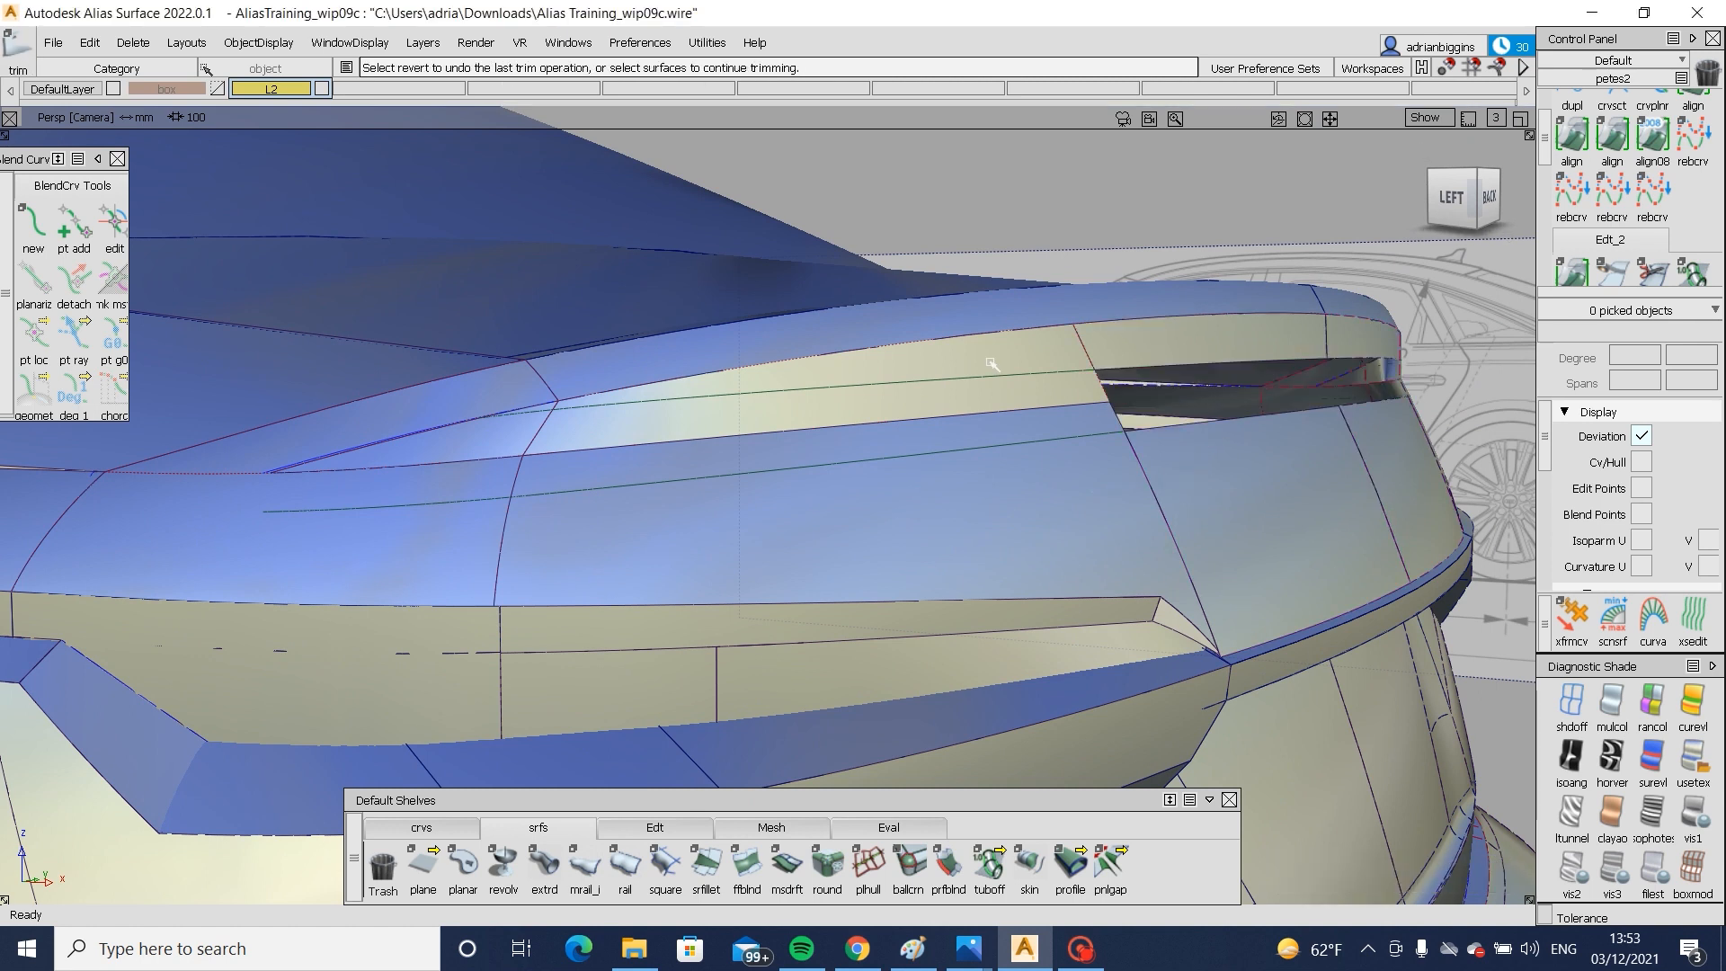
pyautogui.click(988, 360)
pyautogui.press('space')
pyautogui.click(910, 511)
pyautogui.press('space')
pyautogui.click(450, 542)
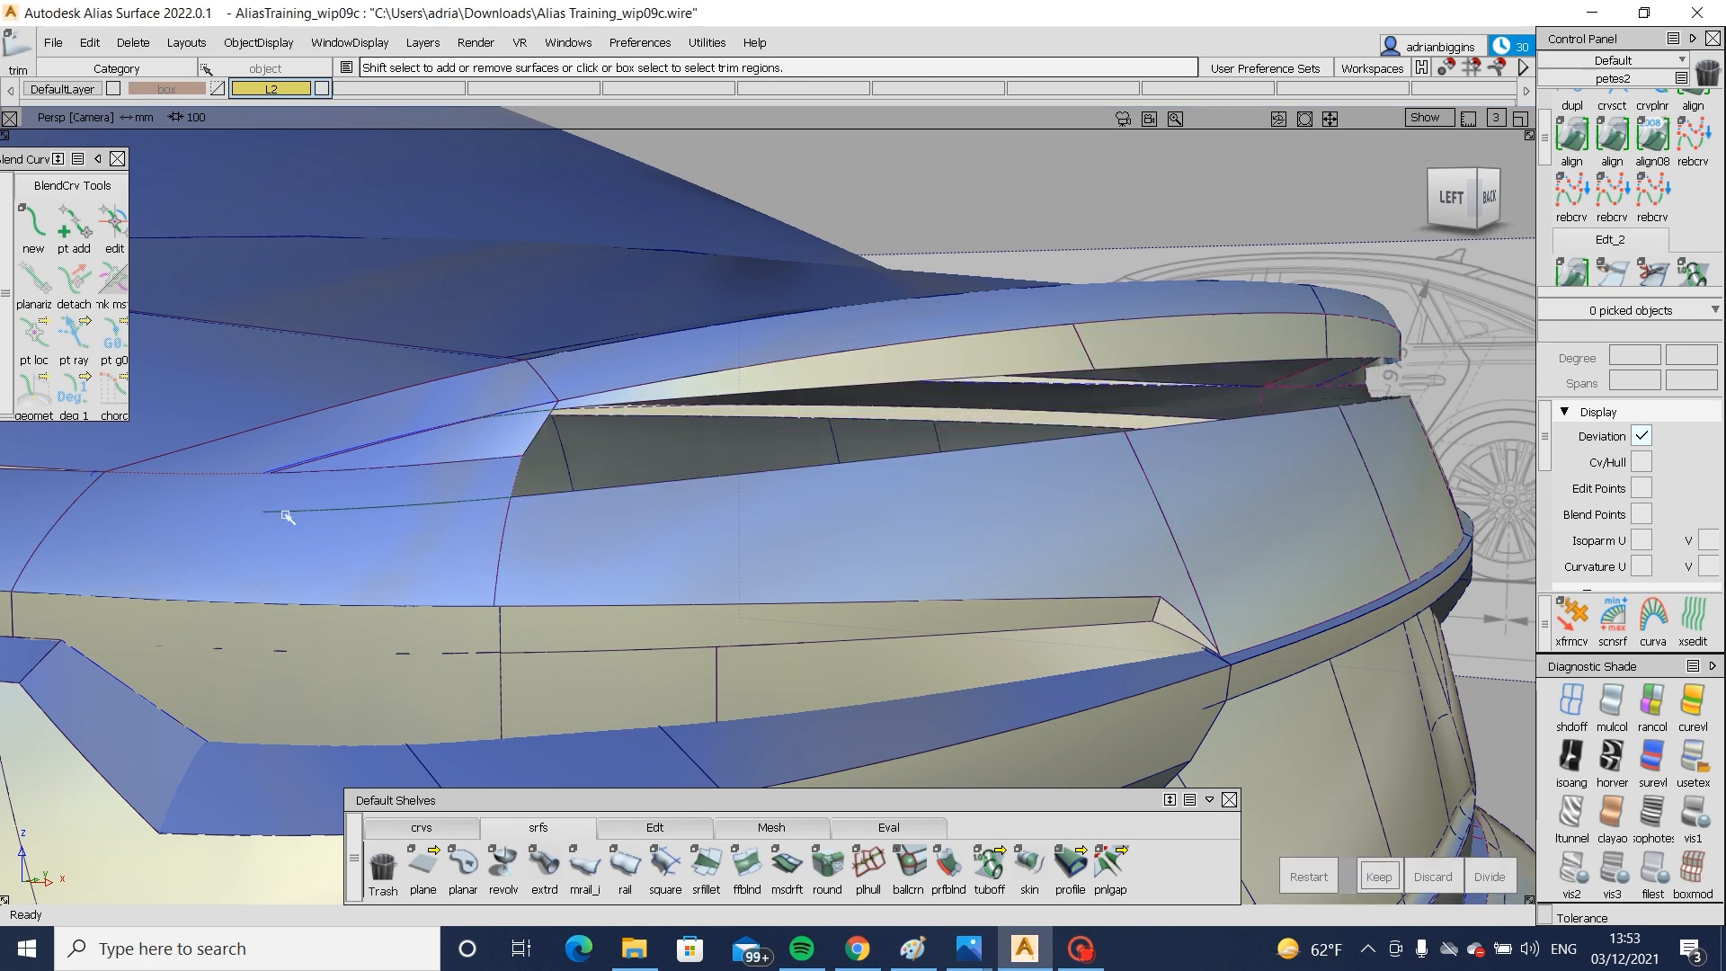
# - Delete the surplus curve on surface along the spoiler's front corner
pyautogui.keyDown('alt'); pyautogui.keyDown('shift'); pyautogui.moveTo(285, 513); pyautogui.dragTo(450, 522); pyautogui.keyUp('shift'); pyautogui.keyUp('alt')
pyautogui.keyDown('alt'); pyautogui.keyDown('shift'); pyautogui.moveTo(450, 522); pyautogui.dragTo(543, 524, button='middle'); pyautogui.keyUp('shift'); pyautogui.keyUp('alt')
pyautogui.keyDown('alt'); pyautogui.keyDown('shift'); pyautogui.moveTo(542, 524); pyautogui.dragTo(504, 531, button='right'); pyautogui.keyUp('shift'); pyautogui.keyUp('alt')
pyautogui.keyDown('alt'); pyautogui.keyDown('shift'); pyautogui.moveTo(504, 532); pyautogui.dragTo(489, 492); pyautogui.keyUp('shift'); pyautogui.keyUp('alt')
pyautogui.keyDown('ctrl'); pyautogui.keyDown('shift'); pyautogui.moveTo(751, 524); pyautogui.dragTo(680, 440); pyautogui.keyUp('shift'); pyautogui.keyUp('ctrl')
pyautogui.click(649, 419)
pyautogui.press('Delete')
# - Draw a straight vertical edit-point curve down from the spoiler's front tip and project it onto the side panel
pyautogui.click(423, 826)
pyautogui.click(464, 863)
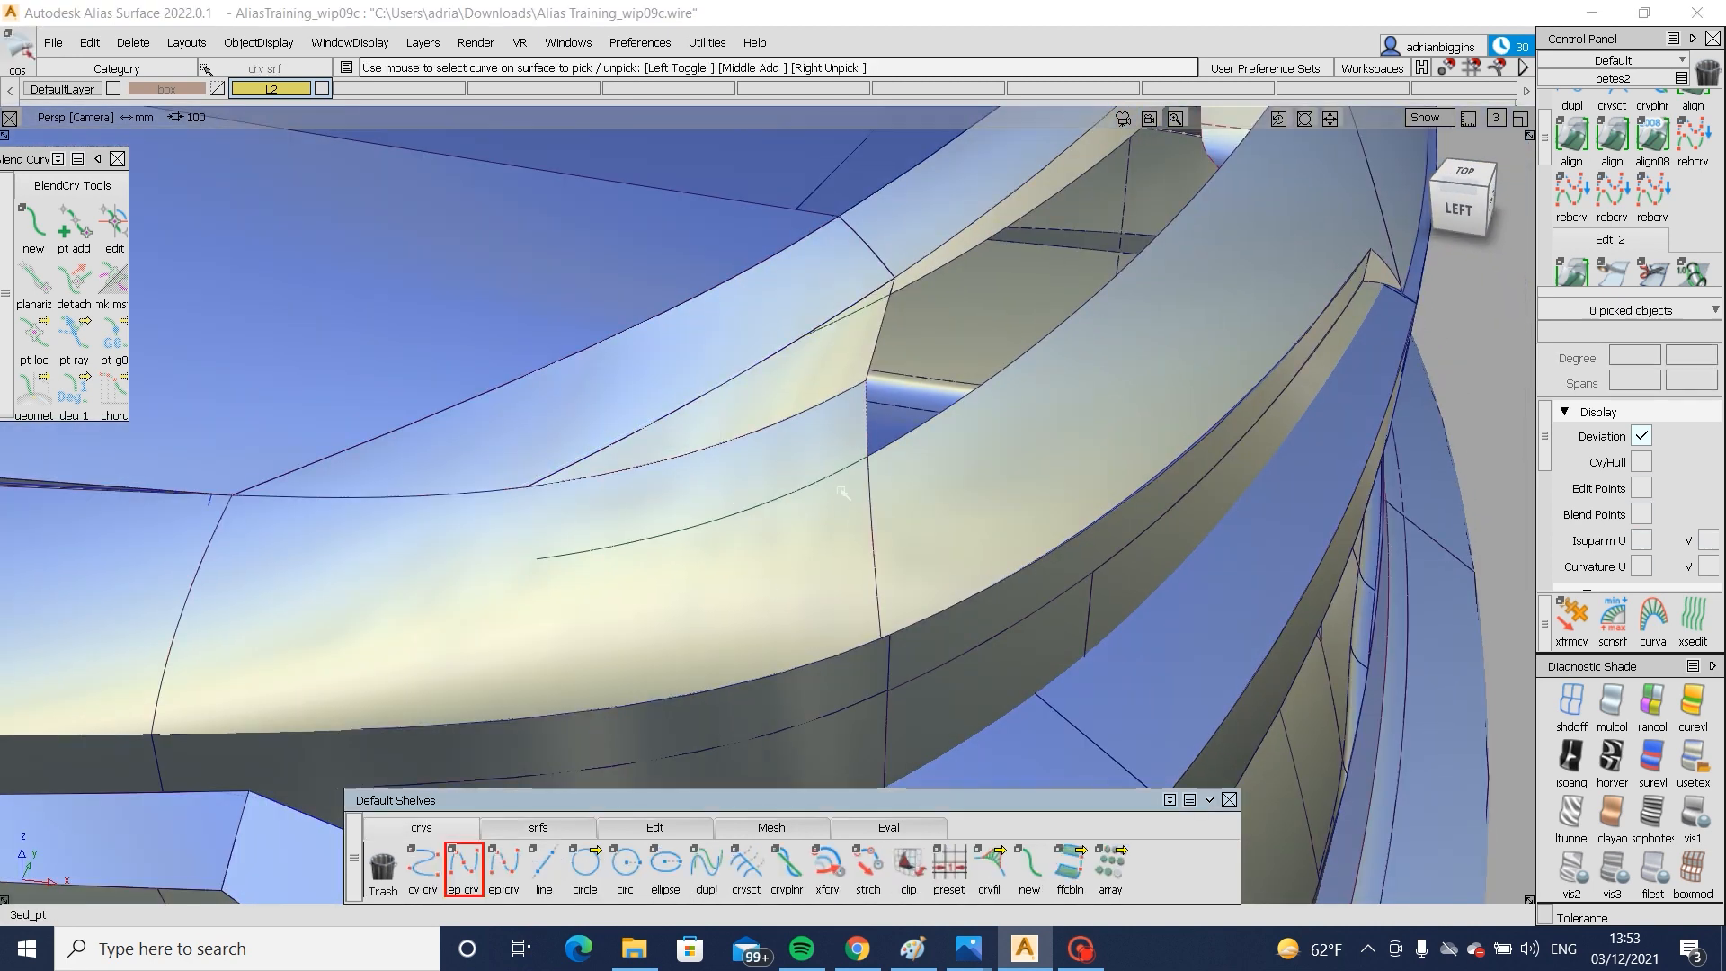
pyautogui.click(1458, 209)
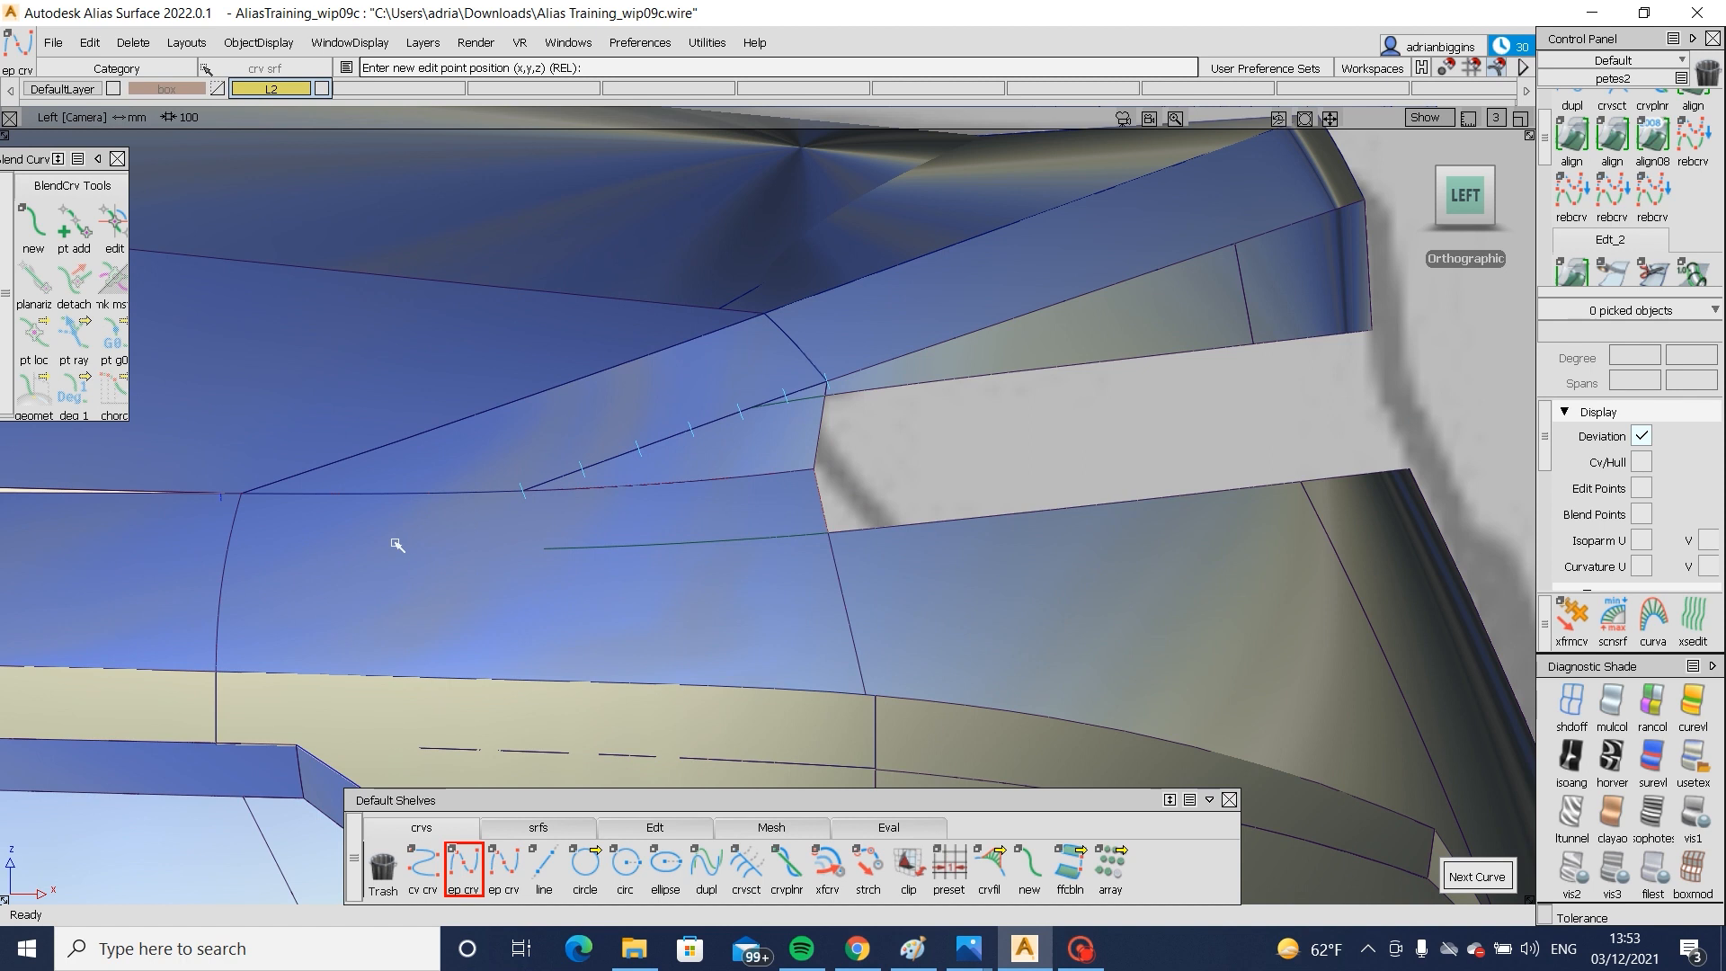
pyautogui.click(523, 490)
pyautogui.keyDown('ctrl'); pyautogui.keyDown('shift'); pyautogui.moveTo(609, 658); pyautogui.dragTo(608, 498); pyautogui.keyUp('shift'); pyautogui.keyUp('ctrl')
pyautogui.keyDown('ctrl'); pyautogui.keyDown('shift'); pyautogui.moveTo(627, 574); pyautogui.dragTo(573, 613); pyautogui.keyUp('shift'); pyautogui.keyUp('ctrl')
pyautogui.click(486, 575)
pyautogui.keyDown('ctrl'); pyautogui.keyDown('shift'); pyautogui.moveTo(480, 556); pyautogui.dragTo(516, 582, button='middle'); pyautogui.keyUp('shift'); pyautogui.keyUp('ctrl')
pyautogui.click(523, 565)
pyautogui.keyDown('ctrl'); pyautogui.keyDown('shift'); pyautogui.moveTo(614, 729); pyautogui.dragTo(633, 536); pyautogui.keyUp('shift'); pyautogui.keyUp('ctrl')
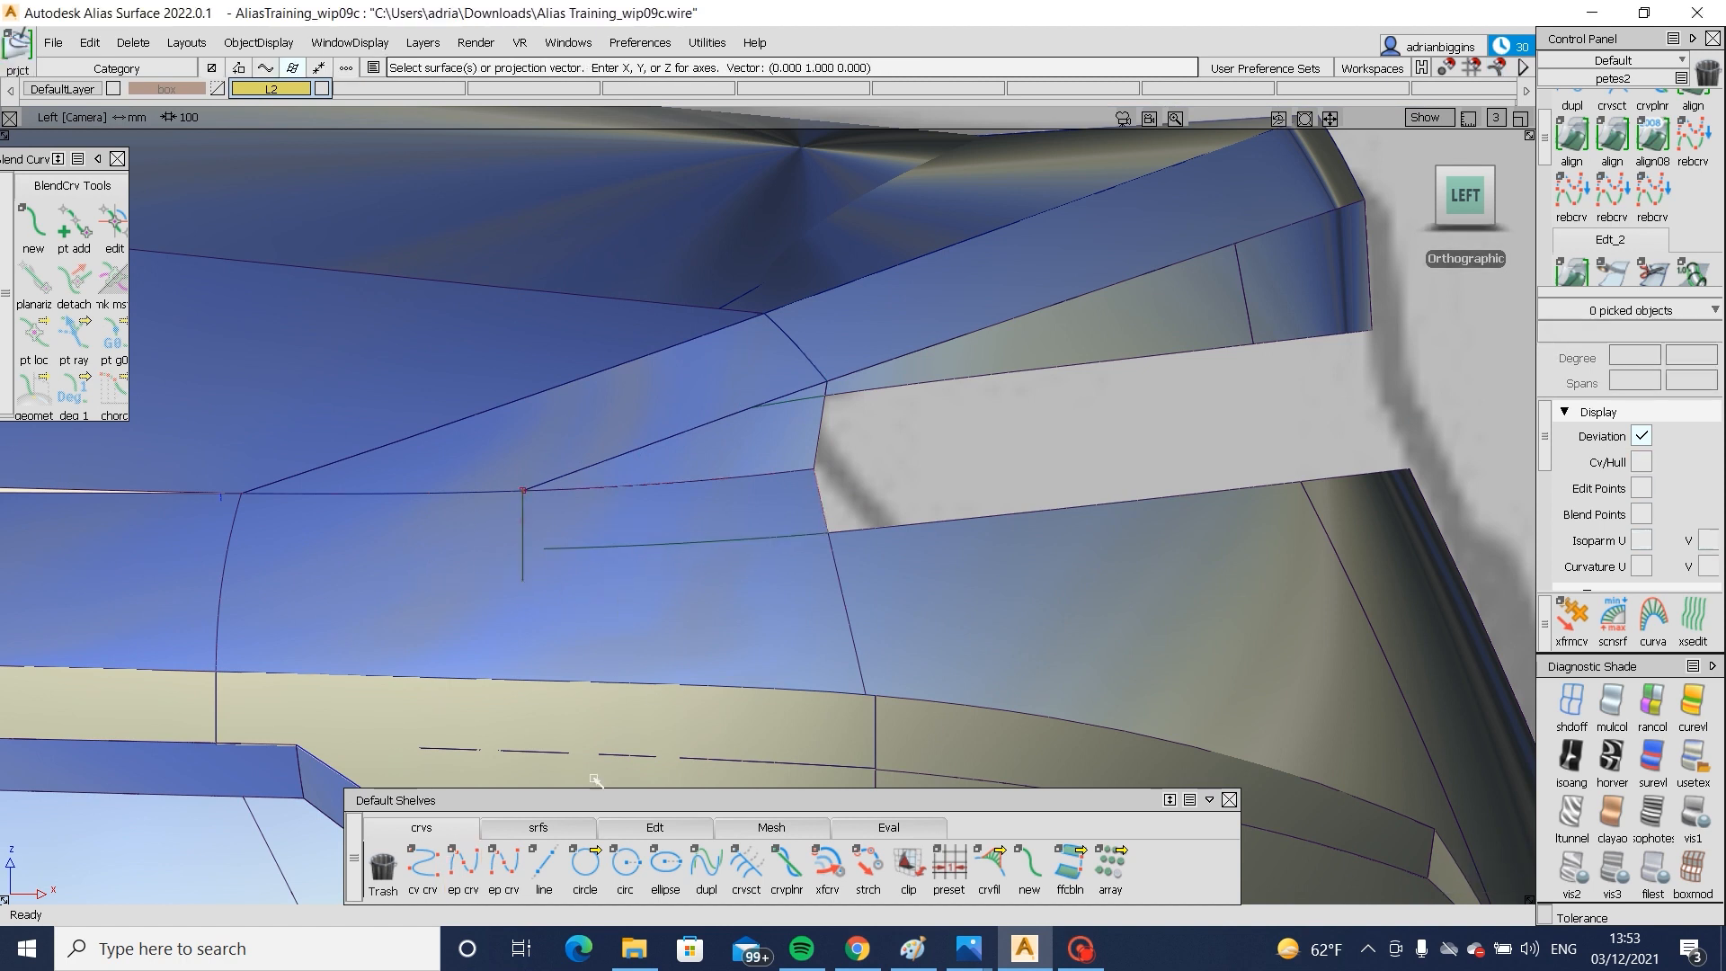
# - Extend the lower curve on surface forward about 24 mm past the projected vertical curve, accepting the removal of construction history
pyautogui.click(612, 832)
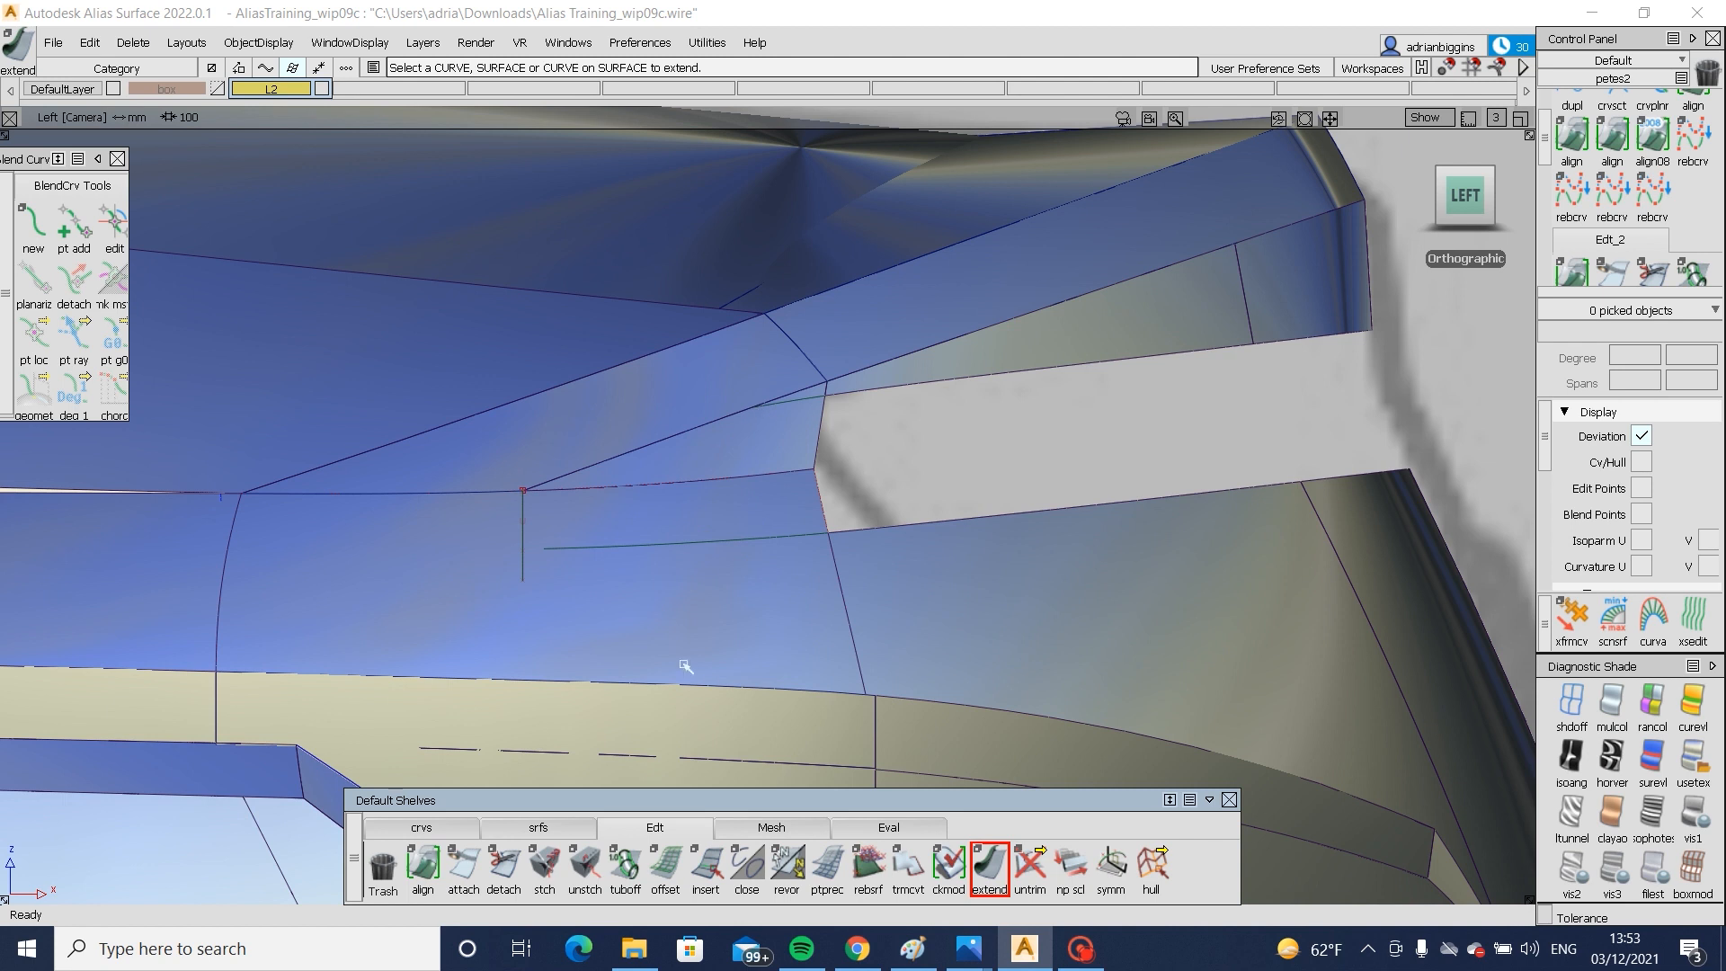
pyautogui.click(574, 550)
pyautogui.moveTo(550, 550); pyautogui.dragTo(493, 550)
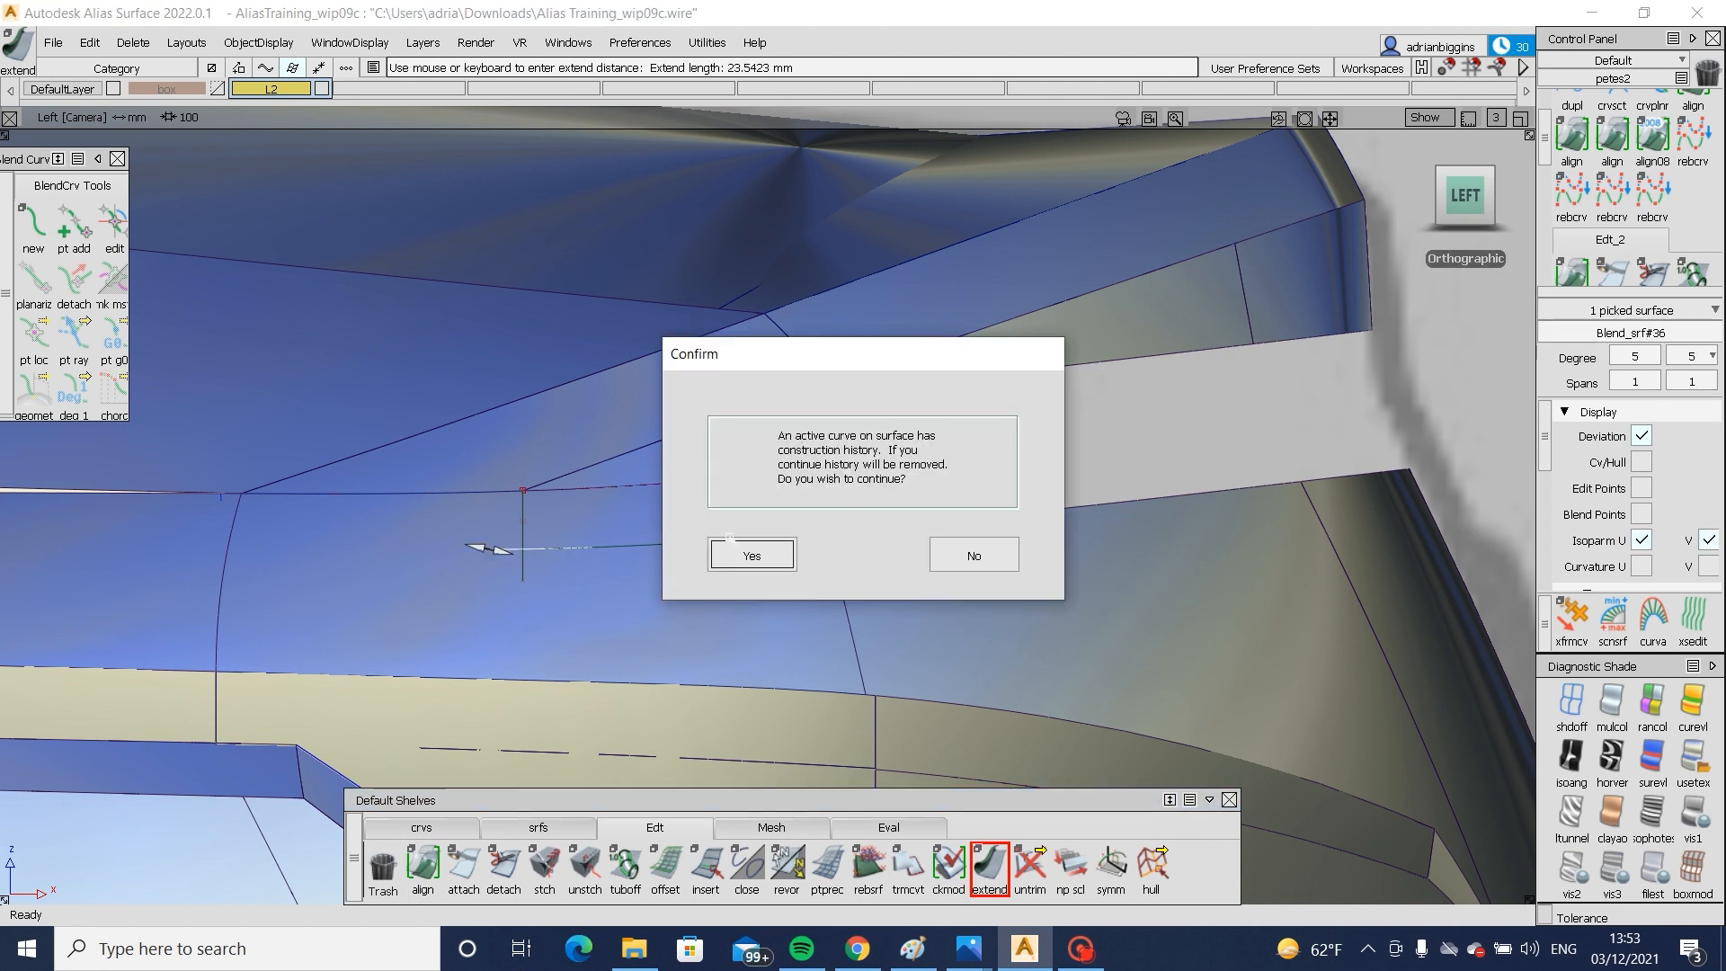
pyautogui.click(737, 557)
# - Trim away the side panel's narrow front strip and the triangular piece below the spoiler's front edge
pyautogui.keyDown('ctrl'); pyautogui.keyDown('shift'); pyautogui.moveTo(729, 565); pyautogui.dragTo(673, 625); pyautogui.keyUp('shift'); pyautogui.keyUp('ctrl')
pyautogui.click(674, 624)
pyautogui.click(1353, 874)
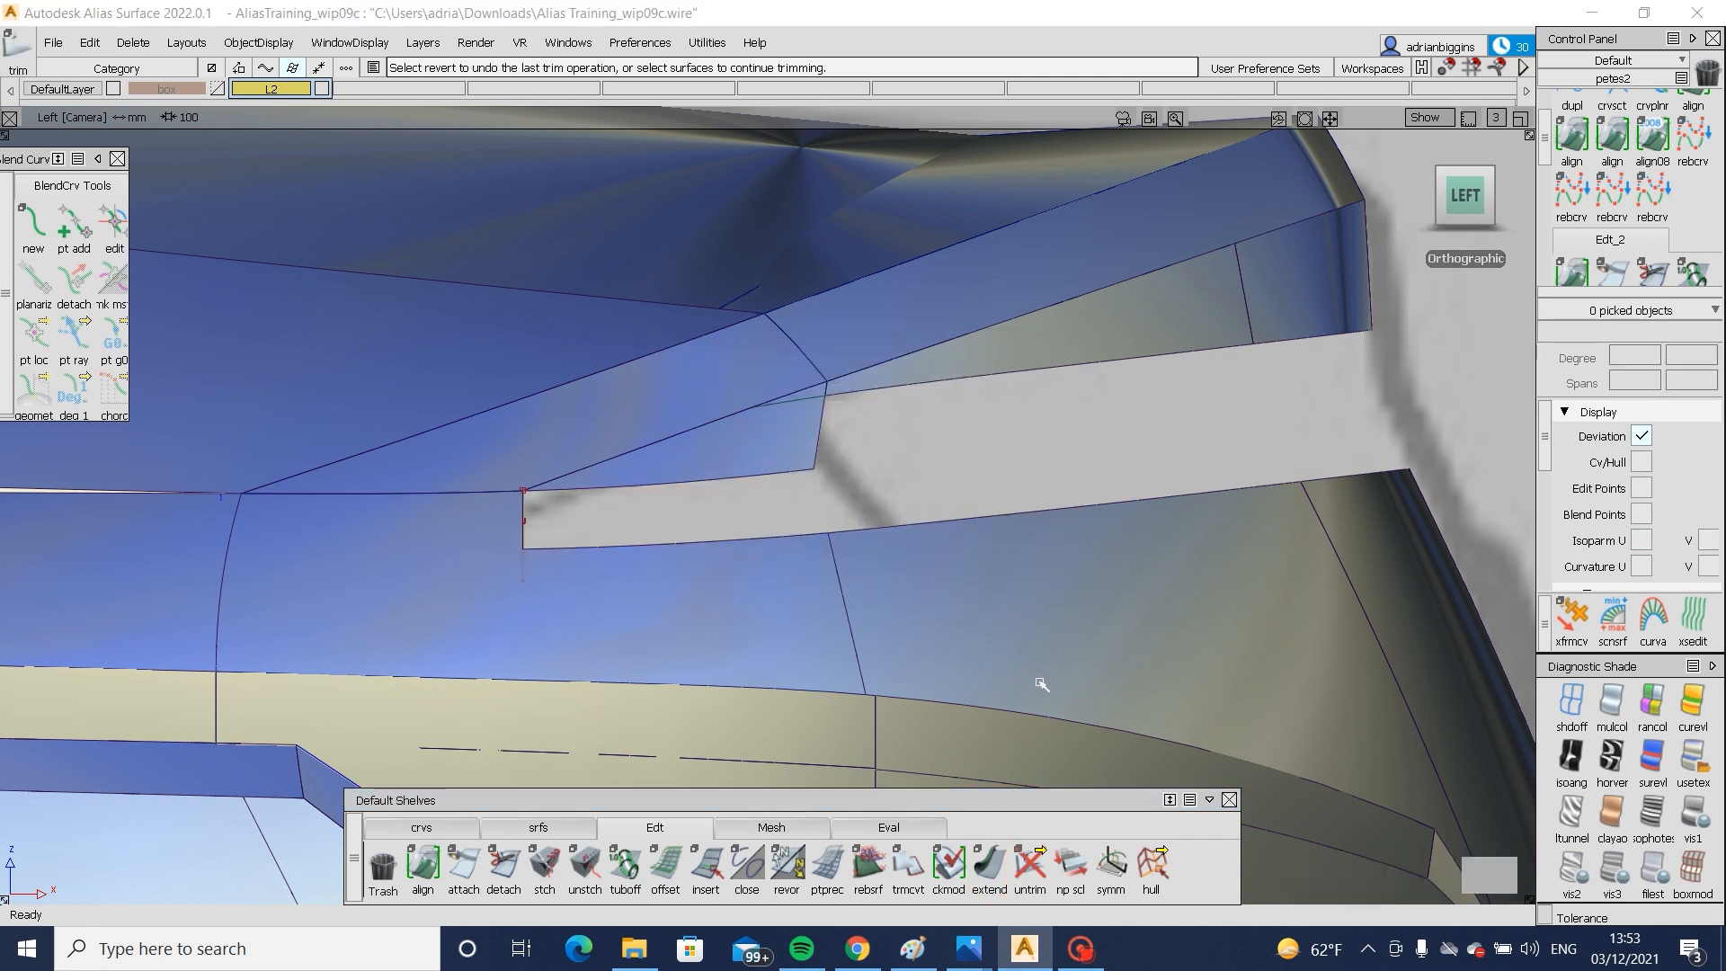
pyautogui.click(812, 396)
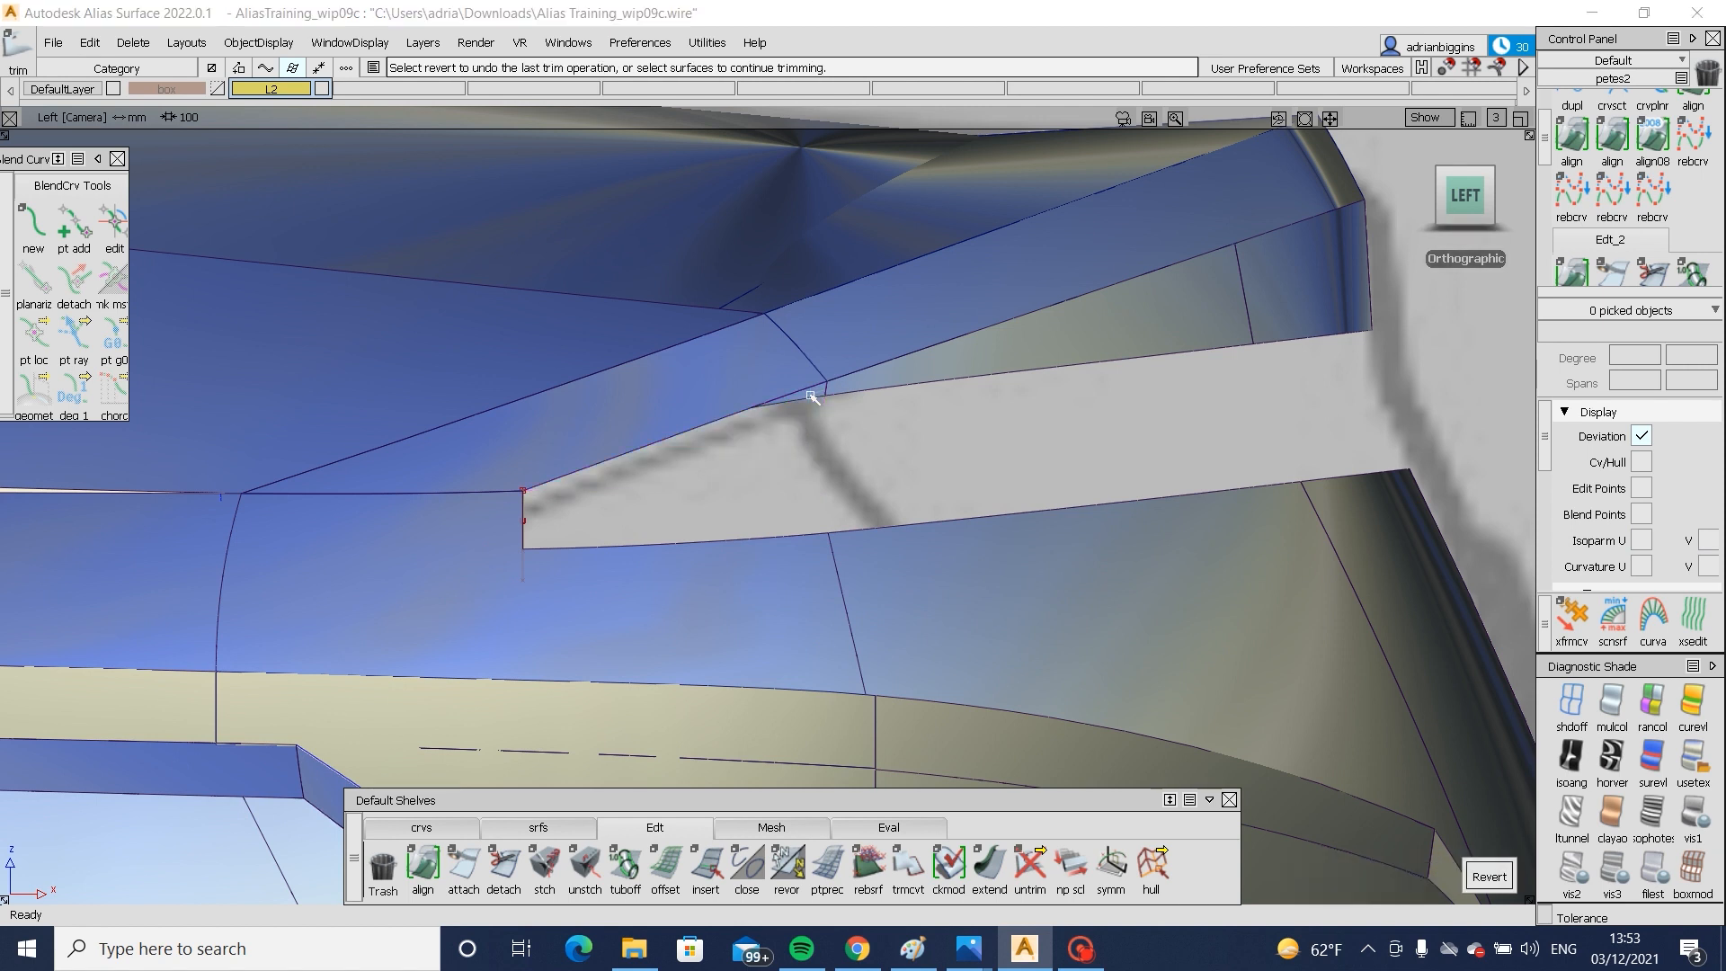
# - Bridge the trimmed gap below the spoiler with a chain-selected Freeform Blend using G2 Curvature on both sides
pyautogui.click(539, 827)
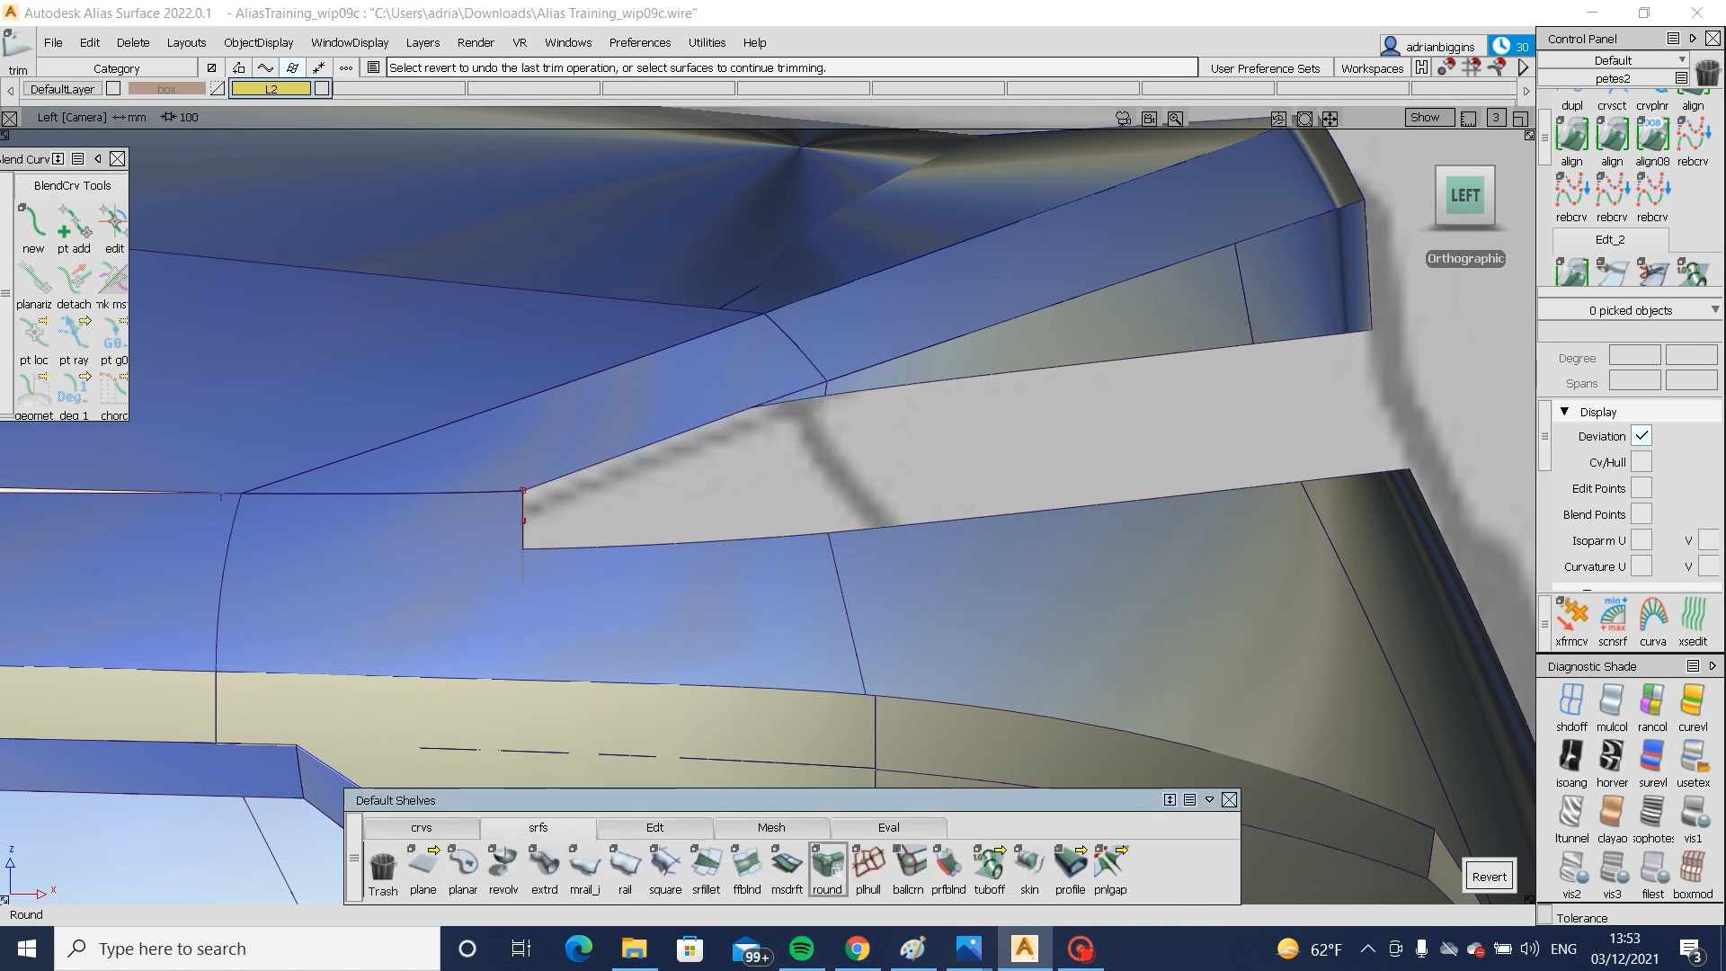
pyautogui.keyDown('alt'); pyautogui.keyDown('shift'); pyautogui.moveTo(1228, 518); pyautogui.dragTo(1024, 575); pyautogui.keyUp('shift'); pyautogui.keyUp('alt')
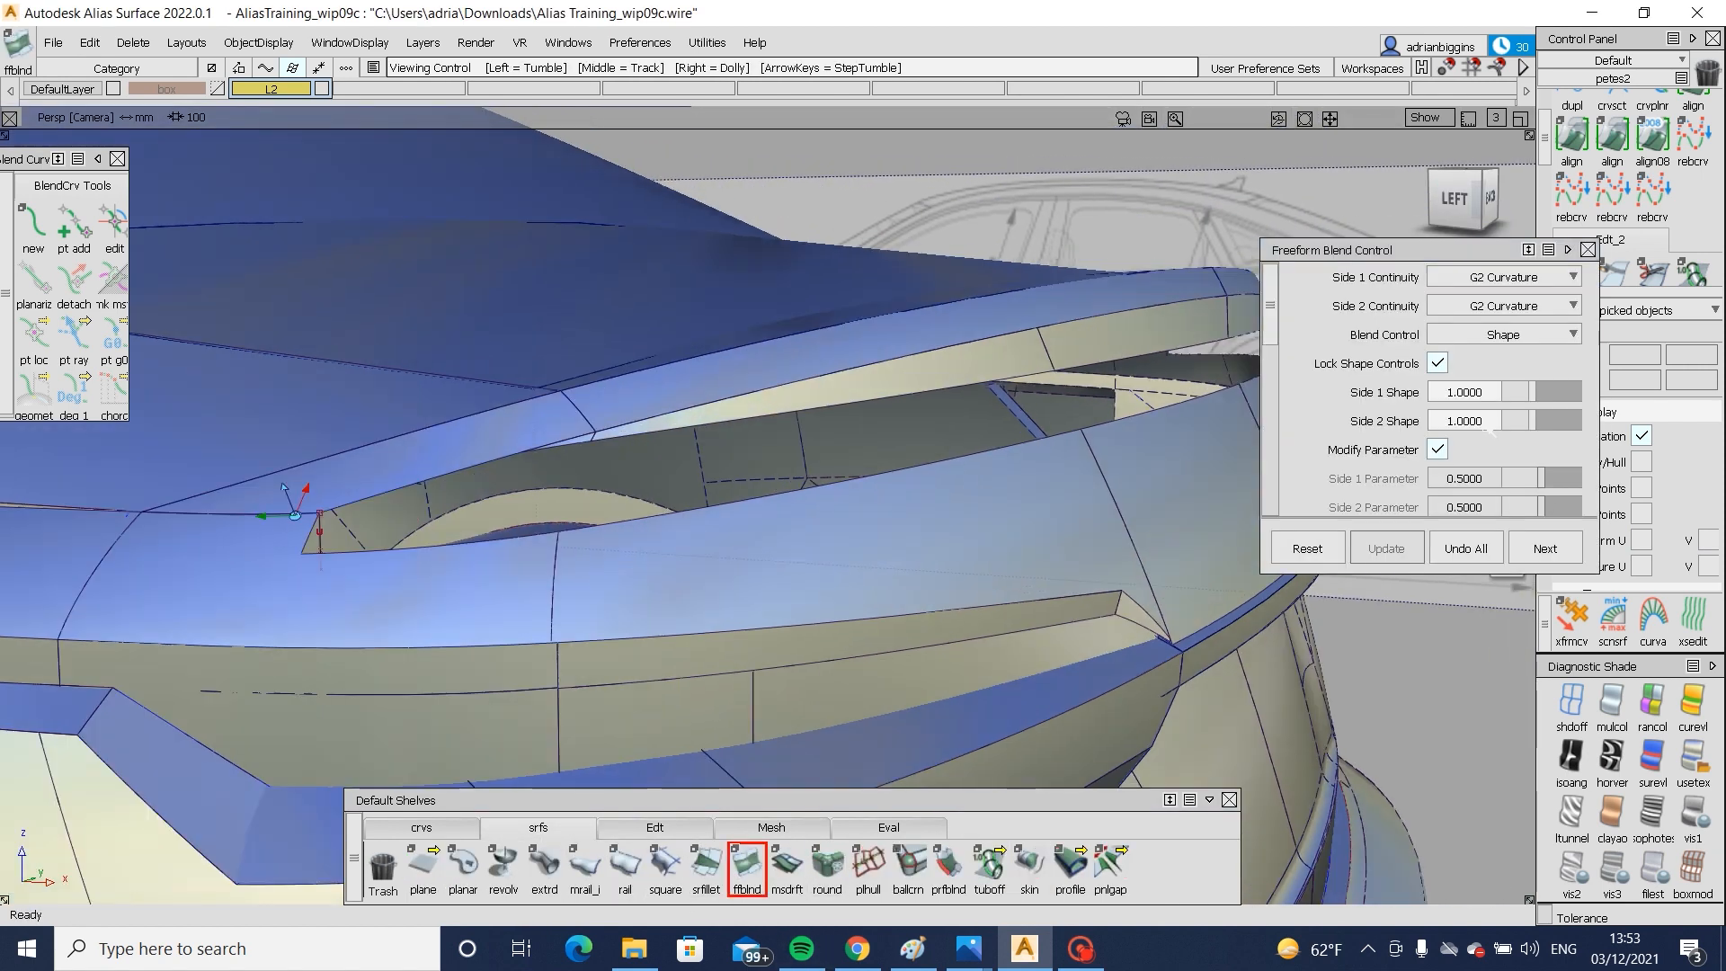
pyautogui.scroll(-10, 1560, 441)
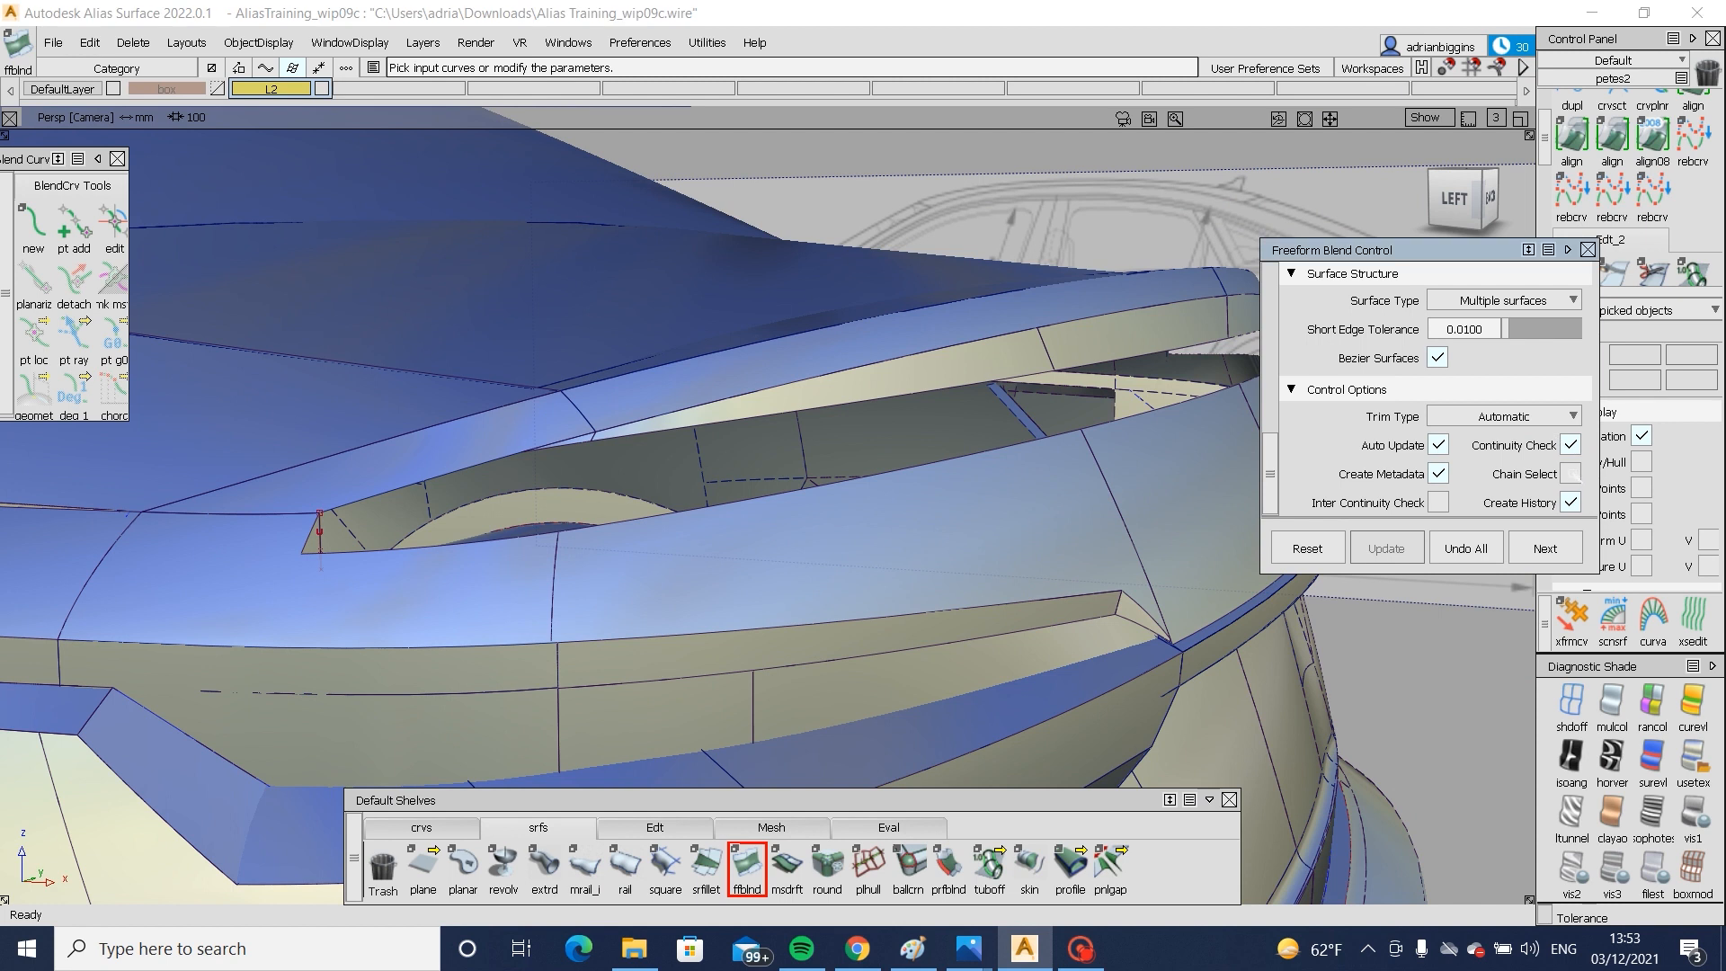
pyautogui.click(1570, 474)
pyautogui.keyDown('alt'); pyautogui.keyDown('shift'); pyautogui.moveTo(1149, 496); pyautogui.dragTo(792, 624); pyautogui.keyUp('shift'); pyautogui.keyUp('alt')
pyautogui.click(805, 637)
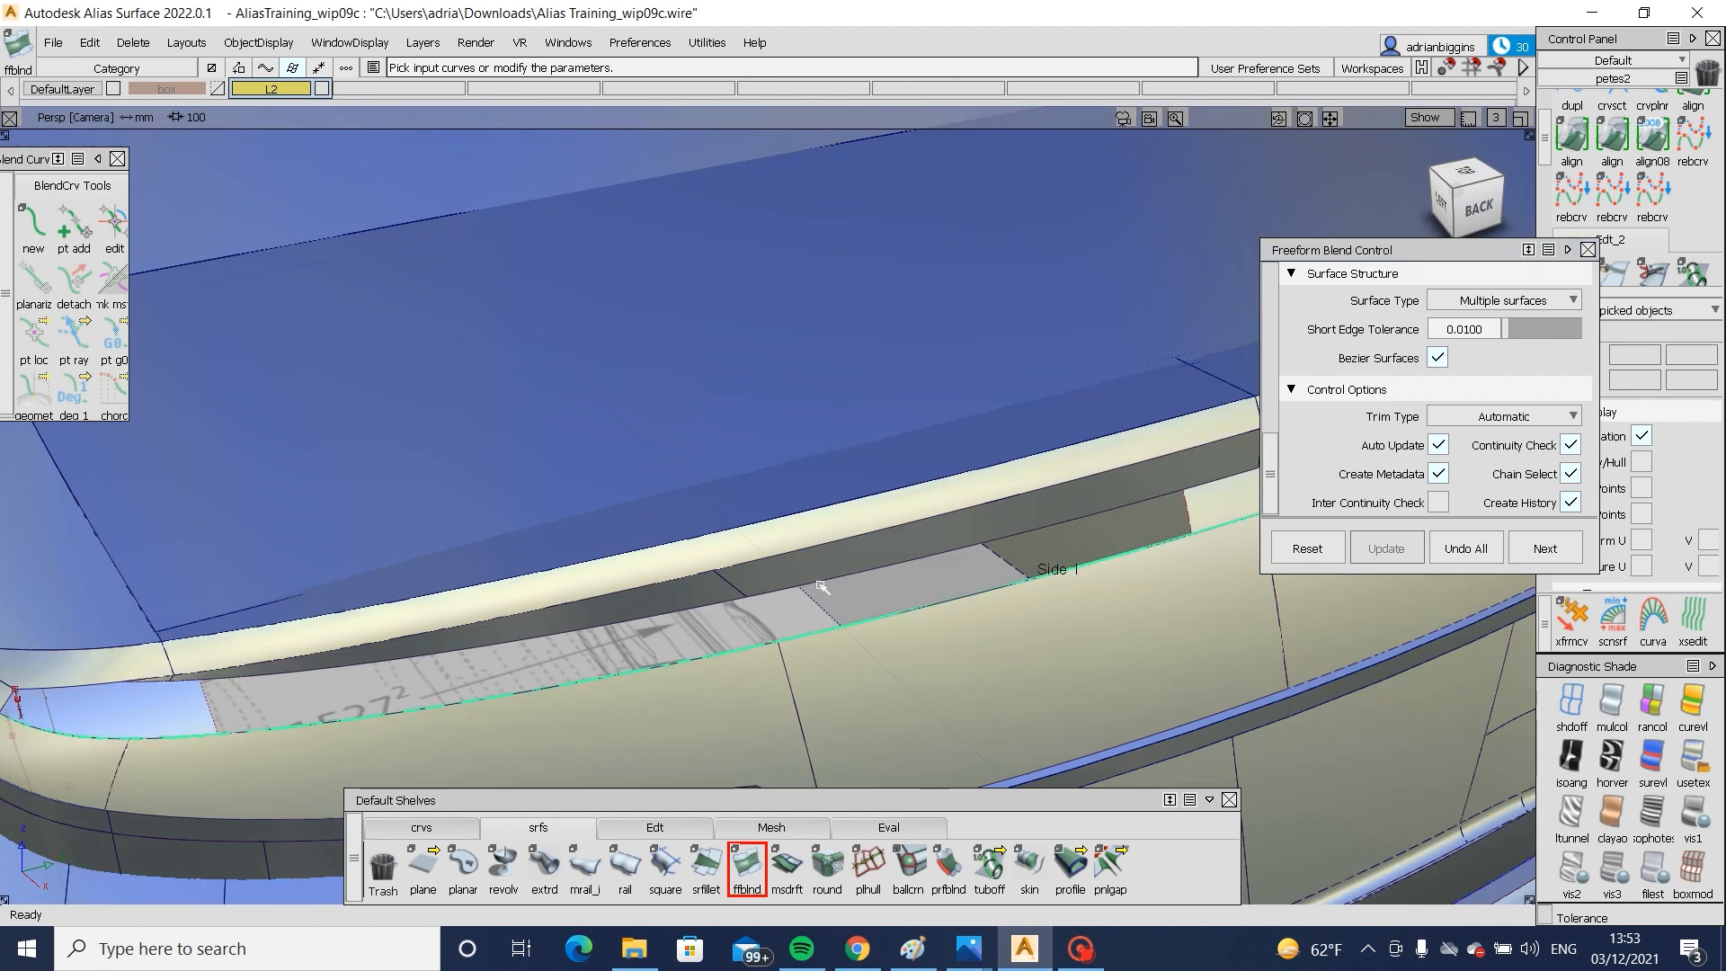
pyautogui.keyDown('alt'); pyautogui.keyDown('shift'); pyautogui.moveTo(791, 586); pyautogui.dragTo(929, 550); pyautogui.keyUp('shift'); pyautogui.keyUp('alt')
pyautogui.keyDown('ctrl'); pyautogui.keyDown('shift'); pyautogui.moveTo(837, 665); pyautogui.dragTo(836, 573); pyautogui.keyUp('shift'); pyautogui.keyUp('ctrl')
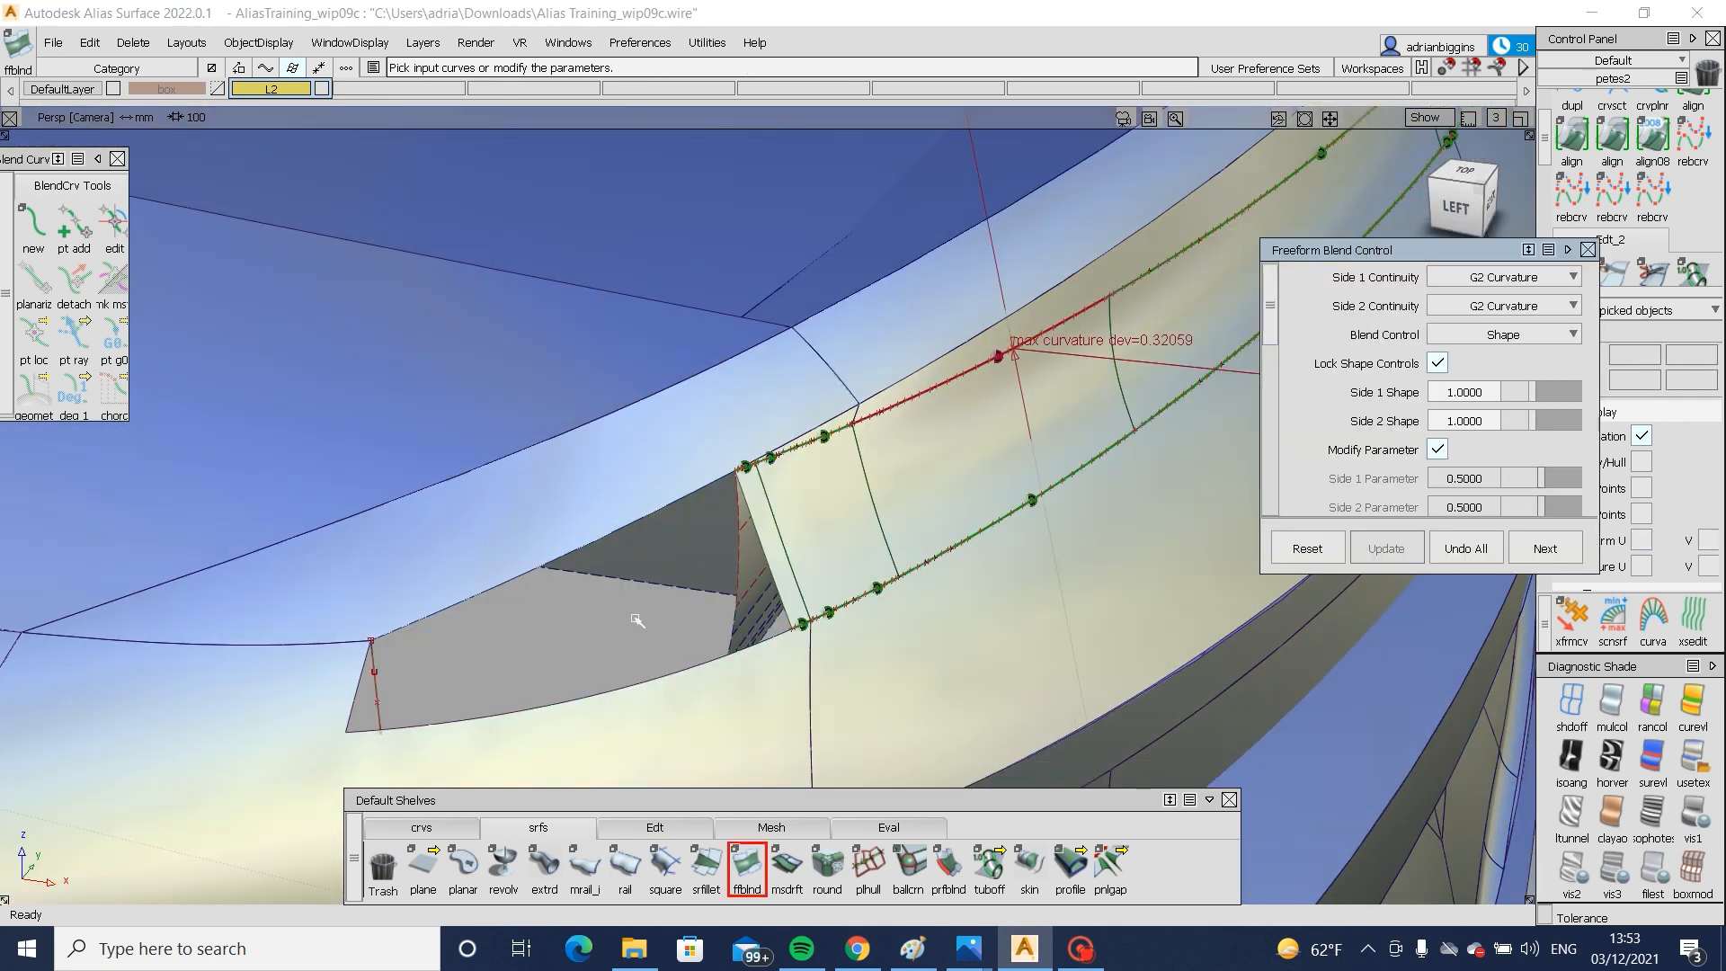
# - Build a Square surface across the open gap ahead of the blend, picking the blend end, spoiler edge, front edge and lower edge as boundaries
pyautogui.click(663, 872)
pyautogui.keyDown('alt'); pyautogui.keyDown('shift'); pyautogui.moveTo(836, 566); pyautogui.dragTo(777, 589); pyautogui.keyUp('shift'); pyautogui.keyUp('alt')
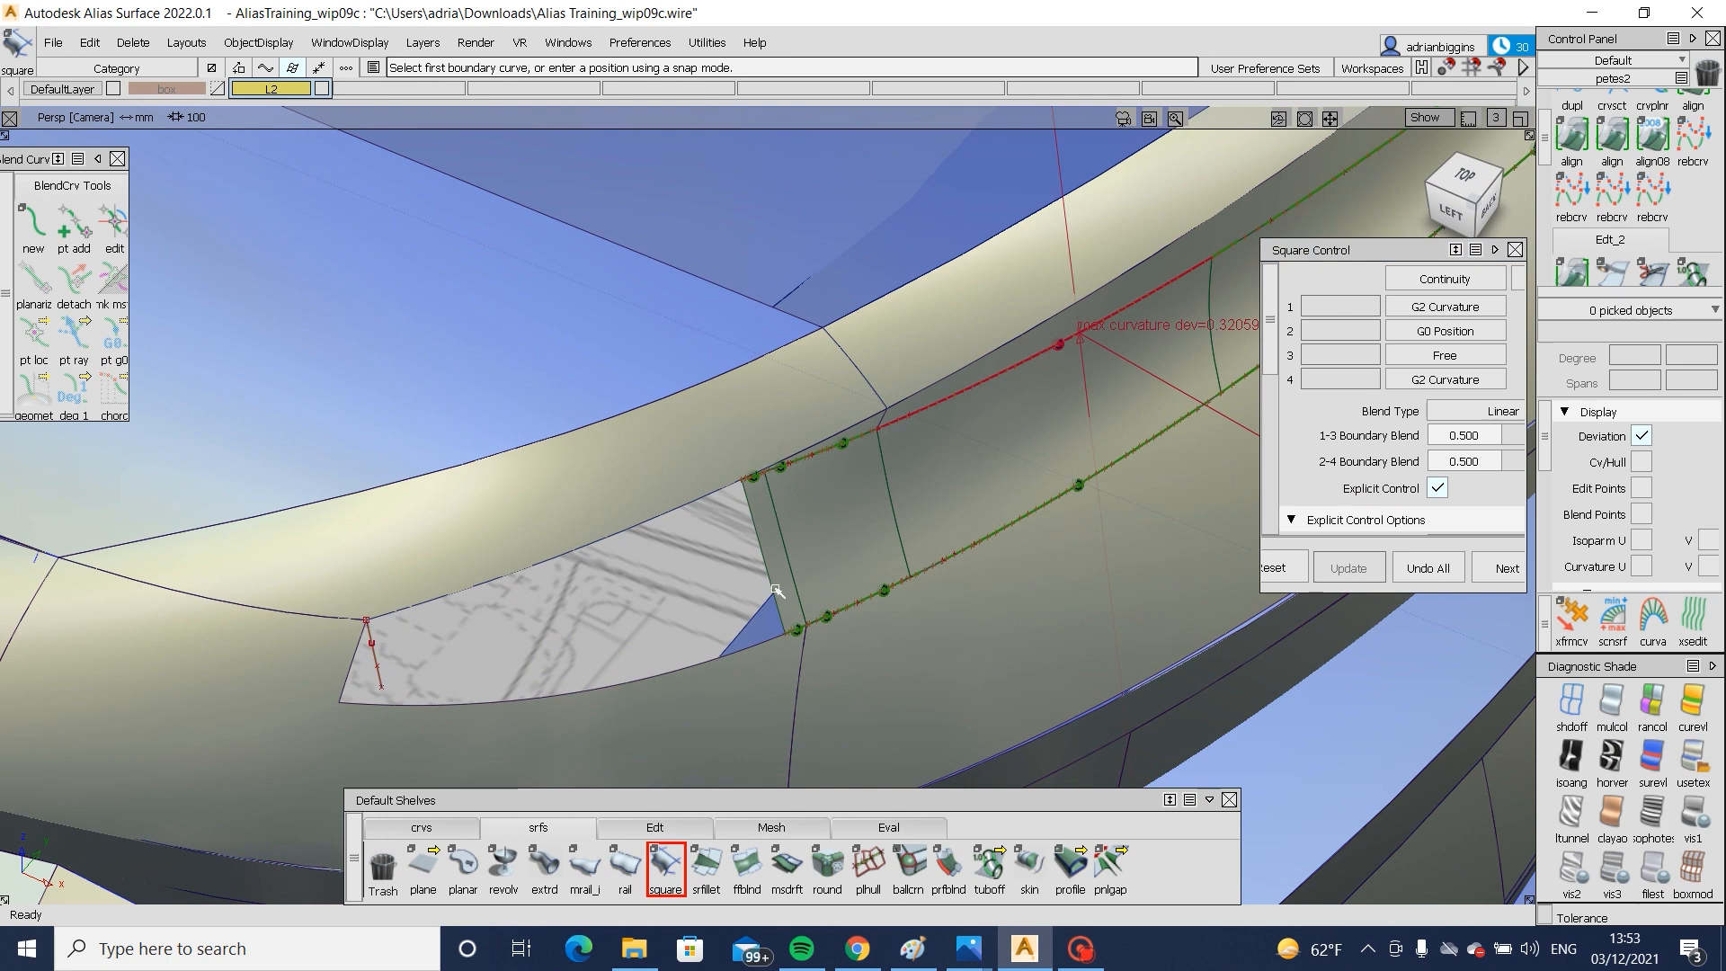
pyautogui.click(772, 571)
pyautogui.click(557, 564)
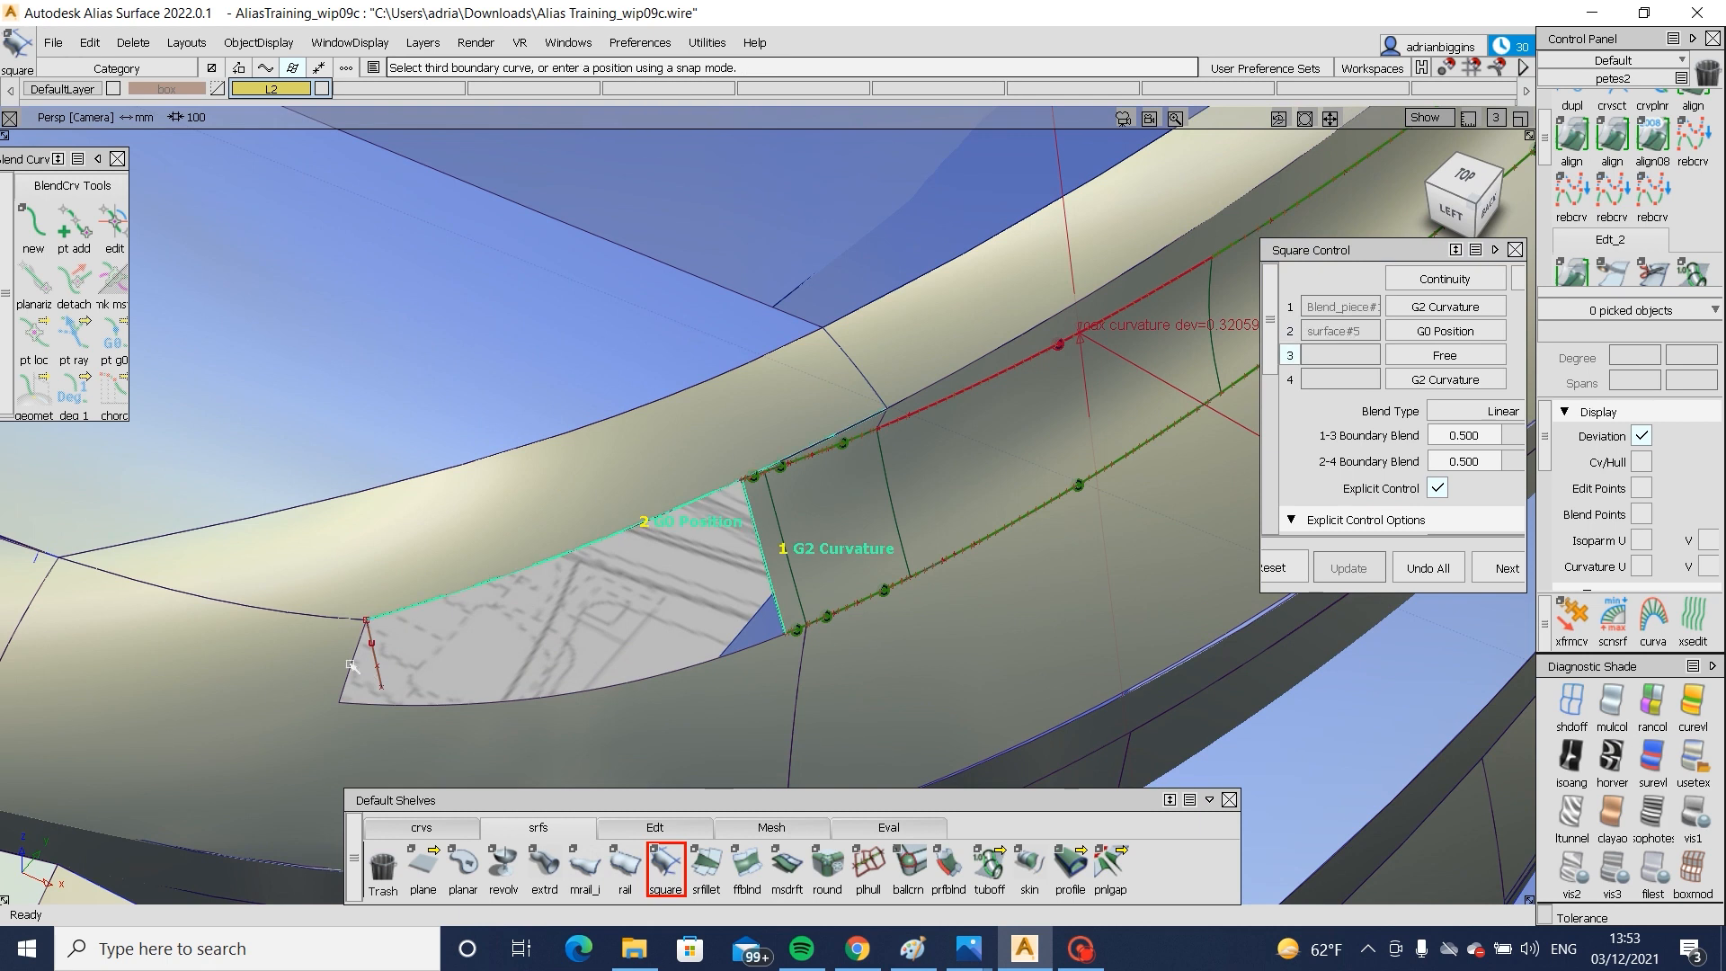
pyautogui.click(350, 665)
pyautogui.click(384, 709)
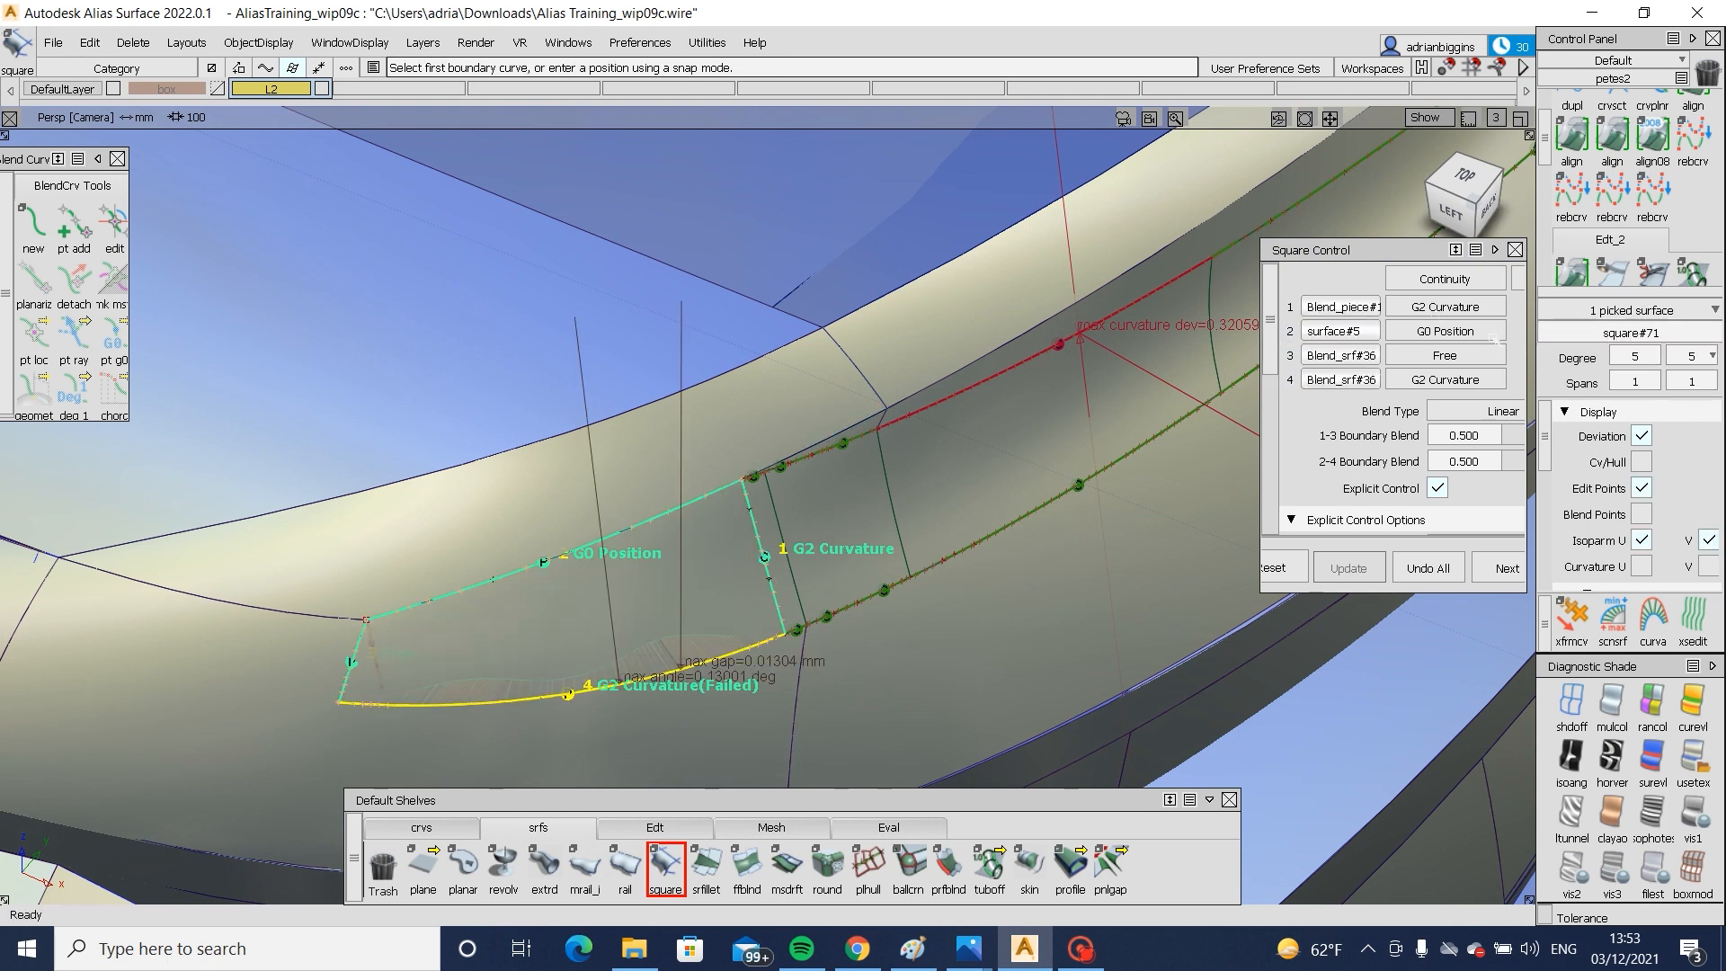
# - Set the square surface's boundaries 1 and 3 to G1 Tangent and its V degree to 6
pyautogui.click(1445, 306)
pyautogui.click(1452, 382)
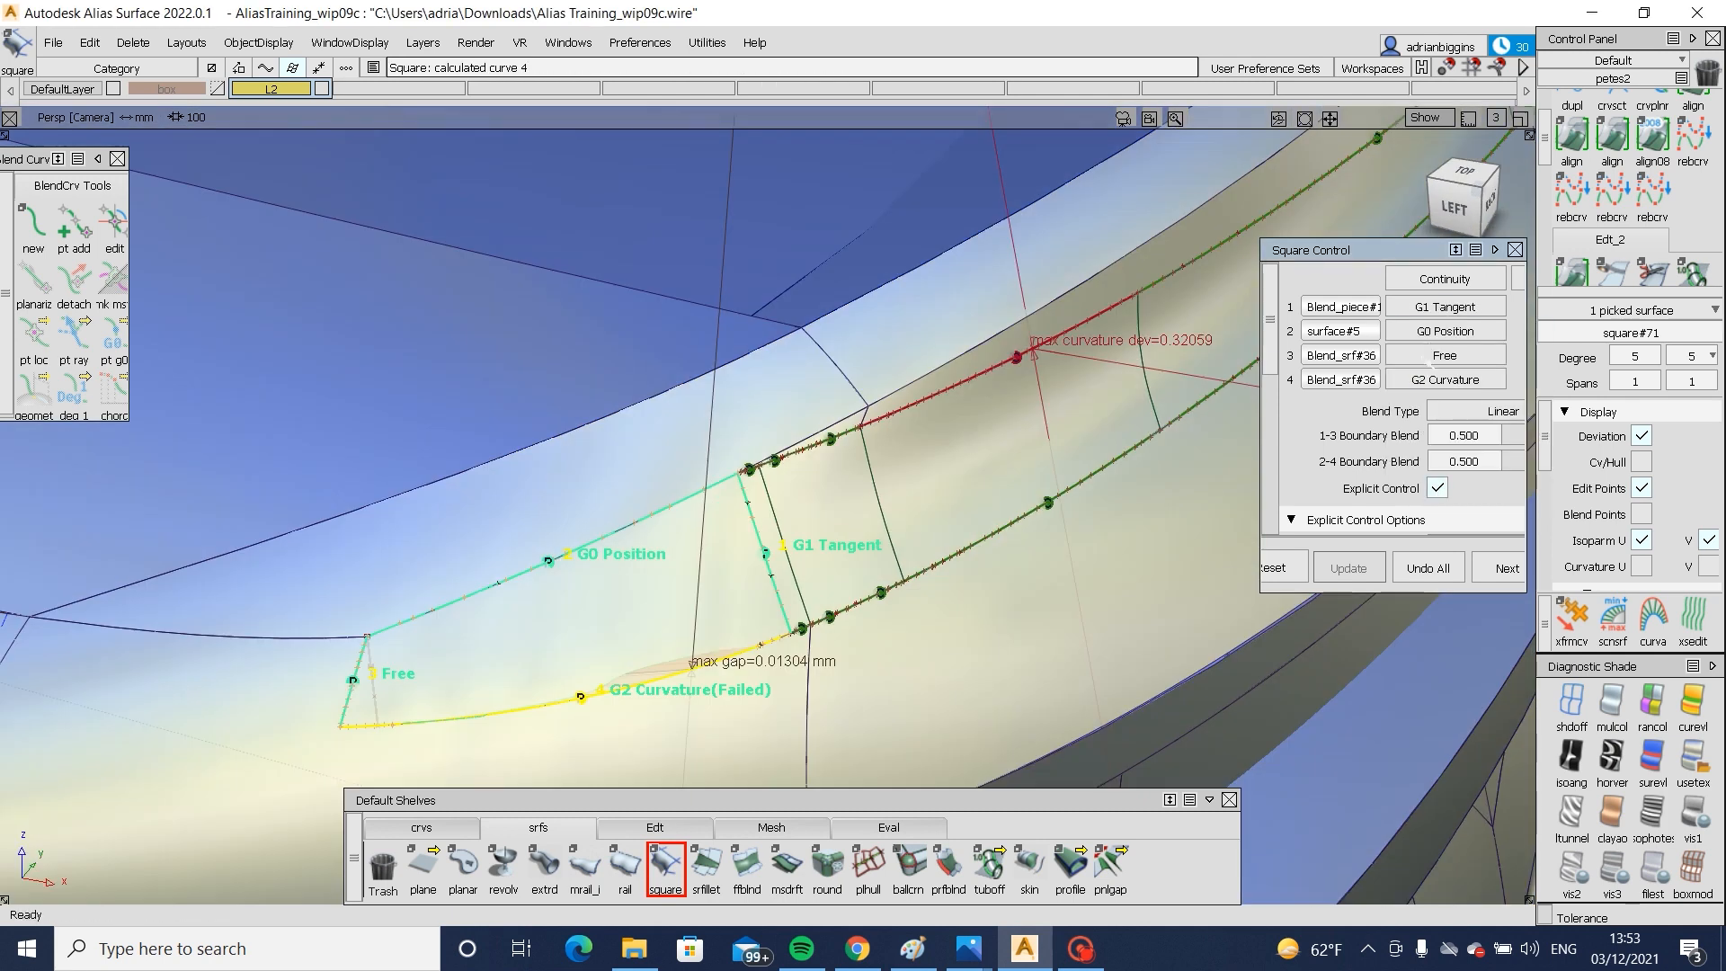
pyautogui.click(1445, 380)
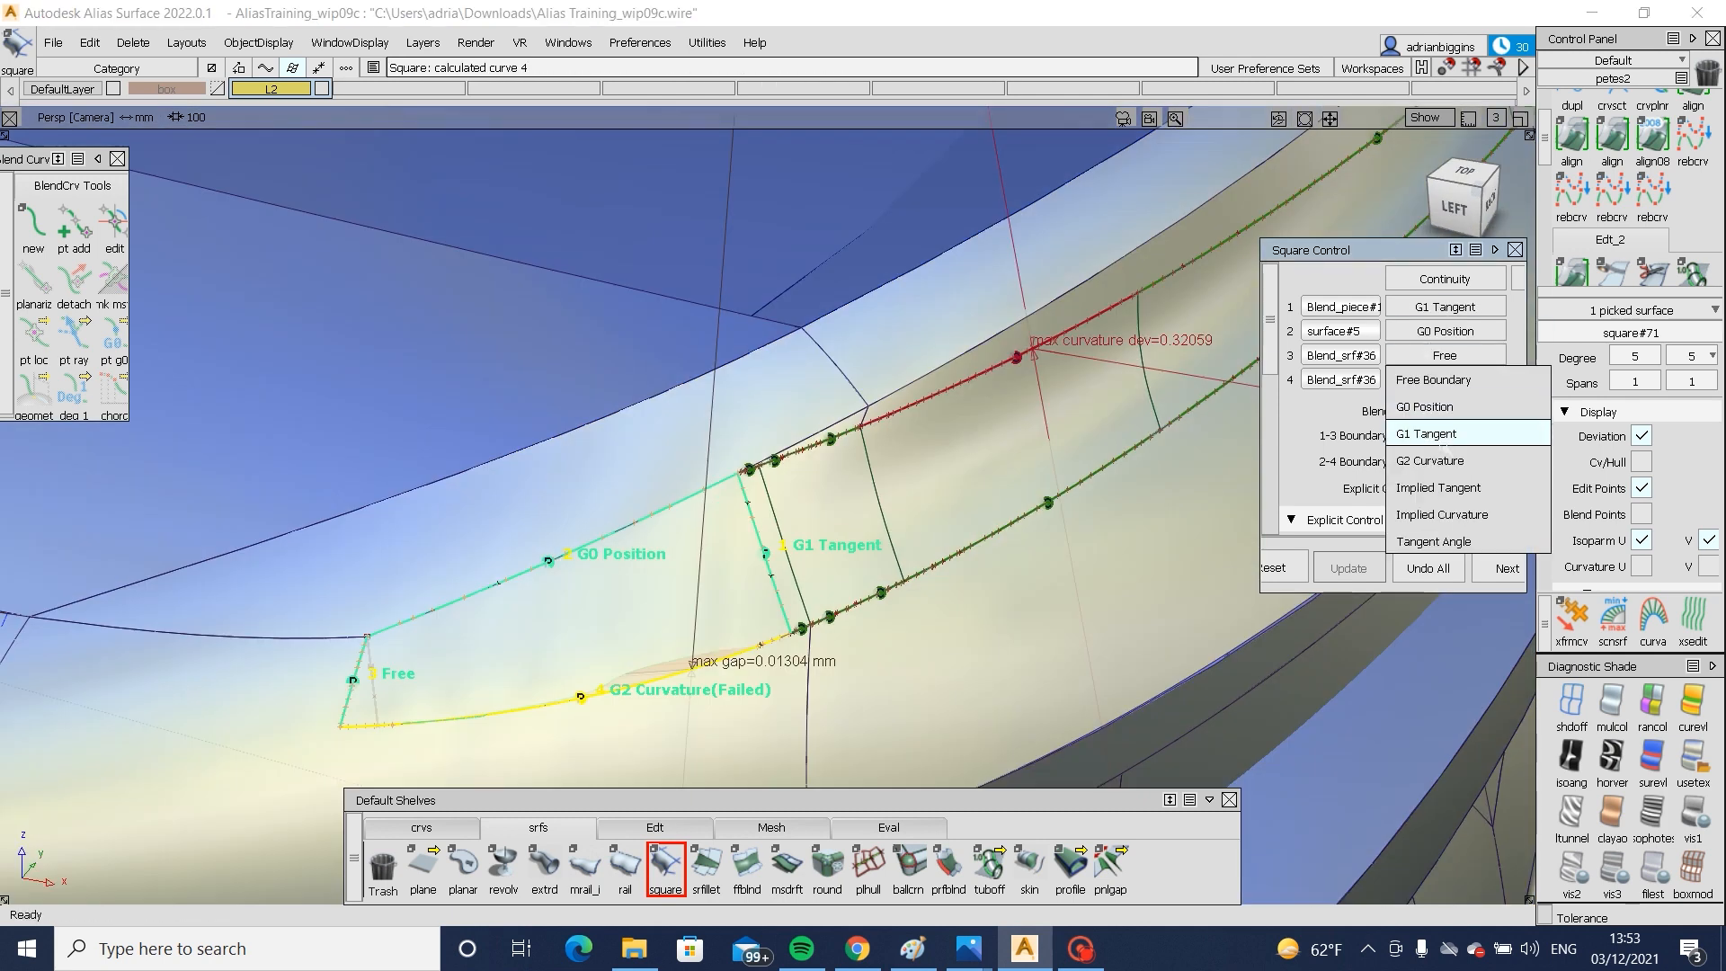
pyautogui.click(1443, 435)
pyautogui.keyDown('alt'); pyautogui.keyDown('shift'); pyautogui.moveTo(605, 686); pyautogui.dragTo(557, 647); pyautogui.keyUp('shift'); pyautogui.keyUp('alt')
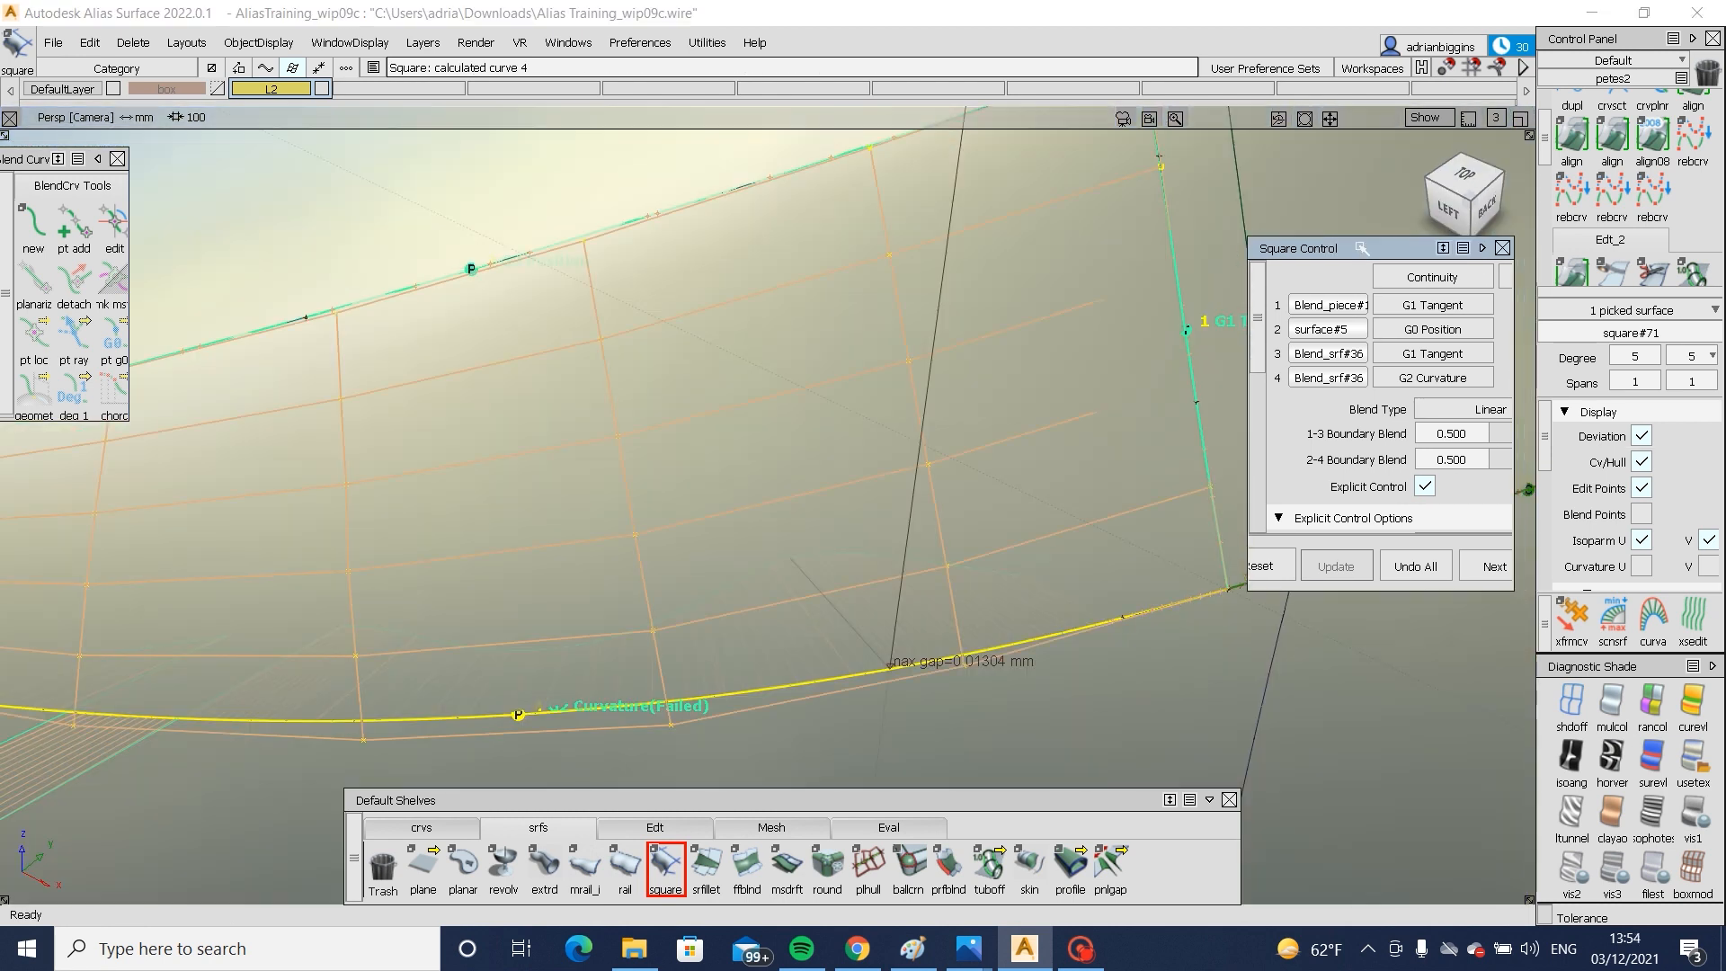
pyautogui.moveTo(1264, 372); pyautogui.dragTo(1099, 362)
pyautogui.scroll(-3, 1259, 377)
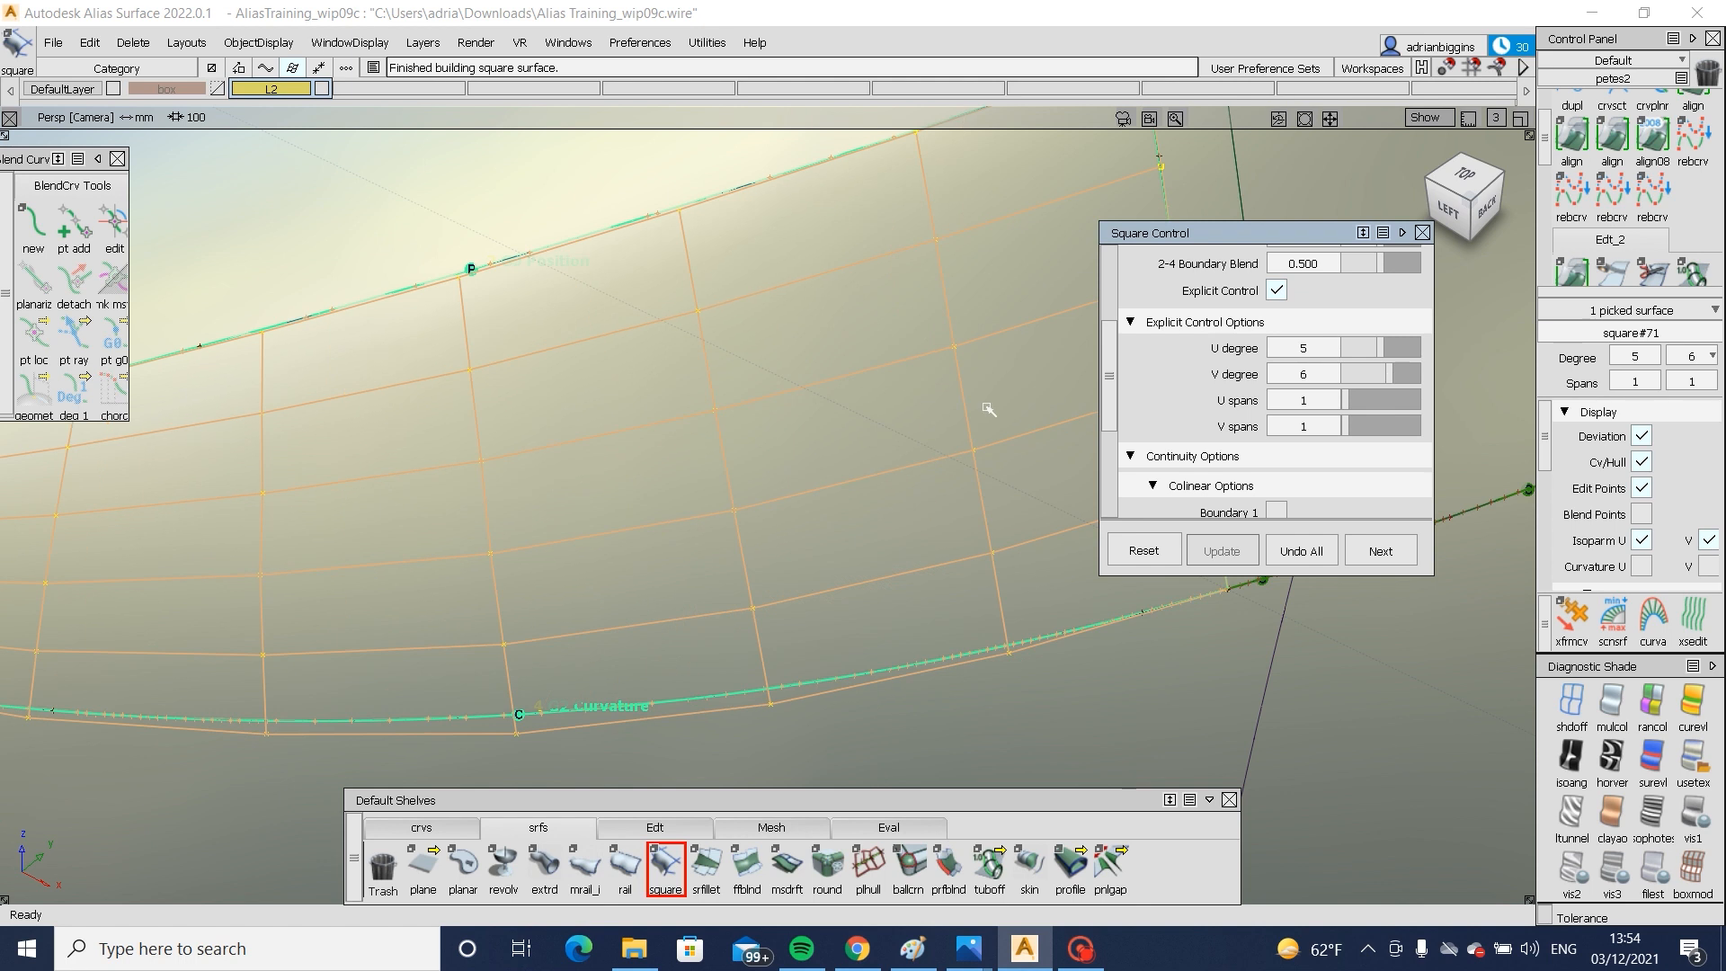
# - Examine the shading across the new square and blend surfaces under the spoiler lip from the side and rear
pyautogui.keyDown('alt'); pyautogui.keyDown('shift'); pyautogui.moveTo(988, 410); pyautogui.dragTo(737, 431, button='right'); pyautogui.keyUp('shift'); pyautogui.keyUp('alt')
pyautogui.keyDown('alt'); pyautogui.keyDown('shift'); pyautogui.moveTo(737, 432); pyautogui.dragTo(678, 439); pyautogui.keyUp('shift'); pyautogui.keyUp('alt')
pyautogui.keyDown('alt'); pyautogui.keyDown('shift'); pyautogui.moveTo(677, 439); pyautogui.dragTo(782, 381, button='middle'); pyautogui.keyUp('shift'); pyautogui.keyUp('alt')
pyautogui.keyDown('ctrl'); pyautogui.keyDown('shift'); pyautogui.moveTo(859, 542); pyautogui.dragTo(859, 404); pyautogui.keyUp('shift'); pyautogui.keyUp('ctrl')
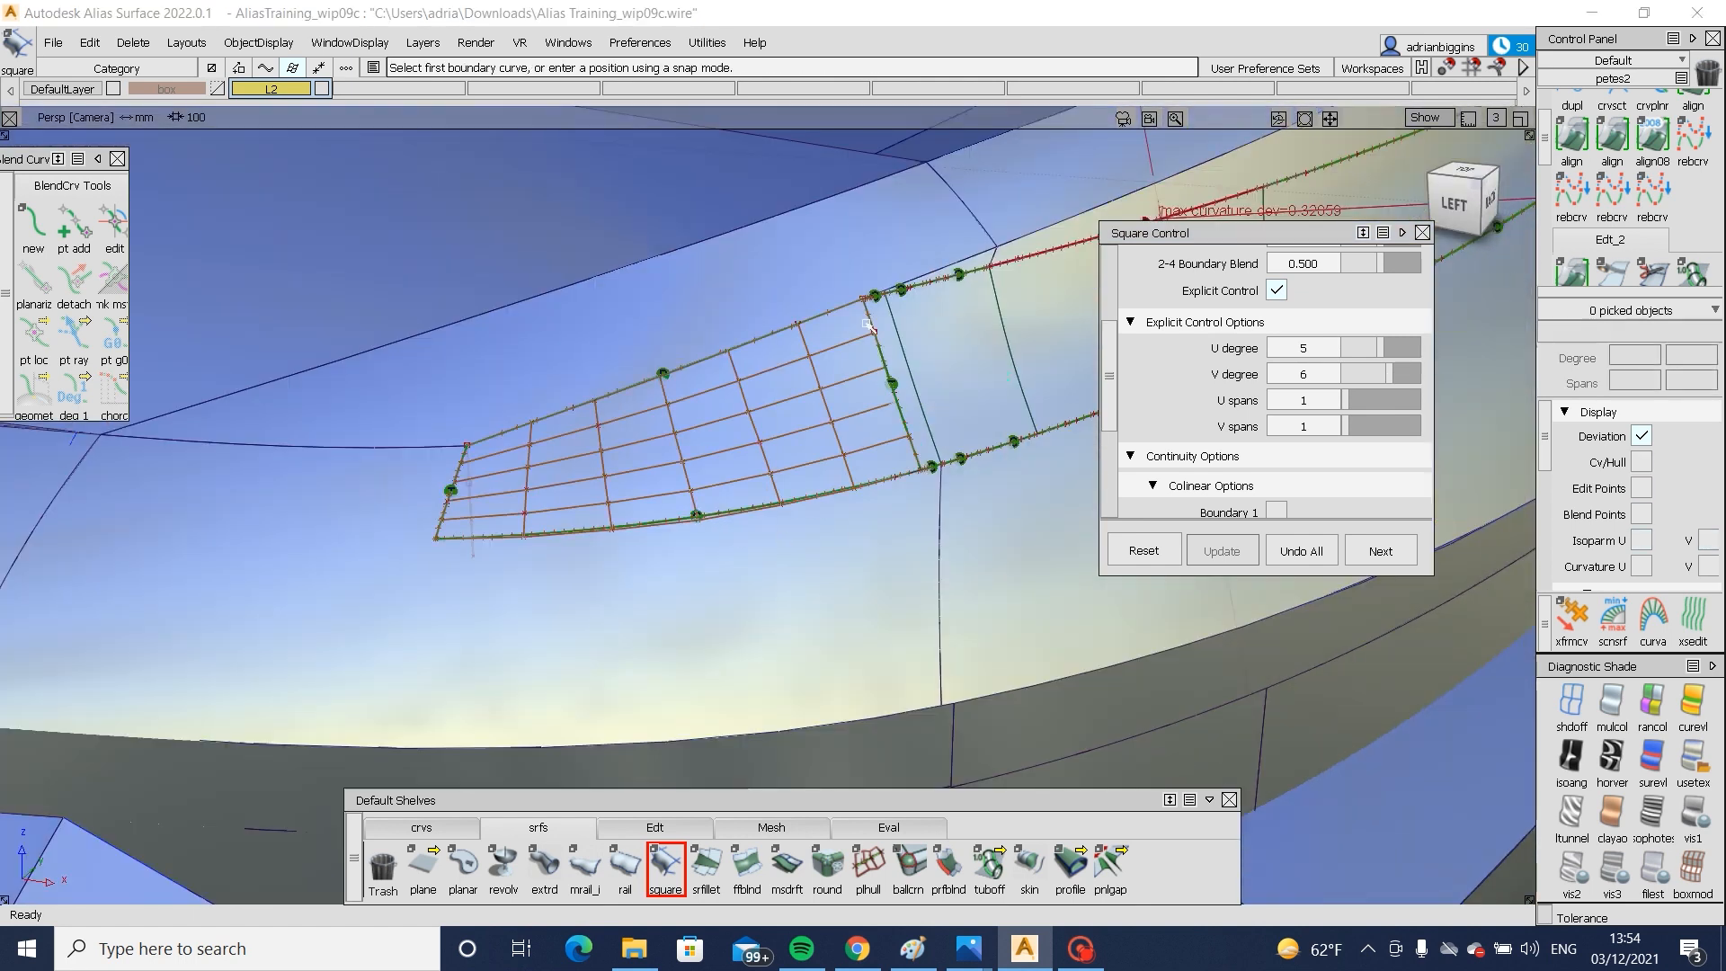
pyautogui.keyDown('alt'); pyautogui.keyDown('shift'); pyautogui.moveTo(868, 326); pyautogui.dragTo(834, 472, button='right'); pyautogui.keyUp('shift'); pyautogui.keyUp('alt')
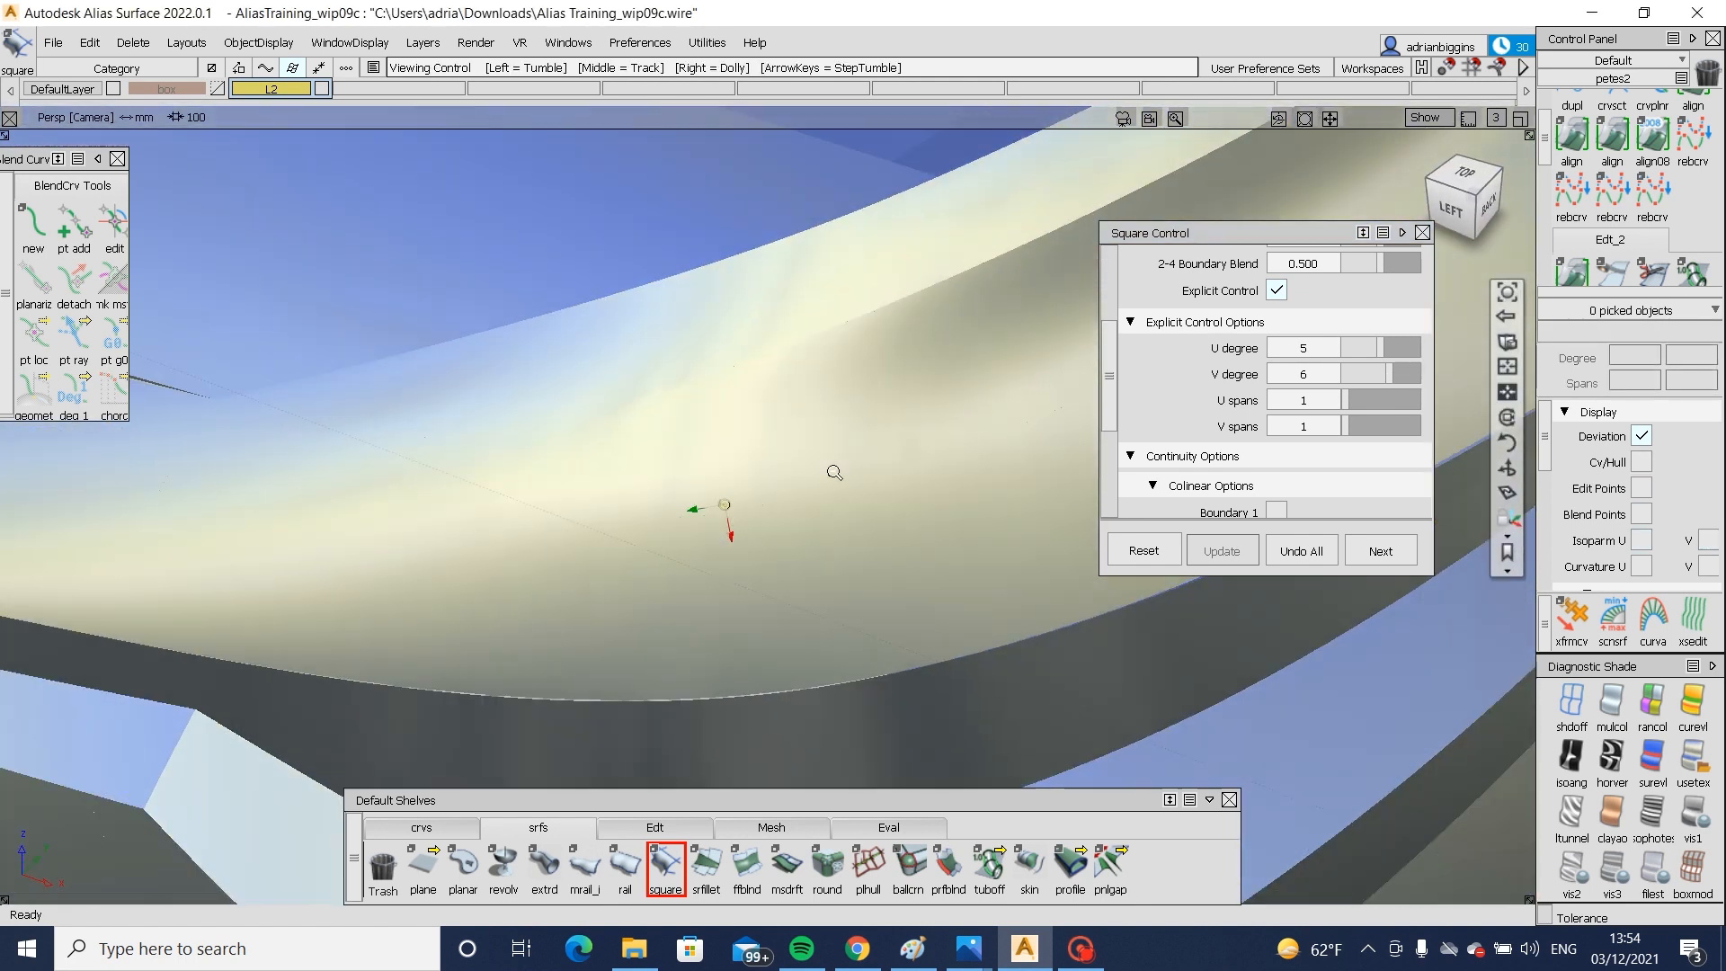
pyautogui.keyDown('alt'); pyautogui.keyDown('shift'); pyautogui.moveTo(834, 472); pyautogui.dragTo(593, 337); pyautogui.keyUp('shift'); pyautogui.keyUp('alt')
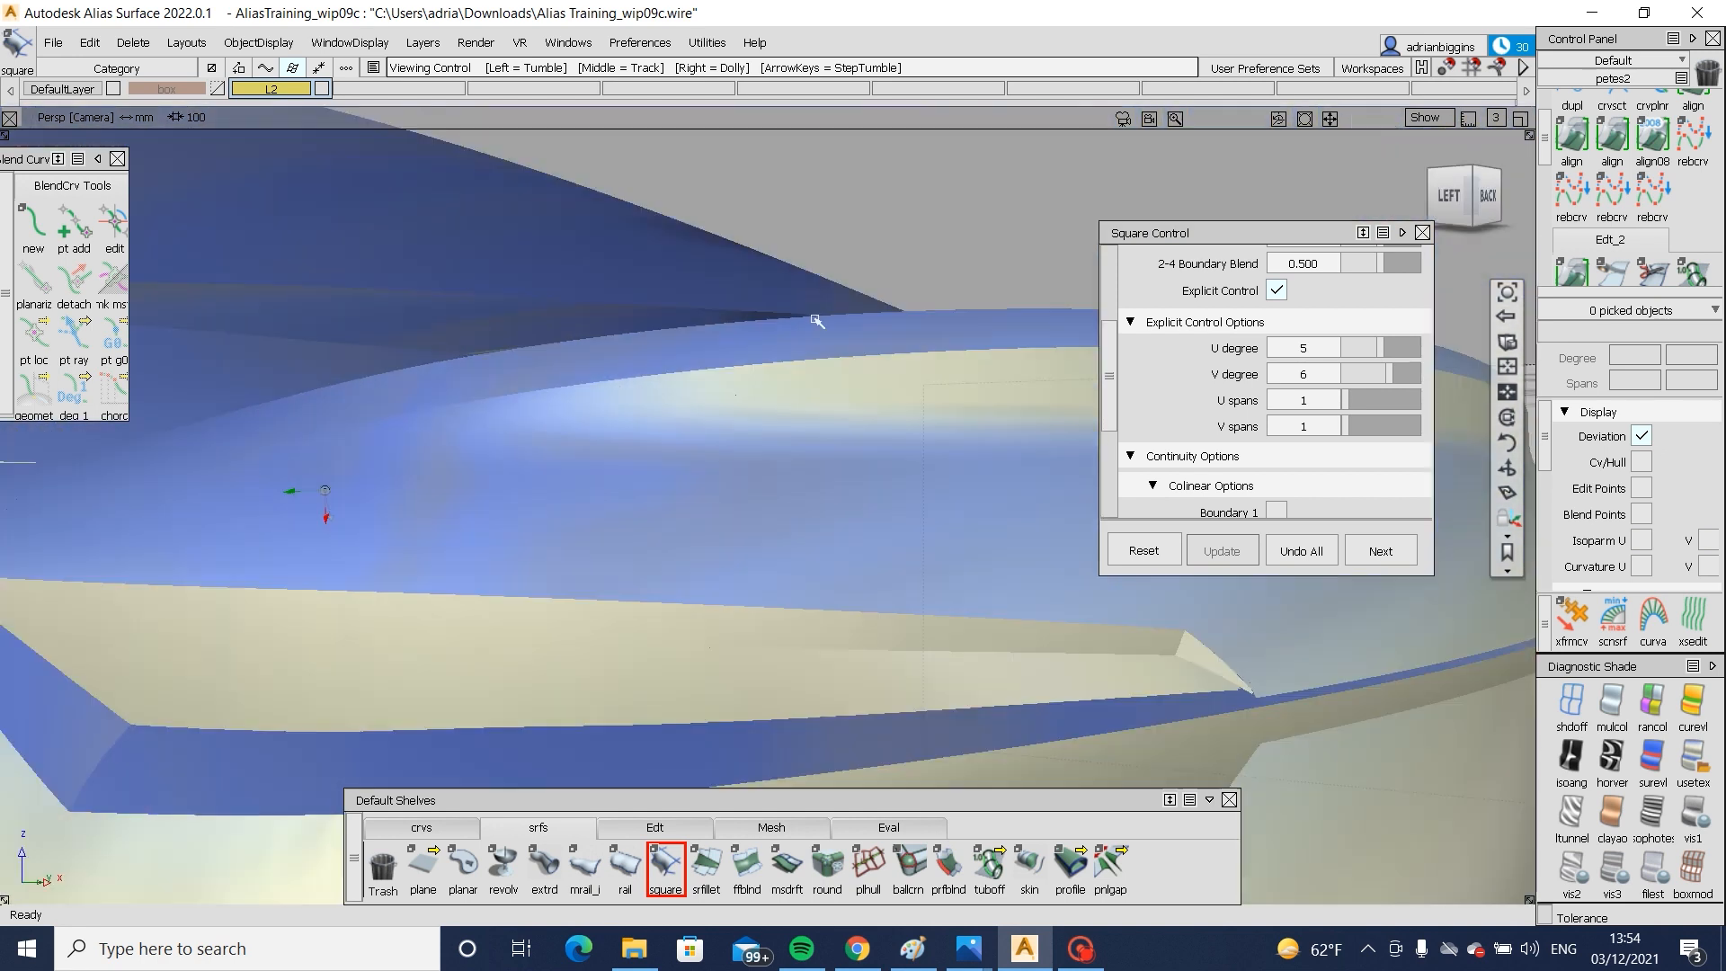
pyautogui.moveTo(816, 320)
pyautogui.keyDown('alt'); pyautogui.keyDown('shift'); pyautogui.mouseDown(button='right')
pyautogui.moveTo(494, 470)
pyautogui.moveTo(569, 512)
pyautogui.mouseUp(button='right'); pyautogui.keyUp('shift'); pyautogui.keyUp('alt')
pyautogui.keyDown('alt'); pyautogui.keyDown('shift'); pyautogui.moveTo(570, 512); pyautogui.dragTo(347, 512); pyautogui.keyUp('shift'); pyautogui.keyUp('alt')
pyautogui.keyDown('ctrl'); pyautogui.keyDown('shift'); pyautogui.moveTo(690, 495); pyautogui.dragTo(471, 496); pyautogui.keyUp('shift'); pyautogui.keyUp('ctrl')
pyautogui.click(495, 477)
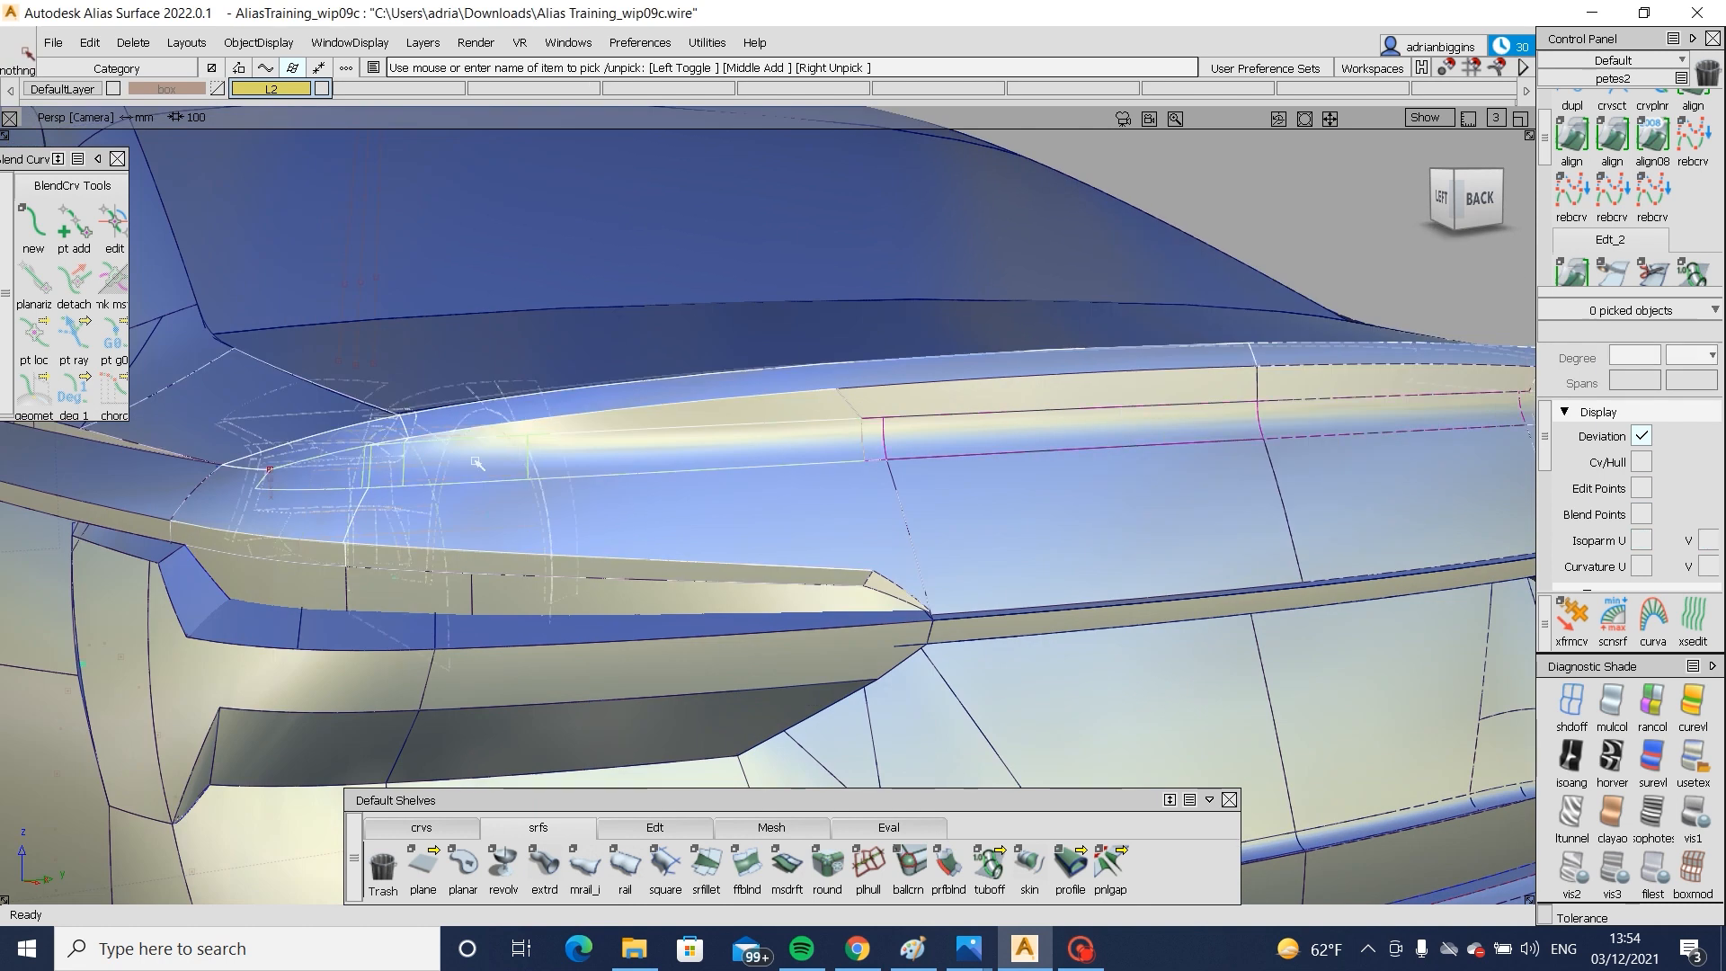
pyautogui.keyDown('ctrl'); pyautogui.keyDown('shift'); pyautogui.moveTo(476, 461); pyautogui.dragTo(593, 540, button='right'); pyautogui.keyUp('shift'); pyautogui.keyUp('ctrl')
pyautogui.keyDown('alt'); pyautogui.keyDown('shift'); pyautogui.moveTo(593, 539); pyautogui.dragTo(366, 482); pyautogui.keyUp('shift'); pyautogui.keyUp('alt')
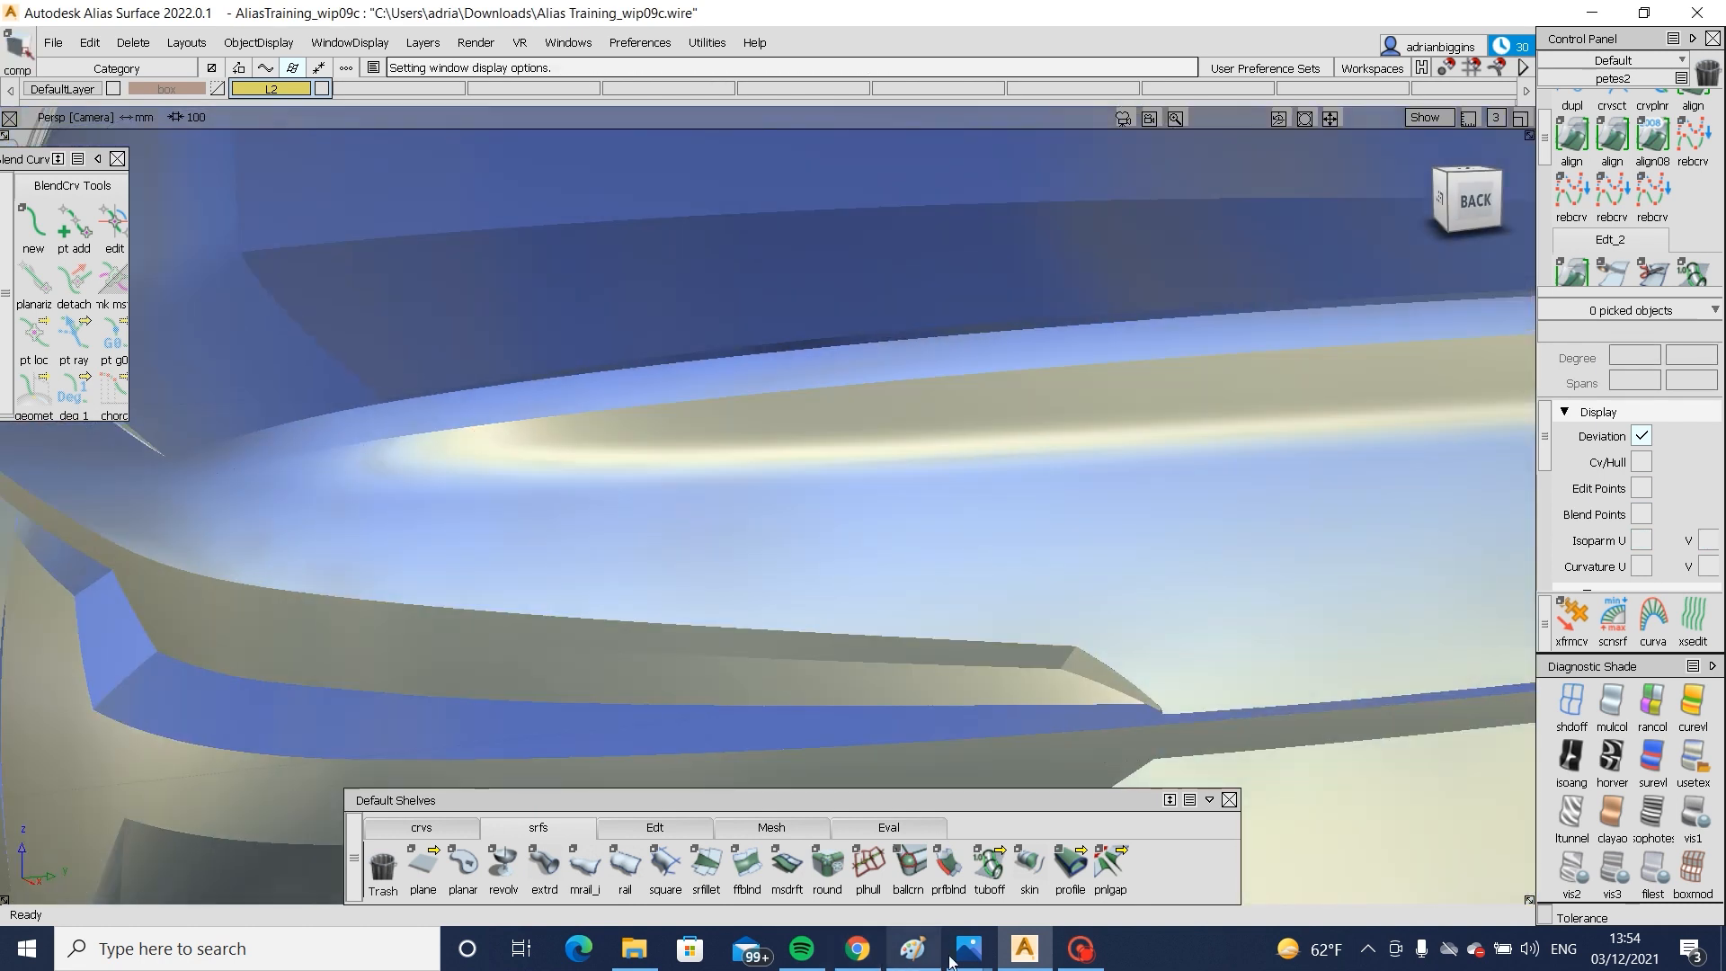
# - Check the Audi A6 rear reference photo in Photos, then return to Alias and compare the modelled boot lid edge
pyautogui.moveTo(954, 956)
pyautogui.click(725, 822)
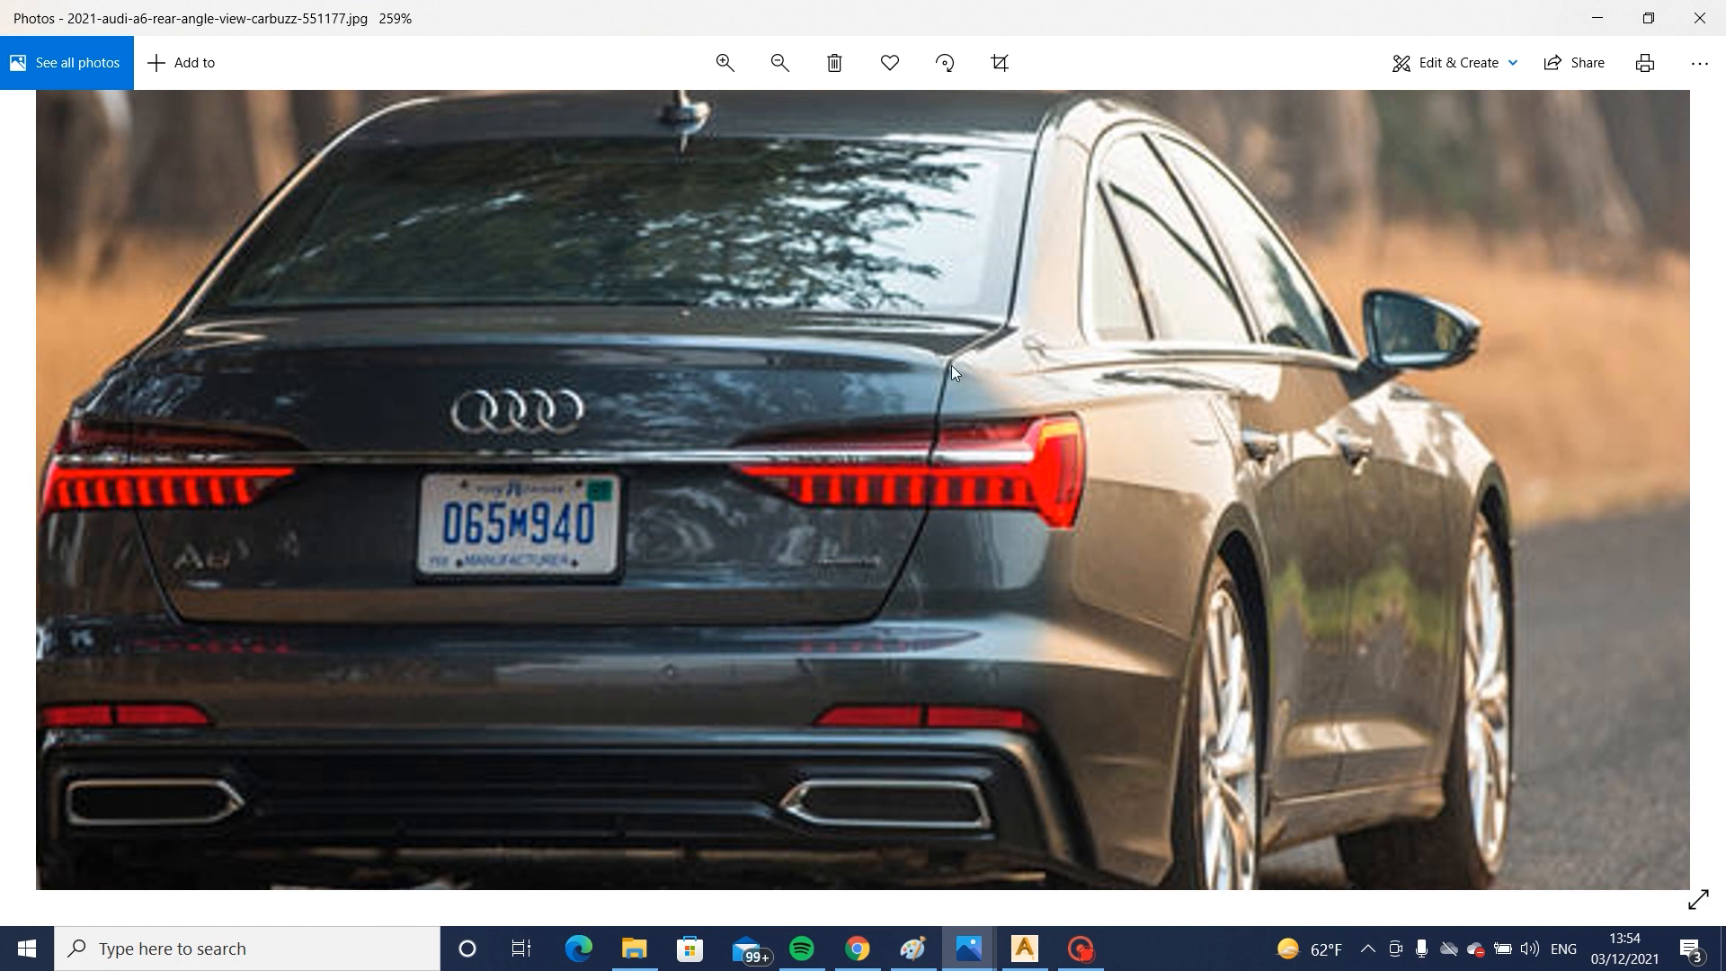
pyautogui.click(1024, 948)
pyautogui.keyDown('alt'); pyautogui.keyDown('shift'); pyautogui.moveTo(639, 644); pyautogui.dragTo(818, 611); pyautogui.keyUp('shift'); pyautogui.keyUp('alt')
pyautogui.keyDown('alt'); pyautogui.keyDown('shift'); pyautogui.moveTo(818, 611); pyautogui.dragTo(746, 606, button='right'); pyautogui.keyUp('shift'); pyautogui.keyUp('alt')
pyautogui.keyDown('alt'); pyautogui.keyDown('shift'); pyautogui.moveTo(746, 606); pyautogui.dragTo(548, 508); pyautogui.keyUp('shift'); pyautogui.keyUp('alt')
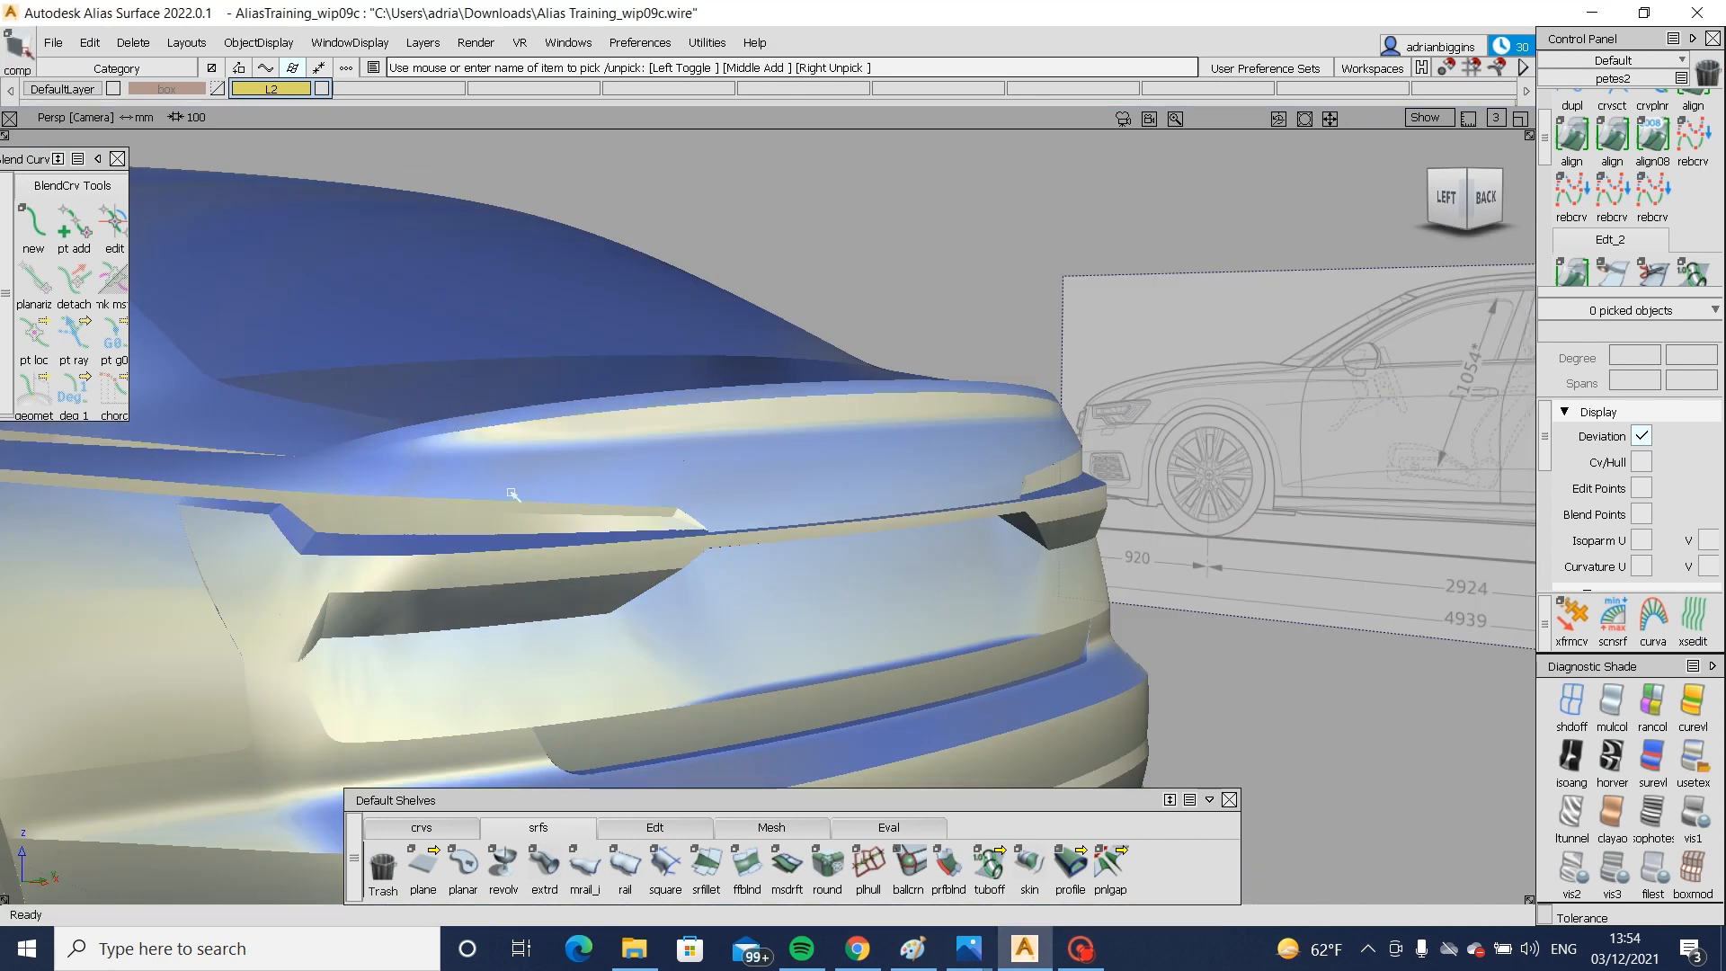
pyautogui.keyDown('alt'); pyautogui.keyDown('shift'); pyautogui.moveTo(391, 426); pyautogui.dragTo(519, 549, button='right'); pyautogui.keyUp('shift'); pyautogui.keyUp('alt')
pyautogui.scroll(5, 514, 498)
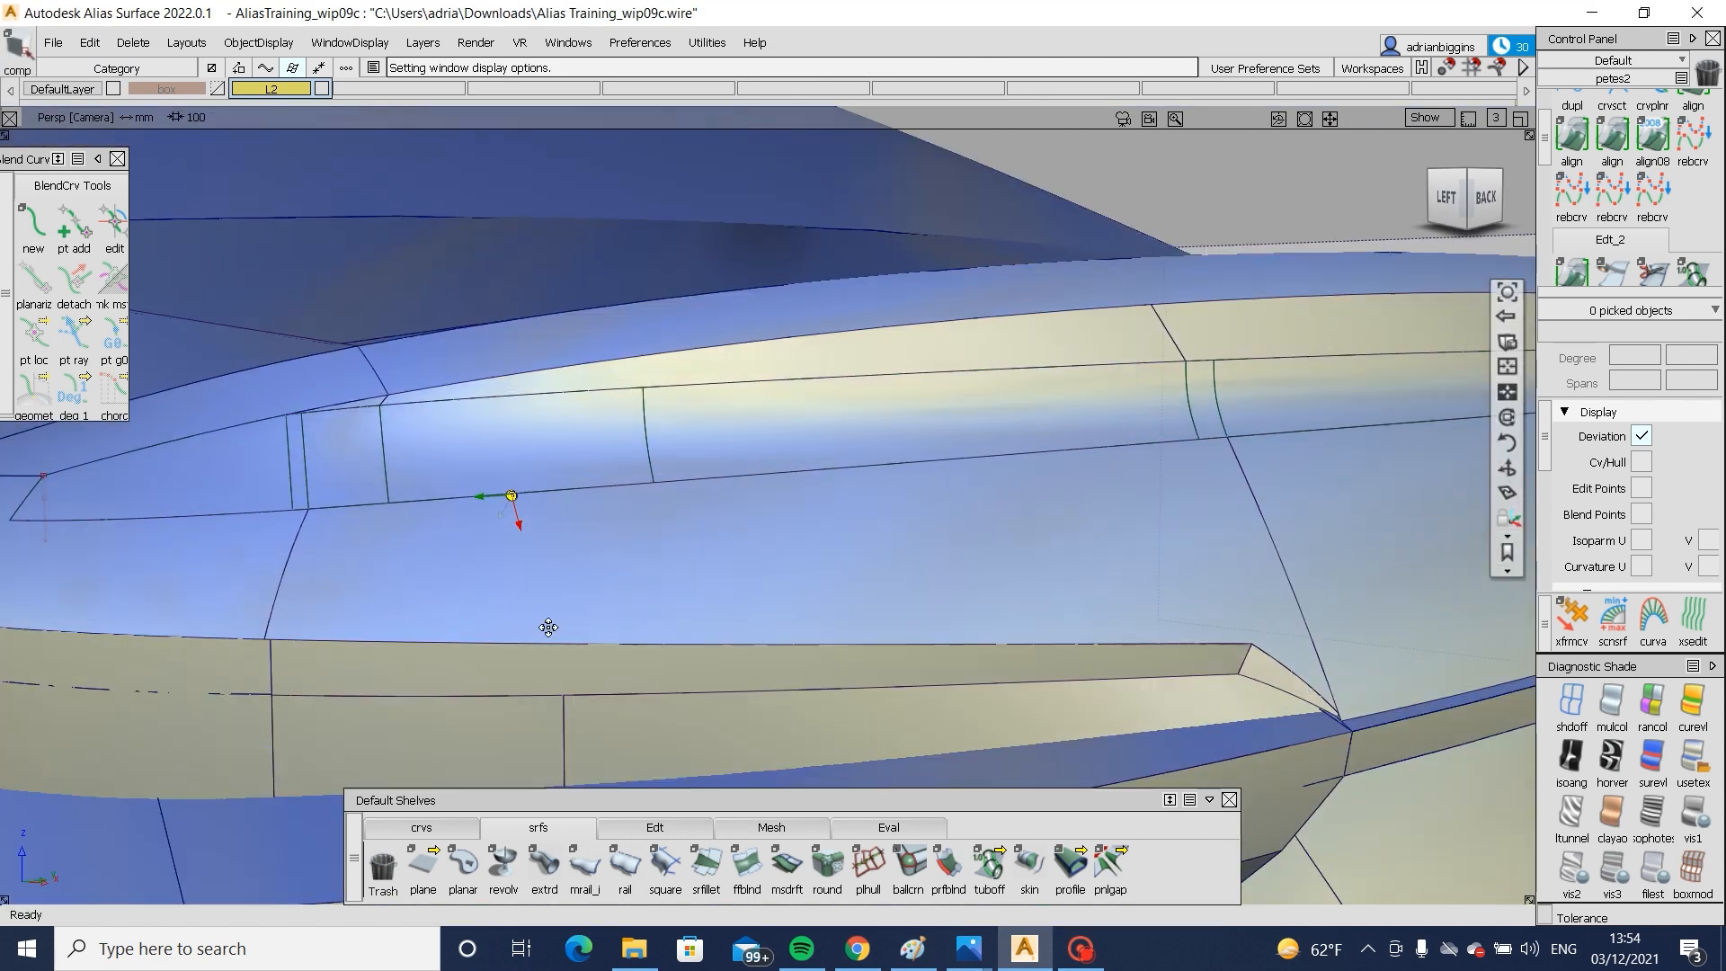
# - Try a Surface Fillet with chordal length 5 along the whole spoiler edge, between the upper lip surfaces and the rear, blend and square surfaces
pyautogui.click(706, 865)
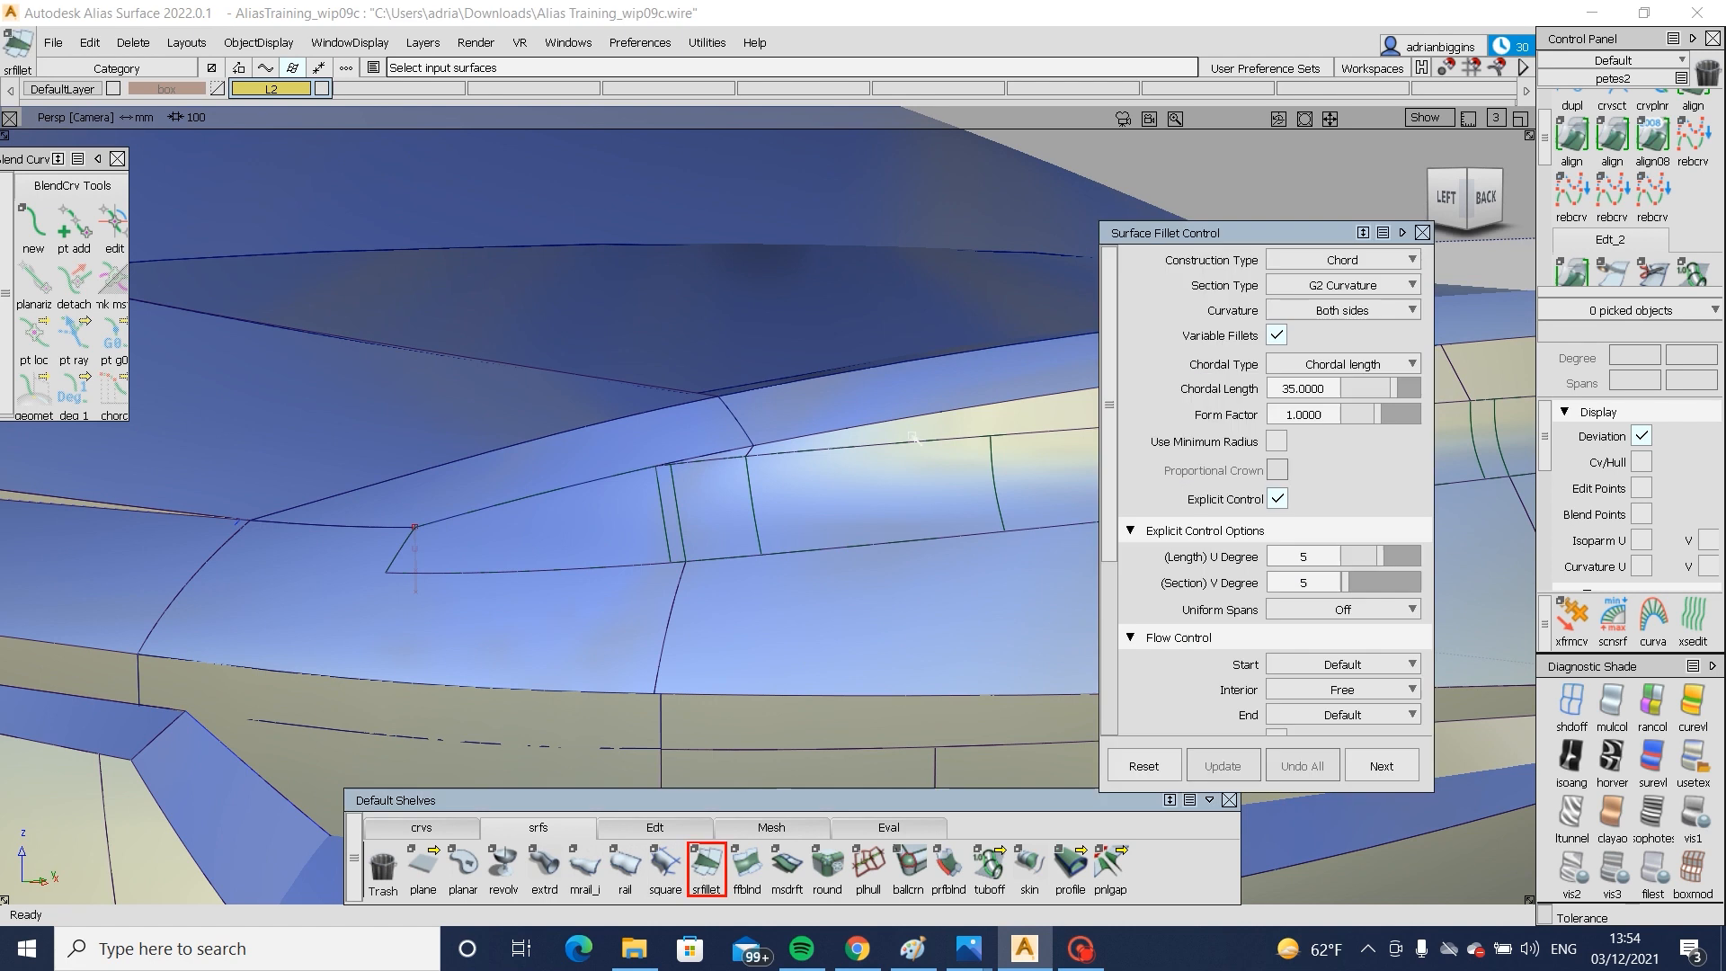
pyautogui.scroll(5, 493, 590)
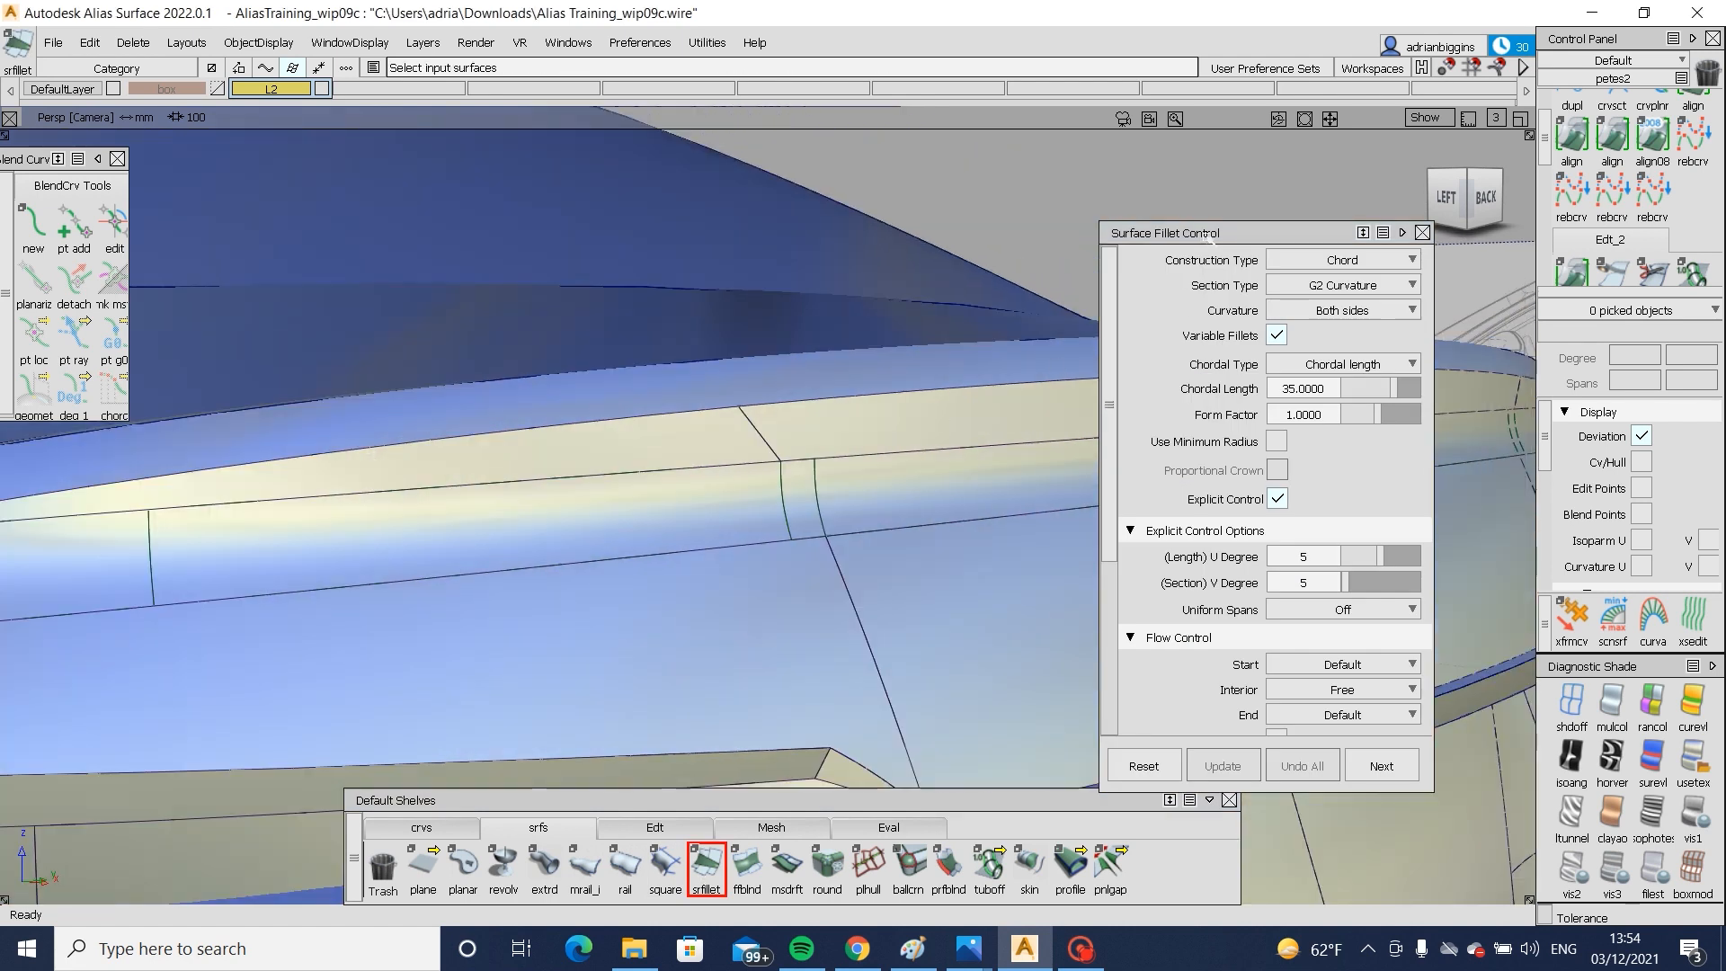
pyautogui.moveTo(1209, 235); pyautogui.dragTo(1414, 257)
pyautogui.keyDown('alt'); pyautogui.keyDown('shift'); pyautogui.moveTo(998, 395); pyautogui.dragTo(1078, 439); pyautogui.keyUp('shift'); pyautogui.keyUp('alt')
pyautogui.keyDown('alt'); pyautogui.keyDown('shift'); pyautogui.moveTo(1079, 439); pyautogui.dragTo(988, 449, button='middle'); pyautogui.keyUp('shift'); pyautogui.keyUp('alt')
pyautogui.click(886, 378)
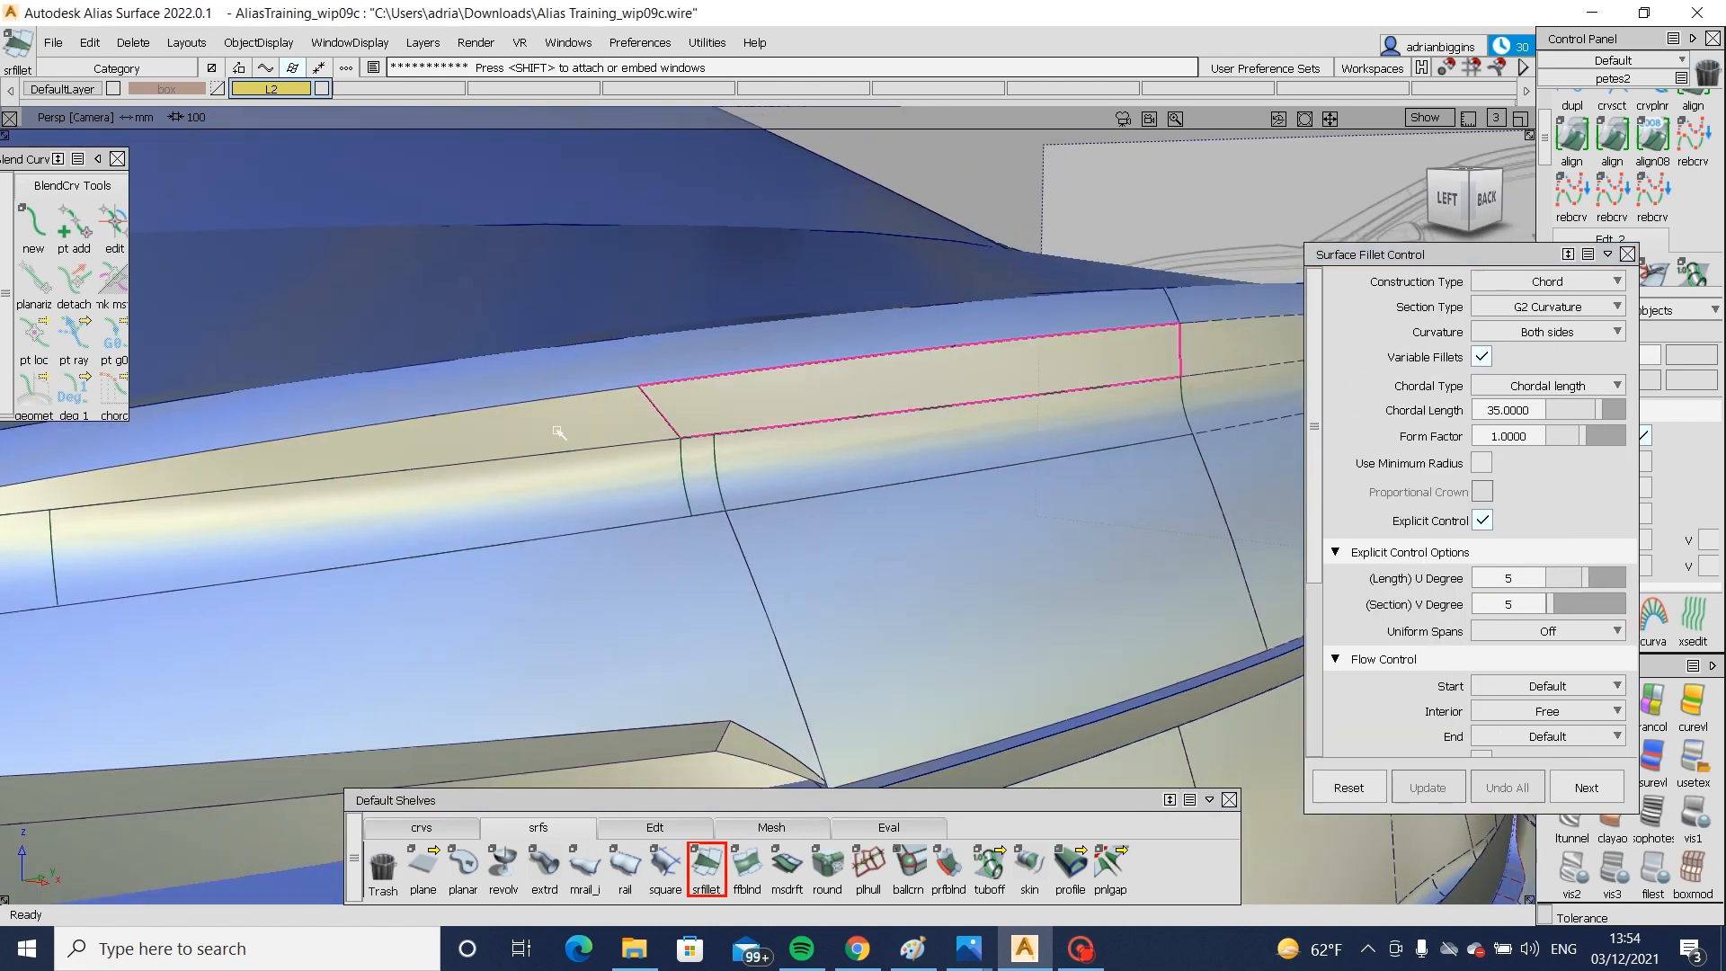
pyautogui.keyDown('alt'); pyautogui.keyDown('shift'); pyautogui.moveTo(590, 477); pyautogui.dragTo(539, 503); pyautogui.keyUp('shift'); pyautogui.keyUp('alt')
pyautogui.keyDown('alt'); pyautogui.keyDown('shift'); pyautogui.moveTo(289, 500); pyautogui.dragTo(301, 481); pyautogui.keyUp('shift'); pyautogui.keyUp('alt')
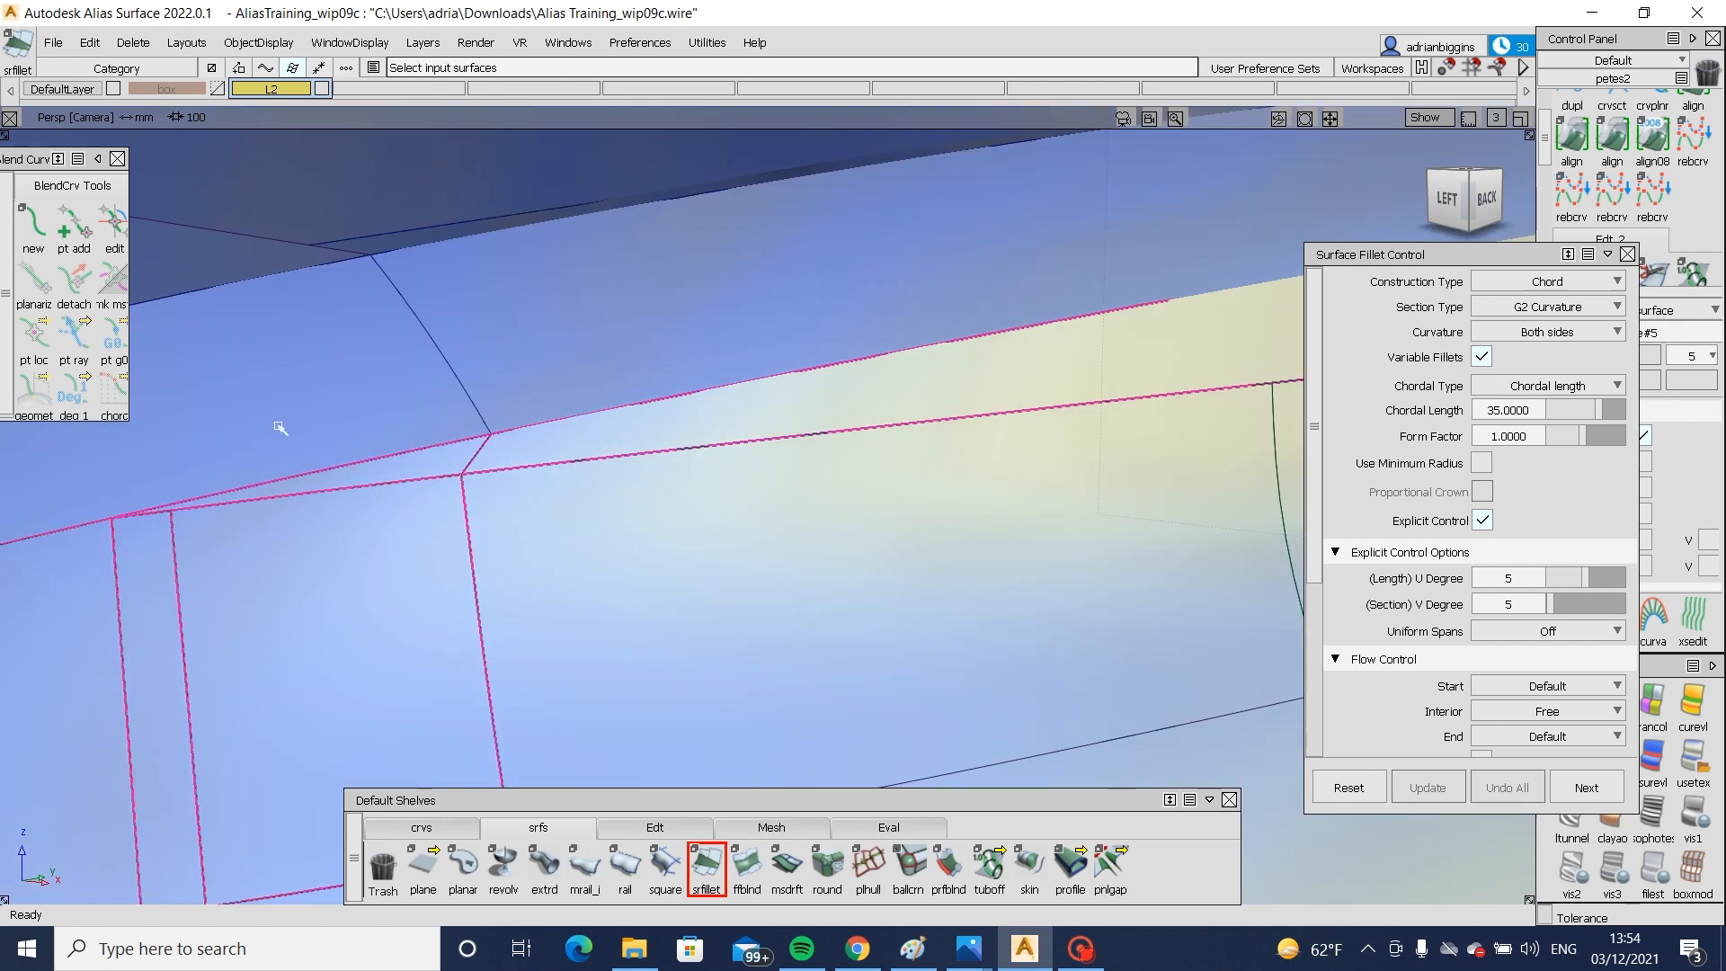
pyautogui.keyDown('alt'); pyautogui.keyDown('shift'); pyautogui.moveTo(575, 350); pyautogui.dragTo(567, 440); pyautogui.keyUp('shift'); pyautogui.keyUp('alt')
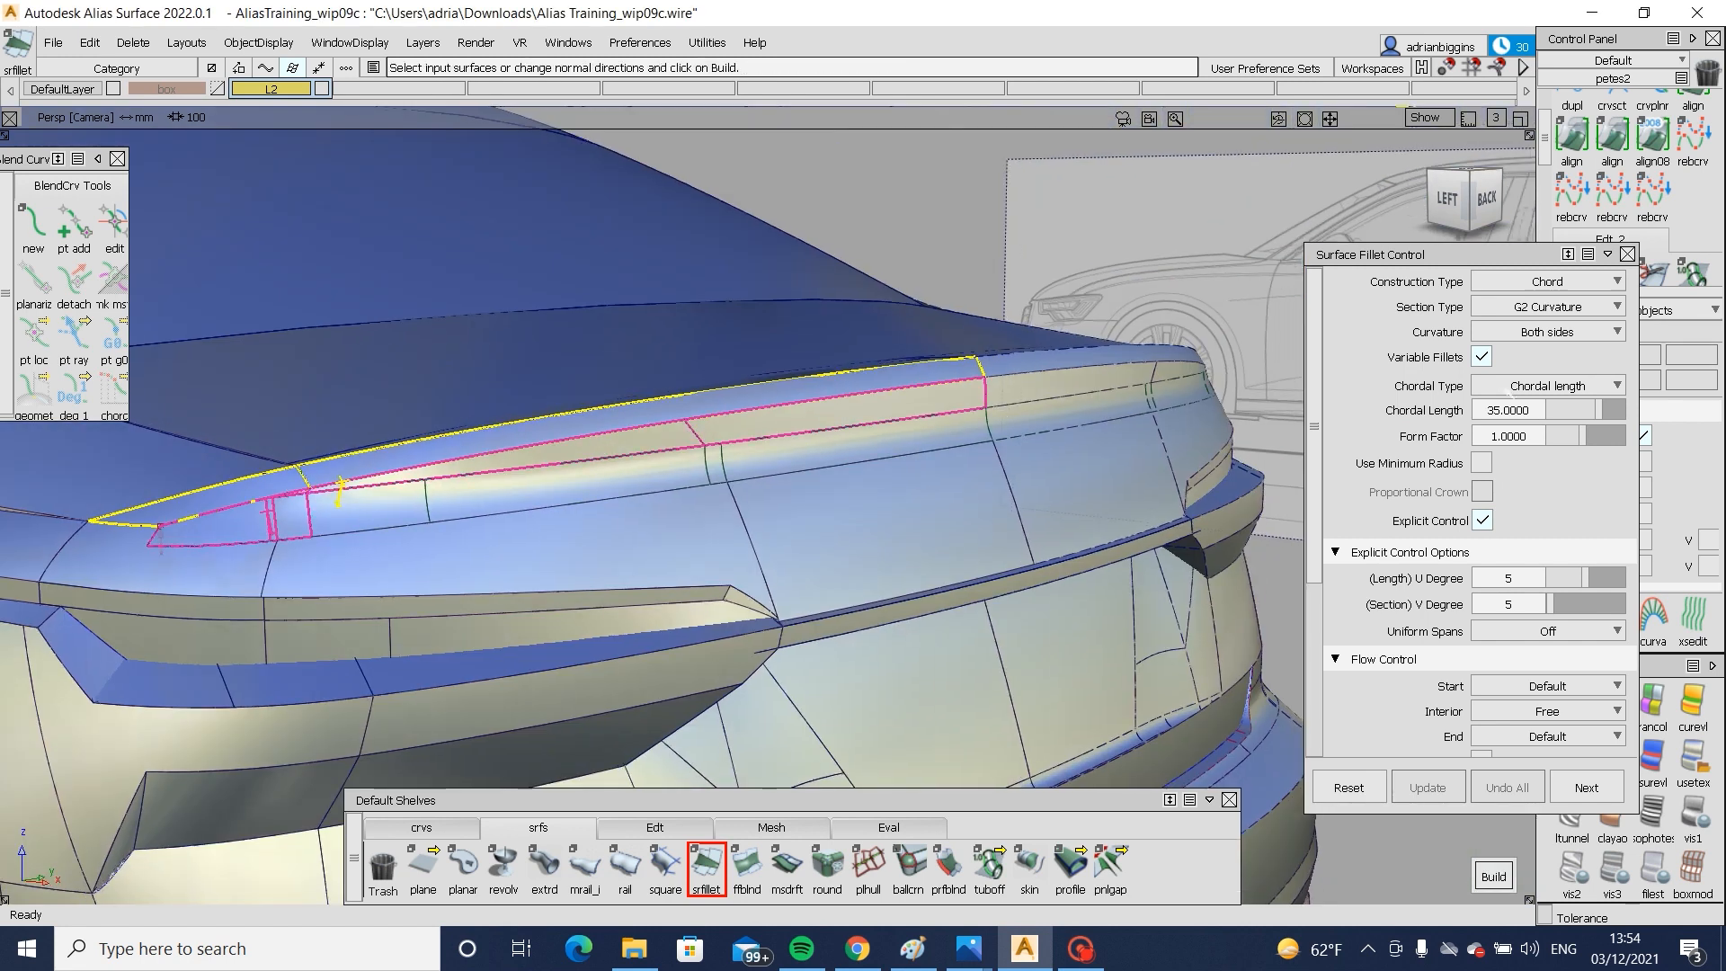
pyautogui.click(1529, 410)
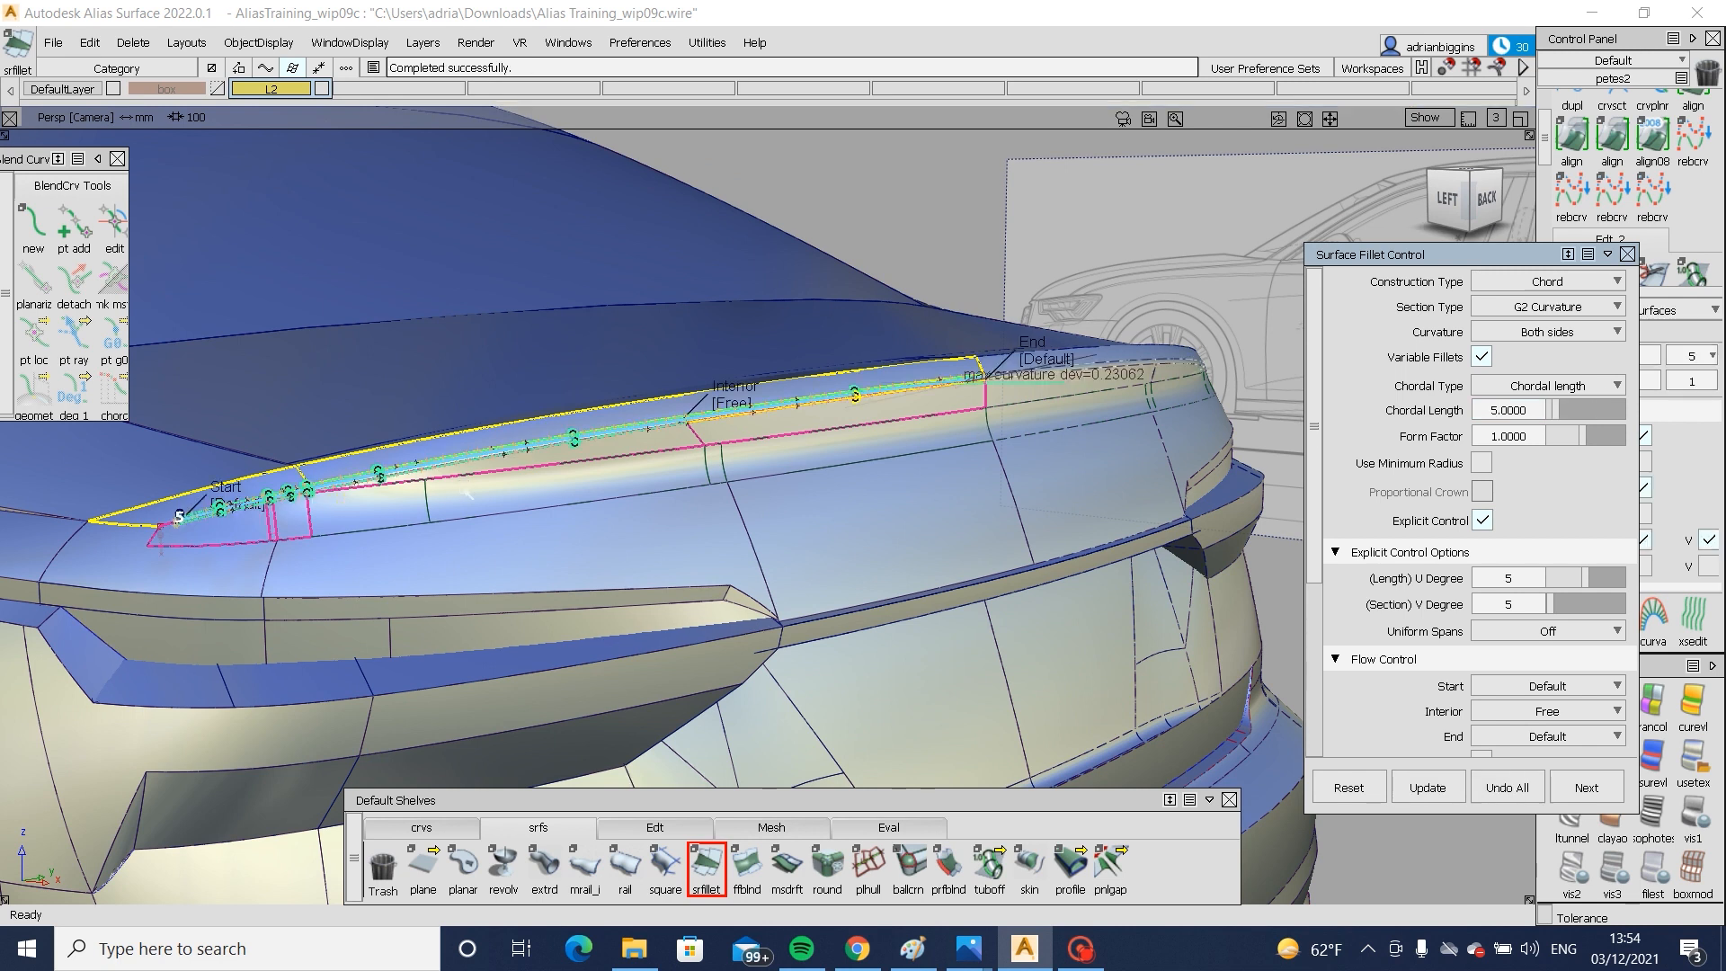
# - Try Edge align at the fillet's start near the spoiler tip and undo the fillet
pyautogui.scroll(10, 139, 532)
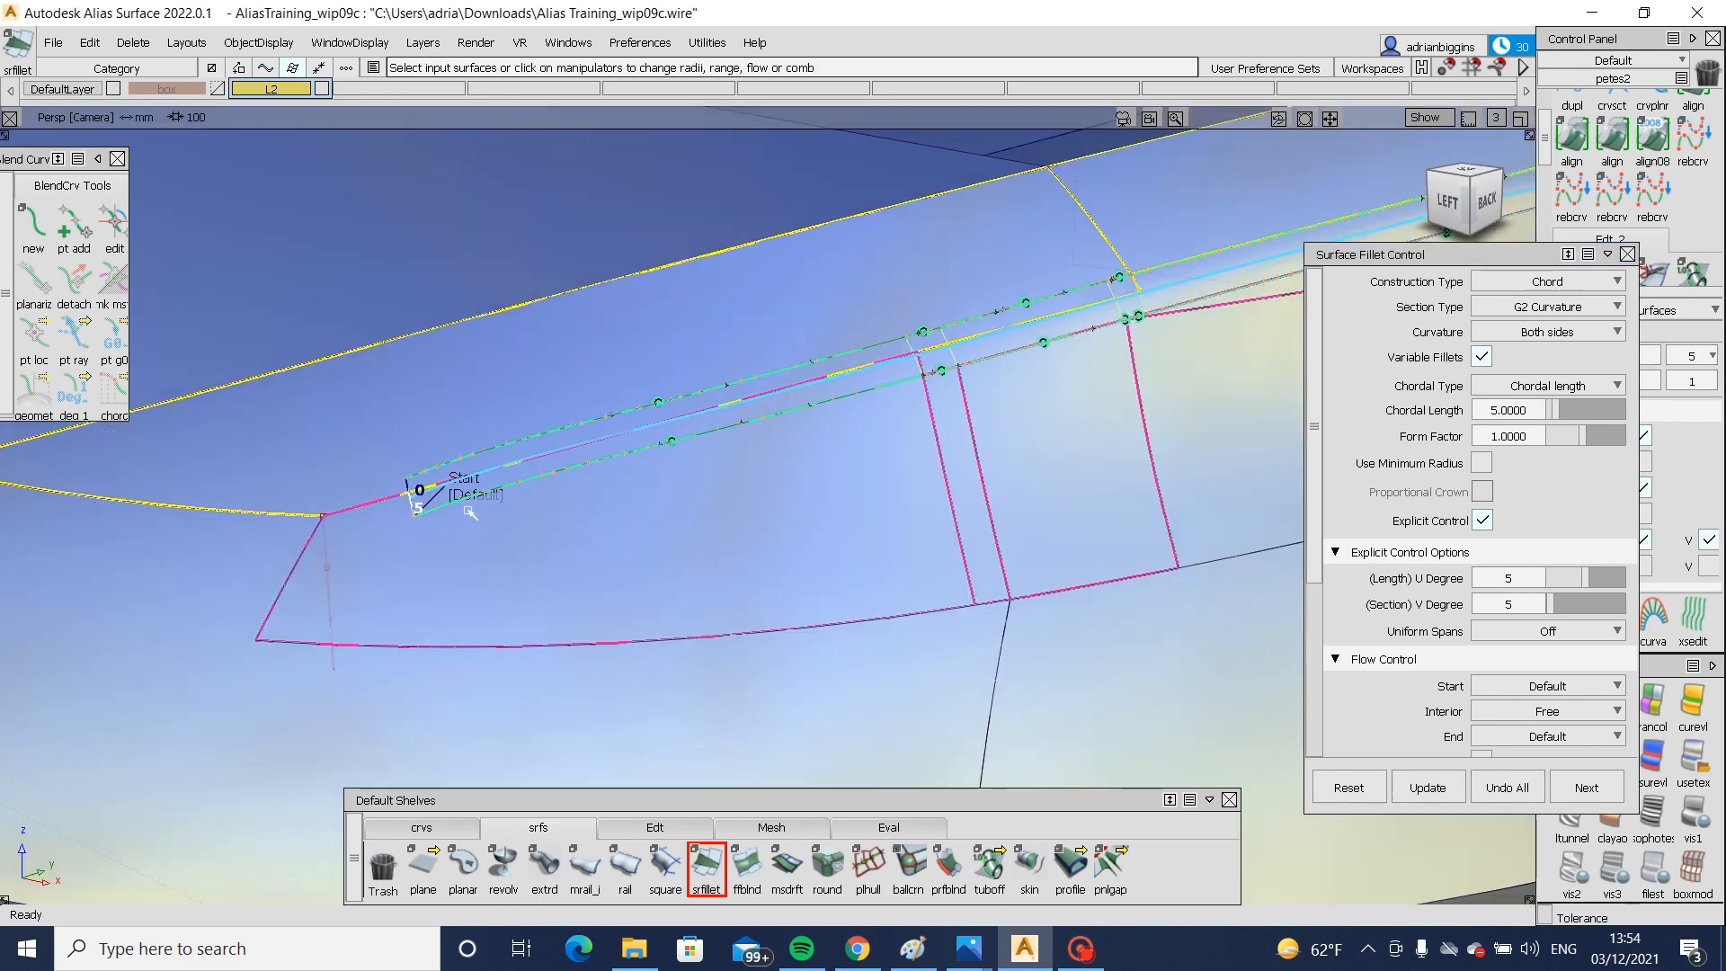
pyautogui.click(473, 499)
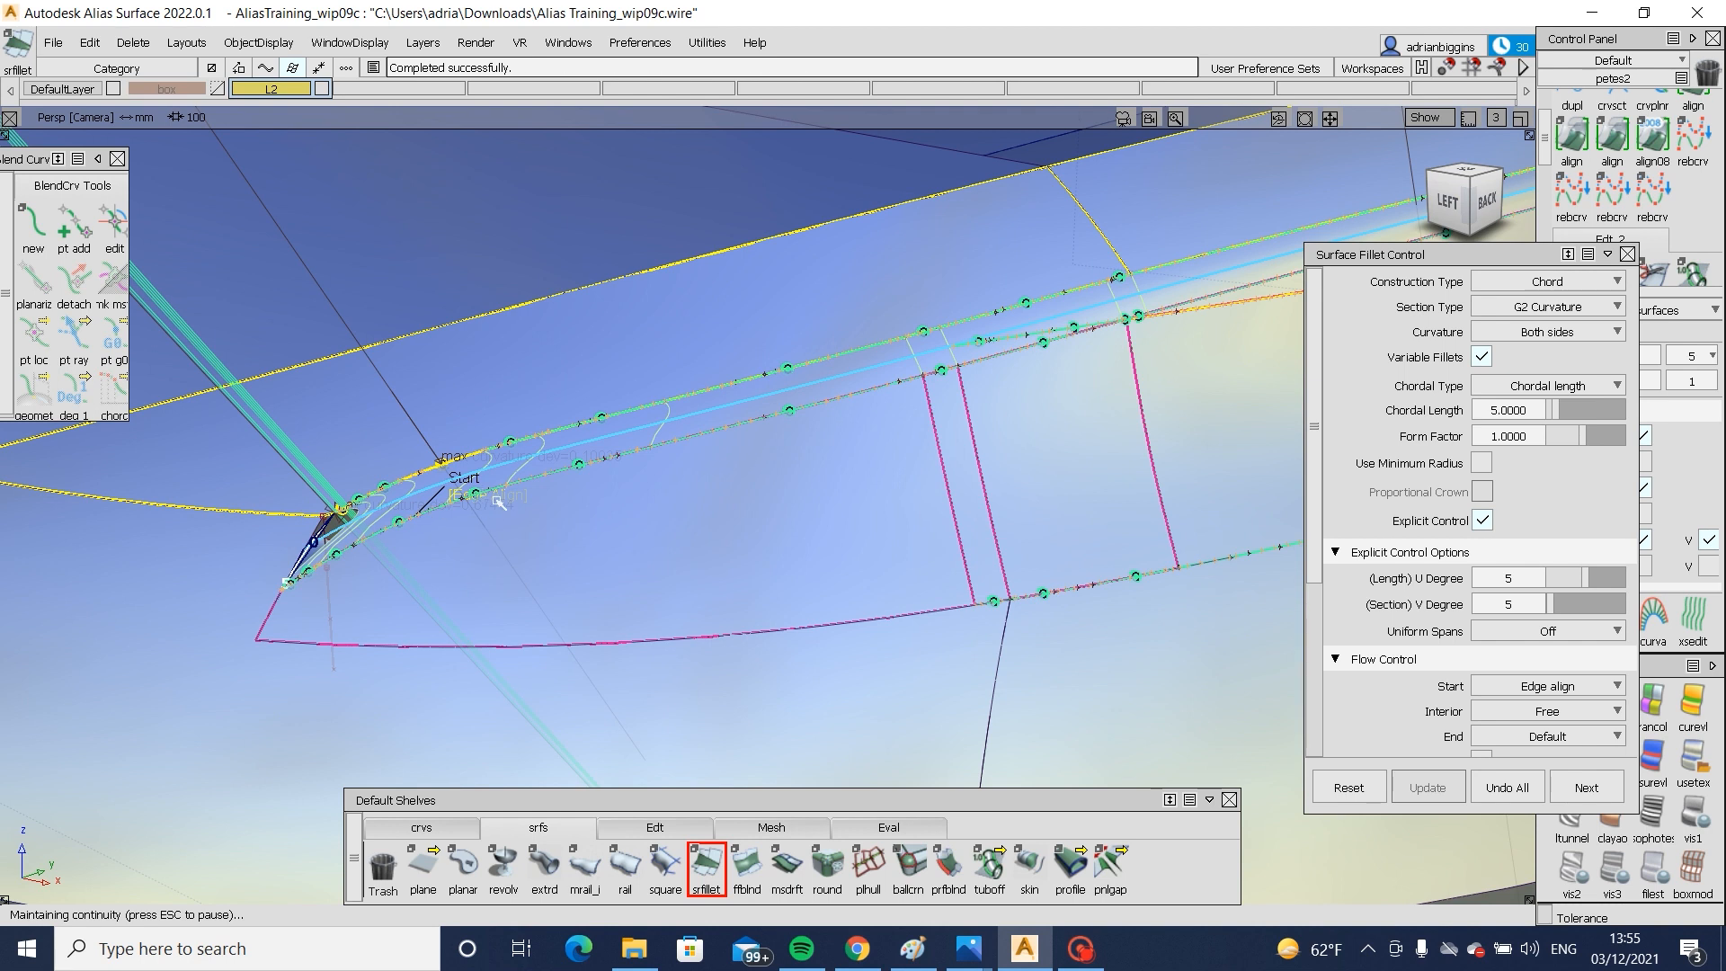
pyautogui.click(1494, 788)
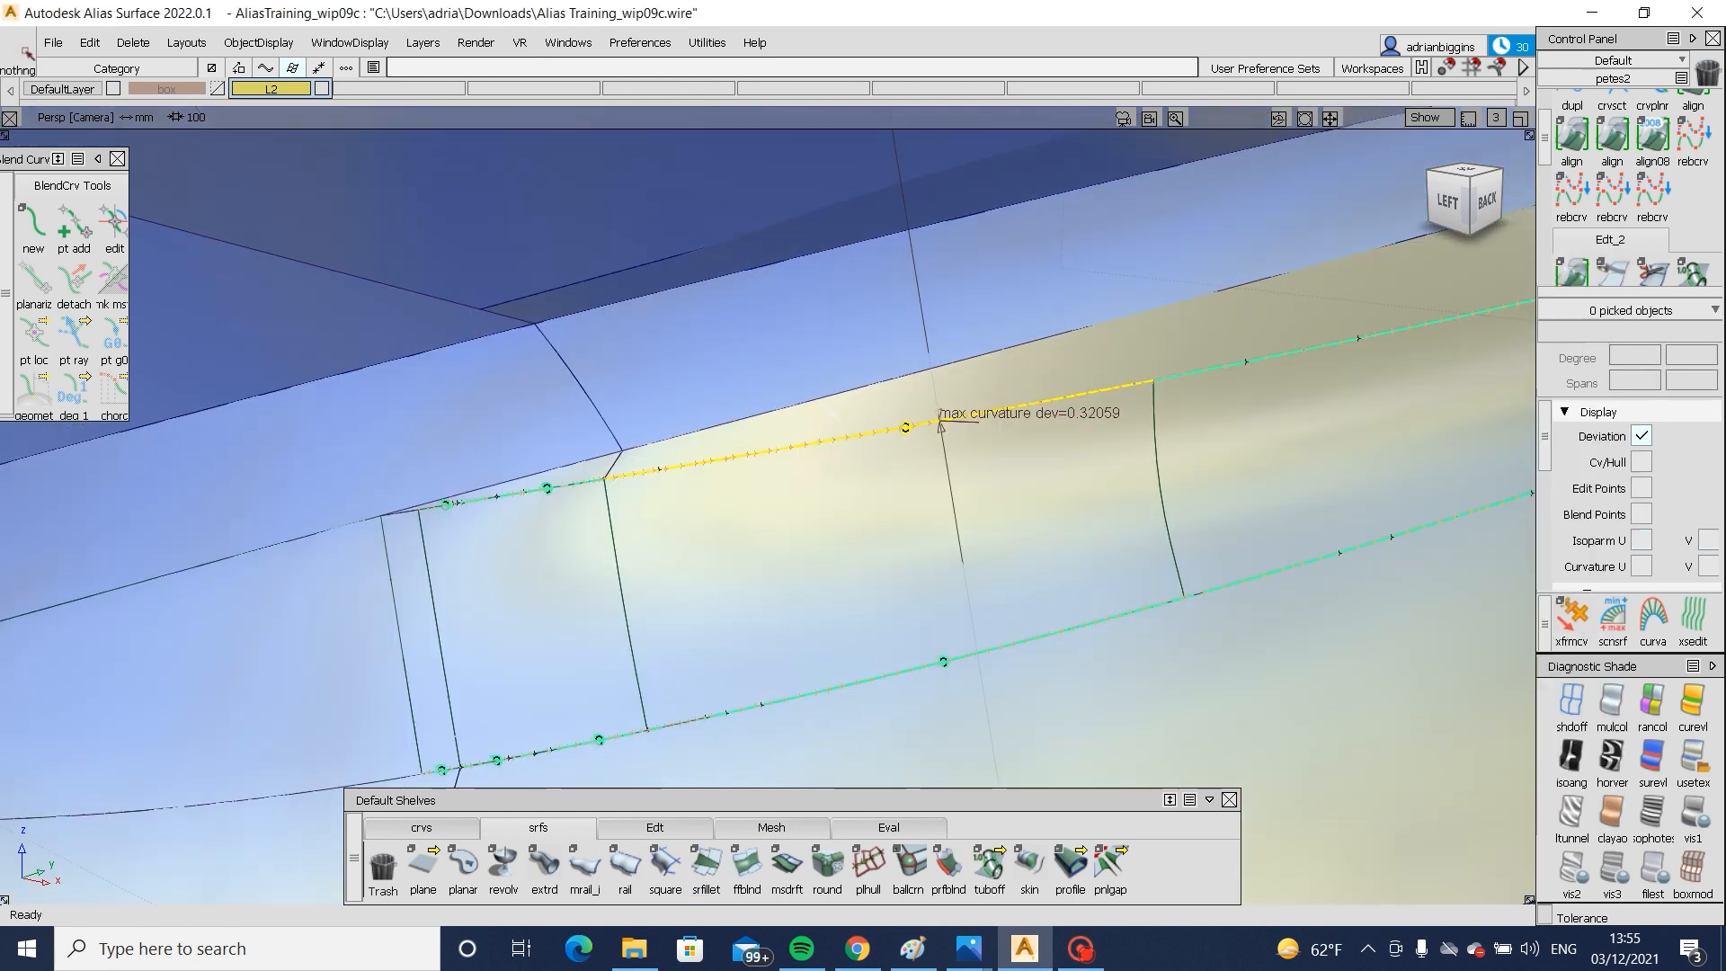
# - Build the surface fillet only behind the lip's front joint line, set its start to Edge align and check the shading
pyautogui.keyDown('alt'); pyautogui.keyDown('shift'); pyautogui.moveTo(1033, 306); pyautogui.dragTo(485, 550); pyautogui.keyUp('shift'); pyautogui.keyUp('alt')
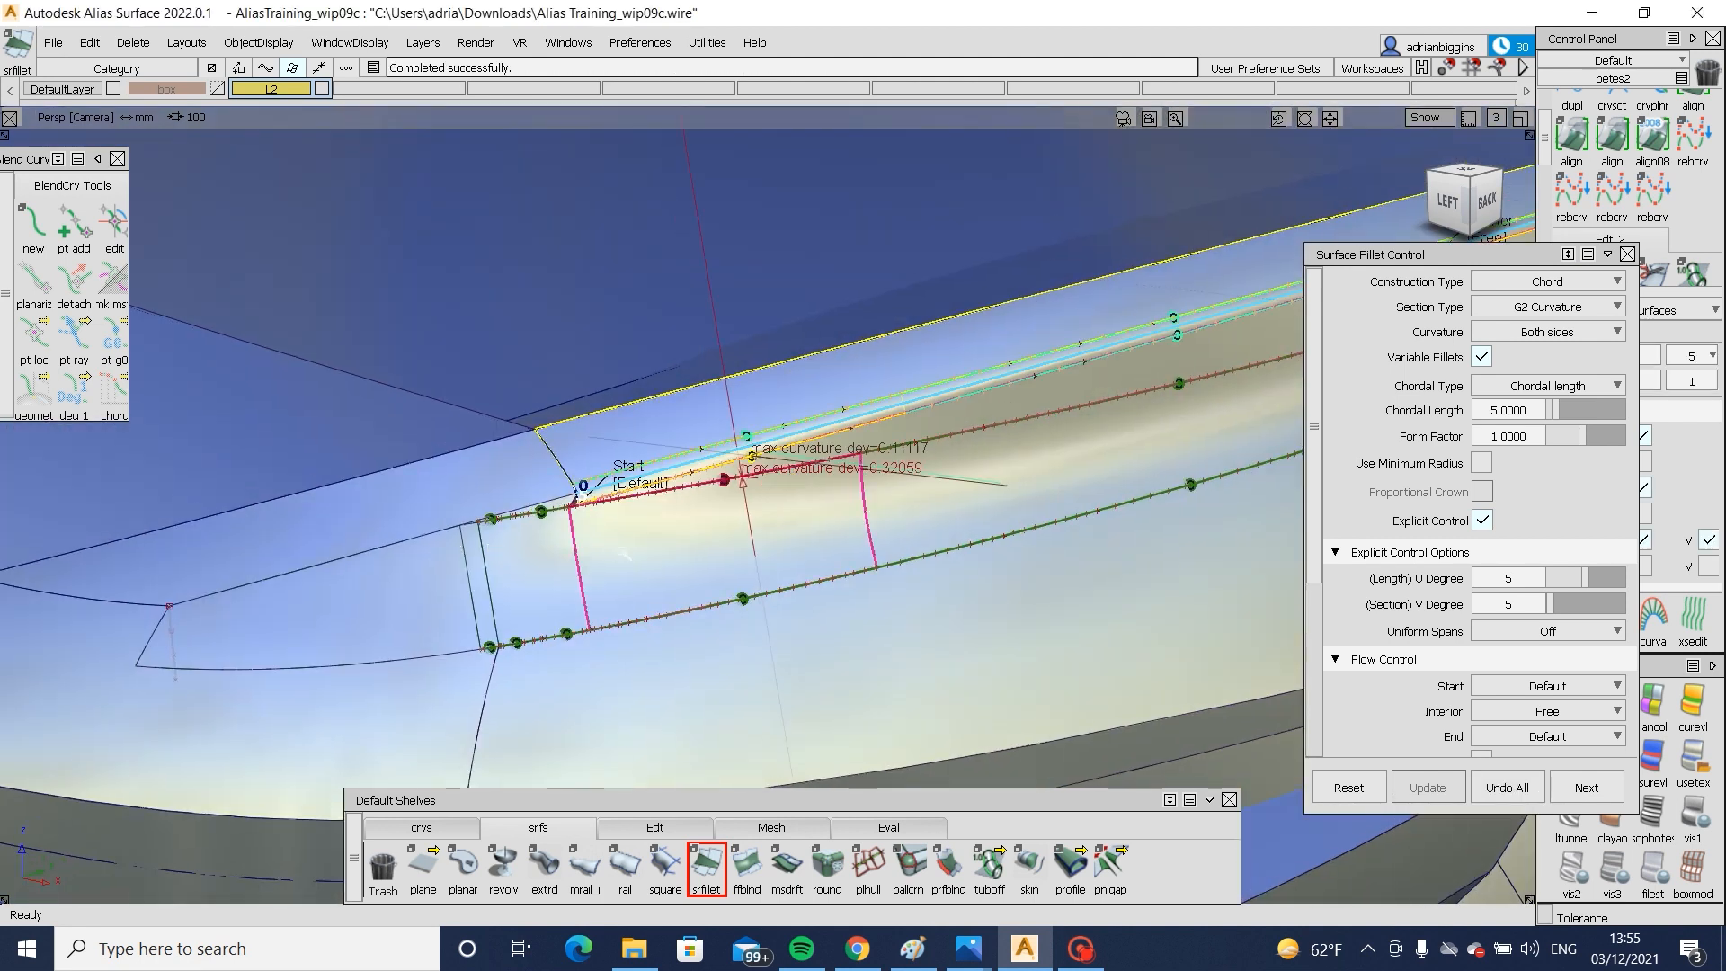
pyautogui.keyDown('alt'); pyautogui.keyDown('shift'); pyautogui.moveTo(688, 604); pyautogui.dragTo(643, 509, button='right'); pyautogui.keyUp('shift'); pyautogui.keyUp('alt')
pyautogui.keyDown('alt'); pyautogui.keyDown('shift'); pyautogui.moveTo(643, 509); pyautogui.dragTo(1113, 509, button='middle'); pyautogui.keyUp('shift'); pyautogui.keyUp('alt')
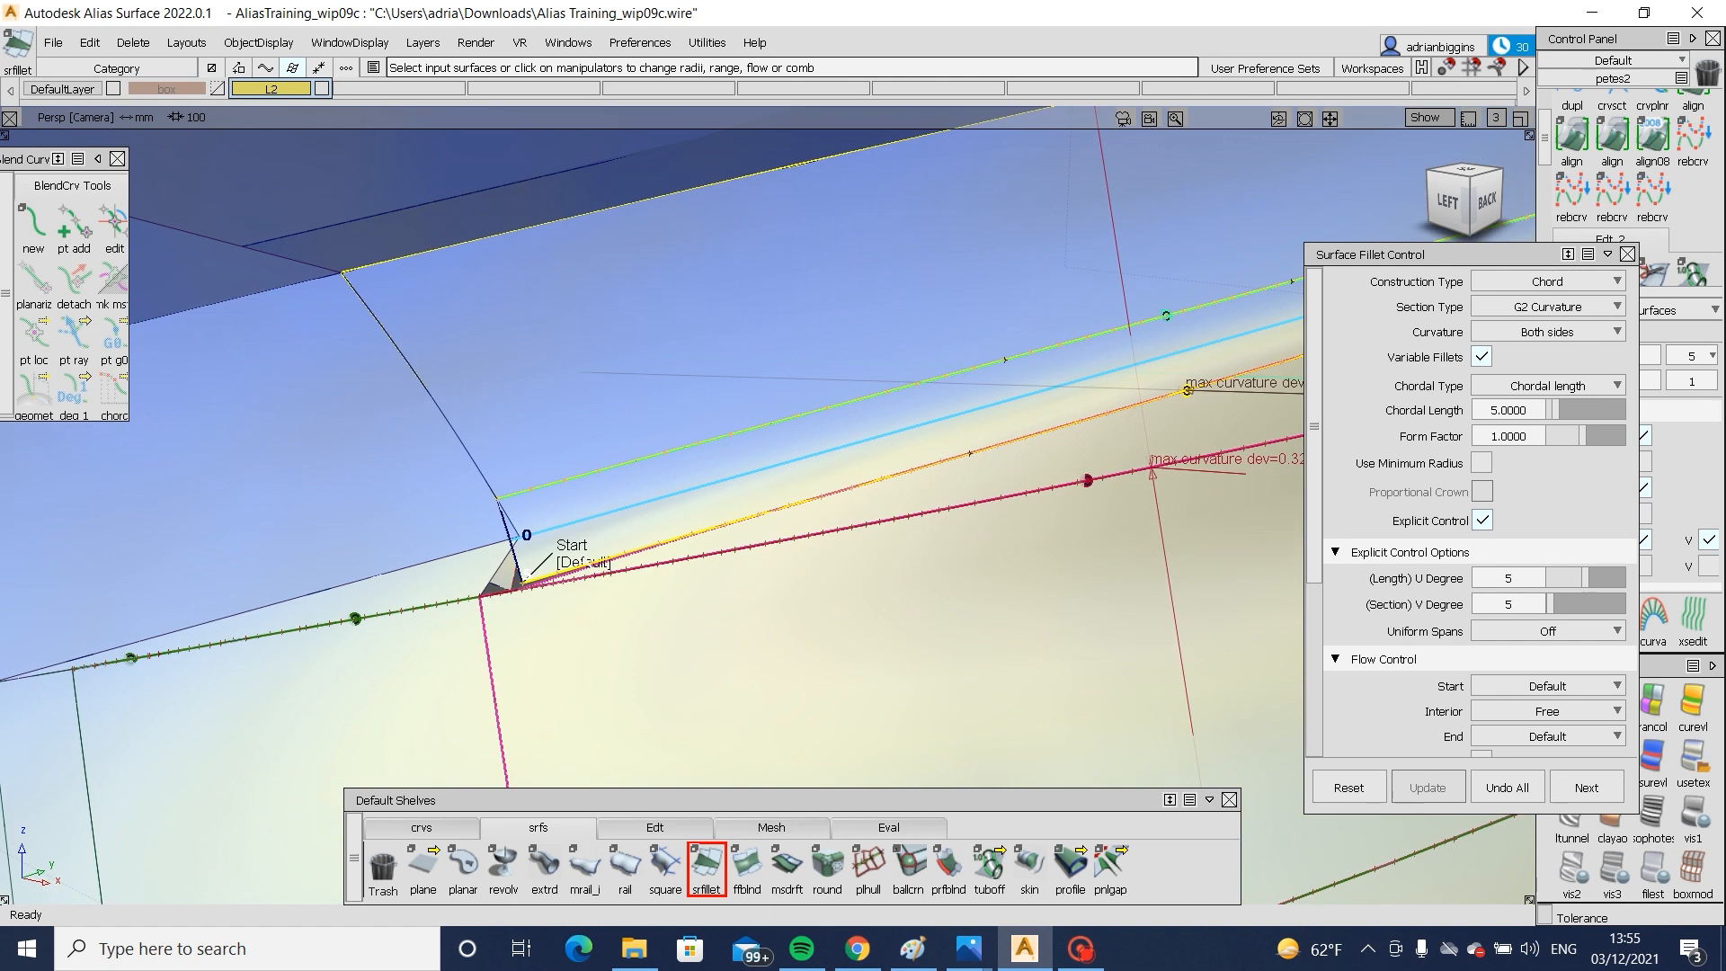
pyautogui.click(582, 564)
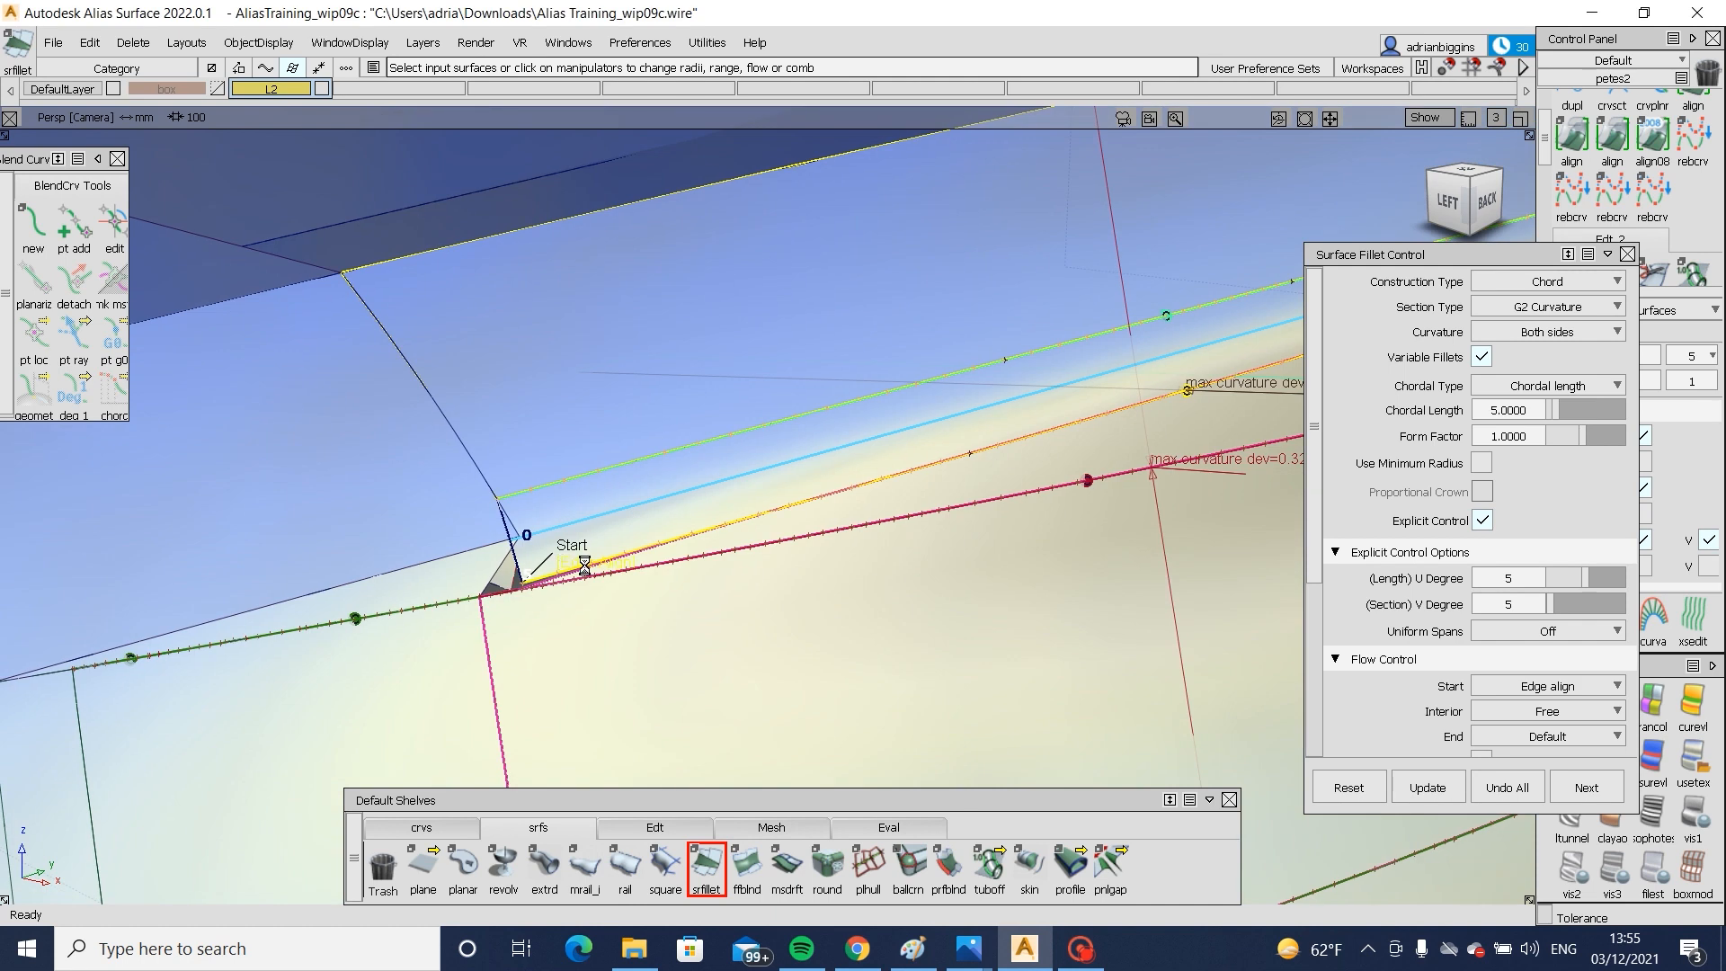
pyautogui.keyDown('alt'); pyautogui.keyDown('shift'); pyautogui.moveTo(611, 573); pyautogui.dragTo(533, 608); pyautogui.keyUp('shift'); pyautogui.keyUp('alt')
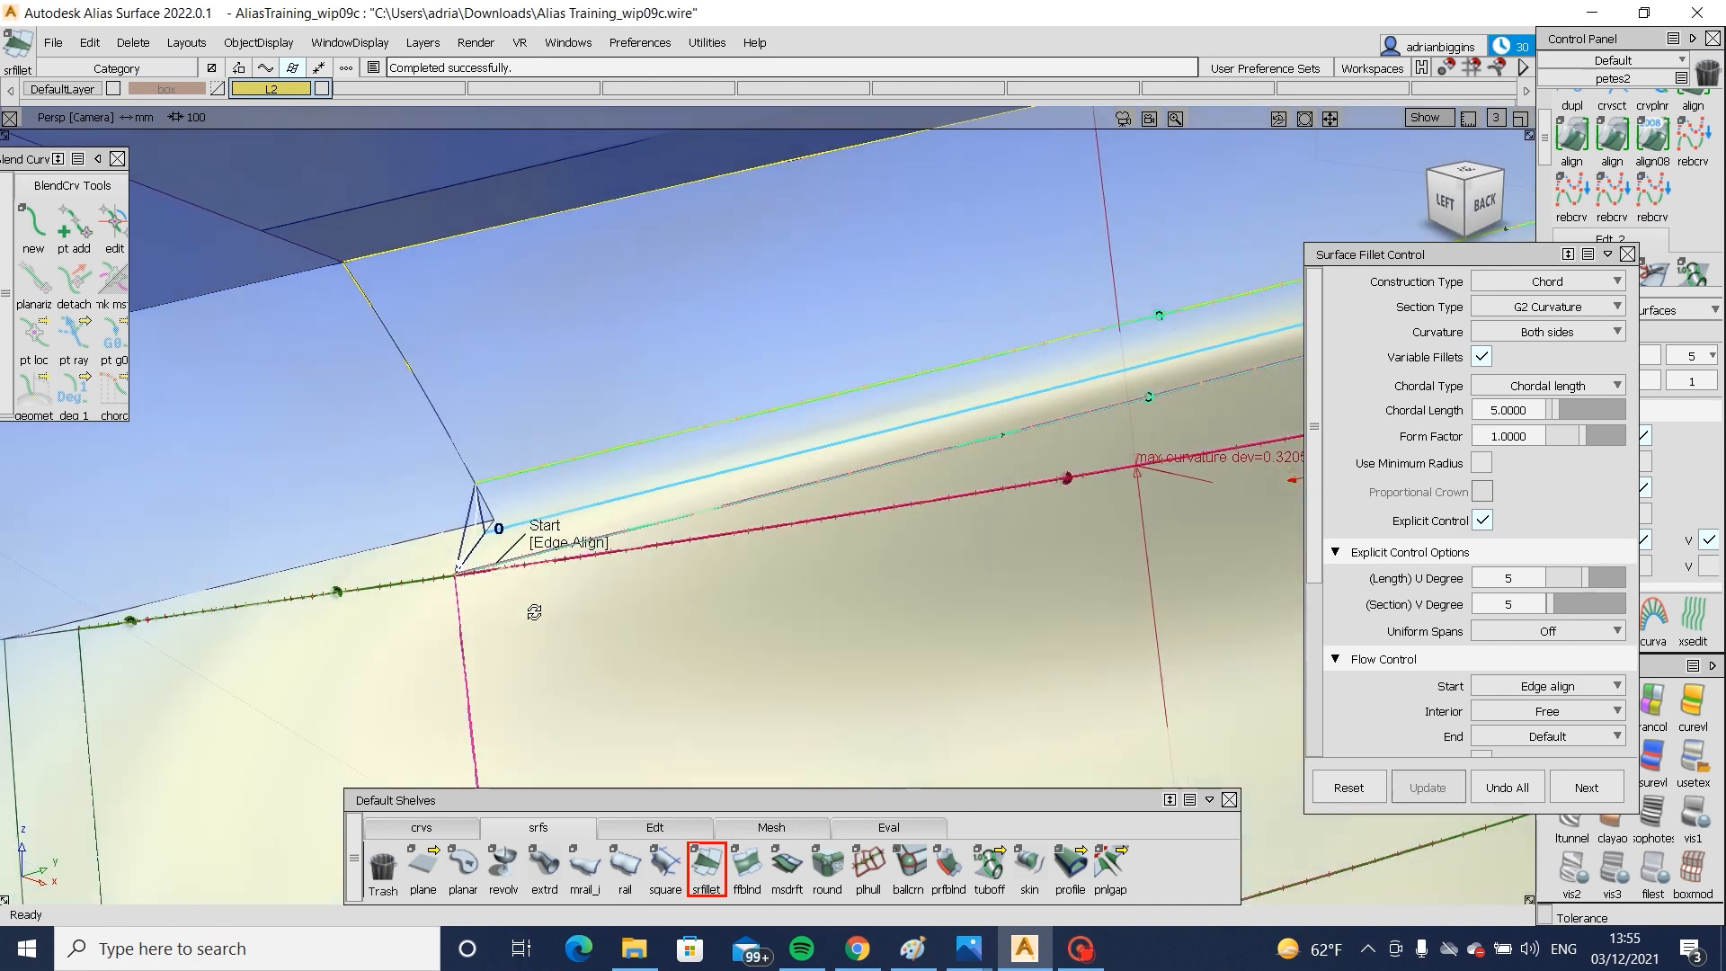
pyautogui.hotkey('ctrl', 't')
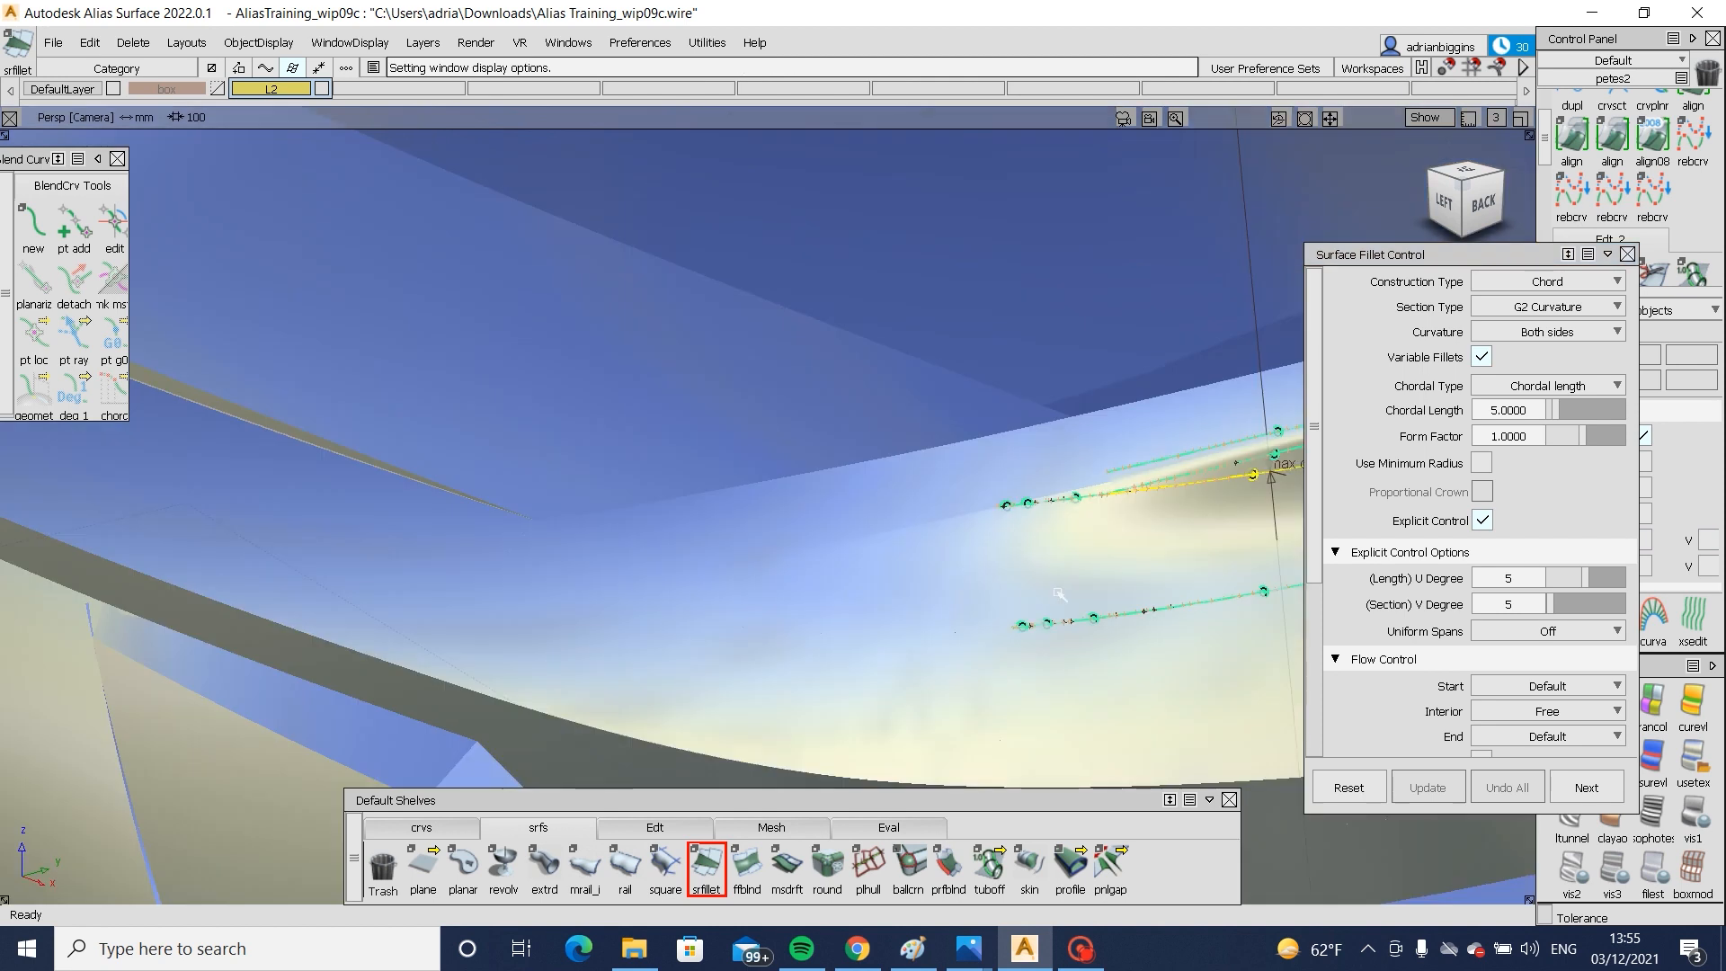
pyautogui.moveTo(1059, 594)
pyautogui.keyDown('alt'); pyautogui.keyDown('shift'); pyautogui.mouseDown()
pyautogui.moveTo(558, 540)
pyautogui.moveTo(605, 570)
pyautogui.moveTo(331, 529)
pyautogui.moveTo(734, 615)
pyautogui.moveTo(983, 624)
pyautogui.moveTo(605, 578)
pyautogui.moveTo(1106, 601)
pyautogui.moveTo(812, 653)
pyautogui.moveTo(940, 520)
pyautogui.moveTo(882, 575)
pyautogui.mouseUp(); pyautogui.keyUp('shift'); pyautogui.keyUp('alt')
# - Draw two straight edit-point curves in the left view, from the fillet's front end corners forward past the spoiler's front tip
pyautogui.hotkey('alt', 't')
pyautogui.keyDown('alt'); pyautogui.keyDown('shift'); pyautogui.click(882, 464); pyautogui.keyUp('shift'); pyautogui.keyUp('alt')
pyautogui.keyDown('alt'); pyautogui.keyDown('shift'); pyautogui.moveTo(882, 464); pyautogui.dragTo(964, 479, button='right'); pyautogui.keyUp('shift'); pyautogui.keyUp('alt')
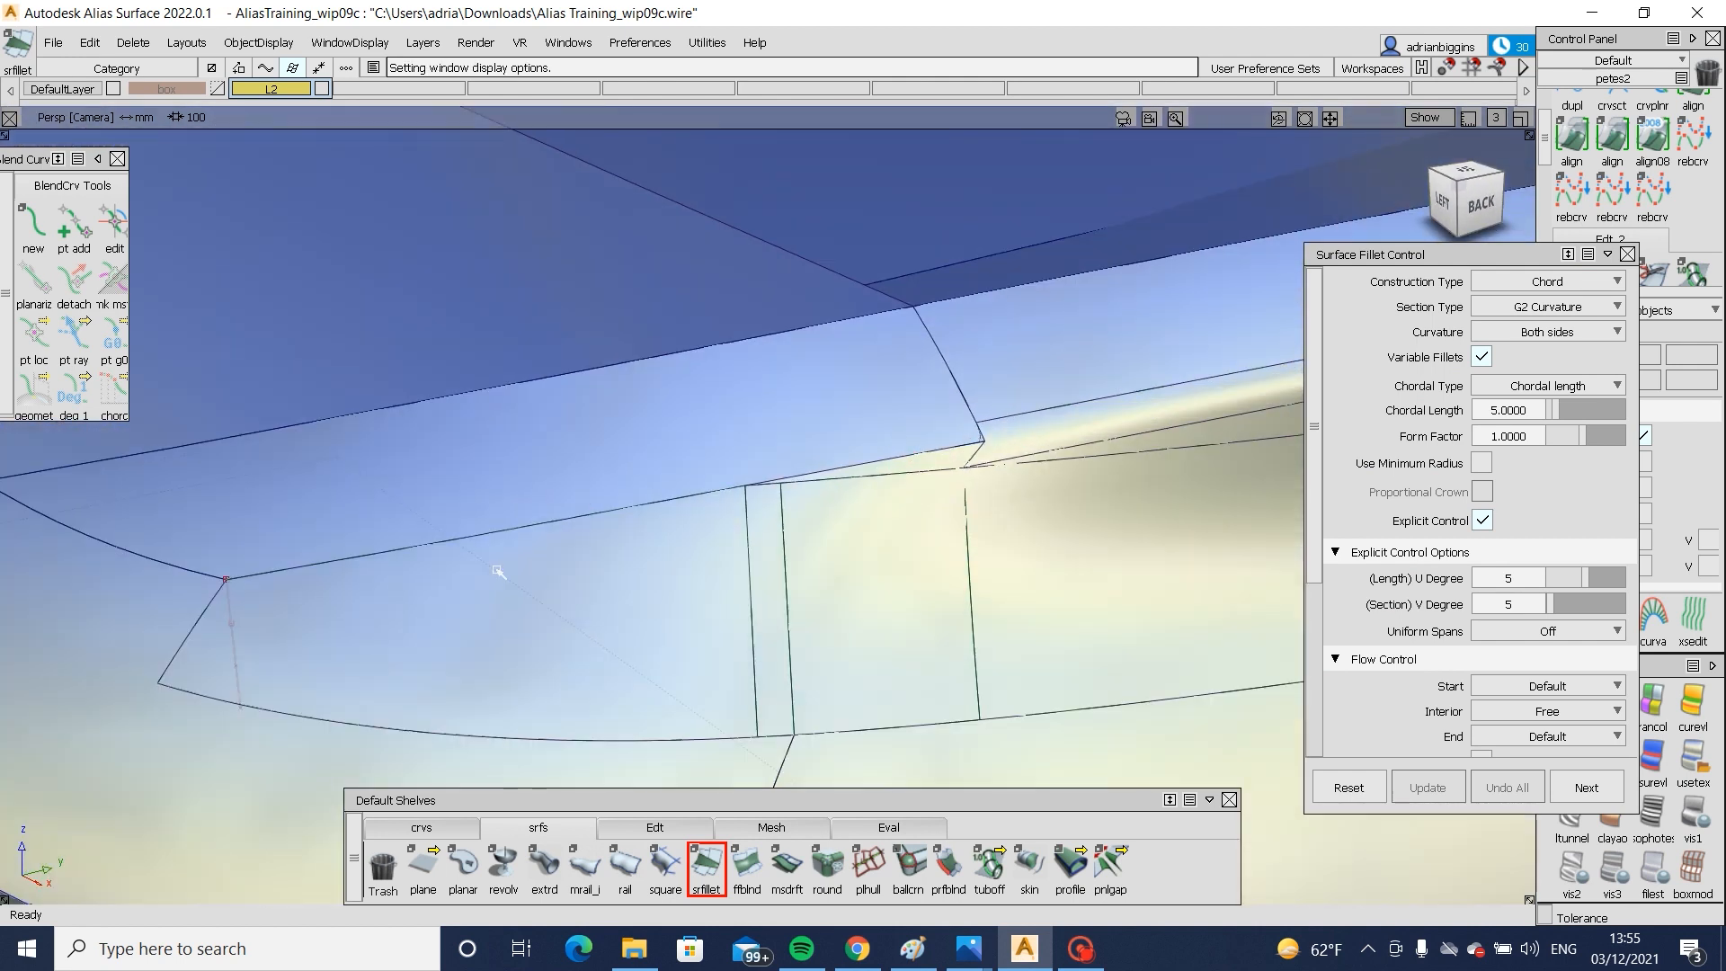
pyautogui.click(404, 829)
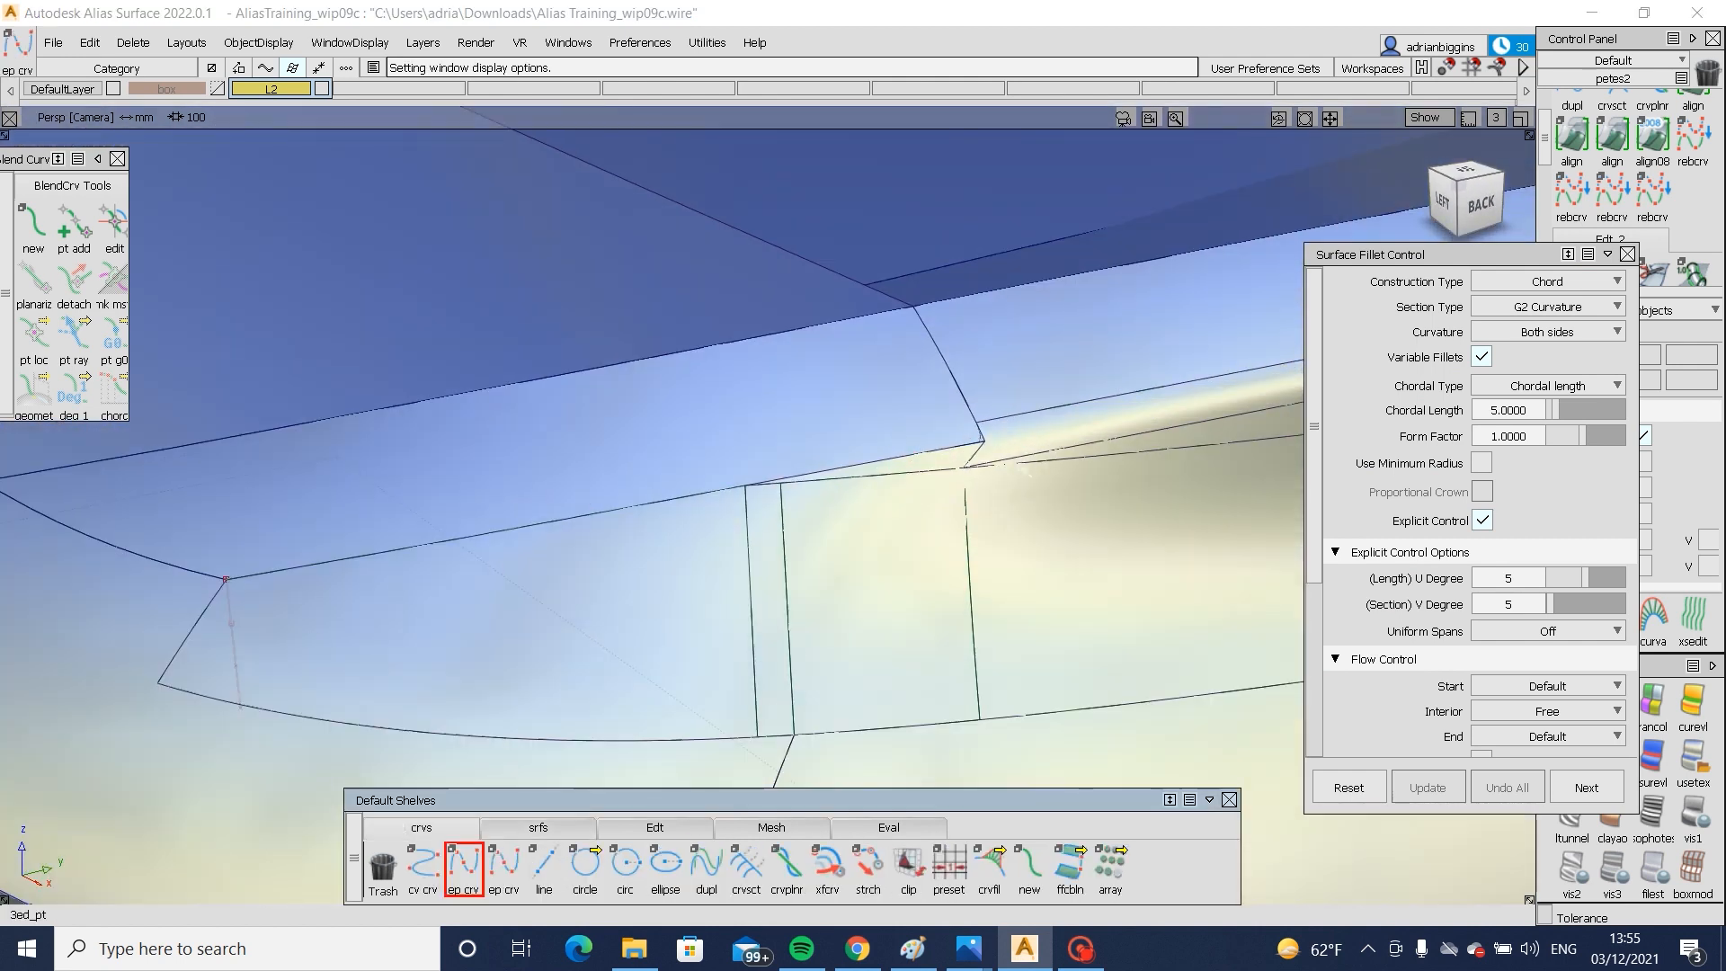
pyautogui.click(462, 864)
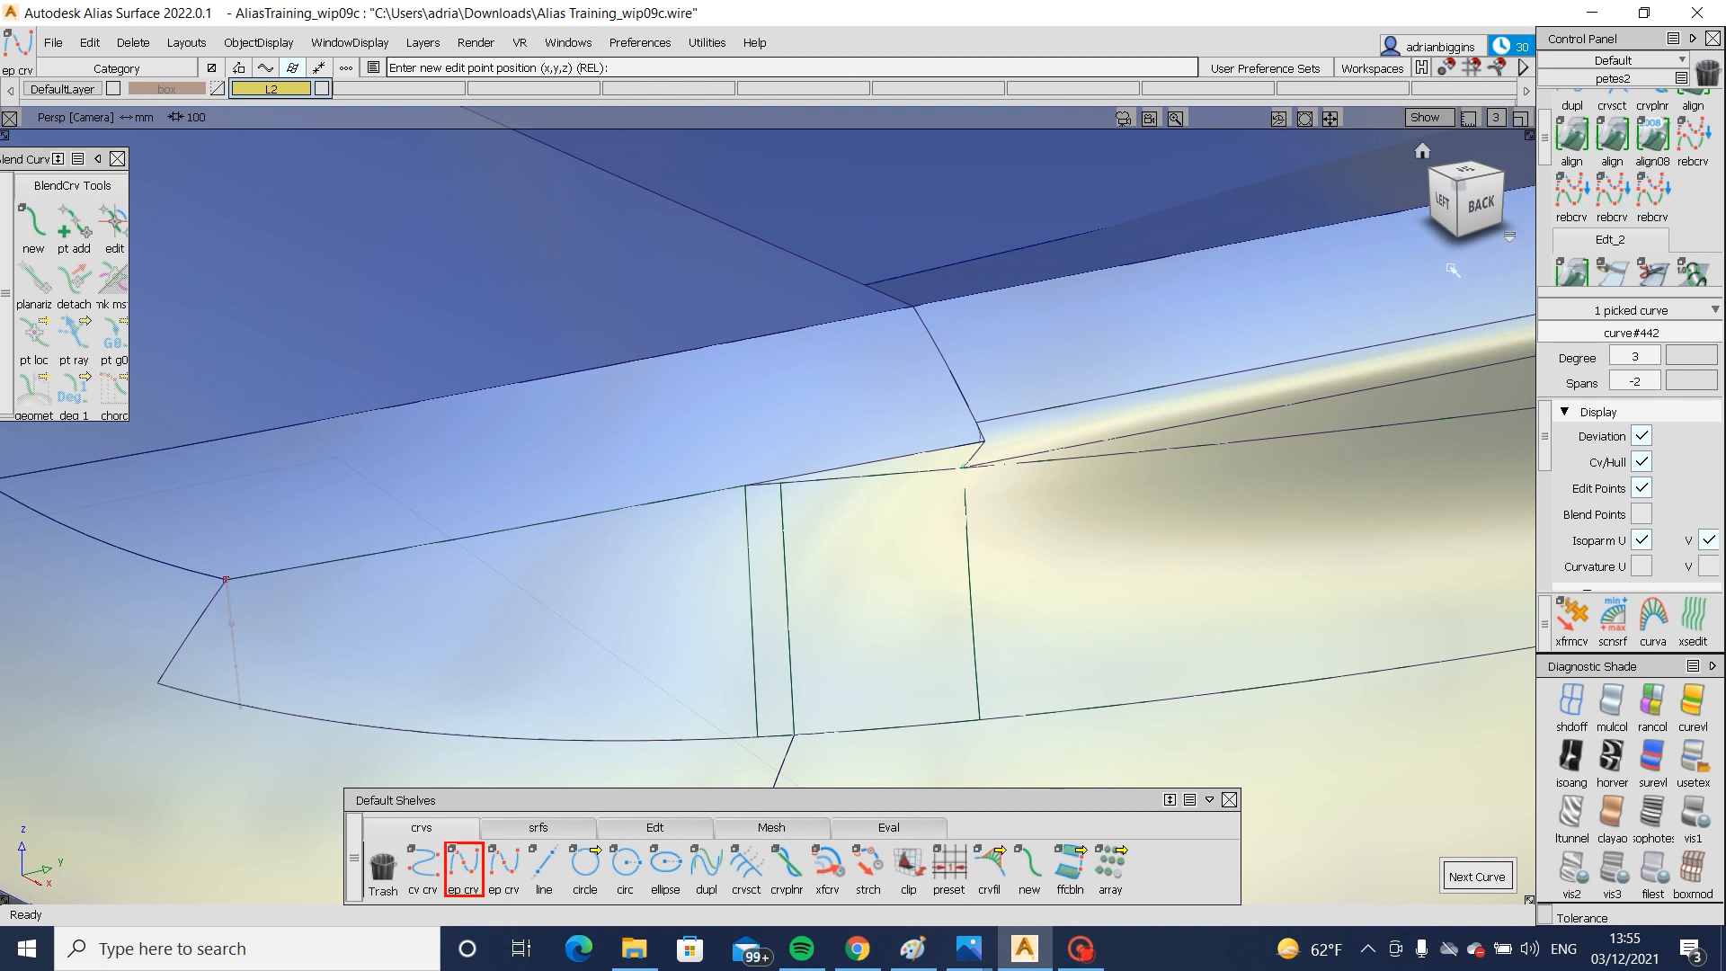
pyautogui.click(1441, 199)
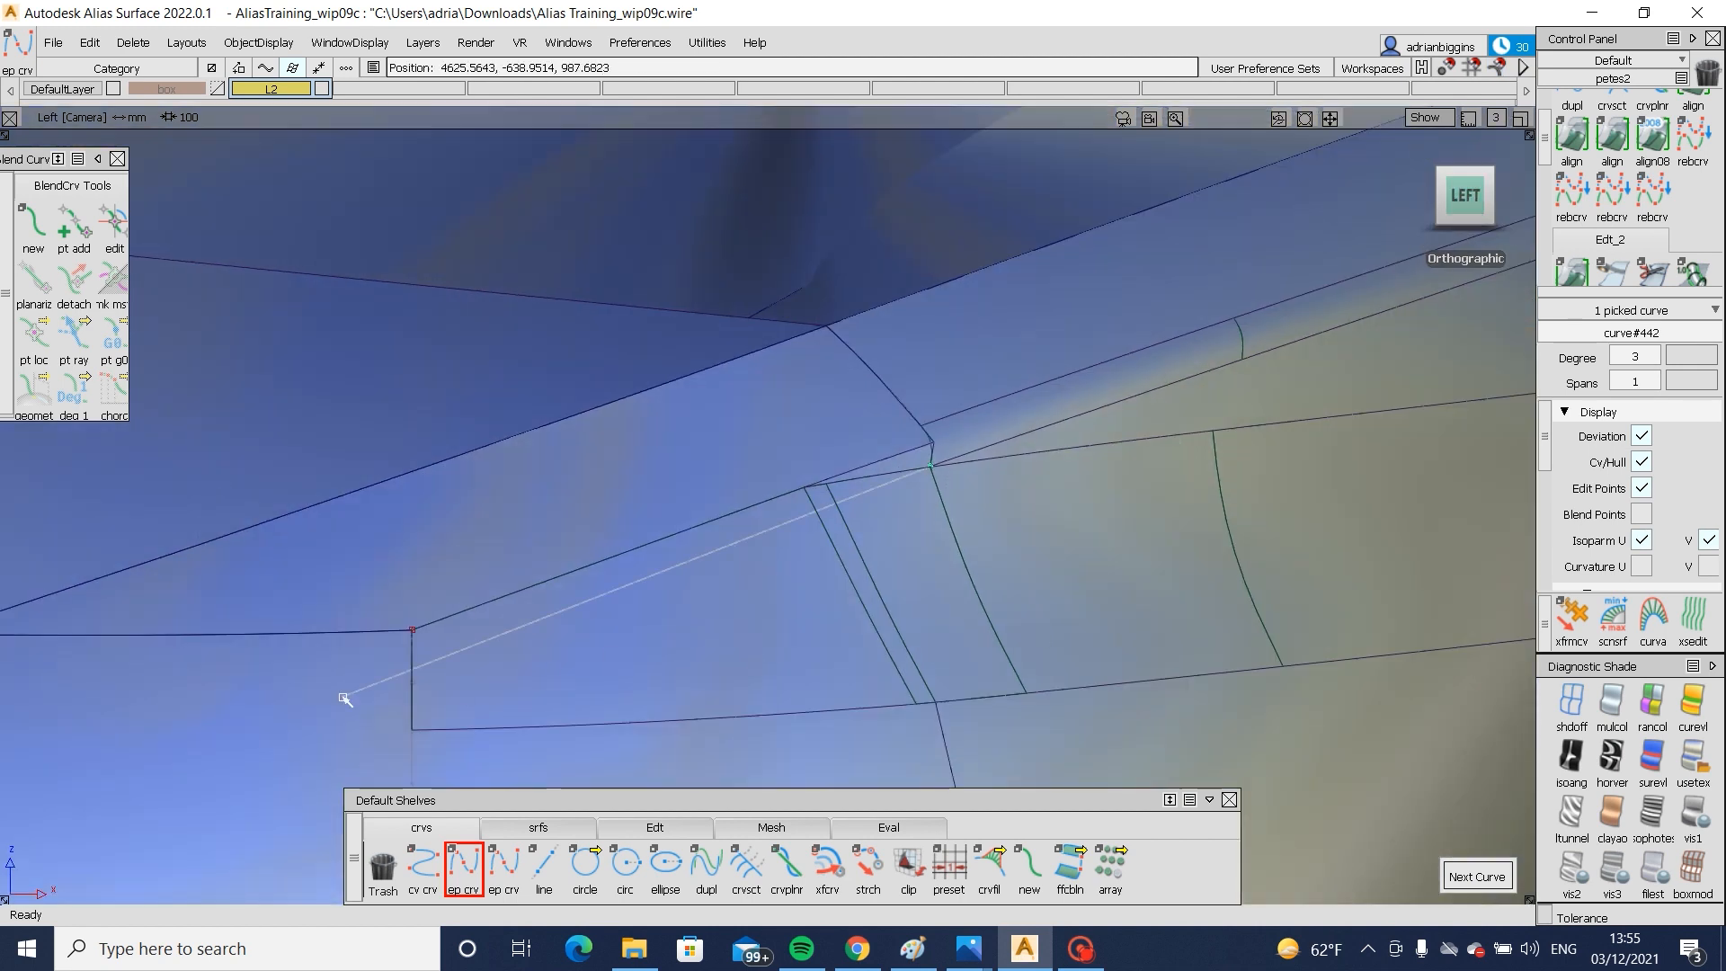
pyautogui.click(922, 425)
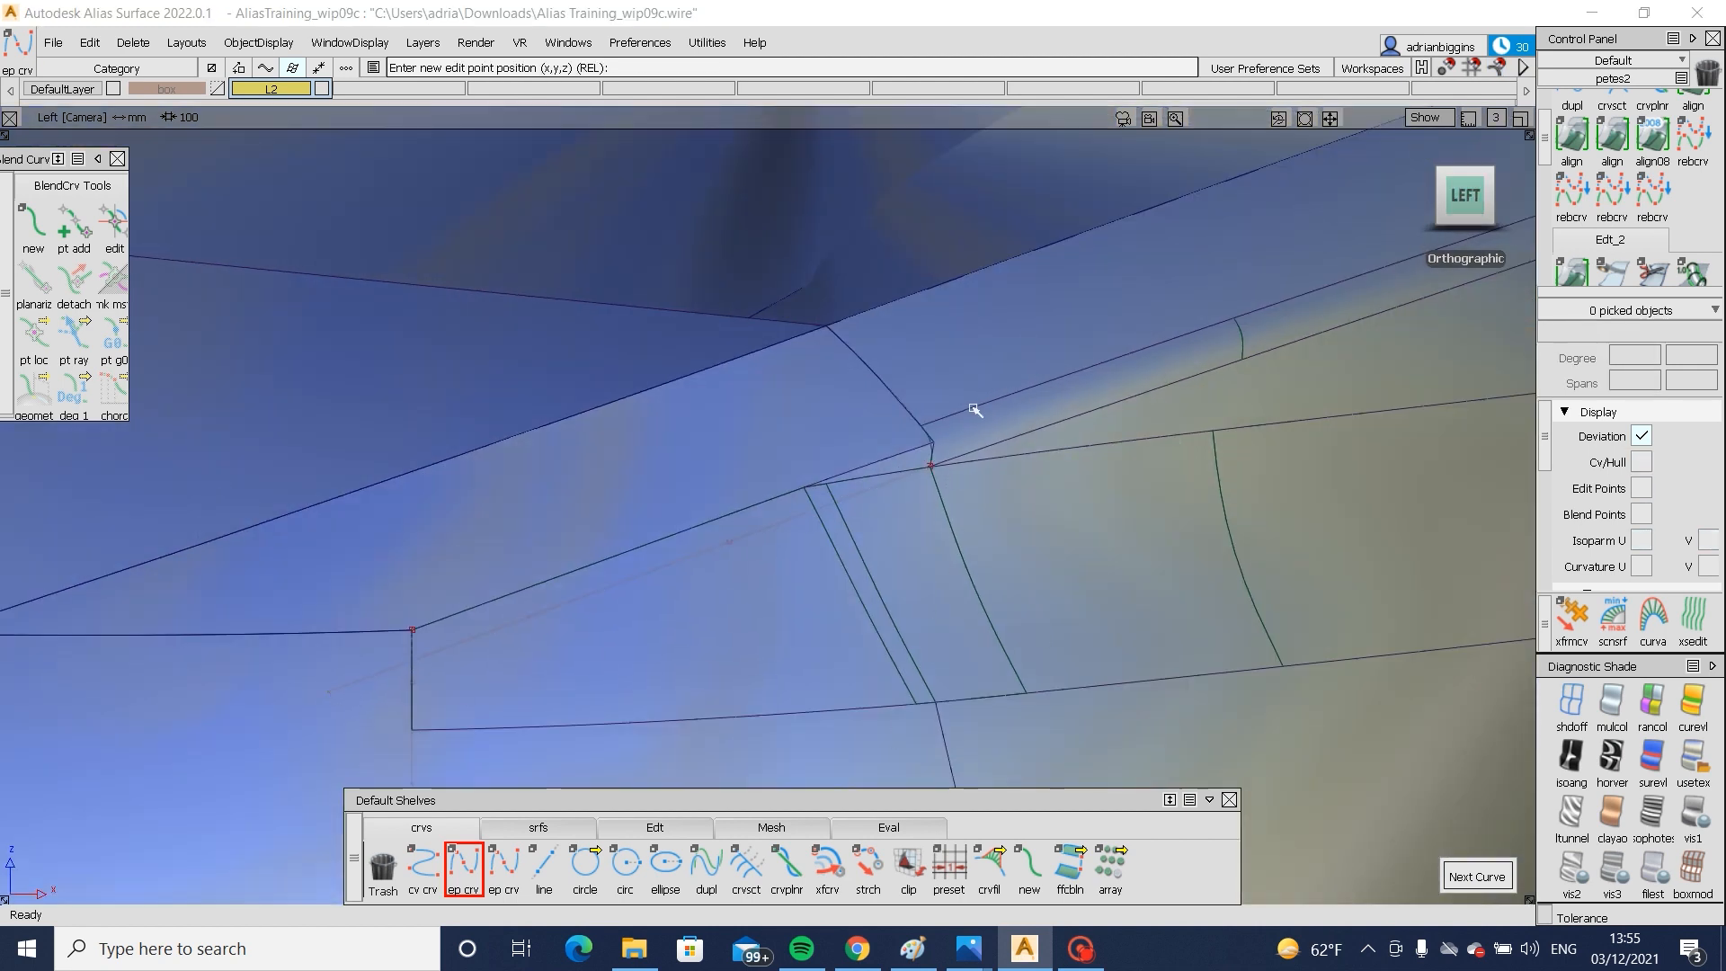
pyautogui.click(266, 663)
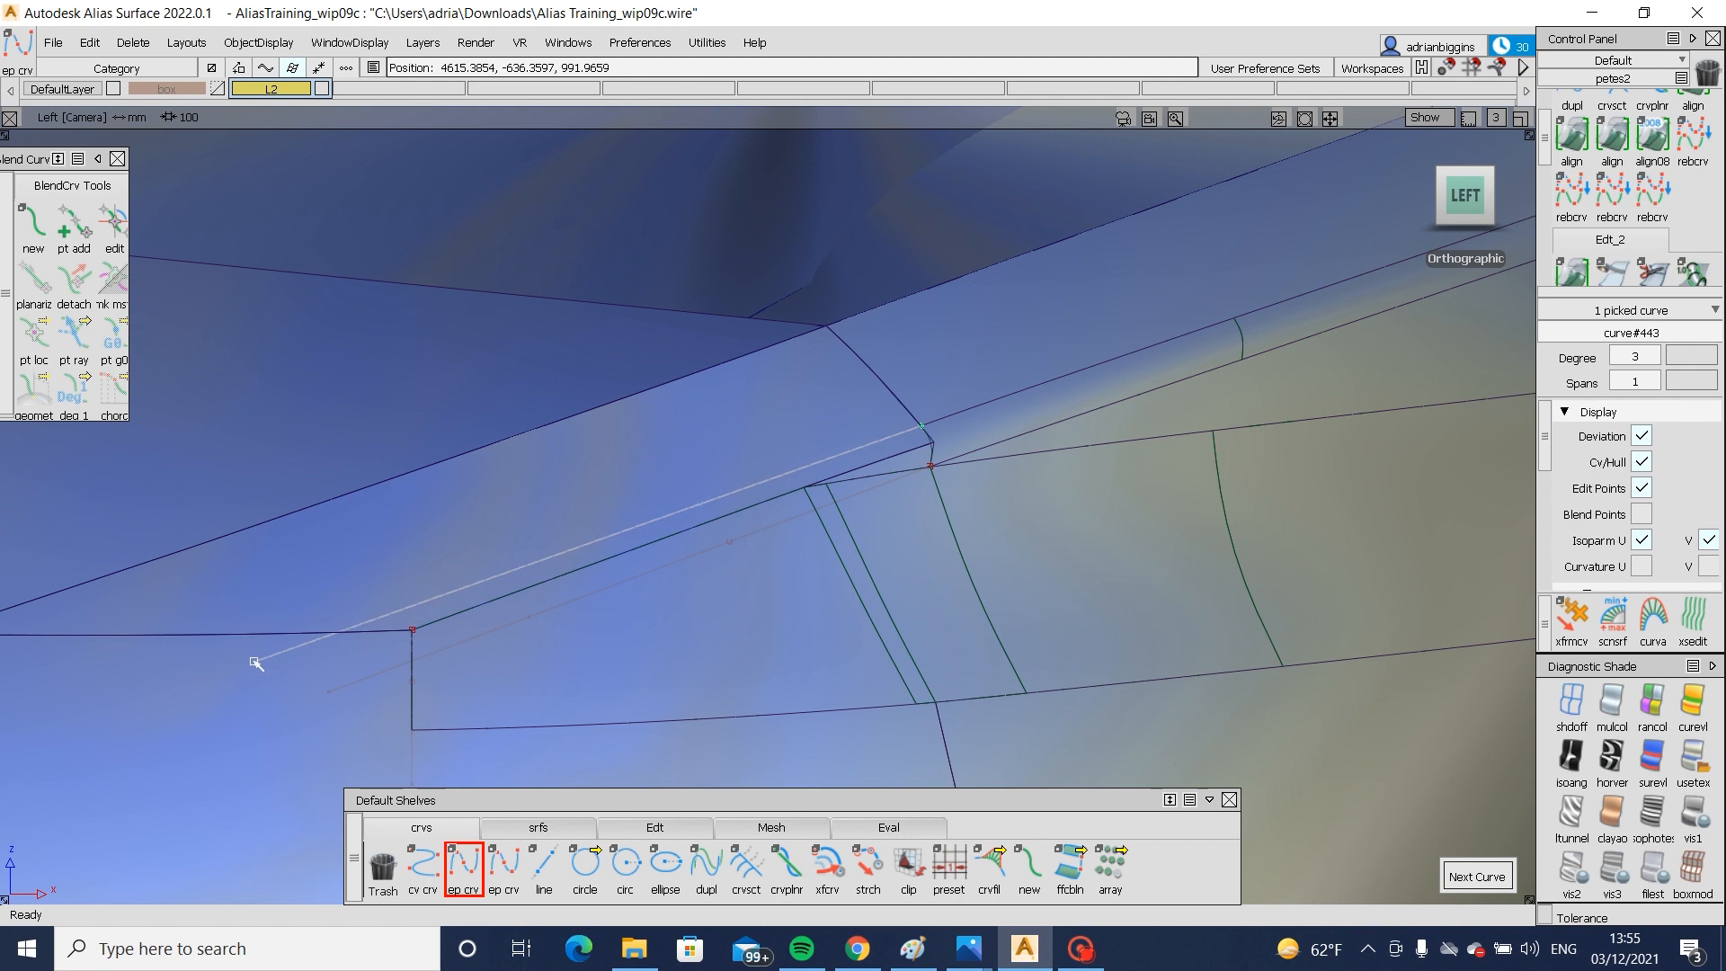
# - Align the rear ends of both straight curves to the fillet's upper and lower edges with G2 continuity
pyautogui.doubleClick(1571, 139)
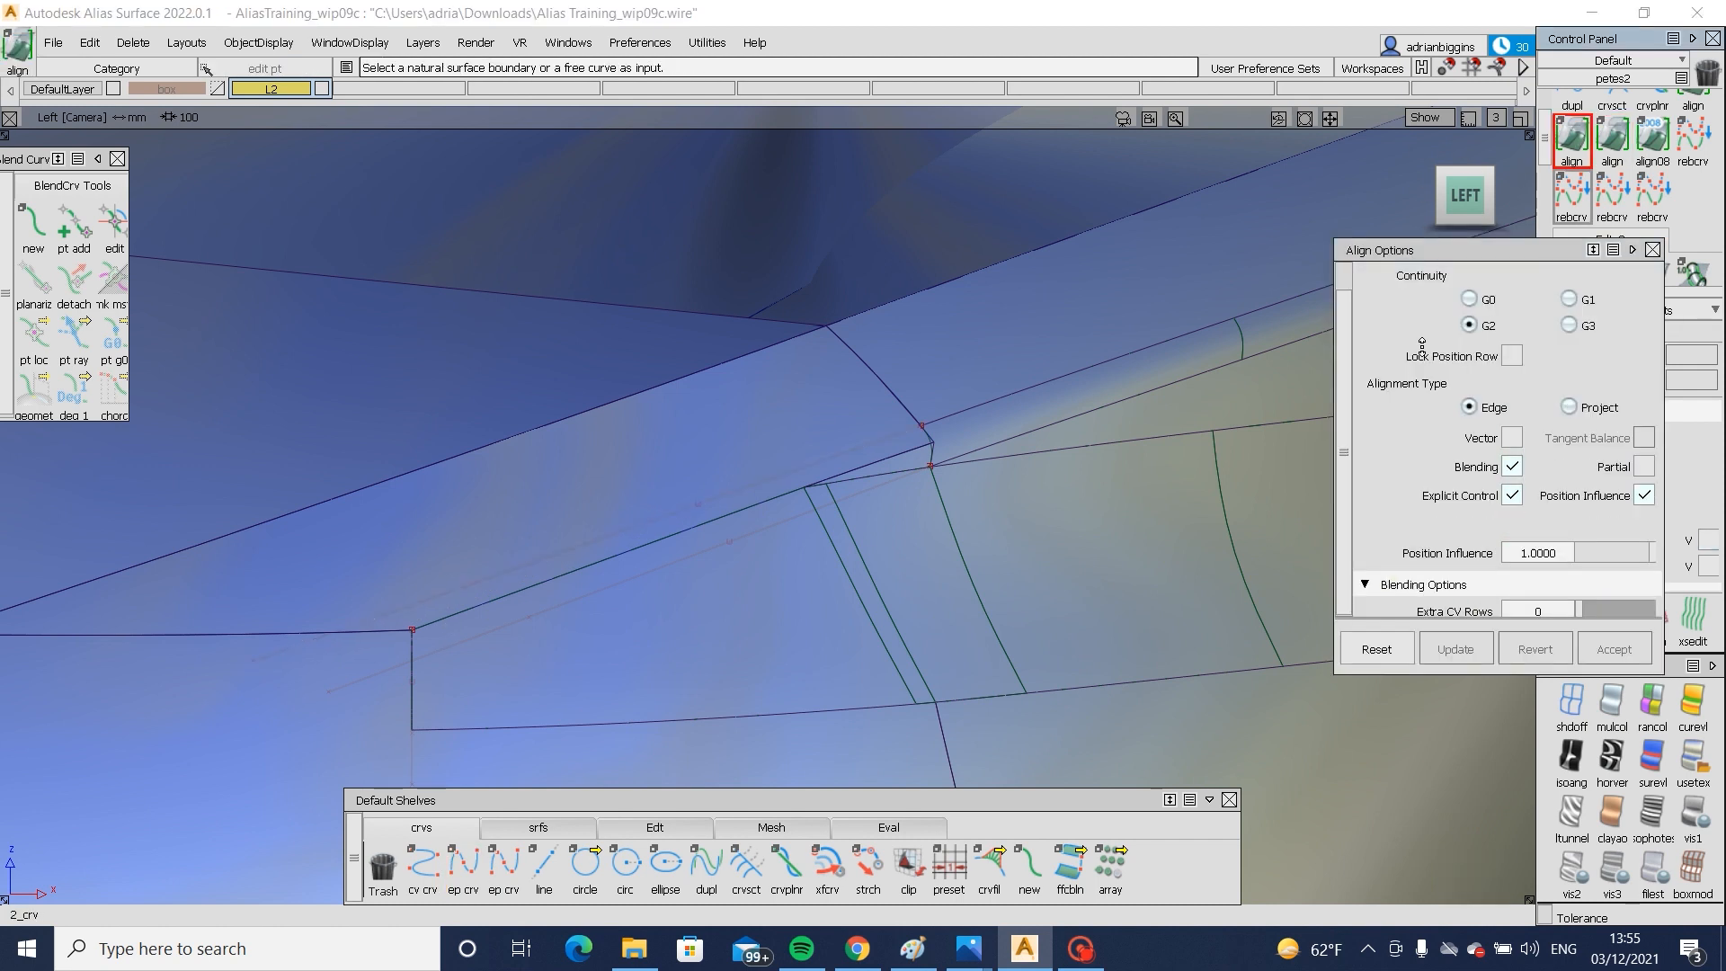
pyautogui.click(883, 489)
pyautogui.click(992, 500)
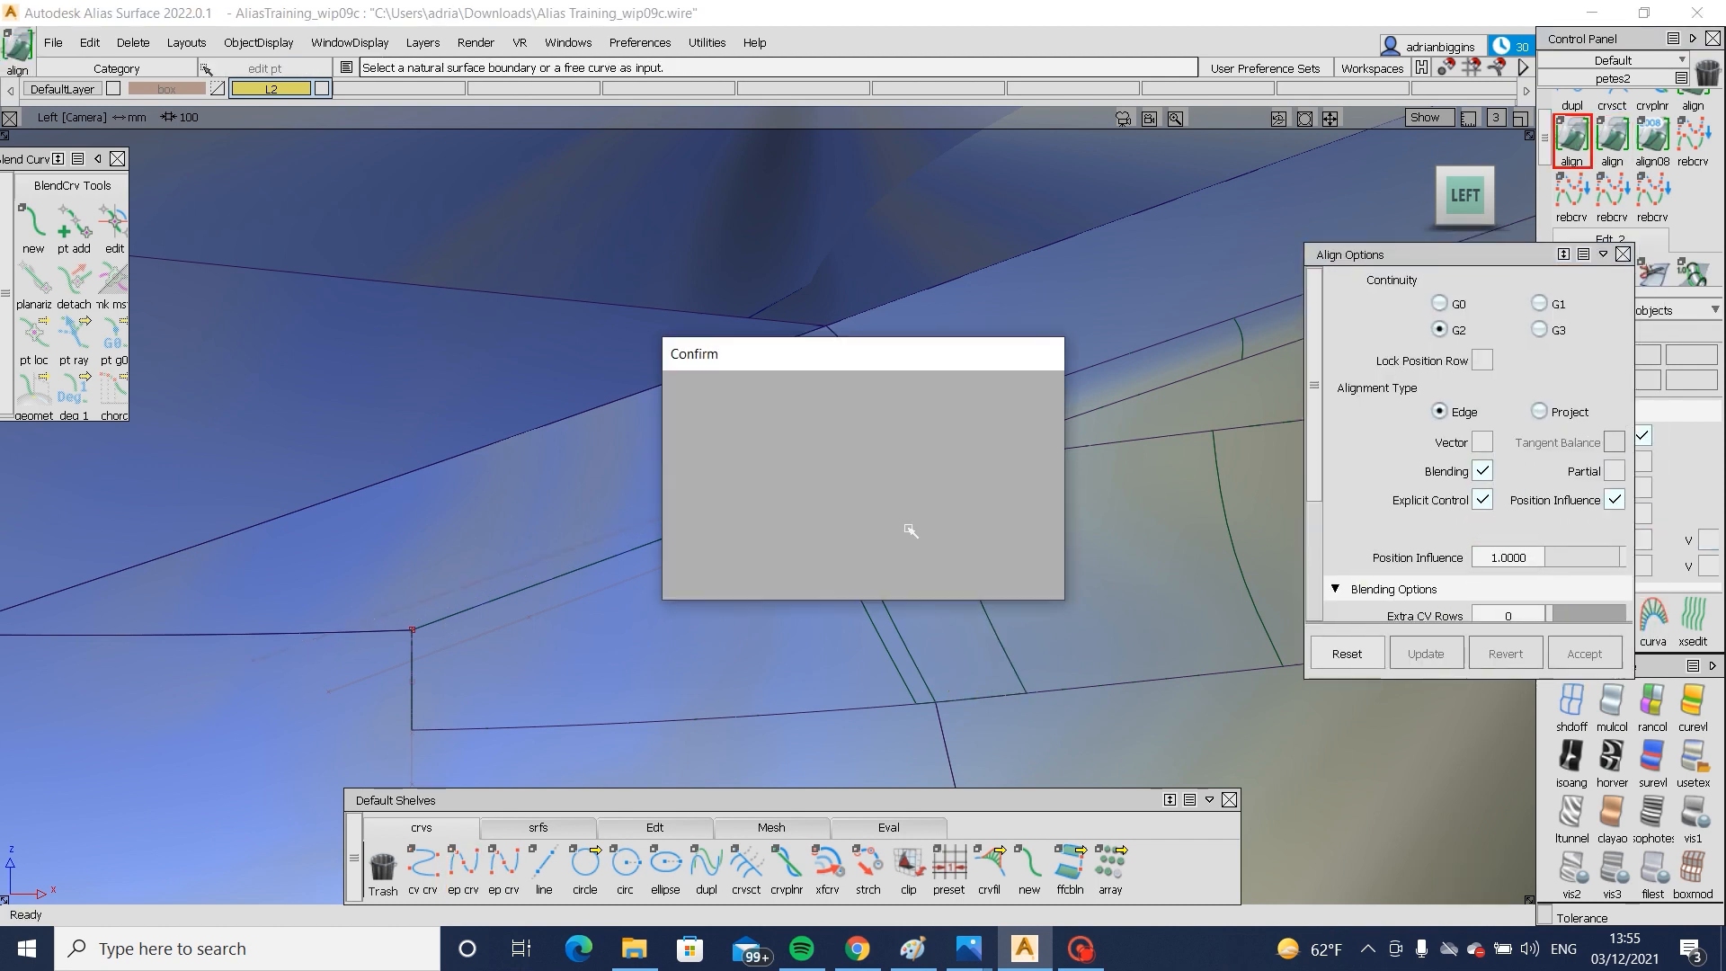
pyautogui.click(974, 555)
pyautogui.click(875, 489)
pyautogui.click(954, 502)
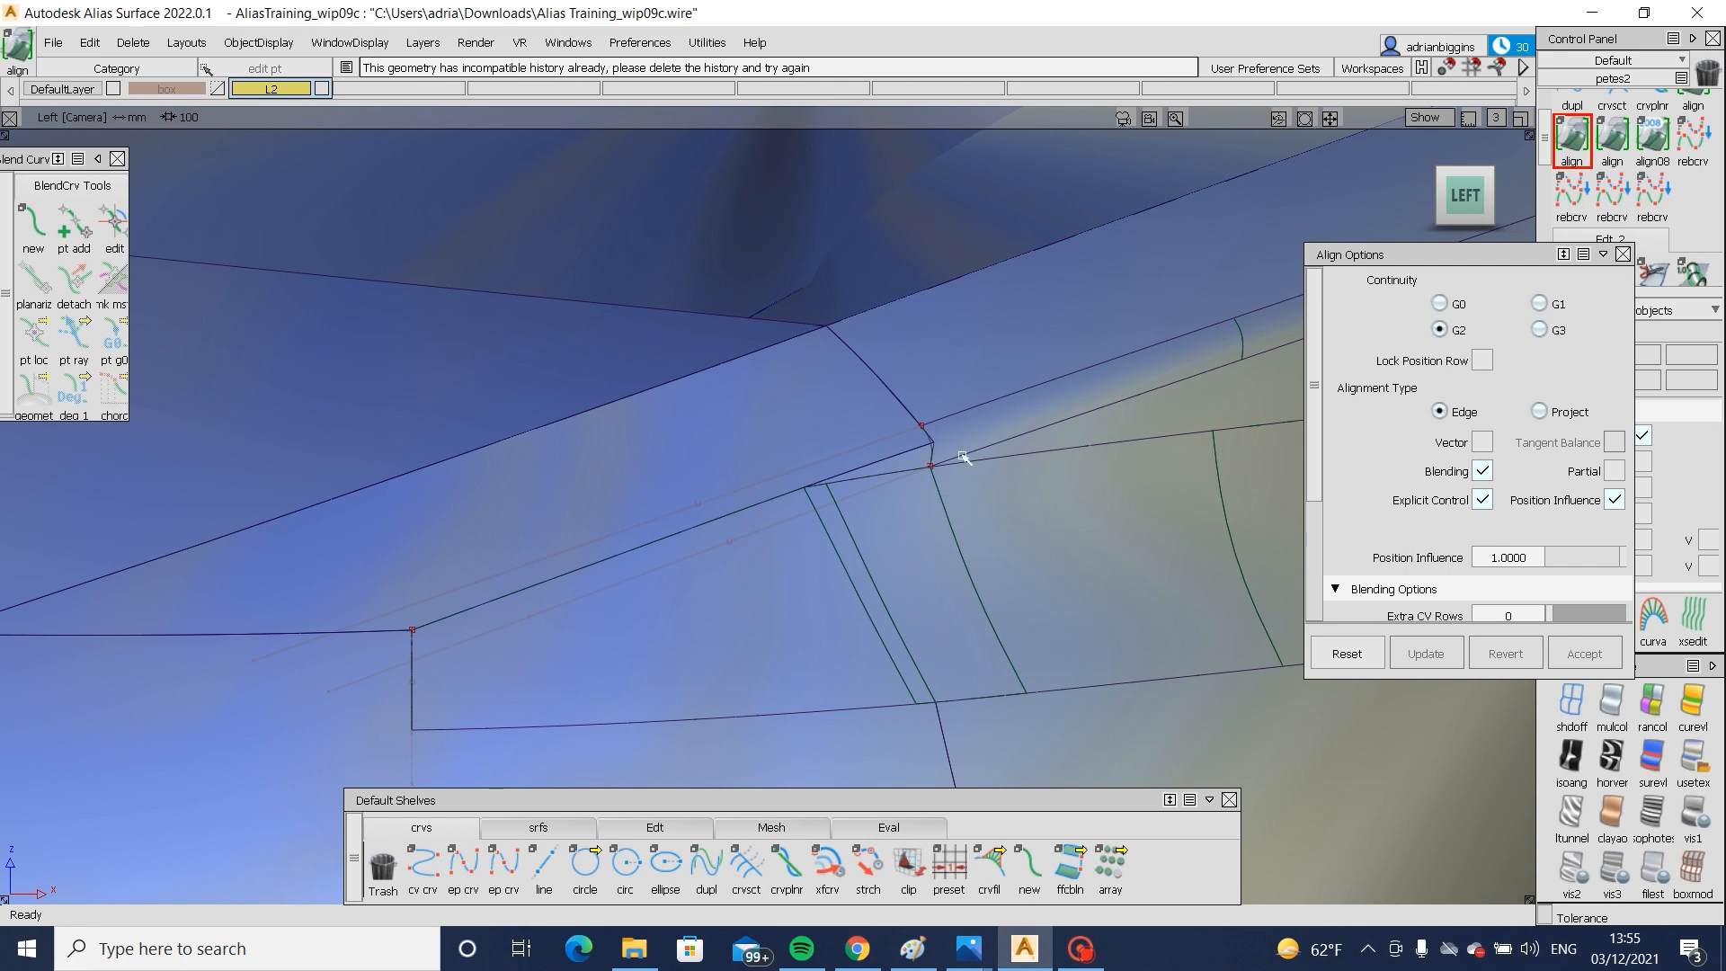
pyautogui.click(963, 456)
pyautogui.click(1119, 495)
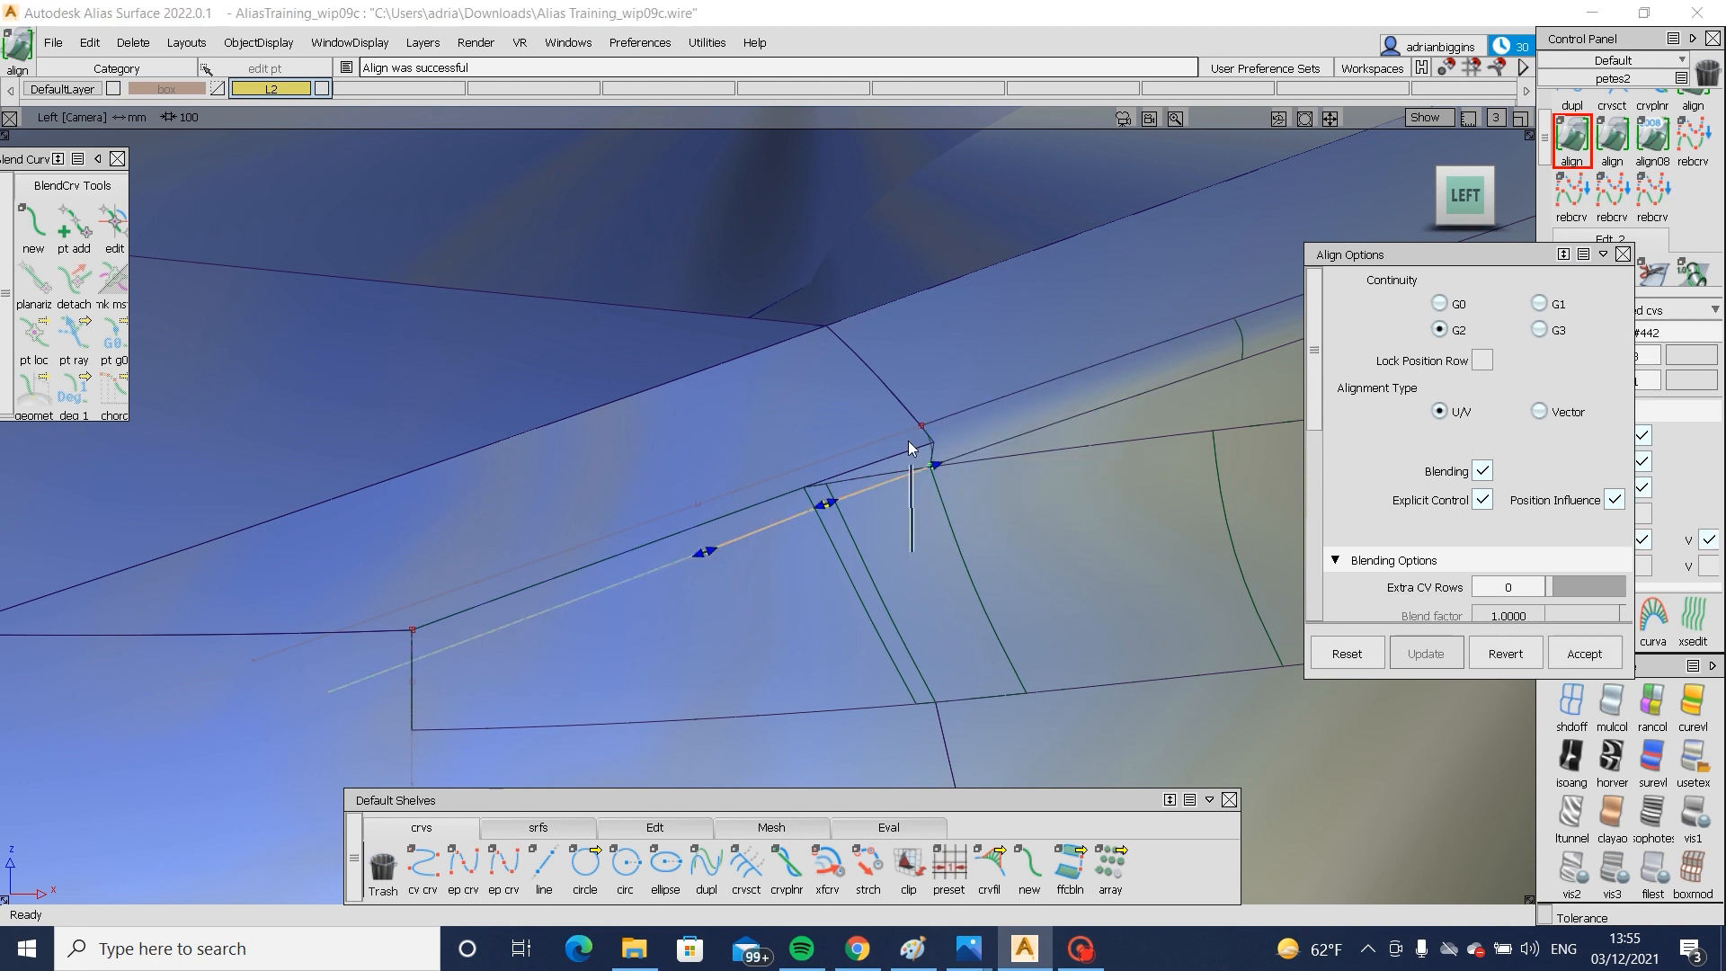
pyautogui.click(895, 437)
pyautogui.click(939, 477)
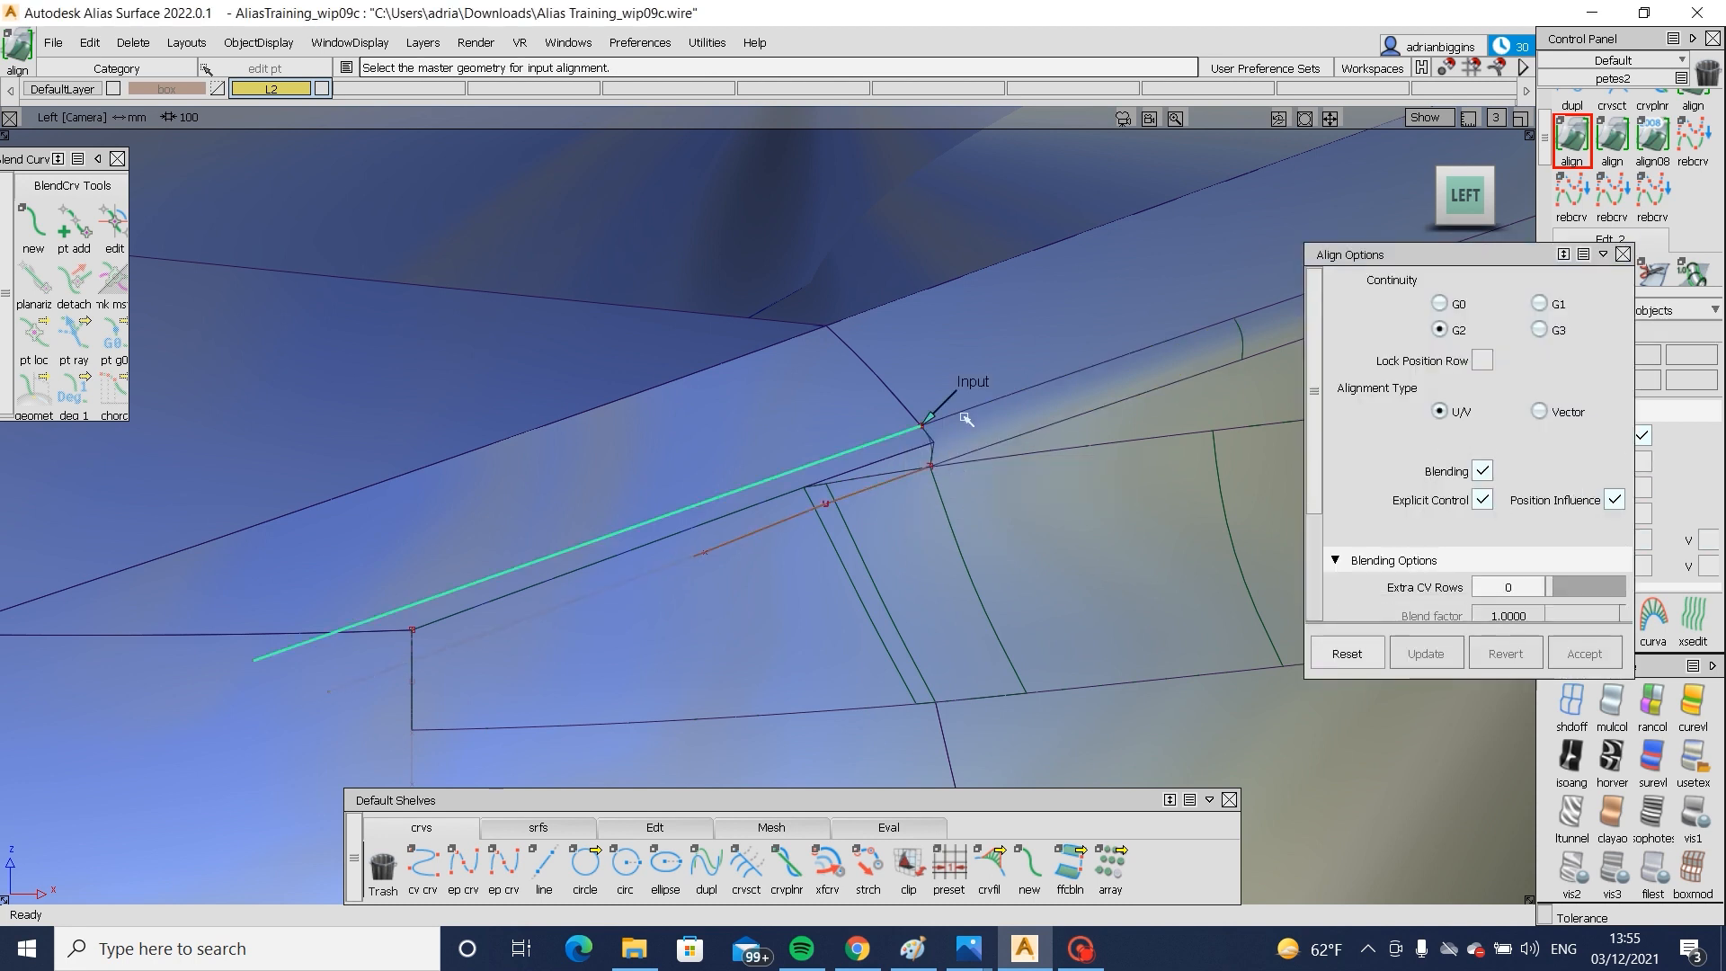
pyautogui.click(963, 416)
pyautogui.click(1092, 452)
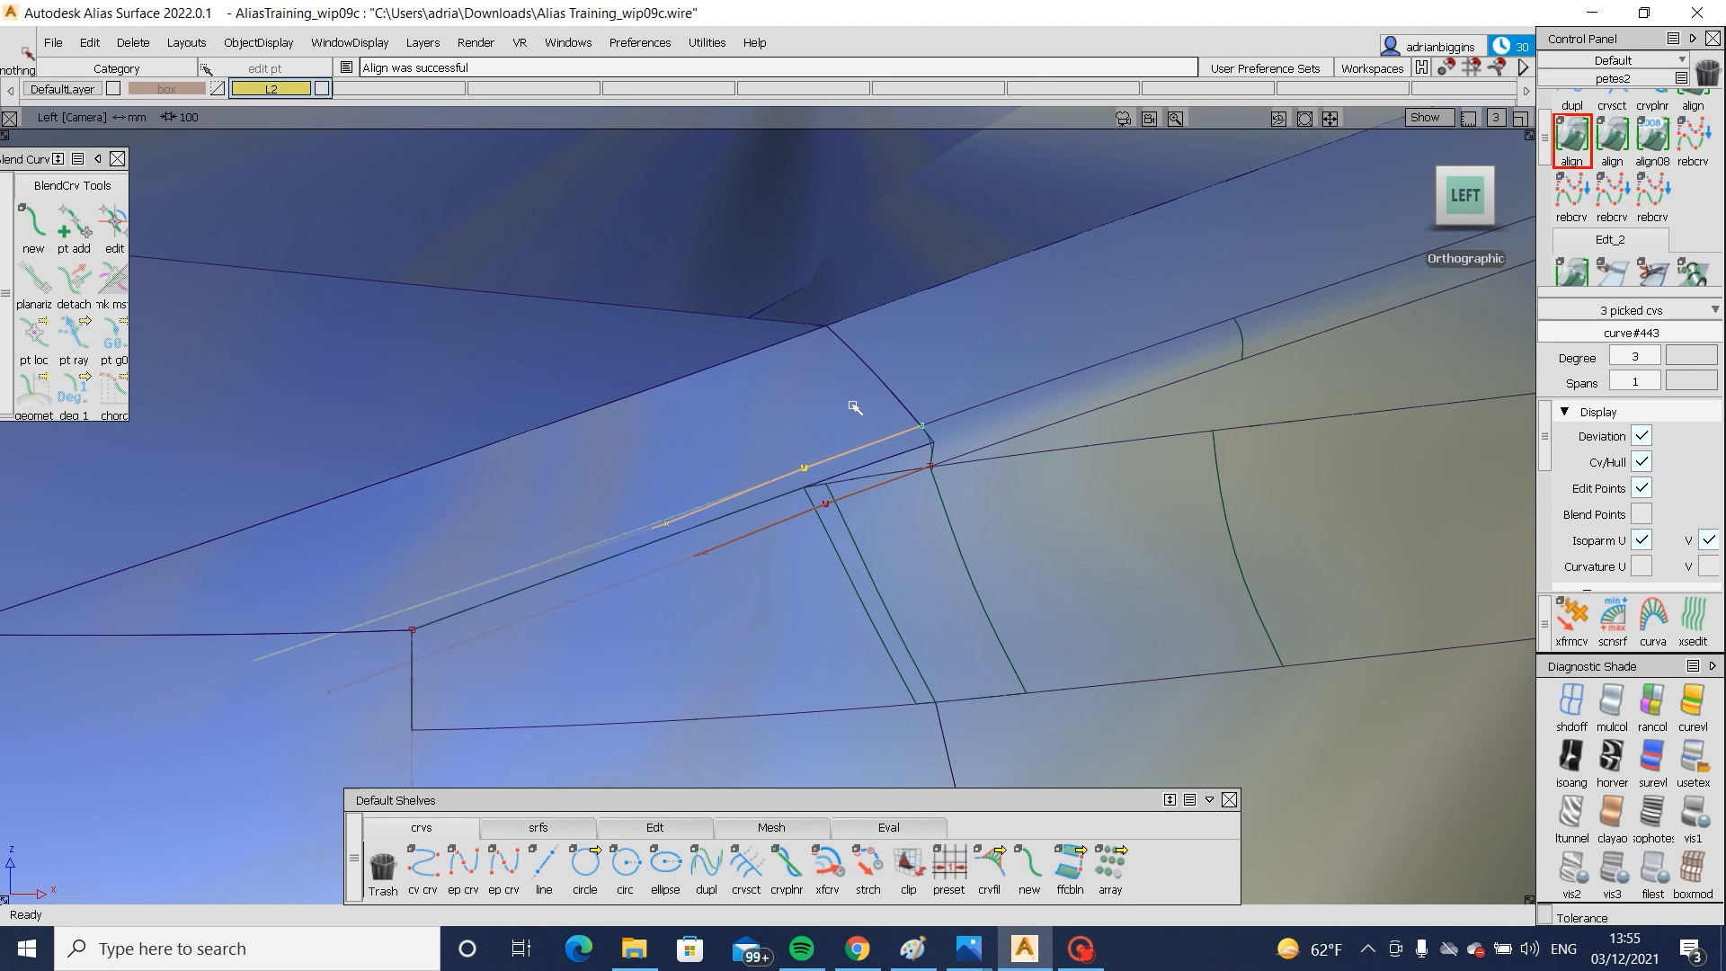
# - Stretch the tangent and curvature handles of both aligned curves forward toward the spoiler's front tip
pyautogui.click(805, 468)
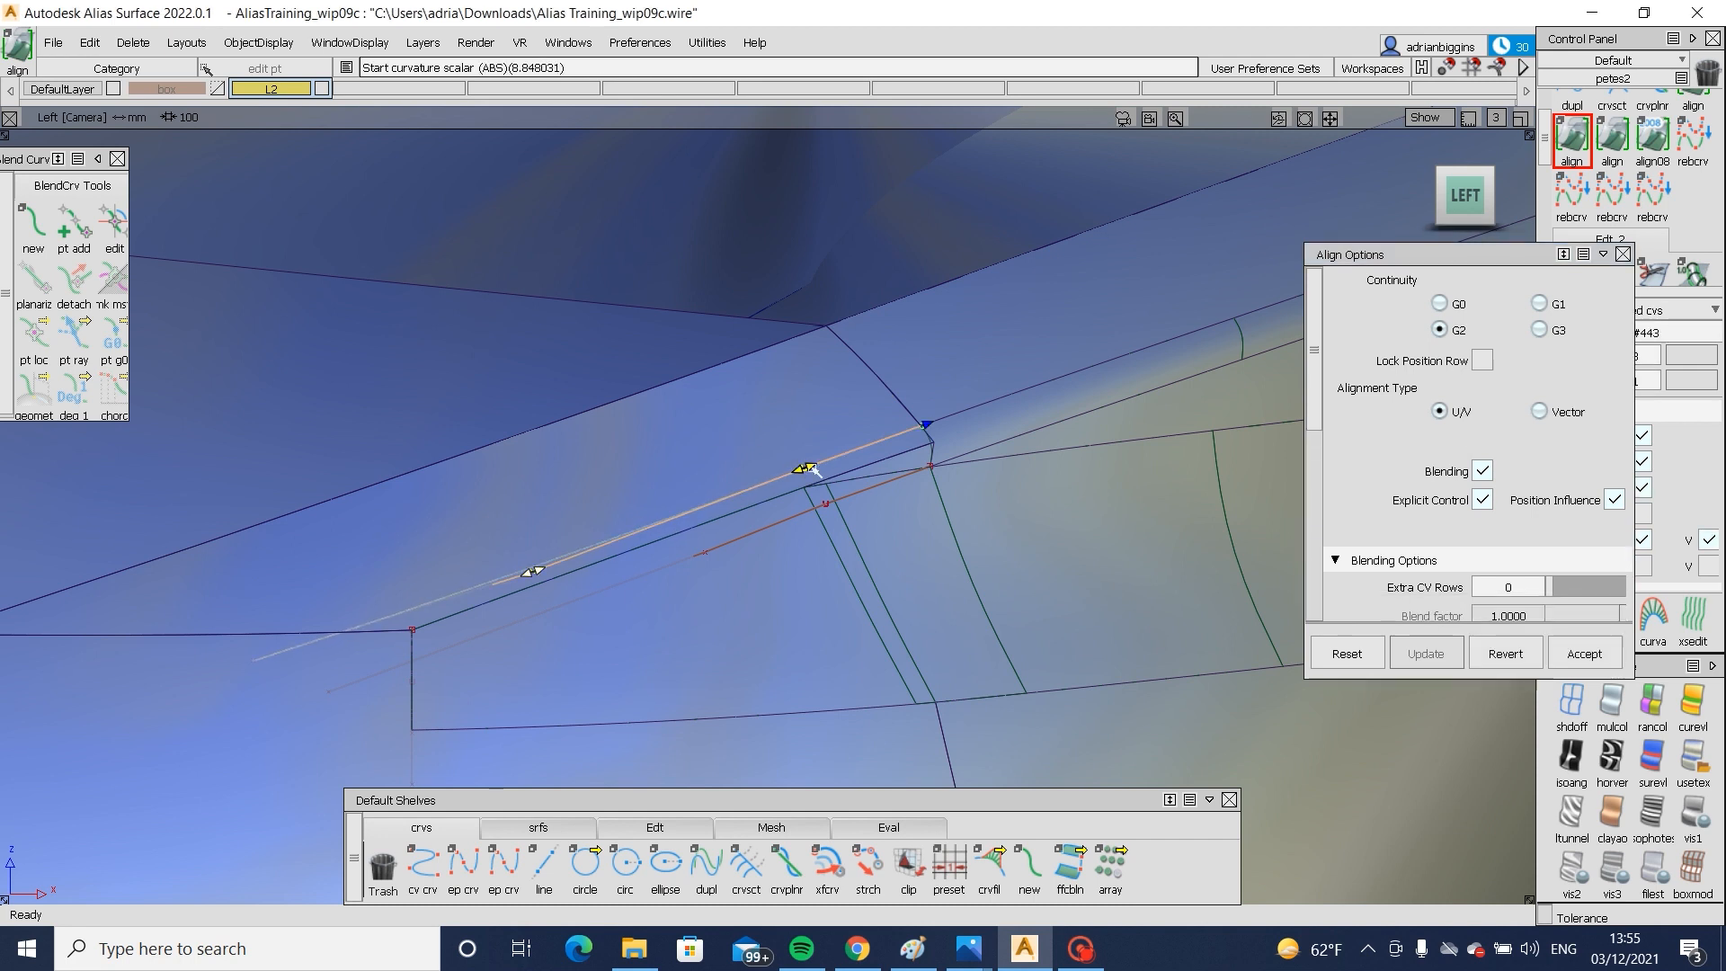
pyautogui.moveTo(812, 469); pyautogui.dragTo(731, 510)
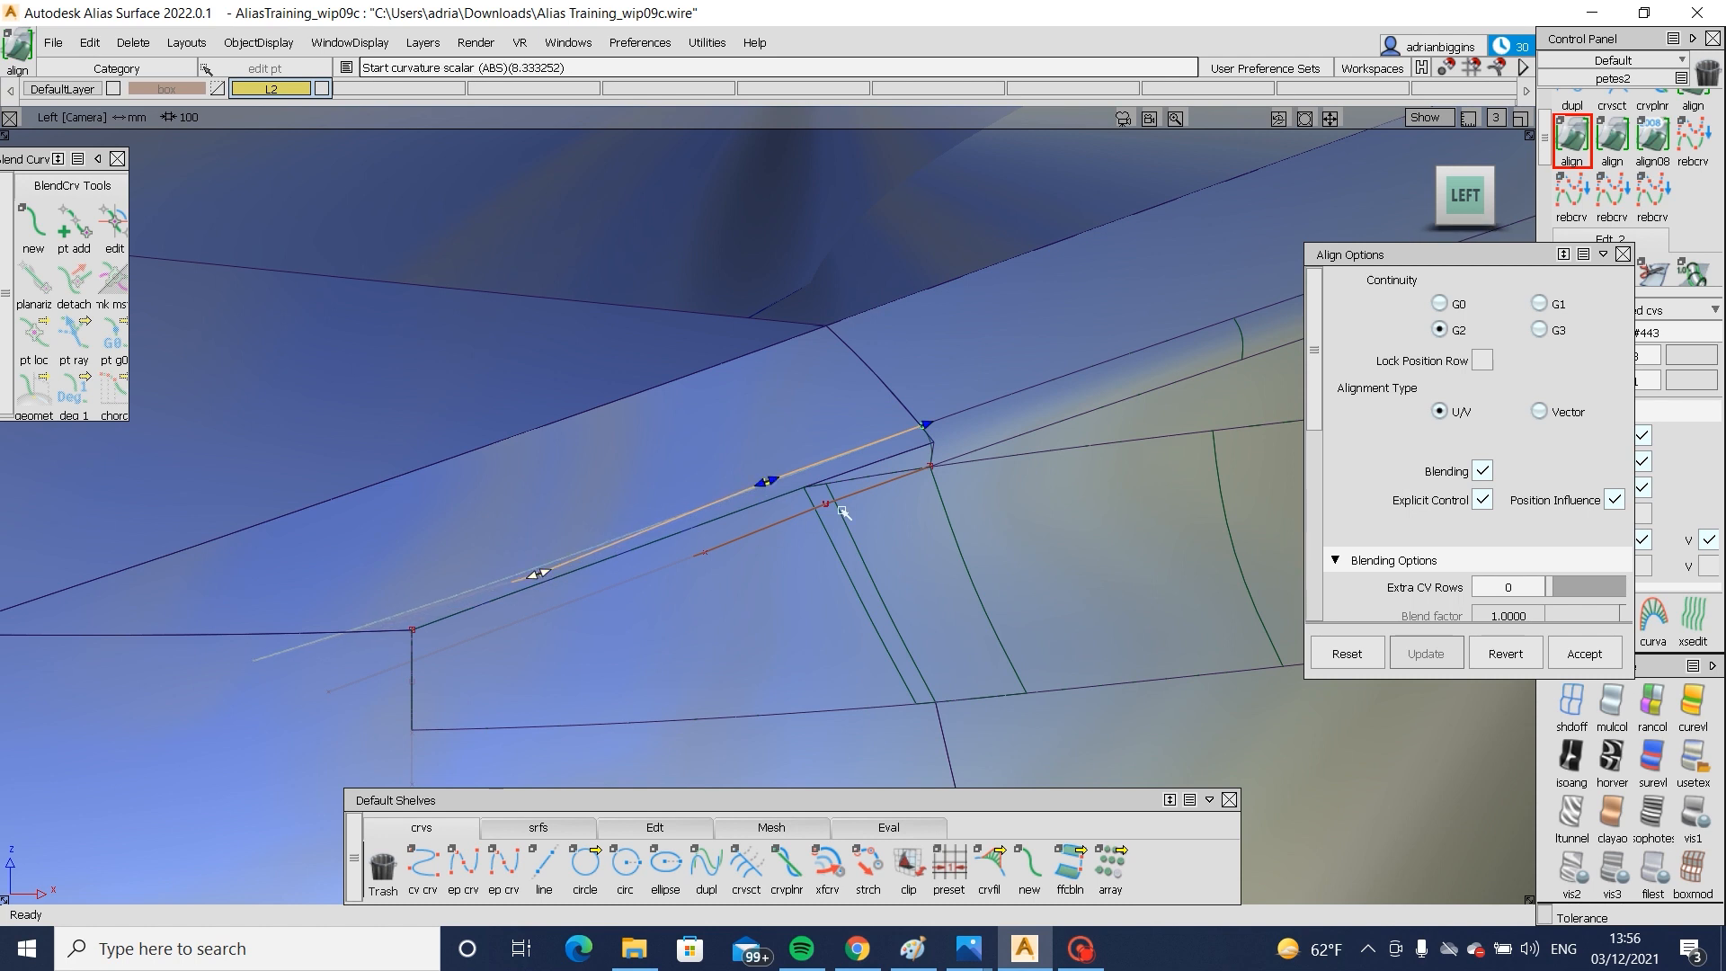
pyautogui.click(867, 490)
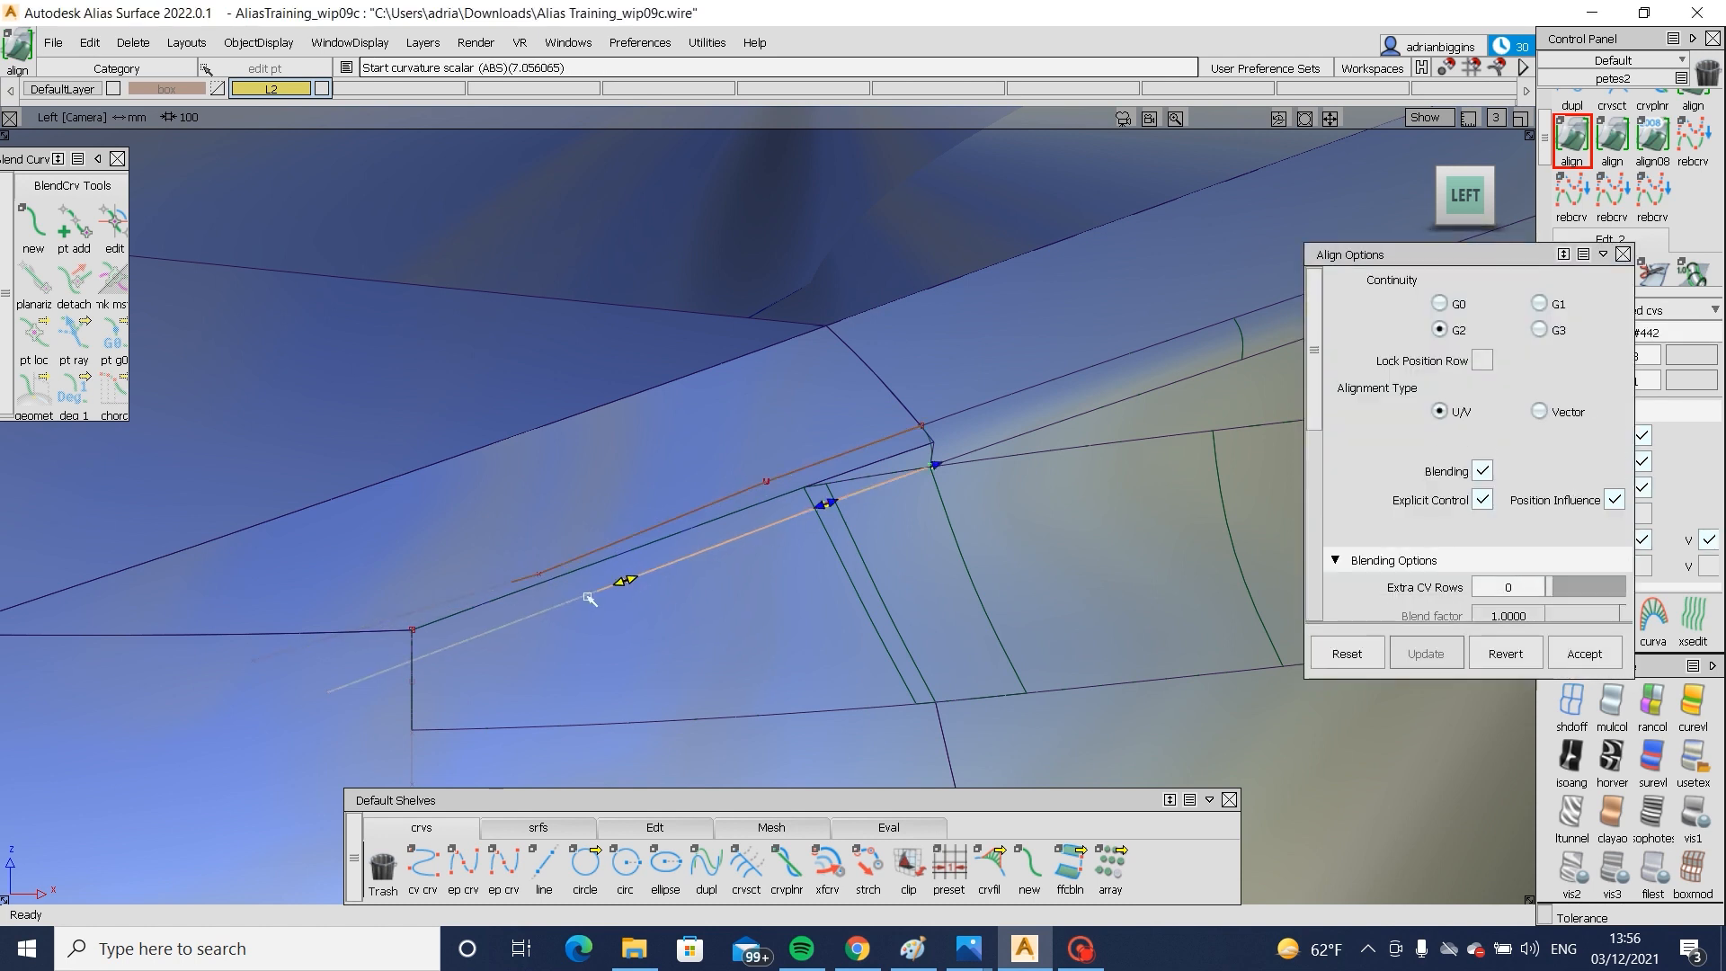
pyautogui.moveTo(854, 494); pyautogui.dragTo(770, 532)
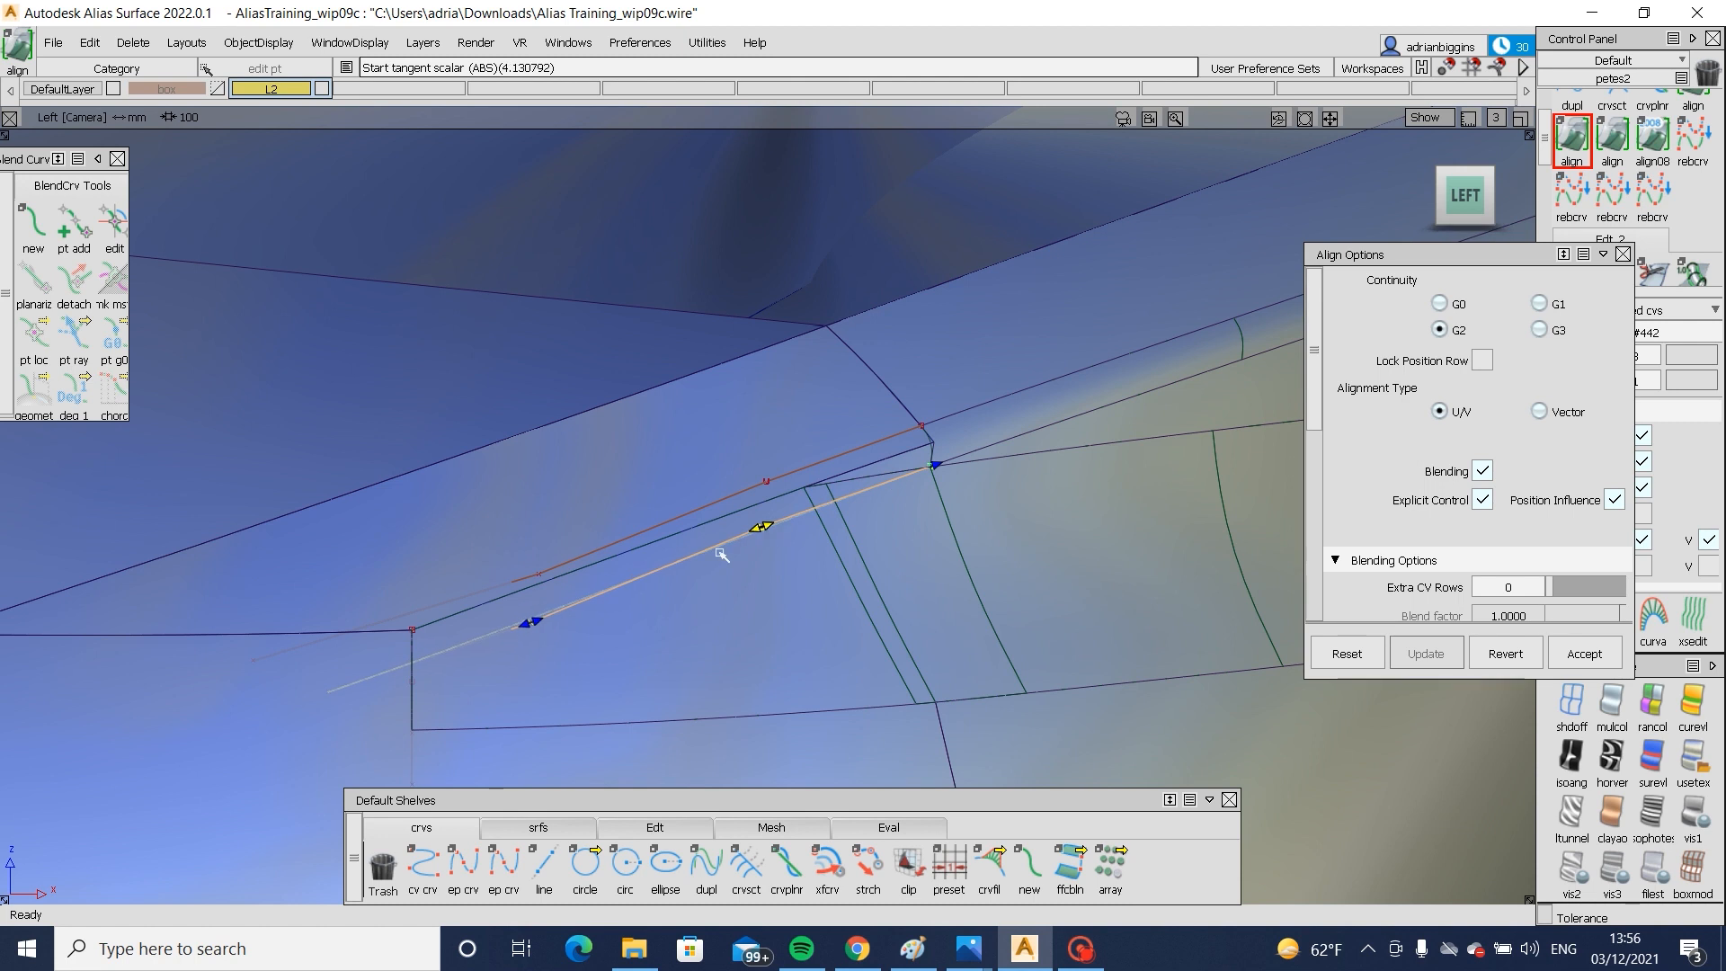
pyautogui.moveTo(565, 611); pyautogui.dragTo(555, 614)
# - Project the two aligned curves in the left view onto the surfaces above and below the spoiler lip's front edge
pyautogui.moveTo(627, 626)
pyautogui.keyDown('ctrl'); pyautogui.keyDown('shift'); pyautogui.mouseDown()
pyautogui.moveTo(620, 478)
pyautogui.moveTo(682, 532)
pyautogui.mouseUp(); pyautogui.keyUp('shift'); pyautogui.keyUp('ctrl')
pyautogui.moveTo(697, 463)
pyautogui.mouseDown()
pyautogui.moveTo(806, 656)
pyautogui.moveTo(714, 581)
pyautogui.moveTo(568, 617)
pyautogui.mouseUp()
pyautogui.hotkey('ctrl', 'h')
pyautogui.press('Return')
pyautogui.moveTo(510, 544); pyautogui.dragTo(582, 650)
pyautogui.keyDown('ctrl'); pyautogui.keyDown('shift'); pyautogui.moveTo(586, 652); pyautogui.dragTo(647, 666, button='middle'); pyautogui.keyUp('shift'); pyautogui.keyUp('ctrl')
pyautogui.moveTo(647, 666); pyautogui.dragTo(725, 605)
pyautogui.click(856, 567)
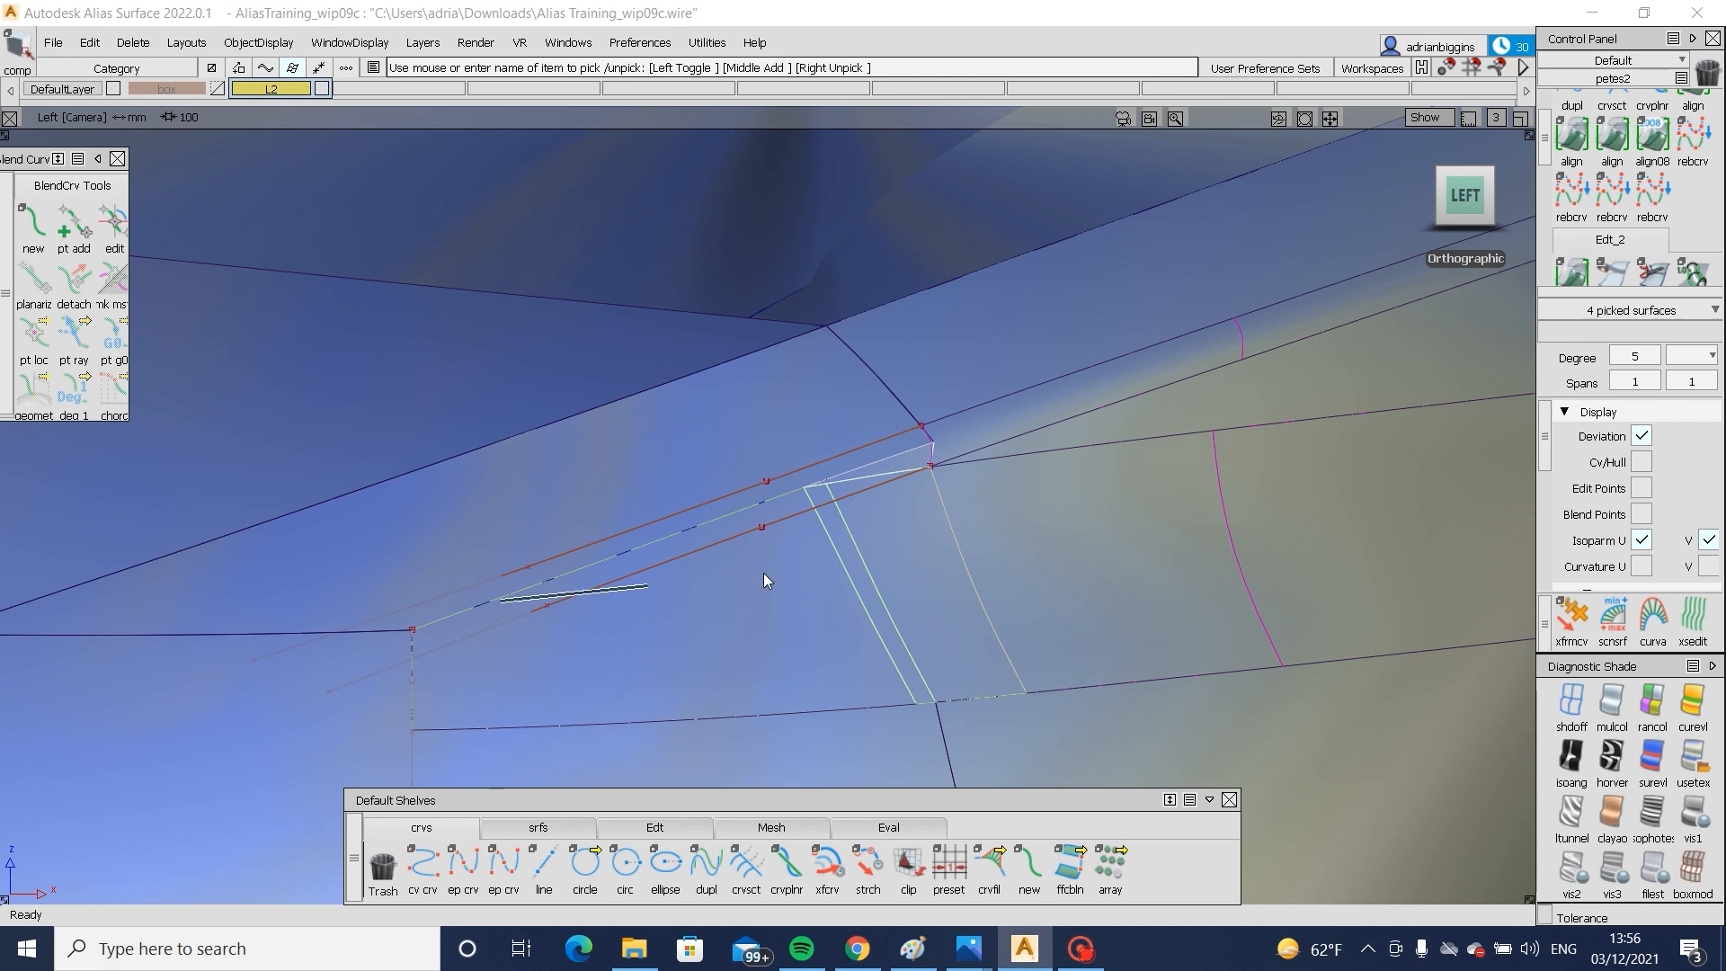
pyautogui.keyDown('ctrl'); pyautogui.keyDown('shift'); pyautogui.moveTo(763, 574); pyautogui.dragTo(743, 585, button='right'); pyautogui.keyUp('shift'); pyautogui.keyUp('ctrl')
pyautogui.click(750, 538)
pyautogui.press('space')
pyautogui.keyDown('ctrl'); pyautogui.keyDown('shift'); pyautogui.moveTo(816, 366); pyautogui.dragTo(737, 458); pyautogui.keyUp('shift'); pyautogui.keyUp('ctrl')
pyautogui.click(486, 550)
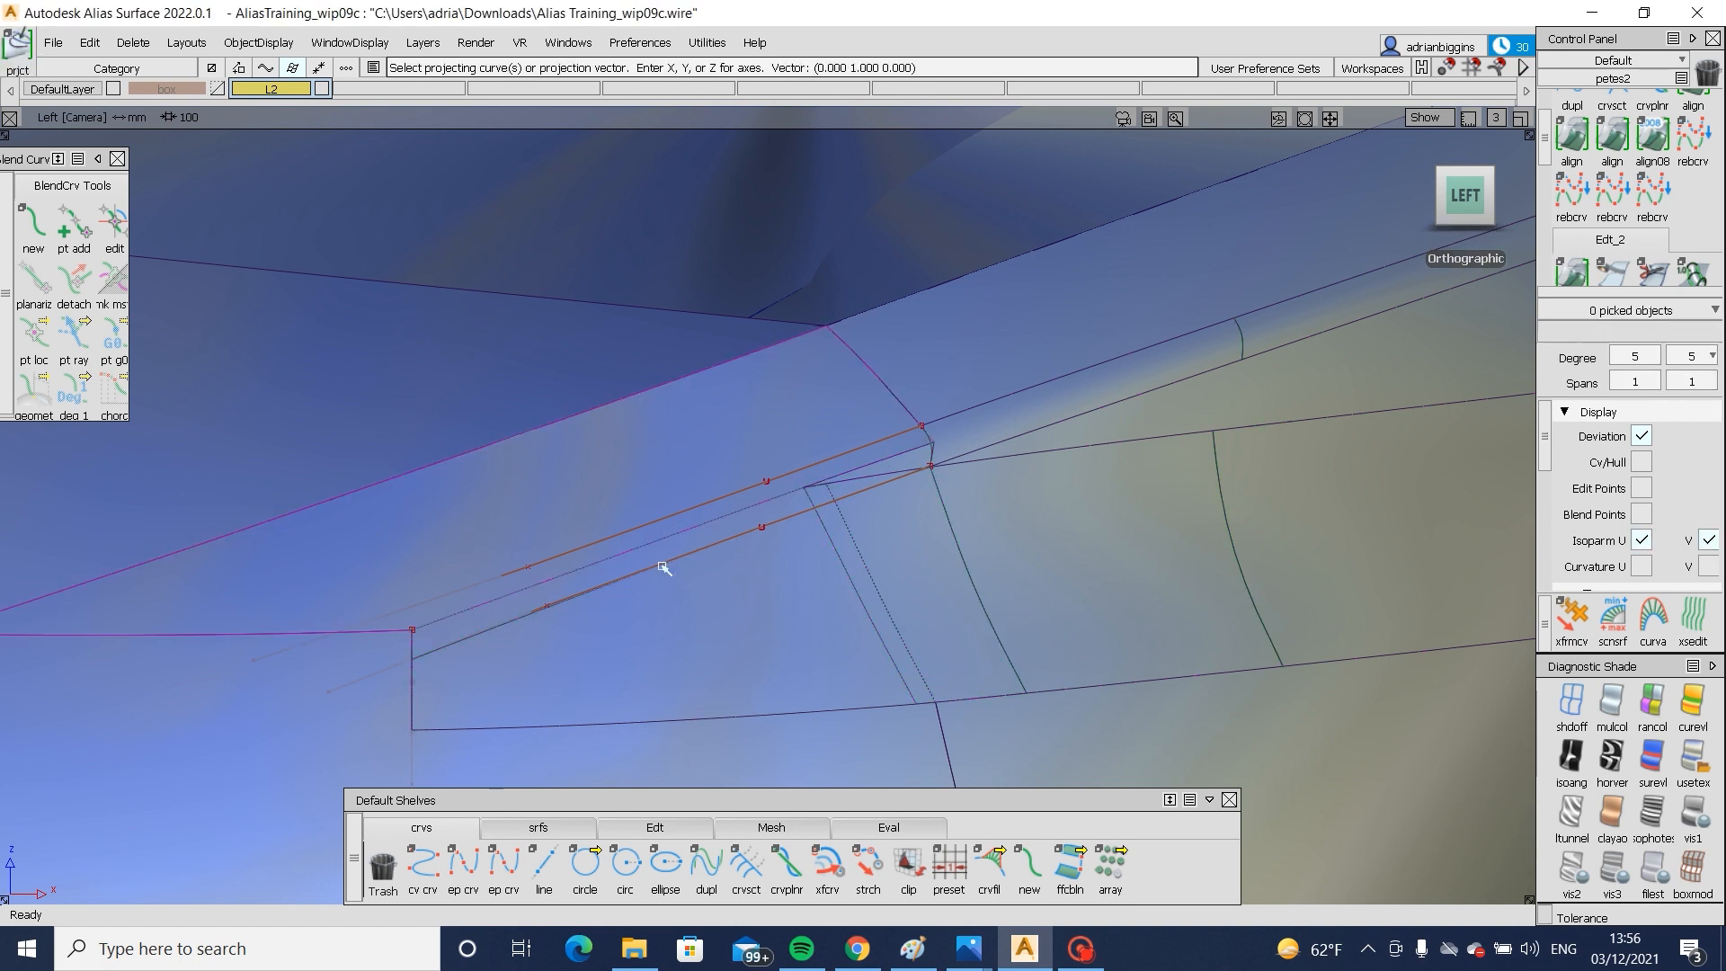
# - Trim away the surface areas between the projected curves and inspect the trimmed gap up close
pyautogui.click(643, 473)
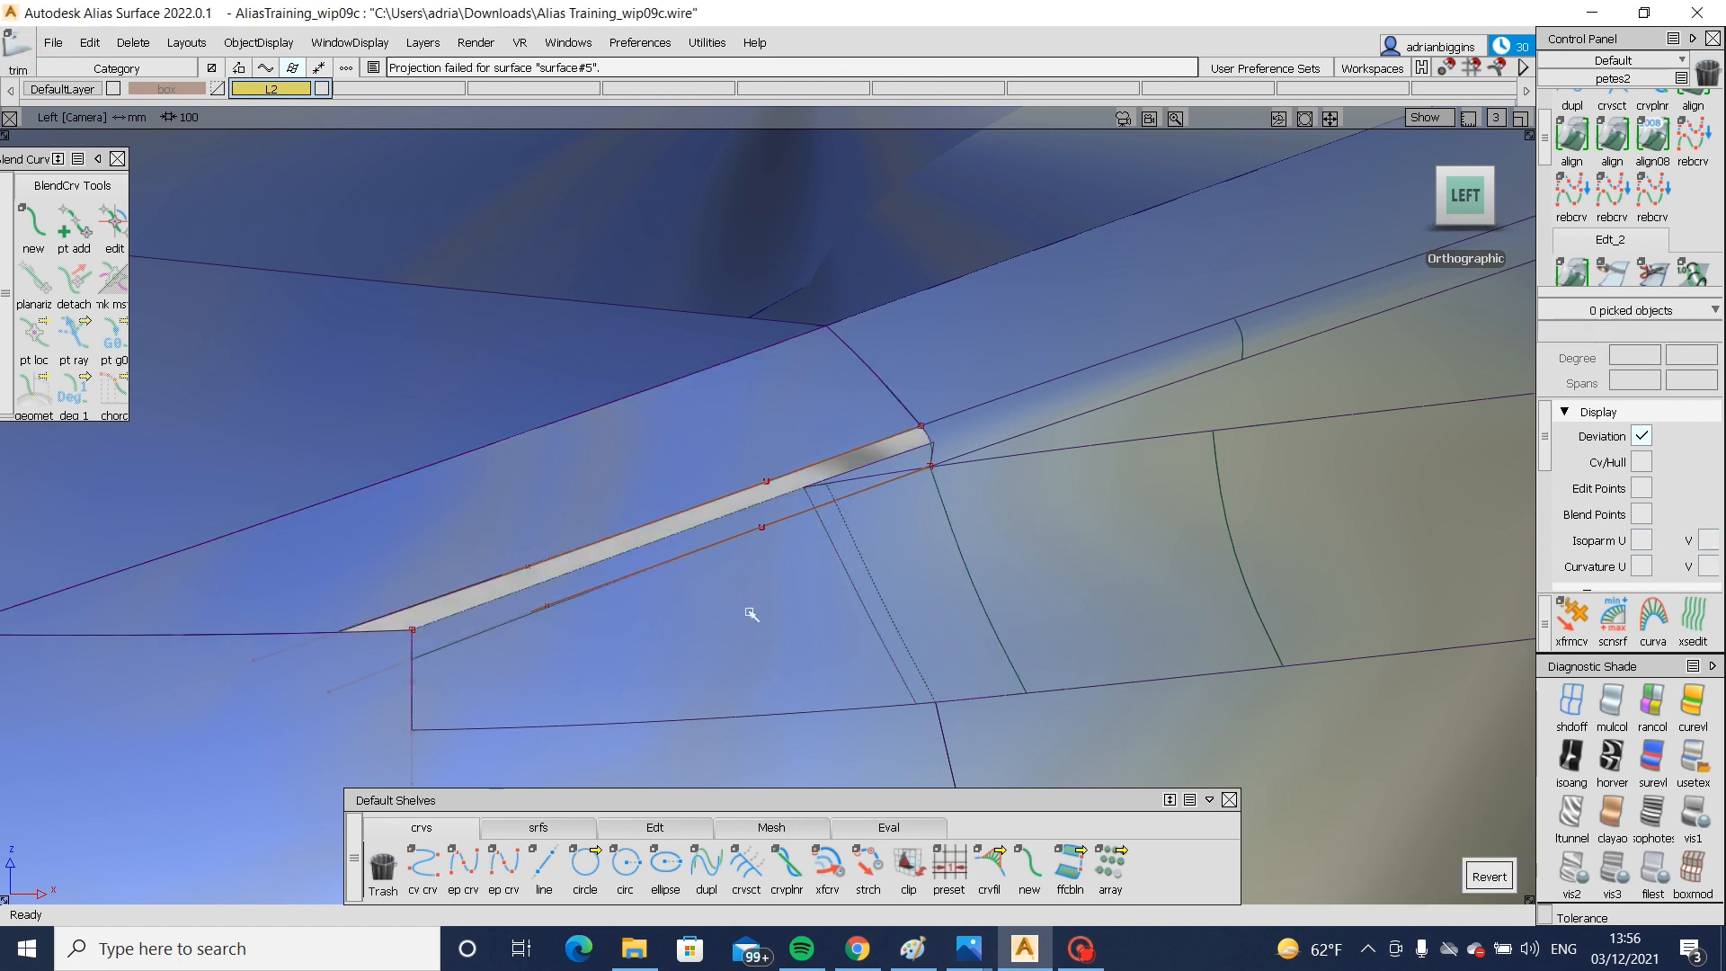
pyautogui.click(880, 535)
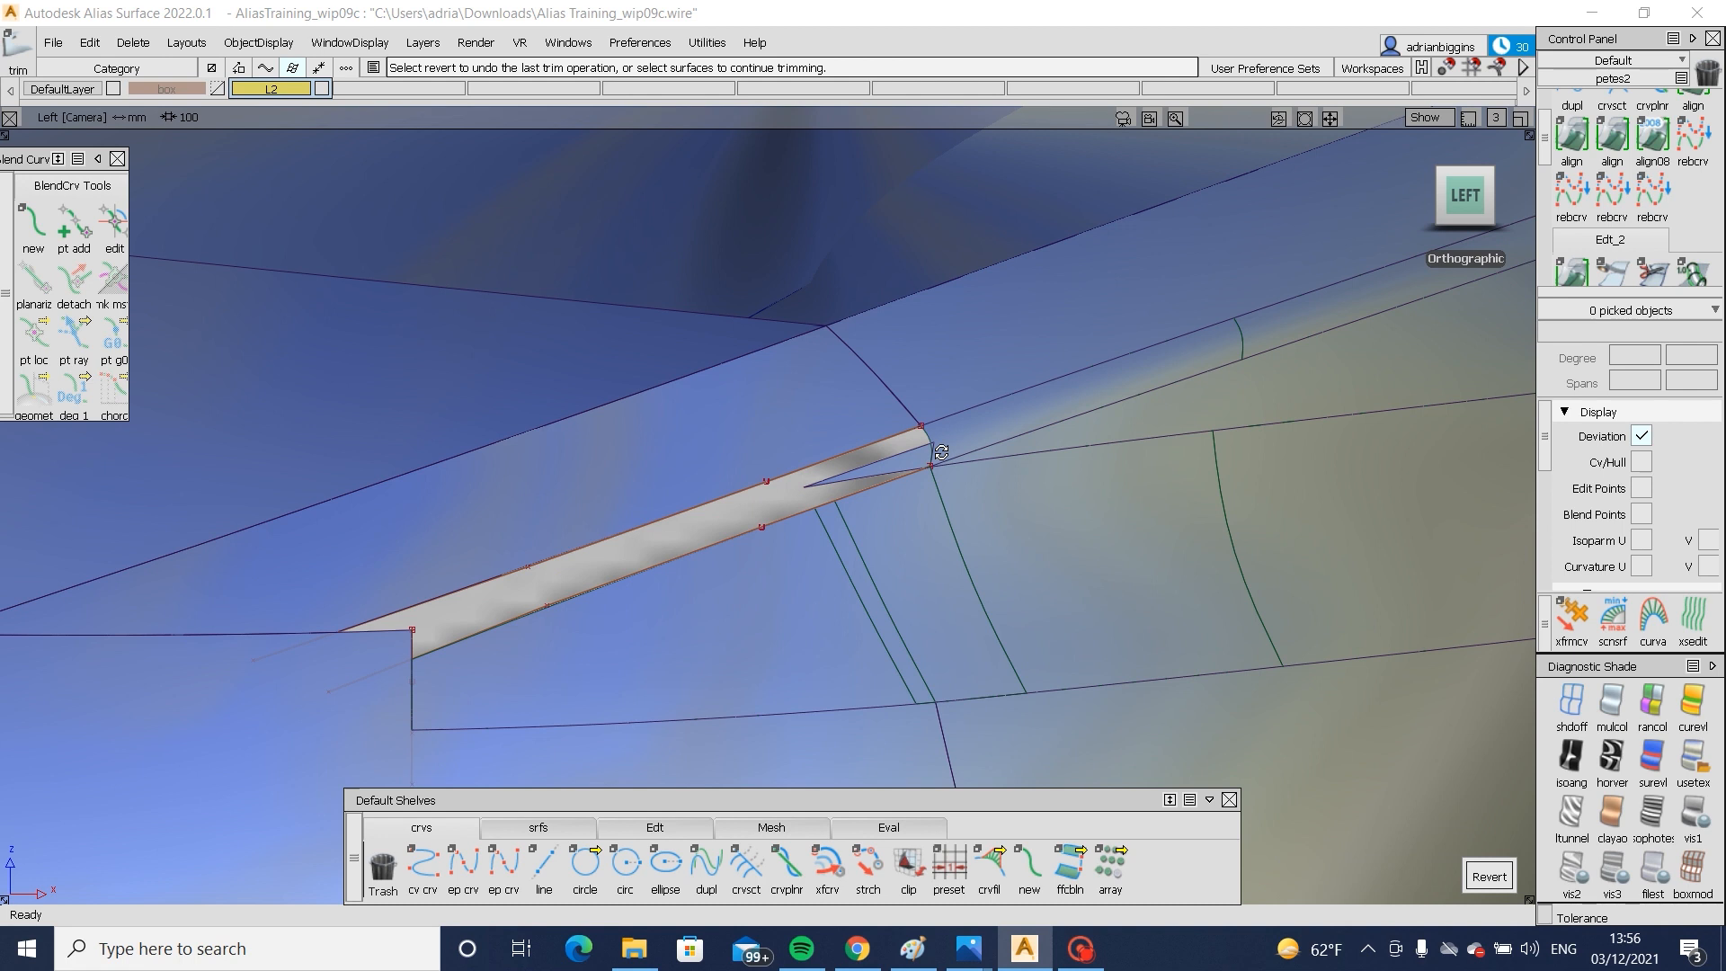
pyautogui.scroll(10, 944, 450)
pyautogui.click(667, 596)
pyautogui.keyDown('alt'); pyautogui.keyDown('shift'); pyautogui.moveTo(667, 596); pyautogui.dragTo(685, 324, button='middle'); pyautogui.keyUp('shift'); pyautogui.keyUp('alt')
pyautogui.click(663, 595)
pyautogui.press('space')
pyautogui.keyDown('alt'); pyautogui.keyDown('shift'); pyautogui.moveTo(669, 594); pyautogui.dragTo(524, 636, button='right'); pyautogui.keyUp('shift'); pyautogui.keyUp('alt')
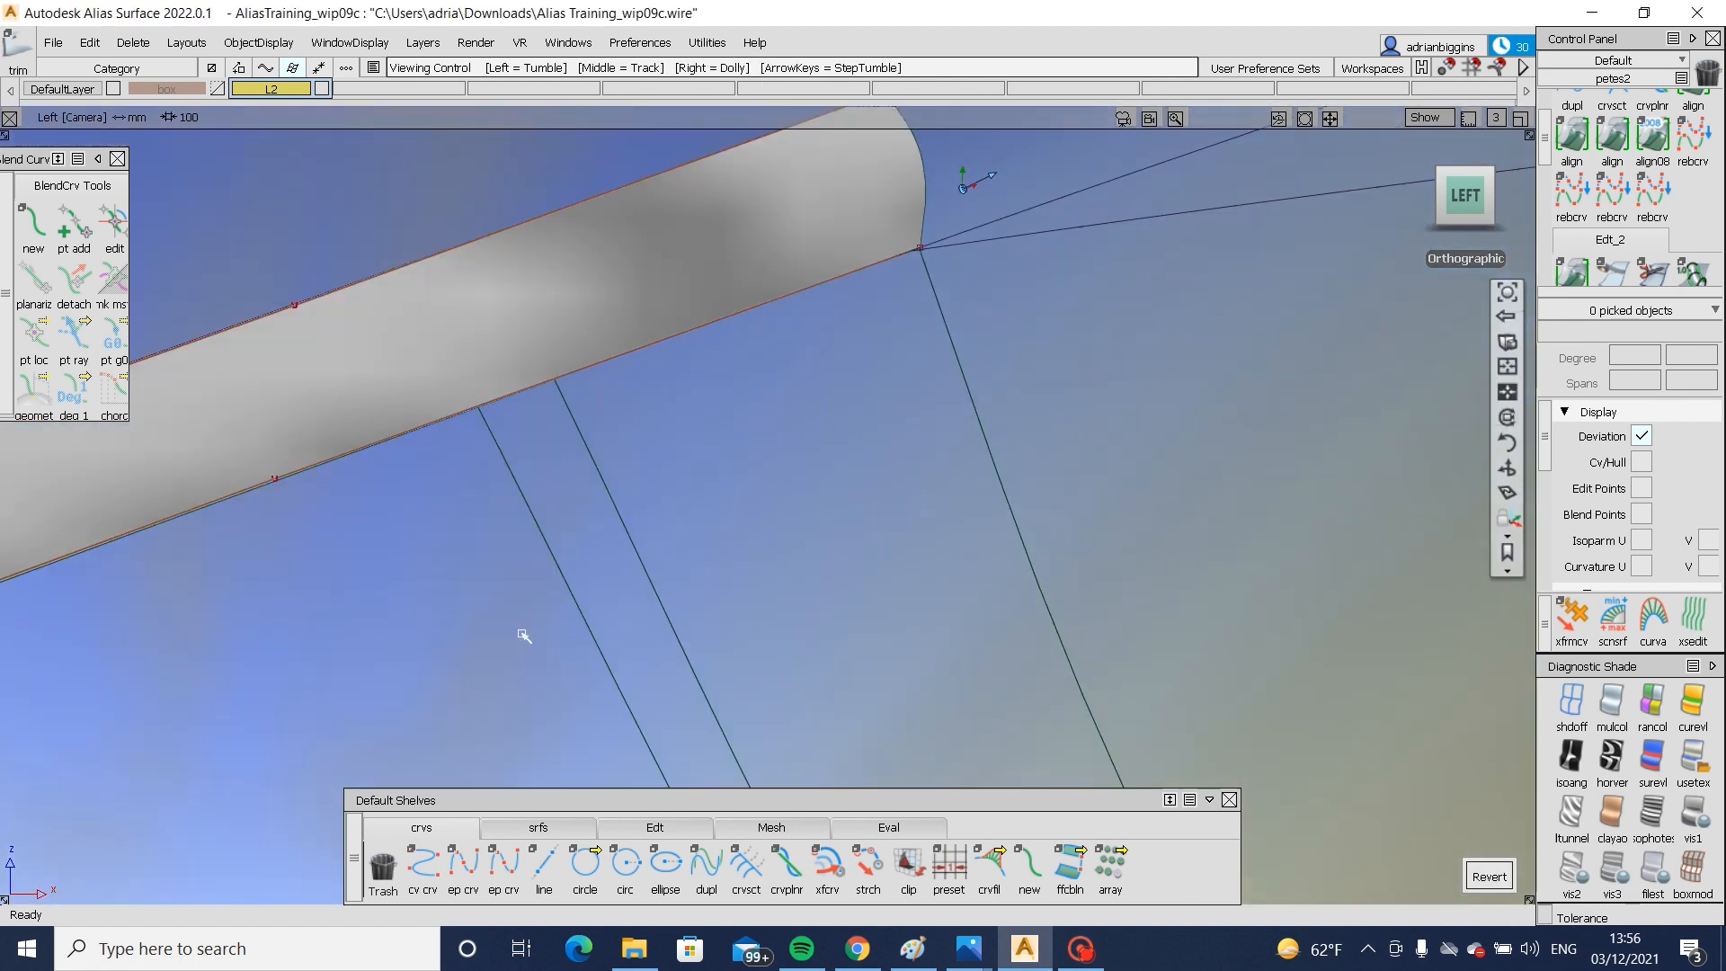
pyautogui.click(540, 828)
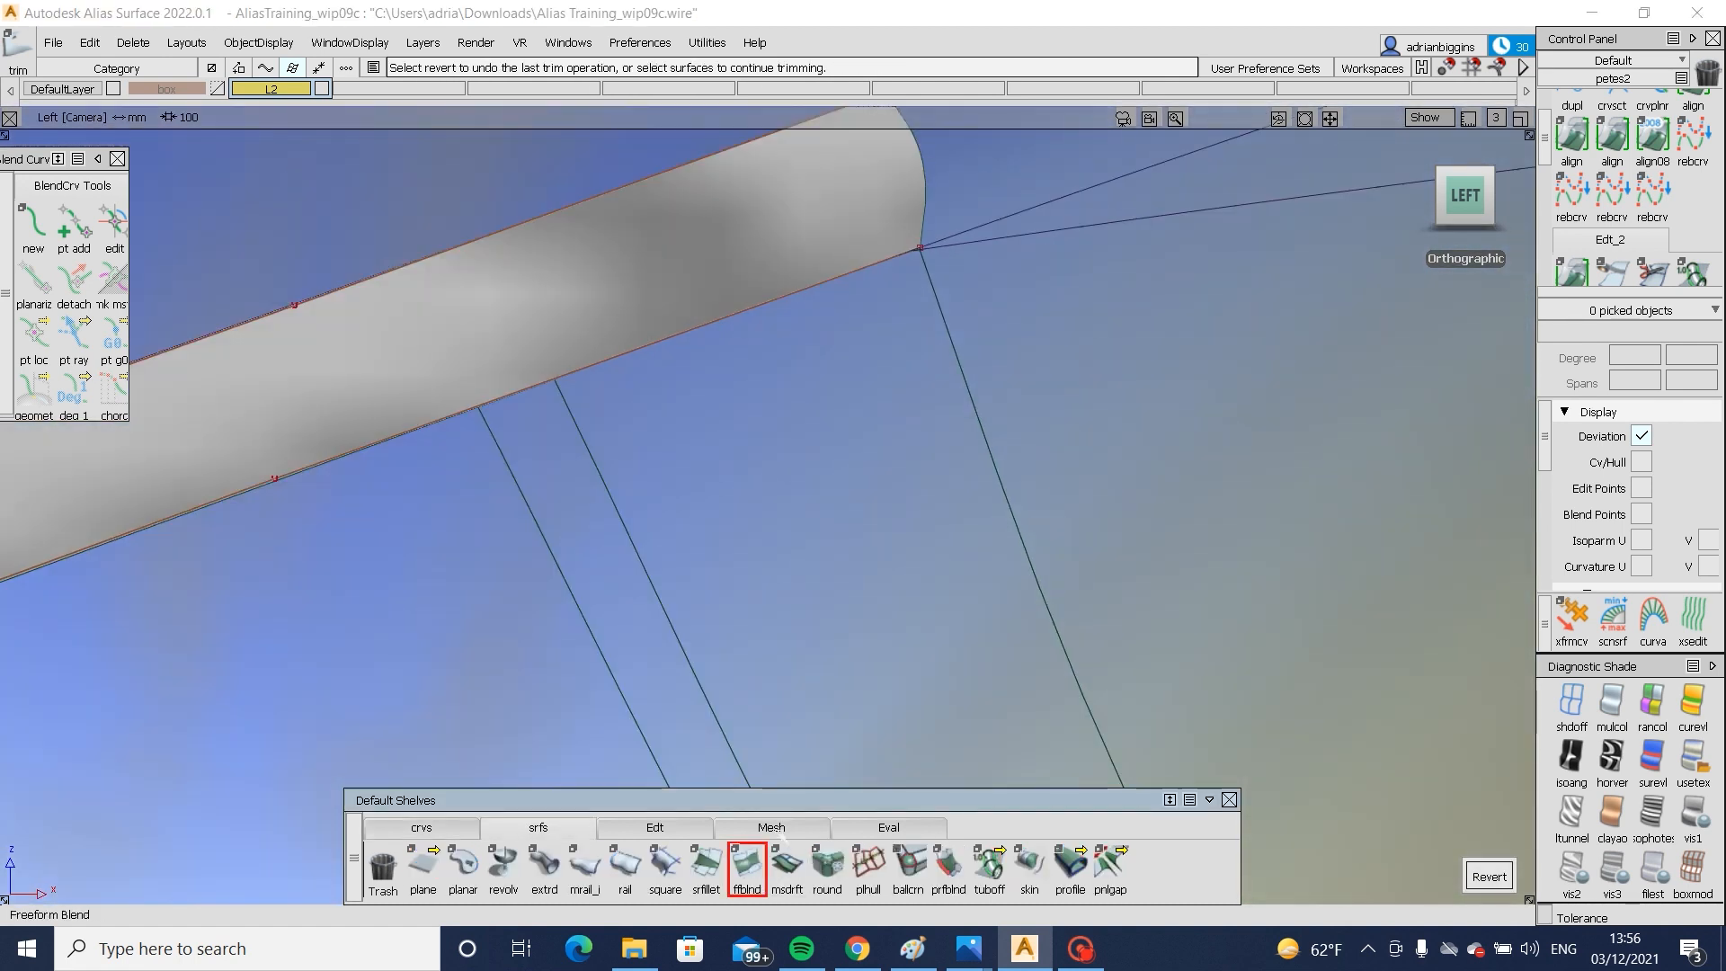
pyautogui.click(747, 864)
pyautogui.keyDown('alt'); pyautogui.keyDown('shift'); pyautogui.moveTo(967, 192); pyautogui.dragTo(836, 624, button='right'); pyautogui.keyUp('shift'); pyautogui.keyUp('alt')
pyautogui.keyDown('alt'); pyautogui.keyDown('shift'); pyautogui.moveTo(836, 624); pyautogui.dragTo(717, 798, button='middle'); pyautogui.keyUp('shift'); pyautogui.keyUp('alt')
pyautogui.keyDown('ctrl'); pyautogui.keyDown('shift'); pyautogui.moveTo(966, 378); pyautogui.dragTo(973, 439); pyautogui.keyUp('shift'); pyautogui.keyUp('ctrl')
pyautogui.moveTo(897, 361); pyautogui.dragTo(576, 593)
pyautogui.click(751, 862)
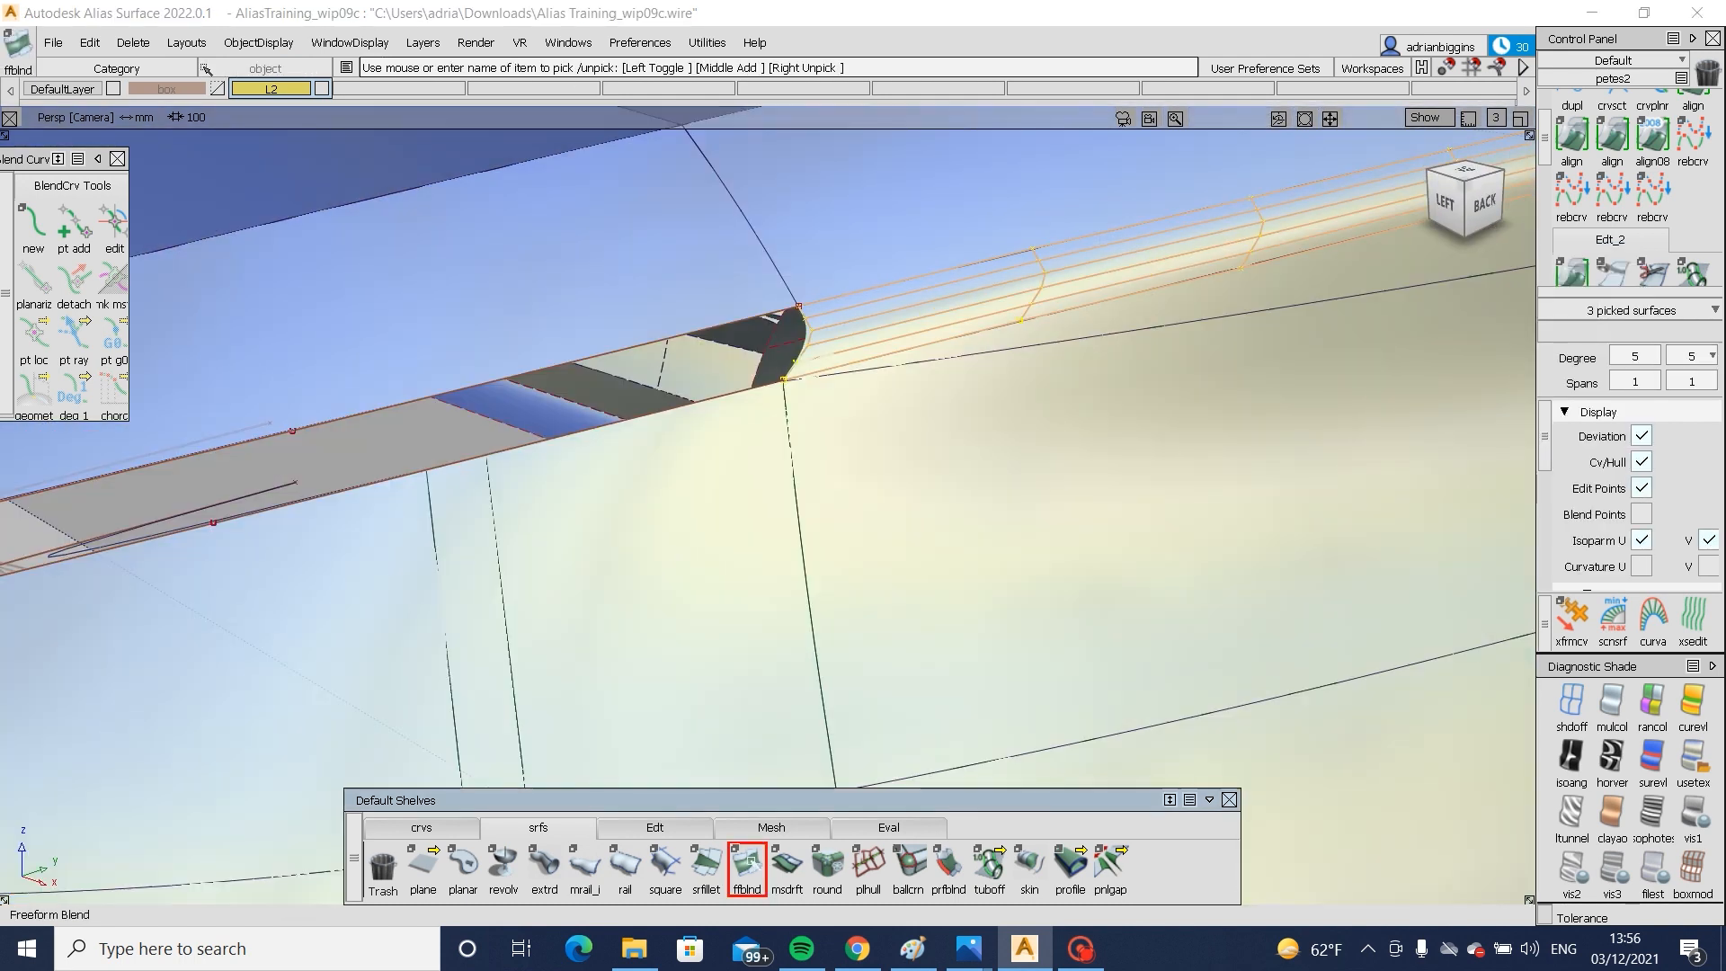
pyautogui.click(538, 475)
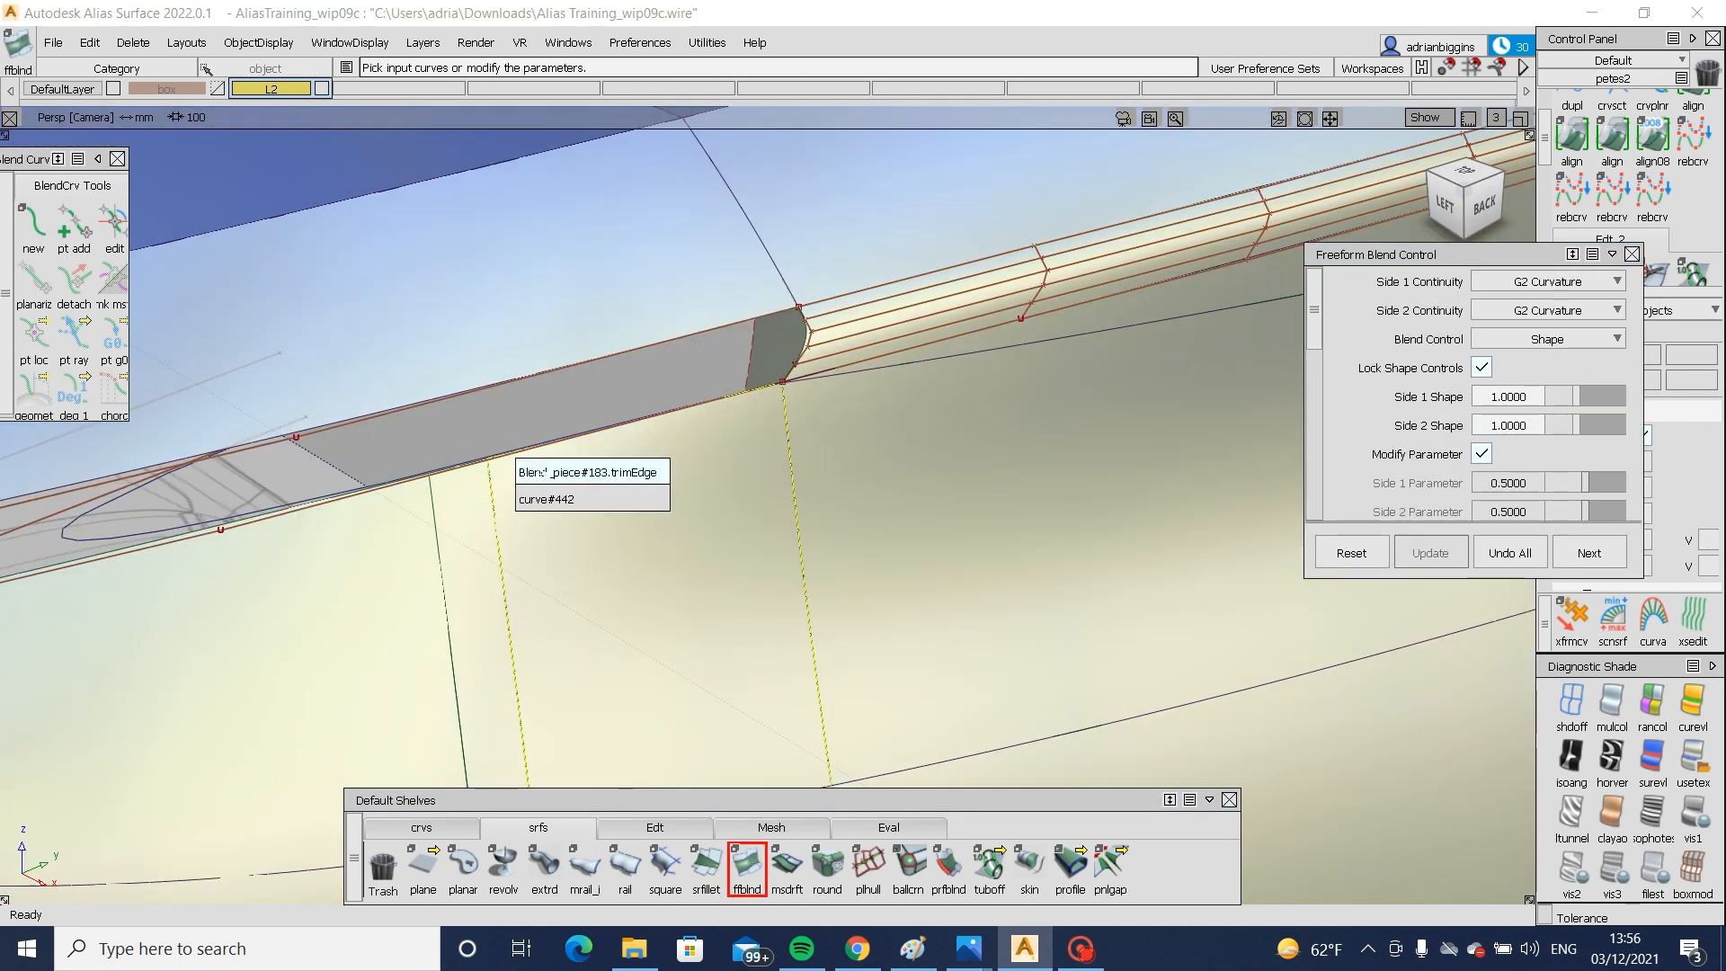
pyautogui.click(542, 472)
pyautogui.keyDown('alt'); pyautogui.keyDown('shift'); pyautogui.moveTo(542, 475); pyautogui.dragTo(658, 448); pyautogui.keyUp('shift'); pyautogui.keyUp('alt')
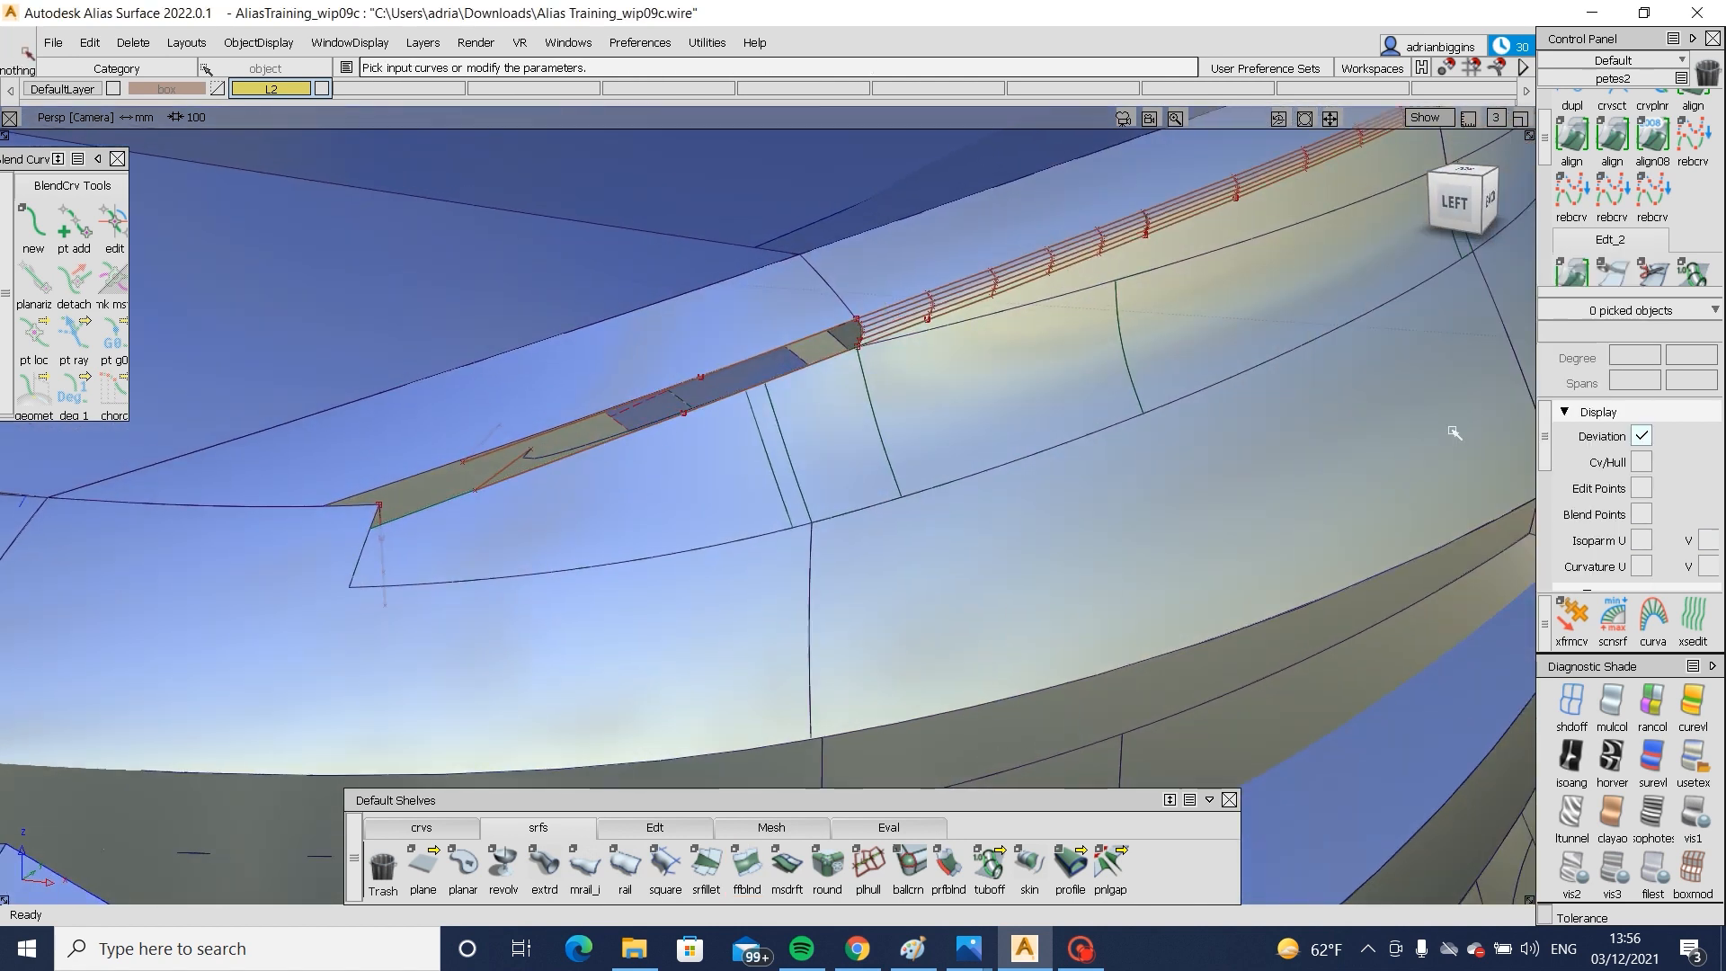
pyautogui.scroll(-5, 1456, 432)
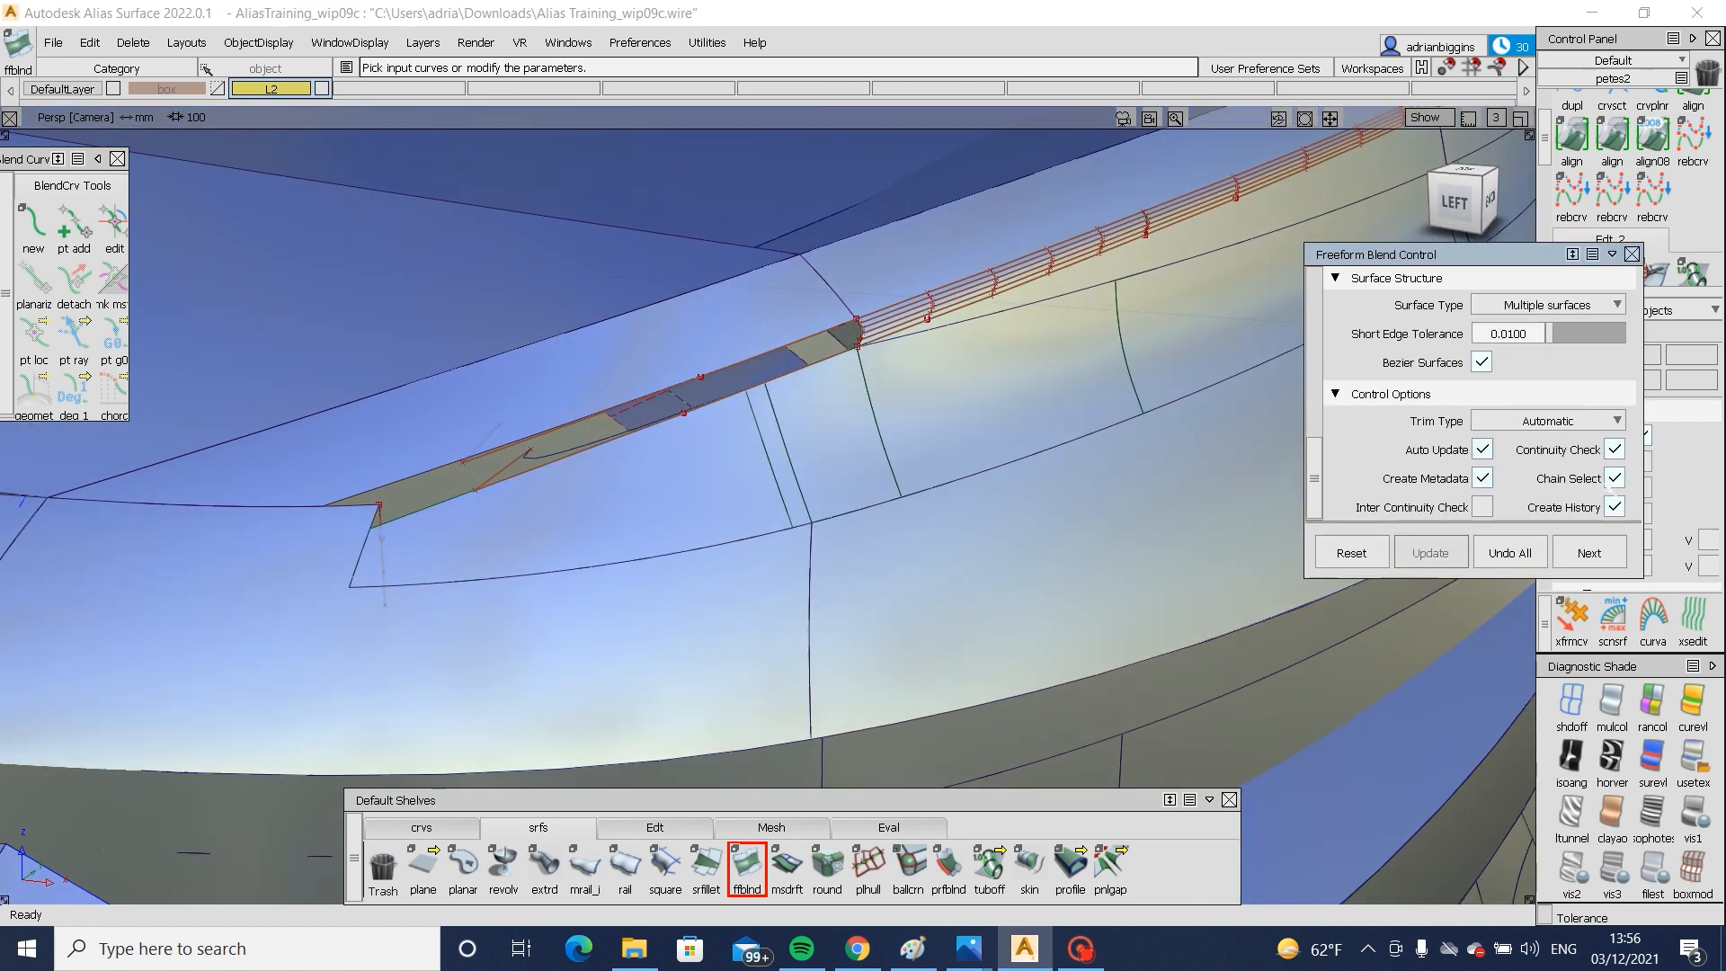
pyautogui.keyDown('alt'); pyautogui.keyDown('shift'); pyautogui.moveTo(897, 444); pyautogui.dragTo(932, 405, button='right'); pyautogui.keyUp('shift'); pyautogui.keyUp('alt')
pyautogui.keyDown('alt'); pyautogui.keyDown('shift'); pyautogui.moveTo(934, 428); pyautogui.dragTo(890, 470, button='middle'); pyautogui.keyUp('shift'); pyautogui.keyUp('alt')
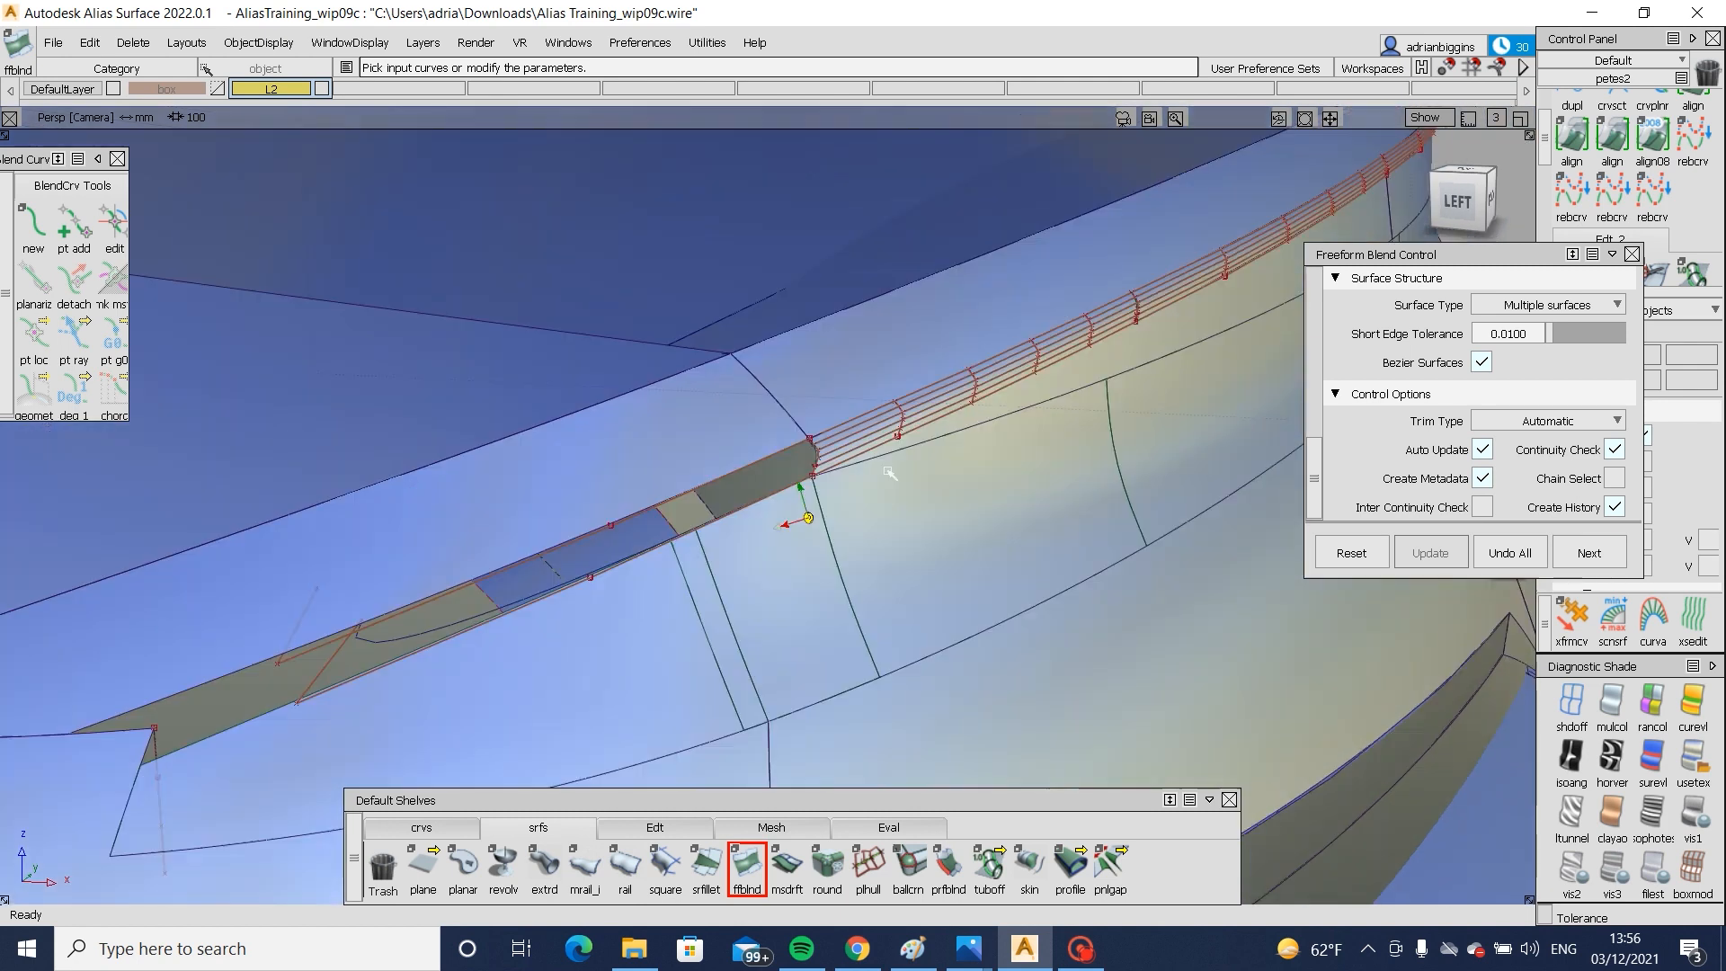
# - Delete the surface fillet along the spoiler lip behind the front joint line
pyautogui.press('Escape')
pyautogui.click(889, 430)
pyautogui.press('Delete')
pyautogui.keyDown('ctrl'); pyautogui.keyDown('shift'); pyautogui.moveTo(936, 532); pyautogui.dragTo(928, 628); pyautogui.keyUp('shift'); pyautogui.keyUp('ctrl')
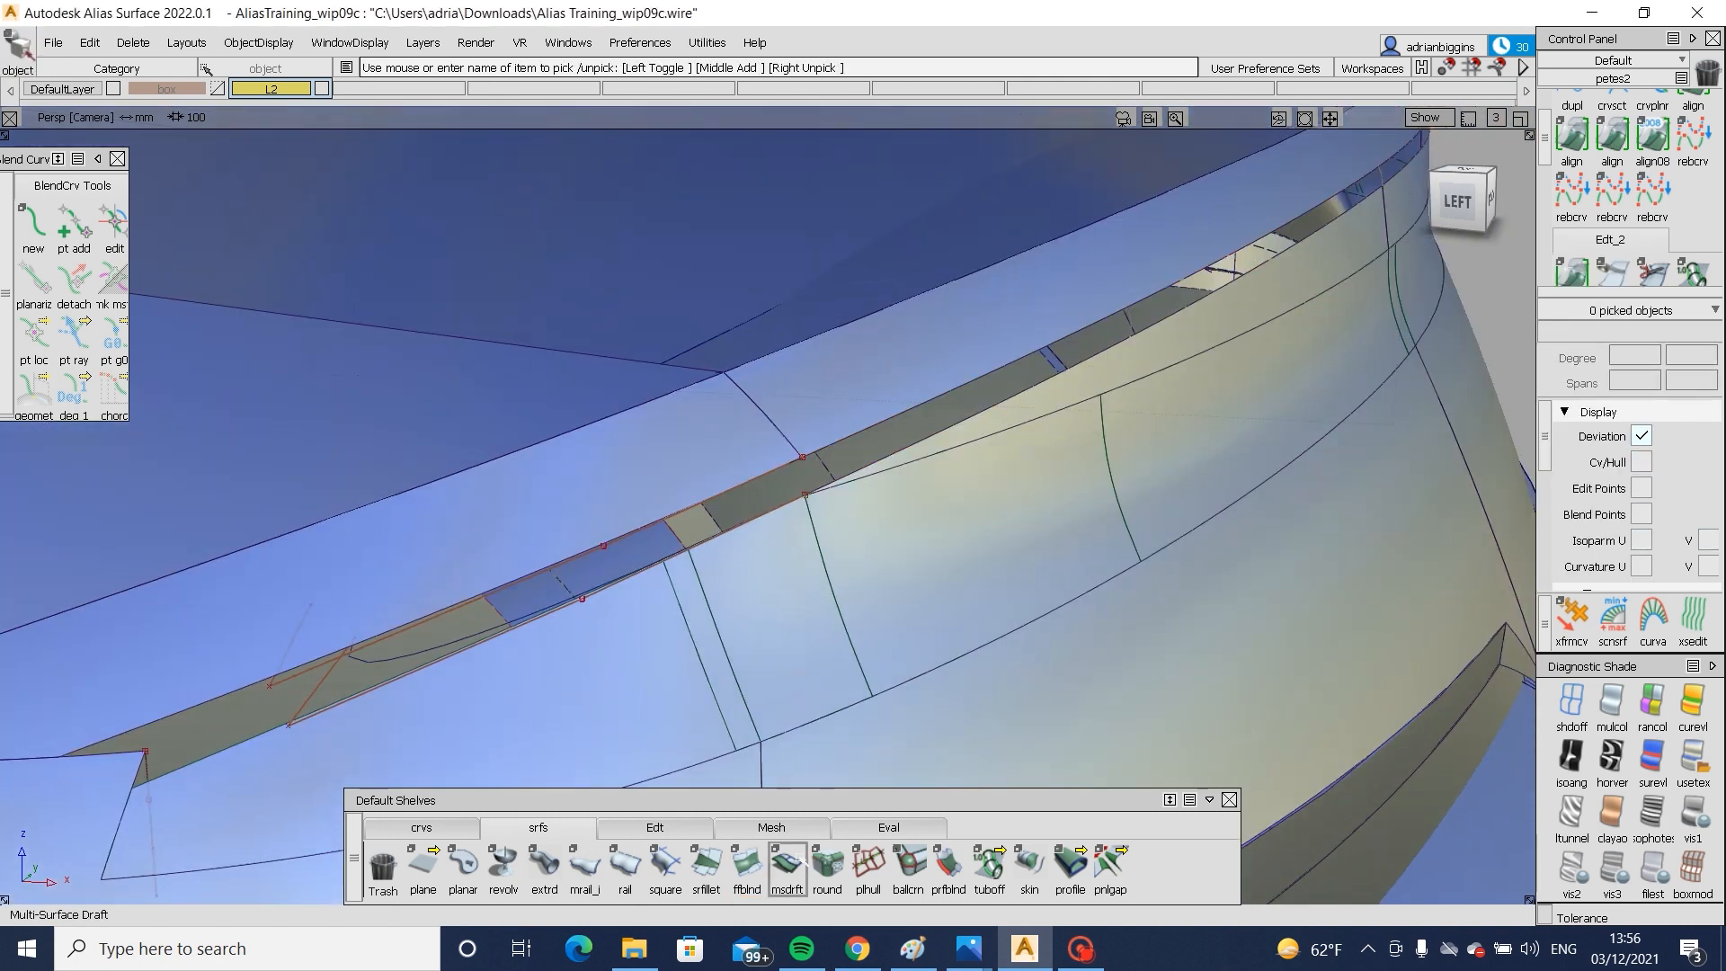
# - Build a G2 Freeform Blend with Chain Select between the full upper and lower trimmed lip edges and check its shading
pyautogui.click(762, 868)
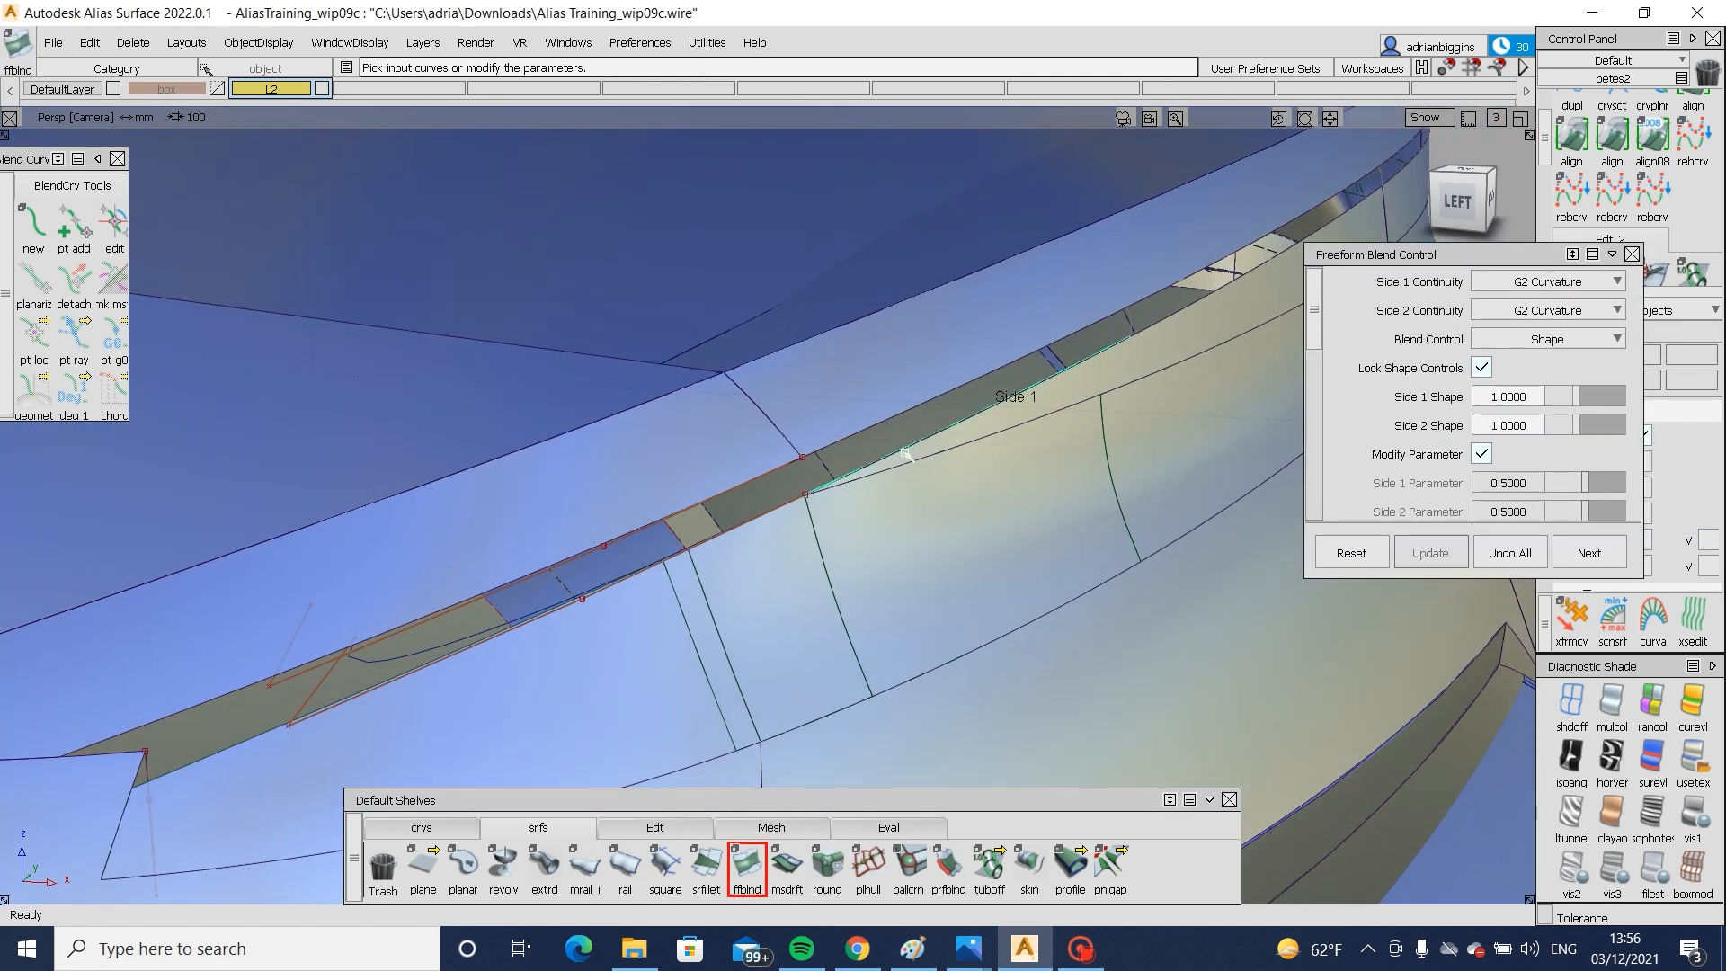
pyautogui.scroll(-5, 1448, 398)
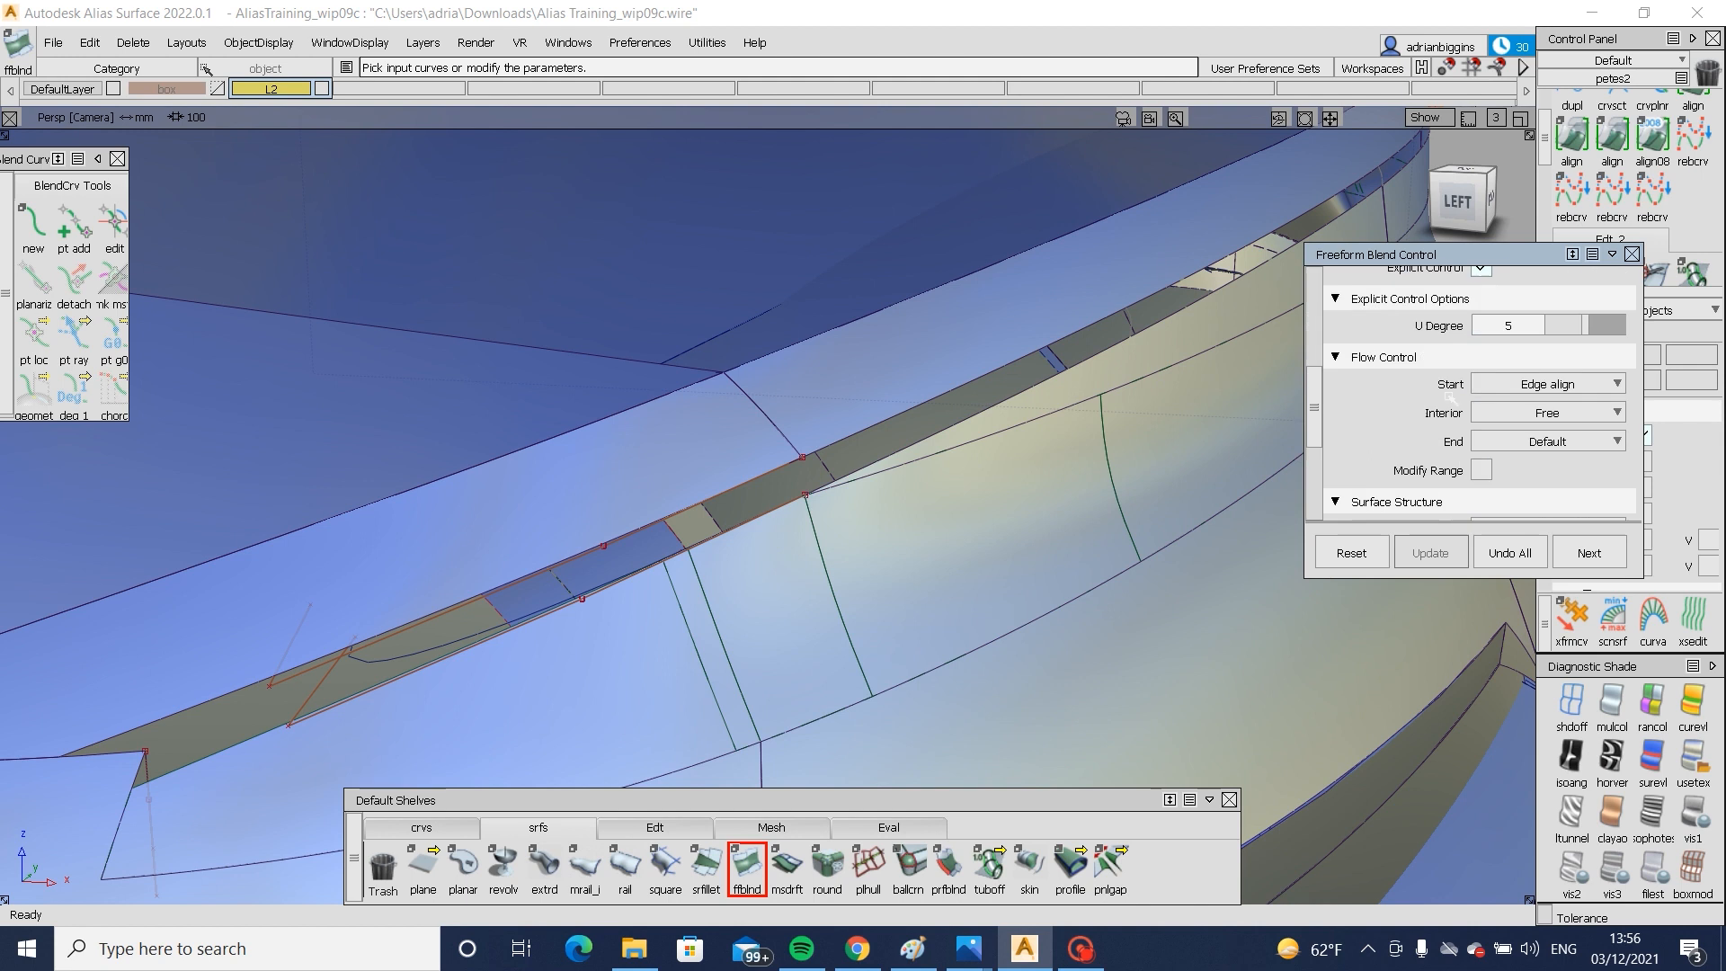
pyautogui.scroll(-3, 1448, 397)
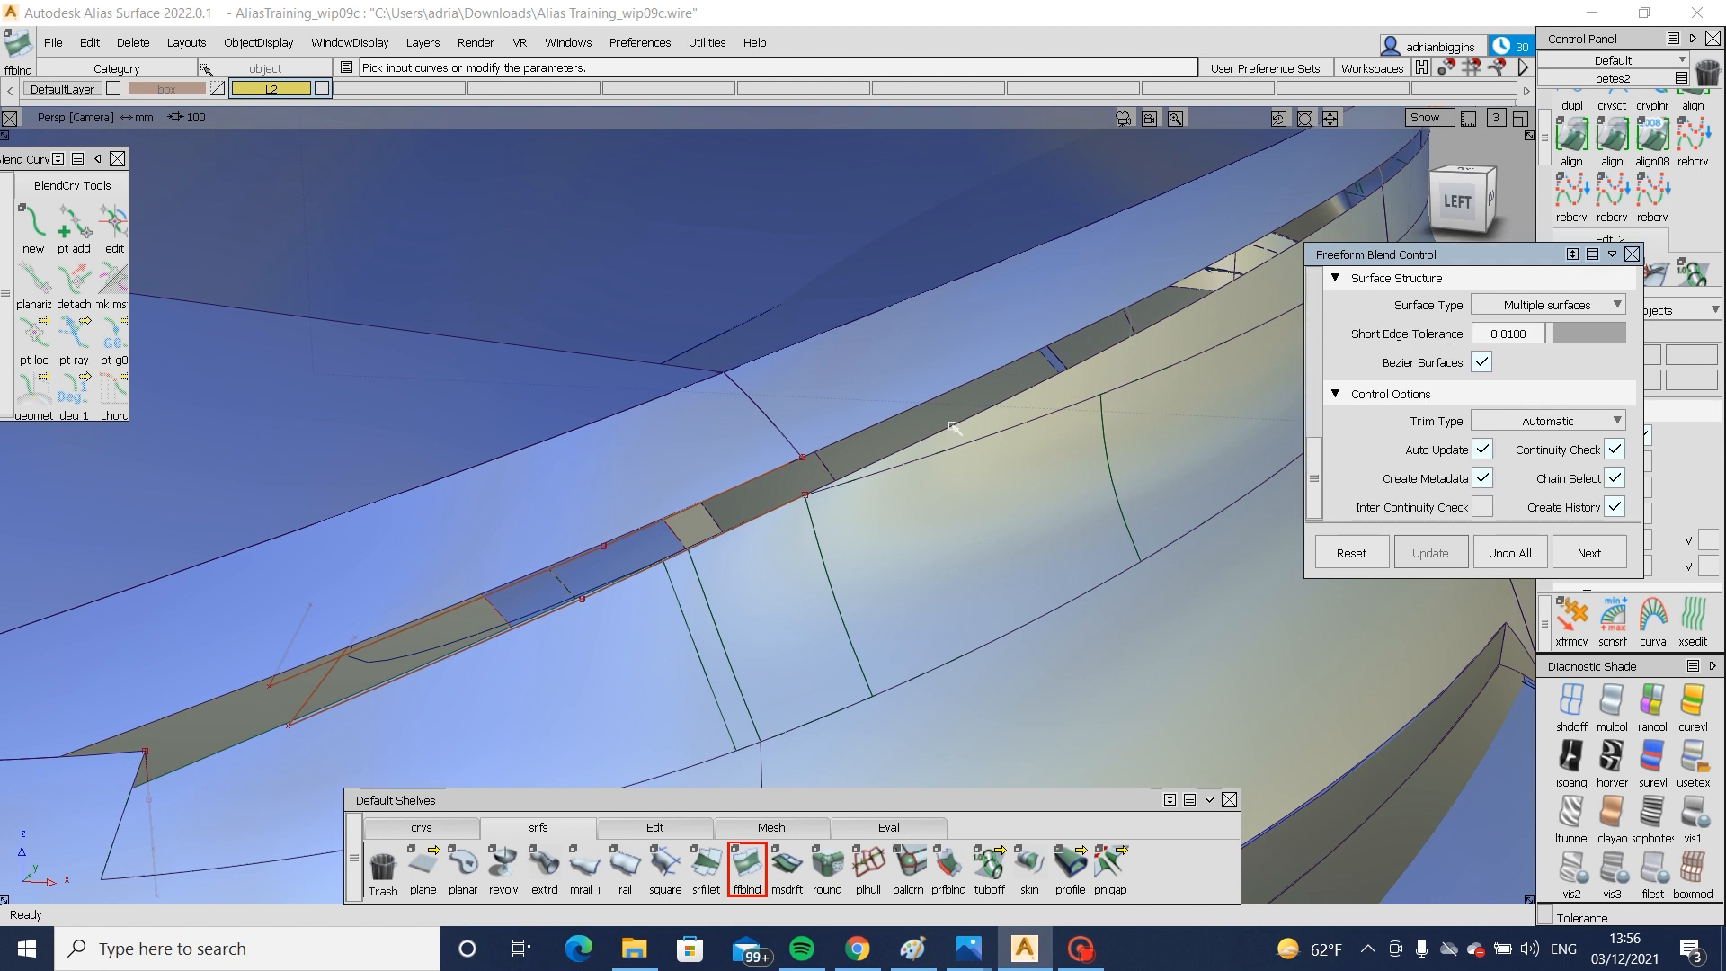
pyautogui.click(892, 431)
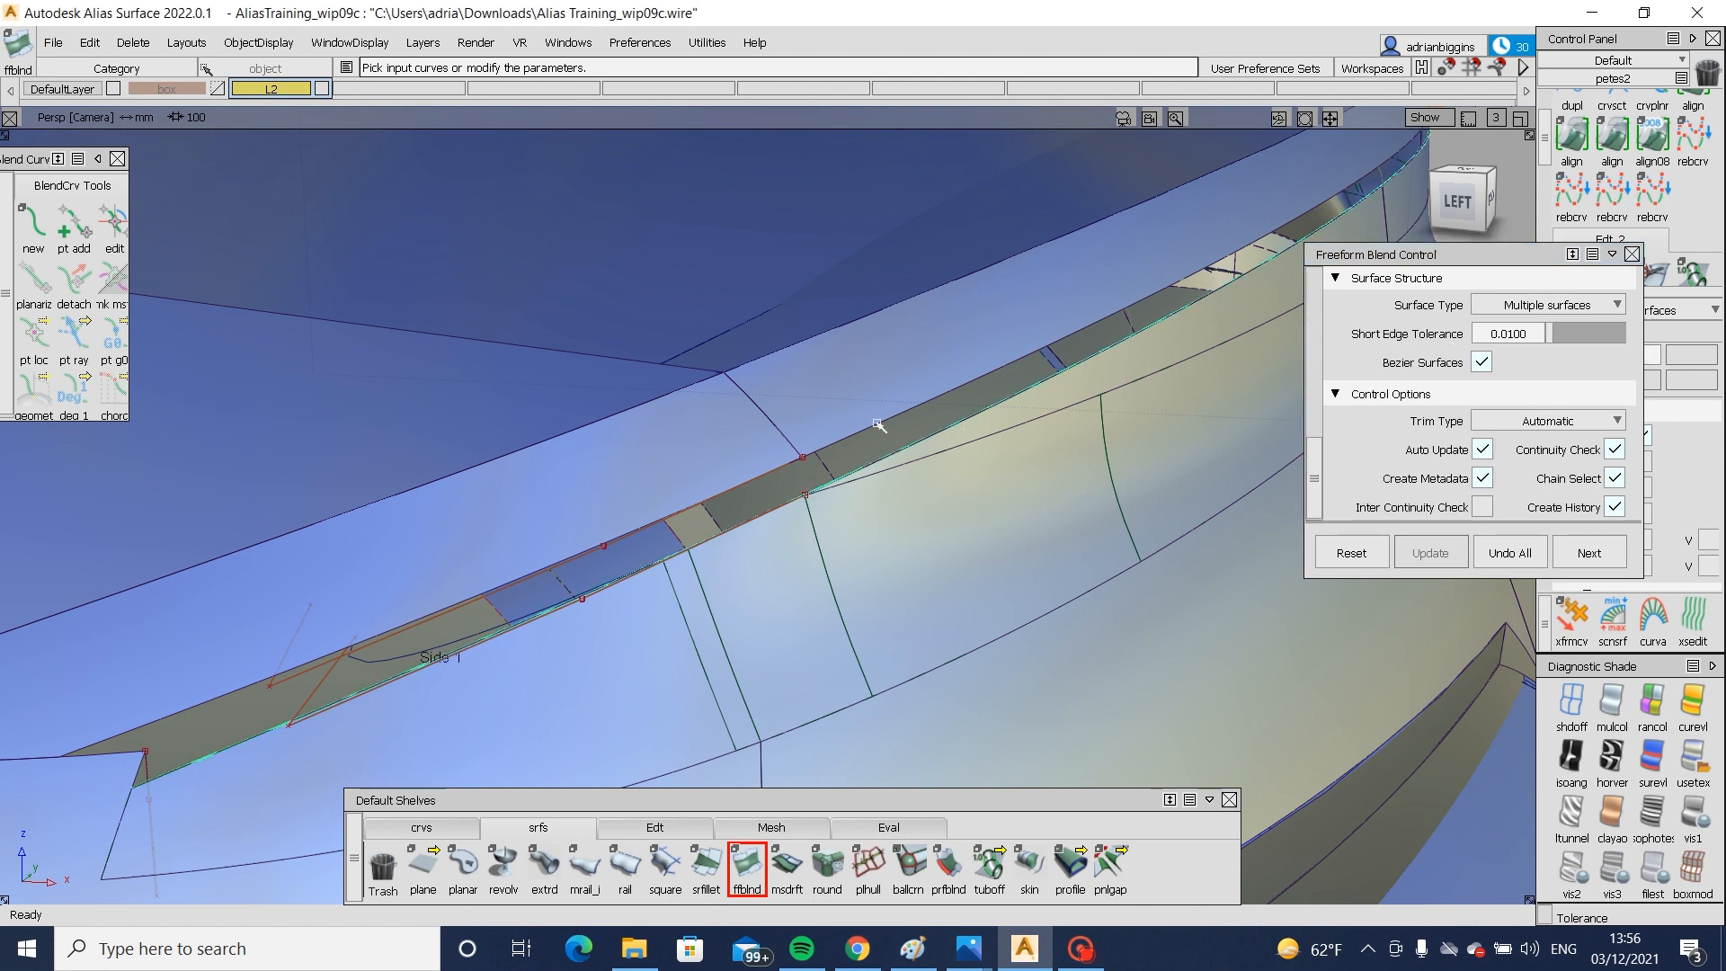
pyautogui.click(878, 423)
pyautogui.keyDown('alt'); pyautogui.keyDown('shift'); pyautogui.moveTo(858, 454); pyautogui.dragTo(944, 452, button='right'); pyautogui.keyUp('shift'); pyautogui.keyUp('alt')
pyautogui.keyDown('alt'); pyautogui.keyDown('shift'); pyautogui.moveTo(944, 452); pyautogui.dragTo(678, 508); pyautogui.keyUp('shift'); pyautogui.keyUp('alt')
pyautogui.hotkey('ctrl', 'm')
pyautogui.keyDown('alt'); pyautogui.keyDown('shift'); pyautogui.moveTo(262, 570); pyautogui.dragTo(675, 473, button='middle'); pyautogui.keyUp('shift'); pyautogui.keyUp('alt')
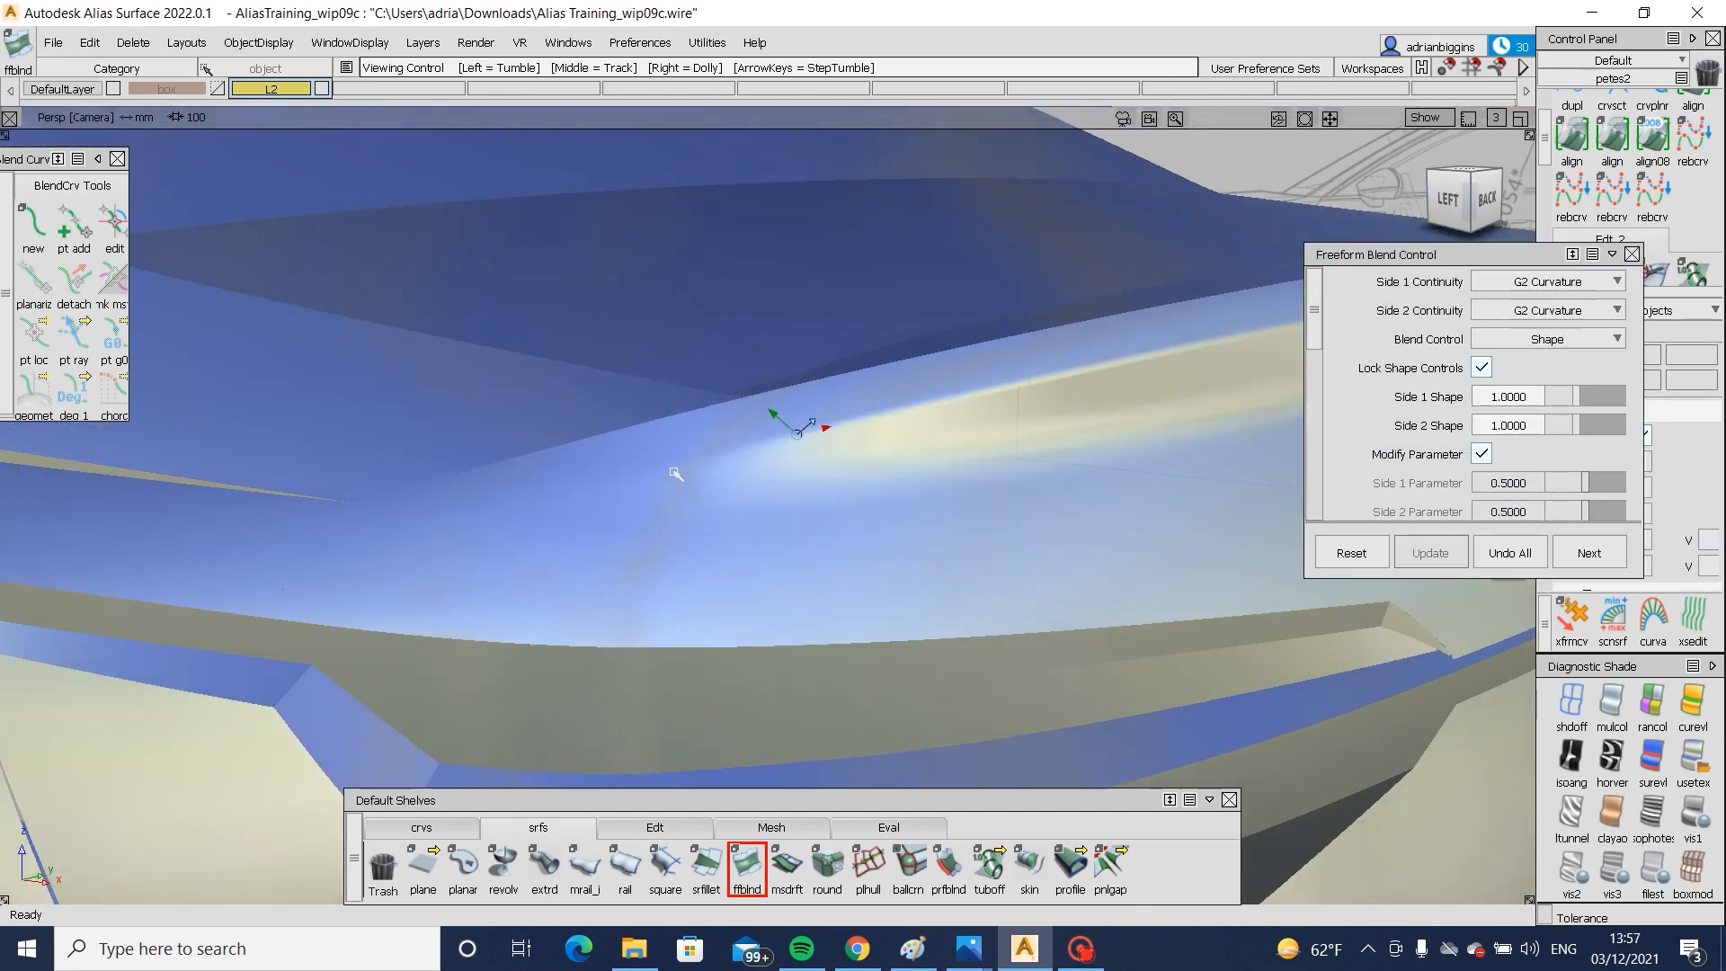
pyautogui.keyDown('alt'); pyautogui.keyDown('shift'); pyautogui.moveTo(675, 474); pyautogui.dragTo(716, 515, button='right'); pyautogui.keyUp('shift'); pyautogui.keyUp('alt')
pyautogui.hotkey('ctrl', 'm')
pyautogui.keyDown('alt'); pyautogui.keyDown('shift'); pyautogui.moveTo(378, 566); pyautogui.dragTo(663, 498, button='right'); pyautogui.keyUp('shift'); pyautogui.keyUp('alt')
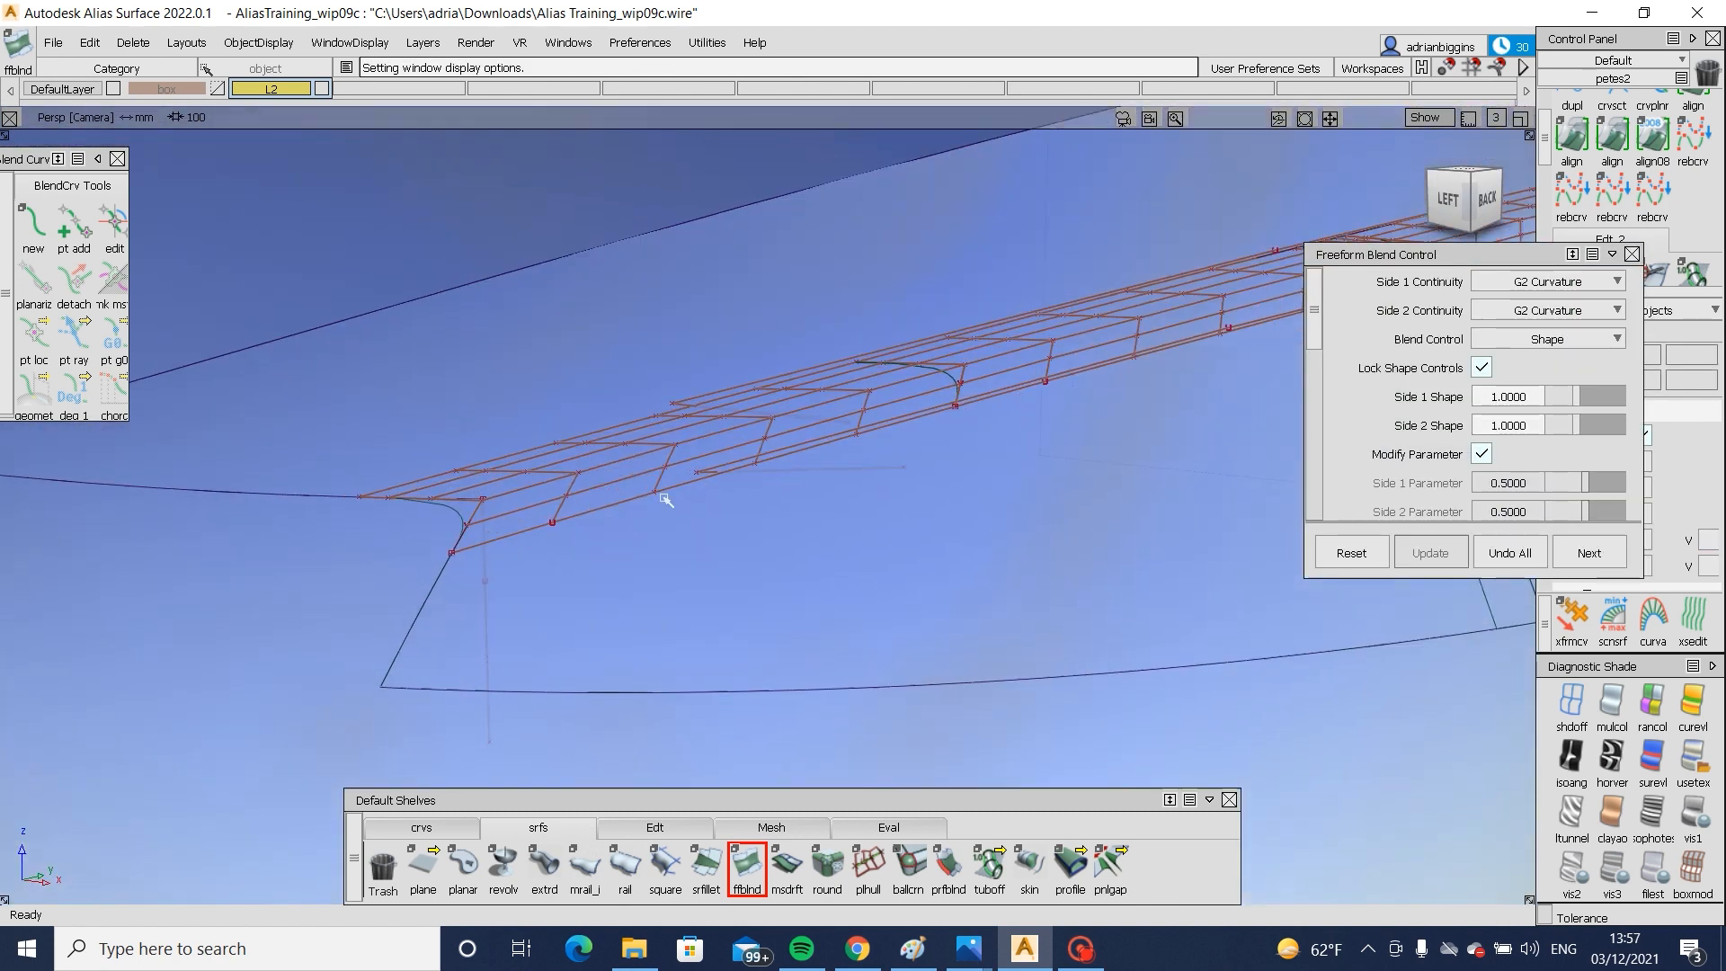
# - Set the freeform blend's start to Connect Ends at the spoiler's front tip
pyautogui.keyDown('ctrl'); pyautogui.keyDown('shift'); pyautogui.moveTo(662, 497); pyautogui.dragTo(583, 510); pyautogui.keyUp('shift'); pyautogui.keyUp('ctrl')
pyautogui.click(538, 499)
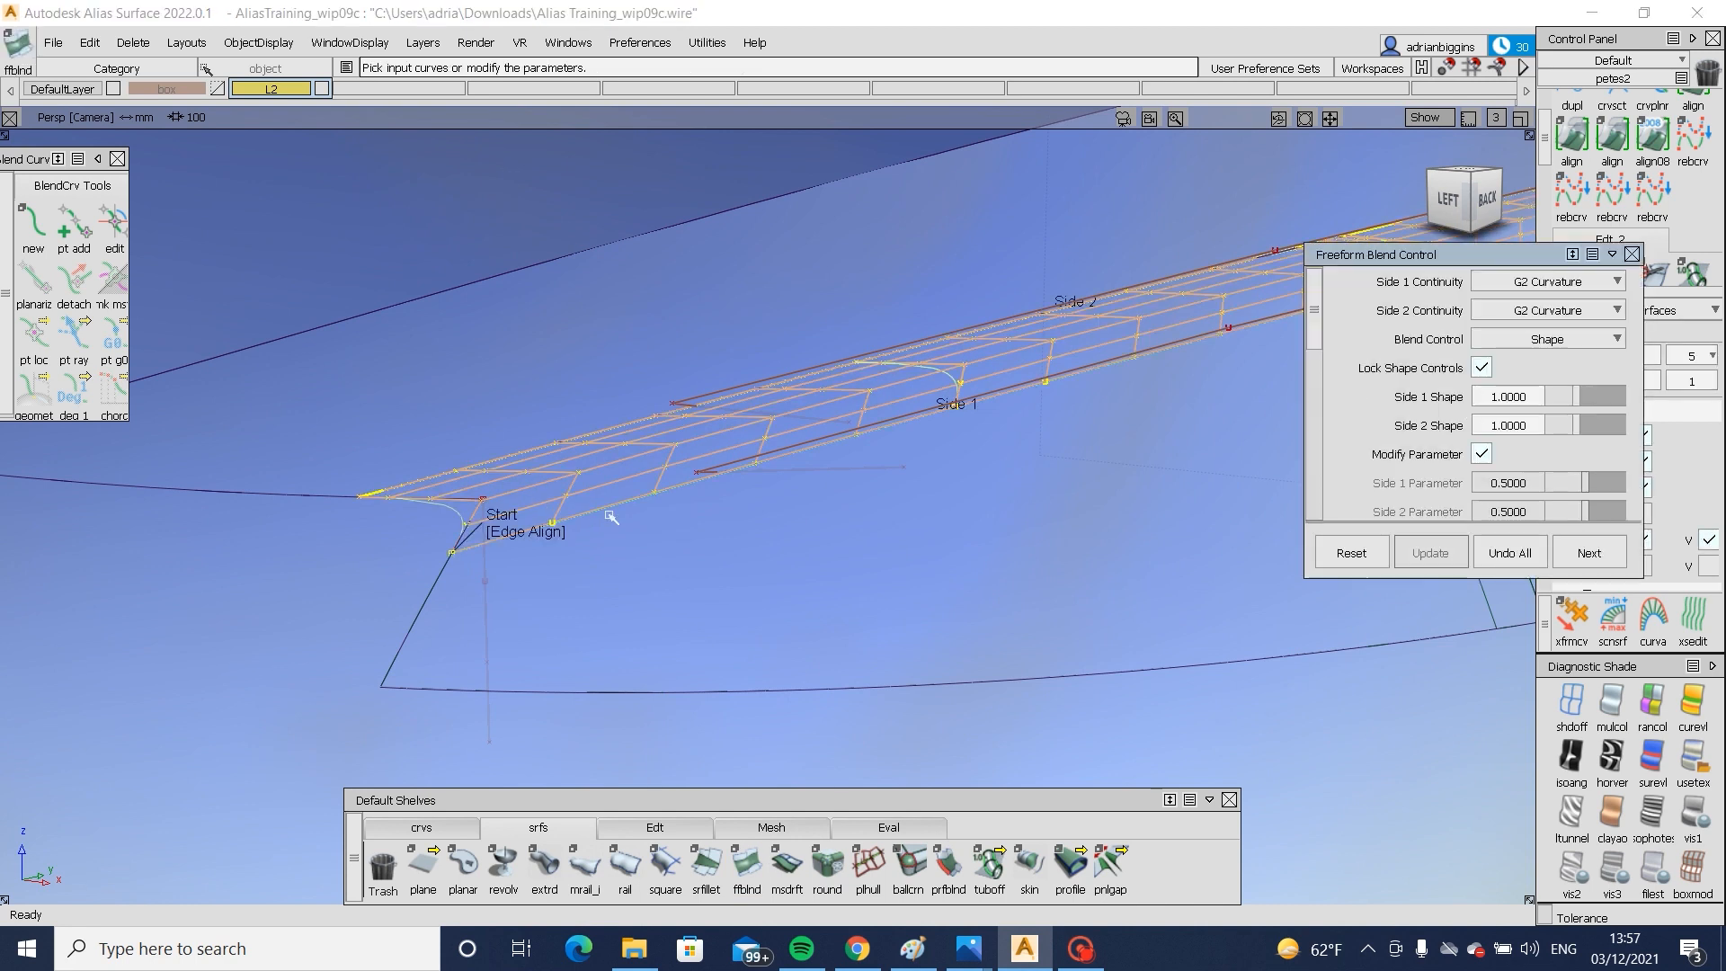
pyautogui.click(534, 532)
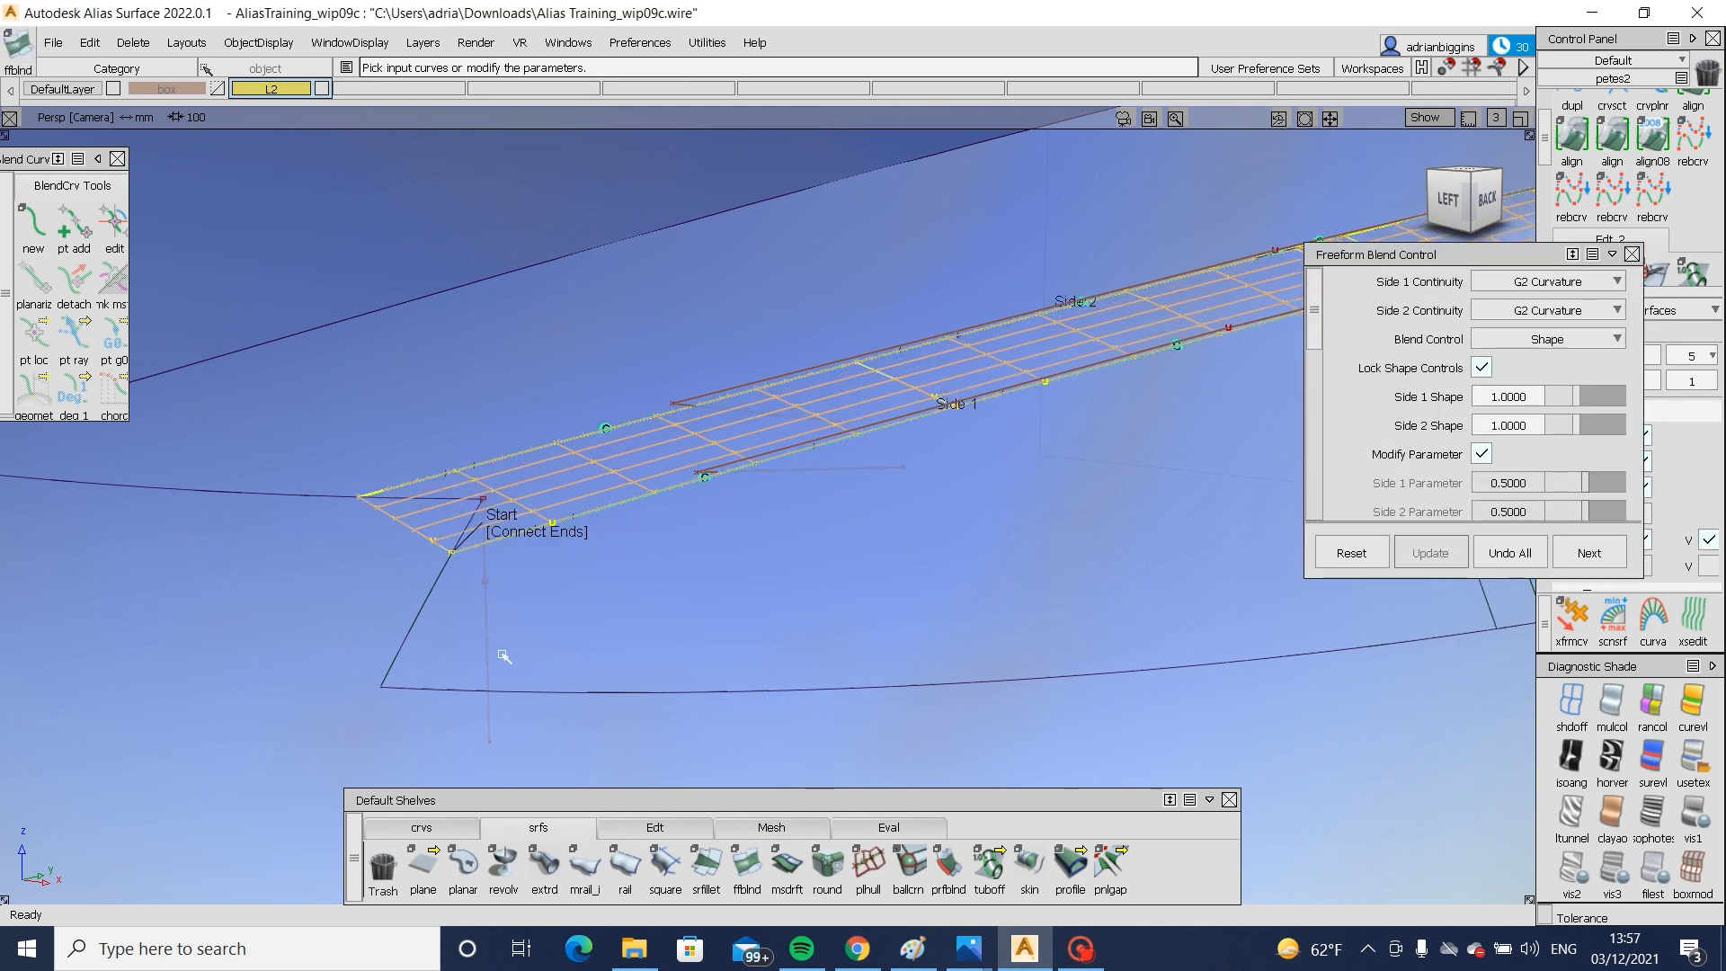
# - Align the freeform blend's front end edge to the body surface with G1 continuity and Project alignment, with Continuity Check on
pyautogui.doubleClick(1571, 137)
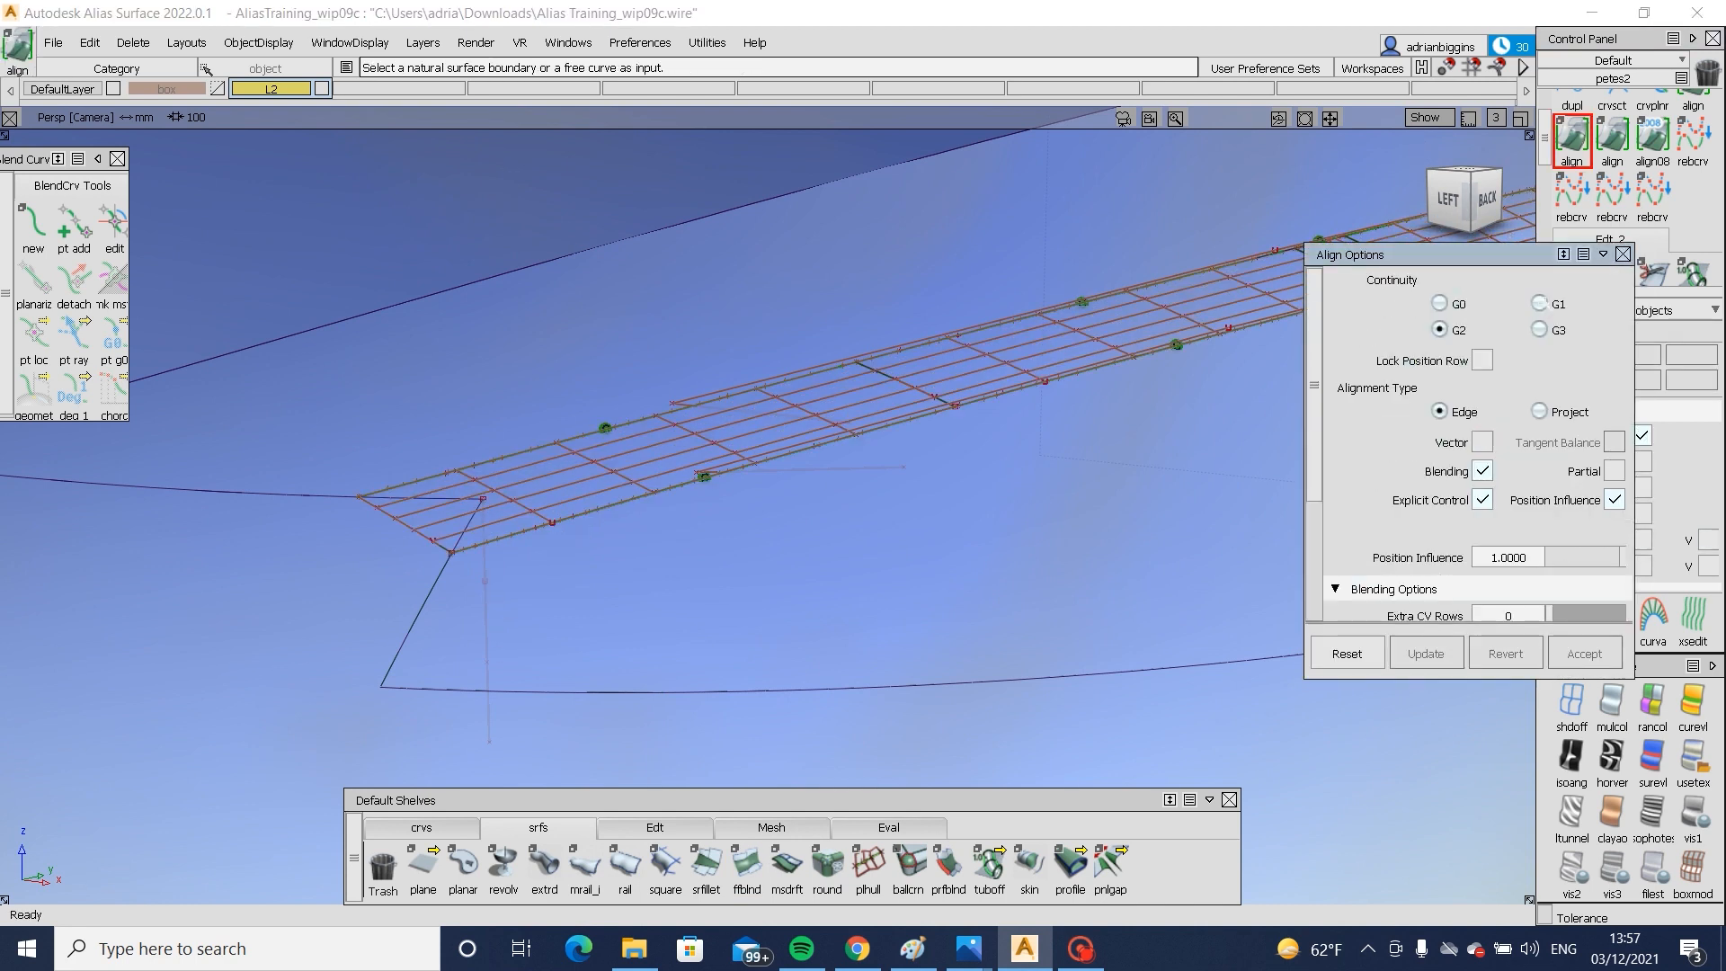
pyautogui.click(1539, 411)
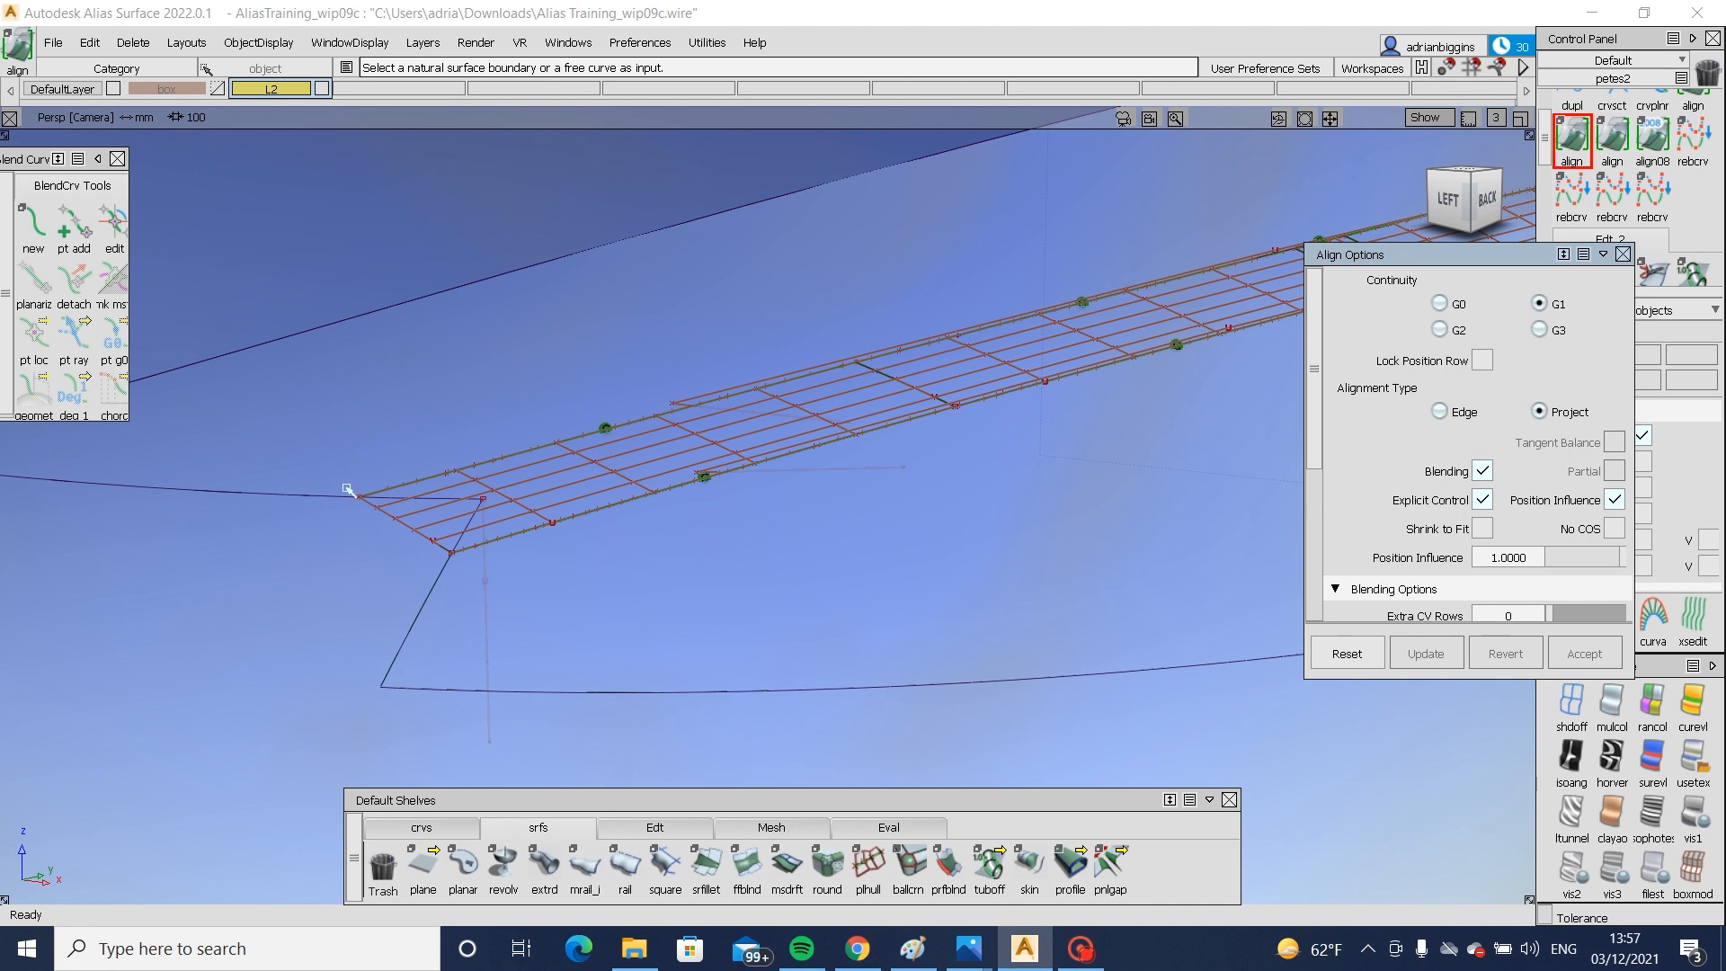
pyautogui.click(401, 527)
pyautogui.click(737, 555)
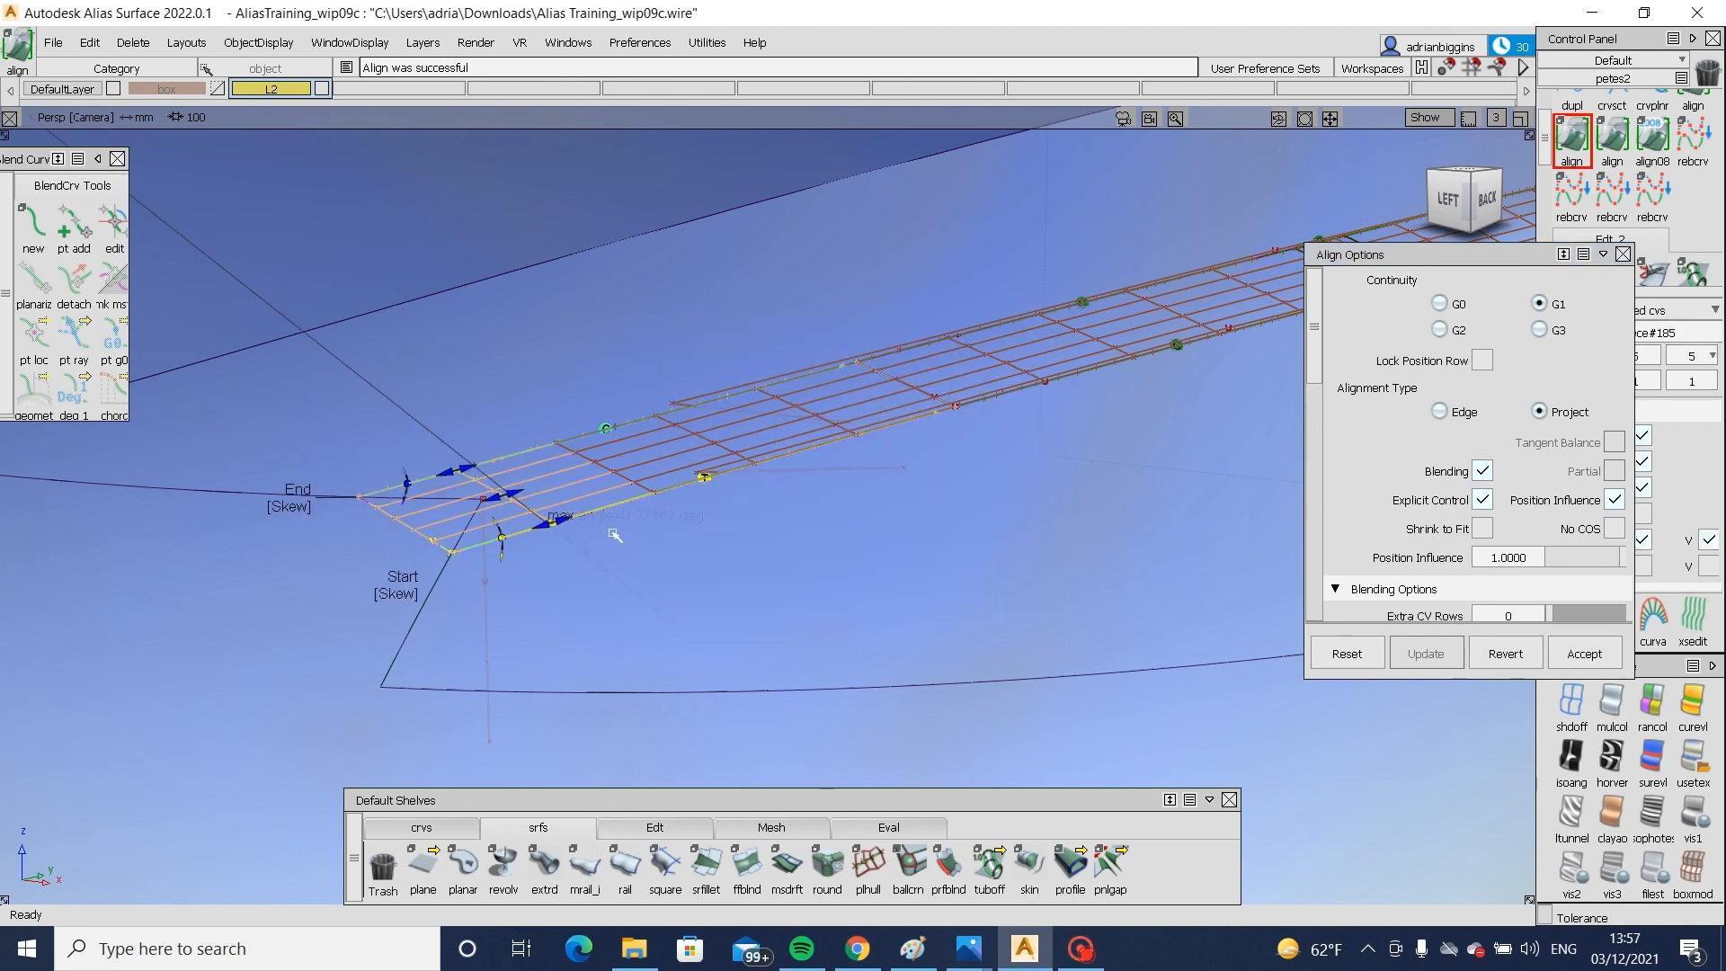
pyautogui.keyDown('alt'); pyautogui.keyDown('shift'); pyautogui.moveTo(389, 531); pyautogui.dragTo(1194, 450); pyautogui.keyUp('shift'); pyautogui.keyUp('alt')
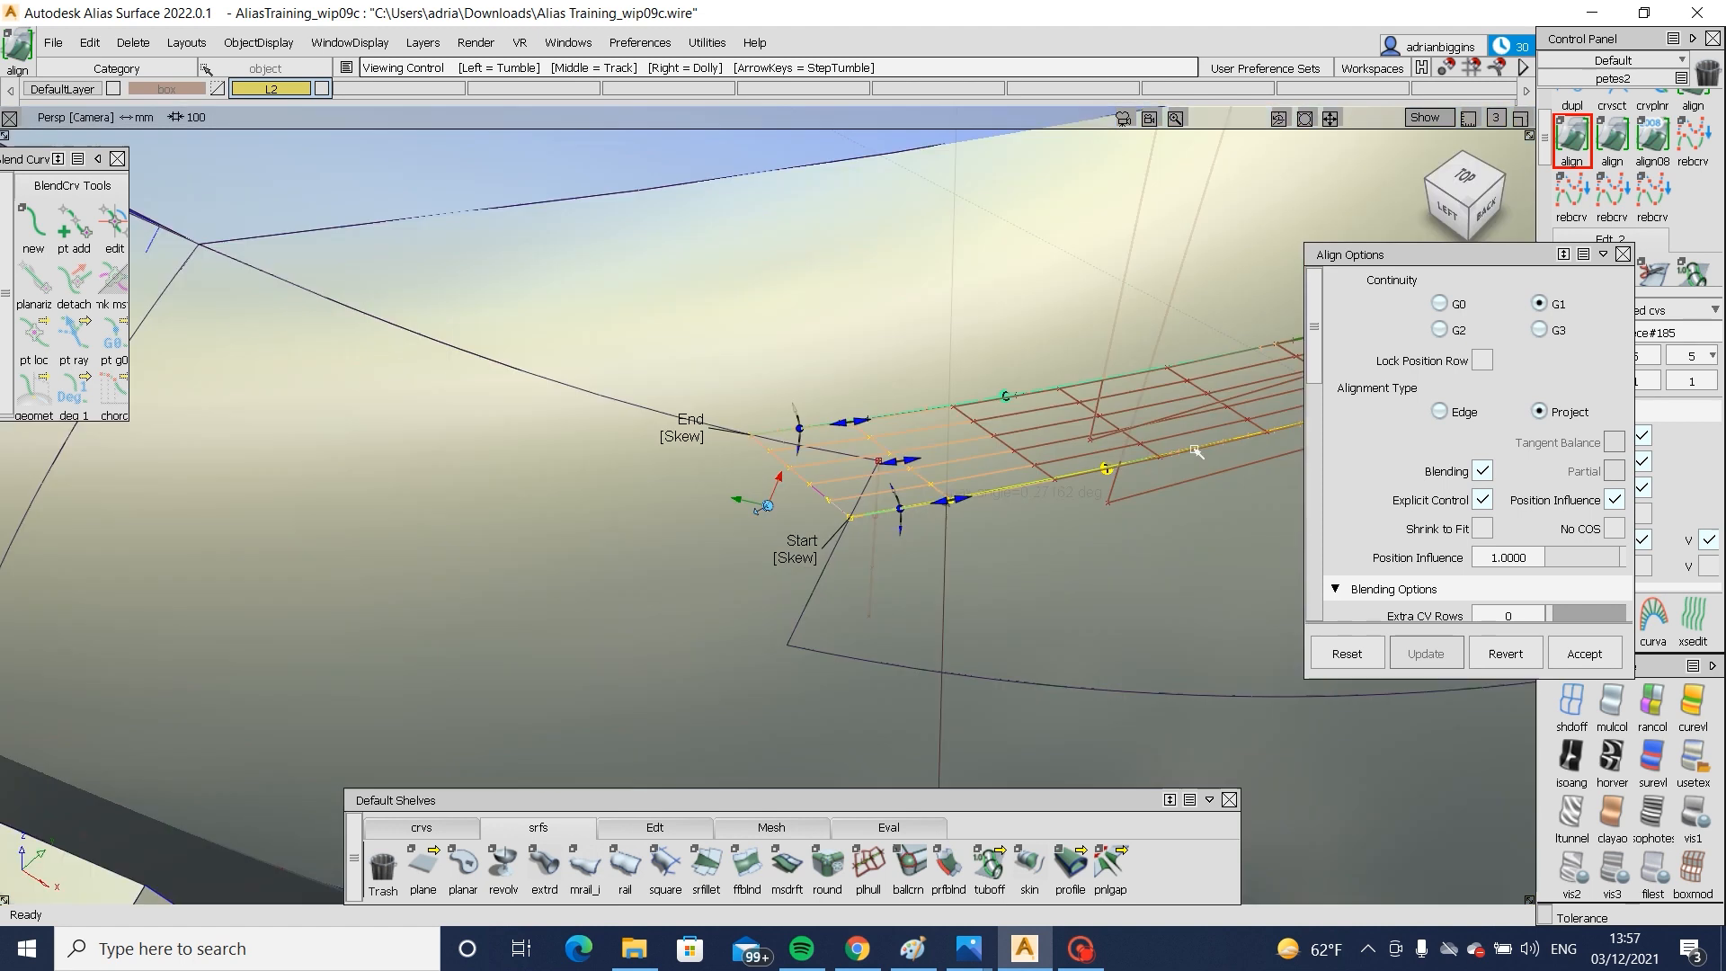
pyautogui.scroll(-3, 1571, 411)
pyautogui.scroll(-5, 1468, 441)
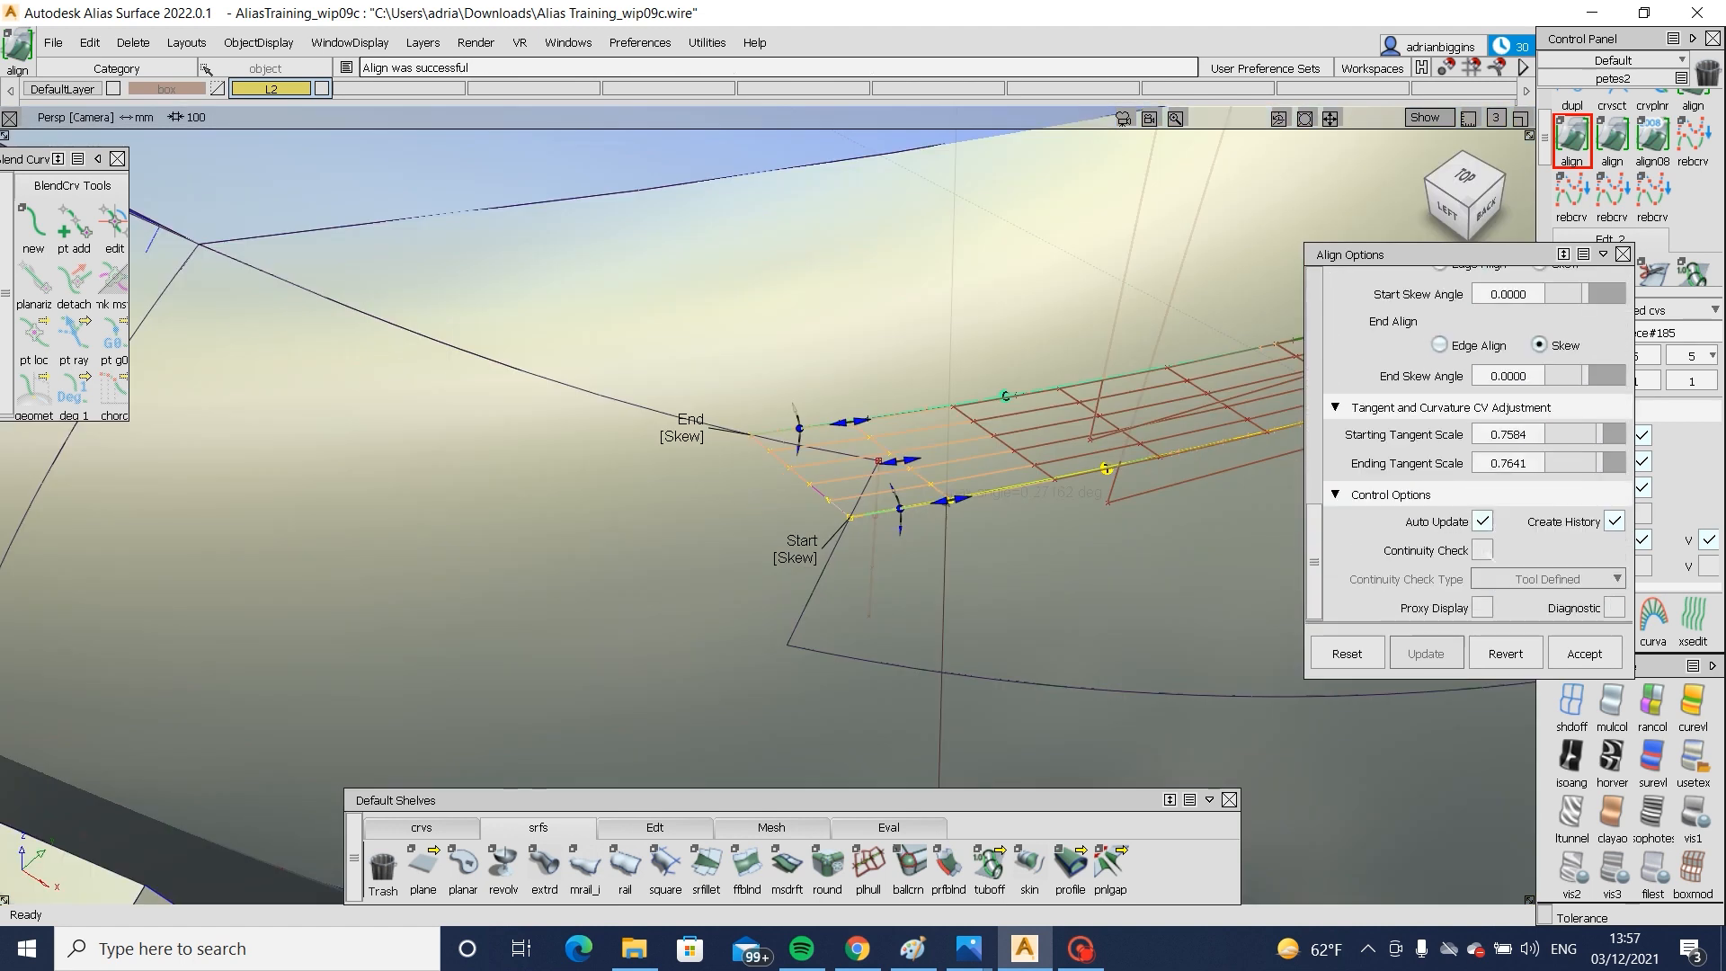
pyautogui.click(1487, 552)
pyautogui.keyDown('alt'); pyautogui.keyDown('shift'); pyautogui.moveTo(956, 515); pyautogui.dragTo(1029, 473); pyautogui.keyUp('shift'); pyautogui.keyUp('alt')
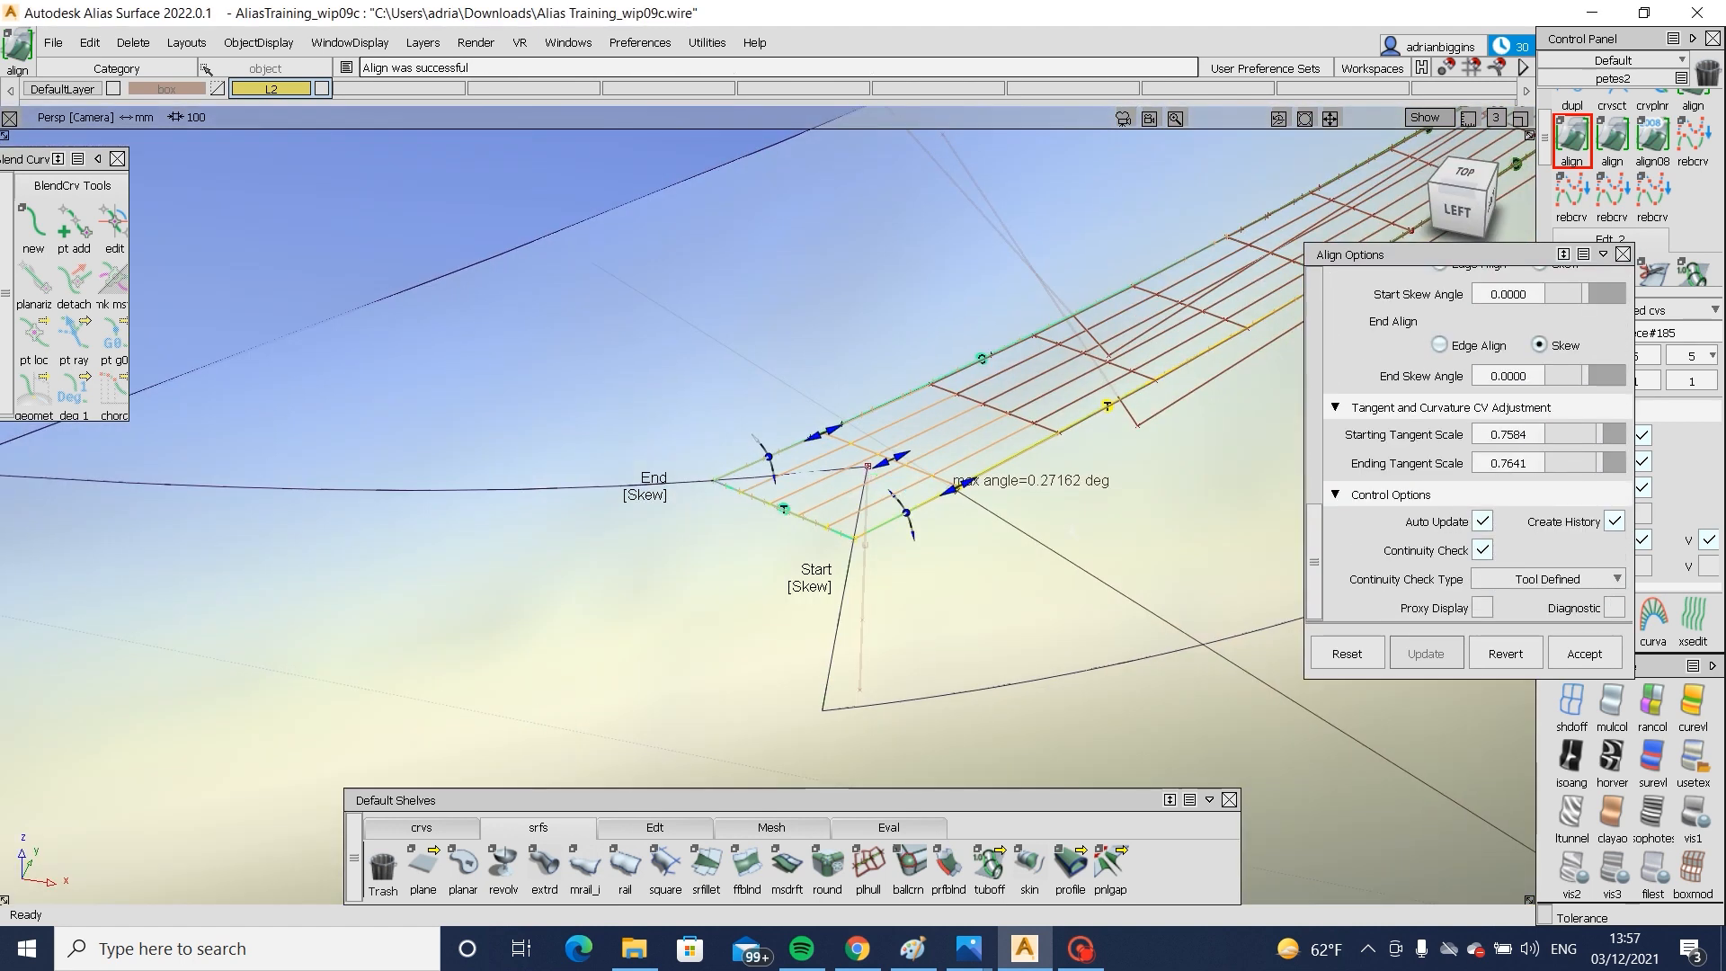
# - Align the front blend piece's lower edge to the body surface with G1, Edge alignment and Partial, accepting removal of construction history
pyautogui.click(1571, 141)
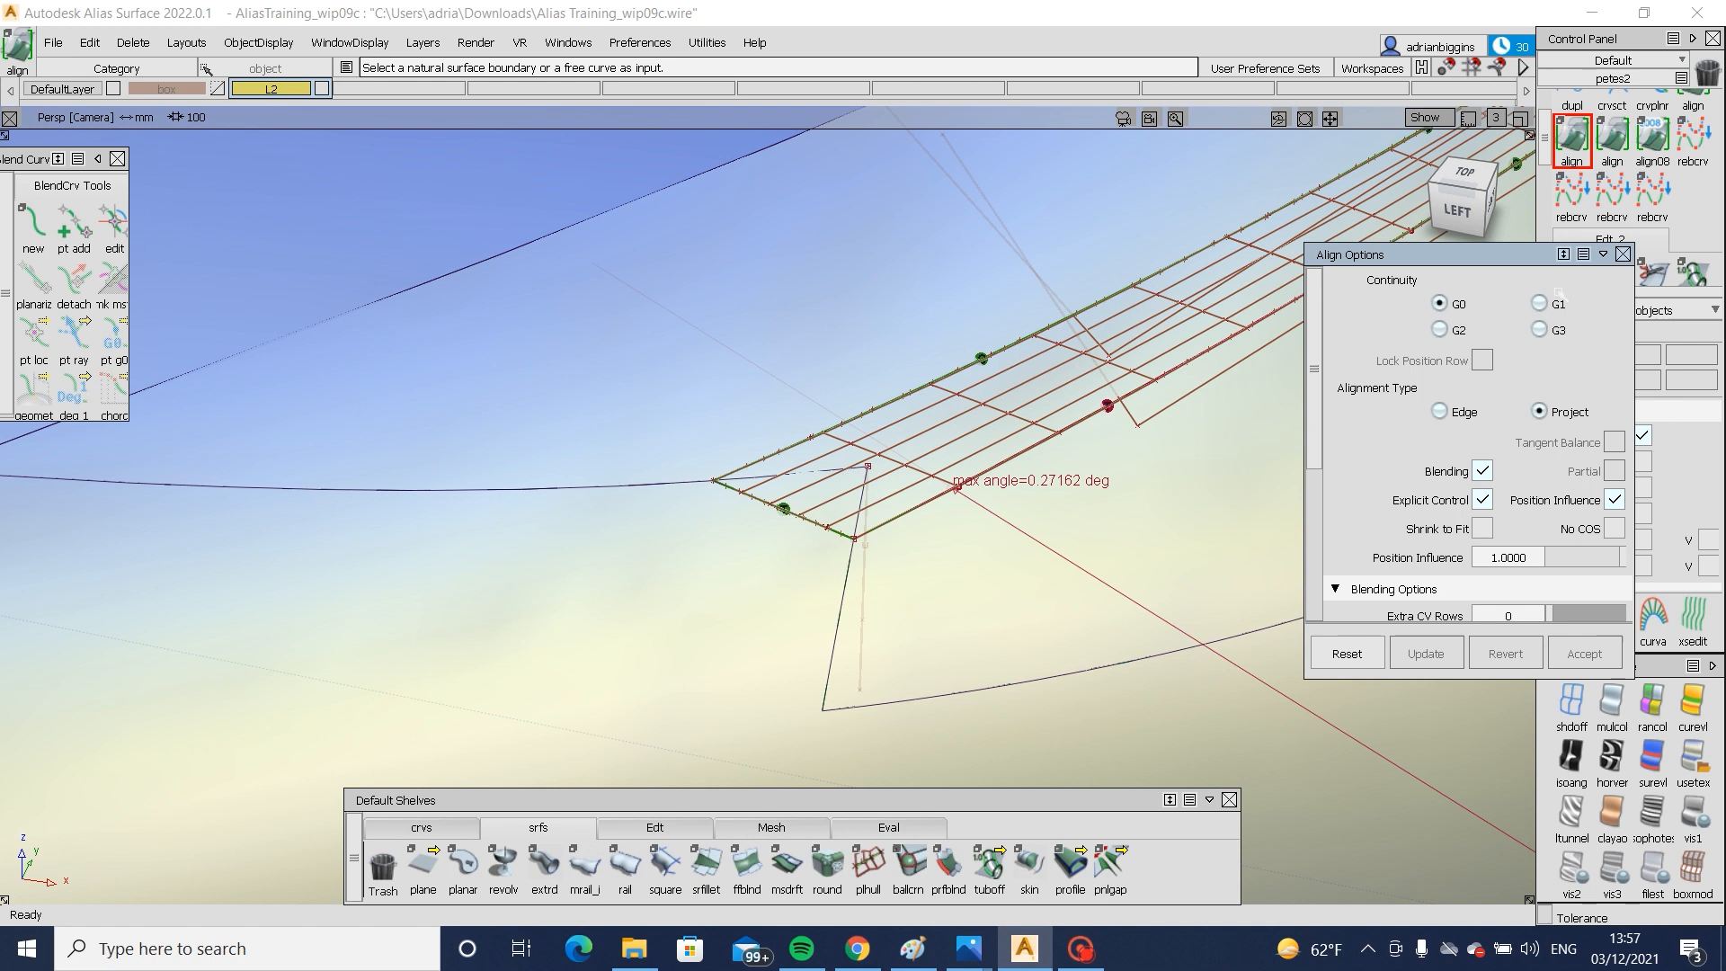
pyautogui.click(892, 521)
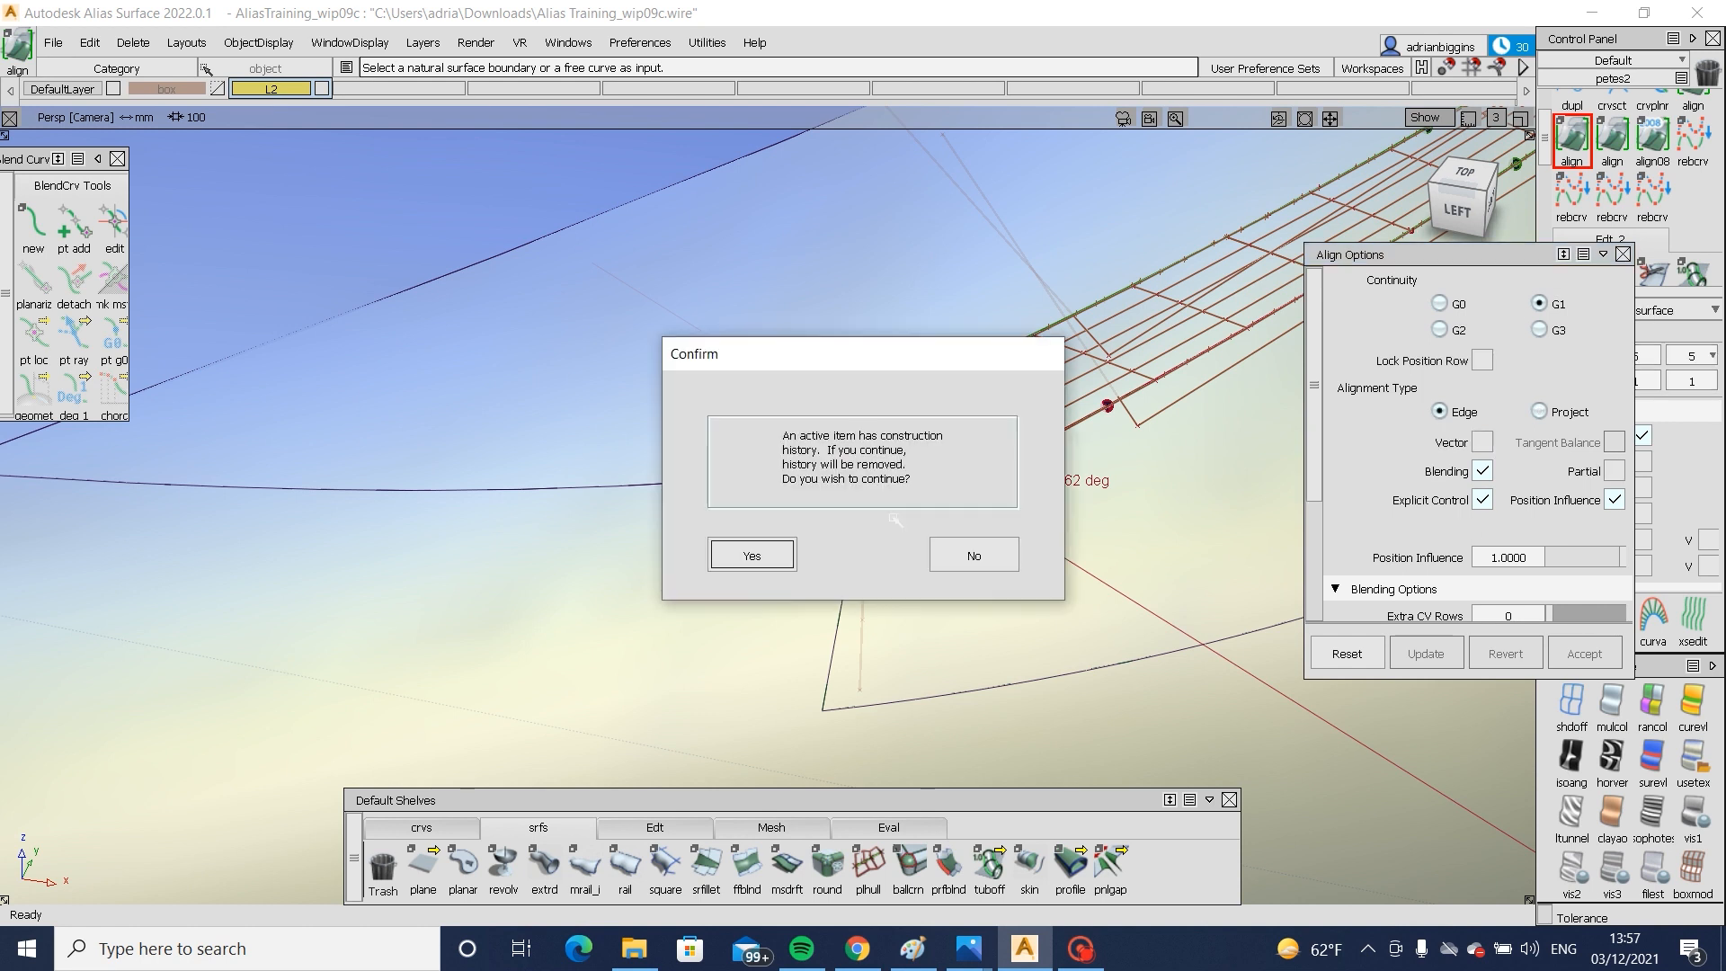
pyautogui.press('Return')
pyautogui.click(890, 520)
pyautogui.keyDown('alt'); pyautogui.keyDown('shift'); pyautogui.moveTo(1090, 493); pyautogui.dragTo(1324, 493); pyautogui.keyUp('shift'); pyautogui.keyUp('alt')
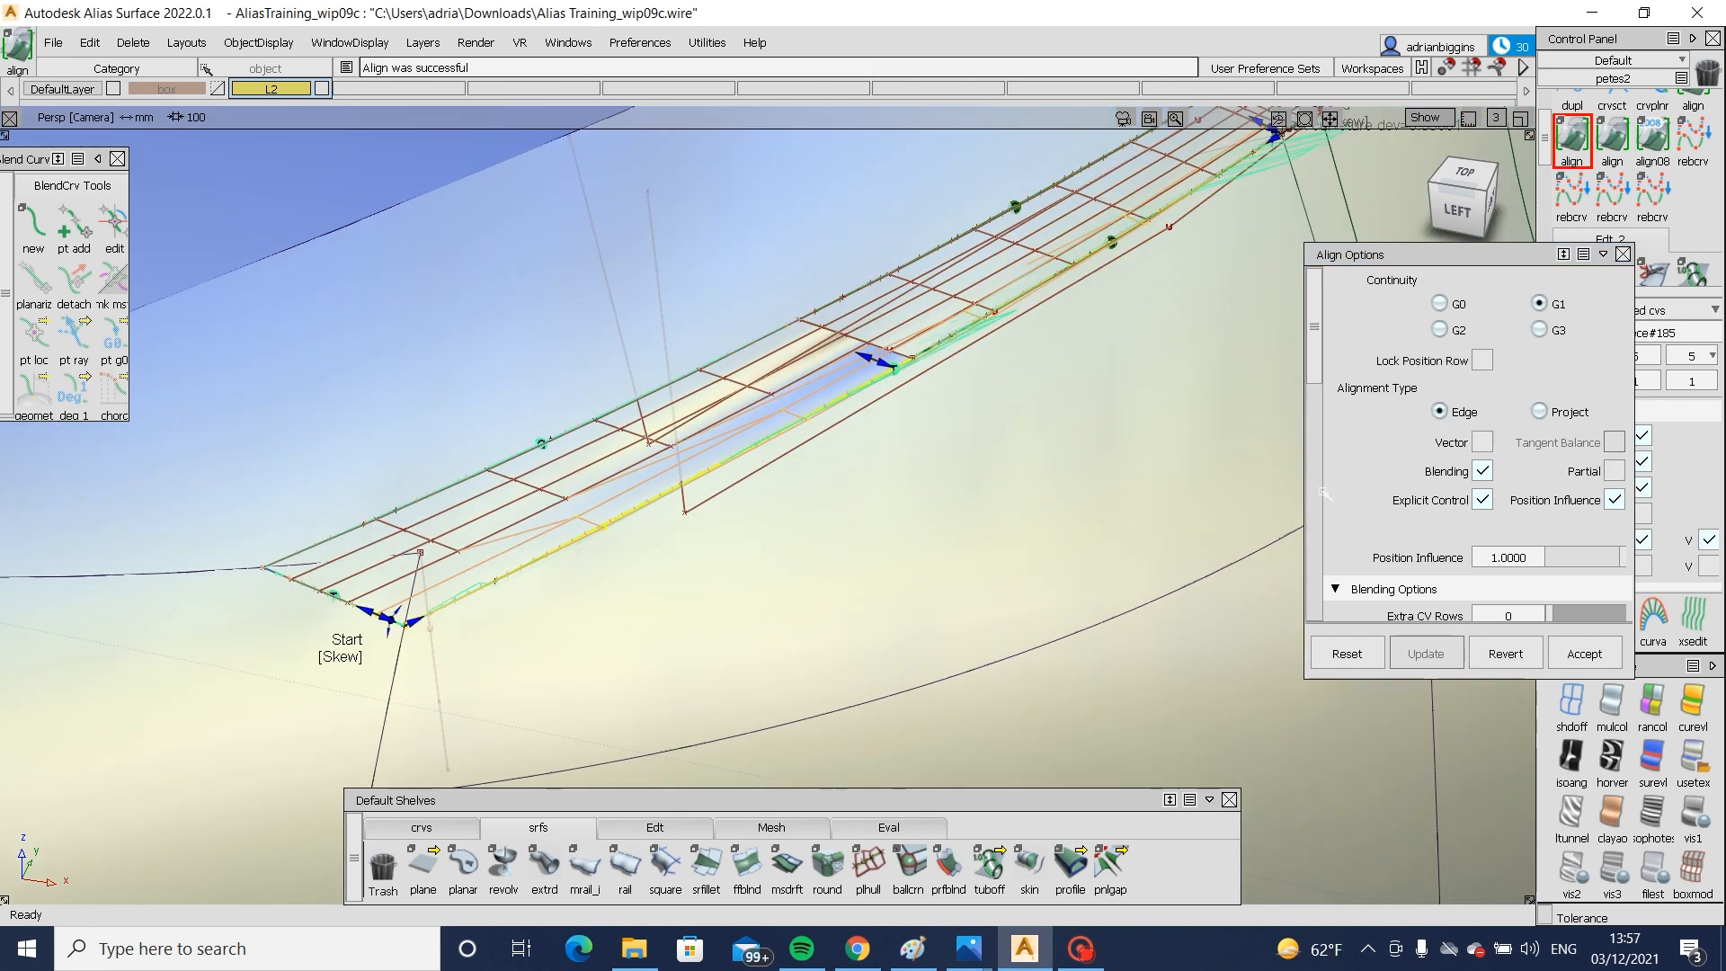
pyautogui.click(1615, 472)
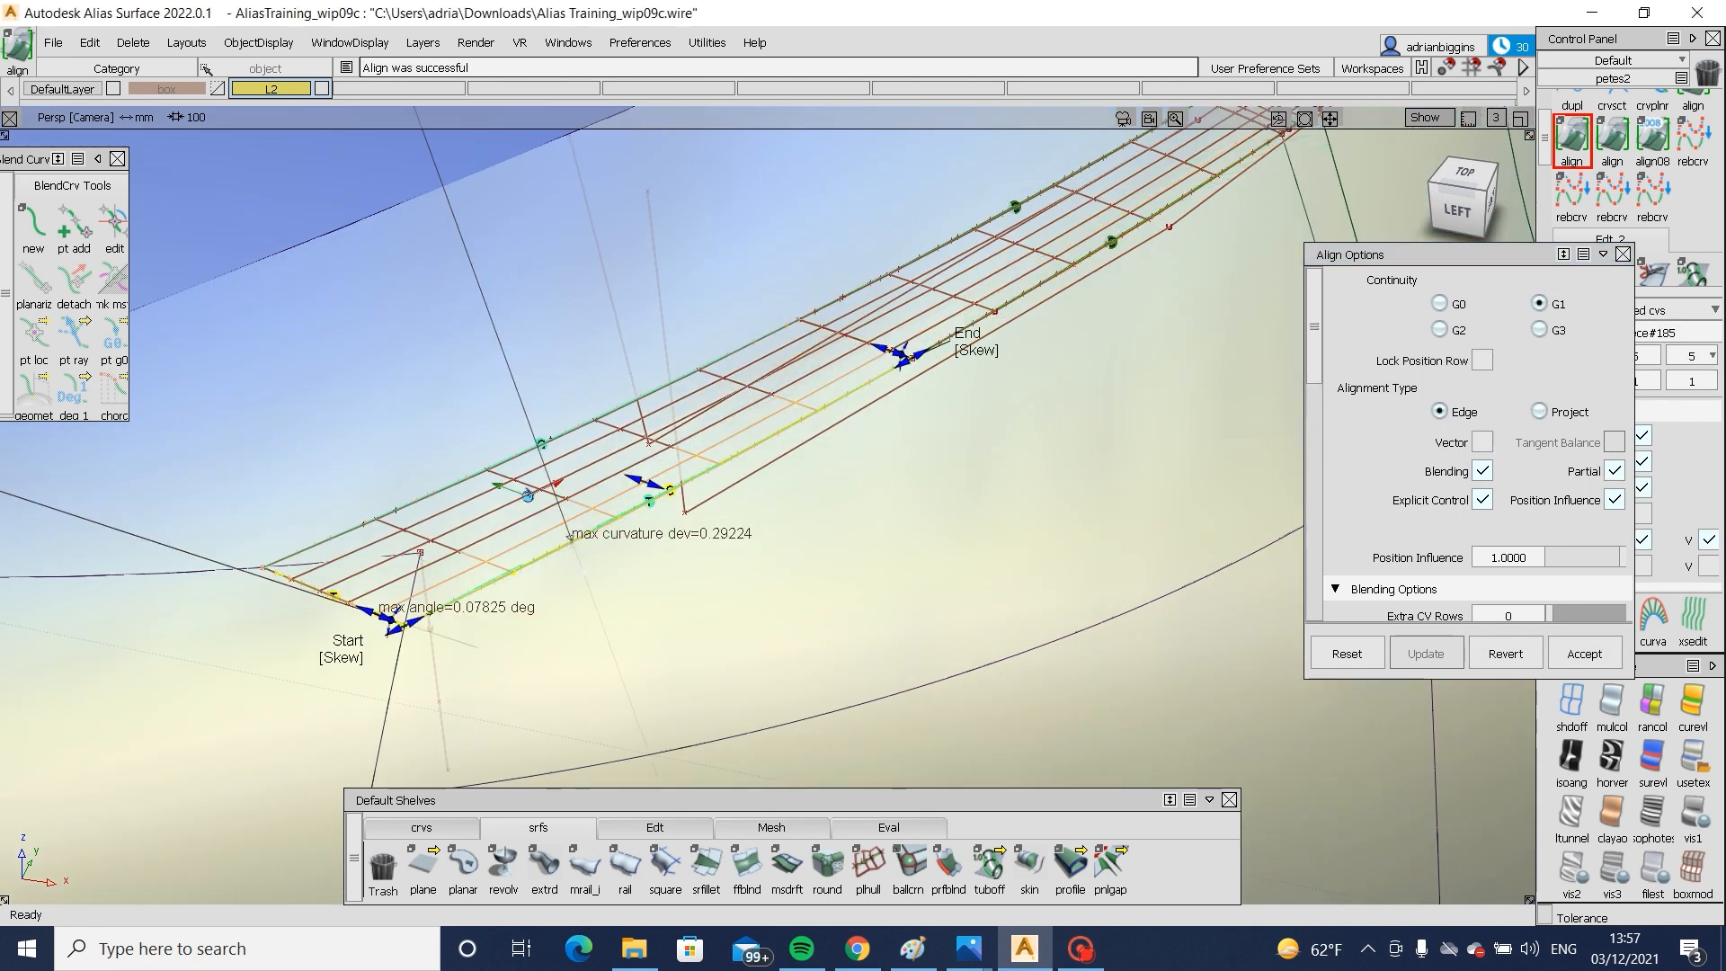
pyautogui.keyDown('alt'); pyautogui.keyDown('shift'); pyautogui.moveTo(529, 496); pyautogui.dragTo(710, 503); pyautogui.keyUp('shift'); pyautogui.keyUp('alt')
pyautogui.moveTo(593, 594); pyautogui.dragTo(581, 611)
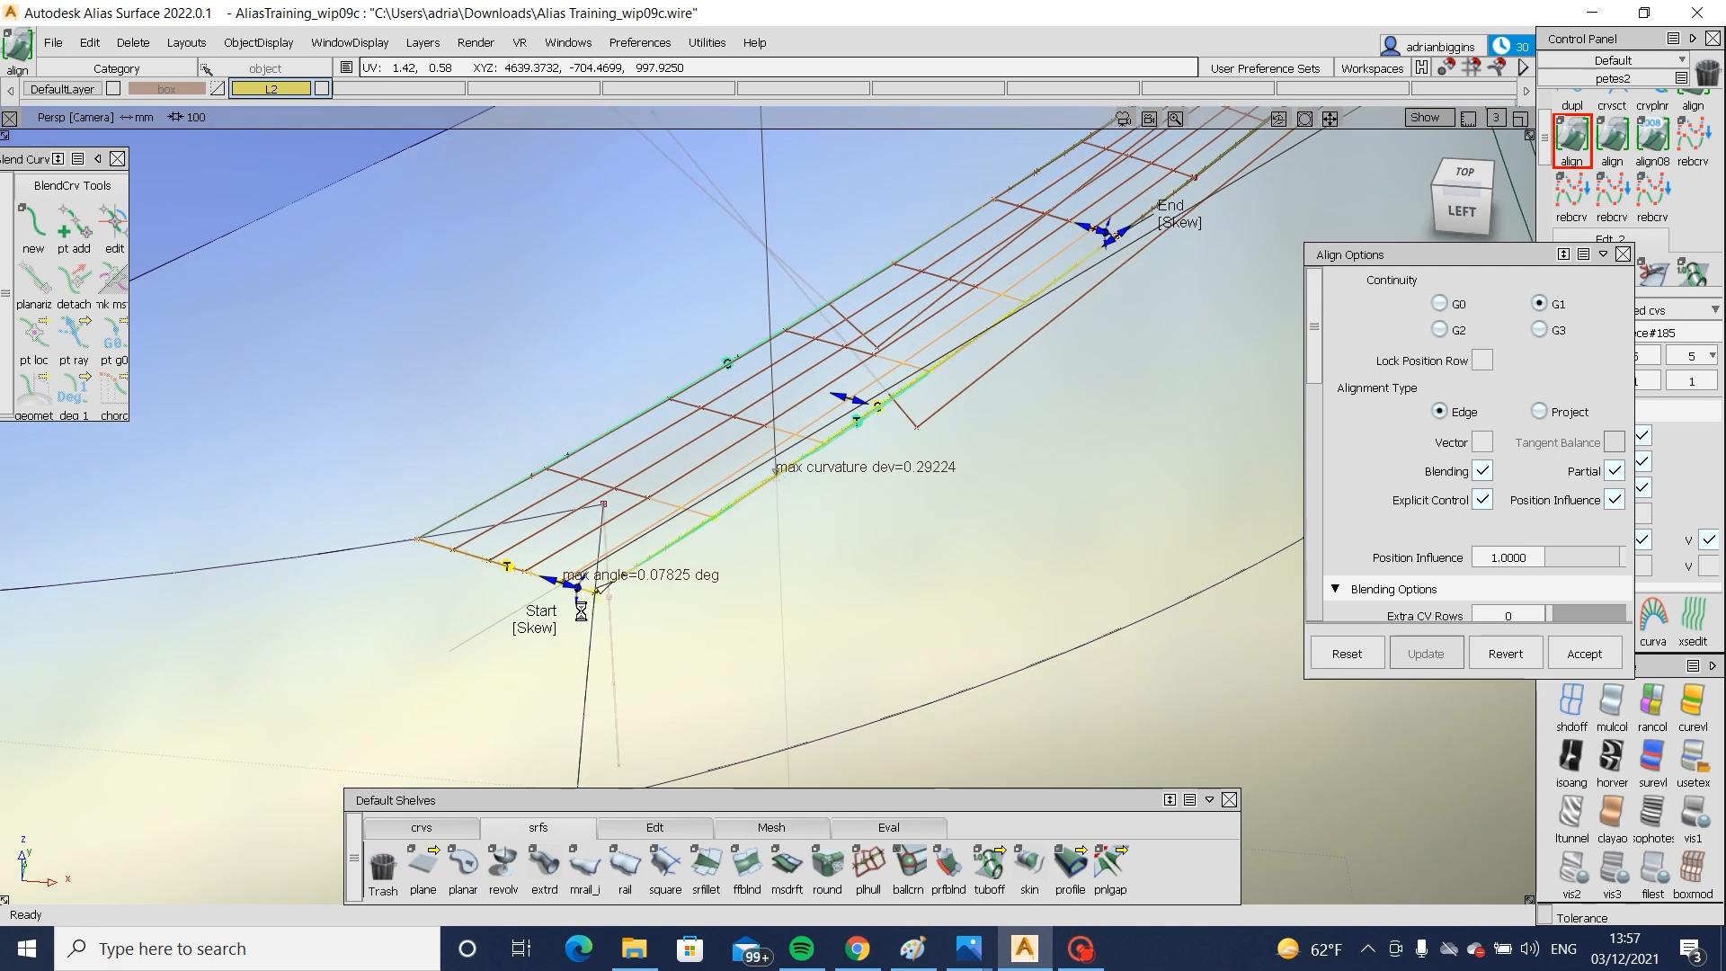
# - Delete the curve-on-surface lying along the blend's front end edge
pyautogui.keyDown('alt'); pyautogui.keyDown('shift'); pyautogui.moveTo(561, 575); pyautogui.dragTo(683, 593, button='right'); pyautogui.keyUp('shift'); pyautogui.keyUp('alt')
pyautogui.keyDown('ctrl'); pyautogui.keyDown('shift'); pyautogui.moveTo(717, 659); pyautogui.dragTo(622, 580); pyautogui.keyUp('shift'); pyautogui.keyUp('ctrl')
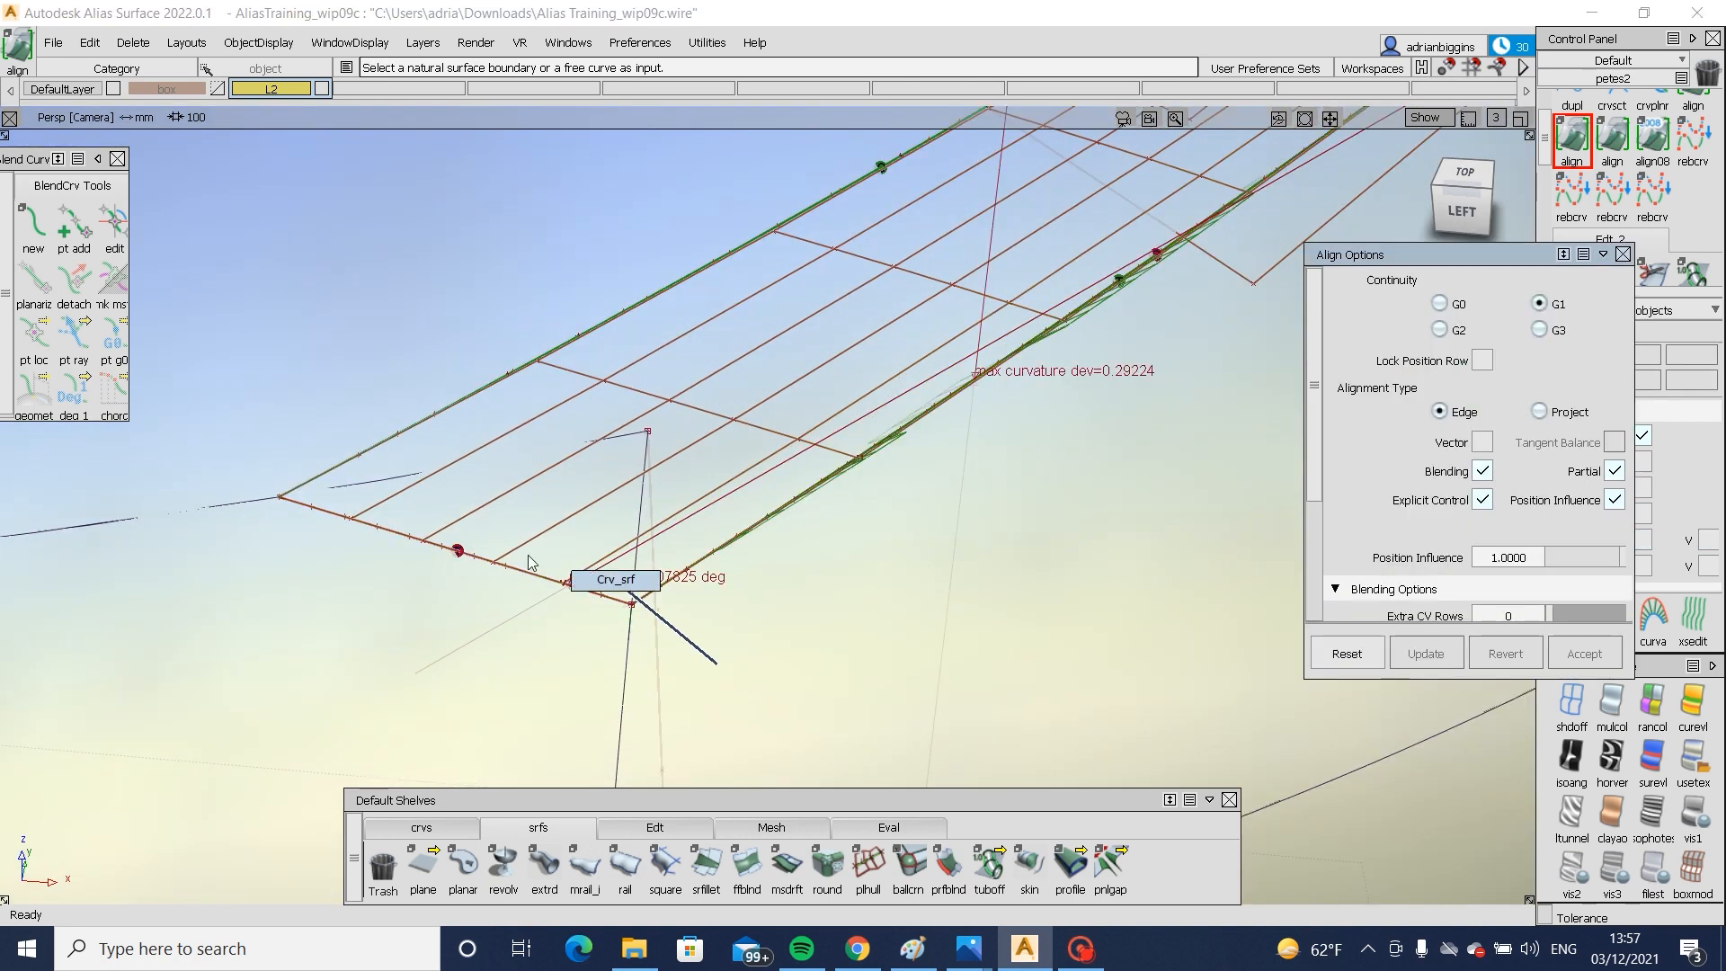
pyautogui.click(530, 572)
pyautogui.hotkey('ctrl', 'x')
# - Realign the blend's front end edge to the body surface with G1 and Project alignment, accepting removal of construction history
pyautogui.doubleClick(1572, 135)
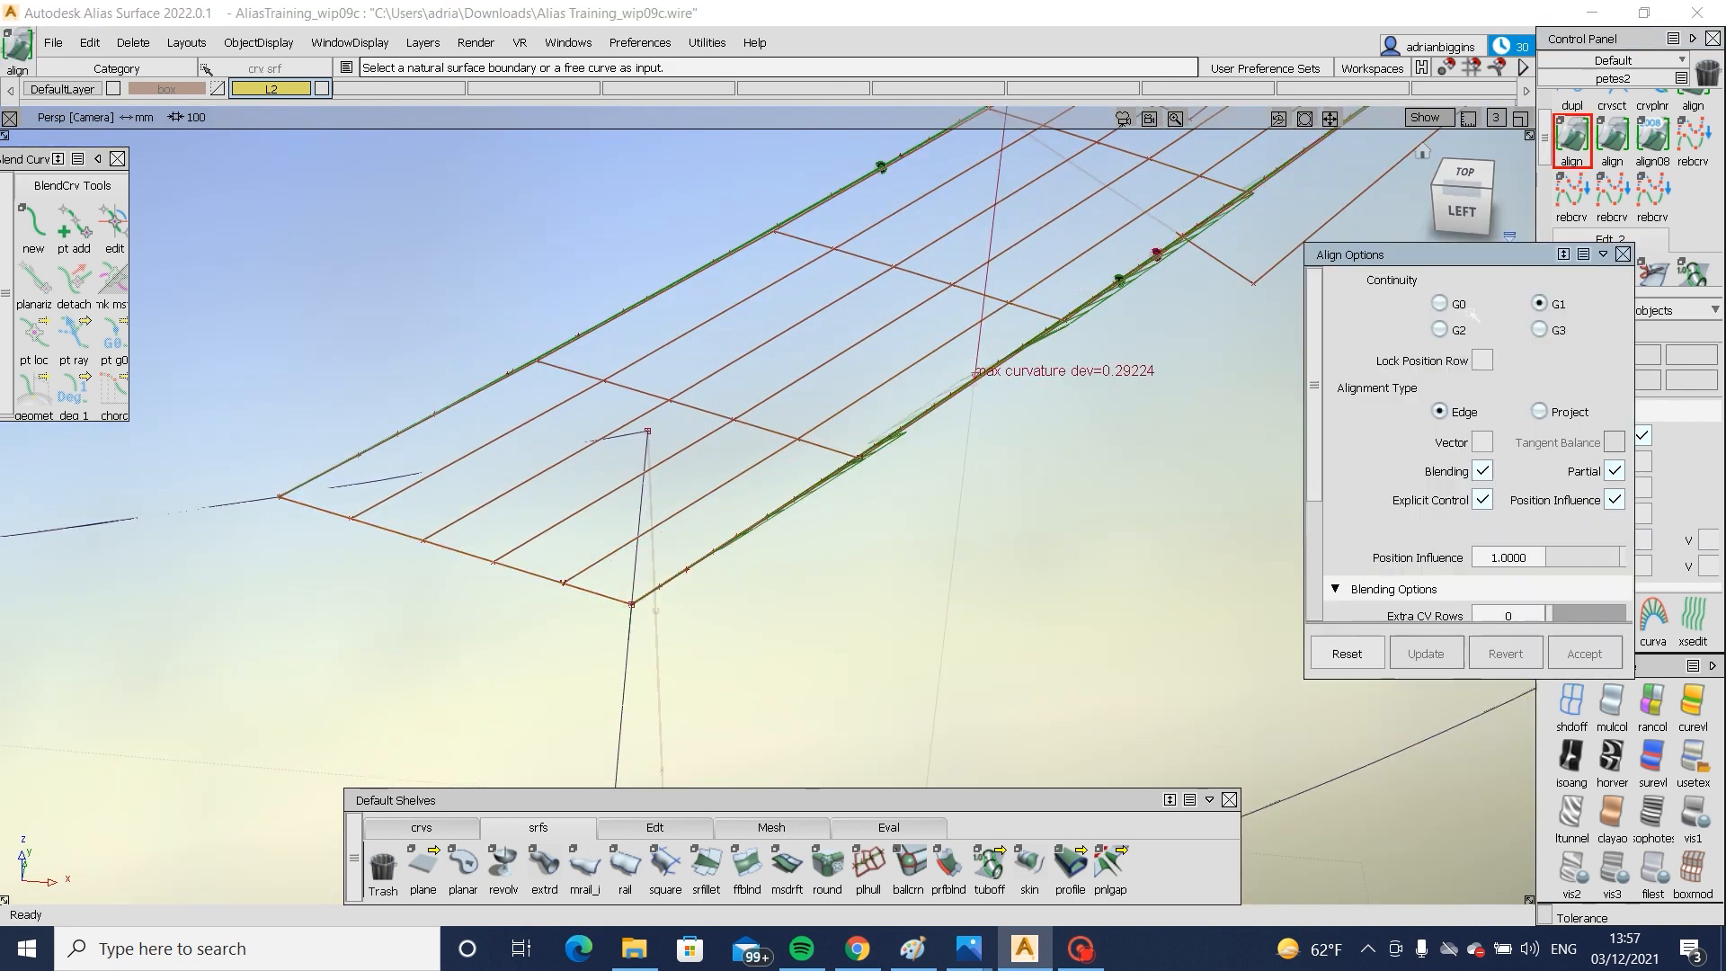
pyautogui.click(1538, 412)
pyautogui.click(539, 575)
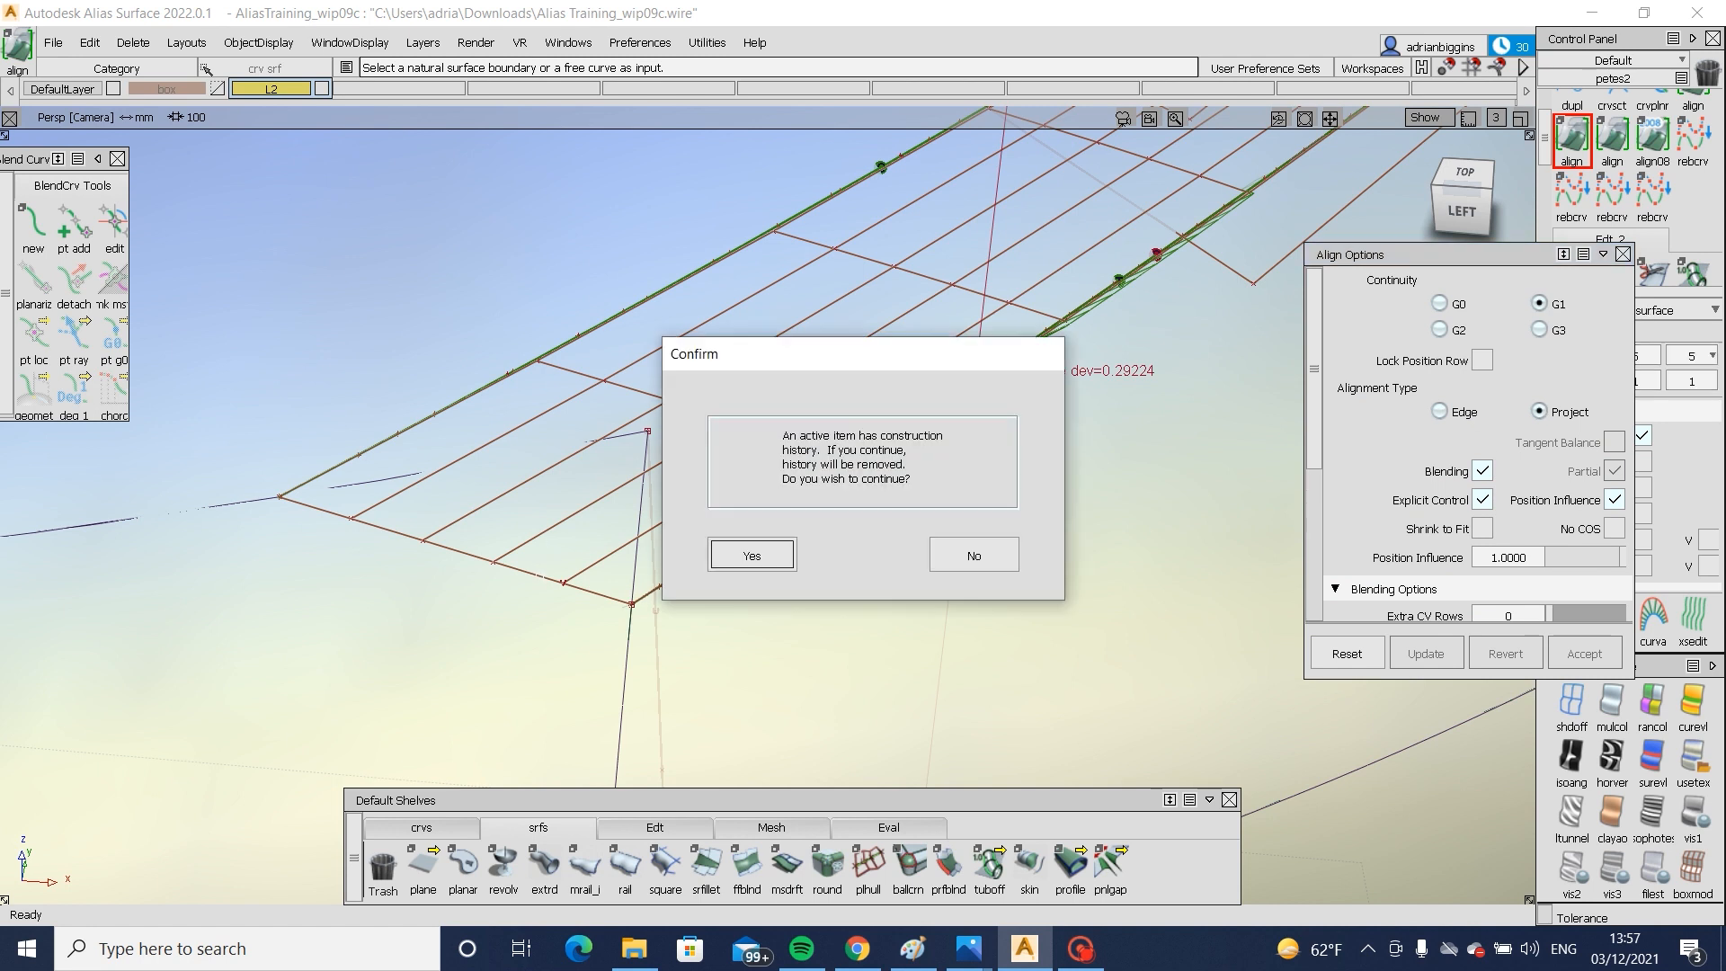
pyautogui.click(752, 554)
pyautogui.click(639, 566)
# - Inspect the realigned spoiler blend on the car's rear quarter and close the alignment settings
pyautogui.keyDown('alt'); pyautogui.keyDown('shift'); pyautogui.moveTo(863, 575); pyautogui.dragTo(753, 573, button='right'); pyautogui.keyUp('shift'); pyautogui.keyUp('alt')
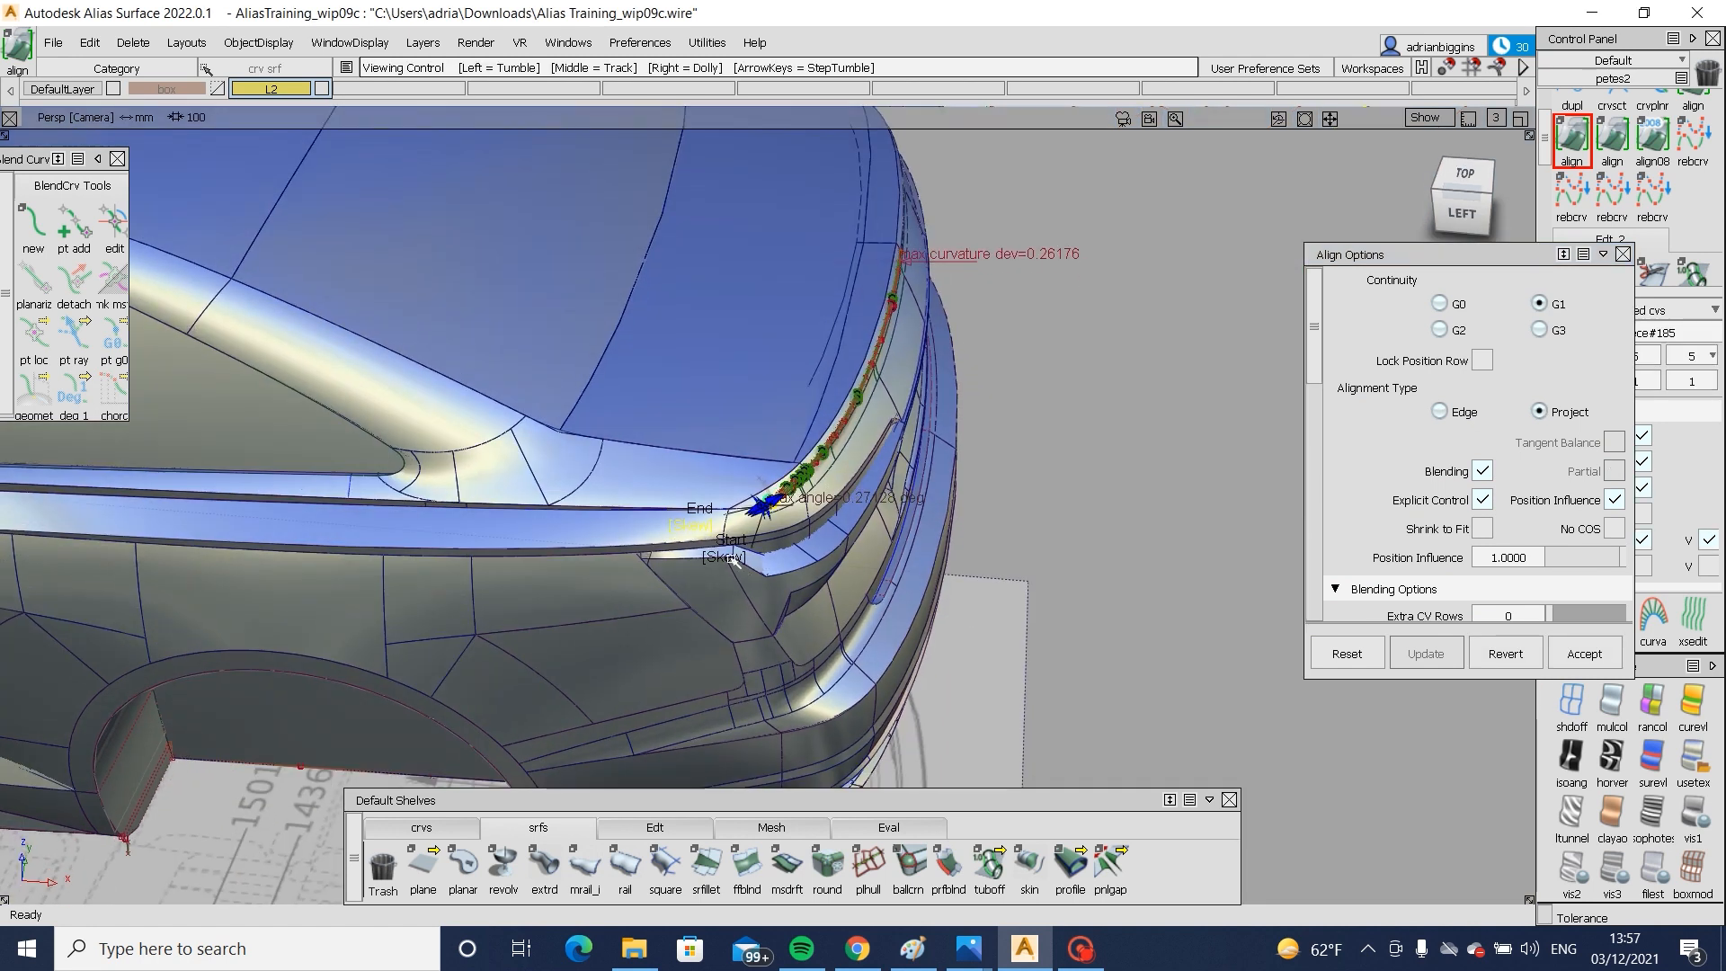
pyautogui.scroll(3, 803, 536)
pyautogui.scroll(2, 847, 476)
pyautogui.scroll(4, 978, 437)
pyautogui.keyDown('alt'); pyautogui.keyDown('shift'); pyautogui.moveTo(977, 438); pyautogui.dragTo(1033, 445, button='right'); pyautogui.keyUp('shift'); pyautogui.keyUp('alt')
pyautogui.keyDown('ctrl'); pyautogui.keyDown('shift'); pyautogui.moveTo(970, 521); pyautogui.dragTo(974, 338); pyautogui.keyUp('shift'); pyautogui.keyUp('ctrl')
pyautogui.scroll(-3, 1616, 233)
pyautogui.click(1622, 255)
pyautogui.scroll(-3, 1612, 216)
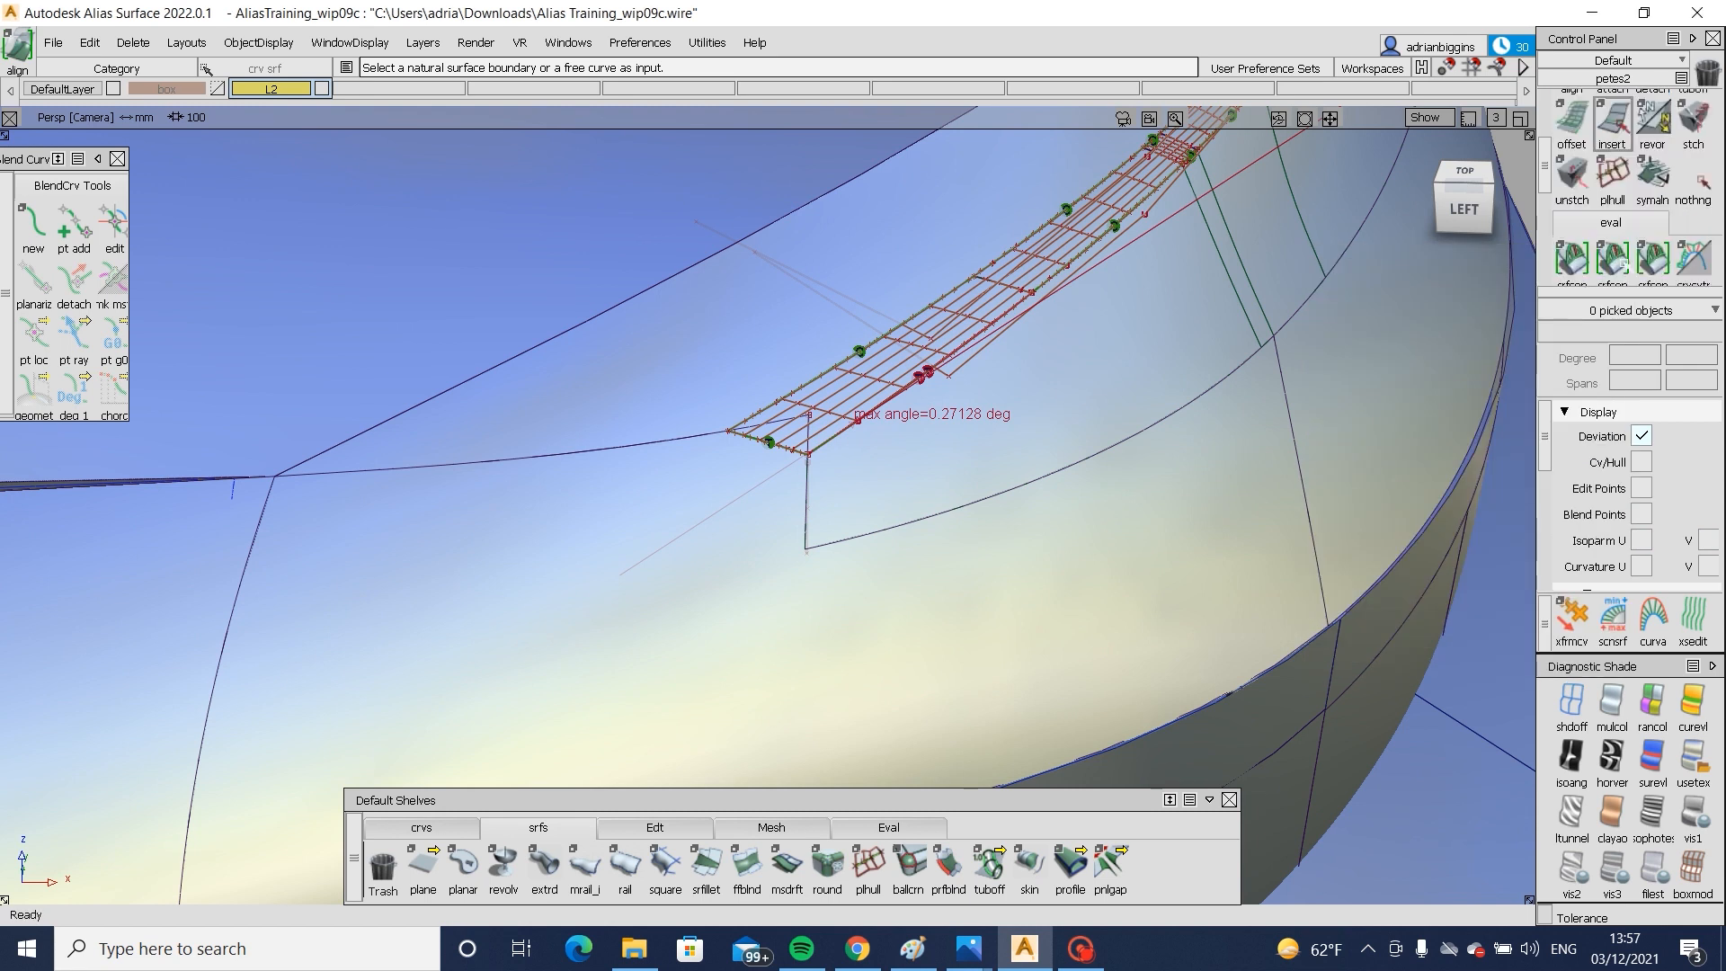
# - Check surface continuity on the short trimmed edge below the blend's front tip and the adjoining curved edge
pyautogui.click(1612, 235)
pyautogui.click(807, 505)
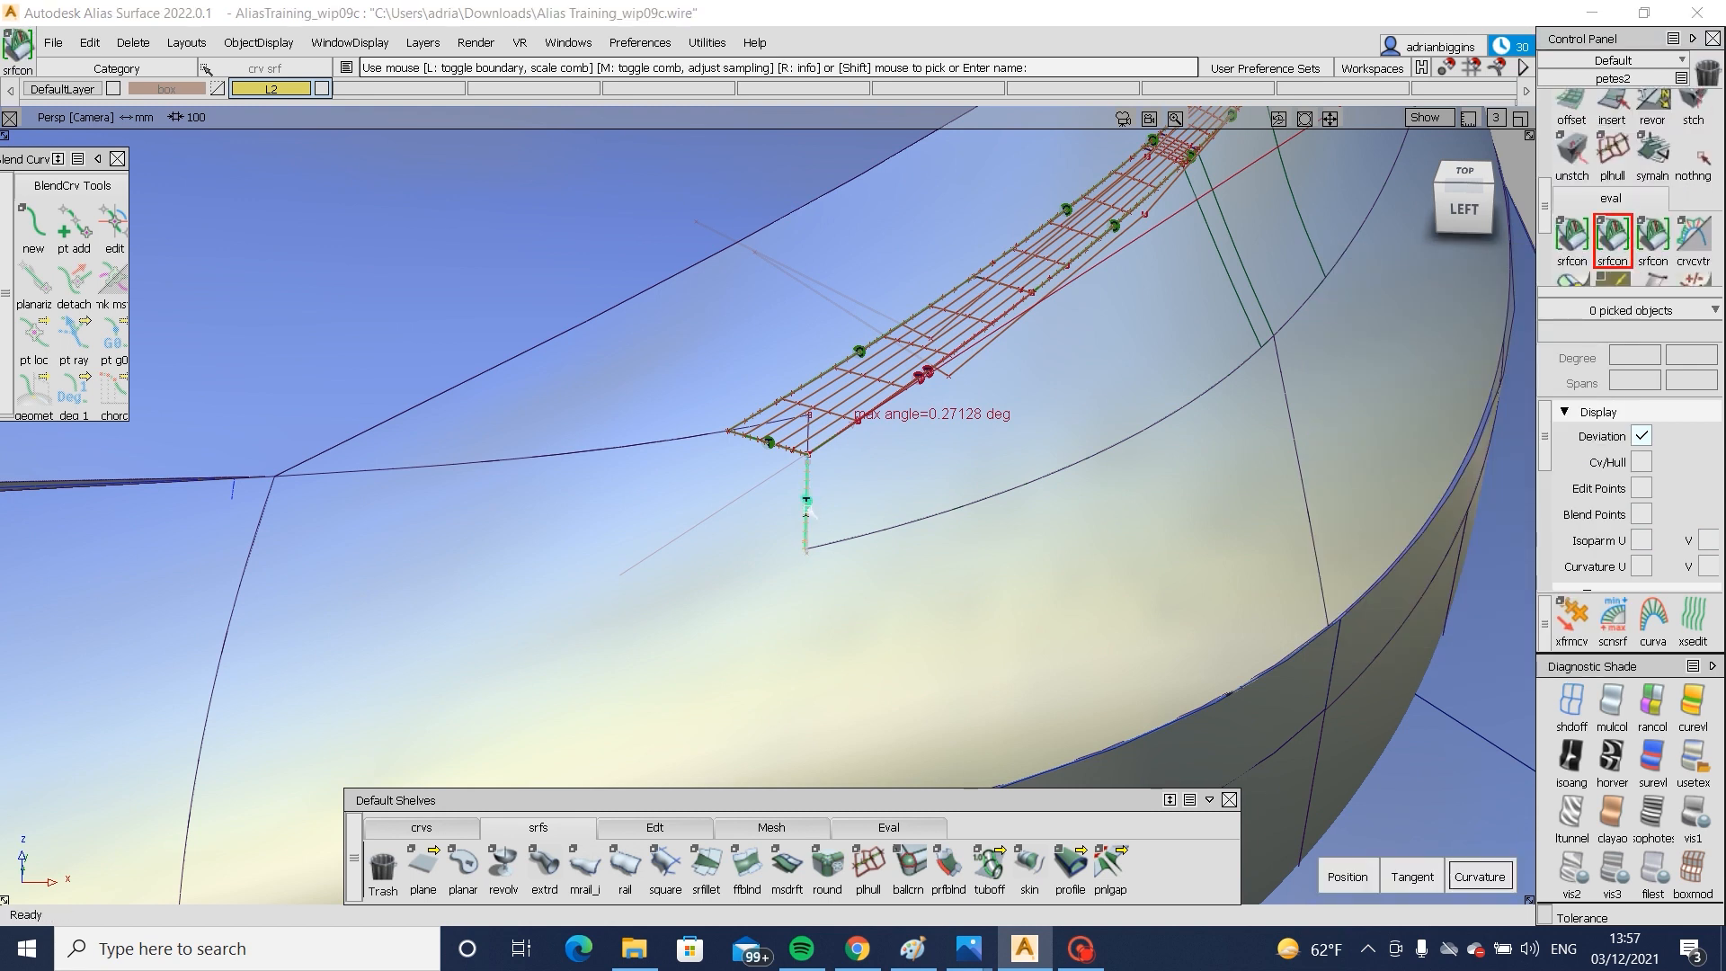
pyautogui.click(871, 532)
pyautogui.keyDown('alt'); pyautogui.keyDown('shift'); pyautogui.moveTo(901, 513); pyautogui.dragTo(907, 484, button='right'); pyautogui.keyUp('shift'); pyautogui.keyUp('alt')
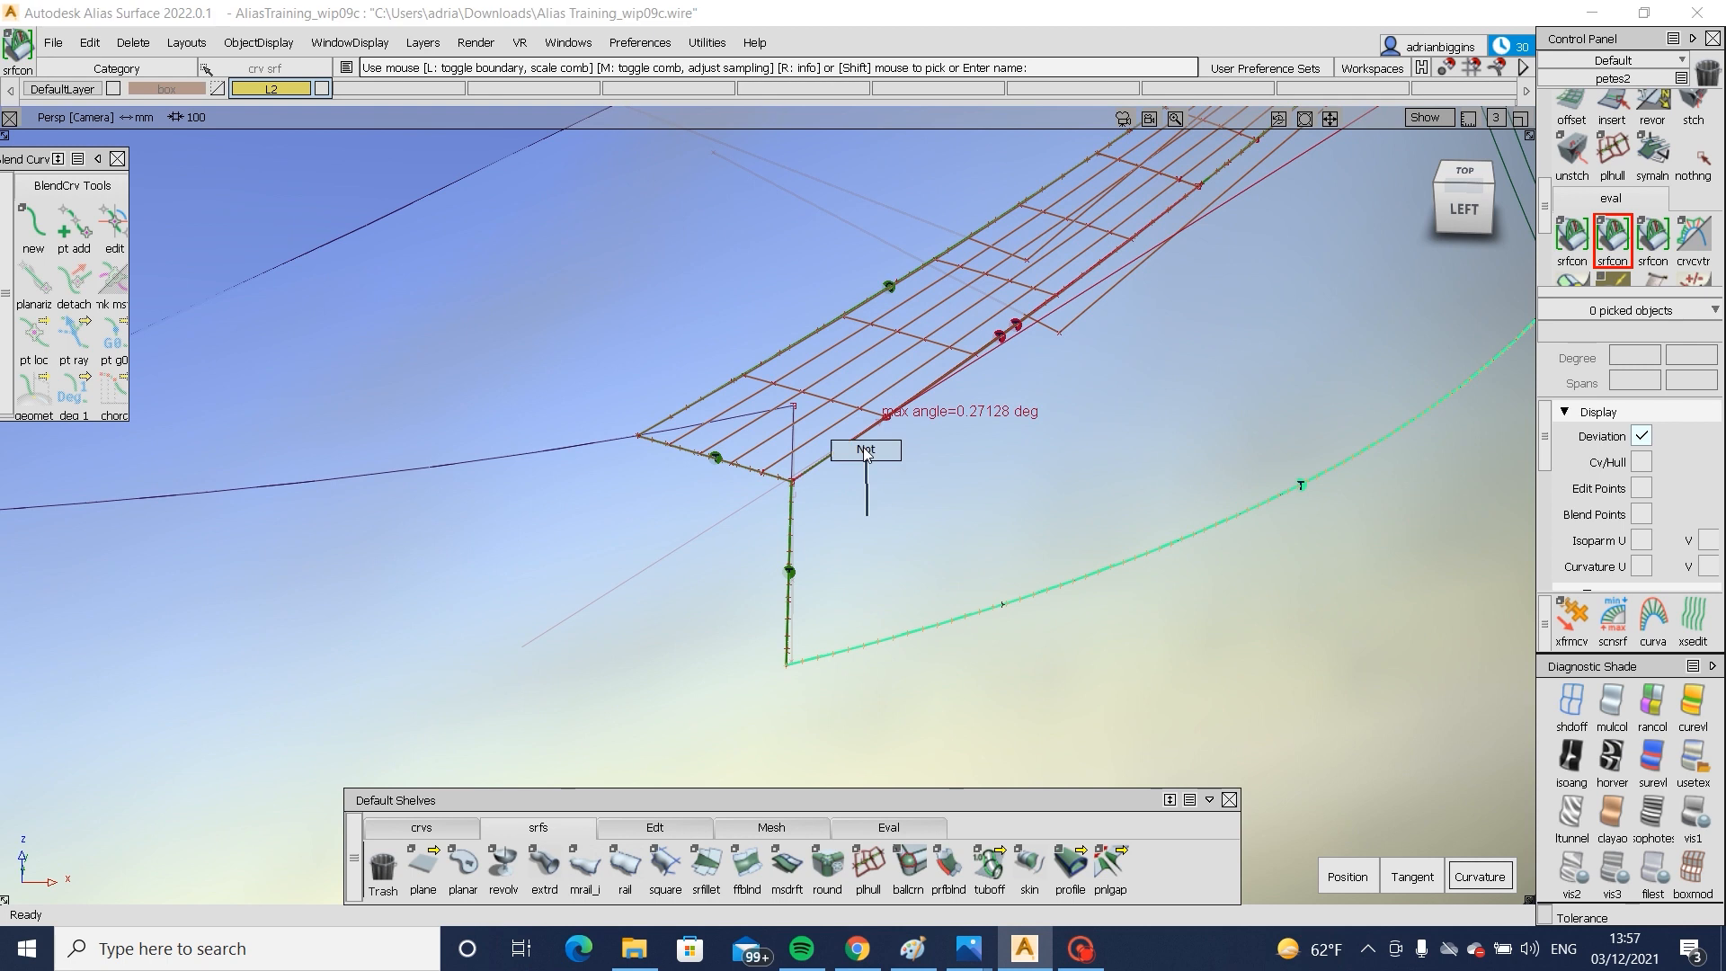
pyautogui.click(885, 495)
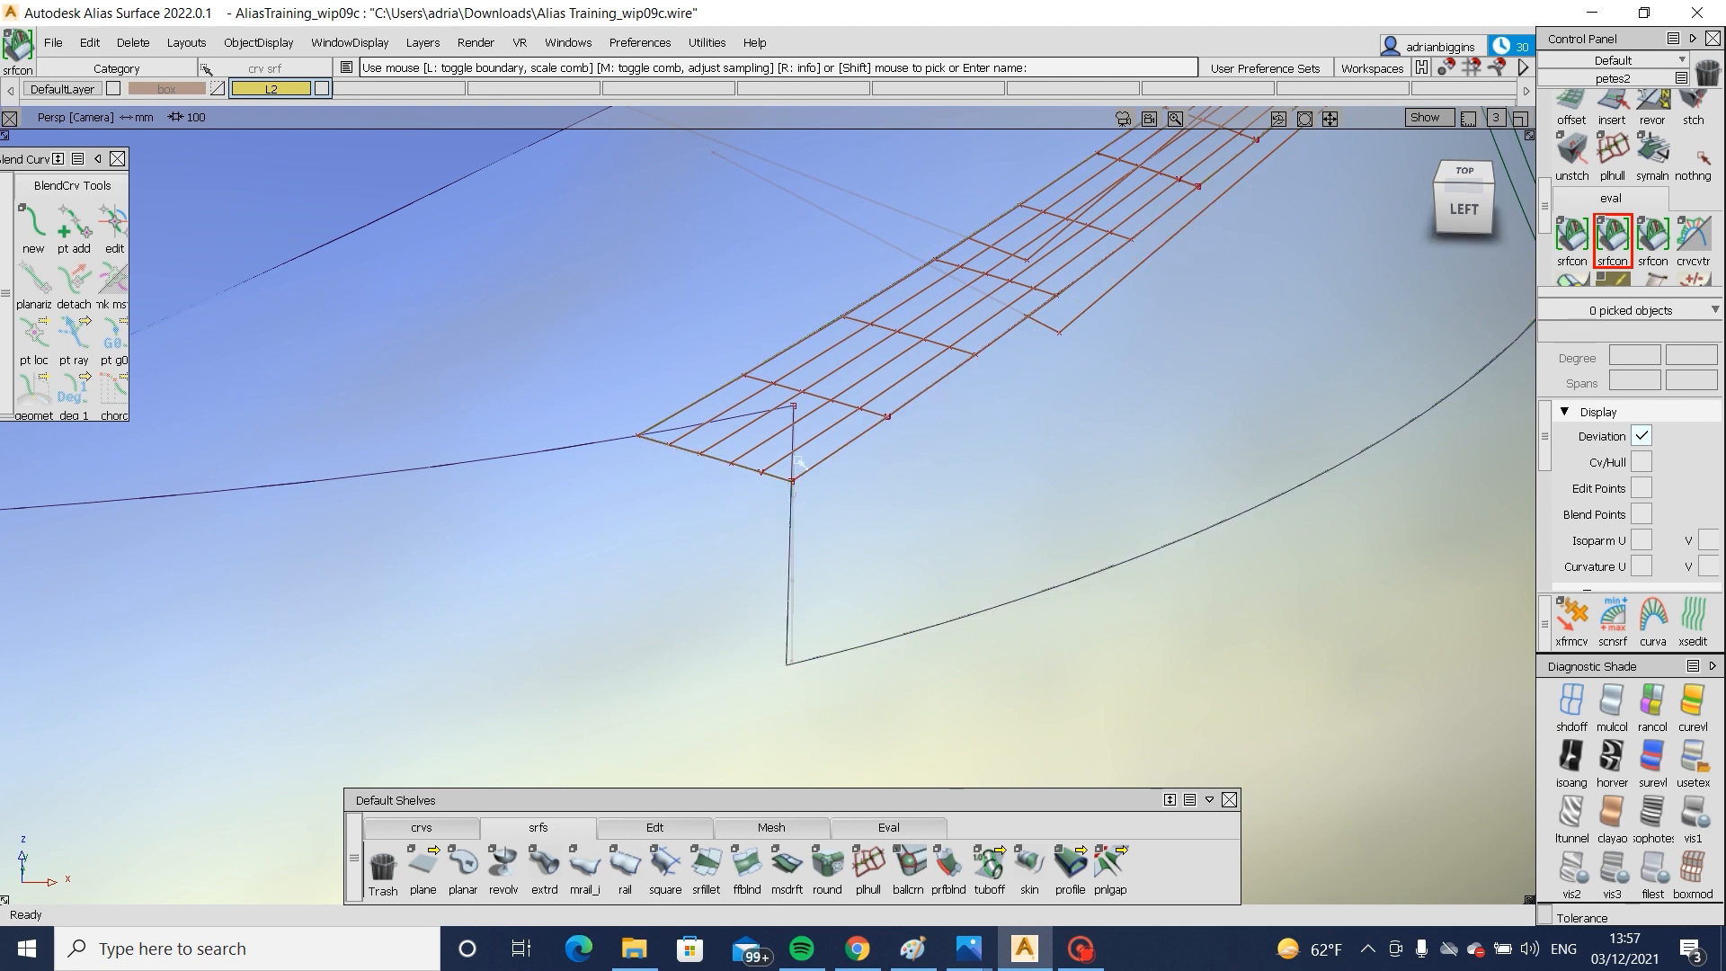
# - Hide the front blend piece's hulls and trim the body surface to the blend's front edge, keeping the main body region
pyautogui.keyDown('ctrl'); pyautogui.keyDown('shift'); pyautogui.moveTo(799, 462); pyautogui.dragTo(719, 404); pyautogui.keyUp('shift'); pyautogui.keyUp('ctrl')
pyautogui.moveTo(651, 356); pyautogui.dragTo(1012, 665)
pyautogui.keyDown('ctrl'); pyautogui.keyDown('shift'); pyautogui.moveTo(889, 390); pyautogui.dragTo(791, 476); pyautogui.keyUp('shift'); pyautogui.keyUp('ctrl')
pyautogui.click(634, 608)
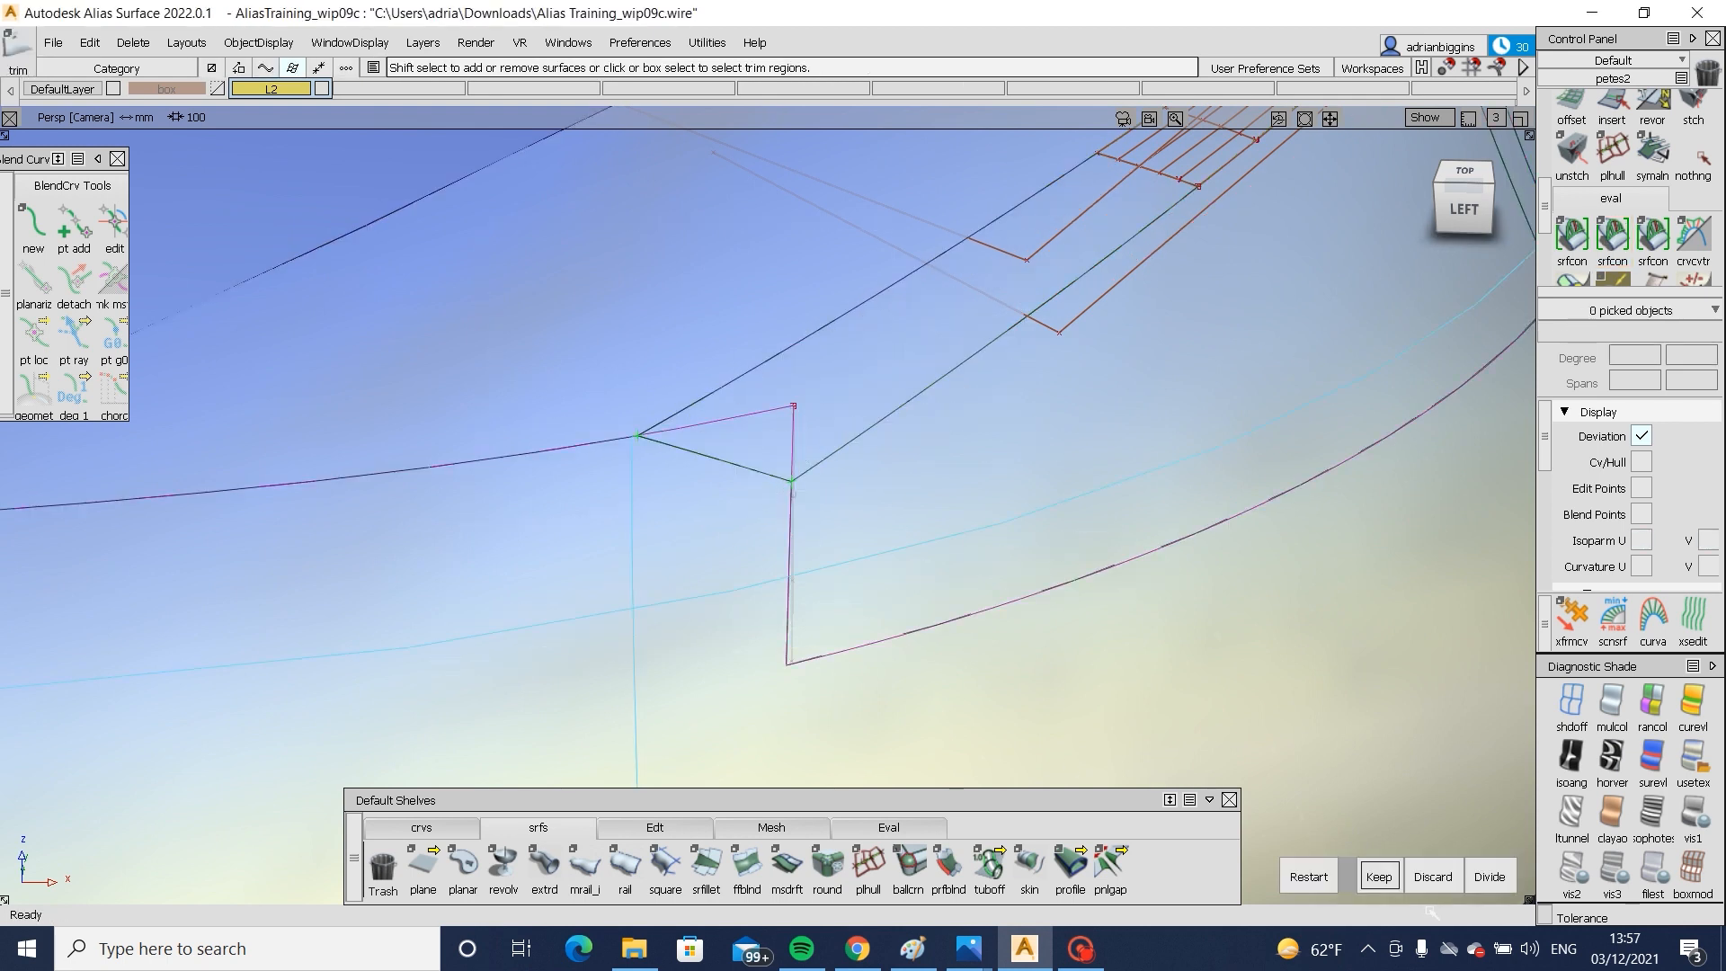
pyautogui.click(1377, 874)
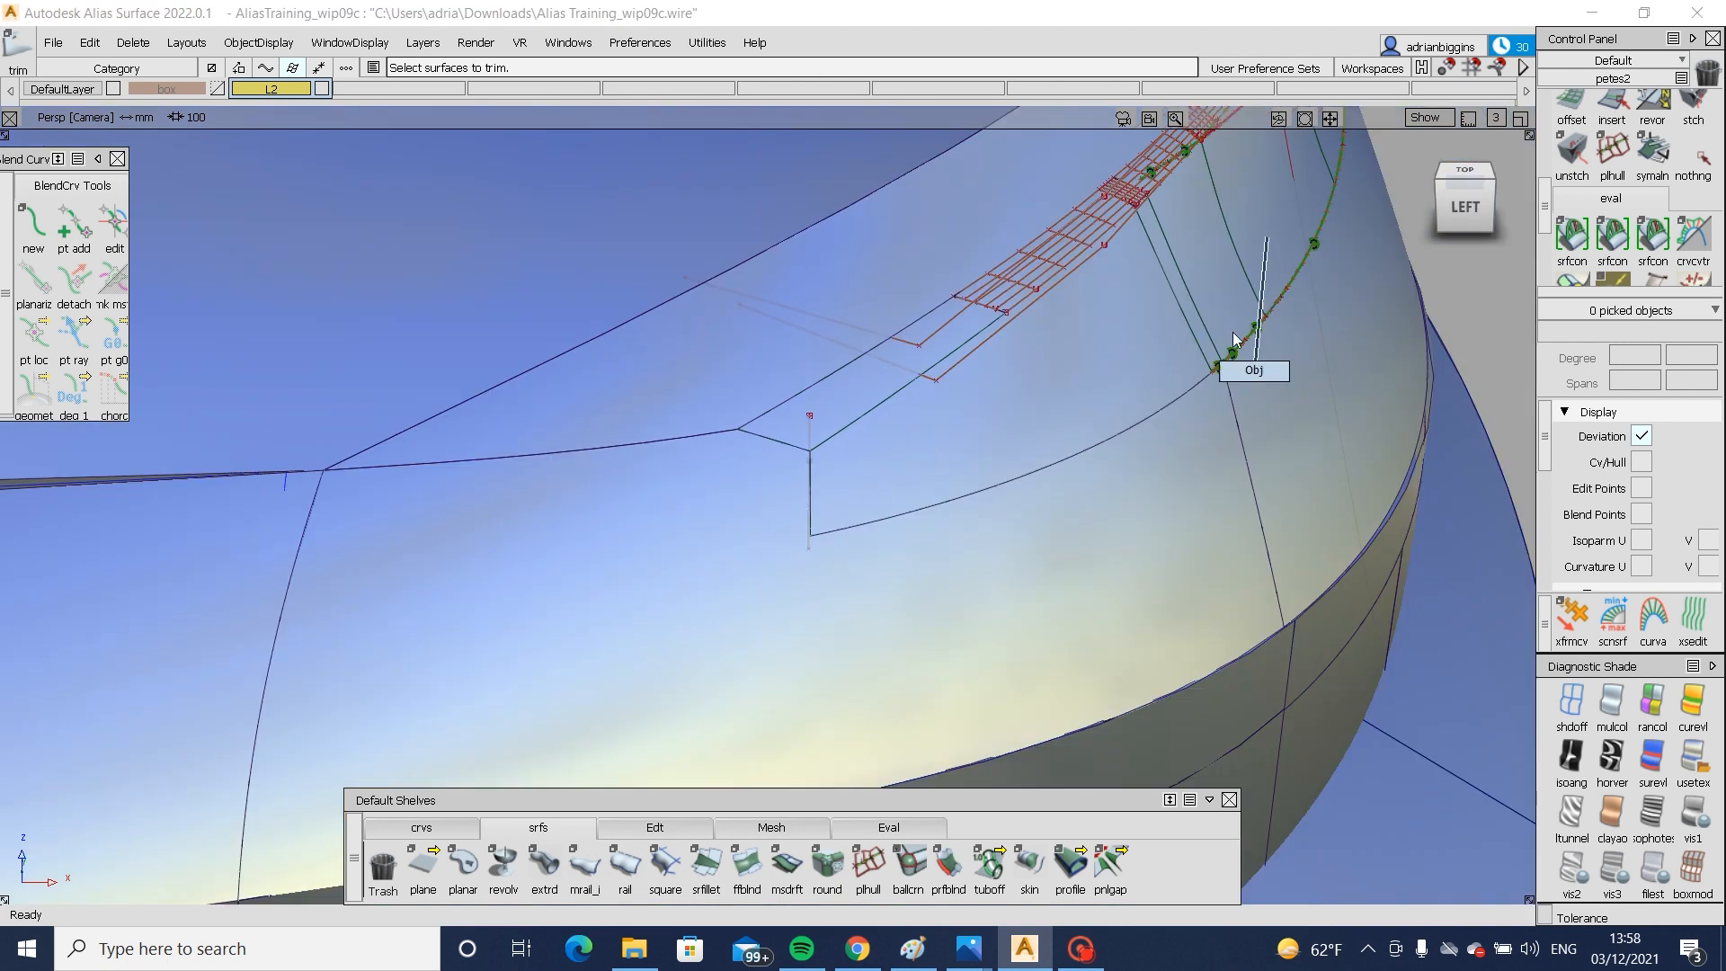
# - Select the spoiler and surrounding rear objects and delete their construction history
pyautogui.keyDown('ctrl'); pyautogui.keyDown('shift'); pyautogui.moveTo(1267, 237); pyautogui.dragTo(1255, 369); pyautogui.keyUp('shift'); pyautogui.keyUp('ctrl')
pyautogui.keyDown('alt'); pyautogui.keyDown('shift'); pyautogui.moveTo(1258, 386); pyautogui.dragTo(1114, 597, button='middle'); pyautogui.keyUp('shift'); pyautogui.keyUp('alt')
pyautogui.keyDown('ctrl'); pyautogui.keyDown('shift'); pyautogui.moveTo(1114, 597); pyautogui.dragTo(1181, 655); pyautogui.keyUp('shift'); pyautogui.keyUp('ctrl')
pyautogui.hotkey('ctrl', 'h')
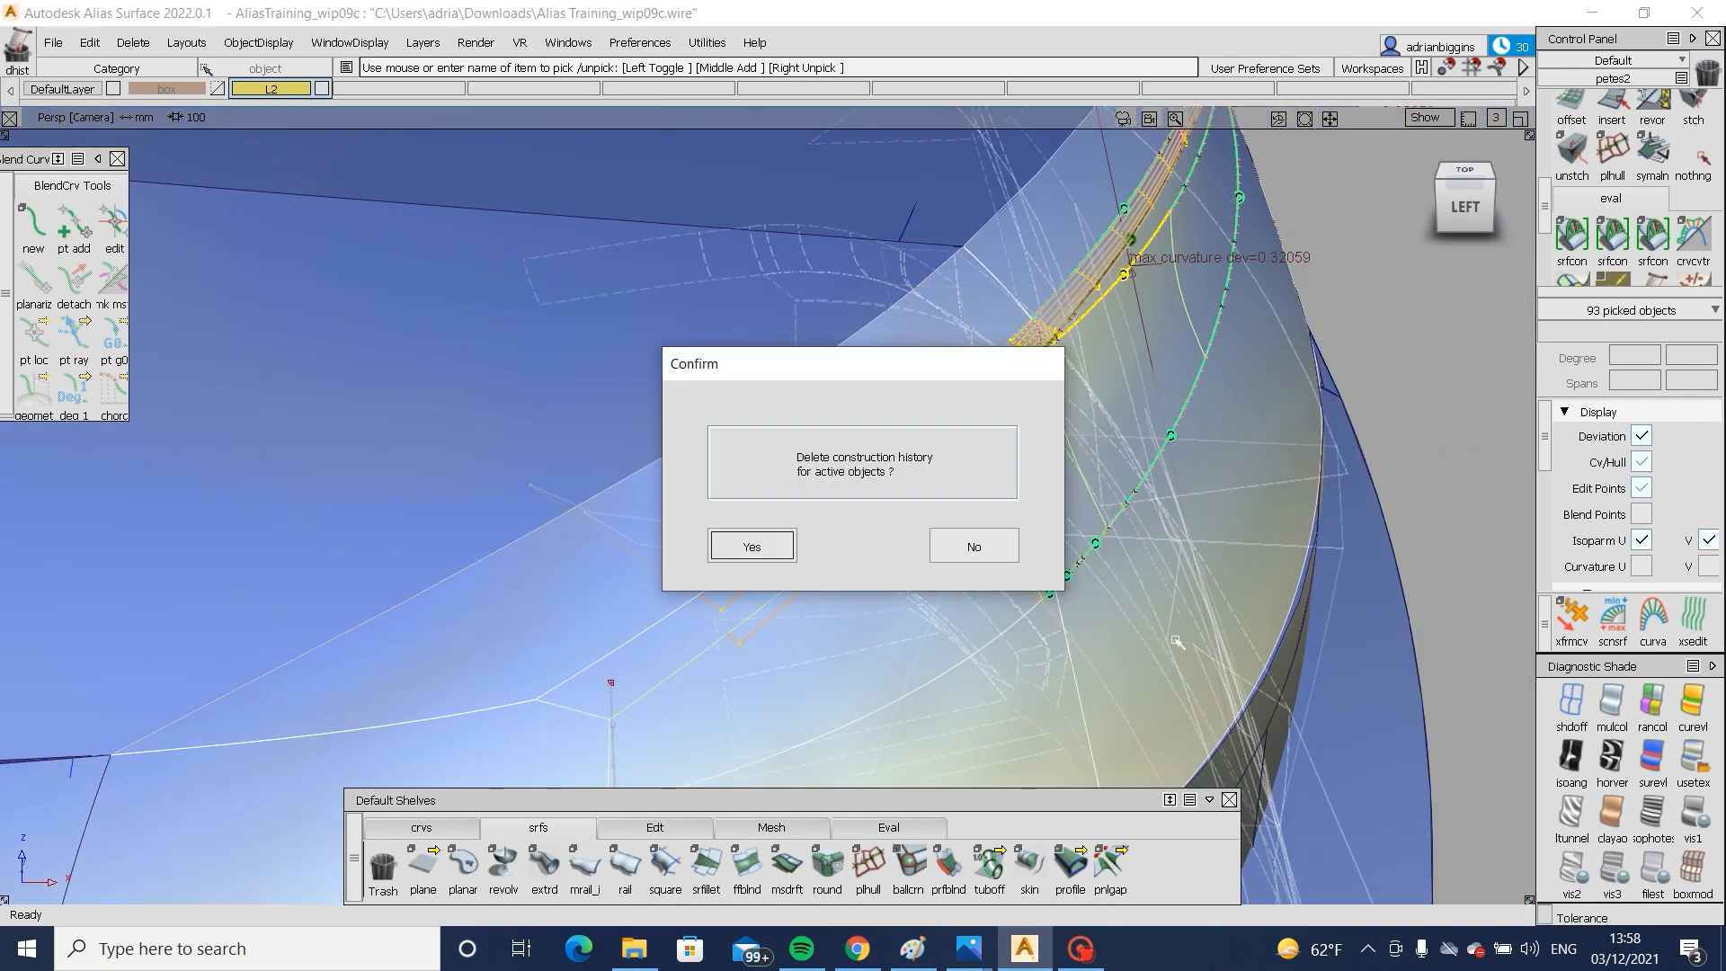
pyautogui.press('Return')
# - Review the shaded rear of the car and hide the control vertices and hulls on the spoiler lip blend surfaces
pyautogui.keyDown('alt'); pyautogui.keyDown('shift'); pyautogui.moveTo(1129, 531); pyautogui.dragTo(809, 630); pyautogui.keyUp('shift'); pyautogui.keyUp('alt')
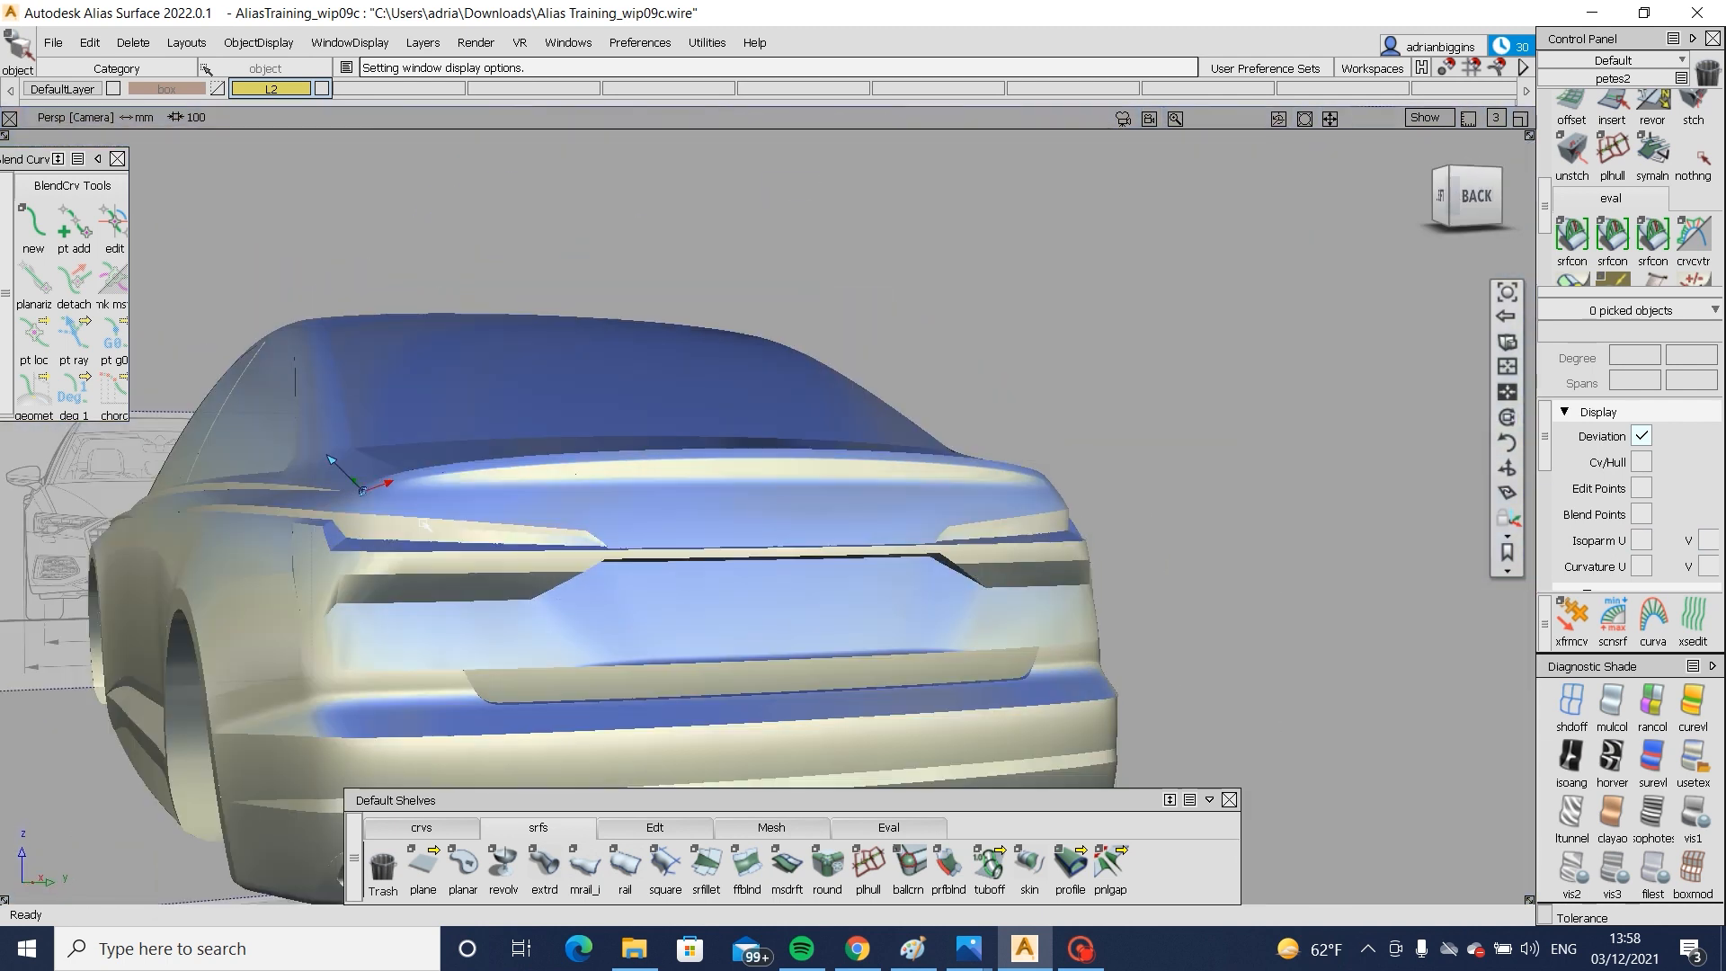
pyautogui.keyDown('alt'); pyautogui.keyDown('shift'); pyautogui.moveTo(424, 524); pyautogui.dragTo(543, 578); pyautogui.keyUp('shift'); pyautogui.keyUp('alt')
pyautogui.keyDown('alt'); pyautogui.keyDown('shift'); pyautogui.moveTo(543, 578); pyautogui.dragTo(597, 560, button='middle'); pyautogui.keyUp('shift'); pyautogui.keyUp('alt')
pyautogui.keyDown('alt'); pyautogui.keyDown('shift'); pyautogui.moveTo(597, 559); pyautogui.dragTo(637, 247, button='right'); pyautogui.keyUp('shift'); pyautogui.keyUp('alt')
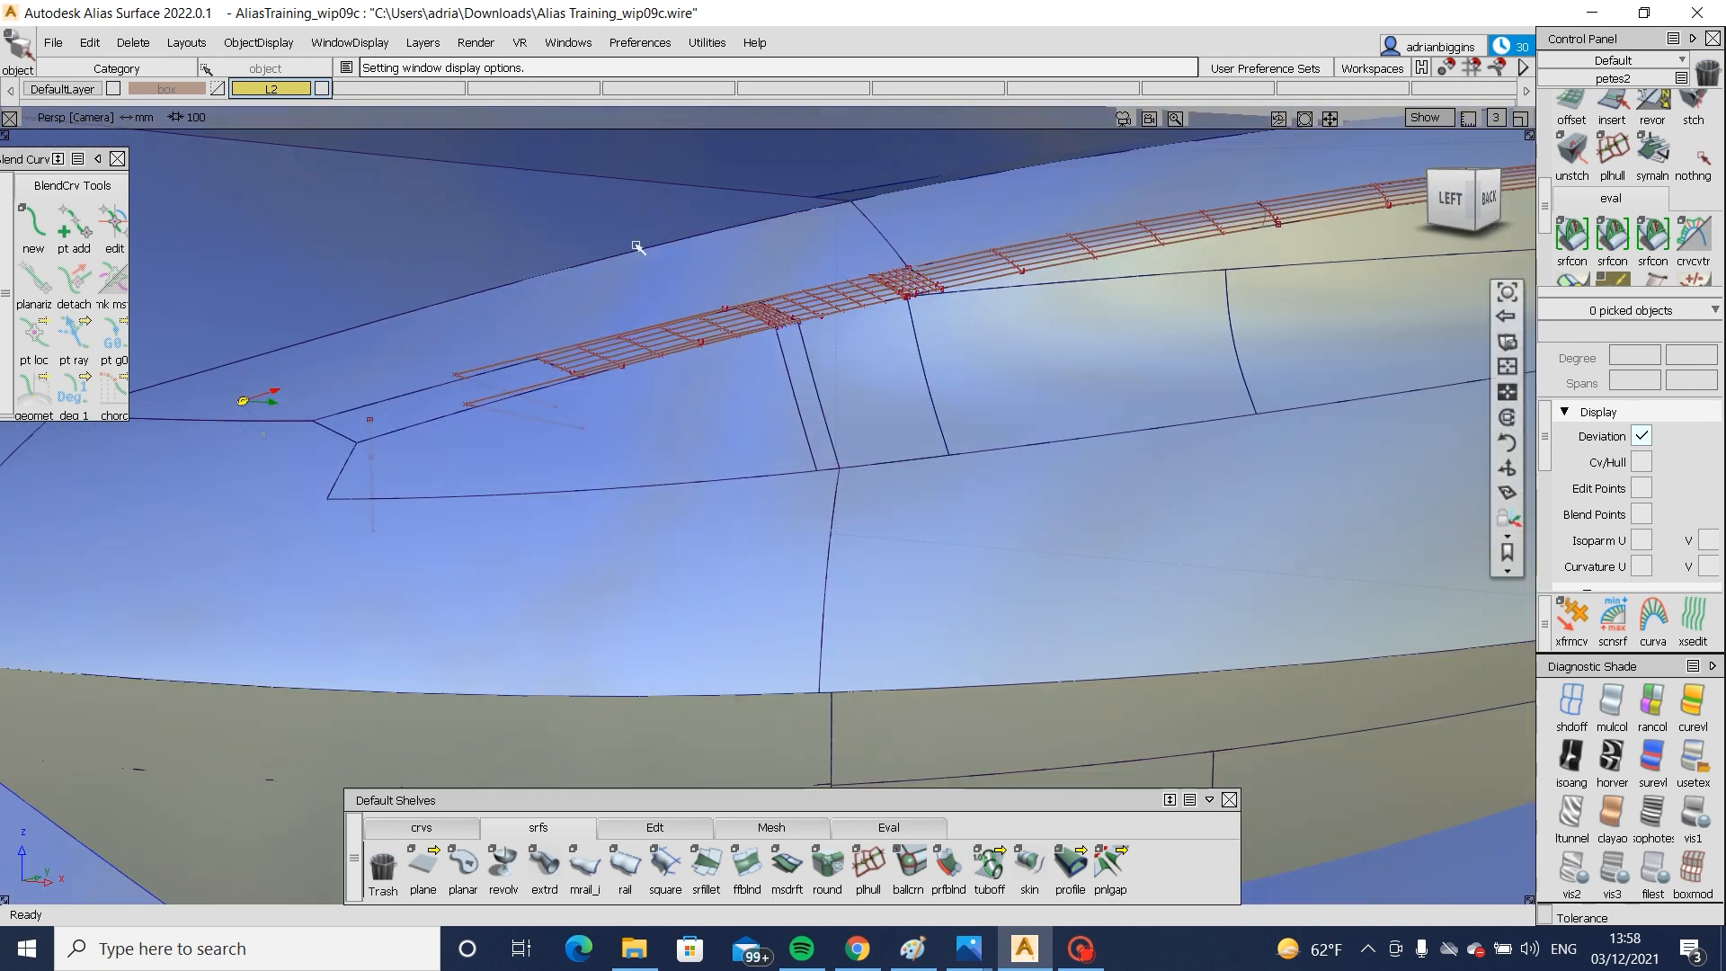
pyautogui.moveTo(599, 306); pyautogui.dragTo(758, 568)
pyautogui.keyDown('ctrl'); pyautogui.keyDown('shift'); pyautogui.moveTo(761, 583); pyautogui.dragTo(751, 437); pyautogui.keyUp('shift'); pyautogui.keyUp('ctrl')
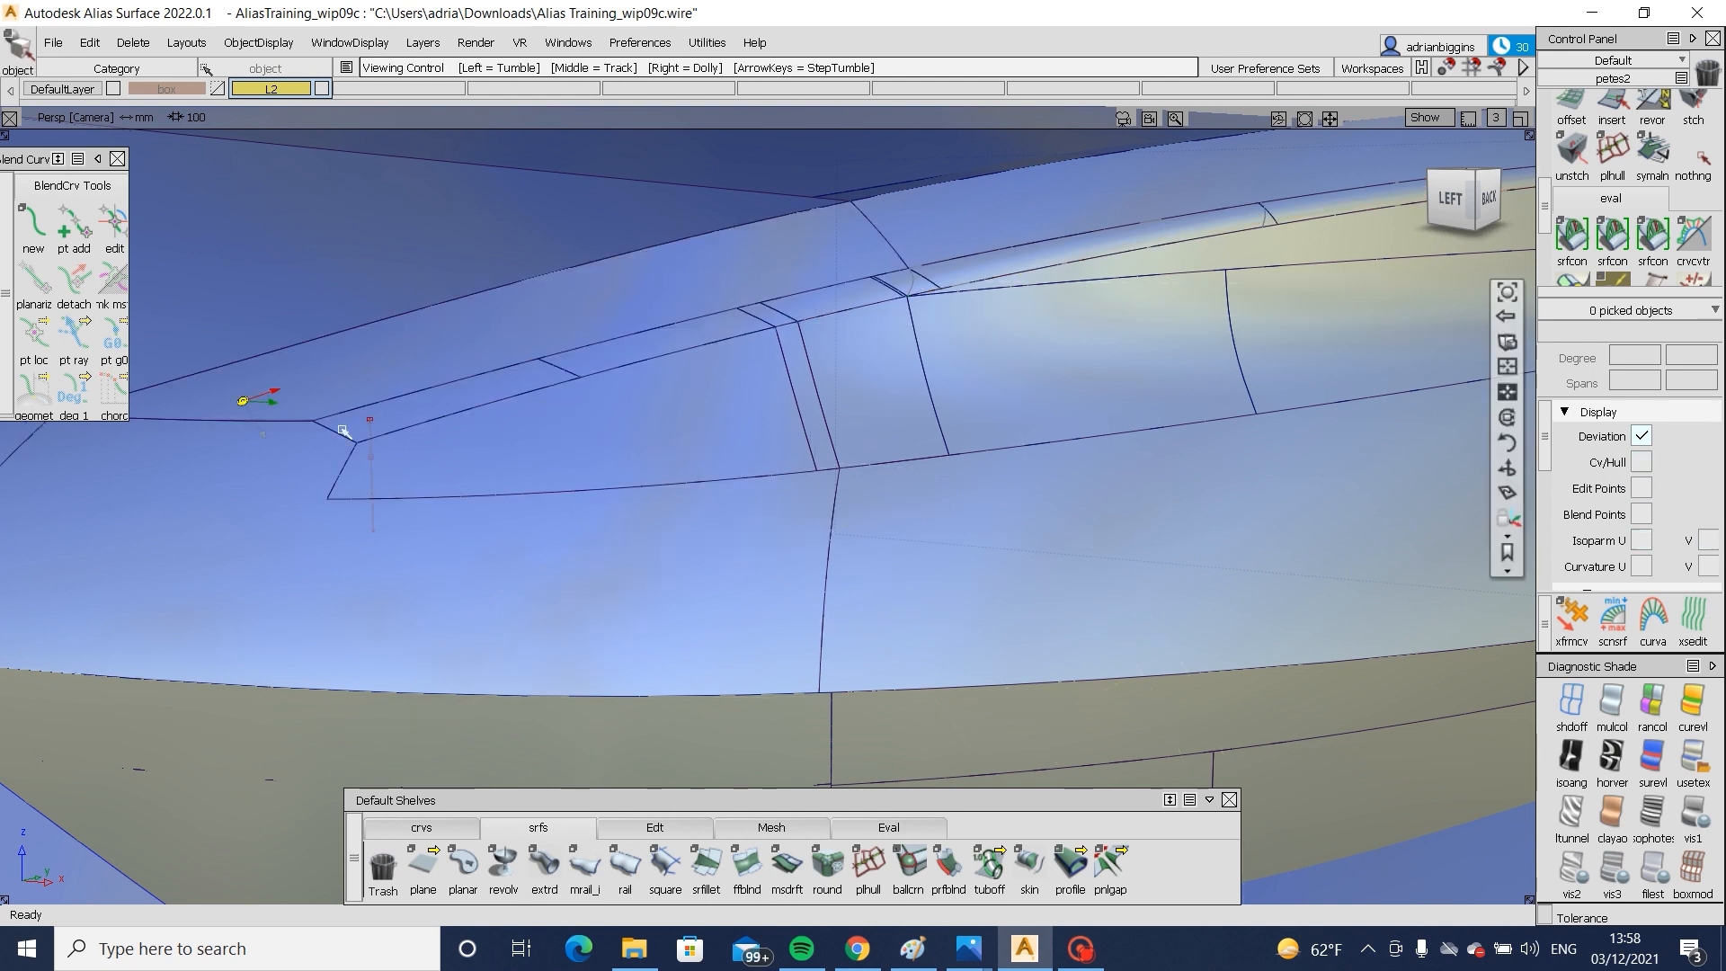
# - Check surface continuity along the lower edge of the front blend piece
pyautogui.keyDown('alt'); pyautogui.keyDown('shift'); pyautogui.moveTo(343, 430); pyautogui.dragTo(612, 575, button='right'); pyautogui.keyUp('shift'); pyautogui.keyUp('alt')
pyautogui.click(1612, 238)
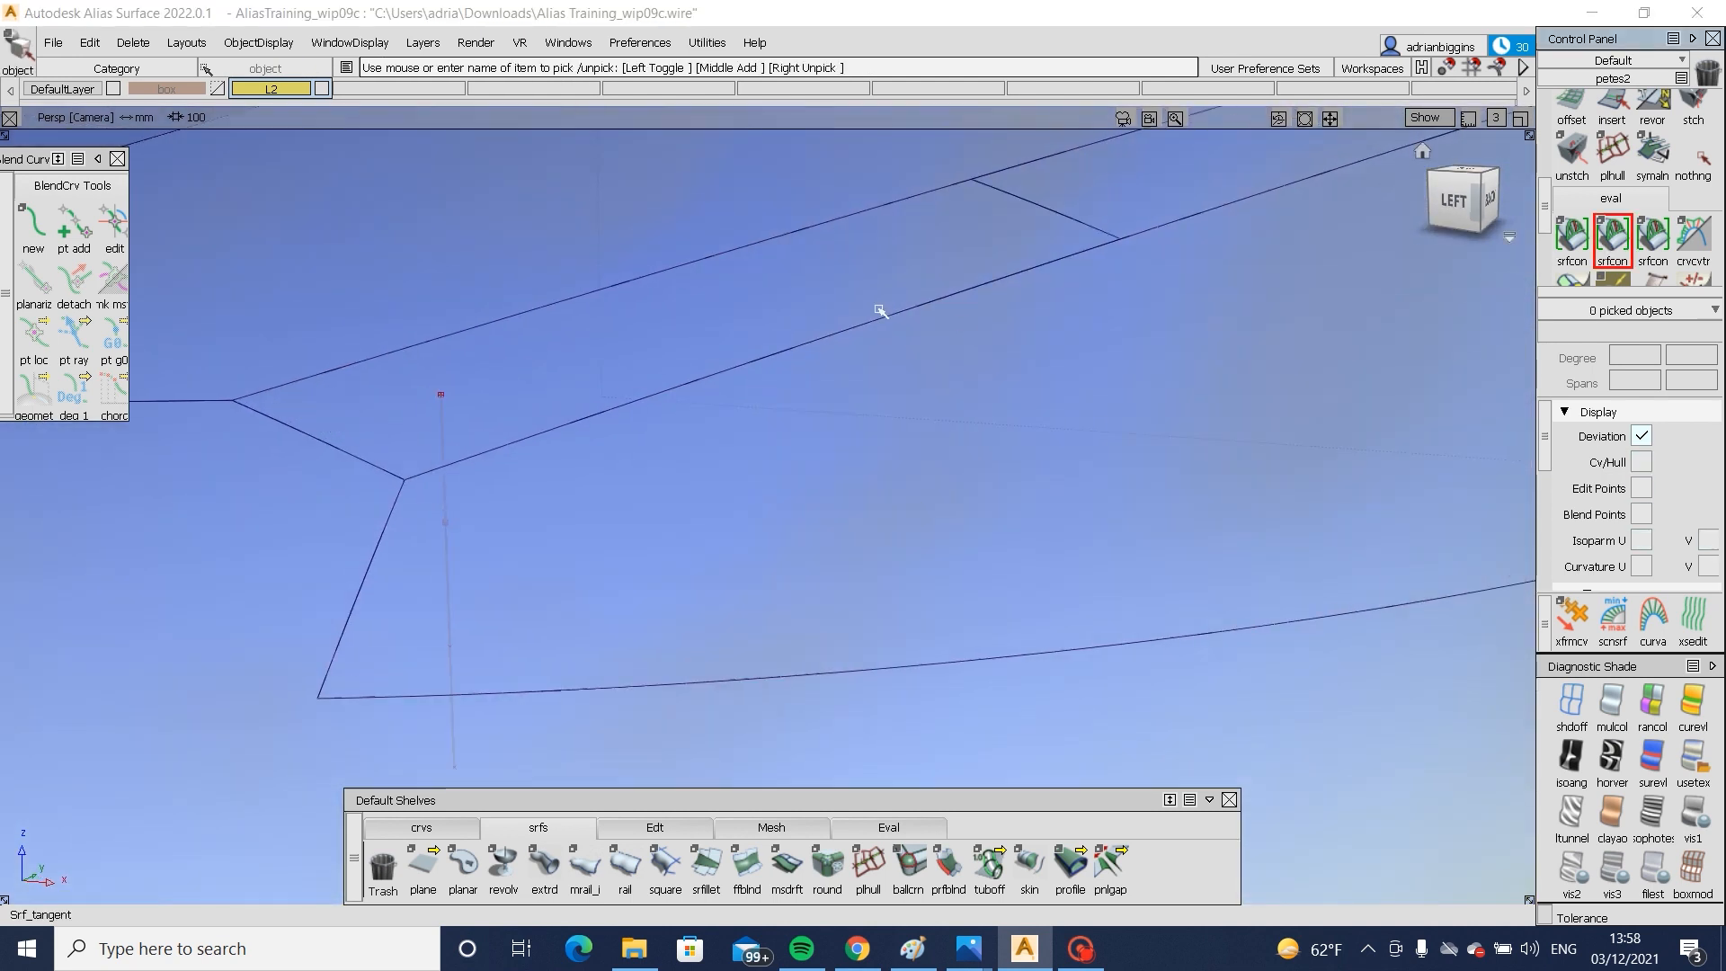
pyautogui.click(847, 331)
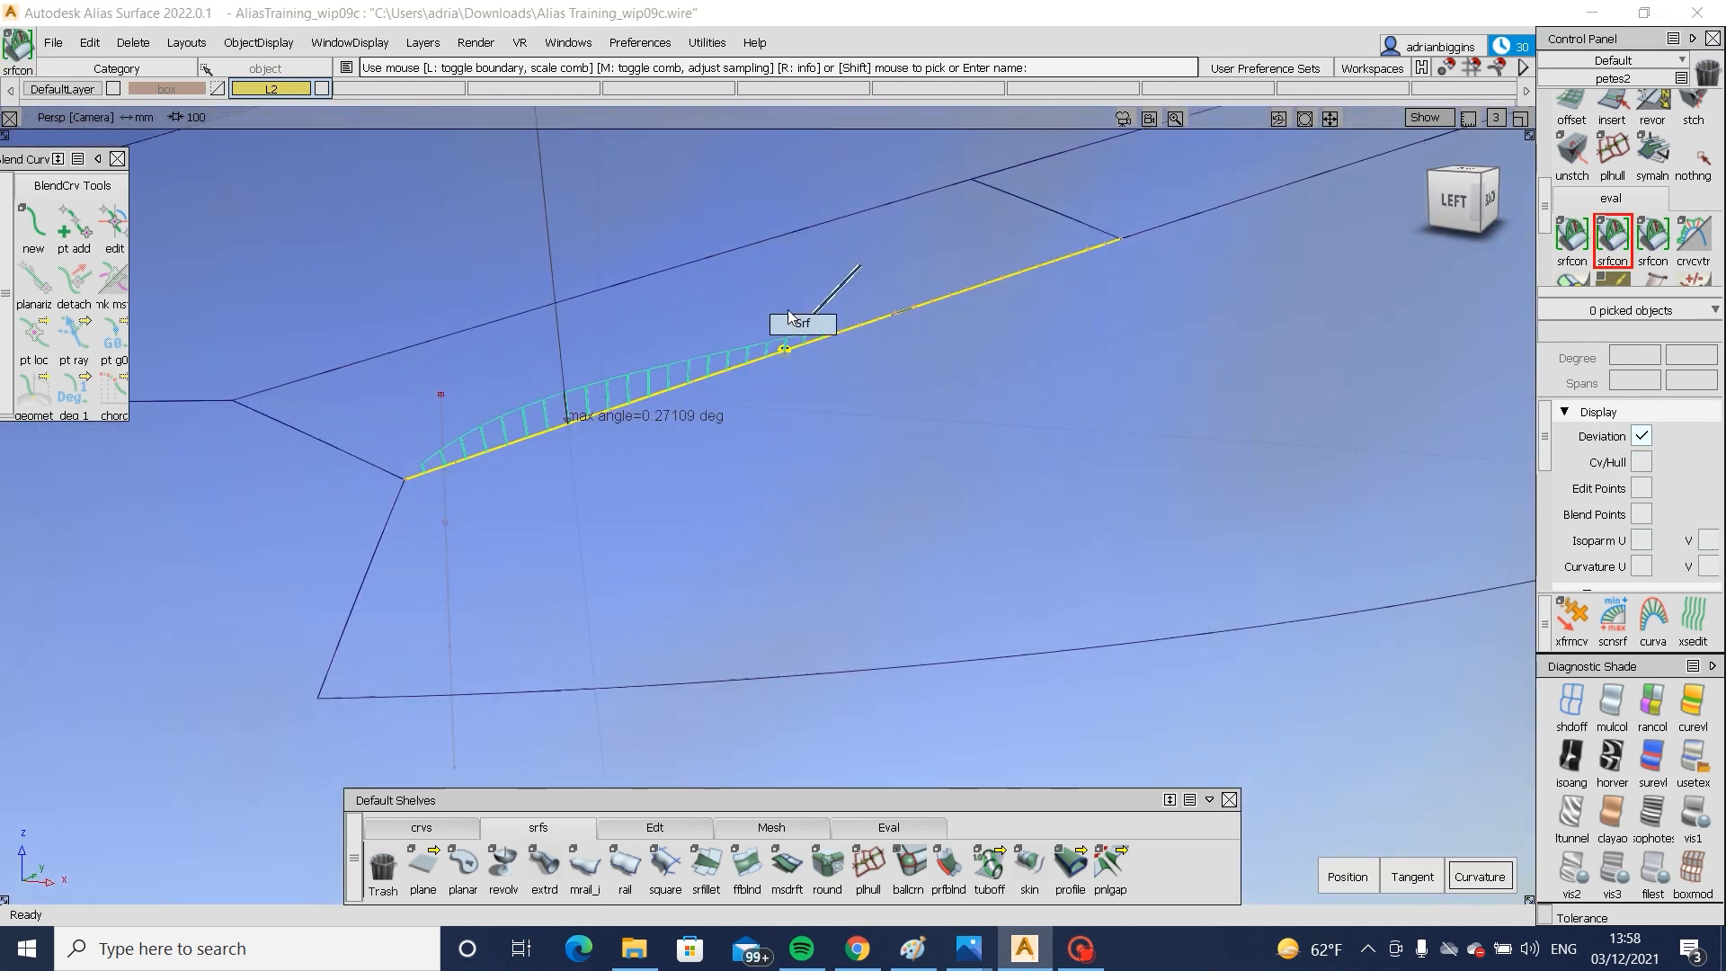
# - Show the front blend piece's hulls and nudge the second-row CV near its lower front corner to remove the tangency deviation
pyautogui.keyDown('ctrl'); pyautogui.keyDown('shift'); pyautogui.moveTo(788, 311); pyautogui.dragTo(782, 320); pyautogui.keyUp('shift'); pyautogui.keyUp('ctrl')
pyautogui.click(512, 382)
pyautogui.keyDown('alt'); pyautogui.keyDown('shift'); pyautogui.moveTo(513, 382); pyautogui.dragTo(572, 467, button='right'); pyautogui.keyUp('shift'); pyautogui.keyUp('alt')
pyautogui.keyDown('ctrl'); pyautogui.keyDown('shift'); pyautogui.moveTo(572, 467); pyautogui.dragTo(524, 431); pyautogui.keyUp('shift'); pyautogui.keyUp('ctrl')
pyautogui.click(594, 451)
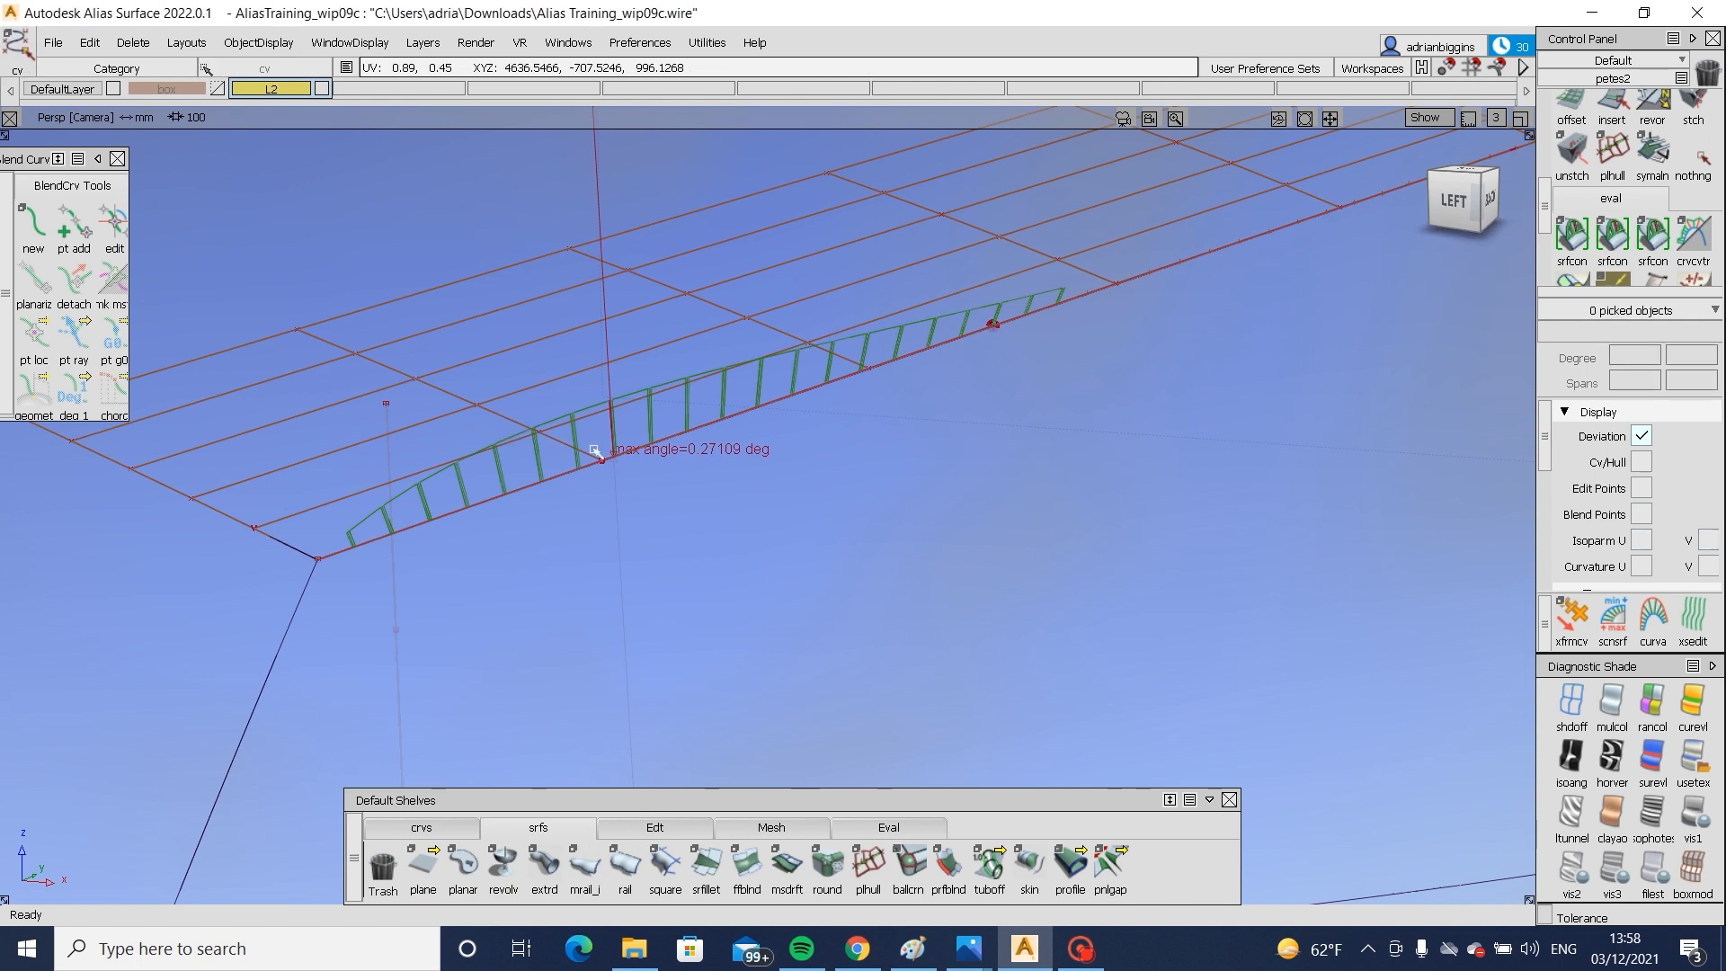
pyautogui.click(1571, 619)
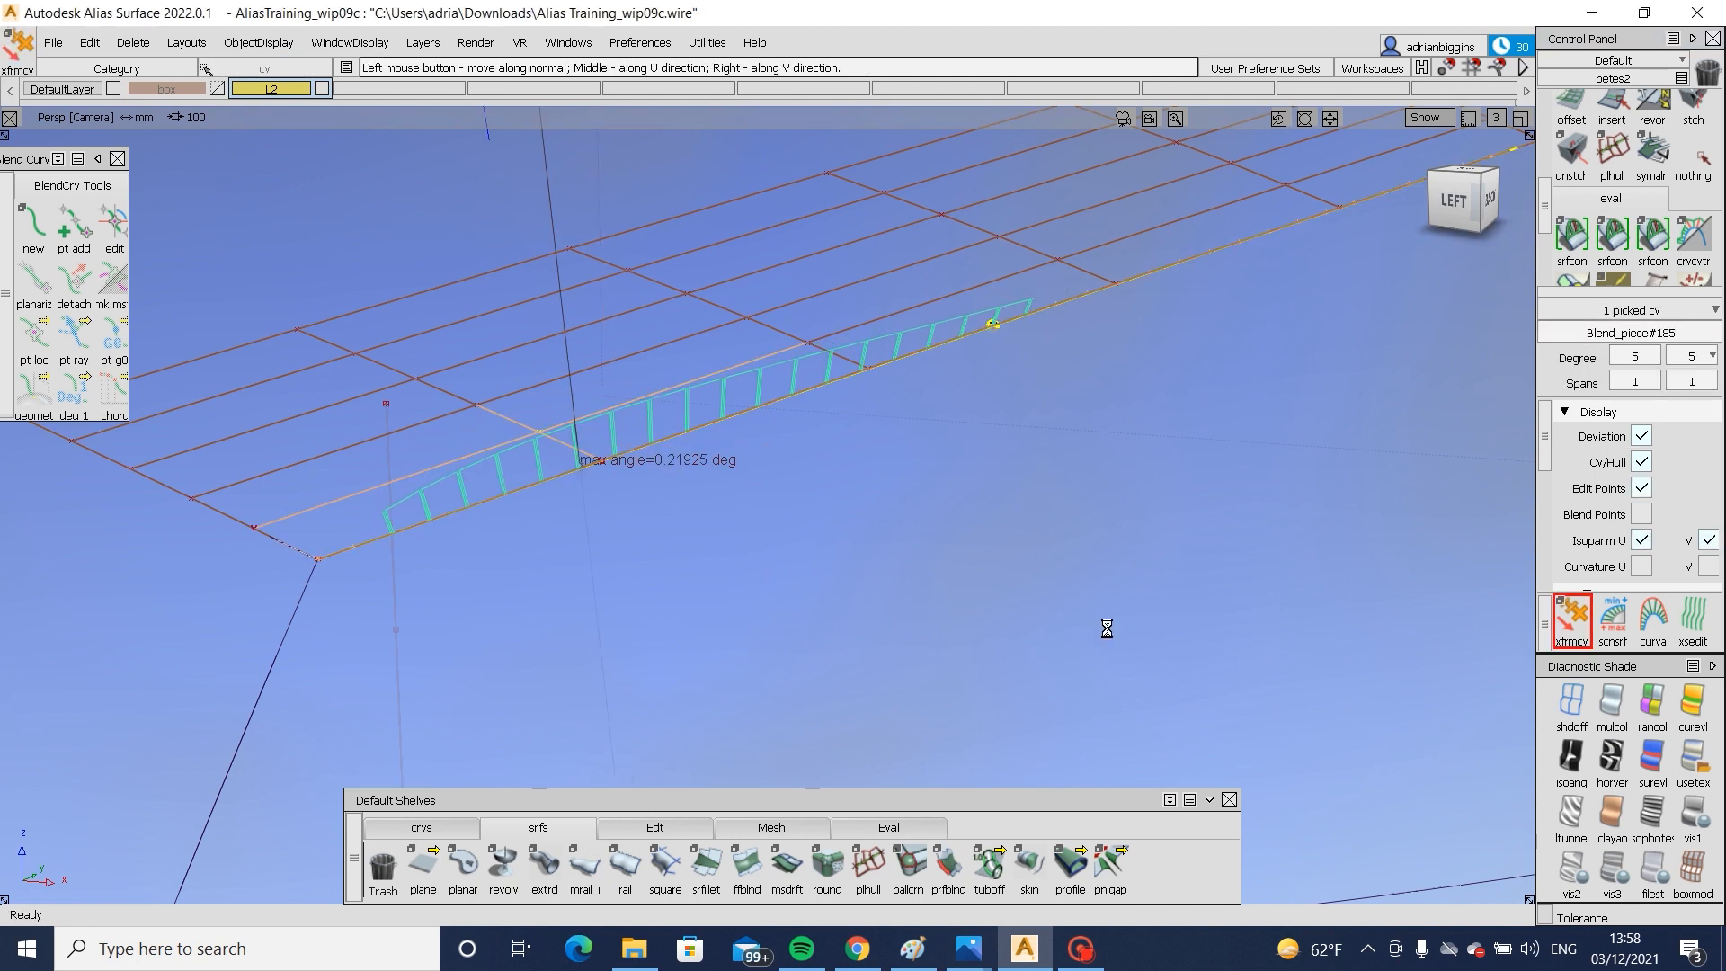
pyautogui.moveTo(1119, 632); pyautogui.dragTo(1134, 636)
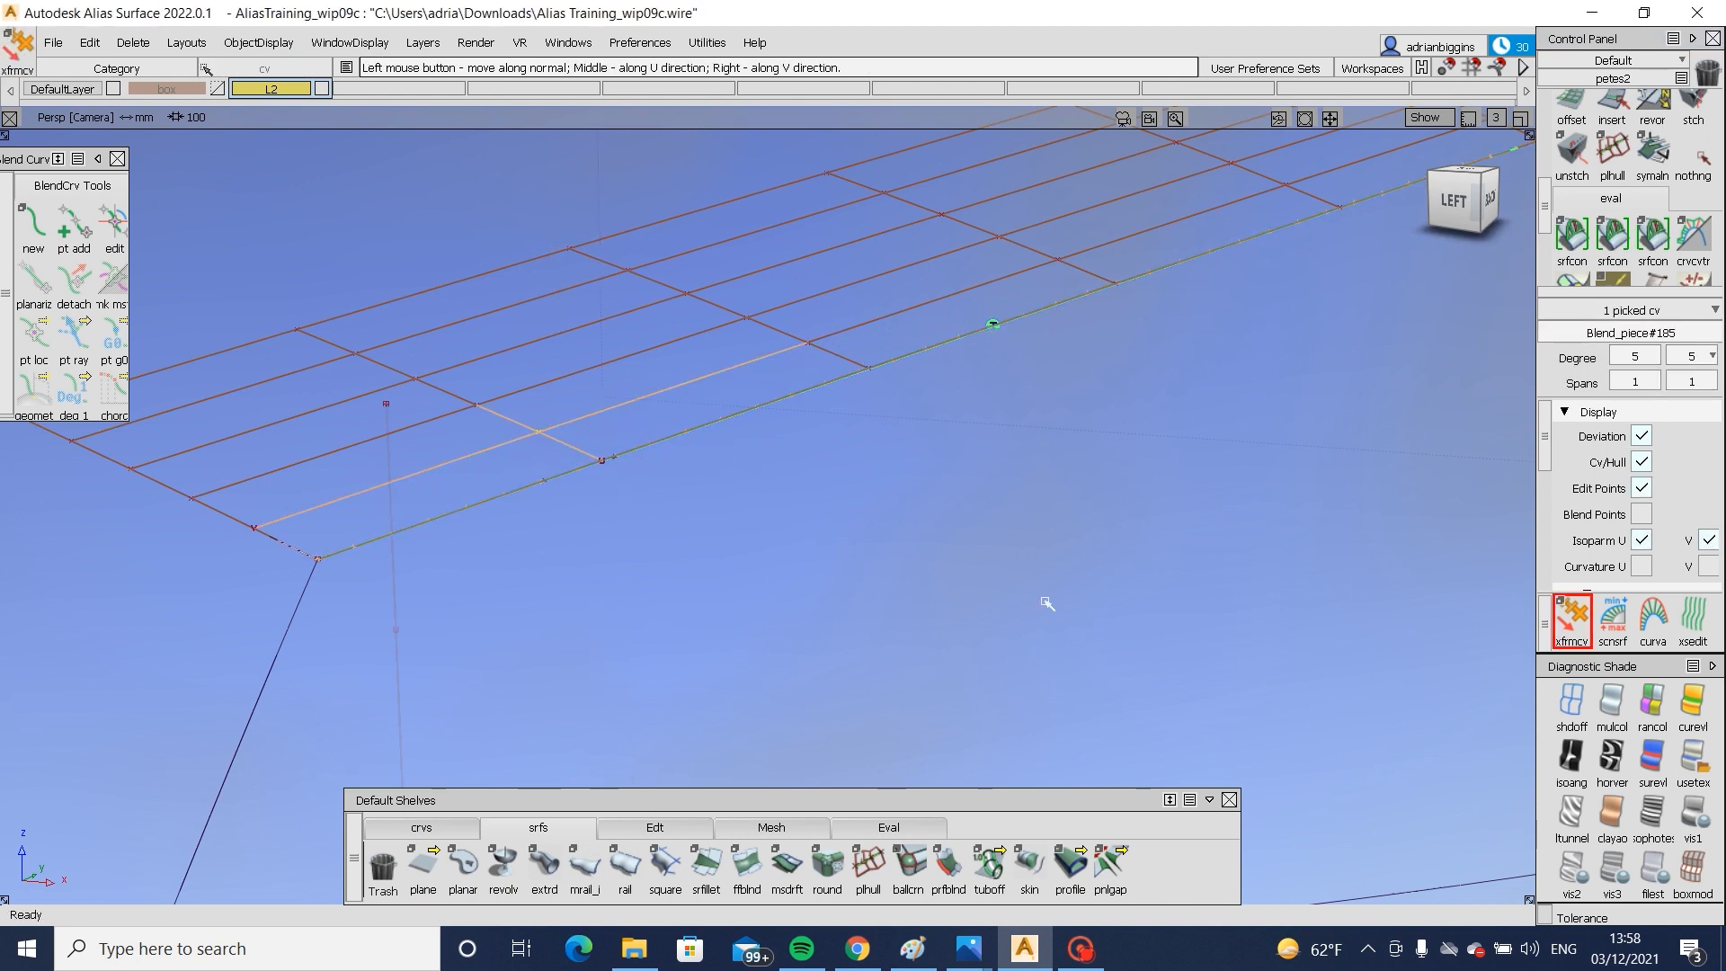
pyautogui.keyDown('ctrl'); pyautogui.keyDown('shift'); pyautogui.moveTo(580, 571); pyautogui.dragTo(539, 536); pyautogui.keyUp('shift'); pyautogui.keyUp('ctrl')
# - Check surface continuity along the blend's front end edge against the body surface
pyautogui.click(1611, 235)
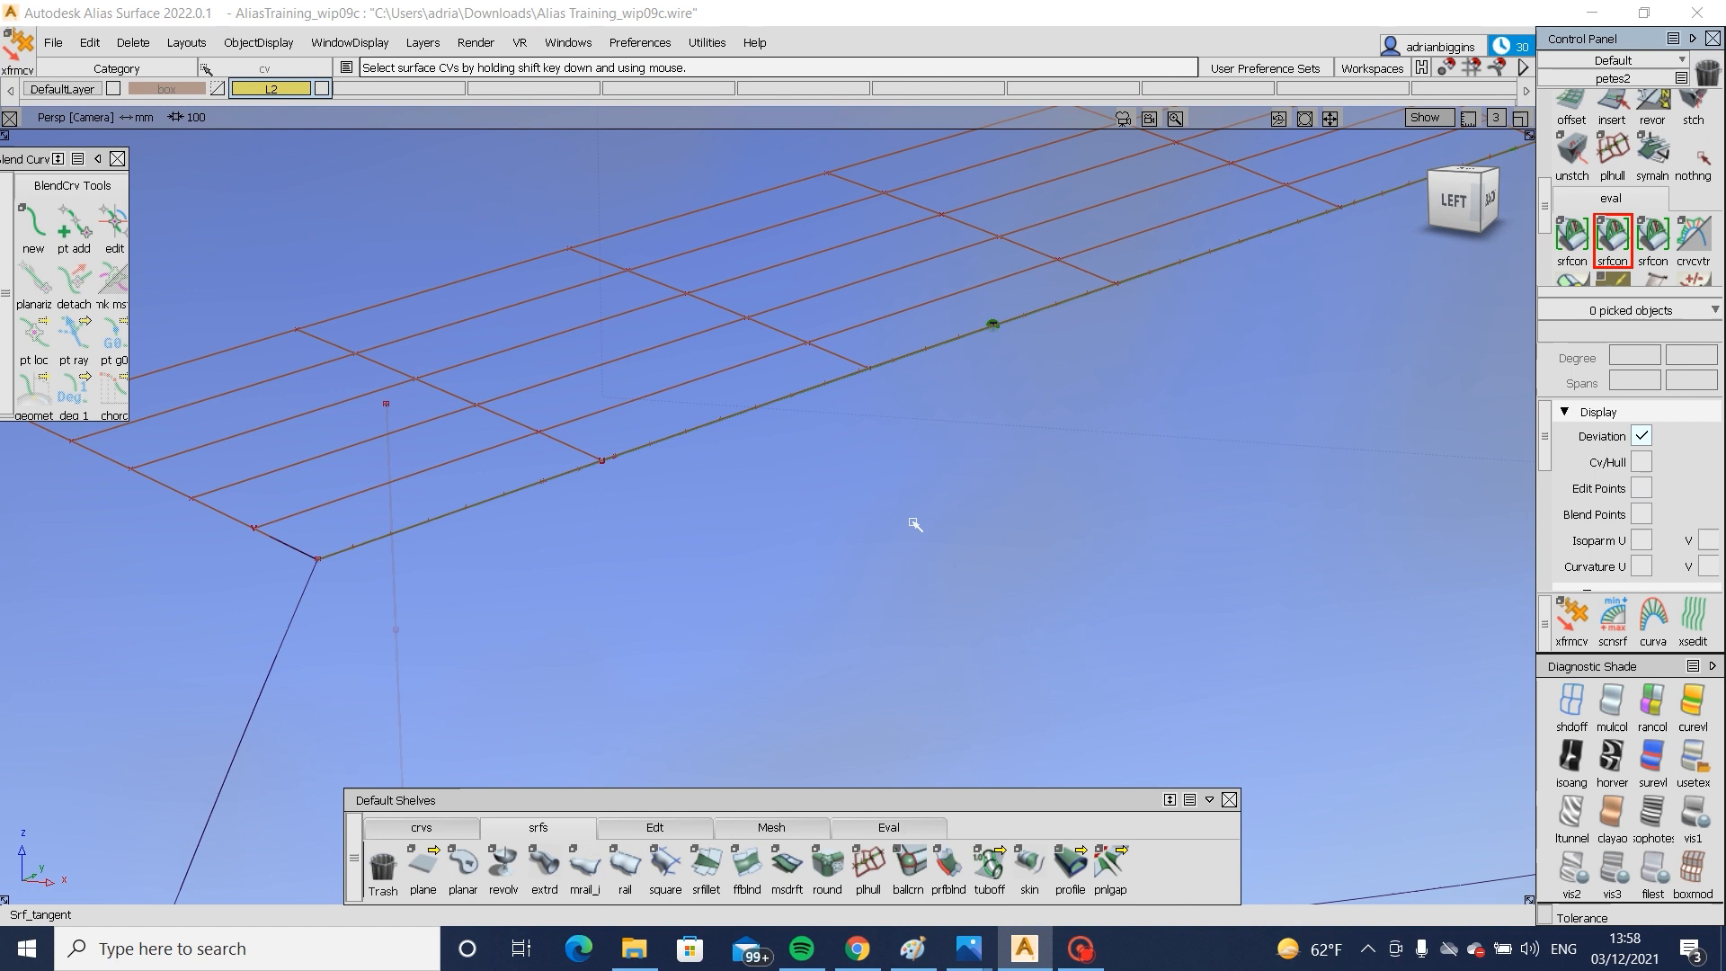
pyautogui.click(231, 521)
pyautogui.keyDown('alt'); pyautogui.keyDown('shift'); pyautogui.moveTo(233, 522); pyautogui.dragTo(626, 591, button='middle'); pyautogui.keyUp('shift'); pyautogui.keyUp('alt')
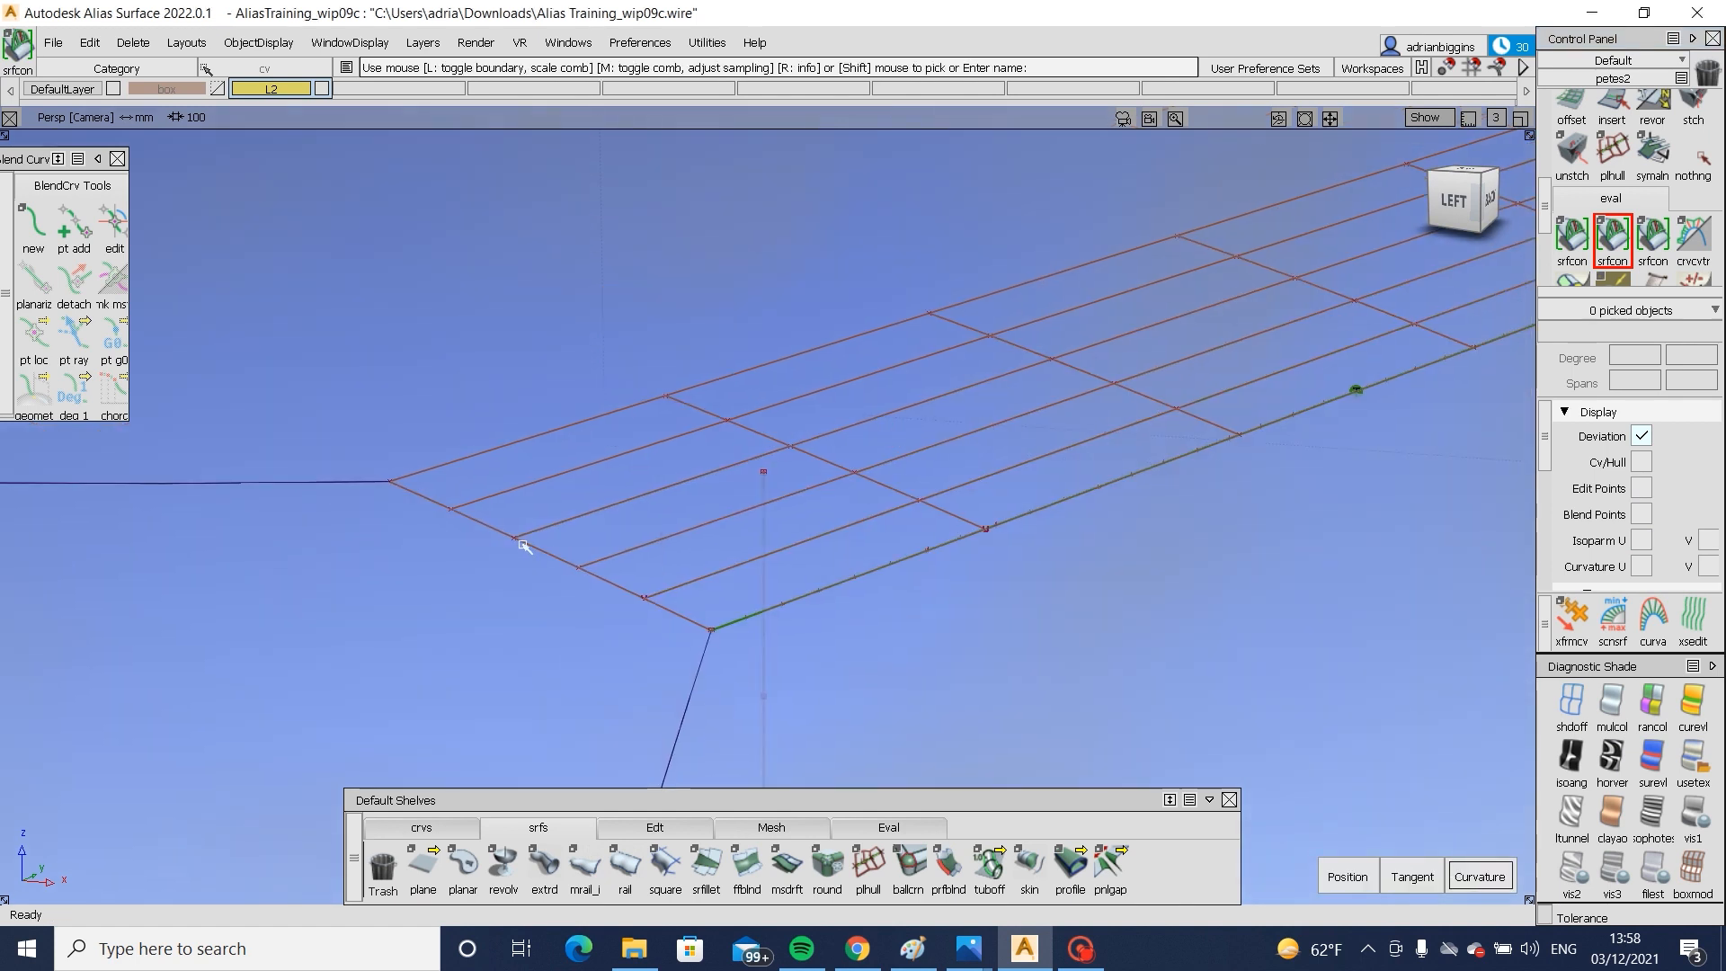
# - Clear the continuity locators around the spoiler's front tip and review the whole rear of the car
pyautogui.keyDown('ctrl'); pyautogui.keyDown('shift'); pyautogui.moveTo(851, 724); pyautogui.dragTo(849, 514); pyautogui.keyUp('shift'); pyautogui.keyUp('ctrl')
pyautogui.moveTo(913, 424)
pyautogui.keyDown('ctrl'); pyautogui.keyDown('shift'); pyautogui.mouseDown()
pyautogui.moveTo(912, 528)
pyautogui.moveTo(938, 395)
pyautogui.mouseUp(); pyautogui.keyUp('shift'); pyautogui.keyUp('ctrl')
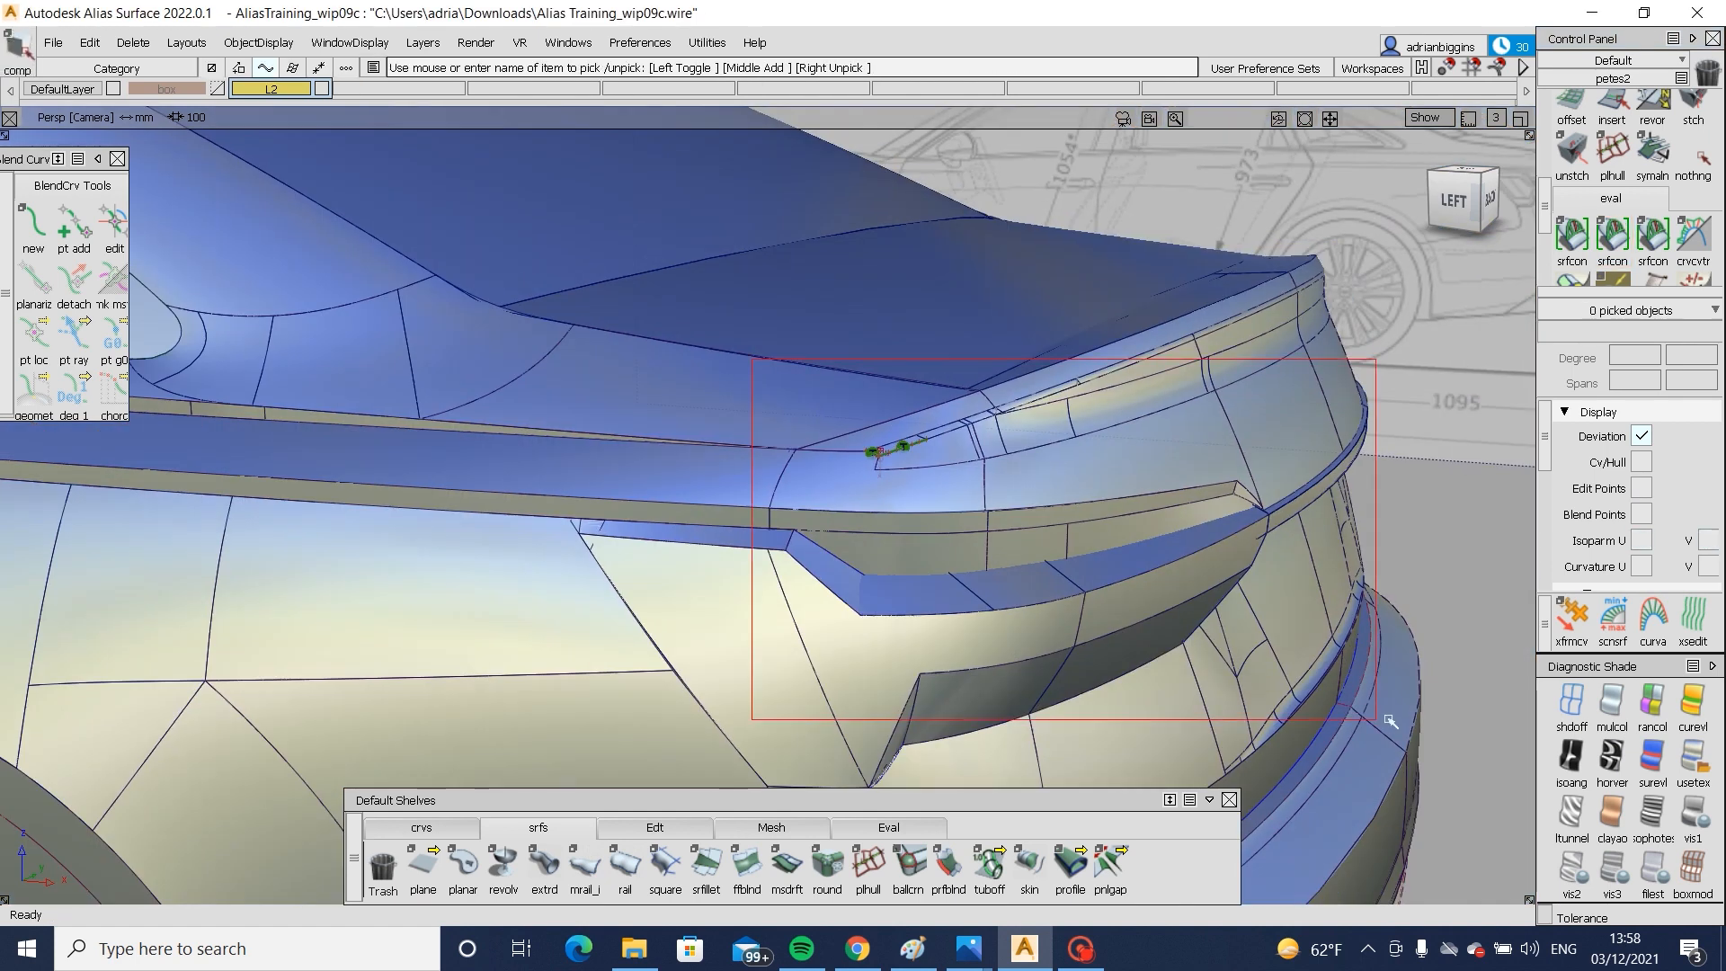
pyautogui.moveTo(840, 376)
pyautogui.keyDown('alt'); pyautogui.keyDown('shift'); pyautogui.mouseDown(button='right')
pyautogui.moveTo(932, 405)
pyautogui.moveTo(970, 441)
pyautogui.mouseUp(button='right'); pyautogui.keyUp('shift'); pyautogui.keyUp('alt')
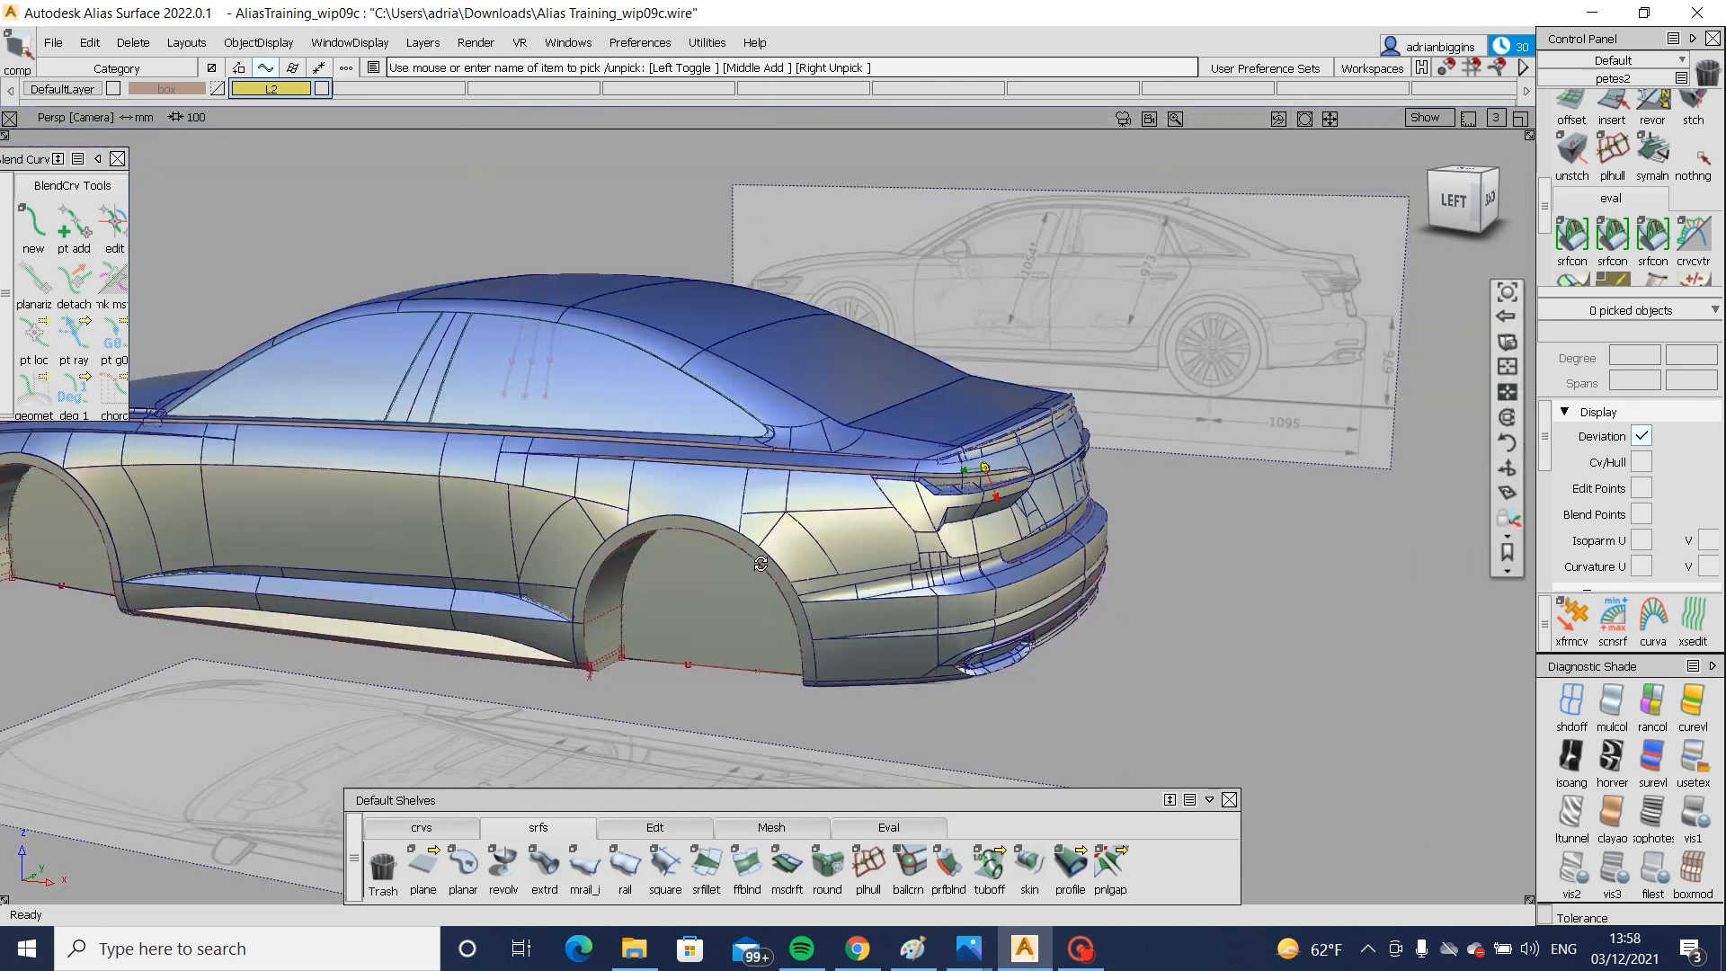
pyautogui.keyDown('alt'); pyautogui.keyDown('shift'); pyautogui.moveTo(970, 441); pyautogui.dragTo(996, 466); pyautogui.keyUp('shift'); pyautogui.keyUp('alt')
pyautogui.keyDown('alt'); pyautogui.keyDown('shift'); pyautogui.moveTo(1095, 623); pyautogui.dragTo(1043, 466); pyautogui.keyUp('shift'); pyautogui.keyUp('alt')
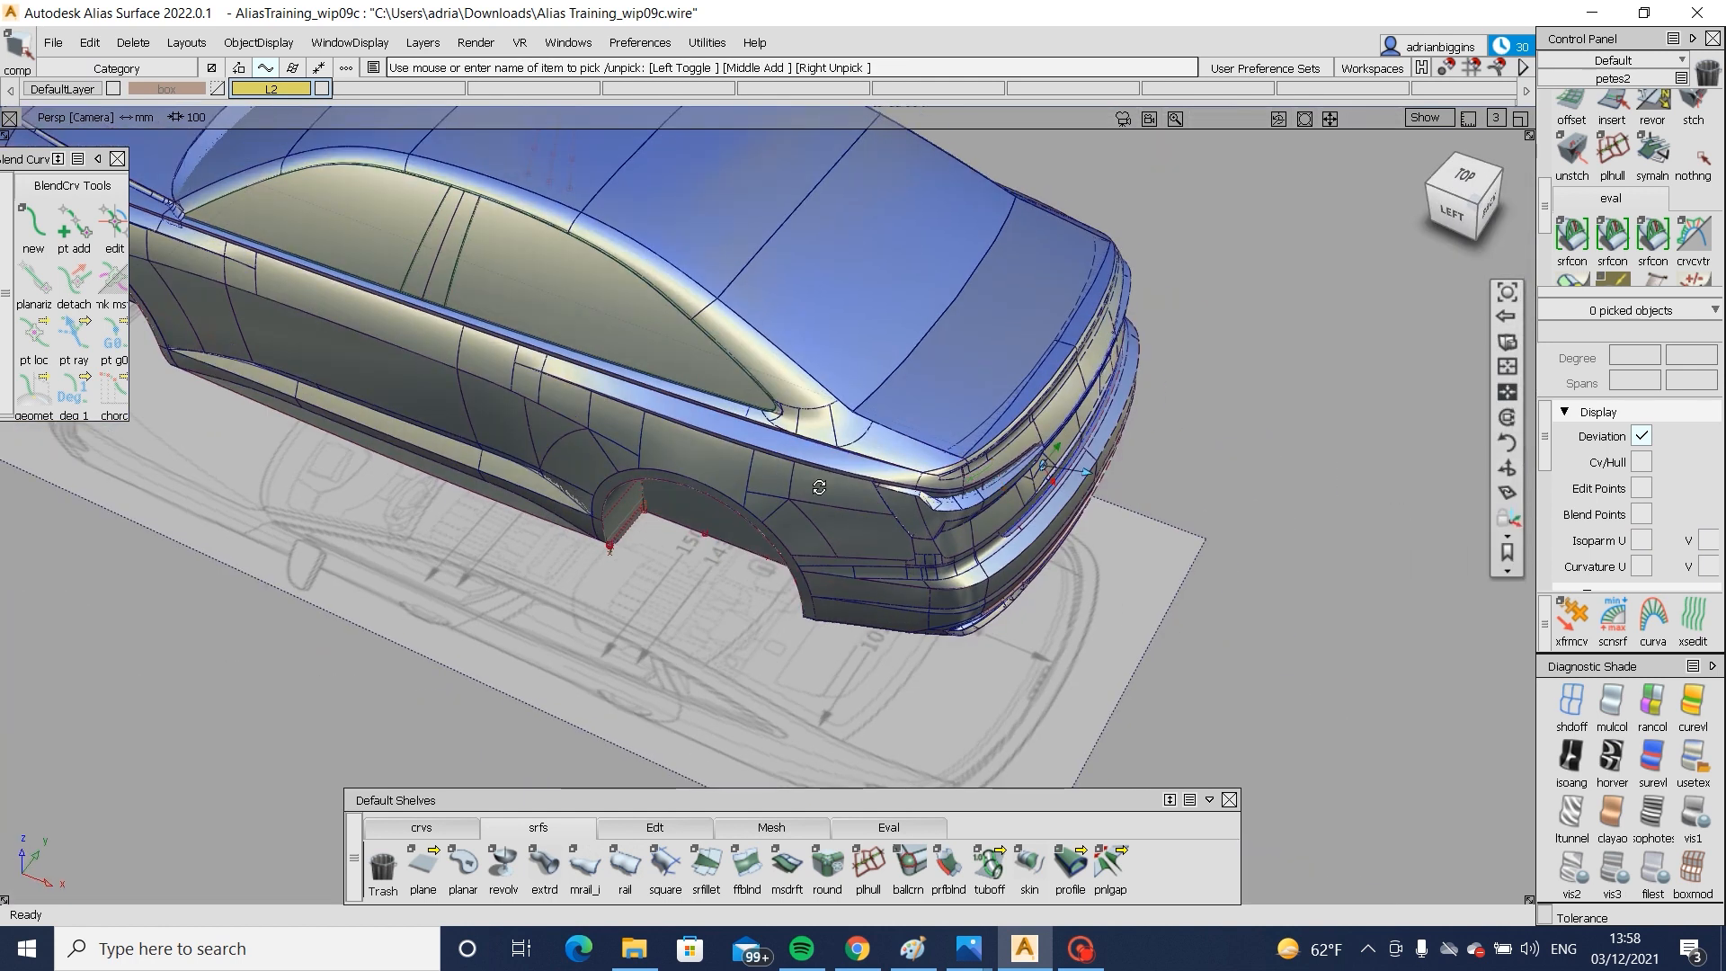
# - Draw a straight edit-point curve along the car's centreline across the spoiler in the top view
pyautogui.keyDown('alt'); pyautogui.keyDown('shift'); pyautogui.moveTo(819, 487); pyautogui.dragTo(1043, 466); pyautogui.keyUp('shift'); pyautogui.keyUp('alt')
pyautogui.keyDown('alt'); pyautogui.keyDown('shift'); pyautogui.moveTo(1043, 466); pyautogui.dragTo(1086, 482, button='right'); pyautogui.keyUp('shift'); pyautogui.keyUp('alt')
pyautogui.keyDown('alt'); pyautogui.keyDown('shift'); pyautogui.moveTo(1148, 518); pyautogui.dragTo(758, 540); pyautogui.keyUp('shift'); pyautogui.keyUp('alt')
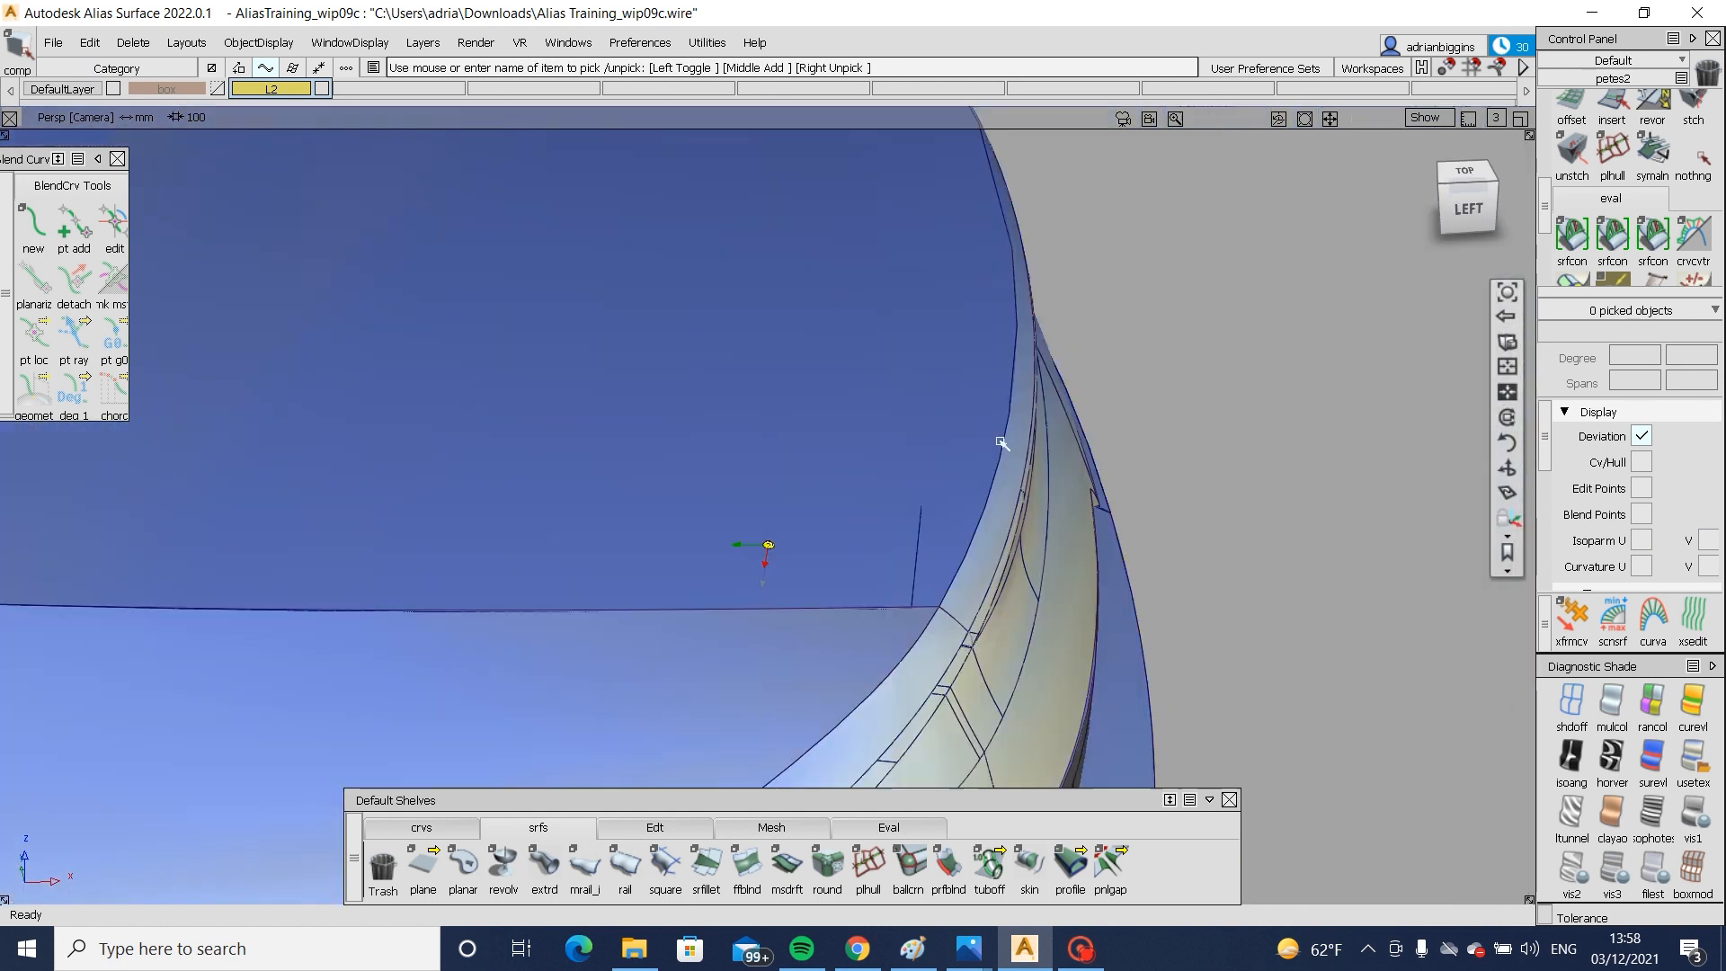
pyautogui.keyDown('alt'); pyautogui.keyDown('shift'); pyautogui.moveTo(929, 518); pyautogui.dragTo(844, 423); pyautogui.keyUp('shift'); pyautogui.keyUp('alt')
pyautogui.click(903, 379)
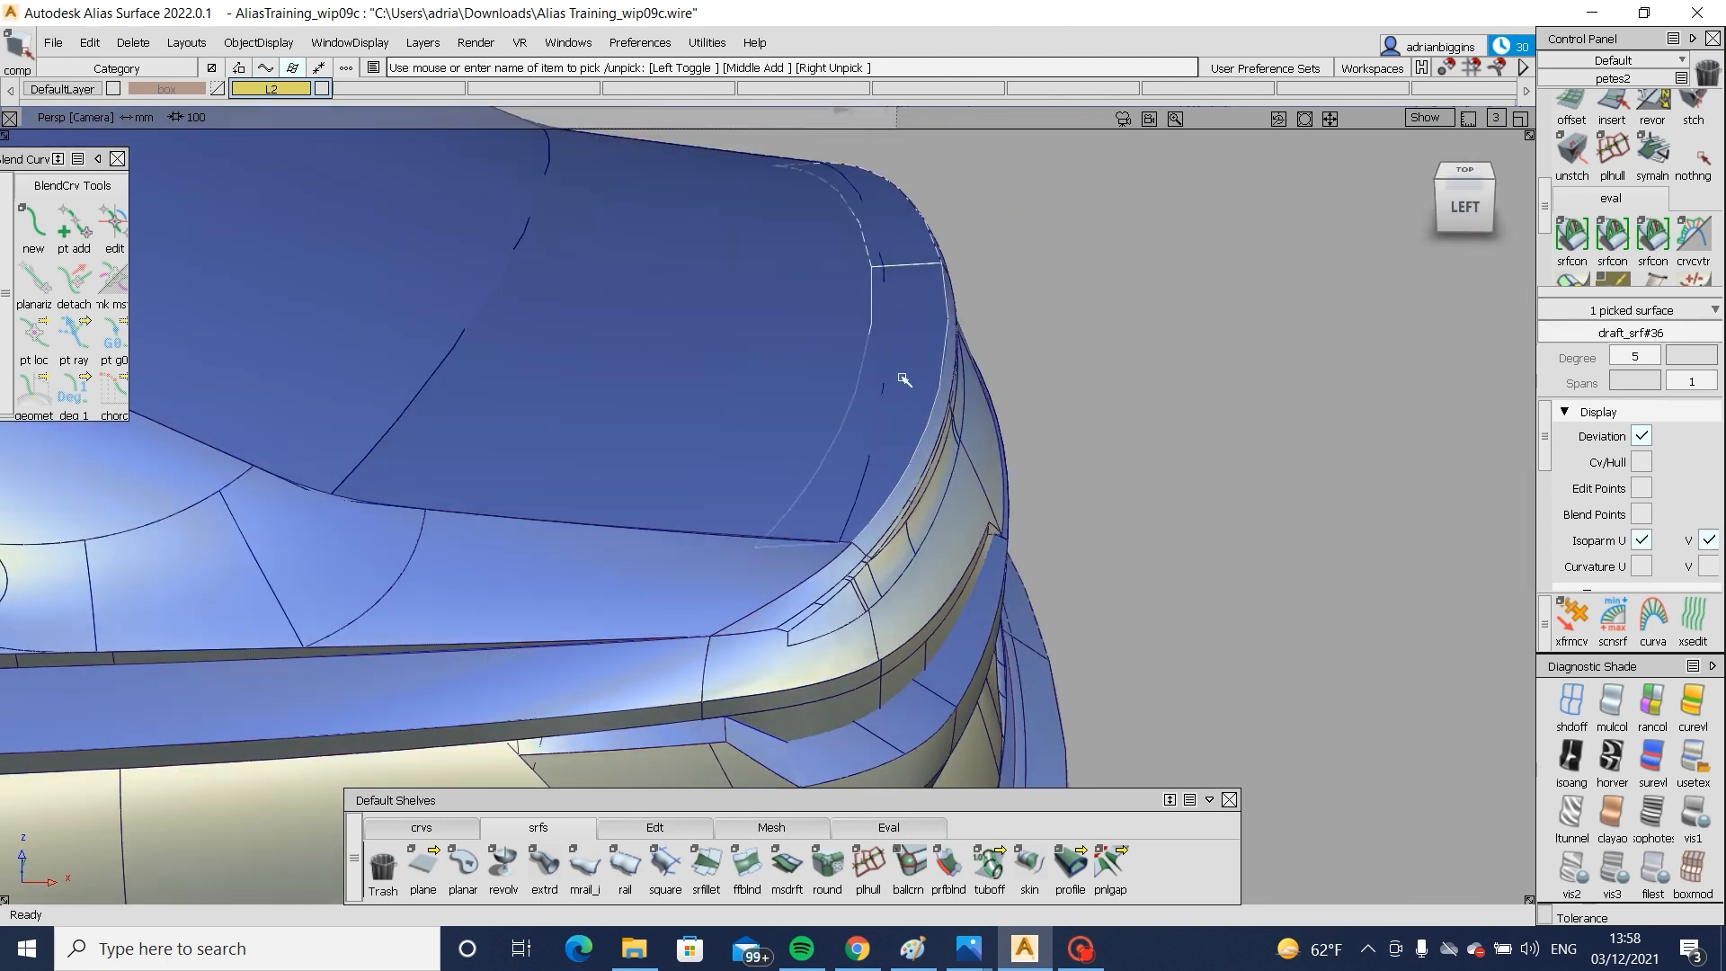
pyautogui.click(1462, 173)
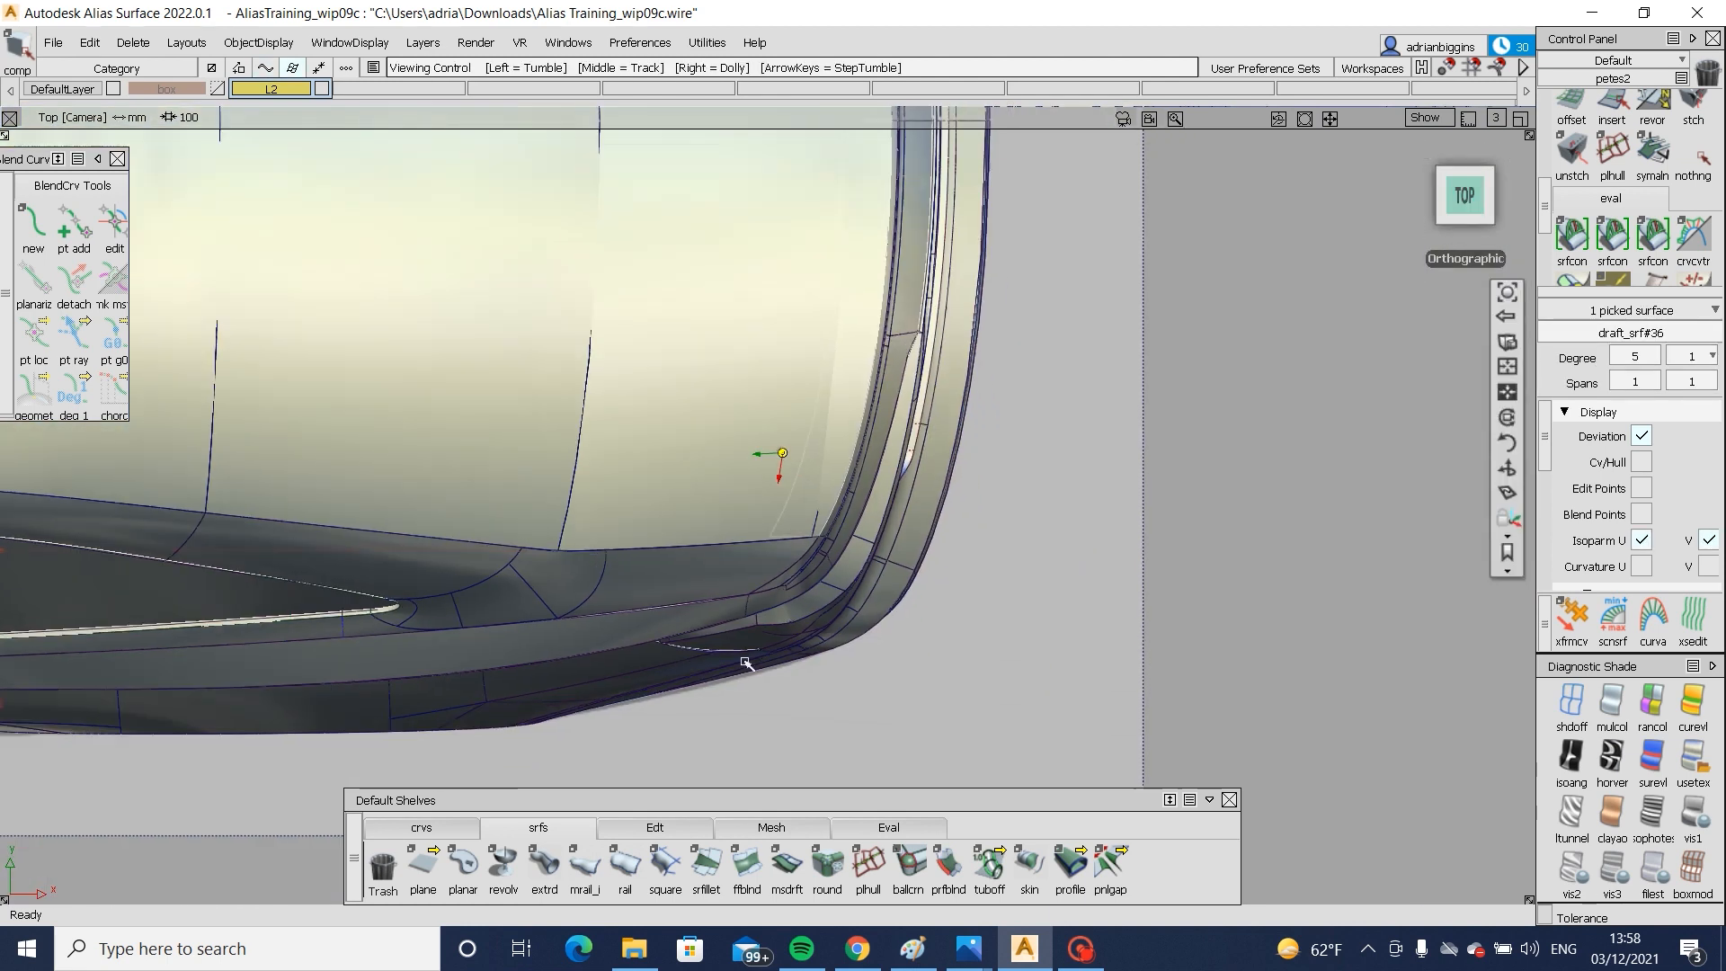
pyautogui.click(462, 863)
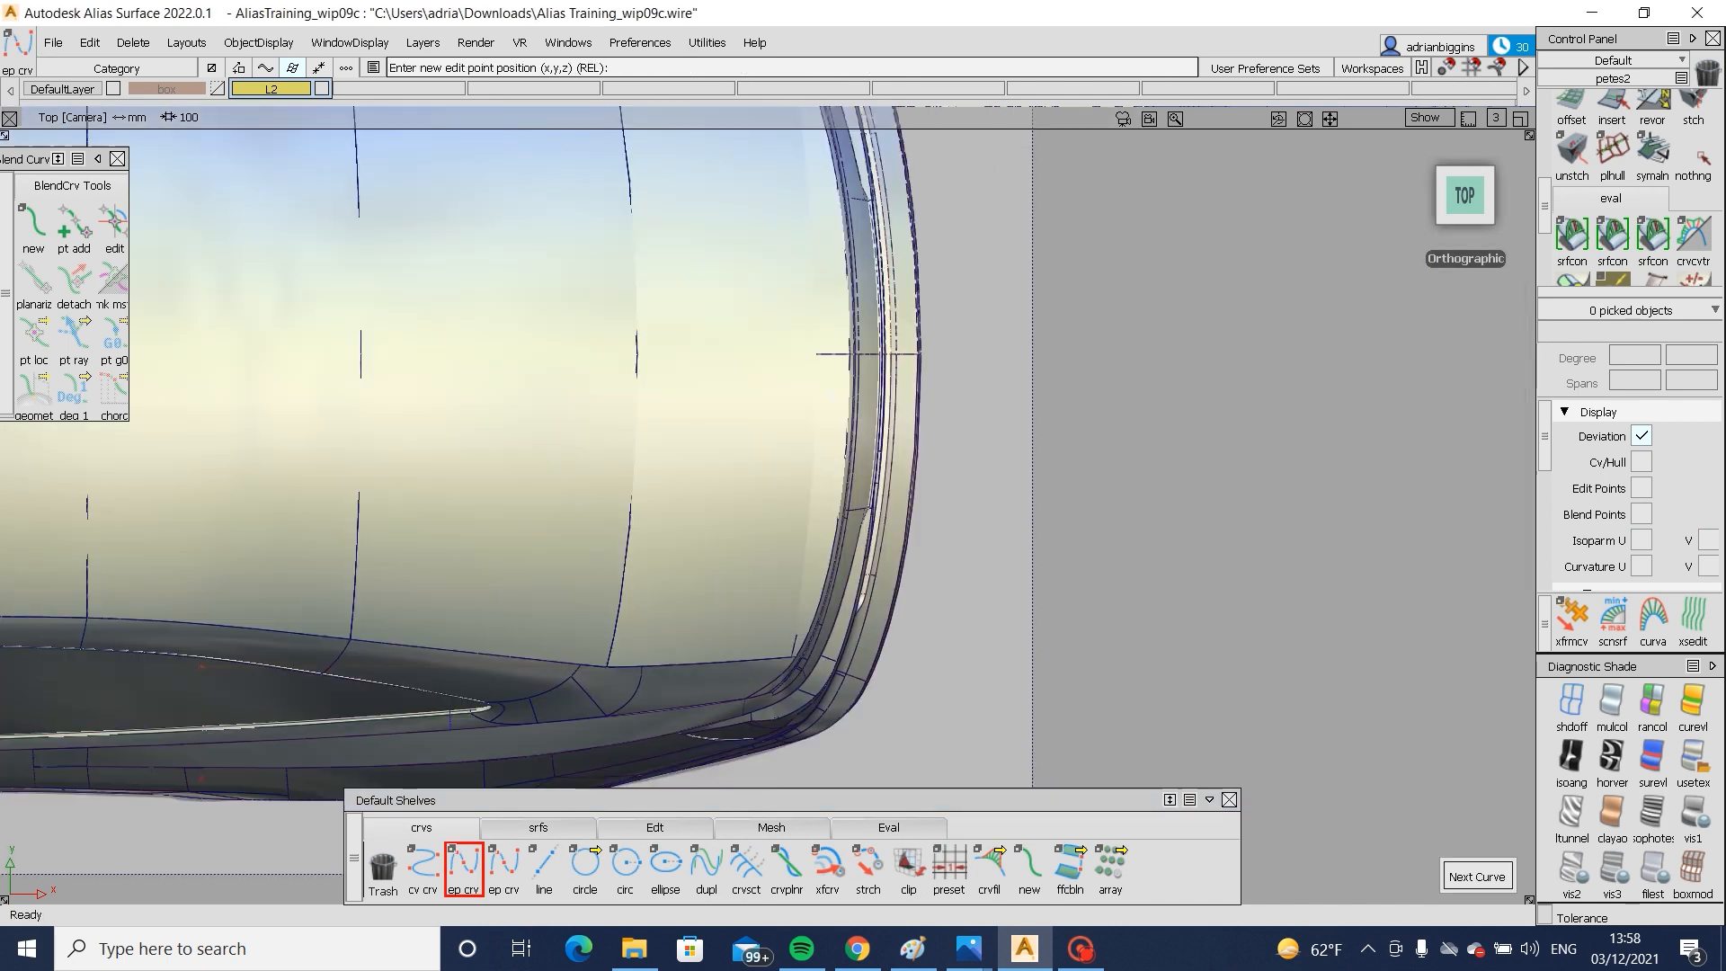
pyautogui.click(1040, 353)
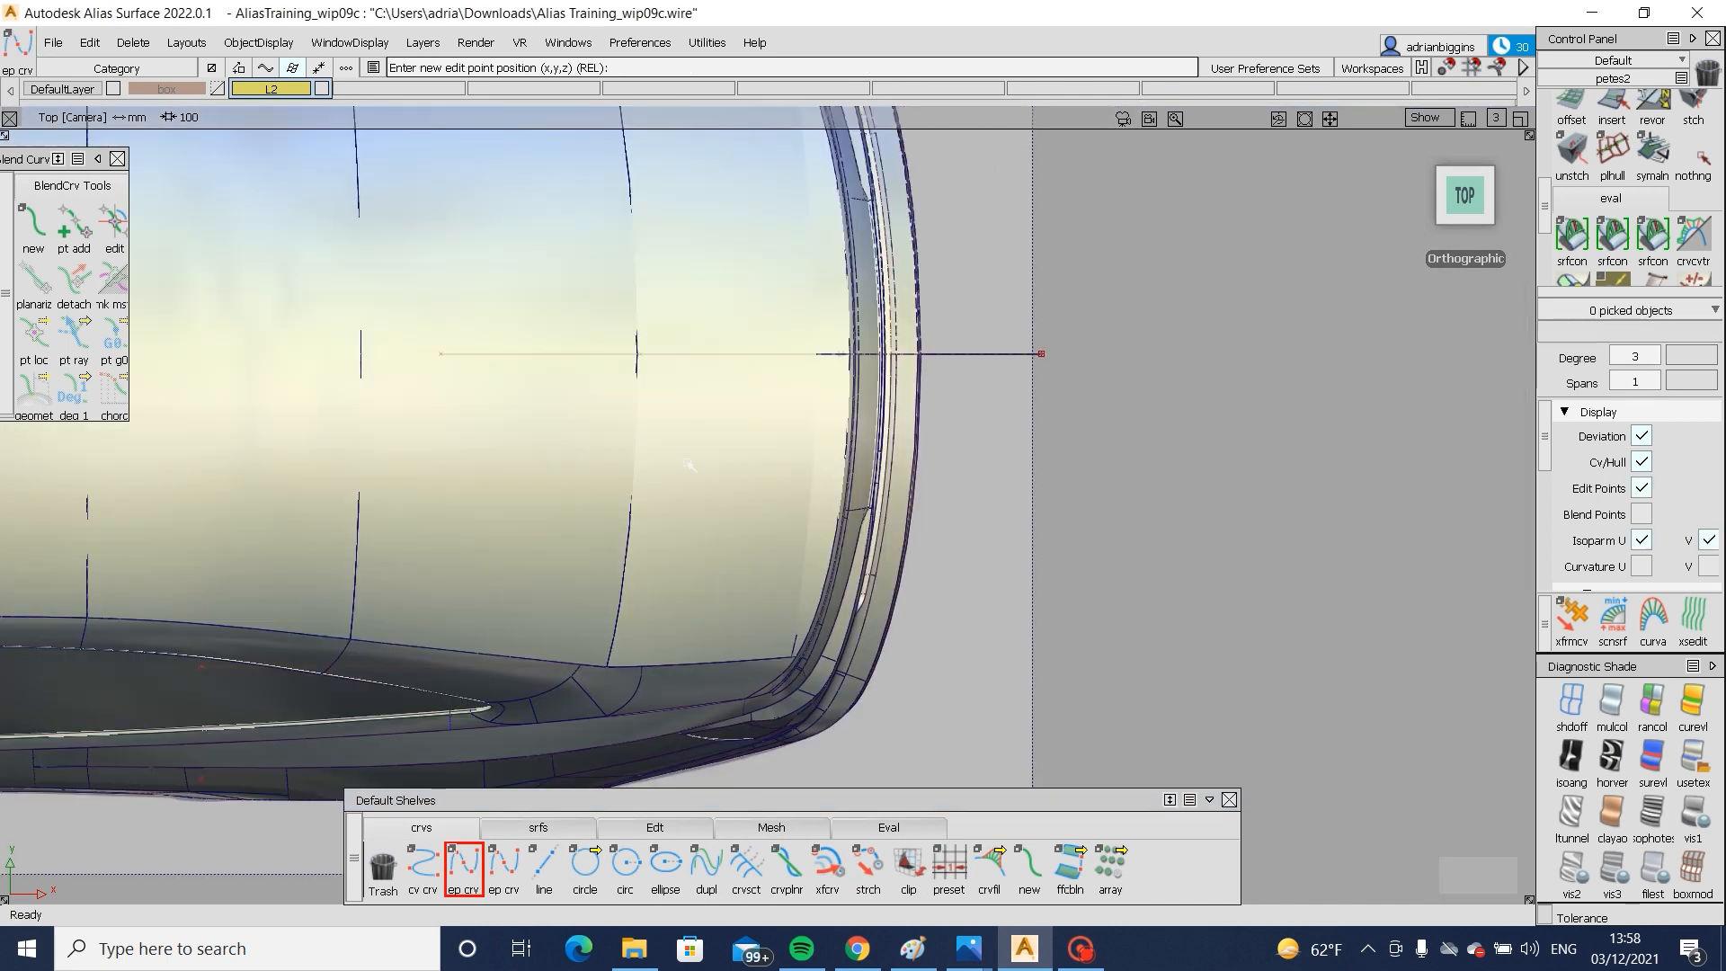
# - Project the centreline curve onto the rear deck surface and trim the surface there, keeping one half
pyautogui.press('p')
pyautogui.click(877, 354)
pyautogui.keyDown('ctrl'); pyautogui.keyDown('shift'); pyautogui.moveTo(865, 373); pyautogui.dragTo(713, 500); pyautogui.keyUp('shift'); pyautogui.keyUp('ctrl')
pyautogui.click(720, 493)
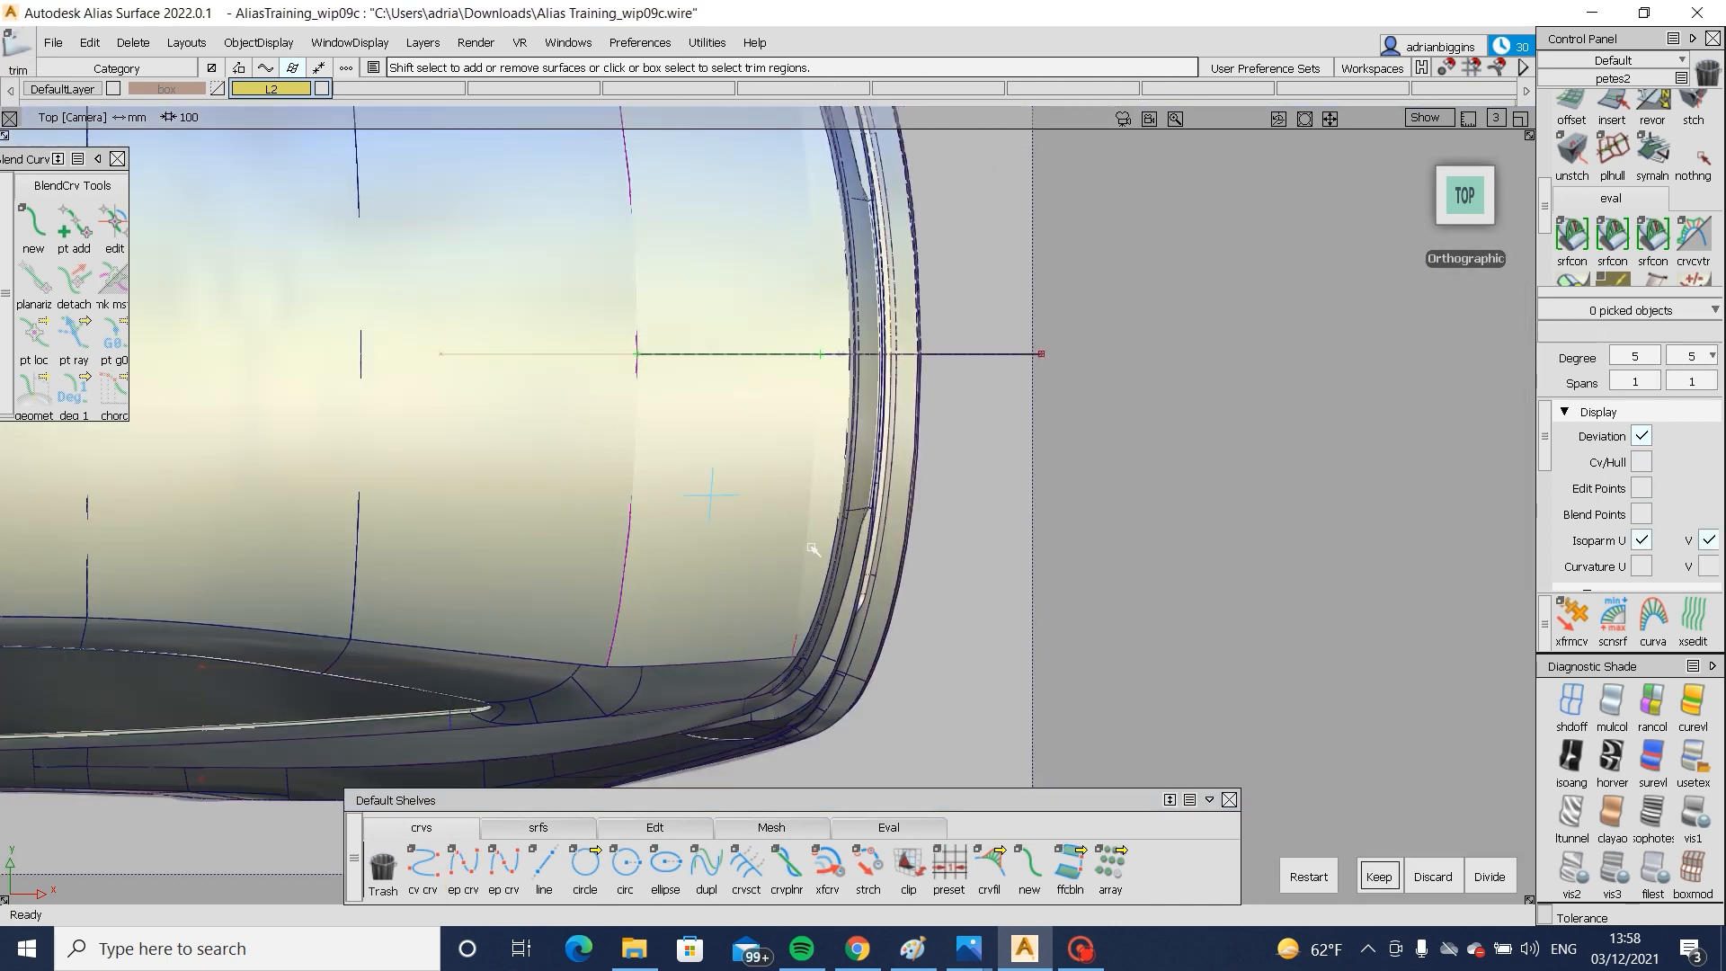
pyautogui.press('space')
# - Build a G2 surface fillet between the rear deck and the spoiler lip surface with a chordal length of 20 mm
pyautogui.keyDown('alt'); pyautogui.keyDown('shift'); pyautogui.moveTo(788, 630); pyautogui.dragTo(782, 575); pyautogui.keyUp('shift'); pyautogui.keyUp('alt')
pyautogui.keyDown('alt'); pyautogui.keyDown('shift'); pyautogui.moveTo(782, 575); pyautogui.dragTo(871, 509, button='right'); pyautogui.keyUp('shift'); pyautogui.keyUp('alt')
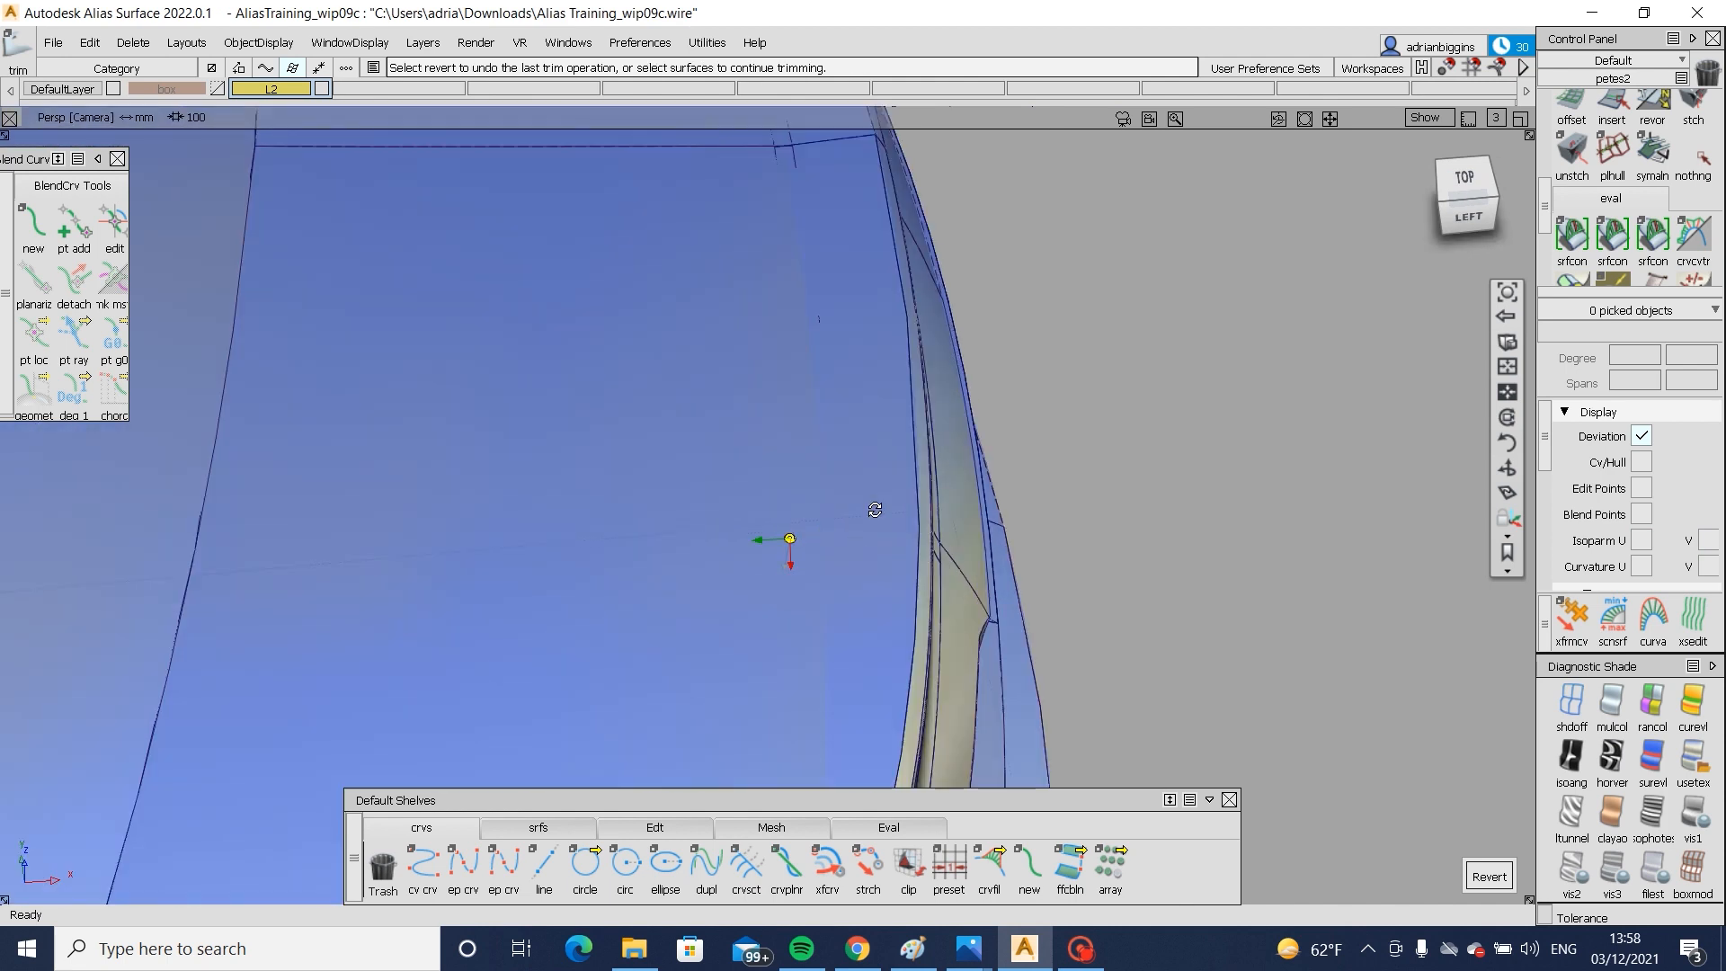
pyautogui.keyDown('alt'); pyautogui.keyDown('shift'); pyautogui.moveTo(871, 509); pyautogui.dragTo(886, 505); pyautogui.keyUp('shift'); pyautogui.keyUp('alt')
pyautogui.click(539, 827)
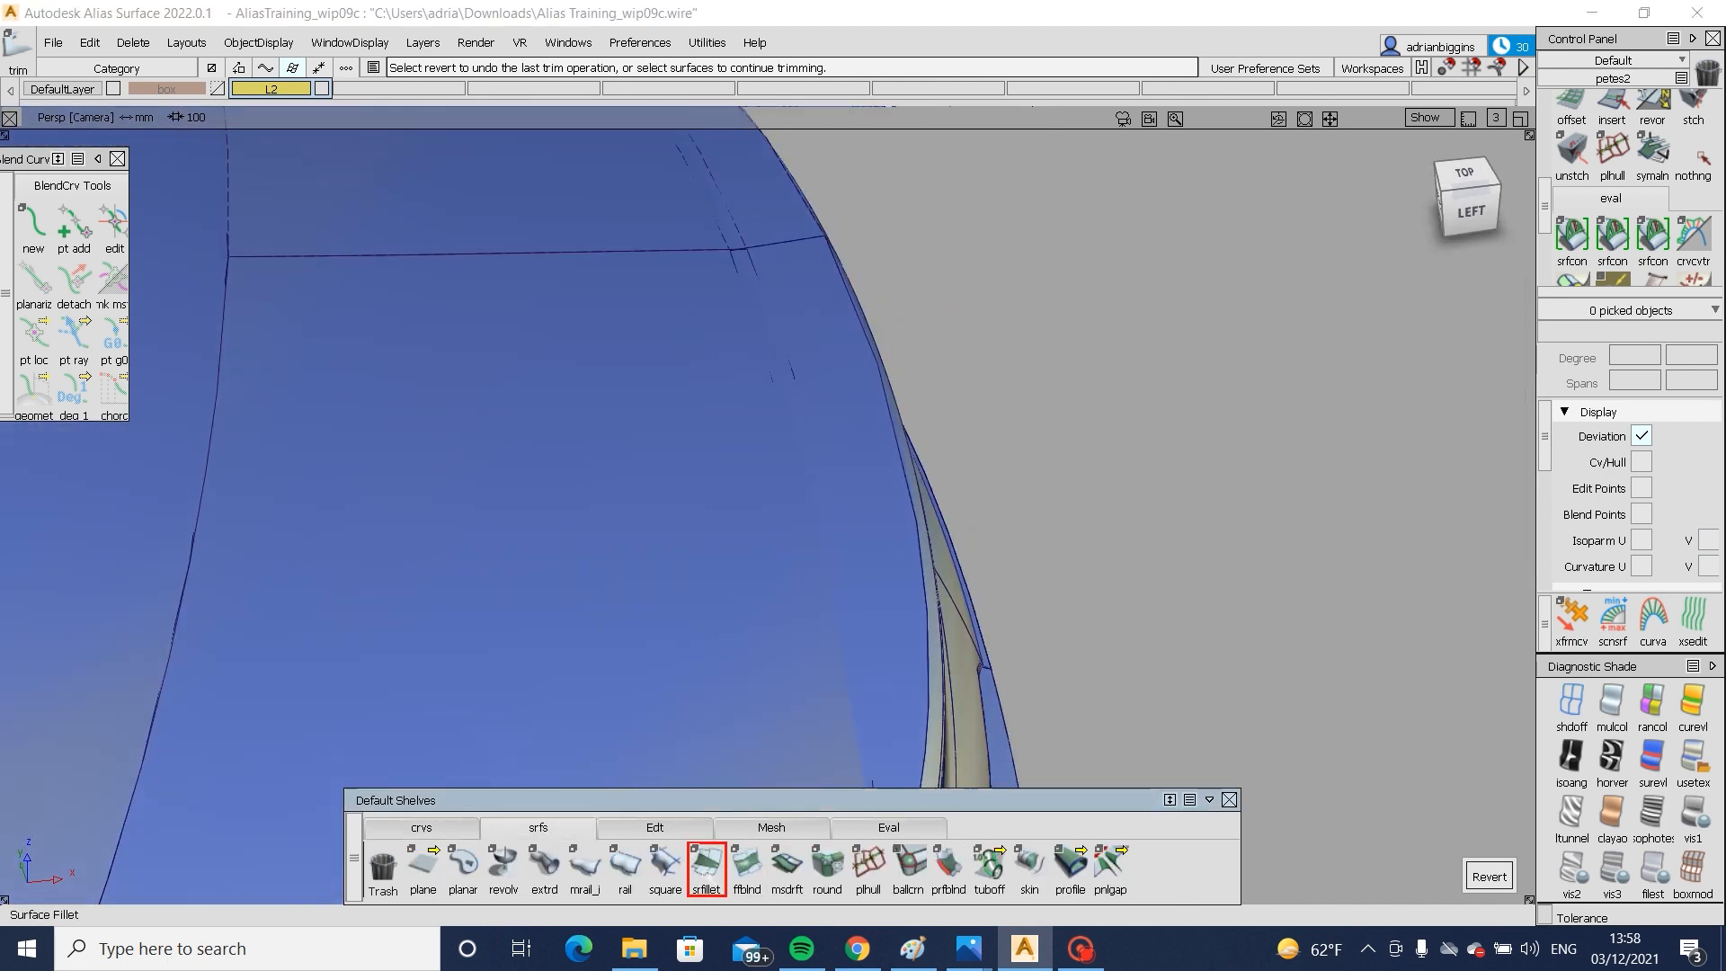
pyautogui.click(708, 872)
pyautogui.click(682, 547)
pyautogui.click(868, 530)
pyautogui.keyDown('alt'); pyautogui.keyDown('shift'); pyautogui.moveTo(868, 531); pyautogui.dragTo(659, 612, button='right'); pyautogui.keyUp('shift'); pyautogui.keyUp('alt')
pyautogui.keyDown('alt'); pyautogui.keyDown('shift'); pyautogui.moveTo(659, 612); pyautogui.dragTo(782, 552); pyautogui.keyUp('shift'); pyautogui.keyUp('alt')
pyautogui.click(1526, 410)
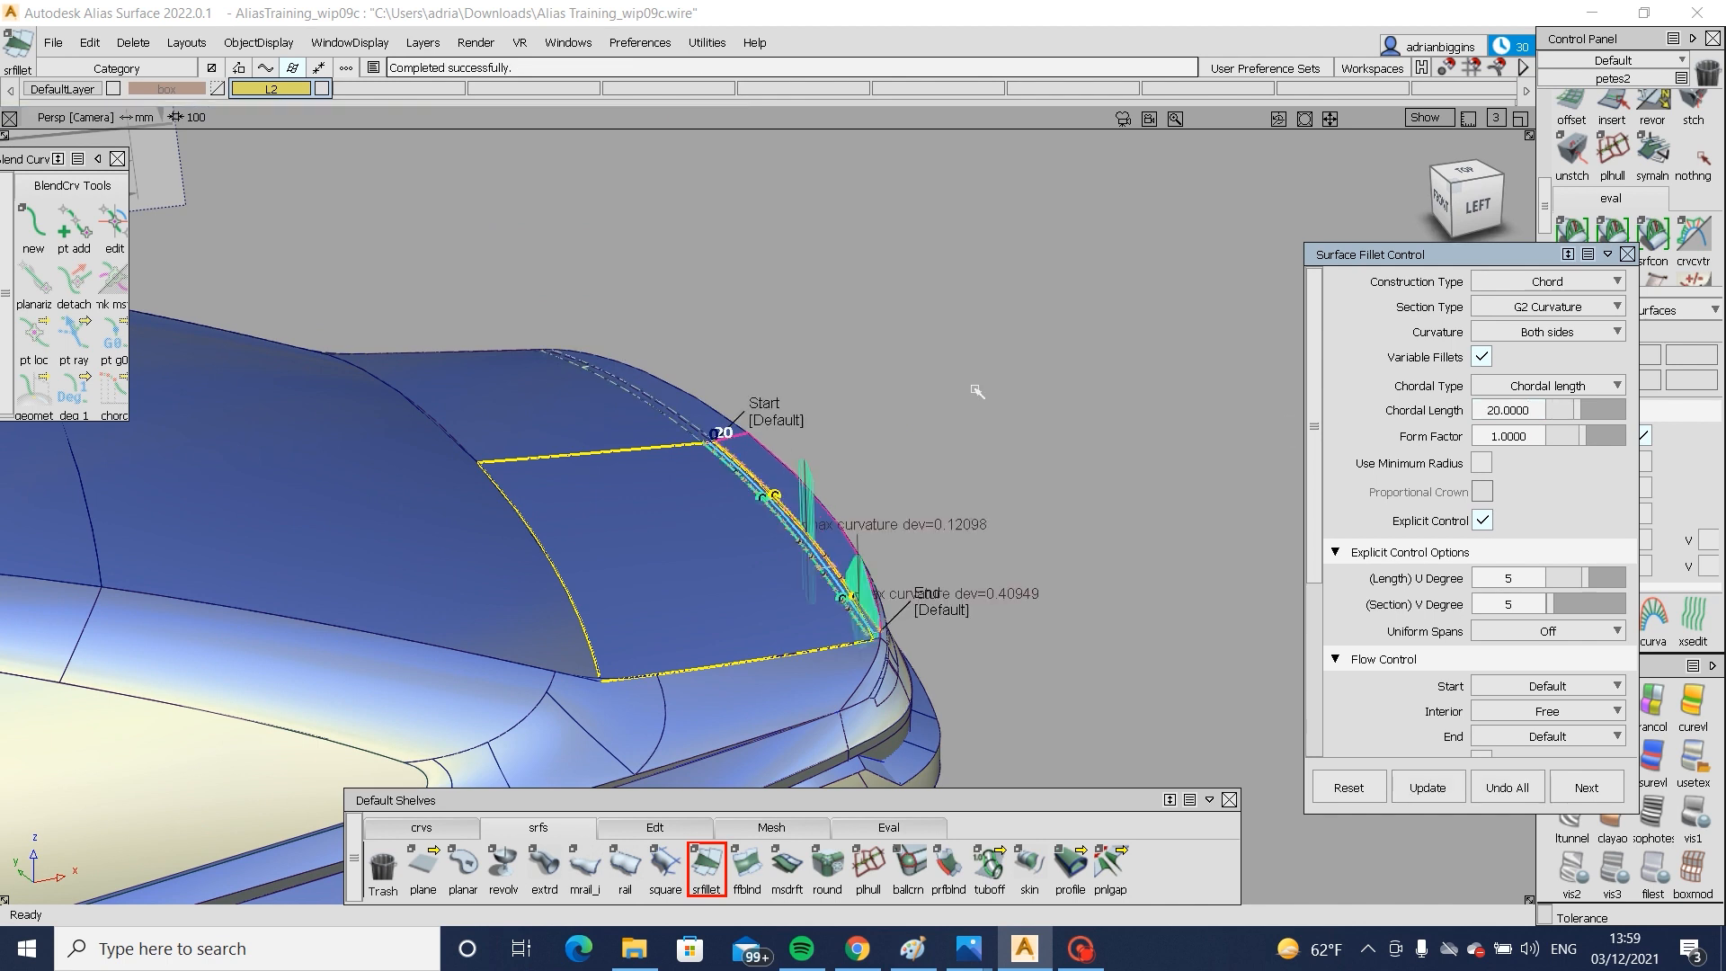
# - Review the fillet from the side and rebuild it with a chordal length of 30 mm
pyautogui.keyDown('alt'); pyautogui.keyDown('shift'); pyautogui.moveTo(778, 490); pyautogui.dragTo(704, 478); pyautogui.keyUp('shift'); pyautogui.keyUp('alt')
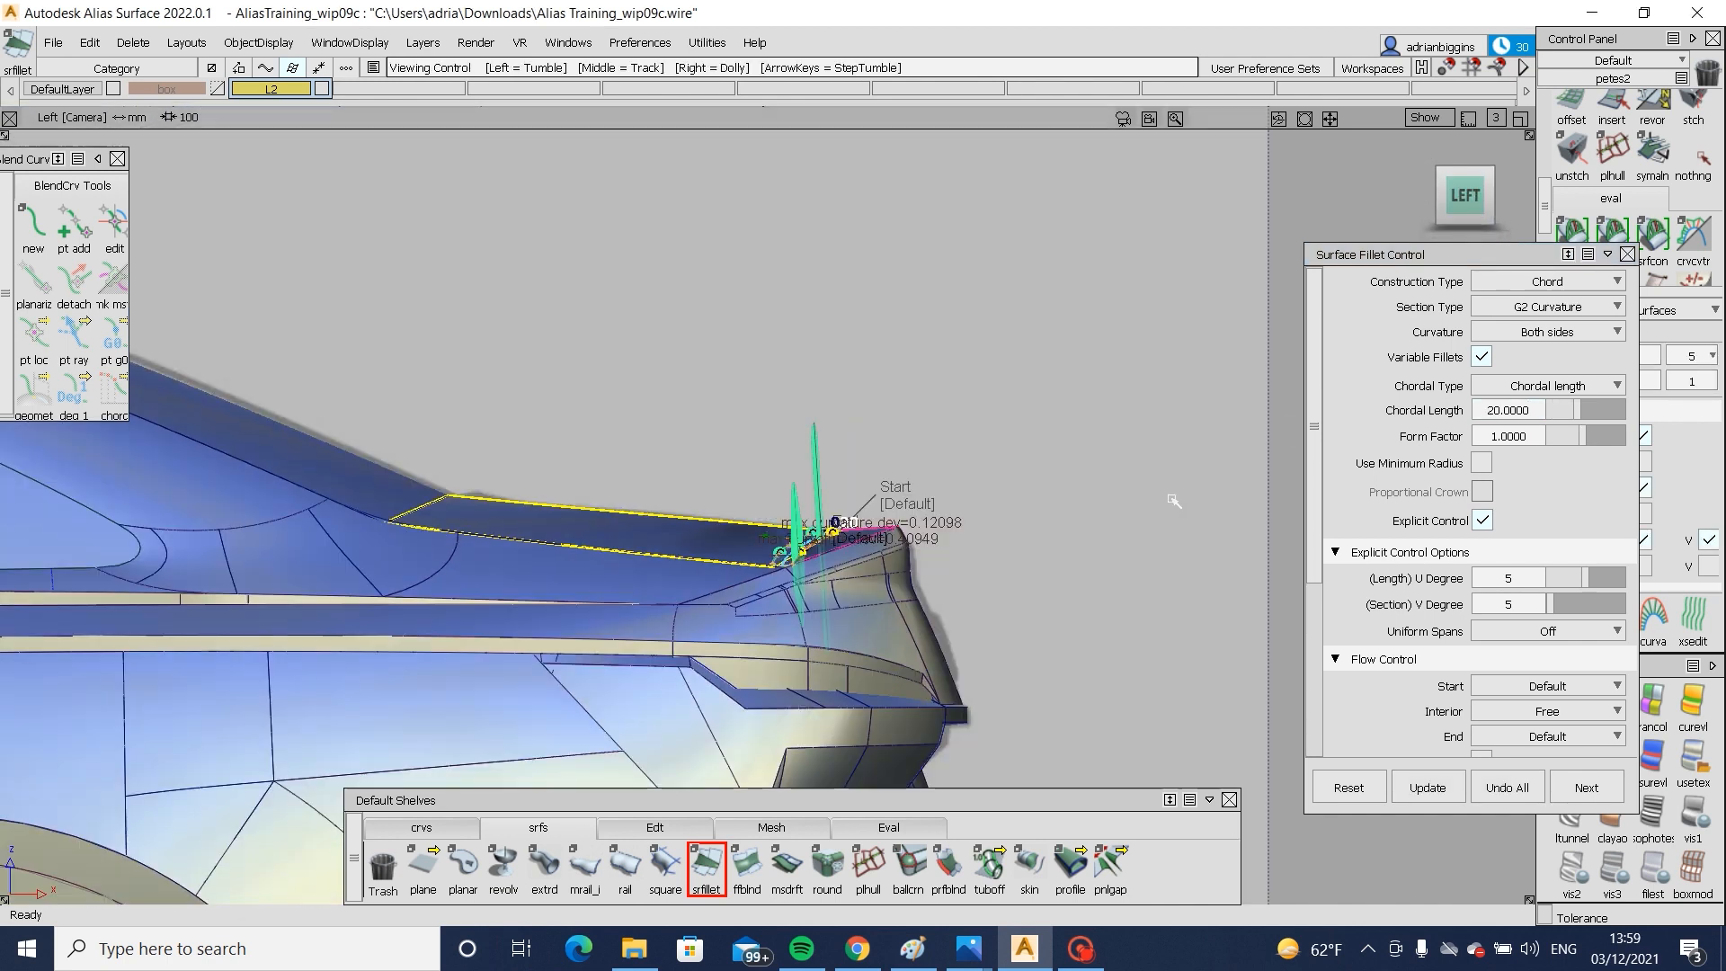
pyautogui.moveTo(1175, 501)
pyautogui.keyDown('alt'); pyautogui.keyDown('shift'); pyautogui.mouseDown(button='right')
pyautogui.moveTo(1186, 381)
pyautogui.moveTo(1198, 478)
pyautogui.mouseUp(button='right'); pyautogui.keyUp('shift'); pyautogui.keyUp('alt')
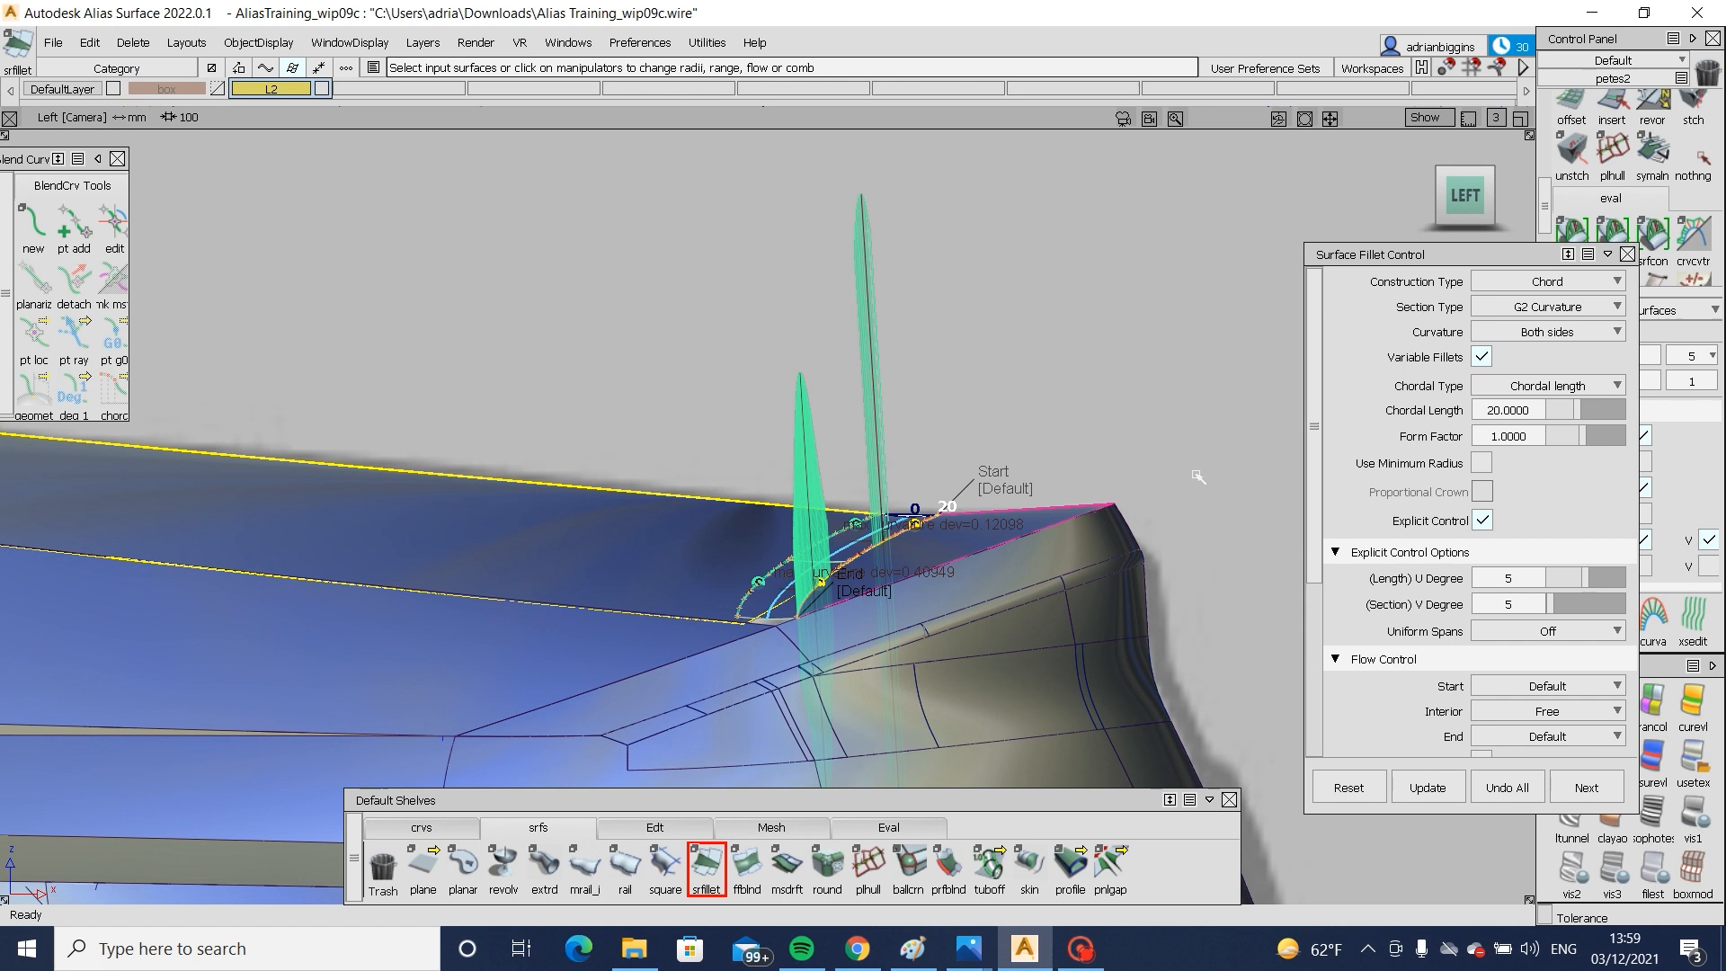
pyautogui.keyDown('ctrl'); pyautogui.keyDown('shift'); pyautogui.moveTo(1198, 477); pyautogui.dragTo(1201, 551); pyautogui.keyUp('shift'); pyautogui.keyUp('ctrl')
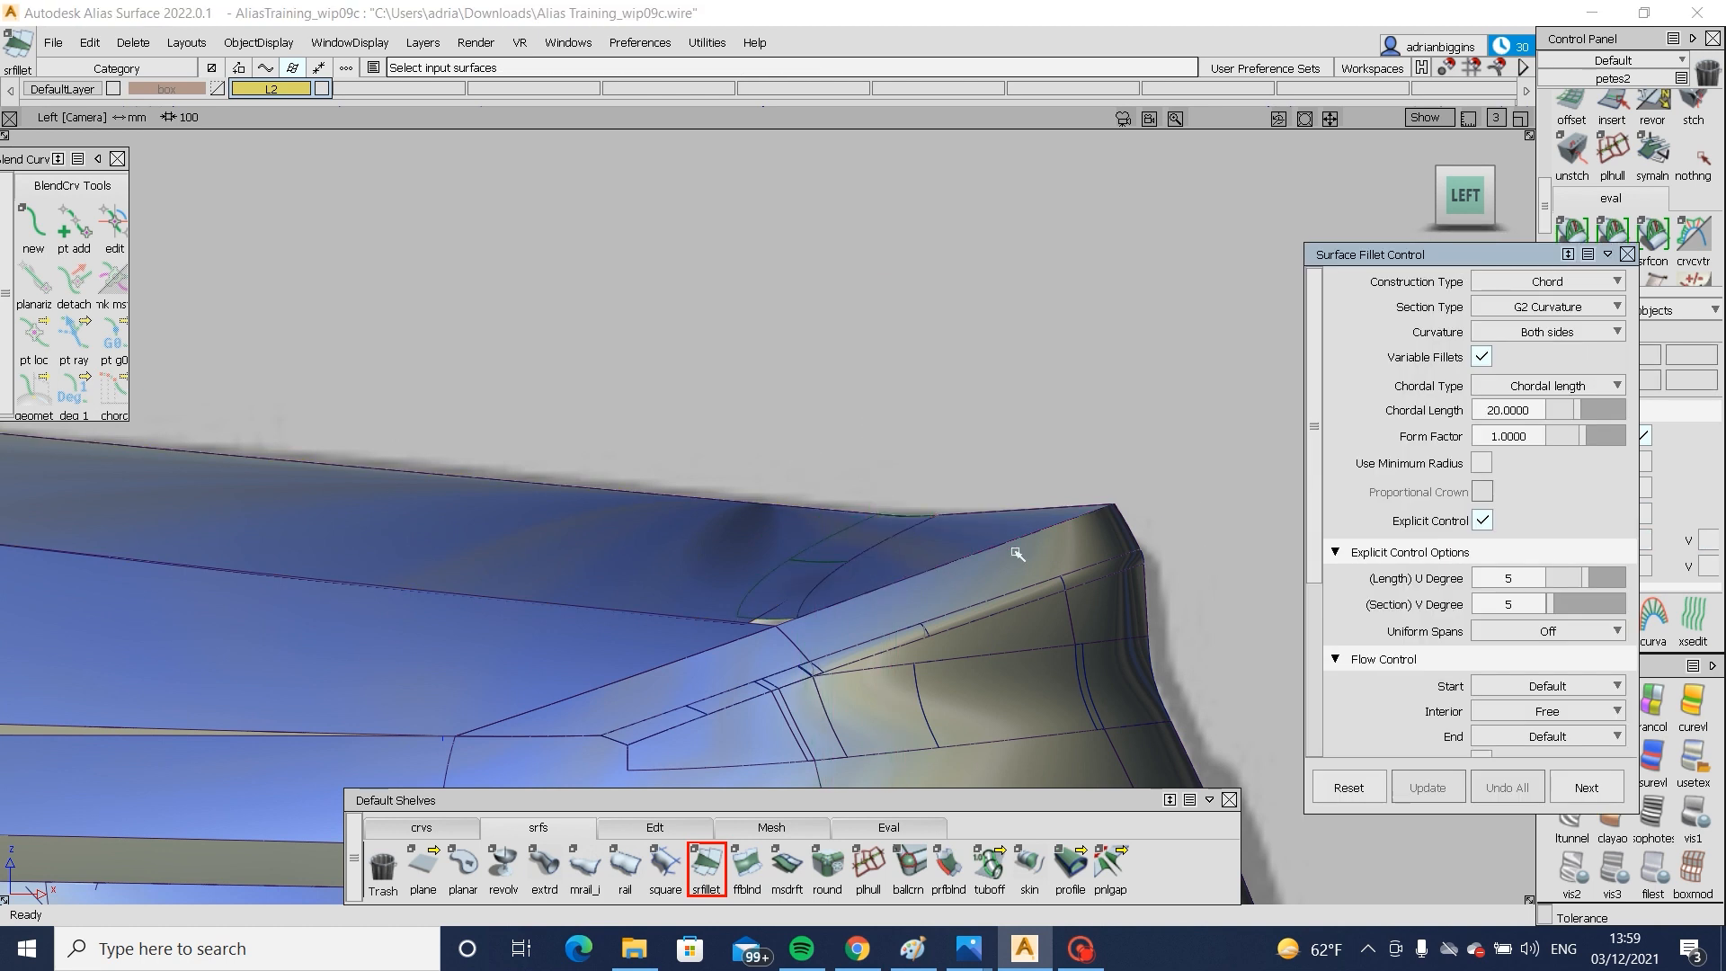
pyautogui.keyDown('ctrl'); pyautogui.keyDown('shift'); pyautogui.moveTo(1016, 550); pyautogui.dragTo(896, 540); pyautogui.keyUp('shift'); pyautogui.keyUp('ctrl')
pyautogui.click(860, 537)
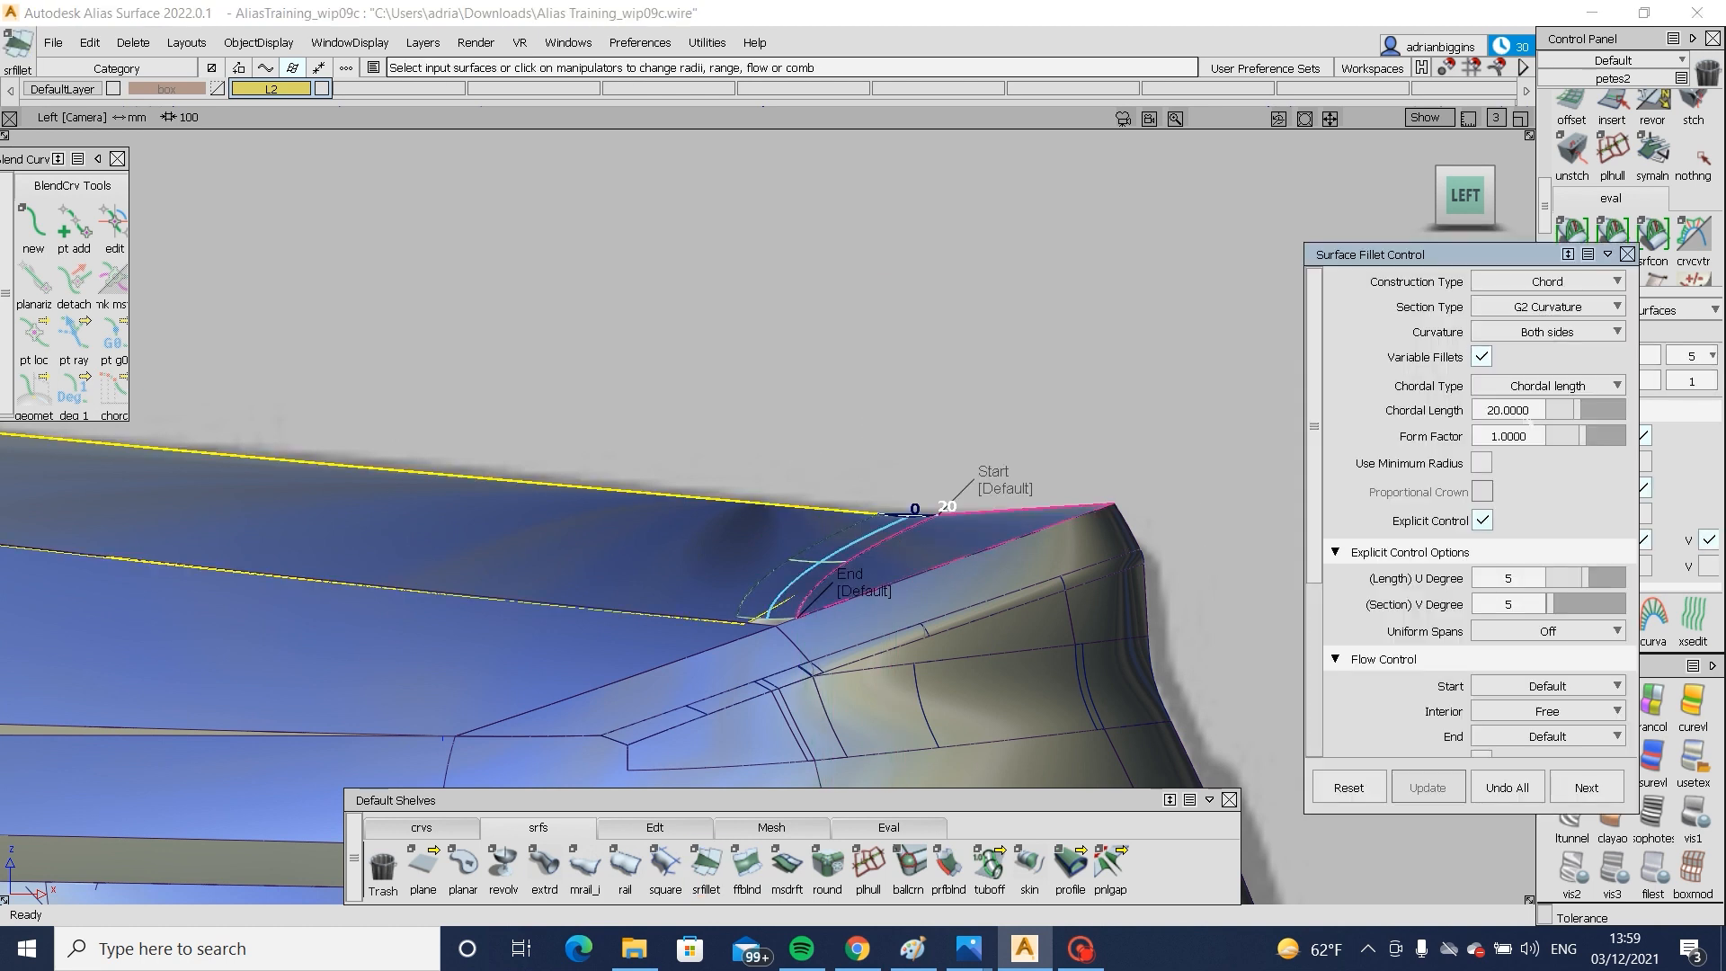
pyautogui.click(1492, 410)
pyautogui.write('30')
pyautogui.press('Return')
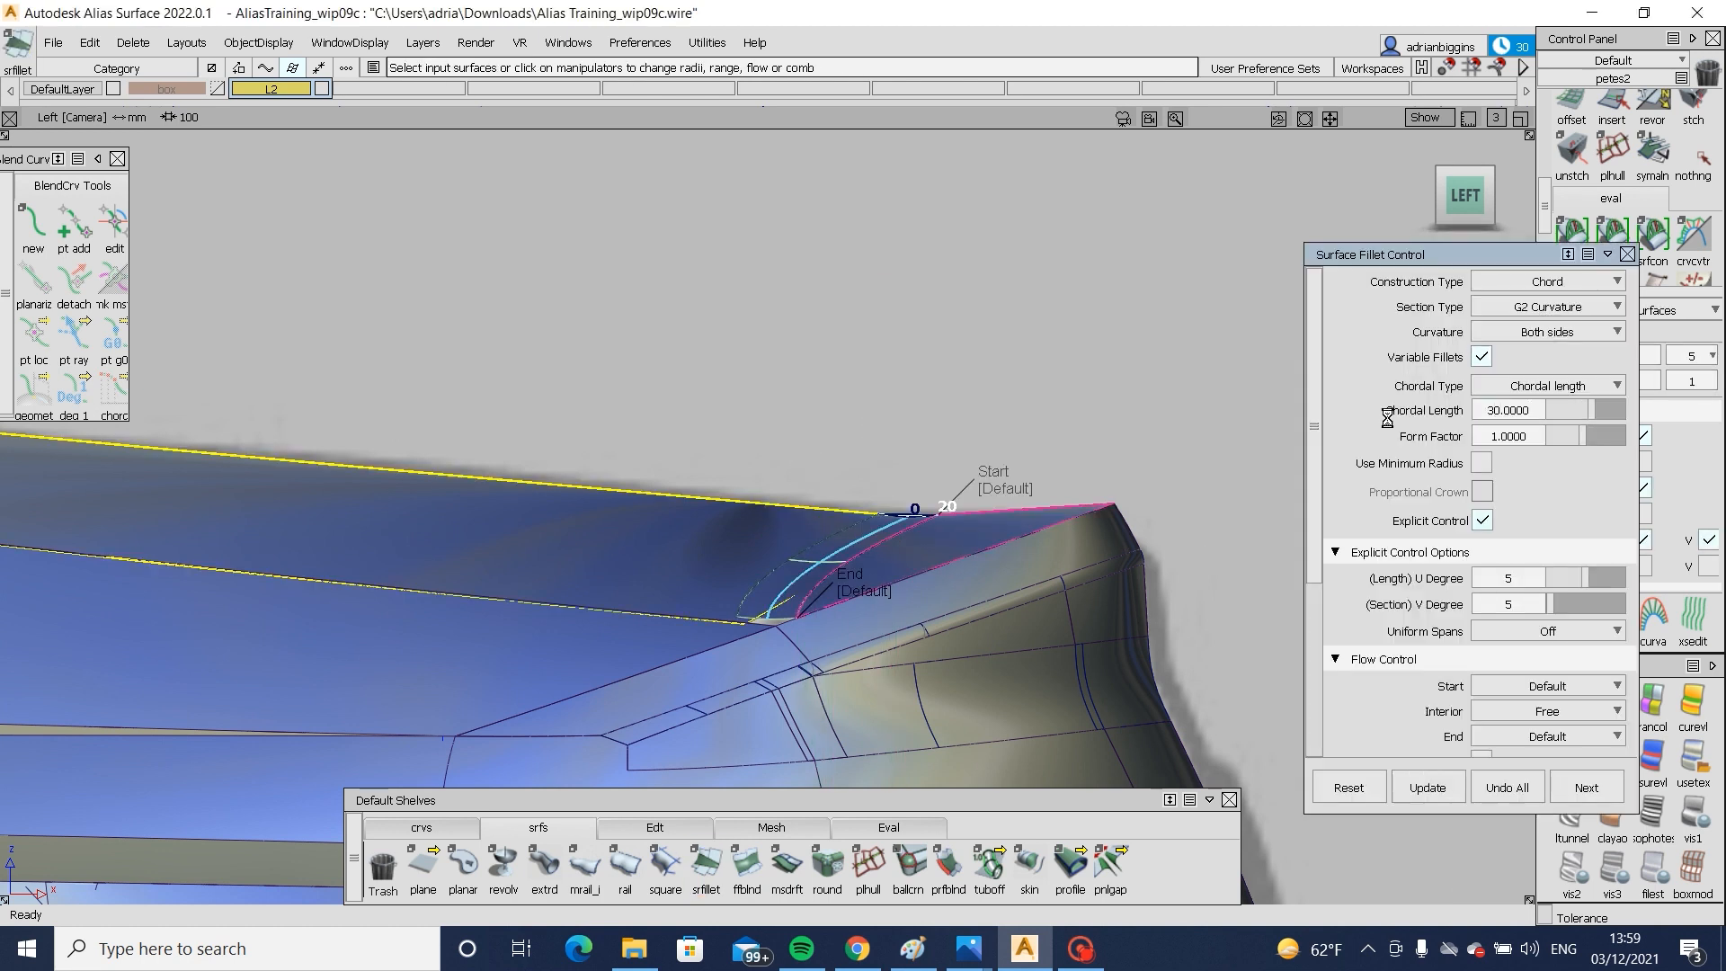
pyautogui.keyDown('alt'); pyautogui.keyDown('shift'); pyautogui.moveTo(905, 501); pyautogui.dragTo(865, 644); pyautogui.keyUp('shift'); pyautogui.keyUp('alt')
pyautogui.keyDown('alt'); pyautogui.keyDown('shift'); pyautogui.moveTo(867, 644); pyautogui.dragTo(890, 432, button='middle'); pyautogui.keyUp('shift'); pyautogui.keyUp('alt')
pyautogui.keyDown('ctrl'); pyautogui.keyDown('shift'); pyautogui.moveTo(892, 521); pyautogui.dragTo(834, 667); pyautogui.keyUp('shift'); pyautogui.keyUp('ctrl')
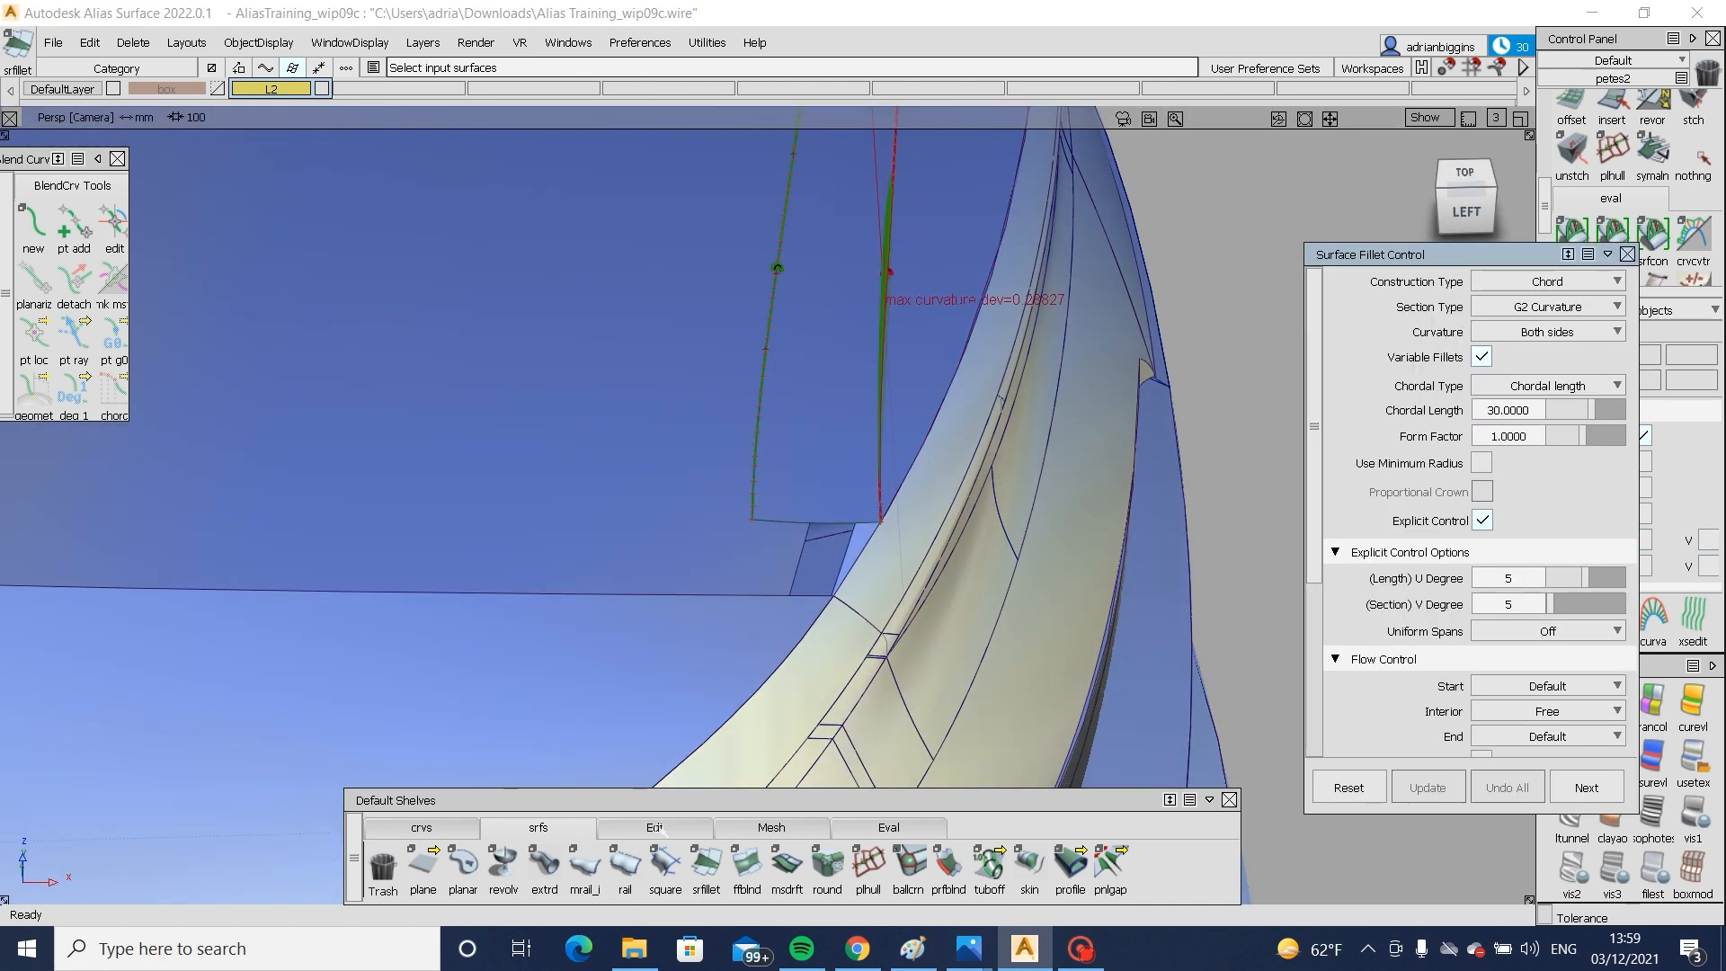
# - Extend the fillet's forward contact curve on the rear deck by about 91 mm, past the deck's side edge
pyautogui.click(661, 829)
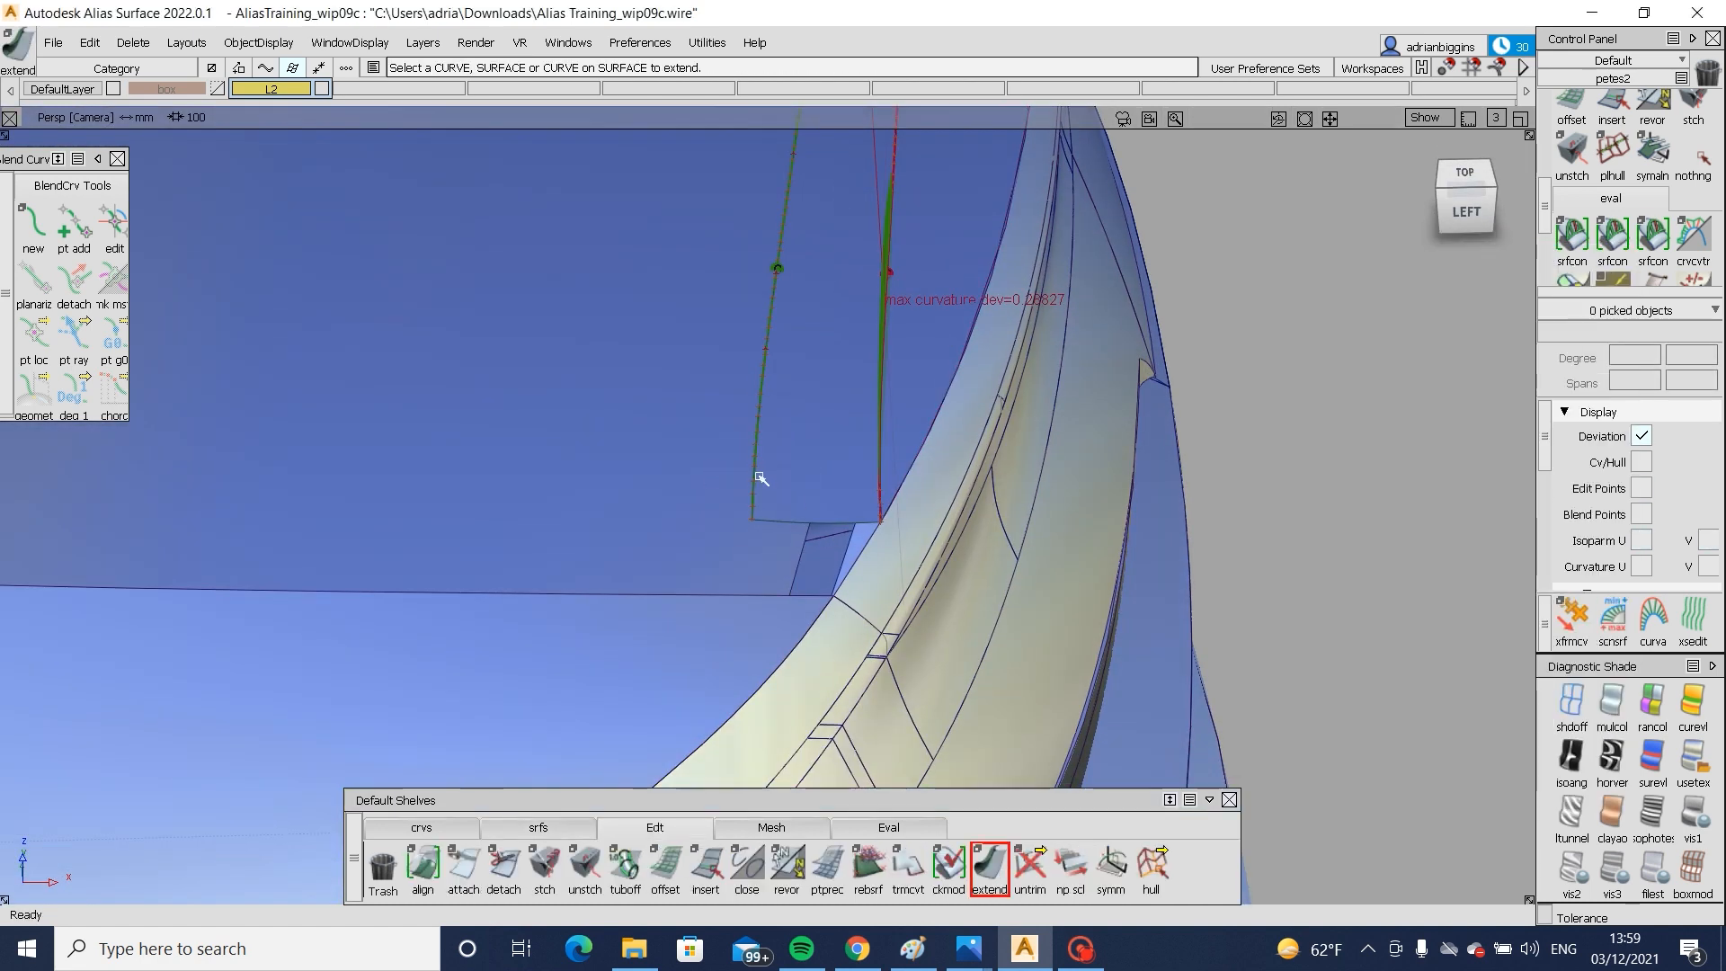
pyautogui.click(752, 497)
pyautogui.click(753, 502)
pyautogui.moveTo(752, 515); pyautogui.dragTo(755, 647)
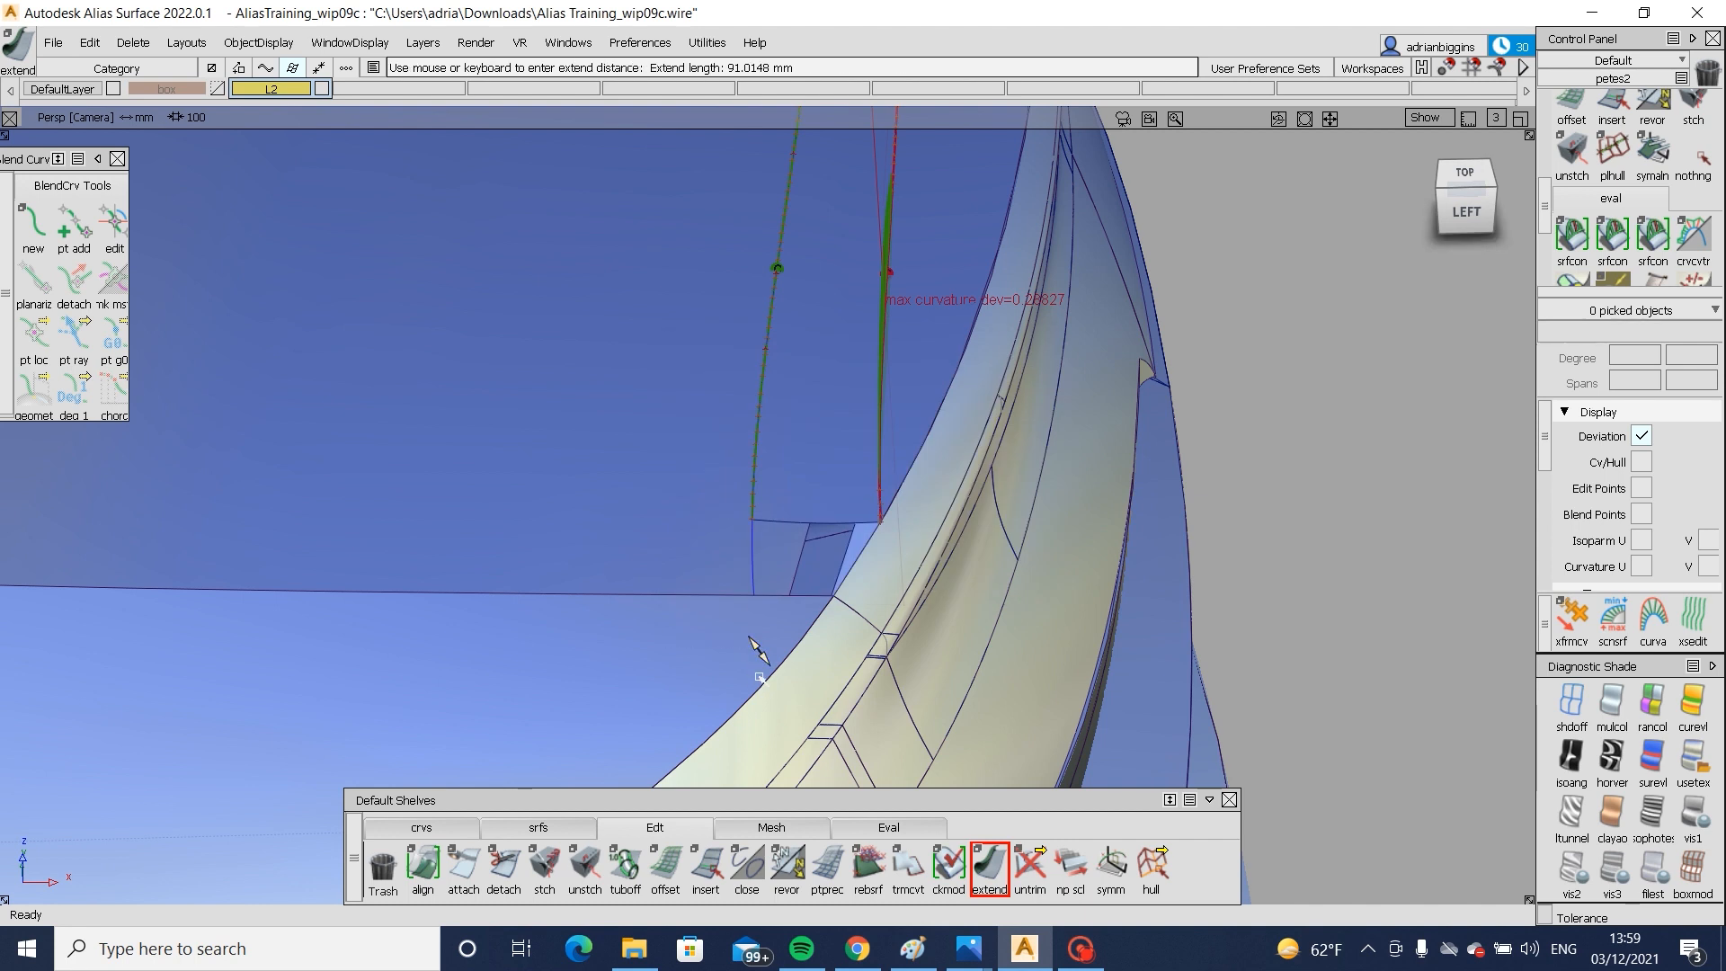
# - Trim the rear deck surface along the extended curve, keeping the main area and clearing the leftover corner piece
pyautogui.keyDown('ctrl'); pyautogui.keyDown('shift'); pyautogui.moveTo(839, 451); pyautogui.dragTo(686, 567, button='middle'); pyautogui.keyUp('shift'); pyautogui.keyUp('ctrl')
pyautogui.click(683, 557)
pyautogui.press('space')
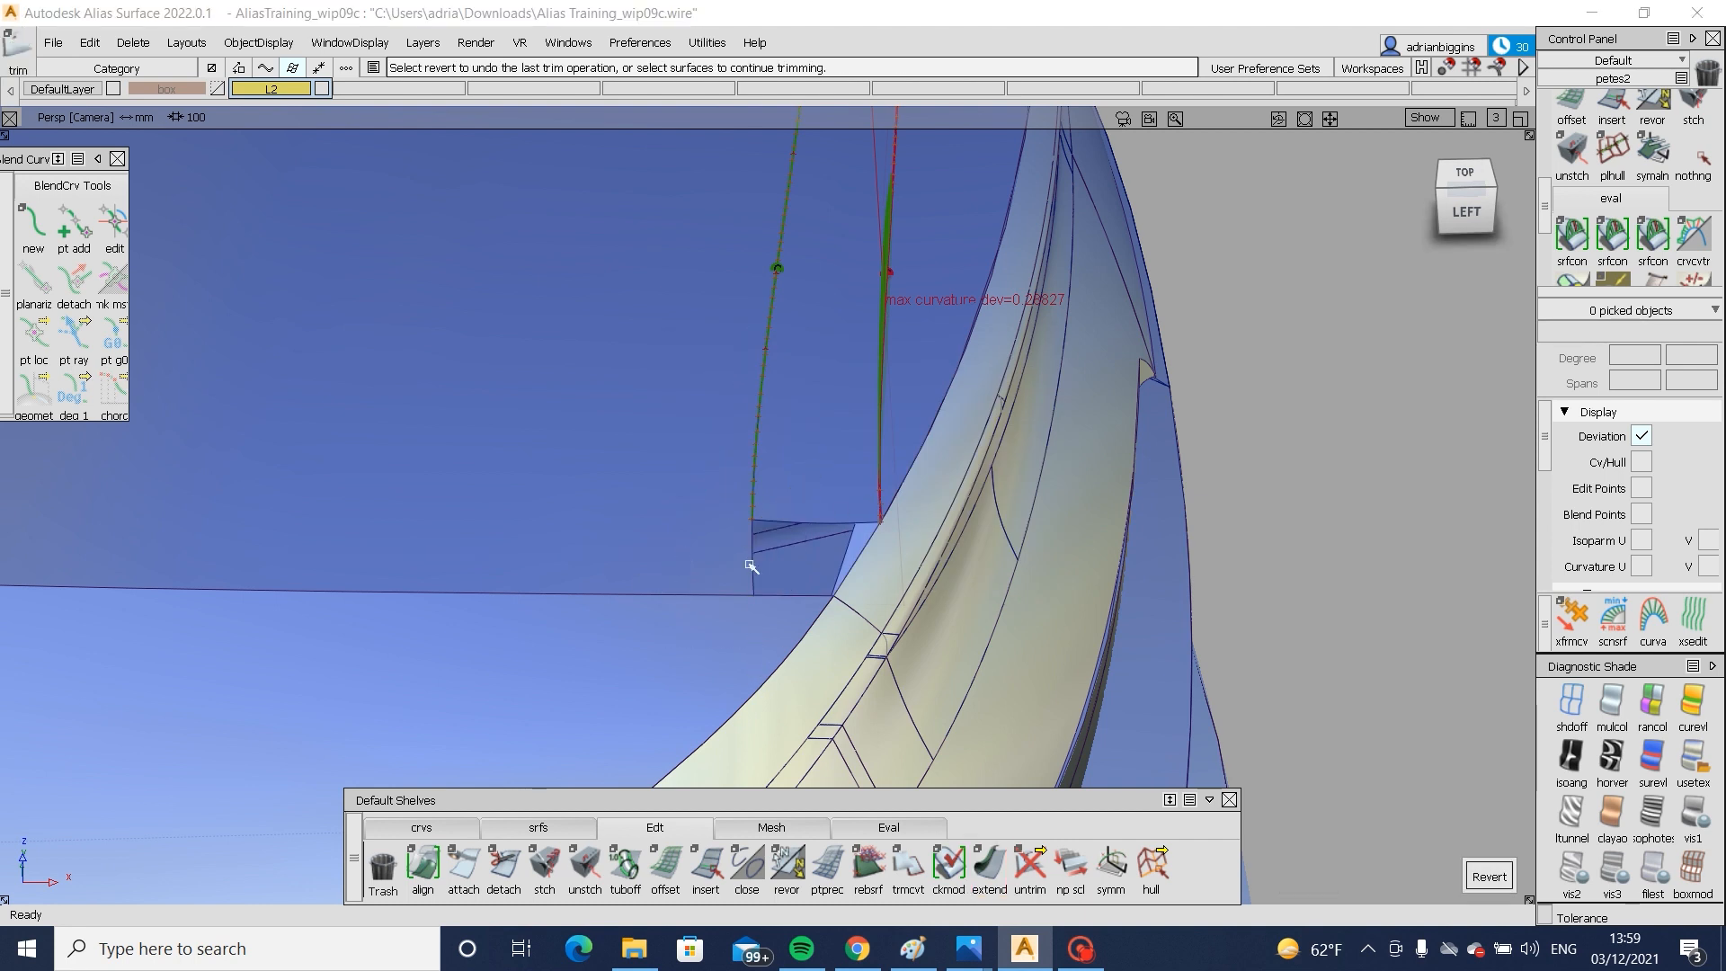
pyautogui.moveTo(752, 567)
pyautogui.keyDown('alt'); pyautogui.keyDown('shift'); pyautogui.mouseDown()
pyautogui.moveTo(389, 666)
pyautogui.moveTo(548, 593)
pyautogui.moveTo(595, 526)
pyautogui.moveTo(513, 585)
pyautogui.moveTo(655, 578)
pyautogui.moveTo(743, 539)
pyautogui.moveTo(743, 554)
pyautogui.mouseUp(); pyautogui.keyUp('shift'); pyautogui.keyUp('alt')
pyautogui.press('Delete')
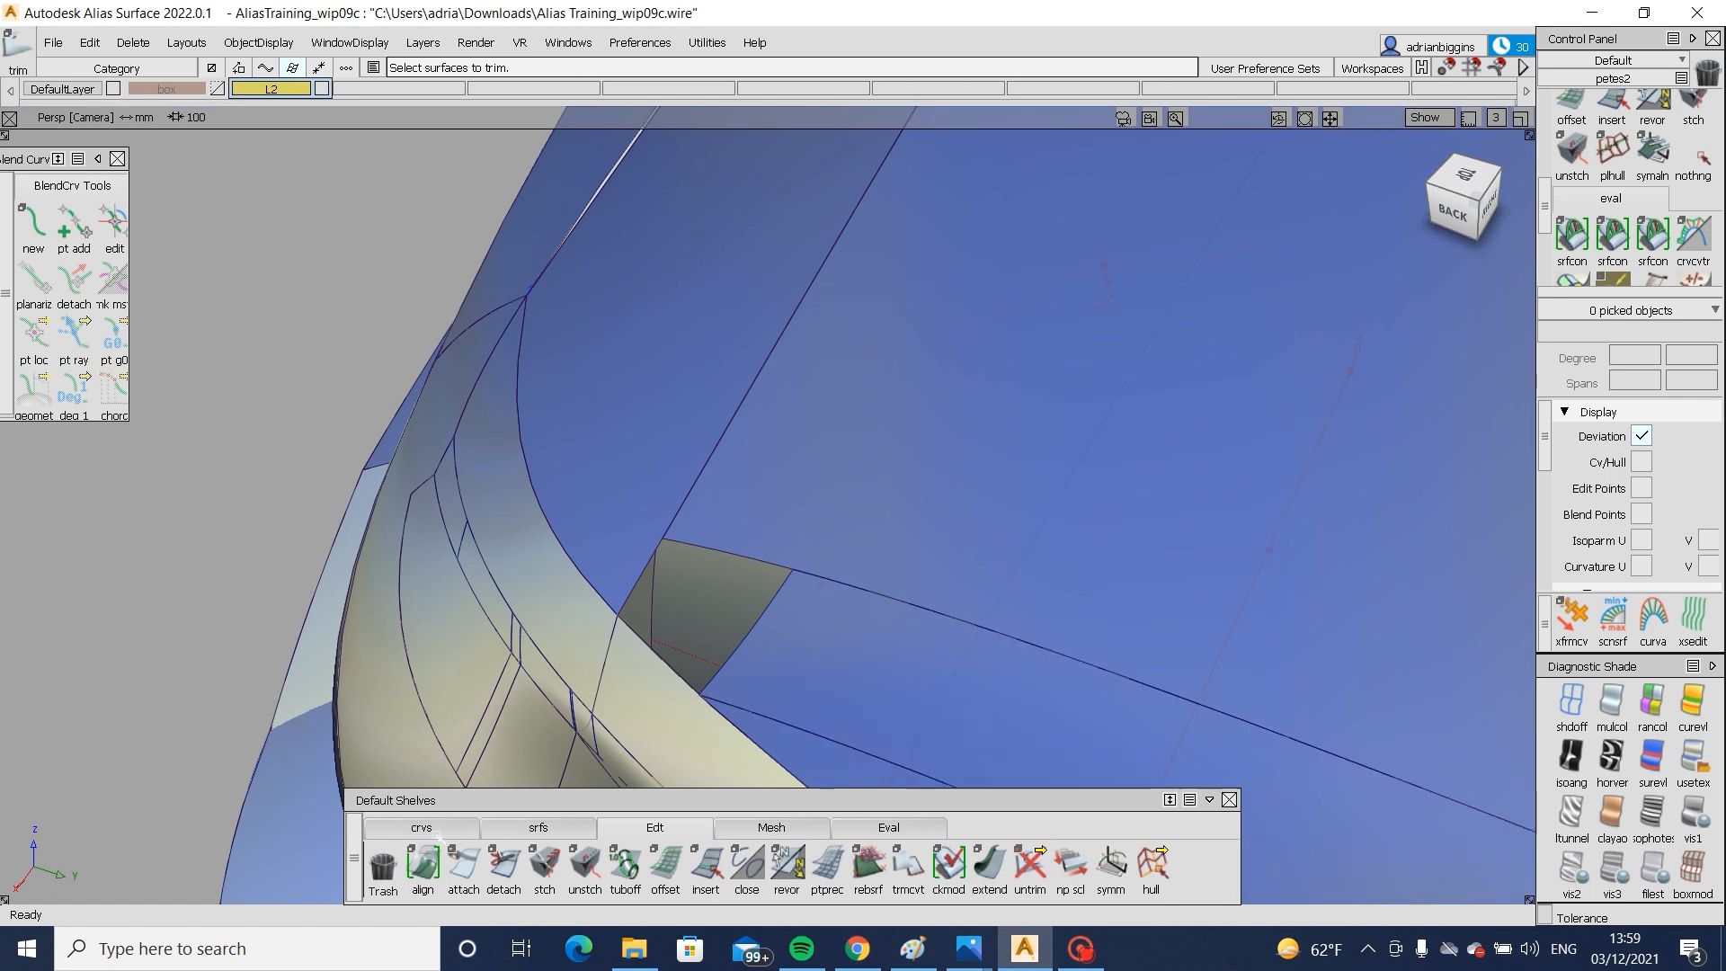
# - Draw an edit-point curve from the trimmed deck corner to the spoiler edge to close the corner gap
pyautogui.click(421, 828)
pyautogui.click(463, 867)
pyautogui.click(664, 538)
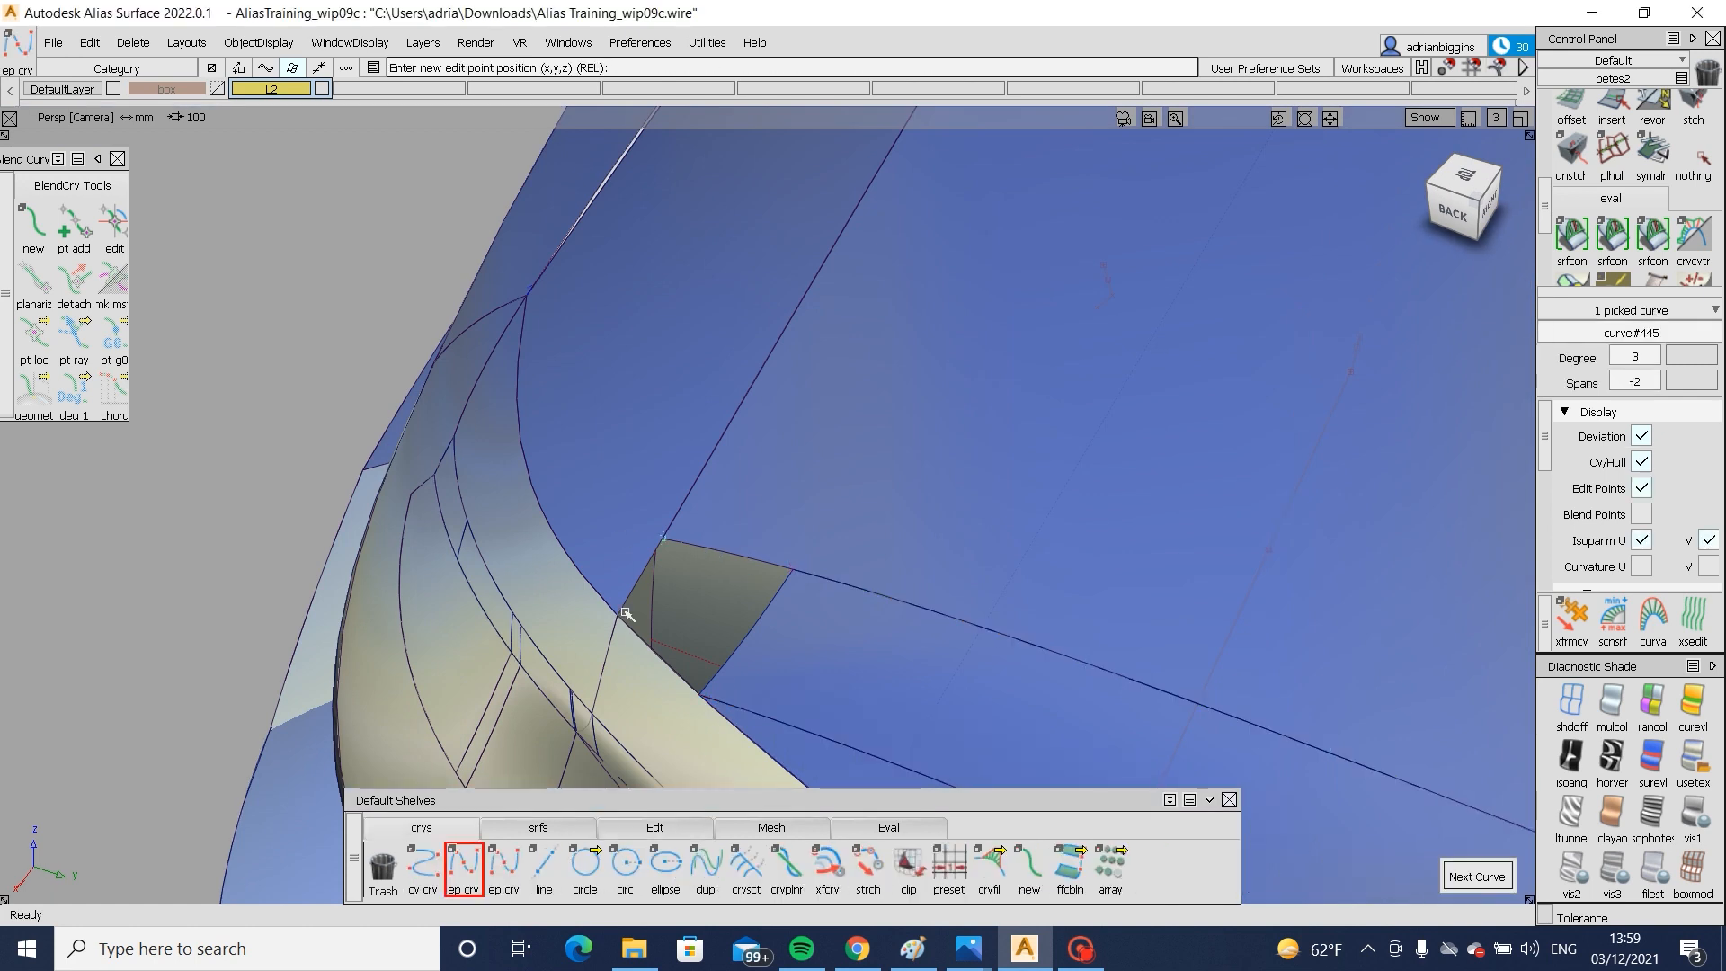
# - Align the new corner curve to the adjoining surface edge with G1 continuity
pyautogui.scroll(3, 1609, 224)
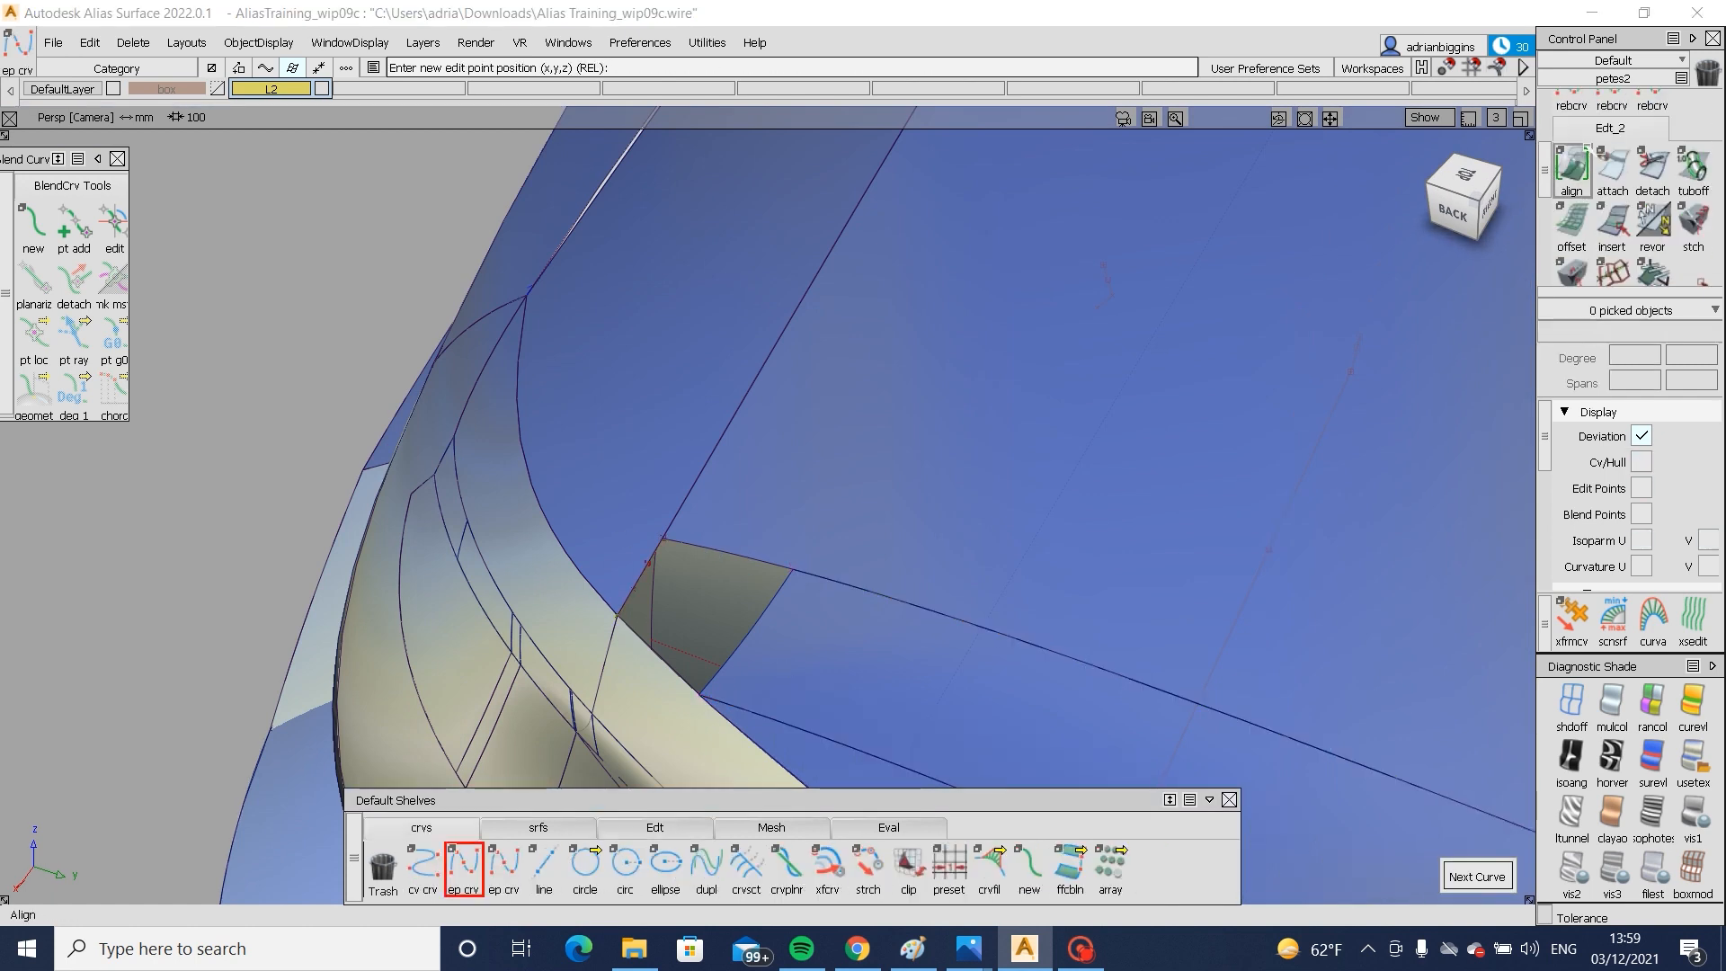
pyautogui.click(1573, 167)
pyautogui.doubleClick(1573, 167)
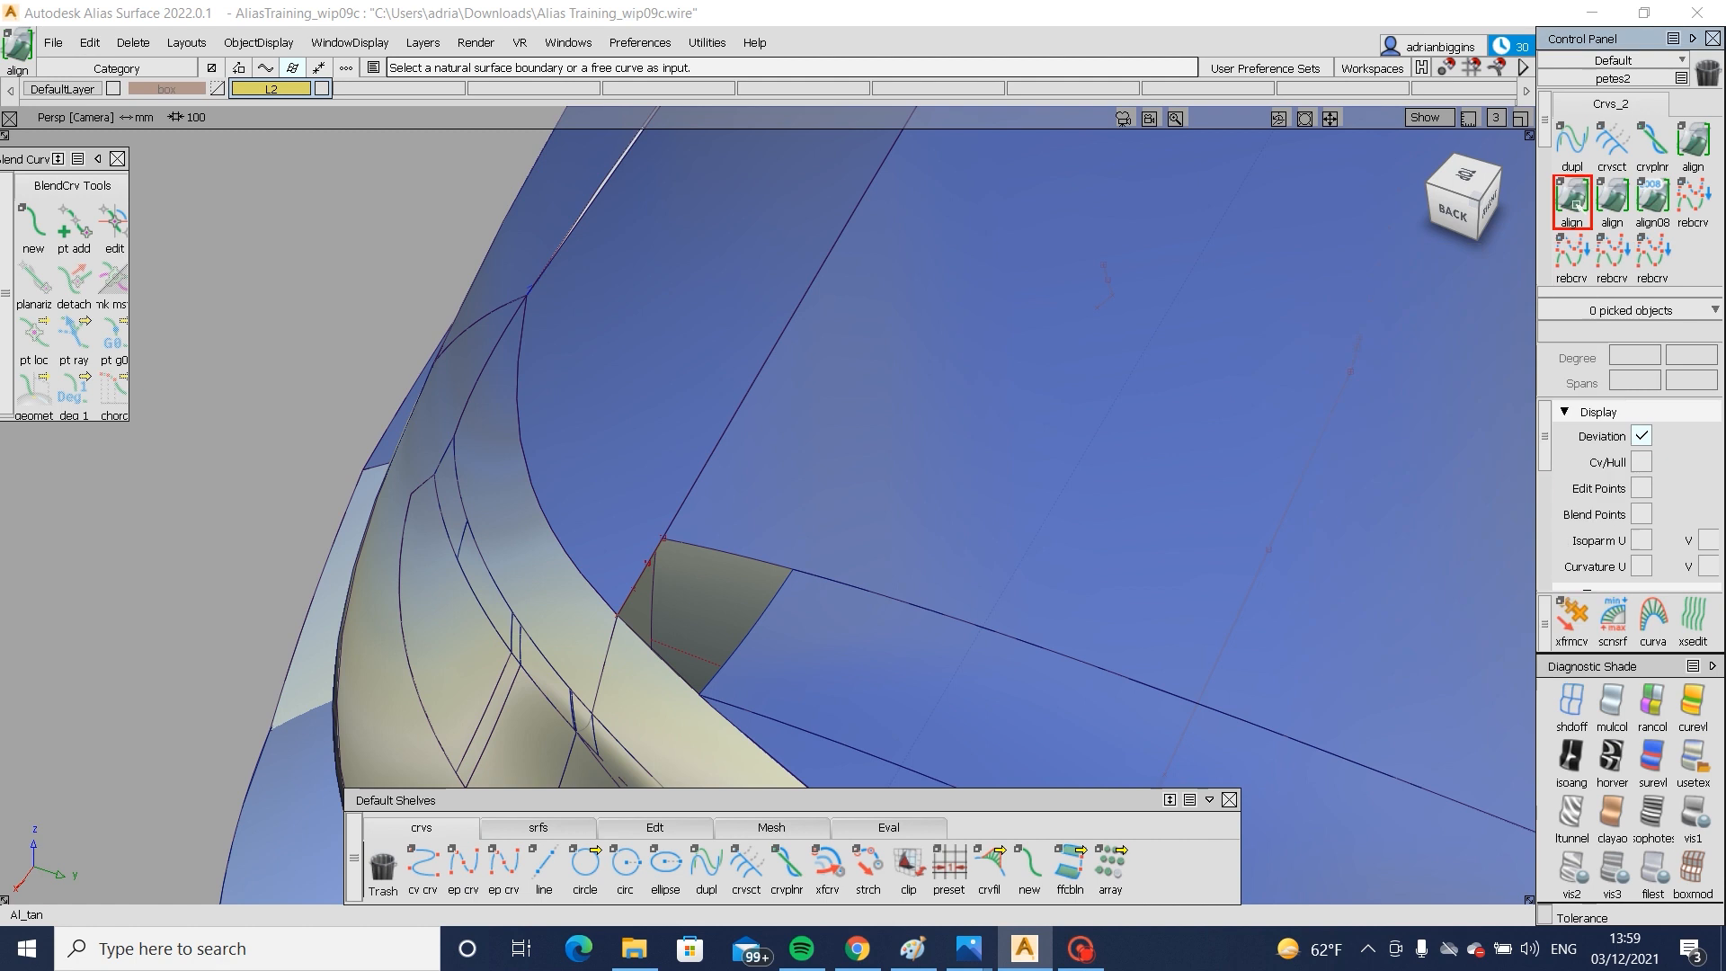
pyautogui.click(659, 552)
pyautogui.click(788, 591)
pyautogui.click(691, 503)
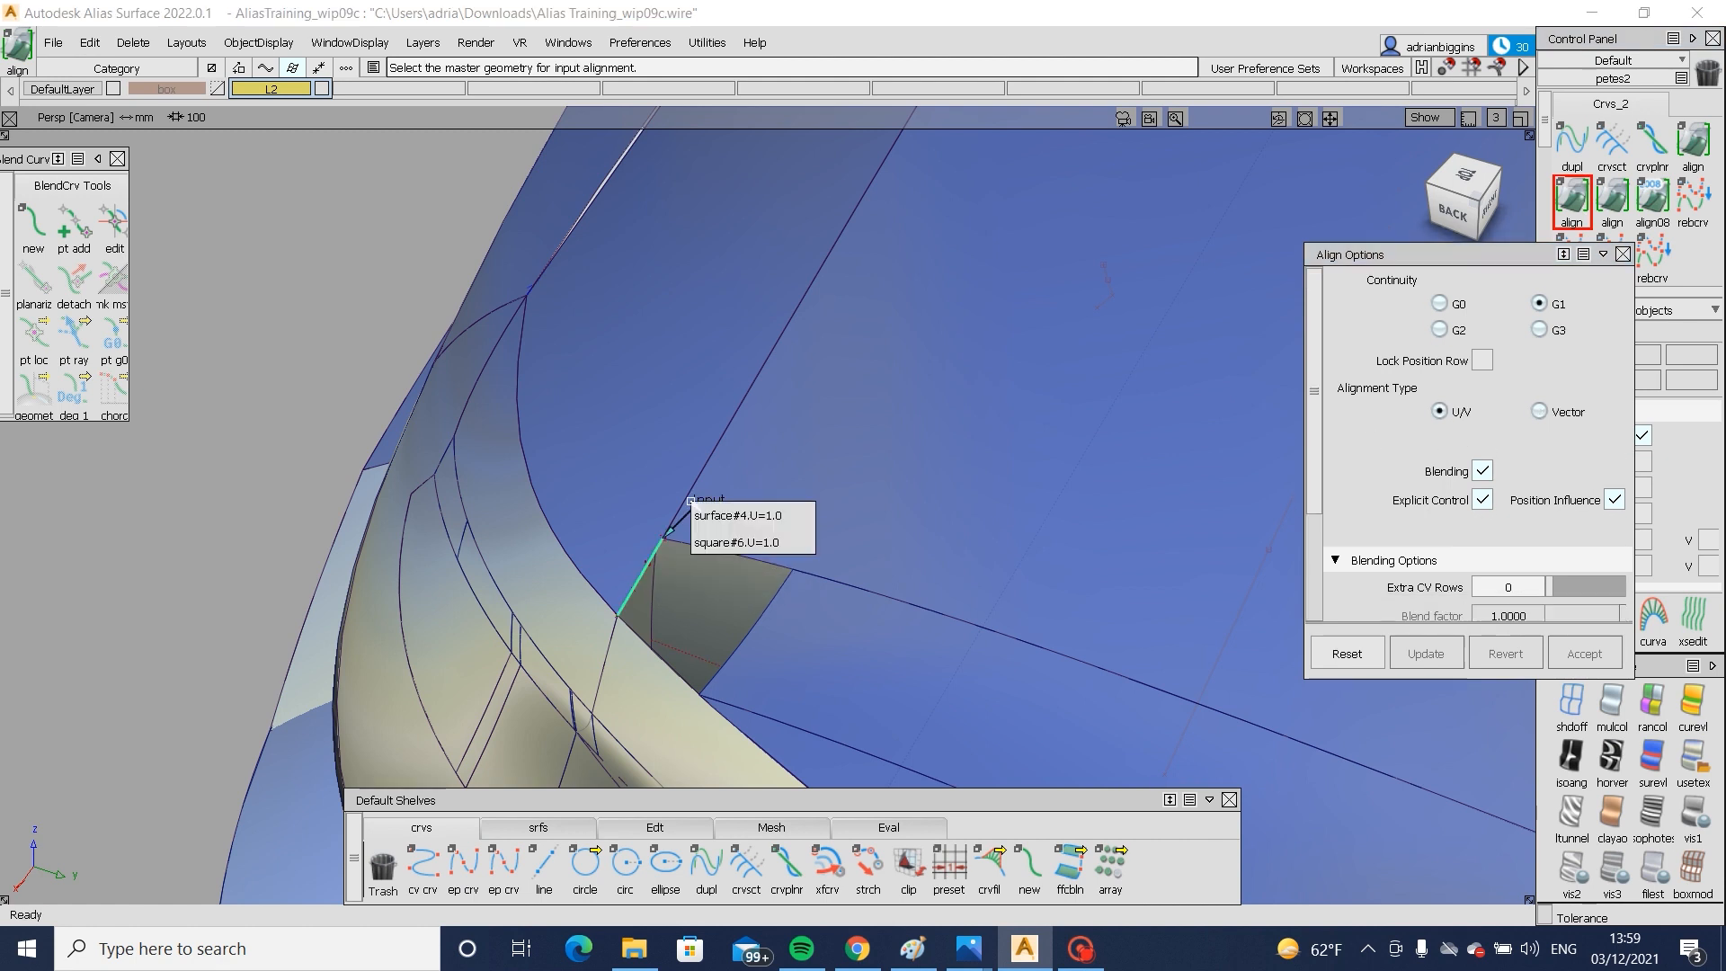
pyautogui.click(800, 541)
# - Build a square surface over the corner gap from the spoiler edge, fillet end, trimmed deck edge and new curve
pyautogui.click(568, 828)
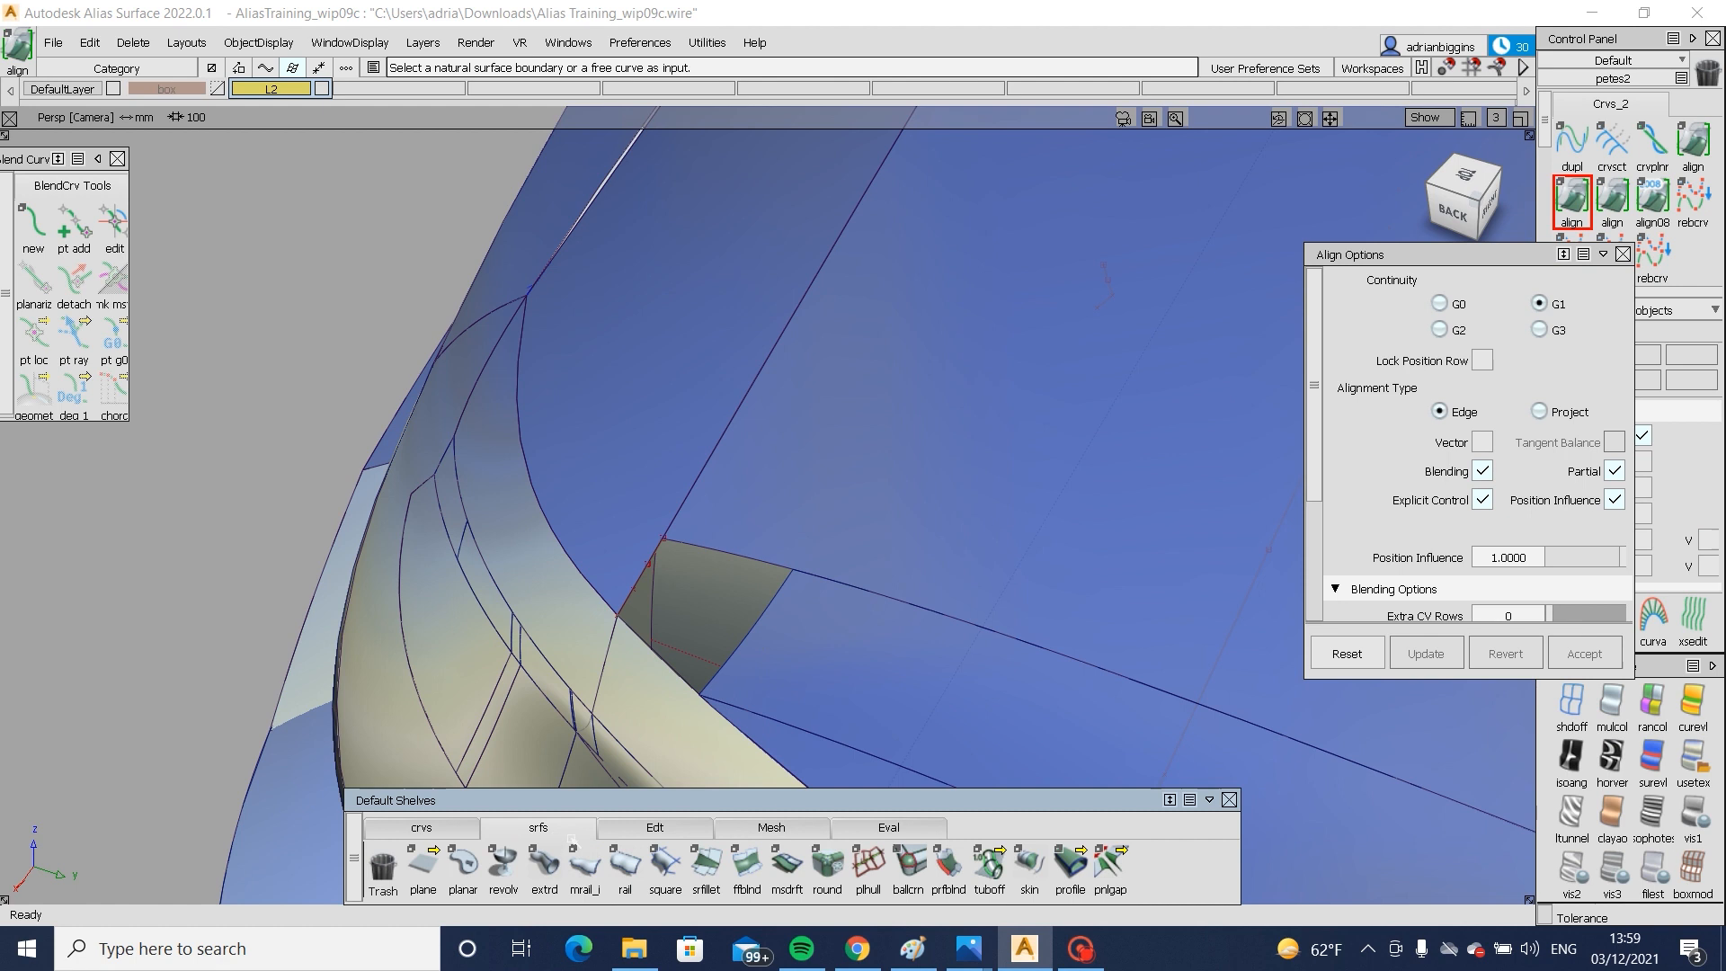
pyautogui.click(663, 865)
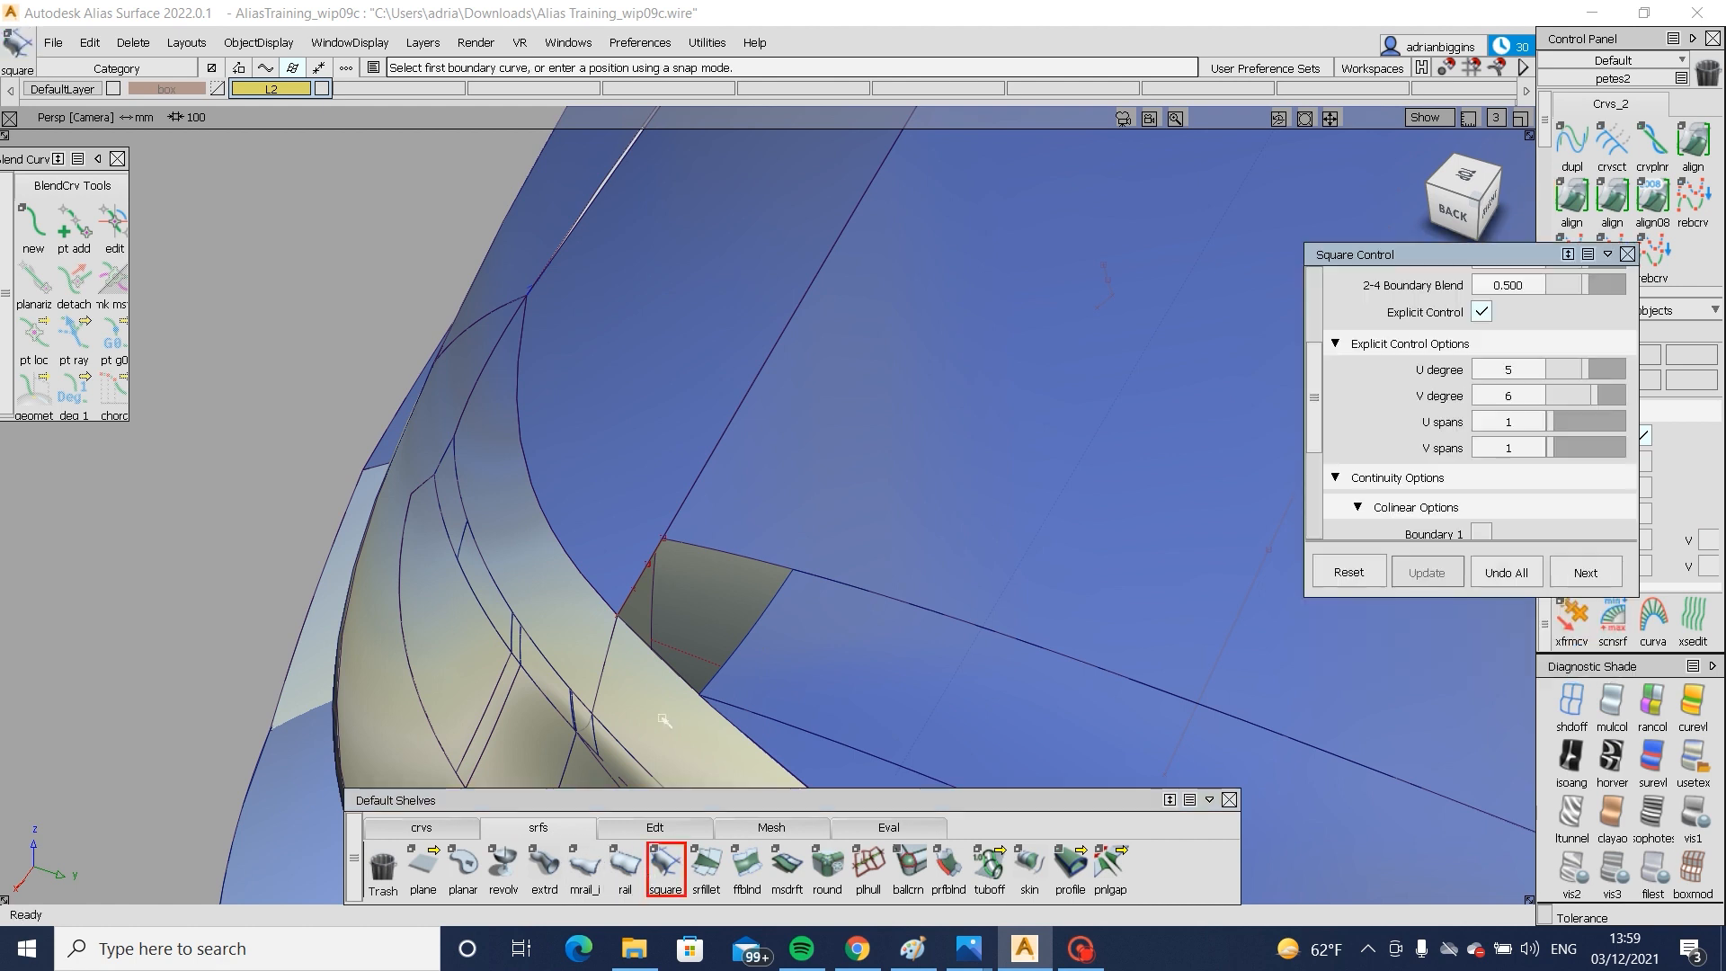
pyautogui.click(662, 662)
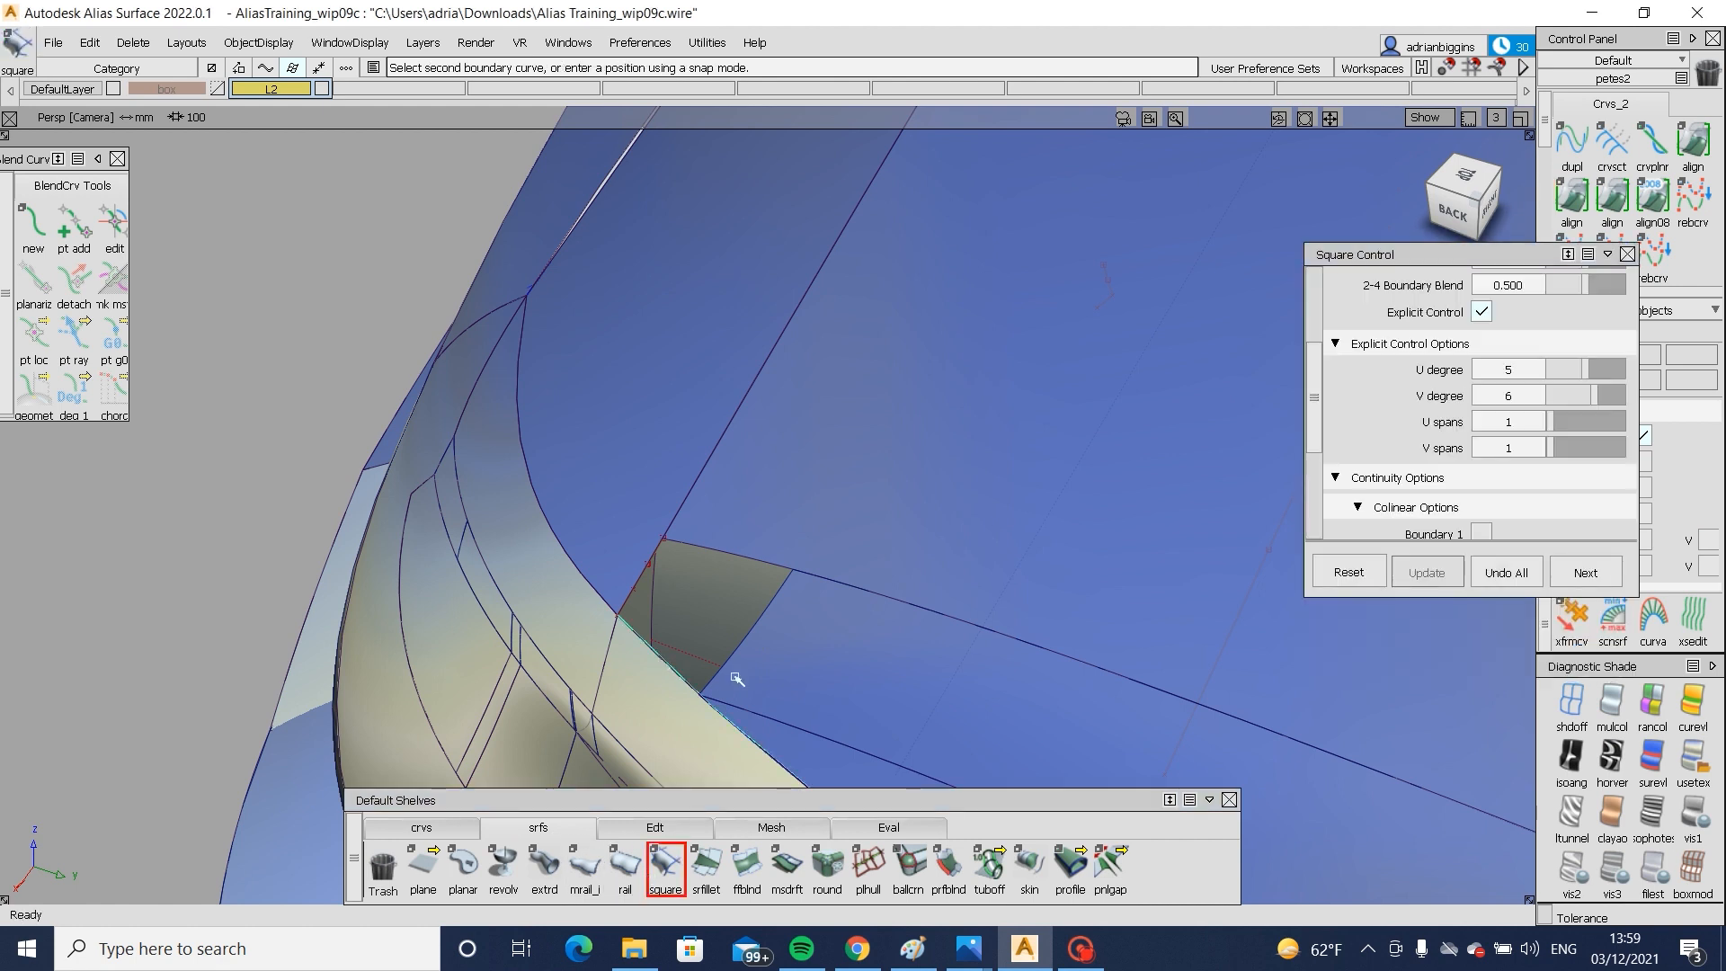
pyautogui.click(765, 550)
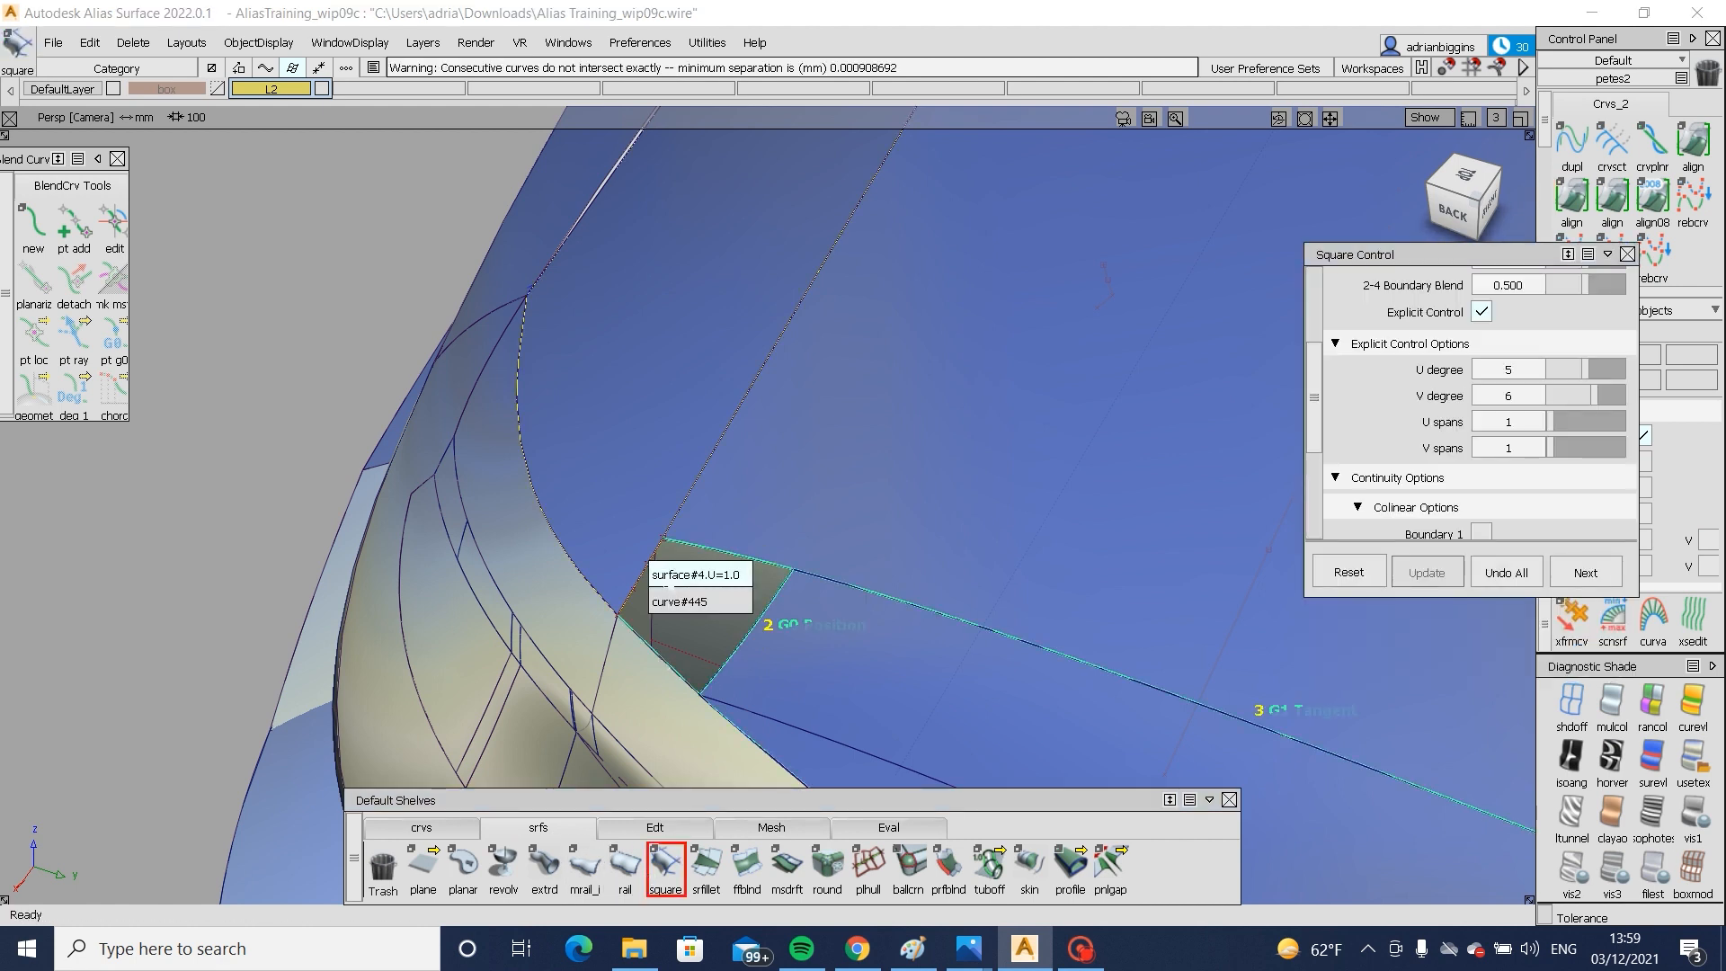
pyautogui.click(666, 585)
pyautogui.scroll(5, 1542, 459)
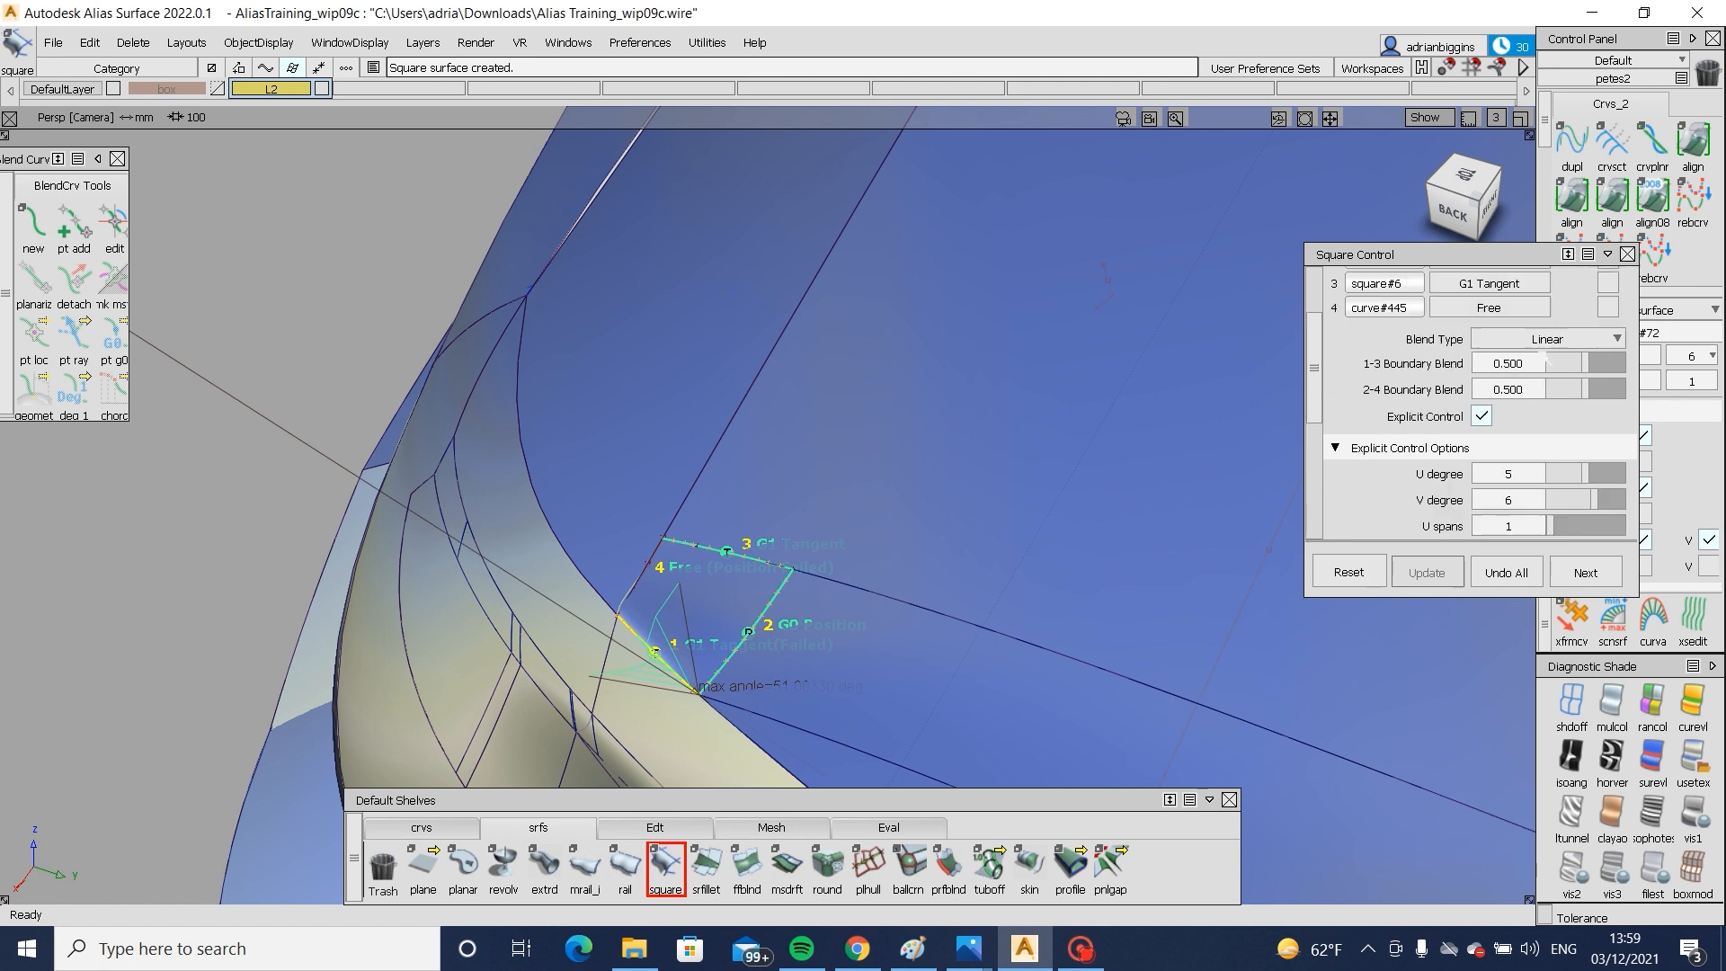
# - Set the square patch's continuity to G0 at boundary 1, G1 at boundary 2, G2 at boundary 3 and Free at boundary 4
pyautogui.click(1489, 384)
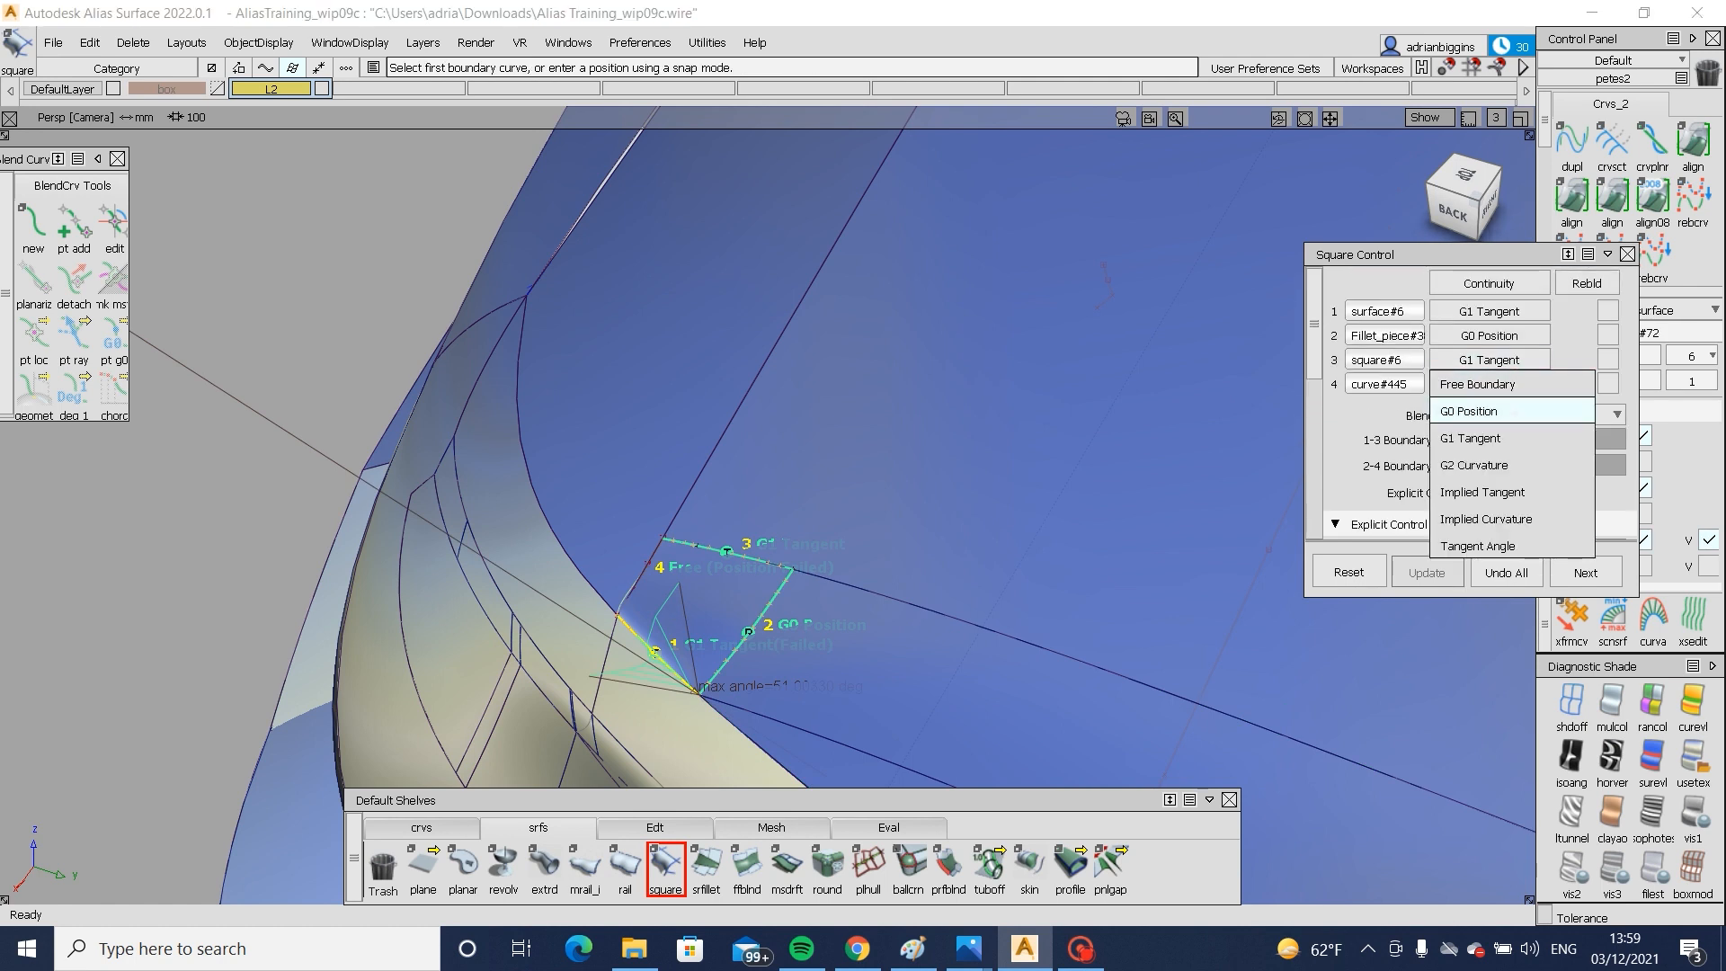
pyautogui.click(1477, 383)
pyautogui.click(1490, 311)
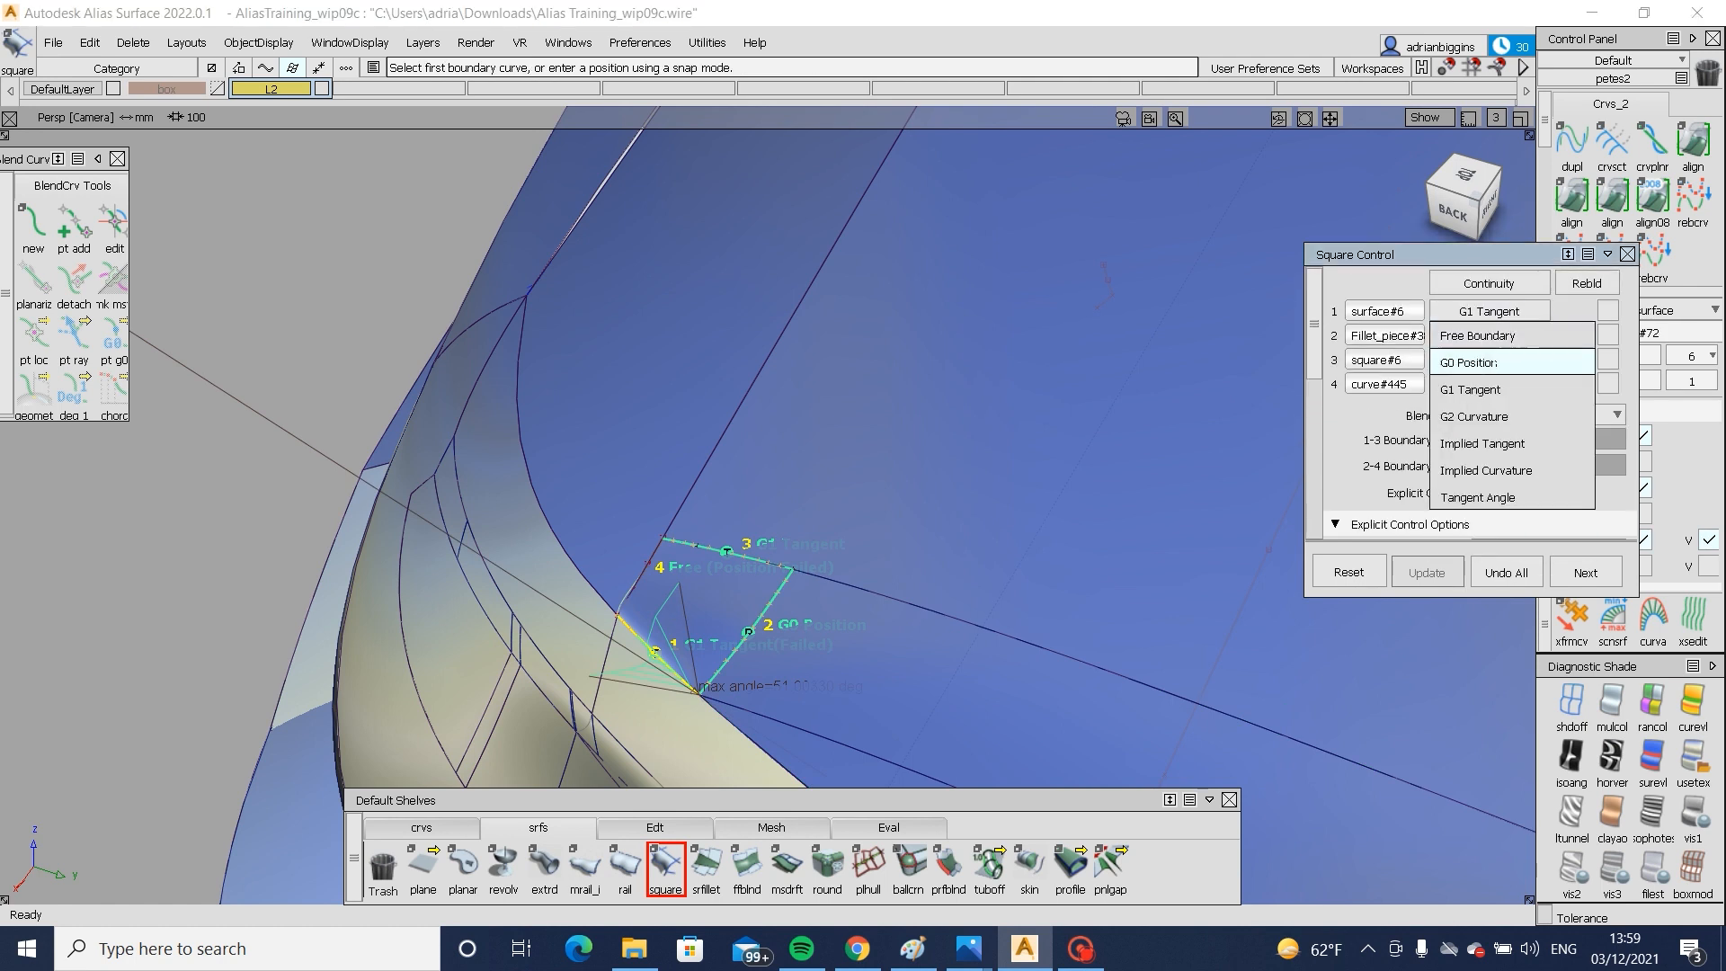
pyautogui.click(1489, 359)
pyautogui.click(1489, 336)
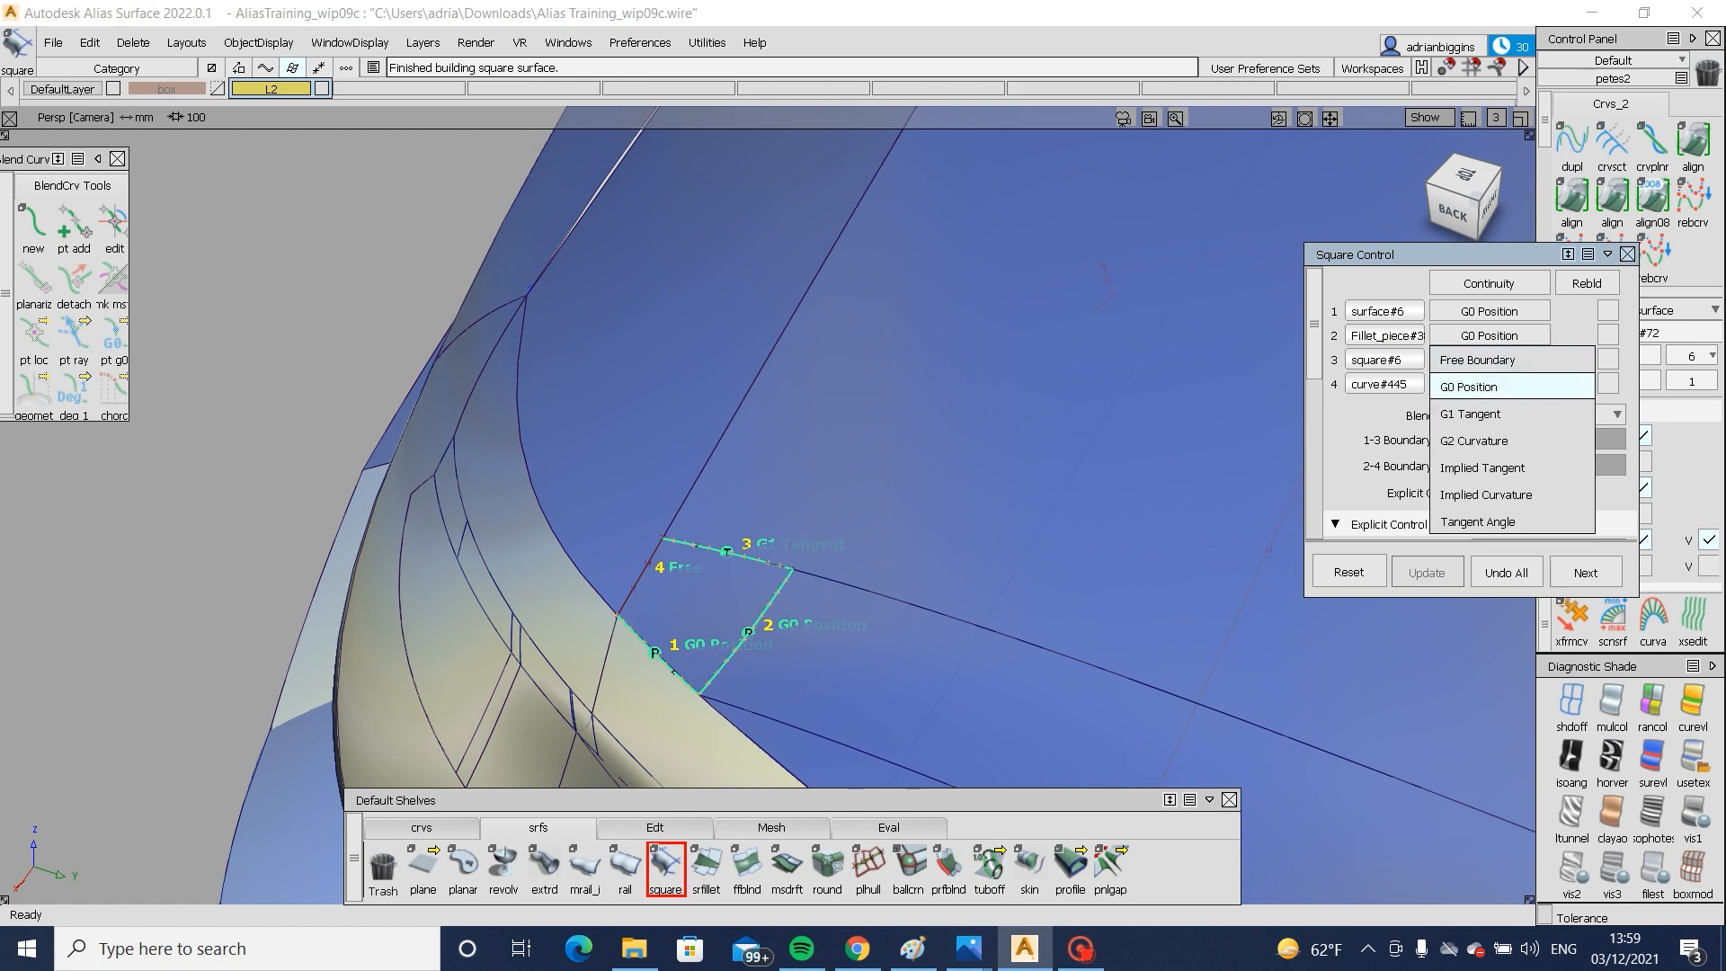
pyautogui.click(1489, 410)
pyautogui.click(1492, 384)
pyautogui.click(1474, 464)
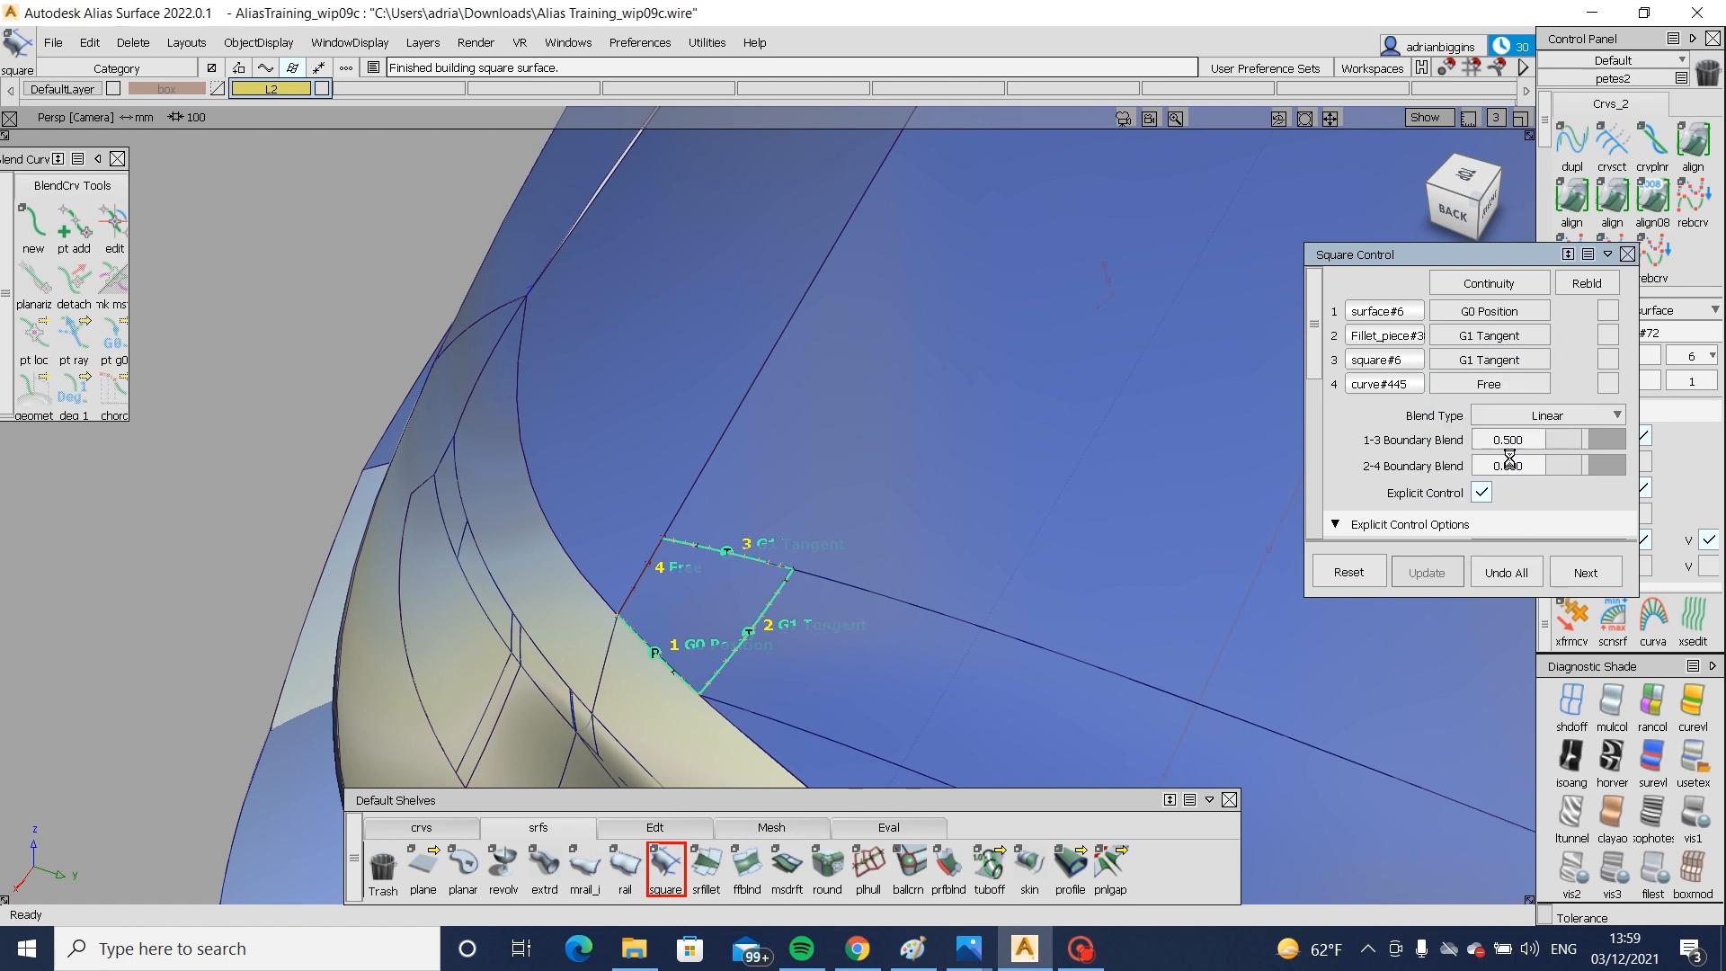
pyautogui.keyDown('alt'); pyautogui.keyDown('shift'); pyautogui.moveTo(839, 492); pyautogui.dragTo(903, 654, button='right'); pyautogui.keyUp('shift'); pyautogui.keyUp('alt')
pyautogui.keyDown('alt'); pyautogui.keyDown('shift'); pyautogui.moveTo(904, 654); pyautogui.dragTo(763, 526); pyautogui.keyUp('shift'); pyautogui.keyUp('alt')
pyautogui.keyDown('alt'); pyautogui.keyDown('shift'); pyautogui.moveTo(763, 526); pyautogui.dragTo(811, 574, button='right'); pyautogui.keyUp('shift'); pyautogui.keyUp('alt')
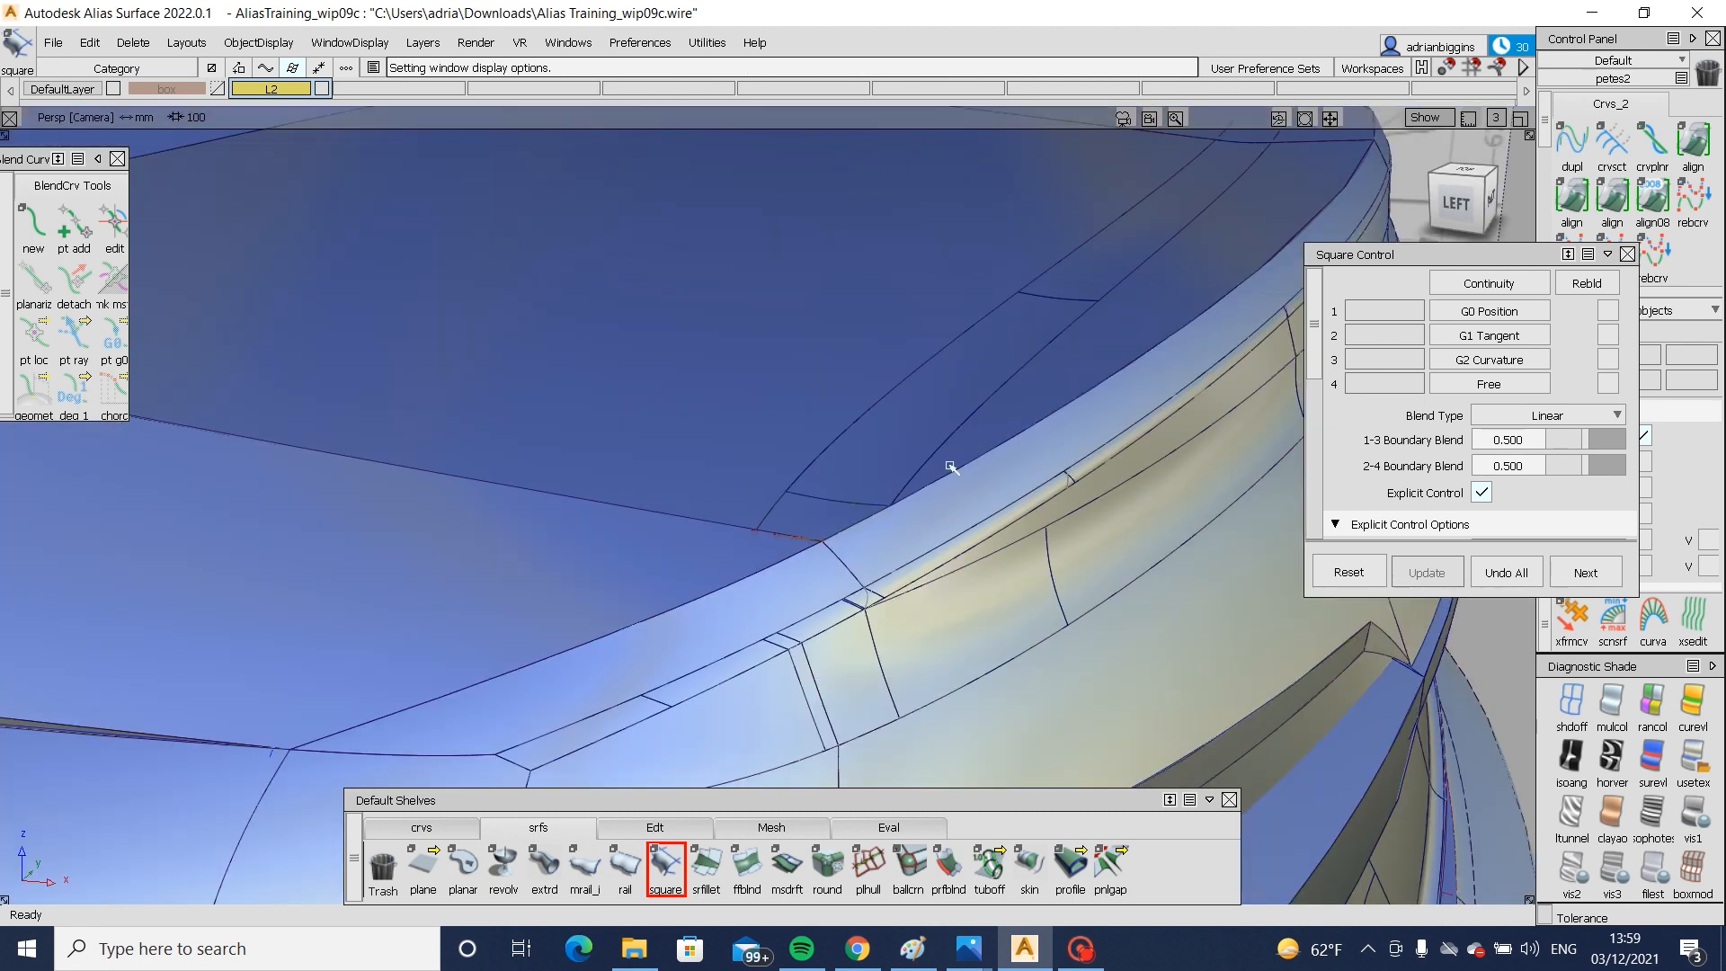
# - Build a G2 surface fillet with a 5 mm chordal length between the deck's rear strip and the spoiler lip, with edge-aligned ends
pyautogui.keyDown('alt'); pyautogui.keyDown('shift'); pyautogui.moveTo(562, 637); pyautogui.dragTo(800, 660); pyautogui.keyUp('shift'); pyautogui.keyUp('alt')
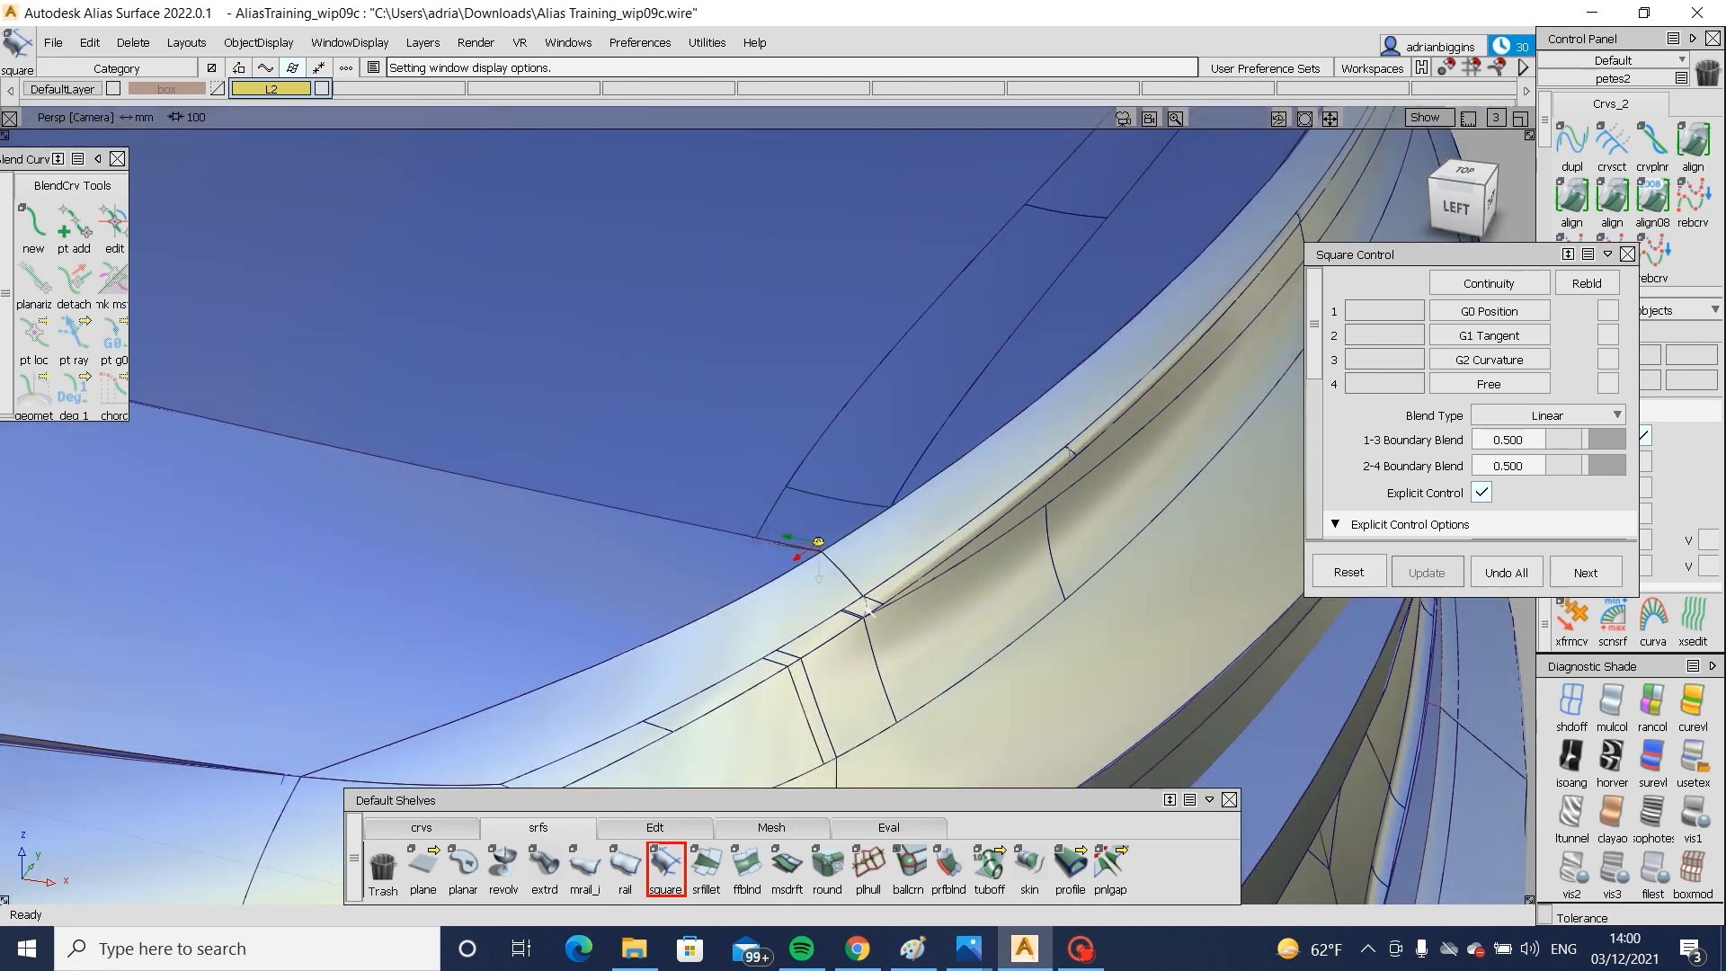
pyautogui.keyDown('alt'); pyautogui.keyDown('shift'); pyautogui.moveTo(800, 661); pyautogui.dragTo(878, 678, button='right'); pyautogui.keyUp('shift'); pyautogui.keyUp('alt')
pyautogui.click(706, 863)
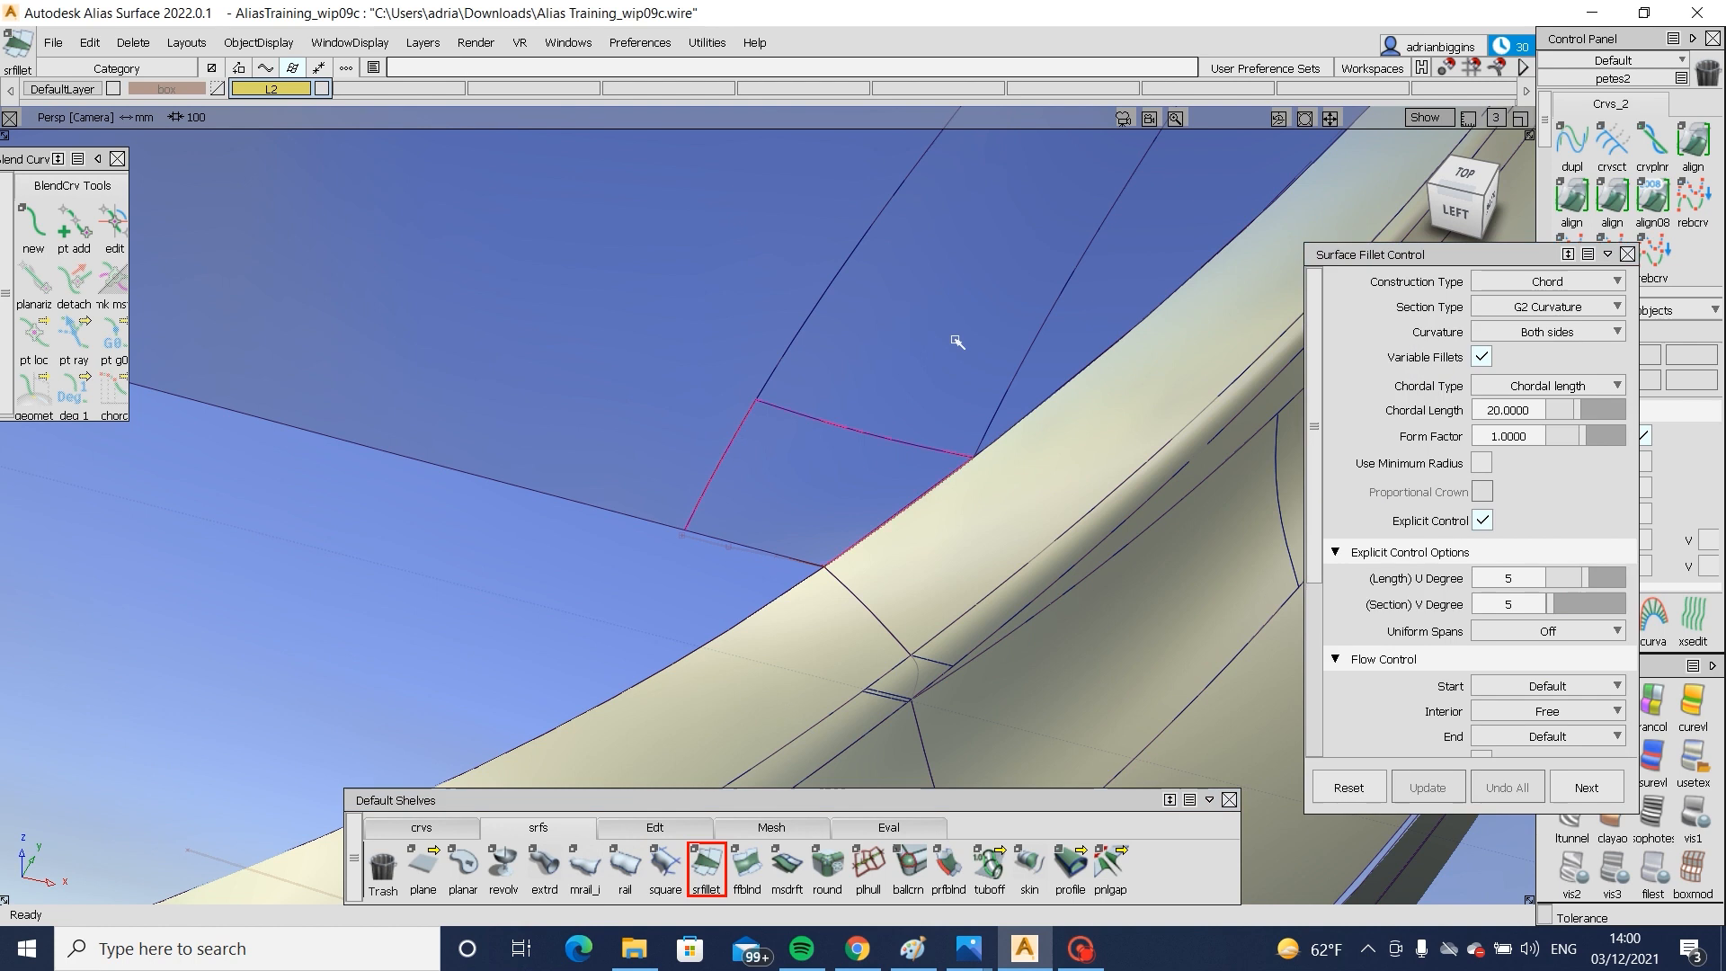
pyautogui.click(1078, 462)
pyautogui.keyDown('alt'); pyautogui.keyDown('shift'); pyautogui.moveTo(1079, 462); pyautogui.dragTo(1007, 368, button='right'); pyautogui.keyUp('shift'); pyautogui.keyUp('alt')
pyautogui.keyDown('alt'); pyautogui.keyDown('shift'); pyautogui.moveTo(1006, 369); pyautogui.dragTo(1070, 357, button='middle'); pyautogui.keyUp('shift'); pyautogui.keyUp('alt')
pyautogui.click(1529, 410)
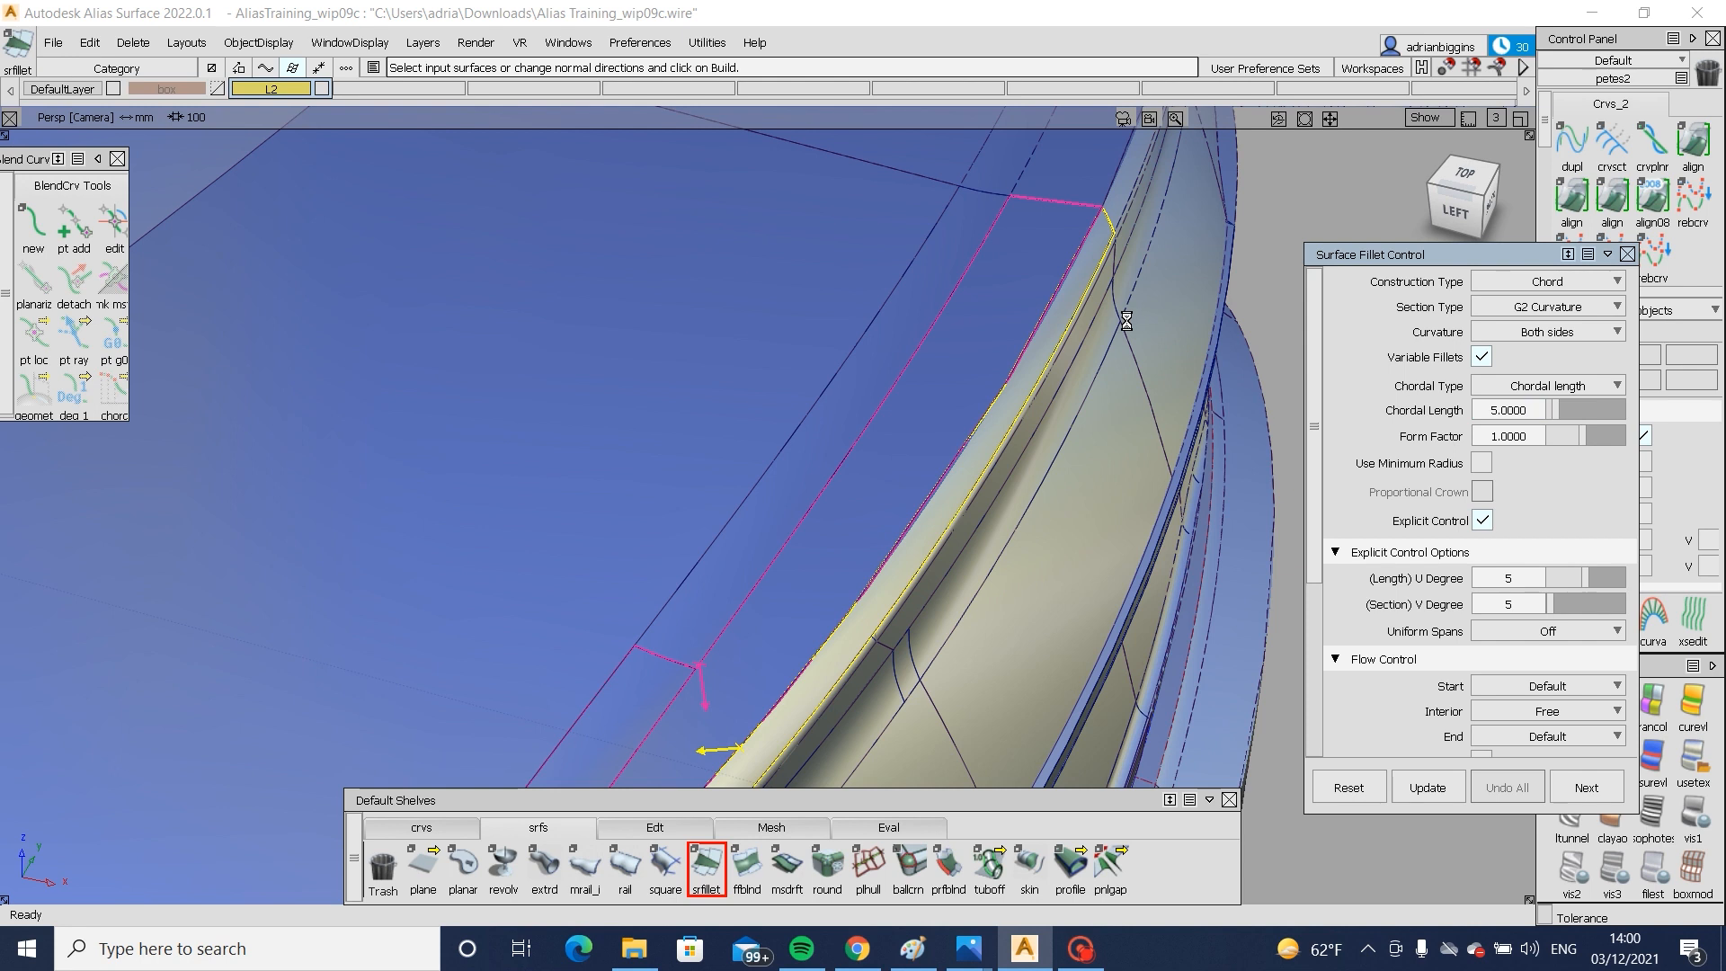
pyautogui.click(1170, 188)
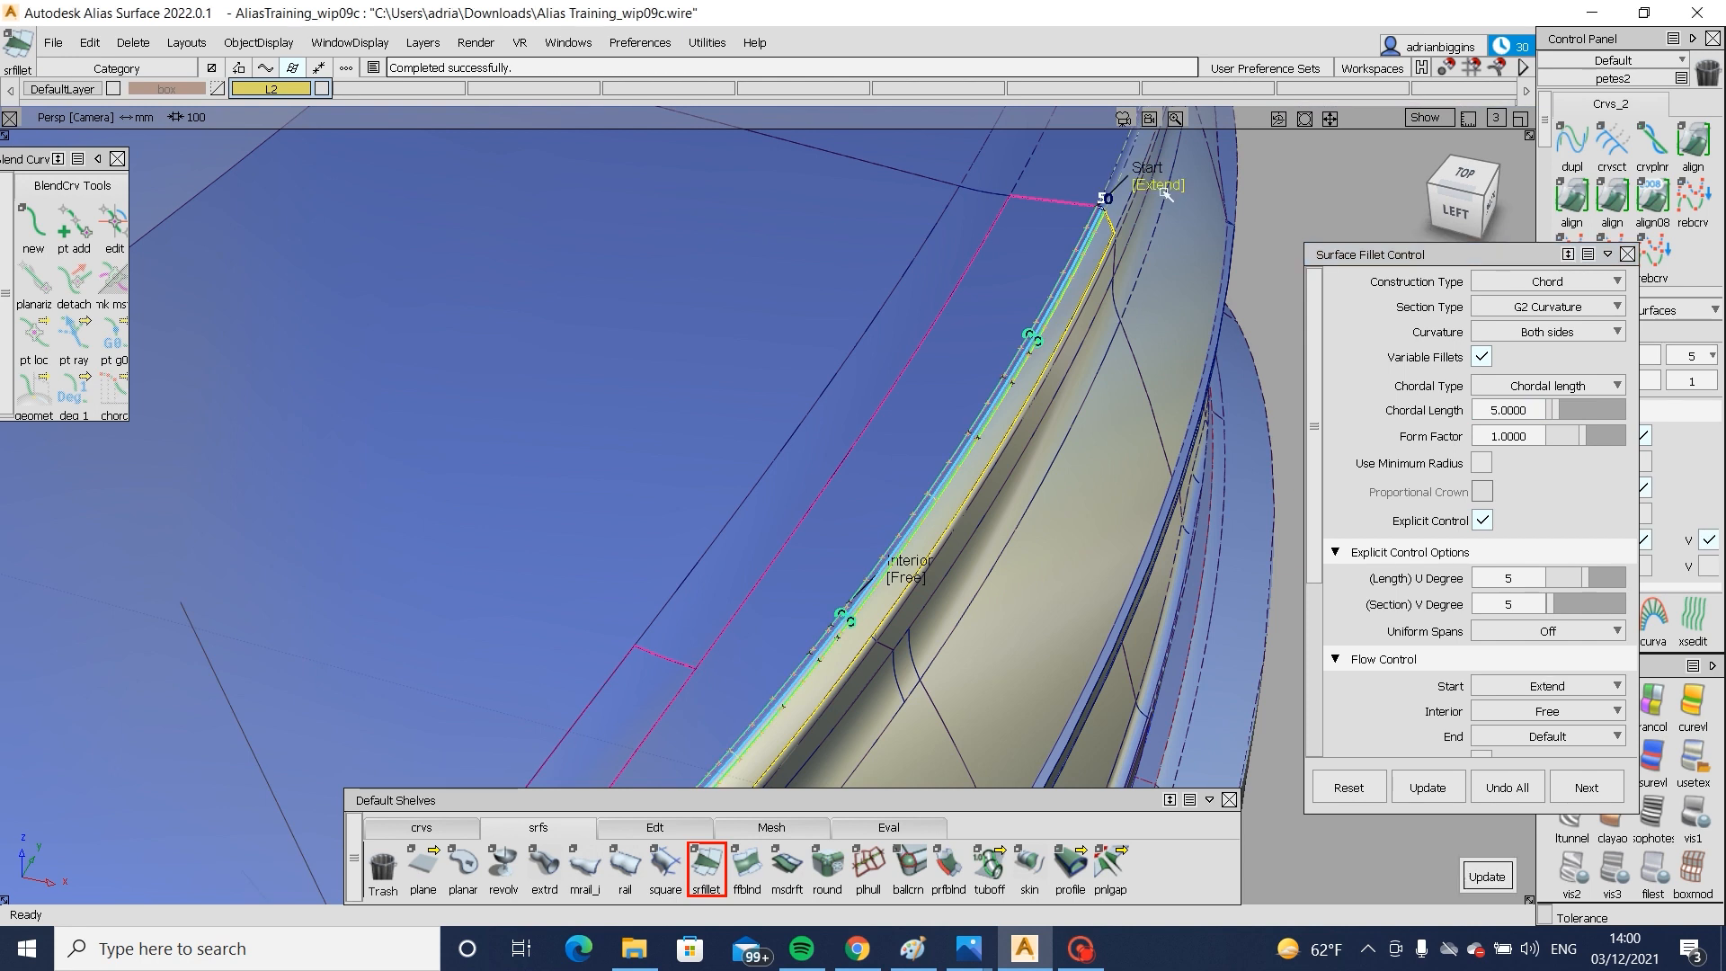
pyautogui.keyDown('alt'); pyautogui.keyDown('shift'); pyautogui.moveTo(1007, 394); pyautogui.dragTo(1134, 175, button='middle'); pyautogui.keyUp('shift'); pyautogui.keyUp('alt')
pyautogui.keyDown('alt'); pyautogui.keyDown('shift'); pyautogui.moveTo(710, 683); pyautogui.dragTo(813, 489, button='middle'); pyautogui.keyUp('shift'); pyautogui.keyUp('alt')
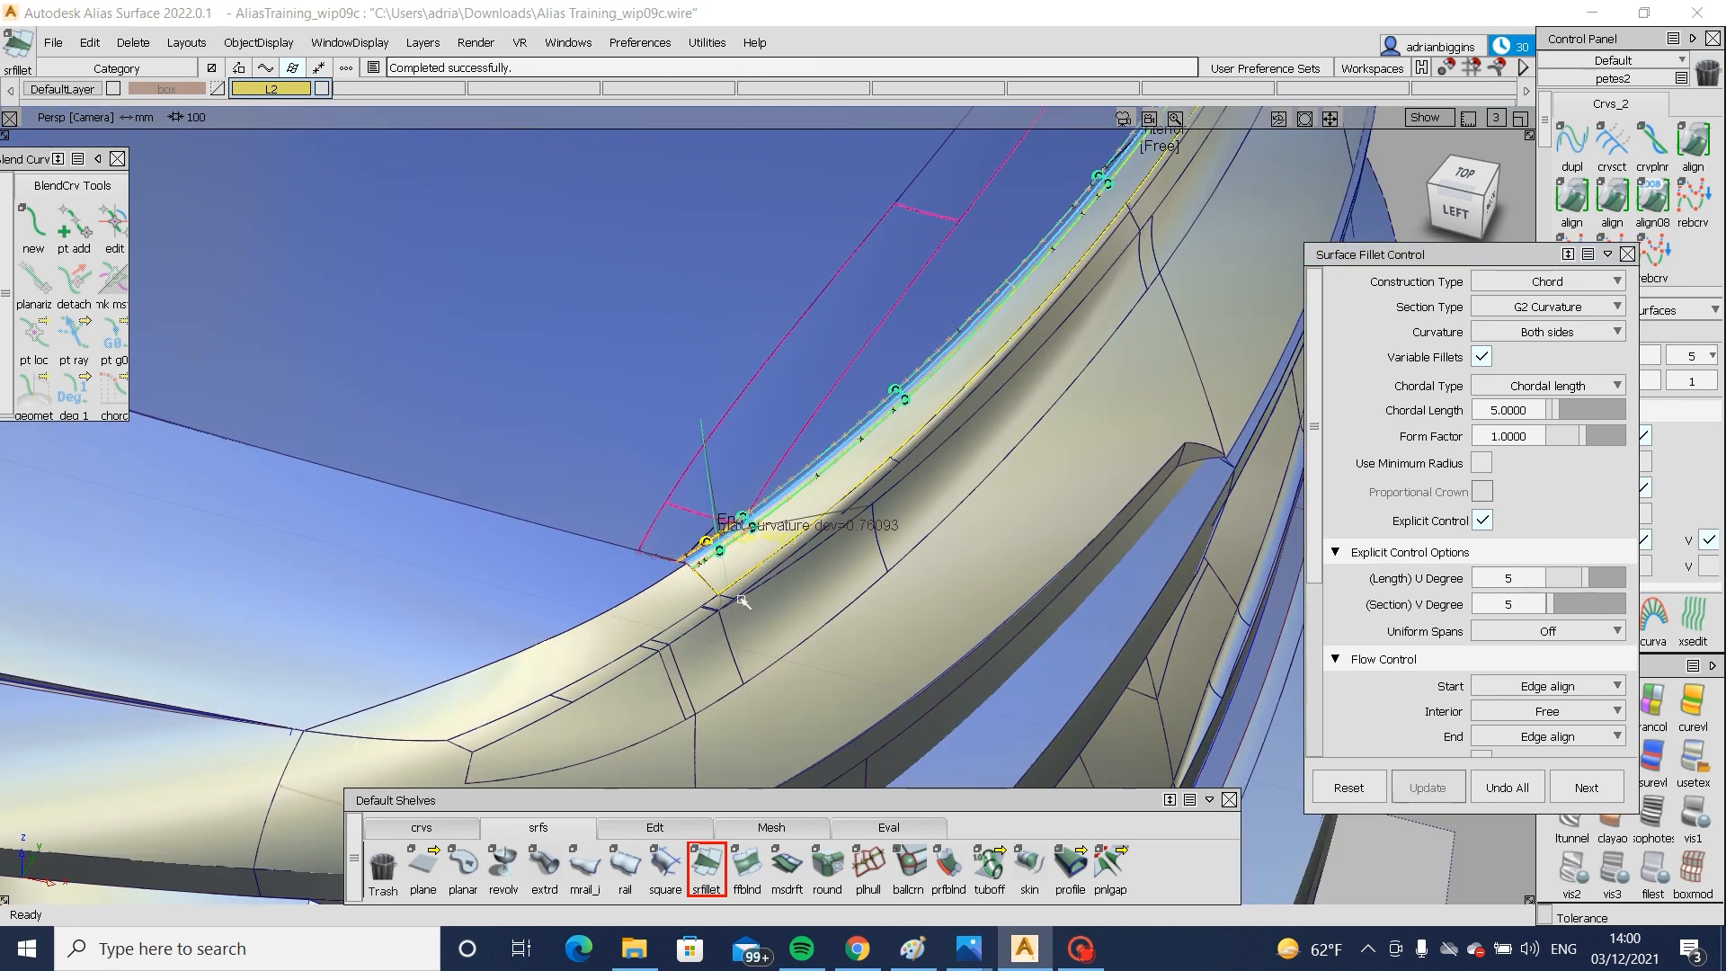
# - Continue the 5 mm G2 surface fillet between the adjoining side surface and the forward part of the lip, with edge-aligned ends
pyautogui.click(706, 865)
pyautogui.click(558, 664)
pyautogui.click(494, 622)
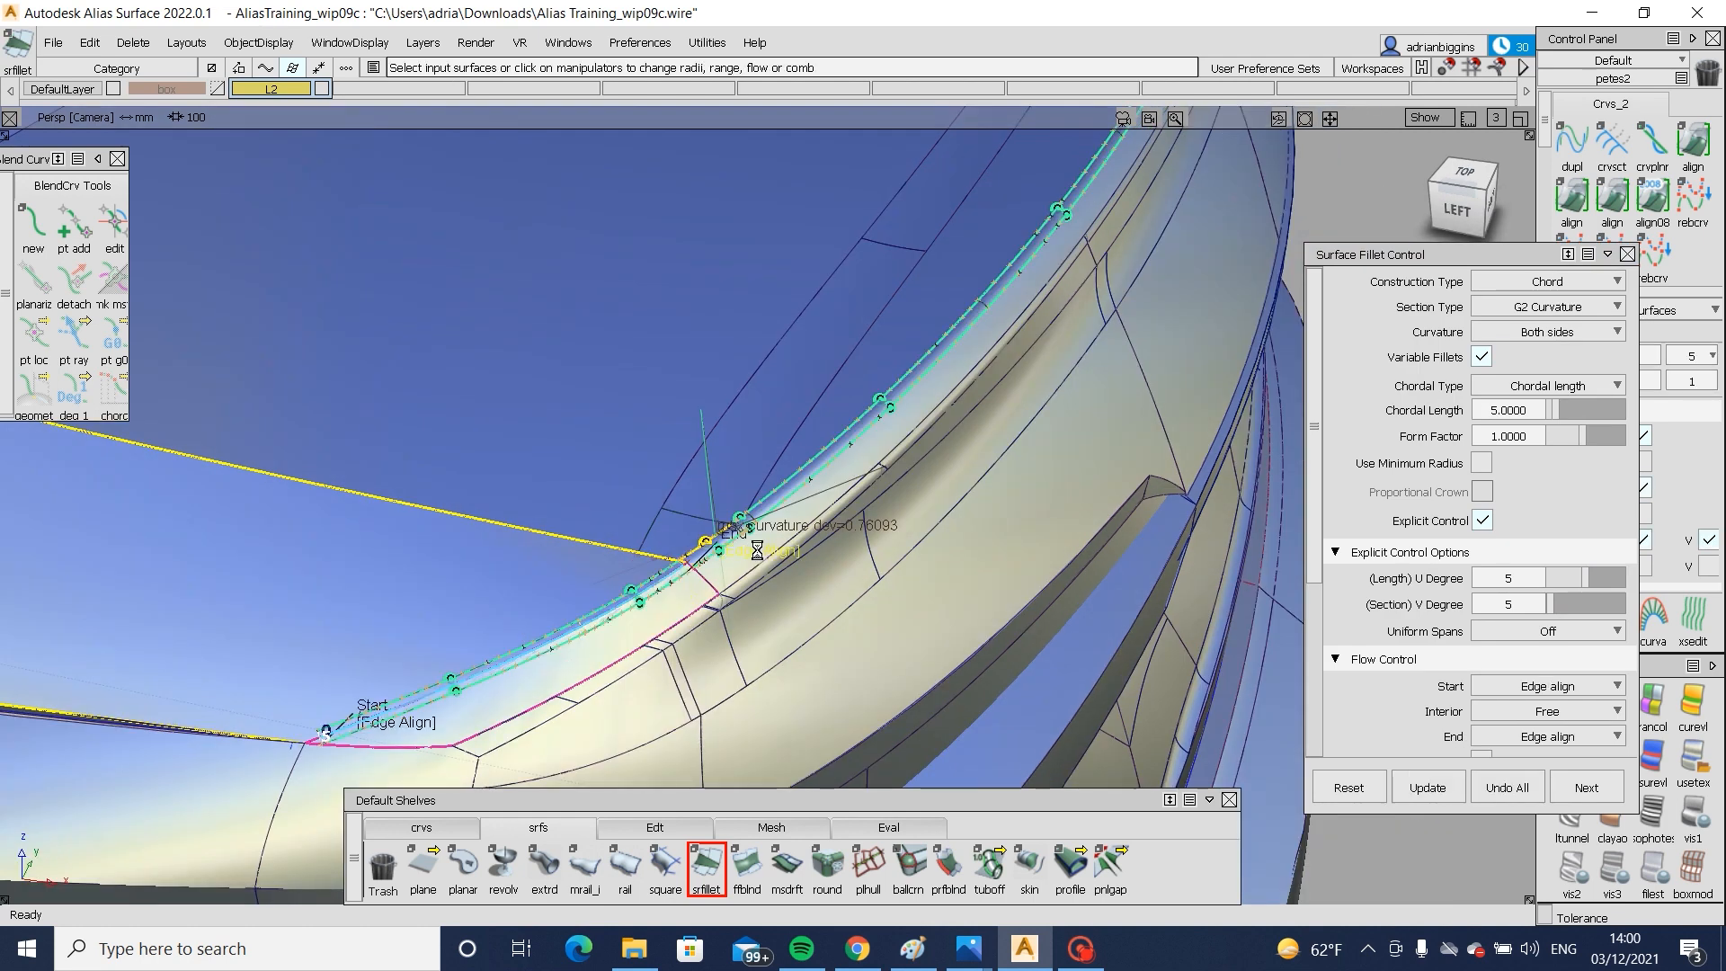
# - Select all geometry at the car's rear end and delete its construction history
pyautogui.keyDown('ctrl'); pyautogui.keyDown('shift'); pyautogui.moveTo(773, 575); pyautogui.dragTo(913, 509); pyautogui.keyUp('shift'); pyautogui.keyUp('ctrl')
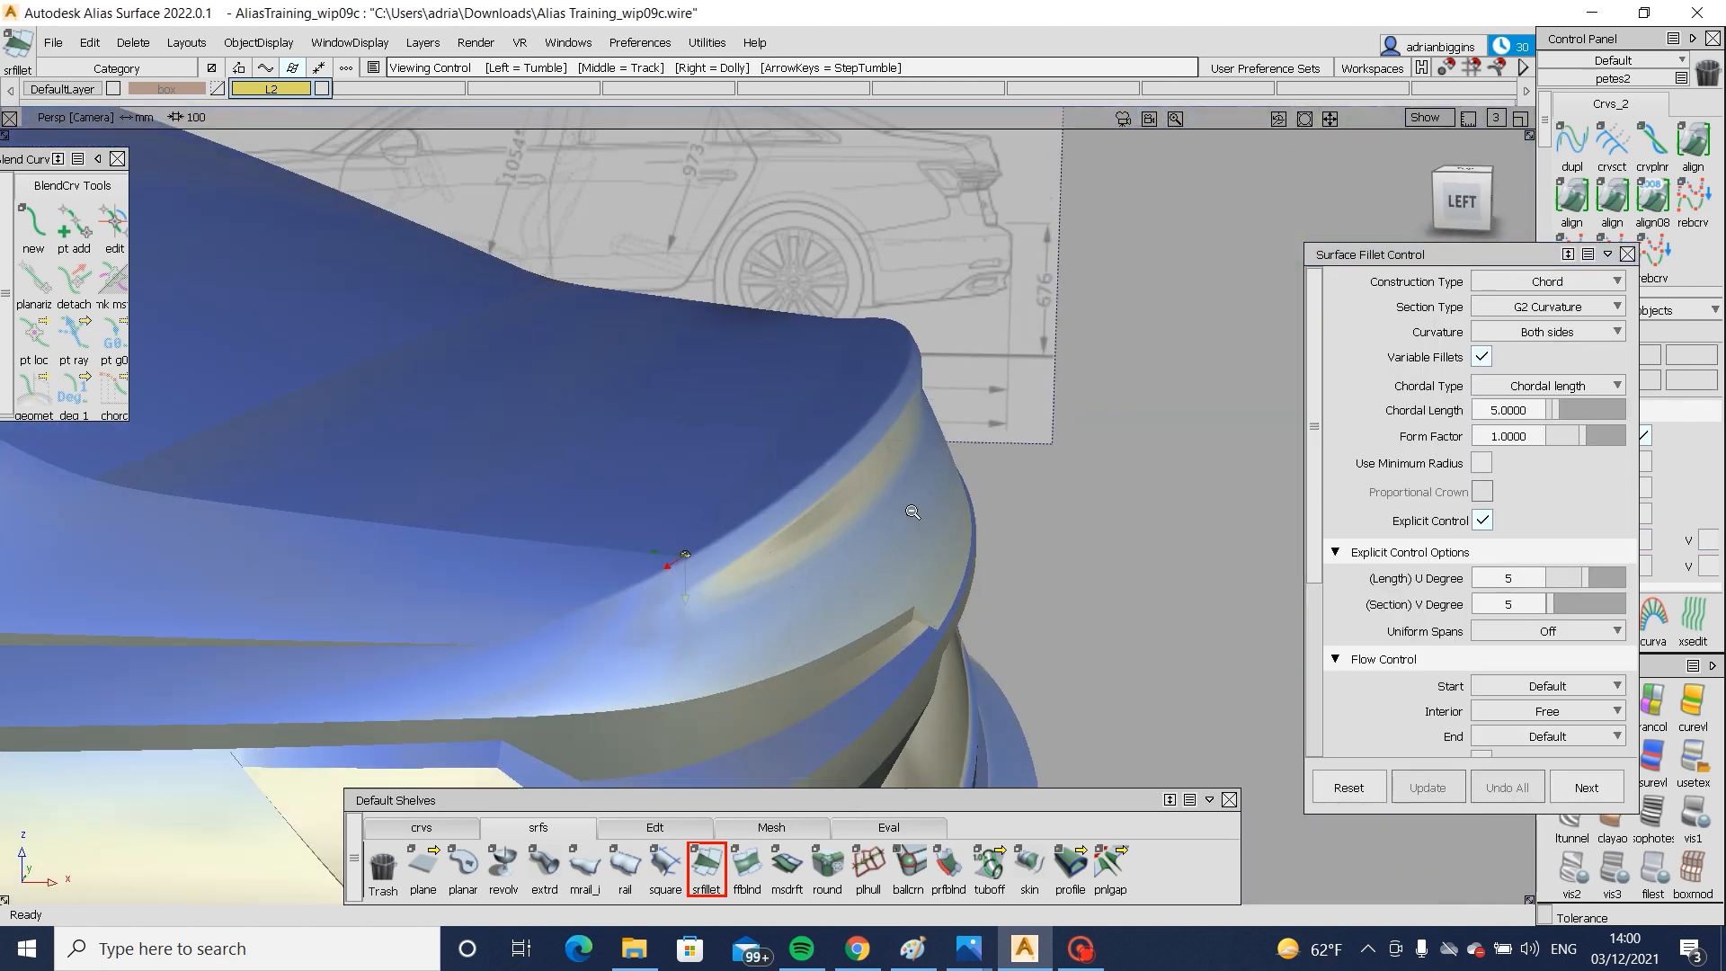
pyautogui.keyDown('alt'); pyautogui.keyDown('shift'); pyautogui.moveTo(913, 509); pyautogui.dragTo(750, 498, button='right'); pyautogui.keyUp('shift'); pyautogui.keyUp('alt')
pyautogui.keyDown('ctrl'); pyautogui.keyDown('shift'); pyautogui.moveTo(750, 497); pyautogui.dragTo(795, 472); pyautogui.keyUp('shift'); pyautogui.keyUp('ctrl')
pyautogui.keyDown('ctrl'); pyautogui.keyDown('shift'); pyautogui.moveTo(685, 426); pyautogui.dragTo(622, 571); pyautogui.keyUp('shift'); pyautogui.keyUp('ctrl')
pyautogui.moveTo(553, 440); pyautogui.dragTo(1032, 729)
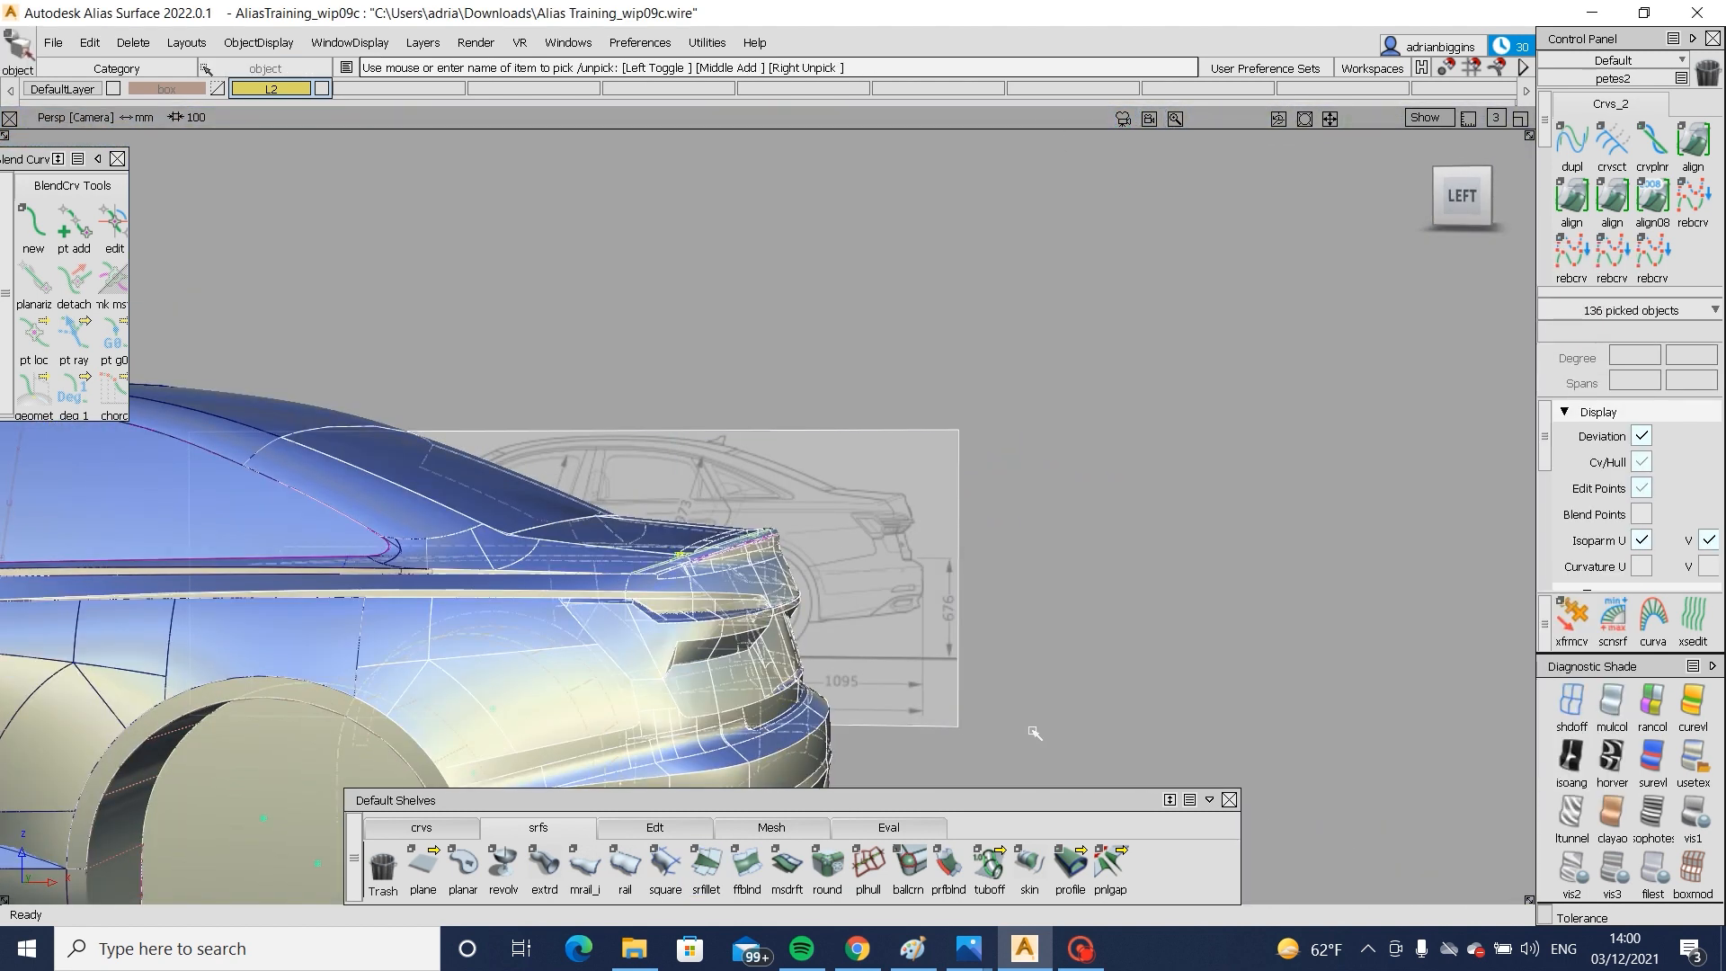
pyautogui.hotkey('shift', 'Delete')
# - Examine the rear bumper's tapering crease strip above the exhaust trim and its blend surfaces up to the wheel arch
pyautogui.keyDown('alt'); pyautogui.keyDown('shift'); pyautogui.moveTo(809, 585); pyautogui.dragTo(713, 558); pyautogui.keyUp('shift'); pyautogui.keyUp('alt')
pyautogui.keyDown('alt'); pyautogui.keyDown('shift'); pyautogui.moveTo(714, 558); pyautogui.dragTo(748, 395, button='middle'); pyautogui.keyUp('shift'); pyautogui.keyUp('alt')
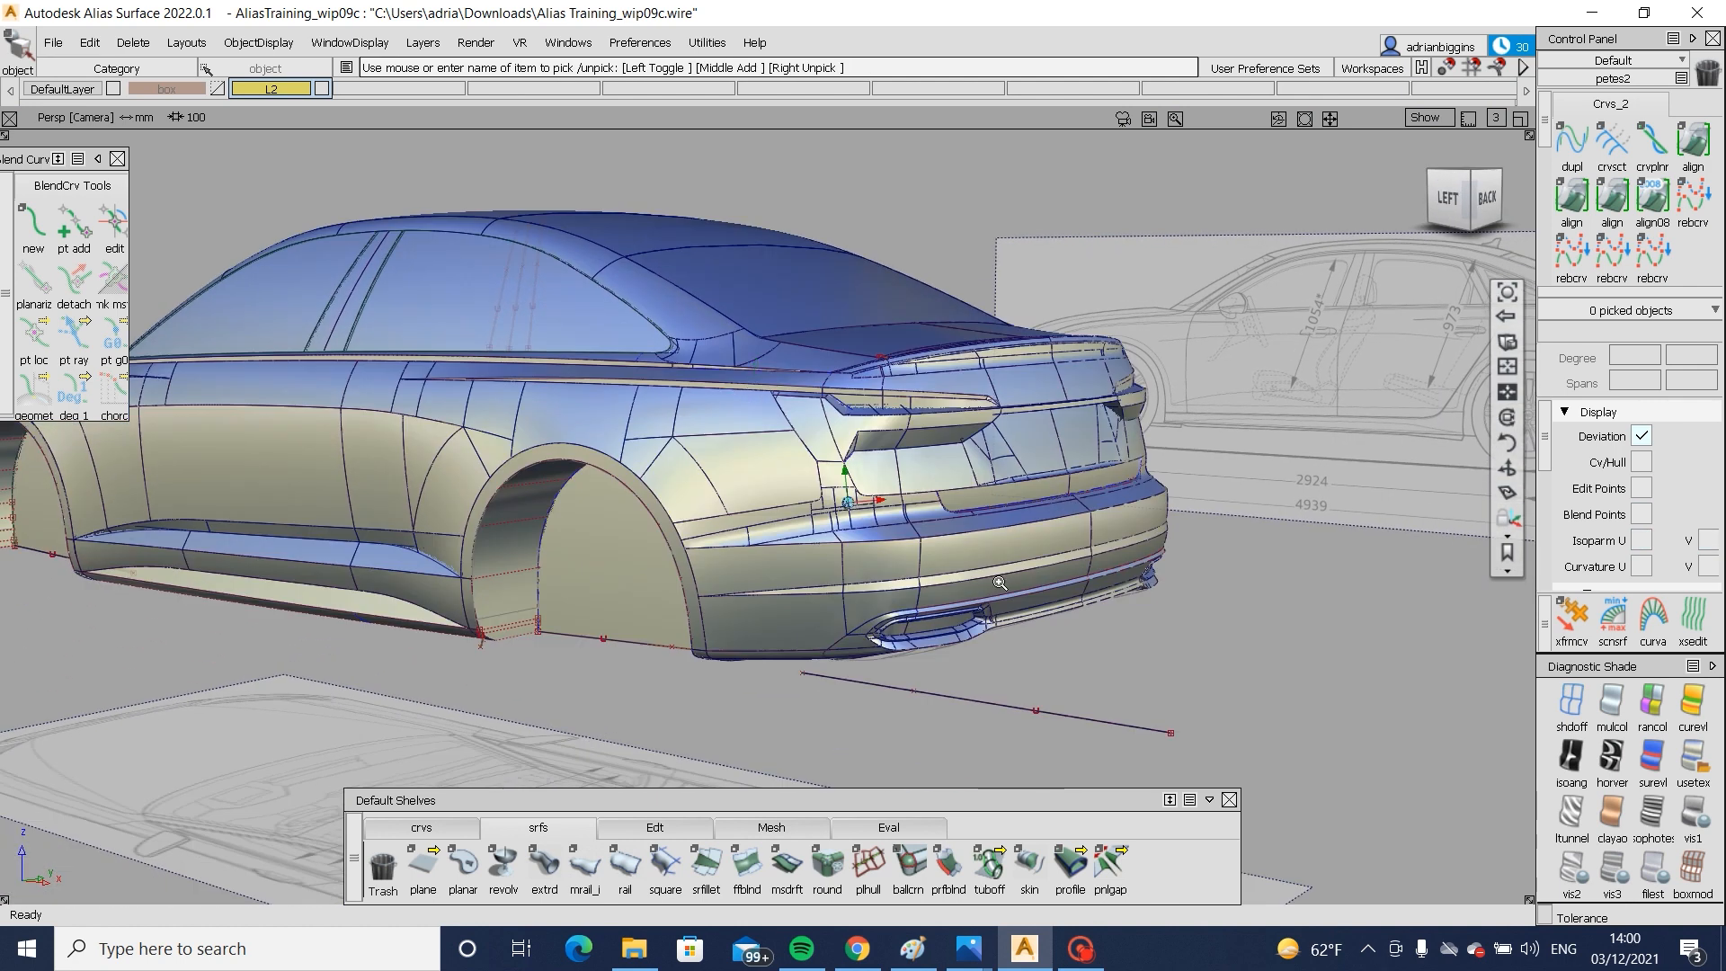
pyautogui.keyDown('alt'); pyautogui.keyDown('shift'); pyautogui.moveTo(861, 501); pyautogui.dragTo(850, 597, button='right'); pyautogui.keyUp('shift'); pyautogui.keyUp('alt')
pyautogui.keyDown('alt'); pyautogui.keyDown('shift'); pyautogui.moveTo(851, 596); pyautogui.dragTo(787, 510, button='middle'); pyautogui.keyUp('shift'); pyautogui.keyUp('alt')
pyautogui.keyDown('alt'); pyautogui.keyDown('shift'); pyautogui.moveTo(790, 526); pyautogui.dragTo(859, 617, button='right'); pyautogui.keyUp('shift'); pyautogui.keyUp('alt')
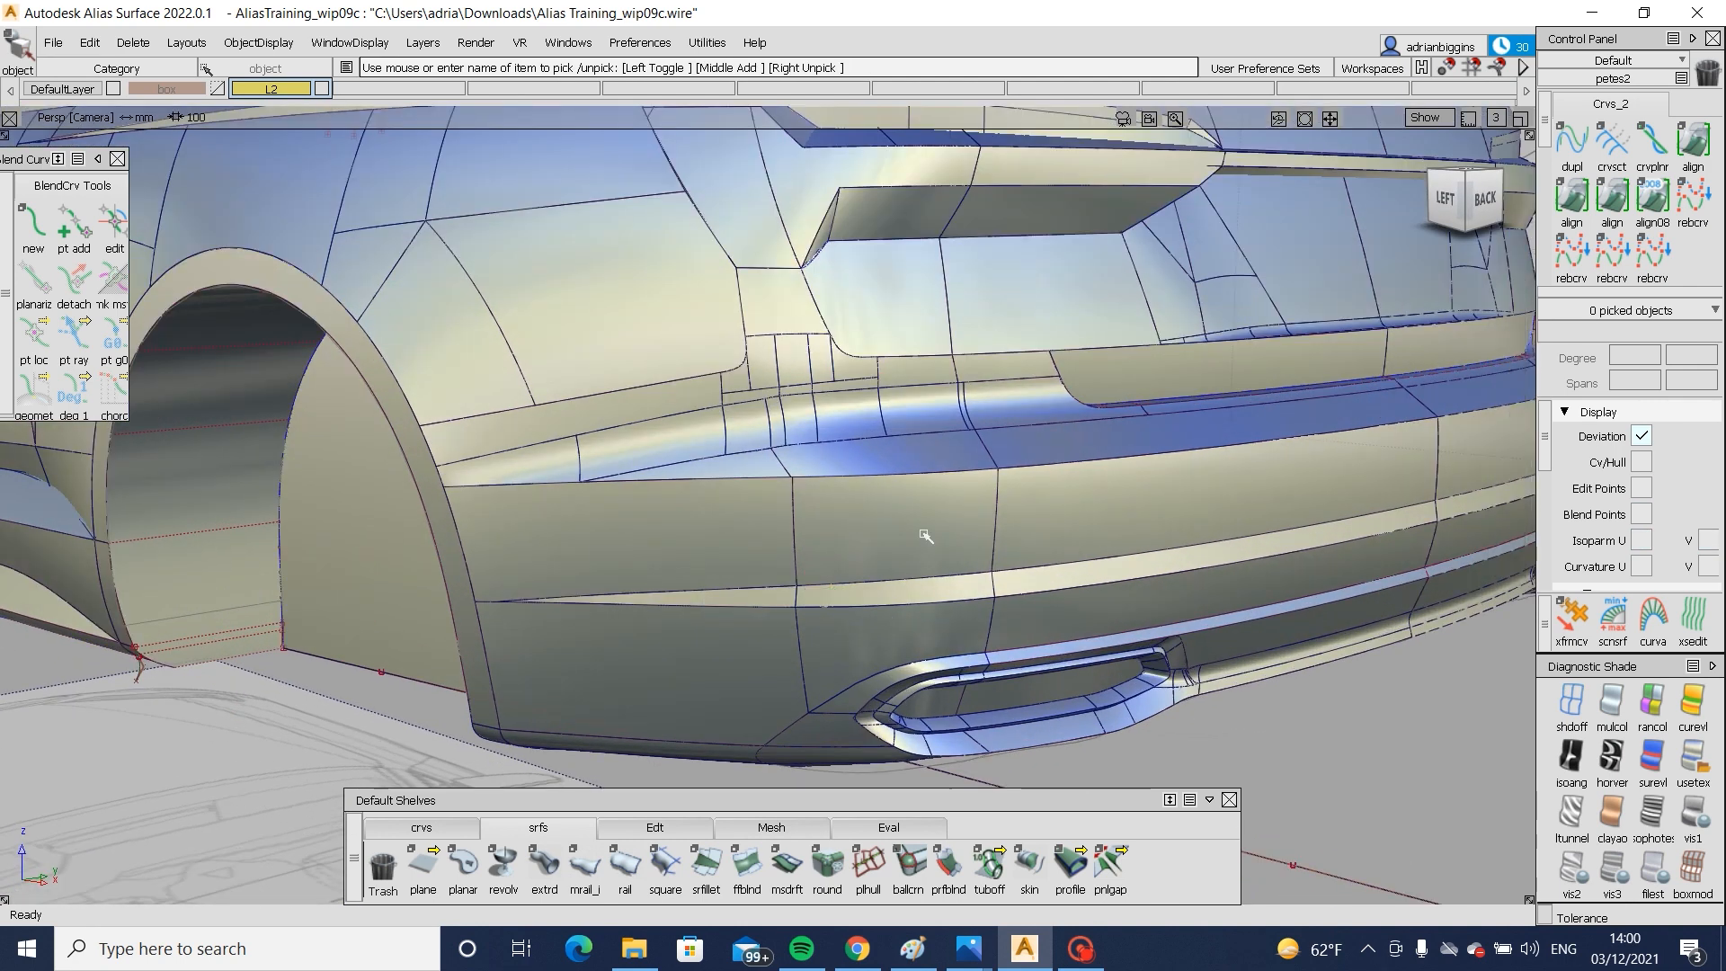
pyautogui.keyDown('ctrl'); pyautogui.keyDown('shift'); pyautogui.moveTo(1004, 547); pyautogui.dragTo(949, 587); pyautogui.keyUp('shift'); pyautogui.keyUp('ctrl')
pyautogui.click(995, 596)
pyautogui.click(966, 615)
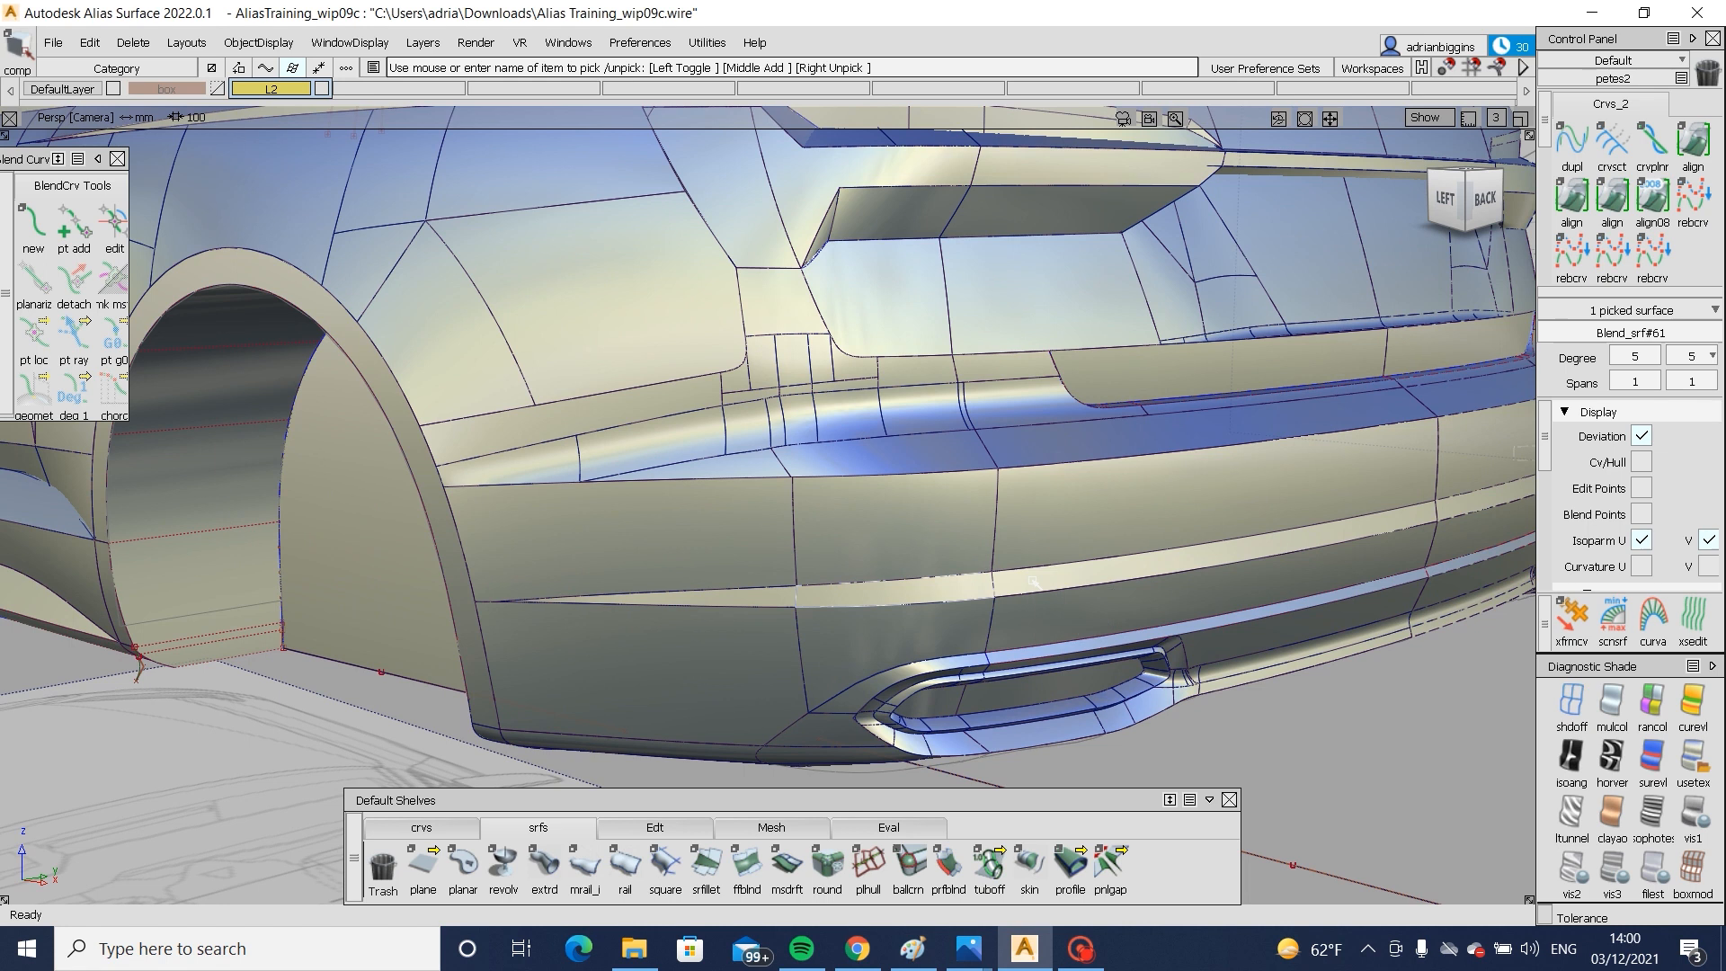
pyautogui.keyDown('alt'); pyautogui.keyDown('shift'); pyautogui.moveTo(823, 595); pyautogui.dragTo(854, 620, button='right'); pyautogui.keyUp('shift'); pyautogui.keyUp('alt')
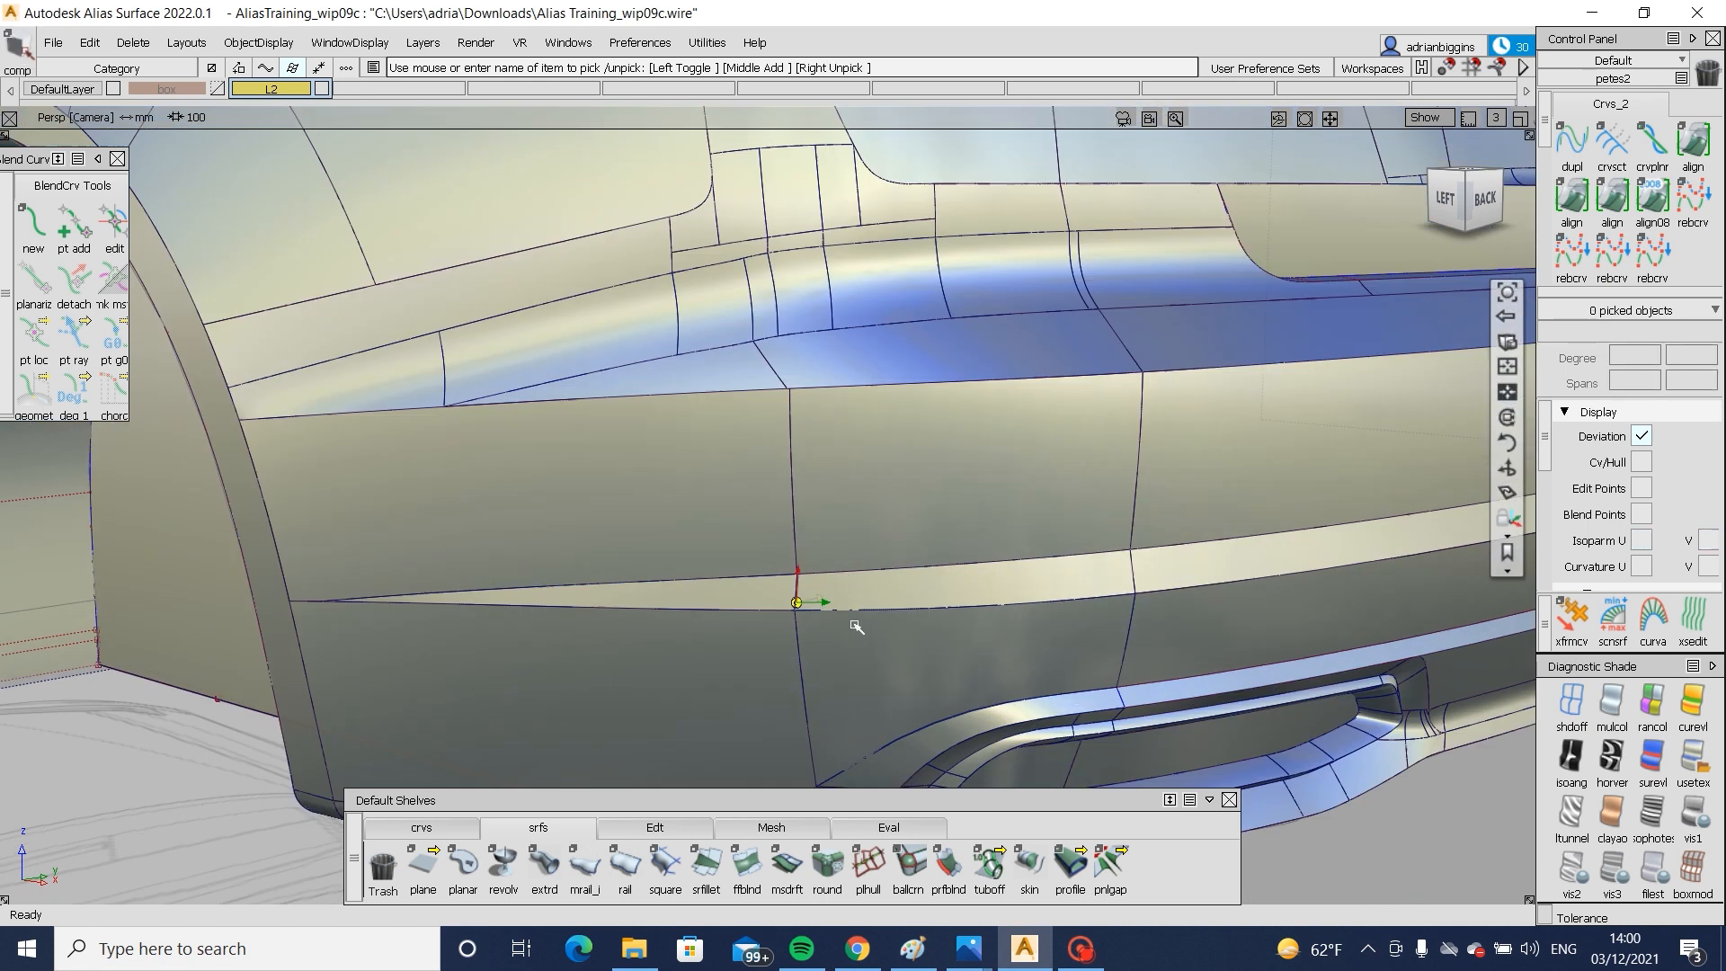
pyautogui.keyDown('alt'); pyautogui.keyDown('shift'); pyautogui.moveTo(855, 620); pyautogui.dragTo(908, 628); pyautogui.keyUp('shift'); pyautogui.keyUp('alt')
# - Build a G2 surface fillet with a 30 mm chordal length between the rear bumper's upper surfaces and the crease strip below them
pyautogui.click(706, 864)
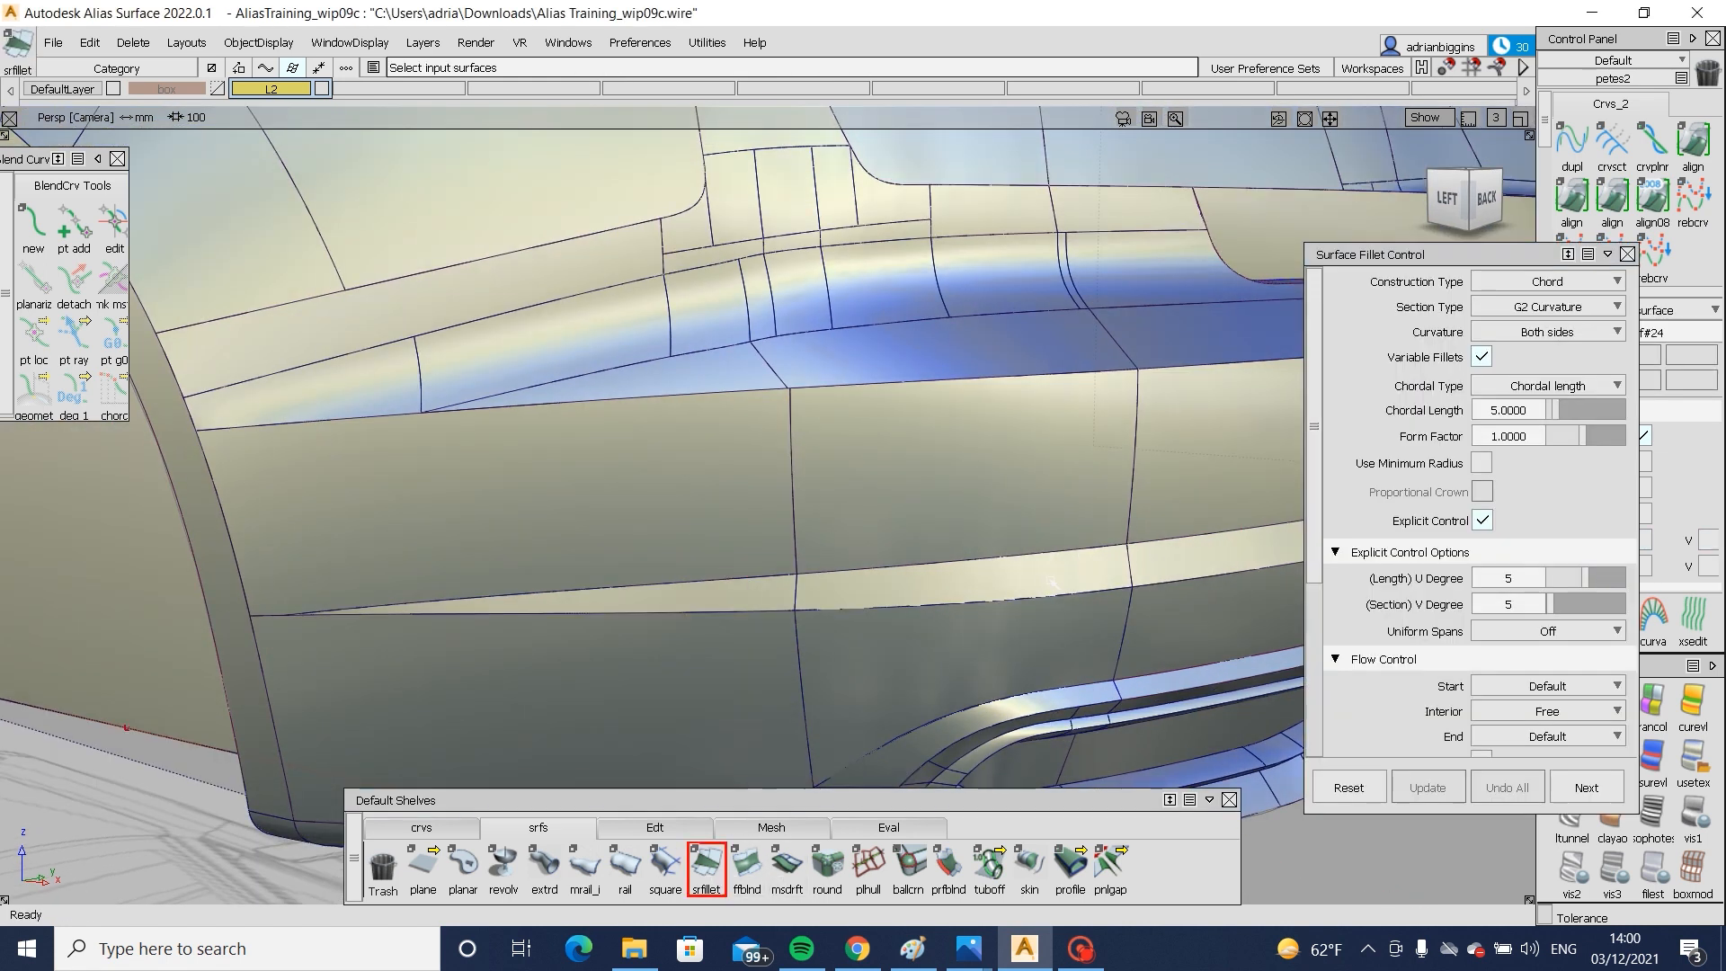
pyautogui.click(948, 526)
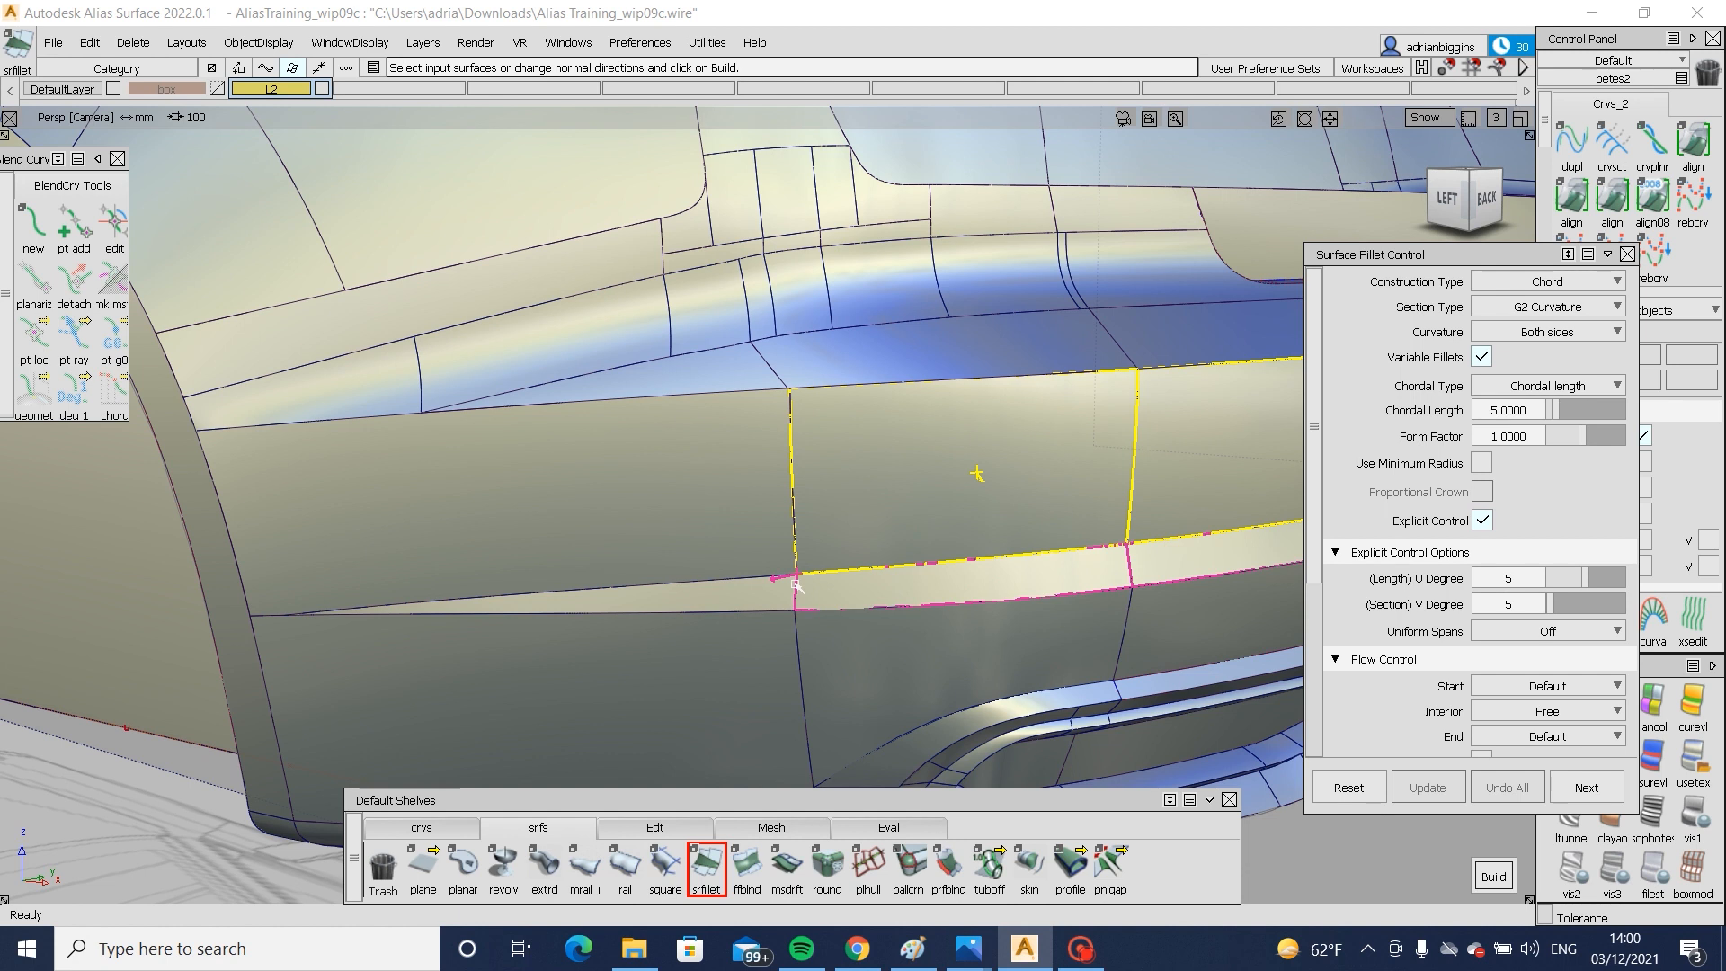
pyautogui.click(710, 595)
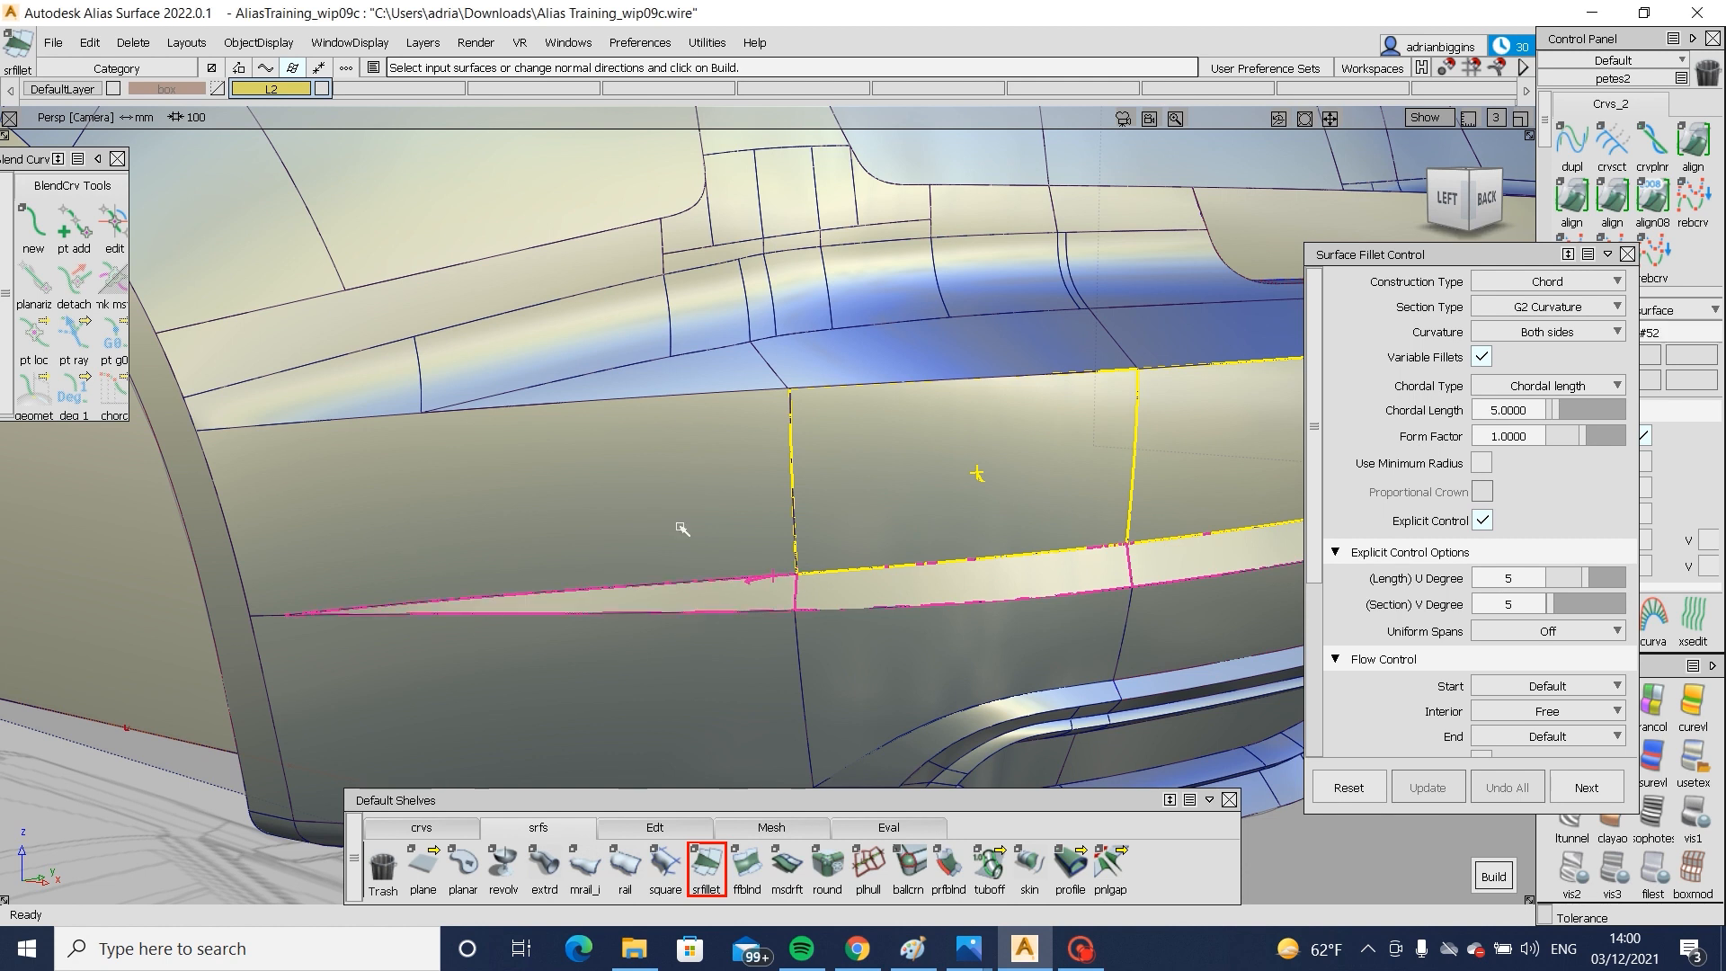
pyautogui.click(683, 529)
pyautogui.keyDown('alt'); pyautogui.keyDown('shift'); pyautogui.moveTo(688, 534); pyautogui.dragTo(1138, 540); pyautogui.keyUp('shift'); pyautogui.keyUp('alt')
pyautogui.moveTo(1527, 409); pyautogui.dragTo(1288, 406)
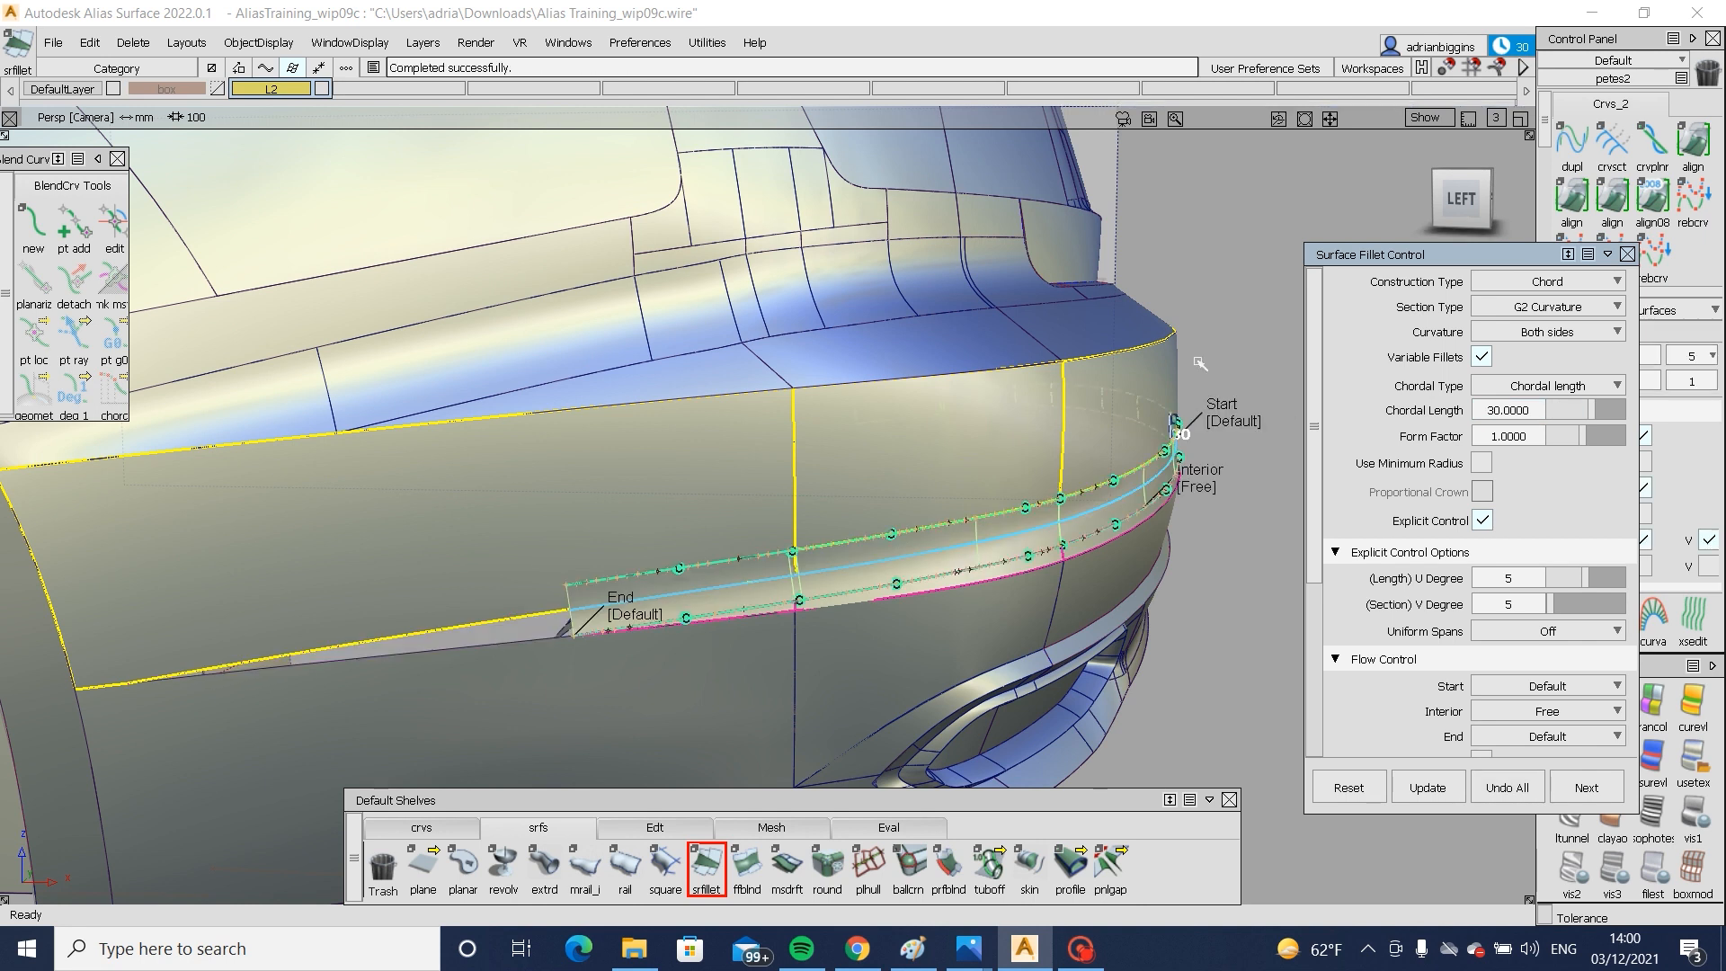
pyautogui.keyDown('ctrl'); pyautogui.keyDown('shift'); pyautogui.moveTo(1123, 476); pyautogui.dragTo(1122, 472); pyautogui.keyUp('shift'); pyautogui.keyUp('ctrl')
pyautogui.keyDown('alt'); pyautogui.keyDown('shift'); pyautogui.moveTo(1052, 536); pyautogui.dragTo(781, 516); pyautogui.keyUp('shift'); pyautogui.keyUp('alt')
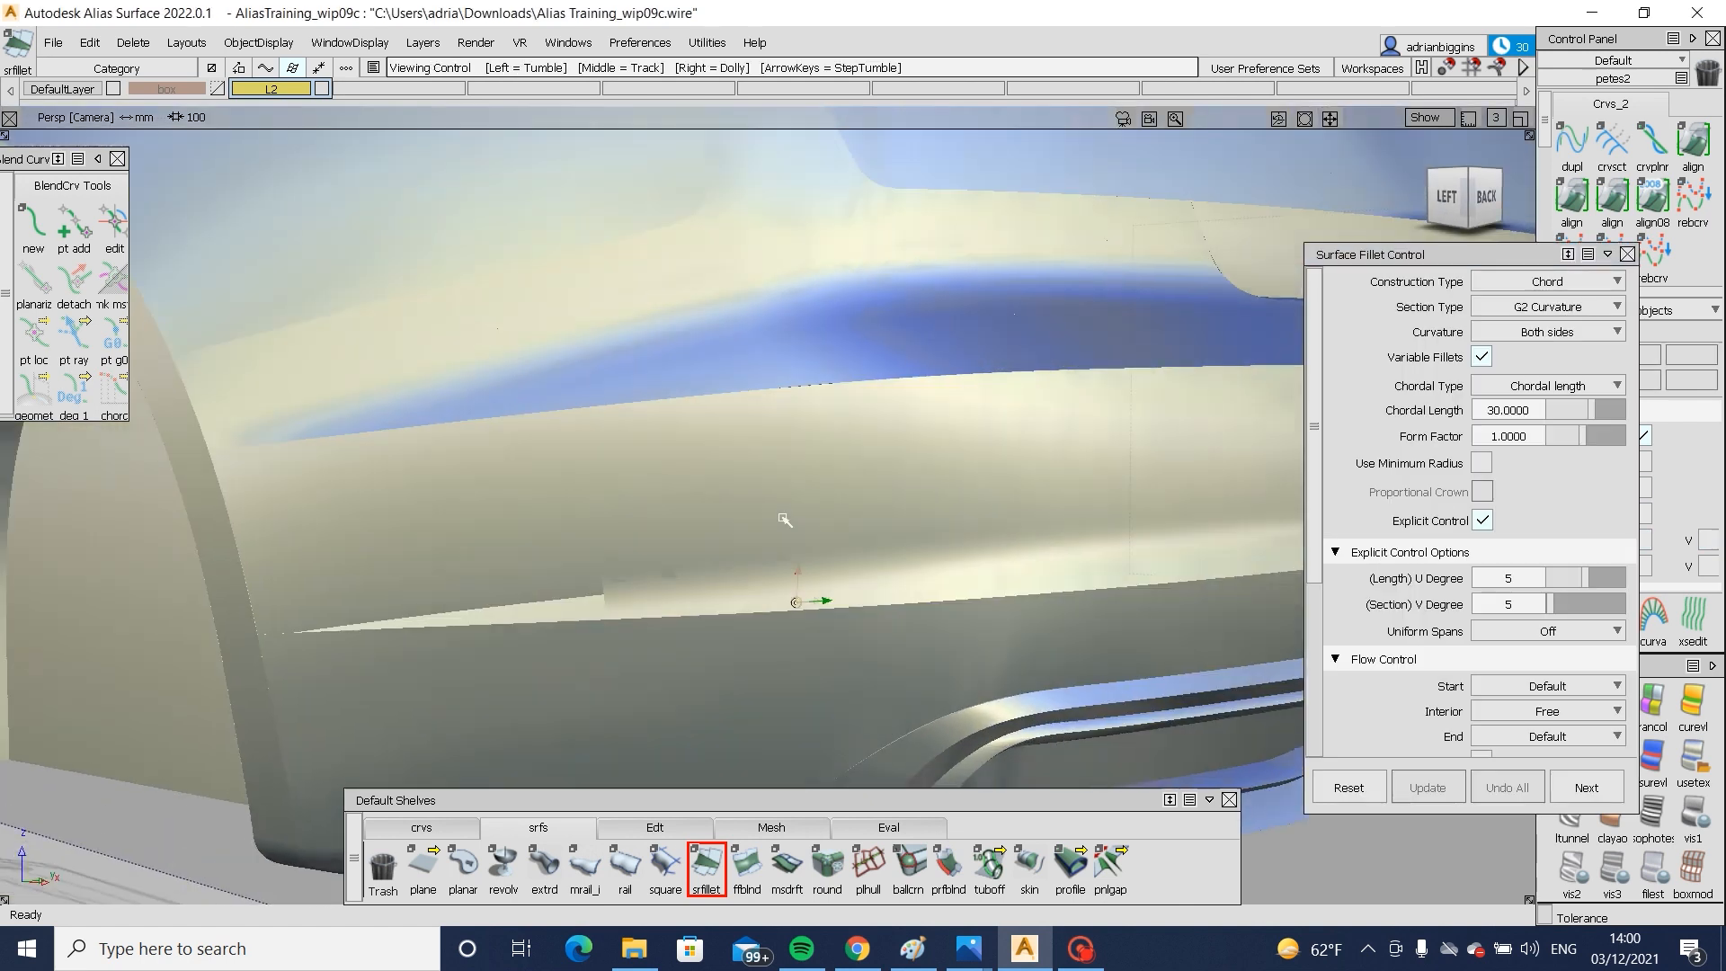
# - Compare the filleted bumper crease with the 2021 Audi A6 rear-angle reference photo in Photos, returning to Alias for the model
pyautogui.keyDown('alt'); pyautogui.keyDown('shift'); pyautogui.moveTo(778, 557); pyautogui.dragTo(859, 776, button='right'); pyautogui.keyUp('shift'); pyautogui.keyUp('alt')
pyautogui.moveTo(968, 948)
pyautogui.click(780, 827)
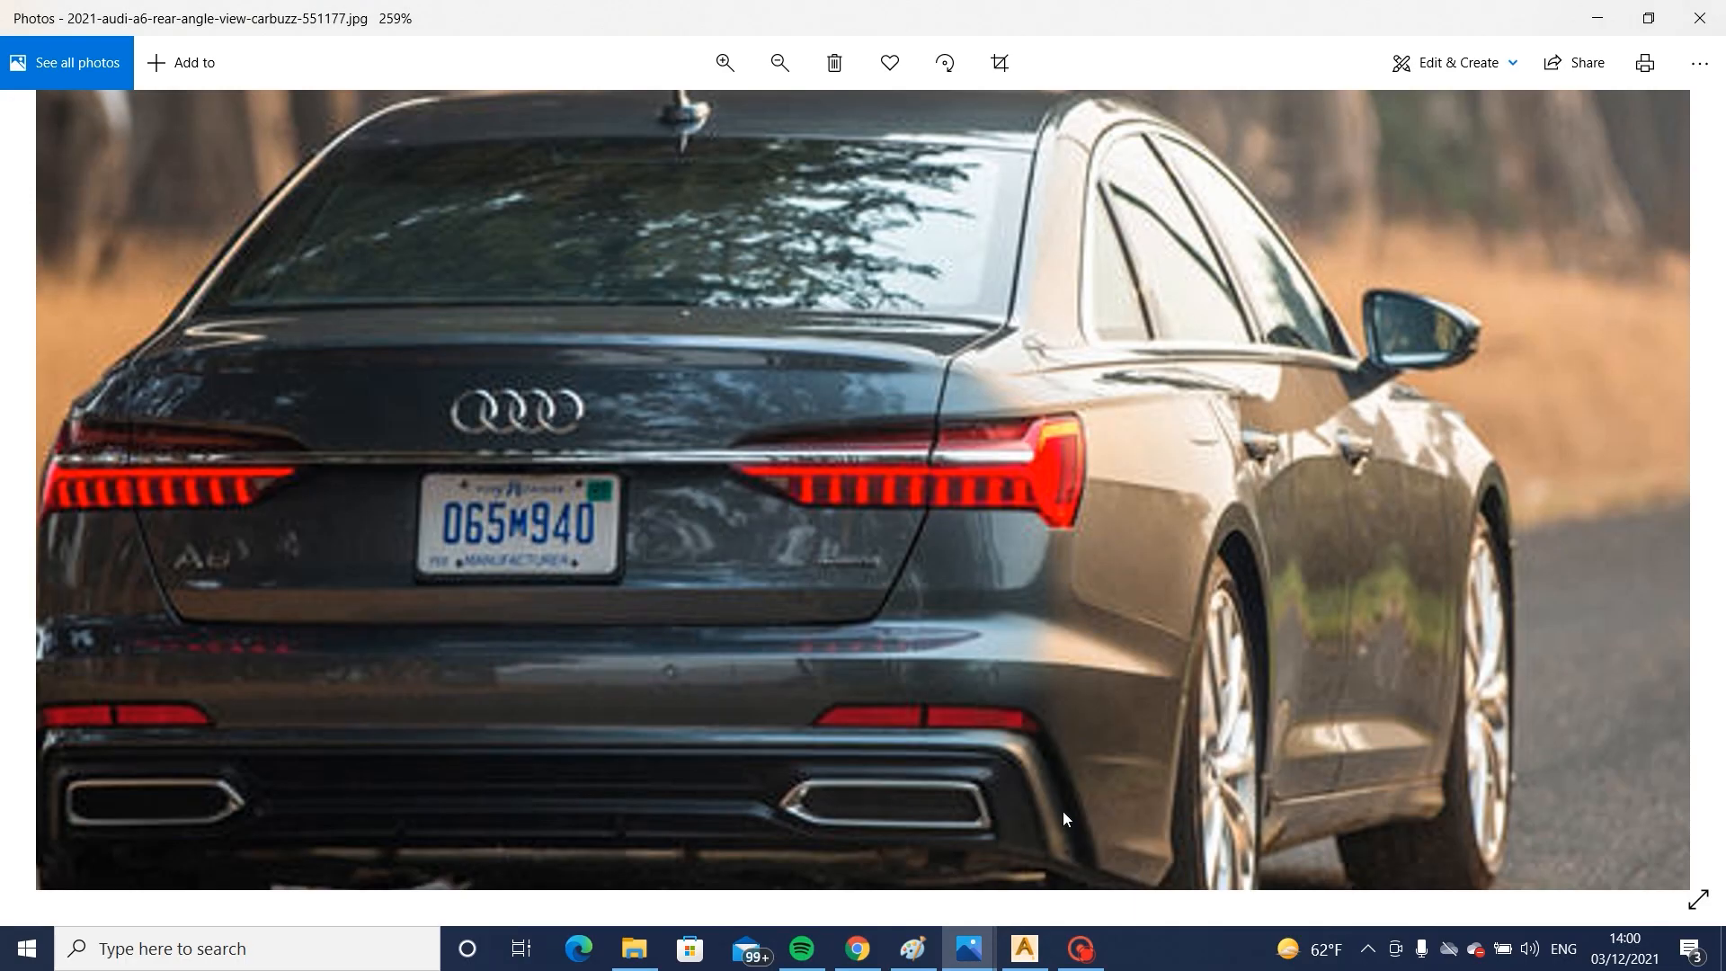
pyautogui.click(1025, 950)
pyautogui.keyDown('alt'); pyautogui.keyDown('shift'); pyautogui.moveTo(647, 572); pyautogui.dragTo(678, 656); pyautogui.keyUp('shift'); pyautogui.keyUp('alt')
pyautogui.keyDown('alt'); pyautogui.keyDown('shift'); pyautogui.moveTo(677, 655); pyautogui.dragTo(764, 688, button='right'); pyautogui.keyUp('shift'); pyautogui.keyUp('alt')
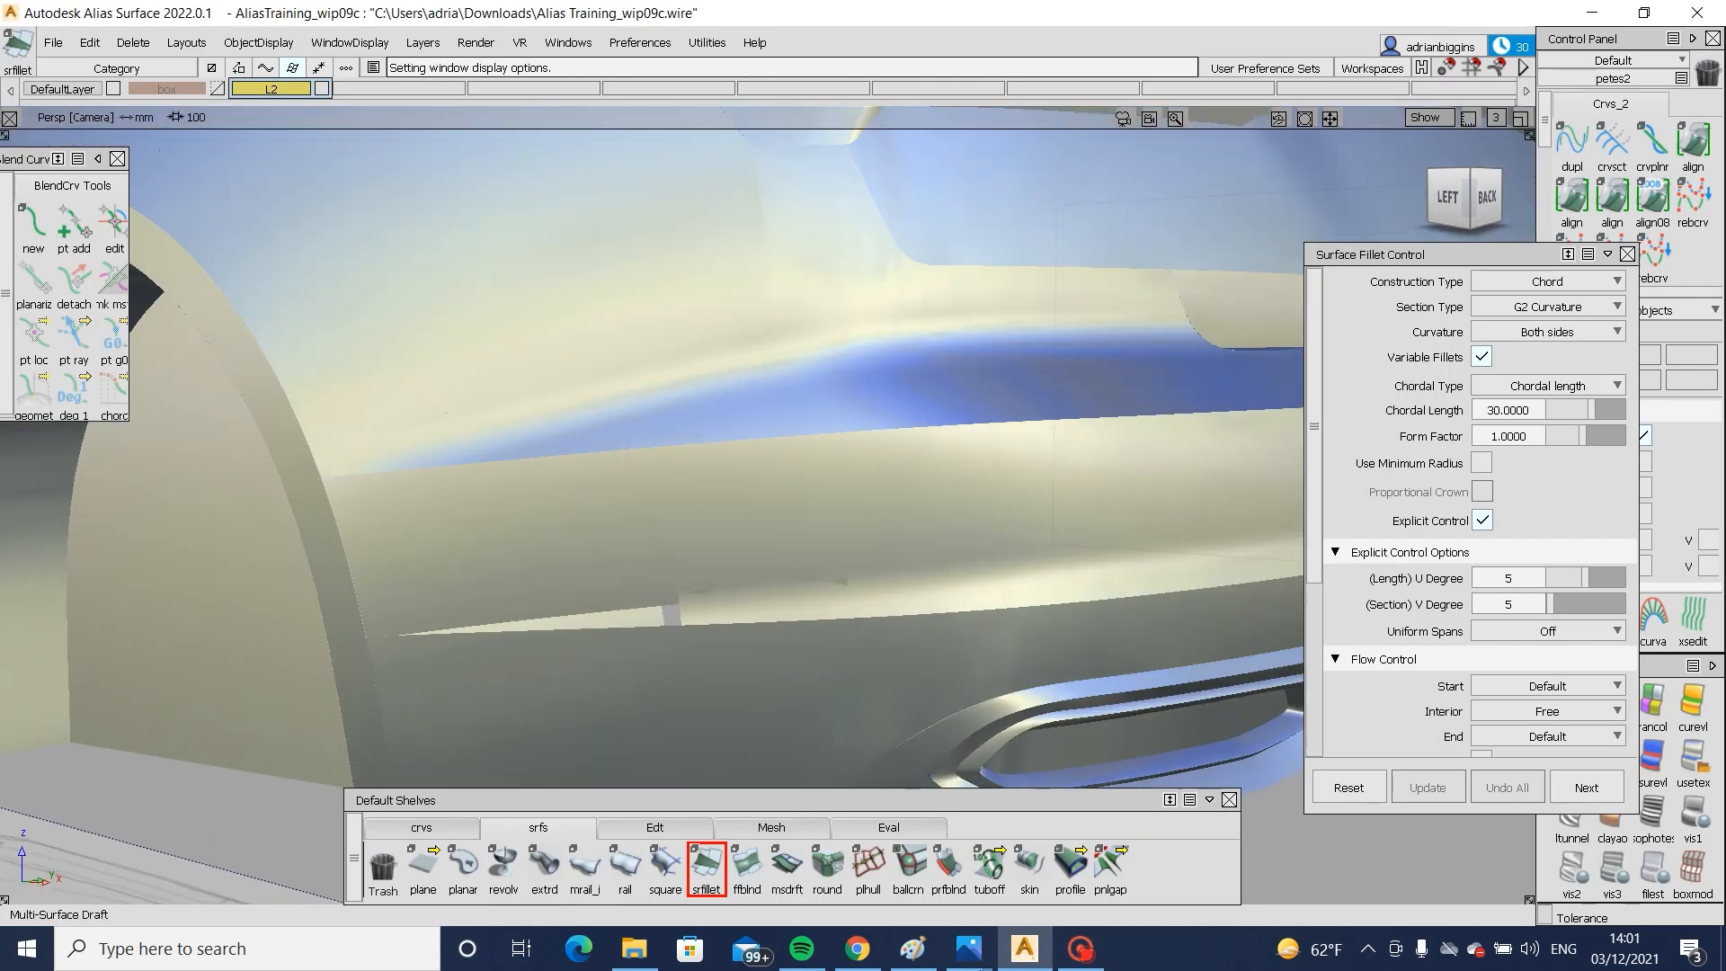
# - Examine the bumper side in the 2018 Audi A6 TDi Quattro rear photo and compare it with the modelled bumper in Alias
pyautogui.click(969, 949)
pyautogui.click(1205, 838)
pyautogui.scroll(3, 1093, 598)
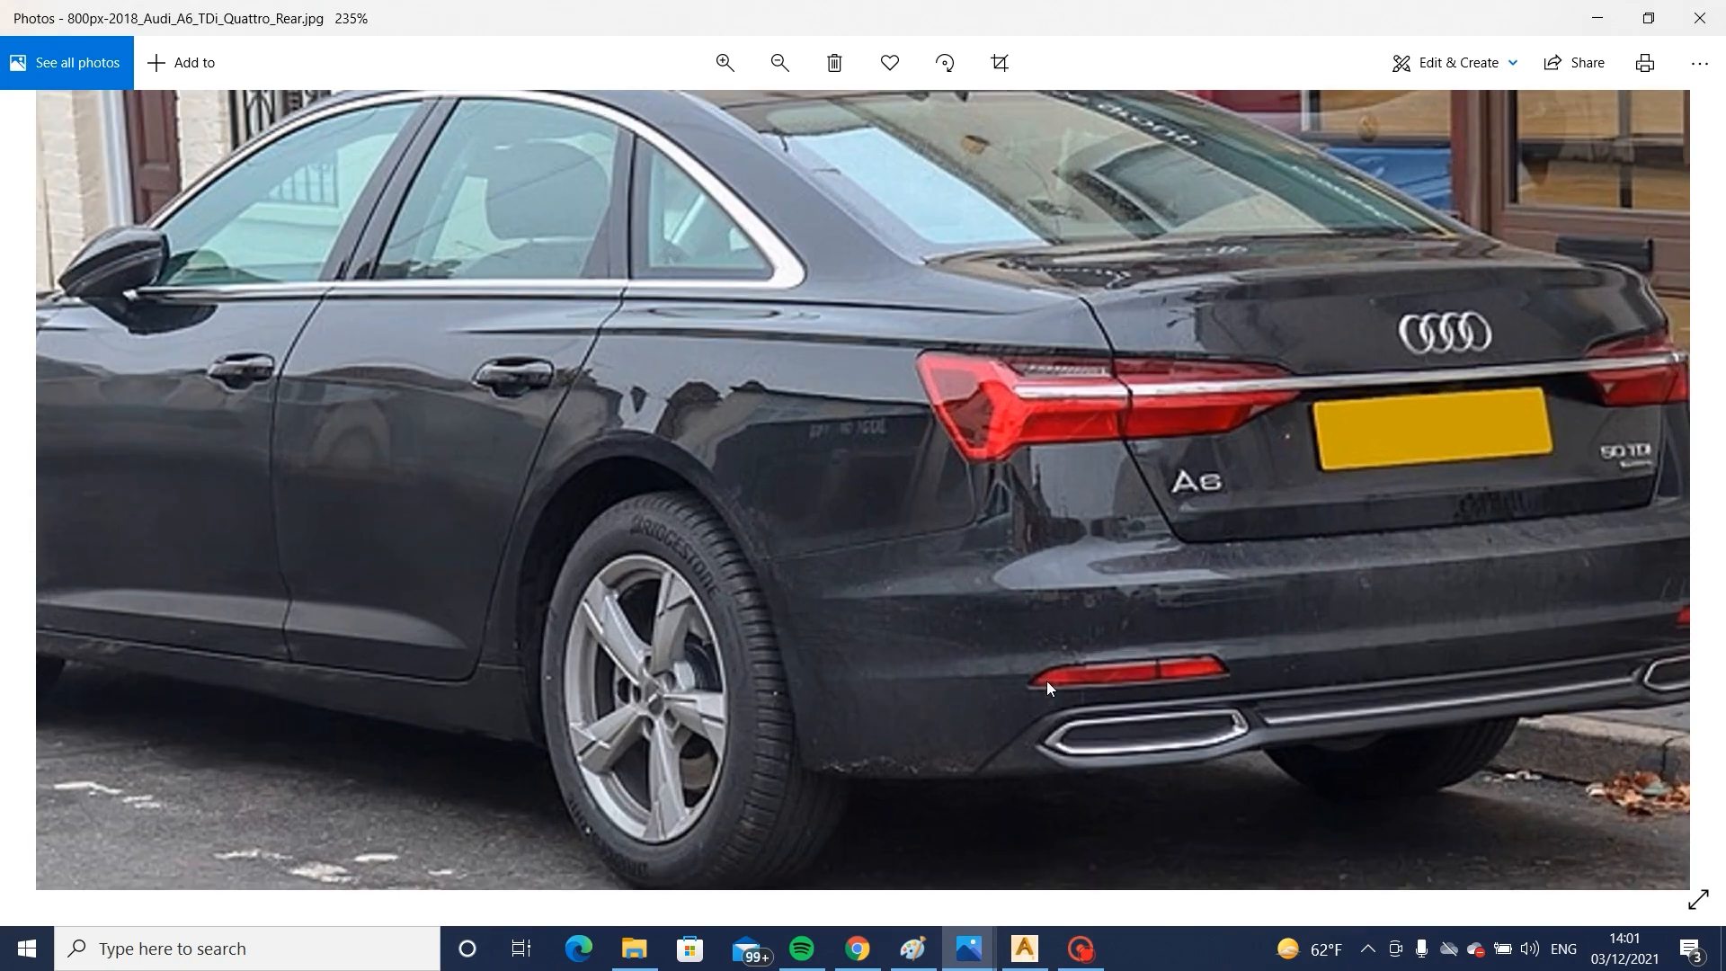
pyautogui.moveTo(1352, 645); pyautogui.dragTo(996, 623)
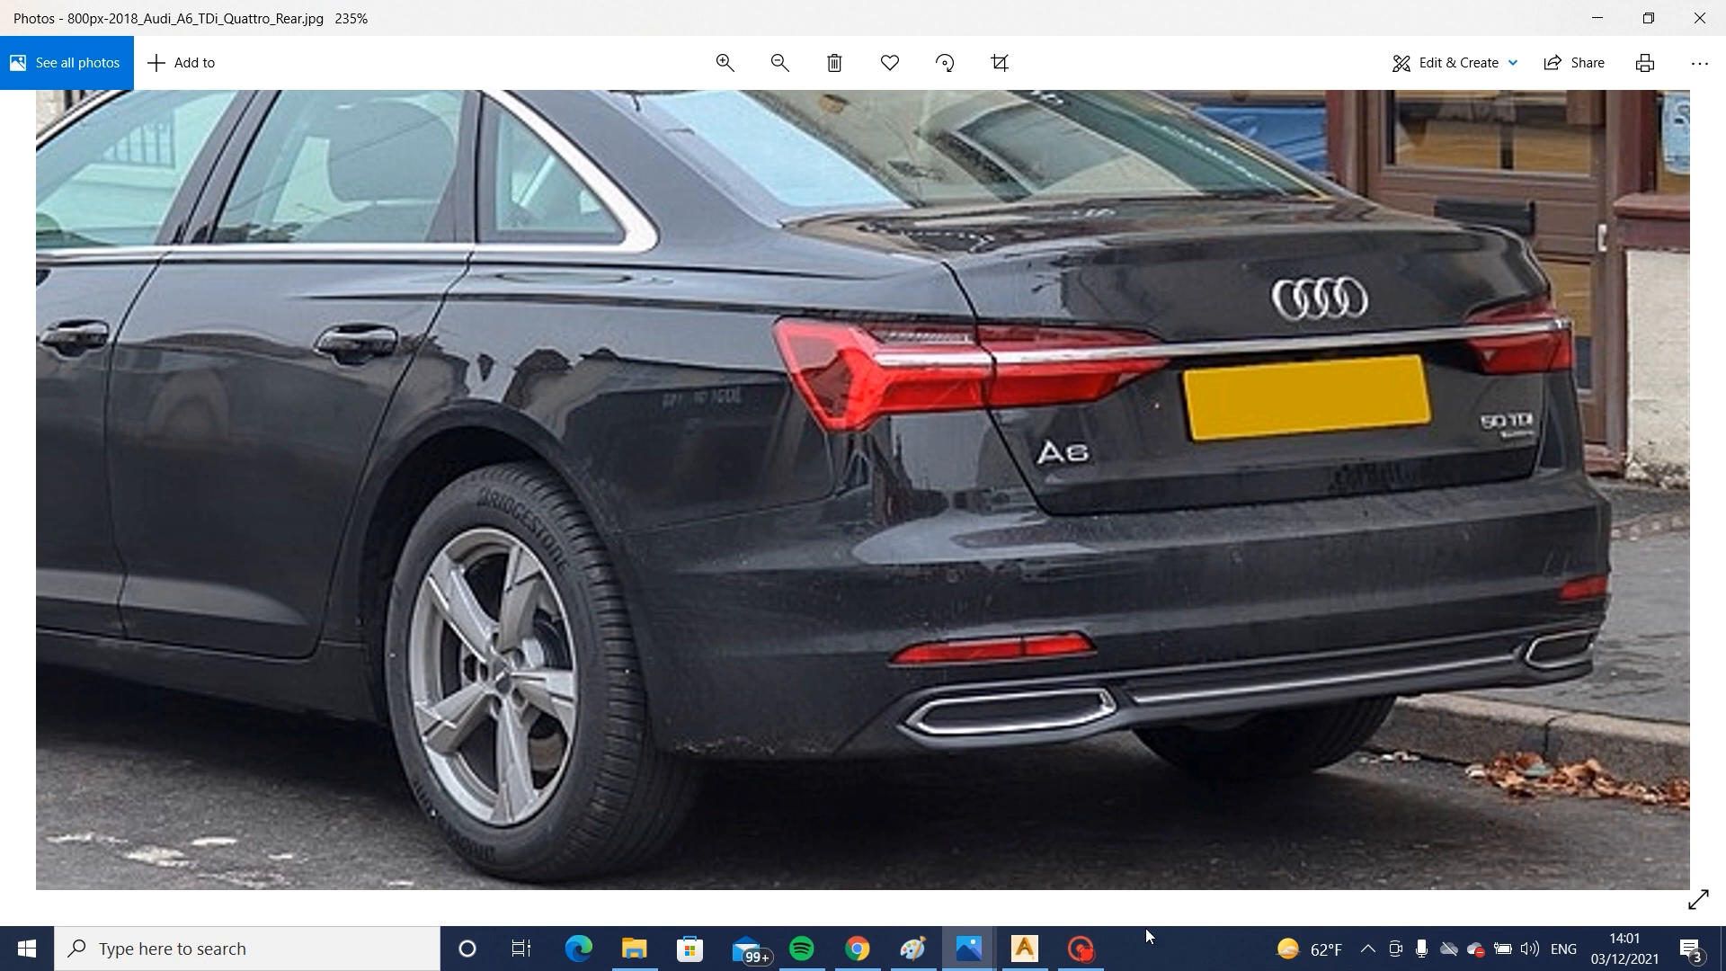
pyautogui.click(1023, 950)
pyautogui.keyDown('alt'); pyautogui.keyDown('shift'); pyautogui.moveTo(1103, 631); pyautogui.dragTo(907, 660, button='right'); pyautogui.keyUp('shift'); pyautogui.keyUp('alt')
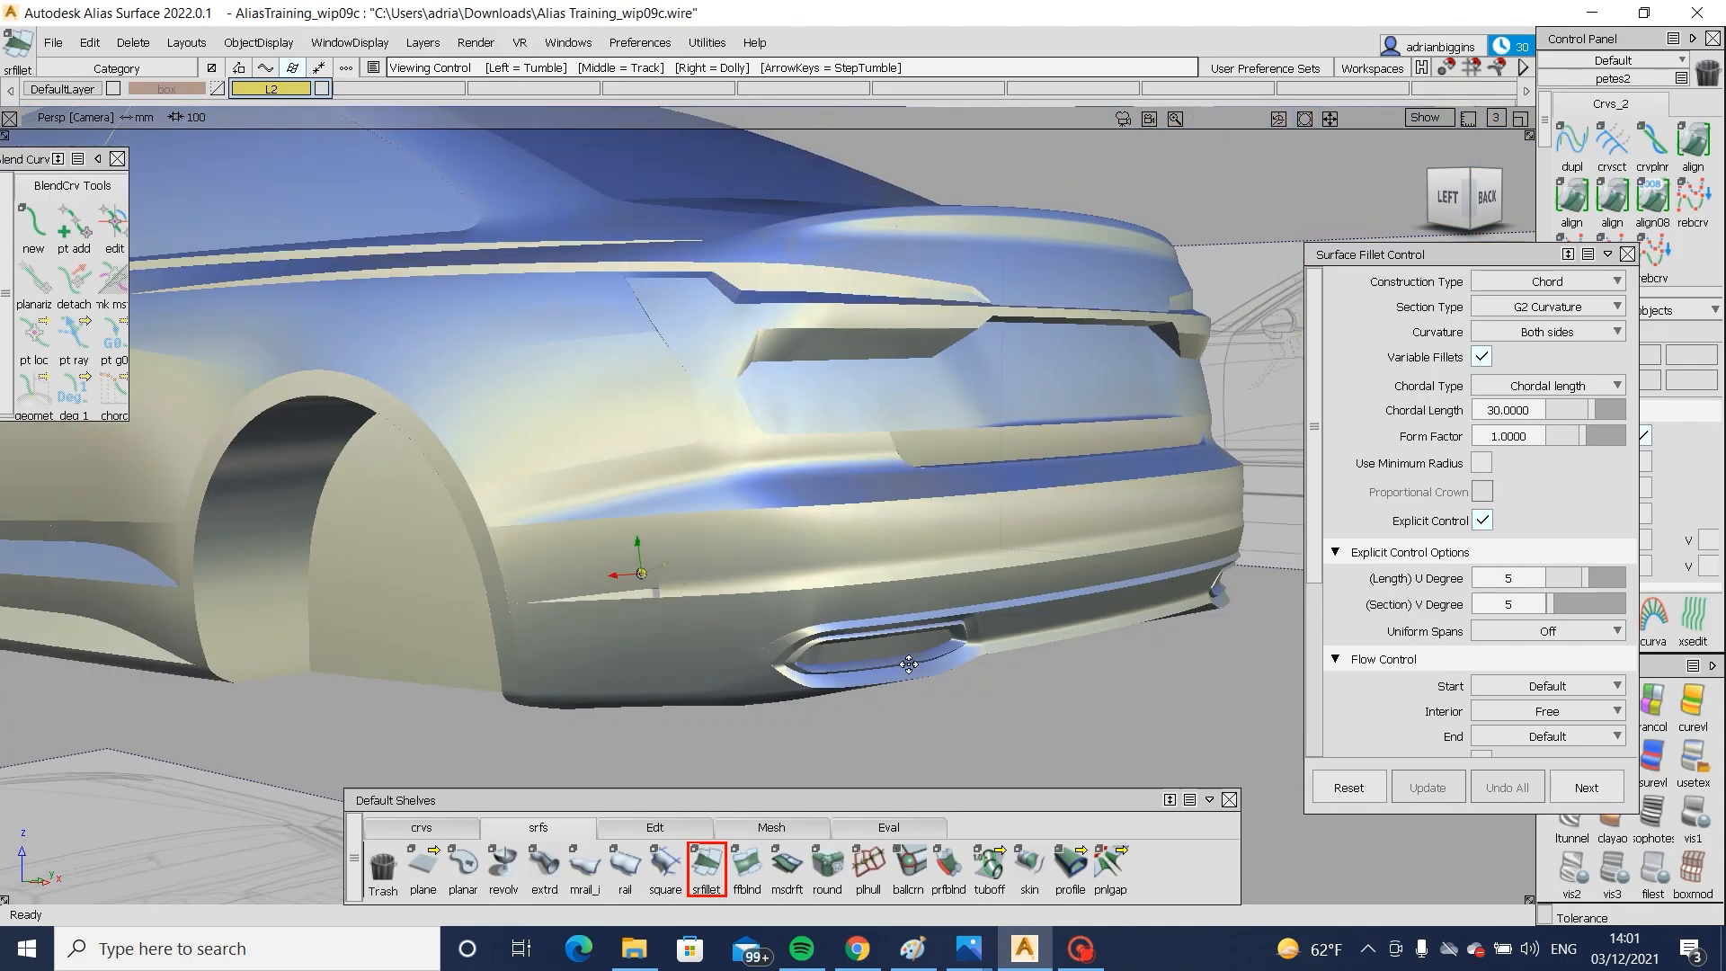
pyautogui.keyDown('alt'); pyautogui.keyDown('shift'); pyautogui.moveTo(797, 600); pyautogui.dragTo(746, 593); pyautogui.keyUp('shift'); pyautogui.keyUp('alt')
pyautogui.keyDown('alt'); pyautogui.keyDown('shift'); pyautogui.moveTo(665, 589); pyautogui.dragTo(752, 586, button='right'); pyautogui.keyUp('shift'); pyautogui.keyUp('alt')
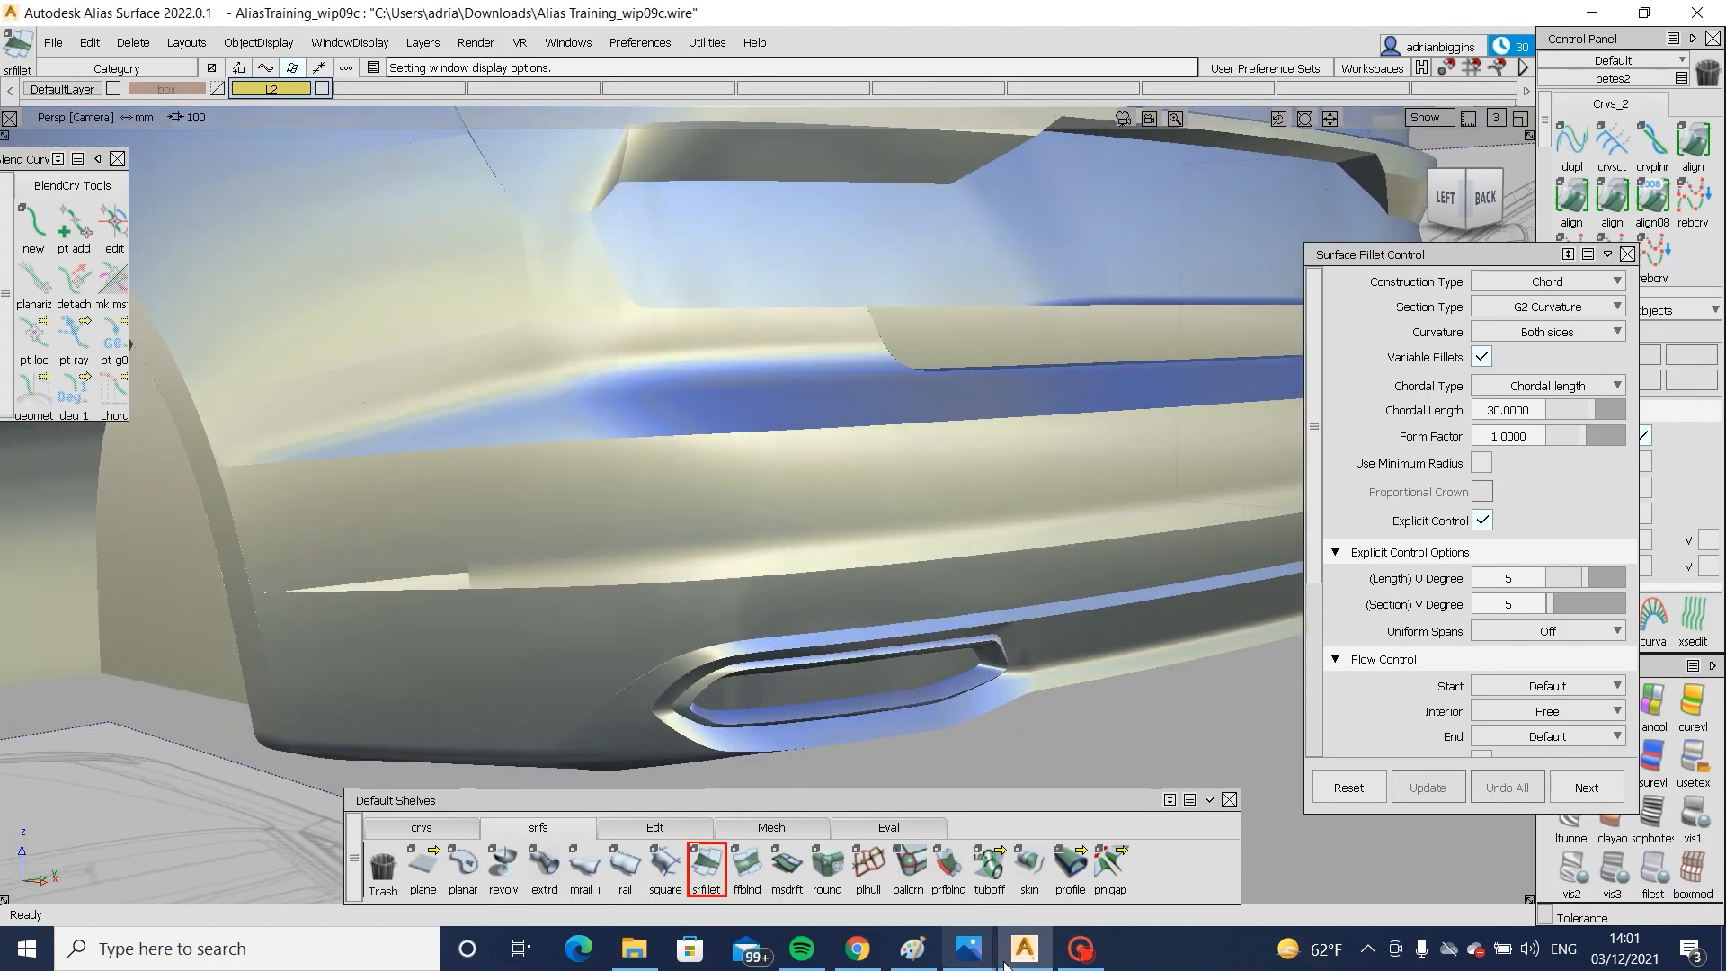
pyautogui.moveTo(969, 948)
pyautogui.click(1157, 861)
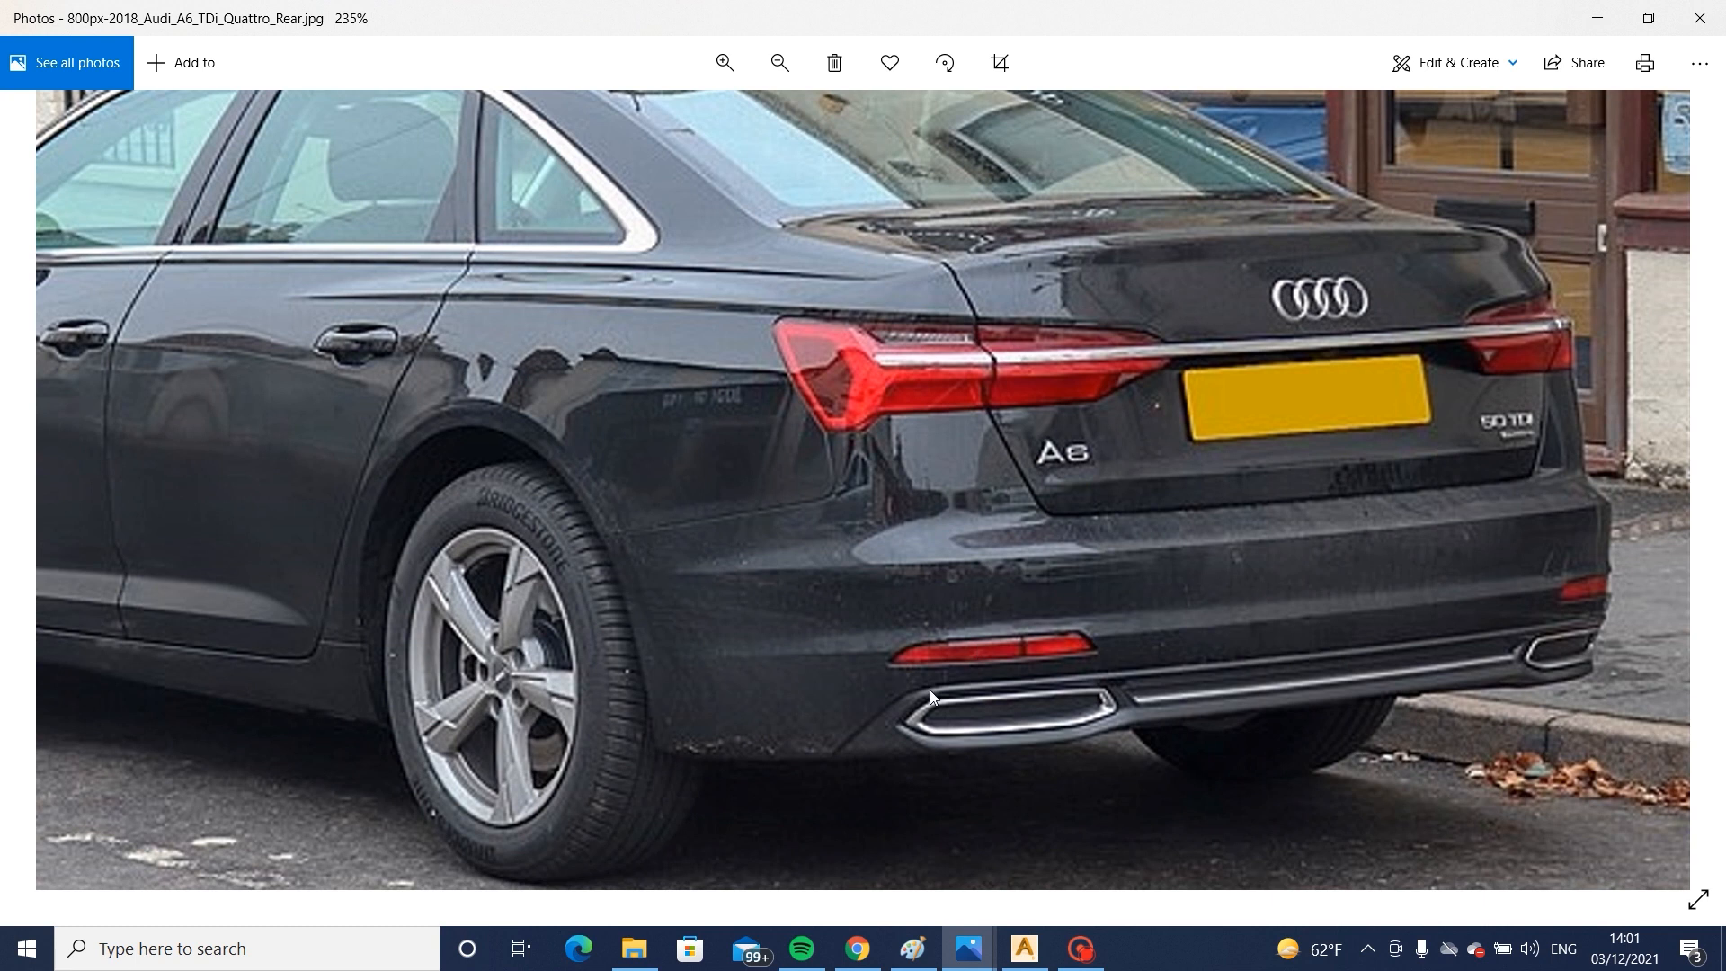
pyautogui.click(1027, 950)
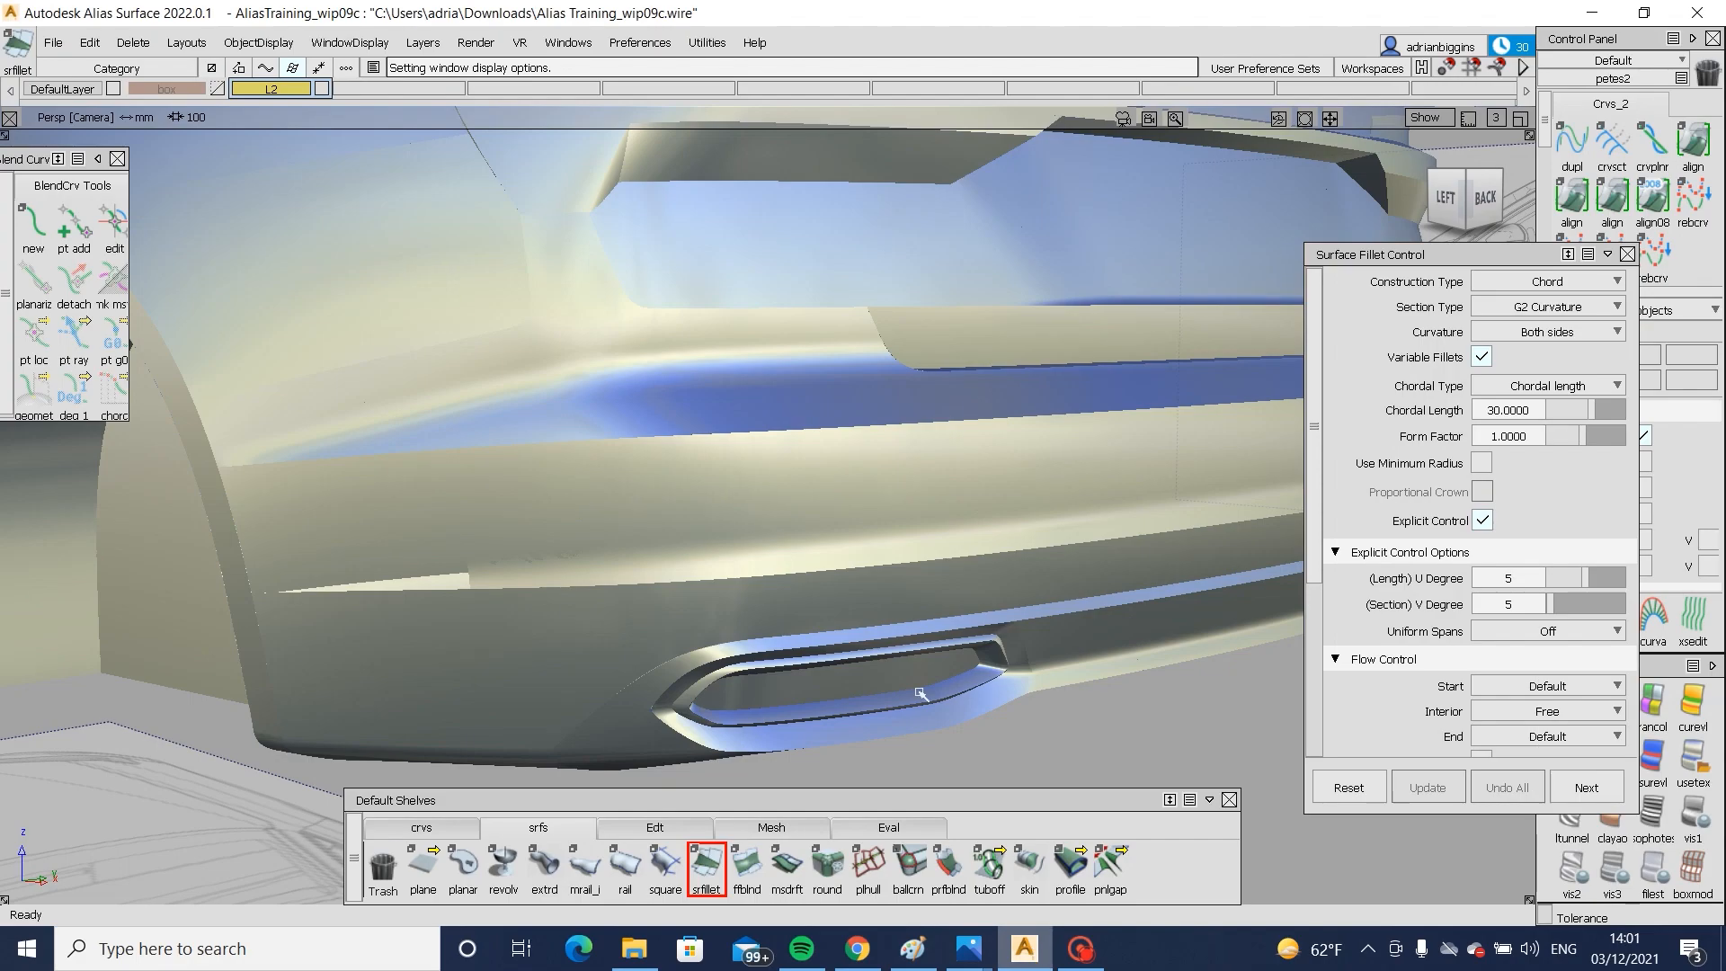
# - Try to extend the upper edge curve of the bumper fillet about 296 mm towards the wheel arch
pyautogui.keyDown('alt'); pyautogui.keyDown('shift'); pyautogui.moveTo(435, 581); pyautogui.dragTo(470, 640, button='right'); pyautogui.keyUp('shift'); pyautogui.keyUp('alt')
pyautogui.keyDown('alt'); pyautogui.keyDown('shift'); pyautogui.moveTo(470, 639); pyautogui.dragTo(644, 590); pyautogui.keyUp('shift'); pyautogui.keyUp('alt')
pyautogui.hotkey('alt', 'm')
pyautogui.keyDown('alt'); pyautogui.keyDown('shift'); pyautogui.moveTo(644, 590); pyautogui.dragTo(629, 822, button='right'); pyautogui.keyUp('shift'); pyautogui.keyUp('alt')
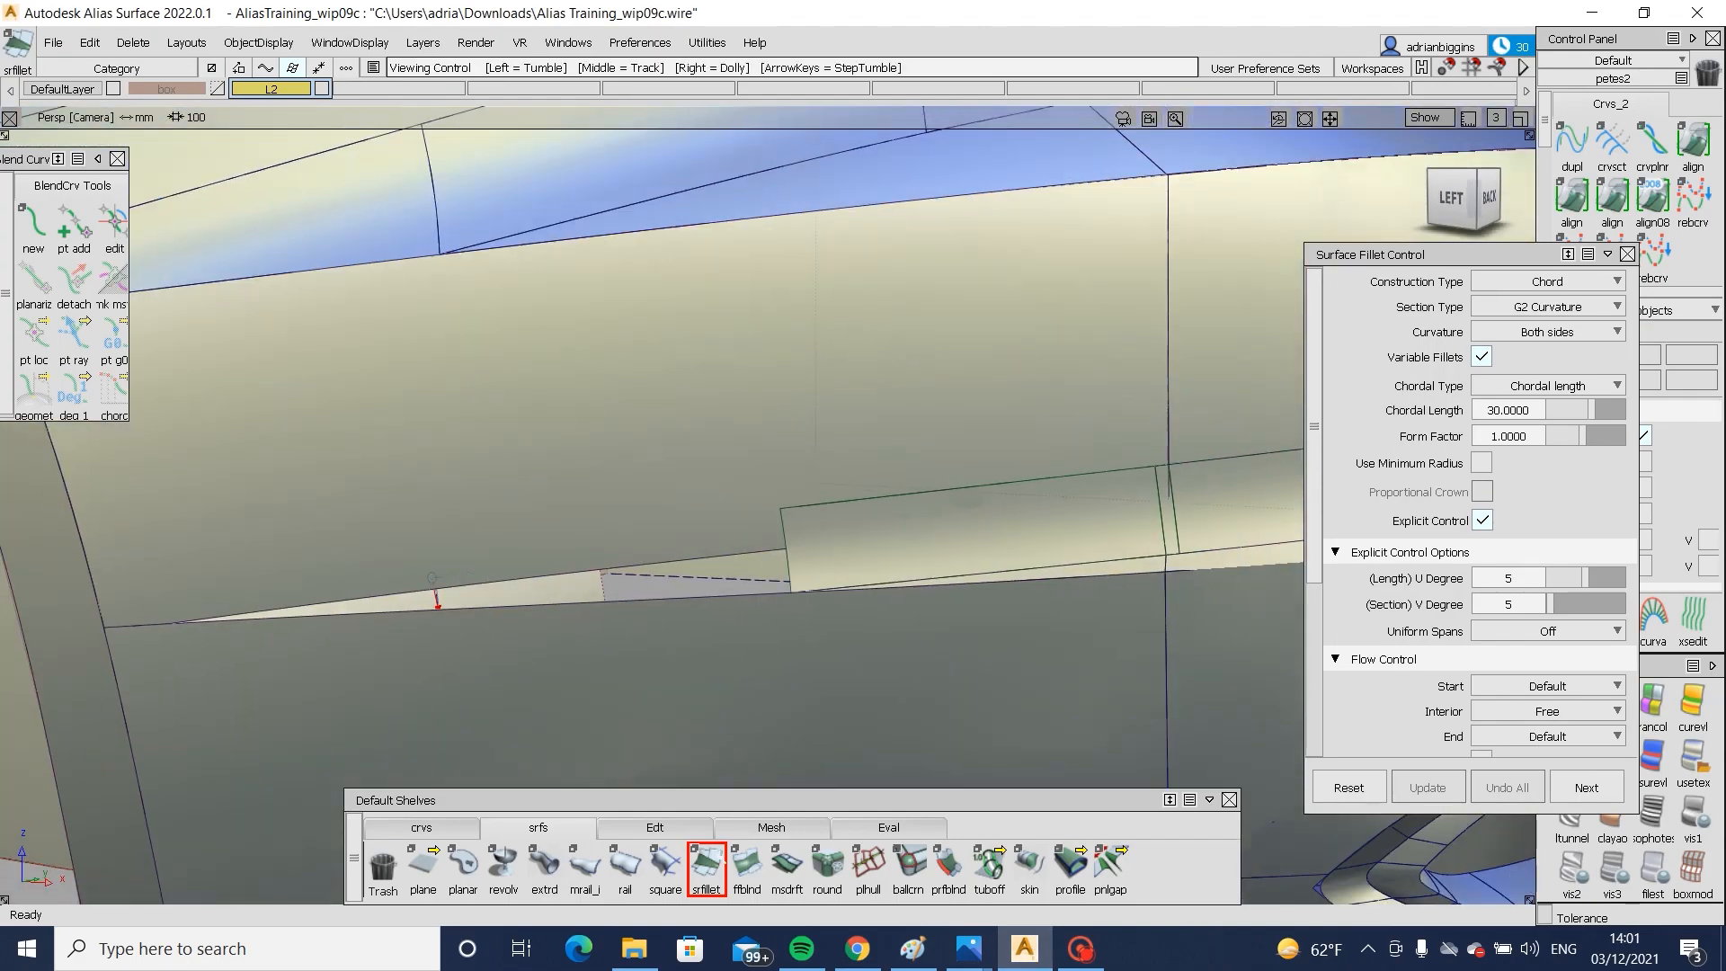
pyautogui.click(618, 831)
pyautogui.click(786, 534)
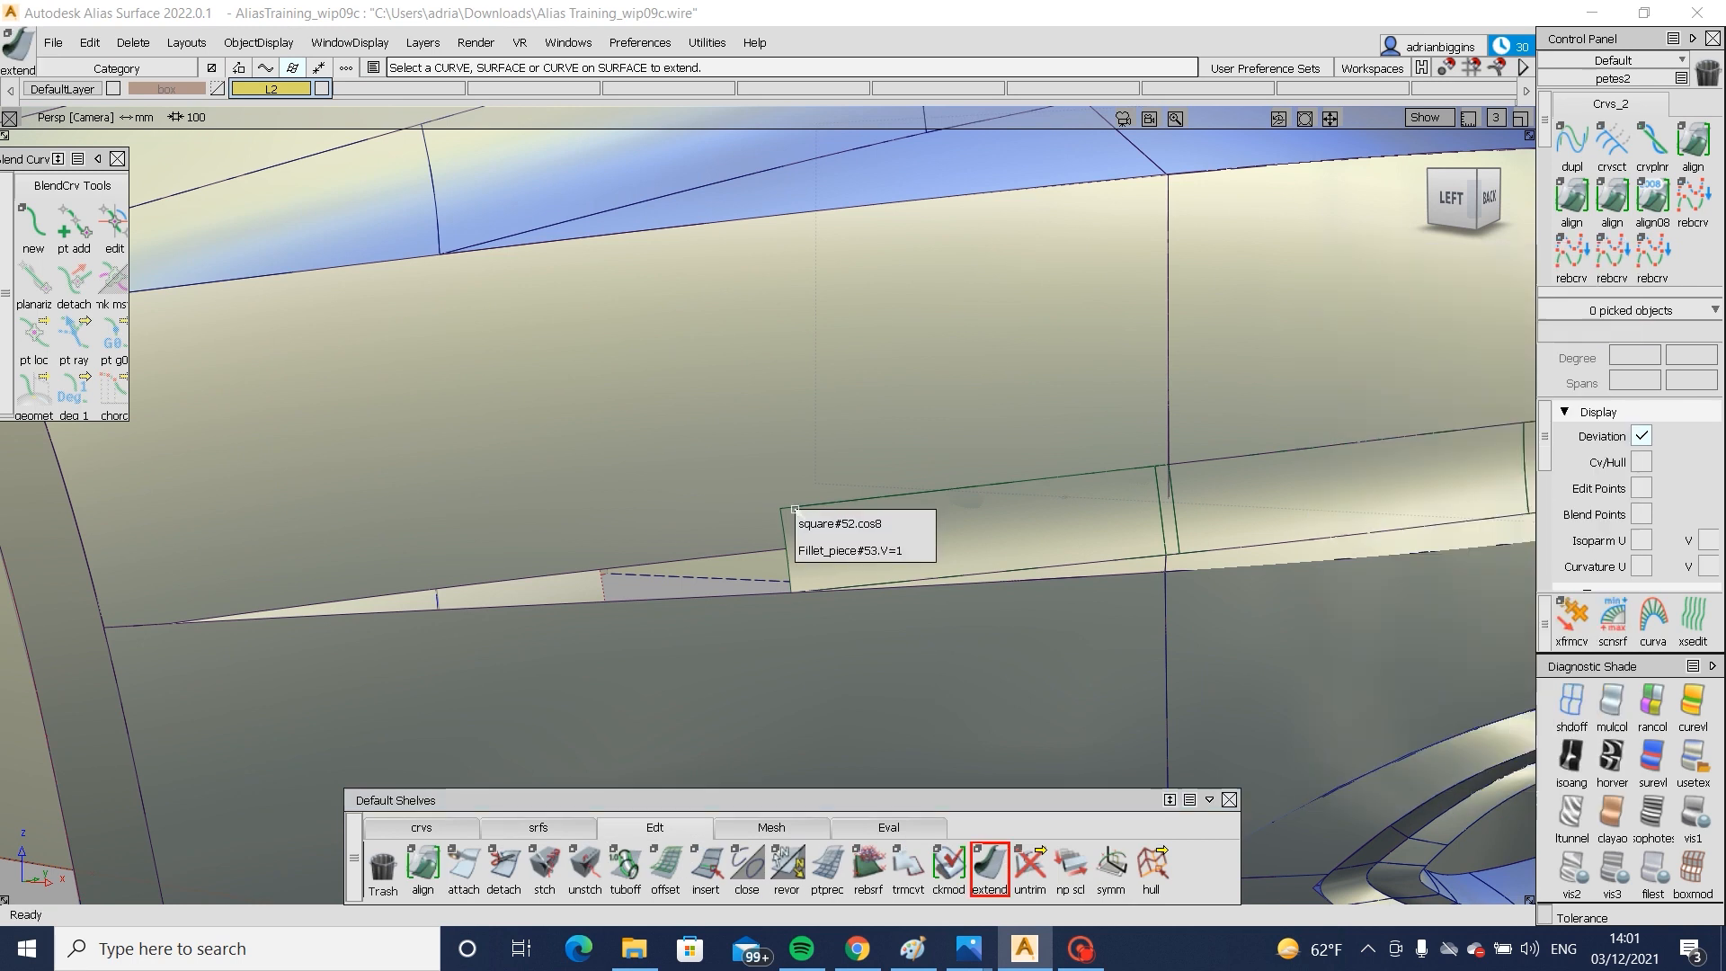
pyautogui.click(916, 516)
pyautogui.moveTo(917, 516); pyautogui.dragTo(1, 710)
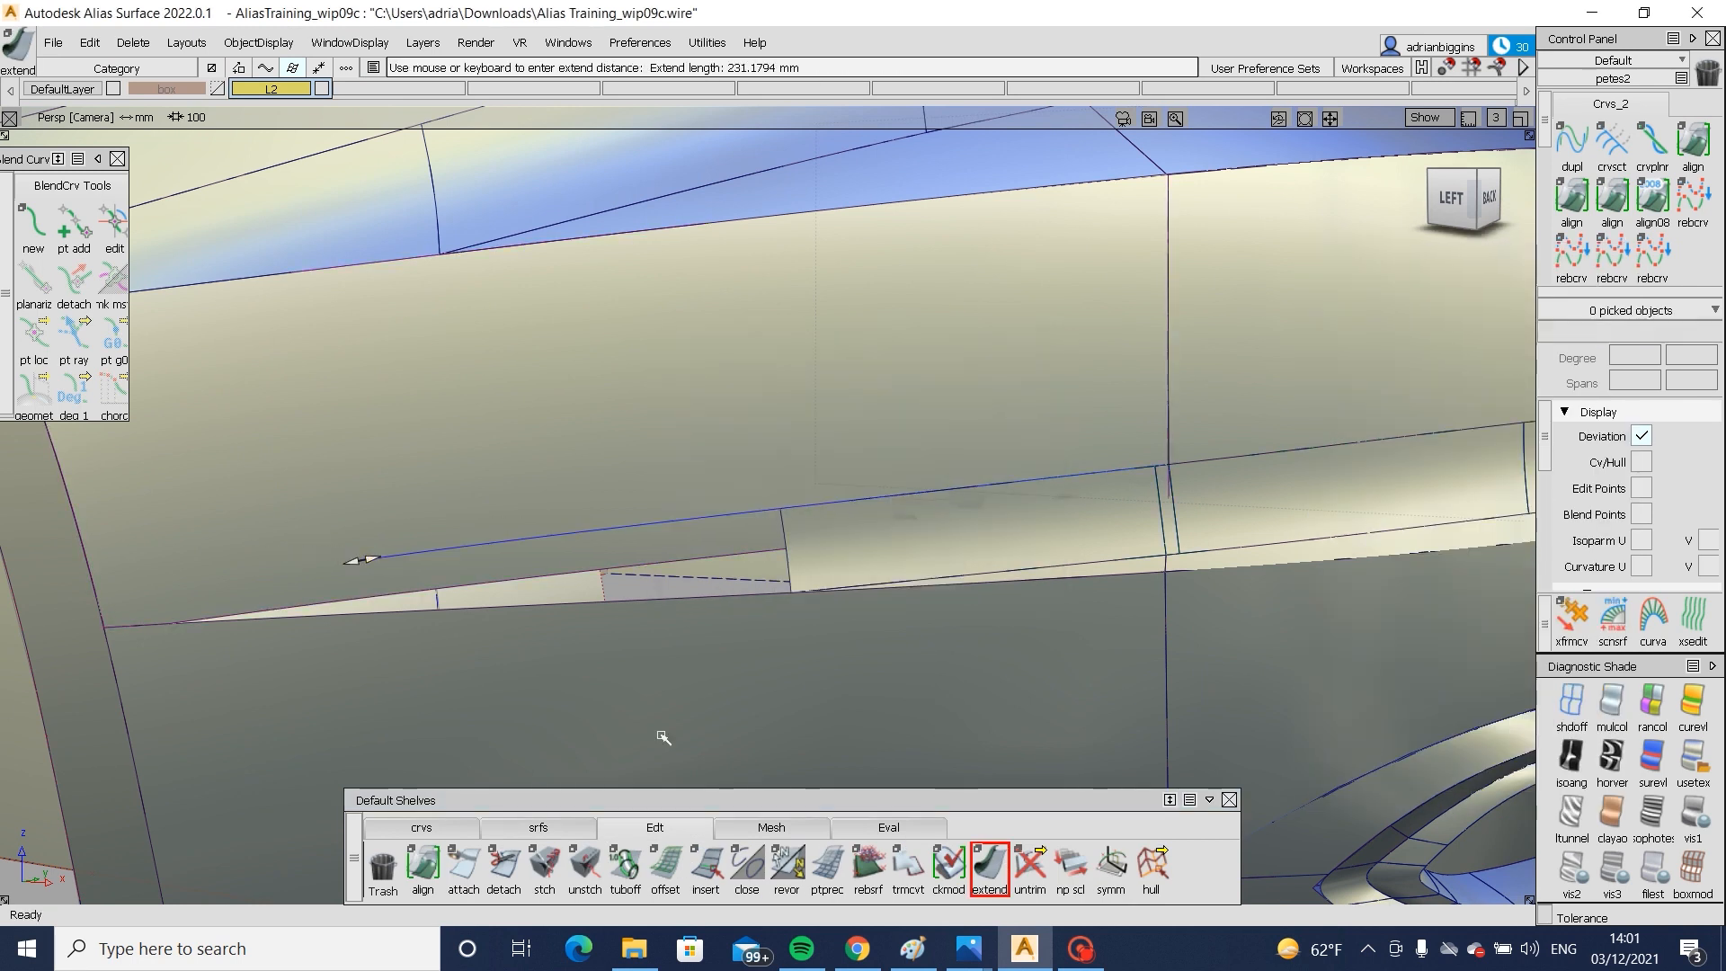
pyautogui.keyDown('alt'); pyautogui.keyDown('shift'); pyautogui.moveTo(662, 732); pyautogui.dragTo(881, 568, button='middle'); pyautogui.keyUp('shift'); pyautogui.keyUp('alt')
pyautogui.moveTo(188, 520); pyautogui.dragTo(183, 522)
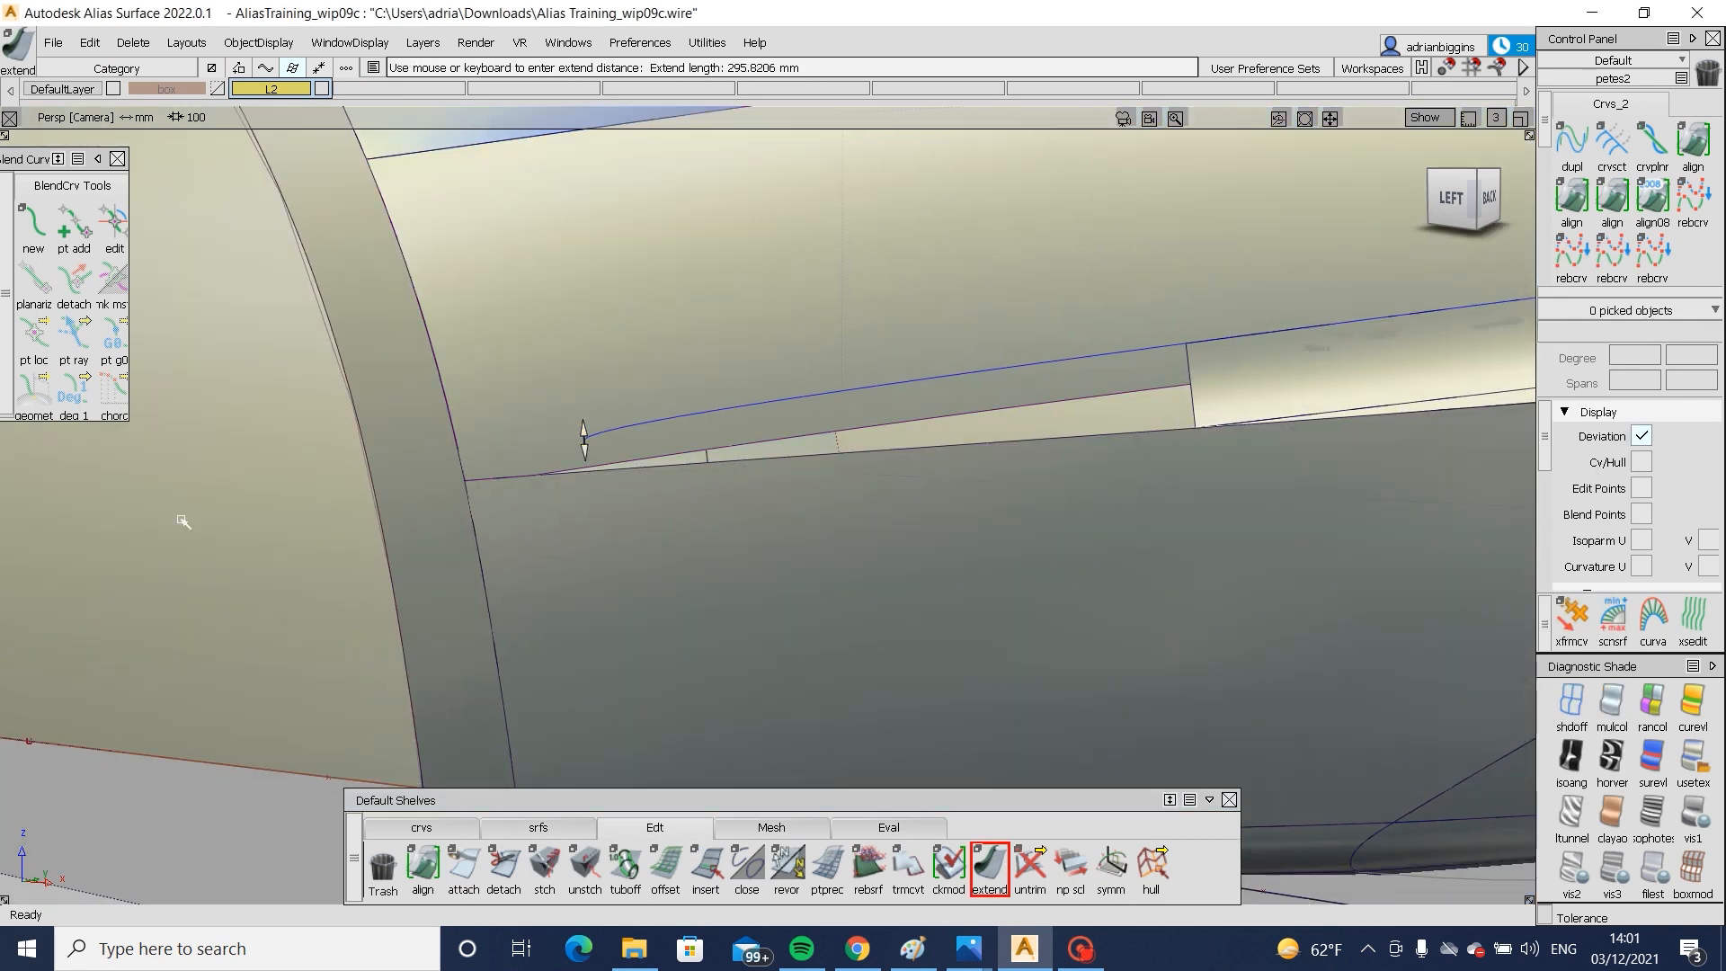
# - Draw a degree 3 edit-point curve in the left view from the bumper fillet's upper end corner to the wheel arch flange
pyautogui.click(428, 831)
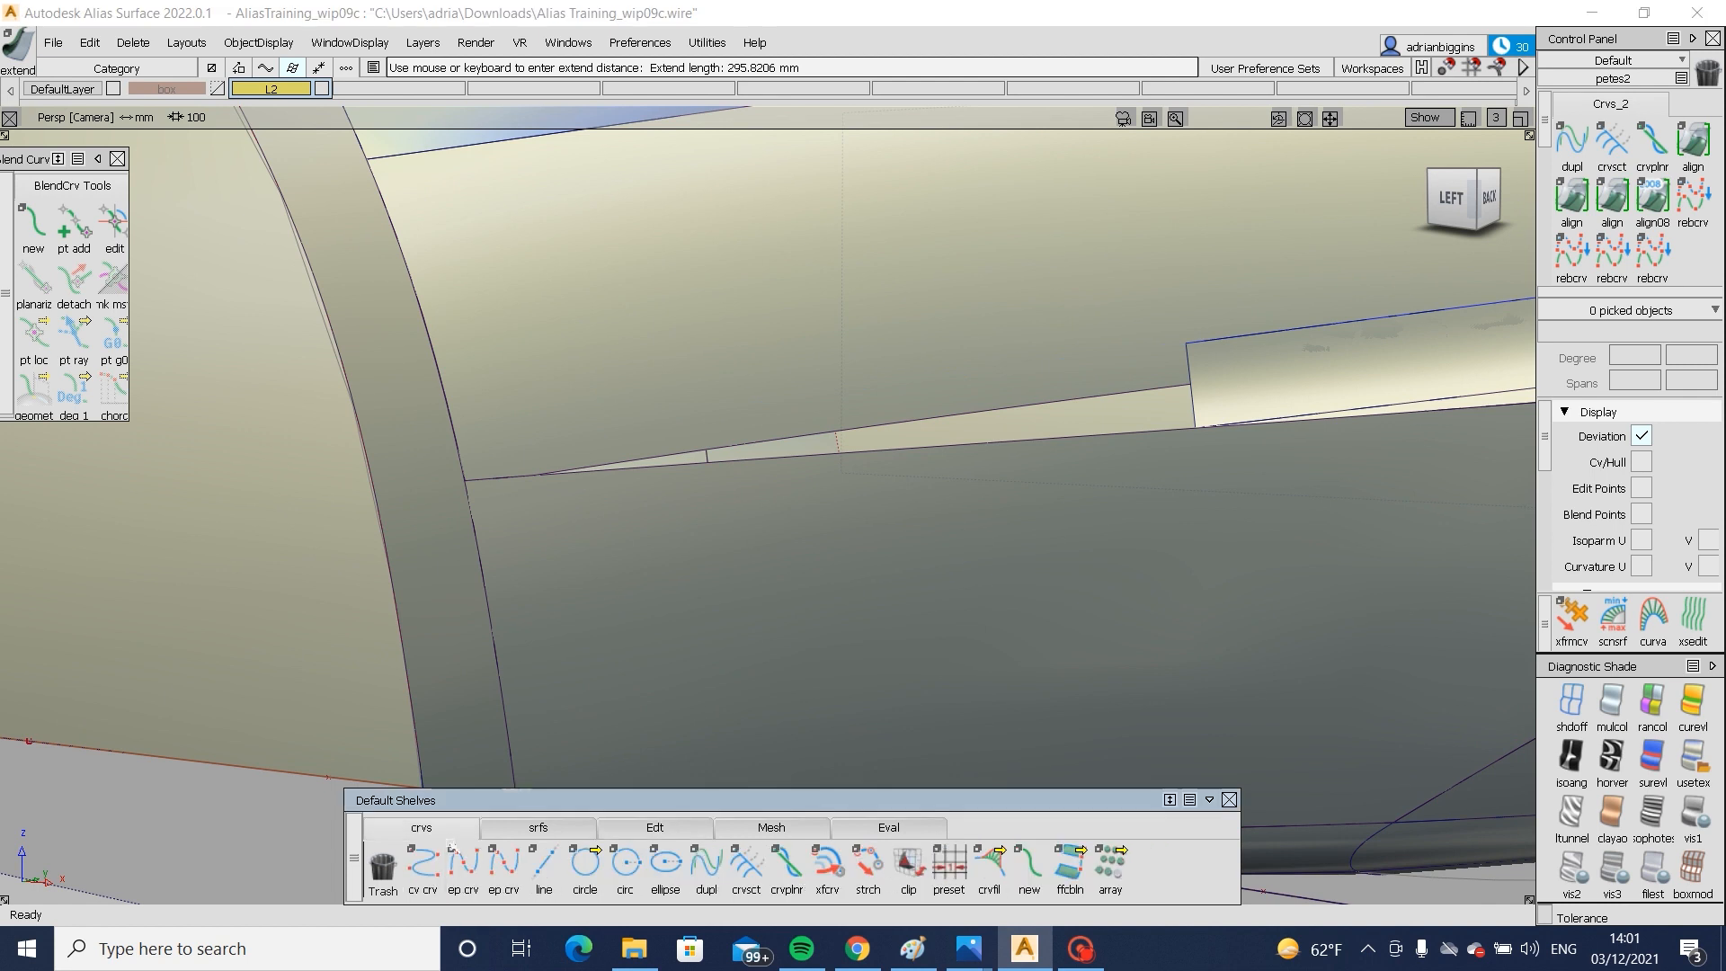
pyautogui.keyDown('ctrl'); pyautogui.click(1240, 341); pyautogui.keyUp('ctrl')
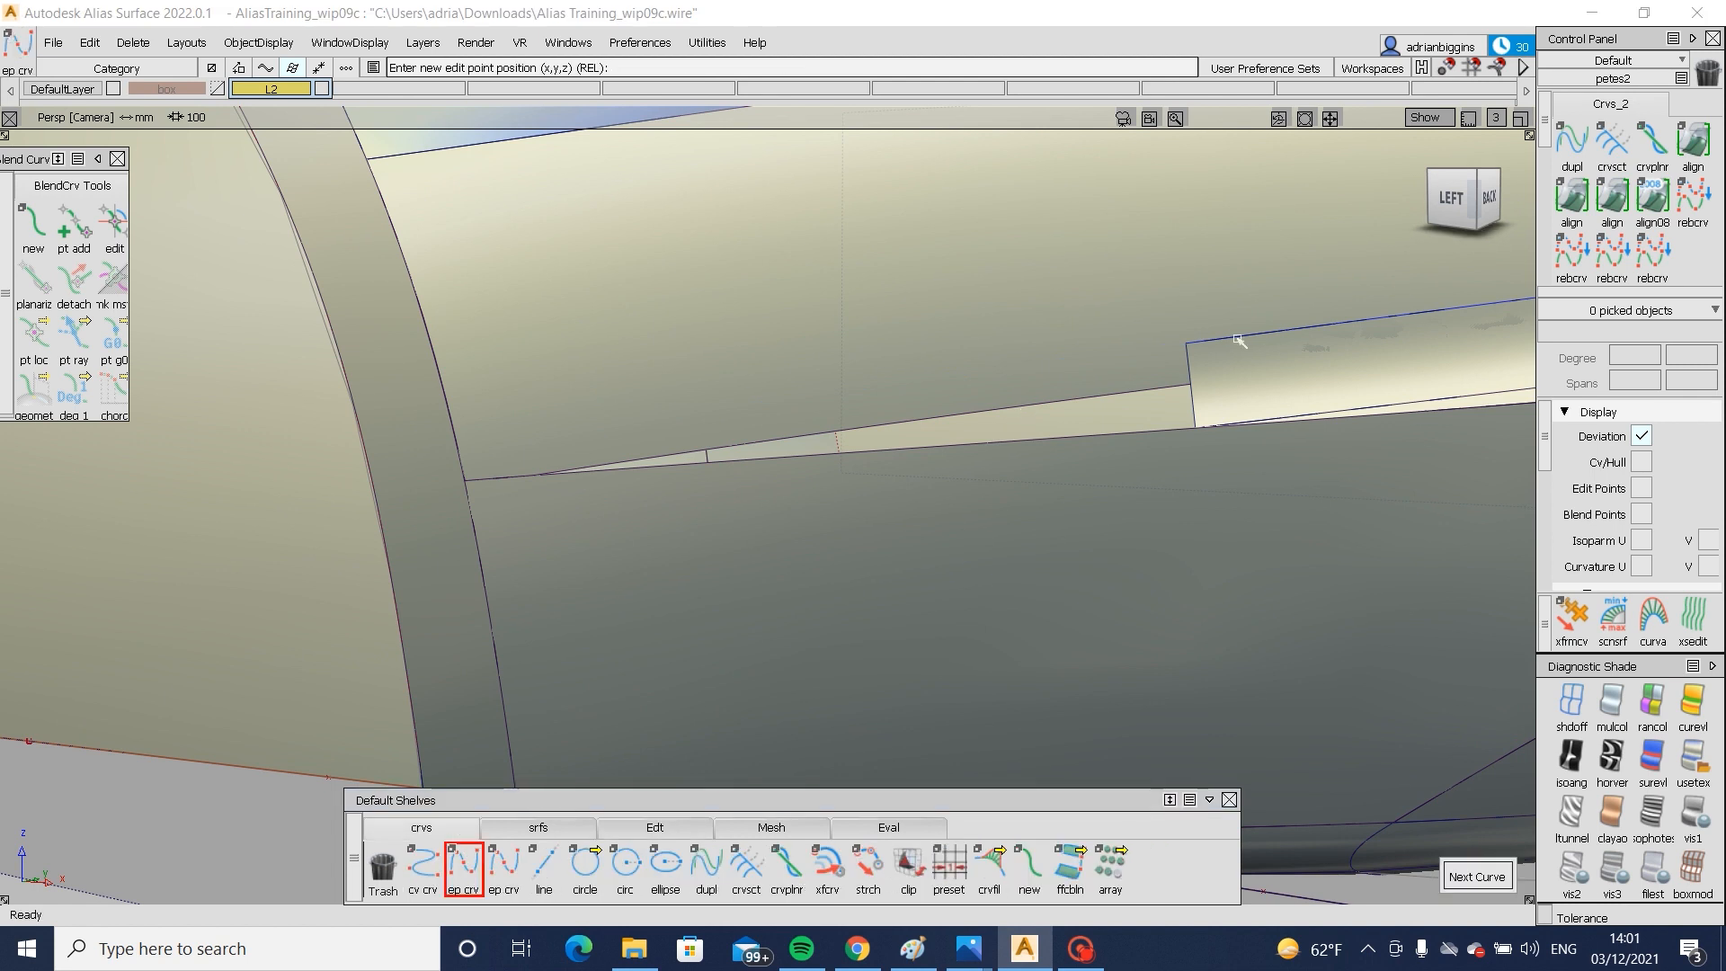
pyautogui.click(1451, 197)
pyautogui.click(692, 445)
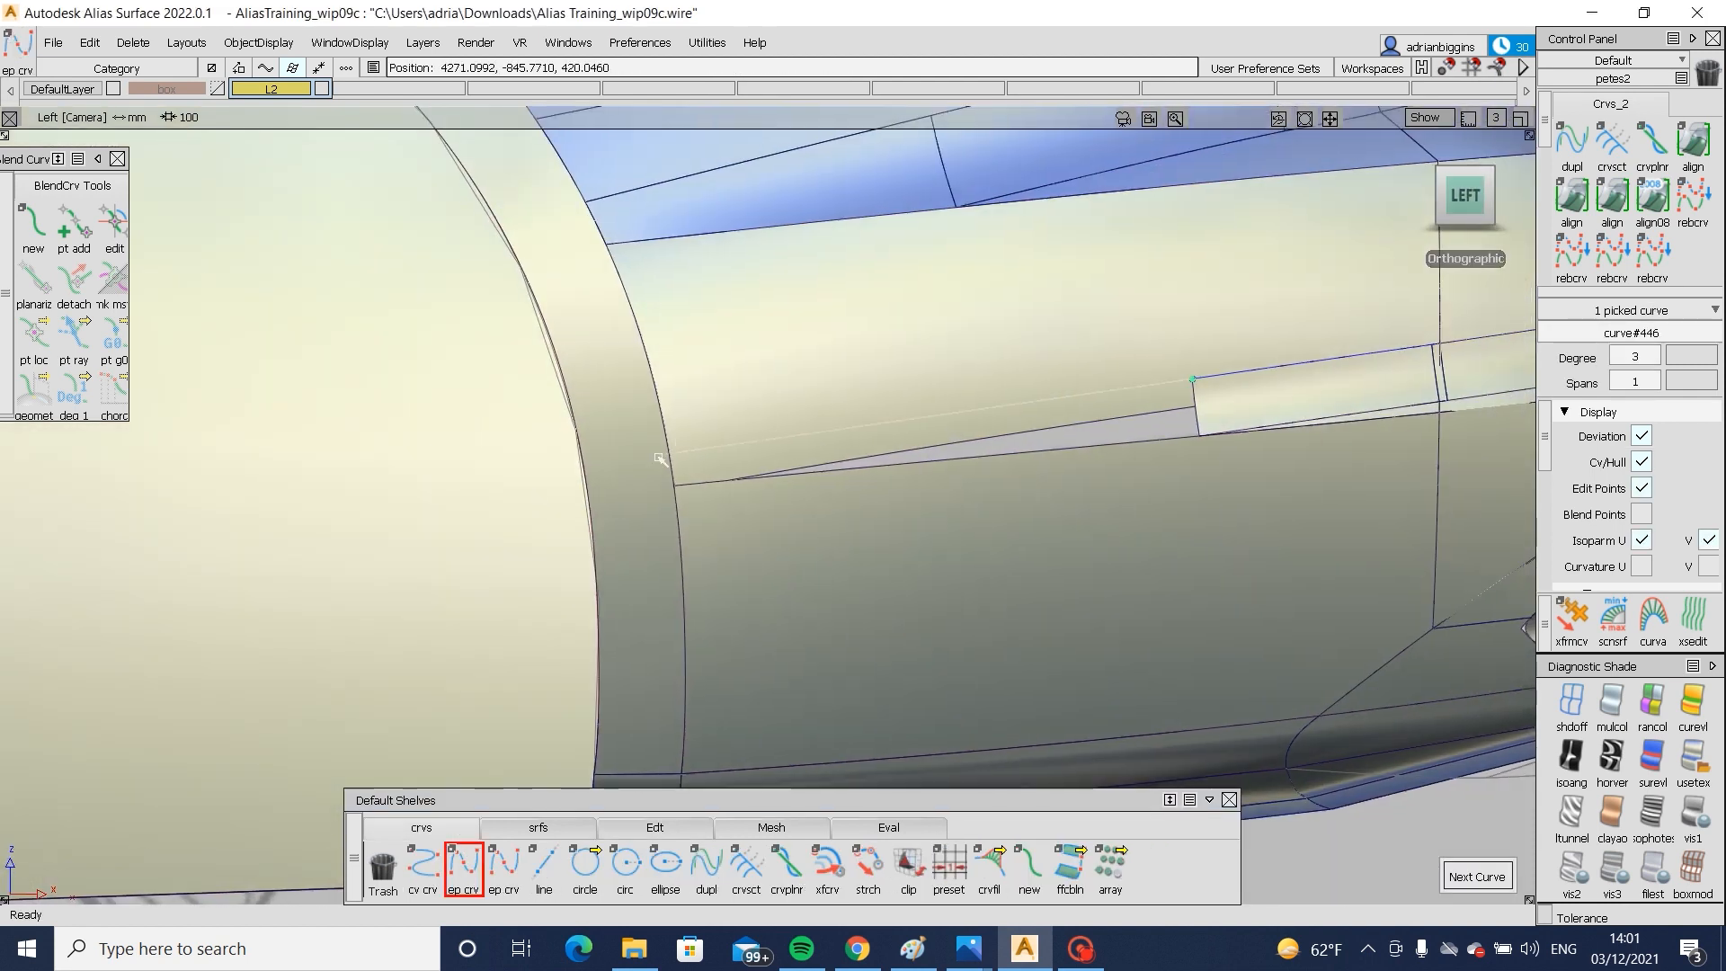
# - Align the new curve's end to the bumper fillet's upper edge with G2 continuity
pyautogui.doubleClick(1571, 196)
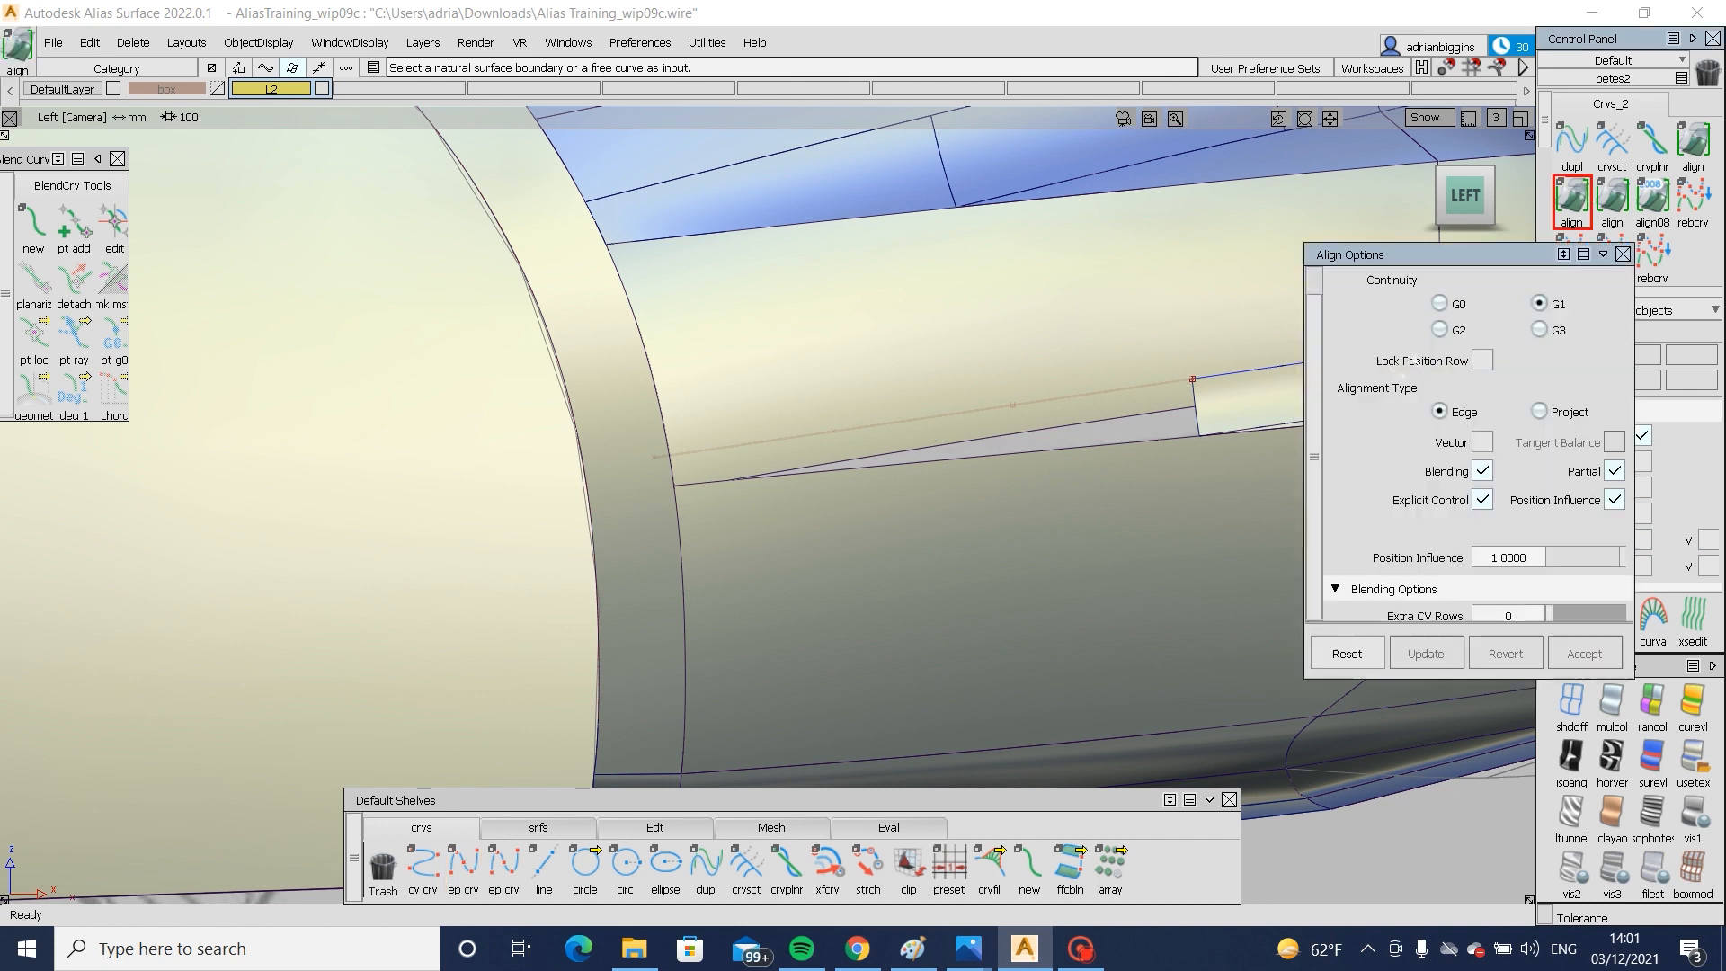
pyautogui.click(1168, 383)
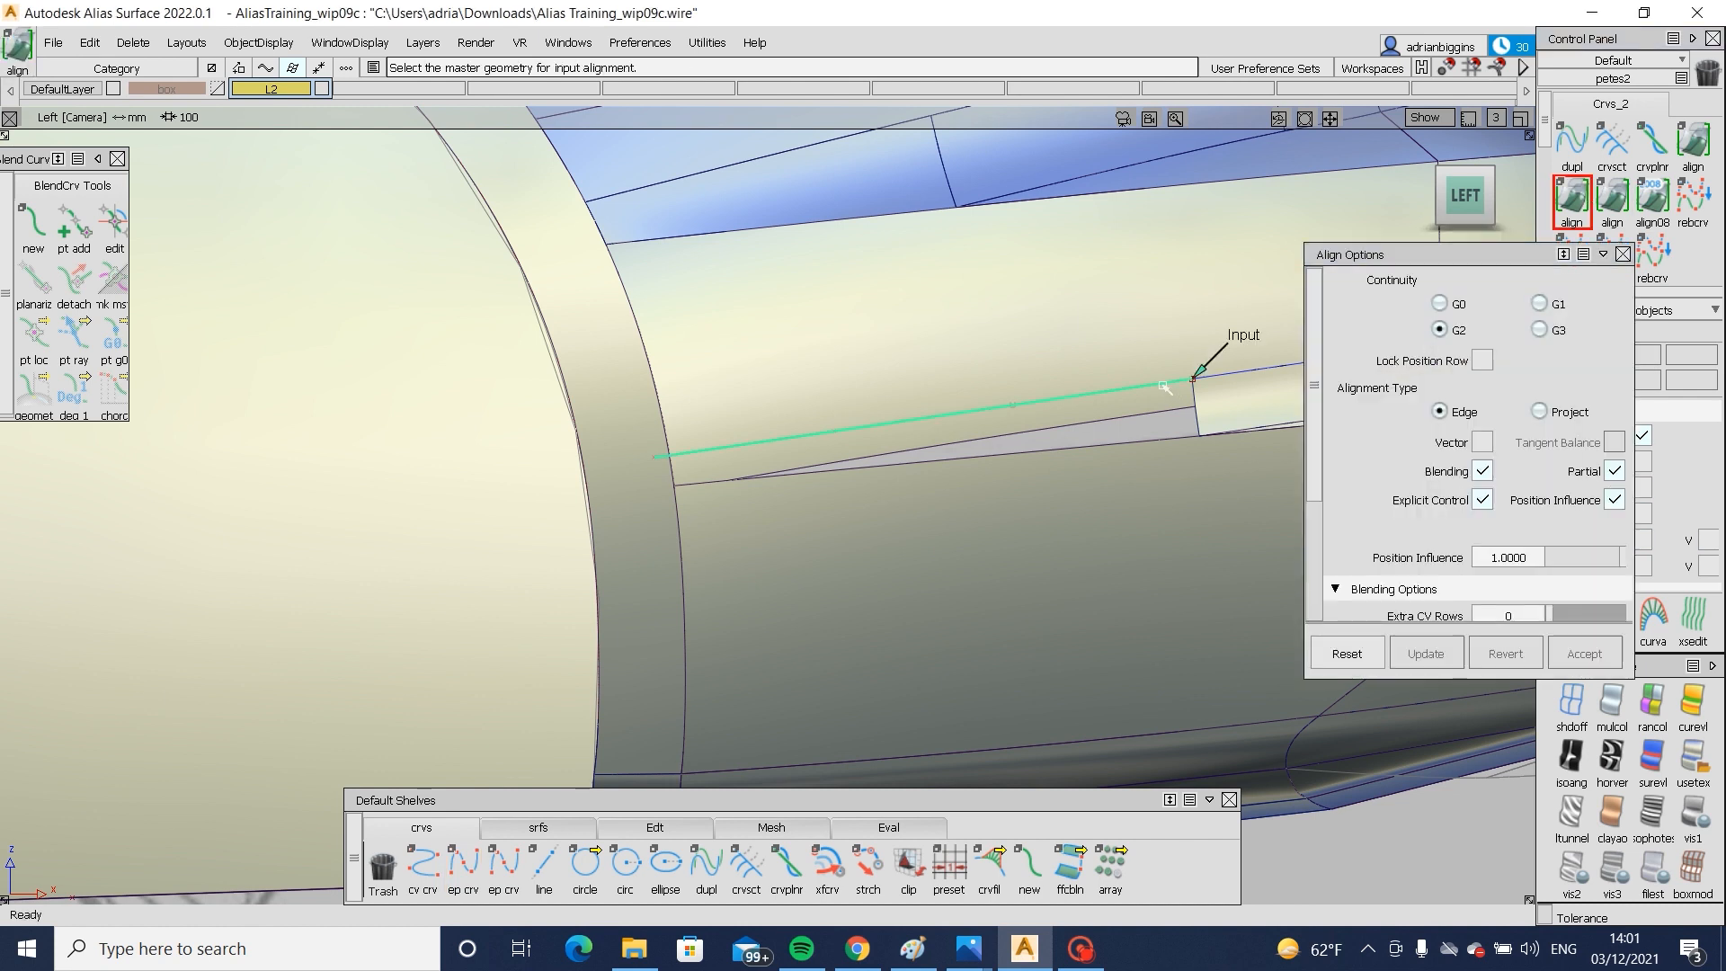
pyautogui.click(1258, 378)
pyautogui.click(1129, 520)
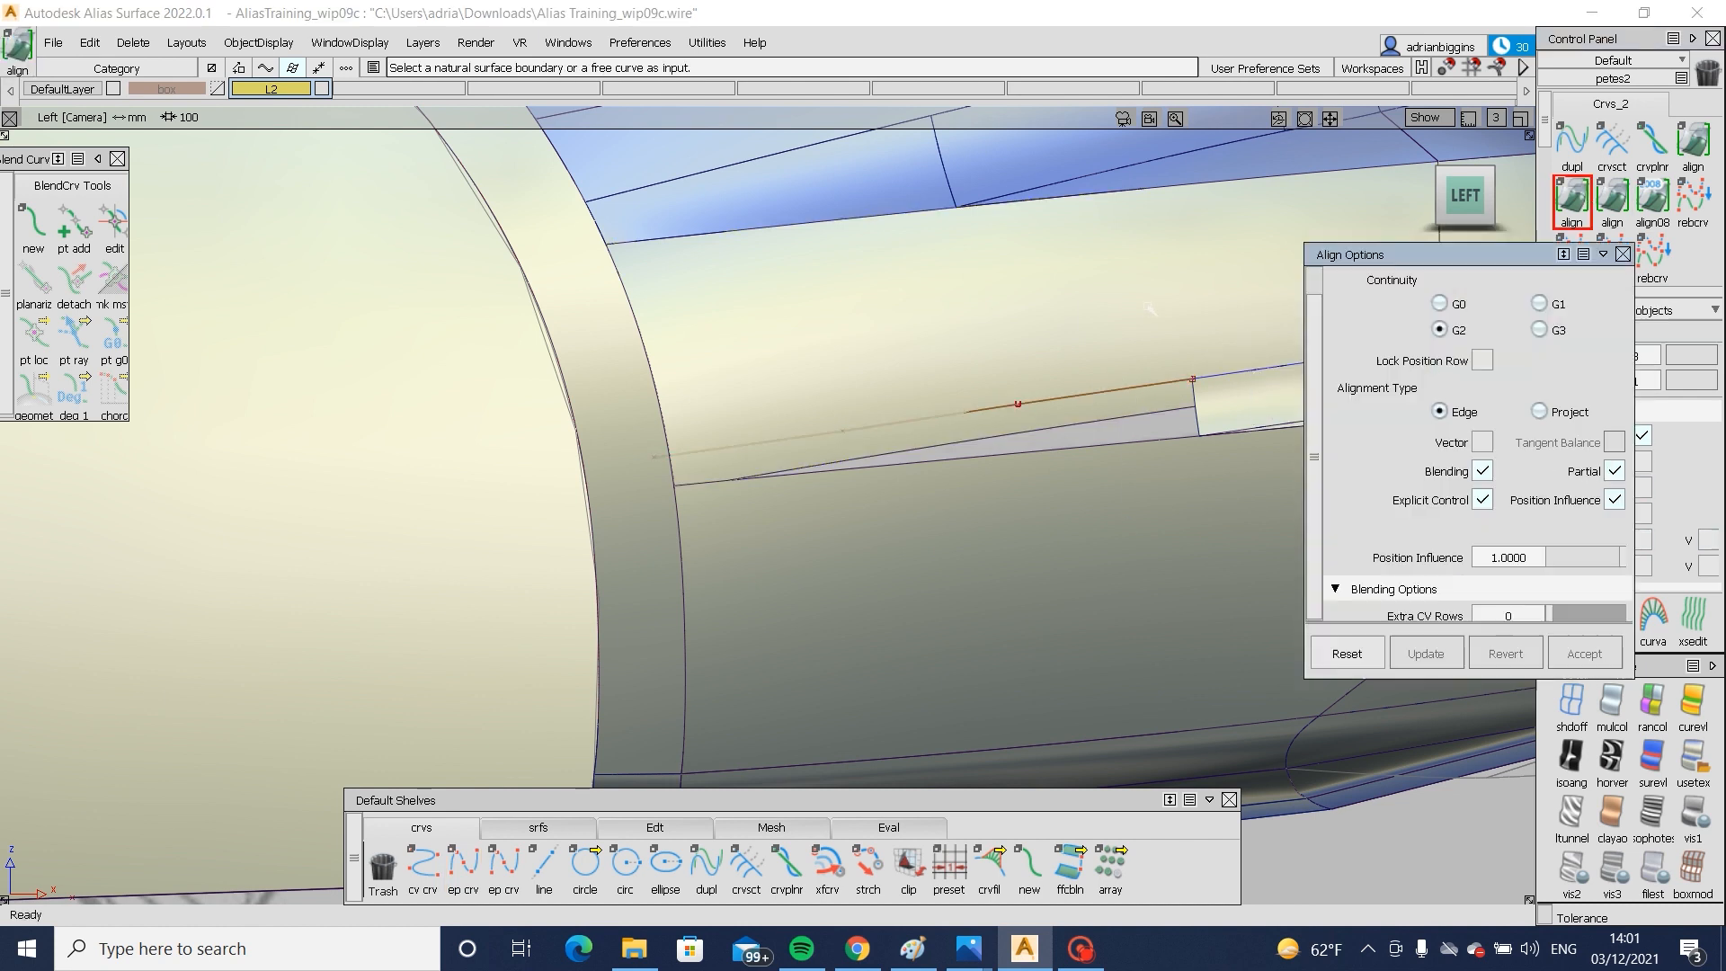
# - Move the new curve's end CV slightly downward where it runs onto the wheel arch flange
pyautogui.keyDown('ctrl'); pyautogui.keyDown('shift'); pyautogui.moveTo(604, 373); pyautogui.dragTo(667, 349); pyautogui.keyUp('shift'); pyautogui.keyUp('ctrl')
pyautogui.keyDown('ctrl'); pyautogui.keyDown('shift'); pyautogui.moveTo(714, 448); pyautogui.dragTo(717, 369, button='middle'); pyautogui.keyUp('shift'); pyautogui.keyUp('ctrl')
pyautogui.keyDown('ctrl'); pyautogui.keyDown('shift'); pyautogui.moveTo(476, 466); pyautogui.dragTo(618, 450); pyautogui.keyUp('shift'); pyautogui.keyUp('ctrl')
pyautogui.click(654, 457)
pyautogui.keyDown('ctrl'); pyautogui.keyDown('shift'); pyautogui.moveTo(721, 484); pyautogui.dragTo(721, 391, button='middle'); pyautogui.keyUp('shift'); pyautogui.keyUp('ctrl')
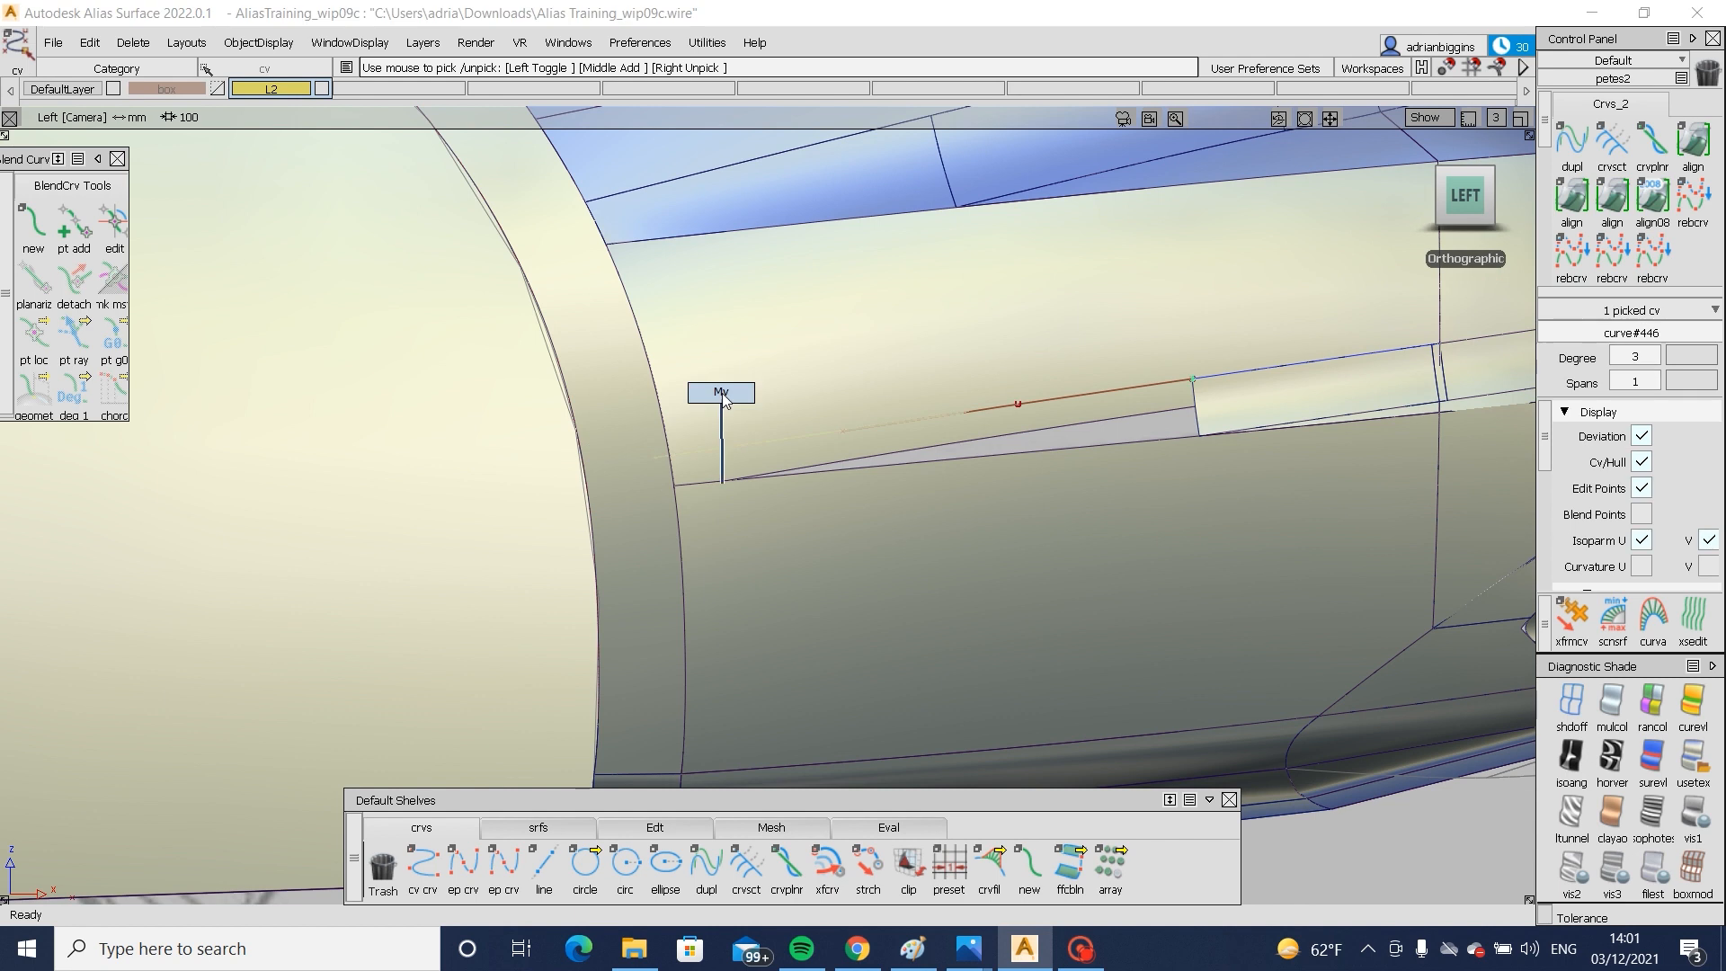
pyautogui.moveTo(723, 397); pyautogui.dragTo(723, 412, button='right')
pyautogui.keyDown('ctrl'); pyautogui.keyDown('shift'); pyautogui.moveTo(785, 489); pyautogui.dragTo(816, 331); pyautogui.keyUp('shift'); pyautogui.keyUp('ctrl')
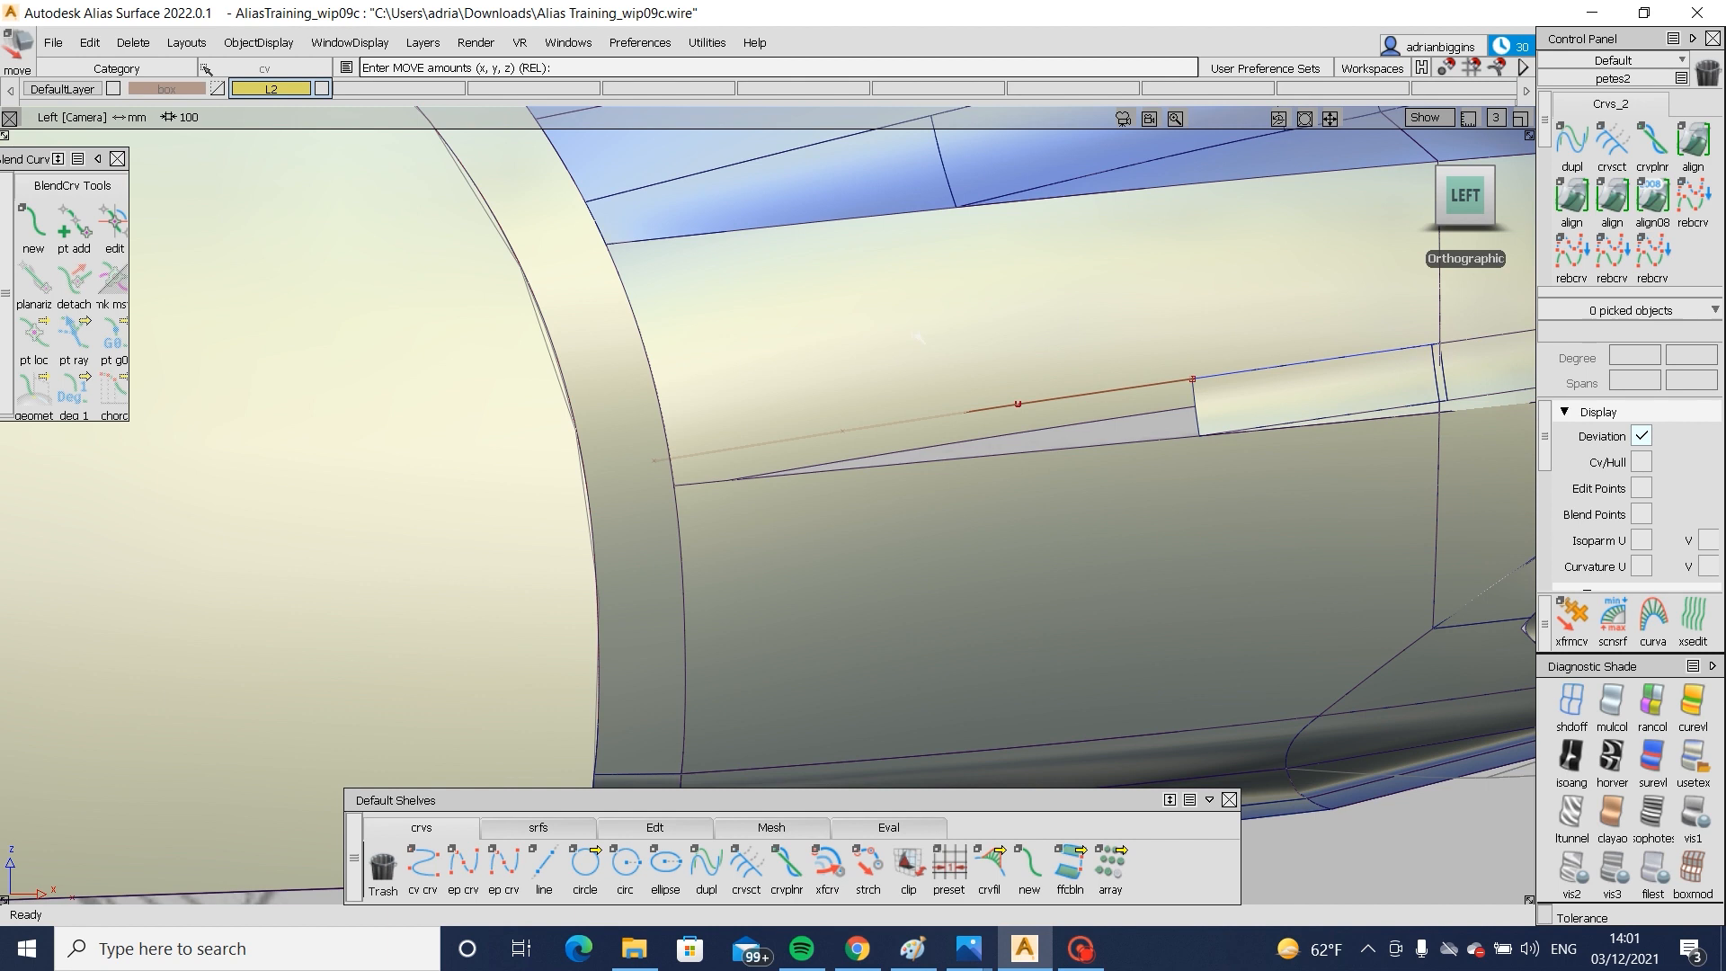
# - Project the new curve onto the upper bumper side surface in the left view and trim away the strip below it
pyautogui.keyDown('ctrl'); pyautogui.keyDown('shift'); pyautogui.moveTo(1032, 289); pyautogui.dragTo(925, 397); pyautogui.keyUp('shift'); pyautogui.keyUp('ctrl')
pyautogui.click(953, 441)
pyautogui.keyDown('ctrl'); pyautogui.keyDown('shift'); pyautogui.moveTo(1243, 236); pyautogui.dragTo(1079, 364); pyautogui.keyUp('shift'); pyautogui.keyUp('ctrl')
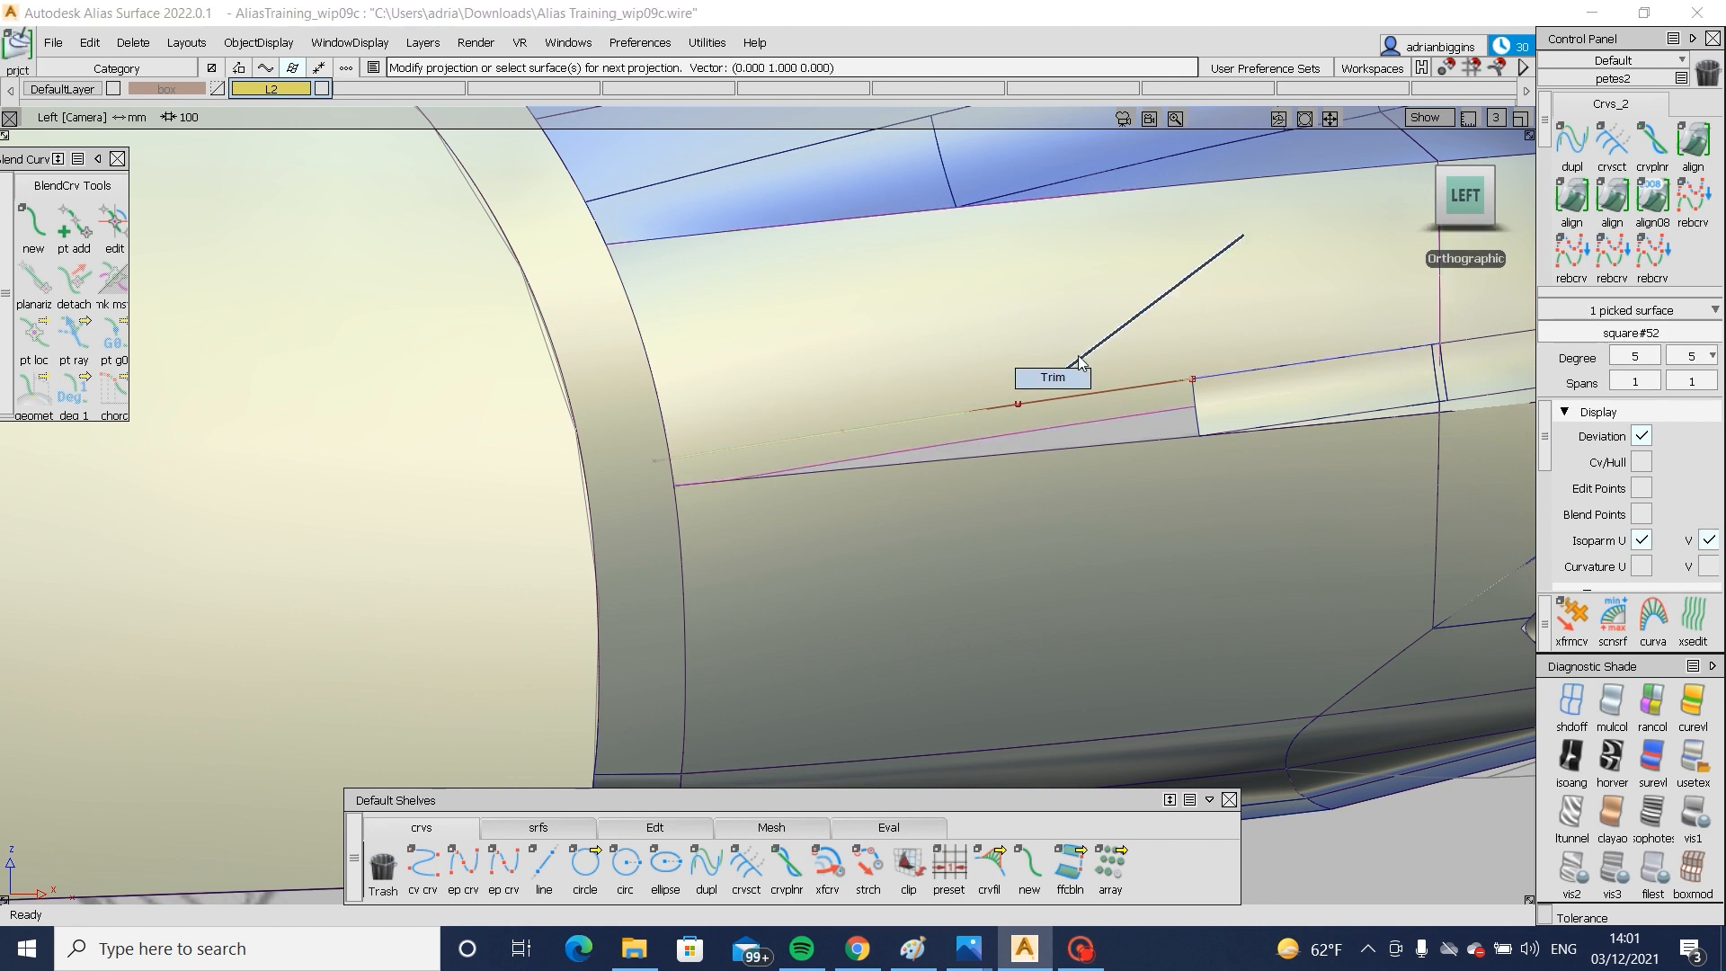
pyautogui.click(1088, 413)
# - Try to build a Square surface from the bumper fillet's end edge and the trimmed upper bumper edge out to the flange
pyautogui.click(537, 827)
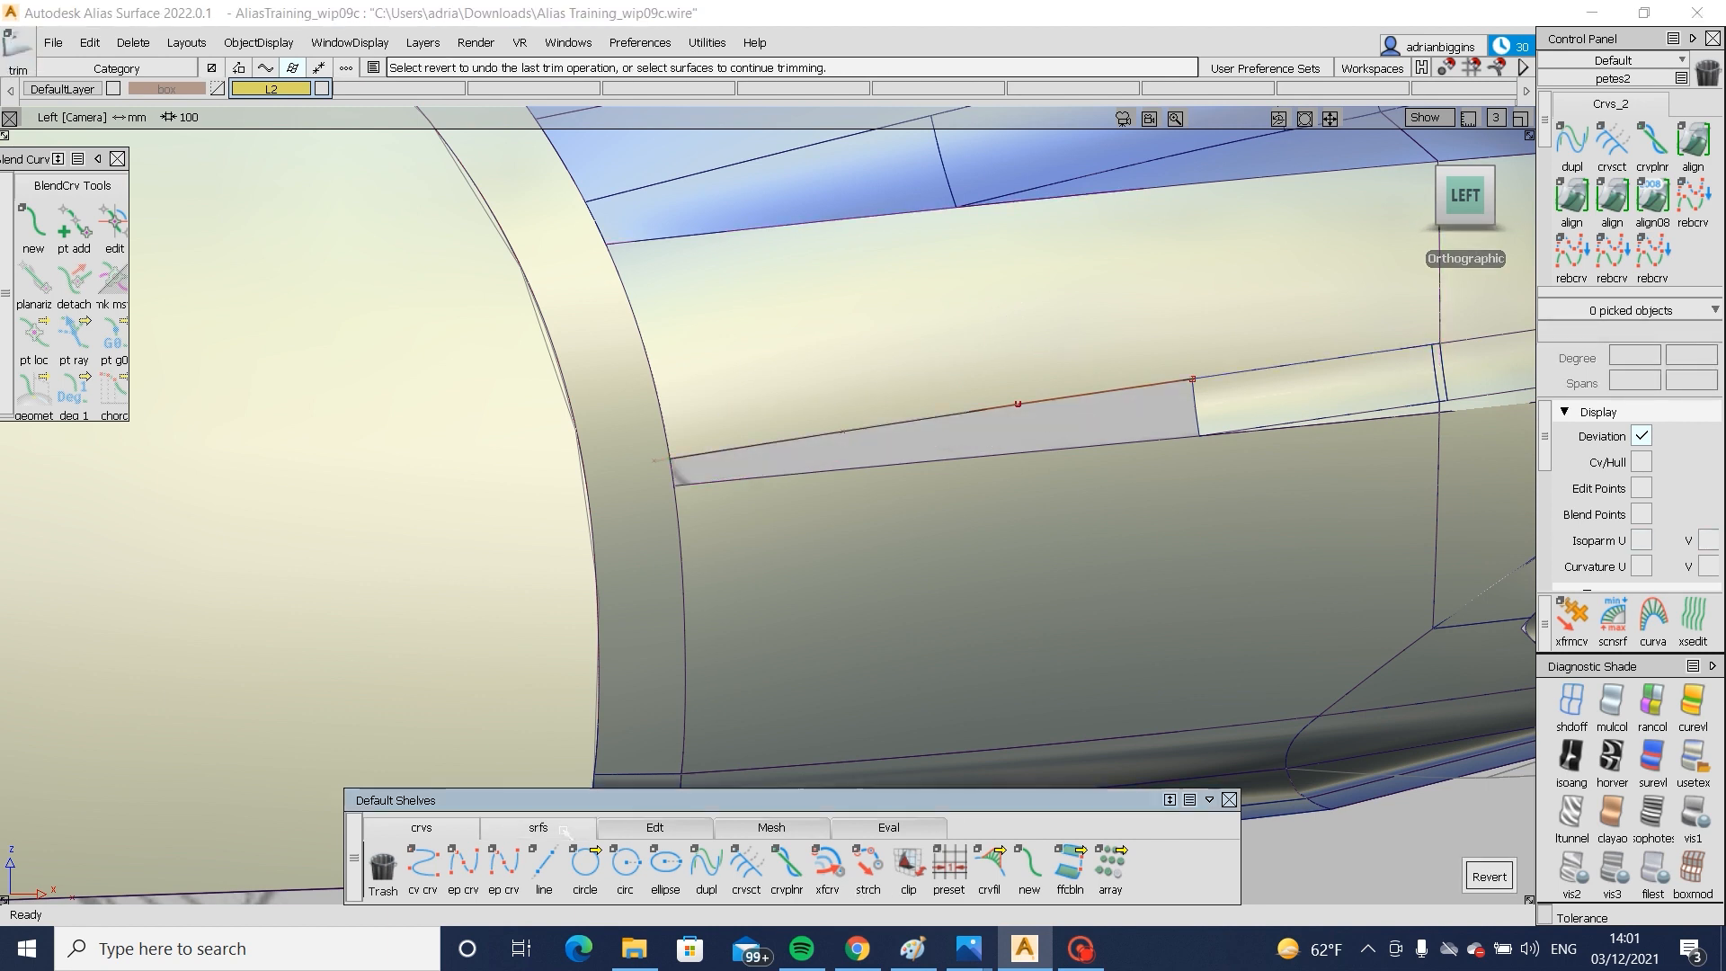
pyautogui.keyDown('alt'); pyautogui.keyDown('shift'); pyautogui.moveTo(1291, 455); pyautogui.dragTo(1210, 590); pyautogui.keyUp('shift'); pyautogui.keyUp('alt')
pyautogui.keyDown('alt'); pyautogui.keyDown('shift'); pyautogui.moveTo(1209, 590); pyautogui.dragTo(1075, 485, button='middle'); pyautogui.keyUp('shift'); pyautogui.keyUp('alt')
pyautogui.keyDown('alt'); pyautogui.keyDown('shift'); pyautogui.moveTo(1060, 482); pyautogui.dragTo(1089, 507); pyautogui.keyUp('shift'); pyautogui.keyUp('alt')
pyautogui.click(974, 466)
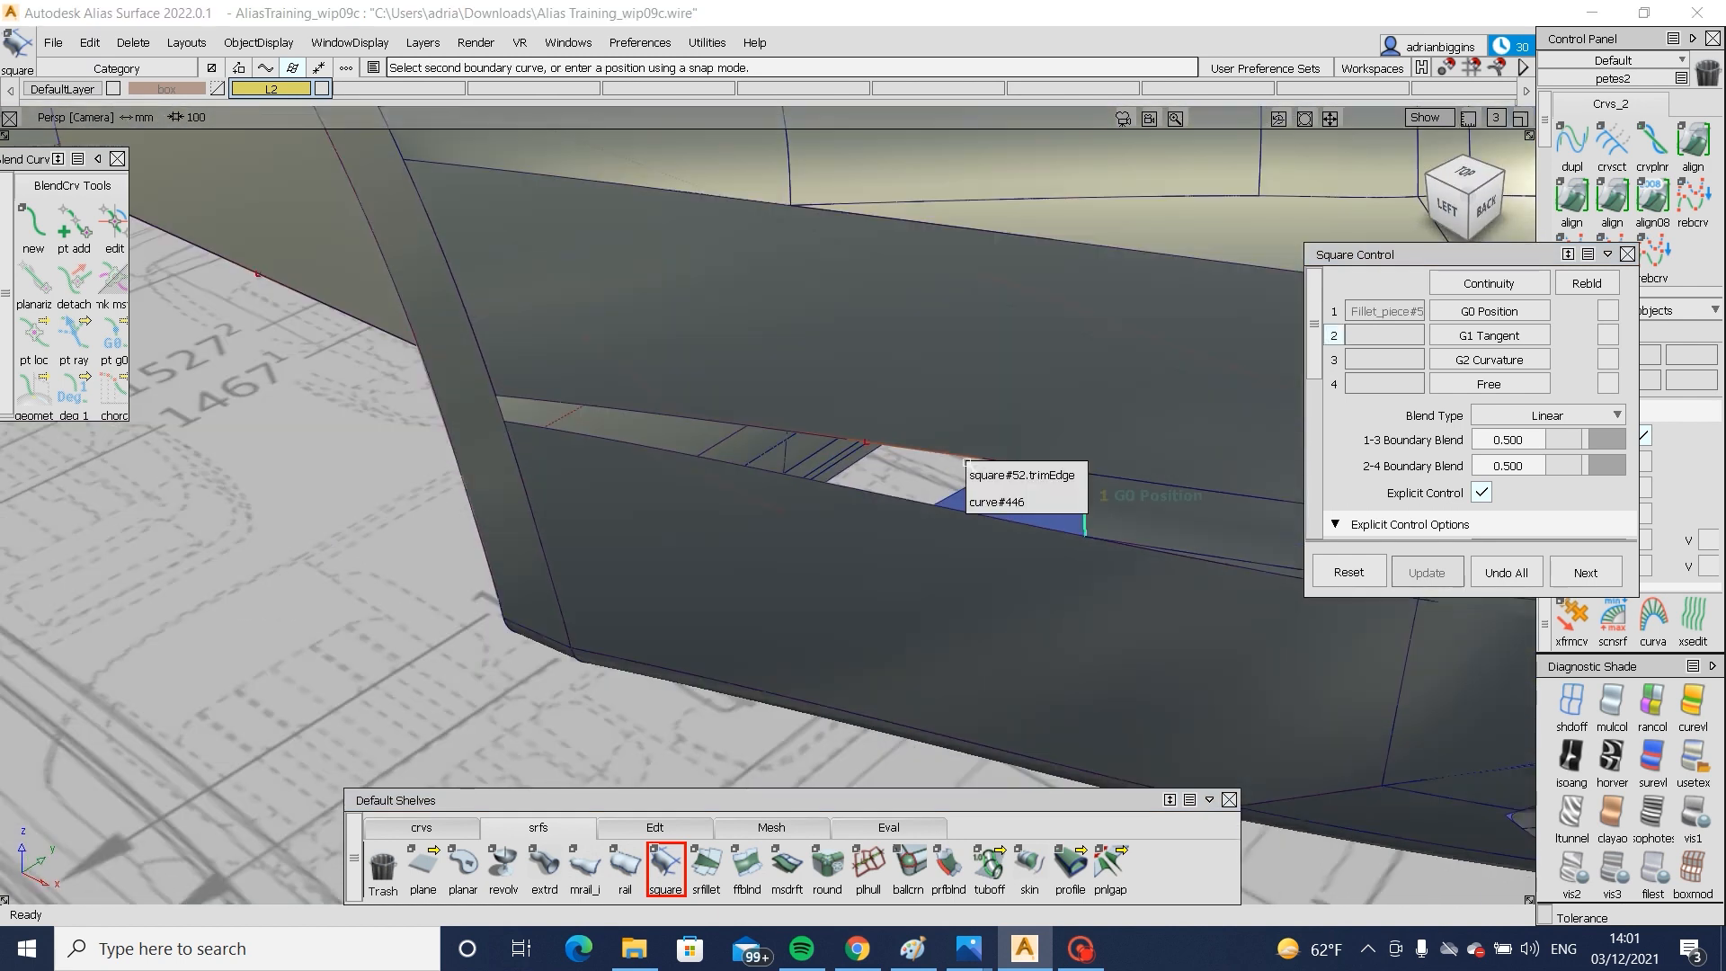
pyautogui.click(980, 472)
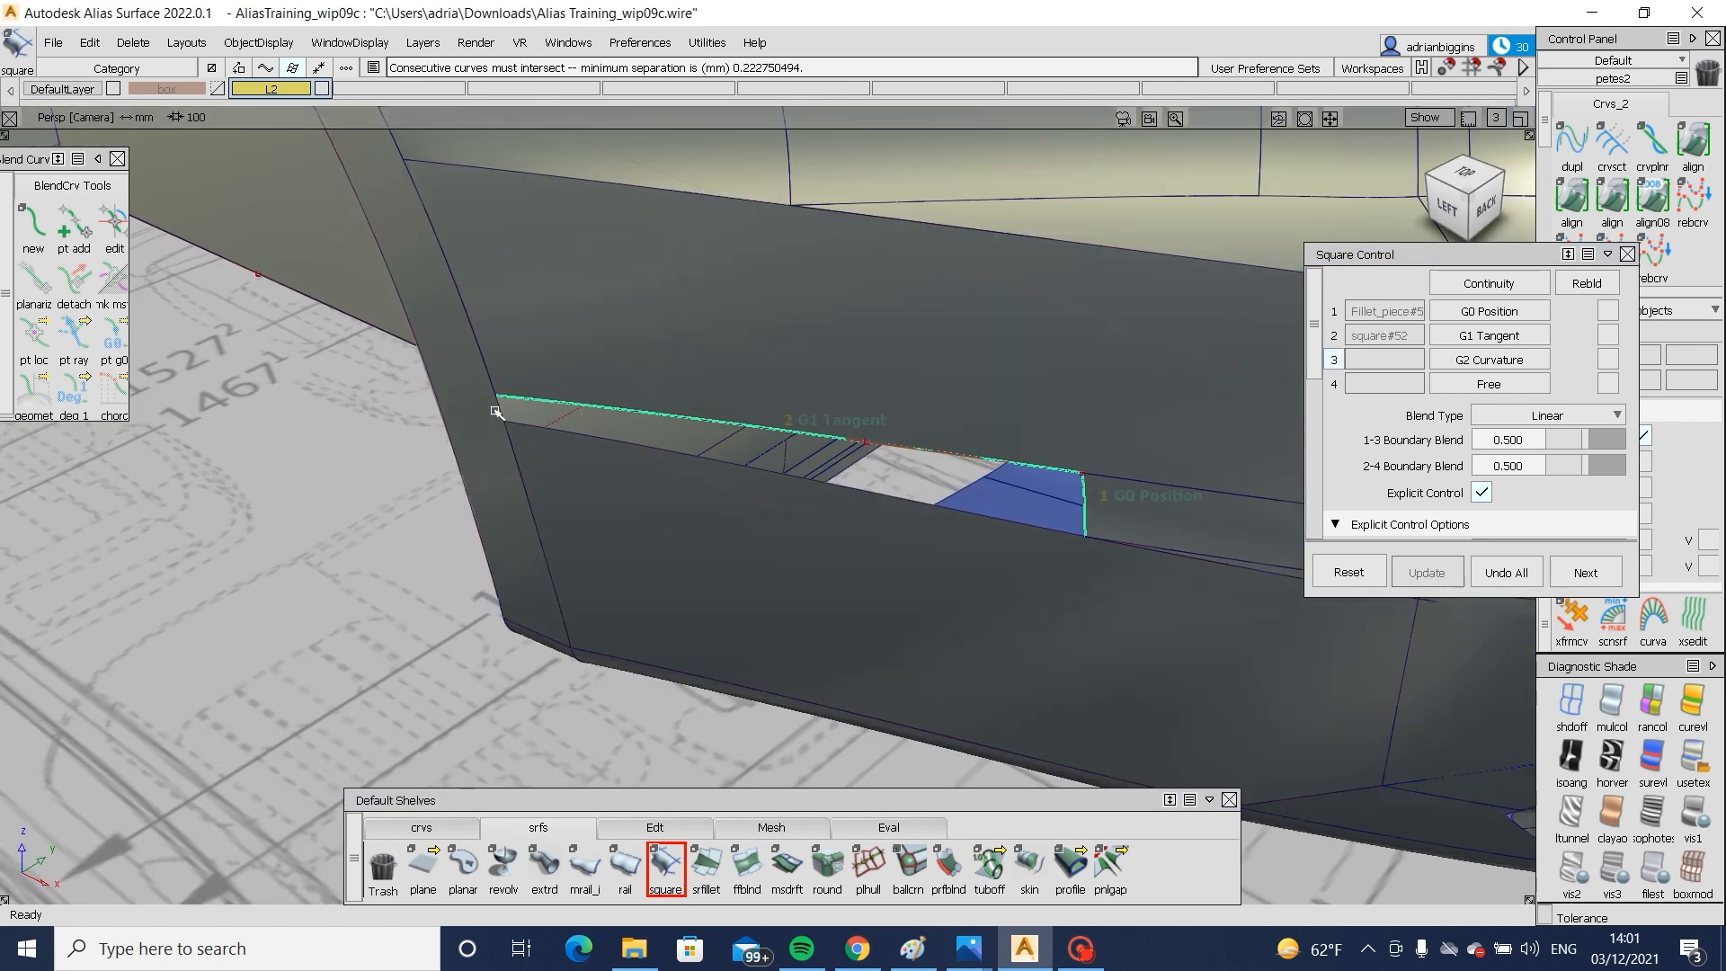
pyautogui.keyDown('alt'); pyautogui.keyDown('shift'); pyautogui.moveTo(493, 409); pyautogui.dragTo(588, 488, button='right'); pyautogui.keyUp('shift'); pyautogui.keyUp('alt')
pyautogui.click(666, 864)
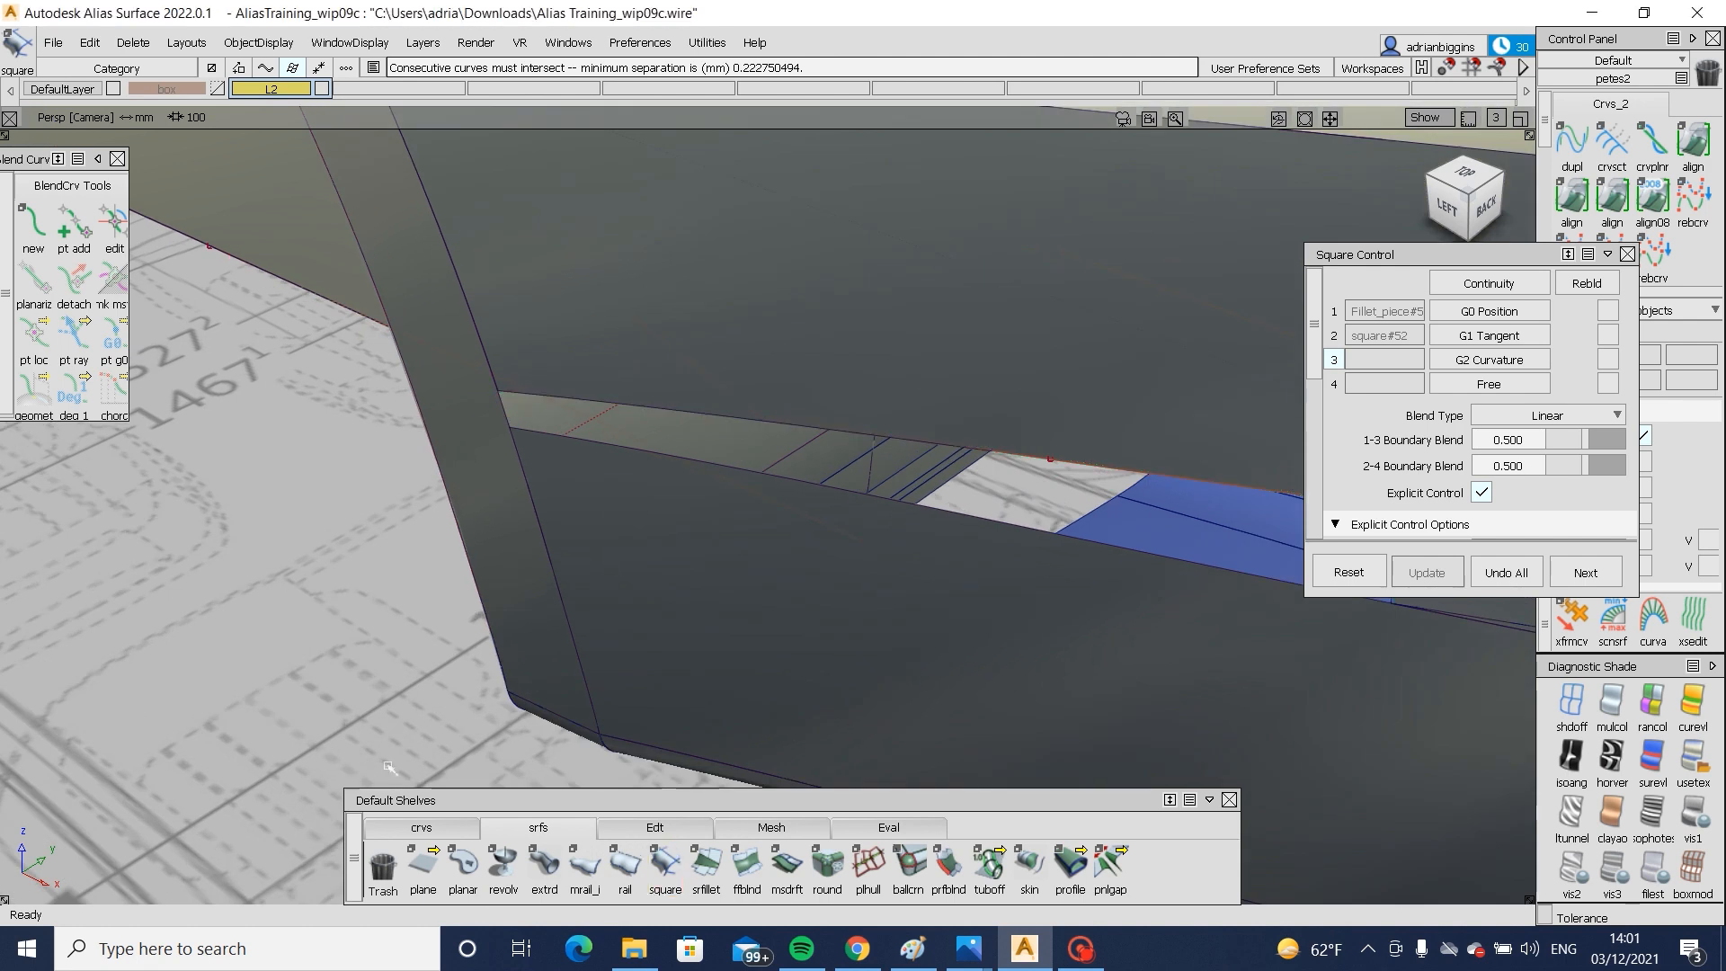
# - Create a blend curve across the gap at the wheel arch flange, from the upper bumper surface's corner to the lower surface's corner
pyautogui.click(35, 227)
pyautogui.click(494, 376)
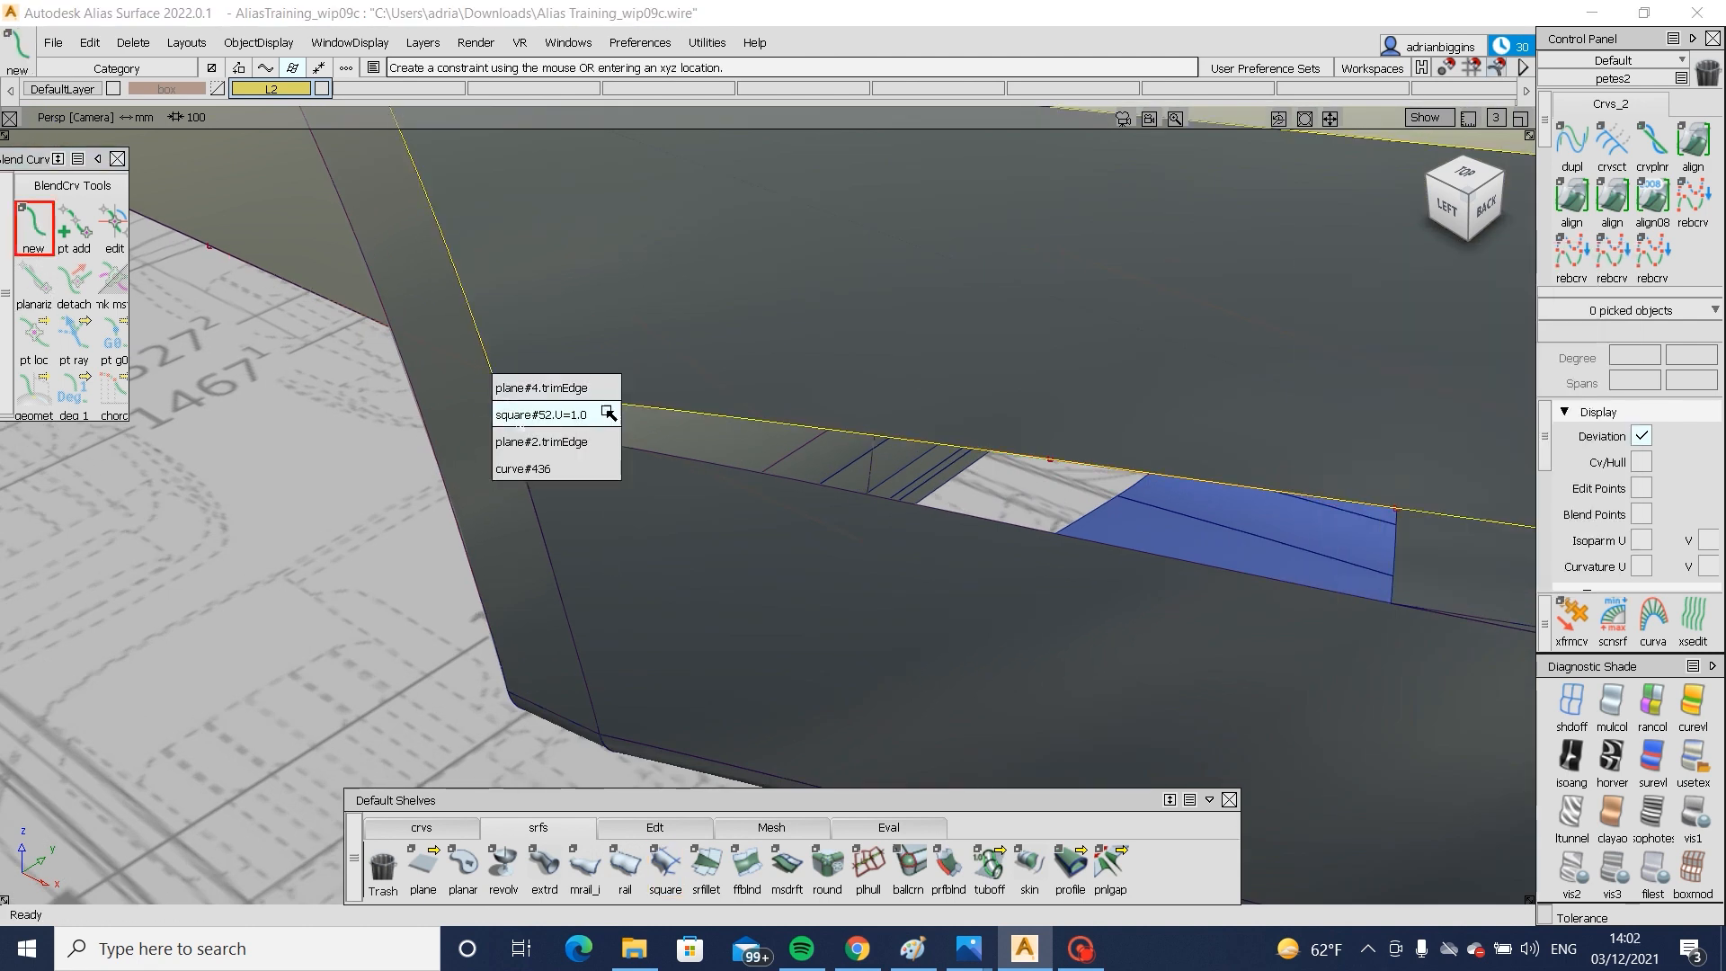
pyautogui.click(606, 414)
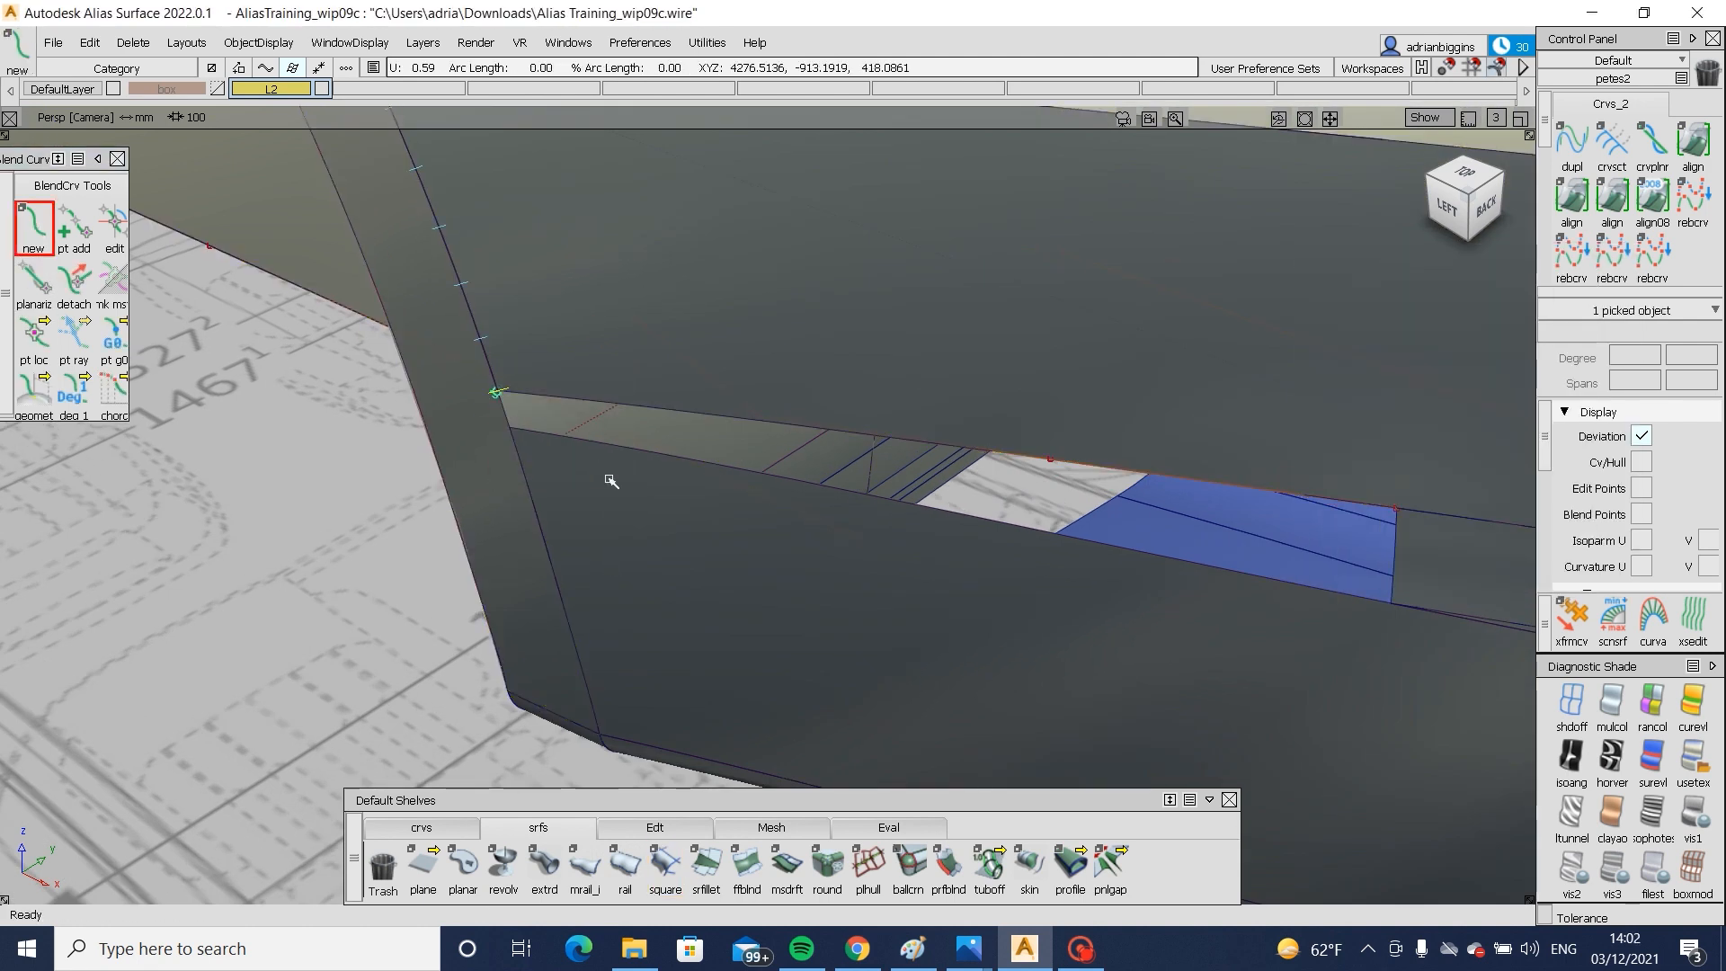
pyautogui.click(521, 450)
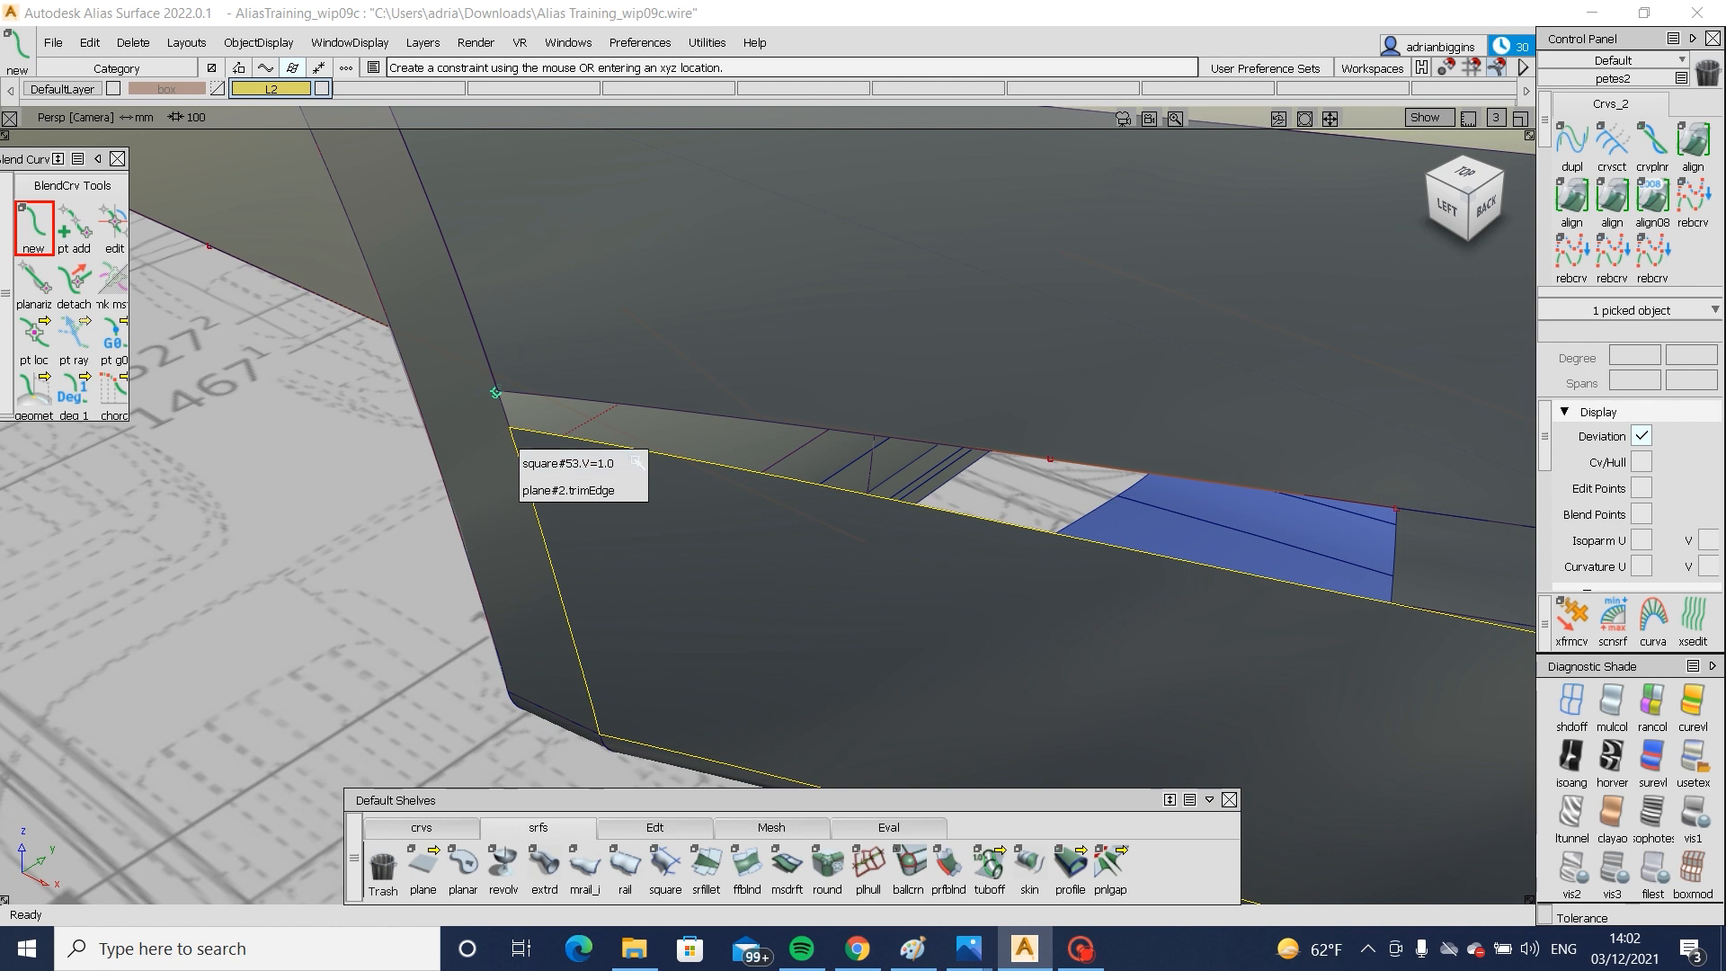
pyautogui.moveTo(634, 461); pyautogui.dragTo(544, 460)
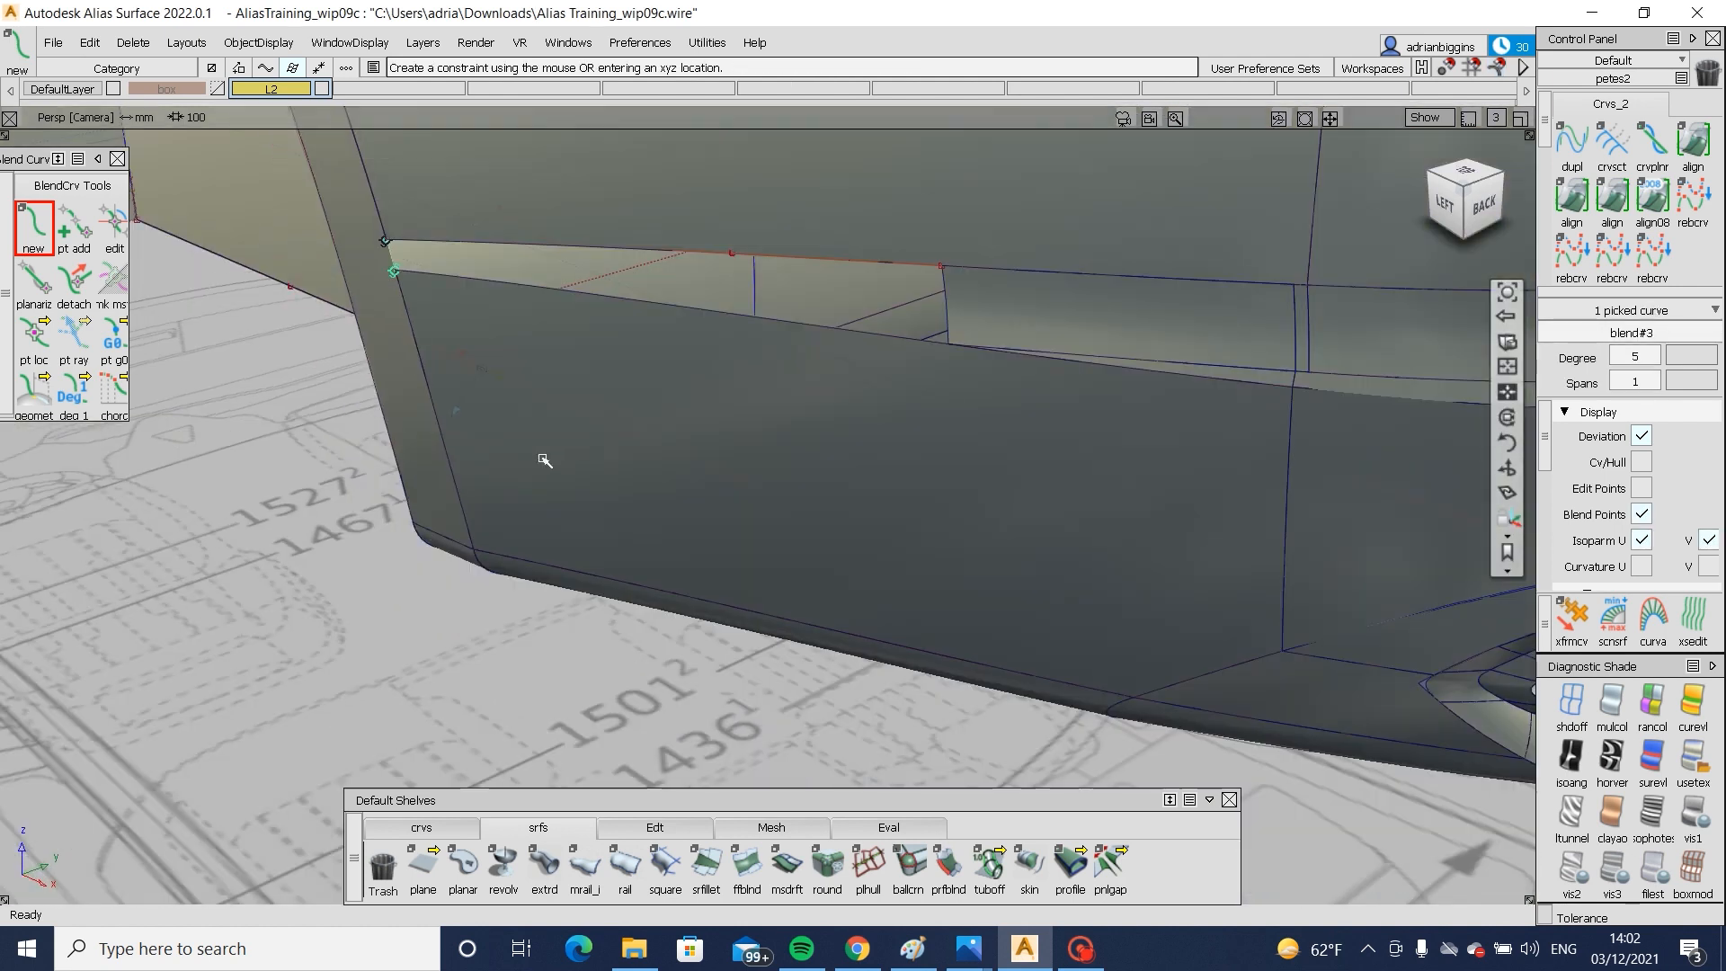
# - Untrim the upper bumper side surface behind the wheel arch
pyautogui.keyDown('alt'); pyautogui.keyDown('shift'); pyautogui.moveTo(434, 372); pyautogui.dragTo(568, 430); pyautogui.keyUp('shift'); pyautogui.keyUp('alt')
pyautogui.keyDown('alt'); pyautogui.keyDown('shift'); pyautogui.moveTo(567, 429); pyautogui.dragTo(762, 512, button='right'); pyautogui.keyUp('shift'); pyautogui.keyUp('alt')
pyautogui.keyDown('alt'); pyautogui.keyDown('shift'); pyautogui.moveTo(762, 512); pyautogui.dragTo(632, 423); pyautogui.keyUp('shift'); pyautogui.keyUp('alt')
pyautogui.moveTo(866, 455)
pyautogui.keyDown('ctrl'); pyautogui.keyDown('shift'); pyautogui.mouseDown()
pyautogui.moveTo(757, 547)
pyautogui.moveTo(720, 521)
pyautogui.mouseUp(); pyautogui.keyUp('shift'); pyautogui.keyUp('ctrl')
pyautogui.click(770, 539)
pyautogui.keyDown('alt'); pyautogui.keyDown('shift'); pyautogui.moveTo(720, 520); pyautogui.dragTo(709, 455, button='middle'); pyautogui.keyUp('shift'); pyautogui.keyUp('alt')
pyautogui.keyDown('alt'); pyautogui.keyDown('shift'); pyautogui.moveTo(709, 455); pyautogui.dragTo(728, 439, button='right'); pyautogui.keyUp('shift'); pyautogui.keyUp('alt')
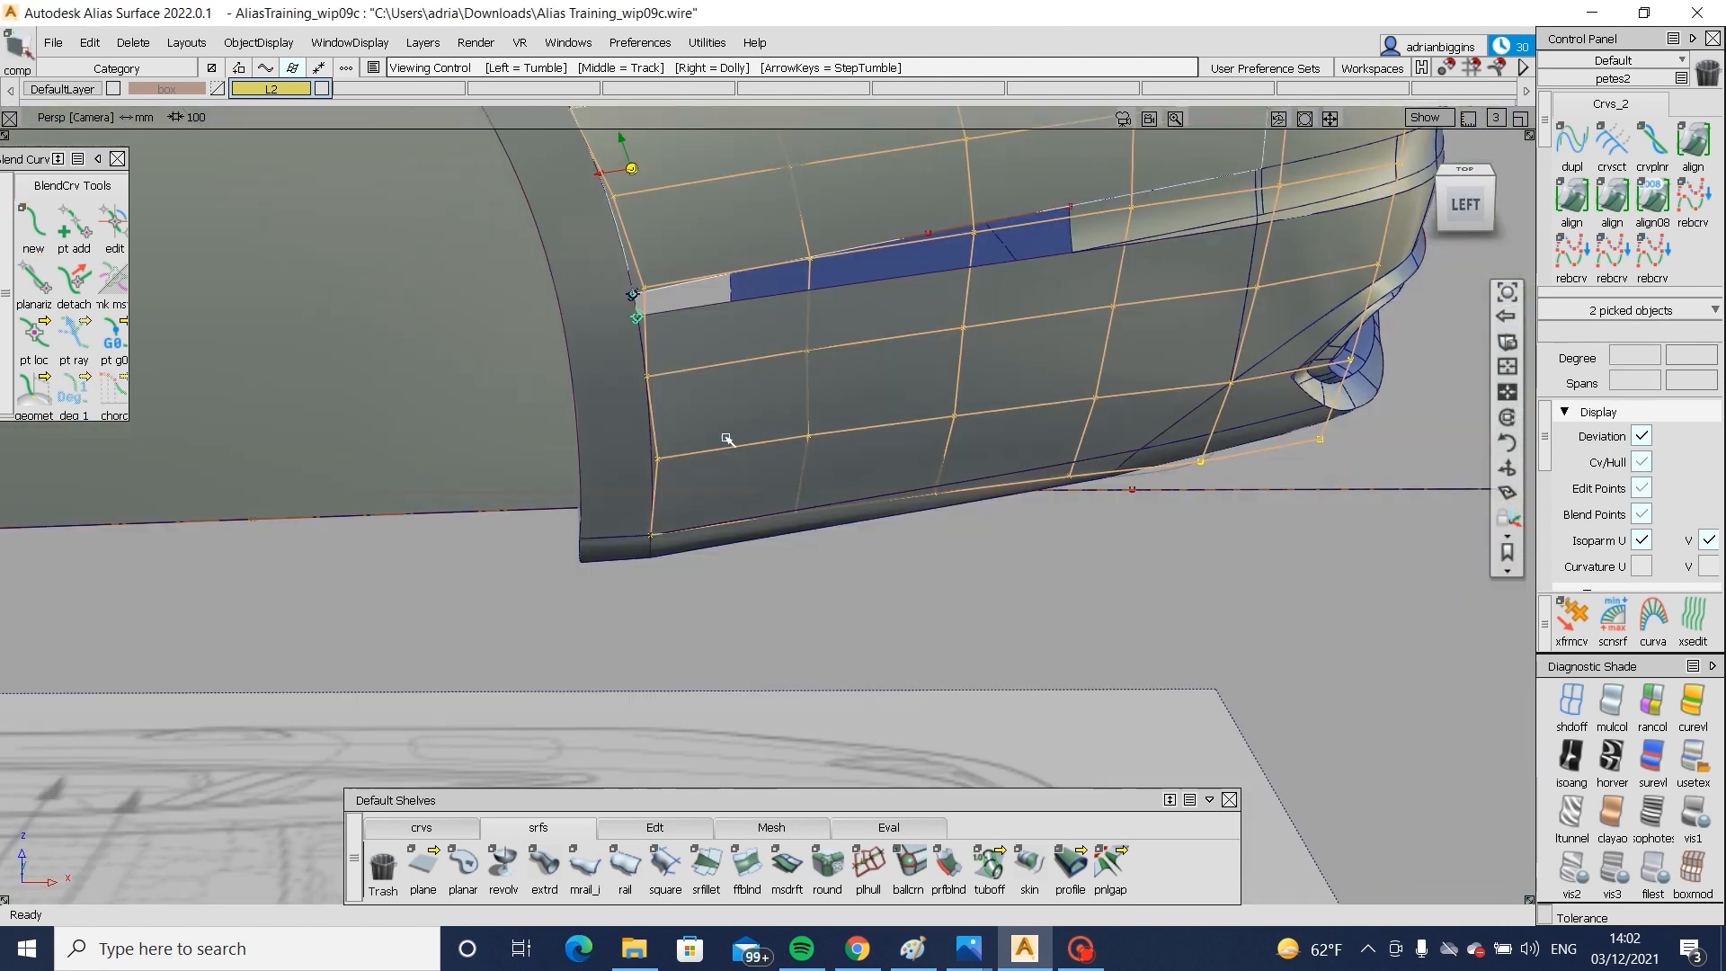
pyautogui.keyDown('alt'); pyautogui.keyDown('shift'); pyautogui.moveTo(728, 439); pyautogui.dragTo(712, 519, button='middle'); pyautogui.keyUp('shift'); pyautogui.keyUp('alt')
pyautogui.keyDown('ctrl'); pyautogui.keyDown('shift'); pyautogui.moveTo(935, 578); pyautogui.dragTo(917, 405); pyautogui.keyUp('shift'); pyautogui.keyUp('ctrl')
pyautogui.keyDown('ctrl'); pyautogui.keyDown('shift'); pyautogui.moveTo(637, 361); pyautogui.dragTo(582, 440); pyautogui.keyUp('shift'); pyautogui.keyUp('ctrl')
pyautogui.click(669, 360)
pyautogui.keyDown('ctrl'); pyautogui.keyDown('shift'); pyautogui.moveTo(683, 380); pyautogui.dragTo(713, 644, button='right'); pyautogui.keyUp('shift'); pyautogui.keyUp('ctrl')
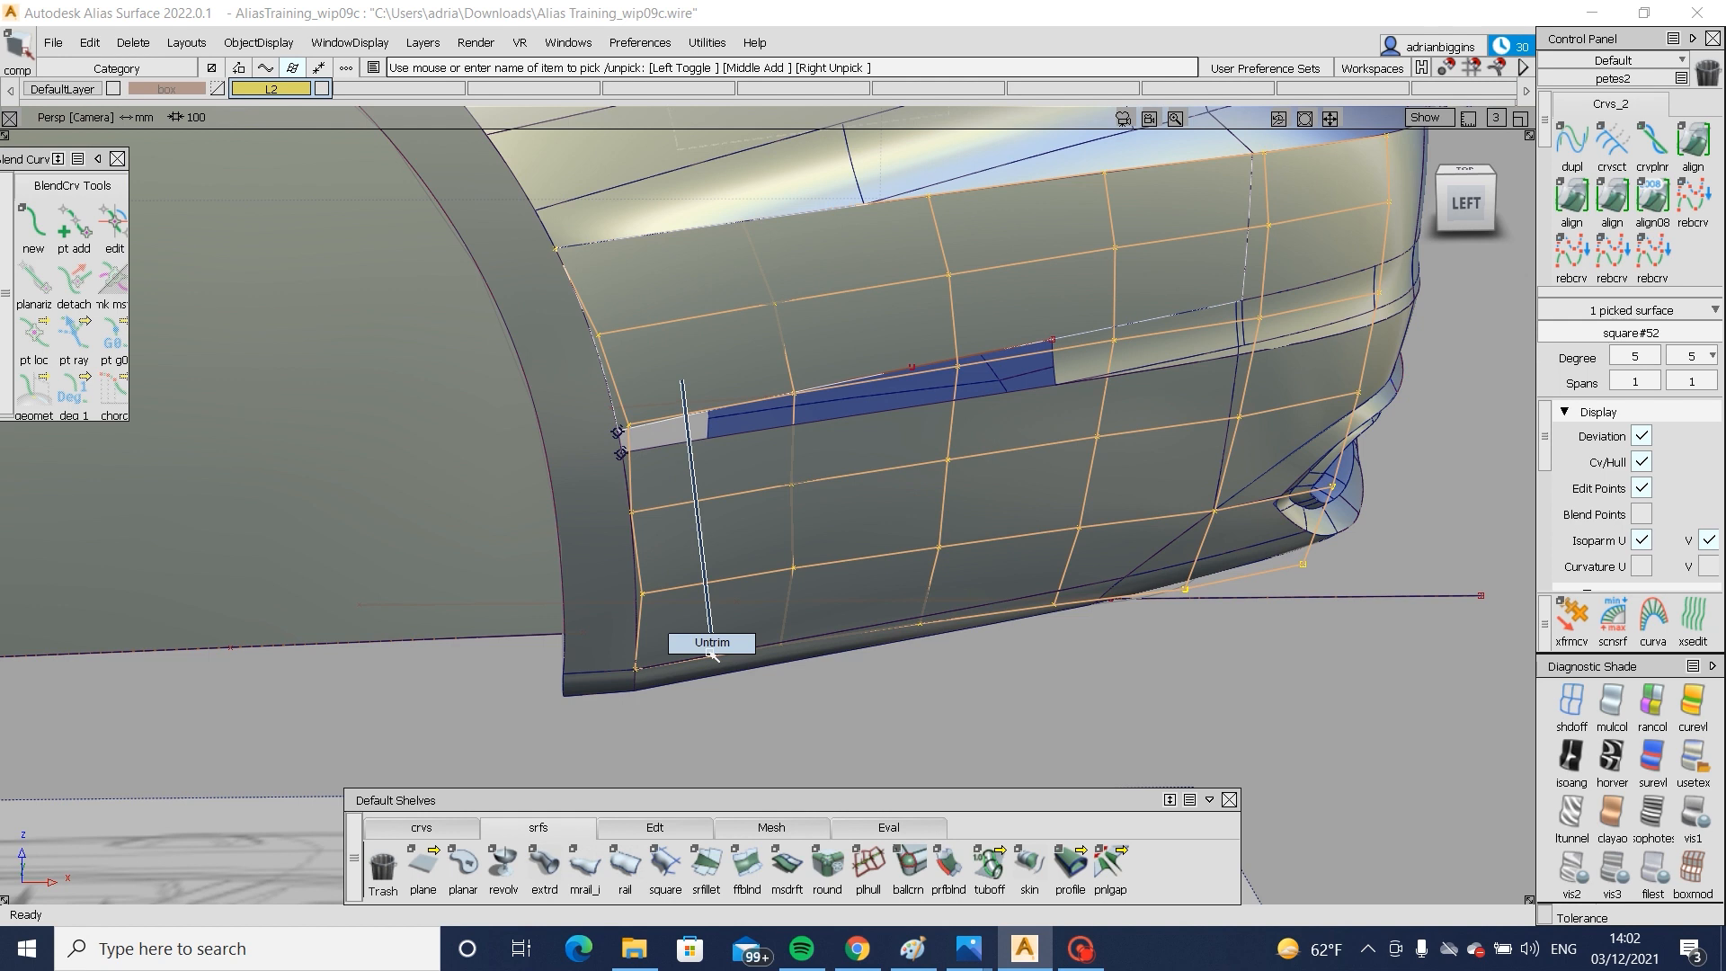
# - Align the upper bumper surface's front edge to the wheel arch flange with G0 continuity and V degree 7
pyautogui.doubleClick(1571, 195)
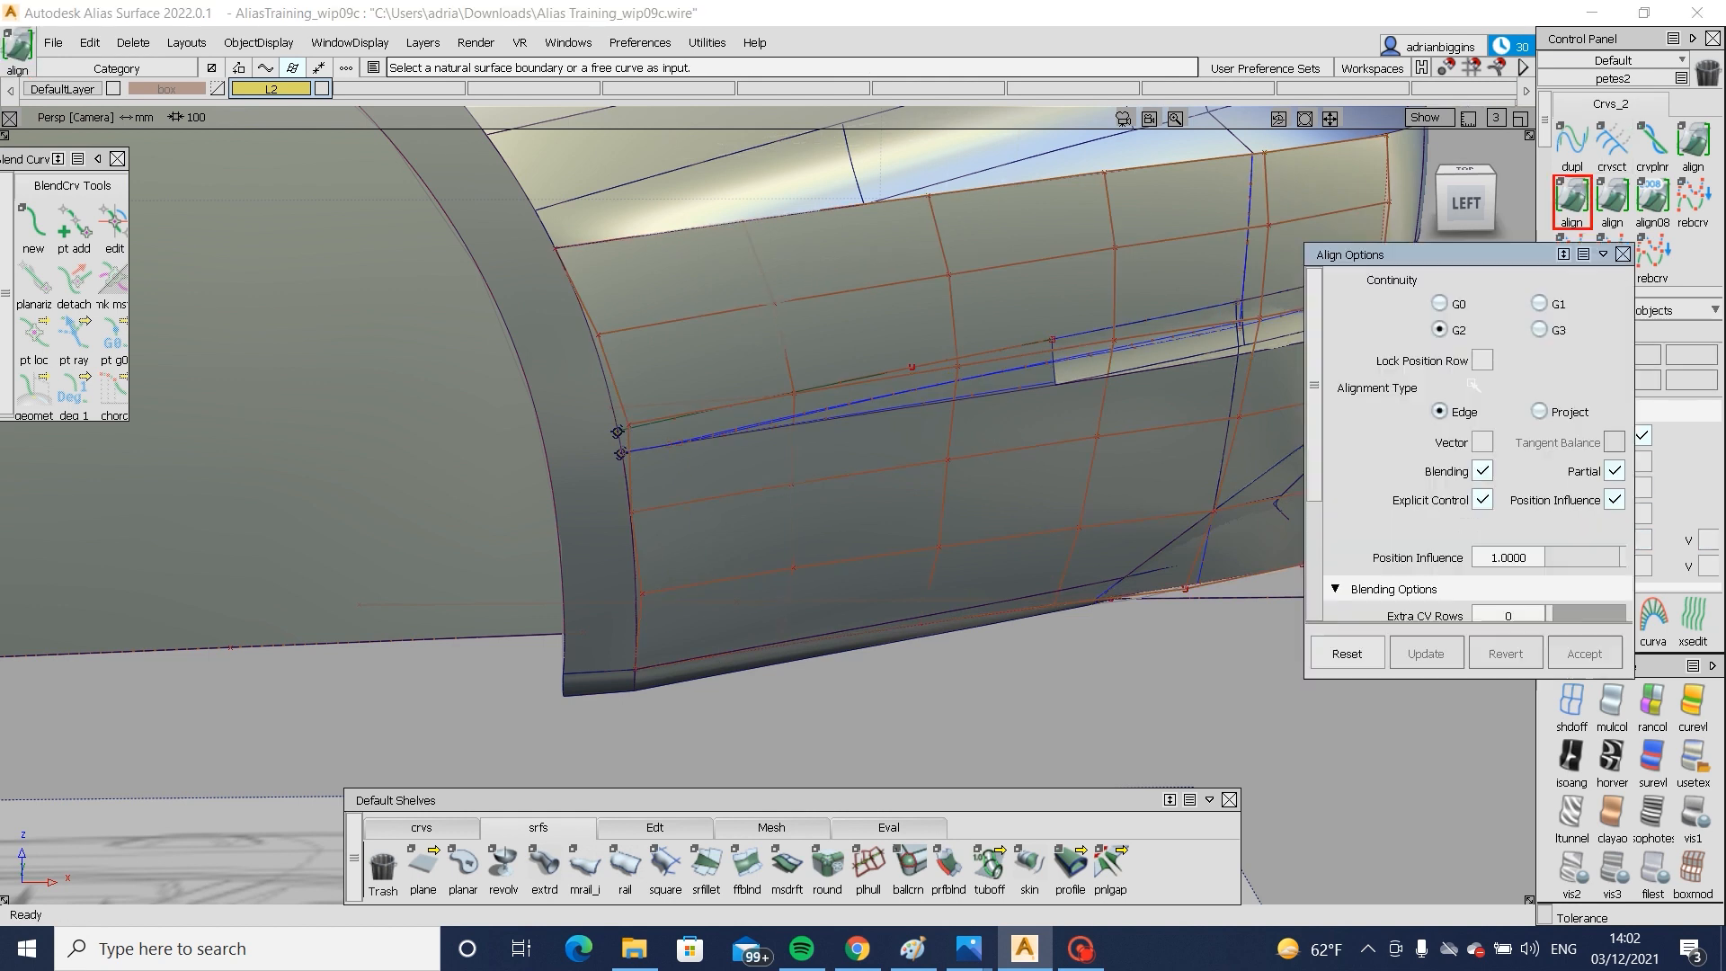
pyautogui.click(604, 361)
pyautogui.click(681, 374)
pyautogui.scroll(-6, 1509, 478)
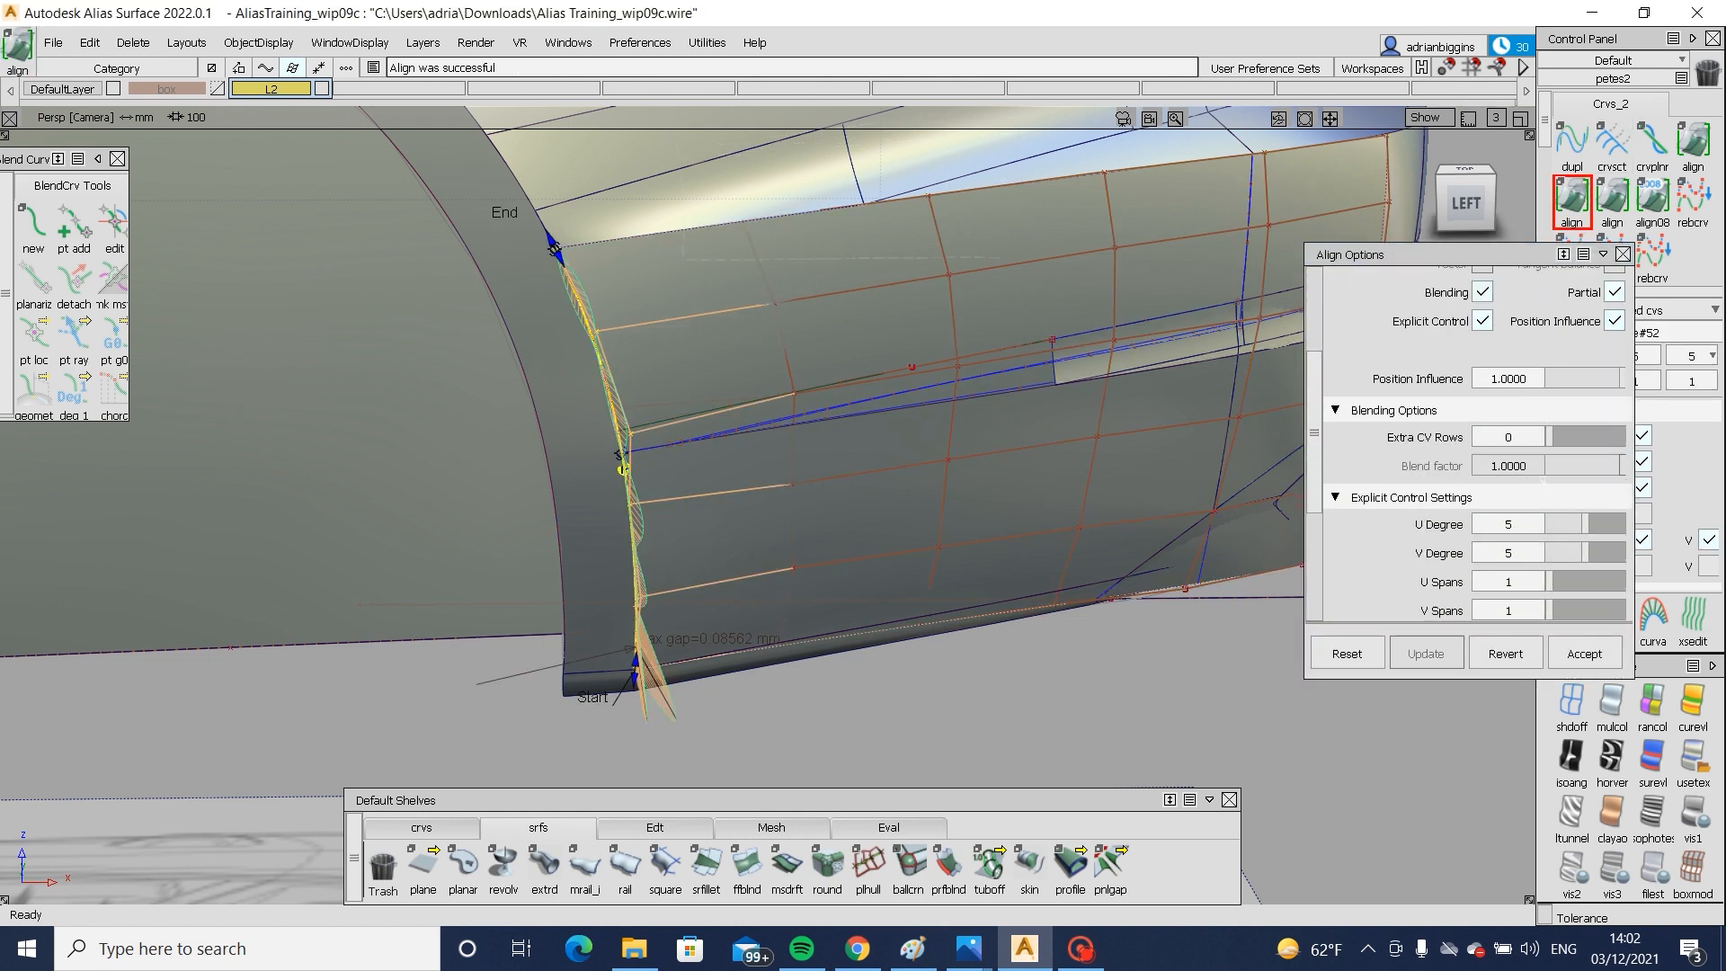
pyautogui.moveTo(1585, 449); pyautogui.dragTo(1591, 452)
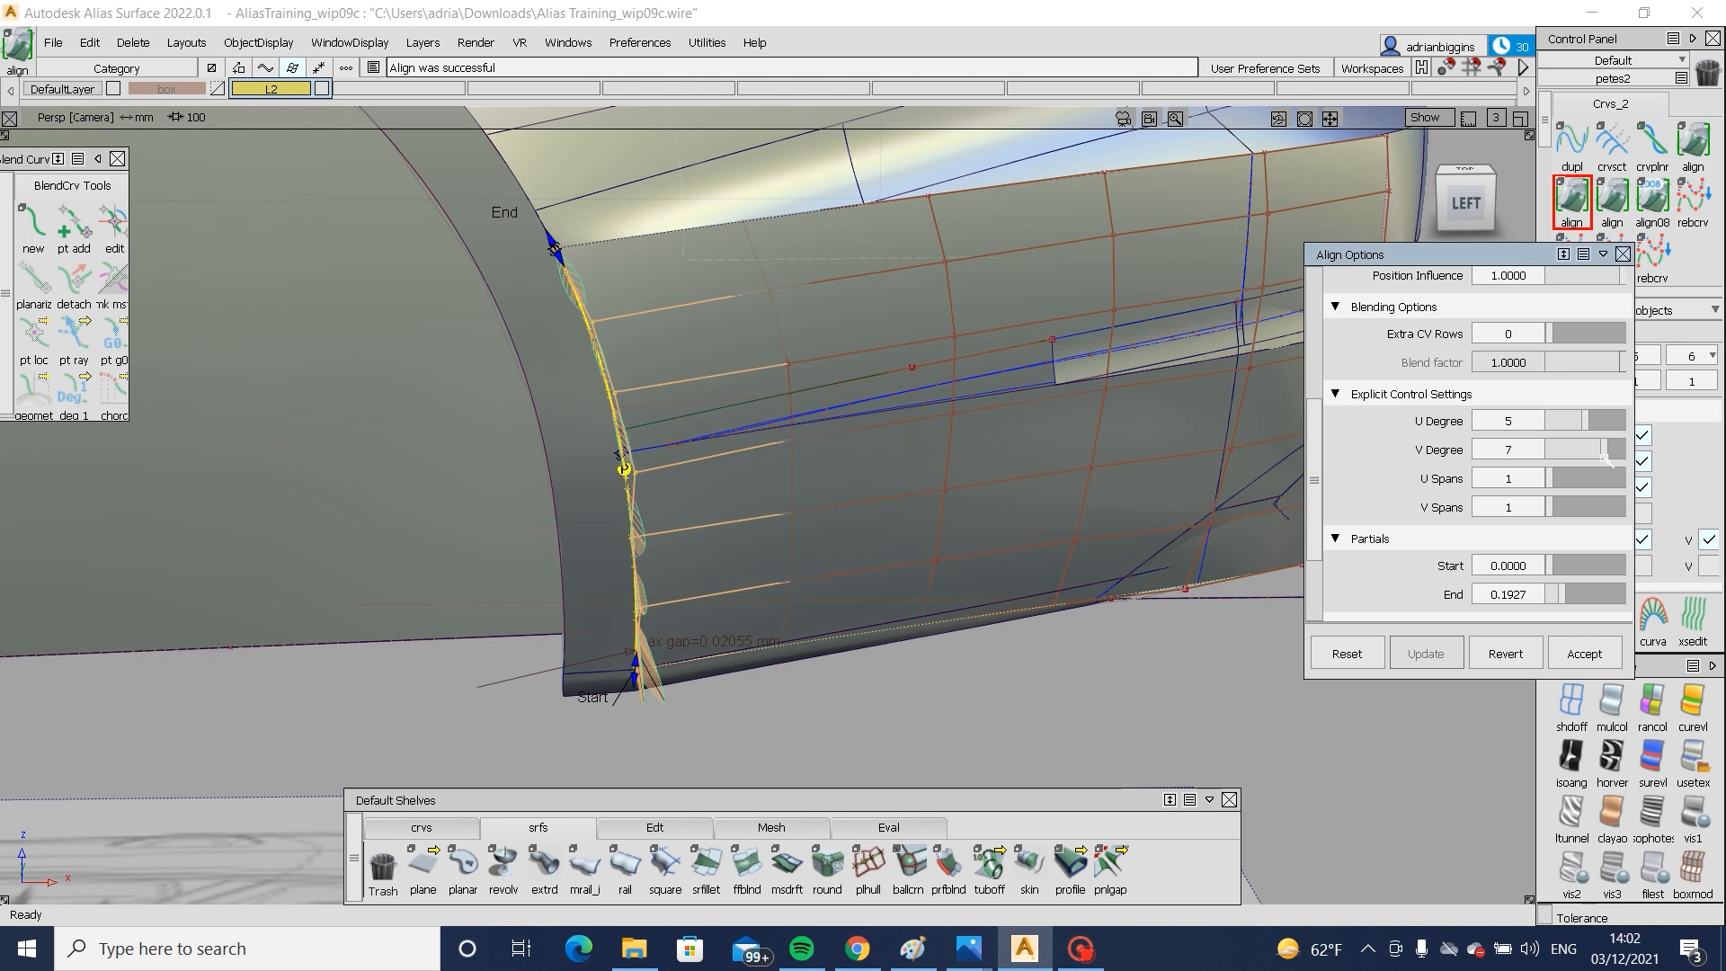
# - Trim the realigned upper bumper surface along the projected curve again, removing the part below it
pyautogui.keyDown('ctrl'); pyautogui.keyDown('shift'); pyautogui.moveTo(1016, 539); pyautogui.dragTo(1029, 382); pyautogui.keyUp('shift'); pyautogui.keyUp('ctrl')
pyautogui.keyDown('ctrl'); pyautogui.keyDown('shift'); pyautogui.moveTo(1091, 275); pyautogui.dragTo(940, 342, button='right'); pyautogui.keyUp('shift'); pyautogui.keyUp('ctrl')
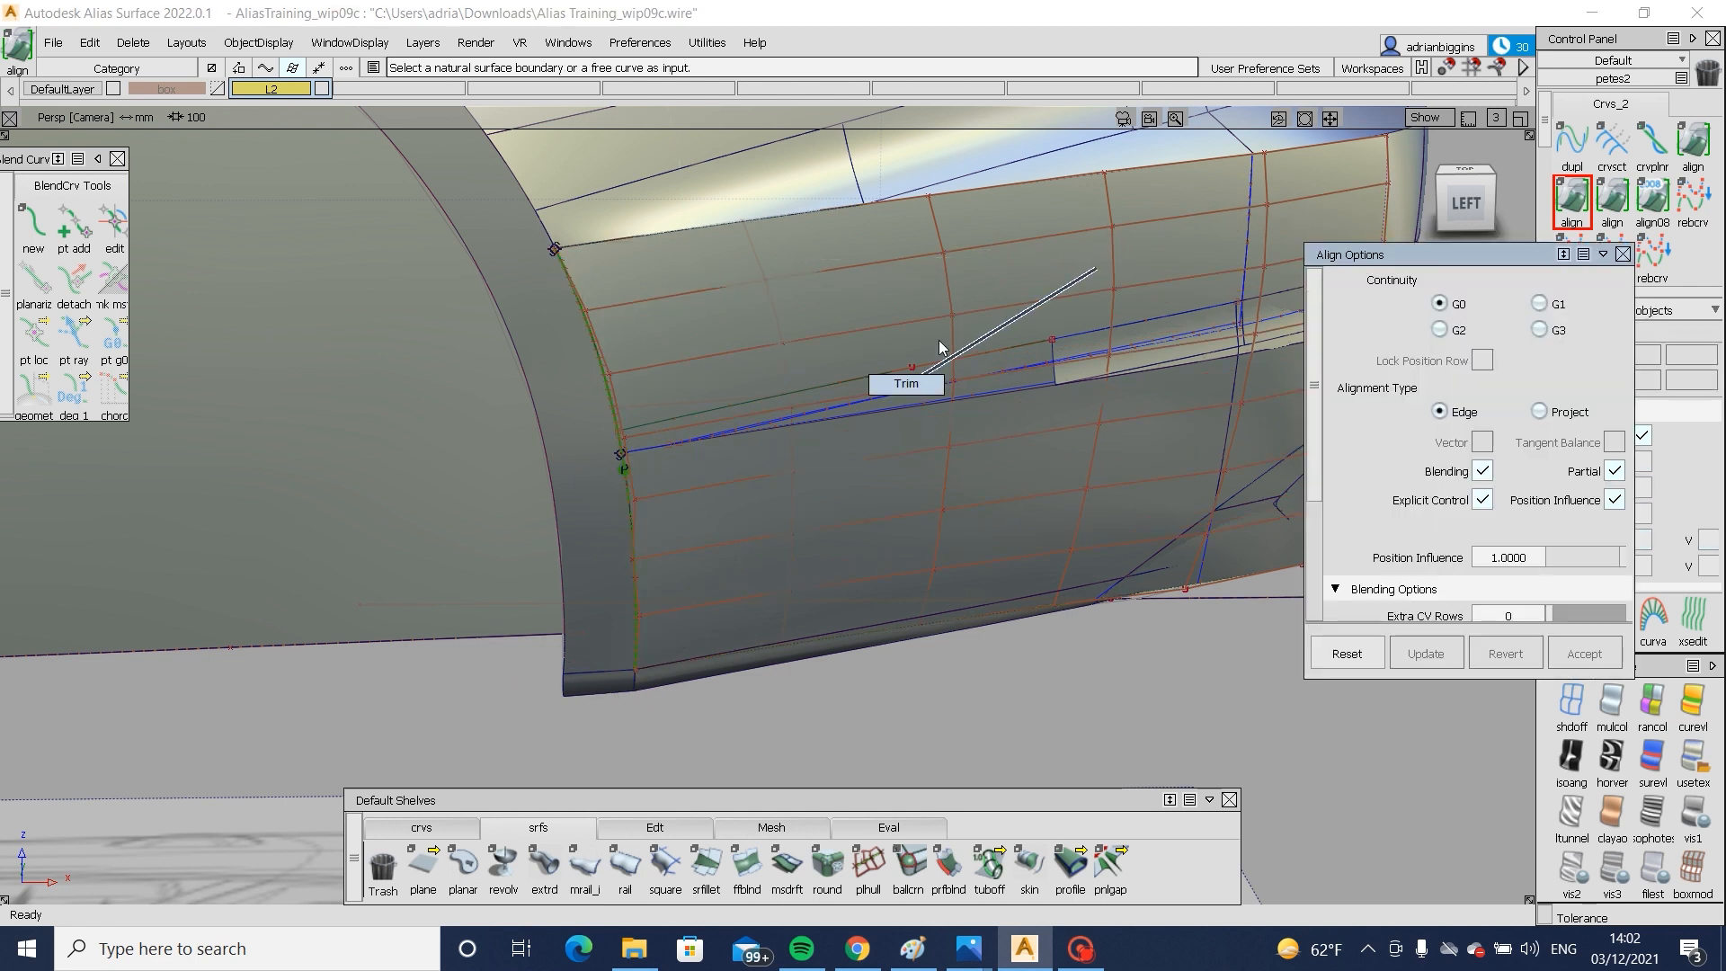
pyautogui.click(939, 340)
pyautogui.click(940, 341)
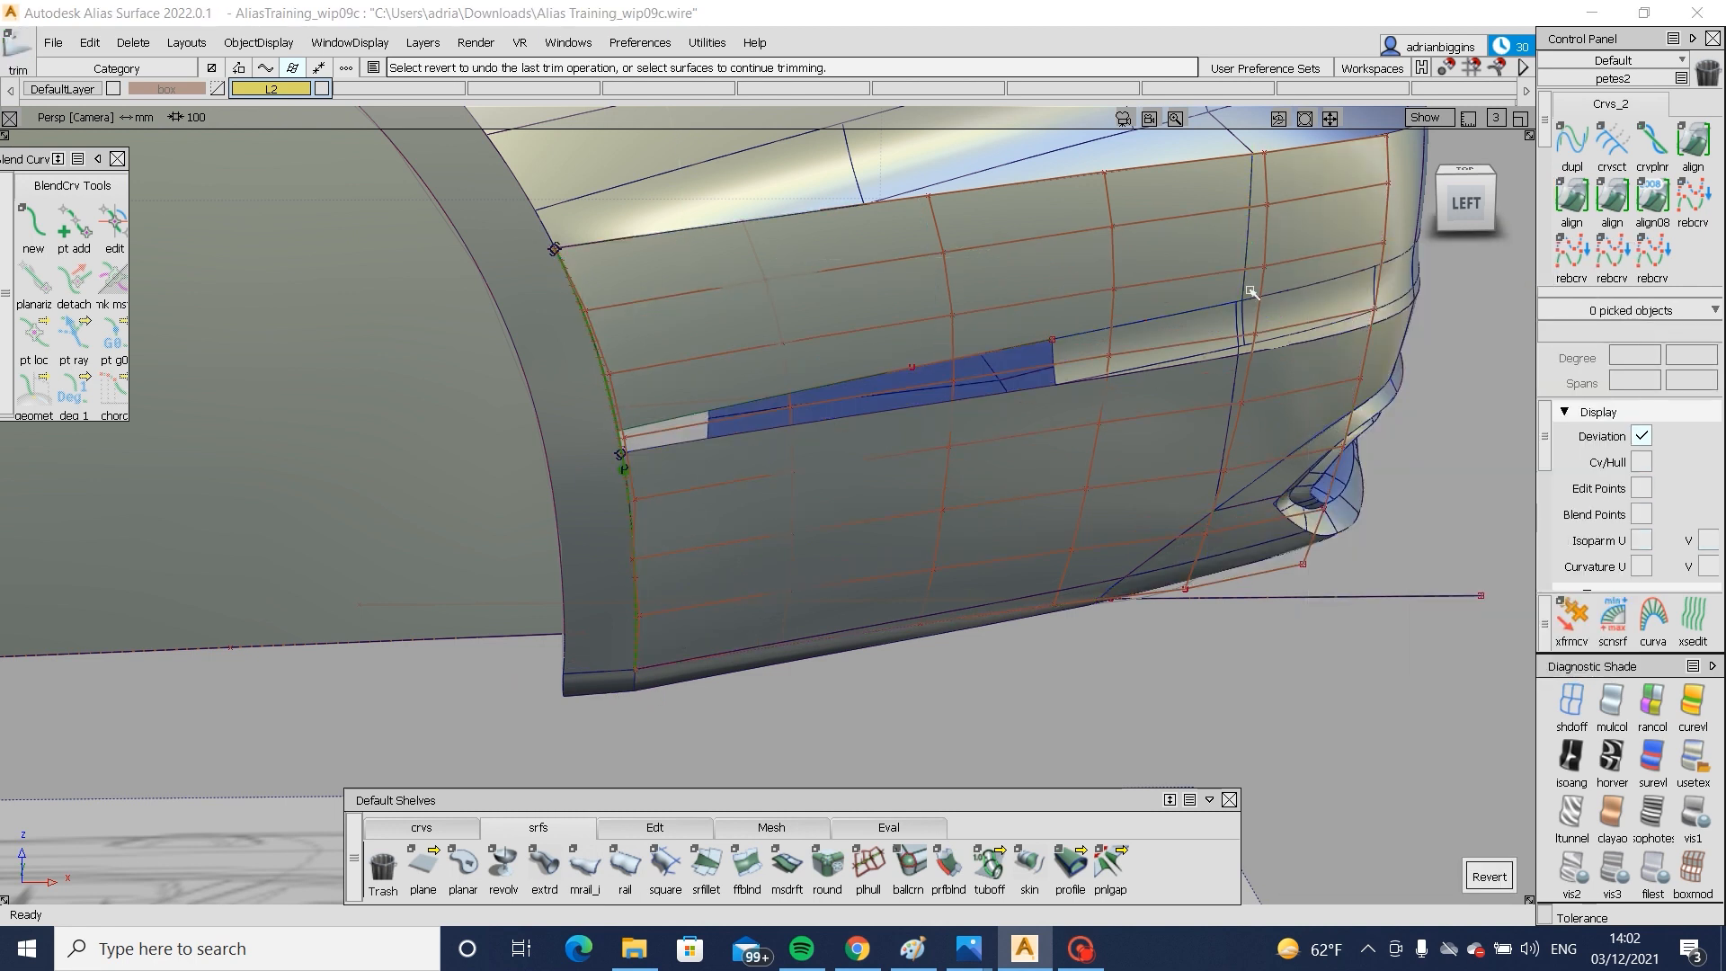
# - Align the existing bumper fillet's upper edge to the trimmed bumper surface with G2 continuity and the Edge alignment type
pyautogui.keyDown('ctrl'); pyautogui.keyDown('shift'); pyautogui.moveTo(1157, 459); pyautogui.dragTo(1154, 296); pyautogui.keyUp('shift'); pyautogui.keyUp('ctrl')
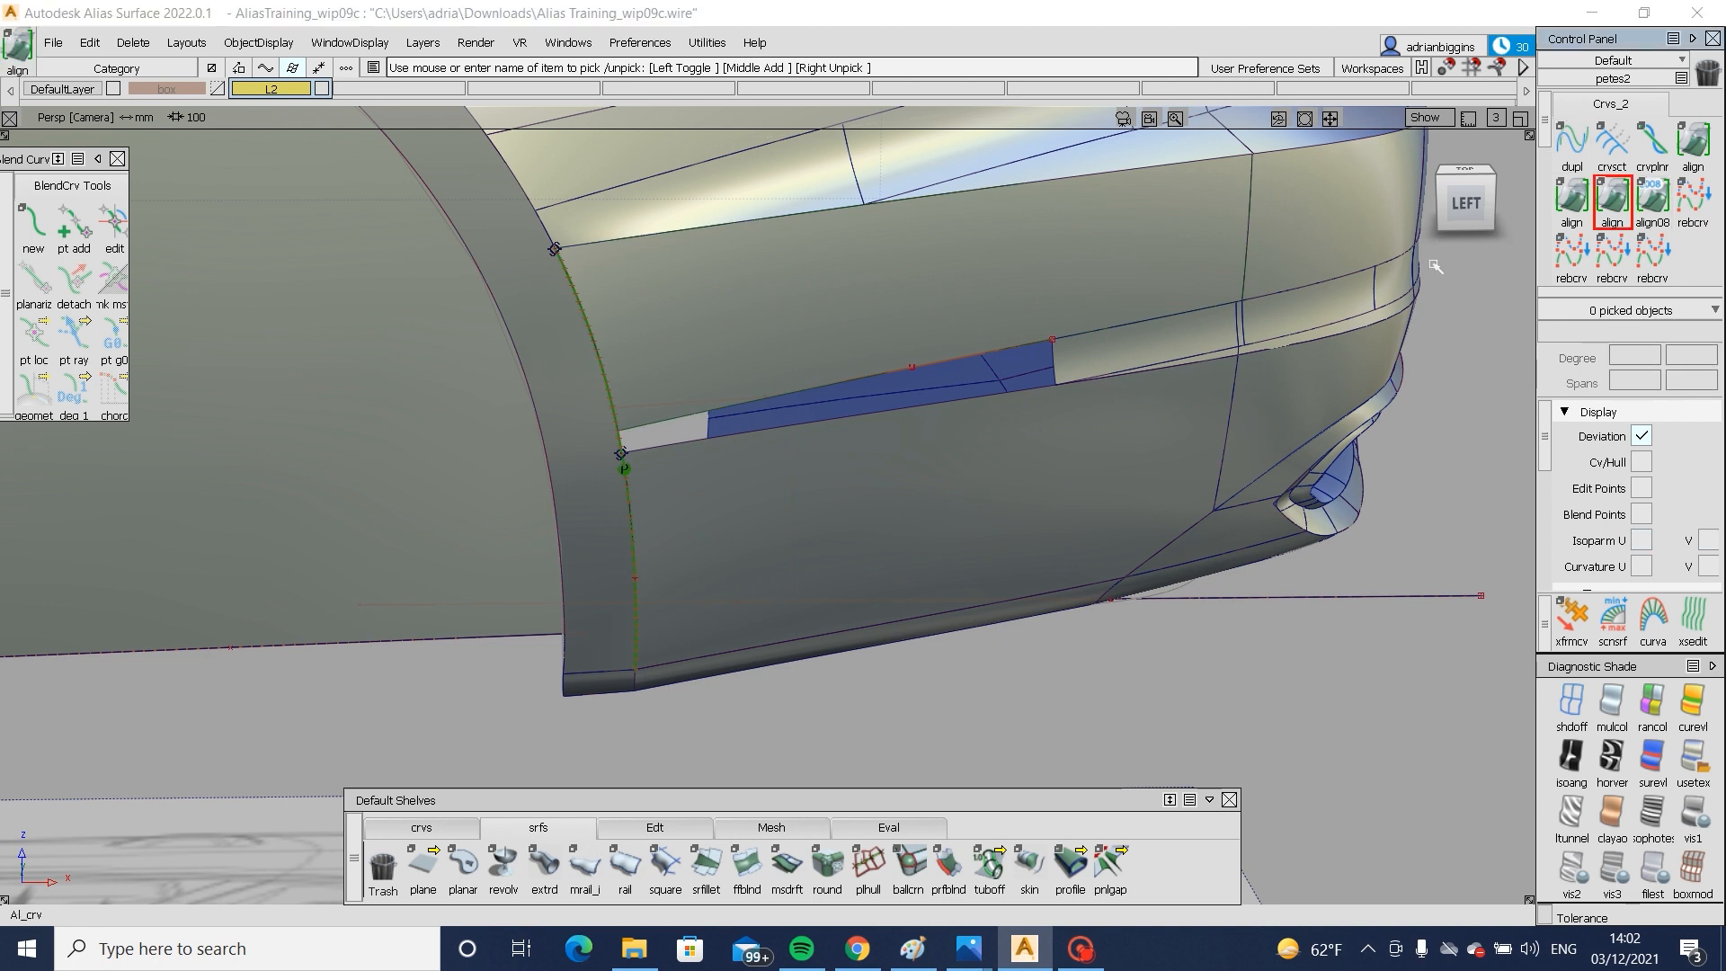
pyautogui.click(1079, 342)
pyautogui.click(1082, 338)
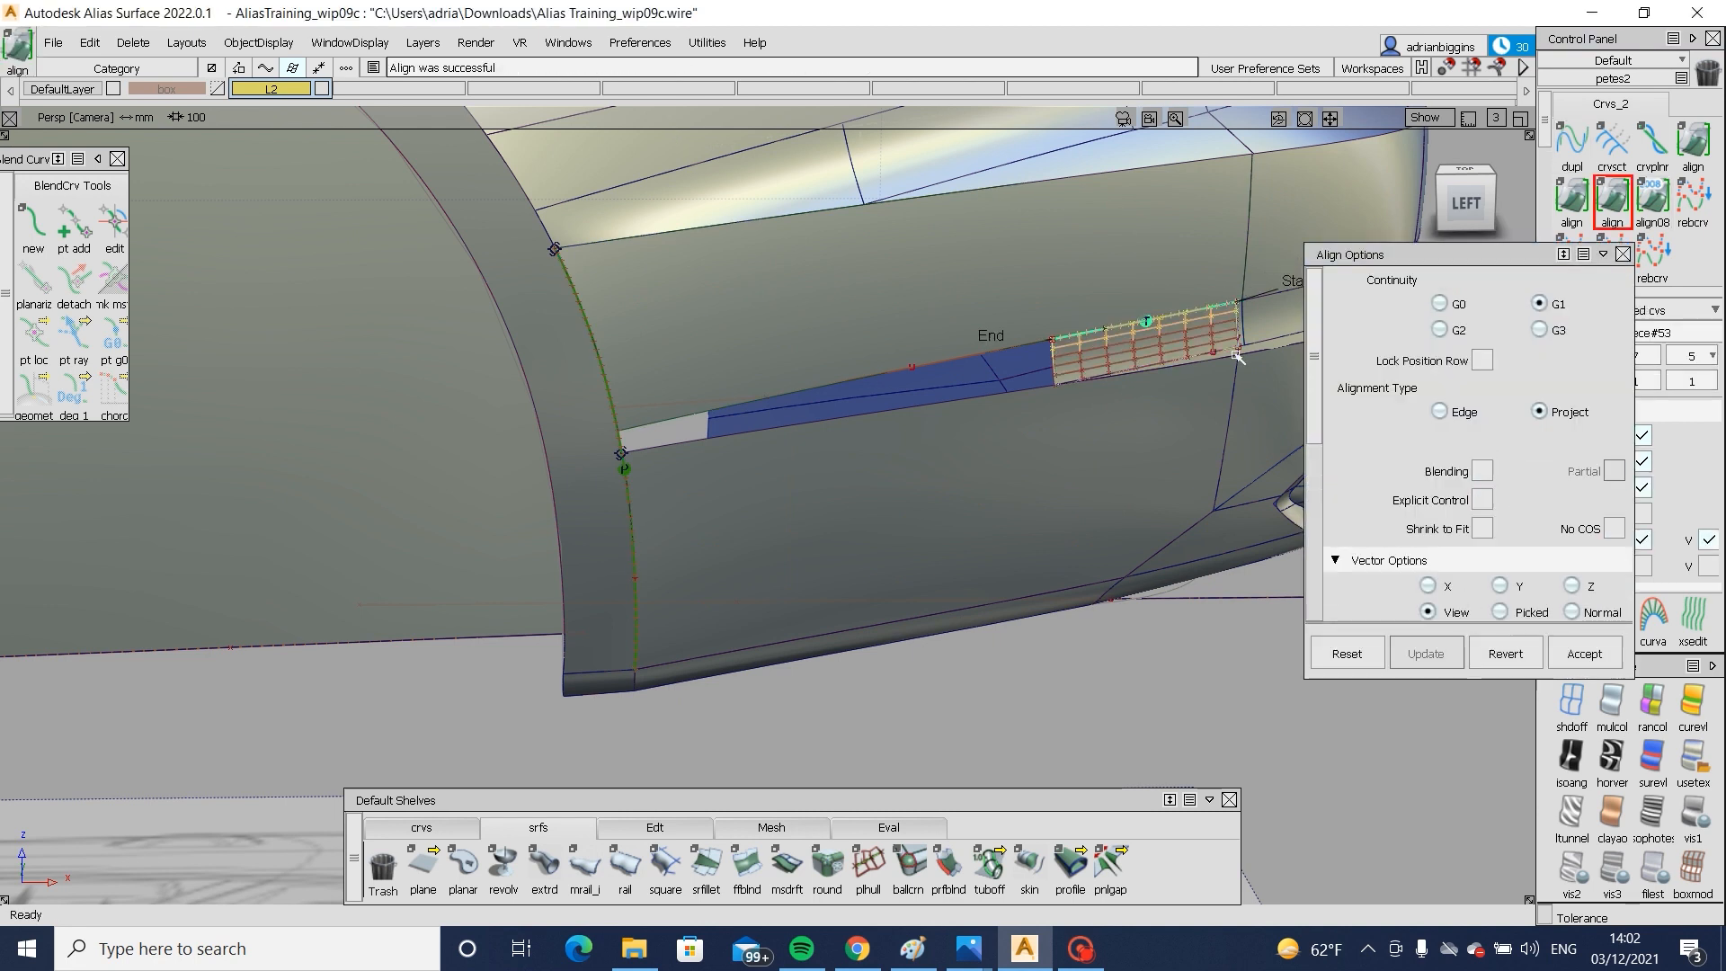
pyautogui.click(1439, 330)
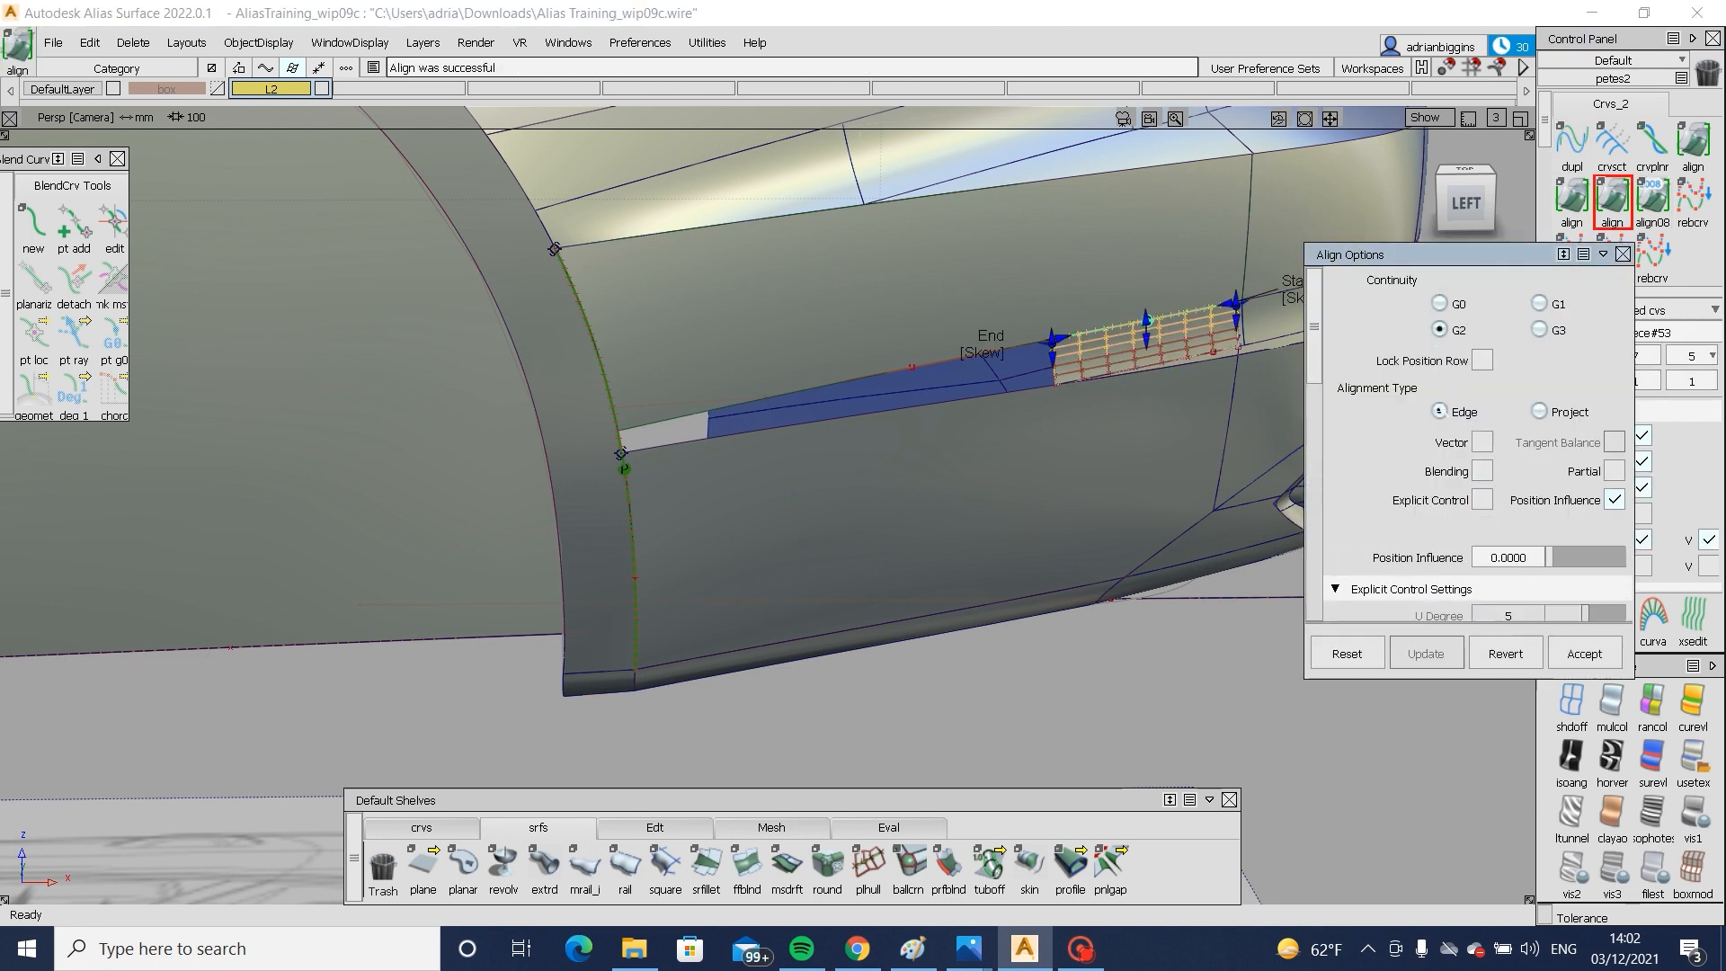
pyautogui.click(1160, 459)
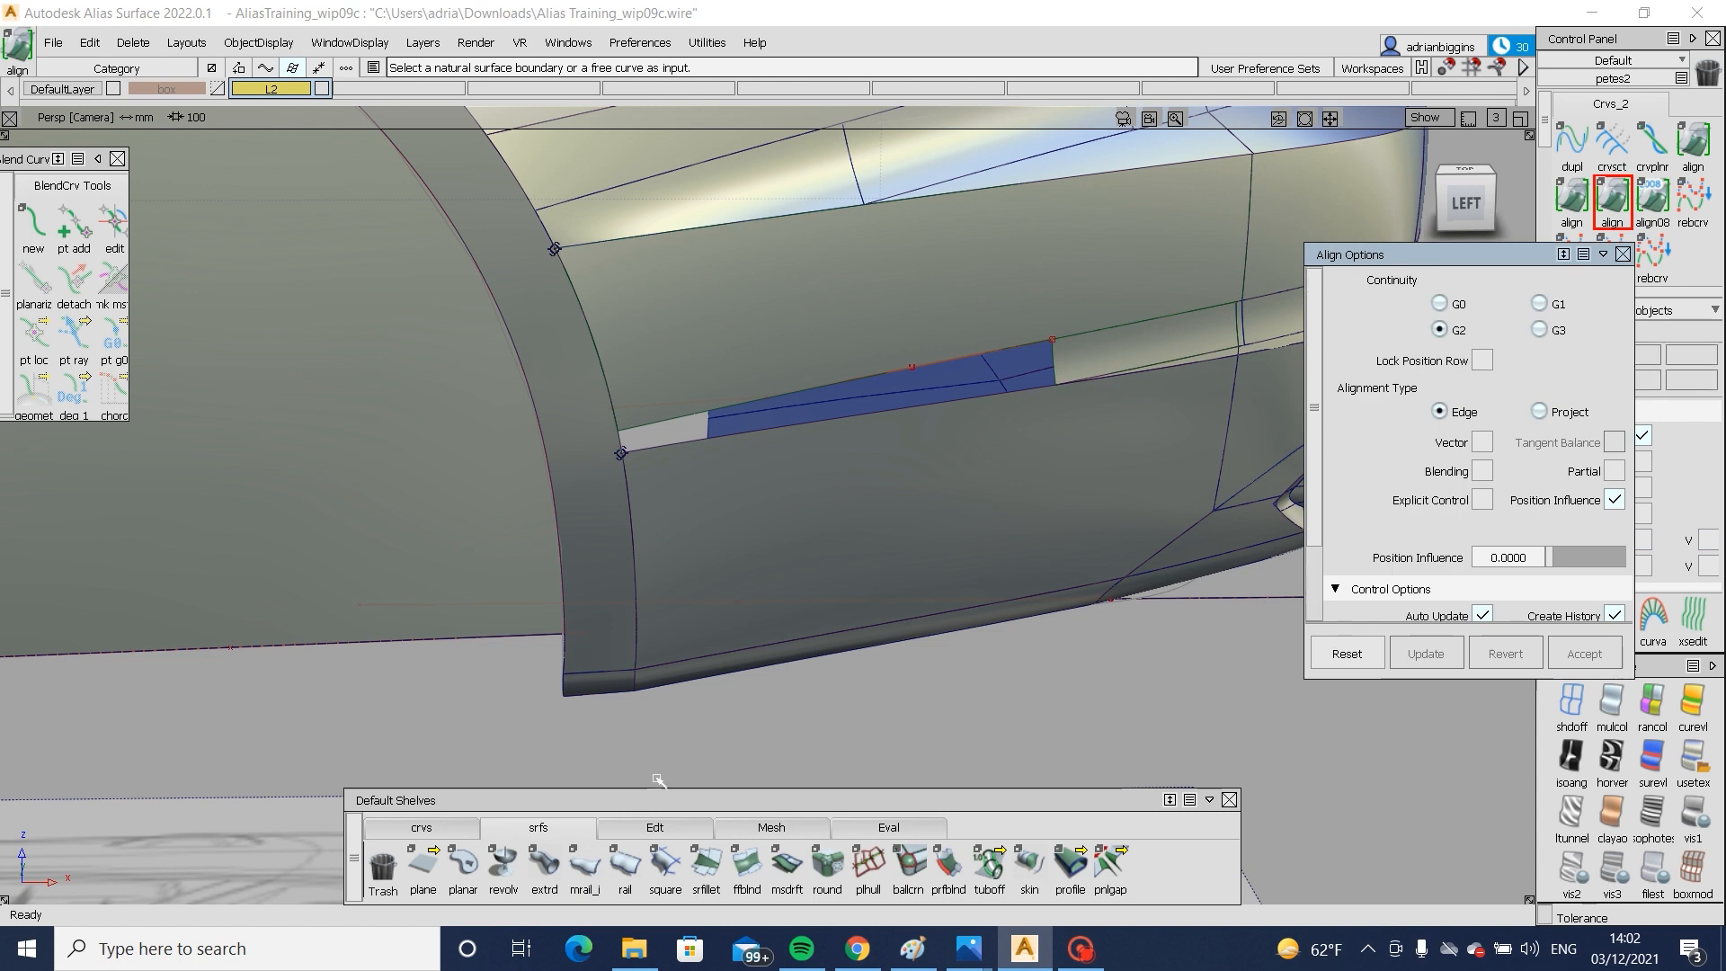
# - Build a Square surface across the gap between fillet end, trimmed upper edge, flange and lower bumper edge, with G0 Position at the flange
pyautogui.click(666, 863)
pyautogui.click(1052, 358)
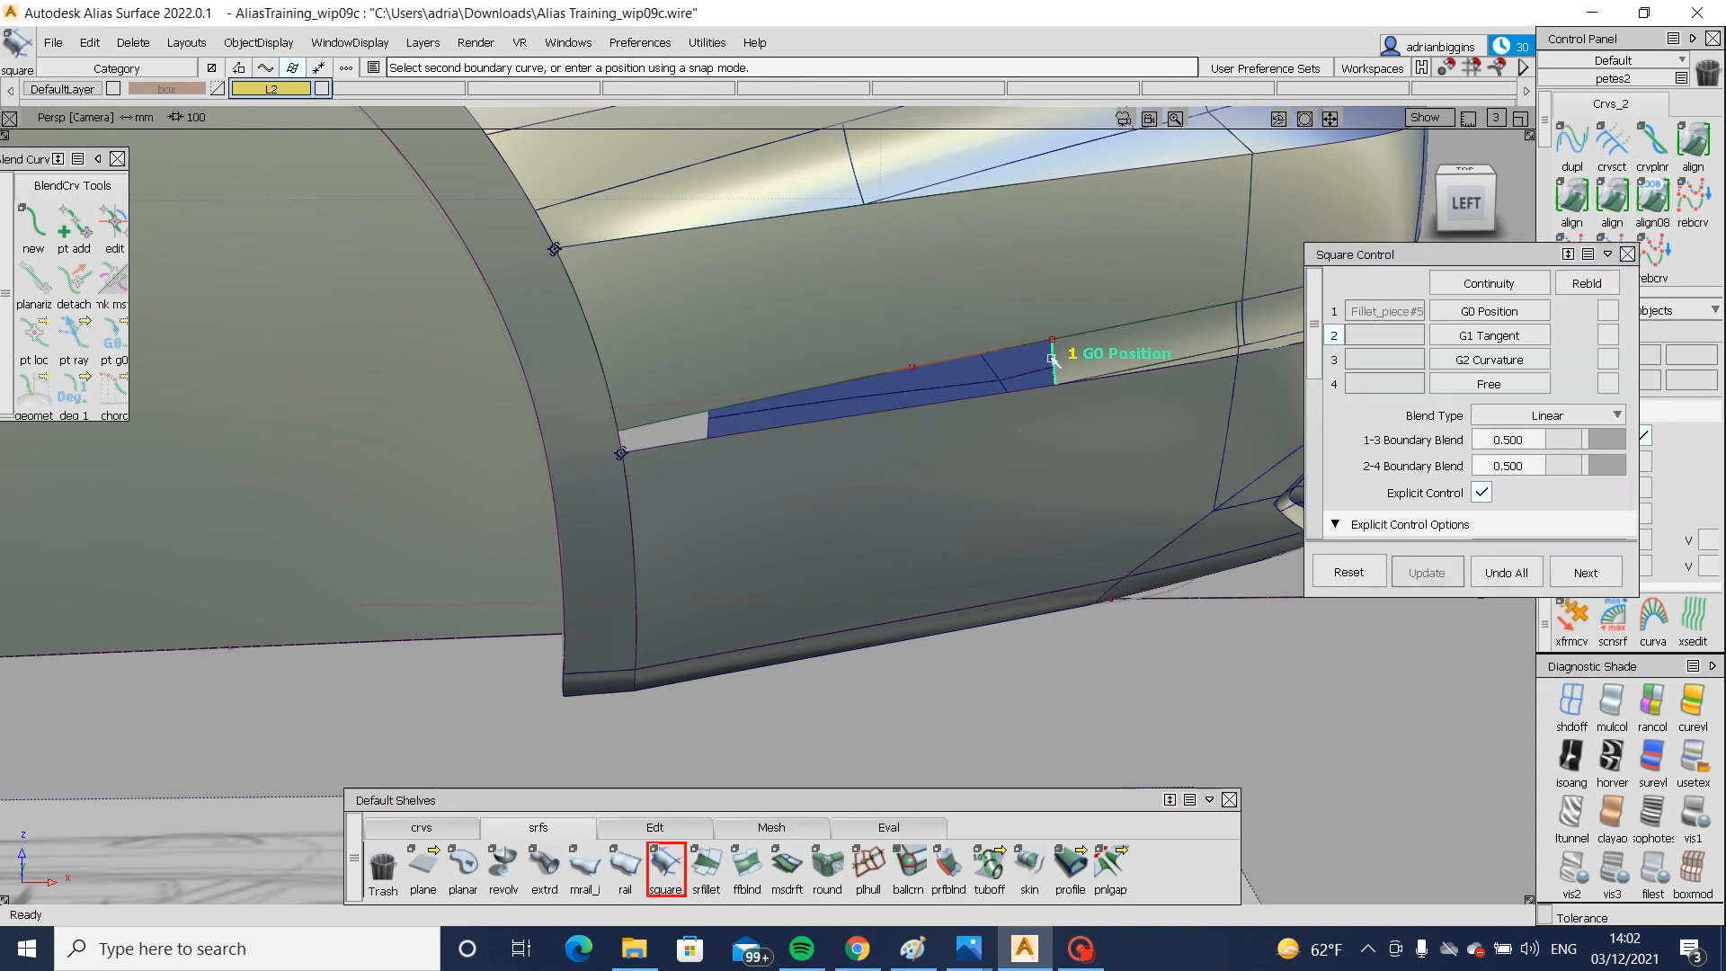
pyautogui.click(879, 385)
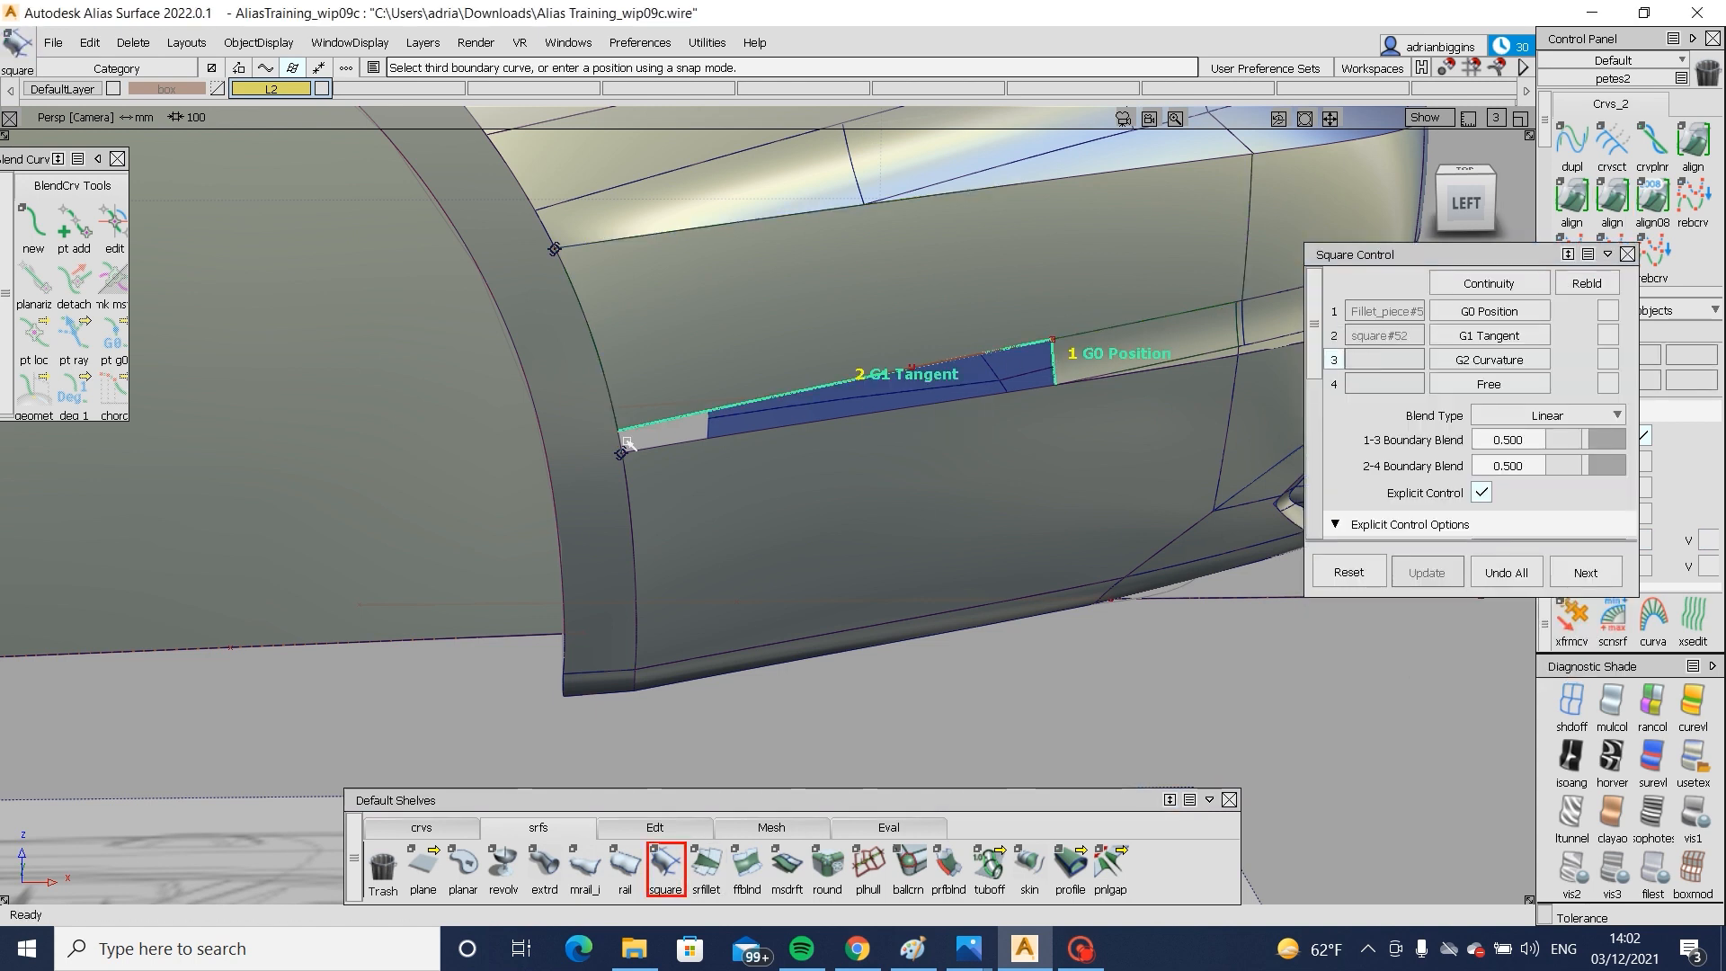
pyautogui.click(668, 480)
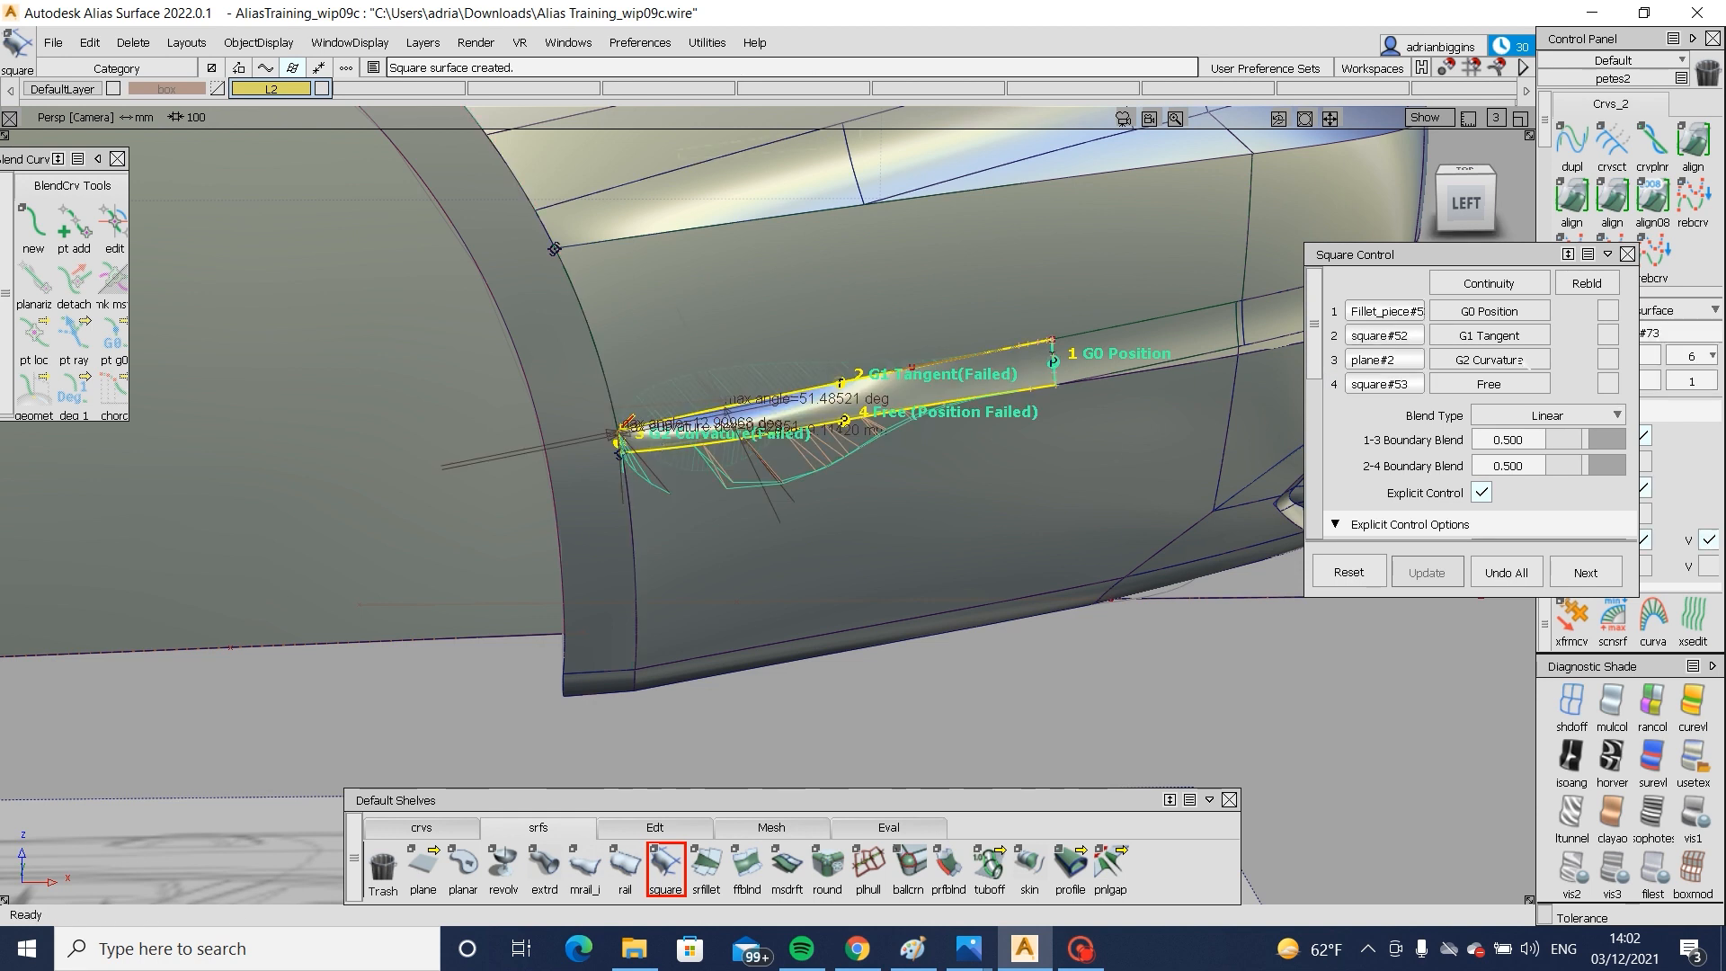
pyautogui.click(1523, 362)
pyautogui.click(1487, 409)
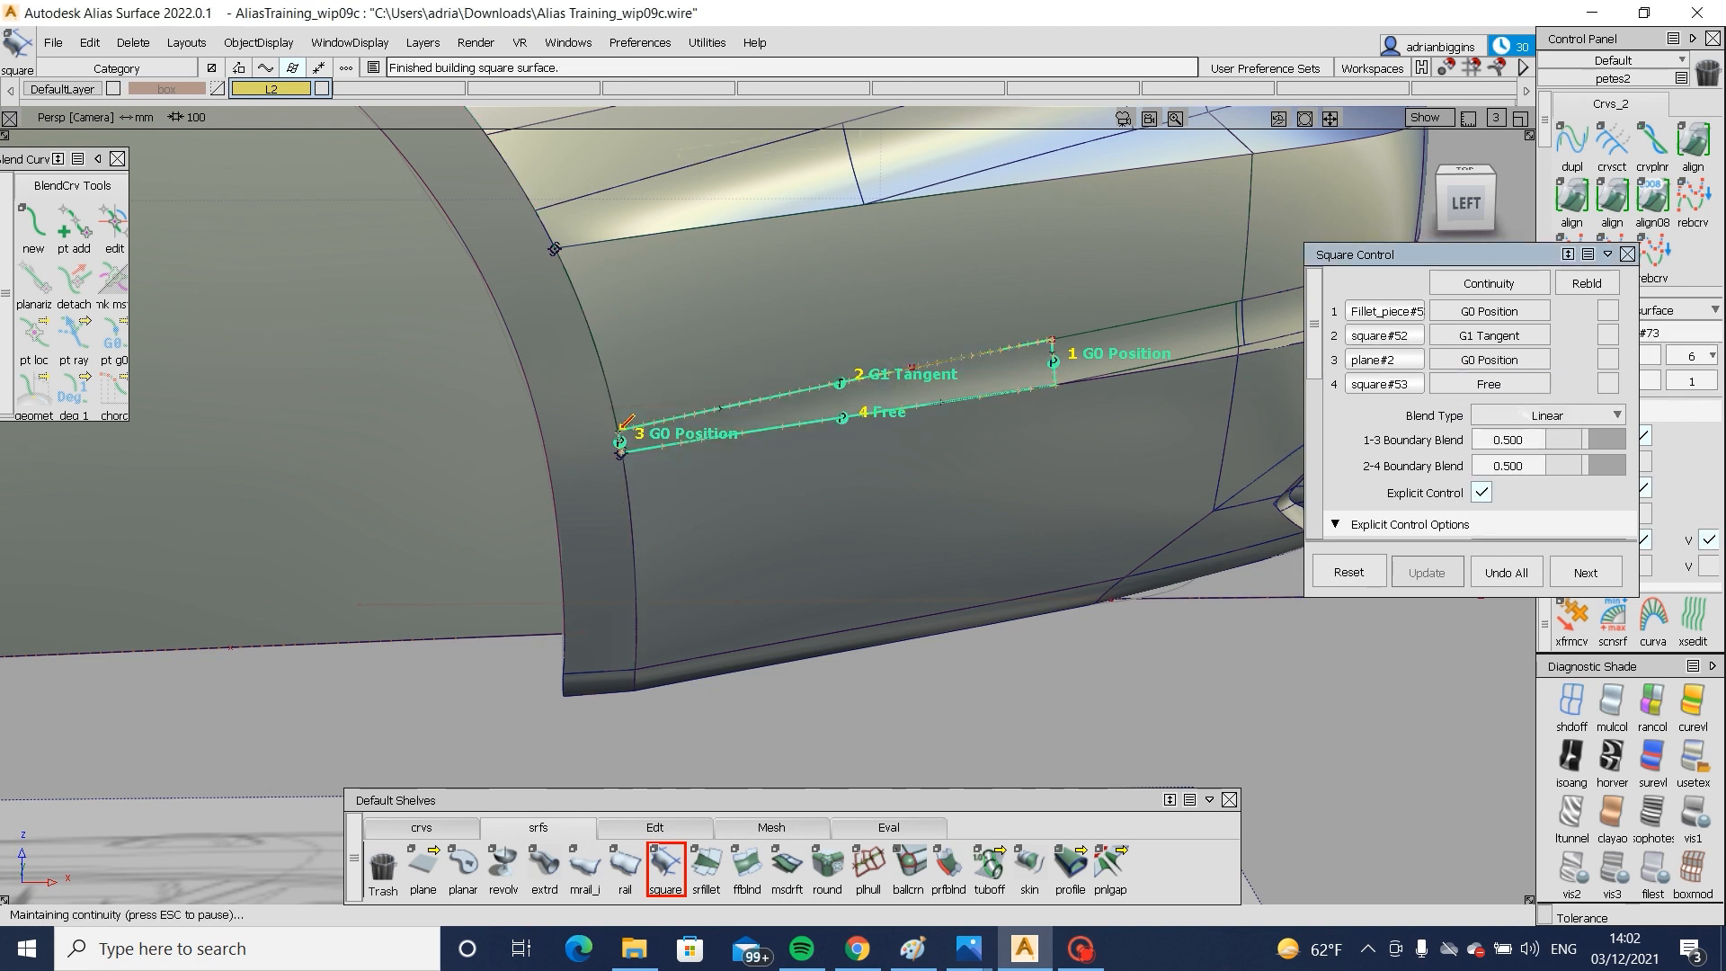
# - Set the Square surface's continuity to G1 Tangent at the fillet end and G2 Curvature along the trimmed upper bumper edge
pyautogui.click(1489, 311)
pyautogui.click(1492, 386)
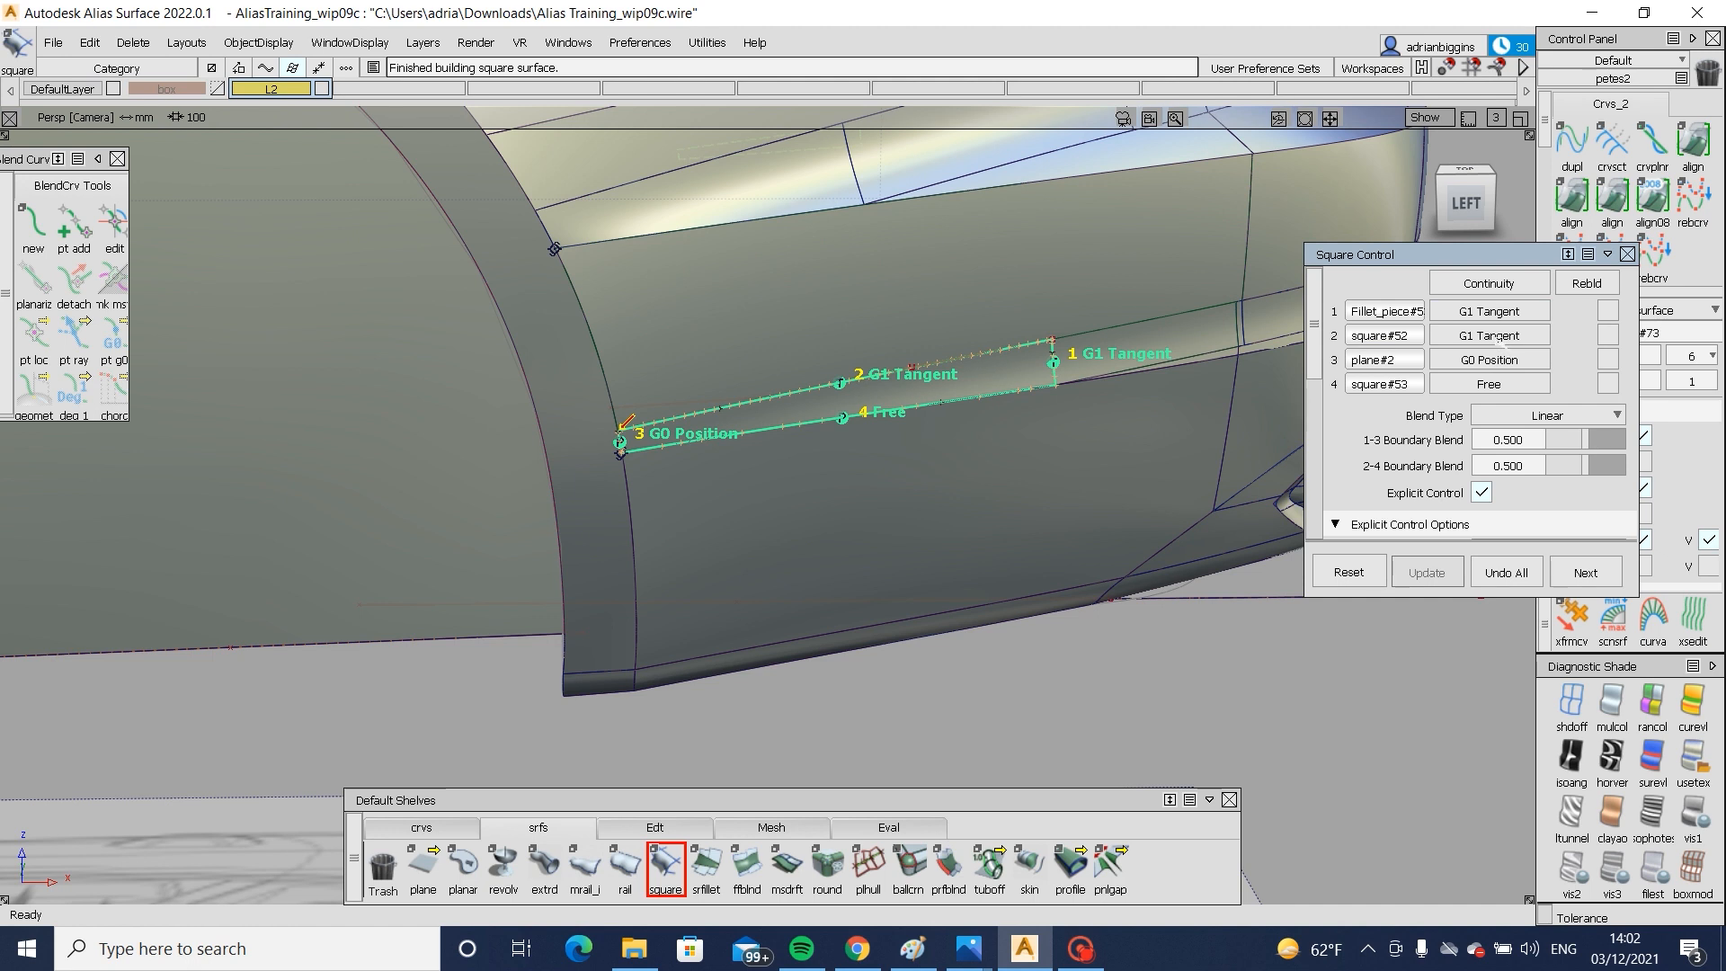
pyautogui.click(1498, 335)
pyautogui.click(1488, 439)
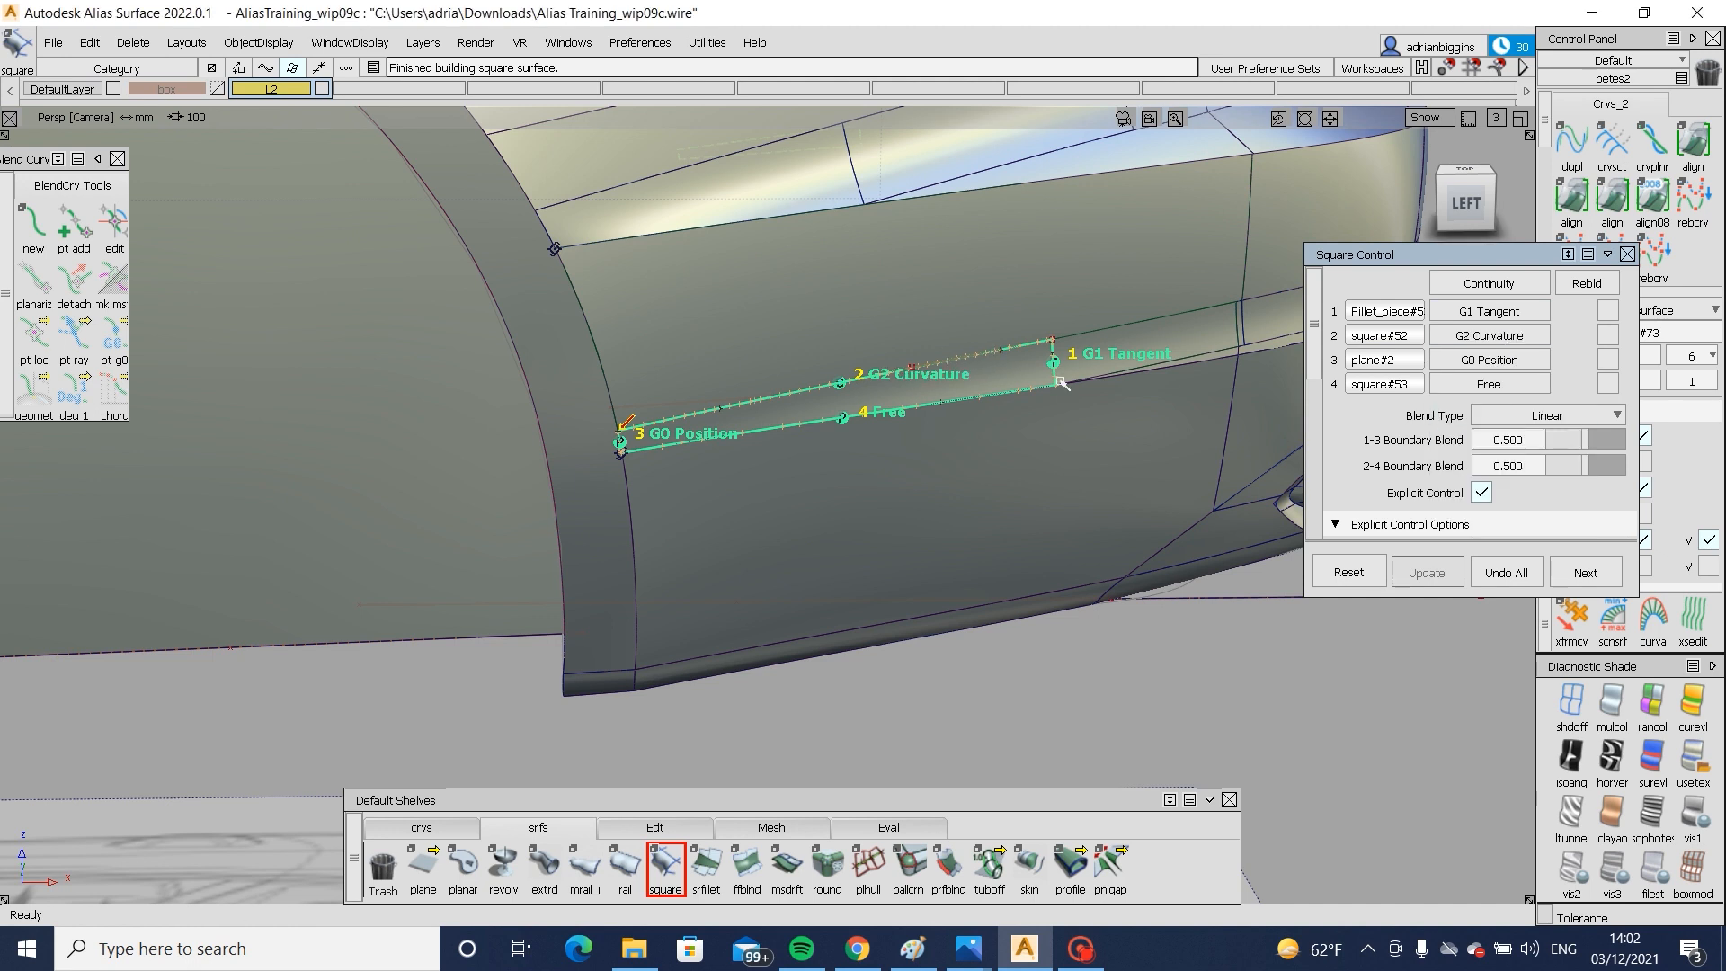
# - Examine the shading of the new fillet extension on the bumper side with the model lines hidden, then shown
pyautogui.hotkey('alt', 't')
pyautogui.keyDown('alt'); pyautogui.keyDown('shift'); pyautogui.moveTo(1066, 381); pyautogui.dragTo(1006, 378); pyautogui.keyUp('shift'); pyautogui.keyUp('alt')
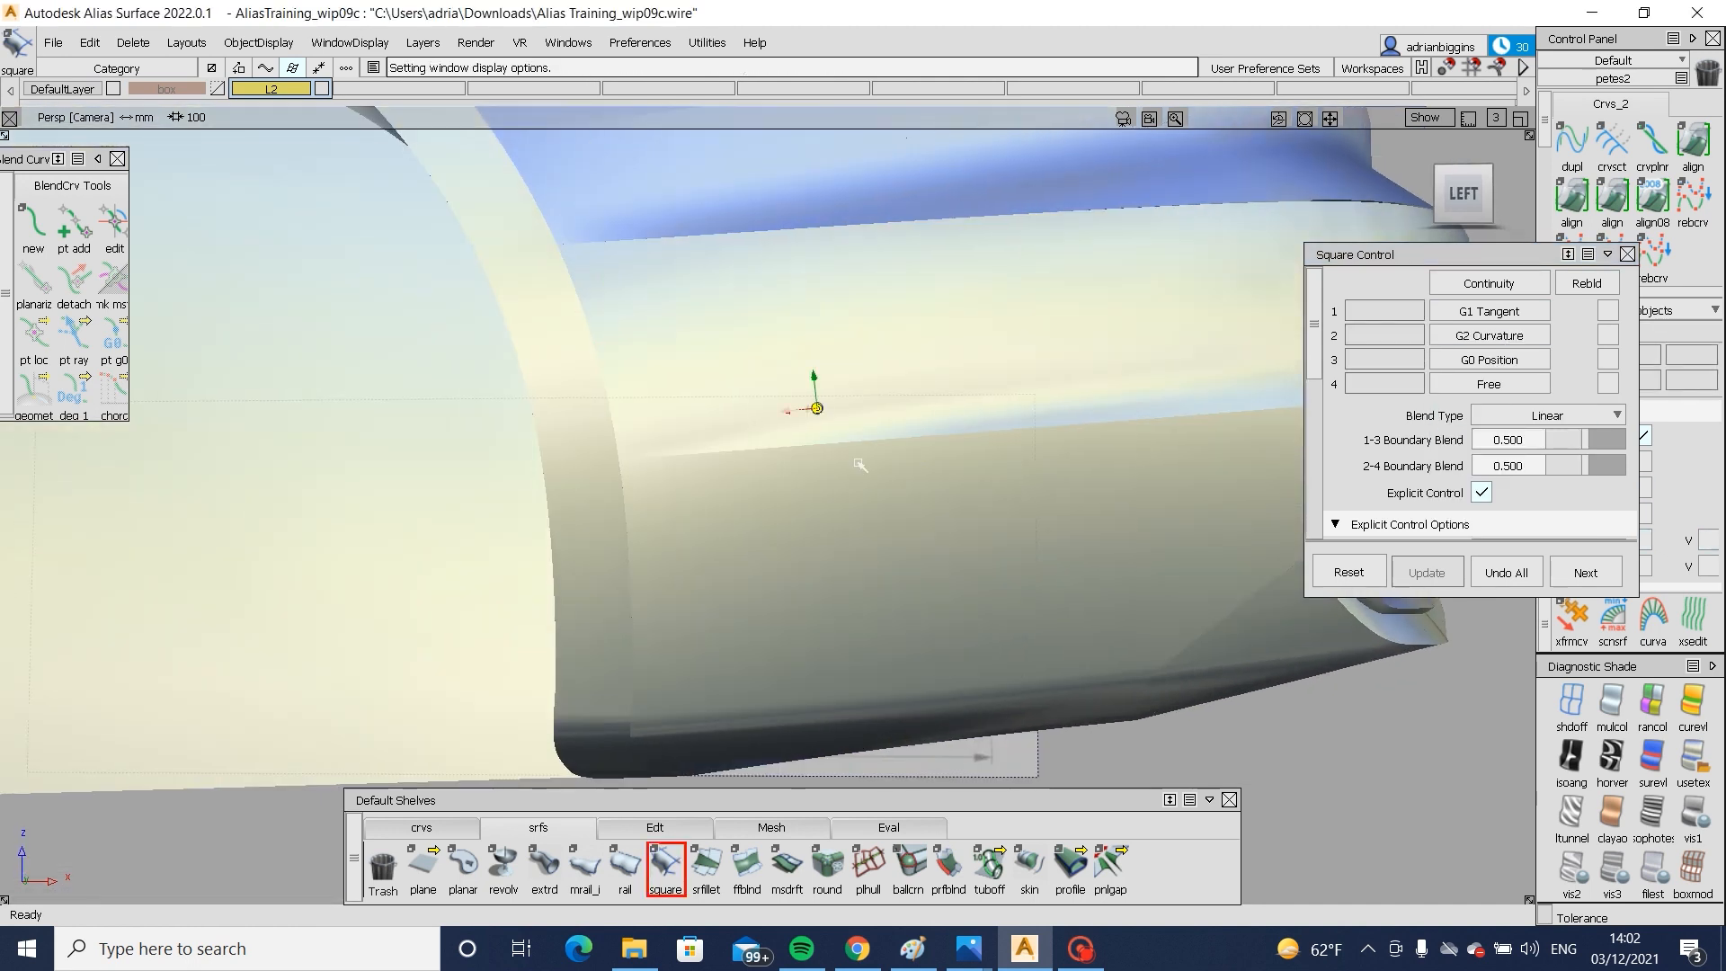
pyautogui.keyDown('alt'); pyautogui.keyDown('shift'); pyautogui.moveTo(860, 467); pyautogui.dragTo(914, 477, button='right'); pyautogui.keyUp('shift'); pyautogui.keyUp('alt')
pyautogui.keyDown('alt'); pyautogui.keyDown('shift'); pyautogui.moveTo(914, 477); pyautogui.dragTo(913, 485); pyautogui.keyUp('shift'); pyautogui.keyUp('alt')
pyautogui.hotkey('alt', 't')
pyautogui.keyDown('alt'); pyautogui.keyDown('shift'); pyautogui.moveTo(573, 499); pyautogui.dragTo(952, 443); pyautogui.keyUp('shift'); pyautogui.keyUp('alt')
pyautogui.keyDown('ctrl'); pyautogui.keyDown('shift'); pyautogui.moveTo(977, 439); pyautogui.dragTo(762, 466); pyautogui.keyUp('shift'); pyautogui.keyUp('ctrl')
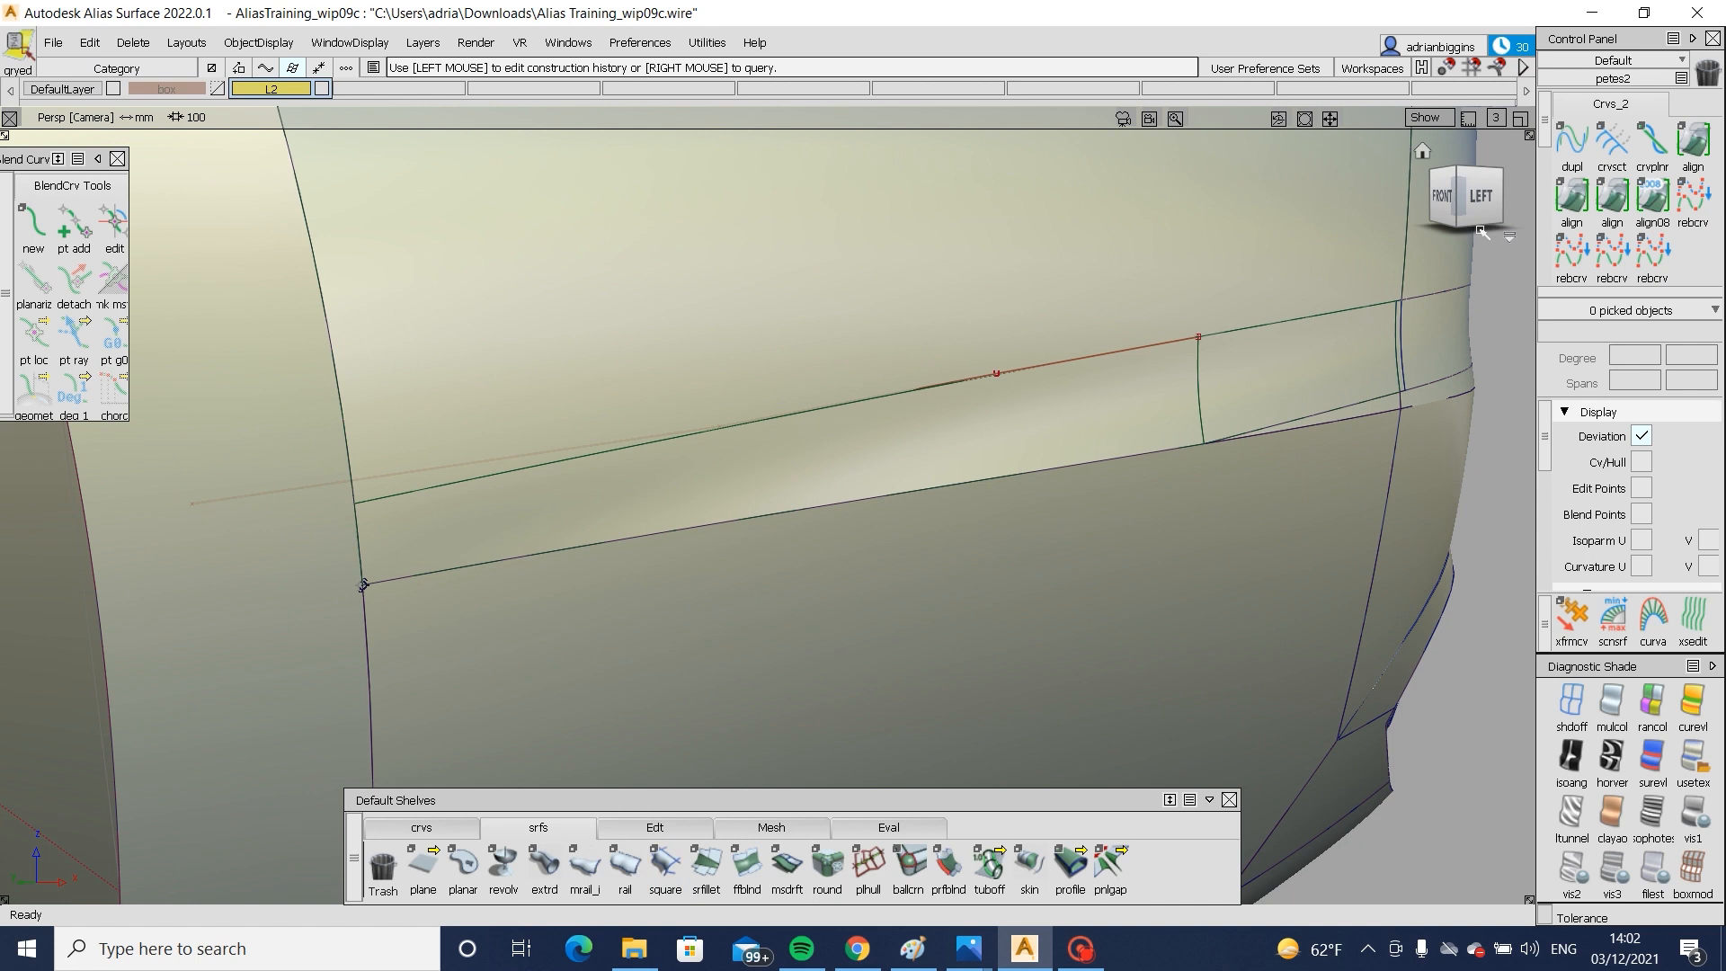
# - Align the Square surface's upper edge to the trimmed bumper surface with G2 continuity, accepting the history removal, and set U degree 3
pyautogui.scroll(-3, 1546, 191)
pyautogui.scroll(-4, 1571, 161)
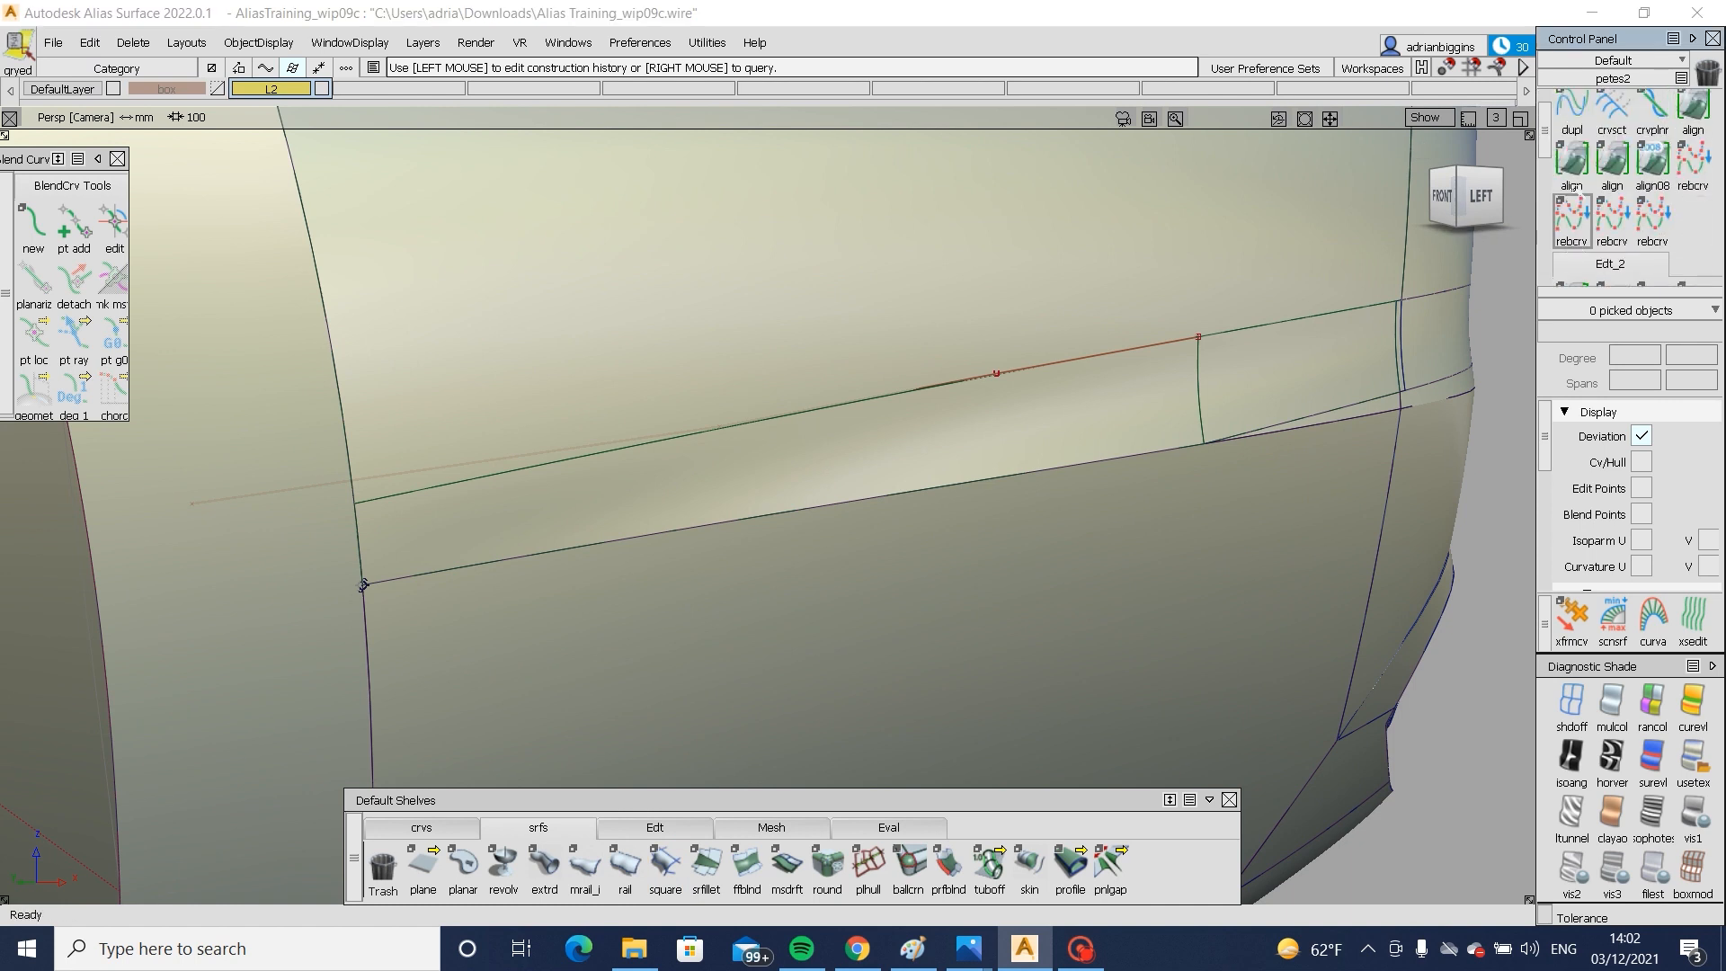
pyautogui.doubleClick(1571, 162)
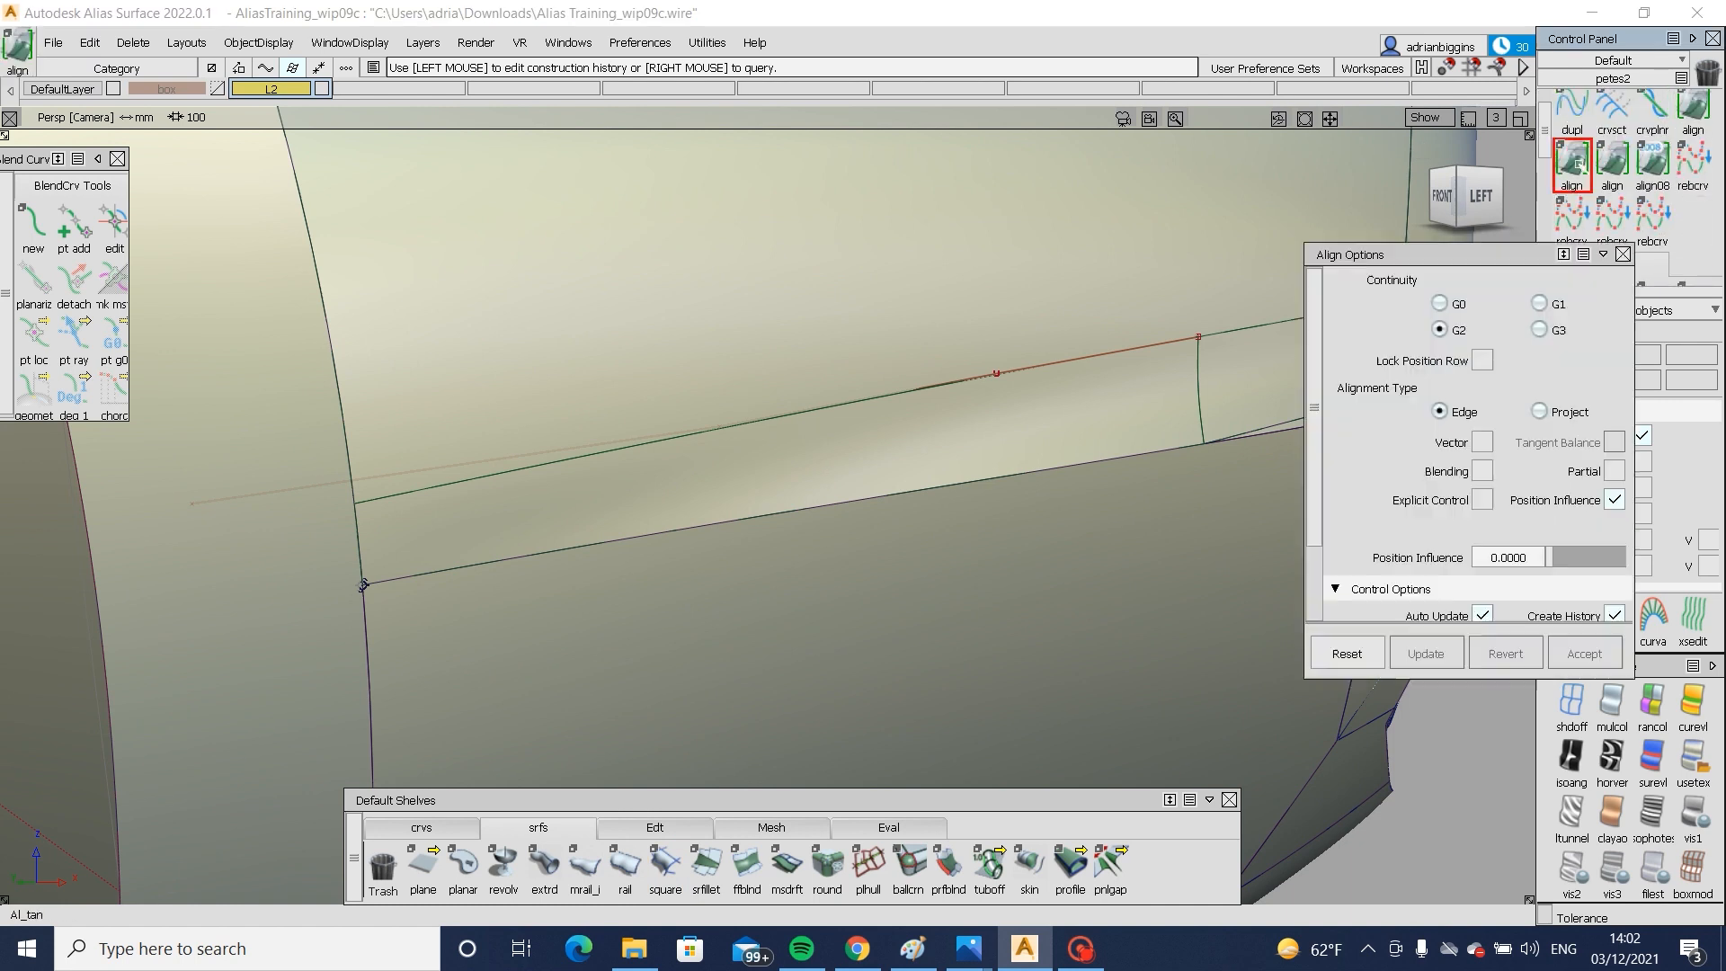
pyautogui.click(915, 403)
pyautogui.click(926, 428)
pyautogui.press('Return')
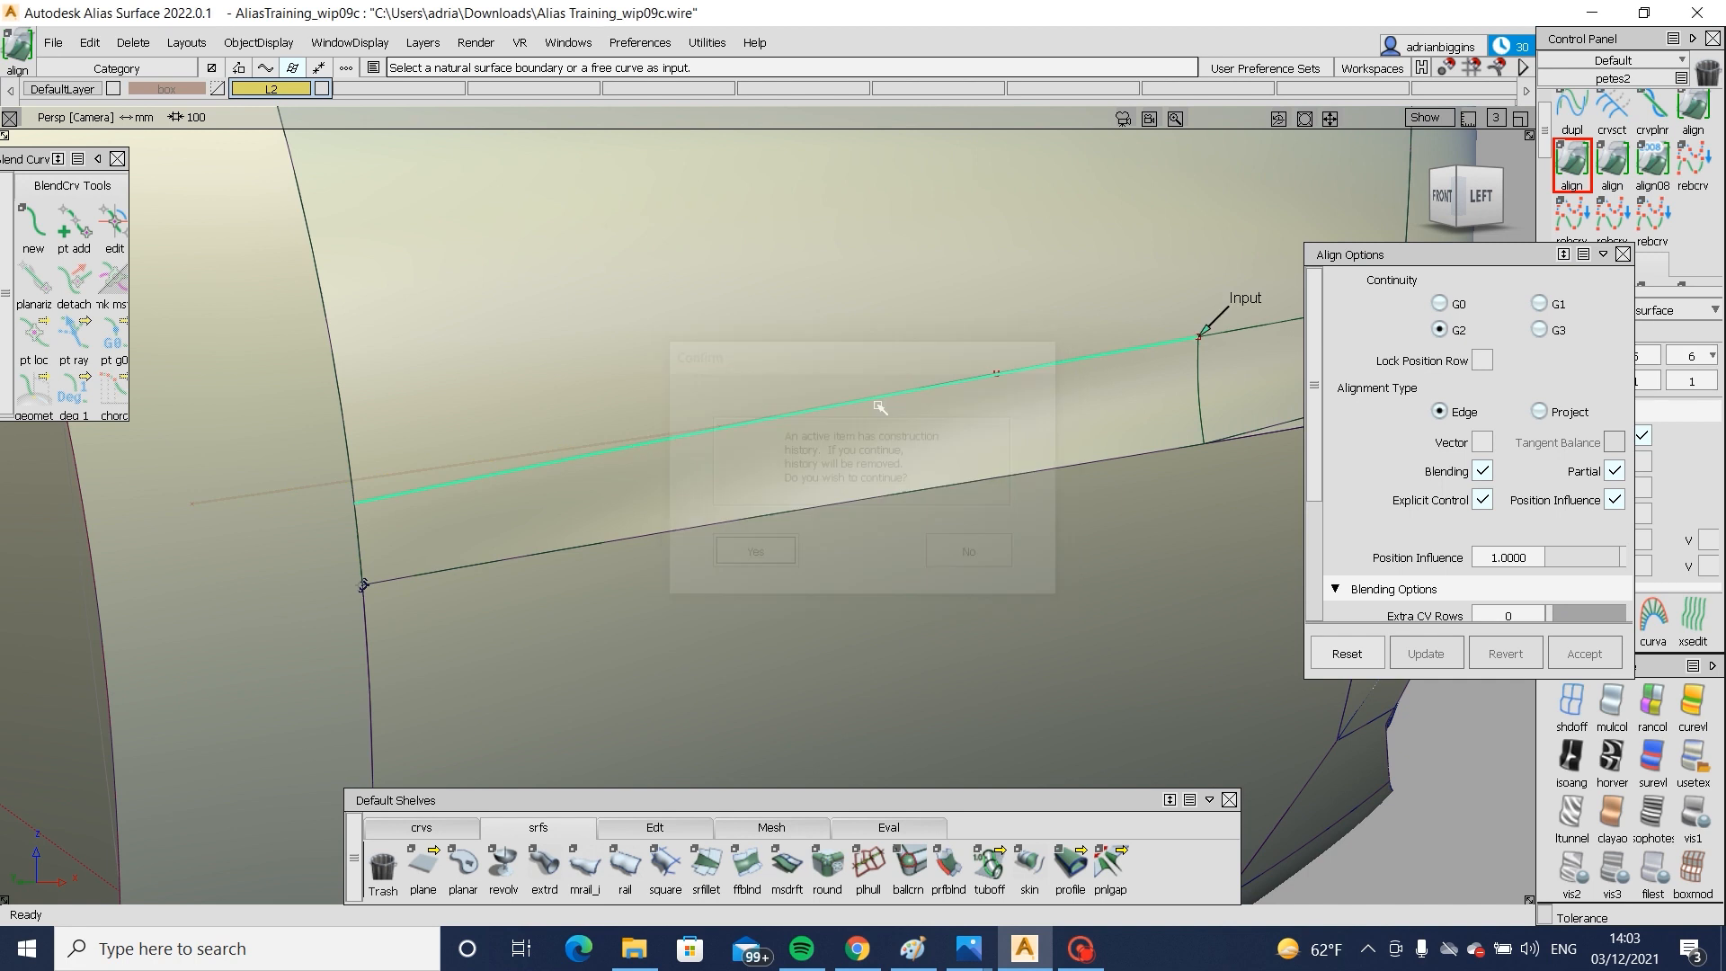
pyautogui.click(880, 407)
pyautogui.click(990, 465)
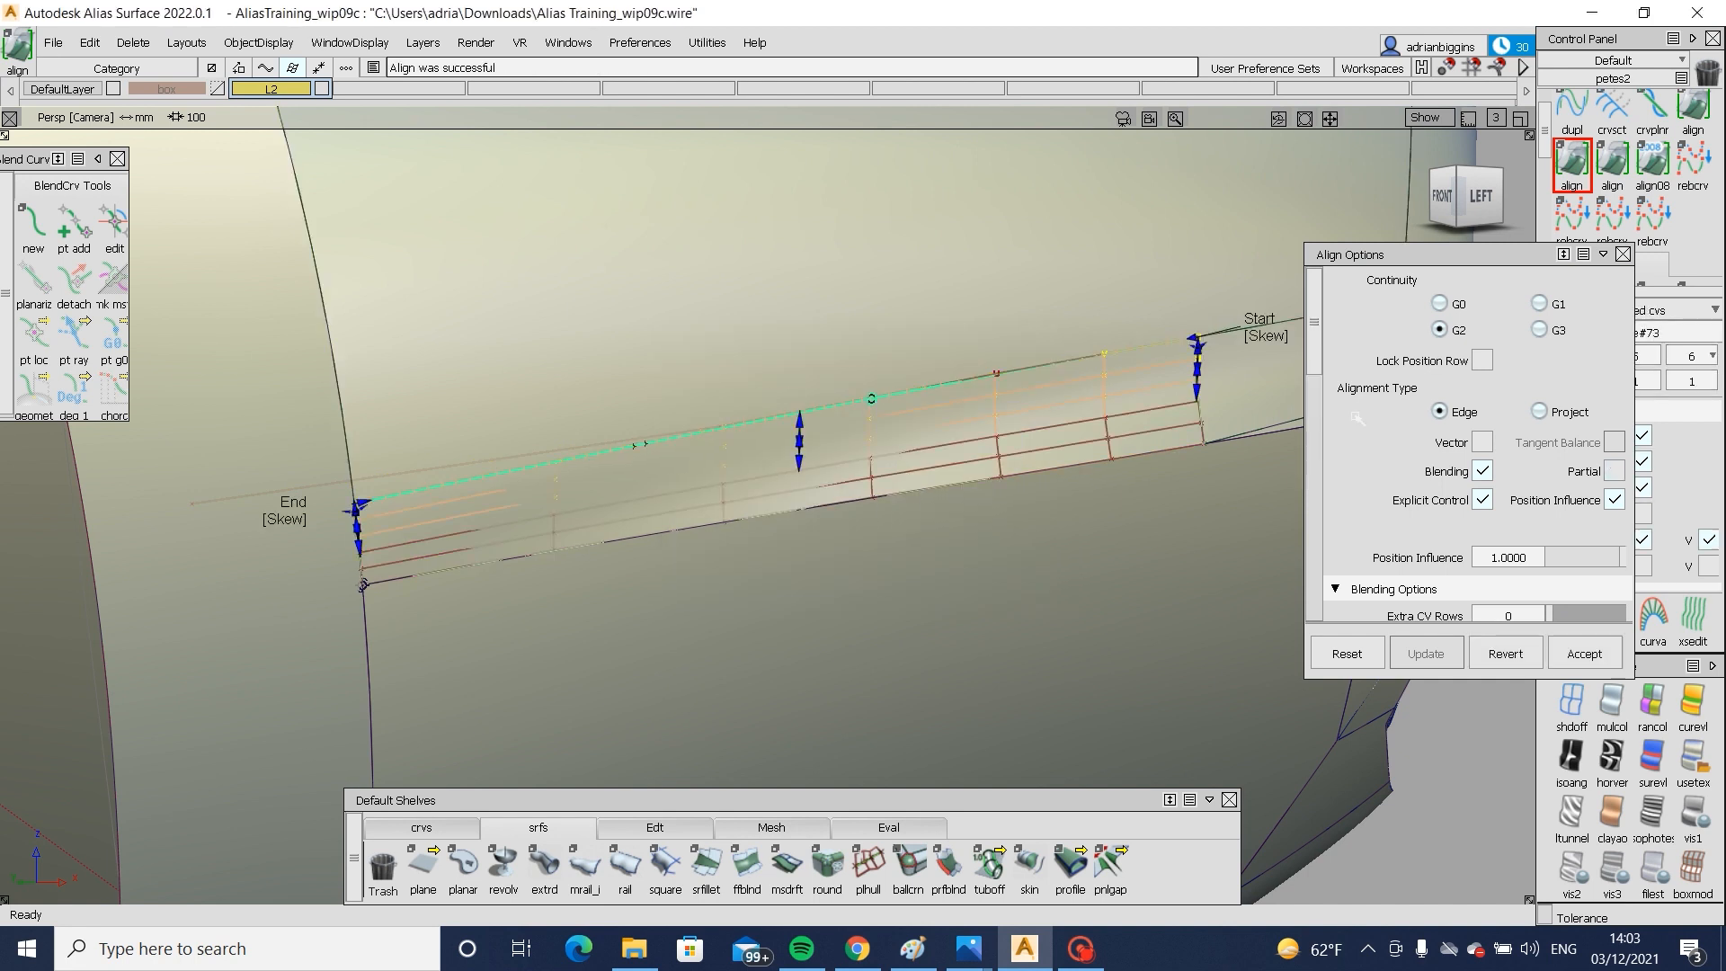
pyautogui.scroll(-5, 1560, 494)
pyautogui.moveTo(1584, 455); pyautogui.dragTo(1570, 459)
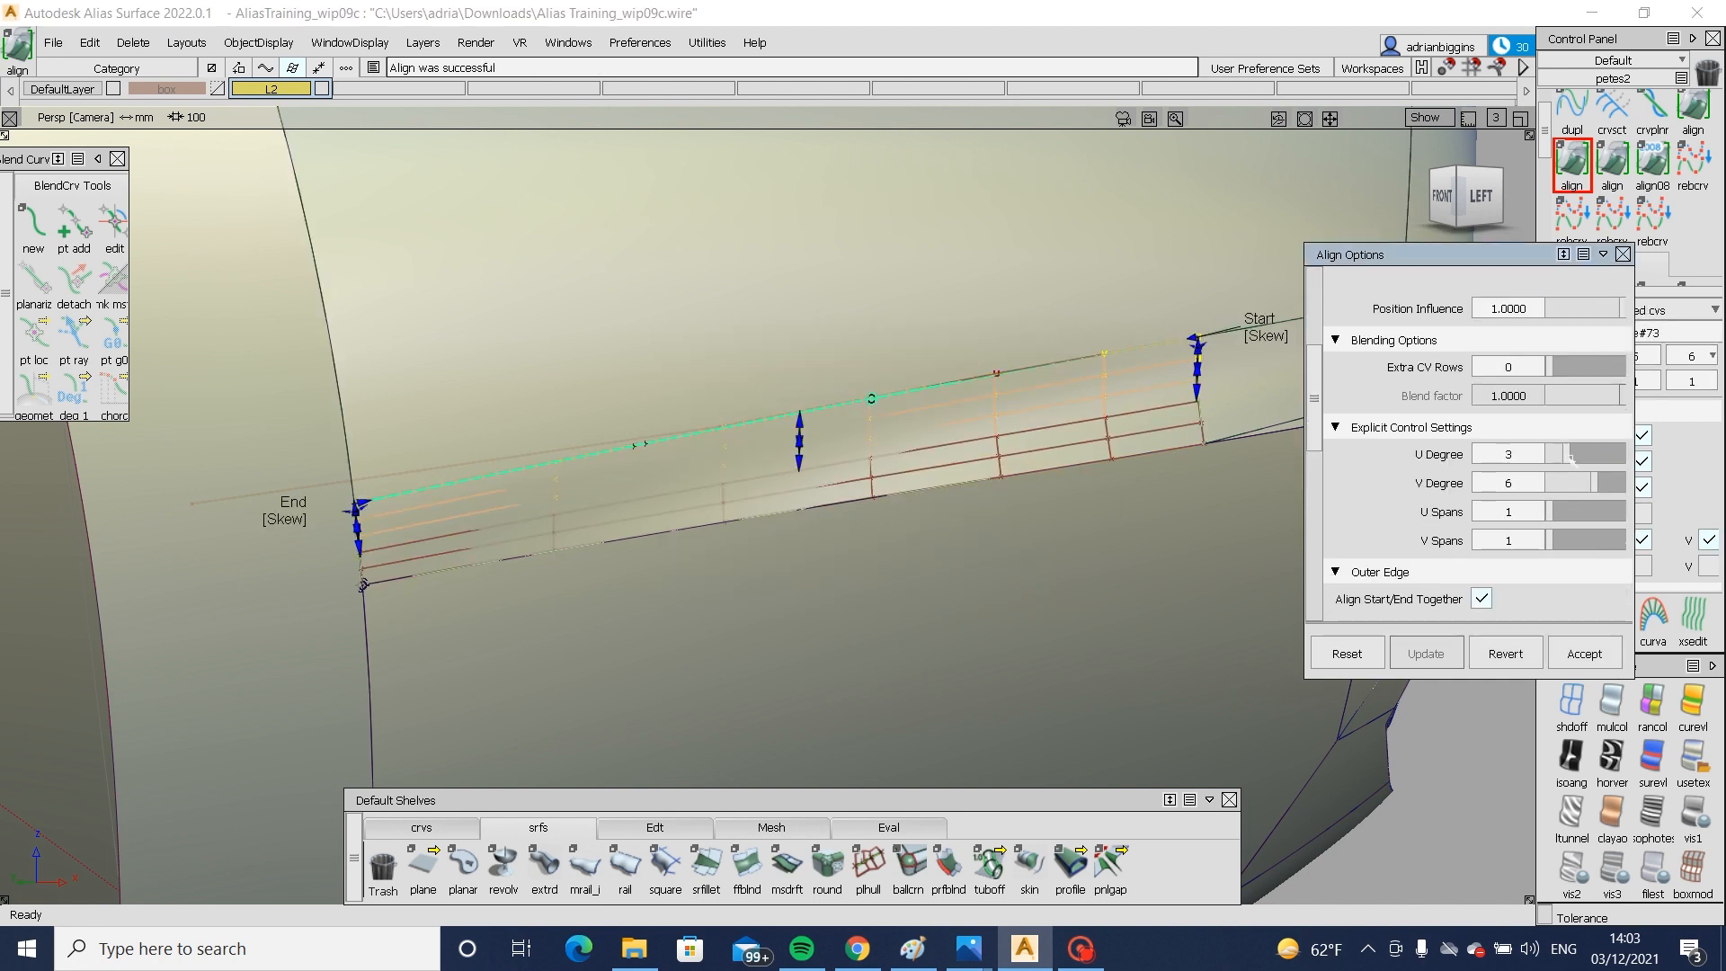
# - Examine the highlight across the aligned Square surface and the adjoining fillet with the model lines hidden
pyautogui.hotkey('alt', 'm')
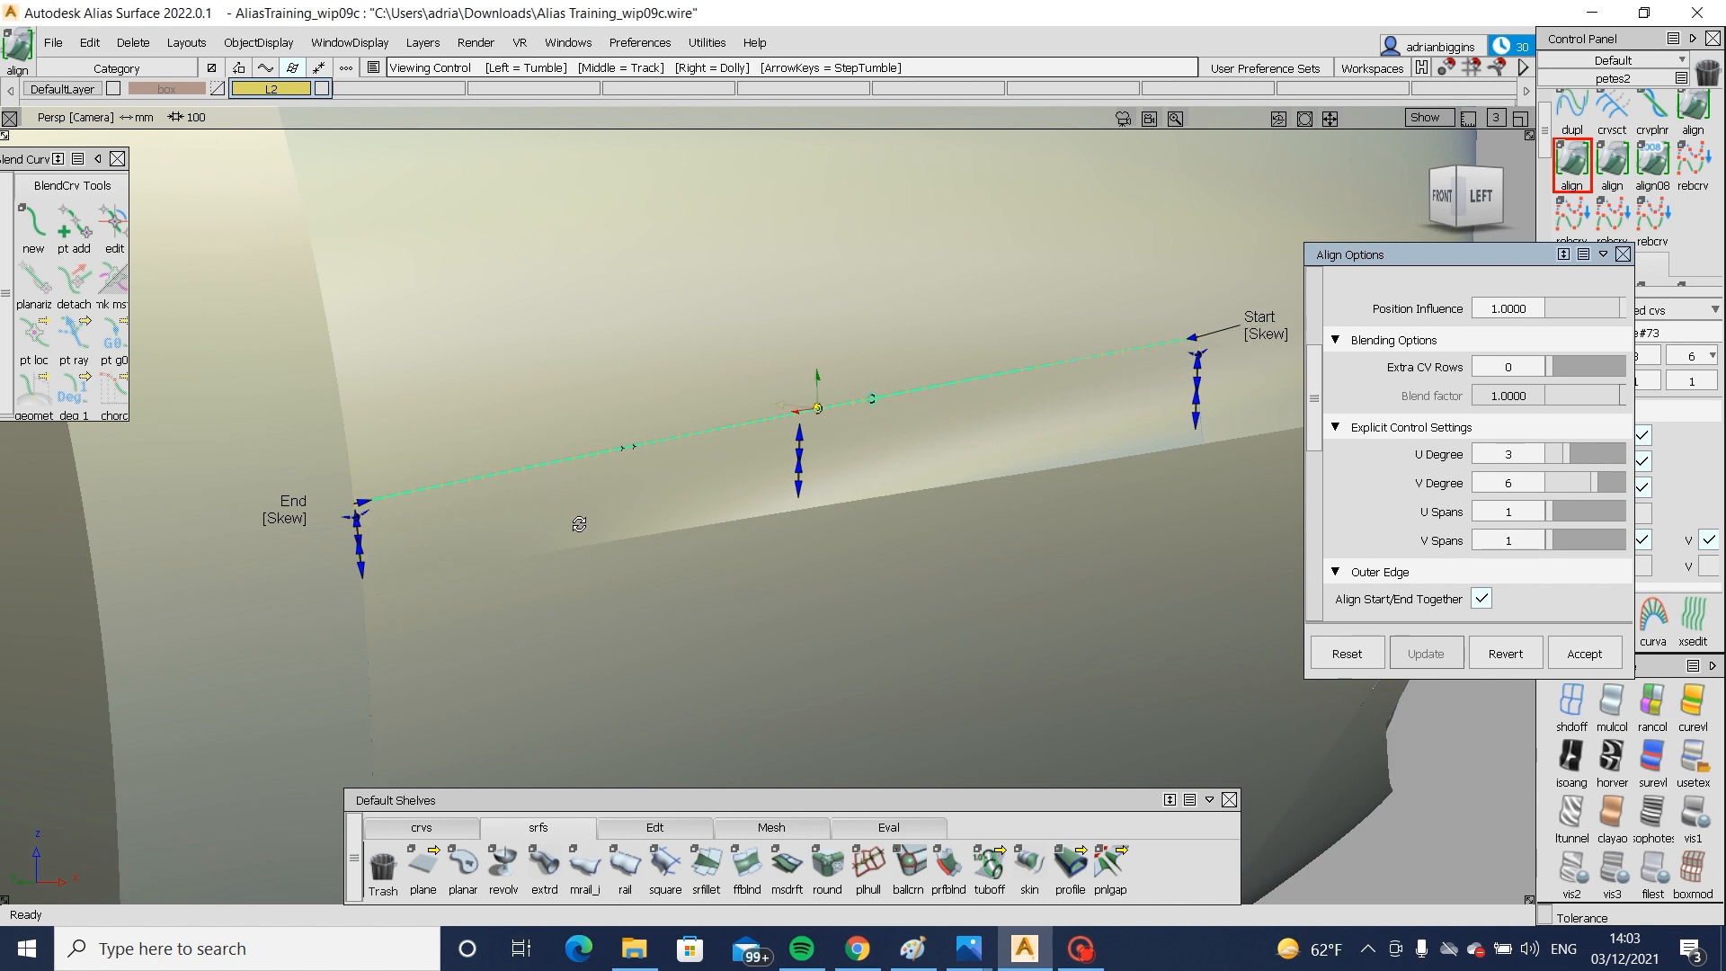
pyautogui.keyDown('alt'); pyautogui.keyDown('shift'); pyautogui.moveTo(579, 524); pyautogui.dragTo(672, 511); pyautogui.keyUp('shift'); pyautogui.keyUp('alt')
pyautogui.keyDown('ctrl'); pyautogui.keyDown('shift'); pyautogui.moveTo(603, 596); pyautogui.dragTo(604, 529); pyautogui.keyUp('shift'); pyautogui.keyUp('ctrl')
pyautogui.hotkey('alt', 'm')
pyautogui.hotkey('alt', 'm')
pyautogui.moveTo(542, 615)
pyautogui.keyDown('alt'); pyautogui.keyDown('shift'); pyautogui.mouseDown()
pyautogui.moveTo(486, 554)
pyautogui.moveTo(470, 598)
pyautogui.mouseUp(); pyautogui.keyUp('shift'); pyautogui.keyUp('alt')
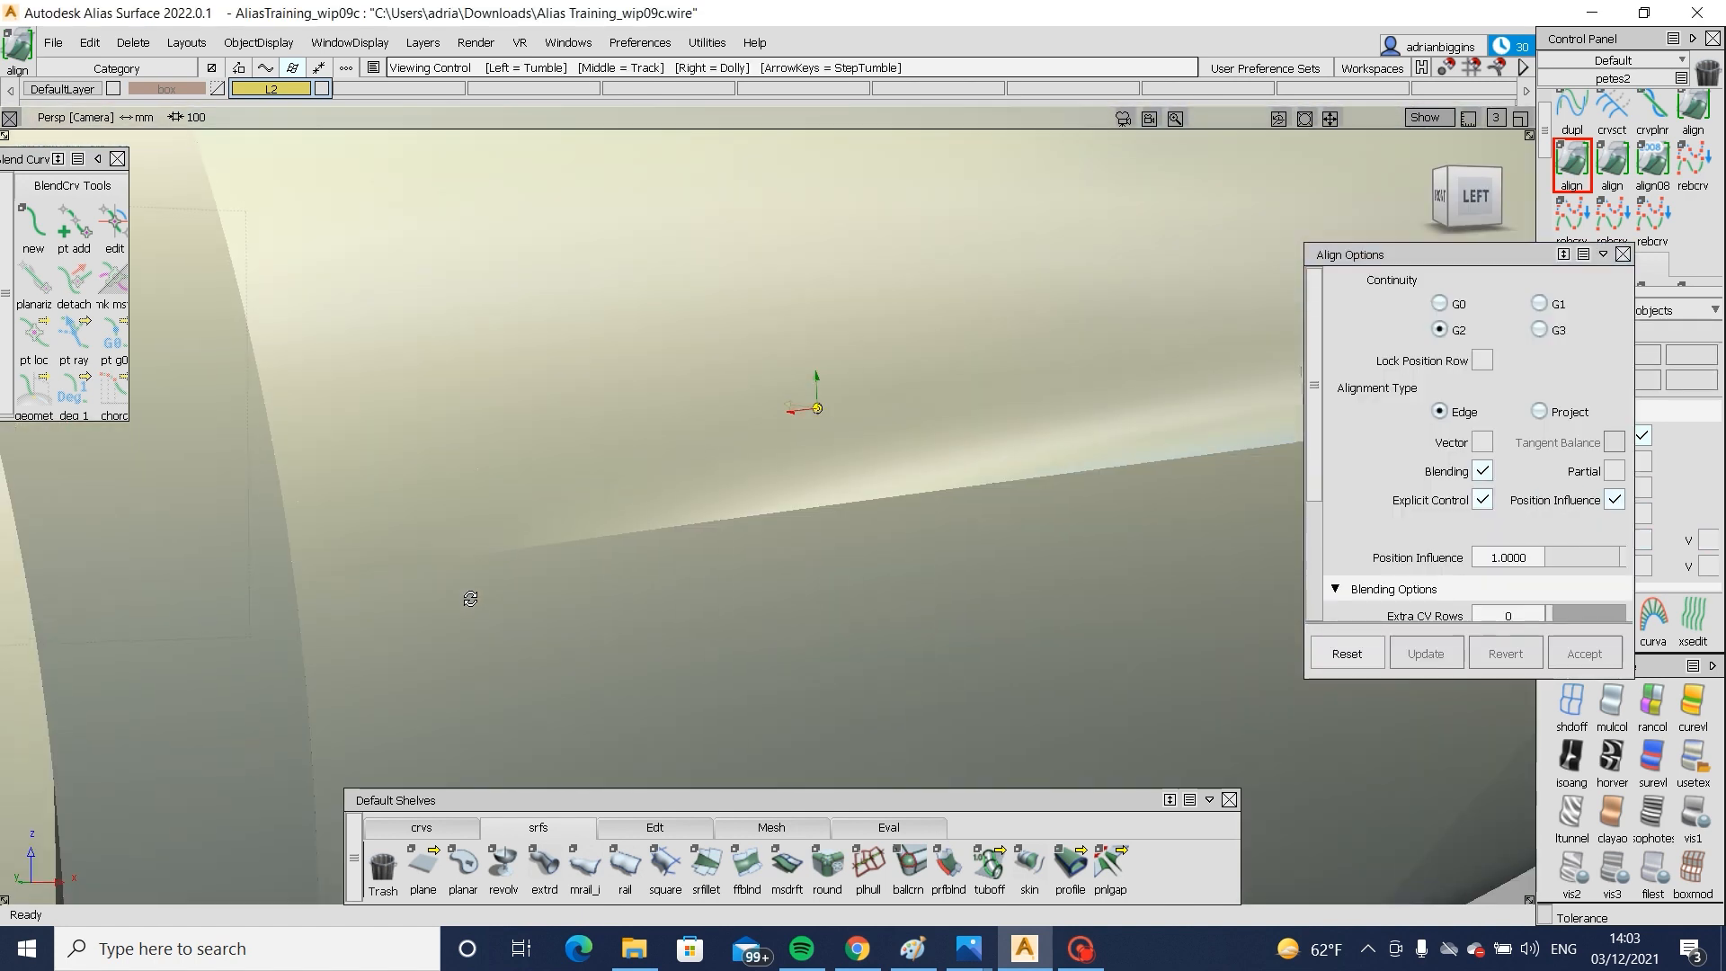
pyautogui.hotkey('alt', 'm')
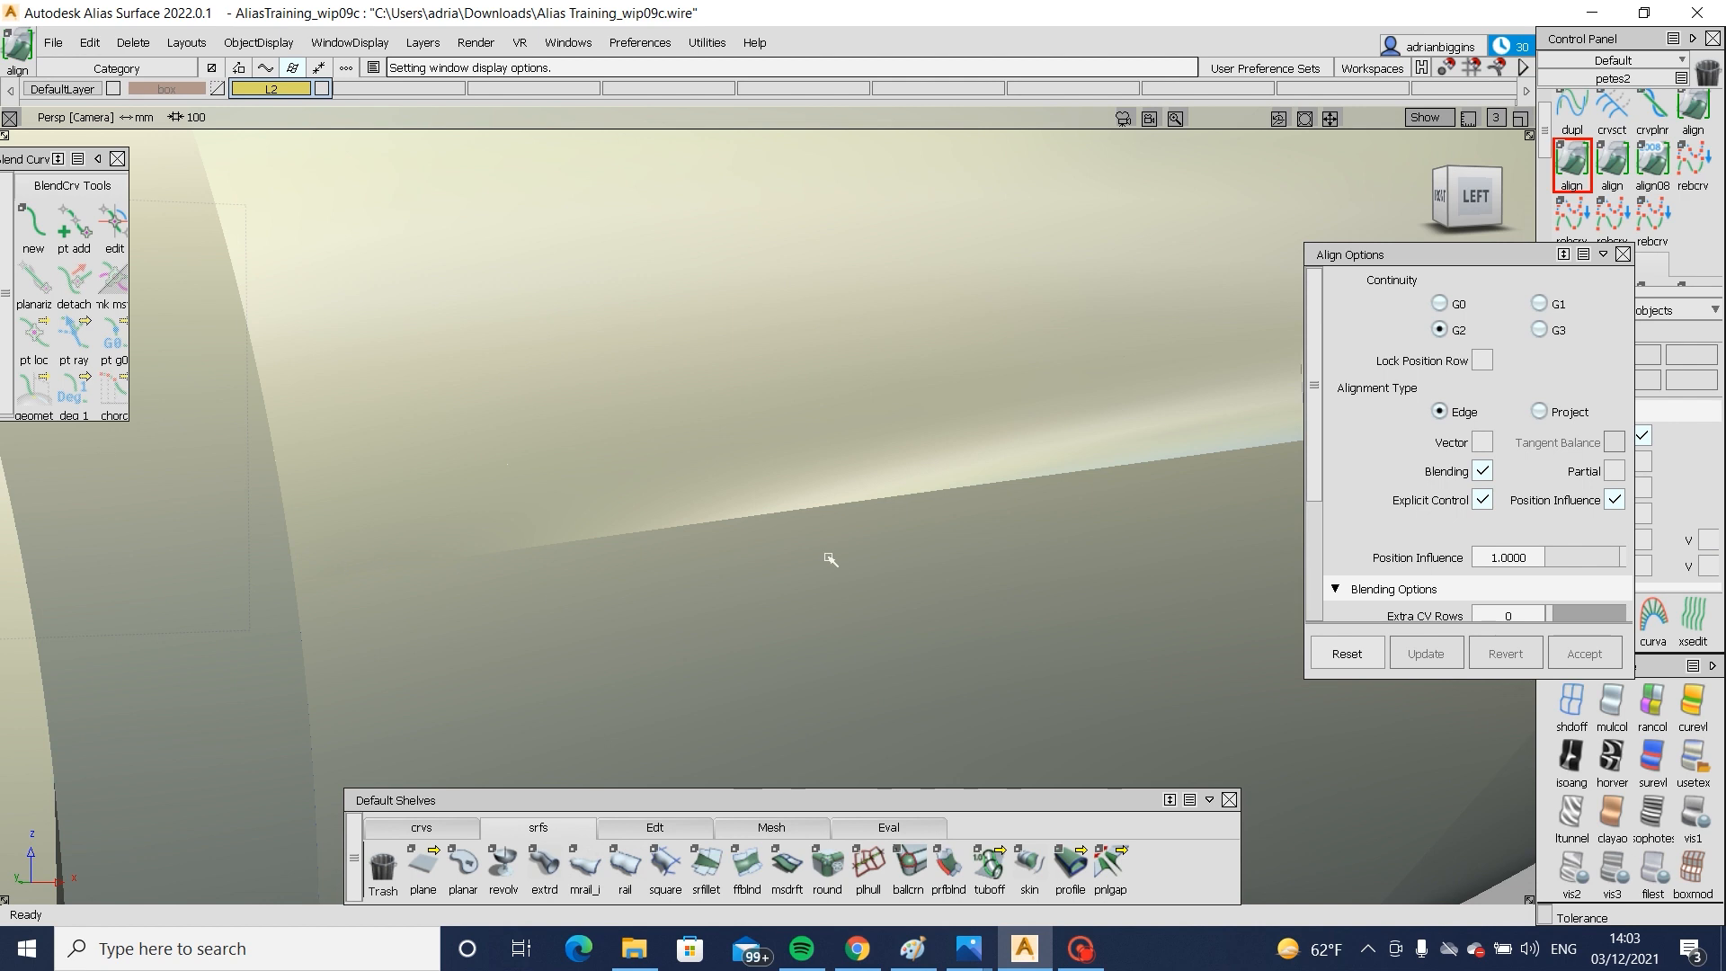
pyautogui.keyDown('alt'); pyautogui.keyDown('shift'); pyautogui.moveTo(827, 558); pyautogui.dragTo(442, 642, button='middle'); pyautogui.keyUp('shift'); pyautogui.keyUp('alt')
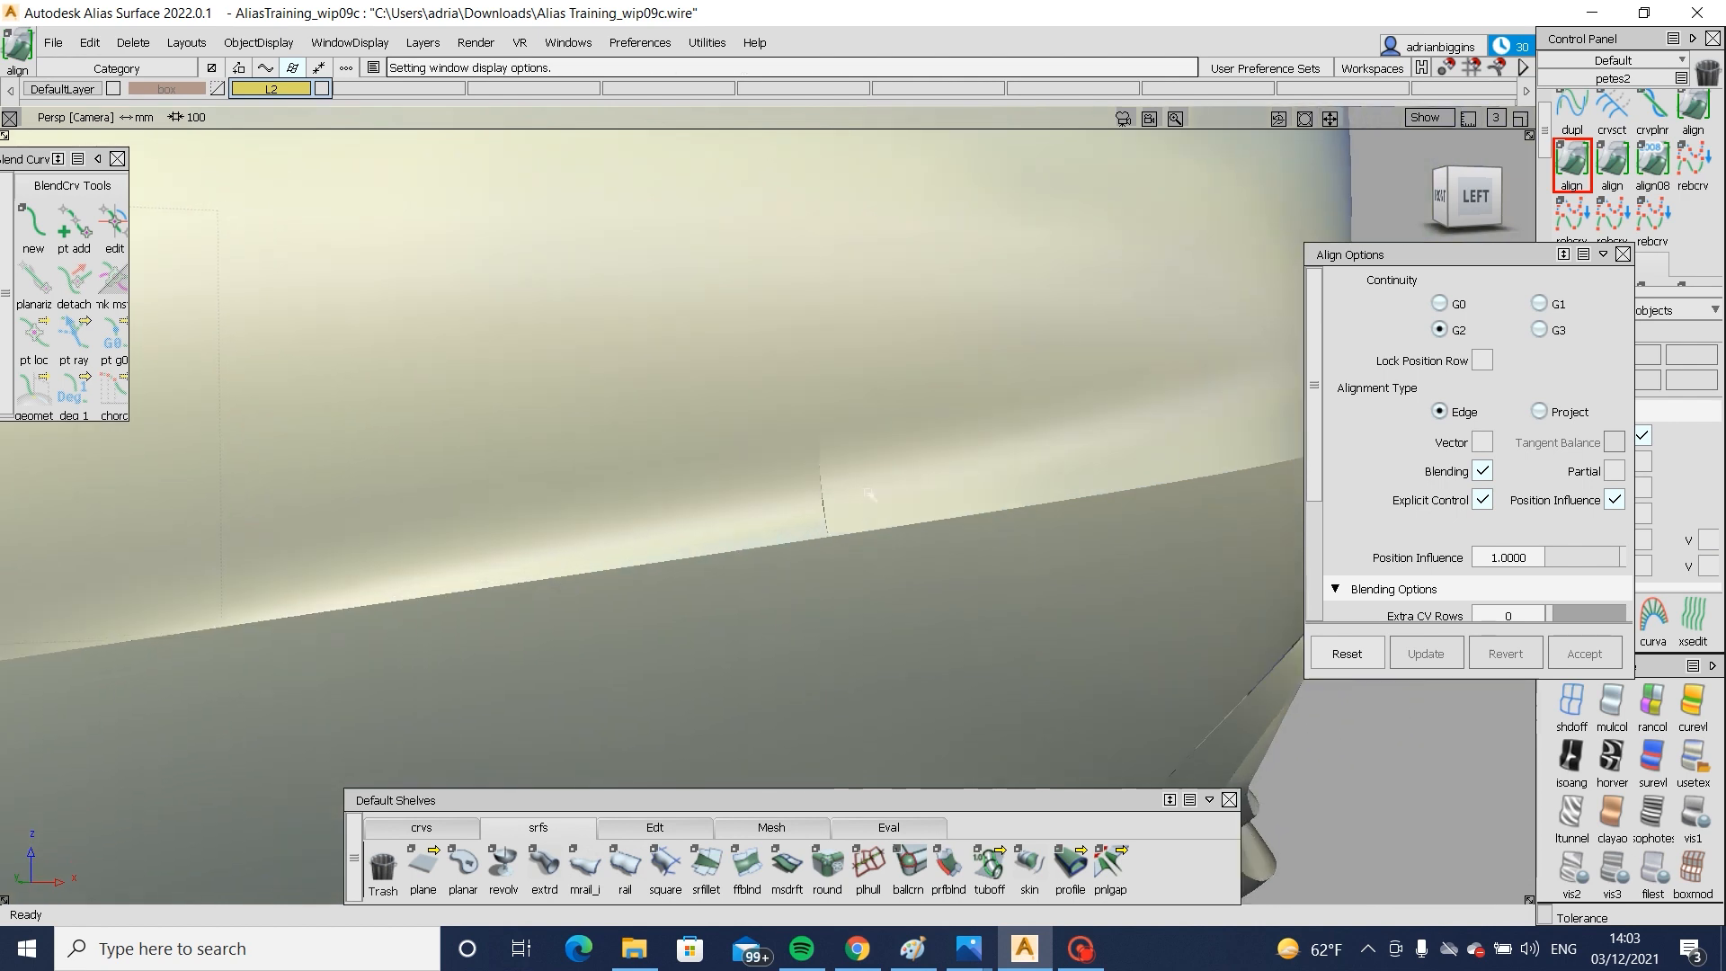
# - Align the Square surface's inner end edge to the adjoining fillet end with G2 continuity, setting Start and End to Skew
pyautogui.hotkey('alt', 'm')
pyautogui.click(820, 480)
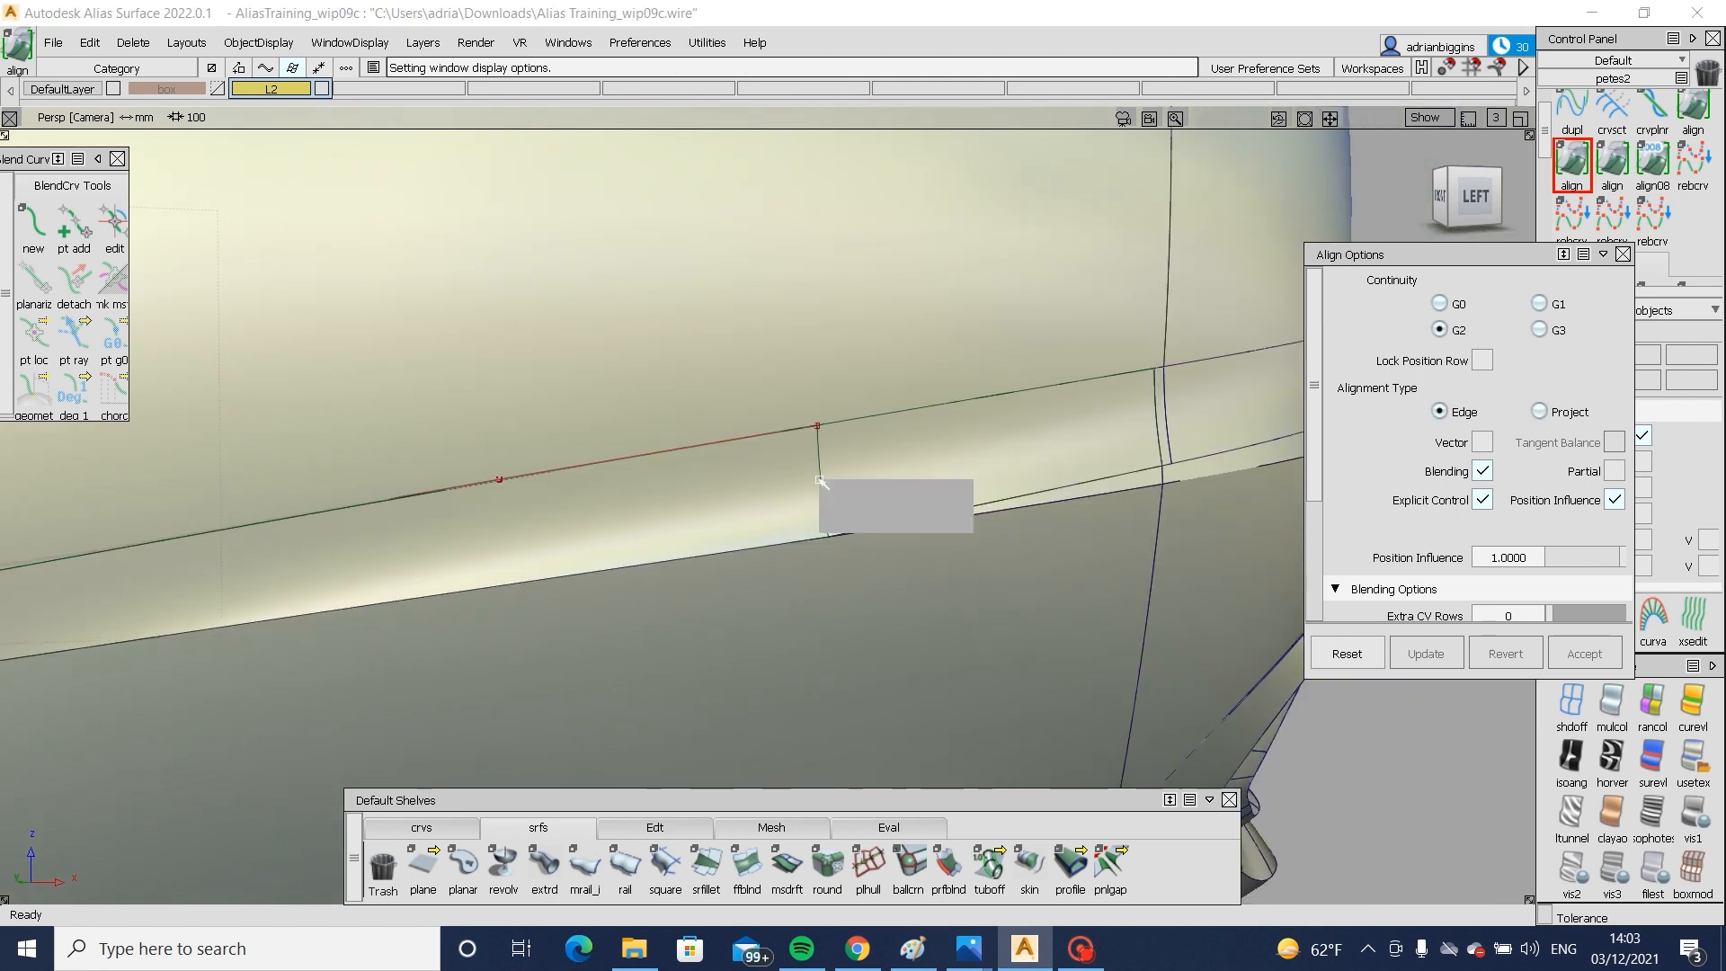
pyautogui.click(958, 491)
pyautogui.click(819, 480)
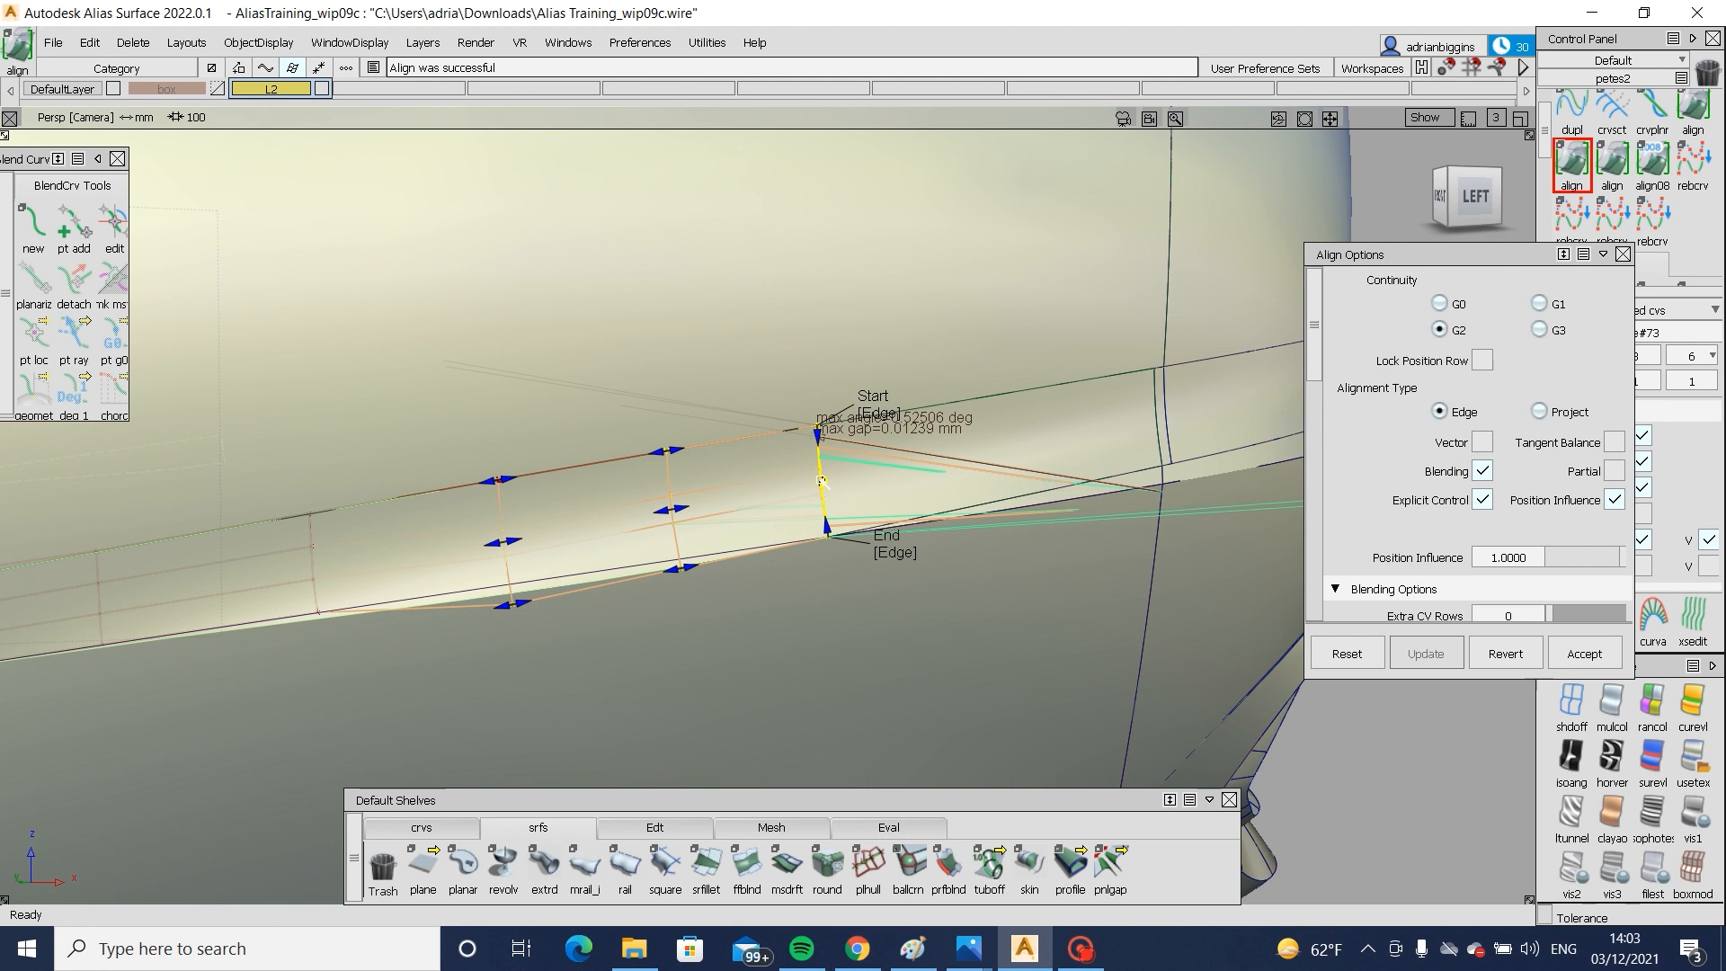
pyautogui.click(917, 540)
pyautogui.scroll(-5, 1595, 457)
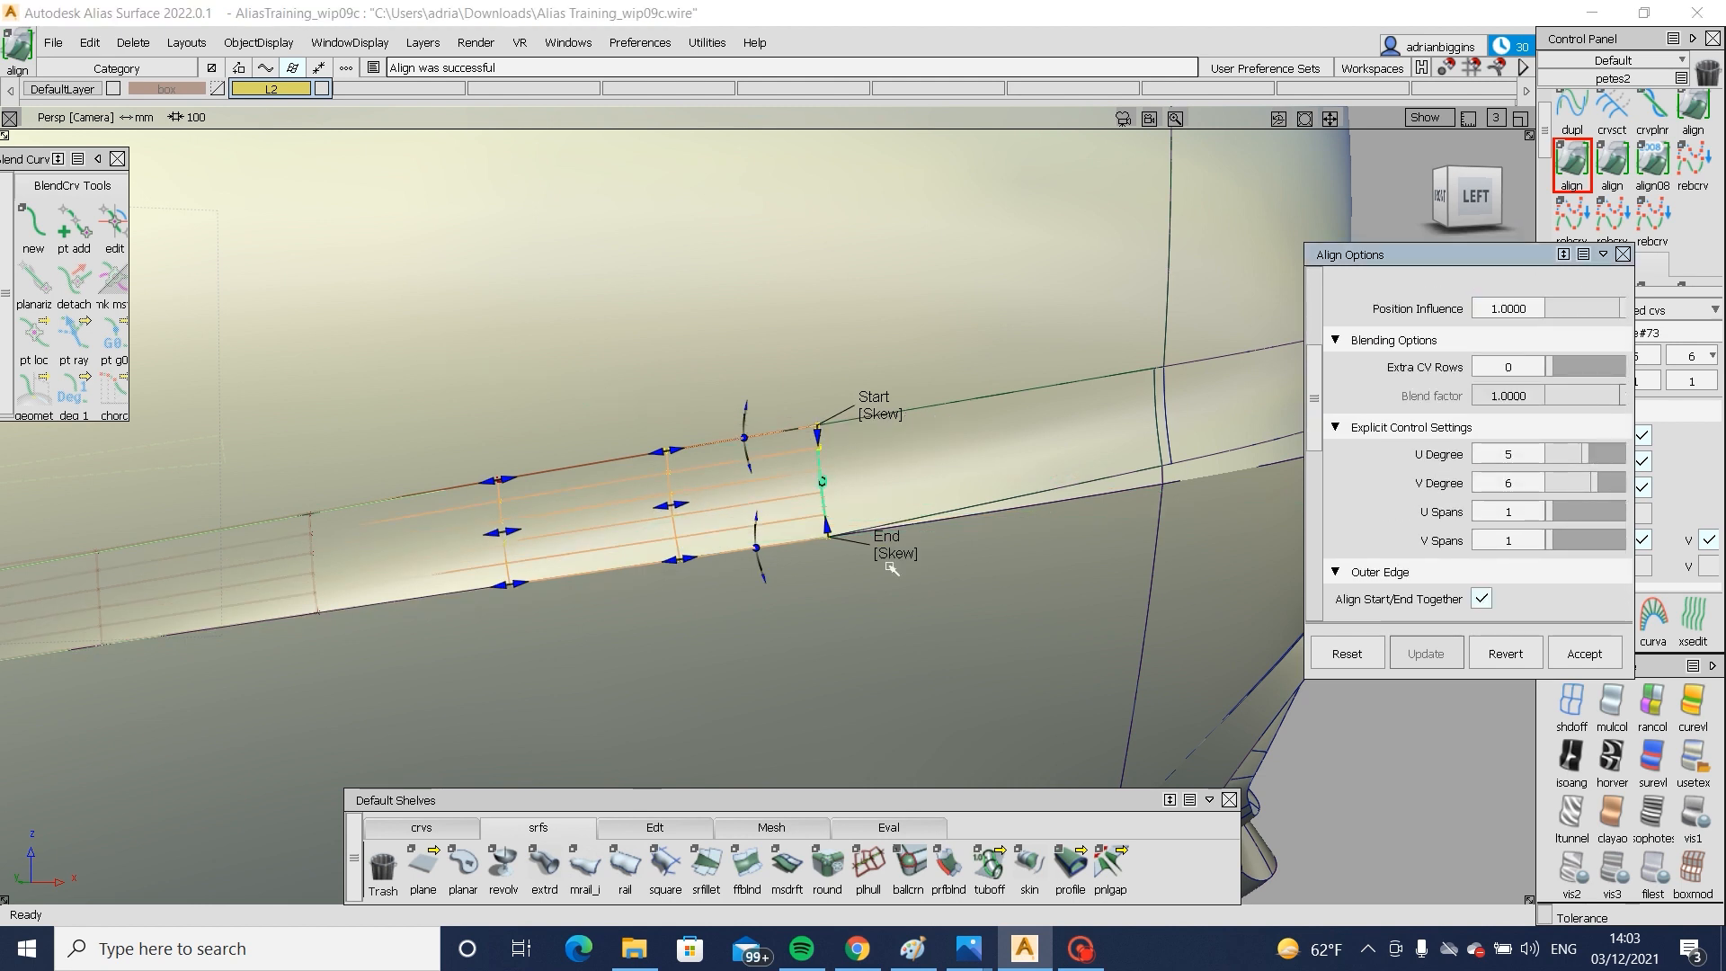
# - Realign the Square surface's upper edge to the upper bumper surface with G2 continuity, accepting the removal of construction history
pyautogui.press('space')
pyautogui.click(785, 430)
pyautogui.click(890, 473)
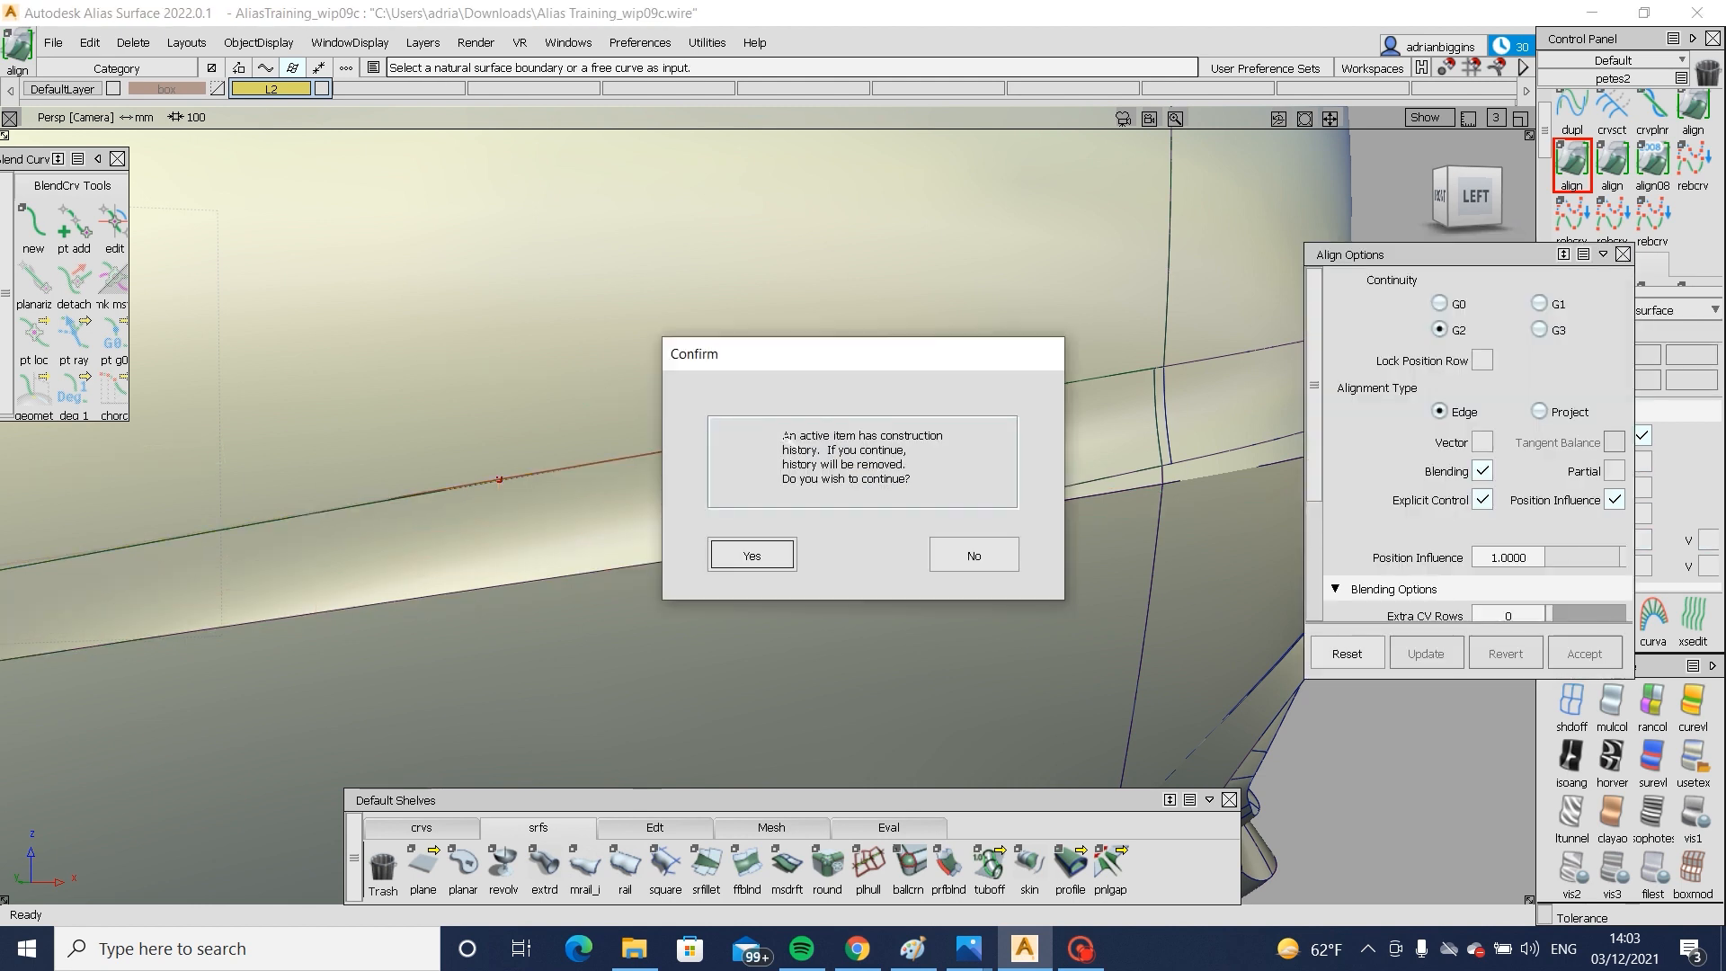
pyautogui.press('Return')
pyautogui.click(786, 436)
pyautogui.click(785, 452)
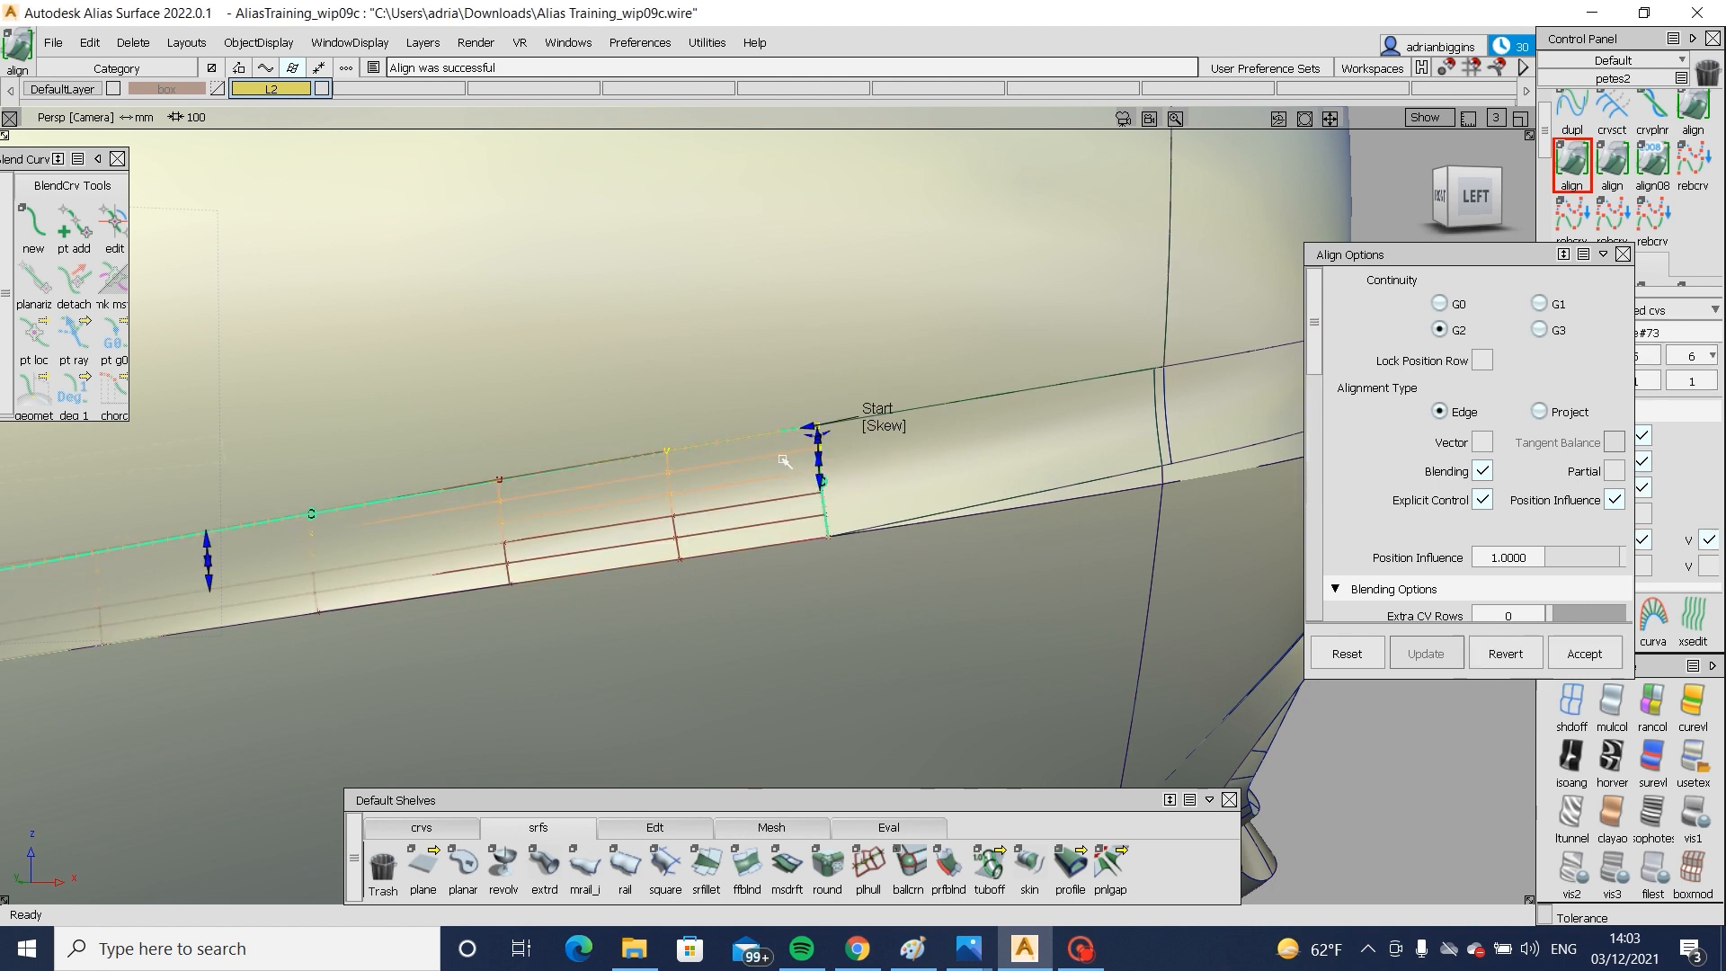
# - Display the CVs and hulls of the Square surface where it meets the wheel arch flange
pyautogui.keyDown('alt'); pyautogui.keyDown('shift'); pyautogui.moveTo(784, 461); pyautogui.dragTo(657, 473); pyautogui.keyUp('shift'); pyautogui.keyUp('alt')
pyautogui.moveTo(219, 495)
pyautogui.keyDown('alt'); pyautogui.keyDown('shift'); pyautogui.mouseDown()
pyautogui.moveTo(562, 496)
pyautogui.moveTo(558, 397)
pyautogui.mouseUp(); pyautogui.keyUp('shift'); pyautogui.keyUp('alt')
pyautogui.keyDown('ctrl'); pyautogui.keyDown('shift'); pyautogui.moveTo(558, 397); pyautogui.dragTo(493, 439, button='right'); pyautogui.keyUp('shift'); pyautogui.keyUp('ctrl')
pyautogui.keyDown('alt'); pyautogui.keyDown('shift'); pyautogui.click(485, 456); pyautogui.keyUp('shift'); pyautogui.keyUp('alt')
pyautogui.moveTo(402, 590)
pyautogui.keyDown('alt'); pyautogui.keyDown('shift'); pyautogui.mouseDown()
pyautogui.moveTo(661, 611)
pyautogui.moveTo(655, 628)
pyautogui.moveTo(645, 569)
pyautogui.moveTo(516, 726)
pyautogui.moveTo(291, 674)
pyautogui.moveTo(601, 662)
pyautogui.moveTo(584, 683)
pyautogui.mouseUp(); pyautogui.keyUp('shift'); pyautogui.keyUp('alt')
pyautogui.keyDown('ctrl'); pyautogui.keyDown('shift'); pyautogui.moveTo(584, 683); pyautogui.dragTo(578, 504, button='right'); pyautogui.keyUp('shift'); pyautogui.keyUp('ctrl')
pyautogui.keyDown('ctrl'); pyautogui.keyDown('shift'); pyautogui.moveTo(578, 504); pyautogui.dragTo(507, 520); pyautogui.keyUp('shift'); pyautogui.keyUp('ctrl')
pyautogui.click(505, 510)
pyautogui.keyDown('ctrl'); pyautogui.keyDown('shift'); pyautogui.moveTo(505, 510); pyautogui.dragTo(516, 634, button='right'); pyautogui.keyUp('shift'); pyautogui.keyUp('ctrl')
pyautogui.keyDown('ctrl'); pyautogui.keyDown('shift'); pyautogui.moveTo(516, 635); pyautogui.dragTo(528, 534); pyautogui.keyUp('shift'); pyautogui.keyUp('ctrl')
pyautogui.keyDown('ctrl'); pyautogui.keyDown('shift'); pyautogui.moveTo(531, 532); pyautogui.dragTo(578, 541, button='right'); pyautogui.keyUp('shift'); pyautogui.keyUp('ctrl')
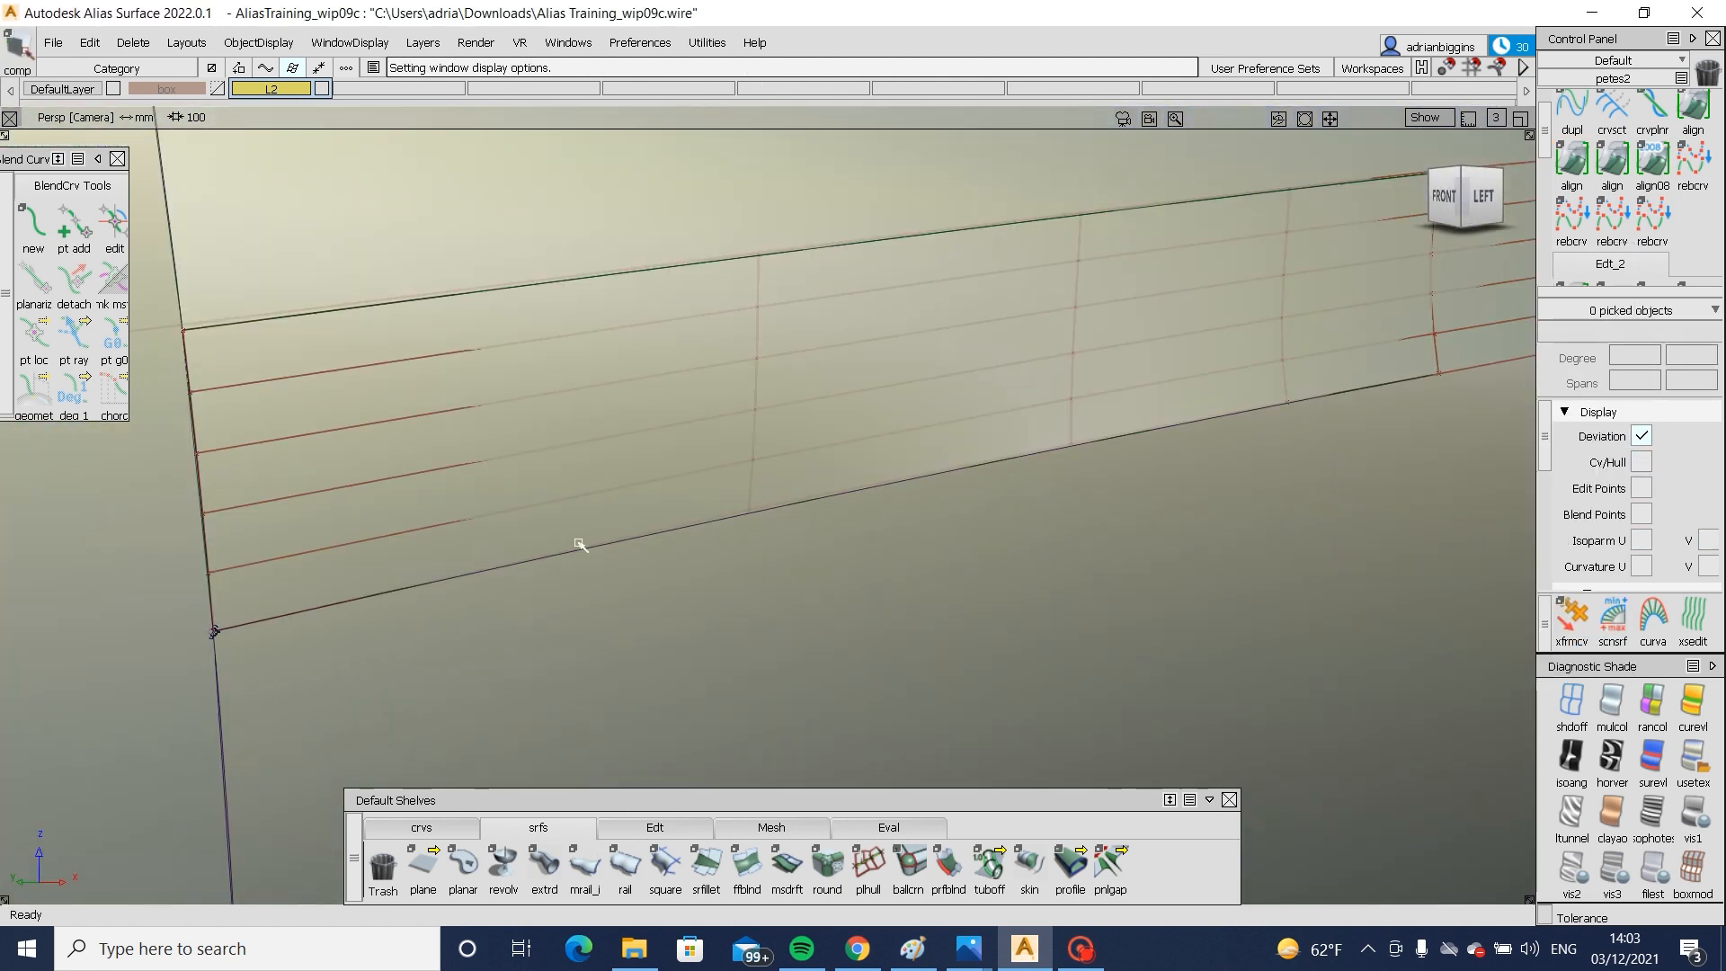
# - Pick a single CV of the Square surface and move it about 0.063 mm in Y with the model lines hidden
pyautogui.keyDown('ctrl'); pyautogui.keyDown('shift'); pyautogui.moveTo(636, 533); pyautogui.dragTo(707, 462); pyautogui.keyUp('shift'); pyautogui.keyUp('ctrl')
pyautogui.click(775, 479)
pyautogui.keyDown('ctrl'); pyautogui.keyDown('shift'); pyautogui.moveTo(775, 479); pyautogui.dragTo(754, 508, button='right'); pyautogui.keyUp('shift'); pyautogui.keyUp('ctrl')
pyautogui.keyDown('alt'); pyautogui.keyDown('shift'); pyautogui.moveTo(754, 508); pyautogui.dragTo(735, 621); pyautogui.keyUp('shift'); pyautogui.keyUp('alt')
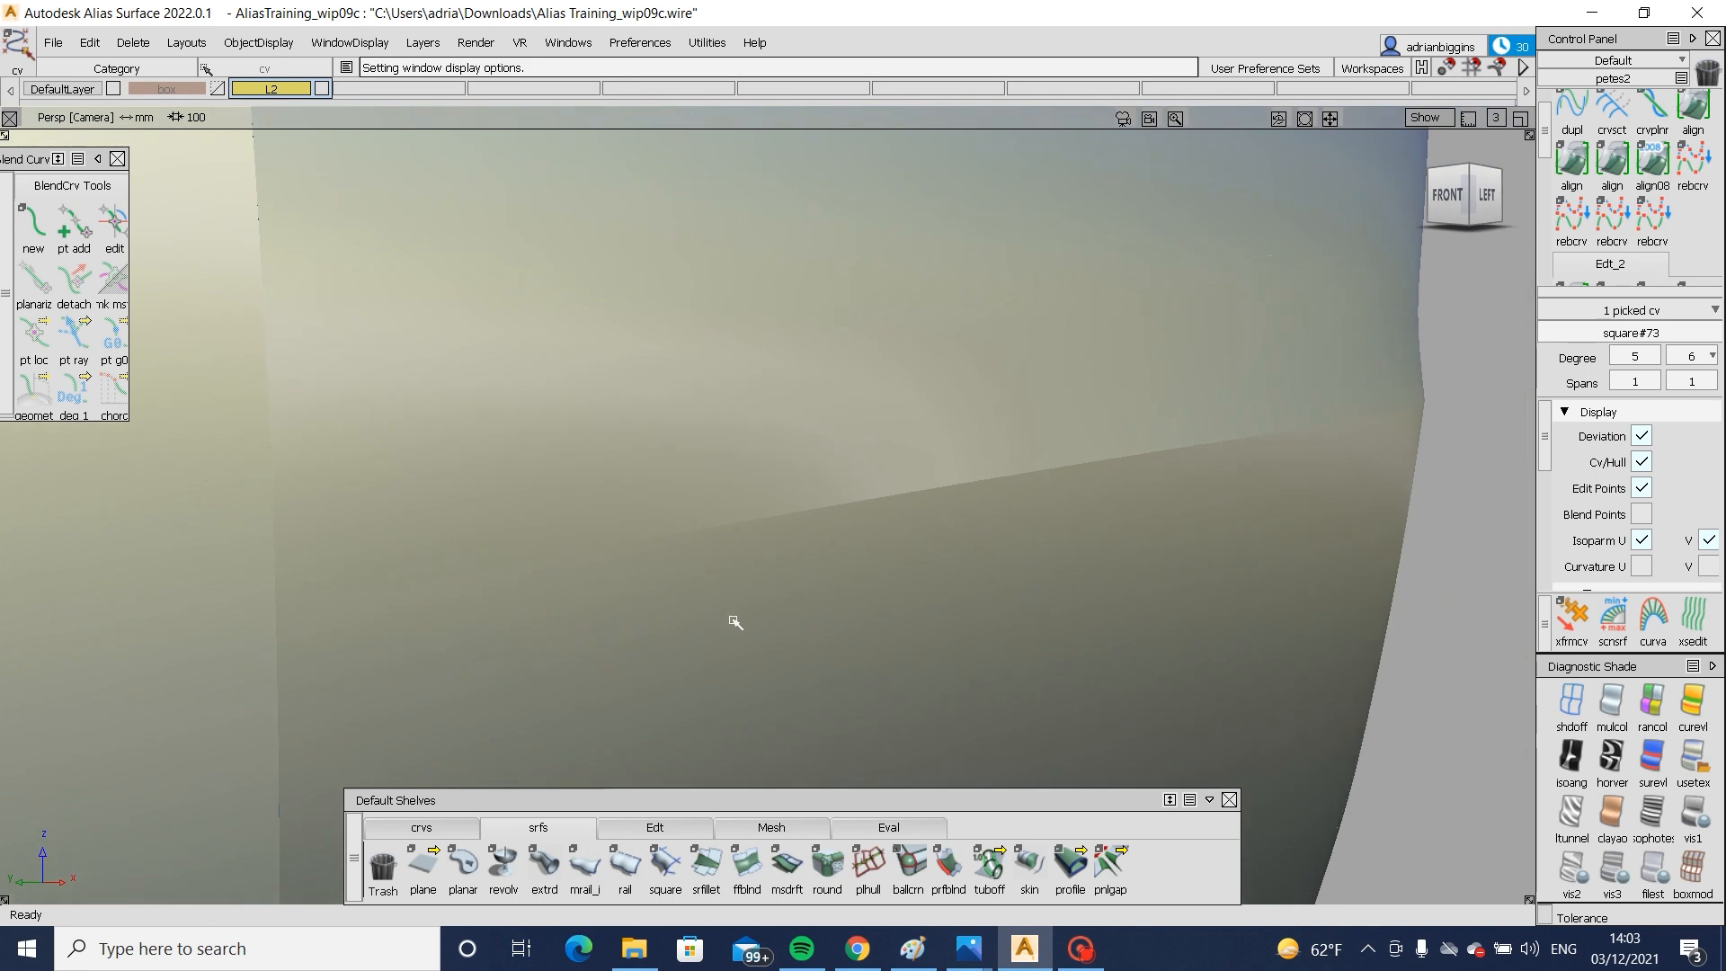
pyautogui.keyDown('ctrl'); pyautogui.keyDown('shift'); pyautogui.moveTo(735, 620); pyautogui.dragTo(735, 582, button='middle'); pyautogui.keyUp('shift'); pyautogui.keyUp('ctrl')
pyautogui.keyDown('alt'); pyautogui.keyDown('shift'); pyautogui.moveTo(736, 583); pyautogui.dragTo(629, 629); pyautogui.keyUp('shift'); pyautogui.keyUp('alt')
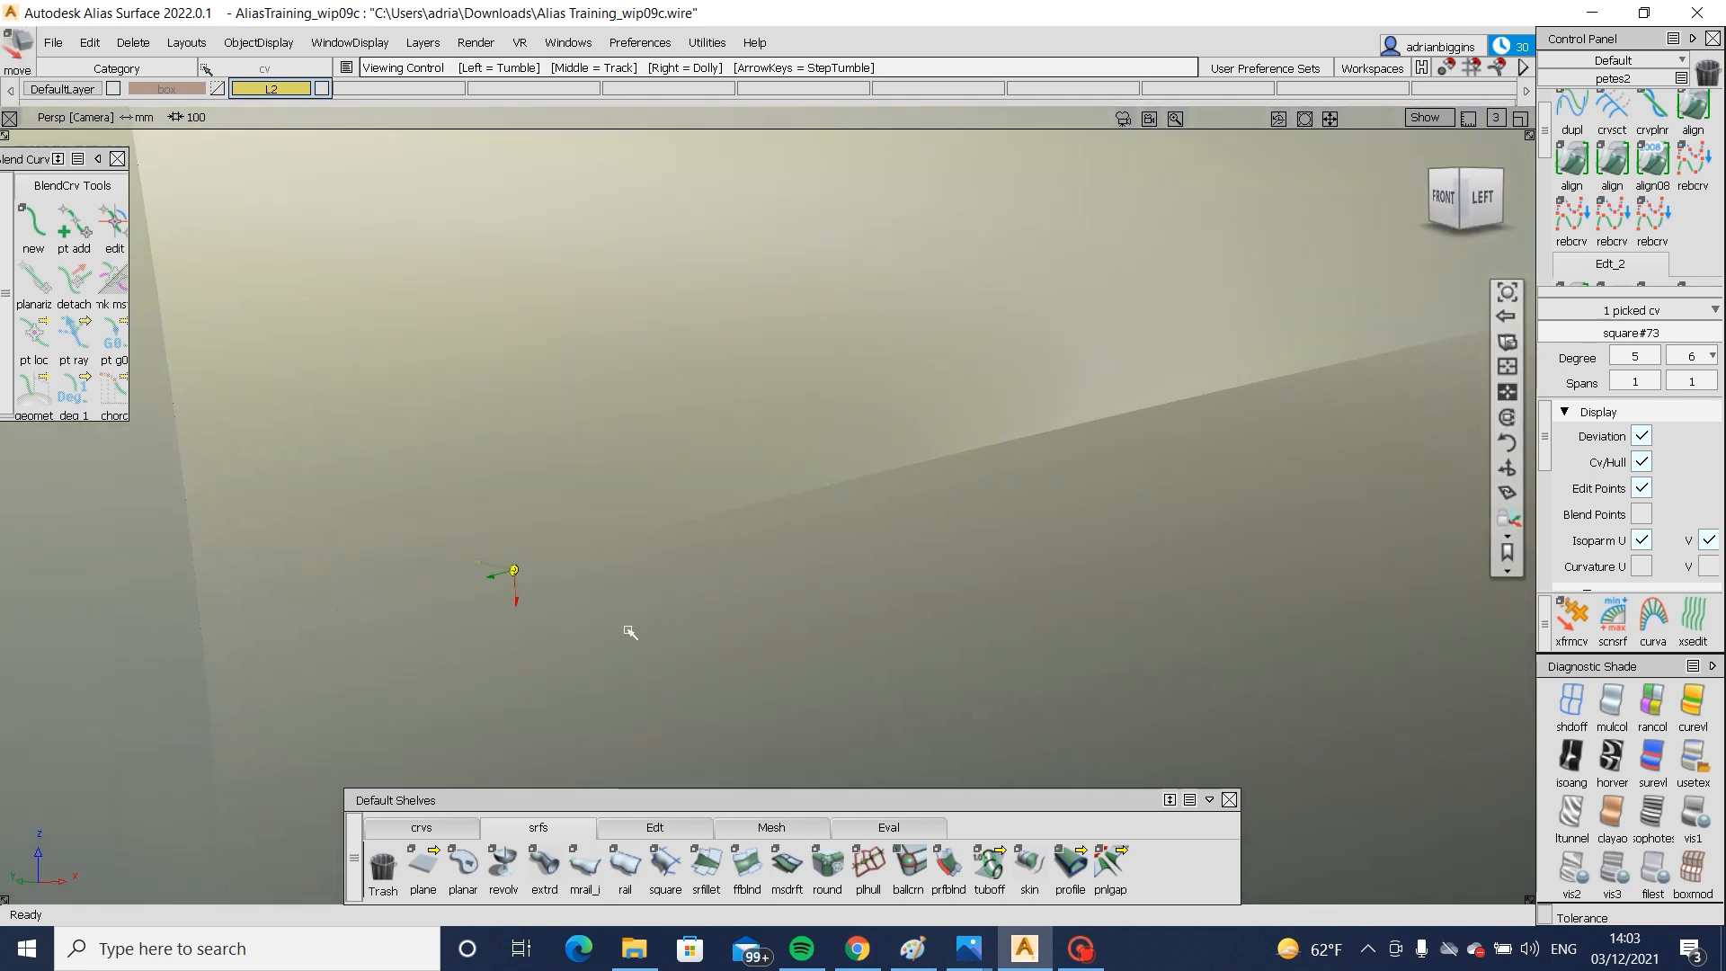
pyautogui.moveTo(657, 650); pyautogui.dragTo(655, 649, button='middle')
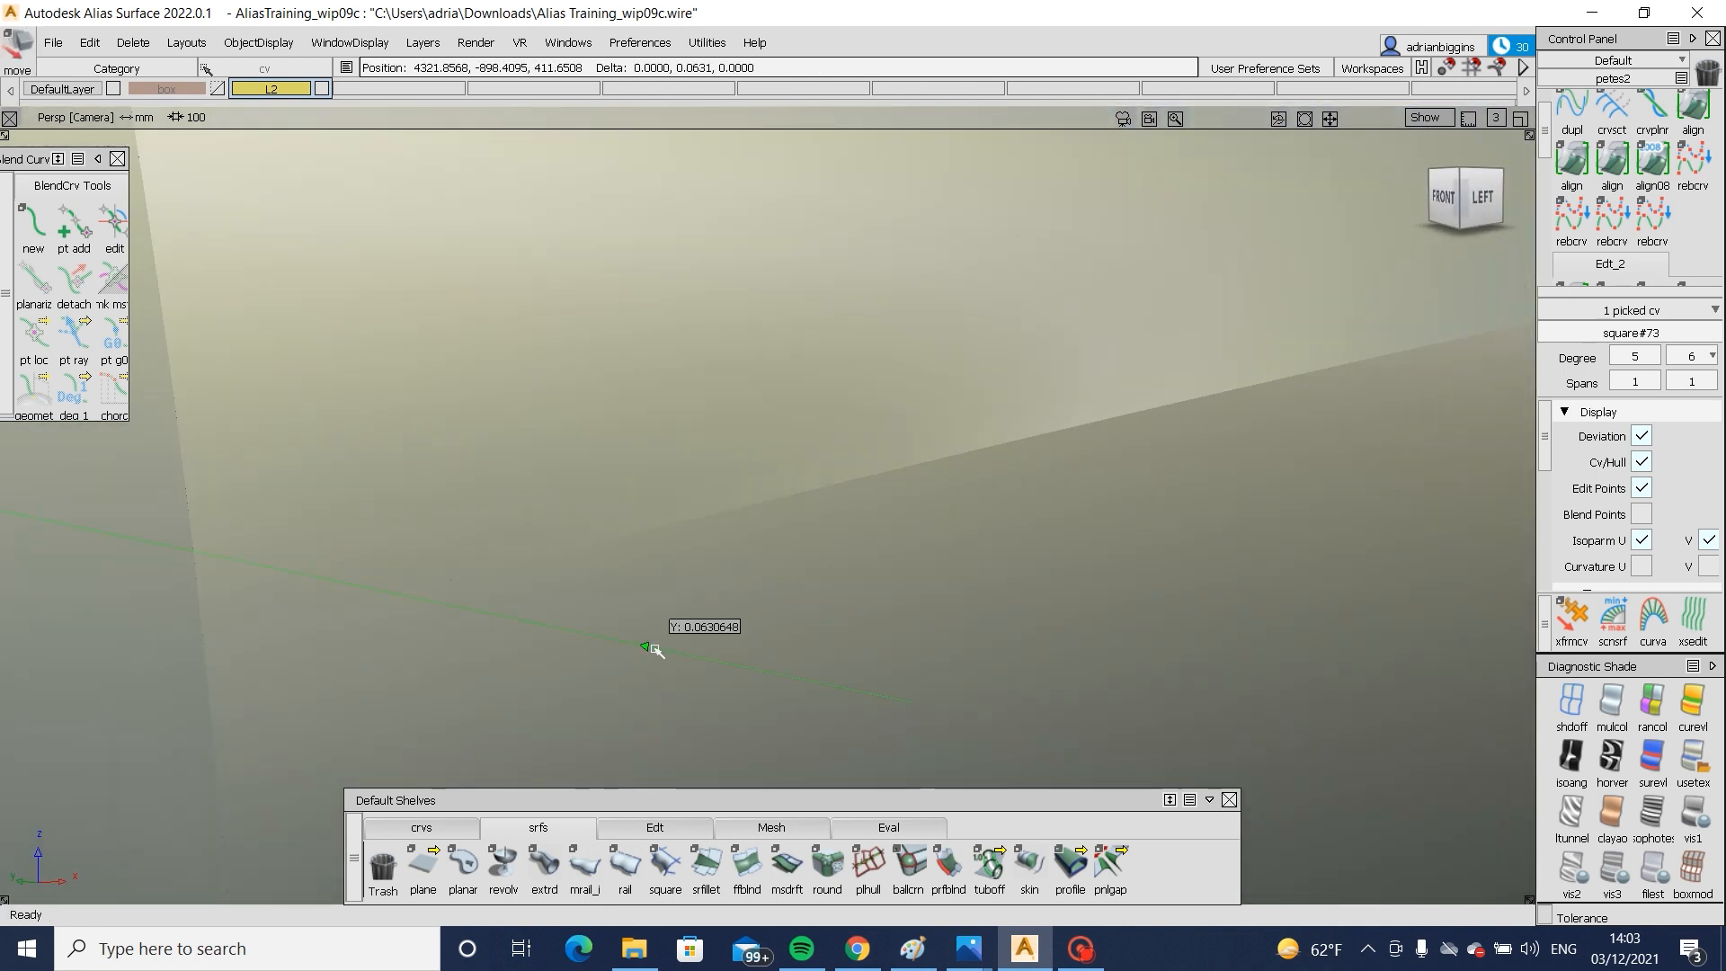
pyautogui.keyDown('alt'); pyautogui.keyDown('shift'); pyautogui.moveTo(664, 648); pyautogui.dragTo(786, 586); pyautogui.keyUp('shift'); pyautogui.keyUp('alt')
pyautogui.keyDown('alt'); pyautogui.keyDown('shift'); pyautogui.moveTo(786, 586); pyautogui.dragTo(499, 663, button='right'); pyautogui.keyUp('shift'); pyautogui.keyUp('alt')
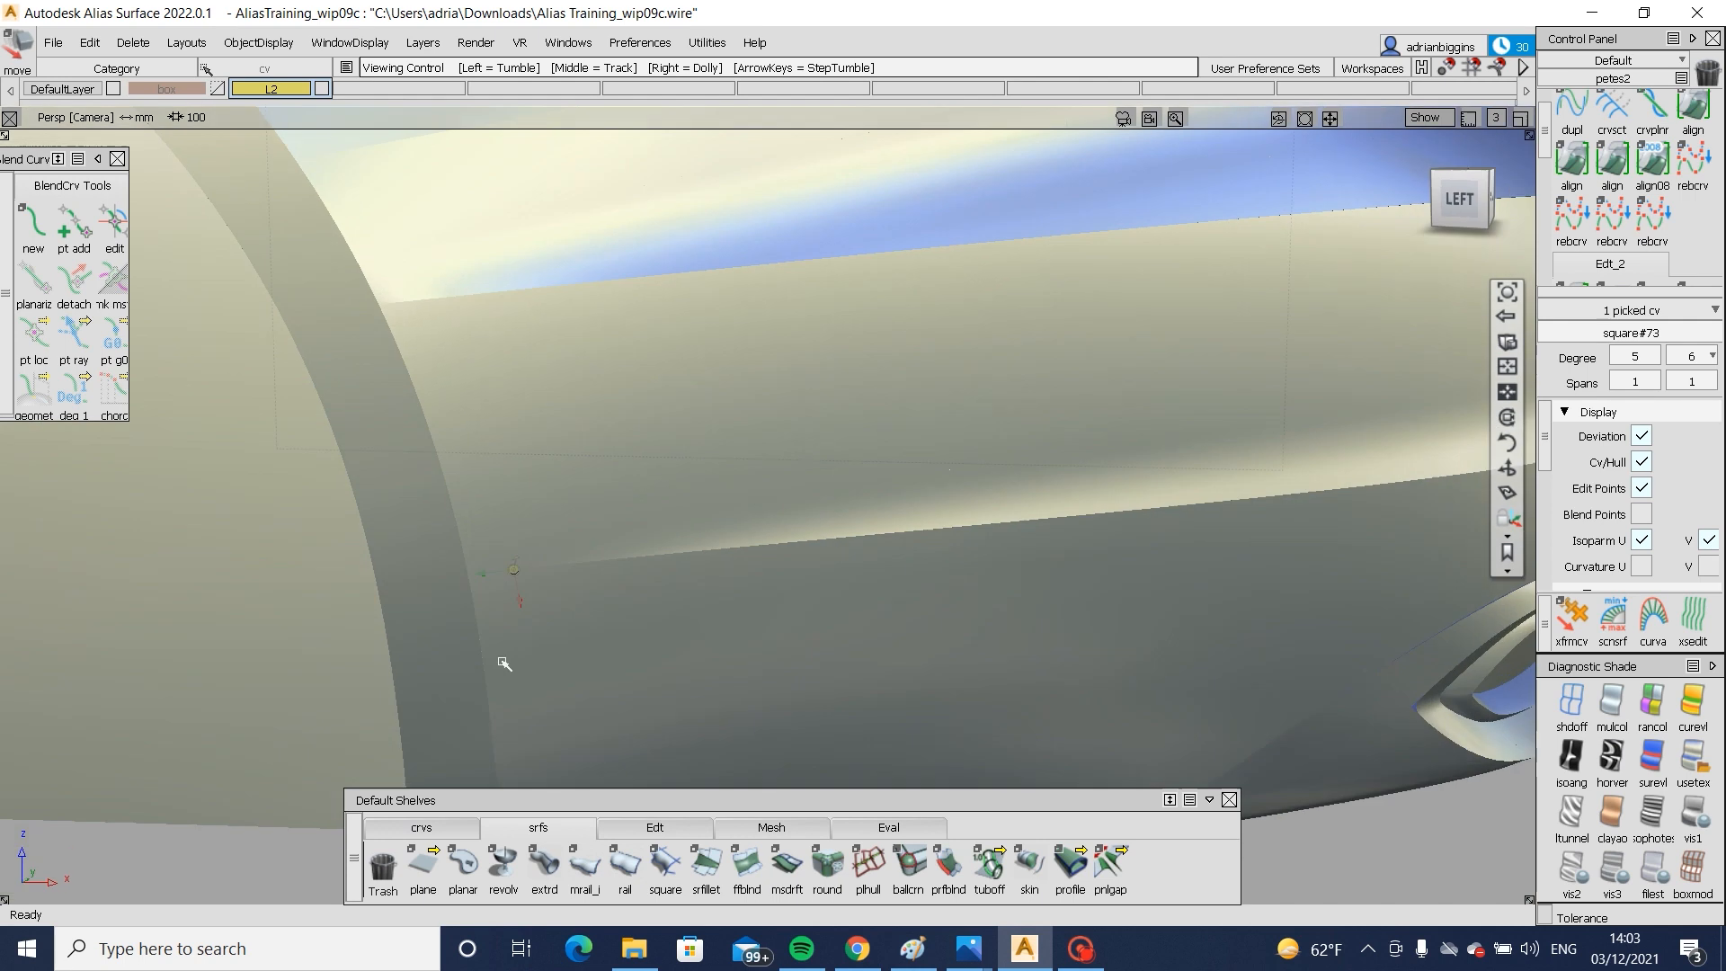
# - Examine the shading of the fillet extension from the wheel arch around the car's rear, with the model lines hidden
pyautogui.hotkey('alt', 'm')
pyautogui.keyDown('ctrl'); pyautogui.keyDown('shift'); pyautogui.moveTo(771, 458); pyautogui.dragTo(779, 524); pyautogui.keyUp('shift'); pyautogui.keyUp('ctrl')
pyautogui.click(781, 525)
pyautogui.click(851, 569)
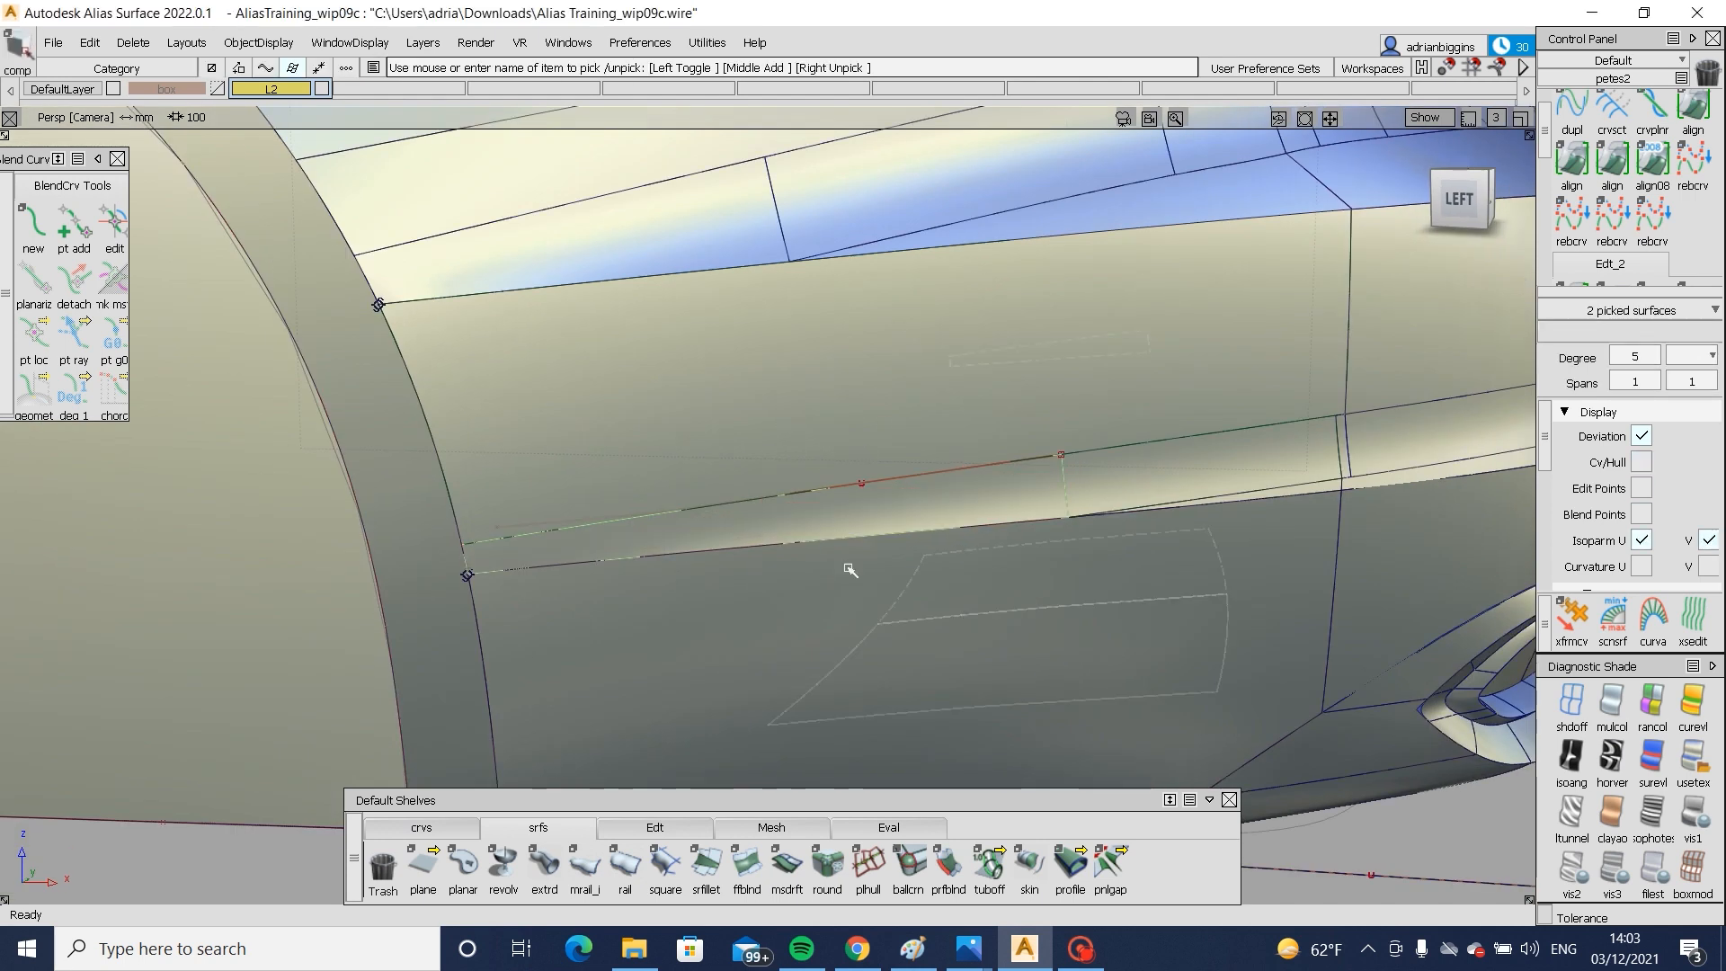
pyautogui.hotkey('alt', 'm')
pyautogui.keyDown('alt'); pyautogui.keyDown('shift'); pyautogui.moveTo(1137, 580); pyautogui.dragTo(836, 596, button='right'); pyautogui.keyUp('shift'); pyautogui.keyUp('alt')
pyautogui.keyDown('alt'); pyautogui.keyDown('shift'); pyautogui.moveTo(836, 596); pyautogui.dragTo(581, 597); pyautogui.keyUp('shift'); pyautogui.keyUp('alt')
pyautogui.keyDown('alt'); pyautogui.keyDown('shift'); pyautogui.moveTo(581, 597); pyautogui.dragTo(617, 602, button='right'); pyautogui.keyUp('shift'); pyautogui.keyUp('alt')
pyautogui.keyDown('alt'); pyautogui.keyDown('shift'); pyautogui.moveTo(616, 602); pyautogui.dragTo(773, 611); pyautogui.keyUp('shift'); pyautogui.keyUp('alt')
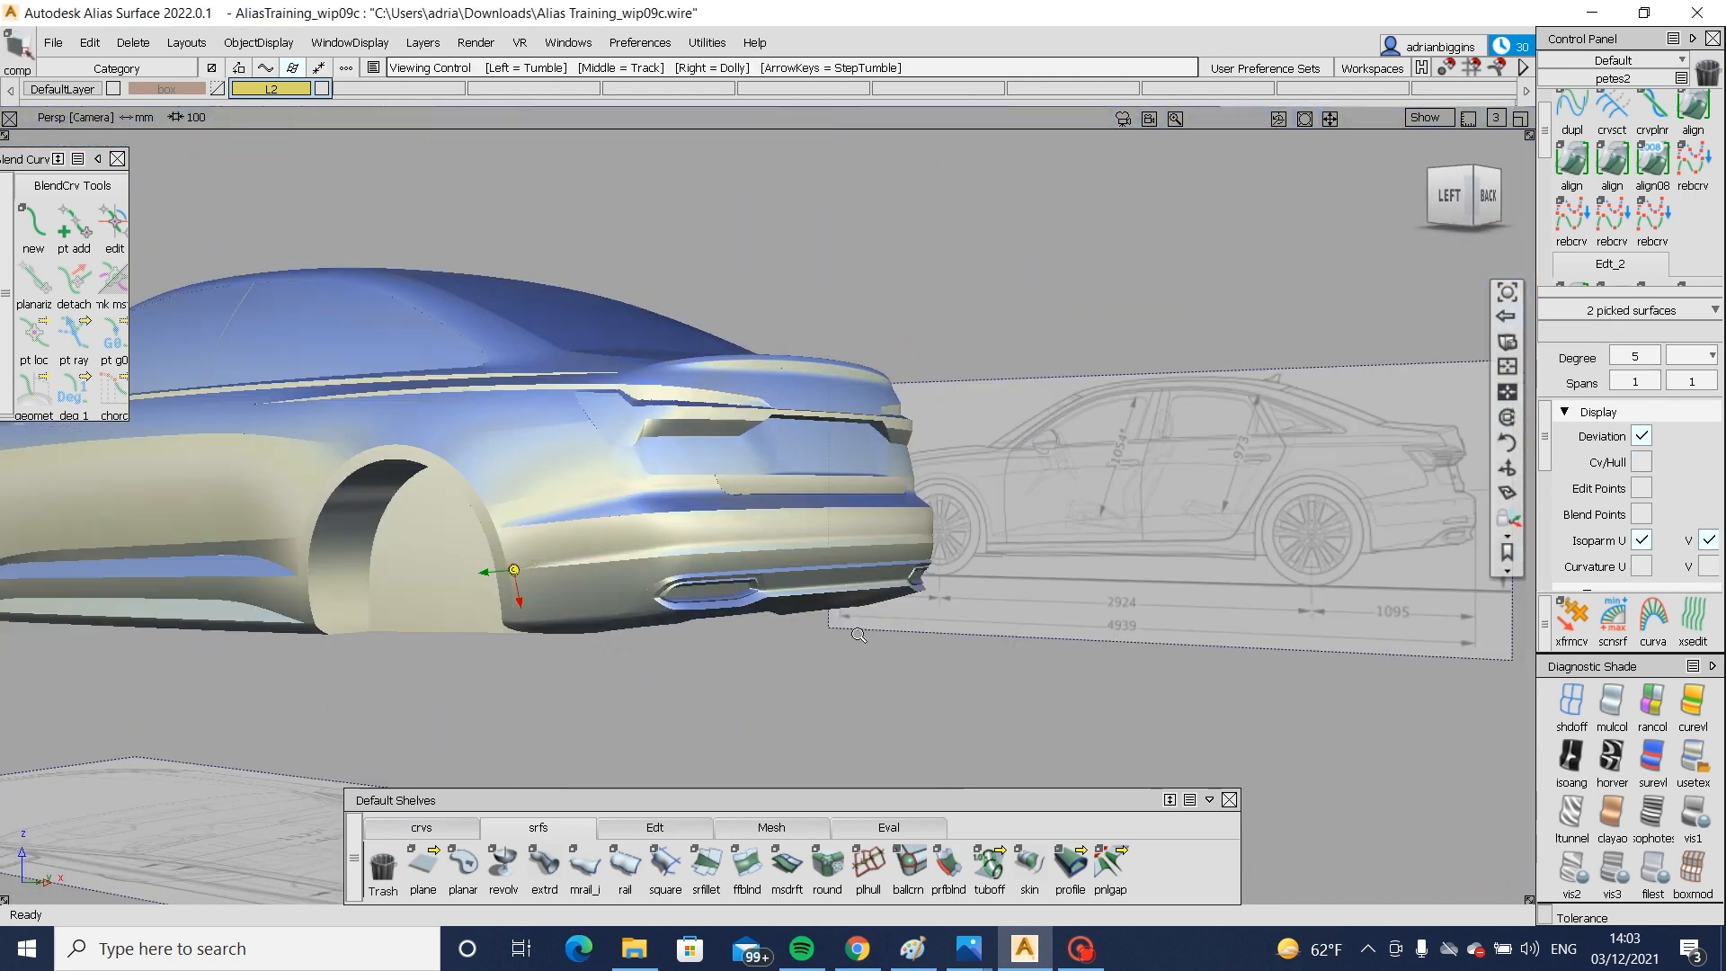
pyautogui.keyDown('alt'); pyautogui.keyDown('shift'); pyautogui.moveTo(450, 606); pyautogui.dragTo(645, 602, button='right'); pyautogui.keyUp('shift'); pyautogui.keyUp('alt')
pyautogui.hotkey('alt', 'm')
pyautogui.keyDown('ctrl'); pyautogui.keyDown('shift'); pyautogui.moveTo(869, 701); pyautogui.dragTo(864, 530); pyautogui.keyUp('shift'); pyautogui.keyUp('ctrl')
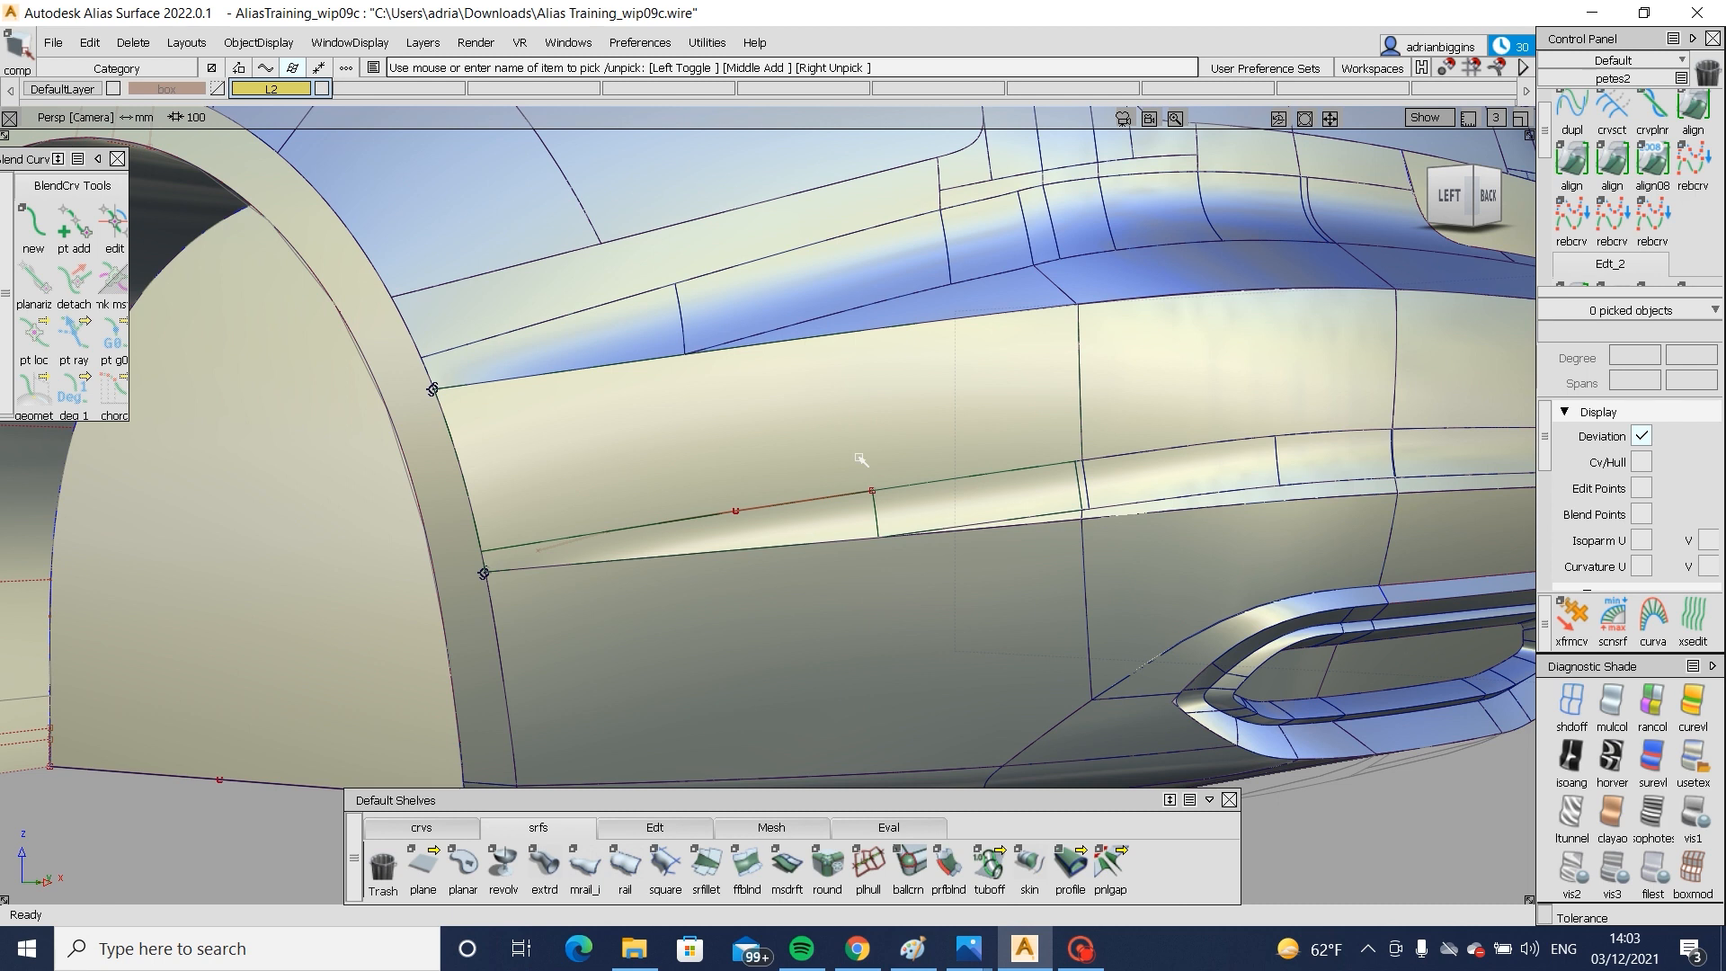
# - Select the surfaces around the fillet extension, delete their construction history, and clear the selection
pyautogui.keyDown('alt'); pyautogui.keyDown('shift'); pyautogui.moveTo(878, 435); pyautogui.dragTo(773, 456, button='right'); pyautogui.keyUp('shift'); pyautogui.keyUp('alt')
pyautogui.keyDown('ctrl'); pyautogui.keyDown('shift'); pyautogui.moveTo(771, 461); pyautogui.dragTo(676, 516); pyautogui.keyUp('shift'); pyautogui.keyUp('ctrl')
pyautogui.moveTo(620, 463); pyautogui.dragTo(1077, 627)
pyautogui.hotkey('ctrl', 'h')
pyautogui.press('Return')
pyautogui.keyDown('ctrl'); pyautogui.keyDown('shift'); pyautogui.moveTo(1048, 725); pyautogui.dragTo(1048, 602); pyautogui.keyUp('shift'); pyautogui.keyUp('ctrl')
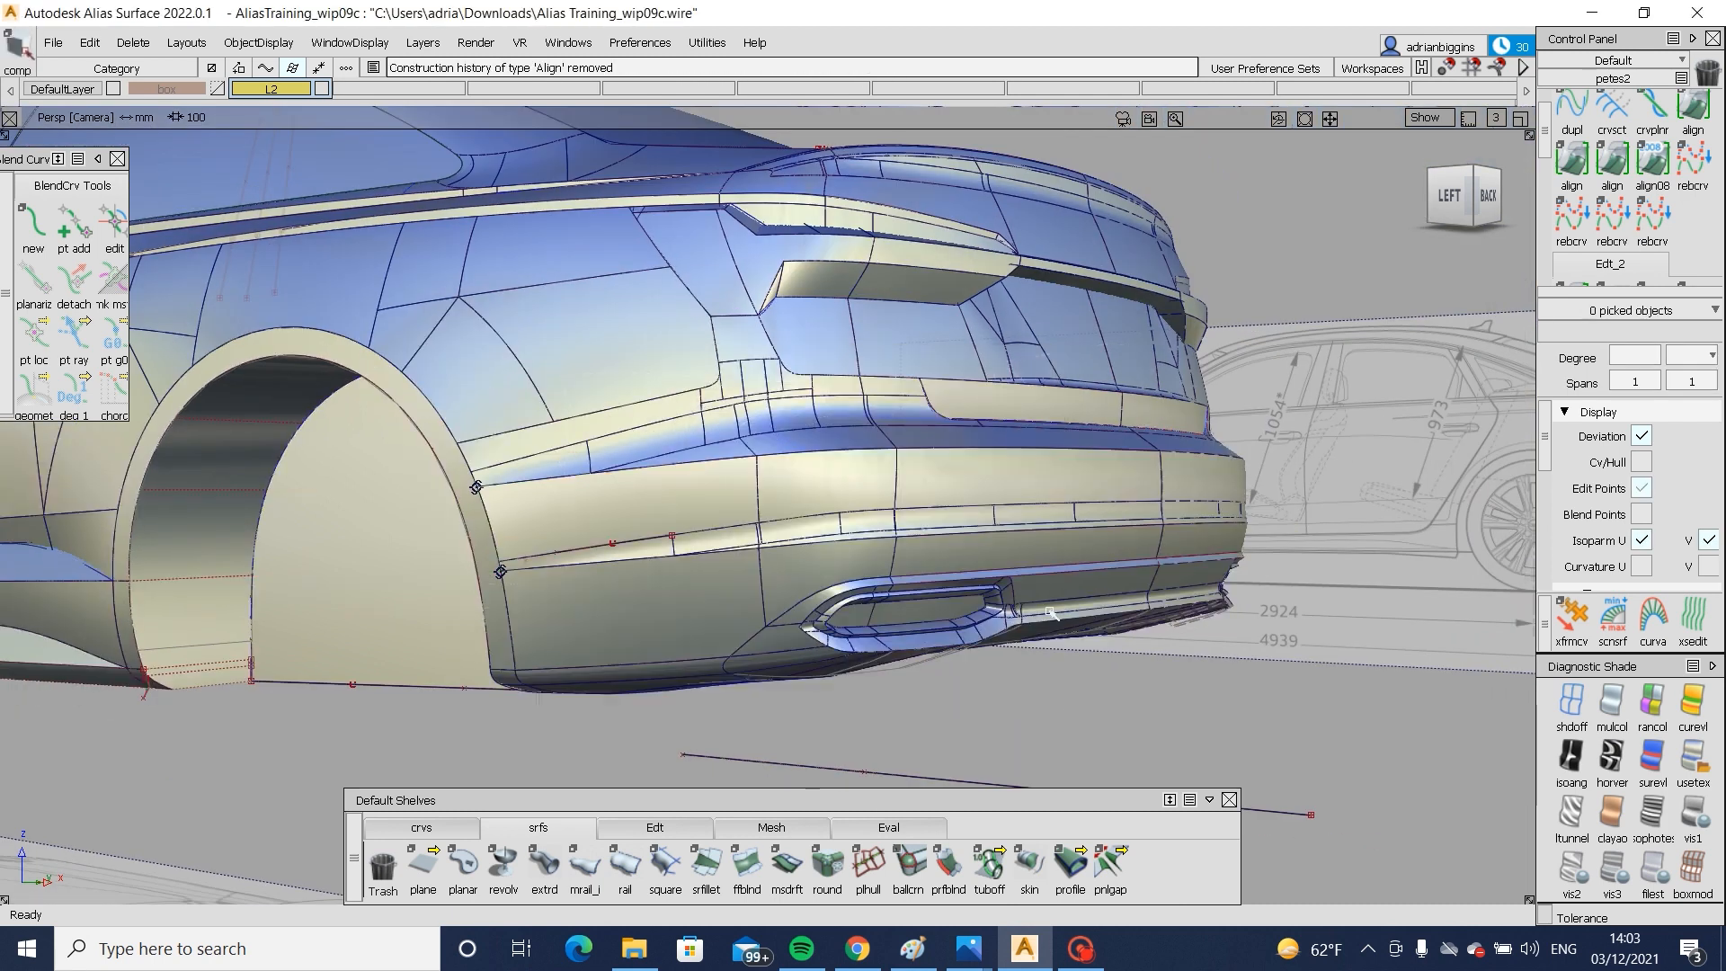
# - Start a Surface Fillet and pick the Square surface and adjoining fillet surfaces above the lower crease as the first set
pyautogui.hotkey('alt', 'm')
pyautogui.keyDown('alt'); pyautogui.keyDown('shift'); pyautogui.moveTo(1209, 640); pyautogui.dragTo(1092, 649, button='right'); pyautogui.keyUp('shift'); pyautogui.keyUp('alt')
pyautogui.moveTo(1092, 649)
pyautogui.keyDown('alt'); pyautogui.keyDown('shift'); pyautogui.mouseDown()
pyautogui.moveTo(594, 654)
pyautogui.moveTo(1090, 655)
pyautogui.mouseUp(); pyautogui.keyUp('shift'); pyautogui.keyUp('alt')
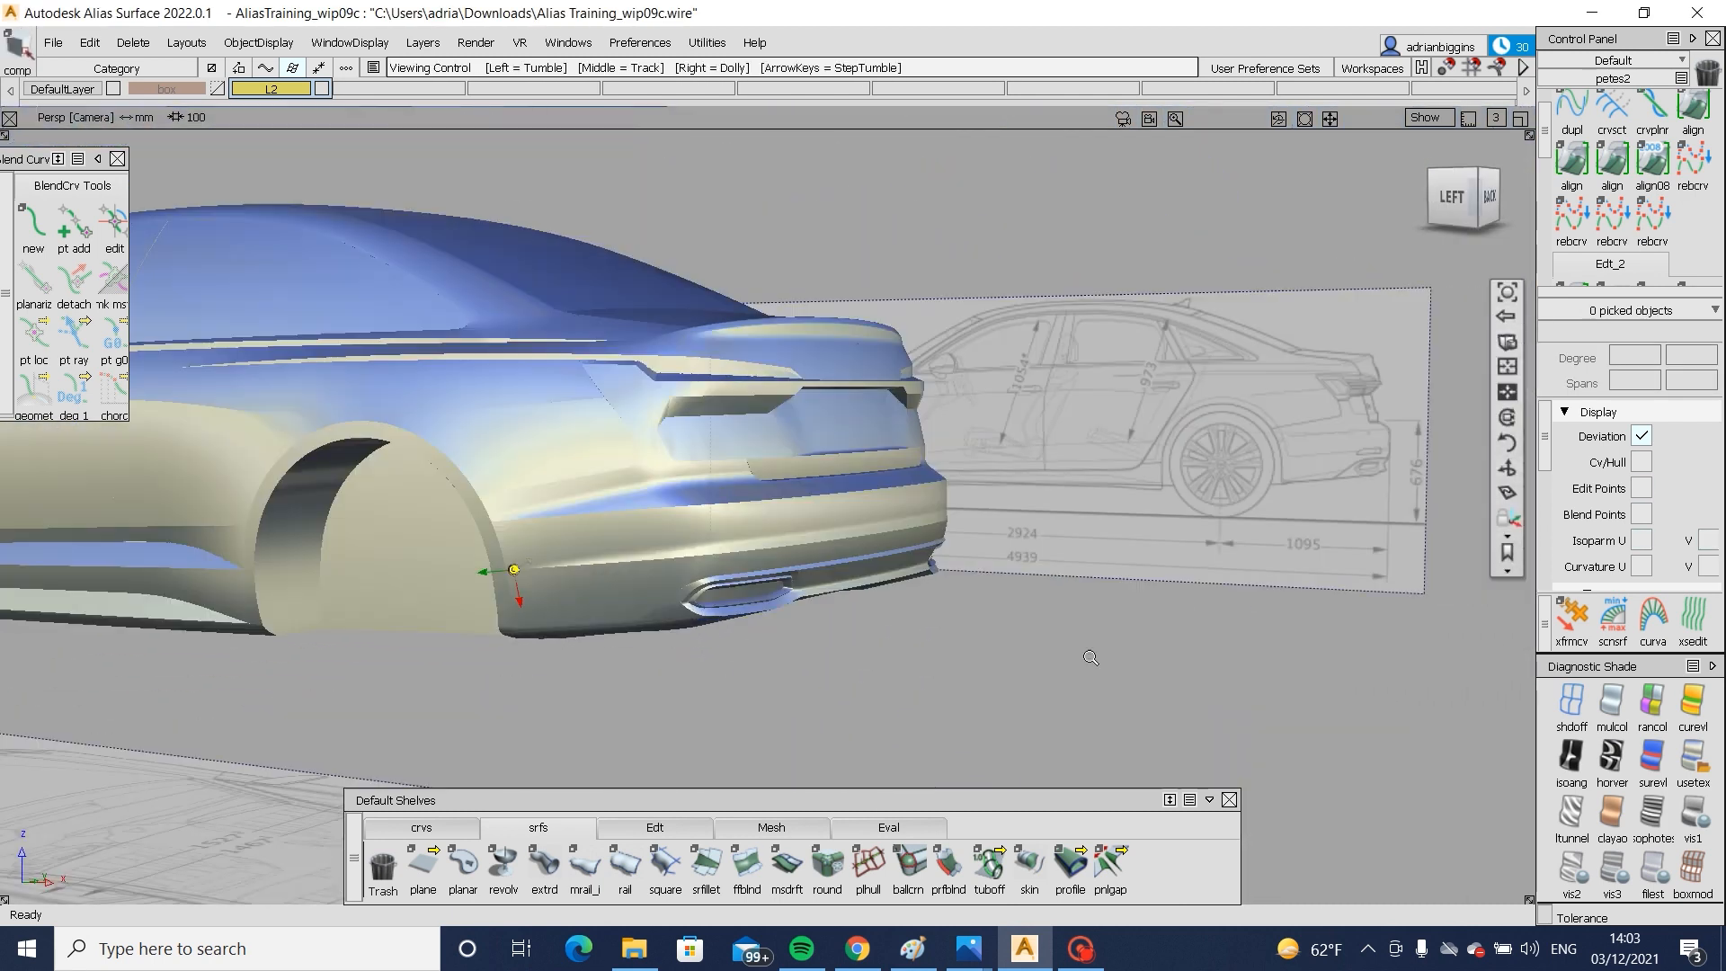
pyautogui.keyDown('alt'); pyautogui.keyDown('shift'); pyautogui.moveTo(917, 649); pyautogui.dragTo(1055, 642, button='right'); pyautogui.keyUp('shift'); pyautogui.keyUp('alt')
pyautogui.hotkey('alt', 'm')
pyautogui.click(706, 863)
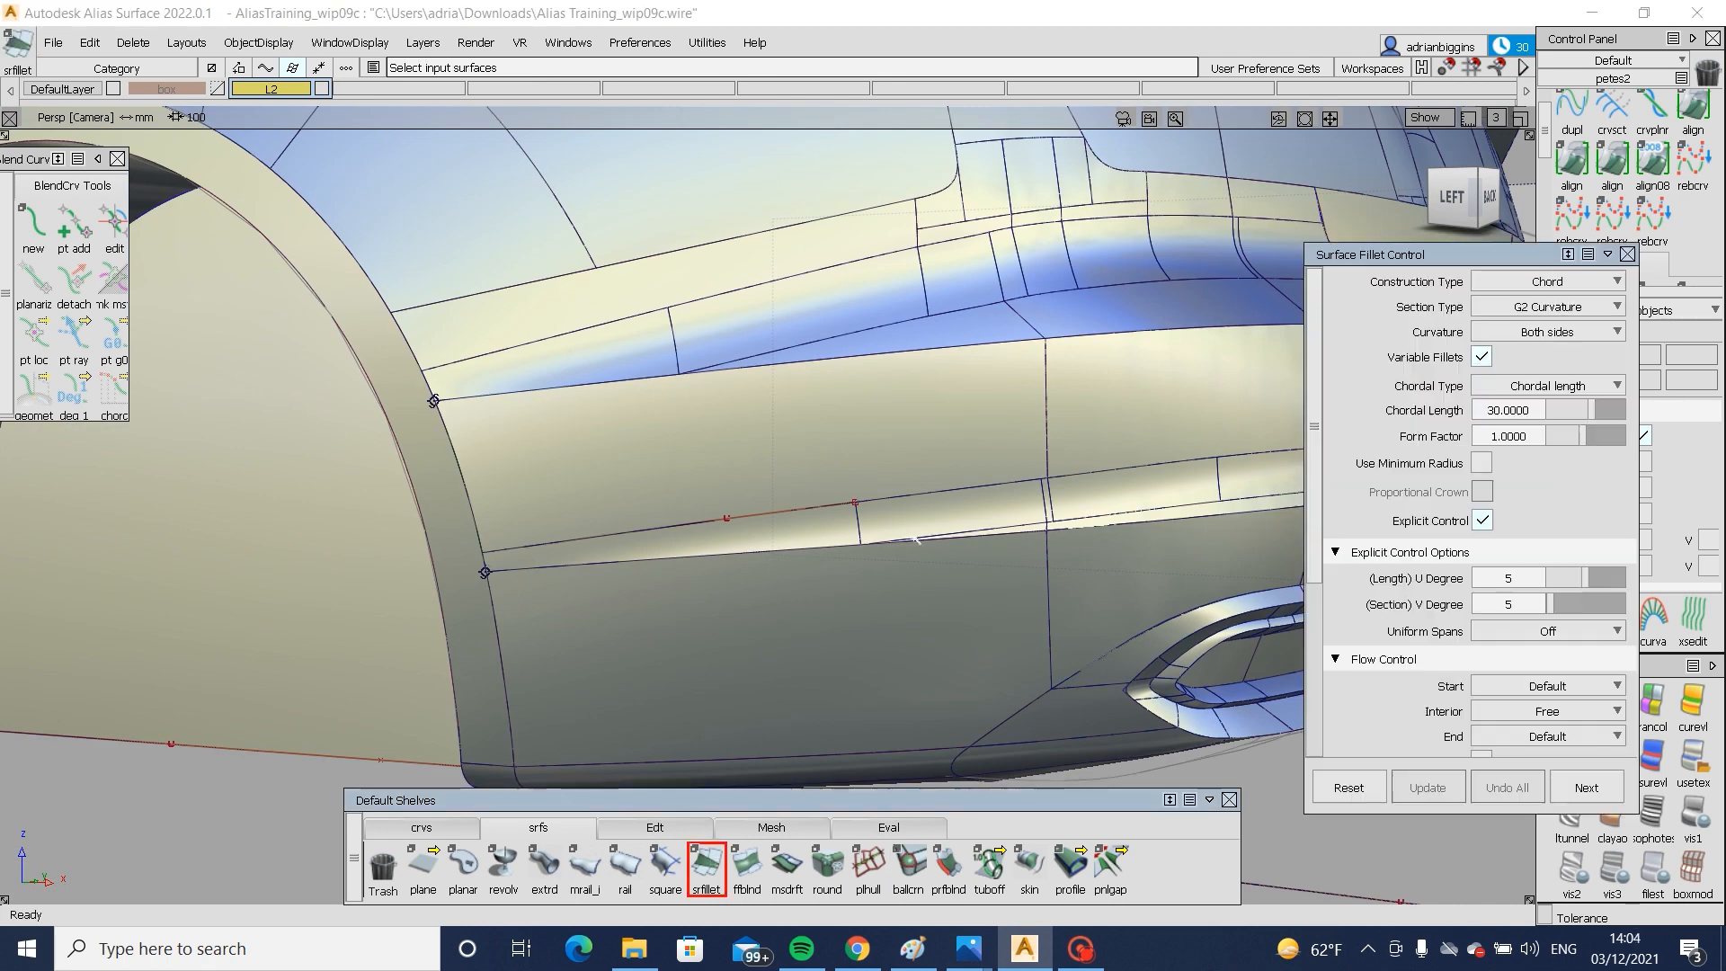
pyautogui.click(782, 535)
pyautogui.keyDown('alt'); pyautogui.keyDown('shift'); pyautogui.moveTo(1103, 555); pyautogui.dragTo(979, 564, button='right'); pyautogui.keyUp('shift'); pyautogui.keyUp('alt')
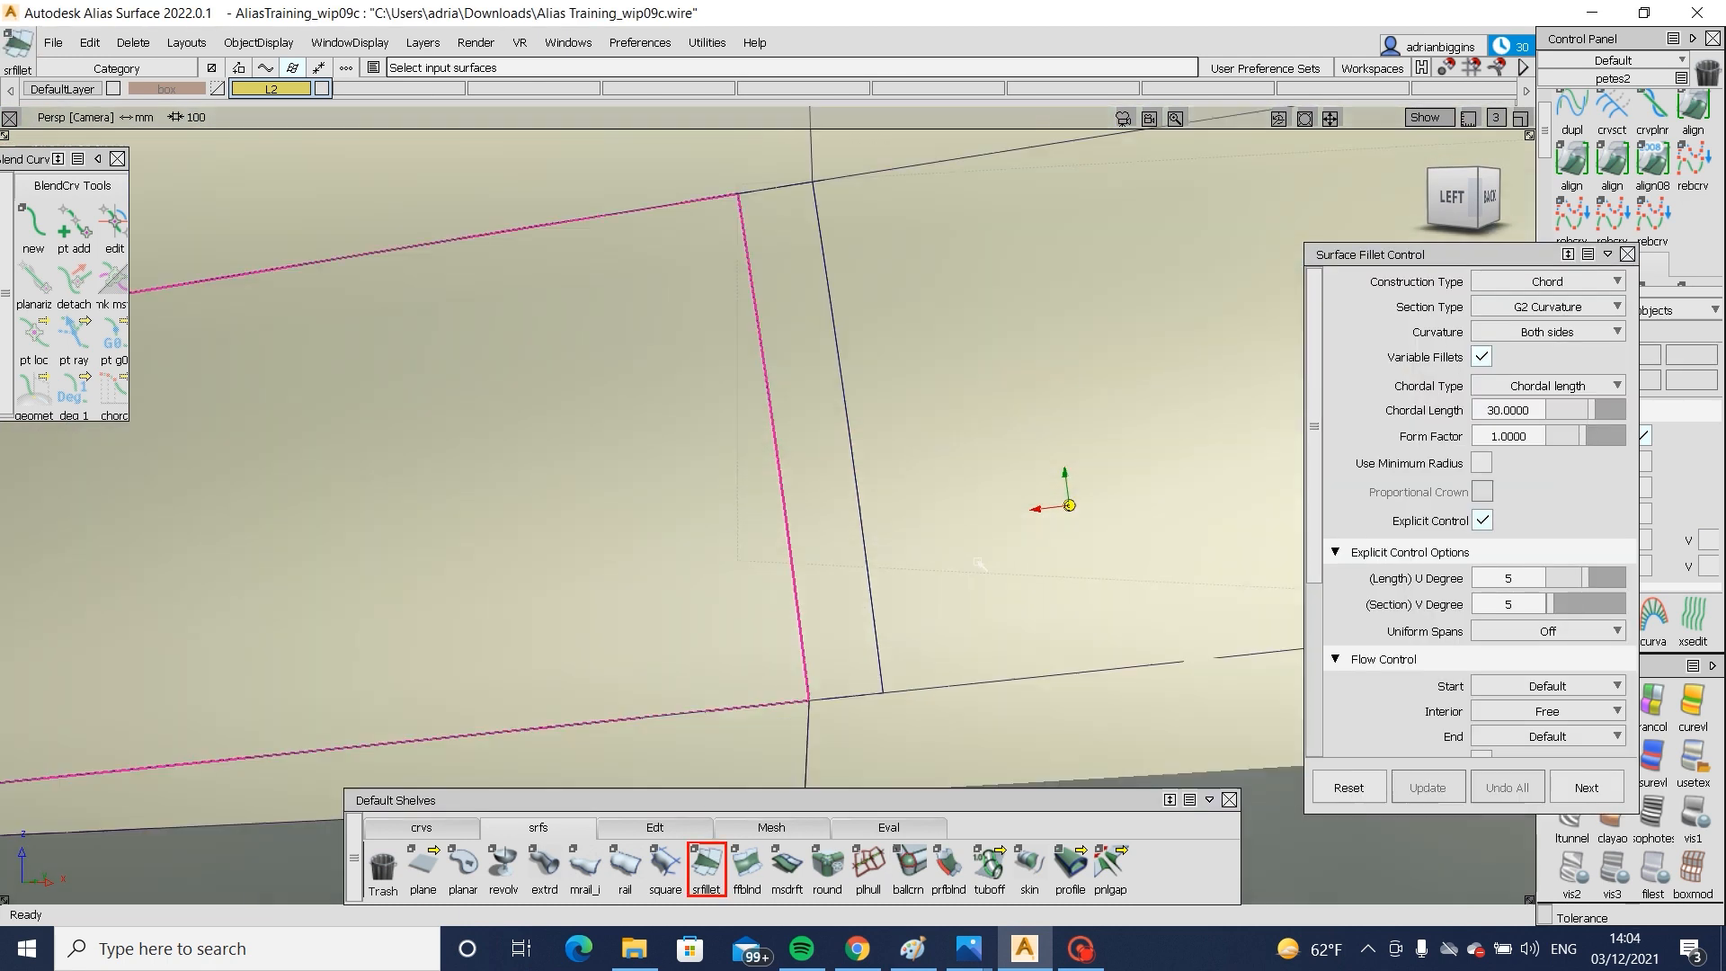
pyautogui.click(858, 580)
pyautogui.click(771, 725)
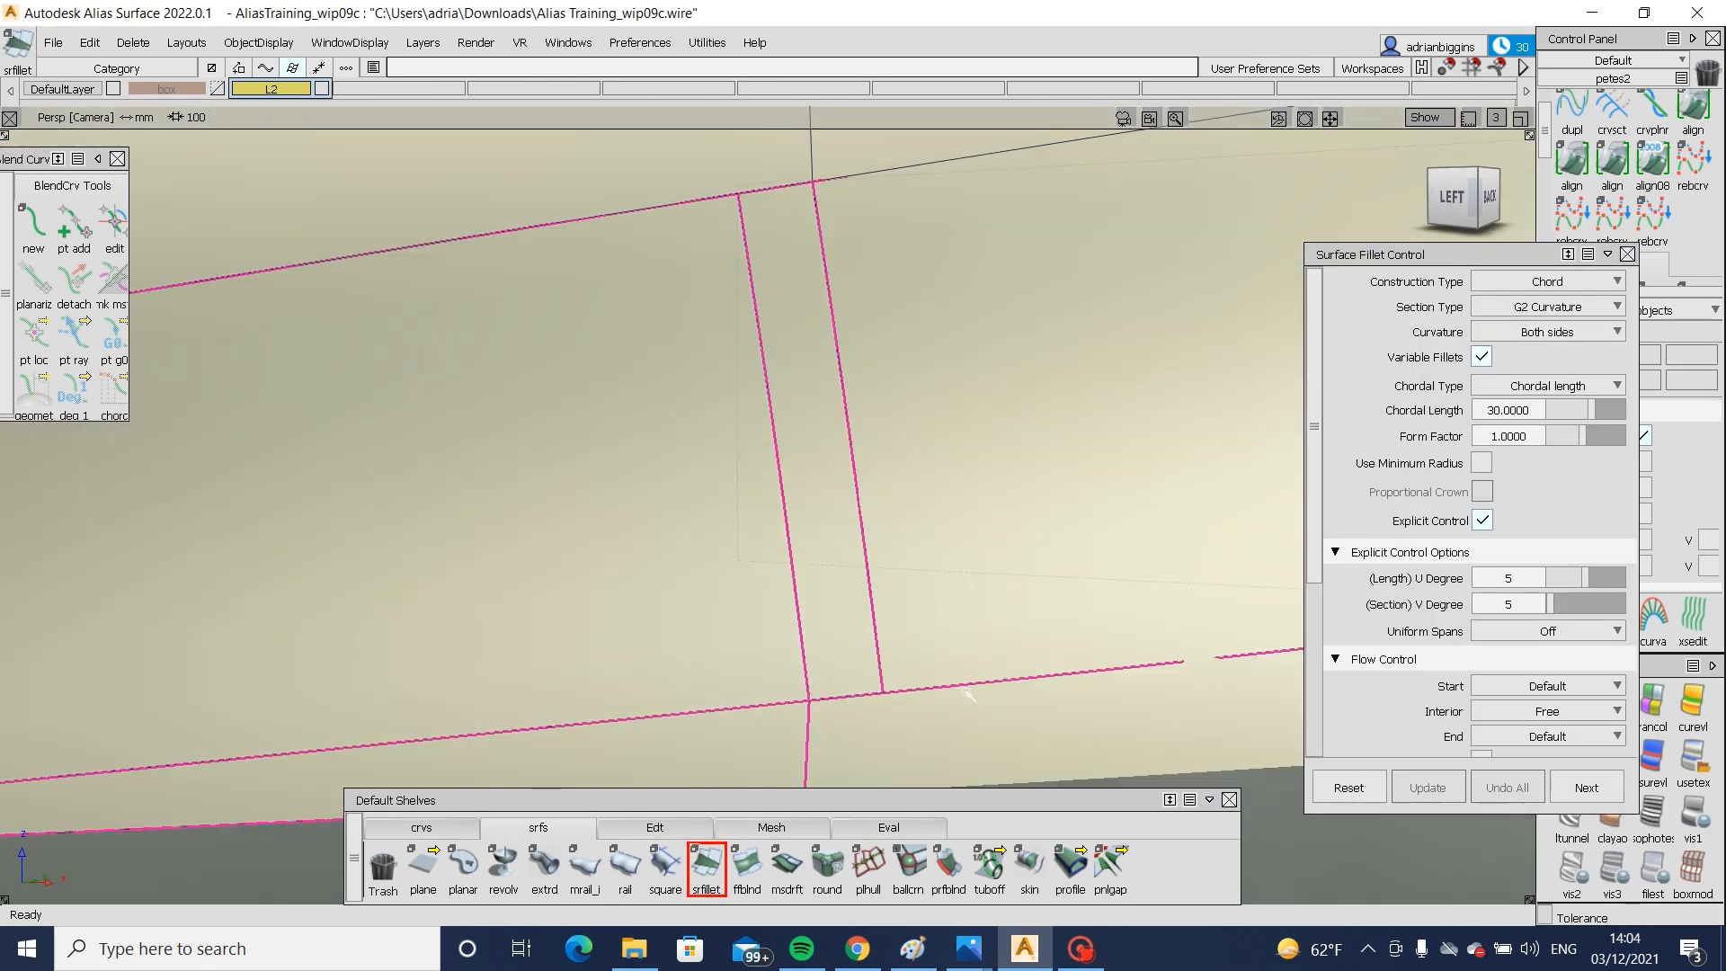
# - Complete the fillet's first set along the crease and pick the lower bumper side surfaces as the second set
pyautogui.keyDown('alt'); pyautogui.keyDown('shift'); pyautogui.moveTo(629, 701); pyautogui.dragTo(762, 674, button='right'); pyautogui.keyUp('shift'); pyautogui.keyUp('alt')
pyautogui.click(782, 679)
pyautogui.keyDown('alt'); pyautogui.keyDown('shift'); pyautogui.moveTo(762, 674); pyautogui.dragTo(353, 661, button='middle'); pyautogui.keyUp('shift'); pyautogui.keyUp('alt')
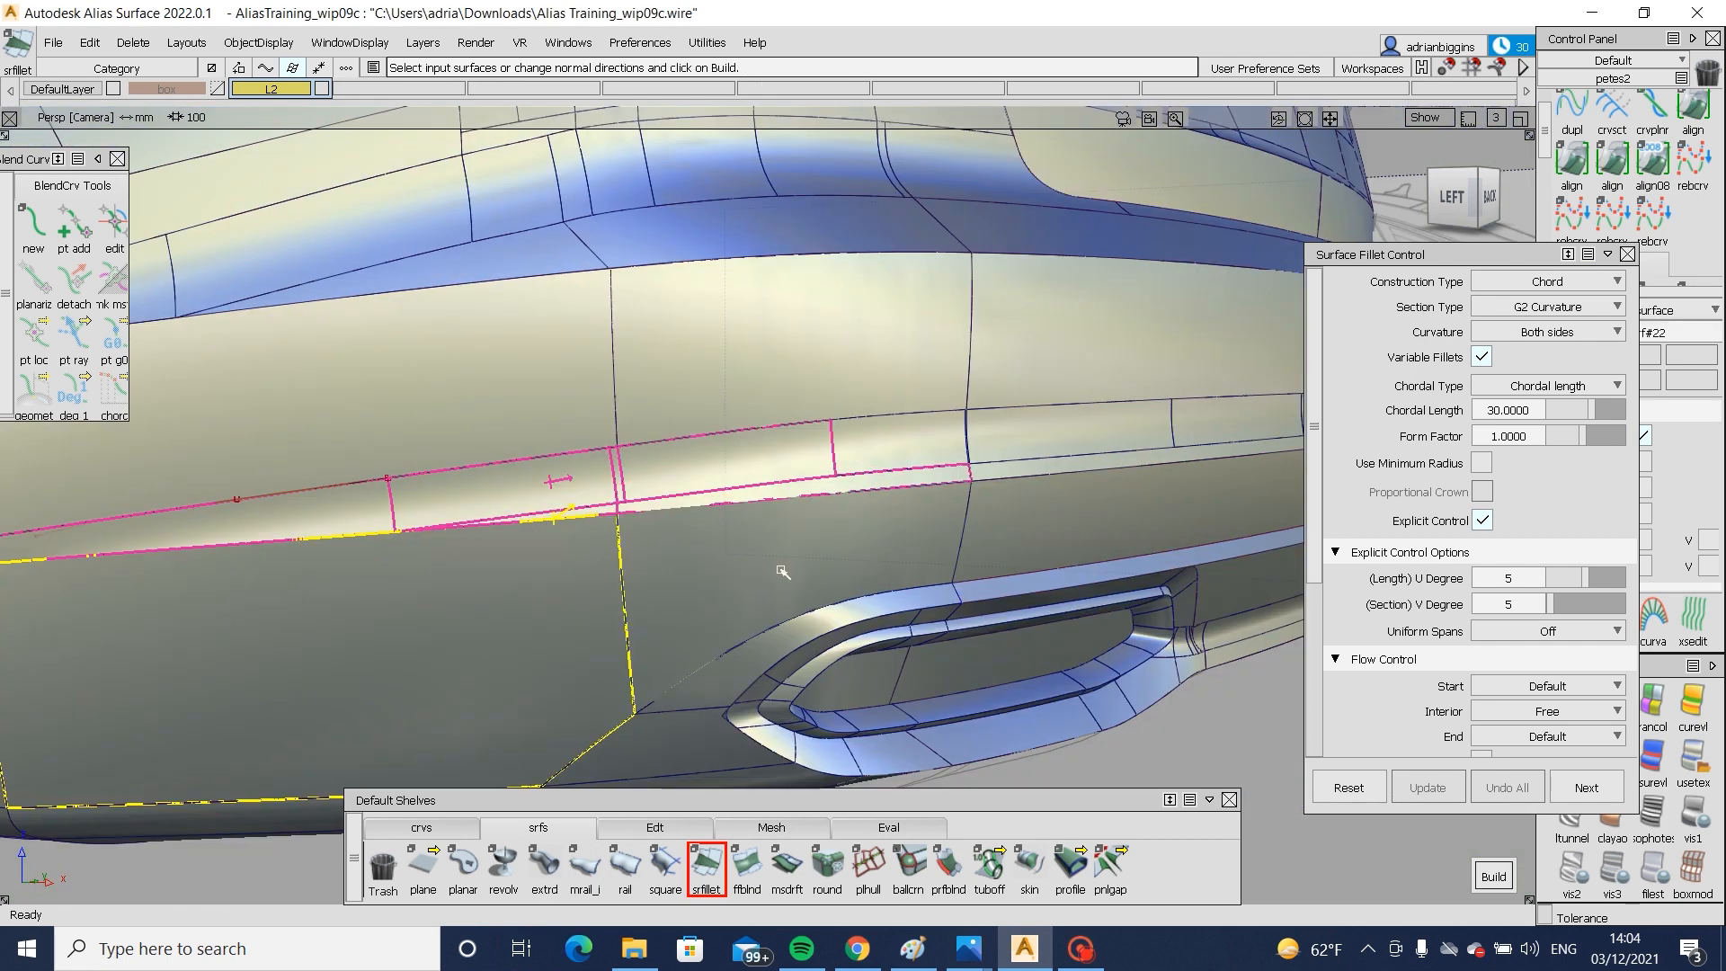
pyautogui.click(783, 570)
pyautogui.click(1047, 462)
pyautogui.keyDown('alt'); pyautogui.keyDown('shift'); pyautogui.moveTo(1055, 528); pyautogui.dragTo(951, 531, button='right'); pyautogui.keyUp('shift'); pyautogui.keyUp('alt')
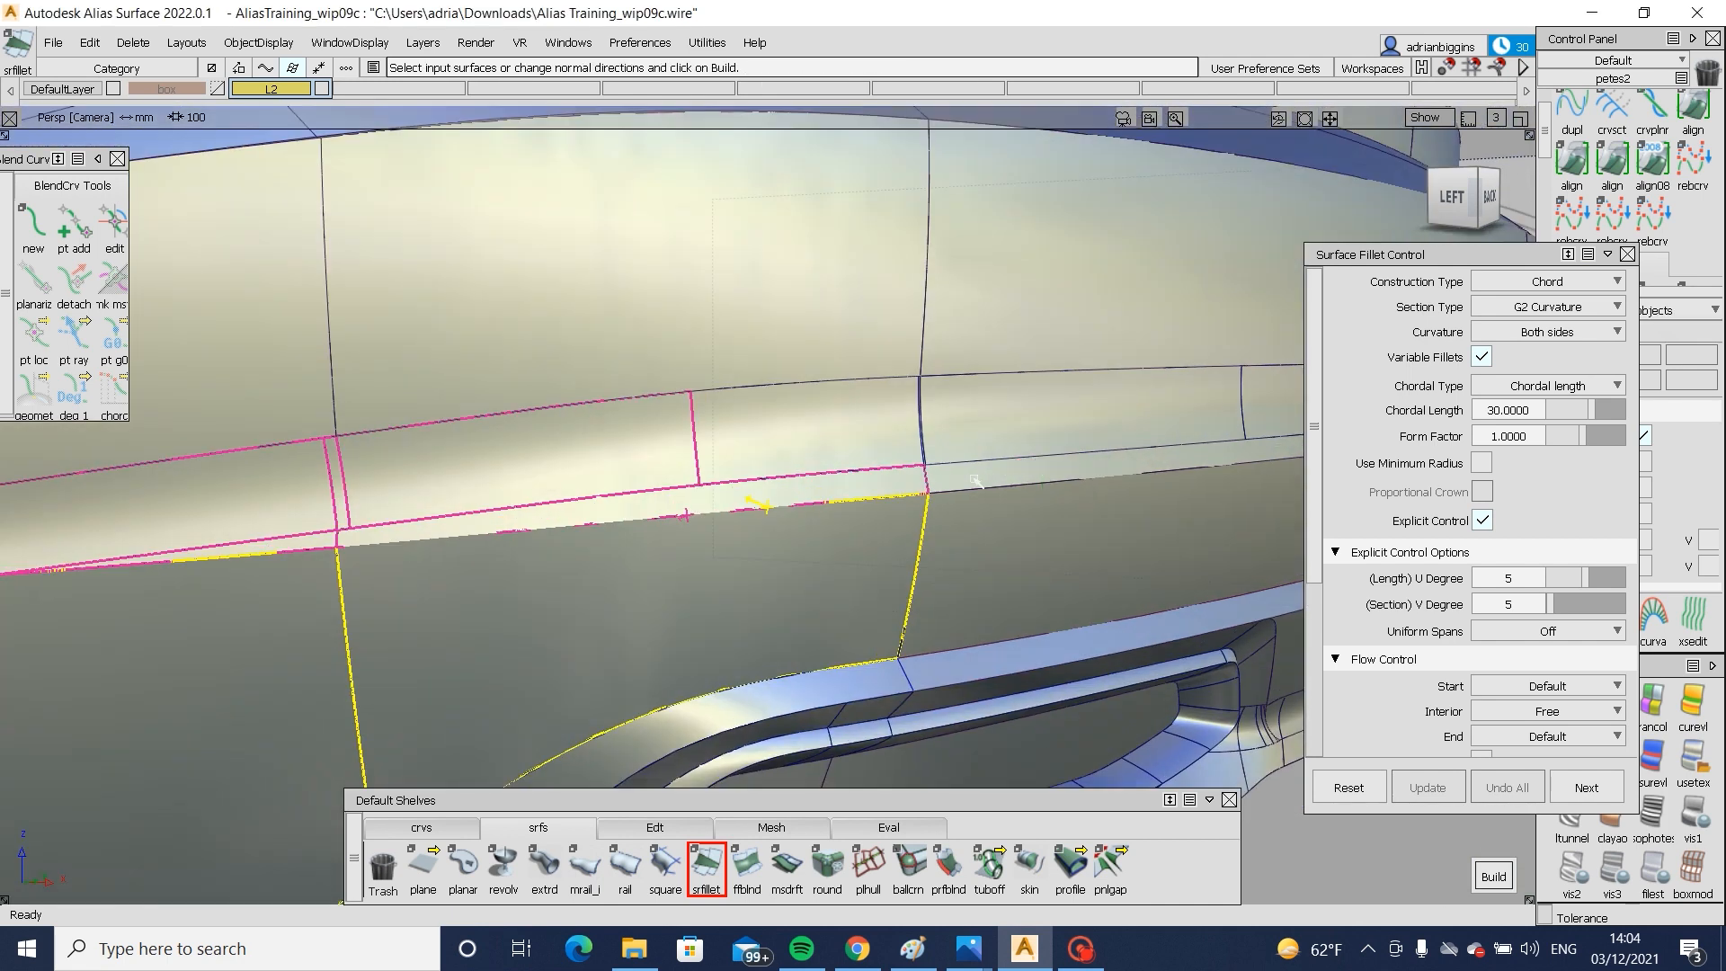
pyautogui.click(928, 528)
# - Adjust the chordal length and build the G2 Curvature surface fillet along the bumper's lower crease
pyautogui.keyDown('alt'); pyautogui.keyDown('shift'); pyautogui.moveTo(878, 589); pyautogui.dragTo(1114, 593); pyautogui.keyUp('shift'); pyautogui.keyUp('alt')
pyautogui.keyDown('alt'); pyautogui.keyDown('shift'); pyautogui.moveTo(1115, 593); pyautogui.dragTo(1040, 590, button='right'); pyautogui.keyUp('shift'); pyautogui.keyUp('alt')
pyautogui.keyDown('alt'); pyautogui.keyDown('shift'); pyautogui.moveTo(1040, 589); pyautogui.dragTo(1074, 590); pyautogui.keyUp('shift'); pyautogui.keyUp('alt')
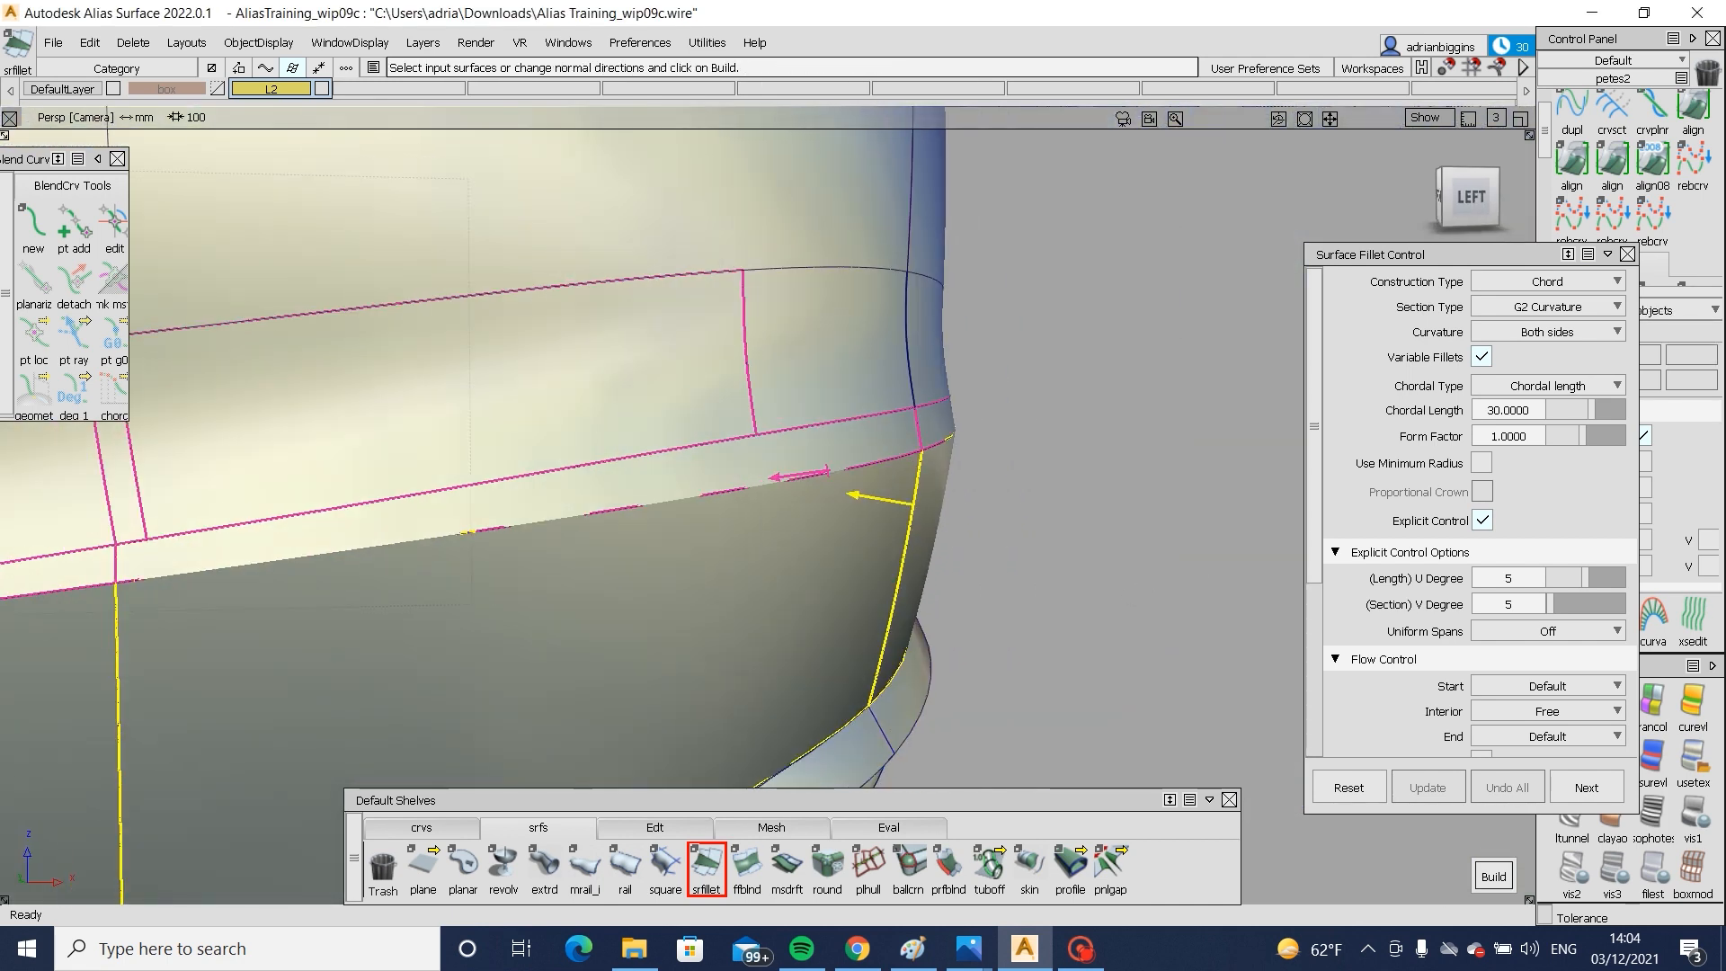
pyautogui.moveTo(1530, 410); pyautogui.dragTo(1385, 427)
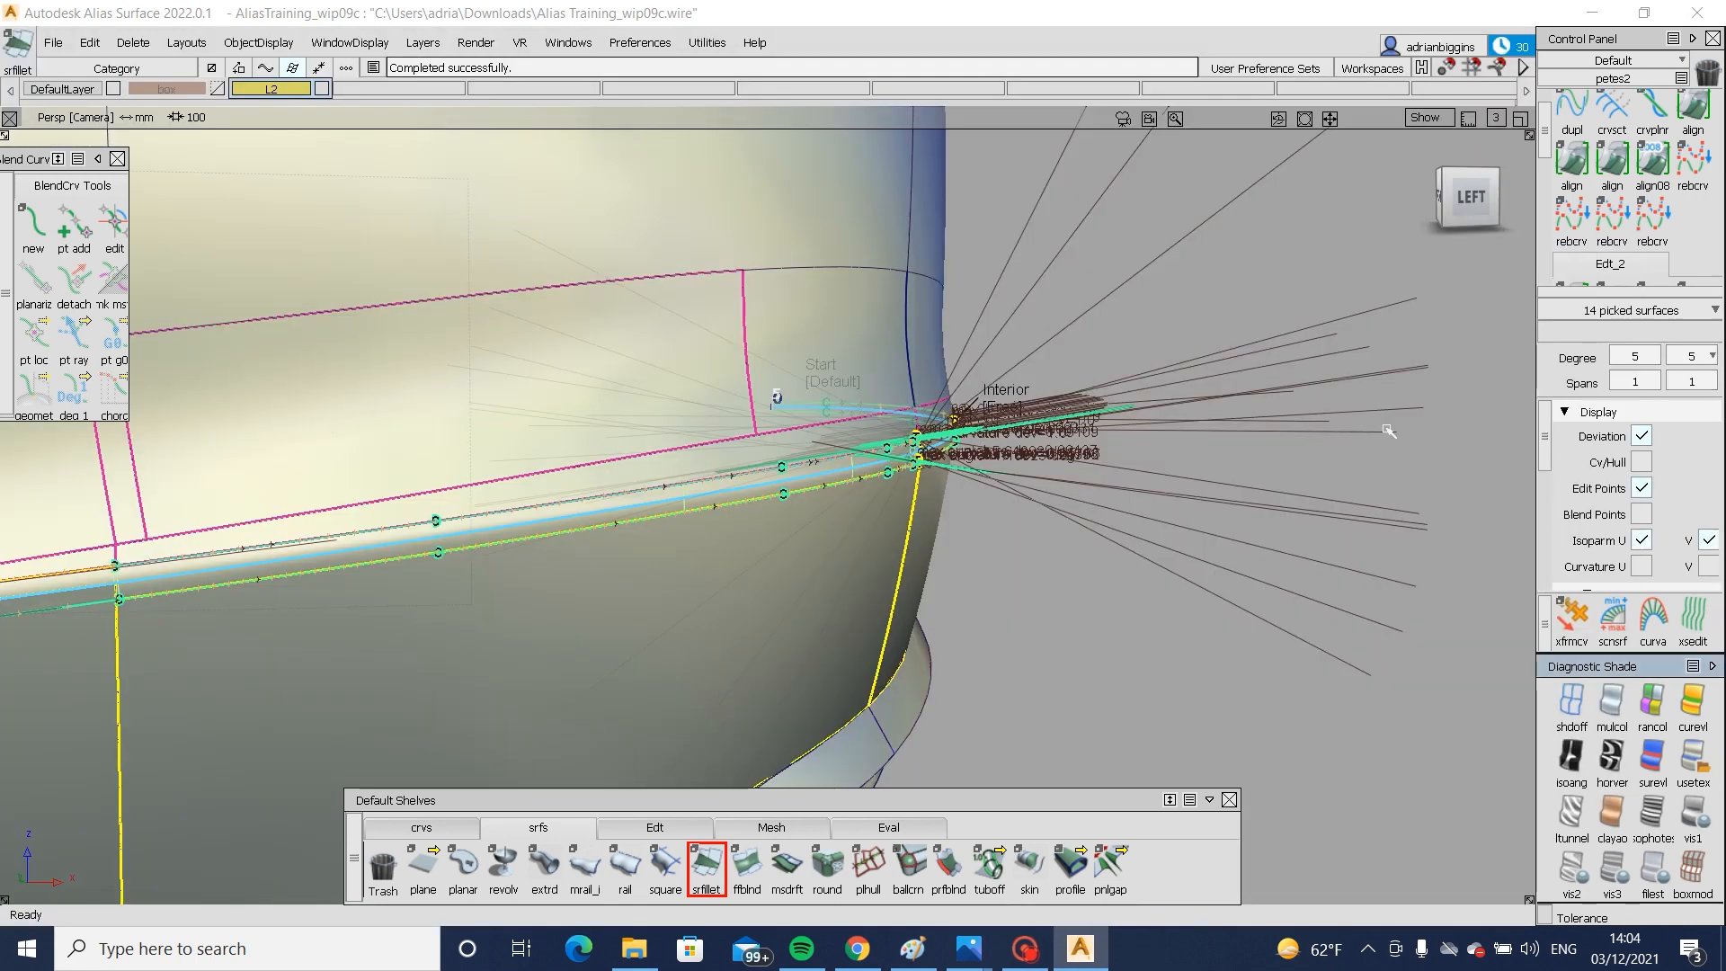
# - Undo the current surface fillet along the crease at the rear of the body side
pyautogui.keyDown('alt'); pyautogui.keyDown('shift'); pyautogui.moveTo(1409, 447); pyautogui.dragTo(519, 509); pyautogui.keyUp('shift'); pyautogui.keyUp('alt')
pyautogui.scroll(5, 934, 476)
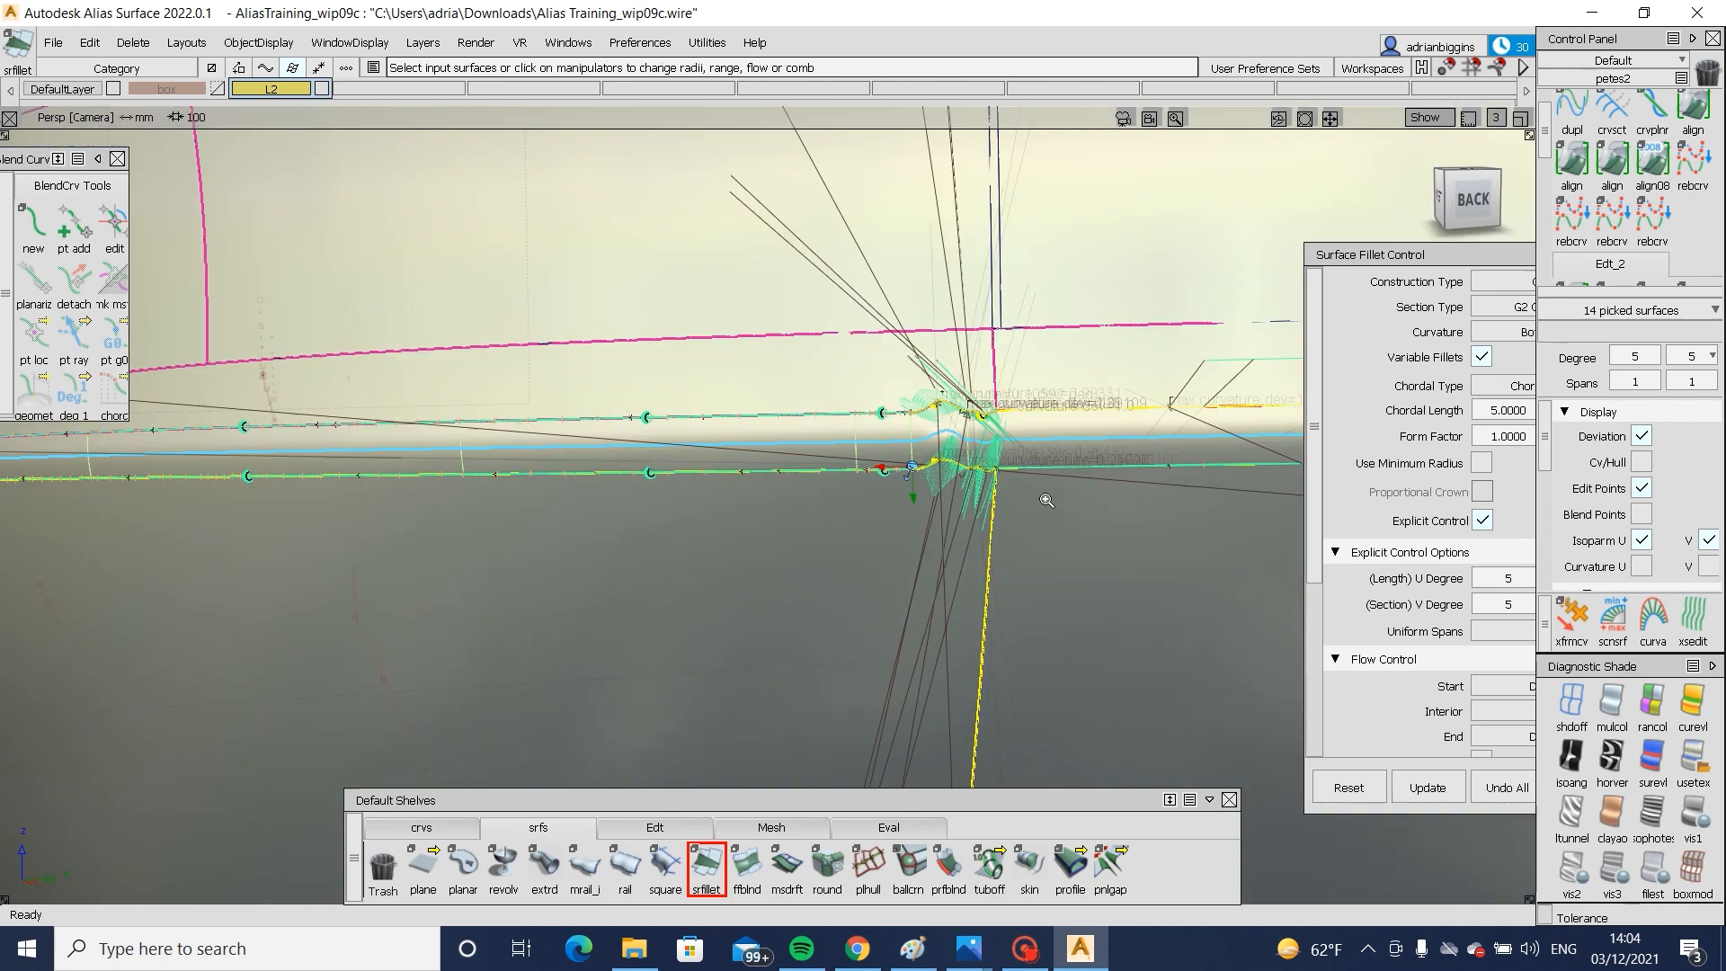
pyautogui.click(1488, 784)
# - Fillet the crease between the upper and lower surfaces on the rear corner section only
pyautogui.scroll(-10, 956, 579)
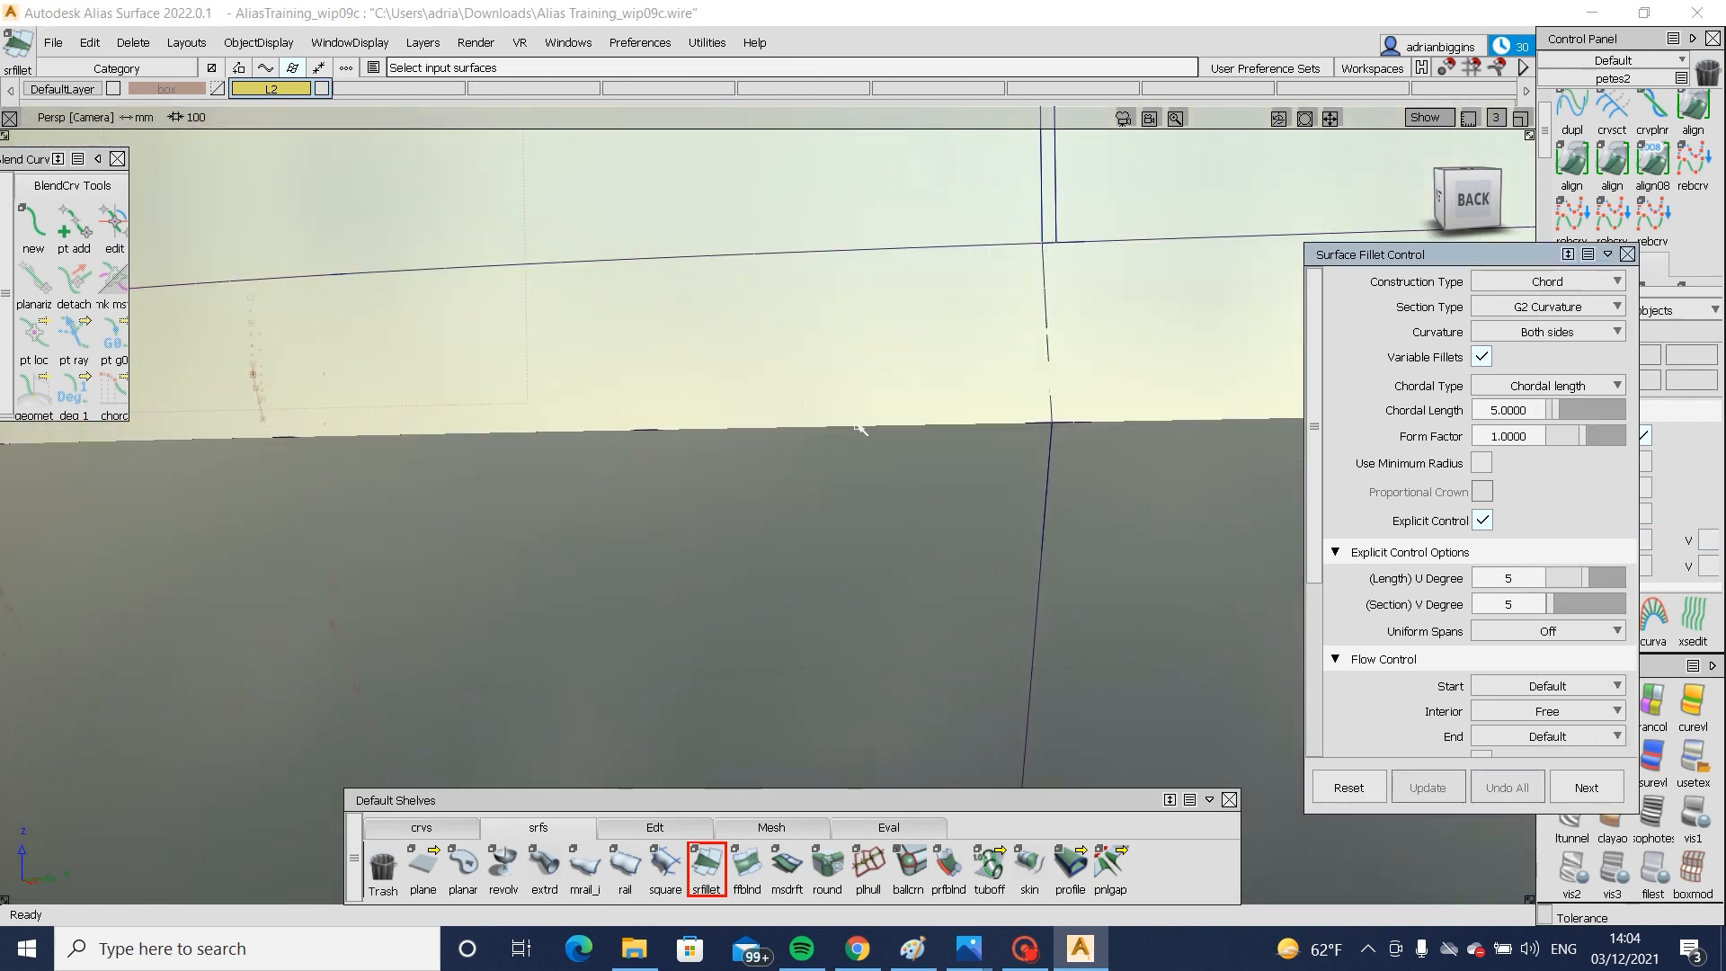
pyautogui.scroll(10, 955, 580)
pyautogui.scroll(10, 955, 580)
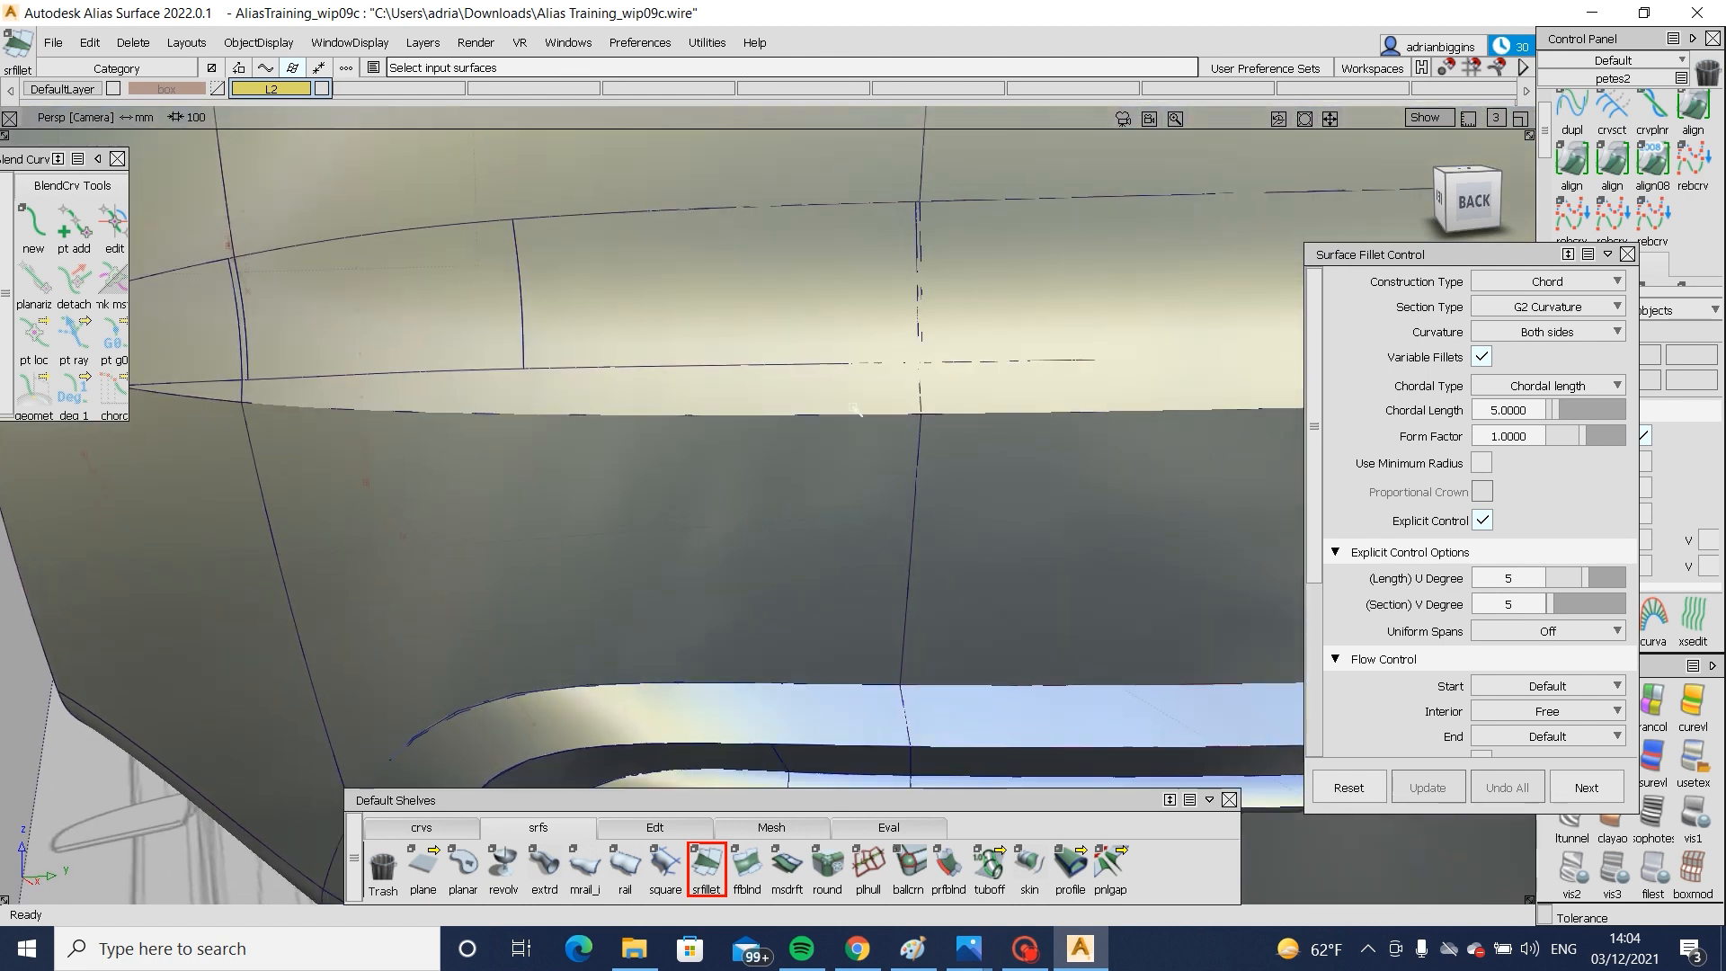
pyautogui.click(853, 409)
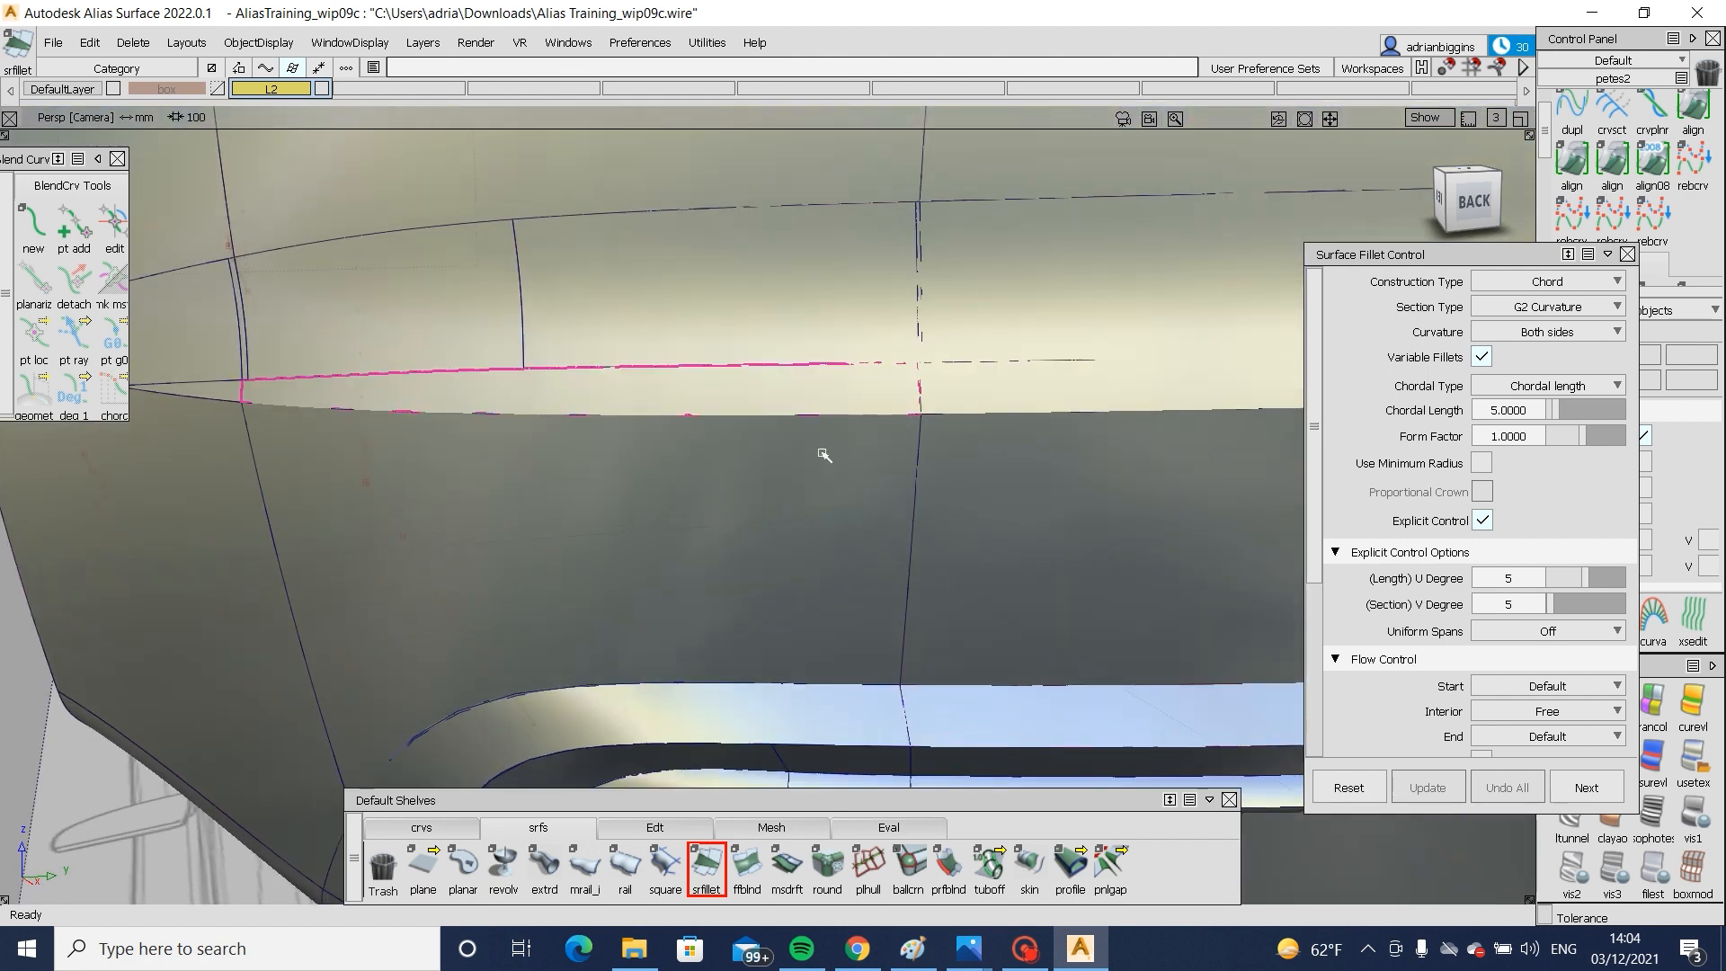
pyautogui.click(798, 477)
pyautogui.click(795, 480)
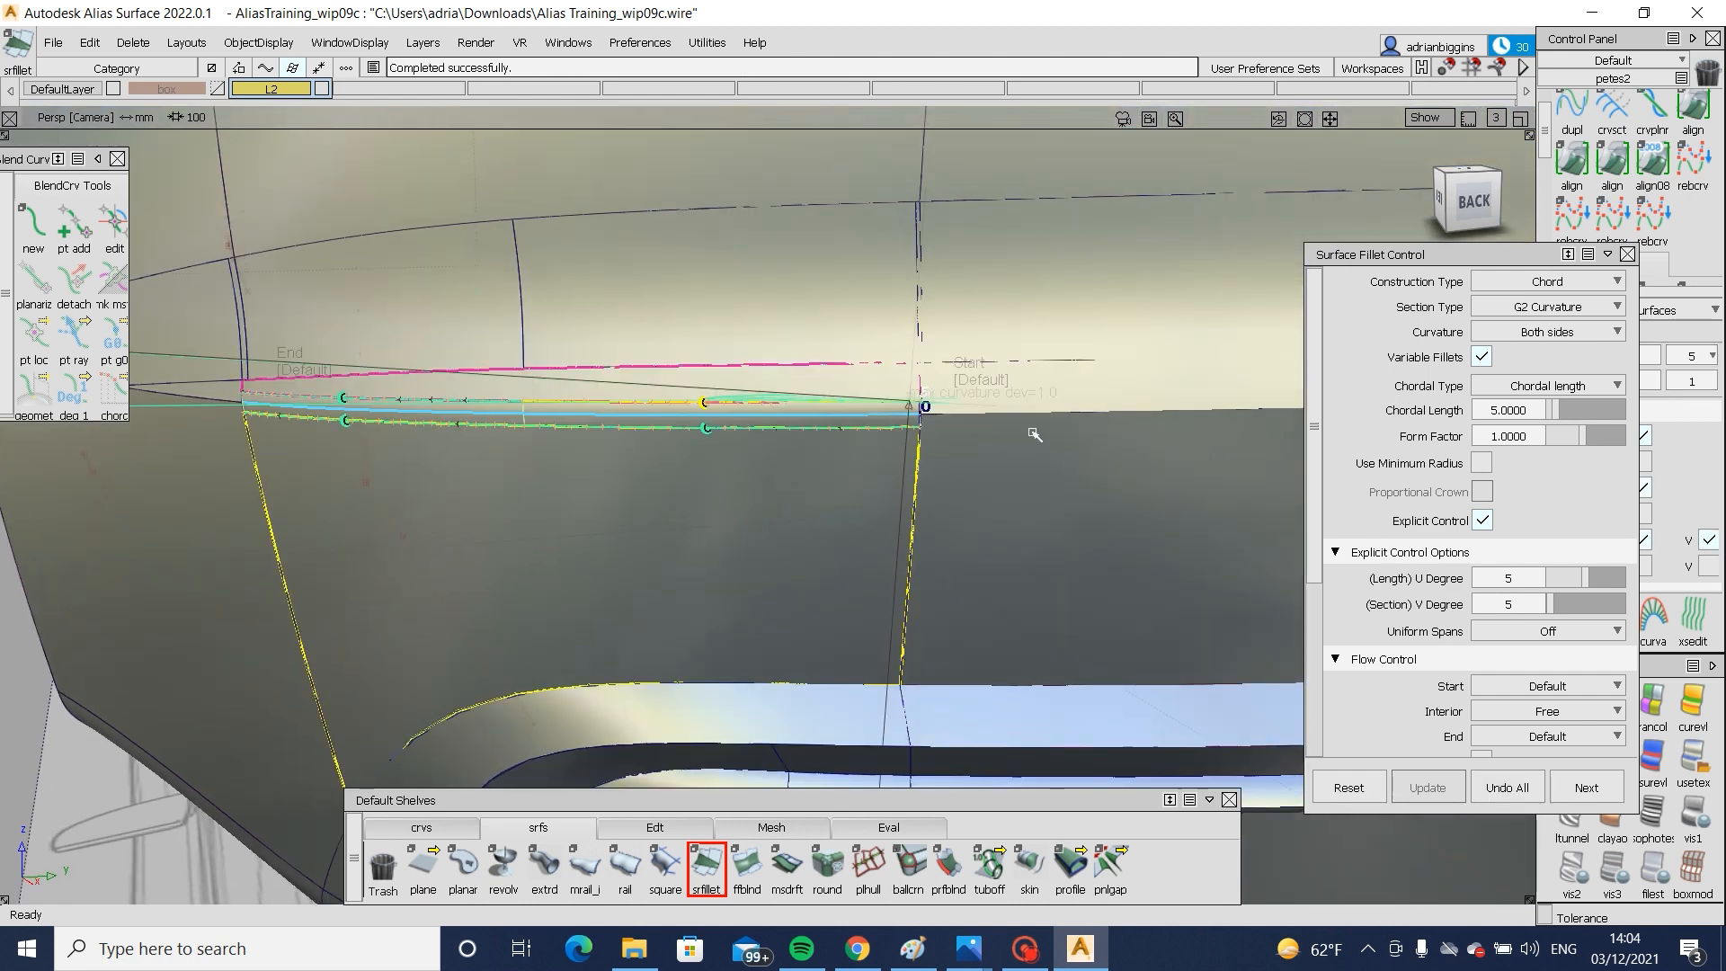
# - Set both the start and end flow control of the rear corner fillet to Edge align
pyautogui.scroll(-3, 1475, 450)
pyautogui.click(1547, 555)
pyautogui.click(1548, 632)
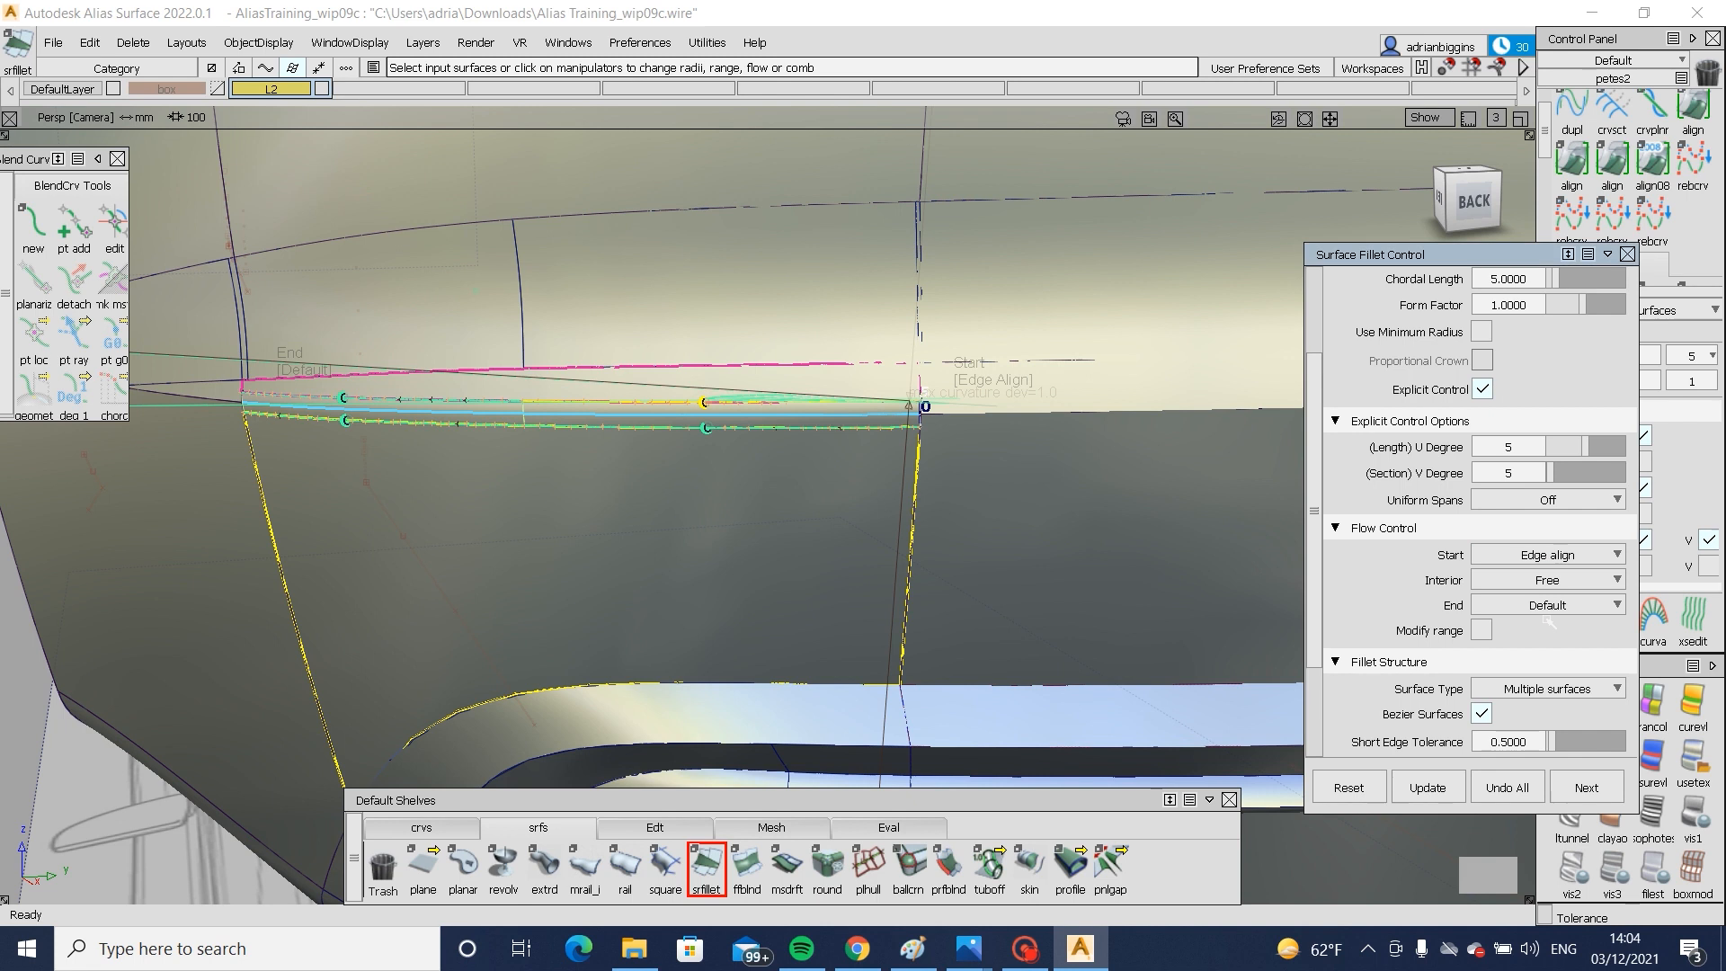
pyautogui.click(1548, 605)
pyautogui.click(1547, 684)
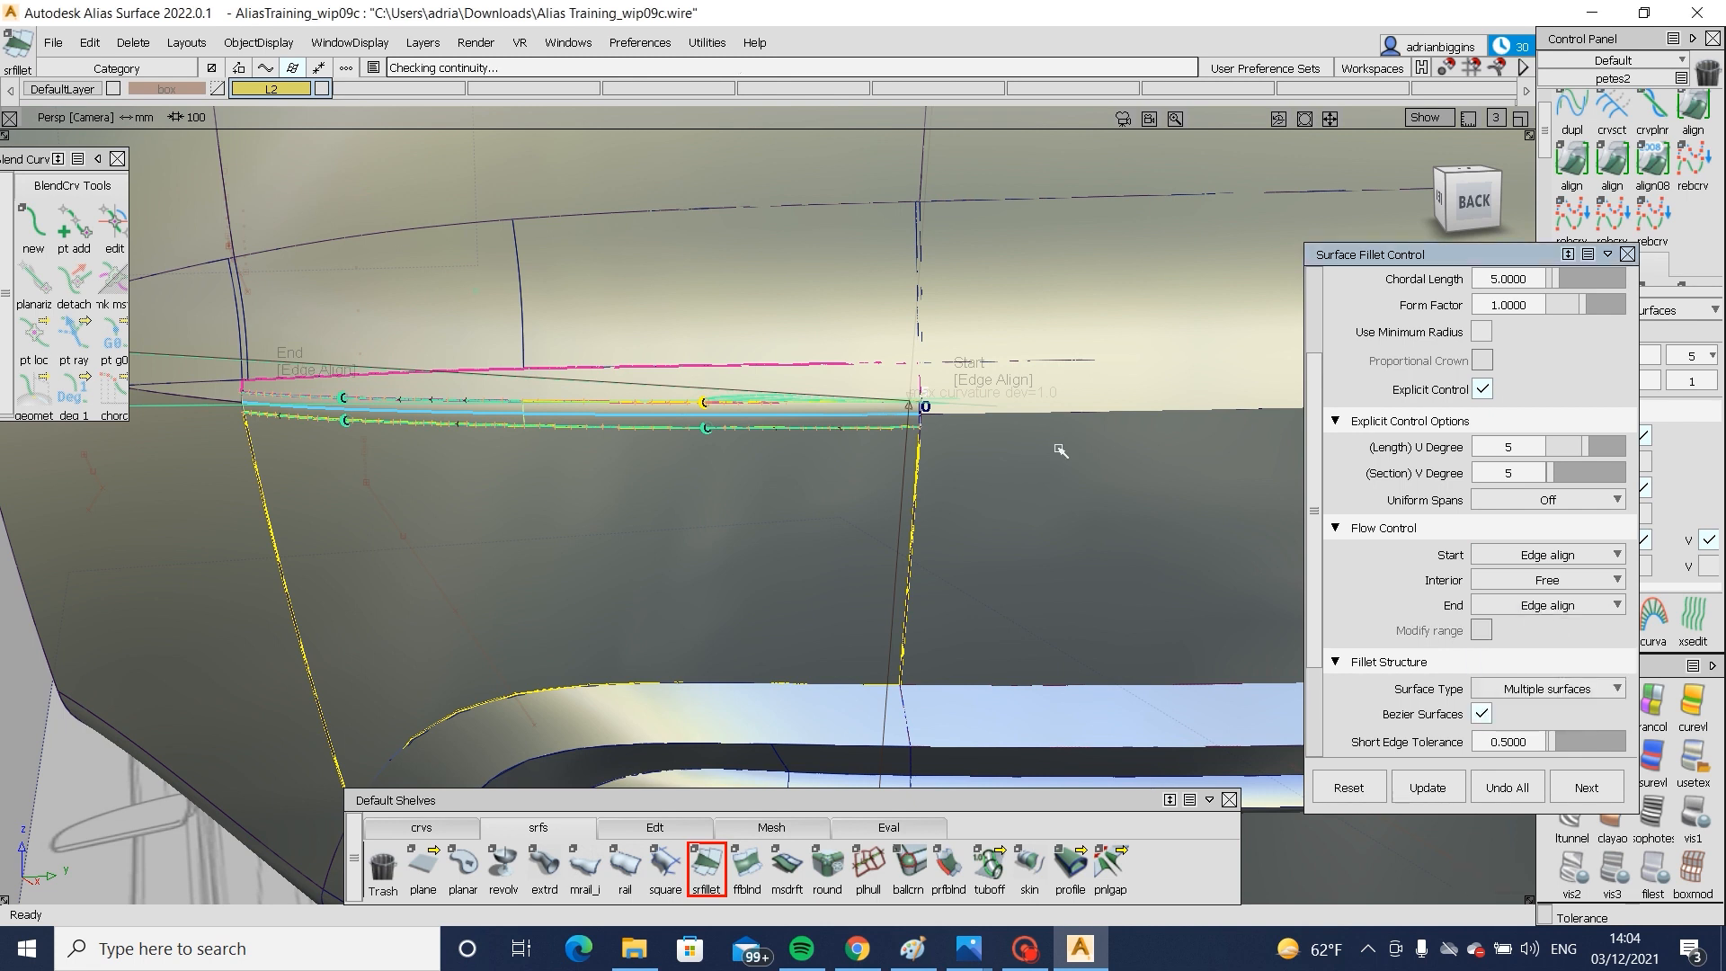
# - Fillet the adjoining crease section towards the middle of the rear with the same settings
pyautogui.click(1023, 395)
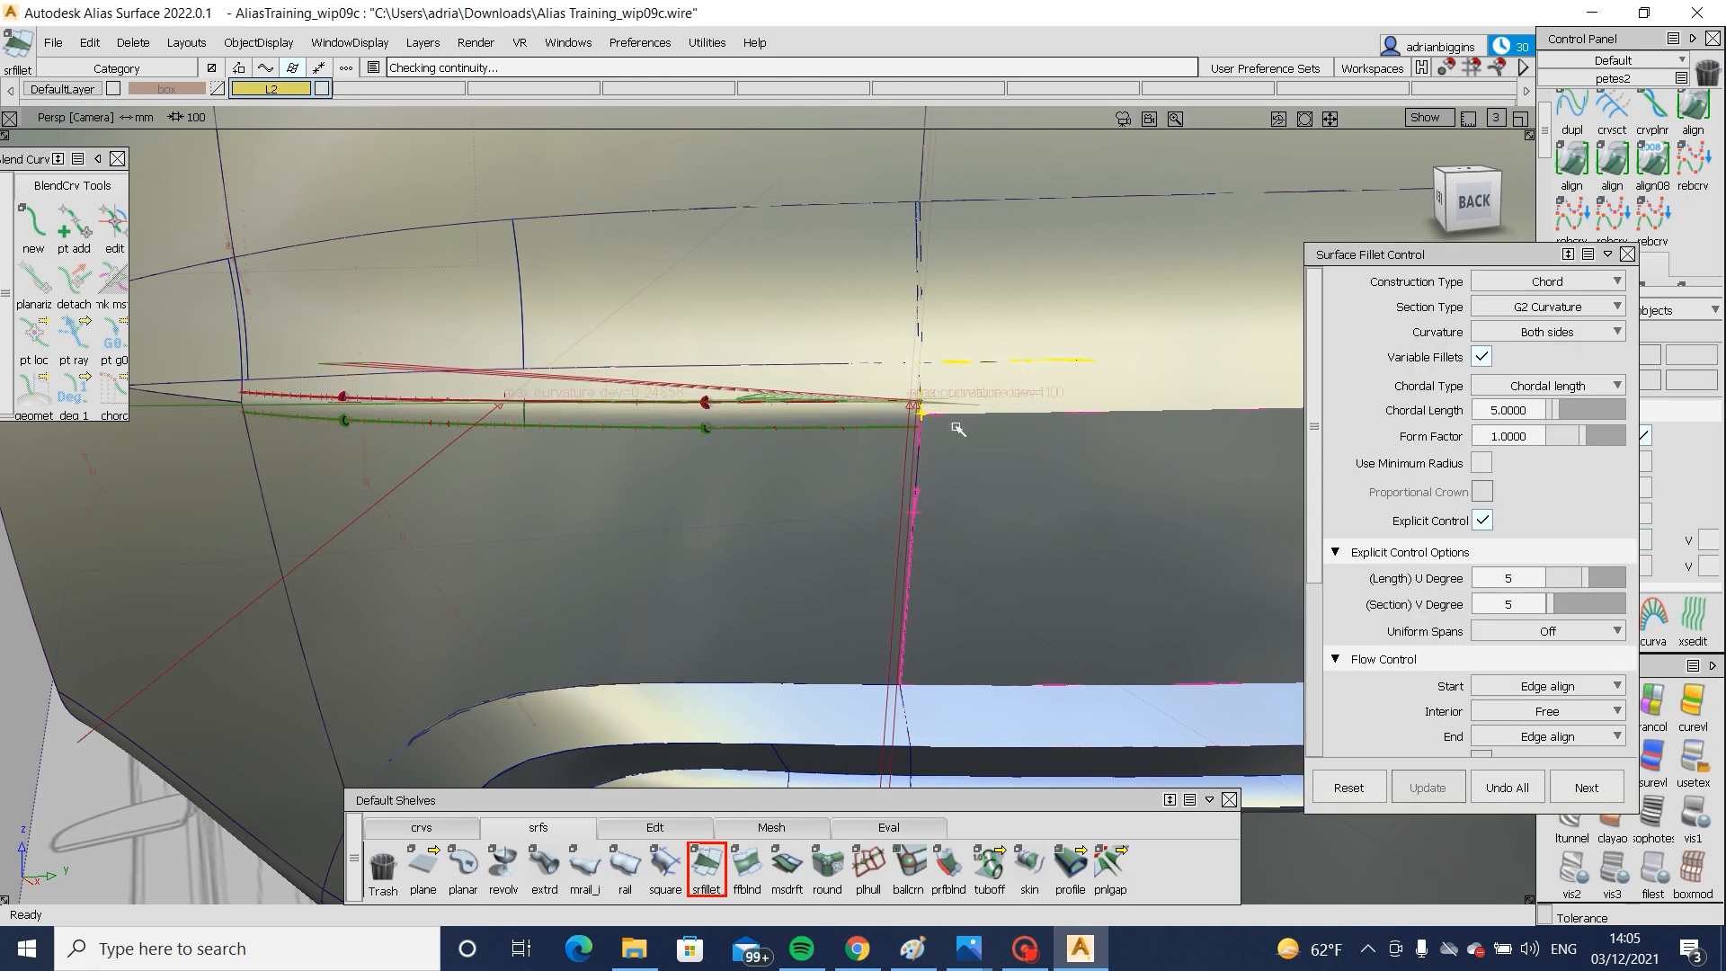
pyautogui.keyDown('alt'); pyautogui.keyDown('shift'); pyautogui.moveTo(744, 436); pyautogui.dragTo(886, 450); pyautogui.keyUp('shift'); pyautogui.keyUp('alt')
pyautogui.keyDown('ctrl'); pyautogui.keyDown('shift'); pyautogui.moveTo(977, 615); pyautogui.dragTo(983, 488); pyautogui.keyUp('shift'); pyautogui.keyUp('ctrl')
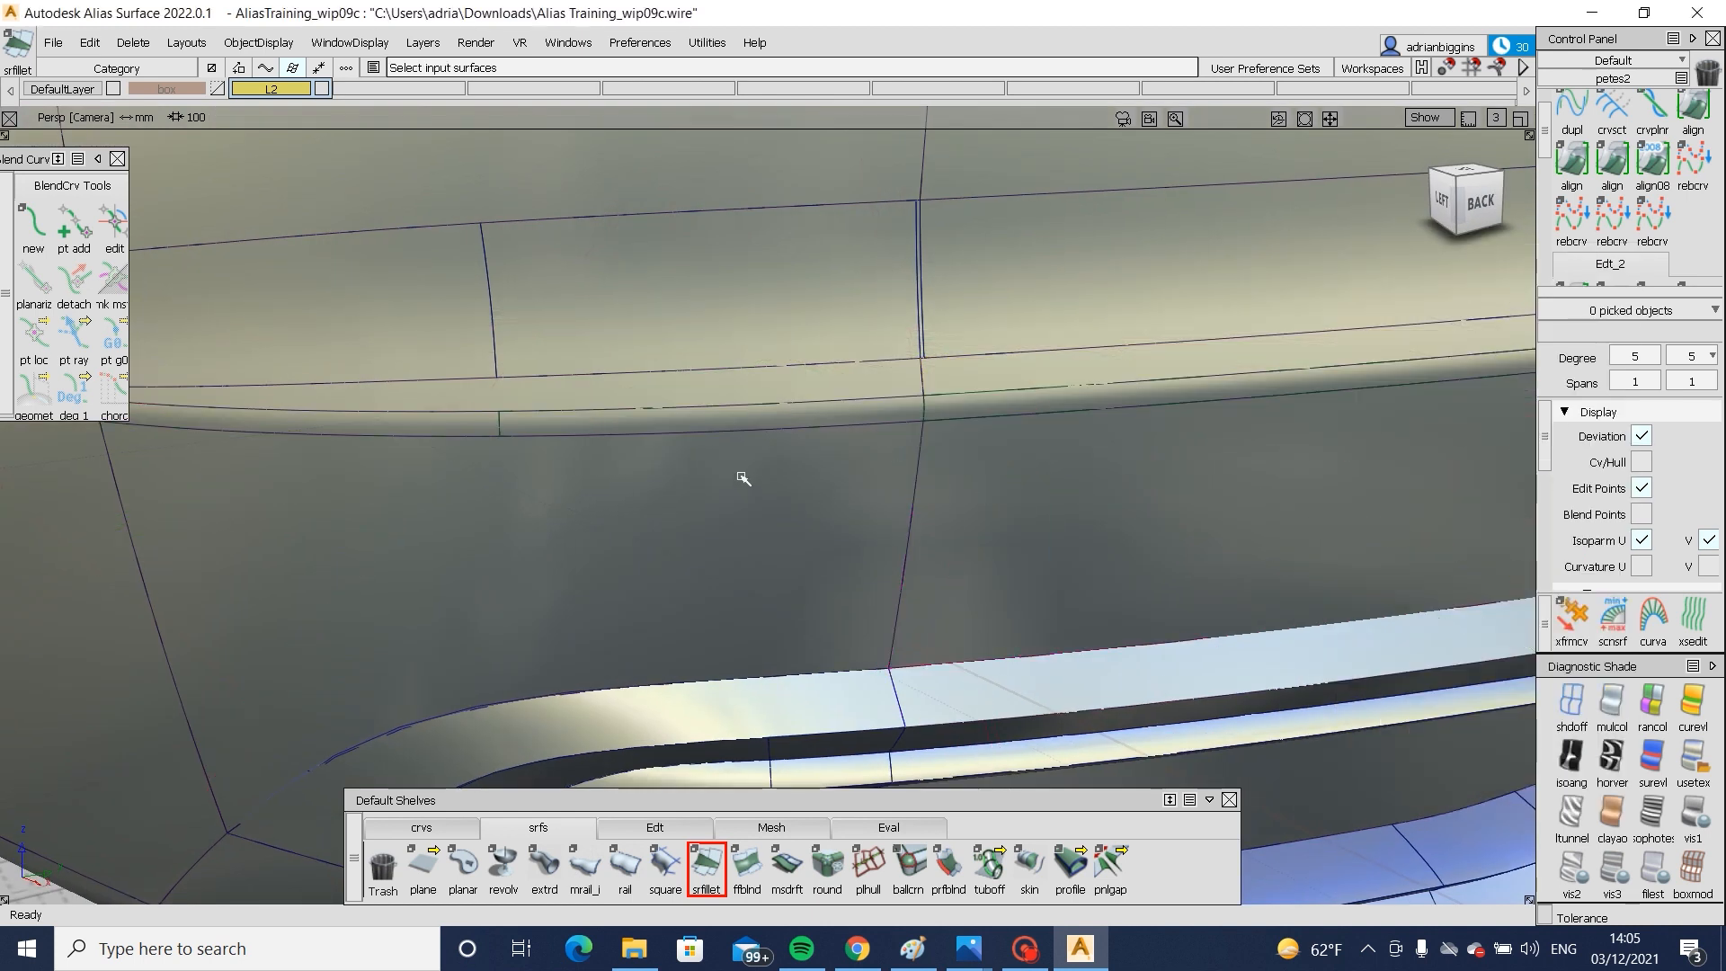
# - Try to fillet the body-side crease from the rear corner fillet forward to the wheel arch
pyautogui.keyDown('alt'); pyautogui.keyDown('shift'); pyautogui.moveTo(743, 477); pyautogui.dragTo(647, 486, button='right'); pyautogui.keyUp('shift'); pyautogui.keyUp('alt')
pyautogui.keyDown('alt'); pyautogui.keyDown('shift'); pyautogui.moveTo(782, 534); pyautogui.dragTo(876, 535, button='right'); pyautogui.keyUp('shift'); pyautogui.keyUp('alt')
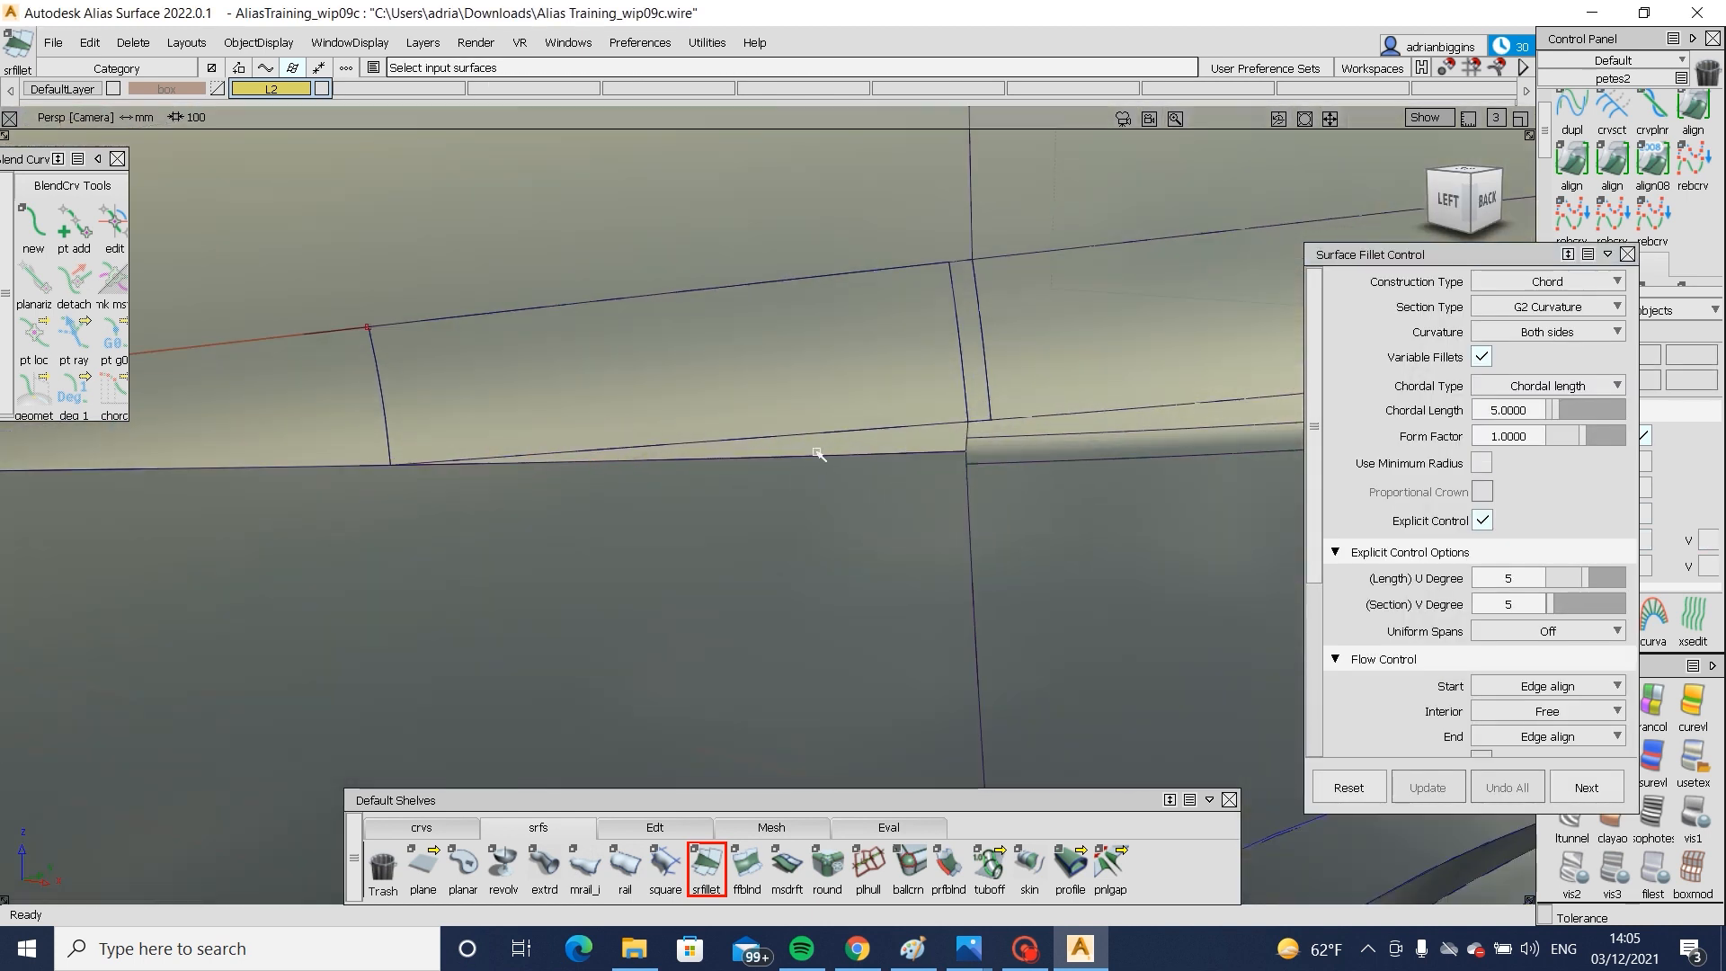
pyautogui.click(816, 450)
pyautogui.click(737, 407)
pyautogui.click(328, 421)
pyautogui.middleClick(387, 528)
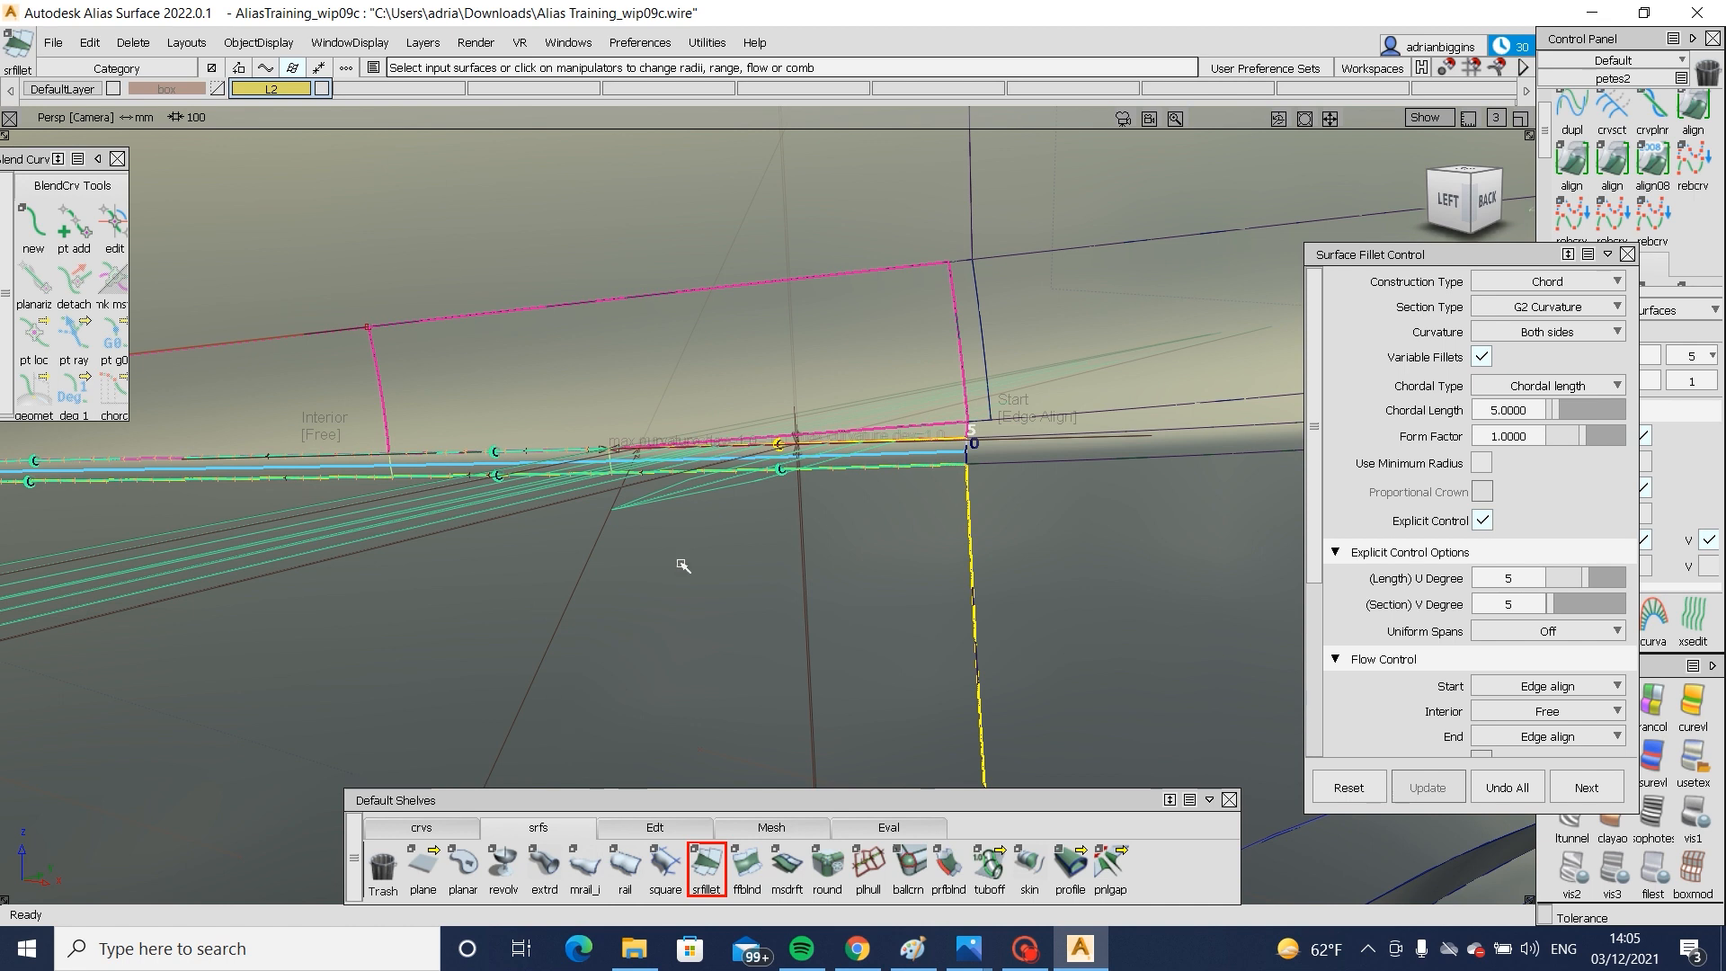
pyautogui.keyDown('alt'); pyautogui.keyDown('shift'); pyautogui.moveTo(795, 501); pyautogui.dragTo(398, 480); pyautogui.keyUp('shift'); pyautogui.keyUp('alt')
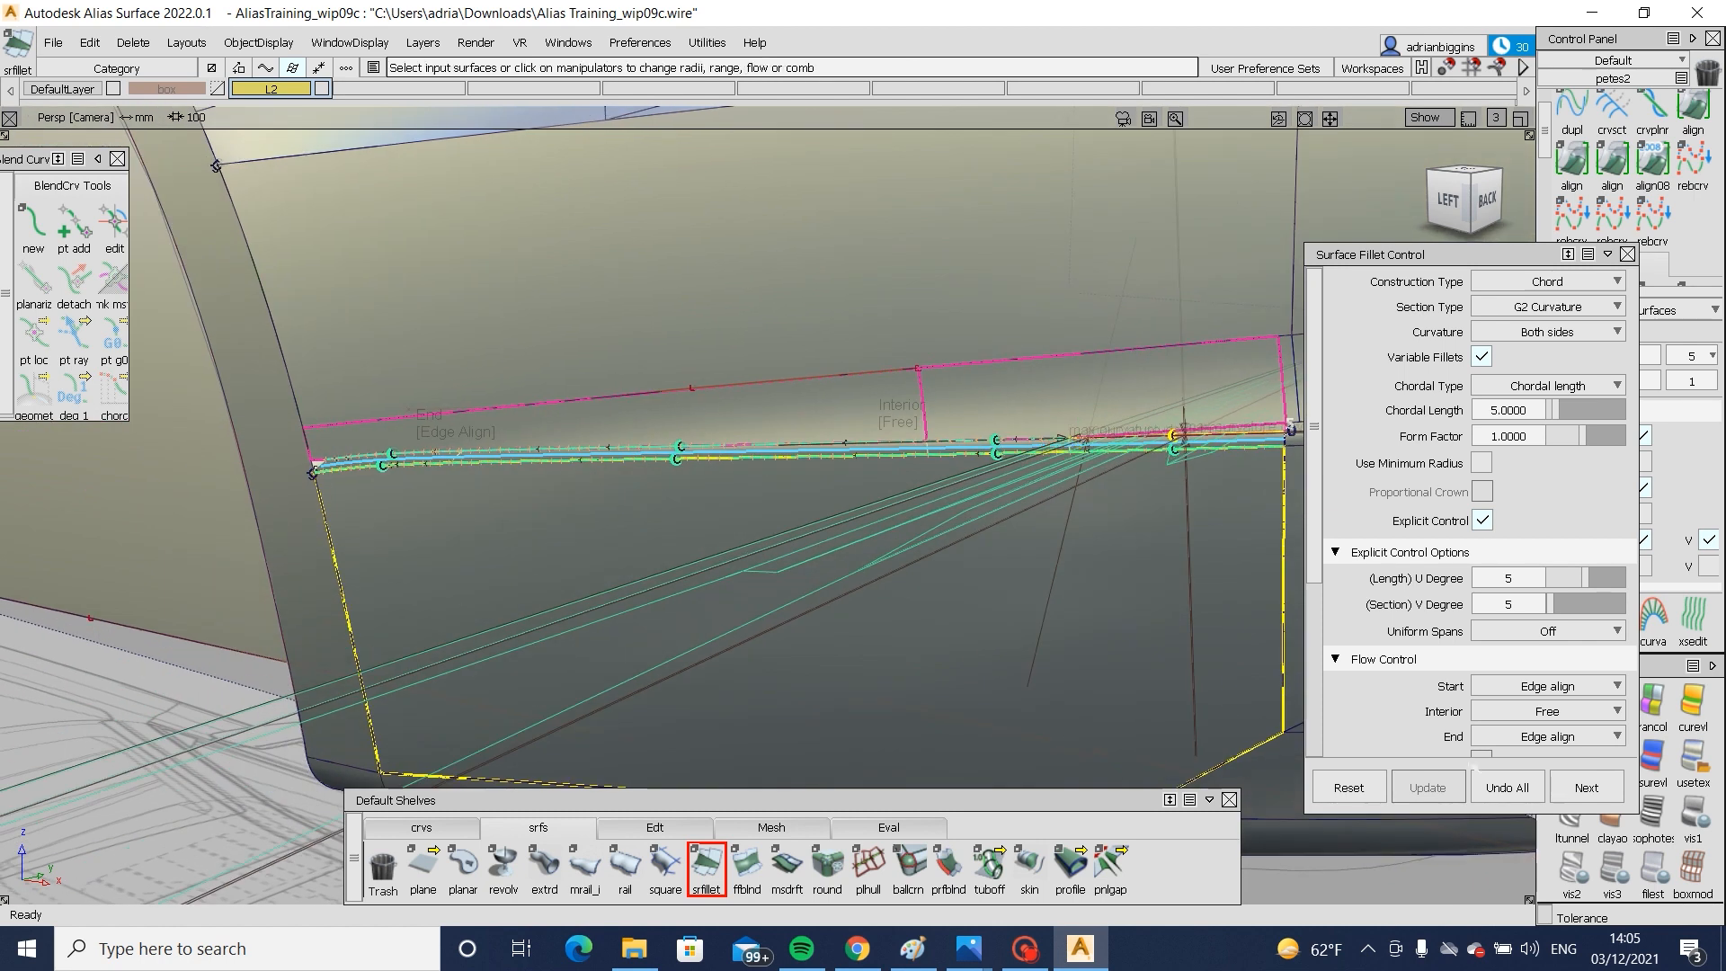
pyautogui.click(1507, 787)
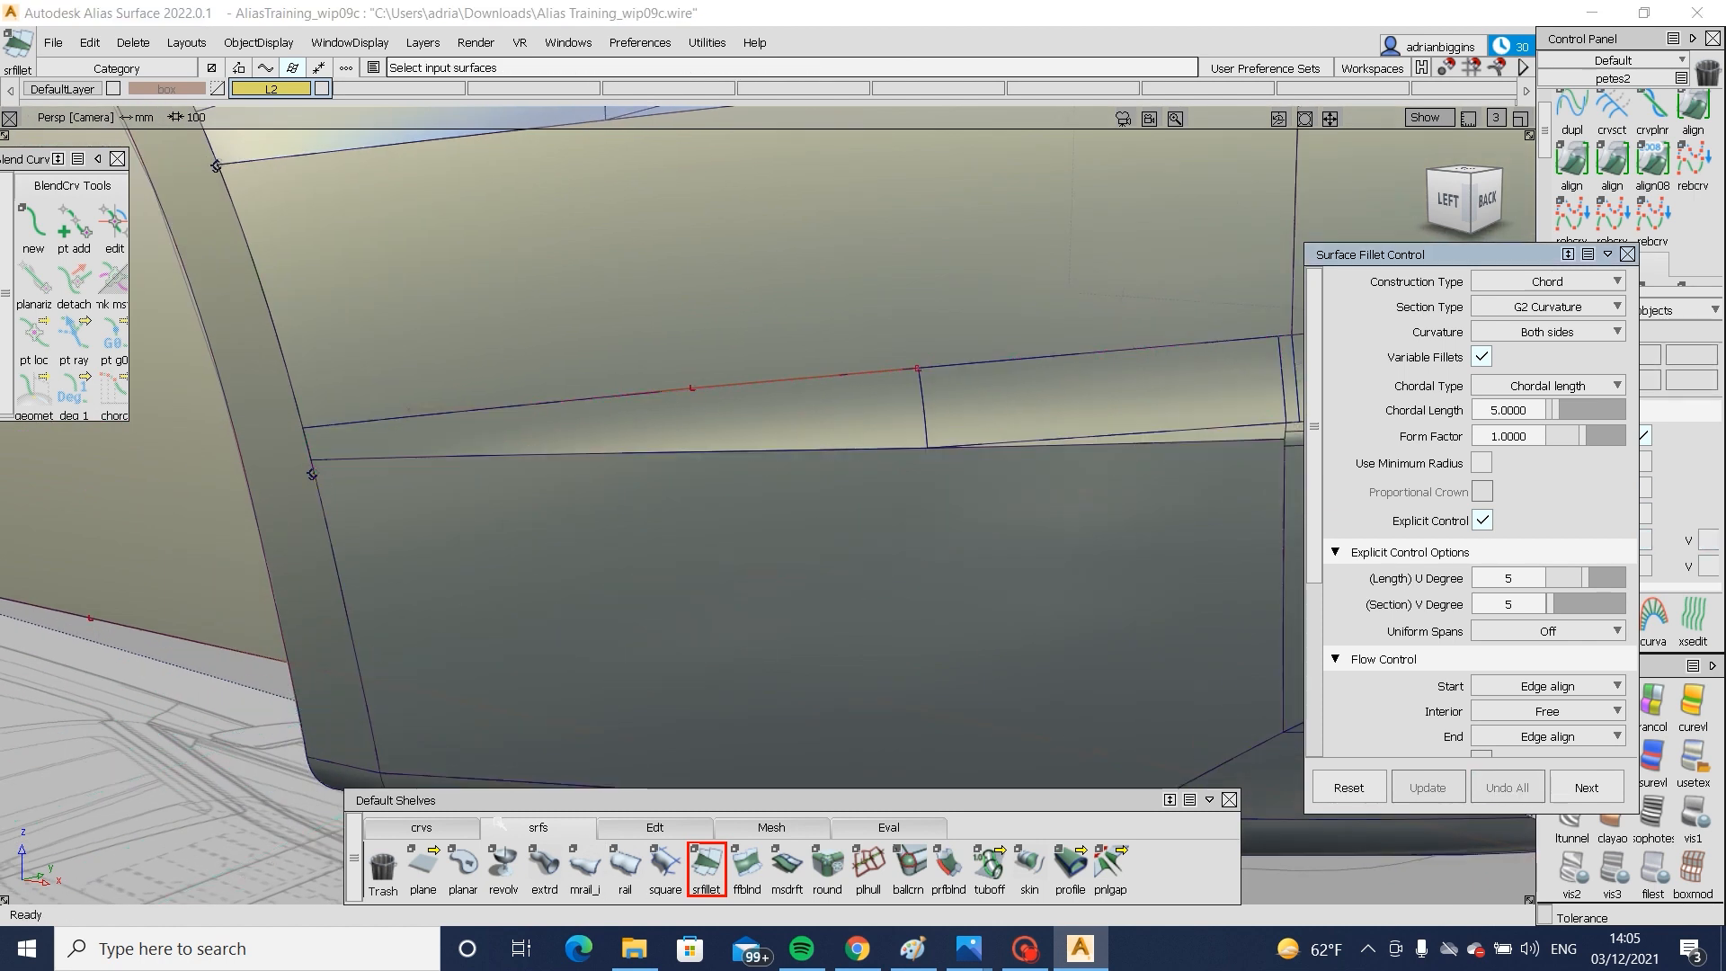
# - In the left view, draw two edit-point curves from the upper and lower corners of the fillet's end past the wheel arch edge
pyautogui.click(421, 827)
pyautogui.click(463, 863)
pyautogui.keyDown('alt'); pyautogui.keyDown('shift'); pyautogui.moveTo(1118, 494); pyautogui.dragTo(1071, 489); pyautogui.keyUp('shift'); pyautogui.keyUp('alt')
pyautogui.click(1448, 202)
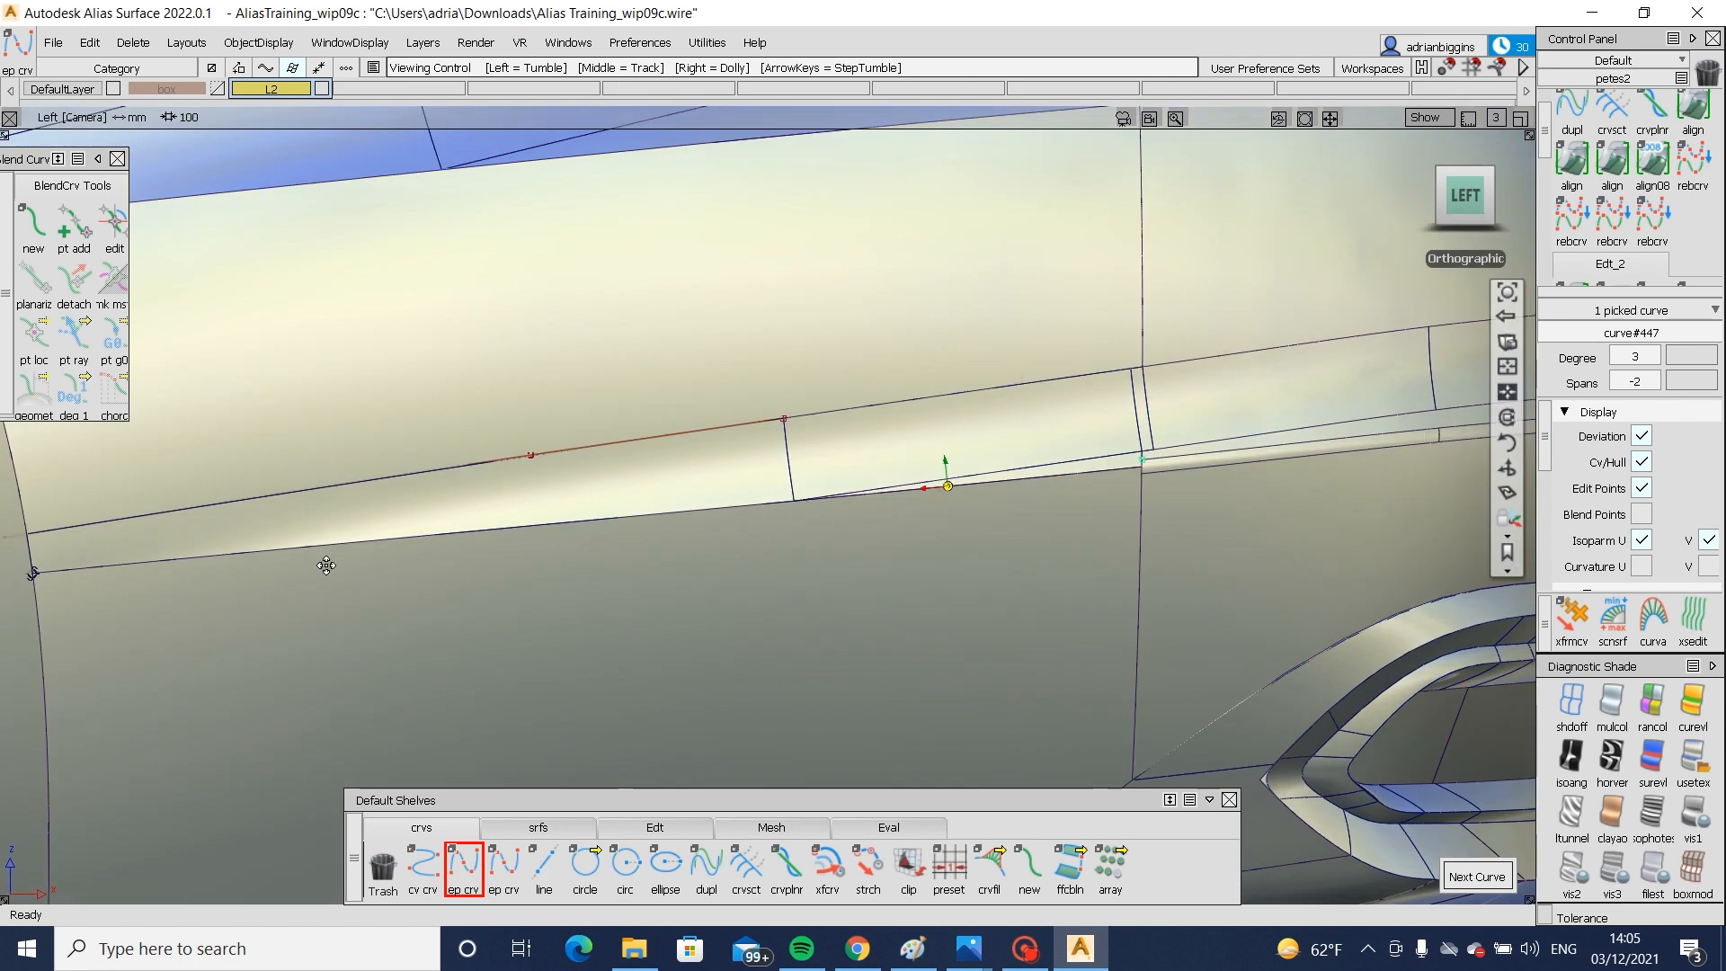
pyautogui.keyDown('alt'); pyautogui.keyDown('shift'); pyautogui.moveTo(327, 566); pyautogui.dragTo(505, 548, button='middle'); pyautogui.keyUp('shift'); pyautogui.keyUp('alt')
pyautogui.moveTo(142, 537); pyautogui.dragTo(124, 547)
pyautogui.moveTo(1225, 587)
pyautogui.keyDown('ctrl'); pyautogui.keyDown('shift'); pyautogui.mouseDown()
pyautogui.moveTo(1239, 437)
pyautogui.moveTo(1296, 465)
pyautogui.mouseUp(); pyautogui.keyUp('shift'); pyautogui.keyUp('ctrl')
pyautogui.moveTo(120, 578); pyautogui.dragTo(108, 576)
# - Align both new curves to the matching long edges of the rear corner fillet with G2 continuity
pyautogui.doubleClick(1571, 162)
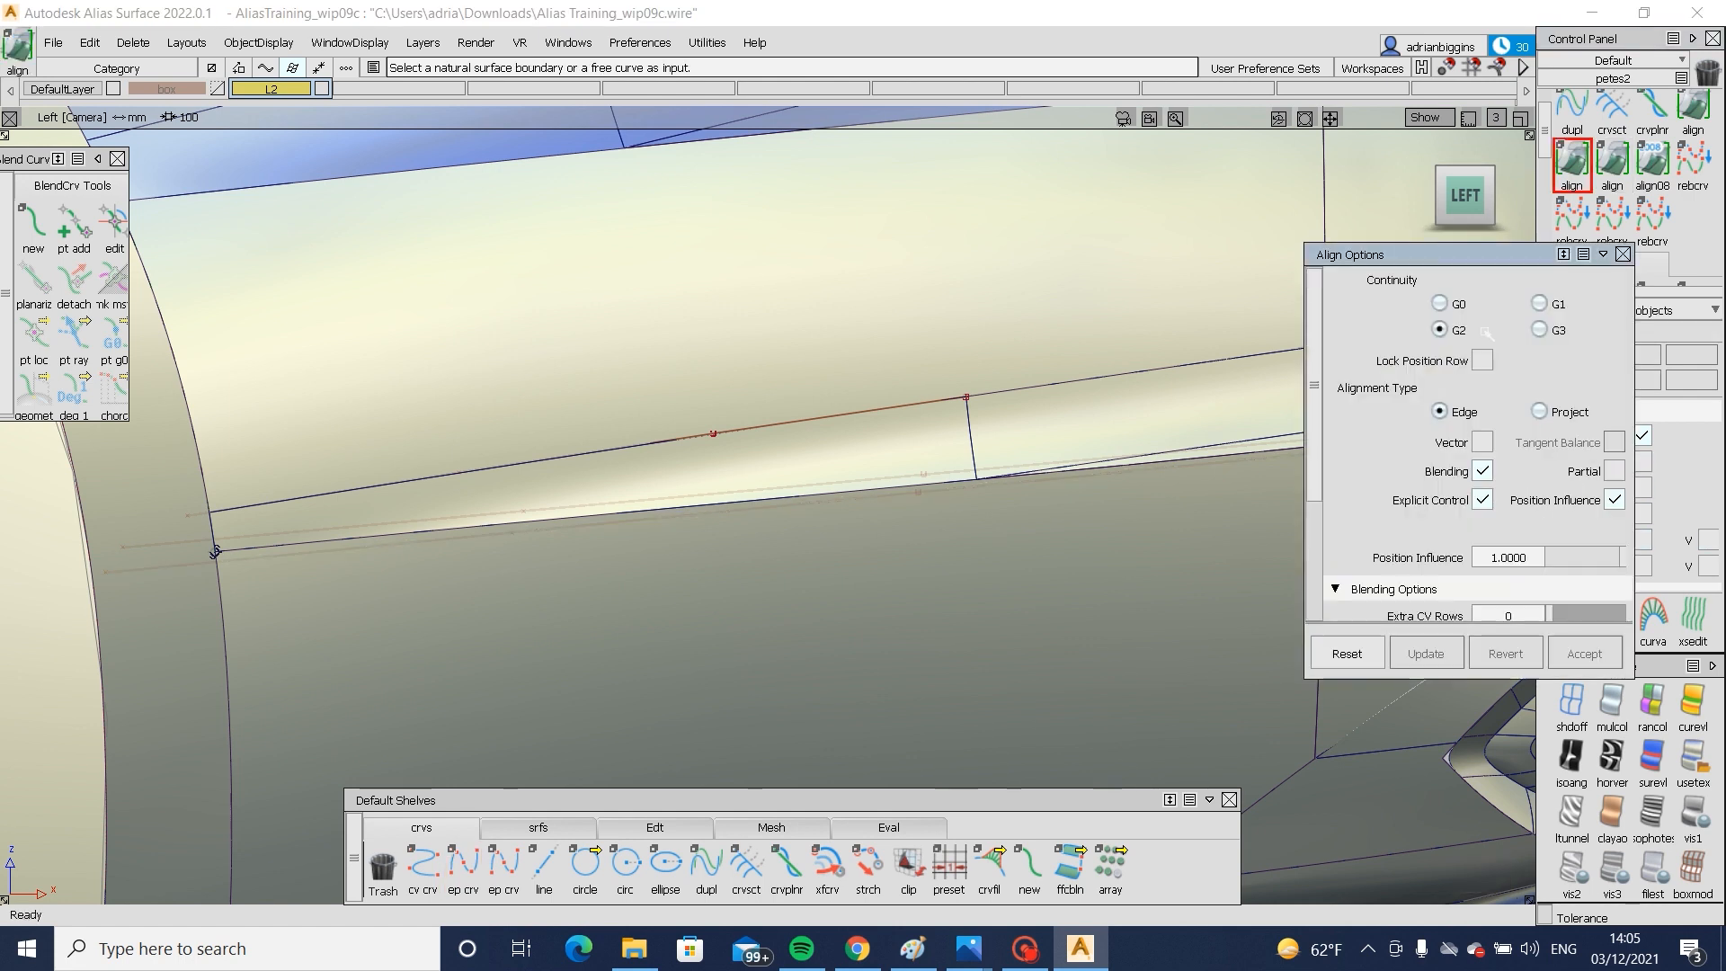
pyautogui.scroll(5, 1129, 432)
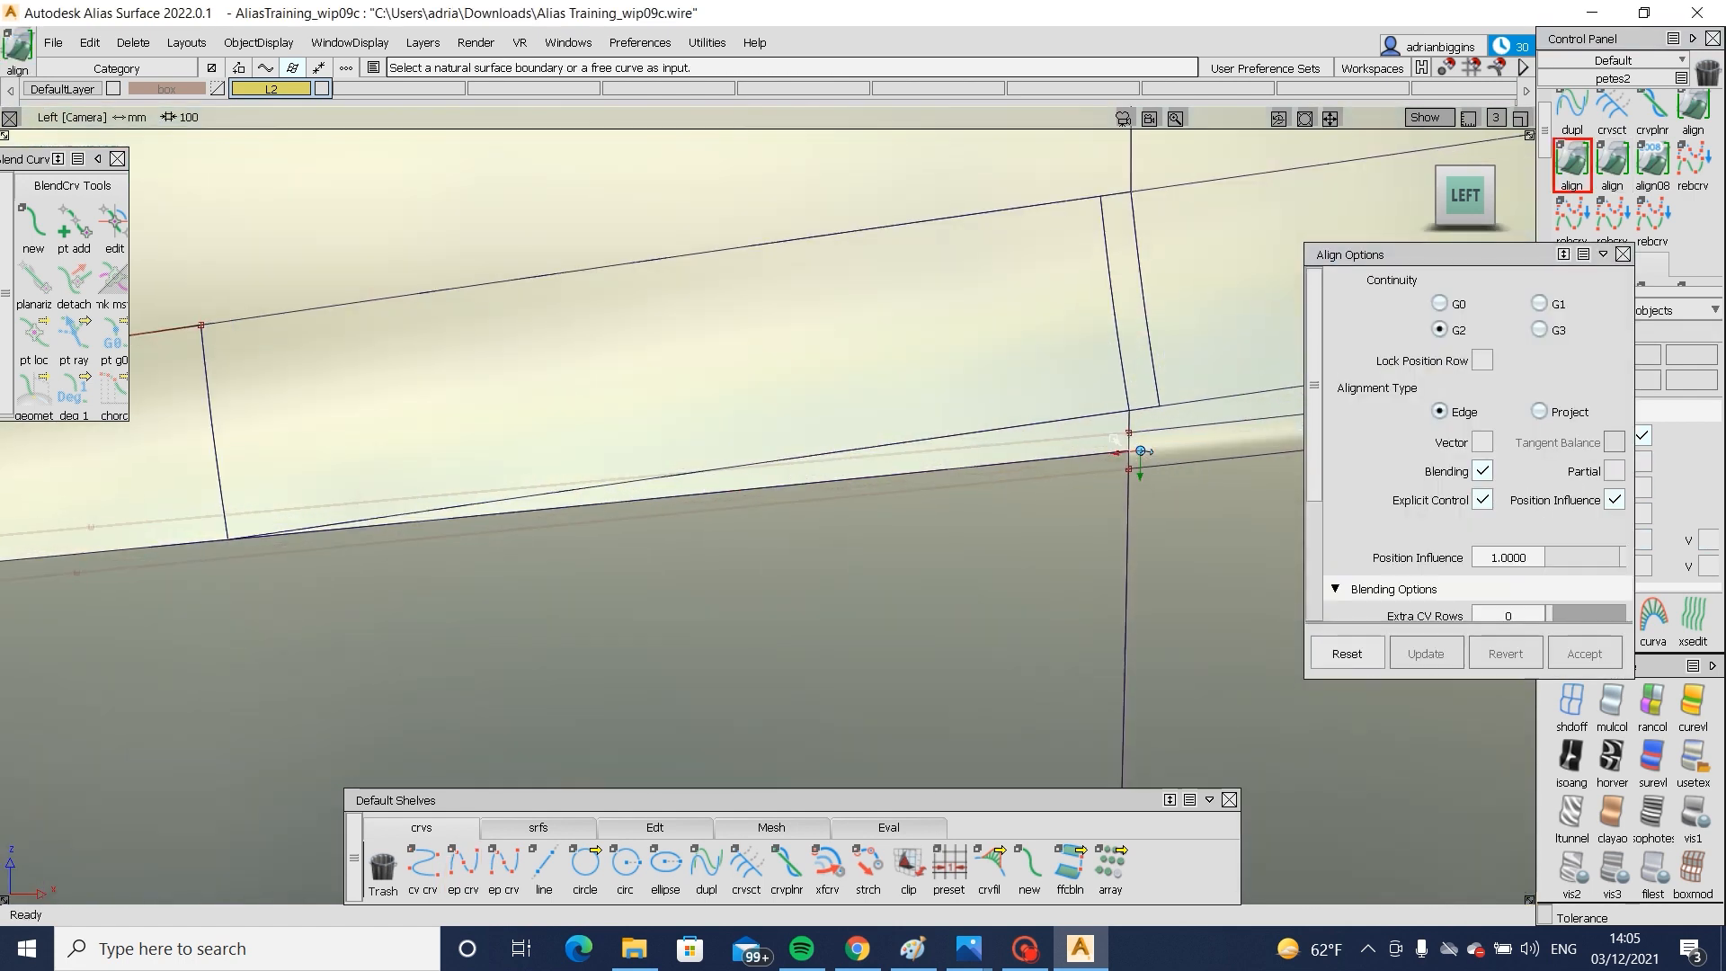
pyautogui.click(1111, 470)
pyautogui.click(1173, 464)
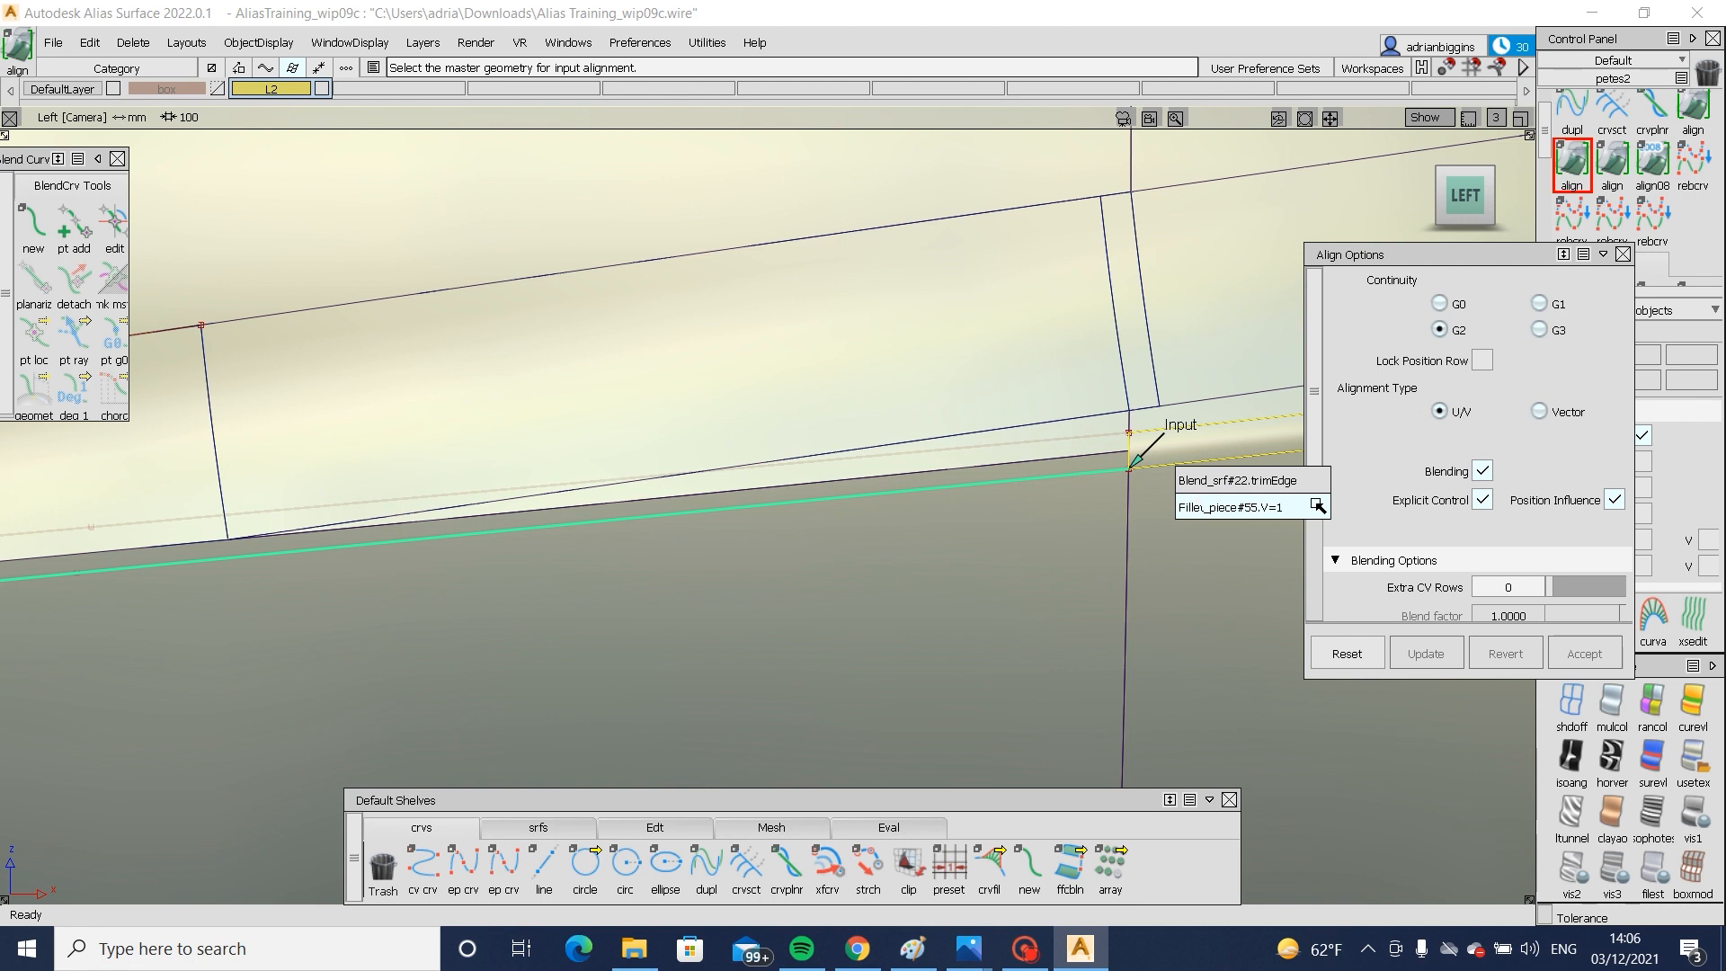
pyautogui.click(1198, 495)
pyautogui.click(1134, 433)
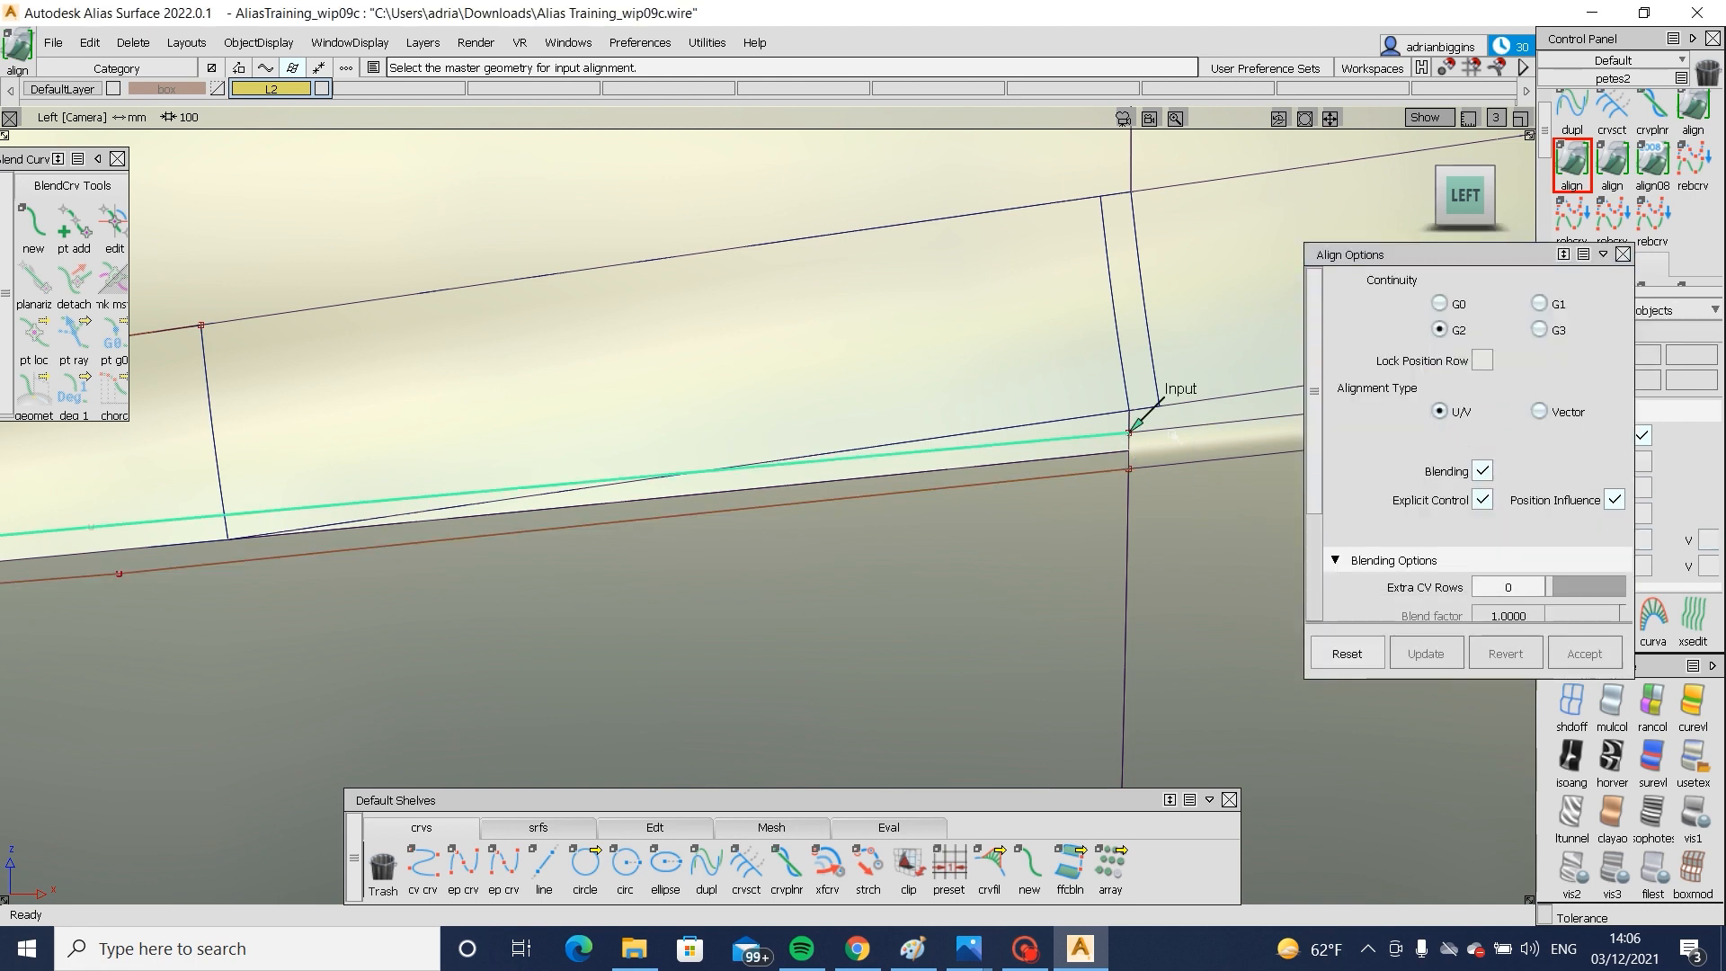
pyautogui.click(1171, 430)
pyautogui.click(1311, 467)
# - Display the CVs of the two aligned curves and nudge a CV vertically to refine the strip between them
pyautogui.keyDown('alt'); pyautogui.keyDown('shift'); pyautogui.moveTo(1140, 463); pyautogui.dragTo(1519, 441, button='middle'); pyautogui.keyUp('shift'); pyautogui.keyUp('alt')
pyautogui.moveTo(979, 468)
pyautogui.keyDown('alt'); pyautogui.keyDown('shift'); pyautogui.mouseDown(button='right')
pyautogui.moveTo(908, 489)
pyautogui.moveTo(884, 565)
pyautogui.moveTo(705, 608)
pyautogui.mouseUp(button='right'); pyautogui.keyUp('shift'); pyautogui.keyUp('alt')
pyautogui.keyDown('alt'); pyautogui.keyDown('shift'); pyautogui.moveTo(704, 609); pyautogui.dragTo(800, 595, button='middle'); pyautogui.keyUp('shift'); pyautogui.keyUp('alt')
pyautogui.keyDown('ctrl'); pyautogui.keyDown('shift'); pyautogui.moveTo(770, 643); pyautogui.dragTo(743, 489); pyautogui.keyUp('shift'); pyautogui.keyUp('ctrl')
pyautogui.keyDown('ctrl'); pyautogui.keyDown('shift'); pyautogui.moveTo(482, 424); pyautogui.dragTo(681, 606); pyautogui.keyUp('shift'); pyautogui.keyUp('ctrl')
pyautogui.hotkey('ctrl', 'h')
pyautogui.press('Return')
pyautogui.keyDown('ctrl'); pyautogui.keyDown('shift'); pyautogui.moveTo(624, 705); pyautogui.dragTo(639, 514); pyautogui.keyUp('shift'); pyautogui.keyUp('ctrl')
pyautogui.keyDown('ctrl'); pyautogui.keyDown('shift'); pyautogui.moveTo(467, 469); pyautogui.dragTo(539, 516); pyautogui.keyUp('shift'); pyautogui.keyUp('ctrl')
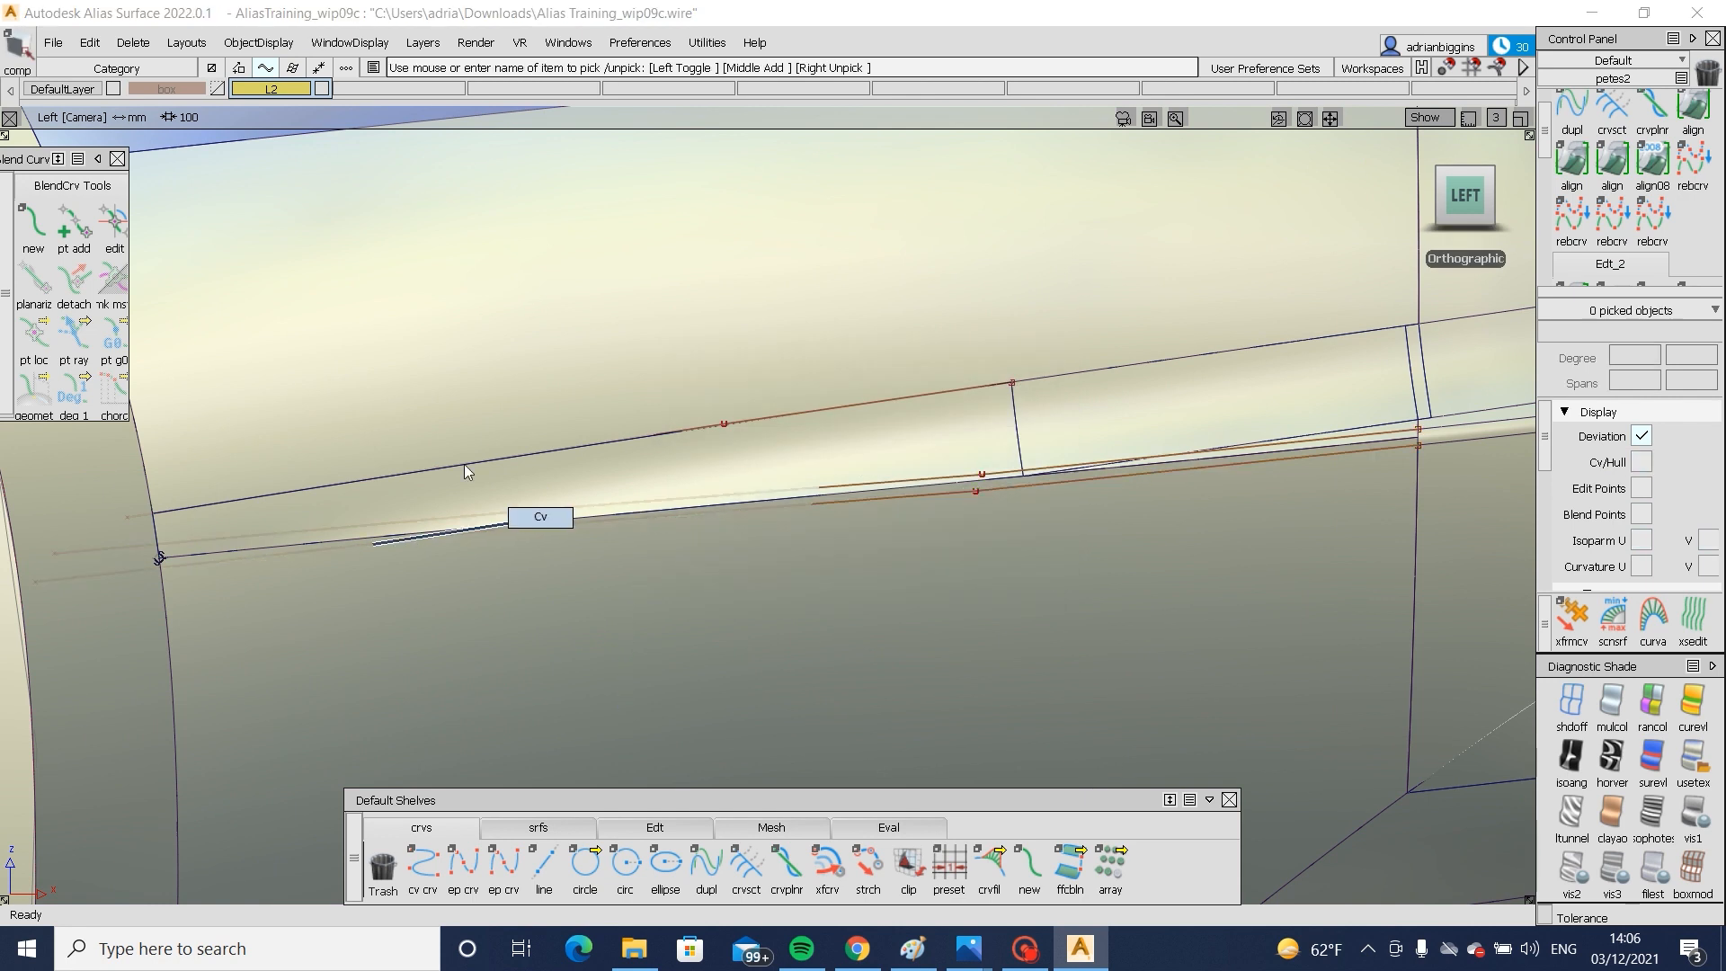
pyautogui.keyDown('ctrl'); pyautogui.keyDown('shift'); pyautogui.moveTo(722, 667); pyautogui.dragTo(725, 565); pyautogui.keyUp('shift'); pyautogui.keyUp('ctrl')
pyautogui.moveTo(725, 565); pyautogui.dragTo(721, 578, button='right')
pyautogui.keyDown('ctrl'); pyautogui.keyDown('shift'); pyautogui.moveTo(720, 578); pyautogui.dragTo(543, 545); pyautogui.keyUp('shift'); pyautogui.keyUp('ctrl')
# - Turn off shading and fine-tune a curve CV vertically against the background sketch
pyautogui.click(1571, 702)
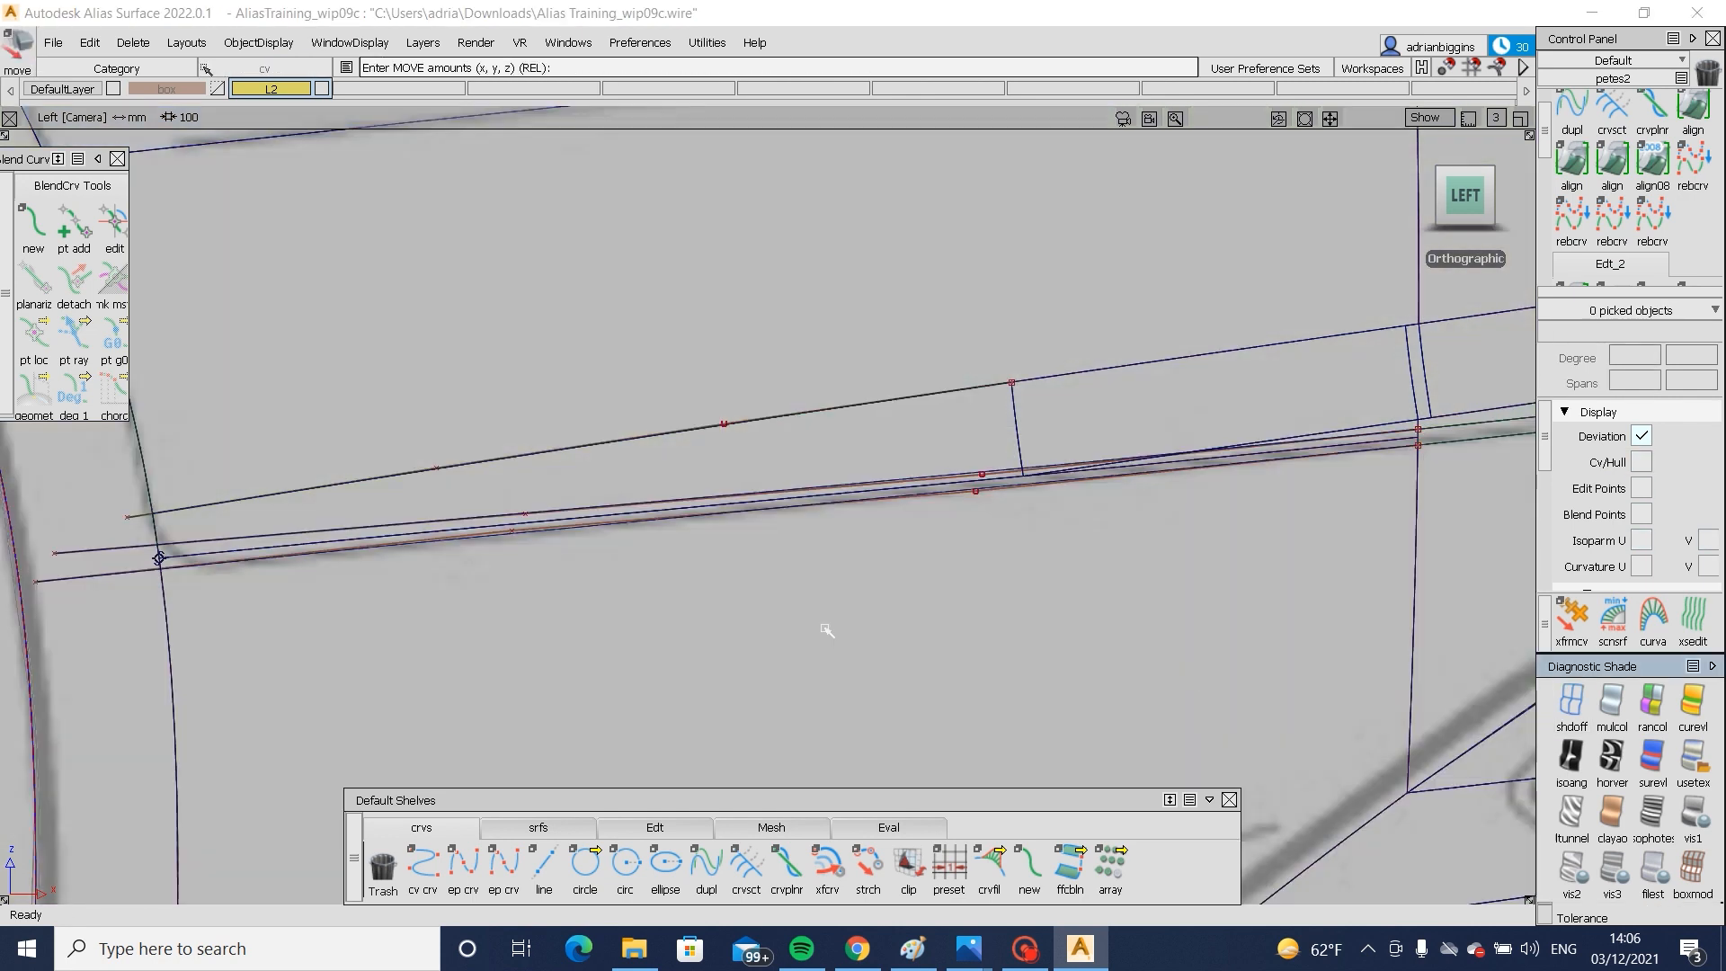
pyautogui.keyDown('alt'); pyautogui.keyDown('shift'); pyautogui.moveTo(546, 544); pyautogui.dragTo(867, 566, button='right'); pyautogui.keyUp('shift'); pyautogui.keyUp('alt')
pyautogui.keyDown('ctrl'); pyautogui.keyDown('shift'); pyautogui.moveTo(431, 476); pyautogui.dragTo(589, 582); pyautogui.keyUp('shift'); pyautogui.keyUp('ctrl')
pyautogui.moveTo(589, 580); pyautogui.dragTo(589, 586, button='right')
# - Project the two curves in the left view onto the body-side surfaces above and below the crease
pyautogui.keyDown('ctrl'); pyautogui.keyDown('shift'); pyautogui.moveTo(881, 676); pyautogui.dragTo(1031, 319); pyautogui.keyUp('shift'); pyautogui.keyUp('ctrl')
pyautogui.click(1081, 346)
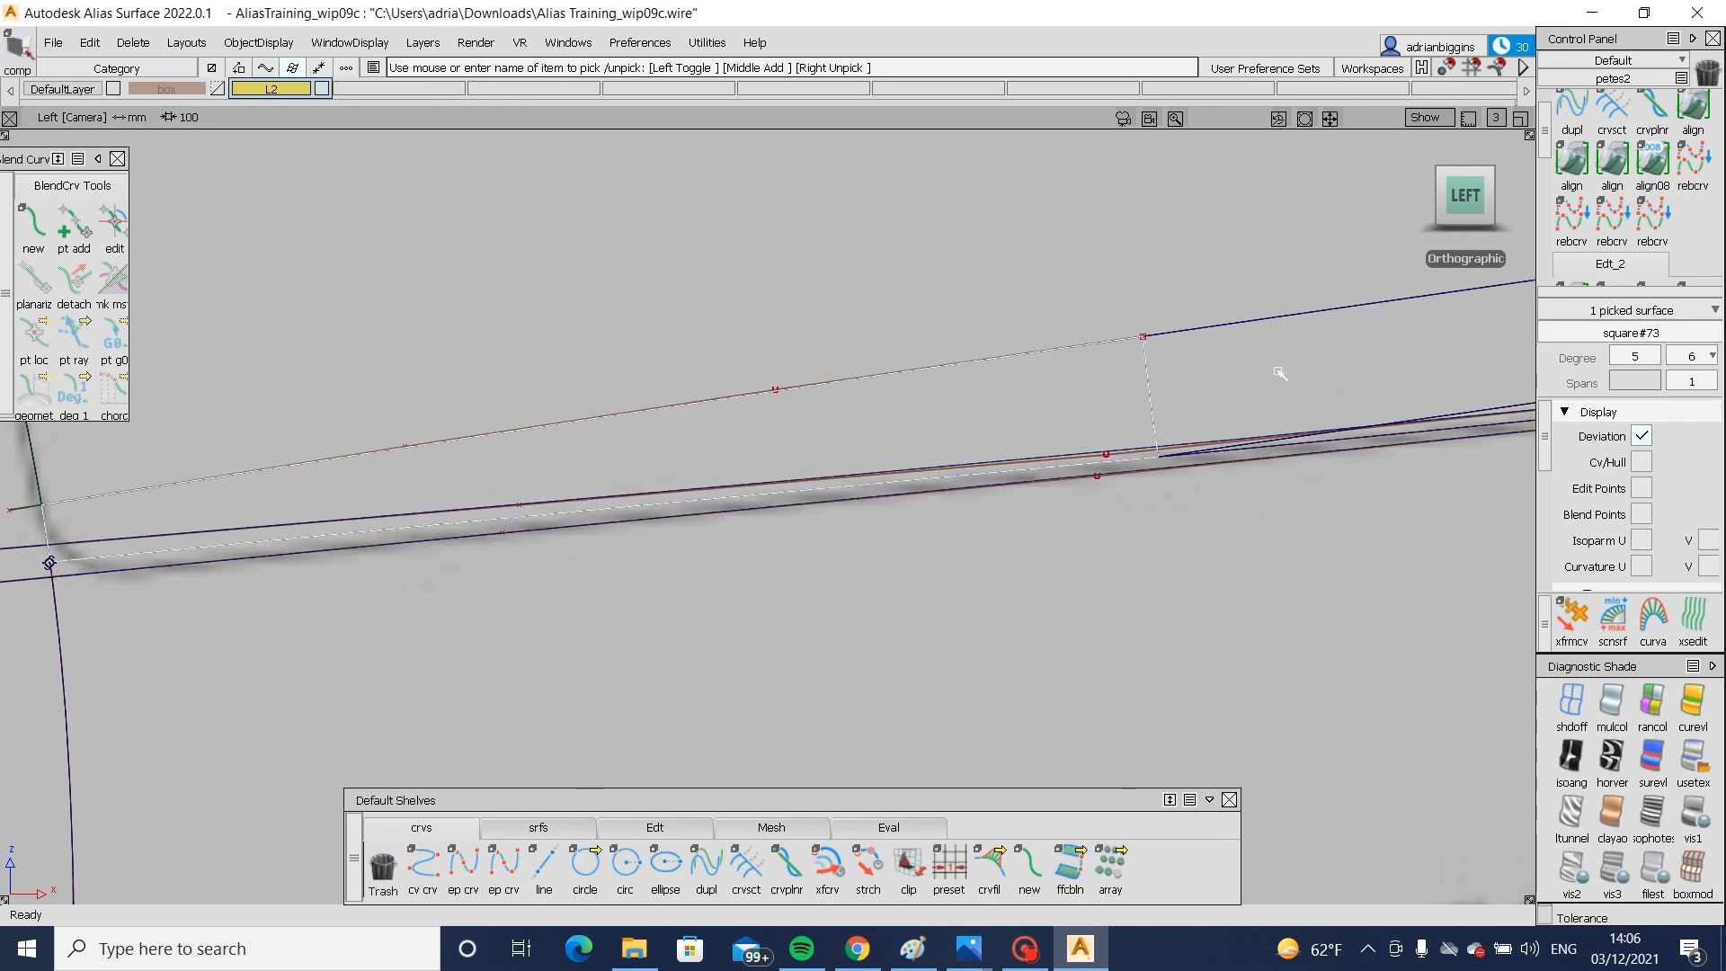
pyautogui.click(1280, 324)
pyautogui.click(1169, 458)
pyautogui.press('space')
pyautogui.moveTo(1048, 520); pyautogui.dragTo(1007, 432)
pyautogui.press('space')
# - Trim the upper and lower body-side surfaces at the projected curves, keeping the parts outside the strip, with shading on
pyautogui.click(1693, 762)
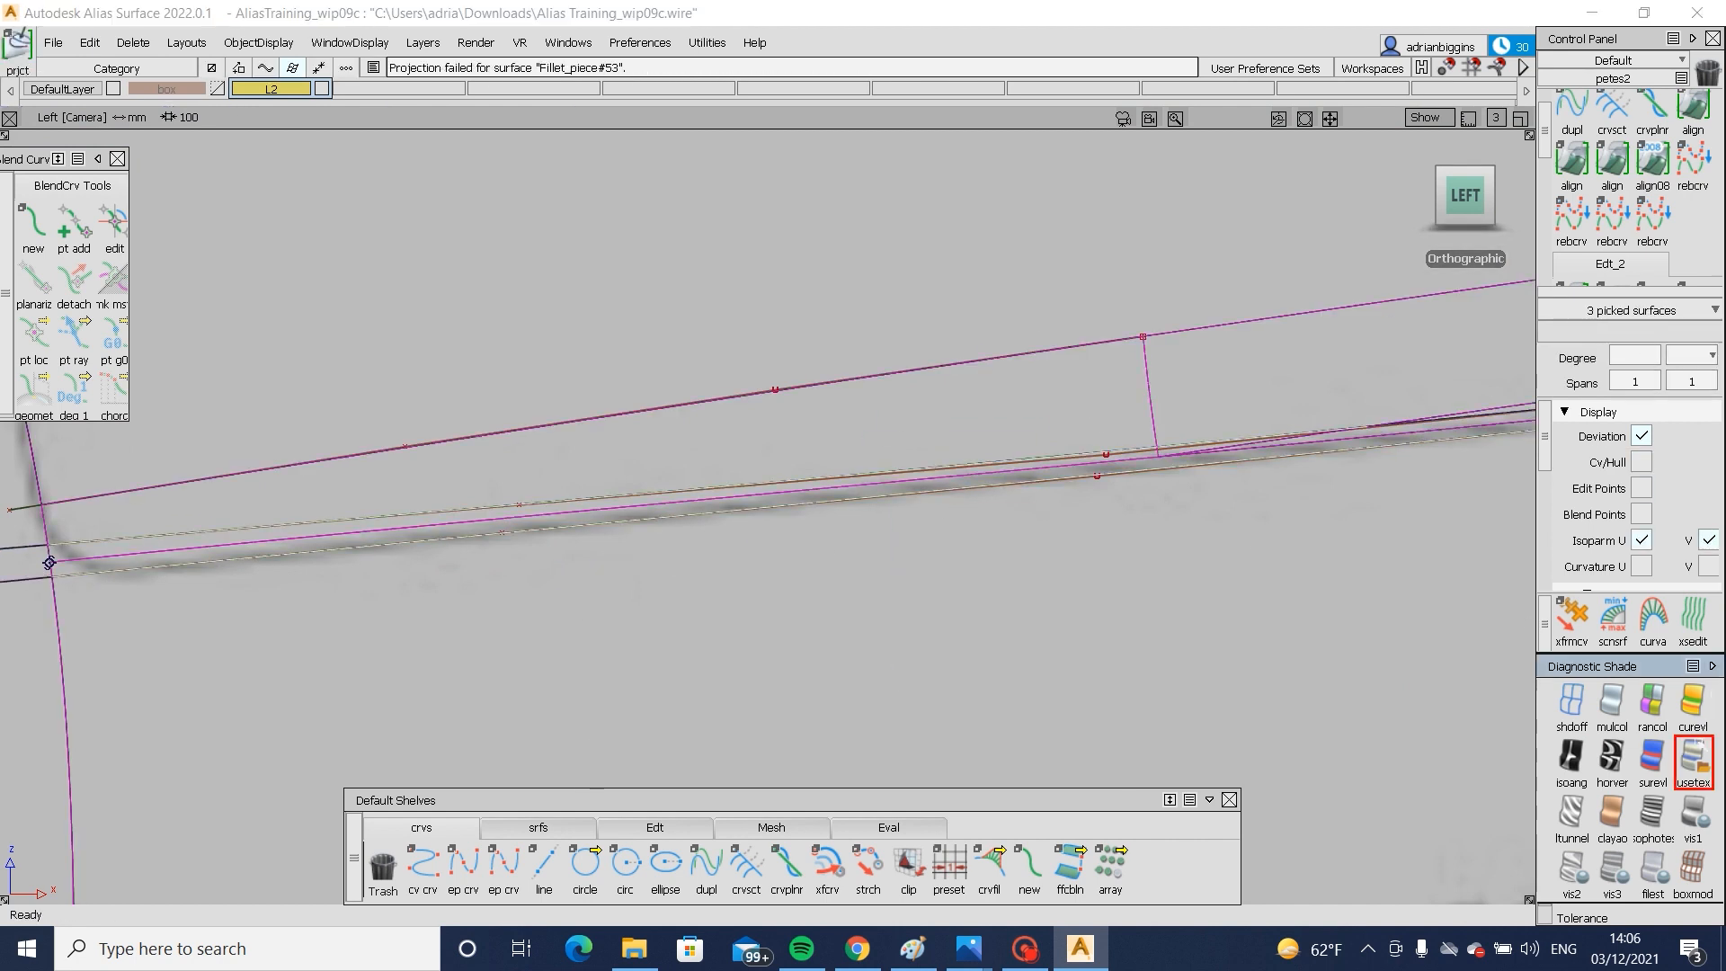
pyautogui.keyDown('ctrl'); pyautogui.keyDown('shift'); pyautogui.moveTo(1250, 519); pyautogui.dragTo(1146, 431); pyautogui.keyUp('shift'); pyautogui.keyUp('ctrl')
pyautogui.click(1232, 407)
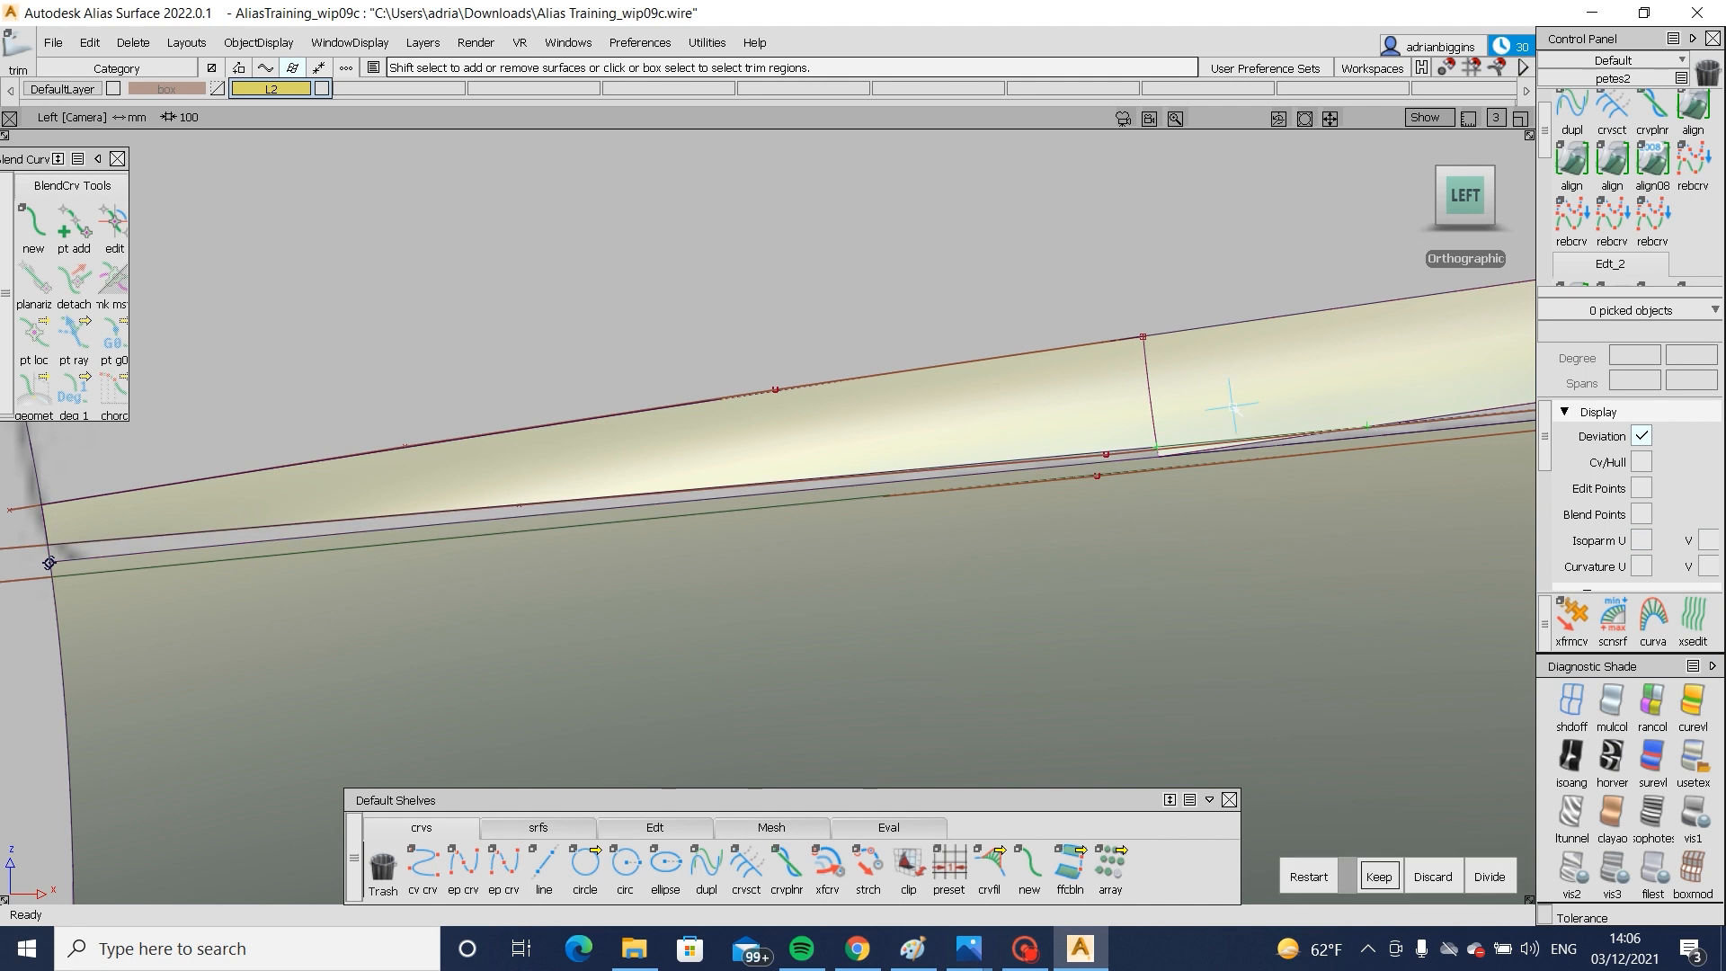
pyautogui.press('space')
pyautogui.click(1096, 599)
pyautogui.press('space')
pyautogui.keyDown('alt'); pyautogui.keyDown('shift'); pyautogui.moveTo(1310, 543); pyautogui.dragTo(1225, 640, button='right'); pyautogui.keyUp('shift'); pyautogui.keyUp('alt')
pyautogui.keyDown('alt'); pyautogui.keyDown('shift'); pyautogui.moveTo(1225, 640); pyautogui.dragTo(944, 629); pyautogui.keyUp('shift'); pyautogui.keyUp('alt')
pyautogui.click(1693, 762)
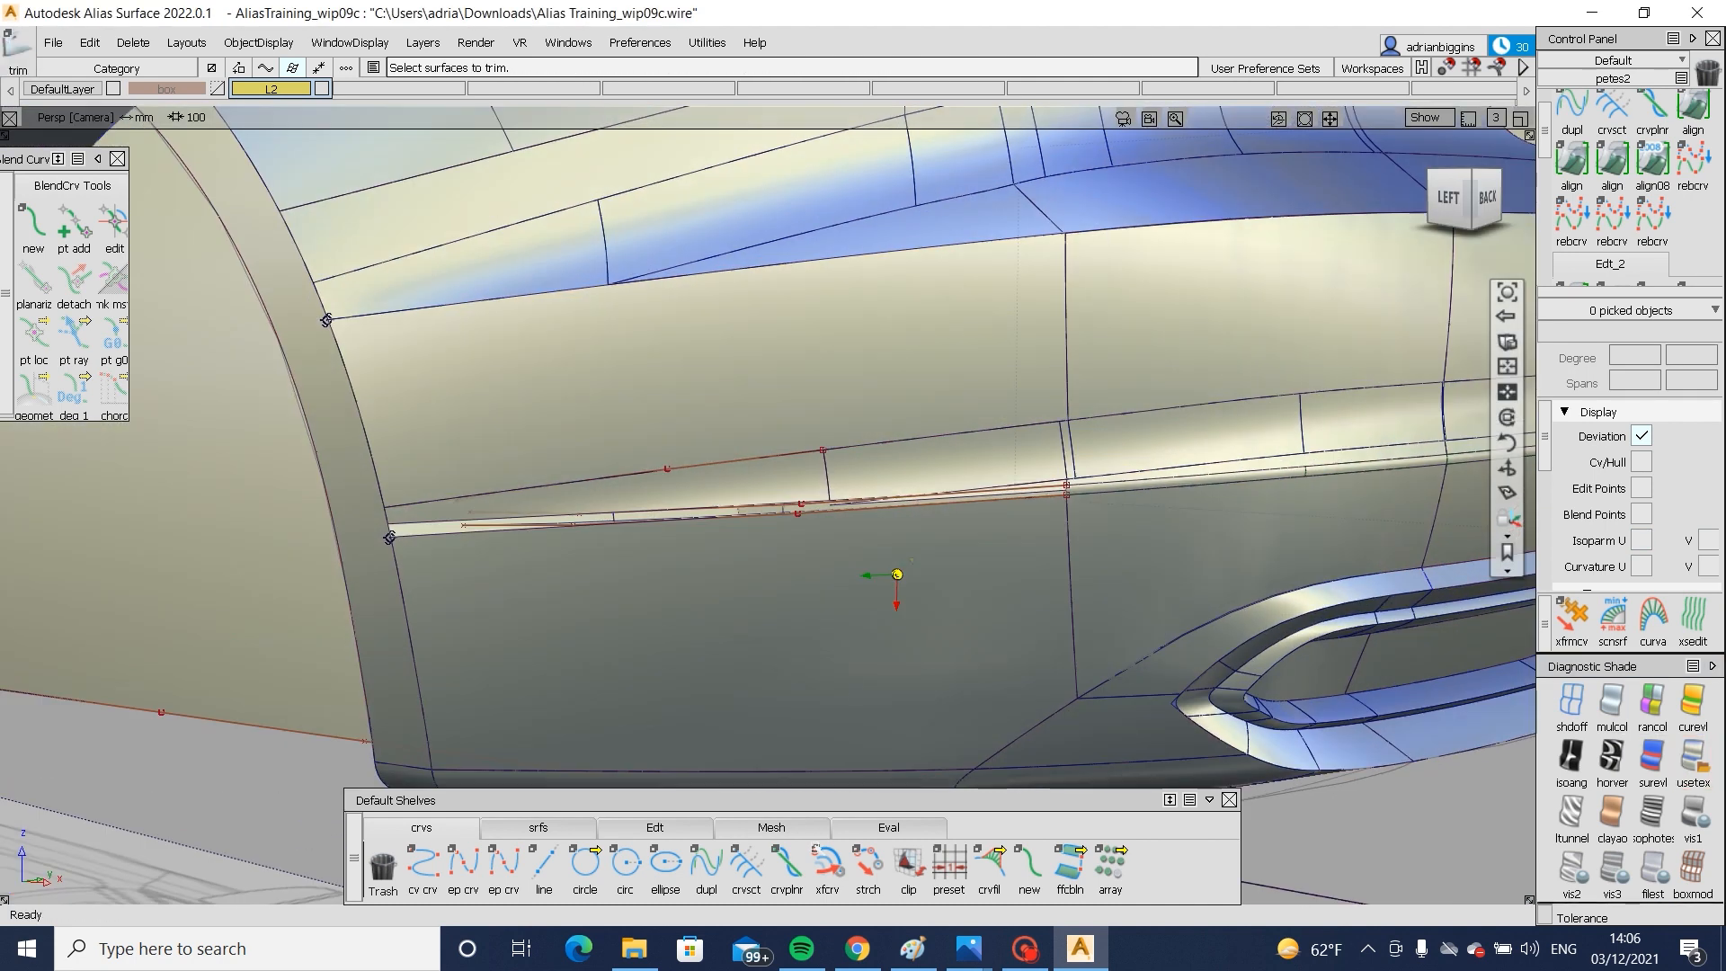
pyautogui.click(537, 826)
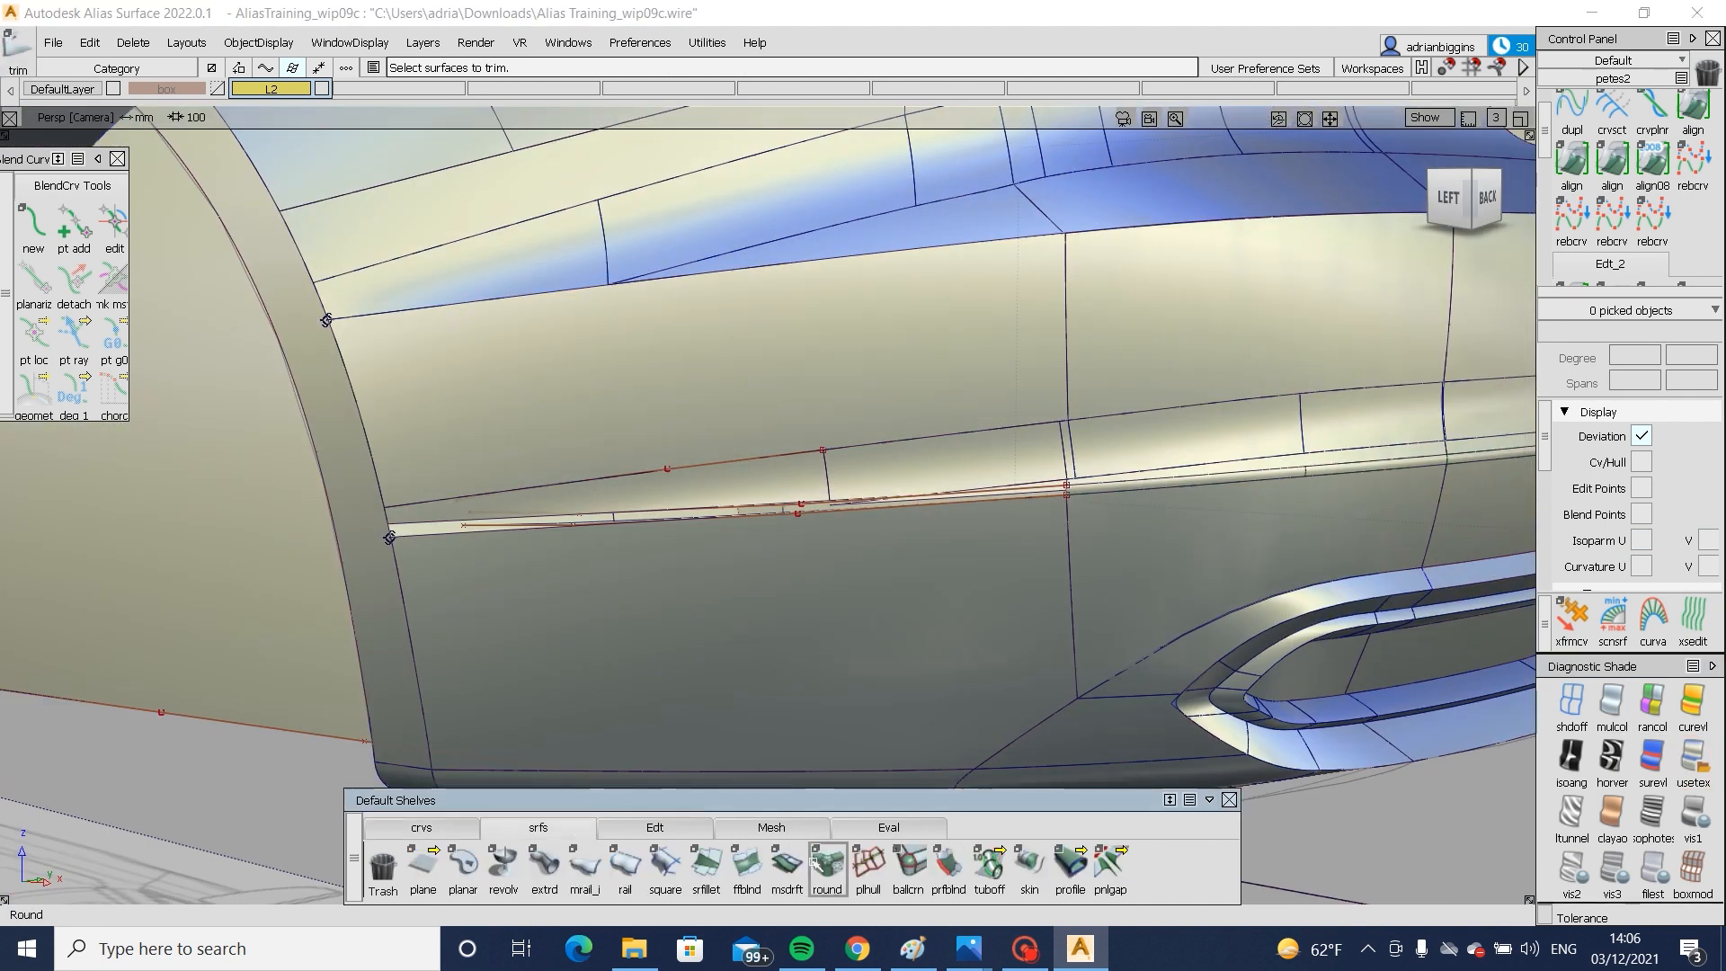
pyautogui.click(746, 863)
pyautogui.keyDown('alt'); pyautogui.keyDown('shift'); pyautogui.moveTo(994, 528); pyautogui.dragTo(1172, 640, button='right'); pyautogui.keyUp('shift'); pyautogui.keyUp('alt')
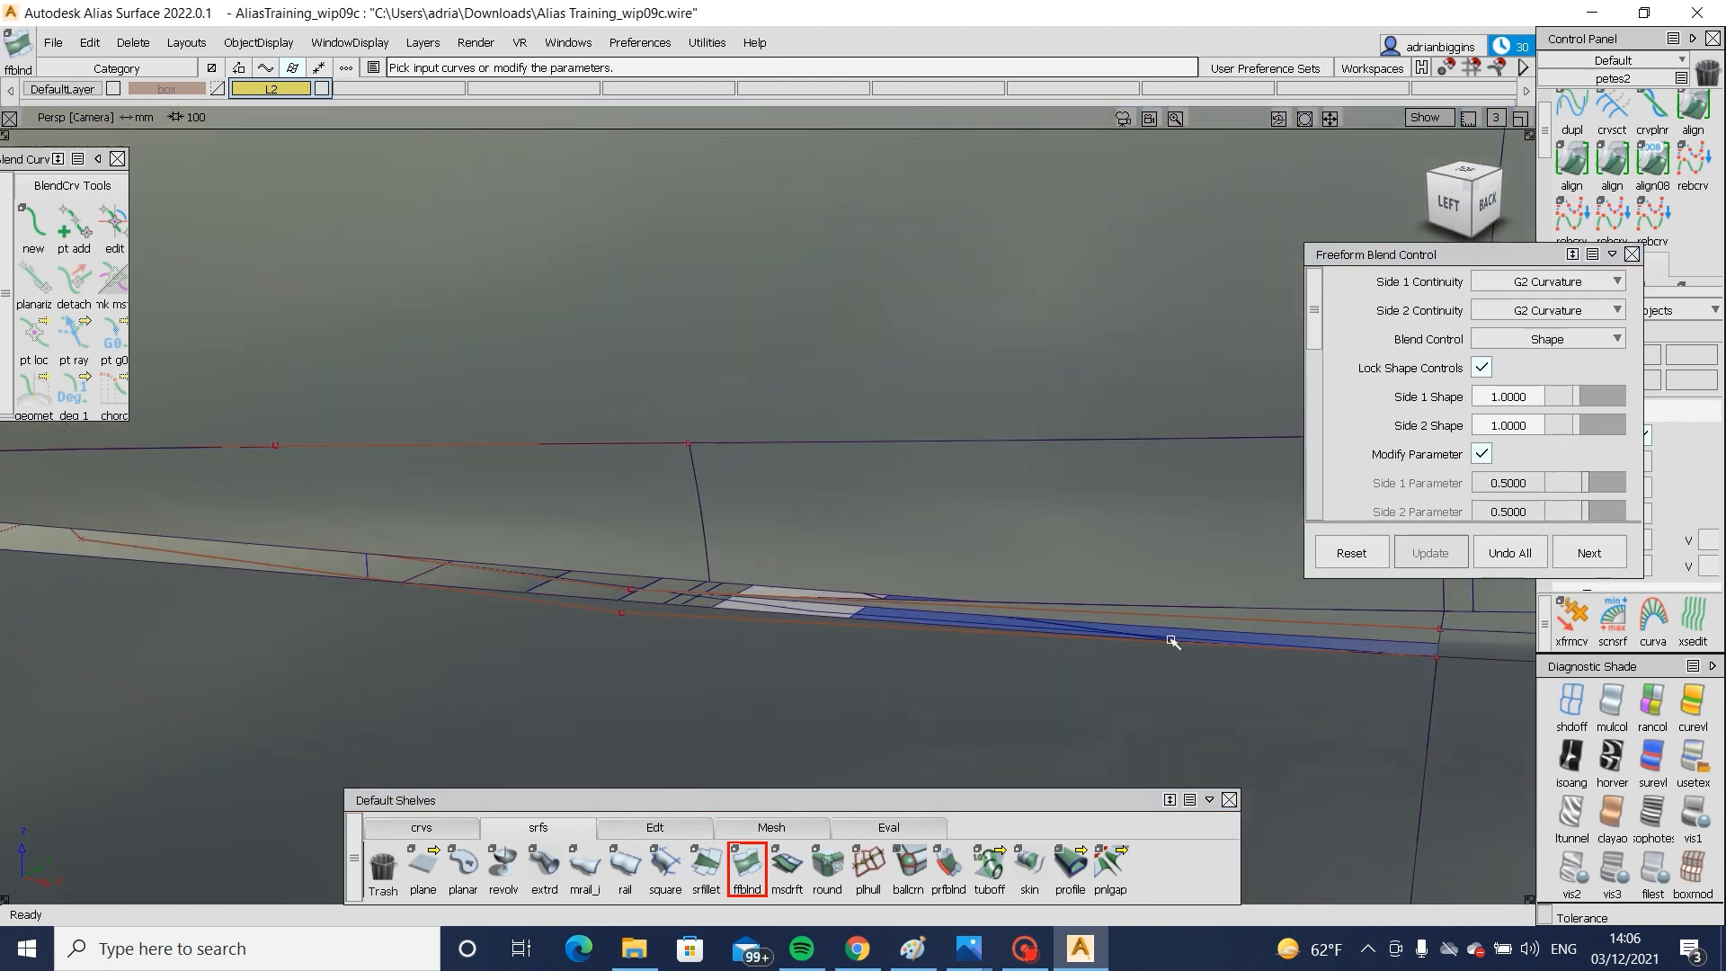
pyautogui.keyDown('ctrl'); pyautogui.keyDown('shift'); pyautogui.moveTo(1448, 585); pyautogui.dragTo(1414, 613, button='middle'); pyautogui.keyUp('shift'); pyautogui.keyUp('ctrl')
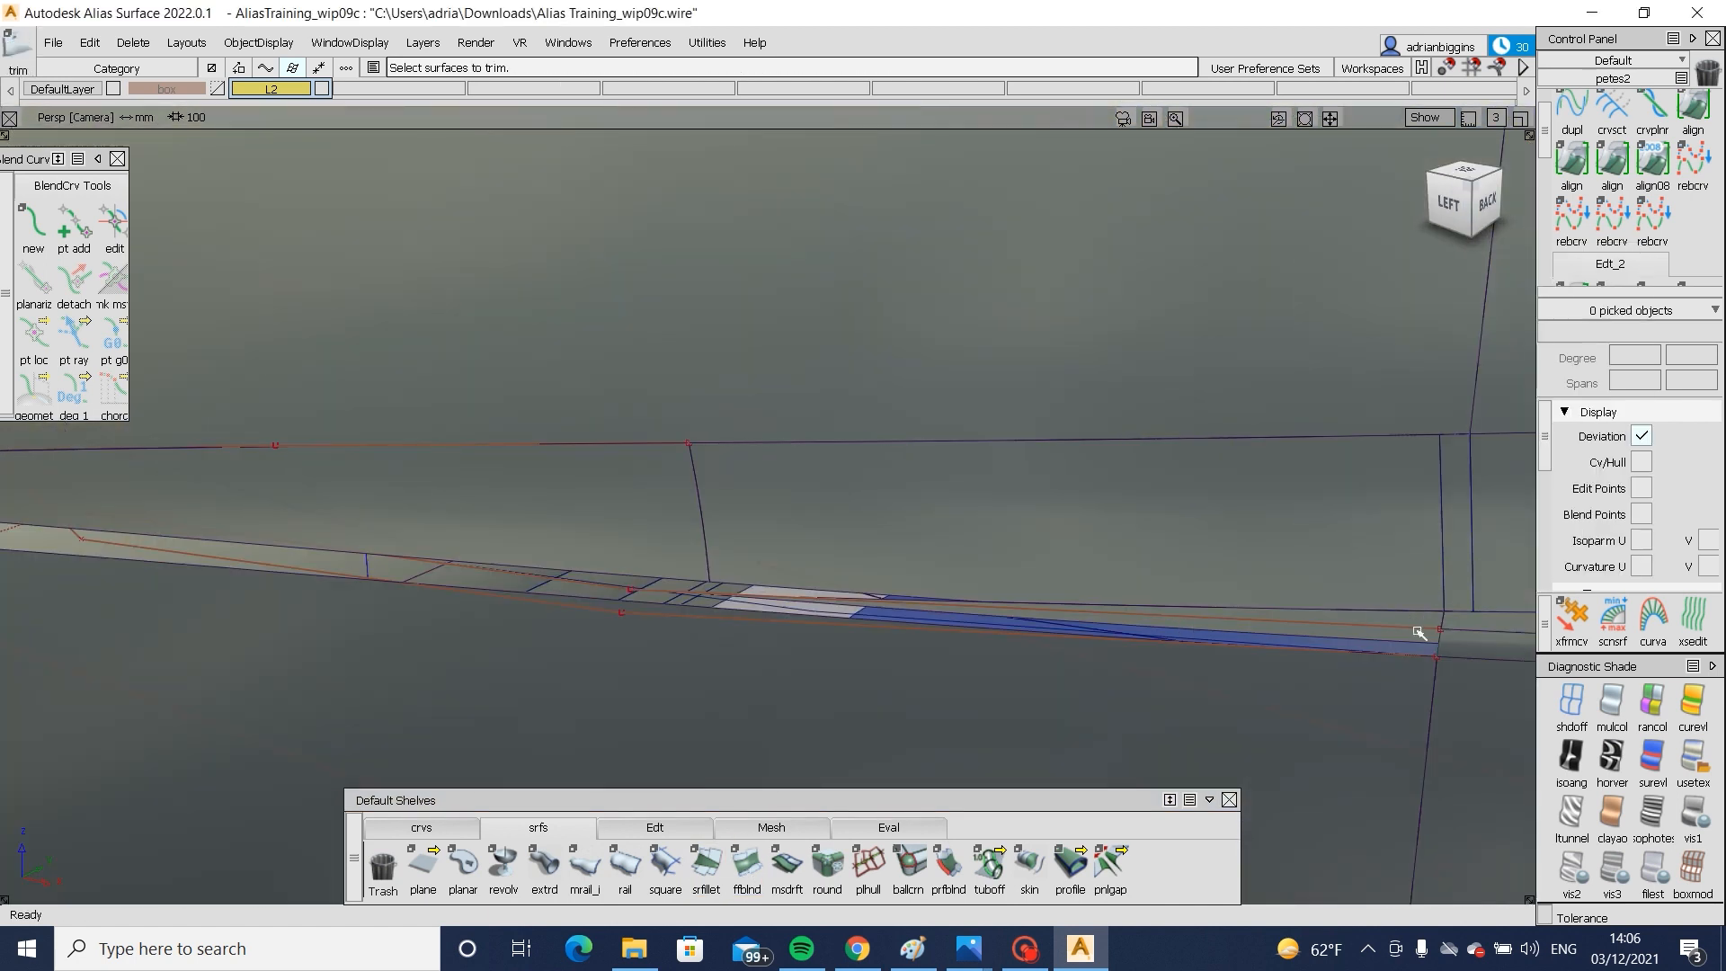
# - Project the upper curve in the left view onto the thin surface next to the fillet's end and trim away the part below it
pyautogui.keyDown('ctrl'); pyautogui.keyDown('shift'); pyautogui.moveTo(1464, 477); pyautogui.dragTo(1303, 609); pyautogui.keyUp('shift'); pyautogui.keyUp('ctrl')
pyautogui.click(1302, 609)
pyautogui.click(1451, 205)
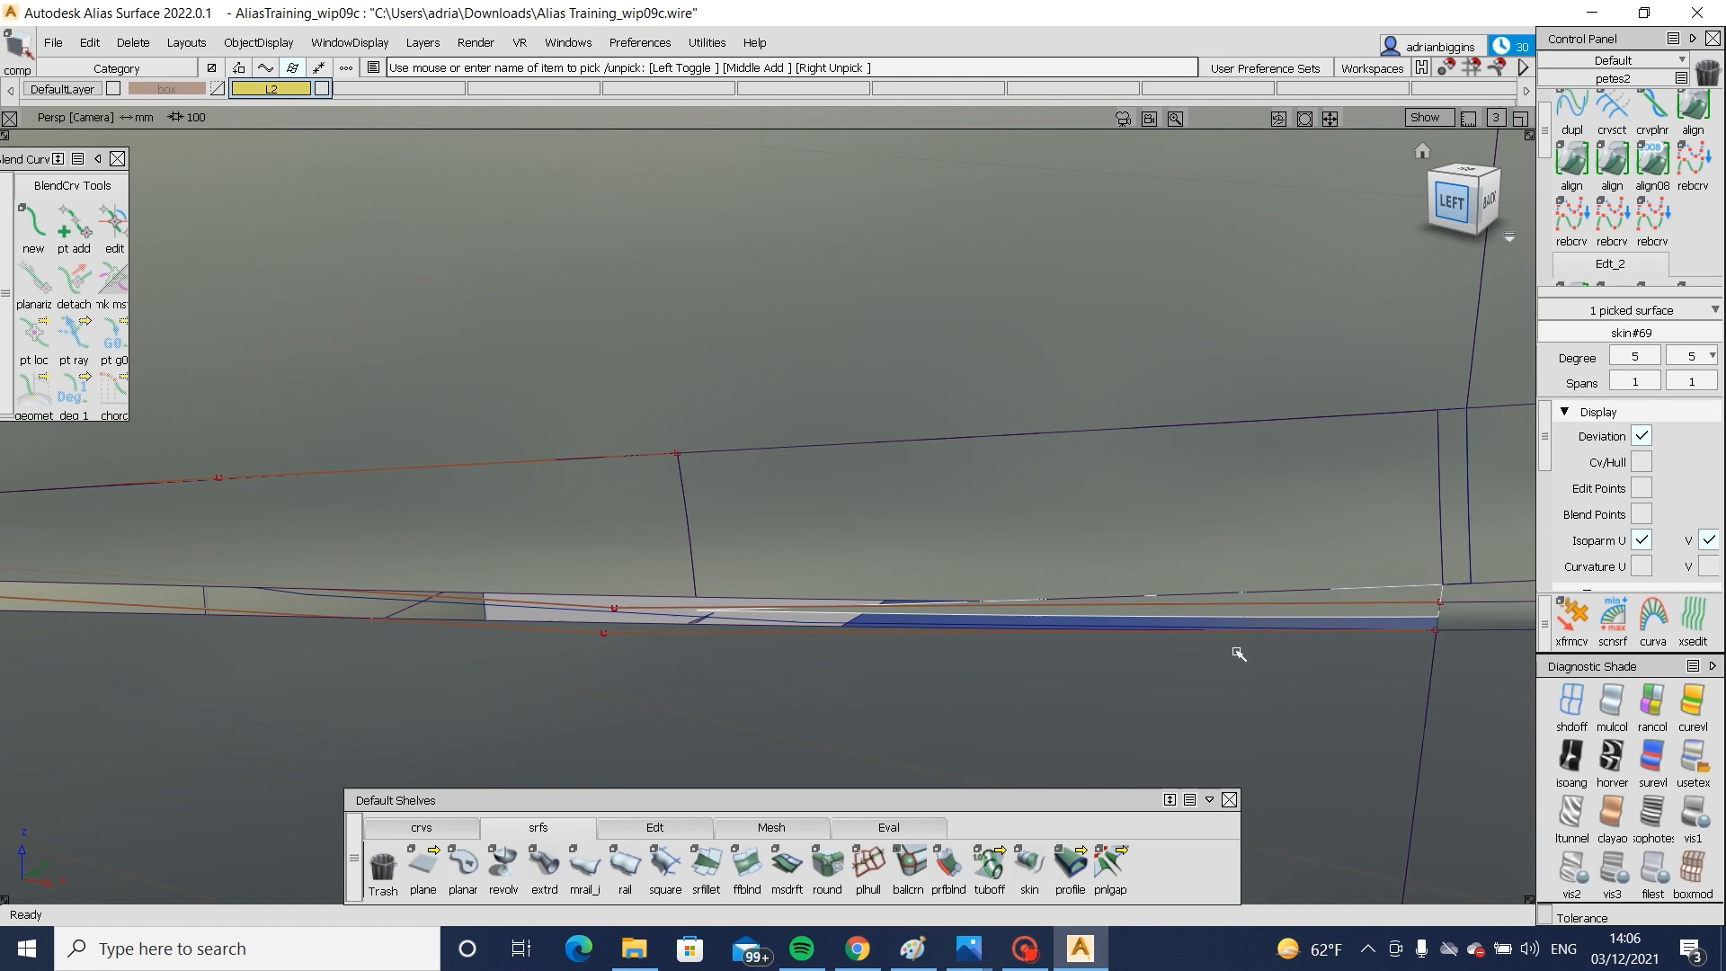
pyautogui.keyDown('ctrl'); pyautogui.keyDown('shift'); pyautogui.moveTo(1237, 655); pyautogui.dragTo(1001, 590, button='middle'); pyautogui.keyUp('shift'); pyautogui.keyUp('ctrl')
pyautogui.moveTo(1238, 572); pyautogui.dragTo(1277, 594)
pyautogui.press('space')
pyautogui.keyDown('ctrl'); pyautogui.keyDown('shift'); pyautogui.moveTo(1366, 593); pyautogui.dragTo(1326, 640, button='middle'); pyautogui.keyUp('shift'); pyautogui.keyUp('ctrl')
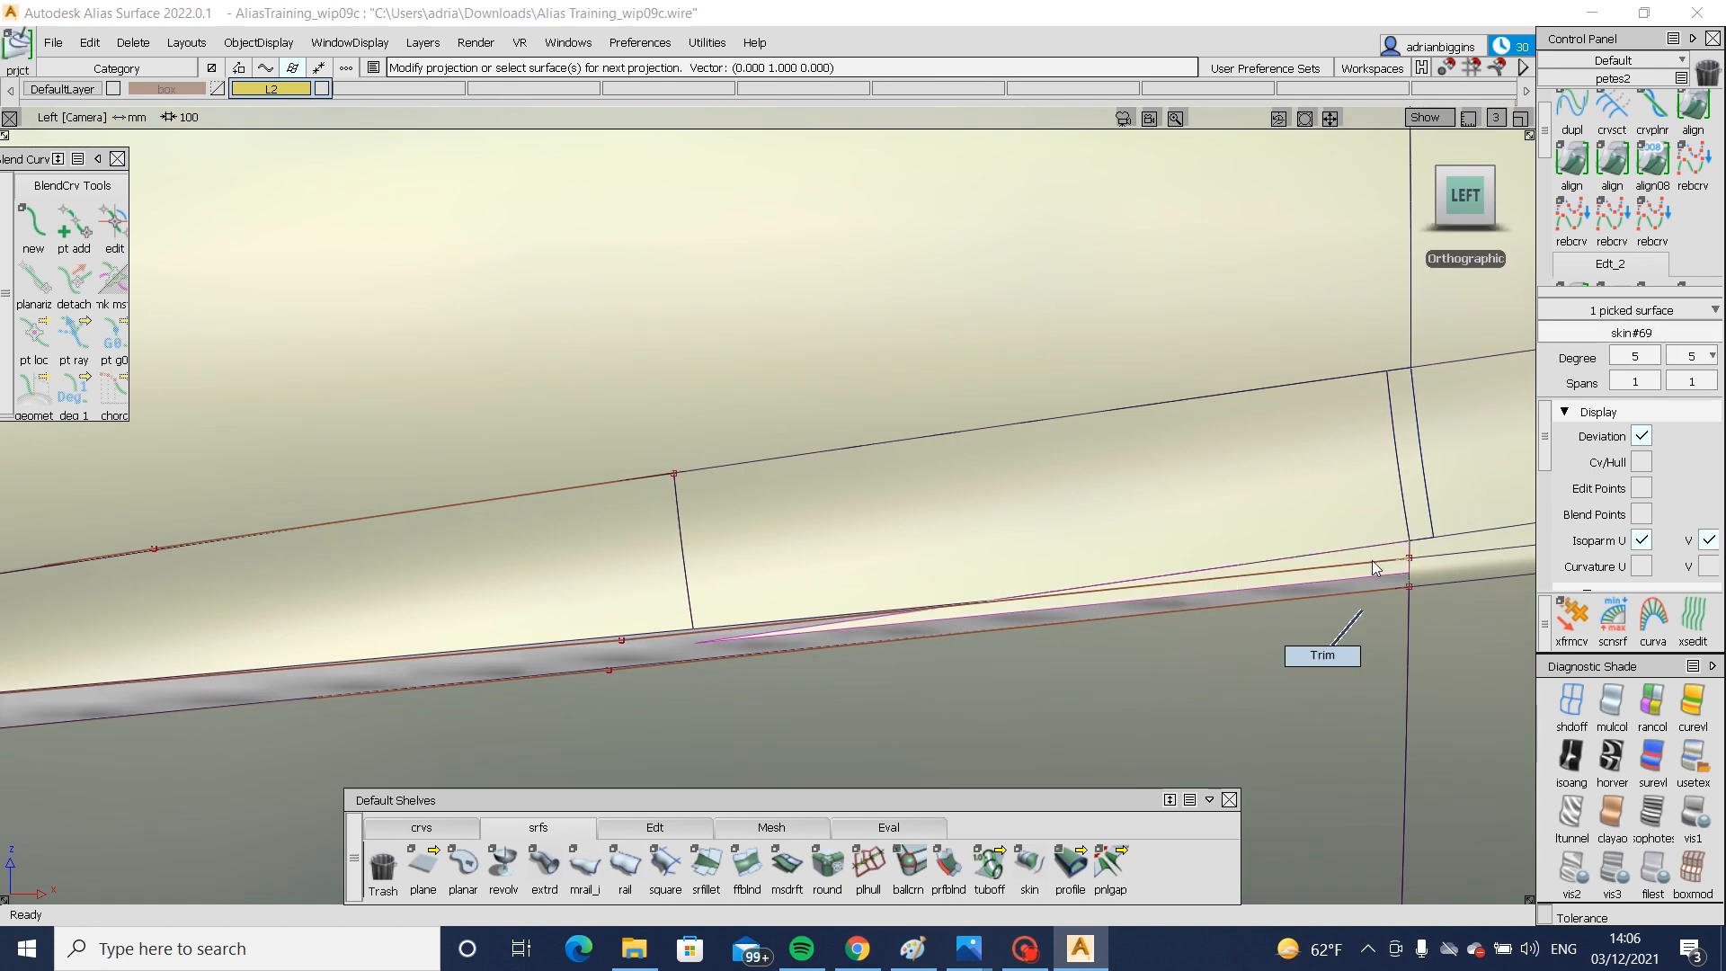
pyautogui.click(1371, 557)
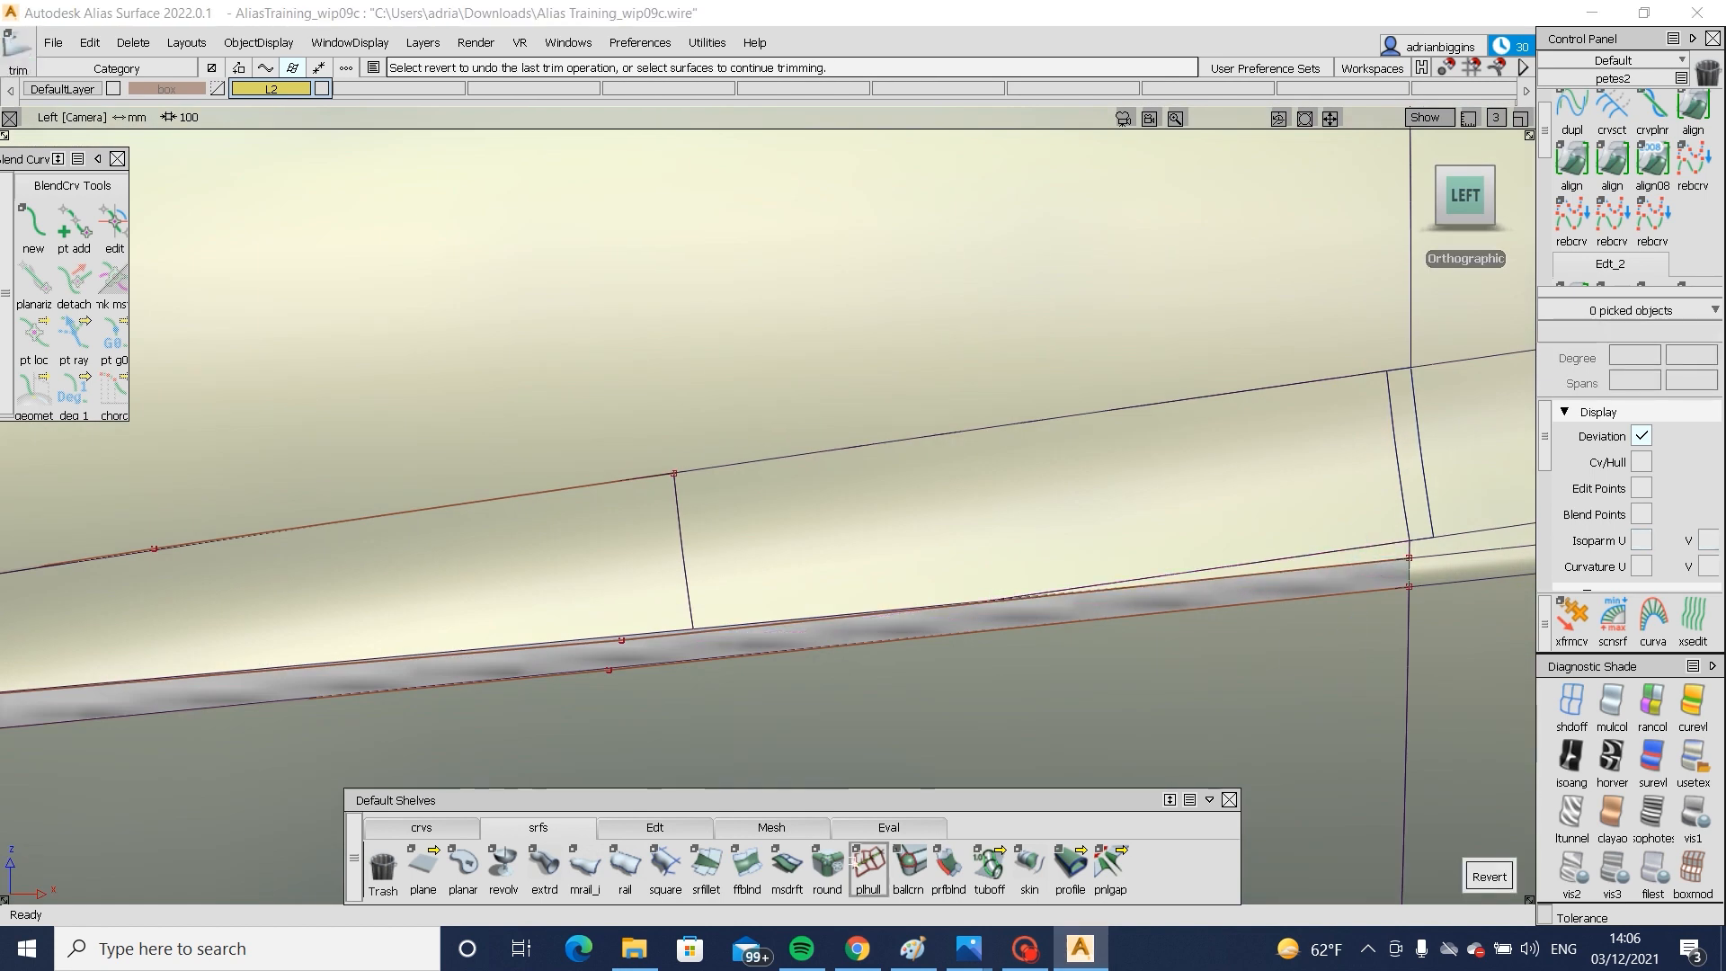
# - Start a G2 freeform blend between the trimmed edges above and below the crease strip, beginning next to the fillet's end
pyautogui.click(747, 862)
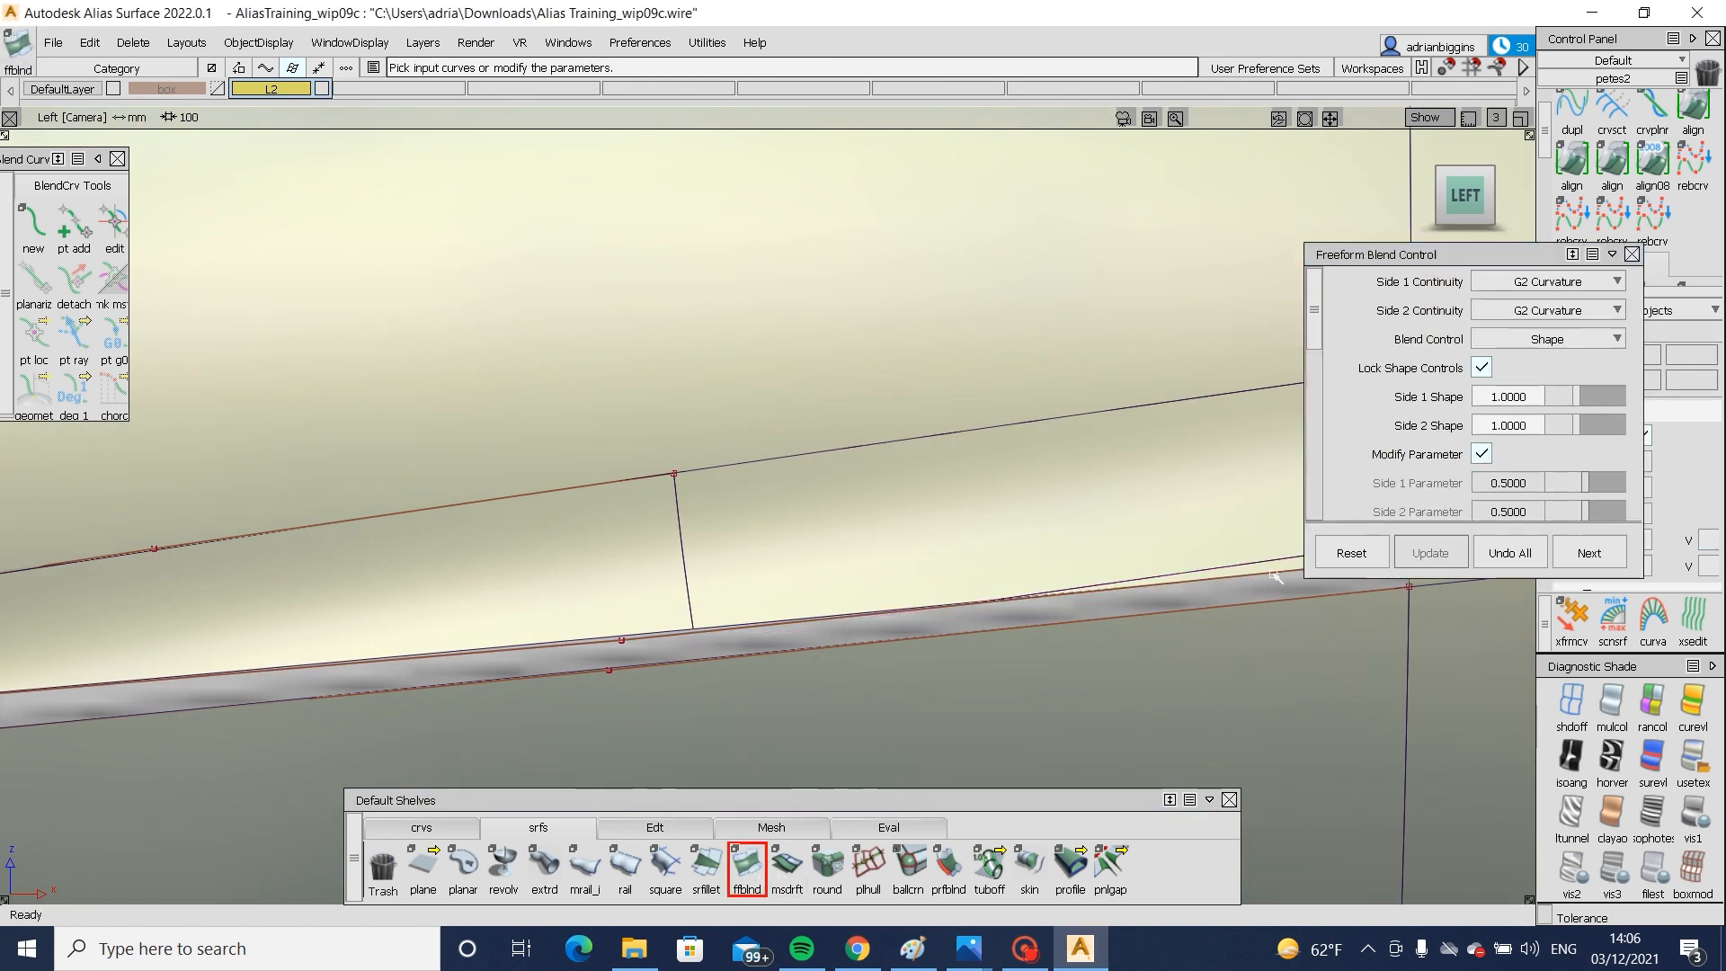
pyautogui.keyDown('alt'); pyautogui.keyDown('shift'); pyautogui.moveTo(965, 621); pyautogui.dragTo(968, 608, button='middle'); pyautogui.keyUp('shift'); pyautogui.keyUp('alt')
pyautogui.keyDown('alt'); pyautogui.keyDown('shift'); pyautogui.moveTo(967, 609); pyautogui.dragTo(905, 629); pyautogui.keyUp('shift'); pyautogui.keyUp('alt')
pyautogui.click(746, 862)
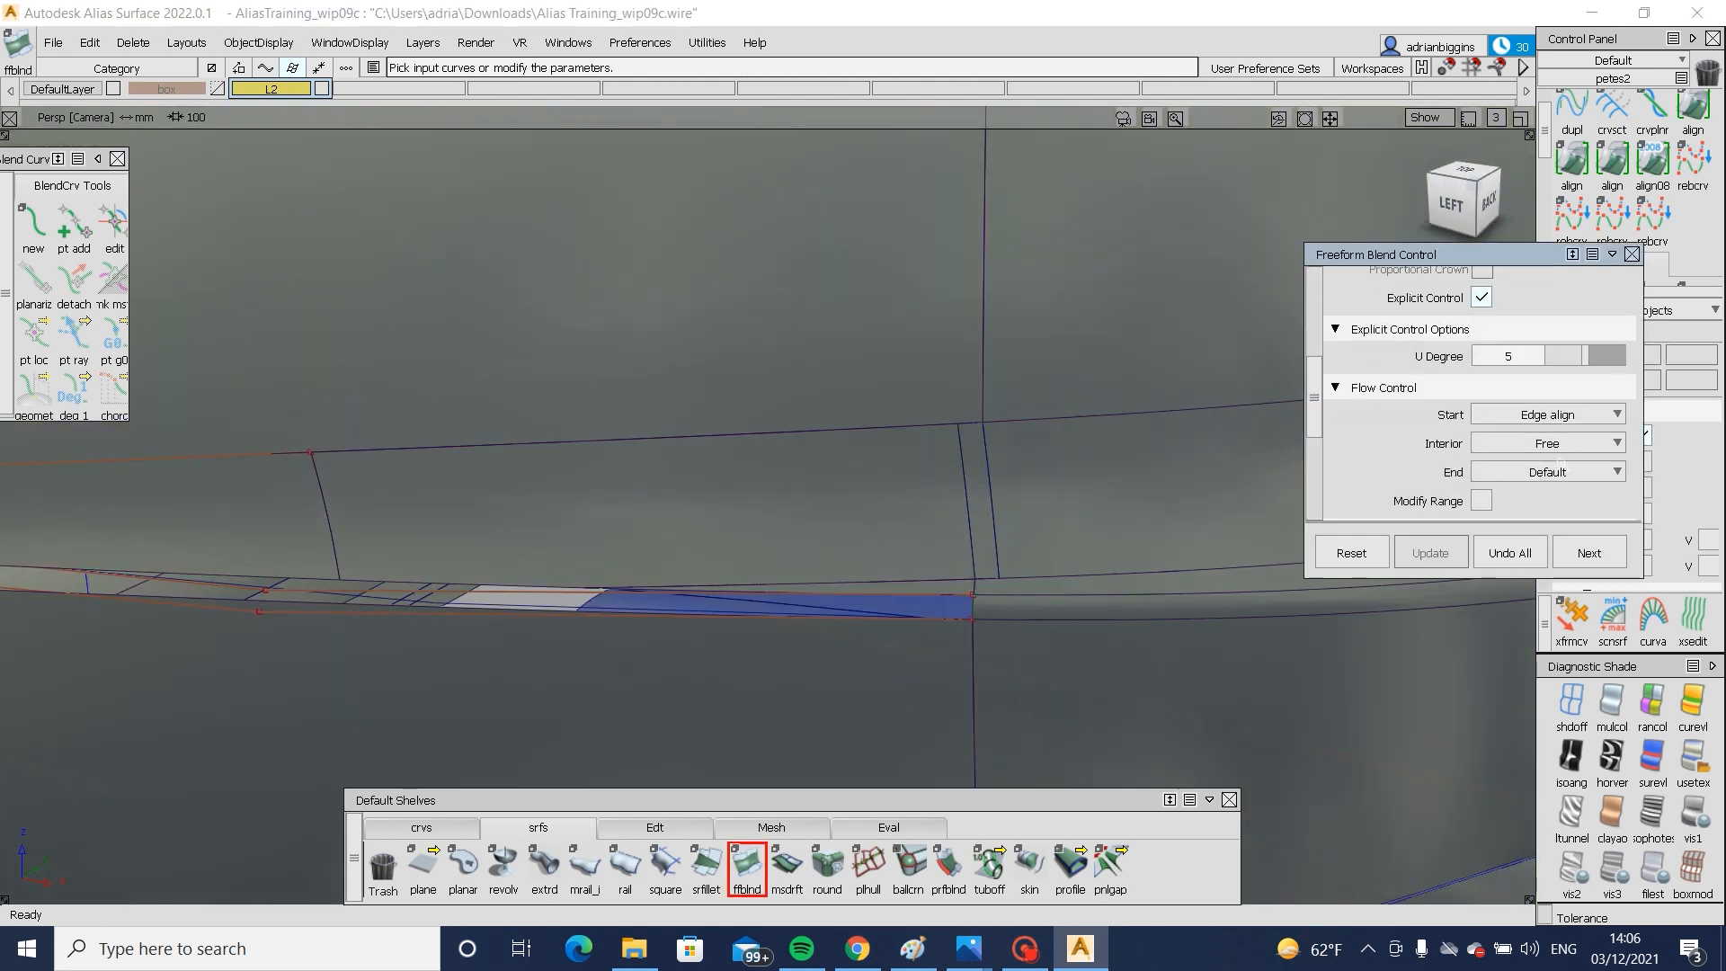
pyautogui.click(1614, 478)
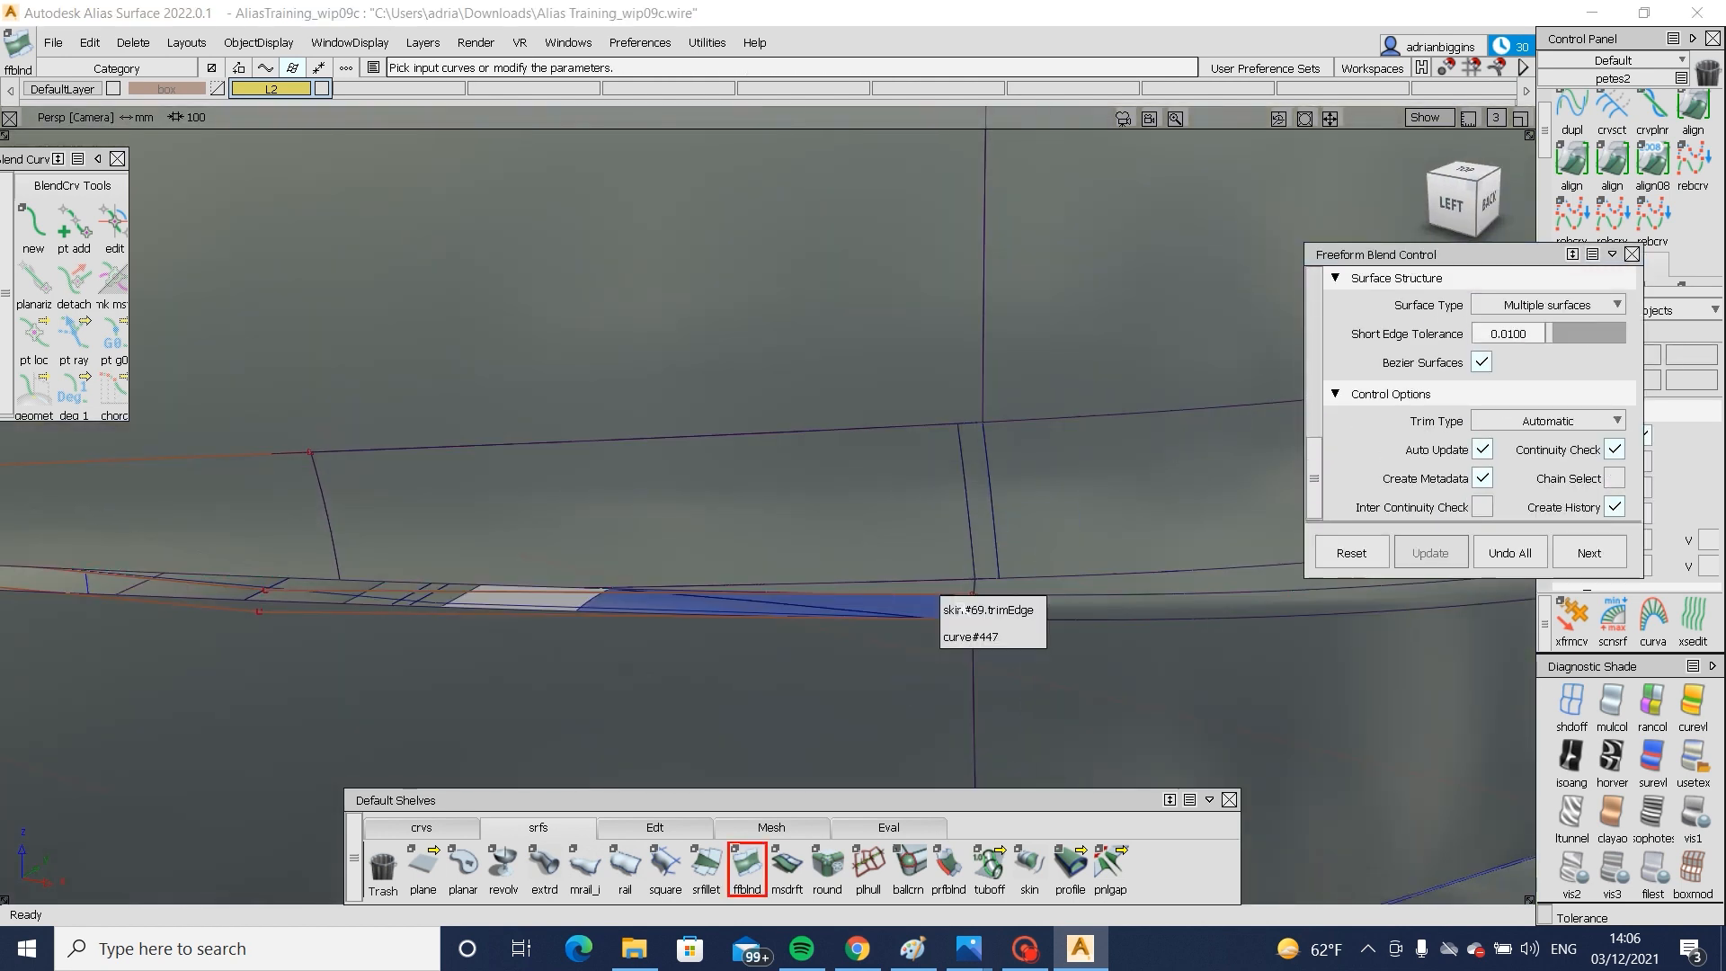
pyautogui.click(943, 602)
pyautogui.click(854, 620)
pyautogui.click(859, 627)
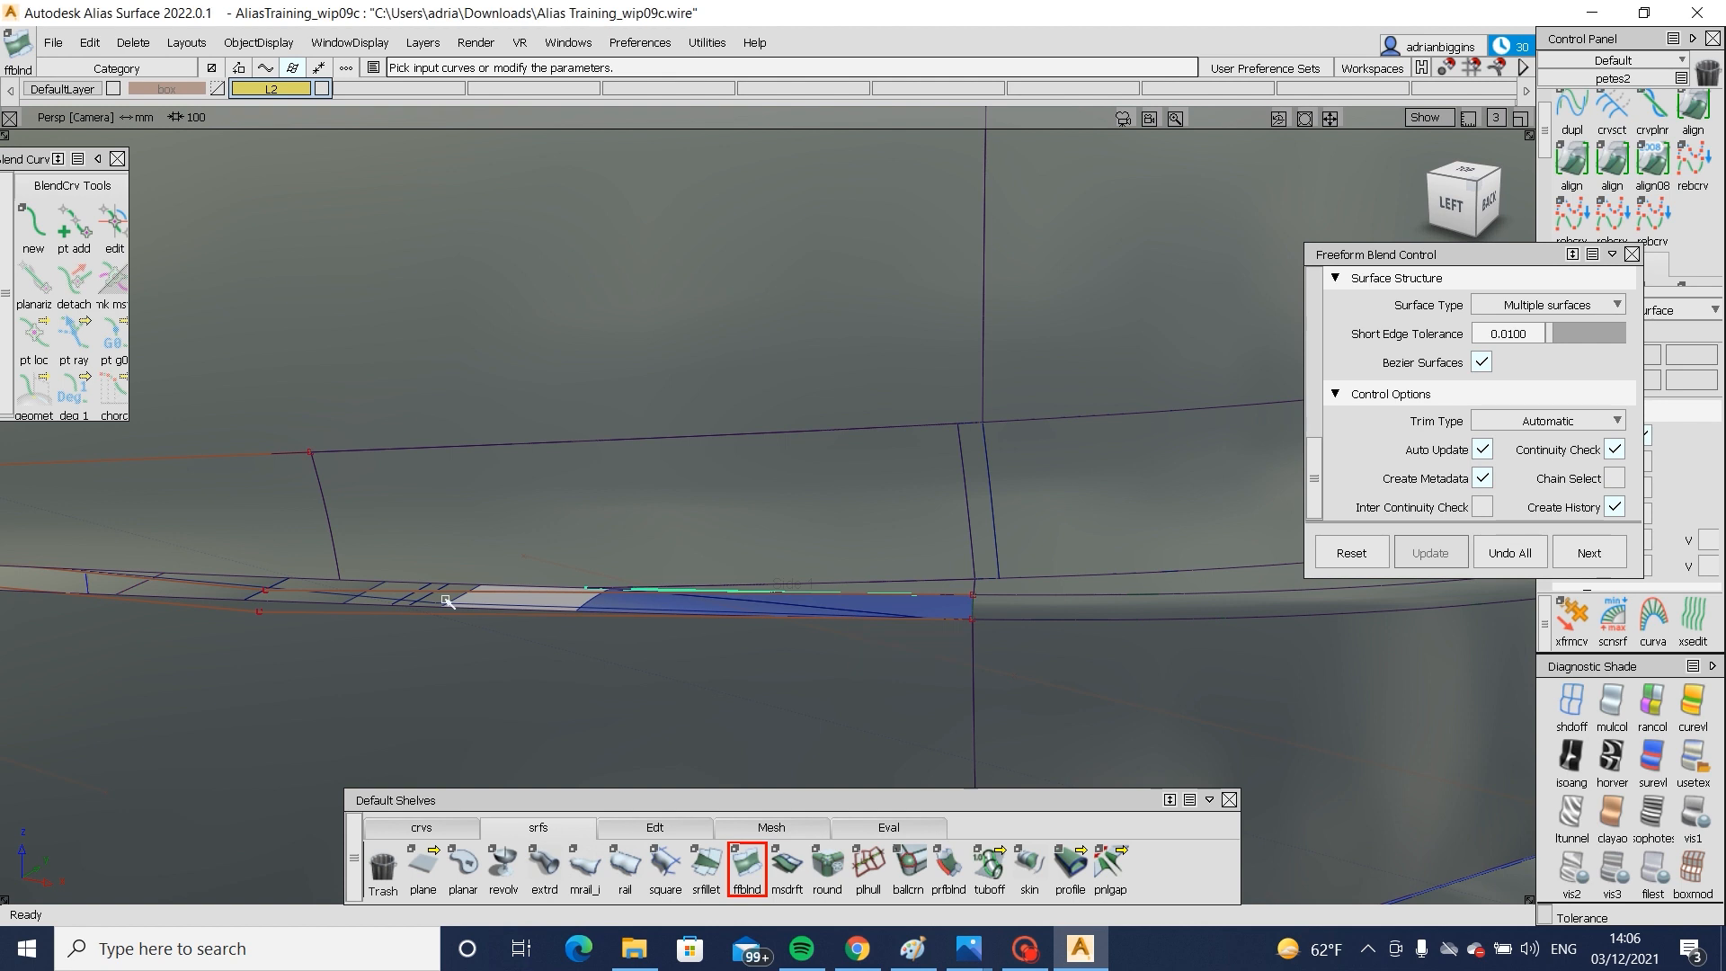
# - Add the neighbouring trimmed edges to extend the freeform blend to the wheel arch, with its End flow set to Edge Align
pyautogui.click(423, 586)
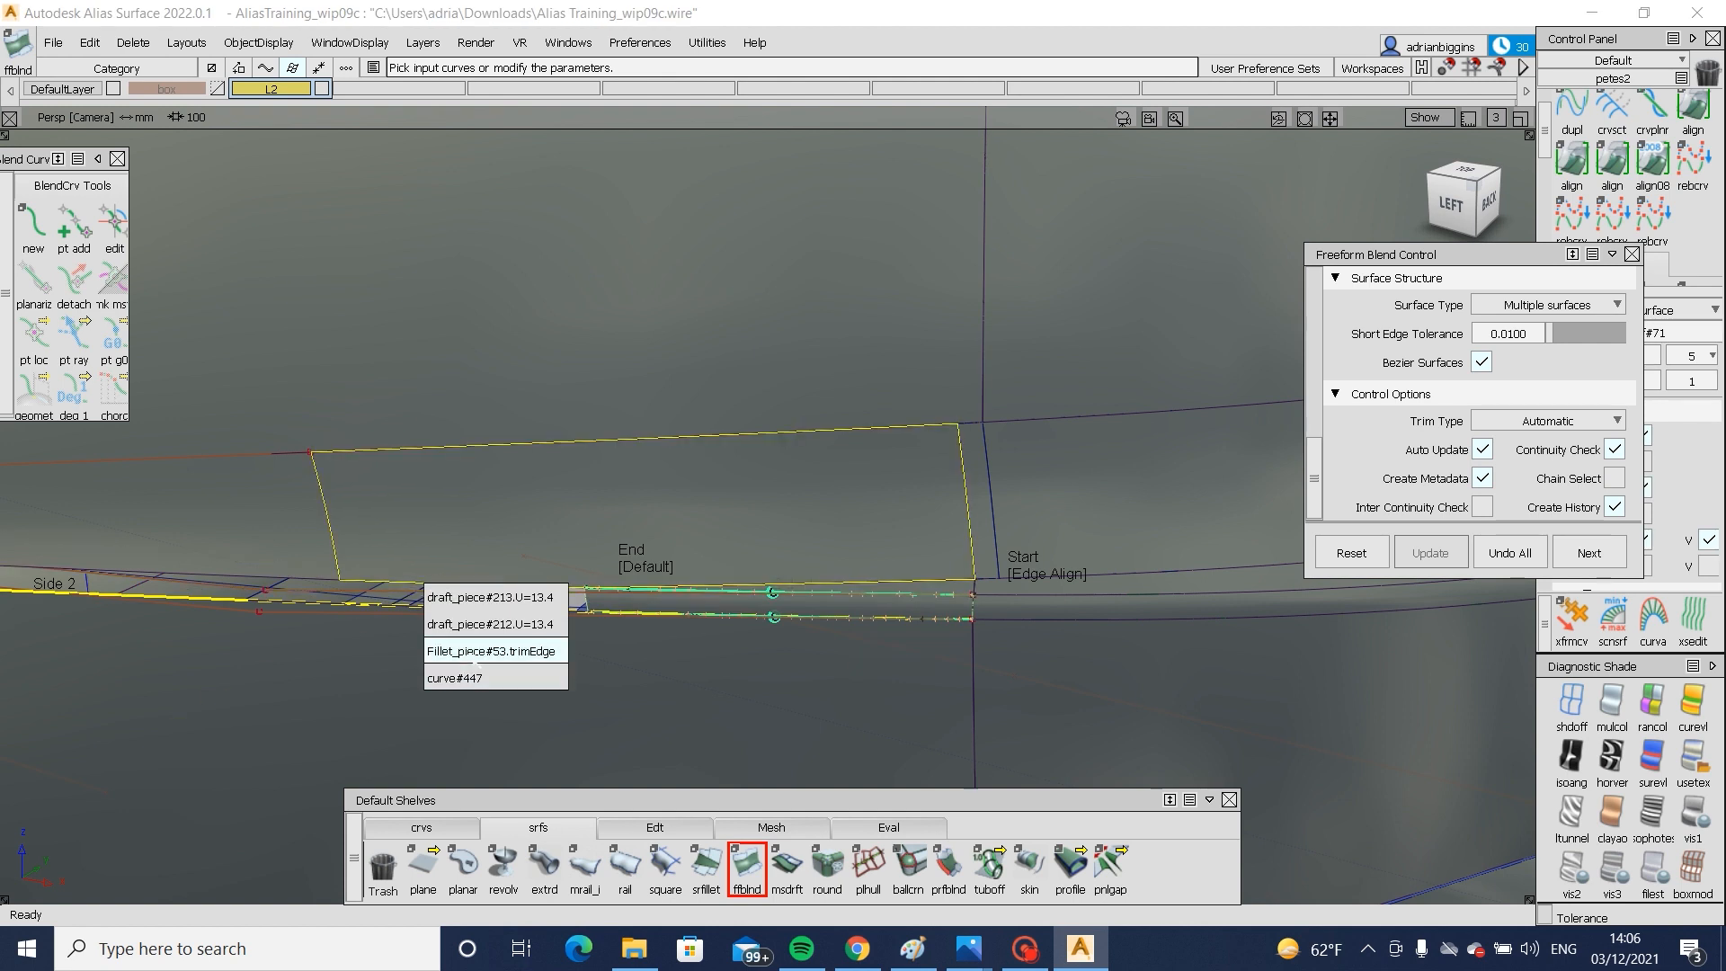
pyautogui.click(464, 652)
pyautogui.click(300, 582)
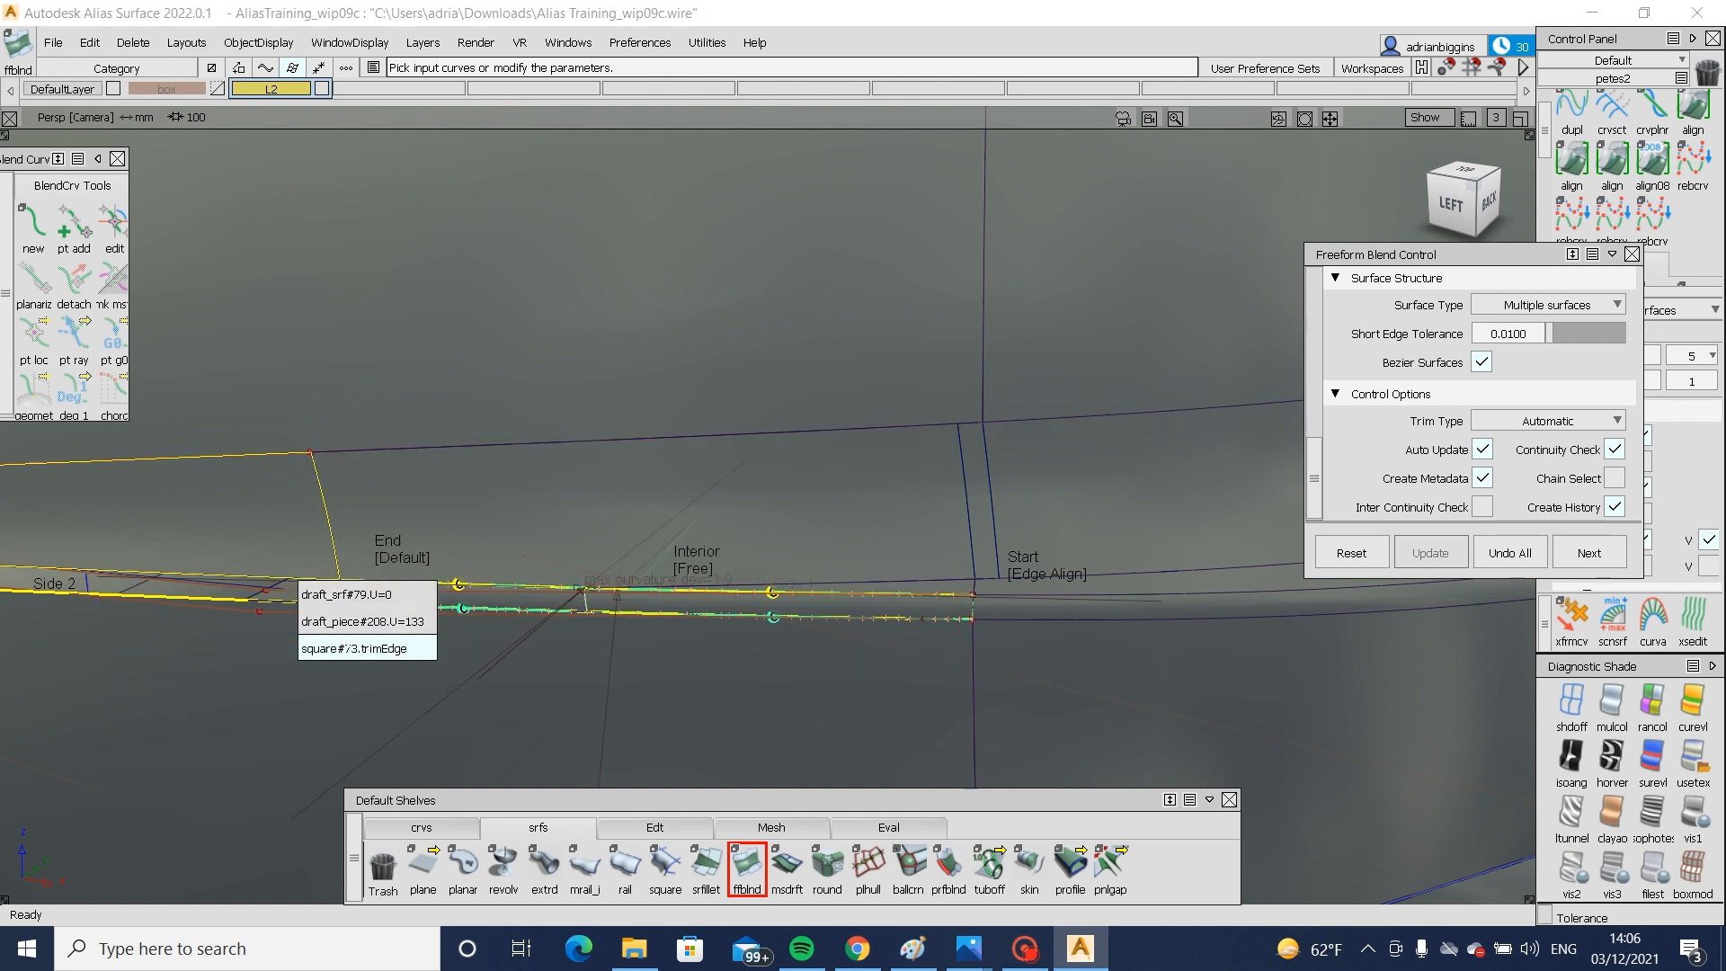
pyautogui.click(360, 643)
pyautogui.keyDown('alt'); pyautogui.keyDown('shift'); pyautogui.moveTo(360, 559); pyautogui.dragTo(755, 582, button='middle'); pyautogui.keyUp('shift'); pyautogui.keyUp('alt')
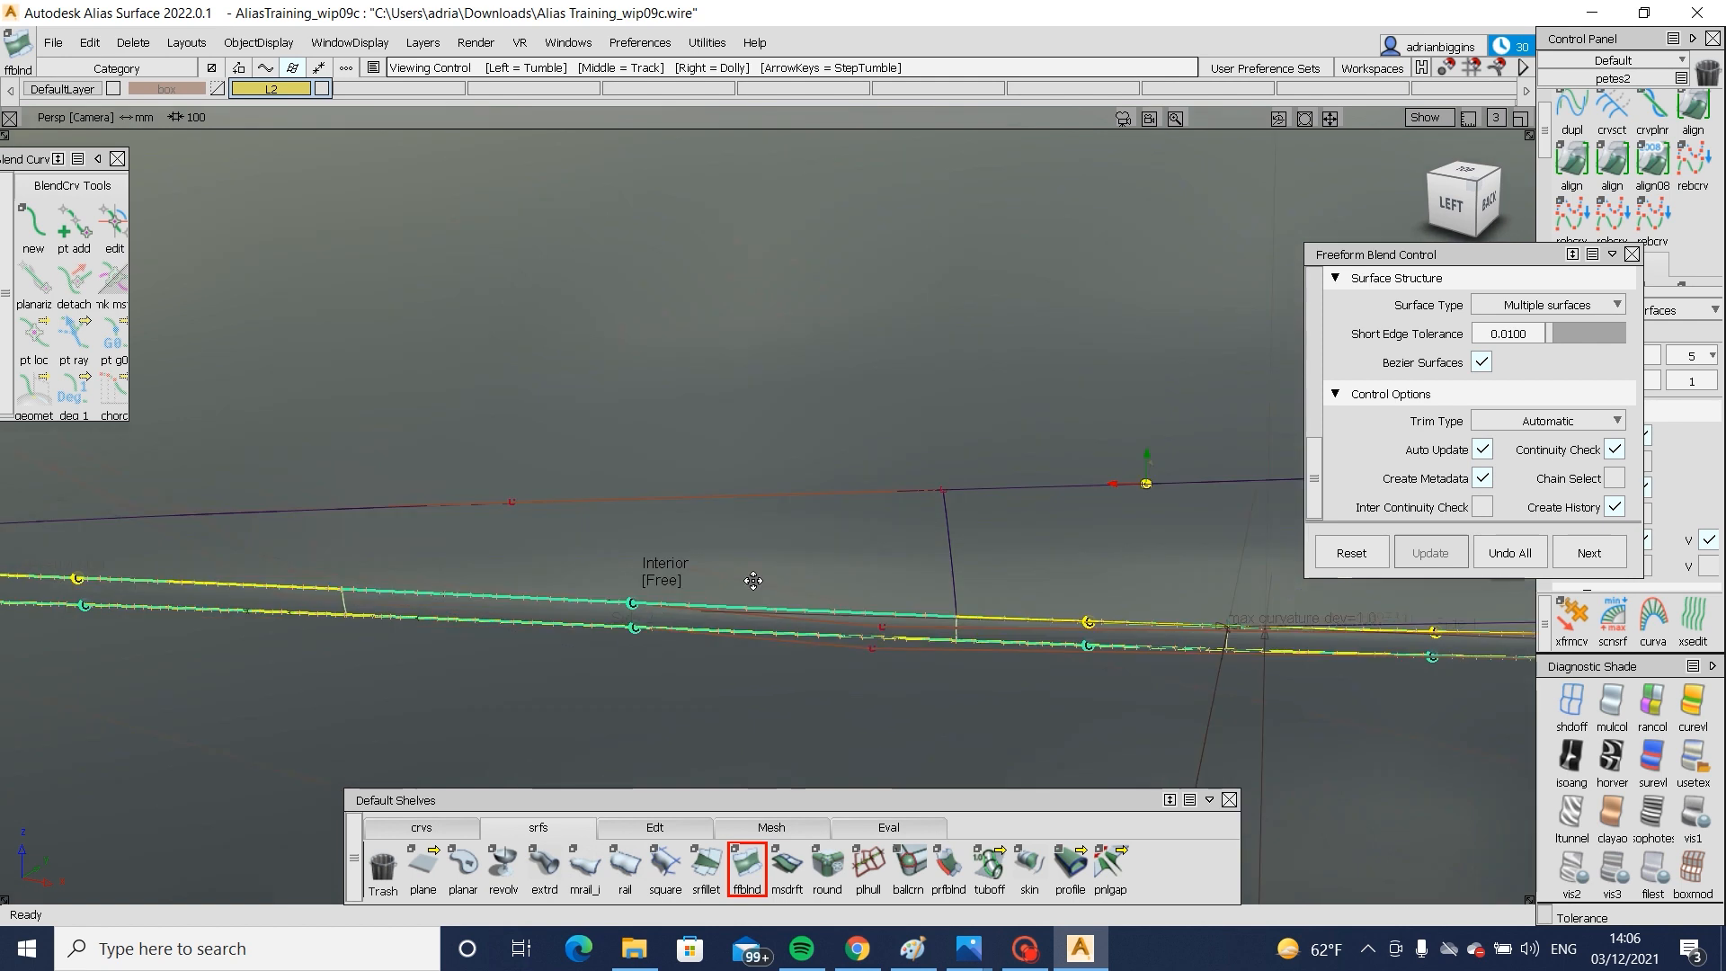
pyautogui.keyDown('alt'); pyautogui.keyDown('shift'); pyautogui.moveTo(297, 586); pyautogui.dragTo(766, 578, button='middle'); pyautogui.keyUp('shift'); pyautogui.keyUp('alt')
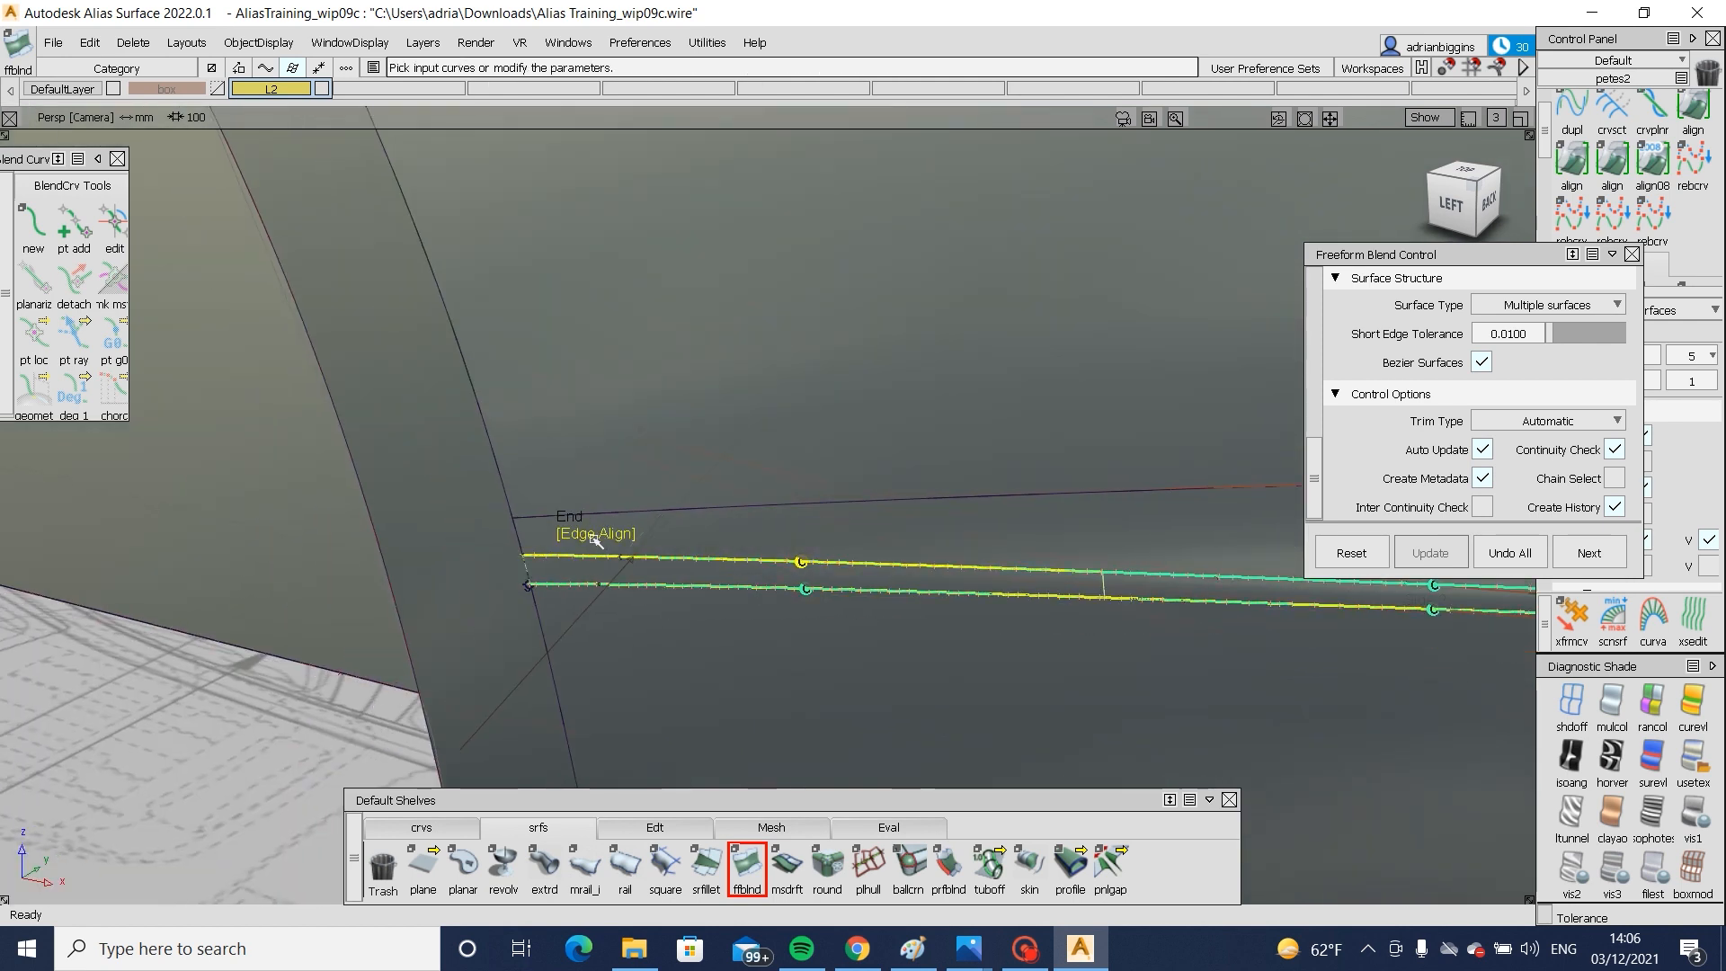
# - Examine the shaded highlights of the blended crease around the rear corner and bumper from several angles
pyautogui.keyDown('ctrl'); pyautogui.keyDown('shift'); pyautogui.moveTo(594, 543); pyautogui.dragTo(709, 636, button='right'); pyautogui.keyUp('shift'); pyautogui.keyUp('ctrl')
pyautogui.keyDown('alt'); pyautogui.keyDown('shift'); pyautogui.moveTo(1183, 548); pyautogui.dragTo(854, 544, button='right'); pyautogui.keyUp('shift'); pyautogui.keyUp('alt')
pyautogui.keyDown('alt'); pyautogui.keyDown('shift'); pyautogui.moveTo(1259, 543); pyautogui.dragTo(971, 575); pyautogui.keyUp('shift'); pyautogui.keyUp('alt')
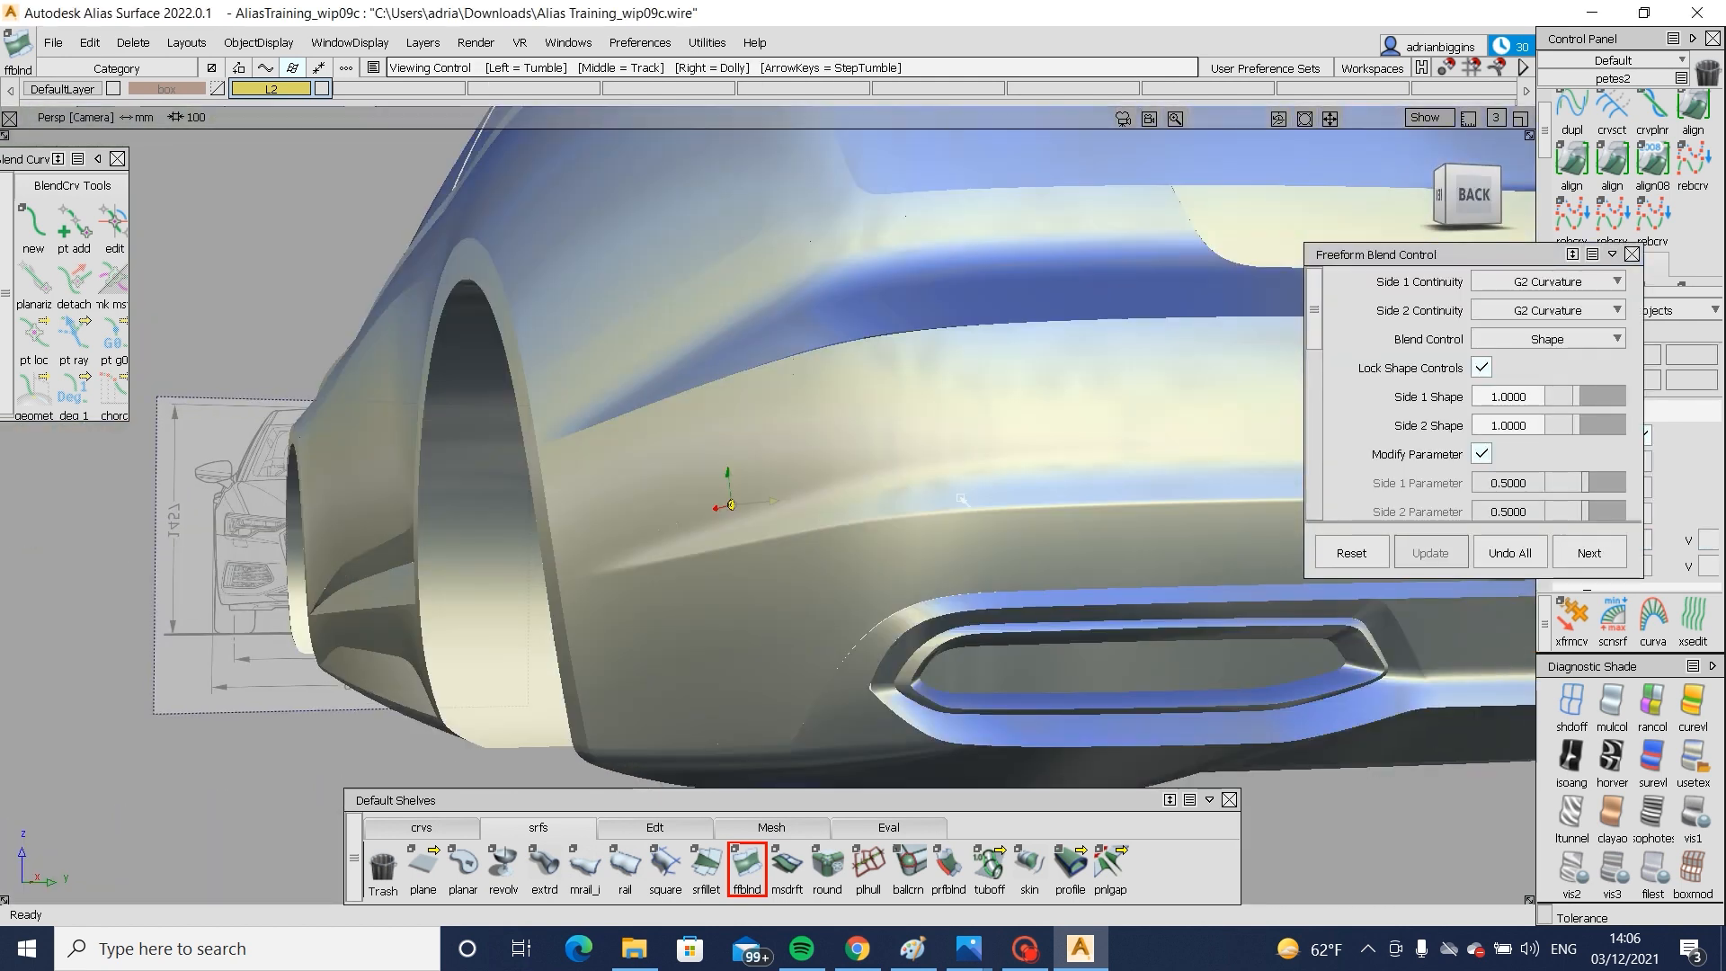
pyautogui.keyDown('alt'); pyautogui.keyDown('shift'); pyautogui.moveTo(944, 497); pyautogui.dragTo(629, 512, button='right'); pyautogui.keyUp('shift'); pyautogui.keyUp('alt')
pyautogui.keyDown('alt'); pyautogui.keyDown('shift'); pyautogui.moveTo(629, 513); pyautogui.dragTo(710, 517); pyautogui.keyUp('shift'); pyautogui.keyUp('alt')
pyautogui.keyDown('alt'); pyautogui.keyDown('shift'); pyautogui.moveTo(630, 517); pyautogui.dragTo(858, 523, button='right'); pyautogui.keyUp('shift'); pyautogui.keyUp('alt')
pyautogui.keyDown('alt'); pyautogui.keyDown('shift'); pyautogui.moveTo(856, 521); pyautogui.dragTo(580, 453); pyautogui.keyUp('shift'); pyautogui.keyUp('alt')
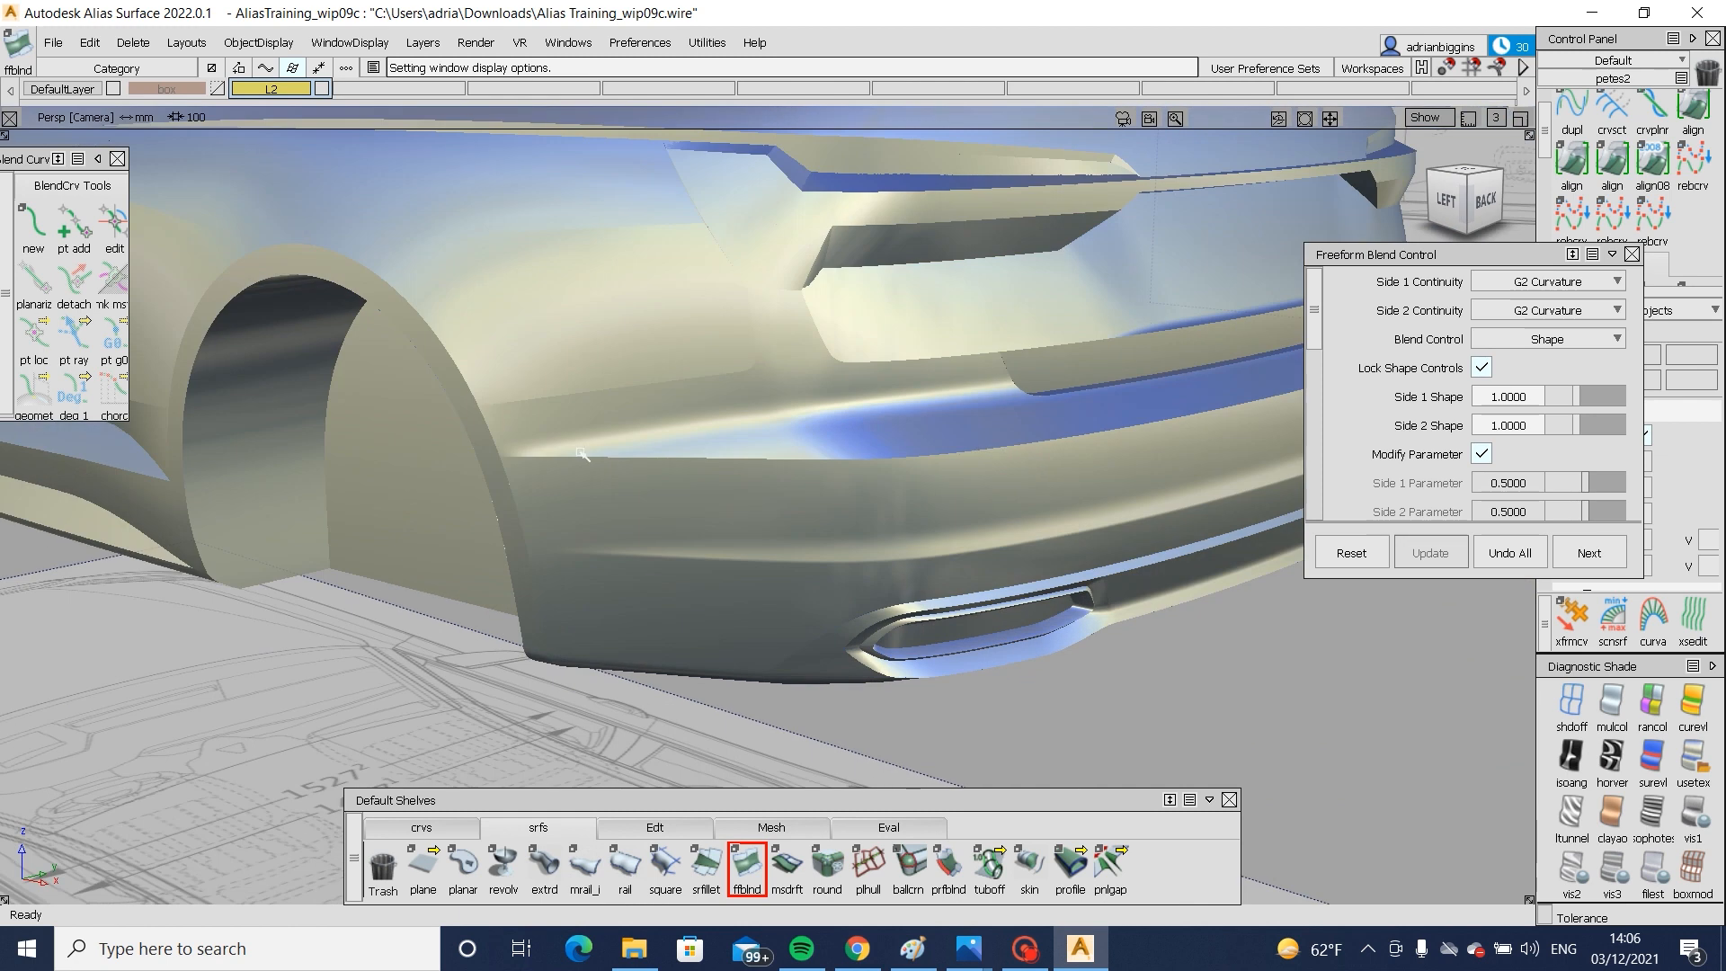
pyautogui.keyDown('alt'); pyautogui.keyDown('shift'); pyautogui.moveTo(973, 448); pyautogui.dragTo(773, 454, button='middle'); pyautogui.keyUp('shift'); pyautogui.keyUp('alt')
pyautogui.keyDown('alt'); pyautogui.keyDown('shift'); pyautogui.moveTo(773, 454); pyautogui.dragTo(501, 470); pyautogui.keyUp('shift'); pyautogui.keyUp('alt')
pyautogui.keyDown('alt'); pyautogui.keyDown('shift'); pyautogui.moveTo(501, 470); pyautogui.dragTo(413, 477, button='right'); pyautogui.keyUp('shift'); pyautogui.keyUp('alt')
pyautogui.keyDown('alt'); pyautogui.keyDown('shift'); pyautogui.moveTo(414, 476); pyautogui.dragTo(731, 501); pyautogui.keyUp('shift'); pyautogui.keyUp('alt')
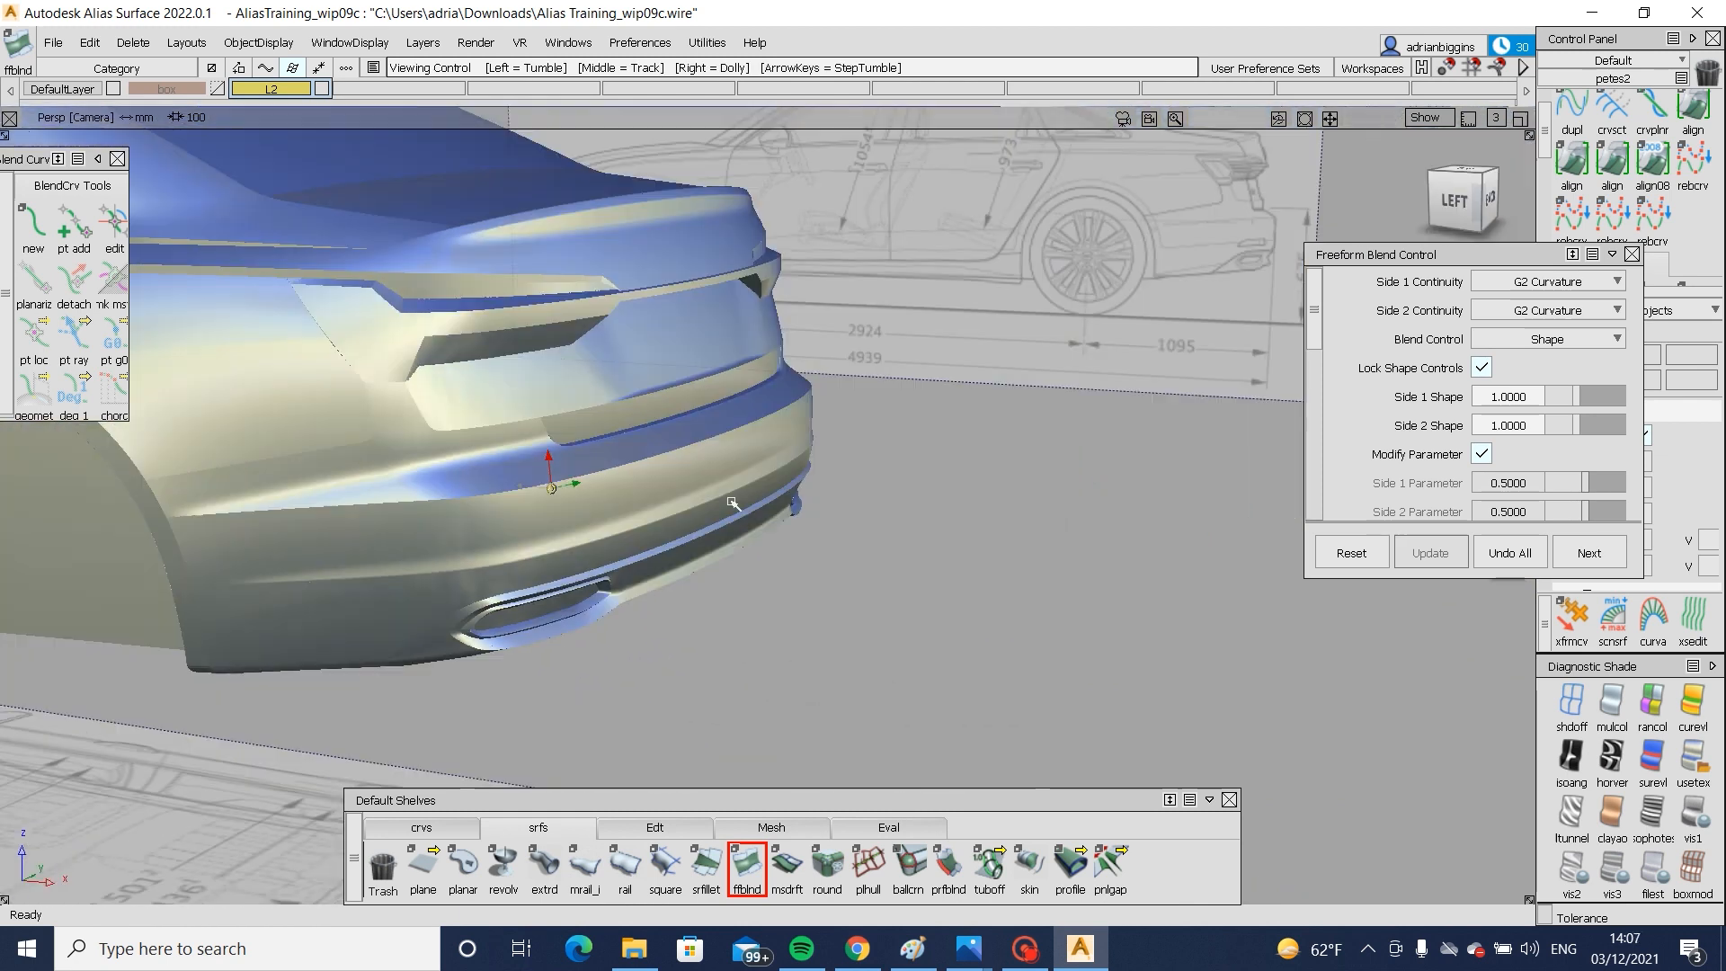
pyautogui.keyDown('alt'); pyautogui.keyDown('shift'); pyautogui.moveTo(732, 501); pyautogui.dragTo(629, 548, button='right'); pyautogui.keyUp('shift'); pyautogui.keyUp('alt')
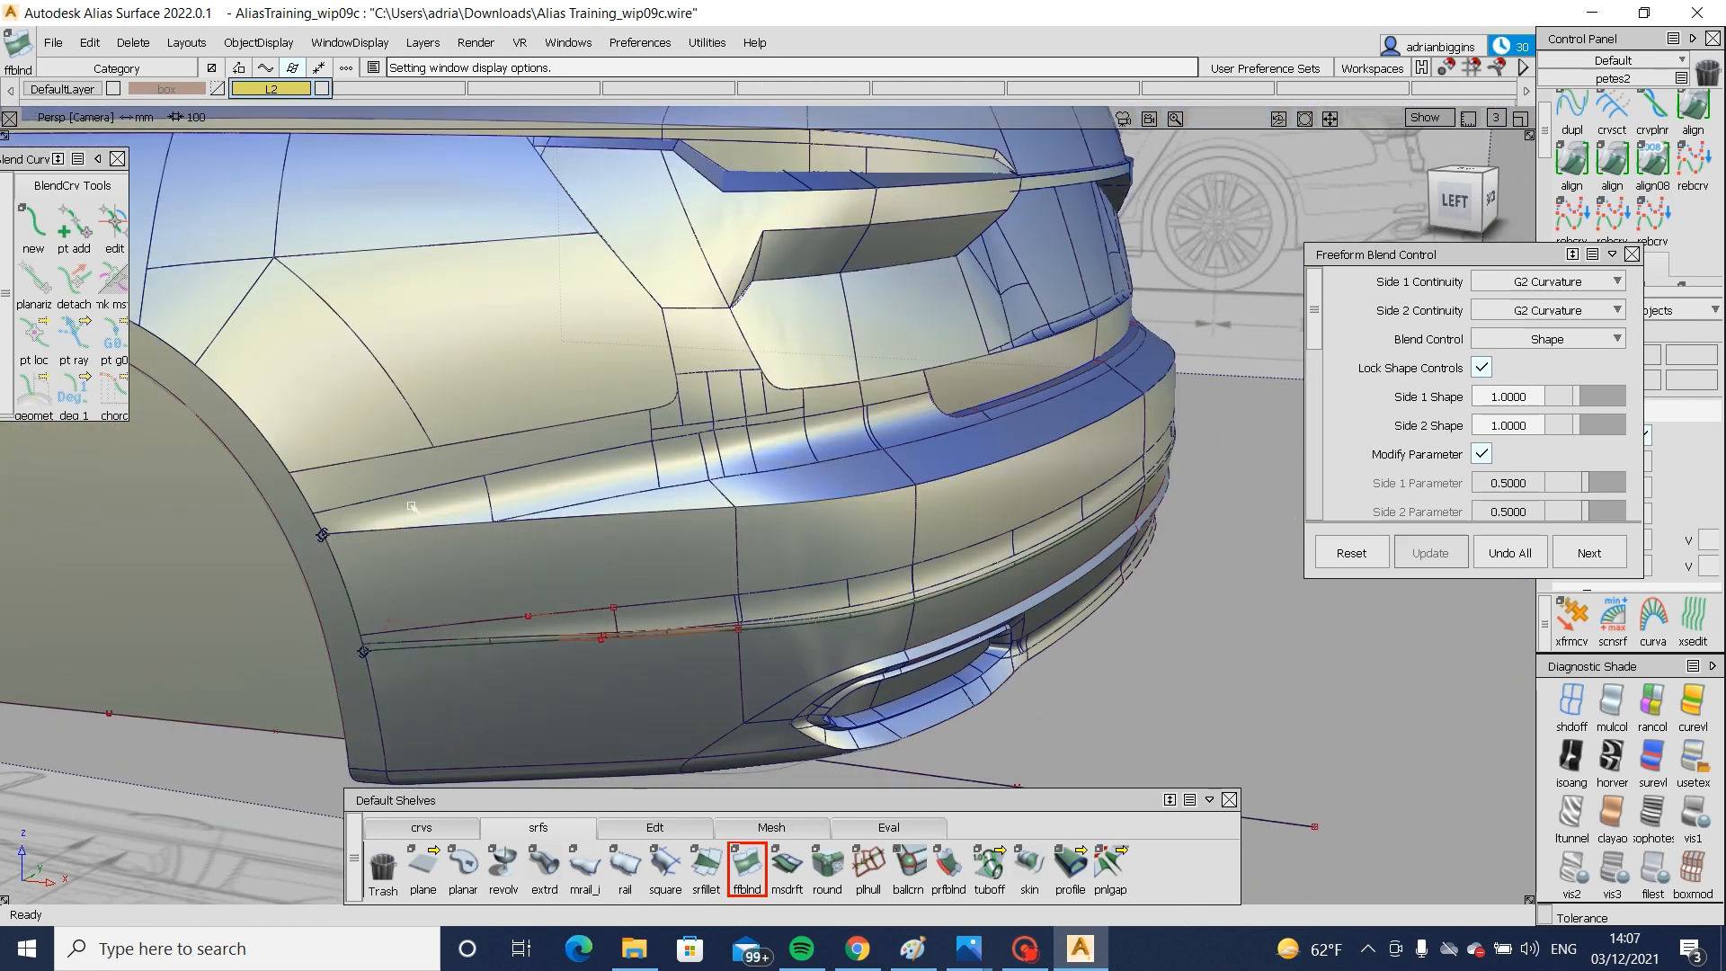
# - Box-select the rear-corner geometry and delete the leftover curves along the crease and wheel arch
pyautogui.keyDown('ctrl'); pyautogui.keyDown('shift'); pyautogui.moveTo(607, 512); pyautogui.dragTo(617, 500); pyautogui.keyUp('shift'); pyautogui.keyUp('ctrl')
pyautogui.moveTo(296, 373); pyautogui.dragTo(1033, 731)
pyautogui.keyDown('ctrl'); pyautogui.keyDown('shift'); pyautogui.moveTo(1033, 731); pyautogui.dragTo(990, 693, button='right'); pyautogui.keyUp('shift'); pyautogui.keyUp('ctrl')
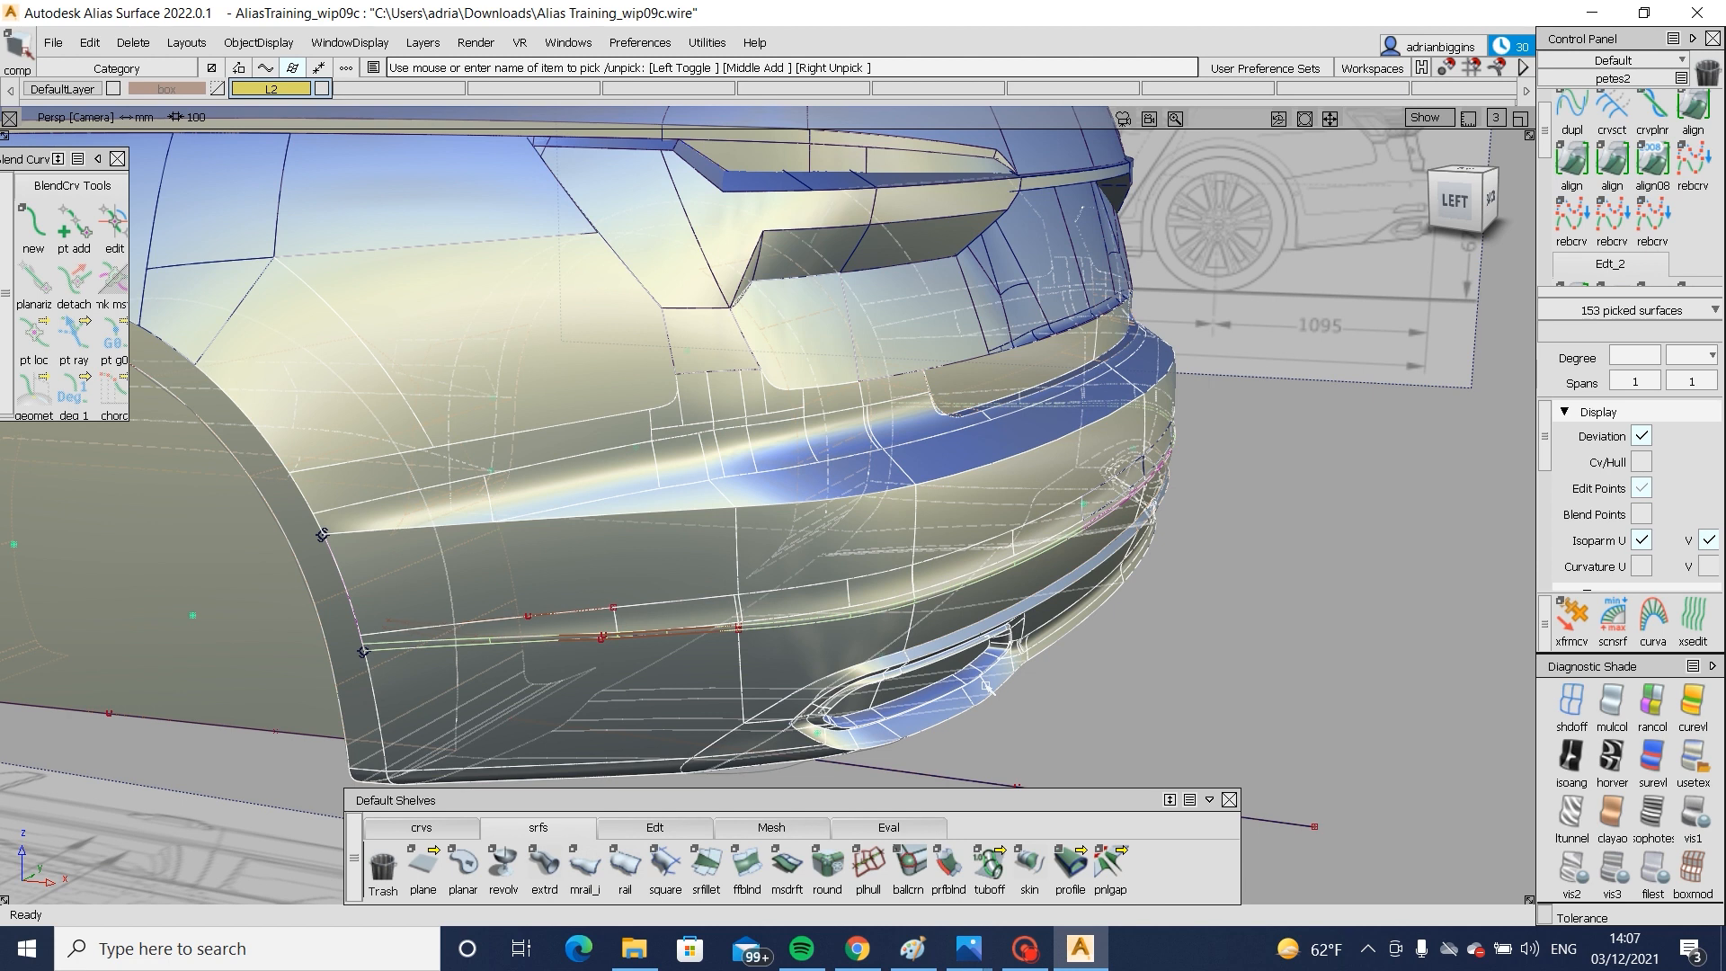
pyautogui.press('Return')
pyautogui.keyDown('ctrl'); pyautogui.keyDown('shift'); pyautogui.moveTo(634, 747); pyautogui.dragTo(646, 539); pyautogui.keyUp('shift'); pyautogui.keyUp('ctrl')
pyautogui.keyDown('ctrl'); pyautogui.keyDown('shift'); pyautogui.moveTo(539, 485); pyautogui.dragTo(468, 450); pyautogui.keyUp('shift'); pyautogui.keyUp('ctrl')
pyautogui.moveTo(296, 402); pyautogui.dragTo(628, 604)
pyautogui.press('Delete')
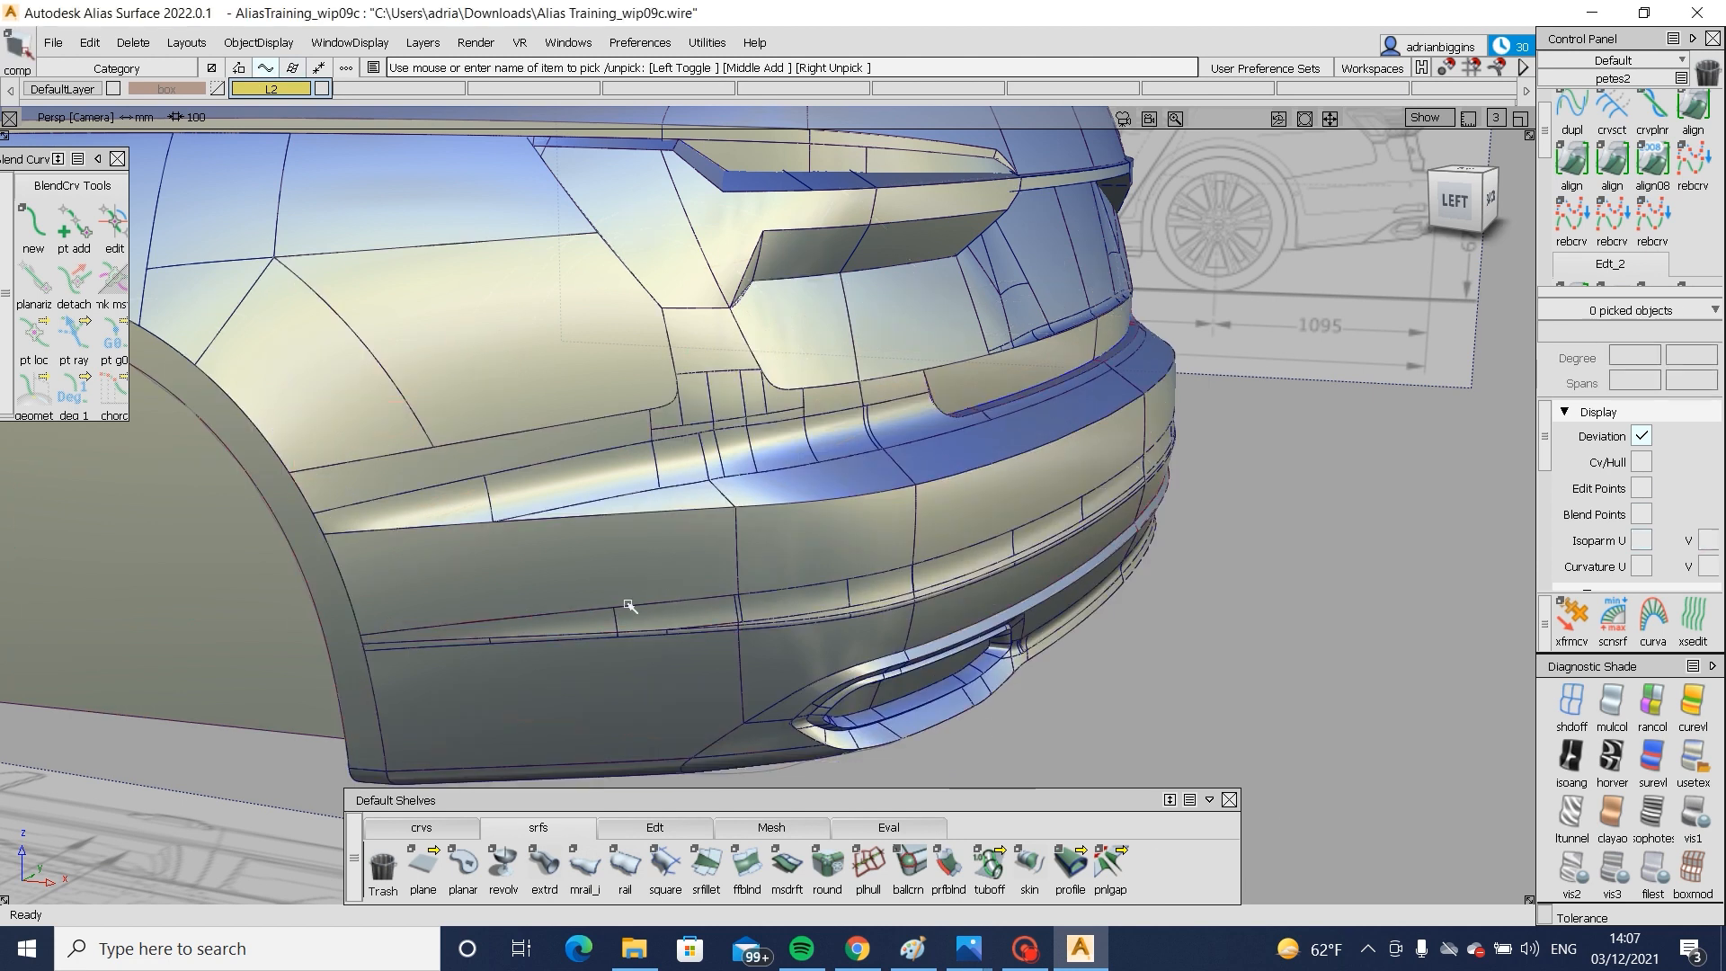
# - Save the model and try an edge-aligned G2 surface fillet with chordal length 5 along the whole upper crease
pyautogui.click(706, 863)
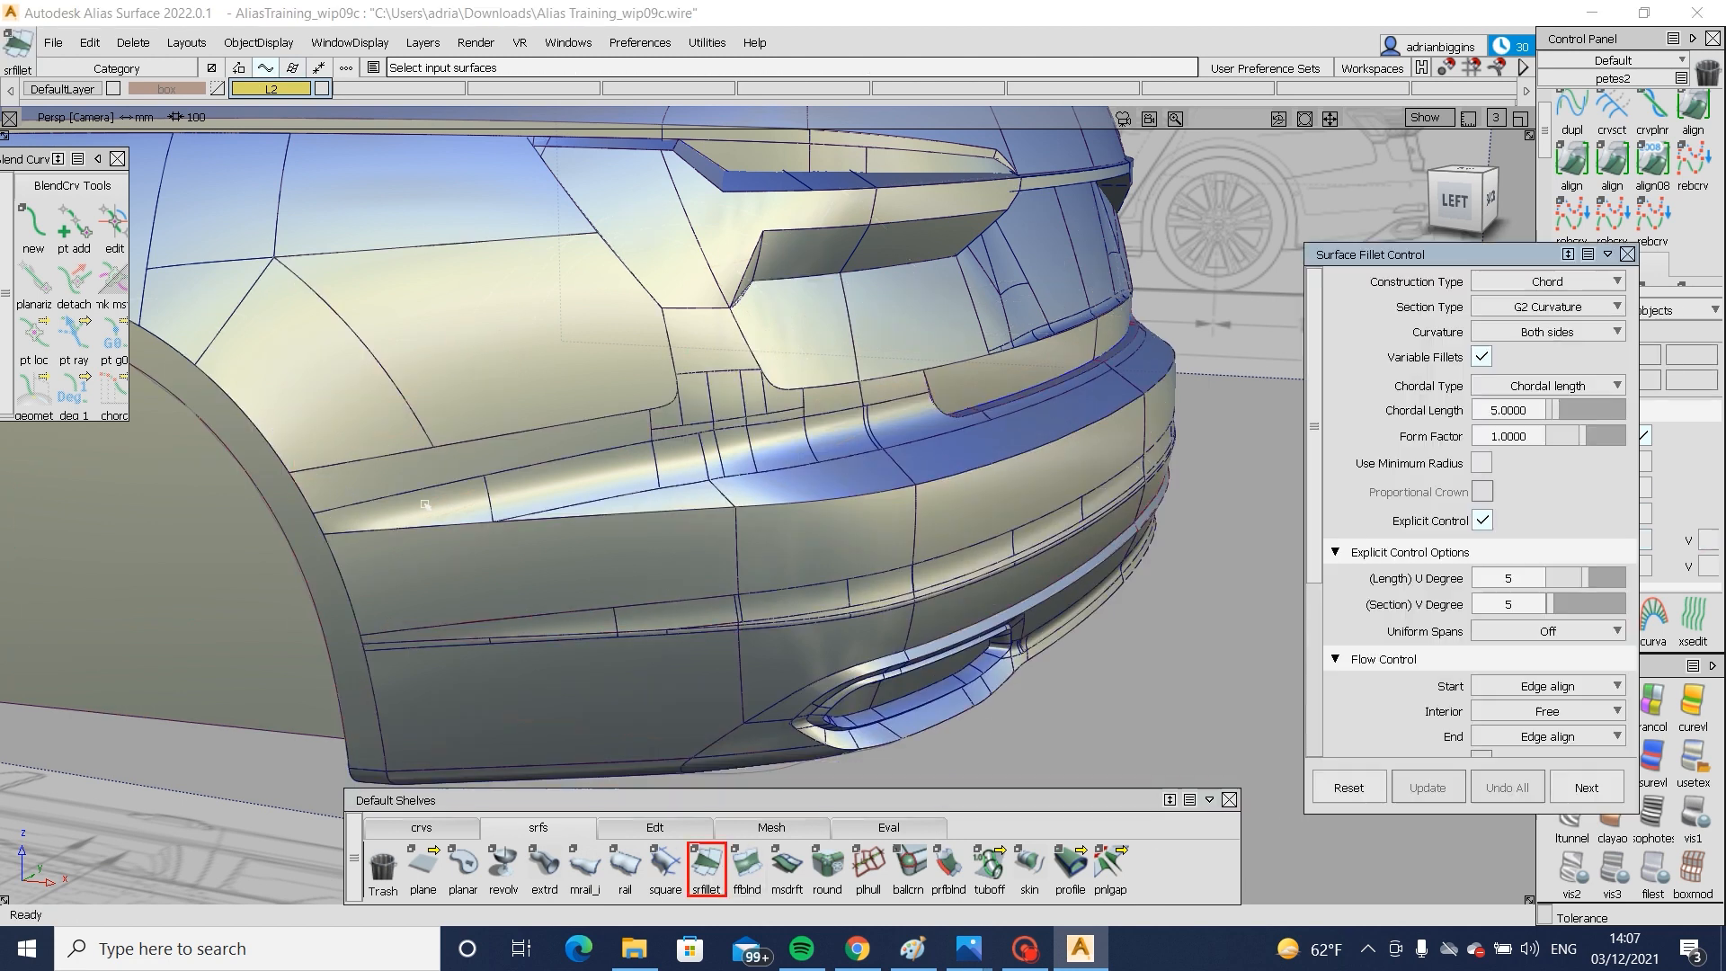
pyautogui.moveTo(620, 499)
pyautogui.mouseDown()
pyautogui.moveTo(955, 466)
pyautogui.moveTo(817, 528)
pyautogui.moveTo(689, 536)
pyautogui.mouseUp()
pyautogui.click(691, 537)
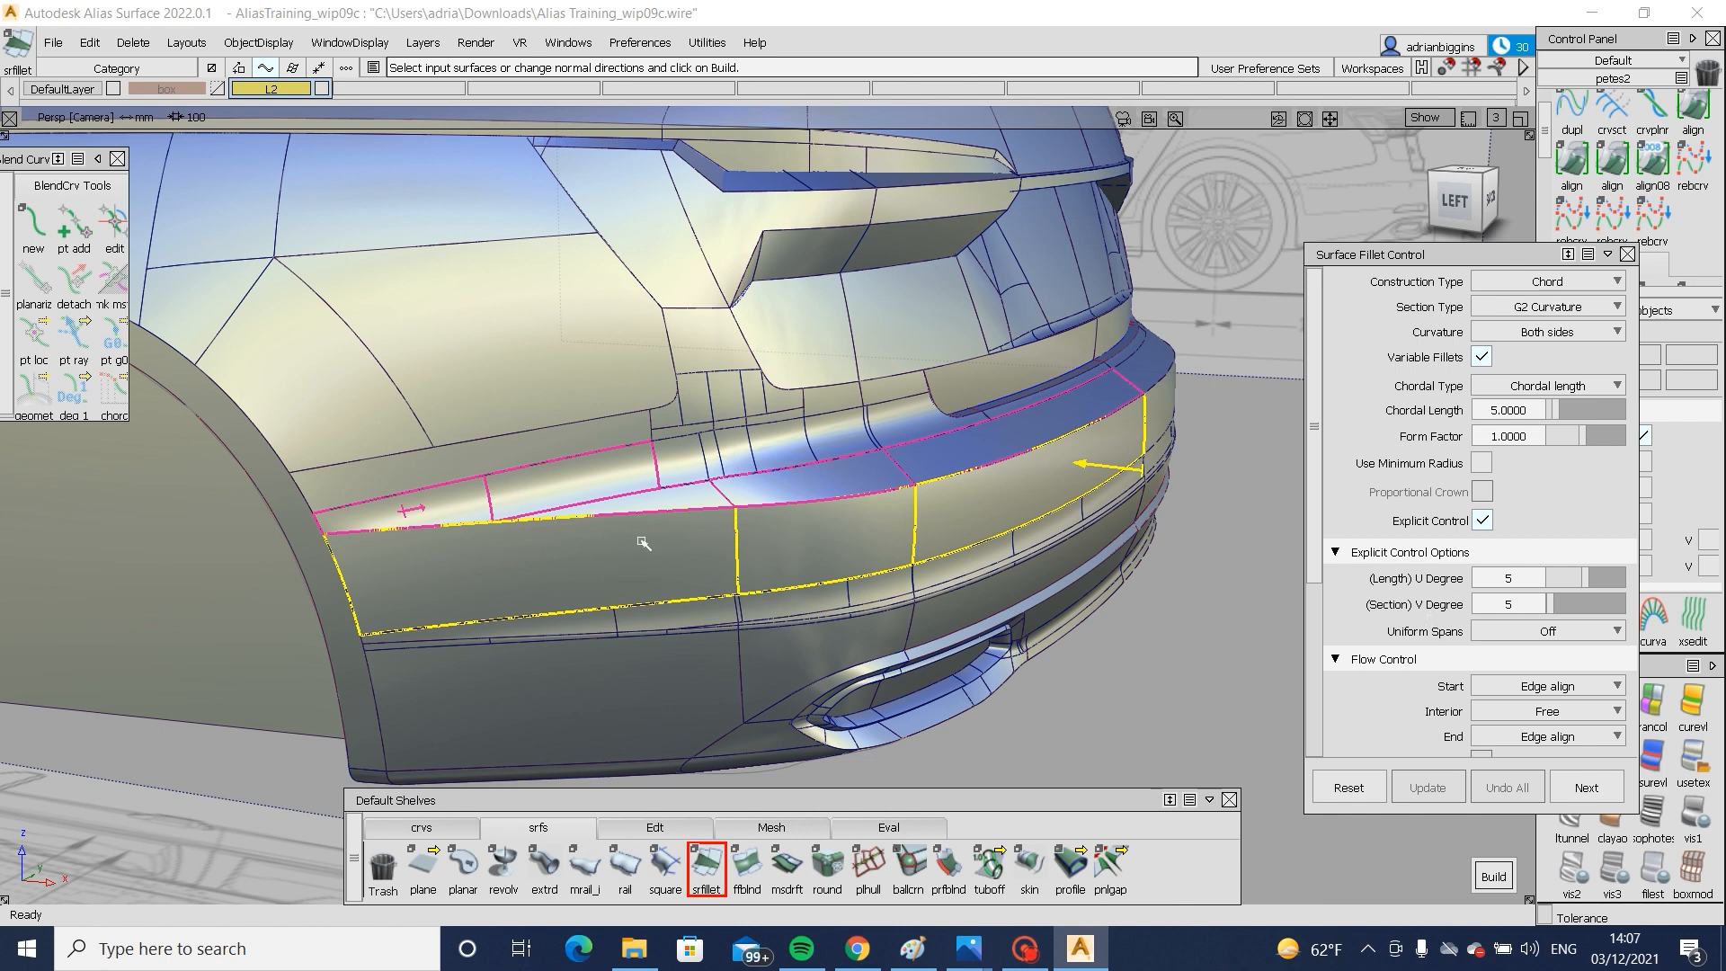
pyautogui.hotkey('ctrl', 's')
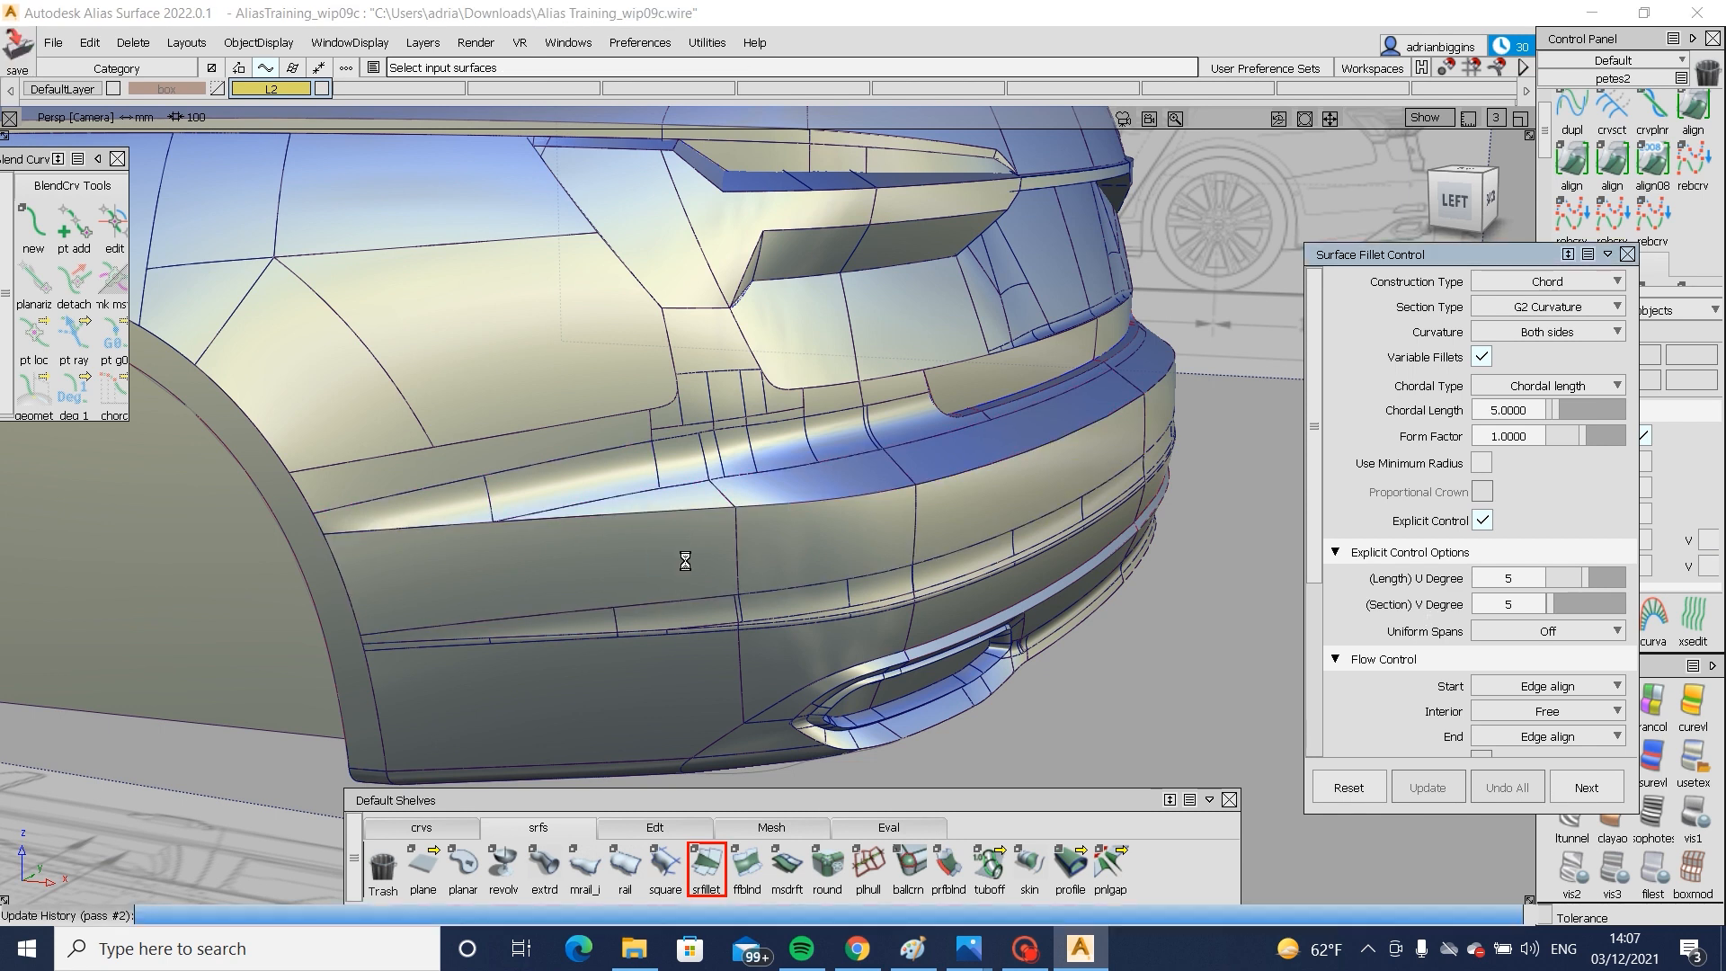
pyautogui.moveTo(504, 525)
pyautogui.mouseDown()
pyautogui.moveTo(958, 502)
pyautogui.moveTo(663, 558)
pyautogui.mouseUp()
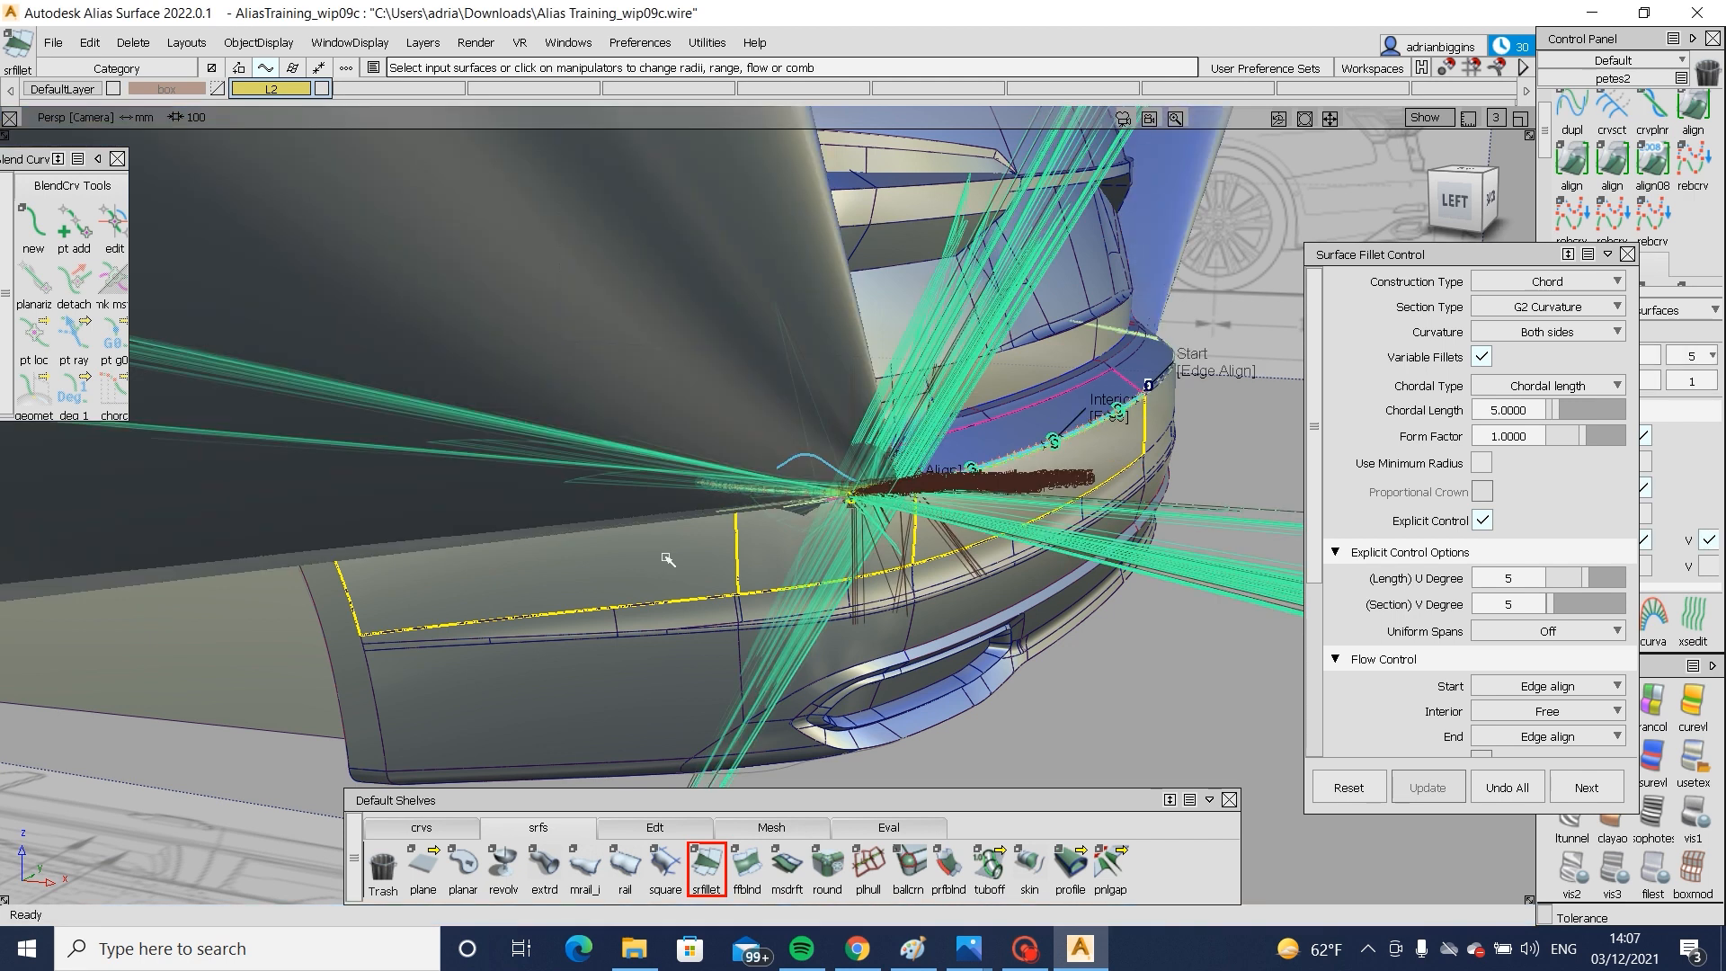
pyautogui.click(1506, 787)
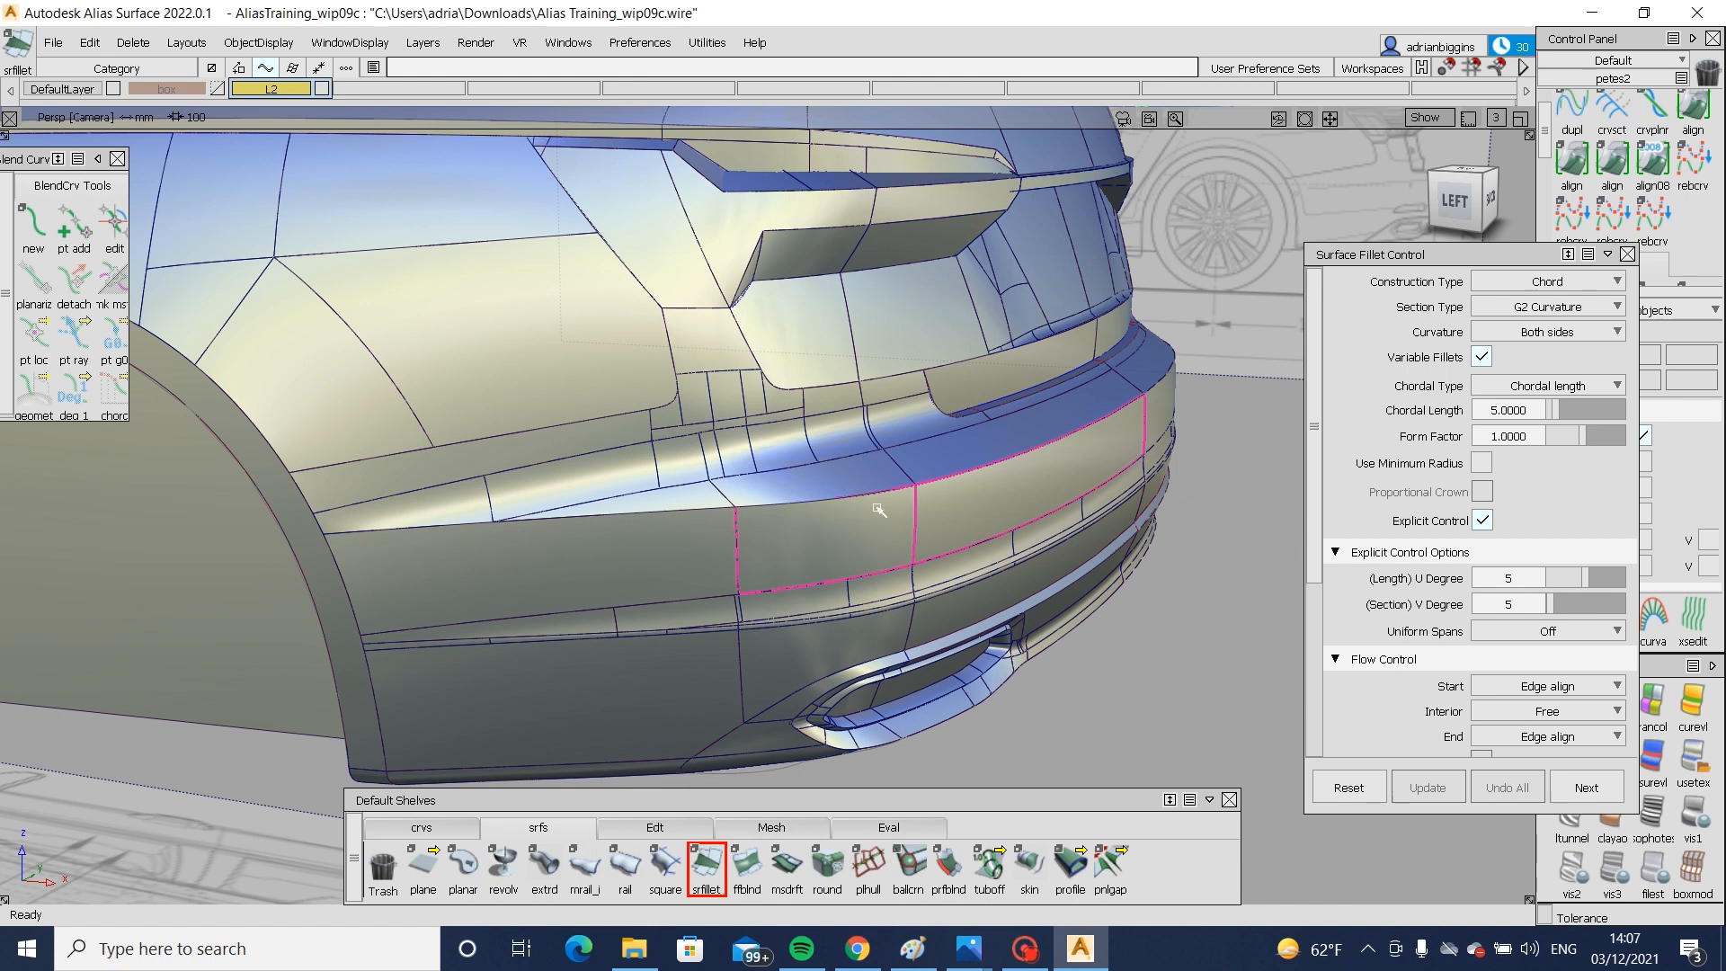
# - Try the same chordal-length 5 surface fillet on only the two rear-corner surfaces above and below the upper crease
pyautogui.click(879, 509)
pyautogui.keyDown('alt'); pyautogui.keyDown('shift'); pyautogui.moveTo(881, 508); pyautogui.dragTo(979, 540, button='right'); pyautogui.keyUp('shift'); pyautogui.keyUp('alt')
pyautogui.click(800, 479)
pyautogui.keyDown('alt'); pyautogui.keyDown('shift'); pyautogui.moveTo(800, 482); pyautogui.dragTo(737, 559, button='right'); pyautogui.keyUp('shift'); pyautogui.keyUp('alt')
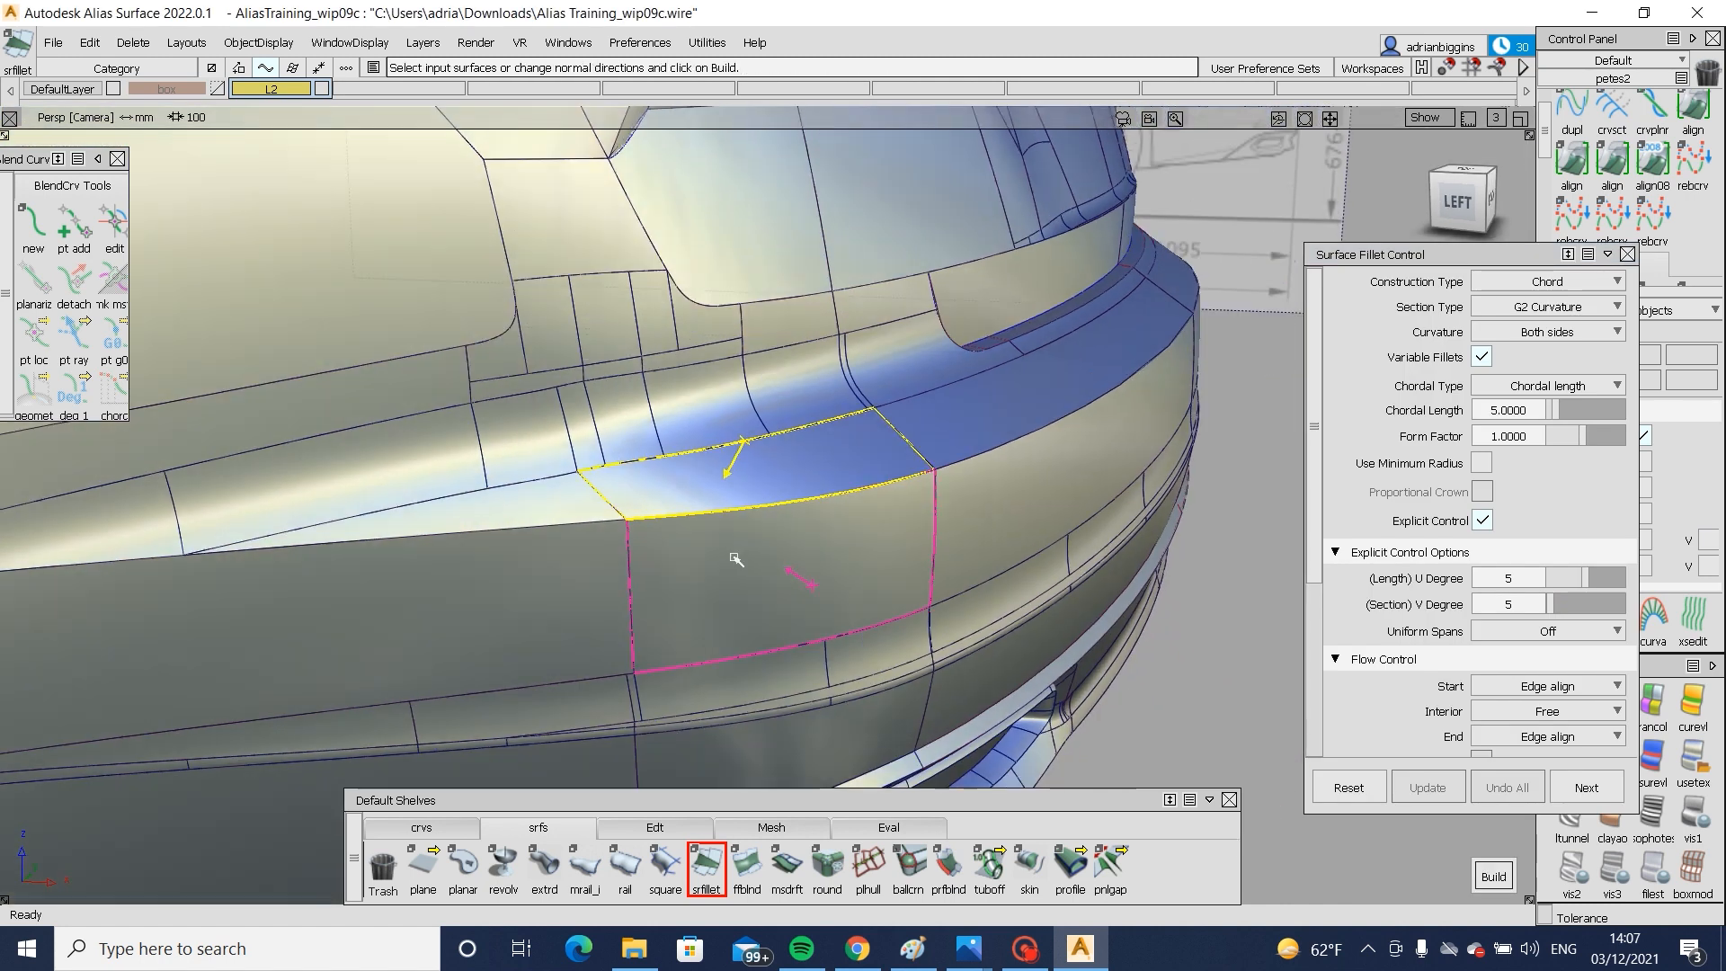
pyautogui.press('space')
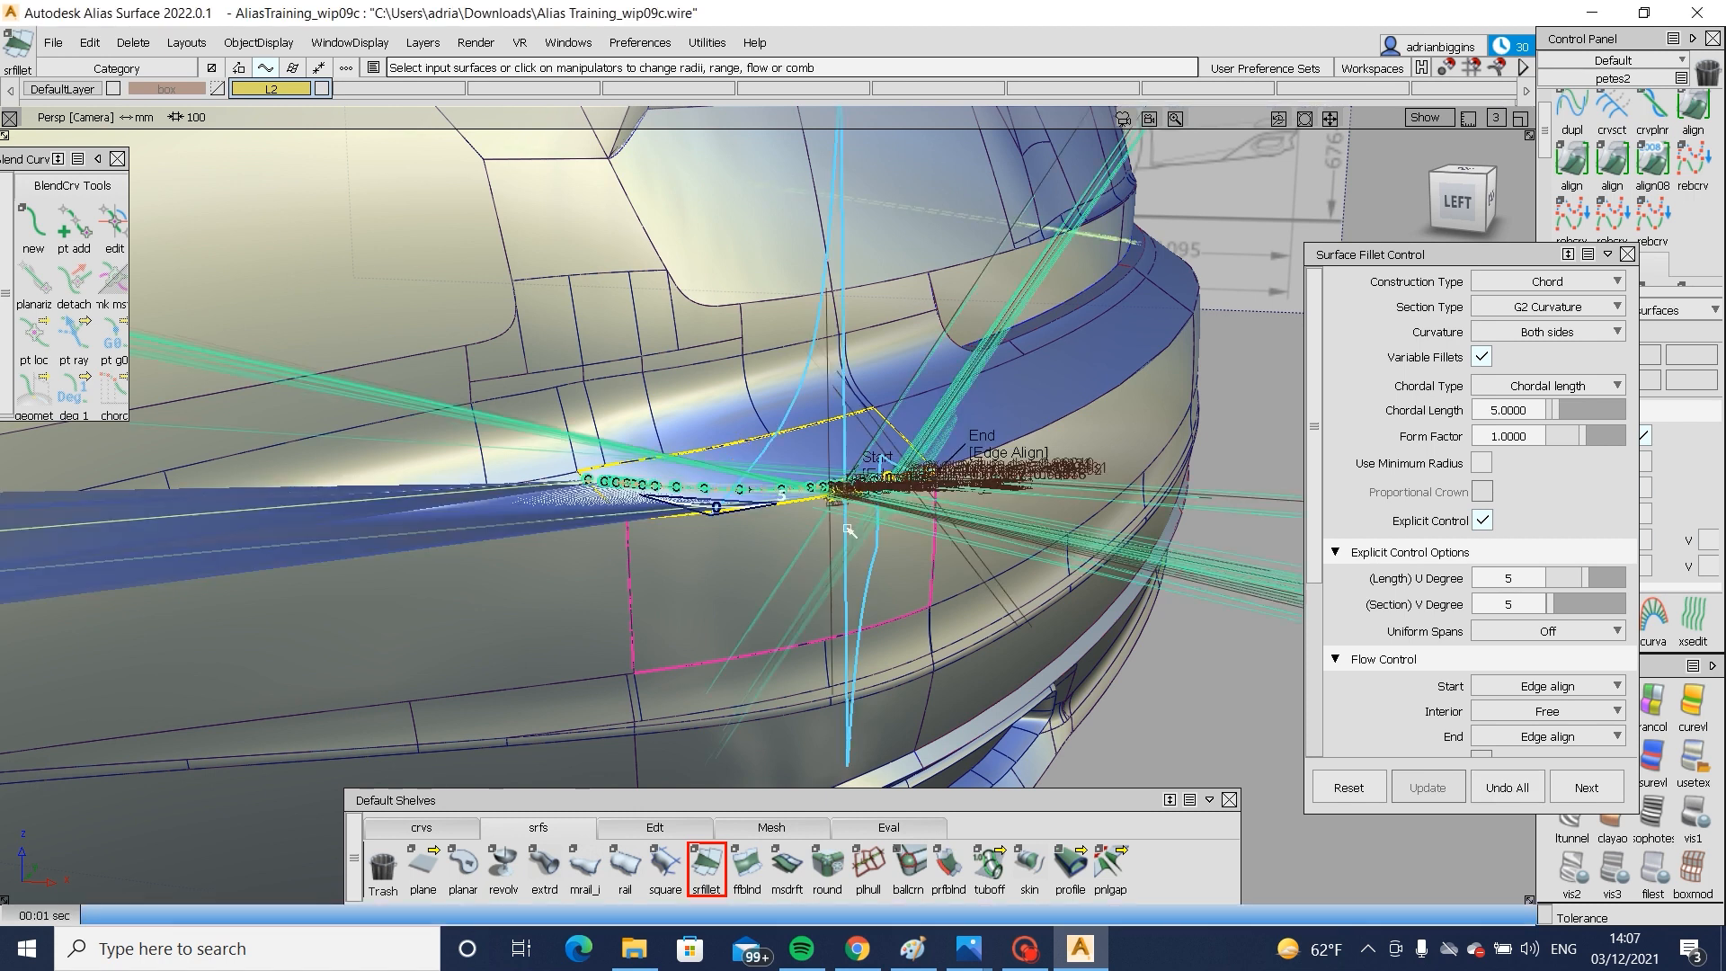
pyautogui.click(1514, 774)
# - Examine the surface edges and patch layout where the upper crease passes the rear corner
pyautogui.keyDown('alt'); pyautogui.keyDown('shift'); pyautogui.click(693, 492); pyautogui.keyUp('shift'); pyautogui.keyUp('alt')
pyautogui.keyDown('alt'); pyautogui.keyDown('shift'); pyautogui.moveTo(693, 493); pyautogui.dragTo(836, 547, button='right'); pyautogui.keyUp('shift'); pyautogui.keyUp('alt')
pyautogui.keyDown('alt'); pyautogui.keyDown('shift'); pyautogui.moveTo(835, 547); pyautogui.dragTo(818, 407); pyautogui.keyUp('shift'); pyautogui.keyUp('alt')
pyautogui.keyDown('alt'); pyautogui.keyDown('shift'); pyautogui.moveTo(854, 603); pyautogui.dragTo(847, 319); pyautogui.keyUp('shift'); pyautogui.keyUp('alt')
pyautogui.click(766, 347)
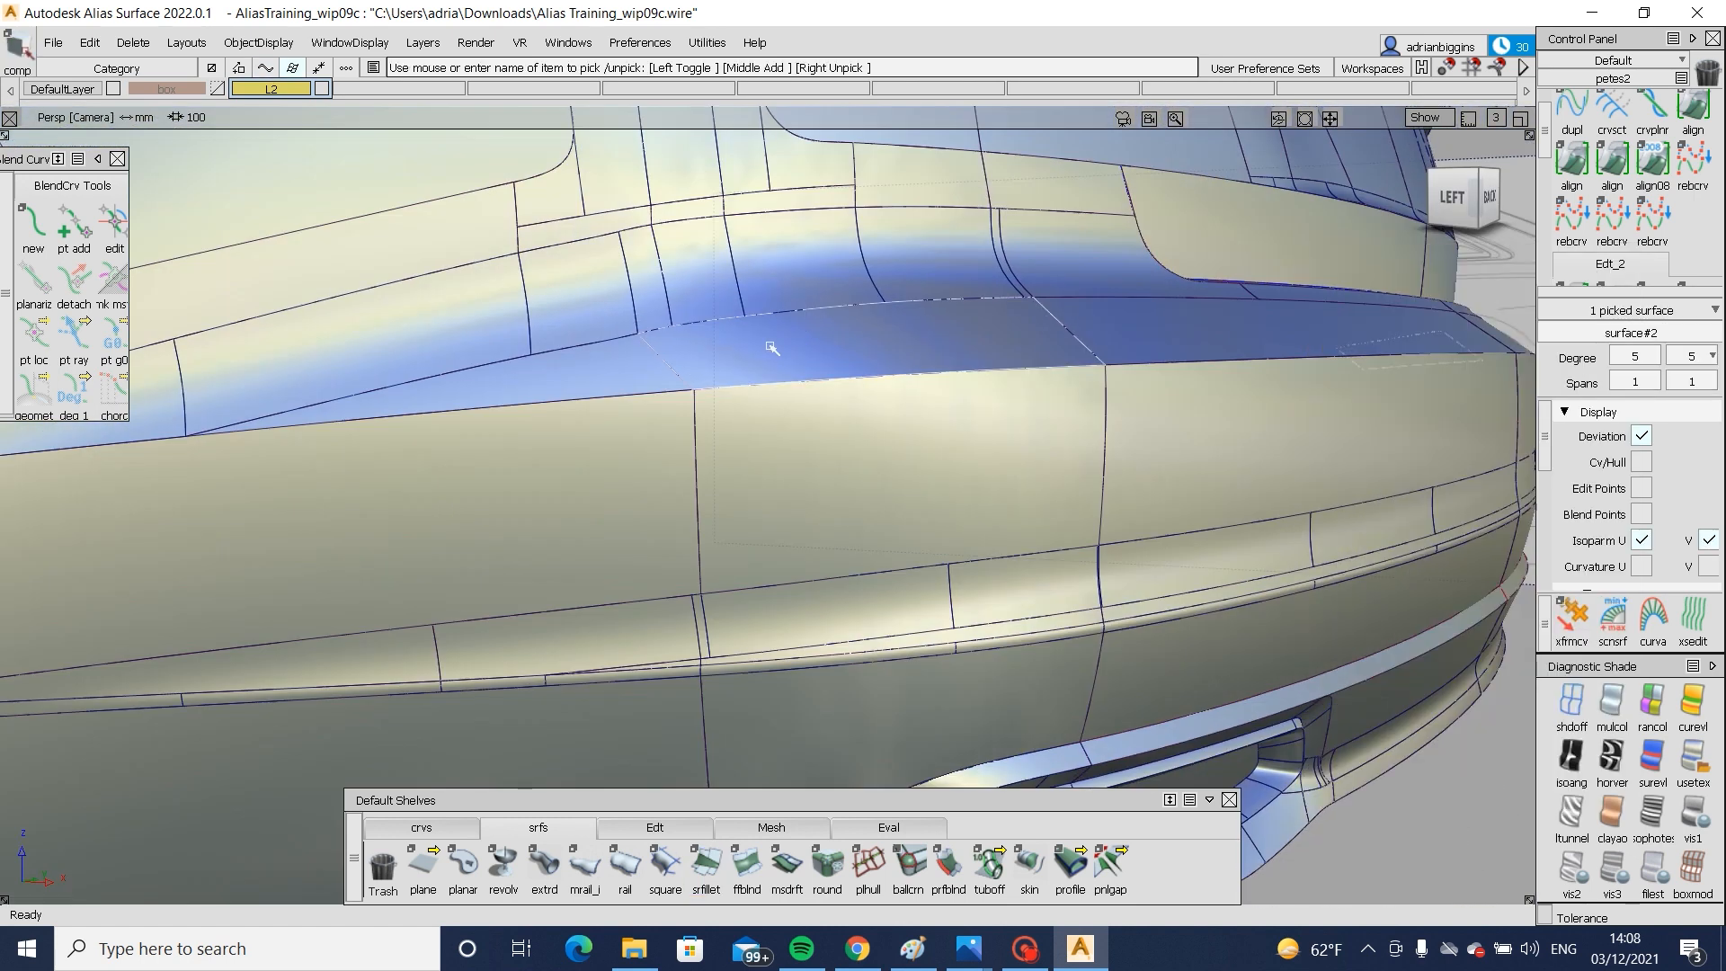
pyautogui.moveTo(558, 526)
pyautogui.keyDown('alt'); pyautogui.keyDown('shift'); pyautogui.mouseDown()
pyautogui.moveTo(775, 489)
pyautogui.moveTo(683, 539)
pyautogui.moveTo(728, 596)
pyautogui.moveTo(791, 557)
pyautogui.moveTo(809, 504)
pyautogui.moveTo(731, 494)
pyautogui.moveTo(575, 572)
pyautogui.moveTo(1252, 539)
pyautogui.moveTo(893, 558)
pyautogui.moveTo(866, 630)
pyautogui.mouseUp(); pyautogui.keyUp('shift'); pyautogui.keyUp('alt')
pyautogui.keyDown('ctrl'); pyautogui.keyDown('shift'); pyautogui.moveTo(866, 629); pyautogui.dragTo(851, 539); pyautogui.keyUp('shift'); pyautogui.keyUp('ctrl')
pyautogui.moveTo(851, 539)
pyautogui.keyDown('alt'); pyautogui.keyDown('shift'); pyautogui.mouseDown()
pyautogui.moveTo(1024, 520)
pyautogui.moveTo(239, 592)
pyautogui.moveTo(575, 530)
pyautogui.moveTo(649, 491)
pyautogui.mouseUp(); pyautogui.keyUp('shift'); pyautogui.keyUp('alt')
# - Untrim the body-side surfaces above and below the upper crease and show the CVs of the upper one
pyautogui.keyDown('ctrl'); pyautogui.keyDown('shift'); pyautogui.moveTo(649, 491); pyautogui.dragTo(596, 536); pyautogui.keyUp('shift'); pyautogui.keyUp('ctrl')
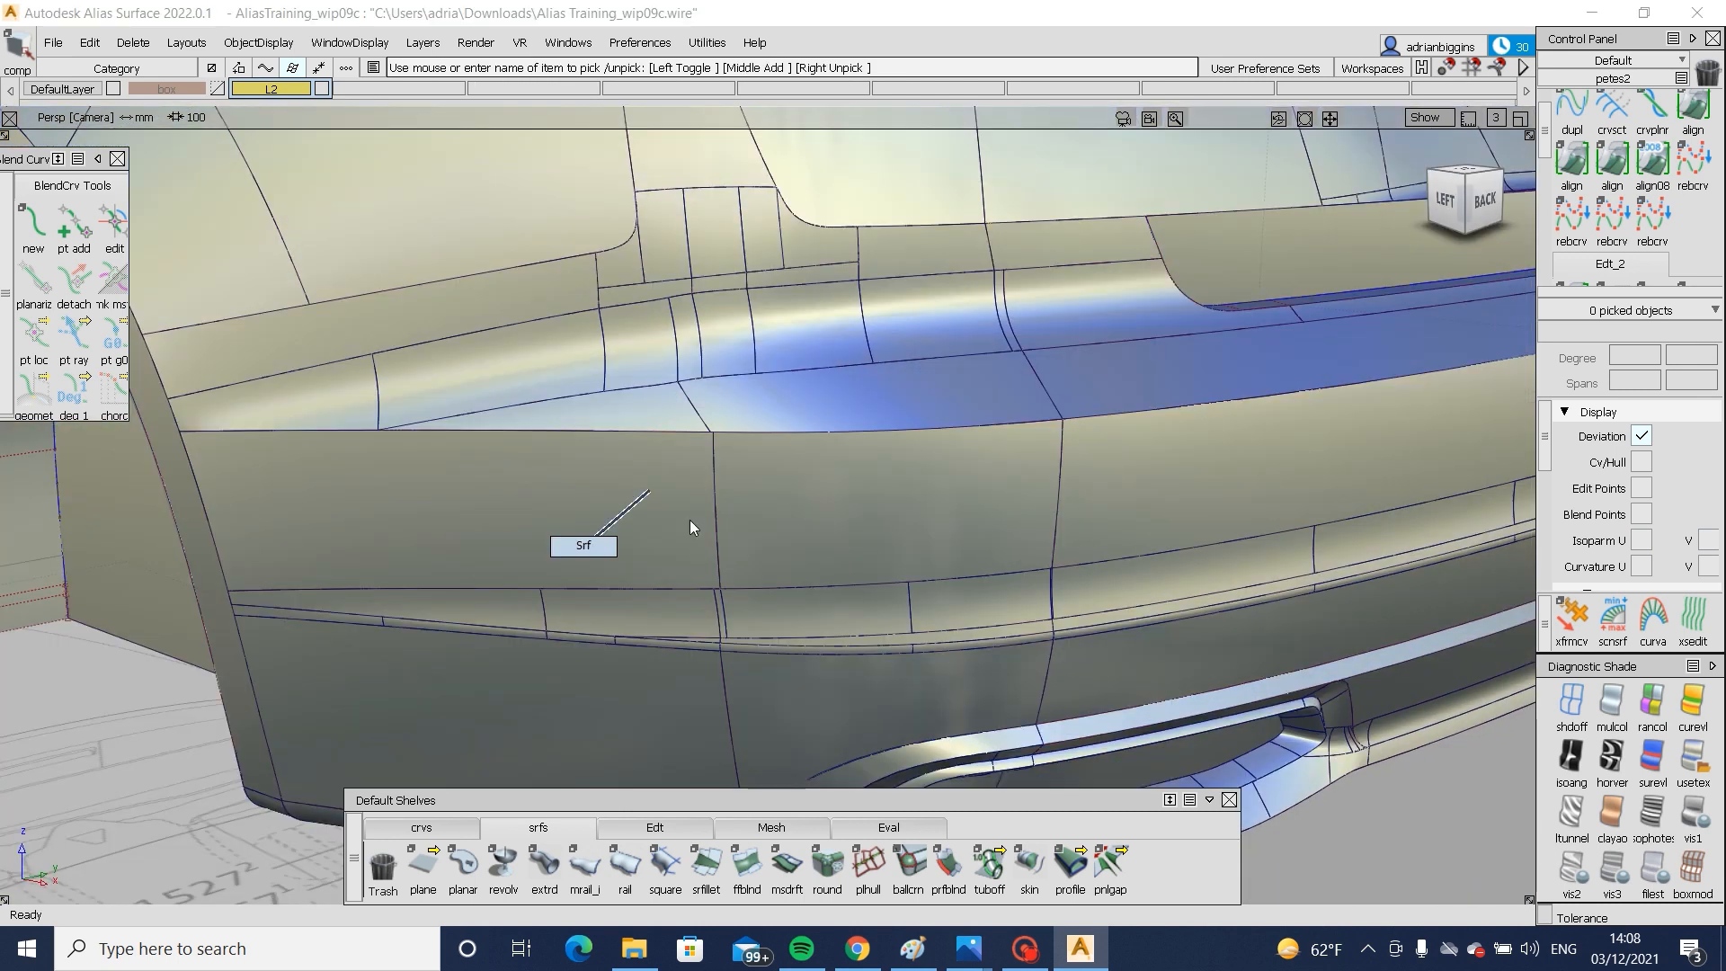
pyautogui.moveTo(662, 597)
pyautogui.keyDown('ctrl'); pyautogui.keyDown('shift'); pyautogui.mouseDown()
pyautogui.moveTo(645, 487)
pyautogui.moveTo(679, 448)
pyautogui.mouseUp(); pyautogui.keyUp('shift'); pyautogui.keyUp('ctrl')
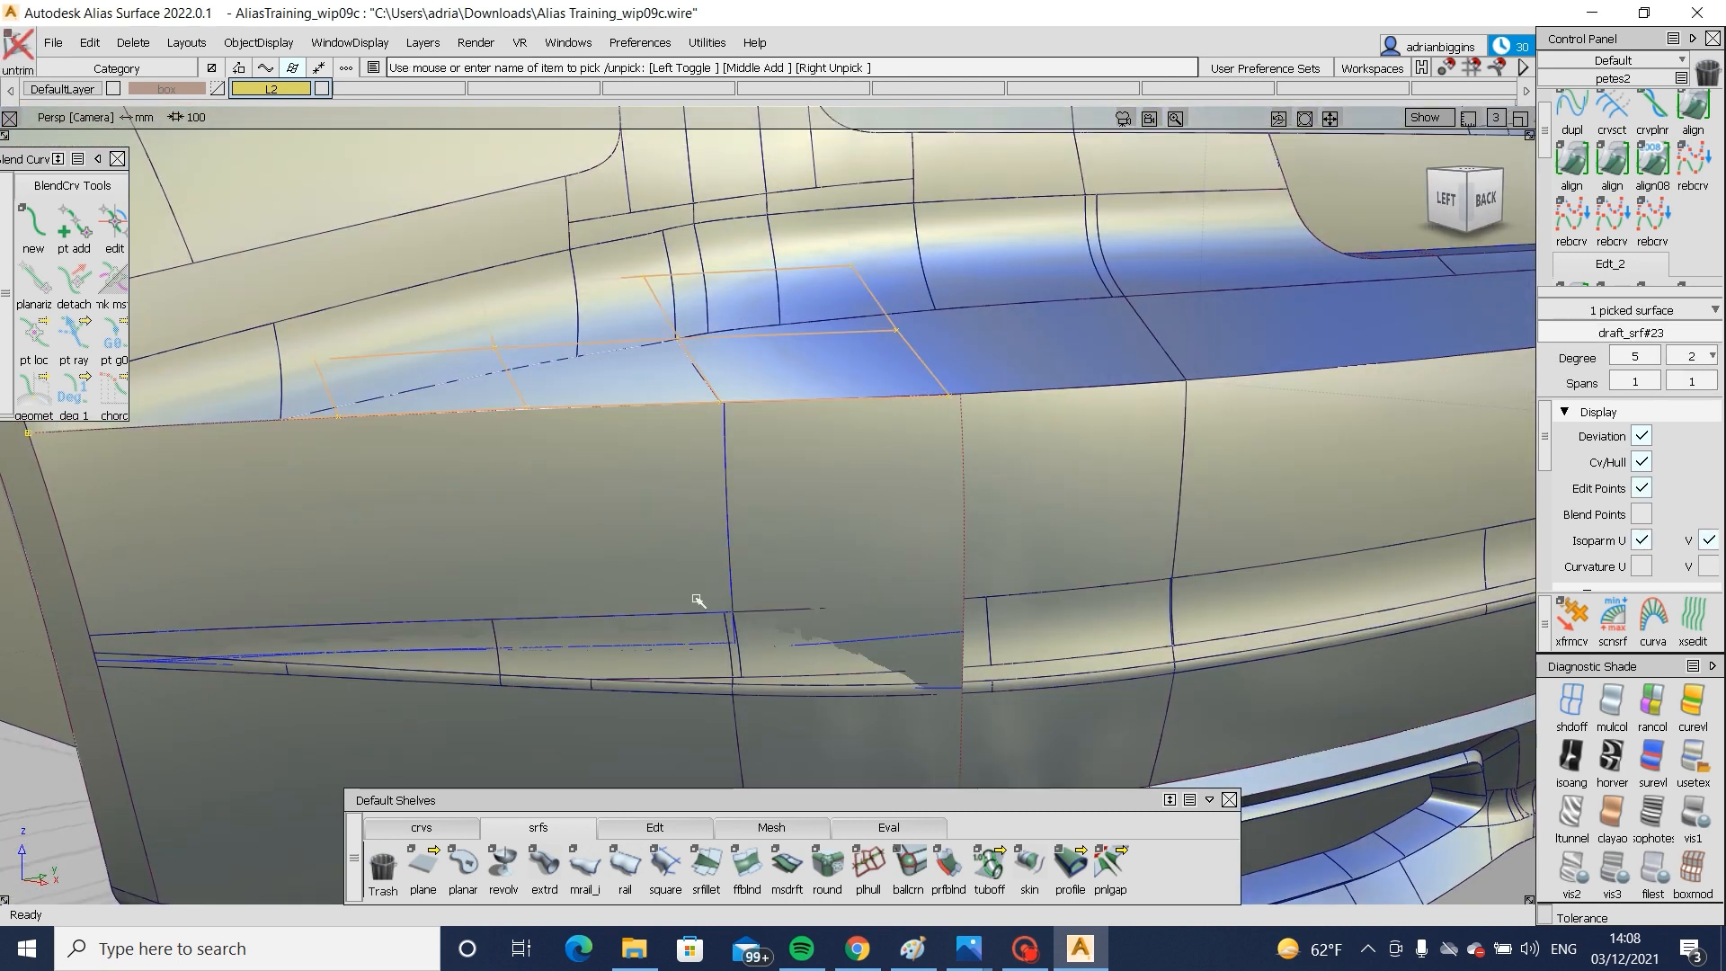
pyautogui.keyDown('alt'); pyautogui.keyDown('shift'); pyautogui.moveTo(696, 600); pyautogui.dragTo(944, 601); pyautogui.keyUp('shift'); pyautogui.keyUp('alt')
pyautogui.moveTo(960, 601)
pyautogui.keyDown('ctrl'); pyautogui.keyDown('shift'); pyautogui.mouseDown()
pyautogui.moveTo(959, 531)
pyautogui.moveTo(670, 462)
pyautogui.mouseUp(); pyautogui.keyUp('shift'); pyautogui.keyUp('ctrl')
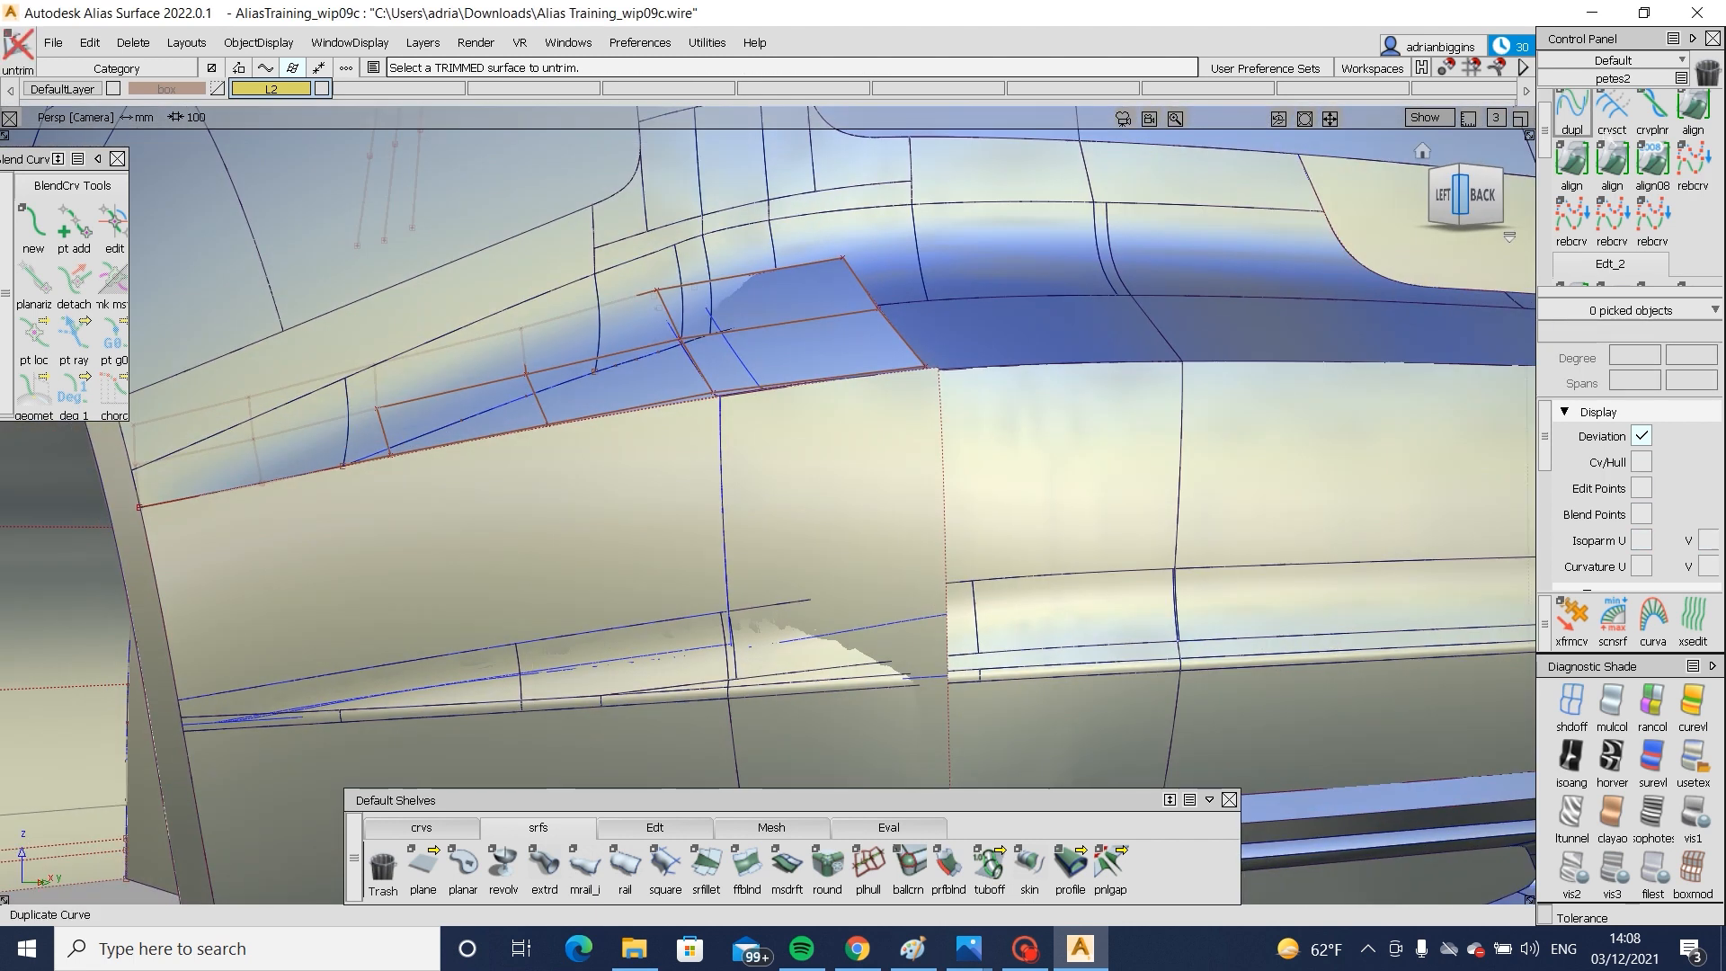
# - Align the lower body-side surface's top edge to the thin upper surface's edge with G0 continuity and edge alignment
pyautogui.doubleClick(1571, 162)
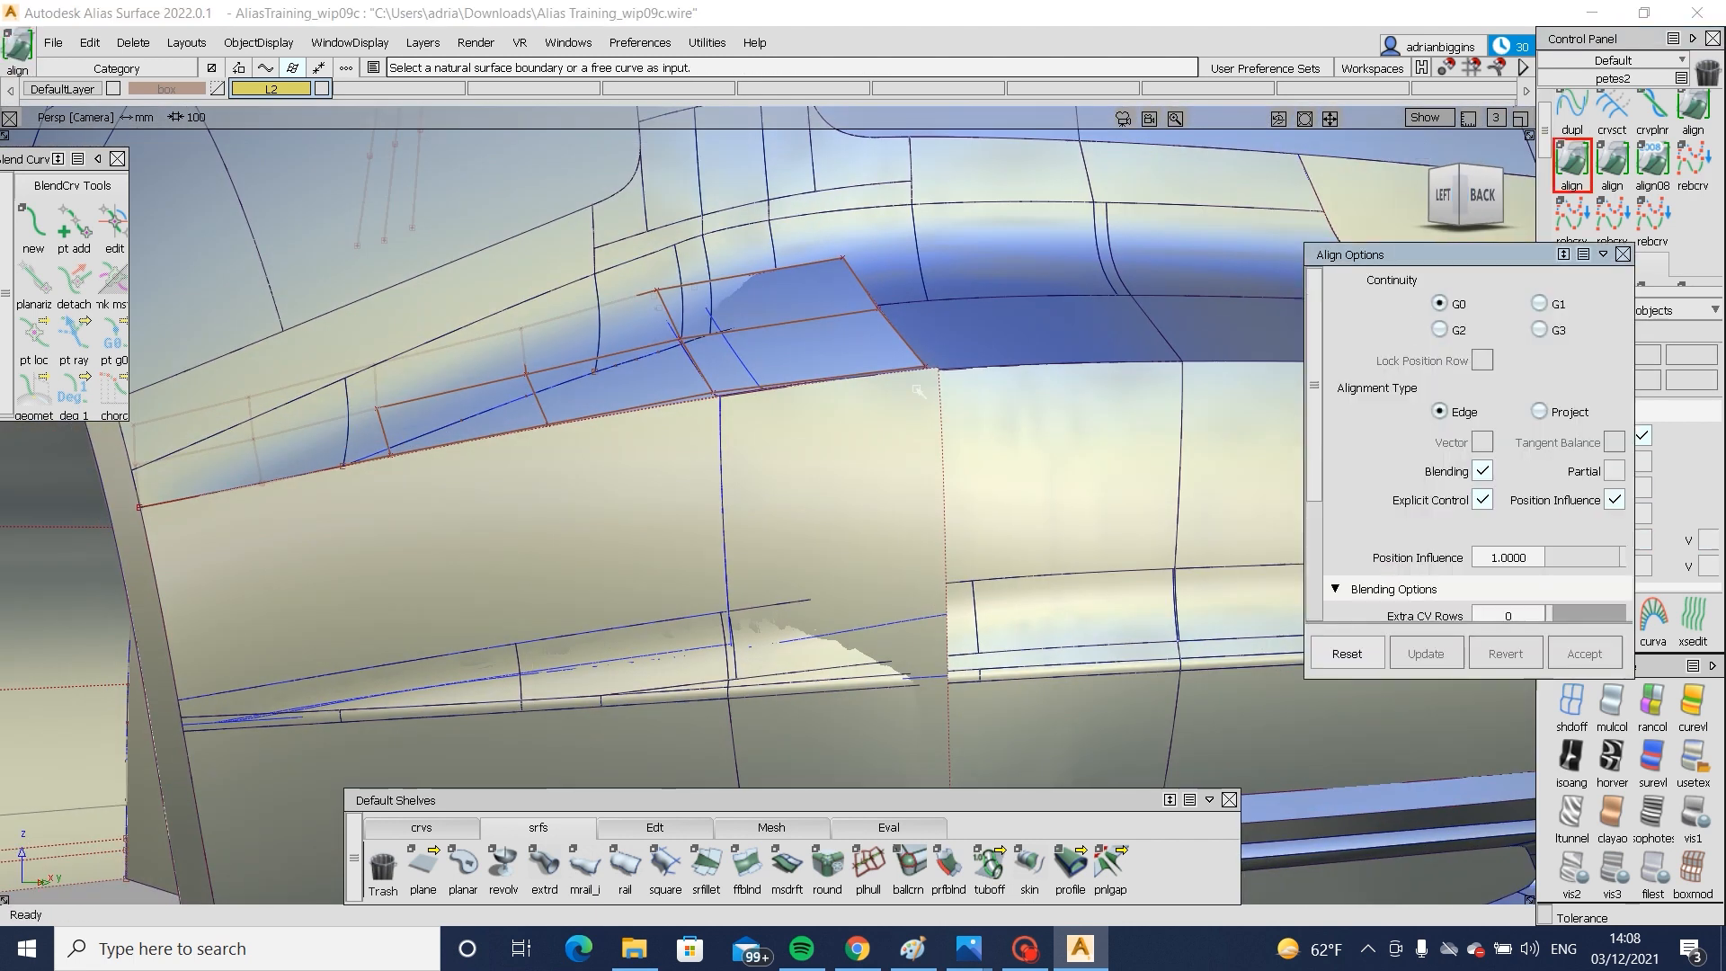
pyautogui.scroll(5, 886, 405)
pyautogui.click(889, 368)
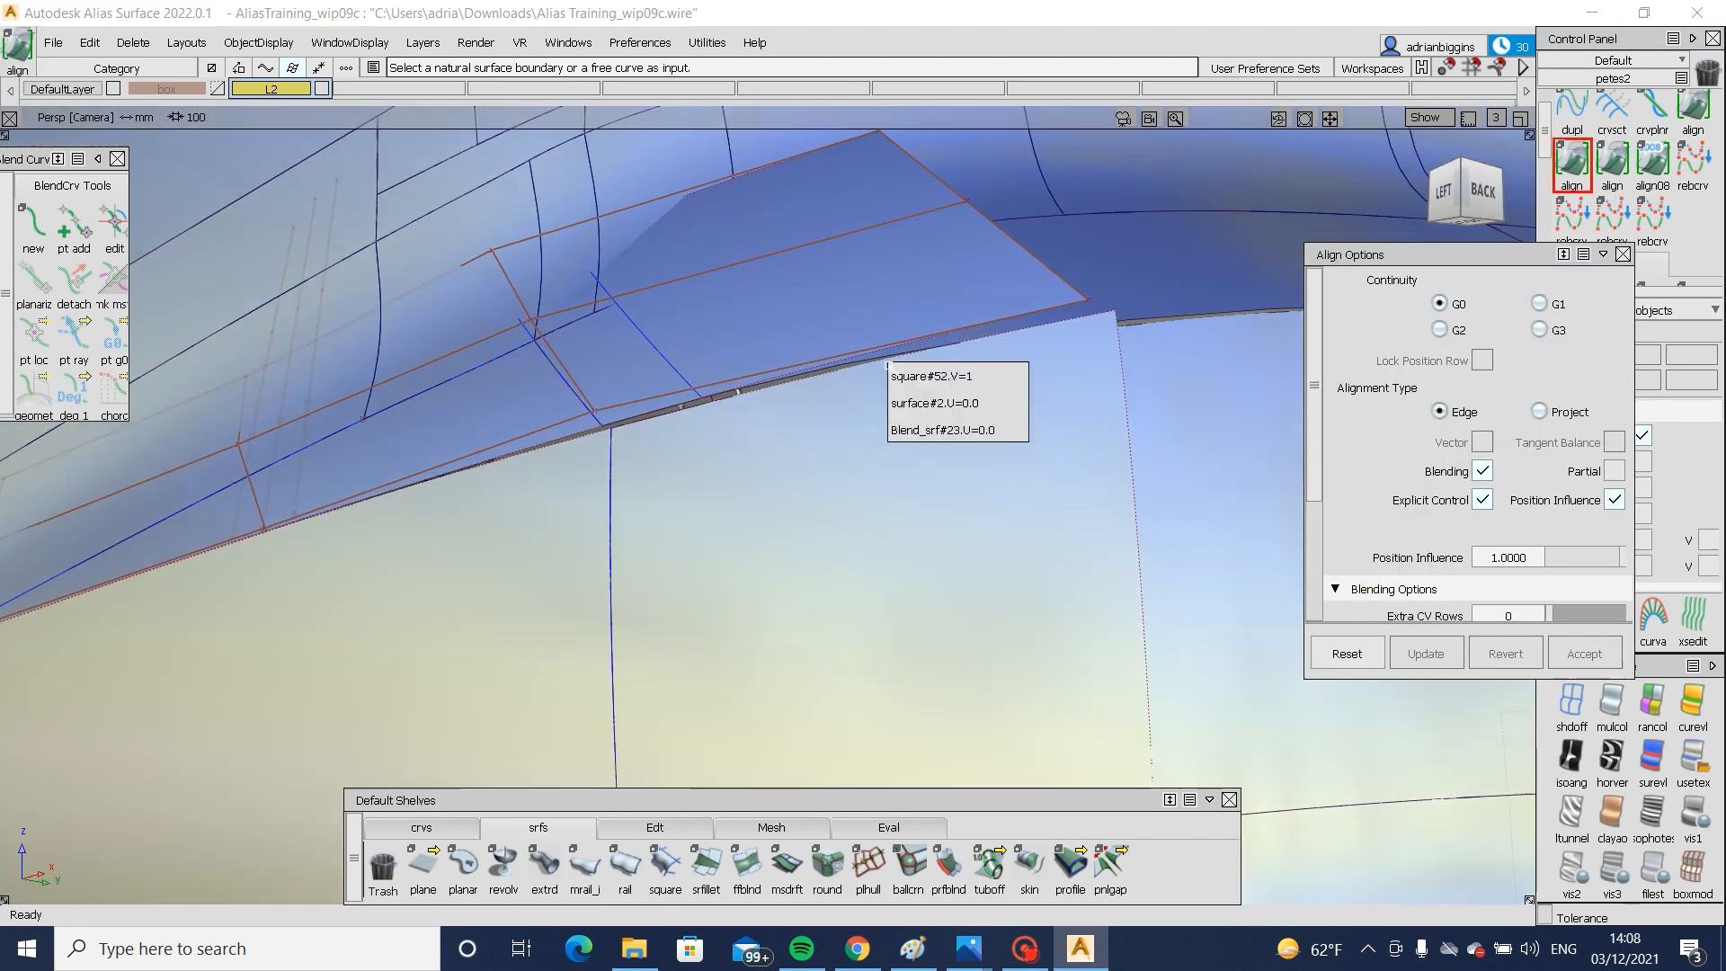
pyautogui.click(1013, 429)
pyautogui.click(613, 439)
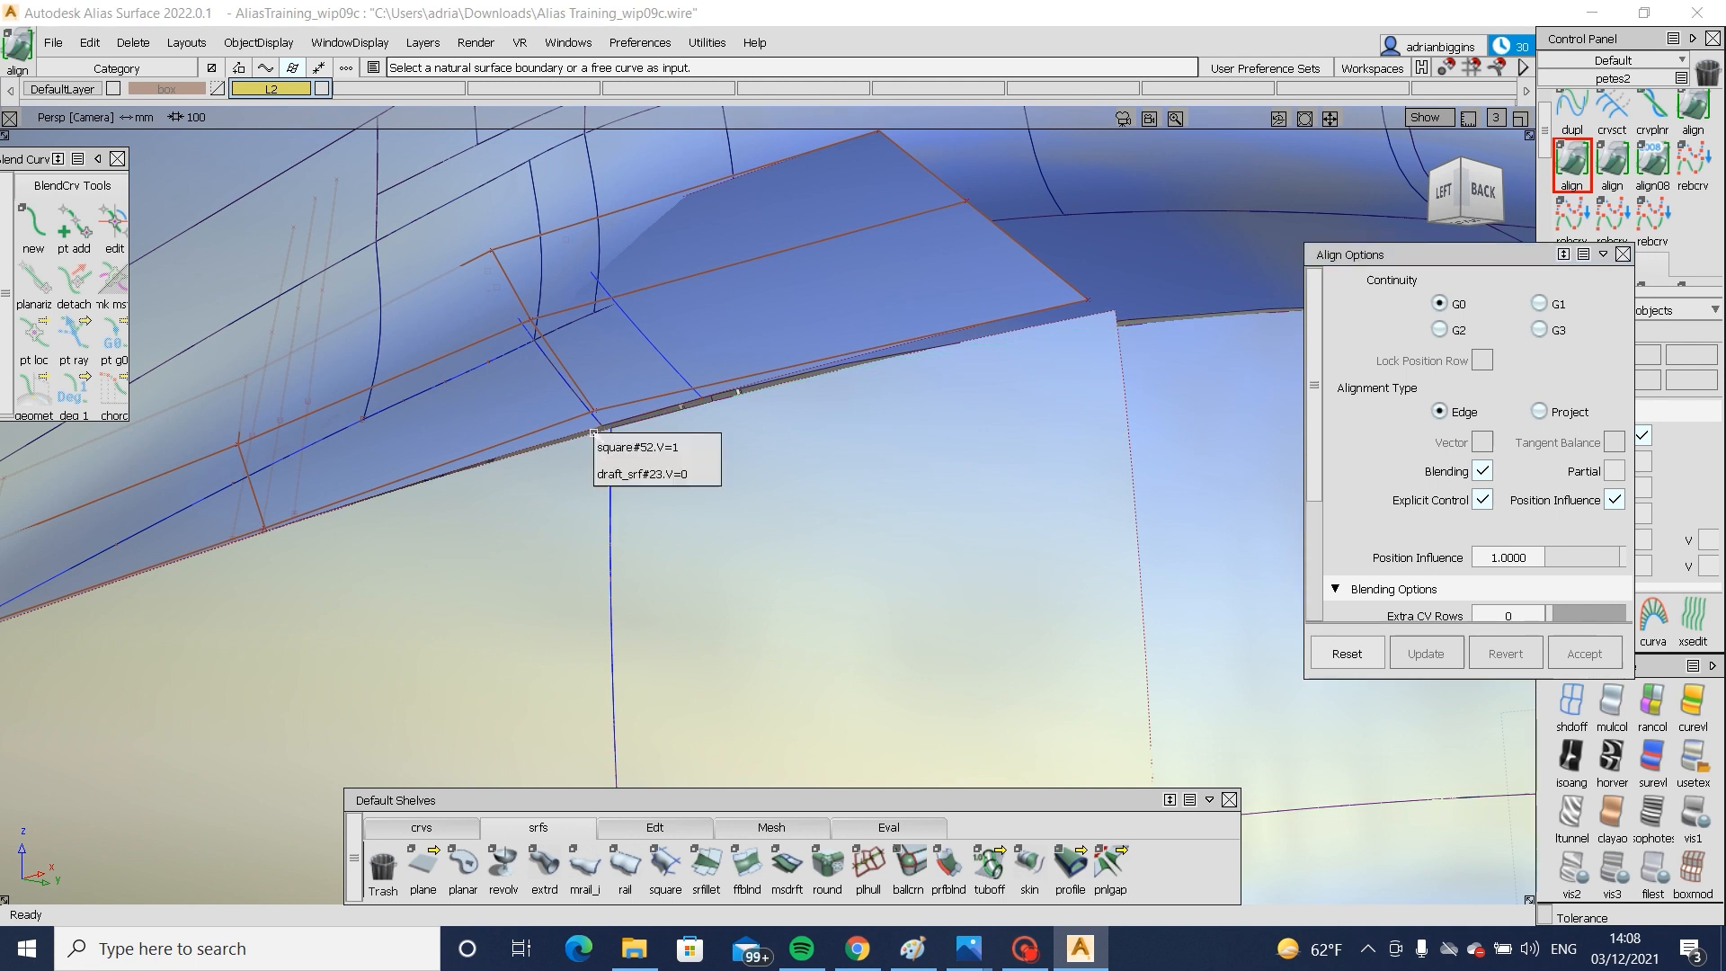
pyautogui.click(708, 446)
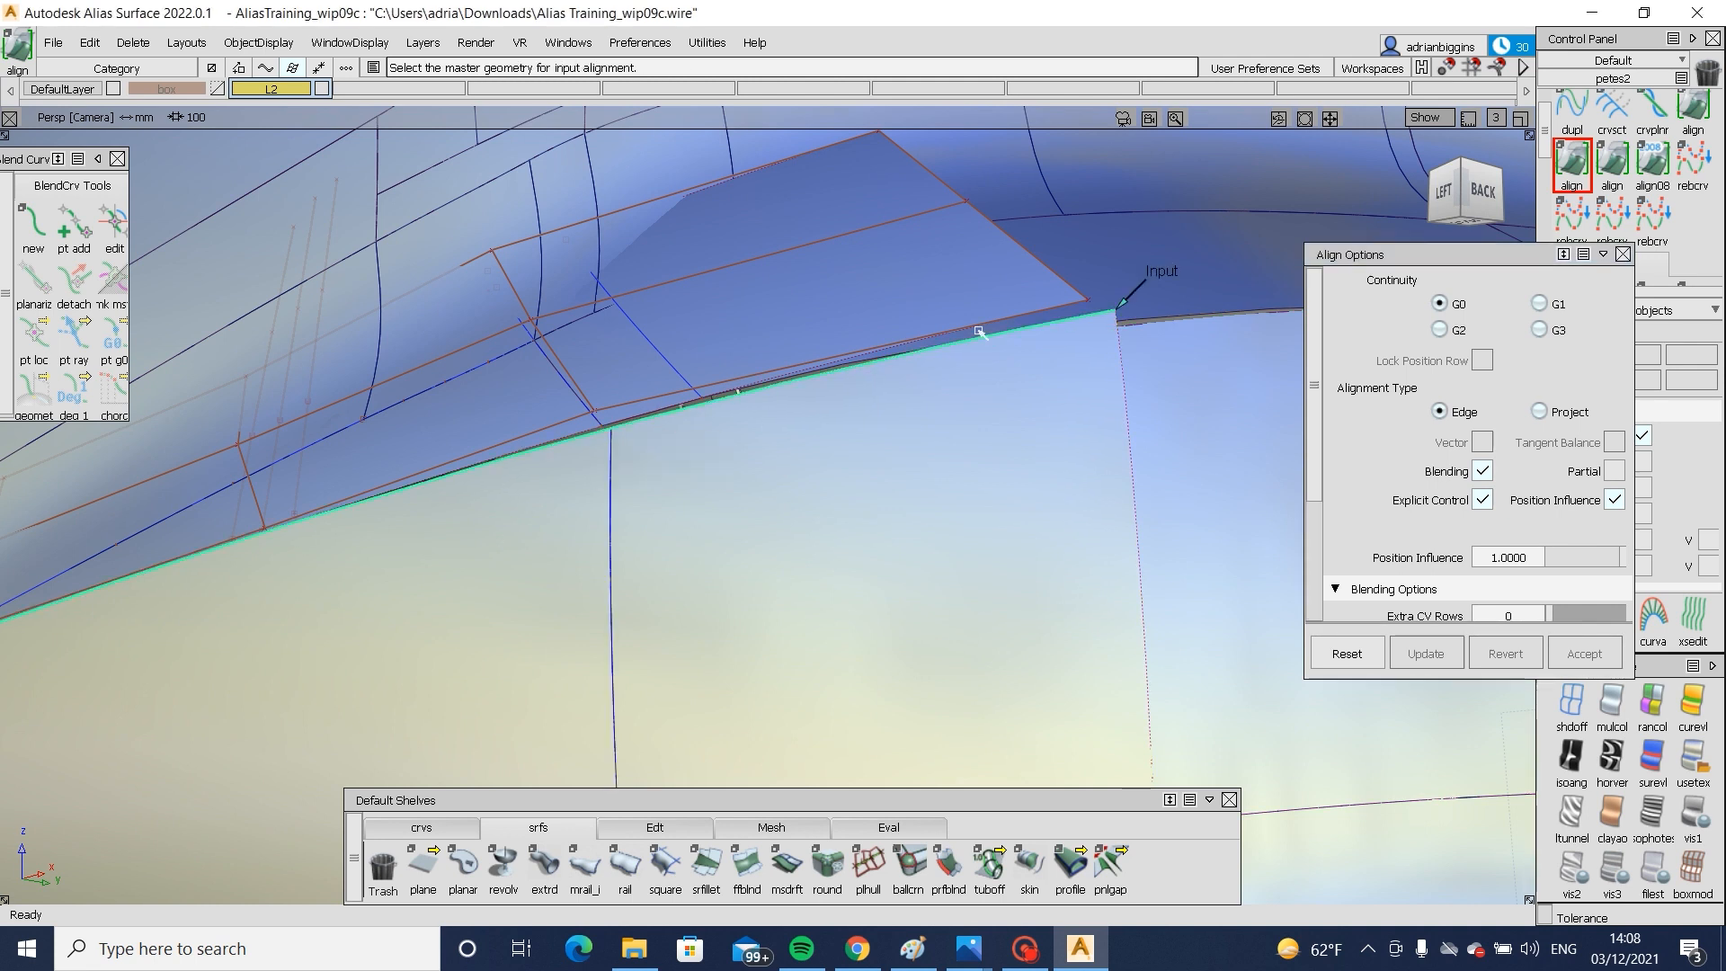
pyautogui.keyDown('alt'); pyautogui.keyDown('shift'); pyautogui.moveTo(984, 327); pyautogui.dragTo(751, 450); pyautogui.keyUp('shift'); pyautogui.keyUp('alt')
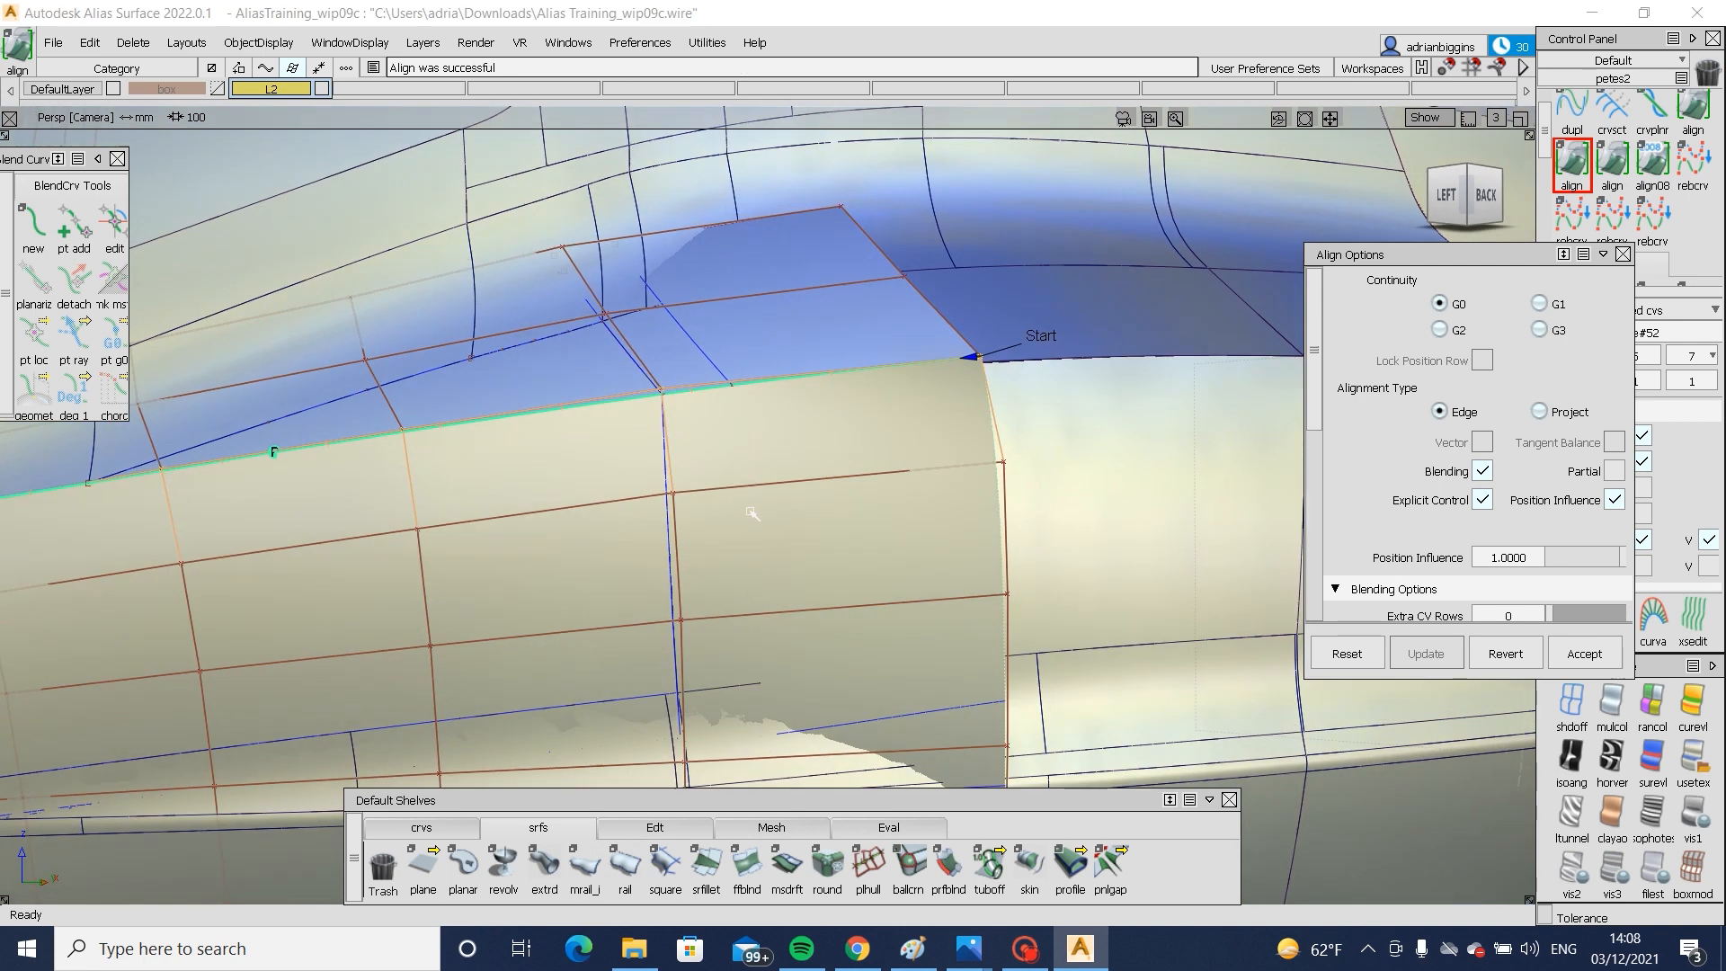
# - Remove the duplicate vertical curve on the lower body-side surface and trim the surface, keeping the part toward the wheel arch
pyautogui.keyDown('ctrl'); pyautogui.keyDown('shift'); pyautogui.moveTo(654, 520); pyautogui.dragTo(599, 583); pyautogui.keyUp('shift'); pyautogui.keyUp('ctrl')
pyautogui.doubleClick(598, 583)
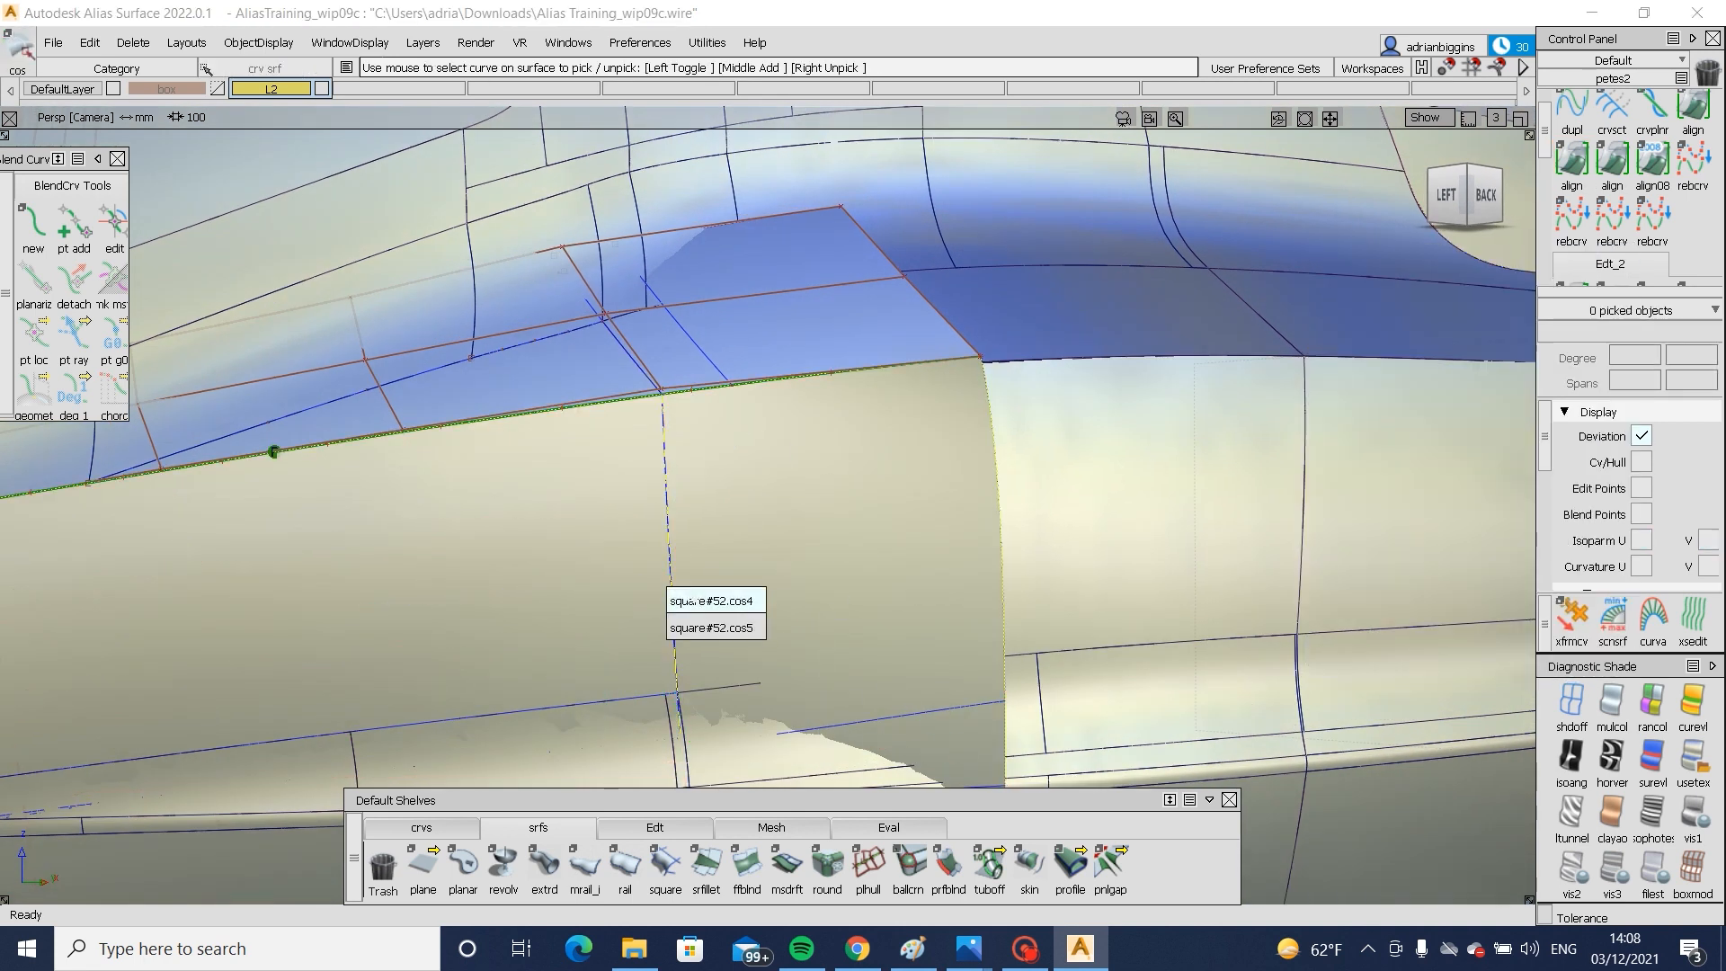
pyautogui.click(710, 600)
pyautogui.keyDown('ctrl'); pyautogui.keyDown('shift'); pyautogui.moveTo(773, 480); pyautogui.dragTo(626, 618); pyautogui.keyUp('shift'); pyautogui.keyUp('ctrl')
pyautogui.click(626, 618)
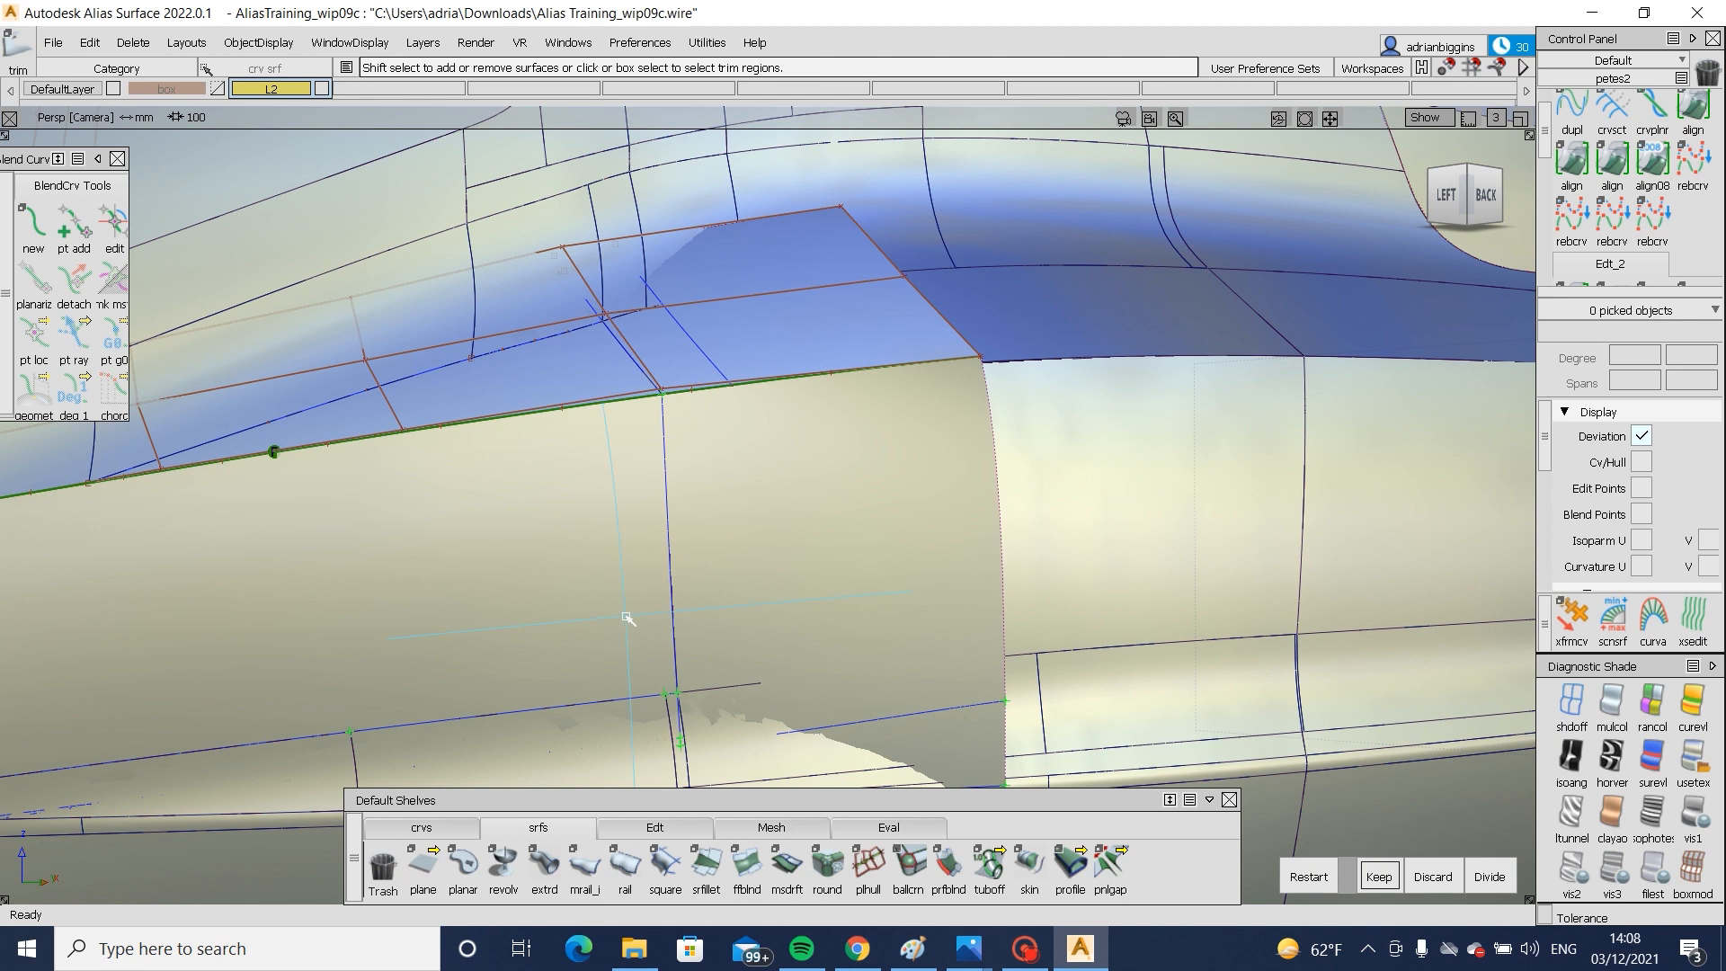
pyautogui.press('space')
# - Untrim the rear-corner surface below the upper crease, beside the freshly trimmed body-side surface
pyautogui.keyDown('alt'); pyautogui.keyDown('shift'); pyautogui.moveTo(753, 487); pyautogui.dragTo(875, 412); pyautogui.keyUp('shift'); pyautogui.keyUp('alt')
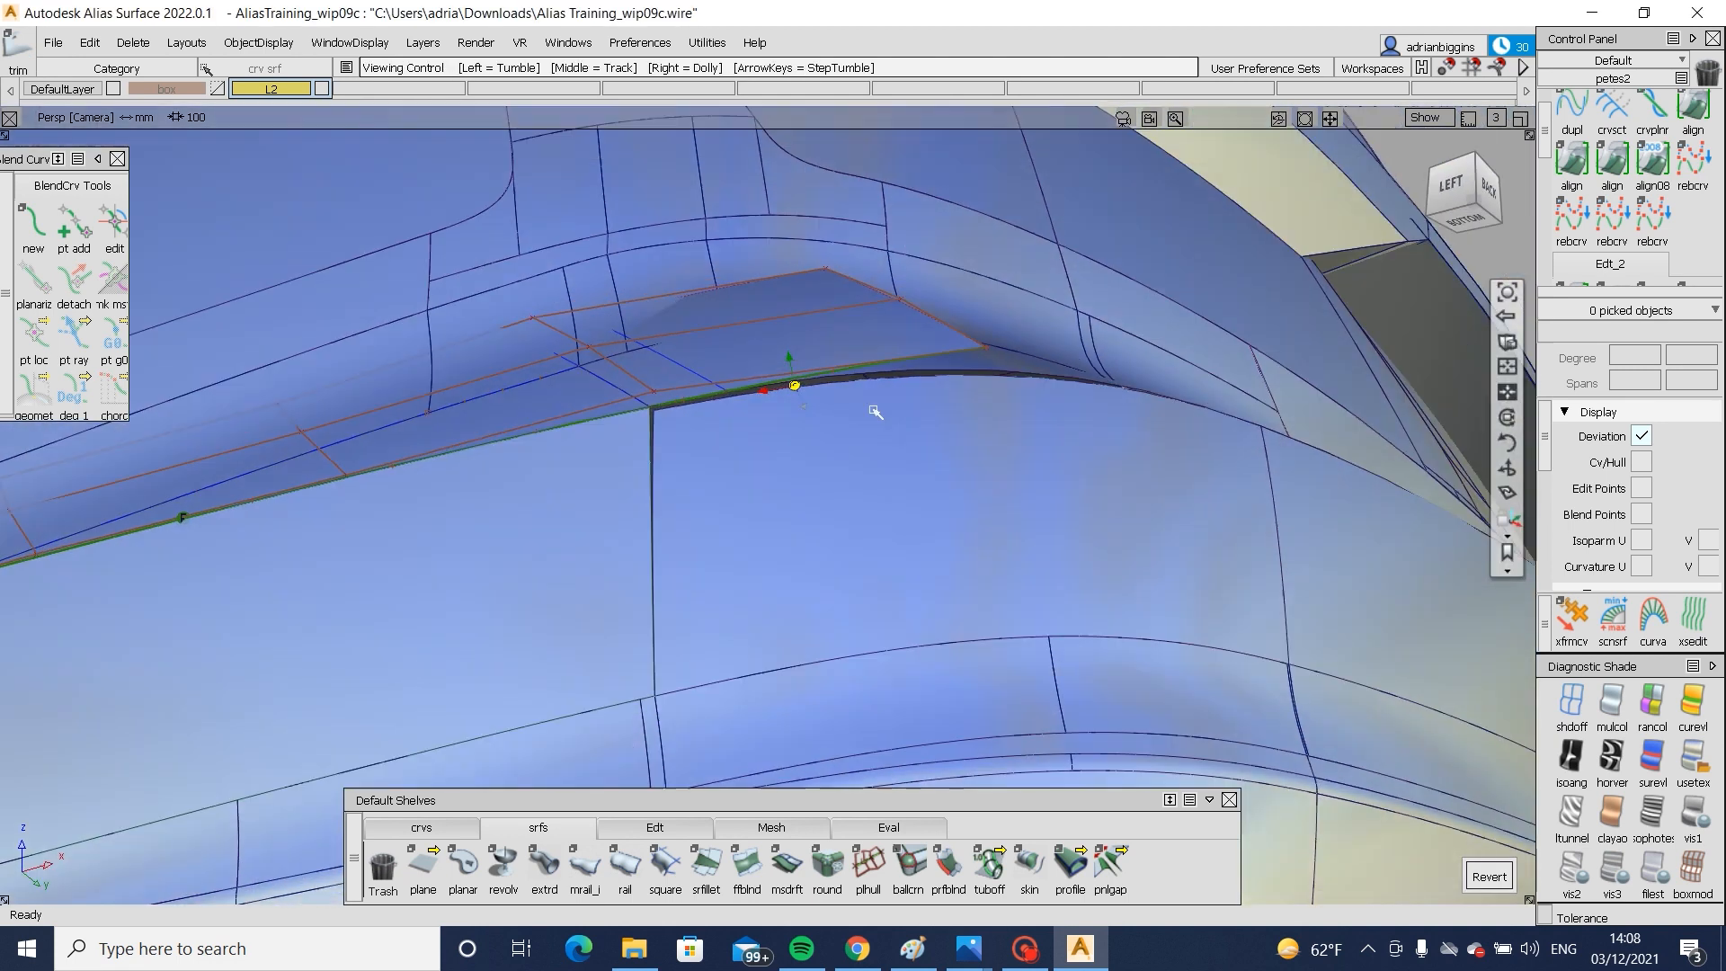
pyautogui.keyDown('ctrl'); pyautogui.keyDown('shift'); pyautogui.moveTo(776, 555); pyautogui.dragTo(780, 715); pyautogui.keyUp('shift'); pyautogui.keyUp('ctrl')
pyautogui.click(807, 484)
# - Align the untrimmed rear-corner surface's side edge to the trimmed body-side surface along their vertical seam
pyautogui.doubleClick(1572, 163)
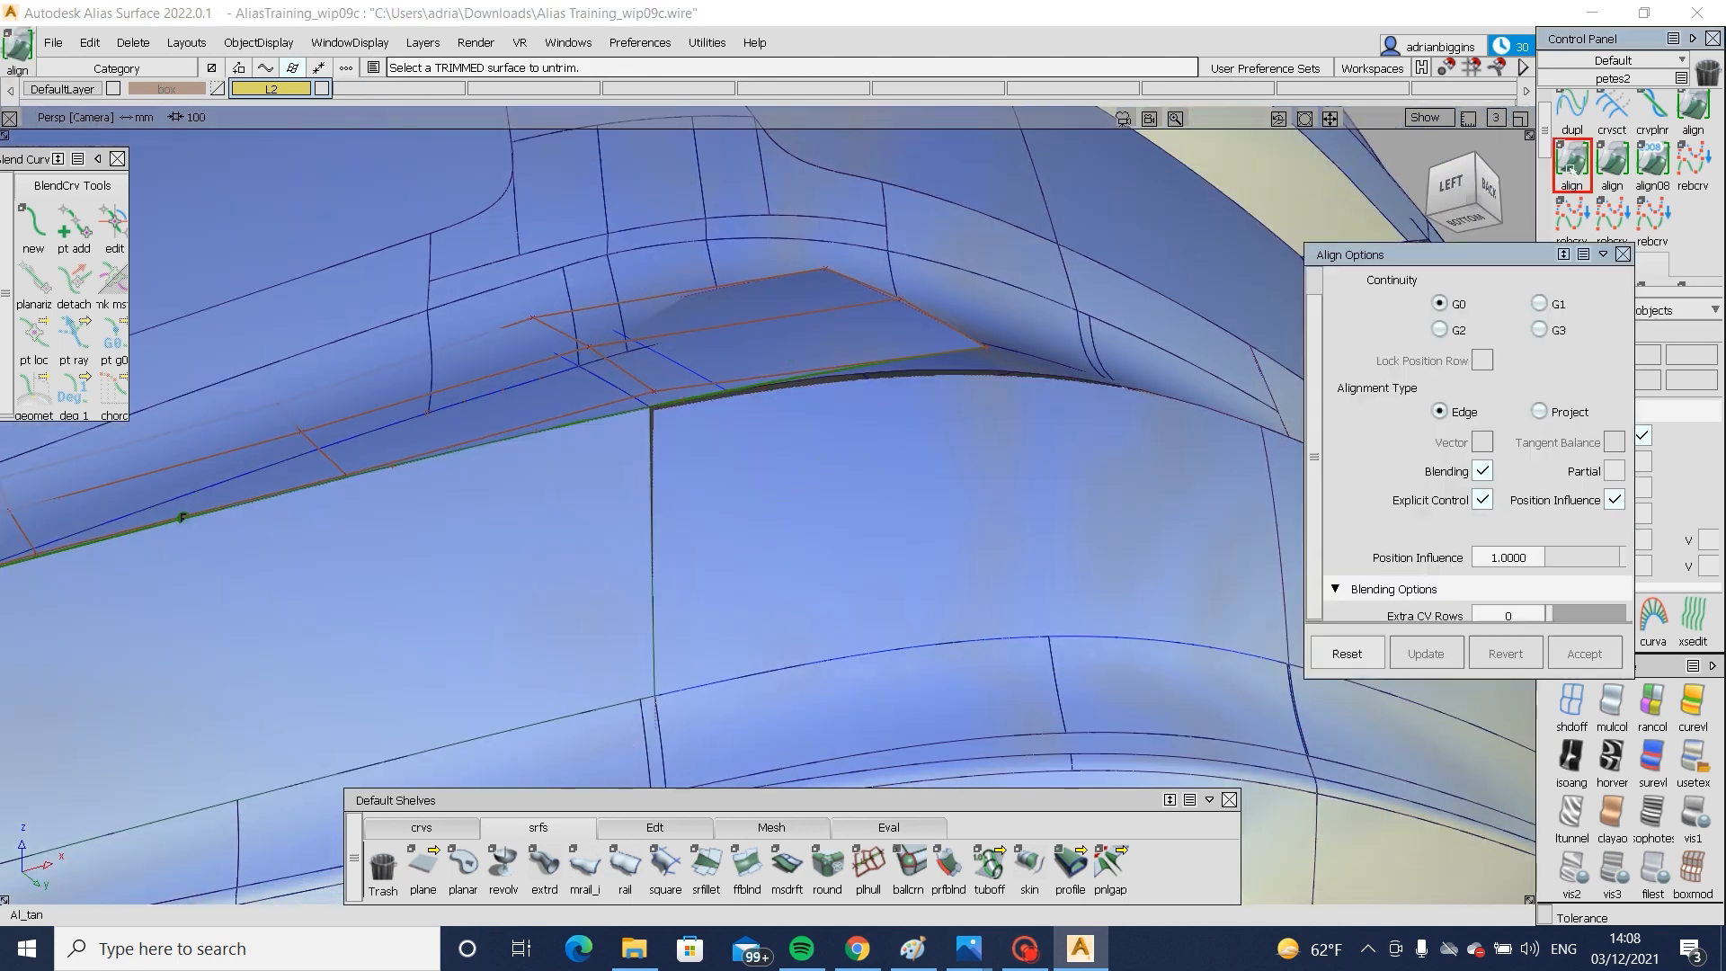
pyautogui.click(650, 499)
pyautogui.keyDown('alt'); pyautogui.keyDown('shift'); pyautogui.moveTo(845, 429); pyautogui.dragTo(991, 402); pyautogui.keyUp('shift'); pyautogui.keyUp('alt')
pyautogui.scroll(5, 1077, 370)
pyautogui.keyDown('alt'); pyautogui.keyDown('shift'); pyautogui.moveTo(1045, 296); pyautogui.dragTo(578, 429); pyautogui.keyUp('shift'); pyautogui.keyUp('alt')
pyautogui.moveTo(456, 373); pyautogui.dragTo(487, 382)
pyautogui.keyDown('alt'); pyautogui.keyDown('shift'); pyautogui.moveTo(584, 406); pyautogui.dragTo(673, 546); pyautogui.keyUp('shift'); pyautogui.keyUp('alt')
pyautogui.press('c')
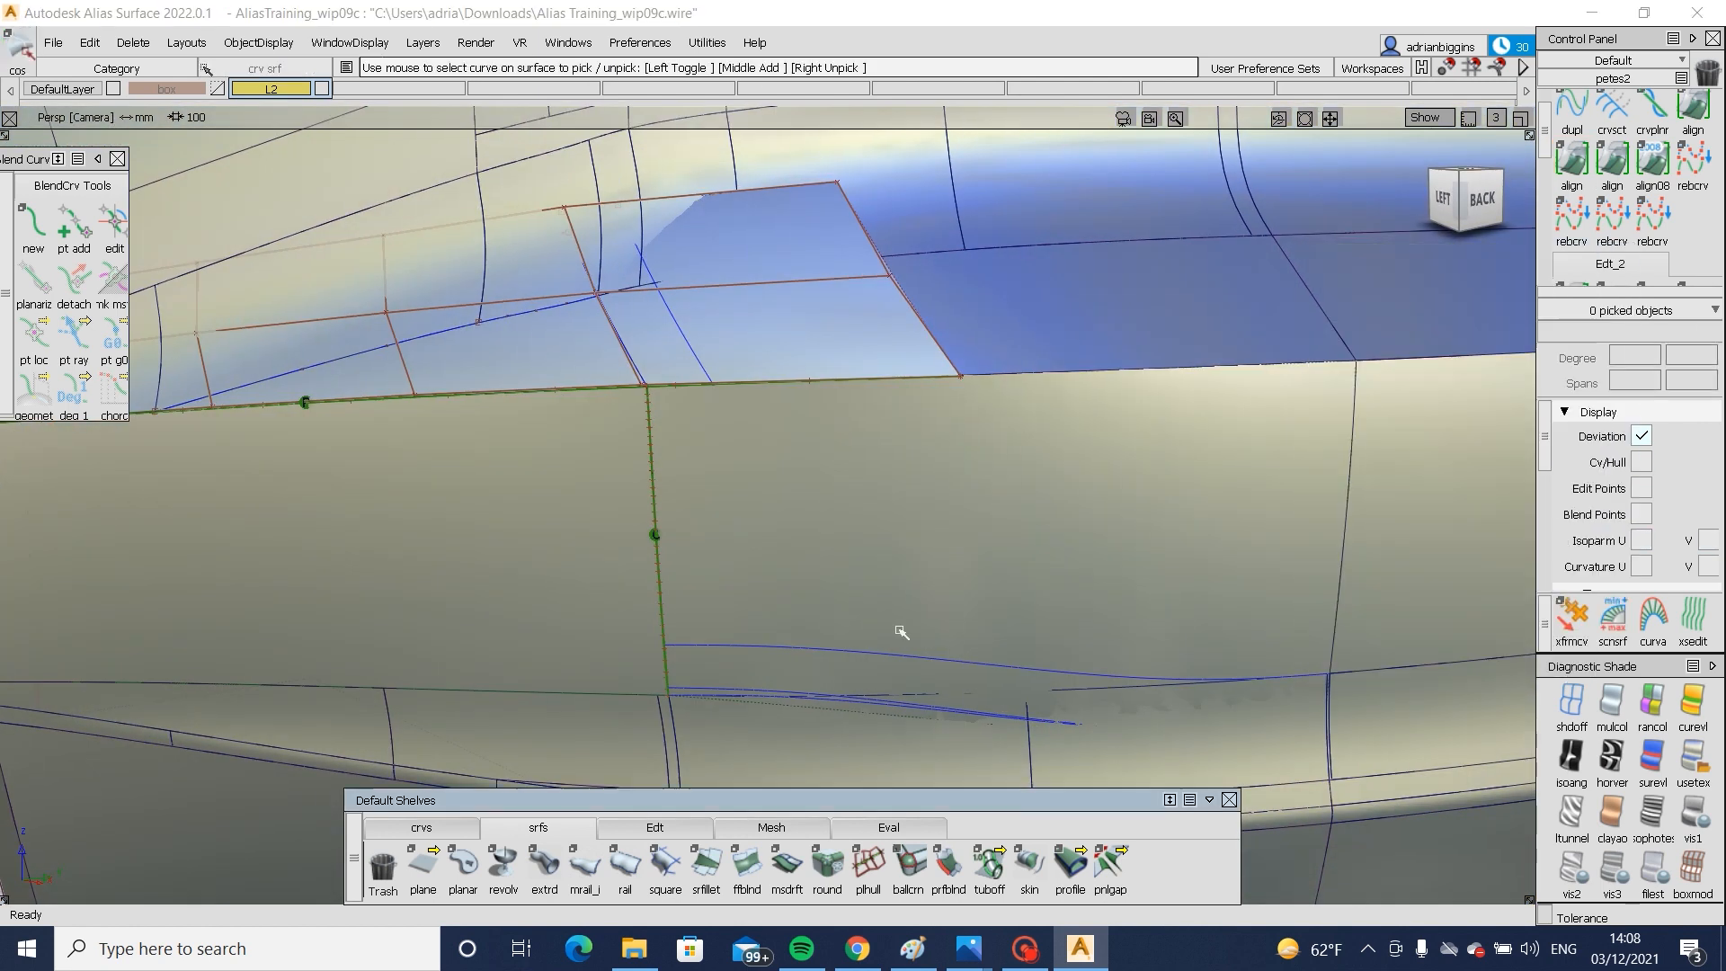
# - Remove the rear-corner surface's seam alignment and untrim the neighbouring body-side surface
pyautogui.click(1194, 605)
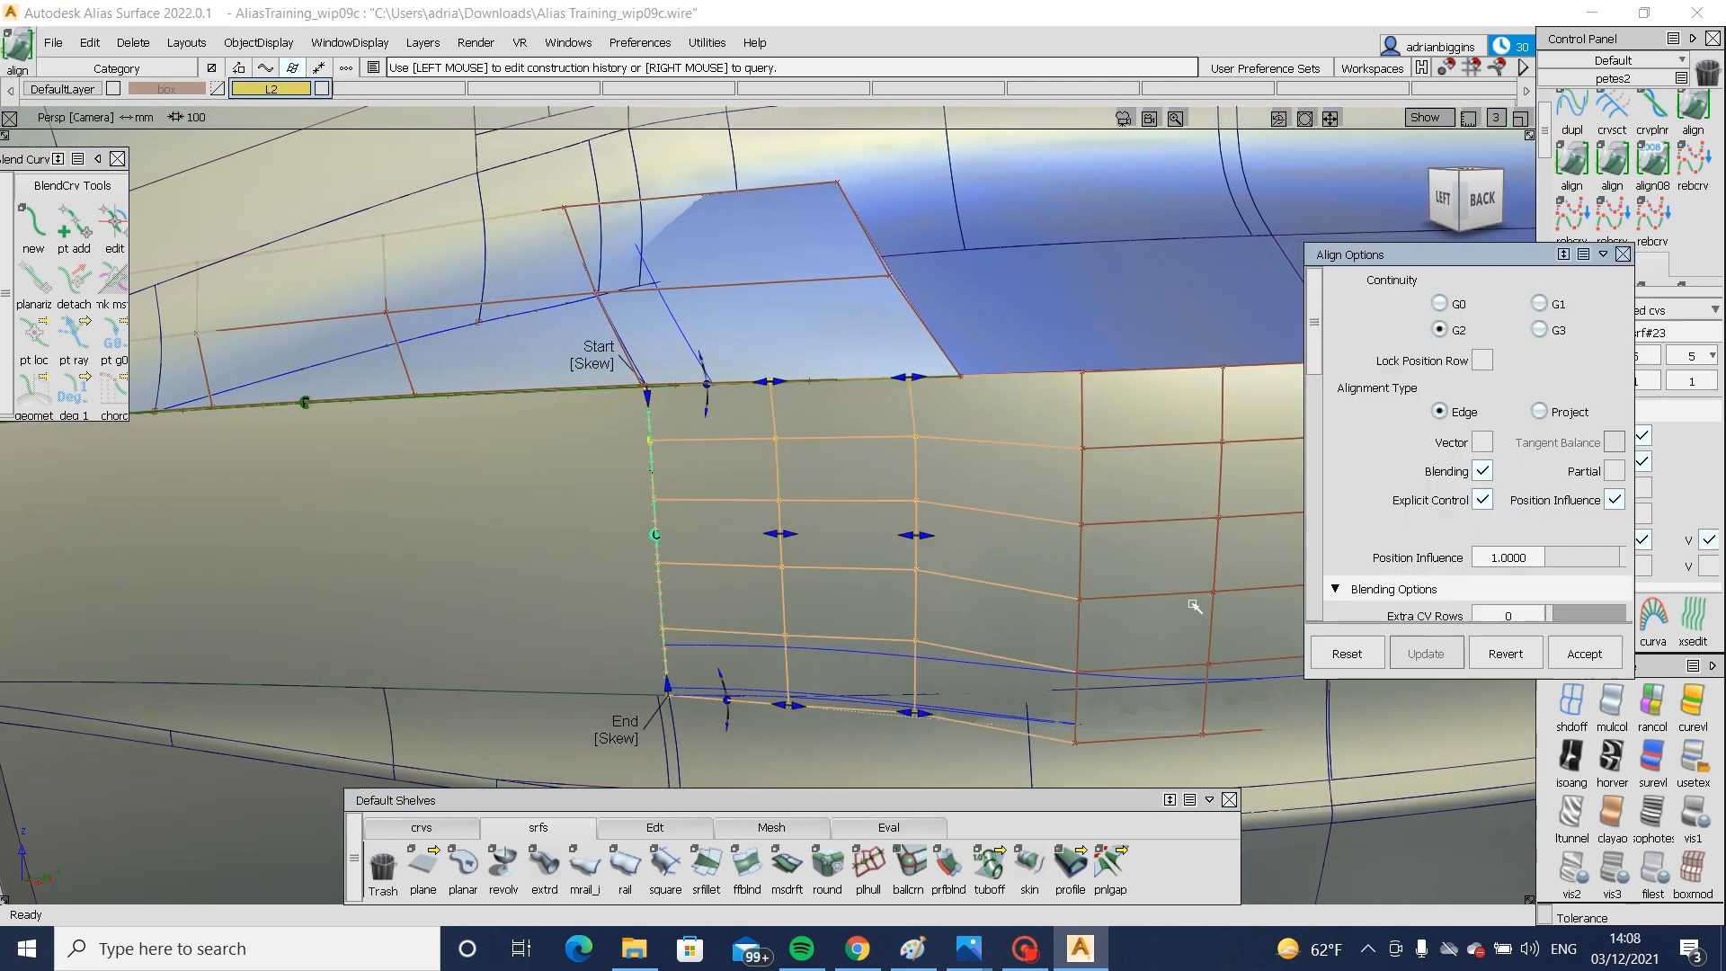
pyautogui.click(1509, 661)
pyautogui.press('o')
pyautogui.click(625, 645)
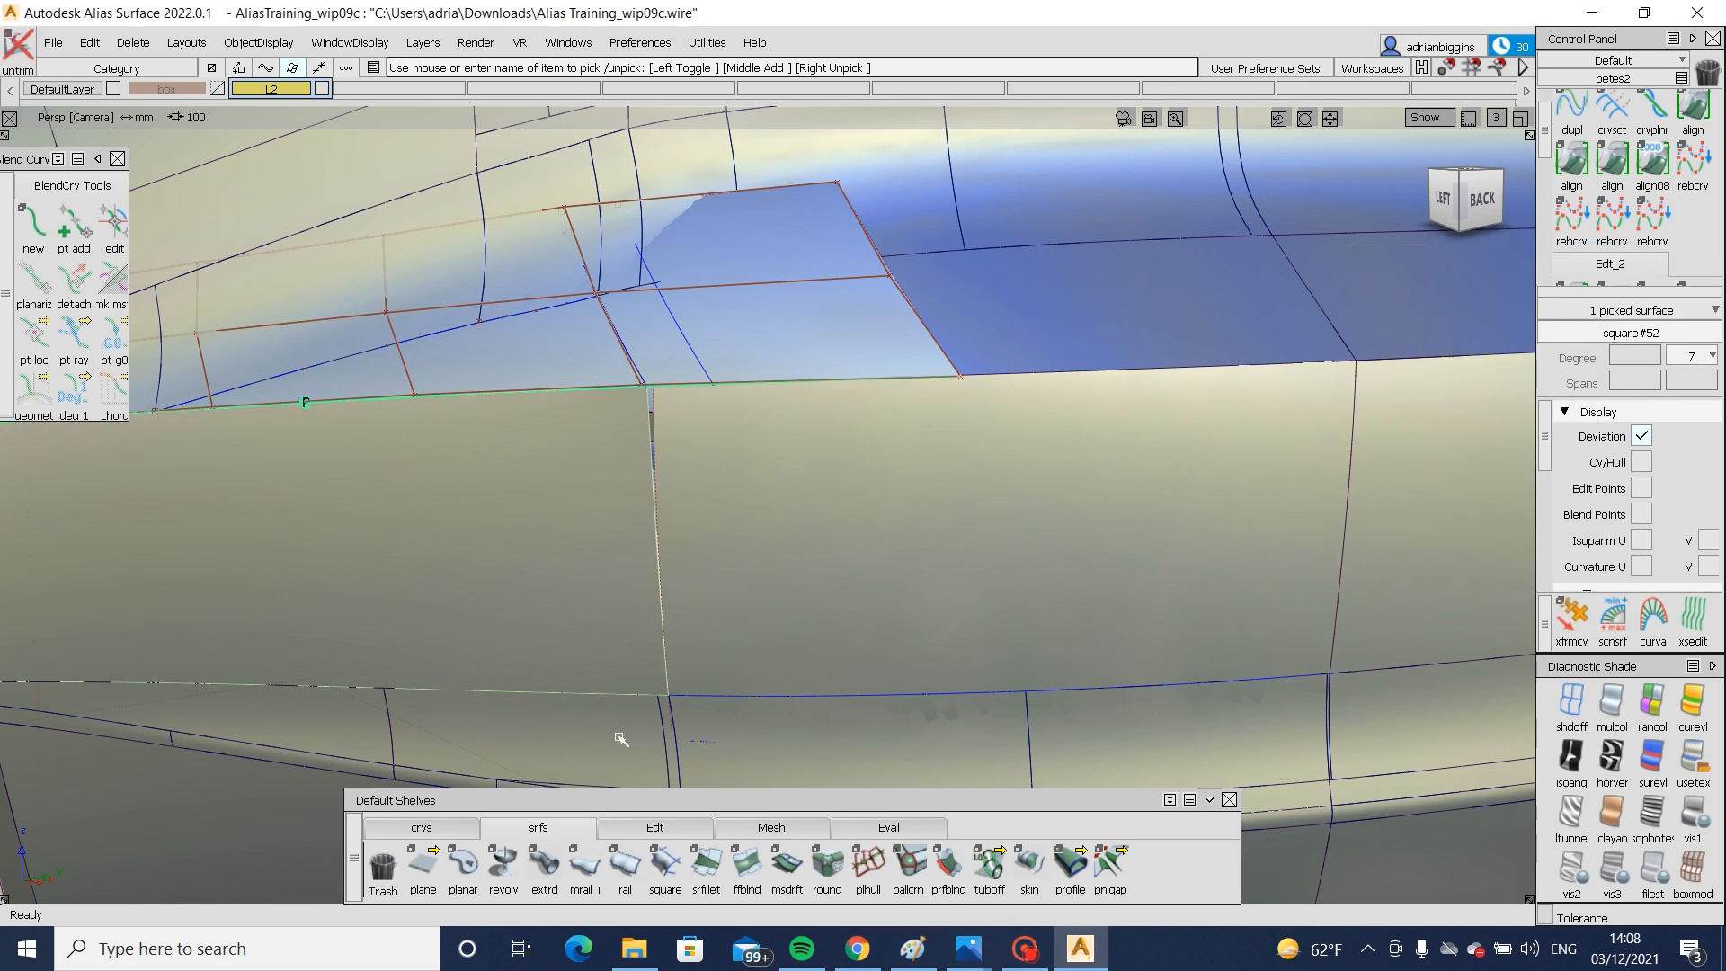
pyautogui.press('u')
pyautogui.press('n')
pyautogui.press('u')
# - Align the rear-corner surface's side edge with G2 continuity to the vertical curve on the untrimmed body-side surface
pyautogui.doubleClick(1568, 162)
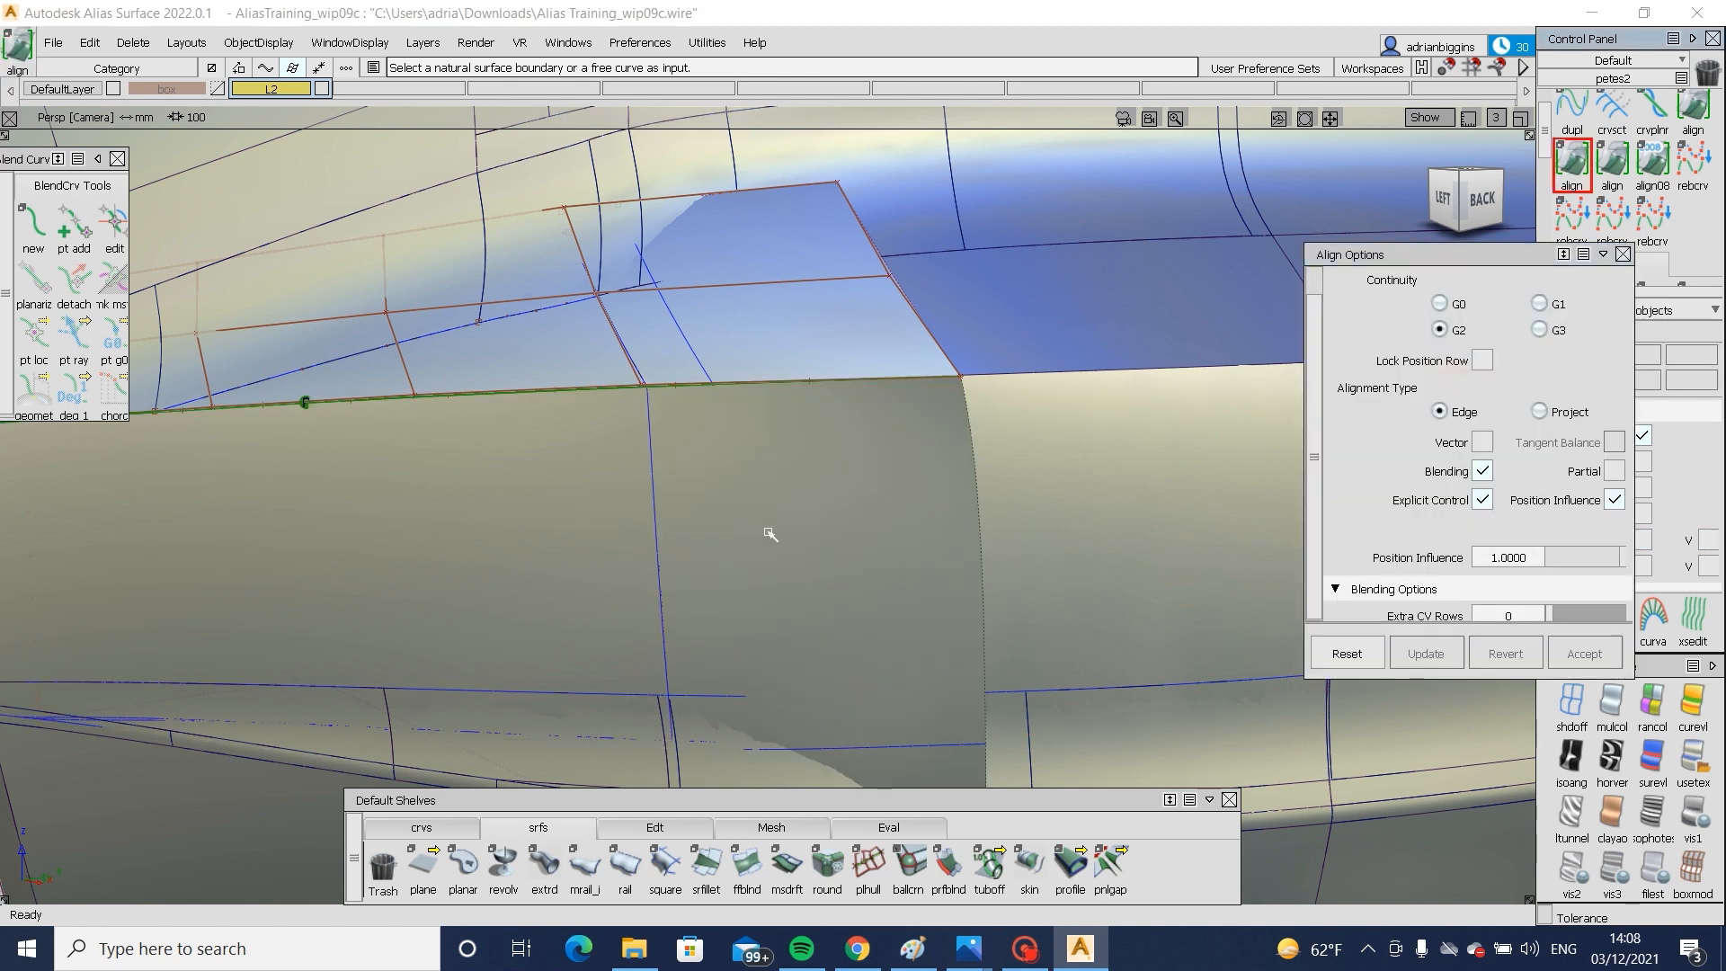
pyautogui.click(671, 549)
pyautogui.hotkey('ctrl', 'z')
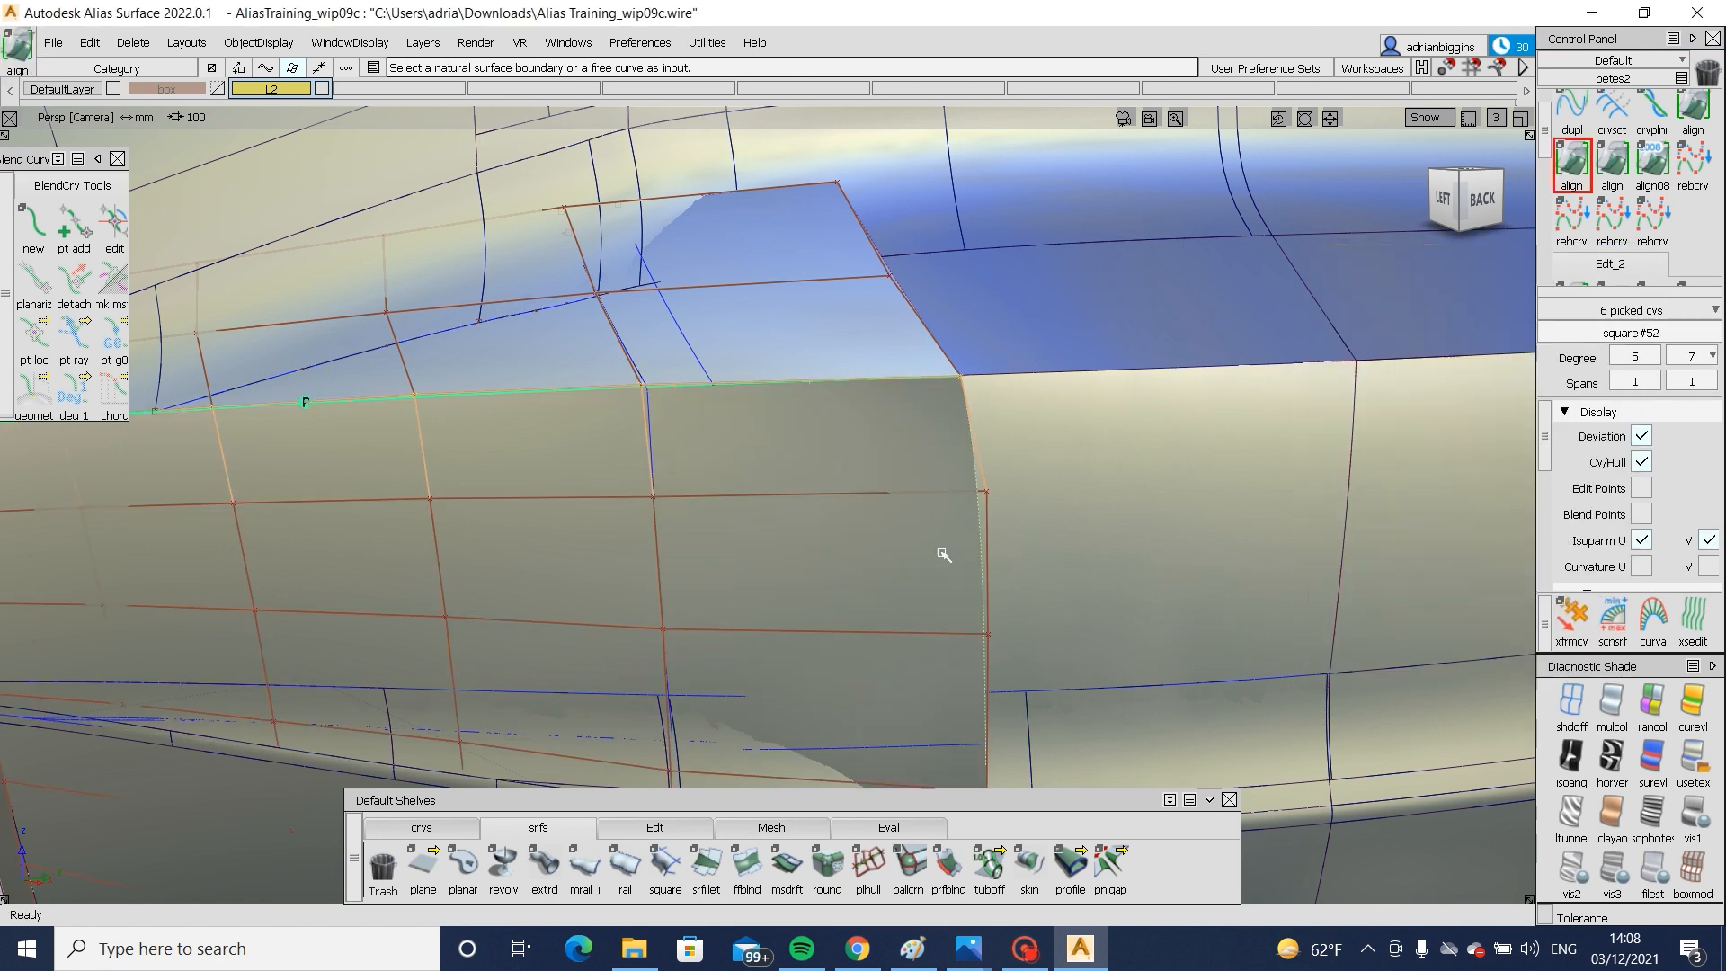
pyautogui.keyDown('alt'); pyautogui.keyDown('shift'); pyautogui.moveTo(944, 551); pyautogui.dragTo(270, 552); pyautogui.keyUp('shift'); pyautogui.keyUp('alt')
pyautogui.keyDown('alt'); pyautogui.keyDown('shift'); pyautogui.moveTo(1191, 565); pyautogui.dragTo(1285, 553, button='right'); pyautogui.keyUp('shift'); pyautogui.keyUp('alt')
pyautogui.keyDown('alt'); pyautogui.keyDown('shift'); pyautogui.moveTo(1285, 553); pyautogui.dragTo(786, 521); pyautogui.keyUp('shift'); pyautogui.keyUp('alt')
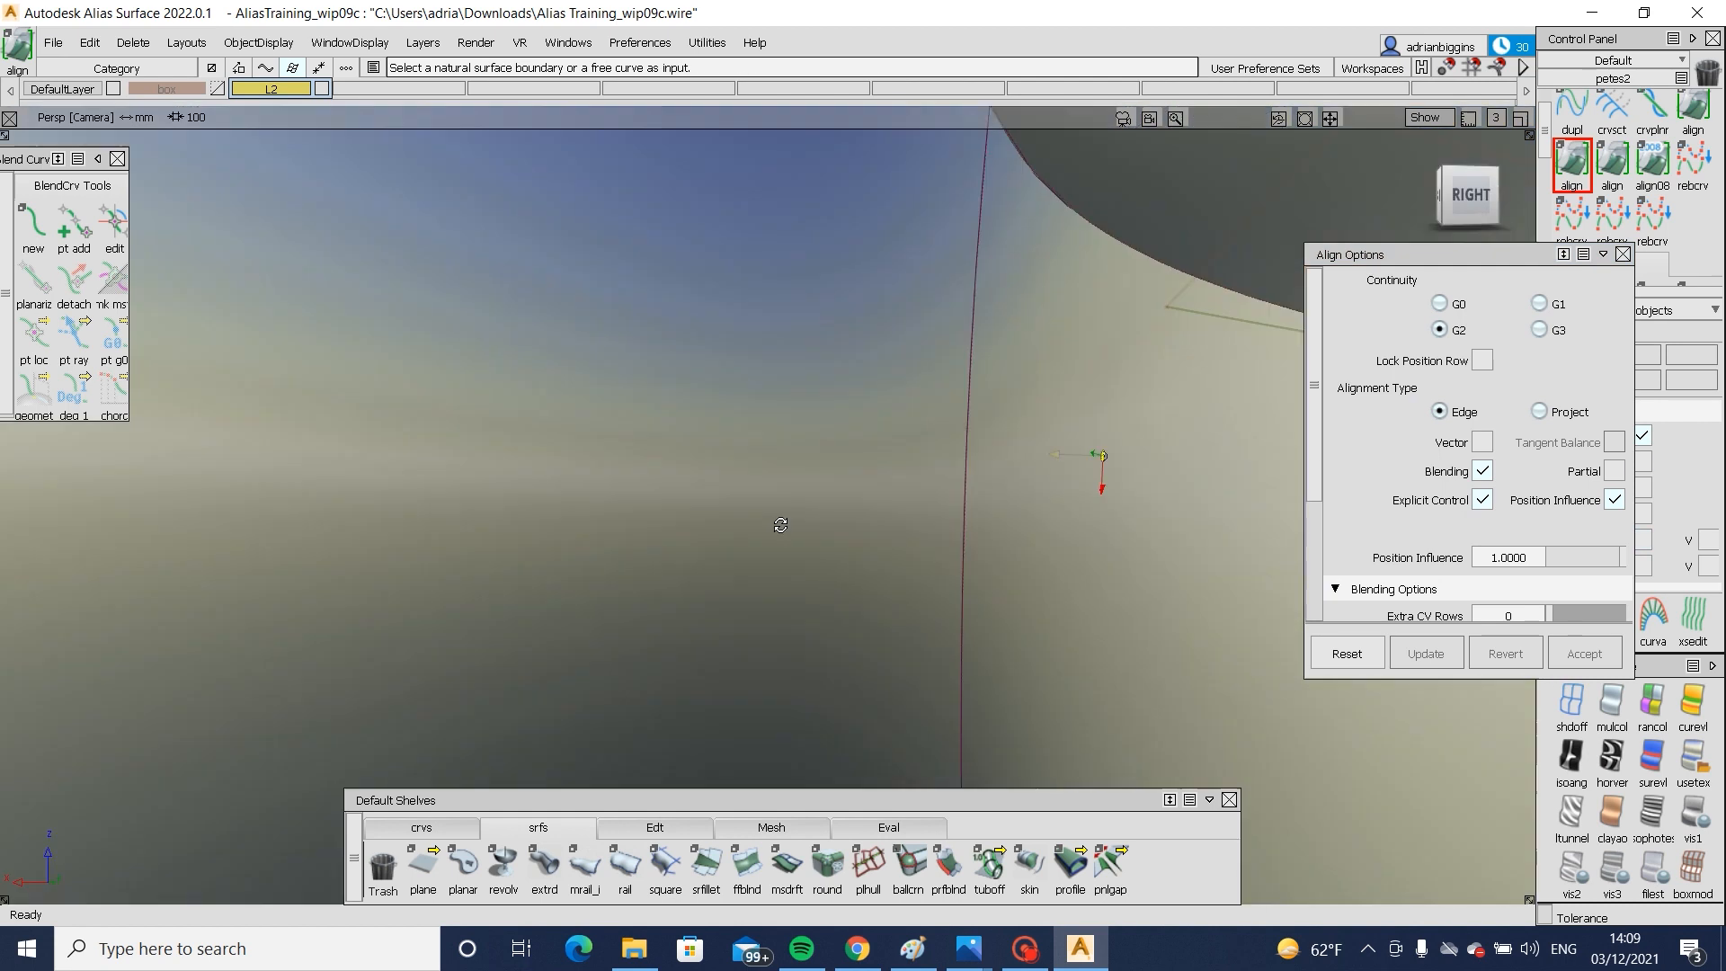
pyautogui.keyDown('alt'); pyautogui.keyDown('shift'); pyautogui.moveTo(786, 521); pyautogui.dragTo(1178, 526, button='right'); pyautogui.keyUp('shift'); pyautogui.keyUp('alt')
pyautogui.keyDown('alt'); pyautogui.keyDown('shift'); pyautogui.moveTo(1177, 527); pyautogui.dragTo(680, 444, button='middle'); pyautogui.keyUp('shift'); pyautogui.keyUp('alt')
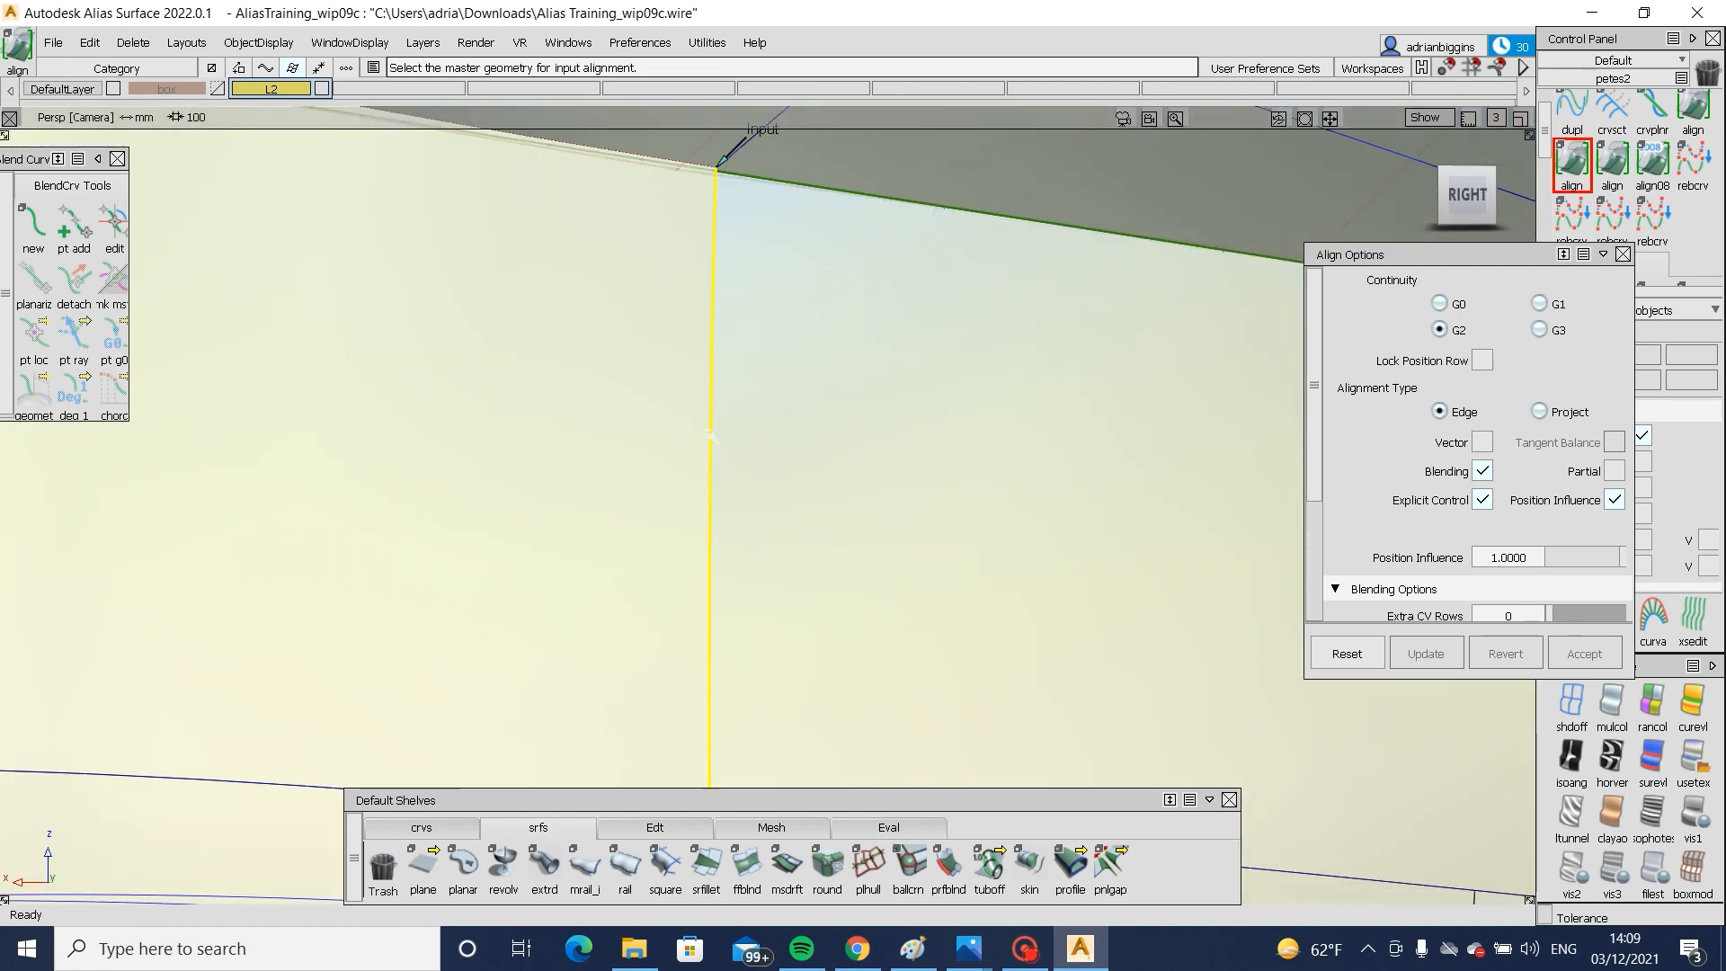
pyautogui.keyDown('alt'); pyautogui.keyDown('shift'); pyautogui.moveTo(710, 438); pyautogui.dragTo(503, 449, button='right'); pyautogui.keyUp('shift'); pyautogui.keyUp('alt')
pyautogui.keyDown('alt'); pyautogui.keyDown('shift'); pyautogui.moveTo(504, 449); pyautogui.dragTo(415, 480); pyautogui.keyUp('shift'); pyautogui.keyUp('alt')
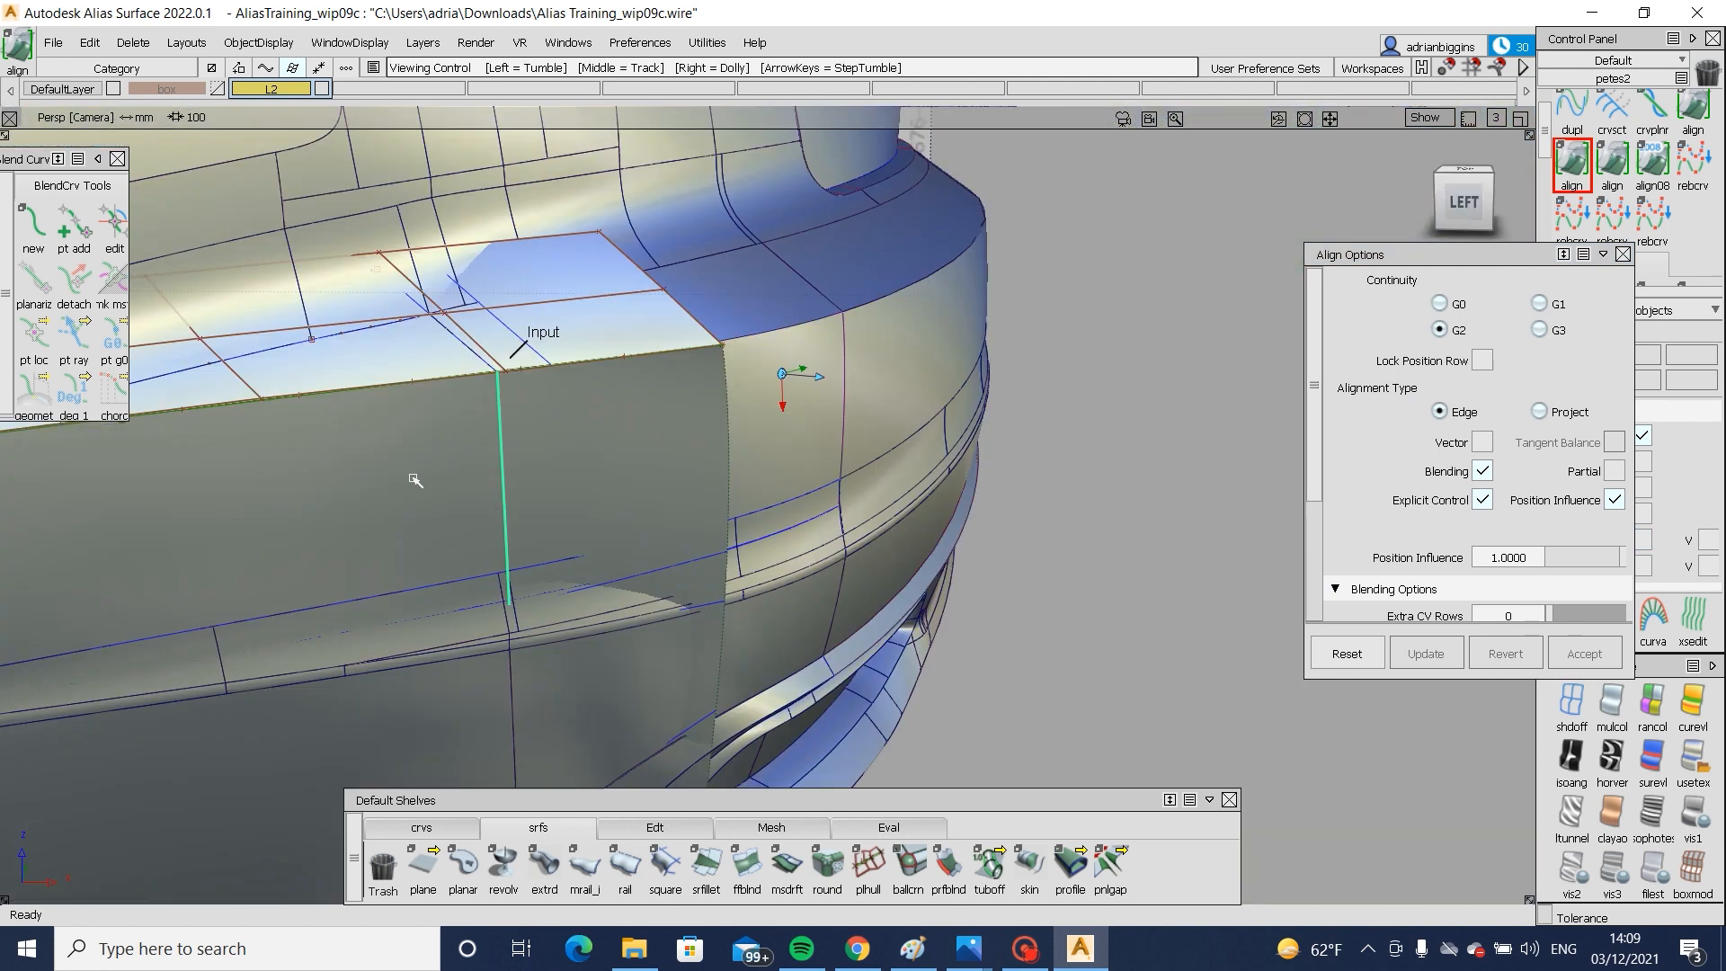
pyautogui.click(508, 494)
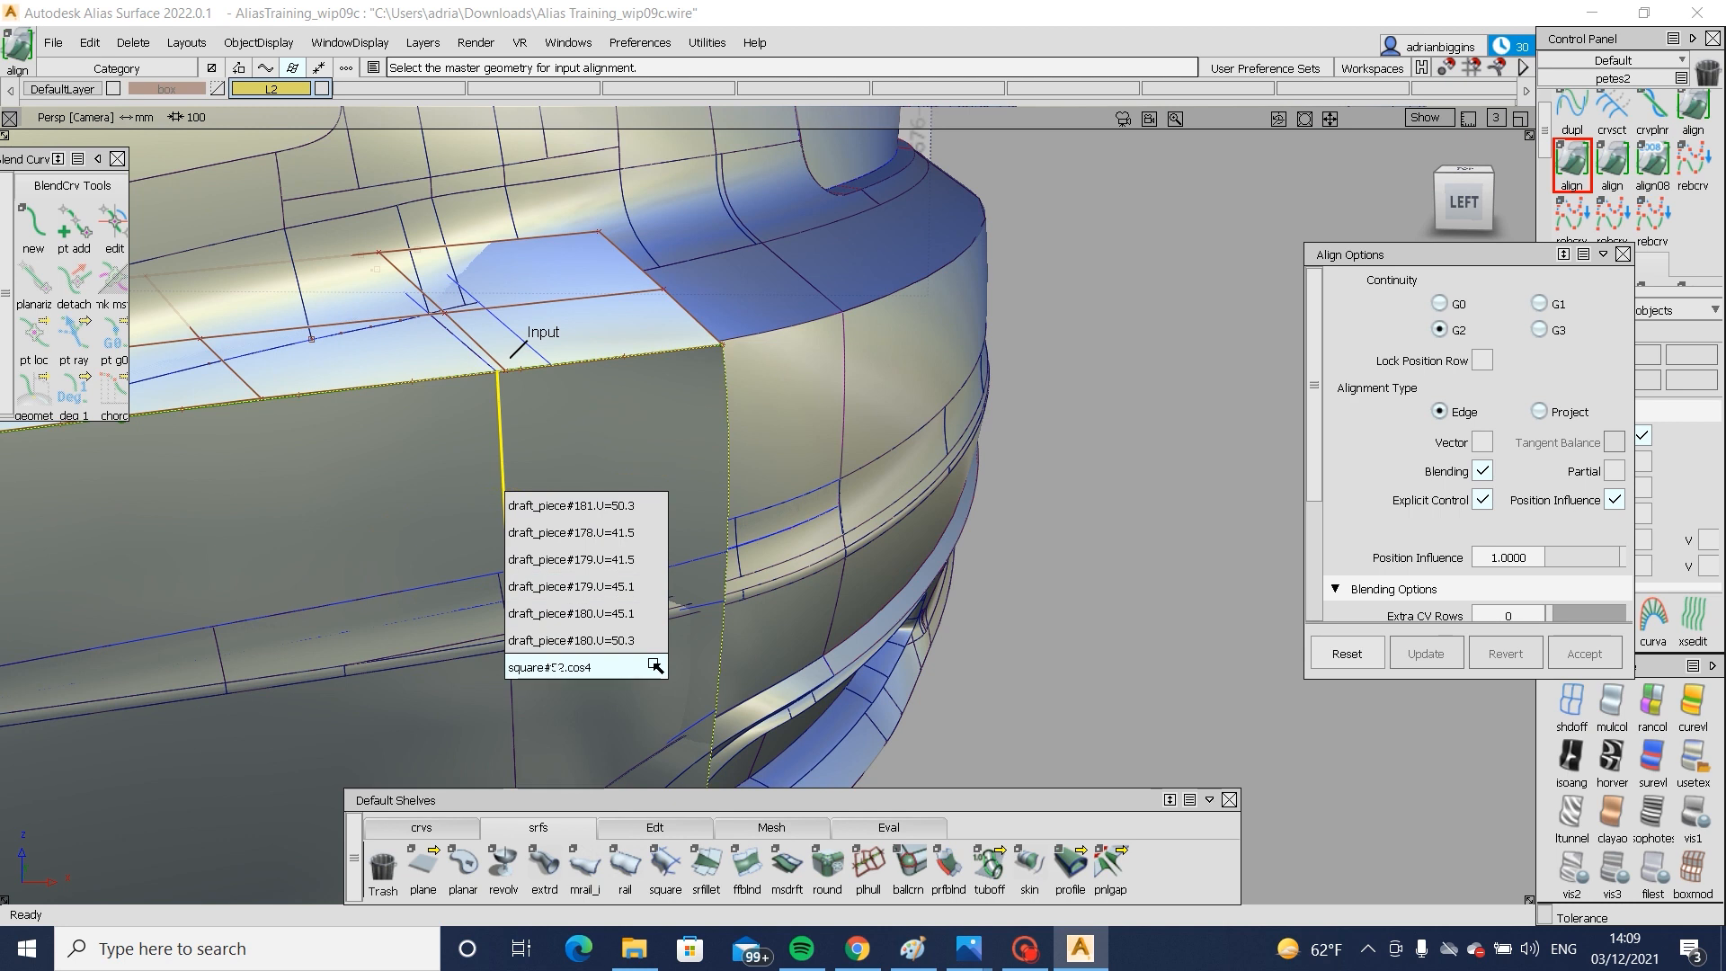
pyautogui.click(553, 665)
pyautogui.keyDown('alt'); pyautogui.keyDown('shift'); pyautogui.moveTo(552, 665); pyautogui.dragTo(557, 479); pyautogui.keyUp('shift'); pyautogui.keyUp('alt')
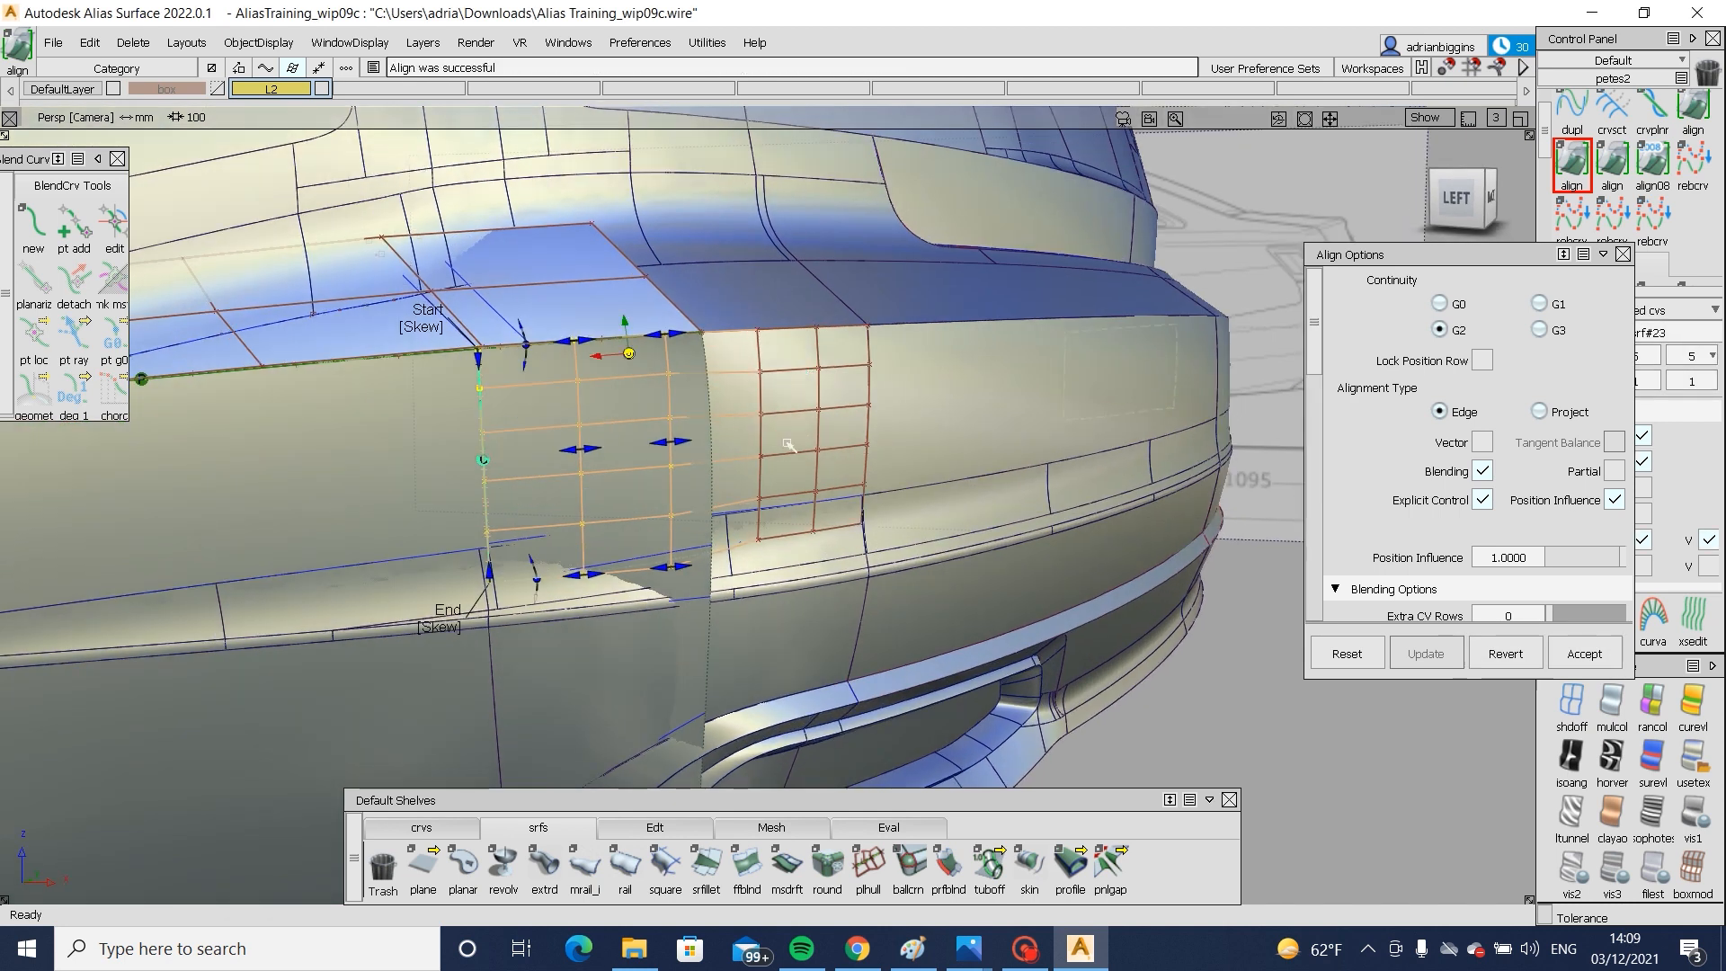
# - Adjust the seam alignment's start curvature scalar to about 9.21 so the rear-corner surface meets the upper crease
pyautogui.keyDown('alt'); pyautogui.keyDown('shift'); pyautogui.moveTo(787, 444); pyautogui.dragTo(548, 422); pyautogui.keyUp('shift'); pyautogui.keyUp('alt')
pyautogui.keyDown('alt'); pyautogui.keyDown('shift'); pyautogui.moveTo(549, 422); pyautogui.dragTo(578, 396, button='right'); pyautogui.keyUp('shift'); pyautogui.keyUp('alt')
pyautogui.keyDown('ctrl'); pyautogui.keyDown('shift'); pyautogui.moveTo(543, 530); pyautogui.dragTo(551, 439); pyautogui.keyUp('shift'); pyautogui.keyUp('ctrl')
pyautogui.keyDown('ctrl'); pyautogui.keyDown('shift'); pyautogui.moveTo(539, 433); pyautogui.dragTo(352, 604, button='middle'); pyautogui.keyUp('shift'); pyautogui.keyUp('ctrl')
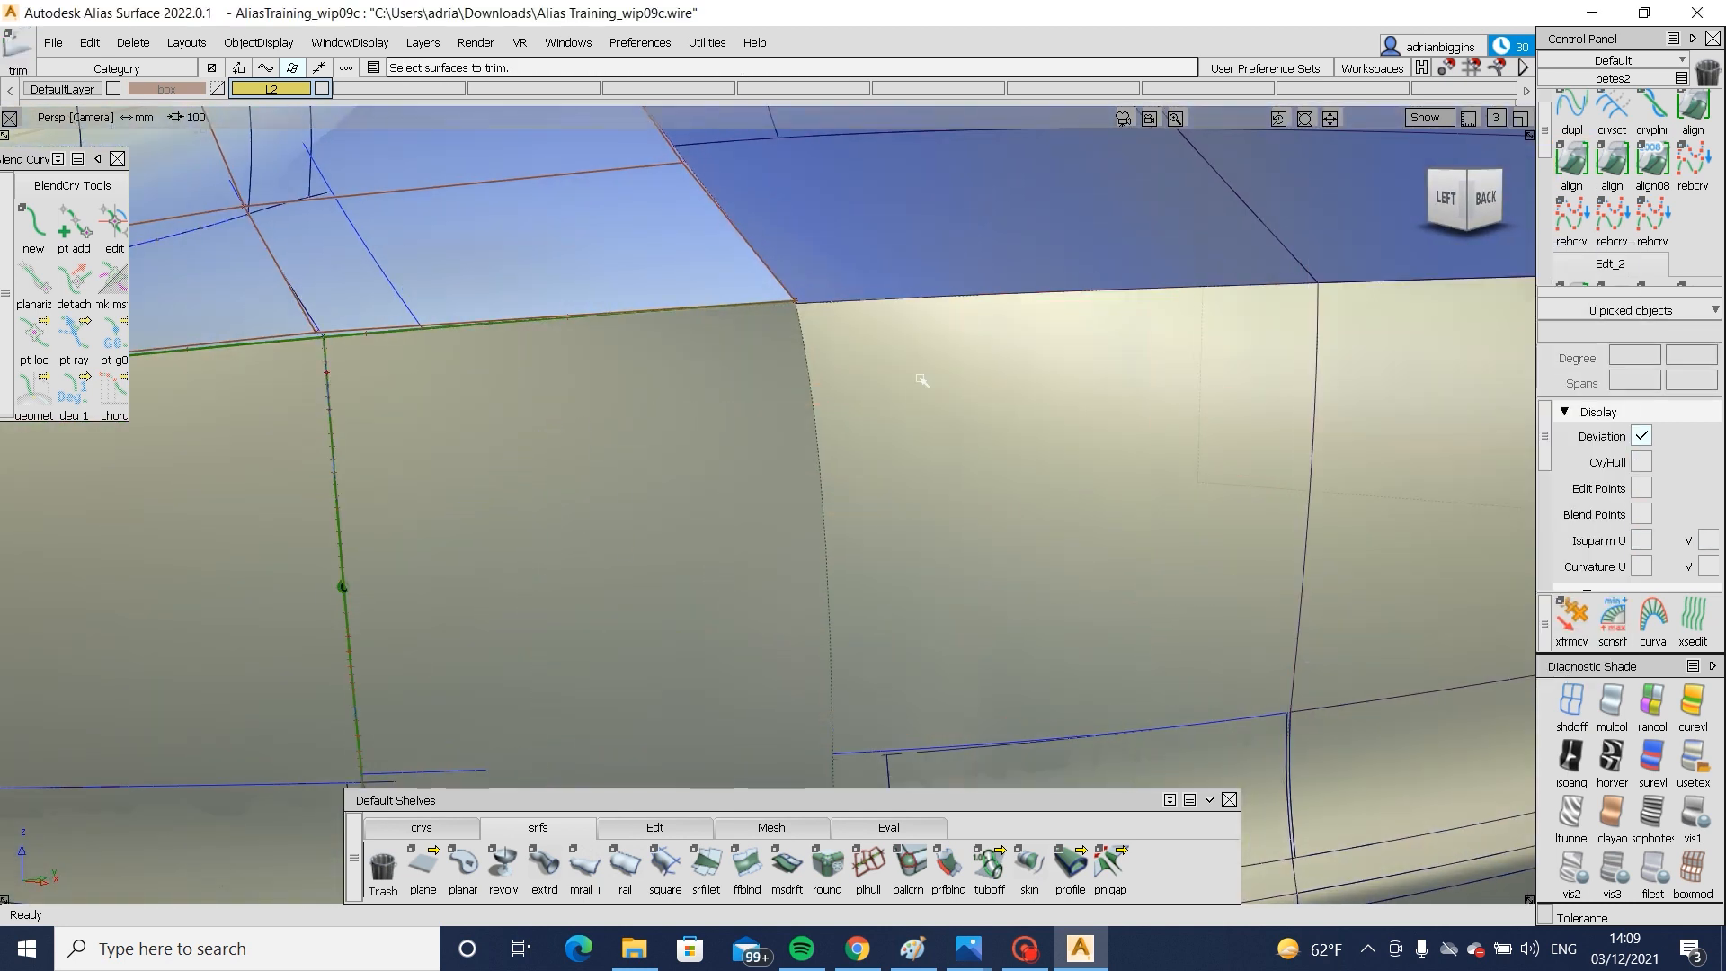
pyautogui.keyDown('alt'); pyautogui.keyDown('shift'); pyautogui.moveTo(921, 379); pyautogui.dragTo(715, 471); pyautogui.keyUp('shift'); pyautogui.keyUp('alt')
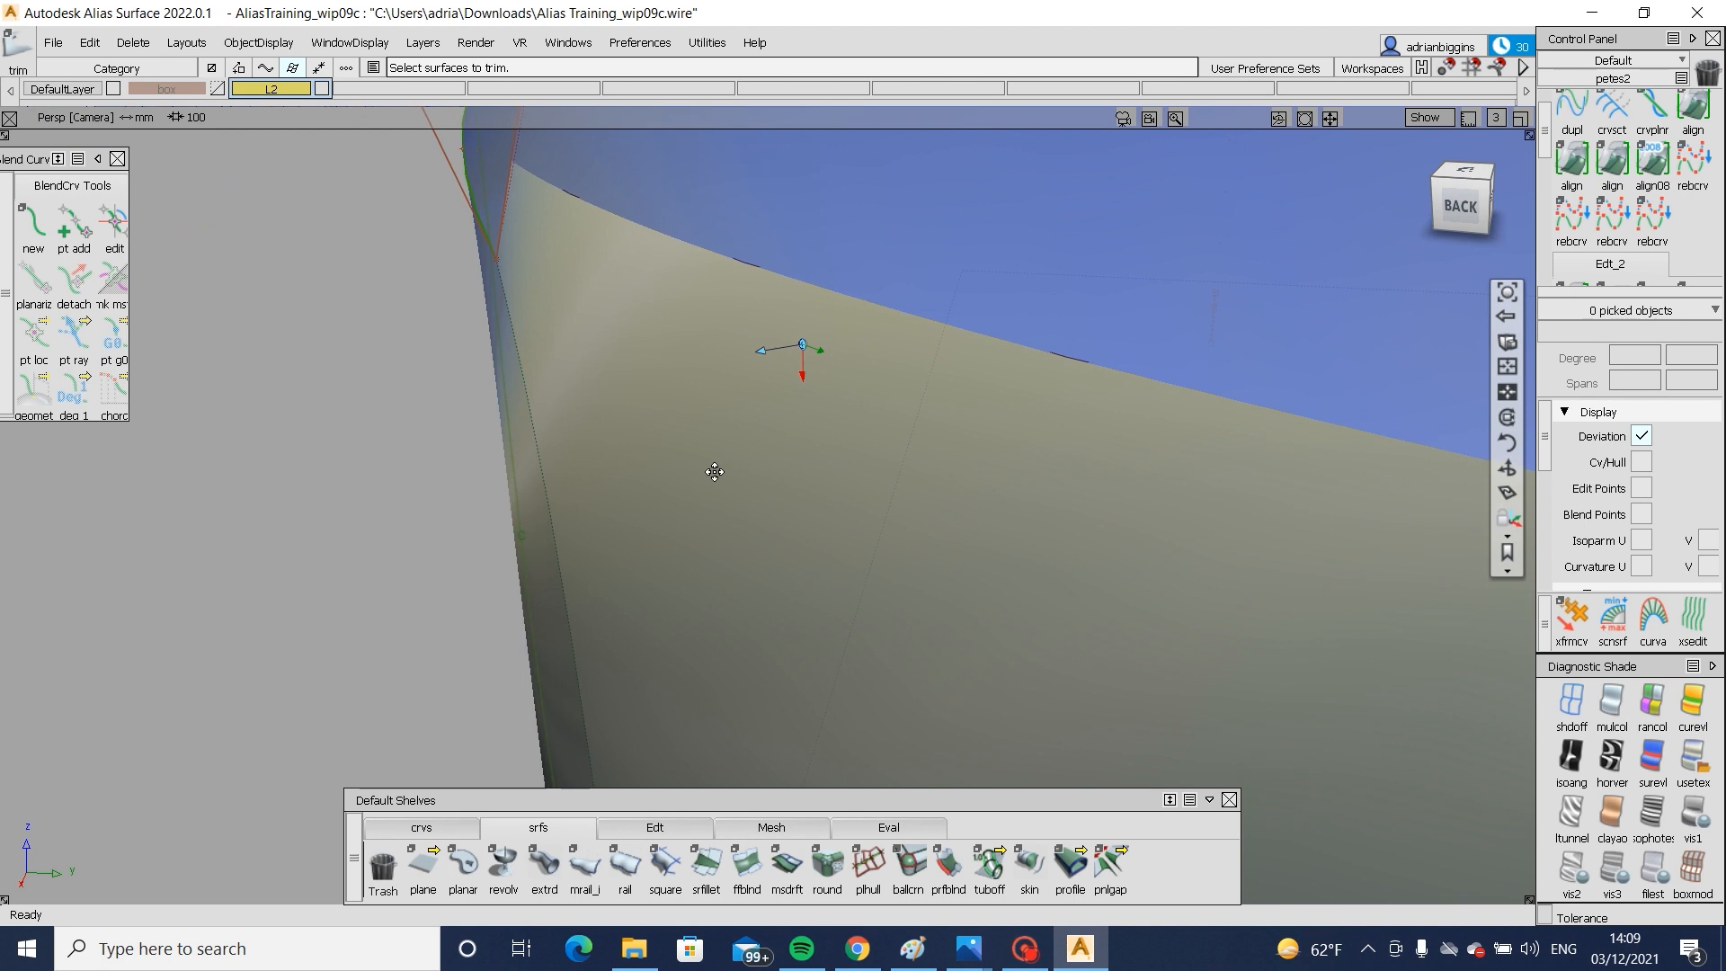
pyautogui.keyDown('alt'); pyautogui.keyDown('shift'); pyautogui.moveTo(714, 472); pyautogui.dragTo(804, 523, button='middle'); pyautogui.keyUp('shift'); pyautogui.keyUp('alt')
pyautogui.keyDown('alt'); pyautogui.keyDown('shift'); pyautogui.moveTo(817, 466); pyautogui.dragTo(1007, 395); pyautogui.keyUp('shift'); pyautogui.keyUp('alt')
pyautogui.keyDown('ctrl'); pyautogui.keyDown('shift'); pyautogui.moveTo(1163, 570); pyautogui.dragTo(949, 604, button='middle'); pyautogui.keyUp('shift'); pyautogui.keyUp('ctrl')
pyautogui.click(732, 532)
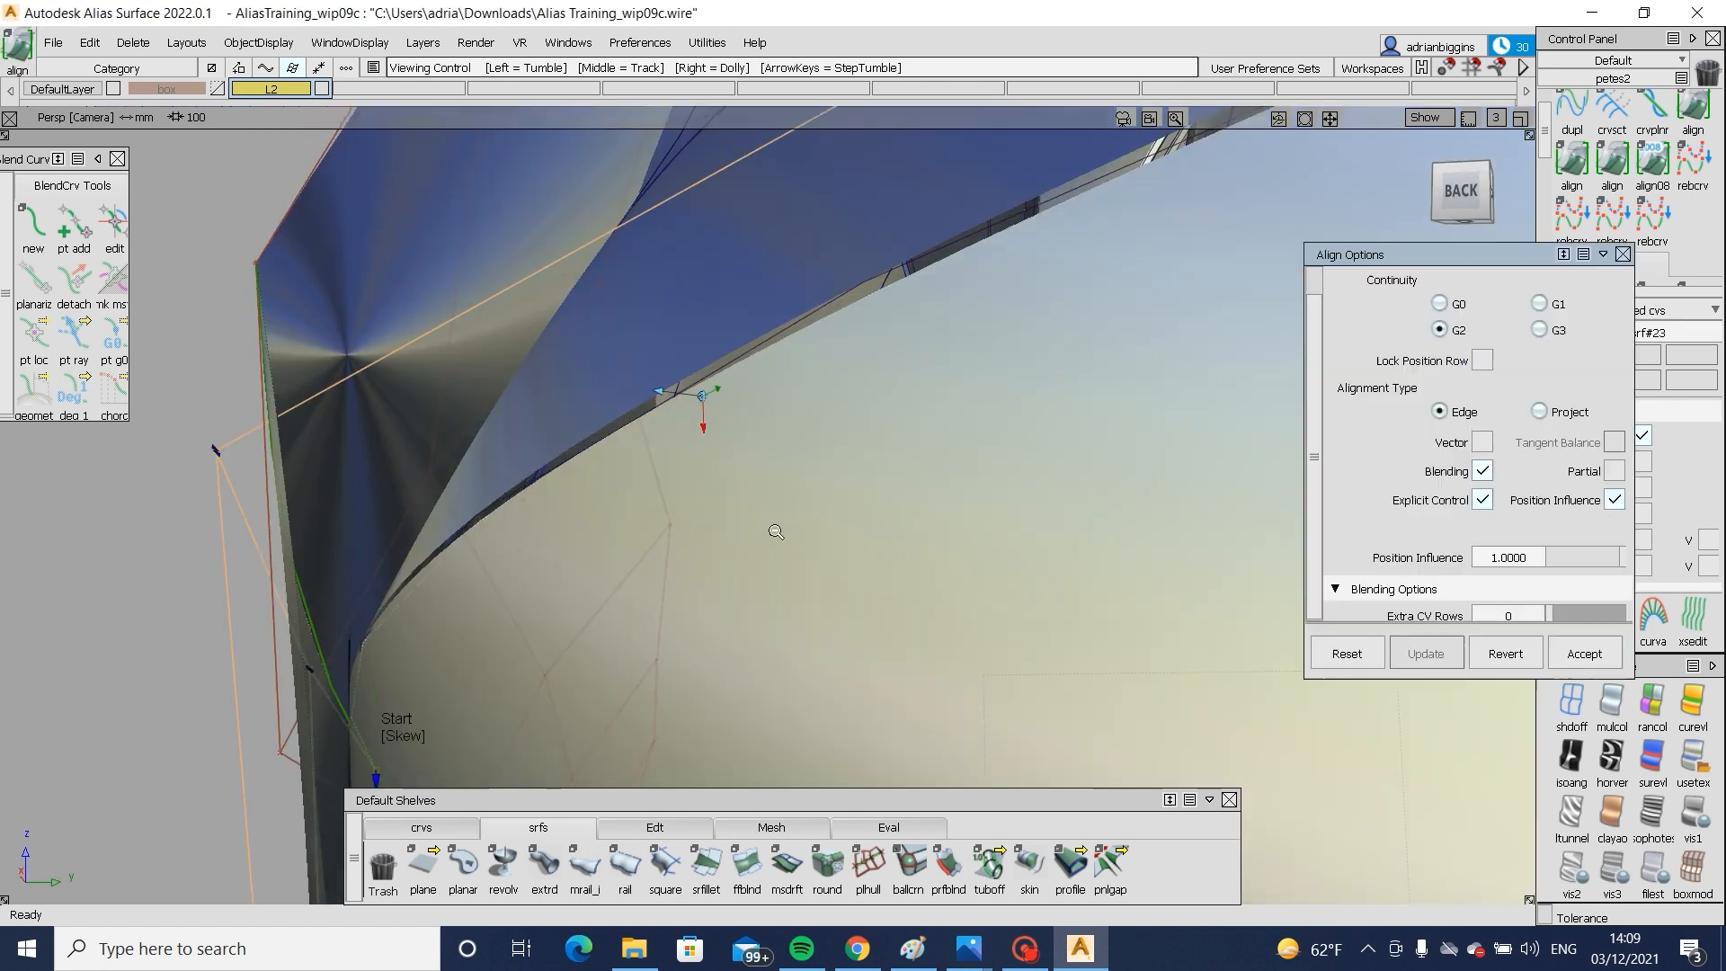
pyautogui.keyDown('alt'); pyautogui.keyDown('shift'); pyautogui.moveTo(776, 531); pyautogui.dragTo(597, 512, button='right'); pyautogui.keyUp('shift'); pyautogui.keyUp('alt')
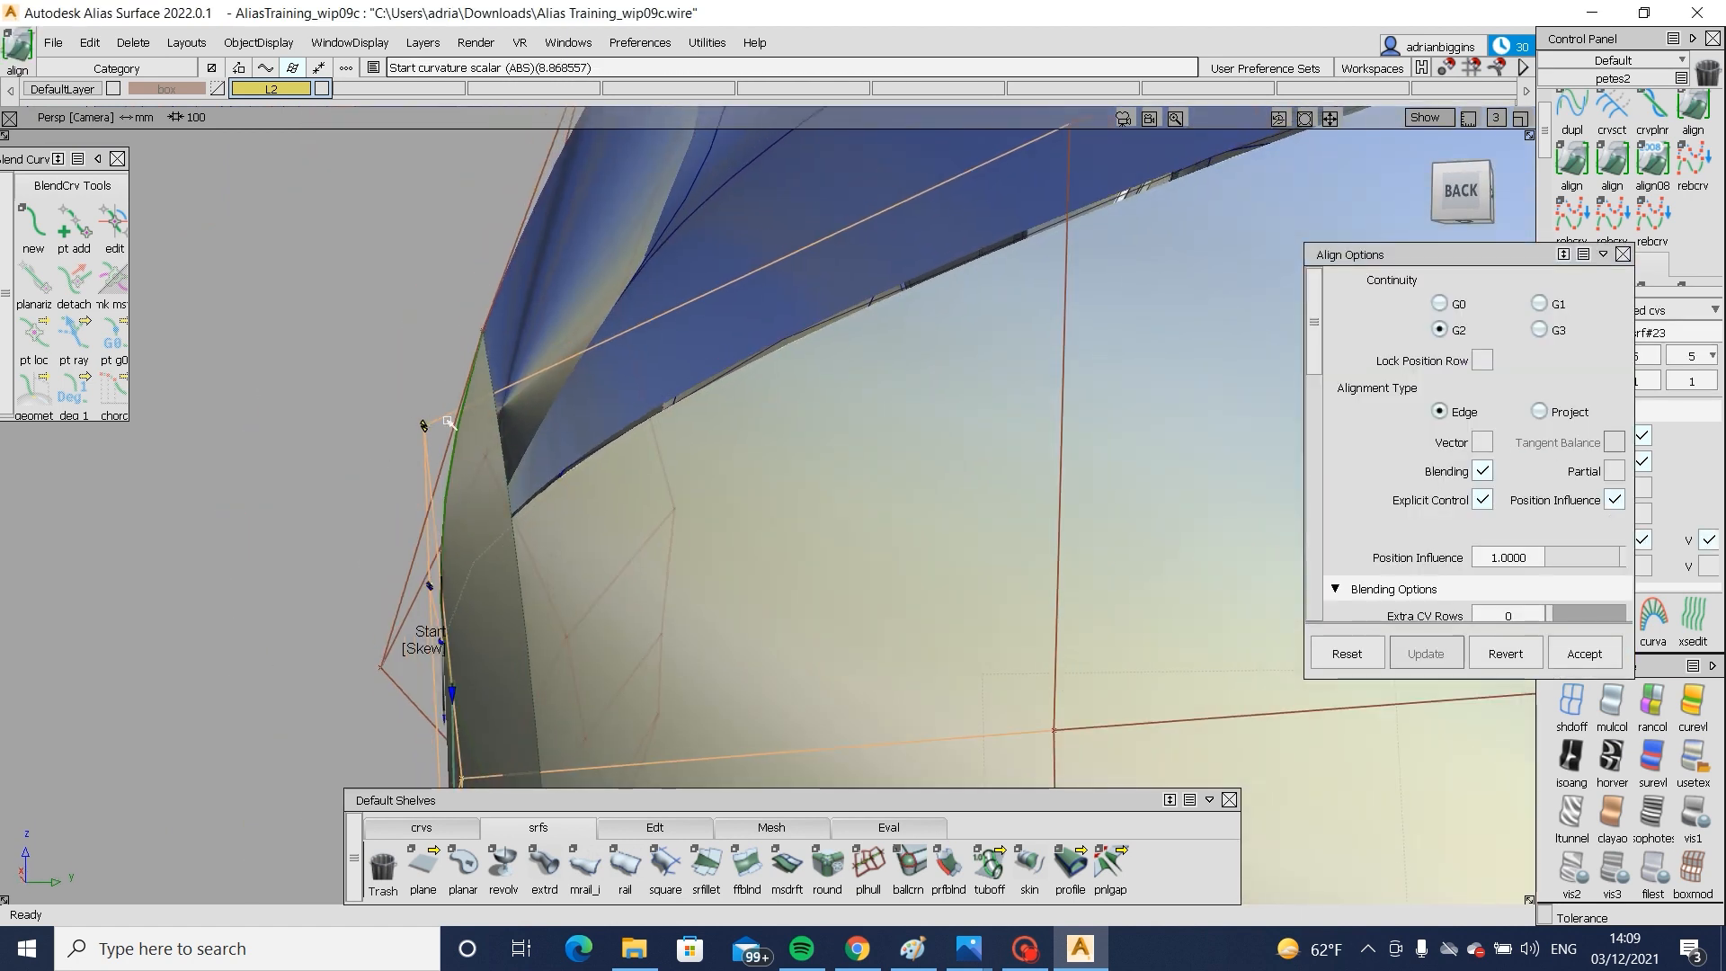
pyautogui.moveTo(619, 416); pyautogui.dragTo(601, 428)
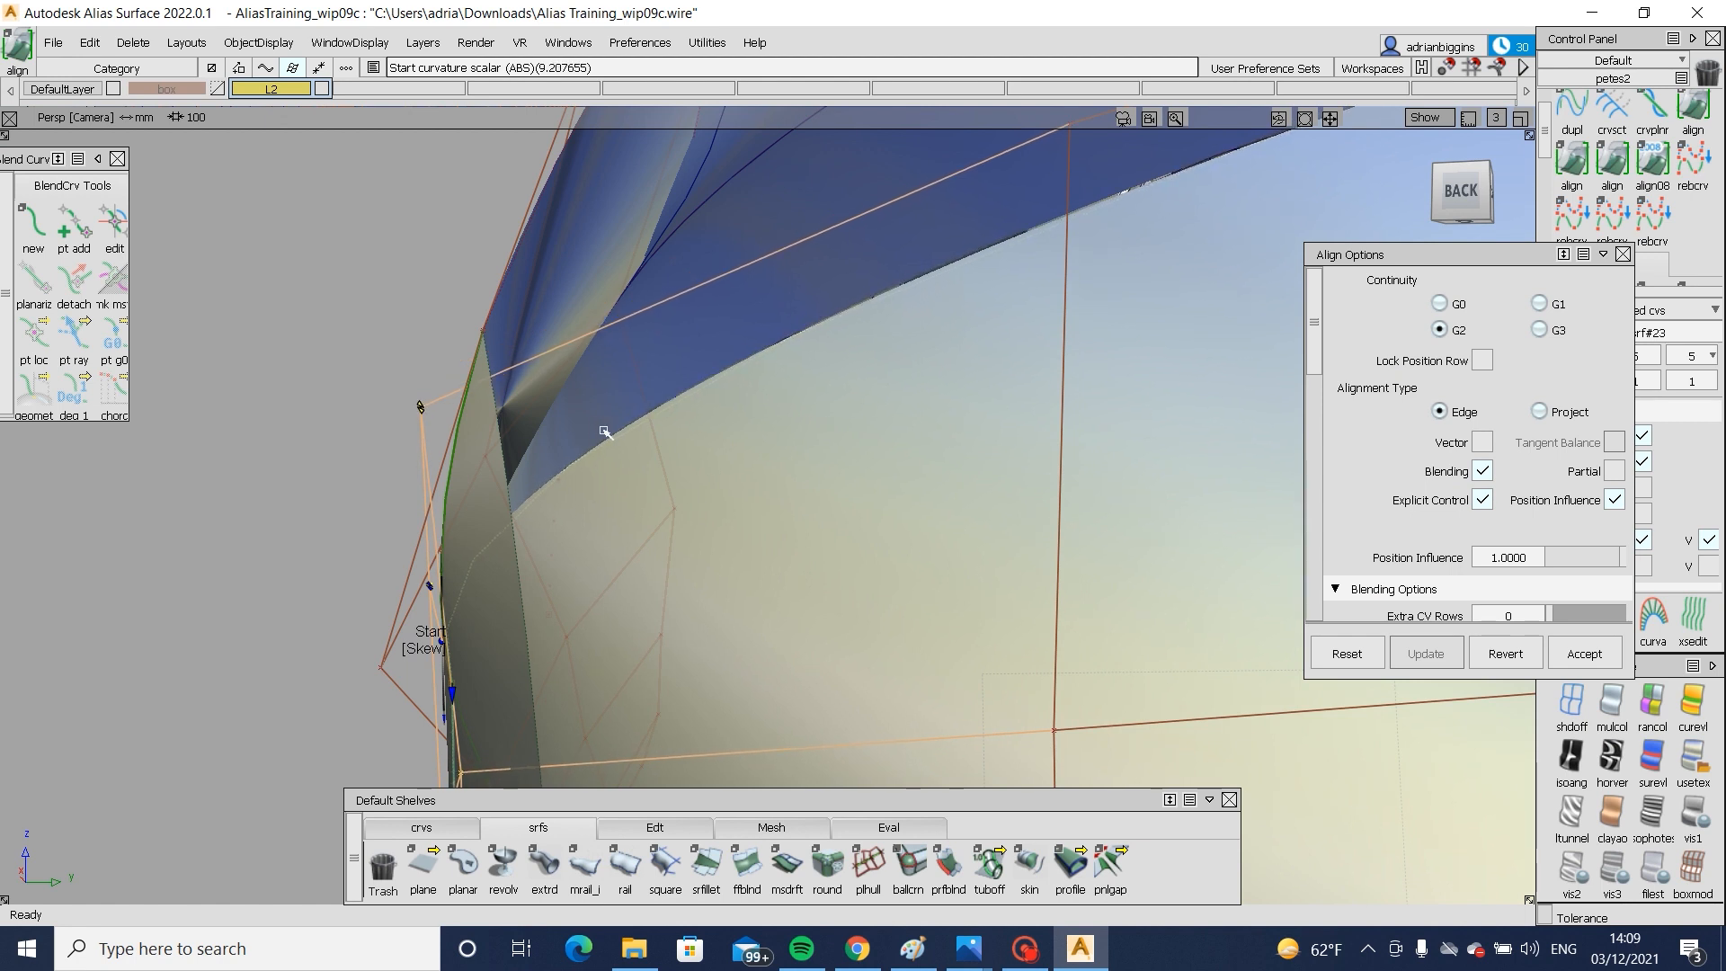
pyautogui.keyDown('alt'); pyautogui.keyDown('shift'); pyautogui.moveTo(616, 456); pyautogui.dragTo(691, 519); pyautogui.keyUp('shift'); pyautogui.keyUp('alt')
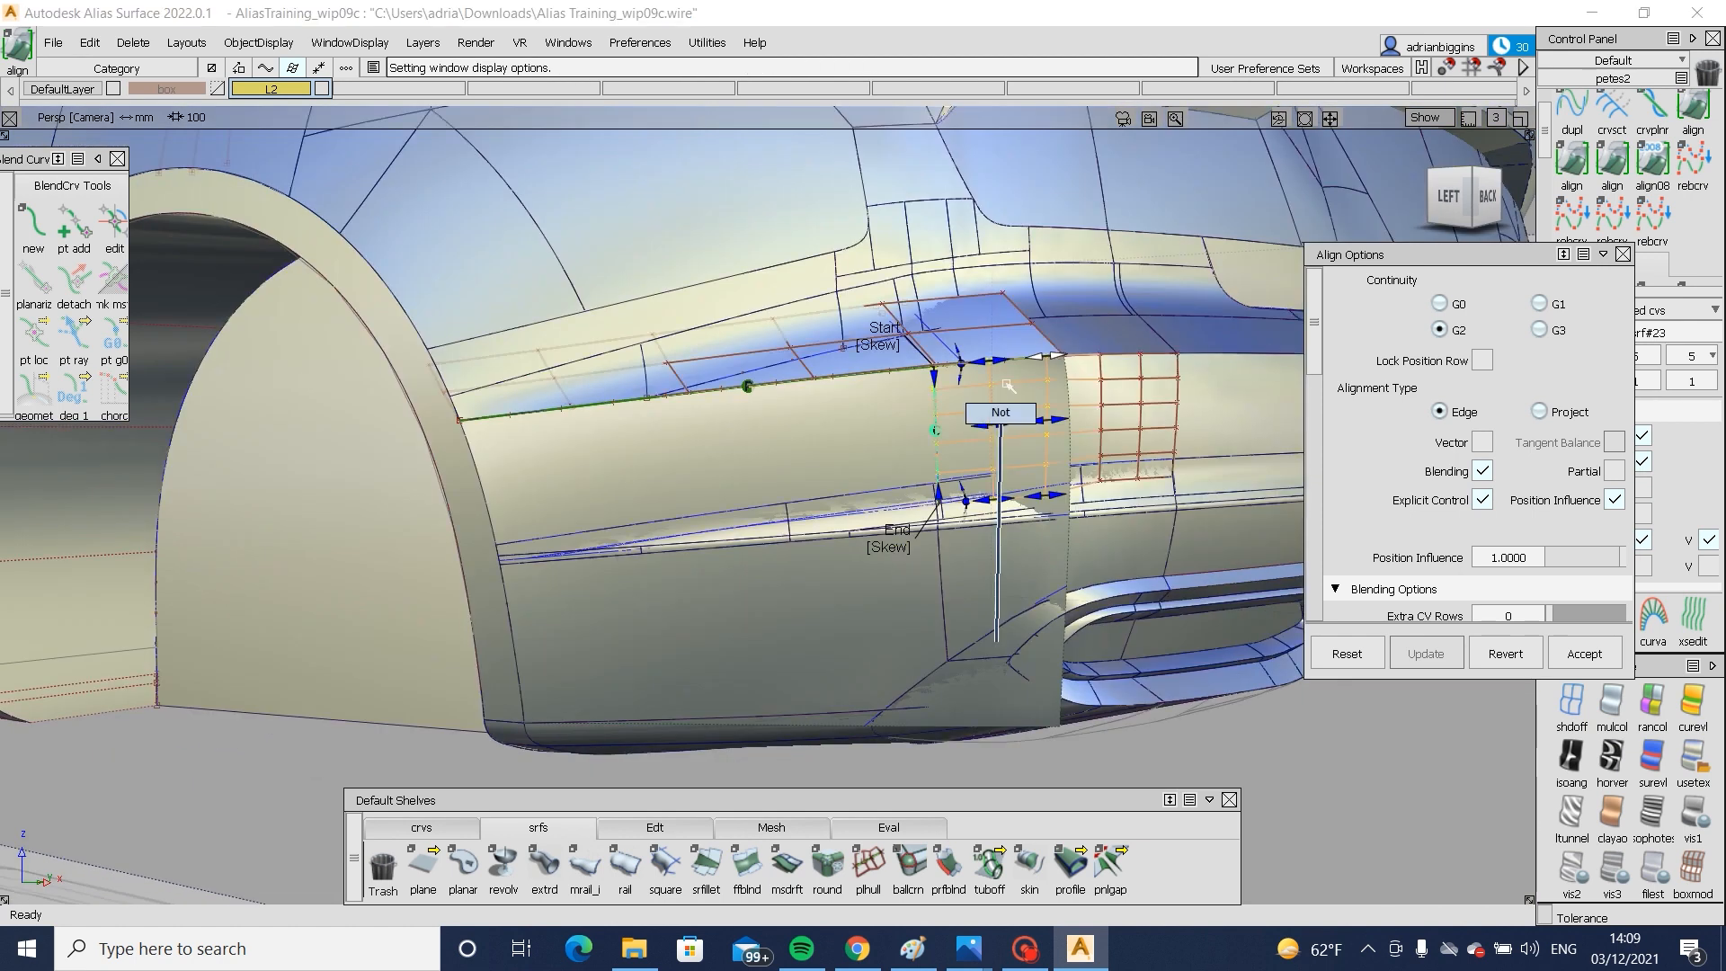
# - Trim the body-side surface at the vertical seam curve, keeping the part toward the wheel arch
pyautogui.keyDown('ctrl'); pyautogui.keyDown('shift'); pyautogui.moveTo(1148, 398); pyautogui.dragTo(1113, 432); pyautogui.keyUp('shift'); pyautogui.keyUp('ctrl')
pyautogui.click(1000, 439)
pyautogui.hotkey('ctrl', 'h')
pyautogui.press('Return')
pyautogui.keyDown('ctrl'); pyautogui.keyDown('shift'); pyautogui.moveTo(1000, 439); pyautogui.dragTo(1125, 424); pyautogui.keyUp('shift'); pyautogui.keyUp('ctrl')
pyautogui.click(860, 460)
pyautogui.click(860, 461)
pyautogui.press('space')
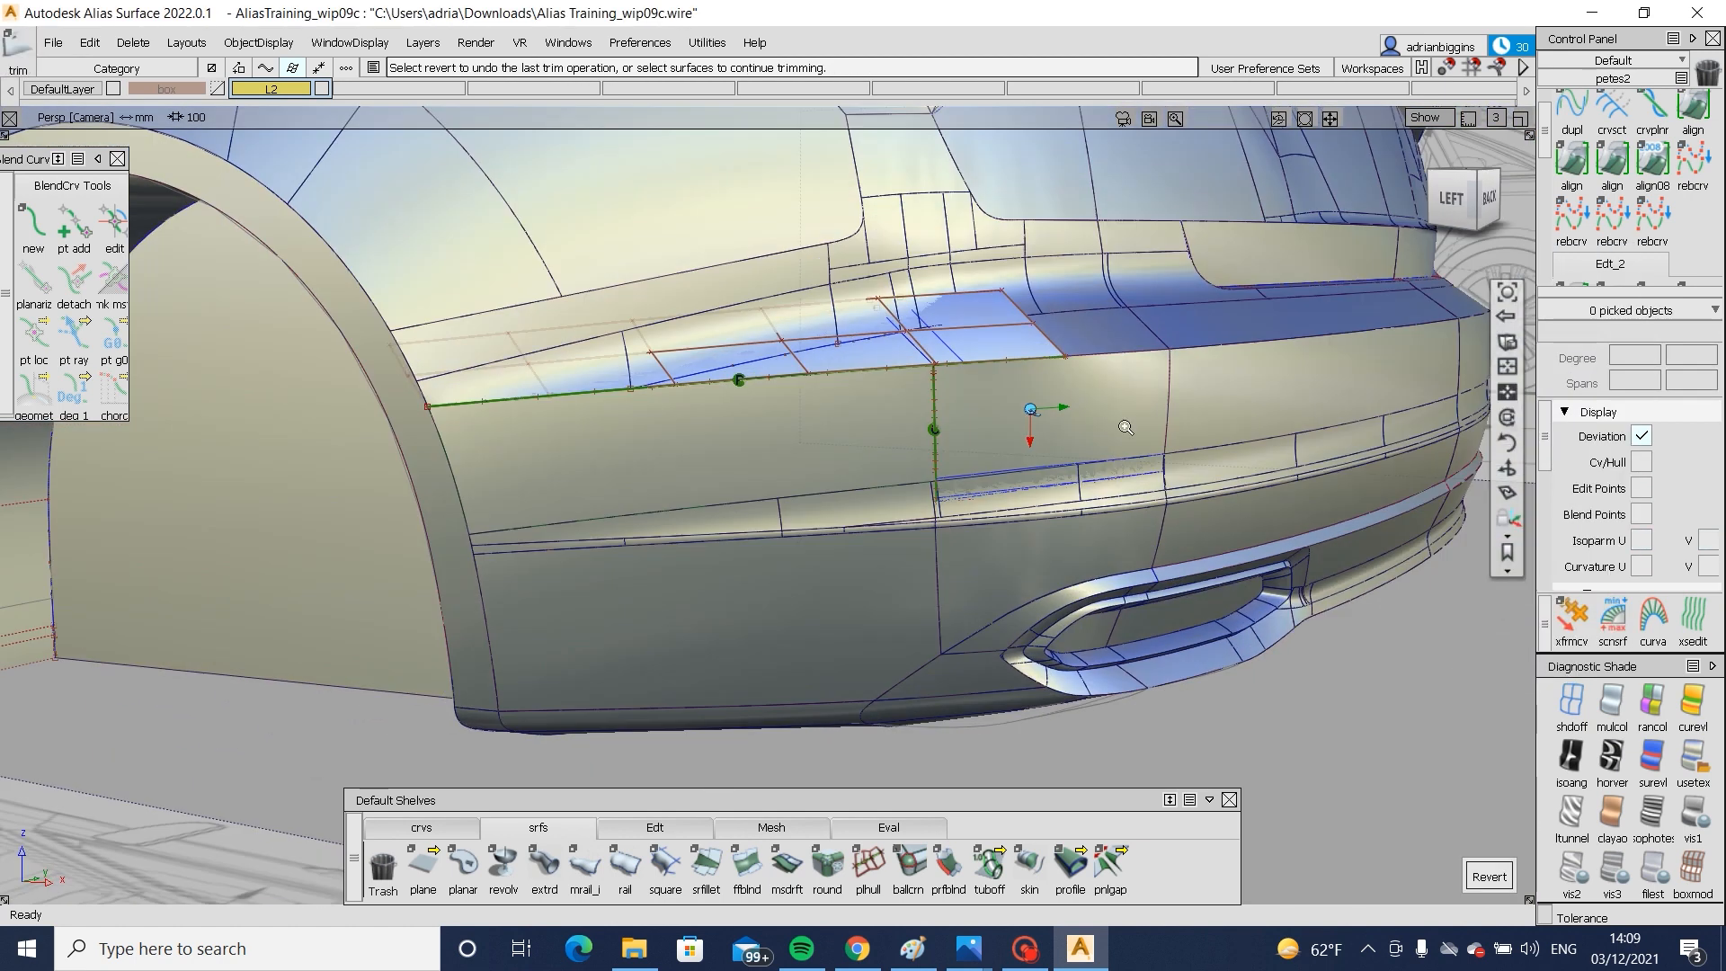
# - Delete the old curves on the rear-corner surface along the lower crease
pyautogui.keyDown('alt'); pyautogui.keyDown('shift'); pyautogui.moveTo(1124, 423); pyautogui.dragTo(1114, 420, button='right'); pyautogui.keyUp('shift'); pyautogui.keyUp('alt')
pyautogui.click(1114, 420)
pyautogui.click(1115, 419)
pyautogui.keyDown('ctrl'); pyautogui.keyDown('shift'); pyautogui.moveTo(1132, 520); pyautogui.dragTo(1194, 460); pyautogui.keyUp('shift'); pyautogui.keyUp('ctrl')
pyautogui.keyDown('ctrl'); pyautogui.keyDown('shift'); pyautogui.moveTo(1098, 496); pyautogui.dragTo(1237, 601); pyautogui.keyUp('shift'); pyautogui.keyUp('ctrl')
pyautogui.moveTo(1030, 451); pyautogui.dragTo(1208, 576)
pyautogui.press('Delete')
# - Project the top edges of the lower crease fillet pieces onto the rear-corner surface
pyautogui.keyDown('ctrl'); pyautogui.keyDown('shift'); pyautogui.moveTo(1257, 435); pyautogui.dragTo(1168, 526); pyautogui.keyUp('shift'); pyautogui.keyUp('ctrl')
pyautogui.click(1165, 529)
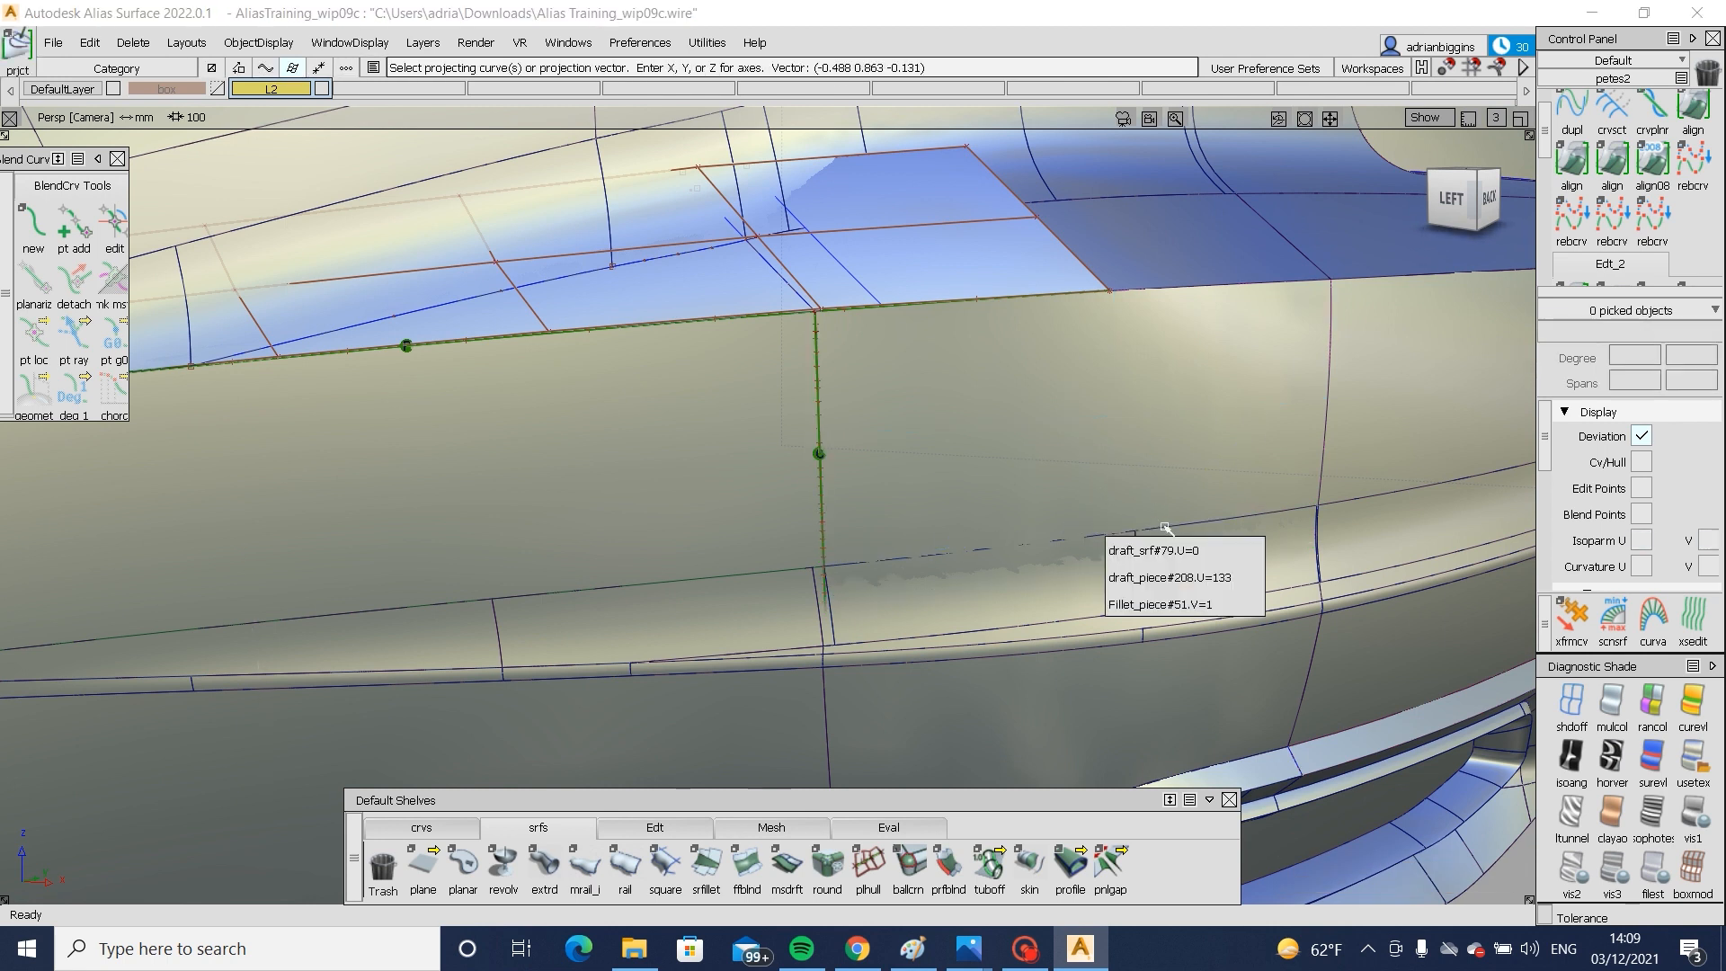
pyautogui.click(1251, 604)
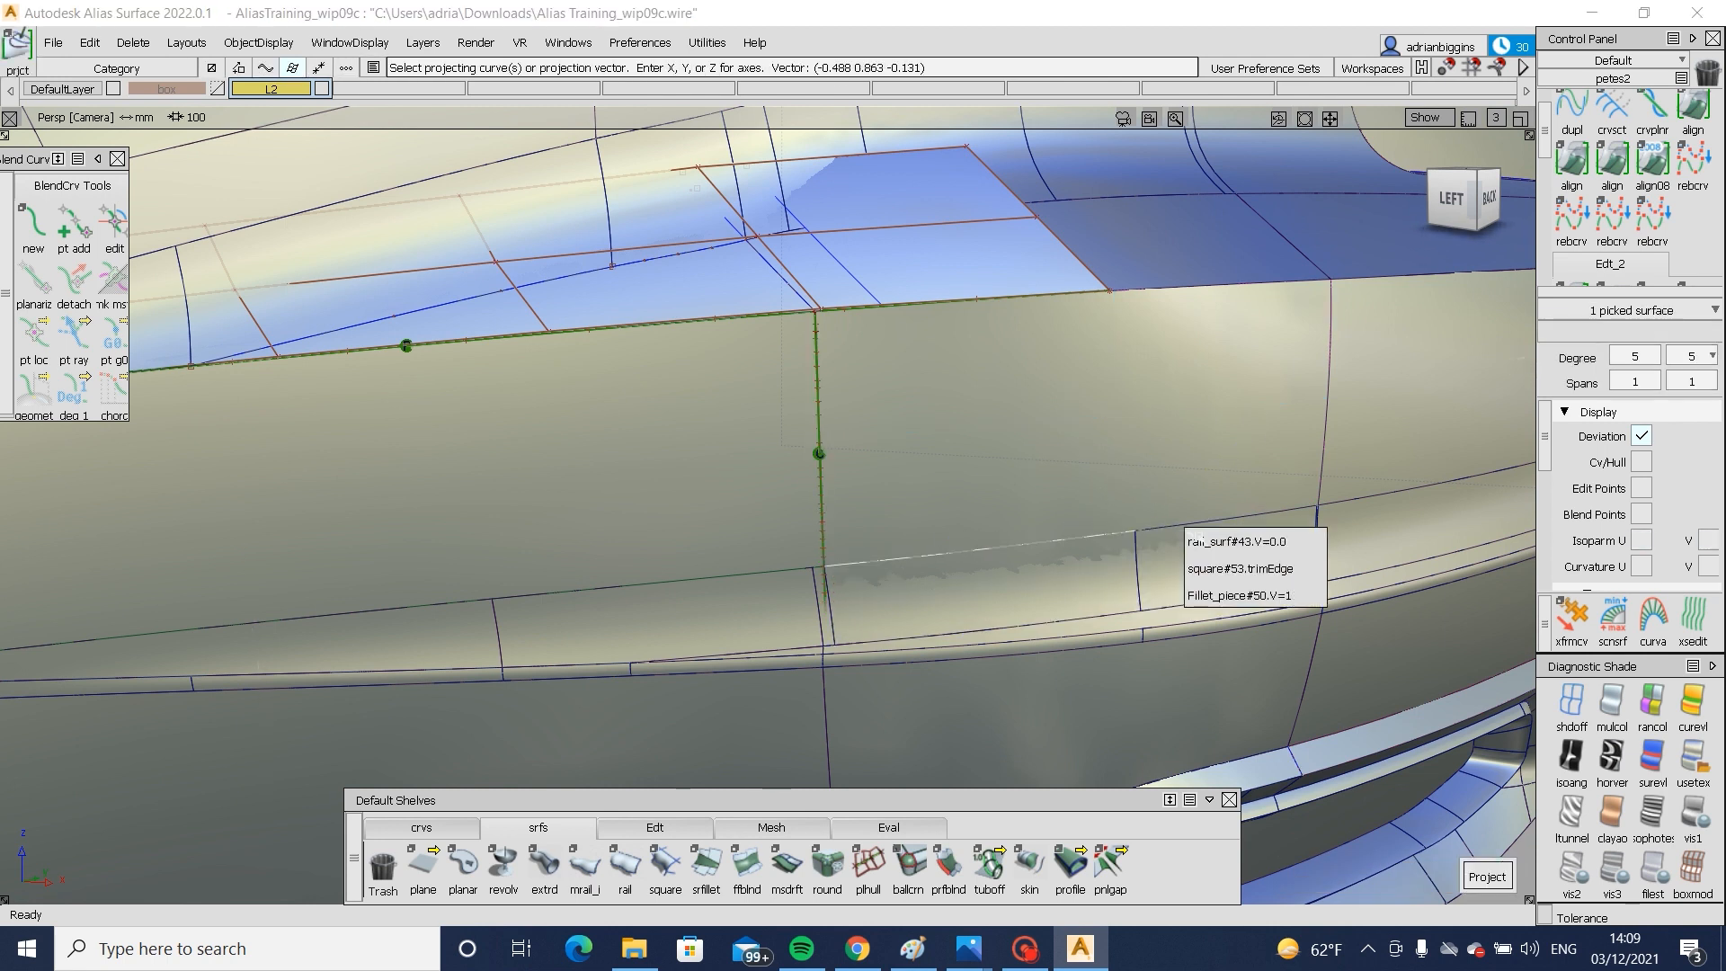
pyautogui.click(1314, 594)
pyautogui.press('space')
# - Trim the rear-corner surface along the projected edges, keeping the part above the lower crease
pyautogui.keyDown('ctrl'); pyautogui.keyDown('shift'); pyautogui.moveTo(1291, 459); pyautogui.dragTo(1158, 505); pyautogui.keyUp('shift'); pyautogui.keyUp('ctrl')
pyautogui.click(1157, 505)
pyautogui.click(1158, 505)
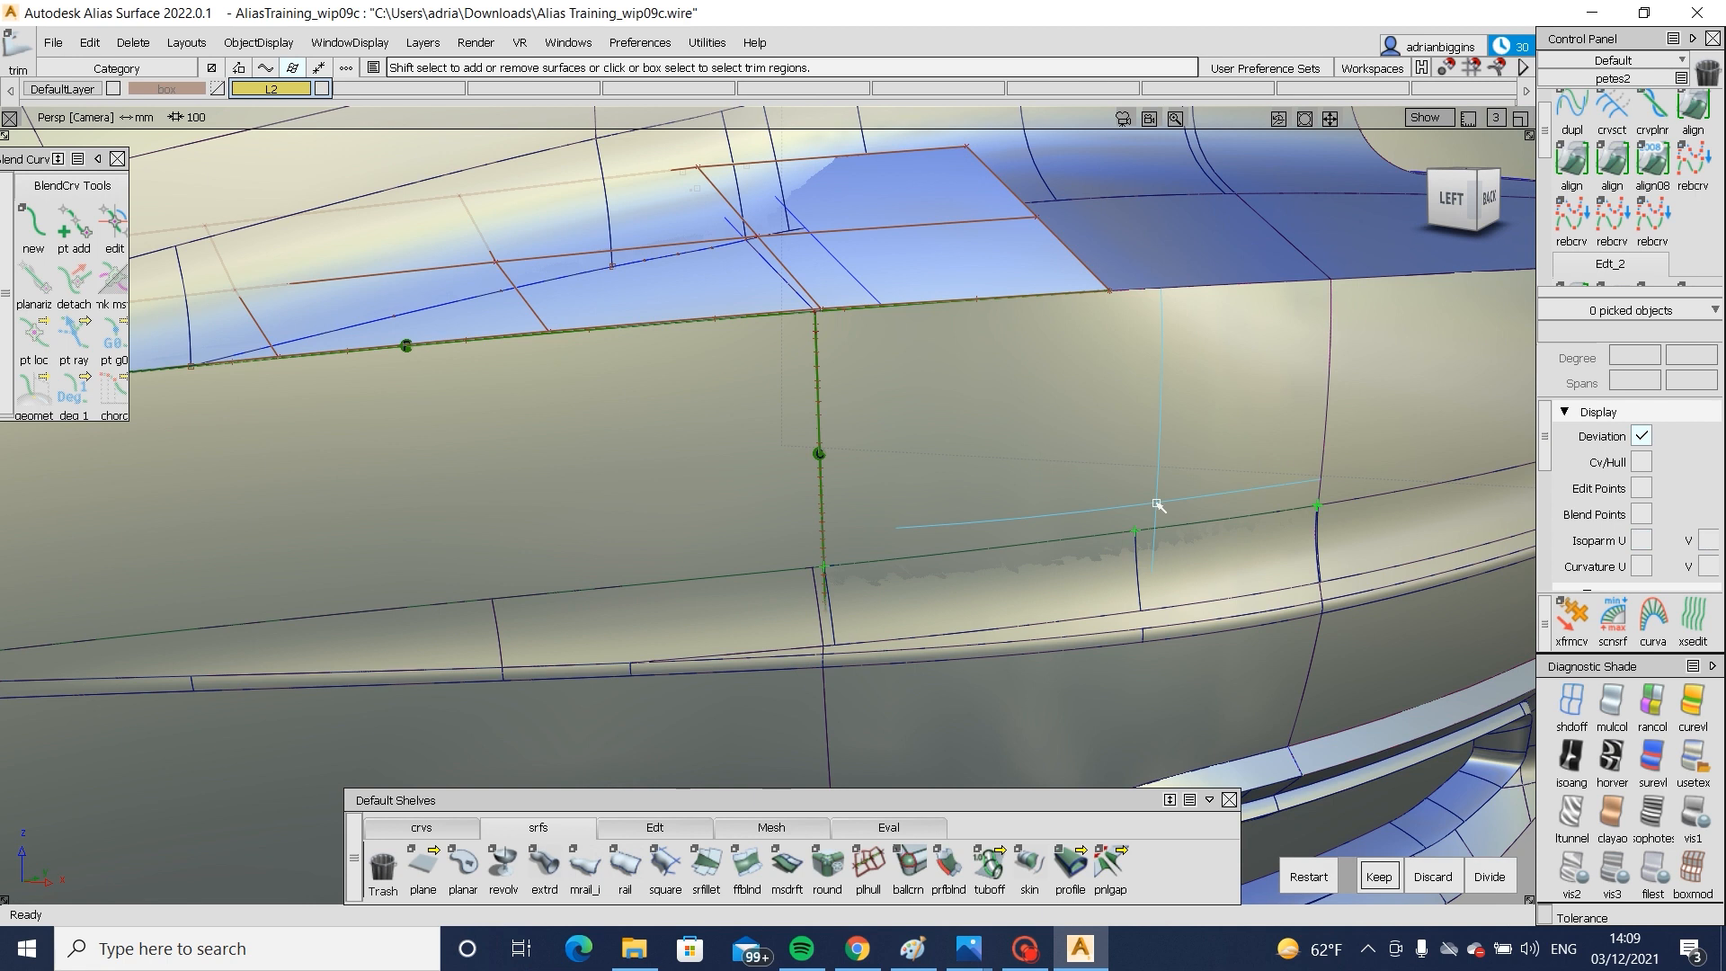
pyautogui.press('space')
pyautogui.hotkey('alt', 'm')
pyautogui.hotkey('alt', 'm')
# - Trim the thin surface above the upper crease, keeping the part toward the wheel arch, and inspect the corner's shading without curves
pyautogui.keyDown('ctrl'); pyautogui.keyDown('shift'); pyautogui.moveTo(848, 240); pyautogui.dragTo(724, 310); pyautogui.keyUp('shift'); pyautogui.keyUp('ctrl')
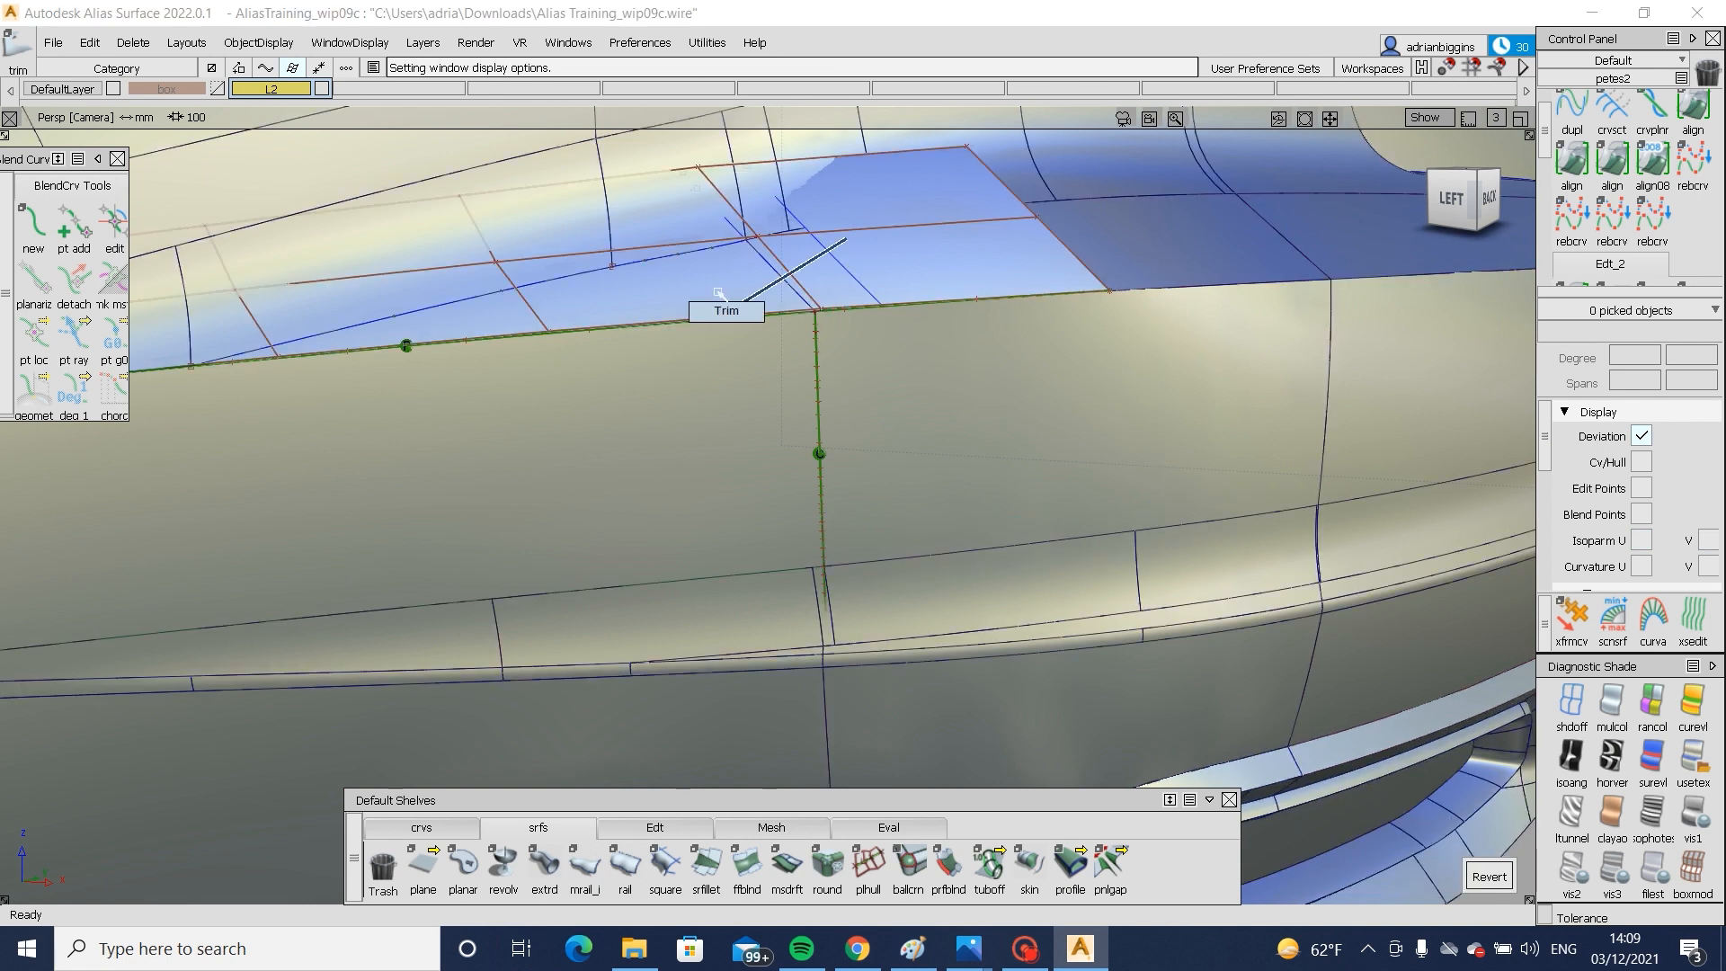
pyautogui.click(723, 304)
pyautogui.click(723, 304)
pyautogui.press('space')
pyautogui.hotkey('alt', 'm')
pyautogui.keyDown('alt'); pyautogui.keyDown('shift'); pyautogui.moveTo(977, 322); pyautogui.dragTo(1157, 239); pyautogui.keyUp('shift'); pyautogui.keyUp('alt')
pyautogui.keyDown('alt'); pyautogui.keyDown('shift'); pyautogui.moveTo(1158, 240); pyautogui.dragTo(1124, 420, button='right'); pyautogui.keyUp('shift'); pyautogui.keyUp('alt')
pyautogui.keyDown('alt'); pyautogui.keyDown('shift'); pyautogui.moveTo(1125, 420); pyautogui.dragTo(1069, 472); pyautogui.keyUp('shift'); pyautogui.keyUp('alt')
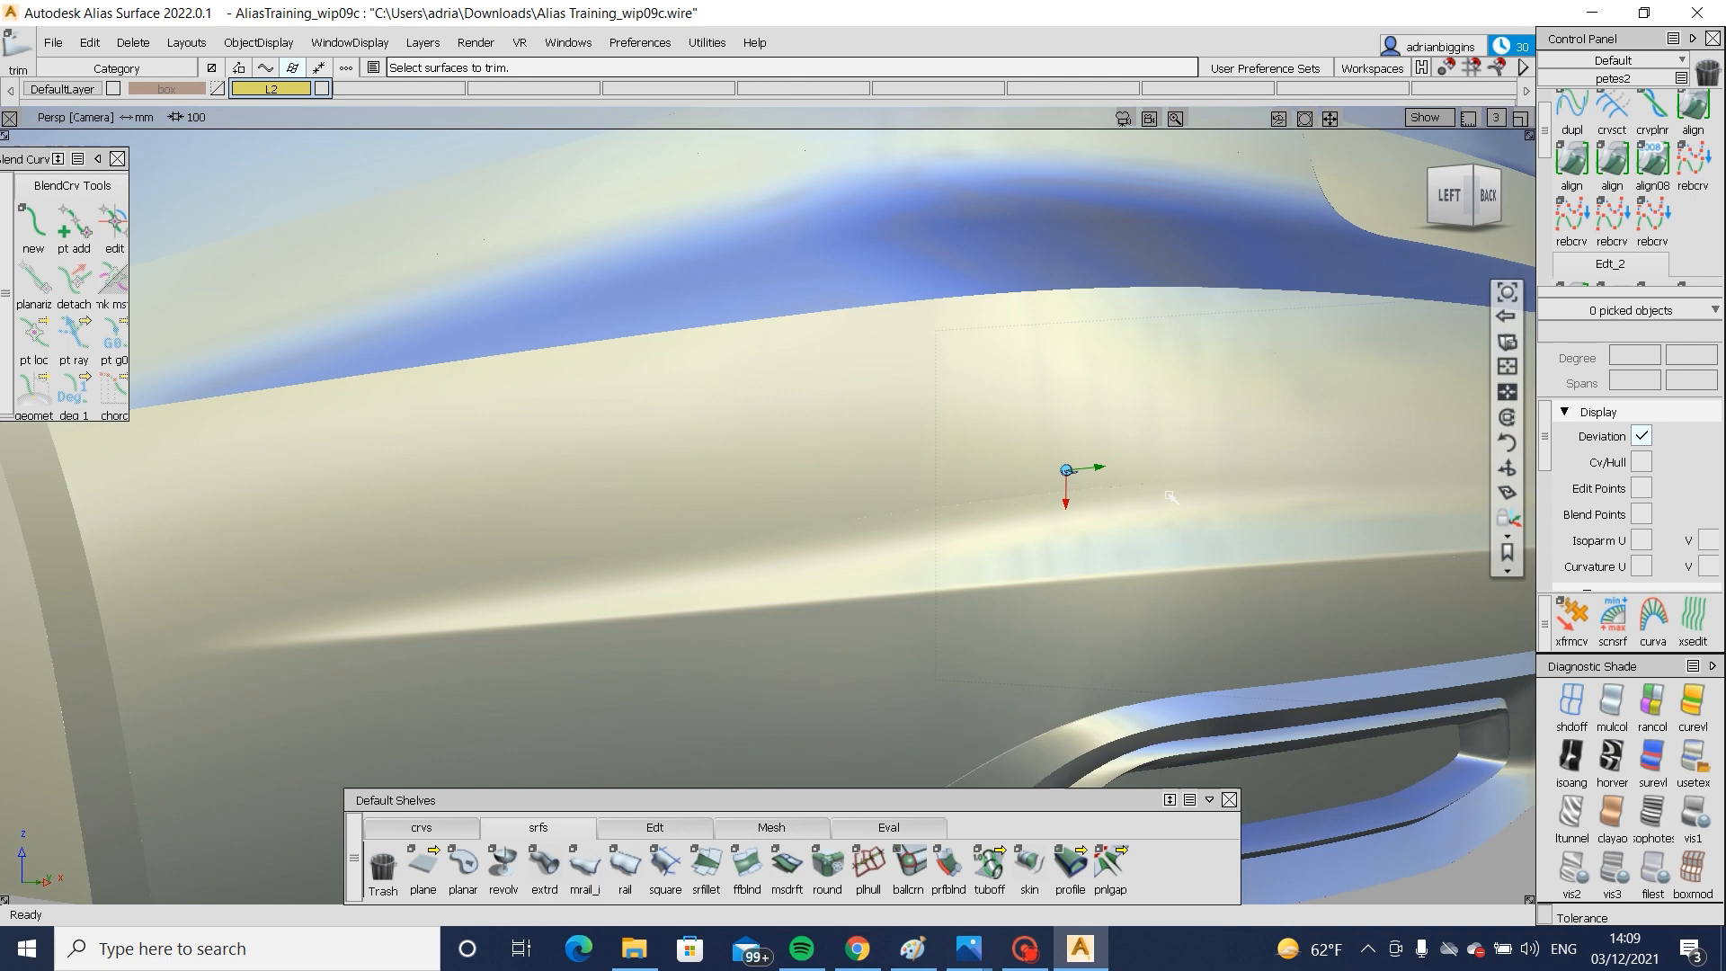
pyautogui.keyDown('alt'); pyautogui.keyDown('shift'); pyautogui.moveTo(1070, 472); pyautogui.dragTo(1016, 535, button='right'); pyautogui.keyUp('shift'); pyautogui.keyUp('alt')
pyautogui.hotkey('alt', 'm')
# - Align the top edges of the rear-corner fillet pieces to the trimmed surface above with G2 continuity, accepting the construction history removal
pyautogui.click(1573, 174)
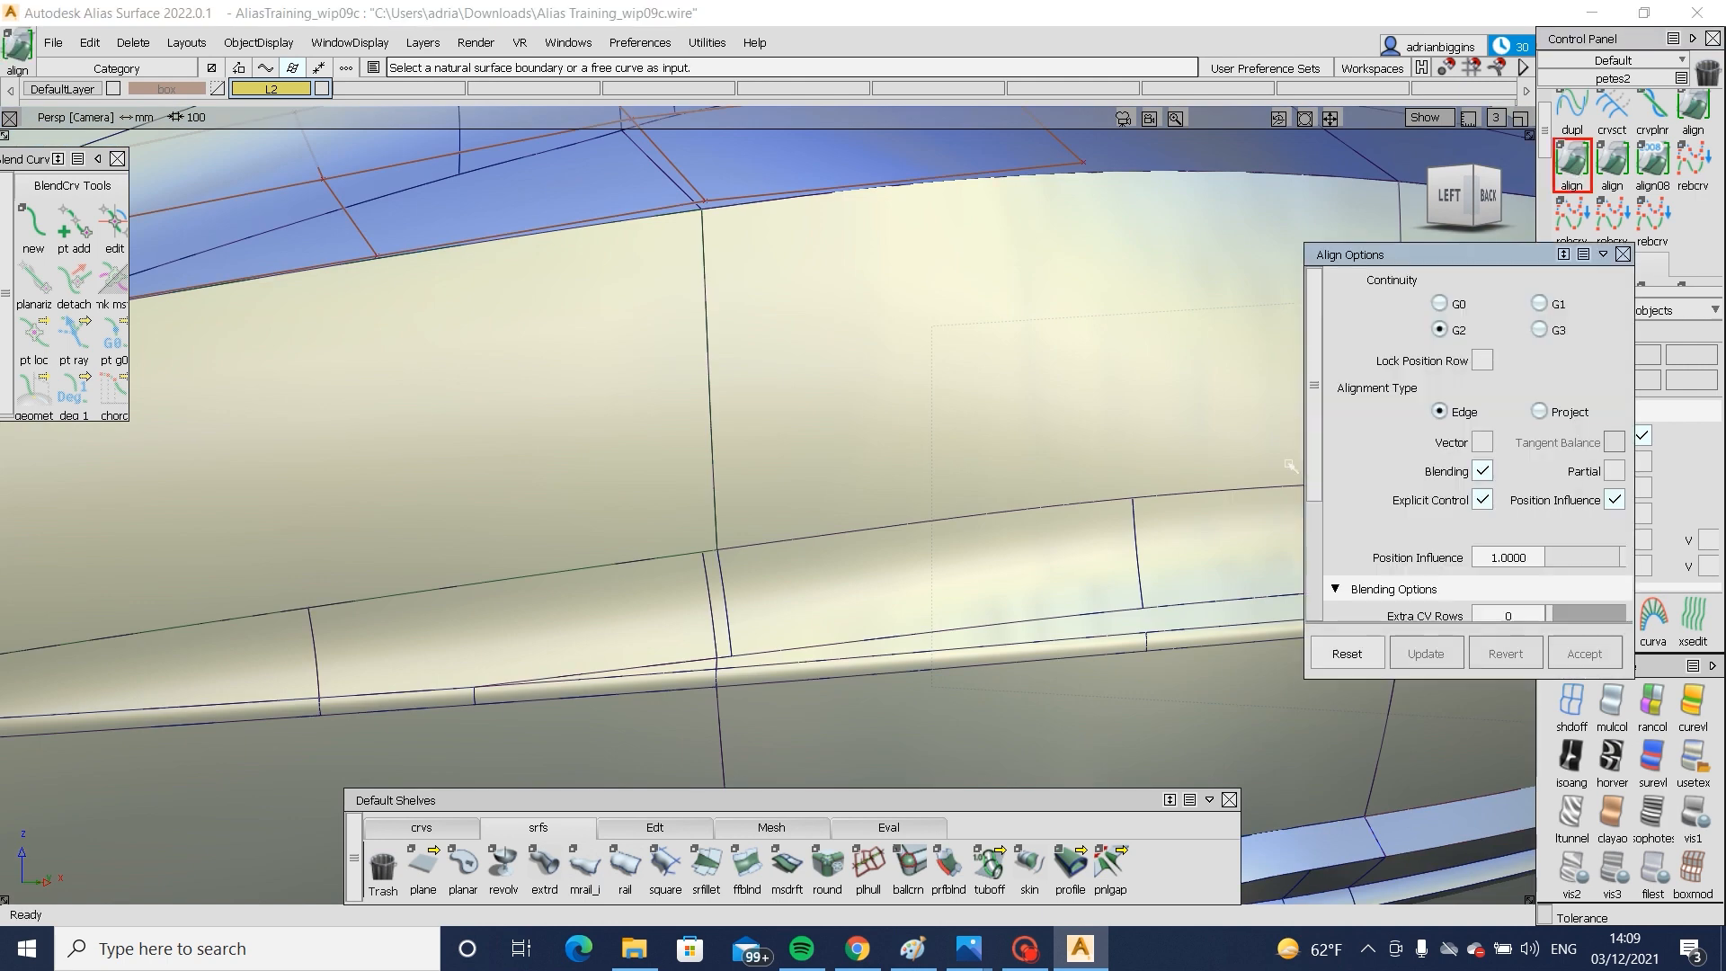
pyautogui.click(1020, 516)
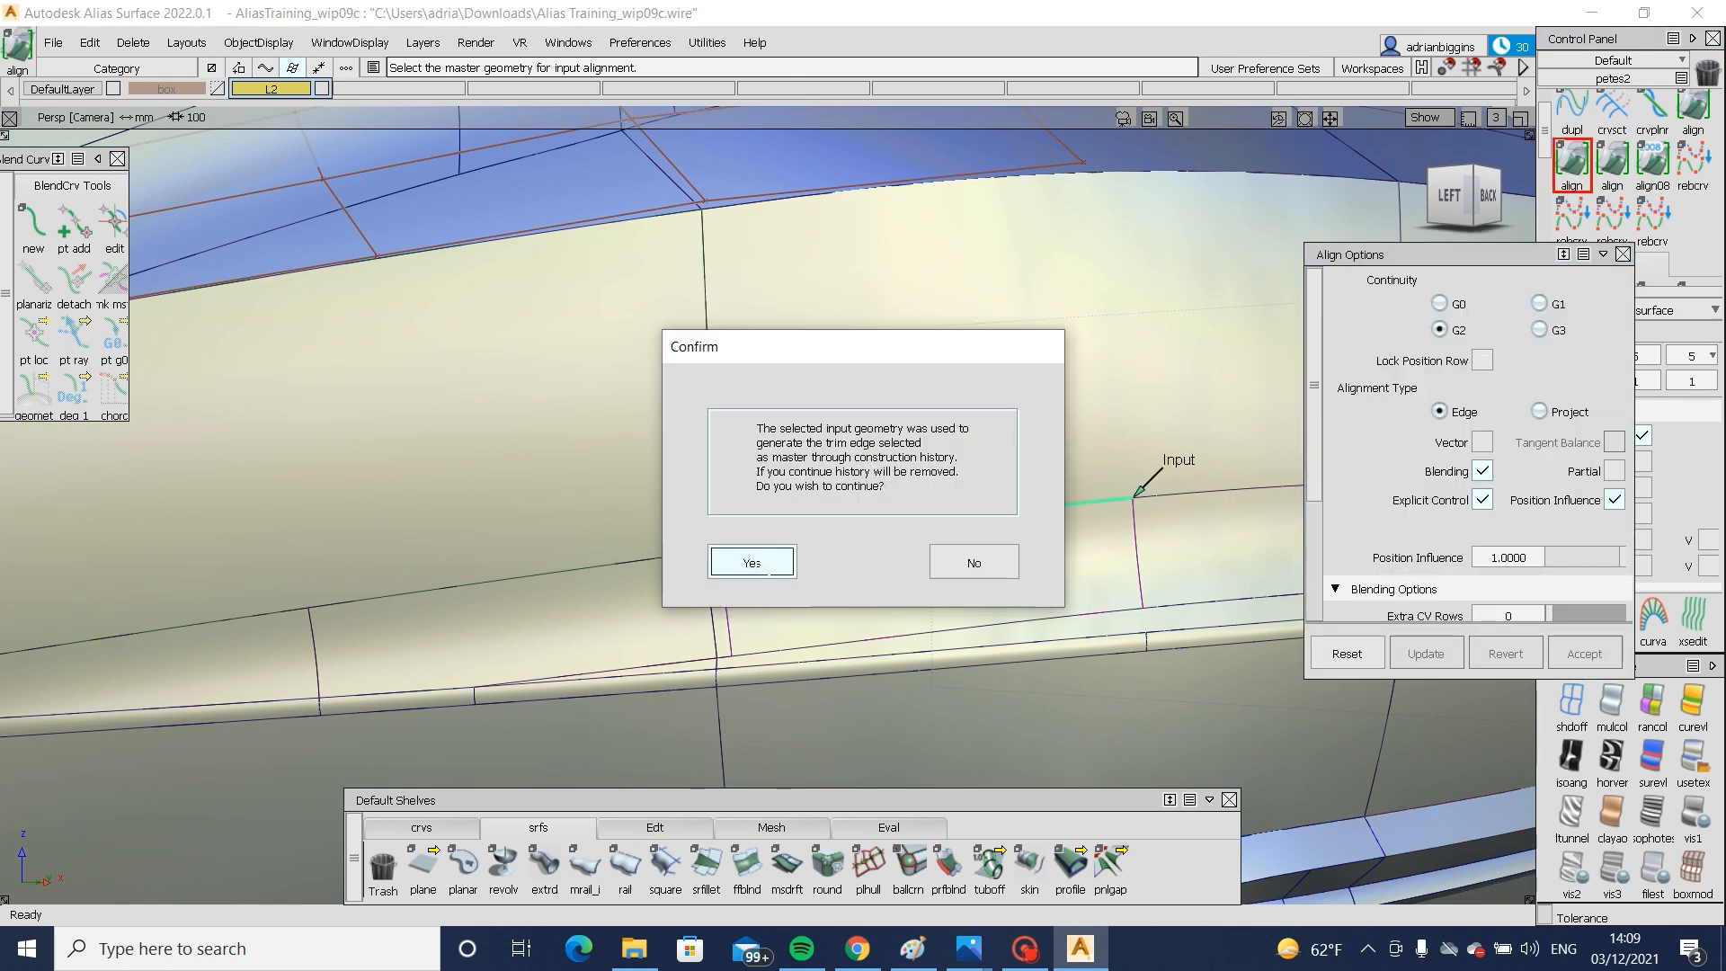
pyautogui.click(751, 563)
pyautogui.click(1191, 498)
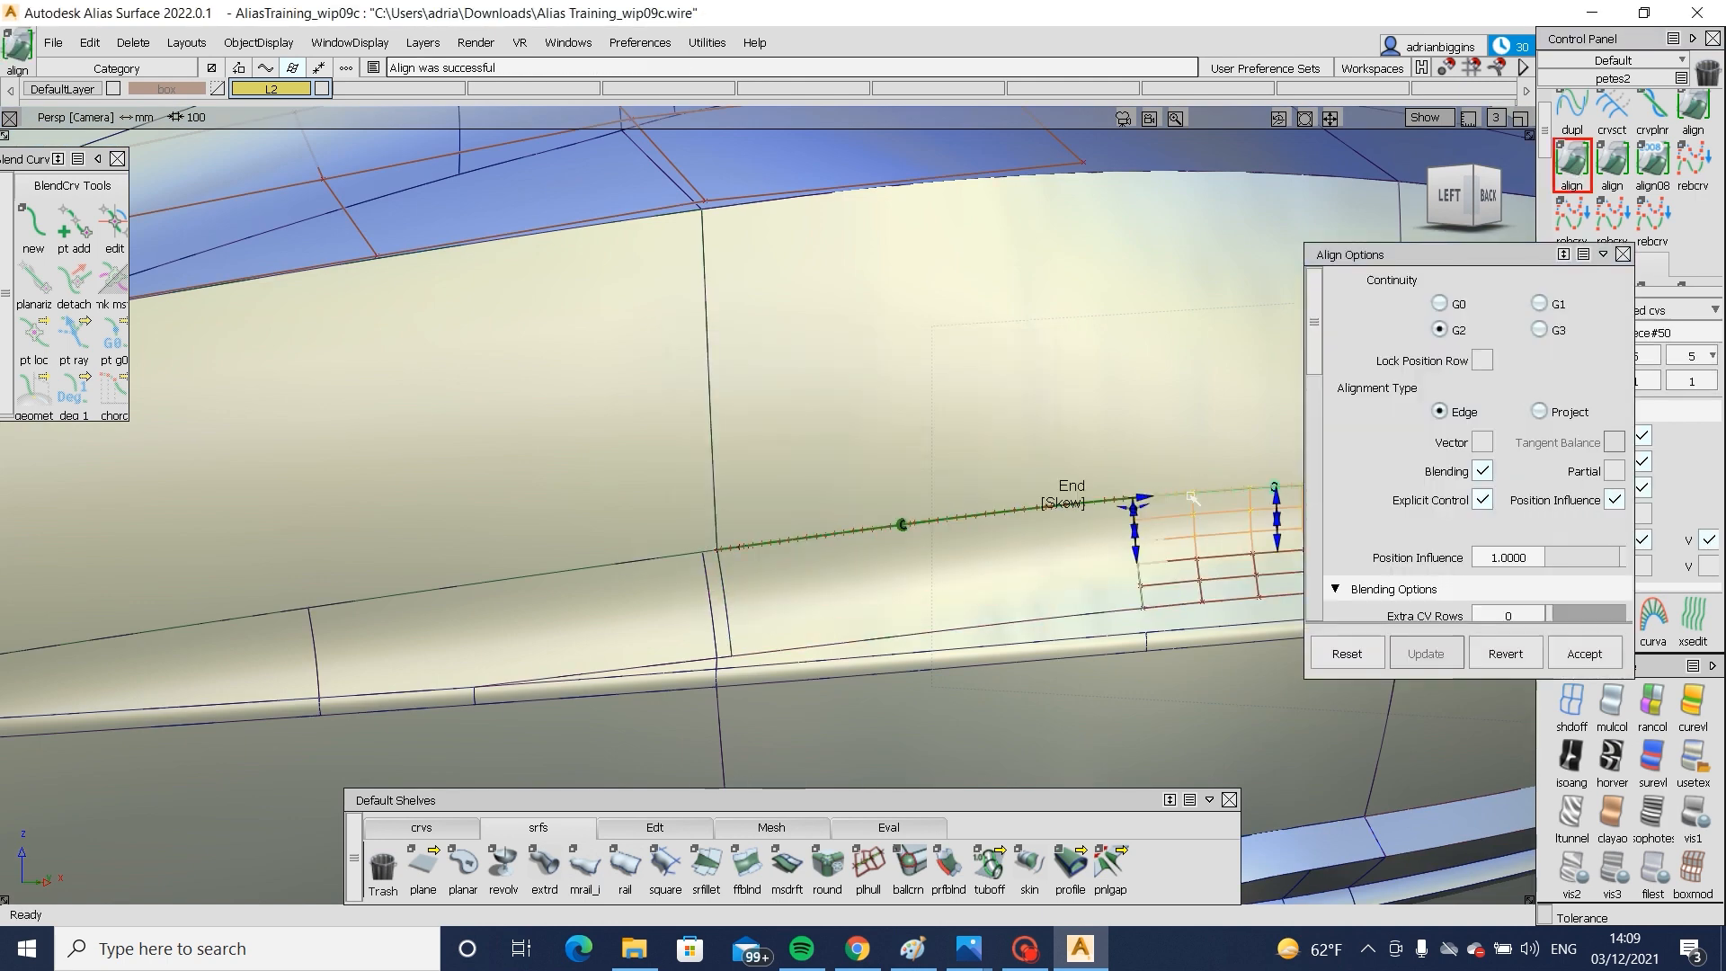
pyautogui.keyDown('alt'); pyautogui.keyDown('shift'); pyautogui.moveTo(1190, 497); pyautogui.dragTo(1055, 517); pyautogui.keyUp('shift'); pyautogui.keyUp('alt')
pyautogui.keyDown('alt'); pyautogui.keyDown('shift'); pyautogui.moveTo(915, 531); pyautogui.dragTo(1060, 573, button='right'); pyautogui.keyUp('shift'); pyautogui.keyUp('alt')
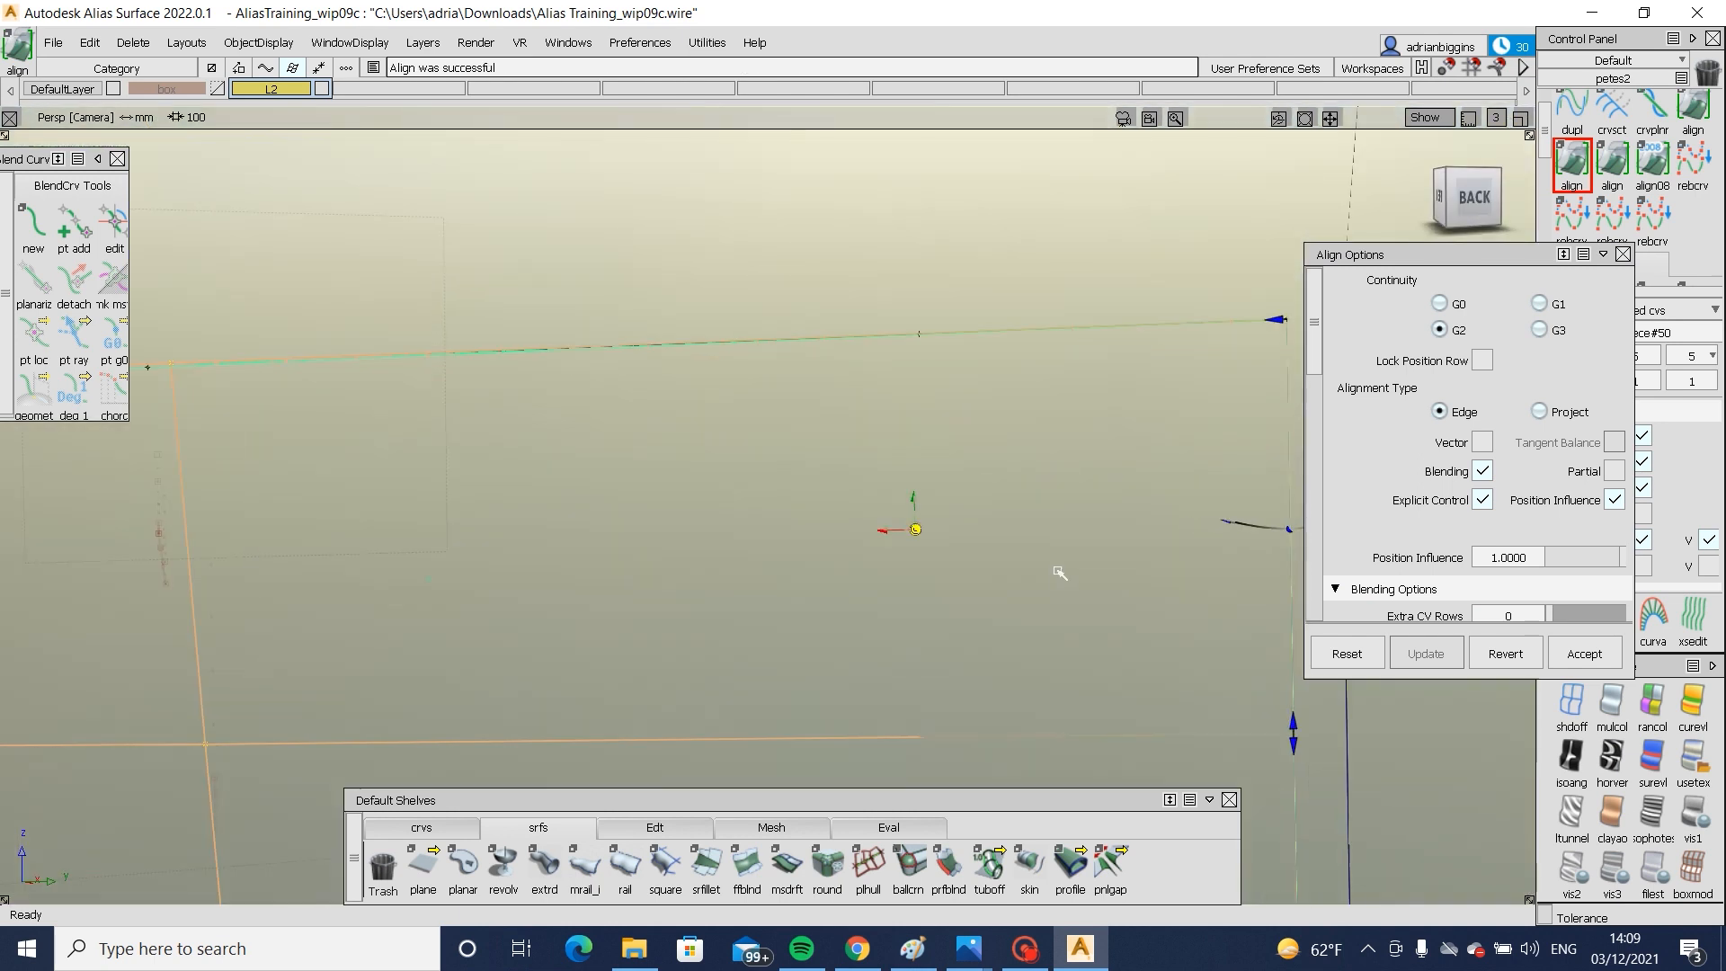
pyautogui.hotkey('ctrl', 'z')
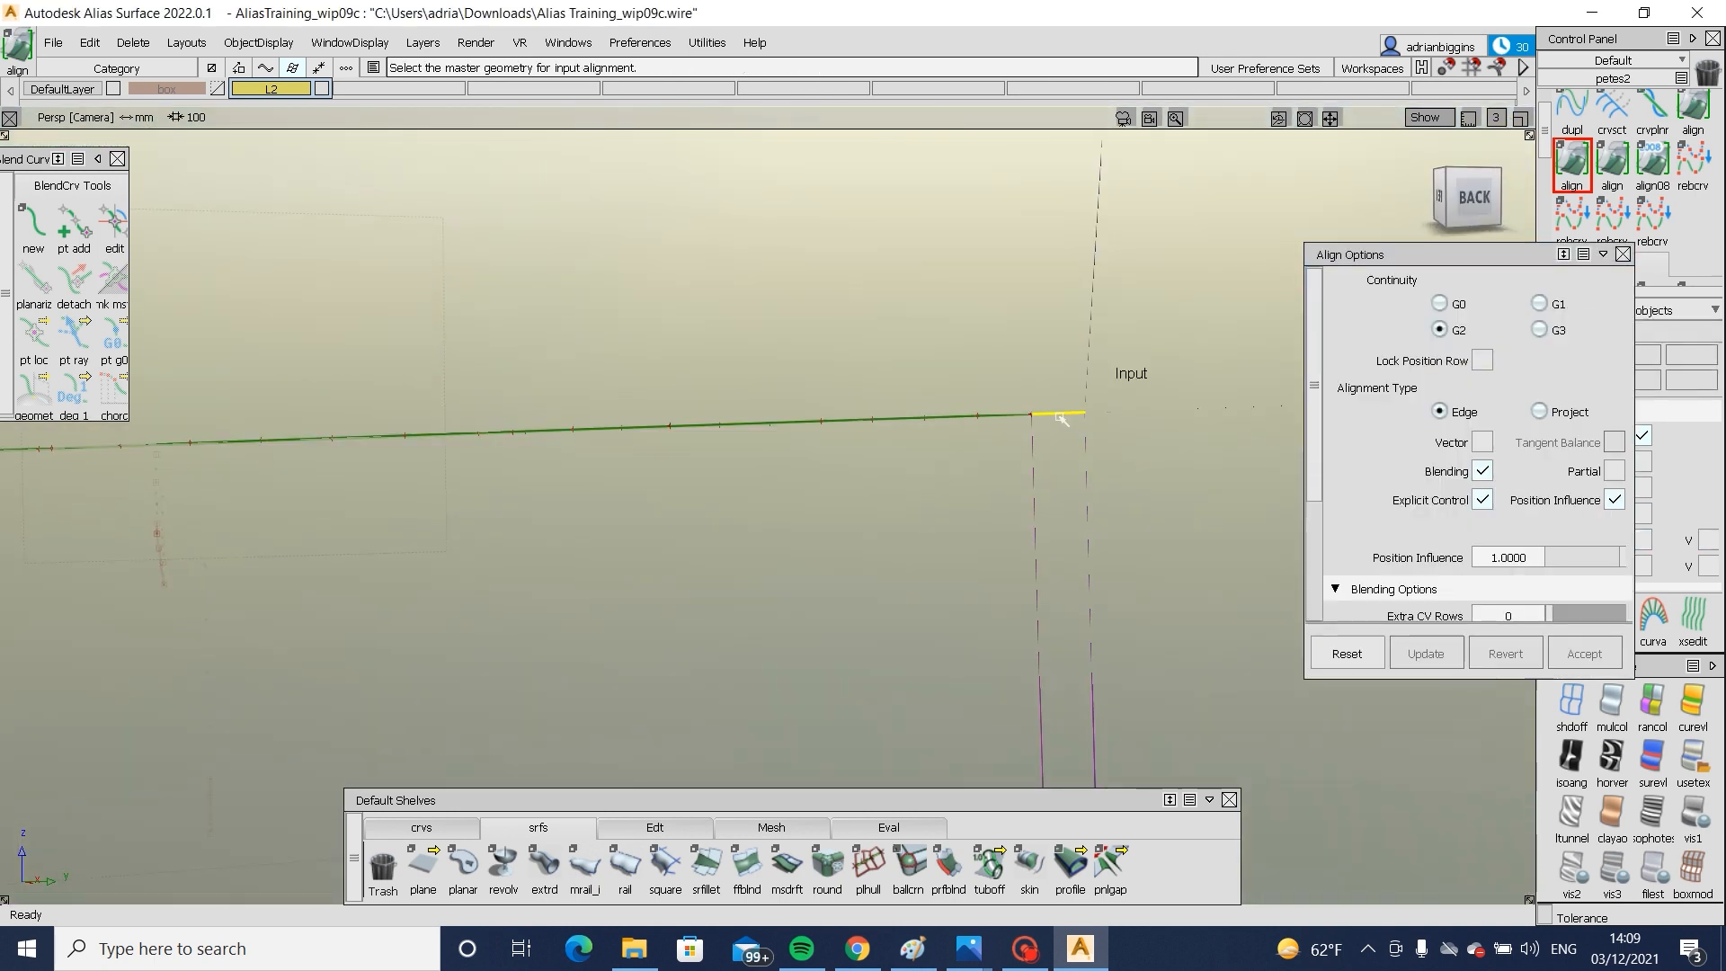
pyautogui.keyDown('alt'); pyautogui.keyDown('shift'); pyautogui.moveTo(1059, 412); pyautogui.dragTo(732, 636); pyautogui.keyUp('shift'); pyautogui.keyUp('alt')
pyautogui.keyDown('alt'); pyautogui.keyDown('shift'); pyautogui.moveTo(731, 636); pyautogui.dragTo(732, 579, button='right'); pyautogui.keyUp('shift'); pyautogui.keyUp('alt')
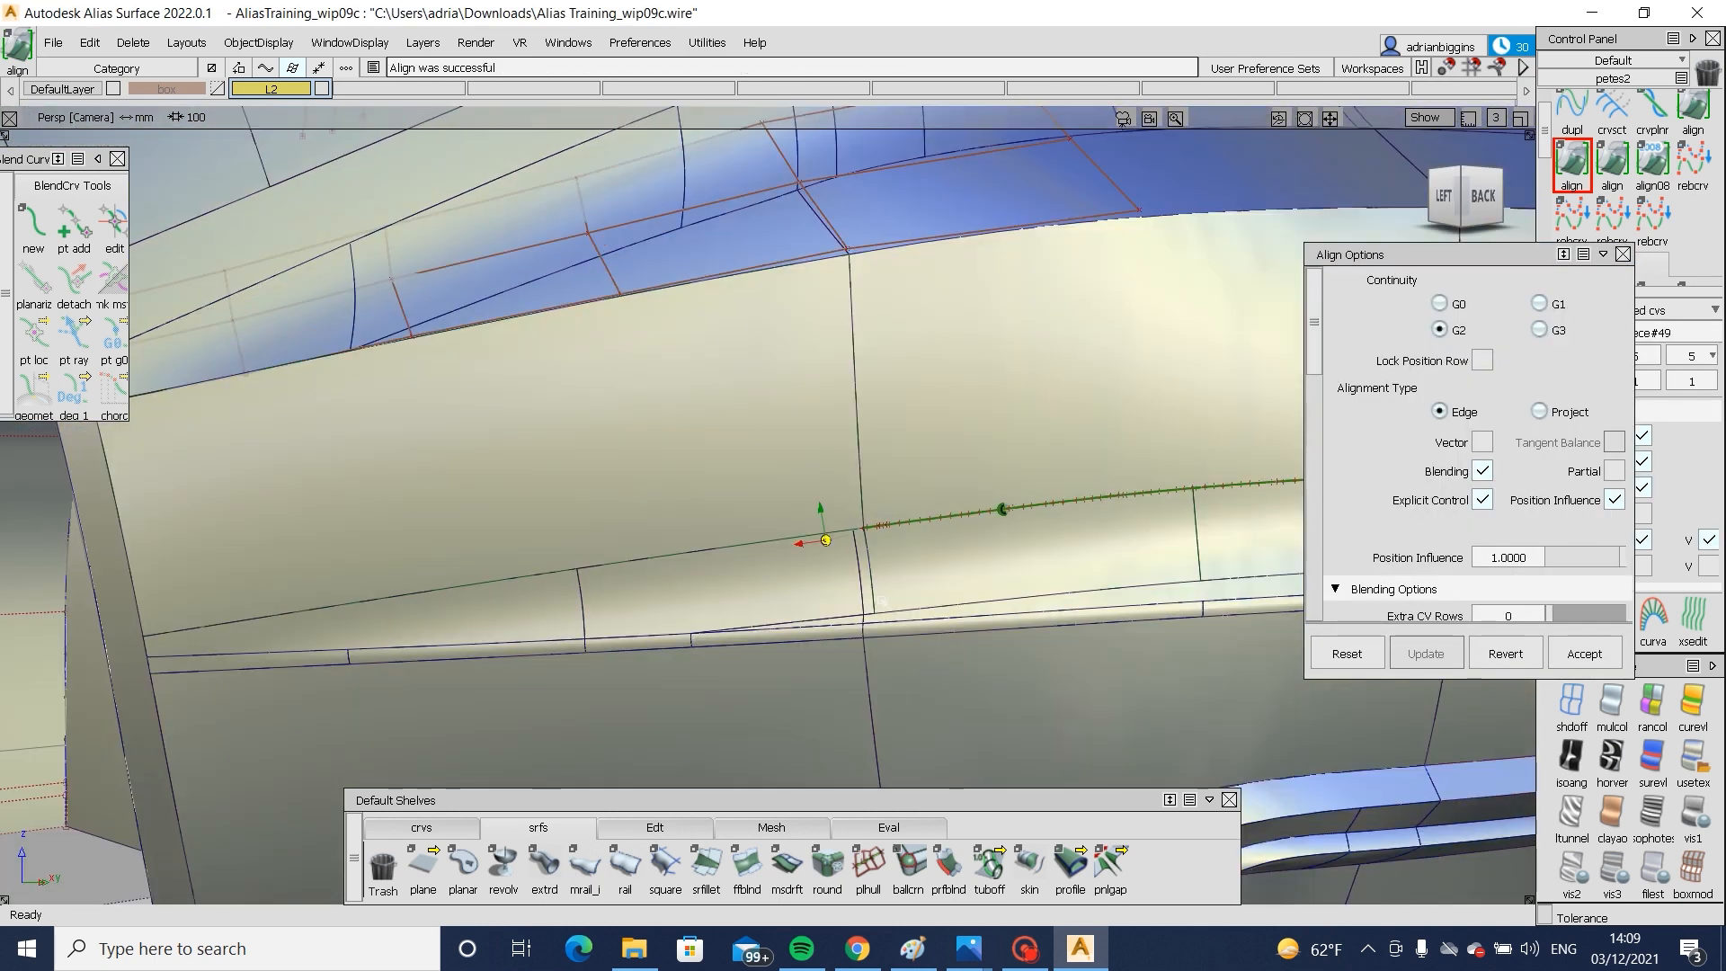
# - Align the narrow fillet piece beside the vertical seam to the body-side surface's lower edge
pyautogui.keyDown('alt'); pyautogui.keyDown('shift'); pyautogui.moveTo(881, 600); pyautogui.dragTo(928, 517, button='right'); pyautogui.keyUp('shift'); pyautogui.keyUp('alt')
pyautogui.hotkey('ctrl', 'z')
pyautogui.click(925, 505)
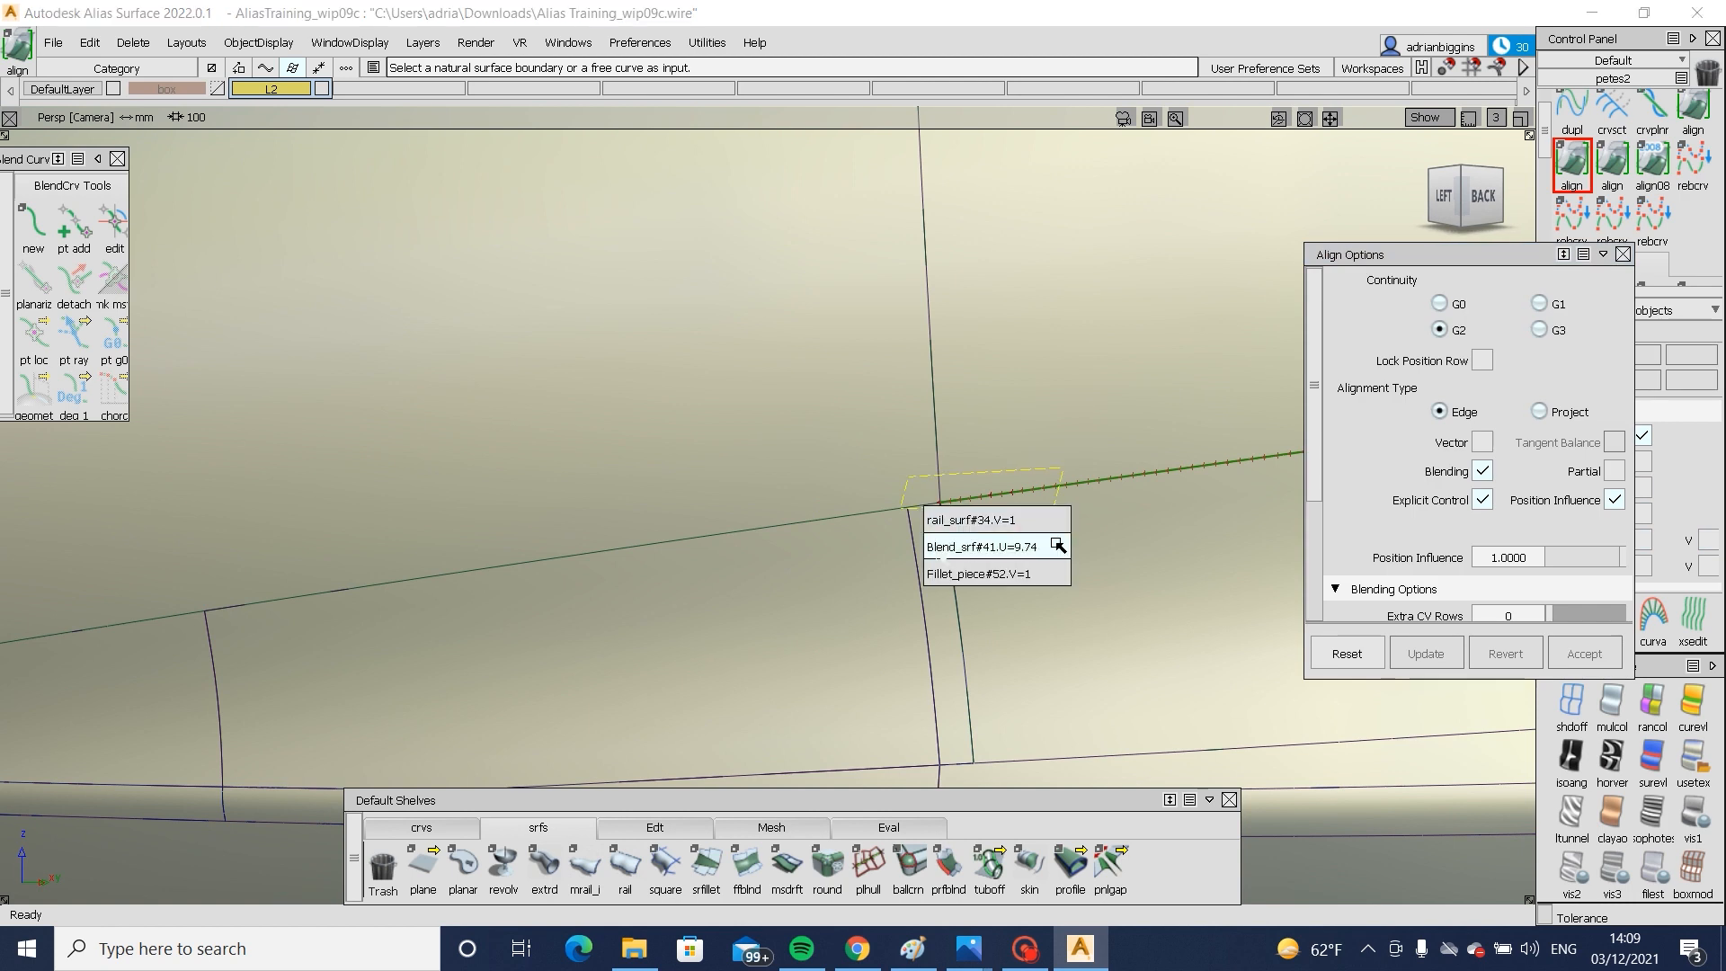
pyautogui.click(1058, 546)
pyautogui.click(920, 506)
pyautogui.click(948, 574)
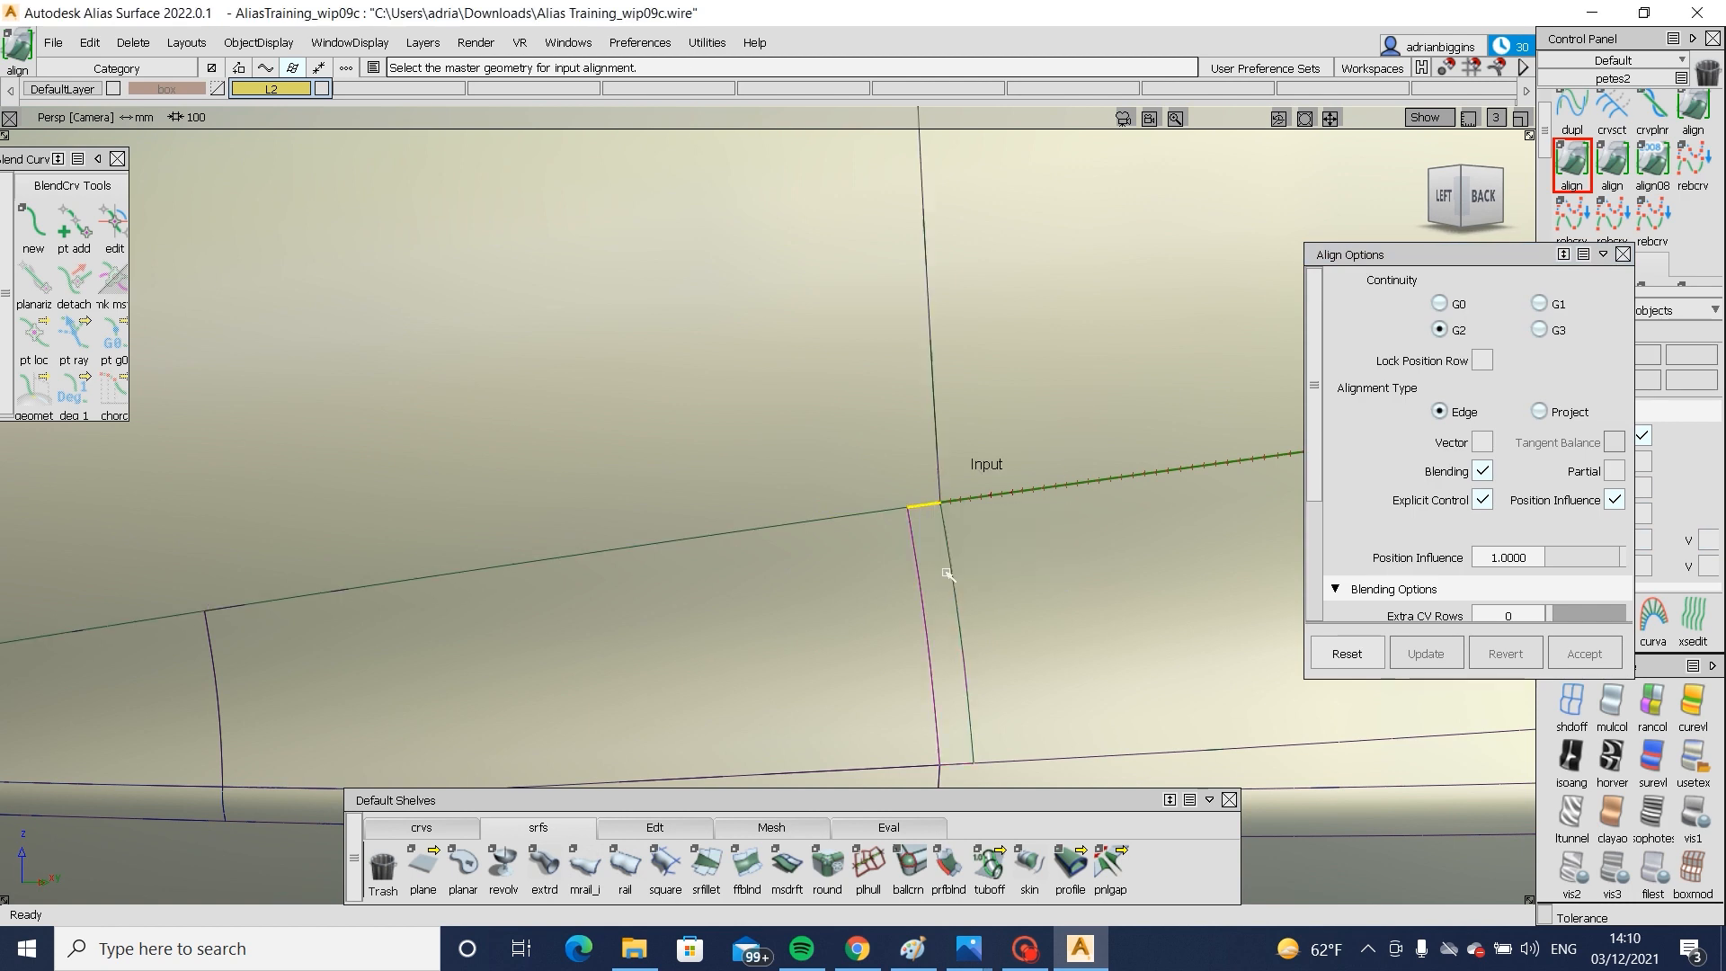
pyautogui.press('space')
# - Align the two longer lower-crease pieces toward the wheel arch to the body-side surface's lower edge with G2 continuity
pyautogui.click(737, 534)
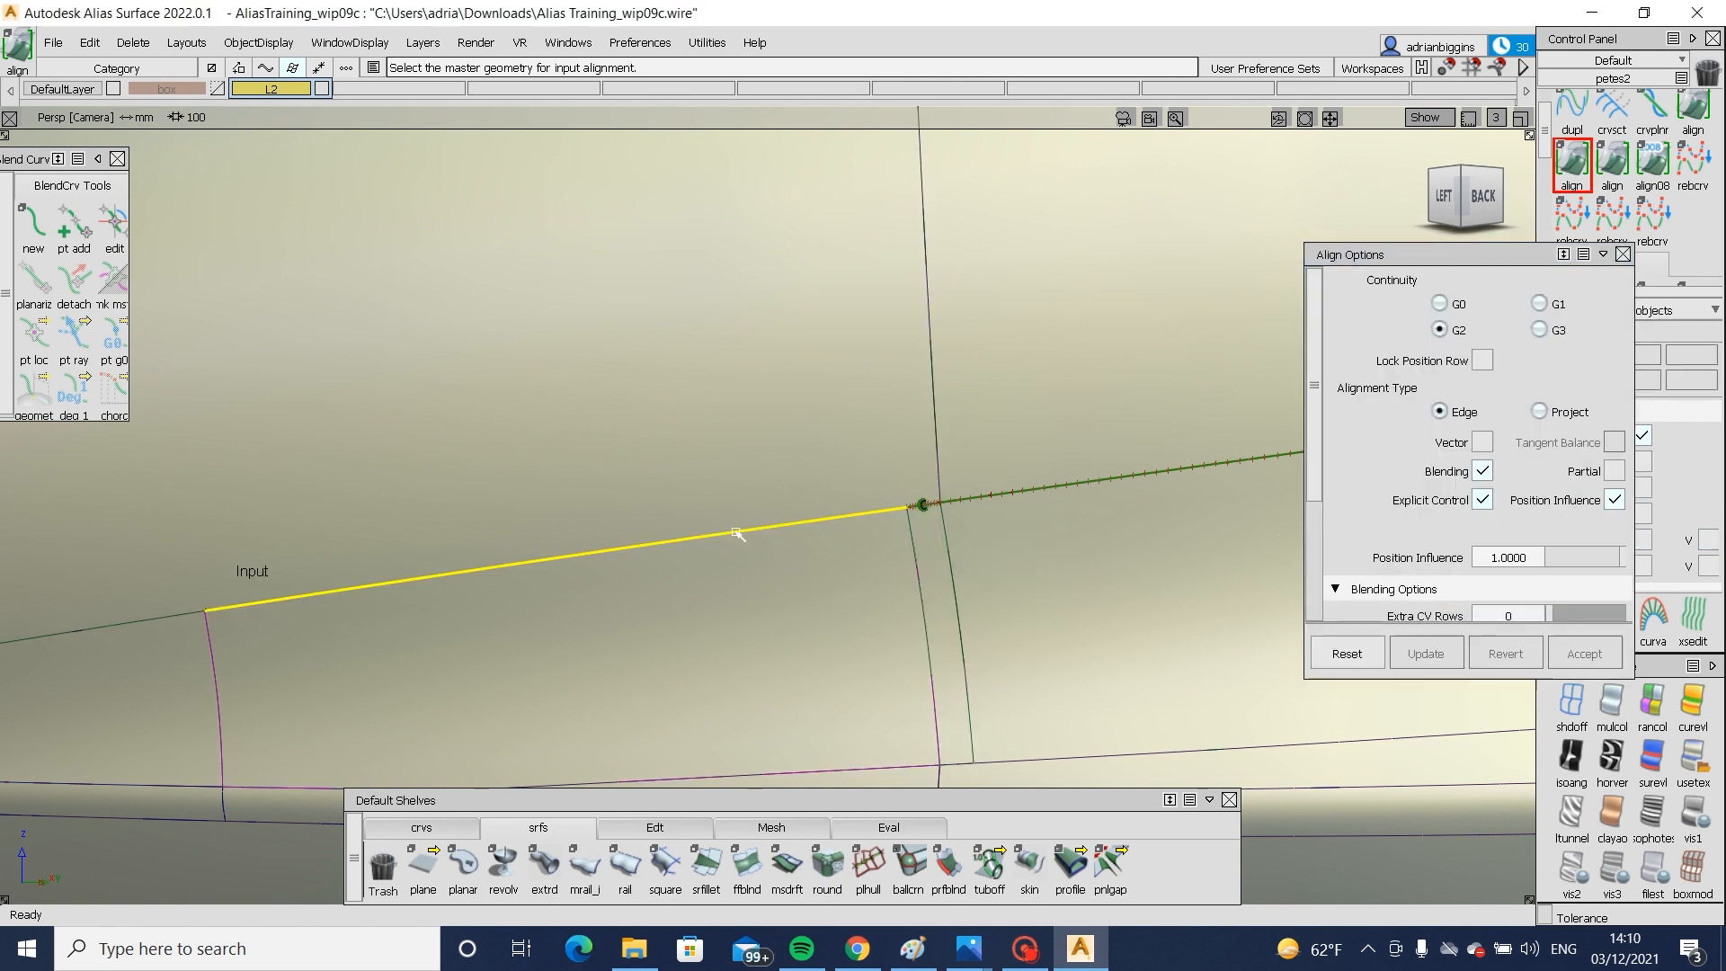
pyautogui.press('space')
pyautogui.keyDown('alt'); pyautogui.keyDown('shift'); pyautogui.moveTo(521, 669); pyautogui.dragTo(656, 608, button='middle'); pyautogui.keyUp('shift'); pyautogui.keyUp('alt')
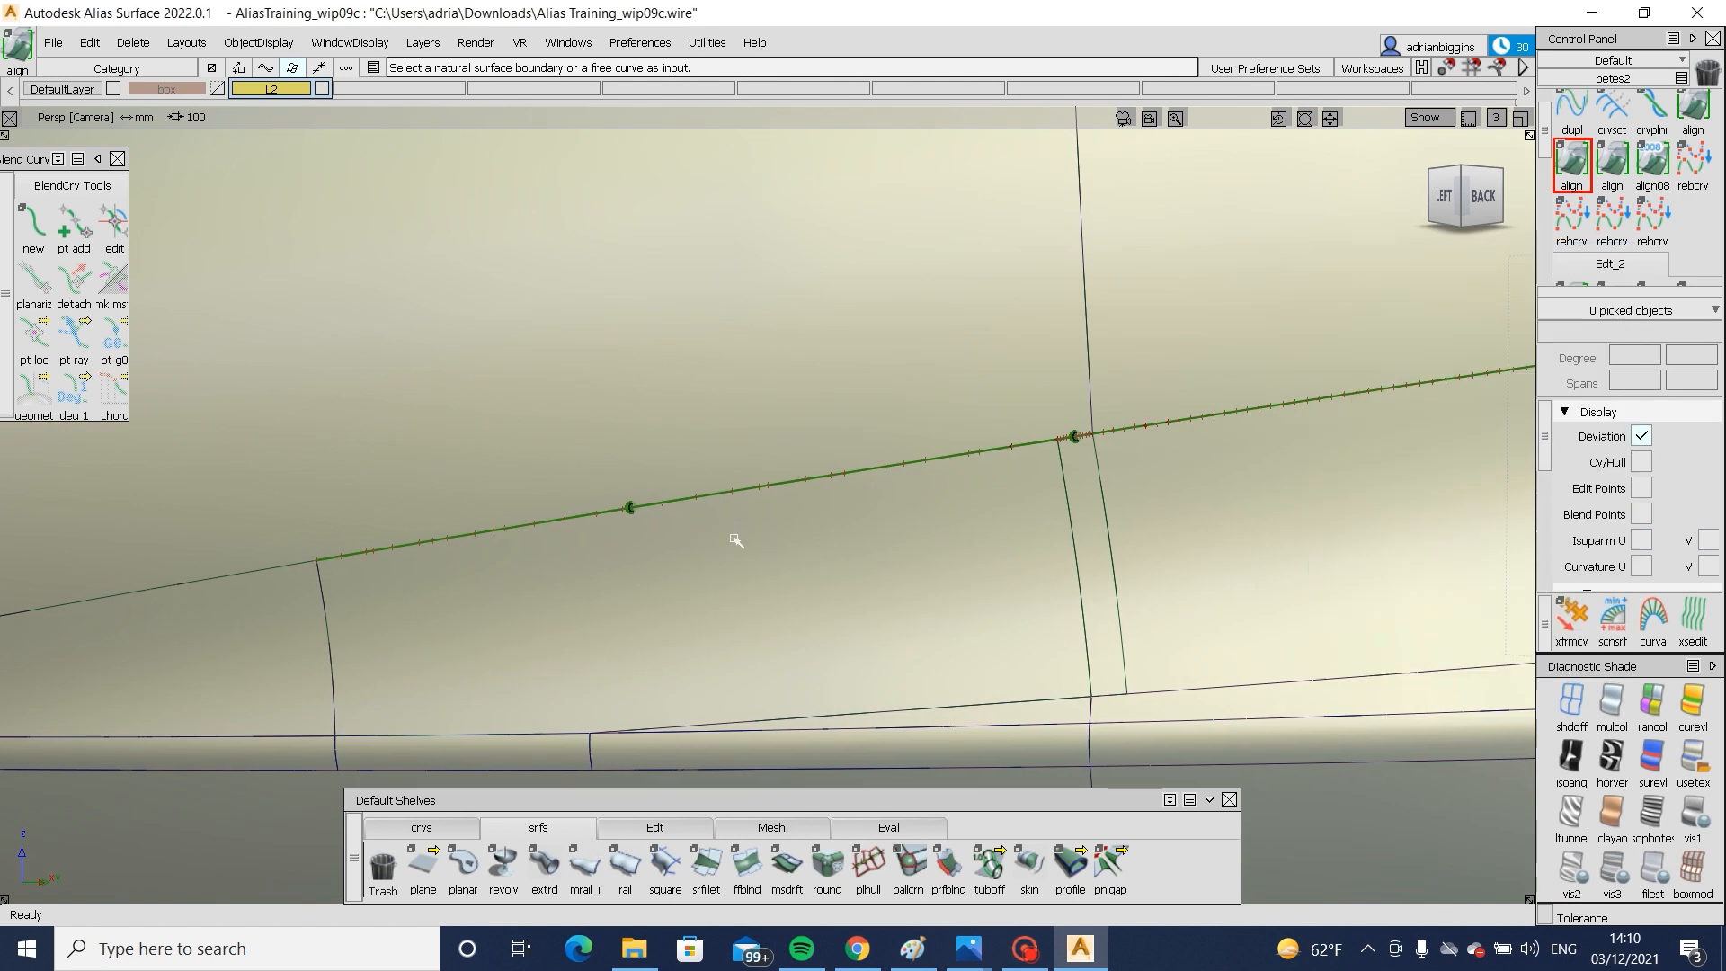
pyautogui.click(731, 541)
pyautogui.scroll(-2, 1528, 462)
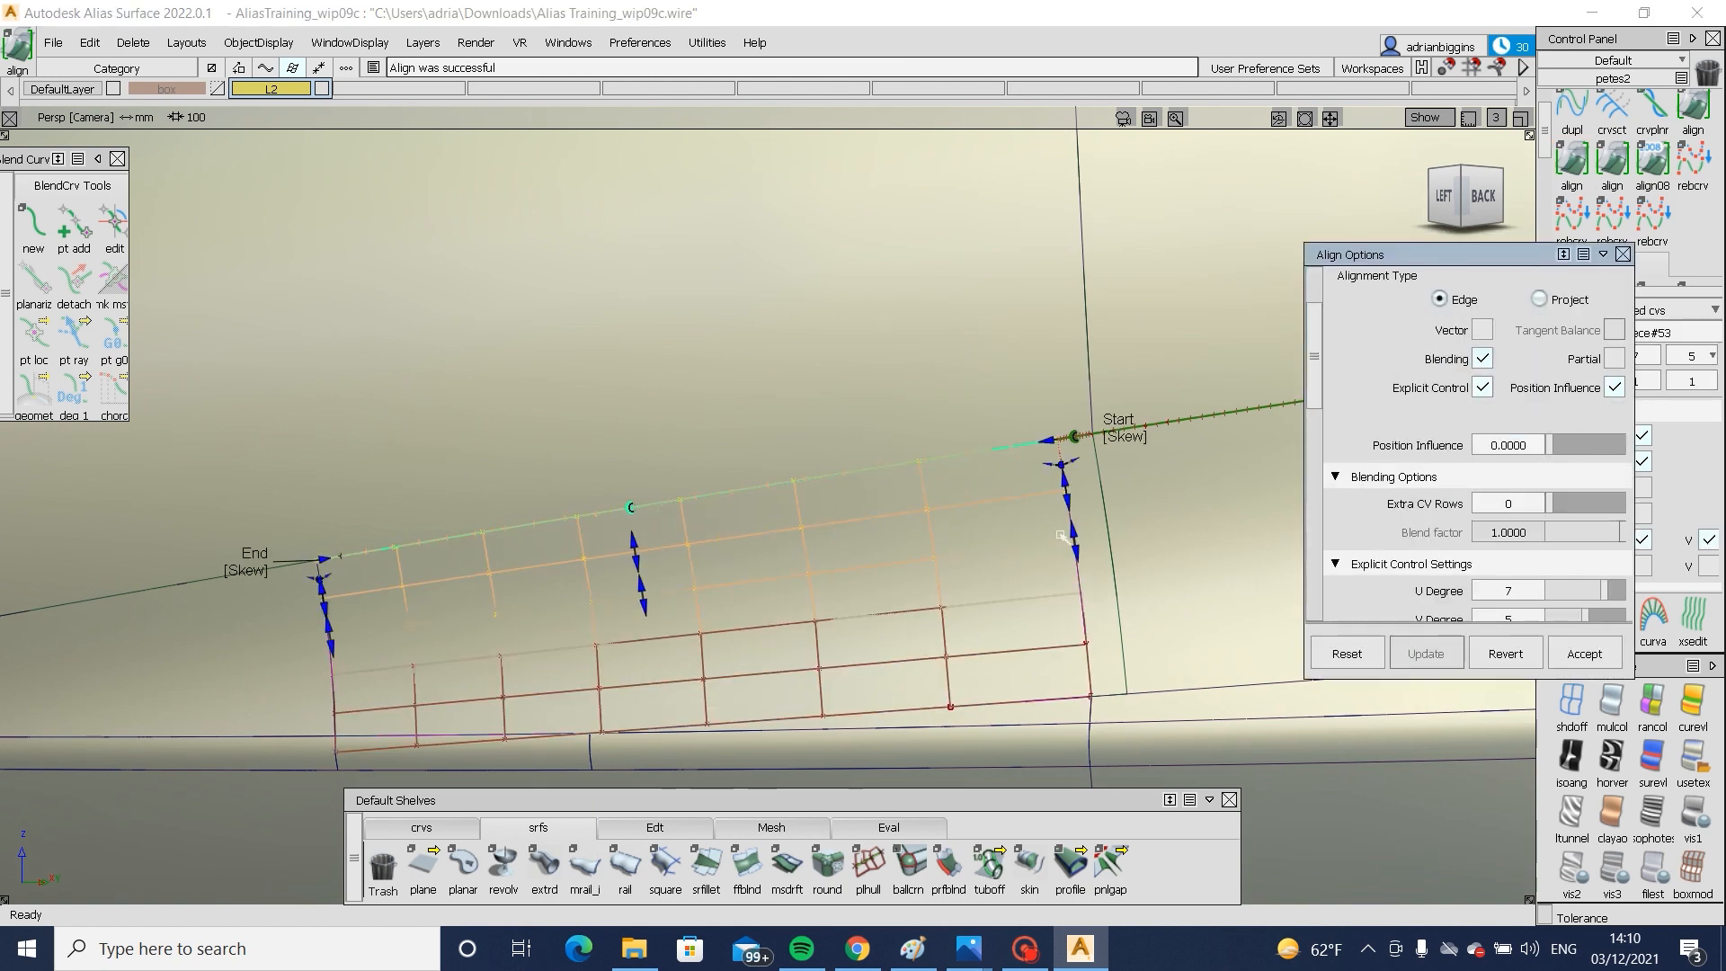
pyautogui.press('space')
pyautogui.click(264, 570)
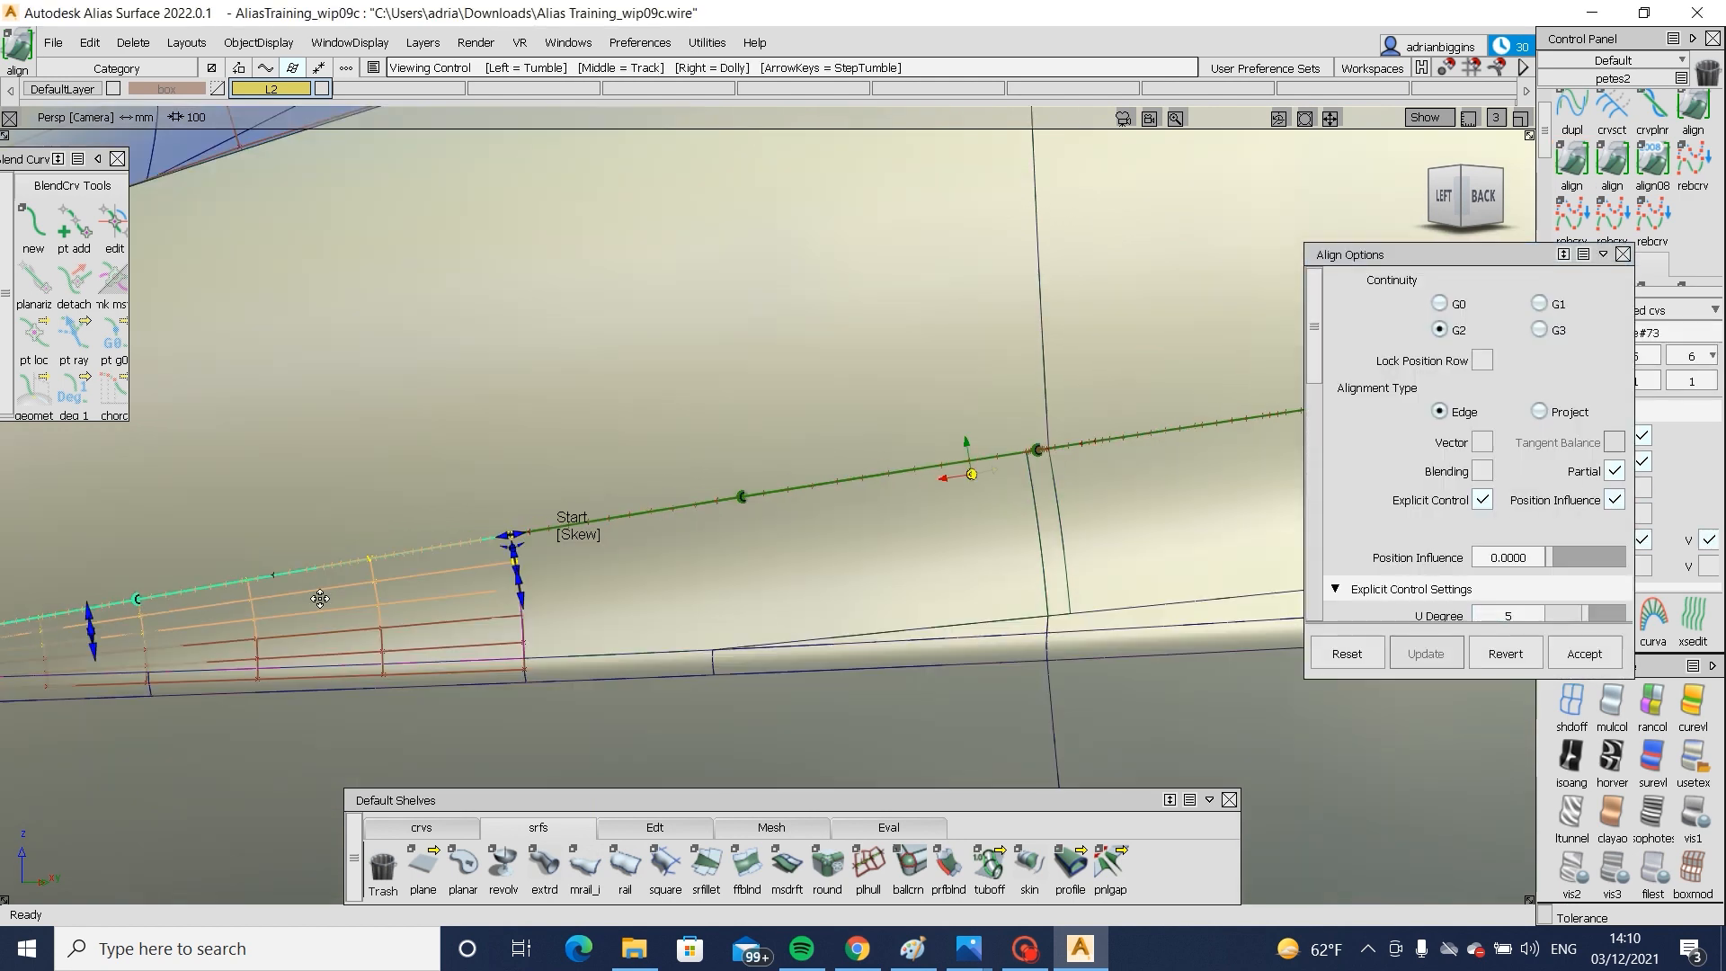
pyautogui.keyDown('alt'); pyautogui.keyDown('shift'); pyautogui.moveTo(263, 570); pyautogui.dragTo(579, 633); pyautogui.keyUp('shift'); pyautogui.keyUp('alt')
pyautogui.press('space')
# - Align the thin strip below the crease piece nearest the wheel arch along their shared edge
pyautogui.click(580, 633)
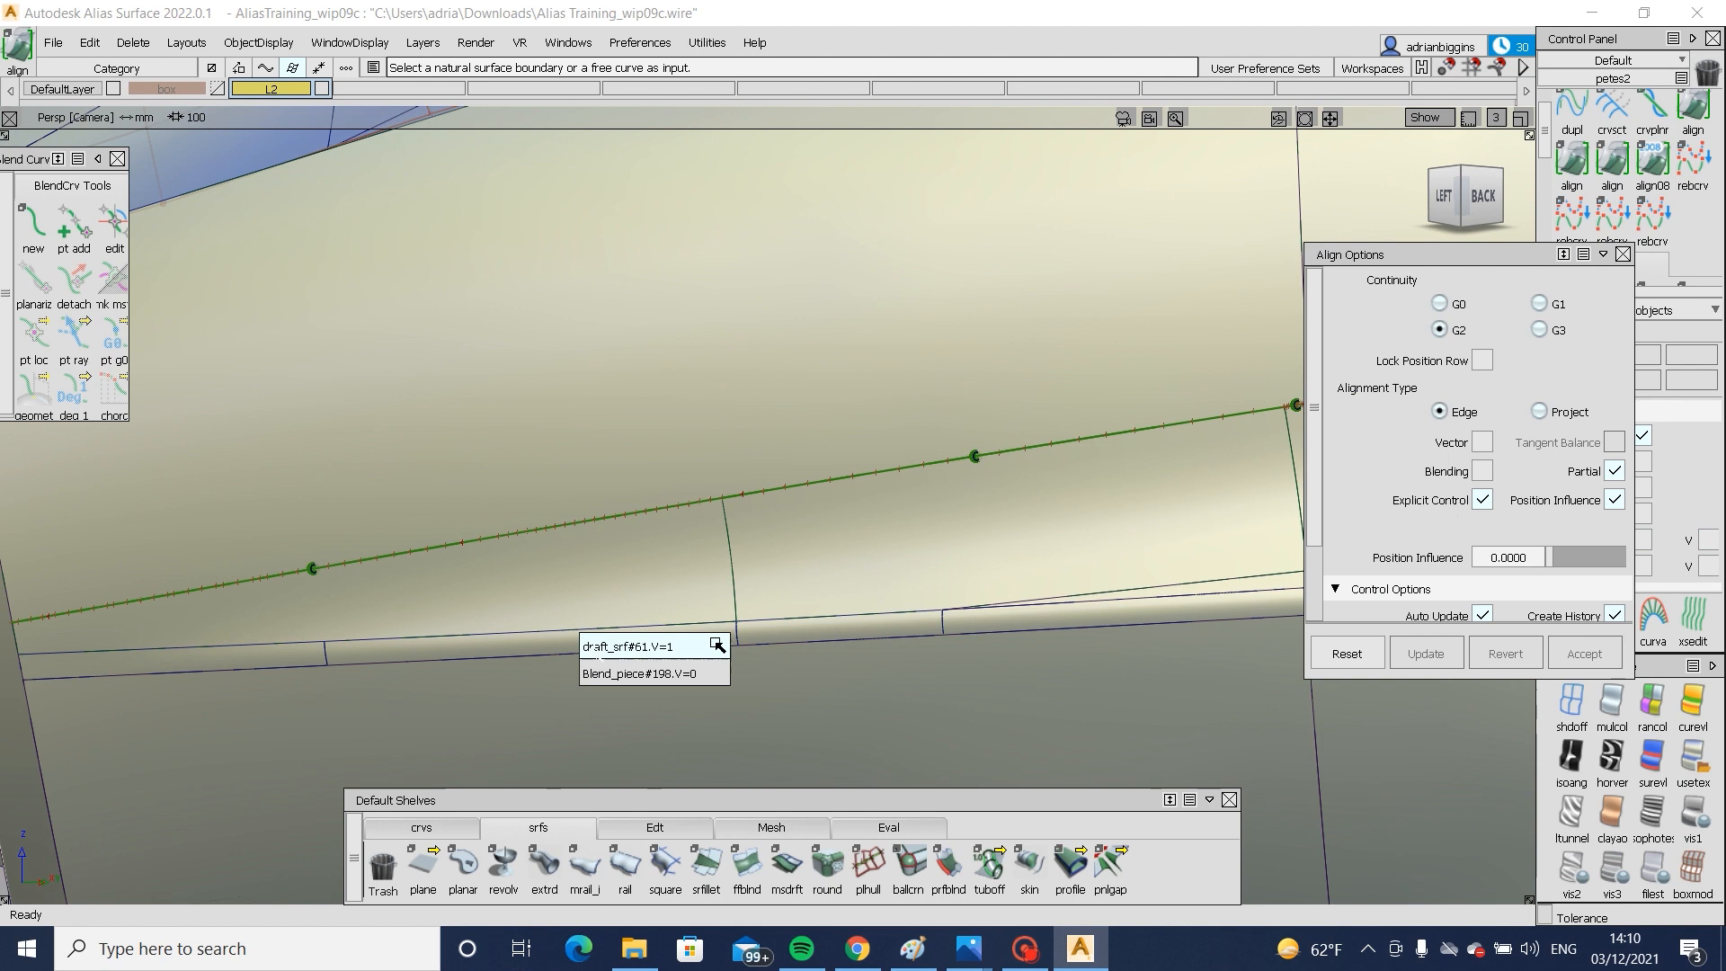
pyautogui.click(582, 640)
pyautogui.press('space')
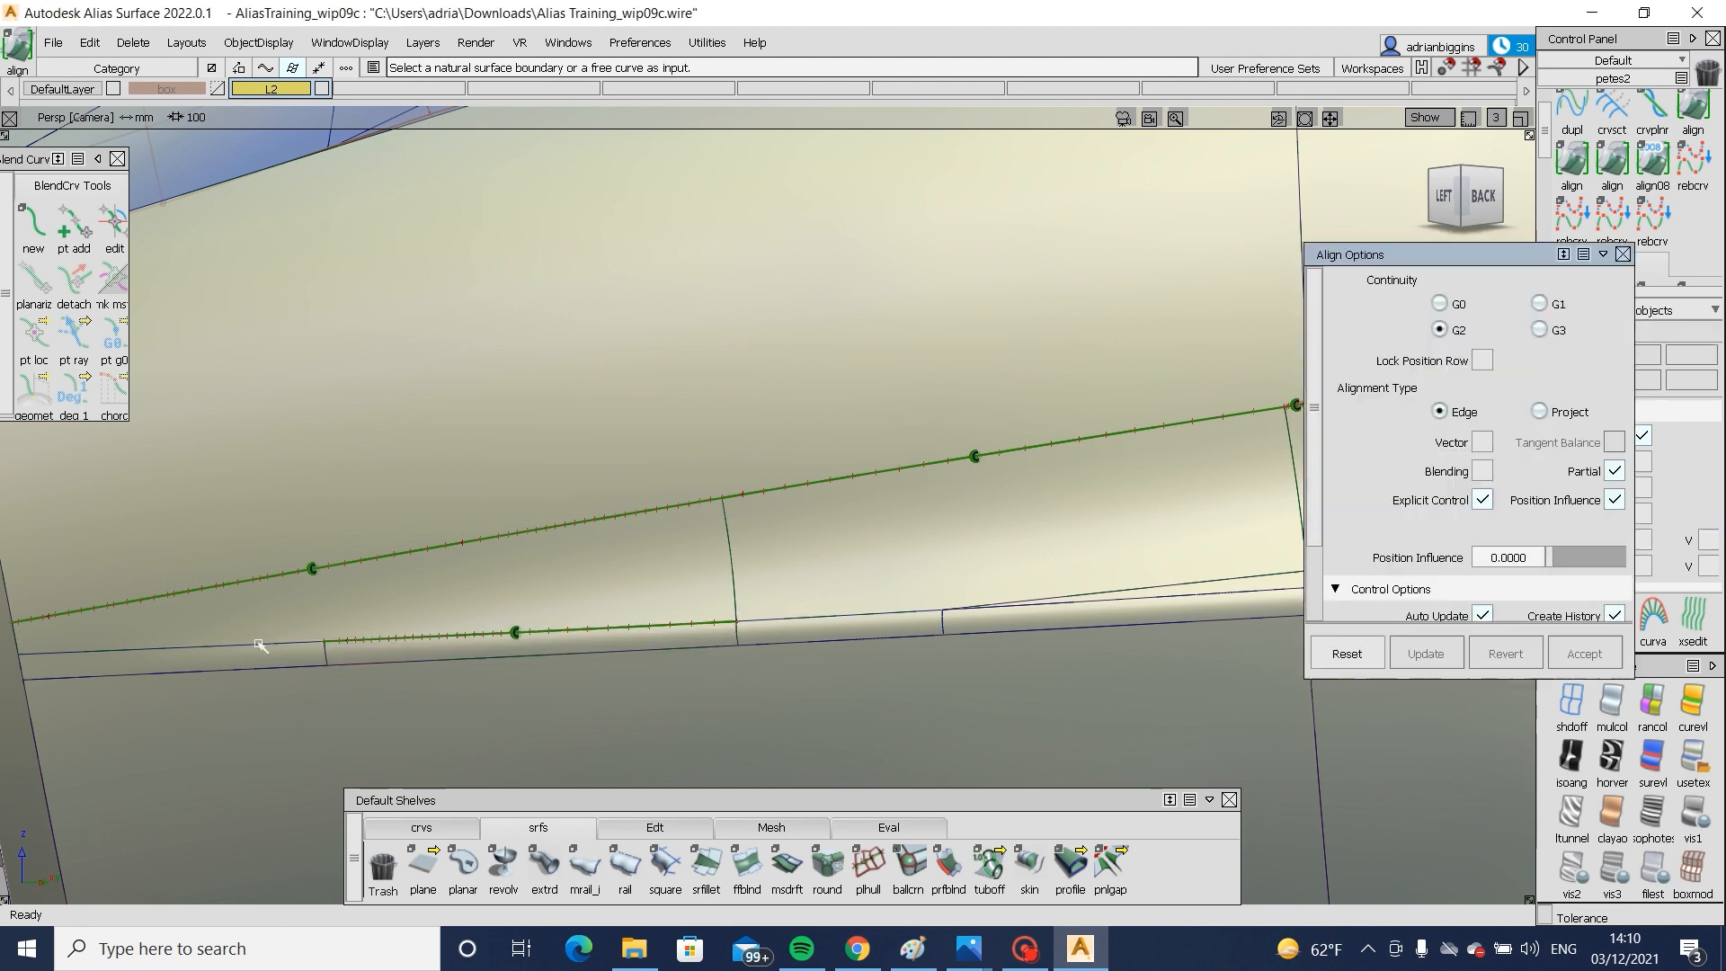
# - Align the remaining thin strips below the lower-crease pieces along their shared edges with G2 continuity
pyautogui.click(259, 646)
pyautogui.keyDown('ctrl'); pyautogui.keyDown('shift'); pyautogui.moveTo(925, 694); pyautogui.dragTo(941, 616); pyautogui.keyUp('shift'); pyautogui.keyUp('ctrl')
pyautogui.click(903, 613)
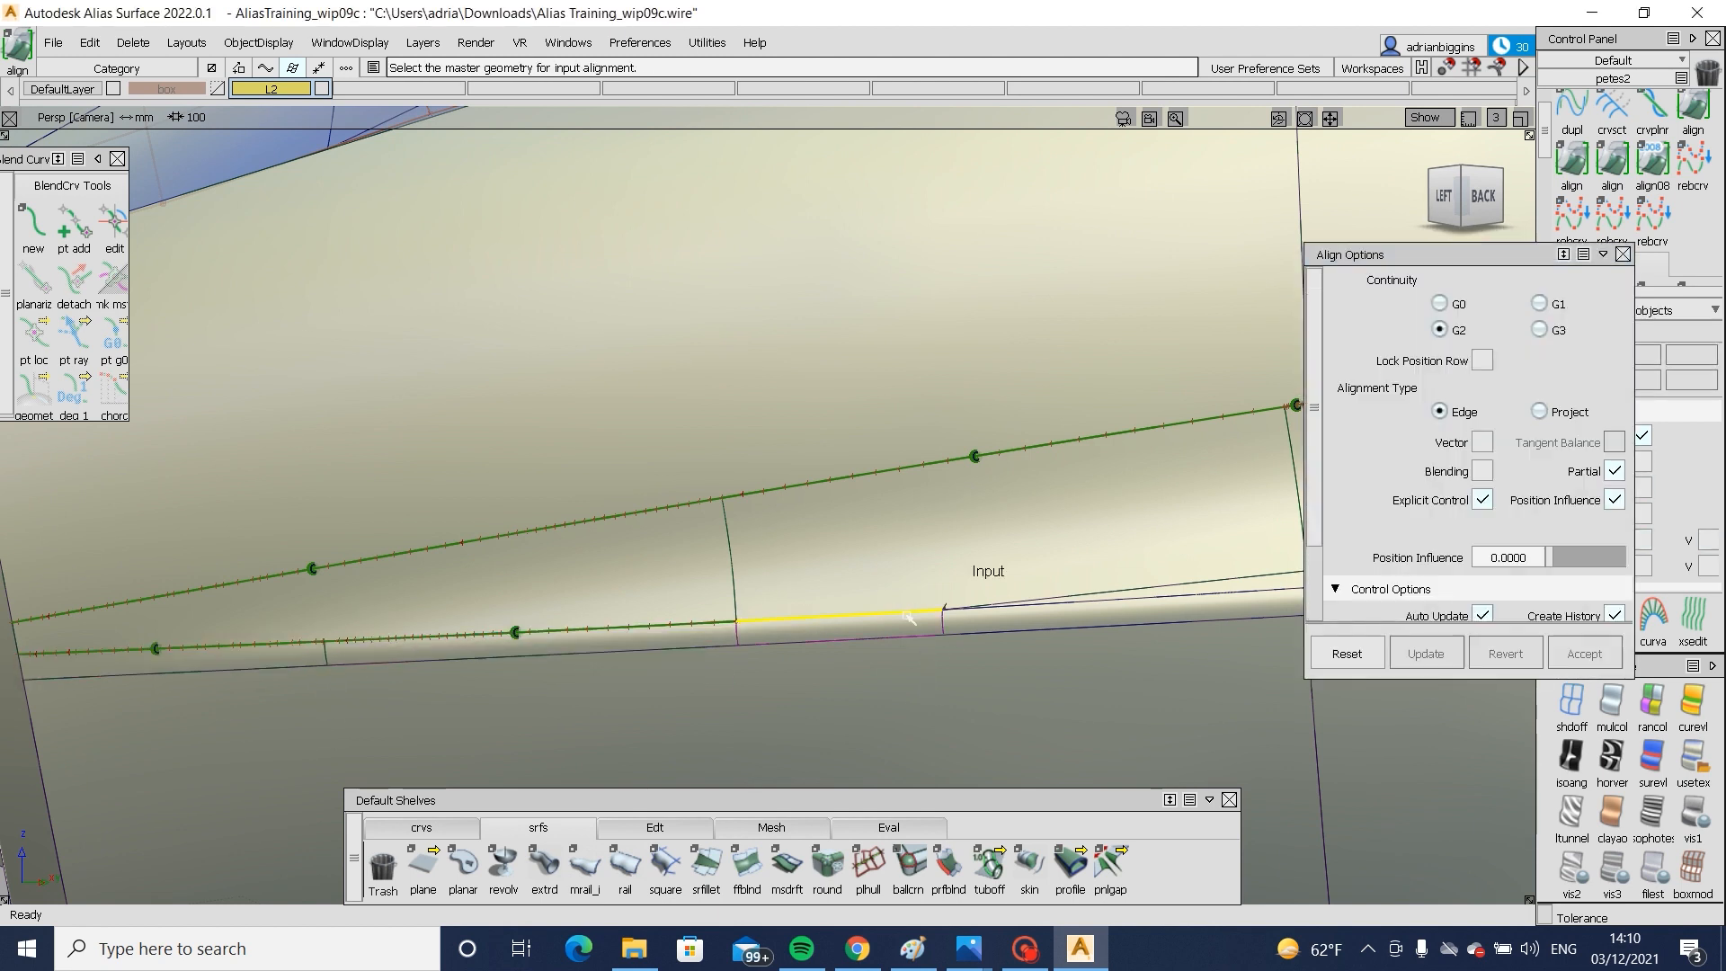
pyautogui.click(904, 613)
pyautogui.keyDown('ctrl'); pyautogui.keyDown('shift'); pyautogui.moveTo(1108, 729); pyautogui.dragTo(1144, 558); pyautogui.keyUp('shift'); pyautogui.keyUp('ctrl')
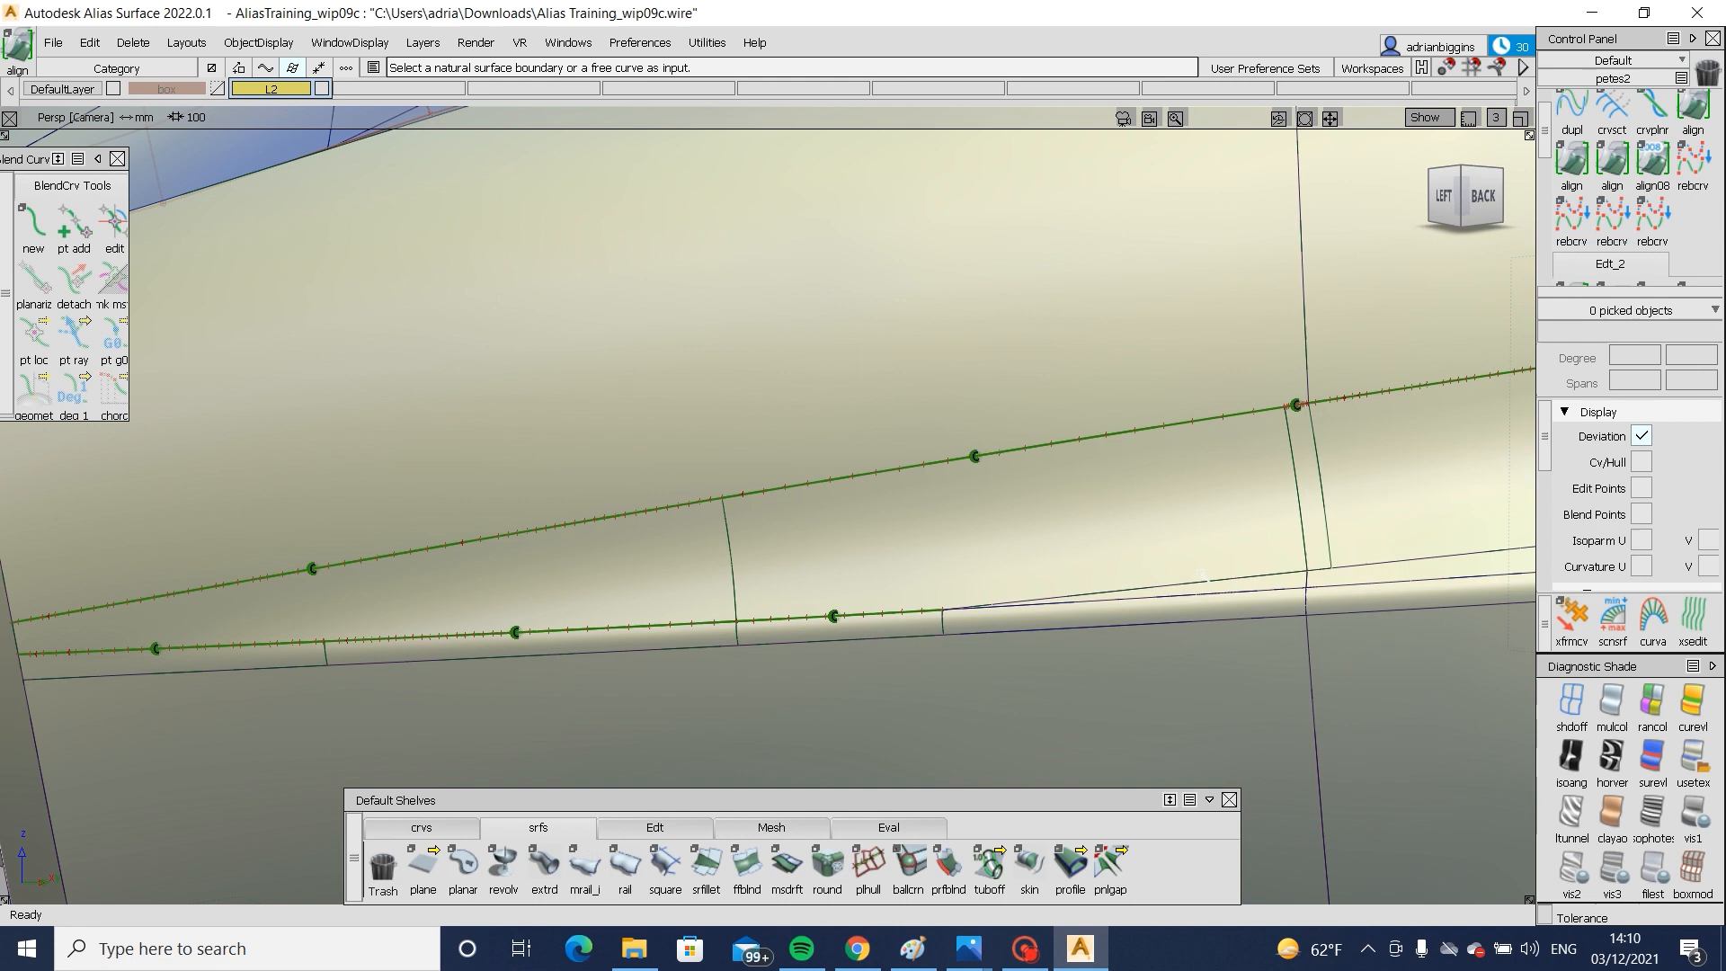
# - Reopen the construction history of the body-side surface's top-edge alignment with Extra CV Rows set to 1
pyautogui.keyDown('alt'); pyautogui.keyDown('shift'); pyautogui.moveTo(1209, 605); pyautogui.dragTo(787, 394); pyautogui.keyUp('shift'); pyautogui.keyUp('alt')
pyautogui.keyDown('alt'); pyautogui.keyDown('shift'); pyautogui.moveTo(786, 393); pyautogui.dragTo(831, 422, button='right'); pyautogui.keyUp('shift'); pyautogui.keyUp('alt')
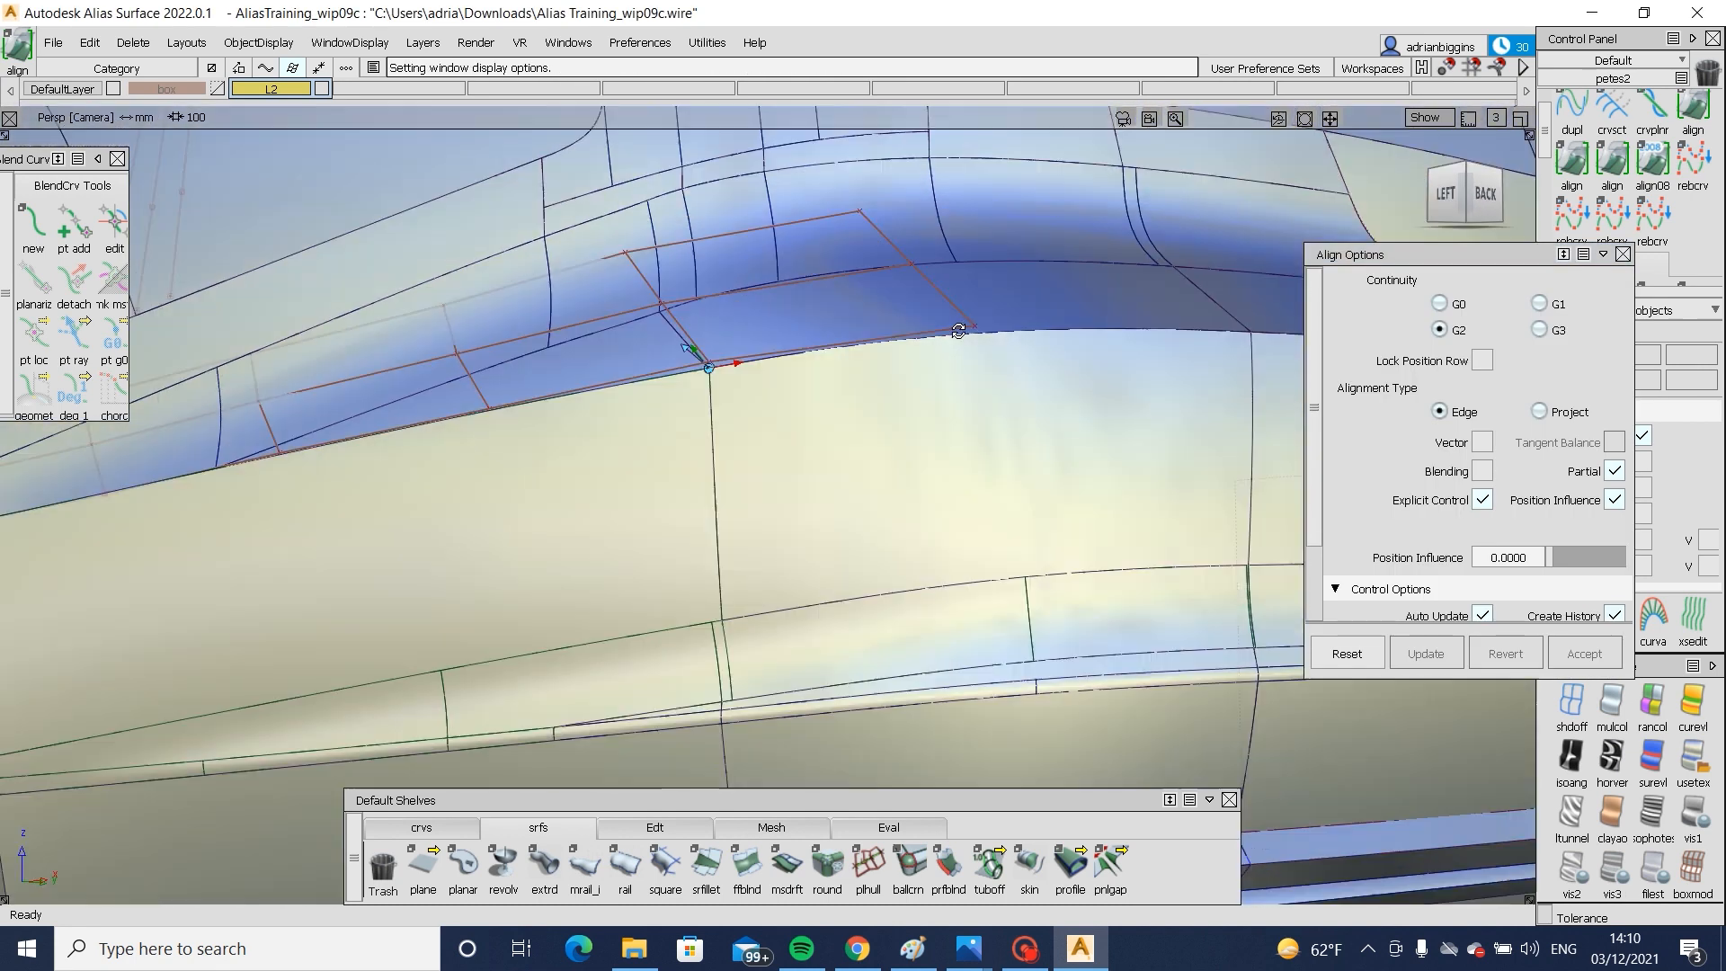
pyautogui.keyDown('alt'); pyautogui.keyDown('shift'); pyautogui.moveTo(831, 422); pyautogui.dragTo(578, 439); pyautogui.keyUp('shift'); pyautogui.keyUp('alt')
pyautogui.hotkey('alt', 't')
pyautogui.hotkey('alt', 't')
pyautogui.click(578, 440)
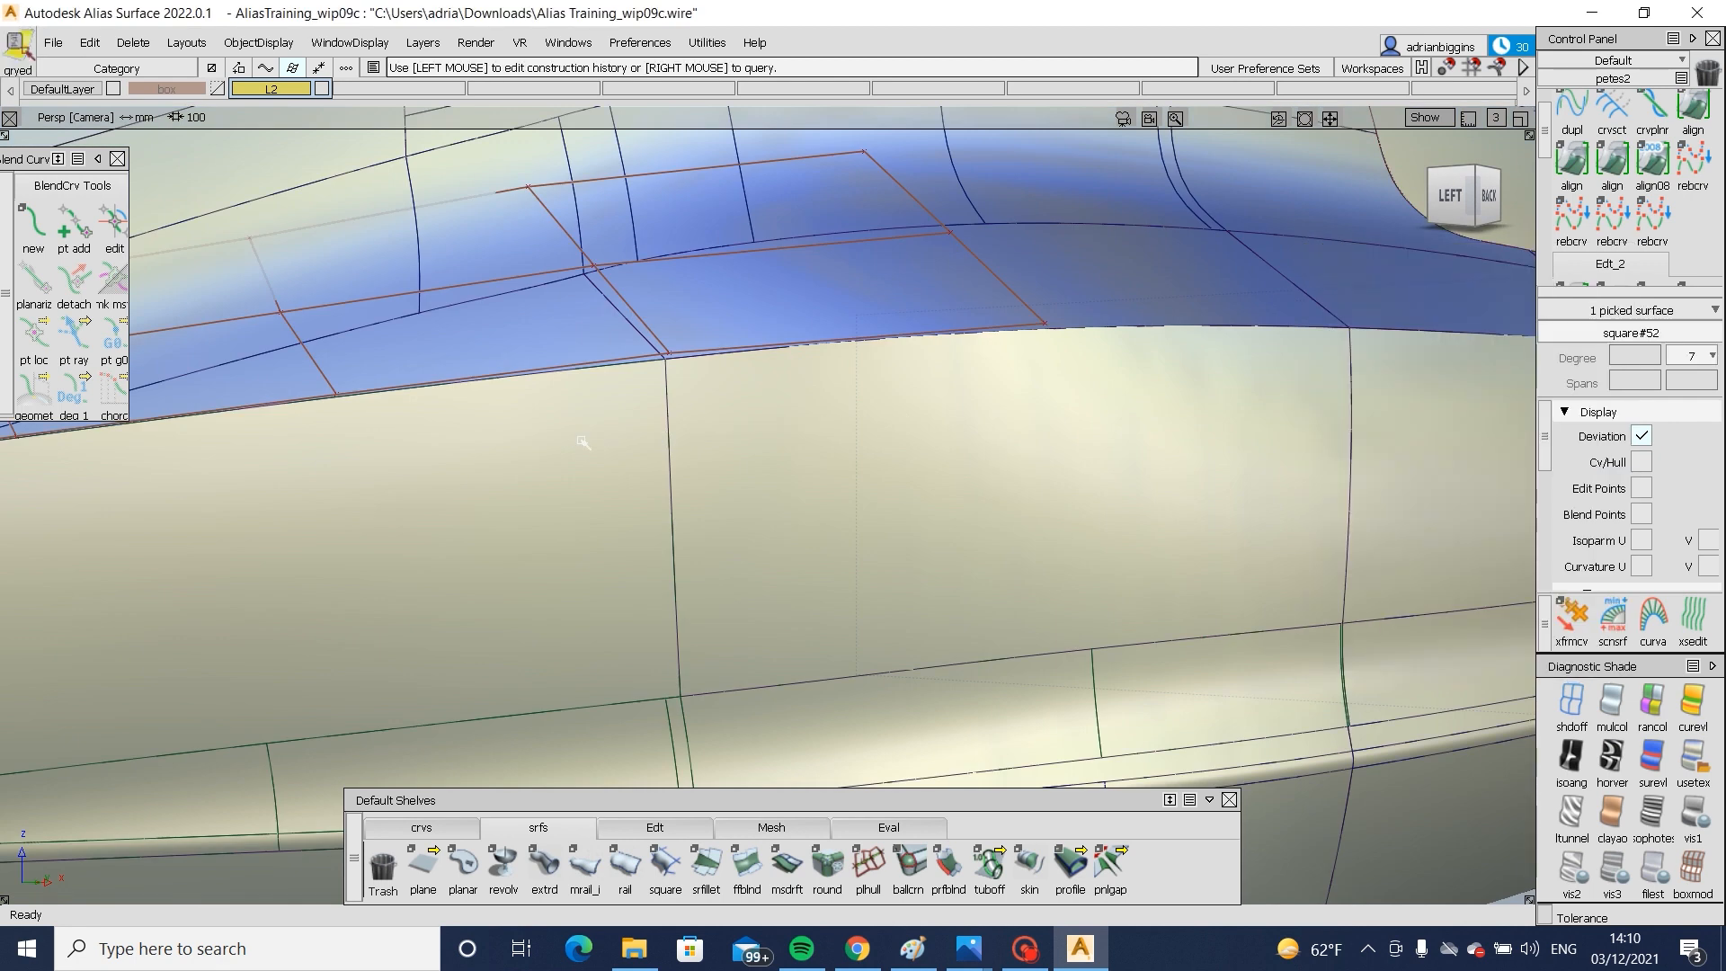
pyautogui.scroll(-3, 1528, 449)
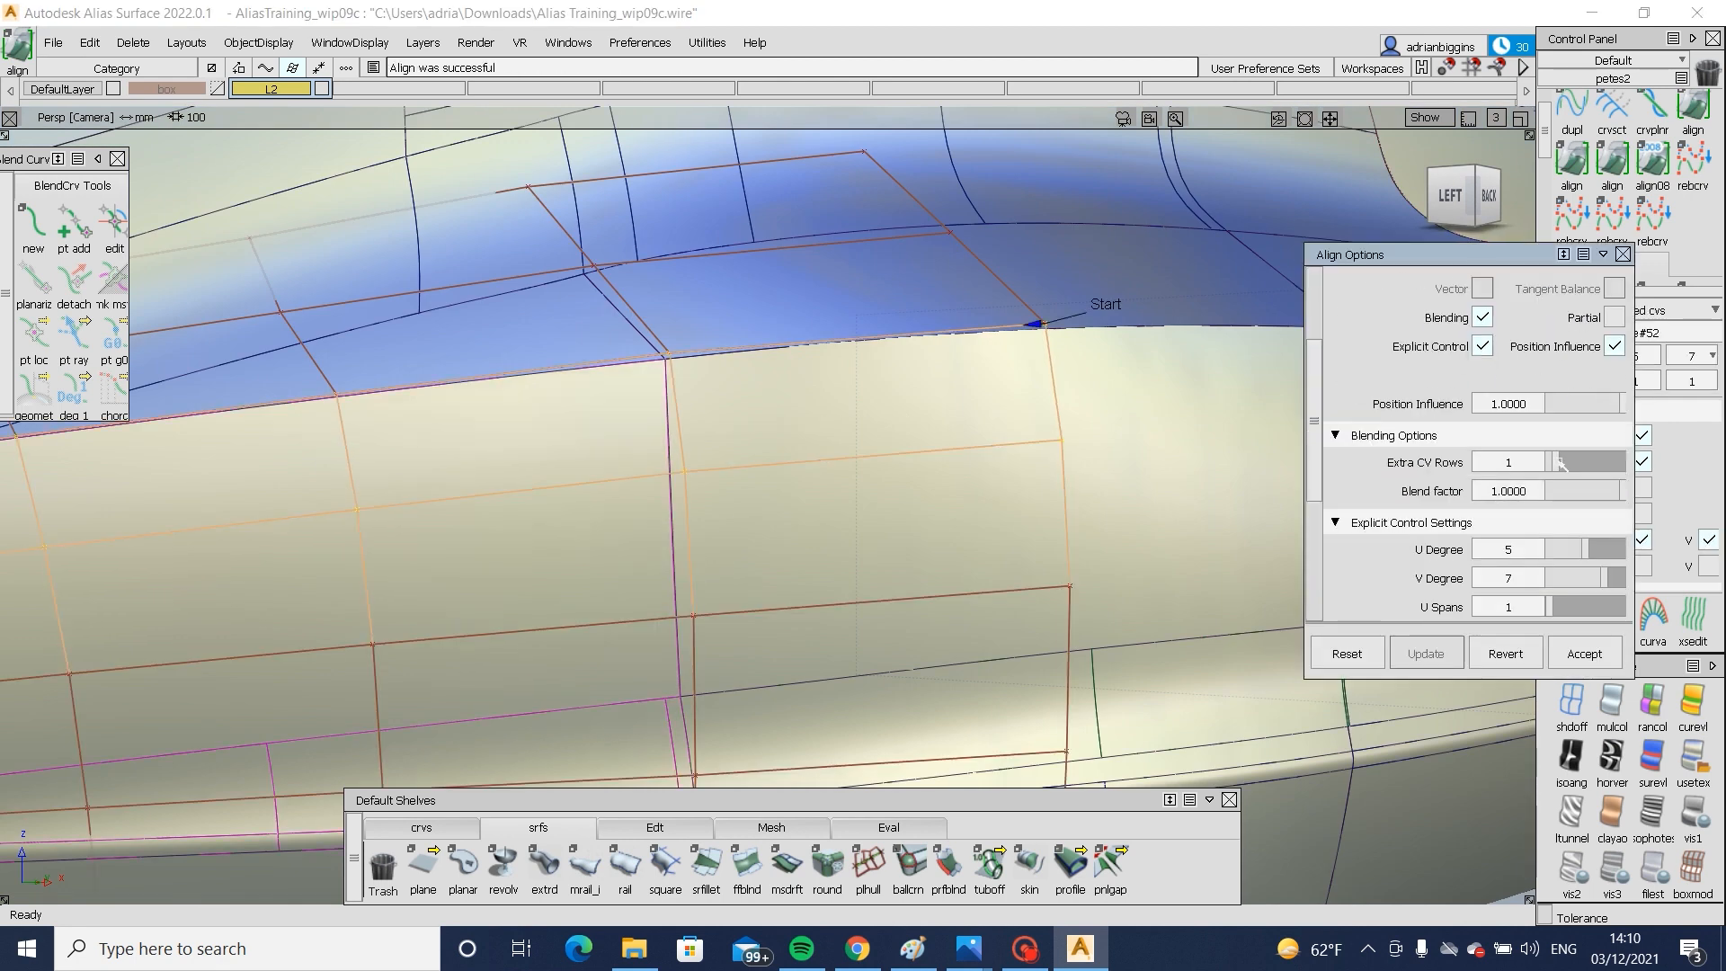
# - Untrim the body-side surface along the lower crease
pyautogui.keyDown('ctrl'); pyautogui.keyDown('shift'); pyautogui.moveTo(1073, 537); pyautogui.dragTo(911, 572); pyautogui.keyUp('shift'); pyautogui.keyUp('ctrl')
pyautogui.click(912, 515)
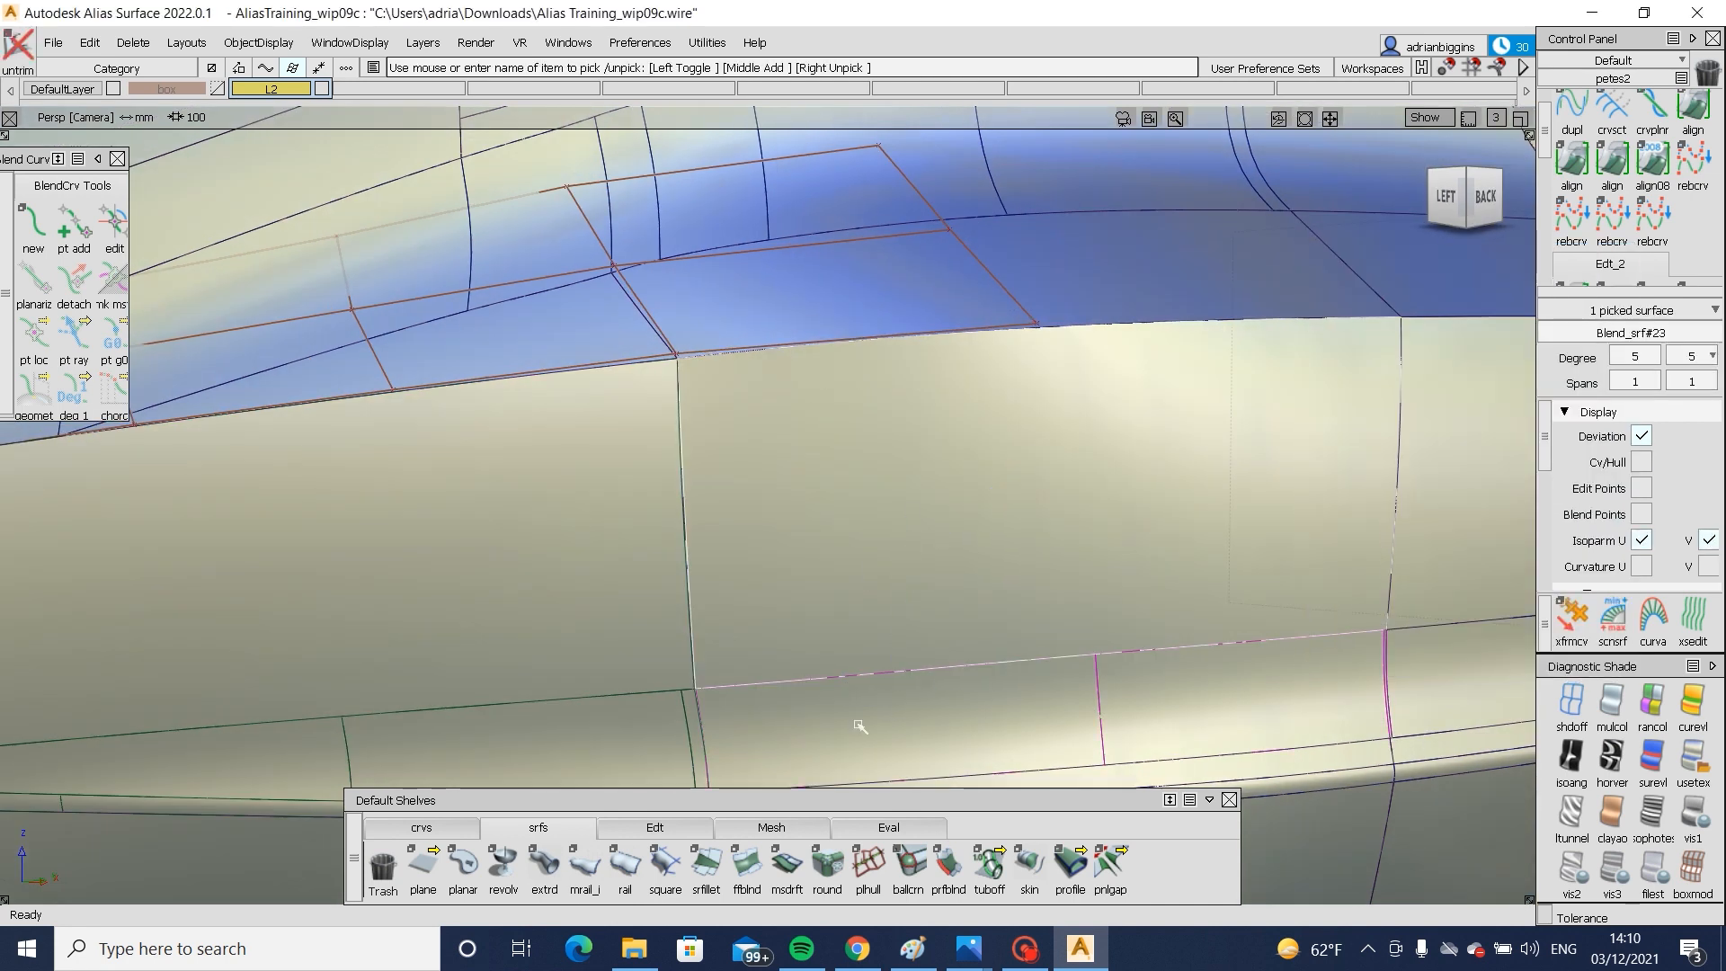
pyautogui.click(631, 678)
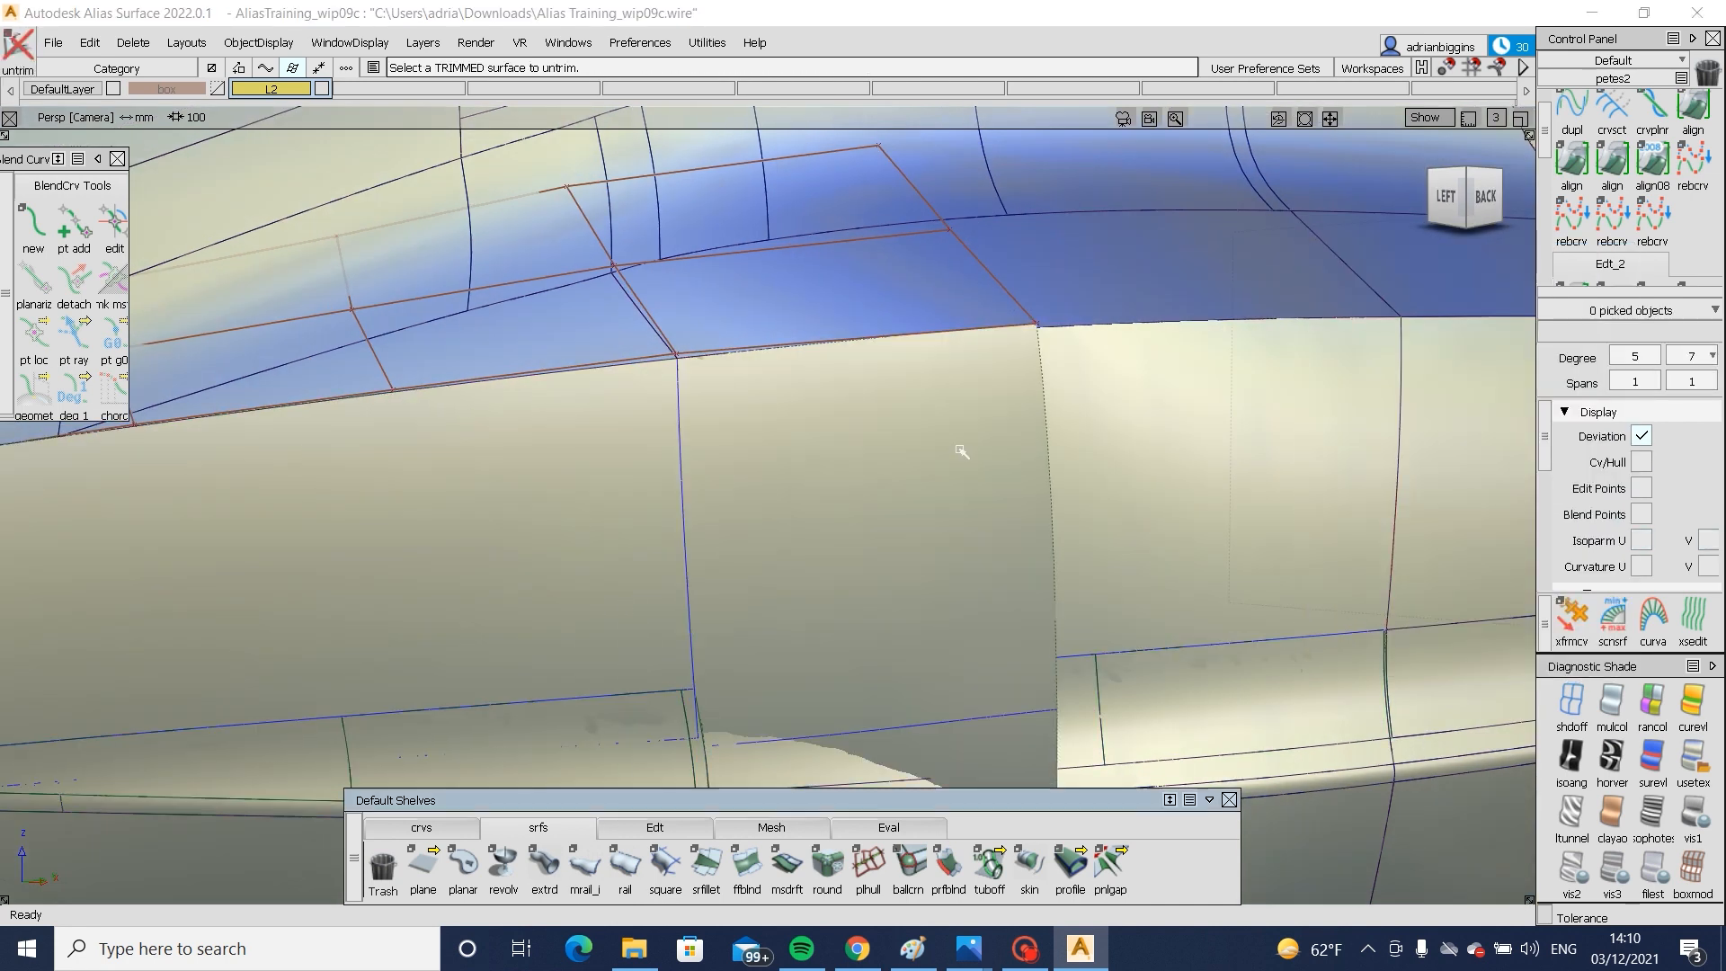
# - Align the rear-corner surface's front edge to the body-side surface along the vertical seam with G2 continuity and Blending enabled
pyautogui.doubleClick(1571, 164)
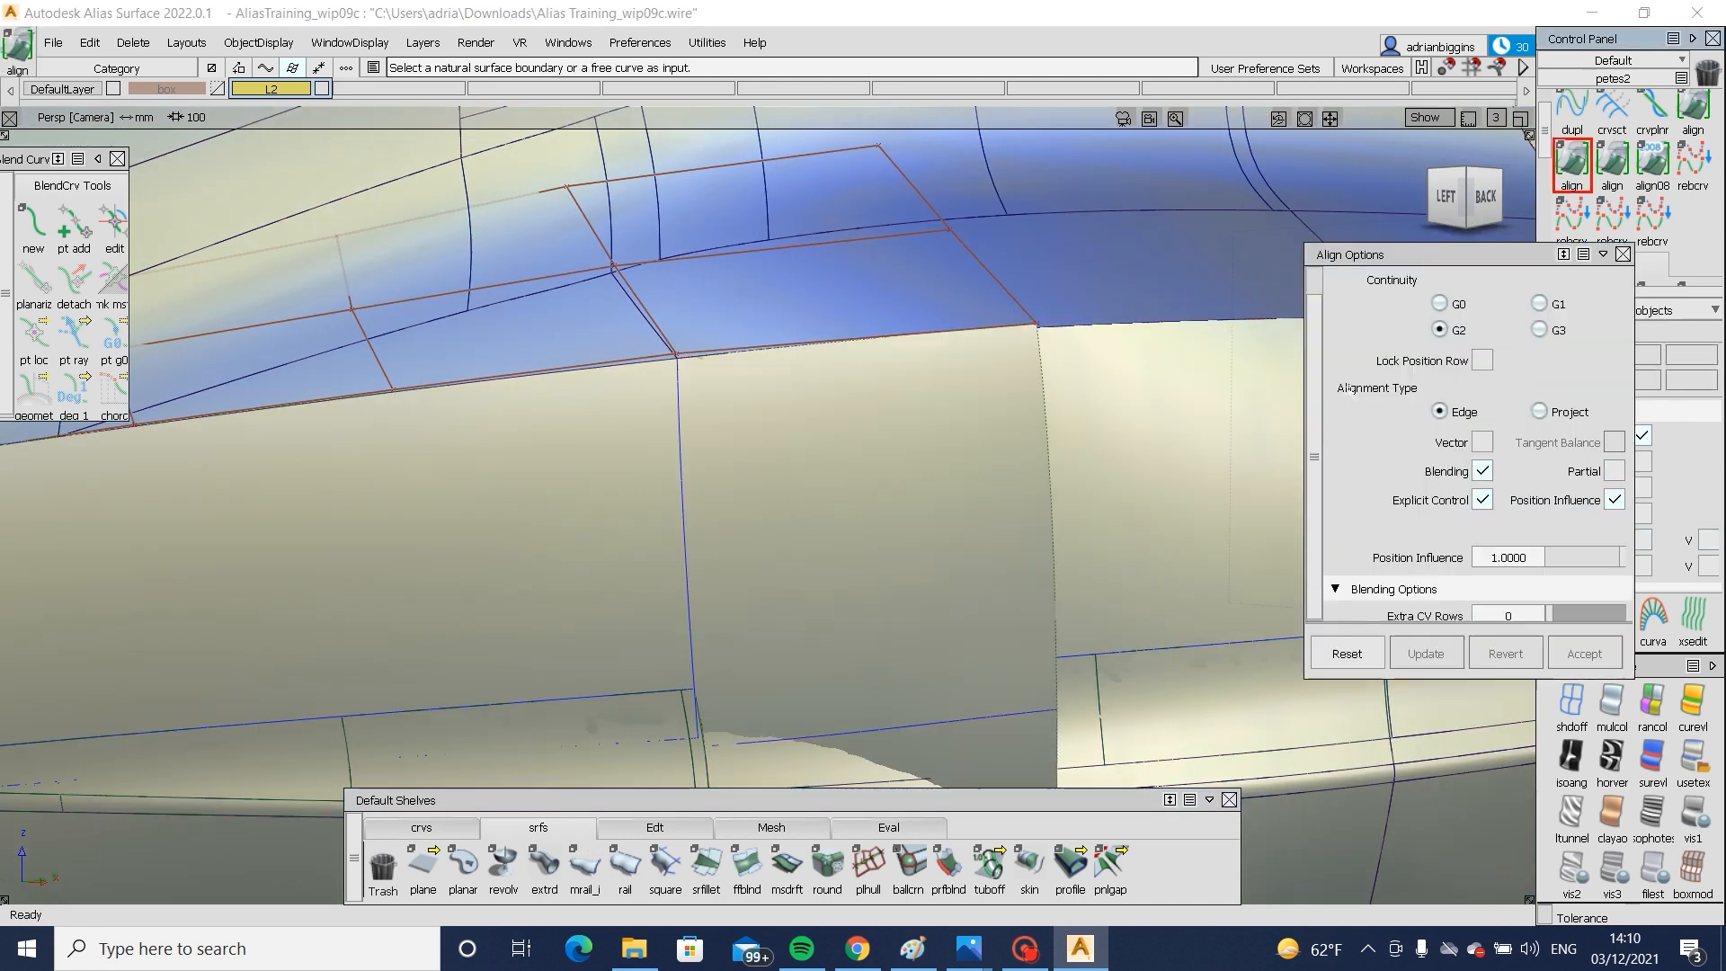
pyautogui.click(684, 524)
pyautogui.click(803, 565)
pyautogui.click(686, 549)
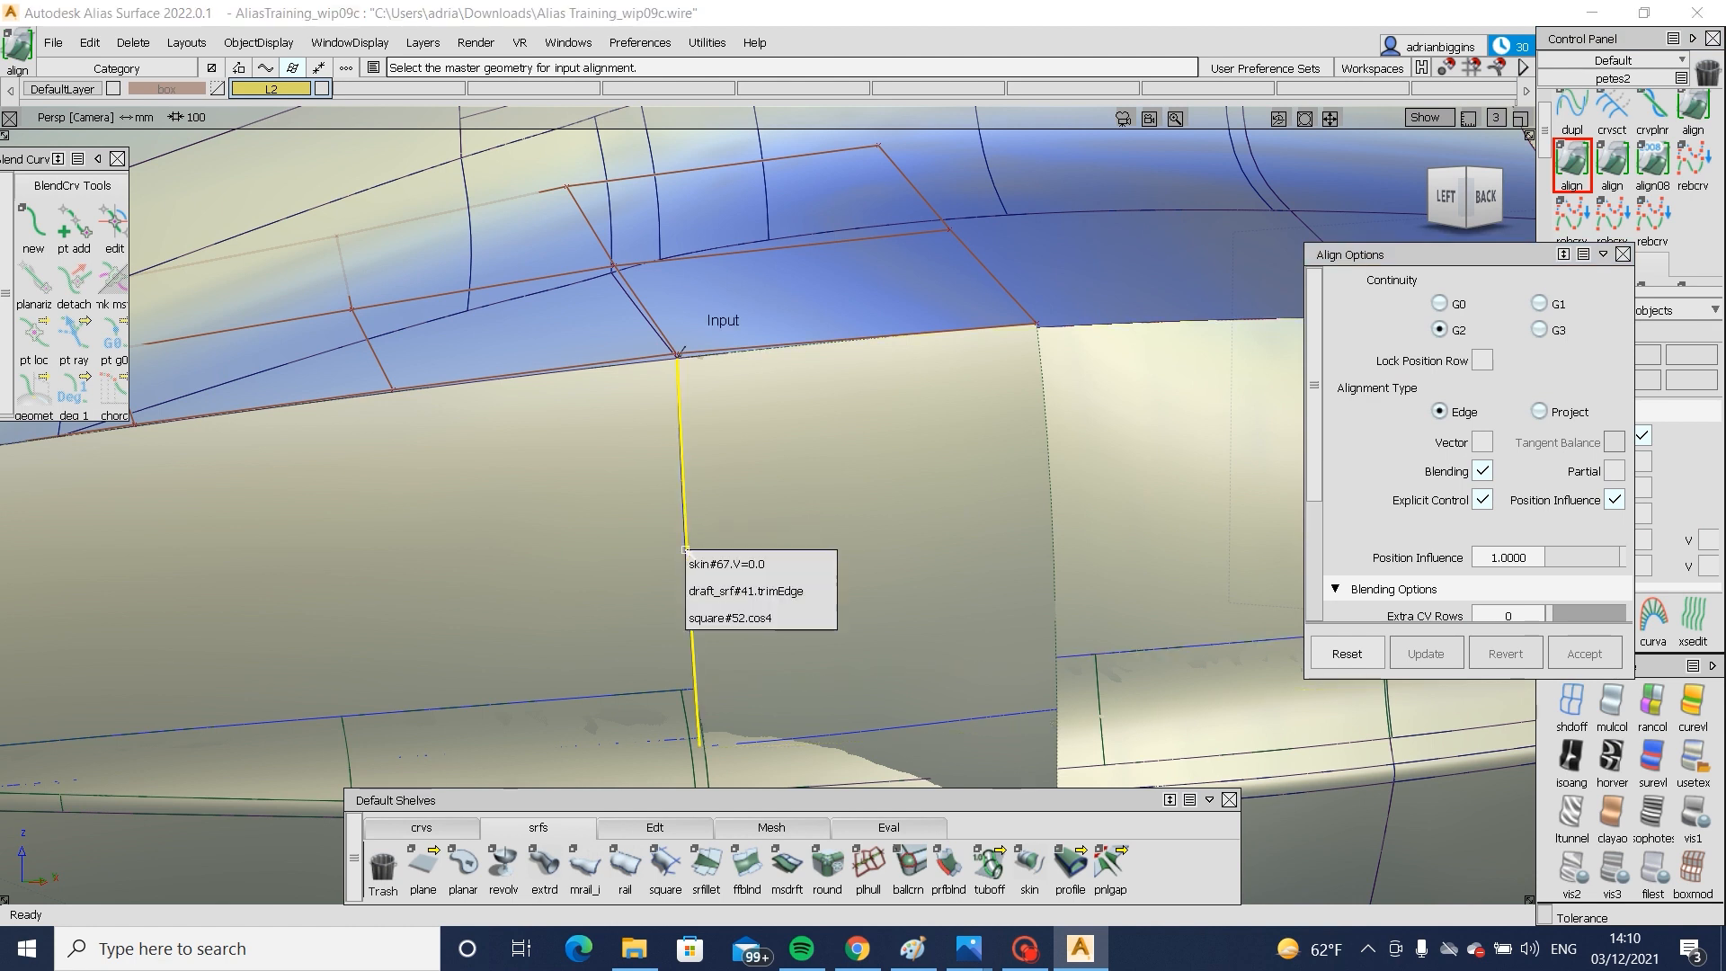
pyautogui.click(823, 589)
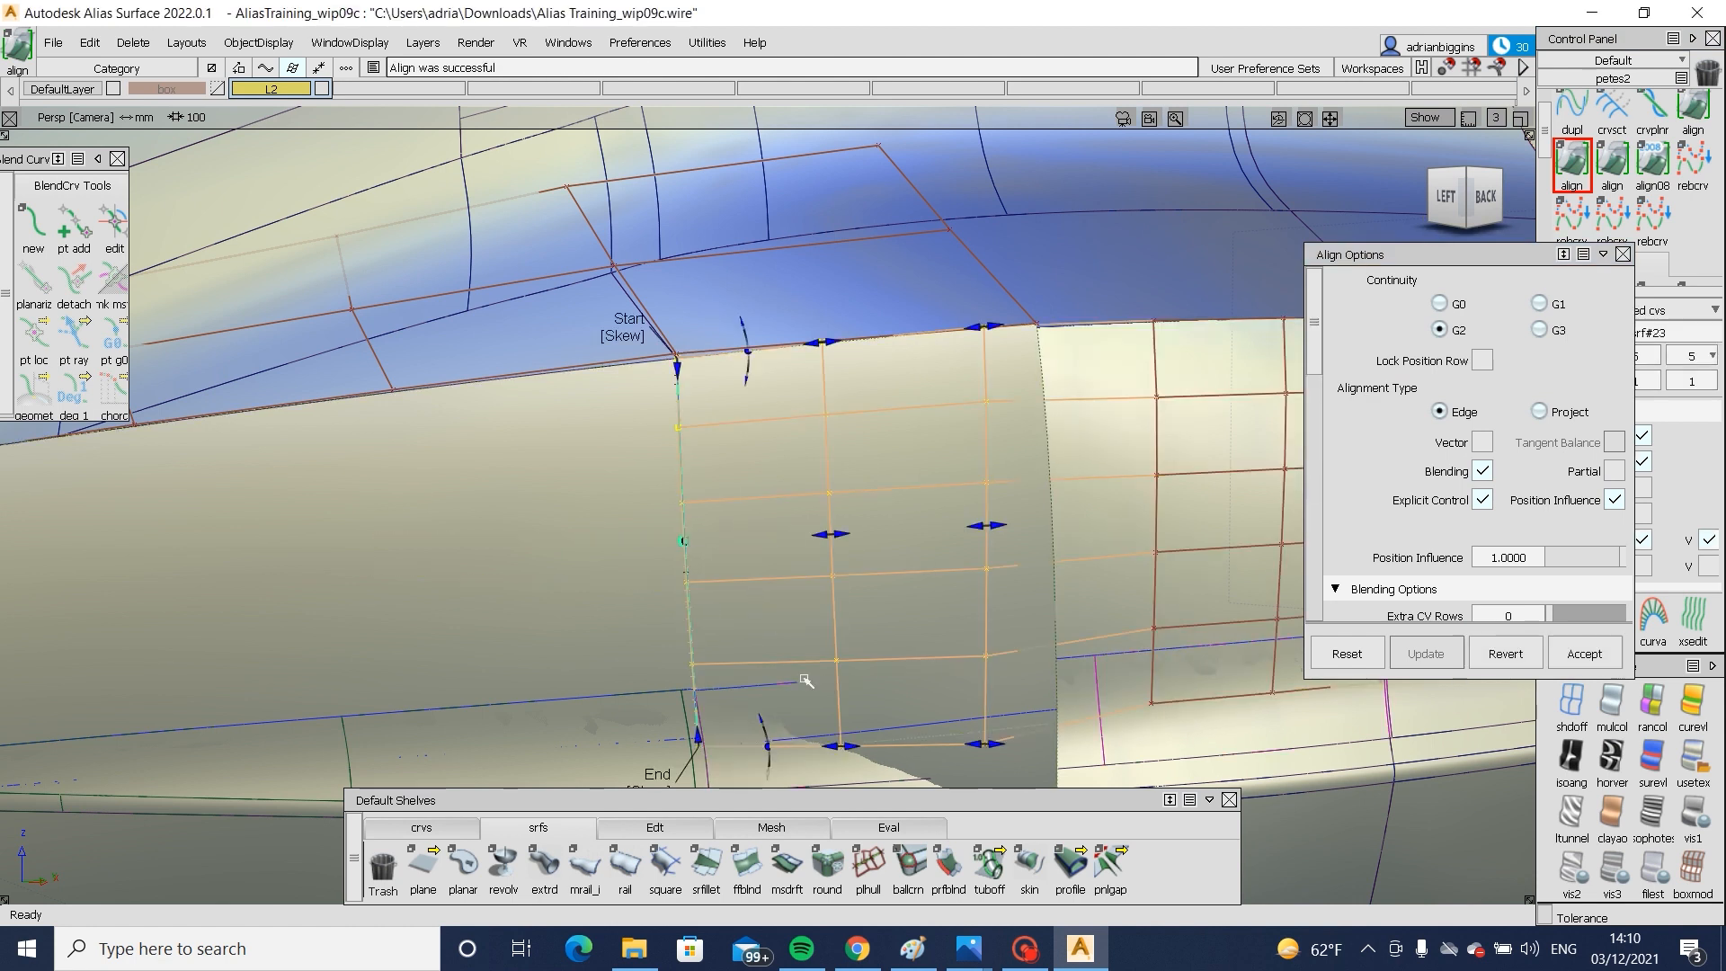
# - Retrim the body-side surface along the lower crease and vertical seam, keeping the region above the crease
pyautogui.keyDown('ctrl'); pyautogui.keyDown('shift'); pyautogui.moveTo(840, 402); pyautogui.dragTo(725, 493); pyautogui.keyUp('shift'); pyautogui.keyUp('ctrl')
pyautogui.click(597, 592)
pyautogui.click(597, 591)
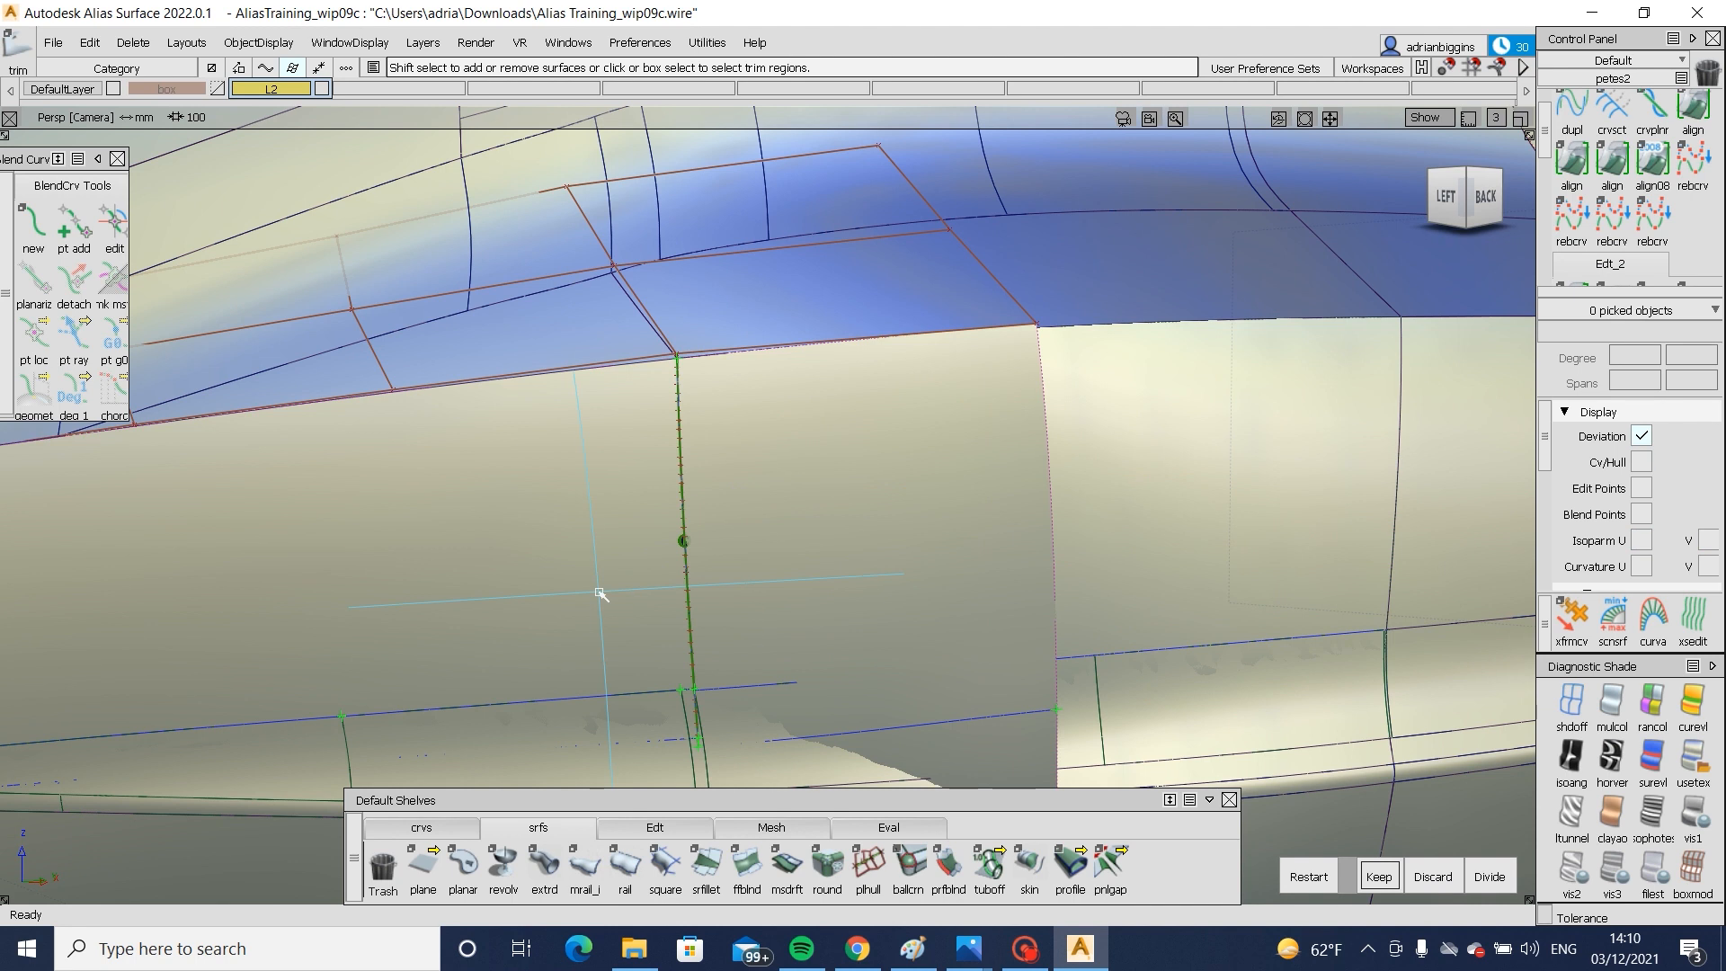
pyautogui.press('space')
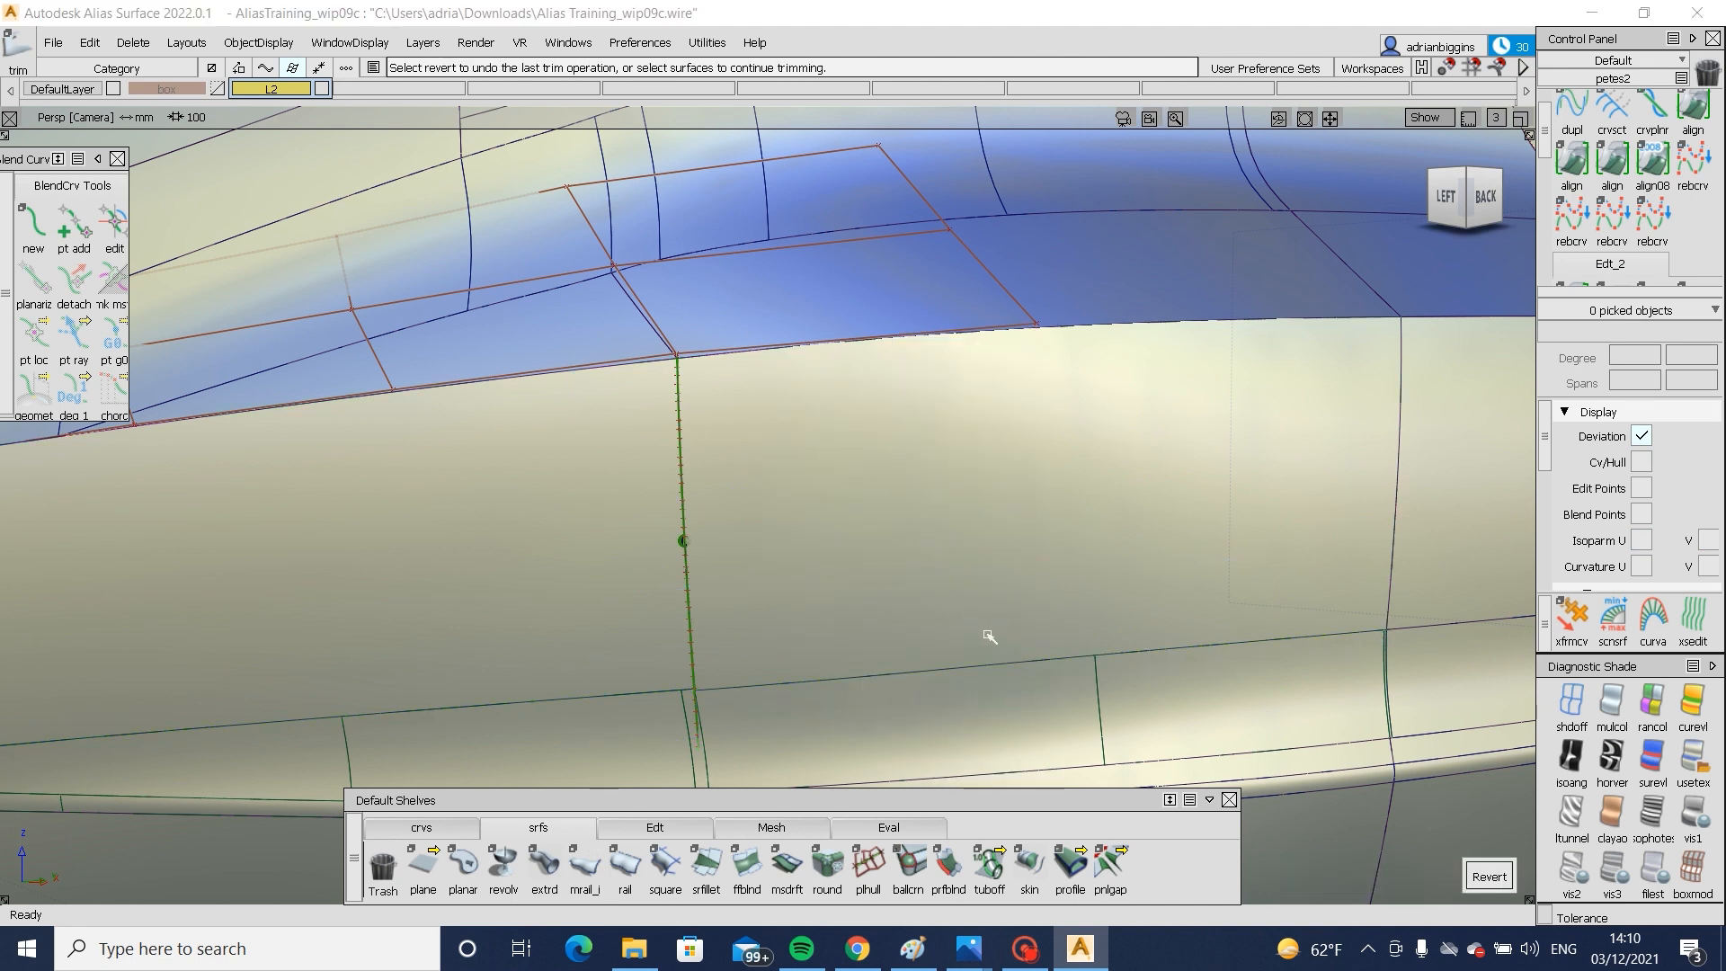
pyautogui.keyDown('alt'); pyautogui.keyDown('shift'); pyautogui.moveTo(803, 676); pyautogui.dragTo(878, 681, button='right'); pyautogui.keyUp('shift'); pyautogui.keyUp('alt')
pyautogui.keyDown('alt'); pyautogui.keyDown('shift'); pyautogui.moveTo(878, 681); pyautogui.dragTo(967, 616); pyautogui.keyUp('shift'); pyautogui.keyUp('alt')
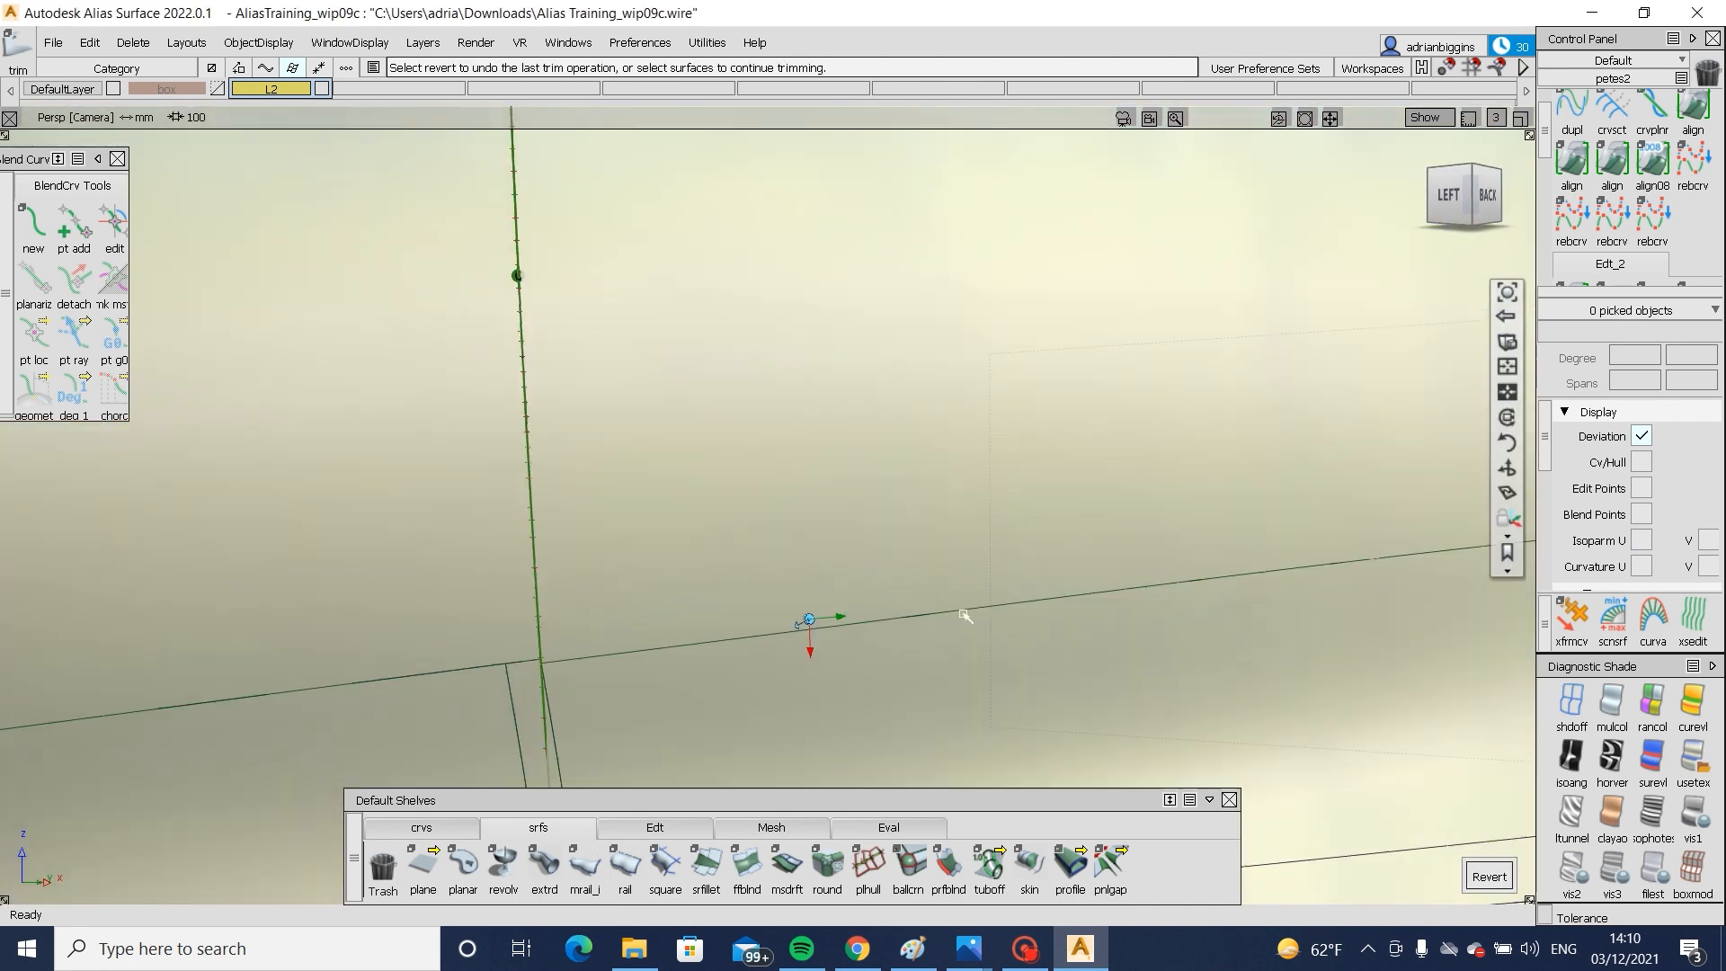
pyautogui.keyDown('alt'); pyautogui.keyDown('shift'); pyautogui.moveTo(967, 616); pyautogui.dragTo(812, 659, button='right'); pyautogui.keyUp('shift'); pyautogui.keyUp('alt')
pyautogui.hotkey('ctrl', 'z')
pyautogui.hotkey('ctrl', 'z')
pyautogui.hotkey('ctrl', 'z')
pyautogui.keyDown('alt'); pyautogui.keyDown('shift'); pyautogui.moveTo(813, 659); pyautogui.dragTo(681, 655, button='middle'); pyautogui.keyUp('shift'); pyautogui.keyUp('alt')
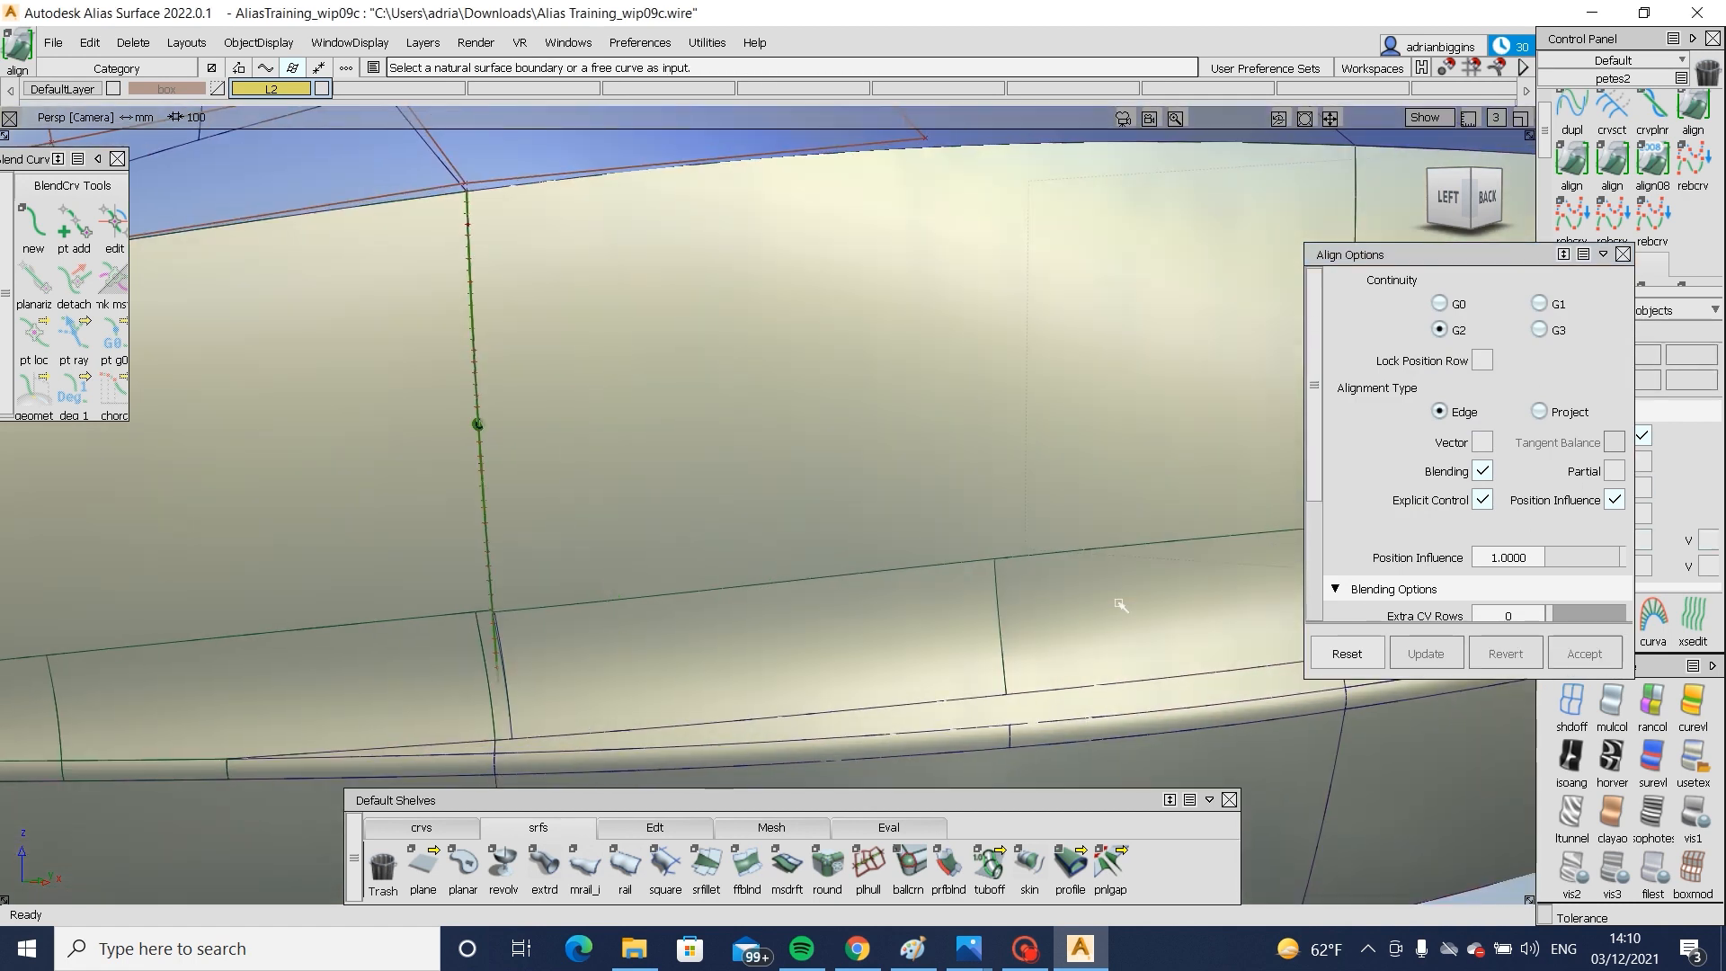
pyautogui.click(1120, 605)
pyautogui.click(1497, 655)
pyautogui.keyDown('alt'); pyautogui.keyDown('shift'); pyautogui.moveTo(875, 650); pyautogui.dragTo(580, 630, button='middle'); pyautogui.keyUp('shift'); pyautogui.keyUp('alt')
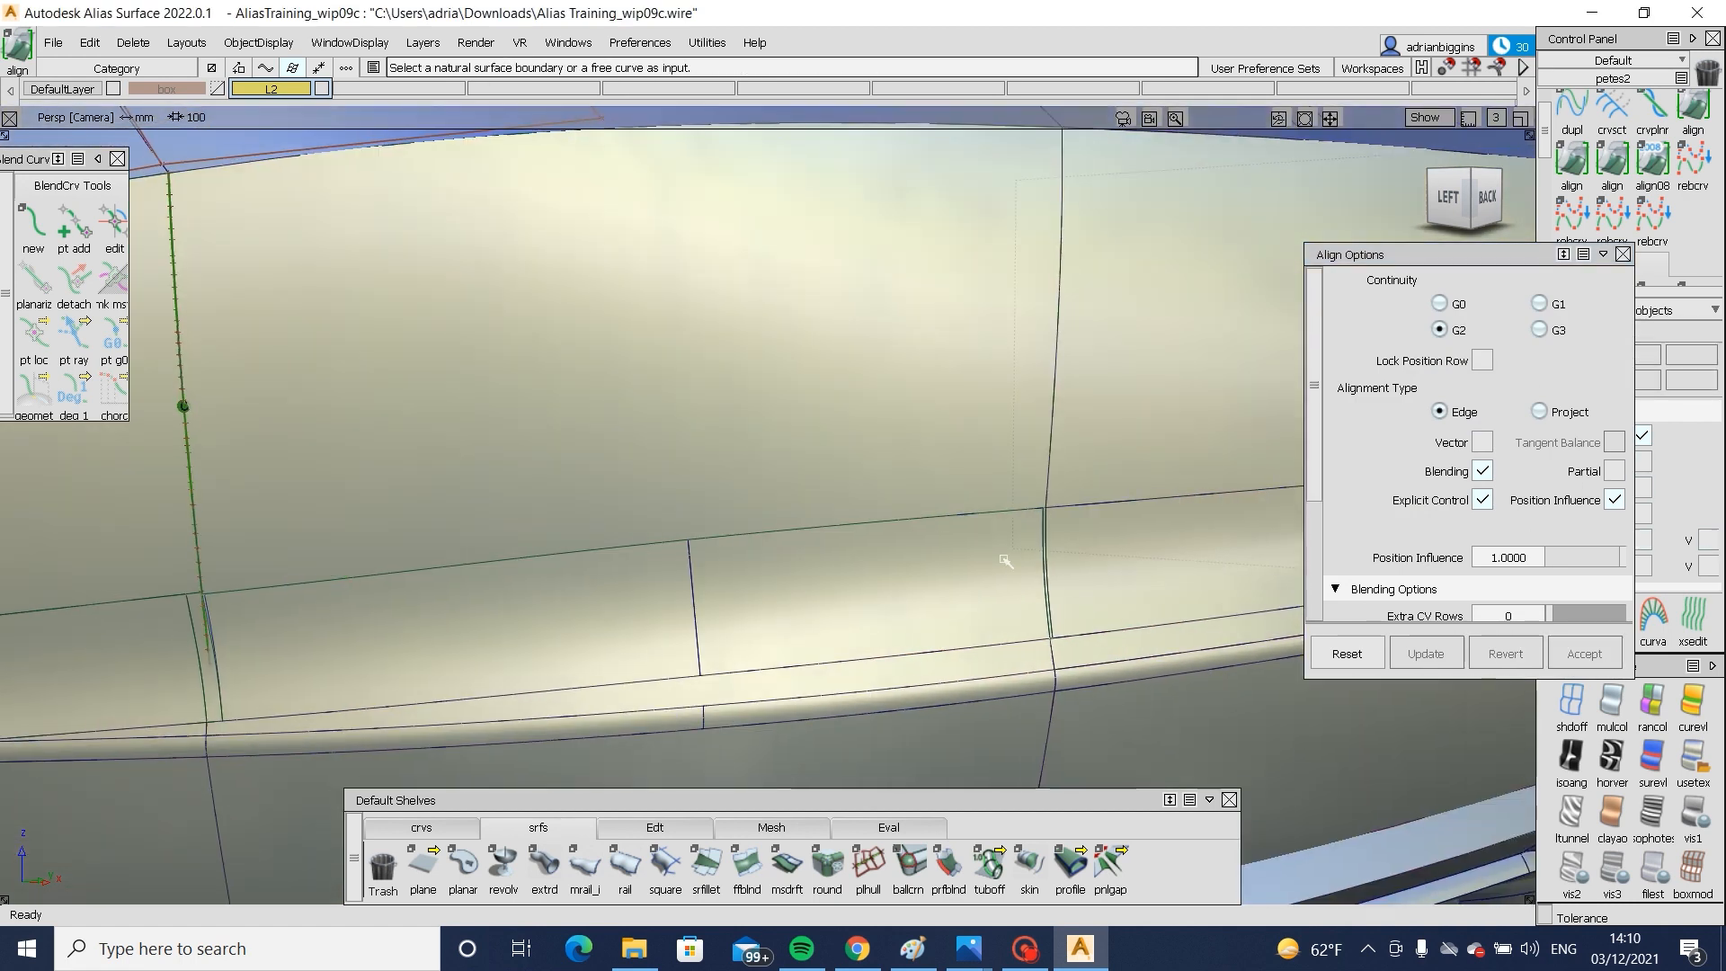
# - Untrim the rear-corner surface behind the body side and delete its old curve-on-surface along the lower crease
pyautogui.keyDown('ctrl'); pyautogui.keyDown('shift'); pyautogui.moveTo(376, 494); pyautogui.dragTo(361, 522); pyautogui.keyUp('shift'); pyautogui.keyUp('ctrl')
pyautogui.click(361, 526)
pyautogui.keyDown('ctrl'); pyautogui.keyDown('shift'); pyautogui.moveTo(367, 548); pyautogui.dragTo(372, 761, button='right'); pyautogui.keyUp('shift'); pyautogui.keyUp('ctrl')
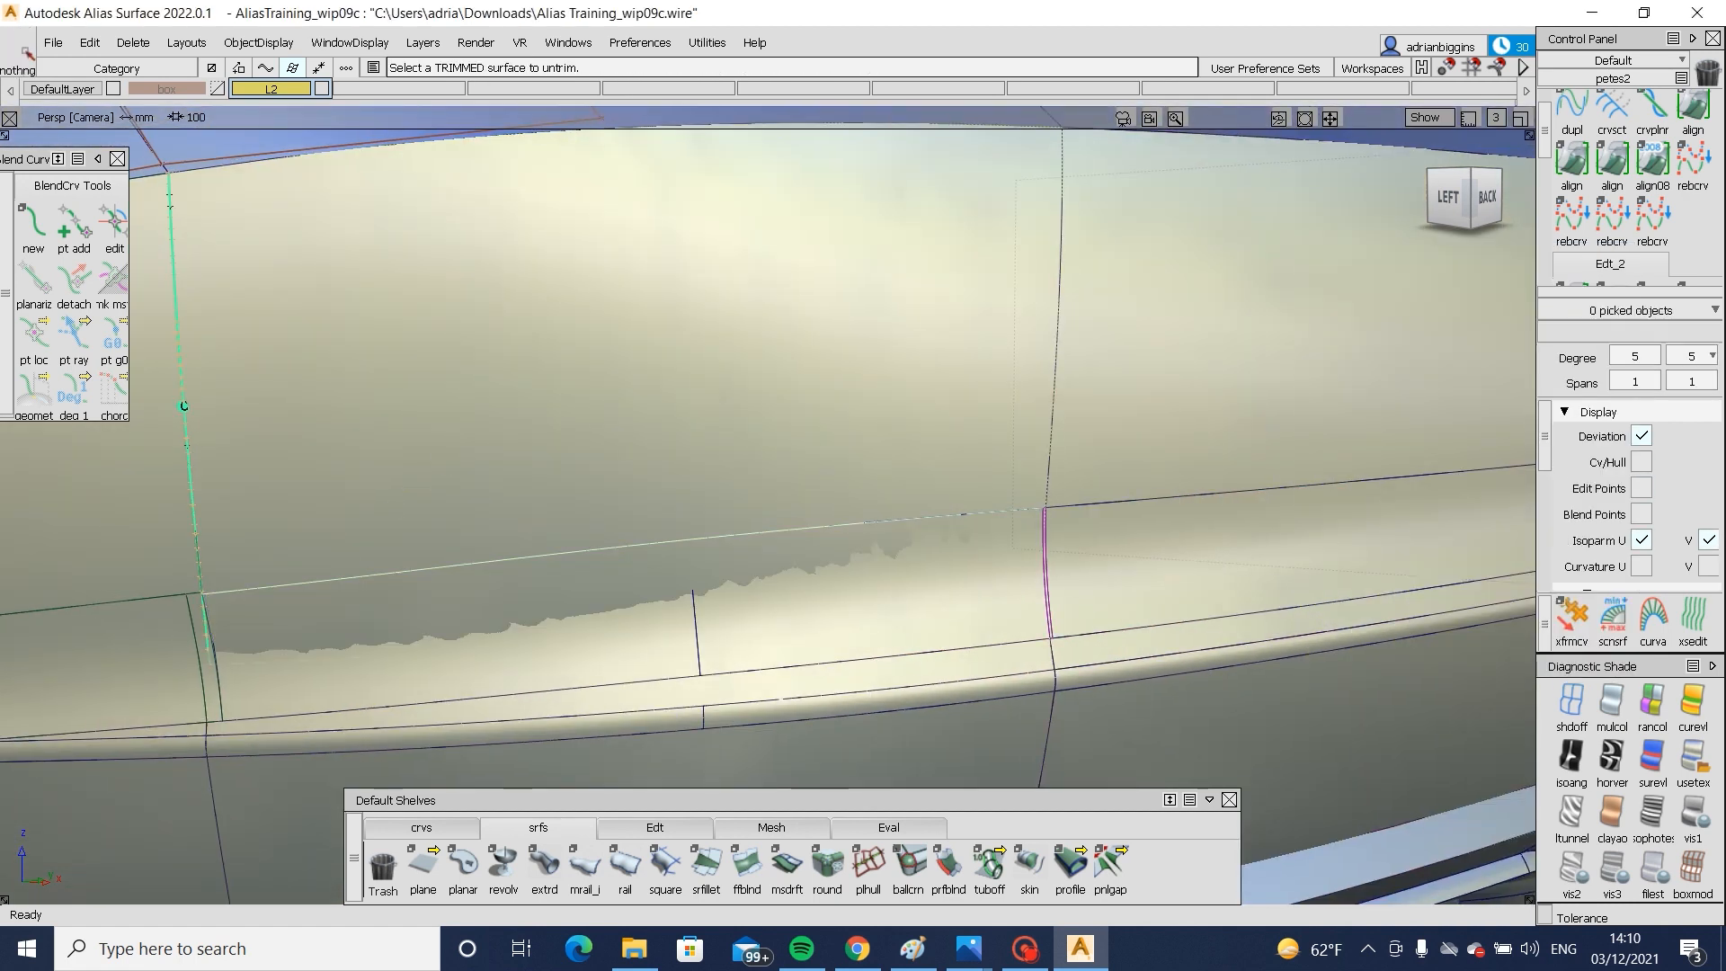
pyautogui.keyDown('ctrl'); pyautogui.keyDown('shift'); pyautogui.moveTo(781, 698); pyautogui.dragTo(551, 597); pyautogui.keyUp('shift'); pyautogui.keyUp('ctrl')
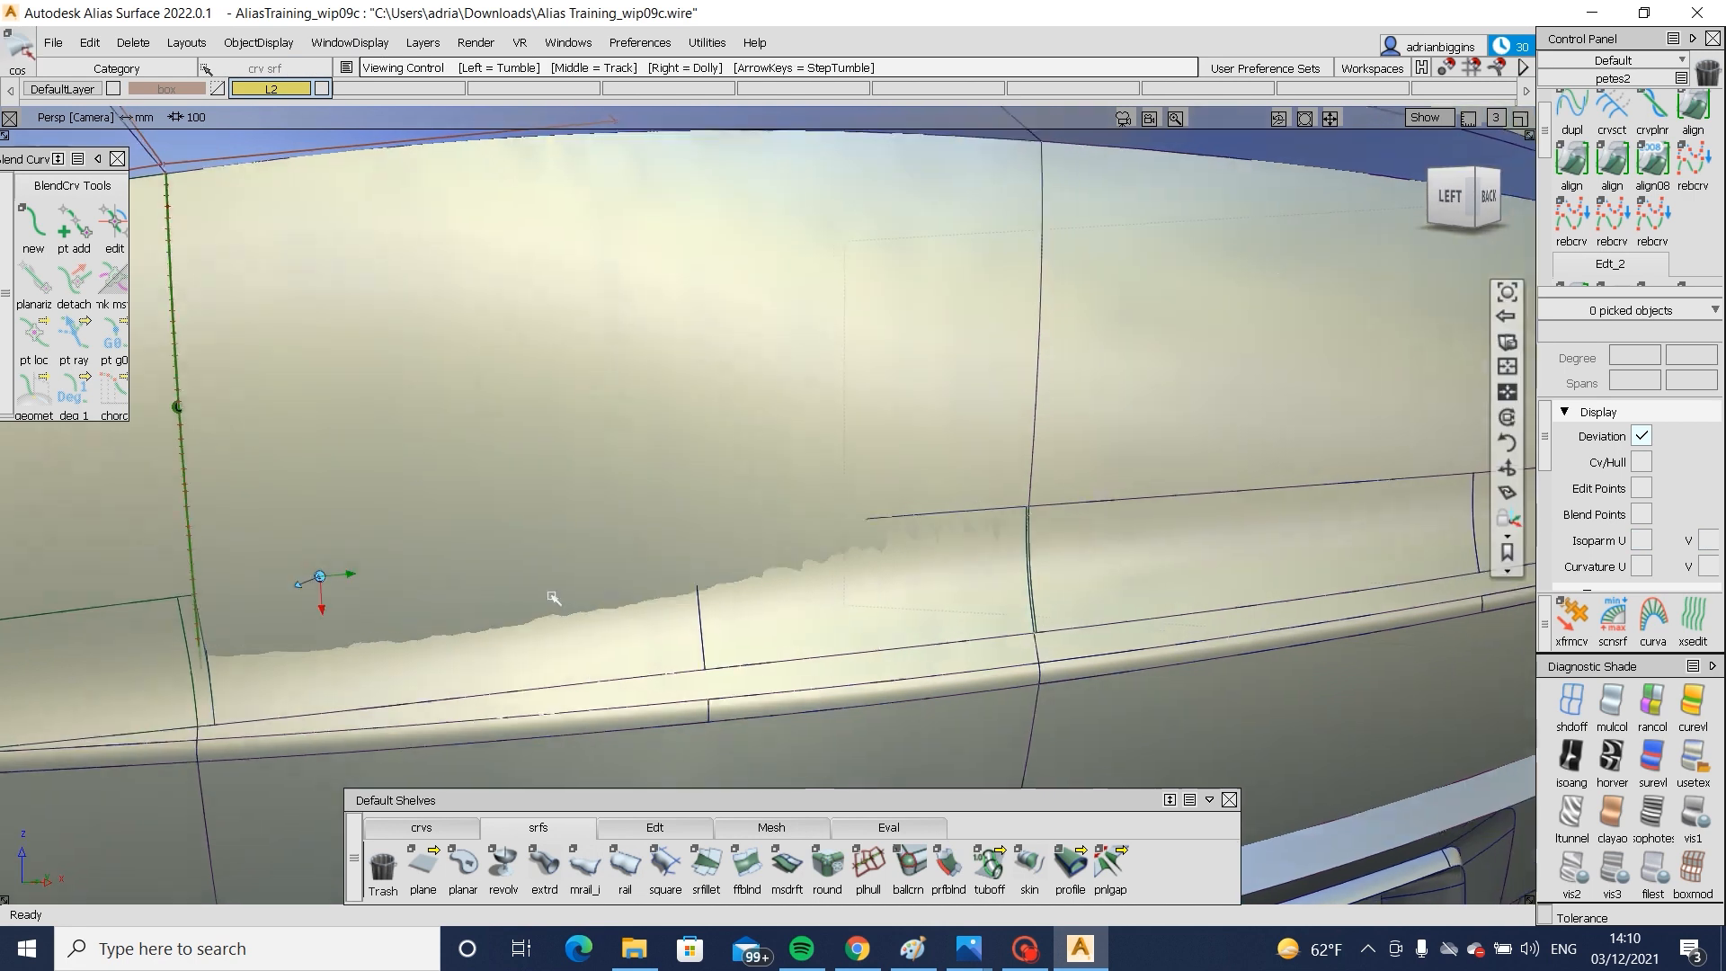
# - Project the lower-crease line onto the untrimmed rear-corner surface in the orthographic left view
pyautogui.click(1449, 195)
pyautogui.keyDown('ctrl'); pyautogui.keyDown('shift'); pyautogui.moveTo(503, 486); pyautogui.dragTo(270, 540); pyautogui.keyUp('shift'); pyautogui.keyUp('ctrl')
pyautogui.click(218, 552)
pyautogui.keyDown('ctrl'); pyautogui.keyDown('shift'); pyautogui.moveTo(221, 552); pyautogui.dragTo(421, 559, button='right'); pyautogui.keyUp('shift'); pyautogui.keyUp('ctrl')
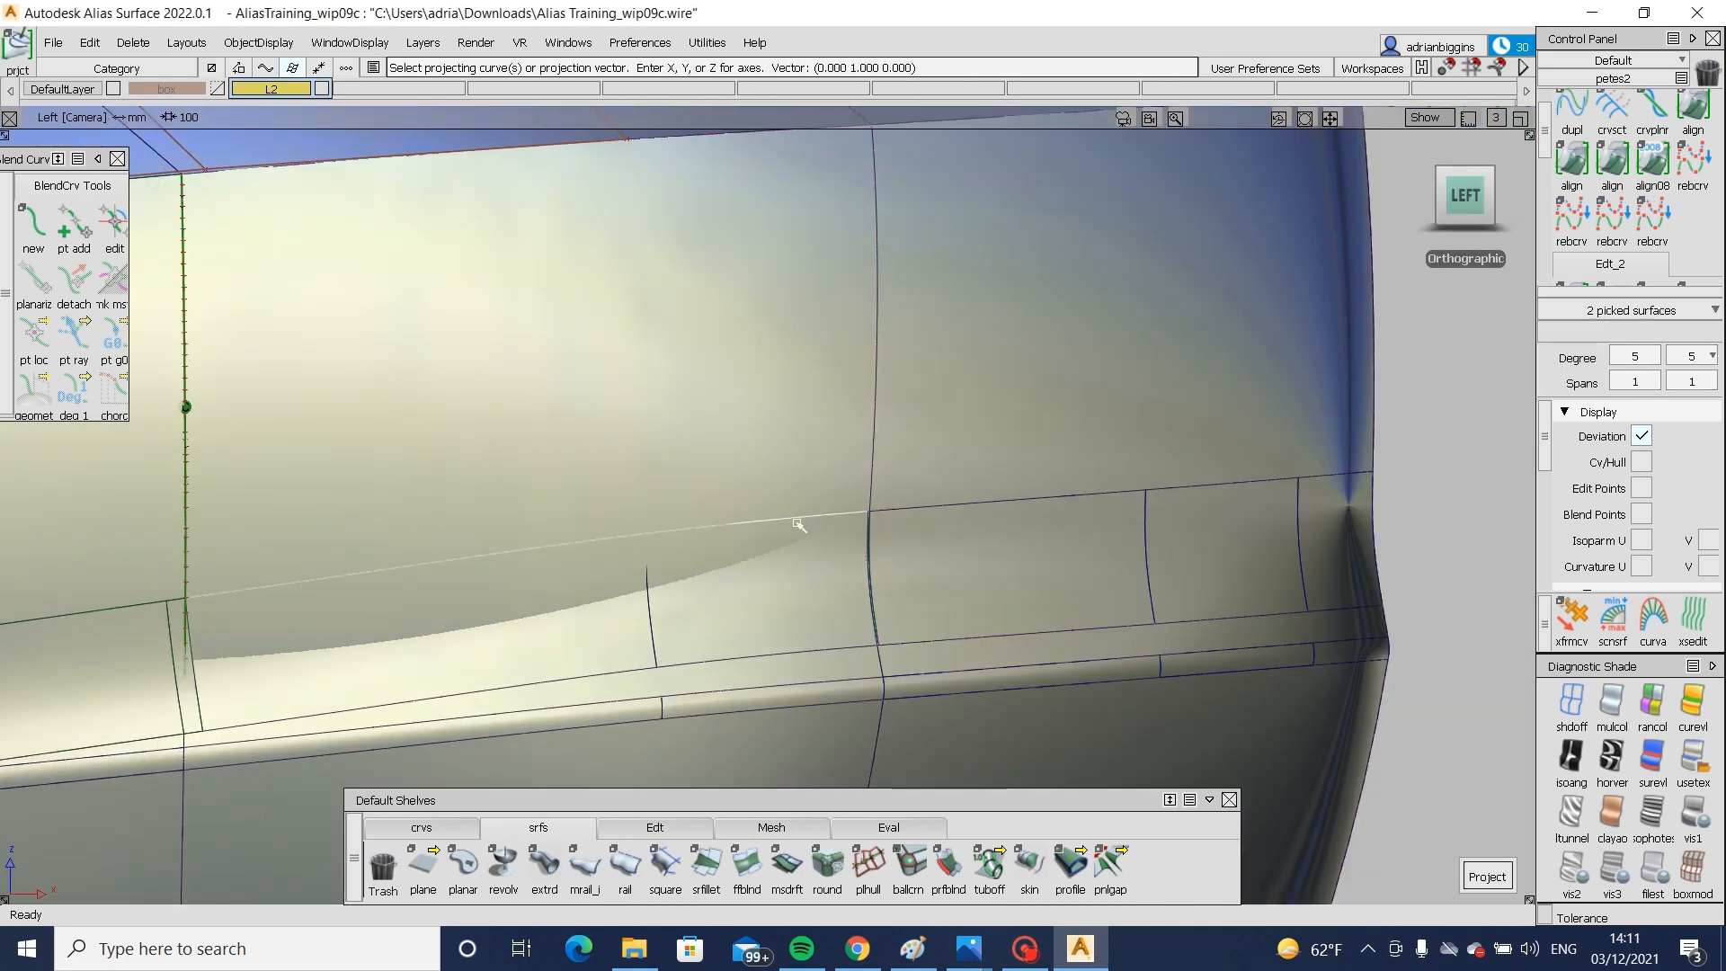
pyautogui.press('space')
# - Trim the rear-corner surface at the projected crease curve, keeping the region above it
pyautogui.keyDown('ctrl'); pyautogui.keyDown('shift'); pyautogui.moveTo(789, 490); pyautogui.dragTo(646, 575, button='right'); pyautogui.keyUp('shift'); pyautogui.keyUp('ctrl')
pyautogui.click(705, 471)
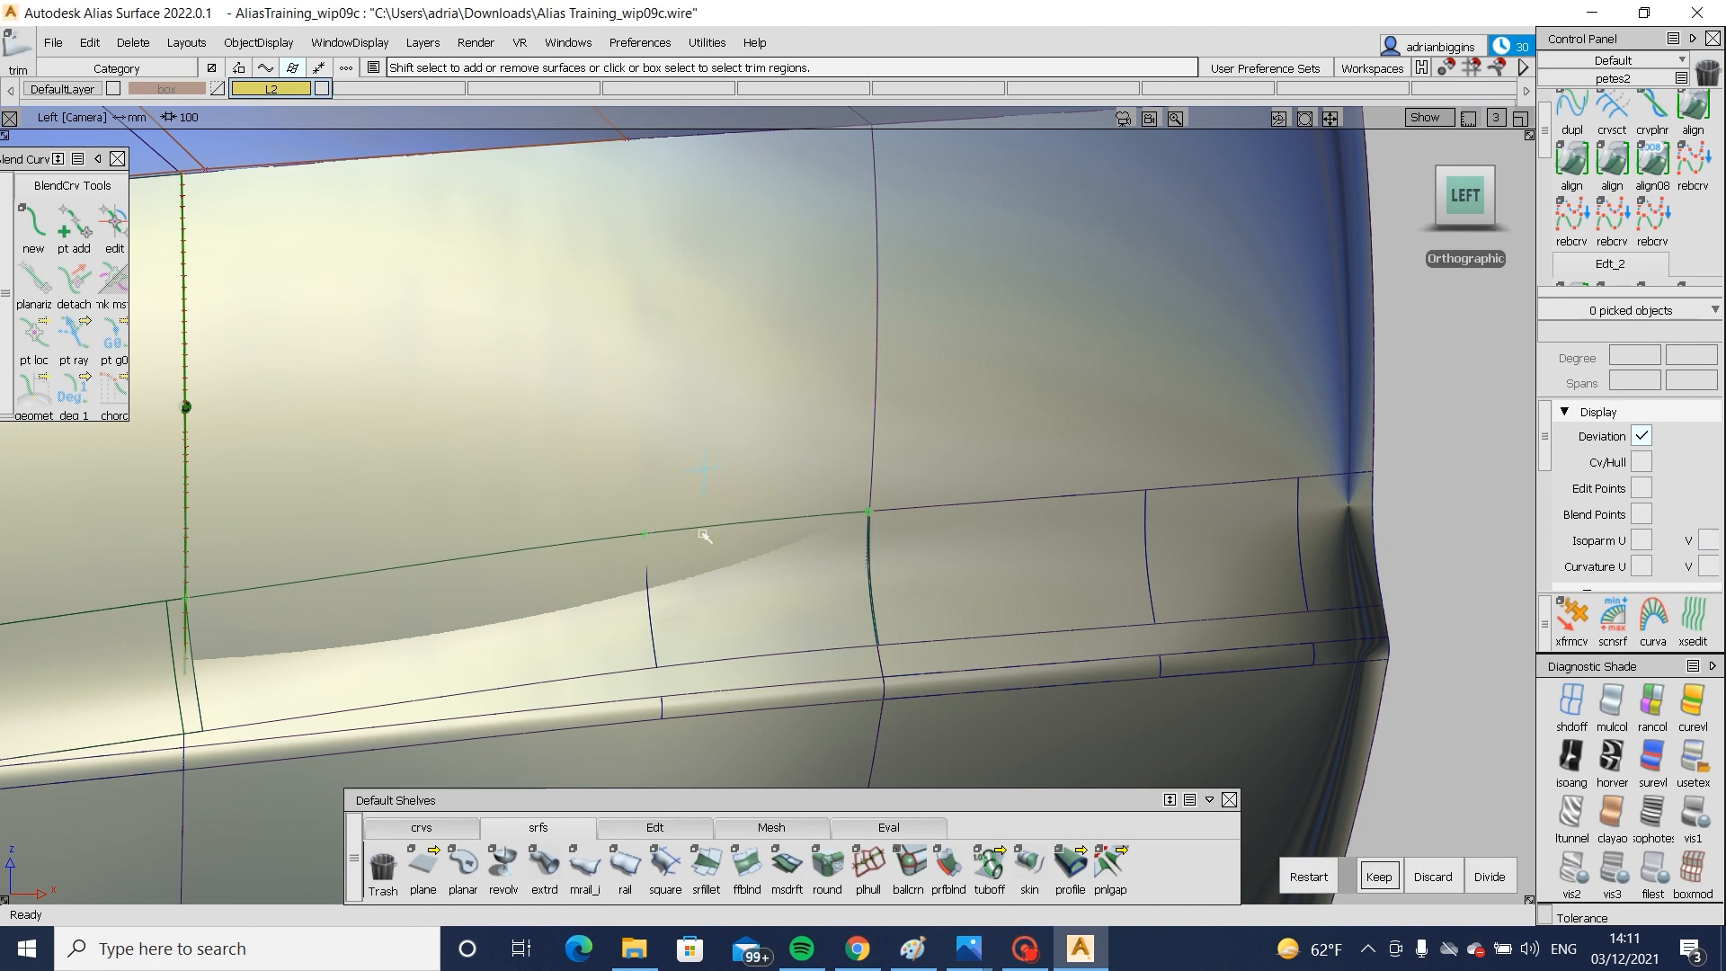
pyautogui.press('space')
# - Align the two long crease fillet pieces to the rear-corner surface's trimmed lower edge with G2 continuity
pyautogui.click(1572, 174)
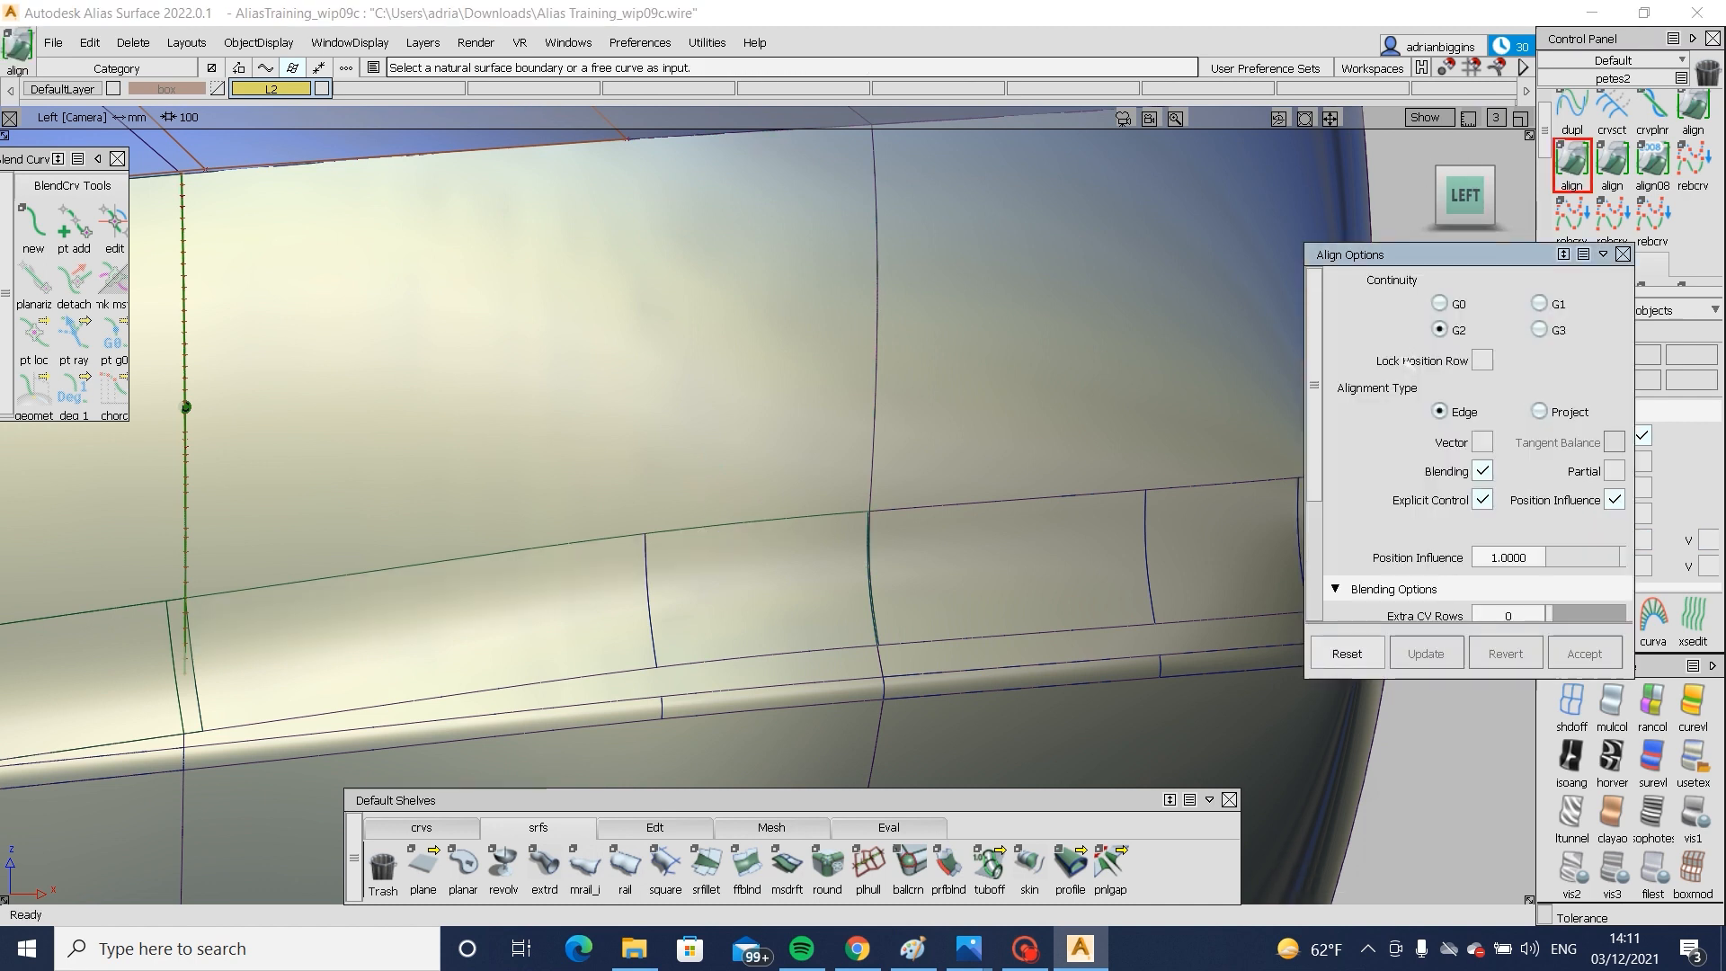
pyautogui.click(373, 576)
pyautogui.press('Return')
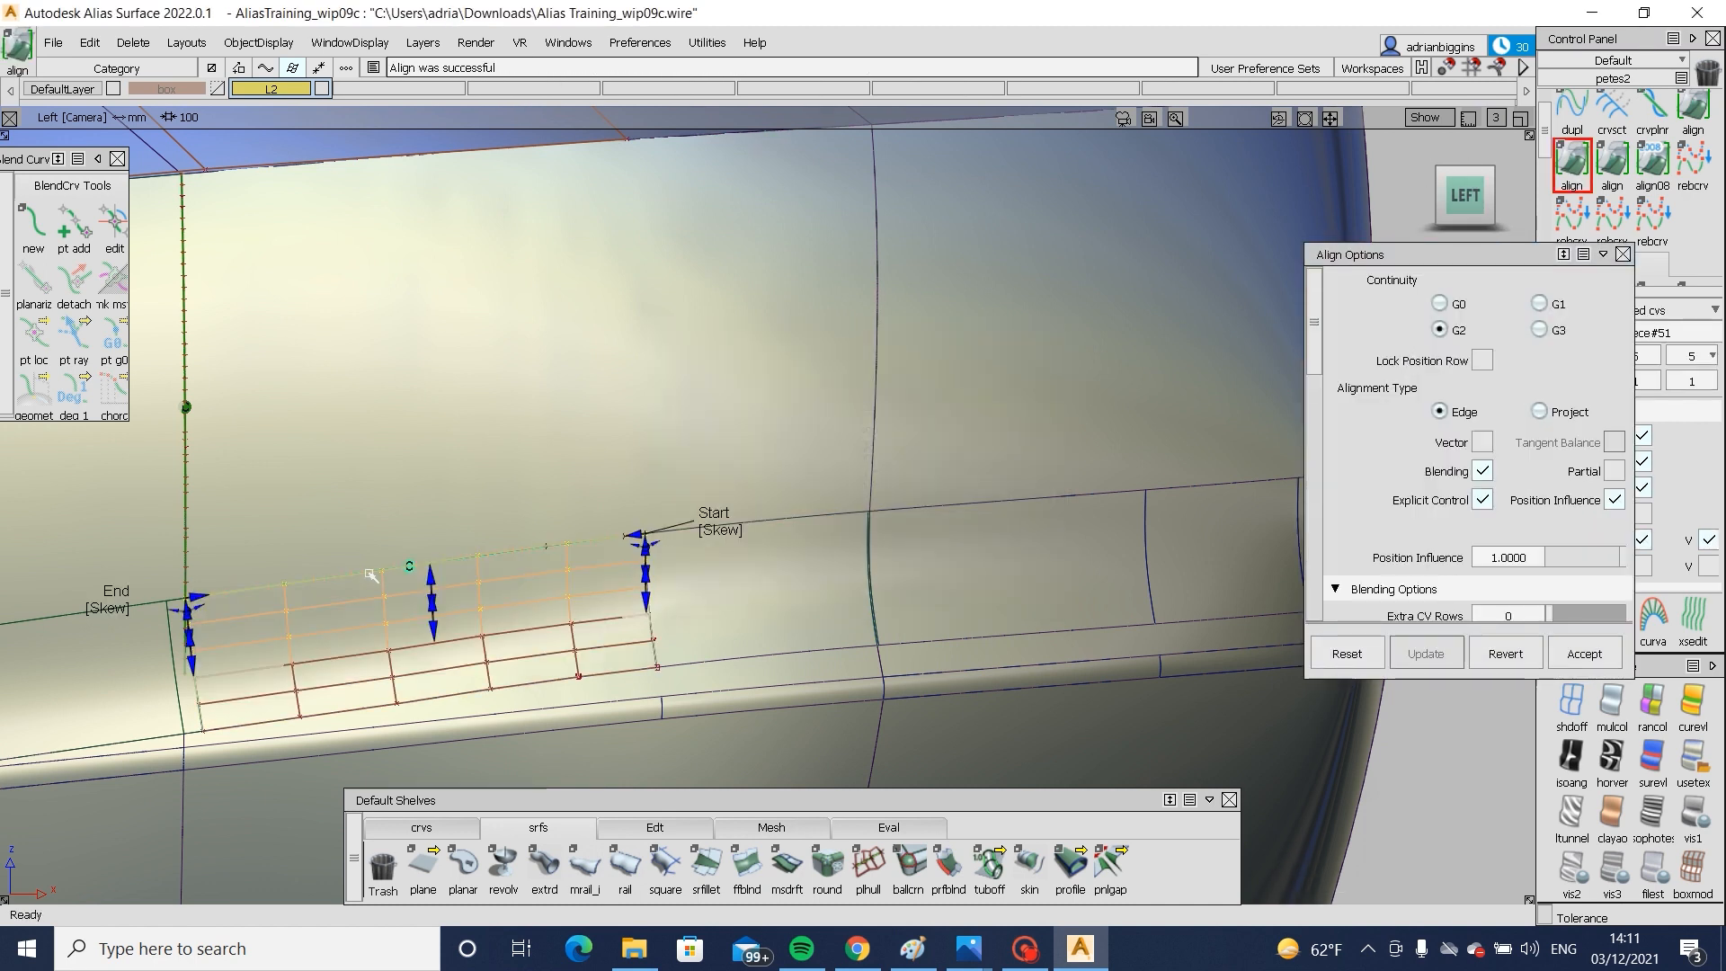
pyautogui.press('space')
pyautogui.click(706, 526)
pyautogui.click(705, 525)
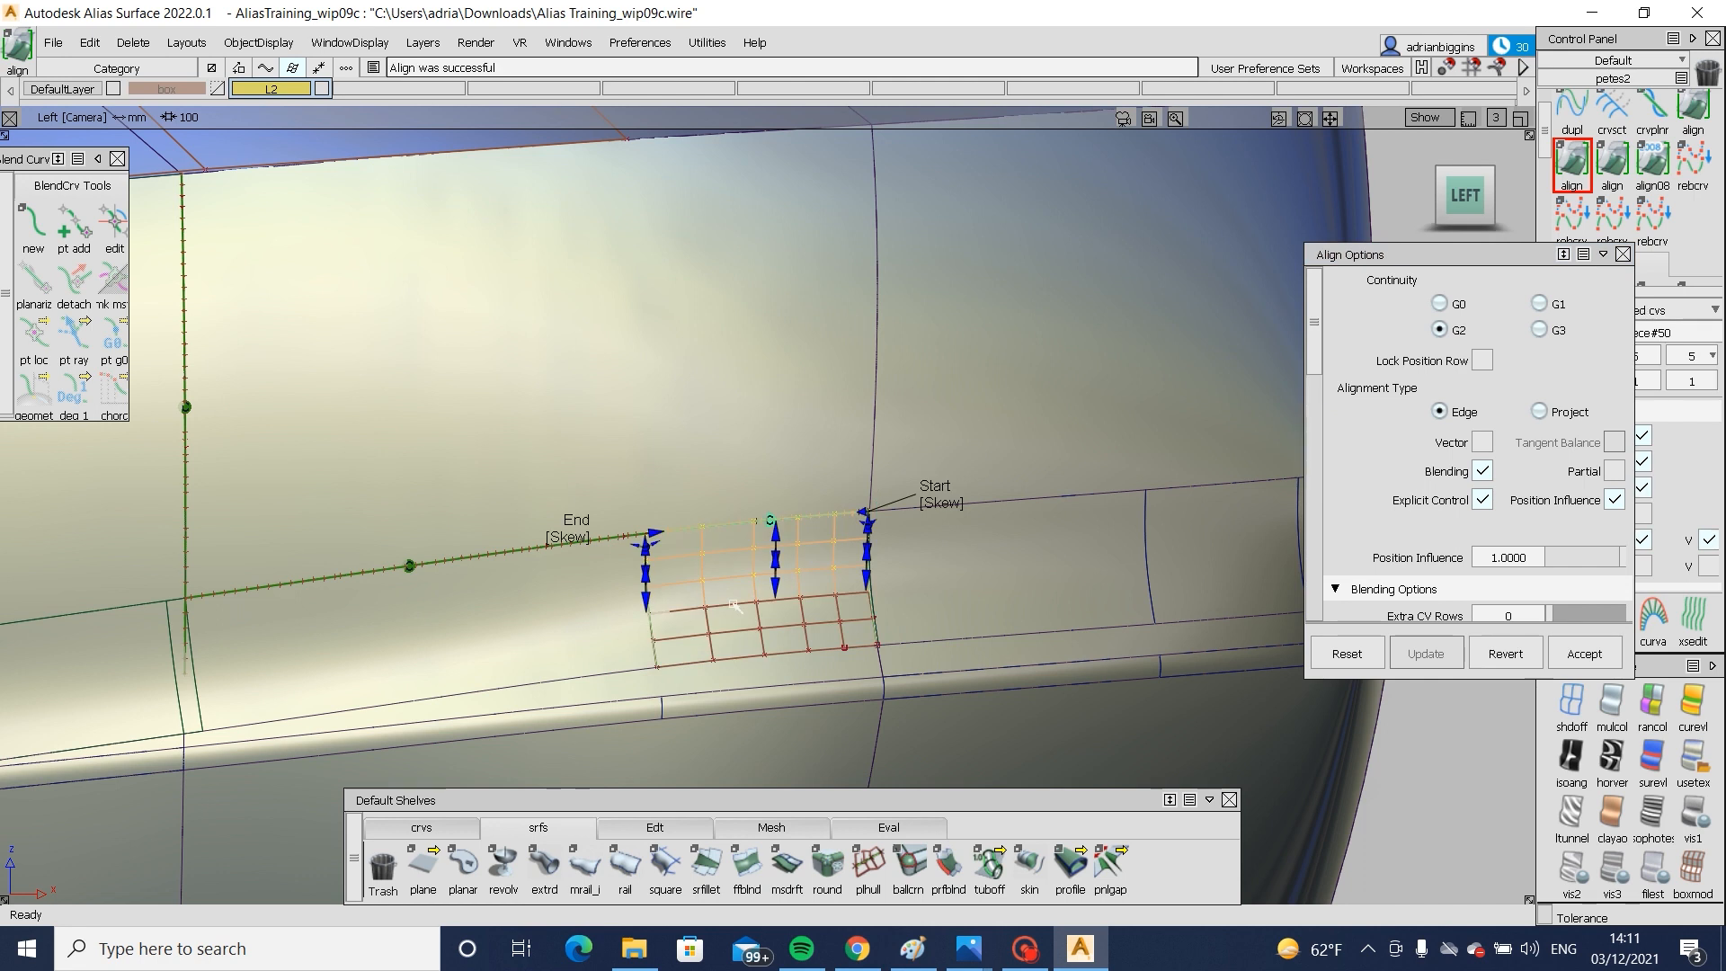
# - Align the narrow fillet piece at the rear vertical seam to the rear-corner surface's lower edge with G2 continuity
pyautogui.press('space')
pyautogui.press('space')
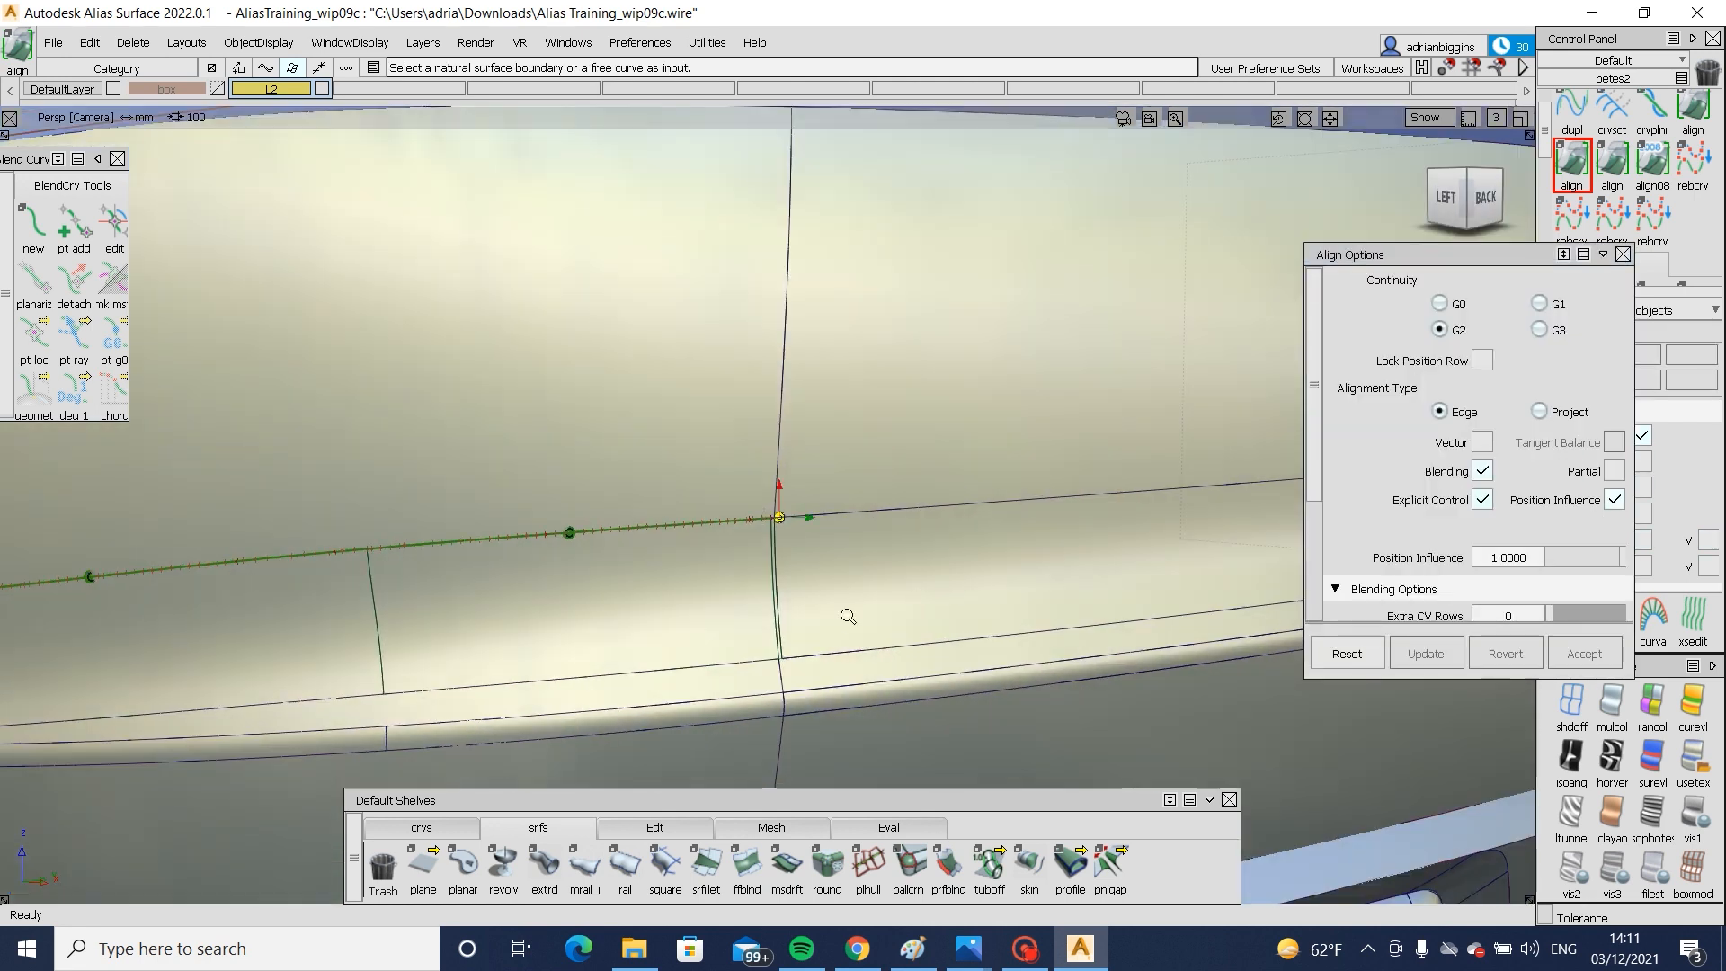
pyautogui.keyDown('alt'); pyautogui.keyDown('shift'); pyautogui.moveTo(847, 616); pyautogui.dragTo(756, 526, button='right'); pyautogui.keyUp('shift'); pyautogui.keyUp('alt')
pyautogui.click(735, 523)
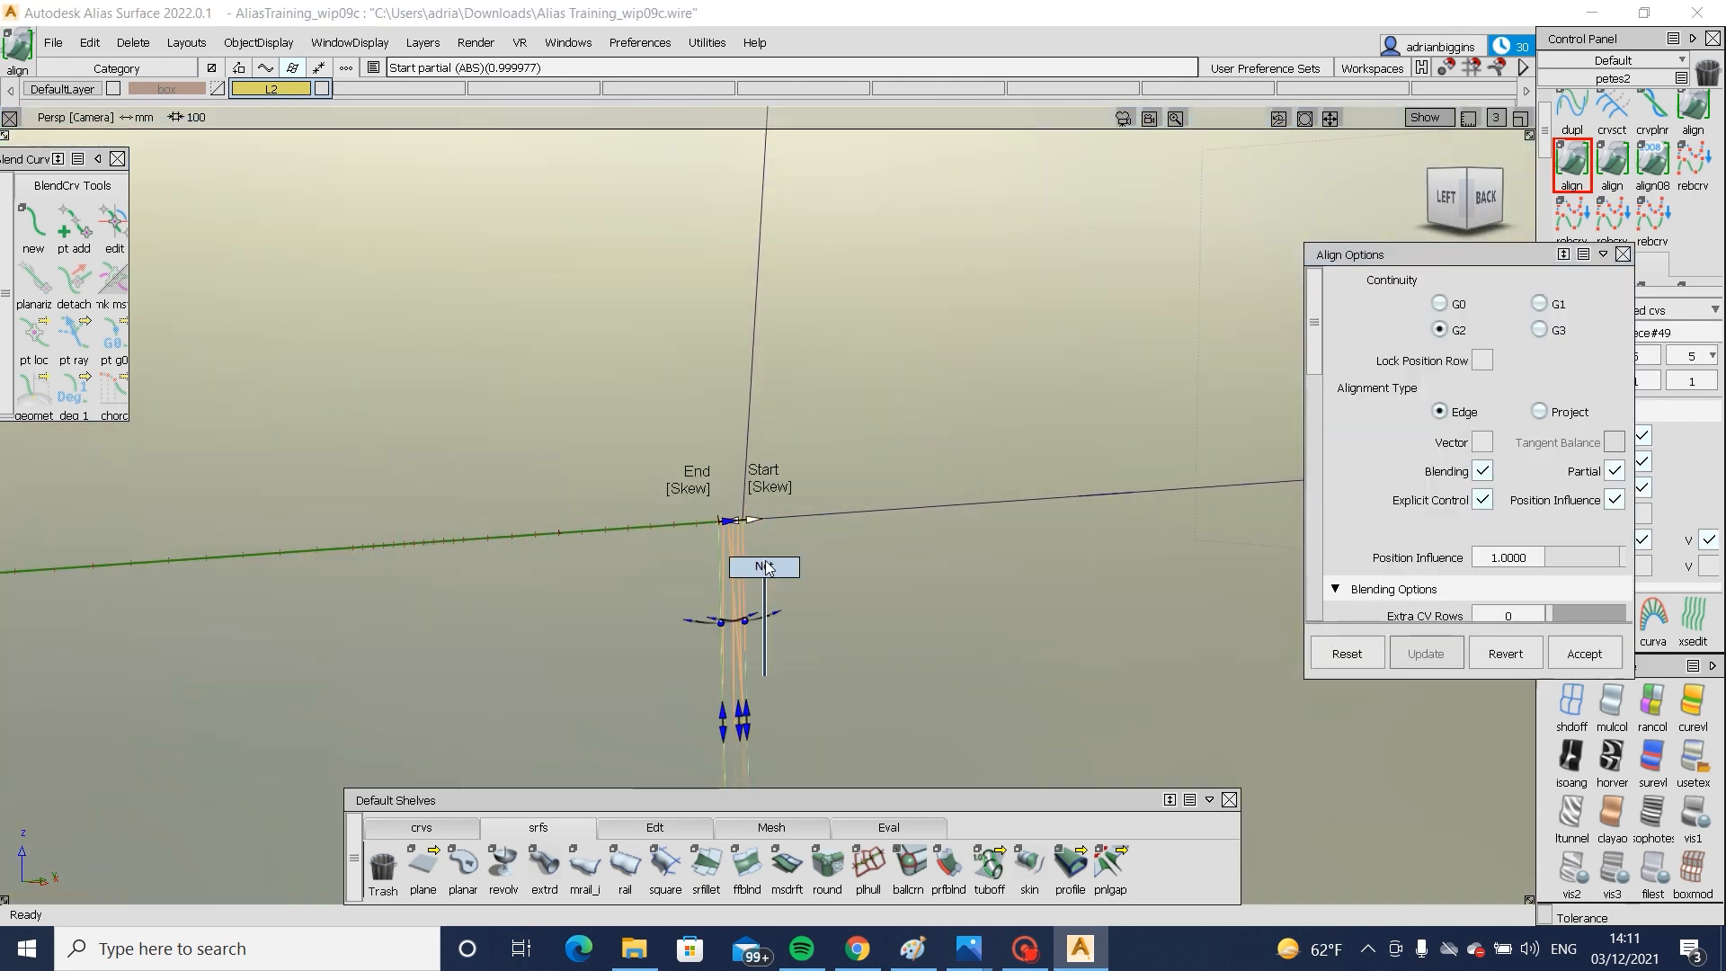
pyautogui.keyDown('ctrl'); pyautogui.keyDown('shift'); pyautogui.moveTo(766, 568); pyautogui.dragTo(766, 564); pyautogui.keyUp('shift'); pyautogui.keyUp('ctrl')
# - Pick the body-side surface and hide the control points displayed on it and on the surfaces above
pyautogui.keyDown('alt'); pyautogui.keyDown('shift'); pyautogui.moveTo(880, 555); pyautogui.dragTo(571, 649); pyautogui.keyUp('shift'); pyautogui.keyUp('alt')
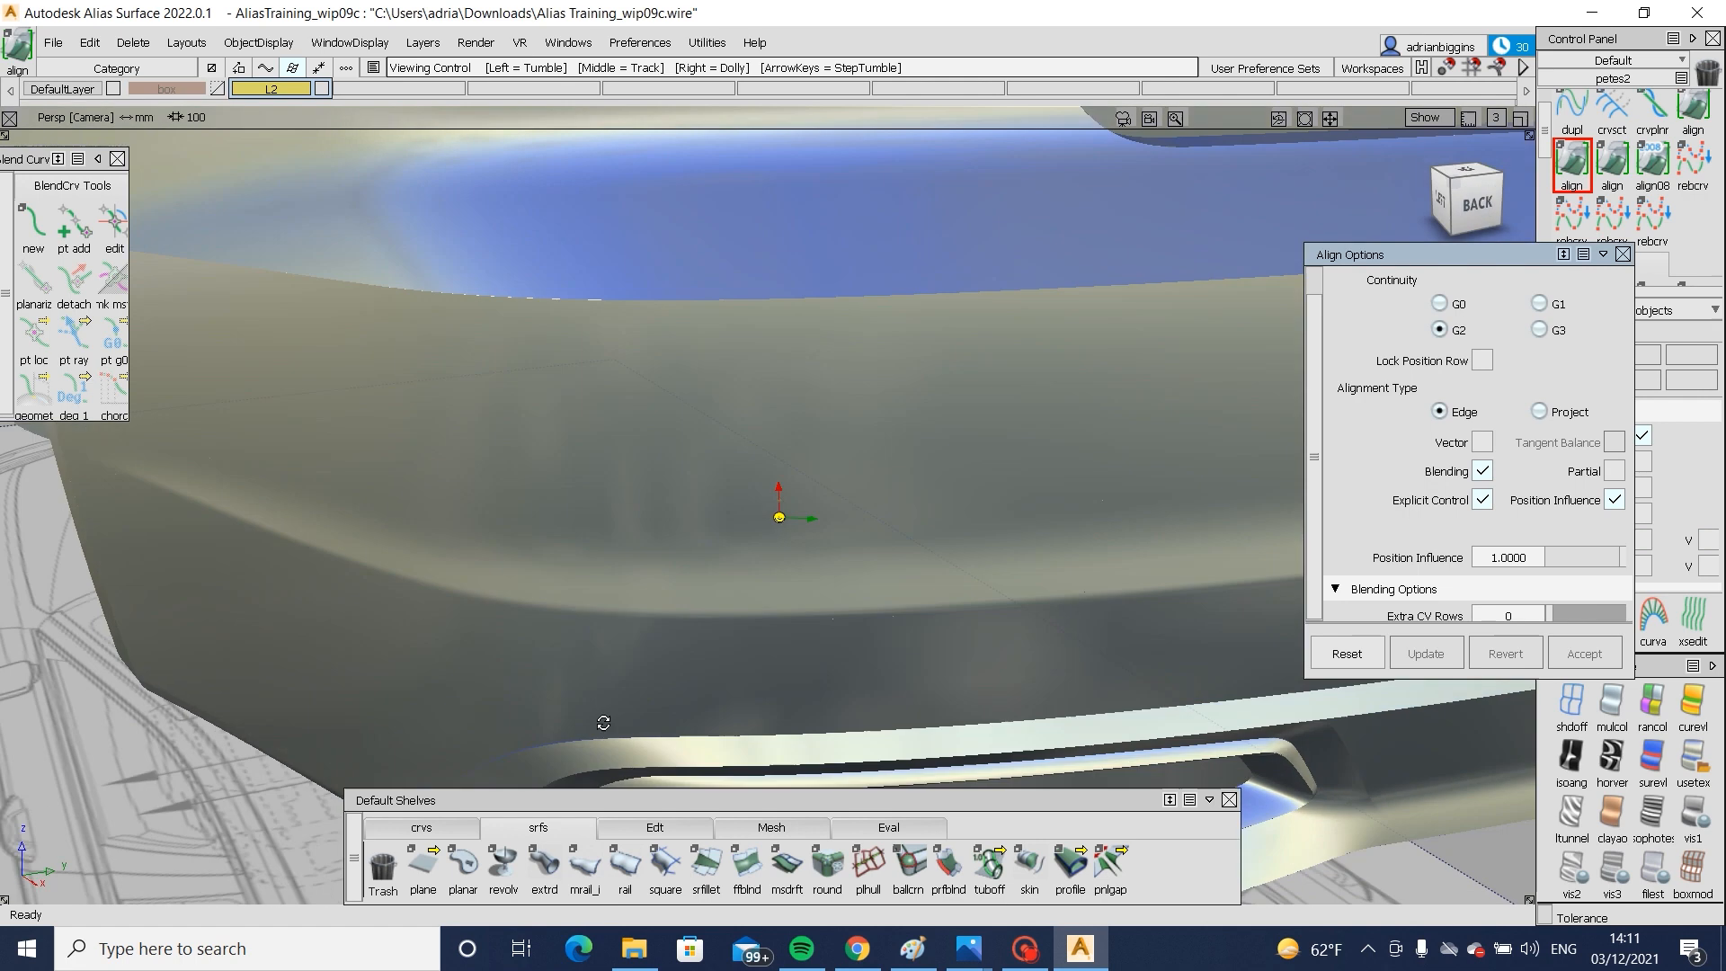
pyautogui.keyDown('alt'); pyautogui.keyDown('shift'); pyautogui.moveTo(605, 717); pyautogui.dragTo(1029, 677); pyautogui.keyUp('shift'); pyautogui.keyUp('alt')
pyautogui.keyDown('alt'); pyautogui.keyDown('shift'); pyautogui.moveTo(714, 636); pyautogui.dragTo(771, 510, button='right'); pyautogui.keyUp('shift'); pyautogui.keyUp('alt')
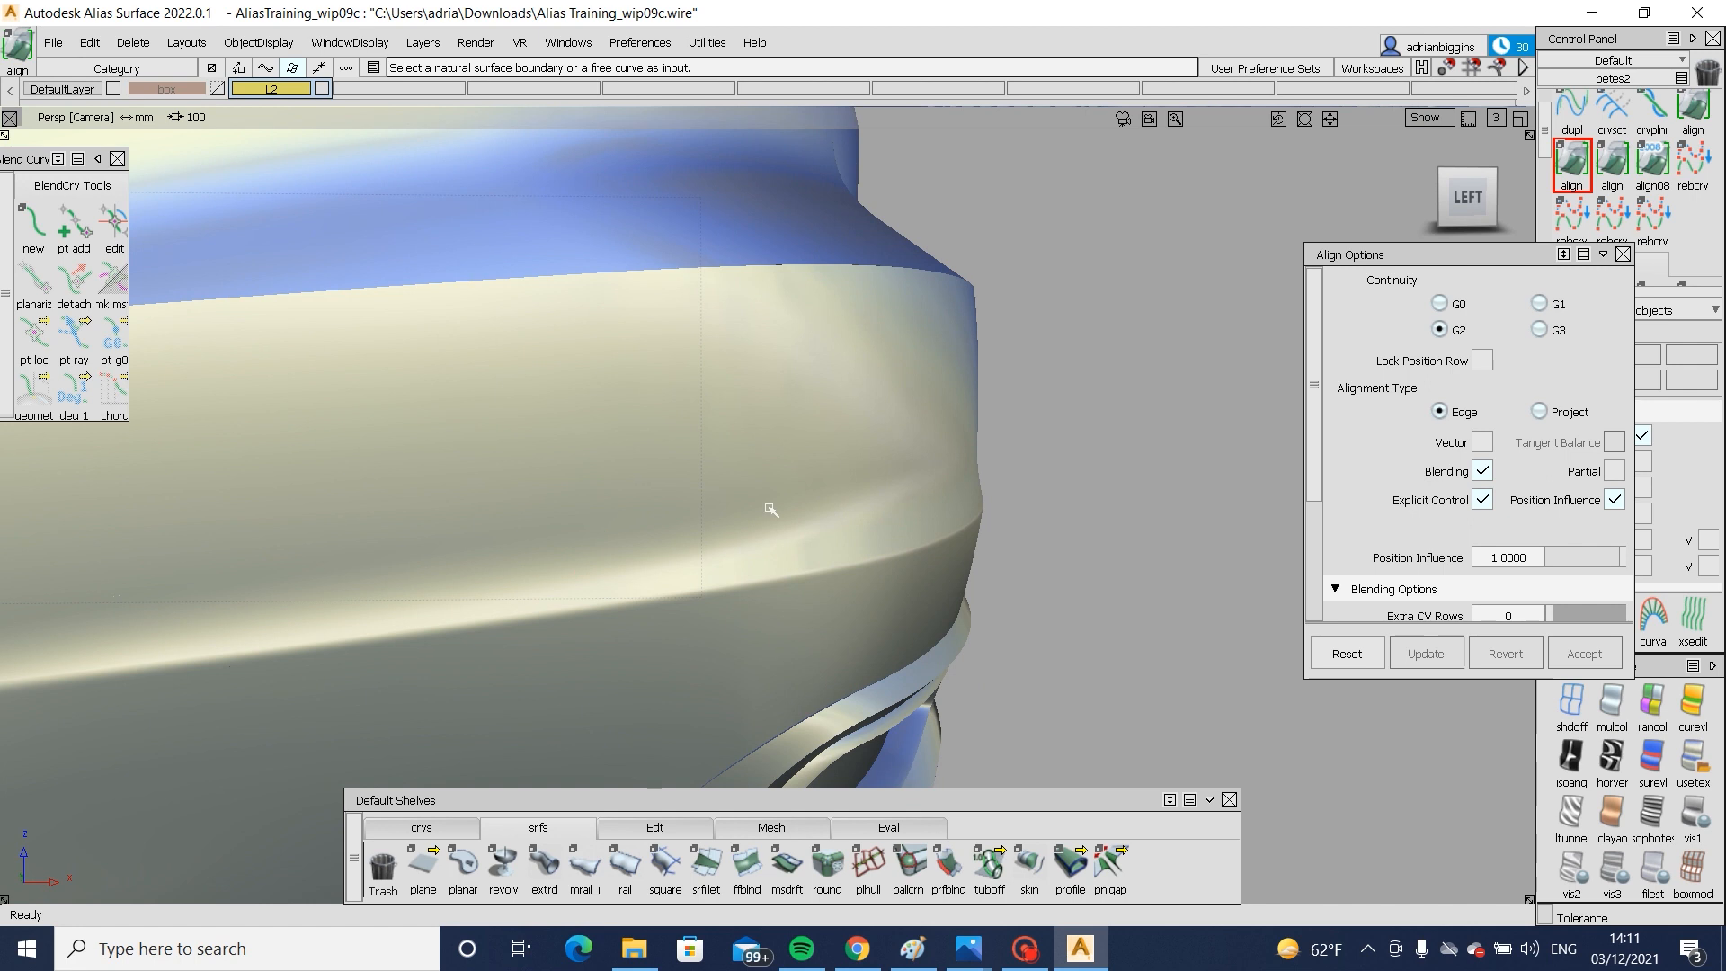
pyautogui.keyDown('alt'); pyautogui.keyDown('shift'); pyautogui.moveTo(913, 481); pyautogui.dragTo(633, 600); pyautogui.keyUp('shift'); pyautogui.keyUp('alt')
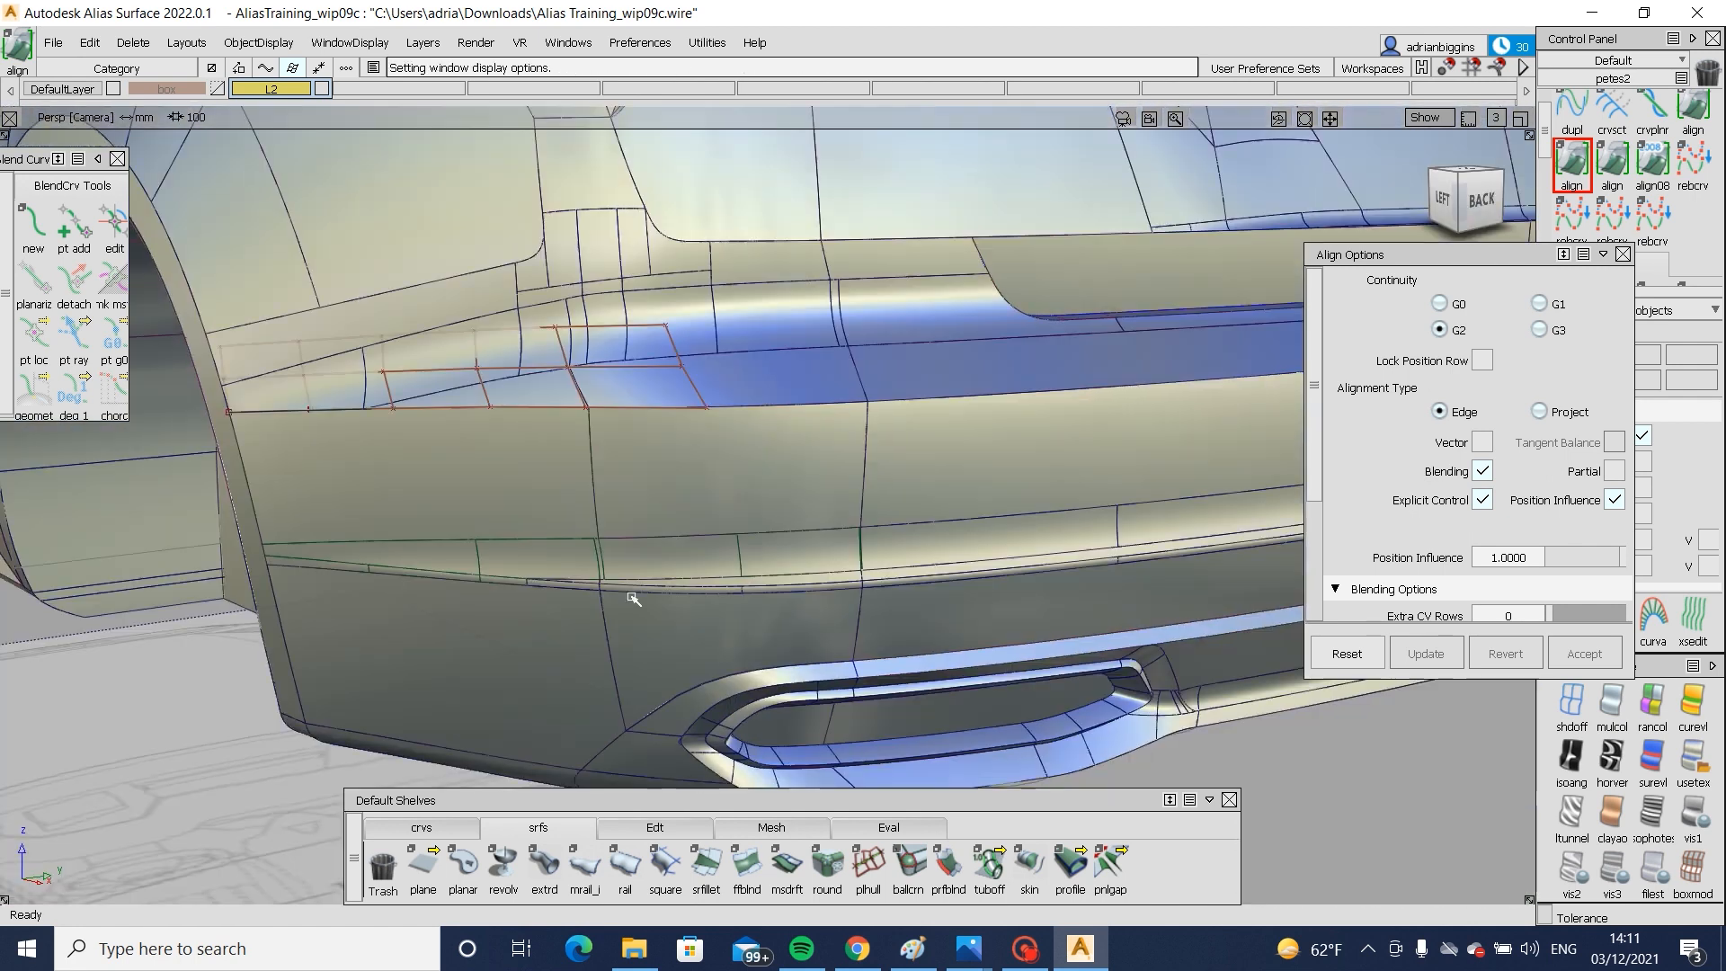
pyautogui.keyDown('ctrl'); pyautogui.keyDown('shift'); pyautogui.moveTo(666, 383); pyautogui.dragTo(773, 611); pyautogui.keyUp('shift'); pyautogui.keyUp('ctrl')
pyautogui.click(547, 459)
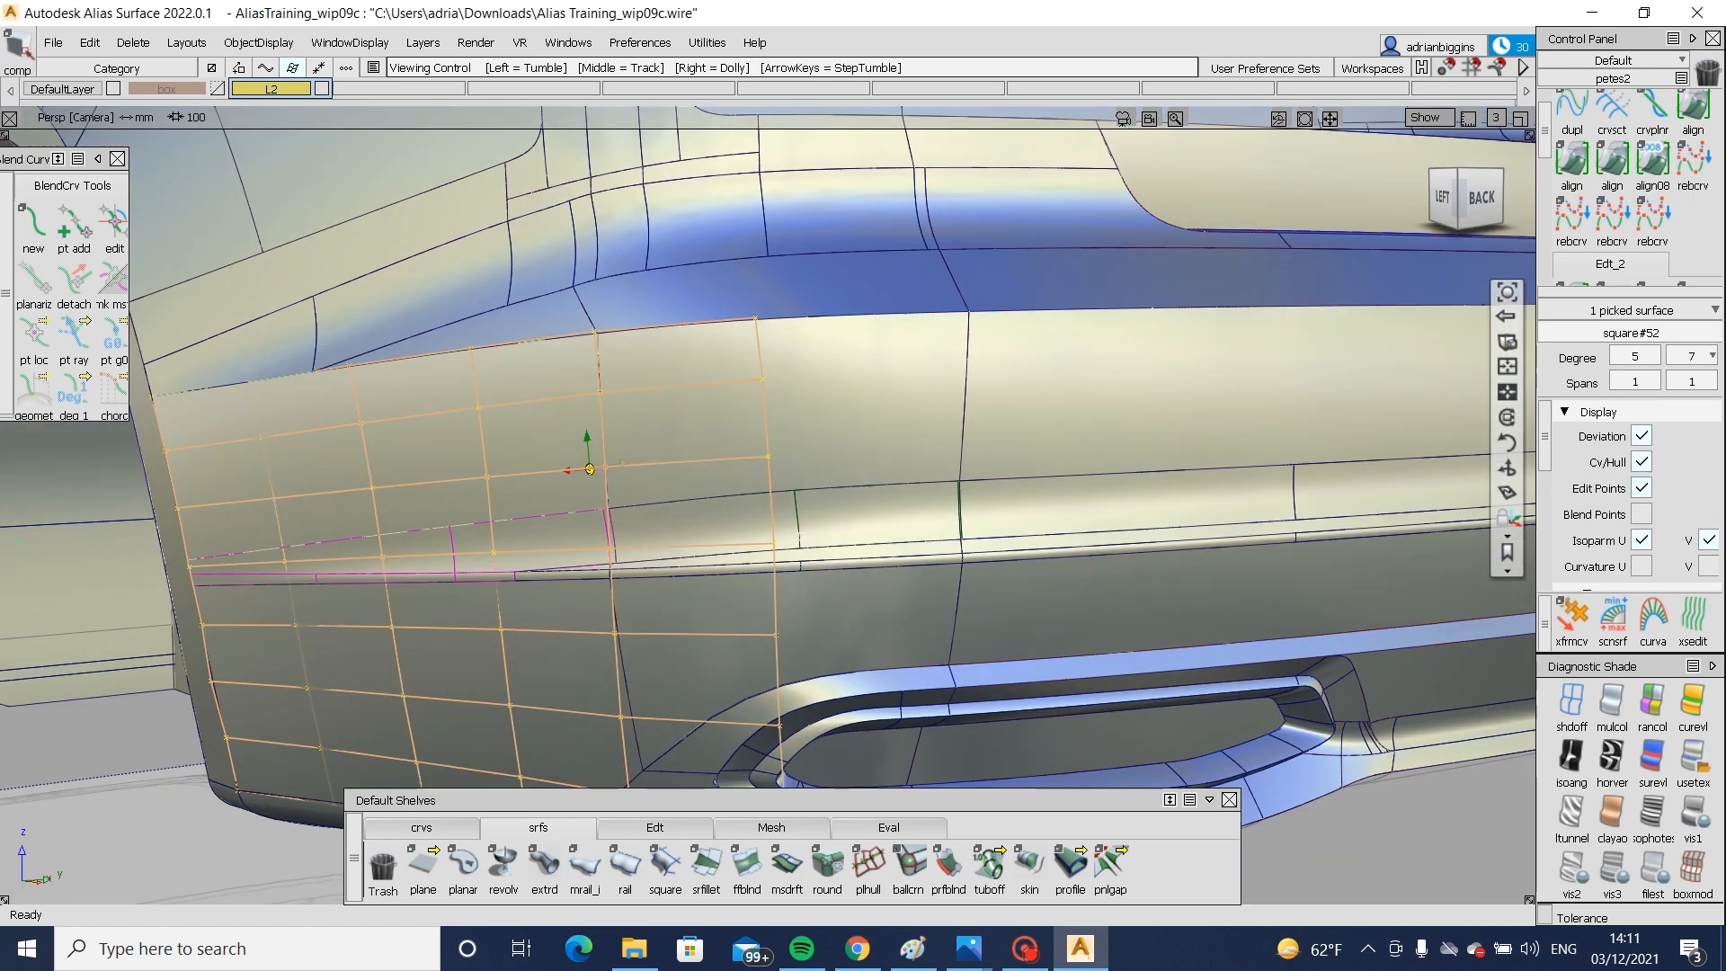
pyautogui.moveTo(861, 655)
pyautogui.keyDown('alt'); pyautogui.keyDown('shift'); pyautogui.mouseDown()
pyautogui.moveTo(875, 674)
pyautogui.moveTo(991, 670)
pyautogui.moveTo(863, 647)
pyautogui.mouseUp(); pyautogui.keyUp('shift'); pyautogui.keyUp('alt')
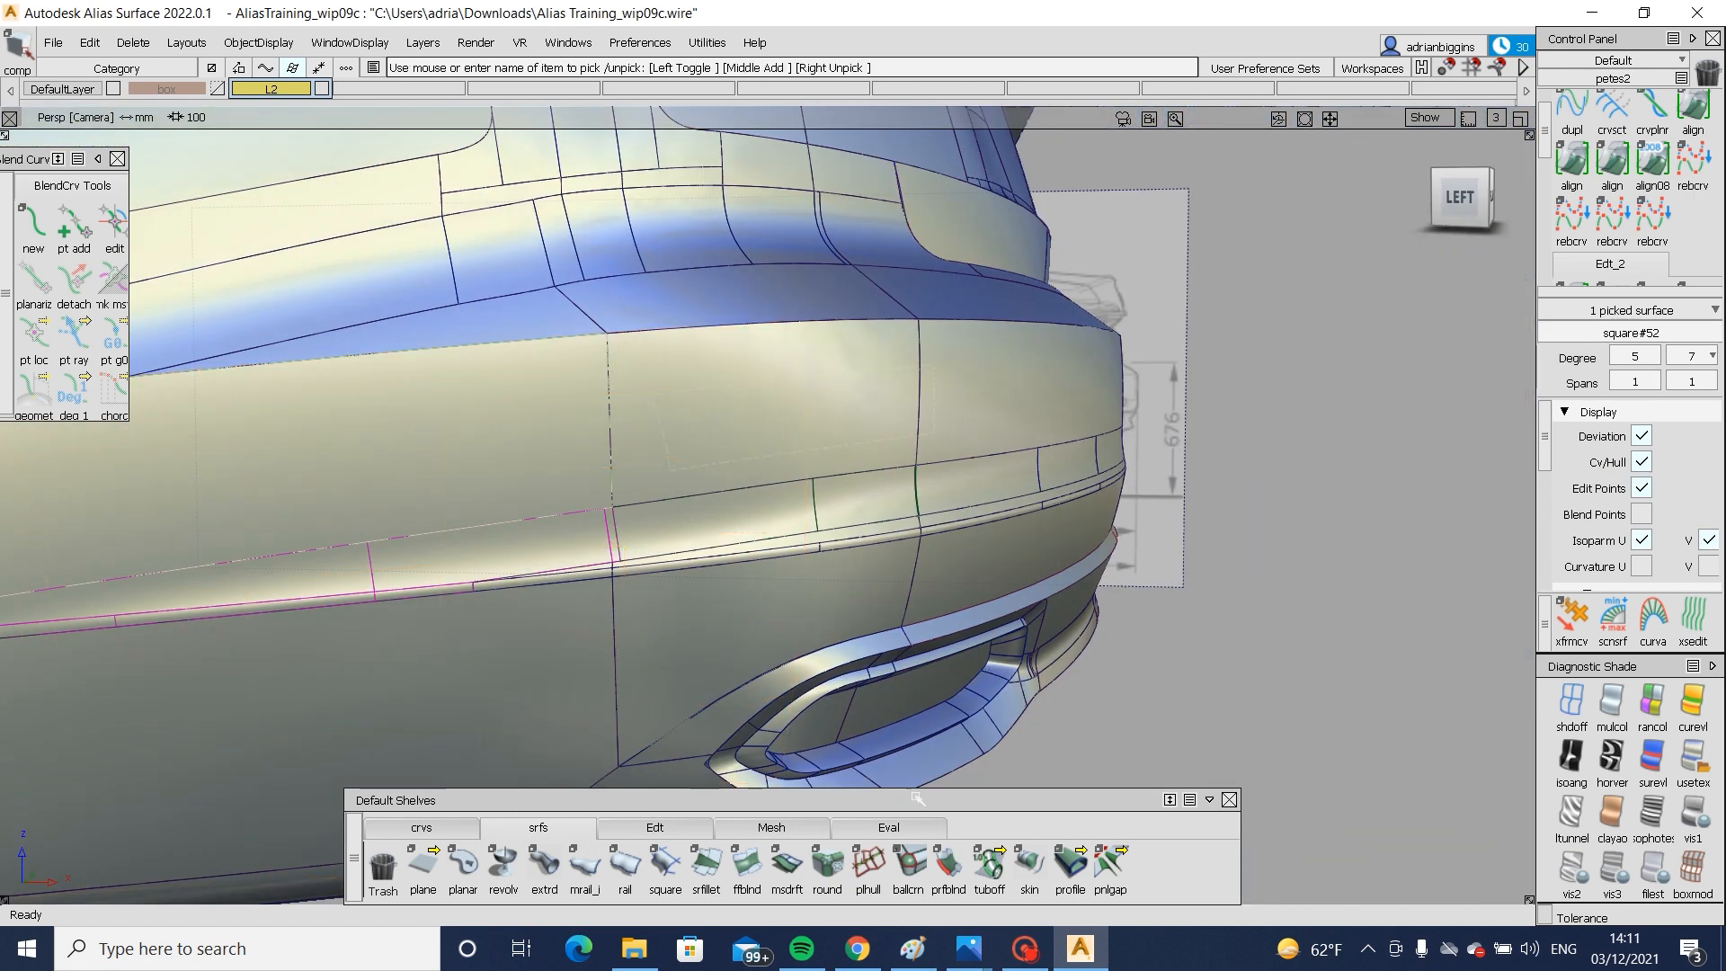
pyautogui.keyDown('ctrl'); pyautogui.keyDown('shift'); pyautogui.moveTo(683, 620); pyautogui.dragTo(596, 596, button='right'); pyautogui.keyUp('shift'); pyautogui.keyUp('ctrl')
# - Examine the shaded rear corner and tail of the car from several angles for highlight flow
pyautogui.keyDown('alt'); pyautogui.keyDown('shift'); pyautogui.moveTo(596, 597); pyautogui.dragTo(1082, 612); pyautogui.keyUp('shift'); pyautogui.keyUp('alt')
pyautogui.keyDown('alt'); pyautogui.keyDown('shift'); pyautogui.moveTo(1083, 612); pyautogui.dragTo(683, 600, button='right'); pyautogui.keyUp('shift'); pyautogui.keyUp('alt')
pyautogui.keyDown('alt'); pyautogui.keyDown('shift'); pyautogui.moveTo(683, 600); pyautogui.dragTo(586, 640); pyautogui.keyUp('shift'); pyautogui.keyUp('alt')
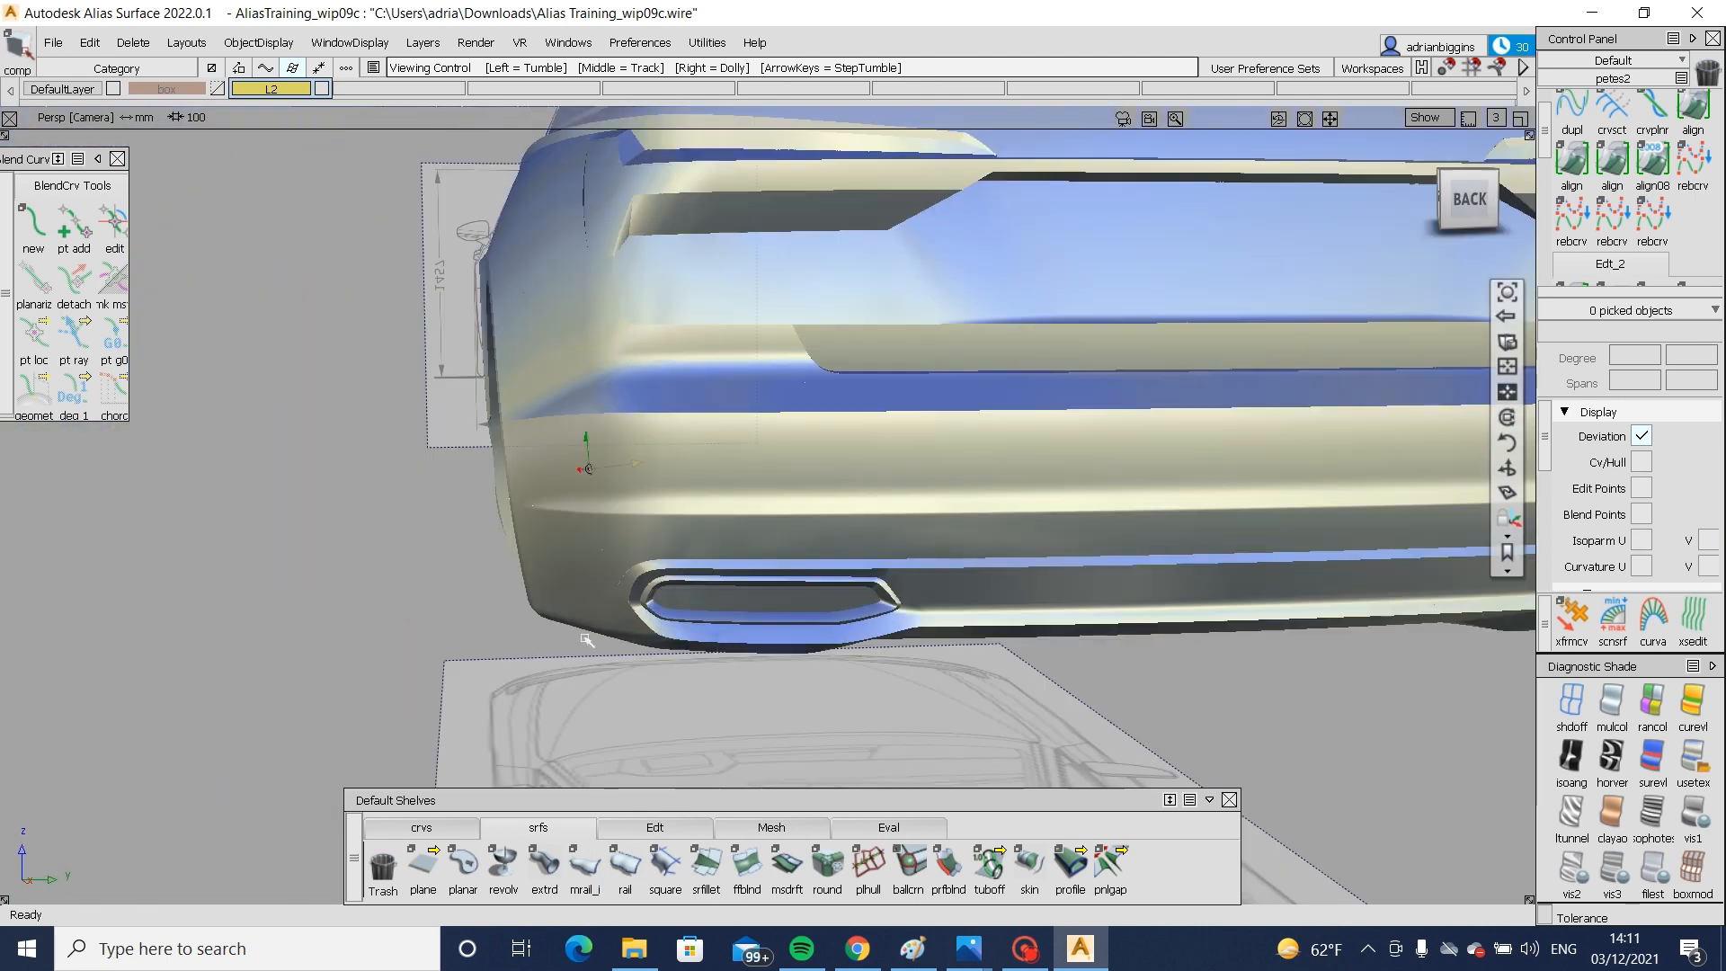
pyautogui.keyDown('alt'); pyautogui.keyDown('shift'); pyautogui.moveTo(703, 681); pyautogui.dragTo(686, 655, button='right'); pyautogui.keyUp('shift'); pyautogui.keyUp('alt')
pyautogui.keyDown('alt'); pyautogui.keyDown('shift'); pyautogui.moveTo(686, 656); pyautogui.dragTo(720, 644); pyautogui.keyUp('shift'); pyautogui.keyUp('alt')
pyautogui.keyDown('alt'); pyautogui.keyDown('shift'); pyautogui.moveTo(719, 644); pyautogui.dragTo(759, 638, button='right'); pyautogui.keyUp('shift'); pyautogui.keyUp('alt')
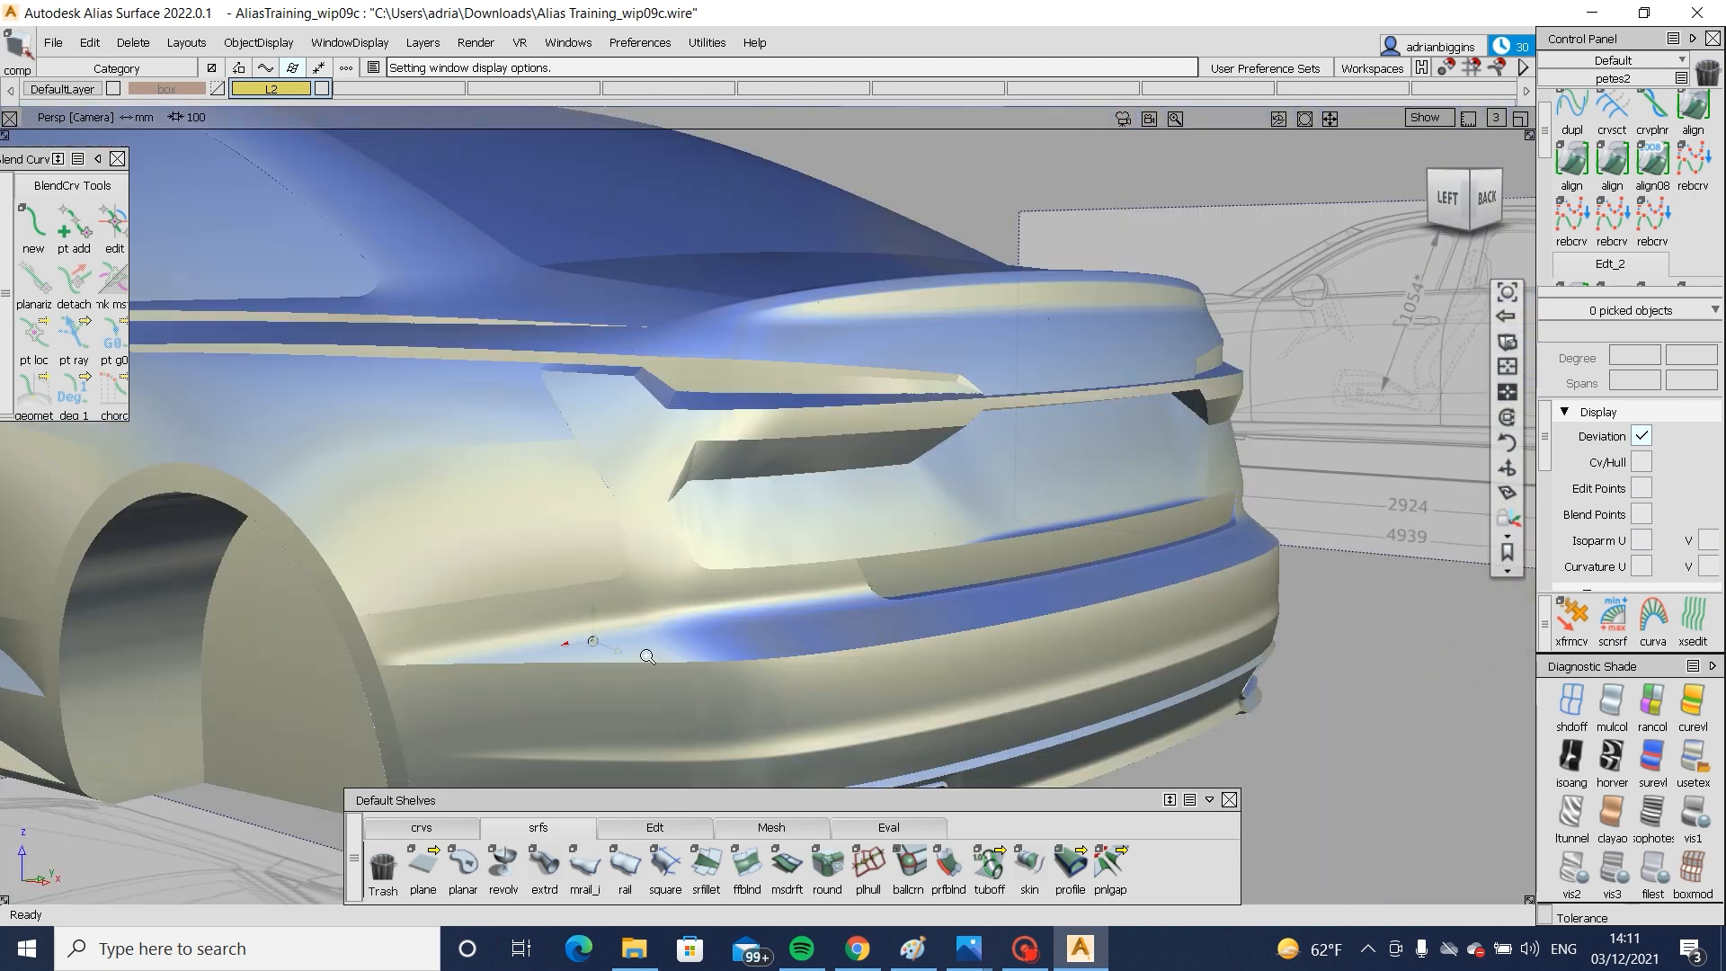
pyautogui.keyDown('alt'); pyautogui.keyDown('shift'); pyautogui.moveTo(647, 656); pyautogui.dragTo(583, 630, button='right'); pyautogui.keyUp('shift'); pyautogui.keyUp('alt')
# - Build a G2 surface fillet with chordal length 5 along the upper crease between the shoulder and rear-corner surfaces, and reopen it for editing
pyautogui.click(706, 863)
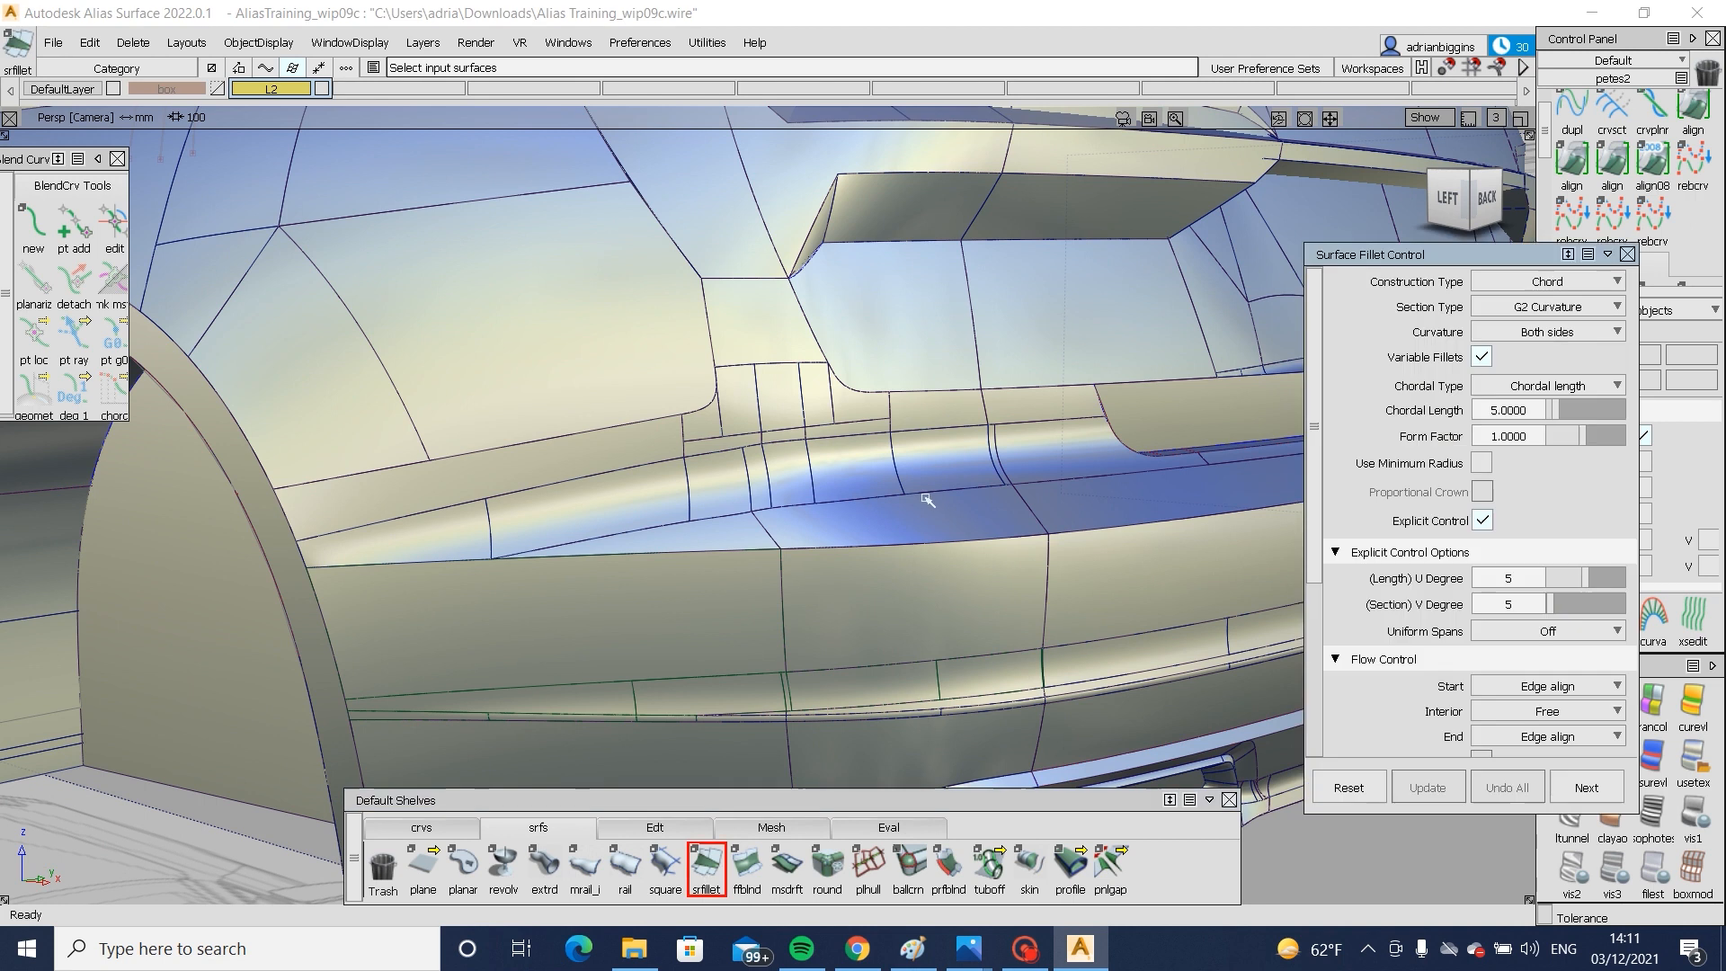
pyautogui.click(928, 501)
pyautogui.click(855, 619)
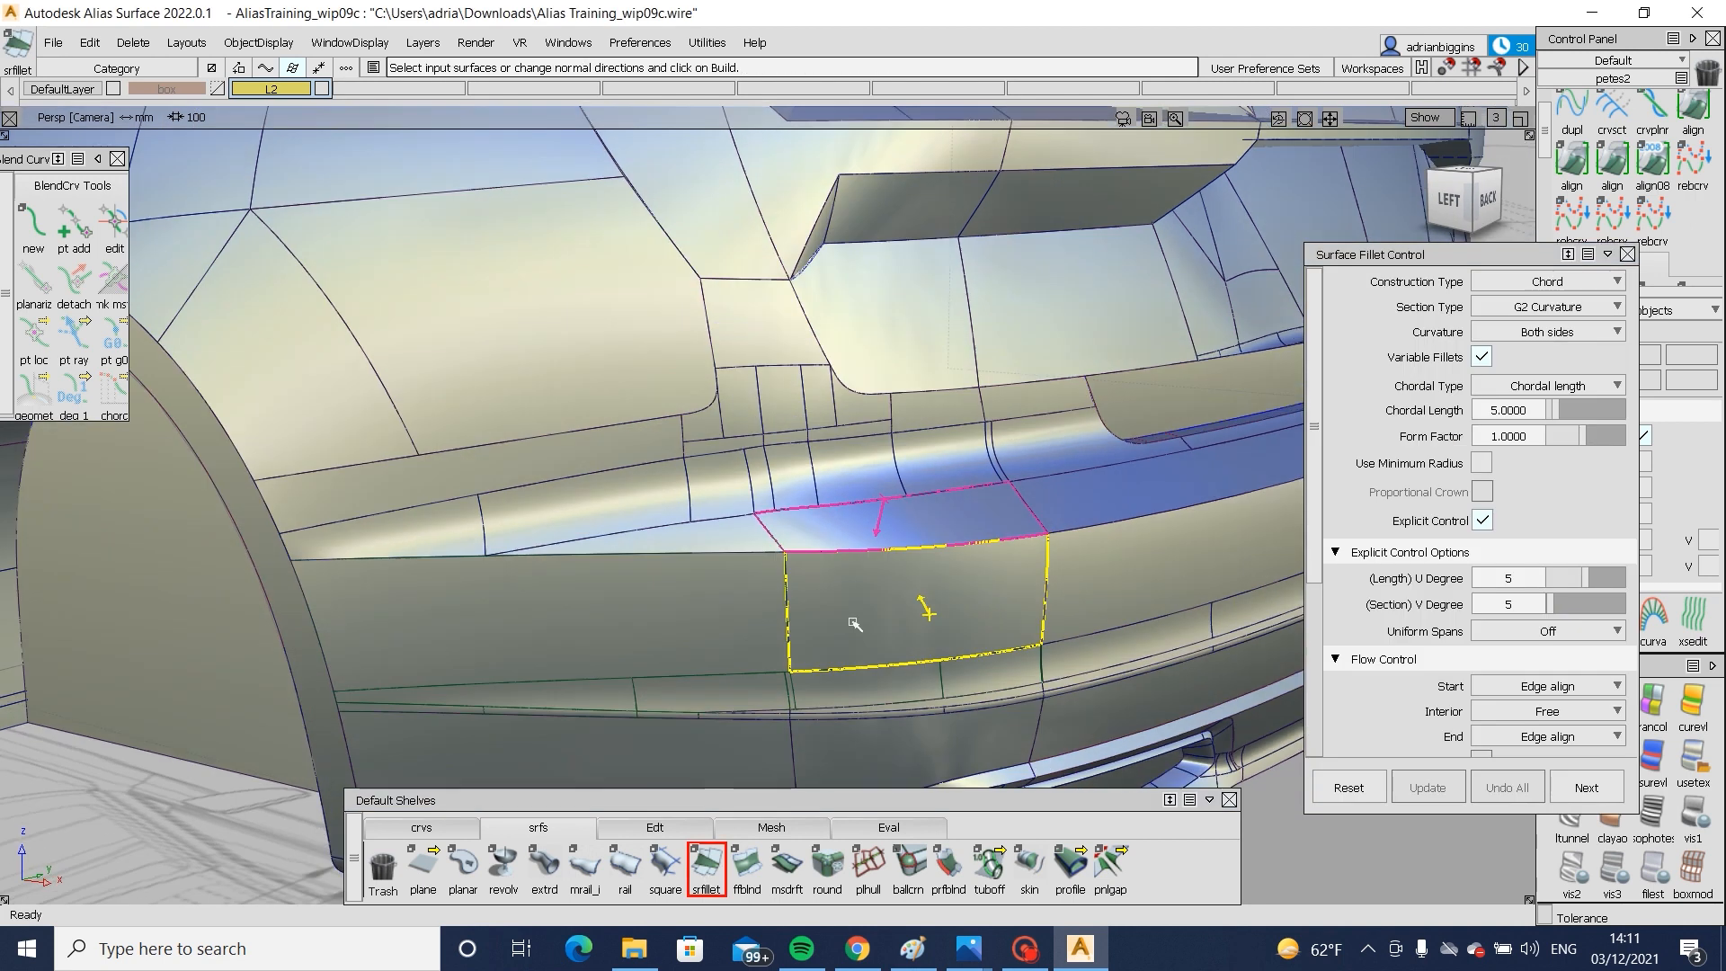
pyautogui.keyDown('ctrl'); pyautogui.keyDown('shift'); pyautogui.moveTo(854, 661); pyautogui.dragTo(853, 546); pyautogui.keyUp('shift'); pyautogui.keyUp('ctrl')
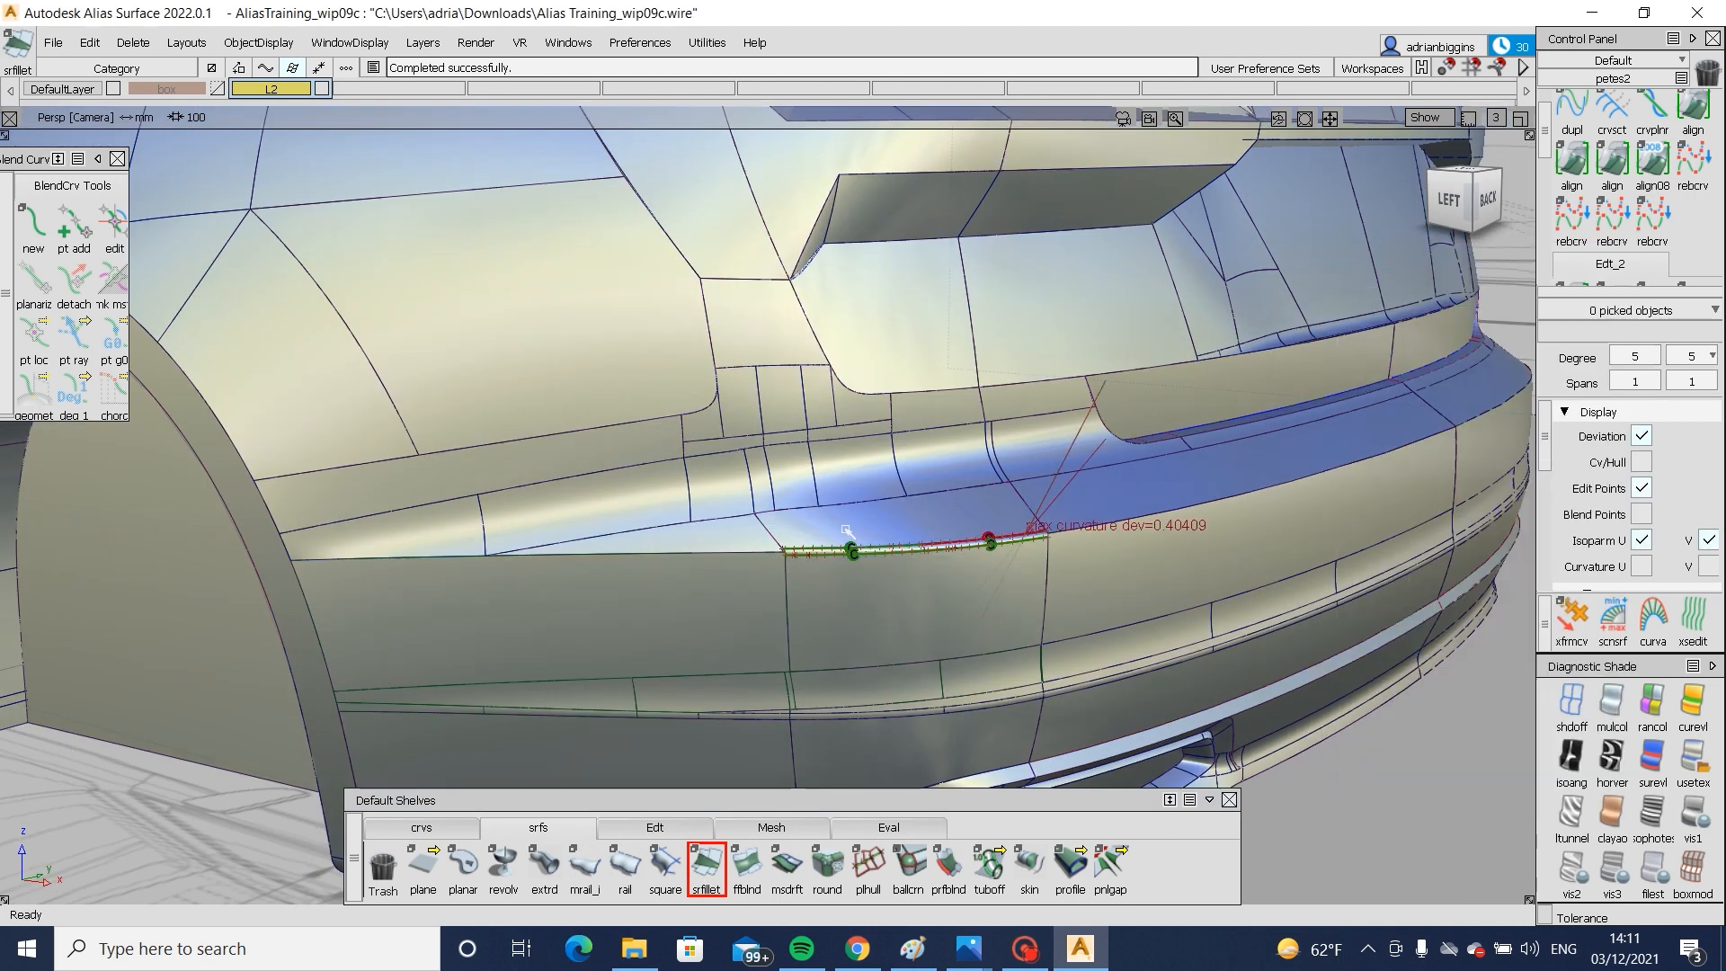
pyautogui.keyDown('ctrl'); pyautogui.keyDown('shift'); pyautogui.moveTo(1011, 538); pyautogui.dragTo(827, 550); pyautogui.keyUp('shift'); pyautogui.keyUp('ctrl')
pyautogui.click(888, 564)
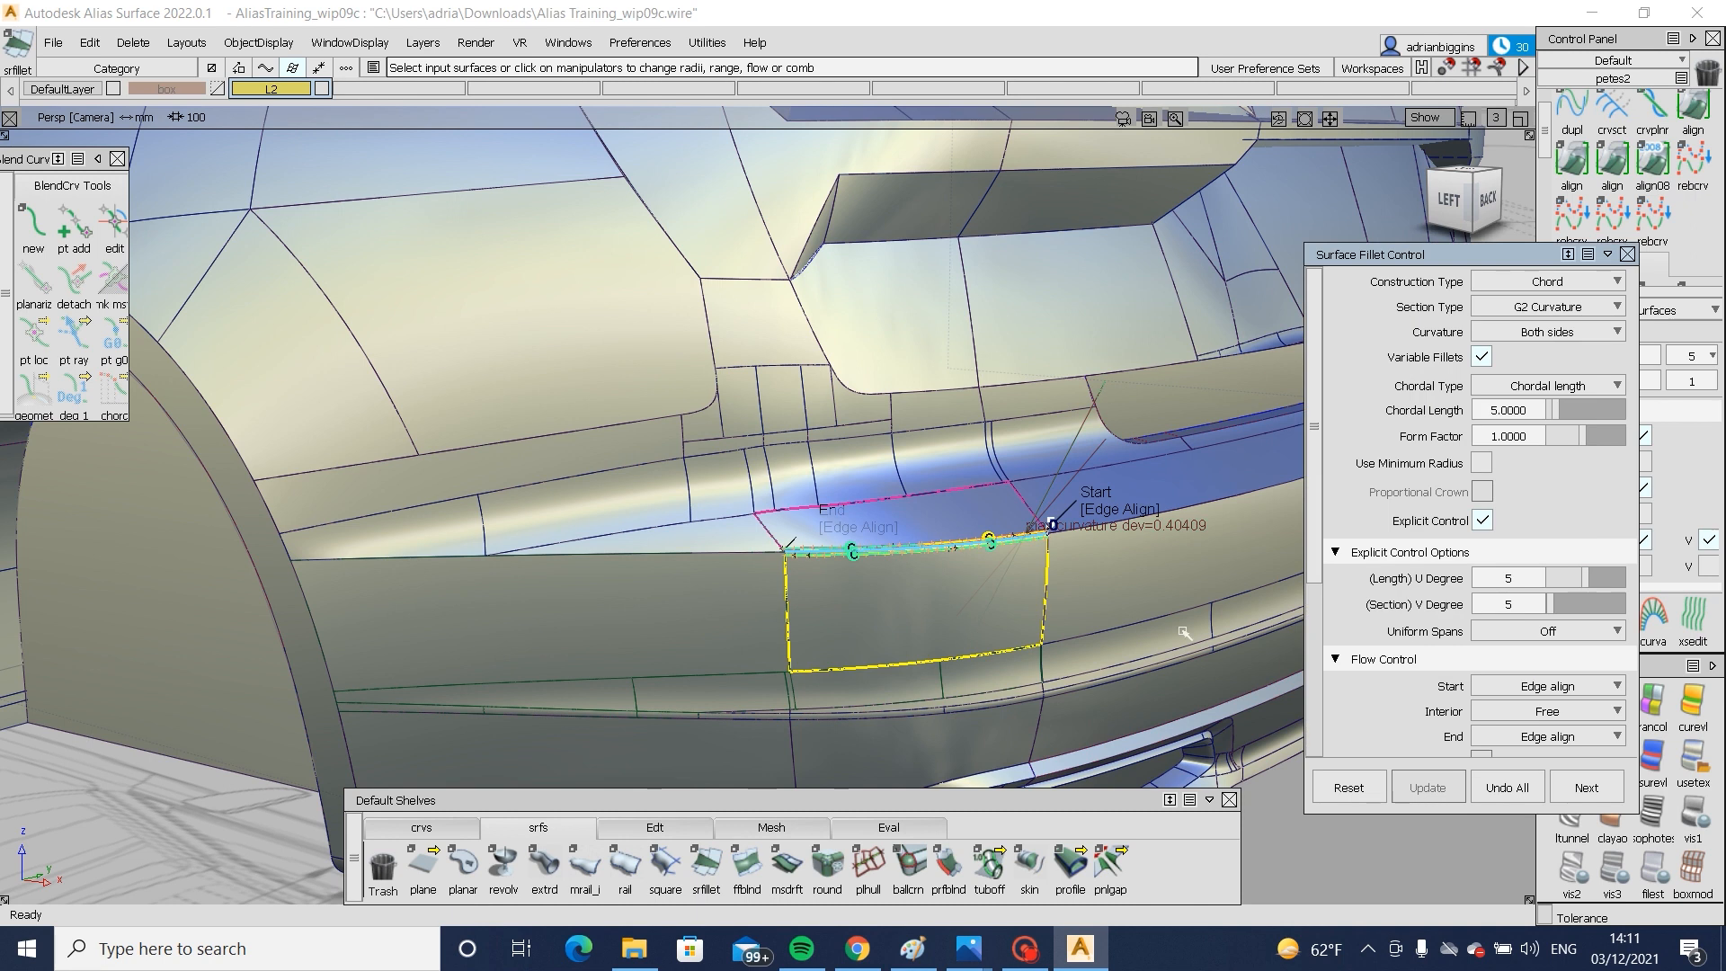
# - Discard the short fillet piece and build a G2 surface fillet with chordal length 5 along the entire upper crease, from the wheel arch around the tail
pyautogui.click(1506, 788)
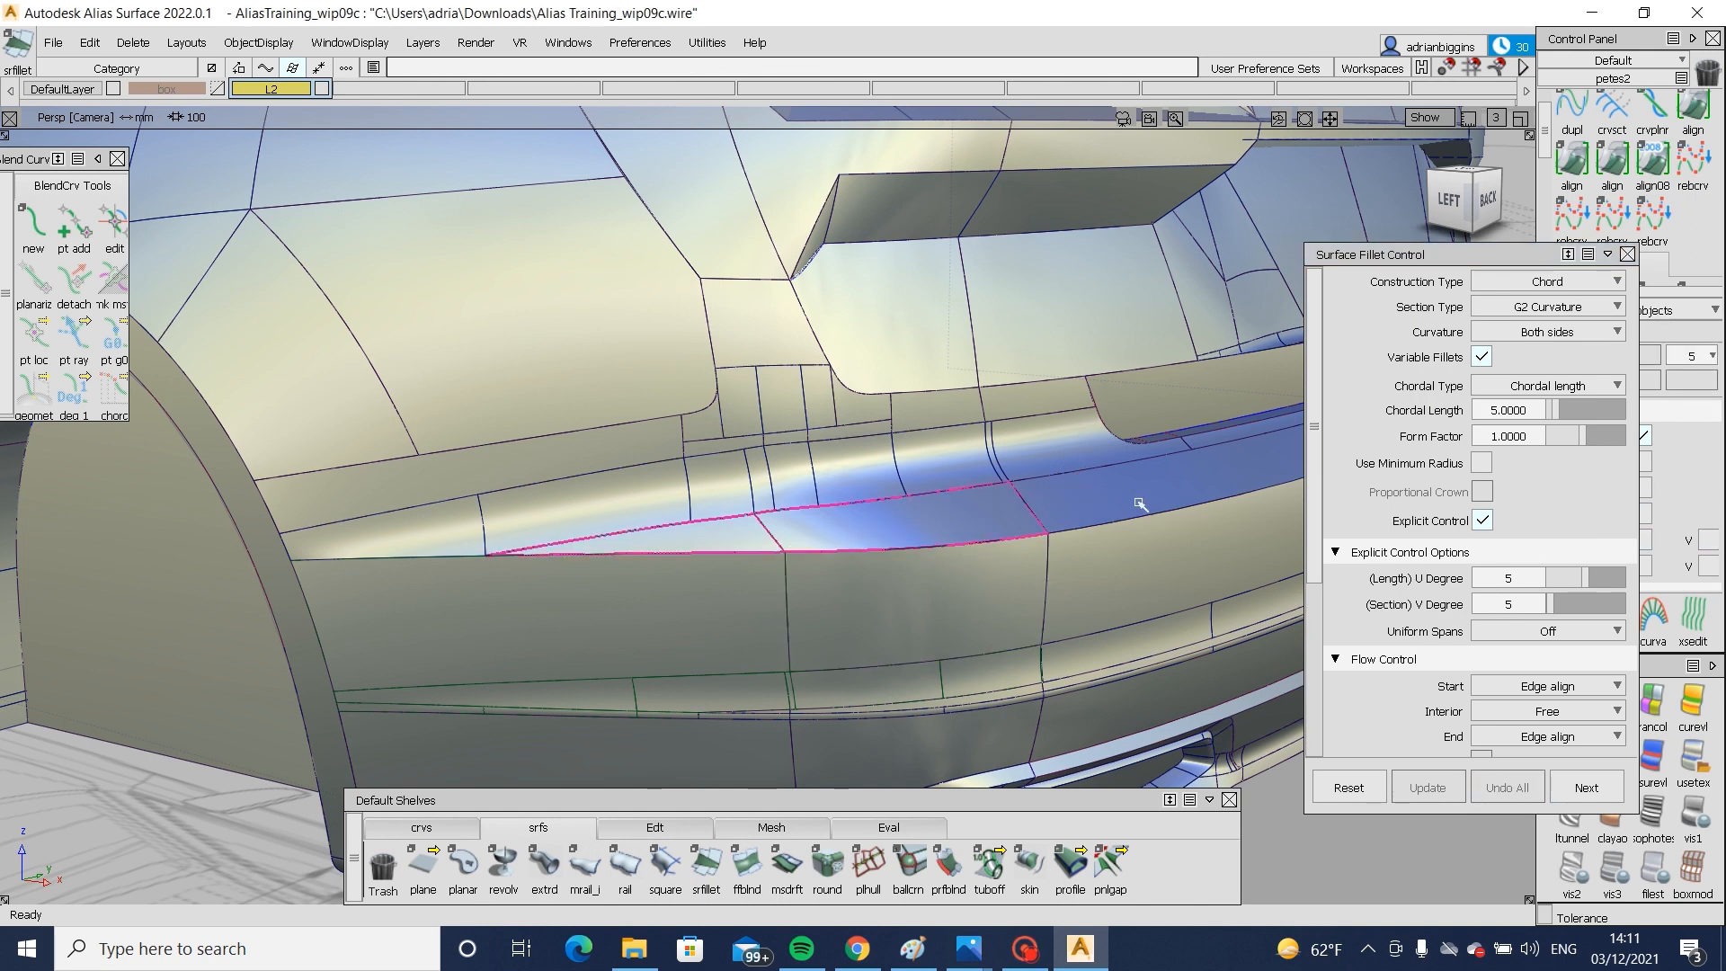
pyautogui.click(432, 544)
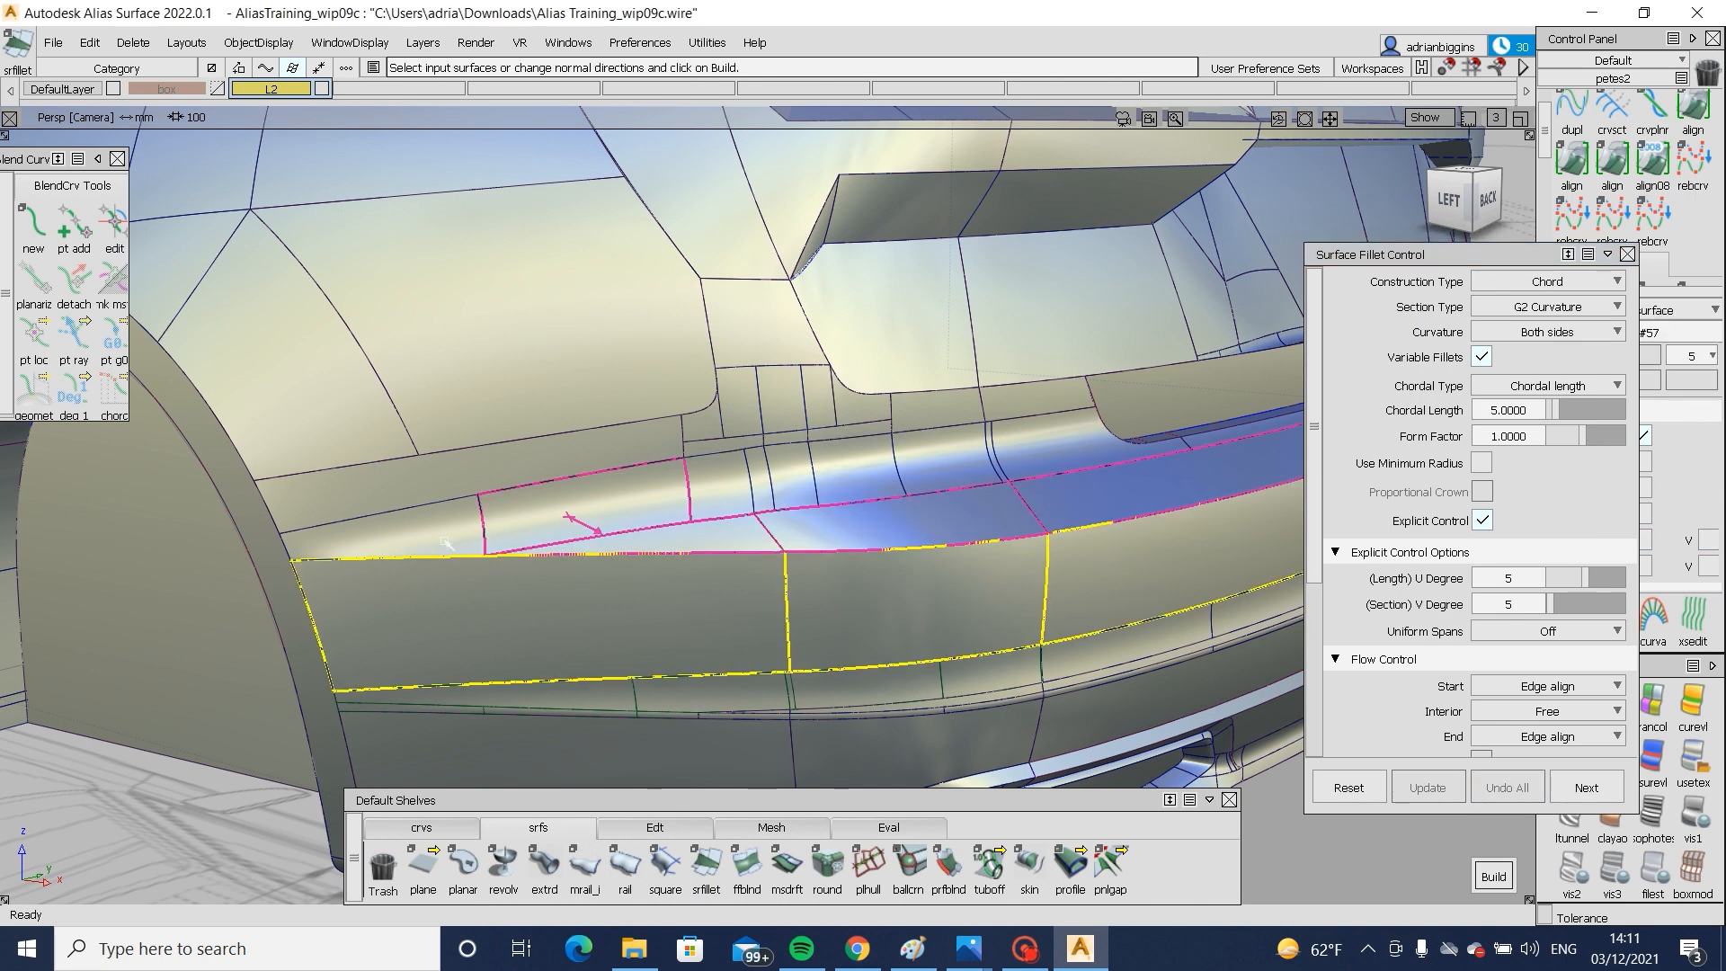
pyautogui.keyDown('alt'); pyautogui.keyDown('shift'); pyautogui.moveTo(629, 557); pyautogui.dragTo(700, 578); pyautogui.keyUp('shift'); pyautogui.keyUp('alt')
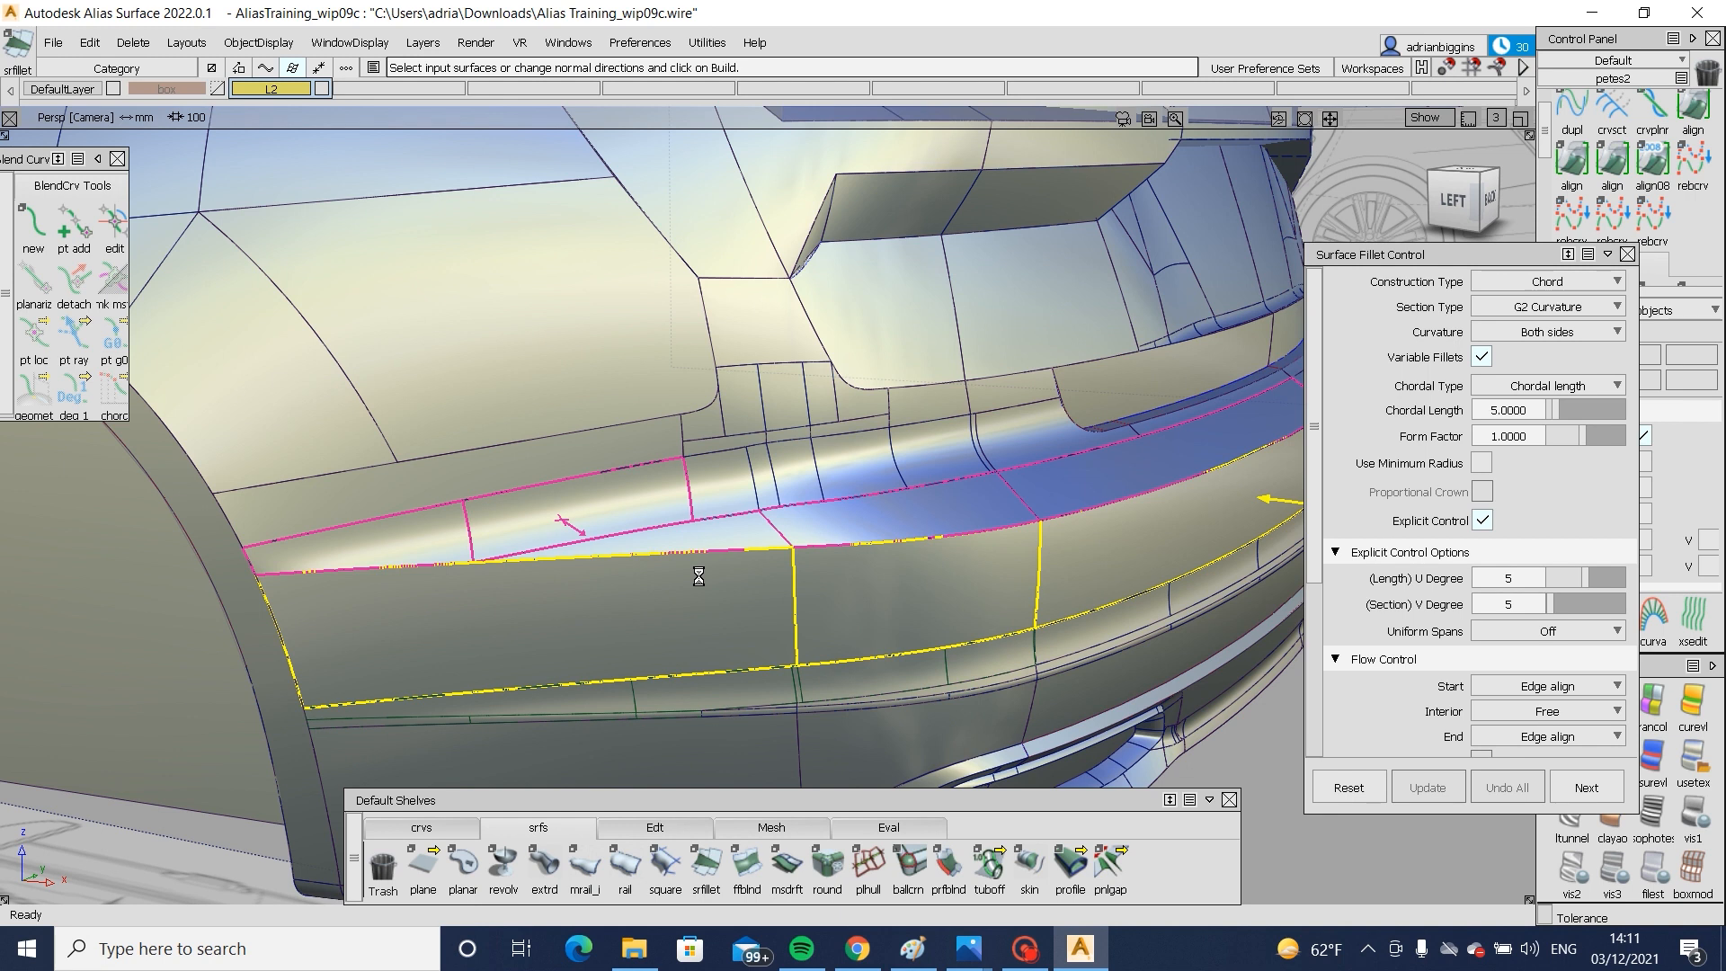
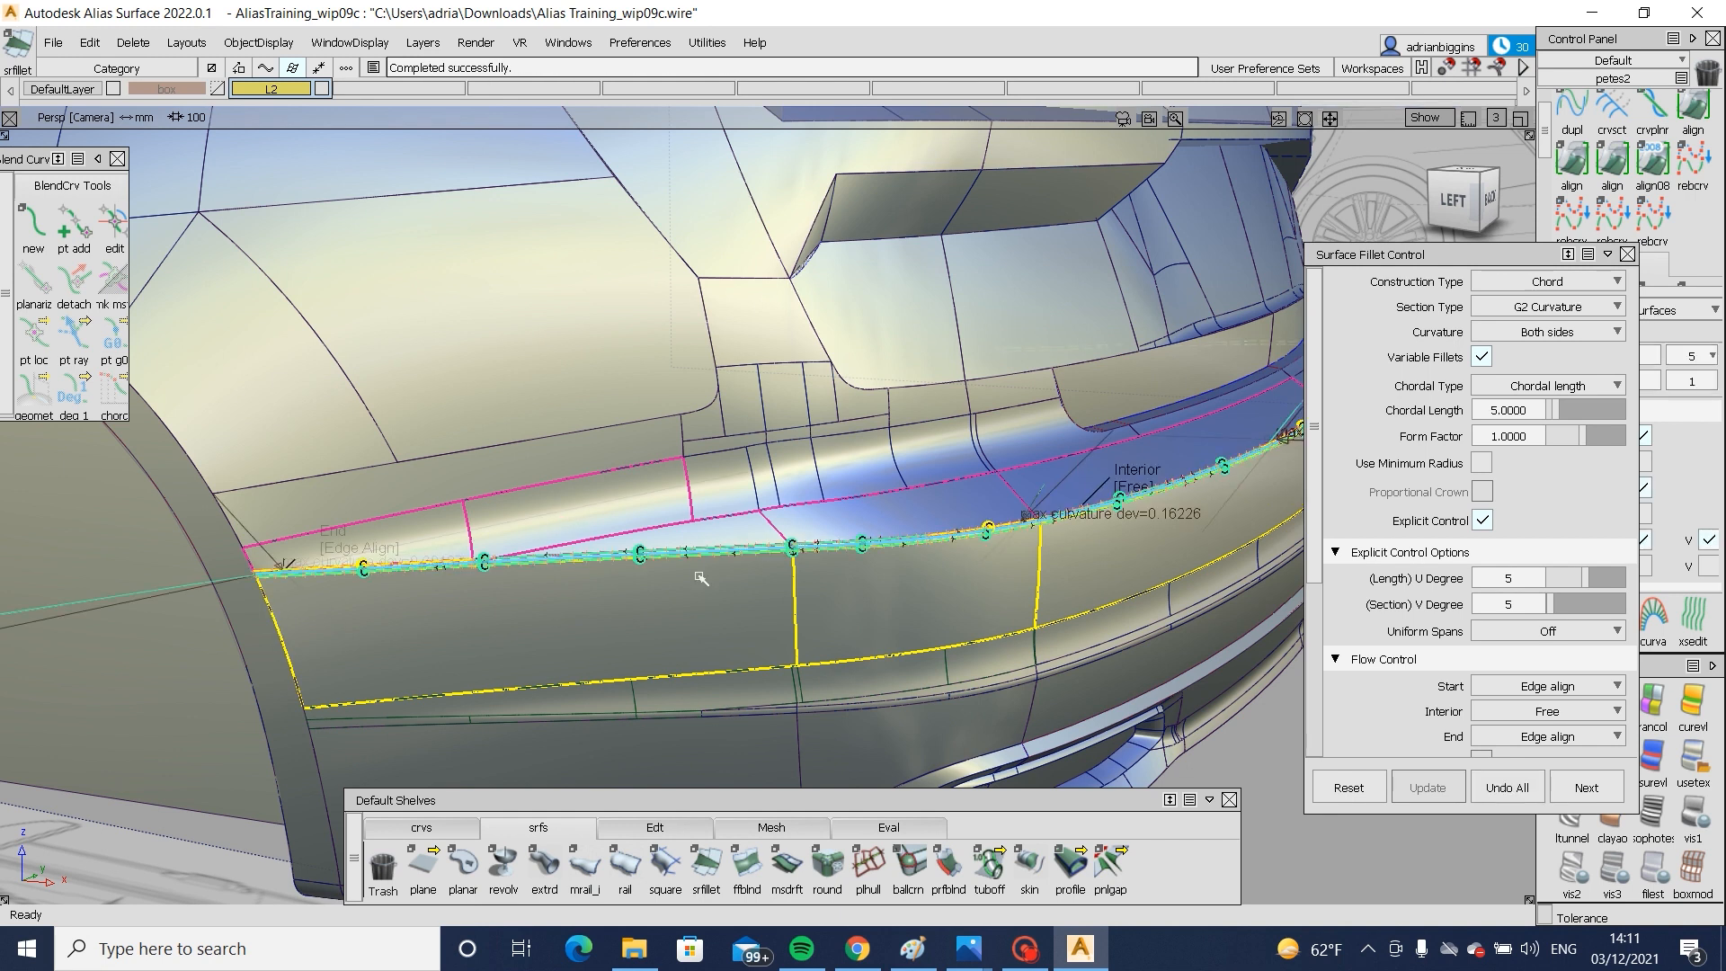
pyautogui.keyDown('ctrl'); pyautogui.keyDown('shift'); pyautogui.moveTo(1010, 620); pyautogui.dragTo(1010, 516); pyautogui.keyUp('shift'); pyautogui.keyUp('ctrl')
# - Examine the upper-crease fillet's highlights in shaded side and rear views around the car's corner
pyautogui.keyDown('ctrl'); pyautogui.keyDown('shift'); pyautogui.moveTo(1005, 562); pyautogui.dragTo(921, 587, button='right'); pyautogui.keyUp('shift'); pyautogui.keyUp('ctrl')
pyautogui.moveTo(816, 531)
pyautogui.keyDown('alt'); pyautogui.keyDown('shift'); pyautogui.mouseDown(button='right')
pyautogui.moveTo(886, 605)
pyautogui.moveTo(1007, 562)
pyautogui.mouseUp(button='right'); pyautogui.keyUp('shift'); pyautogui.keyUp('alt')
pyautogui.moveTo(1006, 561)
pyautogui.keyDown('alt'); pyautogui.keyDown('shift'); pyautogui.mouseDown()
pyautogui.moveTo(1106, 531)
pyautogui.moveTo(1178, 536)
pyautogui.mouseUp(); pyautogui.keyUp('shift'); pyautogui.keyUp('alt')
pyautogui.moveTo(1006, 532)
pyautogui.keyDown('alt'); pyautogui.keyDown('shift'); pyautogui.mouseDown(button='right')
pyautogui.moveTo(1083, 574)
pyautogui.moveTo(1040, 597)
pyautogui.moveTo(987, 596)
pyautogui.moveTo(1377, 363)
pyautogui.mouseUp(button='right'); pyautogui.keyUp('shift'); pyautogui.keyUp('alt')
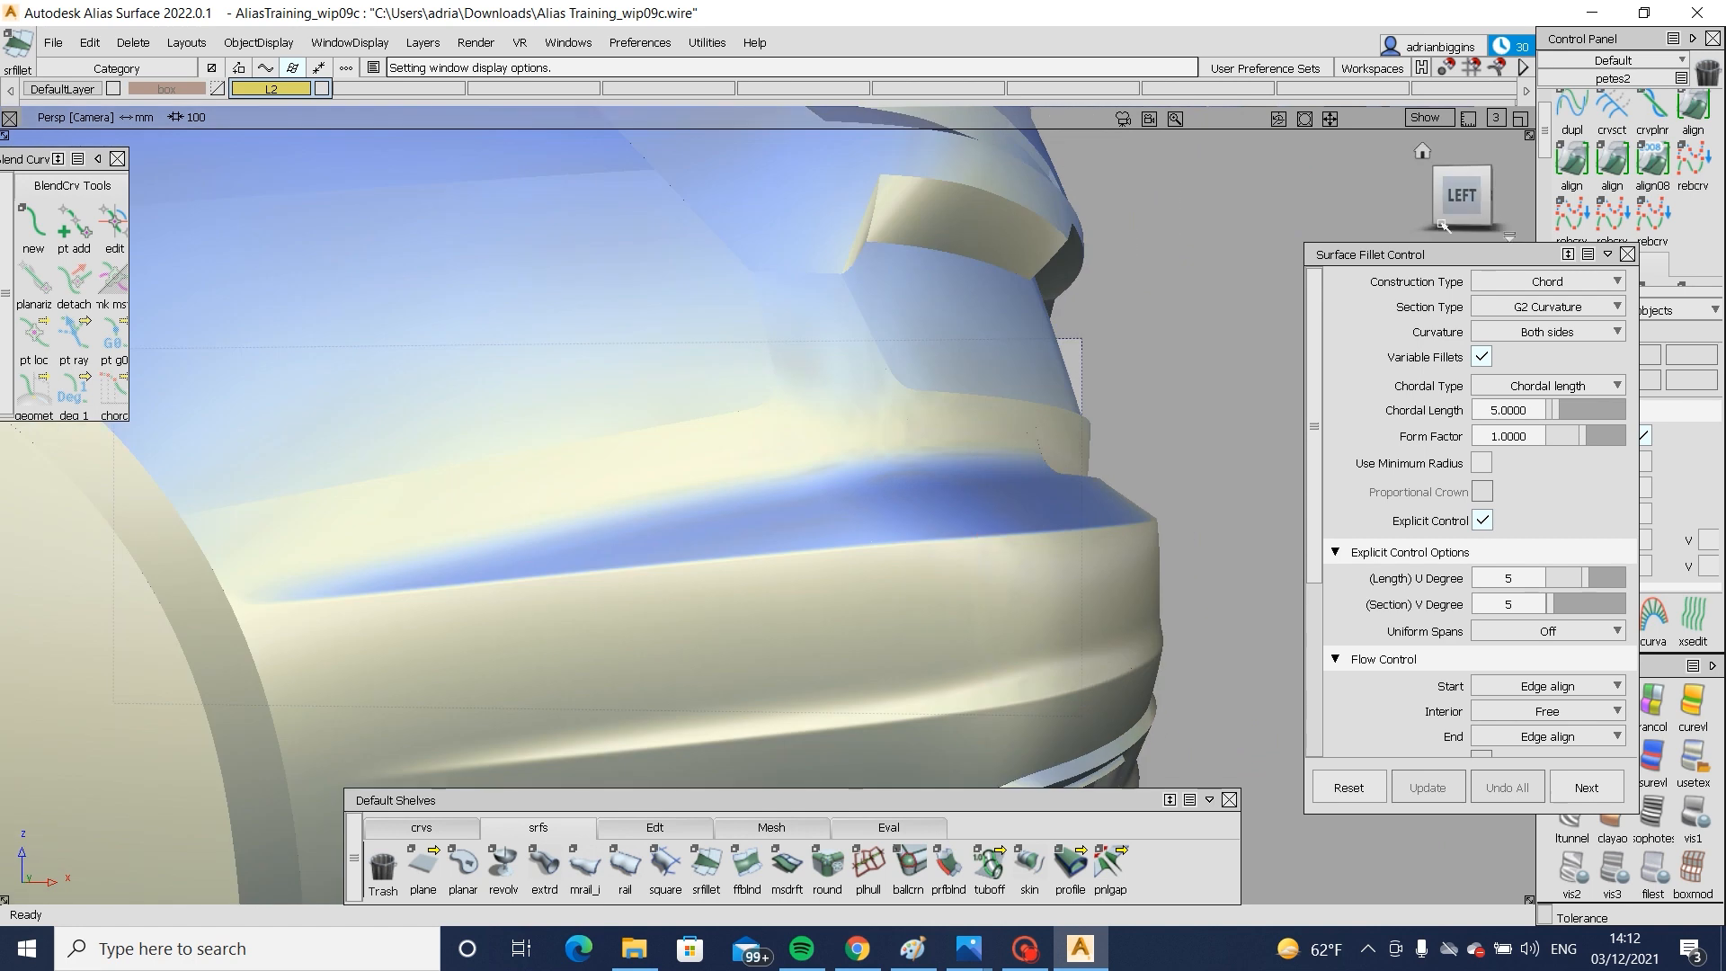
pyautogui.moveTo(1013, 539)
pyautogui.keyDown('alt'); pyautogui.keyDown('shift'); pyautogui.mouseDown(button='right')
pyautogui.moveTo(1102, 644)
pyautogui.moveTo(1155, 661)
pyautogui.mouseUp(button='right'); pyautogui.keyUp('shift'); pyautogui.keyUp('alt')
pyautogui.keyDown('alt'); pyautogui.keyDown('shift'); pyautogui.moveTo(1028, 590); pyautogui.dragTo(829, 573, button='middle'); pyautogui.keyUp('shift'); pyautogui.keyUp('alt')
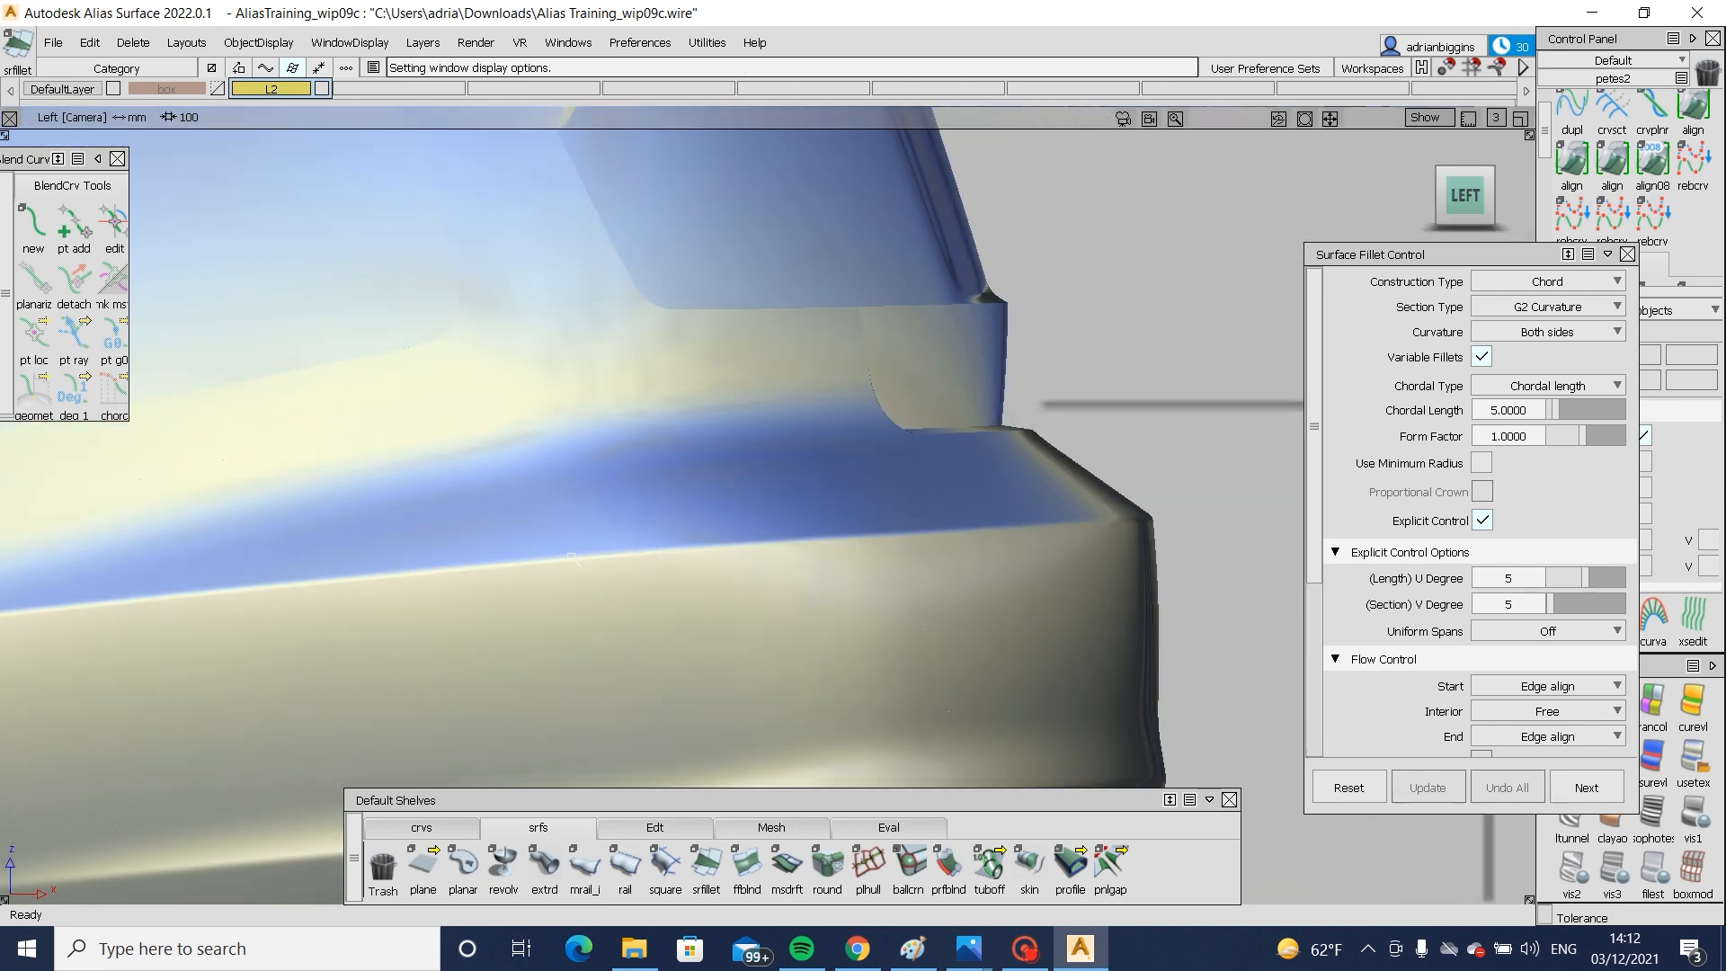
pyautogui.keyDown('alt'); pyautogui.keyDown('shift'); pyautogui.moveTo(1093, 517); pyautogui.dragTo(809, 557); pyautogui.keyUp('shift'); pyautogui.keyUp('alt')
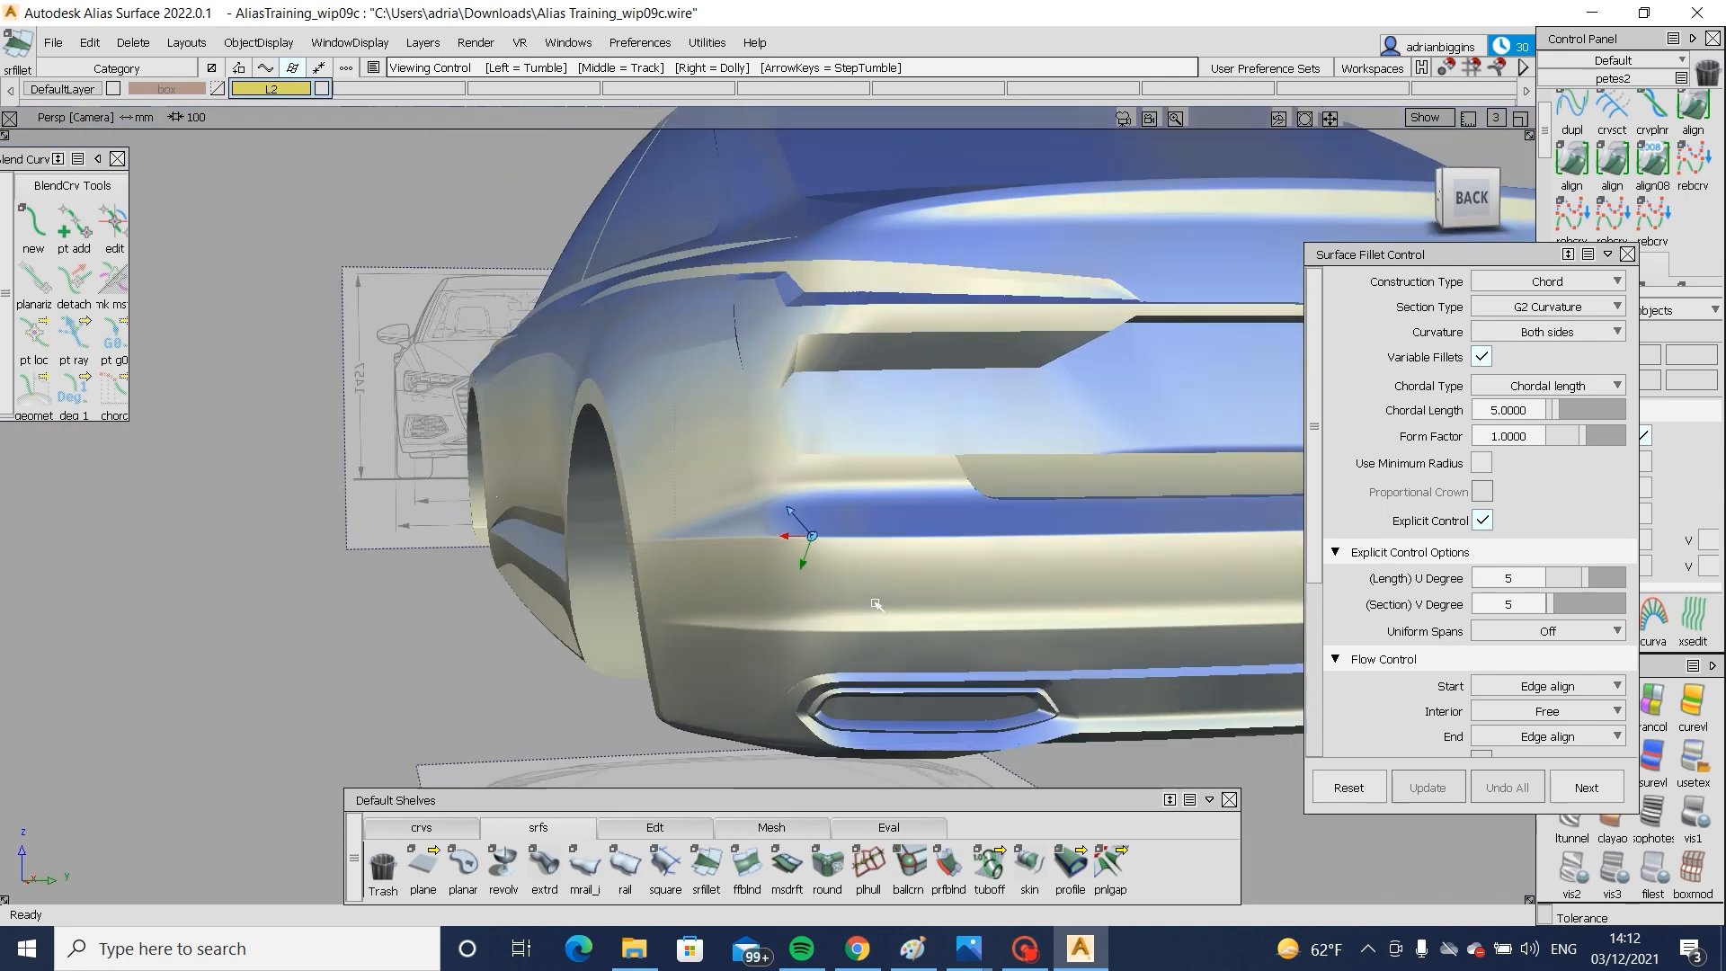
pyautogui.keyDown('alt'); pyautogui.keyDown('shift'); pyautogui.moveTo(809, 557); pyautogui.dragTo(872, 600, button='right'); pyautogui.keyUp('shift'); pyautogui.keyUp('alt')
pyautogui.keyDown('alt'); pyautogui.keyDown('shift'); pyautogui.moveTo(859, 639); pyautogui.dragTo(690, 494); pyautogui.keyUp('shift'); pyautogui.keyUp('alt')
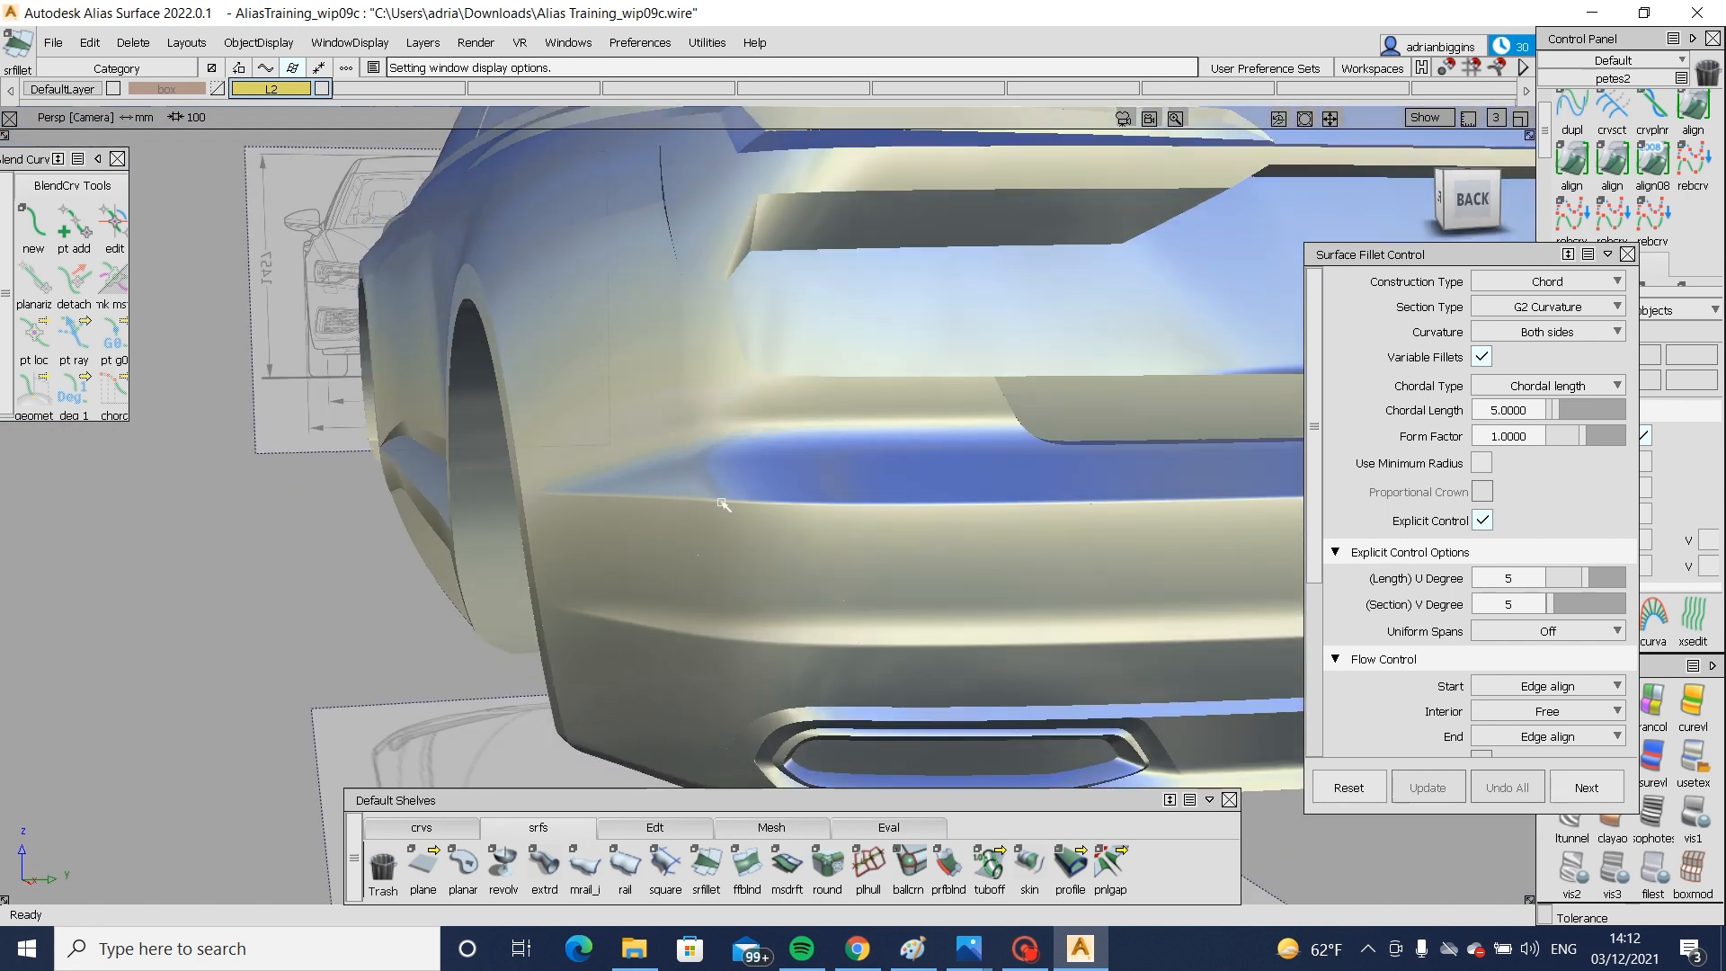
pyautogui.keyDown('alt'); pyautogui.keyDown('shift'); pyautogui.moveTo(1152, 569); pyautogui.dragTo(720, 554, button='right'); pyautogui.keyUp('shift'); pyautogui.keyUp('alt')
pyautogui.keyDown('alt'); pyautogui.keyDown('shift'); pyautogui.moveTo(719, 553); pyautogui.dragTo(120, 531); pyautogui.keyUp('shift'); pyautogui.keyUp('alt')
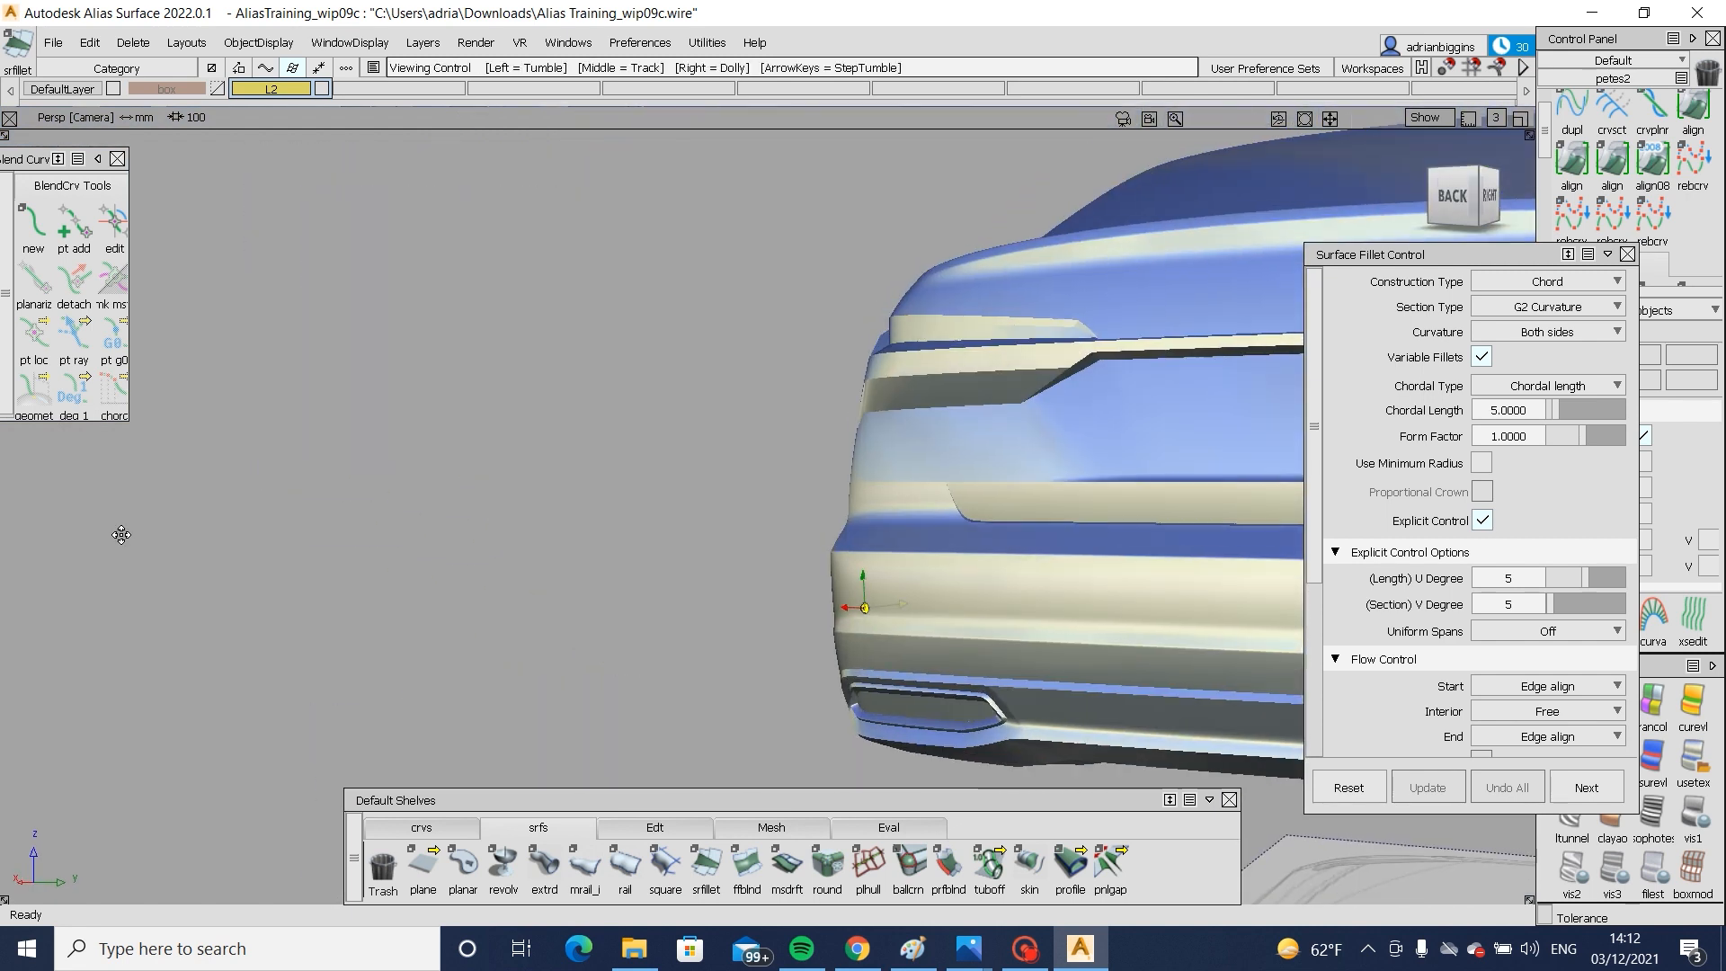
# - Examine the tail surfaces and the number-plate recess edges from the rear and at an angle
pyautogui.keyDown('alt'); pyautogui.keyDown('shift'); pyautogui.moveTo(1123, 575); pyautogui.dragTo(645, 534, button='middle'); pyautogui.keyUp('shift'); pyautogui.keyUp('alt')
pyautogui.keyDown('alt'); pyautogui.keyDown('shift'); pyautogui.moveTo(646, 534); pyautogui.dragTo(719, 567, button='right'); pyautogui.keyUp('shift'); pyautogui.keyUp('alt')
pyautogui.keyDown('alt'); pyautogui.keyDown('shift'); pyautogui.moveTo(450, 553); pyautogui.dragTo(1061, 540); pyautogui.keyUp('shift'); pyautogui.keyUp('alt')
pyautogui.keyDown('alt'); pyautogui.keyDown('shift'); pyautogui.moveTo(655, 539); pyautogui.dragTo(1285, 611, button='middle'); pyautogui.keyUp('shift'); pyautogui.keyUp('alt')
pyautogui.keyDown('alt'); pyautogui.keyDown('shift'); pyautogui.moveTo(665, 503); pyautogui.dragTo(764, 531, button='right'); pyautogui.keyUp('shift'); pyautogui.keyUp('alt')
pyautogui.keyDown('alt'); pyautogui.keyDown('shift'); pyautogui.moveTo(719, 512); pyautogui.dragTo(776, 486); pyautogui.keyUp('shift'); pyautogui.keyUp('alt')
pyautogui.keyDown('alt'); pyautogui.keyDown('shift'); pyautogui.moveTo(776, 486); pyautogui.dragTo(411, 486, button='right'); pyautogui.keyUp('shift'); pyautogui.keyUp('alt')
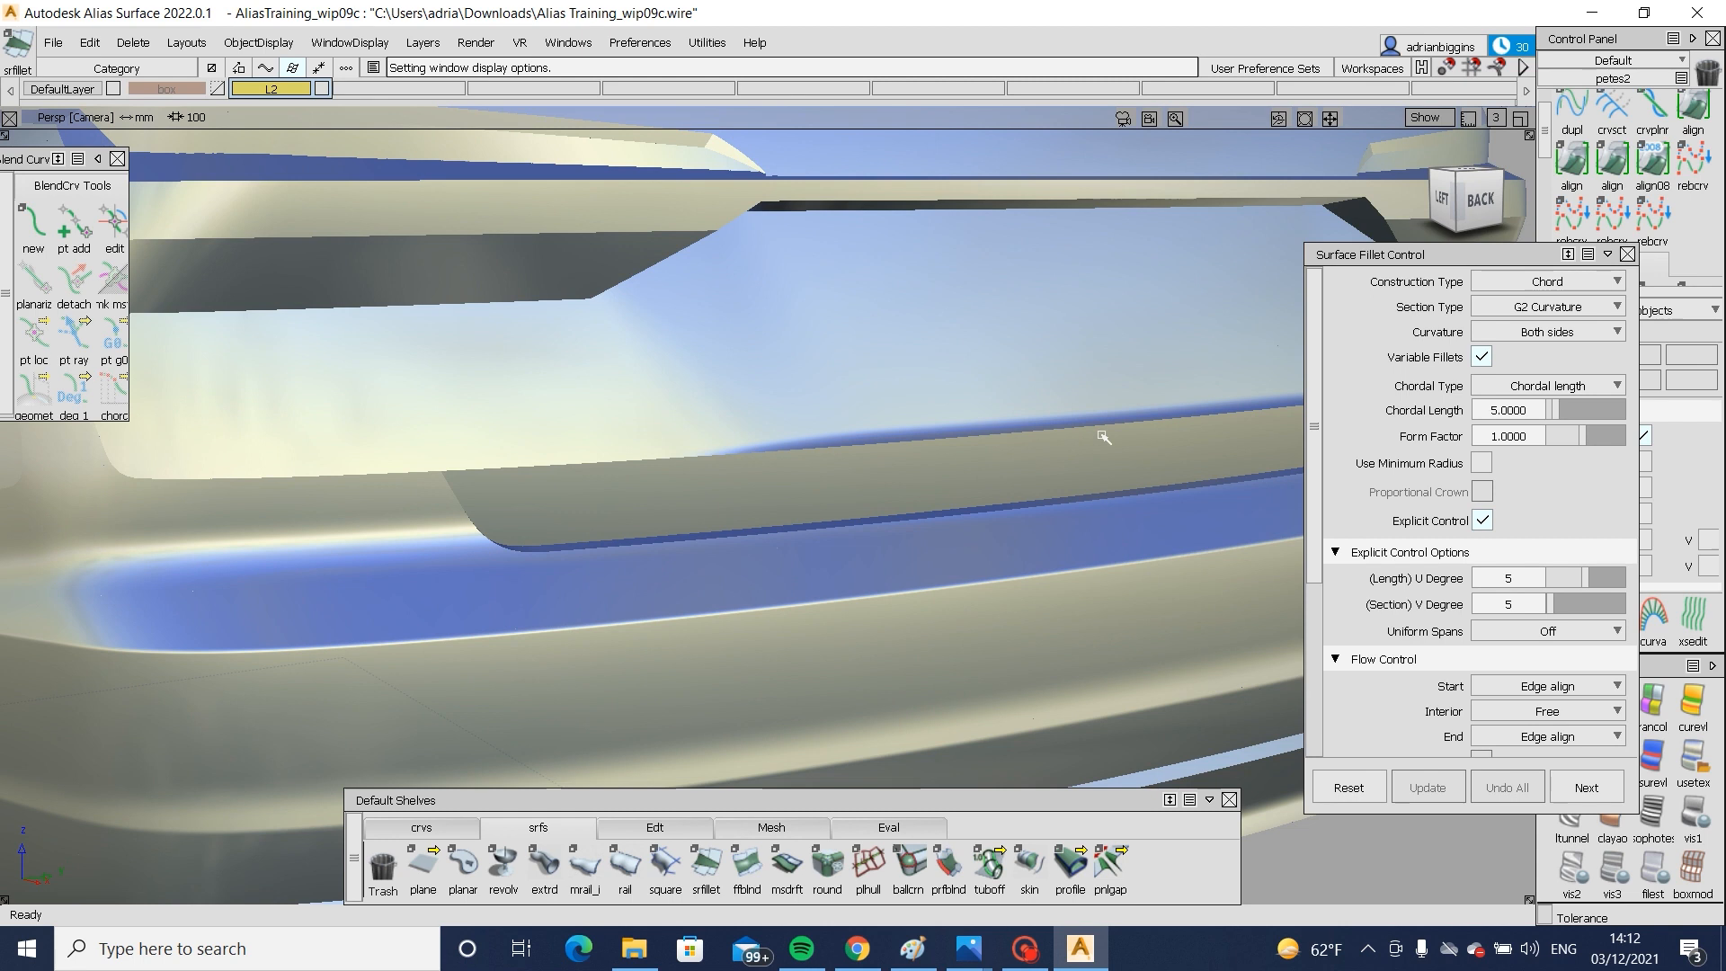
pyautogui.keyDown('alt'); pyautogui.keyDown('shift'); pyautogui.moveTo(1103, 438); pyautogui.dragTo(699, 547, button='right'); pyautogui.keyUp('shift'); pyautogui.keyUp('alt')
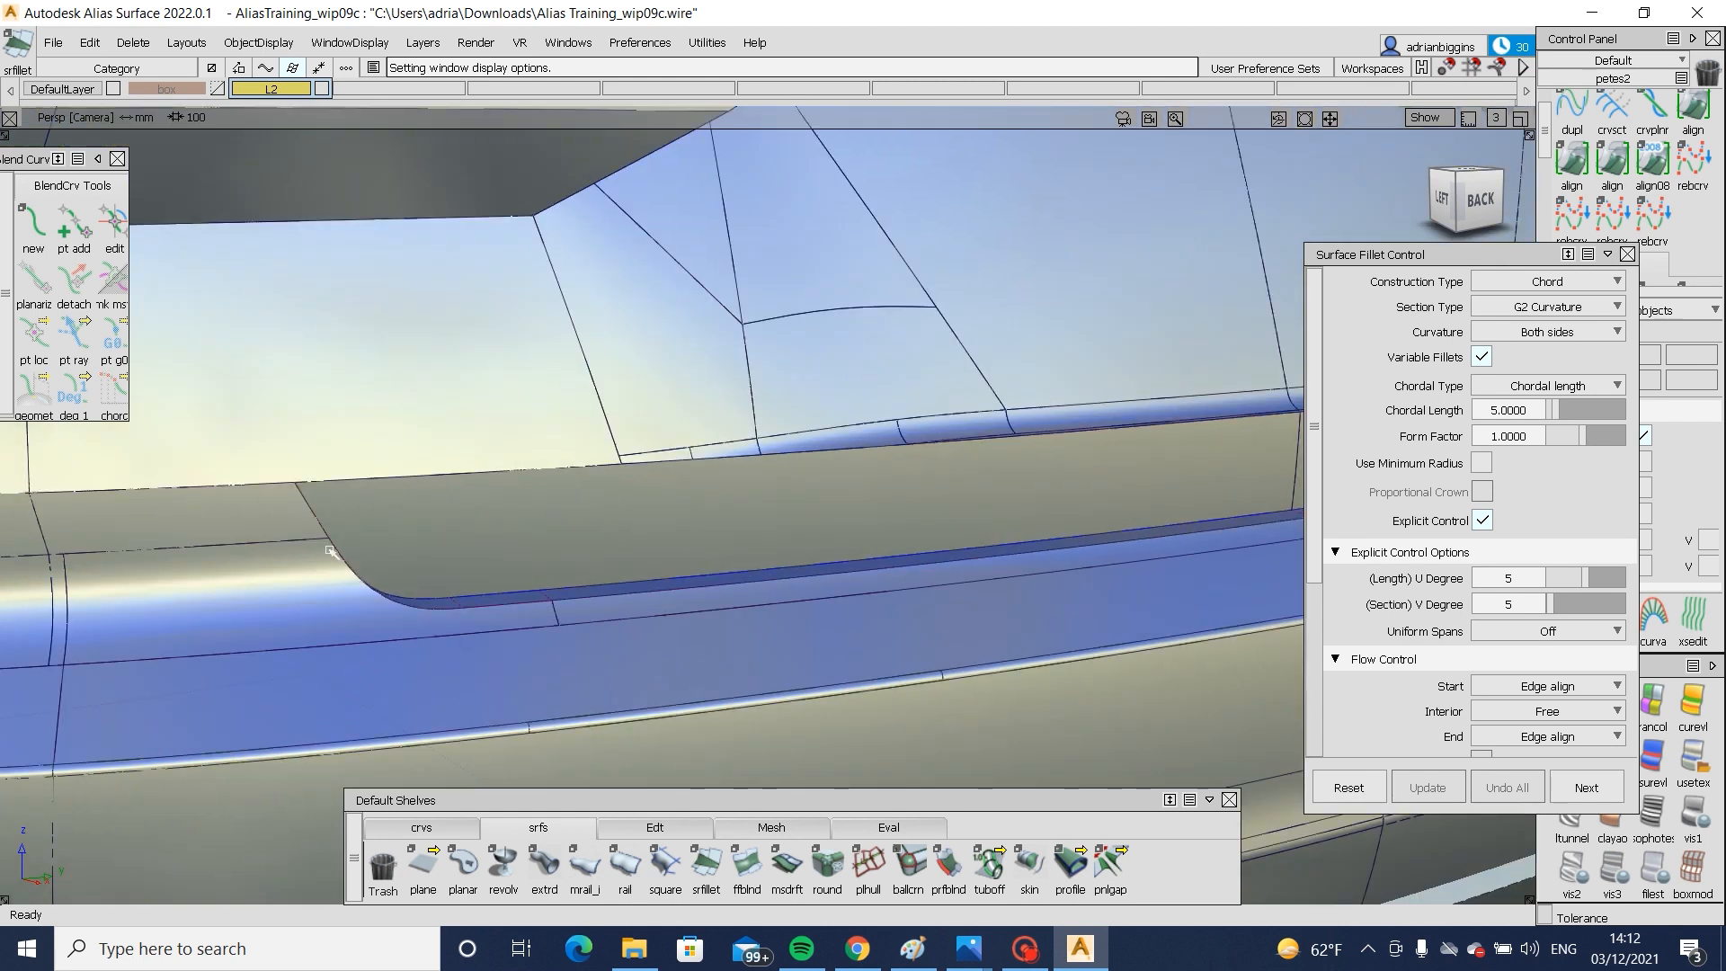
pyautogui.keyDown('alt'); pyautogui.keyDown('shift'); pyautogui.moveTo(329, 550); pyautogui.dragTo(664, 635, button='middle'); pyautogui.keyUp('shift'); pyautogui.keyUp('alt')
pyautogui.keyDown('alt'); pyautogui.keyDown('shift'); pyautogui.moveTo(710, 686); pyautogui.dragTo(616, 550); pyautogui.keyUp('shift'); pyautogui.keyUp('alt')
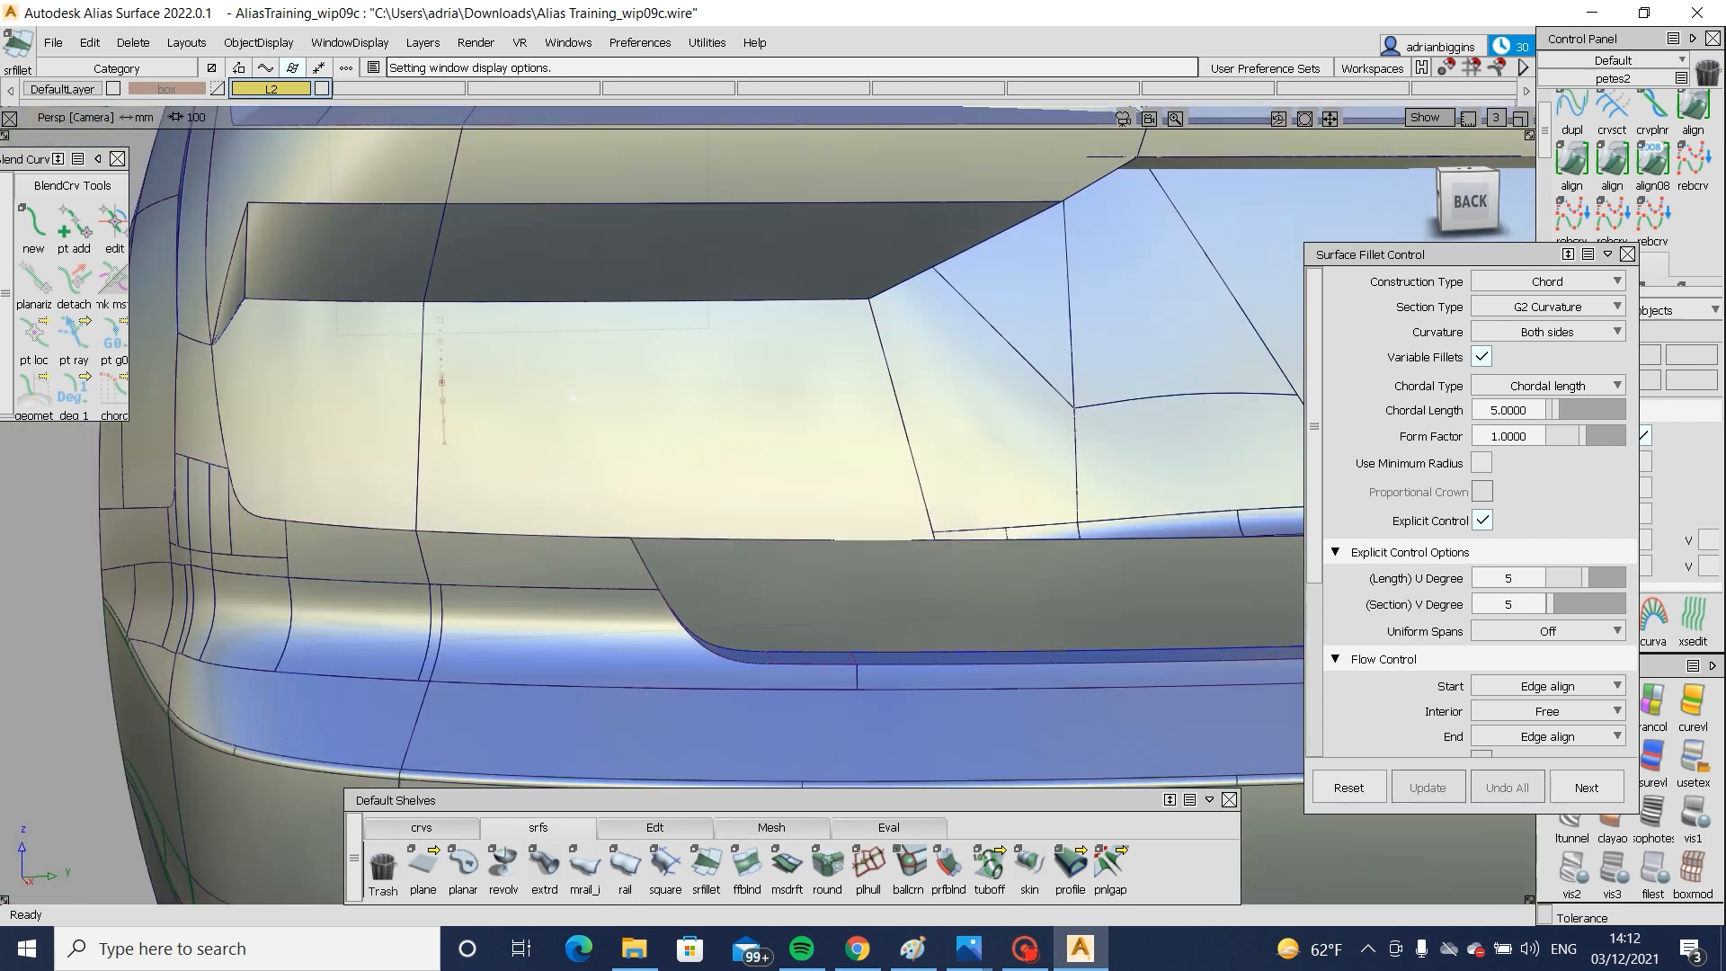
pyautogui.click(1463, 201)
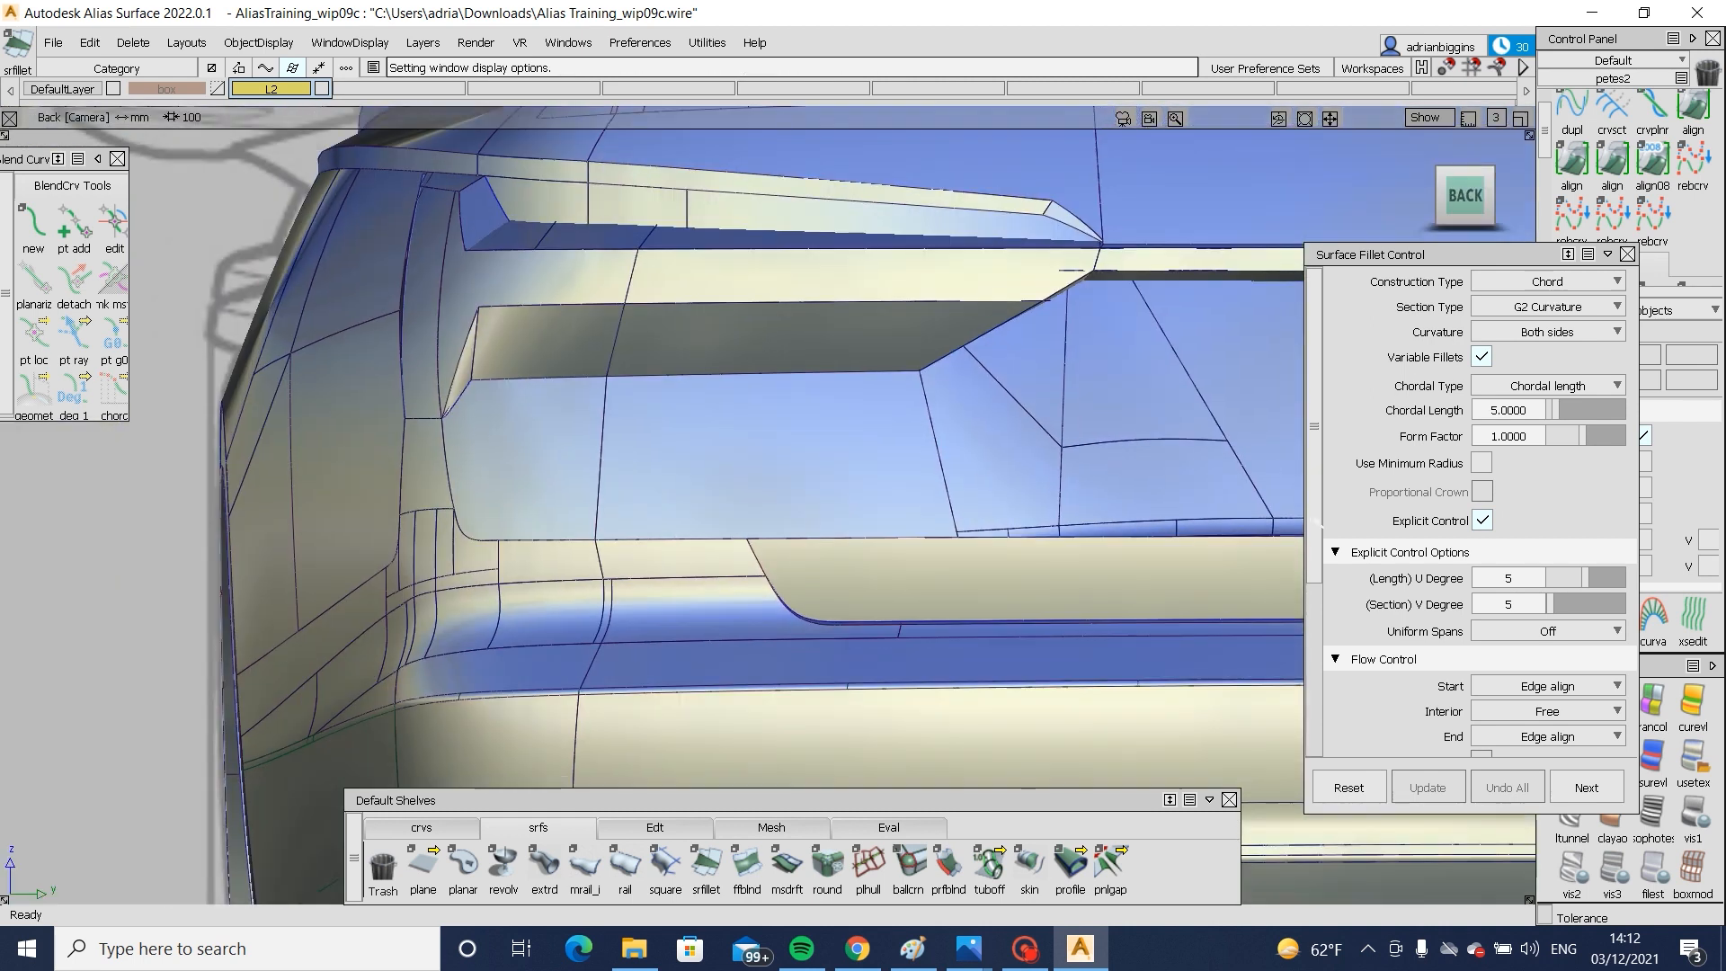
# - Compare the lower door-side crease above the sill with the front-view reference photo of the car
pyautogui.keyDown('alt'); pyautogui.keyDown('shift'); pyautogui.moveTo(768, 546); pyautogui.dragTo(884, 528); pyautogui.keyUp('shift'); pyautogui.keyUp('alt')
pyautogui.moveTo(883, 528)
pyautogui.keyDown('alt'); pyautogui.keyDown('shift'); pyautogui.mouseDown(button='right')
pyautogui.moveTo(887, 573)
pyautogui.moveTo(620, 613)
pyautogui.mouseUp(button='right'); pyautogui.keyUp('shift'); pyautogui.keyUp('alt')
pyautogui.keyDown('alt'); pyautogui.keyDown('shift'); pyautogui.click(536, 654); pyautogui.keyUp('shift'); pyautogui.keyUp('alt')
pyautogui.keyDown('alt'); pyautogui.keyDown('shift'); pyautogui.moveTo(537, 653); pyautogui.dragTo(809, 642, button='right'); pyautogui.keyUp('shift'); pyautogui.keyUp('alt')
pyautogui.moveTo(427, 692)
pyautogui.keyDown('alt'); pyautogui.keyDown('shift'); pyautogui.mouseDown(button='middle')
pyautogui.moveTo(488, 558)
pyautogui.moveTo(763, 585)
pyautogui.moveTo(608, 601)
pyautogui.mouseUp(button='middle'); pyautogui.keyUp('shift'); pyautogui.keyUp('alt')
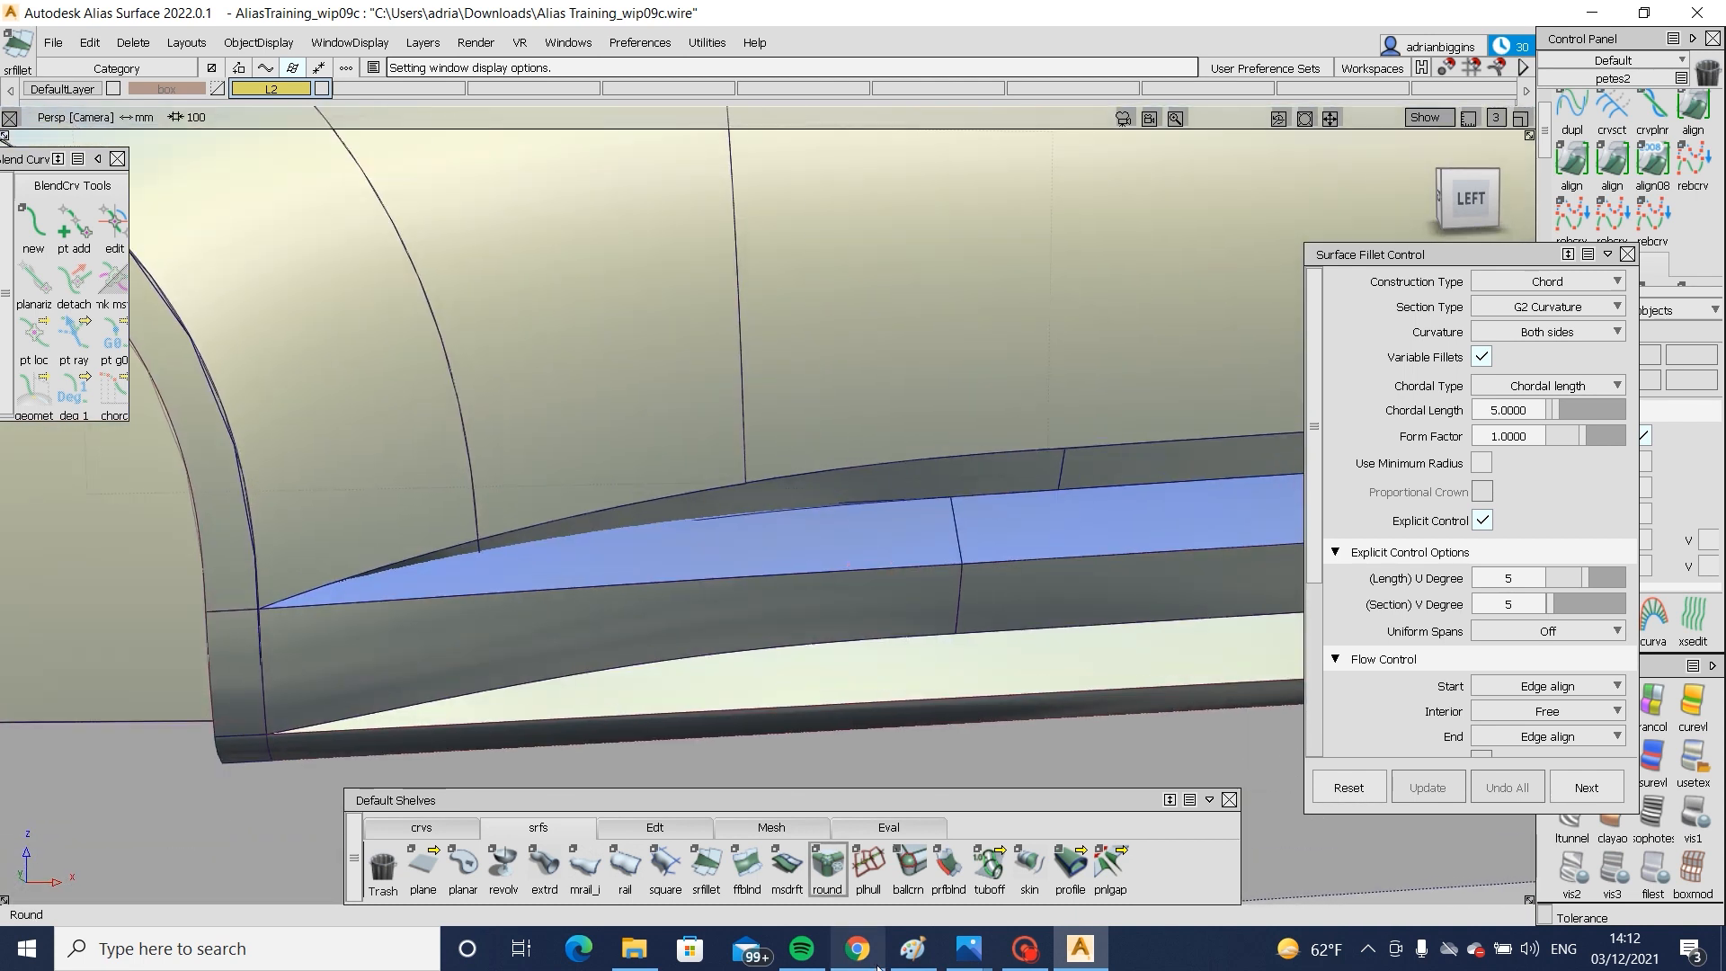
pyautogui.moveTo(953, 948)
pyautogui.click(1087, 820)
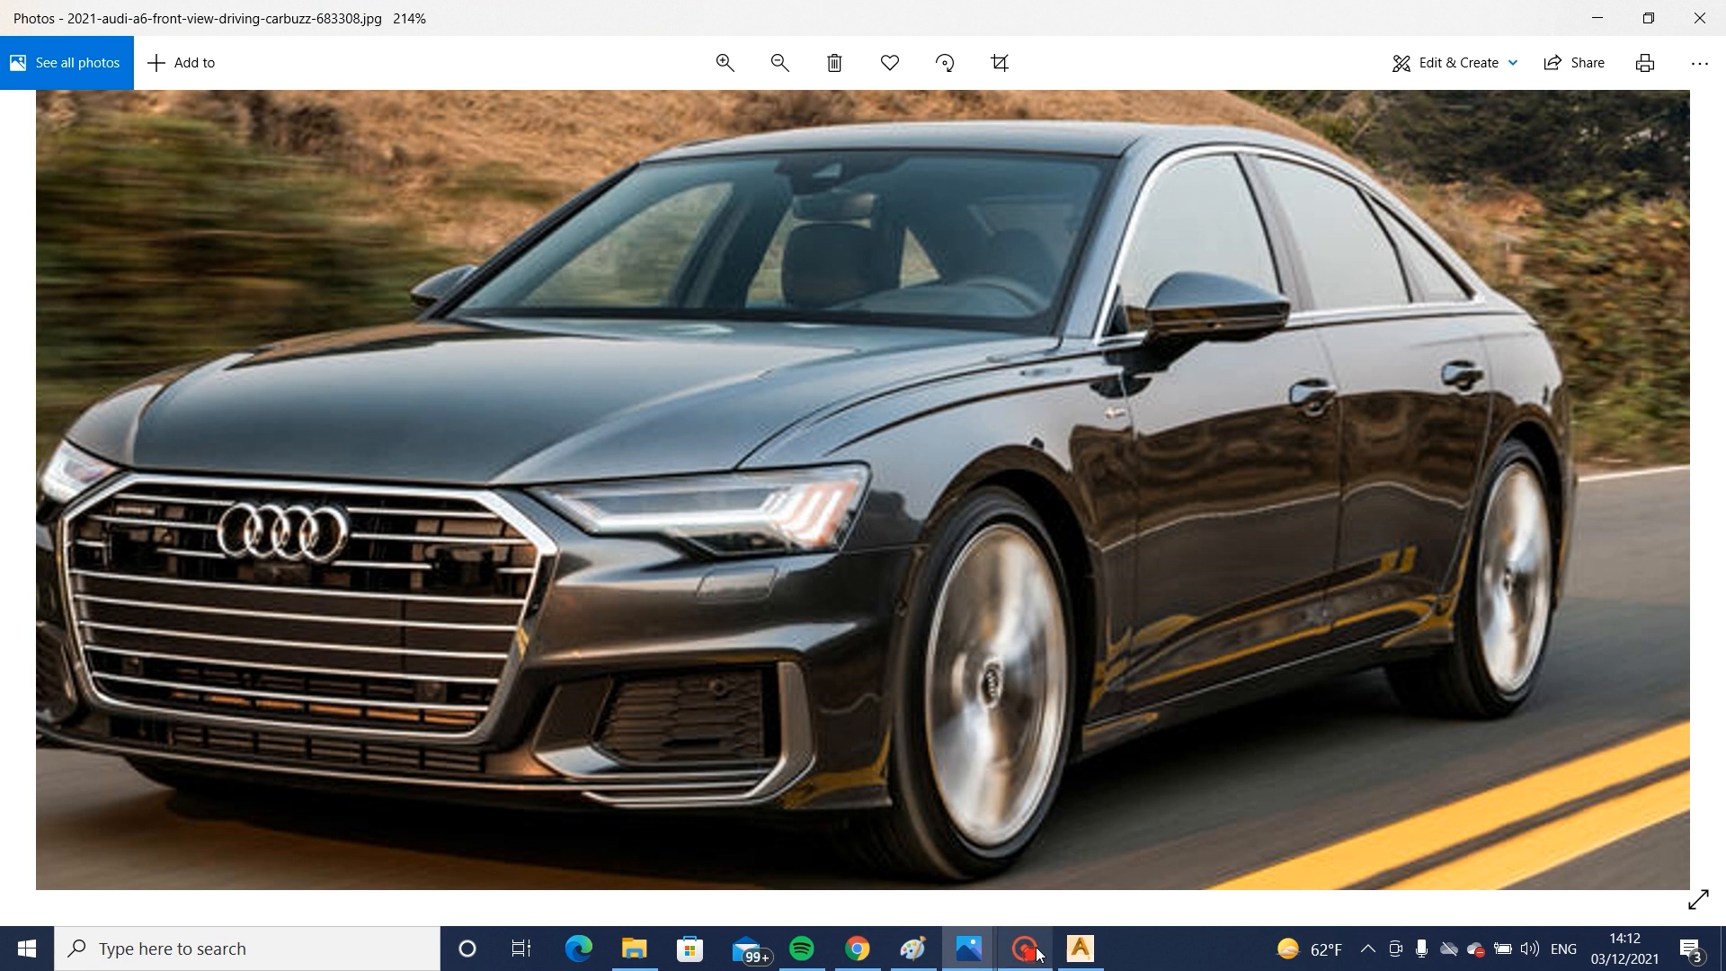
pyautogui.click(1078, 948)
pyautogui.keyDown('alt'); pyautogui.keyDown('shift'); pyautogui.moveTo(752, 500); pyautogui.dragTo(908, 473); pyautogui.keyUp('shift'); pyautogui.keyUp('alt')
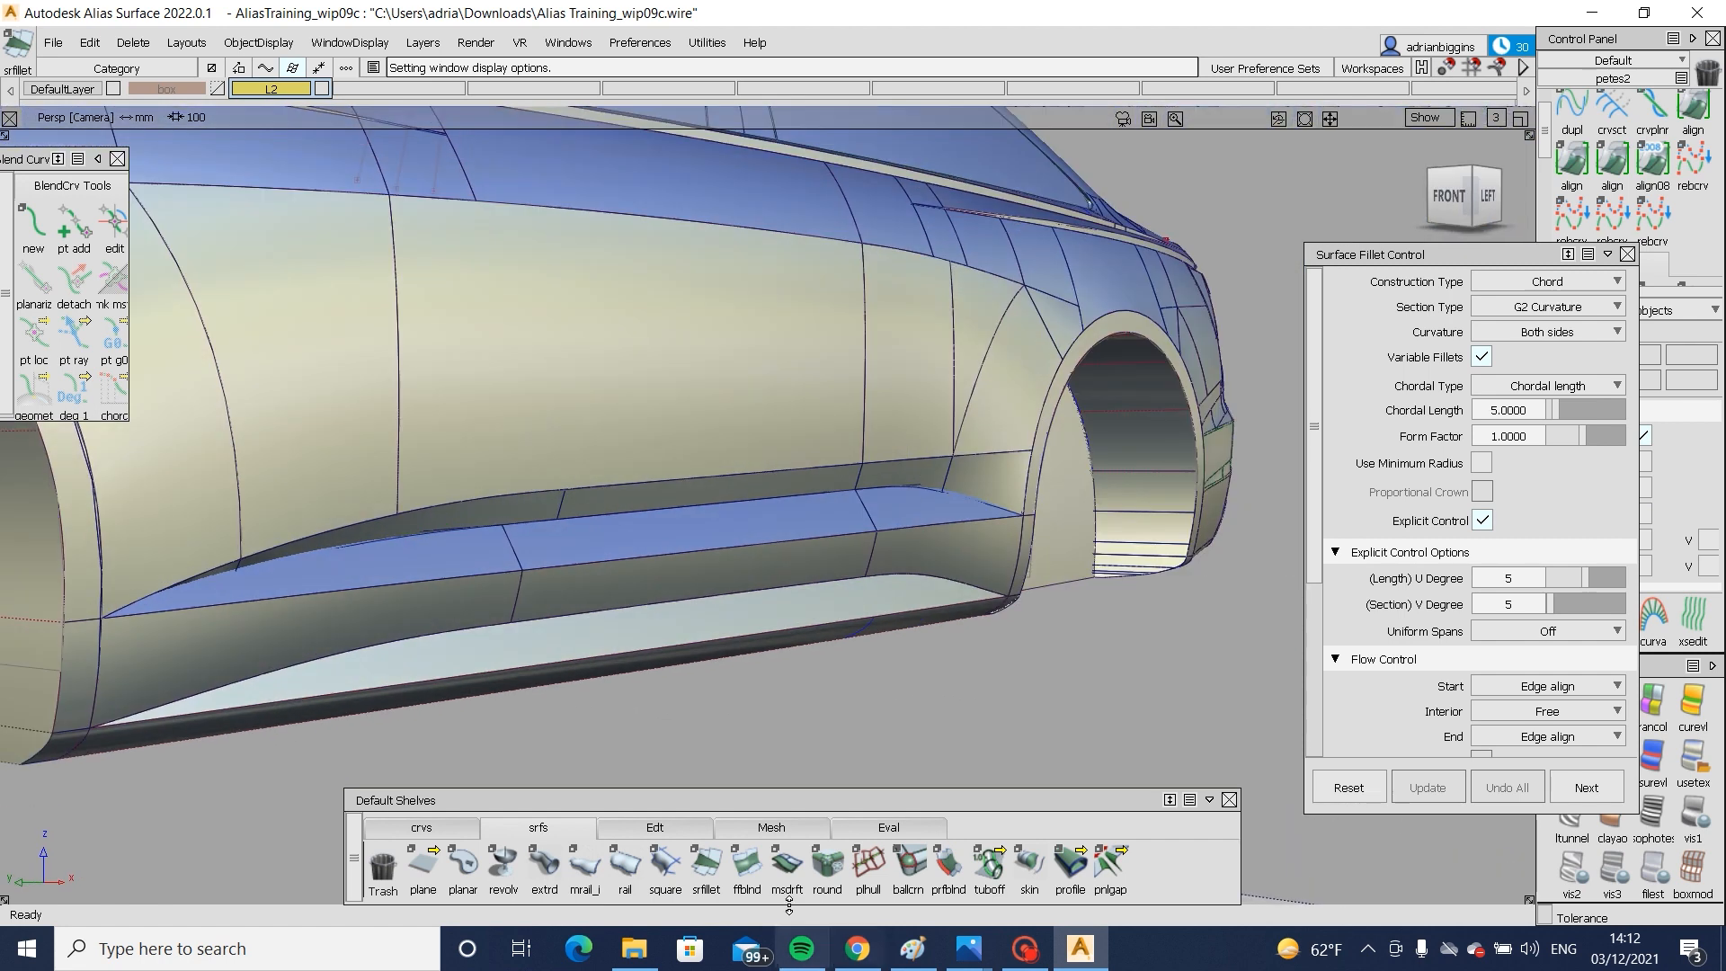
# - Build a G2 surface fillet with chordal length 30 between the undercut surfaces and the ledge surfaces along the lower door side
pyautogui.click(706, 863)
pyautogui.click(985, 494)
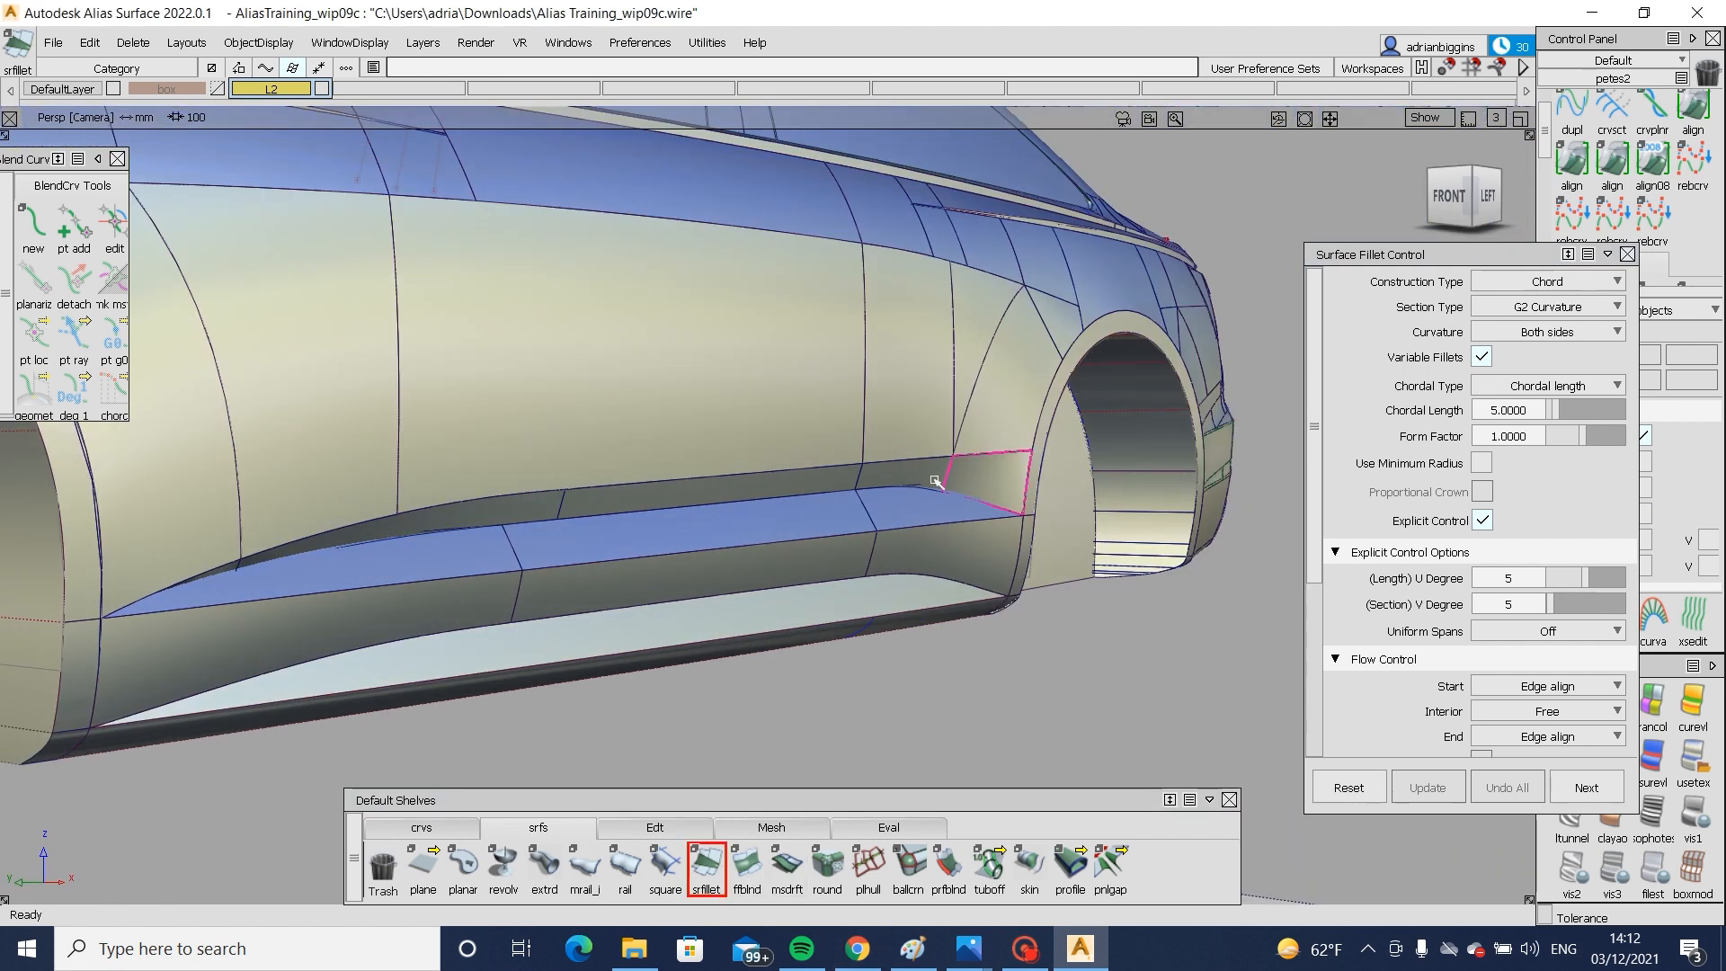
pyautogui.click(341, 563)
pyautogui.keyDown('alt'); pyautogui.keyDown('shift'); pyautogui.moveTo(341, 563); pyautogui.dragTo(211, 585, button='right'); pyautogui.keyUp('shift'); pyautogui.keyUp('alt')
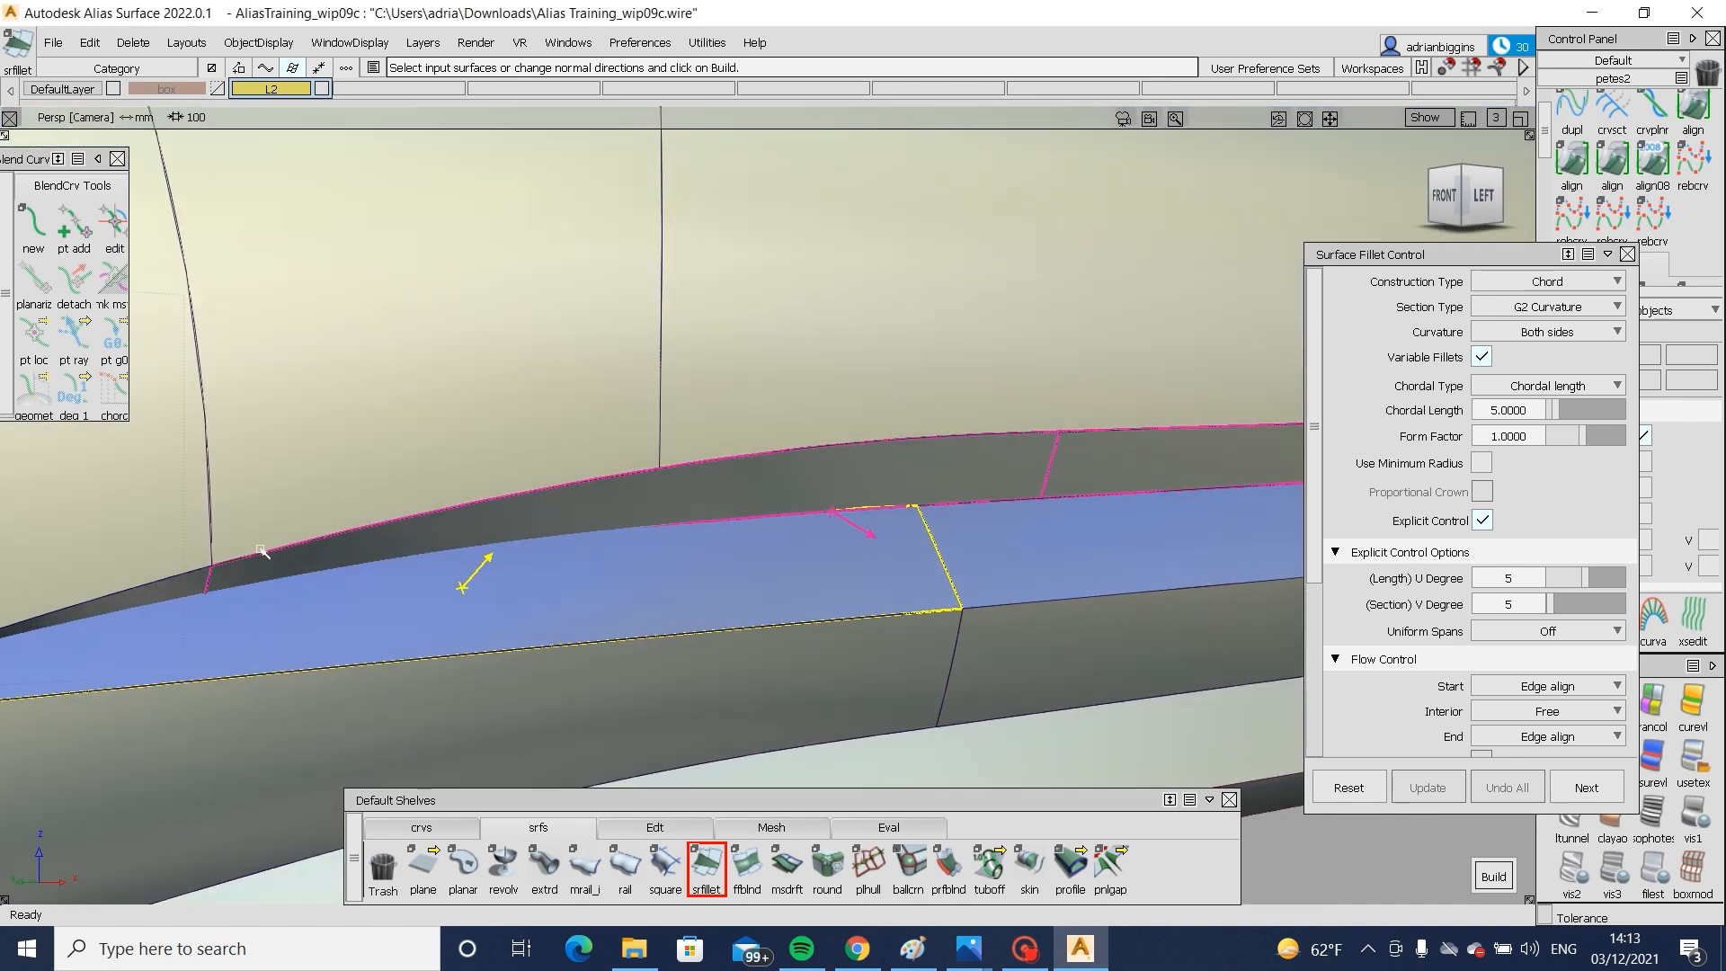
pyautogui.keyDown('alt'); pyautogui.keyDown('shift'); pyautogui.moveTo(93, 624); pyautogui.dragTo(494, 624, button='right'); pyautogui.keyUp('shift'); pyautogui.keyUp('alt')
pyautogui.keyDown('alt'); pyautogui.keyDown('shift'); pyautogui.moveTo(494, 624); pyautogui.dragTo(576, 607); pyautogui.keyUp('shift'); pyautogui.keyUp('alt')
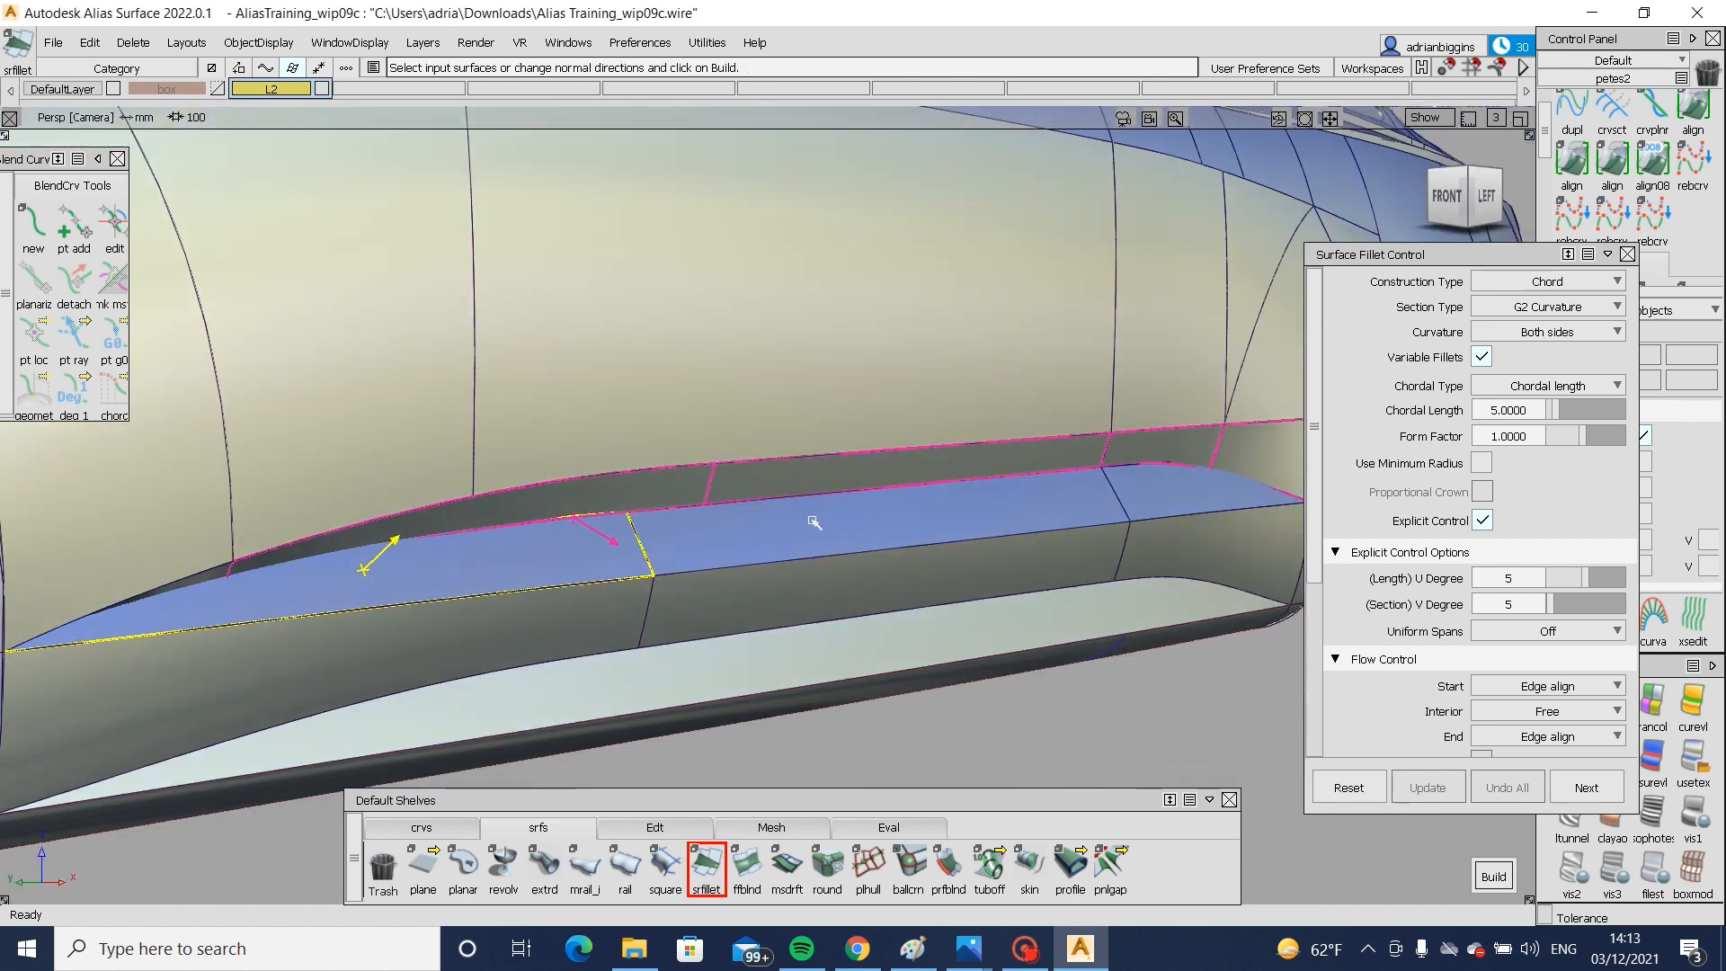
pyautogui.click(816, 524)
pyautogui.click(1155, 506)
pyautogui.keyDown('alt'); pyautogui.keyDown('shift'); pyautogui.moveTo(1156, 506); pyautogui.dragTo(1209, 503); pyautogui.keyUp('shift'); pyautogui.keyUp('alt')
pyautogui.doubleClick(1526, 409)
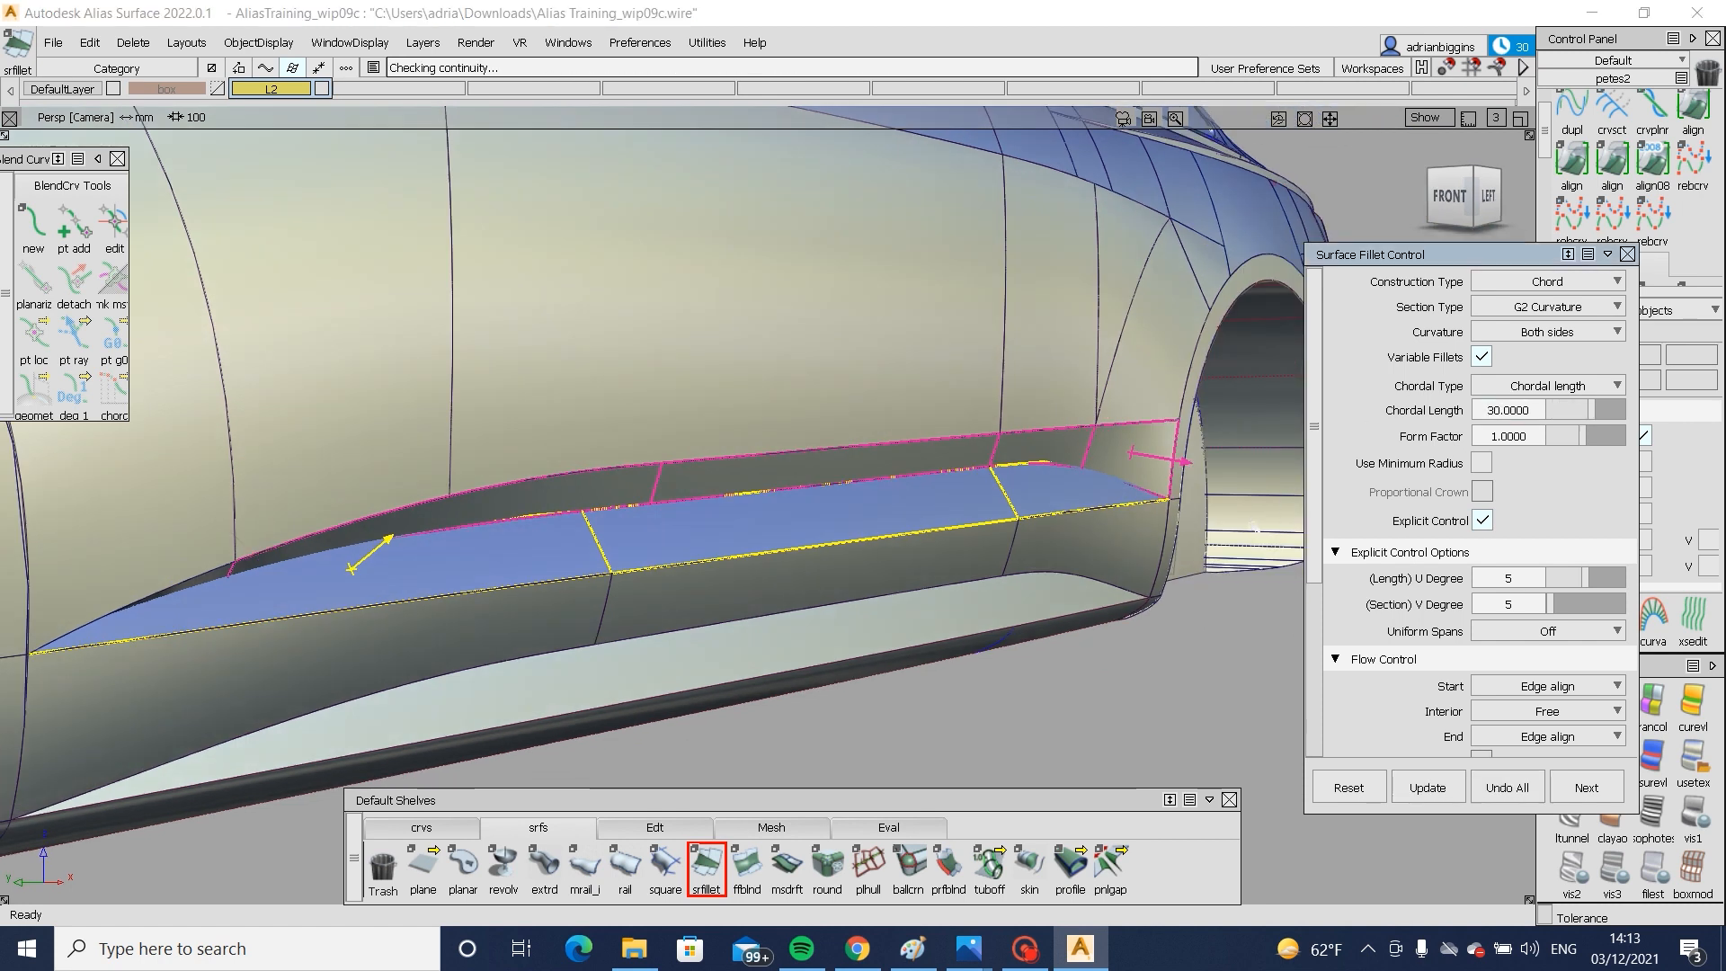
# - Set the door-side fillet's flow control to Default at both its start and its end
pyautogui.scroll(-3, 1524, 475)
pyautogui.click(1548, 555)
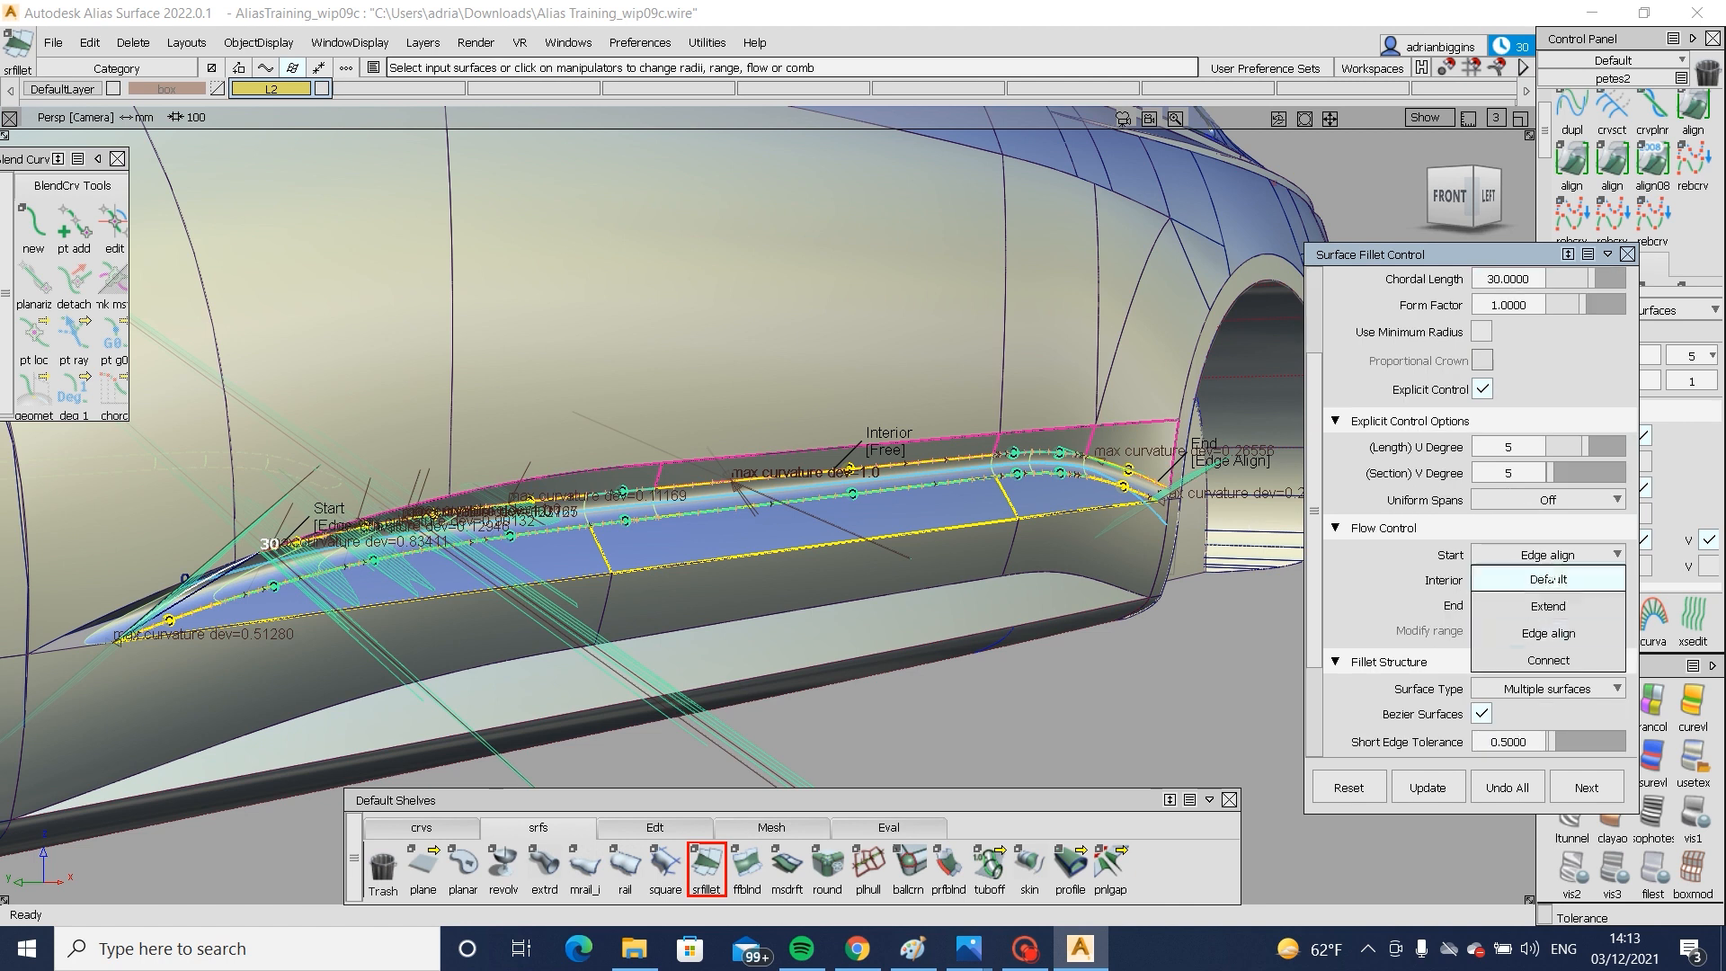
pyautogui.click(1548, 580)
pyautogui.click(1548, 605)
pyautogui.click(1548, 629)
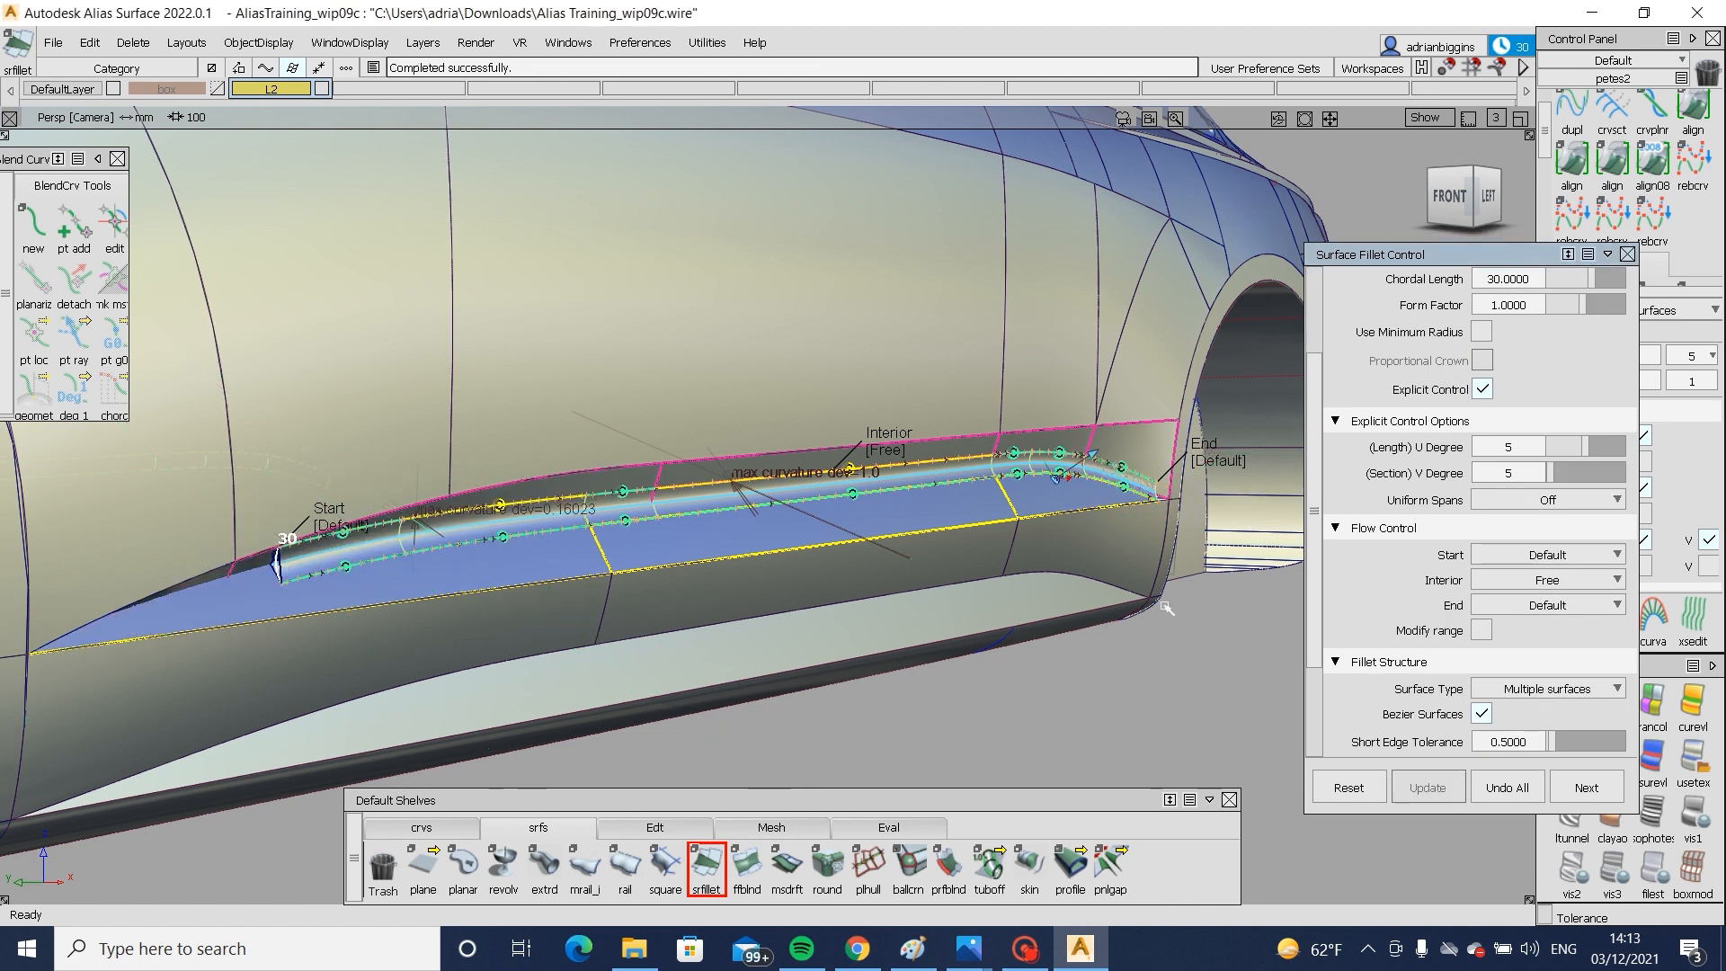
# - Compare the shaded door-side fillet with the front and rear-angle reference photos of the car
pyautogui.keyDown('alt'); pyautogui.keyDown('shift'); pyautogui.moveTo(1166, 607); pyautogui.dragTo(1158, 726); pyautogui.keyUp('shift'); pyautogui.keyUp('alt')
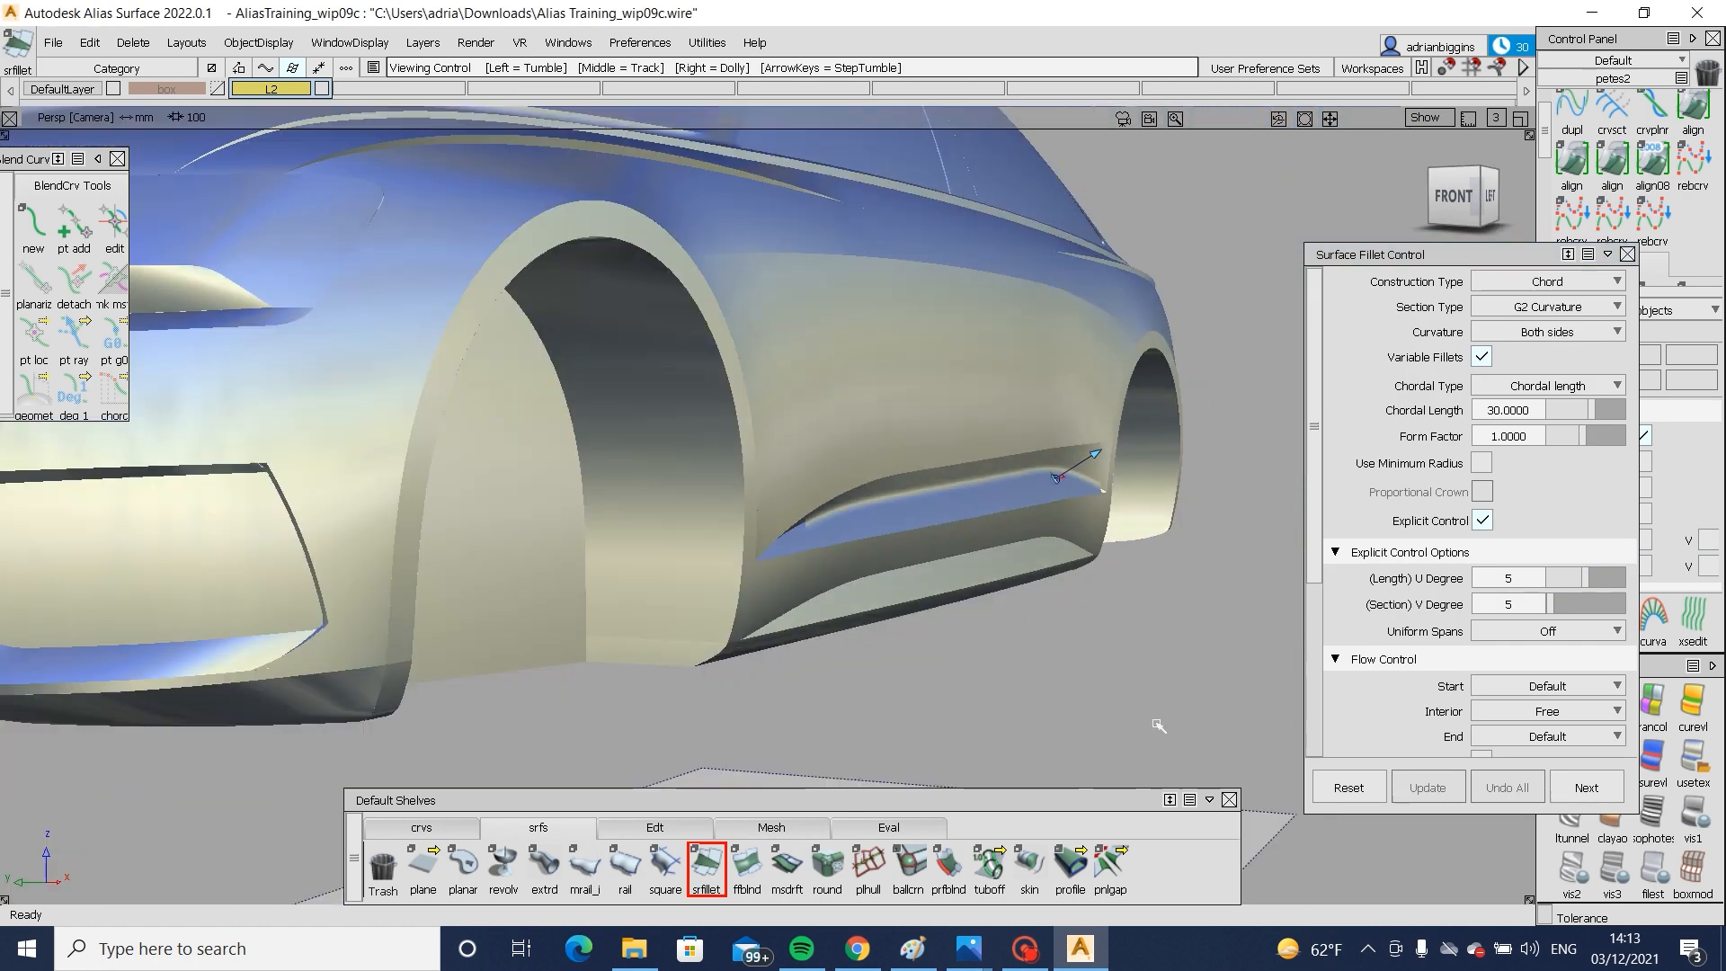
pyautogui.moveTo(968, 948)
pyautogui.click(969, 795)
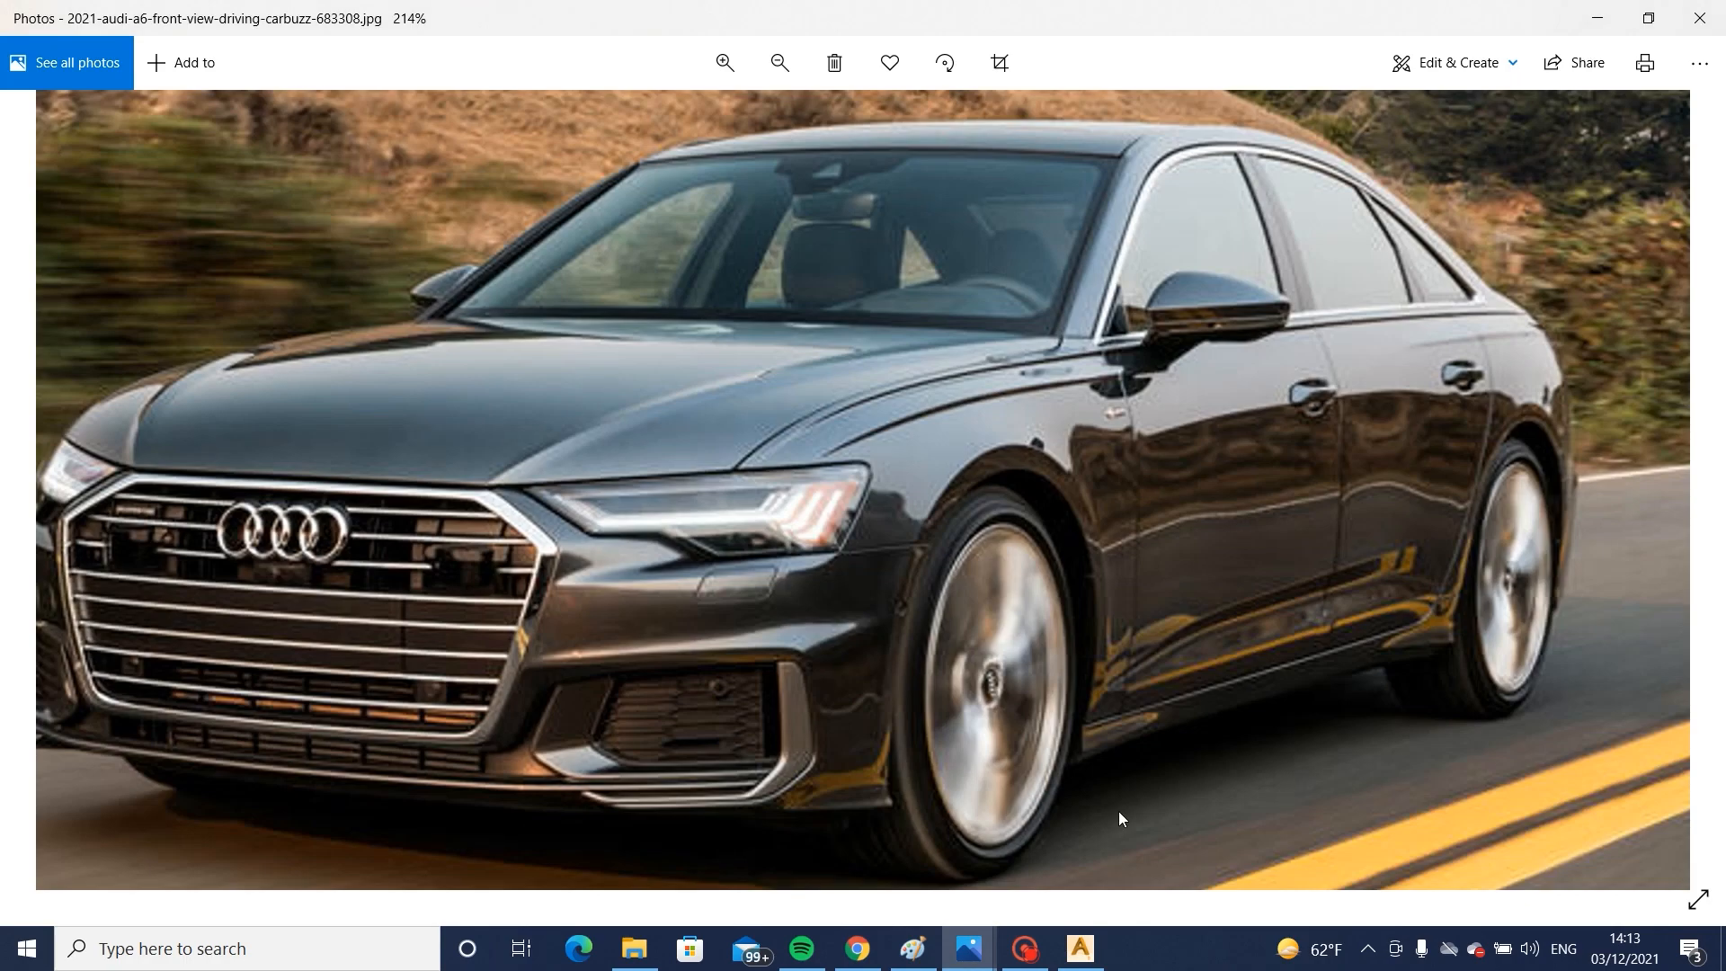
pyautogui.moveTo(951, 955)
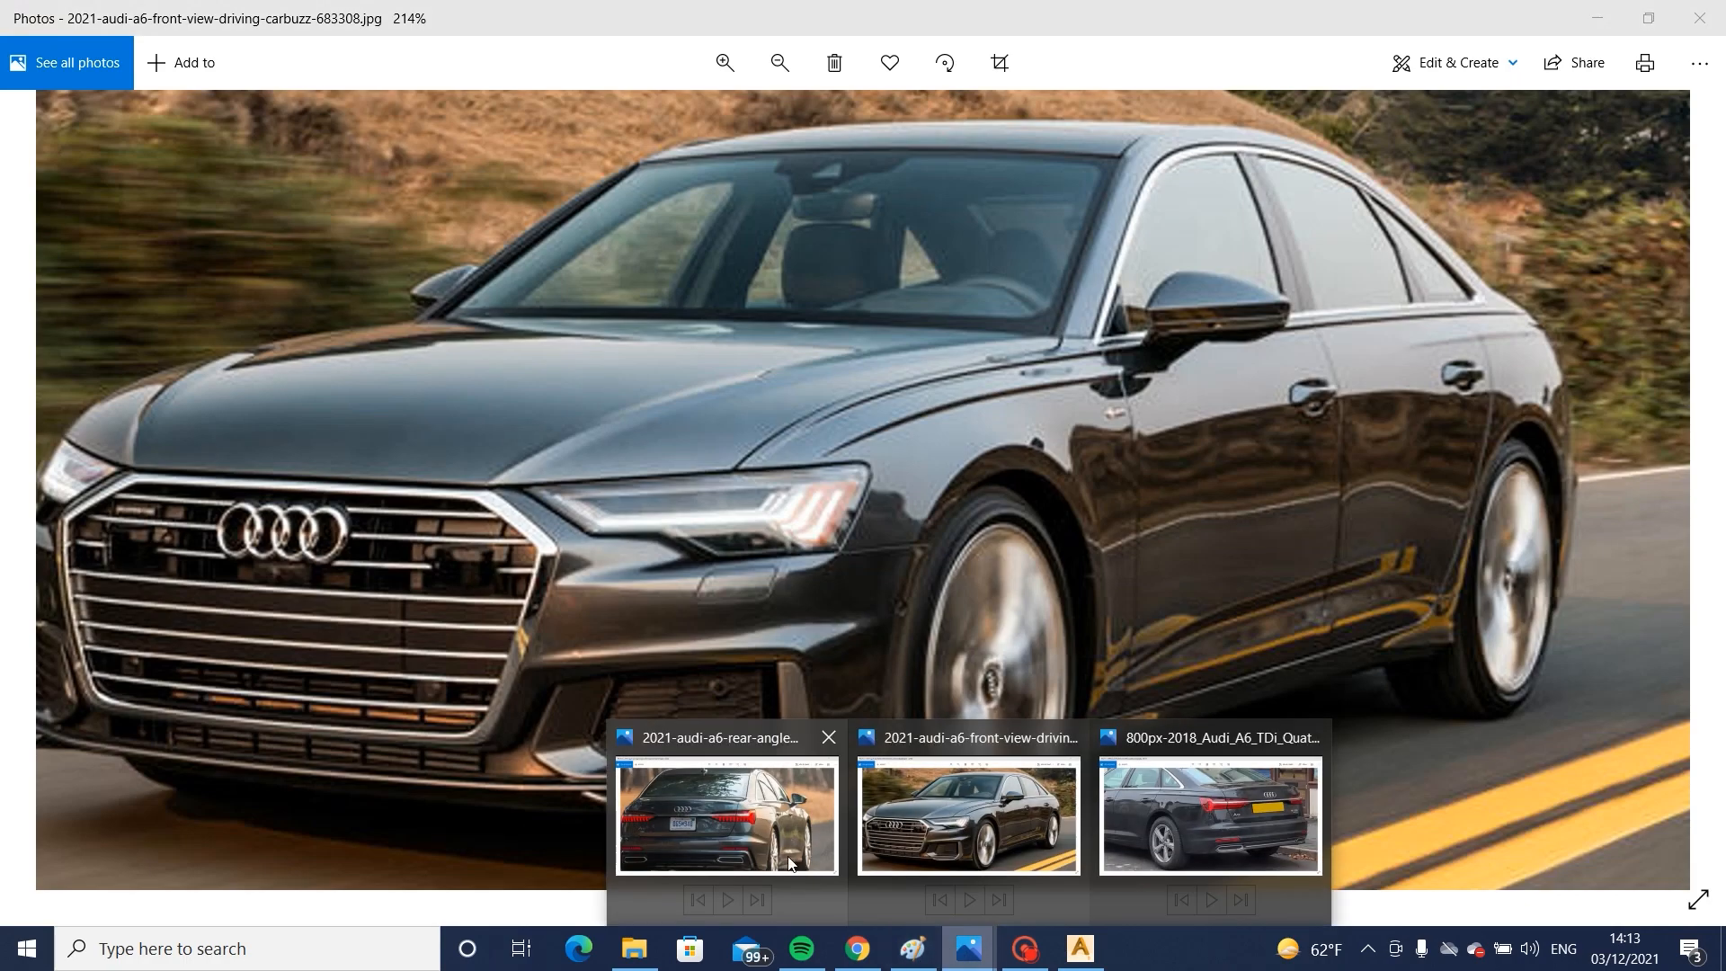
pyautogui.click(725, 817)
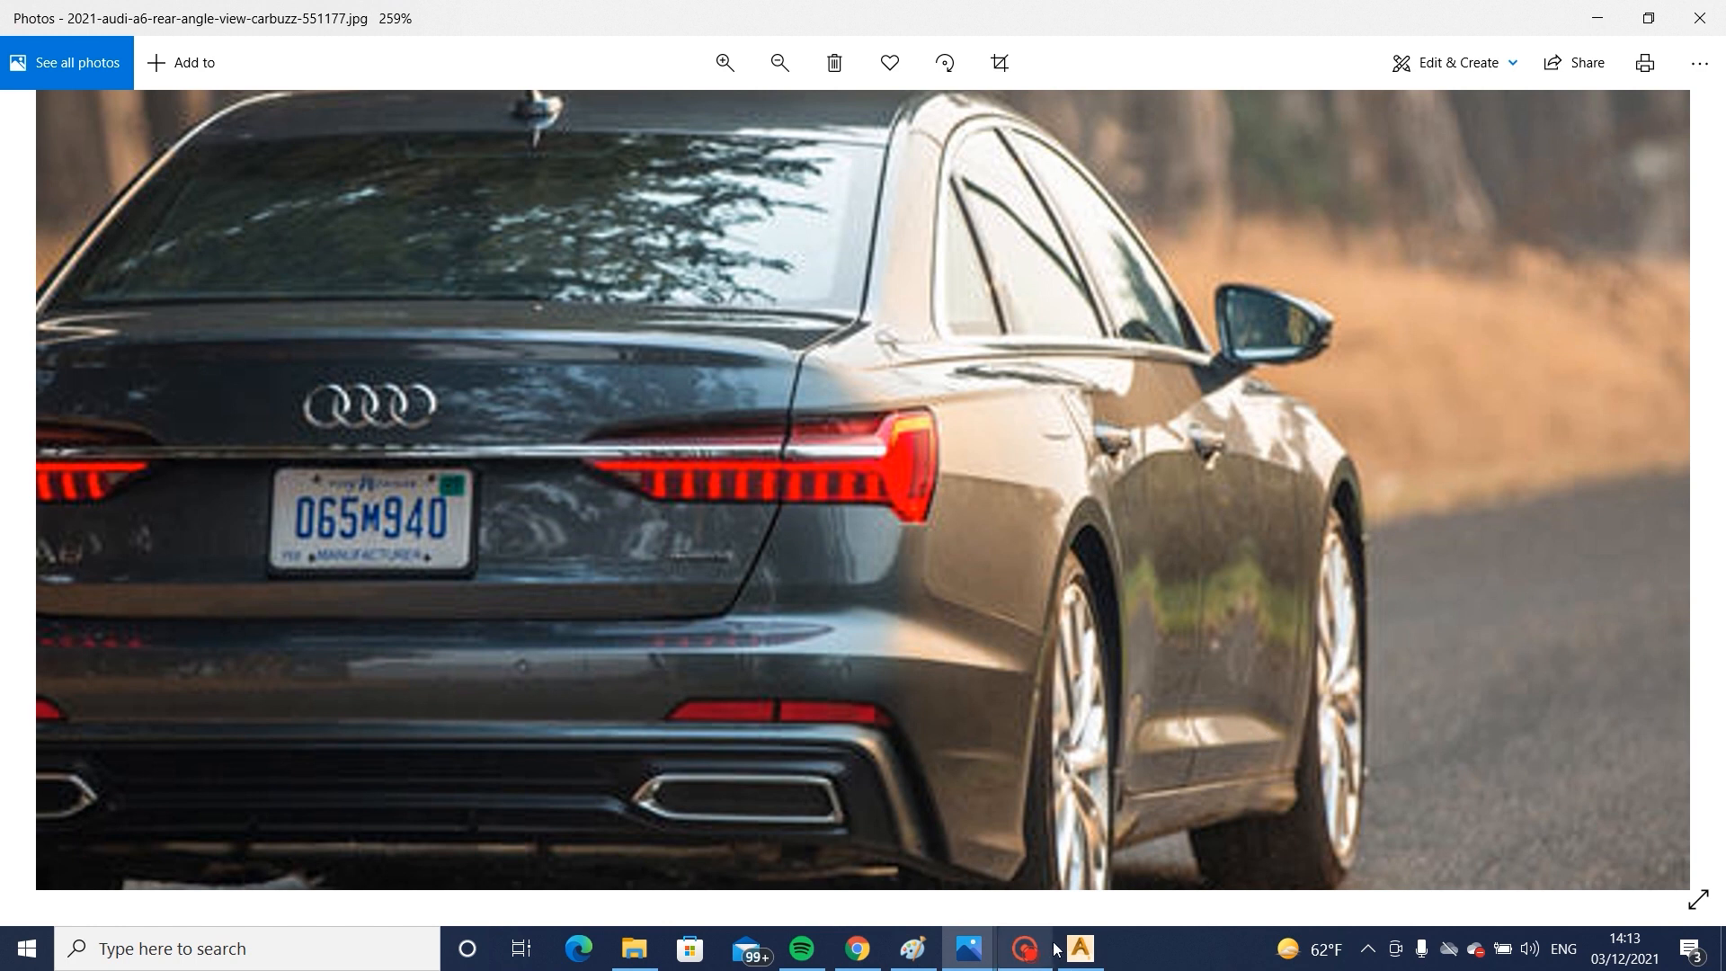
pyautogui.click(1080, 948)
# - Reopen the door-side fillet for editing and rebuild it with a chordal length of 40
pyautogui.scroll(5, 1155, 449)
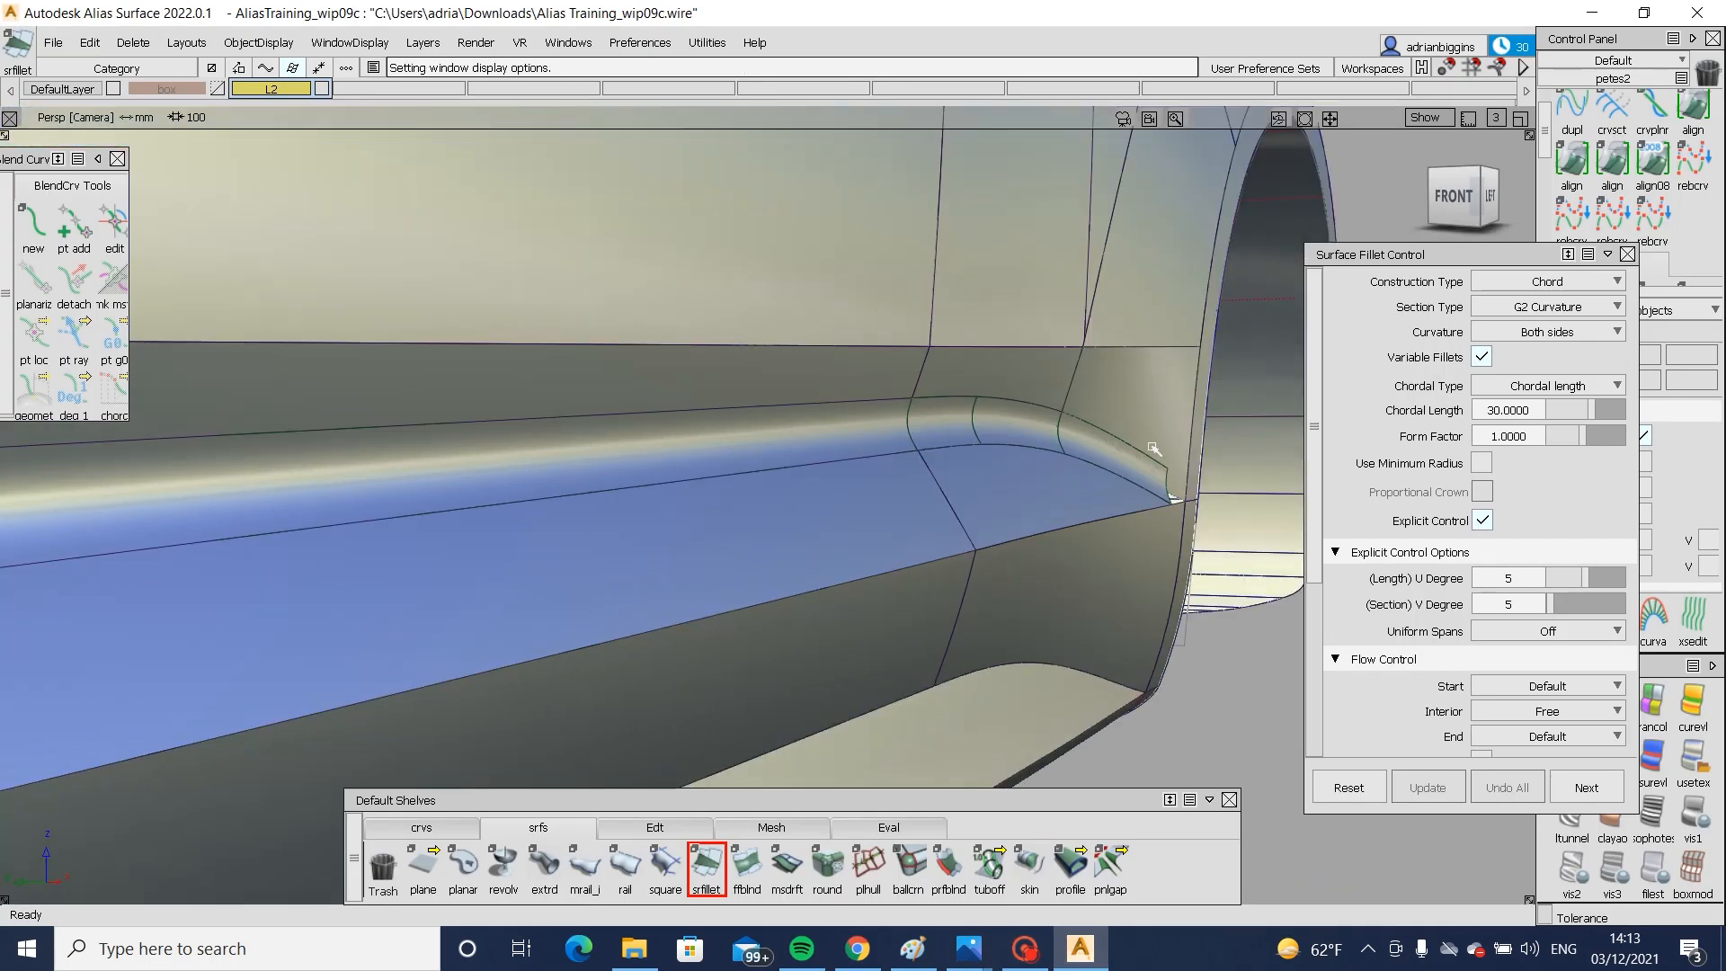
pyautogui.click(986, 447)
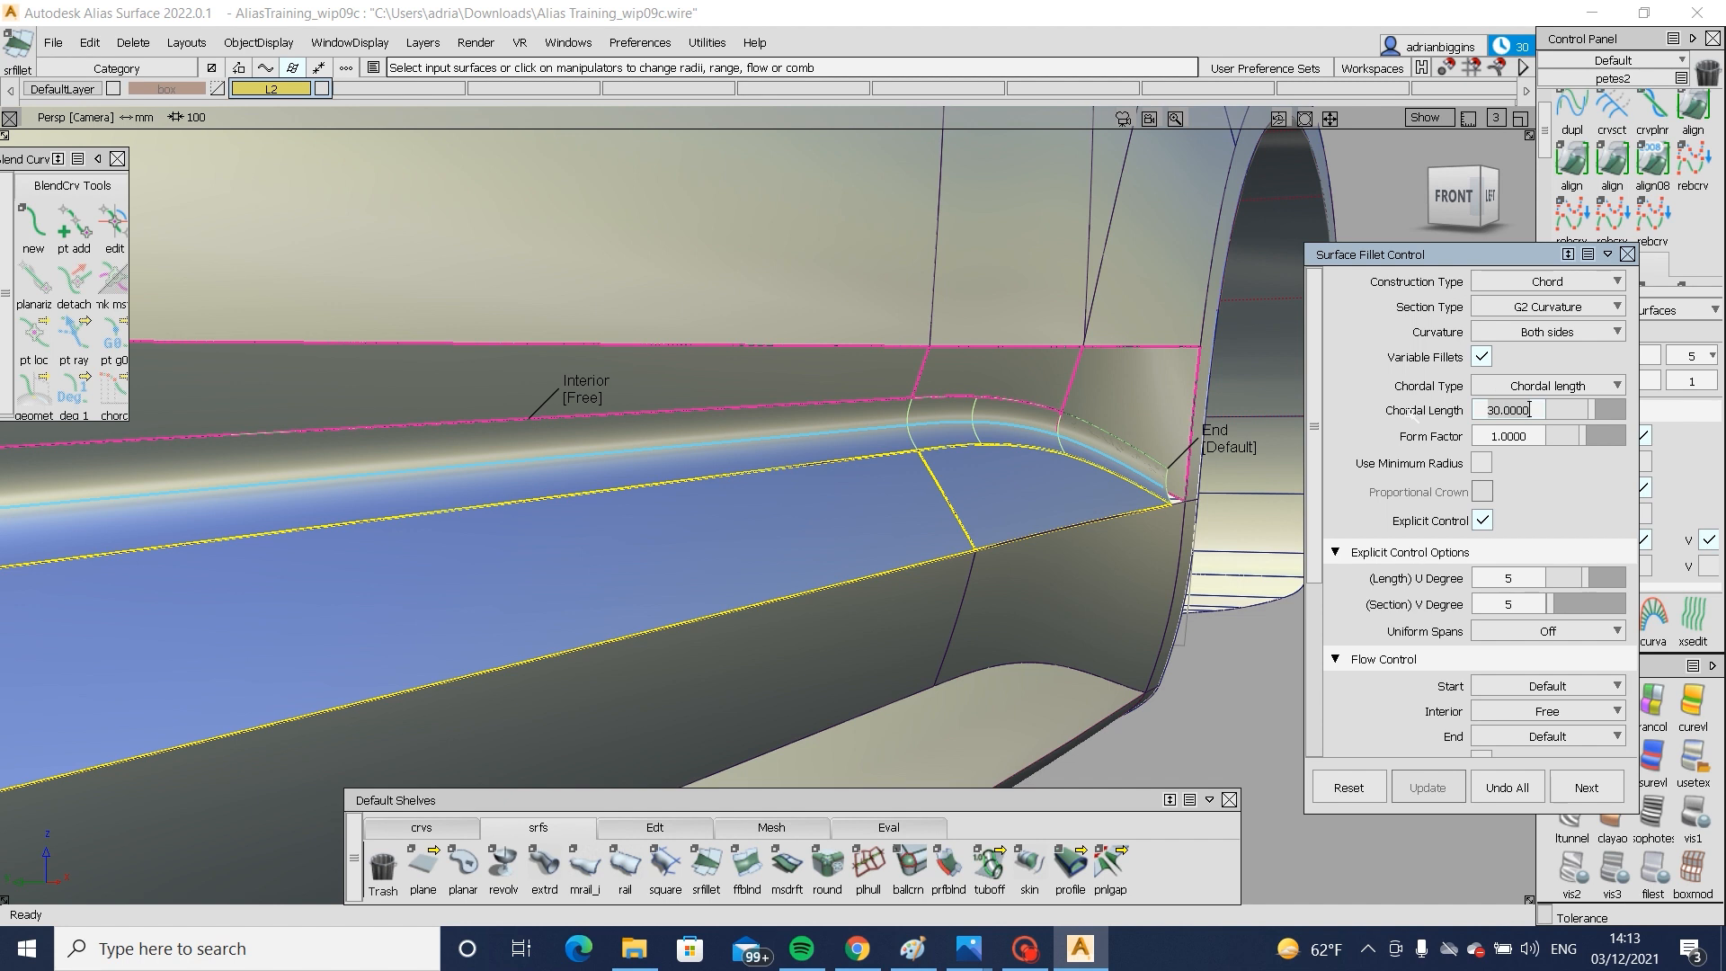
pyautogui.press('Return')
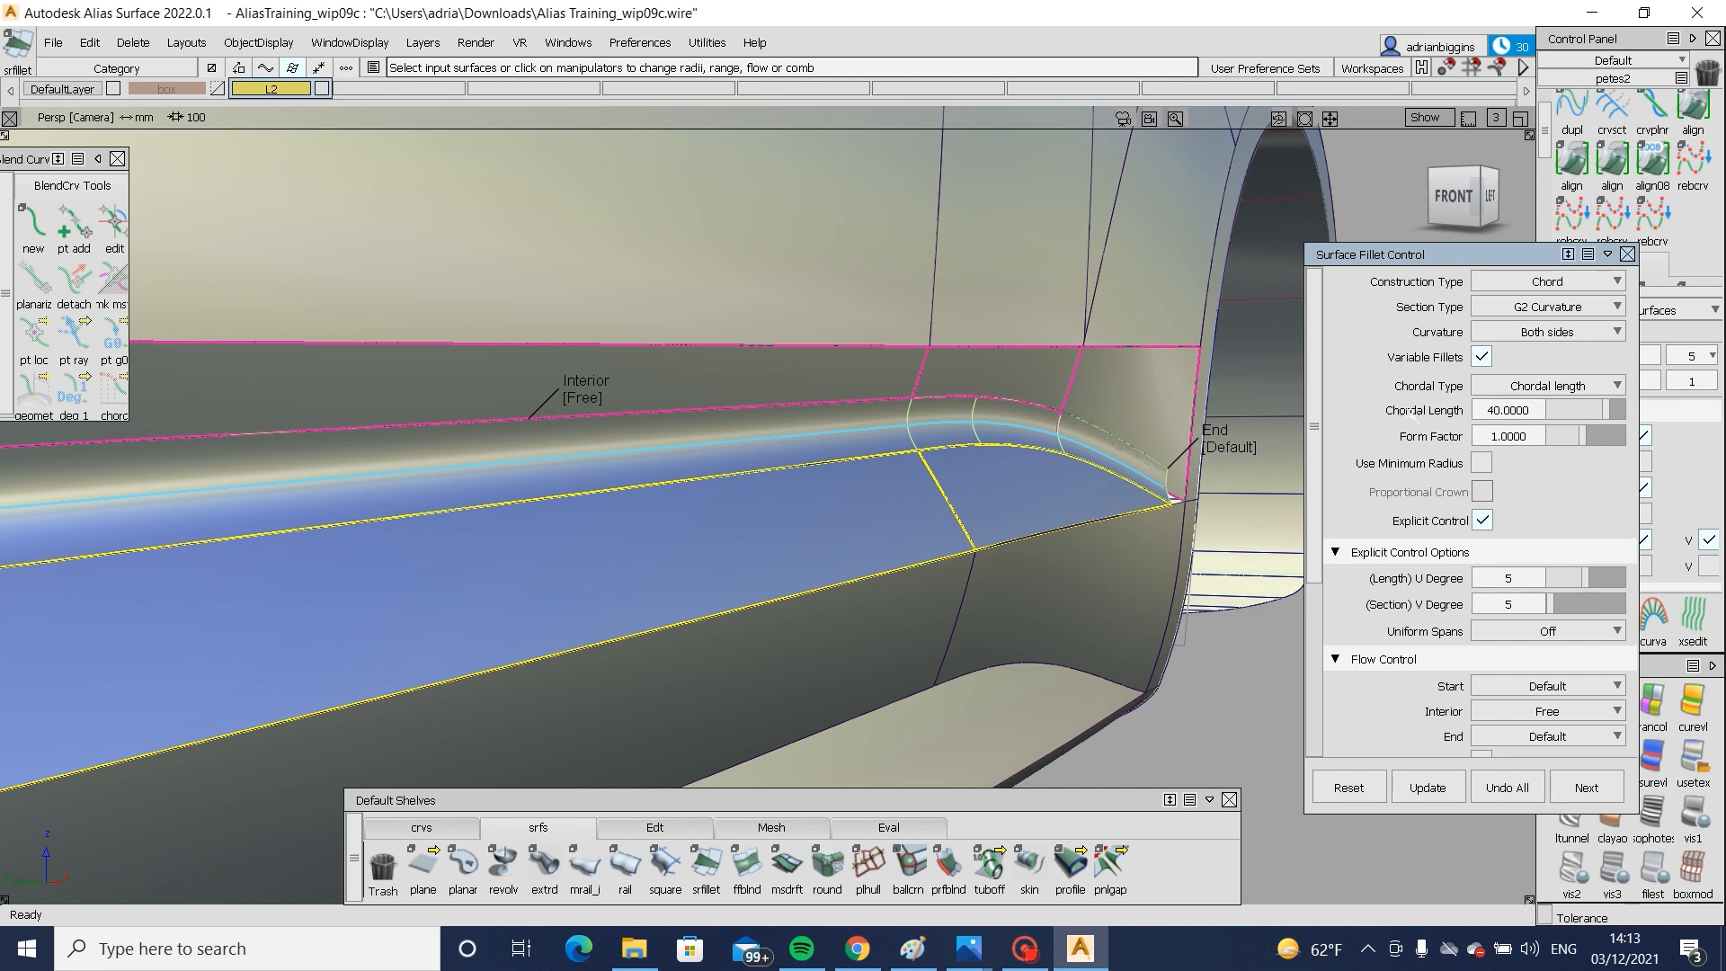
pyautogui.keyDown('ctrl'); pyautogui.keyDown('shift'); pyautogui.moveTo(1158, 420); pyautogui.dragTo(1163, 398); pyautogui.keyUp('shift'); pyautogui.keyUp('ctrl')
pyautogui.keyDown('alt'); pyautogui.keyDown('shift'); pyautogui.moveTo(1164, 398); pyautogui.dragTo(899, 468, button='right'); pyautogui.keyUp('shift'); pyautogui.keyUp('alt')
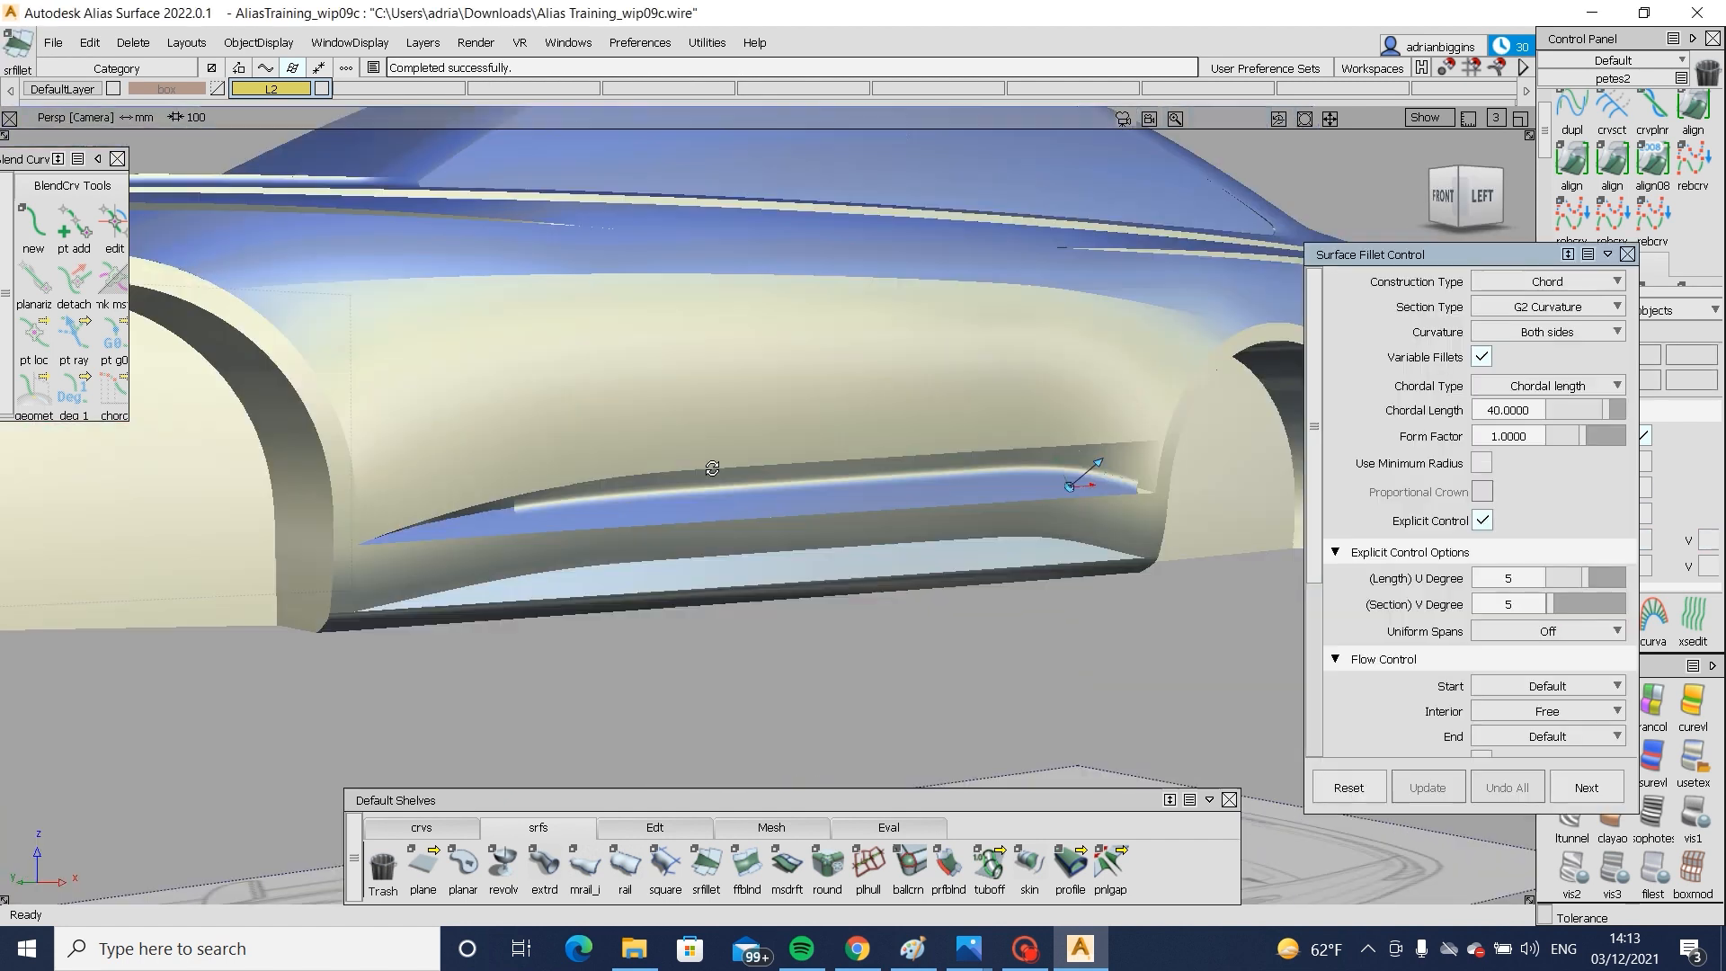
pyautogui.keyDown('alt'); pyautogui.keyDown('shift'); pyautogui.moveTo(899, 468); pyautogui.dragTo(809, 504); pyautogui.keyUp('shift'); pyautogui.keyUp('alt')
pyautogui.keyDown('alt'); pyautogui.keyDown('shift'); pyautogui.moveTo(809, 503); pyautogui.dragTo(644, 610, button='right'); pyautogui.keyUp('shift'); pyautogui.keyUp('alt')
pyautogui.keyDown('alt'); pyautogui.keyDown('shift'); pyautogui.moveTo(644, 610); pyautogui.dragTo(653, 578); pyautogui.keyUp('shift'); pyautogui.keyUp('alt')
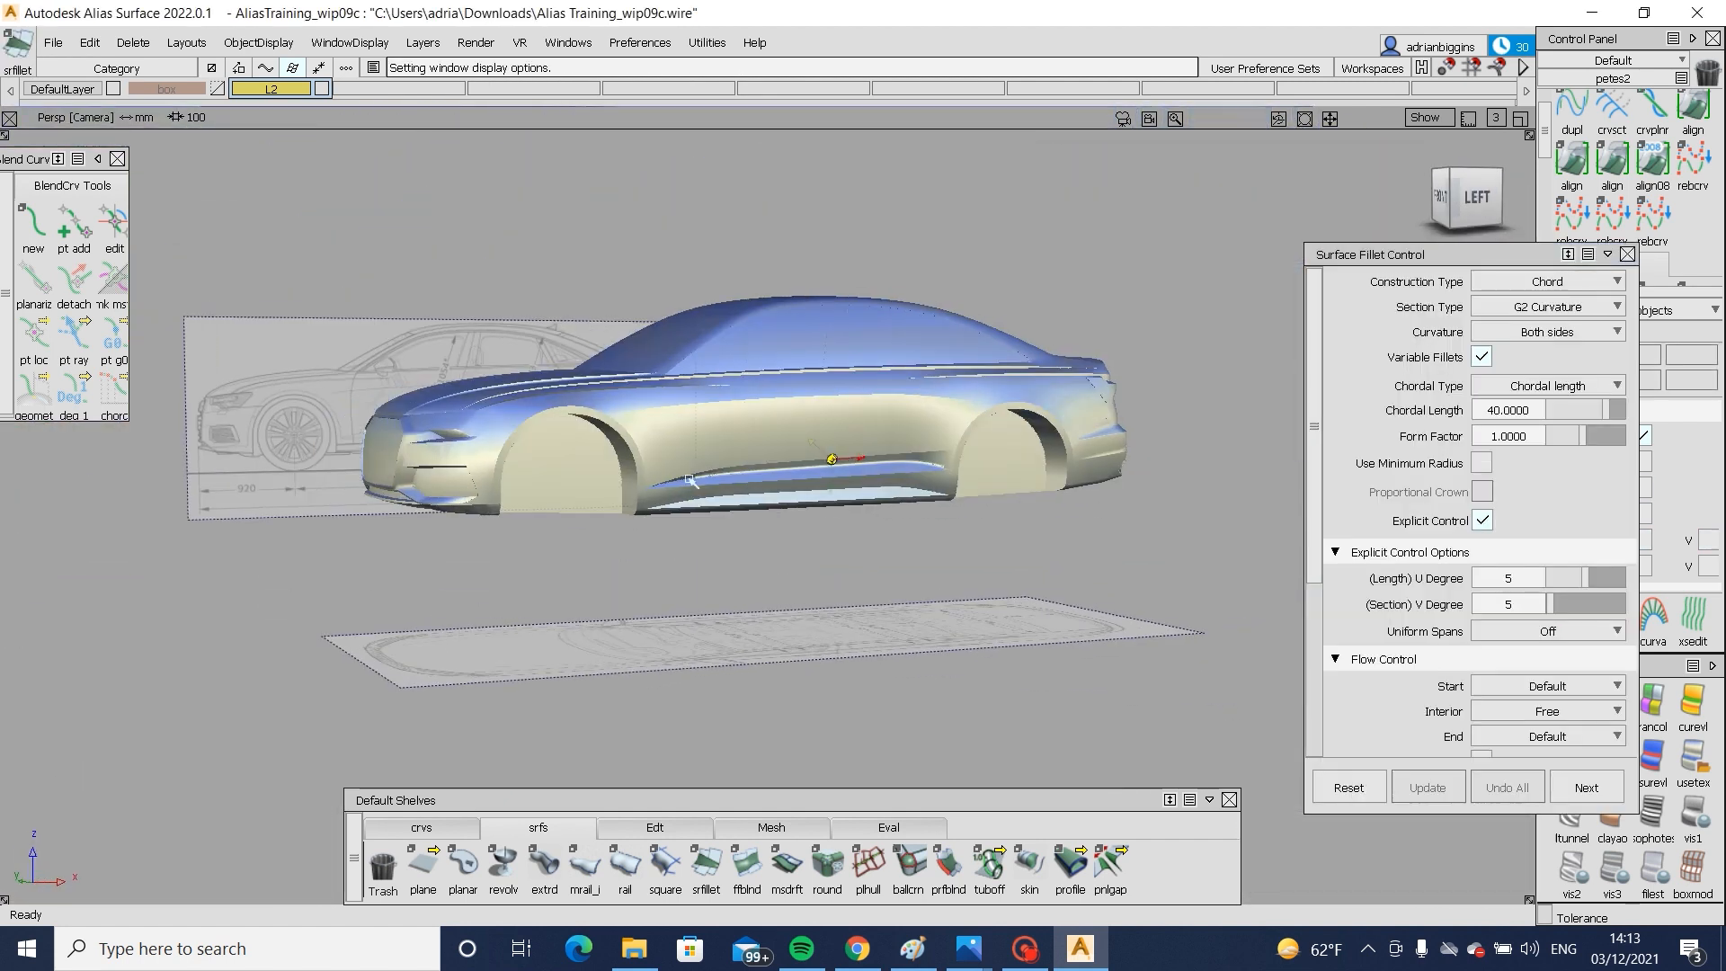
# - Try to extend the front end of the door-side fillet toward the front wheel arch with the Extend tool
pyautogui.keyDown('alt'); pyautogui.keyDown('shift'); pyautogui.moveTo(691, 481); pyautogui.dragTo(888, 518, button='right'); pyautogui.keyUp('shift'); pyautogui.keyUp('alt')
pyautogui.keyDown('alt'); pyautogui.keyDown('shift'); pyautogui.moveTo(888, 518); pyautogui.dragTo(604, 510); pyautogui.keyUp('shift'); pyautogui.keyUp('alt')
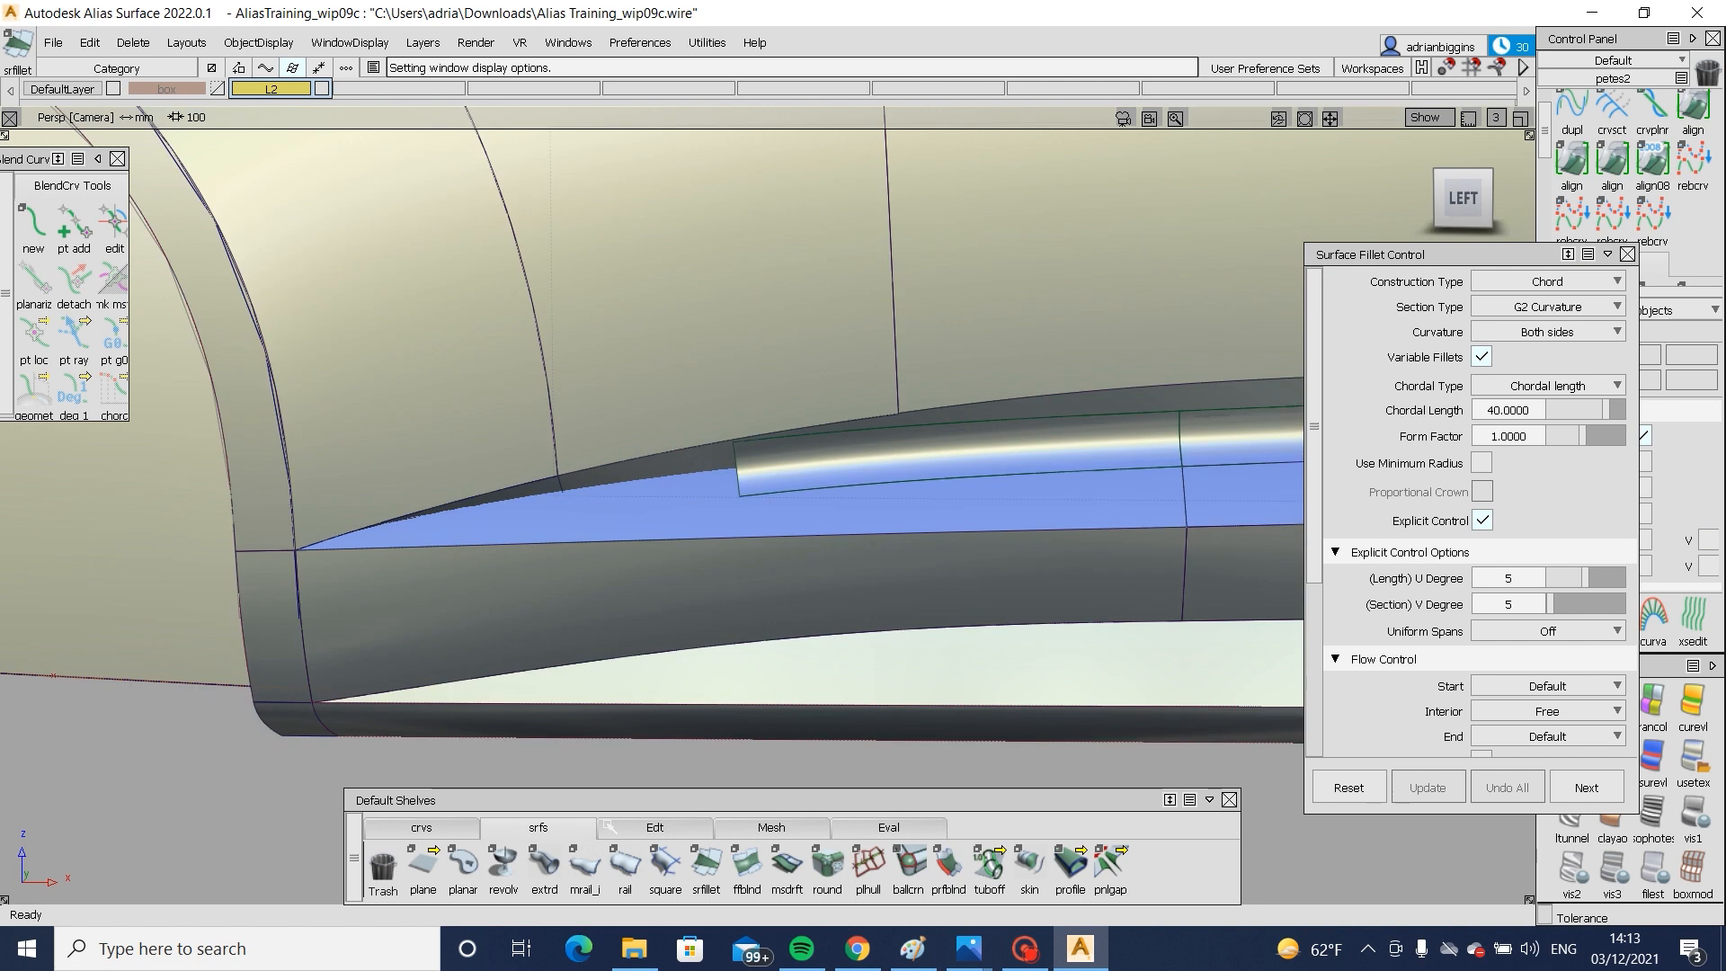
pyautogui.click(654, 827)
pyautogui.click(988, 865)
pyautogui.click(800, 495)
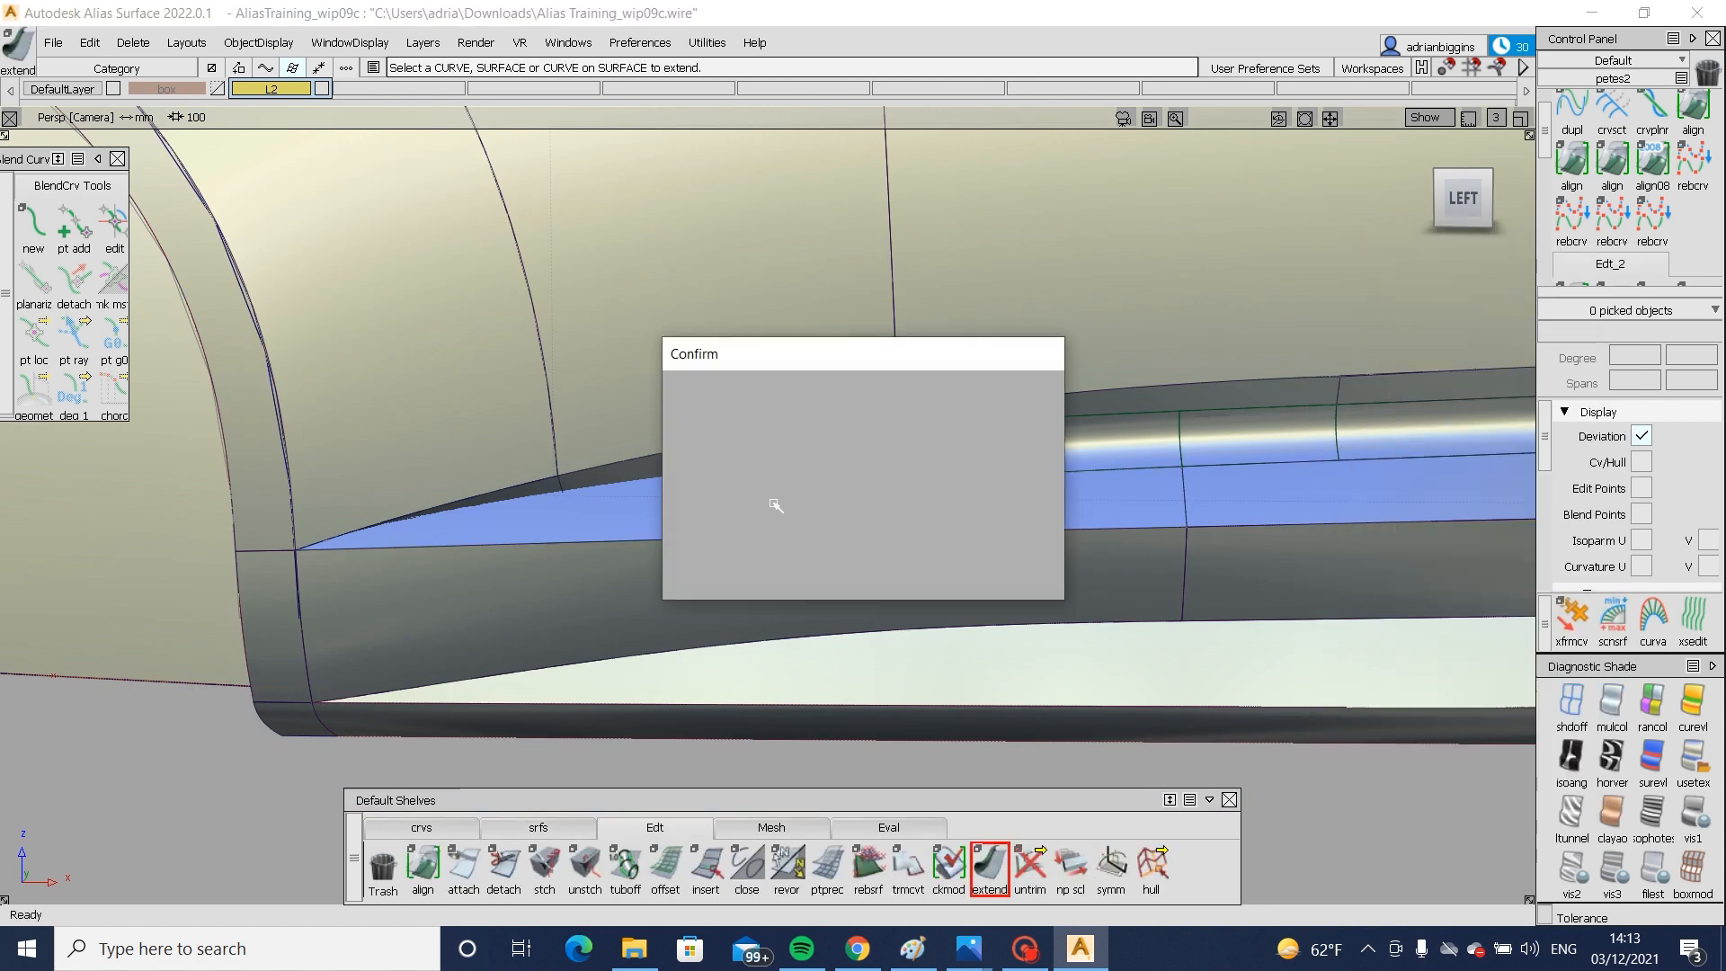
pyautogui.click(775, 505)
pyautogui.moveTo(740, 494); pyautogui.dragTo(347, 553)
pyautogui.keyDown('ctrl'); pyautogui.keyDown('shift'); pyautogui.moveTo(733, 550); pyautogui.dragTo(761, 420); pyautogui.keyUp('shift'); pyautogui.keyUp('ctrl')
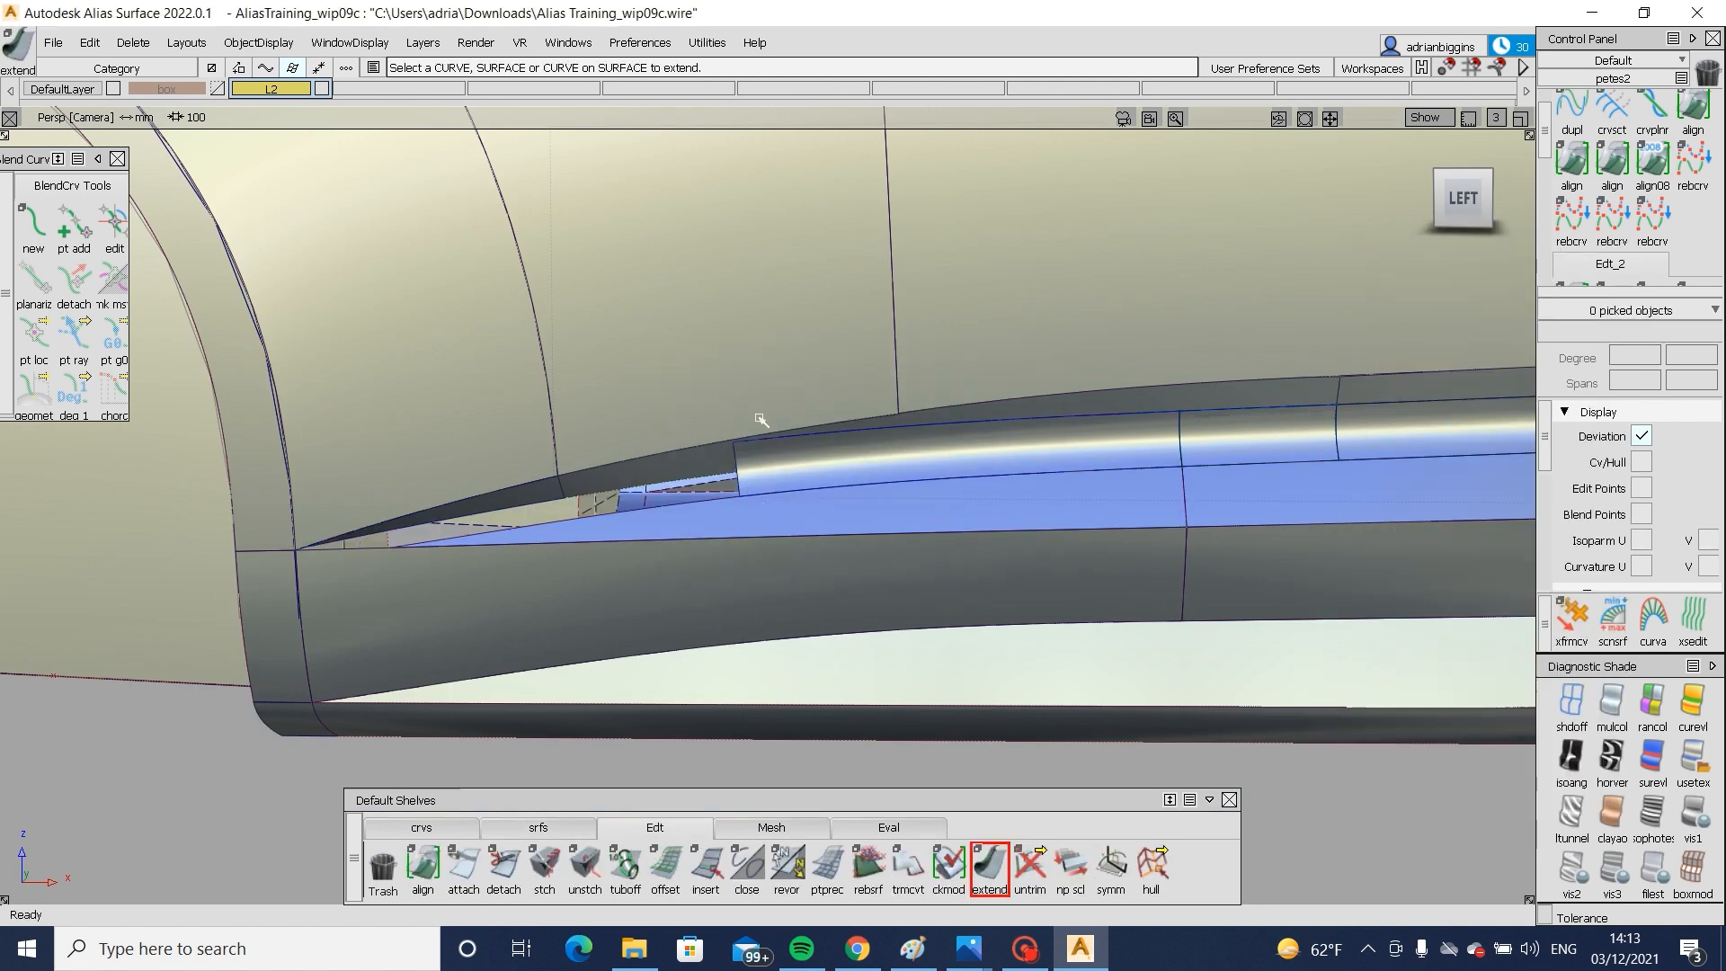
# - Extend the front end of the door-side fillet toward the front wheel arch by about 19 mm with the Extend tool
pyautogui.keyDown('alt'); pyautogui.keyDown('shift'); pyautogui.moveTo(835, 516); pyautogui.dragTo(899, 512, button='right'); pyautogui.keyUp('shift'); pyautogui.keyUp('alt')
pyautogui.keyDown('alt'); pyautogui.keyDown('shift'); pyautogui.moveTo(899, 512); pyautogui.dragTo(854, 477); pyautogui.keyUp('shift'); pyautogui.keyUp('alt')
pyautogui.click(738, 474)
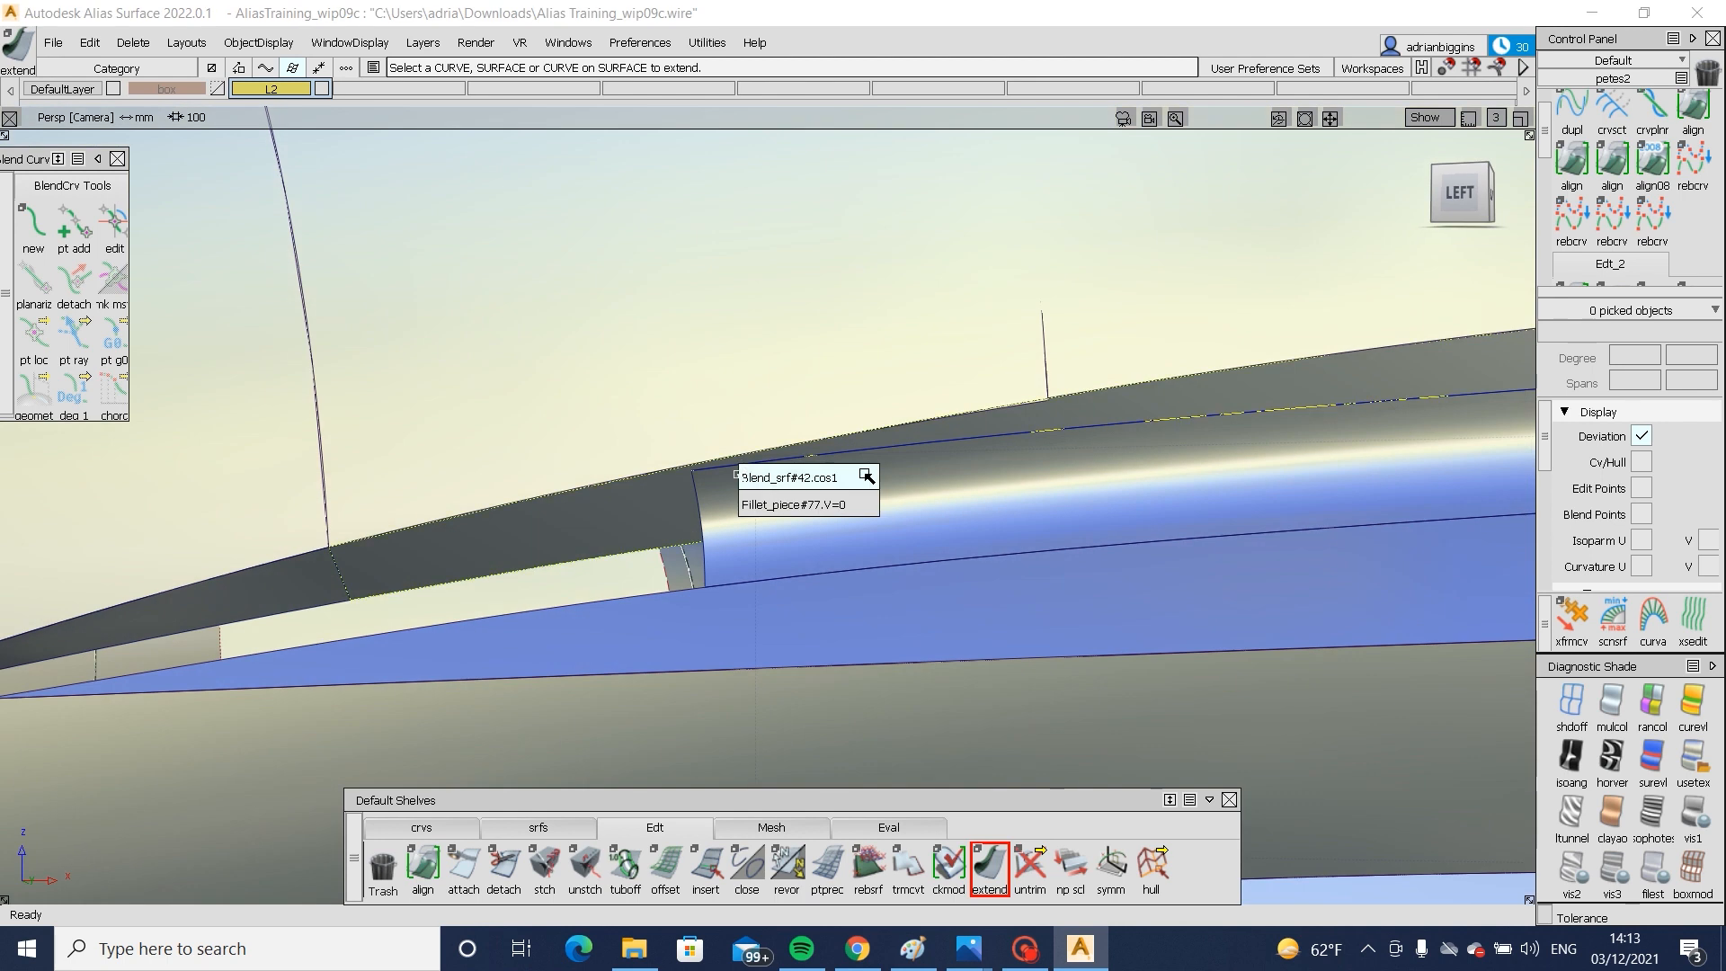
pyautogui.click(866, 476)
pyautogui.moveTo(692, 468); pyautogui.dragTo(578, 485)
pyautogui.moveTo(798, 544)
pyautogui.keyDown('ctrl'); pyautogui.keyDown('shift'); pyautogui.mouseDown()
pyautogui.moveTo(791, 413)
pyautogui.moveTo(798, 433)
pyautogui.mouseUp(); pyautogui.keyUp('shift'); pyautogui.keyUp('ctrl')
pyautogui.click(701, 530)
pyautogui.moveTo(654, 535); pyautogui.dragTo(549, 545)
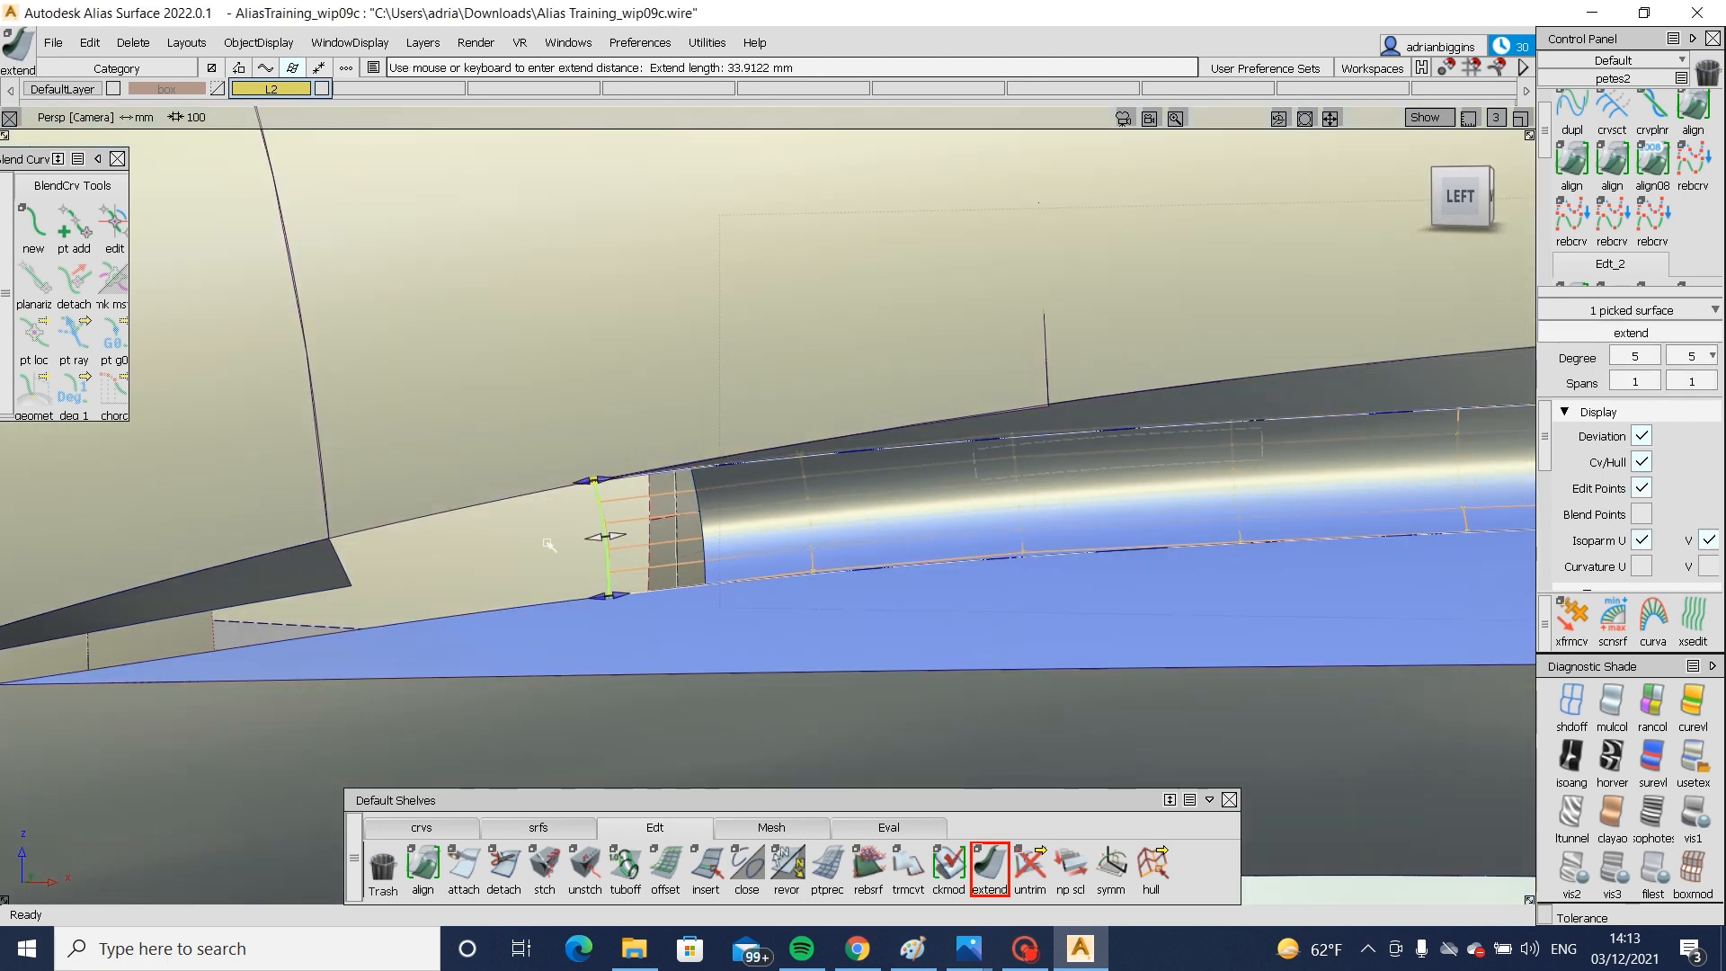
pyautogui.moveTo(595, 483); pyautogui.dragTo(657, 478)
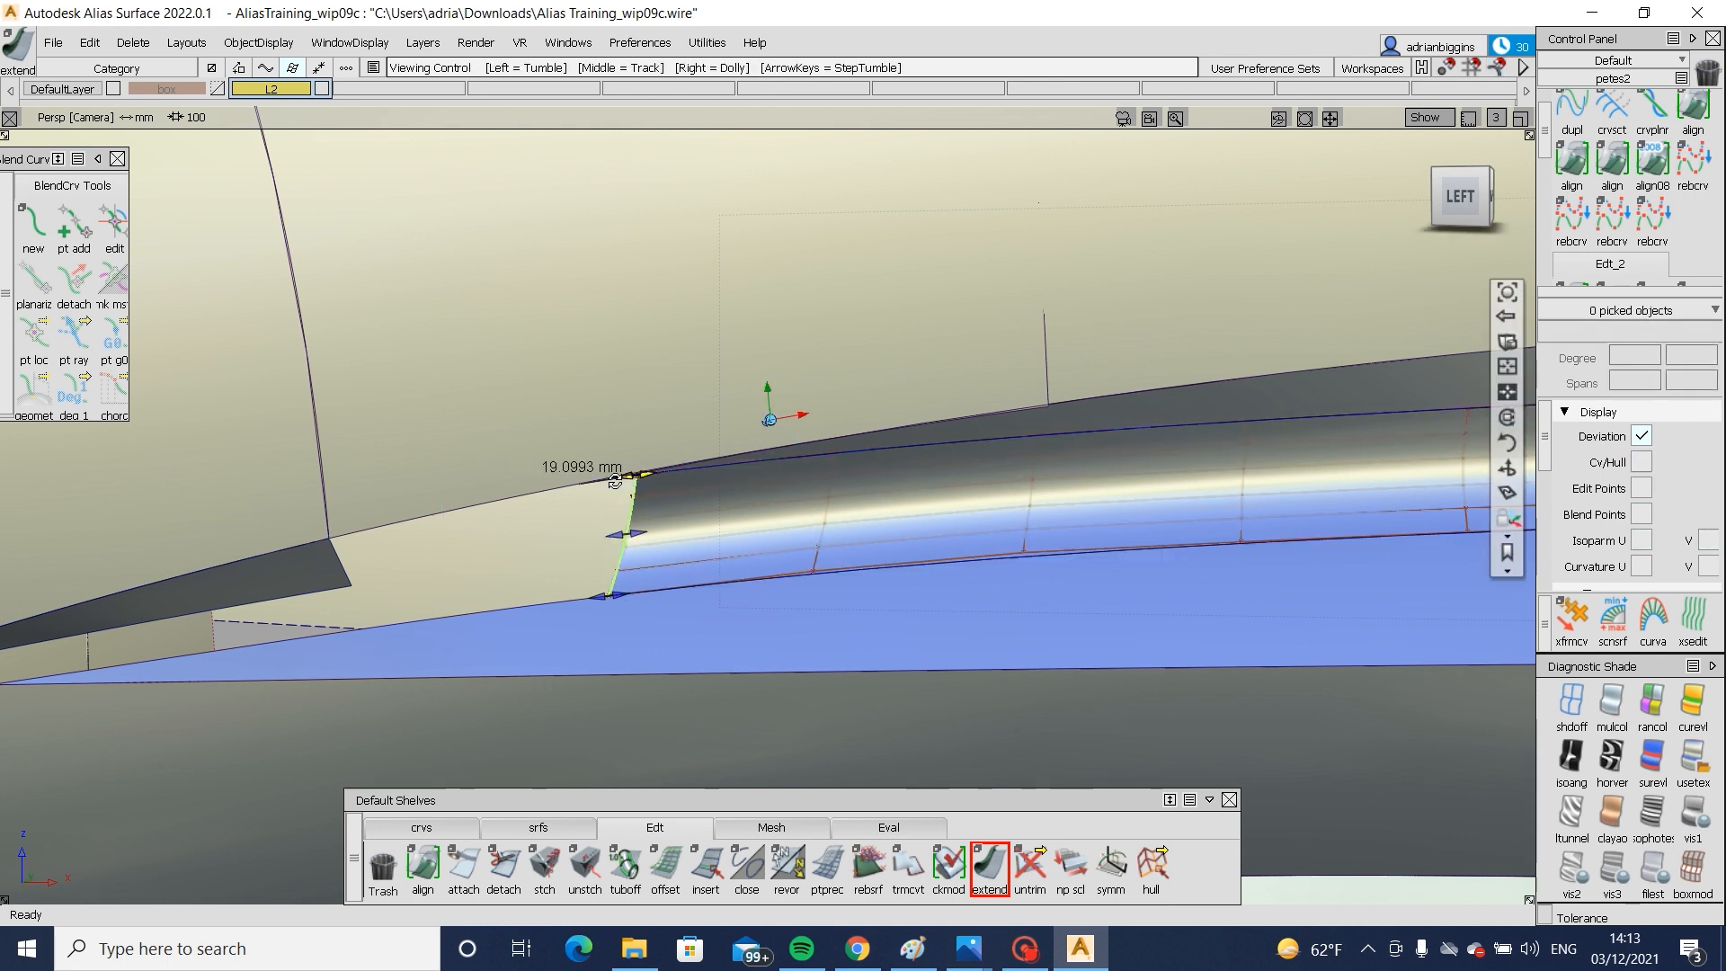
pyautogui.keyDown('alt'); pyautogui.keyDown('shift'); pyautogui.moveTo(657, 478); pyautogui.dragTo(743, 531, button='right'); pyautogui.keyUp('shift'); pyautogui.keyUp('alt')
pyautogui.keyDown('alt'); pyautogui.keyDown('shift'); pyautogui.moveTo(744, 532); pyautogui.dragTo(1090, 500); pyautogui.keyUp('shift'); pyautogui.keyUp('alt')
# - Reselect the door-side fillet and try to extend its front end again
pyautogui.keyDown('ctrl'); pyautogui.keyDown('shift'); pyautogui.moveTo(1186, 411); pyautogui.dragTo(1340, 317); pyautogui.keyUp('shift'); pyautogui.keyUp('ctrl')
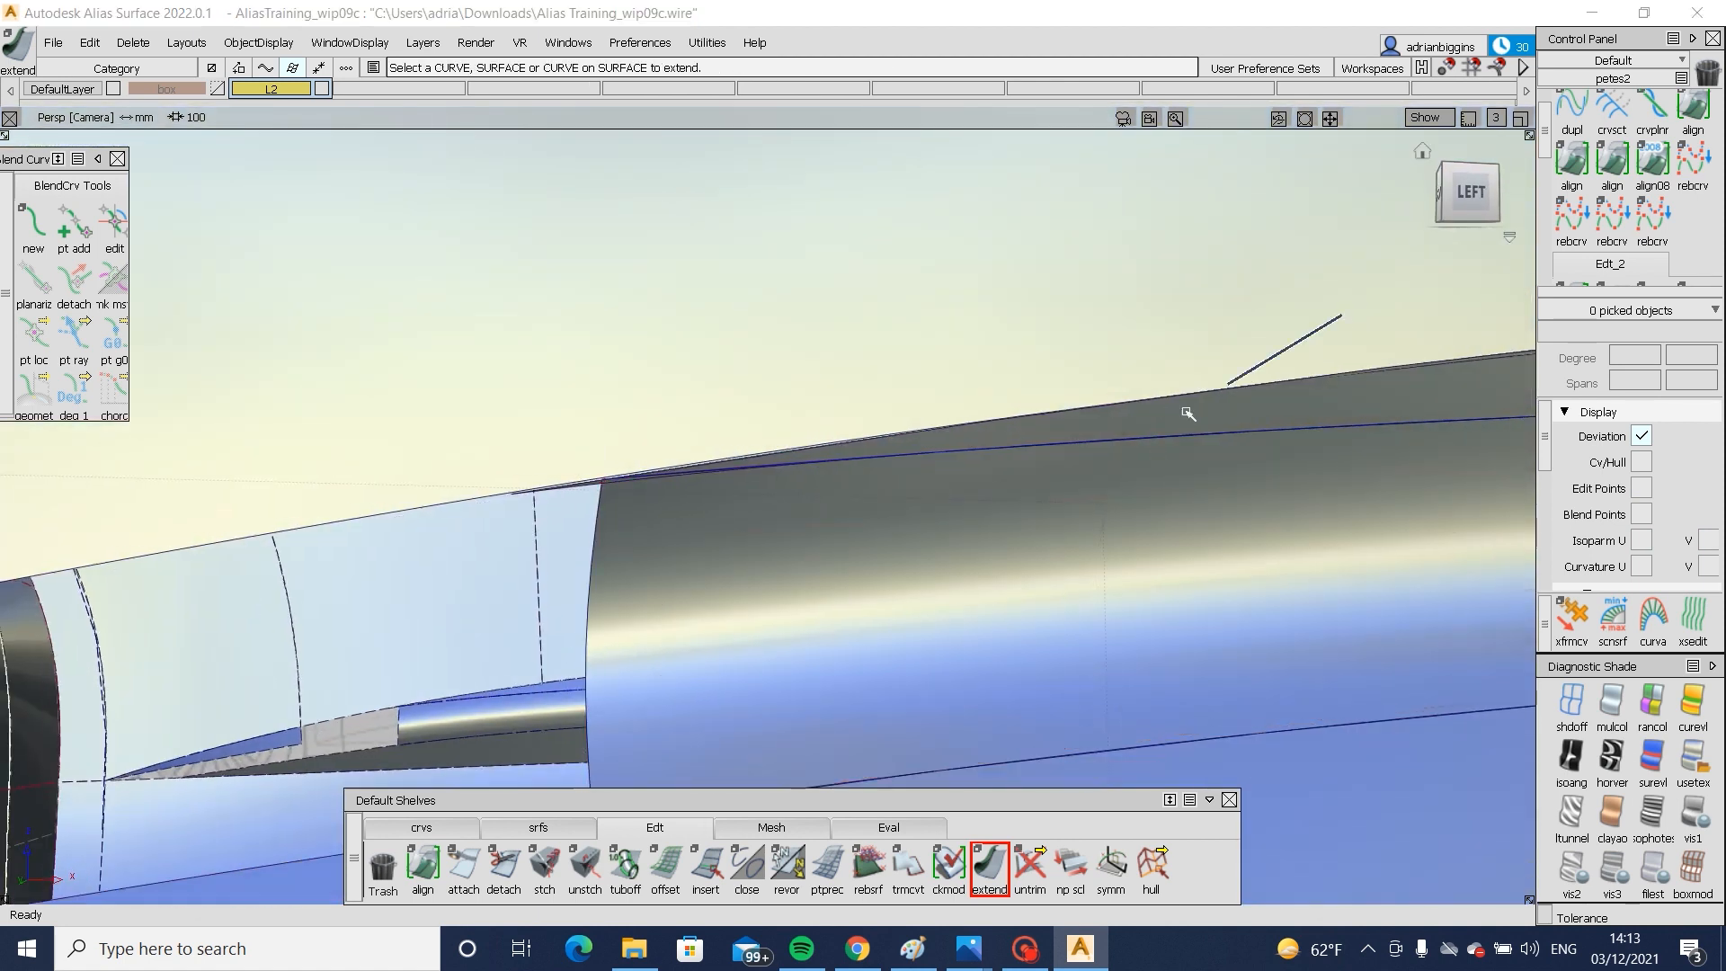
pyautogui.click(1187, 412)
pyautogui.click(1205, 508)
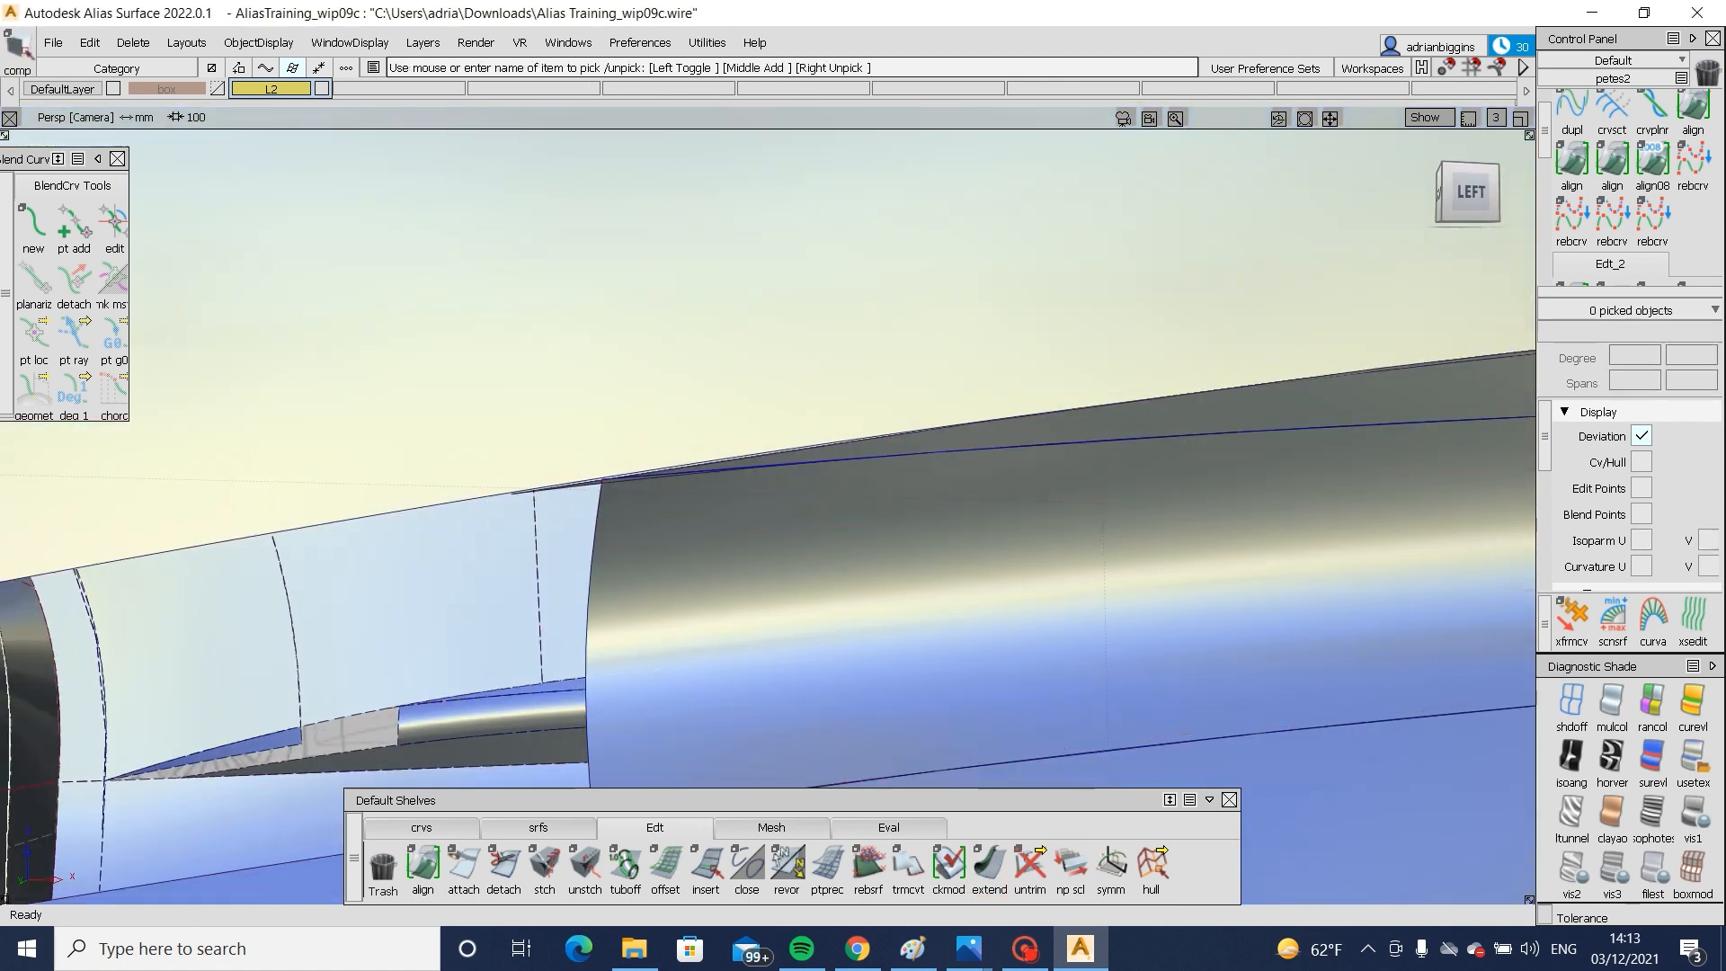
pyautogui.click(605, 501)
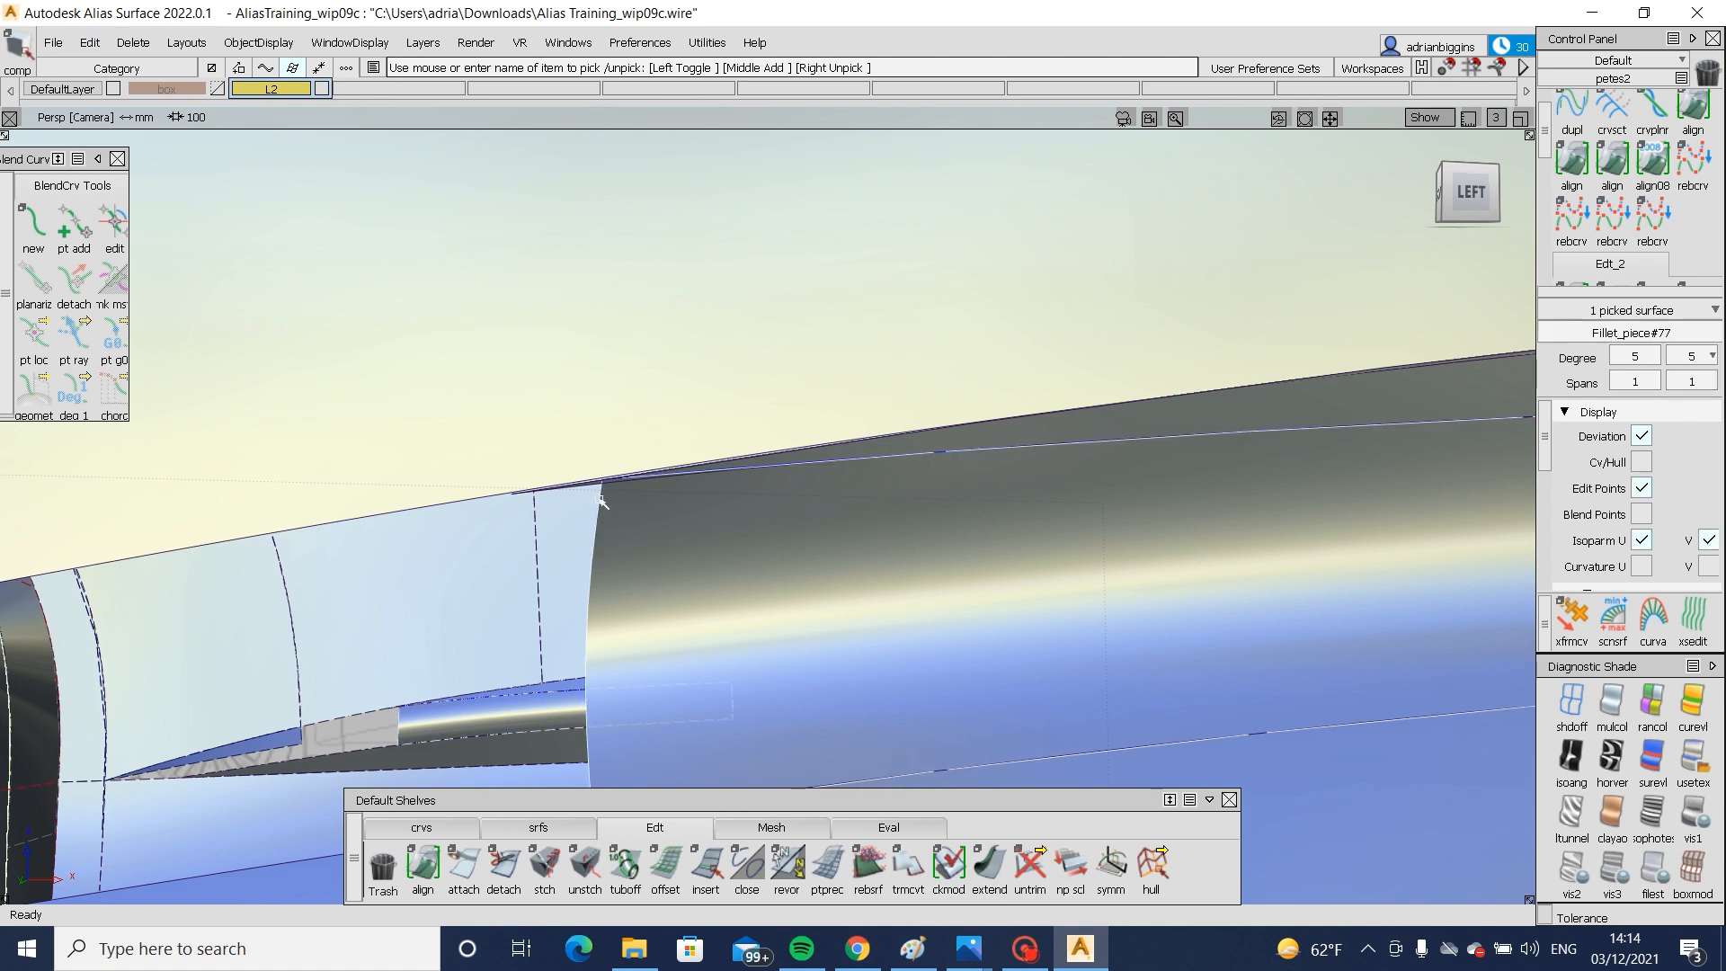
pyautogui.click(989, 865)
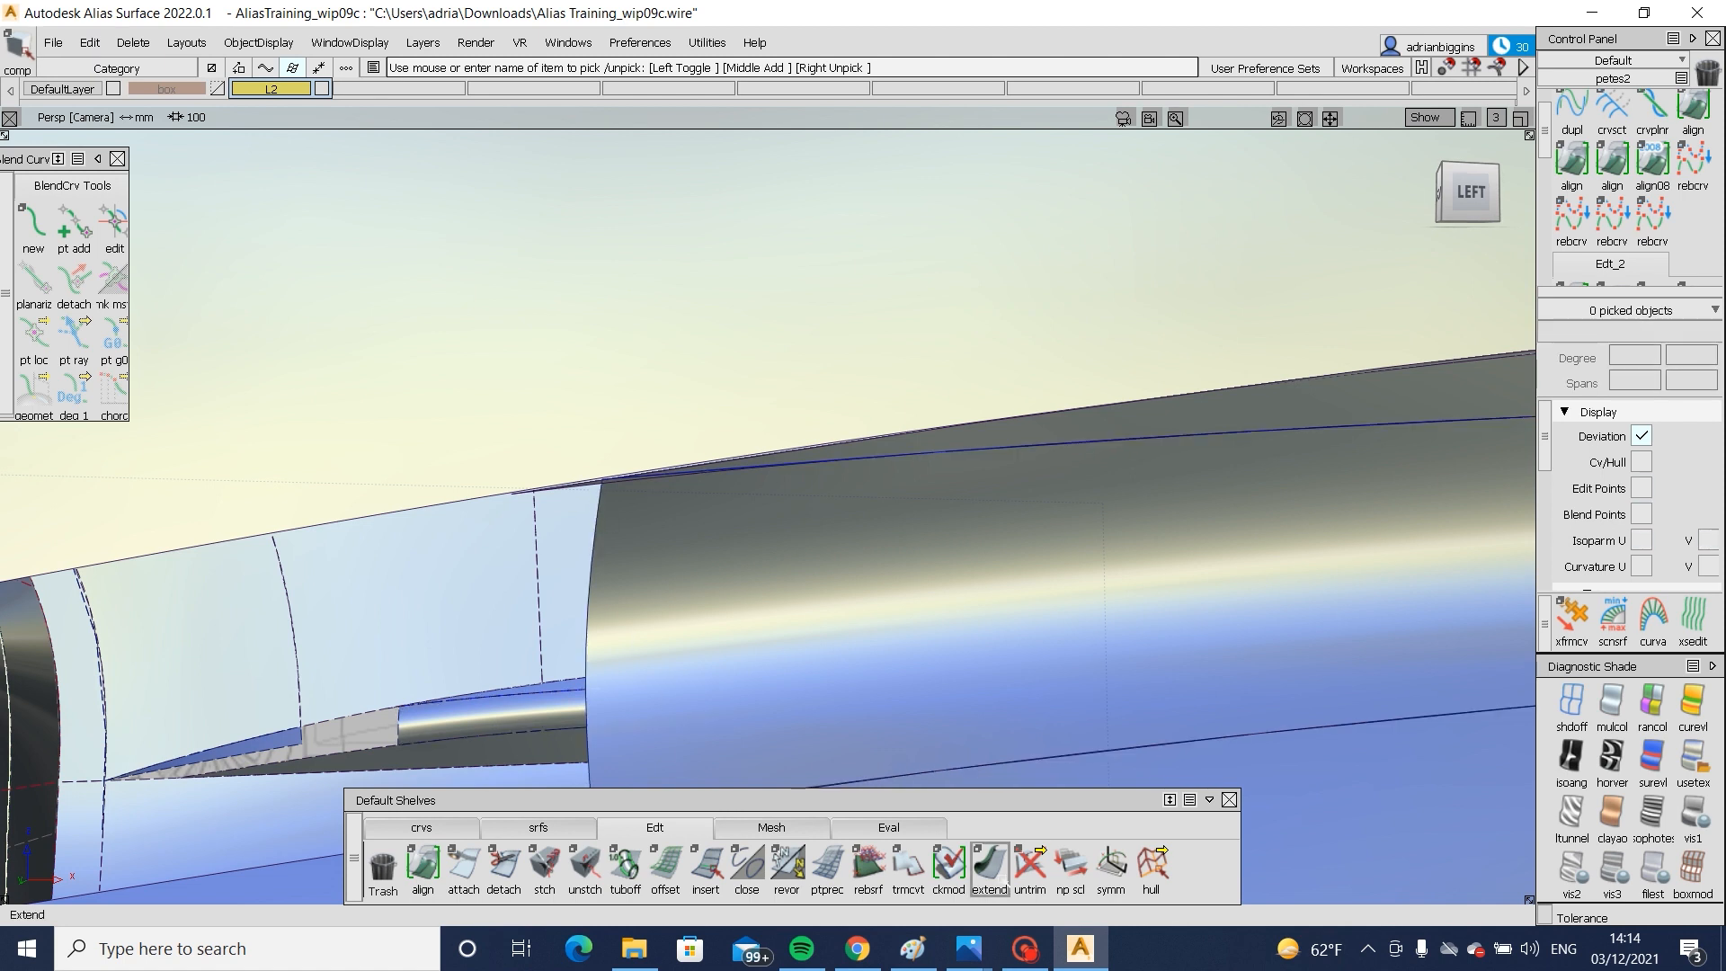
pyautogui.click(600, 526)
pyautogui.moveTo(608, 481)
pyautogui.mouseDown()
pyautogui.moveTo(646, 477)
pyautogui.moveTo(609, 481)
pyautogui.mouseUp()
# - Untrim the face directly above the extended door-side fillet
pyautogui.keyDown('ctrl'); pyautogui.keyDown('shift'); pyautogui.moveTo(1267, 490); pyautogui.dragTo(1200, 420); pyautogui.keyUp('shift'); pyautogui.keyUp('ctrl')
pyautogui.click(1196, 415)
pyautogui.keyDown('ctrl'); pyautogui.keyDown('shift'); pyautogui.moveTo(1159, 515); pyautogui.dragTo(1155, 663, button='middle'); pyautogui.keyUp('shift'); pyautogui.keyUp('ctrl')
pyautogui.keyDown('ctrl'); pyautogui.keyDown('shift'); pyautogui.moveTo(1276, 564); pyautogui.dragTo(1179, 472); pyautogui.keyUp('shift'); pyautogui.keyUp('ctrl')
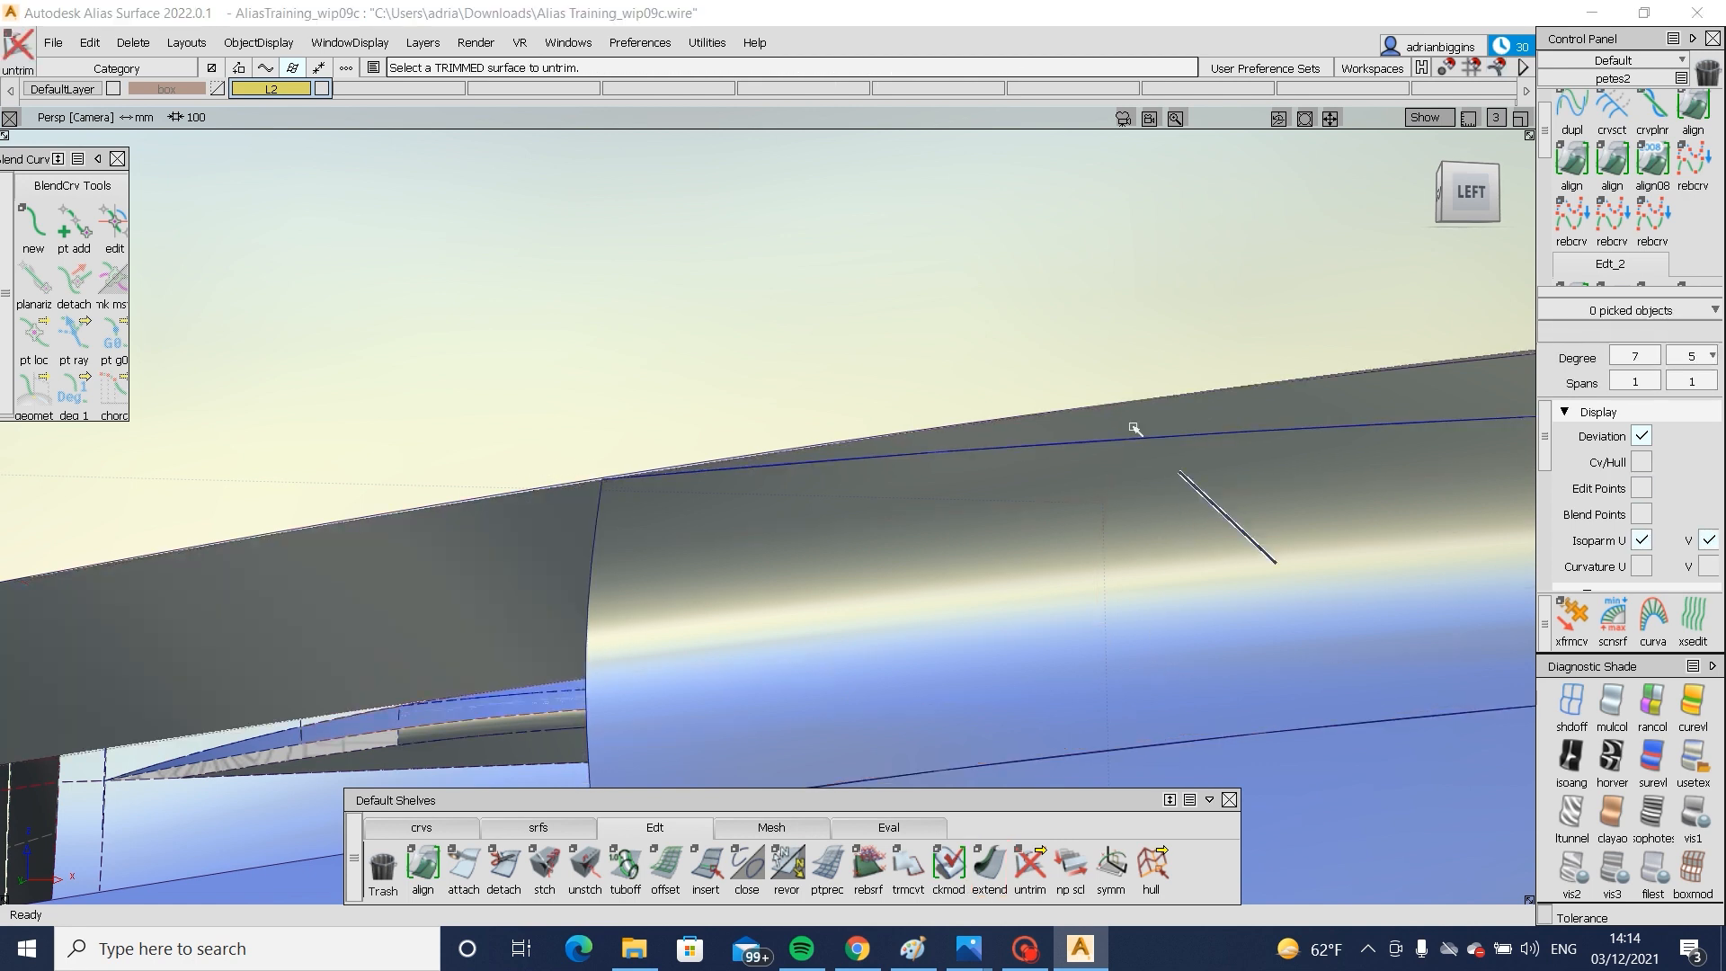
# - Try to align the door-side fillet's upper edge to the untrimmed face with G2 continuity and Project alignment
pyautogui.doubleClick(1571, 162)
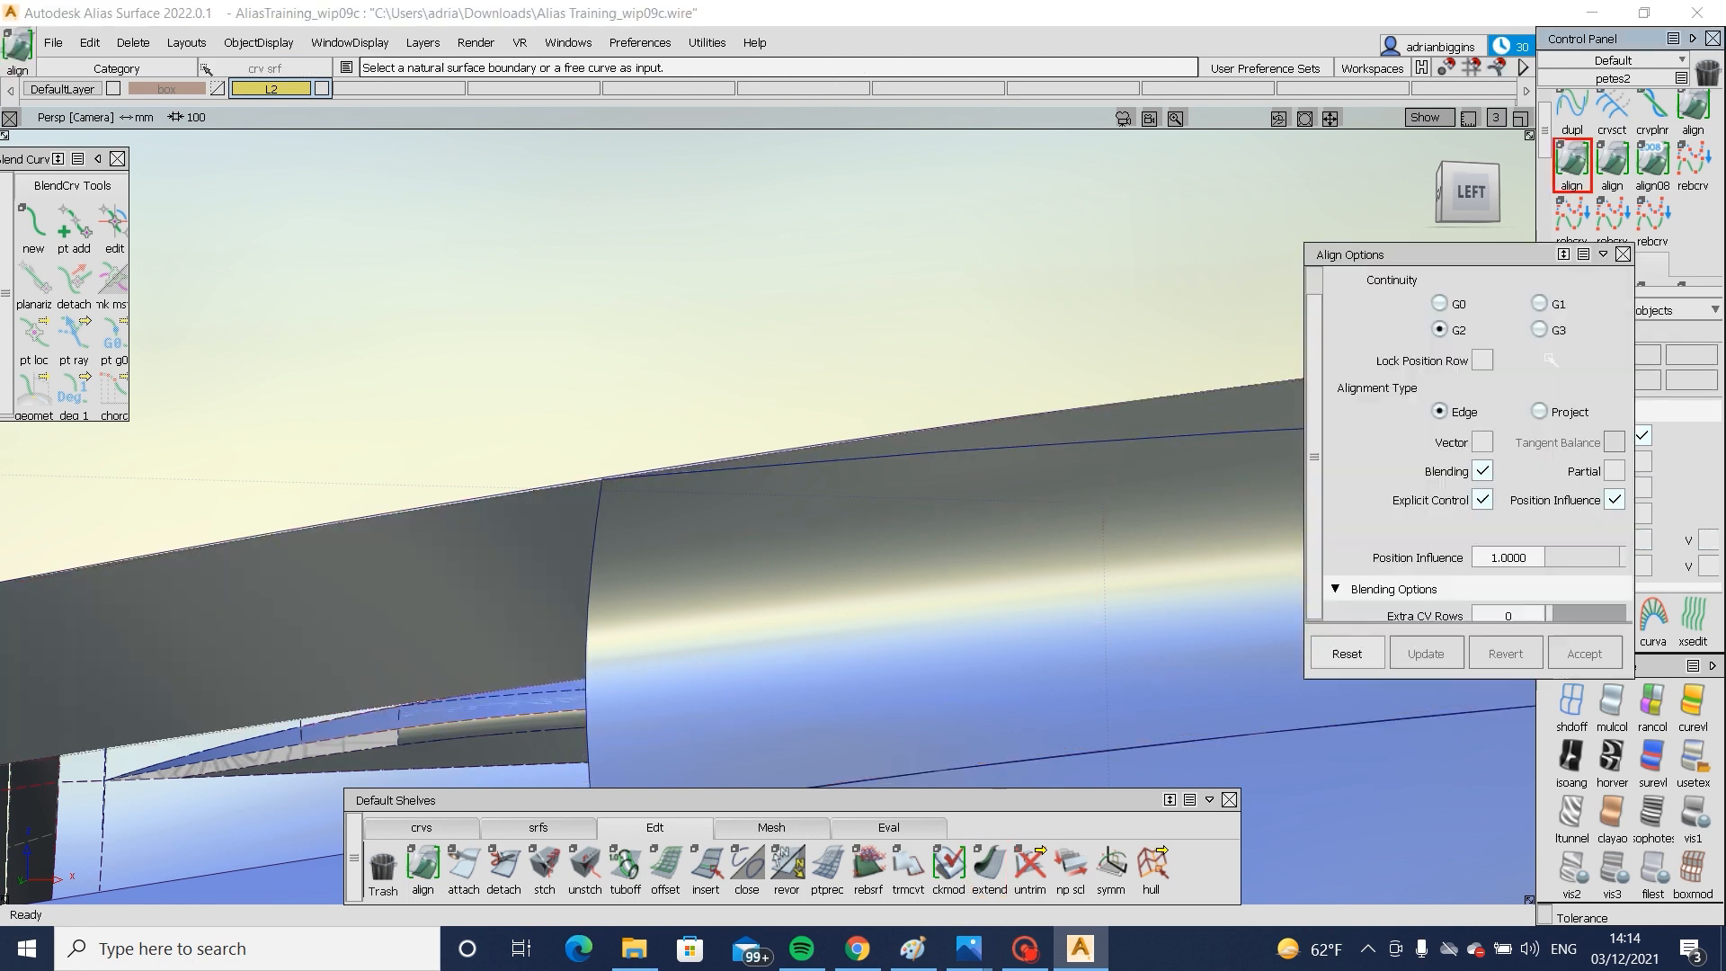
pyautogui.click(1144, 439)
pyautogui.click(1168, 416)
pyautogui.keyDown('alt'); pyautogui.keyDown('shift'); pyautogui.moveTo(1191, 416); pyautogui.dragTo(677, 378, button='right'); pyautogui.keyUp('shift'); pyautogui.keyUp('alt')
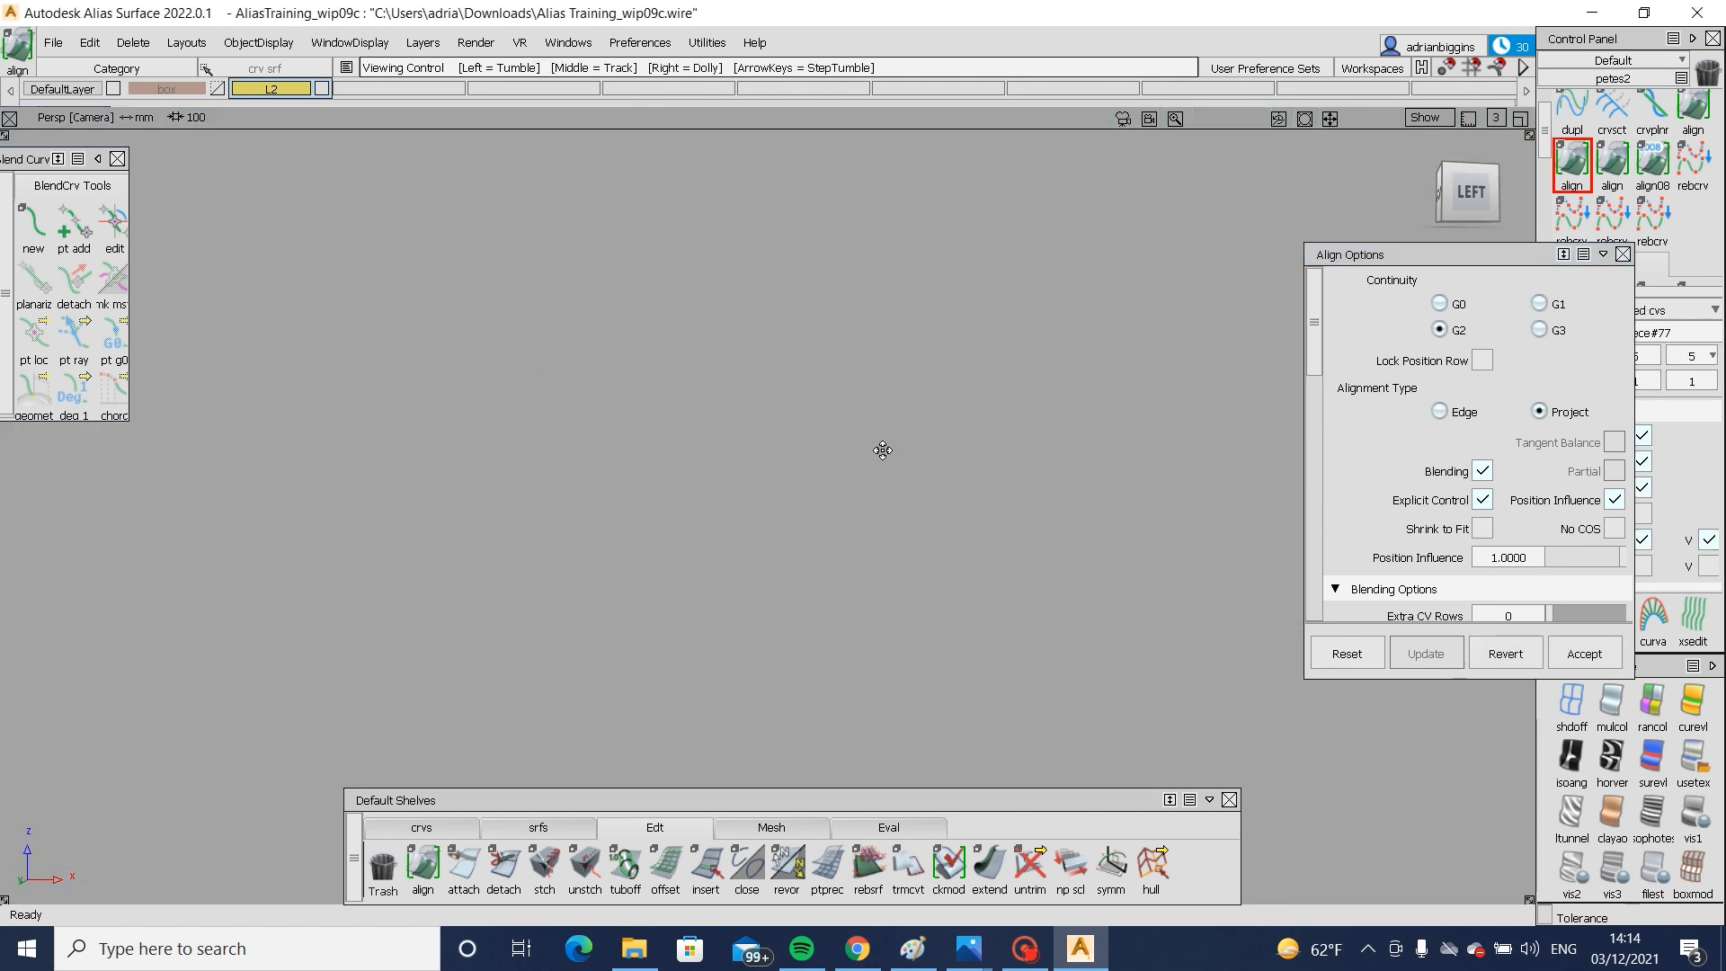
pyautogui.keyDown('alt'); pyautogui.keyDown('shift'); pyautogui.moveTo(883, 450); pyautogui.dragTo(1413, 510, button='middle'); pyautogui.keyUp('shift'); pyautogui.keyUp('alt')
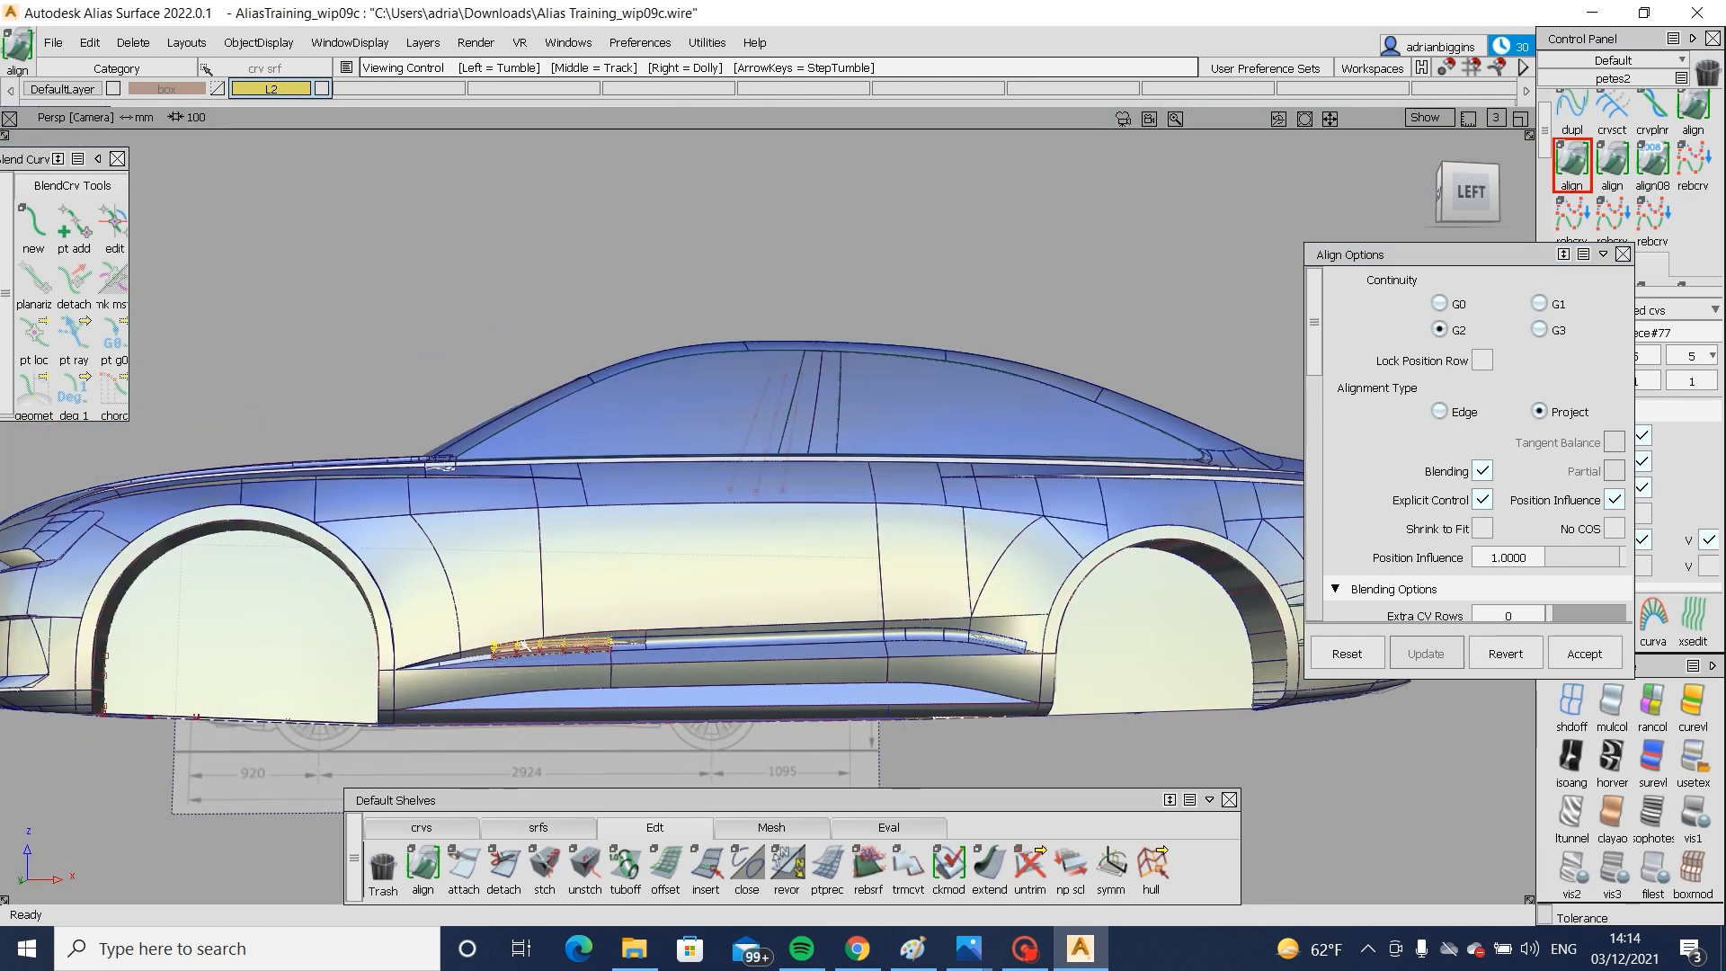
pyautogui.keyDown('alt'); pyautogui.keyDown('shift'); pyautogui.moveTo(525, 644); pyautogui.dragTo(1347, 431, button='right'); pyautogui.keyUp('shift'); pyautogui.keyUp('alt')
pyautogui.keyDown('alt'); pyautogui.keyDown('shift'); pyautogui.moveTo(1347, 431); pyautogui.dragTo(1379, 364, button='middle'); pyautogui.keyUp('shift'); pyautogui.keyUp('alt')
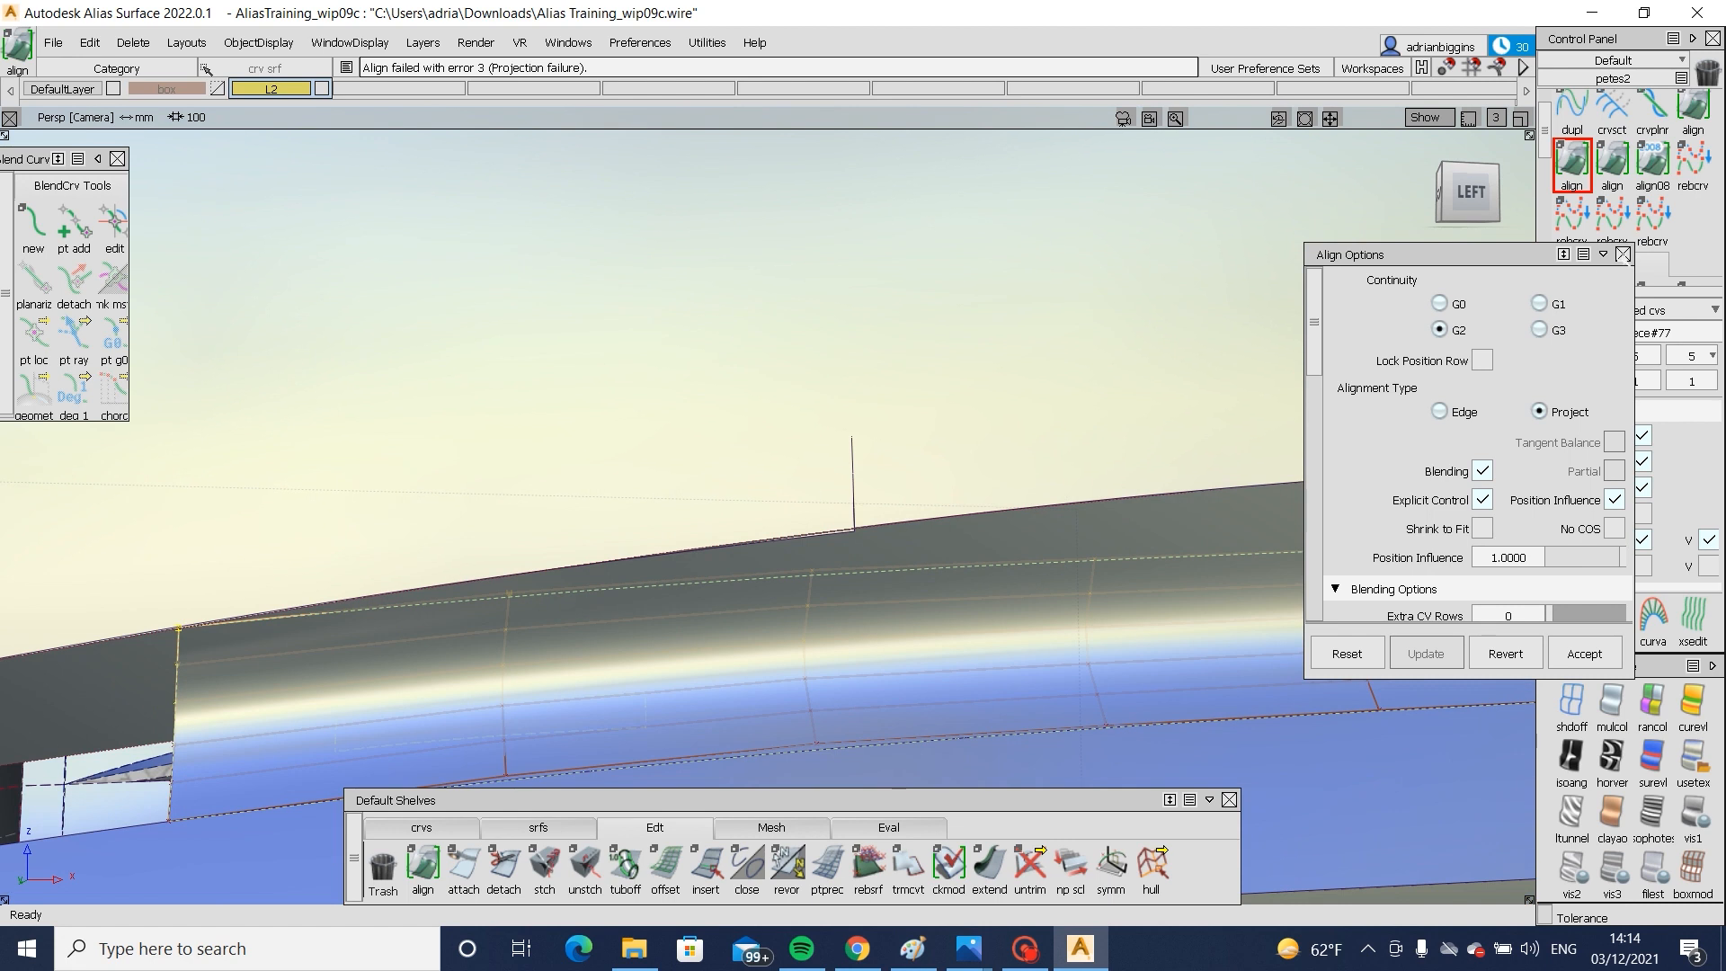
pyautogui.click(1622, 254)
# - In the left orthographic view, project the fillet's upper edge onto the untrimmed face and trim it, keeping the region above the fillet
pyautogui.click(1470, 192)
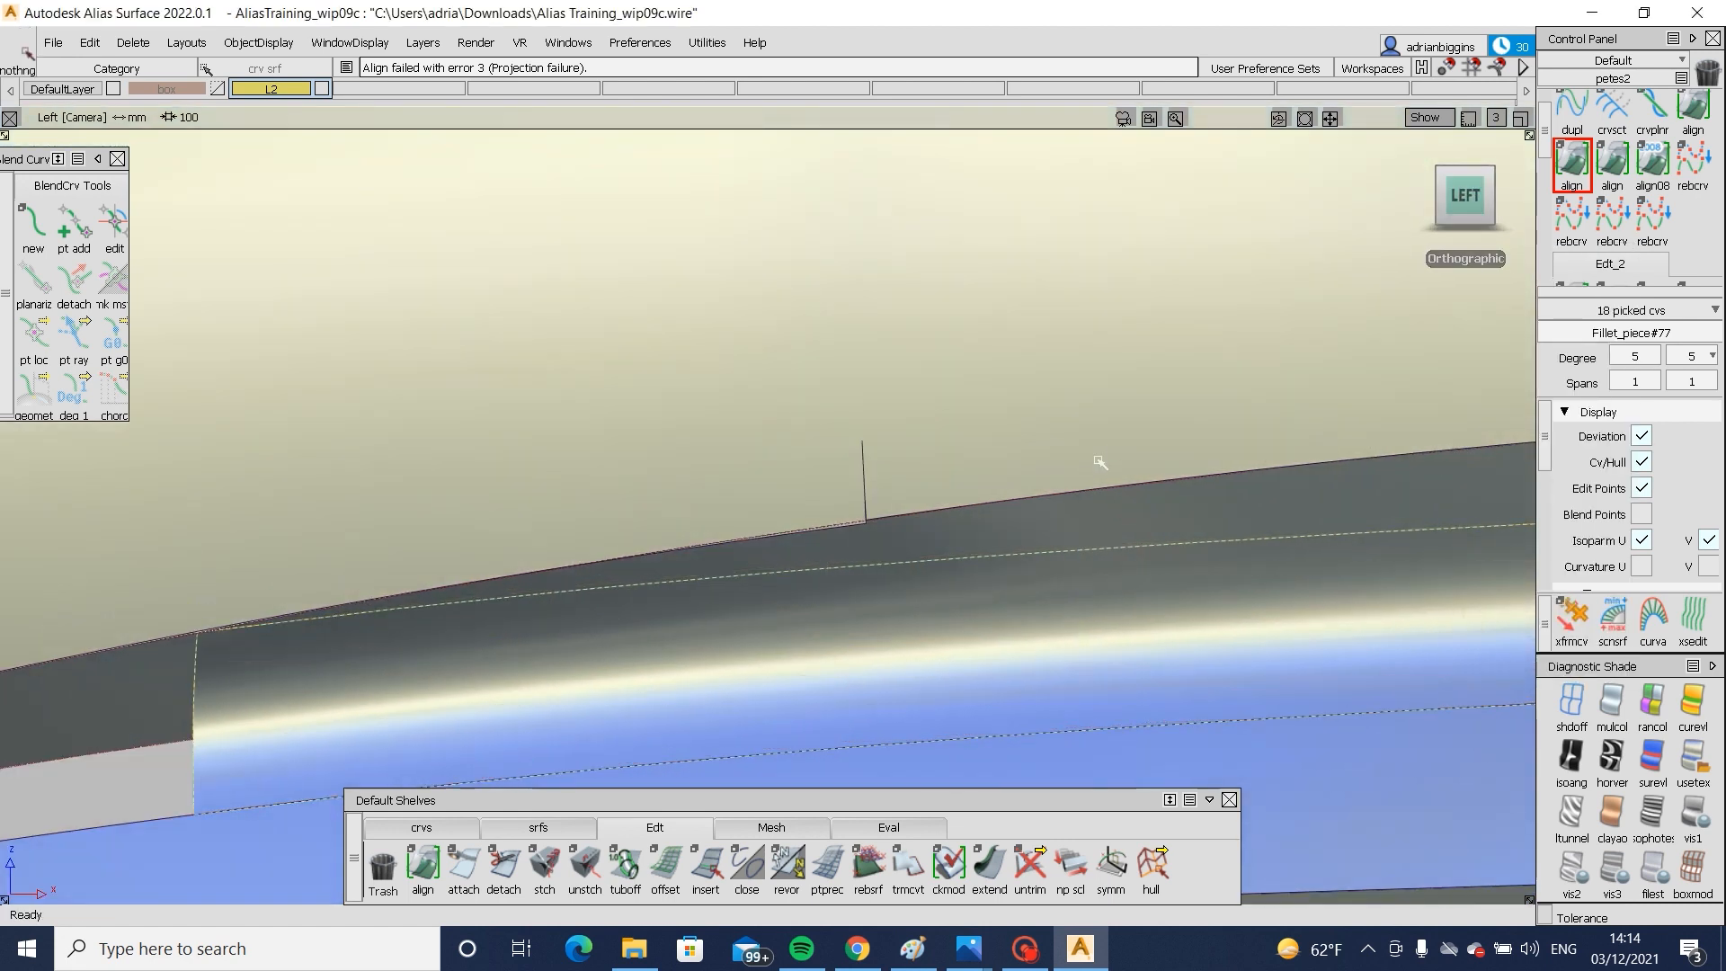
pyautogui.click(917, 567)
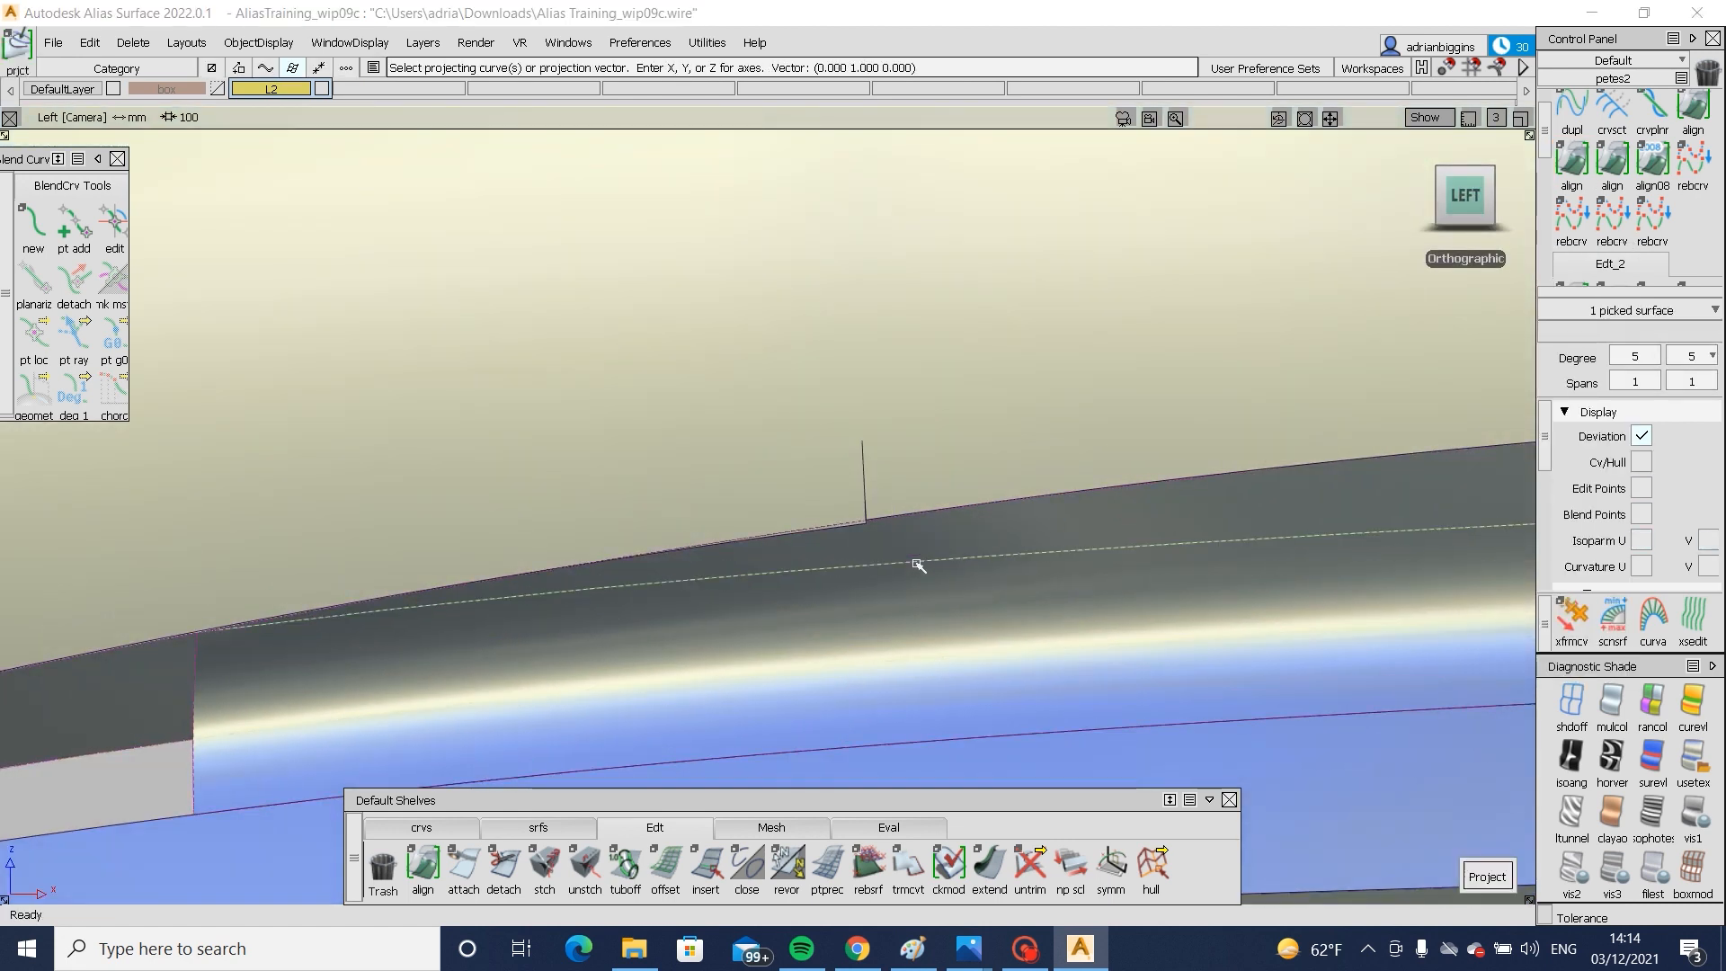
pyautogui.press('space')
pyautogui.keyDown('ctrl'); pyautogui.keyDown('shift'); pyautogui.moveTo(1052, 479); pyautogui.dragTo(942, 550, button='middle'); pyautogui.keyUp('shift'); pyautogui.keyUp('ctrl')
pyautogui.click(943, 551)
pyautogui.click(1379, 877)
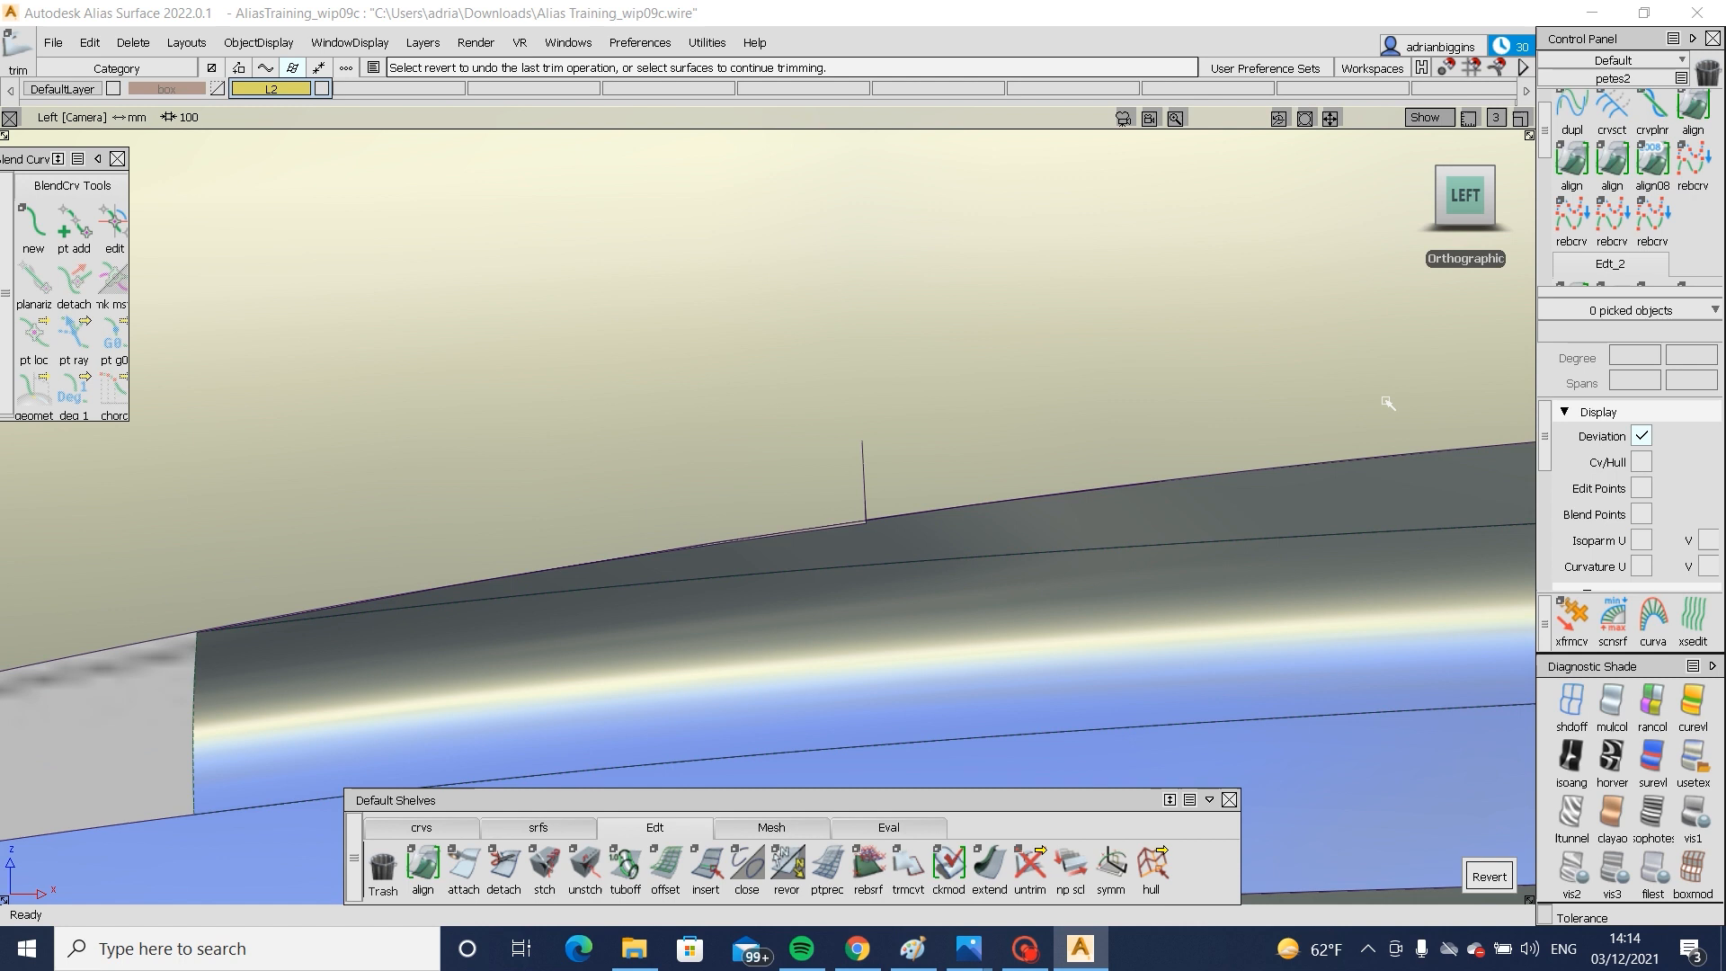
# - Try to align the fillet's upper edge to the newly trimmed face with G2 Edge alignment
pyautogui.doubleClick(1571, 160)
pyautogui.click(1061, 551)
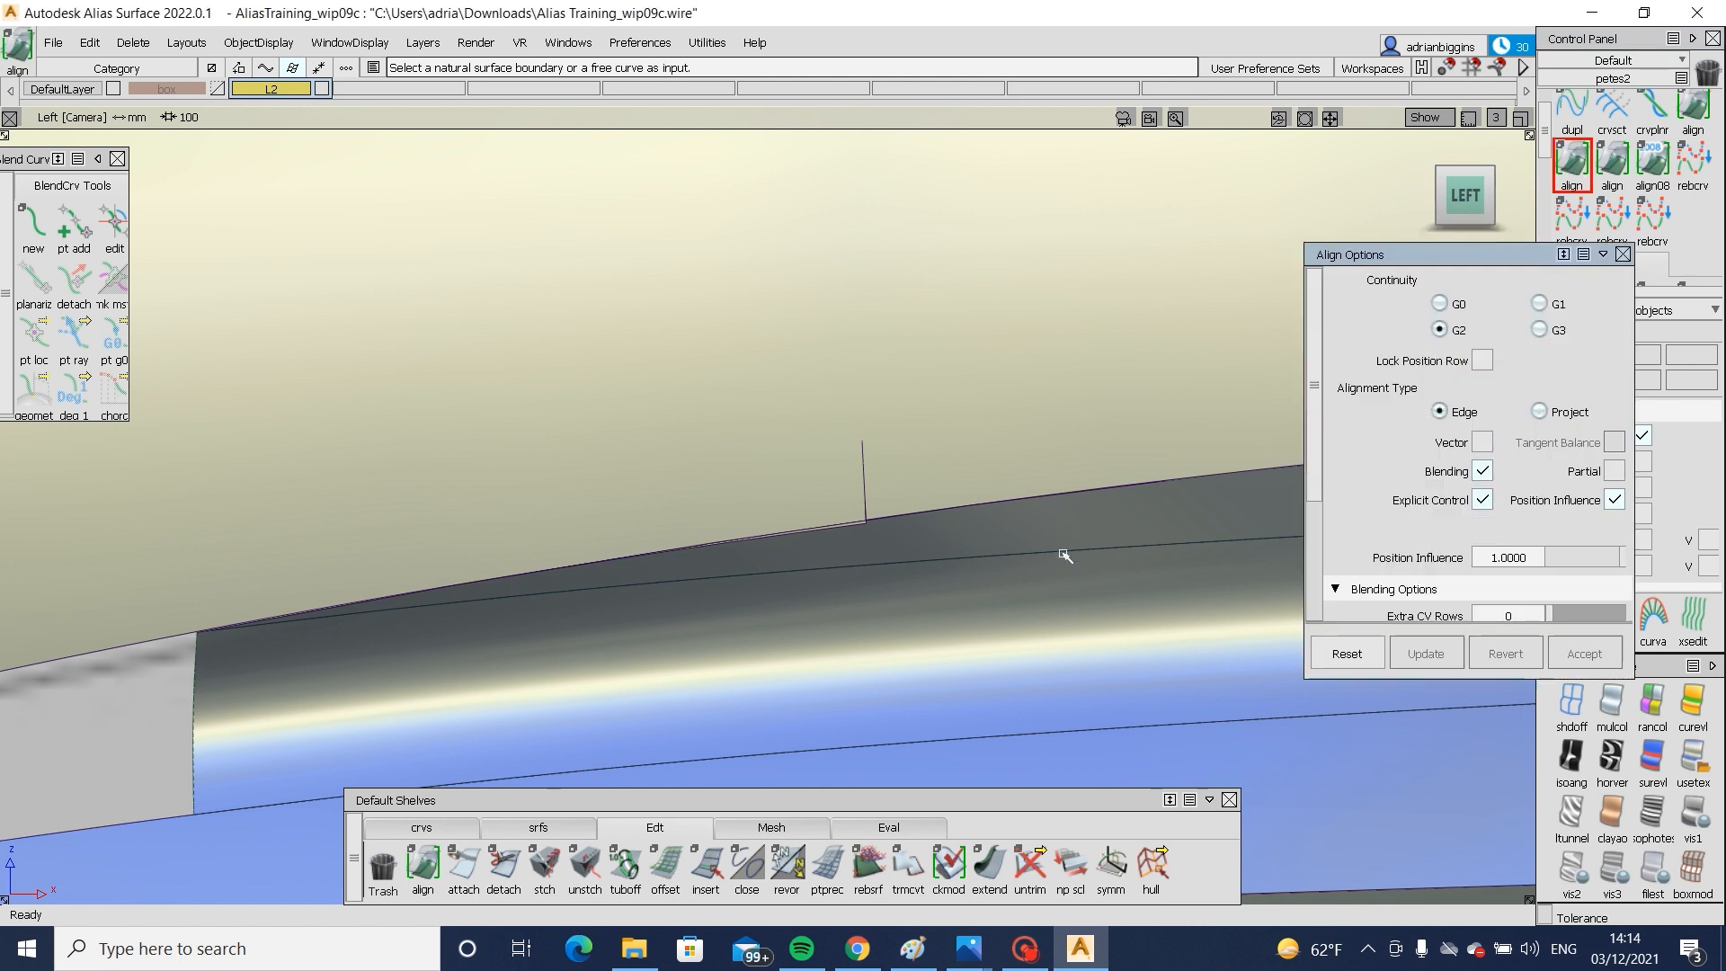
pyautogui.click(1062, 553)
# - Select the extended door-side fillet and delete its construction history
pyautogui.keyDown('ctrl'); pyautogui.keyDown('shift'); pyautogui.moveTo(1067, 573); pyautogui.dragTo(902, 649); pyautogui.keyUp('shift'); pyautogui.keyUp('ctrl')
pyautogui.hotkey('ctrl', 'h')
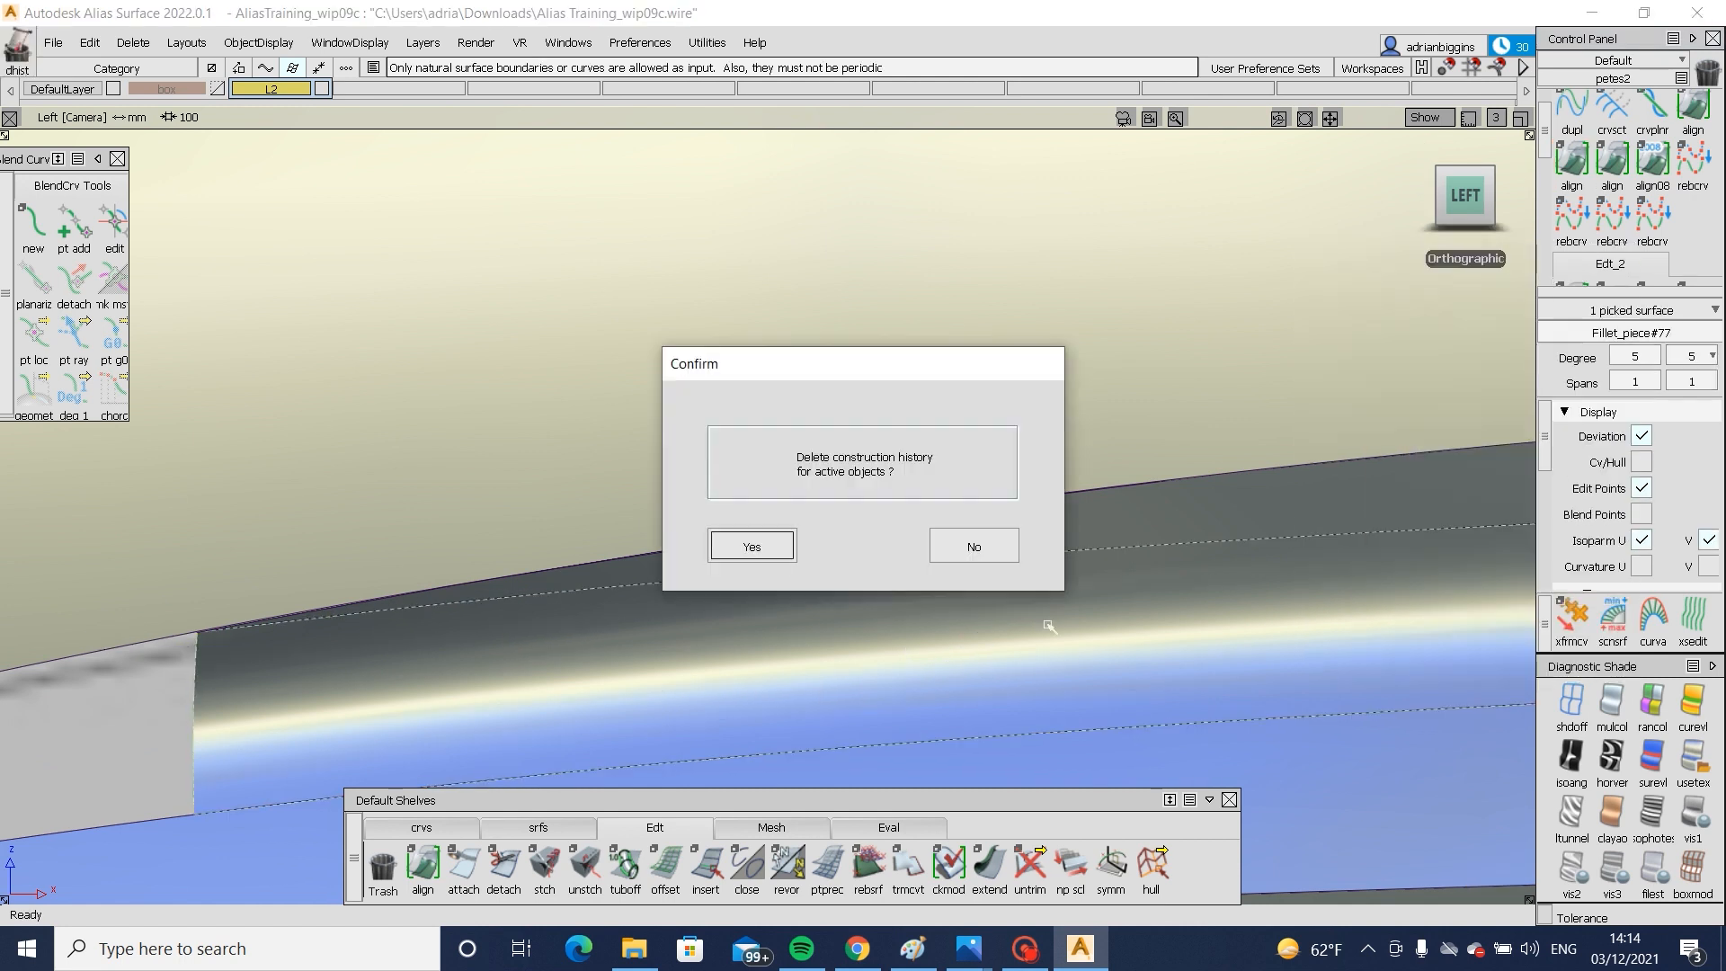
pyautogui.press('Return')
pyautogui.keyDown('ctrl'); pyautogui.keyDown('shift'); pyautogui.moveTo(1137, 674); pyautogui.dragTo(1175, 401); pyautogui.keyUp('shift'); pyautogui.keyUp('ctrl')
# - Align the fillet's upper edge to the trimmed face with G2 Edge alignment, Position Influence 0, and U Degree 6
pyautogui.doubleClick(1571, 160)
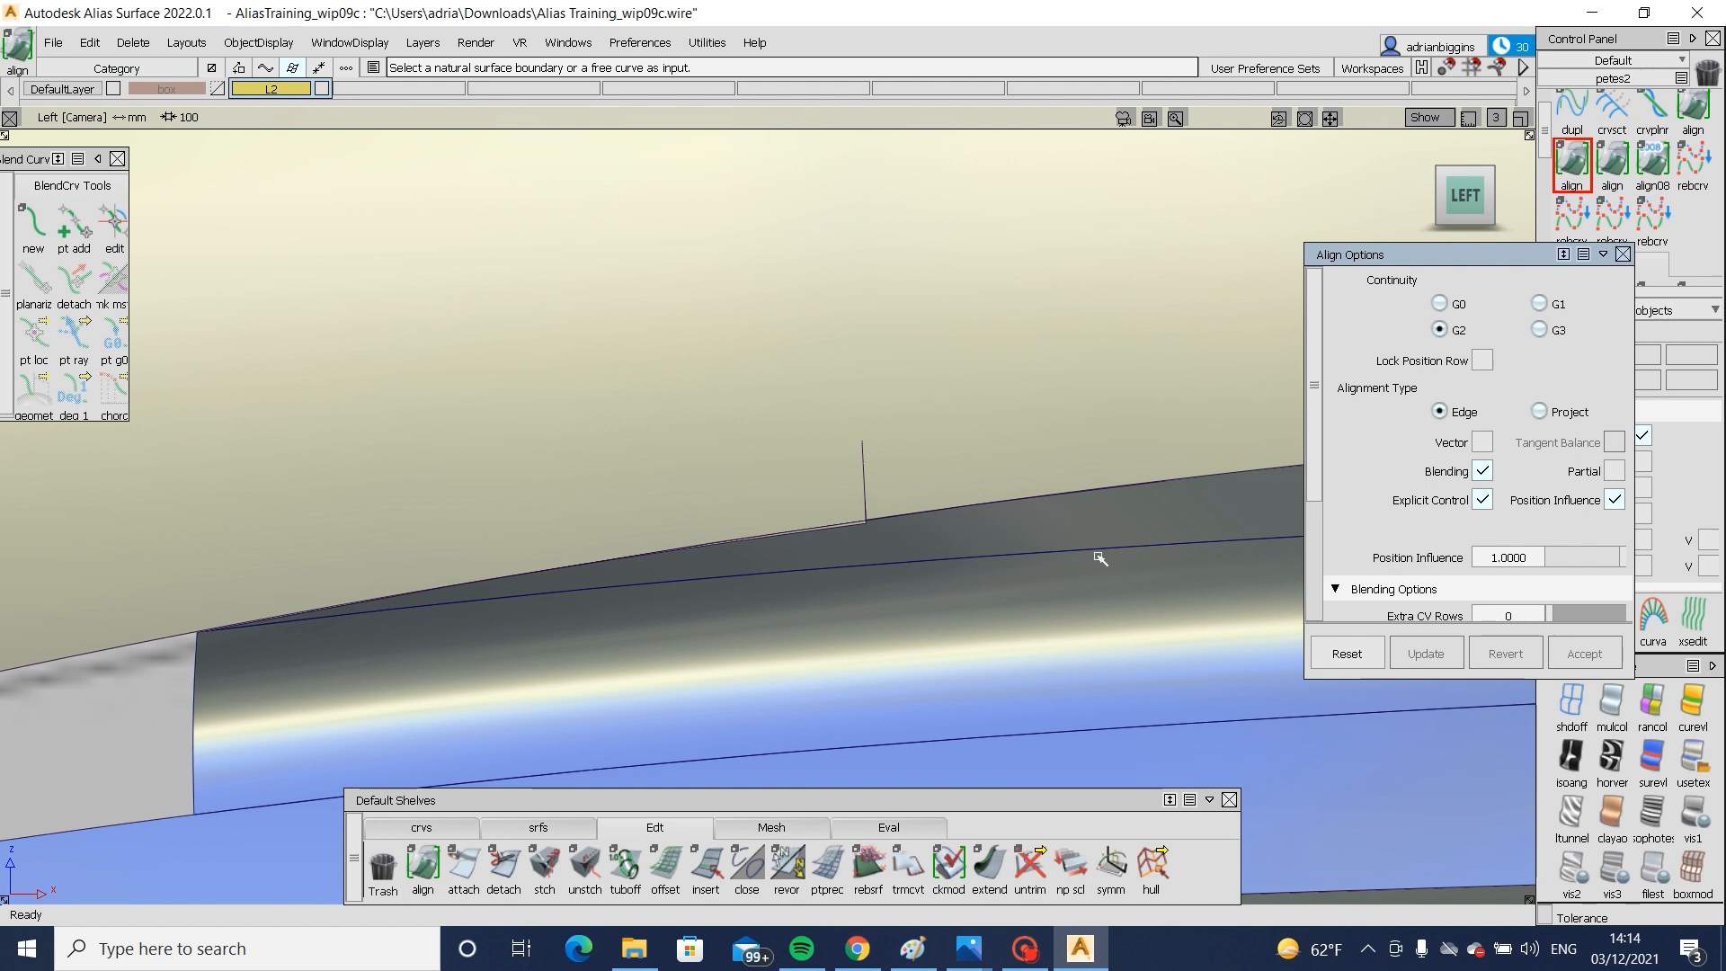
pyautogui.click(1098, 553)
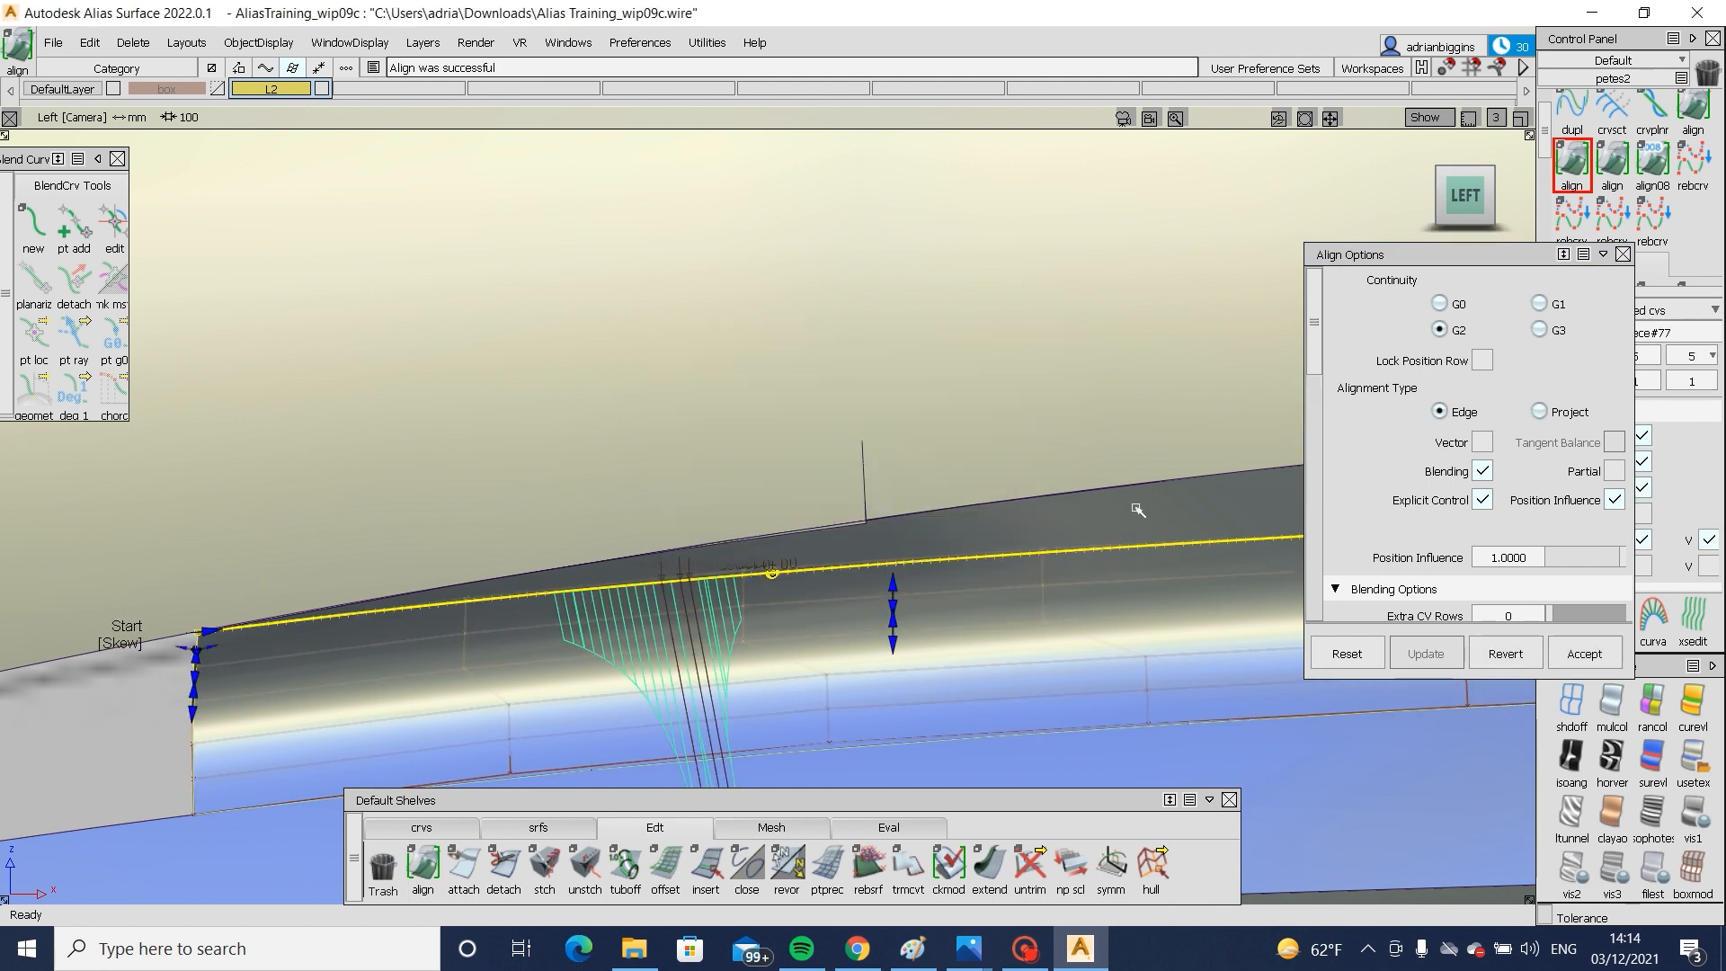
pyautogui.keyDown('alt'); pyautogui.keyDown('shift'); pyautogui.moveTo(1138, 510); pyautogui.dragTo(689, 531, button='middle'); pyautogui.keyUp('shift'); pyautogui.keyUp('alt')
pyautogui.scroll(-5, 1519, 512)
pyautogui.moveTo(1621, 480); pyautogui.dragTo(1434, 489)
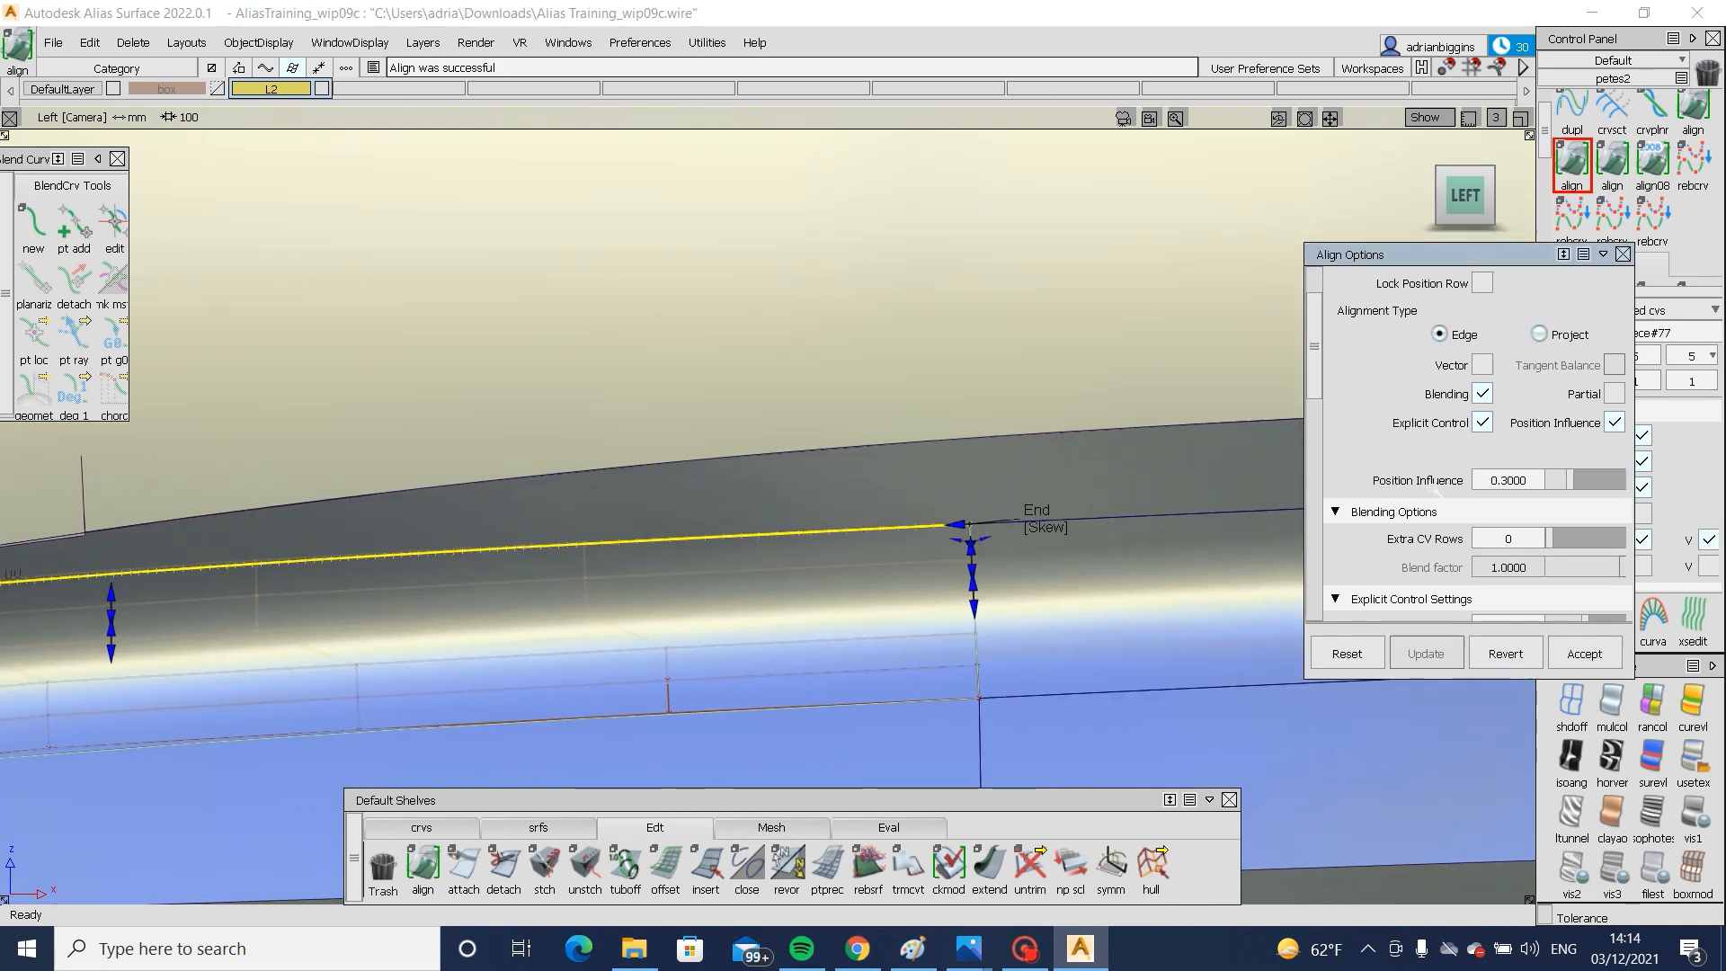
pyautogui.keyDown('alt'); pyautogui.keyDown('shift'); pyautogui.moveTo(501, 549); pyautogui.dragTo(968, 513, button='middle'); pyautogui.keyUp('shift'); pyautogui.keyUp('alt')
pyautogui.scroll(-5, 1580, 480)
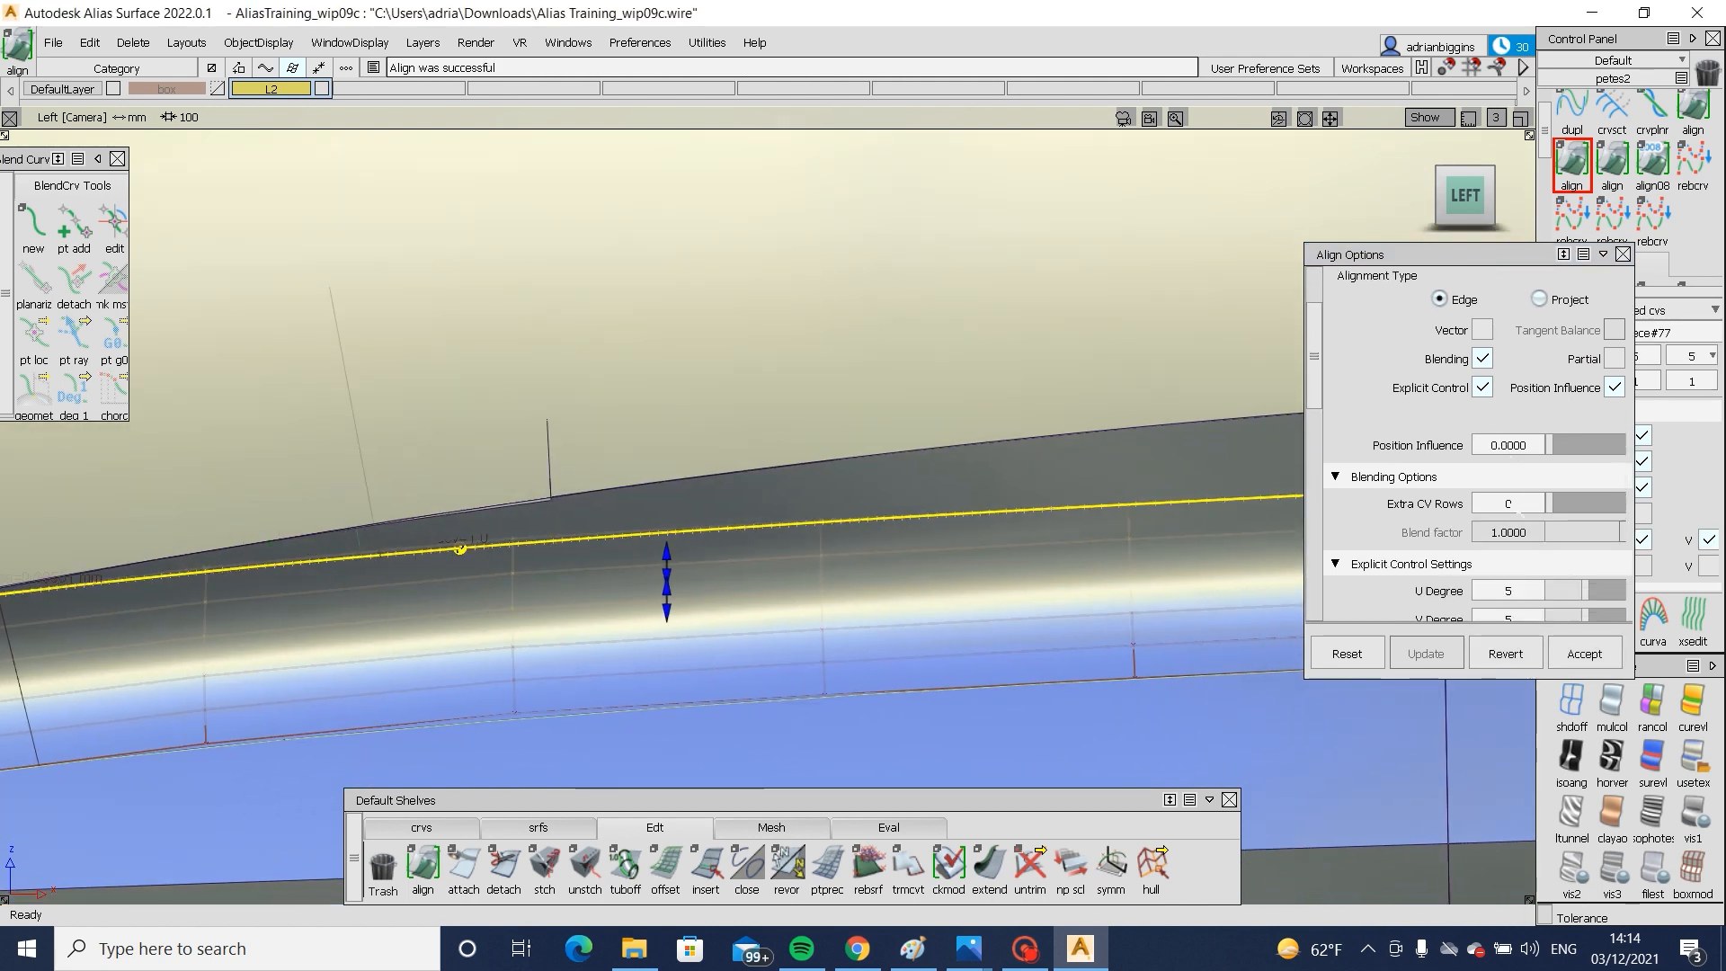
pyautogui.click(1600, 450)
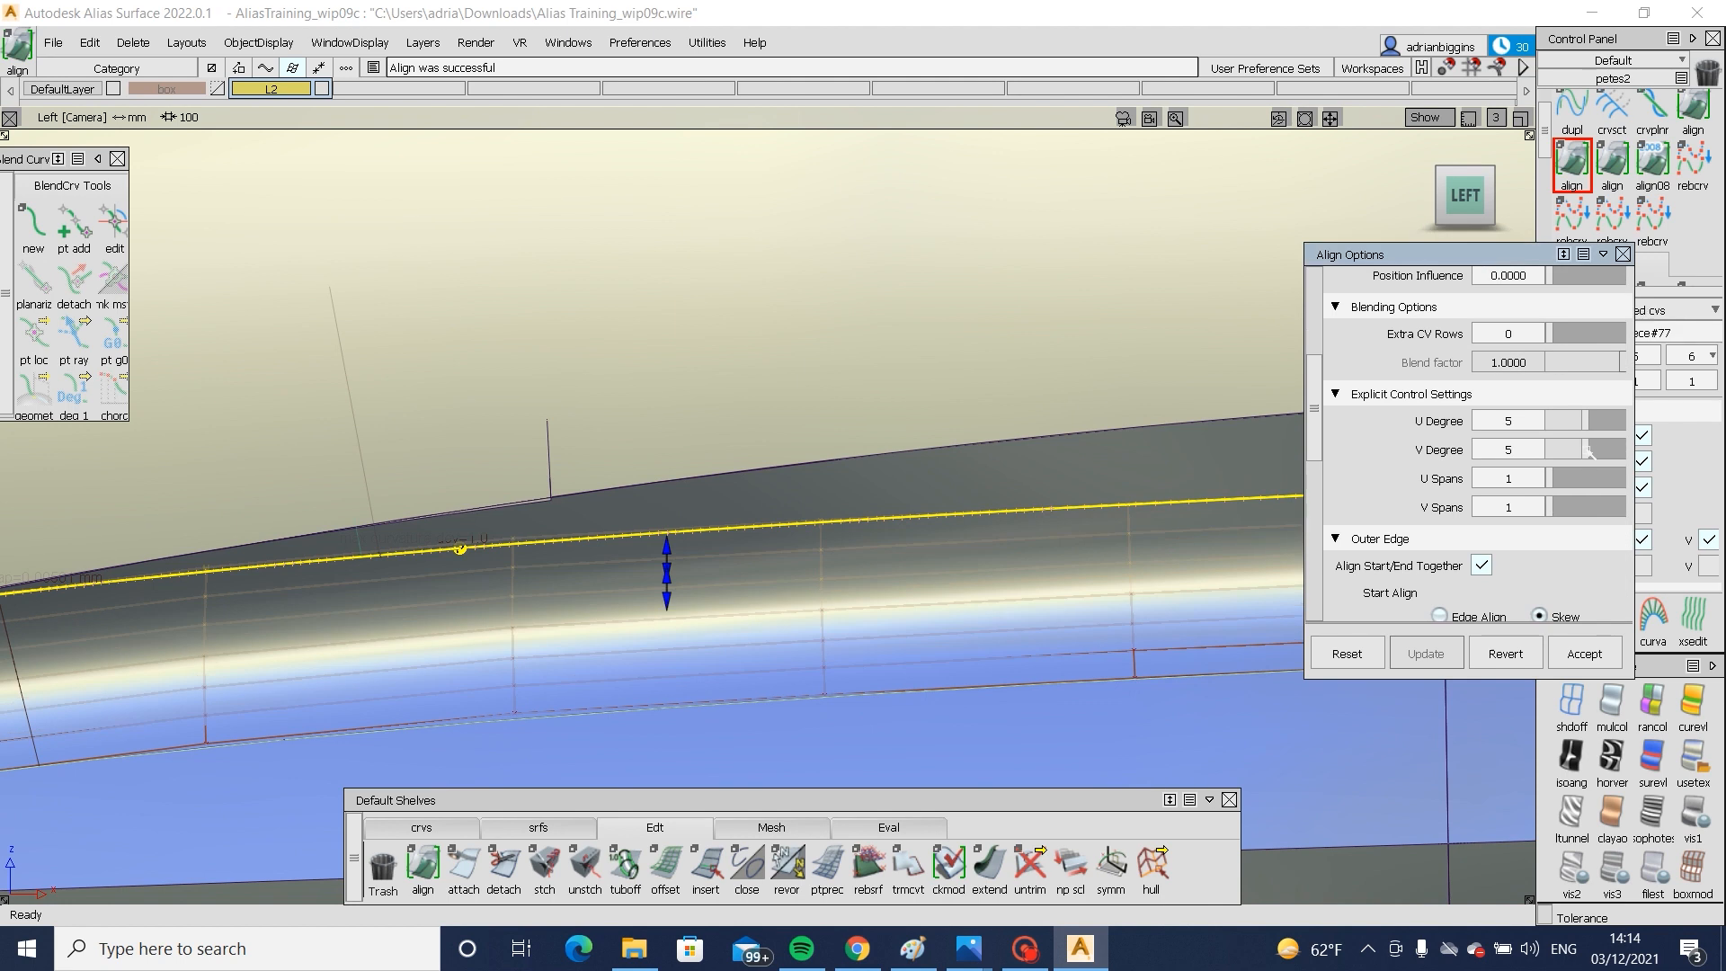
pyautogui.click(1599, 421)
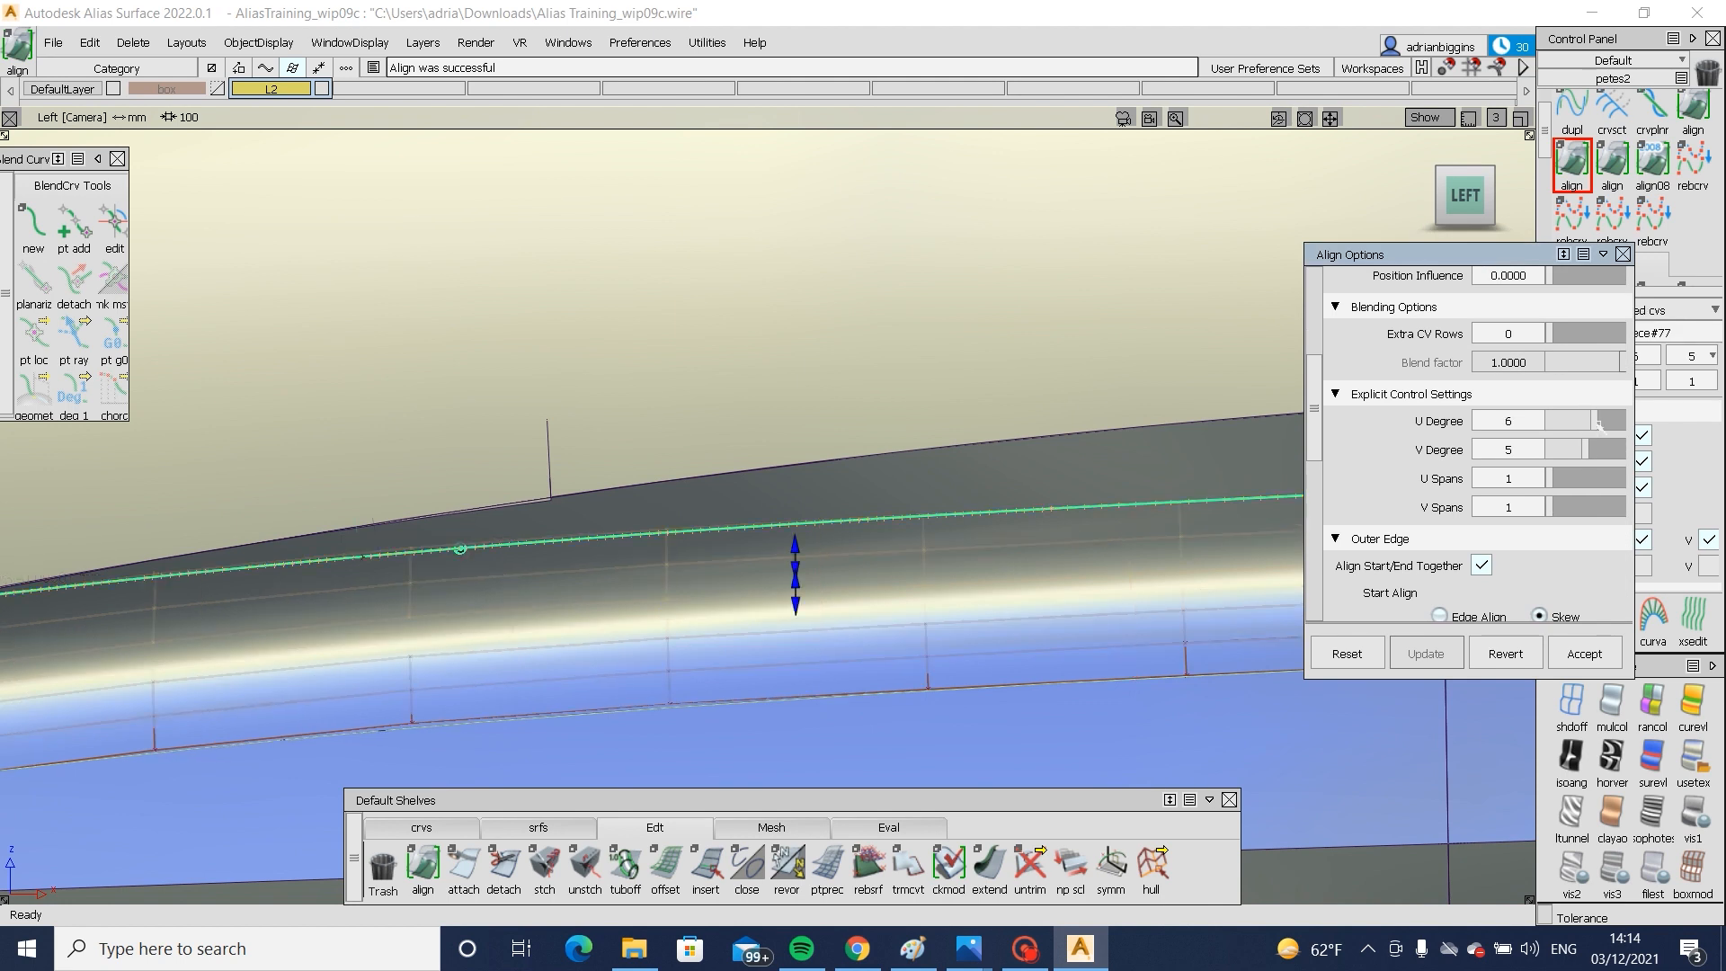
# - Try to trim the narrow sliver where the body side meets the face above the extended fillet
pyautogui.keyDown('ctrl'); pyautogui.keyDown('shift'); pyautogui.moveTo(620, 486); pyautogui.dragTo(527, 450); pyautogui.keyUp('shift'); pyautogui.keyUp('ctrl')
pyautogui.click(541, 500)
pyautogui.click(611, 488)
pyautogui.moveTo(532, 551)
pyautogui.keyDown('ctrl'); pyautogui.keyDown('shift'); pyautogui.mouseDown()
pyautogui.moveTo(539, 451)
pyautogui.moveTo(530, 504)
pyautogui.moveTo(597, 366)
pyautogui.mouseUp(); pyautogui.keyUp('shift'); pyautogui.keyUp('ctrl')
pyautogui.click(530, 507)
pyautogui.click(632, 517)
pyautogui.click(466, 490)
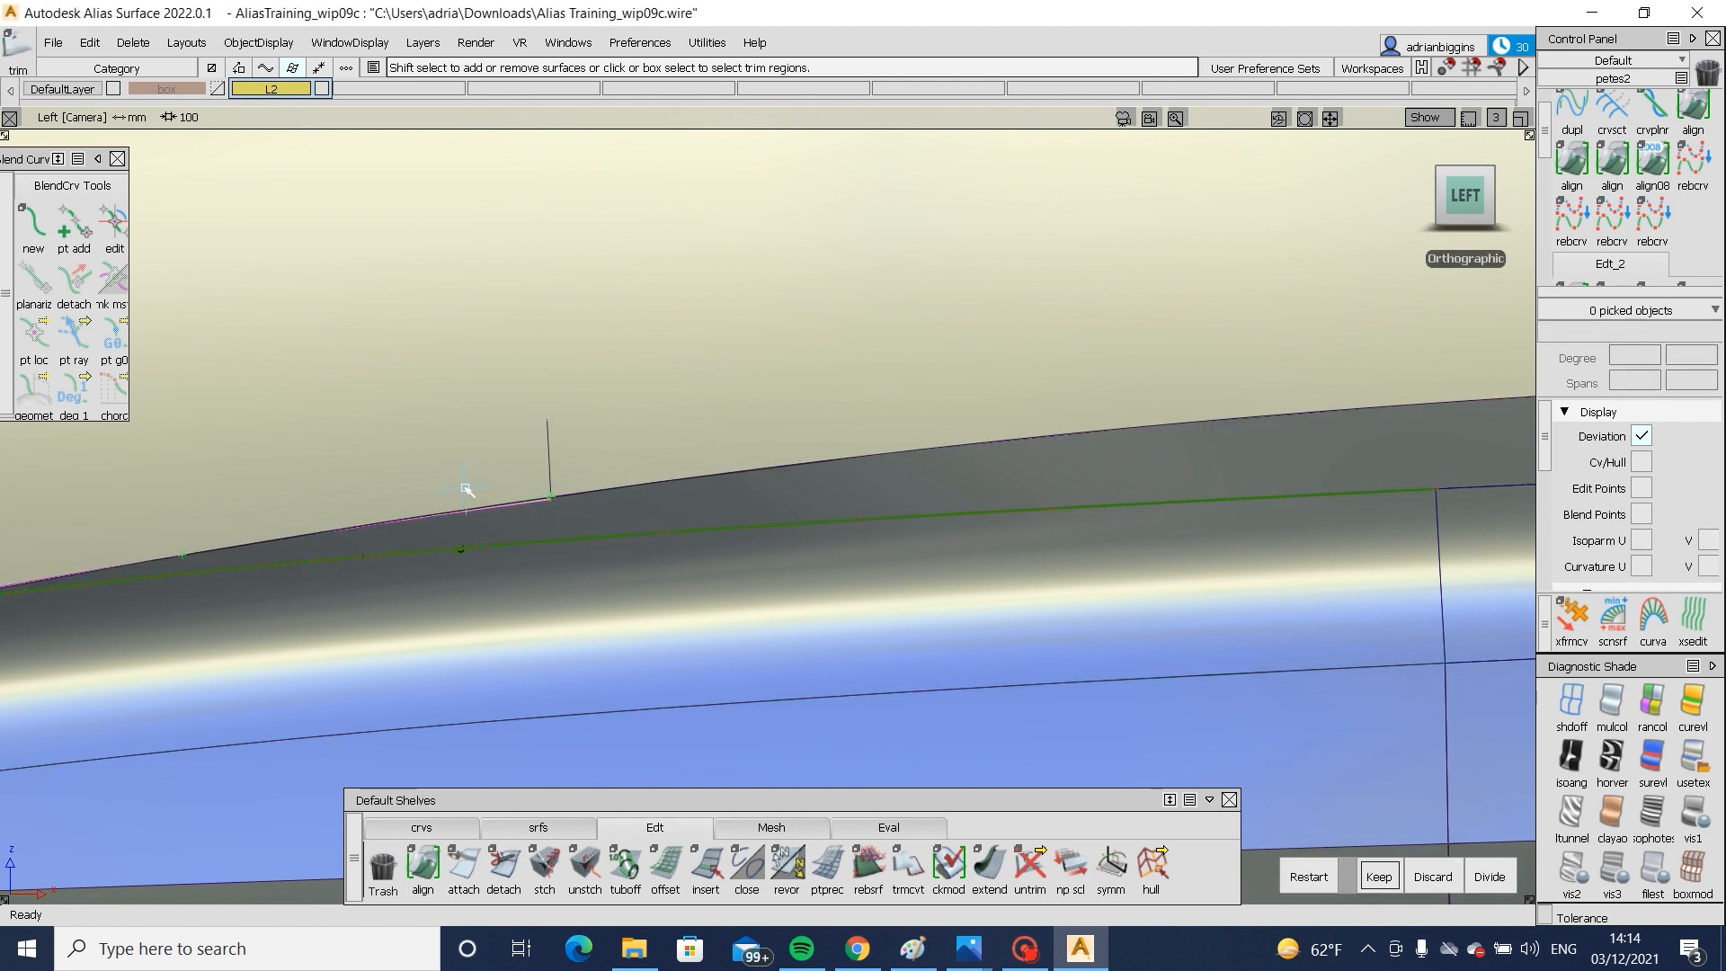
# - Examine the shaded door-side fillet extension on the whole car and around the front wheel arch
pyautogui.moveTo(466, 490)
pyautogui.keyDown('alt'); pyautogui.keyDown('shift'); pyautogui.mouseDown()
pyautogui.moveTo(571, 590)
pyautogui.moveTo(832, 572)
pyautogui.mouseUp(); pyautogui.keyUp('shift'); pyautogui.keyUp('alt')
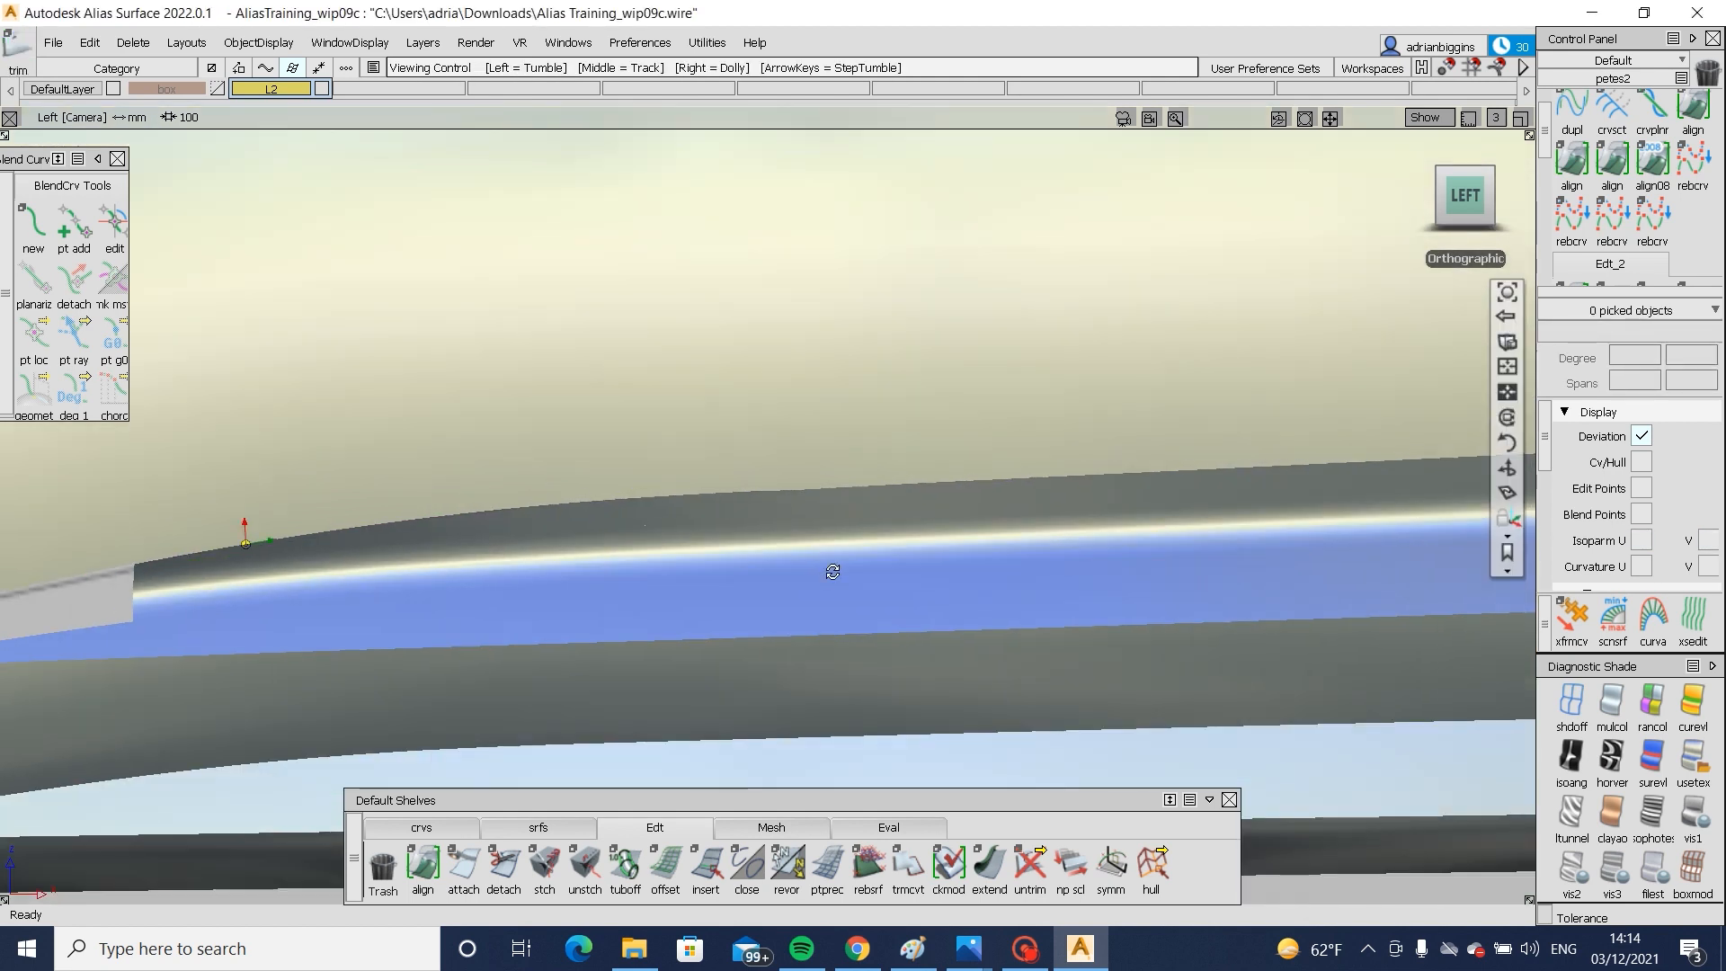
pyautogui.press('F8')
pyautogui.keyDown('alt'); pyautogui.keyDown('shift'); pyautogui.moveTo(832, 572); pyautogui.dragTo(566, 663, button='right'); pyautogui.keyUp('shift'); pyautogui.keyUp('alt')
pyautogui.keyDown('alt'); pyautogui.keyDown('shift'); pyautogui.moveTo(566, 662); pyautogui.dragTo(791, 660); pyautogui.keyUp('shift'); pyautogui.keyUp('alt')
pyautogui.keyDown('alt'); pyautogui.keyDown('shift'); pyautogui.moveTo(791, 661); pyautogui.dragTo(697, 672, button='right'); pyautogui.keyUp('shift'); pyautogui.keyUp('alt')
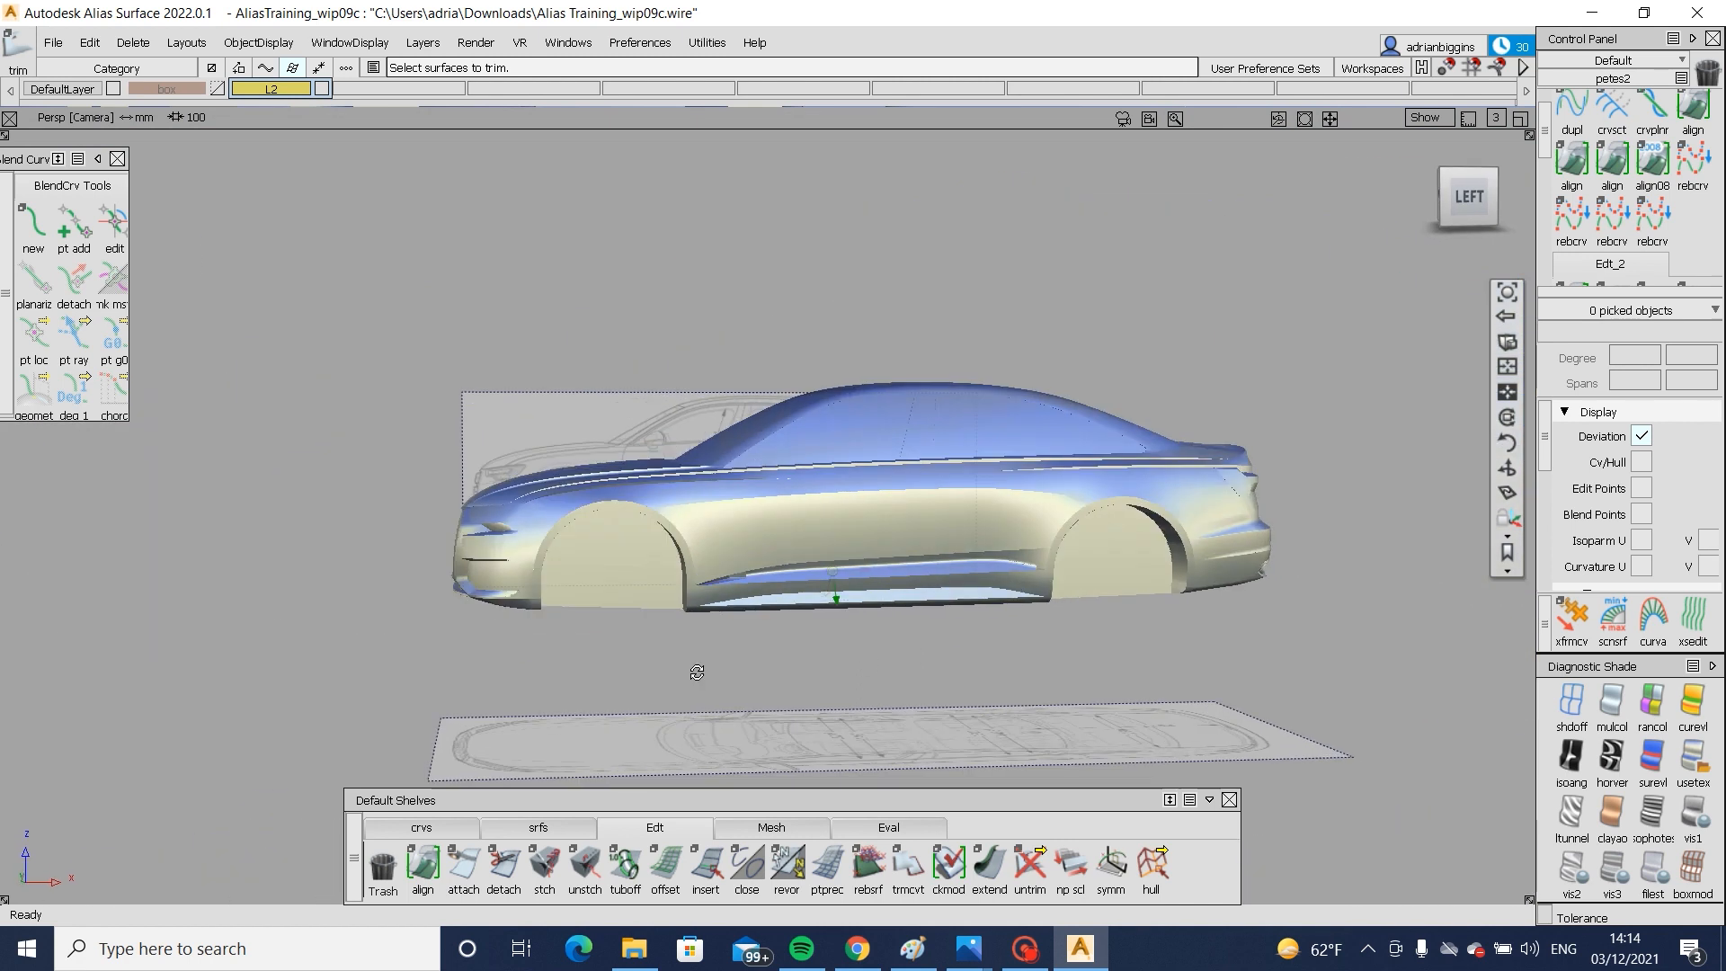
pyautogui.keyDown('alt'); pyautogui.keyDown('shift'); pyautogui.moveTo(696, 672); pyautogui.dragTo(785, 636); pyautogui.keyUp('shift'); pyautogui.keyUp('alt')
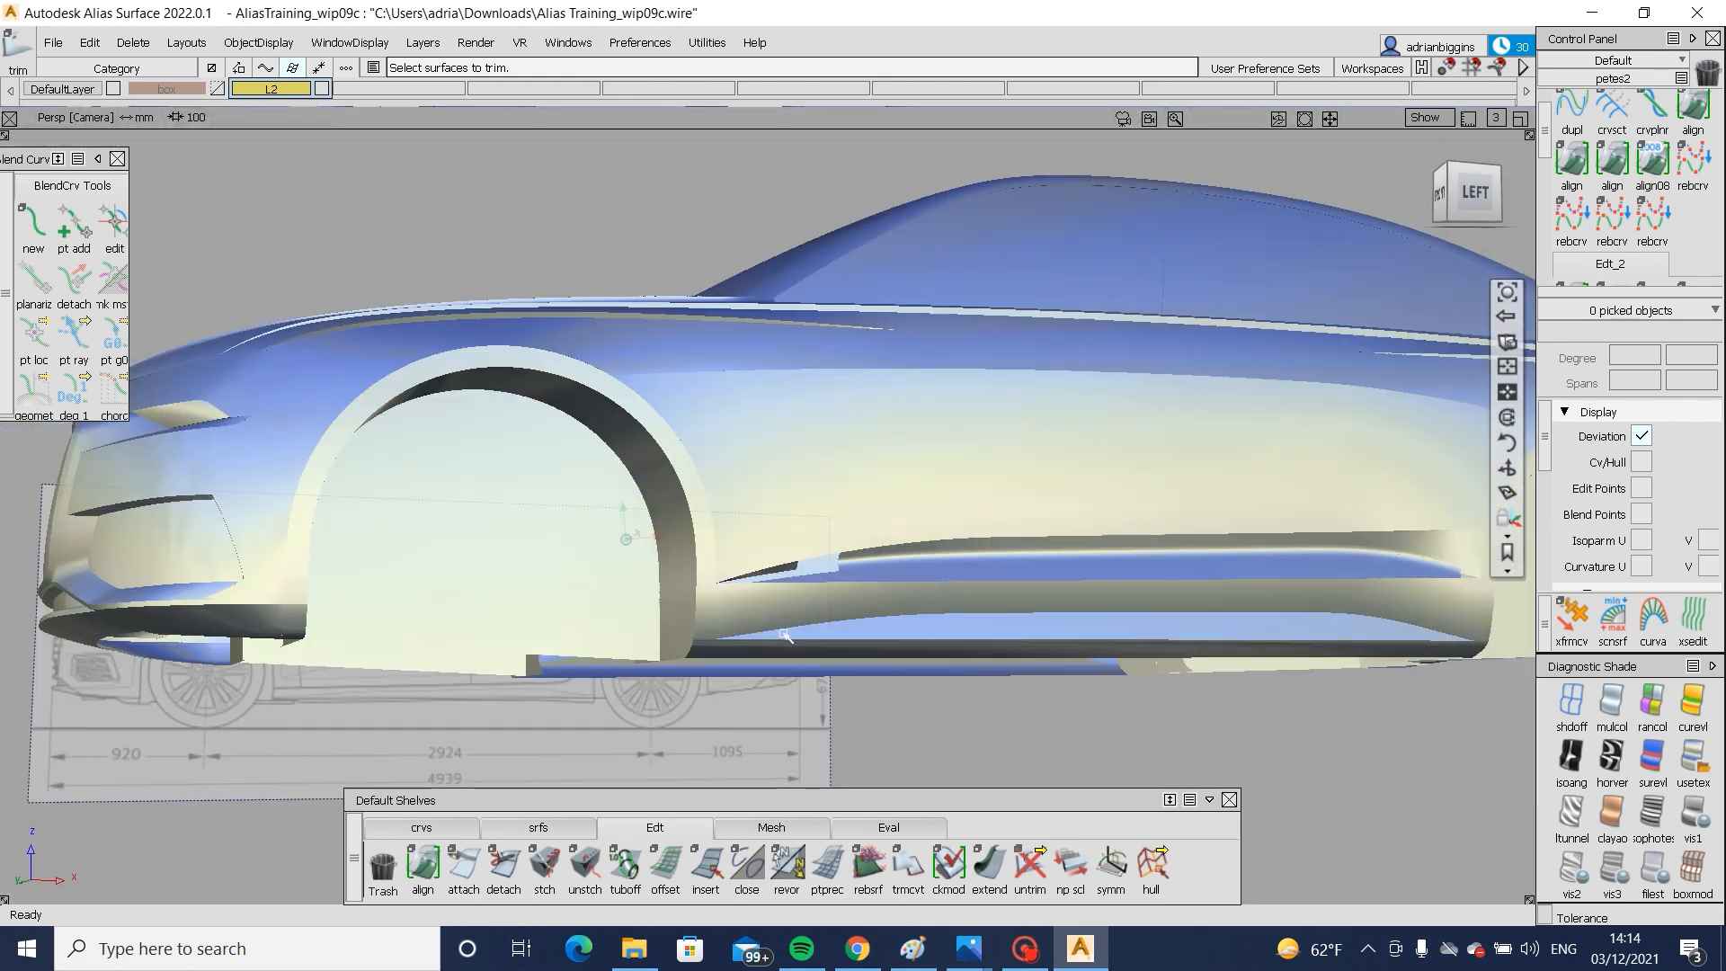
# - Delete the leftover face between the fillet's front end and the front wheel arch
pyautogui.keyDown('alt'); pyautogui.keyDown('shift'); pyautogui.moveTo(784, 636); pyautogui.dragTo(820, 527, button='right'); pyautogui.keyUp('shift'); pyautogui.keyUp('alt')
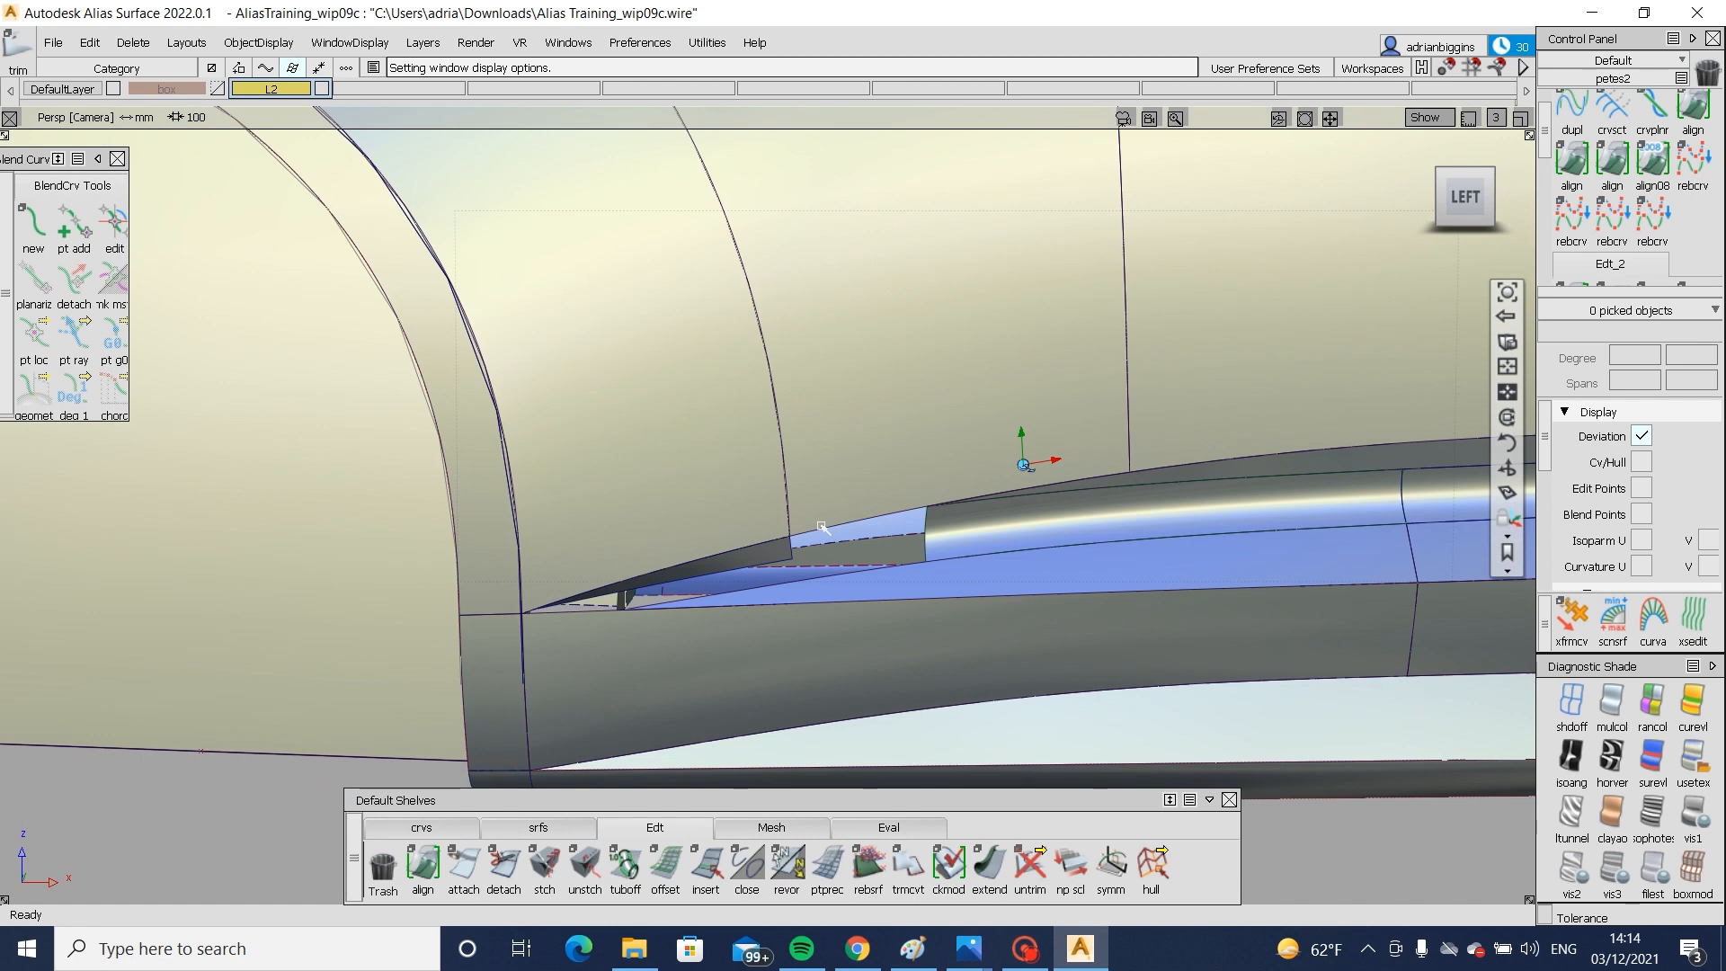
pyautogui.keyDown('alt'); pyautogui.keyDown('shift'); pyautogui.moveTo(965, 625); pyautogui.dragTo(836, 569, button='right'); pyautogui.keyUp('shift'); pyautogui.keyUp('alt')
pyautogui.click(758, 585)
pyautogui.press('Delete')
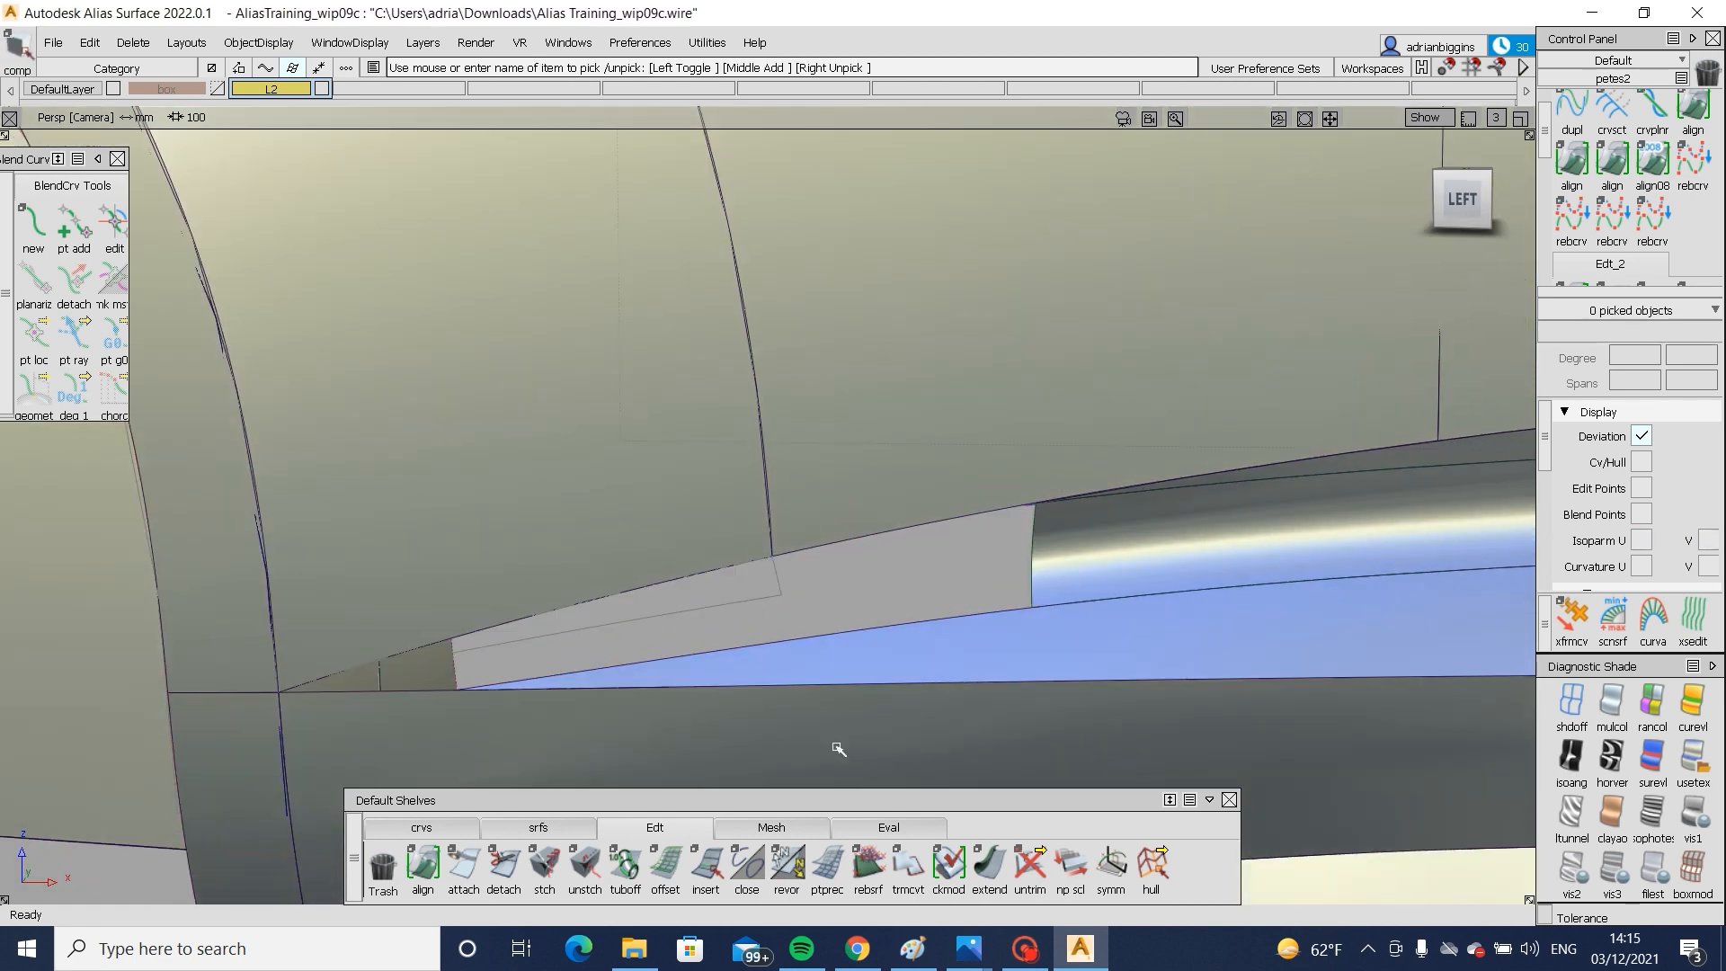
# - Set up a Profile Blend with G0 Position on side 1 and G2 Curvature on side 2
pyautogui.click(537, 827)
pyautogui.click(948, 863)
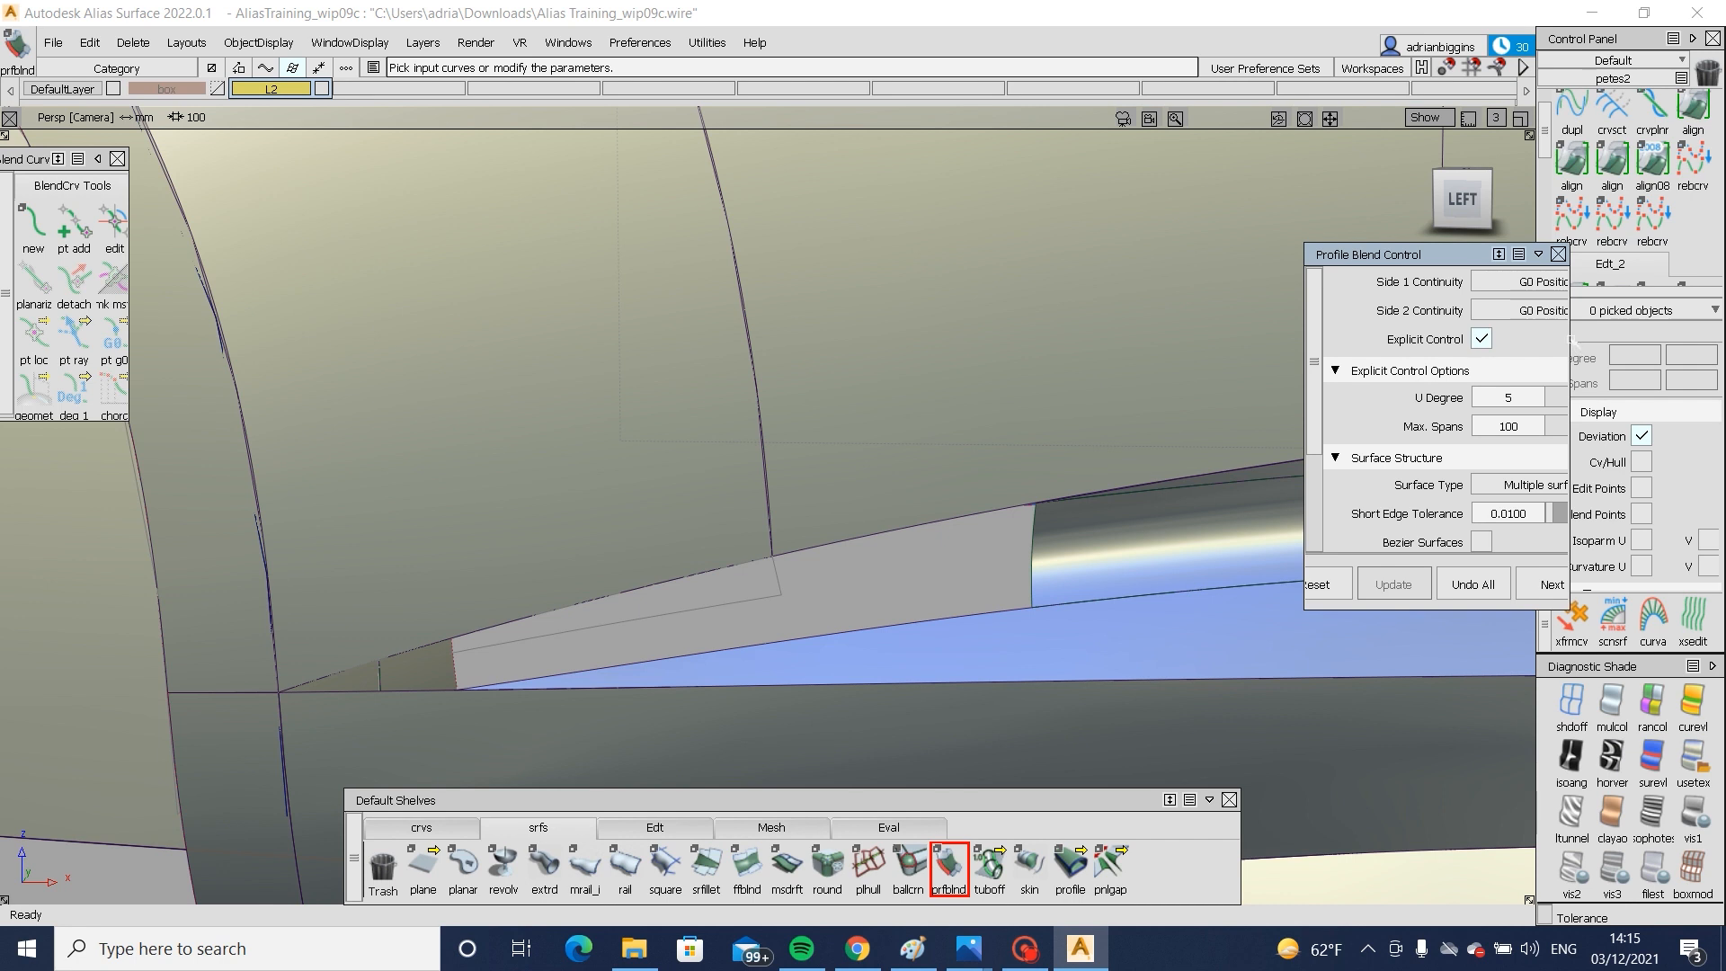
pyautogui.moveTo(1569, 336); pyautogui.dragTo(1658, 345)
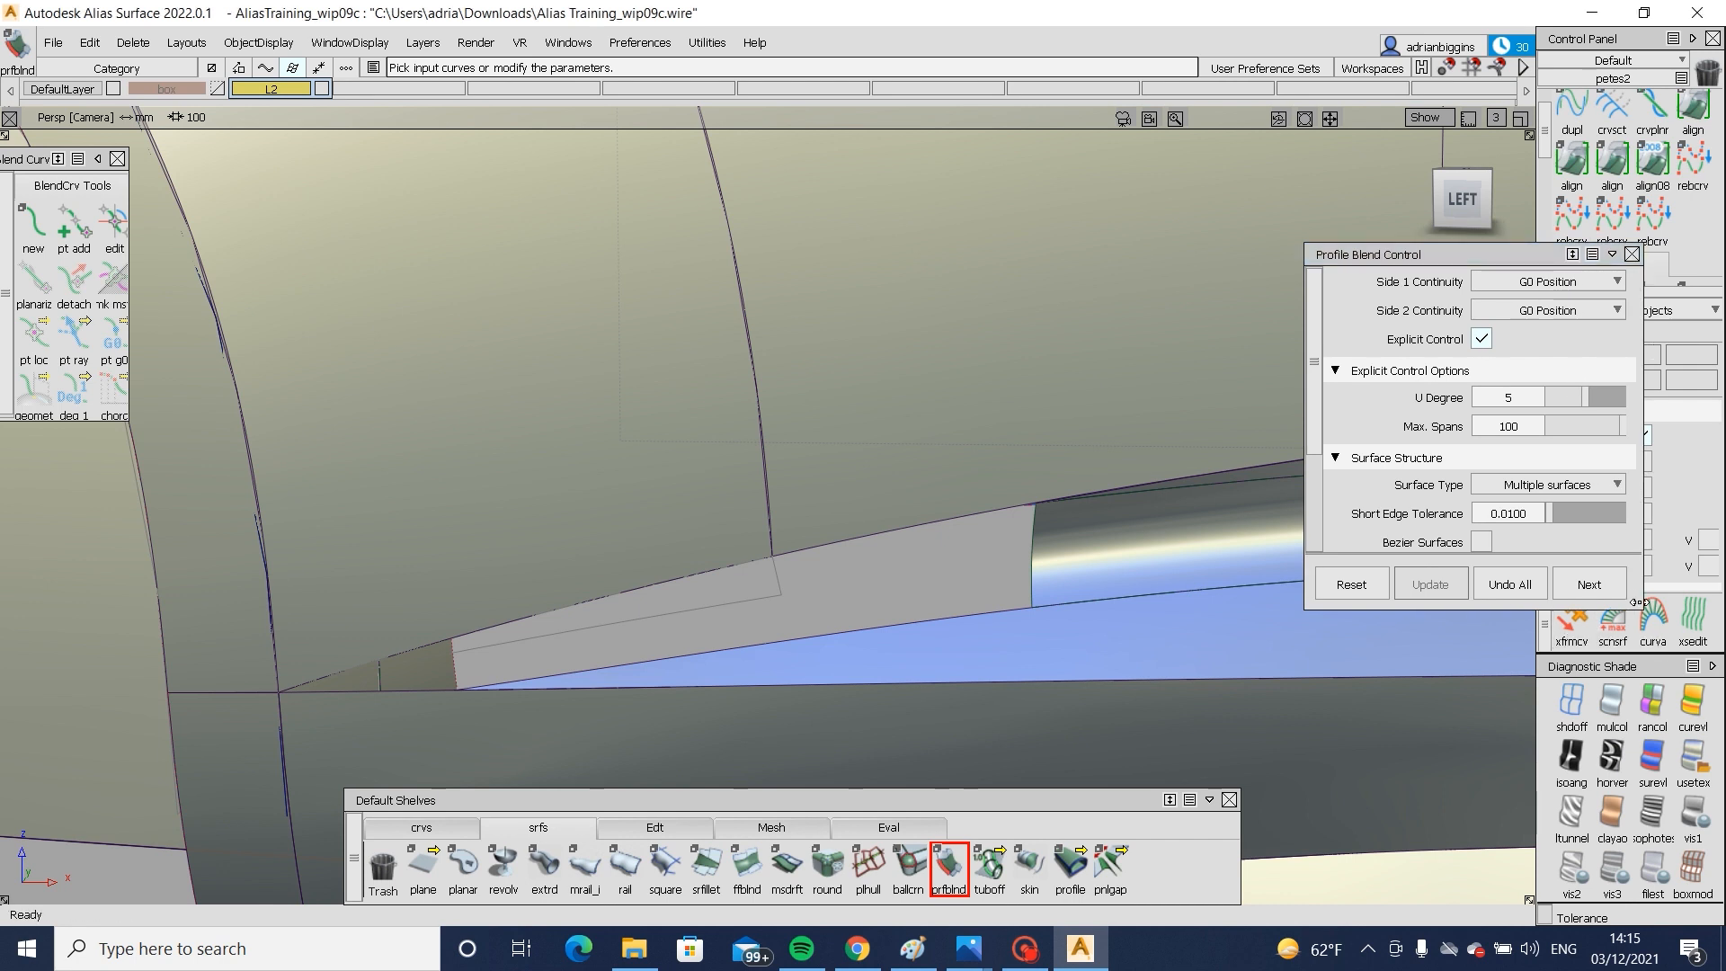
pyautogui.moveTo(1633, 604); pyautogui.dragTo(1632, 760)
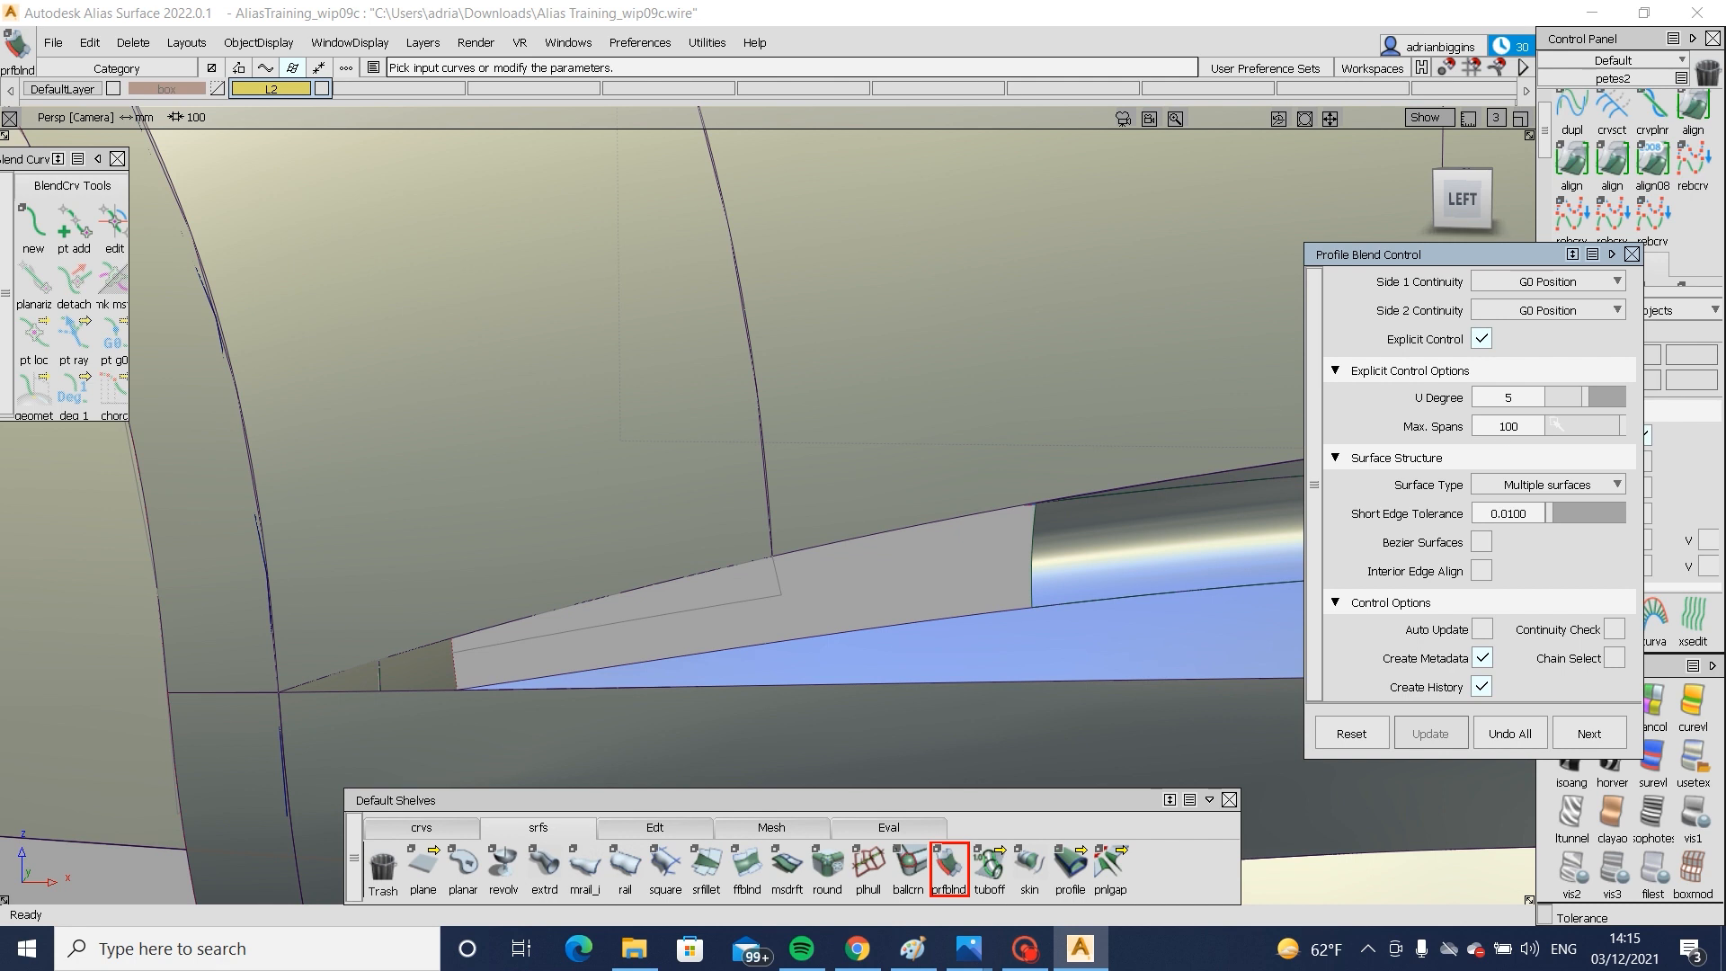
pyautogui.click(1575, 283)
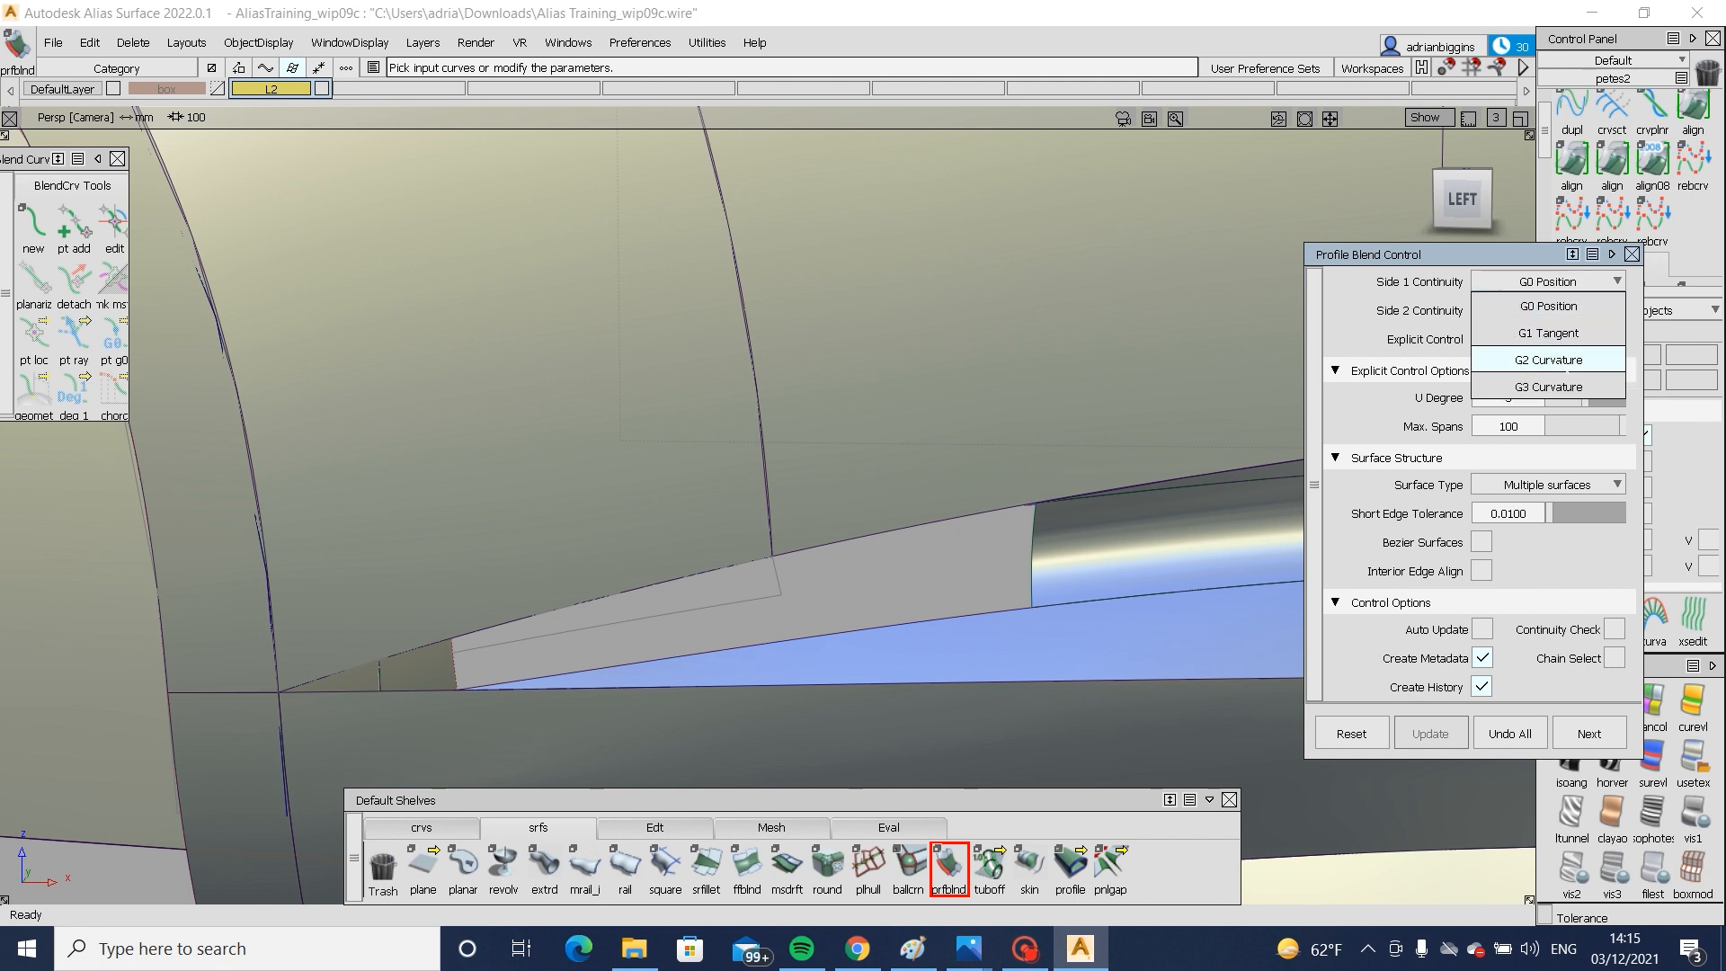
pyautogui.click(1547, 306)
pyautogui.click(1547, 310)
pyautogui.click(1548, 388)
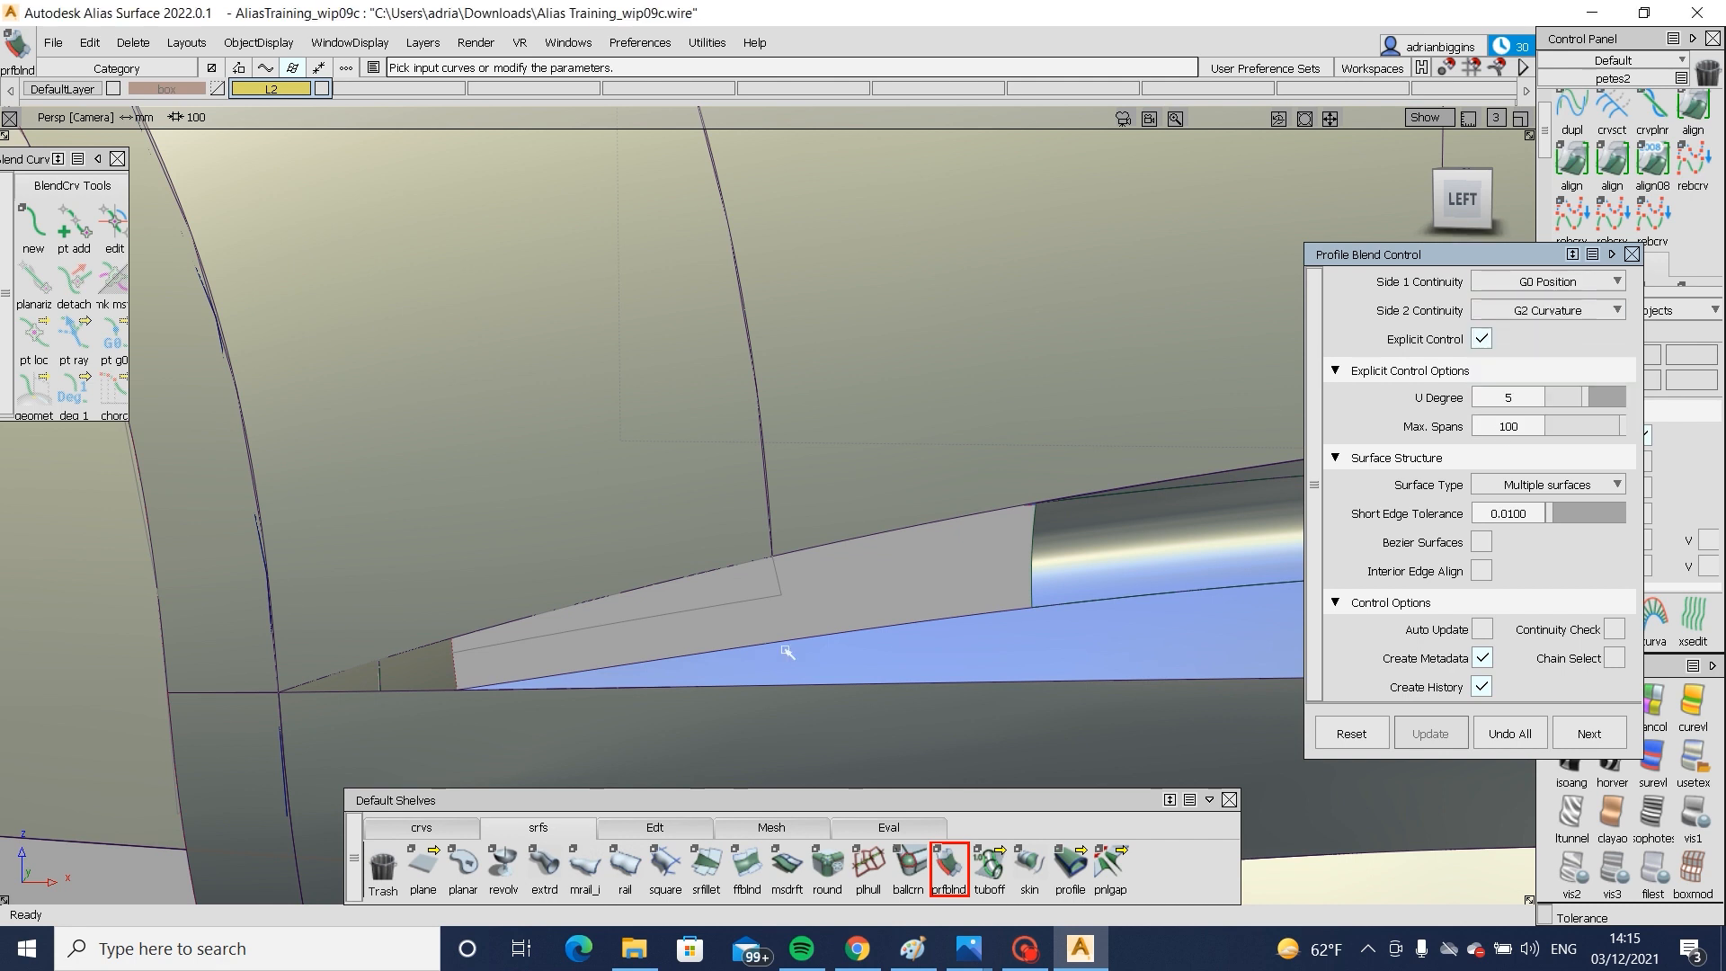
# - Try a Profile Blend between the gap's upper and lower edges, using the fillet's front end and the lower face edge as profiles
pyautogui.click(910, 533)
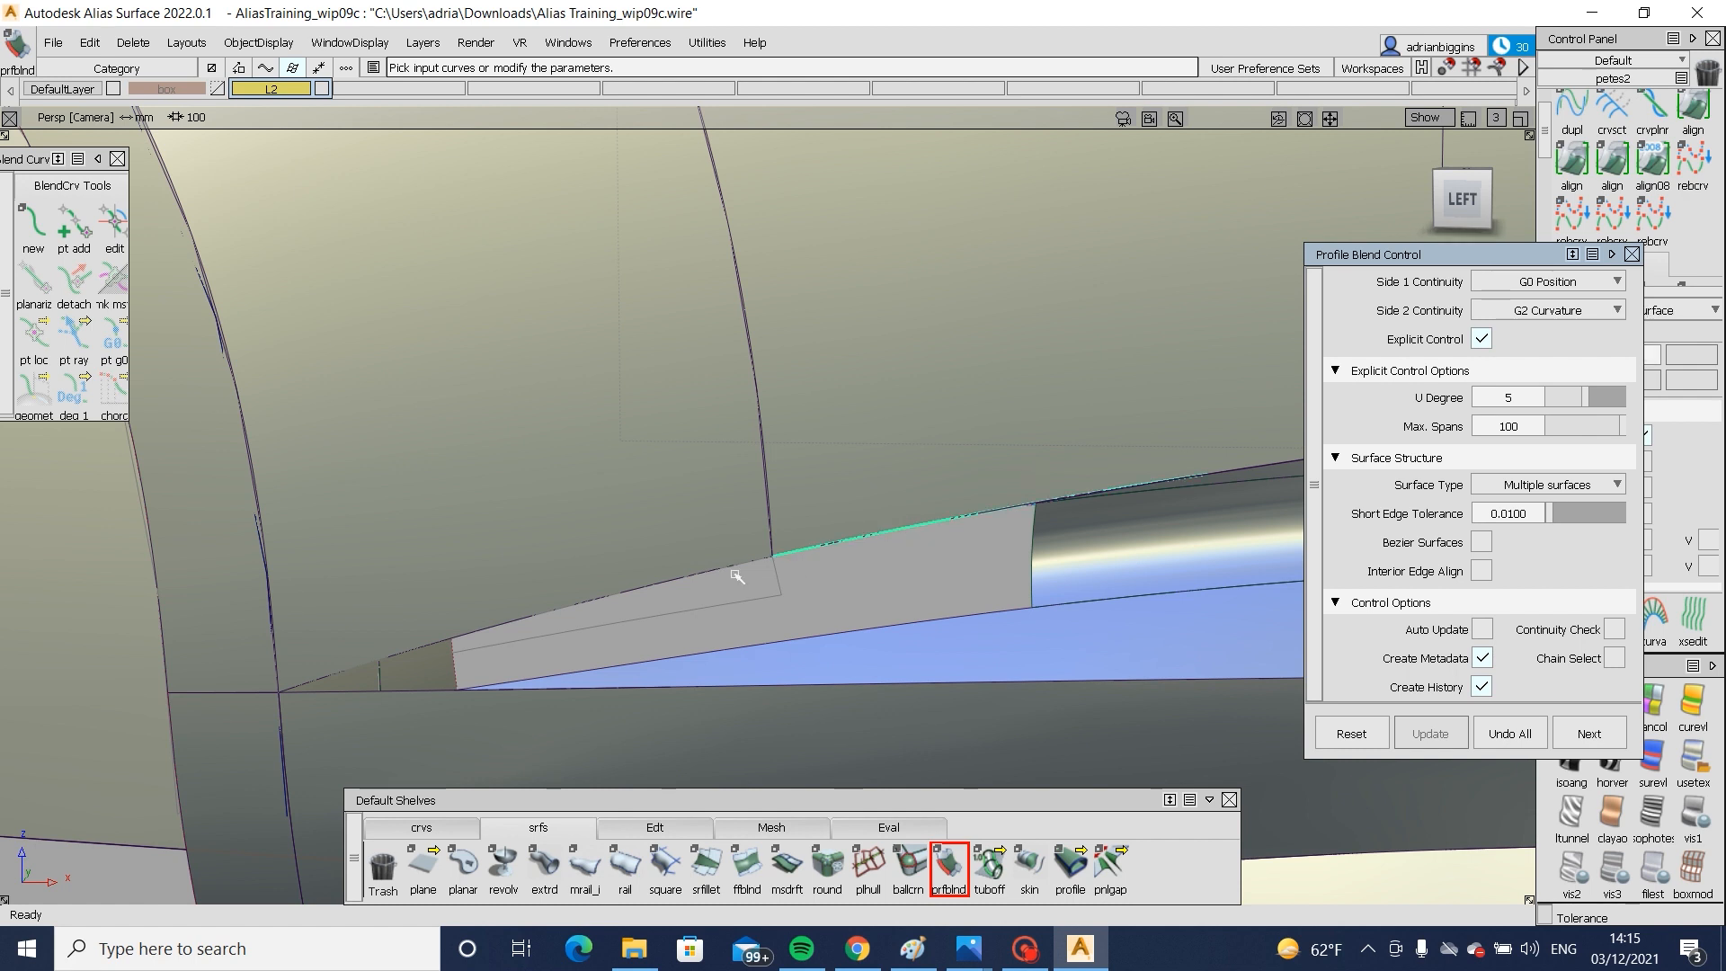
pyautogui.click(737, 575)
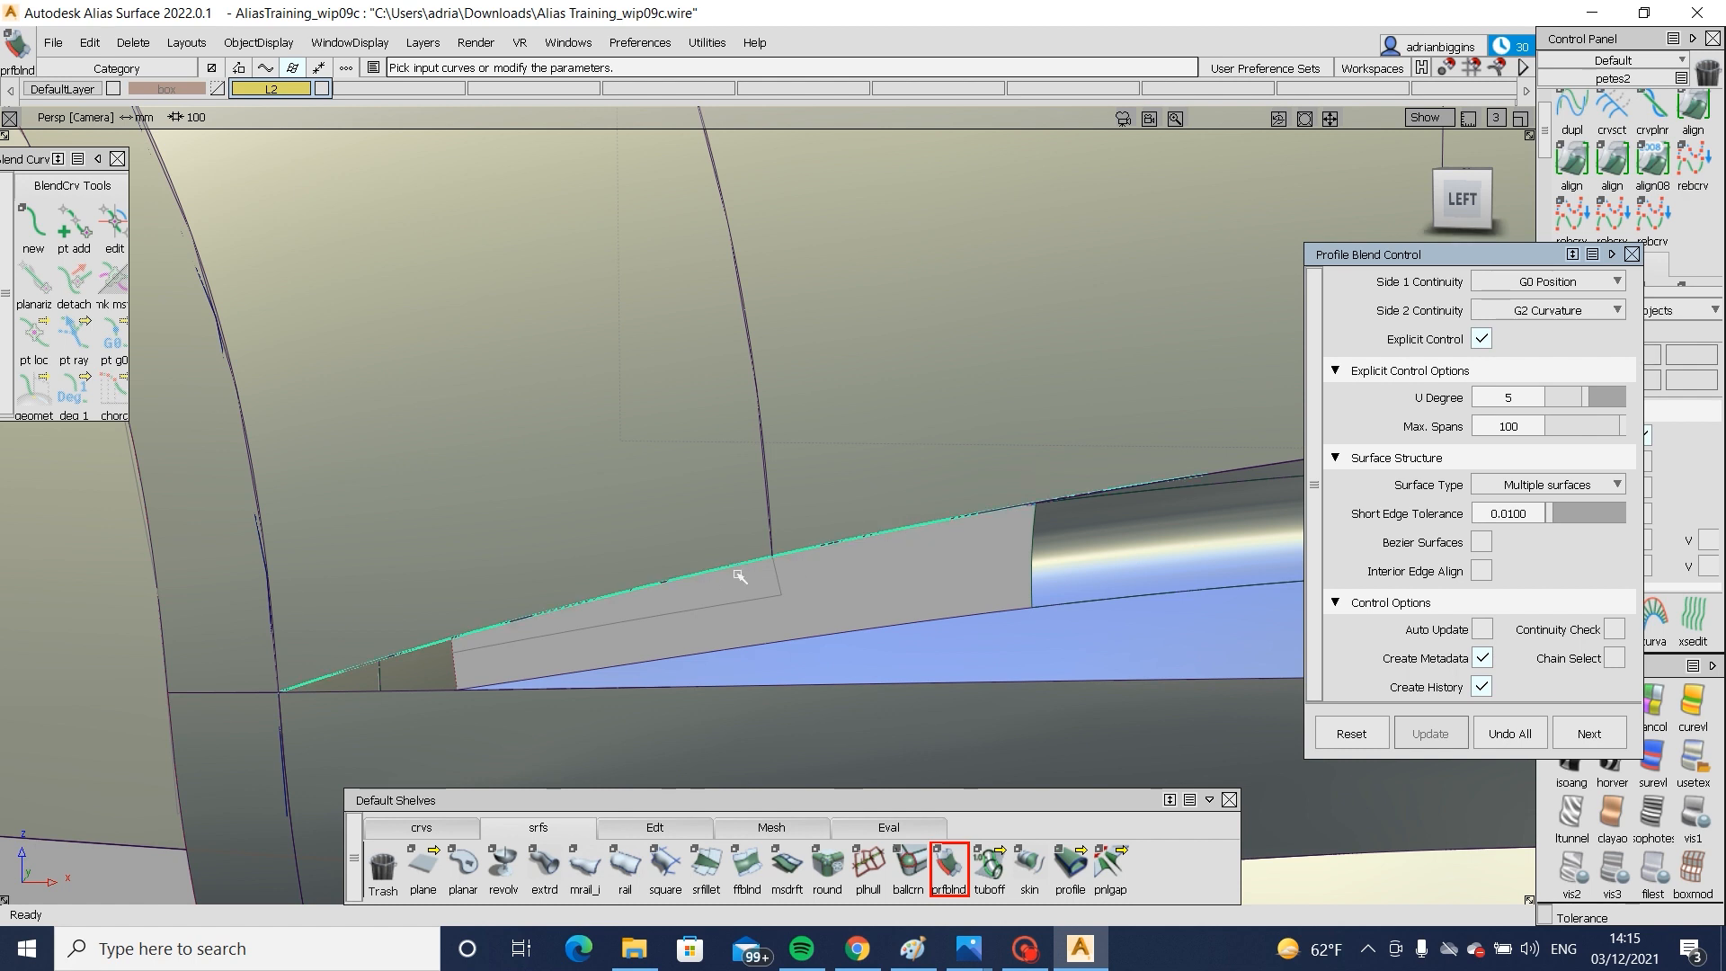
pyautogui.click(865, 632)
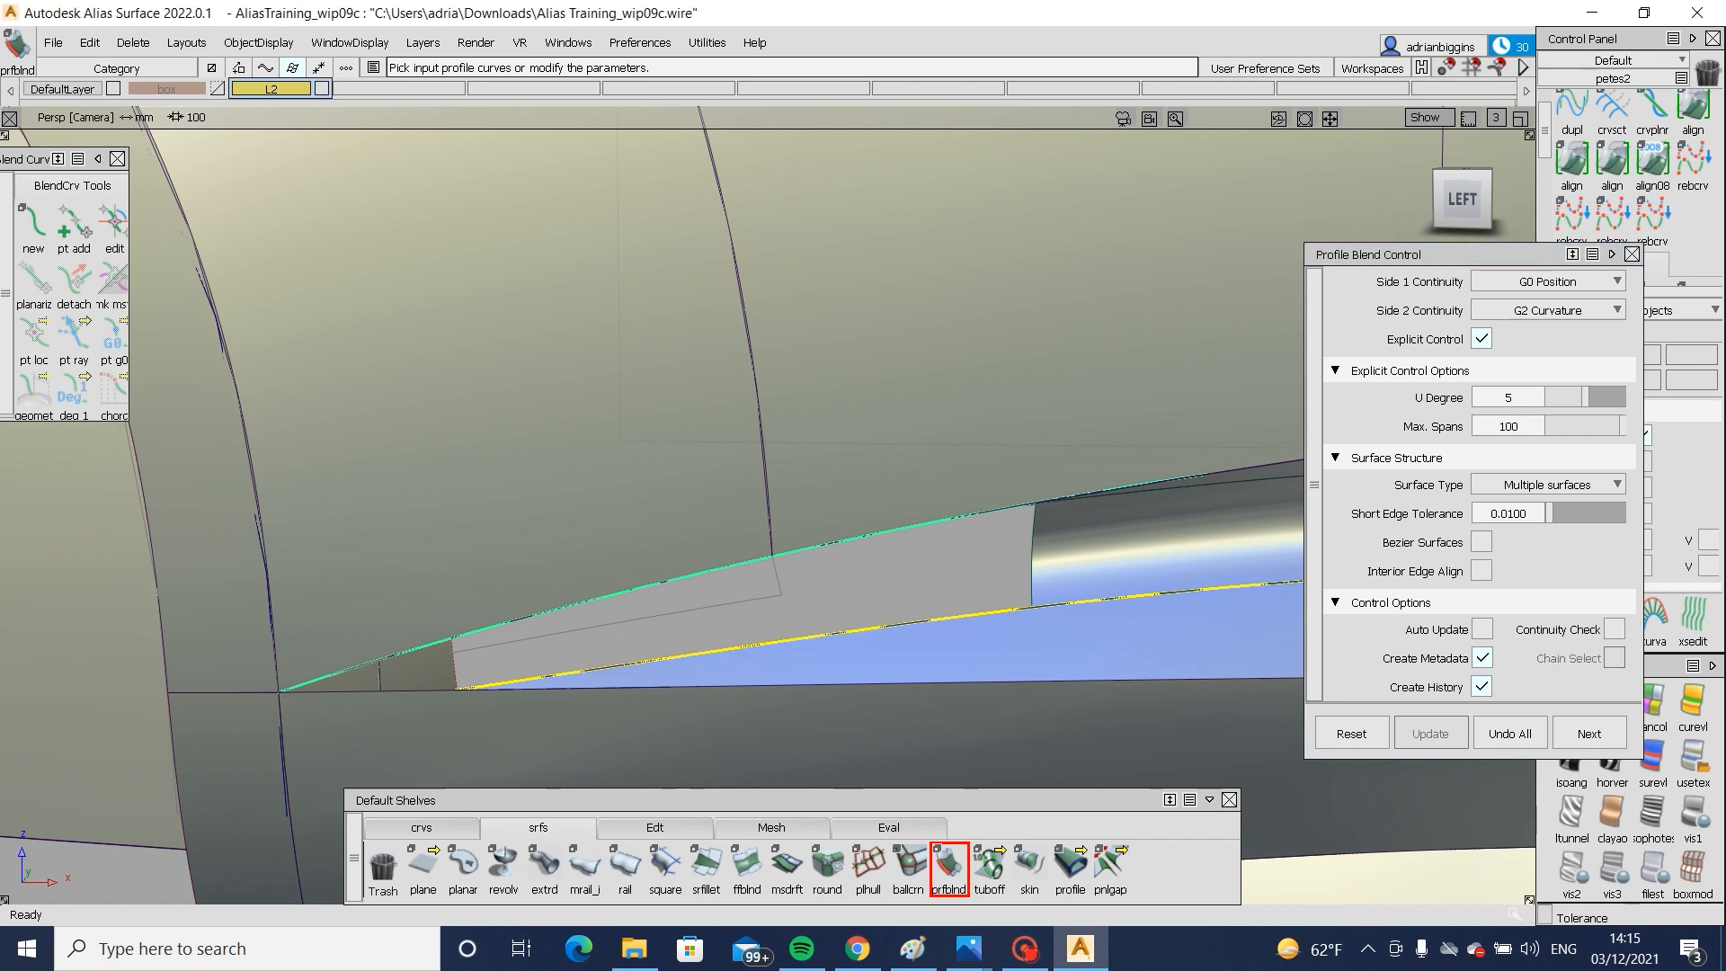
pyautogui.click(1032, 547)
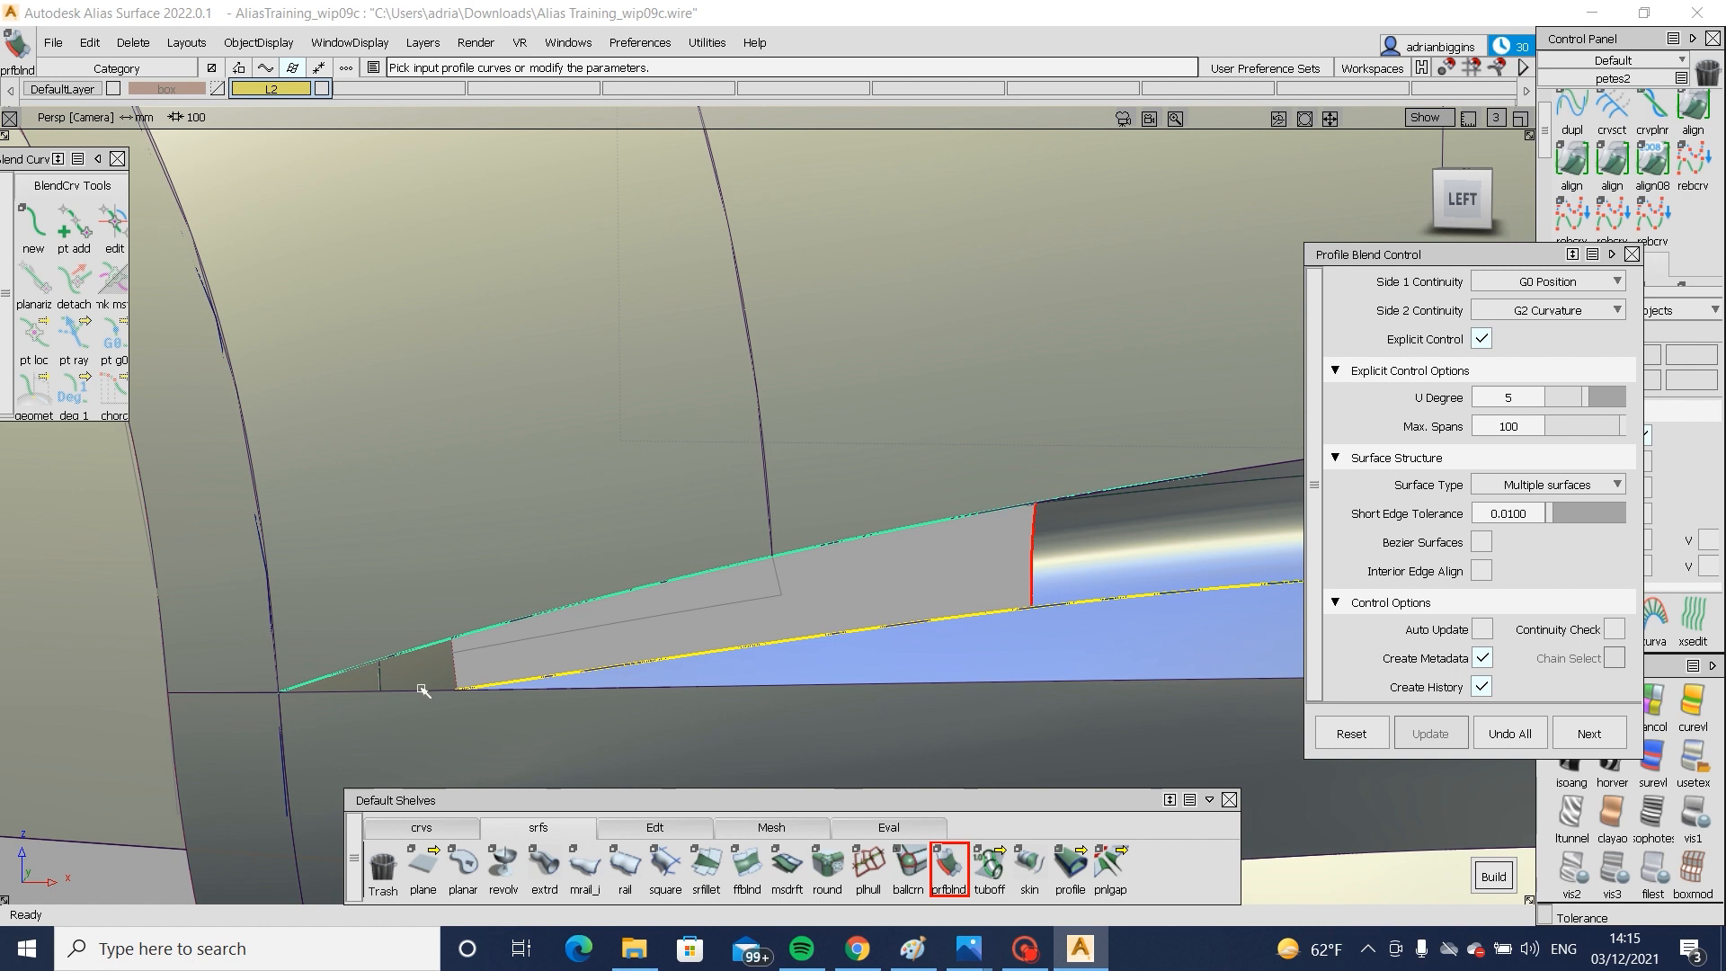
pyautogui.click(405, 691)
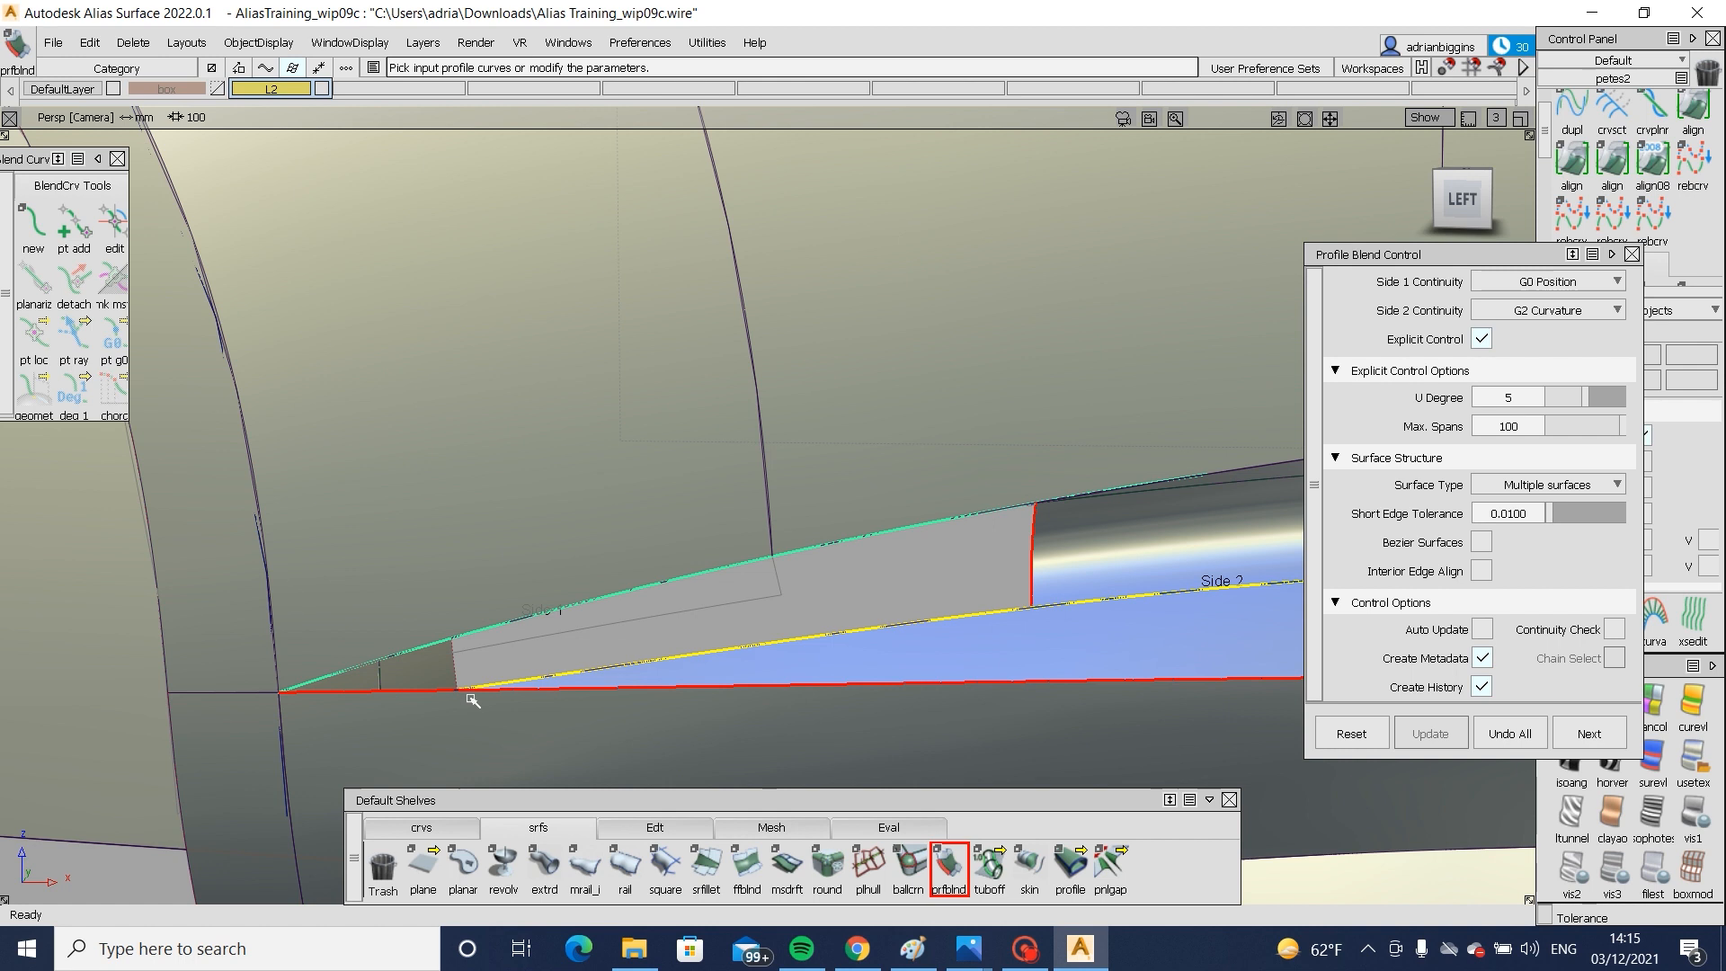
# - Draw a degree 3 edit point curve across the gap's narrow front end and move its two middle CVs to bow it inward
pyautogui.click(440, 827)
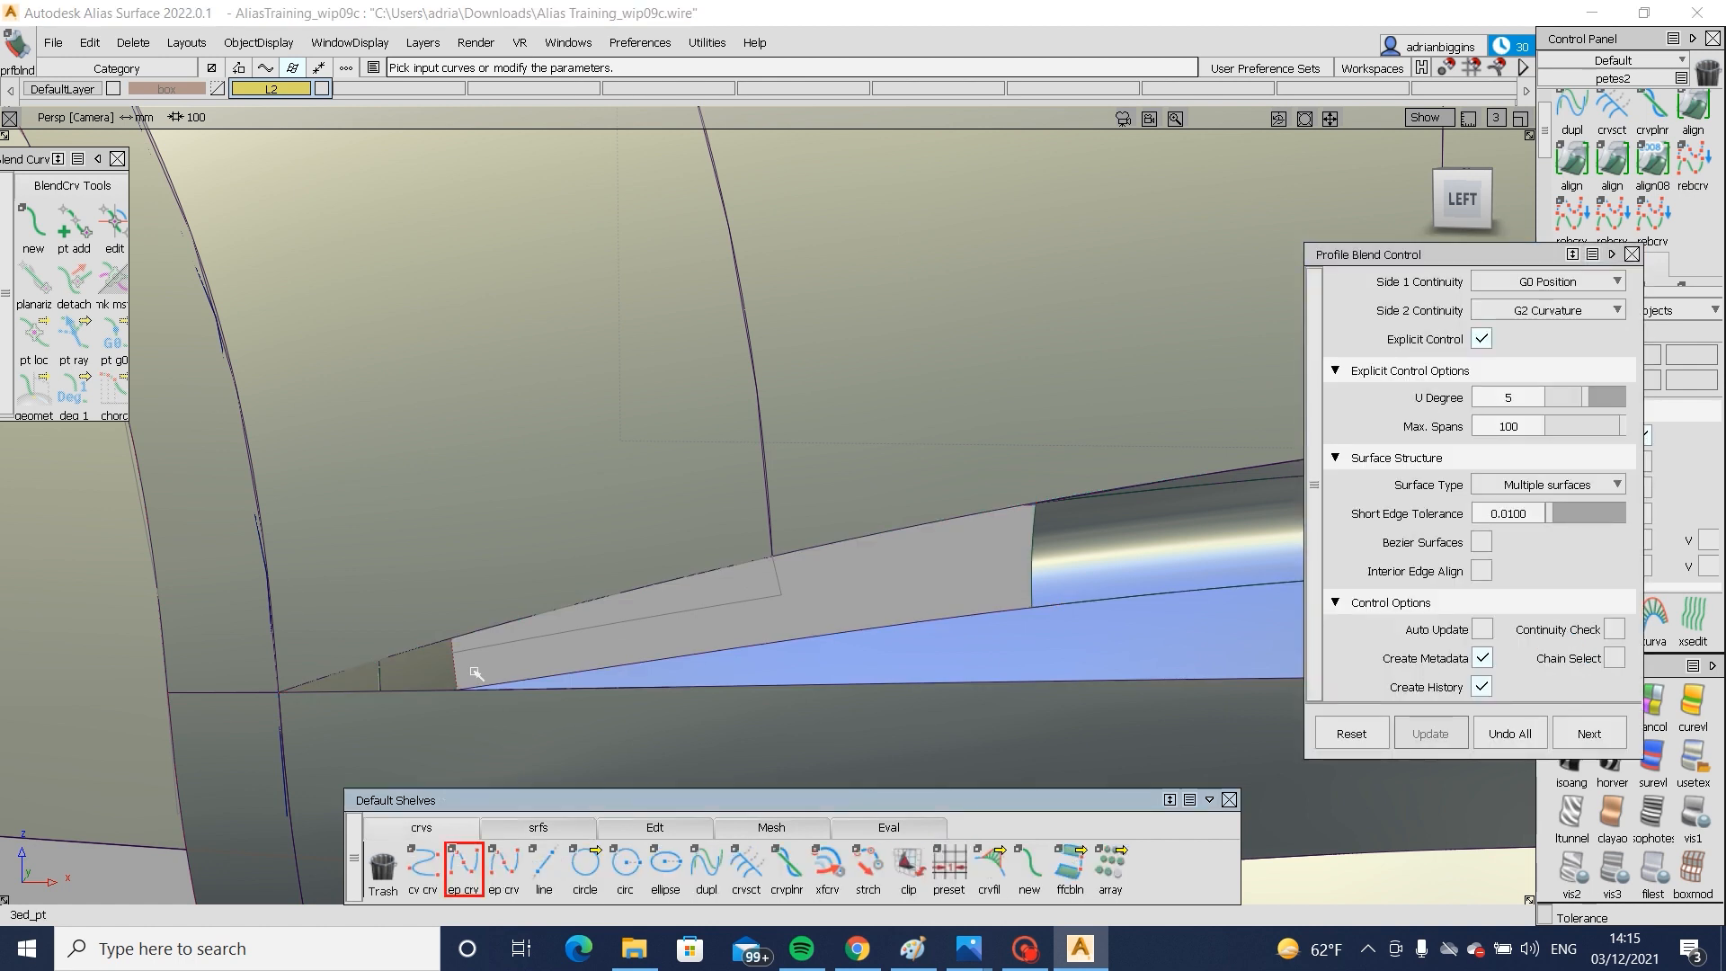
pyautogui.keyDown('ctrl'); pyautogui.keyDown('alt'); pyautogui.moveTo(520, 686); pyautogui.dragTo(422, 719); pyautogui.keyUp('alt'); pyautogui.keyUp('ctrl')
pyautogui.keyDown('ctrl'); pyautogui.keyDown('alt'); pyautogui.moveTo(491, 628); pyautogui.dragTo(432, 675); pyautogui.keyUp('alt'); pyautogui.keyUp('ctrl')
pyautogui.moveTo(424, 655); pyautogui.dragTo(784, 680)
pyautogui.keyDown('ctrl'); pyautogui.keyDown('shift'); pyautogui.moveTo(785, 677); pyautogui.dragTo(771, 620, button='middle'); pyautogui.keyUp('shift'); pyautogui.keyUp('ctrl')
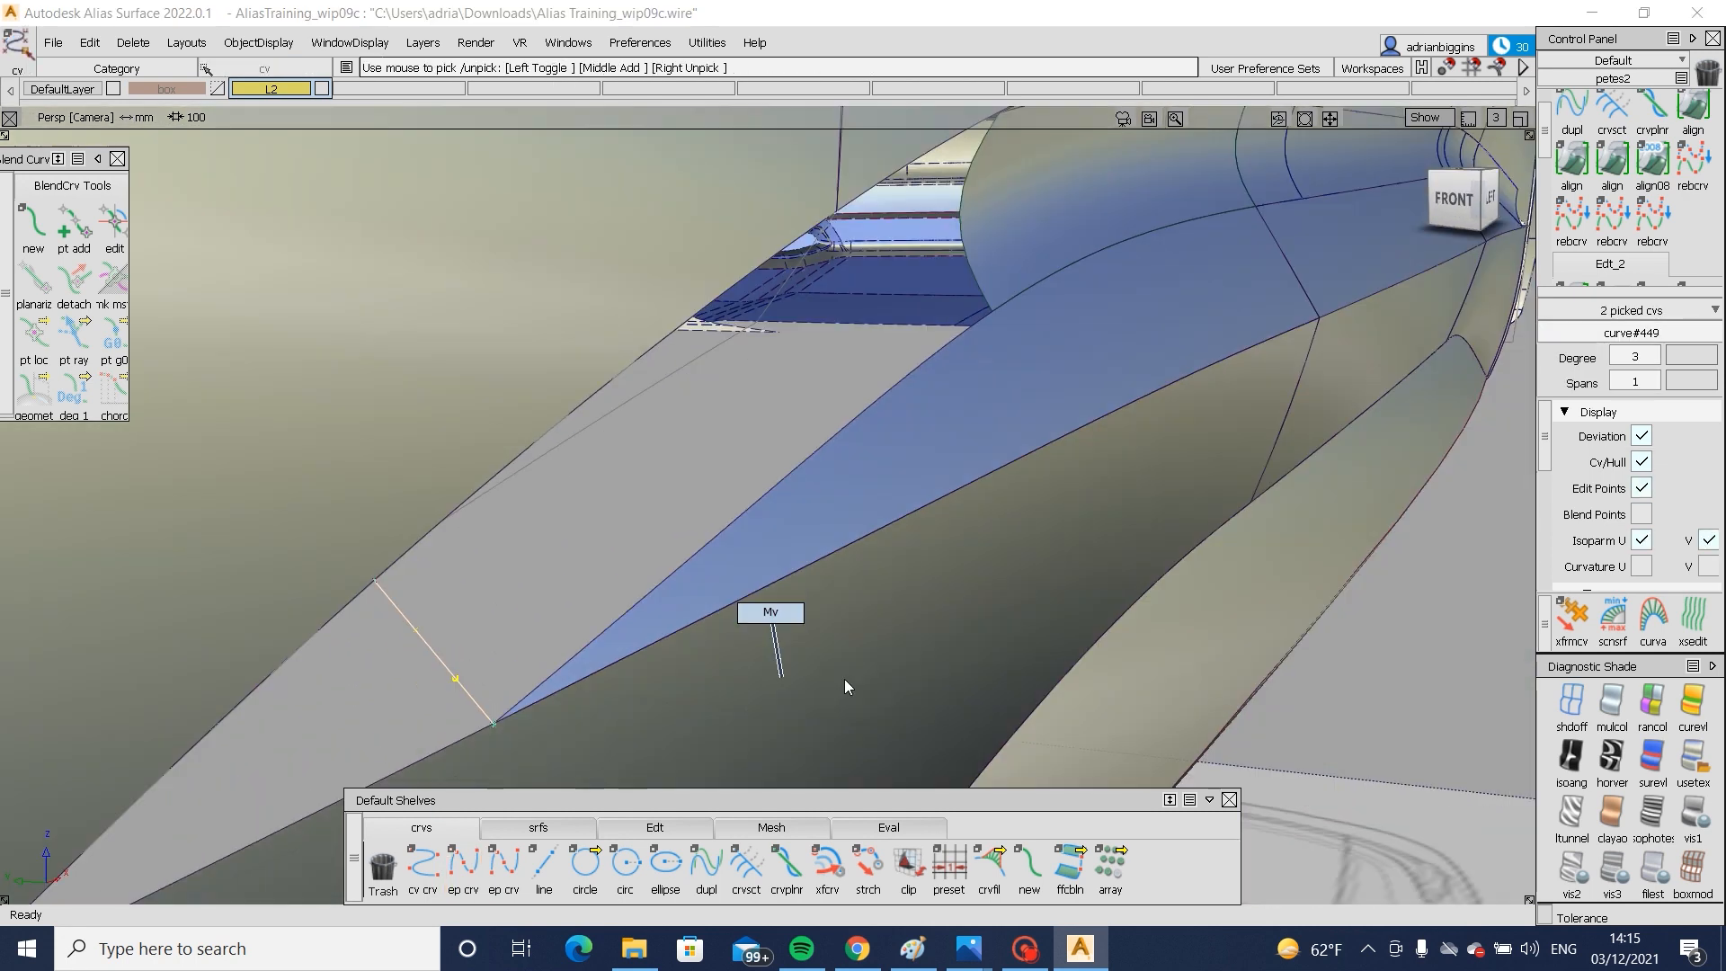
pyautogui.moveTo(843, 682); pyautogui.dragTo(815, 688, button='middle')
pyautogui.moveTo(815, 688); pyautogui.dragTo(815, 701, button='right')
pyautogui.keyDown('ctrl'); pyautogui.keyDown('shift'); pyautogui.moveTo(780, 685); pyautogui.dragTo(780, 748); pyautogui.keyUp('shift'); pyautogui.keyUp('ctrl')
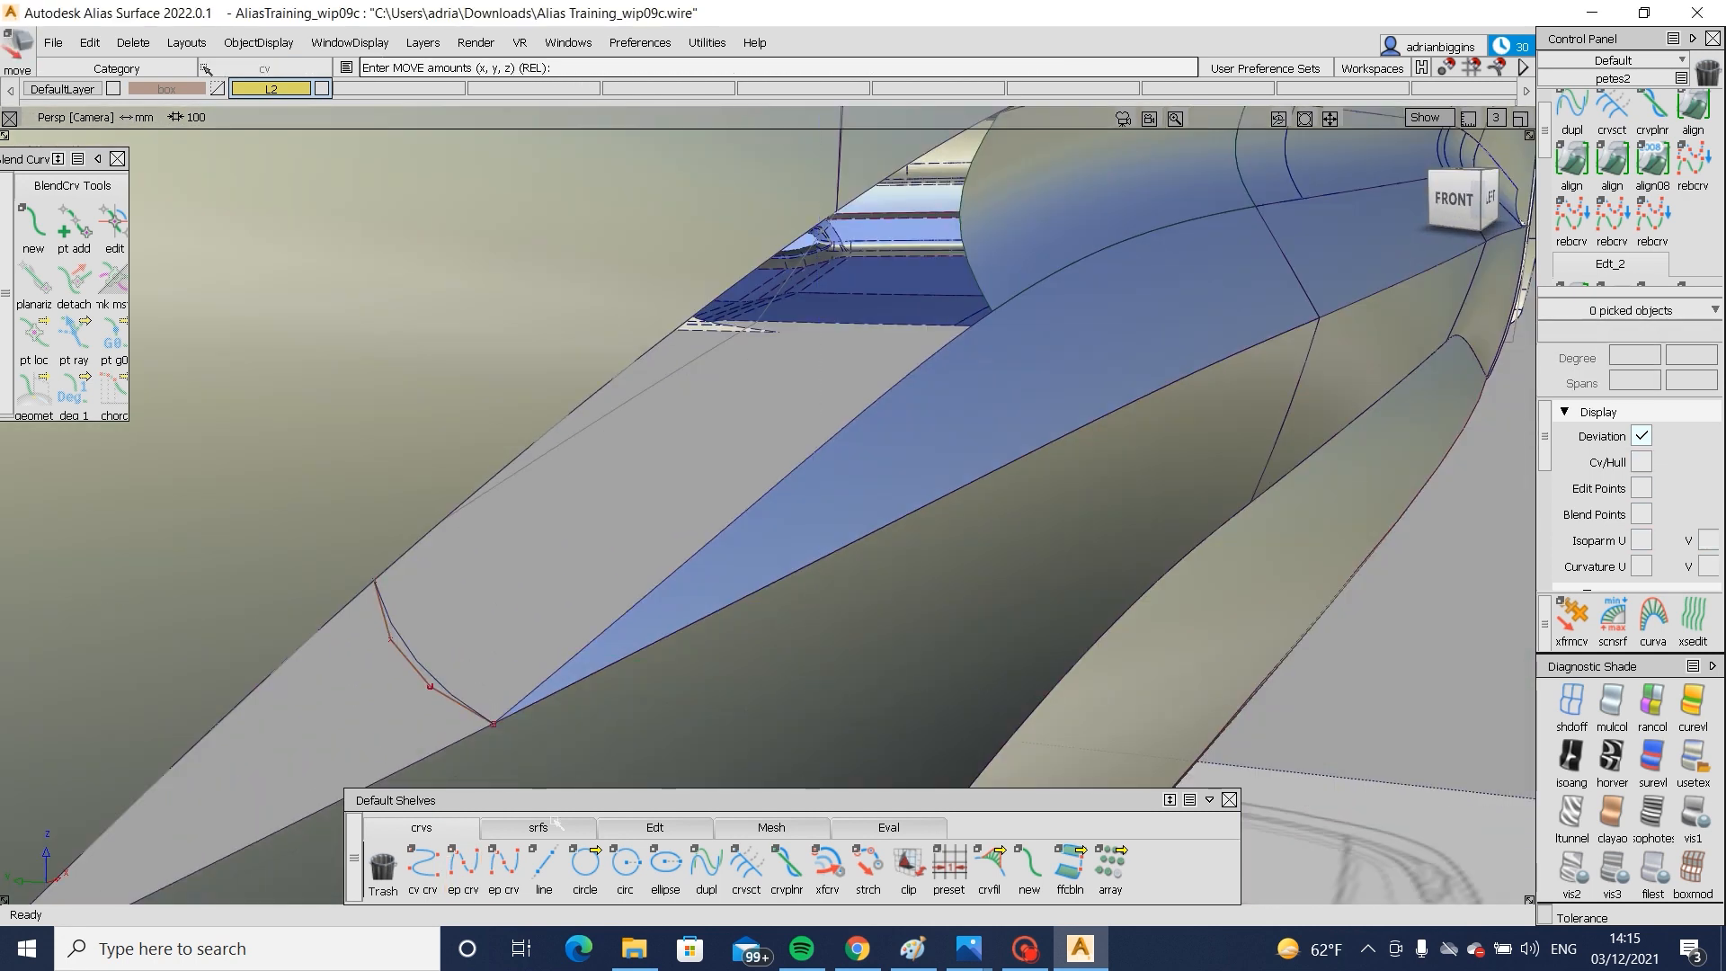
# - Try another Profile Blend between the gap's upper and lower edges, using the new cross curve as a profile
pyautogui.click(539, 827)
pyautogui.click(948, 863)
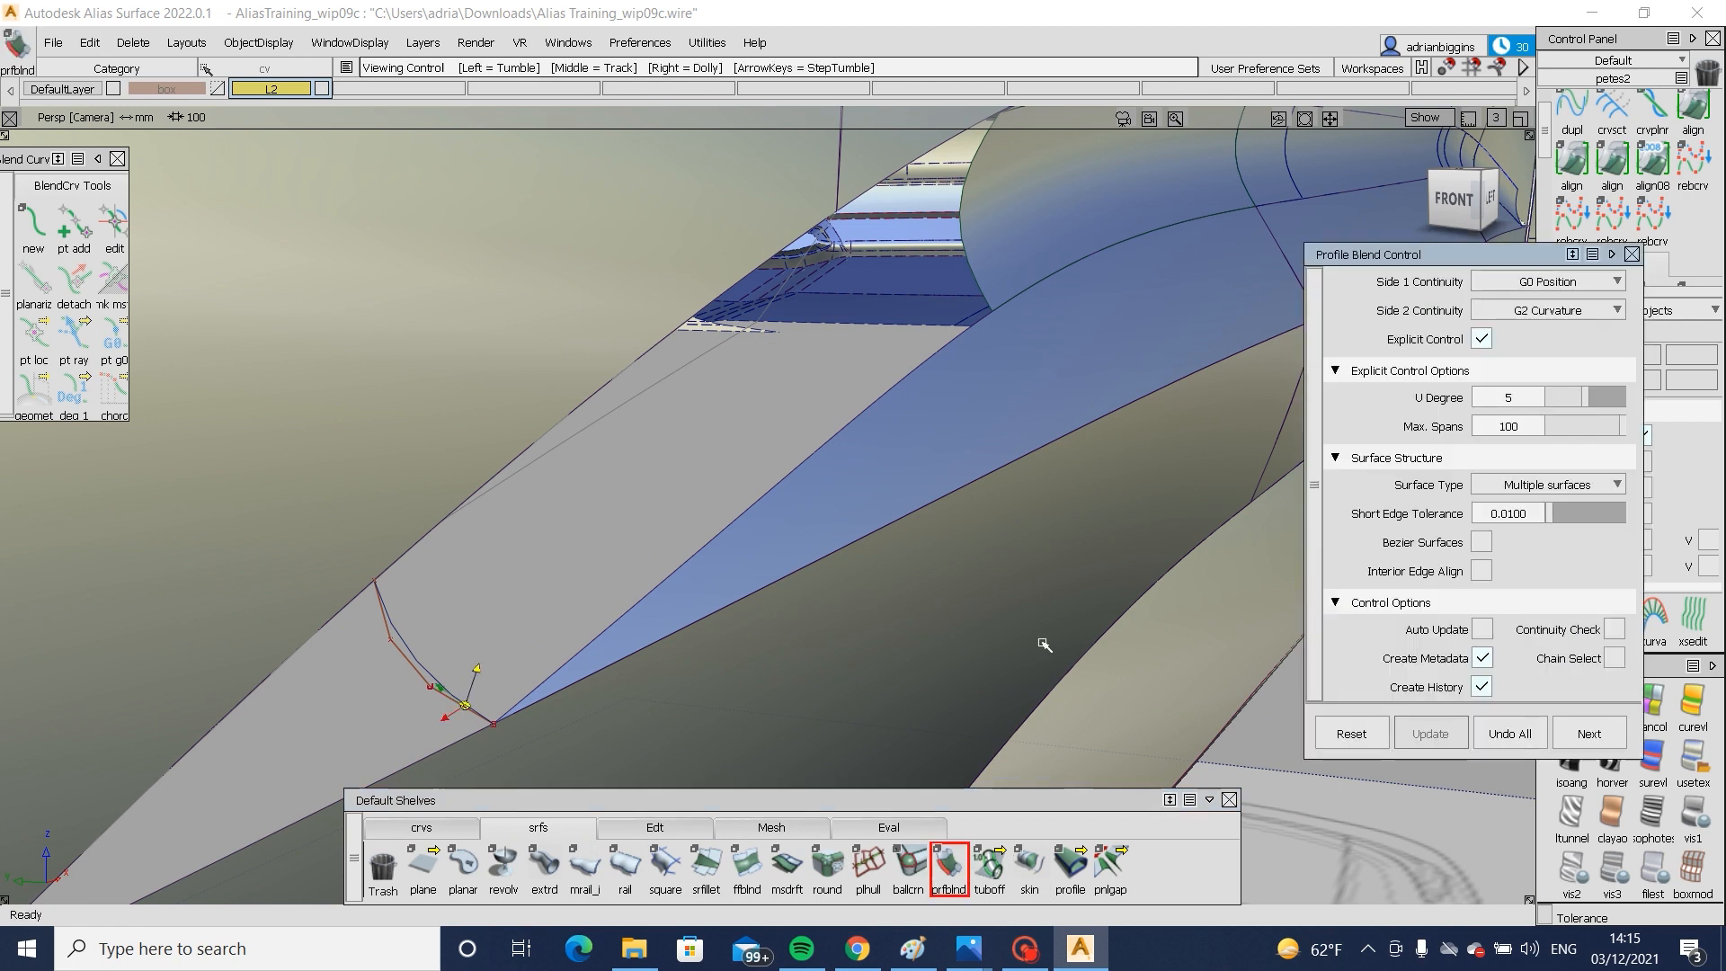
pyautogui.keyDown('alt'); pyautogui.keyDown('shift'); pyautogui.moveTo(629, 449); pyautogui.dragTo(798, 453); pyautogui.keyUp('shift'); pyautogui.keyUp('alt')
pyautogui.click(803, 434)
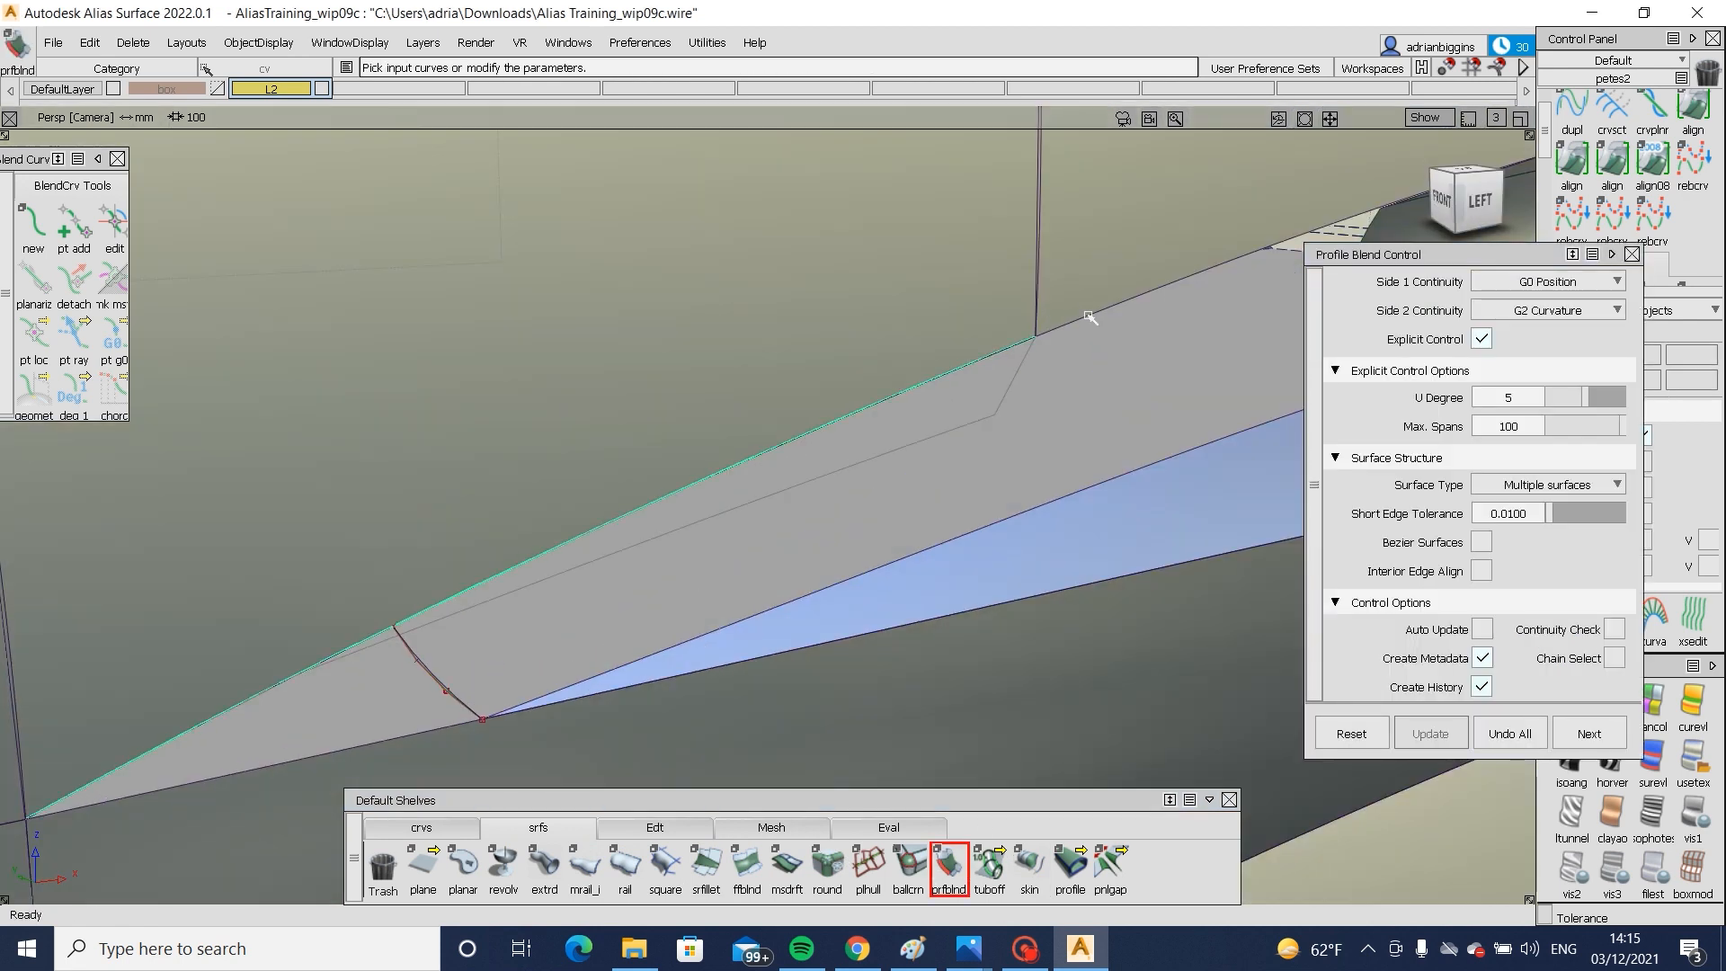
pyautogui.click(1089, 316)
pyautogui.click(1024, 514)
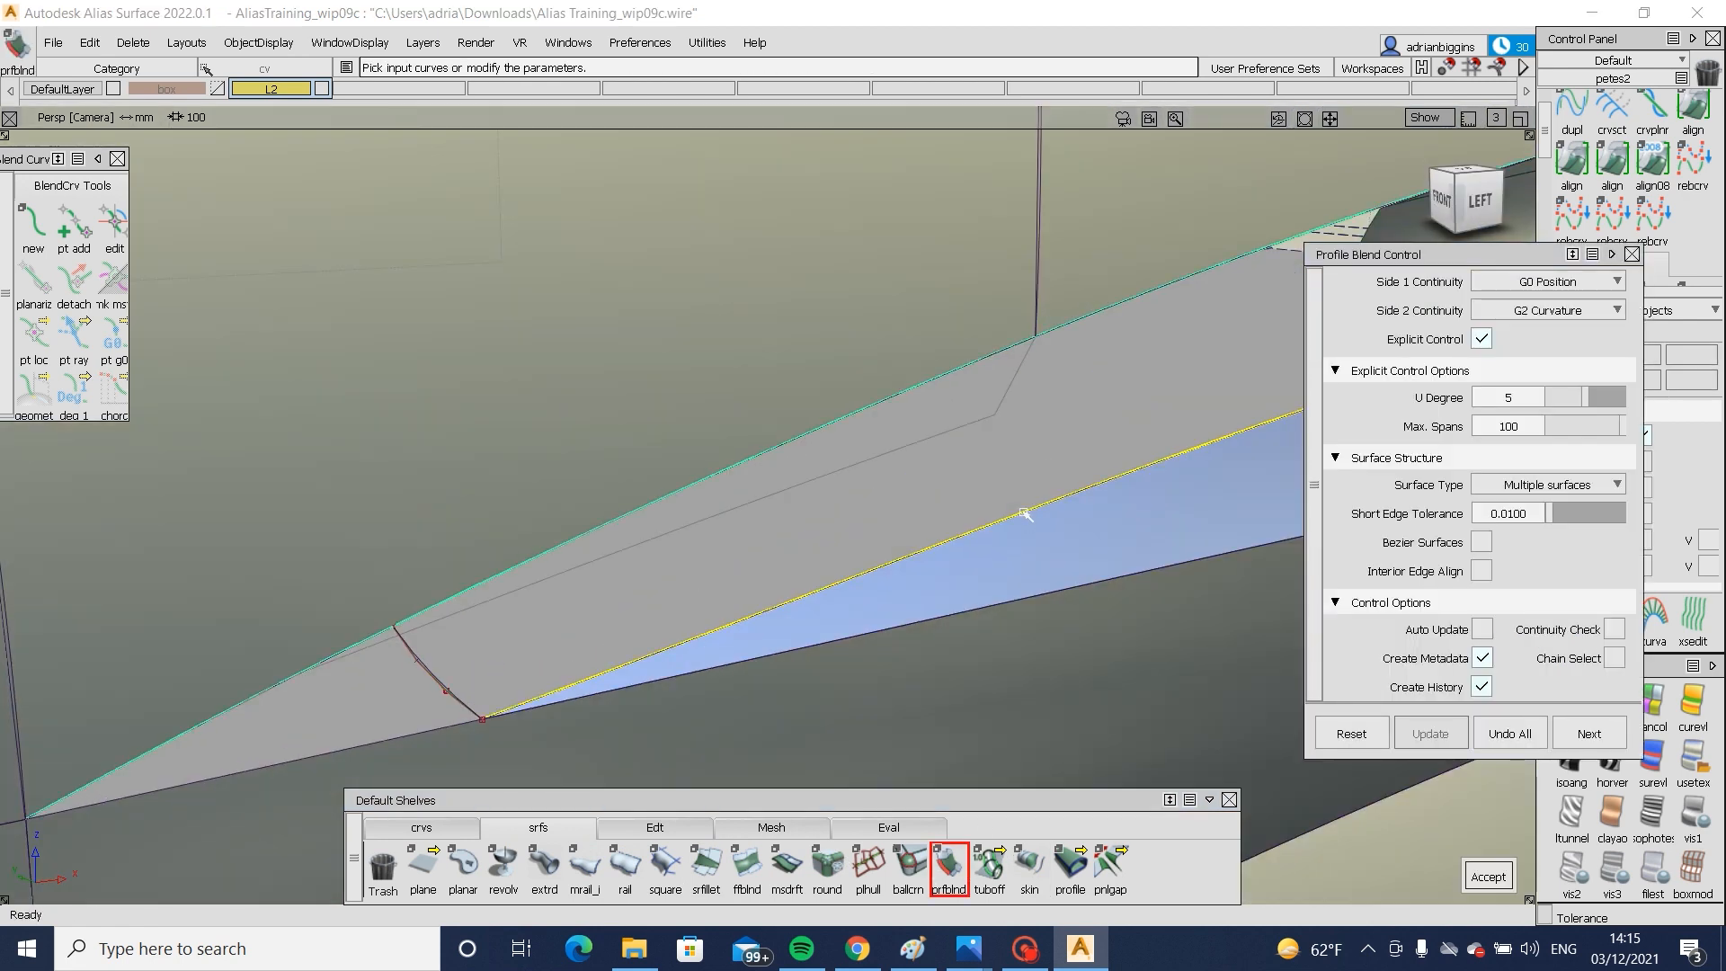
pyautogui.click(444, 685)
pyautogui.keyDown('alt'); pyautogui.keyDown('shift'); pyautogui.moveTo(444, 685); pyautogui.dragTo(884, 414, button='middle'); pyautogui.keyUp('shift'); pyautogui.keyUp('alt')
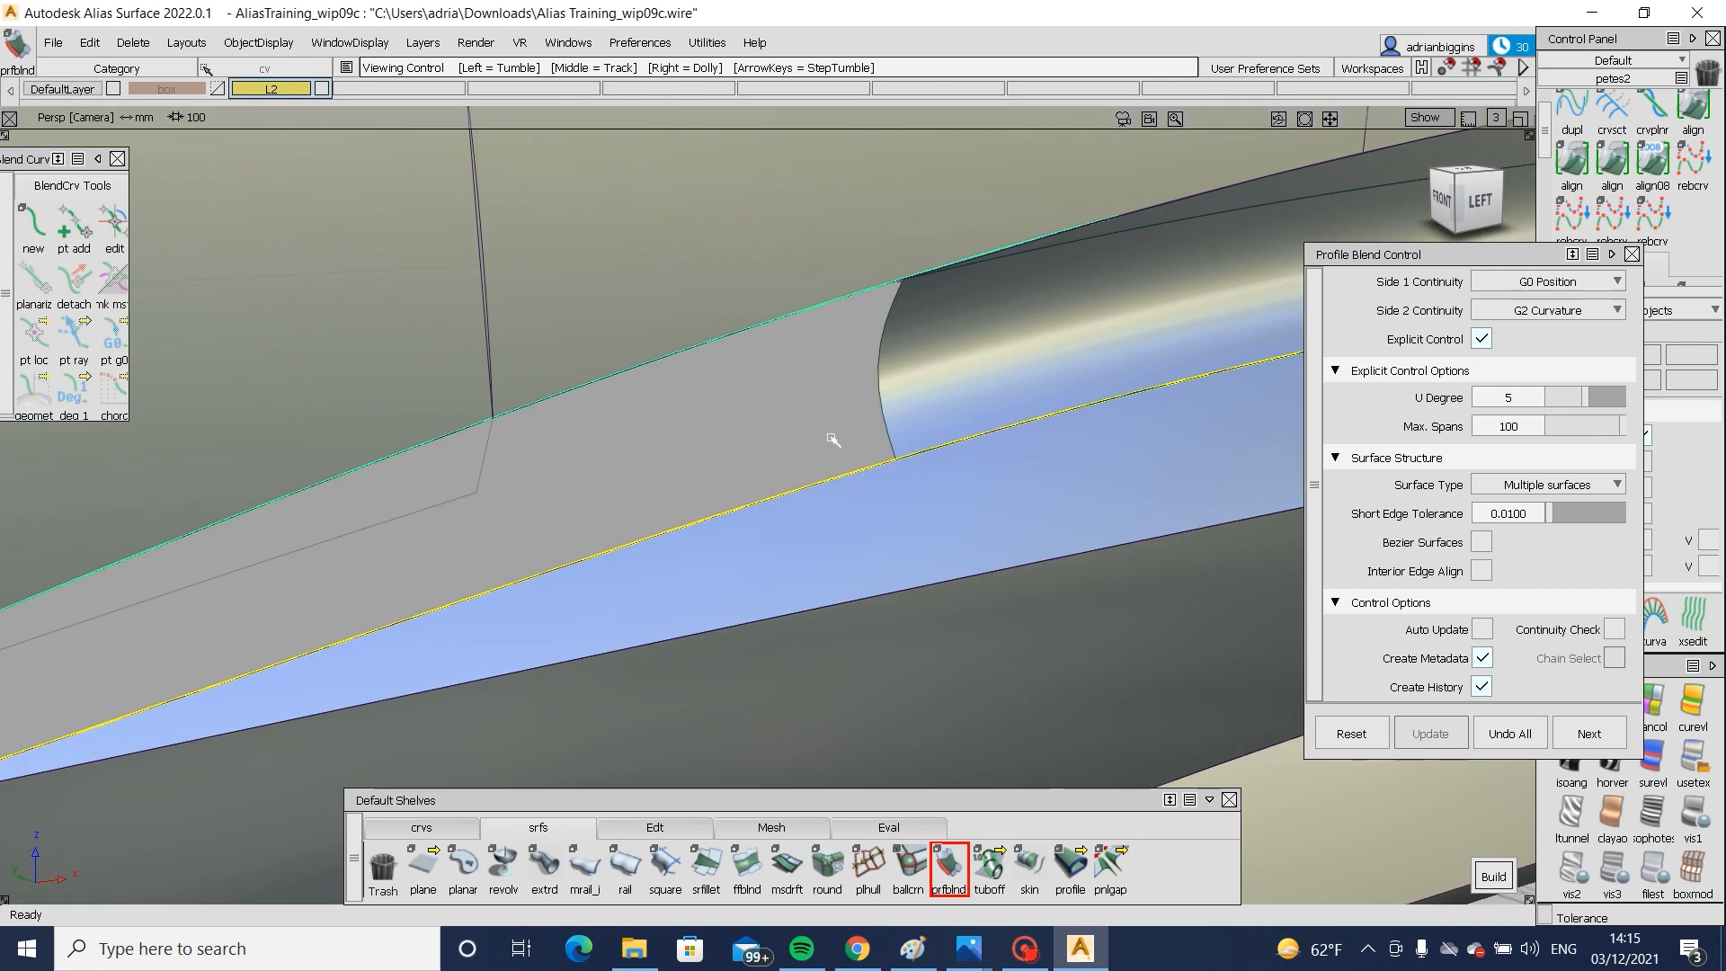
pyautogui.keyDown('alt'); pyautogui.keyDown('shift'); pyautogui.moveTo(884, 413); pyautogui.dragTo(979, 432); pyautogui.keyUp('shift'); pyautogui.keyUp('alt')
pyautogui.hotkey('ctrl', 'z')
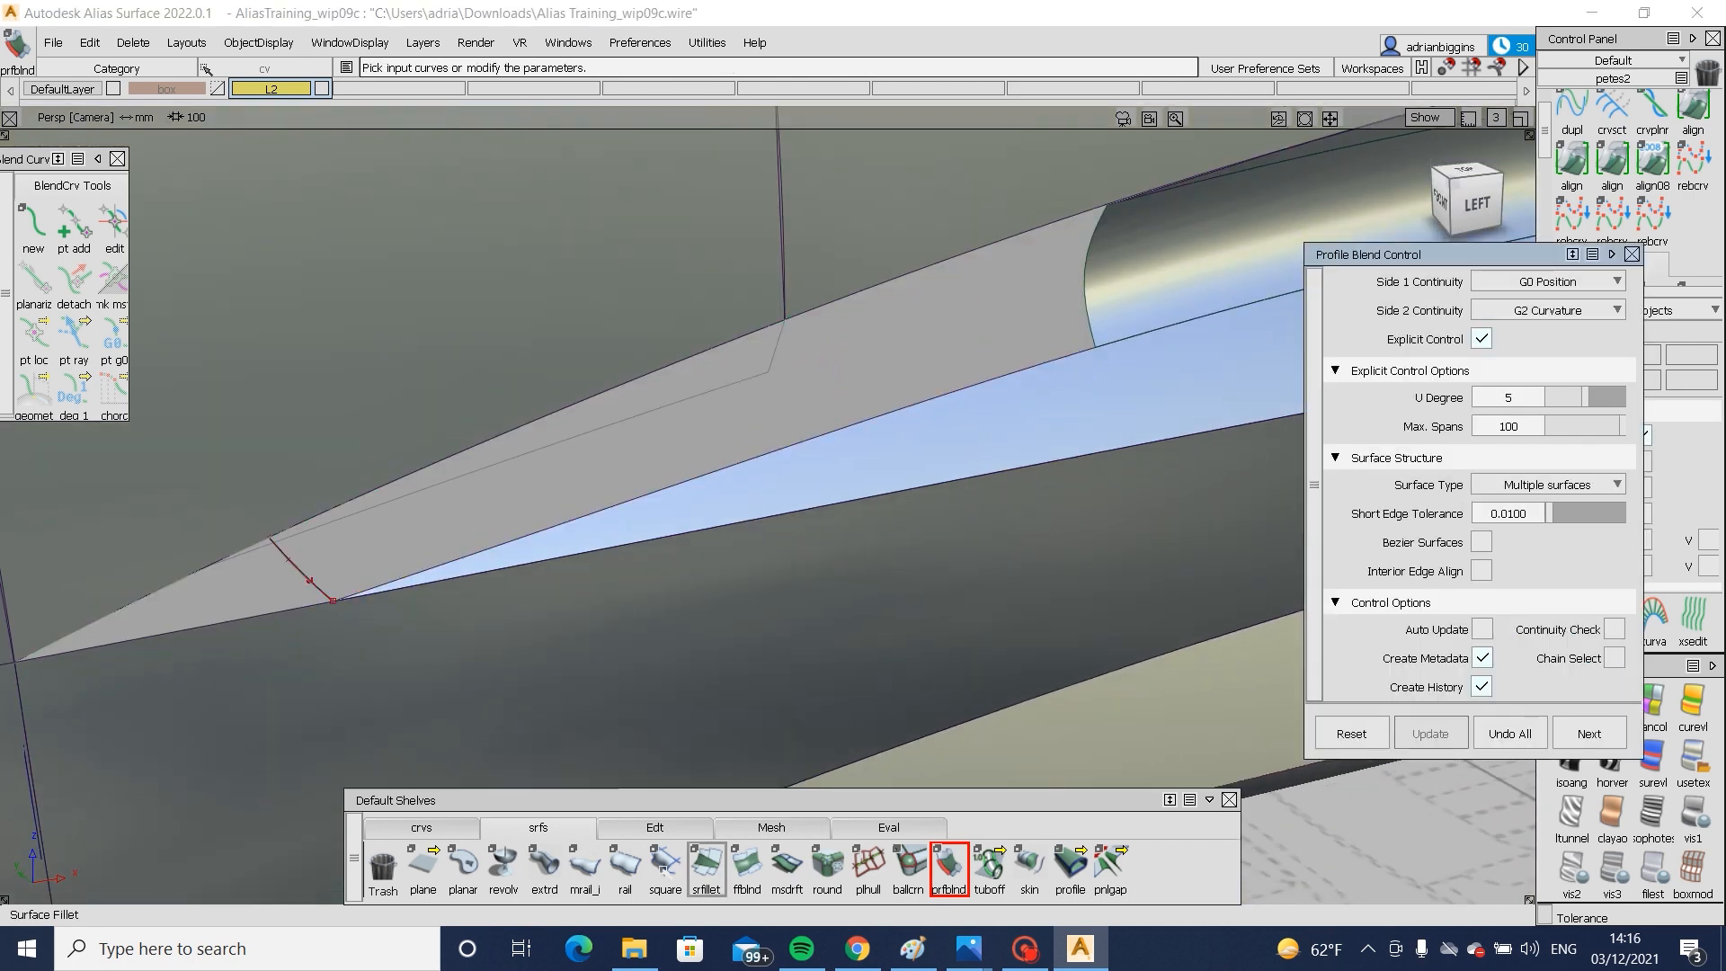
# - Try a Square surface from the gap's lower edge, the fillet's front end and the upper edge
pyautogui.click(667, 865)
pyautogui.click(973, 385)
pyautogui.click(1091, 295)
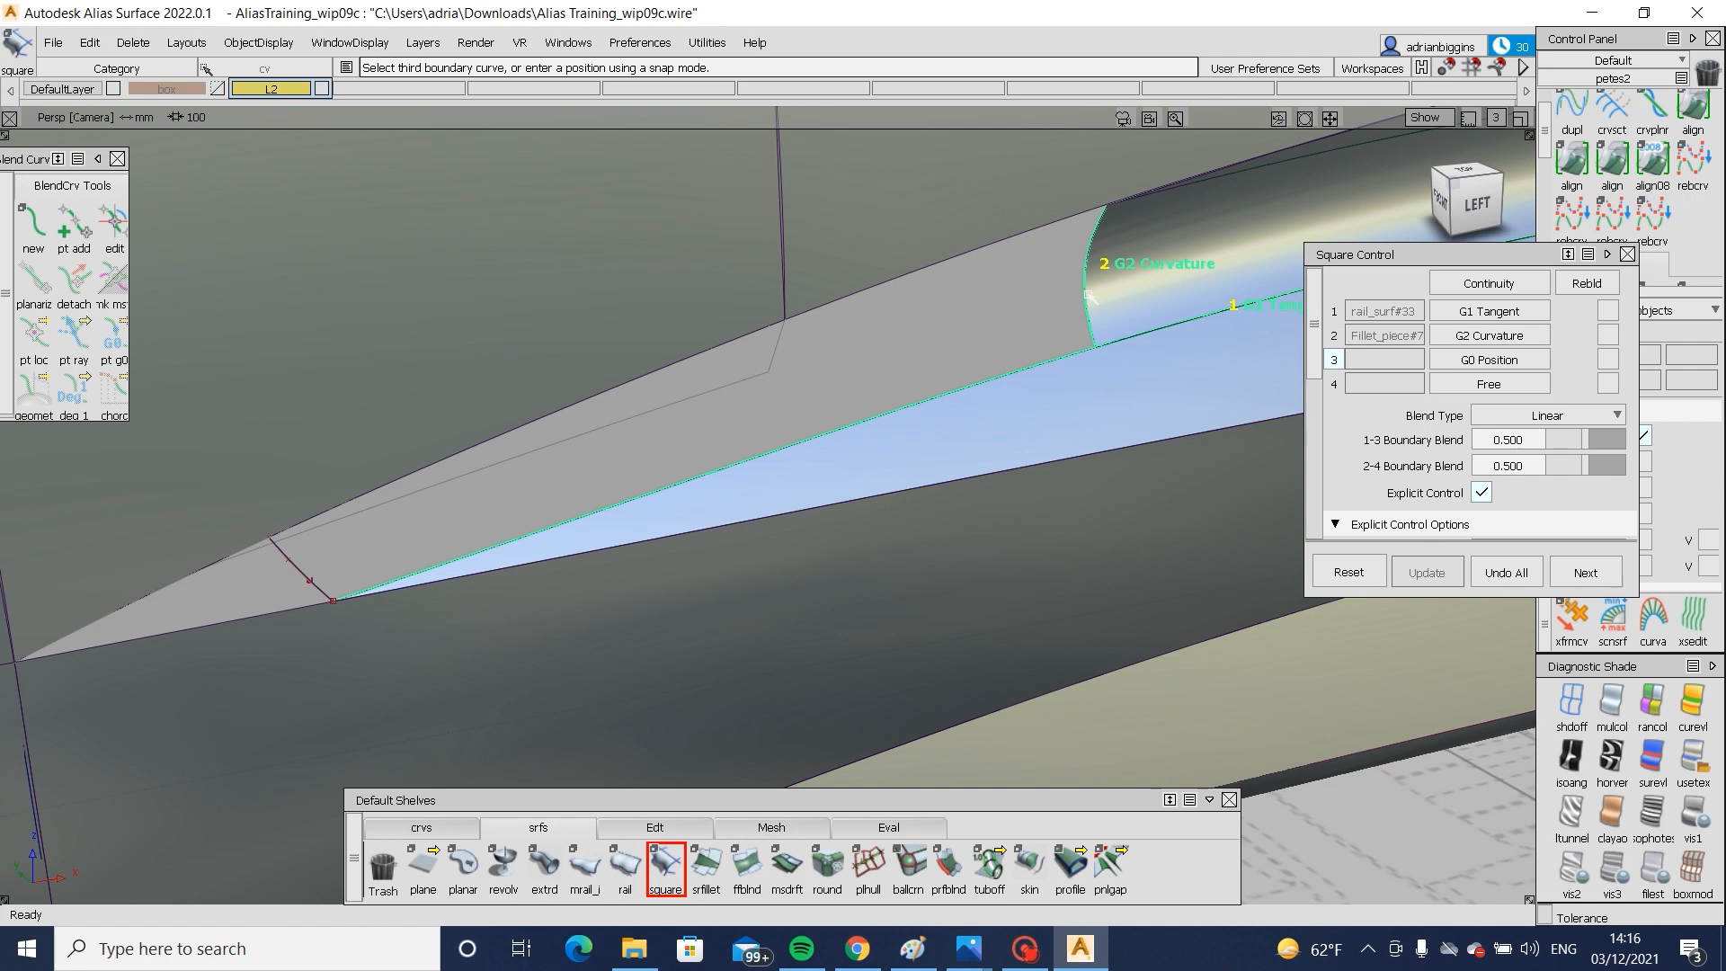
pyautogui.click(1027, 240)
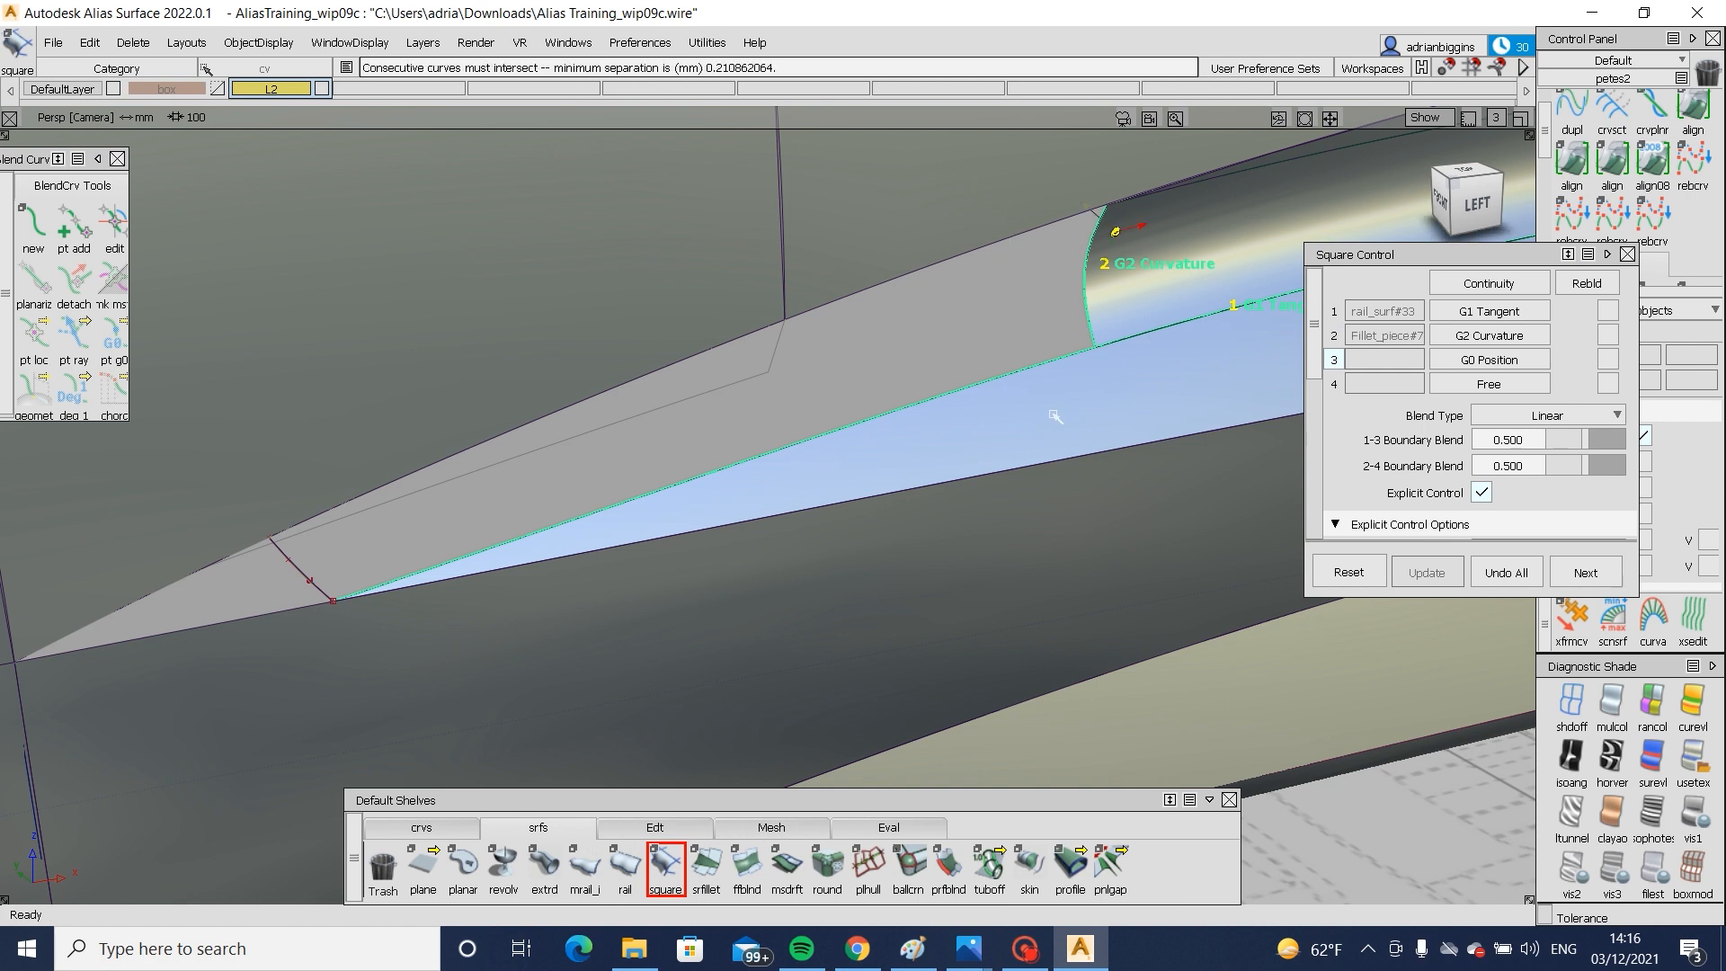
pyautogui.hotkey('ctrl', 'z')
# - Draw an edit point curve along the top of the gap from the fillet's upper front corner to the cross curve's upper end
pyautogui.click(423, 827)
pyautogui.click(464, 862)
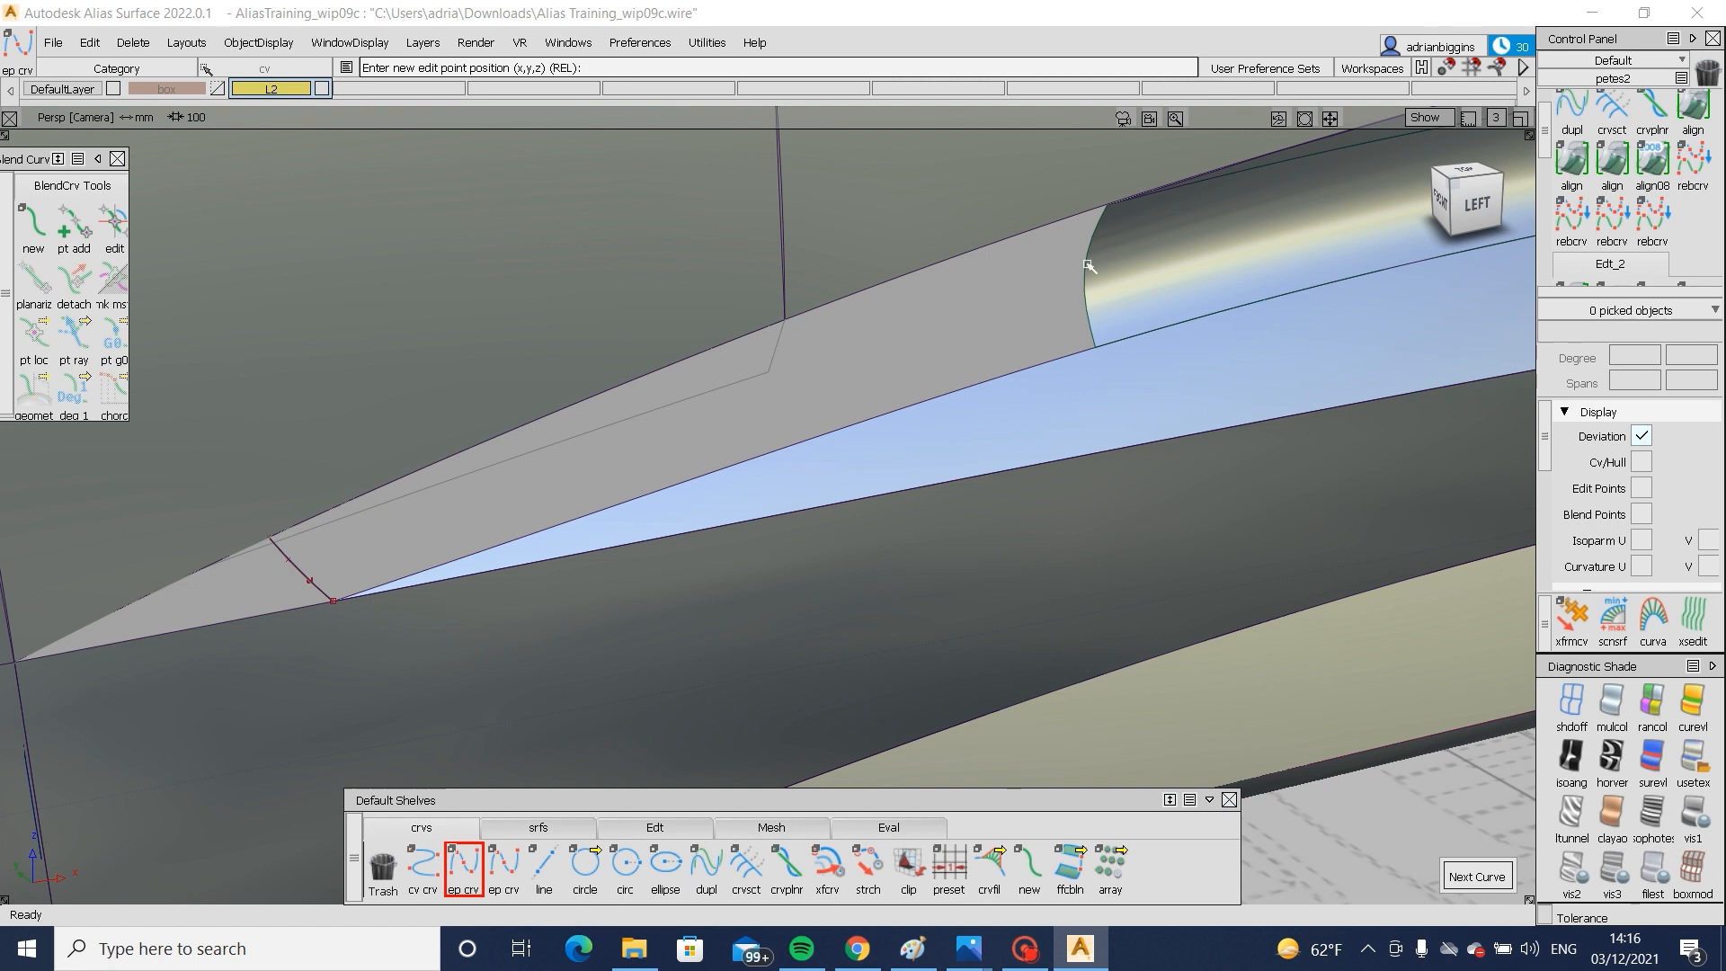
pyautogui.click(1105, 206)
pyautogui.click(277, 563)
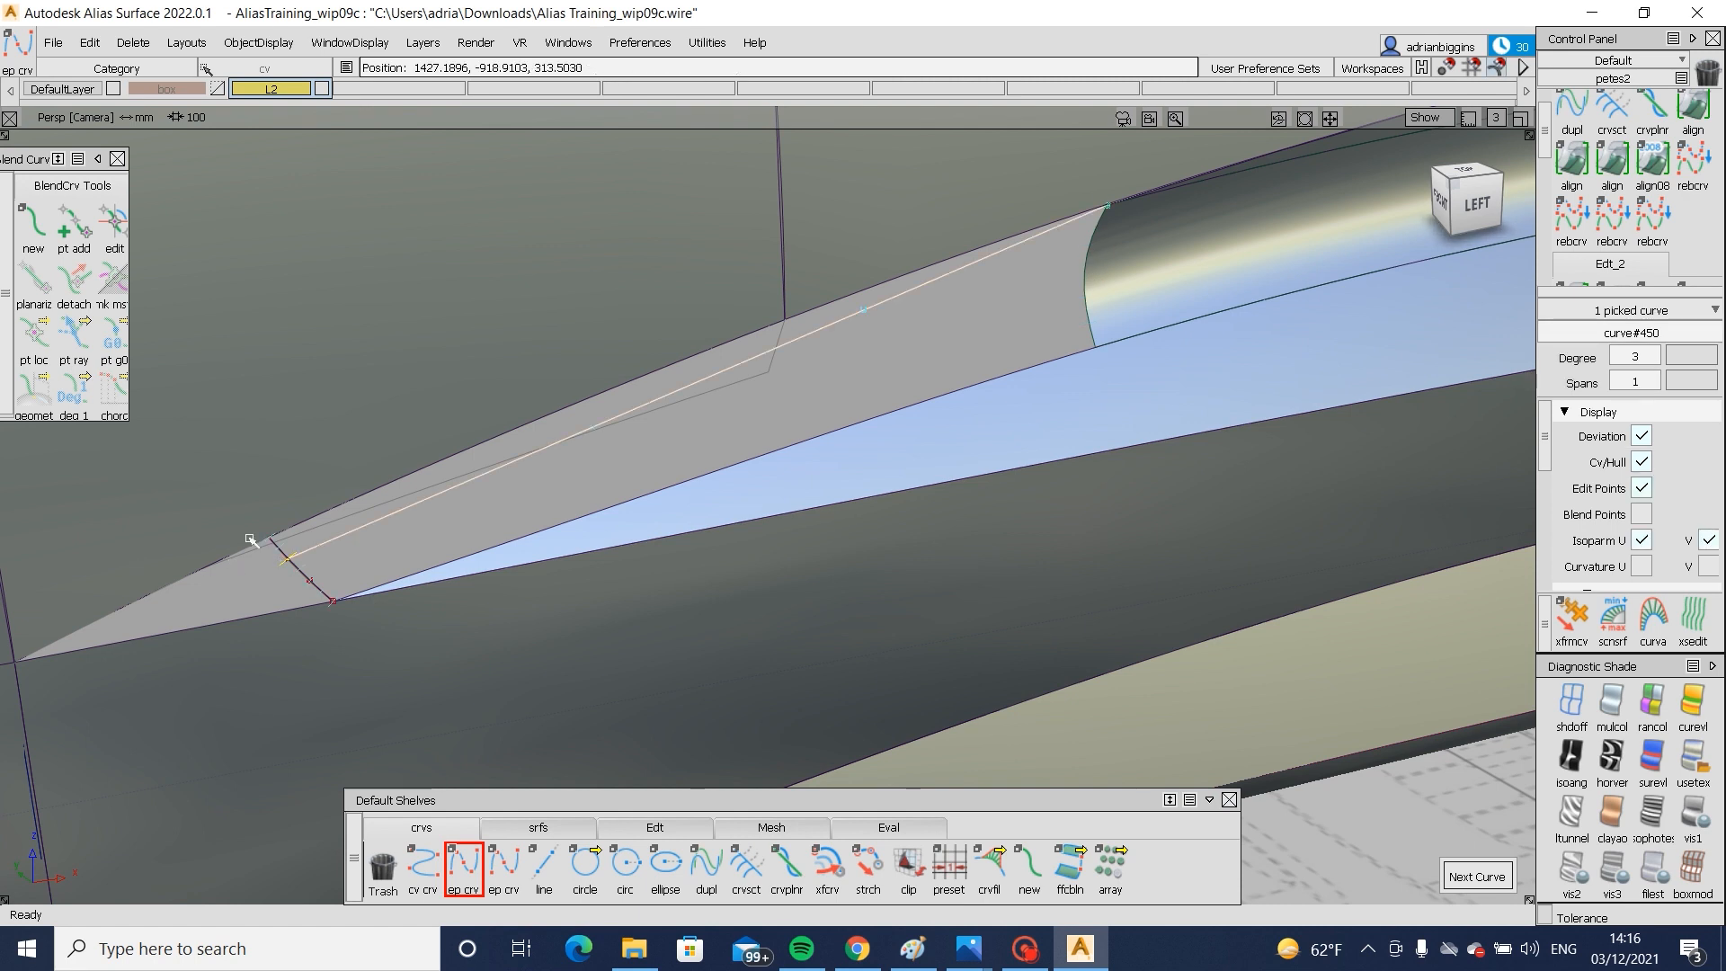
# - Align the upper curve's fillet end to the crease edge behind it with G1 continuity and U/V alignment
pyautogui.click(1571, 162)
pyautogui.doubleClick(1571, 162)
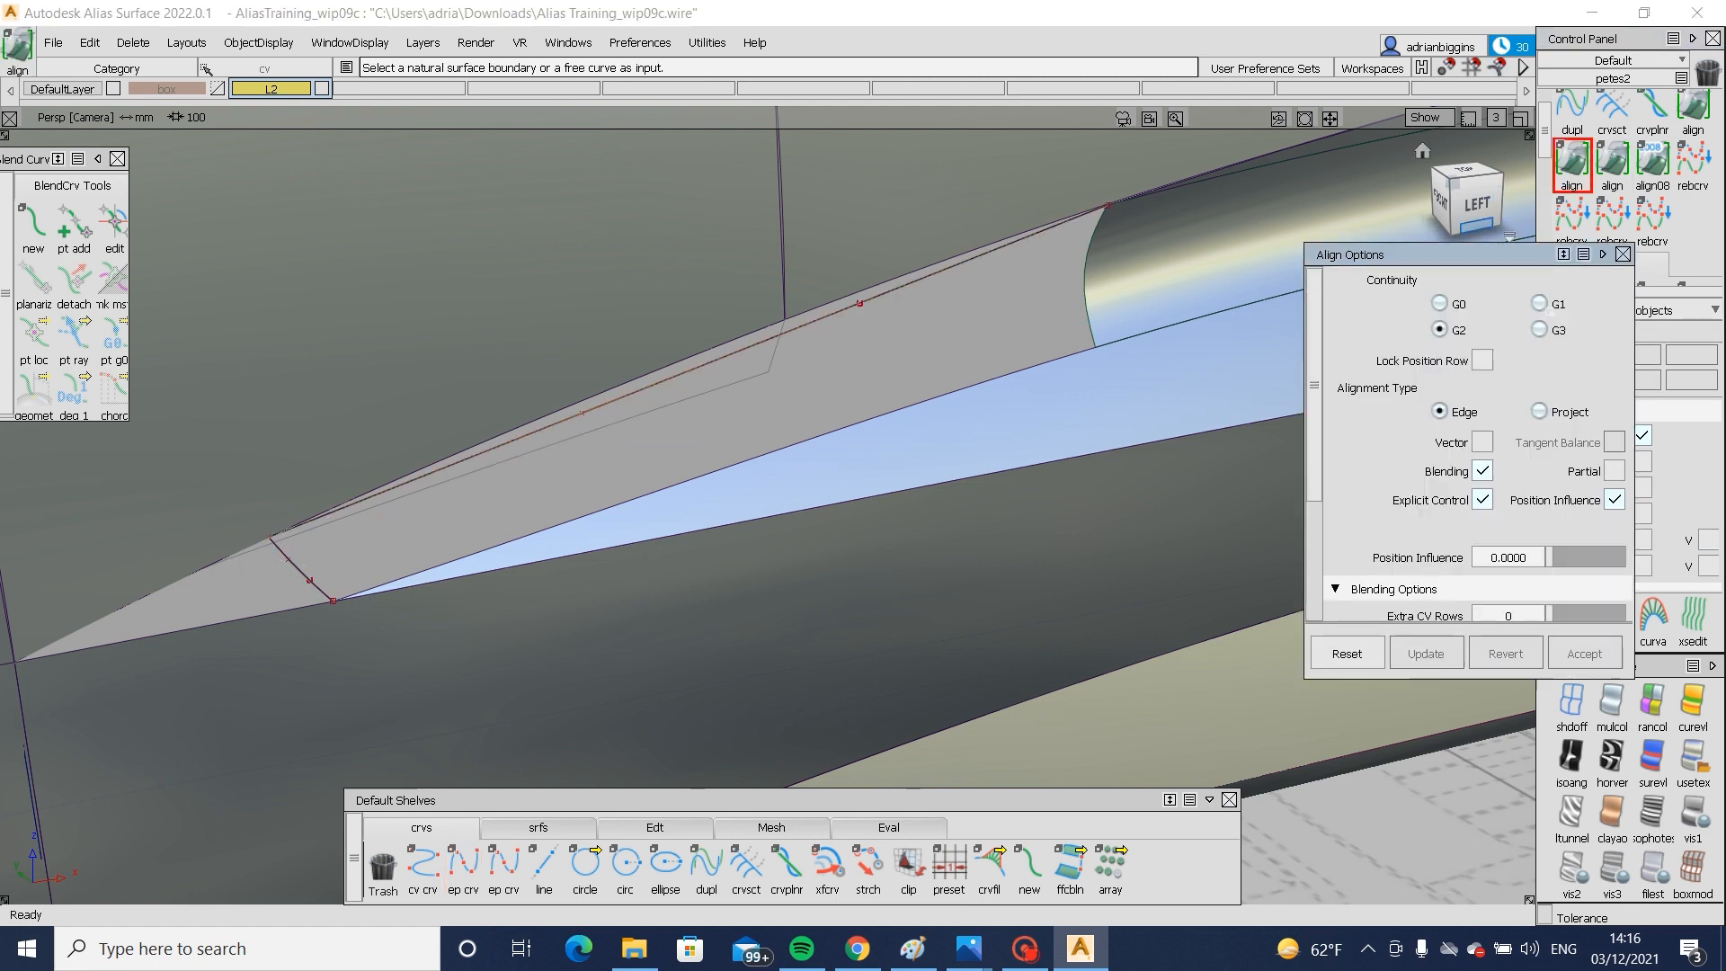
pyautogui.click(1019, 244)
pyautogui.click(1191, 182)
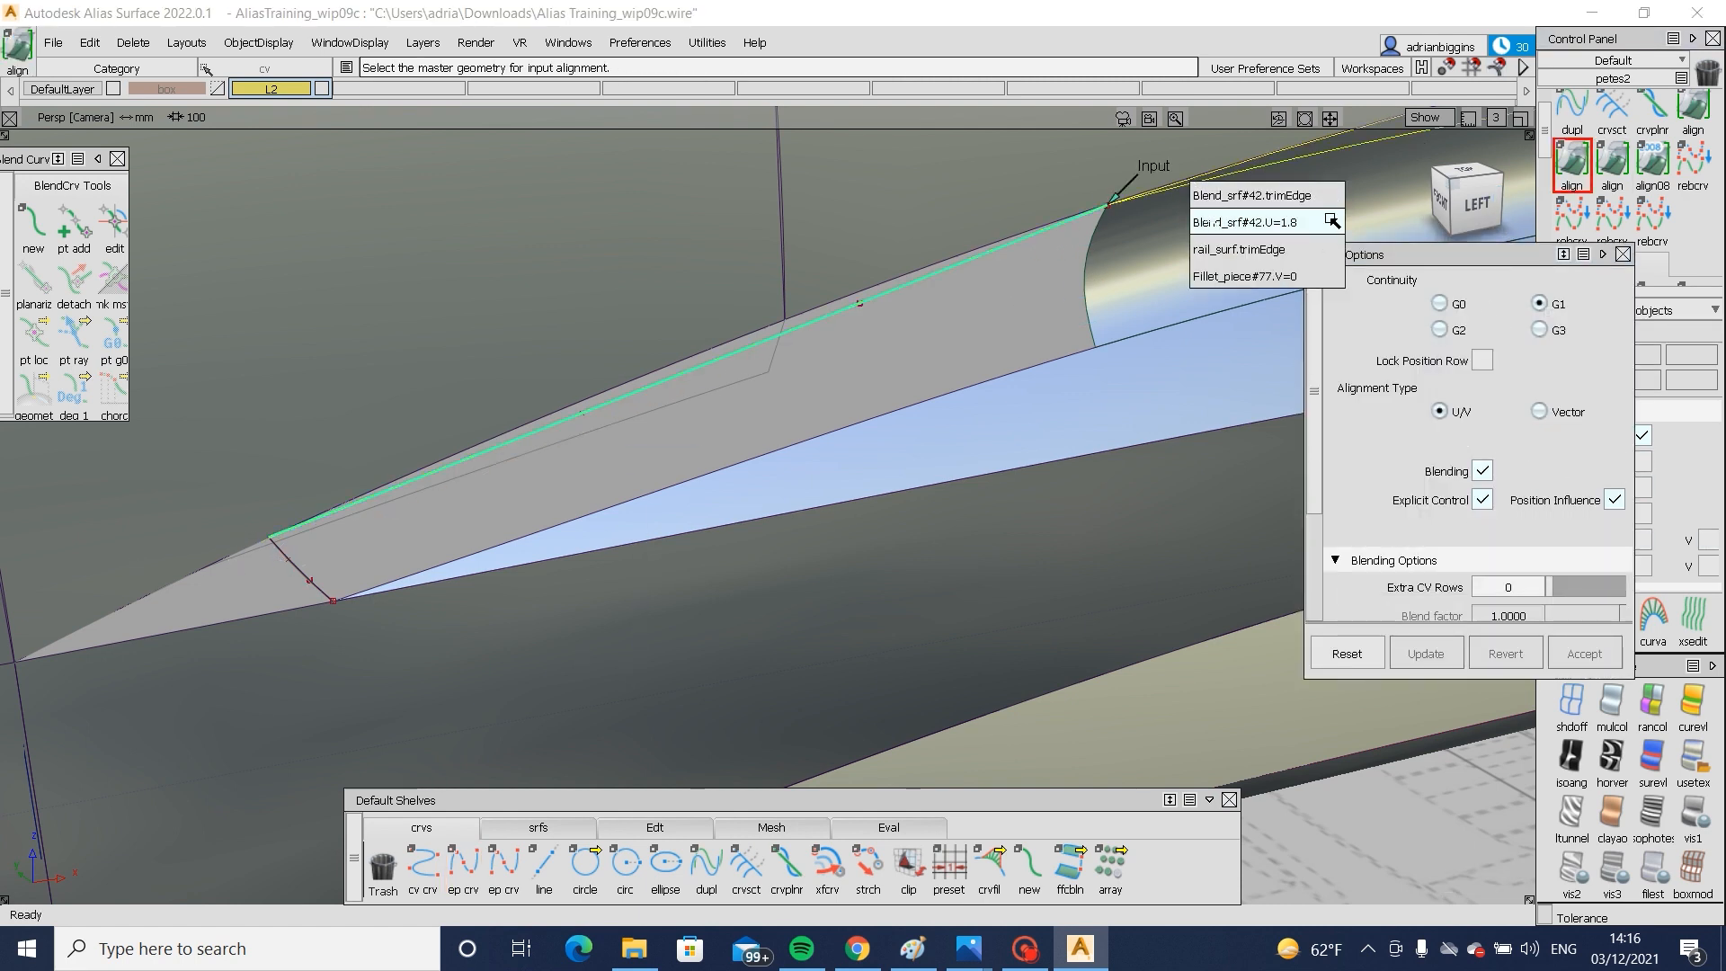
pyautogui.keyDown('alt'); pyautogui.keyDown('shift'); pyautogui.moveTo(1021, 250); pyautogui.dragTo(639, 243); pyautogui.keyUp('shift'); pyautogui.keyUp('alt')
pyautogui.keyDown('alt'); pyautogui.keyDown('shift'); pyautogui.moveTo(639, 243); pyautogui.dragTo(341, 352, button='middle'); pyautogui.keyUp('shift'); pyautogui.keyUp('alt')
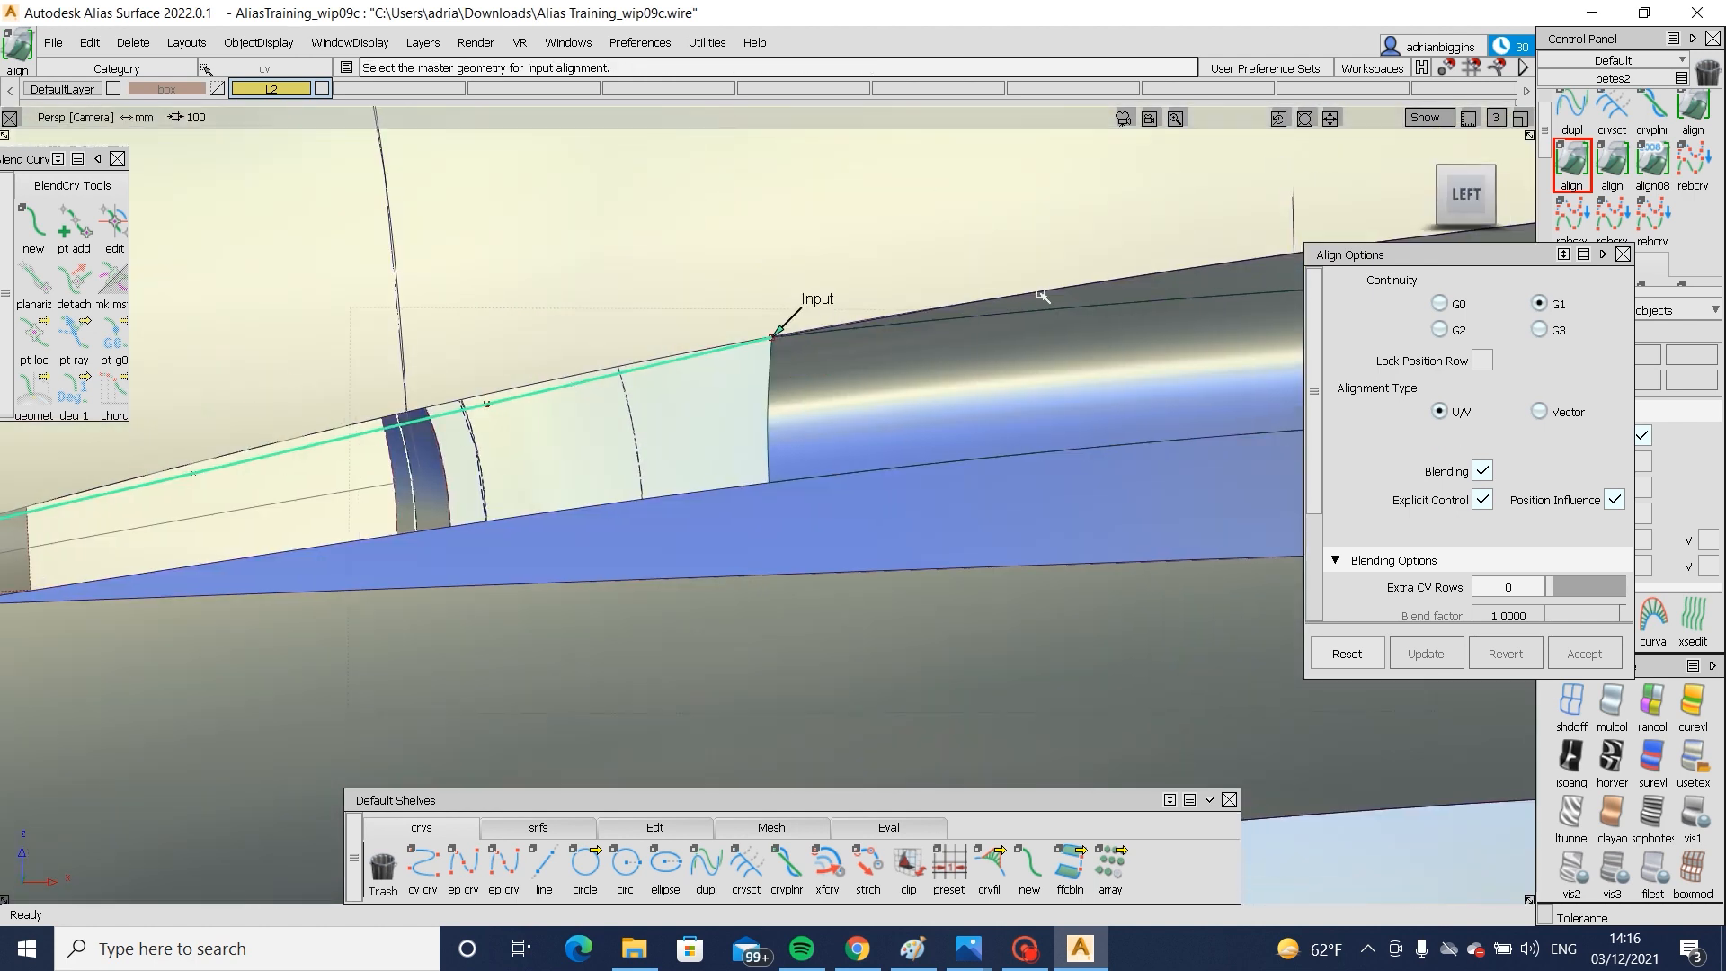
pyautogui.click(1040, 293)
pyautogui.click(1168, 306)
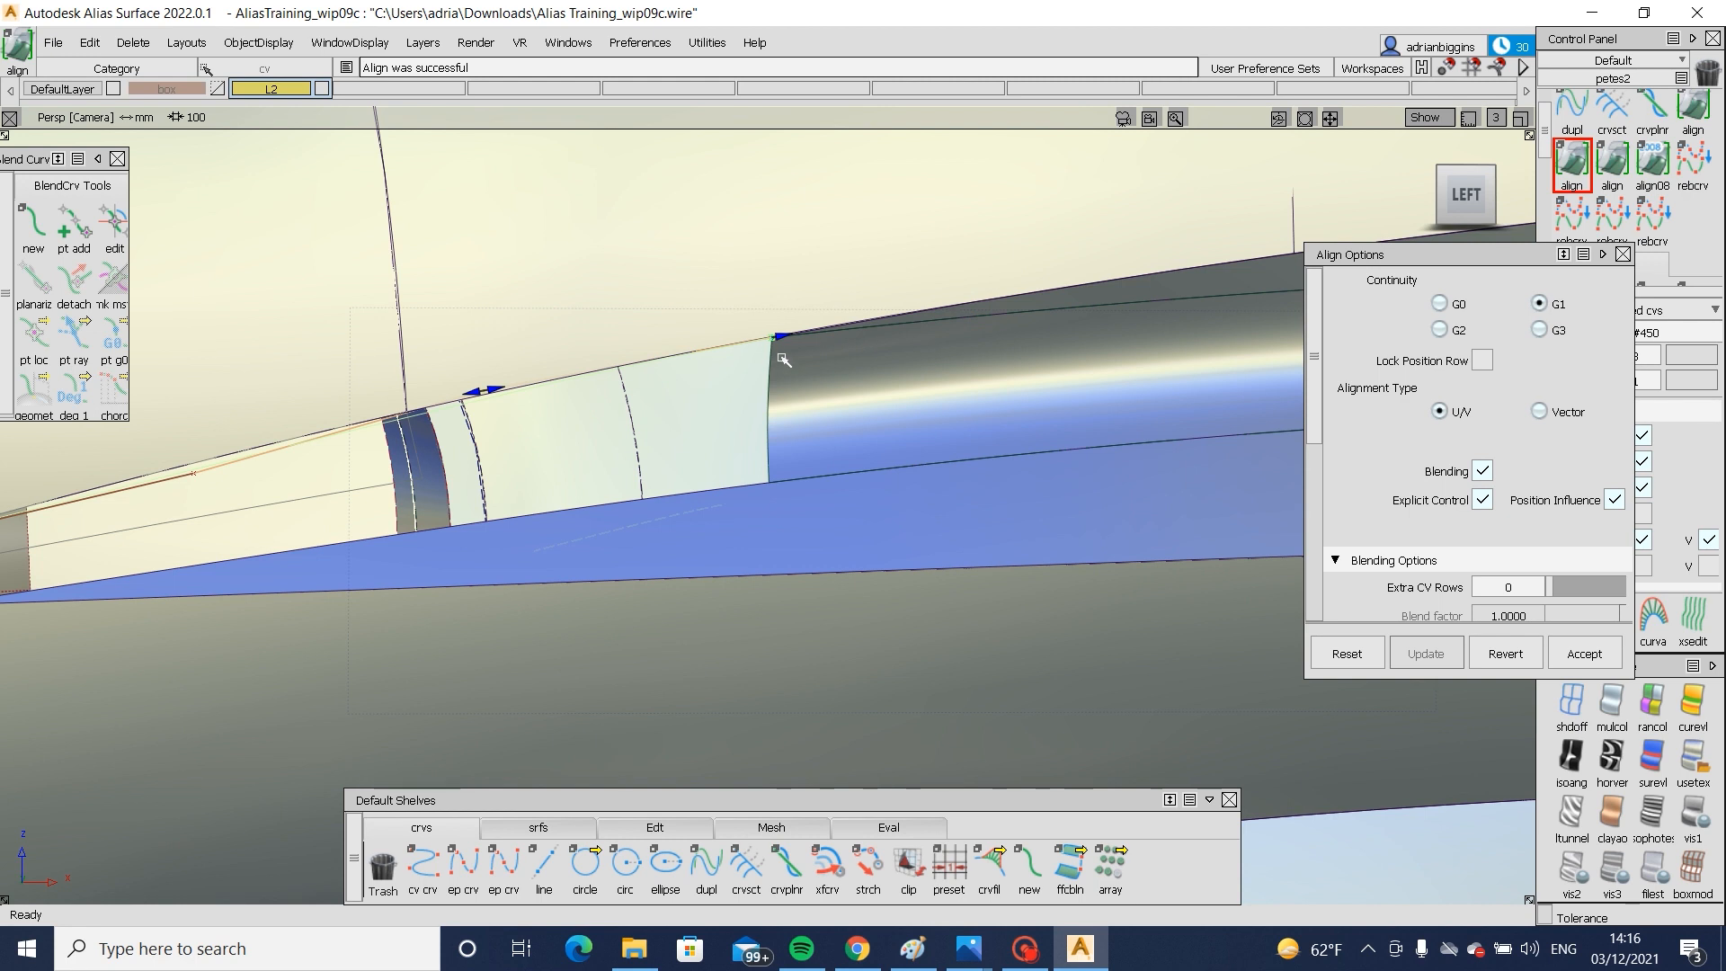
# - Align the upper curve's front end to the trimmed body-side edge with G1 continuity
pyautogui.keyDown('alt'); pyautogui.keyDown('shift'); pyautogui.moveTo(784, 360); pyautogui.dragTo(1244, 261, button='middle'); pyautogui.keyUp('shift'); pyautogui.keyUp('alt')
pyautogui.keyDown('ctrl'); pyautogui.keyDown('shift'); pyautogui.moveTo(586, 454); pyautogui.dragTo(585, 375); pyautogui.keyUp('shift'); pyautogui.keyUp('ctrl')
pyautogui.keyDown('alt'); pyautogui.keyDown('shift'); pyautogui.moveTo(423, 440); pyautogui.dragTo(485, 476); pyautogui.keyUp('shift'); pyautogui.keyUp('alt')
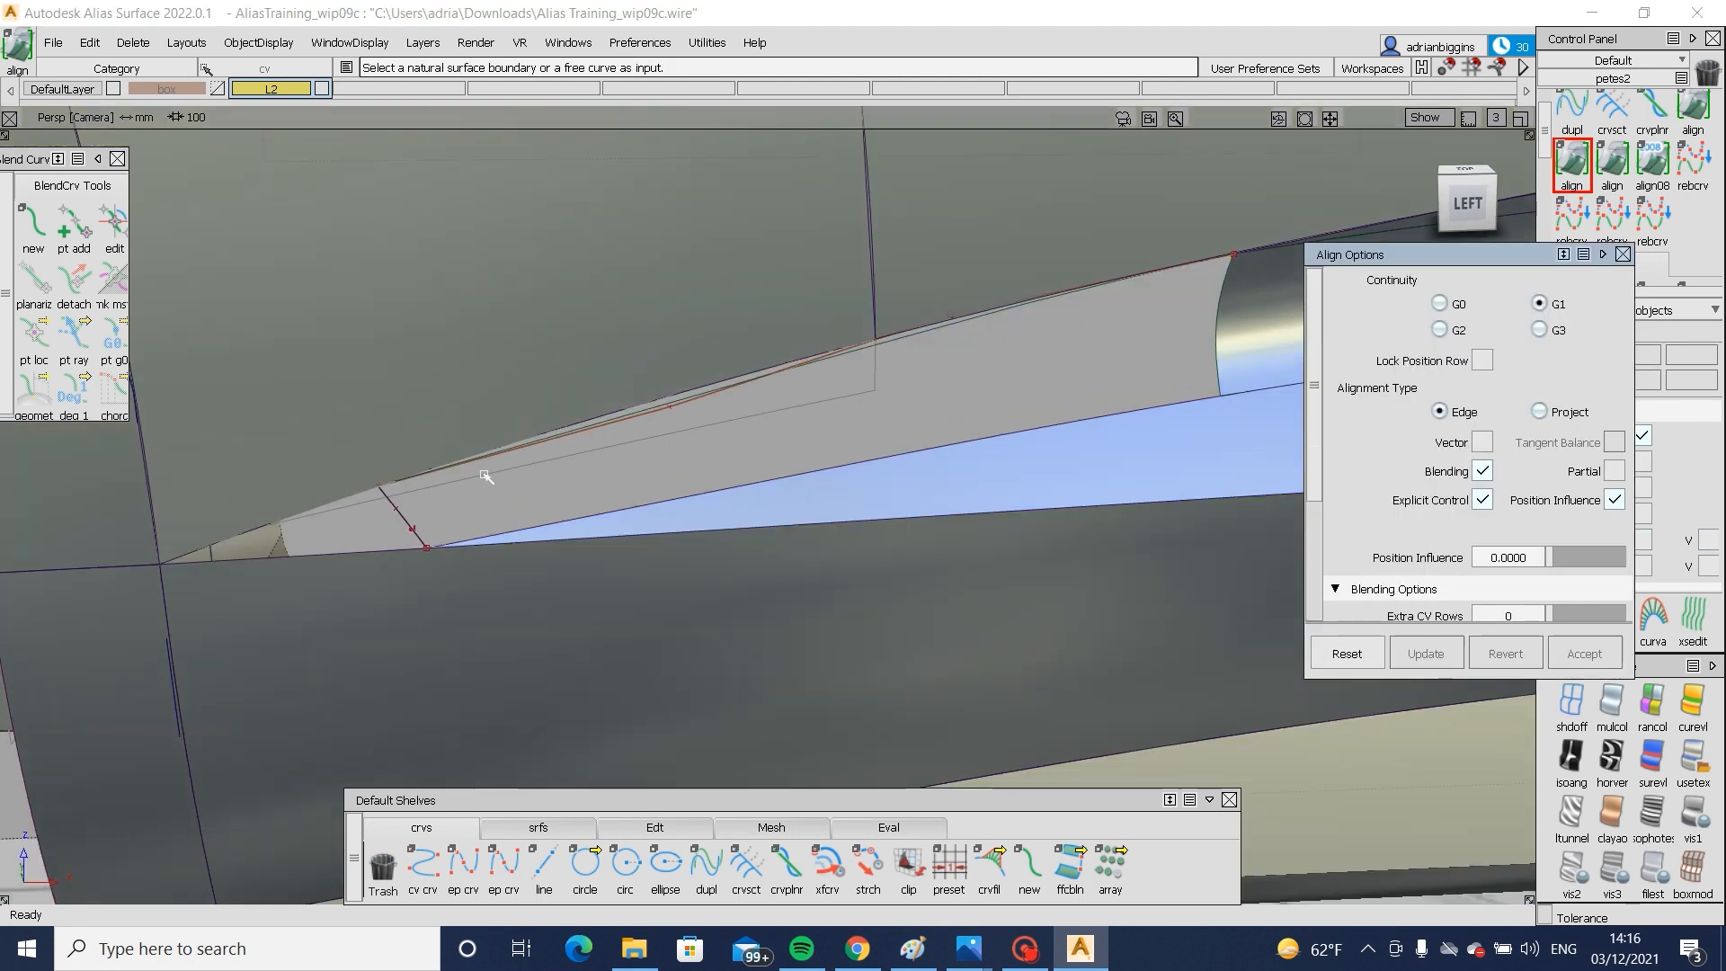
pyautogui.click(473, 468)
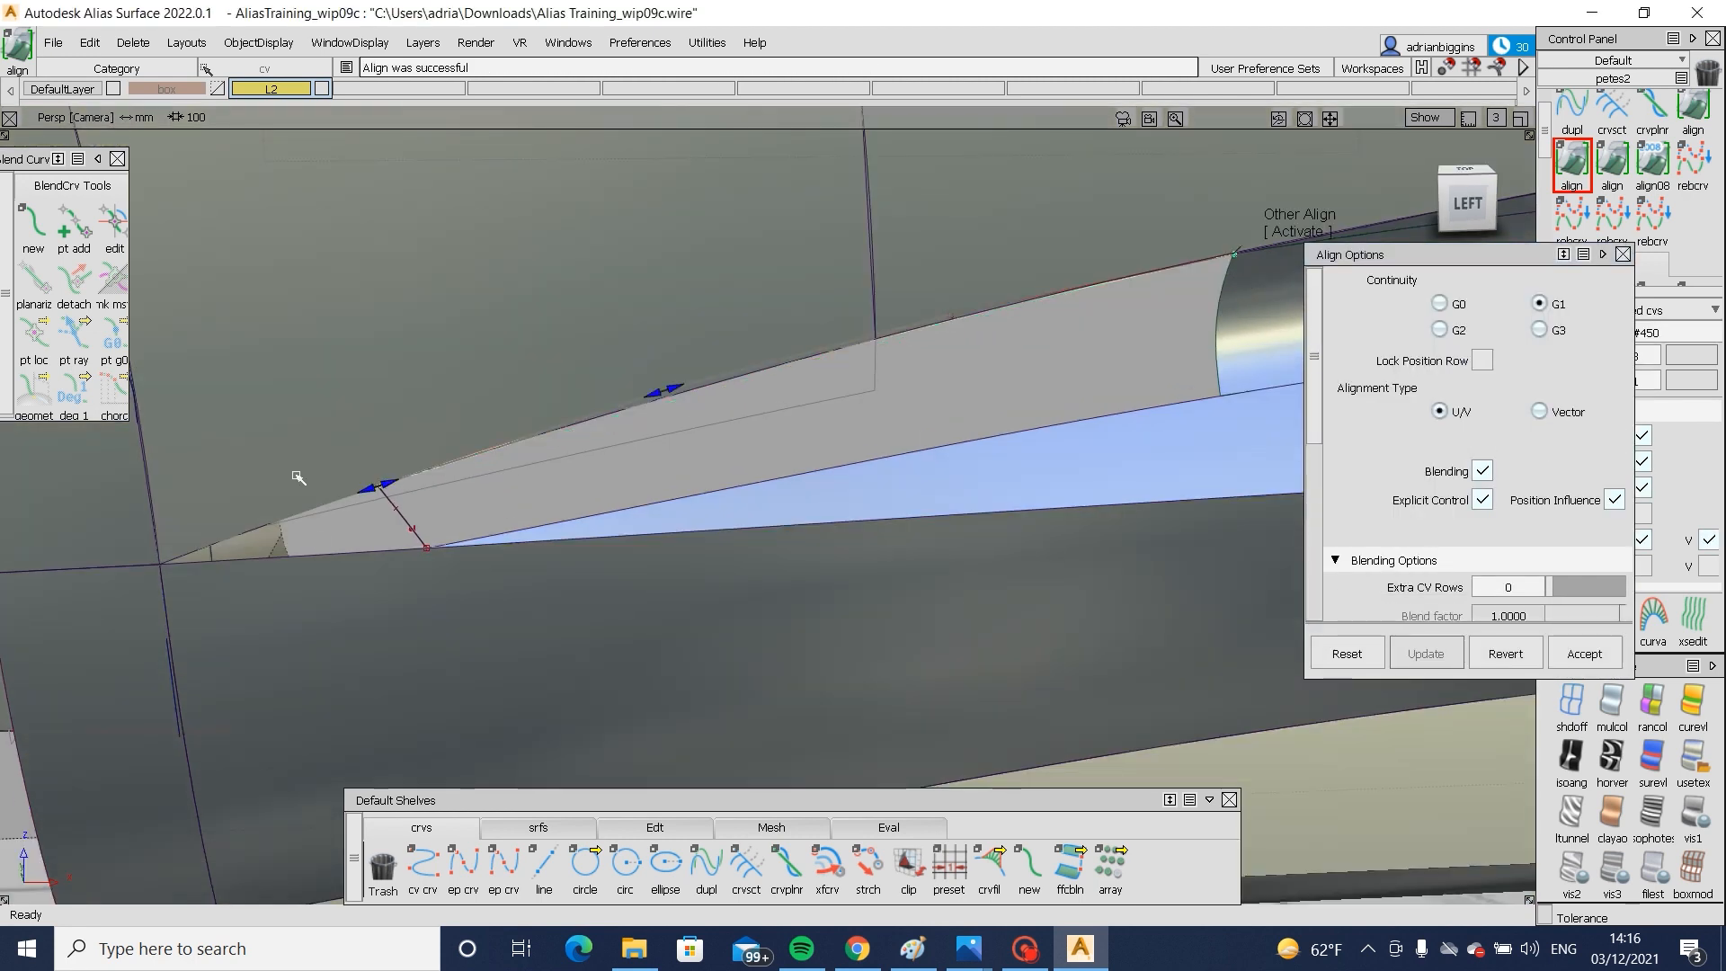
pyautogui.click(704, 710)
# - Fill the gap with a Square surface from the upper curve, fillet end, lower edge and cross curve, with G2 Curvature on the lower edge
pyautogui.click(538, 827)
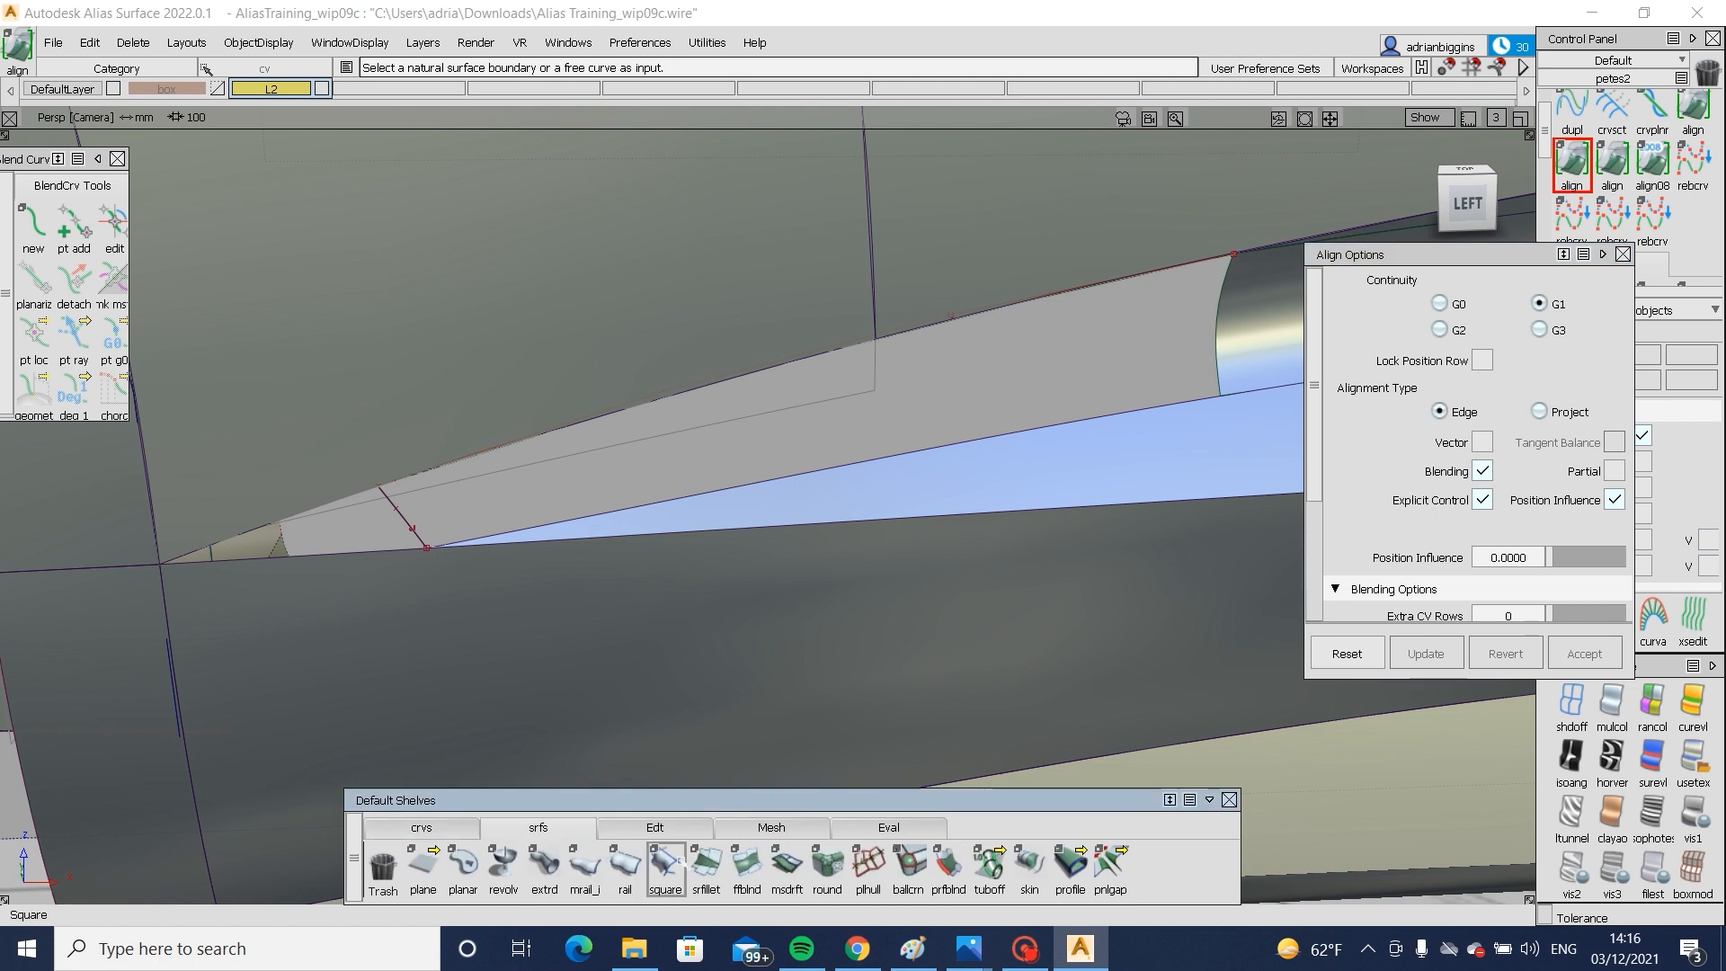
pyautogui.click(946, 850)
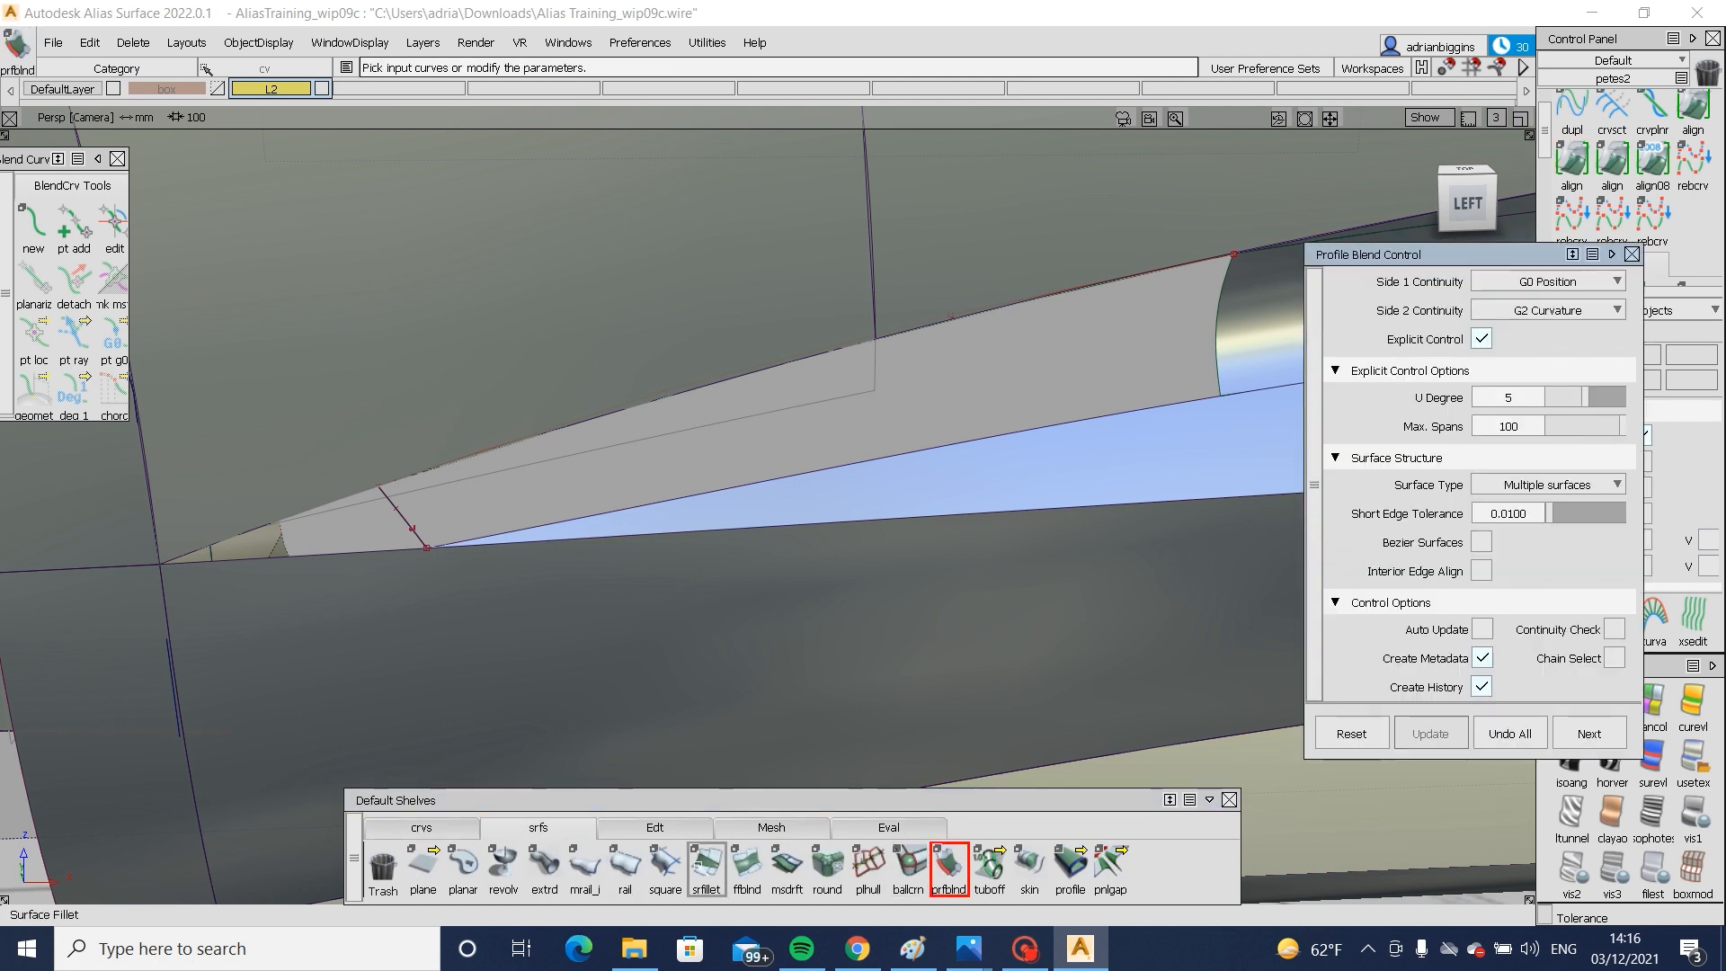
pyautogui.click(706, 863)
pyautogui.click(665, 862)
pyautogui.moveTo(1083, 279)
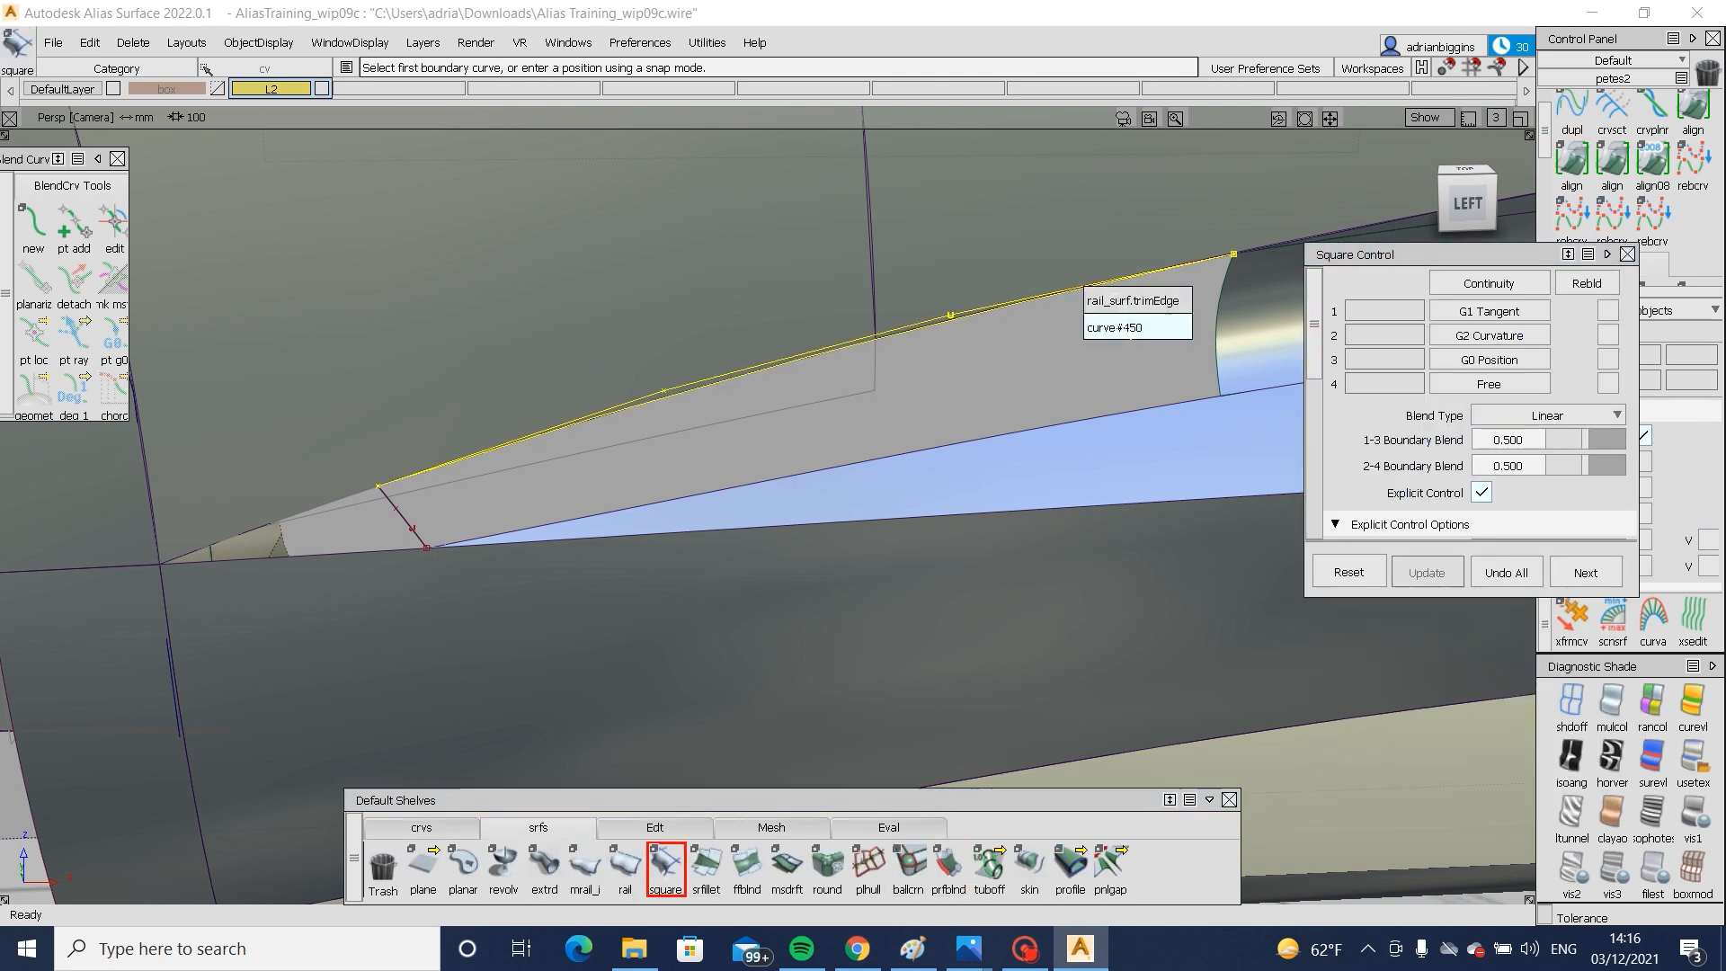
pyautogui.click(1131, 329)
pyautogui.click(1215, 363)
pyautogui.click(624, 504)
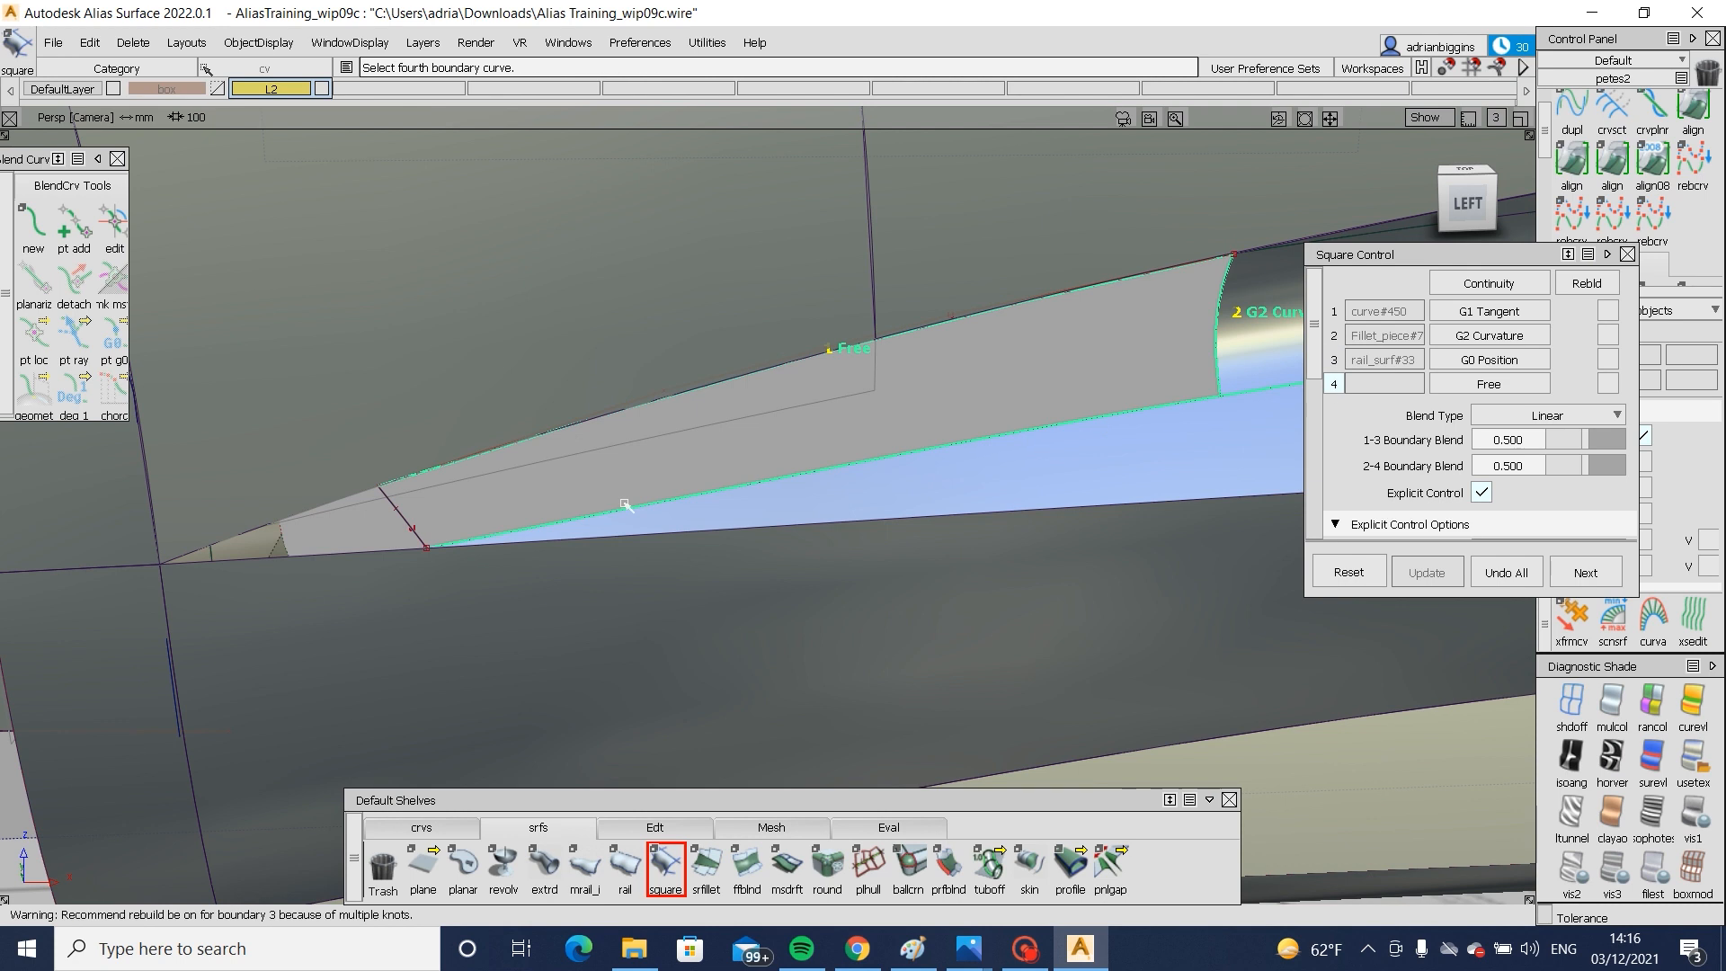
pyautogui.click(416, 526)
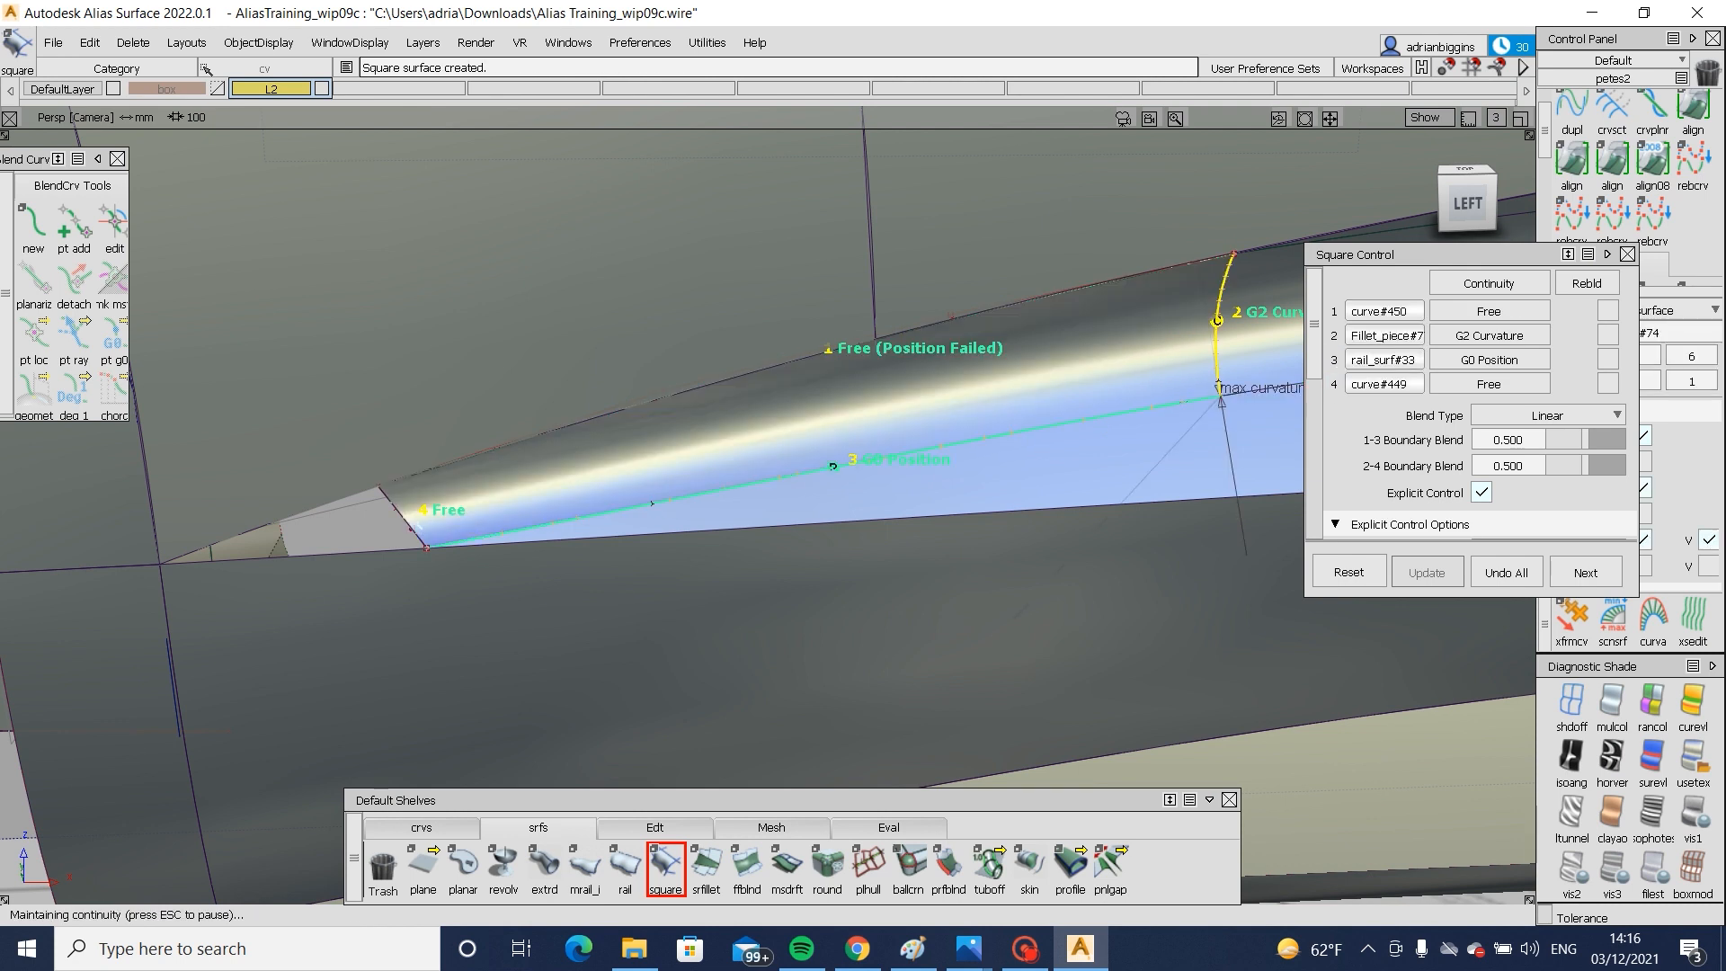
pyautogui.click(1488, 360)
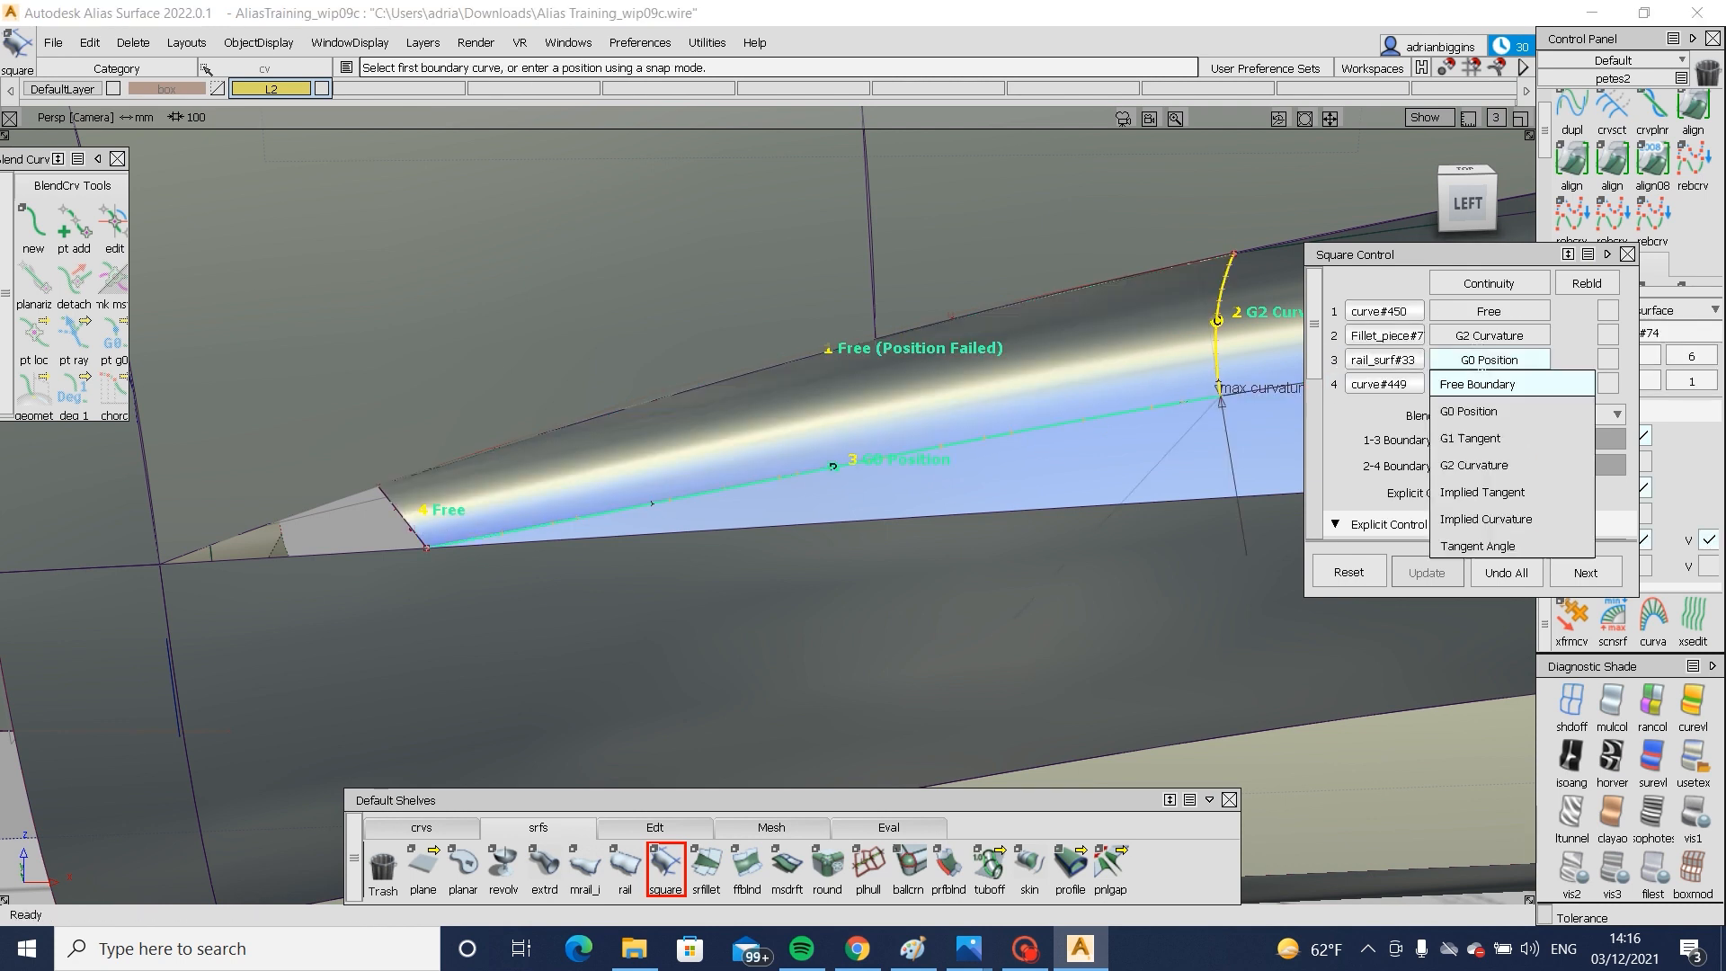
pyautogui.click(1494, 461)
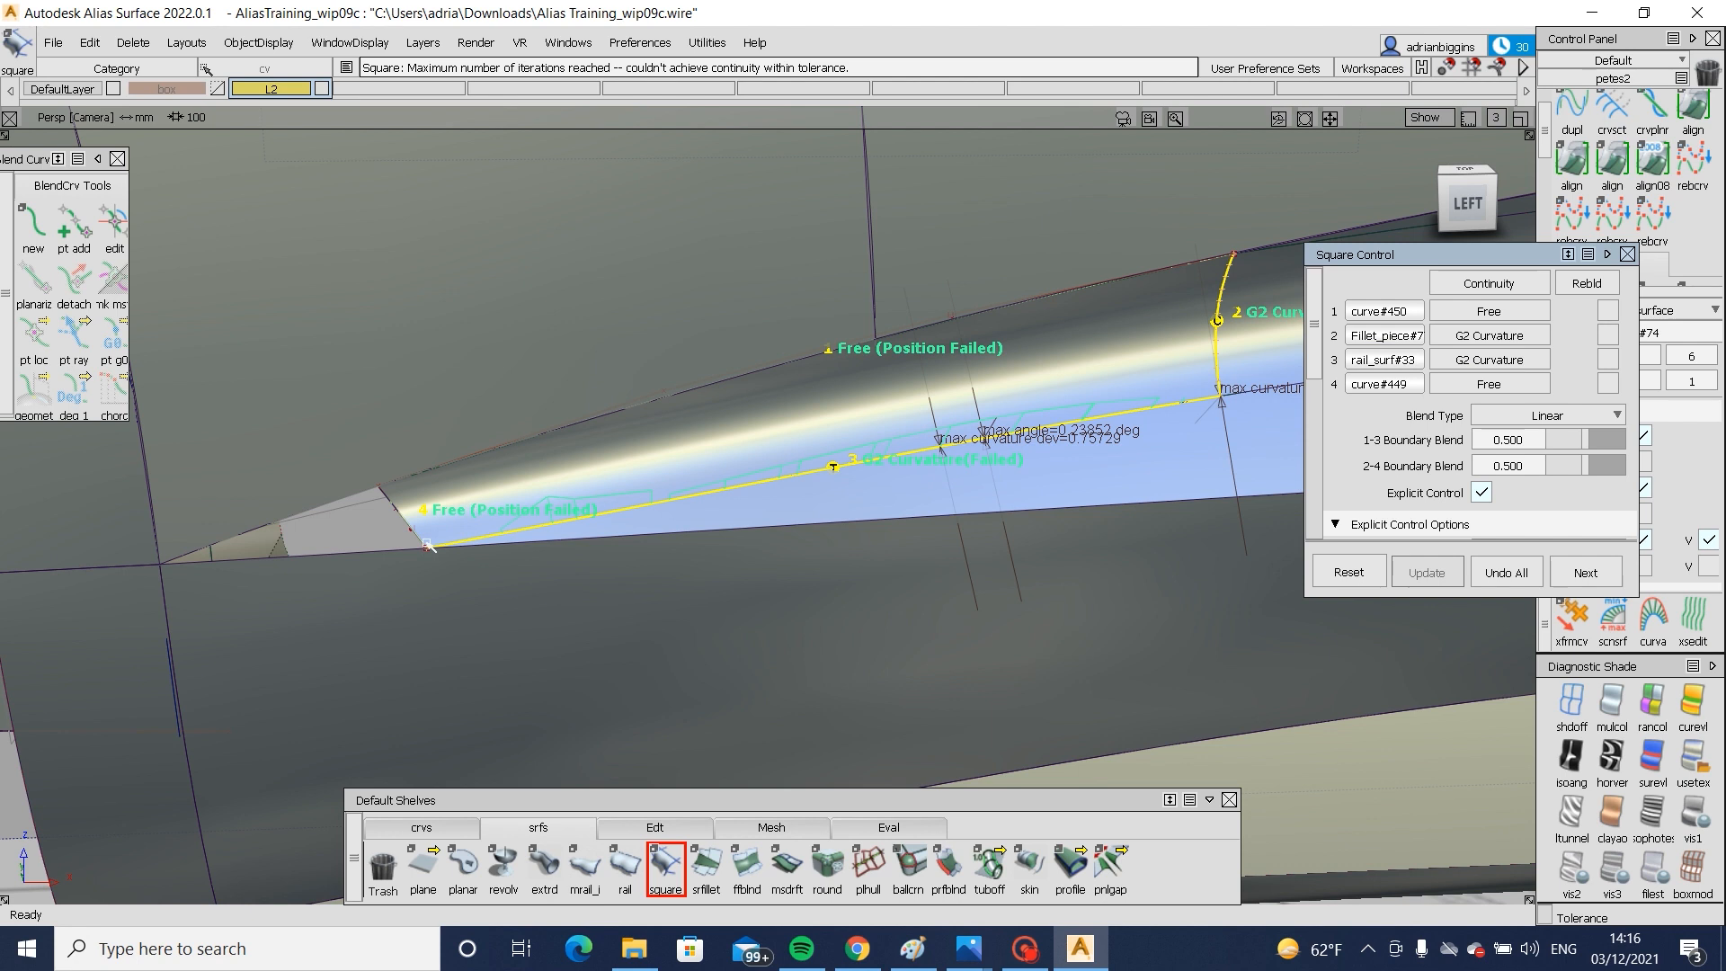
# - Set the Square surface's continuity to G1 Tangent on the boundary shared with the fillet end
pyautogui.moveTo(523, 505)
pyautogui.keyDown('alt'); pyautogui.keyDown('shift'); pyautogui.mouseDown()
pyautogui.moveTo(605, 528)
pyautogui.moveTo(1456, 351)
pyautogui.moveTo(1369, 261)
pyautogui.mouseUp(); pyautogui.keyUp('shift'); pyautogui.keyUp('alt')
pyautogui.keyDown('alt'); pyautogui.keyDown('shift'); pyautogui.moveTo(1188, 212); pyautogui.dragTo(1028, 281, button='middle'); pyautogui.keyUp('shift'); pyautogui.keyUp('alt')
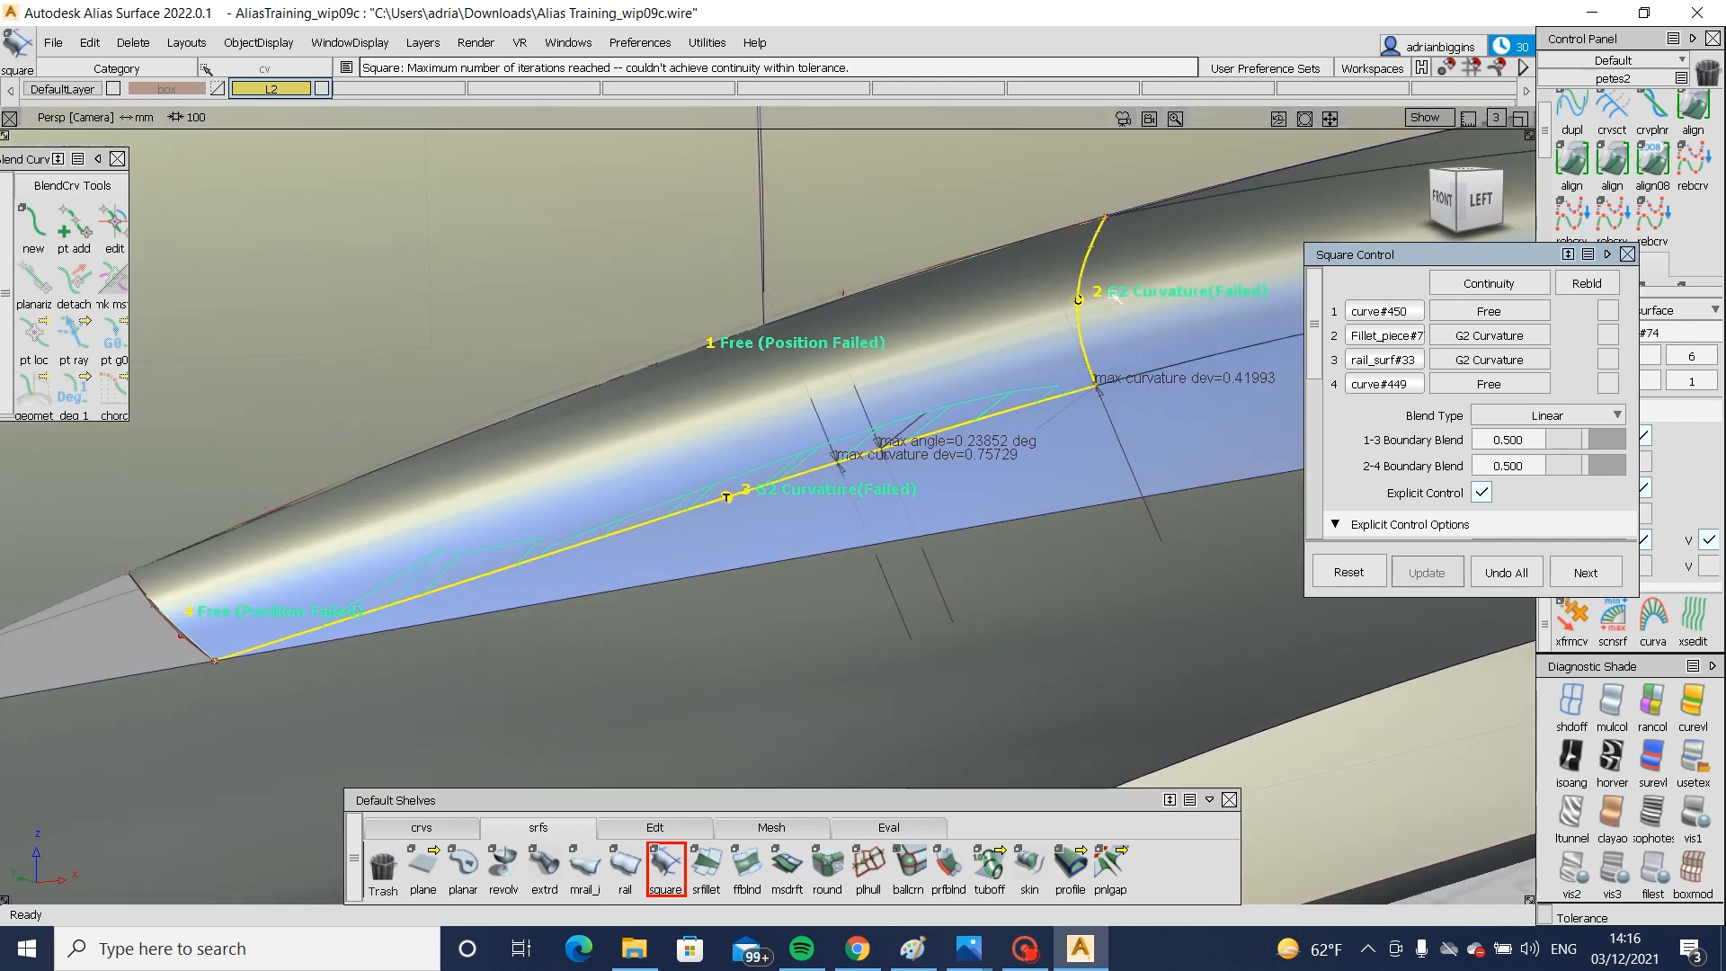
pyautogui.click(1488, 335)
pyautogui.click(1474, 409)
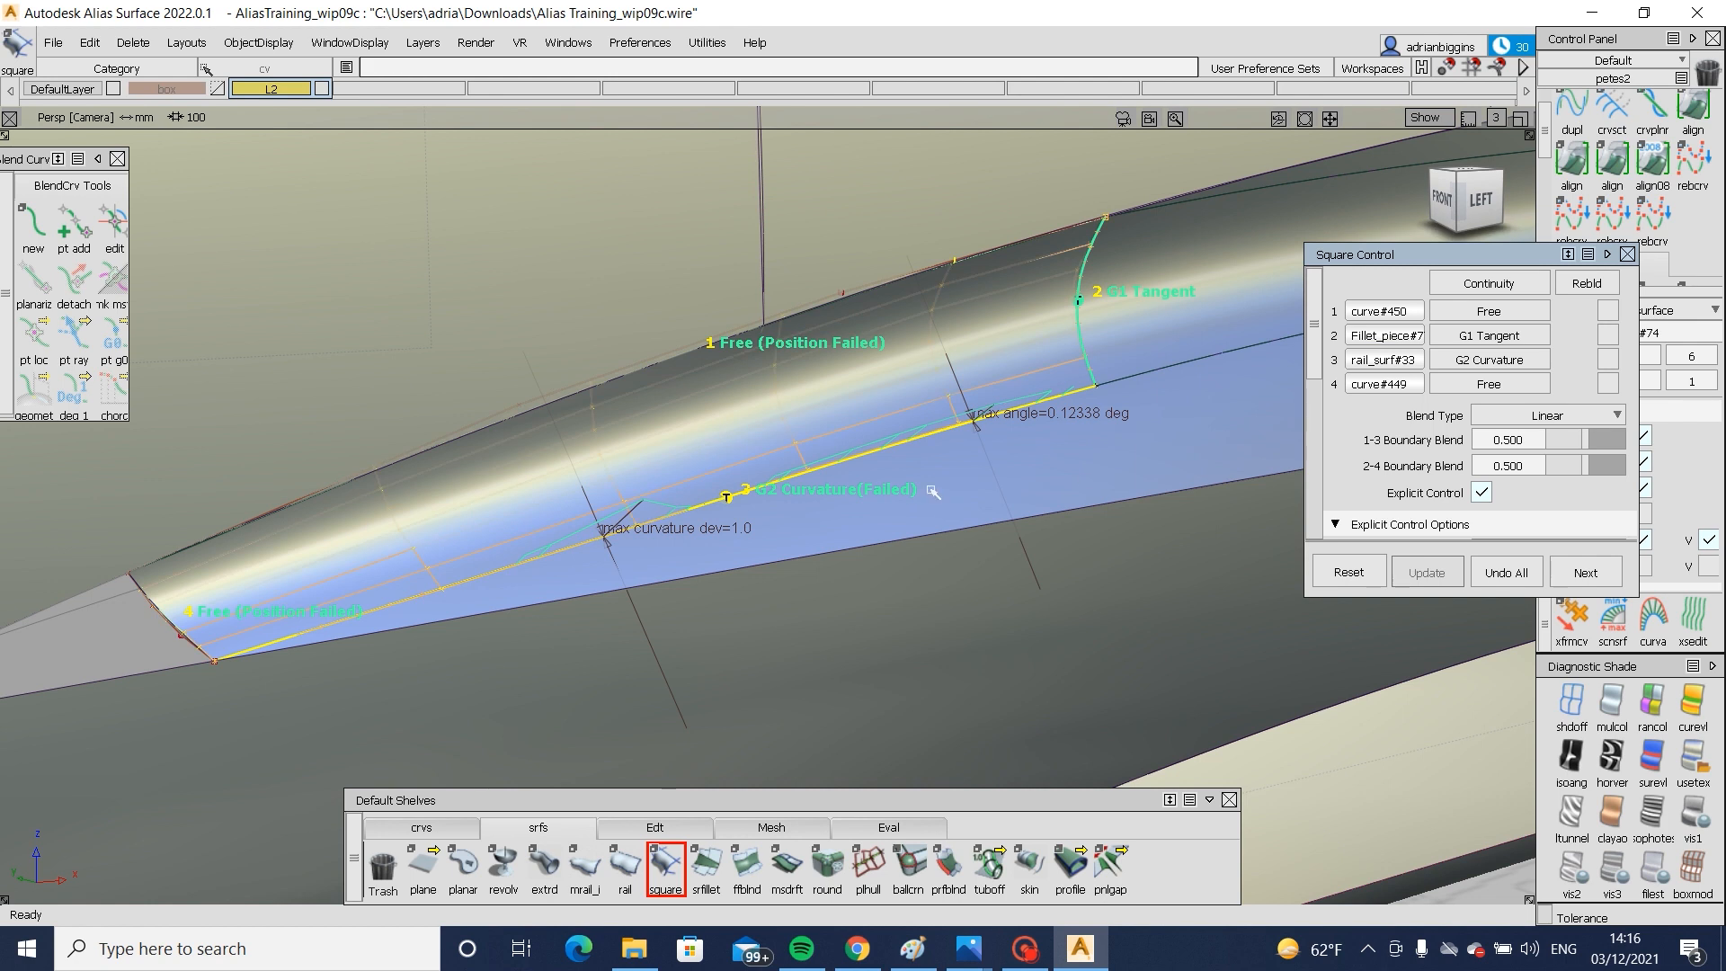
# - Set the Square surface's explicit control to U degree 5 and V degree 5
pyautogui.scroll(-3, 1518, 396)
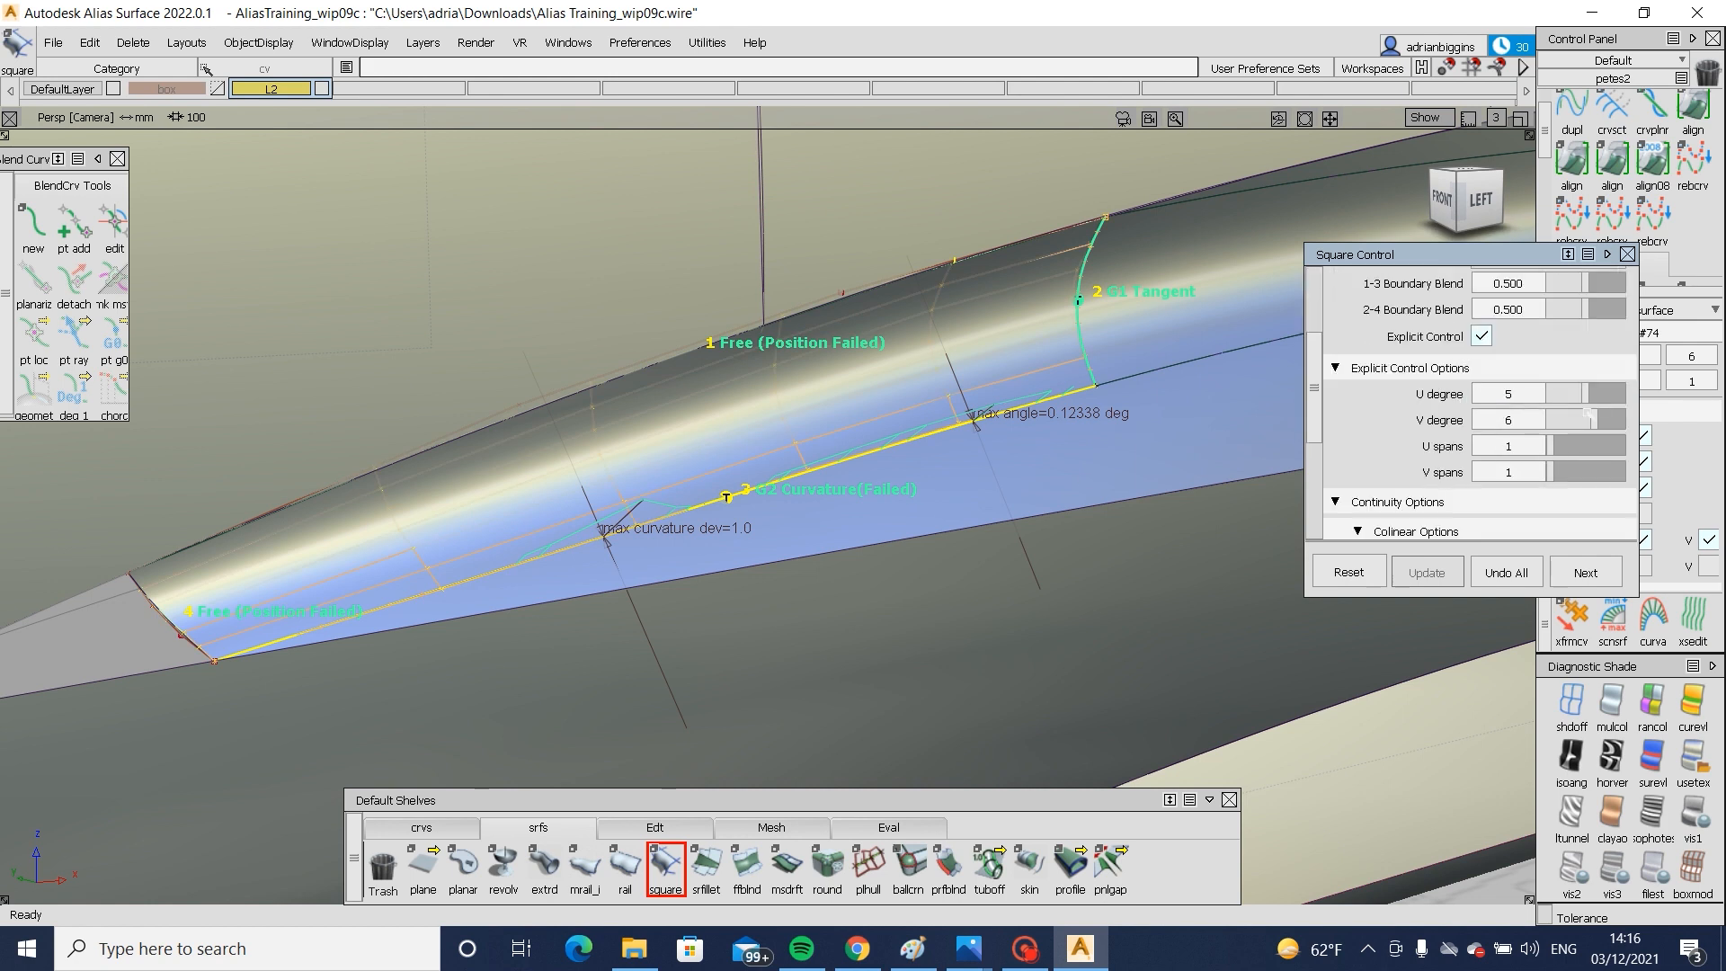
pyautogui.click(1585, 416)
pyautogui.click(1597, 393)
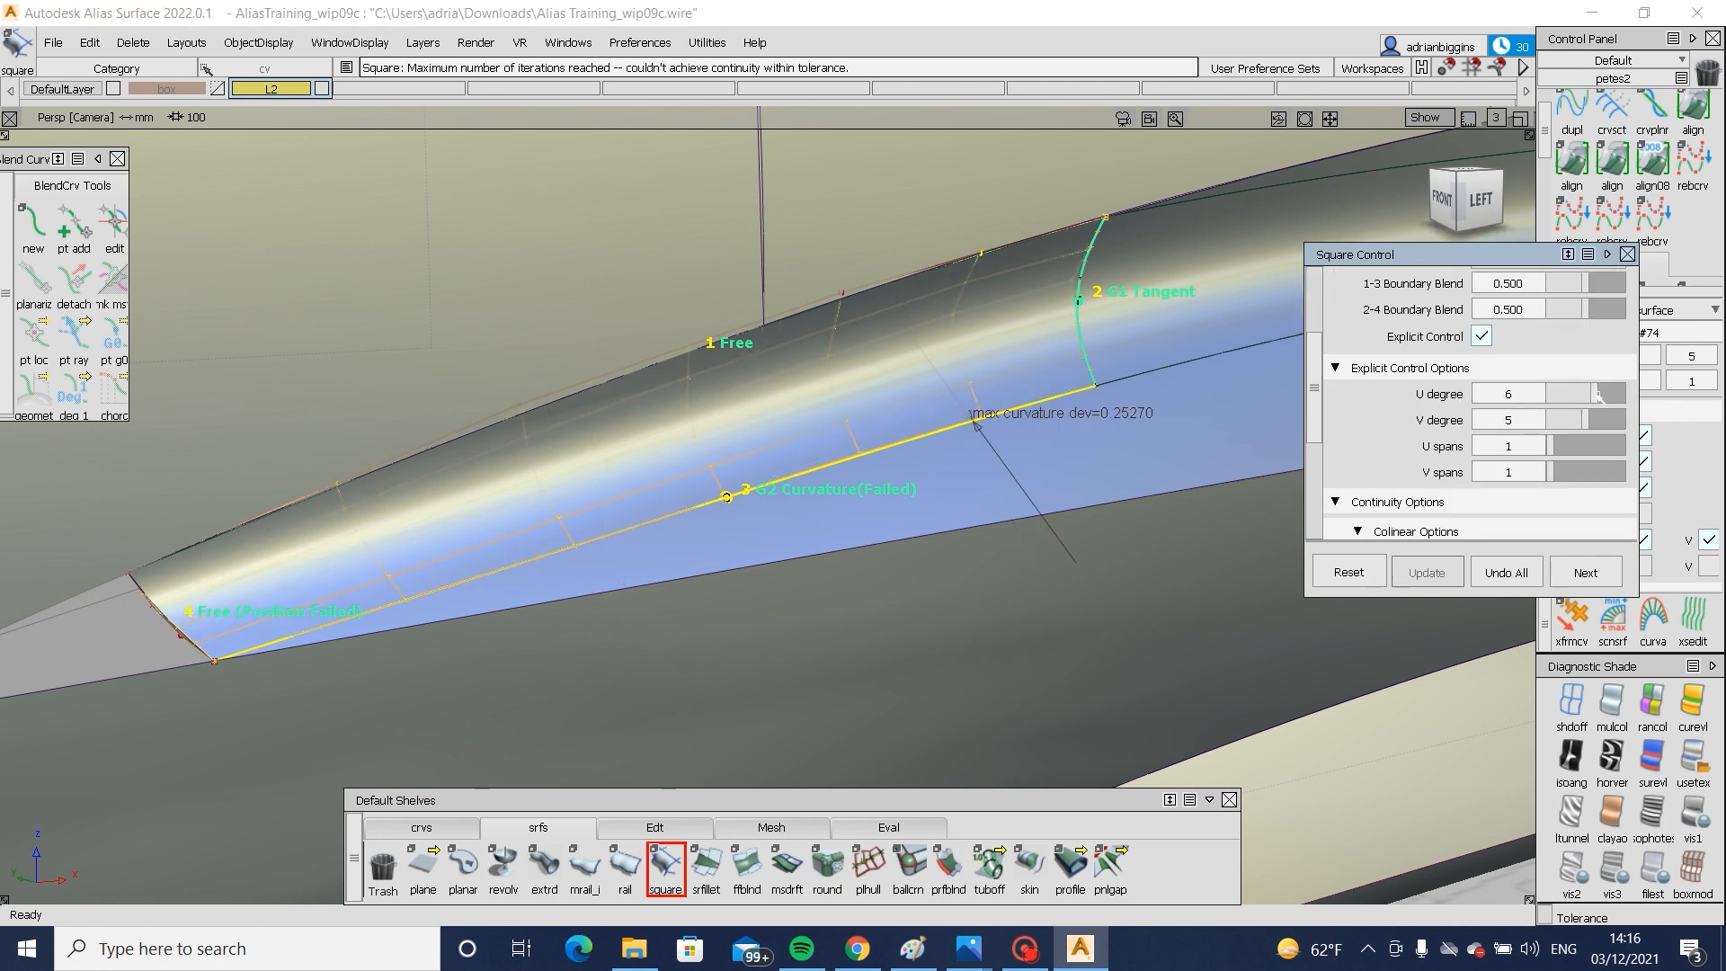
pyautogui.moveTo(1598, 396); pyautogui.dragTo(1629, 393)
pyautogui.click(1614, 405)
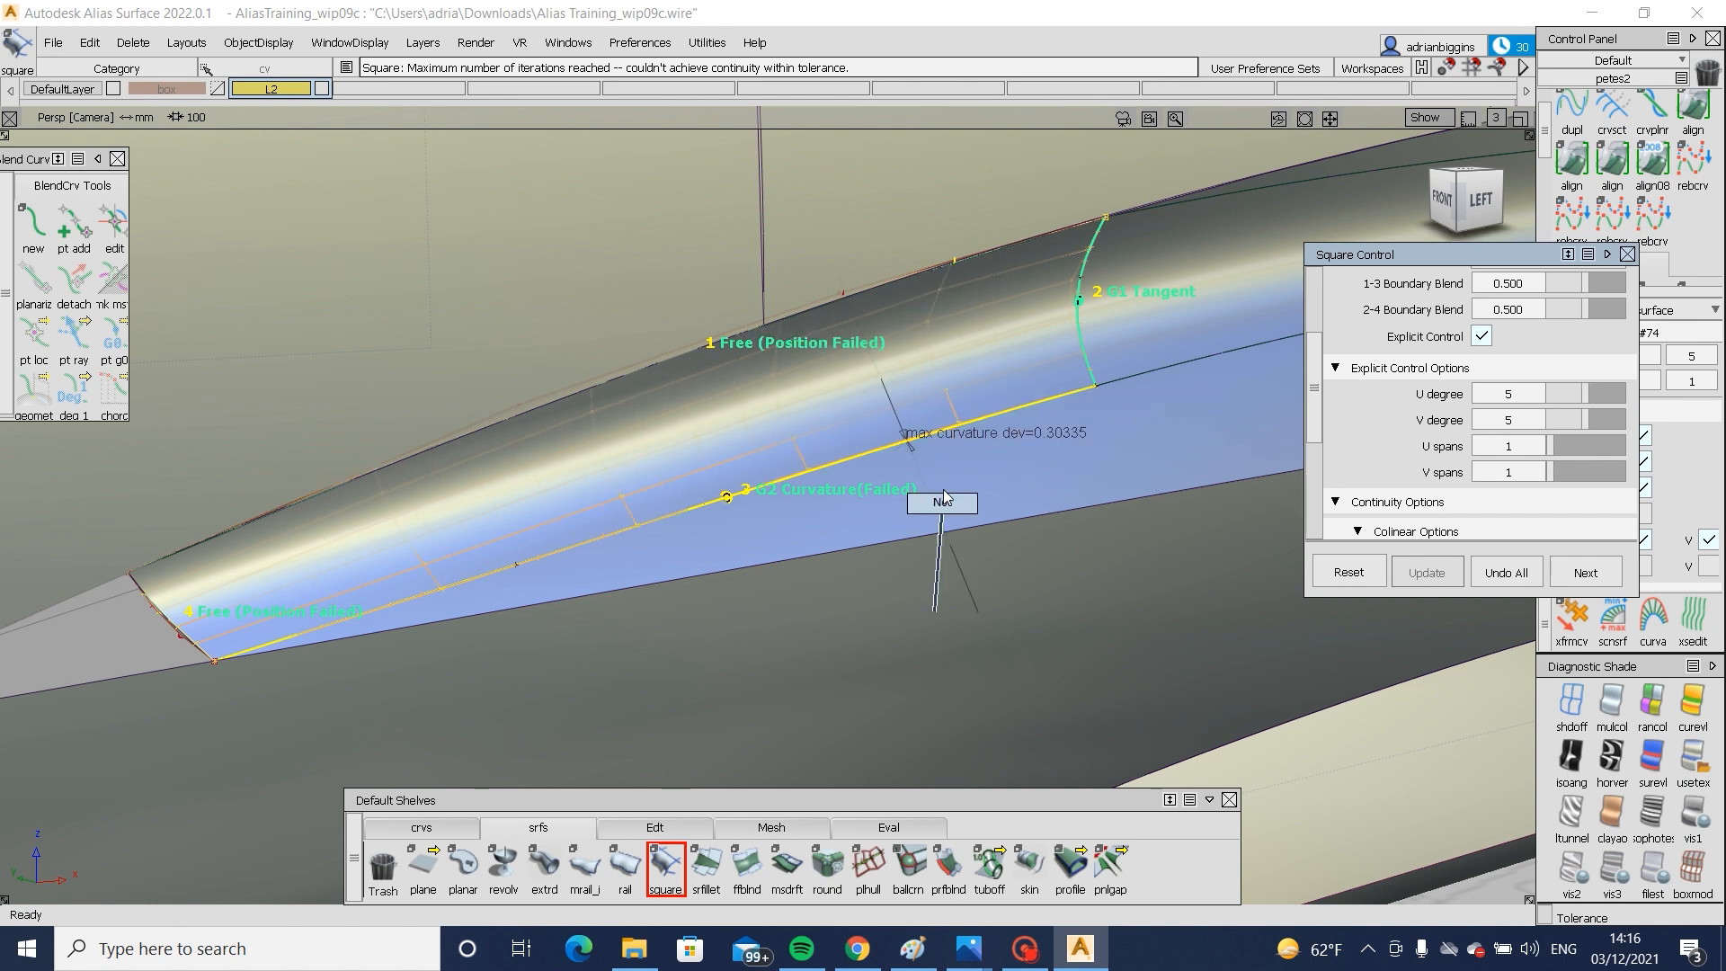
# - Examine the Square surface's shading and the remaining triangular gap at its front end
pyautogui.keyDown('alt'); pyautogui.keyDown('shift'); pyautogui.moveTo(936, 531); pyautogui.dragTo(824, 431); pyautogui.keyUp('shift'); pyautogui.keyUp('alt')
pyautogui.keyDown('alt'); pyautogui.keyDown('shift'); pyautogui.moveTo(824, 432); pyautogui.dragTo(617, 562, button='right'); pyautogui.keyUp('shift'); pyautogui.keyUp('alt')
pyautogui.keyDown('alt'); pyautogui.keyDown('shift'); pyautogui.moveTo(306, 548); pyautogui.dragTo(487, 511, button='middle'); pyautogui.keyUp('shift'); pyautogui.keyUp('alt')
pyautogui.keyDown('alt'); pyautogui.keyDown('shift'); pyautogui.moveTo(486, 511); pyautogui.dragTo(755, 616, button='right'); pyautogui.keyUp('shift'); pyautogui.keyUp('alt')
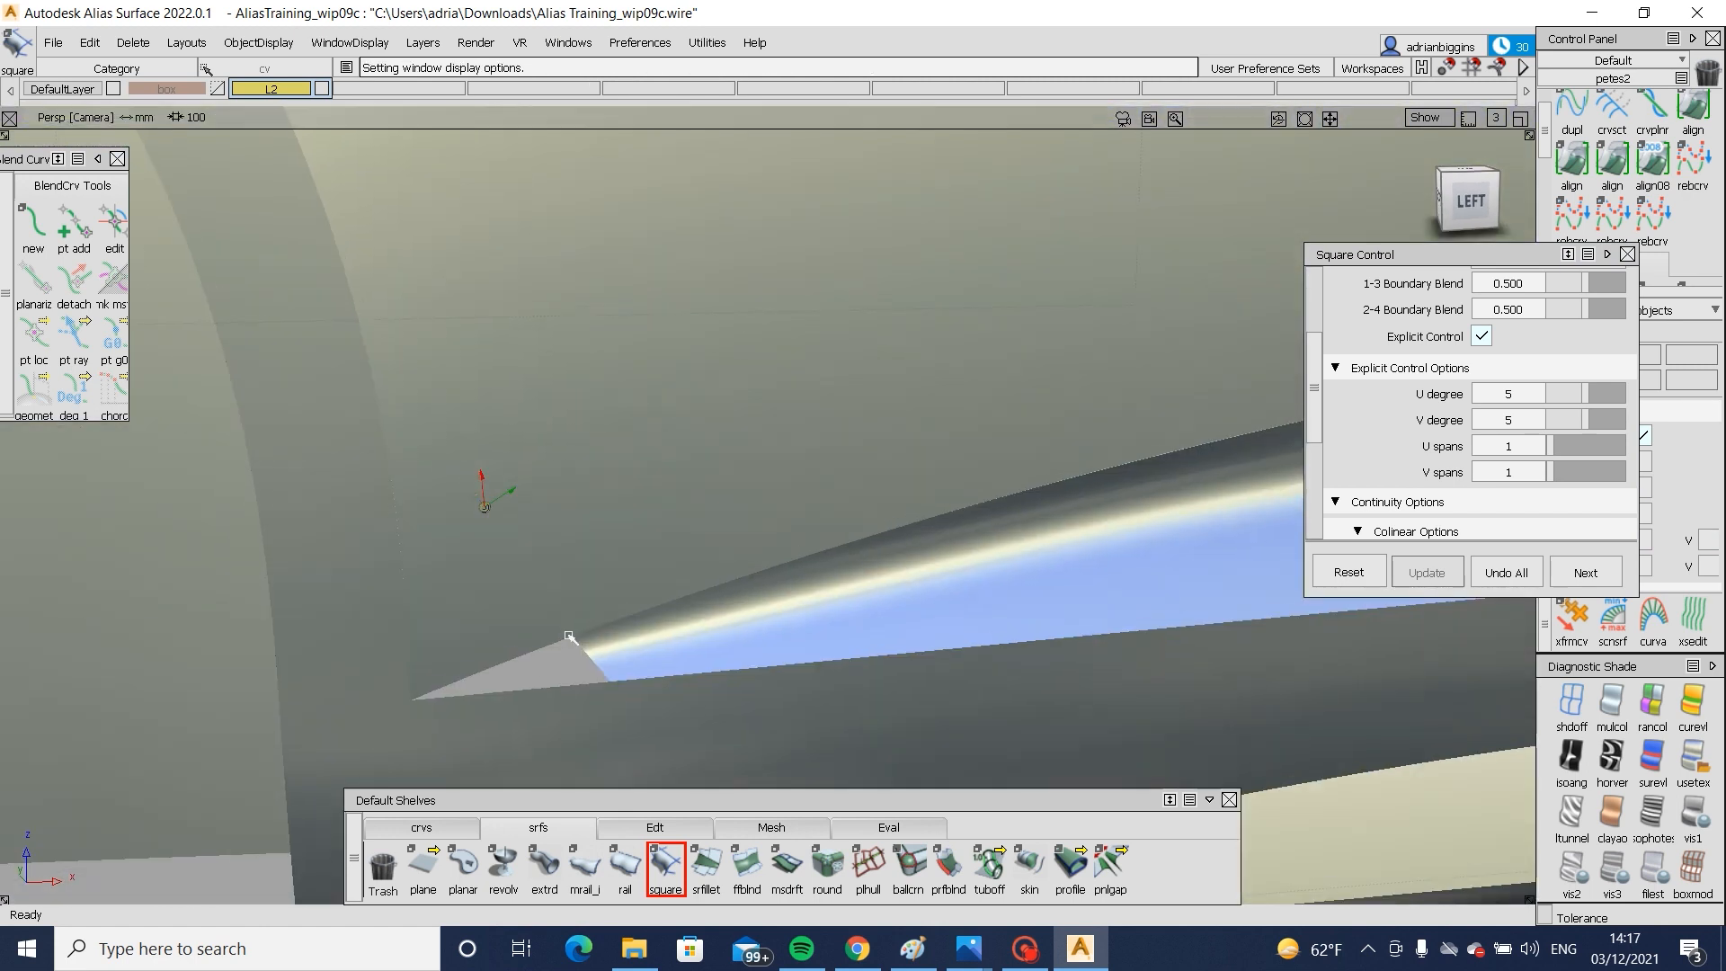
pyautogui.hotkey('alt', 'm')
pyautogui.keyDown('alt'); pyautogui.keyDown('shift'); pyautogui.moveTo(487, 625); pyautogui.dragTo(630, 797, button='right'); pyautogui.keyUp('shift'); pyautogui.keyUp('alt')
# - Build a Monorail surface from the Square surface's front edge along the body-side crease, starting the rail at the Square's upper front corner
pyautogui.click(585, 865)
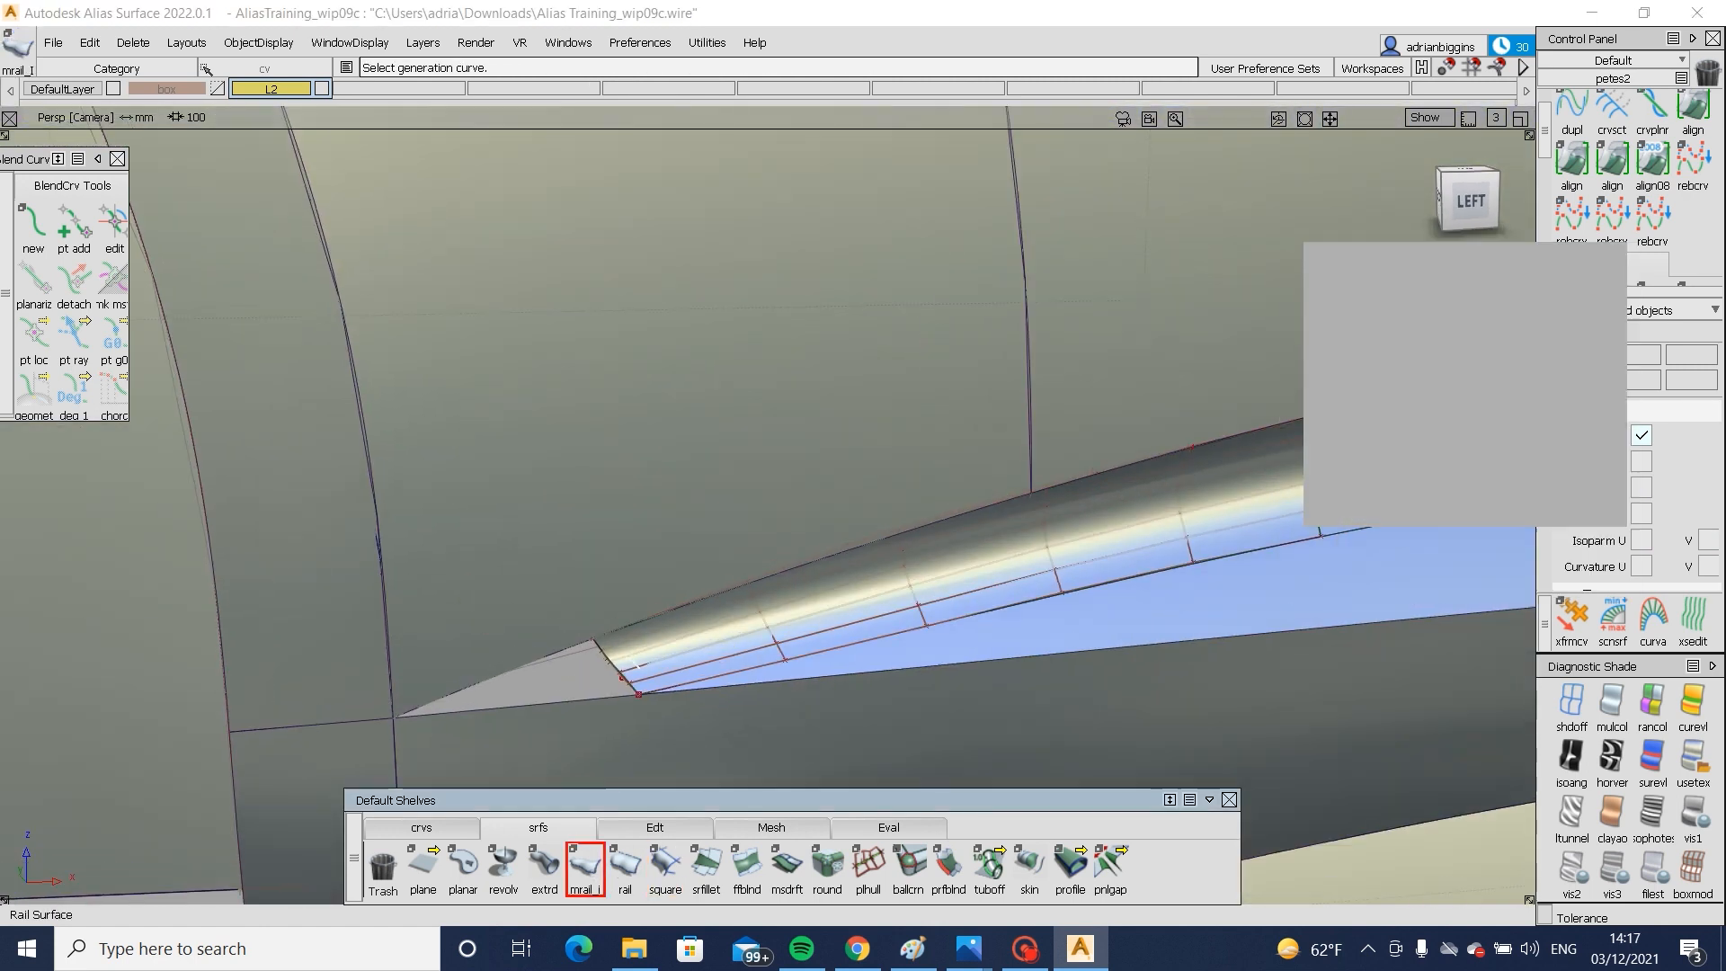
pyautogui.click(622, 672)
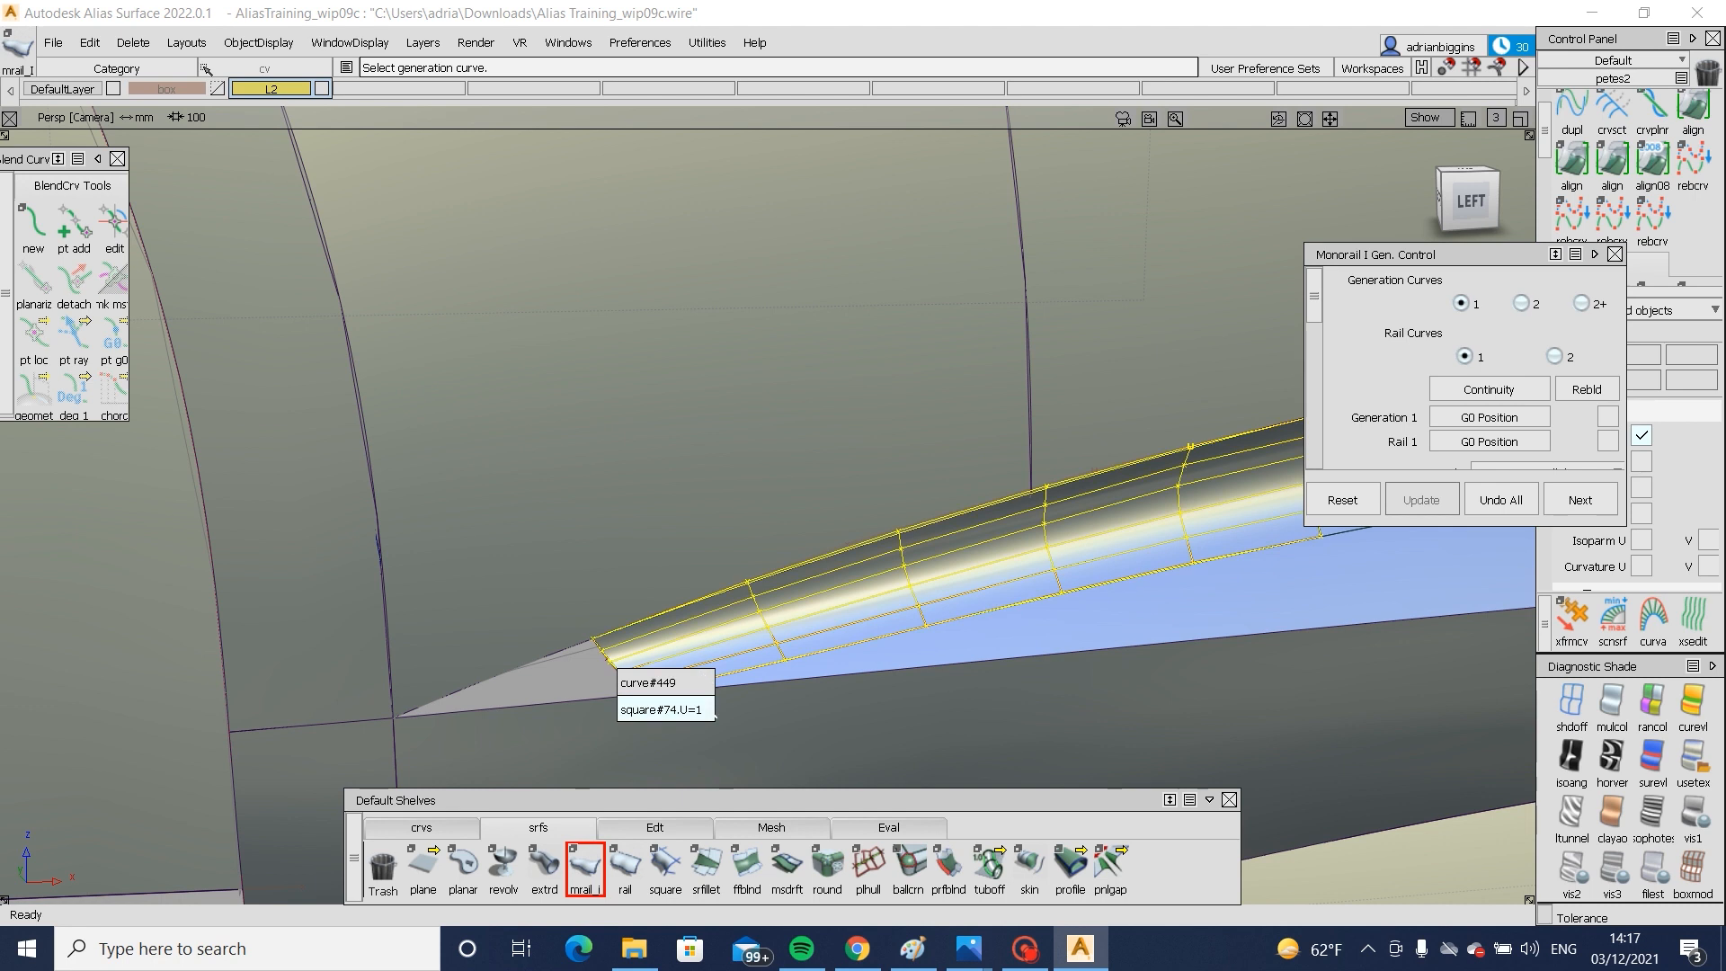
pyautogui.click(648, 682)
pyautogui.click(510, 672)
pyautogui.keyDown('alt'); pyautogui.keyDown('shift'); pyautogui.moveTo(500, 714); pyautogui.dragTo(710, 751, button='right'); pyautogui.keyUp('shift'); pyautogui.keyUp('alt')
pyautogui.click(1173, 625)
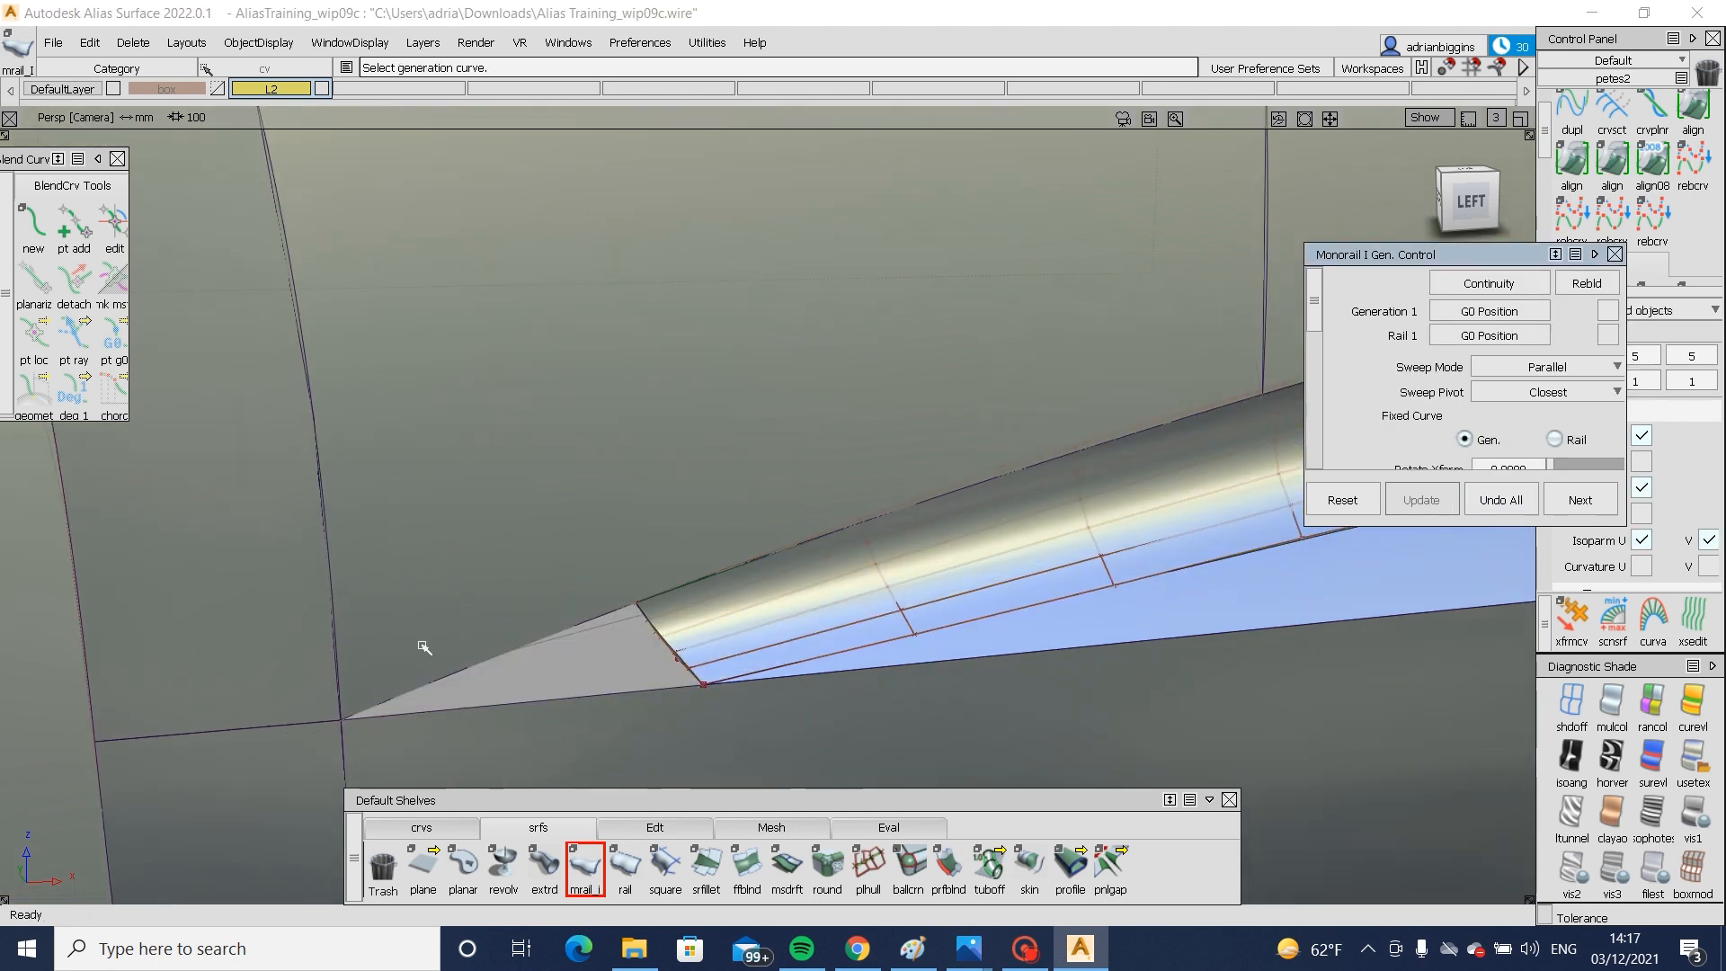
pyautogui.keyDown('alt'); pyautogui.keyDown('shift'); pyautogui.moveTo(424, 648); pyautogui.dragTo(697, 656); pyautogui.keyUp('shift'); pyautogui.keyUp('alt')
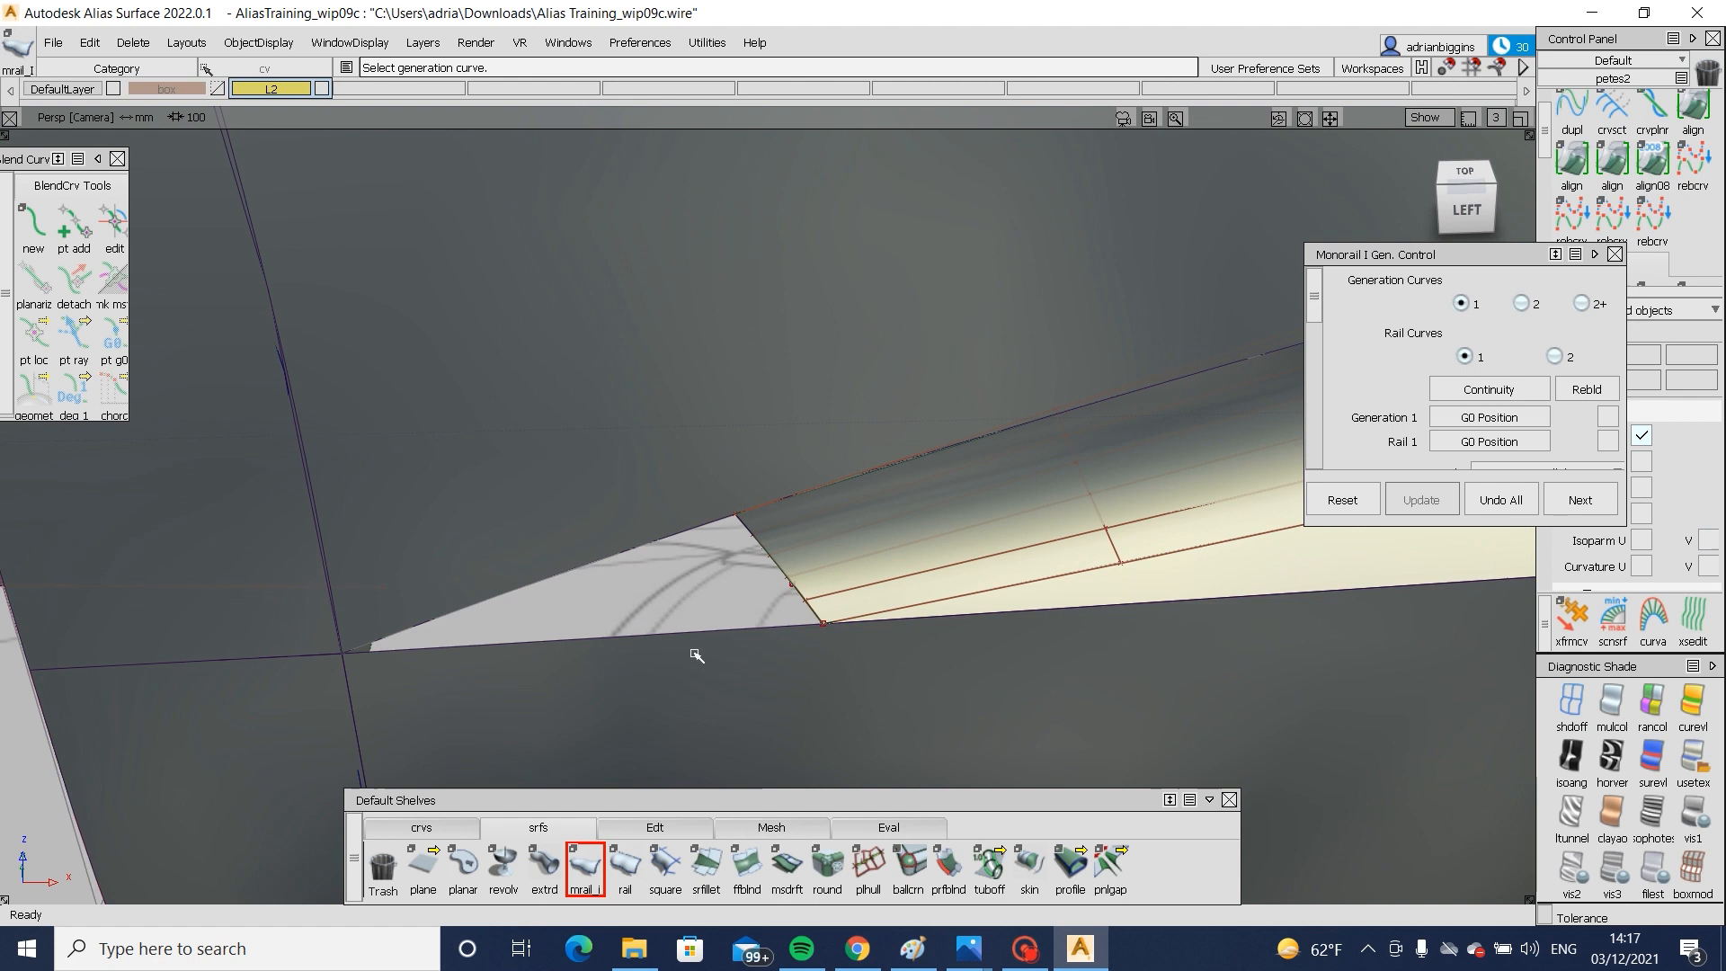
pyautogui.hotkey('shift', 'alt')
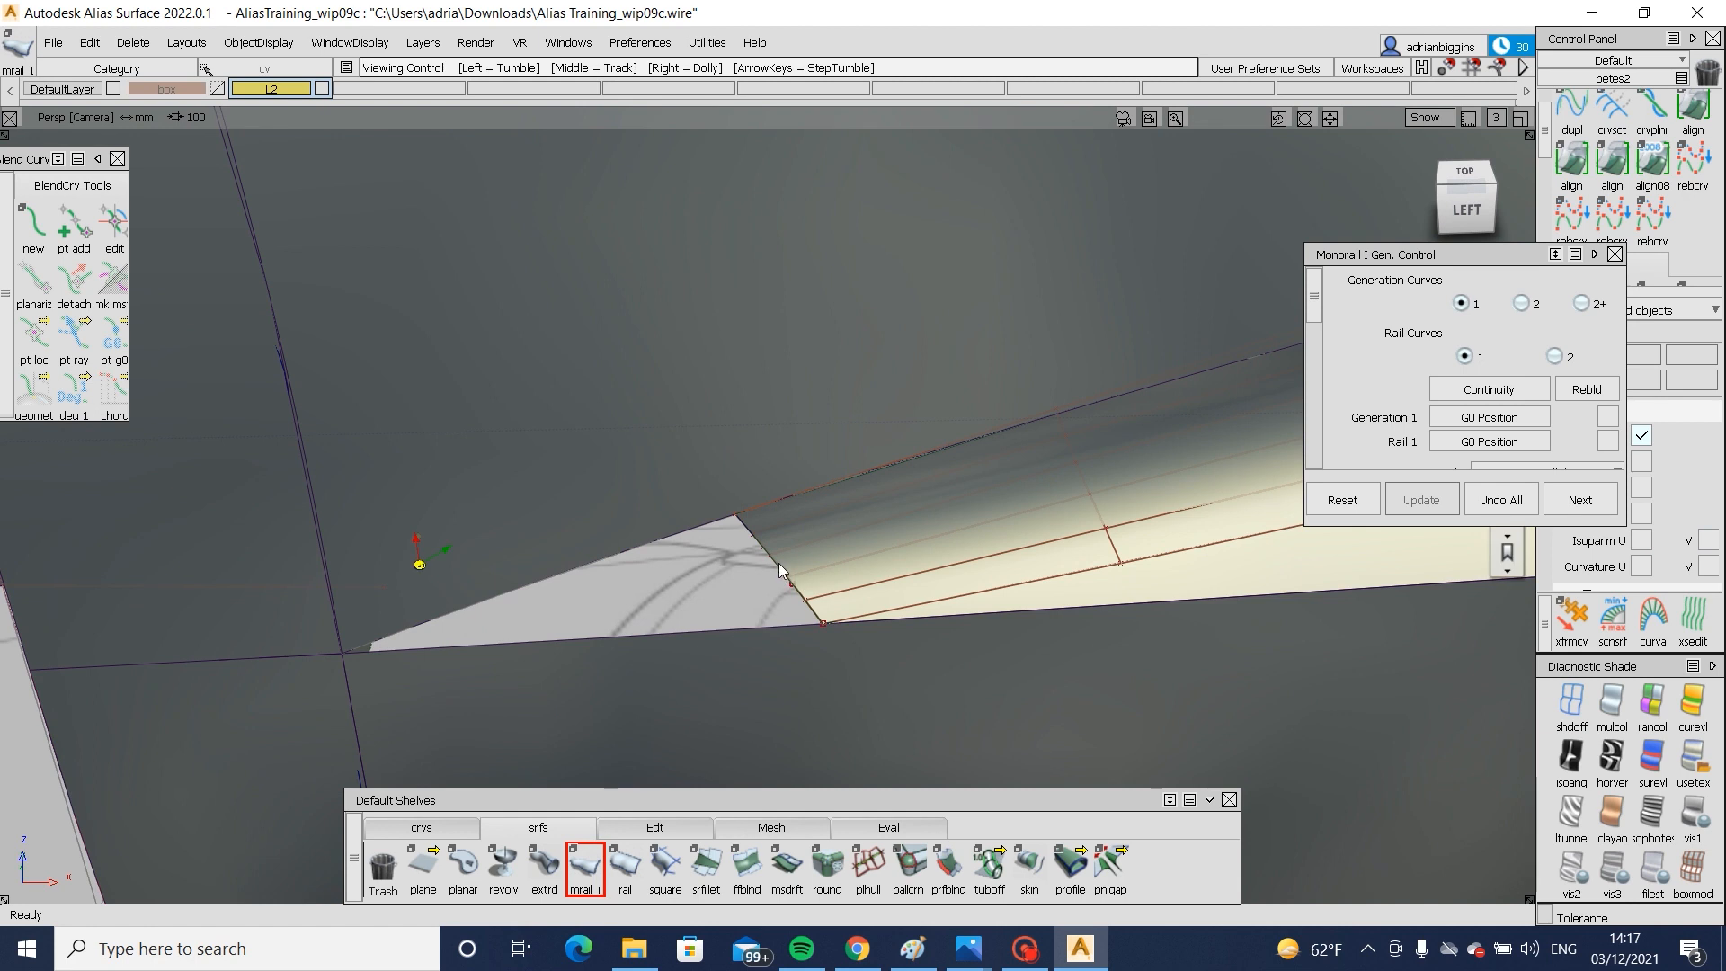
pyautogui.click(778, 563)
pyautogui.click(820, 571)
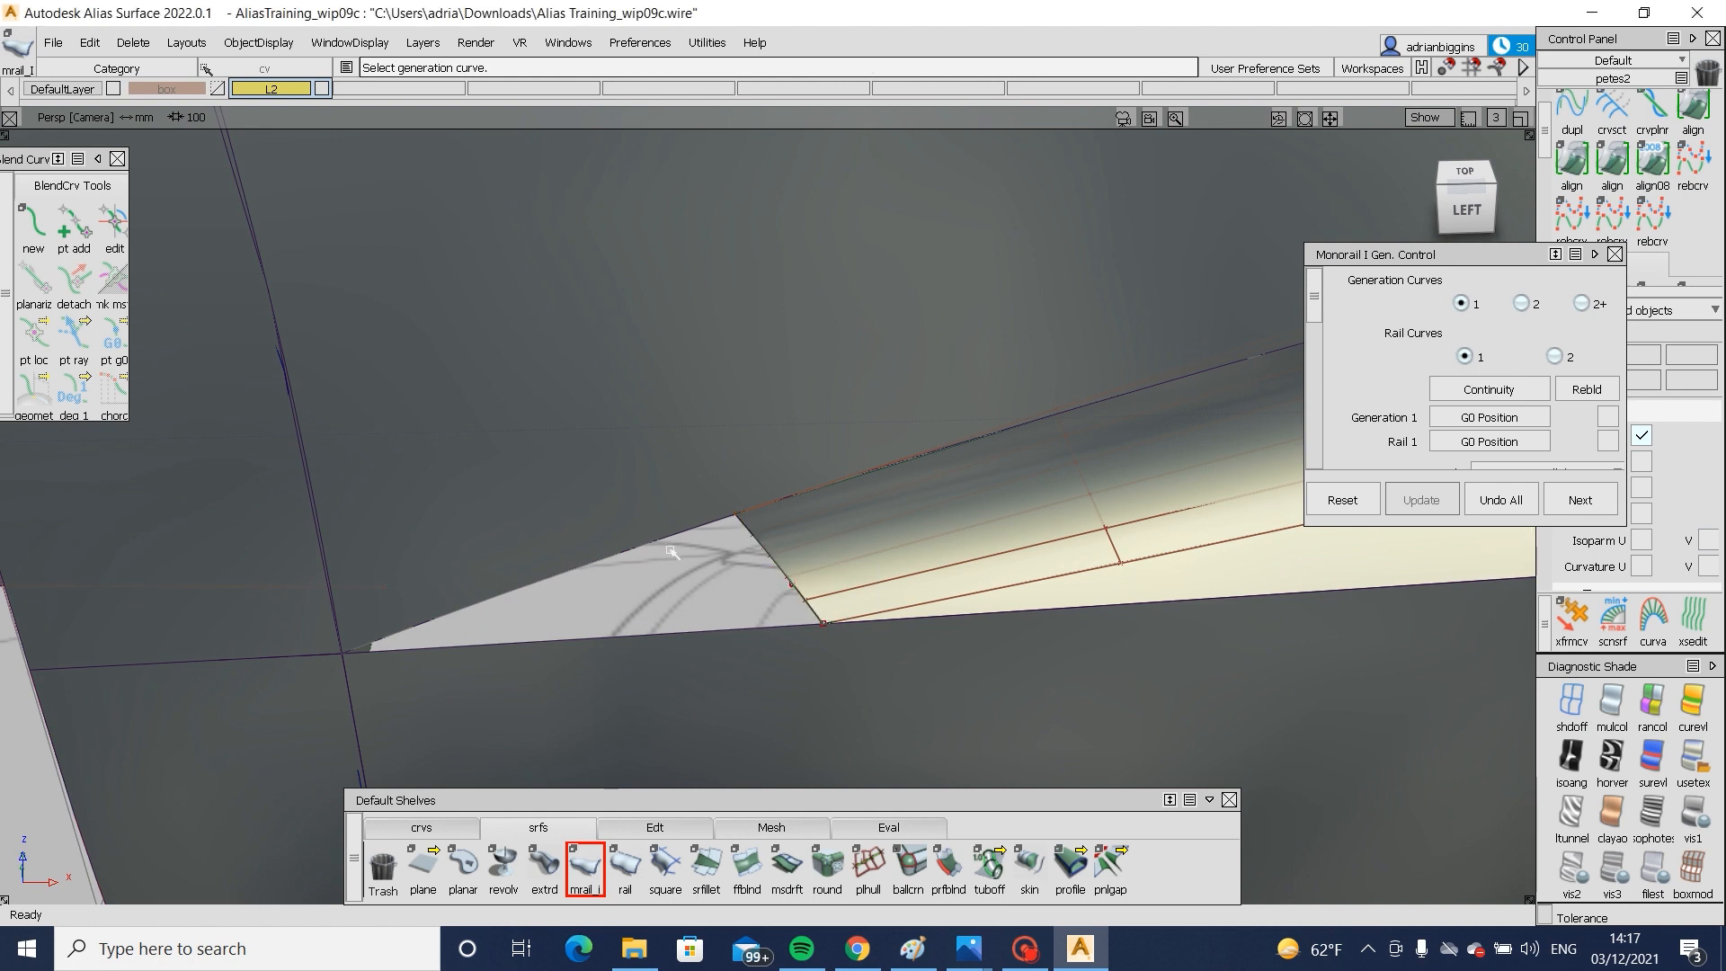
pyautogui.click(650, 551)
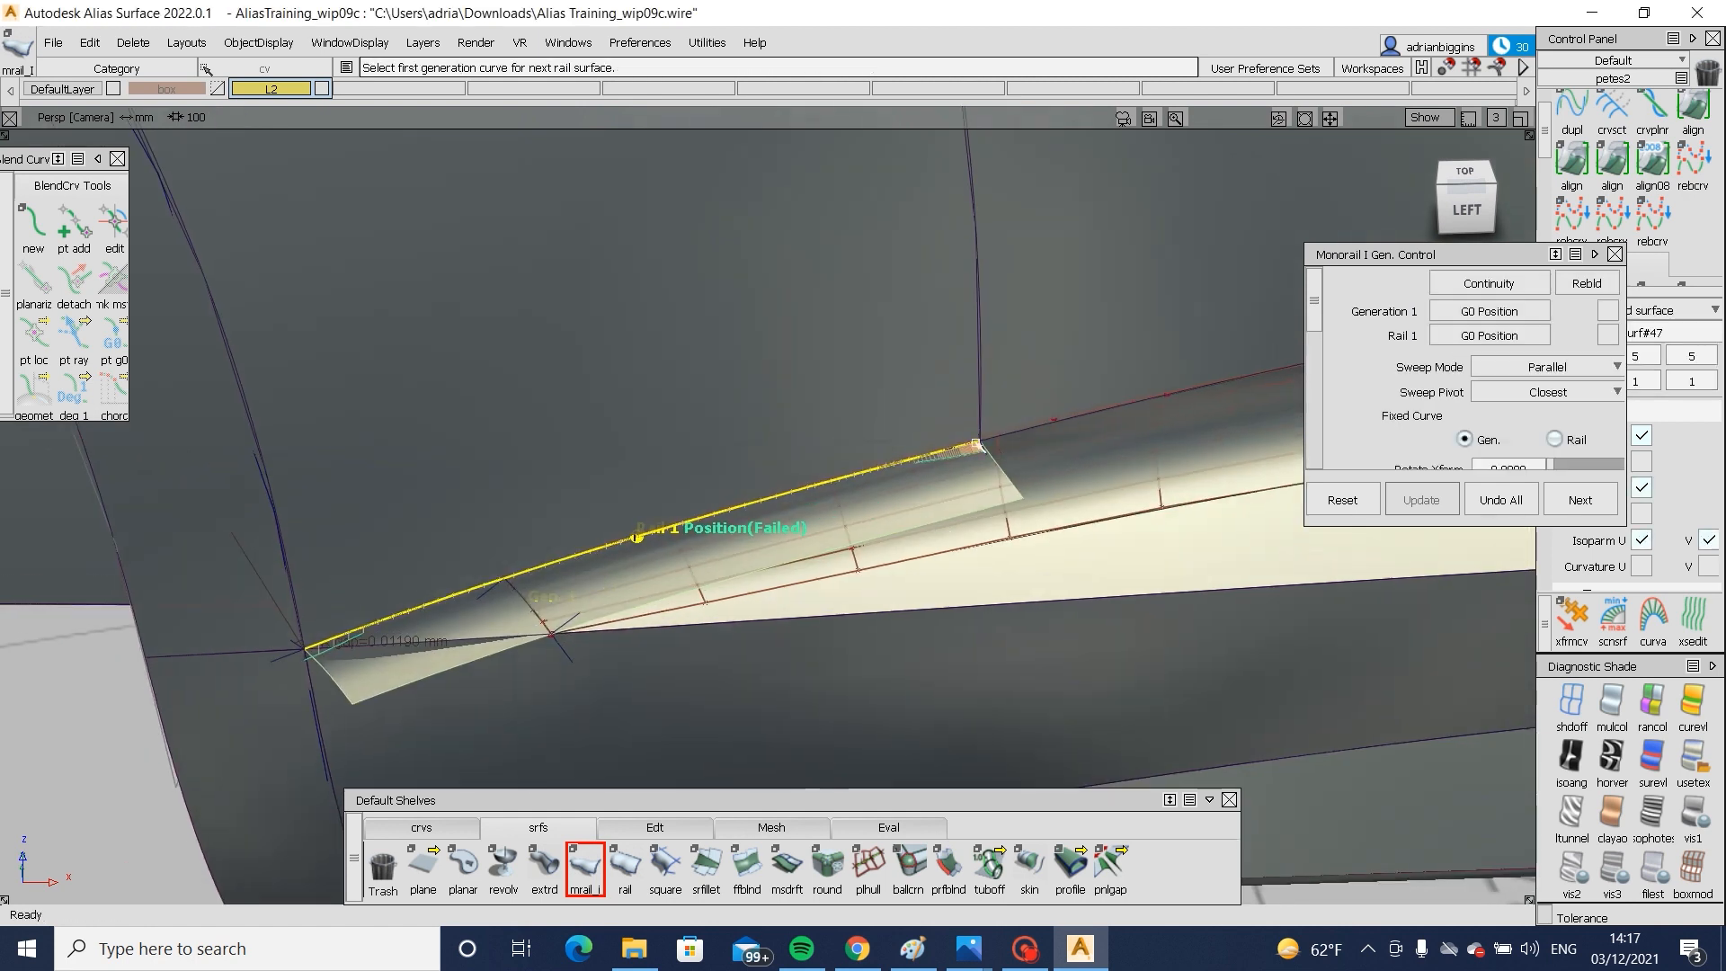
pyautogui.moveTo(523, 621); pyautogui.dragTo(524, 620)
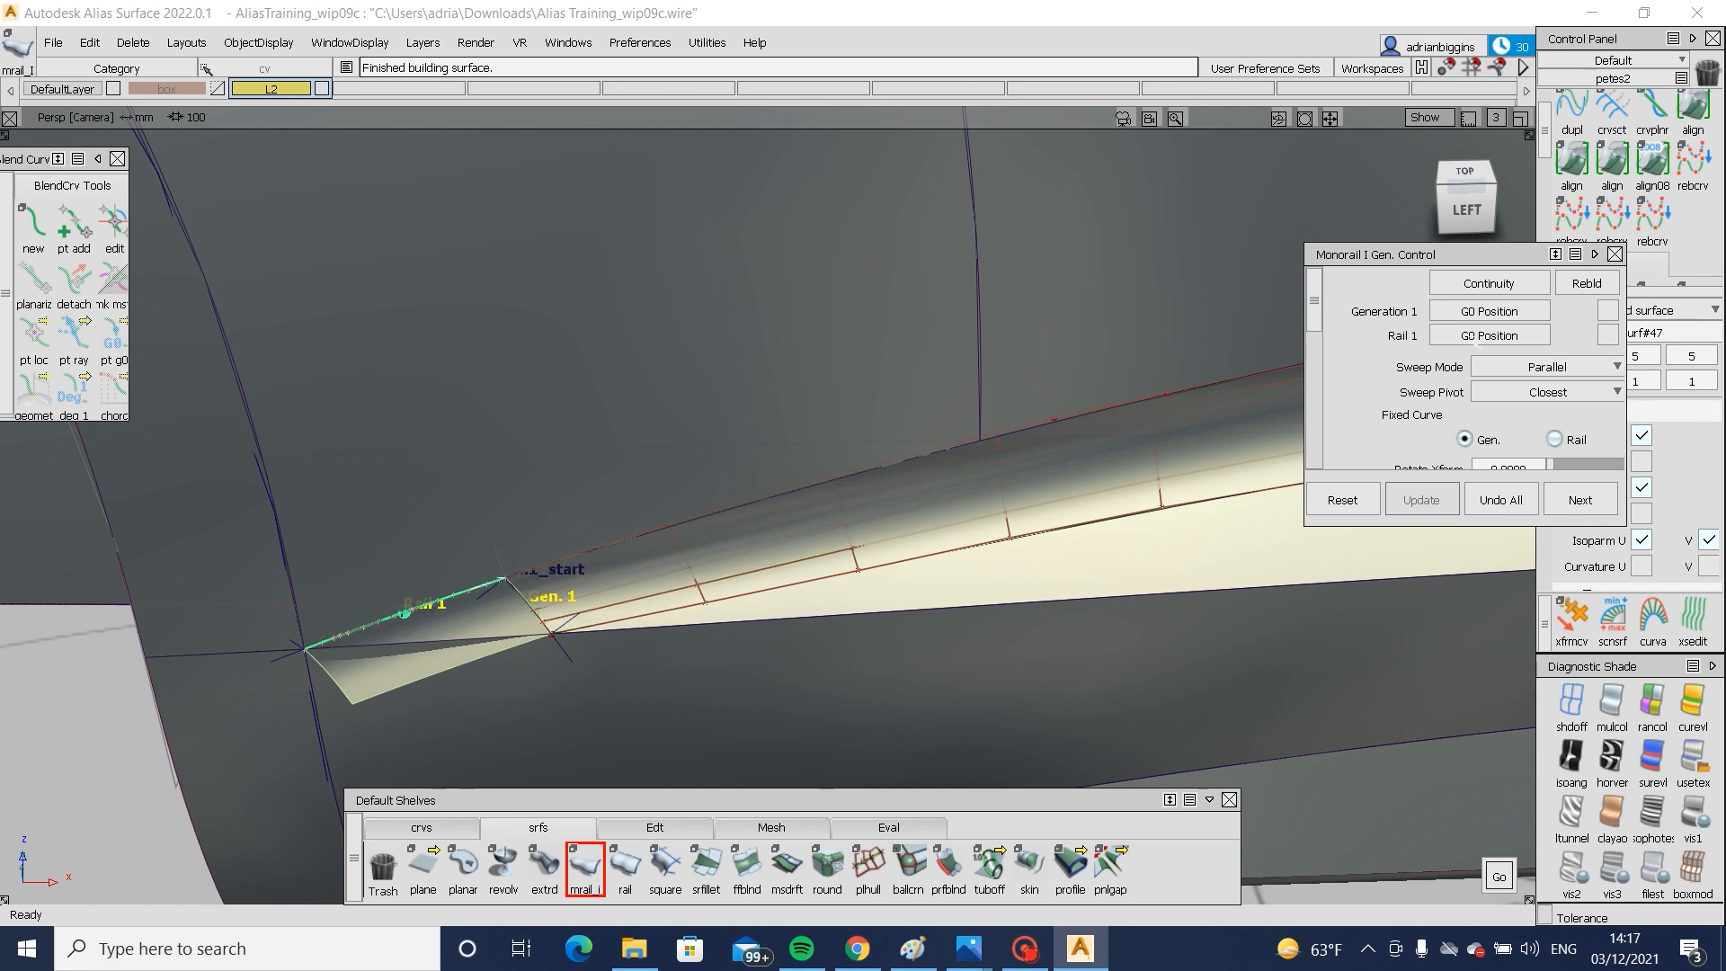
# - Set the Monorail's Generation 1 continuity to G2 Curvature and adjust the rail start point at the Square's upper corner
pyautogui.click(1481, 311)
pyautogui.click(1488, 388)
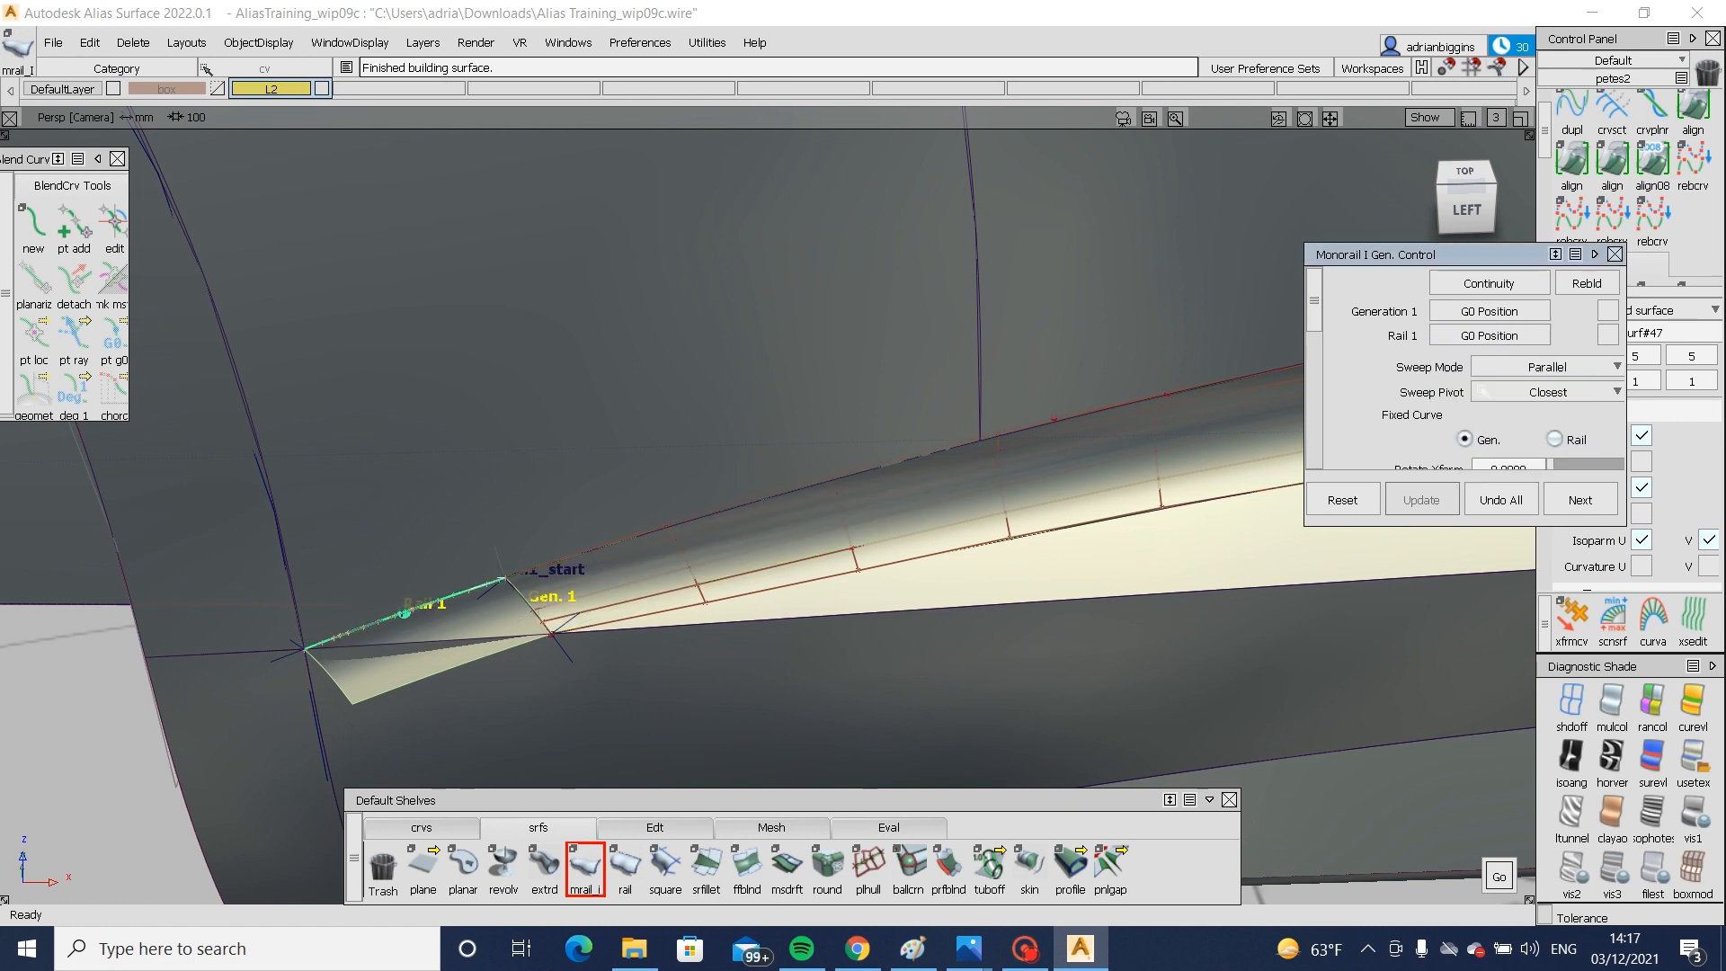
pyautogui.keyDown('alt'); pyautogui.keyDown('shift'); pyautogui.moveTo(493, 649); pyautogui.dragTo(640, 600); pyautogui.keyUp('shift'); pyautogui.keyUp('alt')
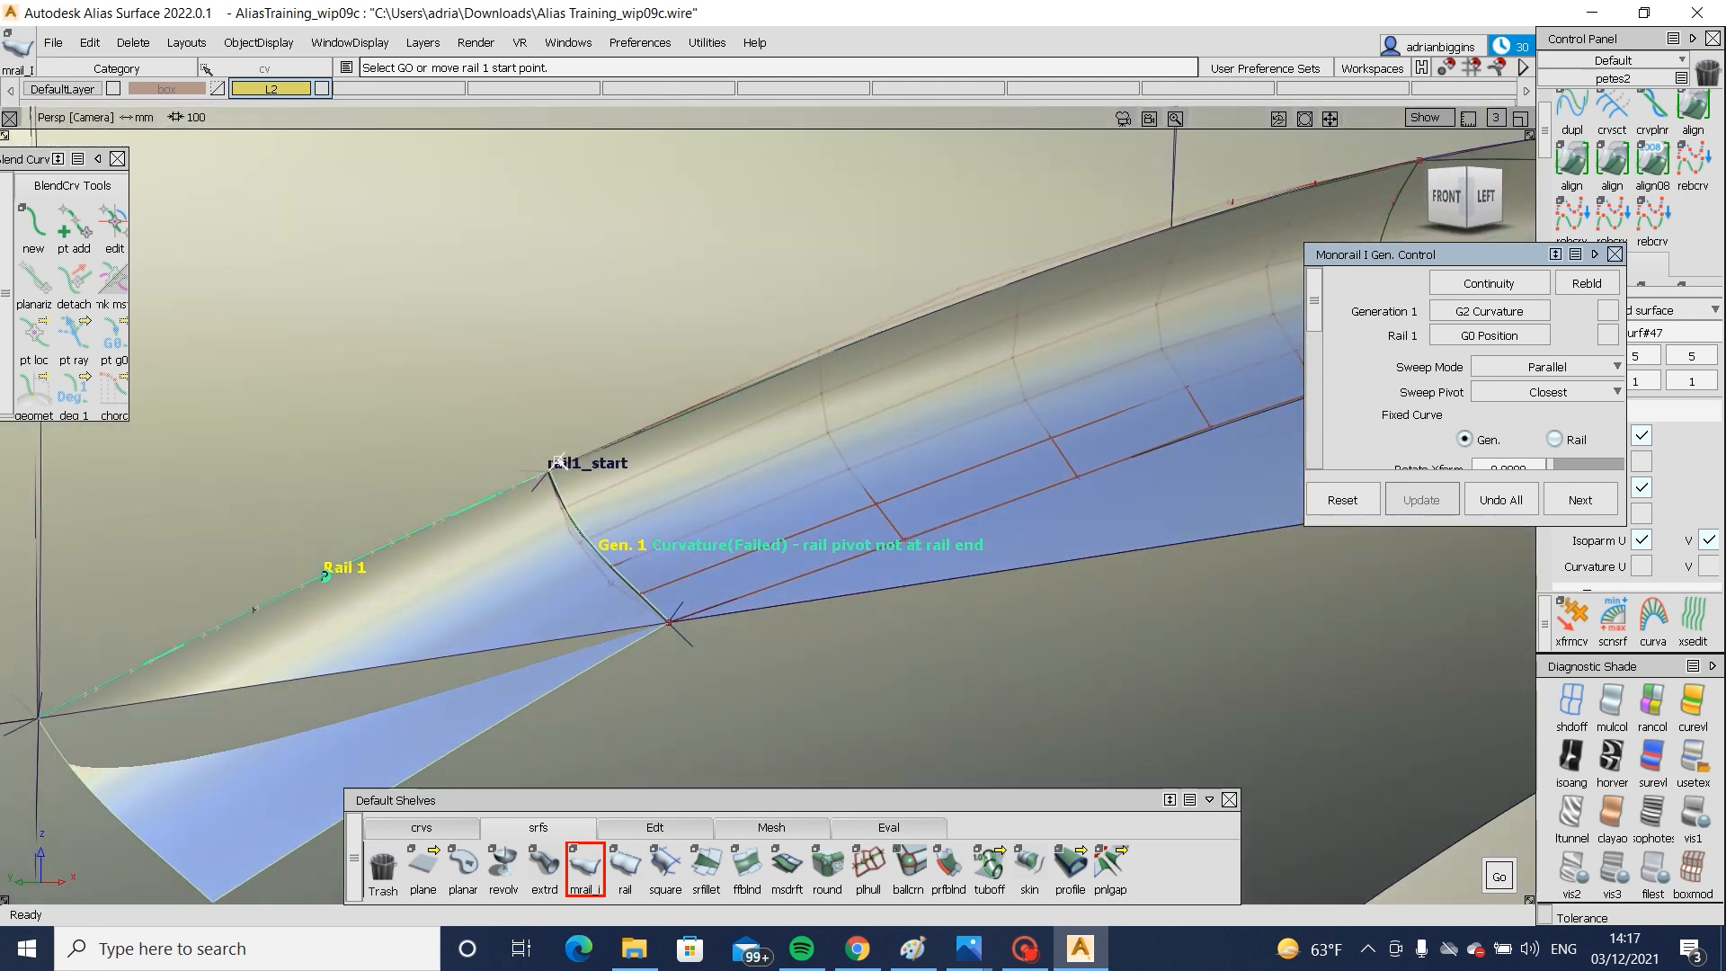
pyautogui.moveTo(558, 460); pyautogui.dragTo(523, 473)
pyautogui.keyDown('alt'); pyautogui.keyDown('shift'); pyautogui.moveTo(702, 574); pyautogui.dragTo(633, 600); pyautogui.keyUp('shift'); pyautogui.keyUp('alt')
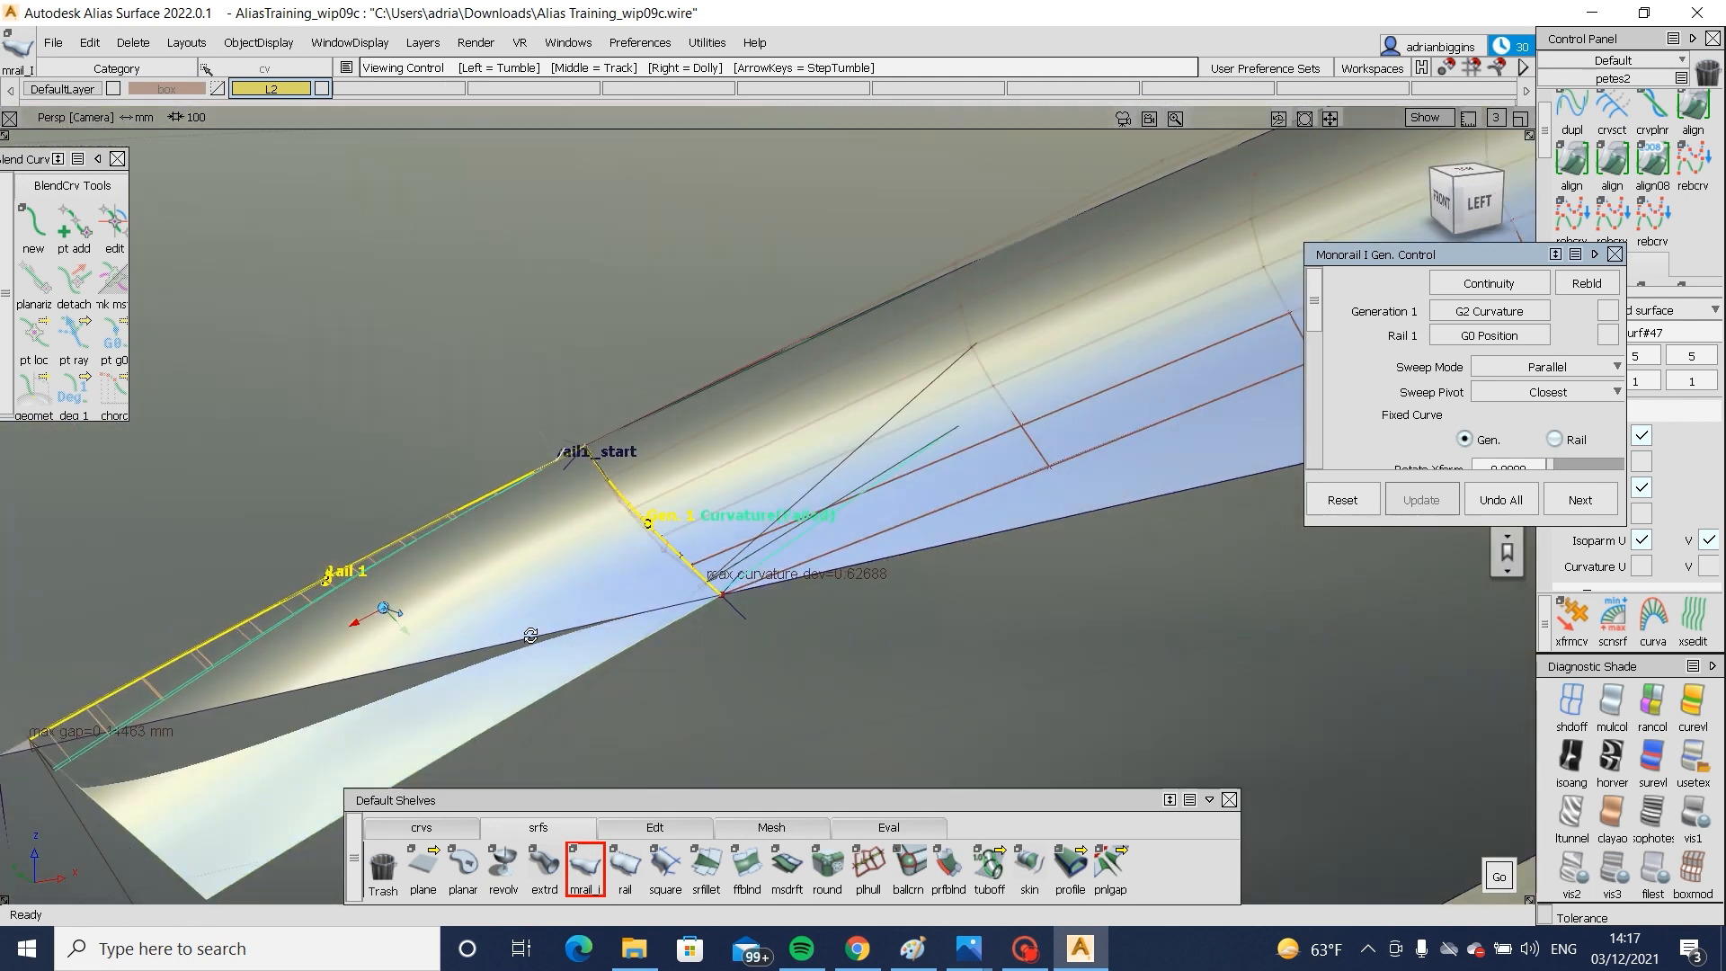
# - Set the Monorail surface's Rotate Xform to -30 so it passes through the lower body surface
pyautogui.scroll(-1, 1564, 404)
pyautogui.click(1576, 404)
pyautogui.moveTo(1575, 404); pyautogui.dragTo(1555, 405)
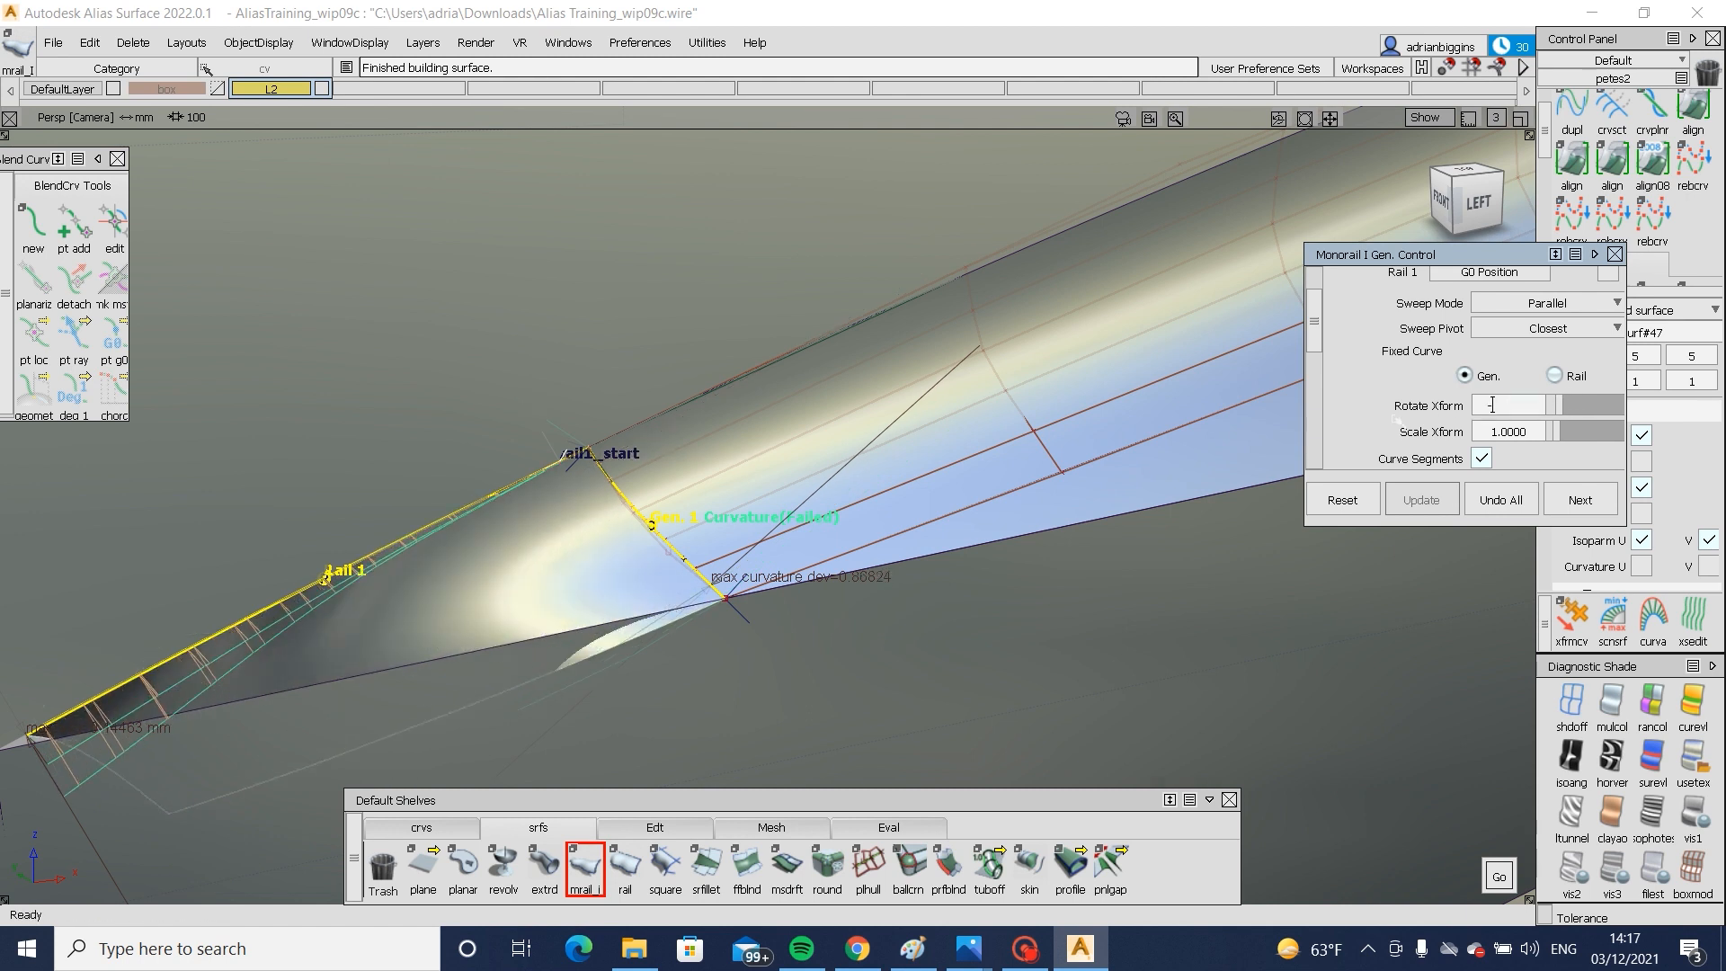
pyautogui.press('Return')
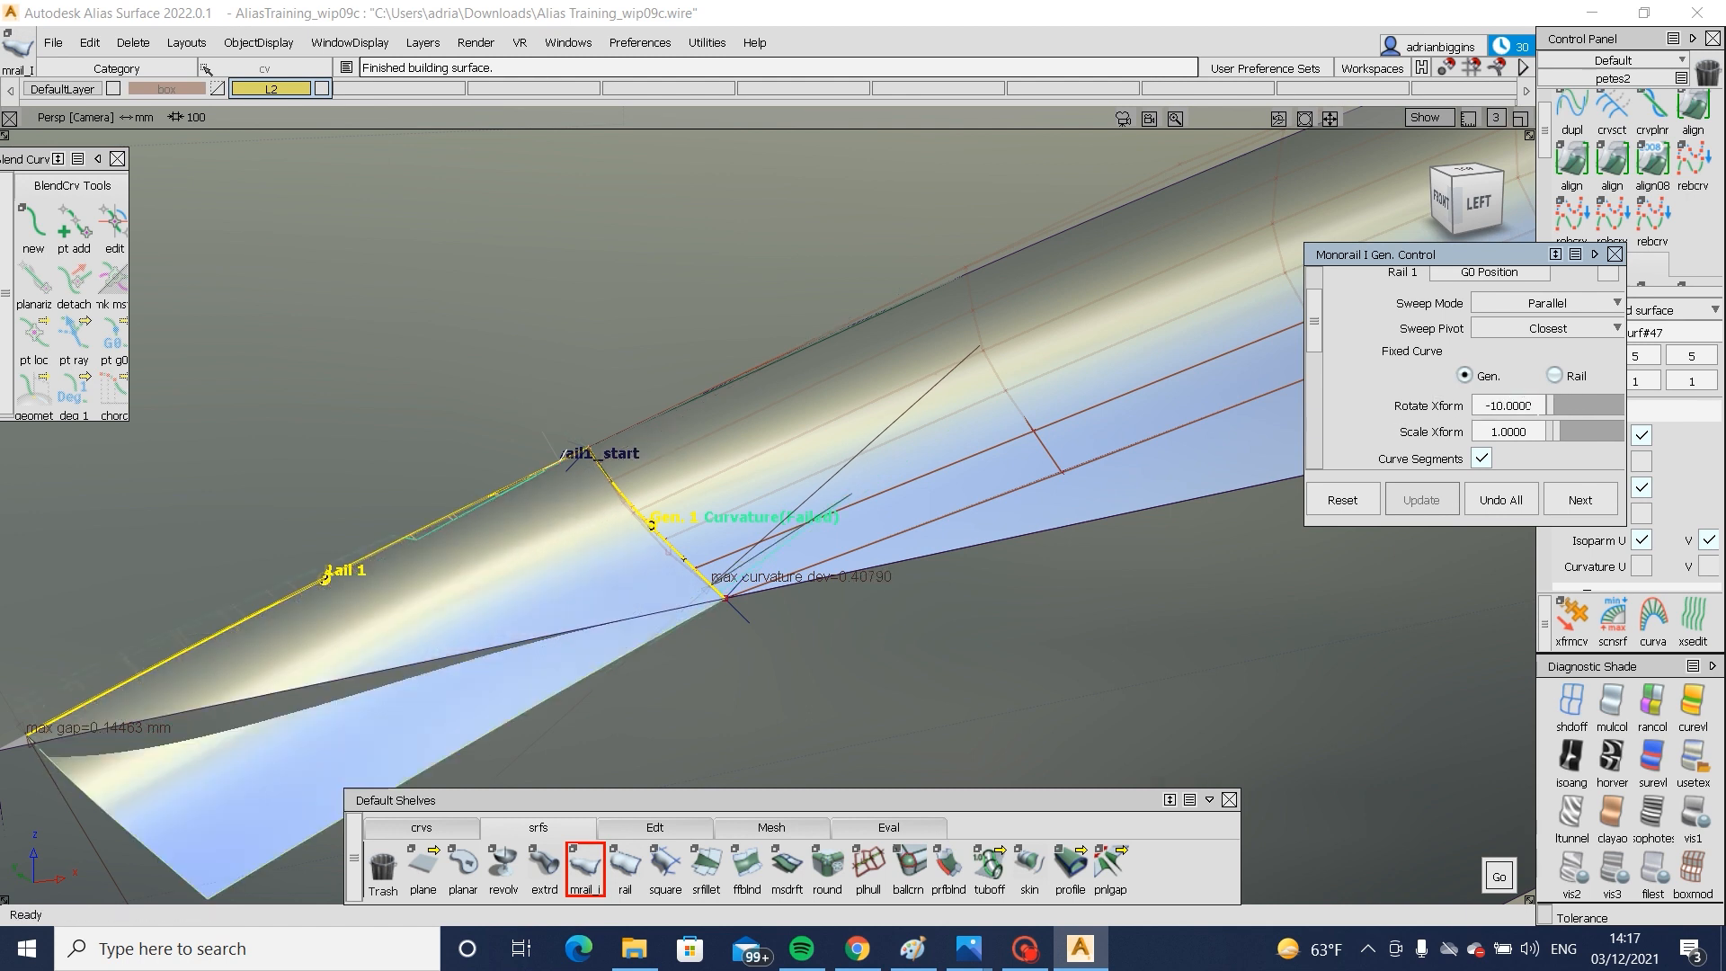
pyautogui.write('0')
pyautogui.press('Return')
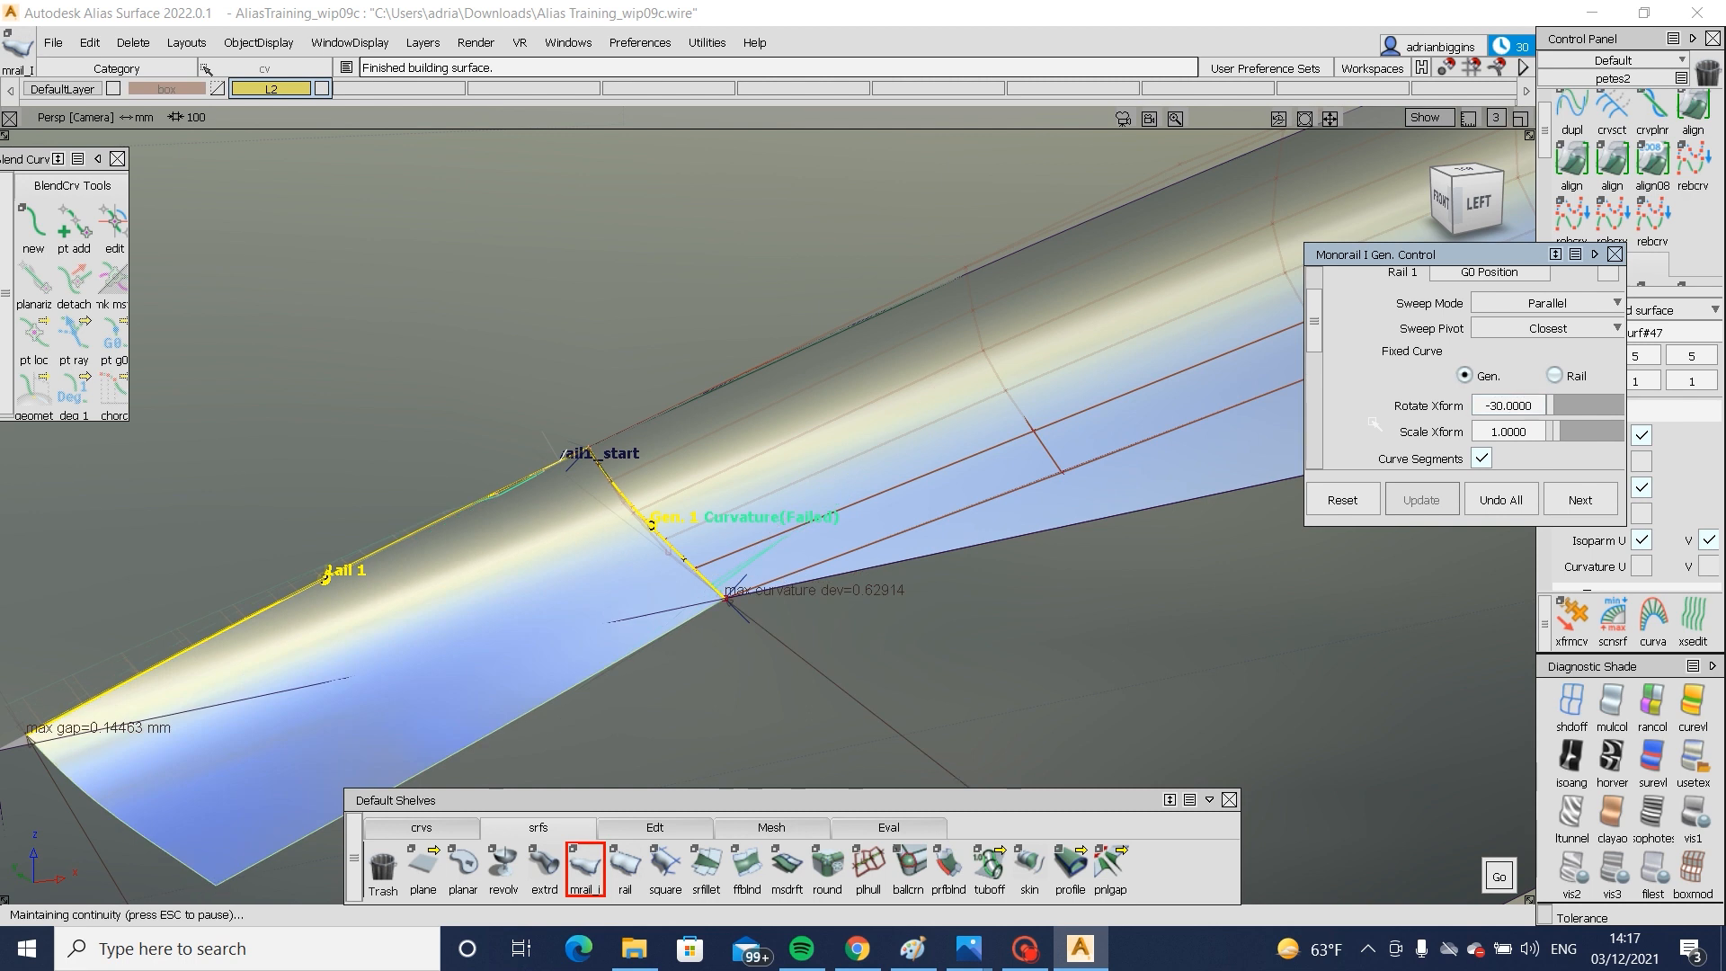
# - Trim off the part of the Monorail surface that hangs below the lower body surface
pyautogui.moveTo(604, 585)
pyautogui.keyDown('ctrl'); pyautogui.keyDown('shift'); pyautogui.mouseDown()
pyautogui.moveTo(589, 477)
pyautogui.moveTo(431, 620)
pyautogui.mouseUp(); pyautogui.keyUp('shift'); pyautogui.keyUp('ctrl')
pyautogui.click(424, 631)
pyautogui.keyDown('ctrl'); pyautogui.keyDown('shift'); pyautogui.moveTo(418, 638); pyautogui.dragTo(354, 681, button='right'); pyautogui.keyUp('shift'); pyautogui.keyUp('ctrl')
pyautogui.press('space')
pyautogui.keyDown('ctrl'); pyautogui.keyDown('shift'); pyautogui.moveTo(458, 590); pyautogui.dragTo(589, 489, button='right'); pyautogui.keyUp('shift'); pyautogui.keyUp('ctrl')
pyautogui.click(576, 543)
pyautogui.press('space')
# - Examine the trimmed Monorail surface's shading and its pointed front end at the wheel-arch panel
pyautogui.keyDown('alt'); pyautogui.keyDown('shift'); pyautogui.moveTo(699, 660); pyautogui.dragTo(717, 647); pyautogui.keyUp('shift'); pyautogui.keyUp('alt')
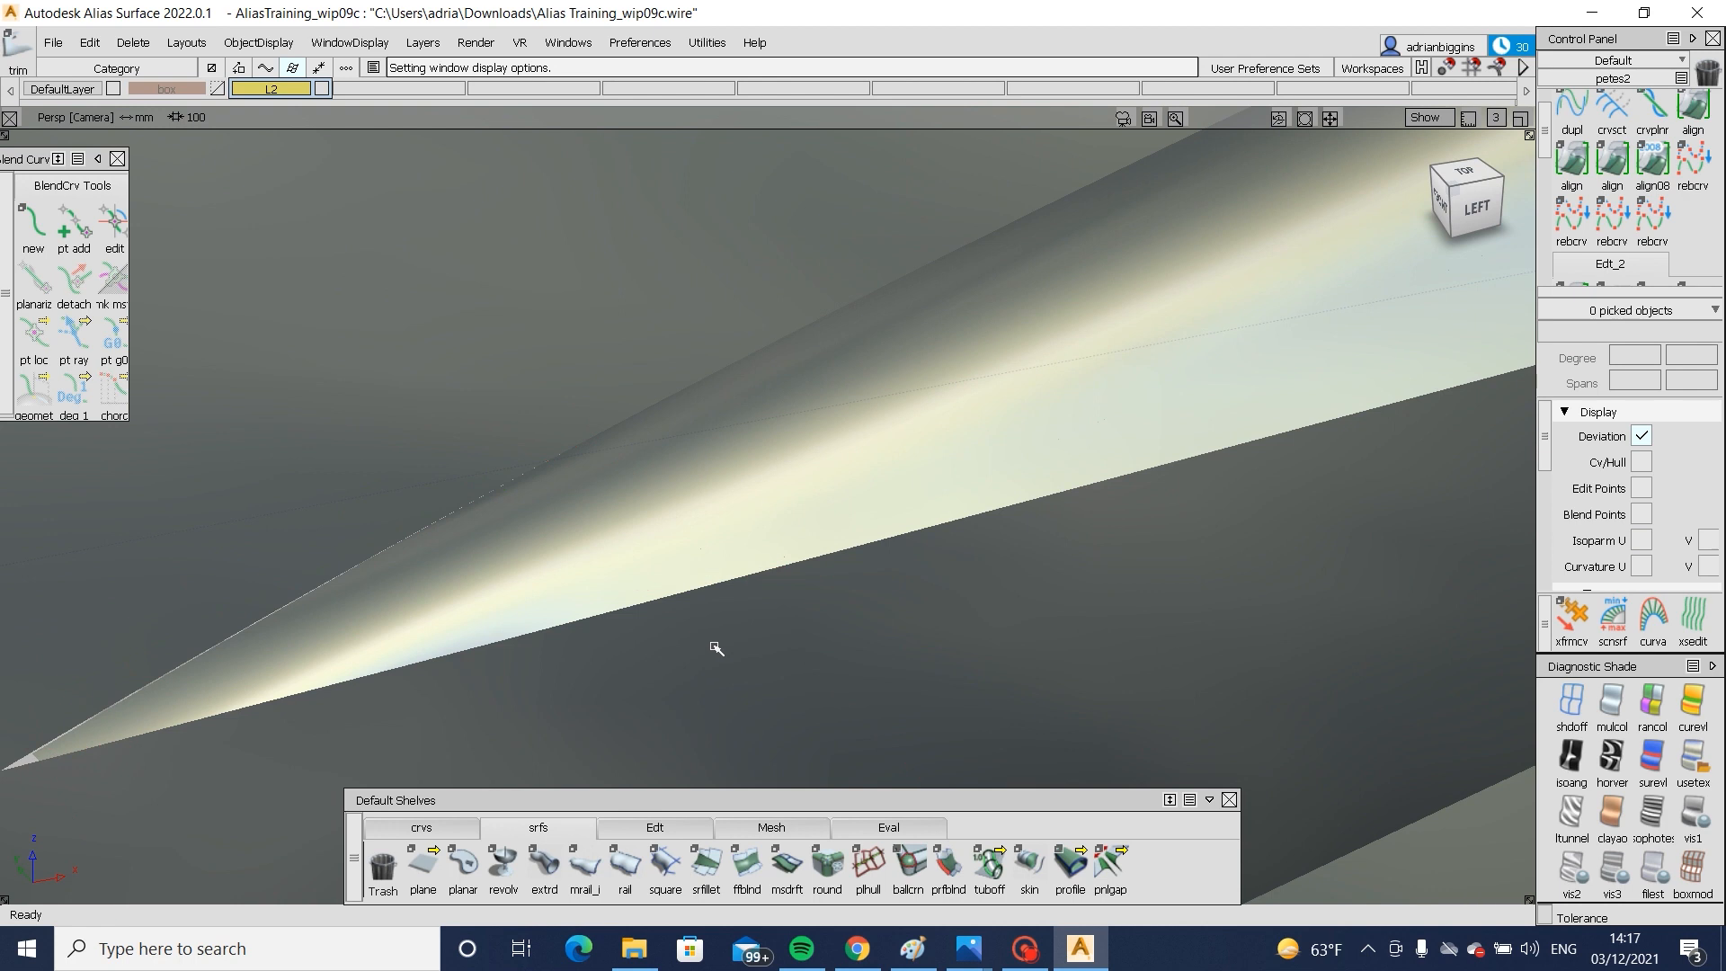
pyautogui.keyDown('alt'); pyautogui.keyDown('shift'); pyautogui.moveTo(716, 647); pyautogui.dragTo(605, 558, button='right'); pyautogui.keyUp('shift'); pyautogui.keyUp('alt')
pyautogui.keyDown('alt'); pyautogui.keyDown('shift'); pyautogui.moveTo(605, 558); pyautogui.dragTo(465, 649); pyautogui.keyUp('shift'); pyautogui.keyUp('alt')
pyautogui.keyDown('alt'); pyautogui.keyDown('shift'); pyautogui.moveTo(464, 649); pyautogui.dragTo(339, 535, button='right'); pyautogui.keyUp('shift'); pyautogui.keyUp('alt')
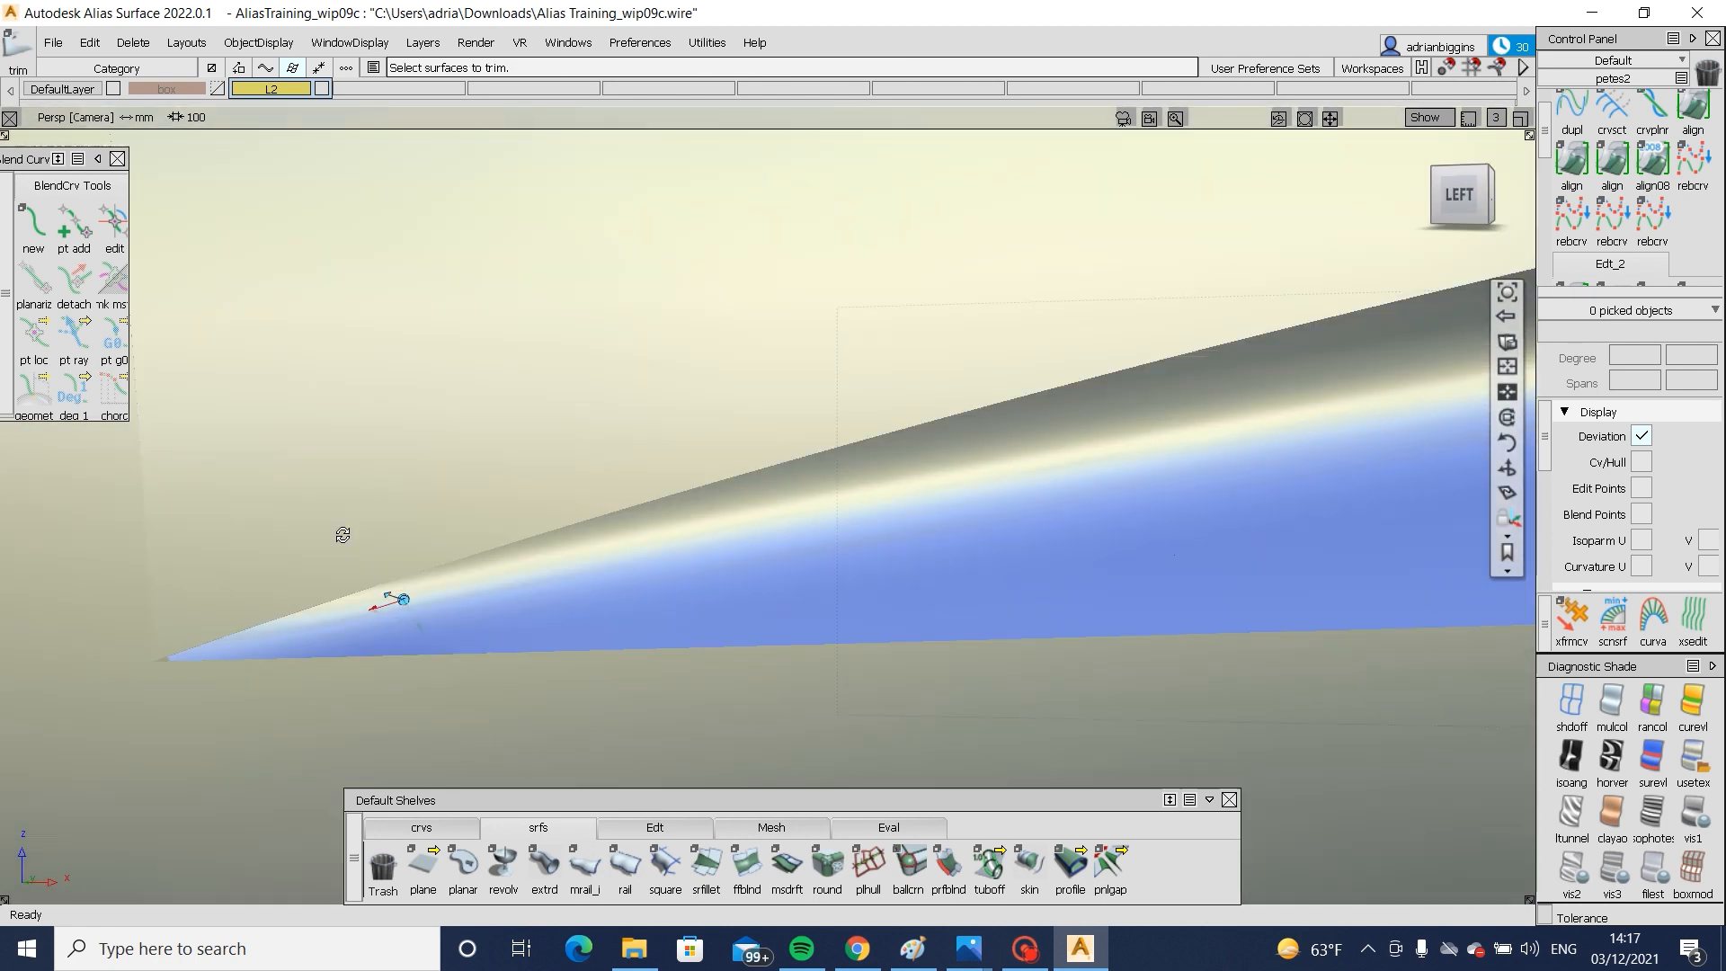
pyautogui.keyDown('alt'); pyautogui.keyDown('shift'); pyautogui.moveTo(339, 536); pyautogui.dragTo(260, 544); pyautogui.keyUp('shift'); pyautogui.keyUp('alt')
pyautogui.keyDown('alt'); pyautogui.keyDown('shift'); pyautogui.moveTo(169, 651); pyautogui.dragTo(308, 647, button='right'); pyautogui.keyUp('shift'); pyautogui.keyUp('alt')
pyautogui.hotkey('alt', 'm')
# - Untrim the Monorail surface
pyautogui.keyDown('ctrl'); pyautogui.keyDown('shift'); pyautogui.moveTo(447, 631); pyautogui.dragTo(329, 643); pyautogui.keyUp('shift'); pyautogui.keyUp('ctrl')
pyautogui.click(261, 650)
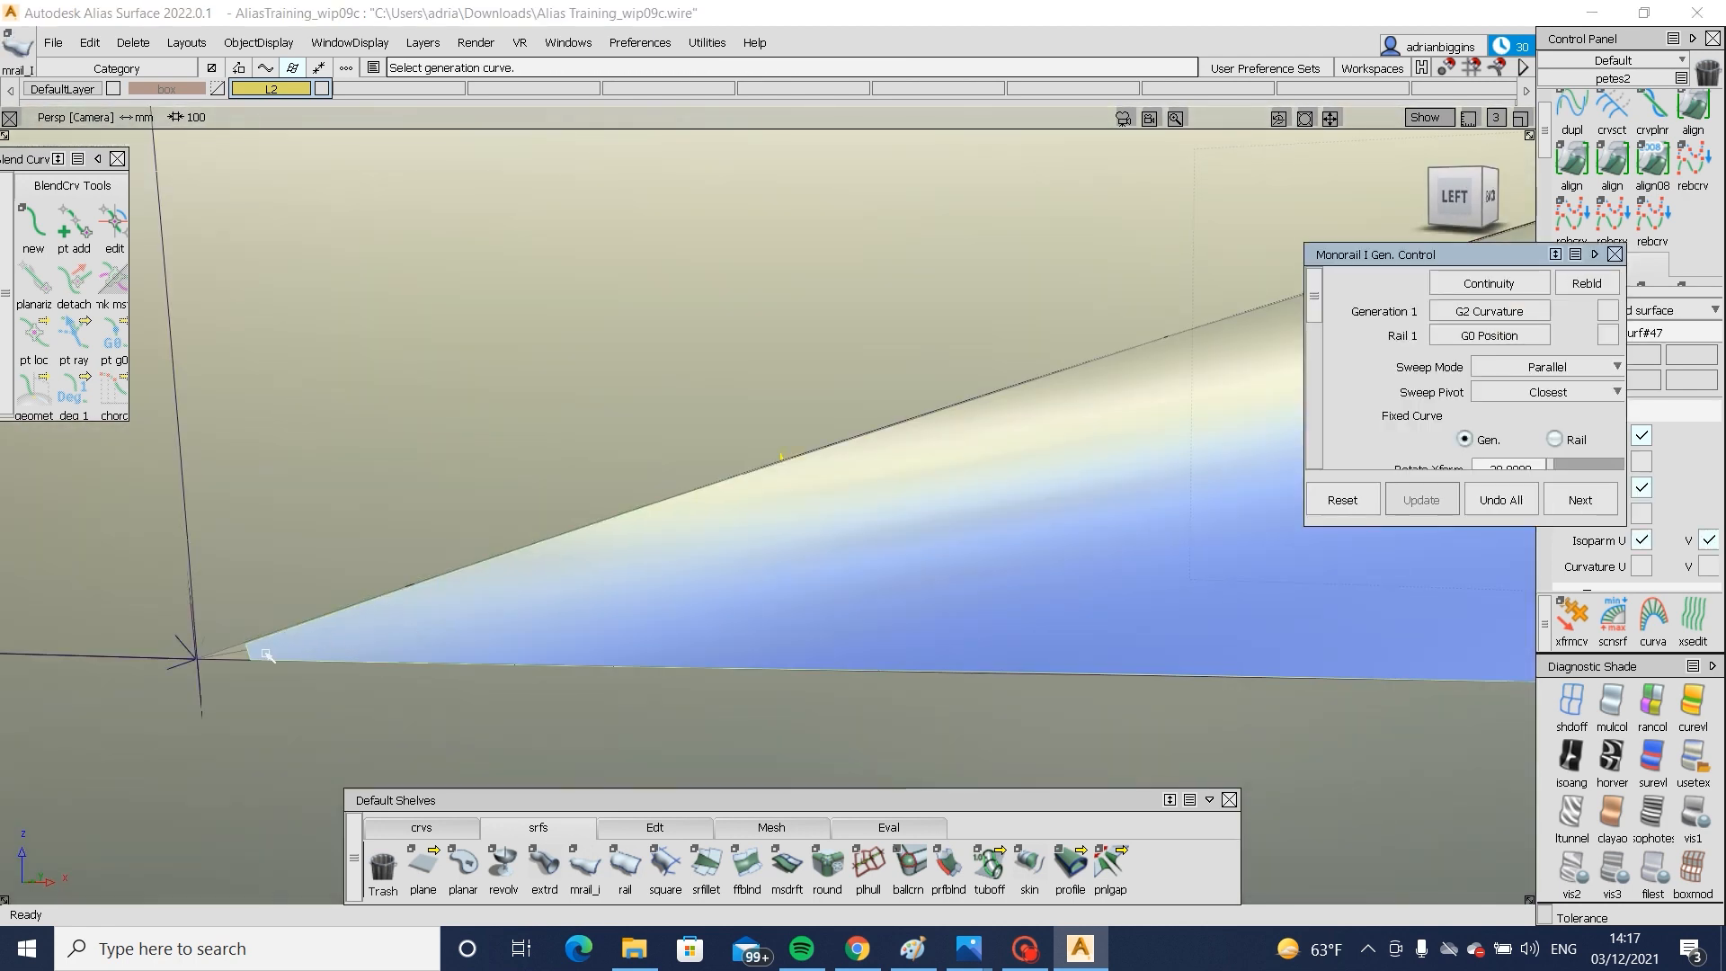
pyautogui.keyDown('ctrl'); pyautogui.keyDown('shift'); pyautogui.moveTo(338, 726); pyautogui.dragTo(340, 653); pyautogui.keyUp('shift'); pyautogui.keyUp('ctrl')
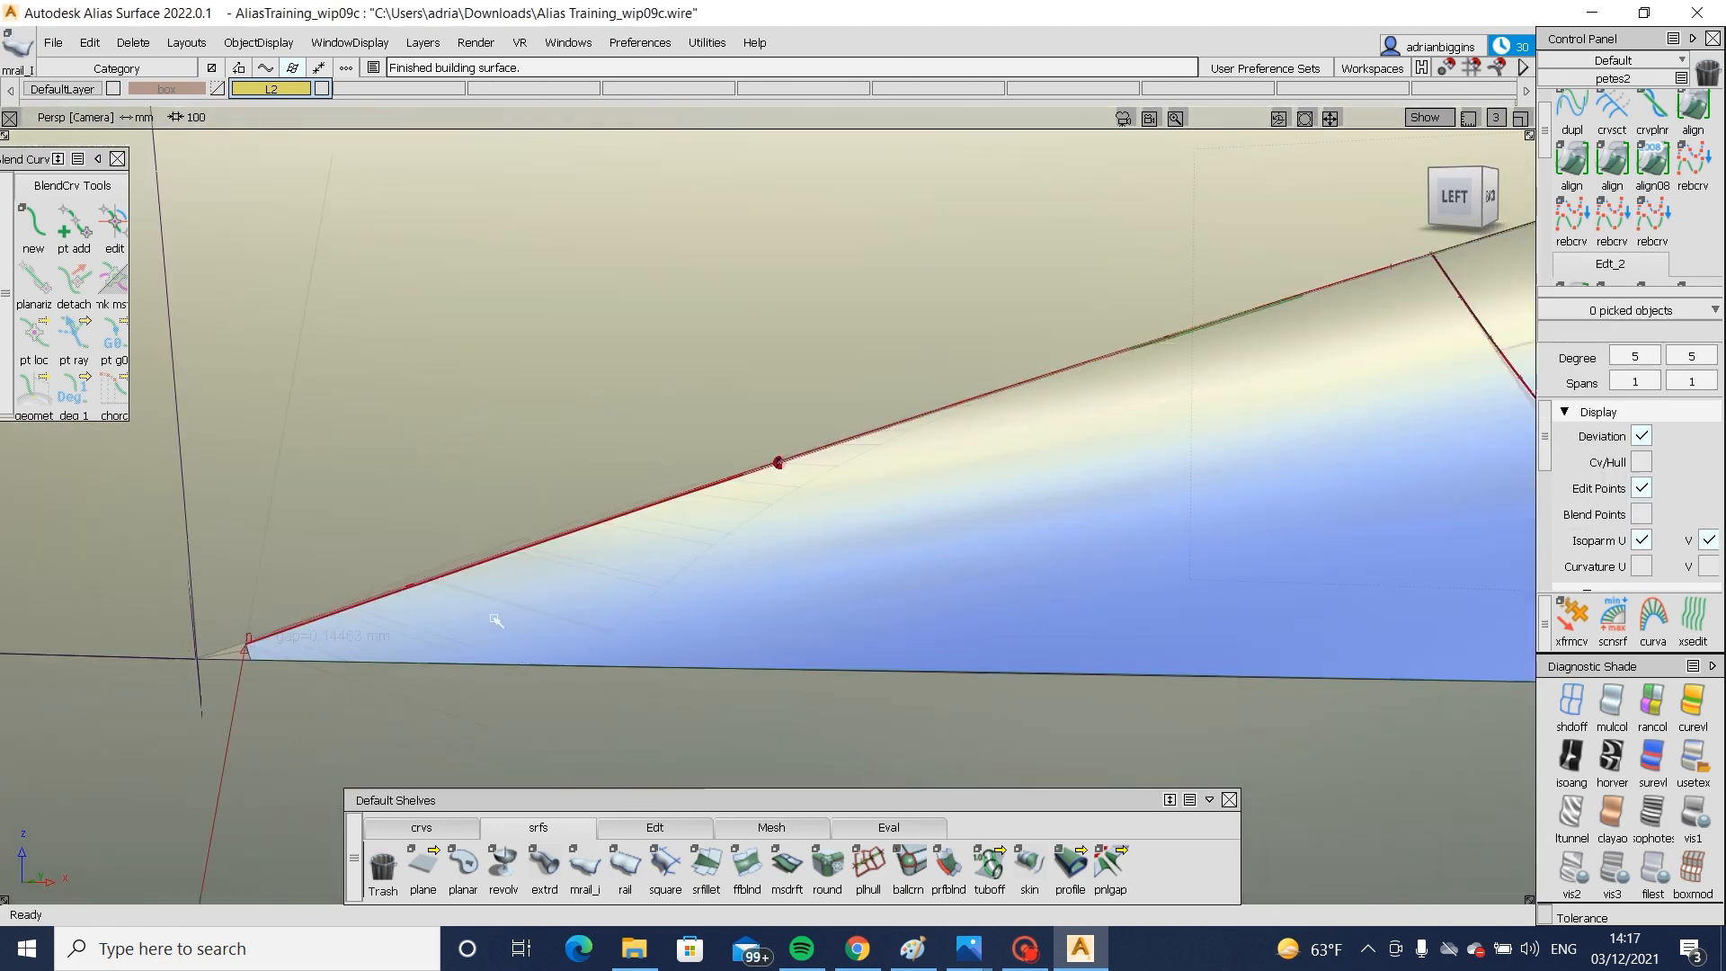
pyautogui.keyDown('ctrl'); pyautogui.keyDown('shift'); pyautogui.moveTo(494, 616); pyautogui.dragTo(435, 623); pyautogui.keyUp('shift'); pyautogui.keyUp('ctrl')
pyautogui.click(433, 626)
pyautogui.keyDown('ctrl'); pyautogui.keyDown('shift'); pyautogui.moveTo(431, 627); pyautogui.dragTo(395, 643, button='right'); pyautogui.keyUp('shift'); pyautogui.keyUp('ctrl')
pyautogui.keyDown('ctrl'); pyautogui.keyDown('shift'); pyautogui.moveTo(395, 643); pyautogui.dragTo(396, 575); pyautogui.keyUp('shift'); pyautogui.keyUp('ctrl')
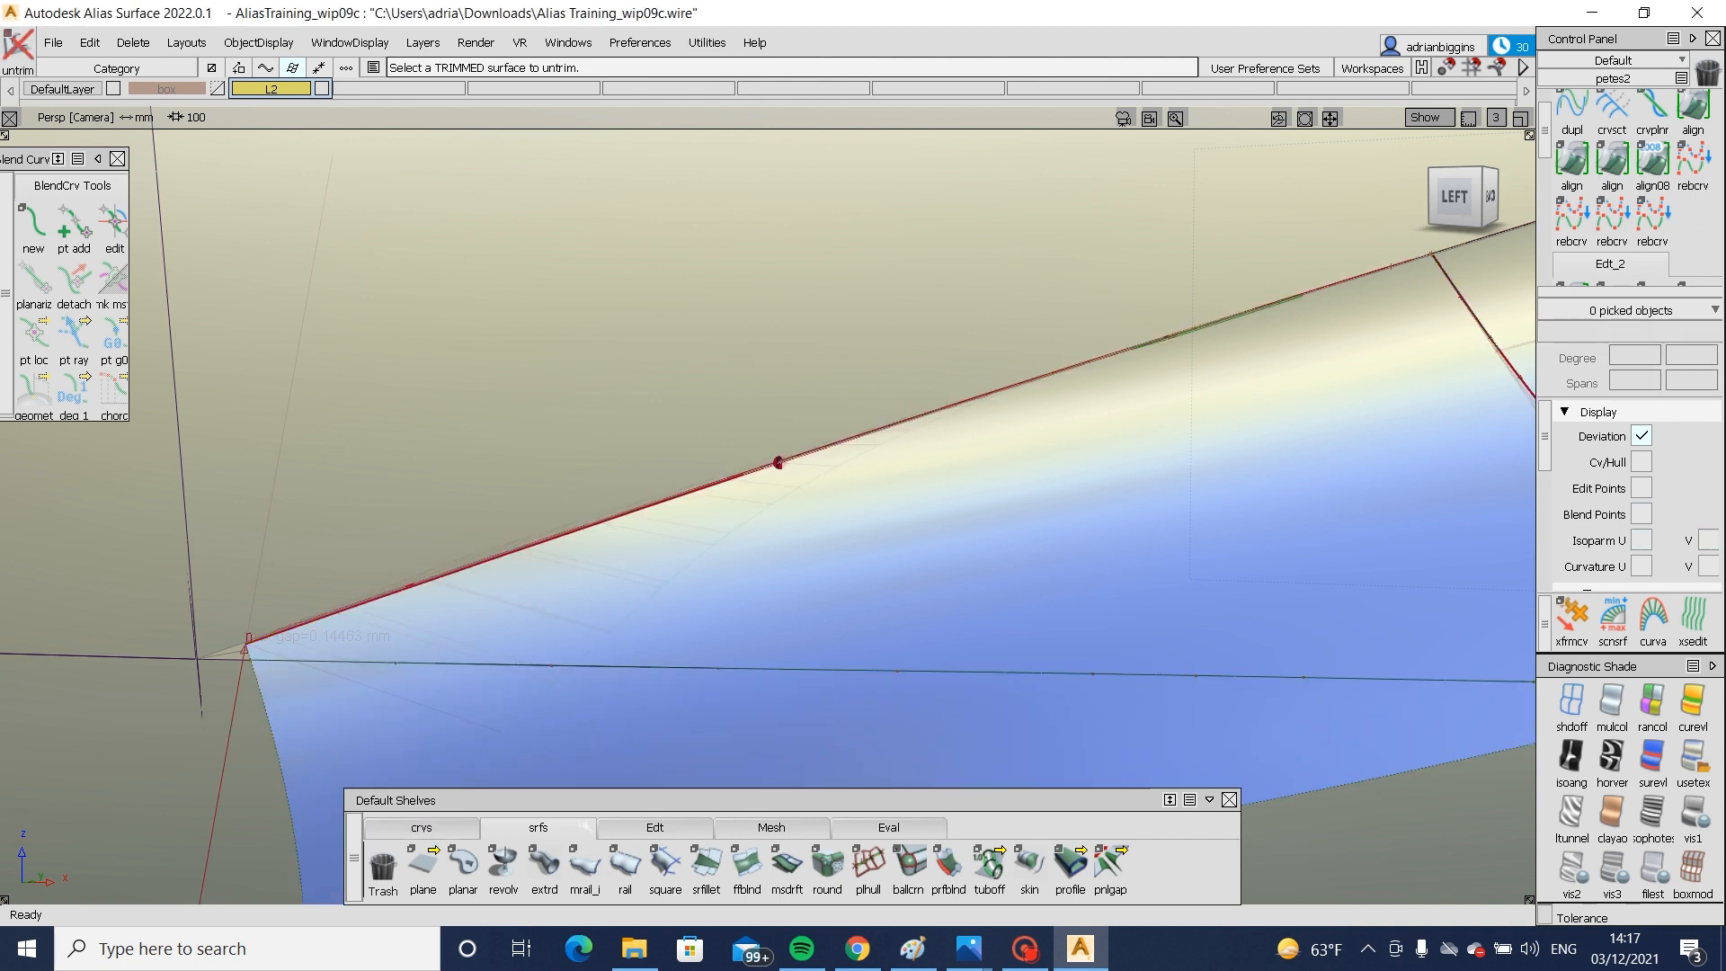
# - Extend the Monorail surface's front edge about 2.78 mm to the body panel corner and trim away its lower overhang again
pyautogui.click(658, 828)
pyautogui.click(274, 747)
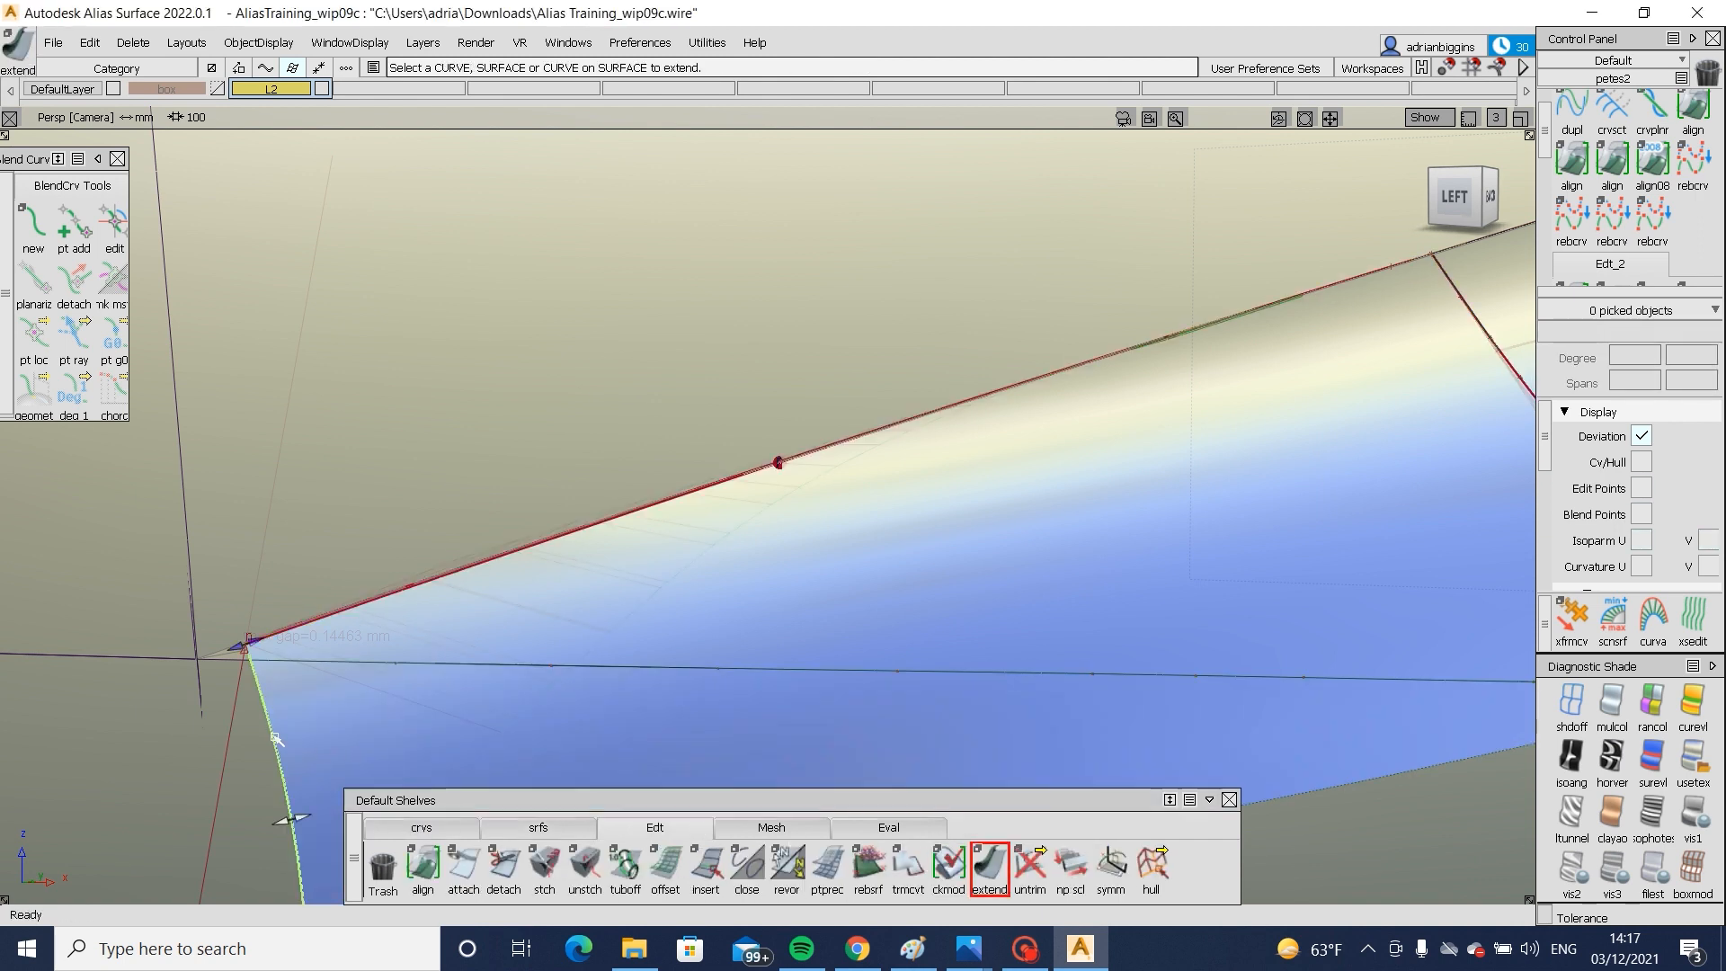
pyautogui.press('Return')
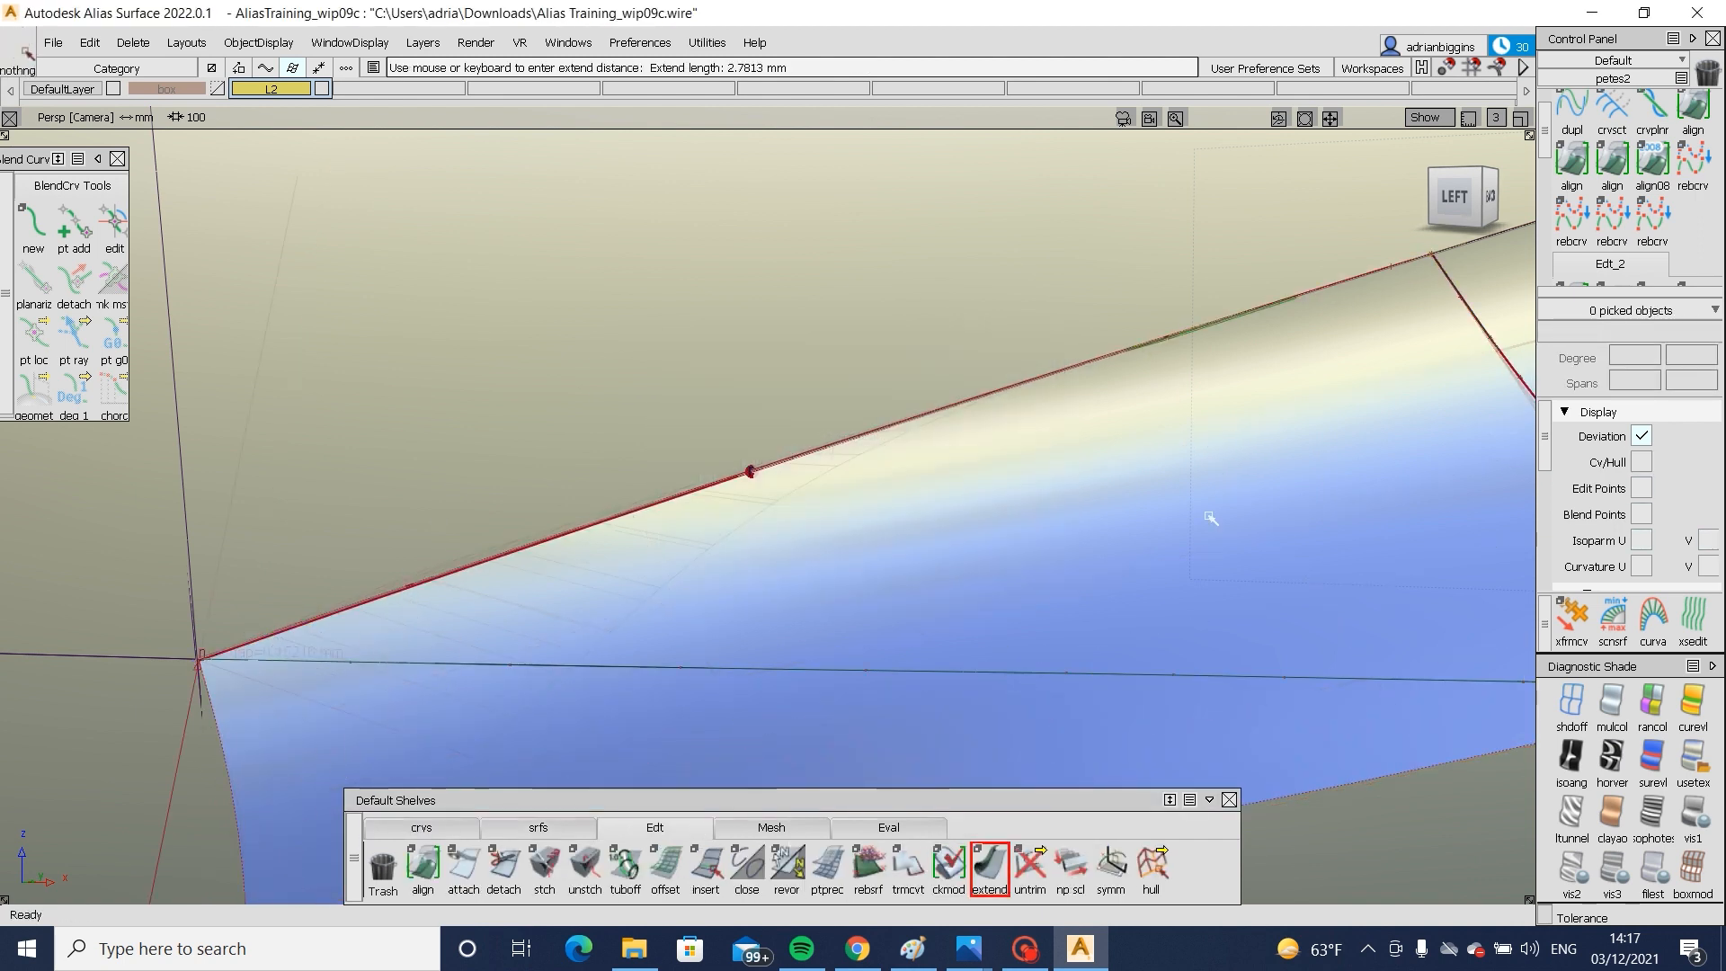
pyautogui.keyDown('ctrl'); pyautogui.keyDown('shift'); pyautogui.moveTo(1210, 516); pyautogui.dragTo(1153, 458); pyautogui.keyUp('shift'); pyautogui.keyUp('ctrl')
pyautogui.click(1063, 597)
pyautogui.press('space')
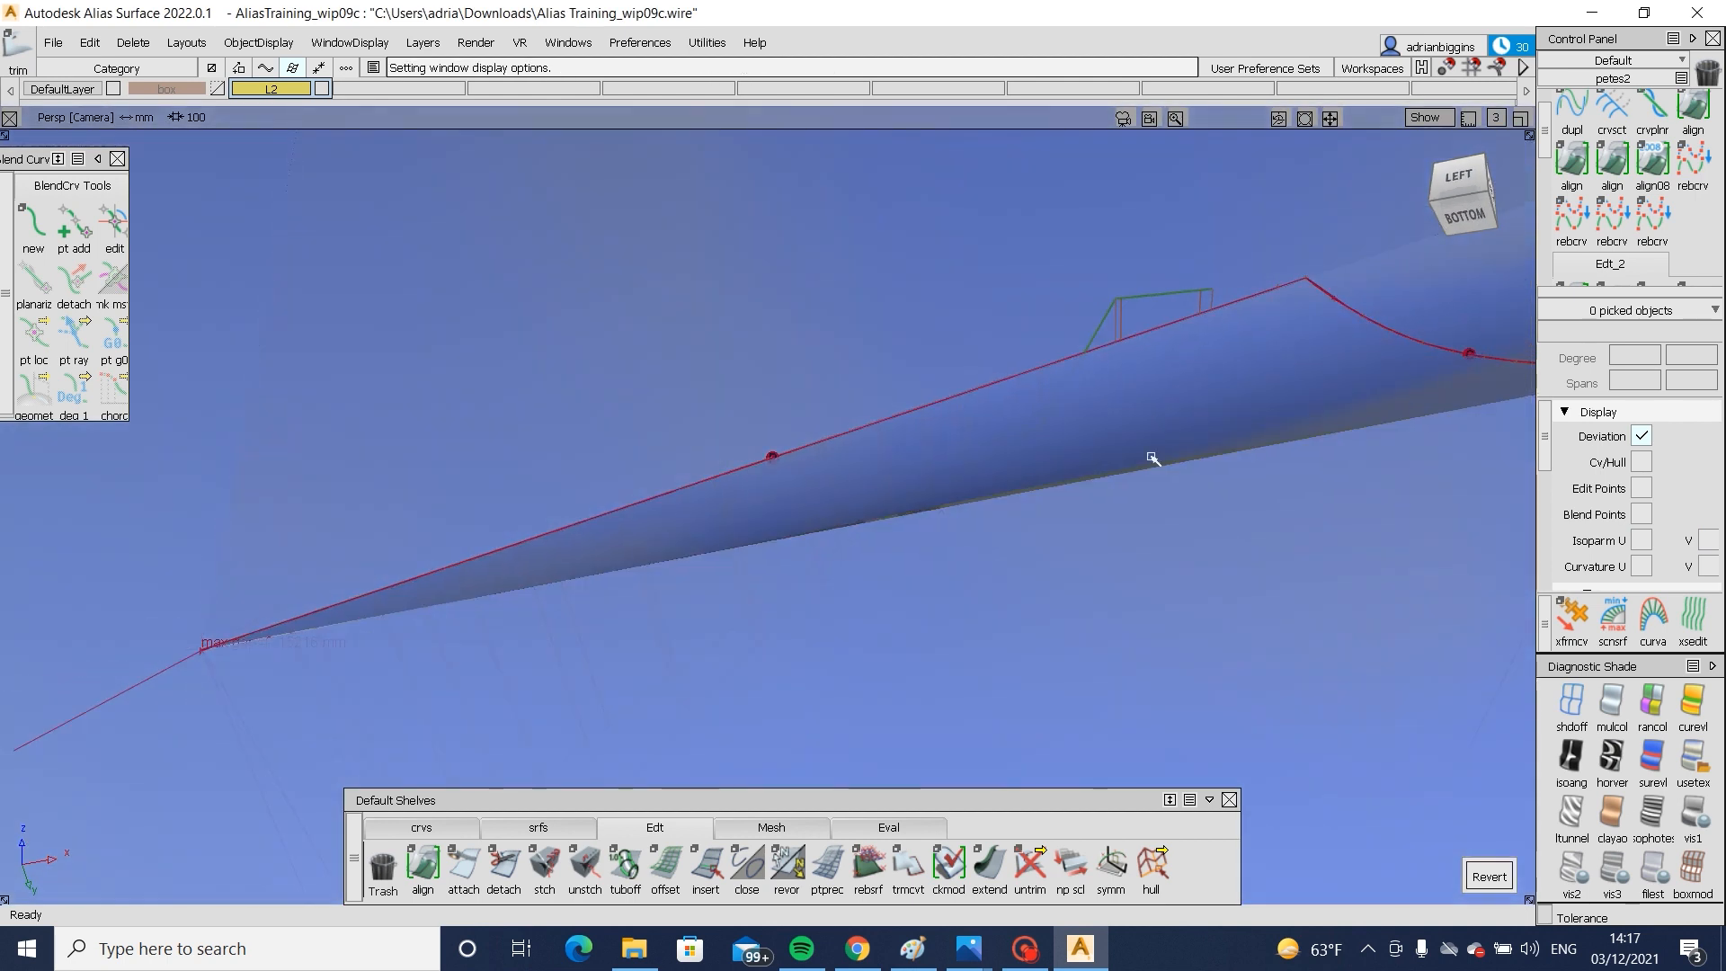
# - Move a single CV in the outermost lower row of the Monorail surface's overhanging hull
pyautogui.keyDown('alt'); pyautogui.keyDown('shift'); pyautogui.moveTo(1035, 495); pyautogui.dragTo(887, 705, button='right'); pyautogui.keyUp('shift'); pyautogui.keyUp('alt')
pyautogui.keyDown('ctrl'); pyautogui.keyDown('shift'); pyautogui.moveTo(887, 705); pyautogui.dragTo(900, 629); pyautogui.keyUp('shift'); pyautogui.keyUp('ctrl')
pyautogui.click(897, 590)
pyautogui.keyDown('alt'); pyautogui.keyDown('shift'); pyautogui.moveTo(836, 758); pyautogui.dragTo(629, 688); pyautogui.keyUp('shift'); pyautogui.keyUp('alt')
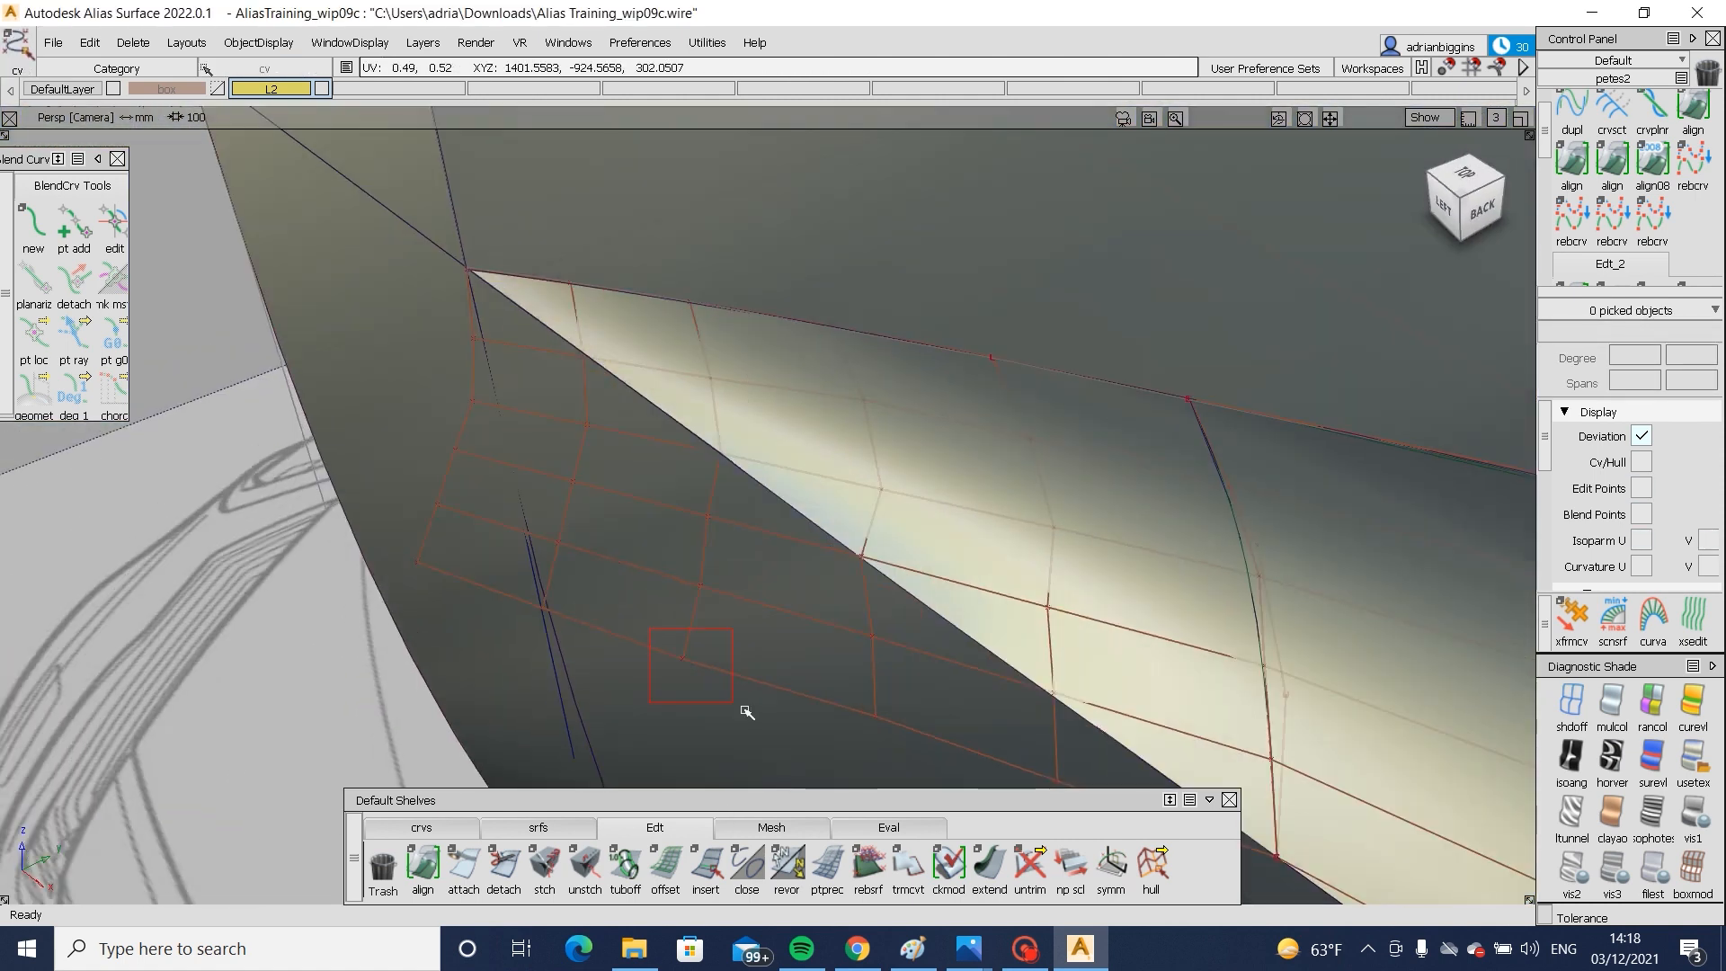
pyautogui.click(745, 707)
pyautogui.keyDown('alt'); pyautogui.keyDown('shift'); pyautogui.moveTo(737, 707); pyautogui.dragTo(566, 693); pyautogui.keyUp('shift'); pyautogui.keyUp('alt')
pyautogui.moveTo(566, 669); pyautogui.dragTo(586, 672, button='middle')
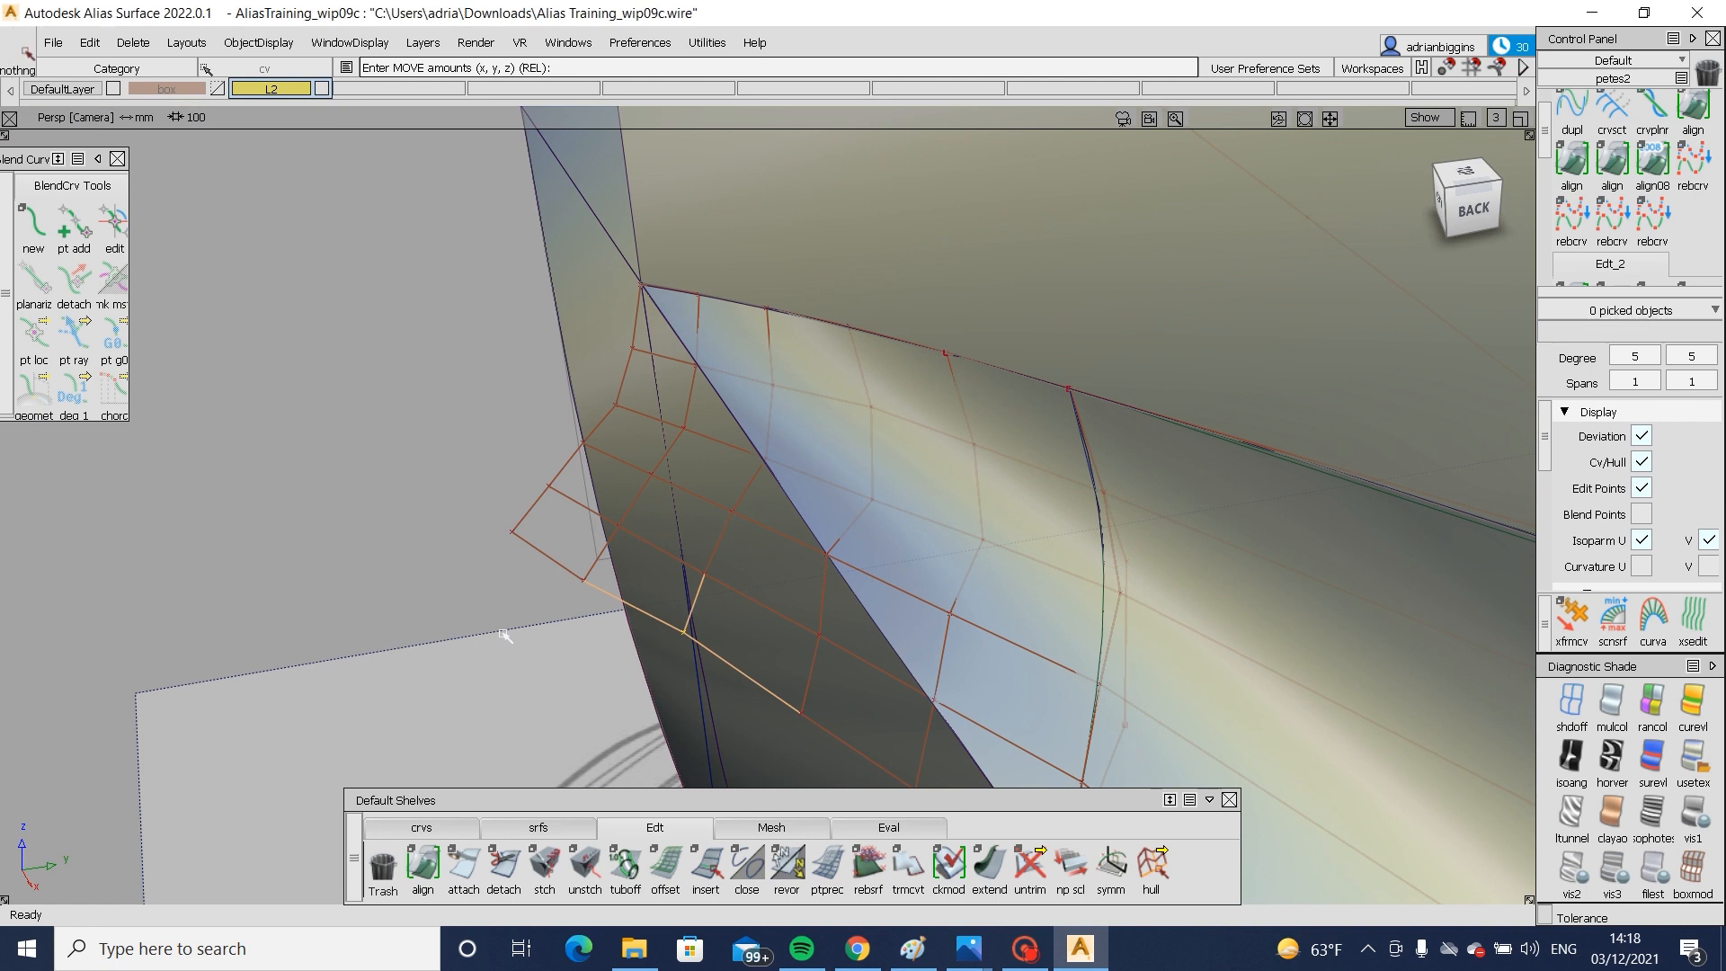
# - Move the two CVs just above the outermost row in the same column of the overhanging hull, and clear the selection
pyautogui.moveTo(548, 572); pyautogui.dragTo(587, 631)
pyautogui.keyDown('ctrl'); pyautogui.keyDown('shift'); pyautogui.moveTo(719, 589); pyautogui.dragTo(768, 634); pyautogui.keyUp('shift'); pyautogui.keyUp('ctrl')
pyautogui.keyDown('ctrl'); pyautogui.keyDown('shift'); pyautogui.moveTo(773, 639); pyautogui.dragTo(800, 560, button='middle'); pyautogui.keyUp('shift'); pyautogui.keyUp('ctrl')
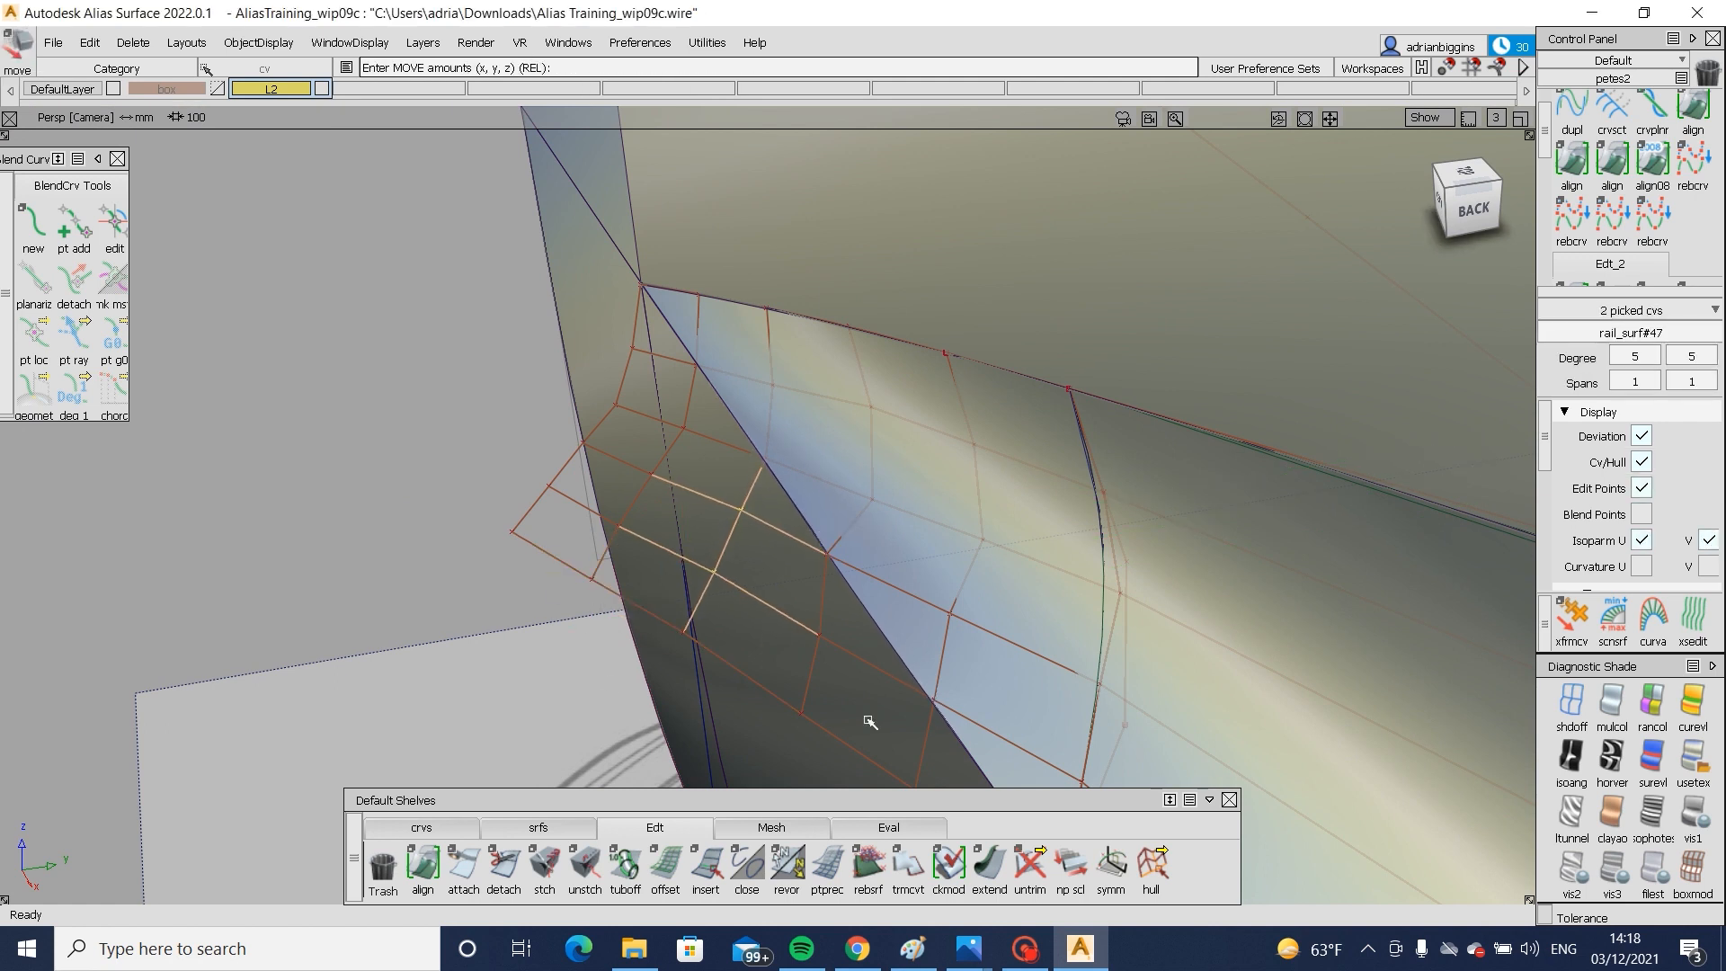
pyautogui.keyDown('ctrl'); pyautogui.keyDown('shift'); pyautogui.moveTo(886, 687); pyautogui.dragTo(1190, 439); pyautogui.keyUp('shift'); pyautogui.keyUp('ctrl')
pyautogui.keyDown('ctrl'); pyautogui.keyDown('shift'); pyautogui.moveTo(1177, 444); pyautogui.dragTo(1081, 459, button='right'); pyautogui.keyUp('shift'); pyautogui.keyUp('ctrl')
# - Untrim the reshaped Monorail surface to expose its full natural boundaries for alignment
pyautogui.keyDown('alt'); pyautogui.keyDown('shift'); pyautogui.moveTo(1076, 521); pyautogui.dragTo(857, 599); pyautogui.keyUp('shift'); pyautogui.keyUp('alt')
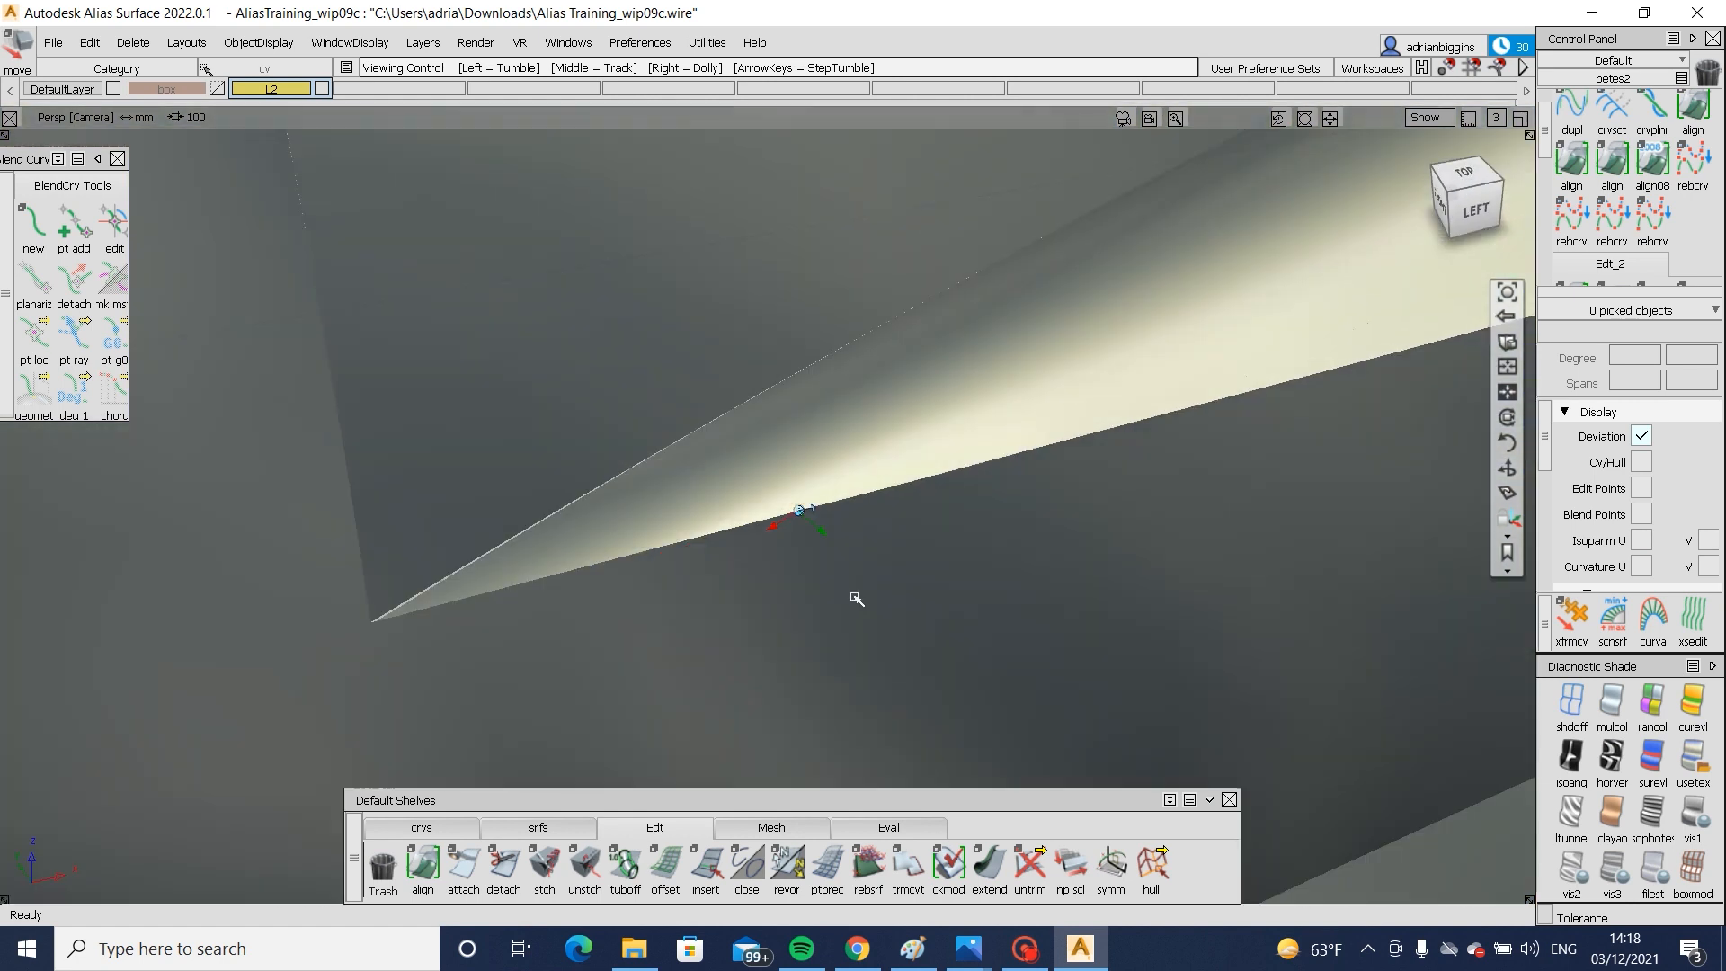
pyautogui.keyDown('ctrl'); pyautogui.keyDown('shift'); pyautogui.moveTo(857, 599); pyautogui.dragTo(760, 612, button='right'); pyautogui.keyUp('shift'); pyautogui.keyUp('ctrl')
pyautogui.doubleClick(1571, 162)
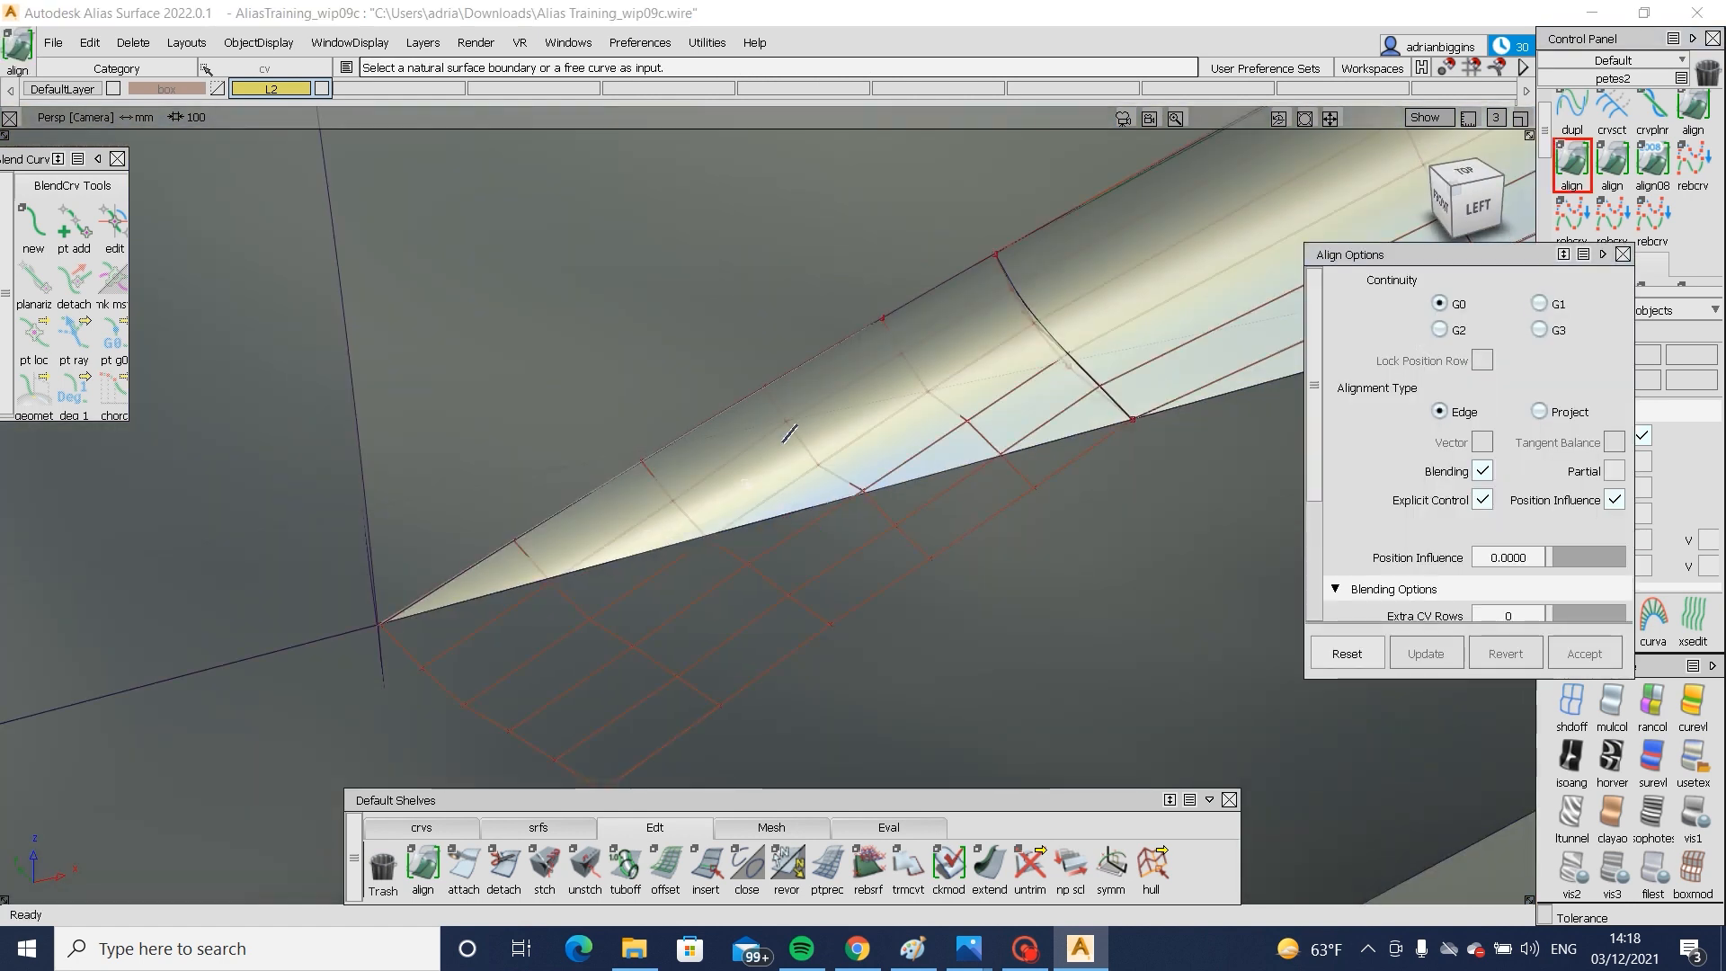
pyautogui.keyDown('ctrl'); pyautogui.keyDown('shift'); pyautogui.moveTo(785, 435); pyautogui.dragTo(748, 505); pyautogui.keyUp('shift'); pyautogui.keyUp('ctrl')
pyautogui.click(748, 510)
pyautogui.keyDown('ctrl'); pyautogui.keyDown('shift'); pyautogui.moveTo(748, 508); pyautogui.dragTo(755, 647, button='middle'); pyautogui.keyUp('shift'); pyautogui.keyUp('ctrl')
pyautogui.keyDown('ctrl'); pyautogui.keyDown('shift'); pyautogui.moveTo(755, 647); pyautogui.dragTo(784, 389); pyautogui.keyUp('shift'); pyautogui.keyUp('ctrl')
# - Align the Monorail surface's upper edge to the body-side crease edge with G0 continuity and the Edge alignment type
pyautogui.doubleClick(1571, 162)
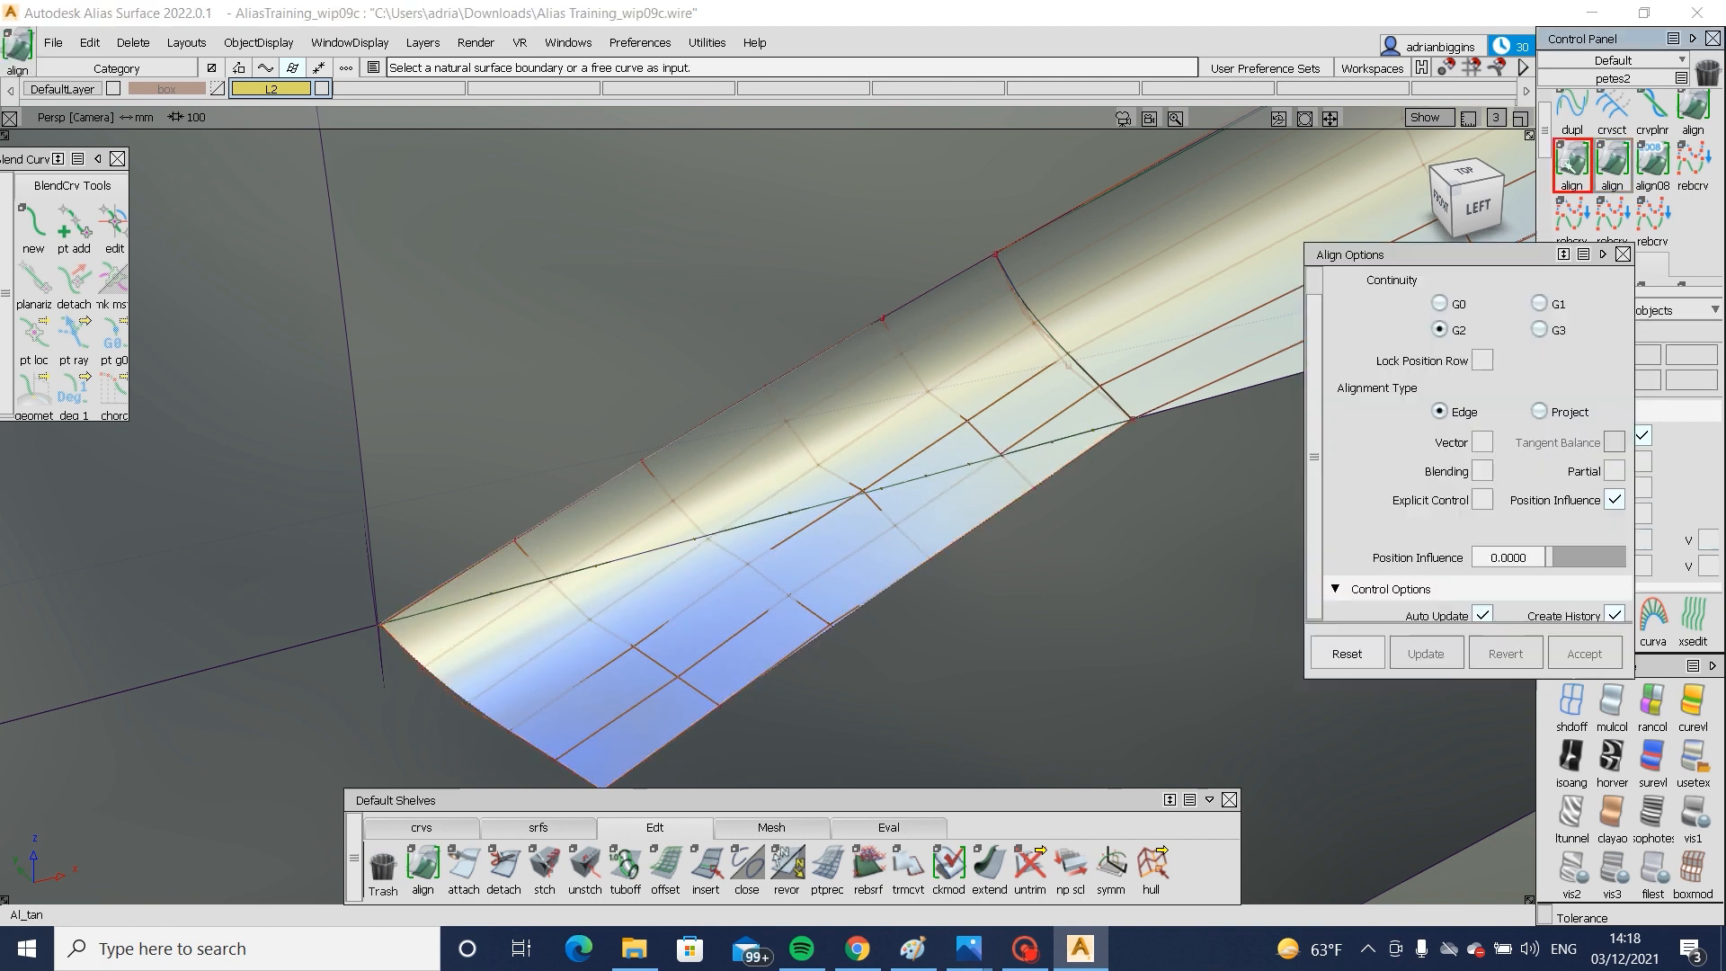
pyautogui.click(656, 459)
pyautogui.click(655, 459)
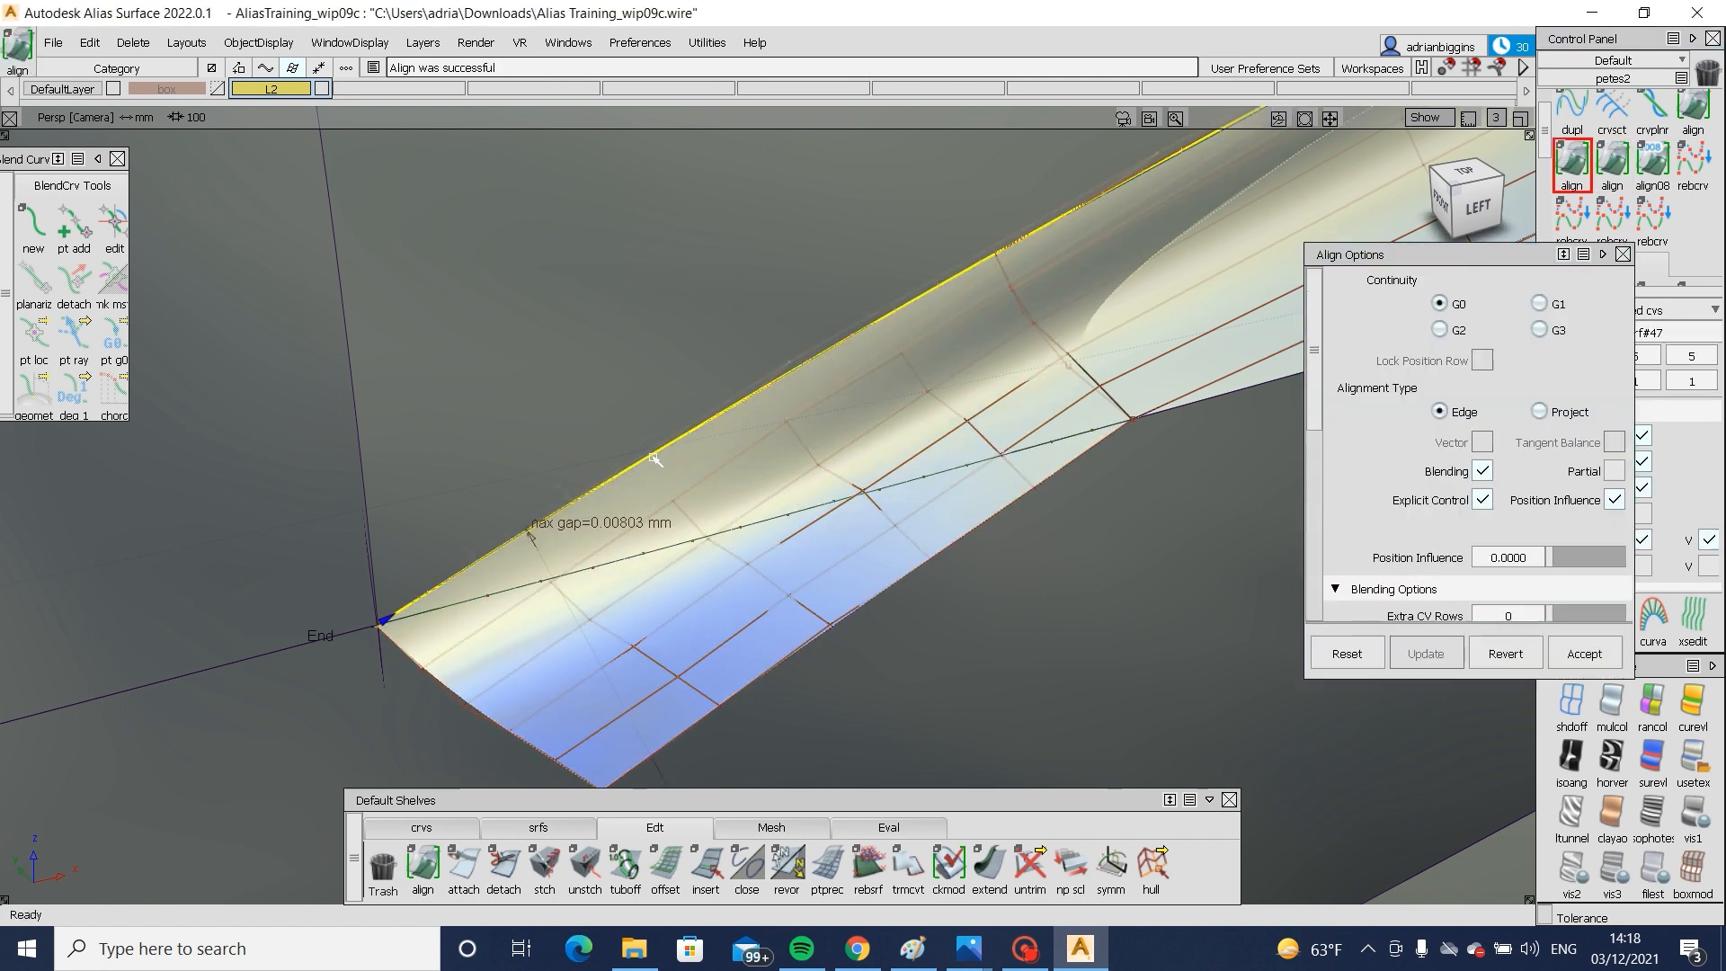
# - Enable Partial alignment for the Monorail surface's upper edge, finish the alignment, and clear the selection
pyautogui.click(1614, 469)
pyautogui.keyDown('ctrl'); pyautogui.keyDown('shift'); pyautogui.moveTo(906, 557); pyautogui.dragTo(900, 436); pyautogui.keyUp('shift'); pyautogui.keyUp('ctrl')
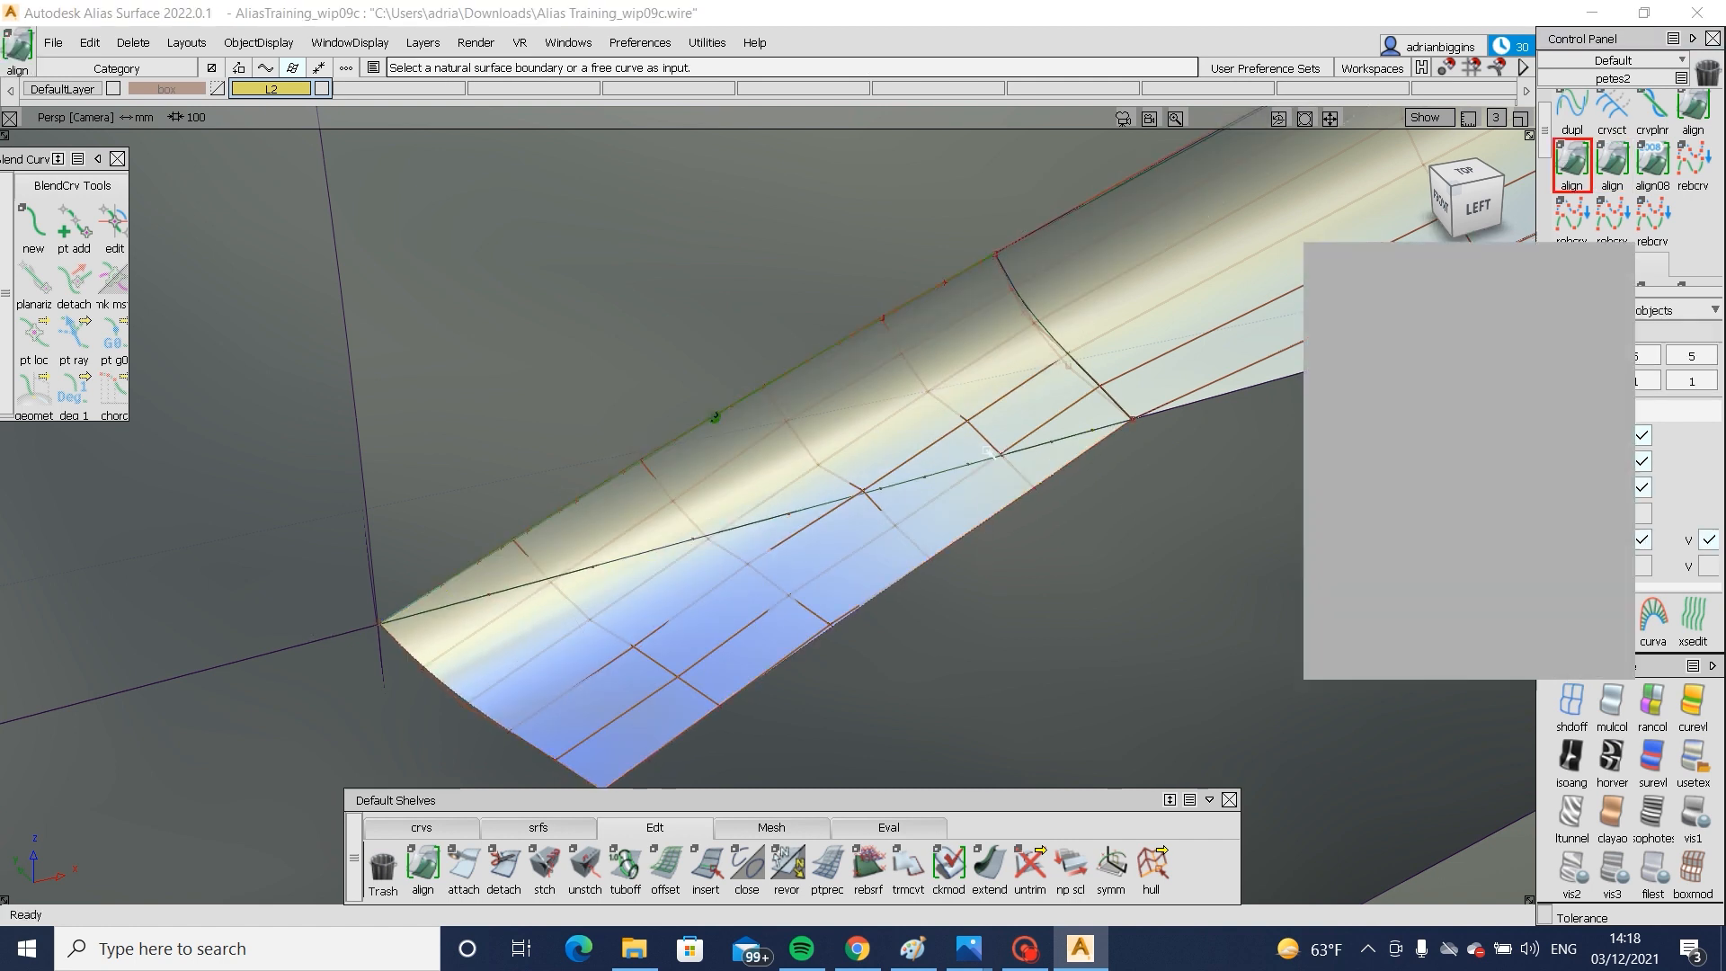
pyautogui.keyDown('ctrl'); pyautogui.keyDown('shift'); pyautogui.moveTo(1060, 310); pyautogui.dragTo(1065, 432, button='middle'); pyautogui.keyUp('shift'); pyautogui.keyUp('ctrl')
# - Trim the aligned Monorail surface along the diagonal lower crease, keeping the triangular part beside the body side
pyautogui.keyDown('alt'); pyautogui.keyDown('shift'); pyautogui.moveTo(1065, 433); pyautogui.dragTo(917, 536, button='right'); pyautogui.keyUp('shift'); pyautogui.keyUp('alt')
pyautogui.keyDown('alt'); pyautogui.keyDown('shift'); pyautogui.moveTo(917, 536); pyautogui.dragTo(993, 297); pyautogui.keyUp('shift'); pyautogui.keyUp('alt')
pyautogui.keyDown('ctrl'); pyautogui.keyDown('shift'); pyautogui.moveTo(998, 279); pyautogui.dragTo(1002, 382, button='middle'); pyautogui.keyUp('shift'); pyautogui.keyUp('ctrl')
pyautogui.keyDown('ctrl'); pyautogui.keyDown('shift'); pyautogui.moveTo(1003, 382); pyautogui.dragTo(913, 454, button='right'); pyautogui.keyUp('shift'); pyautogui.keyUp('ctrl')
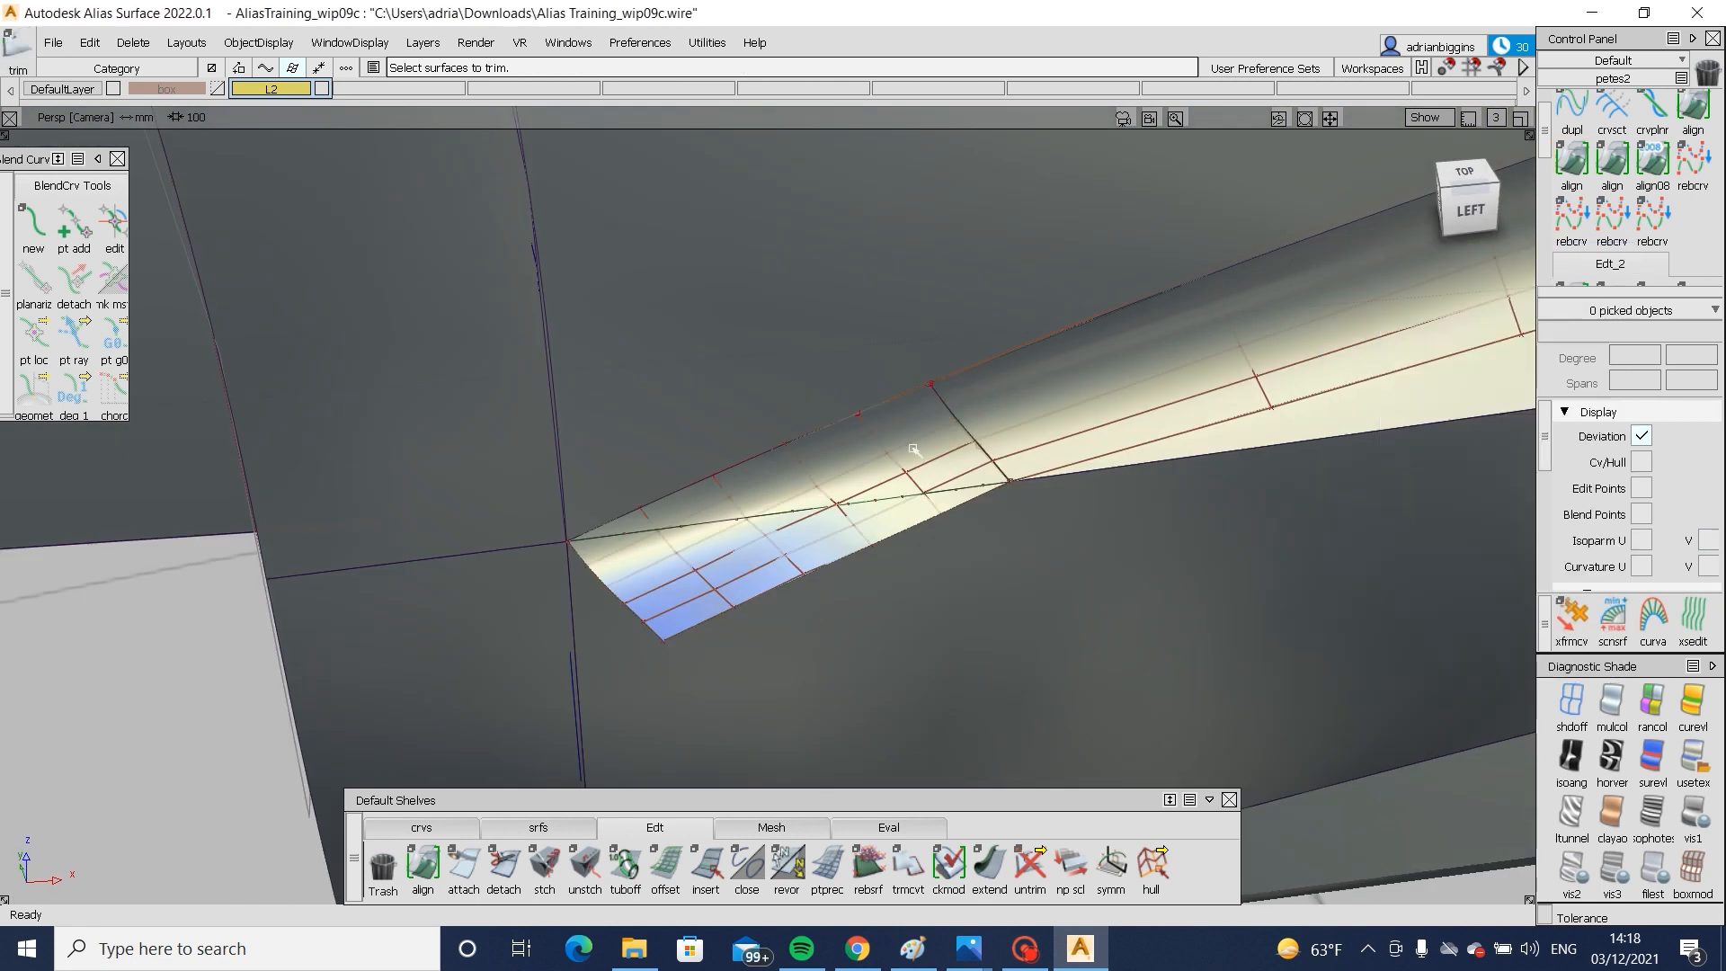
pyautogui.click(913, 450)
pyautogui.press('space')
# - Extend the body-side surface's curve on surface from the fillet's rear end to the rear wheel arch and trim the surface along it
pyautogui.keyDown('alt'); pyautogui.keyDown('shift'); pyautogui.moveTo(914, 449); pyautogui.dragTo(599, 515); pyautogui.keyUp('shift'); pyautogui.keyUp('alt')
pyautogui.keyDown('alt'); pyautogui.keyDown('shift'); pyautogui.moveTo(600, 515); pyautogui.dragTo(379, 564, button='middle'); pyautogui.keyUp('shift'); pyautogui.keyUp('alt')
pyautogui.keyDown('alt'); pyautogui.keyDown('shift'); pyautogui.moveTo(1009, 365); pyautogui.dragTo(1147, 291, button='right'); pyautogui.keyUp('shift'); pyautogui.keyUp('alt')
pyautogui.keyDown('alt'); pyautogui.keyDown('shift'); pyautogui.moveTo(1147, 290); pyautogui.dragTo(871, 450, button='middle'); pyautogui.keyUp('shift'); pyautogui.keyUp('alt')
pyautogui.keyDown('ctrl'); pyautogui.keyDown('shift'); pyautogui.moveTo(869, 346); pyautogui.dragTo(870, 450, button='middle'); pyautogui.keyUp('shift'); pyautogui.keyUp('ctrl')
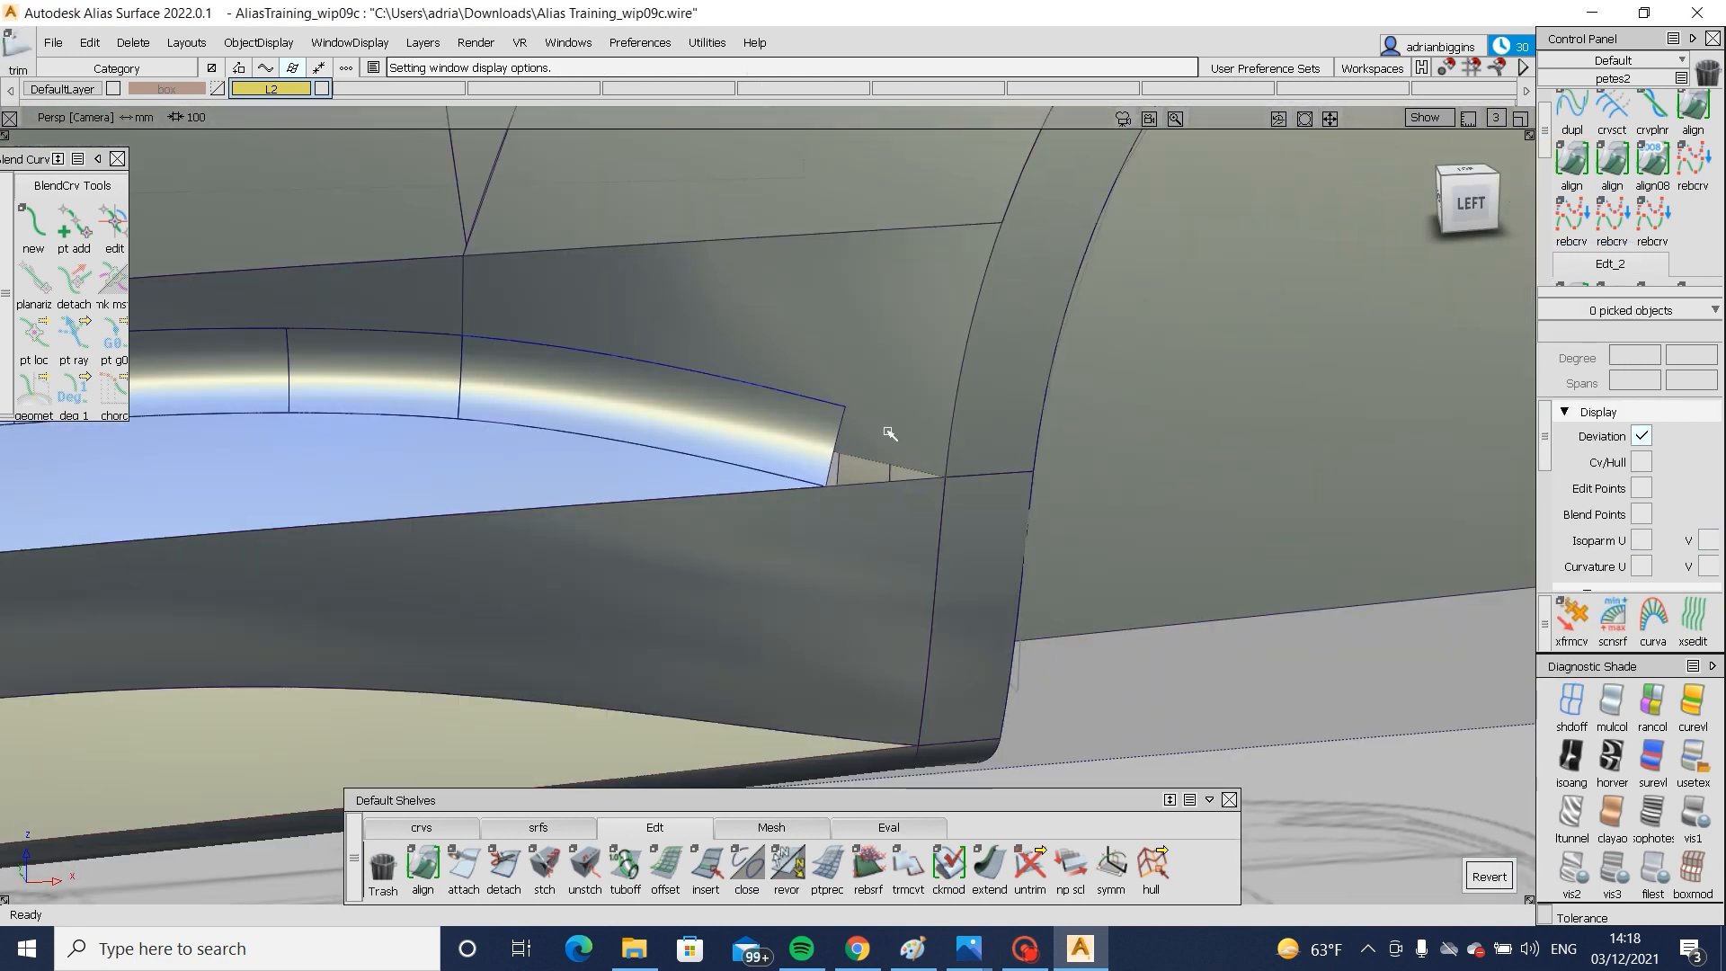
pyautogui.click(989, 864)
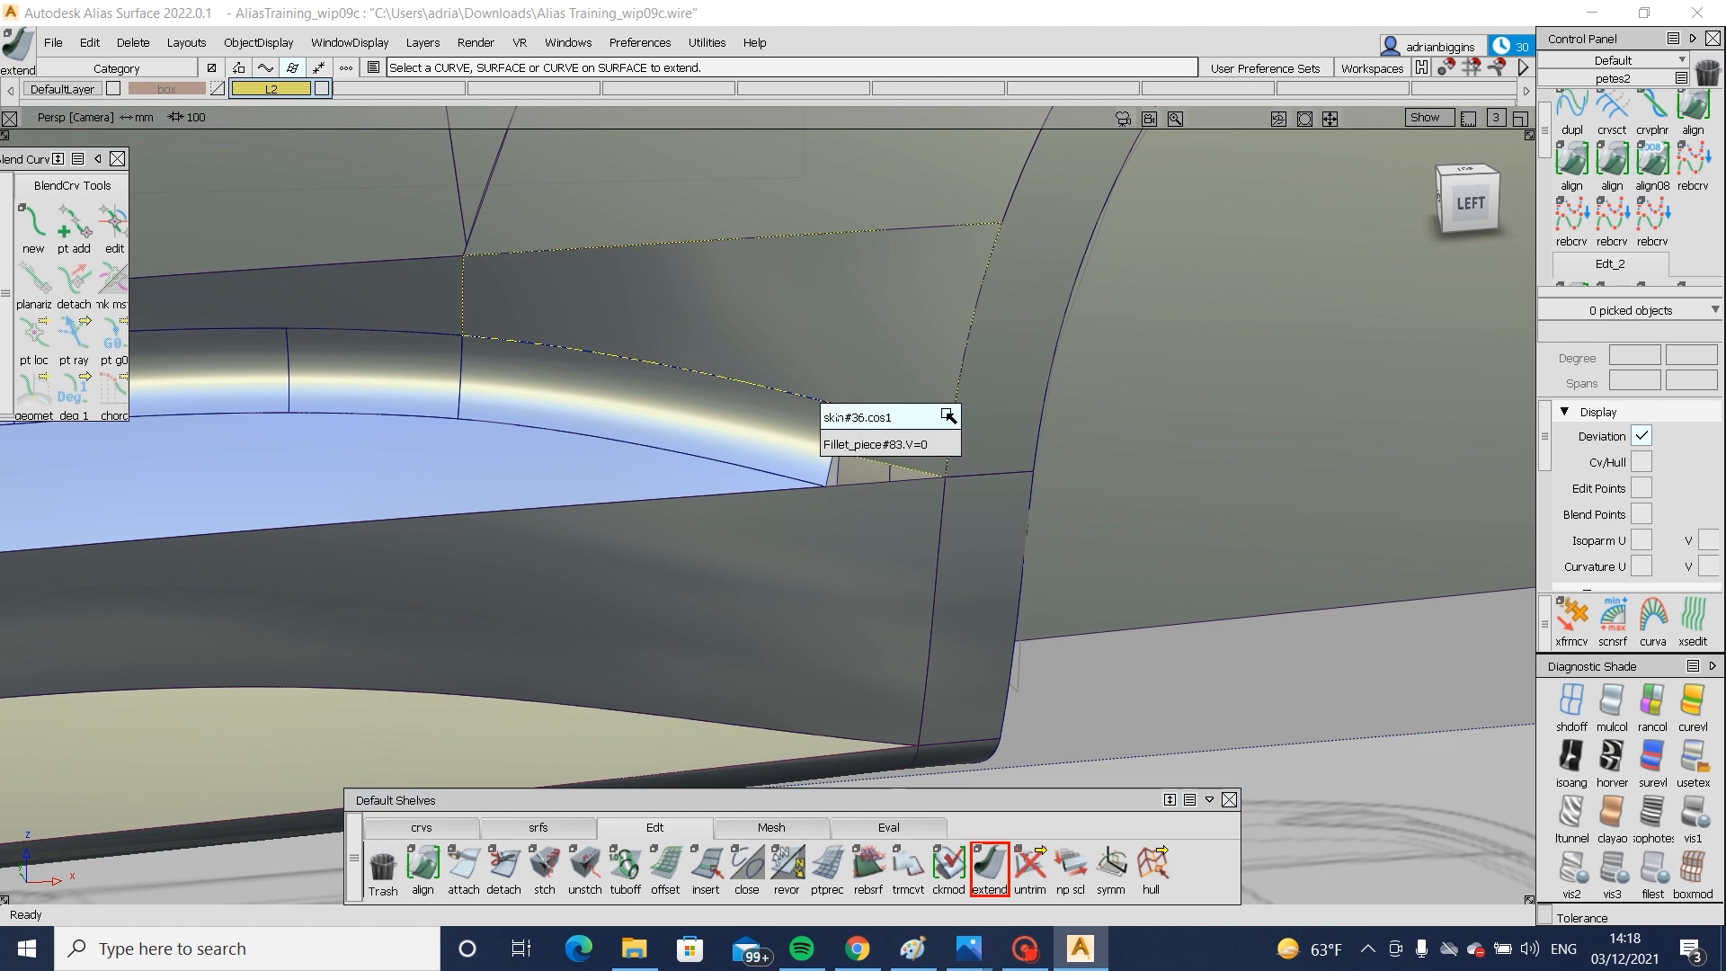
pyautogui.click(845, 412)
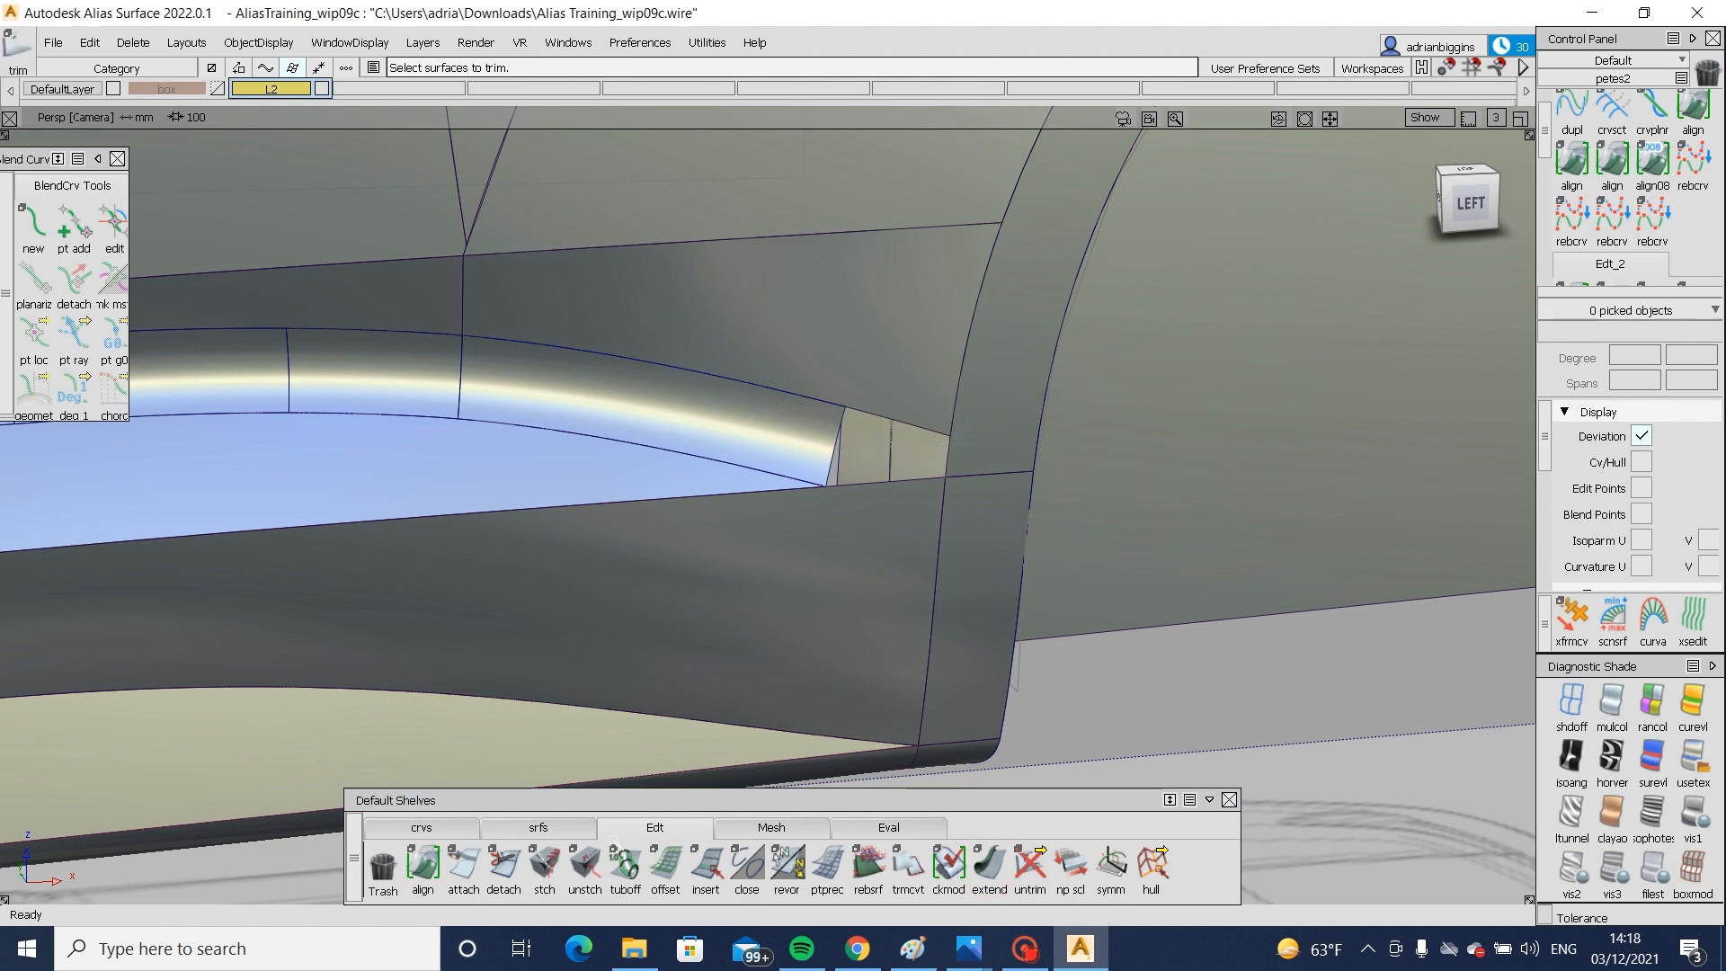
# - Create a degree 5, single-span Square surface from the fillet's rear end, lower crease, wheel-arch edge and trimmed body-side edge
pyautogui.click(538, 827)
pyautogui.scroll(3, 932, 428)
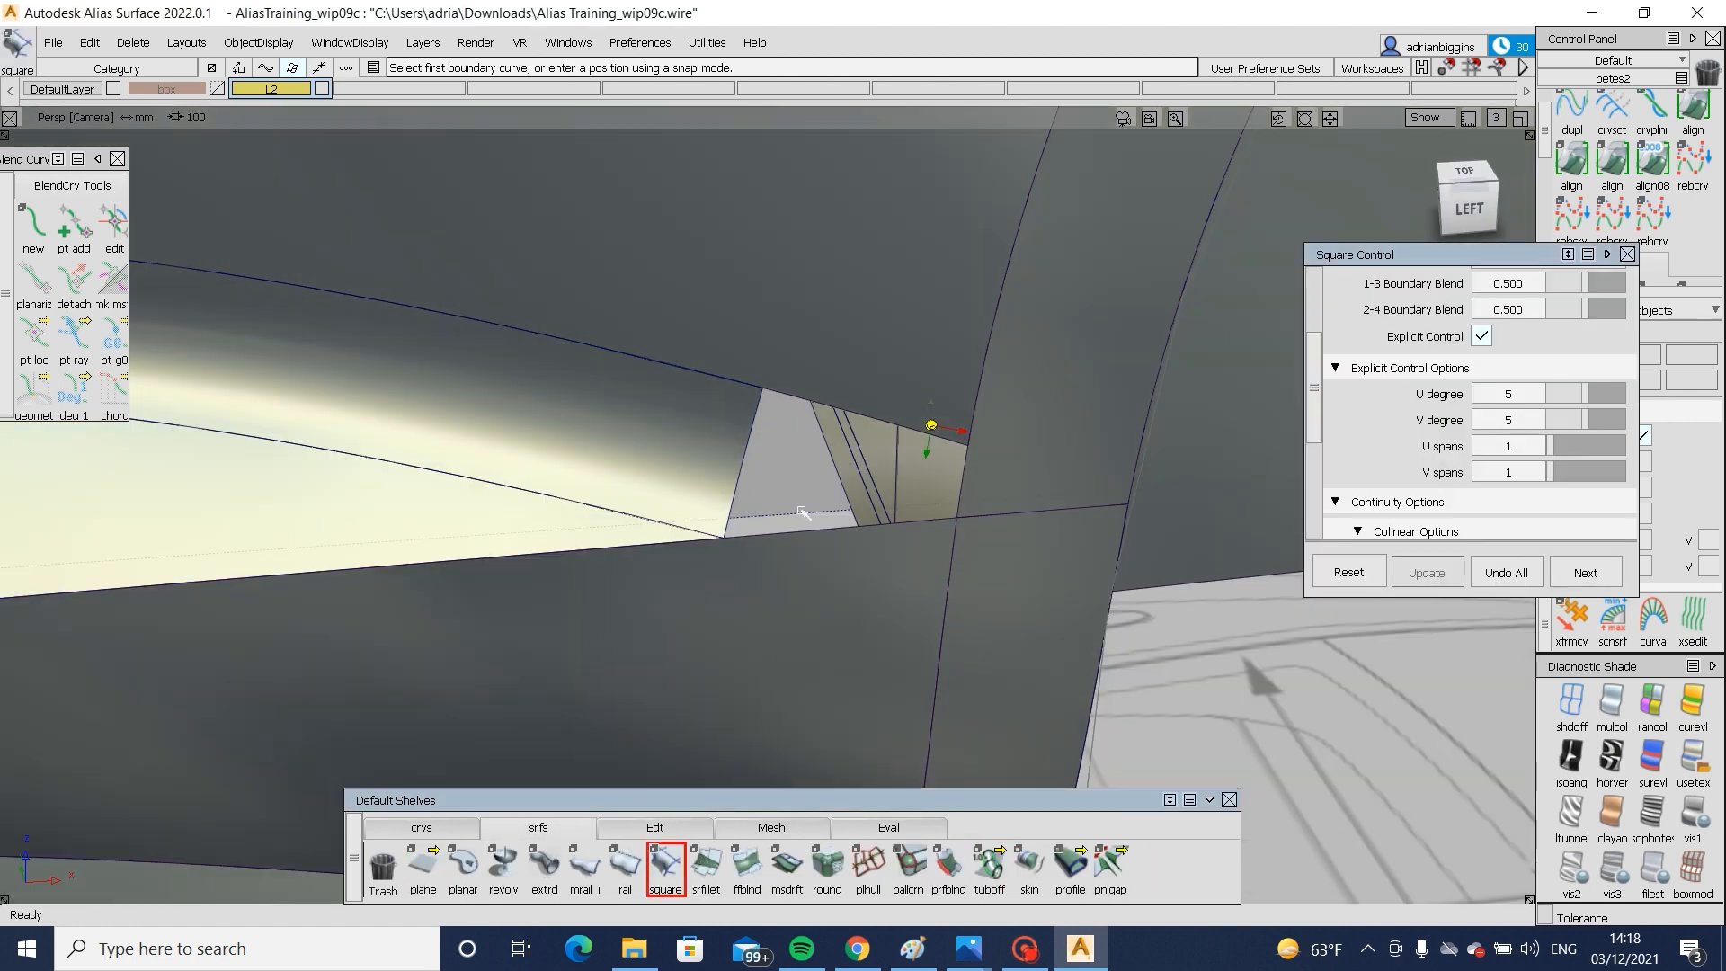
pyautogui.click(778, 533)
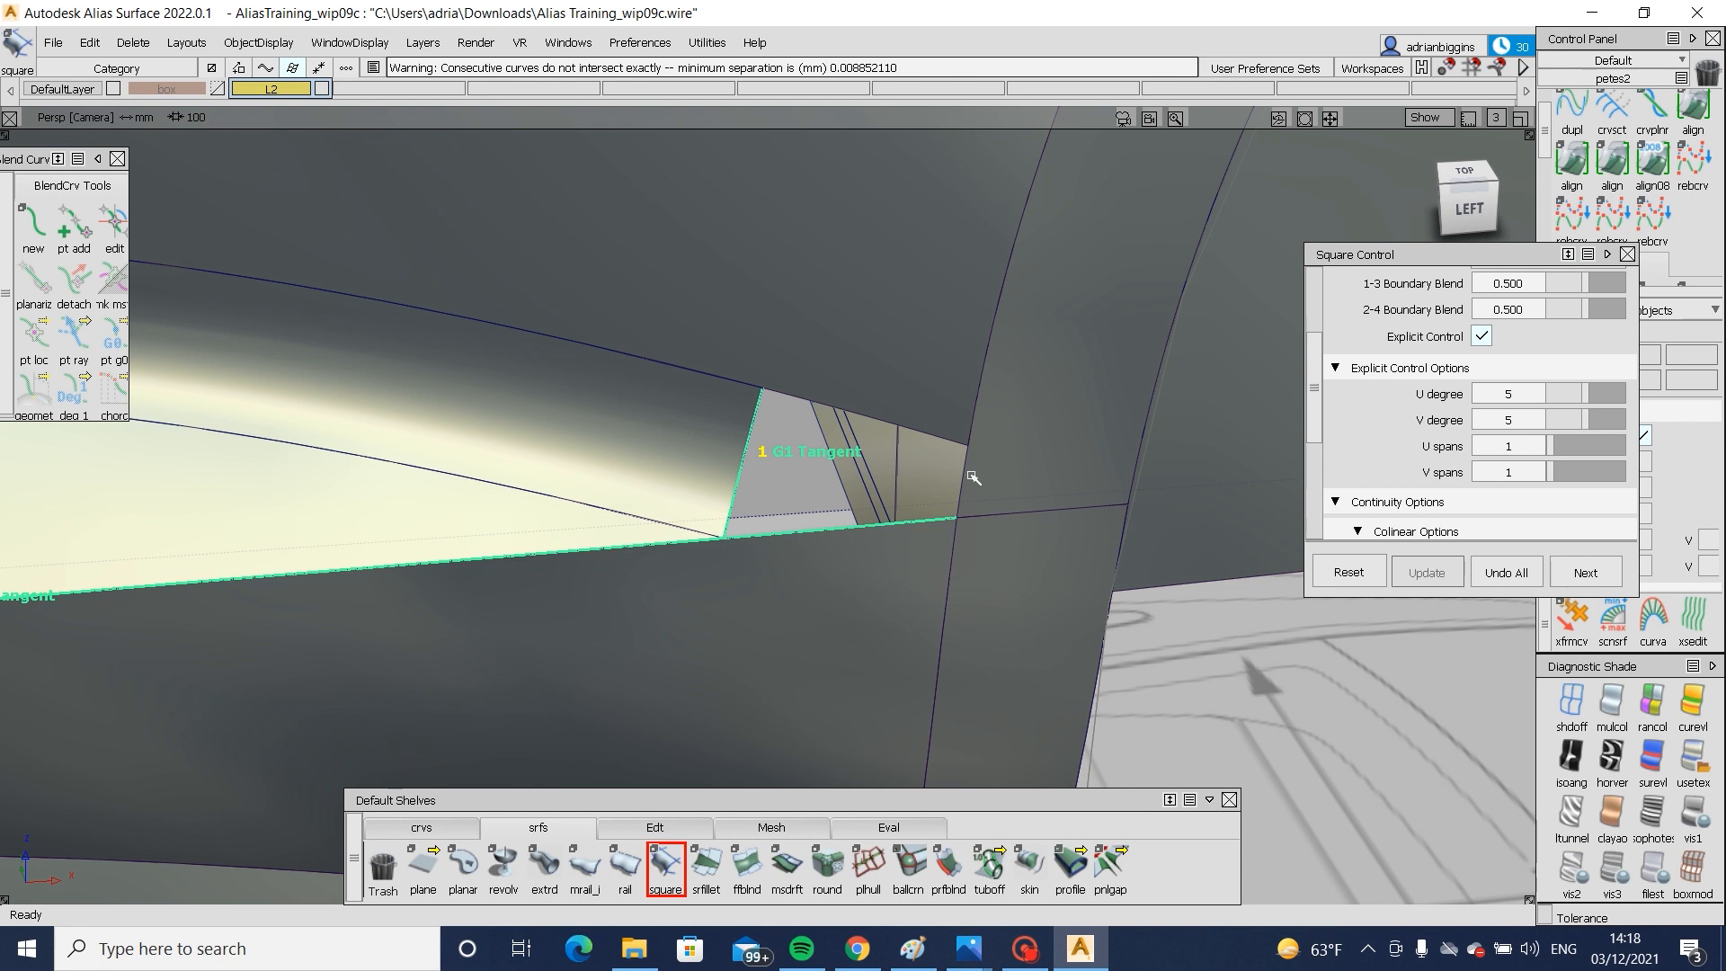
pyautogui.click(957, 452)
pyautogui.click(946, 441)
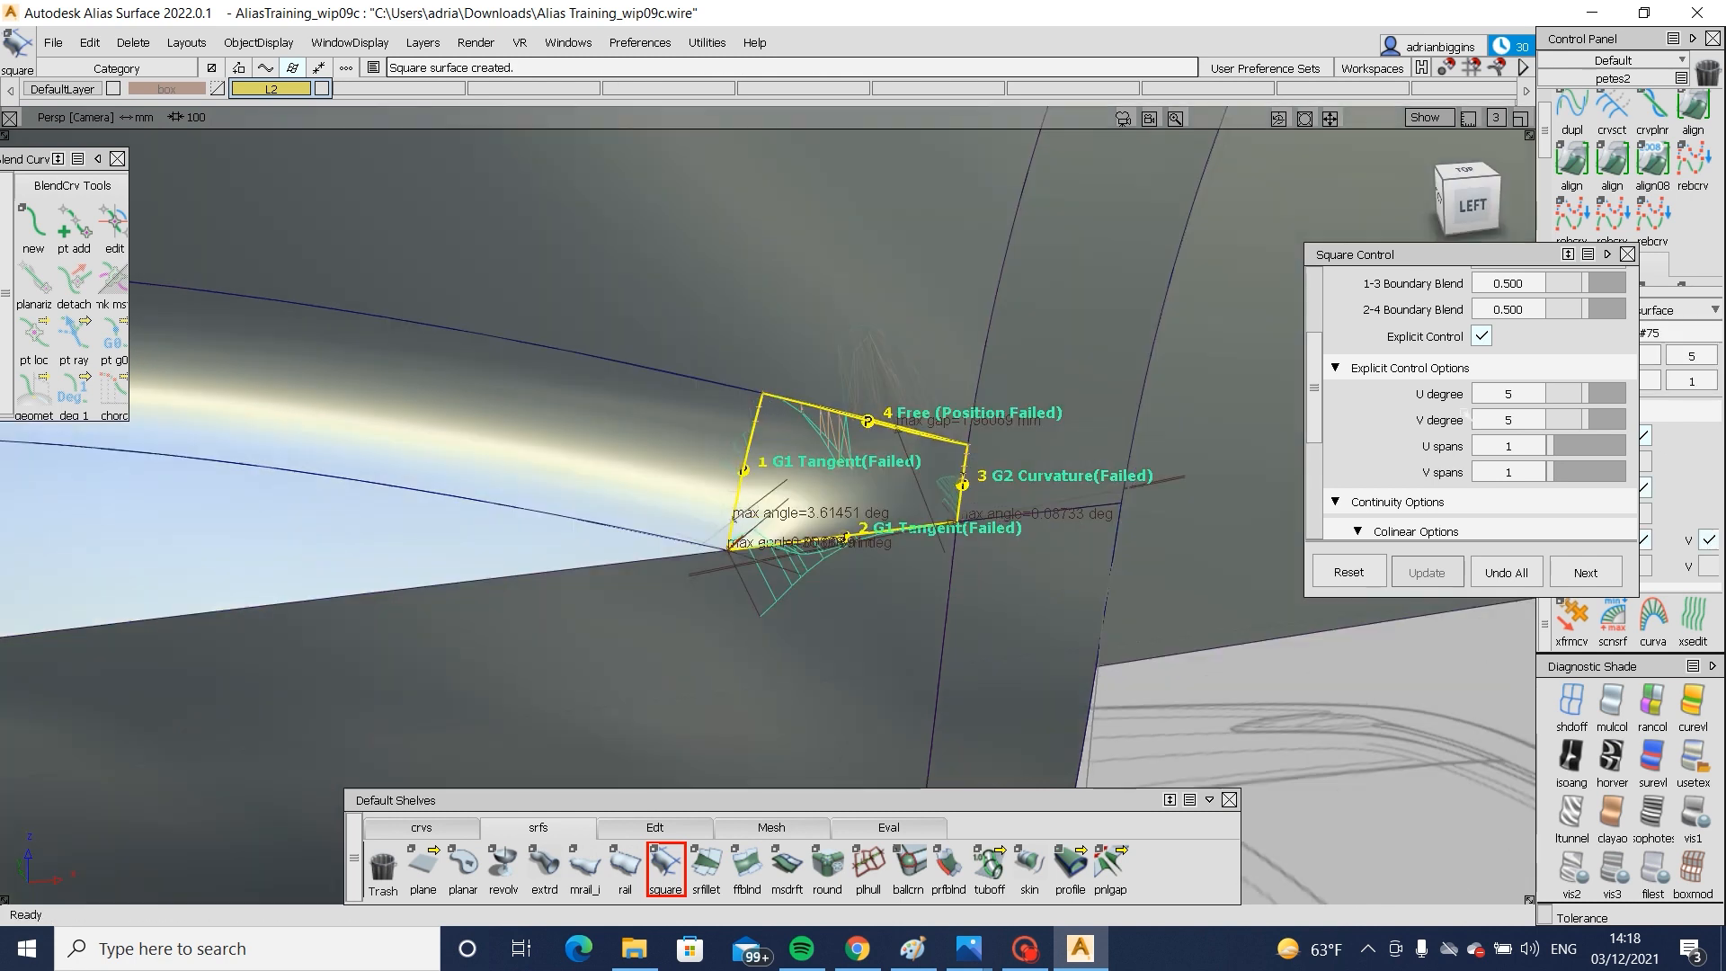
# - Set the Square surface to G0 Position at the lower crease and wheel-arch edge, and G2 Curvature at the body-side edge
pyautogui.scroll(5, 1494, 309)
pyautogui.click(1471, 340)
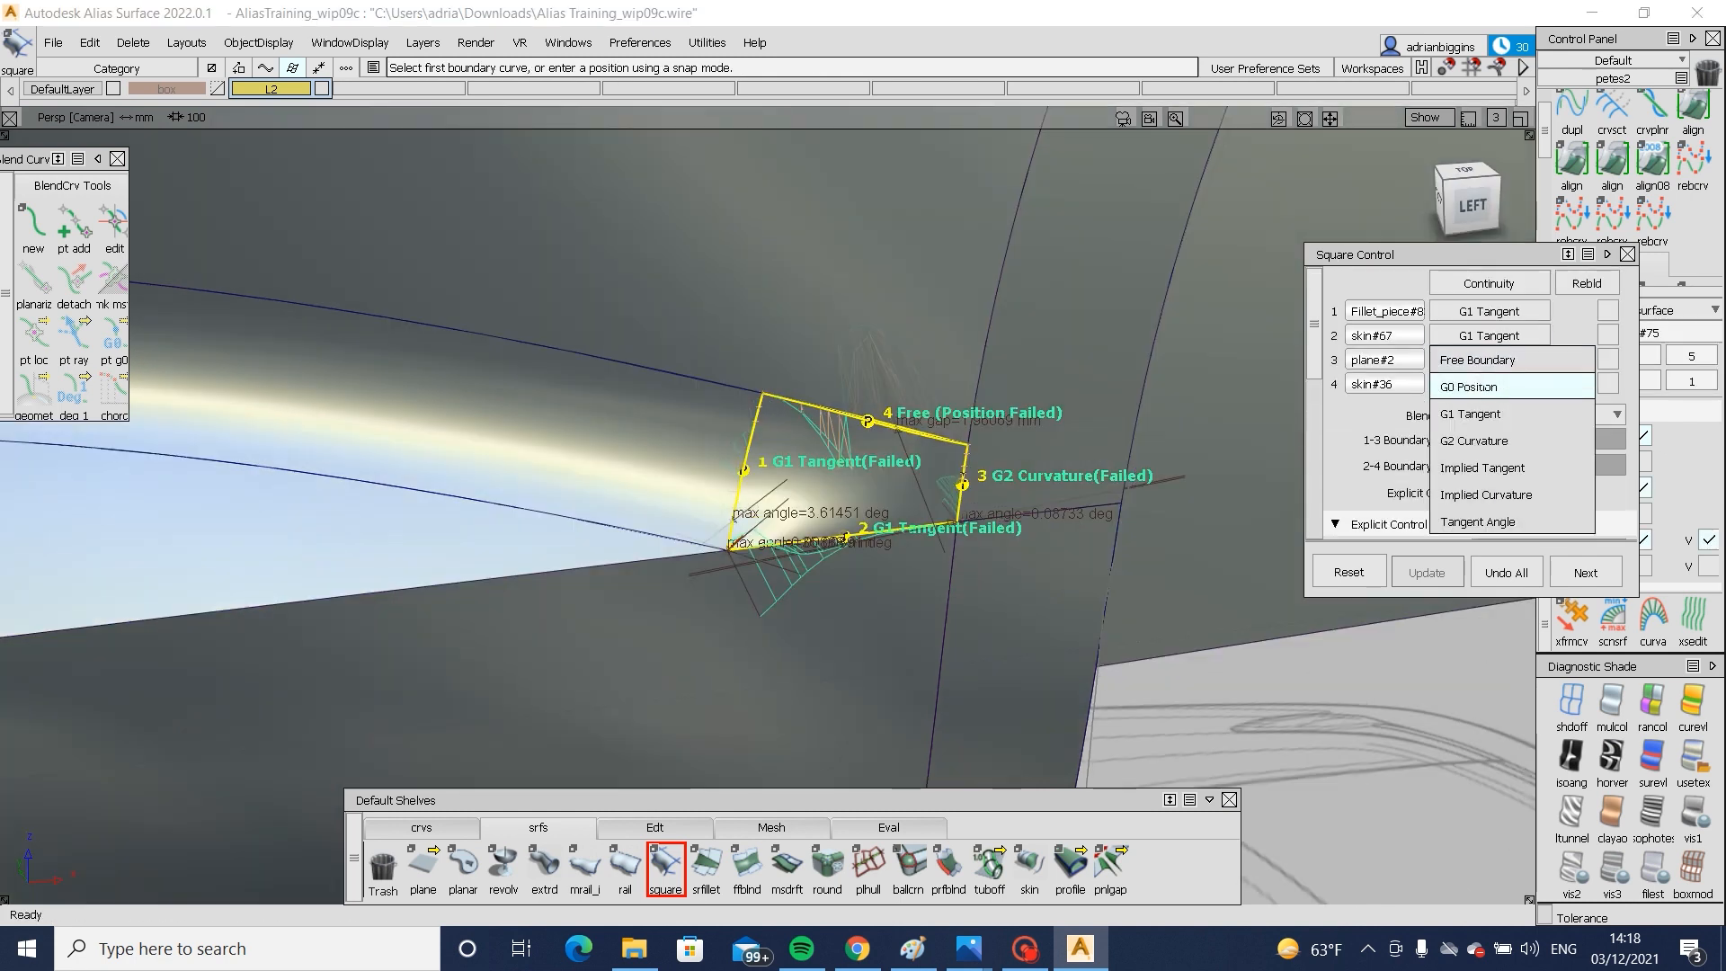
pyautogui.click(1476, 384)
pyautogui.click(1510, 361)
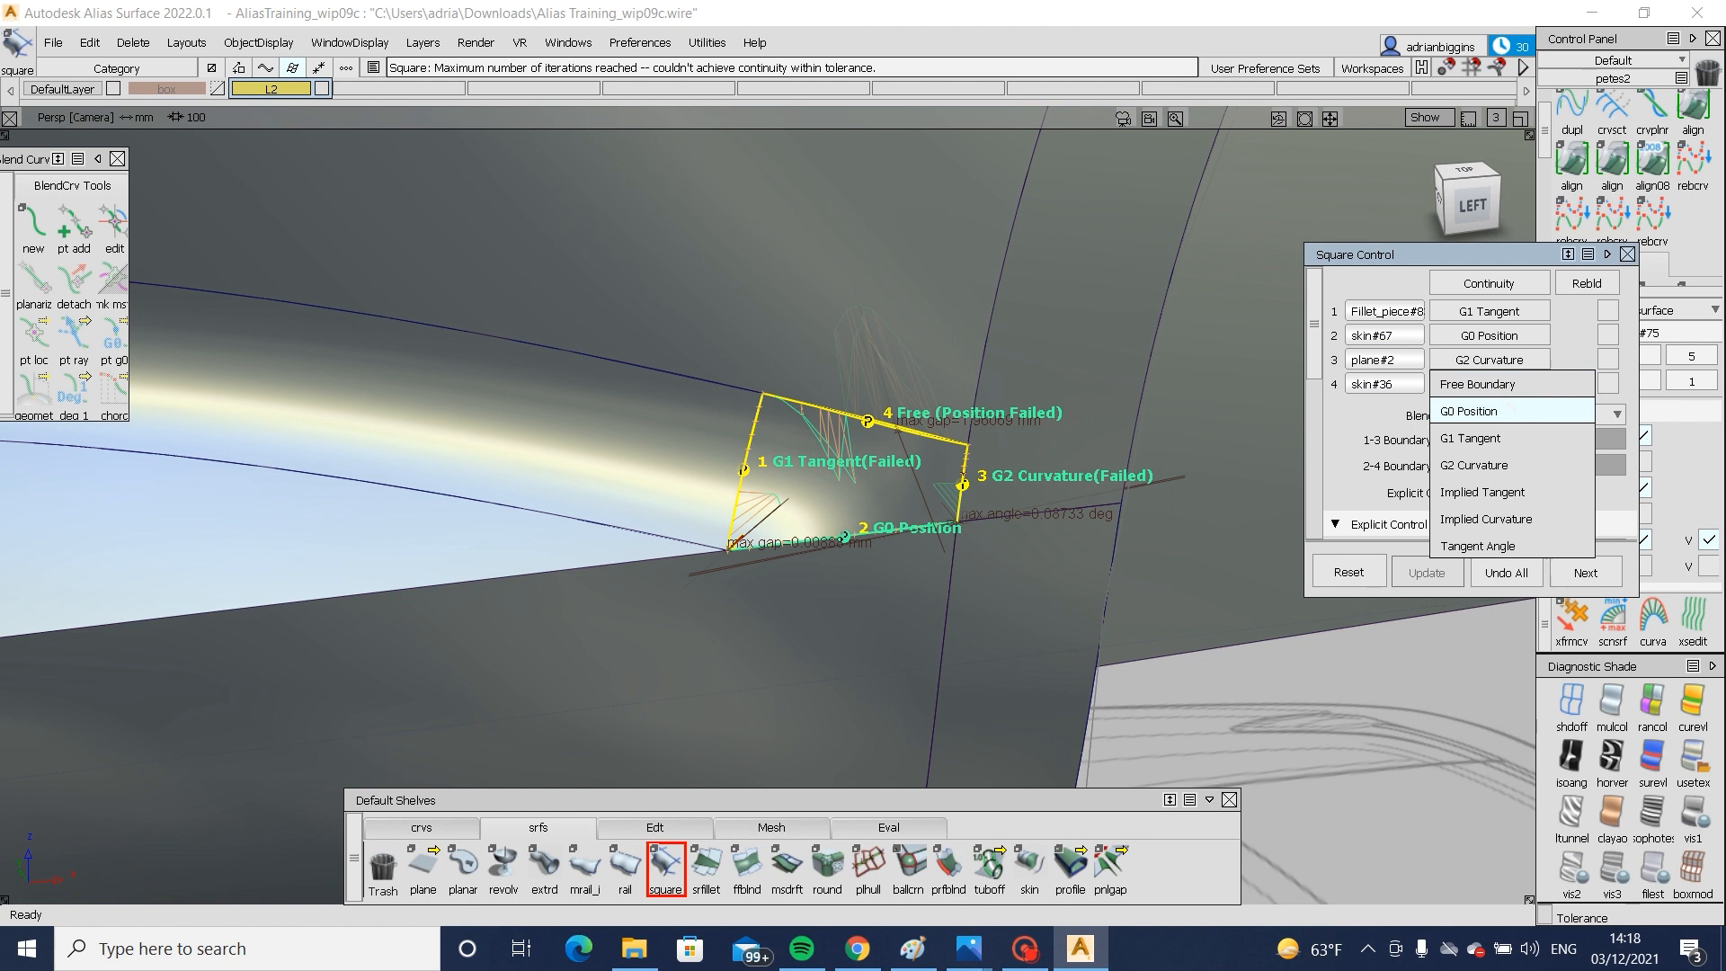
pyautogui.click(1502, 407)
pyautogui.click(1488, 384)
pyautogui.click(1507, 485)
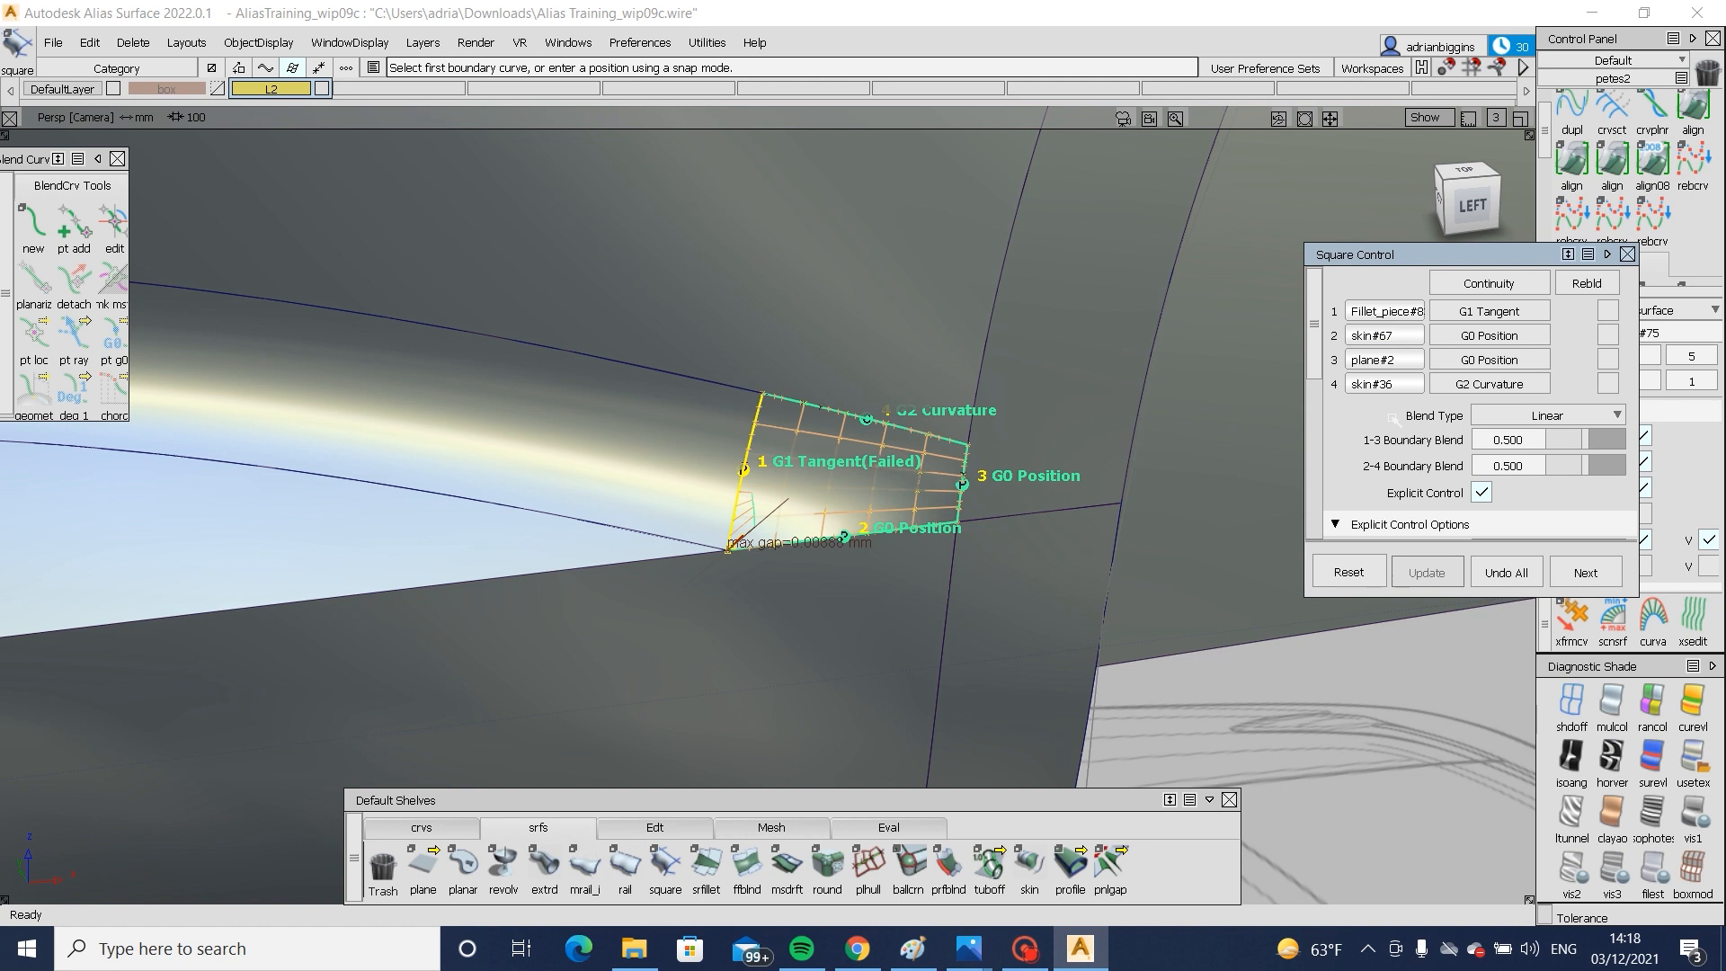
# - Change the Square surface's body-side boundary to G1 Tangent continuity
pyautogui.click(1487, 385)
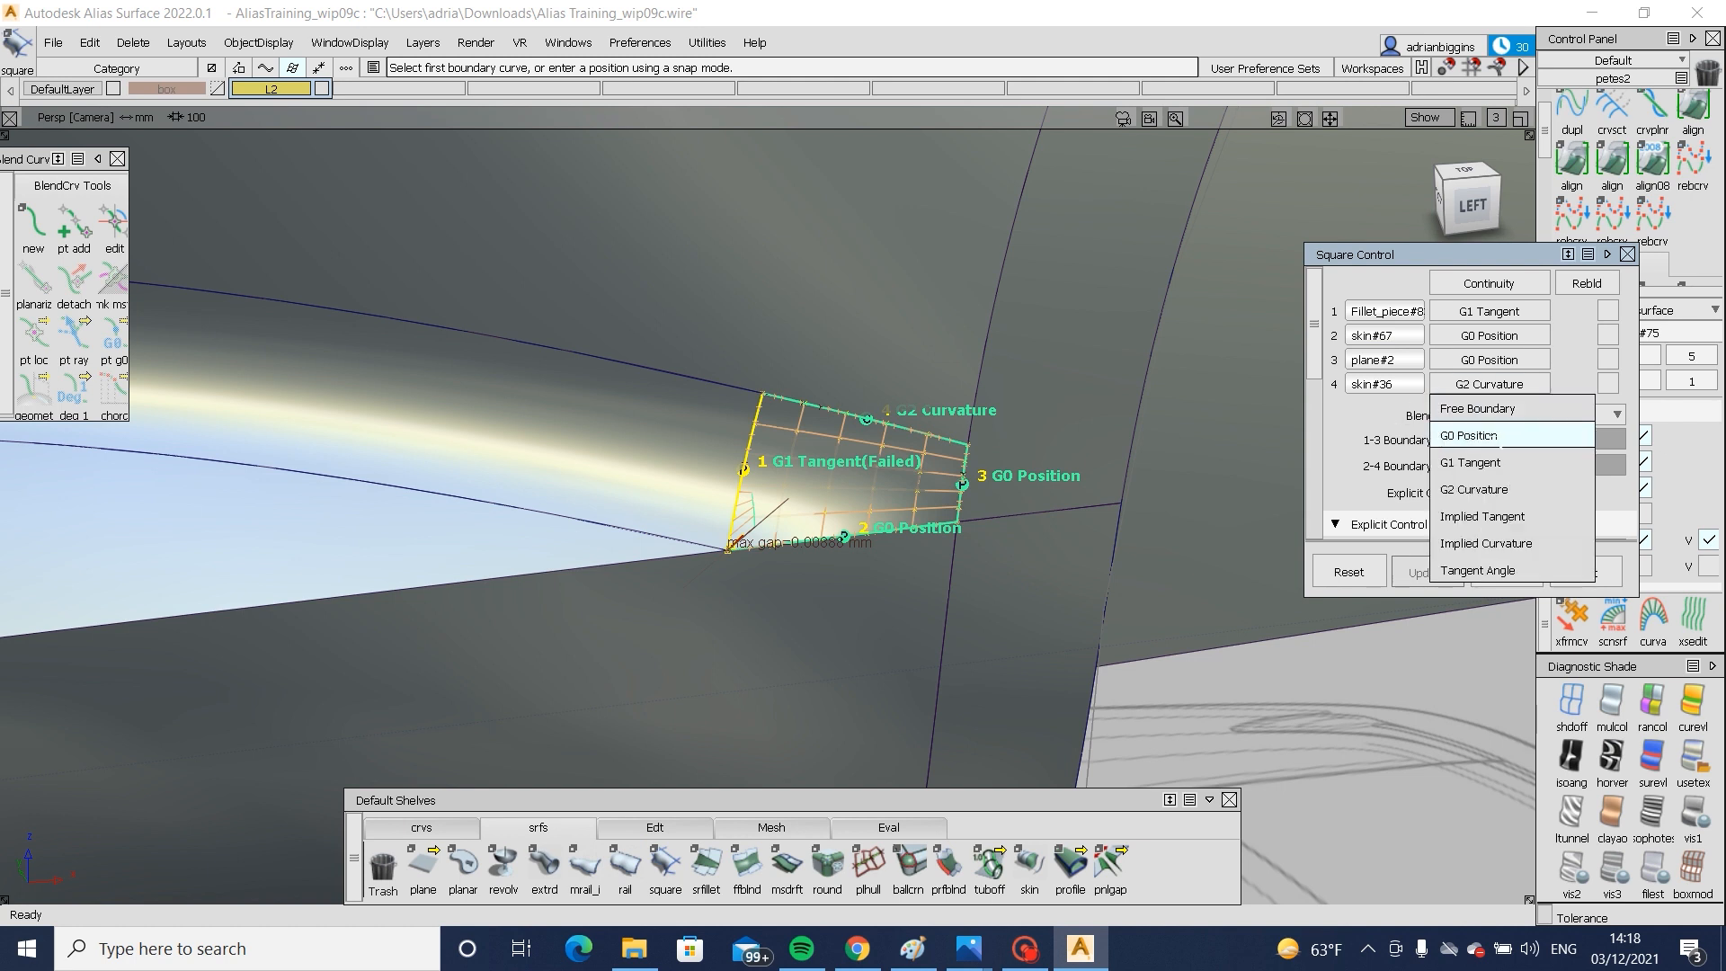
pyautogui.click(1494, 428)
pyautogui.click(1490, 385)
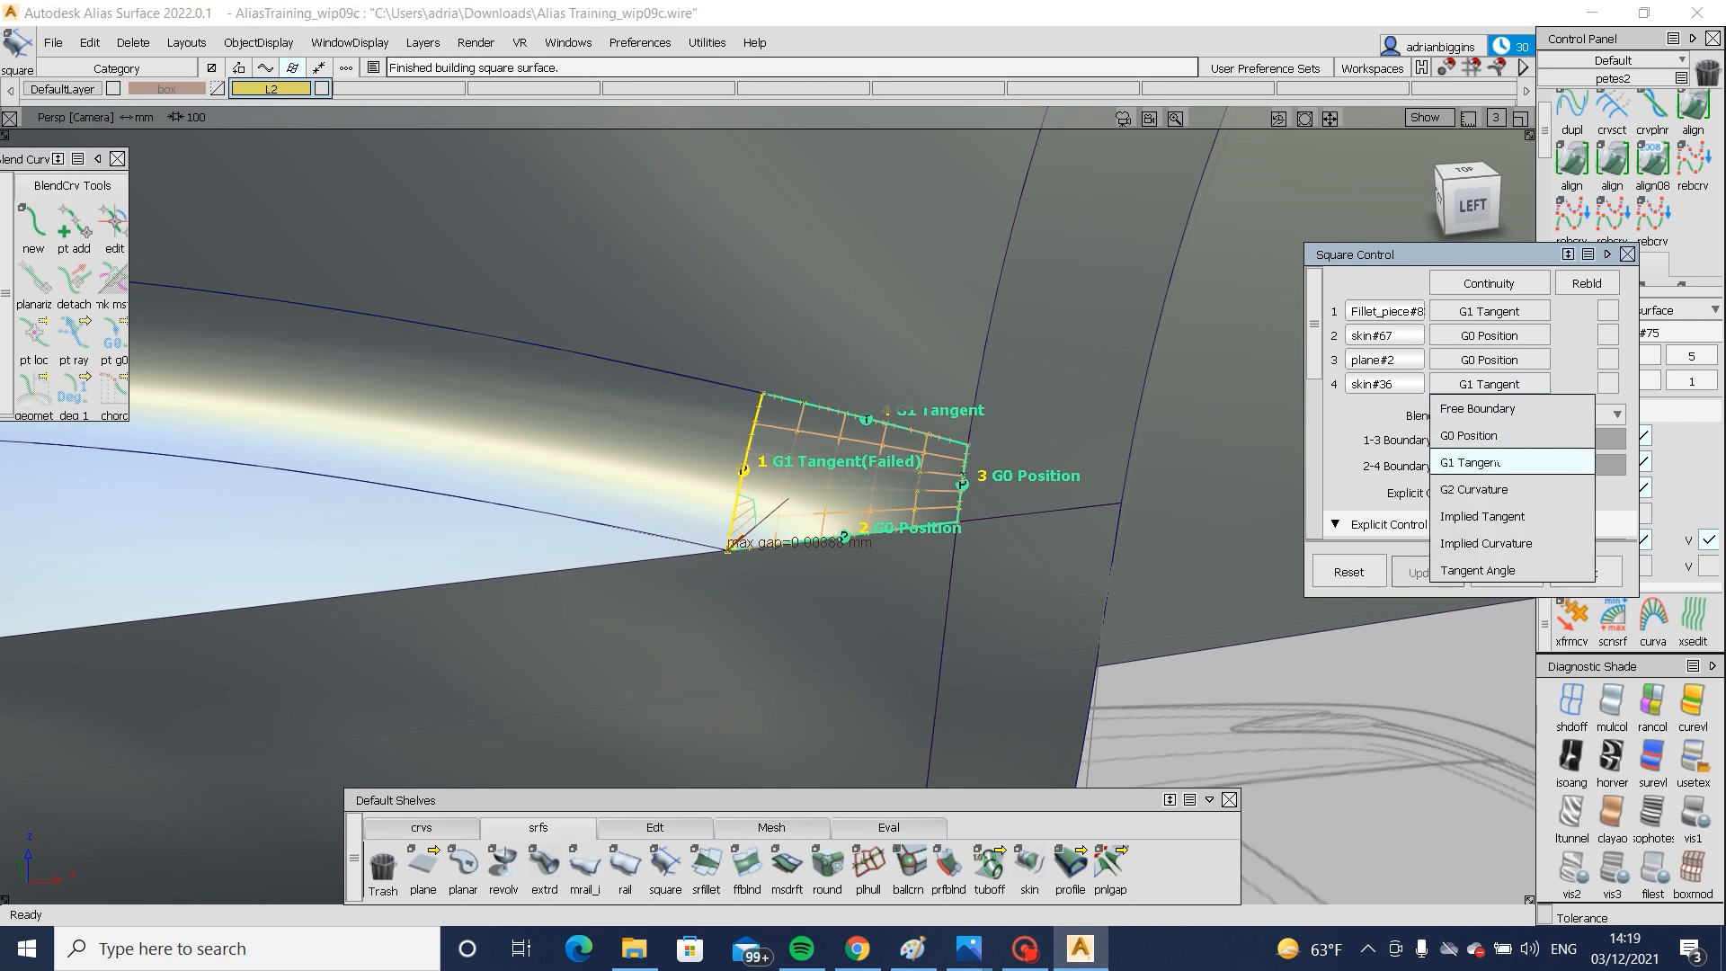
pyautogui.click(1282, 473)
# - Align the Square surface's front edge to the fillet's rear end with G1 continuity, Edge type and Skew at both ends
pyautogui.doubleClick(1571, 162)
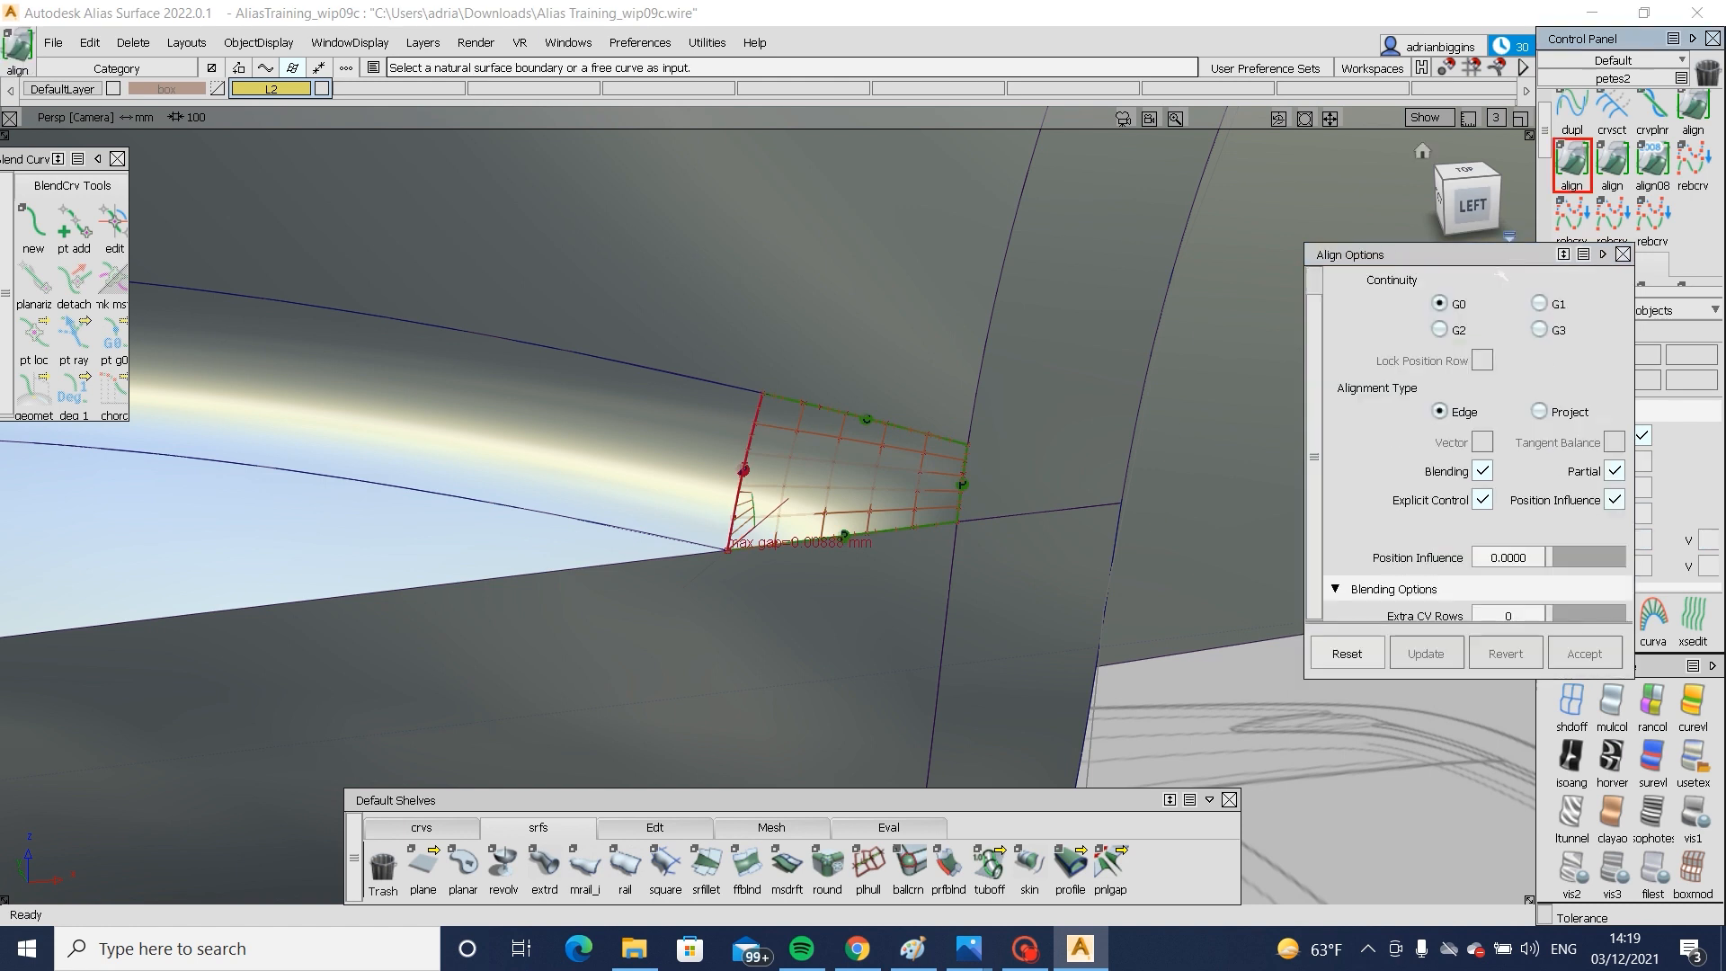
pyautogui.click(743, 475)
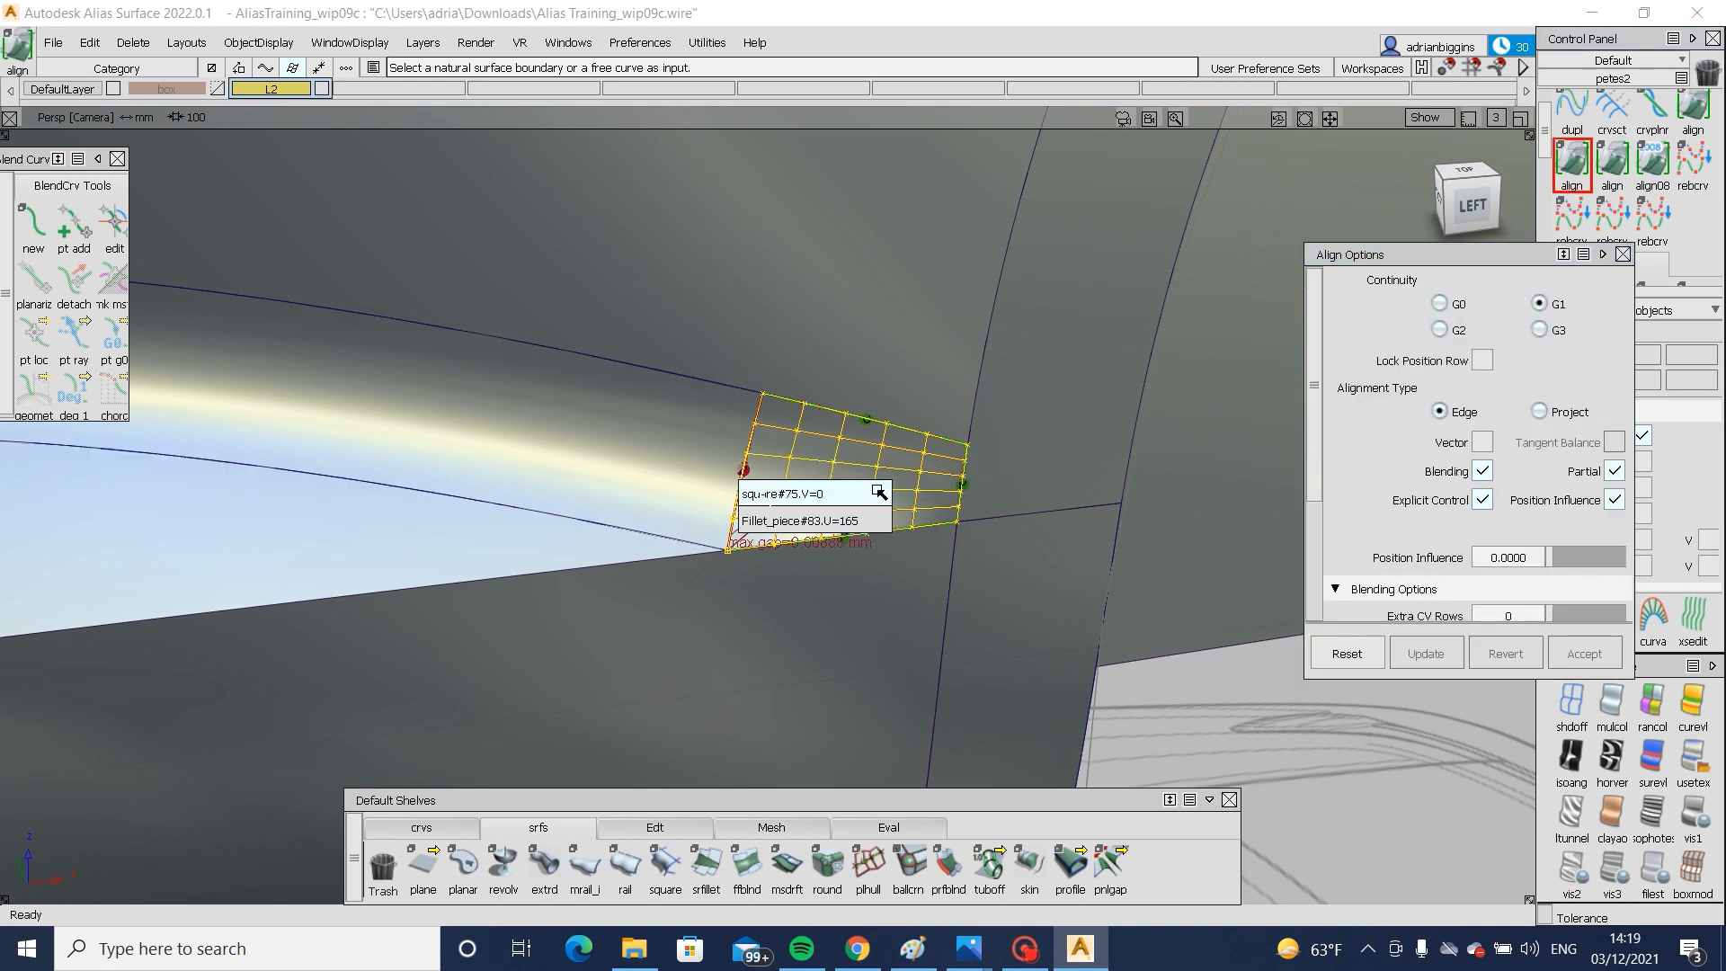
pyautogui.click(773, 489)
pyautogui.click(744, 476)
pyautogui.click(671, 593)
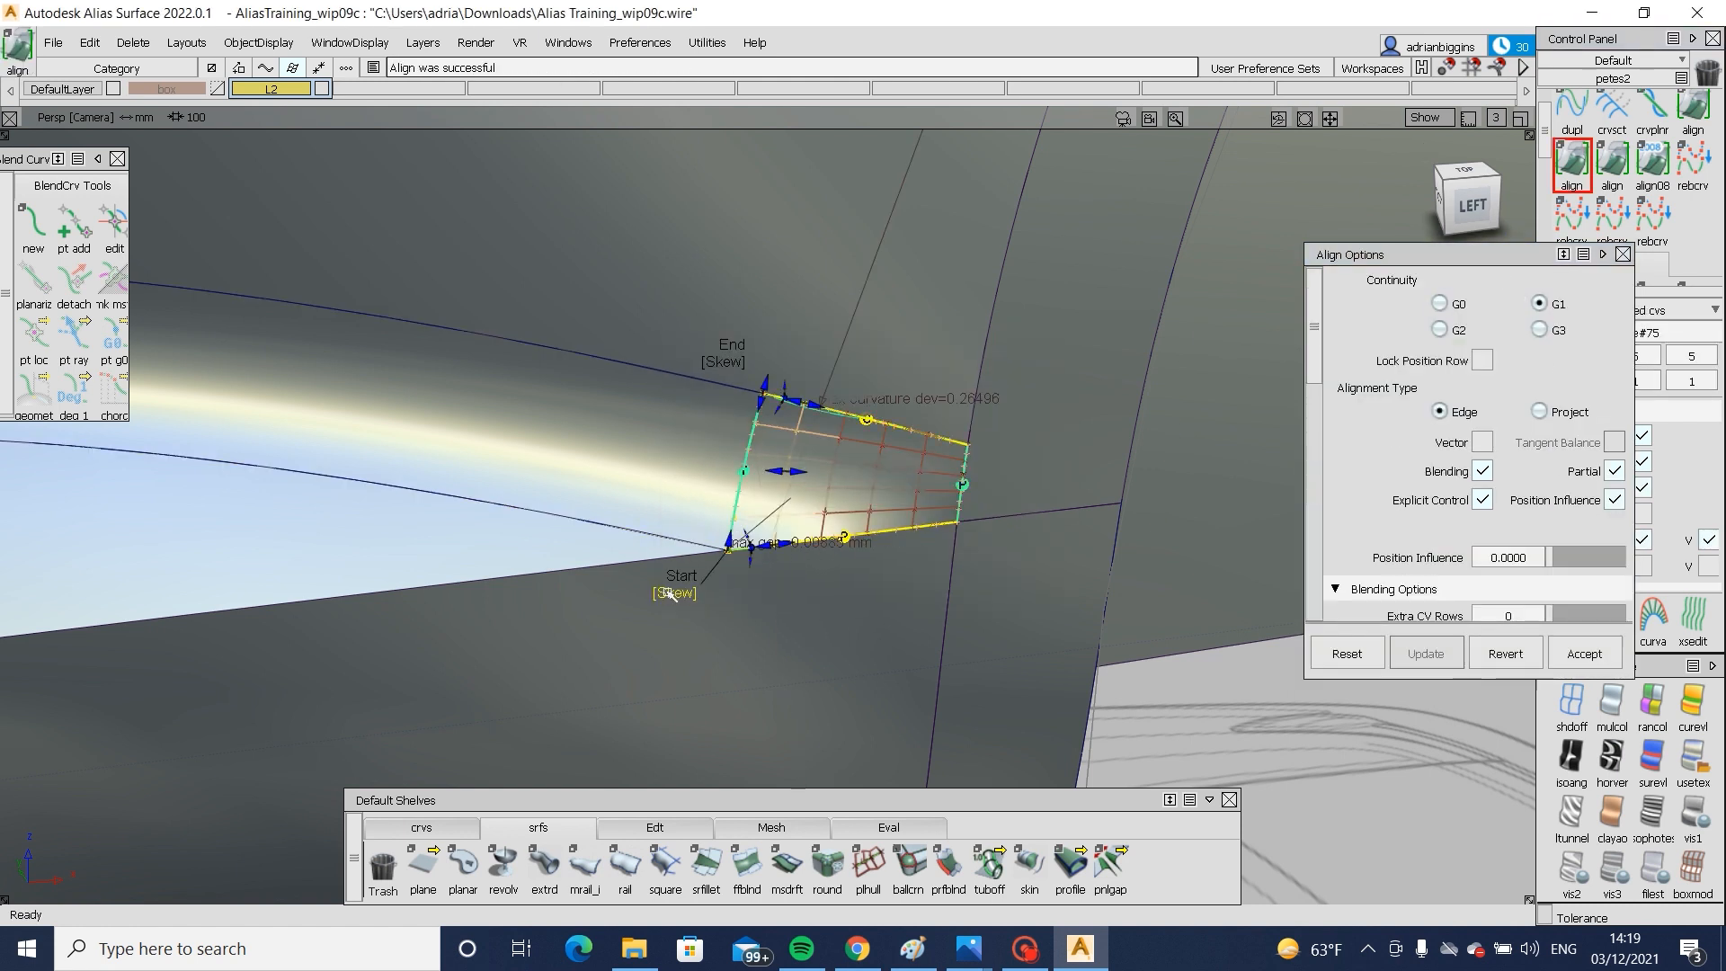
pyautogui.click(892, 460)
pyautogui.keyDown('ctrl'); pyautogui.keyDown('shift'); pyautogui.moveTo(771, 488); pyautogui.dragTo(771, 490); pyautogui.keyUp('shift'); pyautogui.keyUp('ctrl')
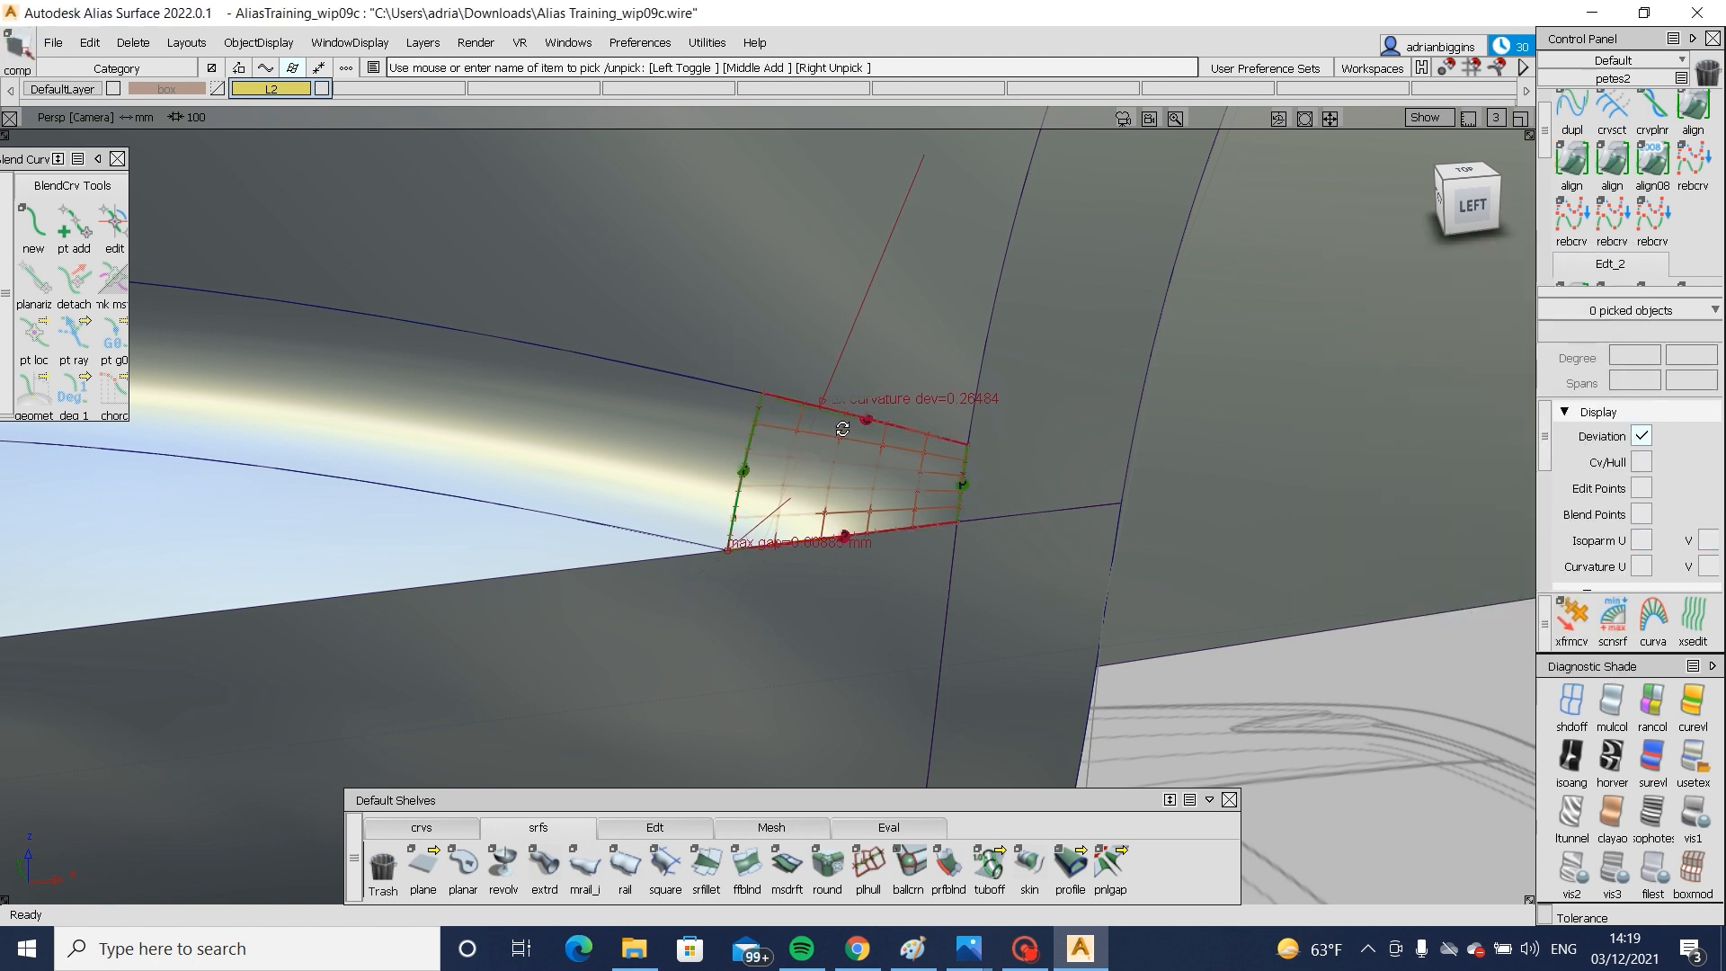
# - Examine the highlights along the completed lower door-side fillet and its ends at both wheel arches
pyautogui.moveTo(841, 429)
pyautogui.keyDown('alt'); pyautogui.keyDown('shift'); pyautogui.mouseDown(button='right')
pyautogui.moveTo(854, 402)
pyautogui.moveTo(937, 426)
pyautogui.mouseUp(button='right'); pyautogui.keyUp('shift'); pyautogui.keyUp('alt')
pyautogui.moveTo(938, 426)
pyautogui.keyDown('ctrl'); pyautogui.keyDown('shift'); pyautogui.mouseDown()
pyautogui.moveTo(813, 524)
pyautogui.moveTo(679, 419)
pyautogui.mouseUp(); pyautogui.keyUp('shift'); pyautogui.keyUp('ctrl')
pyautogui.keyDown('alt'); pyautogui.keyDown('shift'); pyautogui.moveTo(680, 419); pyautogui.dragTo(752, 543, button='right'); pyautogui.keyUp('shift'); pyautogui.keyUp('alt')
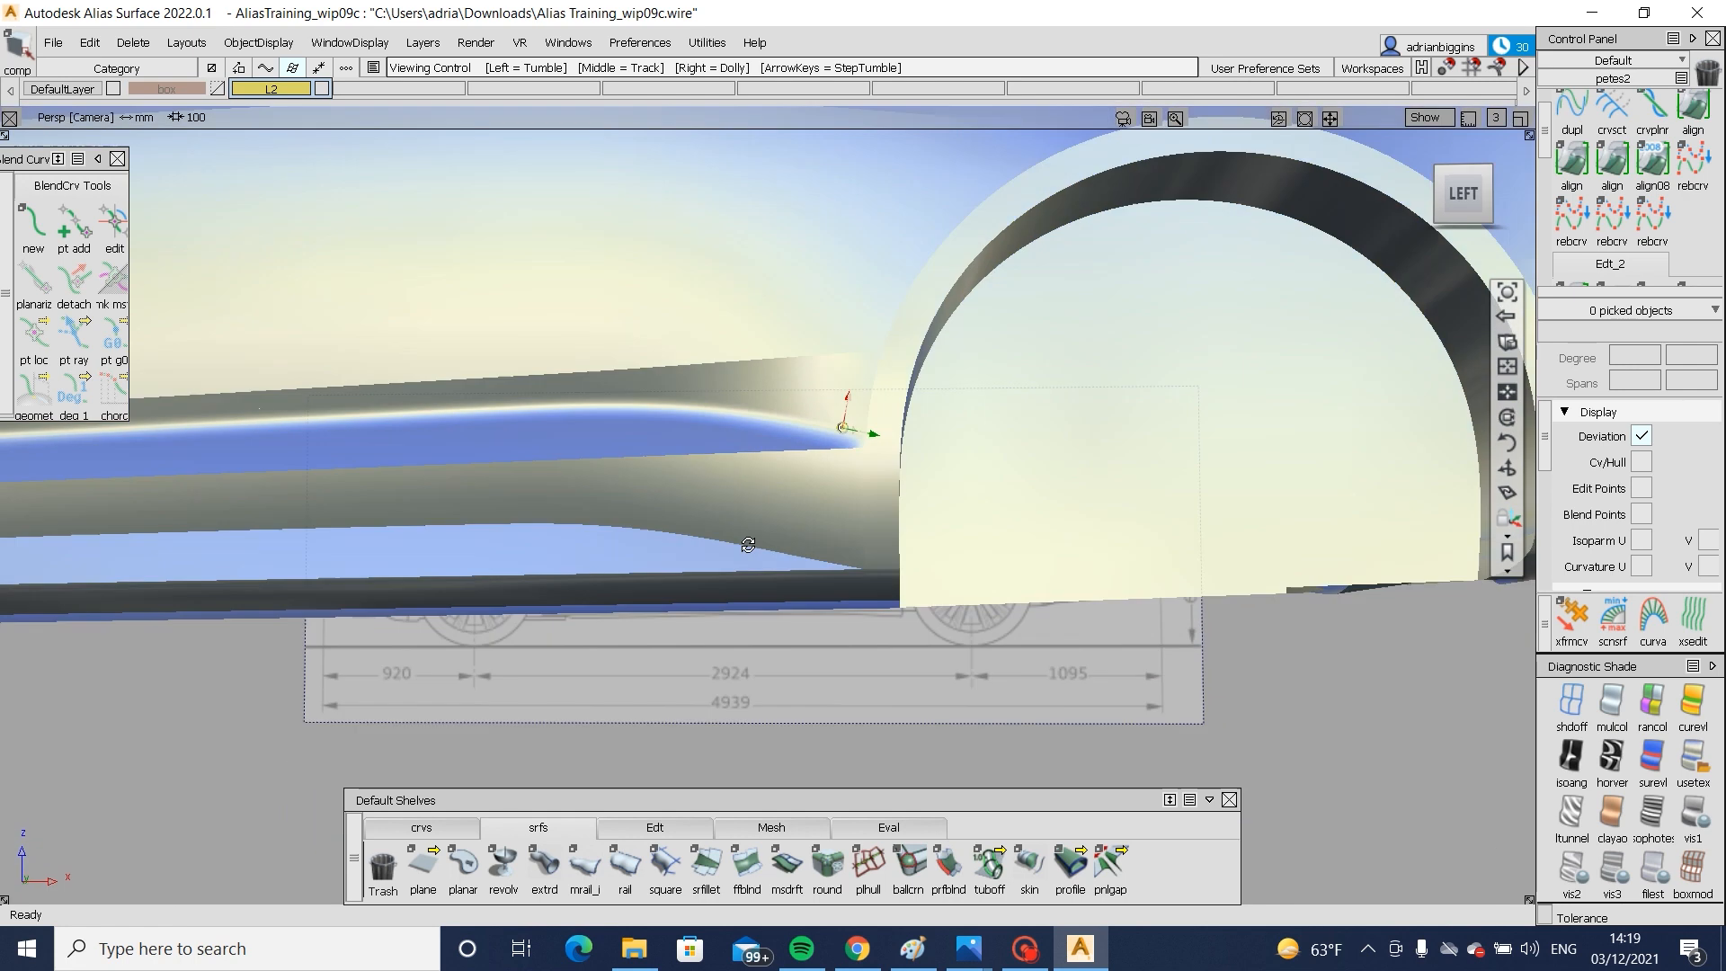
pyautogui.keyDown('alt'); pyautogui.keyDown('shift'); pyautogui.moveTo(751, 543); pyautogui.dragTo(466, 521); pyautogui.keyUp('shift'); pyautogui.keyUp('alt')
pyautogui.keyDown('alt'); pyautogui.keyDown('shift'); pyautogui.moveTo(466, 520); pyautogui.dragTo(752, 440, button='middle'); pyautogui.keyUp('shift'); pyautogui.keyUp('alt')
pyautogui.keyDown('alt'); pyautogui.keyDown('shift'); pyautogui.moveTo(748, 435); pyautogui.dragTo(878, 478, button='right'); pyautogui.keyUp('shift'); pyautogui.keyUp('alt')
pyautogui.keyDown('alt'); pyautogui.keyDown('shift'); pyautogui.moveTo(878, 478); pyautogui.dragTo(899, 482); pyautogui.keyUp('shift'); pyautogui.keyUp('alt')
pyautogui.keyDown('alt'); pyautogui.keyDown('shift'); pyautogui.moveTo(899, 482); pyautogui.dragTo(889, 469, button='right'); pyautogui.keyUp('shift'); pyautogui.keyUp('alt')
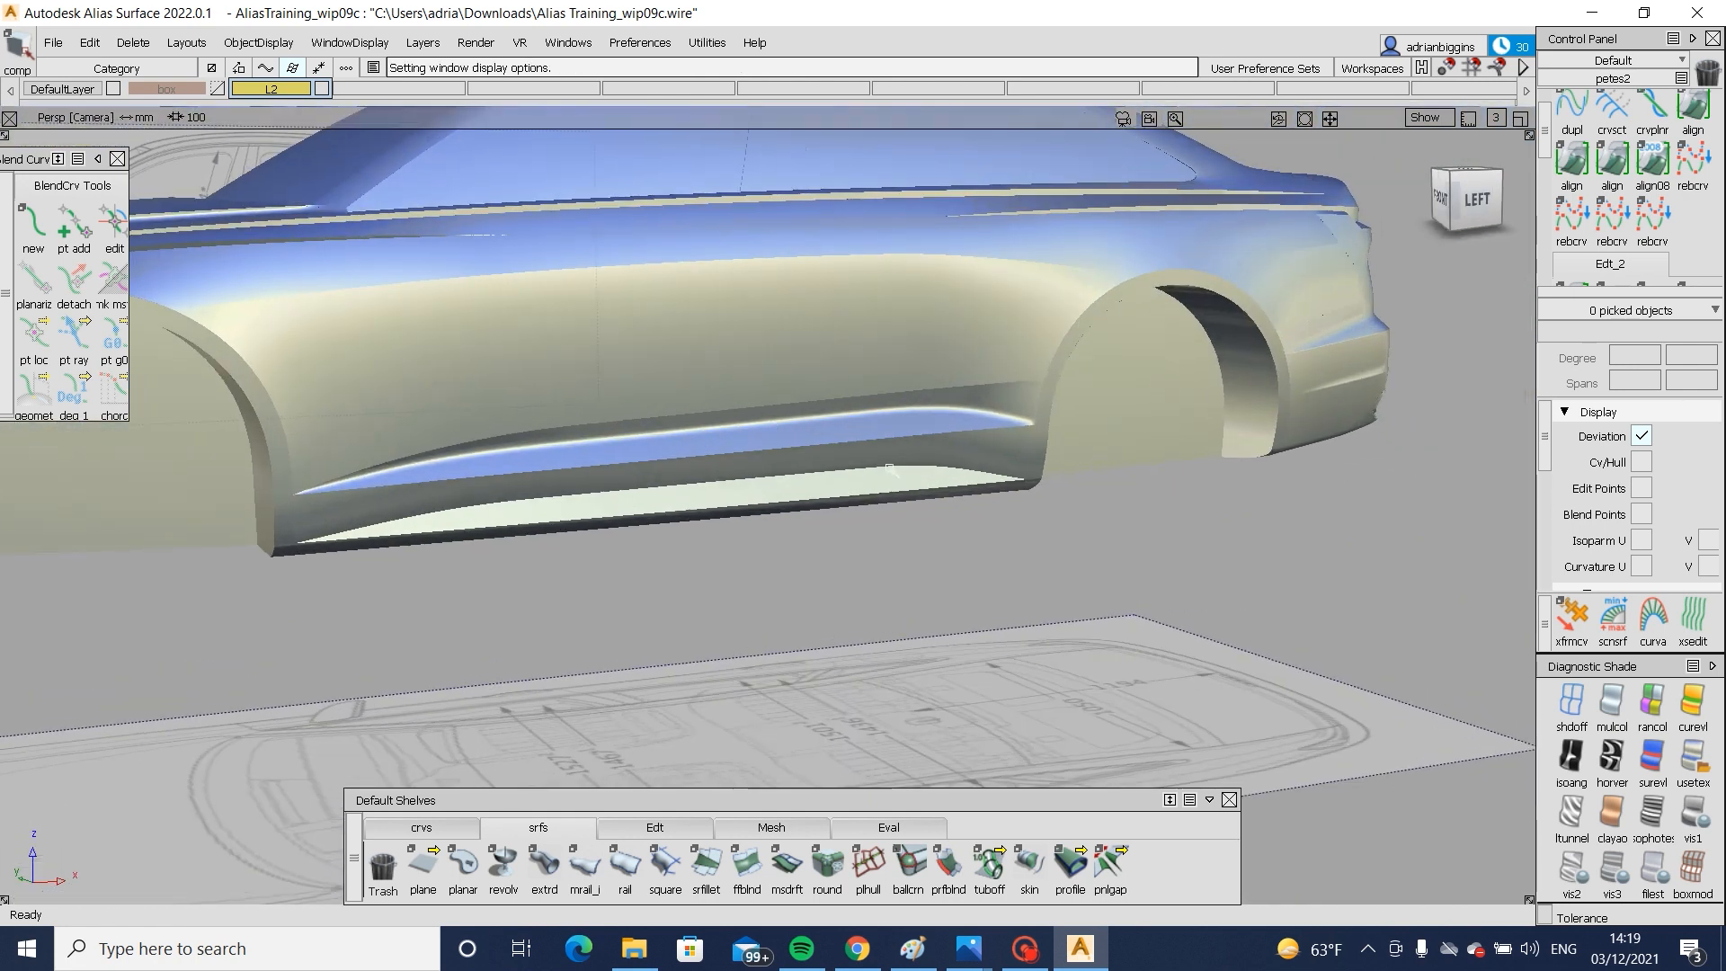
pyautogui.hotkey('alt', 'shift')
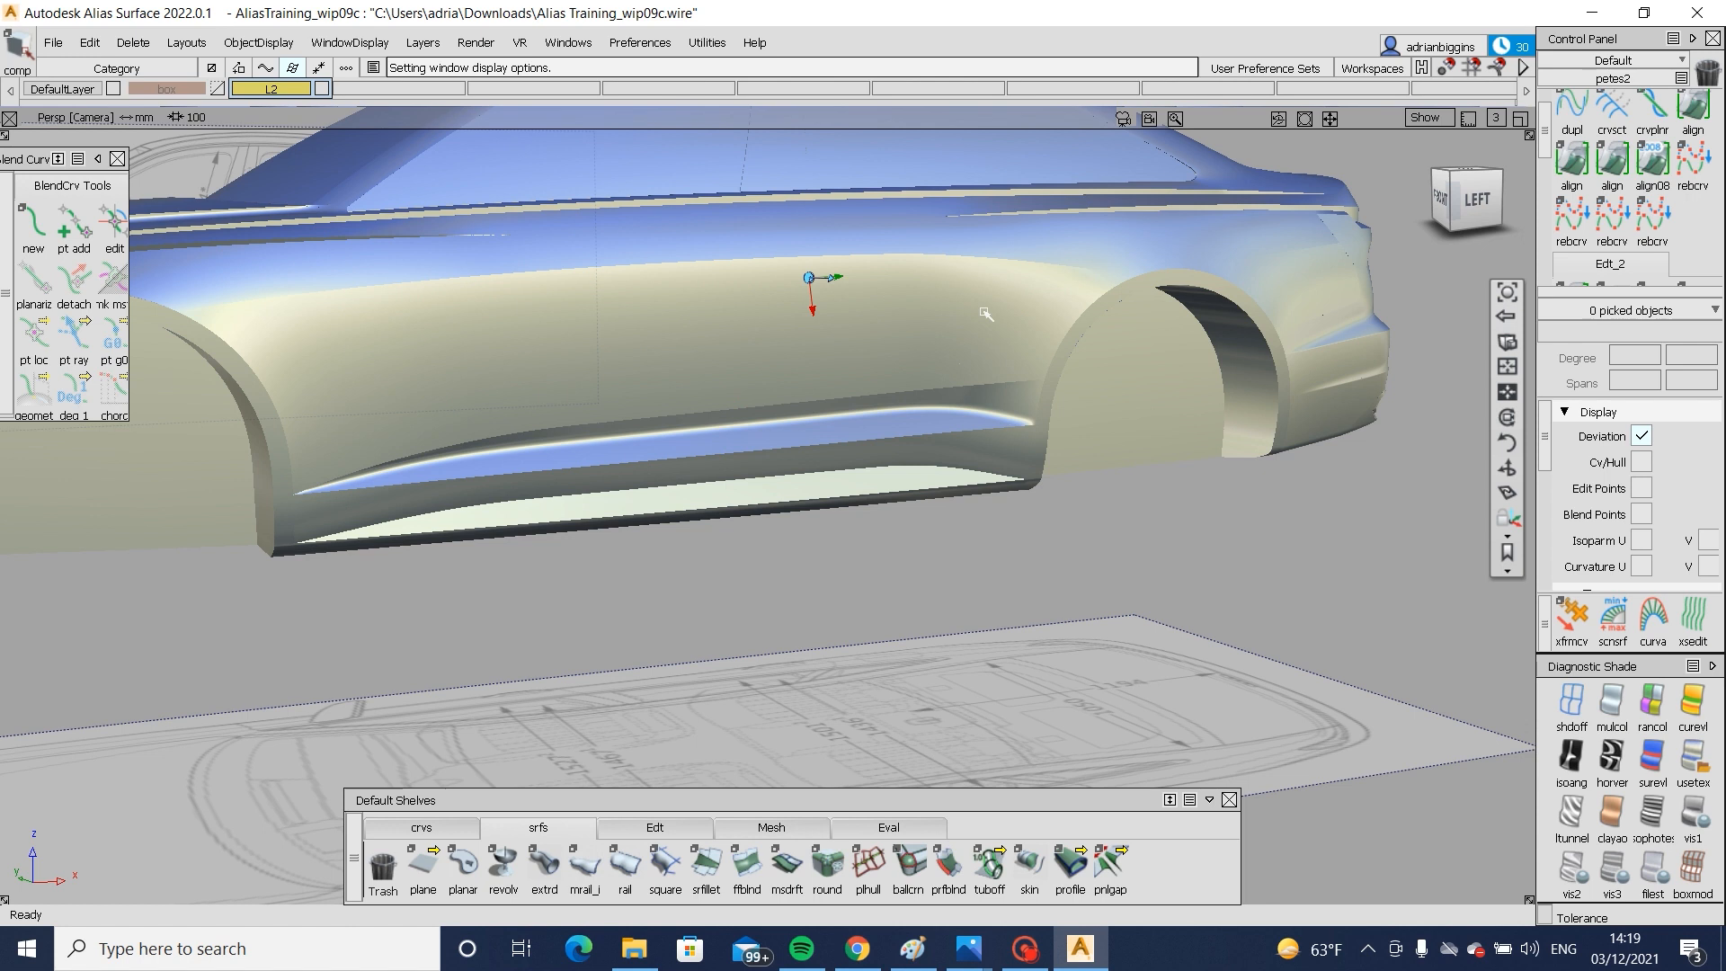
pyautogui.keyDown('alt'); pyautogui.keyDown('shift'); pyautogui.moveTo(987, 314); pyautogui.dragTo(1021, 389, button='middle'); pyautogui.keyUp('shift'); pyautogui.keyUp('alt')
pyautogui.keyDown('alt'); pyautogui.keyDown('shift'); pyautogui.moveTo(1021, 389); pyautogui.dragTo(1109, 401, button='right'); pyautogui.keyUp('shift'); pyautogui.keyUp('alt')
pyautogui.moveTo(947, 530)
pyautogui.keyDown('alt'); pyautogui.keyDown('shift'); pyautogui.mouseDown(button='middle')
pyautogui.moveTo(916, 555)
pyautogui.moveTo(949, 616)
pyautogui.mouseUp(button='middle'); pyautogui.keyUp('shift'); pyautogui.keyUp('alt')
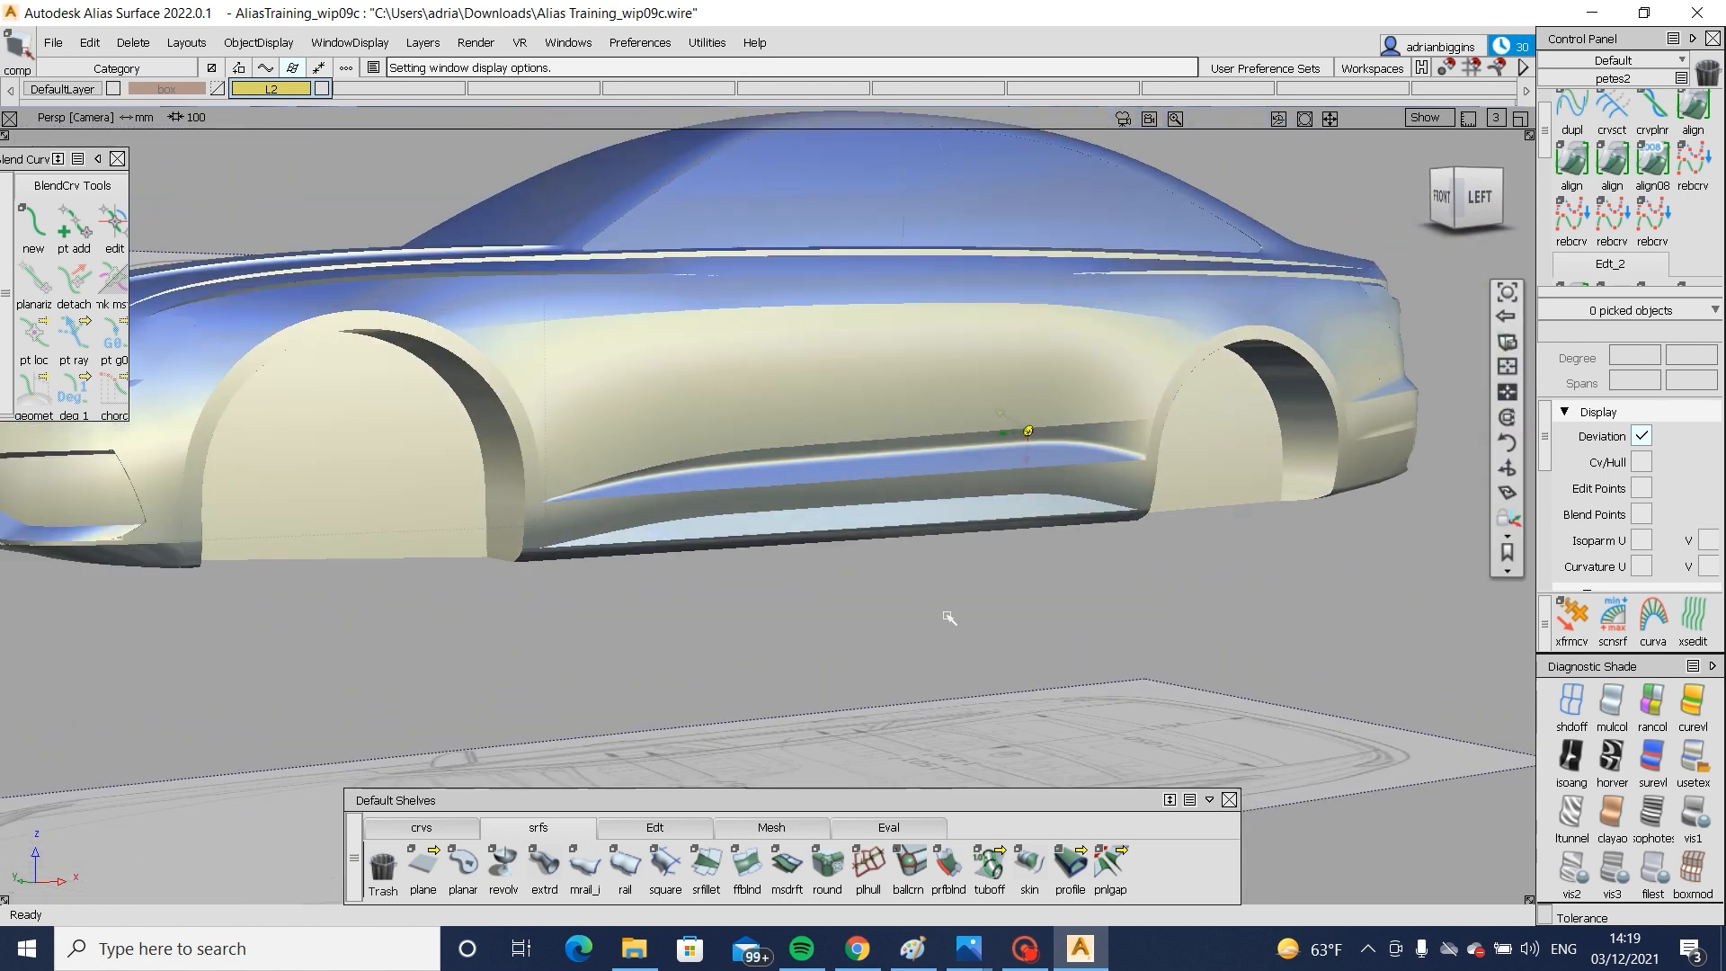
# - Save the model as a new file named Alias Training_wip09d
pyautogui.click(51, 42)
pyautogui.click(77, 206)
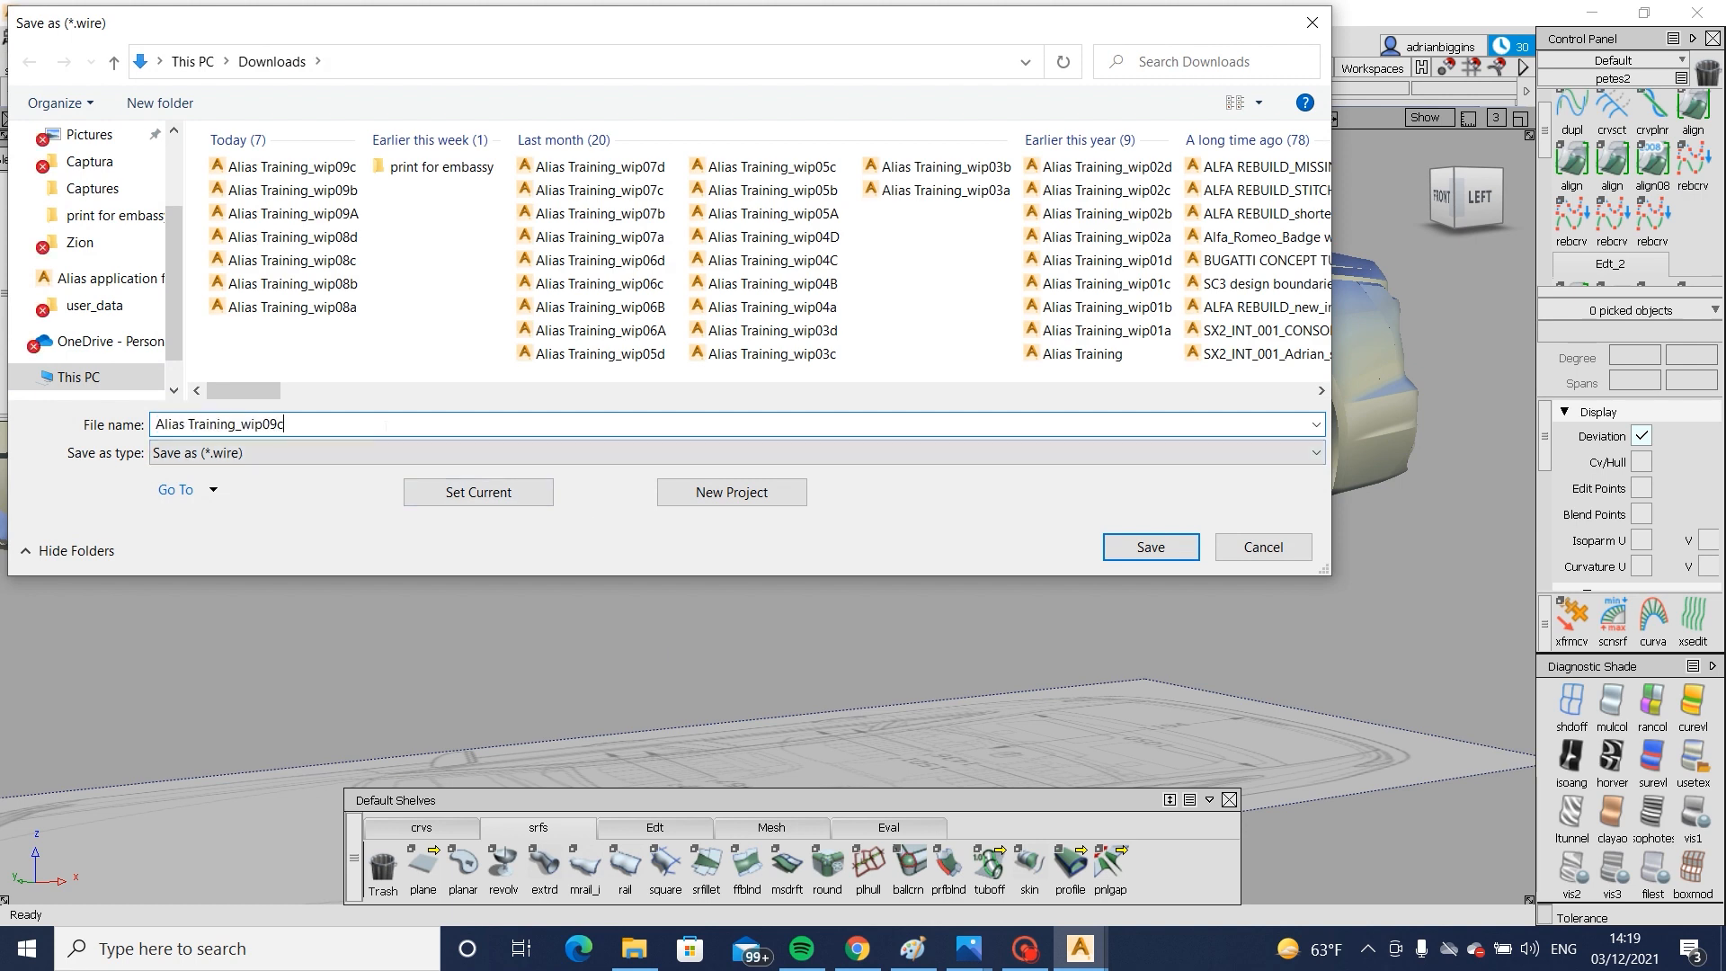
pyautogui.write('d')
pyautogui.click(1111, 545)
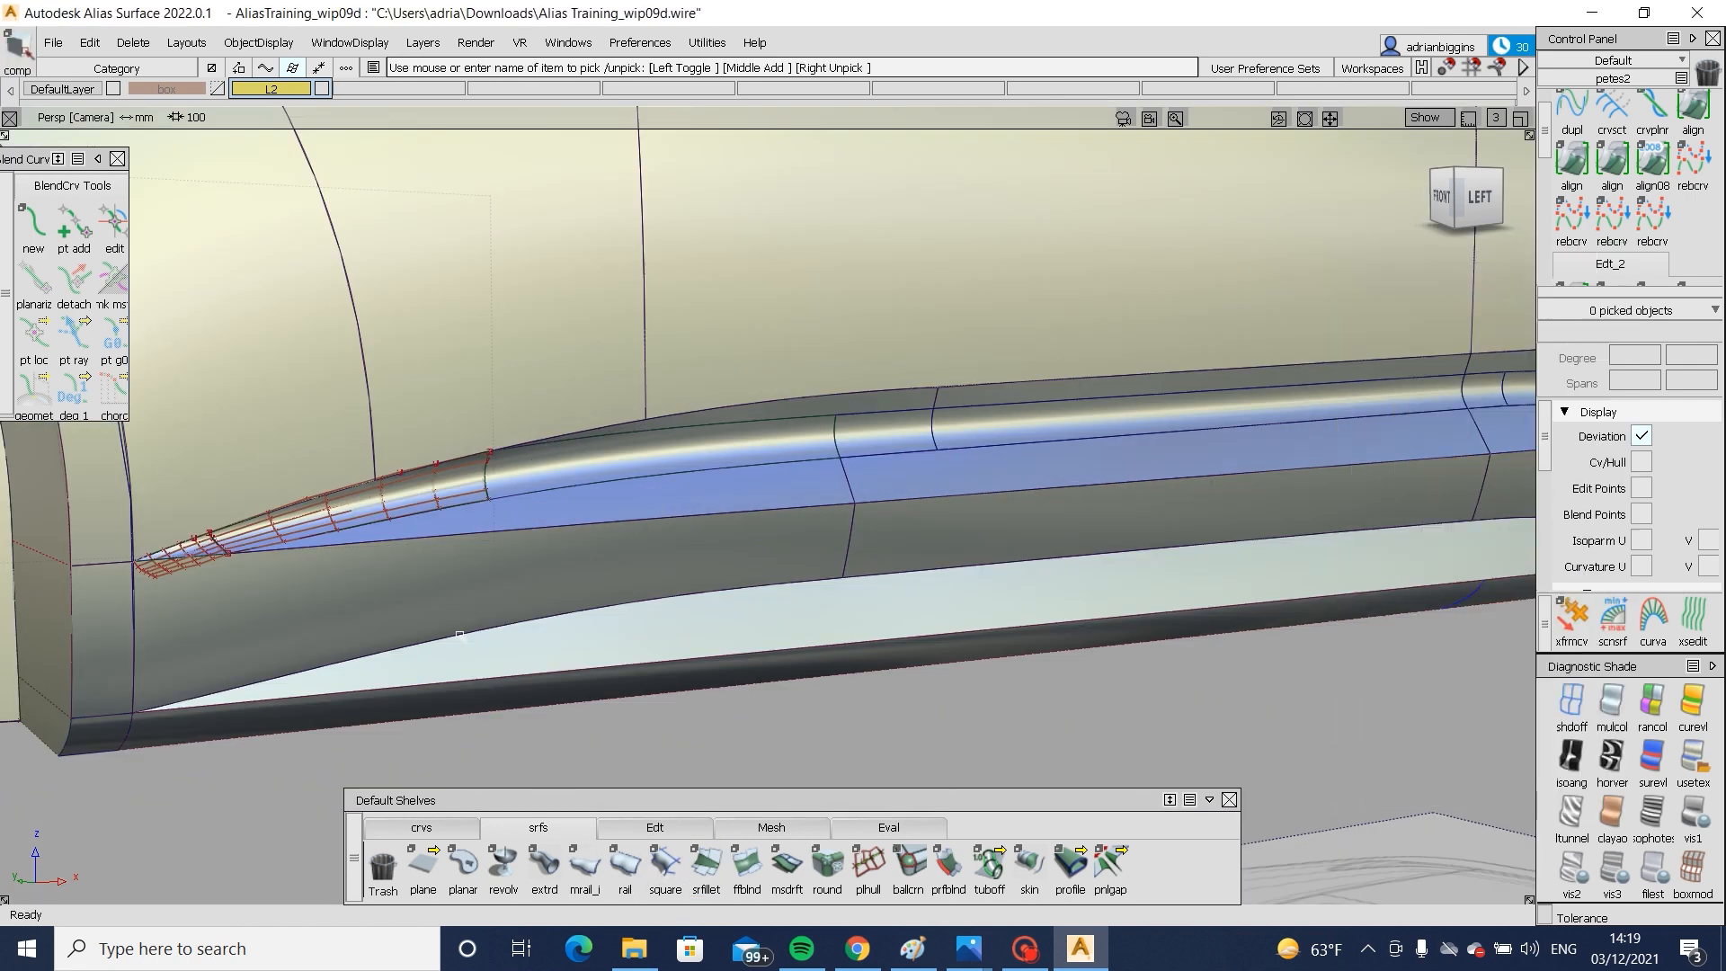
# - Examine the fillet's front tip at the front wheel arch and pick the three surfaces there
pyautogui.keyDown('alt'); pyautogui.keyDown('shift'); pyautogui.moveTo(459, 635); pyautogui.dragTo(270, 557); pyautogui.keyUp('shift'); pyautogui.keyUp('alt')
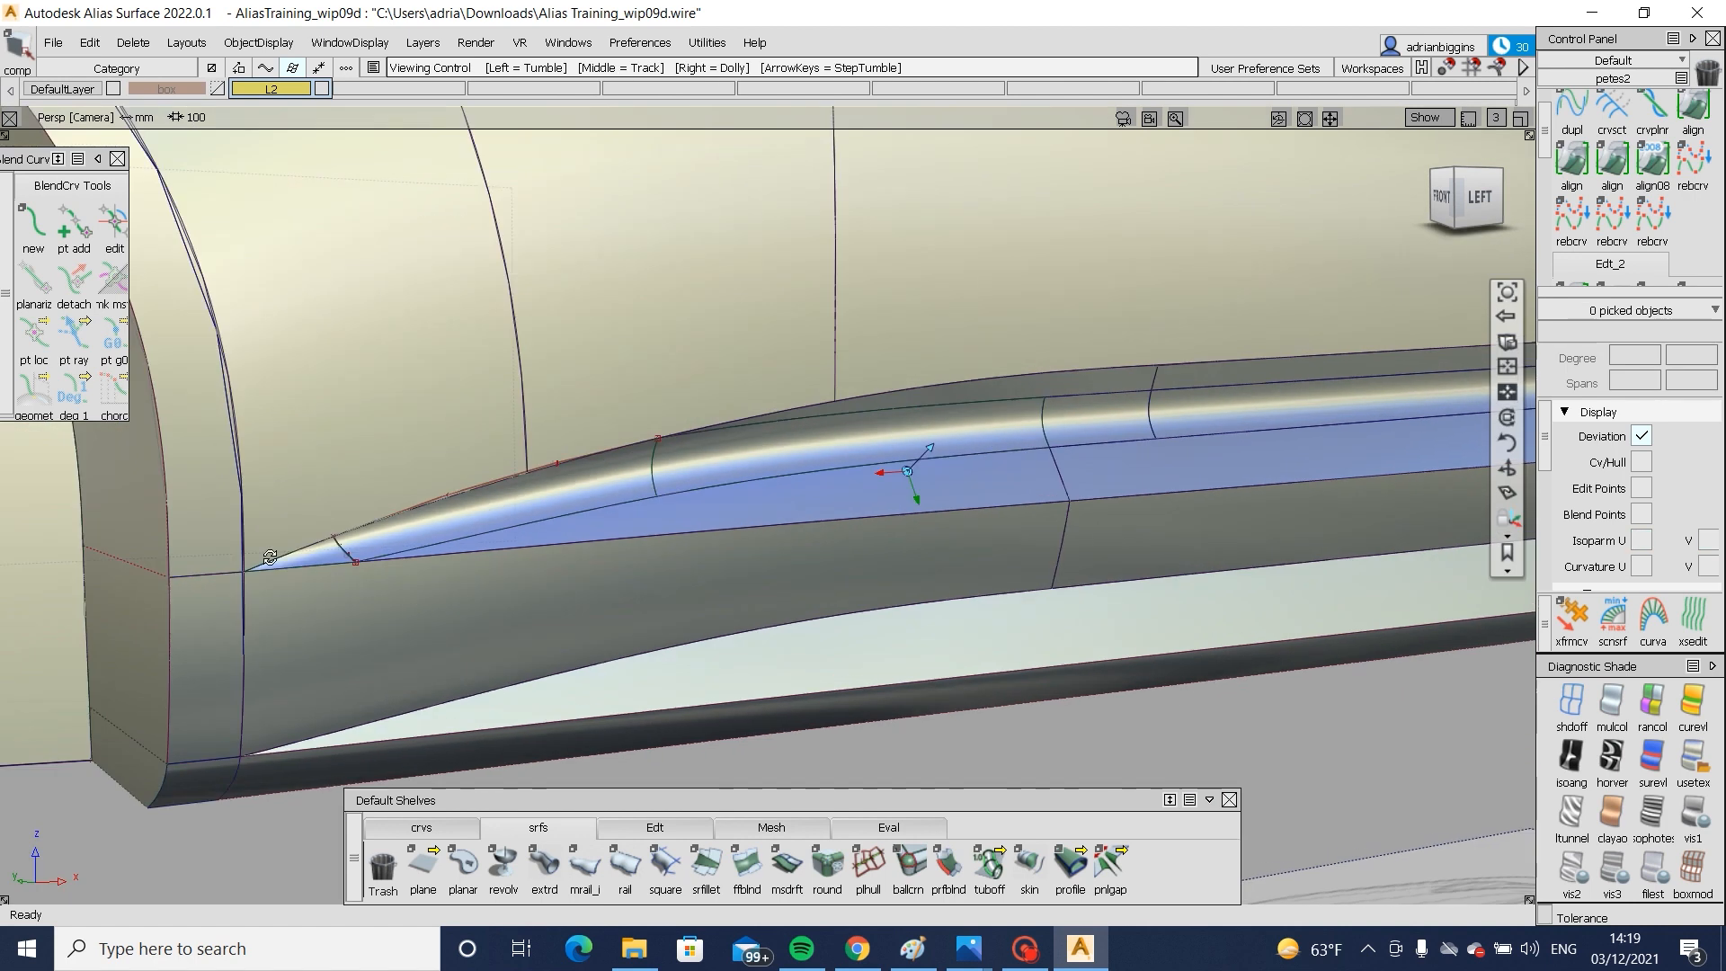
pyautogui.scroll(4, 401, 605)
pyautogui.scroll(-4, 617, 602)
pyautogui.scroll(3, 440, 562)
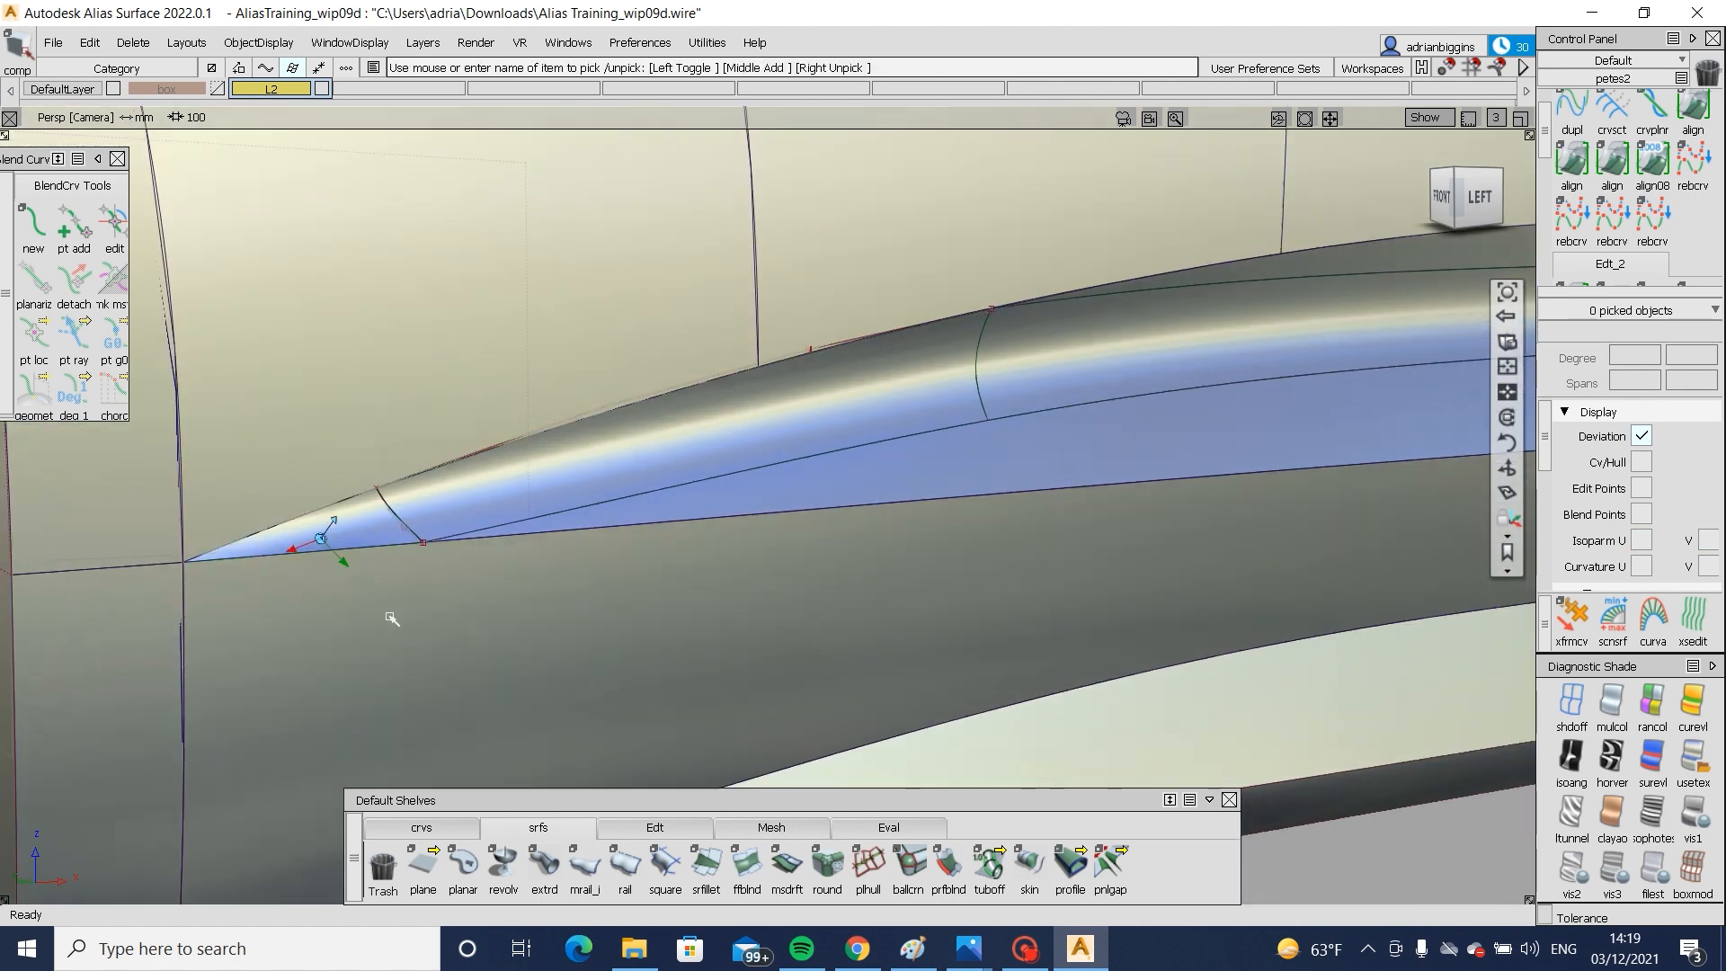
pyautogui.scroll(-2, 392, 619)
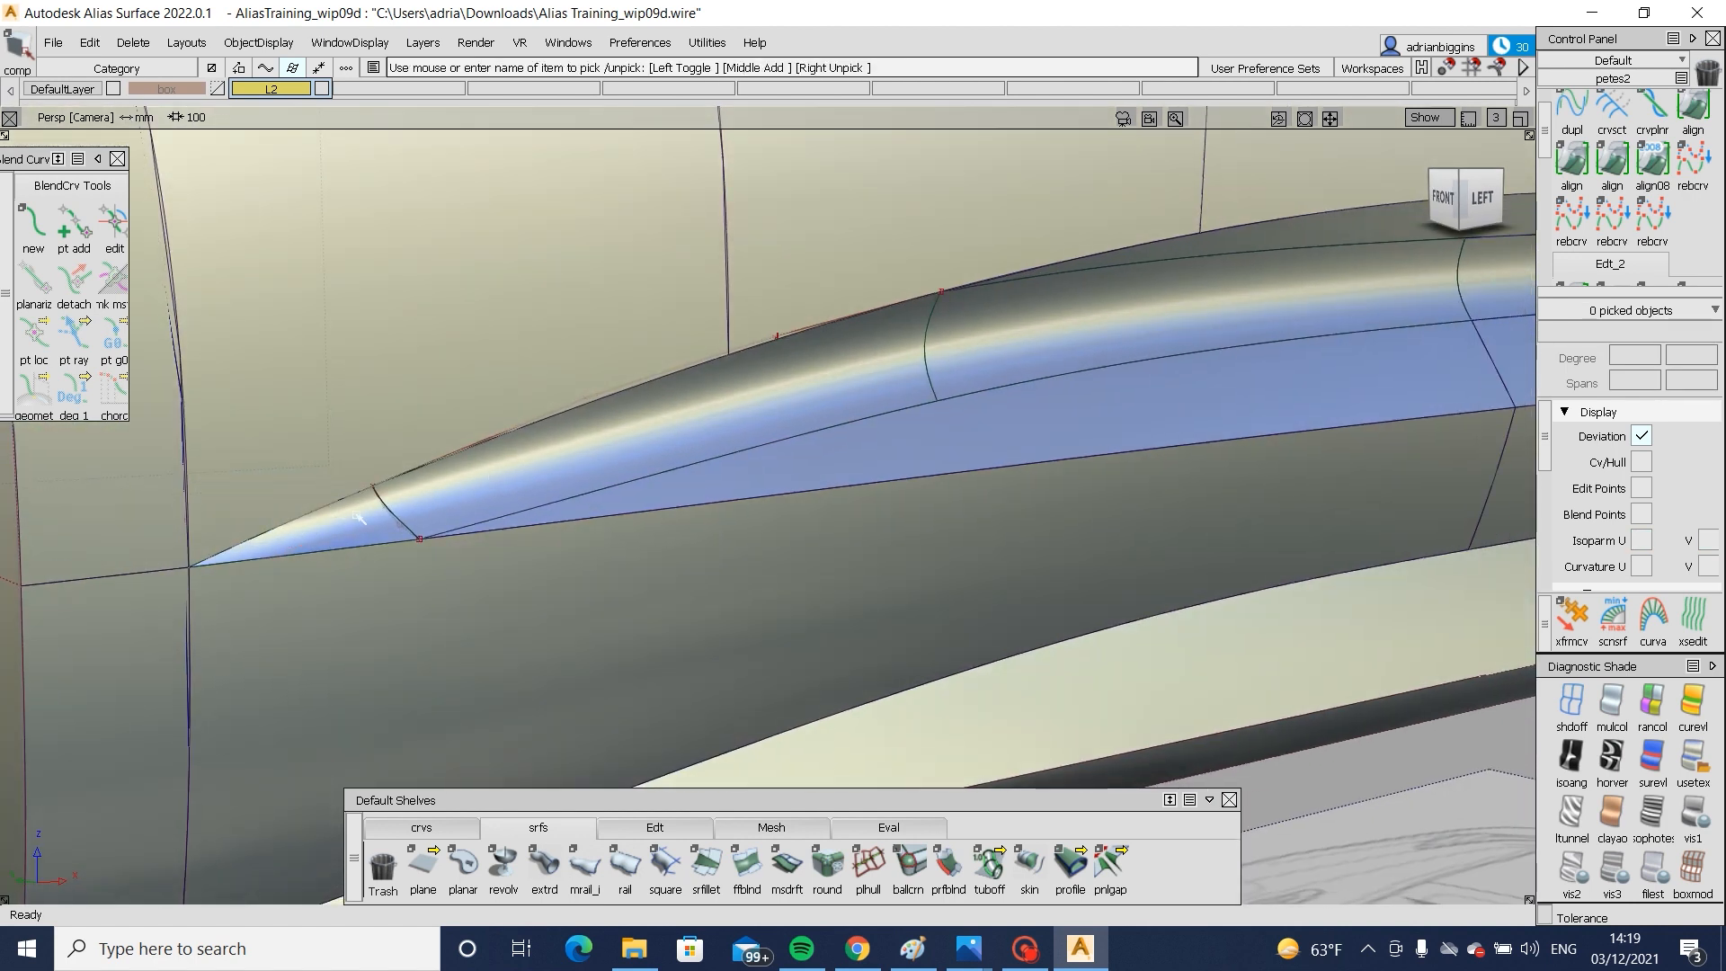
pyautogui.moveTo(476, 465); pyautogui.dragTo(283, 514)
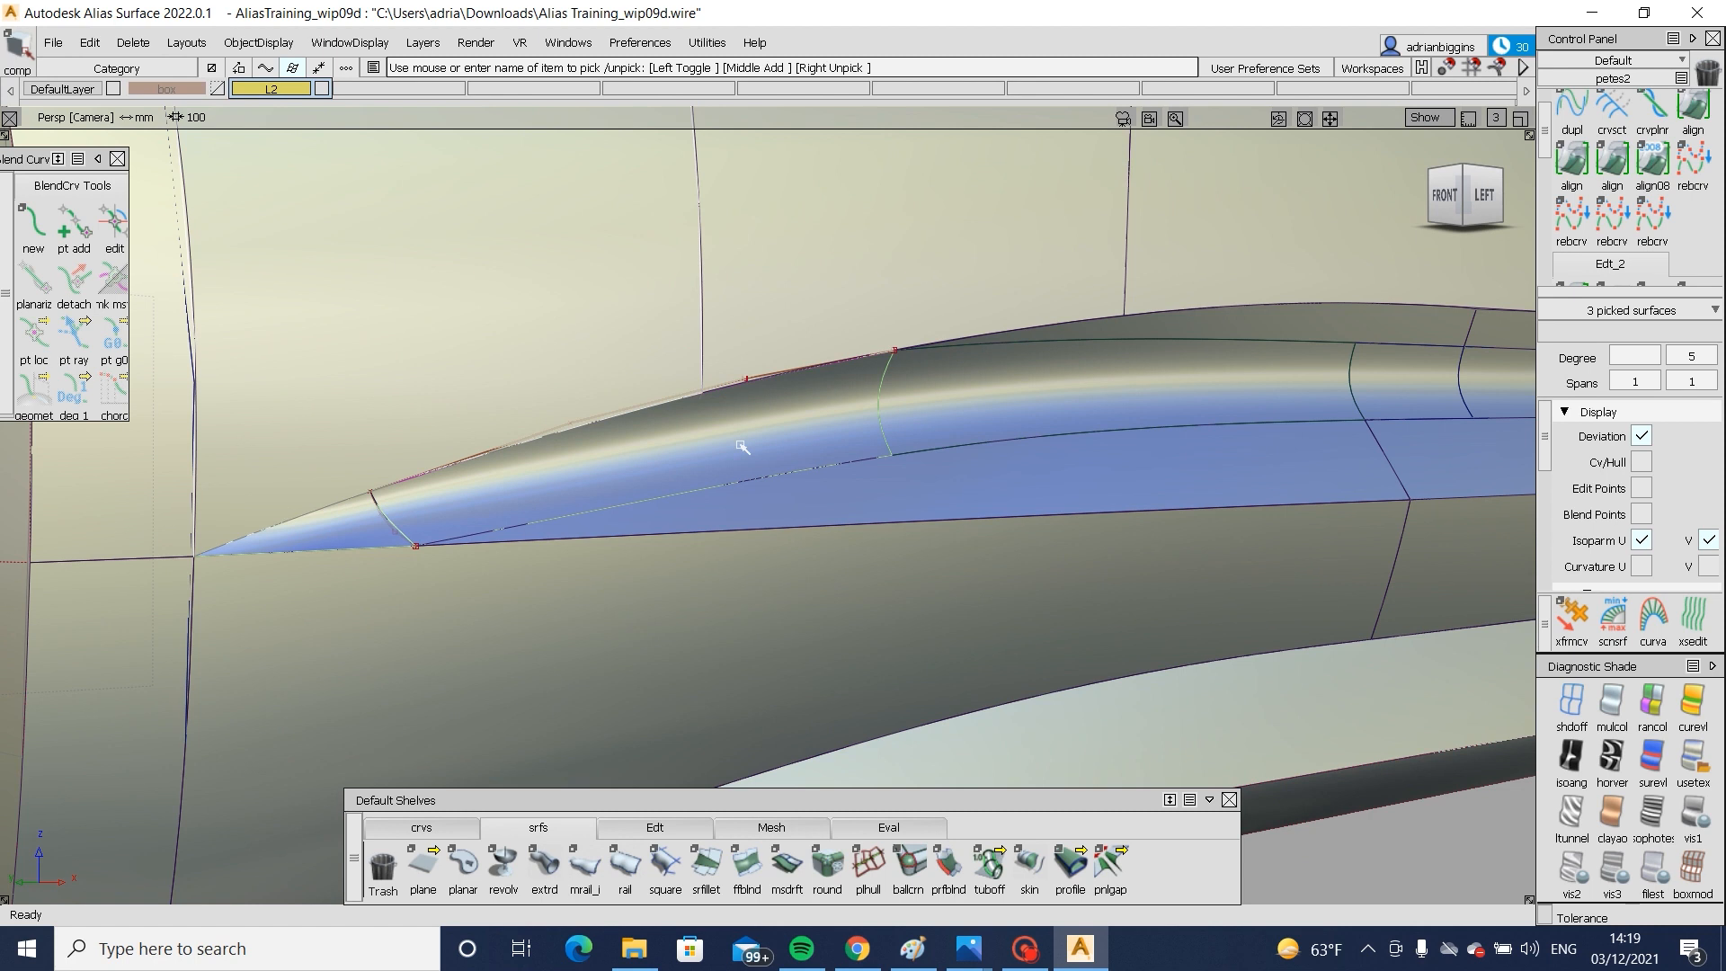
pyautogui.click(705, 861)
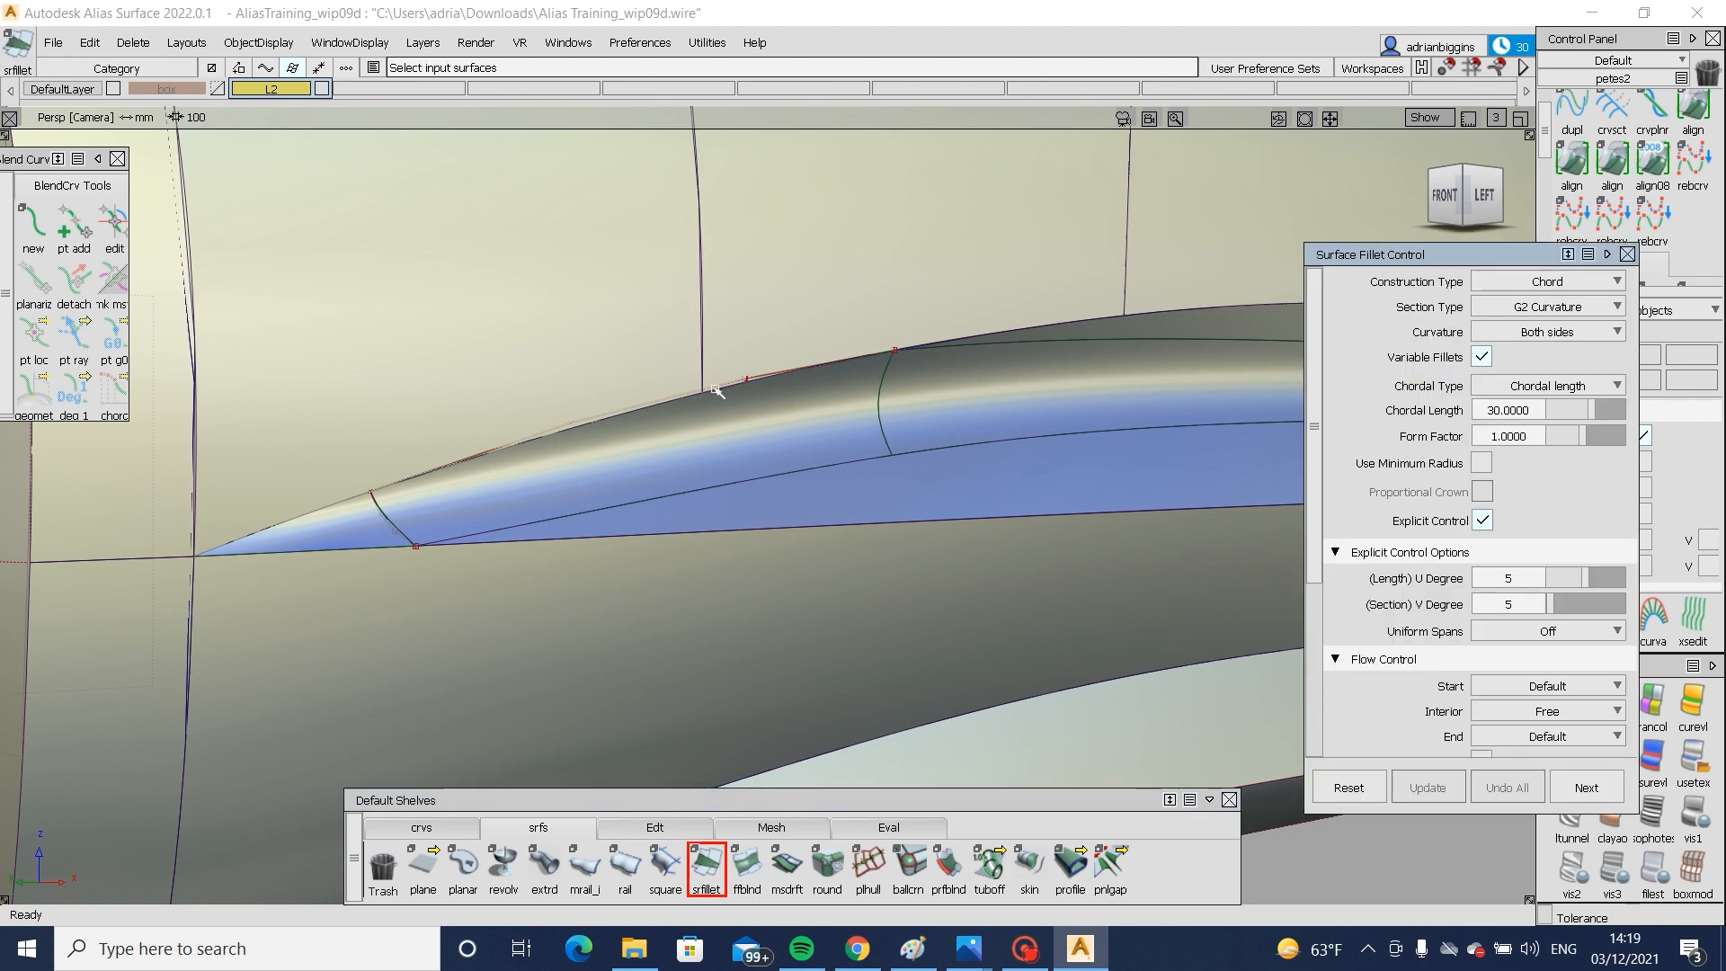
pyautogui.click(753, 433)
pyautogui.keyDown('shift'); pyautogui.click(1225, 326); pyautogui.keyUp('shift')
pyautogui.keyDown('alt'); pyautogui.keyDown('shift'); pyautogui.moveTo(1225, 327); pyautogui.dragTo(635, 374, button='middle'); pyautogui.keyUp('shift'); pyautogui.keyUp('alt')
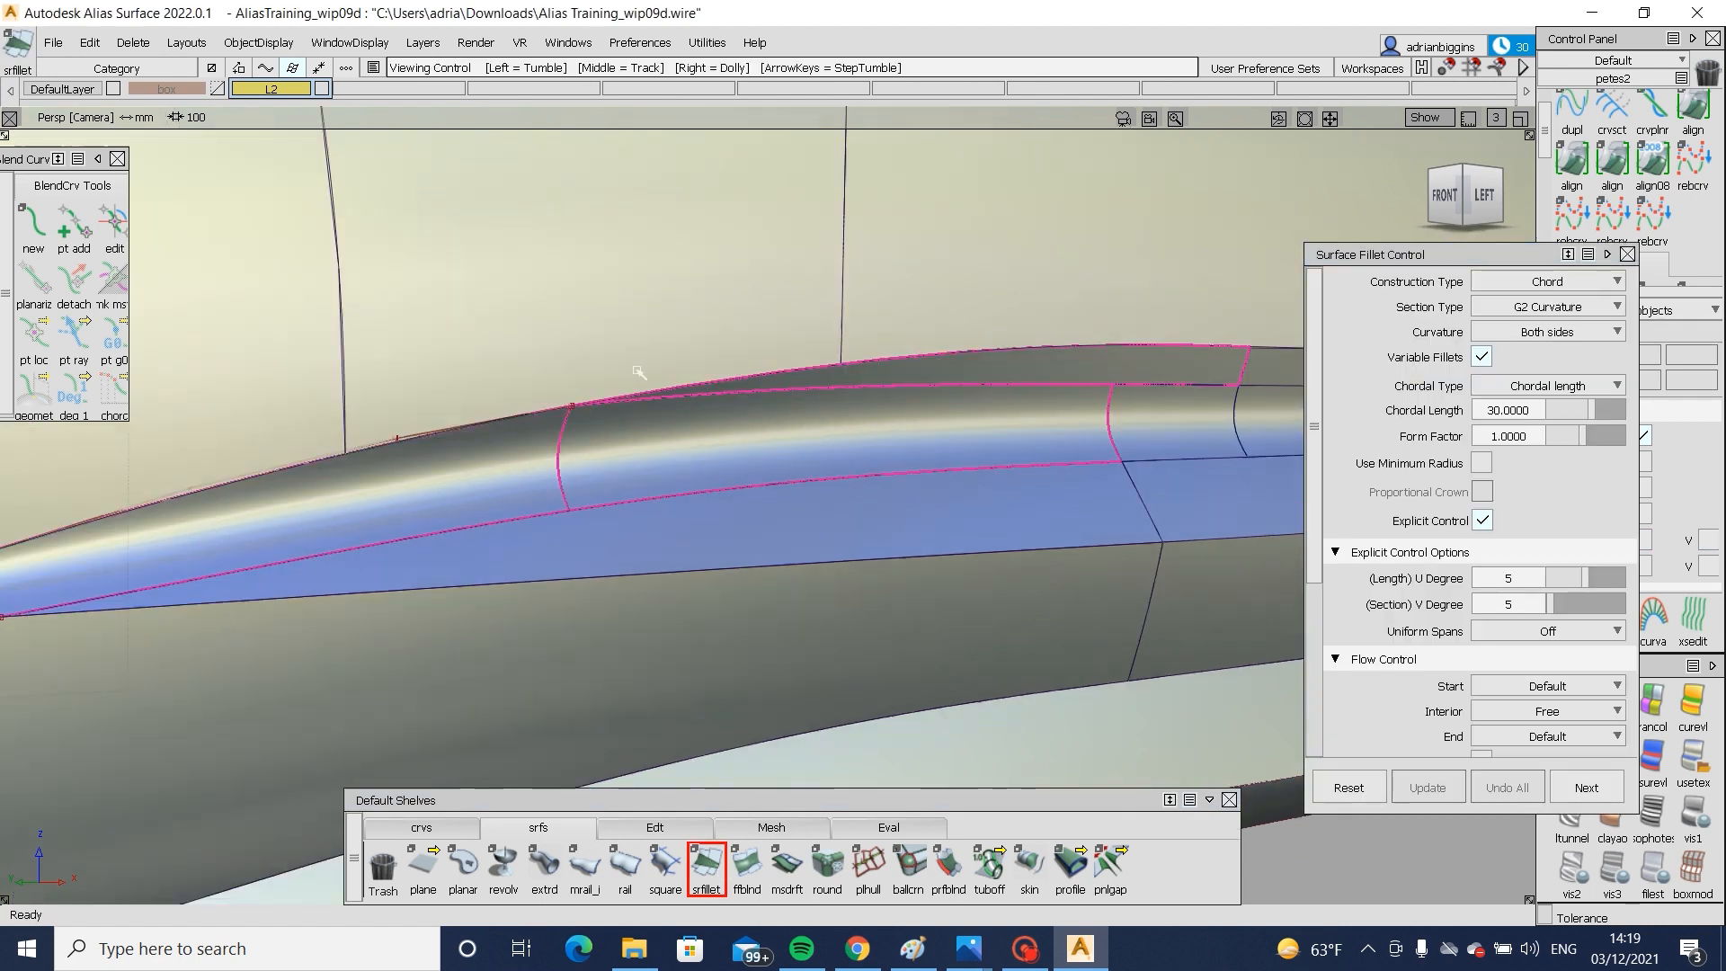
pyautogui.click(656, 342)
pyautogui.keyDown('shift'); pyautogui.click(940, 320); pyautogui.keyUp('shift')
pyautogui.keyDown('alt'); pyautogui.keyDown('shift'); pyautogui.moveTo(940, 320); pyautogui.dragTo(216, 373, button='middle'); pyautogui.keyUp('shift'); pyautogui.keyUp('alt')
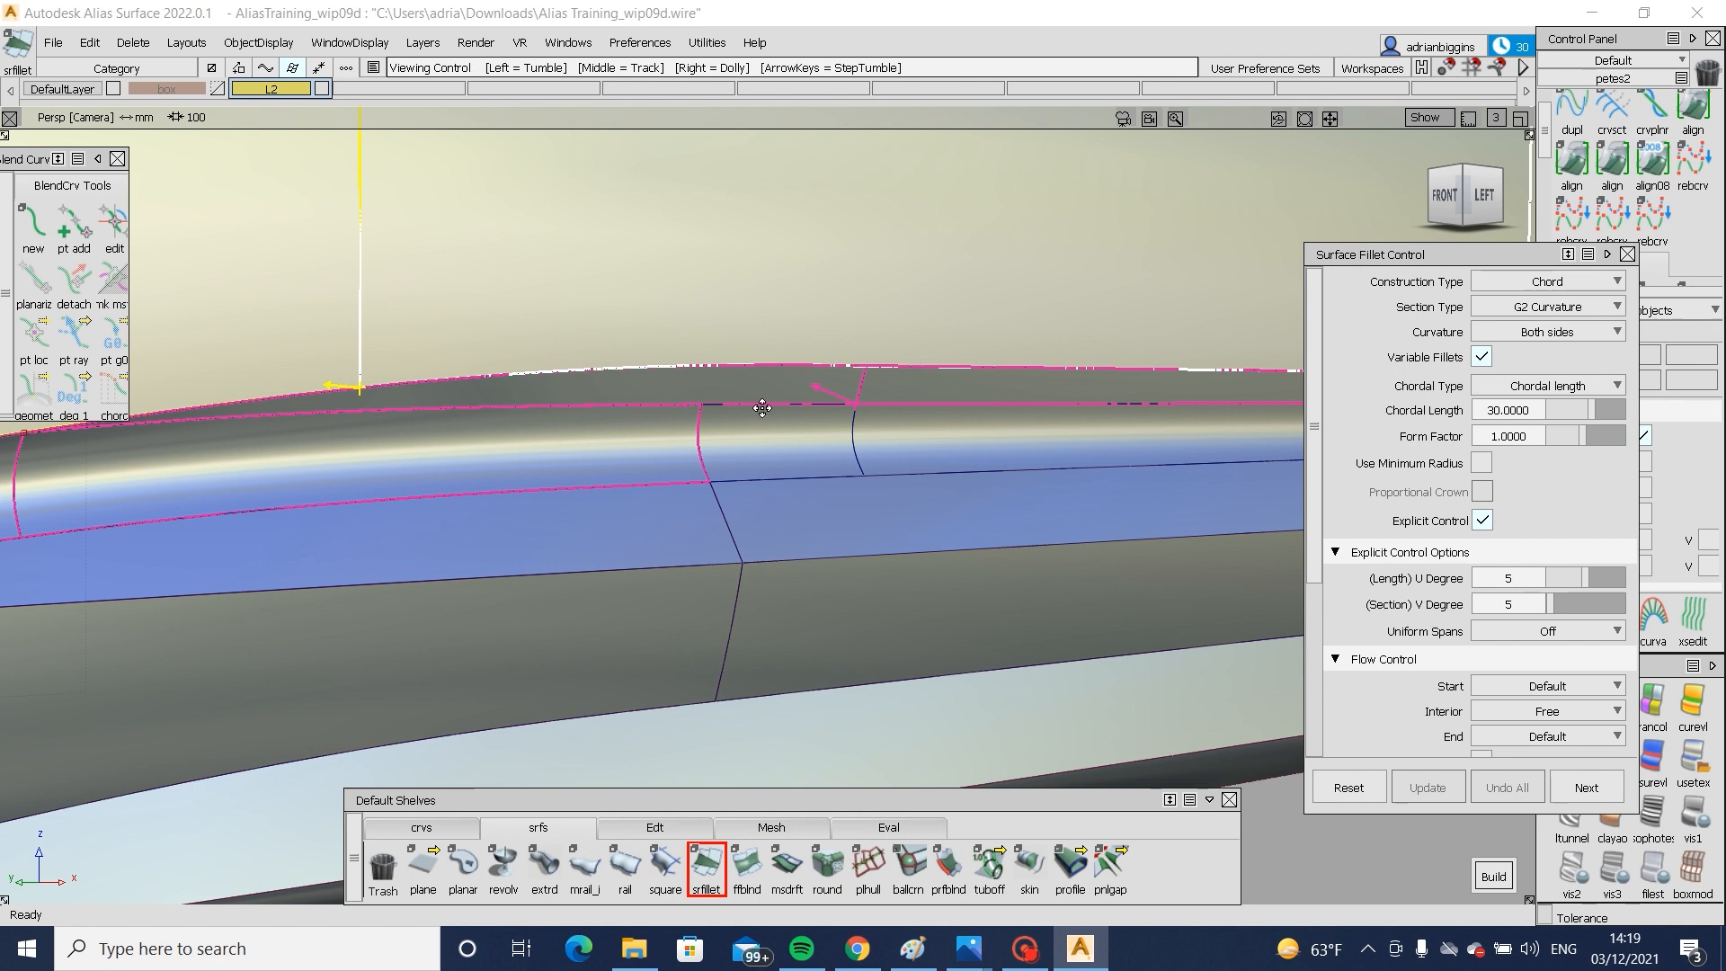
pyautogui.keyDown('alt'); pyautogui.keyDown('shift'); pyautogui.moveTo(967, 396); pyautogui.dragTo(580, 426); pyautogui.keyUp('shift'); pyautogui.keyUp('alt')
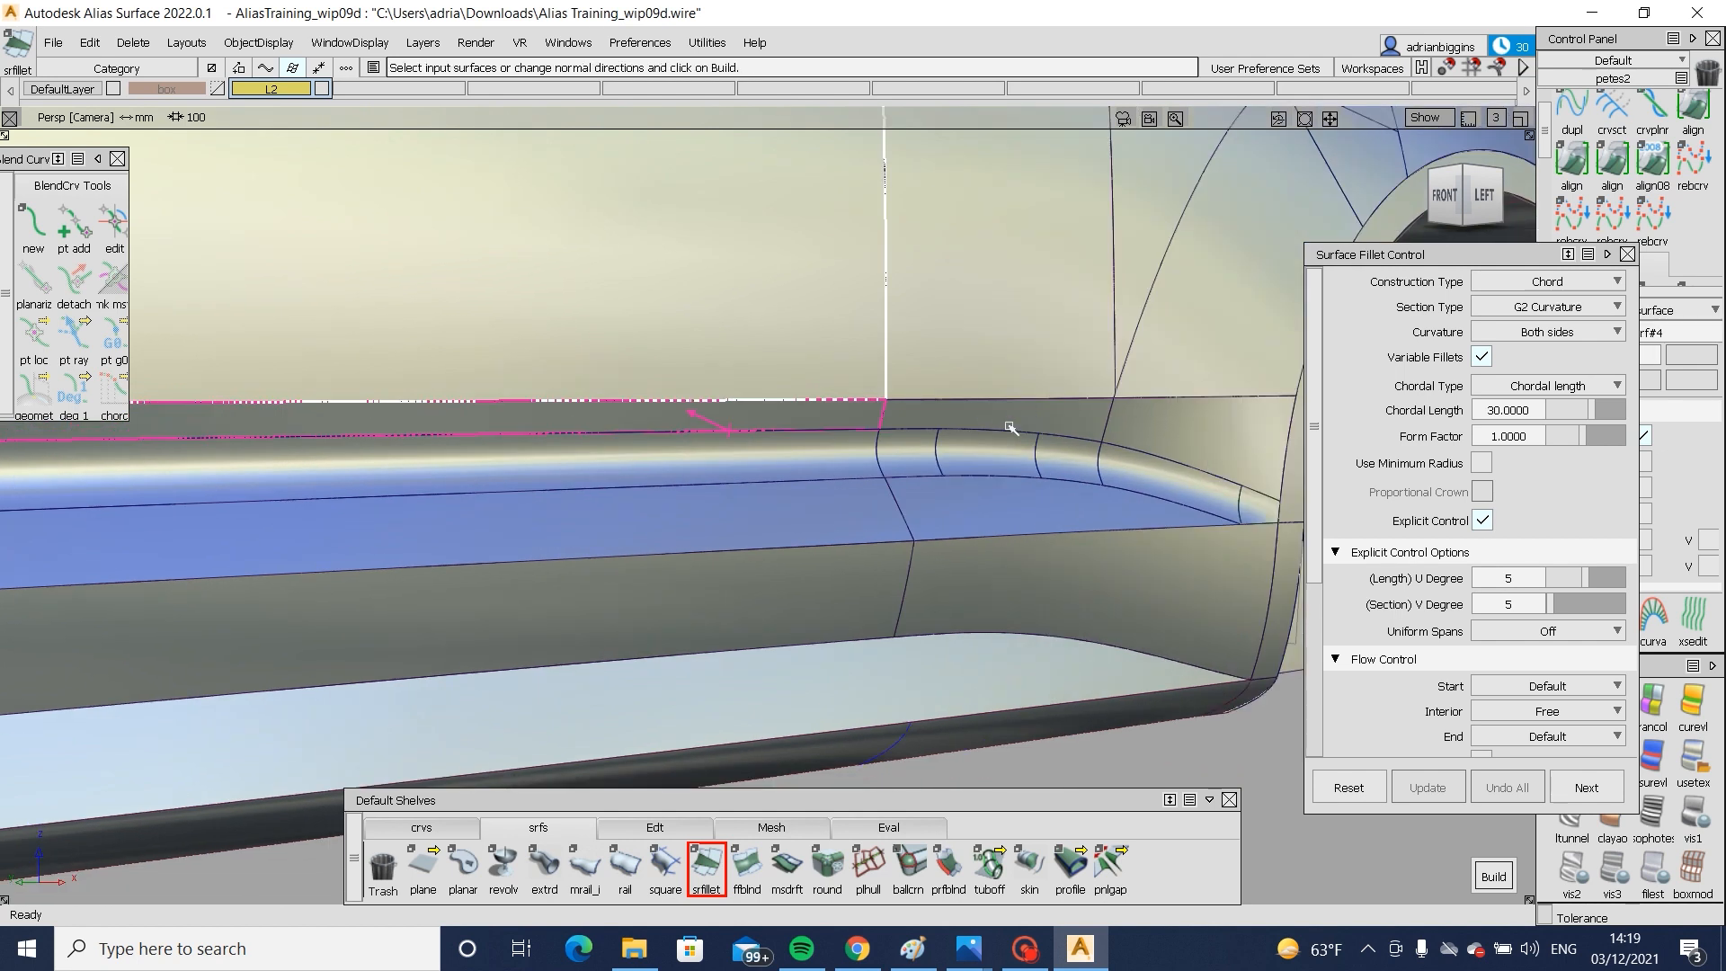
pyautogui.keyDown('alt'); pyautogui.keyDown('shift'); pyautogui.moveTo(1011, 428); pyautogui.dragTo(788, 455); pyautogui.keyUp('shift'); pyautogui.keyUp('alt')
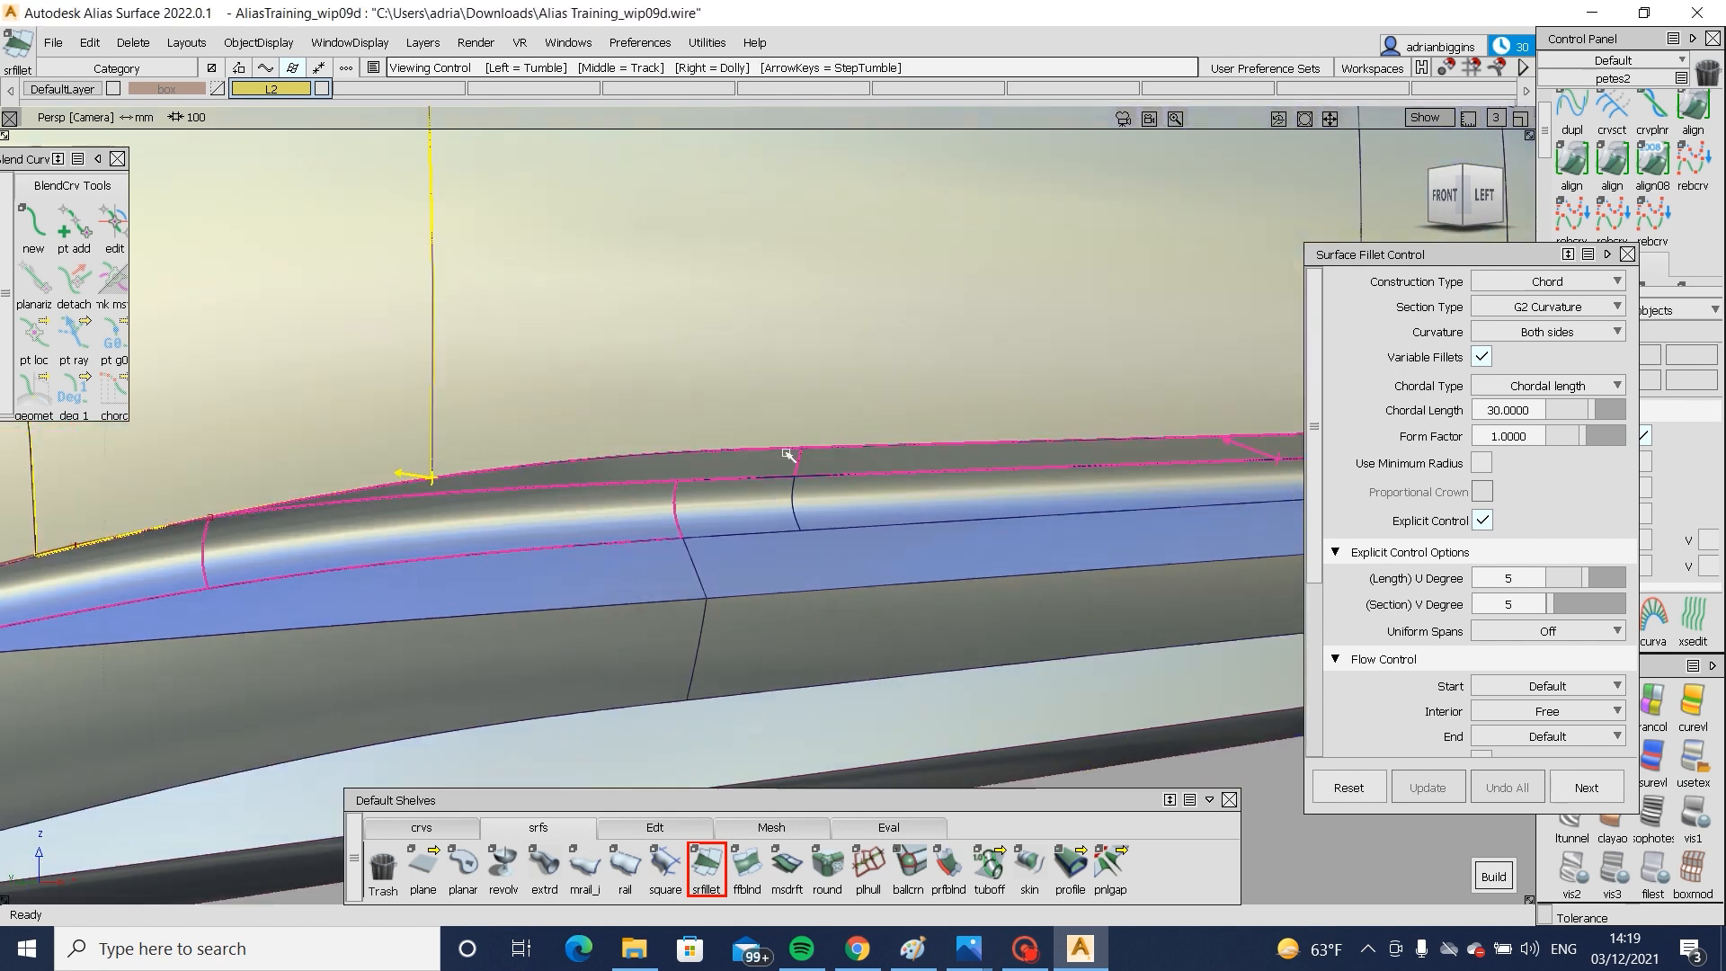
pyautogui.keyDown('alt'); pyautogui.keyDown('shift'); pyautogui.moveTo(787, 455); pyautogui.dragTo(1092, 448, button='middle'); pyautogui.keyUp('shift'); pyautogui.keyUp('alt')
pyautogui.click(1048, 406)
pyautogui.click(662, 381)
pyautogui.click(1072, 380)
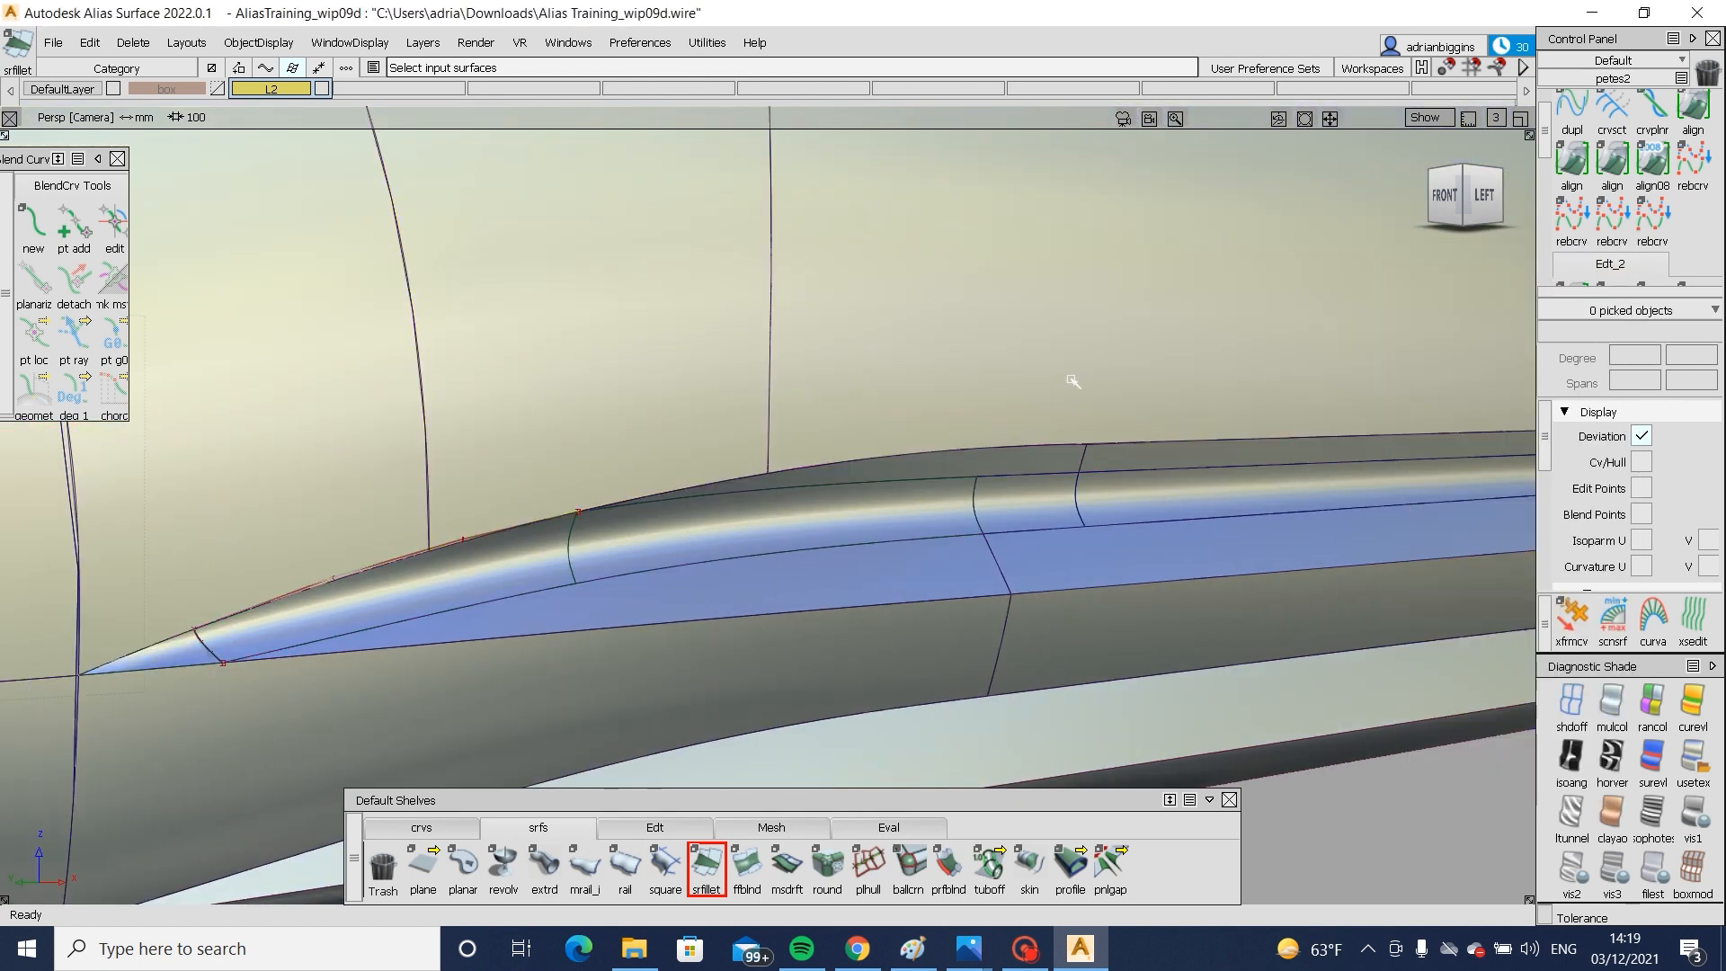
pyautogui.doubleClick(1612, 161)
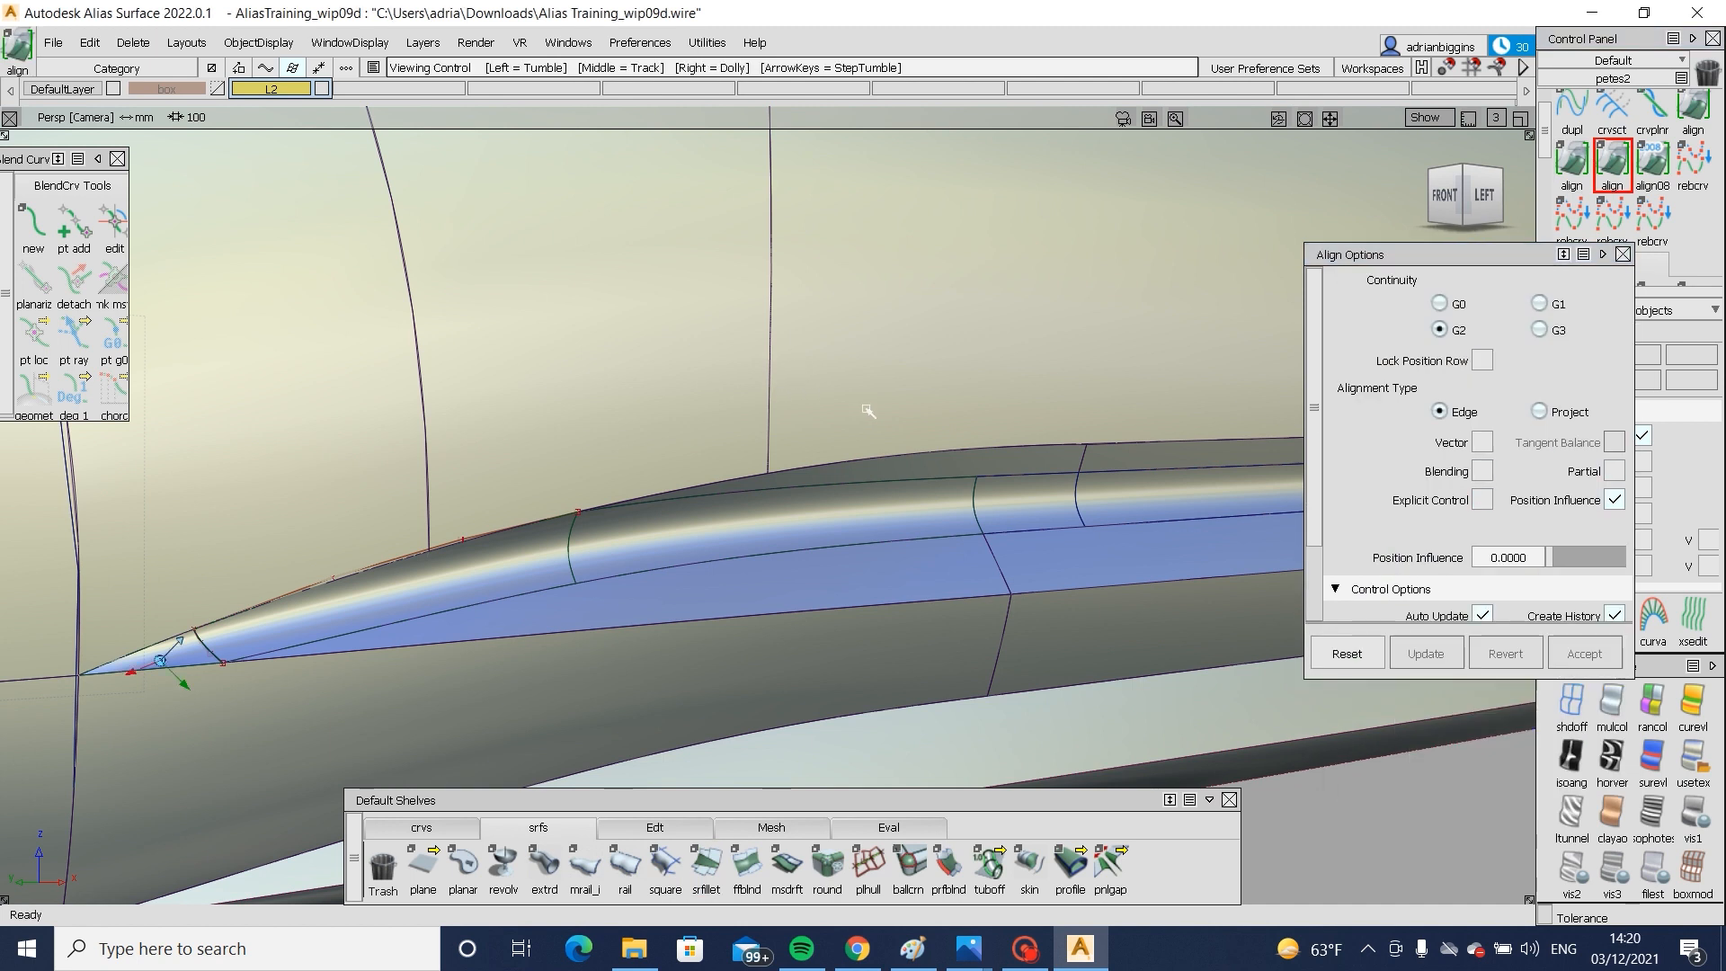
pyautogui.keyDown('alt'); pyautogui.keyDown('shift'); pyautogui.moveTo(848, 449); pyautogui.dragTo(865, 395); pyautogui.keyUp('shift'); pyautogui.keyUp('alt')
pyautogui.click(1624, 254)
pyautogui.scroll(-1, 1643, 196)
pyautogui.scroll(-4, 1642, 198)
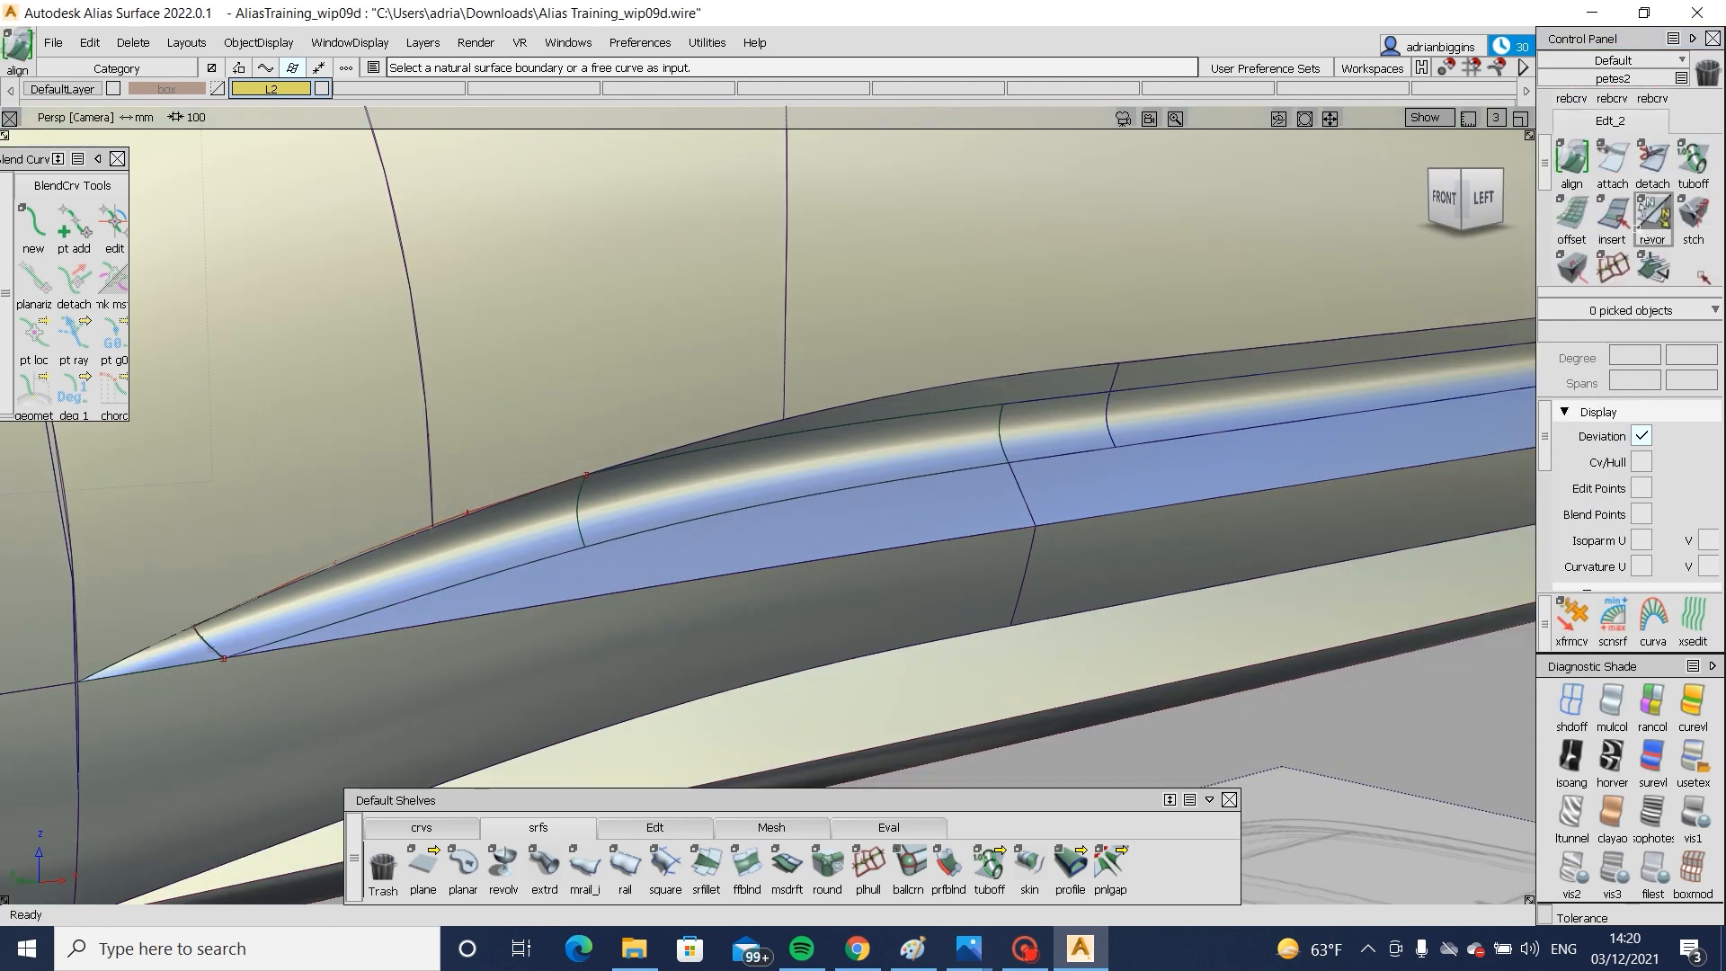
# - Check tangent continuity along the two vertical body-side seams above the fillet's front end
pyautogui.click(1611, 184)
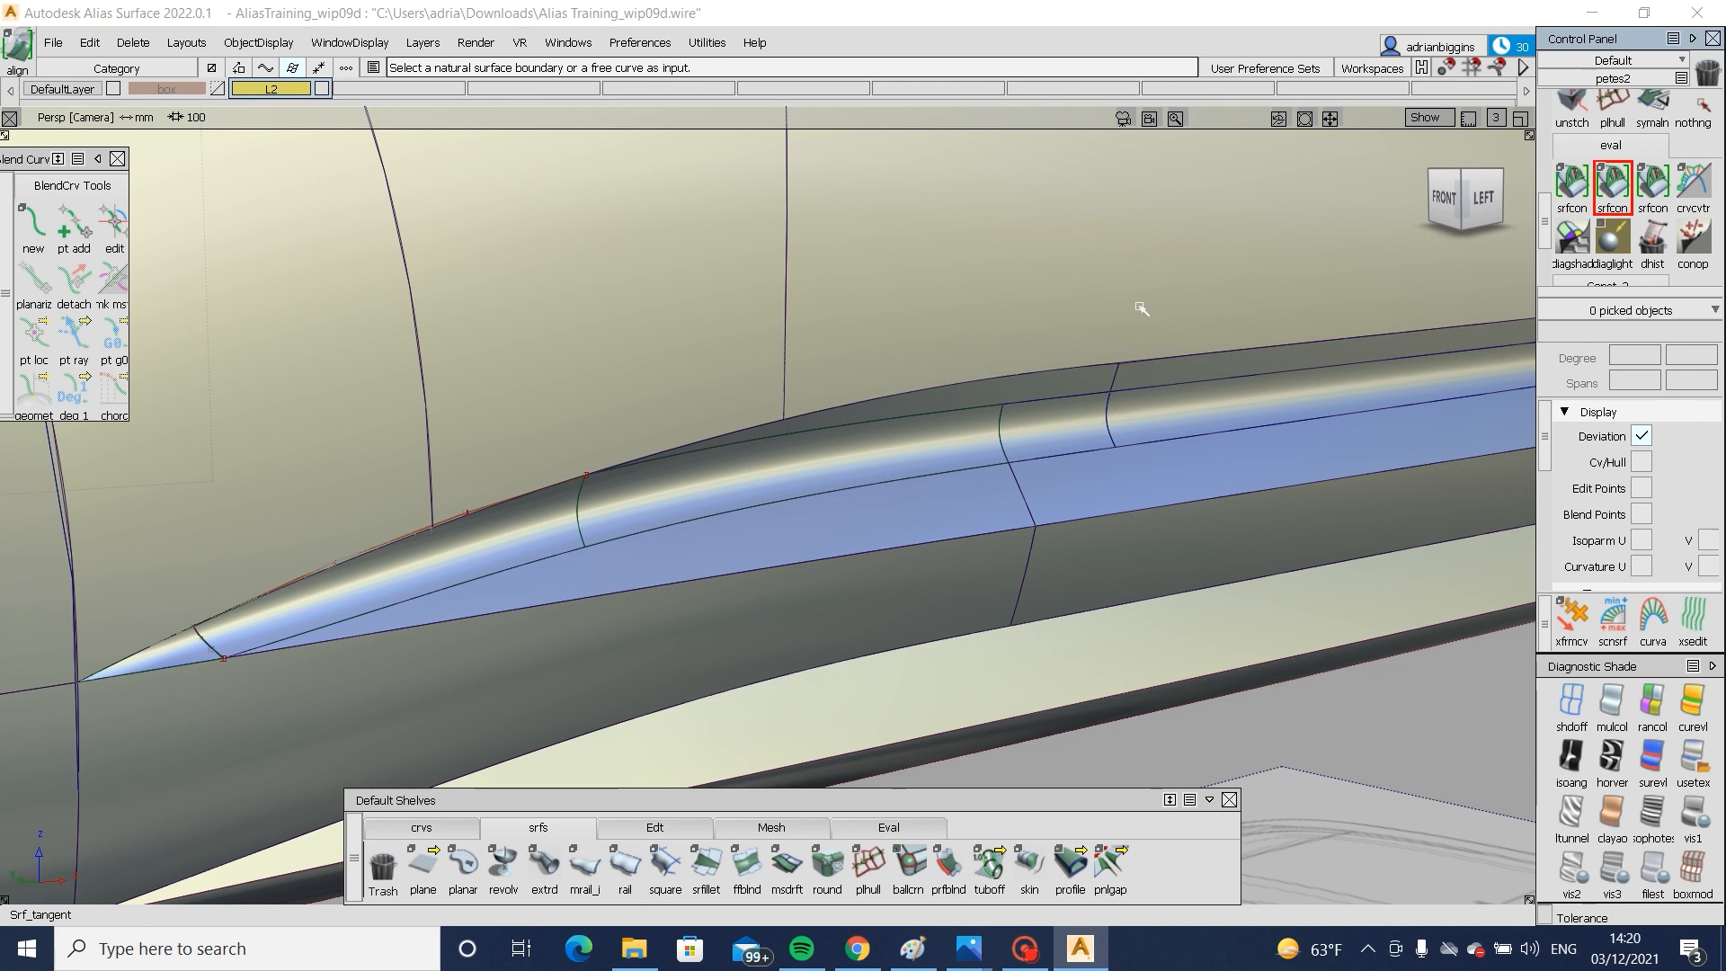
pyautogui.click(783, 311)
pyautogui.click(429, 433)
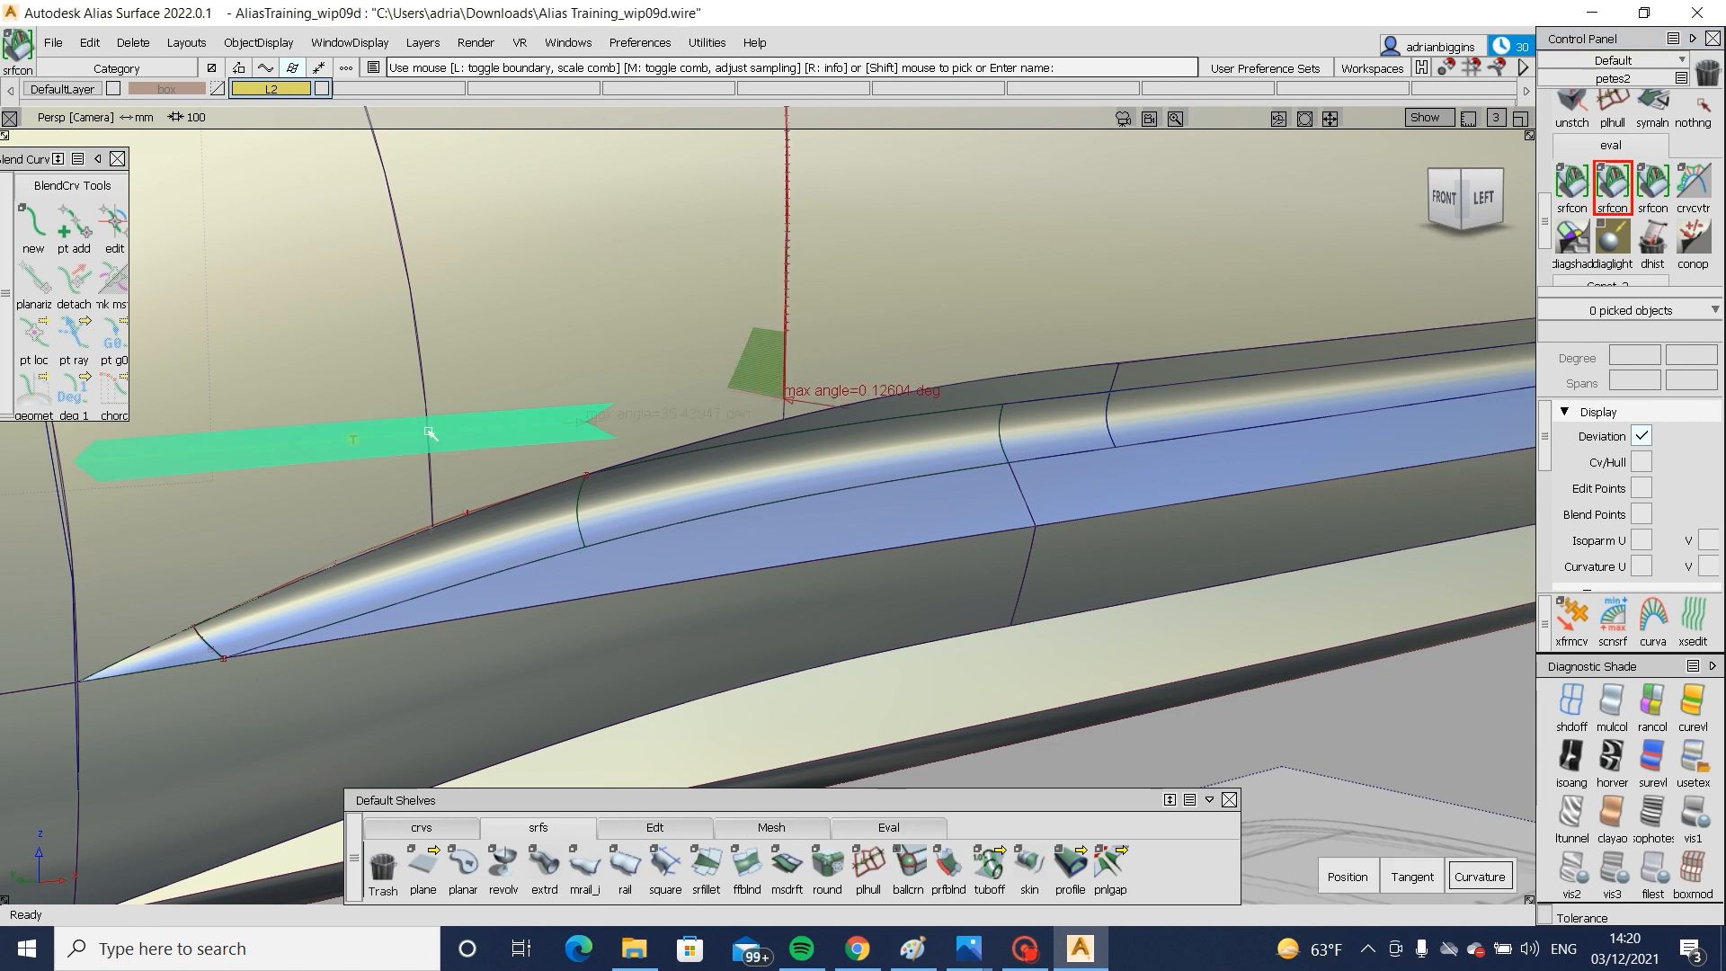
pyautogui.click(421, 359)
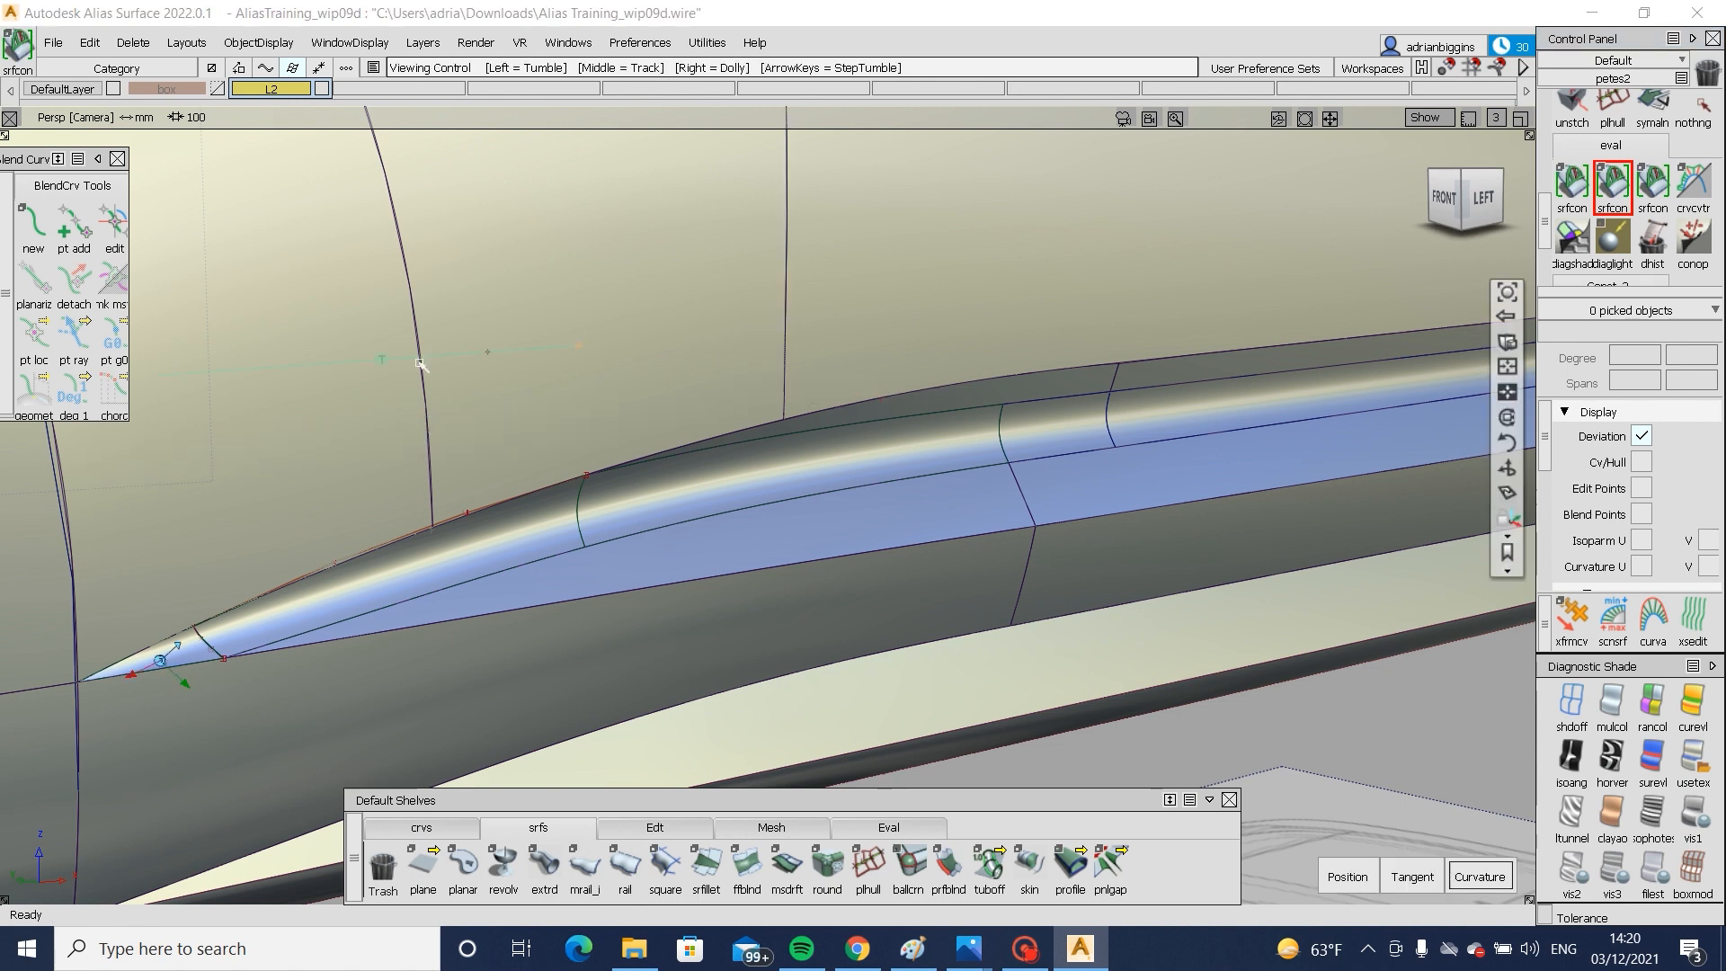
pyautogui.keyDown('alt'); pyautogui.keyDown('shift'); pyautogui.moveTo(421, 362); pyautogui.dragTo(405, 398); pyautogui.keyUp('shift'); pyautogui.keyUp('alt')
pyautogui.click(404, 394)
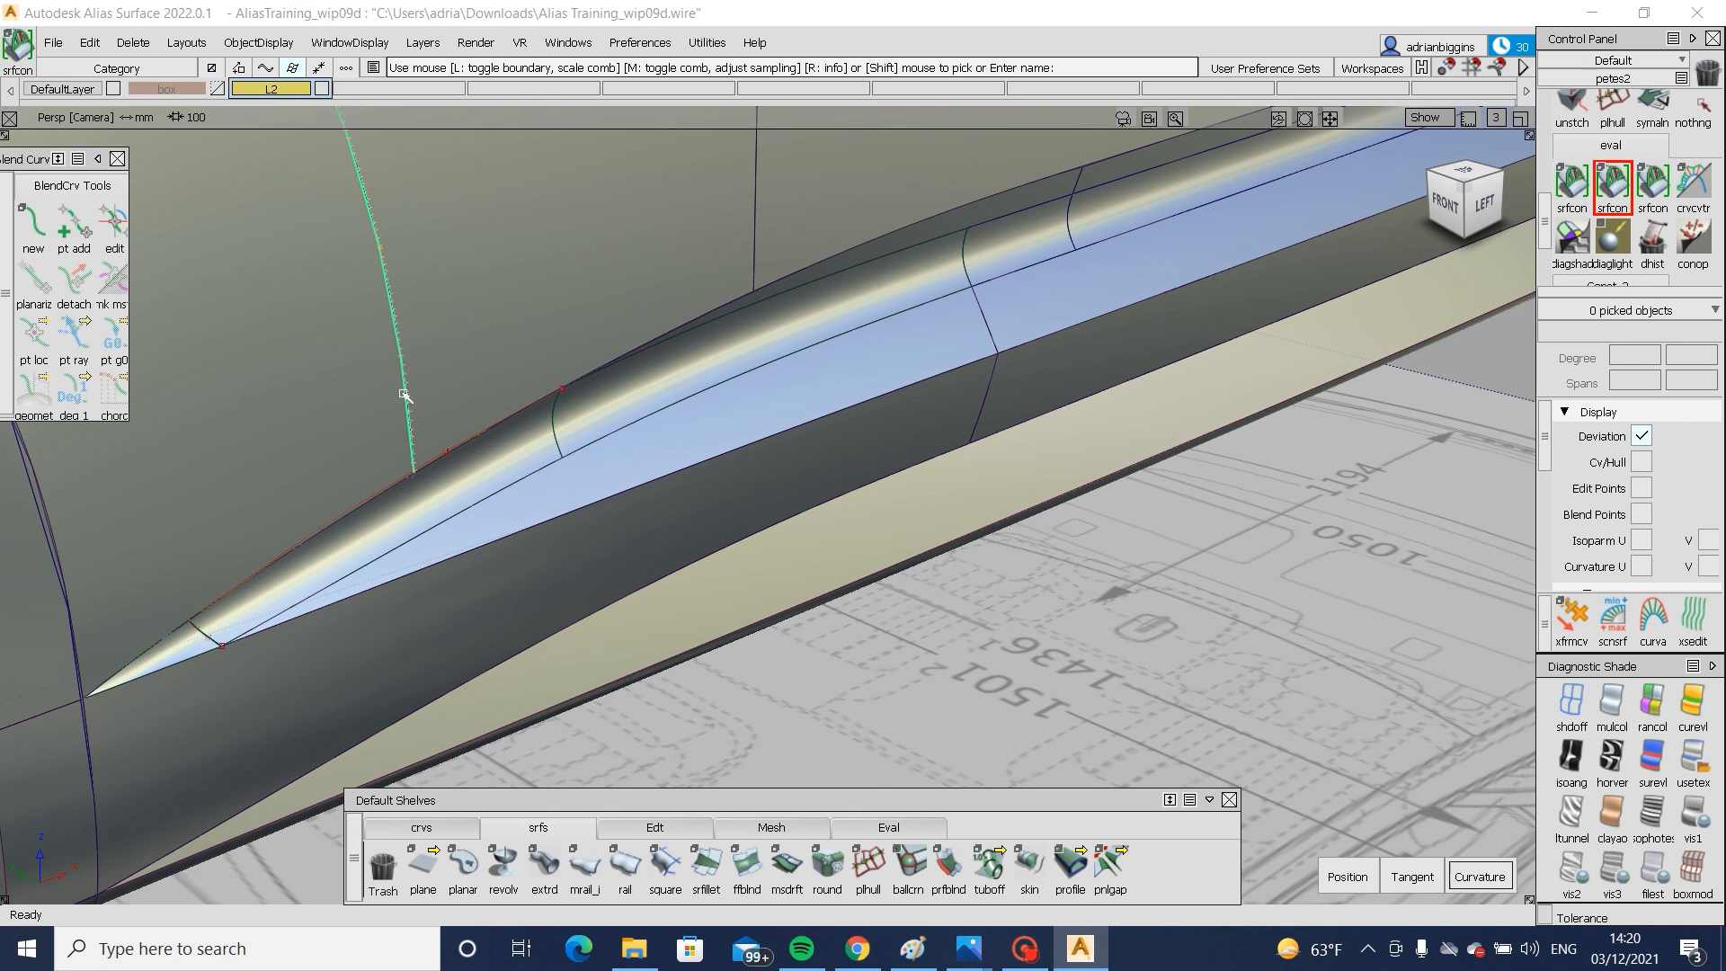
pyautogui.moveTo(851, 424)
pyautogui.keyDown('alt'); pyautogui.keyDown('shift'); pyautogui.mouseDown()
pyautogui.moveTo(755, 378)
pyautogui.moveTo(862, 408)
pyautogui.mouseUp(); pyautogui.keyUp('shift'); pyautogui.keyUp('alt')
pyautogui.click(864, 407)
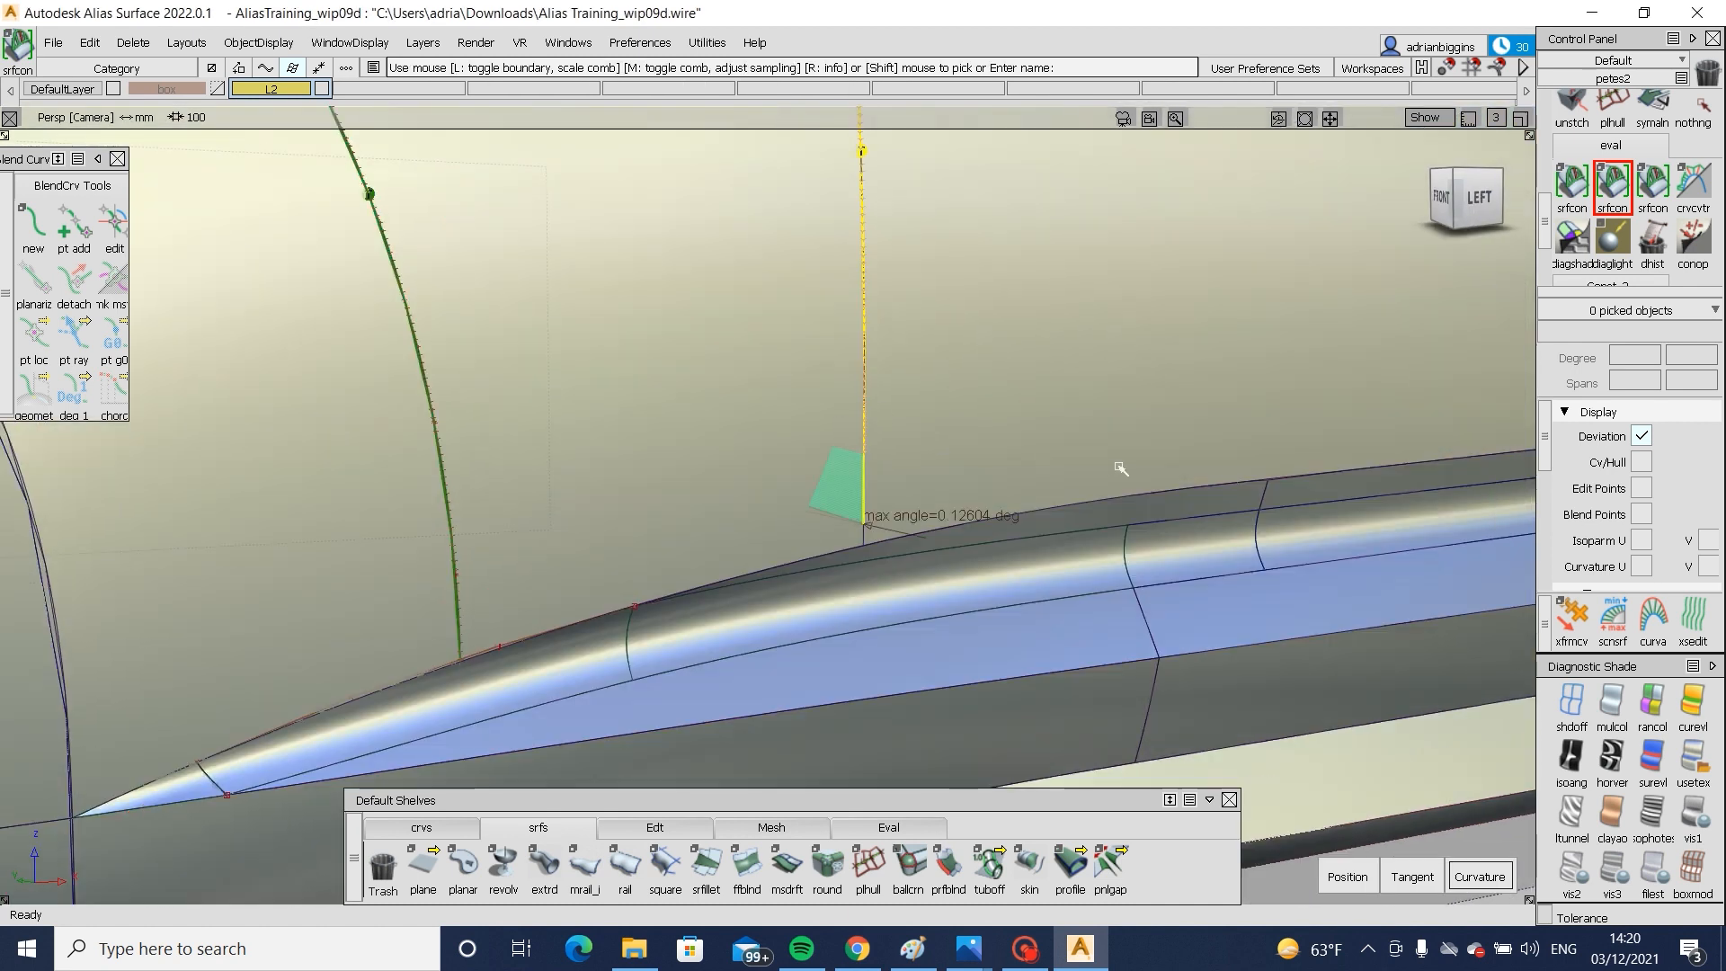
# - Pick the body-side surface between the two checked seams and show its control vertices
pyautogui.keyDown('alt'); pyautogui.keyDown('shift'); pyautogui.moveTo(1006, 445); pyautogui.dragTo(985, 612, button='middle'); pyautogui.keyUp('shift'); pyautogui.keyUp('alt')
pyautogui.keyDown('ctrl'); pyautogui.keyDown('shift'); pyautogui.moveTo(677, 643); pyautogui.dragTo(685, 710); pyautogui.keyUp('shift'); pyautogui.keyUp('ctrl')
pyautogui.click(768, 748)
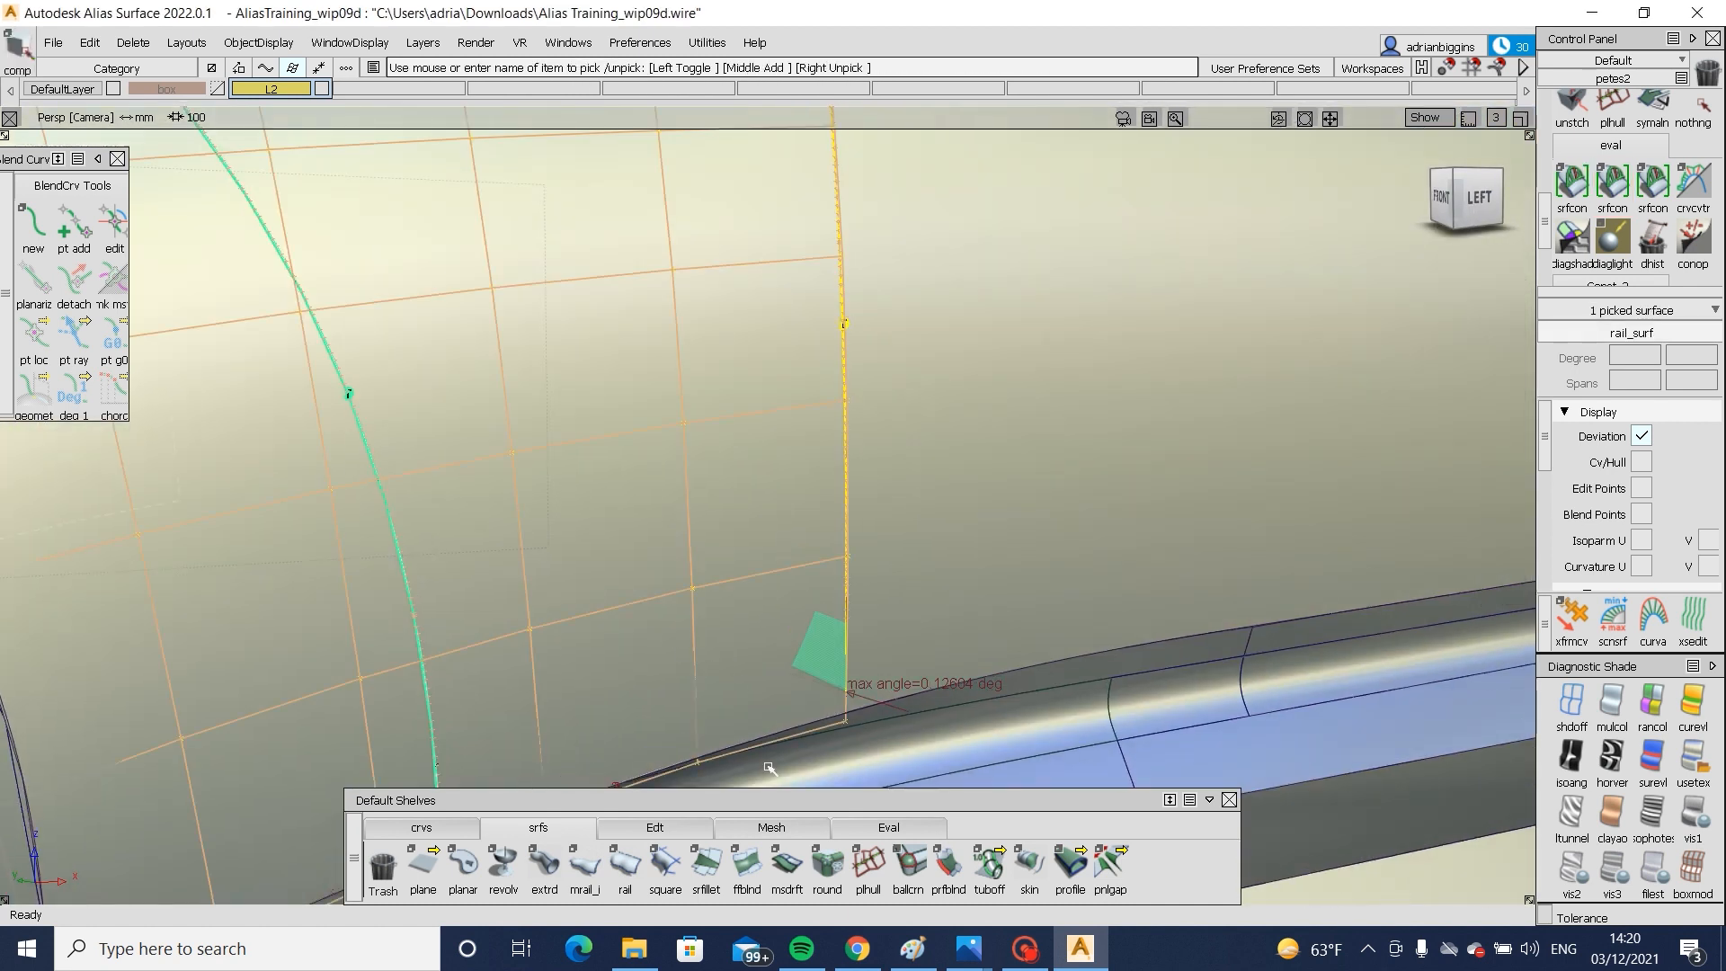
pyautogui.keyDown('ctrl'); pyautogui.keyDown('shift'); pyautogui.moveTo(553, 587); pyautogui.dragTo(707, 580); pyautogui.keyUp('shift'); pyautogui.keyUp('ctrl')
pyautogui.click(692, 587)
pyautogui.keyDown('alt'); pyautogui.keyDown('shift'); pyautogui.moveTo(715, 719); pyautogui.dragTo(749, 583, button='middle'); pyautogui.keyUp('shift'); pyautogui.keyUp('alt')
# - Move the lower-edge CV just ahead of the surface's rear seam slightly with Transform CV to reduce the tangency deviation
pyautogui.keyDown('ctrl'); pyautogui.keyDown('shift'); pyautogui.moveTo(759, 688); pyautogui.dragTo(759, 622); pyautogui.keyUp('shift'); pyautogui.keyUp('ctrl')
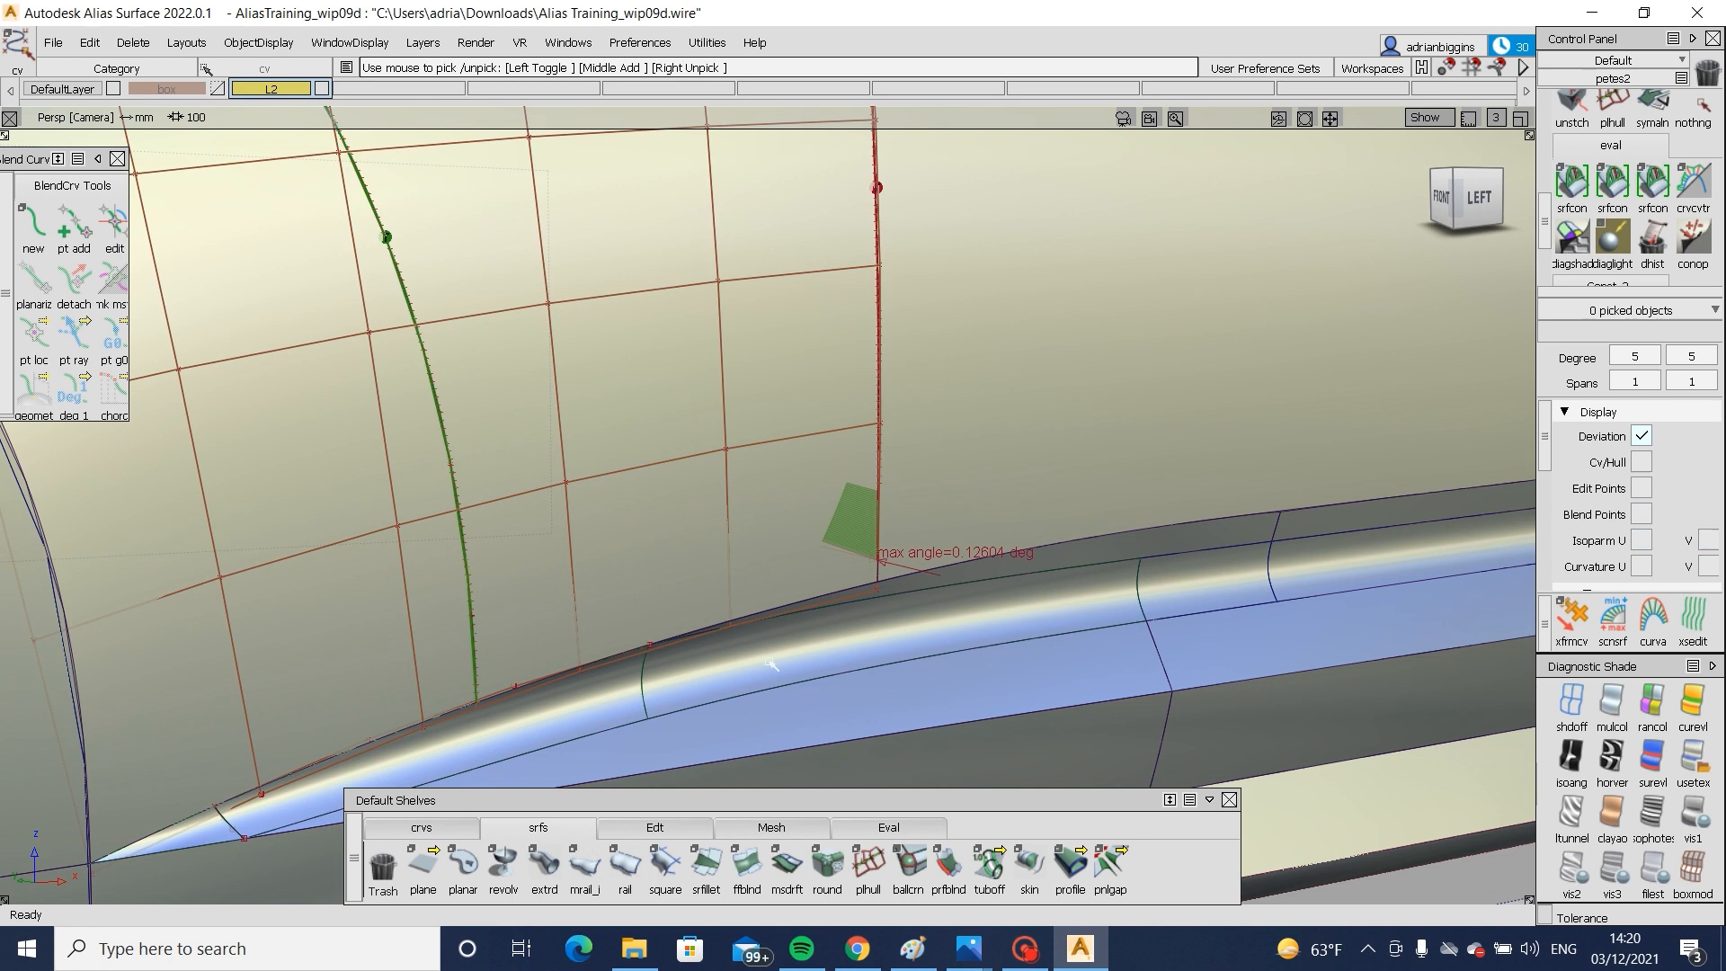
pyautogui.click(731, 626)
pyautogui.keyDown('ctrl'); pyautogui.keyDown('shift'); pyautogui.moveTo(833, 519); pyautogui.dragTo(837, 448); pyautogui.keyUp('shift'); pyautogui.keyUp('ctrl')
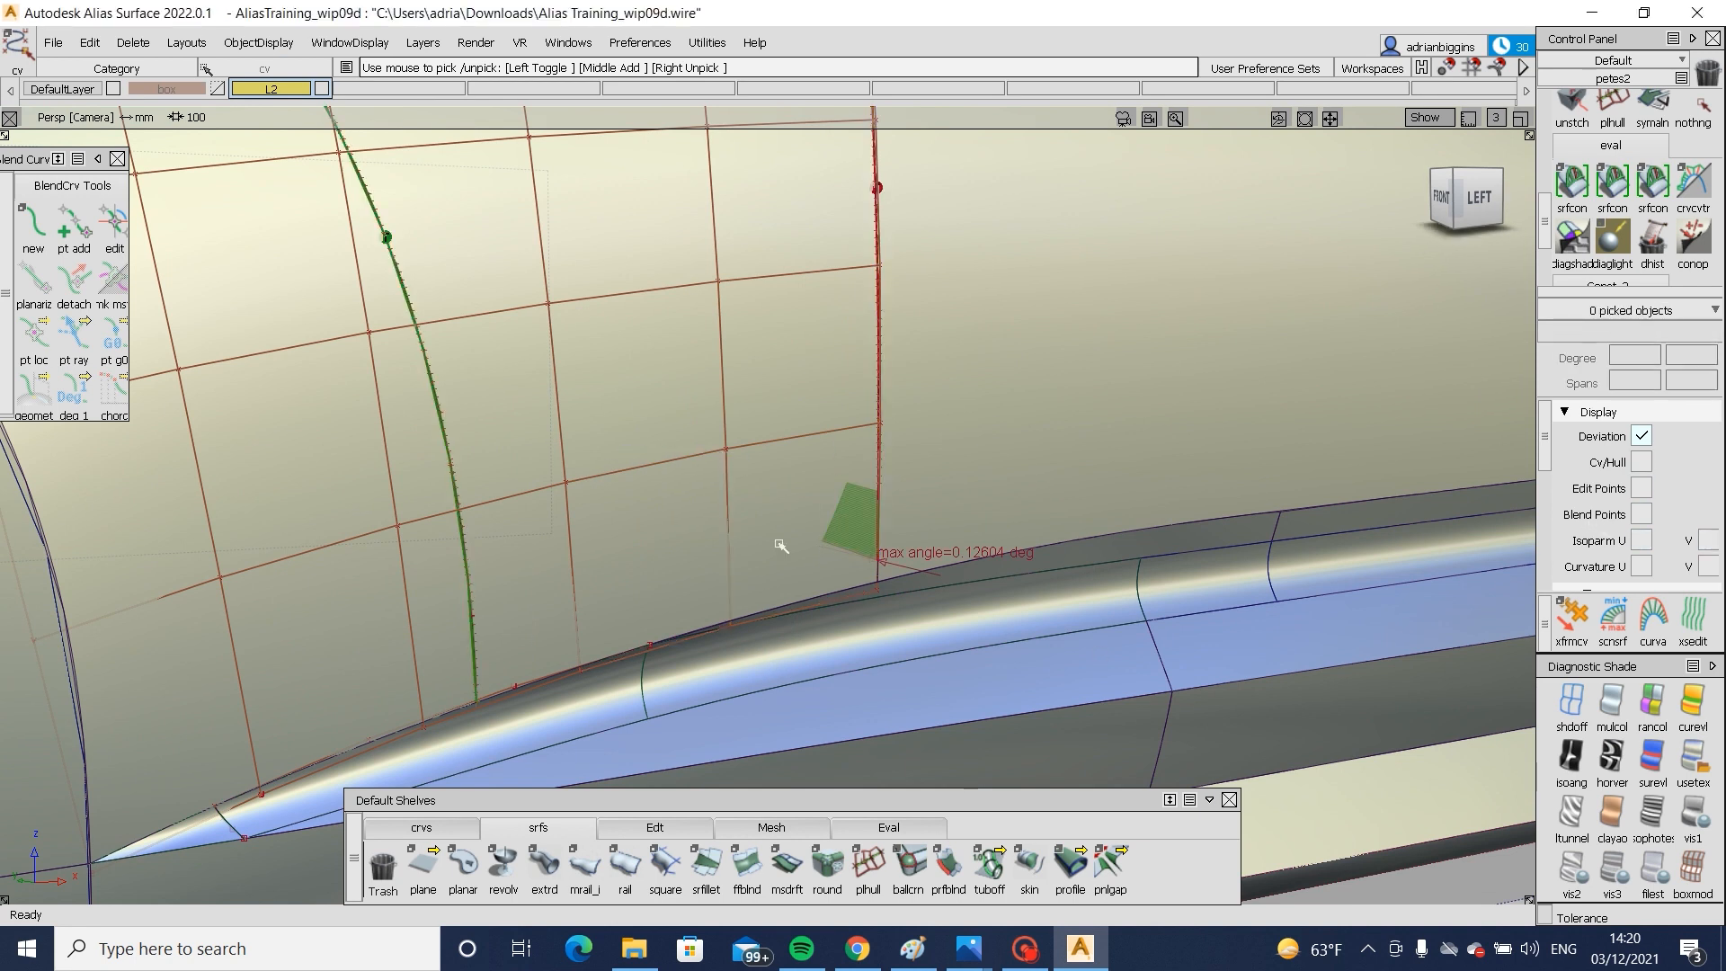
pyautogui.click(727, 449)
pyautogui.click(1575, 618)
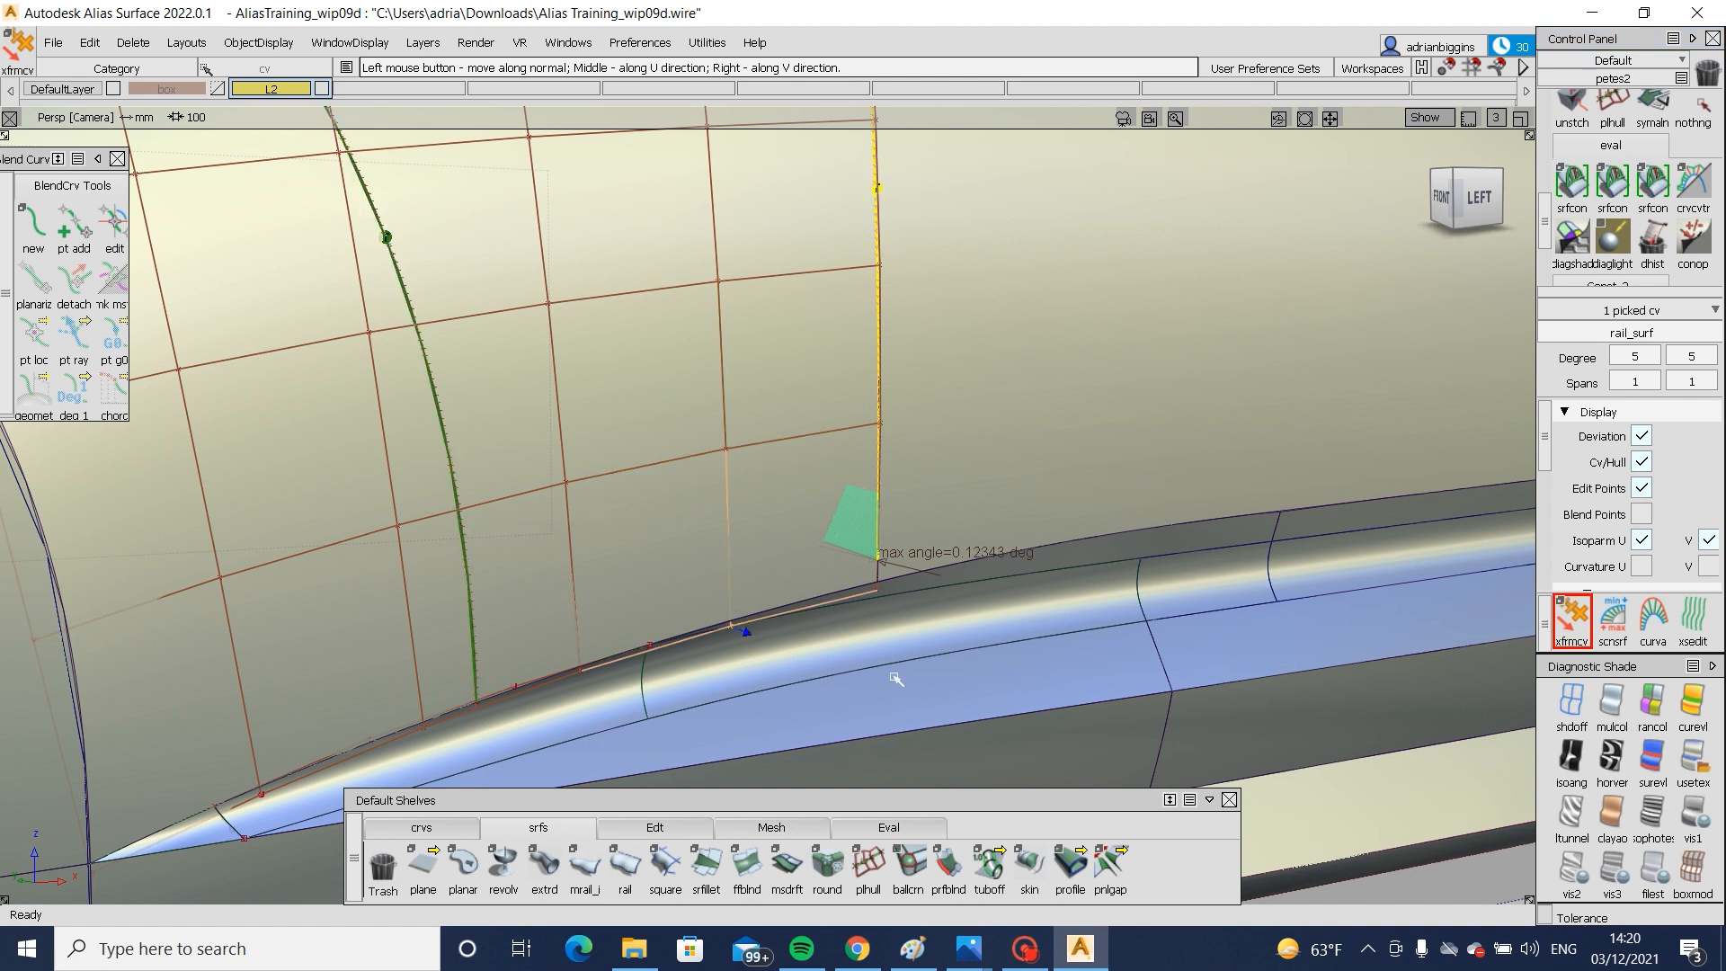
pyautogui.moveTo(884, 678); pyautogui.dragTo(883, 679)
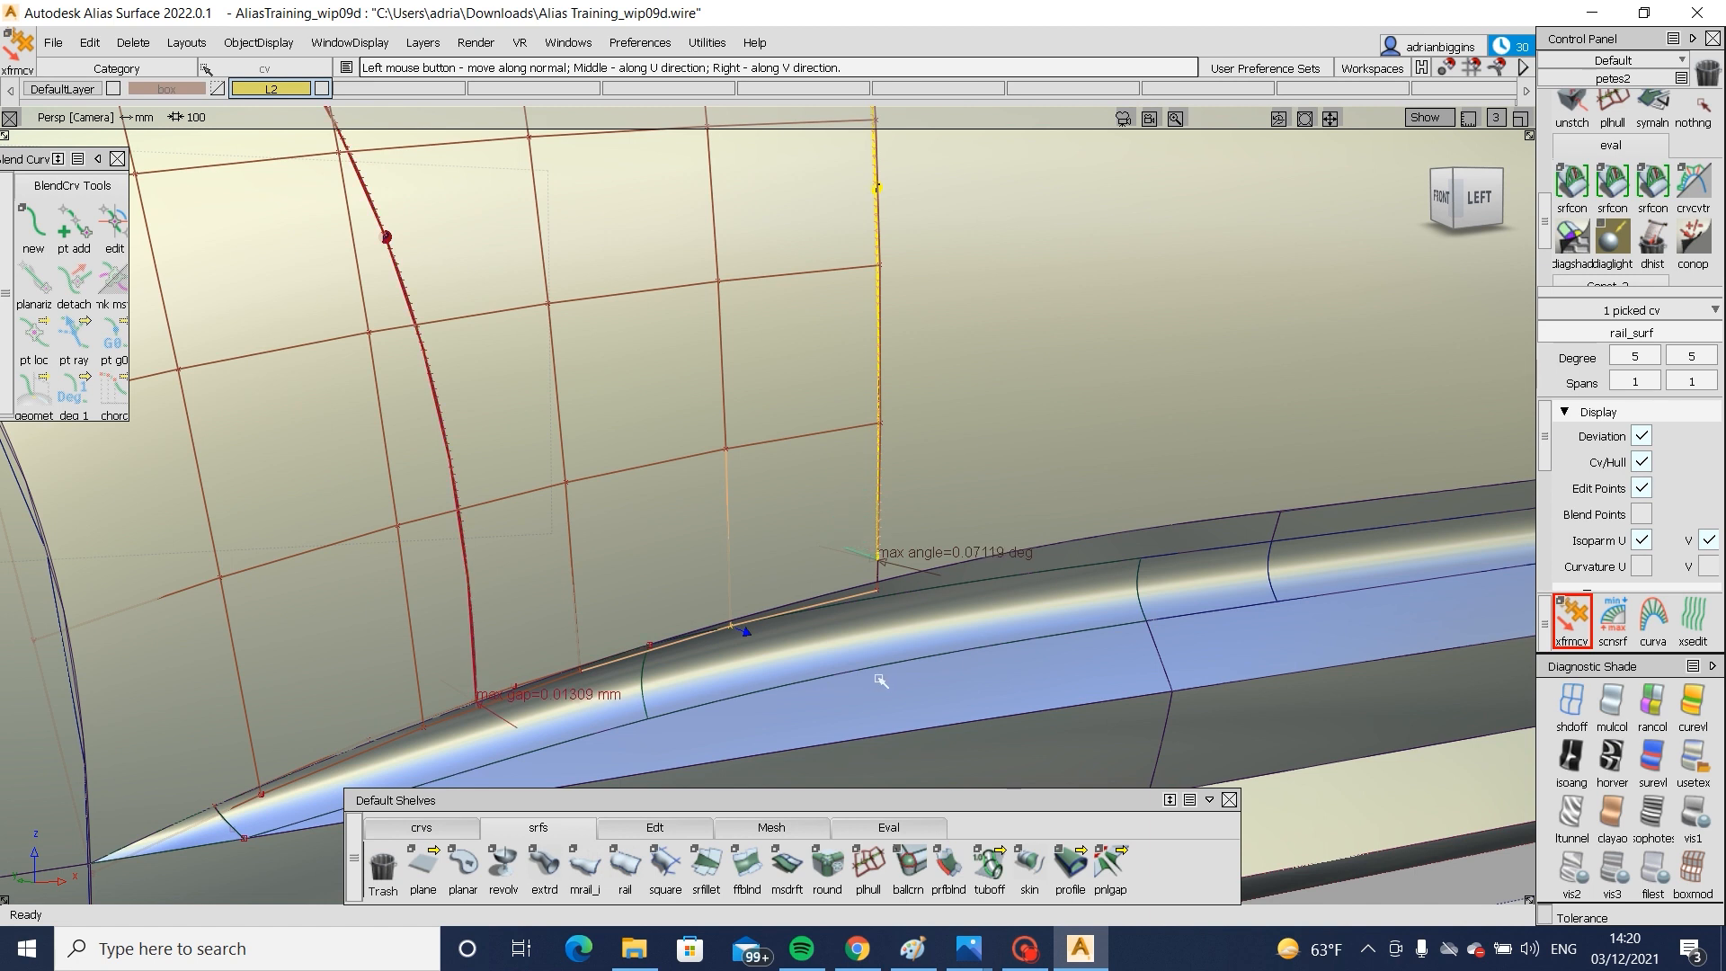
pyautogui.keyDown('ctrl'); pyautogui.keyDown('shift'); pyautogui.moveTo(870, 719); pyautogui.dragTo(829, 522); pyautogui.keyUp('shift'); pyautogui.keyUp('ctrl')
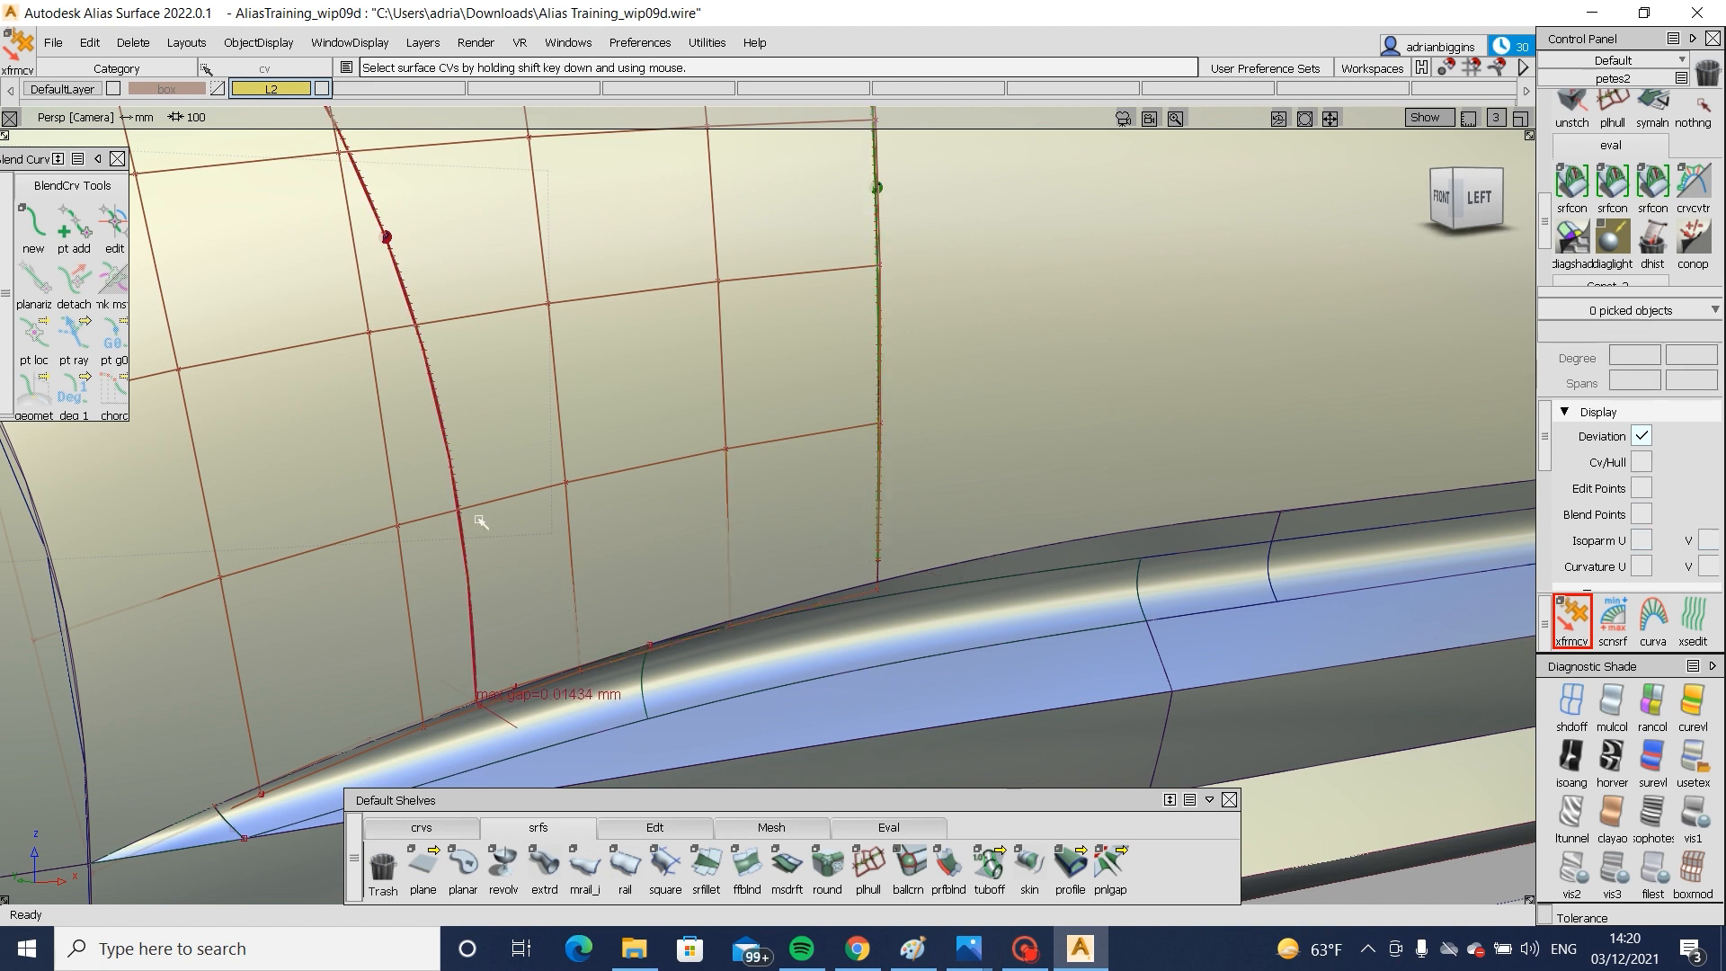
# - Align the wheel-arch side surface to the adjusted surface at the front seam with G1 continuity and Edge type
pyautogui.scroll(6, 1615, 137)
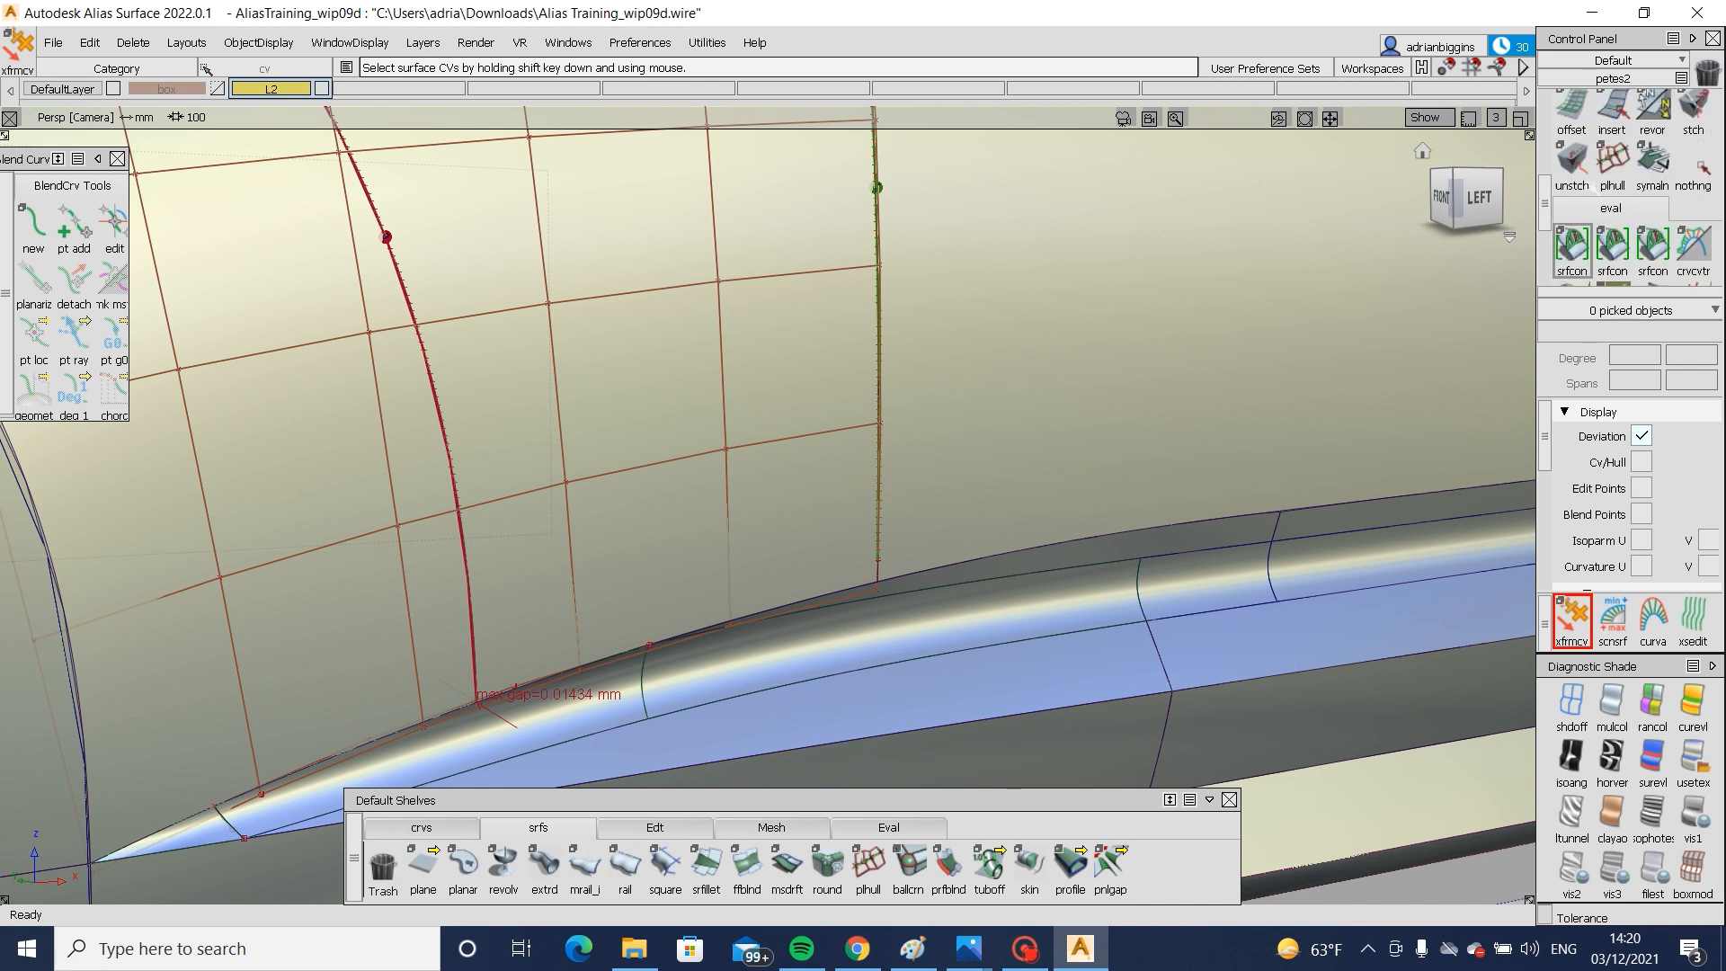
pyautogui.doubleClick(1574, 112)
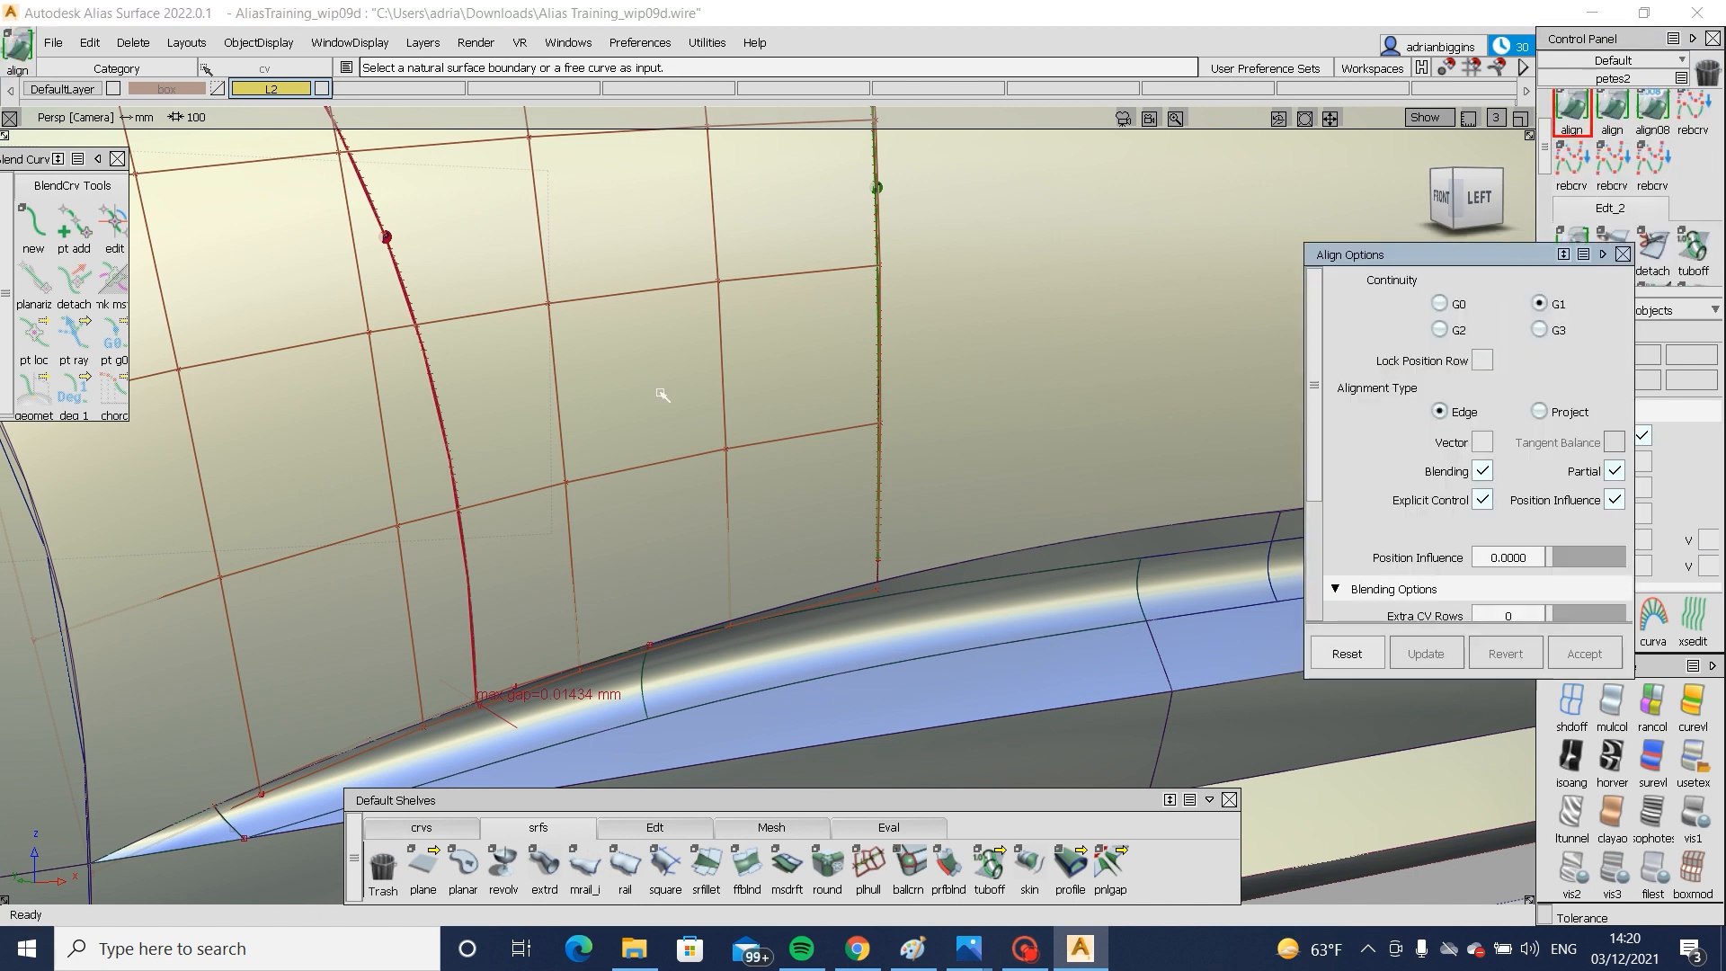
pyautogui.click(440, 420)
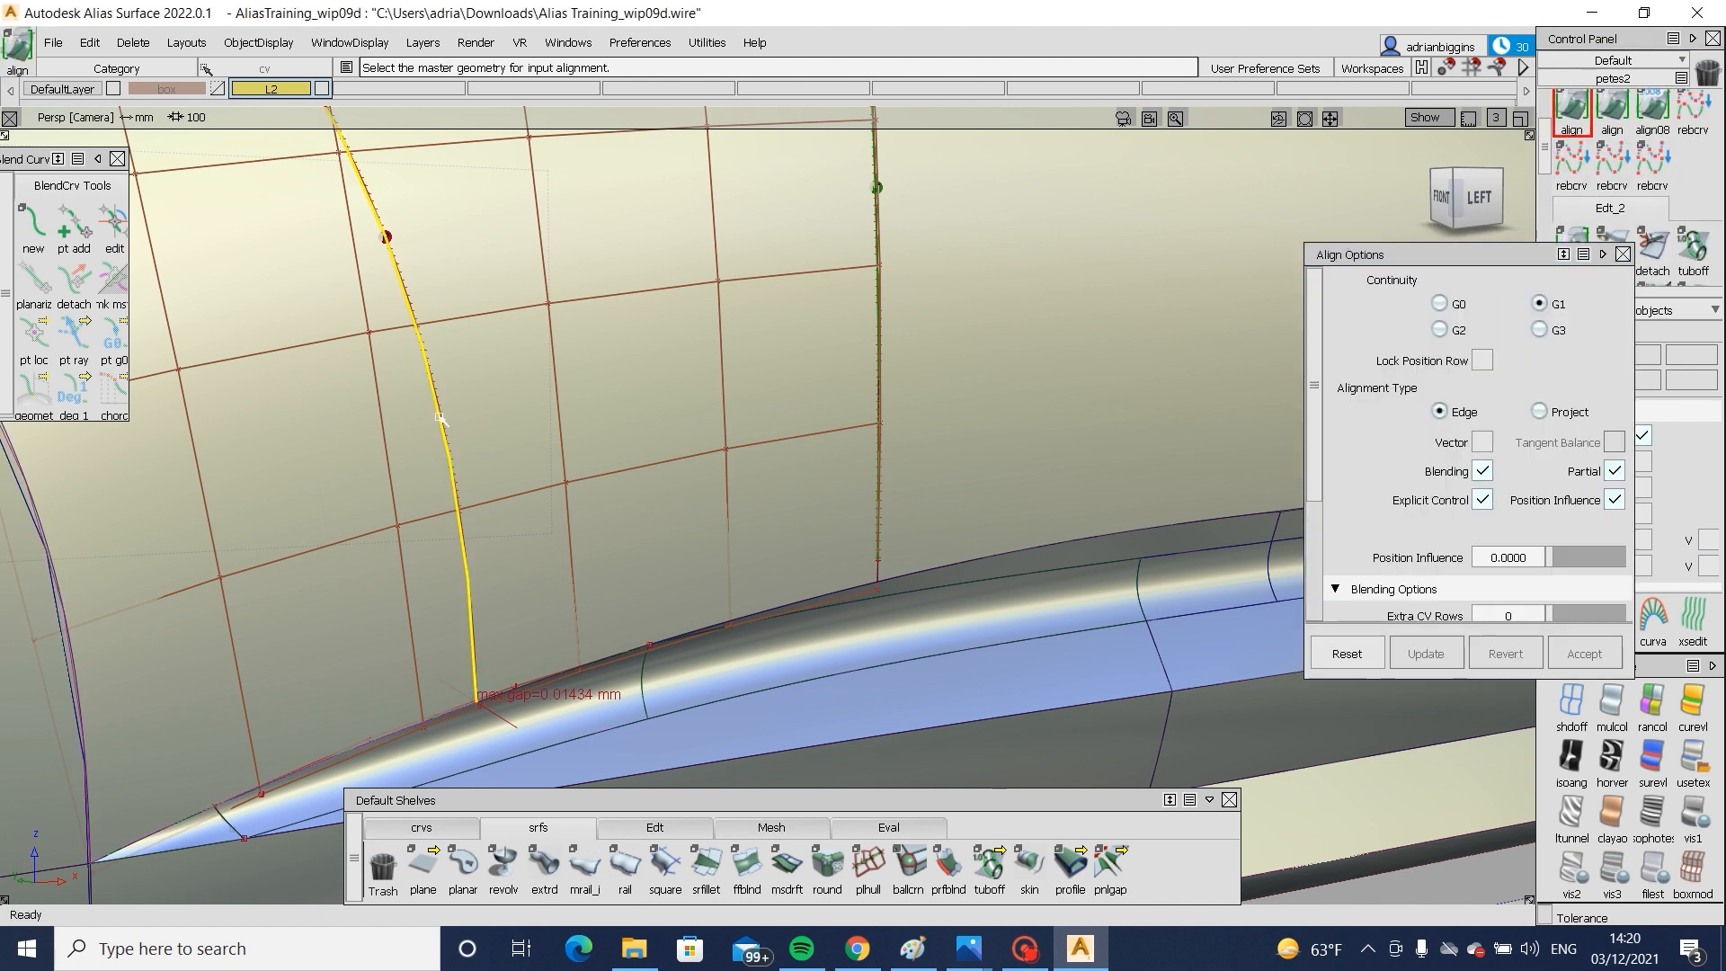
pyautogui.click(440, 421)
pyautogui.click(555, 456)
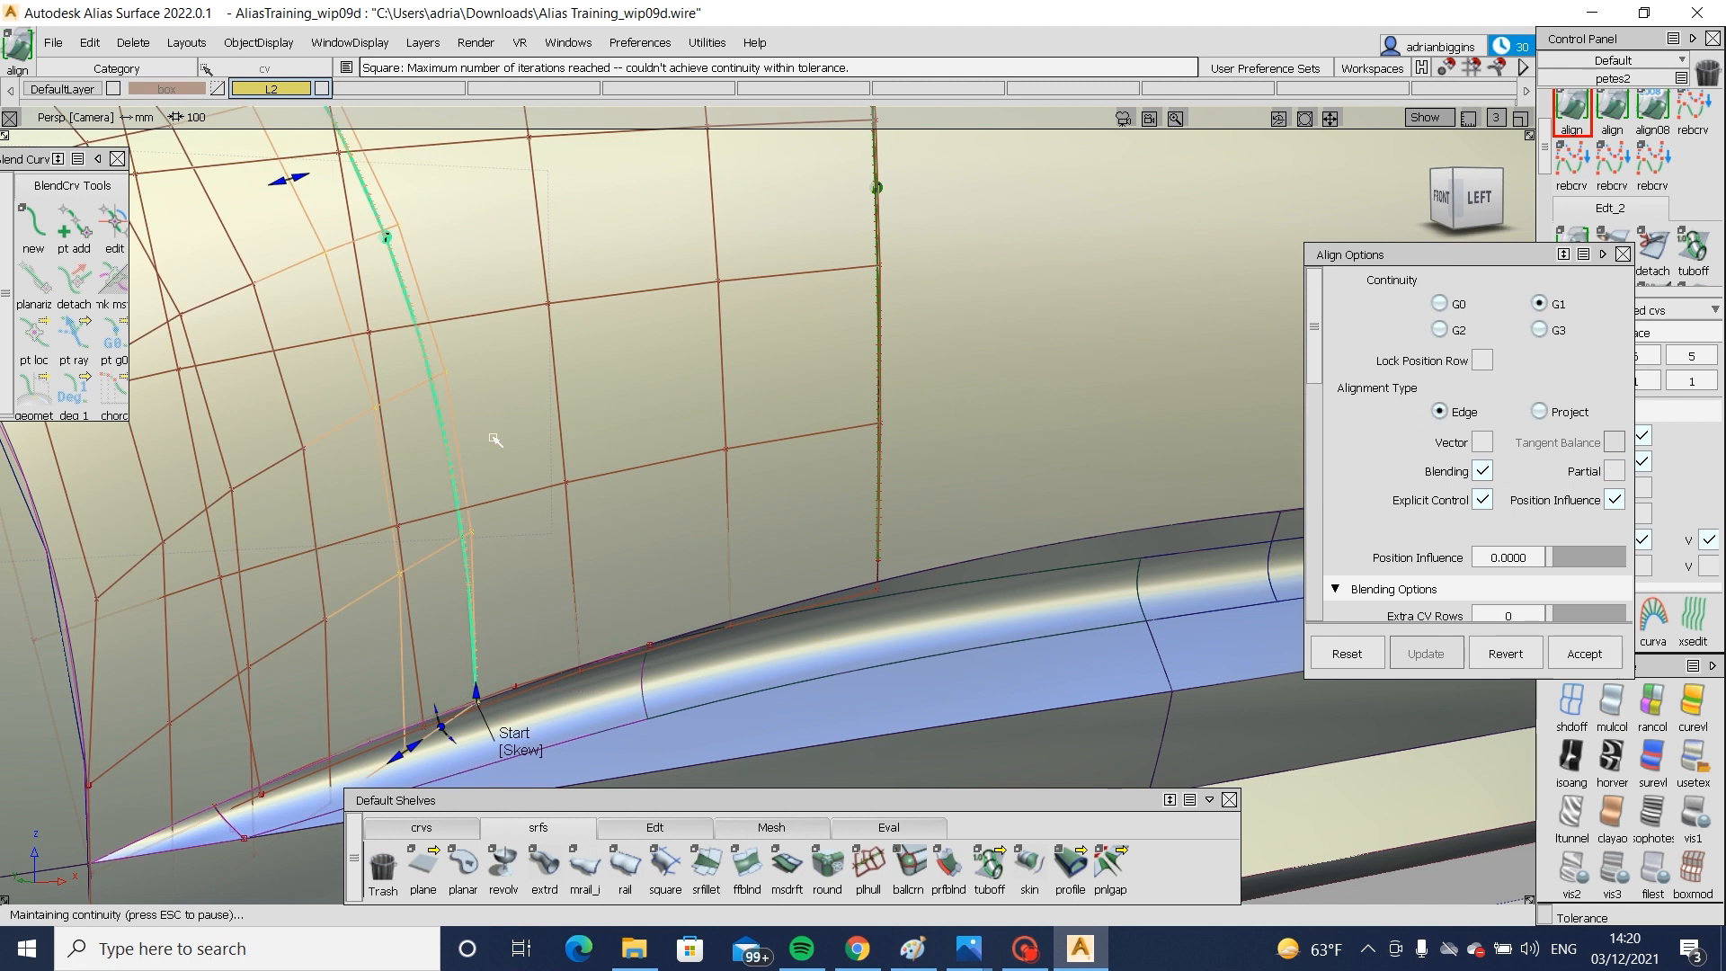
# - Clear the continuity checks from the seams and hide the control vertices on the body side
pyautogui.keyDown('alt'); pyautogui.keyDown('shift'); pyautogui.moveTo(508, 432); pyautogui.dragTo(467, 450, button='right'); pyautogui.keyUp('shift'); pyautogui.keyUp('alt')
pyautogui.keyDown('alt'); pyautogui.keyDown('shift'); pyautogui.moveTo(467, 450); pyautogui.dragTo(753, 419, button='middle'); pyautogui.keyUp('shift'); pyautogui.keyUp('alt')
pyautogui.keyDown('ctrl'); pyautogui.keyDown('shift'); pyautogui.moveTo(753, 419); pyautogui.dragTo(856, 559); pyautogui.keyUp('shift'); pyautogui.keyUp('ctrl')
pyautogui.keyDown('alt'); pyautogui.keyDown('shift'); pyautogui.moveTo(856, 559); pyautogui.dragTo(681, 509, button='middle'); pyautogui.keyUp('shift'); pyautogui.keyUp('alt')
pyautogui.keyDown('ctrl'); pyautogui.keyDown('shift'); pyautogui.moveTo(681, 509); pyautogui.dragTo(686, 609); pyautogui.keyUp('shift'); pyautogui.keyUp('ctrl')
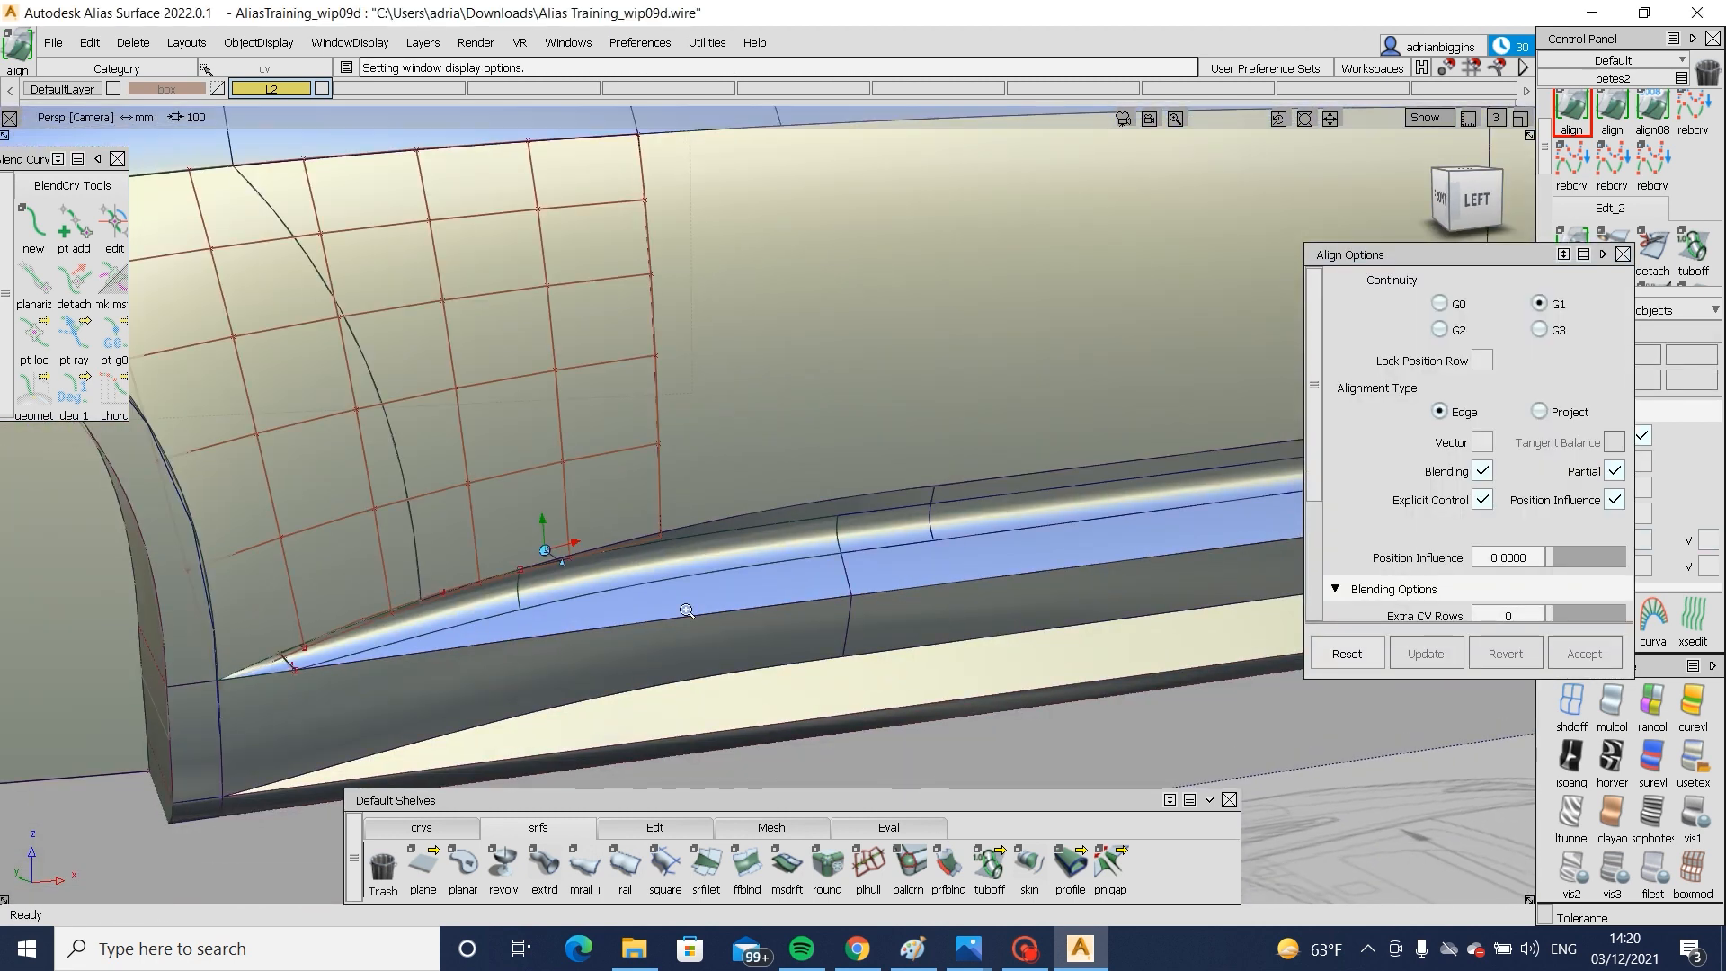
pyautogui.keyDown('alt'); pyautogui.keyDown('shift'); pyautogui.moveTo(686, 609); pyautogui.dragTo(719, 504, button='right'); pyautogui.keyUp('shift'); pyautogui.keyUp('alt')
pyautogui.keyDown('ctrl'); pyautogui.keyDown('shift'); pyautogui.moveTo(666, 419); pyautogui.dragTo(515, 492); pyautogui.keyUp('shift'); pyautogui.keyUp('ctrl')
pyautogui.click(530, 548)
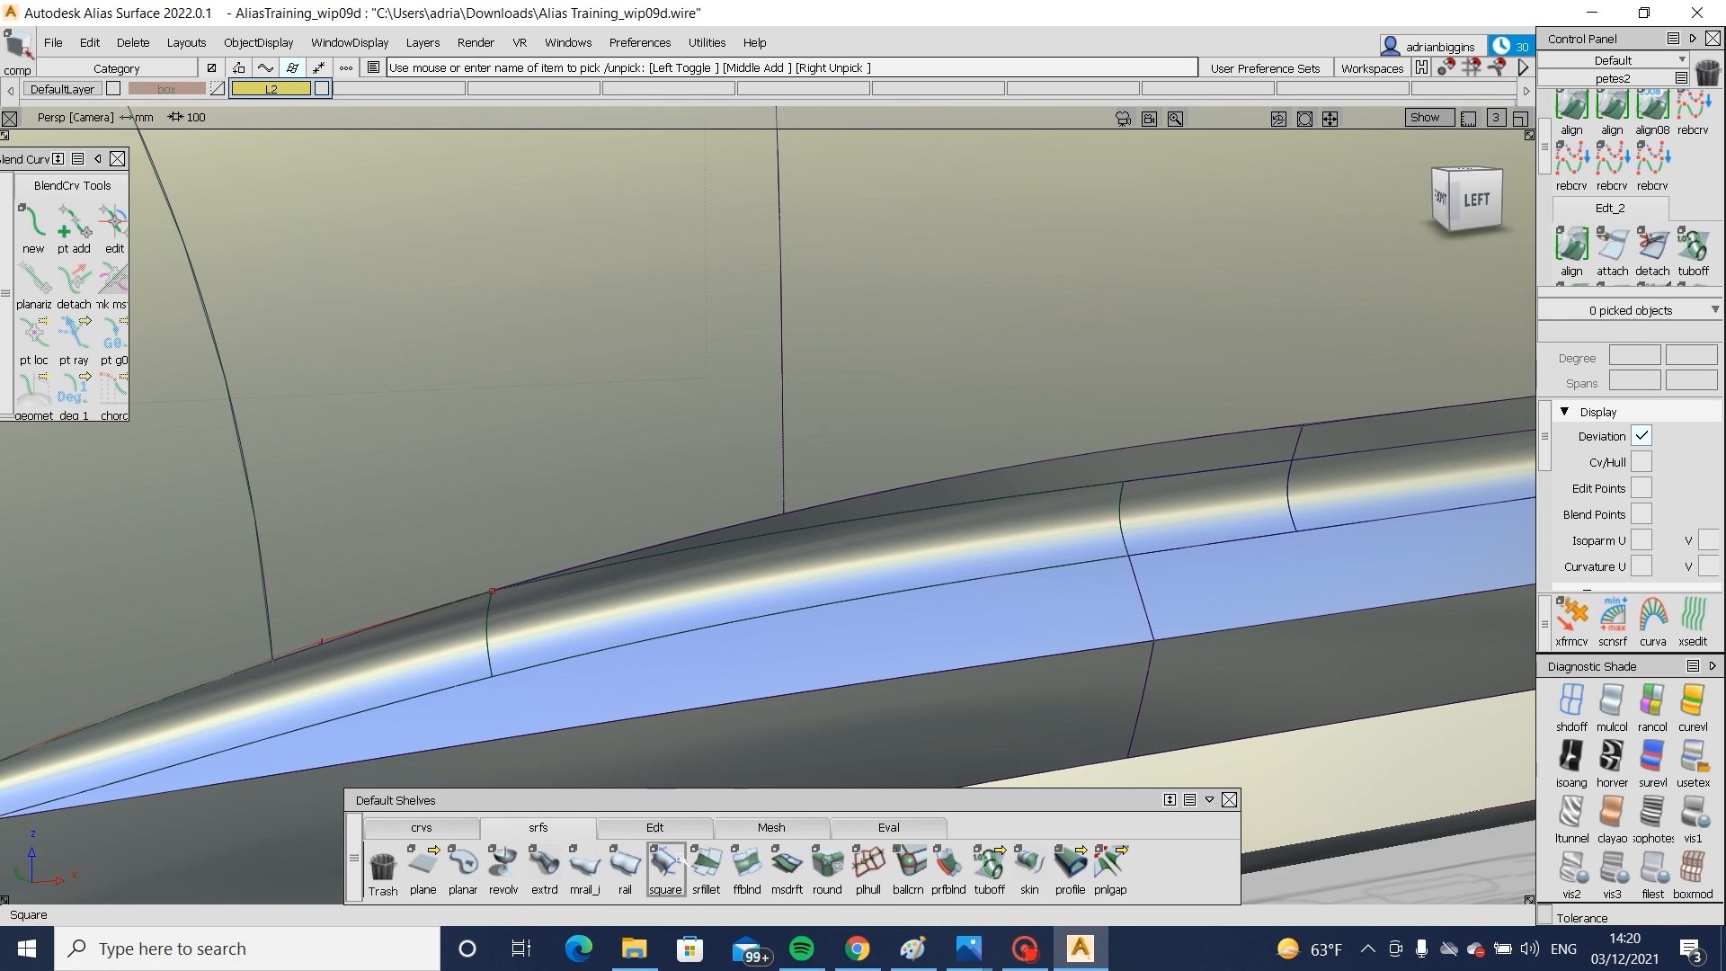
pyautogui.click(707, 862)
pyautogui.click(754, 538)
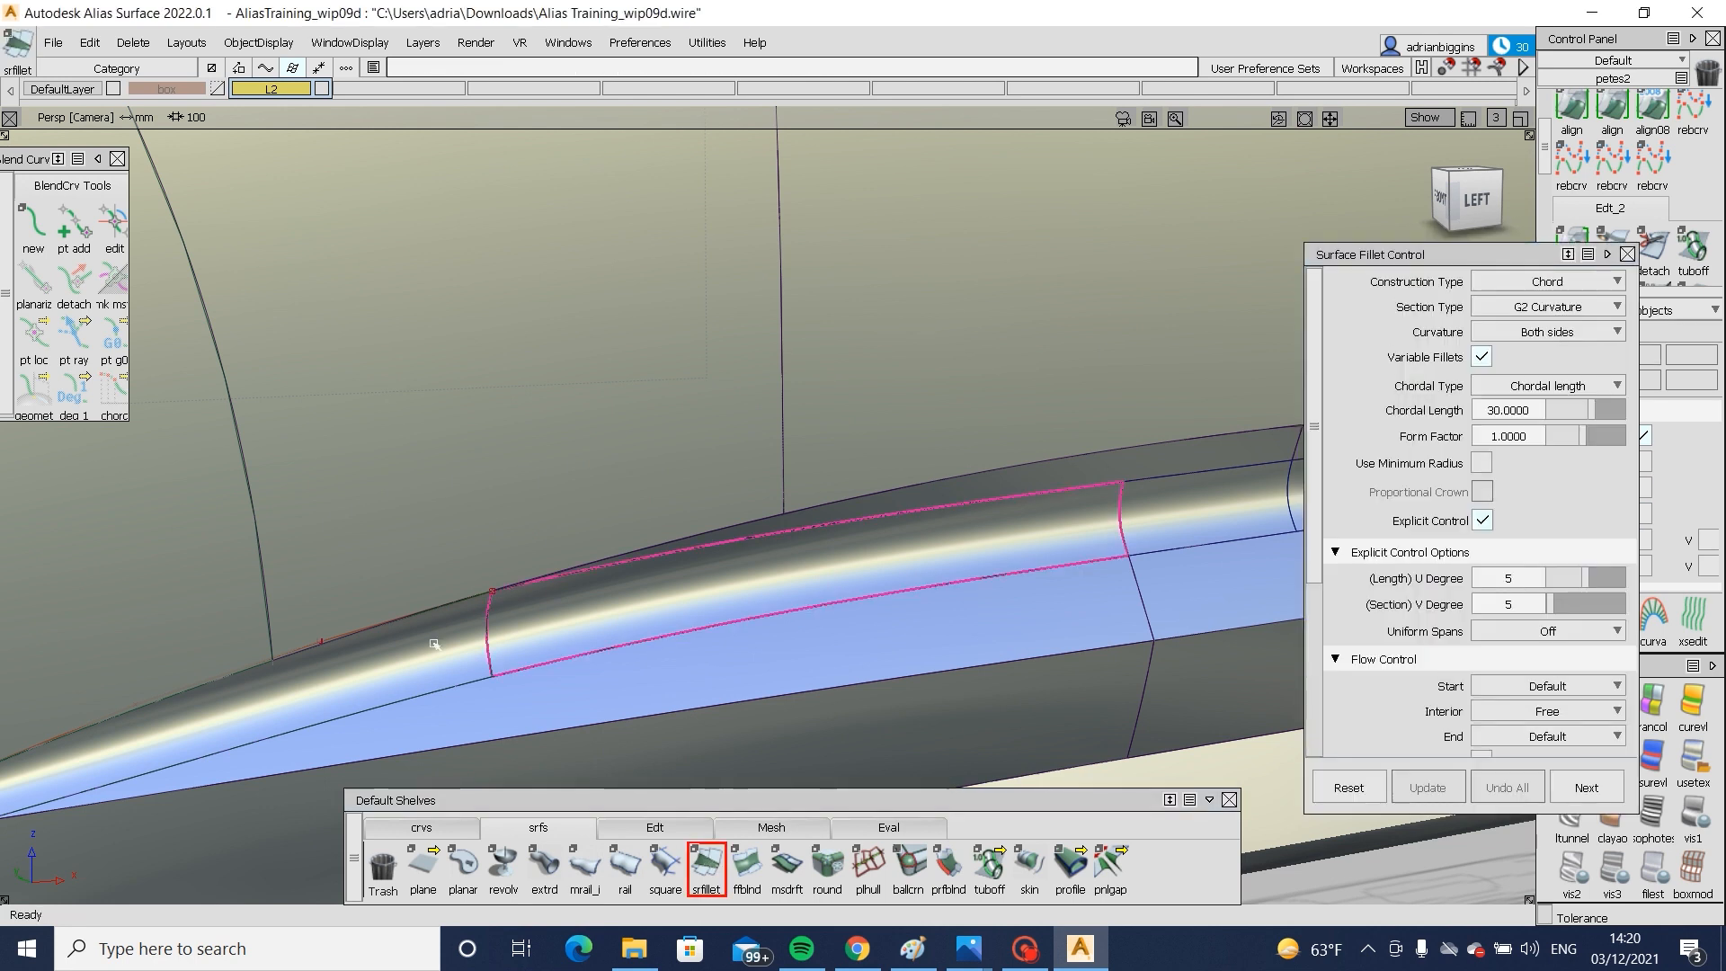
pyautogui.click(742, 504)
pyautogui.scroll(3, 781, 534)
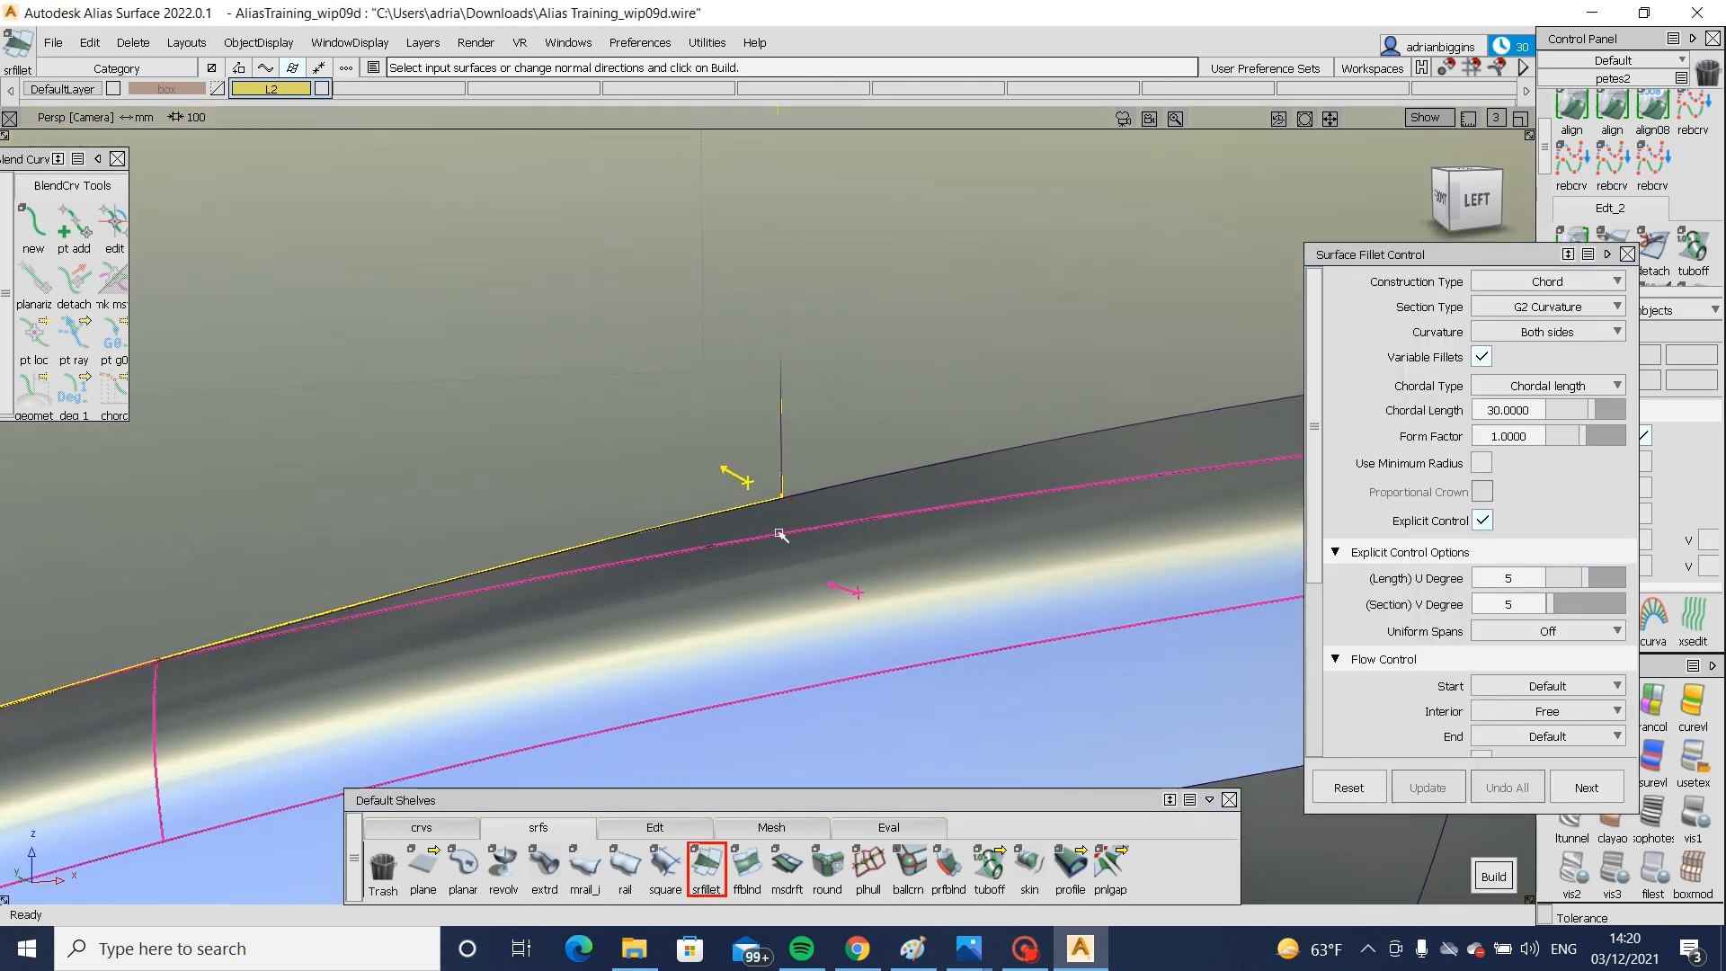
pyautogui.click(858, 450)
pyautogui.keyDown('alt'); pyautogui.keyDown('shift'); pyautogui.moveTo(859, 450); pyautogui.dragTo(764, 449, button='right'); pyautogui.keyUp('shift'); pyautogui.keyUp('alt')
pyautogui.keyDown('alt'); pyautogui.keyDown('shift'); pyautogui.moveTo(764, 449); pyautogui.dragTo(351, 490, button='middle'); pyautogui.keyUp('shift'); pyautogui.keyUp('alt')
pyautogui.click(287, 469)
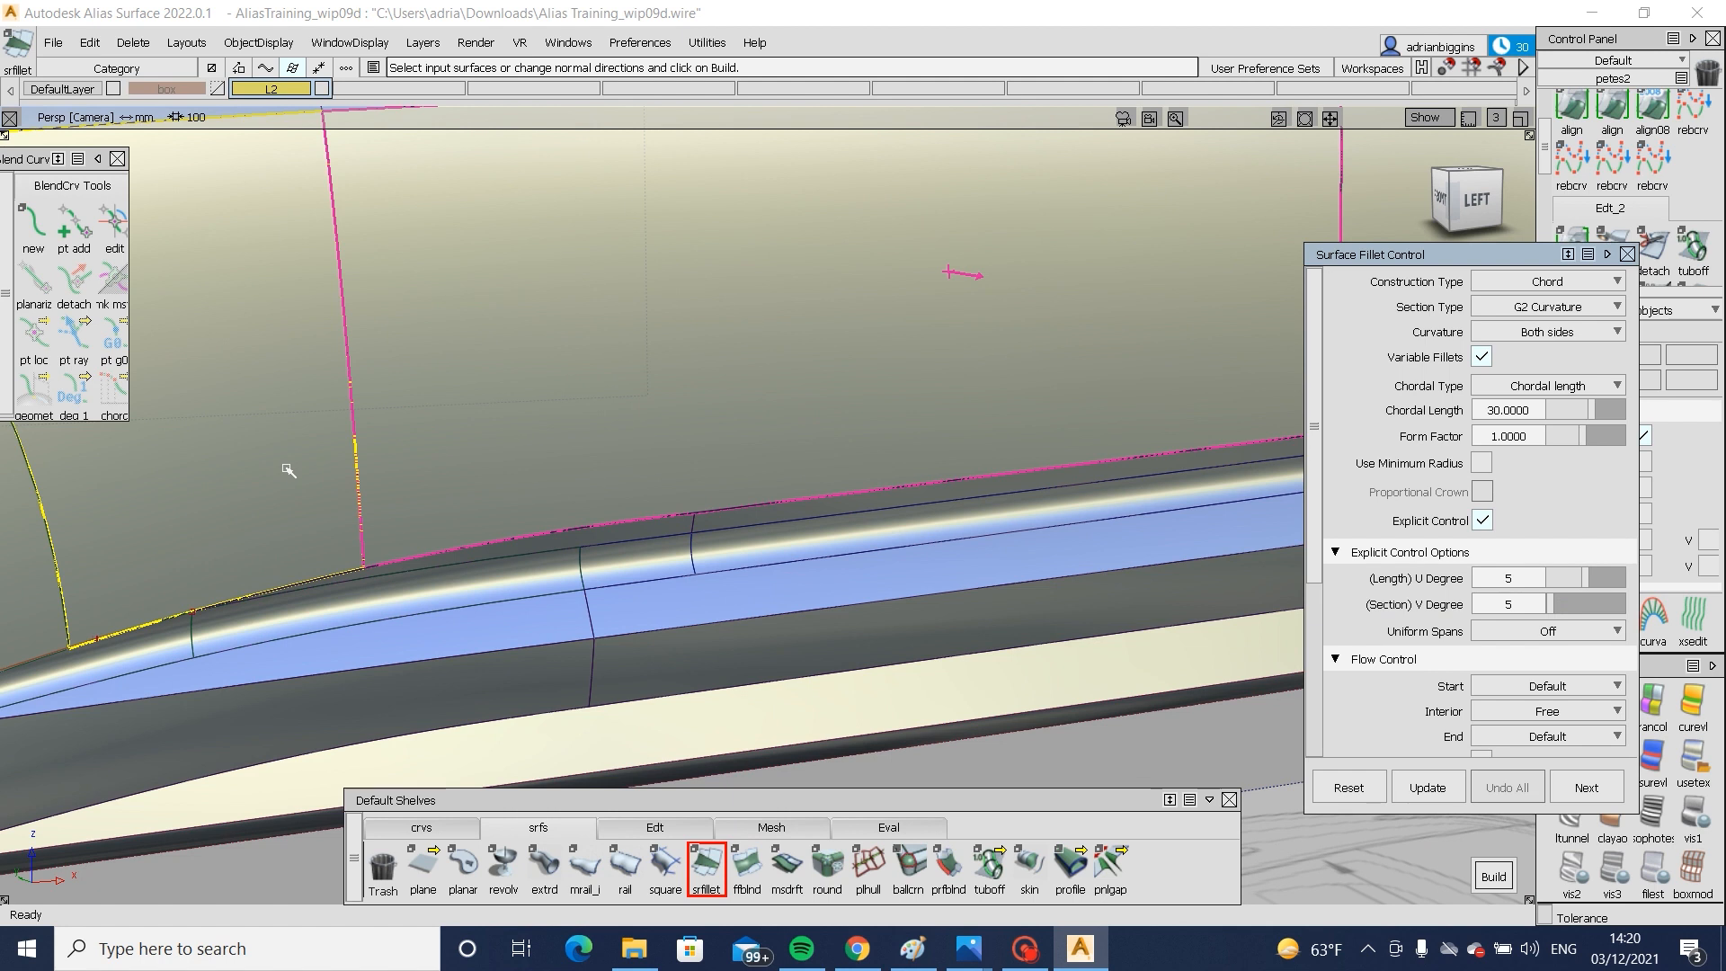
pyautogui.keyDown('ctrl'); pyautogui.keyDown('shift'); pyautogui.moveTo(388, 556); pyautogui.dragTo(388, 630); pyautogui.keyUp('shift'); pyautogui.keyUp('ctrl')
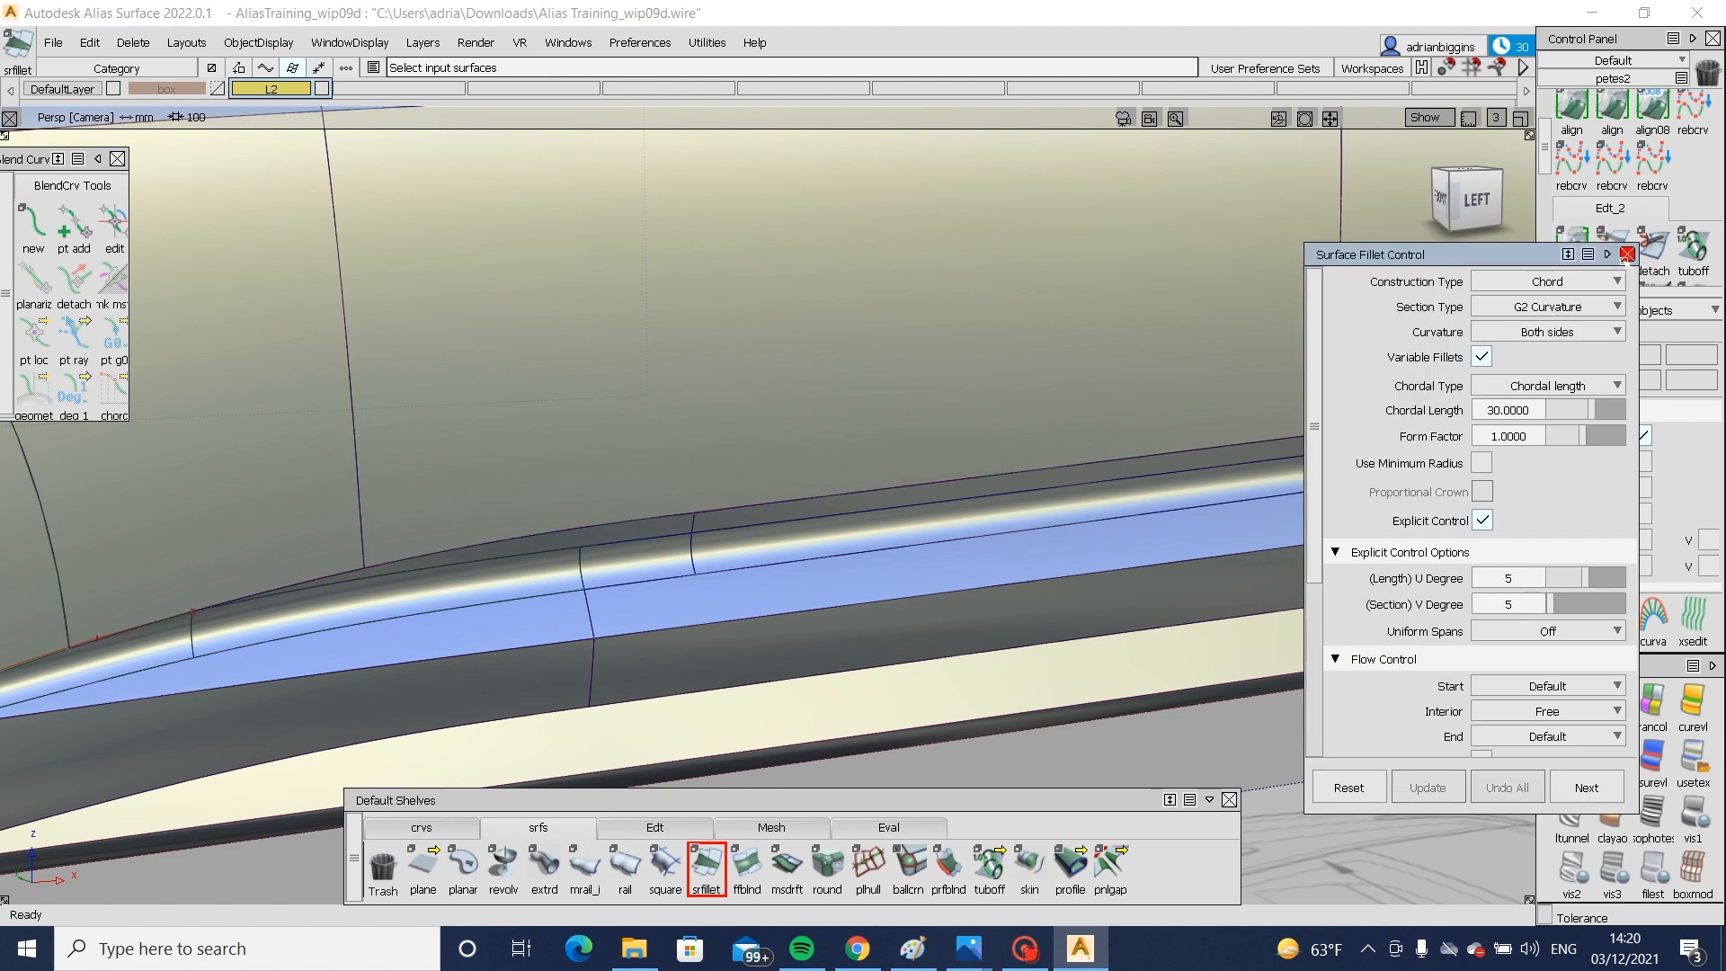
pyautogui.click(1626, 254)
# - Check tangent continuity again along the body-side seam behind the adjusted surface
pyautogui.scroll(-5, 1618, 188)
pyautogui.click(1612, 184)
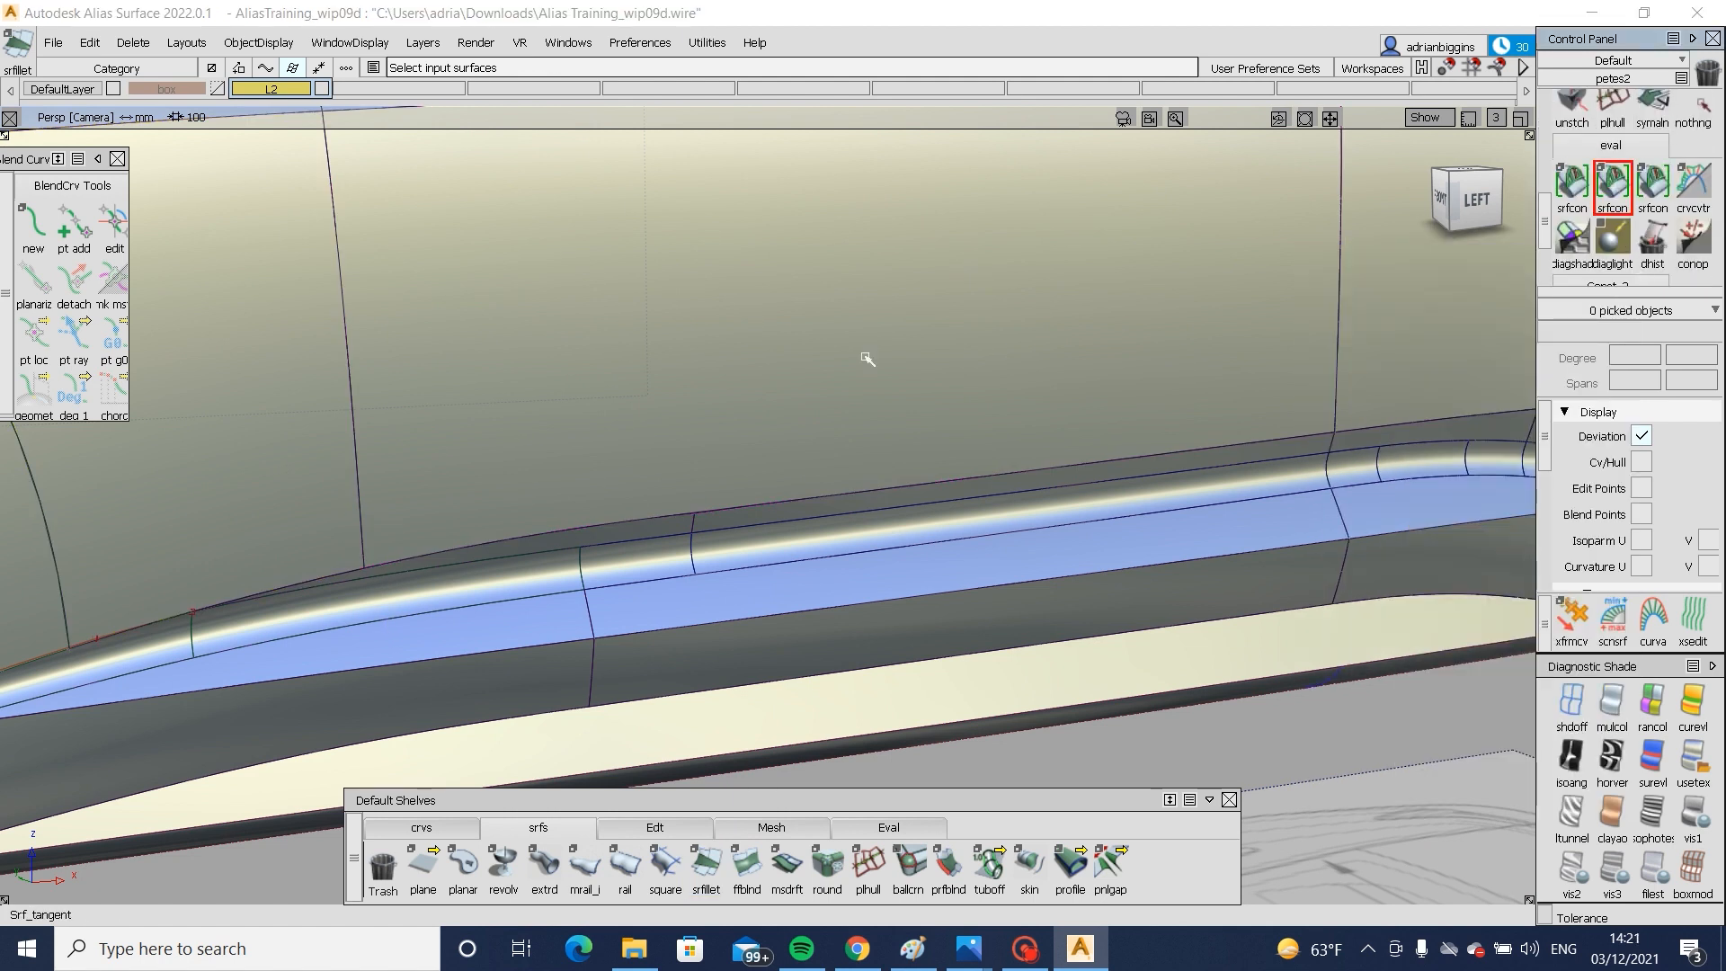
pyautogui.click(355, 446)
pyautogui.keyDown('alt'); pyautogui.keyDown('shift'); pyautogui.moveTo(355, 551); pyautogui.dragTo(392, 578, button='right'); pyautogui.keyUp('shift'); pyautogui.keyUp('alt')
pyautogui.keyDown('alt'); pyautogui.keyDown('shift'); pyautogui.moveTo(392, 582); pyautogui.dragTo(676, 486); pyautogui.keyUp('shift'); pyautogui.keyUp('alt')
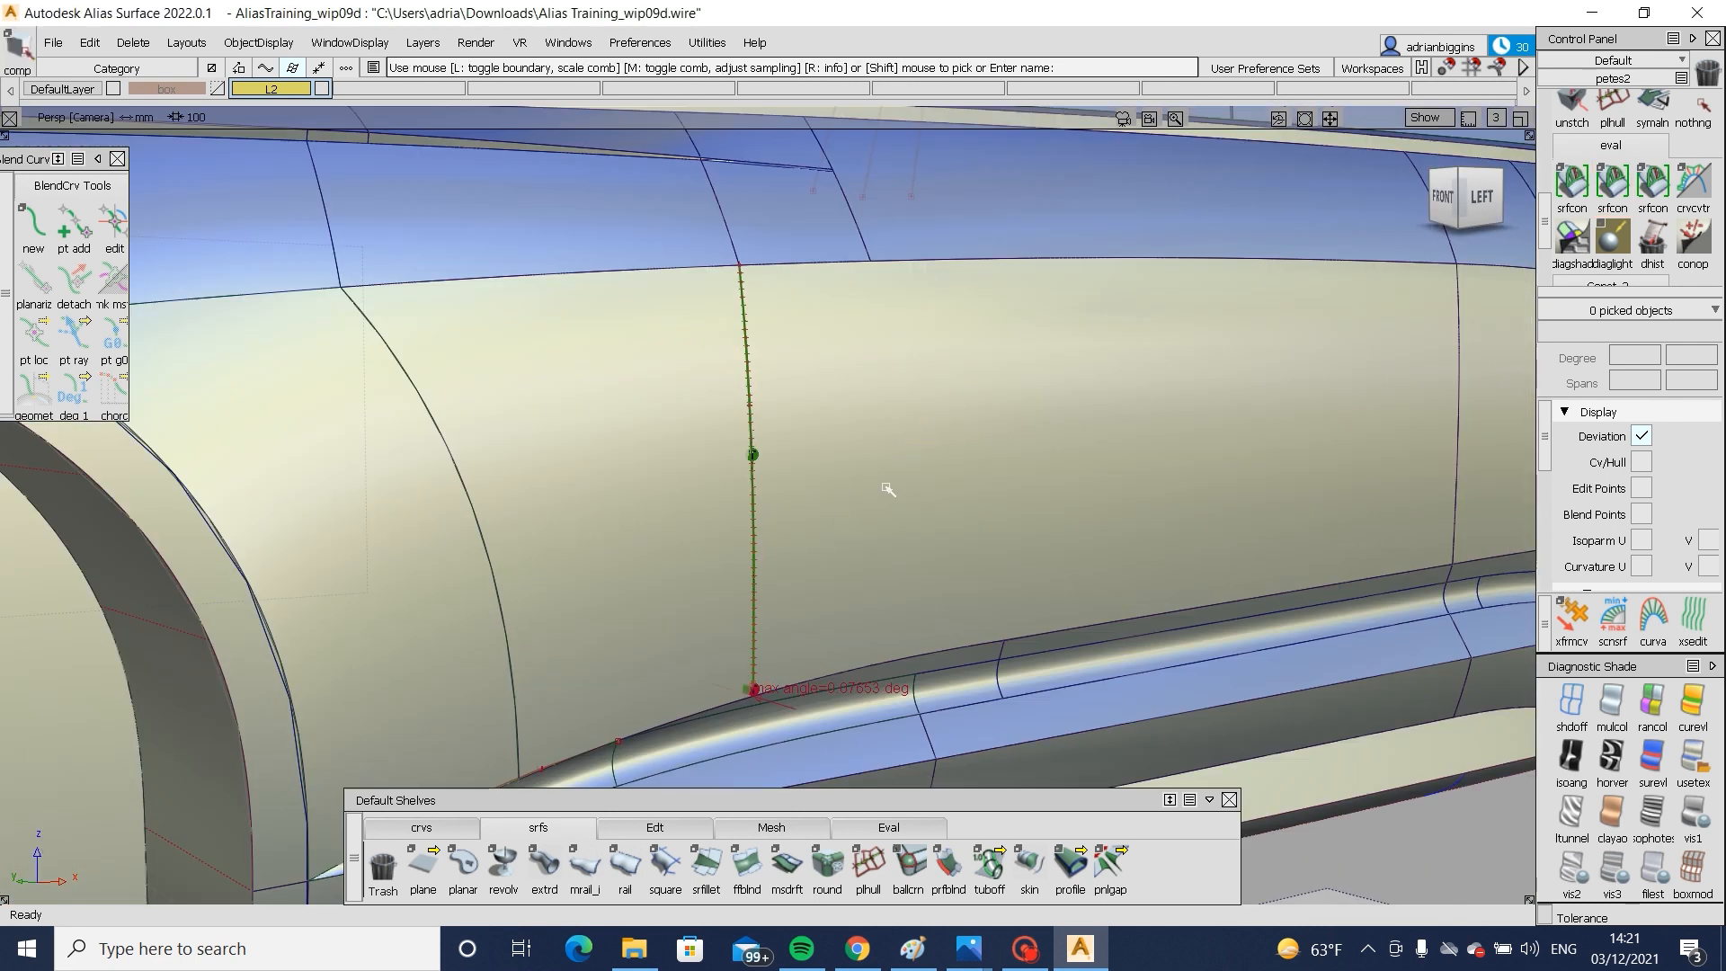
# - Untrim the body-side surfaces ahead of and behind the checked seam above the fillet
pyautogui.click(874, 730)
pyautogui.keyDown('ctrl'); pyautogui.keyDown('shift'); pyautogui.moveTo(868, 722); pyautogui.dragTo(861, 513); pyautogui.keyUp('shift'); pyautogui.keyUp('ctrl')
pyautogui.keyDown('ctrl'); pyautogui.keyDown('shift'); pyautogui.moveTo(742, 652); pyautogui.dragTo(744, 852); pyautogui.keyUp('shift'); pyautogui.keyUp('ctrl')
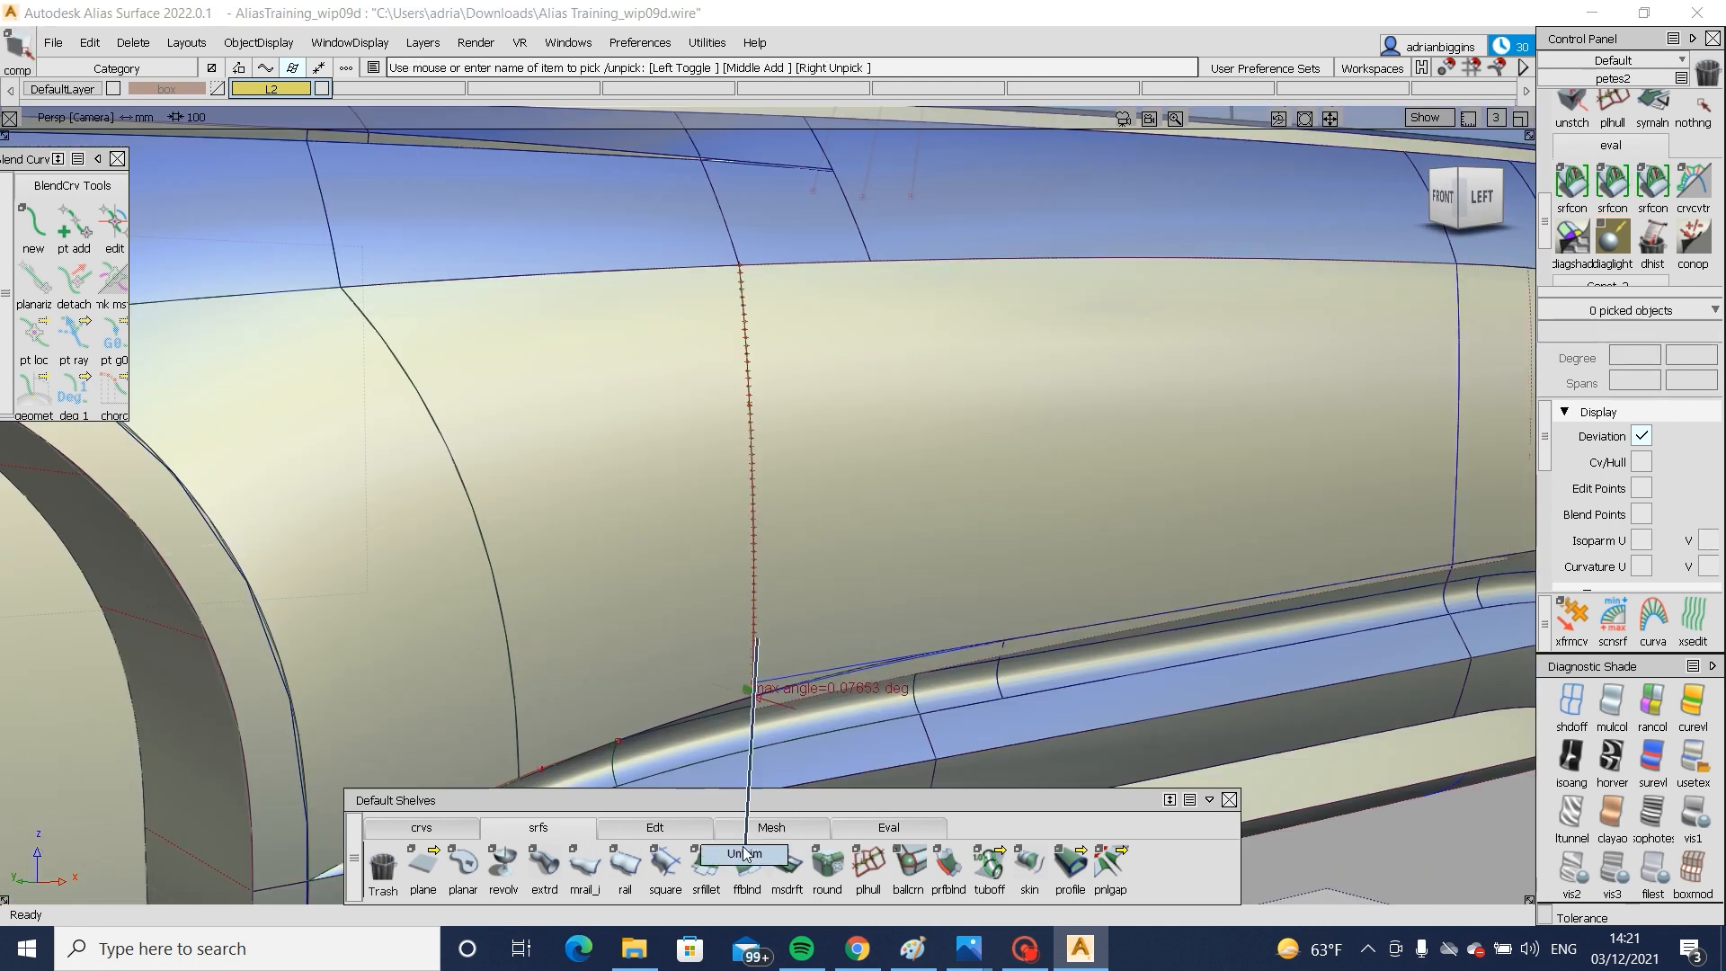
pyautogui.click(686, 708)
pyautogui.keyDown('ctrl'); pyautogui.keyDown('shift'); pyautogui.moveTo(765, 762); pyautogui.dragTo(779, 562); pyautogui.keyUp('shift'); pyautogui.keyUp('ctrl')
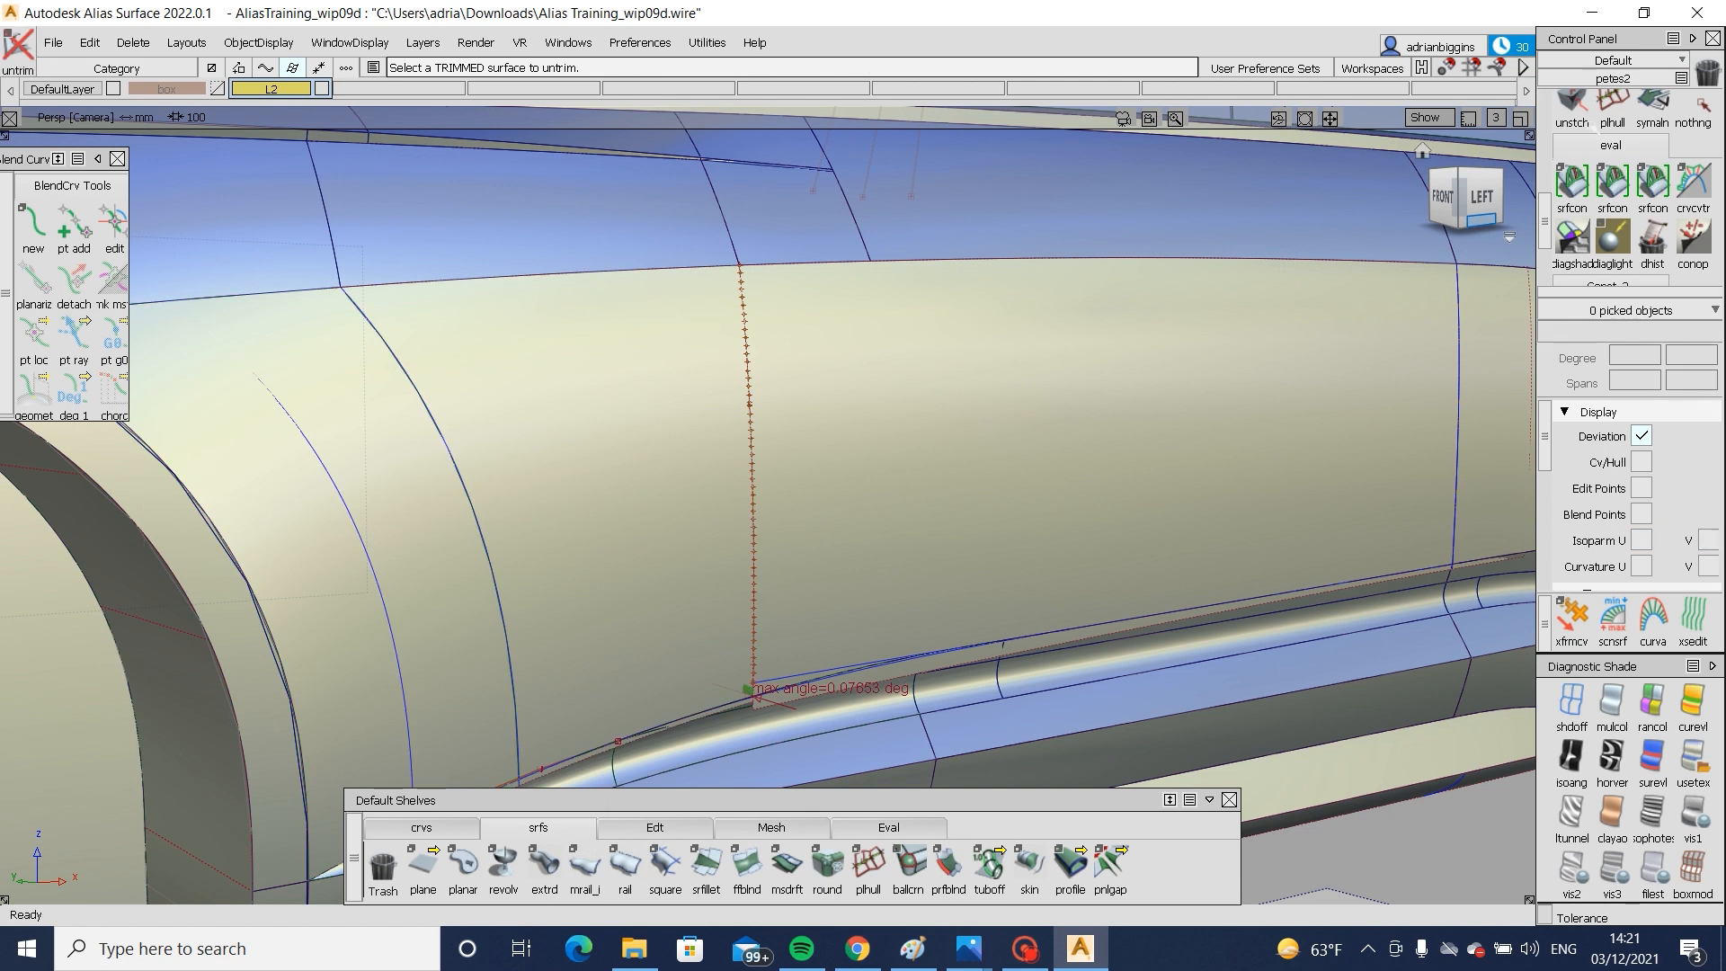
# - Align the rail surface's edge to the adjoining square surface with G1 continuity and skewed ends
pyautogui.scroll(3, 1589, 175)
pyautogui.scroll(2, 1572, 167)
pyautogui.scroll(1, 1573, 184)
pyautogui.doubleClick(1571, 162)
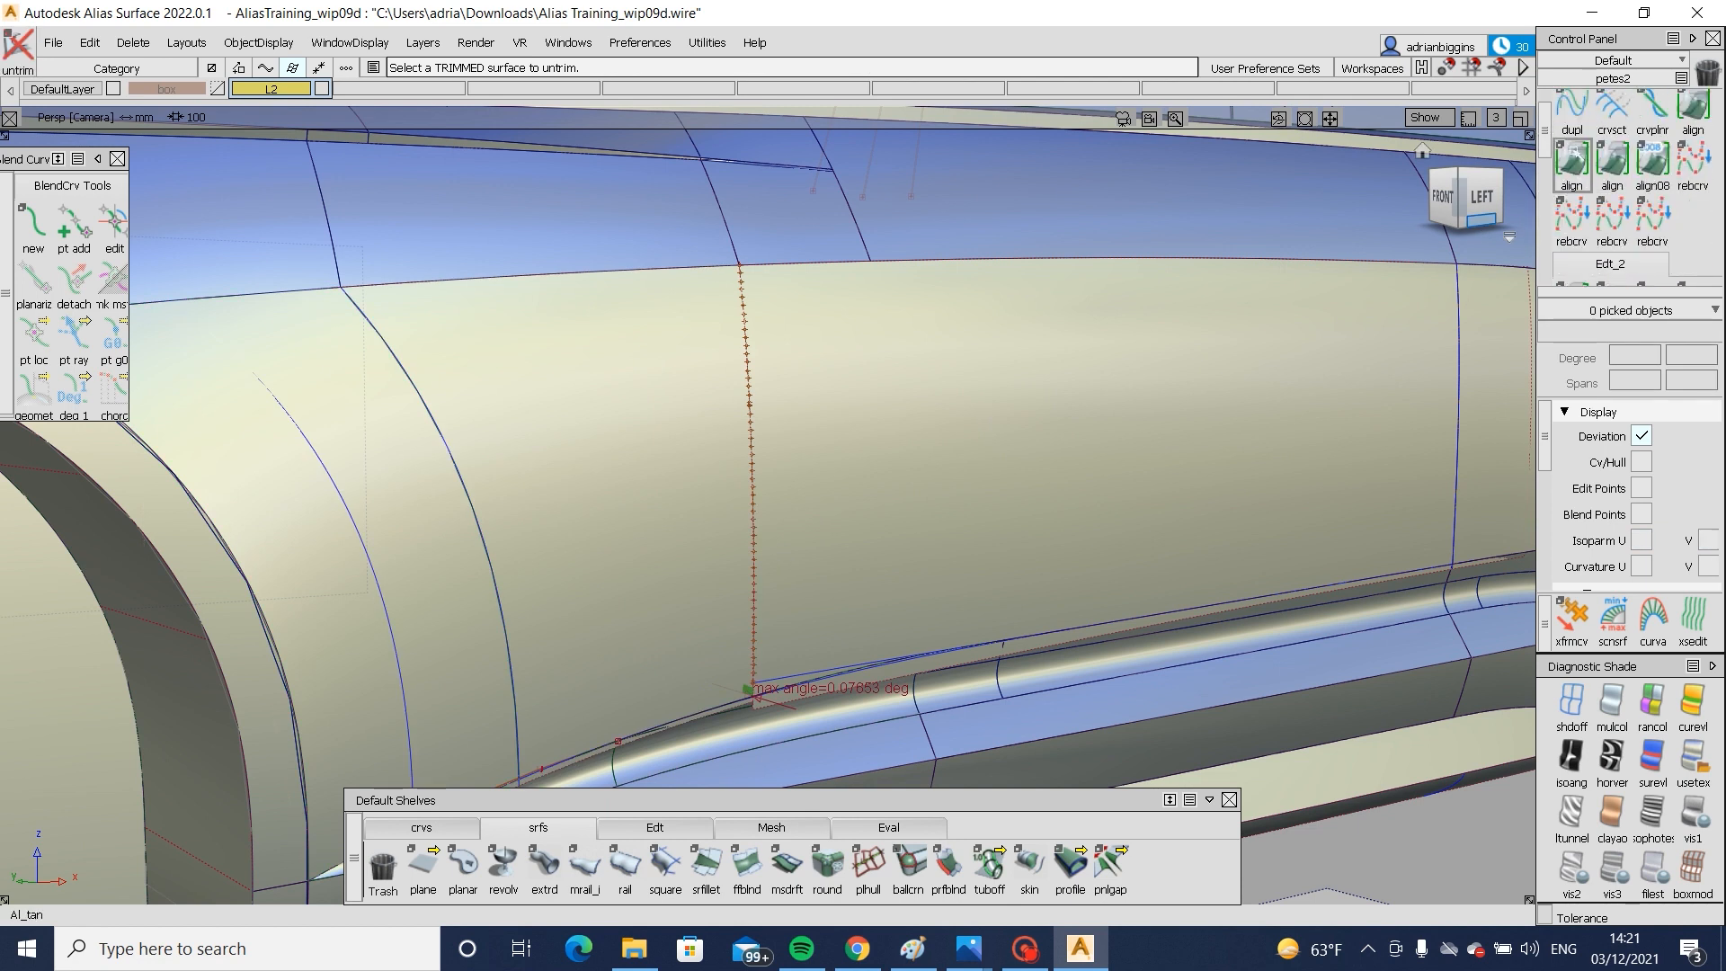
pyautogui.click(753, 517)
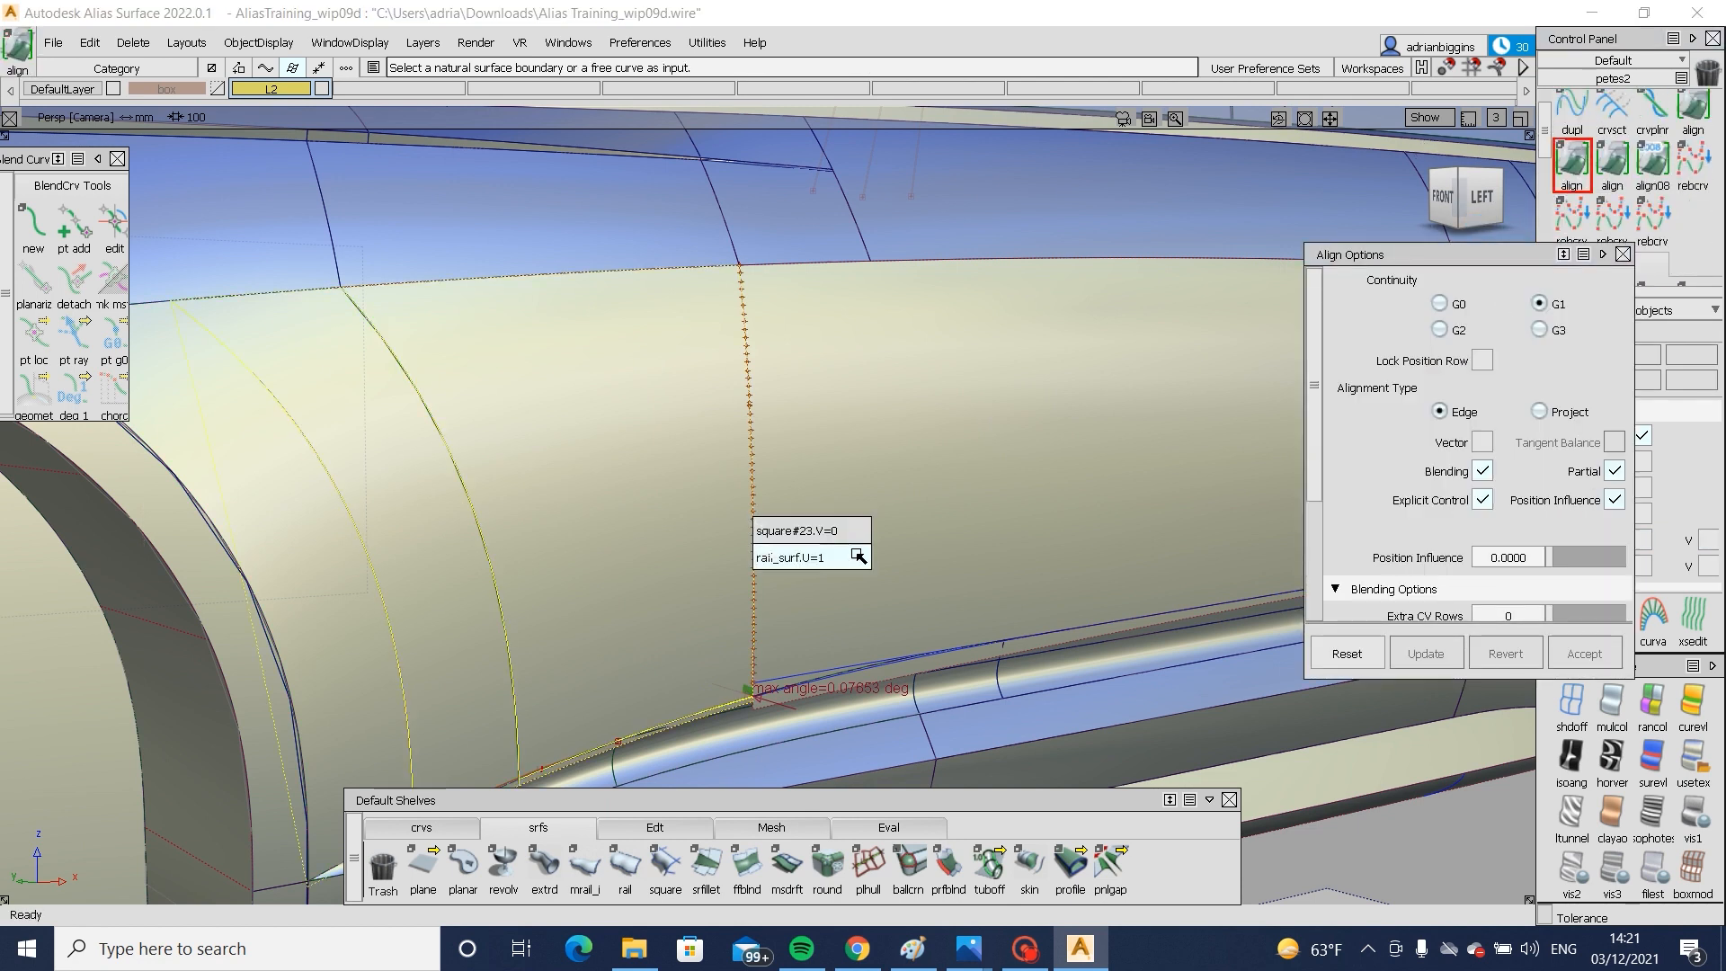
pyautogui.click(856, 553)
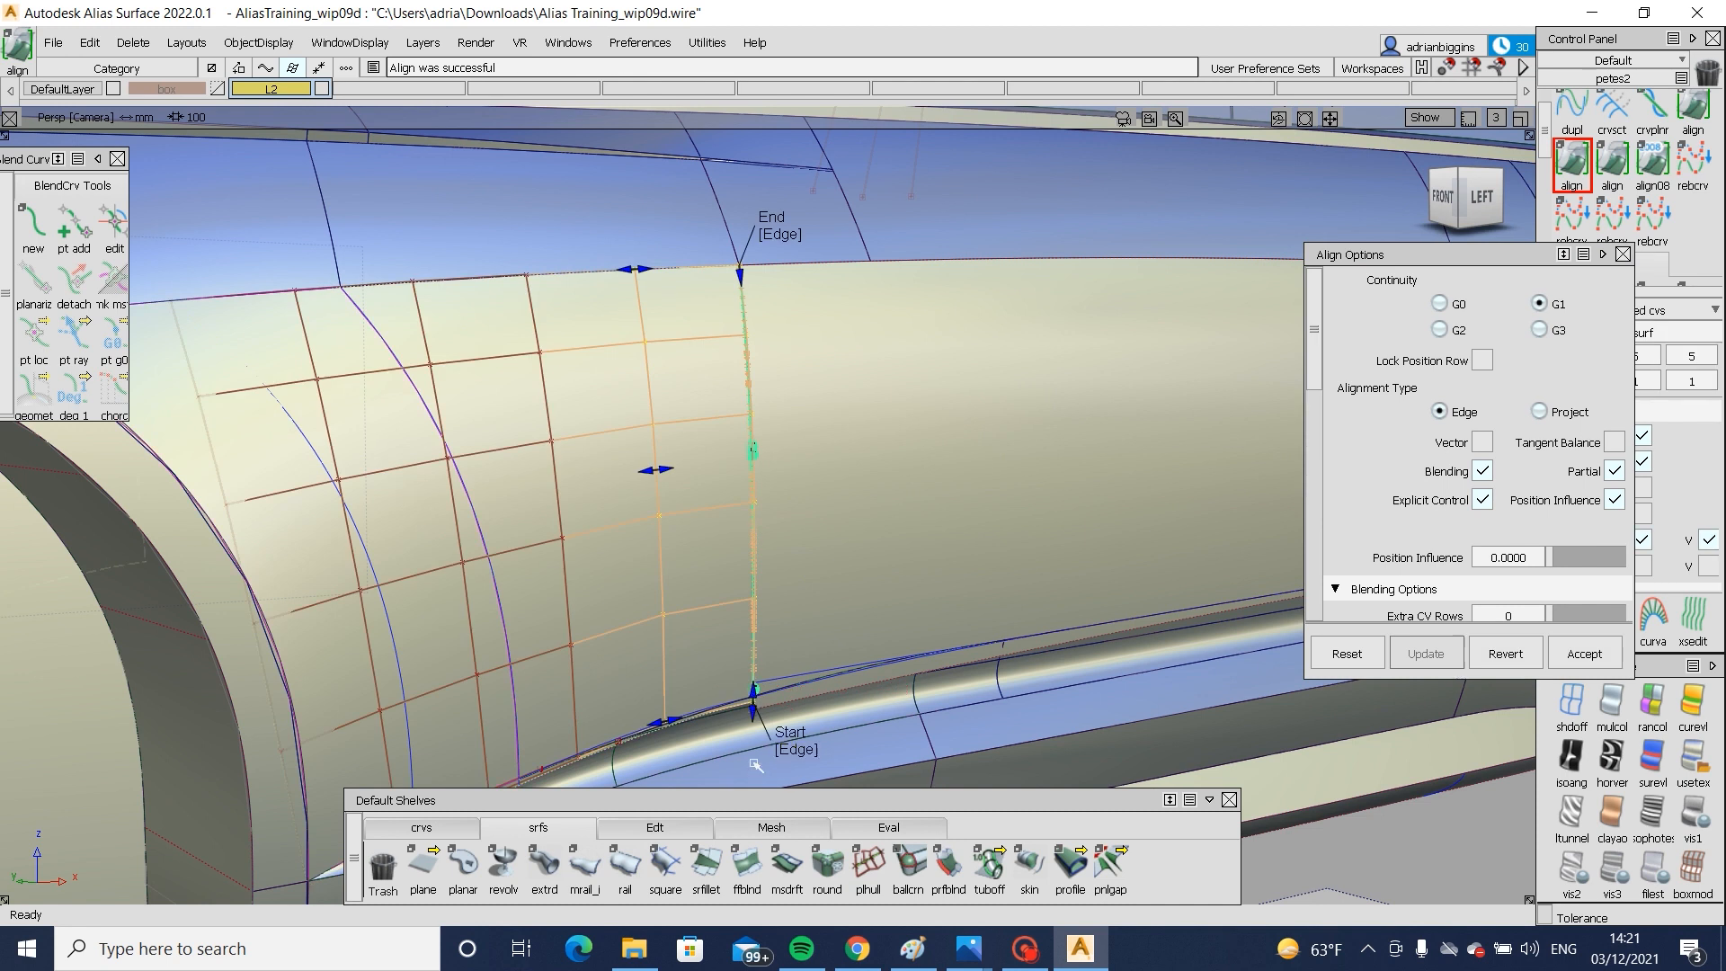
pyautogui.click(799, 750)
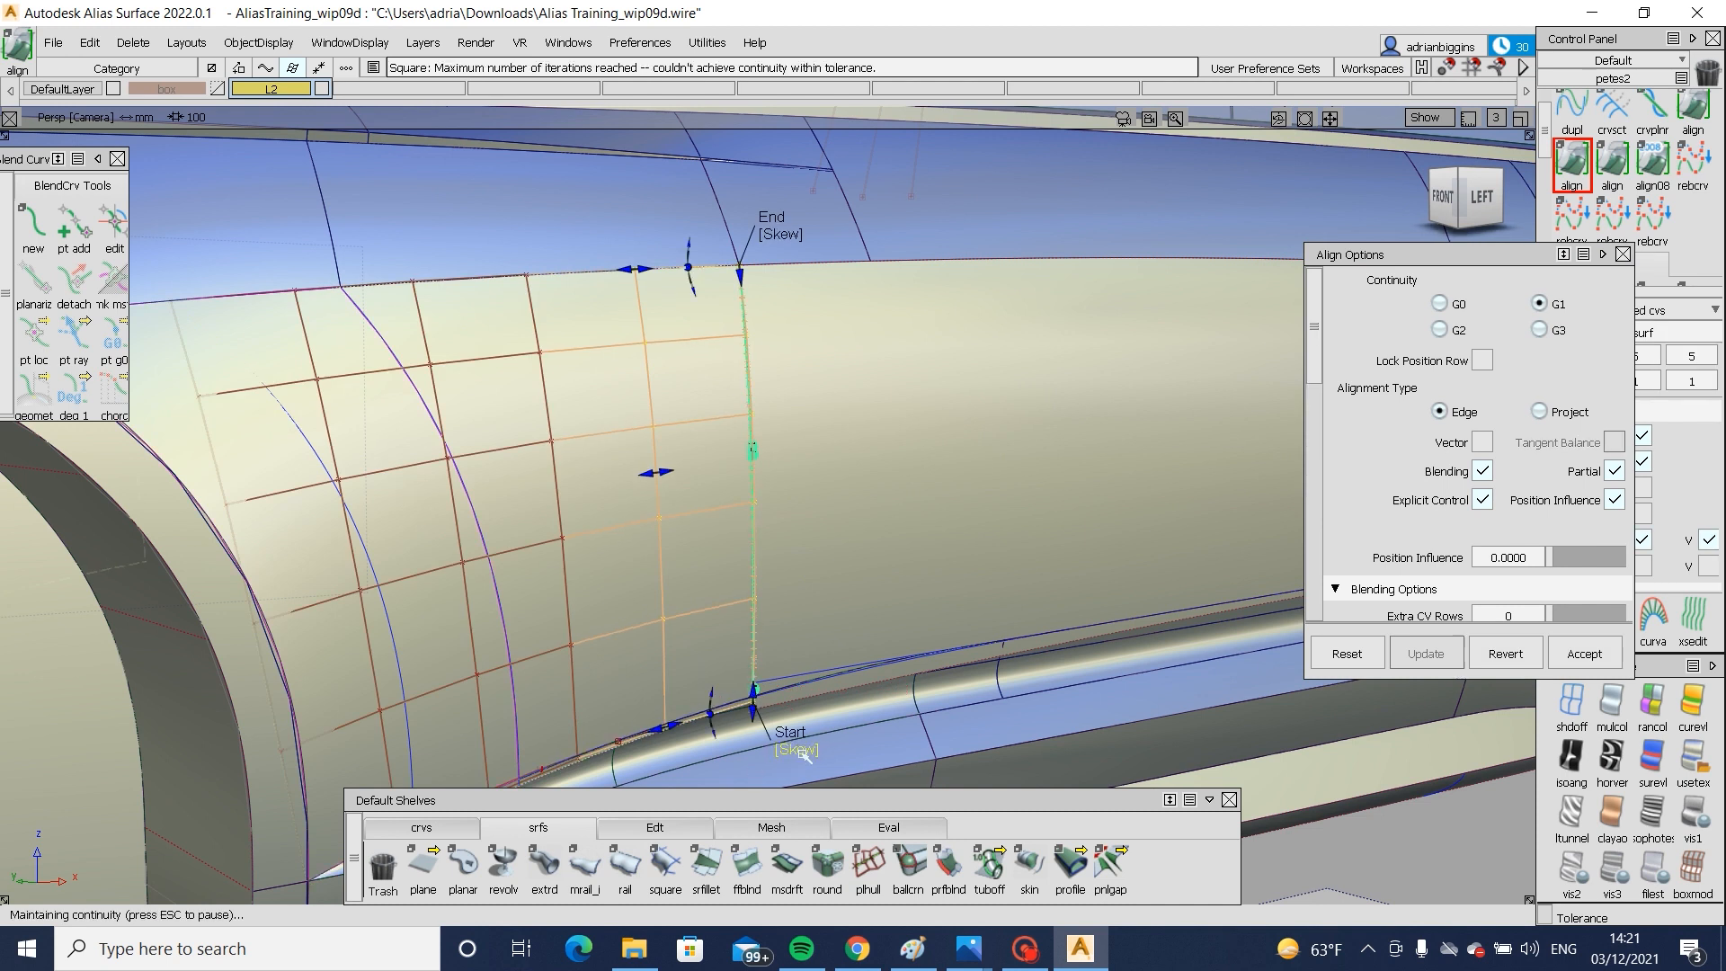
# - Trim the two adjoining body side surfaces along the lower feature, keeping the regions above it
pyautogui.keyDown('ctrl'); pyautogui.keyDown('shift'); pyautogui.moveTo(813, 604); pyautogui.dragTo(852, 497); pyautogui.keyUp('shift'); pyautogui.keyUp('ctrl')
pyautogui.keyDown('ctrl'); pyautogui.keyDown('shift'); pyautogui.moveTo(851, 497); pyautogui.dragTo(719, 597, button='right'); pyautogui.keyUp('shift'); pyautogui.keyUp('ctrl')
pyautogui.click(685, 597)
pyautogui.click(685, 597)
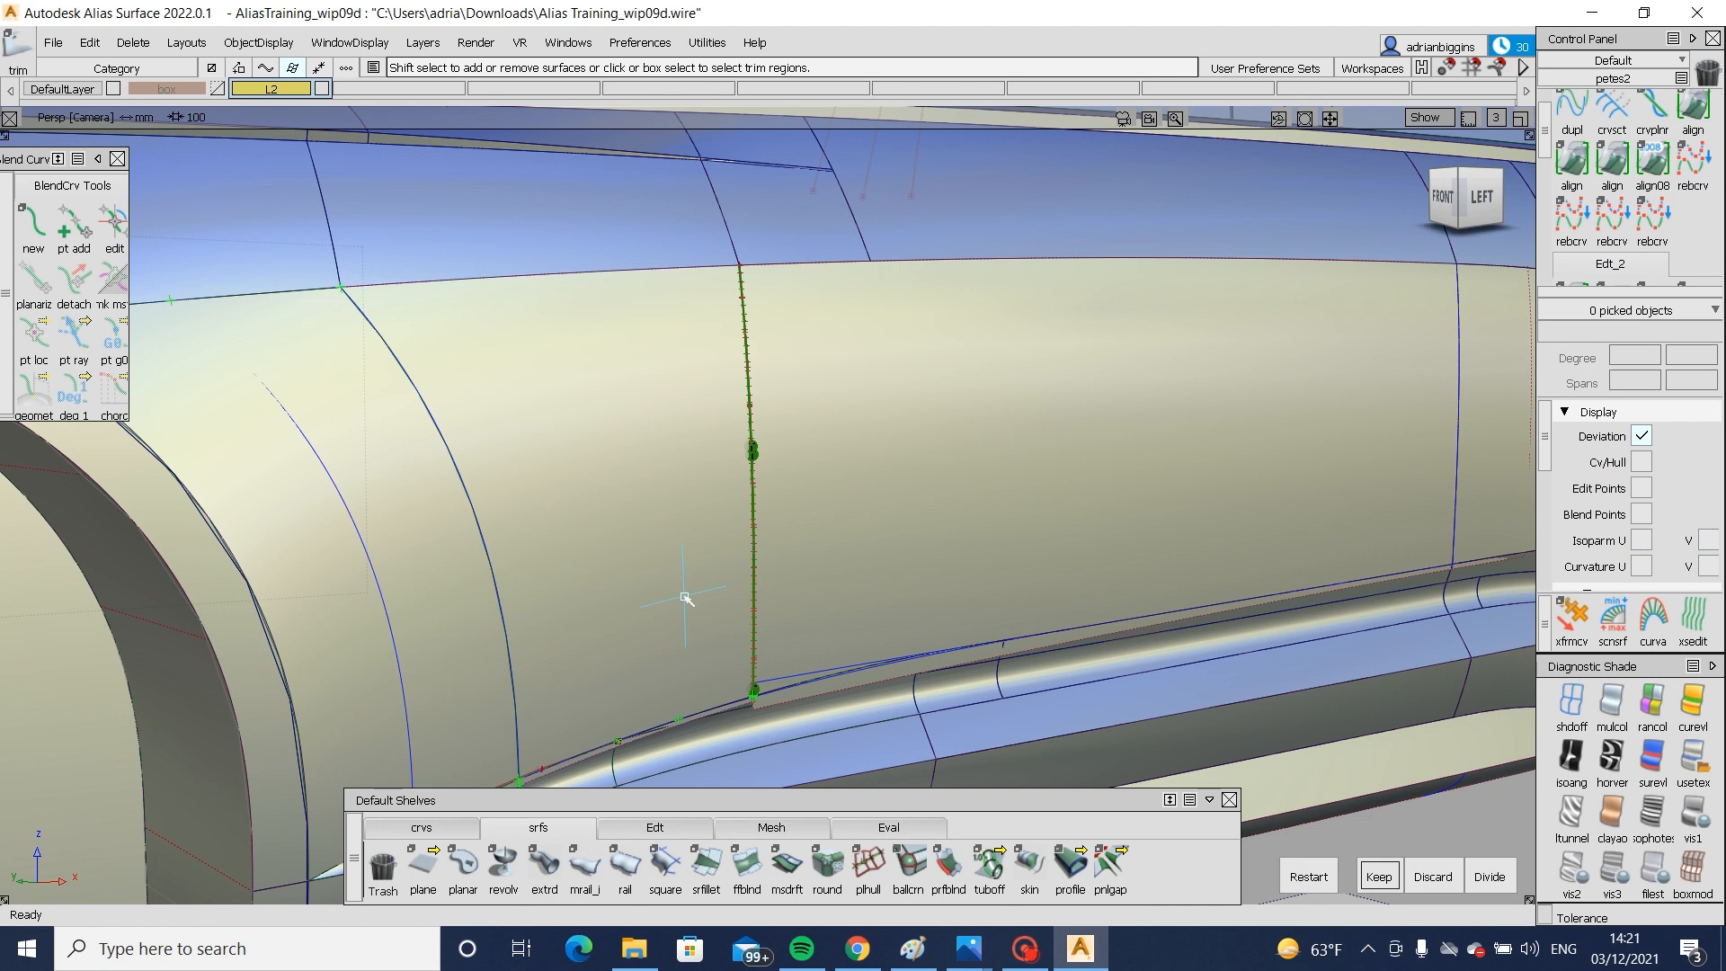
pyautogui.press('space')
pyautogui.click(832, 573)
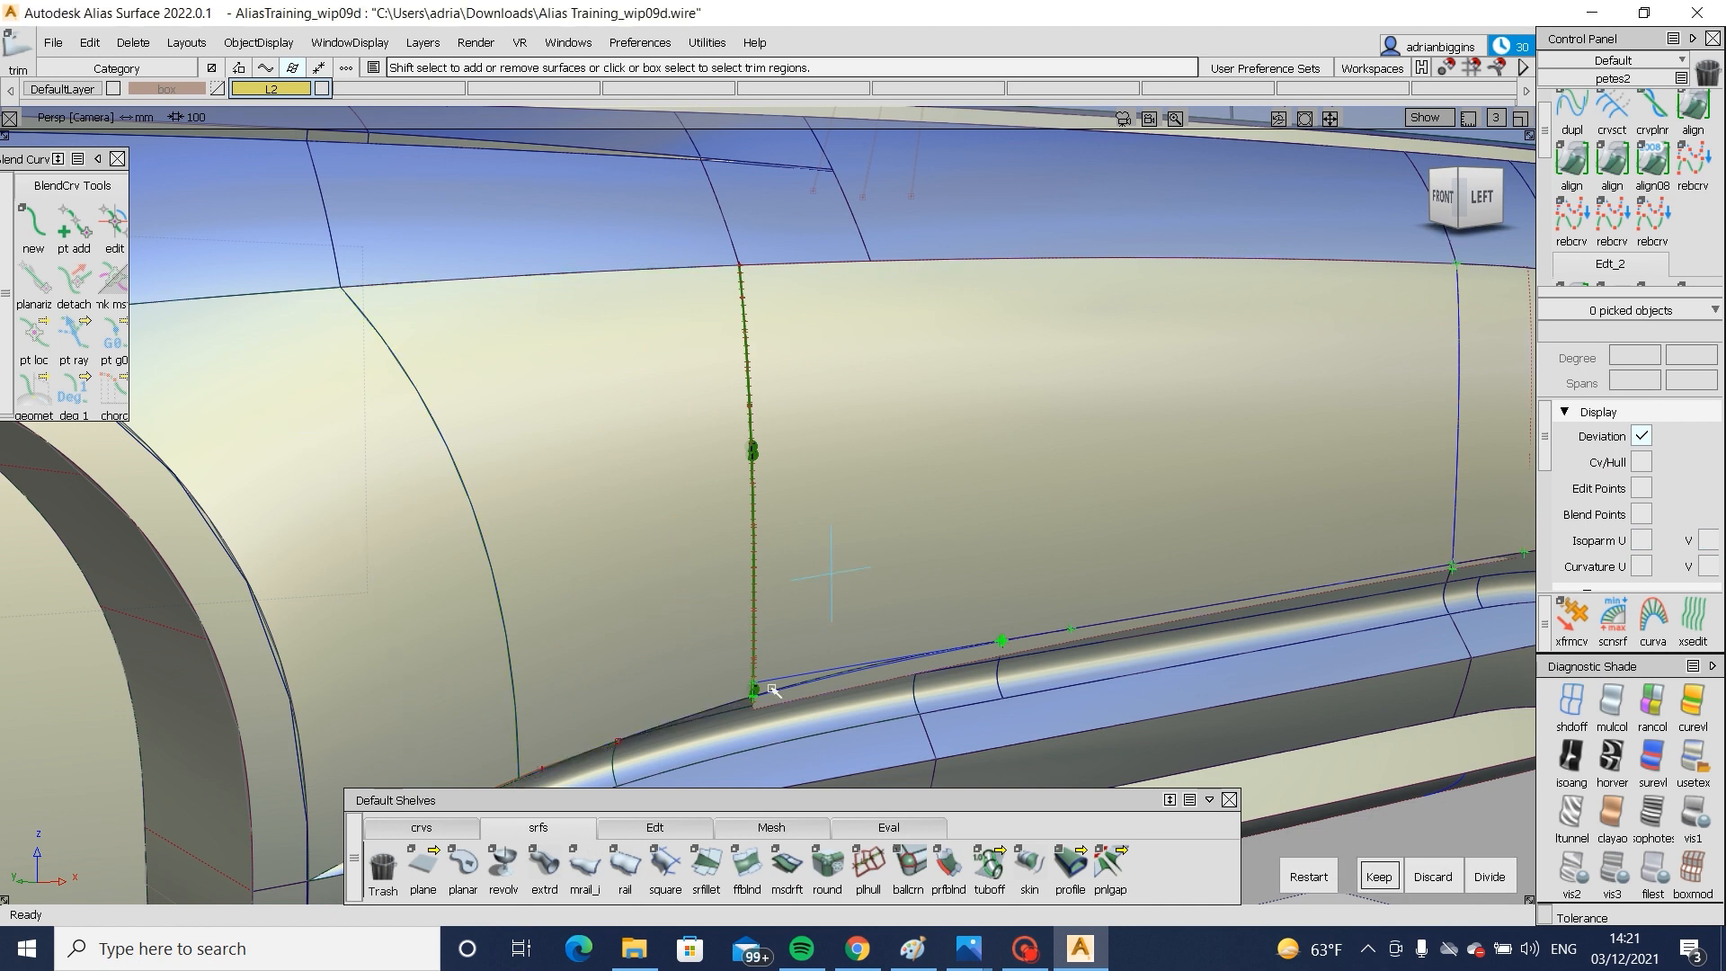
pyautogui.press('space')
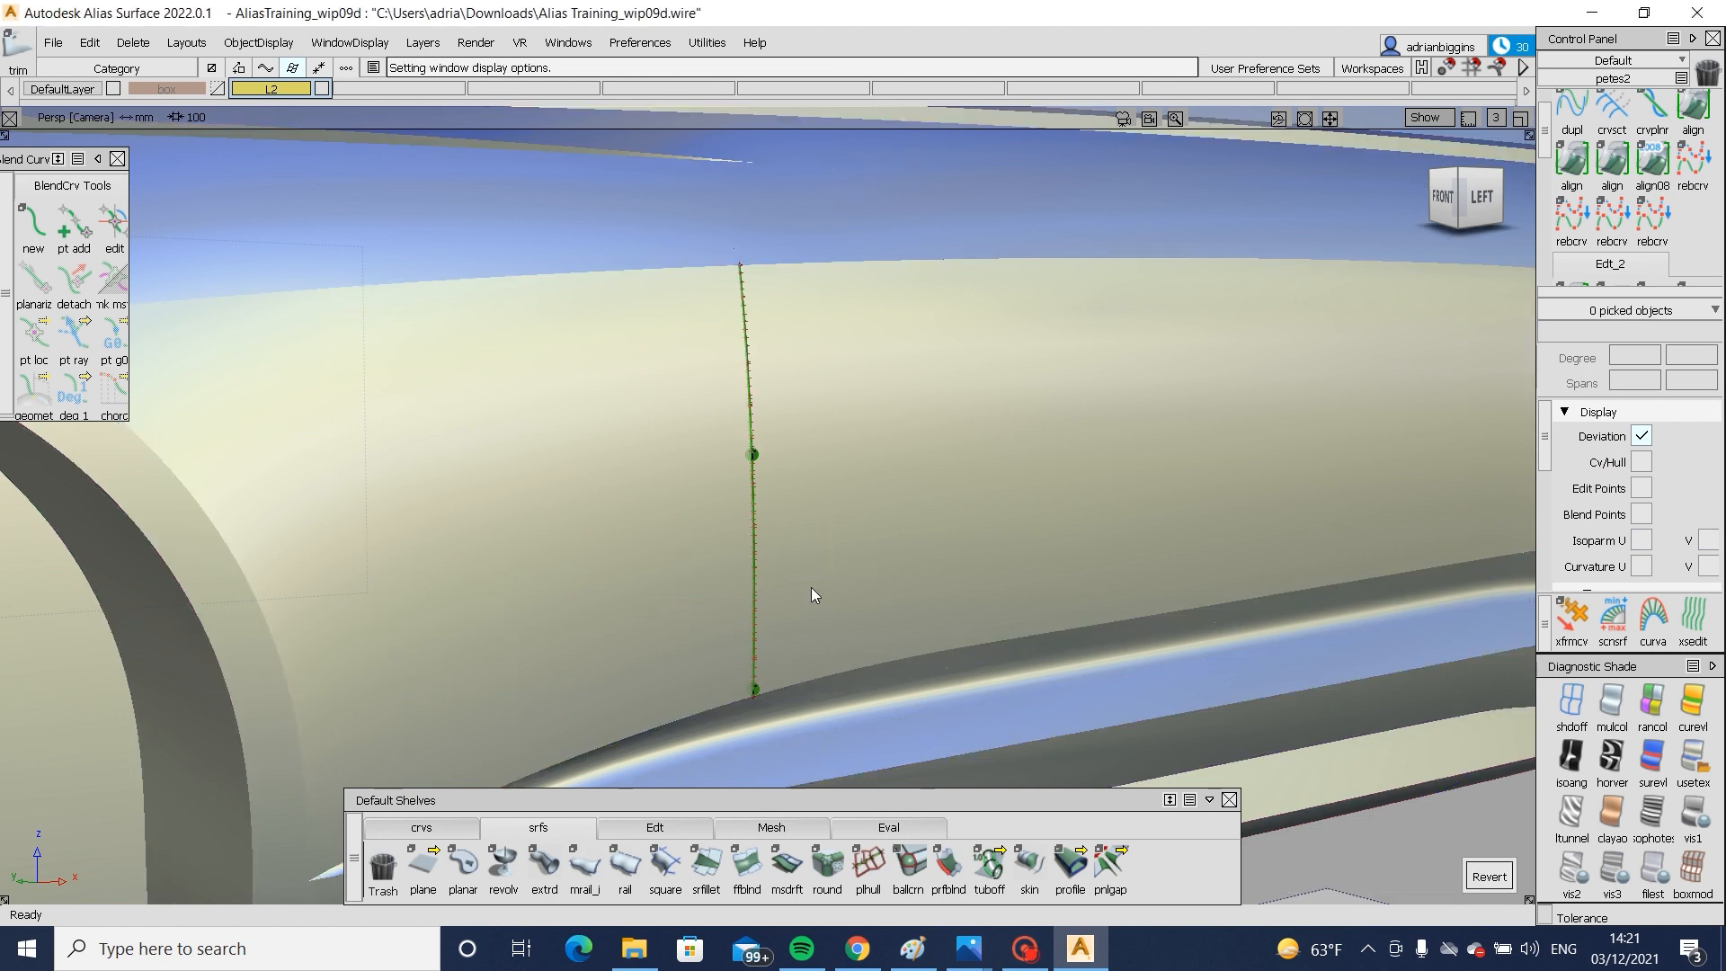
# - Start a surface fillet with the body side panels as the first set of input surfaces
pyautogui.keyDown('alt'); pyautogui.keyDown('shift'); pyautogui.moveTo(897, 565); pyautogui.dragTo(805, 554, button='right'); pyautogui.keyUp('shift'); pyautogui.keyUp('alt')
pyautogui.keyDown('alt'); pyautogui.keyDown('shift'); pyautogui.moveTo(805, 555); pyautogui.dragTo(801, 531); pyautogui.keyUp('shift'); pyautogui.keyUp('alt')
pyautogui.keyDown('alt'); pyautogui.keyDown('shift'); pyautogui.moveTo(801, 531); pyautogui.dragTo(1021, 558, button='right'); pyautogui.keyUp('shift'); pyautogui.keyUp('alt')
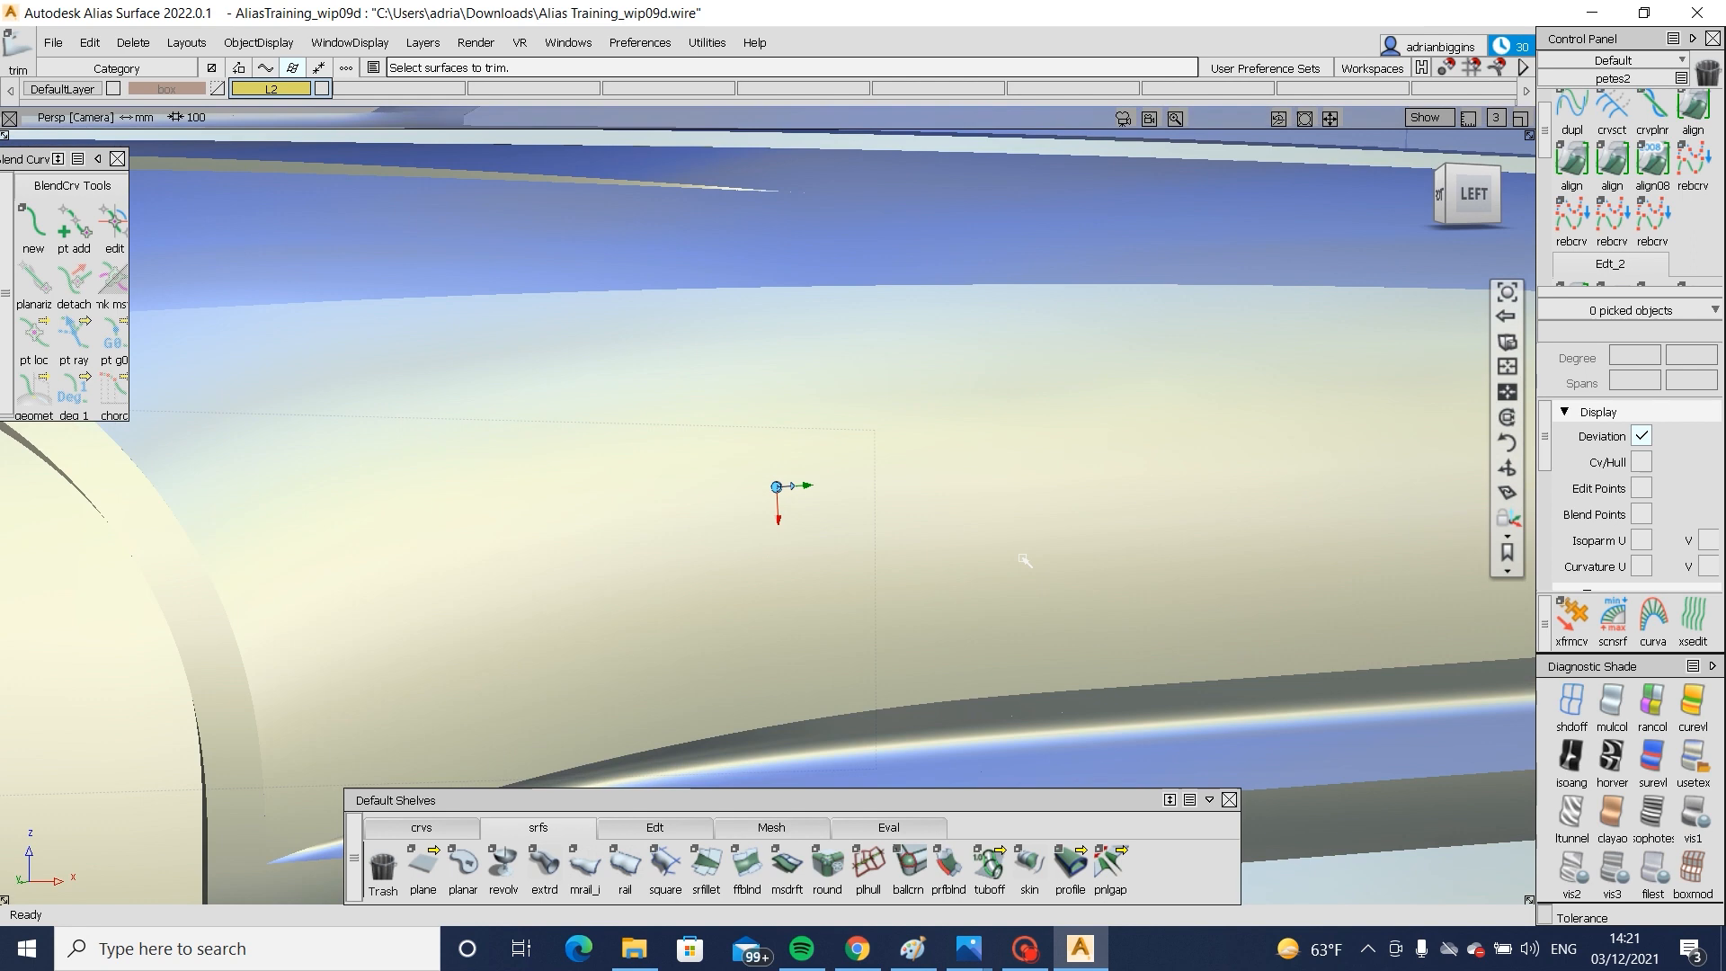
pyautogui.keyDown('alt'); pyautogui.keyDown('shift'); pyautogui.moveTo(1021, 558); pyautogui.dragTo(719, 558); pyautogui.keyUp('shift'); pyautogui.keyUp('alt')
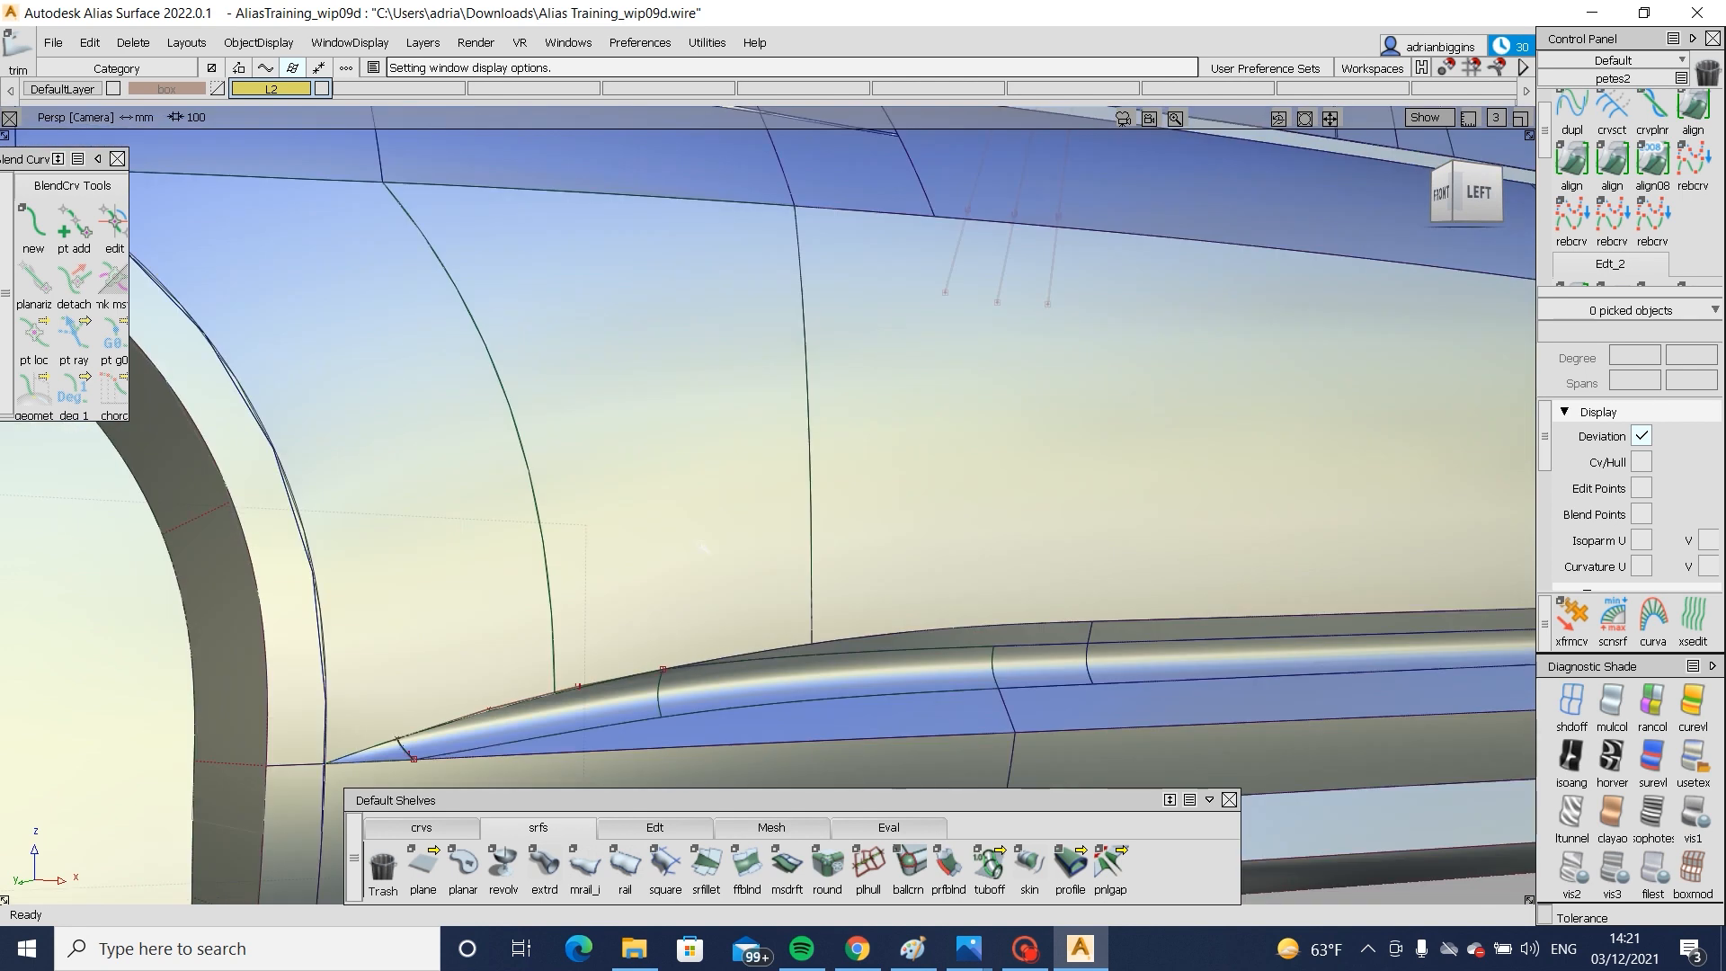
pyautogui.click(706, 863)
pyautogui.click(787, 620)
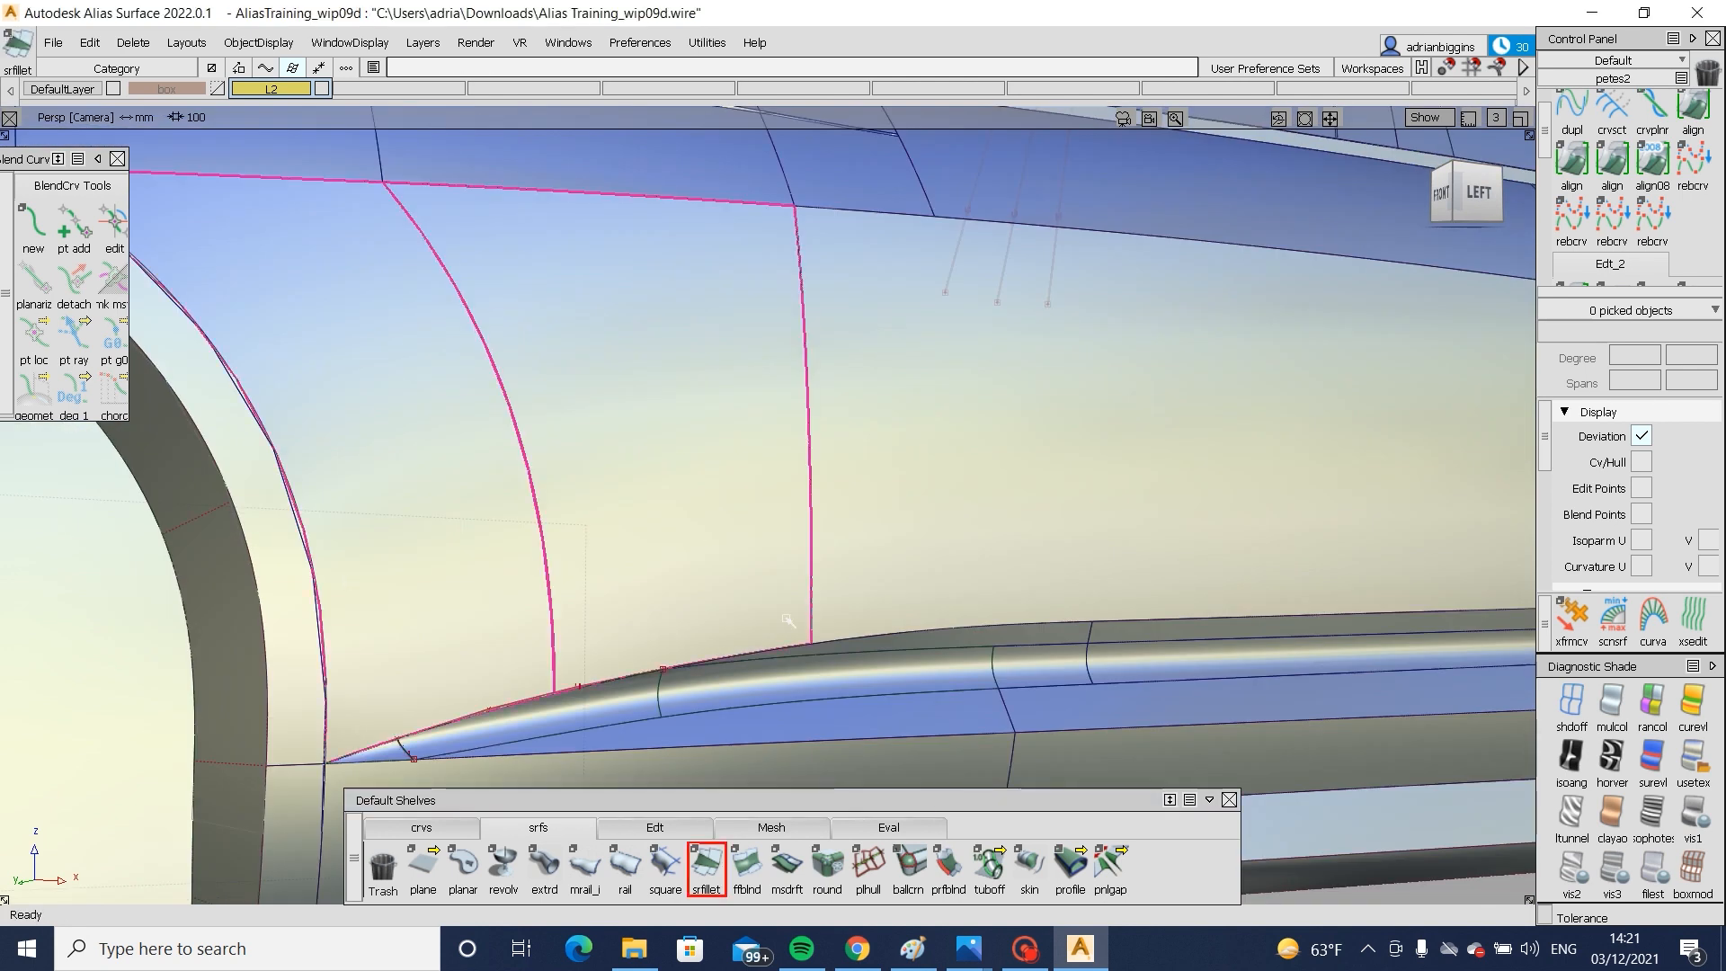
pyautogui.keyDown('alt'); pyautogui.keyDown('shift'); pyautogui.moveTo(1026, 596); pyautogui.dragTo(1279, 520, button='right'); pyautogui.keyUp('shift'); pyautogui.keyUp('alt')
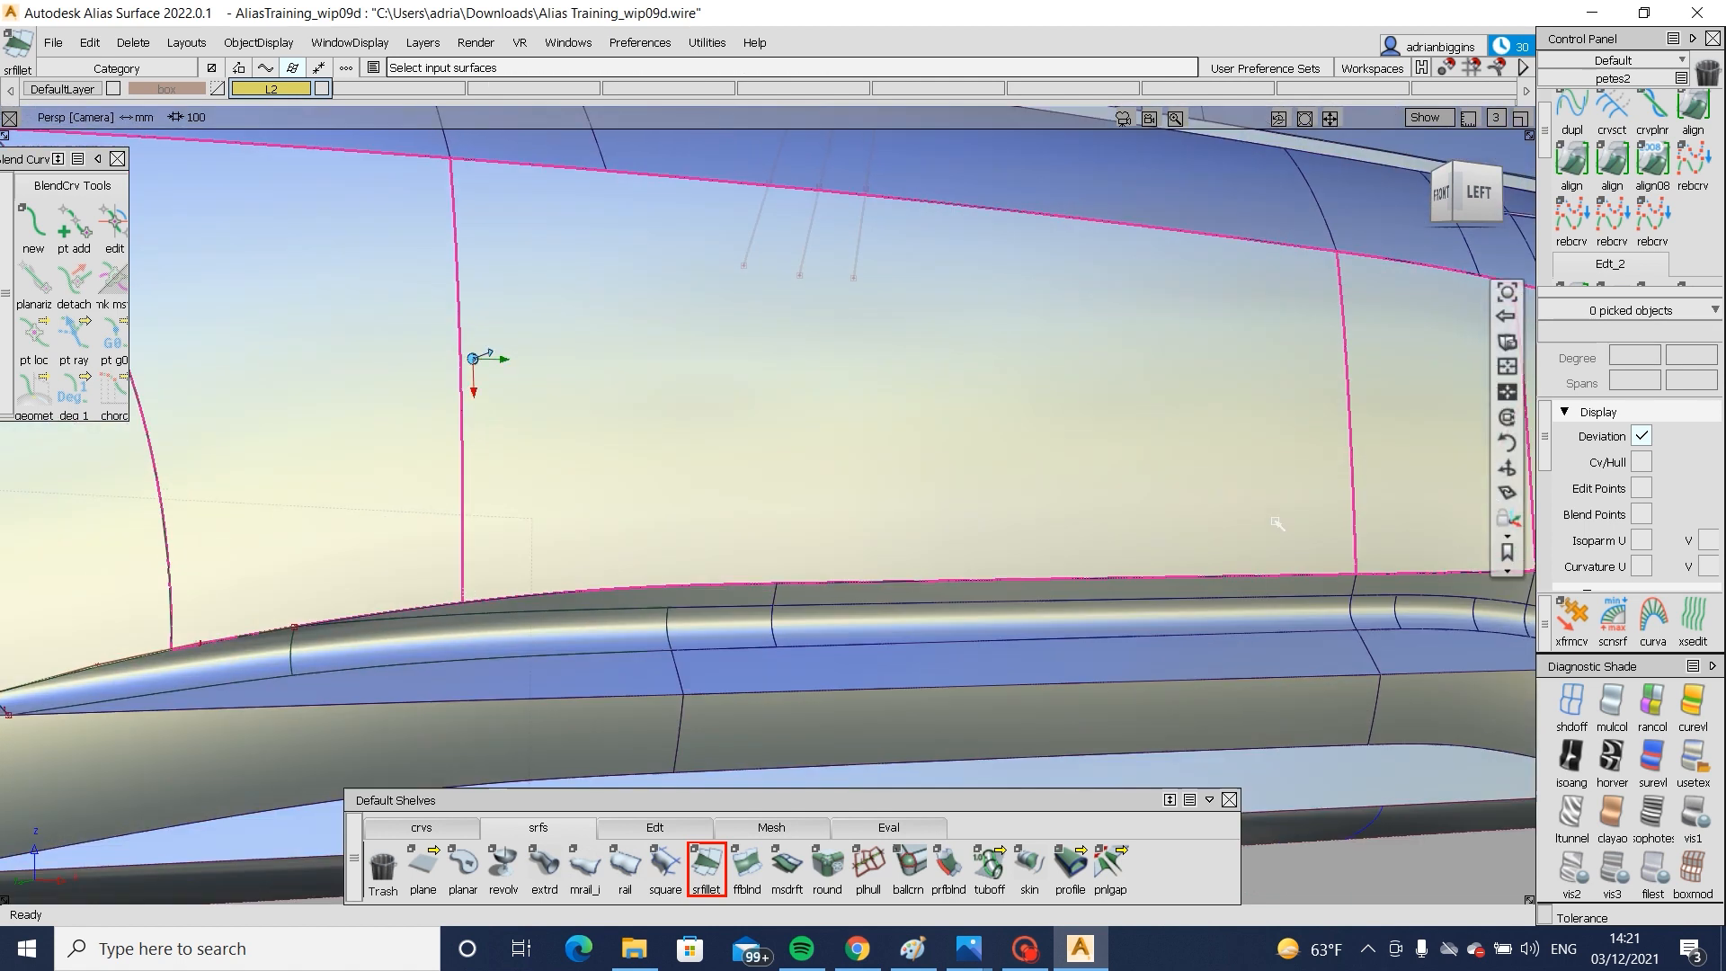
pyautogui.keyDown('alt'); pyautogui.keyDown('shift'); pyautogui.moveTo(1248, 580); pyautogui.dragTo(792, 539, button='middle'); pyautogui.keyUp('shift'); pyautogui.keyUp('alt')
# - Add the blend surfaces running beneath the body side panels as the surface fillet's second input set
pyautogui.click(1119, 552)
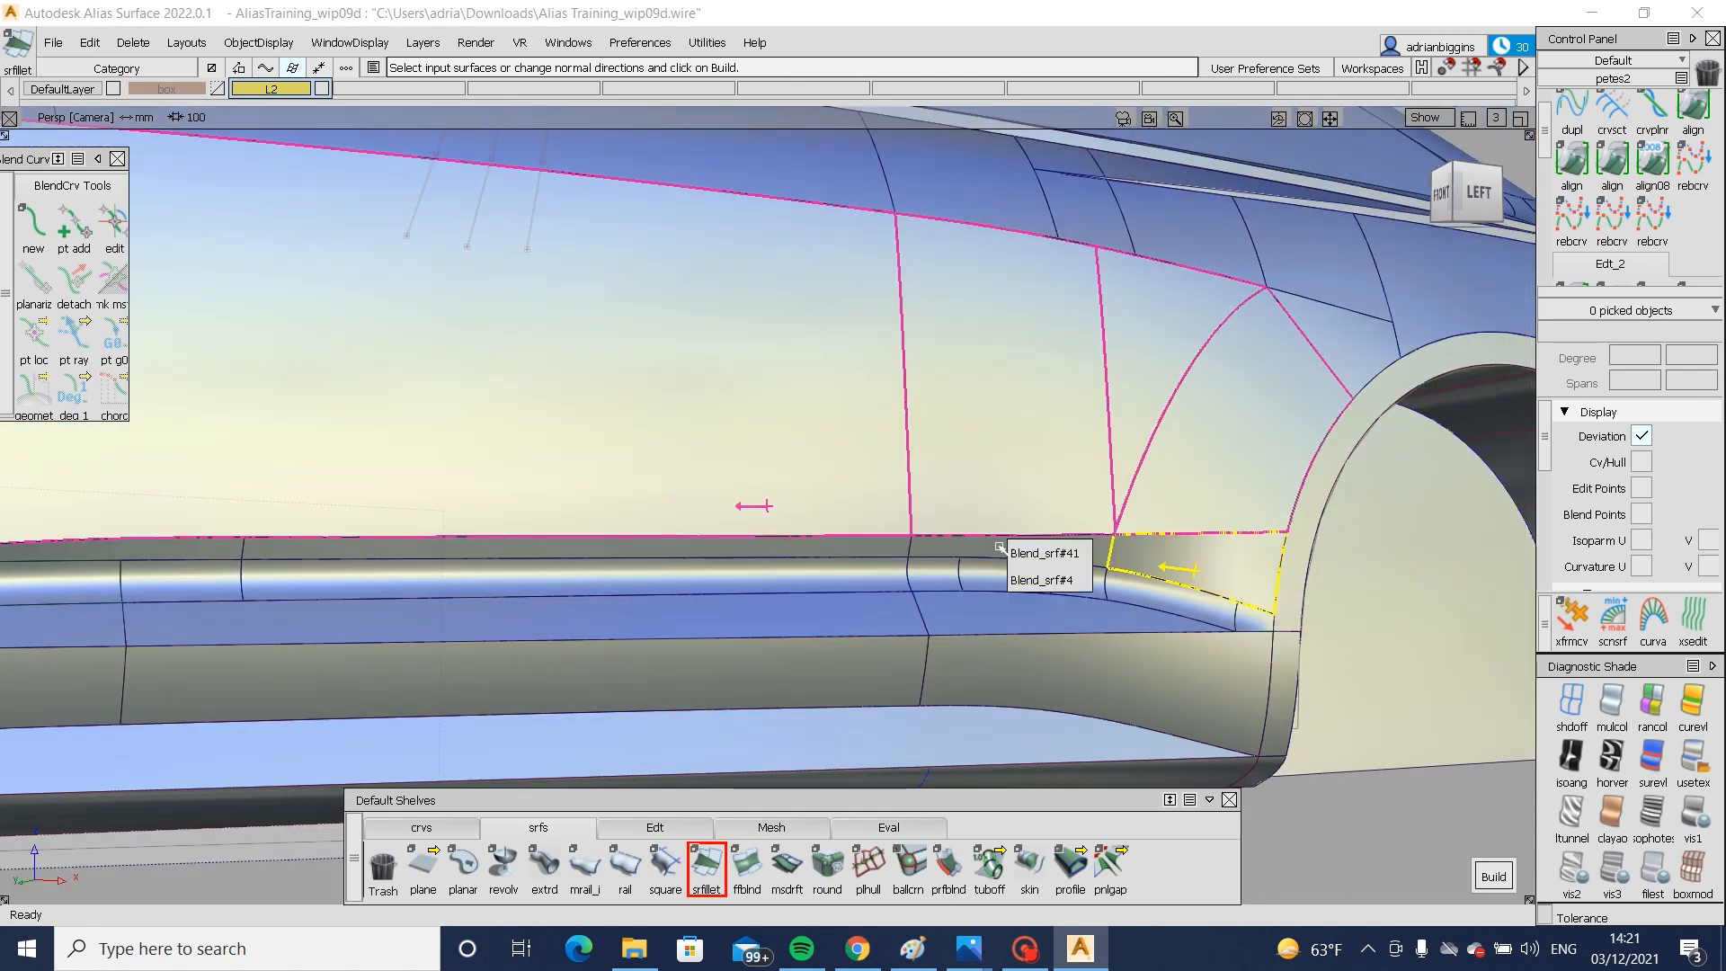
pyautogui.click(1043, 553)
pyautogui.keyDown('alt'); pyautogui.keyDown('shift'); pyautogui.moveTo(1042, 553); pyautogui.dragTo(629, 468, button='right'); pyautogui.keyUp('shift'); pyautogui.keyUp('alt')
pyautogui.keyDown('alt'); pyautogui.keyDown('shift'); pyautogui.moveTo(238, 544); pyautogui.dragTo(589, 606, button='right'); pyautogui.keyUp('shift'); pyautogui.keyUp('alt')
pyautogui.click(616, 604)
pyautogui.keyDown('alt'); pyautogui.keyDown('shift'); pyautogui.moveTo(589, 606); pyautogui.dragTo(790, 643, button='middle'); pyautogui.keyUp('shift'); pyautogui.keyUp('alt')
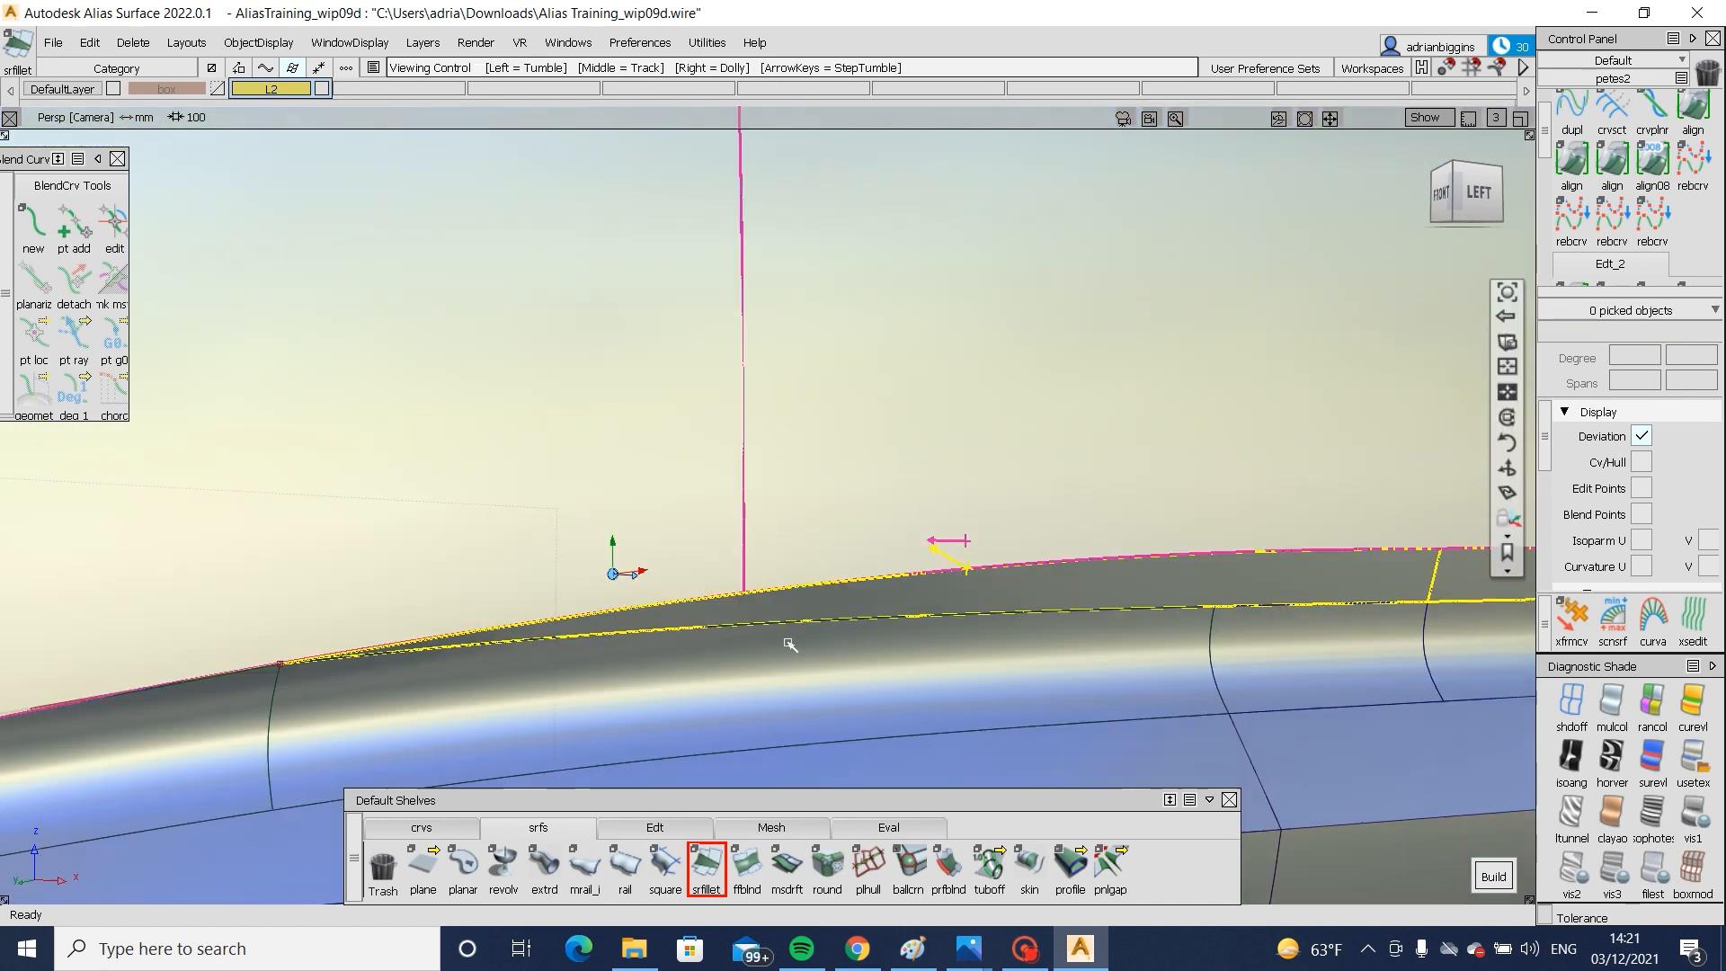
pyautogui.click(241, 720)
pyautogui.click(372, 701)
pyautogui.keyDown('alt'); pyautogui.keyDown('shift'); pyautogui.moveTo(373, 701); pyautogui.dragTo(527, 725, button='right'); pyautogui.keyUp('shift'); pyautogui.keyUp('alt')
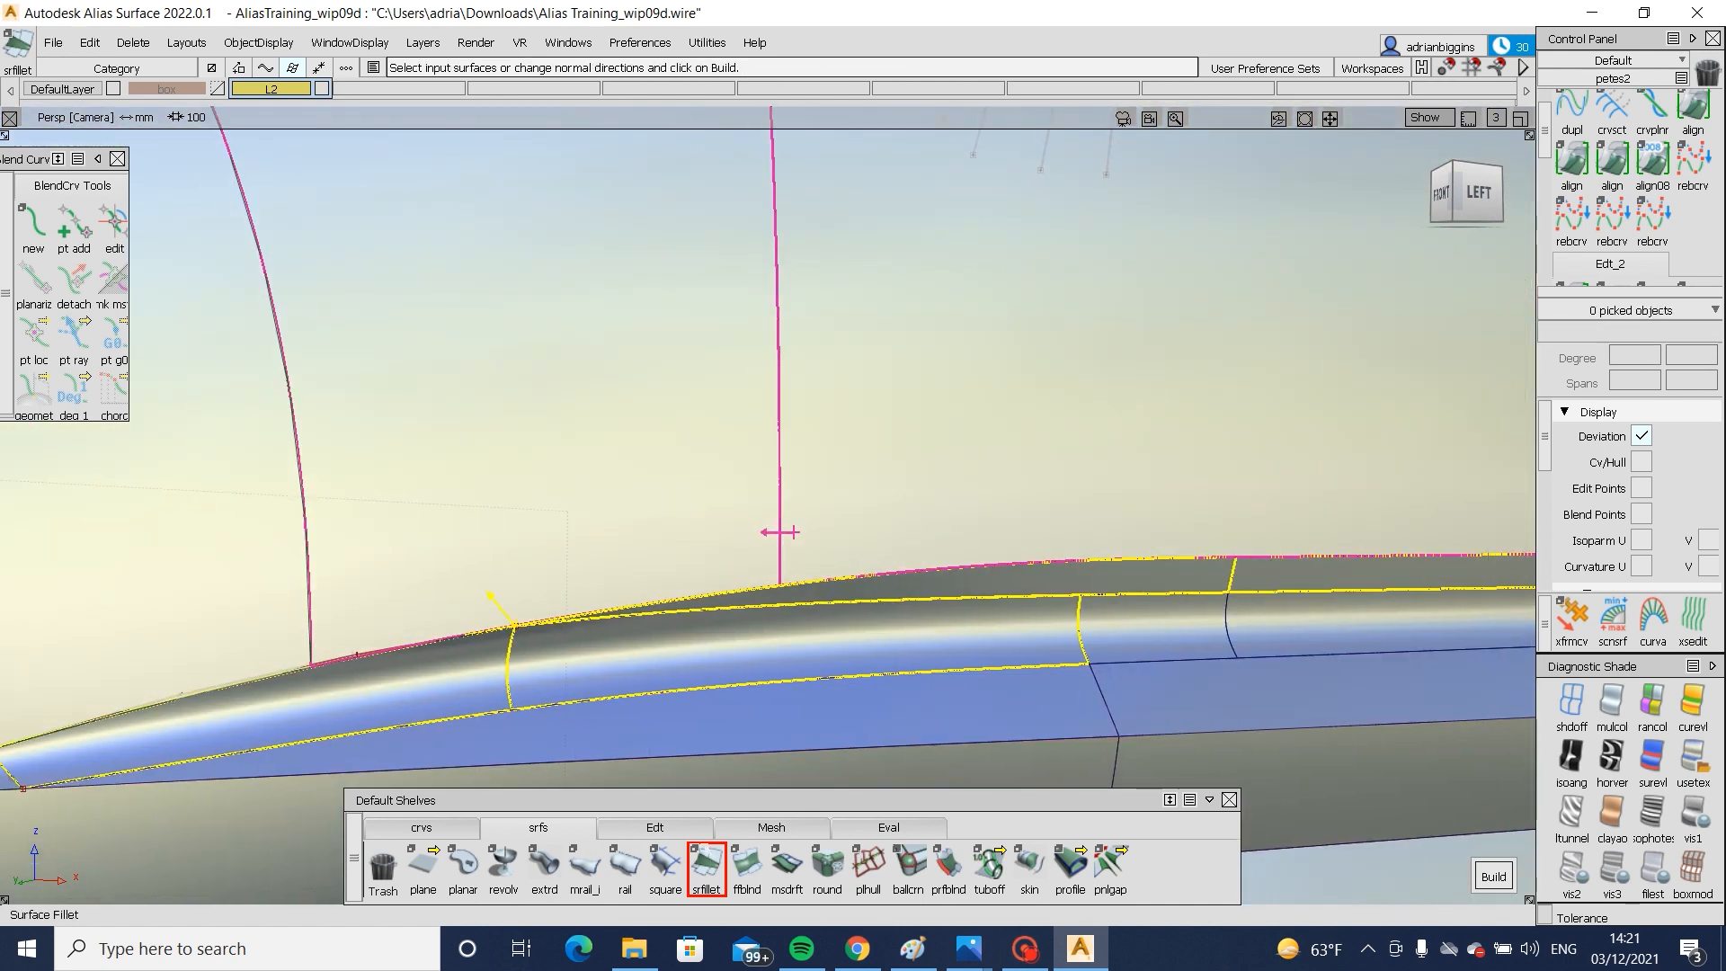
# - Display the surface fillet options and examine the transition between the body side and the lower blend surfaces
pyautogui.doubleClick(705, 865)
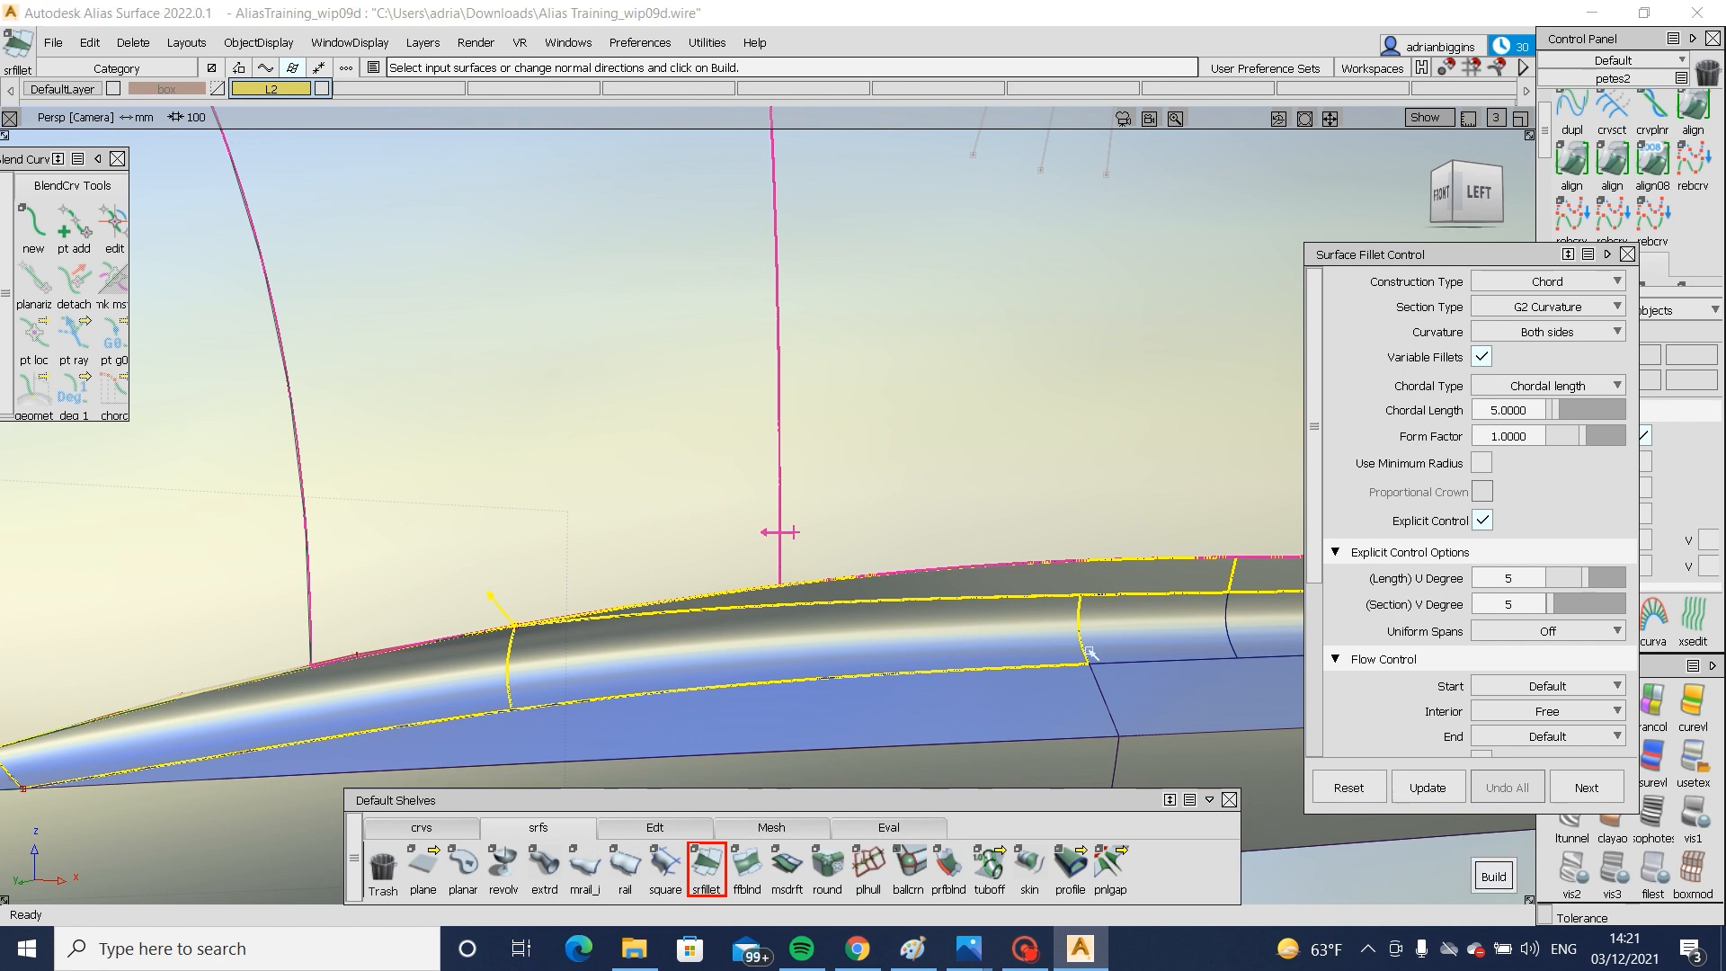
pyautogui.keyDown('alt'); pyautogui.keyDown('shift'); pyautogui.moveTo(1090, 654); pyautogui.dragTo(461, 632); pyautogui.keyUp('shift'); pyautogui.keyUp('alt')
pyautogui.keyDown('alt'); pyautogui.keyDown('shift'); pyautogui.moveTo(603, 717); pyautogui.dragTo(844, 696, button='right'); pyautogui.keyUp('shift'); pyautogui.keyUp('alt')
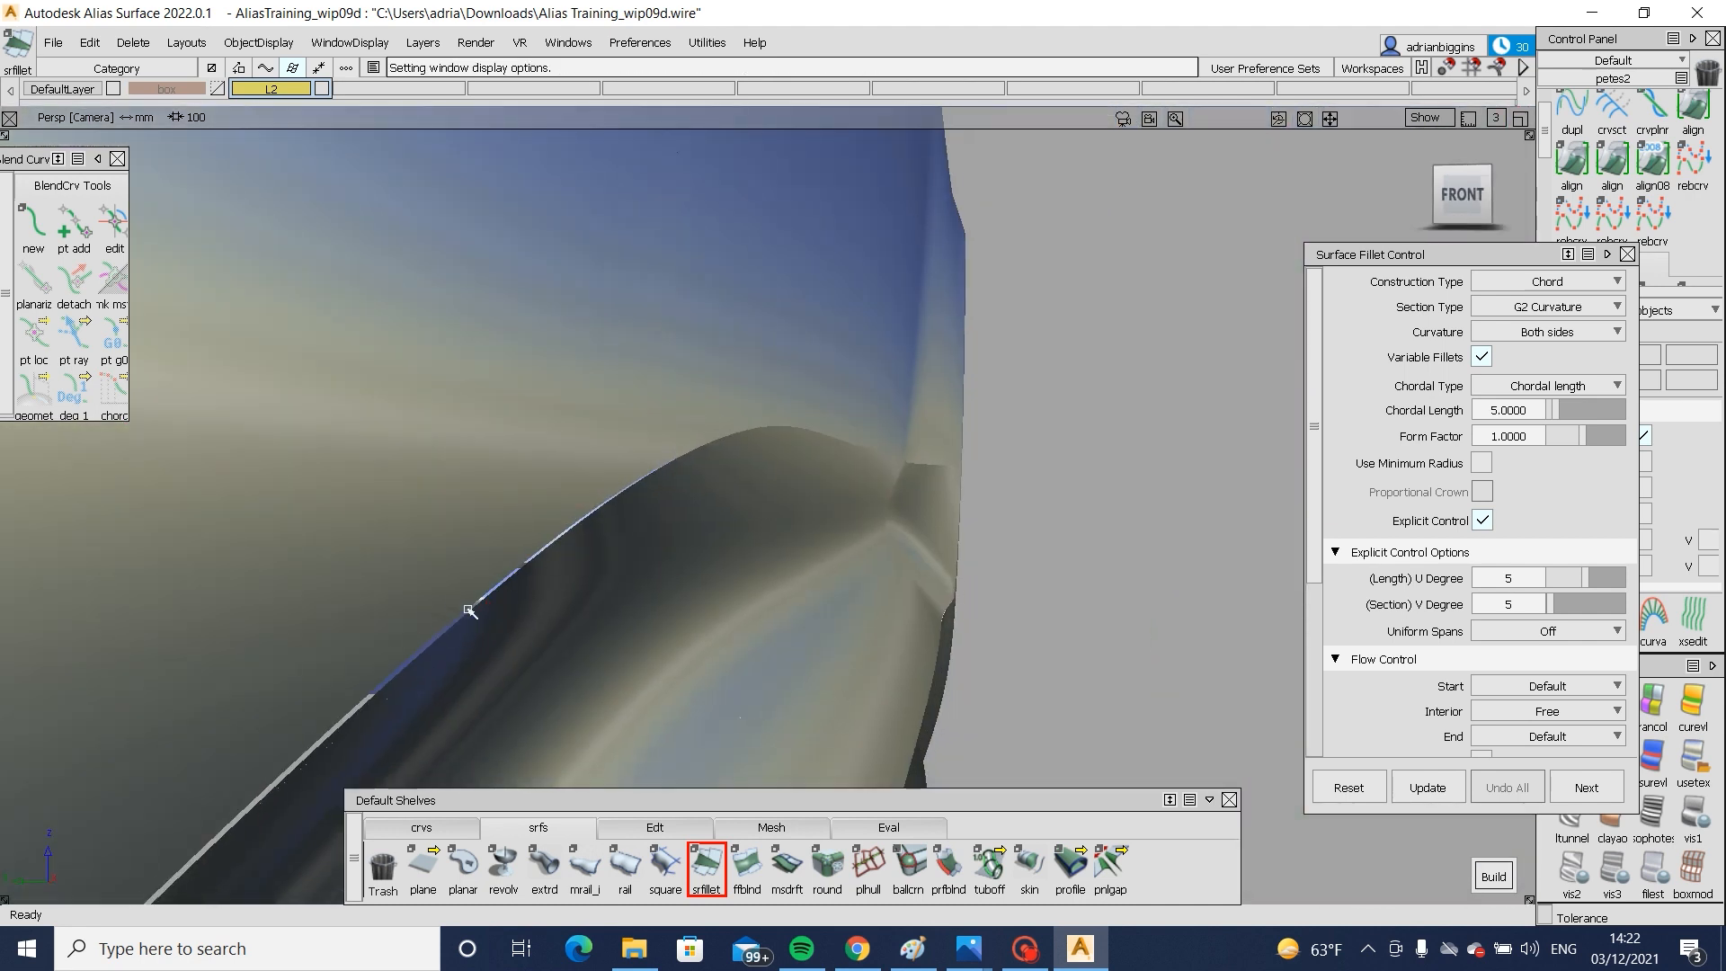
pyautogui.hotkey('alt', 'm')
pyautogui.keyDown('alt'); pyautogui.keyDown('shift'); pyautogui.moveTo(740, 470); pyautogui.dragTo(486, 567); pyautogui.keyUp('shift'); pyautogui.keyUp('alt')
pyautogui.keyDown('alt'); pyautogui.keyDown('shift'); pyautogui.moveTo(486, 566); pyautogui.dragTo(698, 635, button='right'); pyautogui.keyUp('shift'); pyautogui.keyUp('alt')
pyautogui.keyDown('alt'); pyautogui.keyDown('shift'); pyautogui.moveTo(697, 635); pyautogui.dragTo(863, 620, button='middle'); pyautogui.keyUp('shift'); pyautogui.keyUp('alt')
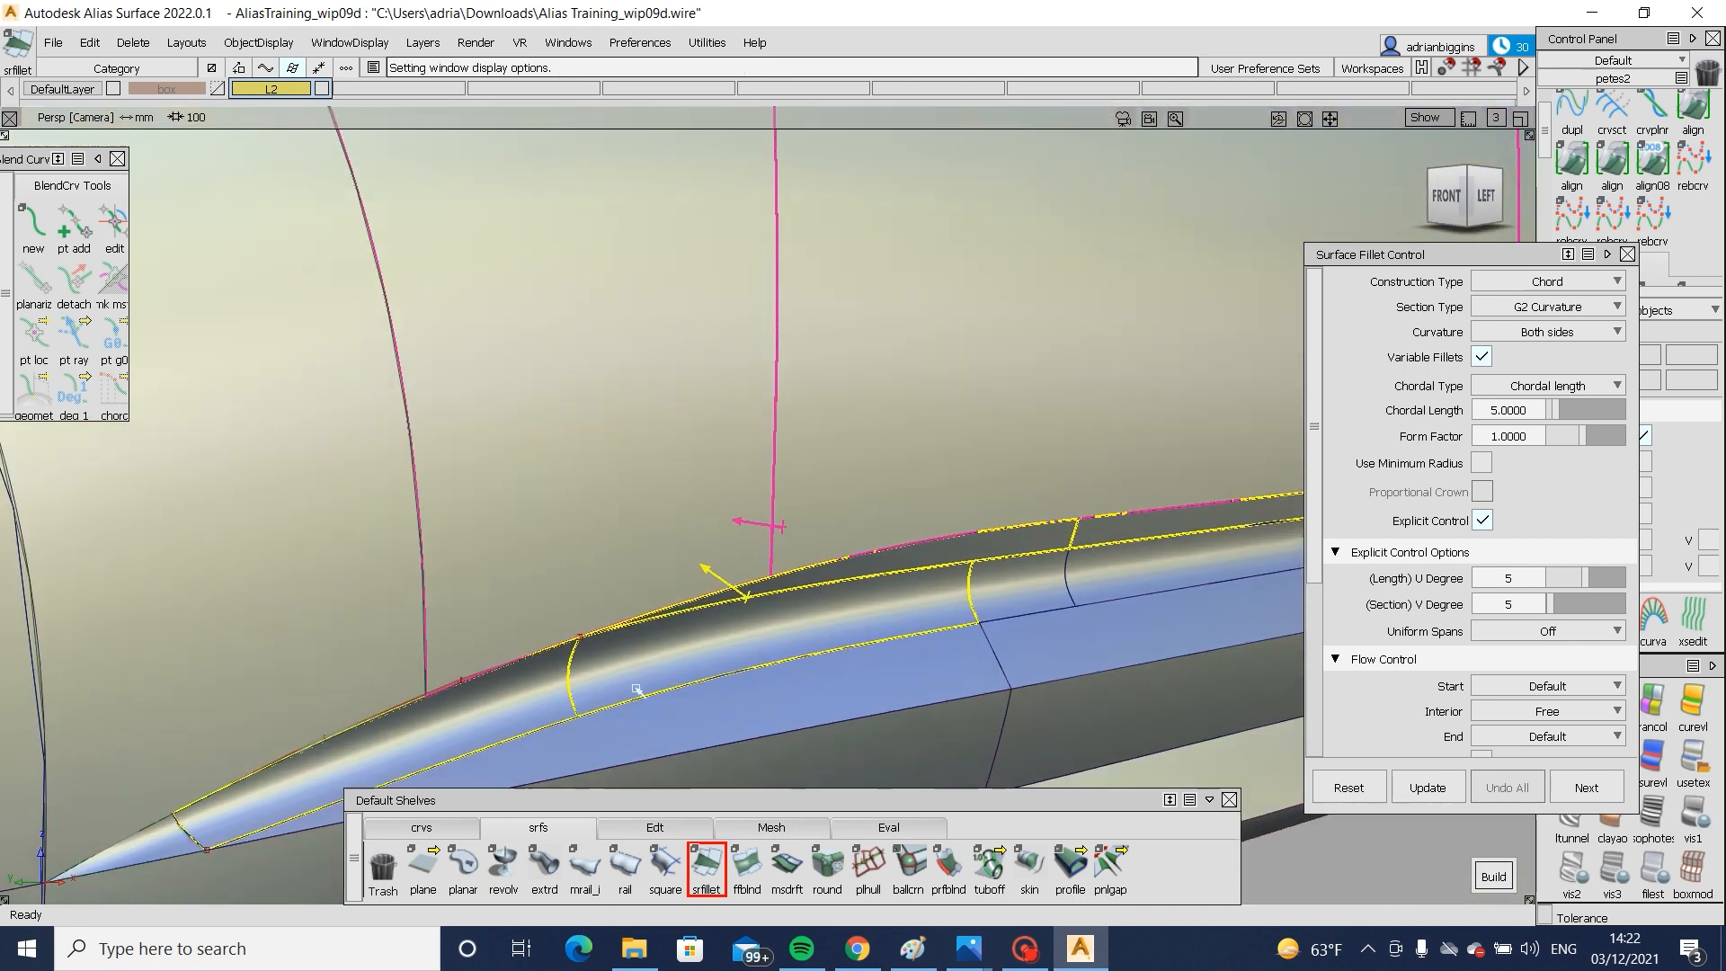
pyautogui.click(629, 529)
pyautogui.keyDown('alt'); pyautogui.keyDown('shift'); pyautogui.moveTo(629, 626); pyautogui.dragTo(686, 524); pyautogui.keyUp('shift'); pyautogui.keyUp('alt')
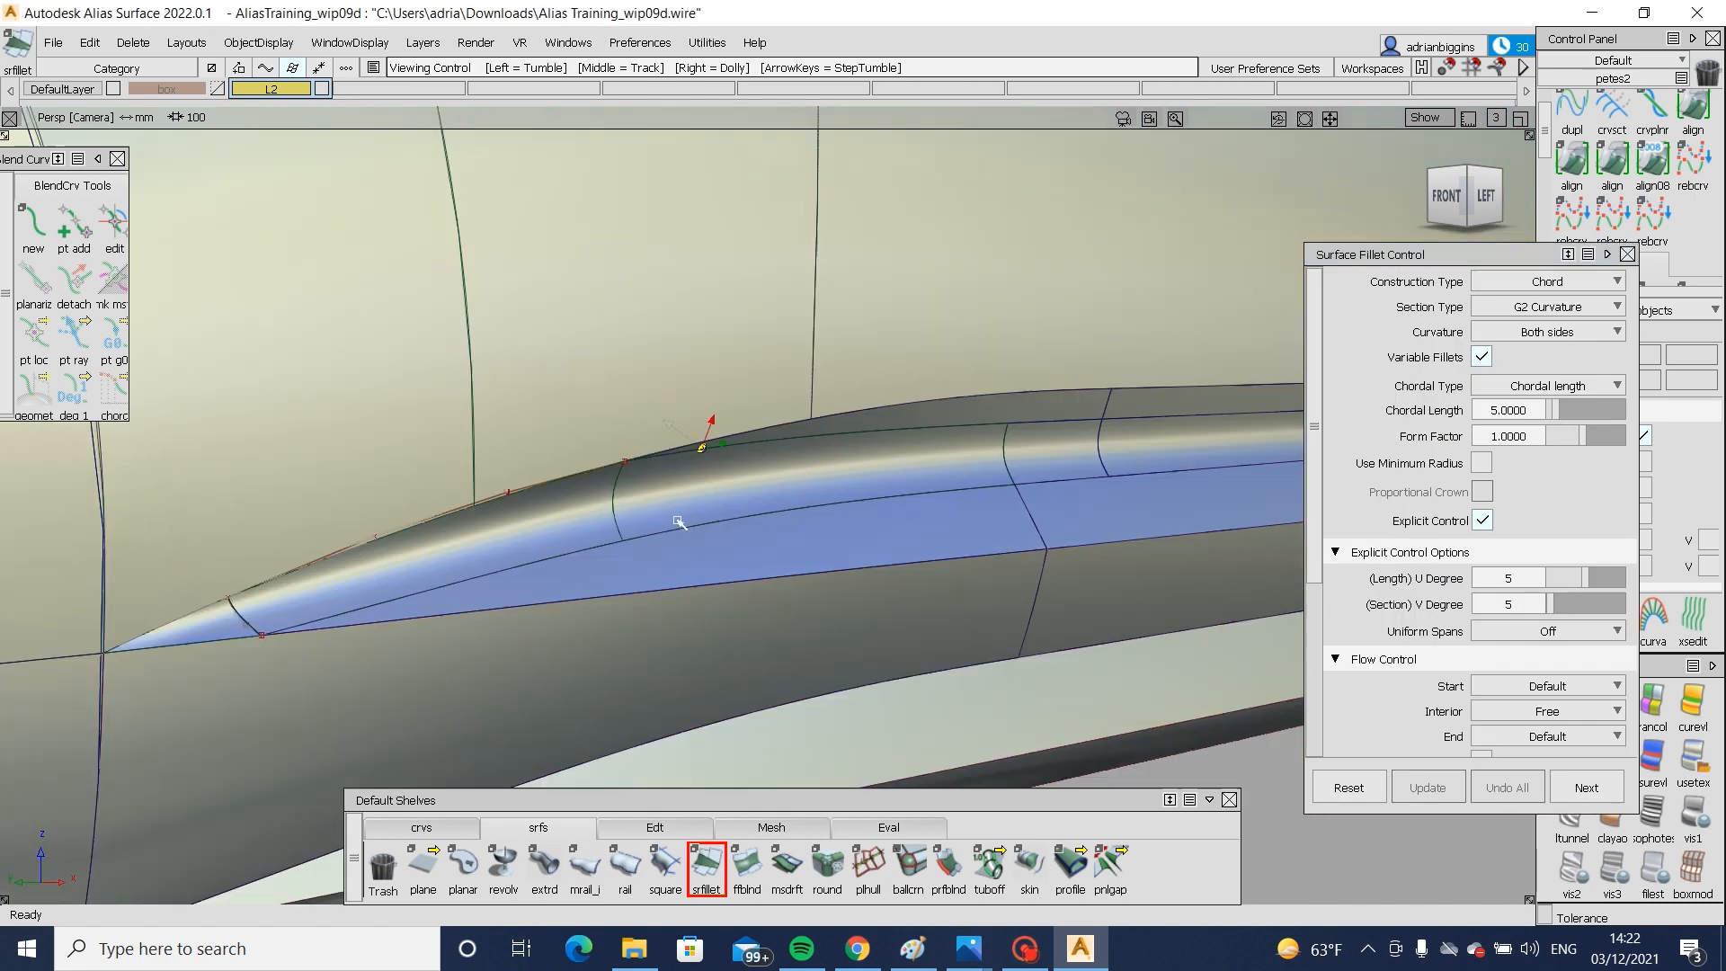
pyautogui.keyDown('alt'); pyautogui.keyDown('shift'); pyautogui.moveTo(720, 559); pyautogui.dragTo(786, 555, button='right'); pyautogui.keyUp('shift'); pyautogui.keyUp('alt')
pyautogui.keyDown('alt'); pyautogui.keyDown('shift'); pyautogui.moveTo(786, 554); pyautogui.dragTo(818, 644, button='middle'); pyautogui.keyUp('shift'); pyautogui.keyUp('alt')
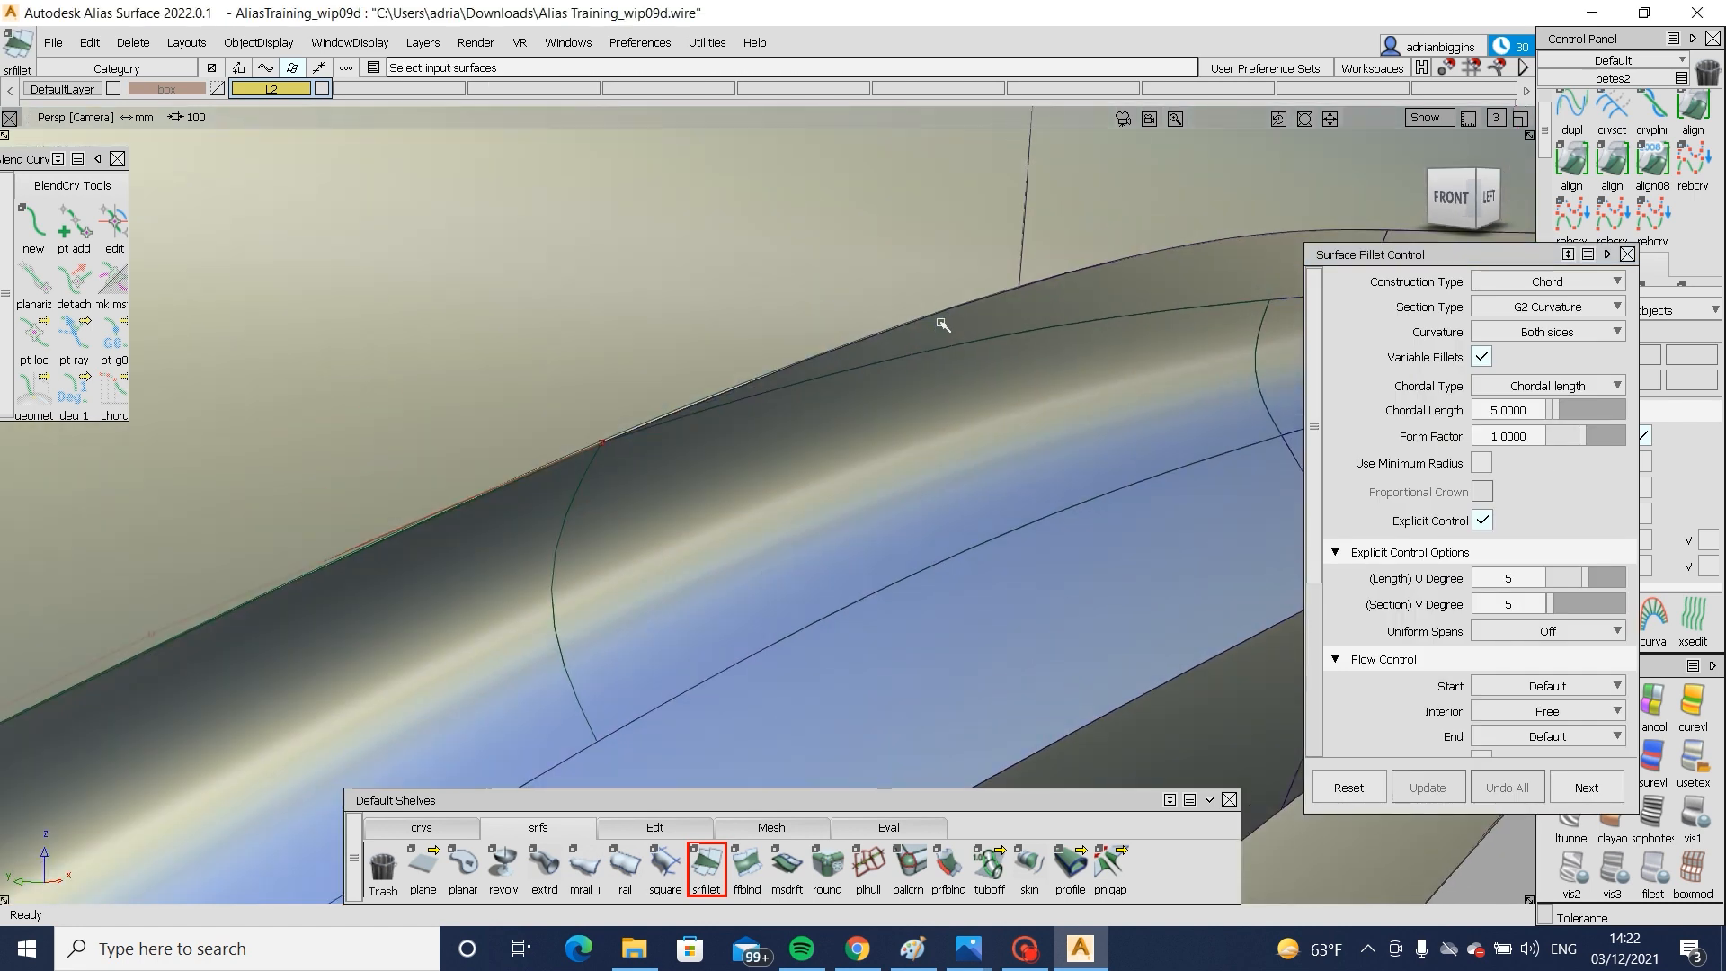
# - Pick the narrow blend surface beneath the body side and examine its control hull against the neighbouring surfaces
pyautogui.click(935, 330)
pyautogui.keyDown('ctrl'); pyautogui.keyDown('shift'); pyautogui.moveTo(941, 323); pyautogui.dragTo(1086, 331); pyautogui.keyUp('shift'); pyautogui.keyUp('ctrl')
pyautogui.keyDown('alt'); pyautogui.keyDown('shift'); pyautogui.moveTo(1087, 332); pyautogui.dragTo(915, 406, button='right'); pyautogui.keyUp('shift'); pyautogui.keyUp('alt')
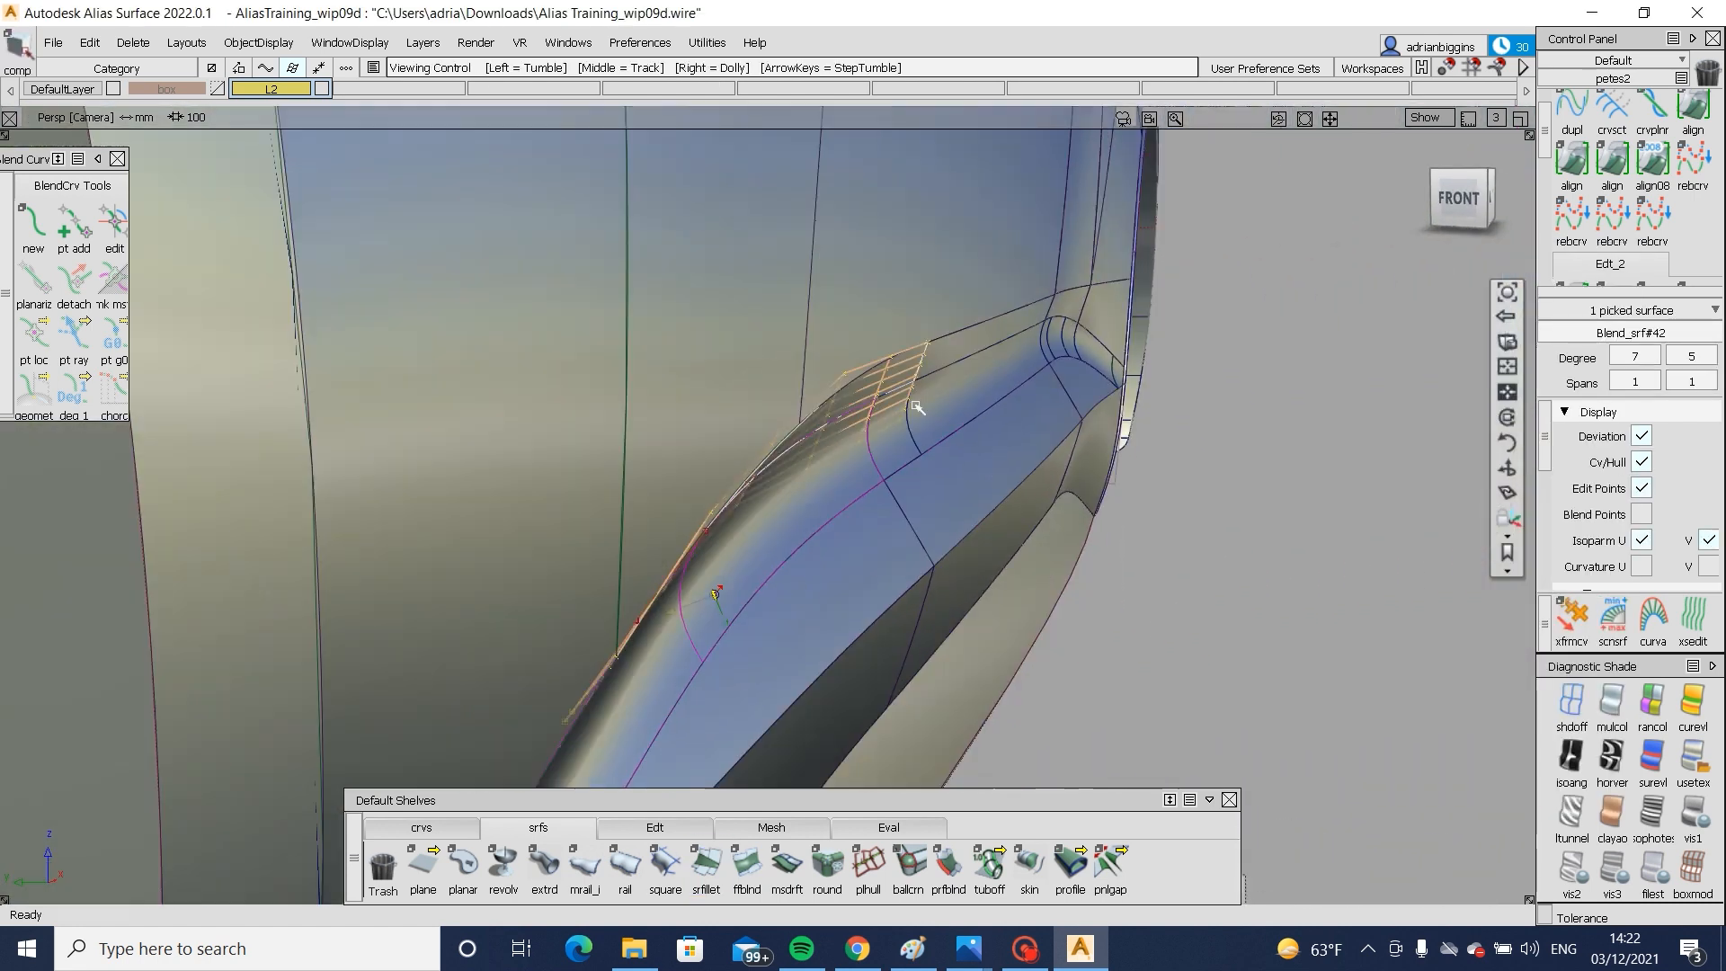
pyautogui.moveTo(916, 407)
pyautogui.keyDown('alt'); pyautogui.keyDown('shift'); pyautogui.mouseDown()
pyautogui.moveTo(547, 405)
pyautogui.moveTo(617, 428)
pyautogui.moveTo(843, 432)
pyautogui.moveTo(893, 450)
pyautogui.moveTo(906, 418)
pyautogui.mouseUp(); pyautogui.keyUp('shift'); pyautogui.keyUp('alt')
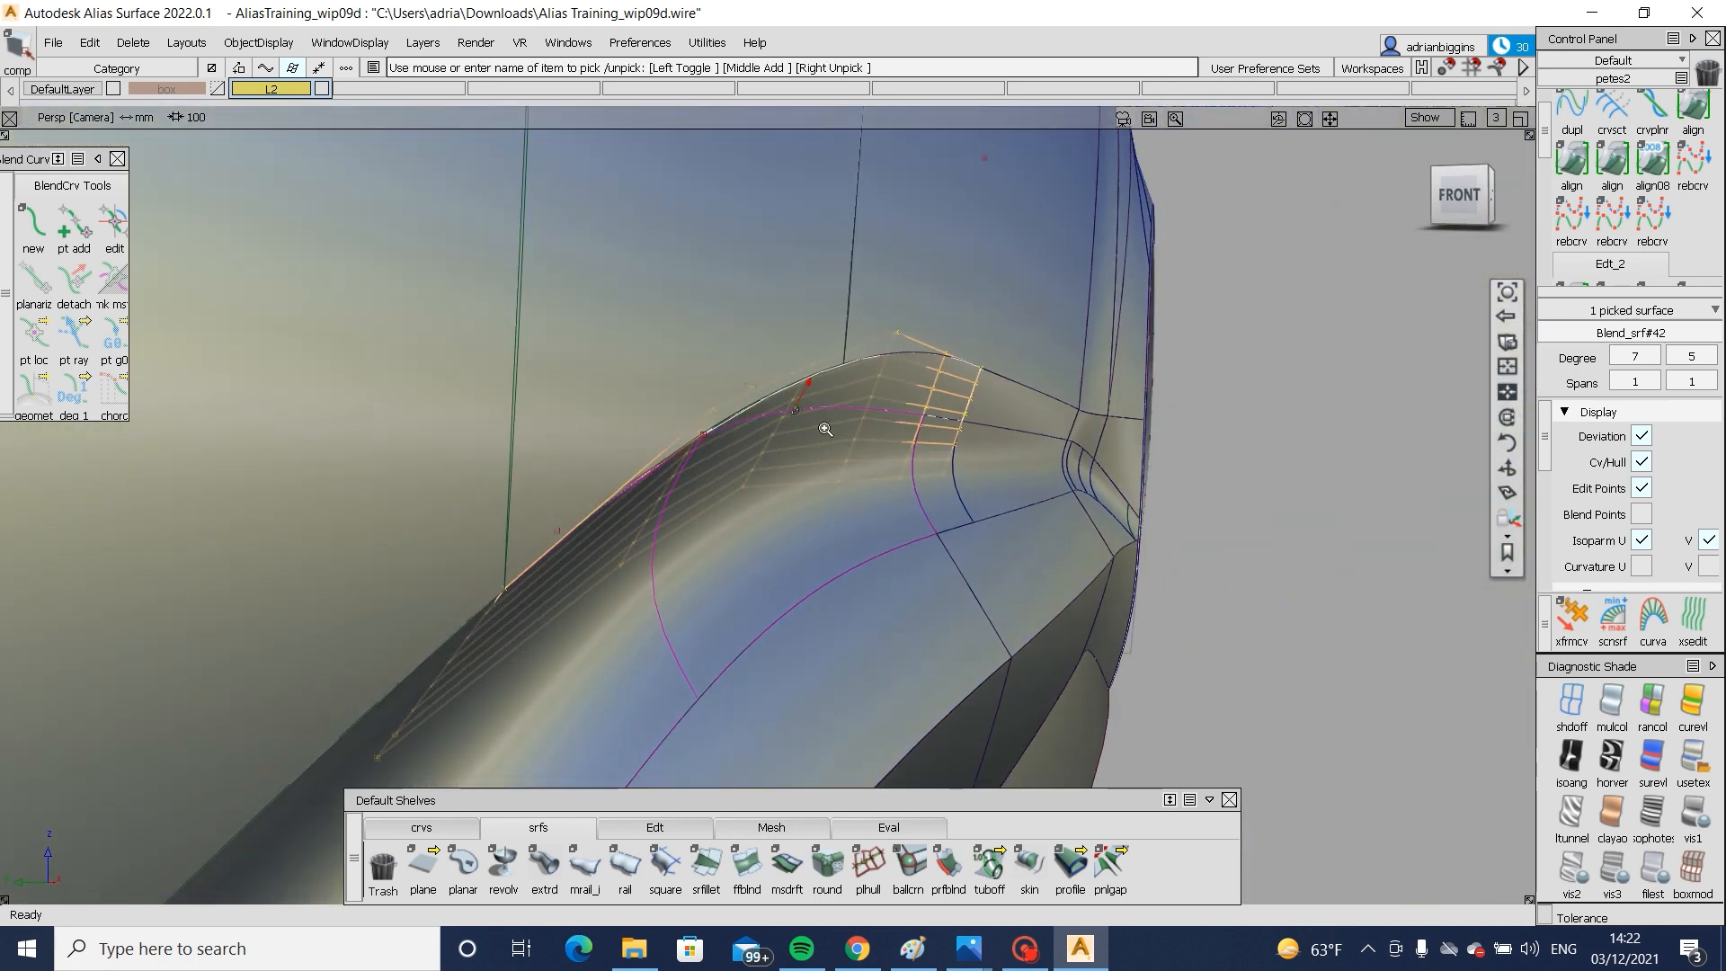
pyautogui.keyDown('alt'); pyautogui.keyDown('shift'); pyautogui.moveTo(825, 430); pyautogui.dragTo(841, 437, button='right'); pyautogui.keyUp('shift'); pyautogui.keyUp('alt')
pyautogui.keyDown('alt'); pyautogui.keyDown('shift'); pyautogui.moveTo(844, 437); pyautogui.dragTo(797, 386); pyautogui.keyUp('shift'); pyautogui.keyUp('alt')
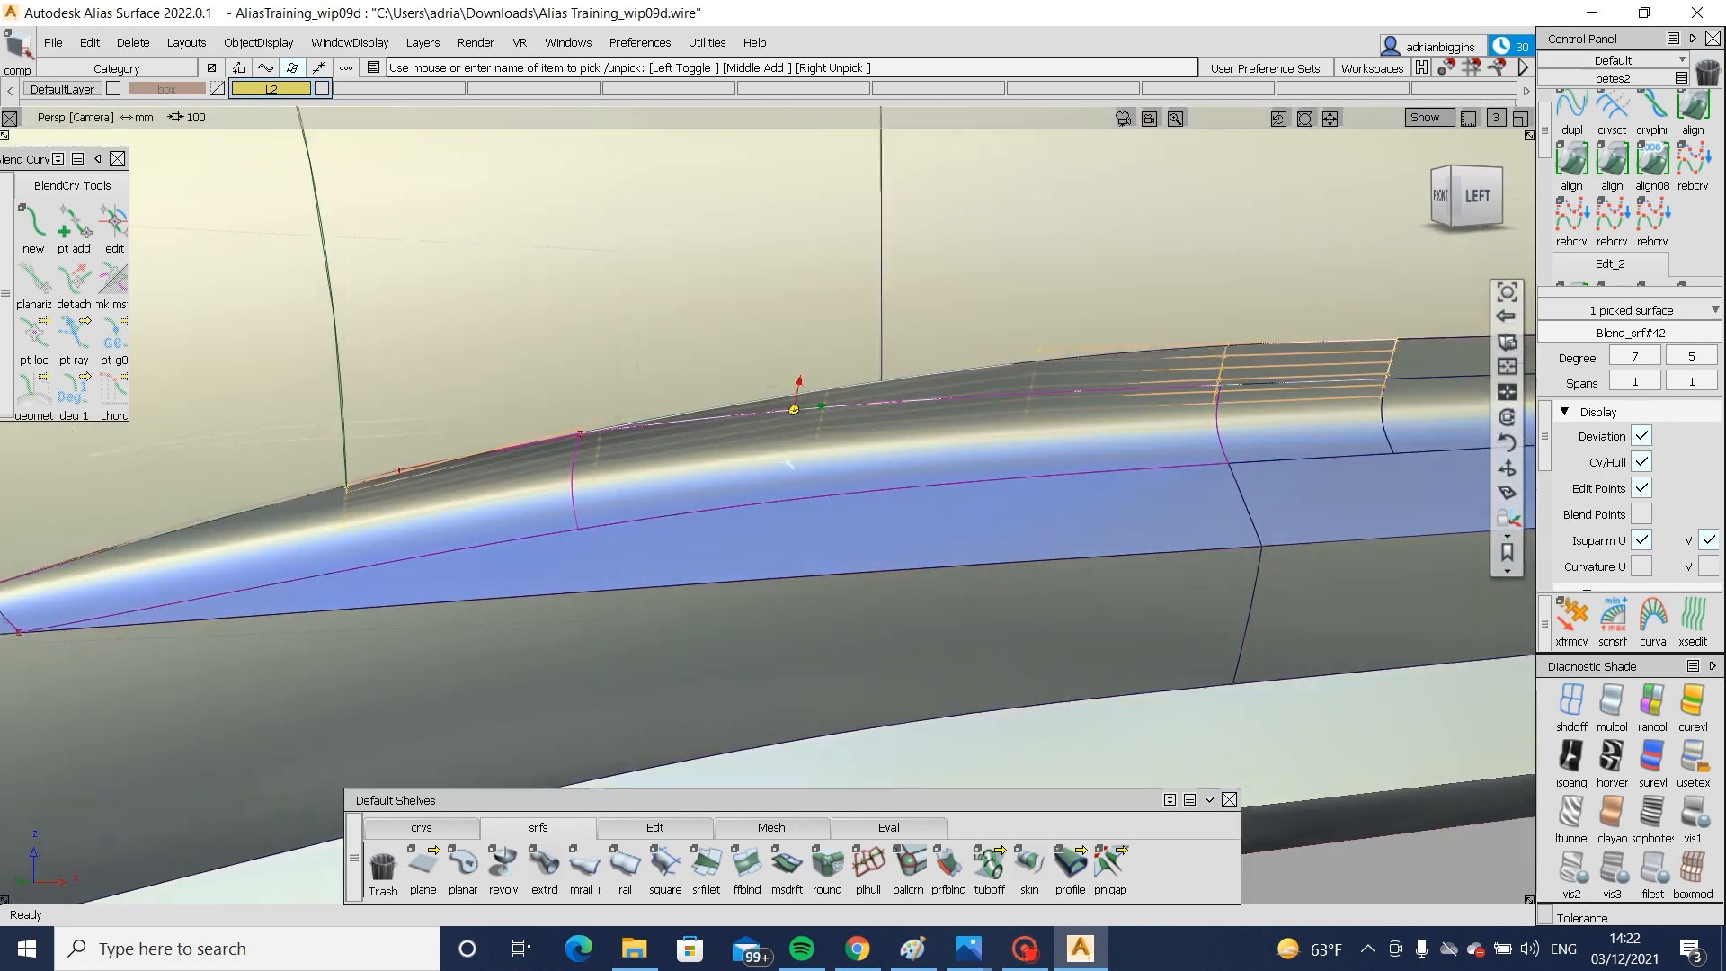
pyautogui.keyDown('alt'); pyautogui.keyDown('shift'); pyautogui.moveTo(797, 386); pyautogui.dragTo(1012, 458, button='right'); pyautogui.keyUp('shift'); pyautogui.keyUp('alt')
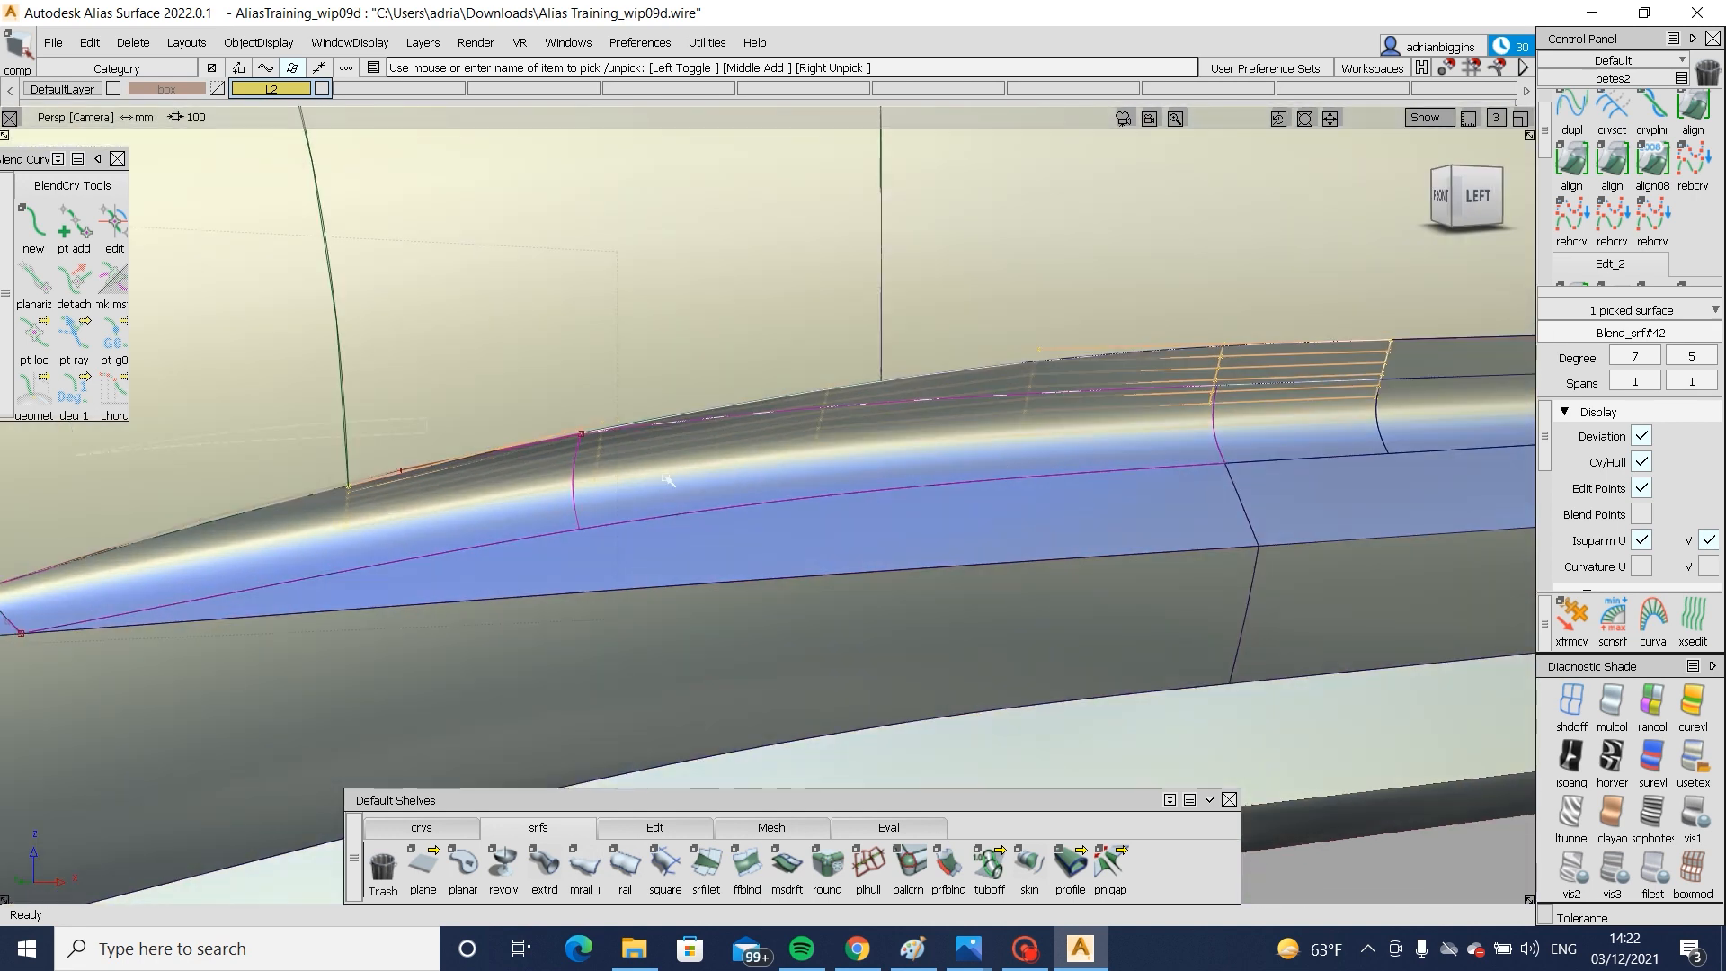
# - Untrim the body side surfaces that meet above the lower blend surface
pyautogui.keyDown('ctrl'); pyautogui.keyDown('shift'); pyautogui.moveTo(668, 480); pyautogui.dragTo(671, 346); pyautogui.keyUp('shift'); pyautogui.keyUp('ctrl')
pyautogui.keyDown('ctrl'); pyautogui.keyDown('shift'); pyautogui.moveTo(876, 252); pyautogui.dragTo(782, 346); pyautogui.keyUp('shift'); pyautogui.keyUp('ctrl')
pyautogui.click(825, 350)
pyautogui.keyDown('ctrl'); pyautogui.keyDown('shift'); pyautogui.moveTo(789, 498); pyautogui.dragTo(864, 500, button='middle'); pyautogui.keyUp('shift'); pyautogui.keyUp('ctrl')
pyautogui.keyDown('ctrl'); pyautogui.keyDown('shift'); pyautogui.moveTo(866, 501); pyautogui.dragTo(866, 415); pyautogui.keyUp('shift'); pyautogui.keyUp('ctrl')
pyautogui.keyDown('ctrl'); pyautogui.keyDown('shift'); pyautogui.moveTo(976, 333); pyautogui.dragTo(890, 421); pyautogui.keyUp('shift'); pyautogui.keyUp('ctrl')
pyautogui.click(944, 369)
pyautogui.keyDown('ctrl'); pyautogui.keyDown('shift'); pyautogui.moveTo(948, 348); pyautogui.dragTo(945, 514, button='middle'); pyautogui.keyUp('shift'); pyautogui.keyUp('ctrl')
pyautogui.keyDown('ctrl'); pyautogui.keyDown('shift'); pyautogui.moveTo(936, 524); pyautogui.dragTo(944, 412); pyautogui.keyUp('shift'); pyautogui.keyUp('ctrl')
pyautogui.keyDown('alt'); pyautogui.keyDown('shift'); pyautogui.moveTo(943, 409); pyautogui.dragTo(836, 408, button='middle'); pyautogui.keyUp('shift'); pyautogui.keyUp('alt')
pyautogui.keyDown('alt'); pyautogui.keyDown('shift'); pyautogui.click(839, 455); pyautogui.keyUp('shift'); pyautogui.keyUp('alt')
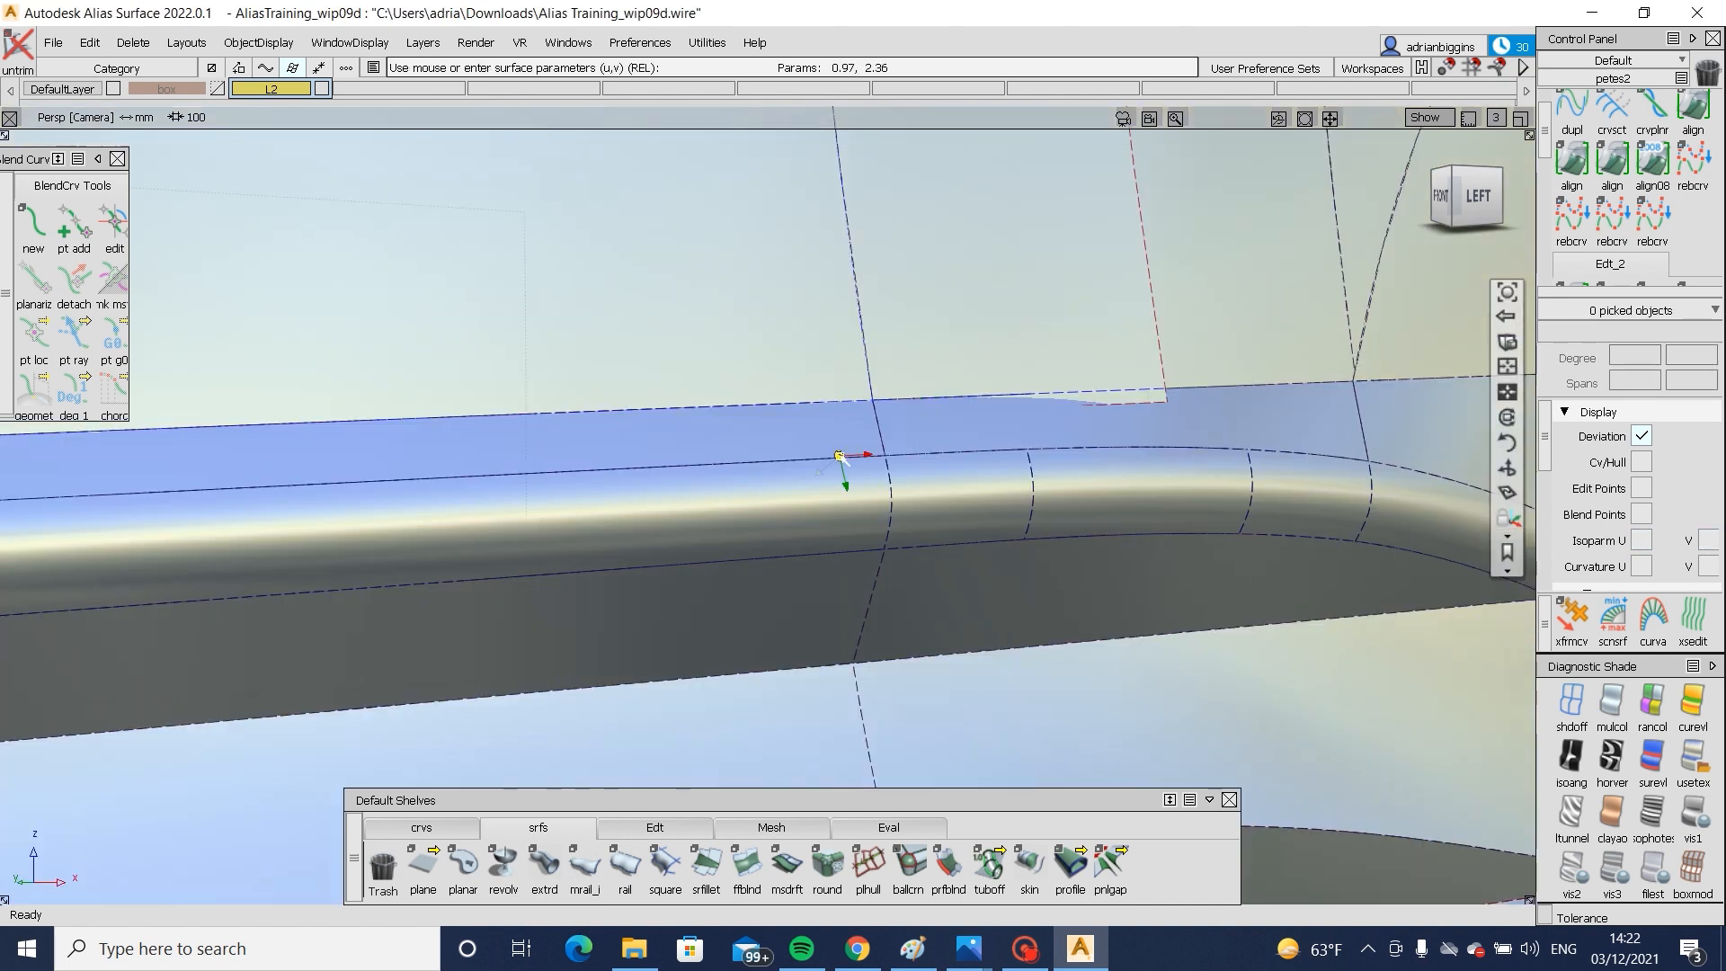
# - Delete the curves-on-surface around the seam where the two untrimmed body side surfaces meet
pyautogui.keyDown('alt'); pyautogui.keyDown('shift'); pyautogui.moveTo(840, 457); pyautogui.dragTo(851, 497); pyautogui.keyUp('shift'); pyautogui.keyUp('alt')
pyautogui.keyDown('alt'); pyautogui.keyDown('shift'); pyautogui.moveTo(666, 552); pyautogui.dragTo(876, 644, button='right'); pyautogui.keyUp('shift'); pyautogui.keyUp('alt')
pyautogui.keyDown('ctrl'); pyautogui.keyDown('shift'); pyautogui.moveTo(873, 647); pyautogui.dragTo(745, 545); pyautogui.keyUp('shift'); pyautogui.keyUp('ctrl')
pyautogui.moveTo(635, 508); pyautogui.dragTo(956, 666)
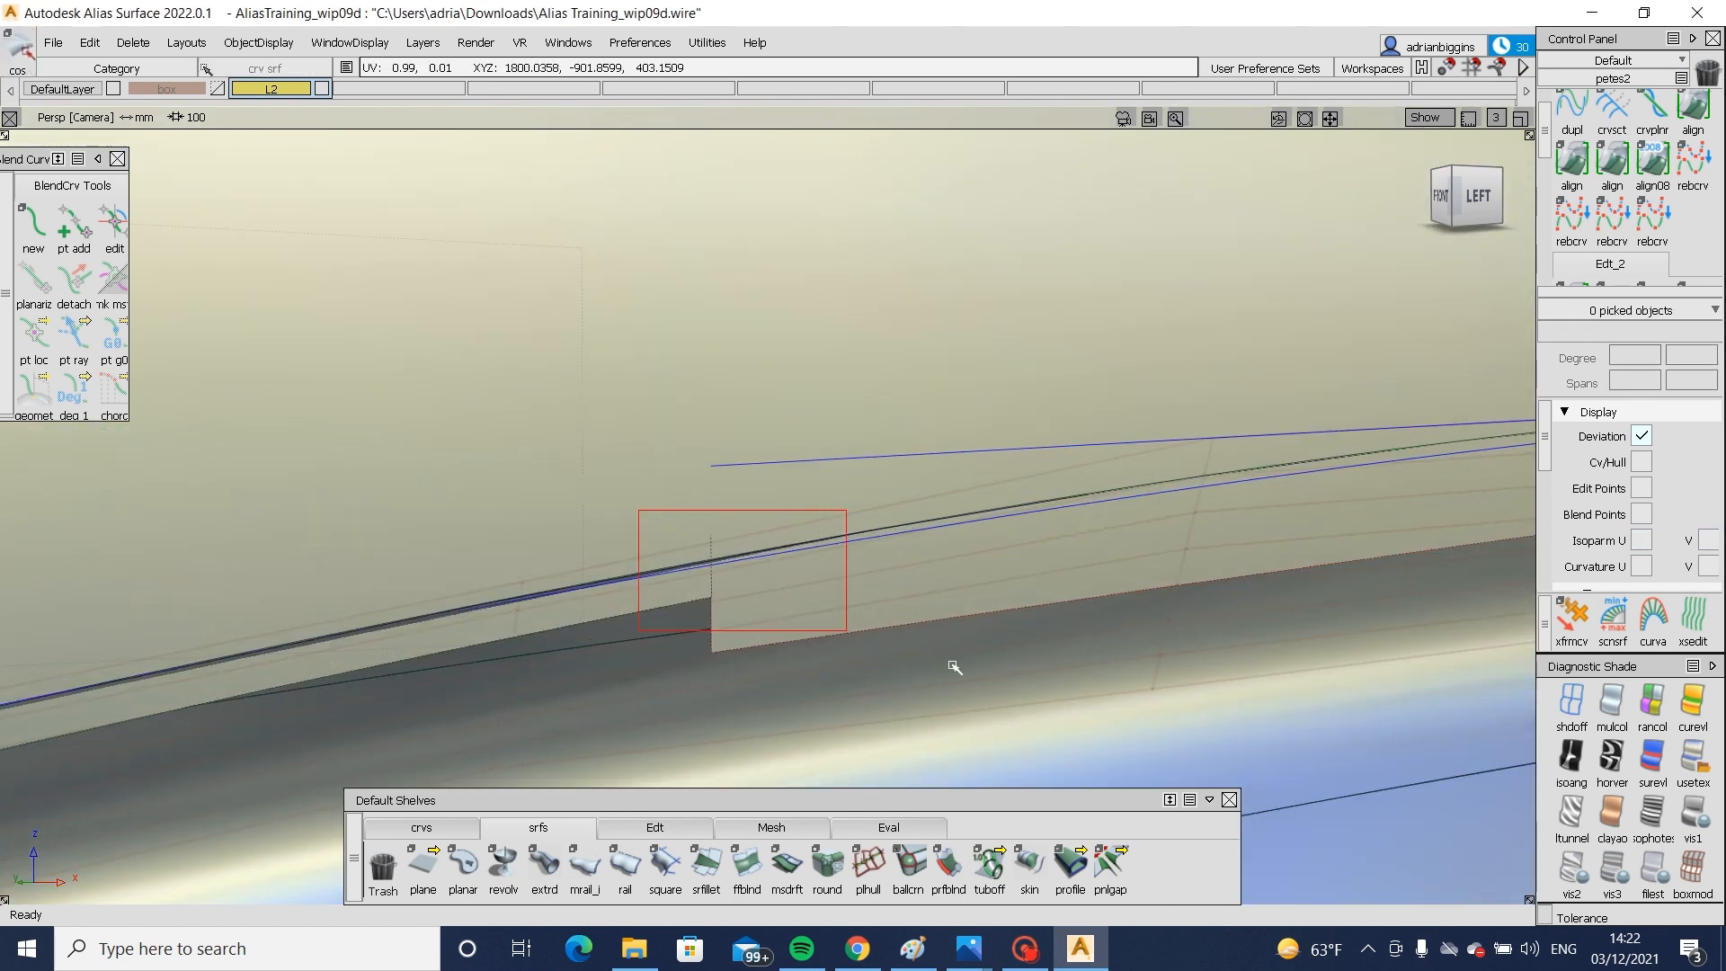
pyautogui.press('Delete')
# - Intersect the lower blend surface with the body side surface and try to trim the side surface
pyautogui.keyDown('alt'); pyautogui.keyDown('shift'); pyautogui.click(730, 585); pyautogui.keyUp('shift'); pyautogui.keyUp('alt')
pyautogui.keyDown('alt'); pyautogui.keyDown('shift'); pyautogui.moveTo(739, 586); pyautogui.dragTo(905, 567); pyautogui.keyUp('shift'); pyautogui.keyUp('alt')
pyautogui.keyDown('alt'); pyautogui.keyDown('shift'); pyautogui.moveTo(905, 567); pyautogui.dragTo(997, 585, button='right'); pyautogui.keyUp('shift'); pyautogui.keyUp('alt')
pyautogui.keyDown('ctrl'); pyautogui.keyDown('shift'); pyautogui.moveTo(724, 562); pyautogui.dragTo(632, 651); pyautogui.keyUp('shift'); pyautogui.keyUp('ctrl')
pyautogui.click(483, 691)
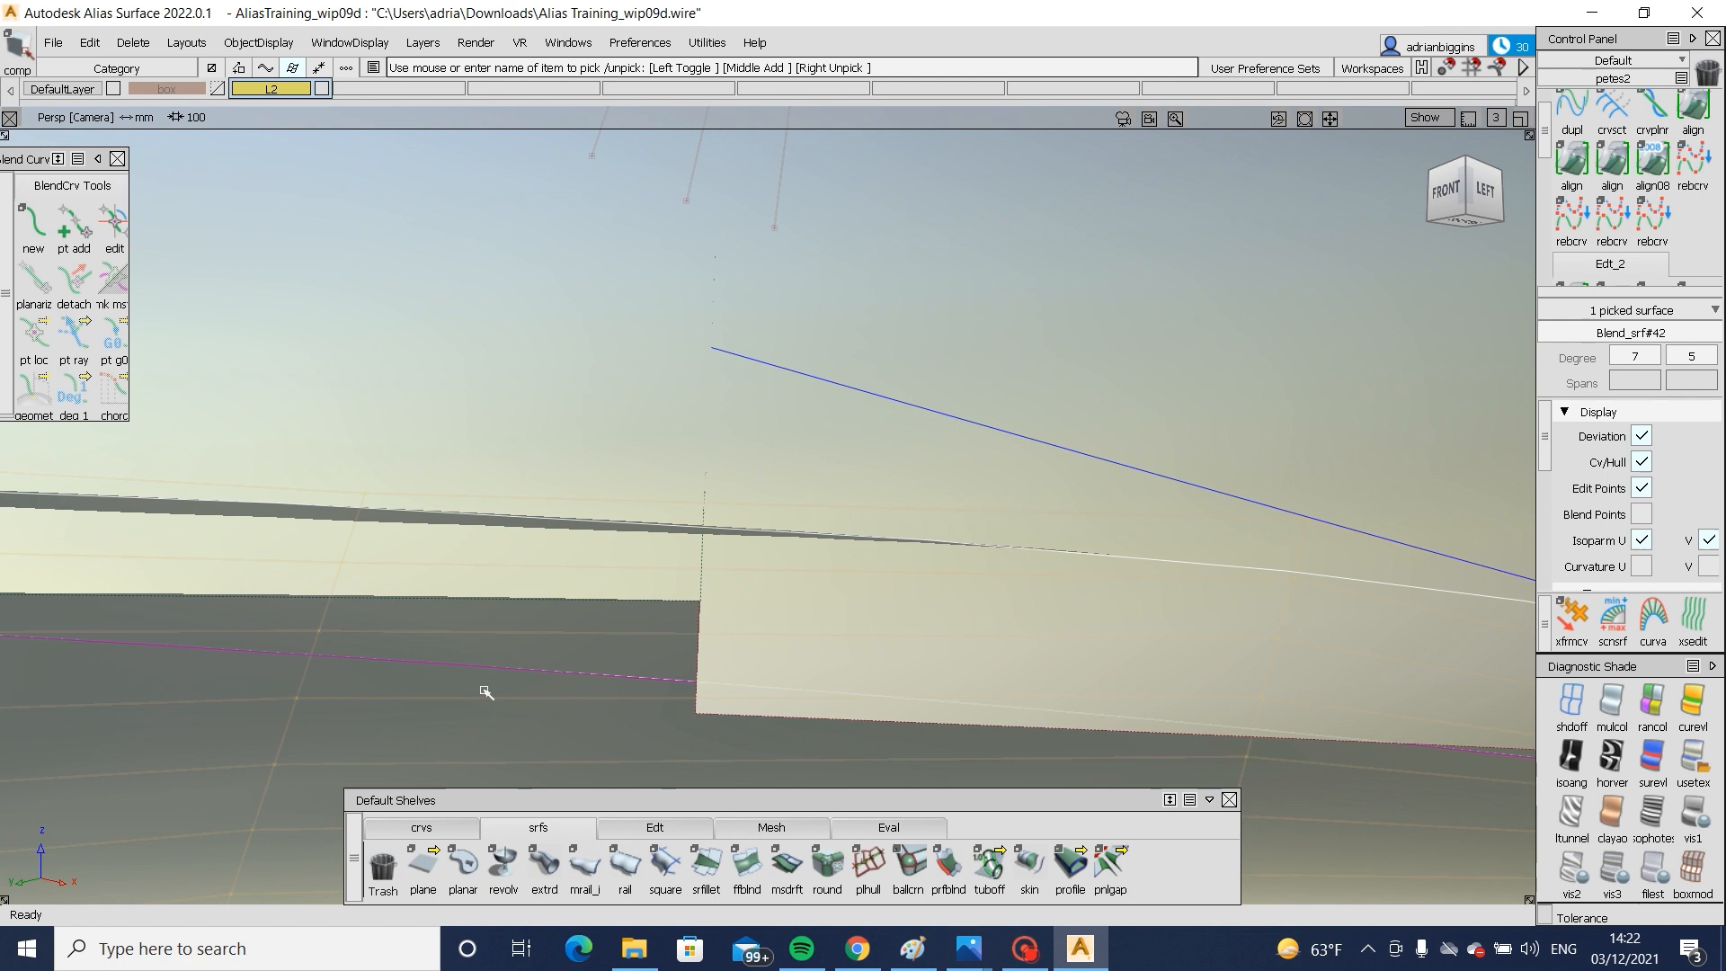
pyautogui.keyDown('ctrl'); pyautogui.keyDown('shift'); pyautogui.moveTo(485, 682); pyautogui.dragTo(604, 592, button='middle'); pyautogui.keyUp('shift'); pyautogui.keyUp('ctrl')
pyautogui.click(559, 421)
pyautogui.keyDown('ctrl'); pyautogui.keyDown('shift'); pyautogui.moveTo(886, 393); pyautogui.dragTo(986, 300, button='middle'); pyautogui.keyUp('shift'); pyautogui.keyUp('ctrl')
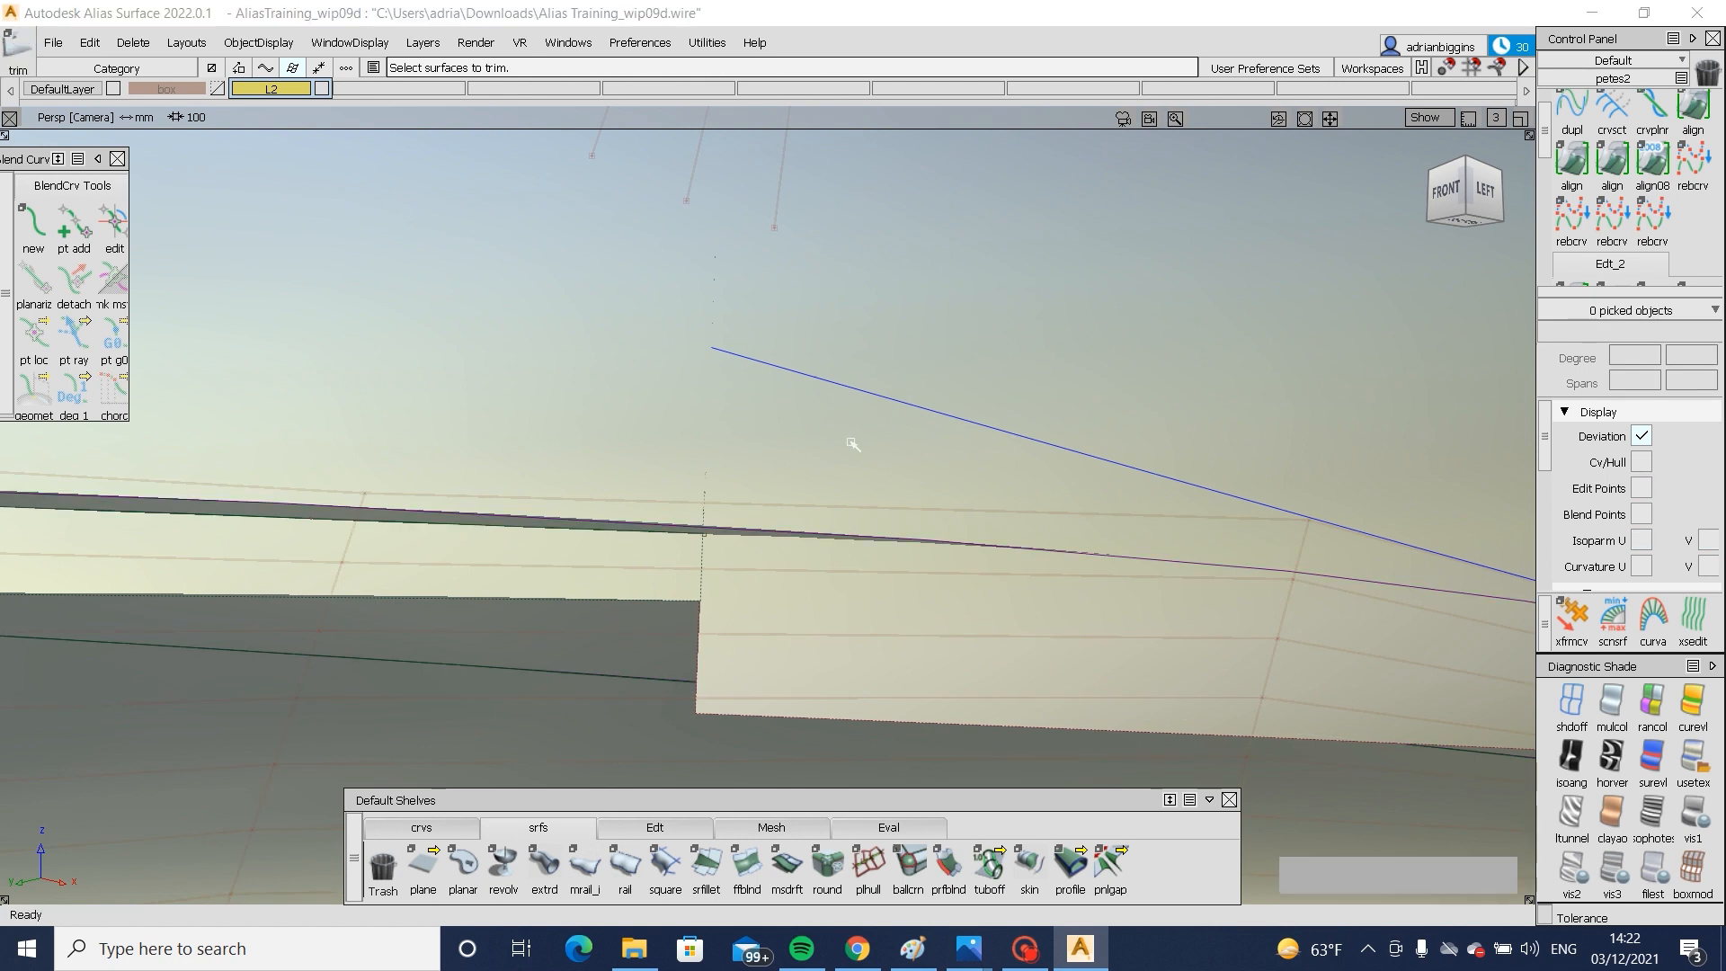
pyautogui.click(1177, 277)
# - Try again to create the intersection curve near the seam and trim the body side surface with it
pyautogui.keyDown('ctrl'); pyautogui.keyDown('shift'); pyautogui.moveTo(1114, 405); pyautogui.dragTo(970, 512); pyautogui.keyUp('shift'); pyautogui.keyUp('ctrl')
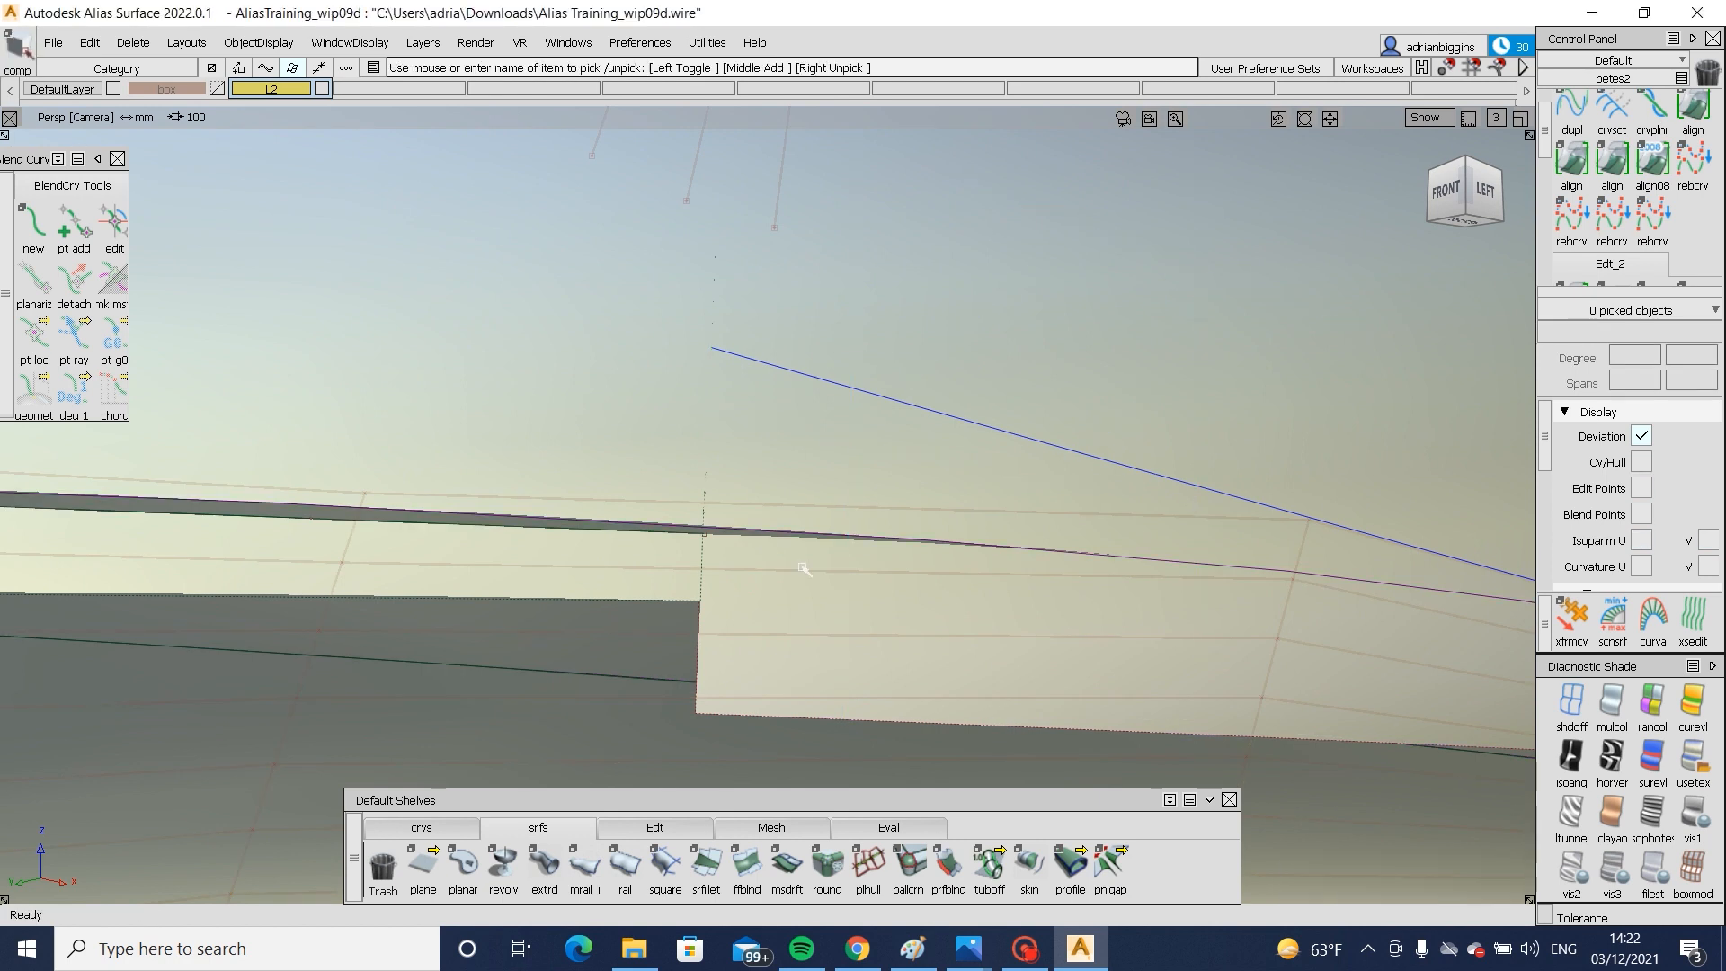
pyautogui.click(803, 566)
pyautogui.keyDown('ctrl'); pyautogui.keyDown('shift'); pyautogui.moveTo(802, 565); pyautogui.dragTo(1094, 379, button='middle'); pyautogui.keyUp('shift'); pyautogui.keyUp('ctrl')
pyautogui.click(746, 532)
pyautogui.keyDown('ctrl'); pyautogui.keyDown('shift'); pyautogui.moveTo(960, 448); pyautogui.dragTo(956, 404, button='middle'); pyautogui.keyUp('shift'); pyautogui.keyUp('ctrl')
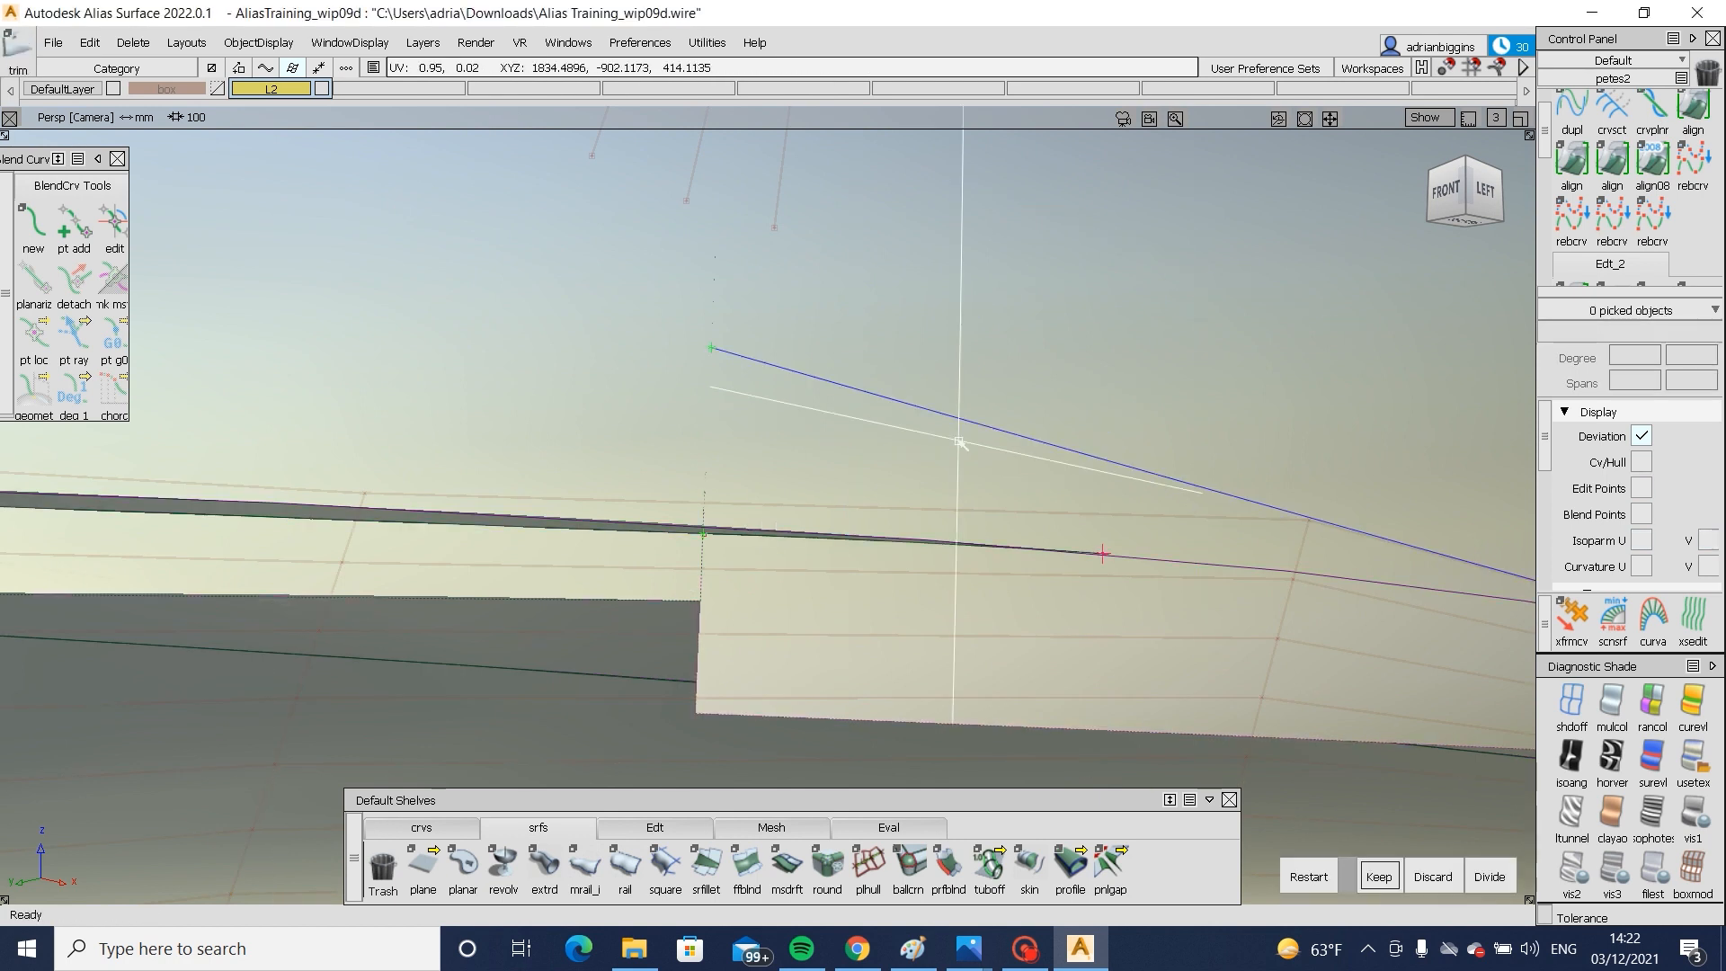
pyautogui.keyDown('ctrl'); pyautogui.keyDown('shift'); pyautogui.moveTo(1113, 605); pyautogui.dragTo(1113, 712, button='middle'); pyautogui.keyUp('shift'); pyautogui.keyUp('ctrl')
# - Try to extend the open end of the curve-on-surface beside the seam
pyautogui.click(654, 827)
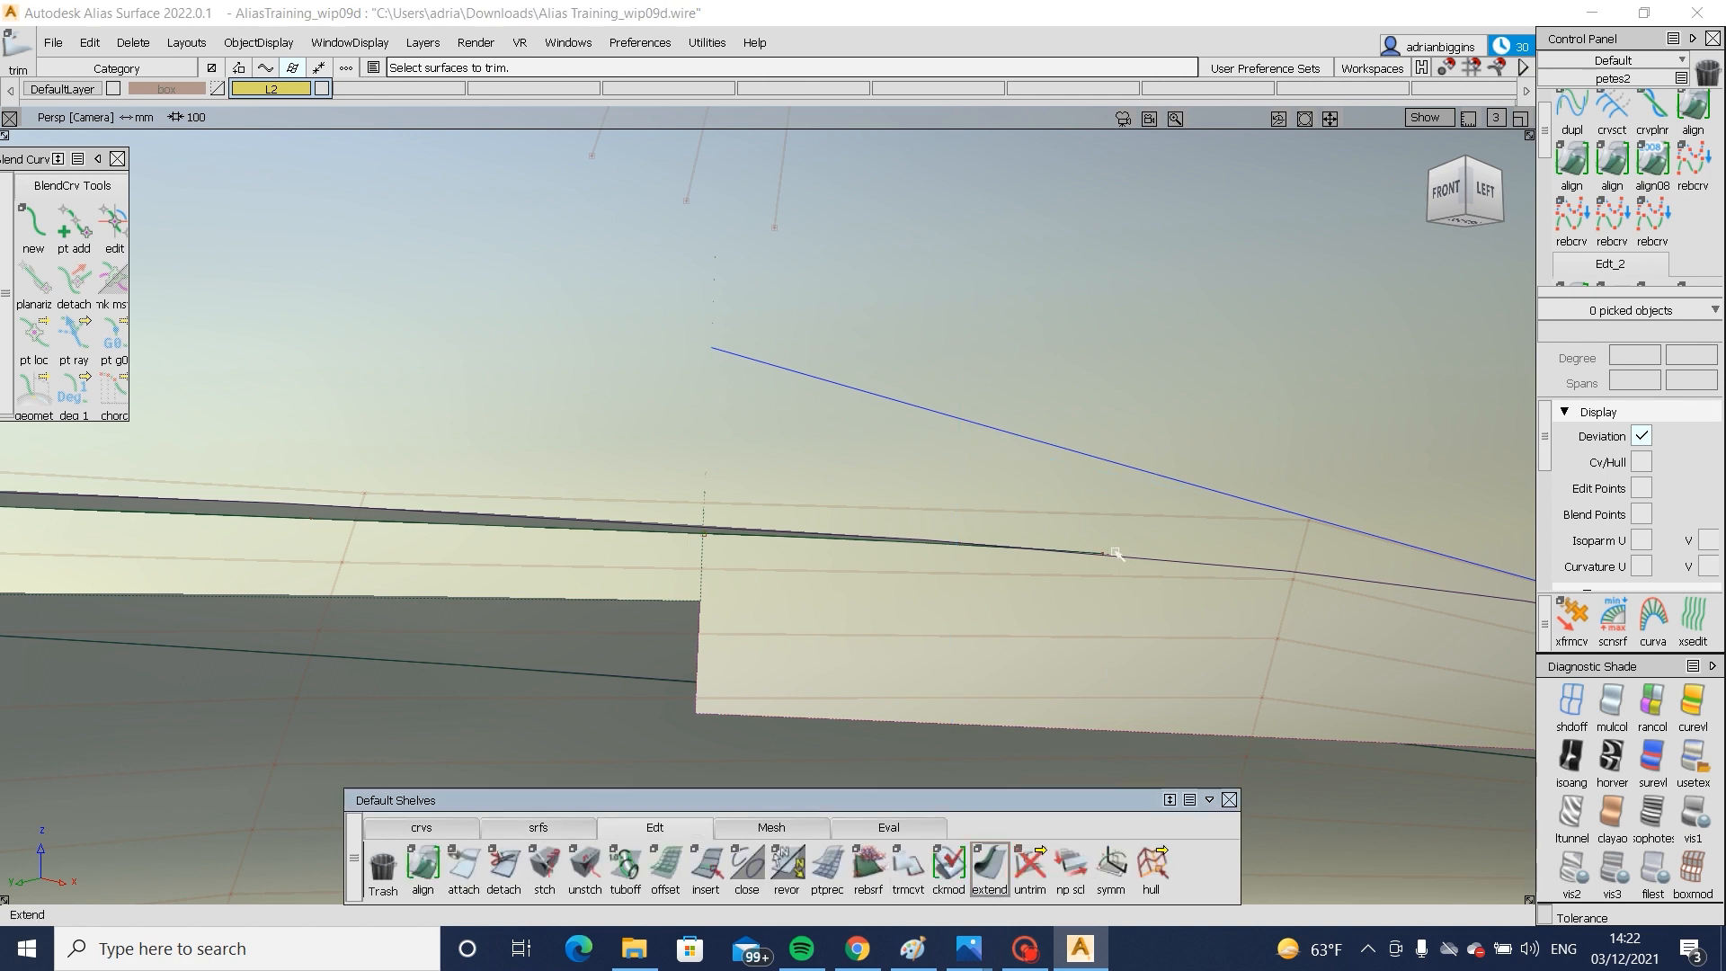
pyautogui.click(1086, 554)
pyautogui.click(1210, 591)
pyautogui.keyDown('alt'); pyautogui.keyDown('shift'); pyautogui.moveTo(1136, 563); pyautogui.dragTo(982, 572, button='right'); pyautogui.keyUp('shift'); pyautogui.keyUp('alt')
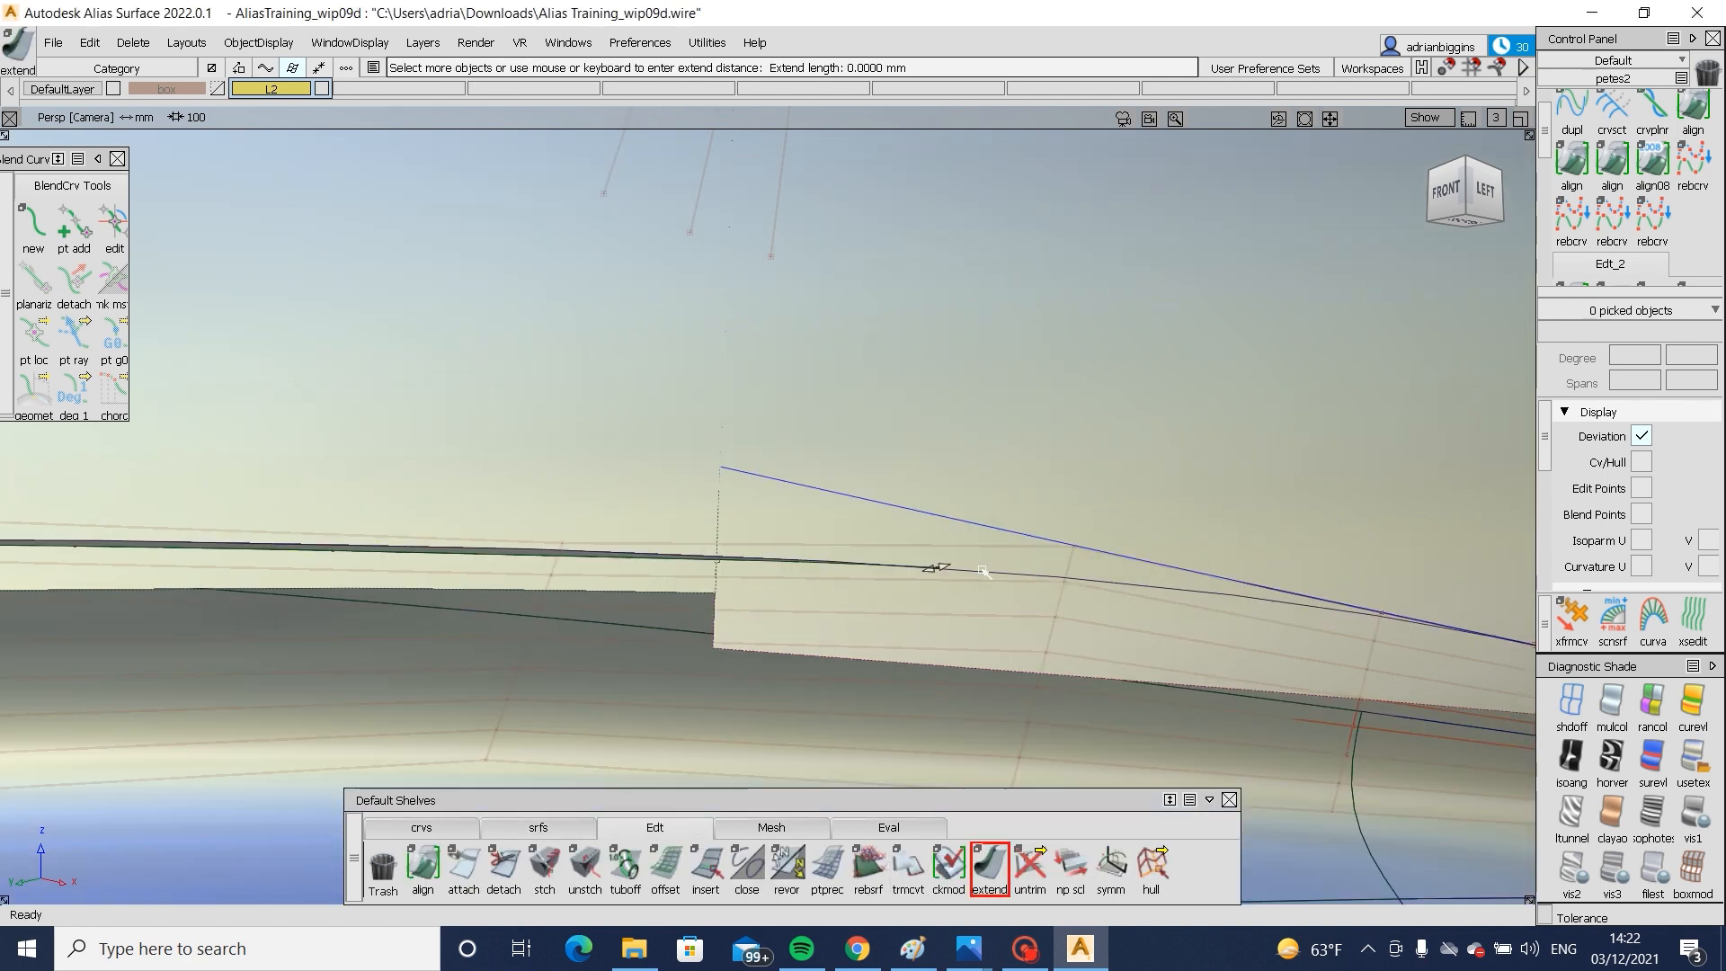
pyautogui.press('Escape')
# - Extend the lower blend surface's upper edge by about 2.44 mm past the body side surface
pyautogui.click(1000, 583)
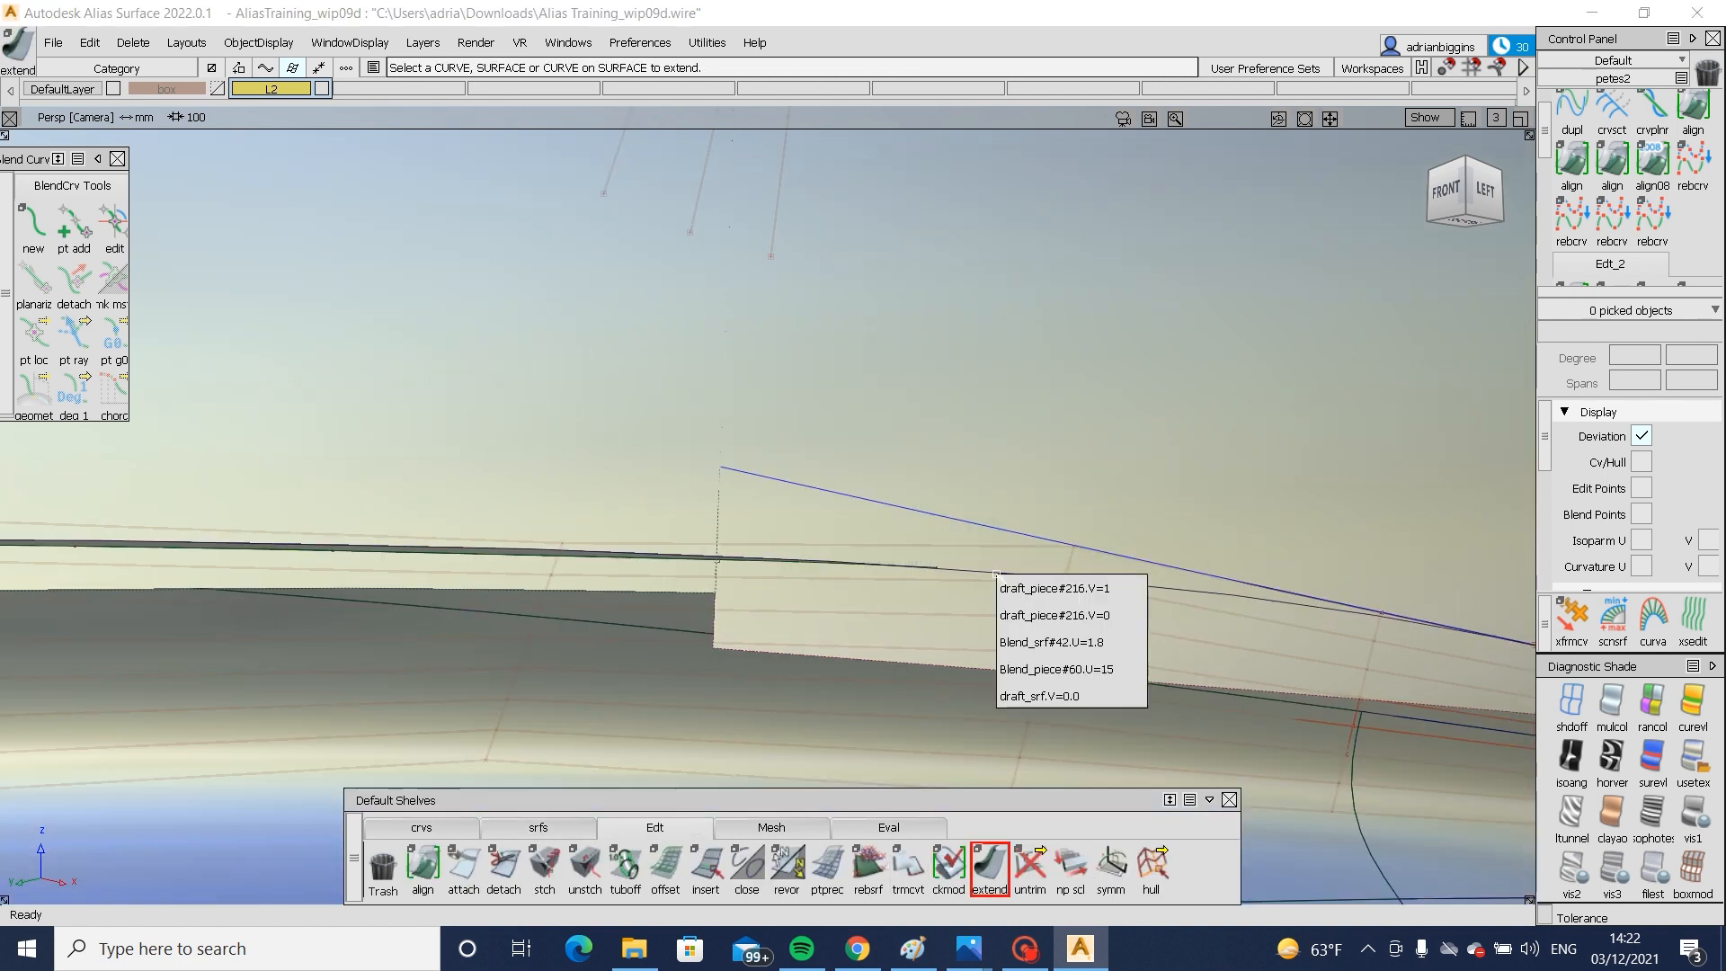
pyautogui.click(1138, 639)
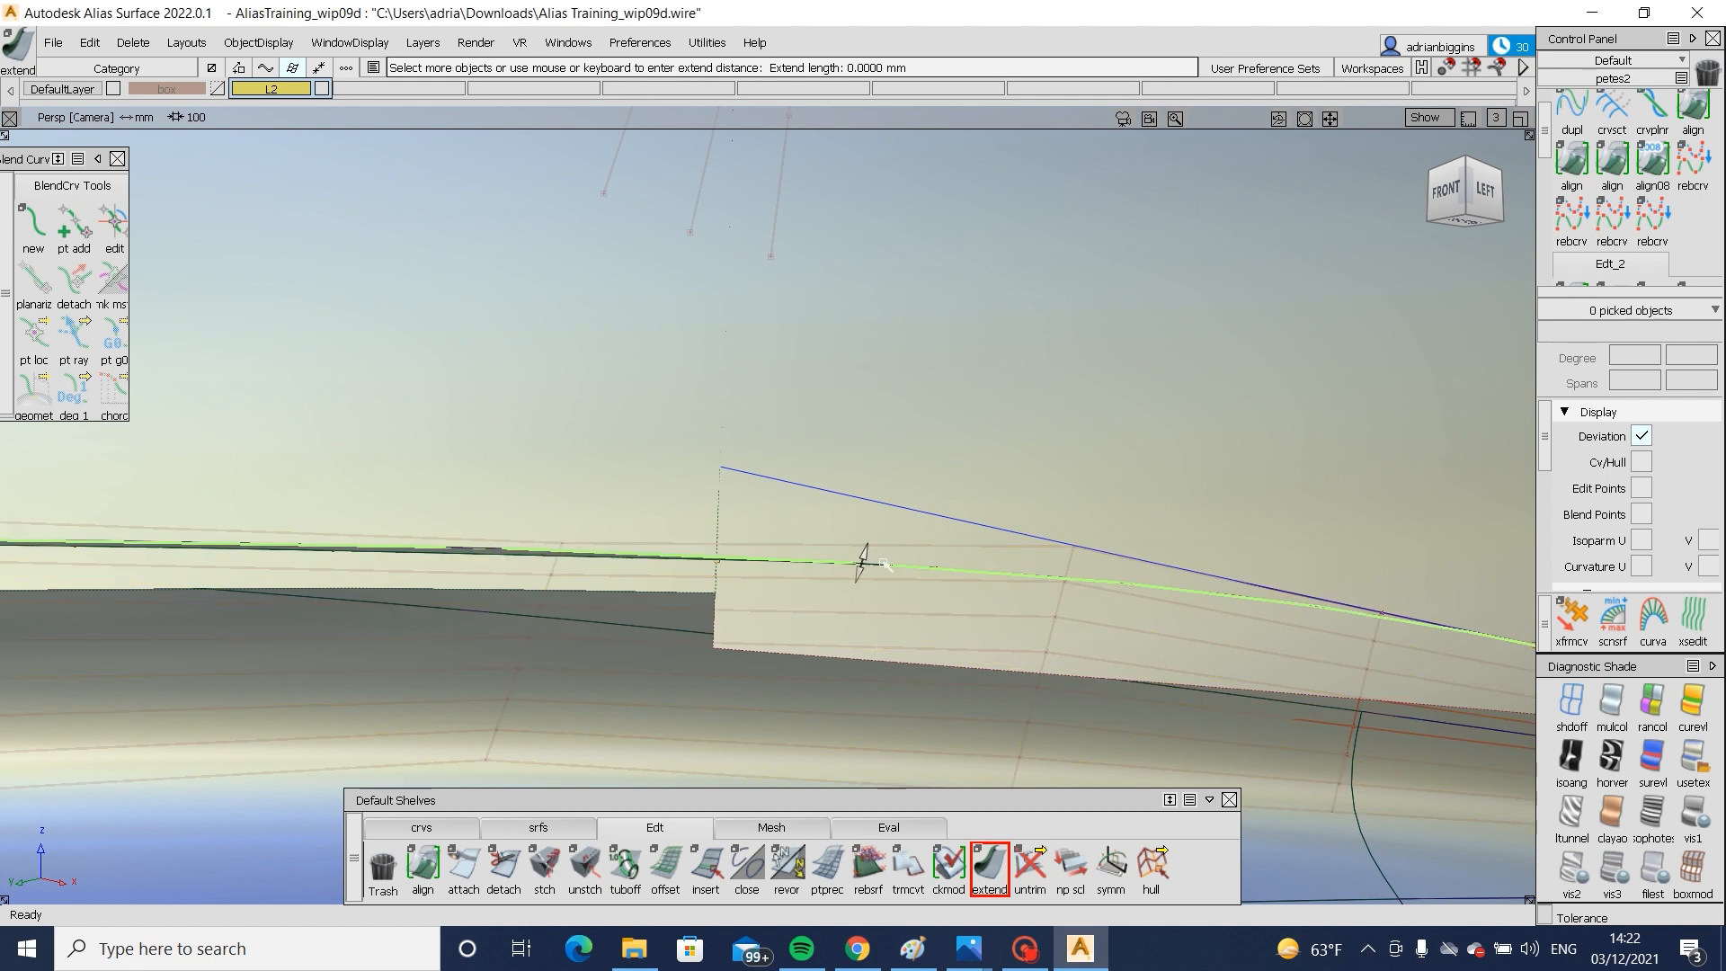
pyautogui.moveTo(883, 564); pyautogui.dragTo(876, 550)
pyautogui.click(974, 548)
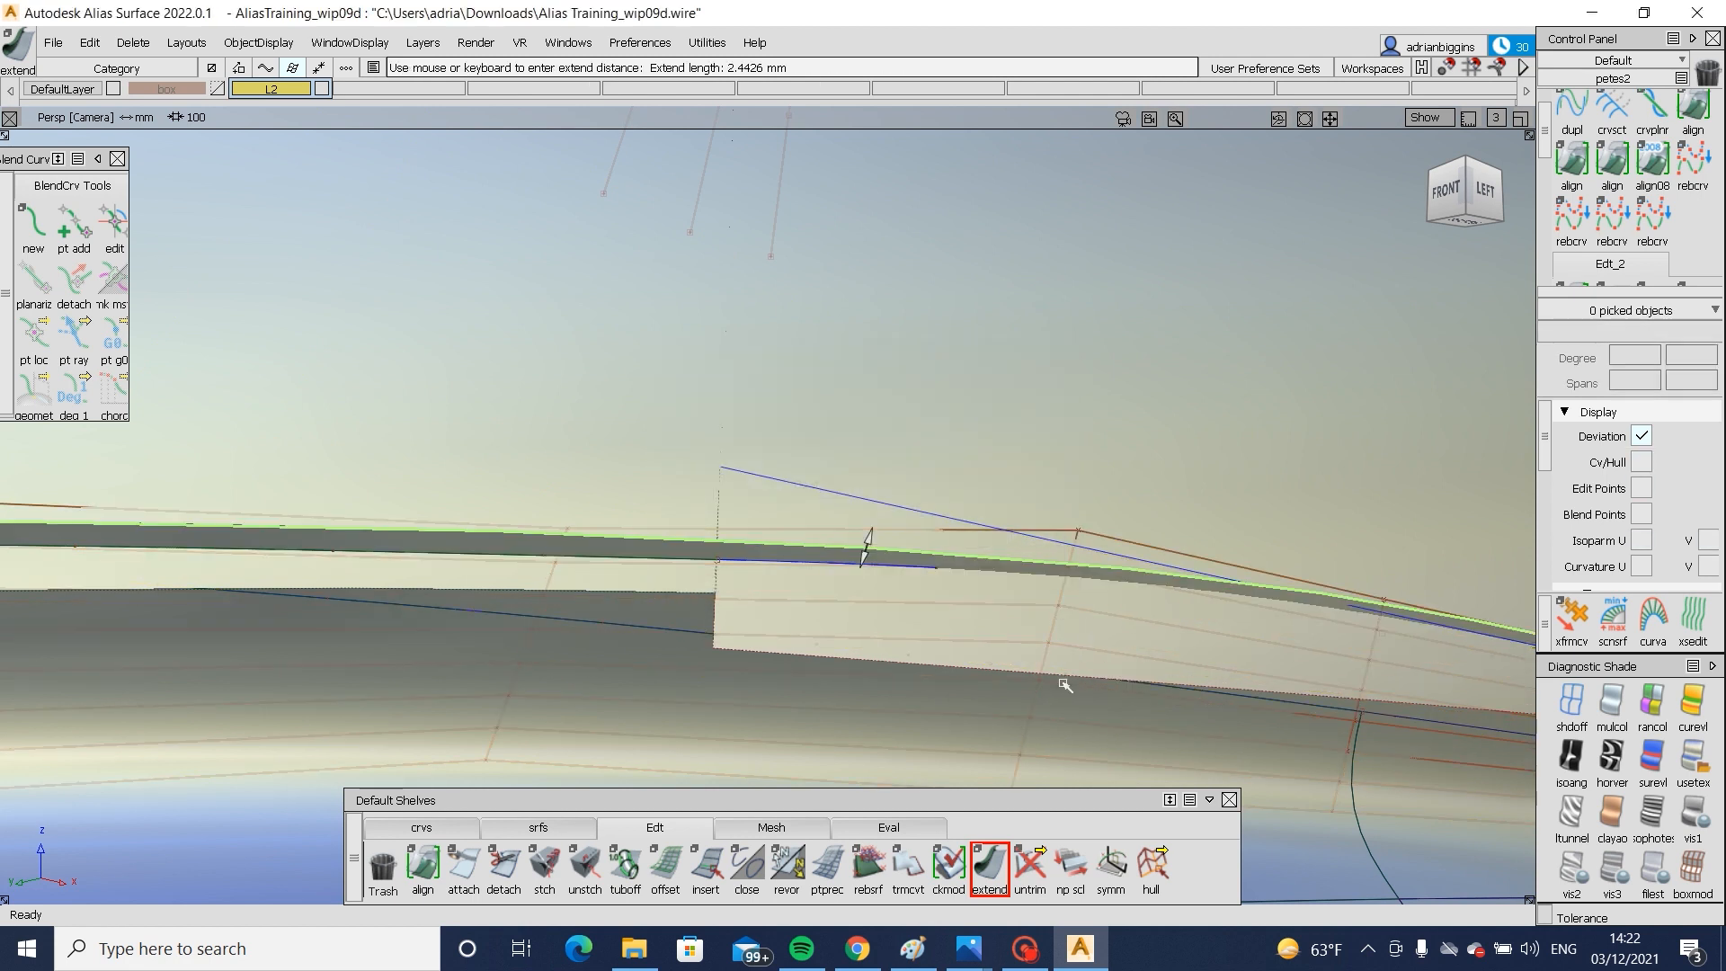
pyautogui.press('Escape')
# - Try to trim the body side surface above the extended blend surface, and revert the trim
pyautogui.keyDown('ctrl'); pyautogui.keyDown('shift'); pyautogui.moveTo(951, 610); pyautogui.dragTo(881, 559); pyautogui.keyUp('shift'); pyautogui.keyUp('ctrl')
pyautogui.moveTo(874, 550); pyautogui.dragTo(898, 580)
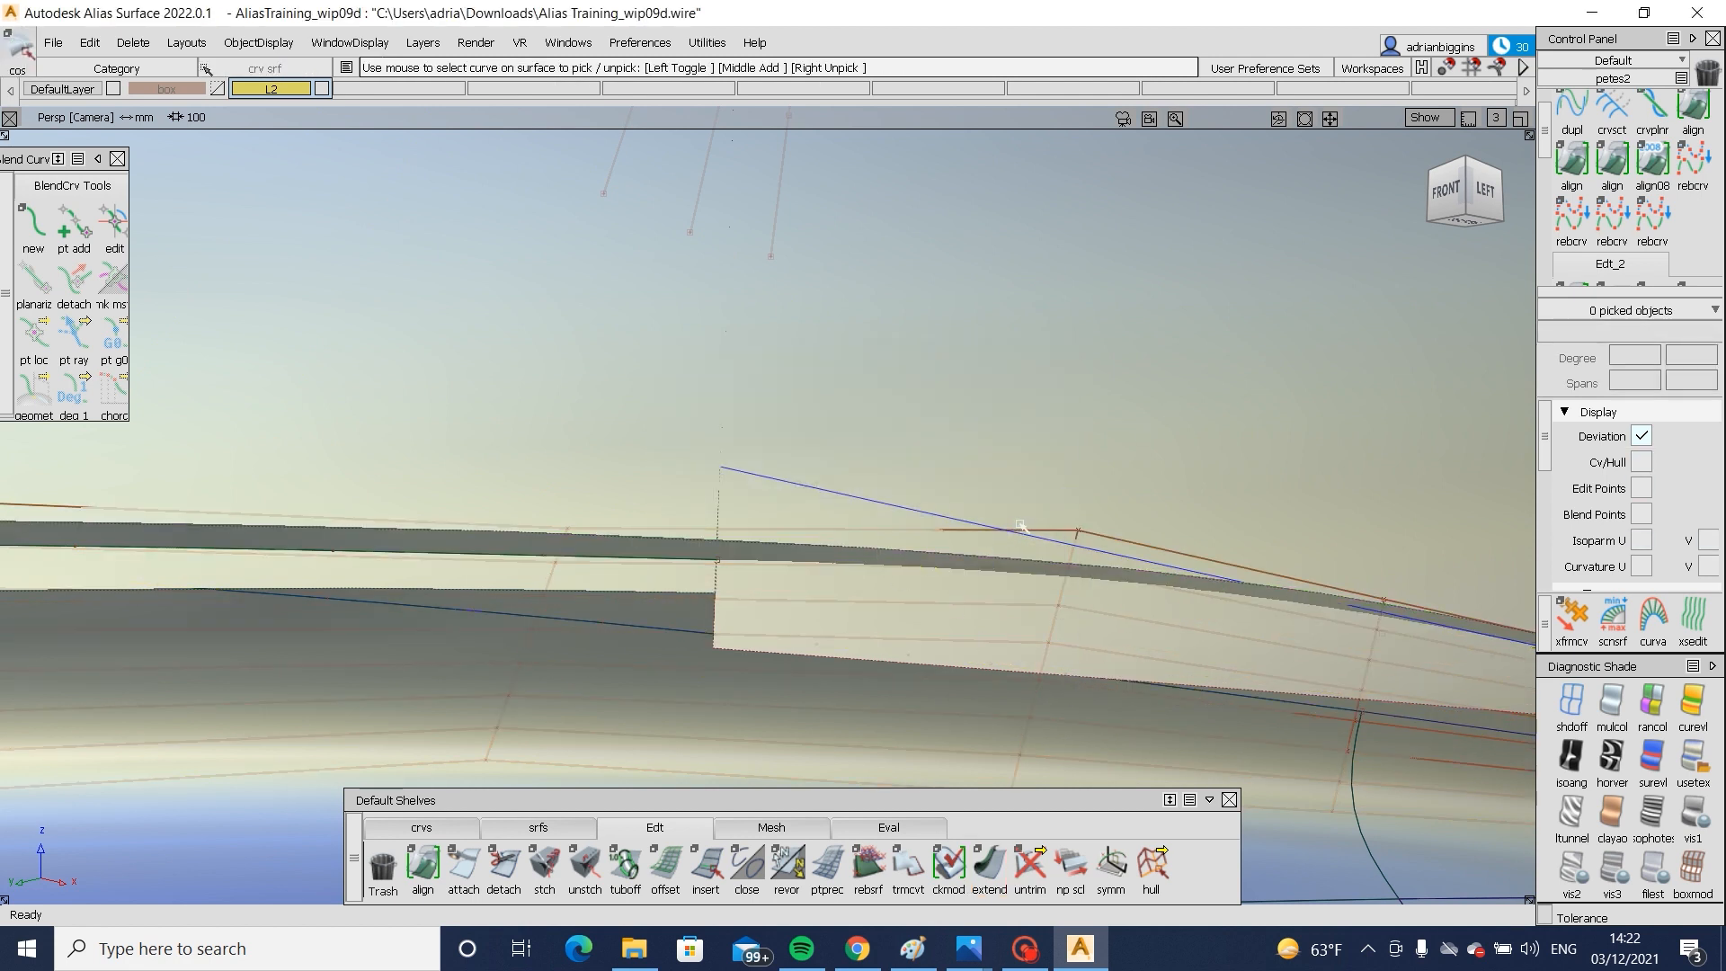
pyautogui.keyDown('ctrl'); pyautogui.keyDown('shift'); pyautogui.moveTo(1020, 525); pyautogui.dragTo(993, 604); pyautogui.keyUp('shift'); pyautogui.keyUp('ctrl')
pyautogui.moveTo(1115, 490)
pyautogui.keyDown('ctrl'); pyautogui.keyDown('shift'); pyautogui.mouseDown(button='right')
pyautogui.moveTo(1168, 459)
pyautogui.moveTo(1123, 470)
pyautogui.mouseUp(button='right'); pyautogui.keyUp('shift'); pyautogui.keyUp('ctrl')
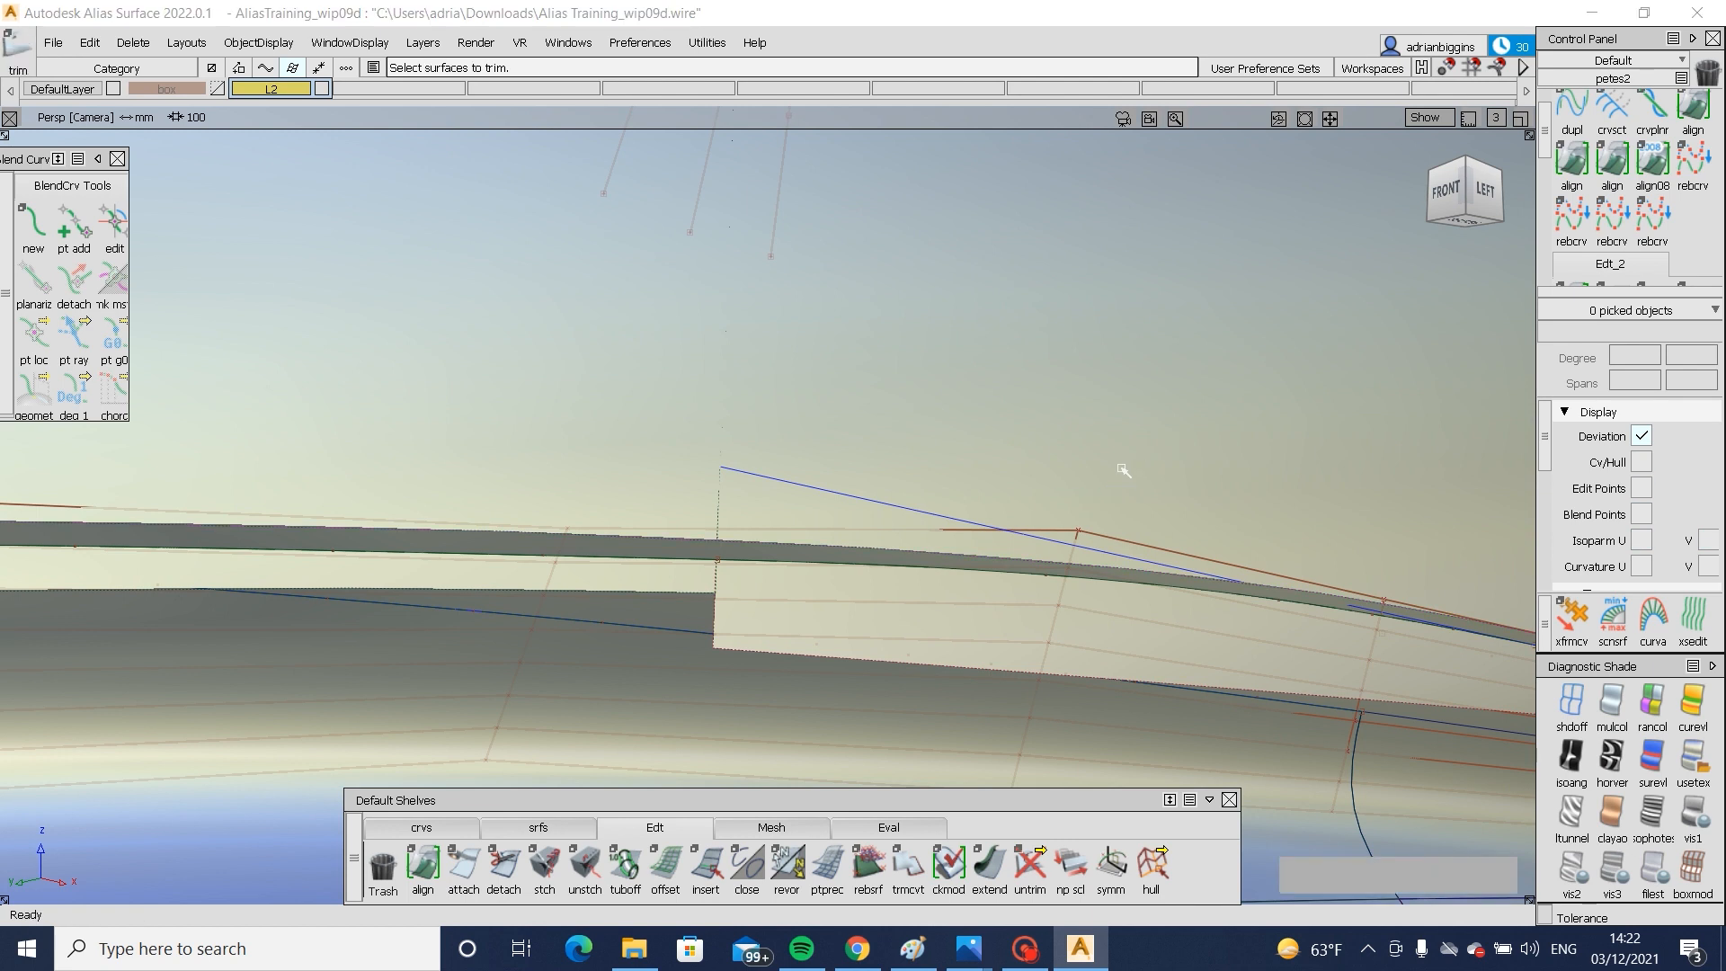
pyautogui.click(1123, 470)
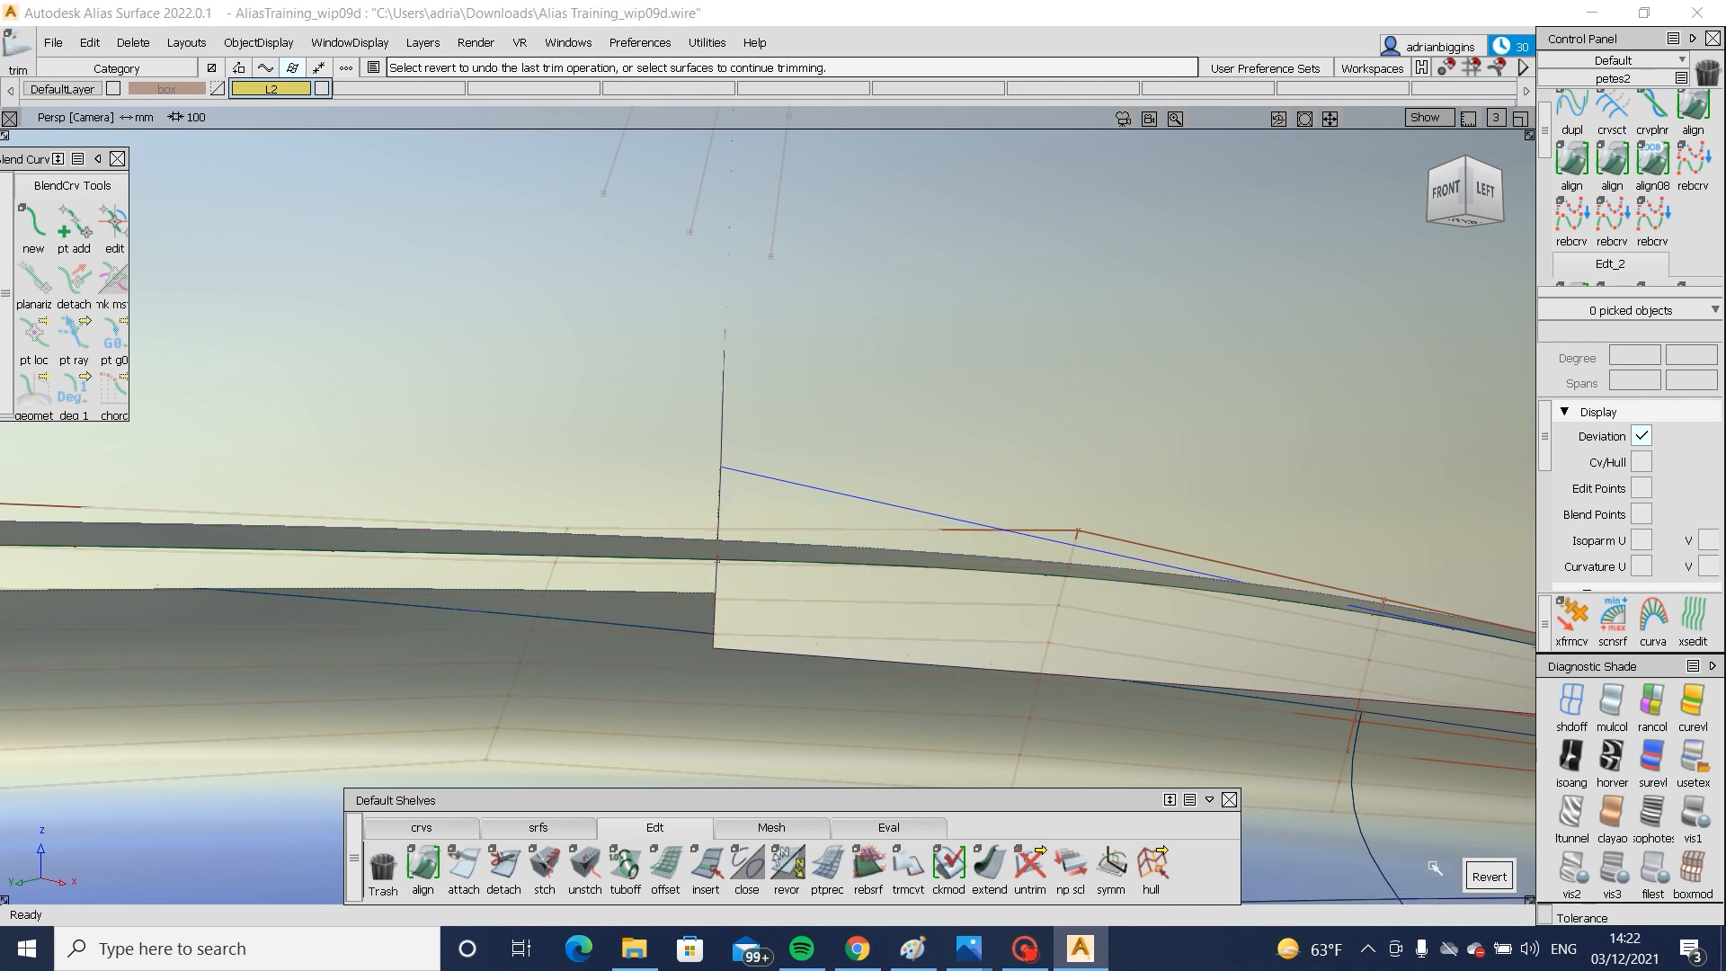
pyautogui.click(1487, 877)
# - Try again to trim the body side surface, keeping the large region above the seam, and revert the result
pyautogui.keyDown('alt'); pyautogui.keyDown('shift'); pyautogui.moveTo(1290, 716); pyautogui.dragTo(1114, 725, button='right'); pyautogui.keyUp('shift'); pyautogui.keyUp('alt')
pyautogui.keyDown('alt'); pyautogui.keyDown('shift'); pyautogui.moveTo(1114, 724); pyautogui.dragTo(690, 730, button='middle'); pyautogui.keyUp('shift'); pyautogui.keyUp('alt')
pyautogui.keyDown('alt'); pyautogui.keyDown('shift'); pyautogui.moveTo(615, 600); pyautogui.dragTo(871, 386); pyautogui.keyUp('shift'); pyautogui.keyUp('alt')
pyautogui.keyDown('ctrl'); pyautogui.keyDown('shift'); pyautogui.moveTo(871, 385); pyautogui.dragTo(798, 430, button='right'); pyautogui.keyUp('shift'); pyautogui.keyUp('ctrl')
pyautogui.click(798, 430)
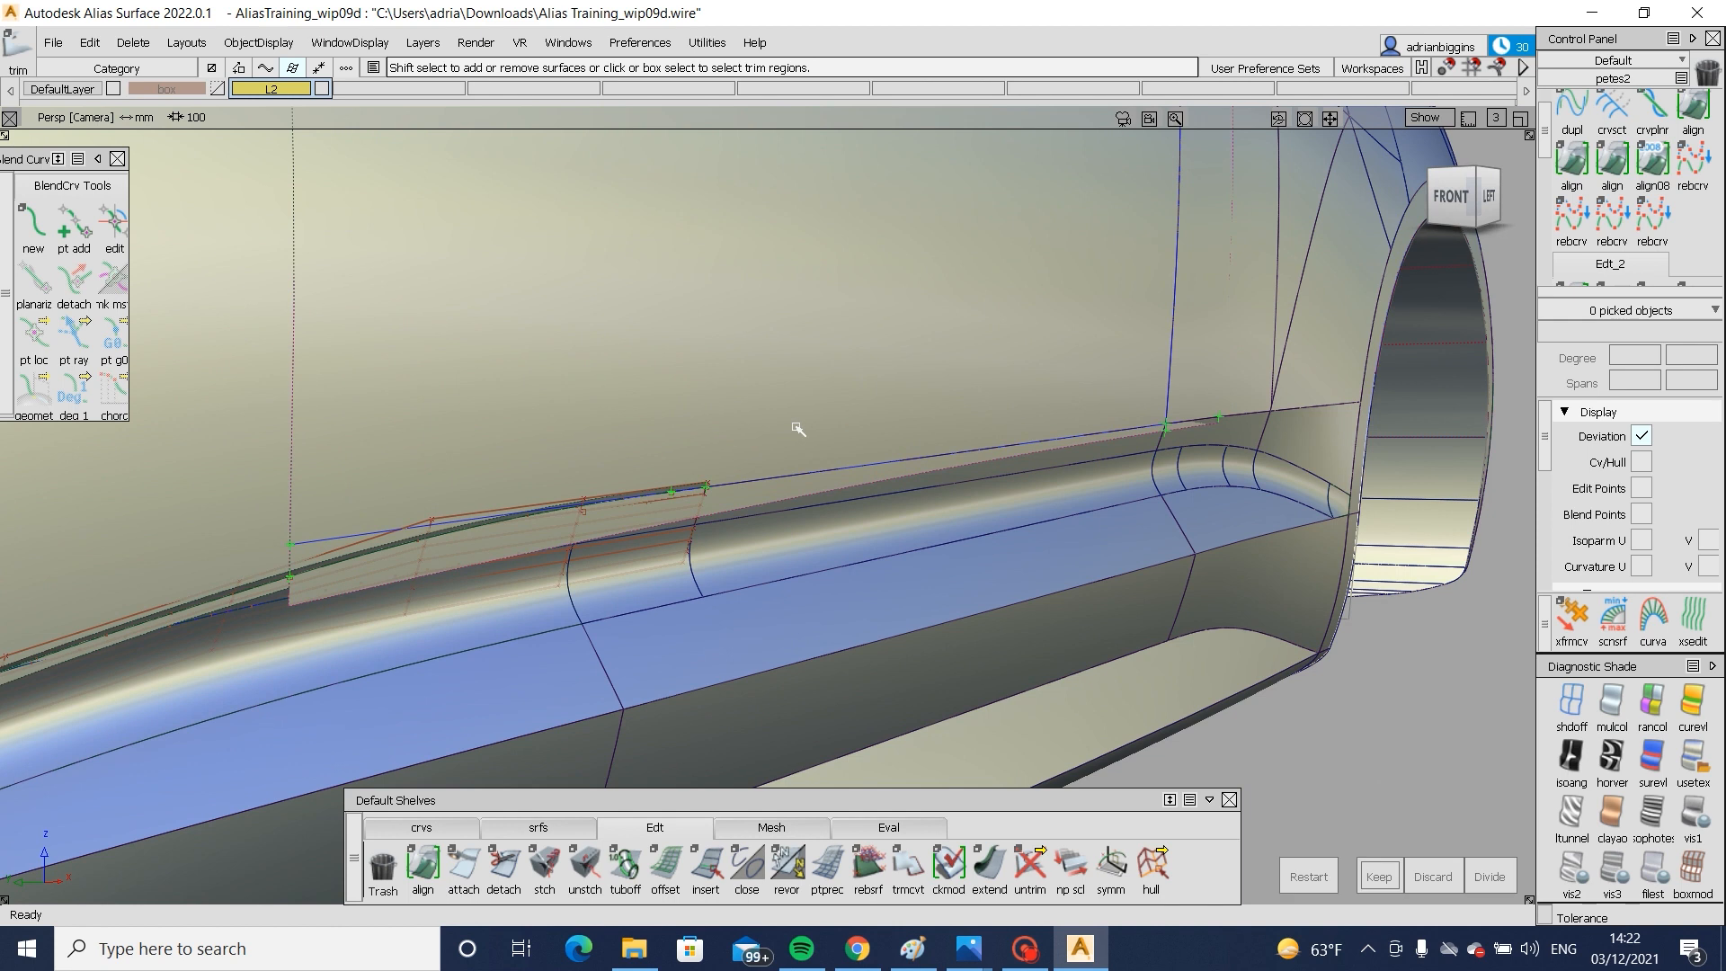
pyautogui.click(1378, 876)
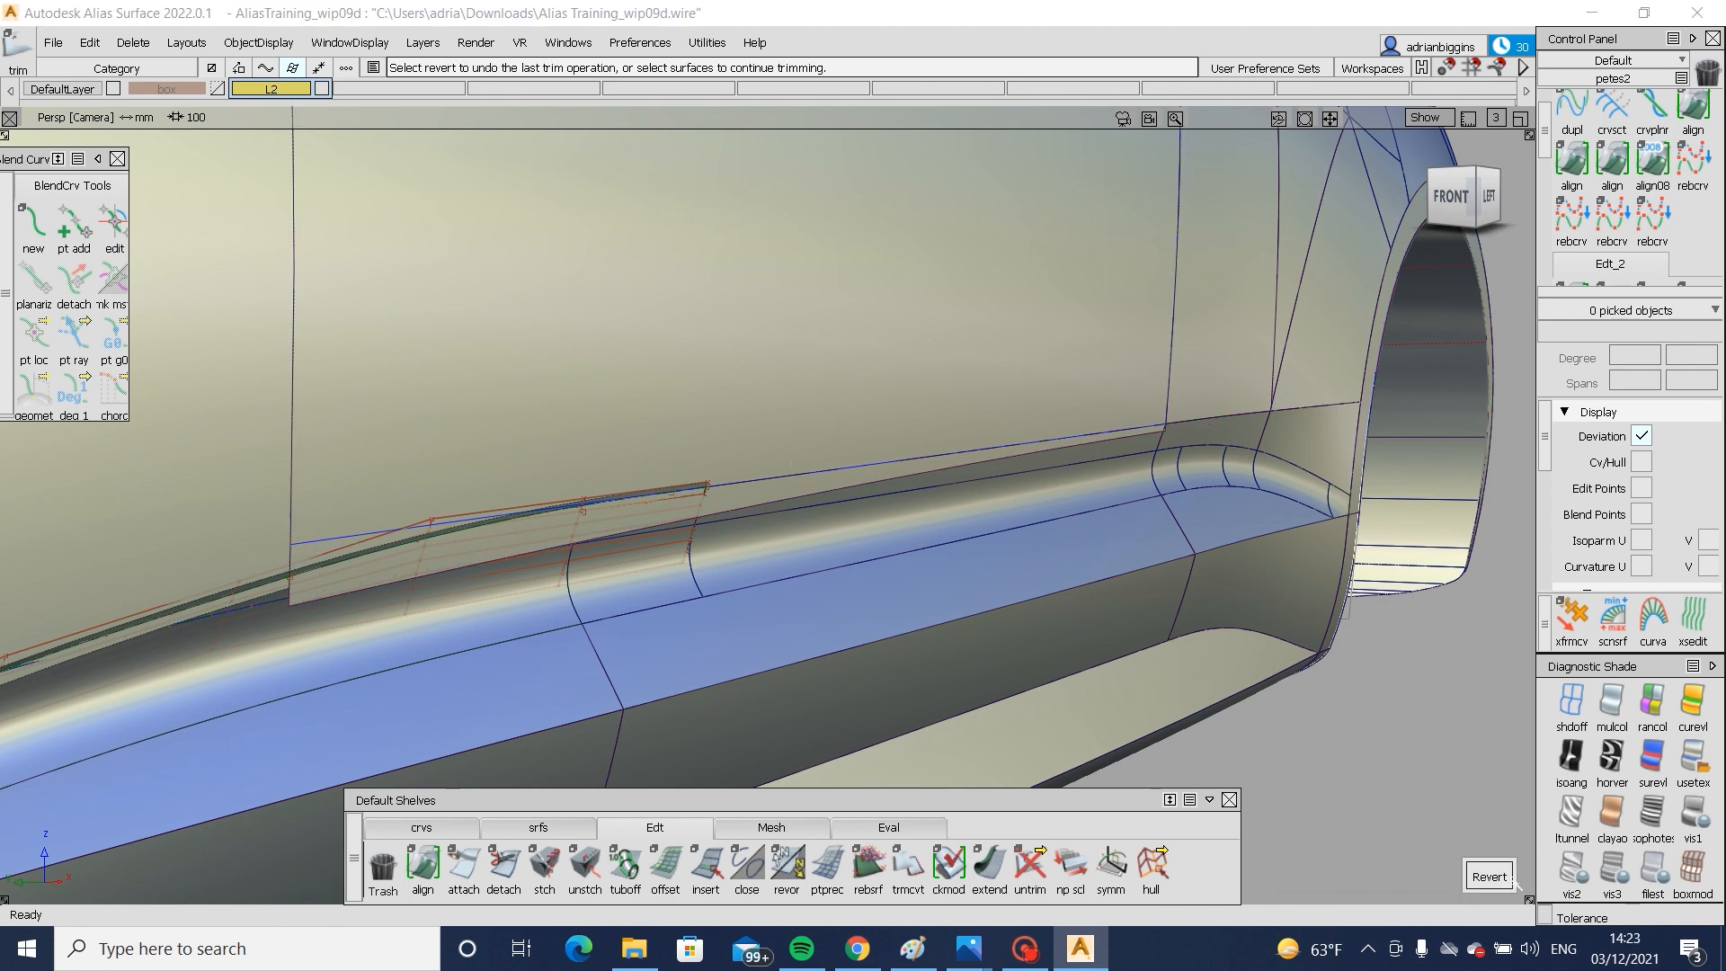
pyautogui.click(1511, 877)
# - Section the straight curve-on-surface along the seam with the curve where the extended blend surface meets the body side
pyautogui.click(454, 826)
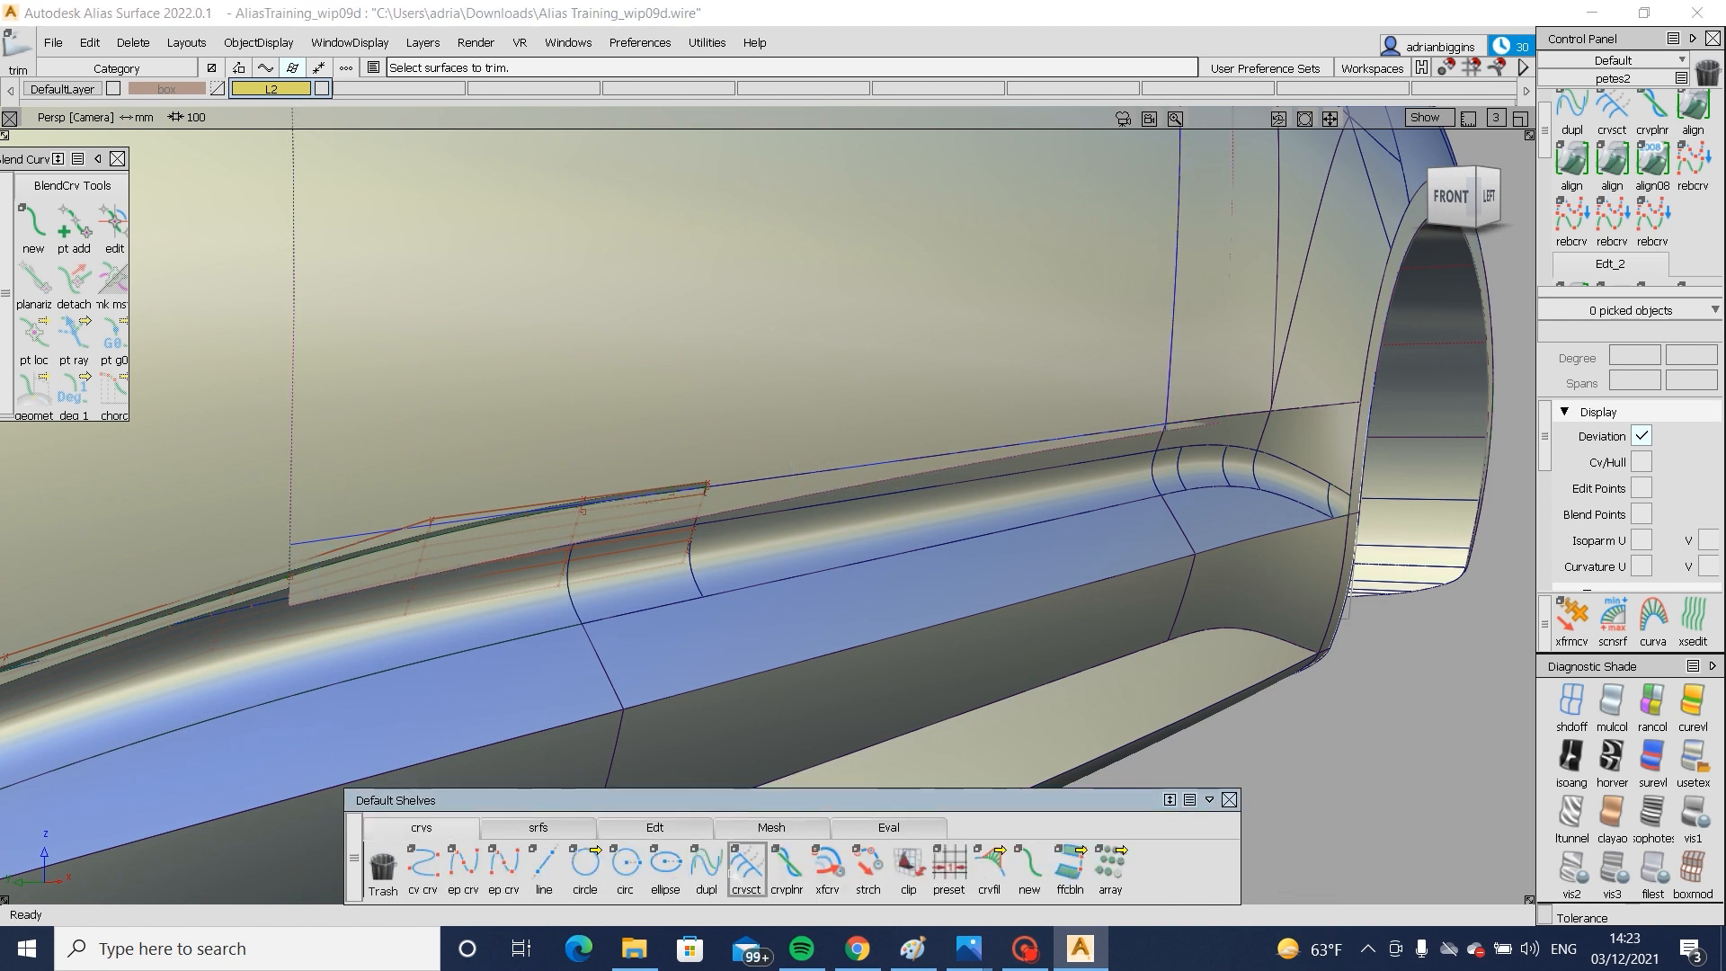
pyautogui.click(732, 484)
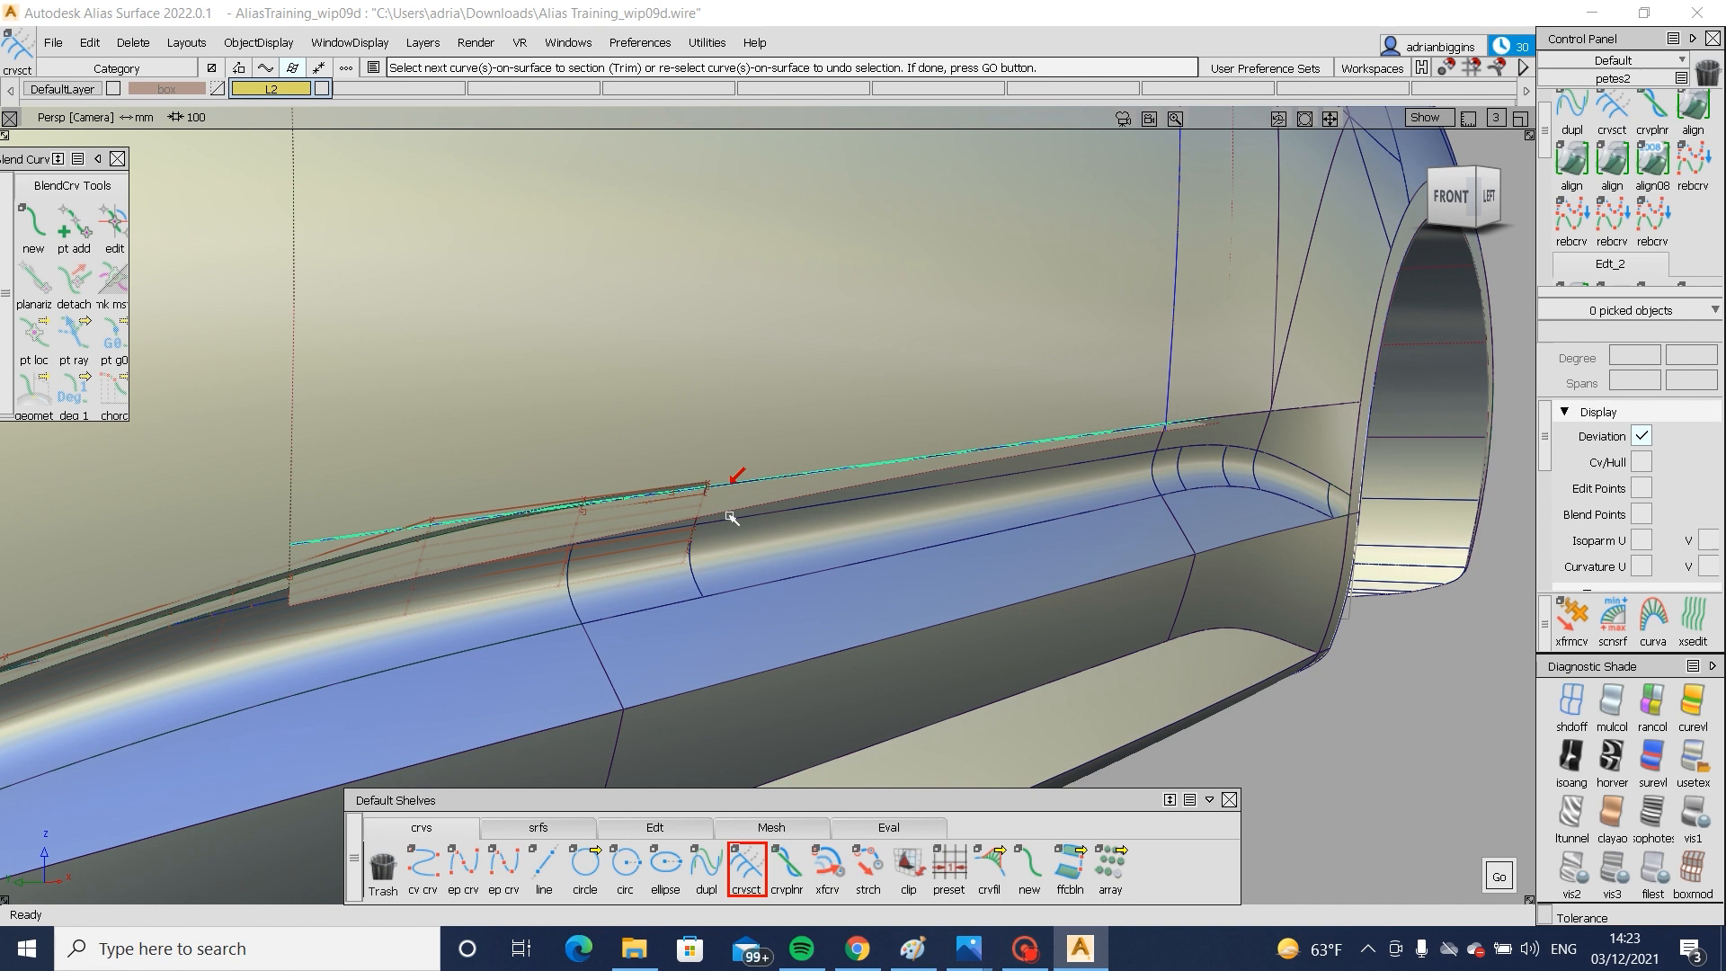
pyautogui.press('space')
pyautogui.click(503, 524)
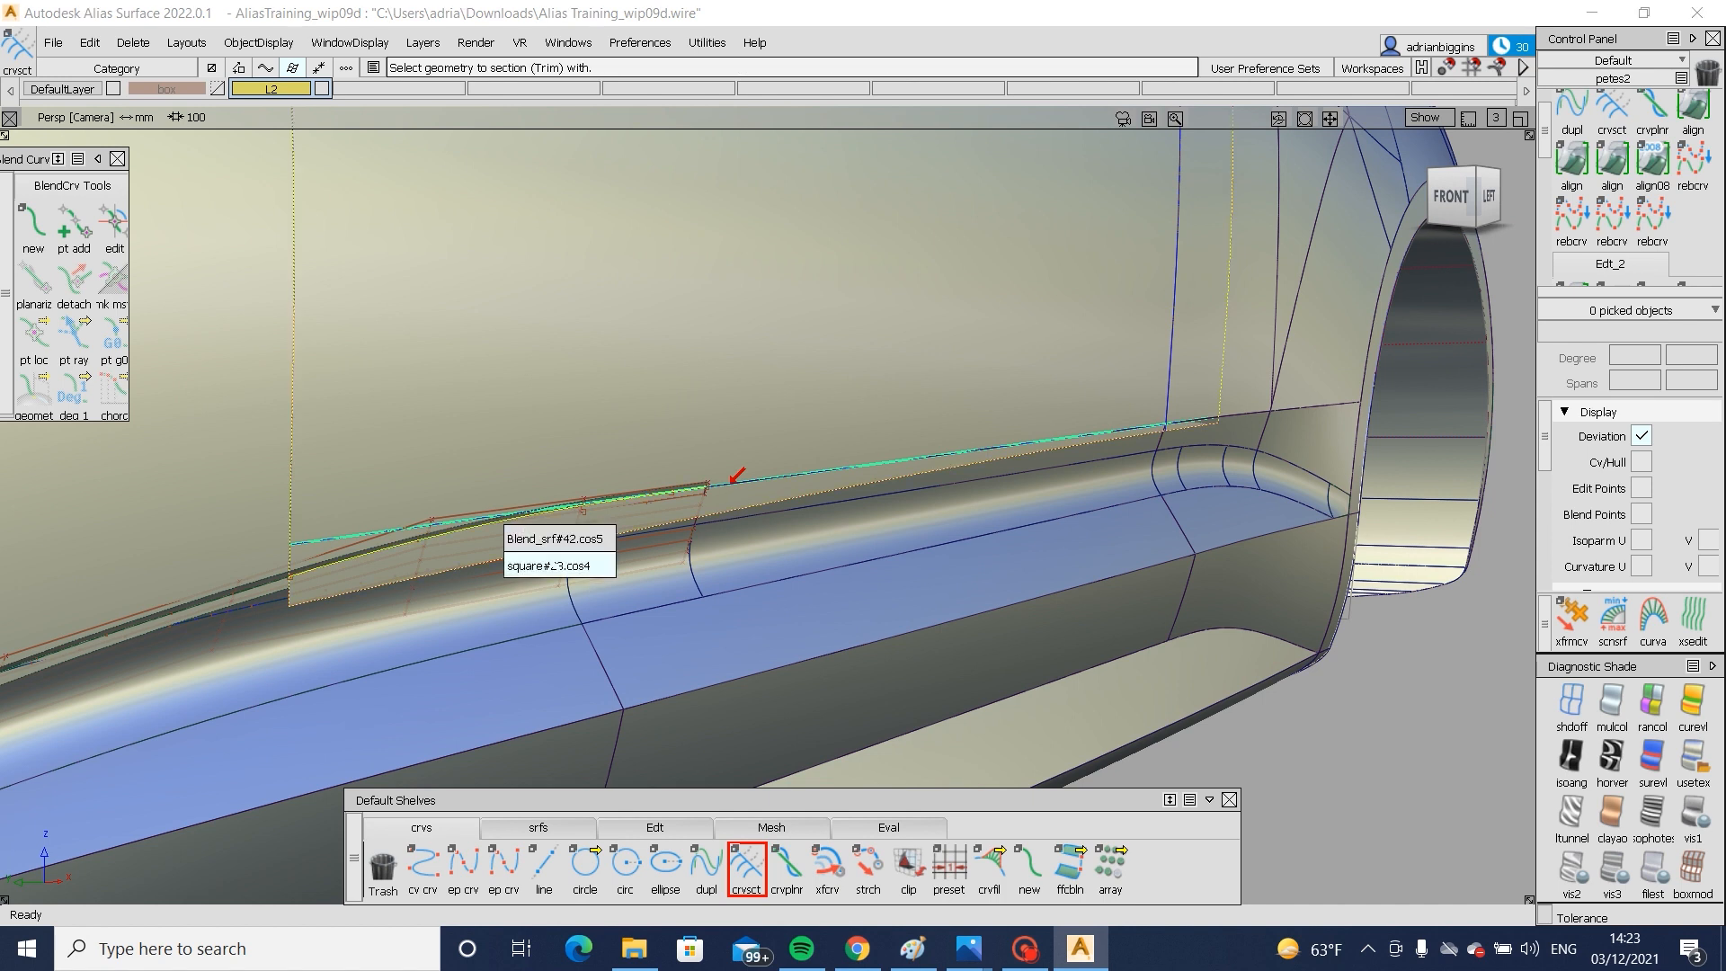
pyautogui.click(557, 539)
# - Trim the body side surface along the sectioned curve-on-surface, keeping the region above it
pyautogui.keyDown('ctrl'); pyautogui.keyDown('shift'); pyautogui.moveTo(687, 588); pyautogui.dragTo(707, 509); pyautogui.keyUp('shift'); pyautogui.keyUp('ctrl')
pyautogui.keyDown('alt'); pyautogui.keyDown('shift'); pyautogui.moveTo(710, 529); pyautogui.dragTo(884, 465, button='right'); pyautogui.keyUp('shift'); pyautogui.keyUp('alt')
pyautogui.keyDown('ctrl'); pyautogui.keyDown('shift'); pyautogui.moveTo(879, 463); pyautogui.dragTo(809, 422); pyautogui.keyUp('shift'); pyautogui.keyUp('ctrl')
pyautogui.moveTo(760, 362); pyautogui.dragTo(791, 412)
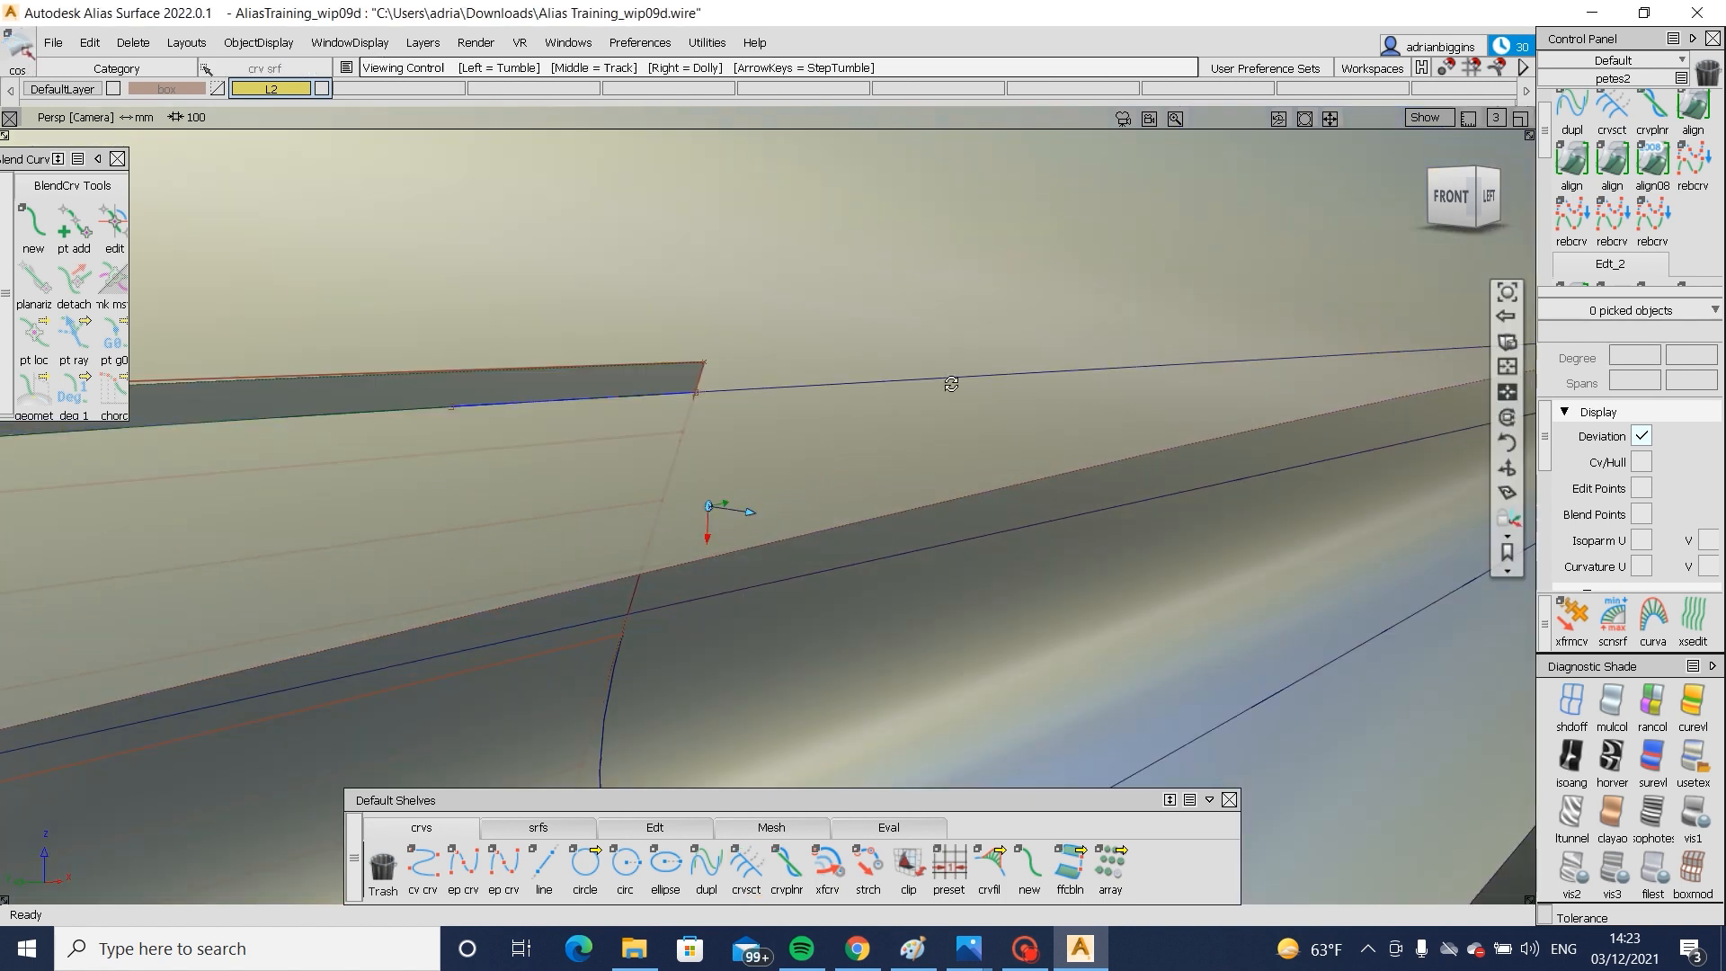
pyautogui.keyDown('alt'); pyautogui.keyDown('shift'); pyautogui.moveTo(952, 382); pyautogui.dragTo(837, 300); pyautogui.keyUp('shift'); pyautogui.keyUp('alt')
pyautogui.keyDown('ctrl'); pyautogui.keyDown('shift'); pyautogui.moveTo(836, 296); pyautogui.dragTo(749, 368); pyautogui.keyUp('shift'); pyautogui.keyUp('ctrl')
pyautogui.click(589, 402)
pyautogui.keyDown('ctrl'); pyautogui.keyDown('shift'); pyautogui.moveTo(586, 401); pyautogui.dragTo(814, 343, button='middle'); pyautogui.keyUp('shift'); pyautogui.keyUp('ctrl')
pyautogui.click(722, 392)
pyautogui.press('space')
pyautogui.click(815, 343)
pyautogui.press('space')
# - Untrim Blend_srf#42 and trim it again along its intersection with the body side
pyautogui.keyDown('alt'); pyautogui.keyDown('shift'); pyautogui.moveTo(814, 343); pyautogui.dragTo(642, 491, button='right'); pyautogui.keyUp('shift'); pyautogui.keyUp('alt')
pyautogui.keyDown('alt'); pyautogui.keyDown('shift'); pyautogui.moveTo(642, 491); pyautogui.dragTo(676, 468, button='middle'); pyautogui.keyUp('shift'); pyautogui.keyUp('alt')
pyautogui.click(636, 508)
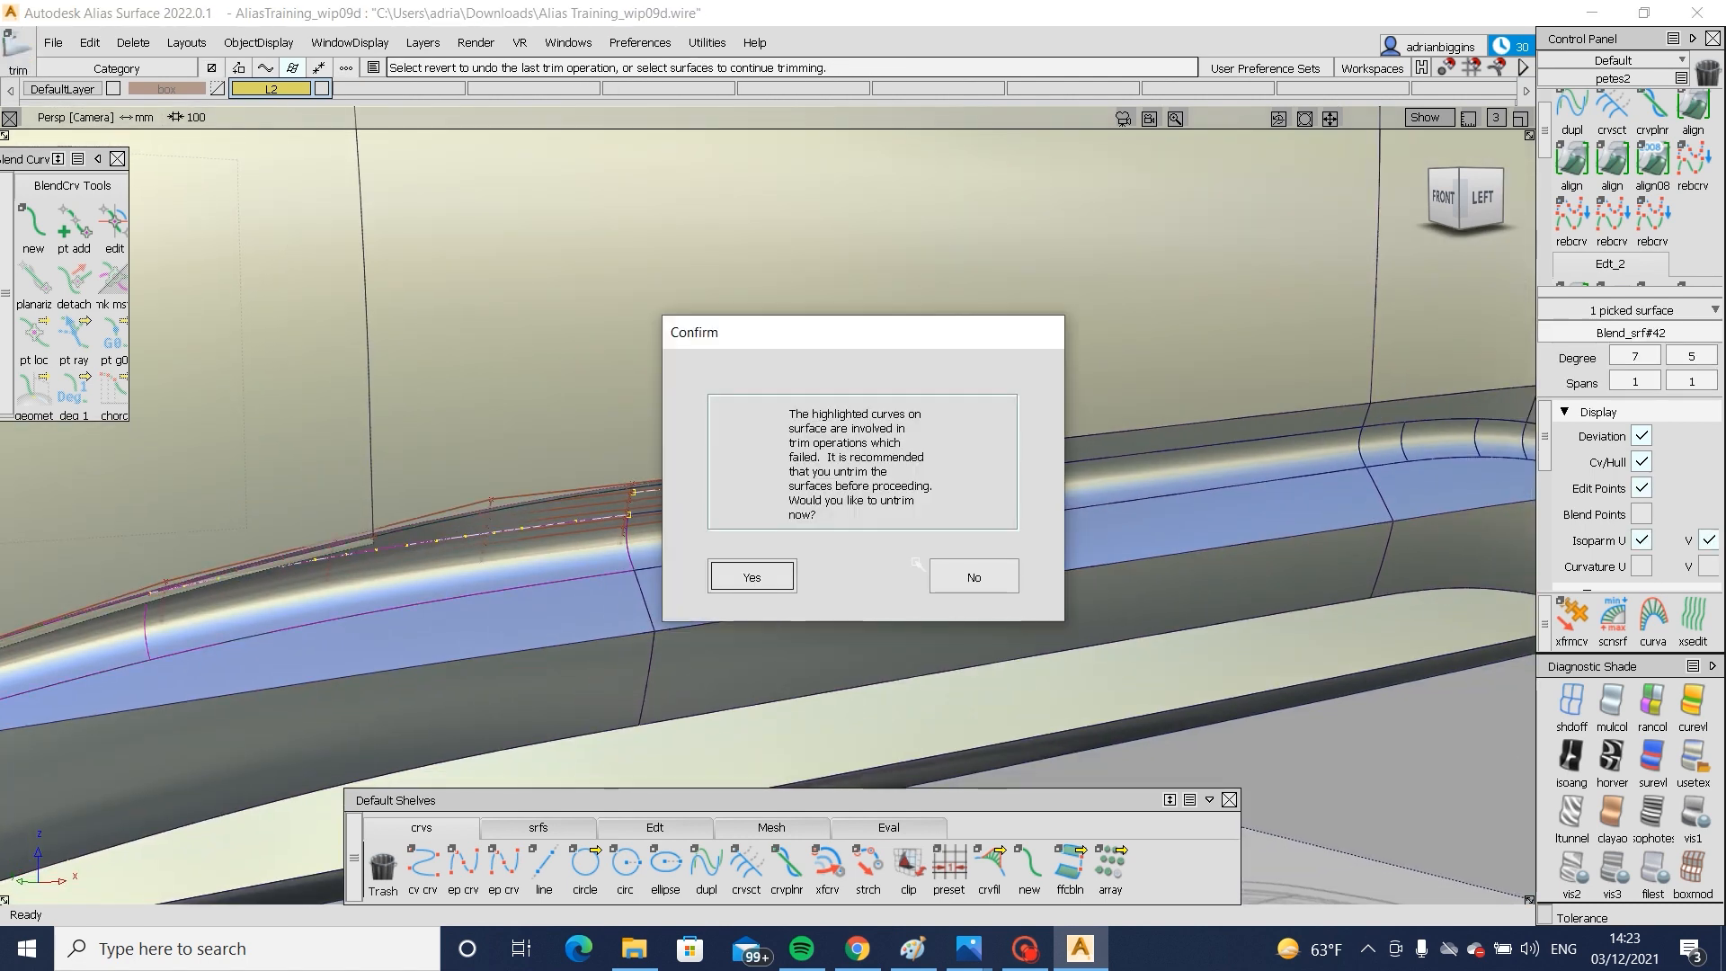
pyautogui.click(954, 574)
pyautogui.keyDown('alt'); pyautogui.keyDown('shift'); pyautogui.moveTo(512, 484); pyautogui.dragTo(722, 485, button='right'); pyautogui.keyUp('shift'); pyautogui.keyUp('alt')
pyautogui.click(663, 505)
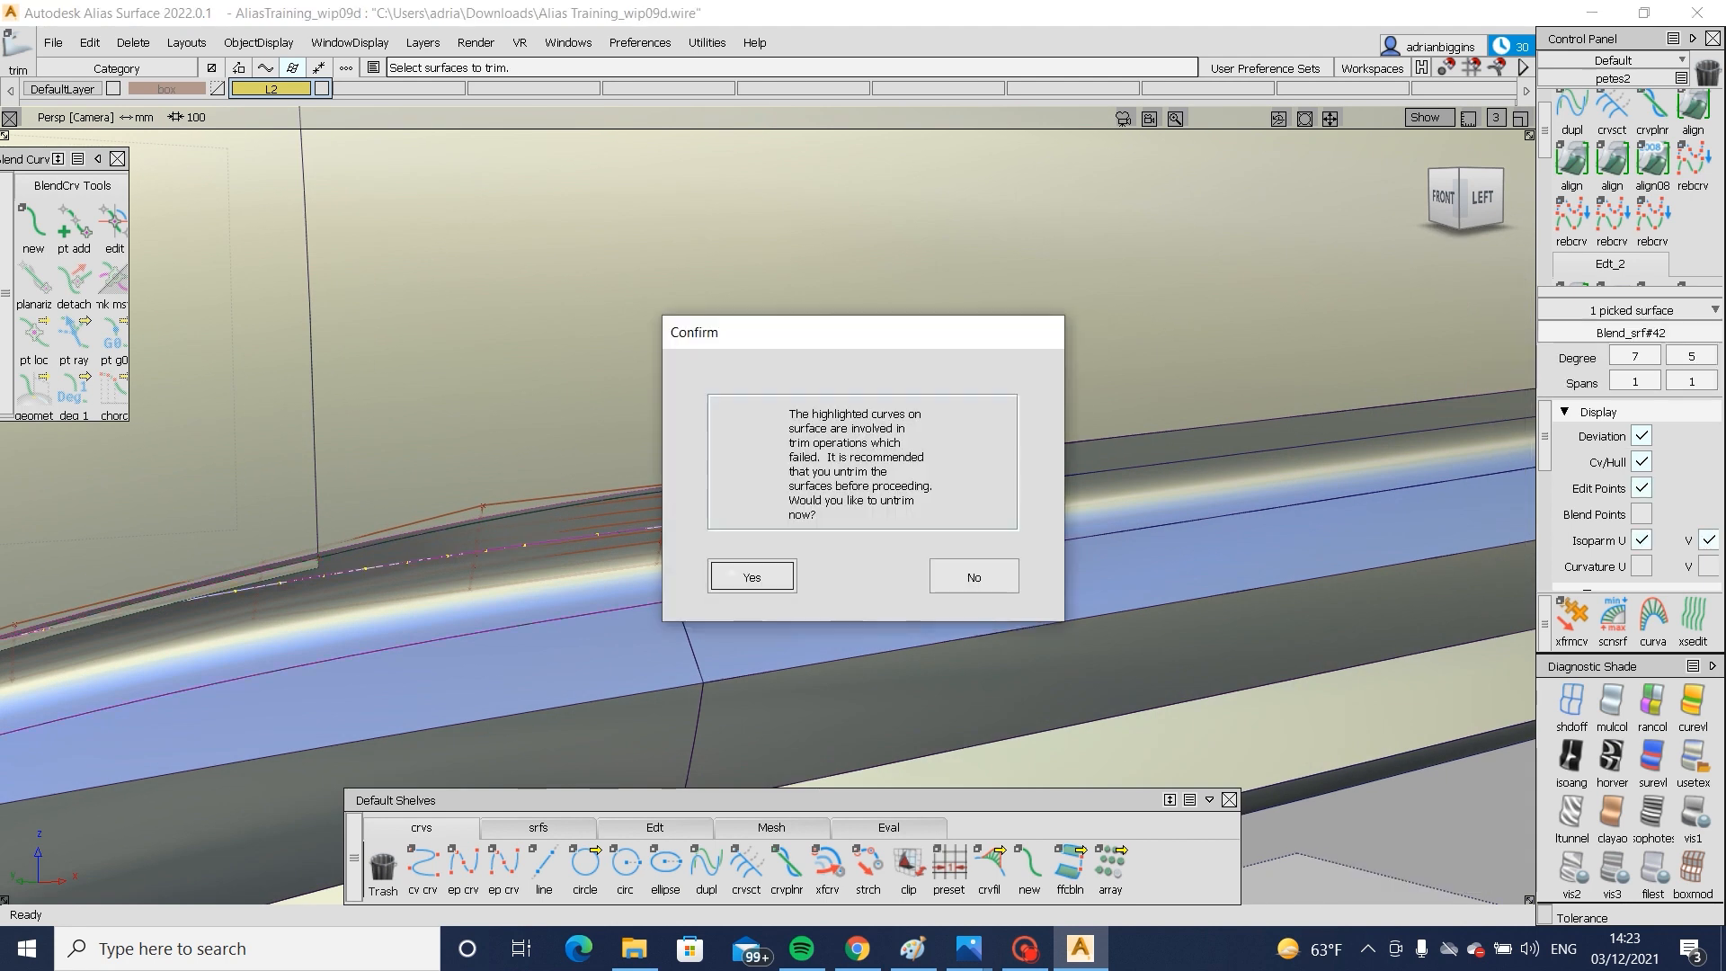
pyautogui.click(752, 575)
pyautogui.click(572, 516)
pyautogui.press('space')
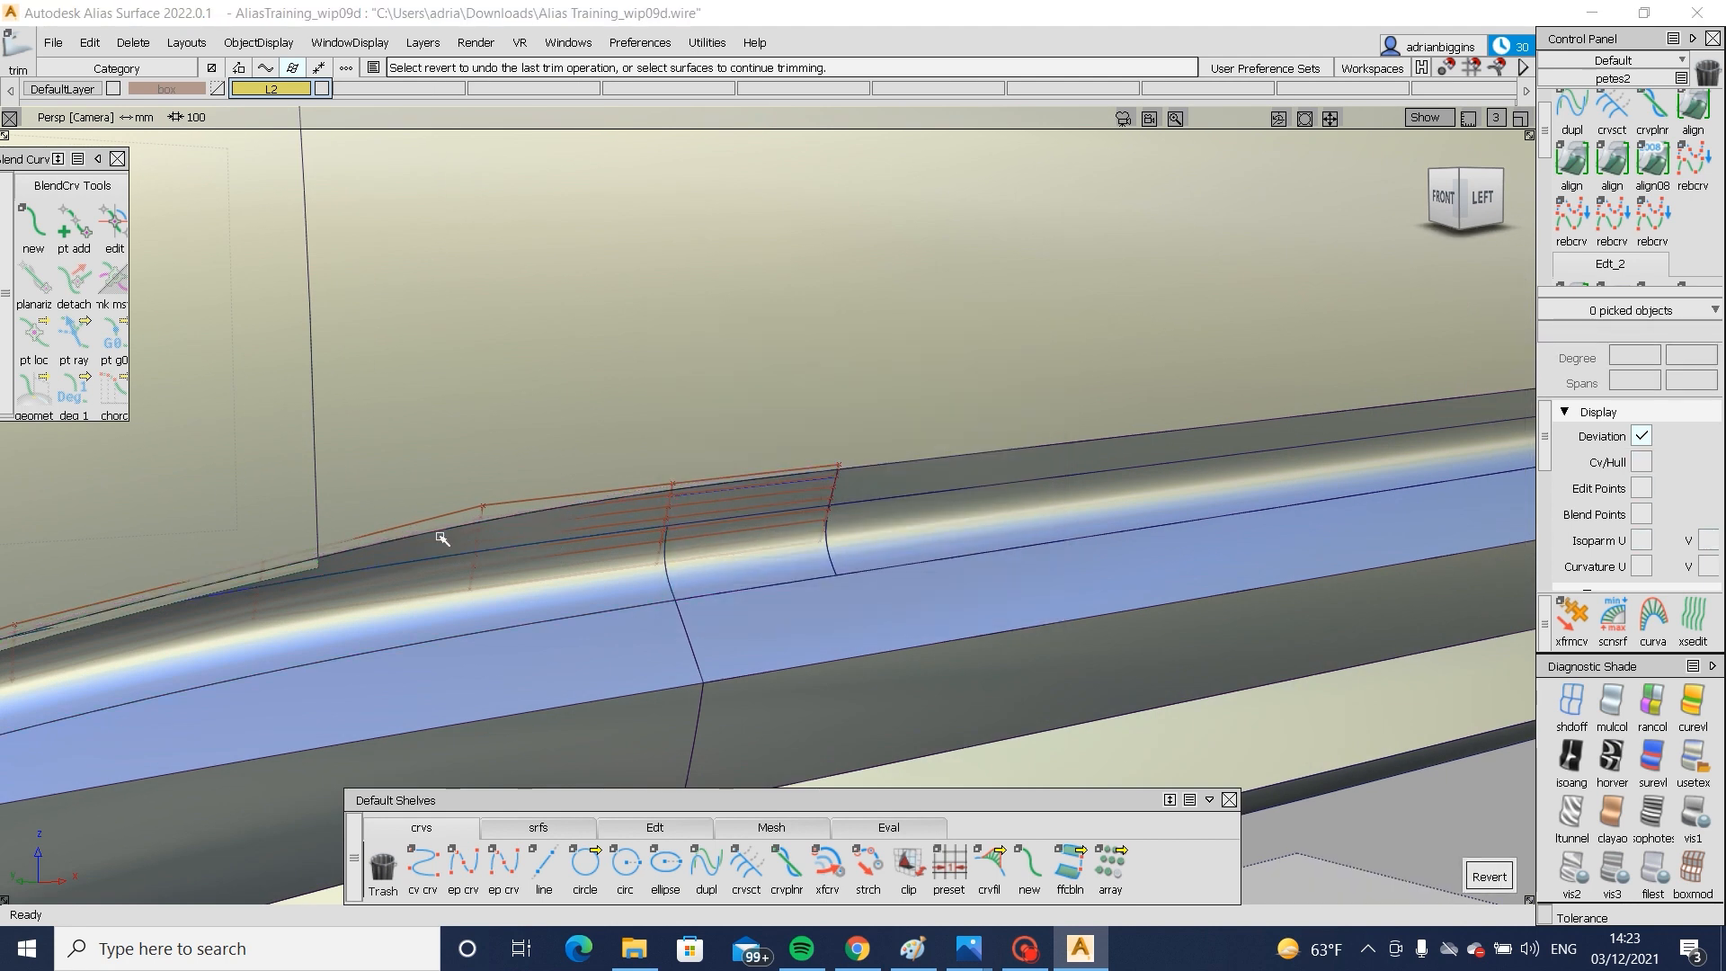
# - Trim the neighbouring body side surface where it overlaps Blend_srf#42, keeping the part above the blend
pyautogui.keyDown('alt'); pyautogui.keyDown('shift'); pyautogui.moveTo(442, 538); pyautogui.dragTo(640, 416, button='middle'); pyautogui.keyUp('shift'); pyautogui.keyUp('alt')
pyautogui.doubleClick(494, 457)
pyautogui.press('space')
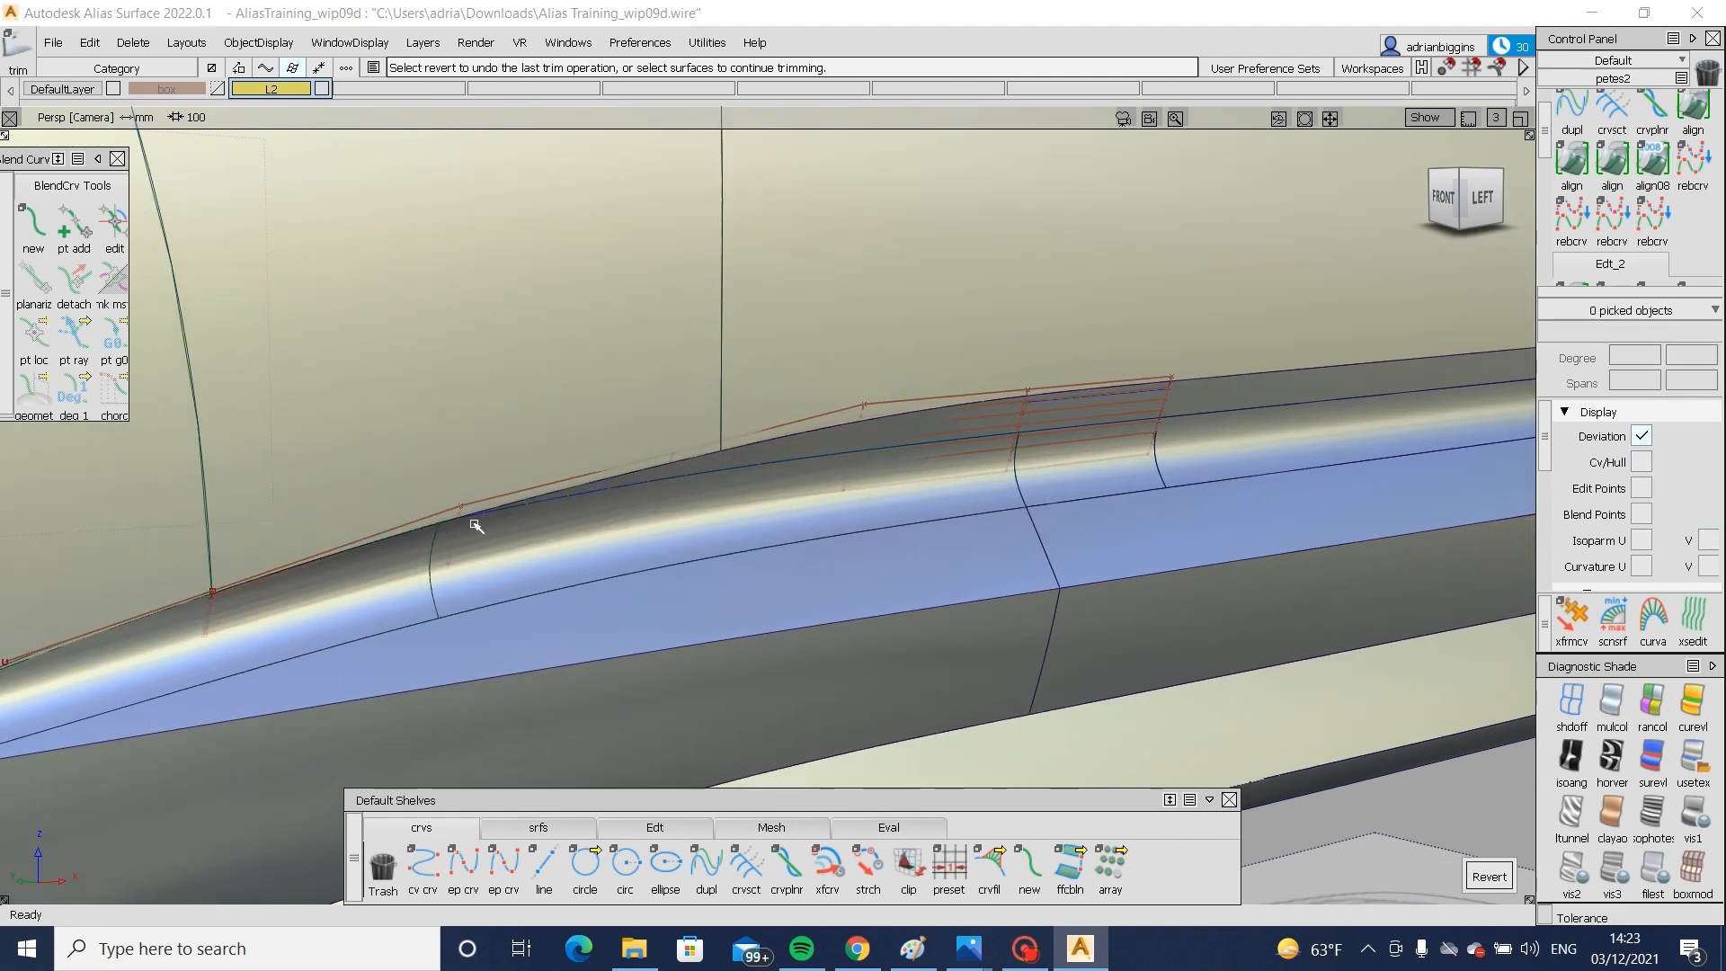
# - Hide the CVs and hulls on the blend surfaces along the seam
pyautogui.keyDown('alt'); pyautogui.keyDown('shift'); pyautogui.moveTo(473, 524); pyautogui.dragTo(1150, 658); pyautogui.keyUp('shift'); pyautogui.keyUp('alt')
pyautogui.keyDown('ctrl'); pyautogui.keyDown('shift'); pyautogui.moveTo(872, 532); pyautogui.dragTo(870, 449); pyautogui.keyUp('shift'); pyautogui.keyUp('ctrl')
pyautogui.keyDown('alt'); pyautogui.keyDown('shift'); pyautogui.moveTo(881, 440); pyautogui.dragTo(764, 435); pyautogui.keyUp('shift'); pyautogui.keyUp('alt')
pyautogui.moveTo(517, 379); pyautogui.dragTo(1145, 581)
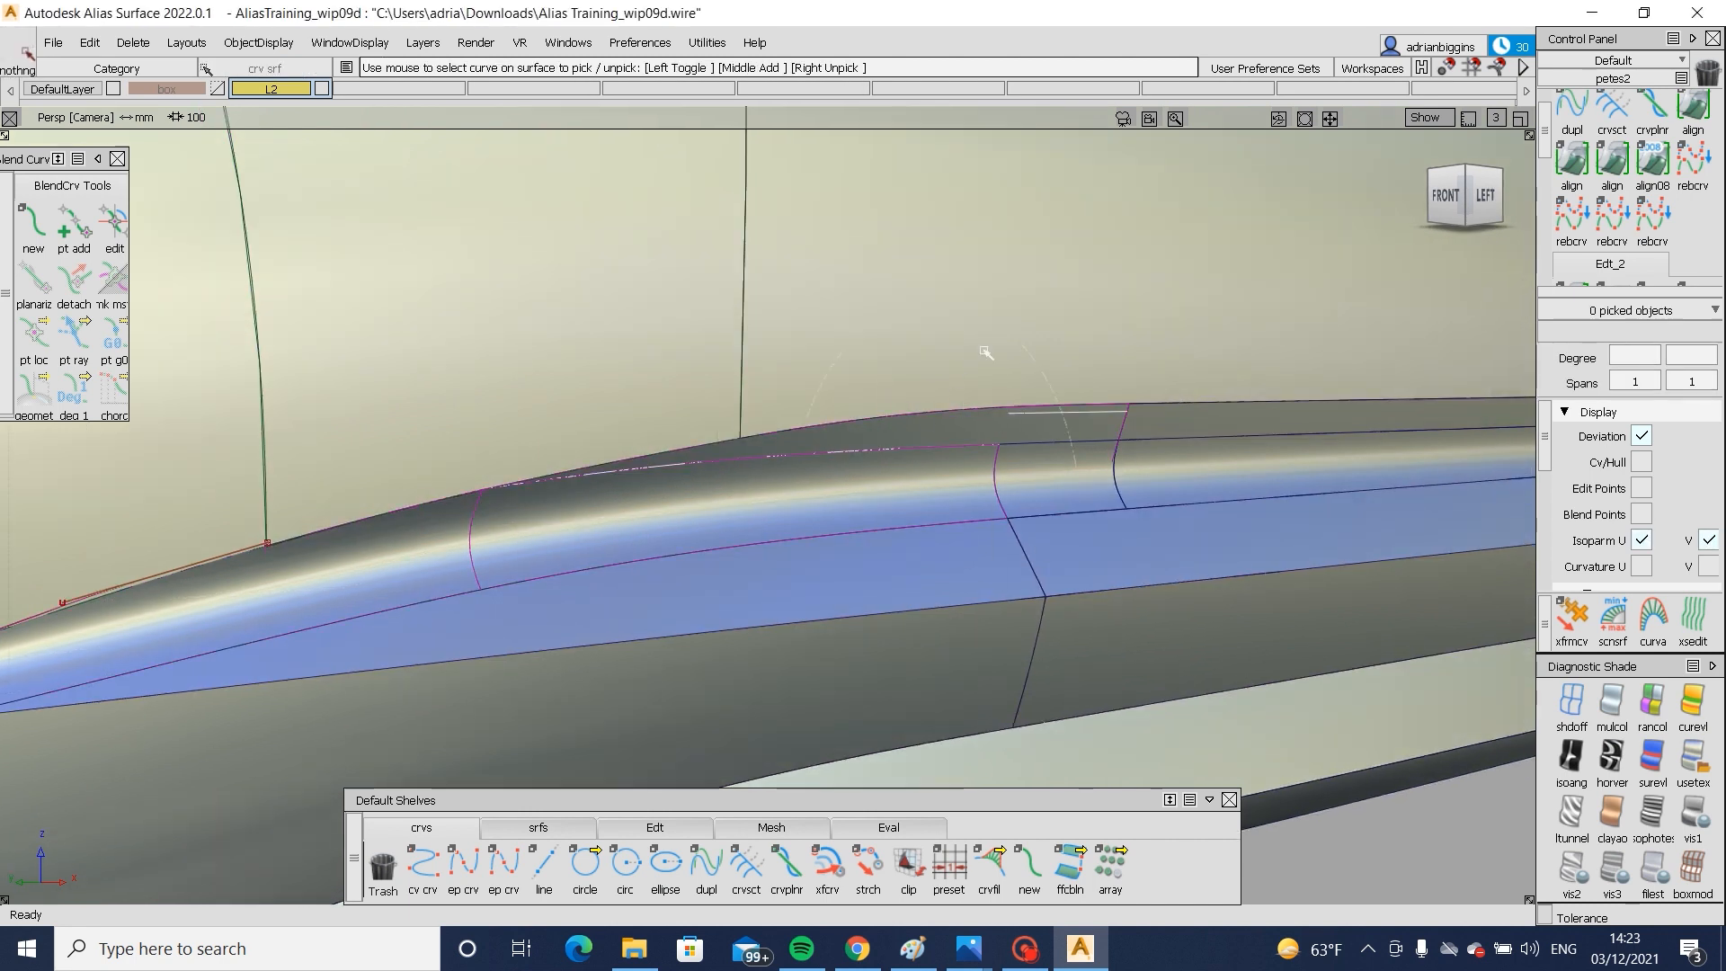
pyautogui.keyDown('ctrl'); pyautogui.keyDown('shift'); pyautogui.moveTo(986, 351); pyautogui.dragTo(914, 420); pyautogui.keyUp('shift'); pyautogui.keyUp('ctrl')
# - Project the upper edge of the rounded sill surface onto Blend_srf#42
pyautogui.click(913, 420)
pyautogui.keyDown('alt'); pyautogui.keyDown('shift'); pyautogui.moveTo(899, 434); pyautogui.dragTo(963, 489, button='right'); pyautogui.keyUp('shift'); pyautogui.keyUp('alt')
pyautogui.keyDown('alt'); pyautogui.keyDown('shift'); pyautogui.moveTo(962, 489); pyautogui.dragTo(1102, 442); pyautogui.keyUp('shift'); pyautogui.keyUp('alt')
pyautogui.keyDown('ctrl'); pyautogui.keyDown('shift'); pyautogui.moveTo(1075, 629); pyautogui.dragTo(1144, 431); pyautogui.keyUp('shift'); pyautogui.keyUp('ctrl')
pyautogui.click(1144, 431)
pyautogui.keyDown('ctrl'); pyautogui.keyDown('shift'); pyautogui.moveTo(1144, 432); pyautogui.dragTo(1173, 427, button='right'); pyautogui.keyUp('shift'); pyautogui.keyUp('ctrl')
pyautogui.click(1173, 427)
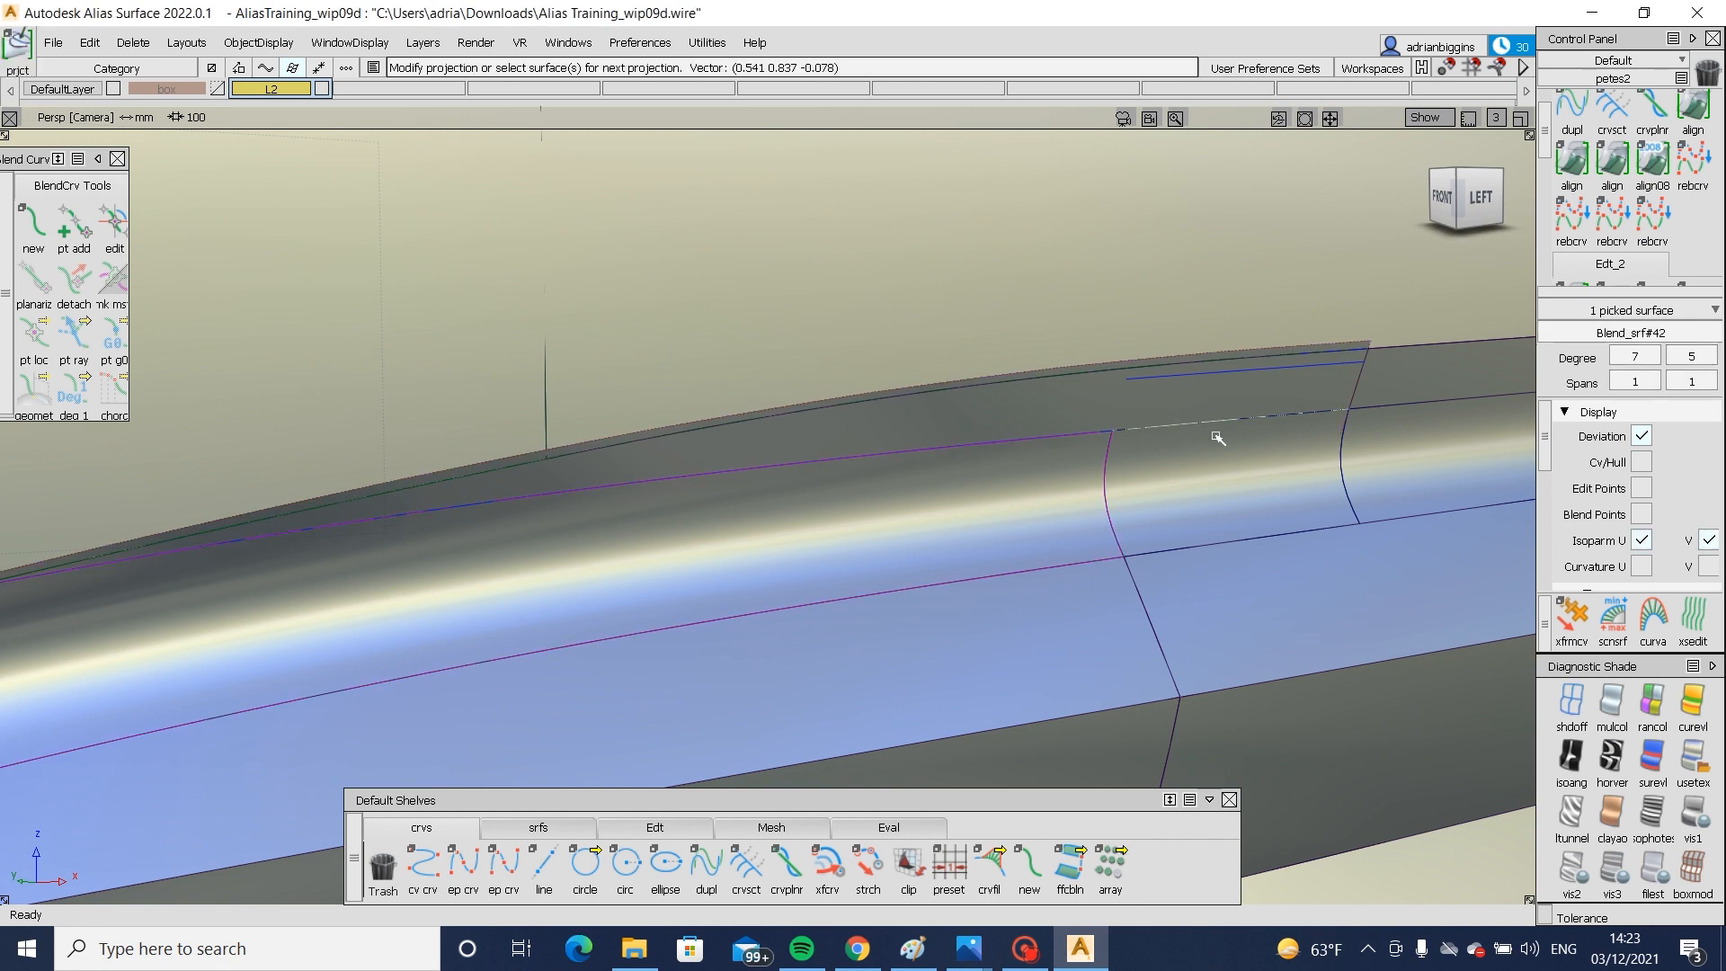
# - Delete the short leftover curve-on-surface near the end of Blend_srf#42
pyautogui.click(1147, 376)
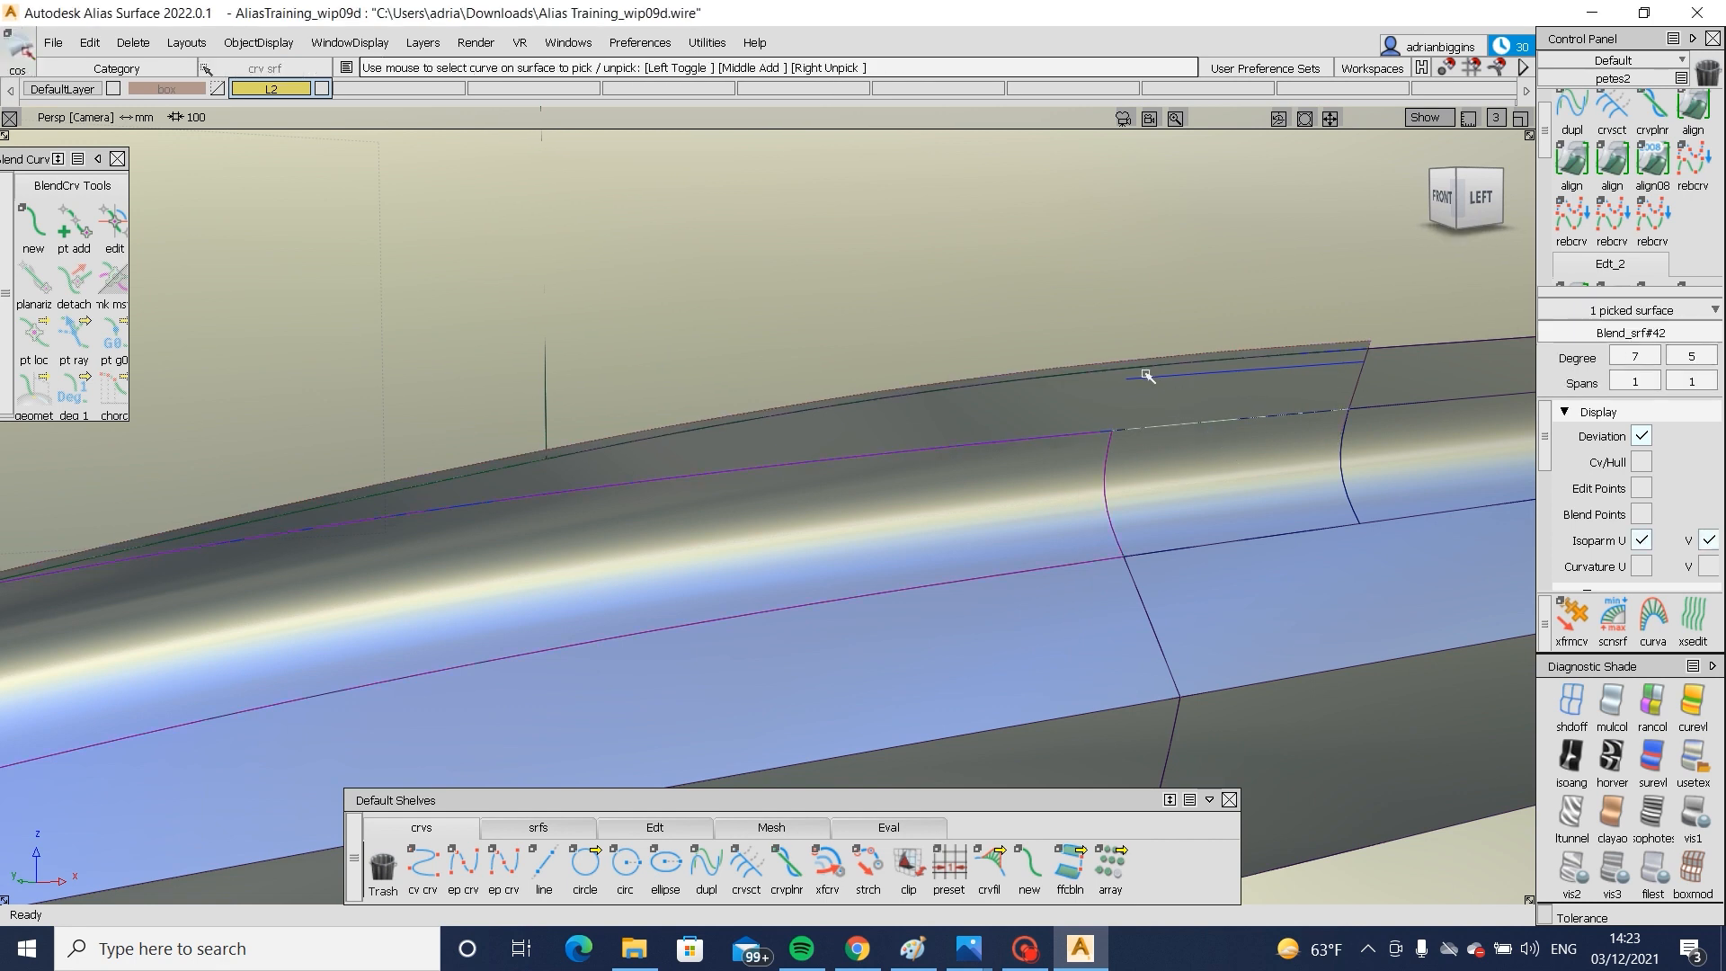
pyautogui.click(890, 402)
pyautogui.click(910, 406)
pyautogui.press('space')
# - Project the rounded sill surface's edge onto Blend_srf#42 again and trim the blend surface to the projected curve
pyautogui.keyDown('ctrl'); pyautogui.keyDown('shift'); pyautogui.moveTo(1167, 408); pyautogui.dragTo(1191, 424); pyautogui.keyUp('shift'); pyautogui.keyUp('ctrl')
pyautogui.click(1205, 424)
pyautogui.keyDown('ctrl'); pyautogui.keyDown('shift'); pyautogui.moveTo(1213, 423); pyautogui.dragTo(1245, 418, button='right'); pyautogui.keyUp('shift'); pyautogui.keyUp('ctrl')
pyautogui.click(1245, 419)
pyautogui.click(1321, 354)
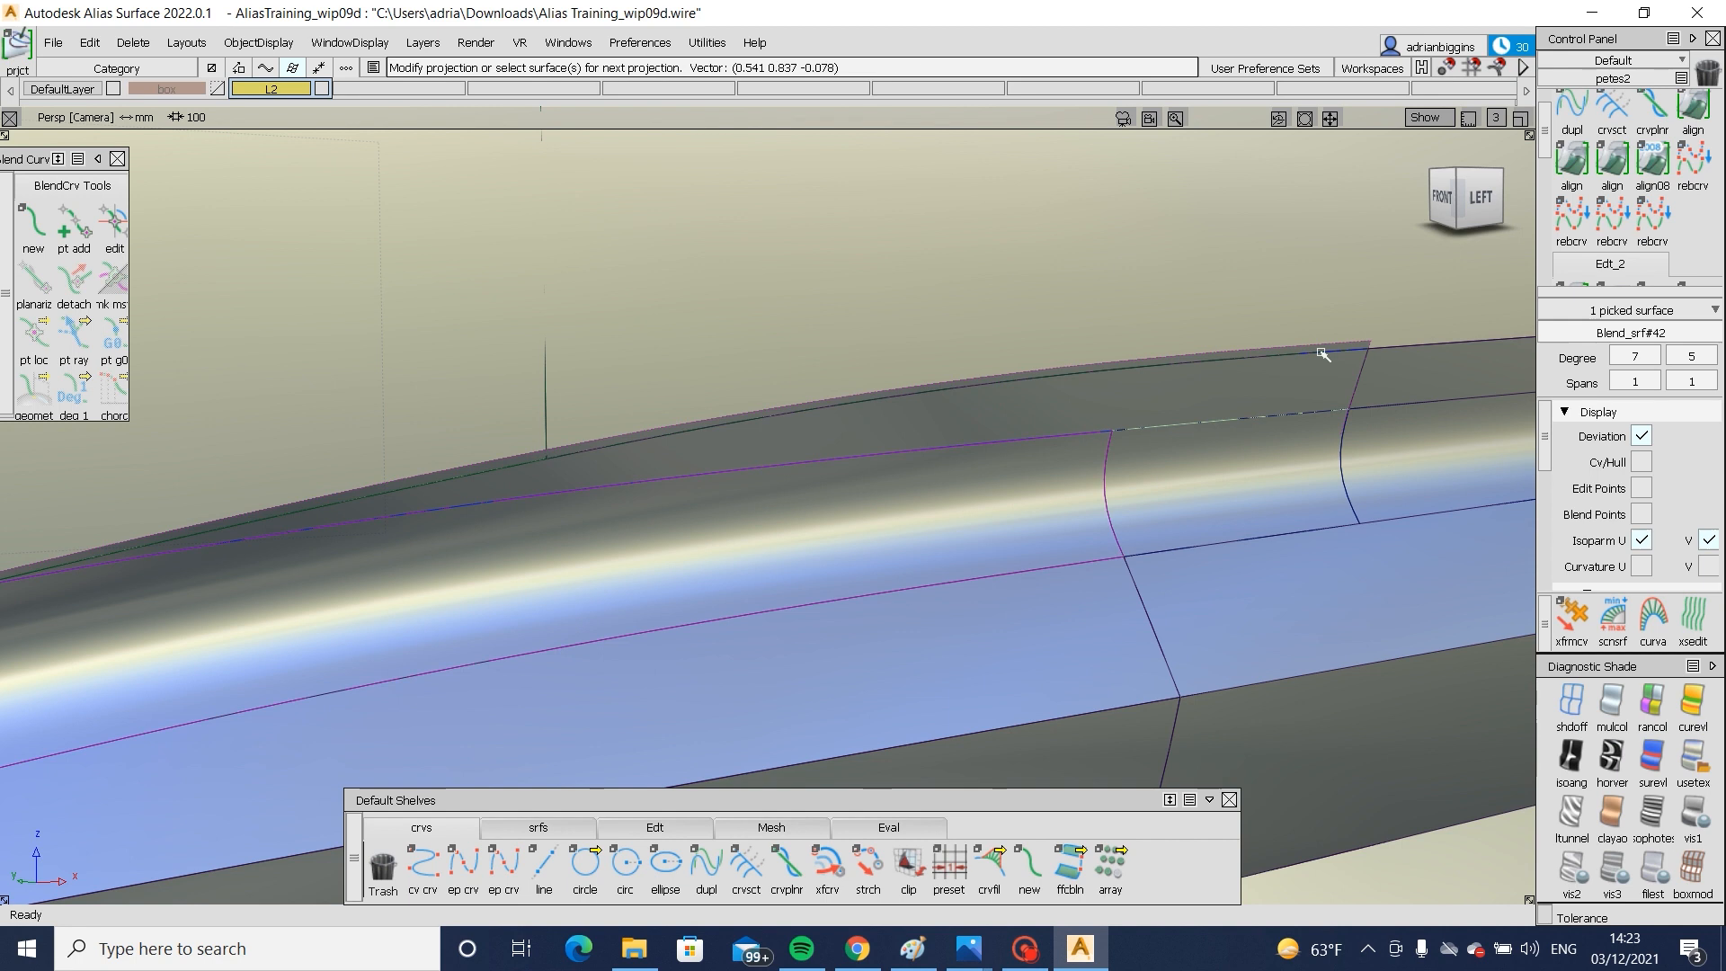
pyautogui.keyDown('ctrl'); pyautogui.keyDown('shift'); pyautogui.moveTo(1321, 353); pyautogui.dragTo(1222, 394, button='right'); pyautogui.keyUp('shift'); pyautogui.keyUp('ctrl')
pyautogui.click(1204, 398)
pyautogui.click(1188, 408)
pyautogui.press('space')
pyautogui.keyDown('alt'); pyautogui.keyDown('shift'); pyautogui.moveTo(698, 520); pyautogui.dragTo(784, 521); pyautogui.keyUp('shift'); pyautogui.keyUp('alt')
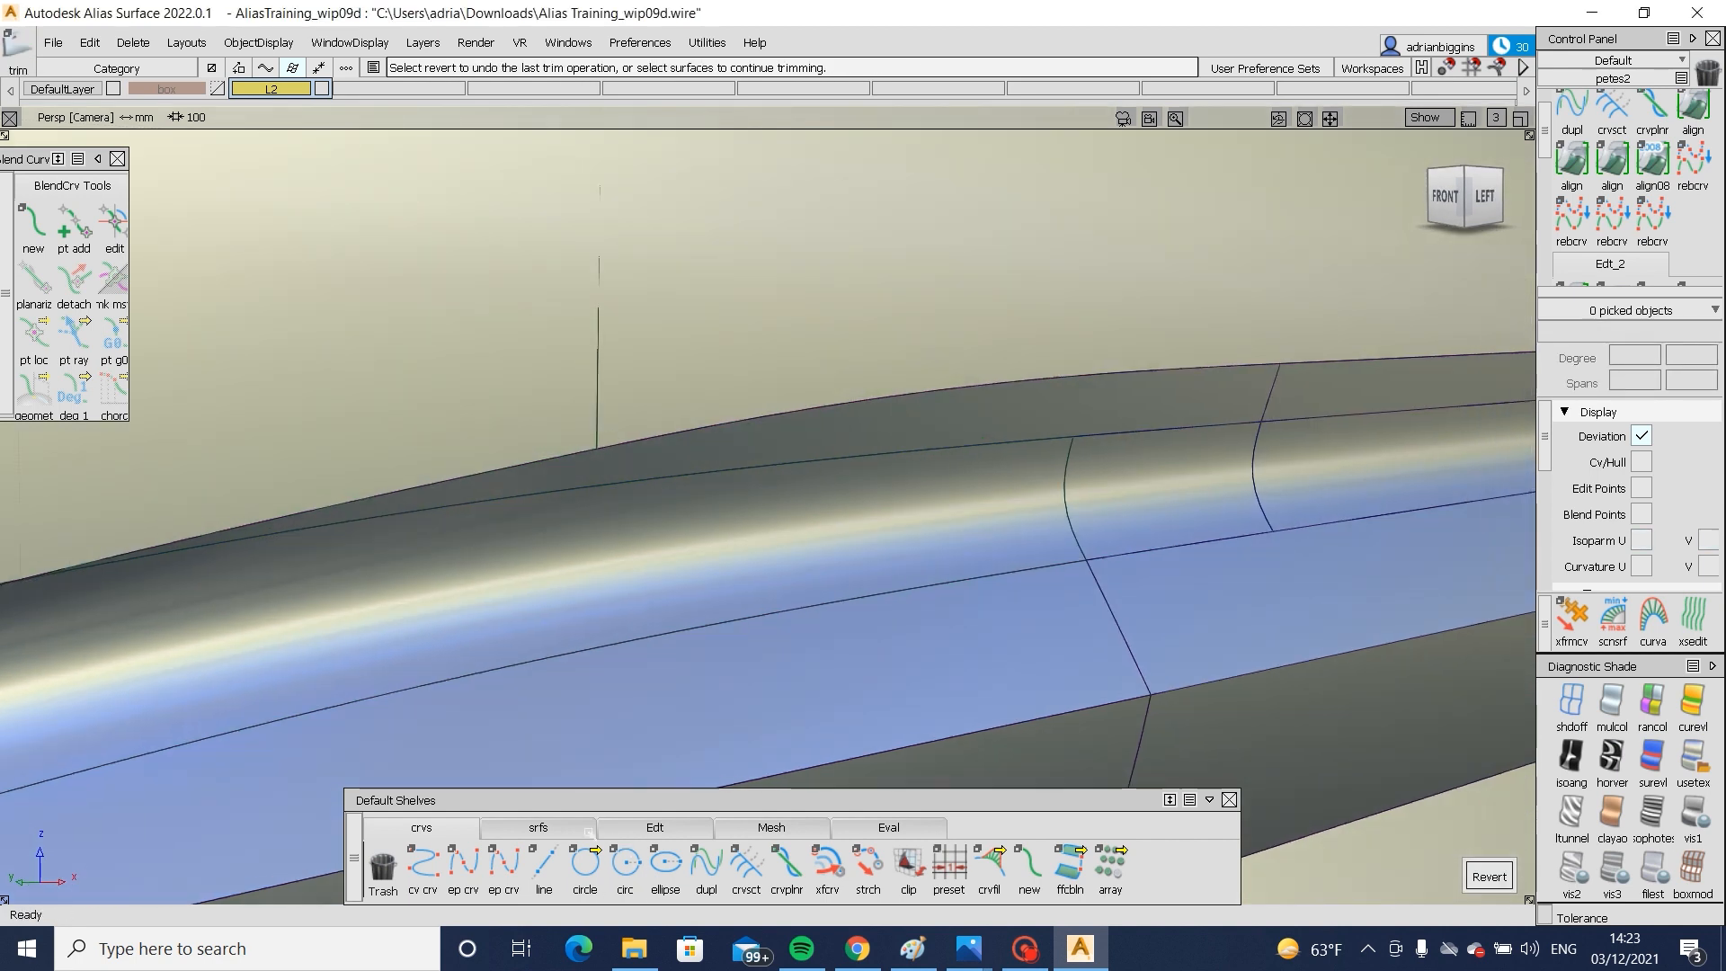
pyautogui.click(589, 832)
pyautogui.click(705, 865)
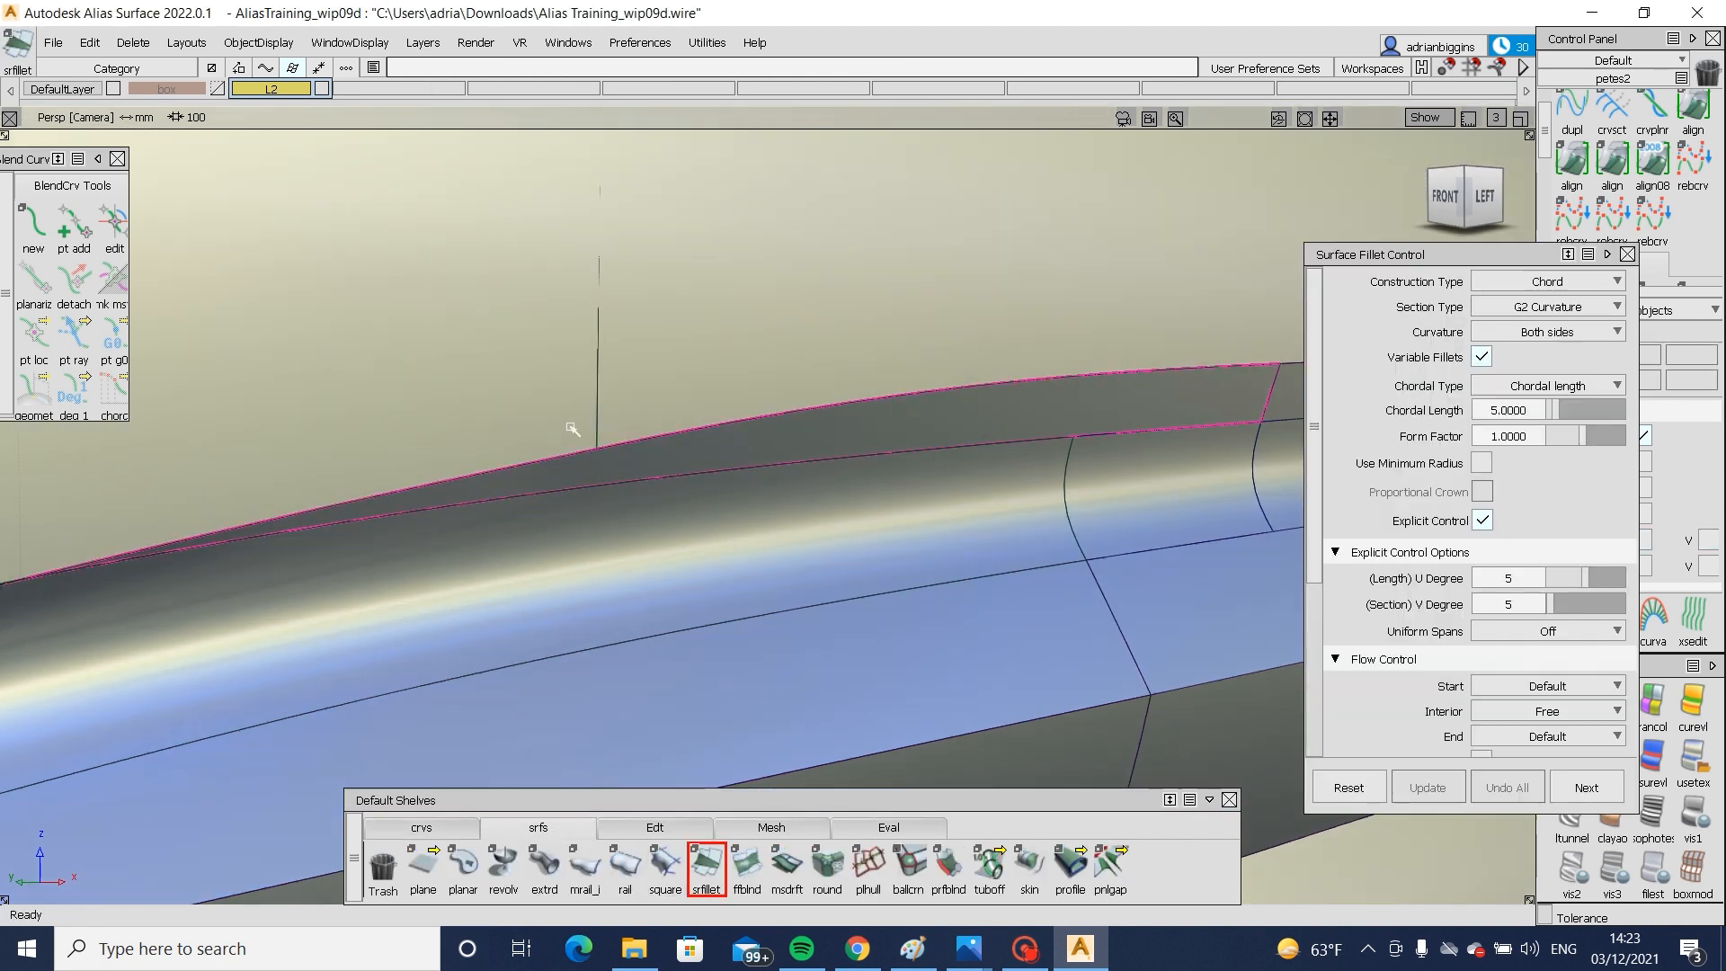
pyautogui.click(687, 449)
pyautogui.click(928, 524)
pyautogui.keyDown('alt'); pyautogui.keyDown('shift'); pyautogui.moveTo(929, 524); pyautogui.dragTo(720, 601); pyautogui.keyUp('shift'); pyautogui.keyUp('alt')
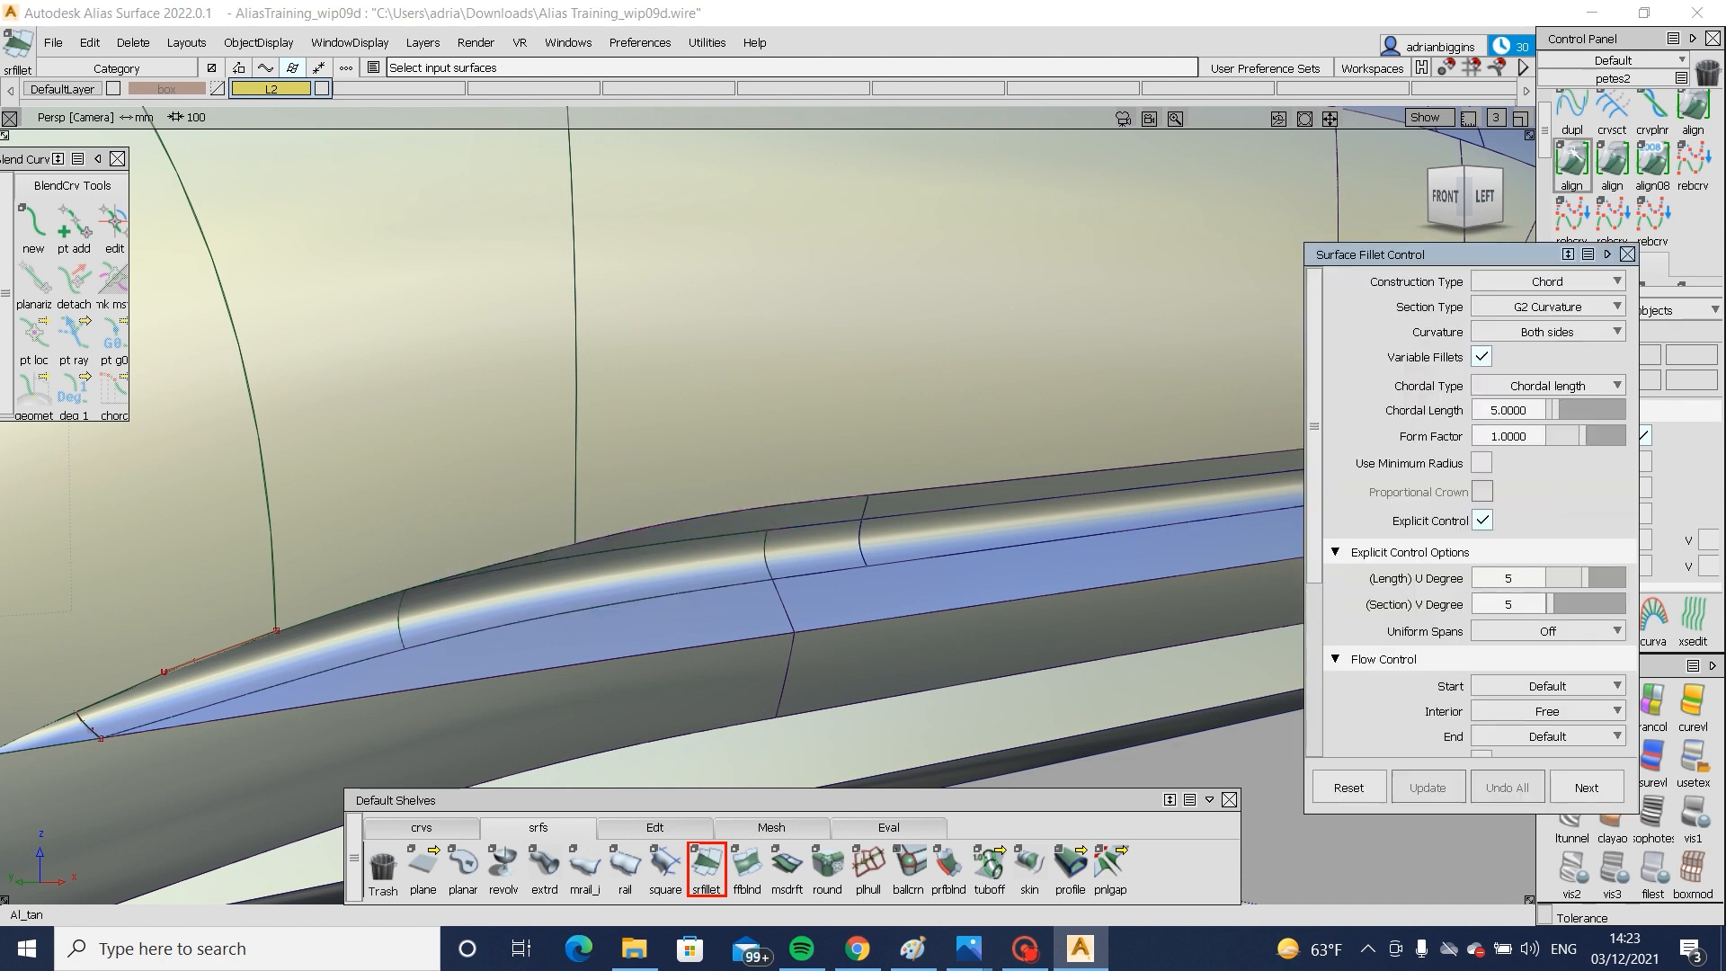
# - Try to align the rounded sill surface's upper edge with G1 edge continuity, and undo it
pyautogui.click(1572, 157)
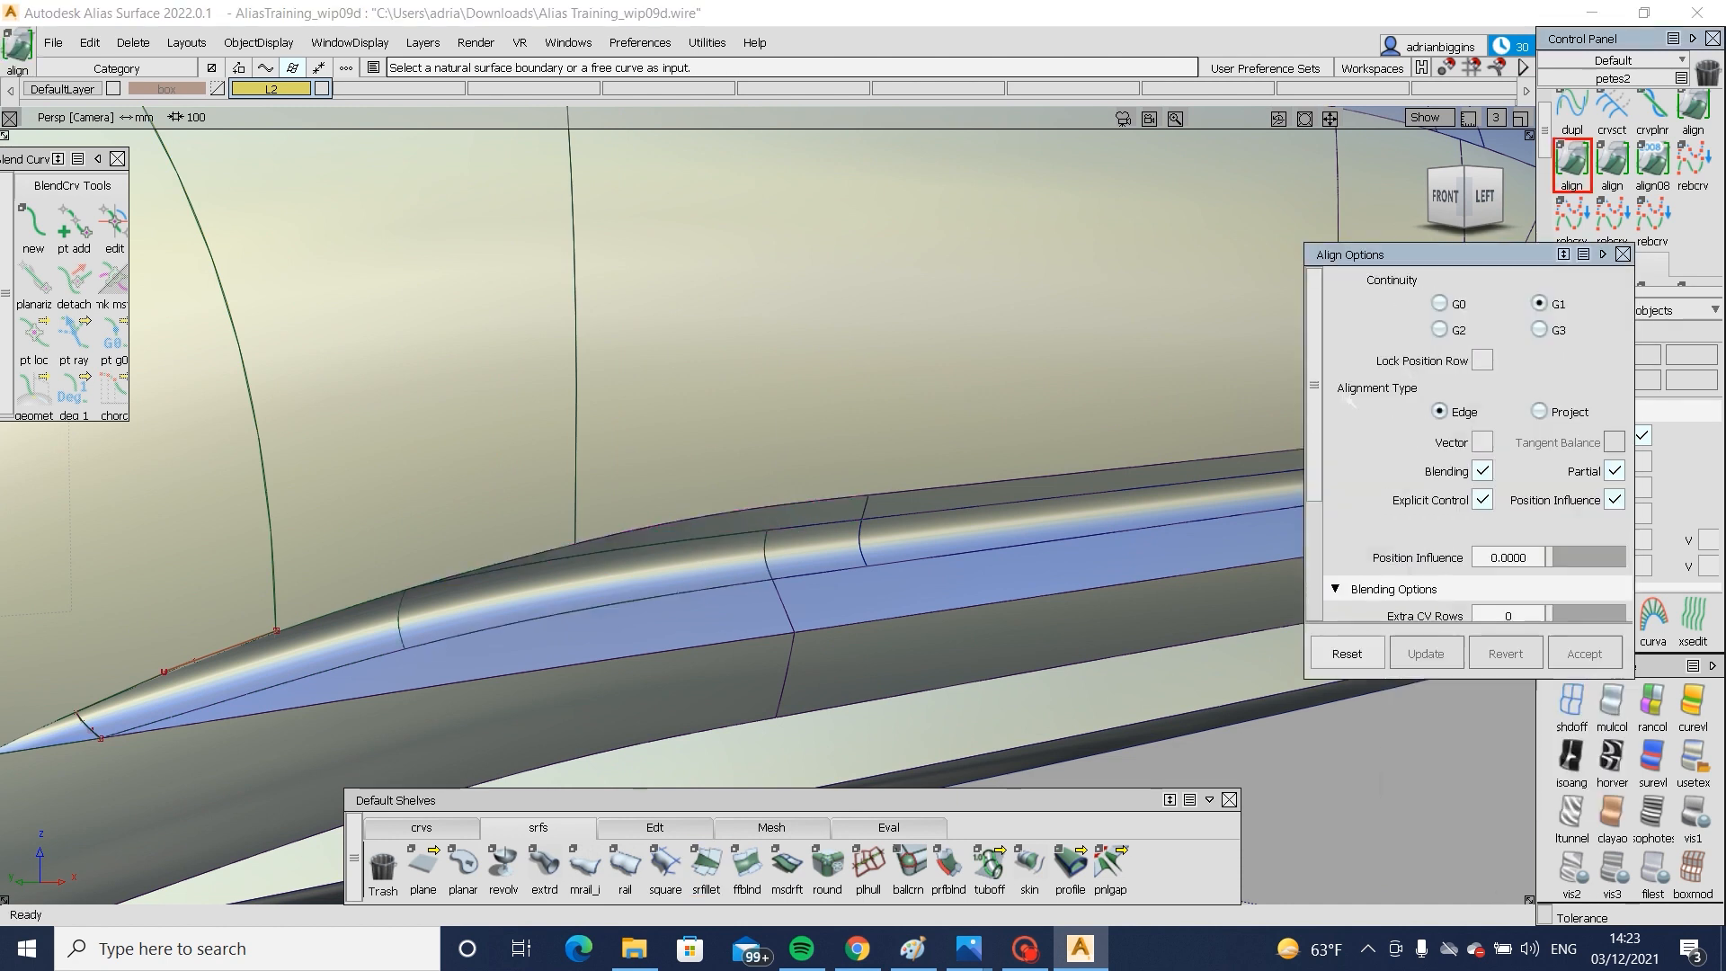
pyautogui.click(672, 546)
pyautogui.hotkey('ctrl', 'z')
# - Delete the construction history of the two rounded sill surfaces and clear the selection
pyautogui.keyDown('alt'); pyautogui.keyDown('shift'); pyautogui.moveTo(731, 514); pyautogui.dragTo(787, 550, button='right'); pyautogui.keyUp('shift'); pyautogui.keyUp('alt')
pyautogui.keyDown('ctrl'); pyautogui.keyDown('shift'); pyautogui.moveTo(773, 573); pyautogui.dragTo(728, 606); pyautogui.keyUp('shift'); pyautogui.keyUp('ctrl')
pyautogui.click(799, 582)
pyautogui.click(708, 607)
pyautogui.hotkey('ctrl', 'h')
pyautogui.press('Return')
pyautogui.keyDown('ctrl'); pyautogui.keyDown('shift'); pyautogui.moveTo(1041, 595); pyautogui.dragTo(1045, 346); pyautogui.keyUp('shift'); pyautogui.keyUp('ctrl')
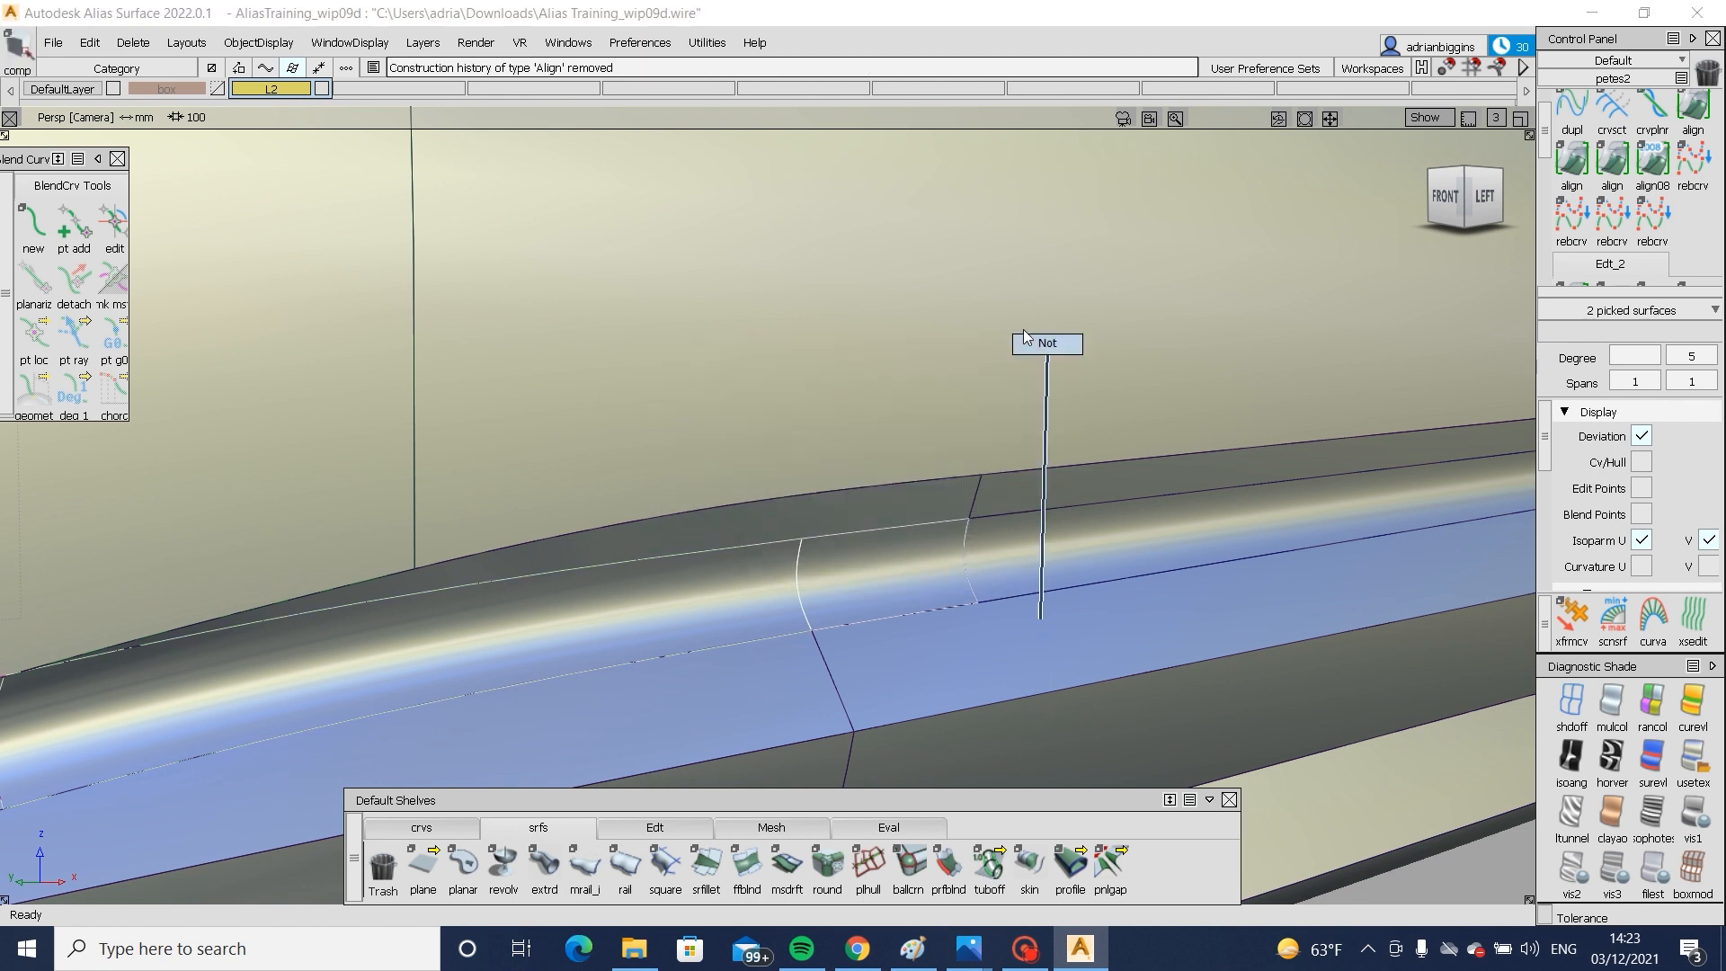
# - Try a G2 edge alignment on the rounded sill surface with position influence 1 and U degree 9, and revert it
pyautogui.click(1578, 156)
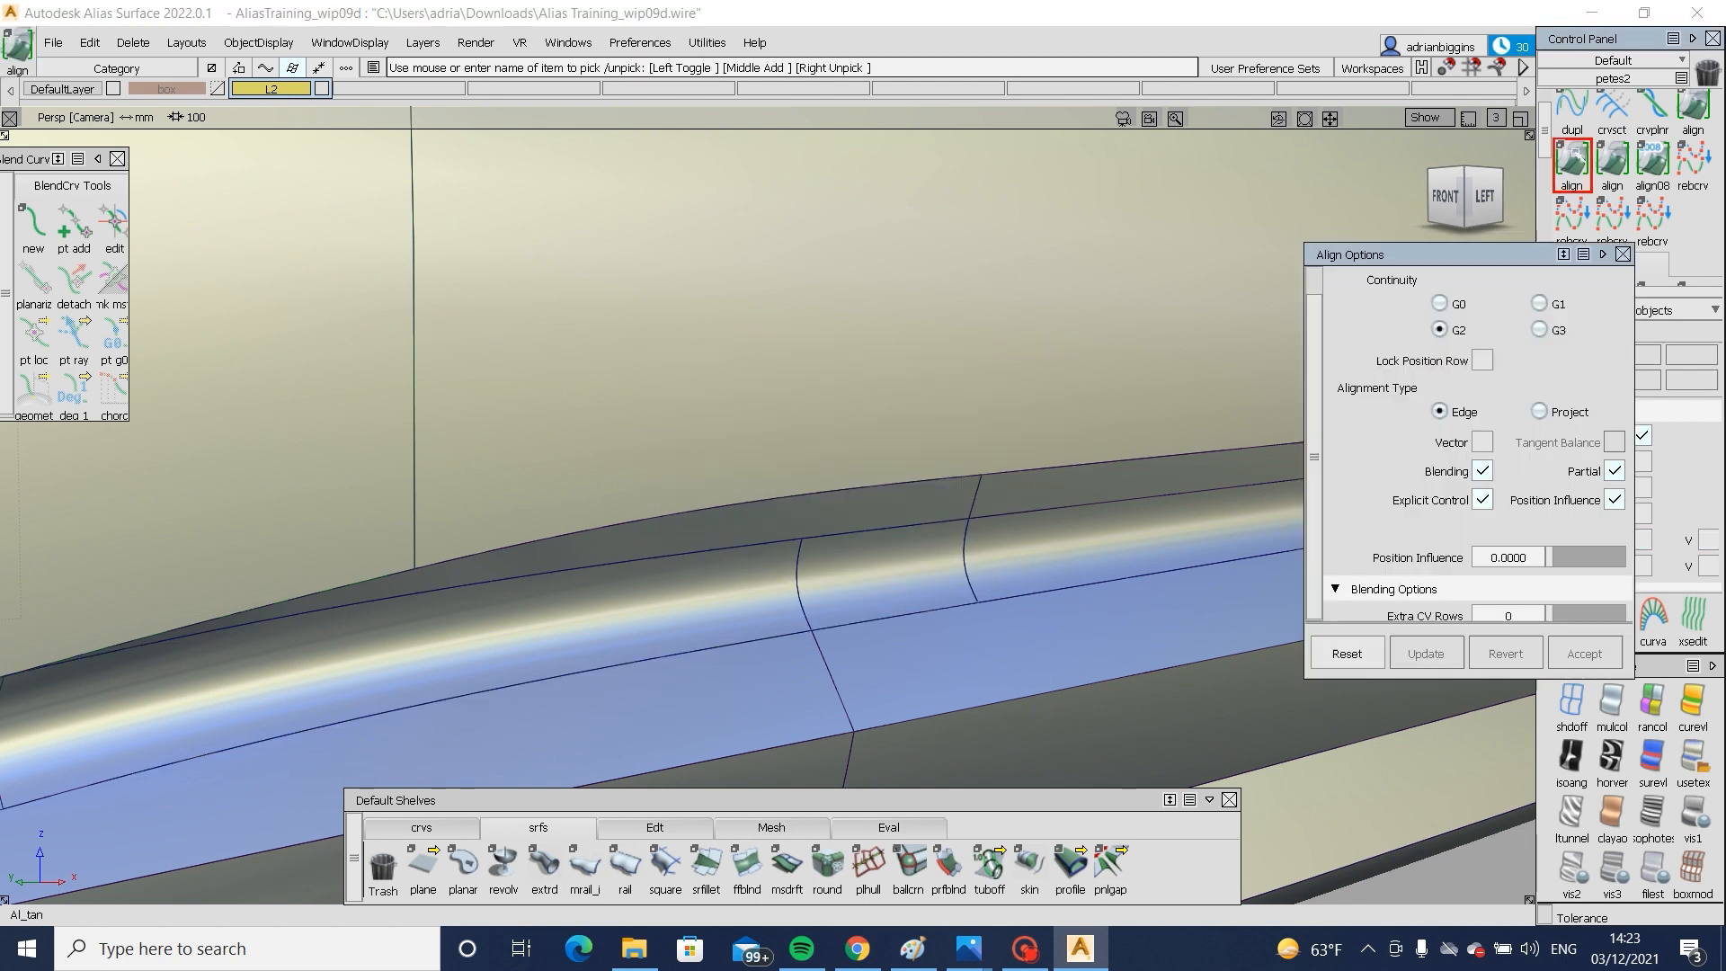
pyautogui.click(662, 556)
pyautogui.scroll(-1, 1600, 506)
pyautogui.moveTo(1550, 514); pyautogui.dragTo(1719, 524)
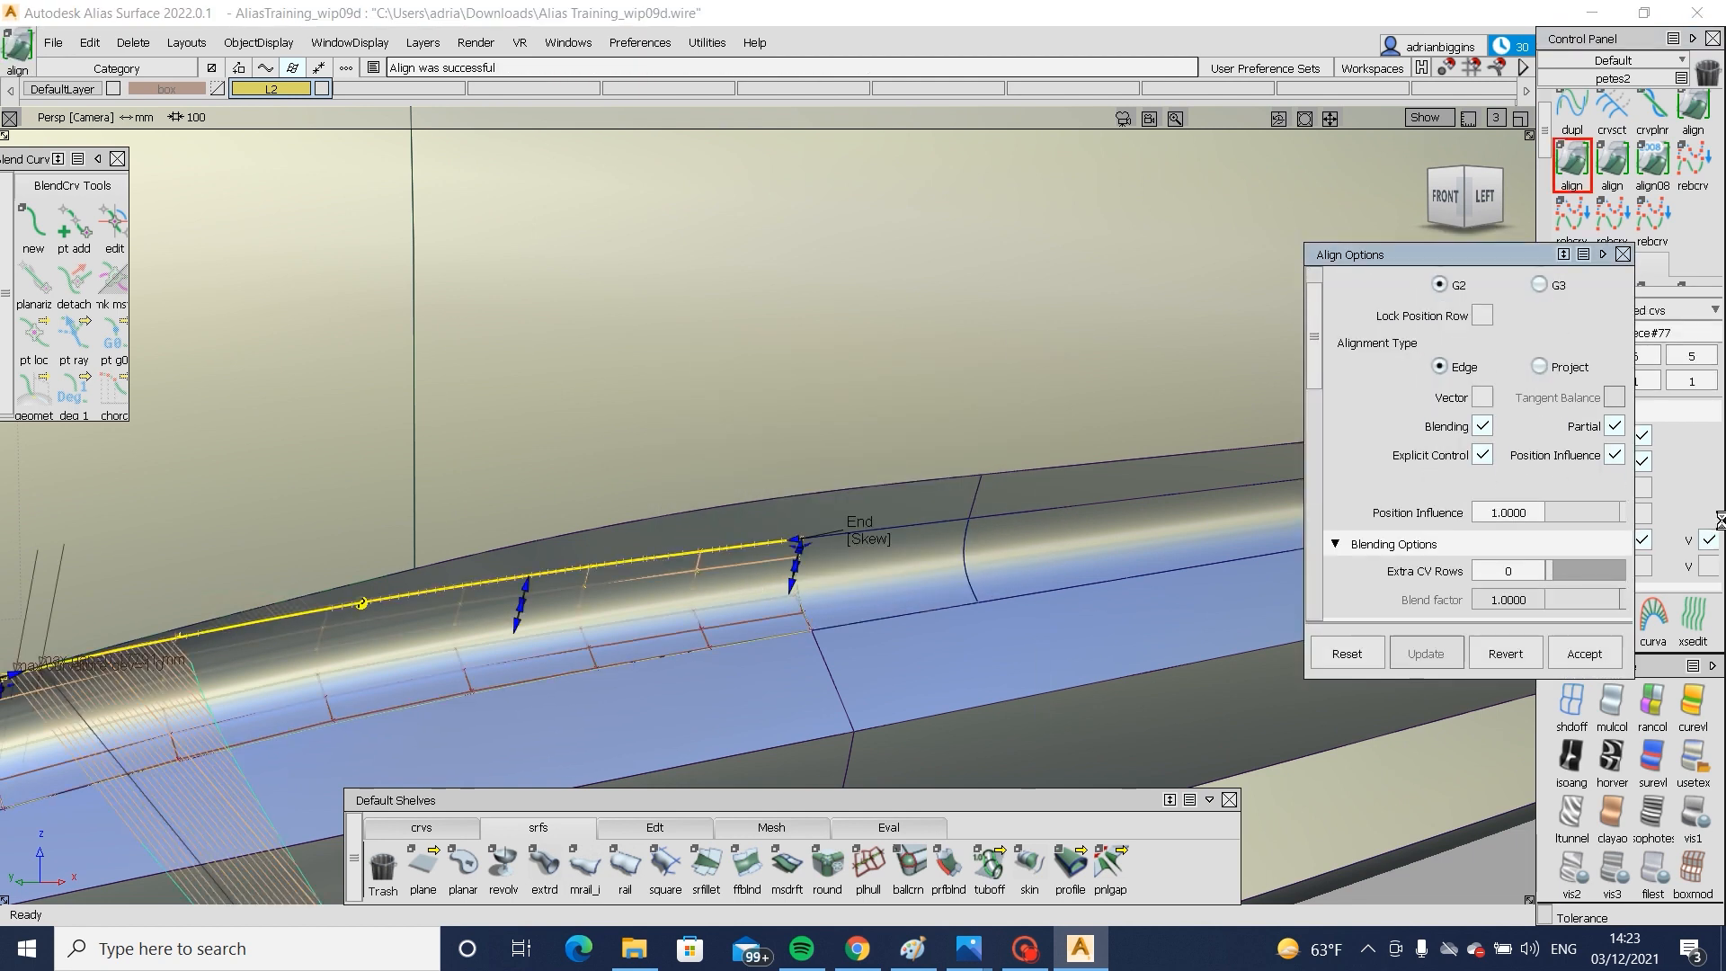
pyautogui.scroll(-3, 1592, 420)
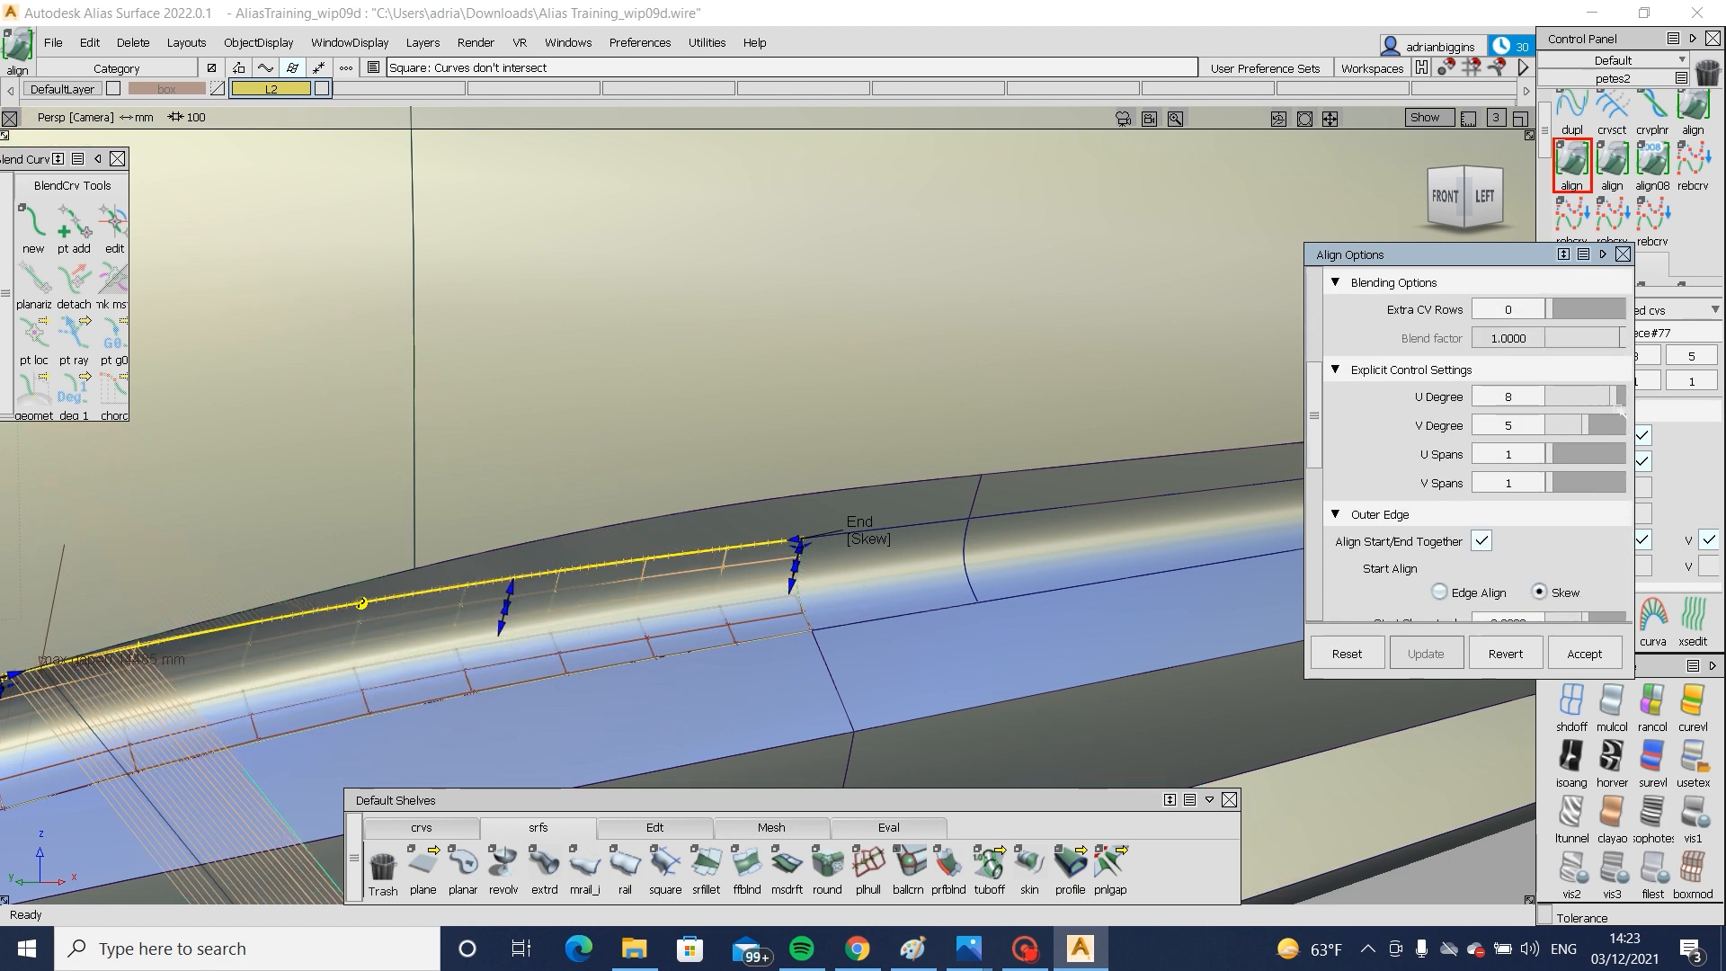
pyautogui.moveTo(1605, 404); pyautogui.dragTo(1620, 409)
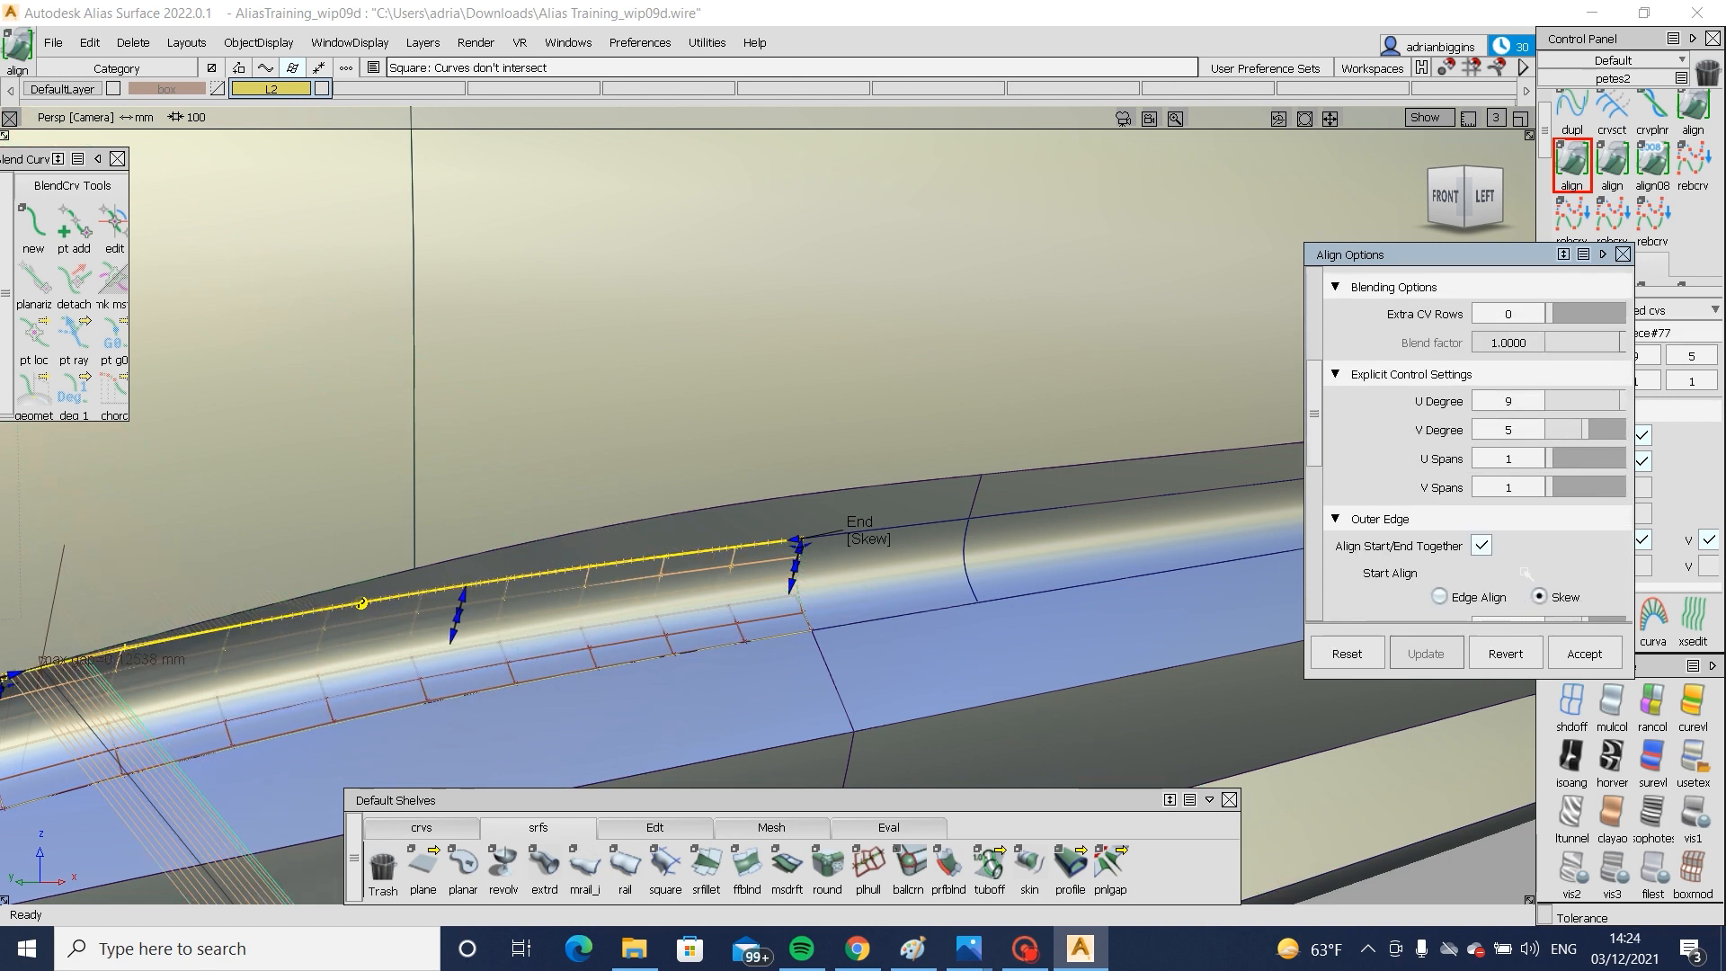
pyautogui.click(1499, 650)
# - Untrim Blend_srf#42 and delete its curves-on-surface
pyautogui.keyDown('ctrl'); pyautogui.keyDown('shift'); pyautogui.moveTo(686, 462); pyautogui.dragTo(597, 548); pyautogui.keyUp('shift'); pyautogui.keyUp('ctrl')
pyautogui.click(597, 547)
pyautogui.keyDown('ctrl'); pyautogui.keyDown('shift'); pyautogui.moveTo(597, 547); pyautogui.dragTo(597, 739, button='middle'); pyautogui.keyUp('shift'); pyautogui.keyUp('ctrl')
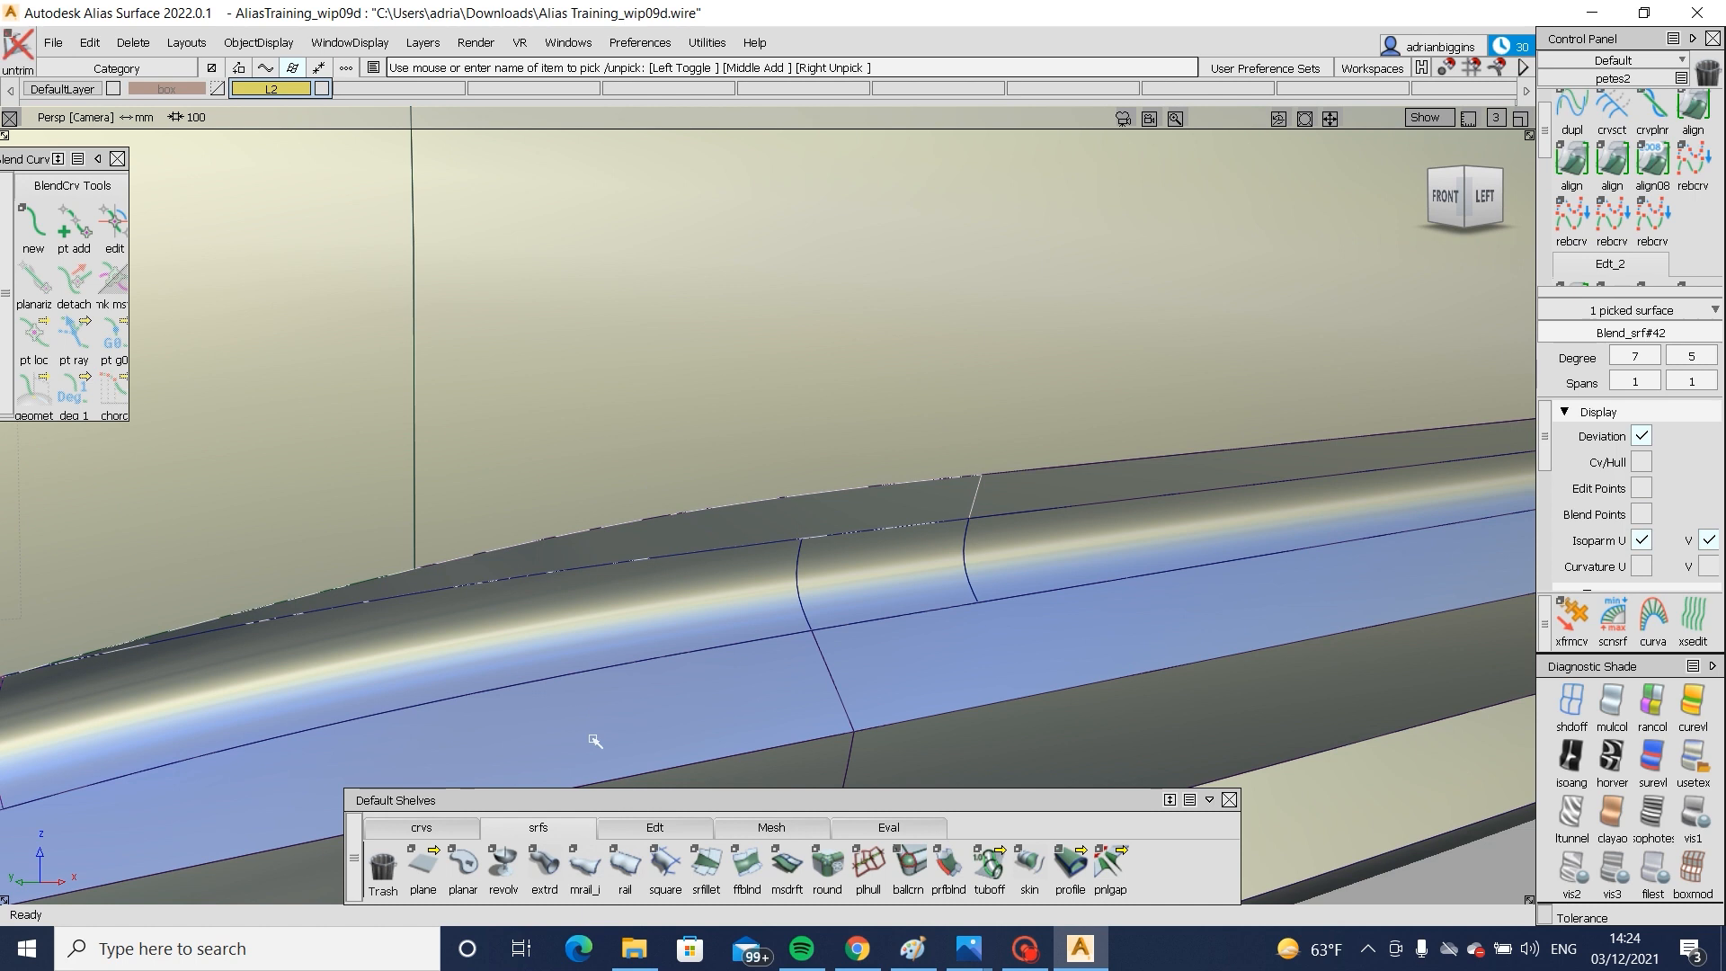
pyautogui.keyDown('ctrl'); pyautogui.keyDown('shift'); pyautogui.moveTo(597, 740); pyautogui.dragTo(824, 566); pyautogui.keyUp('shift'); pyautogui.keyUp('ctrl')
pyautogui.press('Delete')
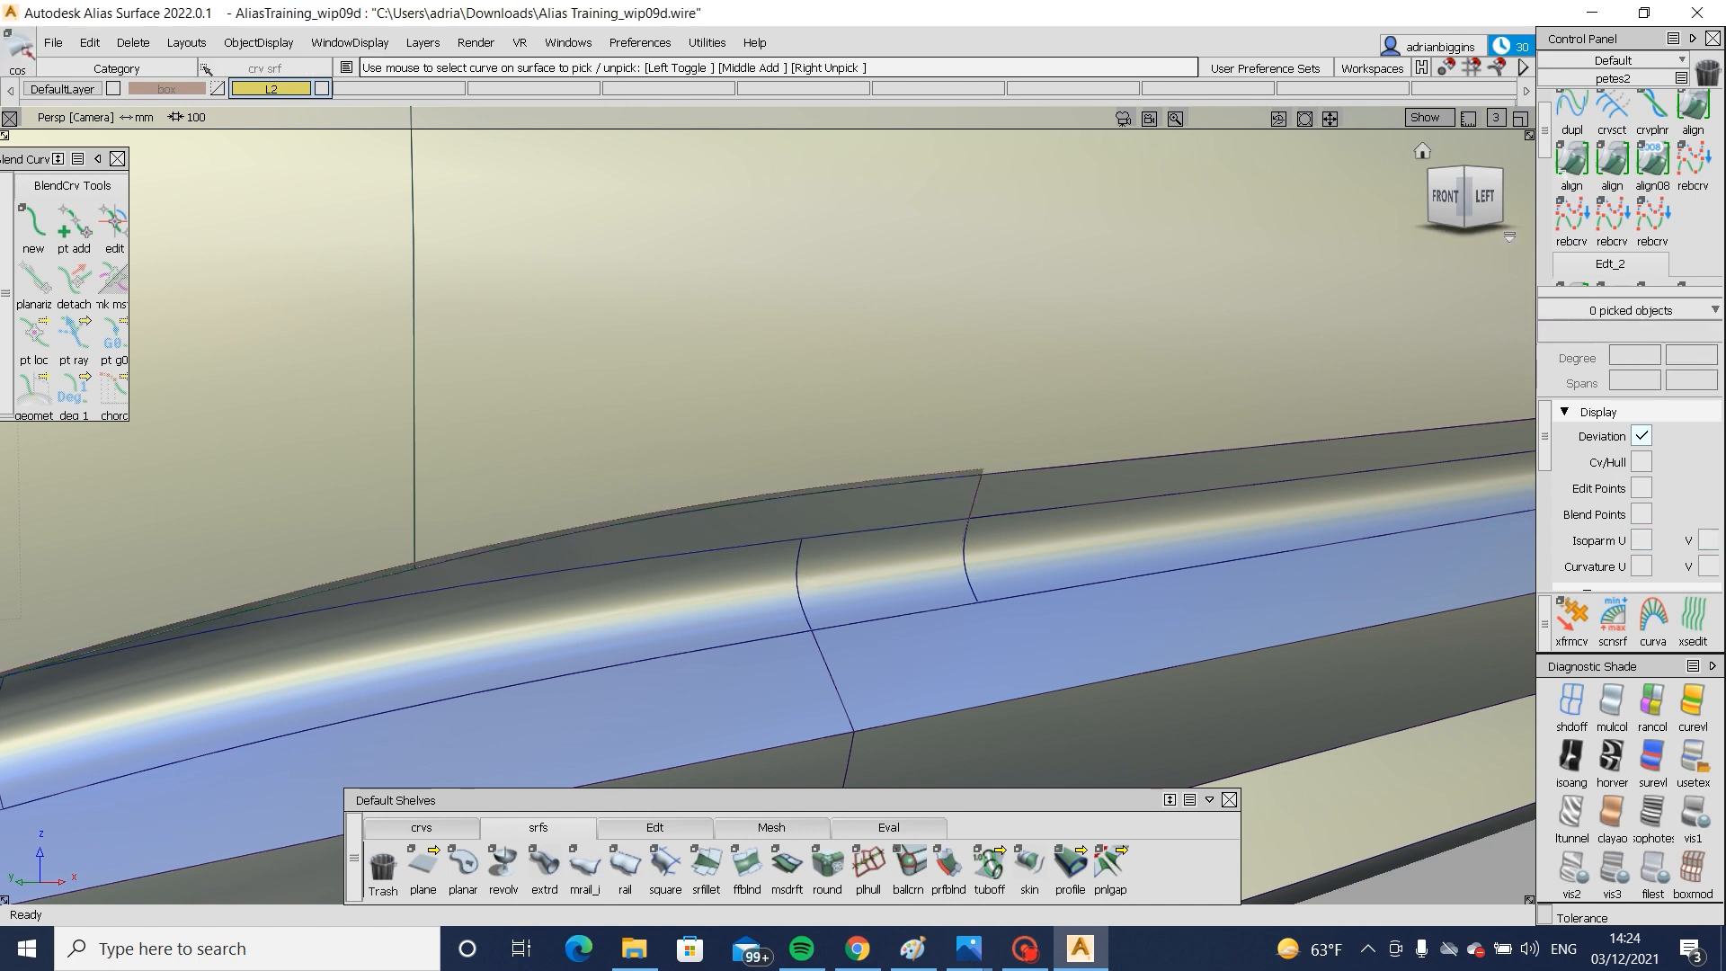
# - Align the rounded sill surface's upper edge to Blend_srf#42 using G2 Project, and trim Blend_srf#42 along the resulting curve
pyautogui.doubleClick(1573, 163)
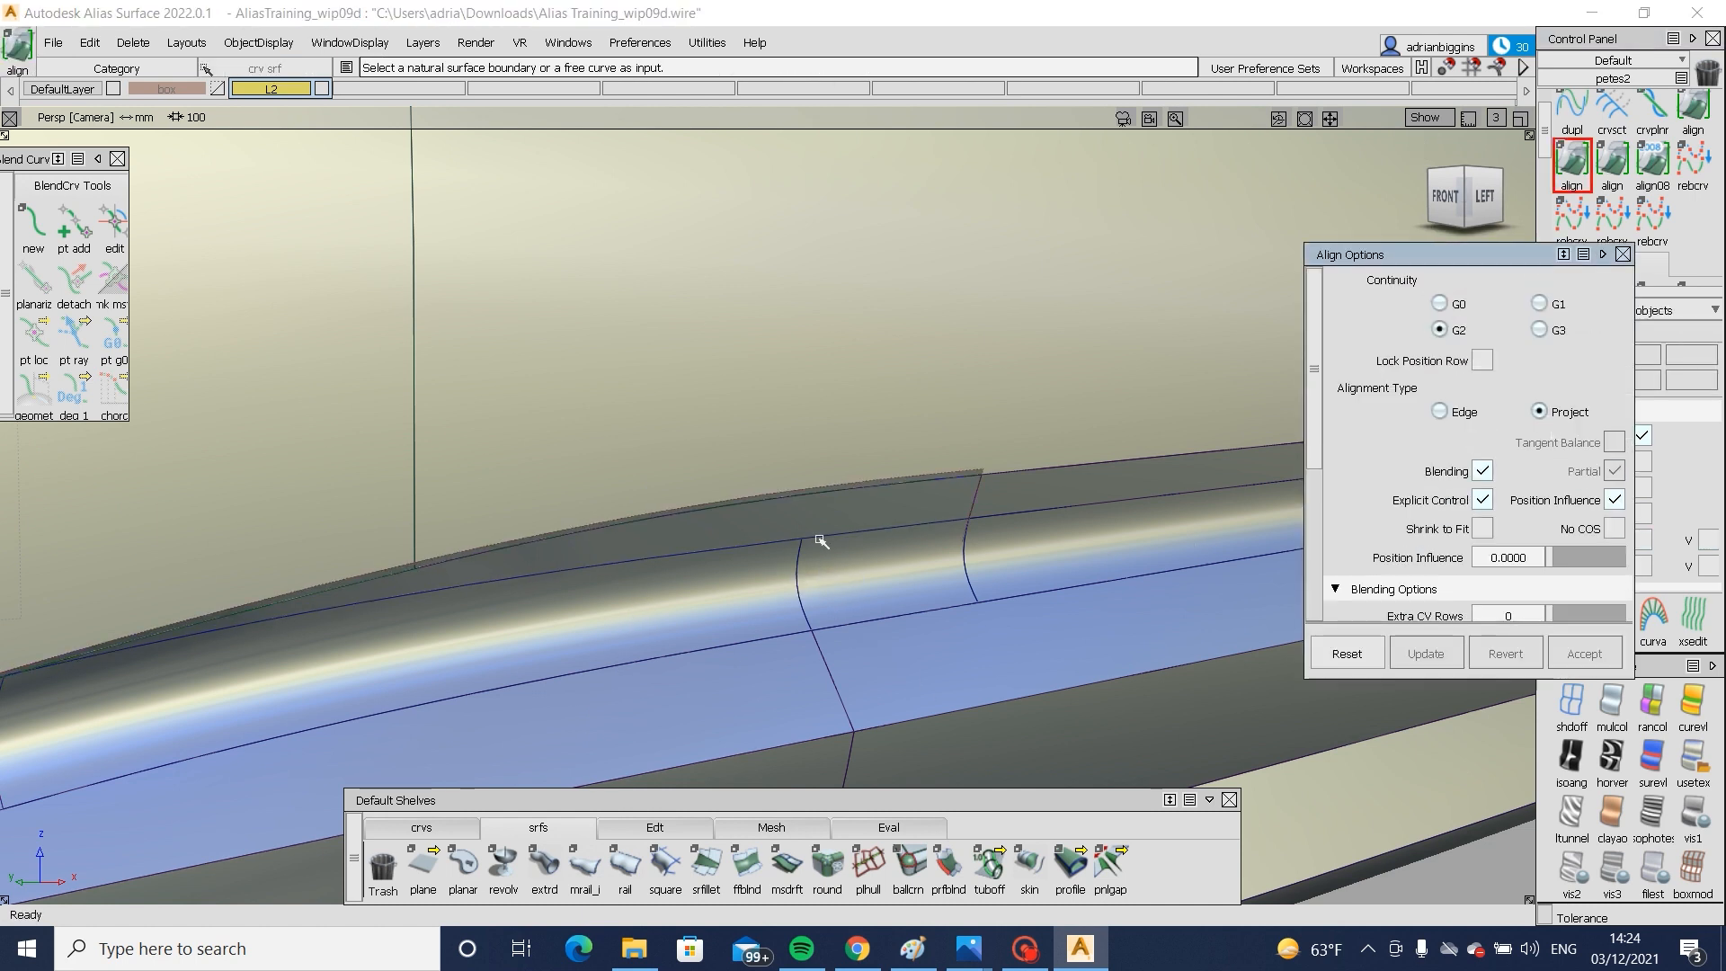
pyautogui.click(744, 512)
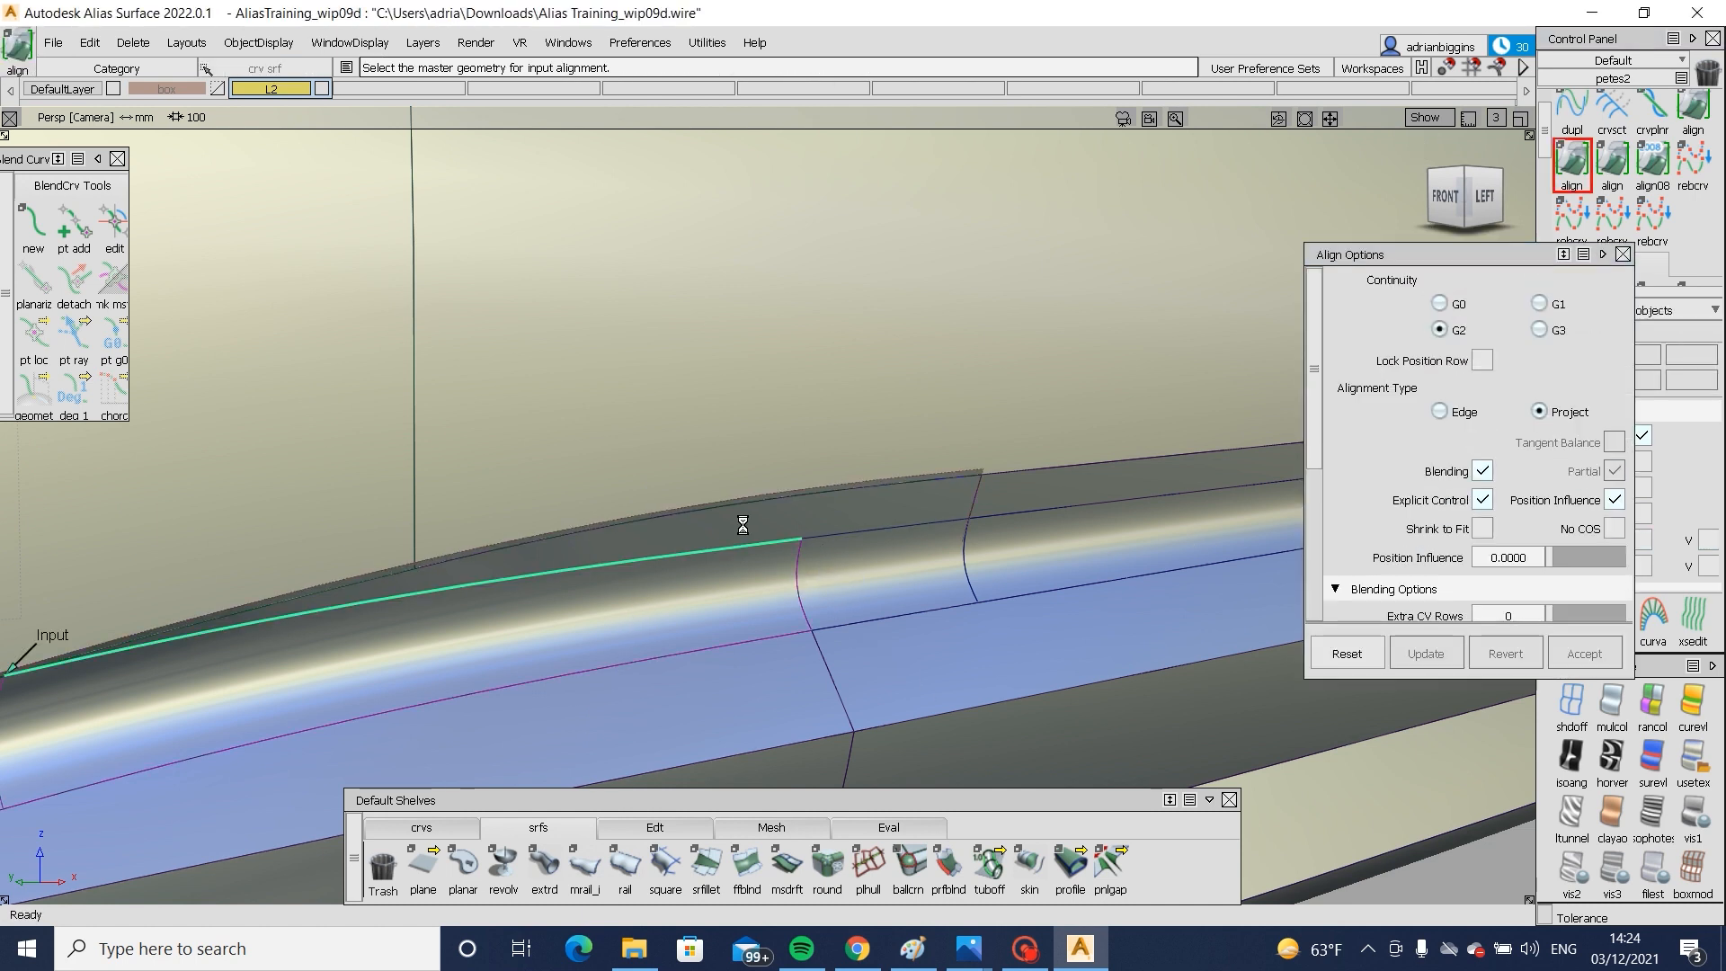
pyautogui.moveTo(838, 558)
pyautogui.keyDown('ctrl'); pyautogui.keyDown('shift'); pyautogui.mouseDown()
pyautogui.moveTo(902, 514)
pyautogui.moveTo(924, 448)
pyautogui.moveTo(863, 496)
pyautogui.mouseUp(); pyautogui.keyUp('shift'); pyautogui.keyUp('ctrl')
pyautogui.click(864, 531)
pyautogui.click(870, 503)
pyautogui.click(863, 496)
pyautogui.click(863, 496)
pyautogui.press('space')
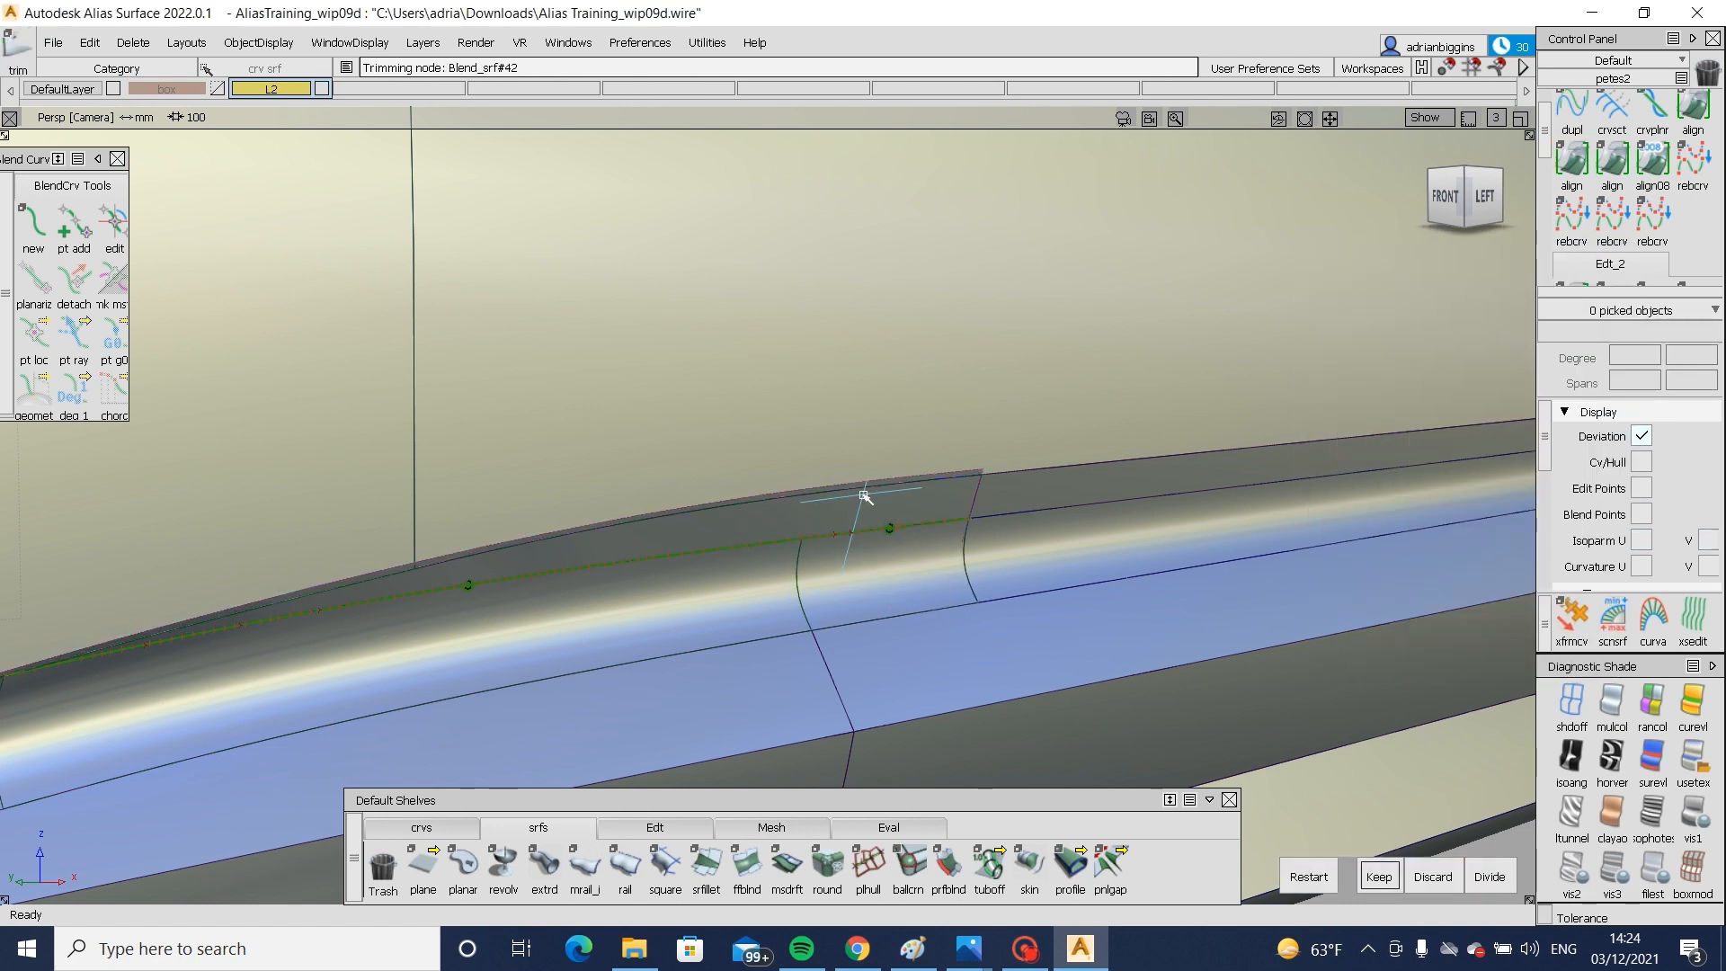
# - Open the G2 projected alignment of the rounded sill surface's upper edge for checking
pyautogui.click(706, 863)
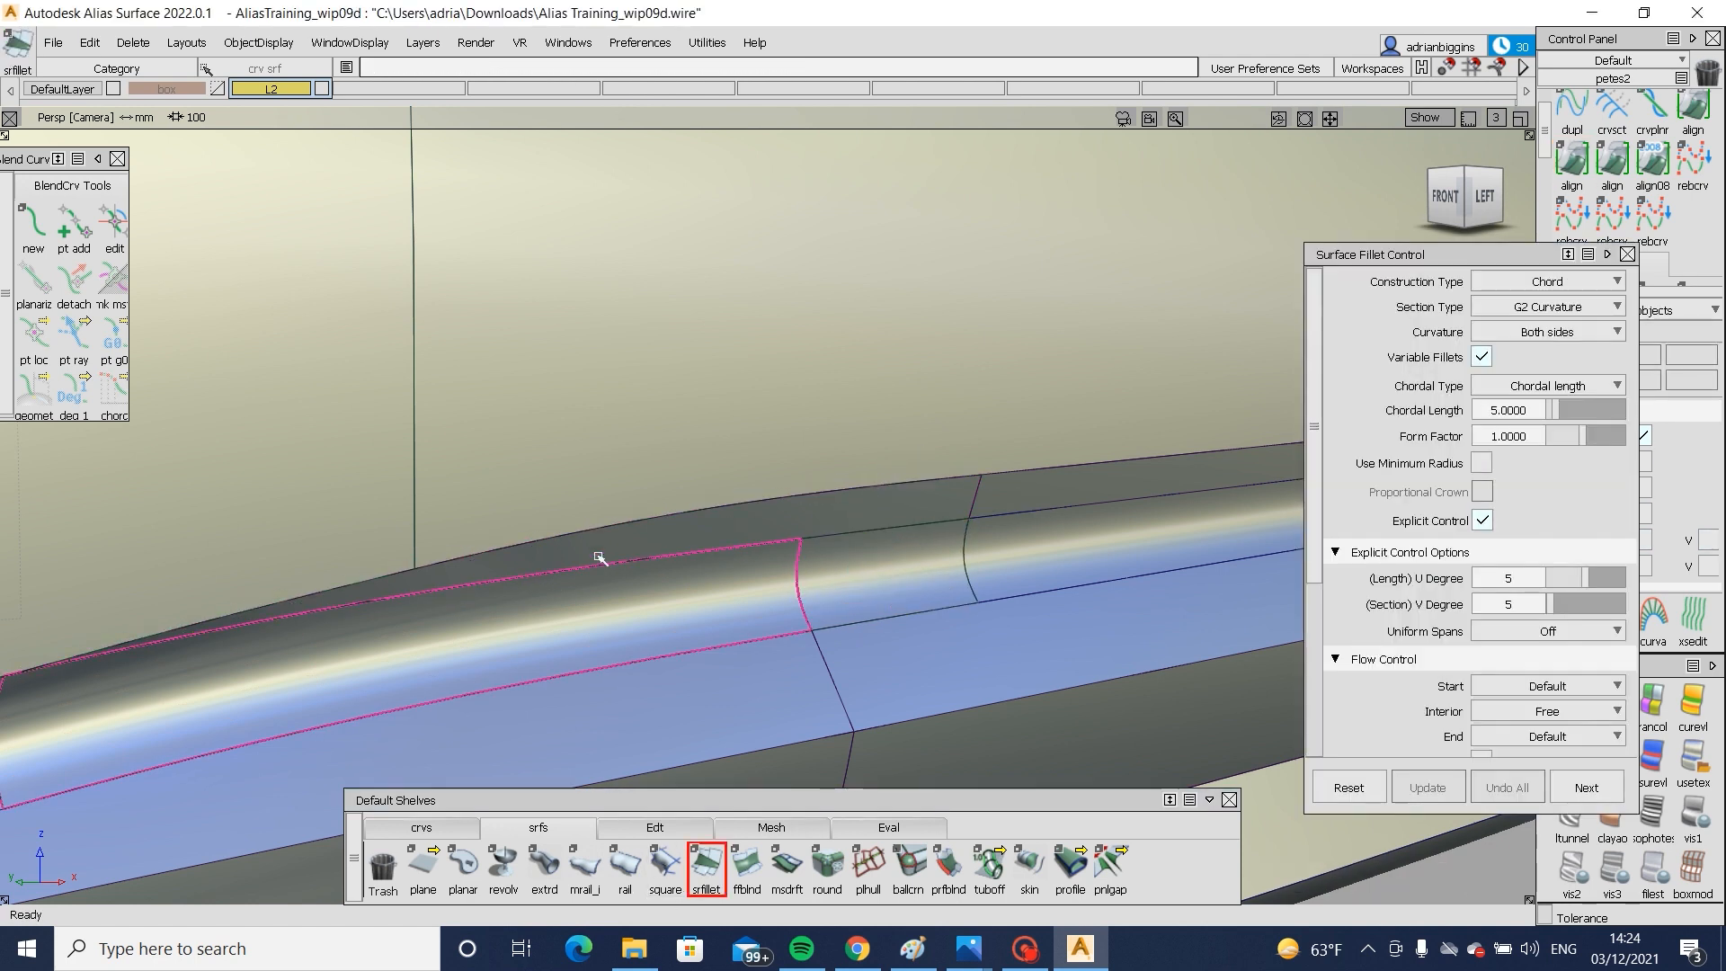
pyautogui.keyDown('ctrl'); pyautogui.keyDown('shift'); pyautogui.moveTo(824, 663); pyautogui.dragTo(832, 578); pyautogui.keyUp('shift'); pyautogui.keyUp('ctrl')
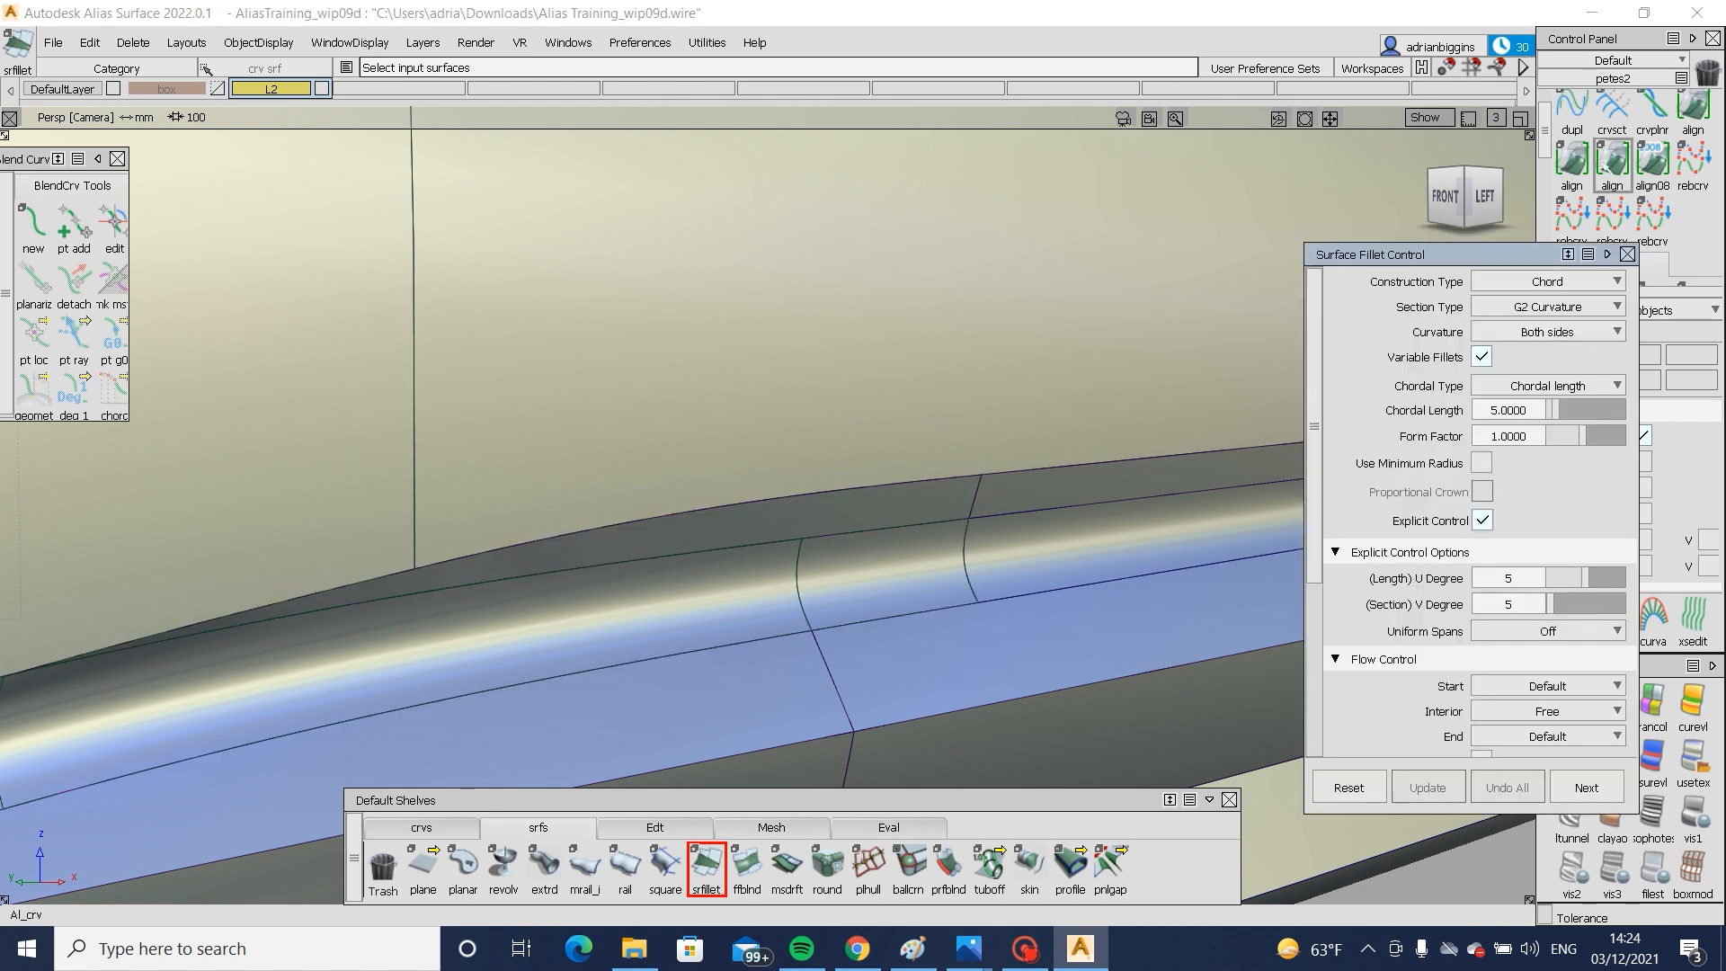
pyautogui.click(1616, 160)
pyautogui.click(713, 552)
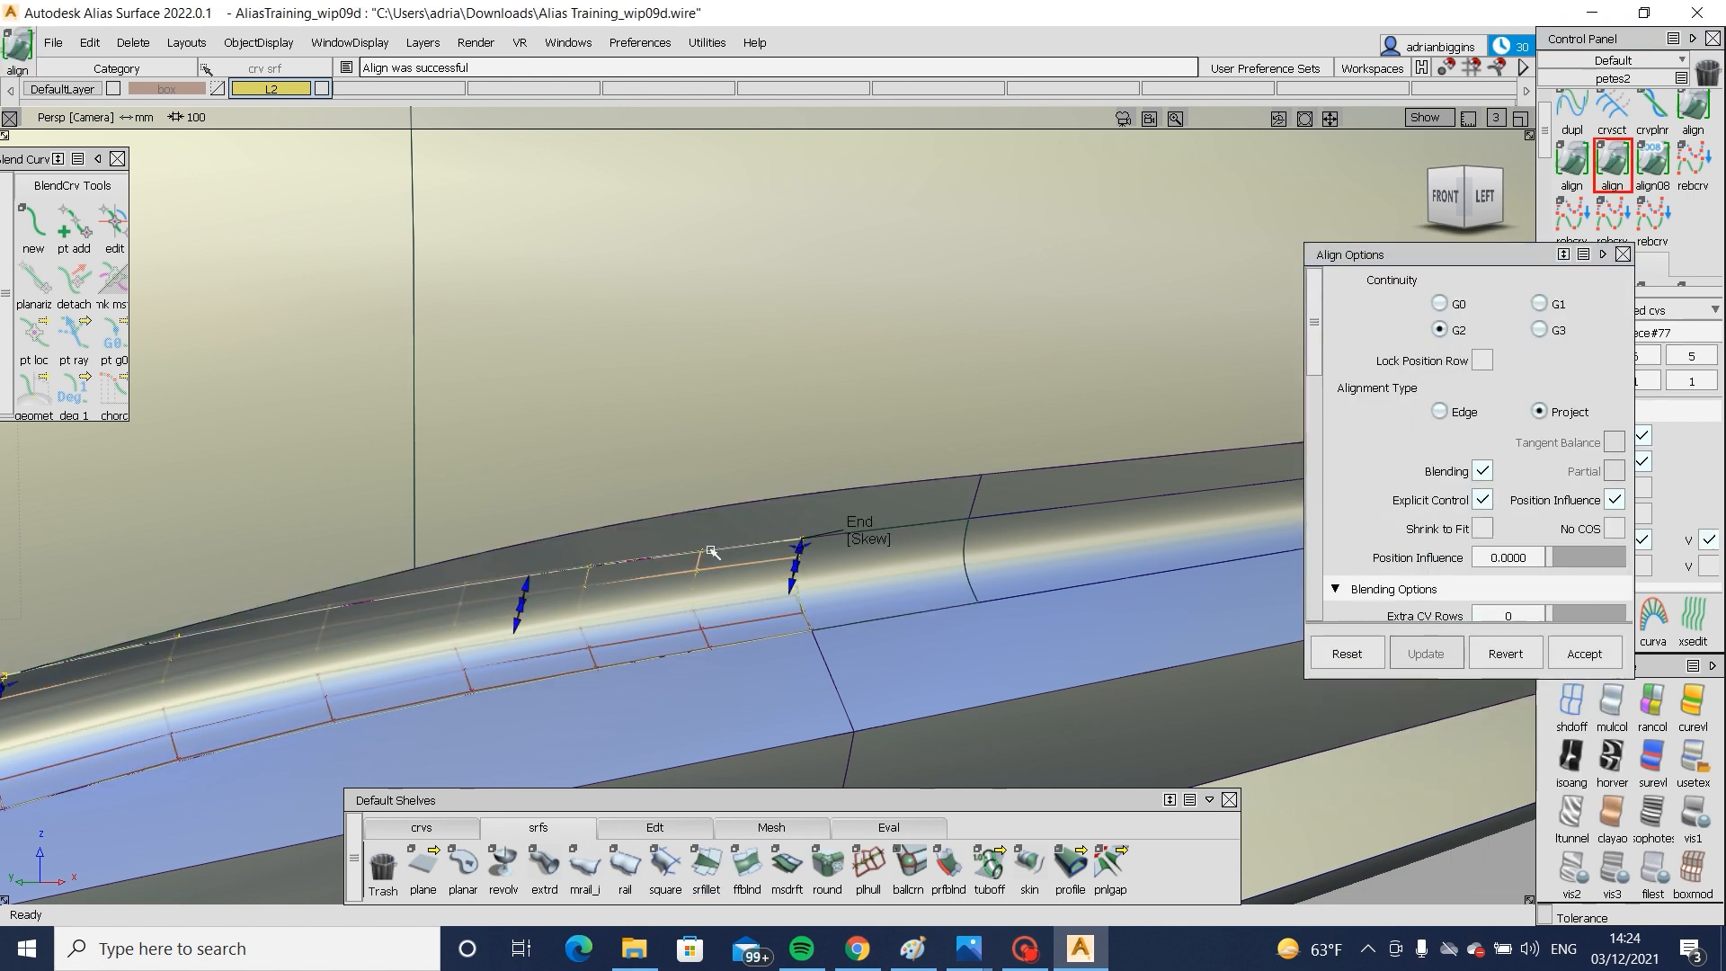
pyautogui.keyDown('ctrl'); pyautogui.keyDown('shift'); pyautogui.moveTo(893, 645); pyautogui.dragTo(892, 494); pyautogui.keyUp('shift'); pyautogui.keyUp('ctrl')
# - Delete the align construction history from the rounded sill surfaces beside the seam
pyautogui.keyDown('ctrl'); pyautogui.keyDown('shift'); pyautogui.moveTo(836, 530); pyautogui.dragTo(730, 610); pyautogui.keyUp('shift'); pyautogui.keyUp('ctrl')
pyautogui.moveTo(771, 602); pyautogui.dragTo(861, 575)
pyautogui.hotkey('ctrl', 'h')
pyautogui.press('Return')
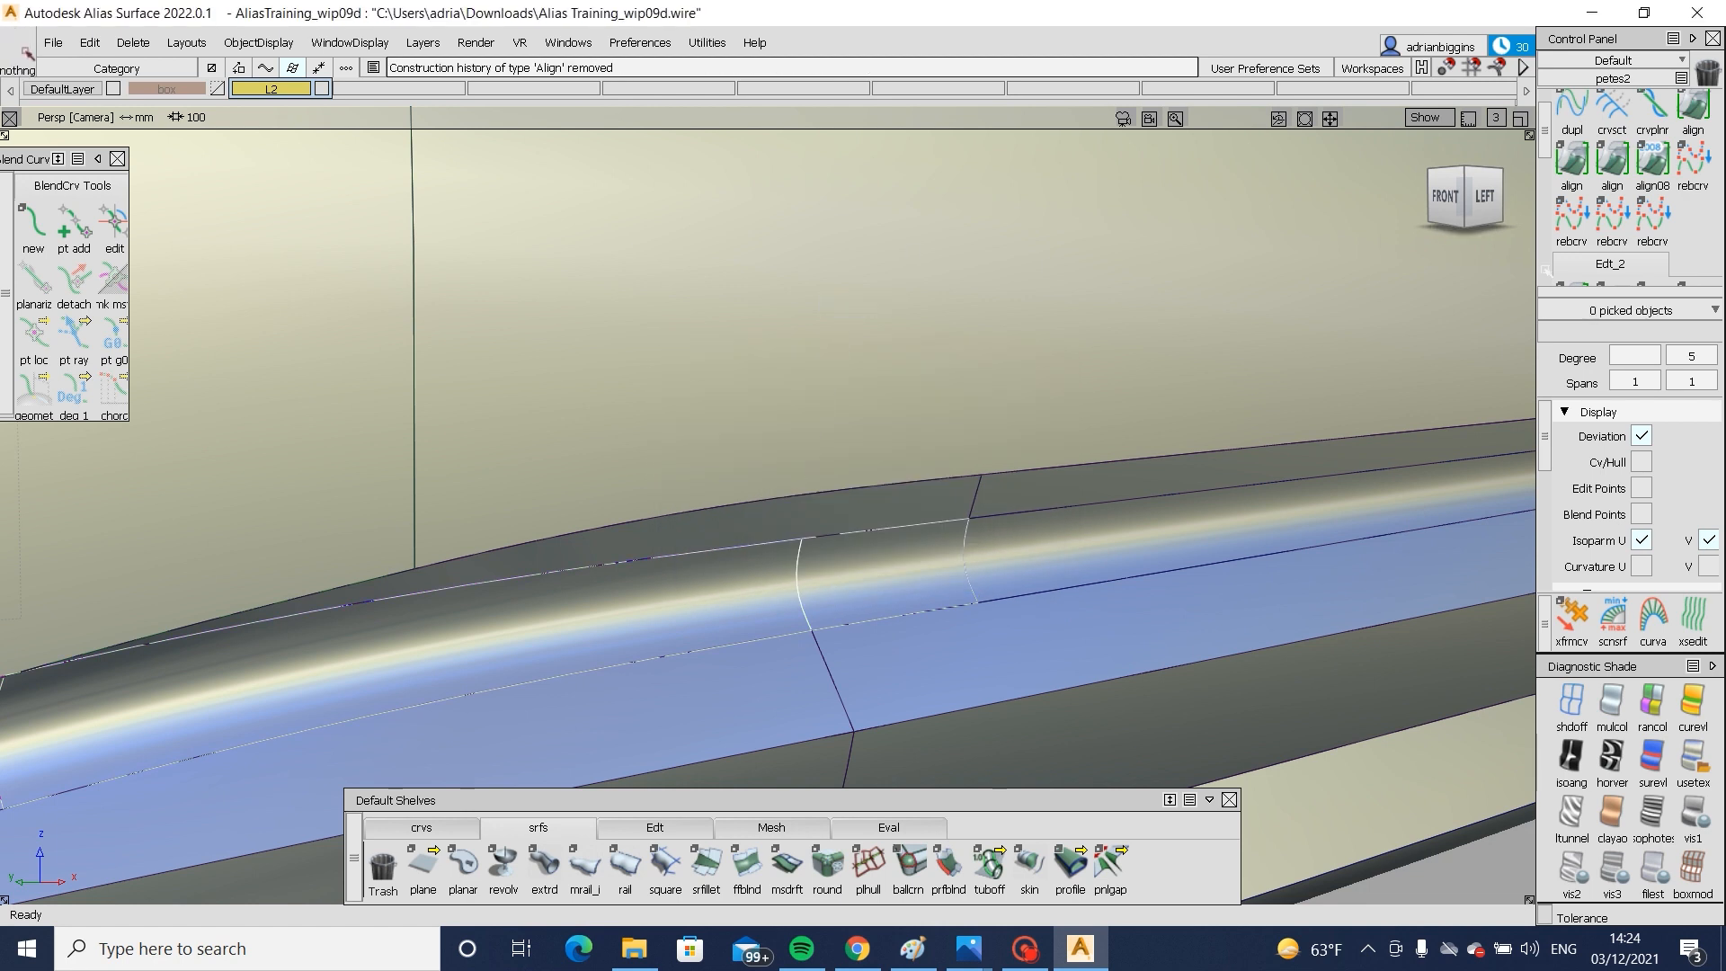
# - Check the tangent continuity along the seam between the rounded sill surface's upper edge and Blend_srf#42
pyautogui.scroll(-5, 1604, 241)
pyautogui.click(1612, 243)
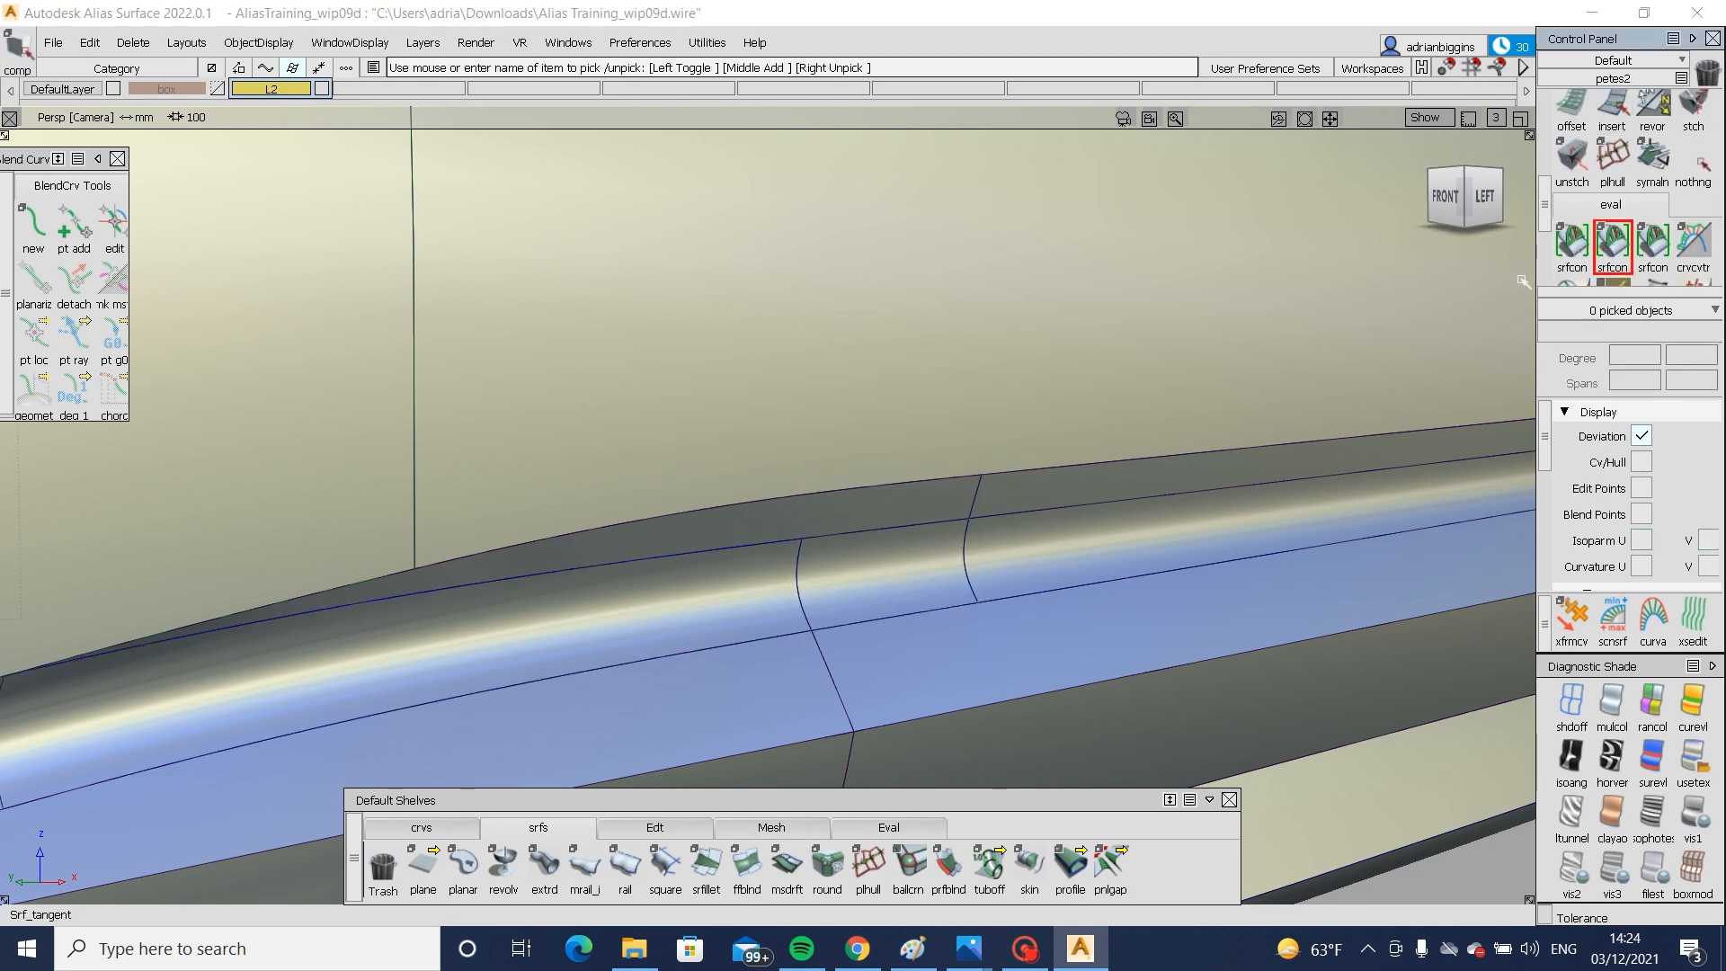
pyautogui.click(682, 557)
pyautogui.click(685, 557)
pyautogui.moveTo(782, 627)
pyautogui.keyDown('ctrl'); pyautogui.keyDown('shift'); pyautogui.mouseDown()
pyautogui.moveTo(636, 587)
pyautogui.moveTo(800, 489)
pyautogui.moveTo(740, 528)
pyautogui.mouseUp(); pyautogui.keyUp('shift'); pyautogui.keyUp('ctrl')
pyautogui.click(740, 528)
pyautogui.keyDown('ctrl'); pyautogui.keyDown('shift'); pyautogui.moveTo(767, 676); pyautogui.dragTo(787, 505); pyautogui.keyUp('shift'); pyautogui.keyUp('ctrl')
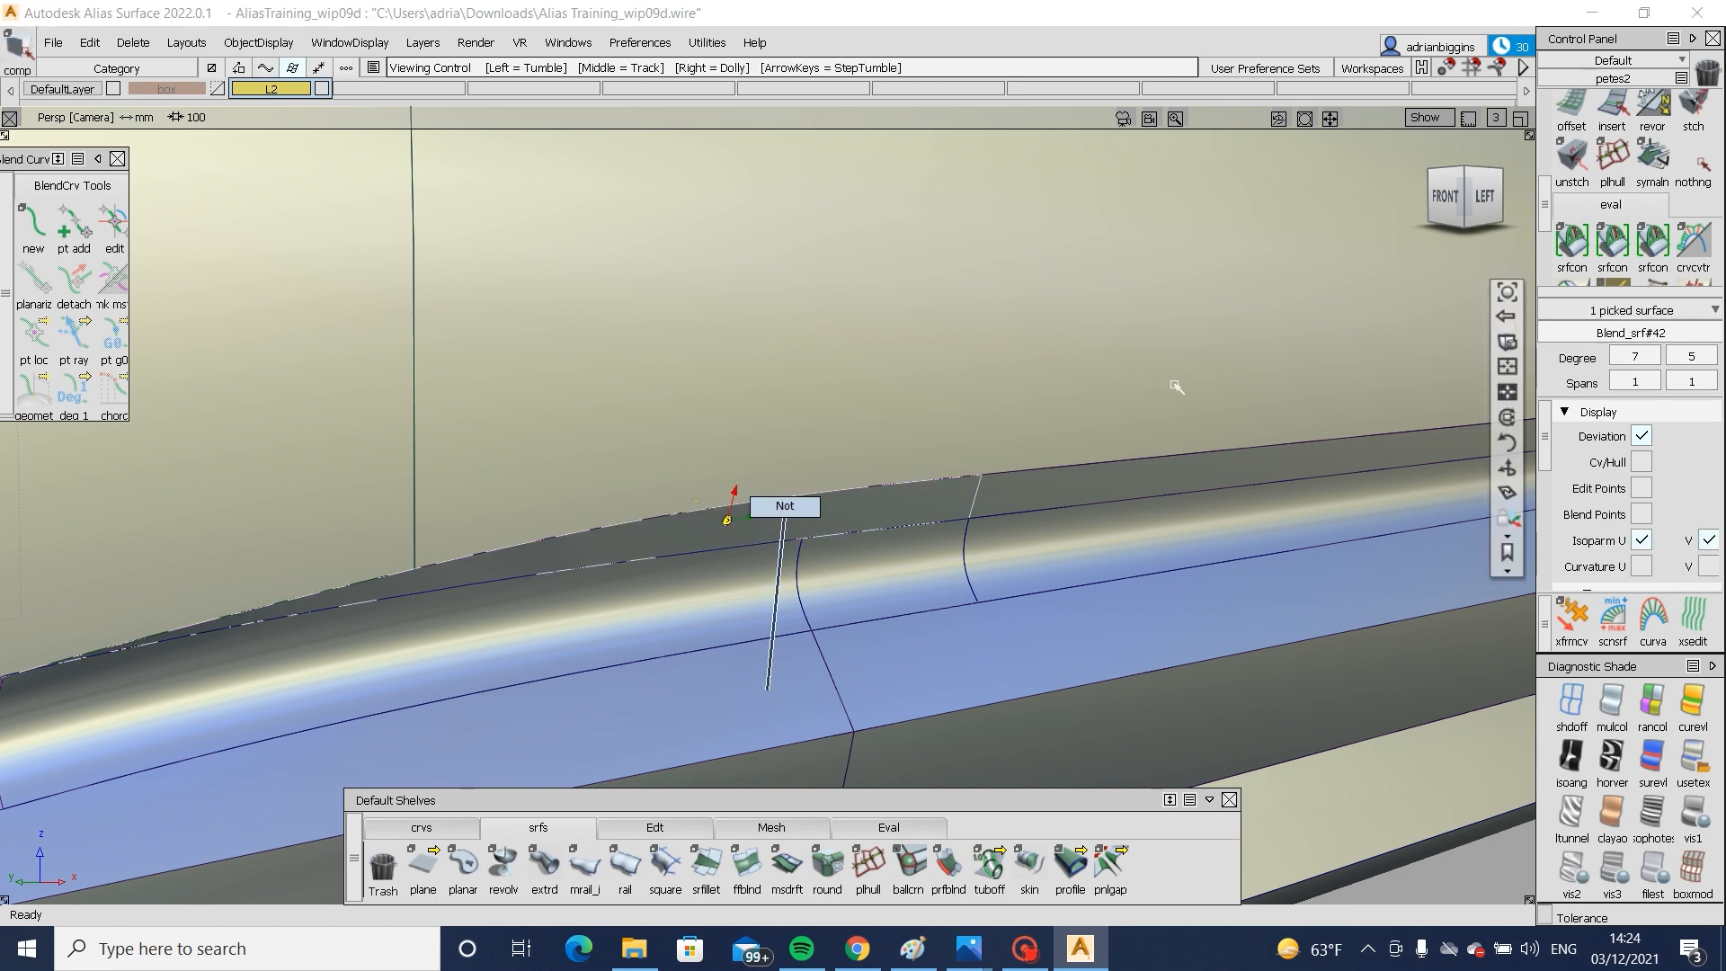
pyautogui.click(1612, 243)
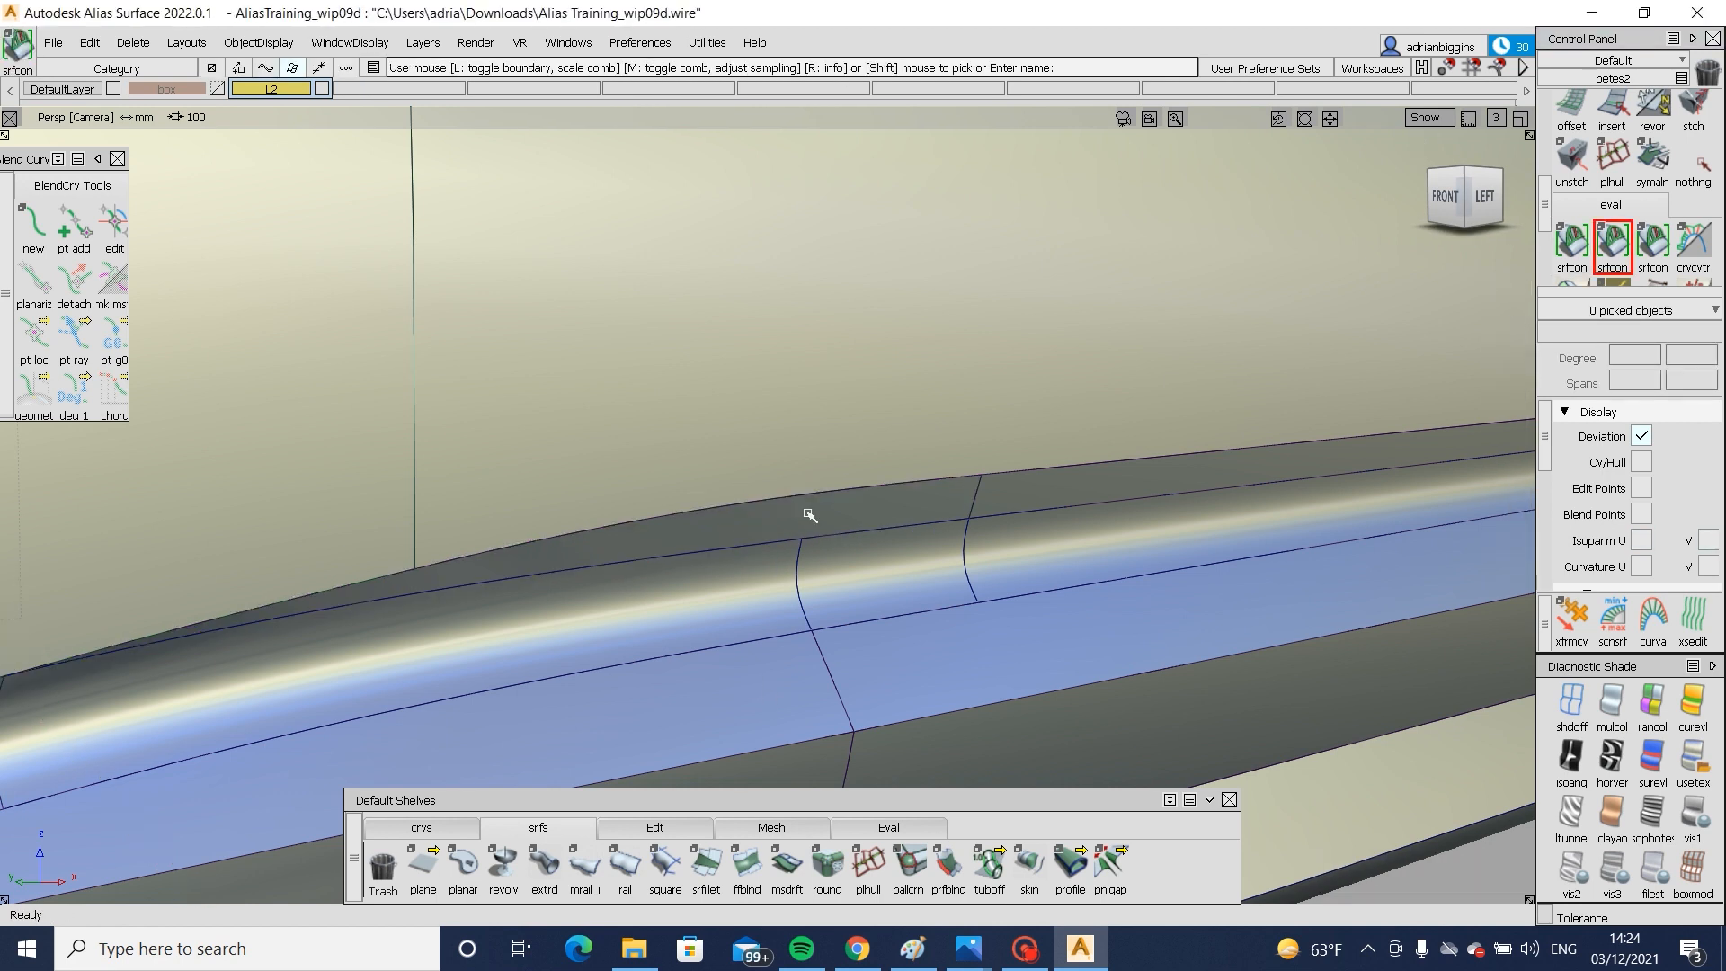
pyautogui.scroll(1, 1572, 162)
pyautogui.scroll(2, 1575, 159)
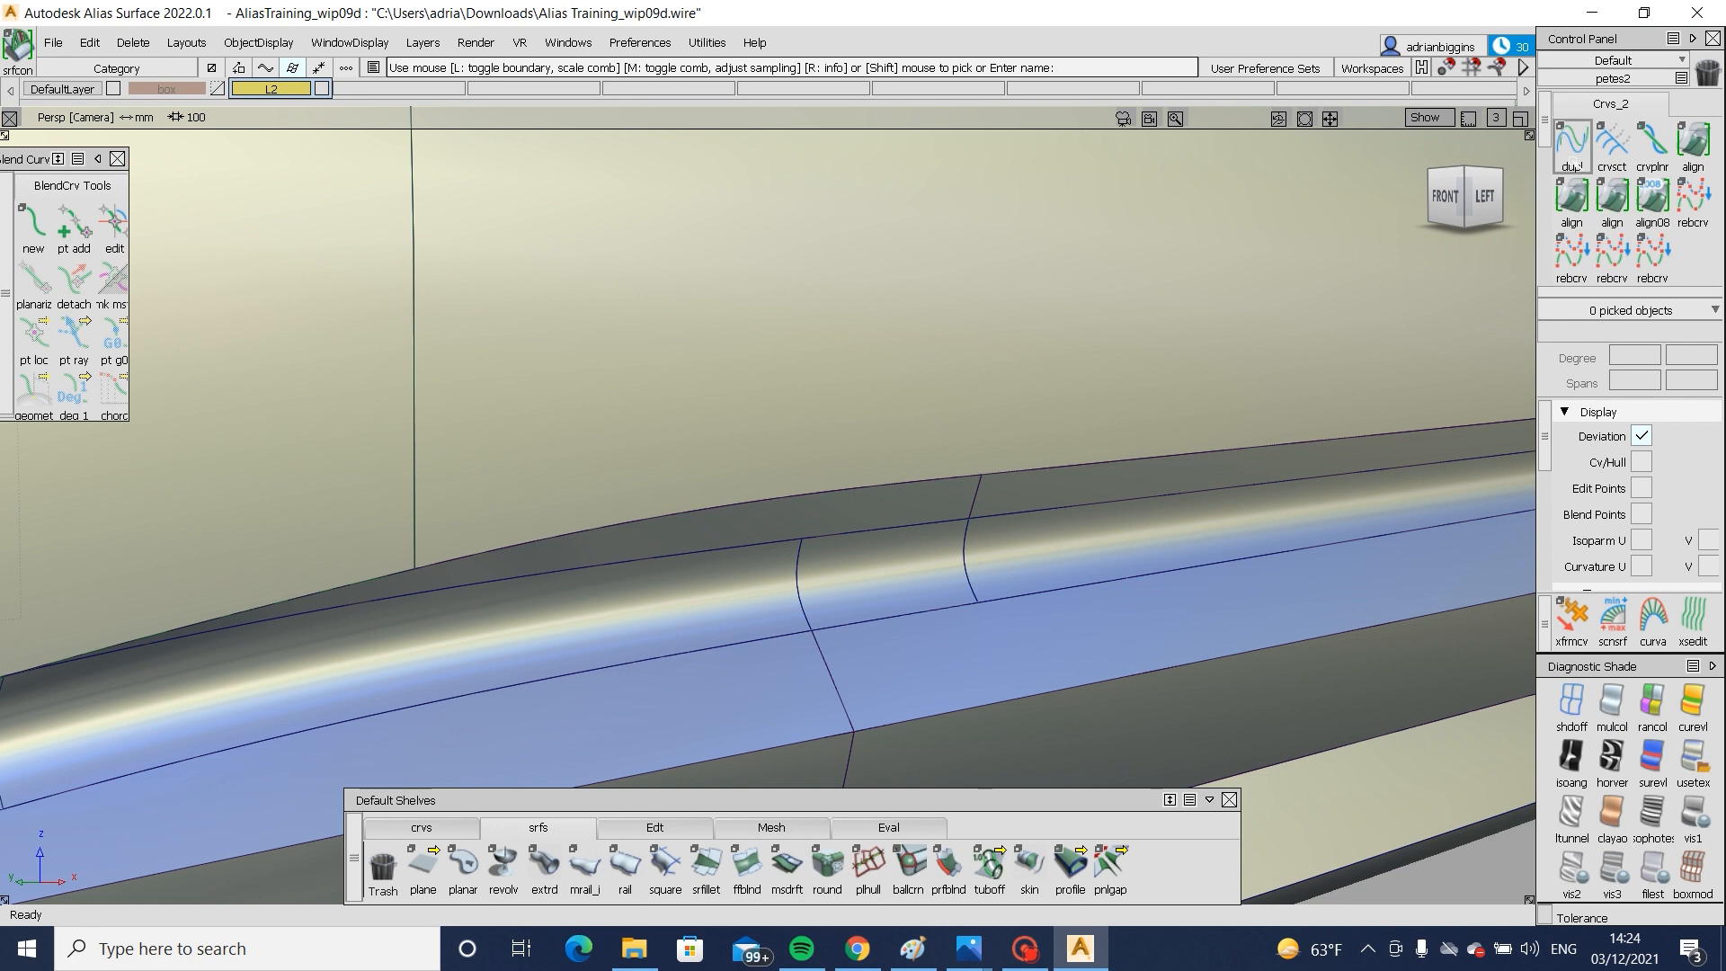
# - Try to align the rounded sill surface's upper edge using G2 Edge with Partial on and a position influence of 1
pyautogui.doubleClick(1573, 200)
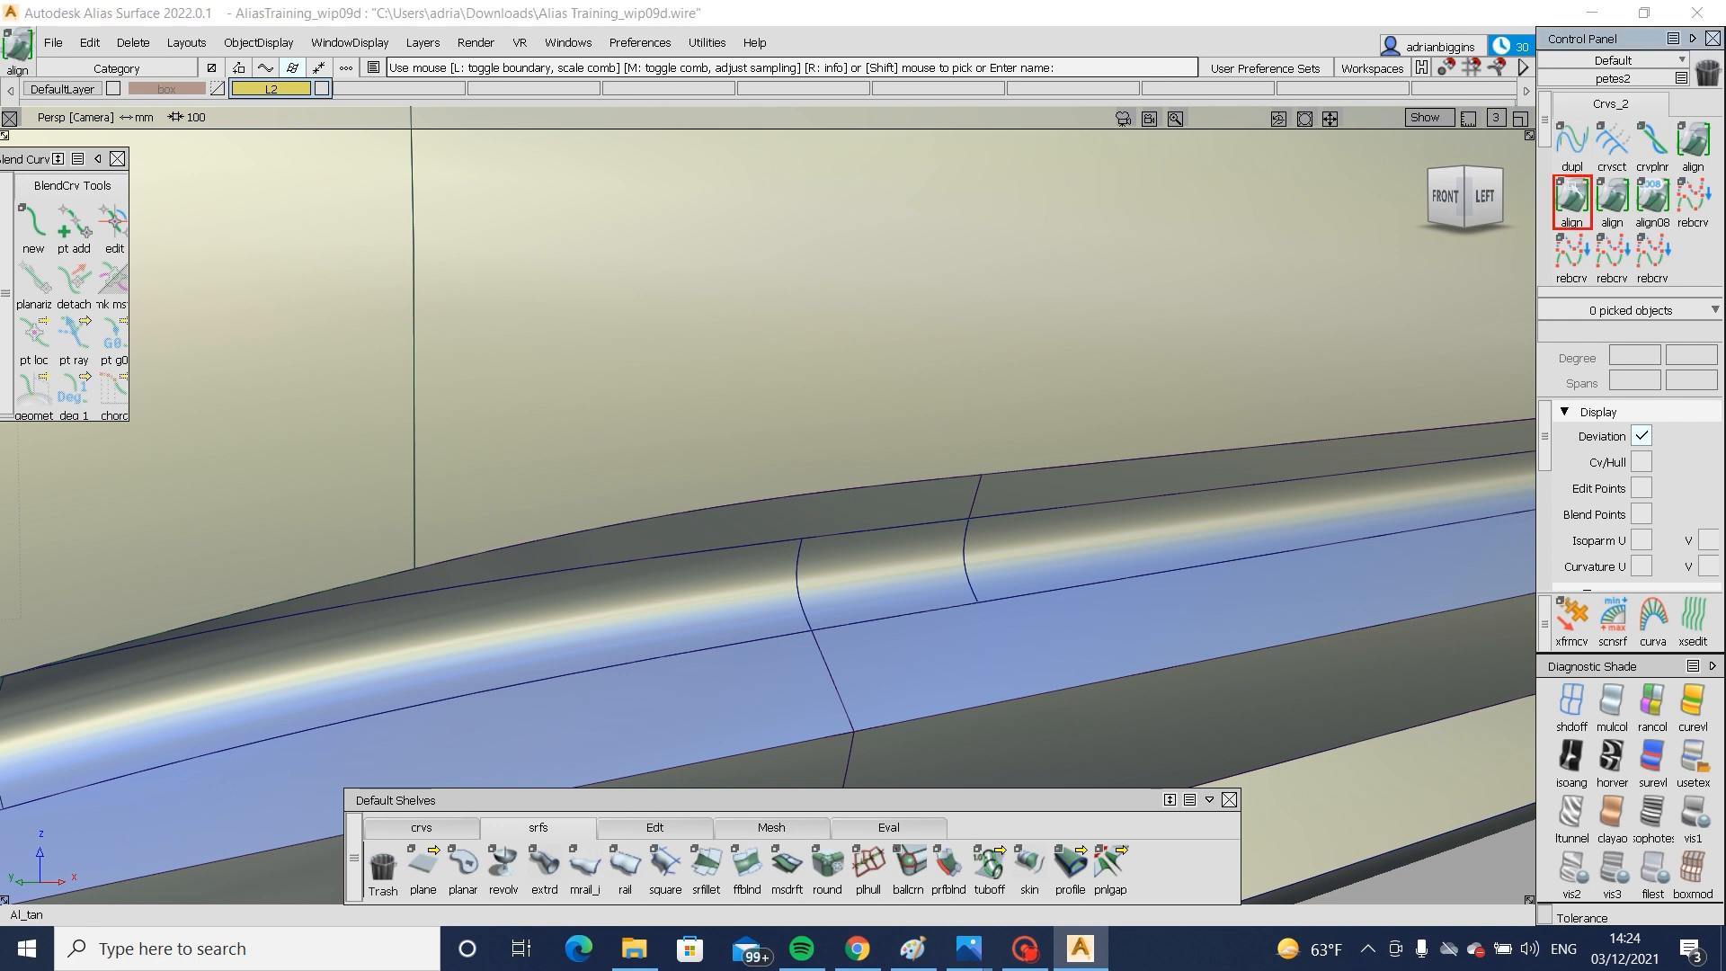
pyautogui.click(654, 563)
pyautogui.click(660, 570)
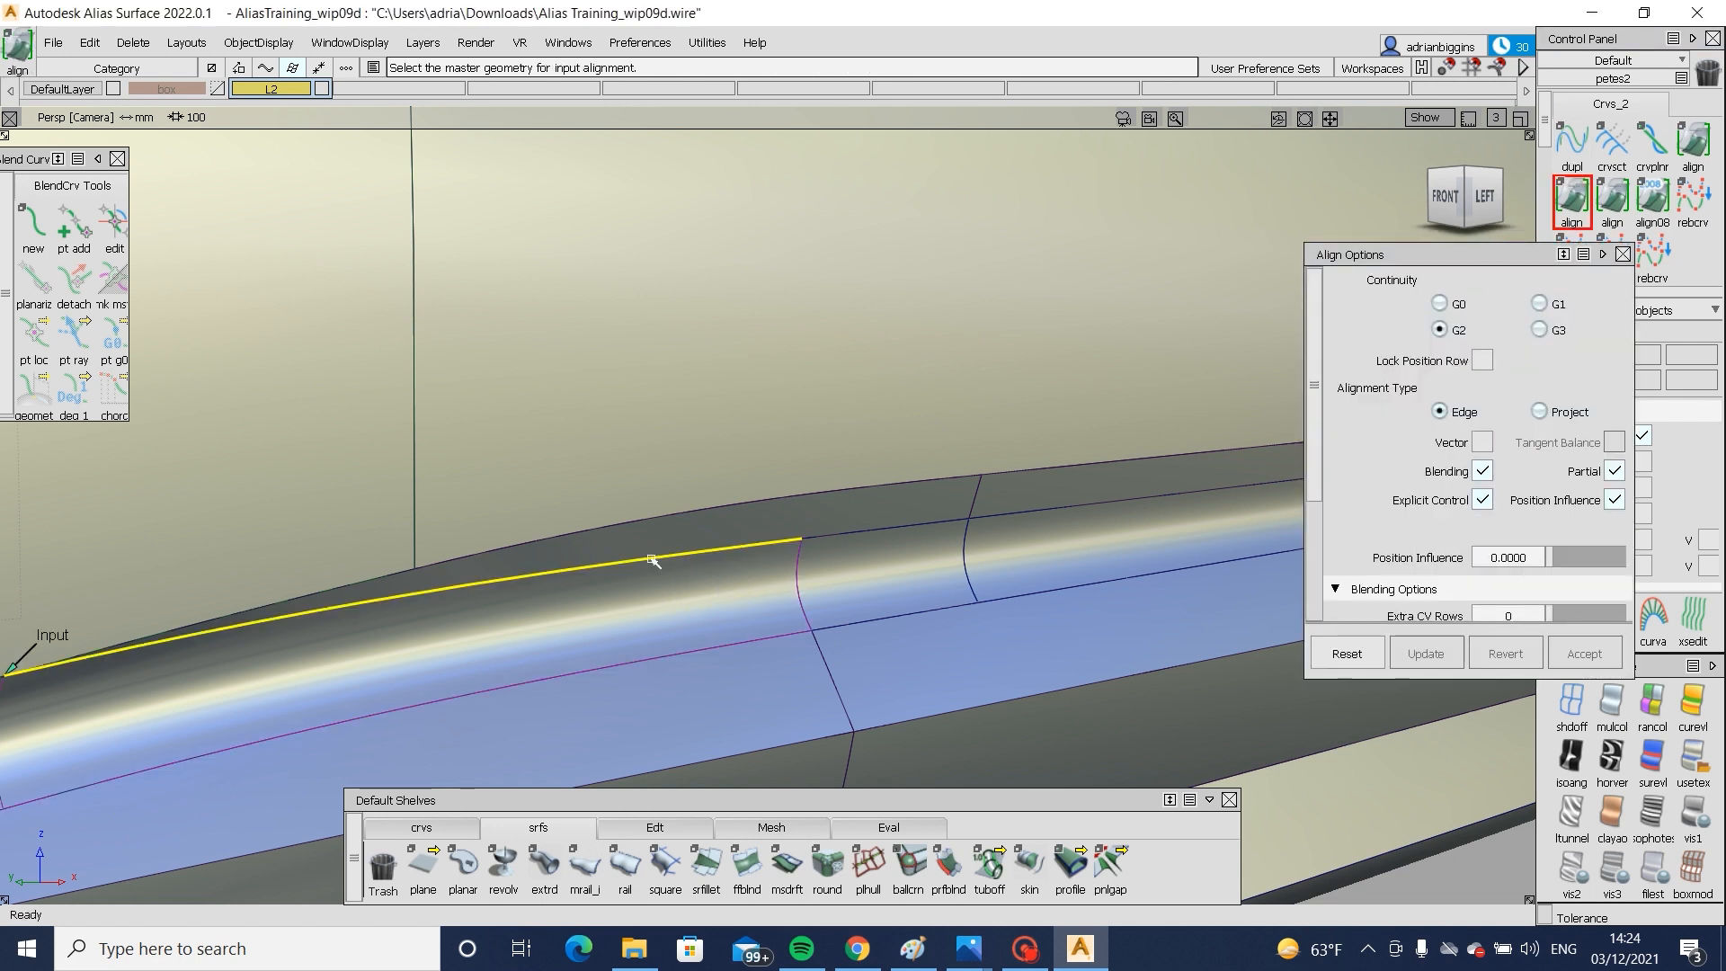
pyautogui.click(654, 563)
pyautogui.click(773, 628)
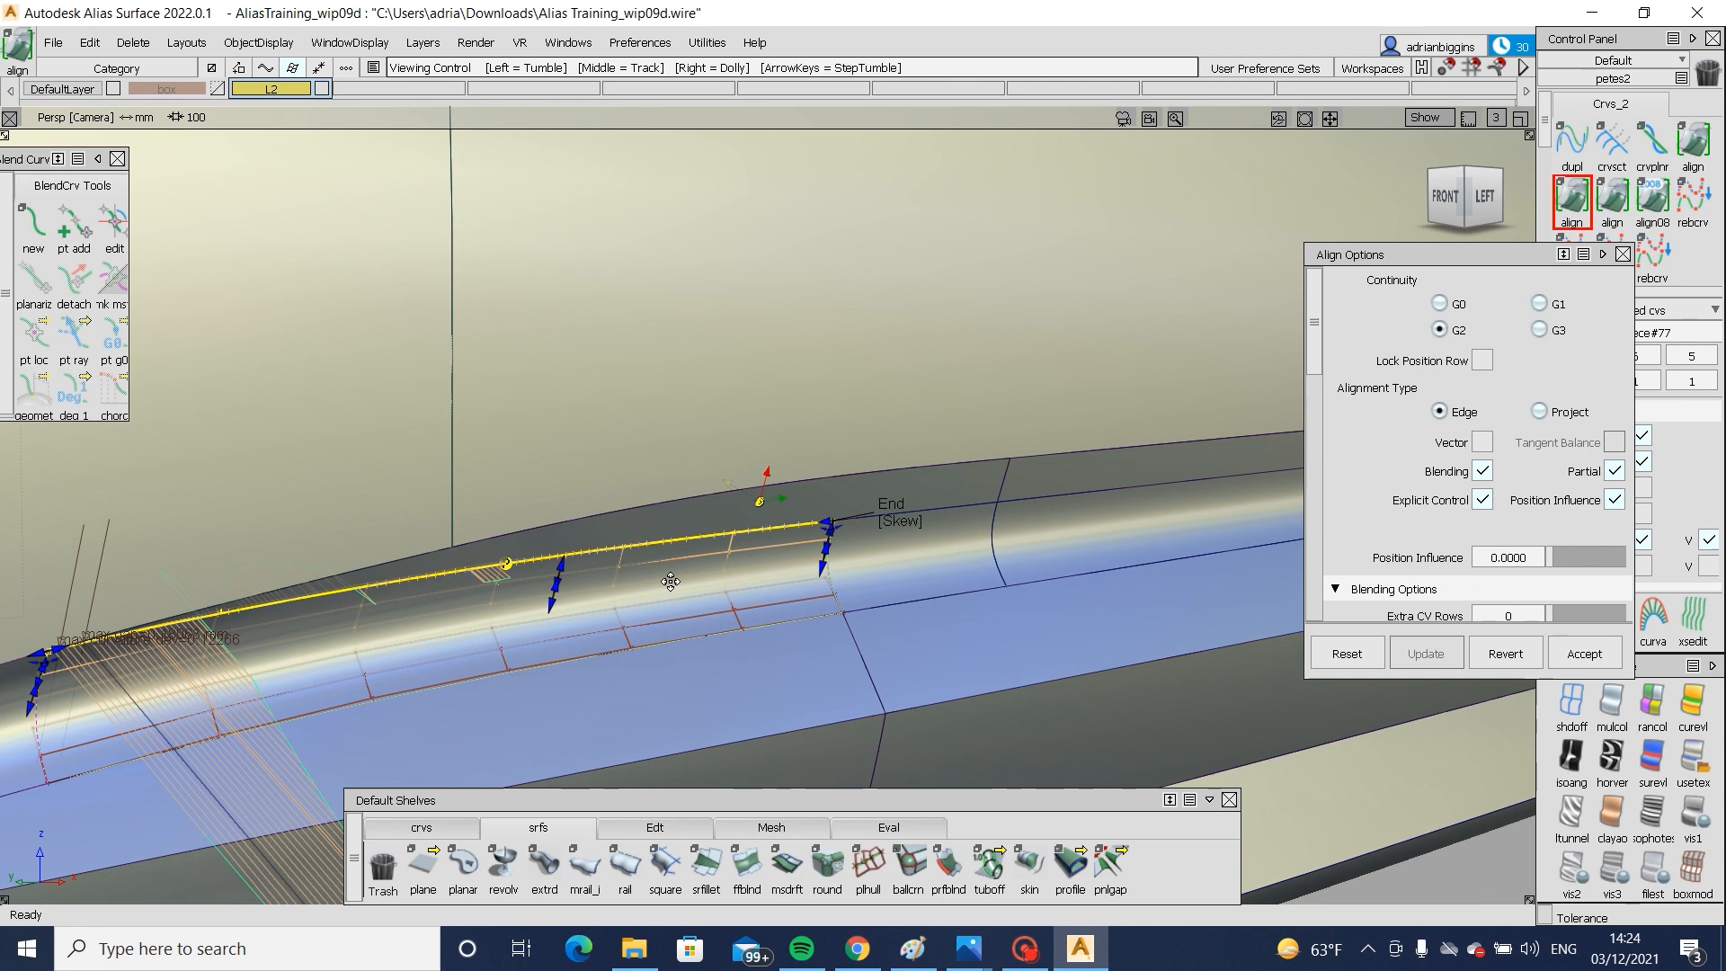
pyautogui.keyDown('alt'); pyautogui.keyDown('shift'); pyautogui.moveTo(671, 580); pyautogui.dragTo(1384, 502); pyautogui.keyUp('shift'); pyautogui.keyUp('alt')
pyautogui.moveTo(1588, 560); pyautogui.dragTo(1613, 609)
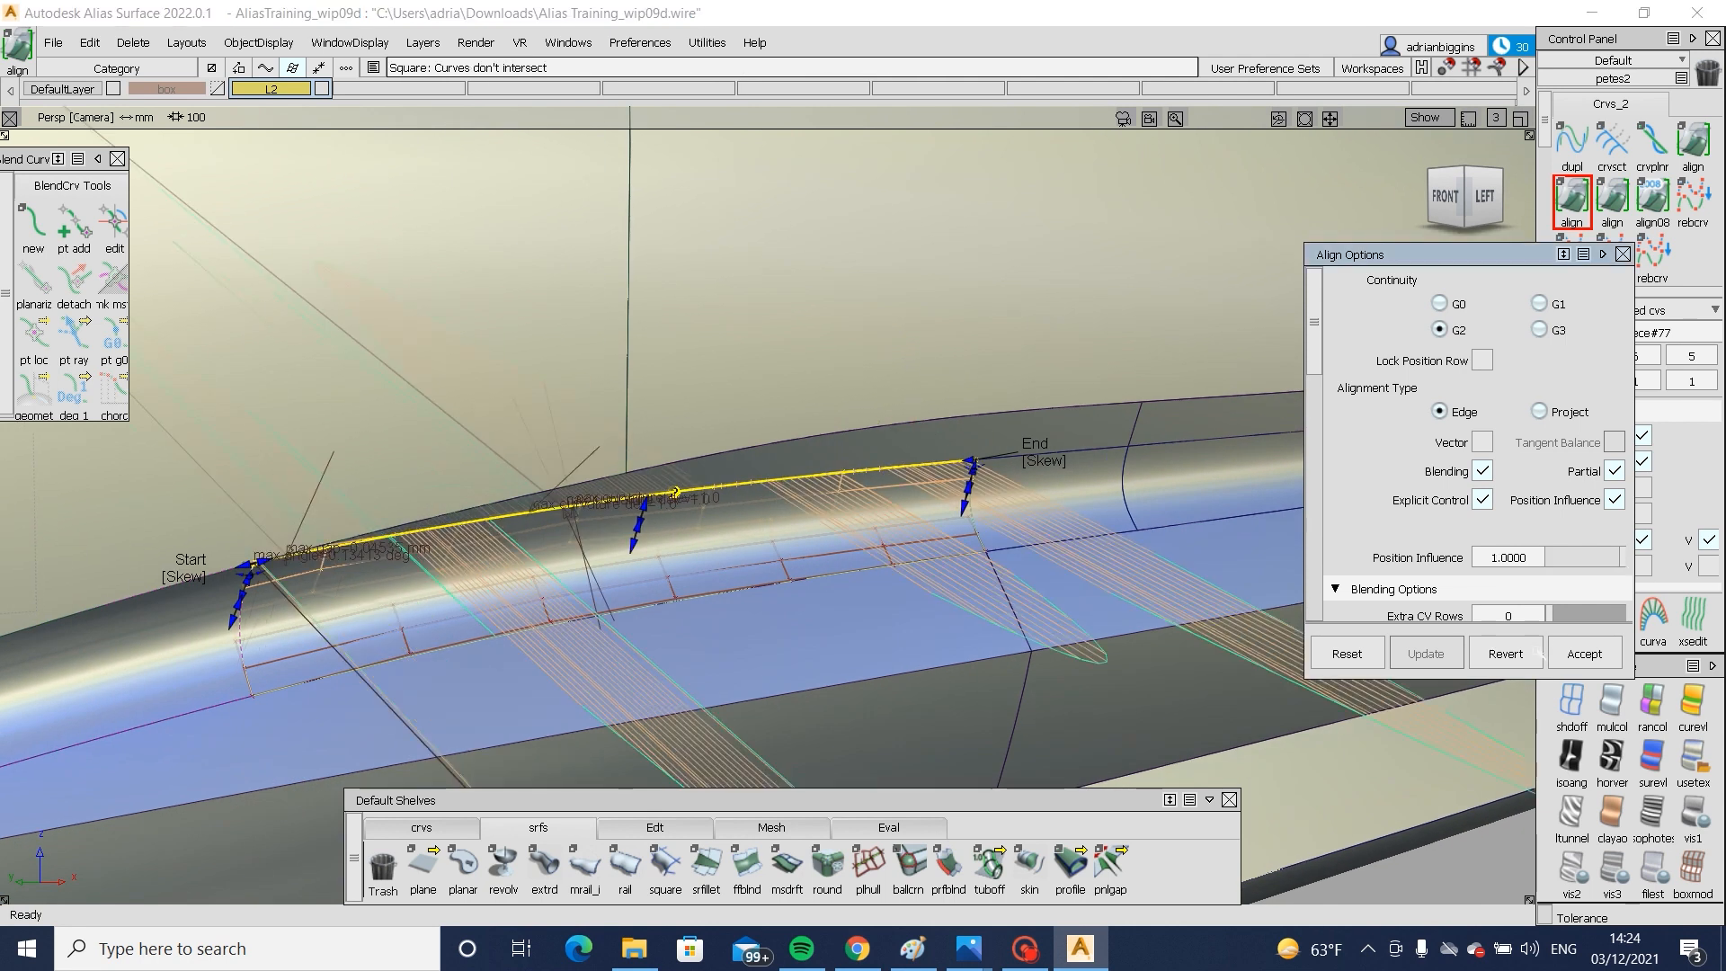
# - Untrim Blend_srf#42 above the rounded sill and delete its leftover curves-on-surface
pyautogui.keyDown('ctrl'); pyautogui.keyDown('shift'); pyautogui.moveTo(1011, 413); pyautogui.dragTo(949, 459); pyautogui.keyUp('shift'); pyautogui.keyUp('ctrl')
pyautogui.click(947, 456)
pyautogui.keyDown('ctrl'); pyautogui.keyDown('shift'); pyautogui.moveTo(947, 459); pyautogui.dragTo(942, 597, button='middle'); pyautogui.keyUp('shift'); pyautogui.keyUp('ctrl')
pyautogui.keyDown('ctrl'); pyautogui.keyDown('shift'); pyautogui.moveTo(944, 589); pyautogui.dragTo(966, 420); pyautogui.keyUp('shift'); pyautogui.keyUp('ctrl')
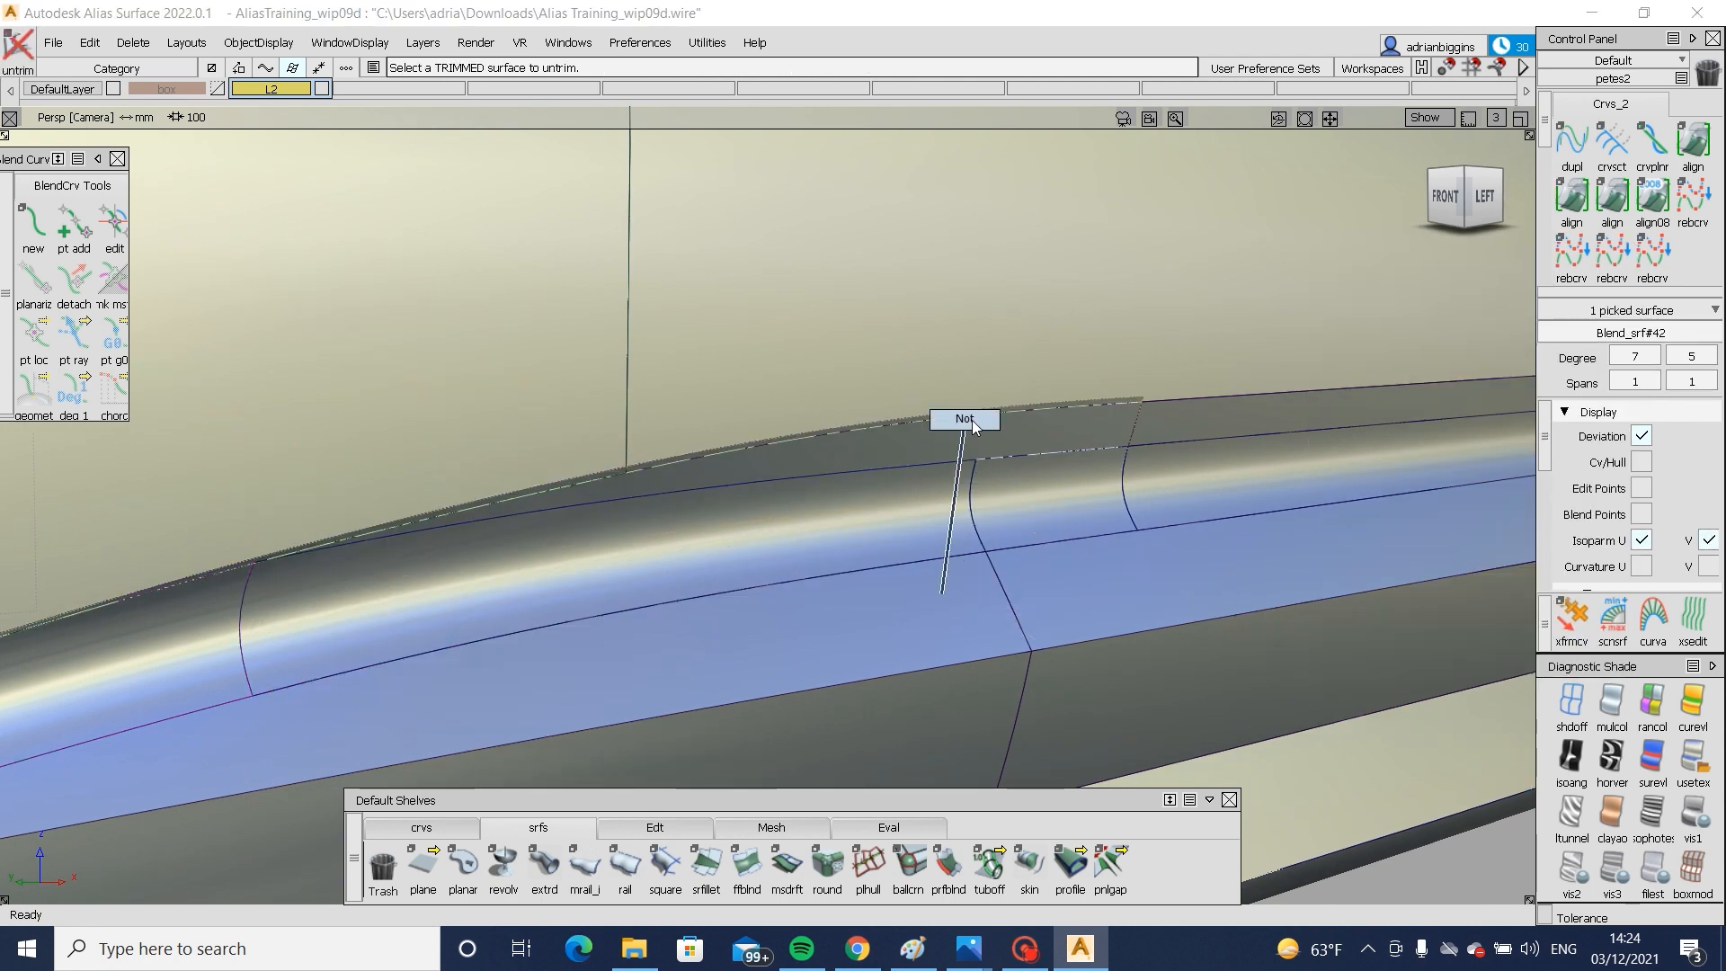
pyautogui.click(1299, 434)
pyautogui.press('Delete')
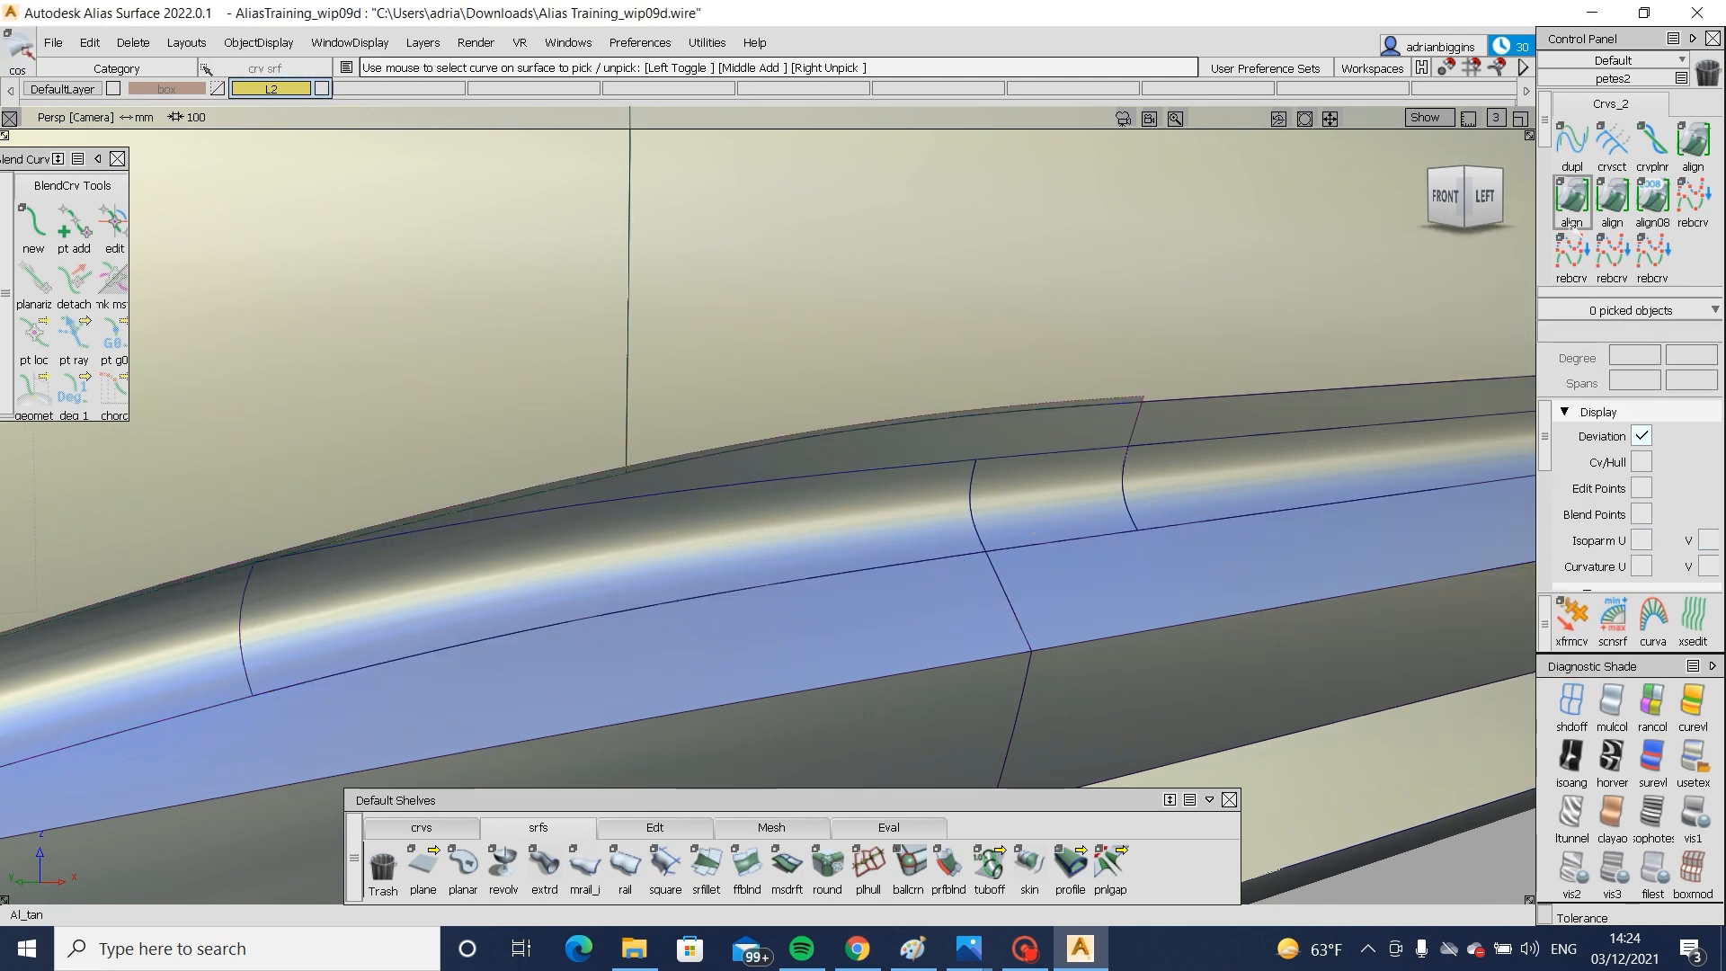
# - Align the upper edges of the long and short rounded sill surfaces to Blend_srf#42 using G2 Project
pyautogui.doubleClick(1571, 198)
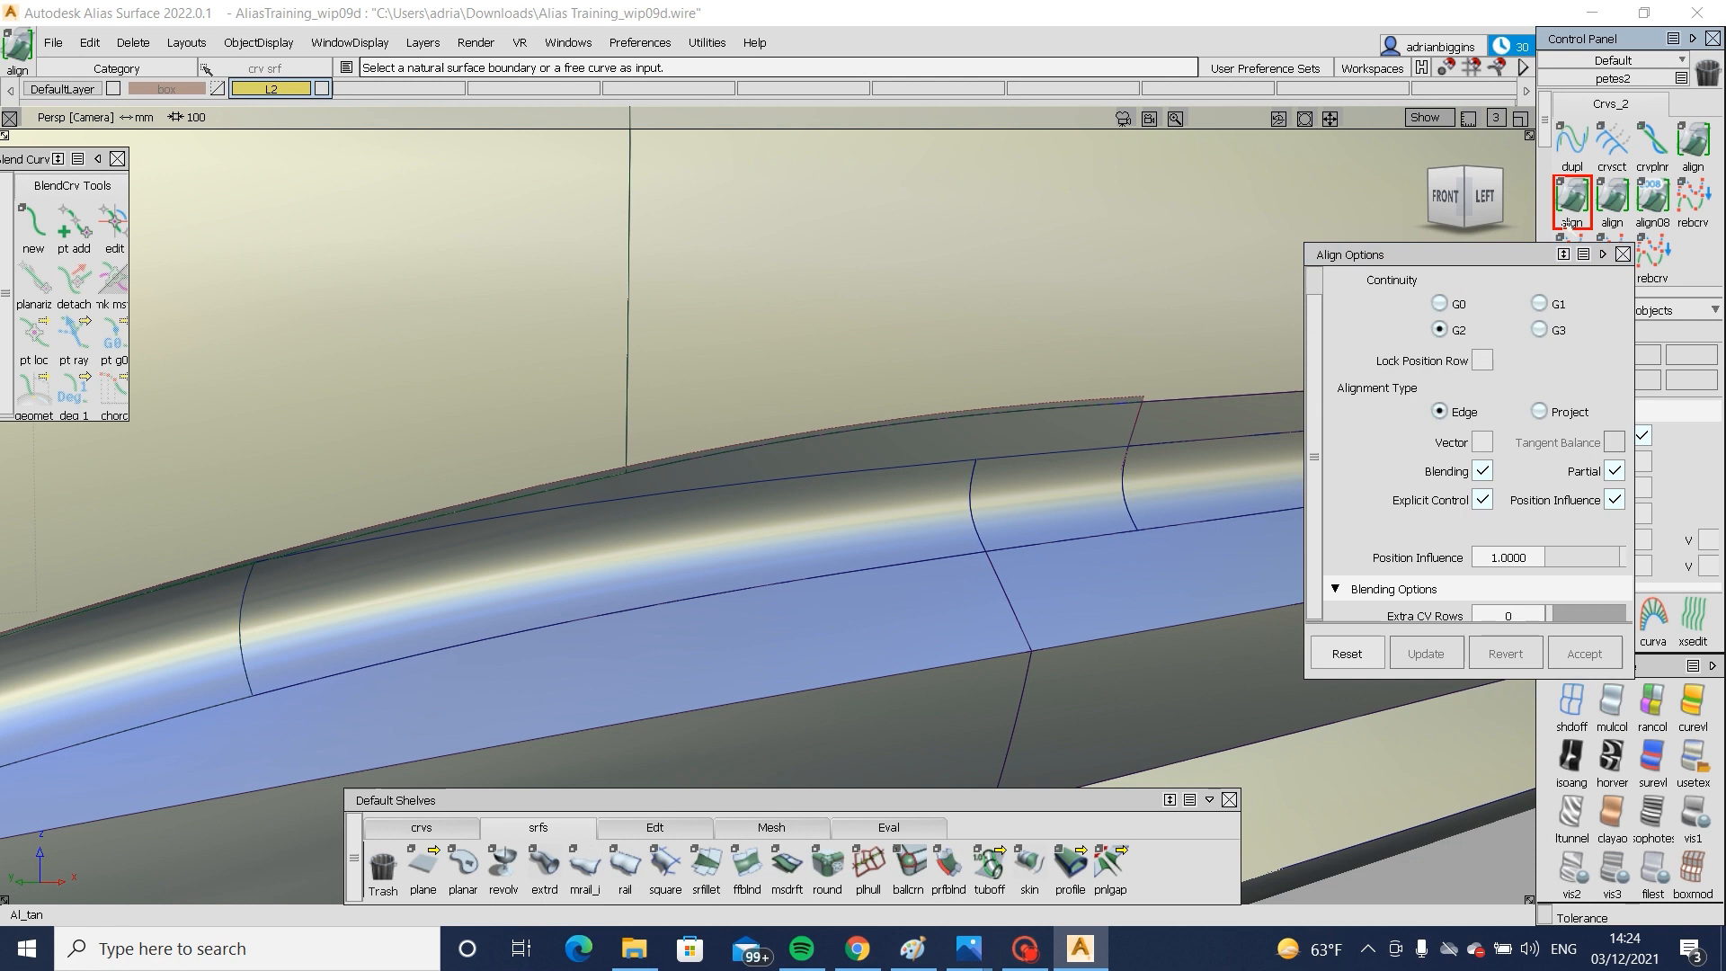
pyautogui.click(915, 465)
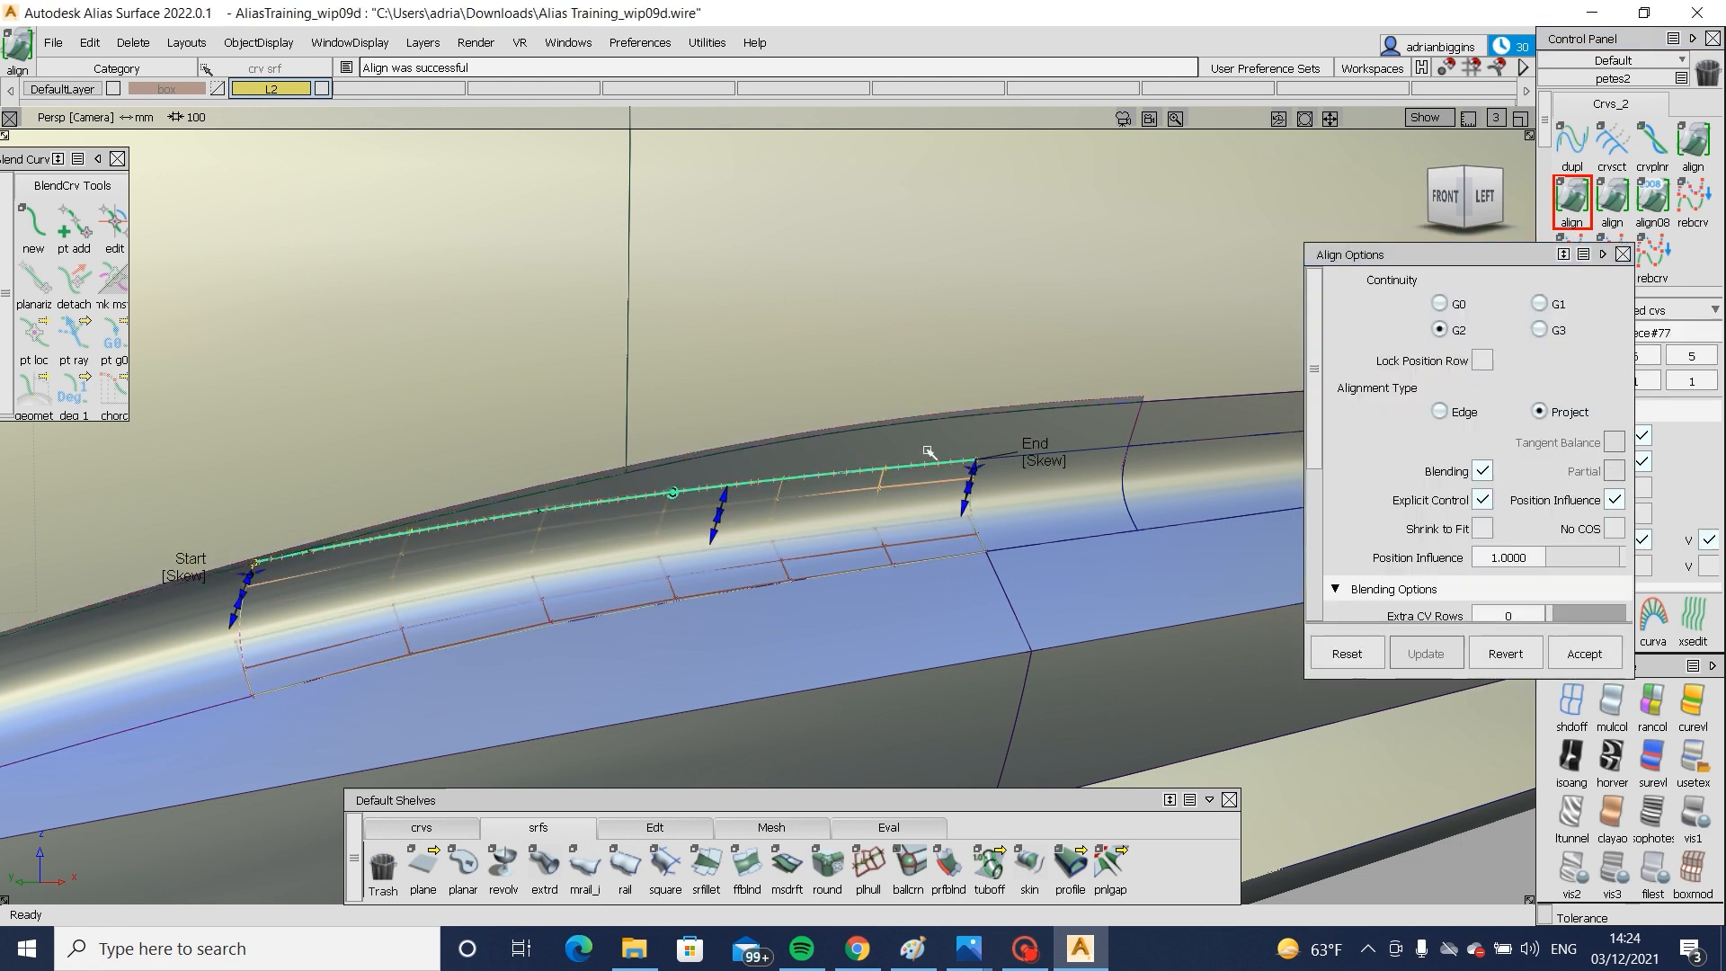
pyautogui.click(1035, 454)
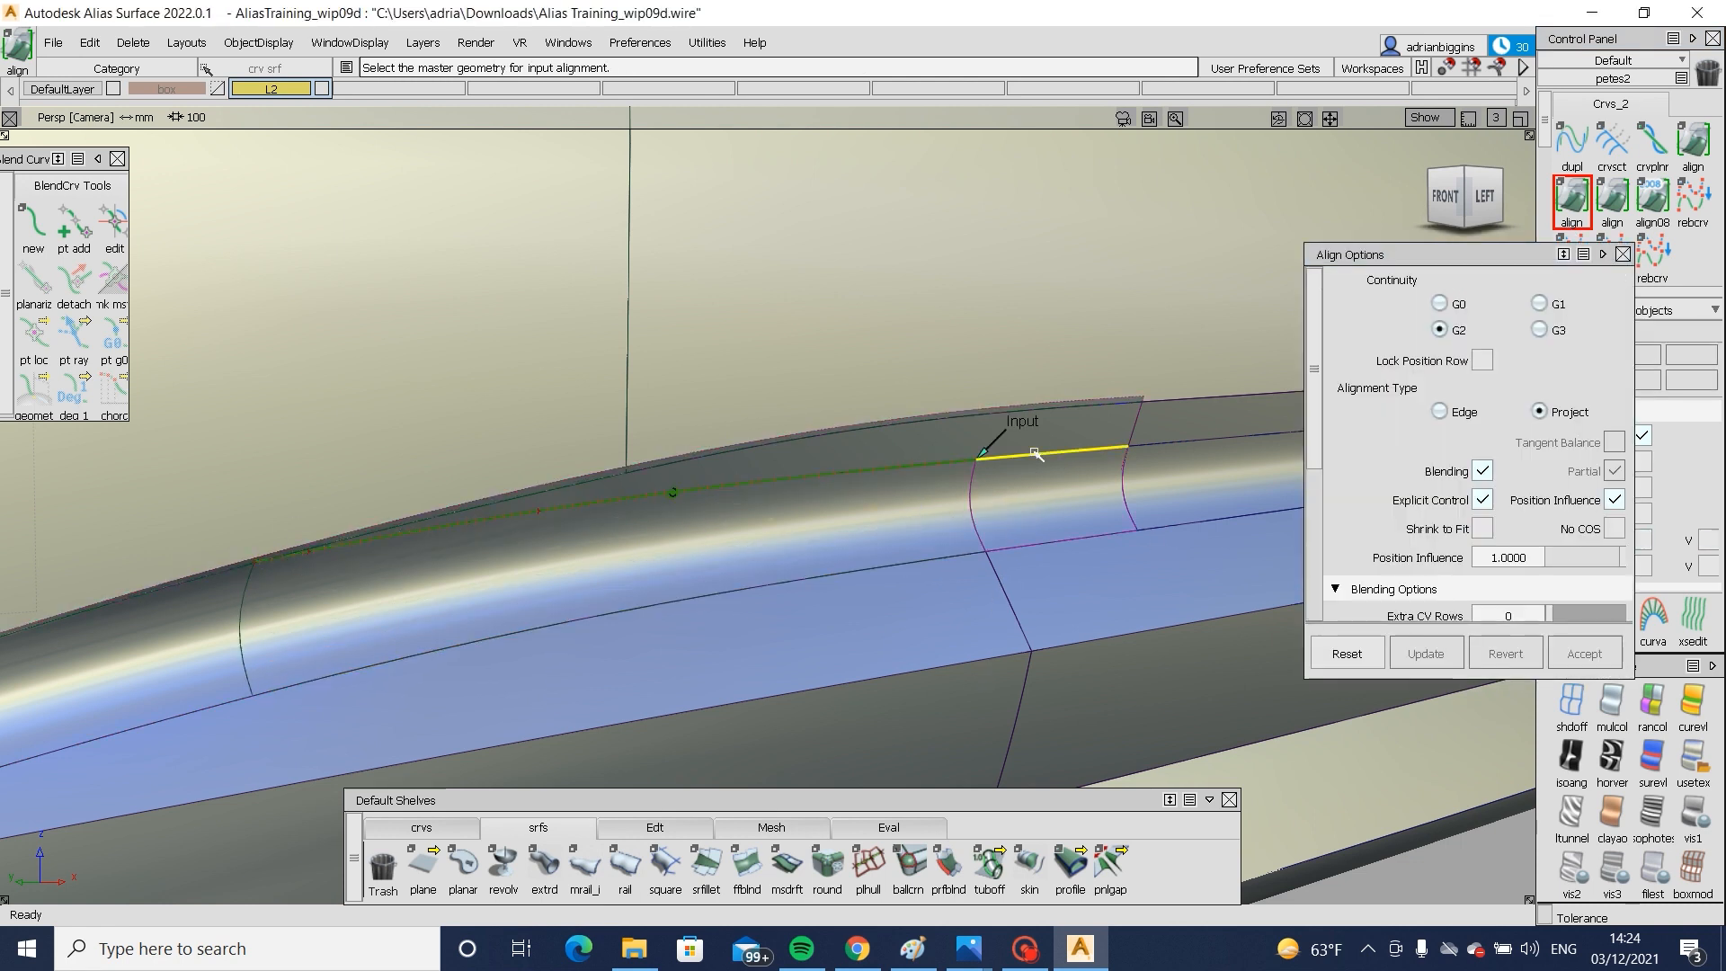
pyautogui.click(1111, 422)
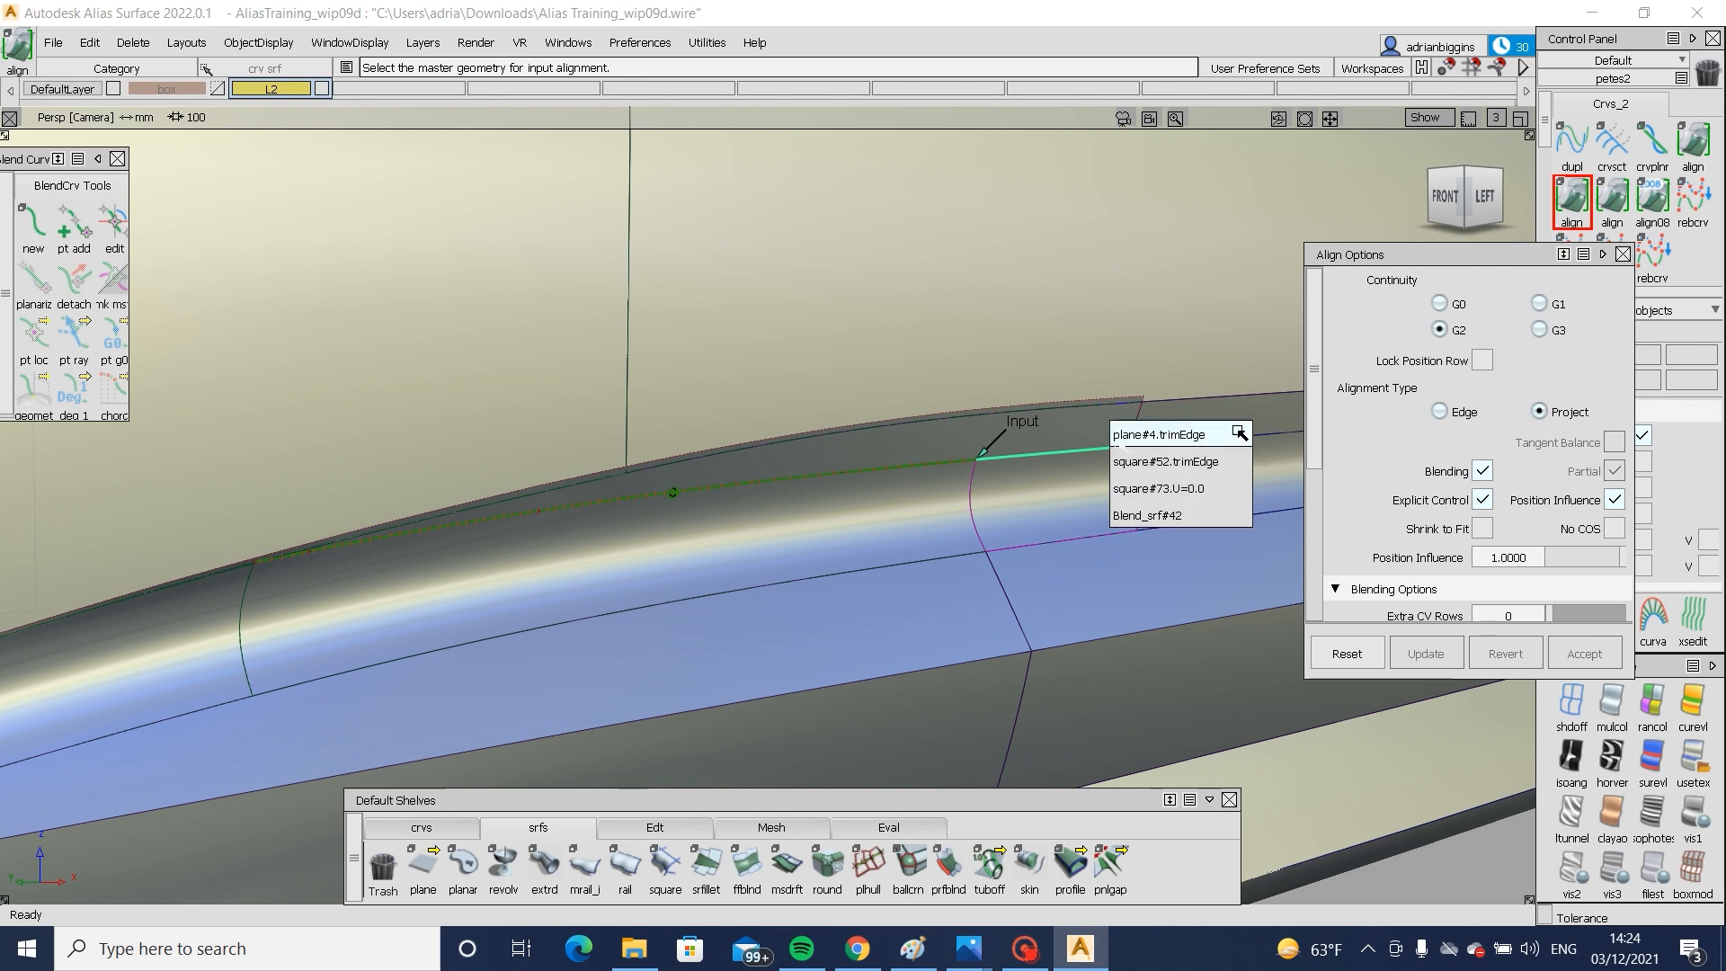
pyautogui.click(1168, 490)
# - Delete the align construction history from the long and short rounded sill surfaces
pyautogui.keyDown('ctrl'); pyautogui.keyDown('shift'); pyautogui.moveTo(1084, 518); pyautogui.dragTo(1106, 418); pyautogui.keyUp('shift'); pyautogui.keyUp('ctrl')
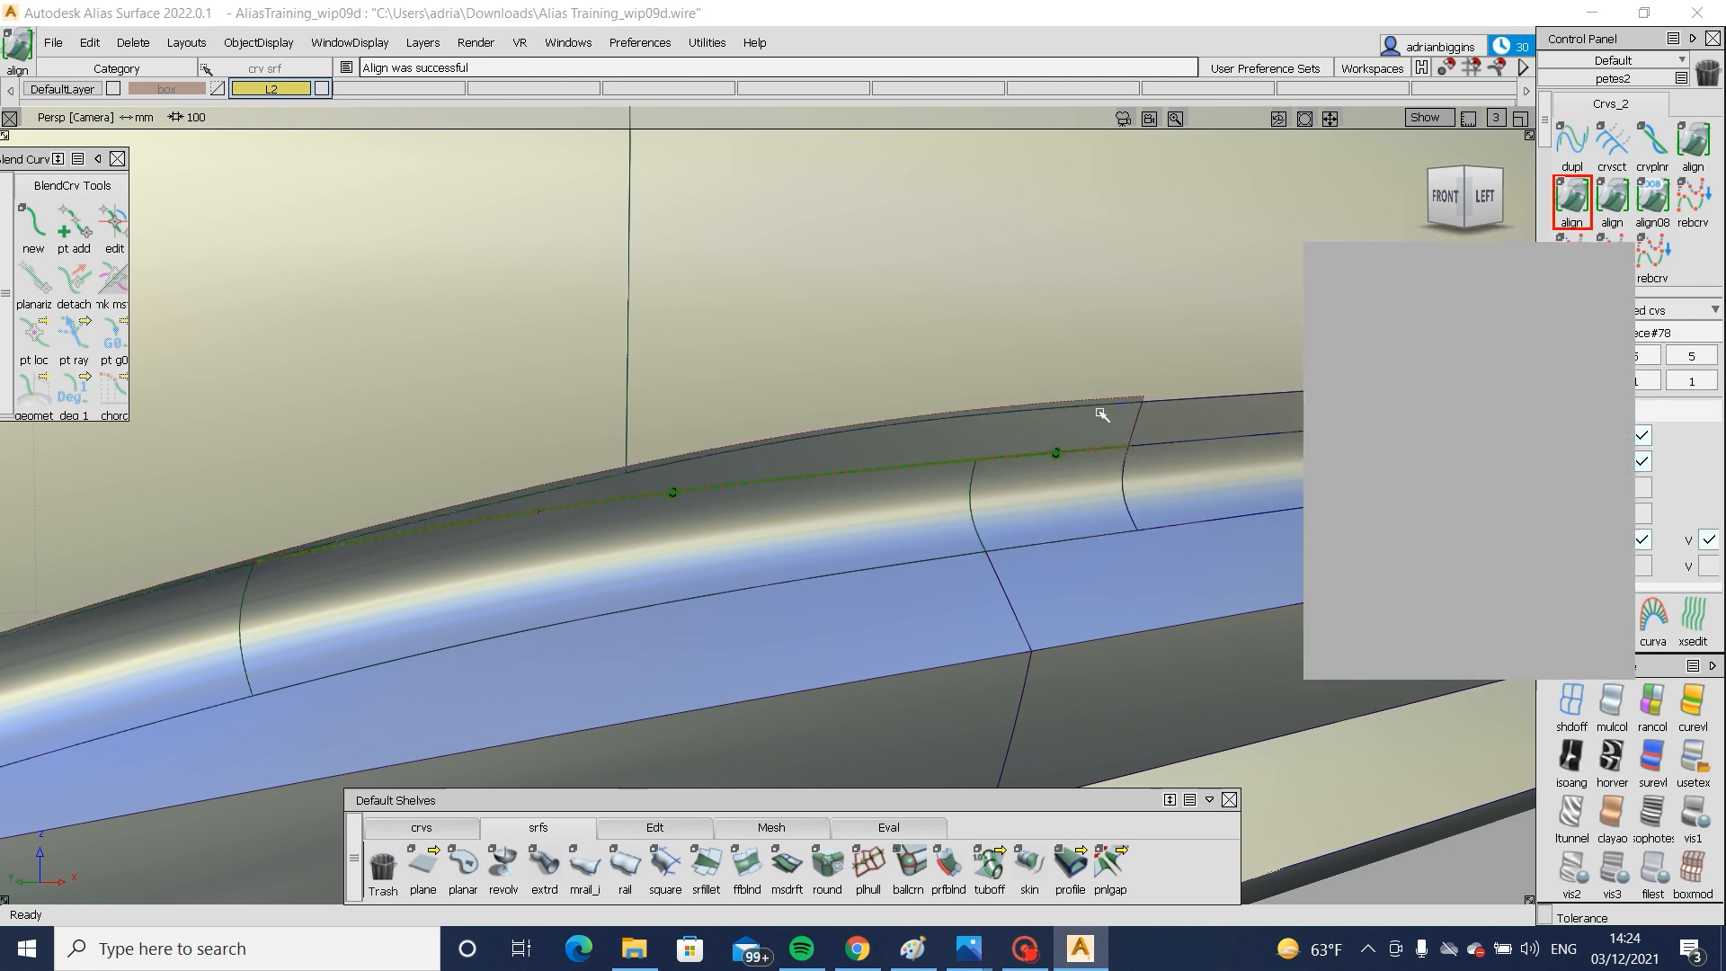
pyautogui.click(867, 516)
pyautogui.hotkey('ctrl', 'h')
pyautogui.press('Return')
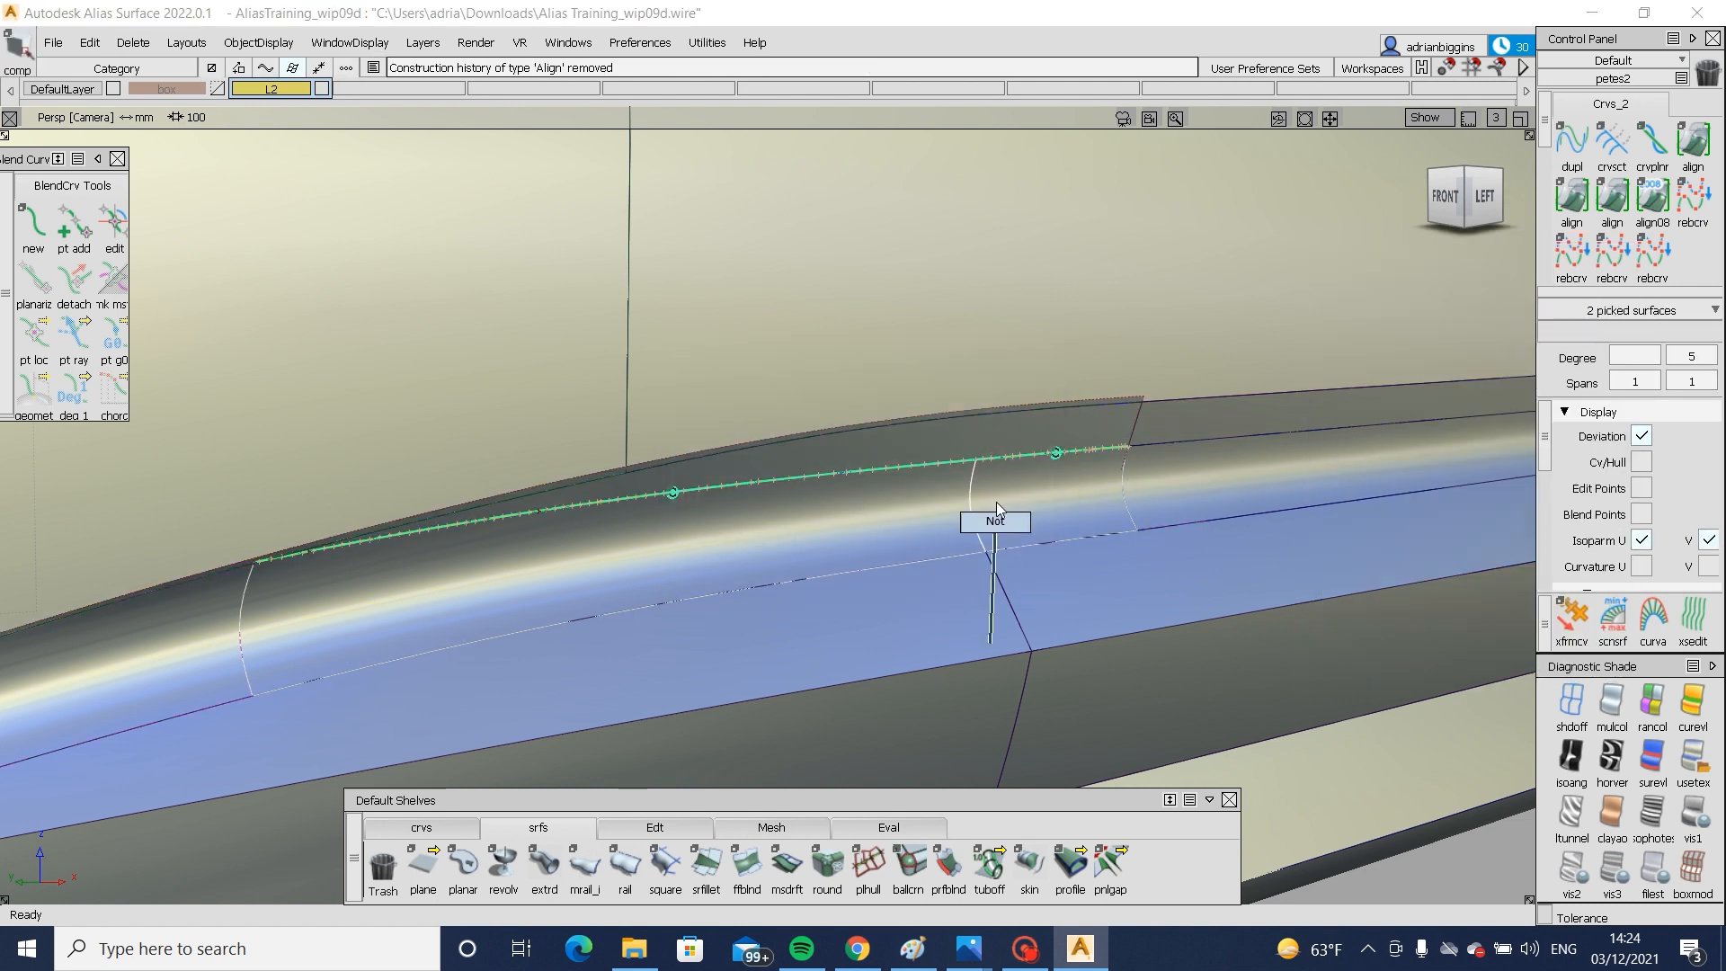
# - Delete the intersect construction history of Blend_srf#42 and trim it along the projected alignment curves
pyautogui.press('t')
pyautogui.click(992, 443)
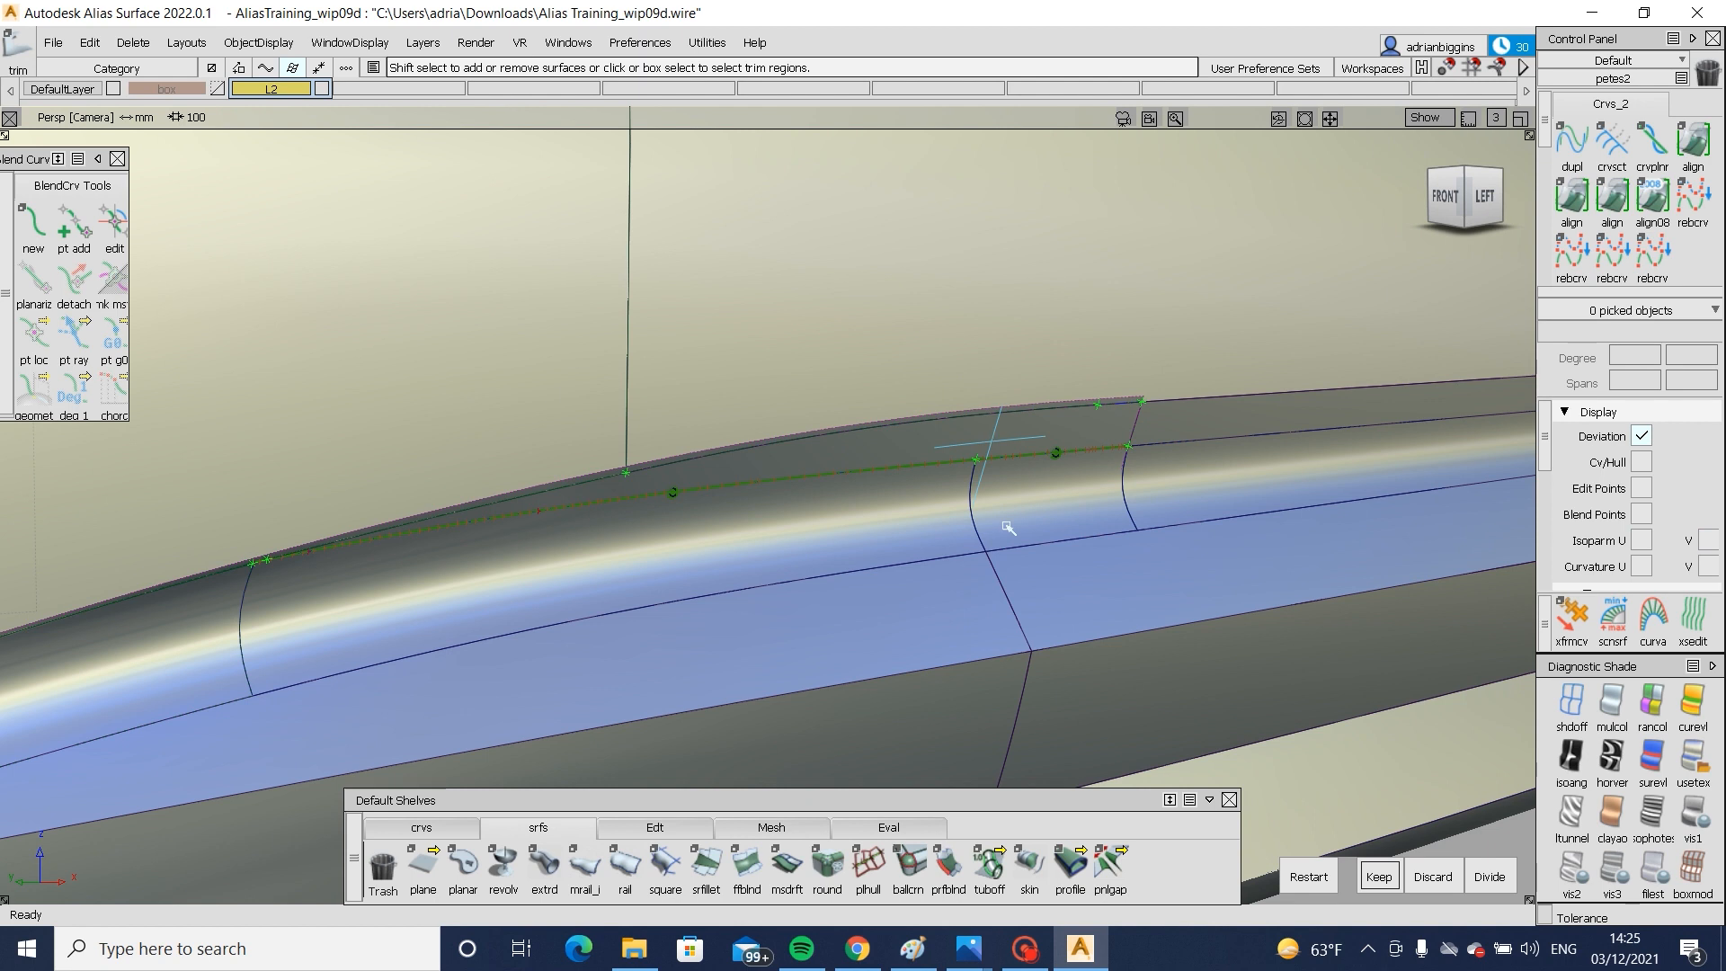
pyautogui.keyDown('ctrl'); pyautogui.keyDown('shift'); pyautogui.moveTo(1007, 527); pyautogui.dragTo(1032, 404); pyautogui.keyUp('shift'); pyautogui.keyUp('ctrl')
pyautogui.click(982, 447)
pyautogui.hotkey('ctrl', 'h')
pyautogui.press('Return')
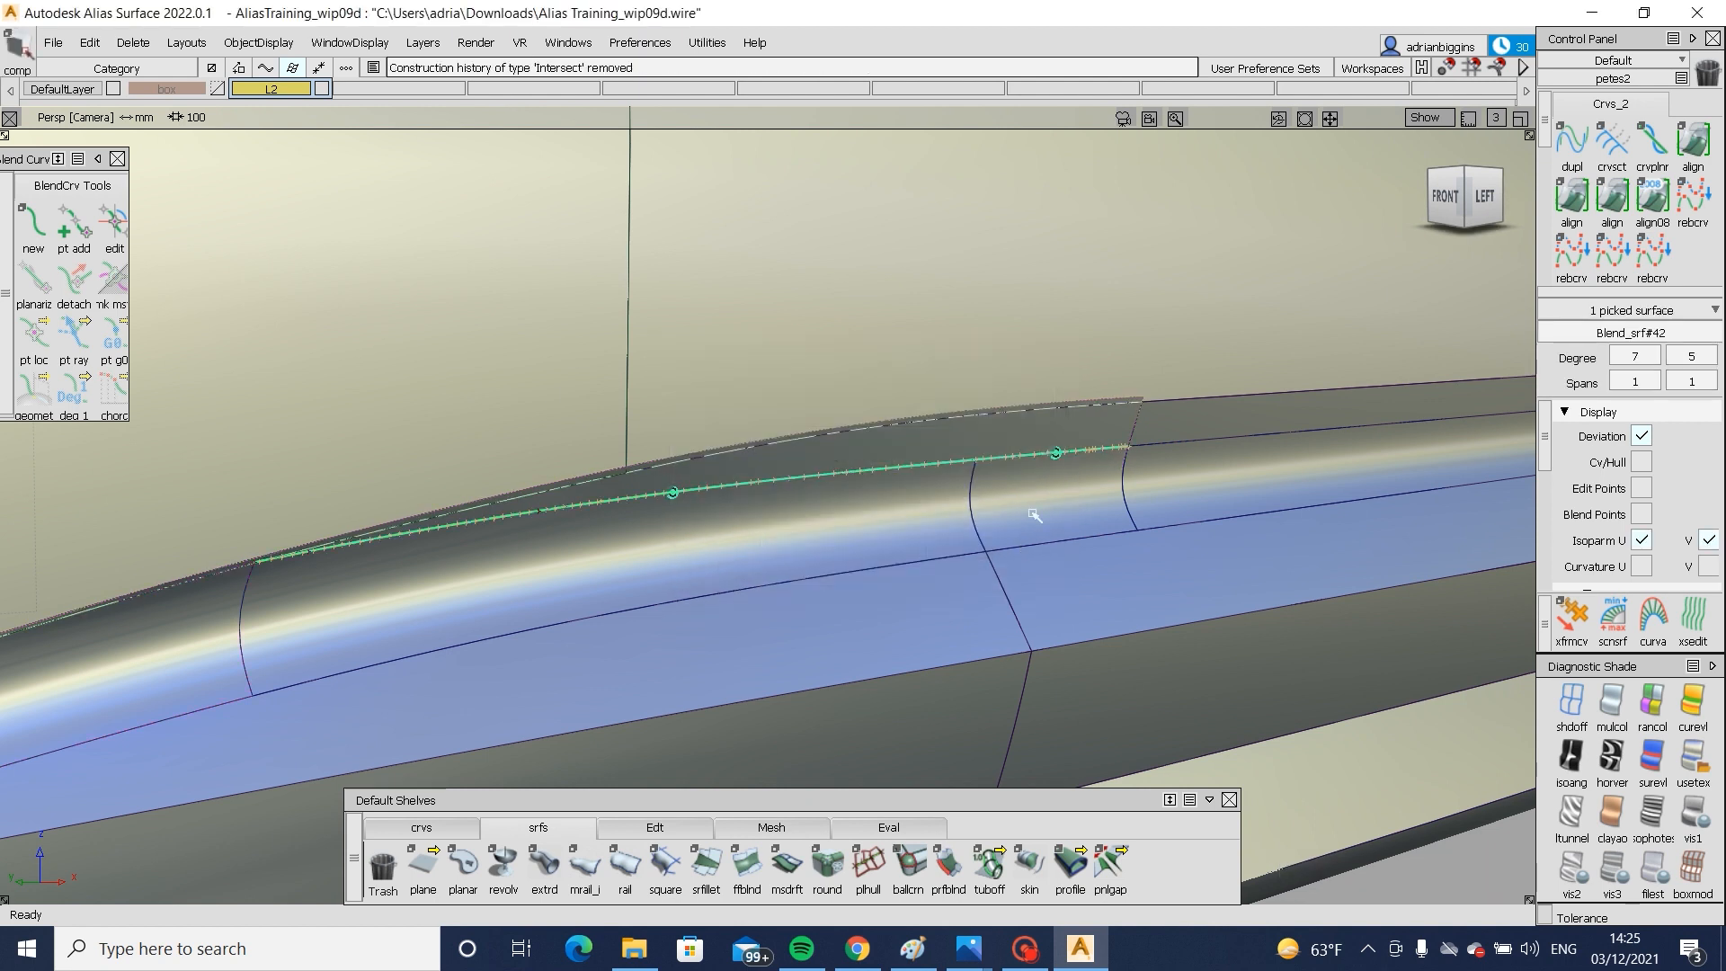
pyautogui.press('t')
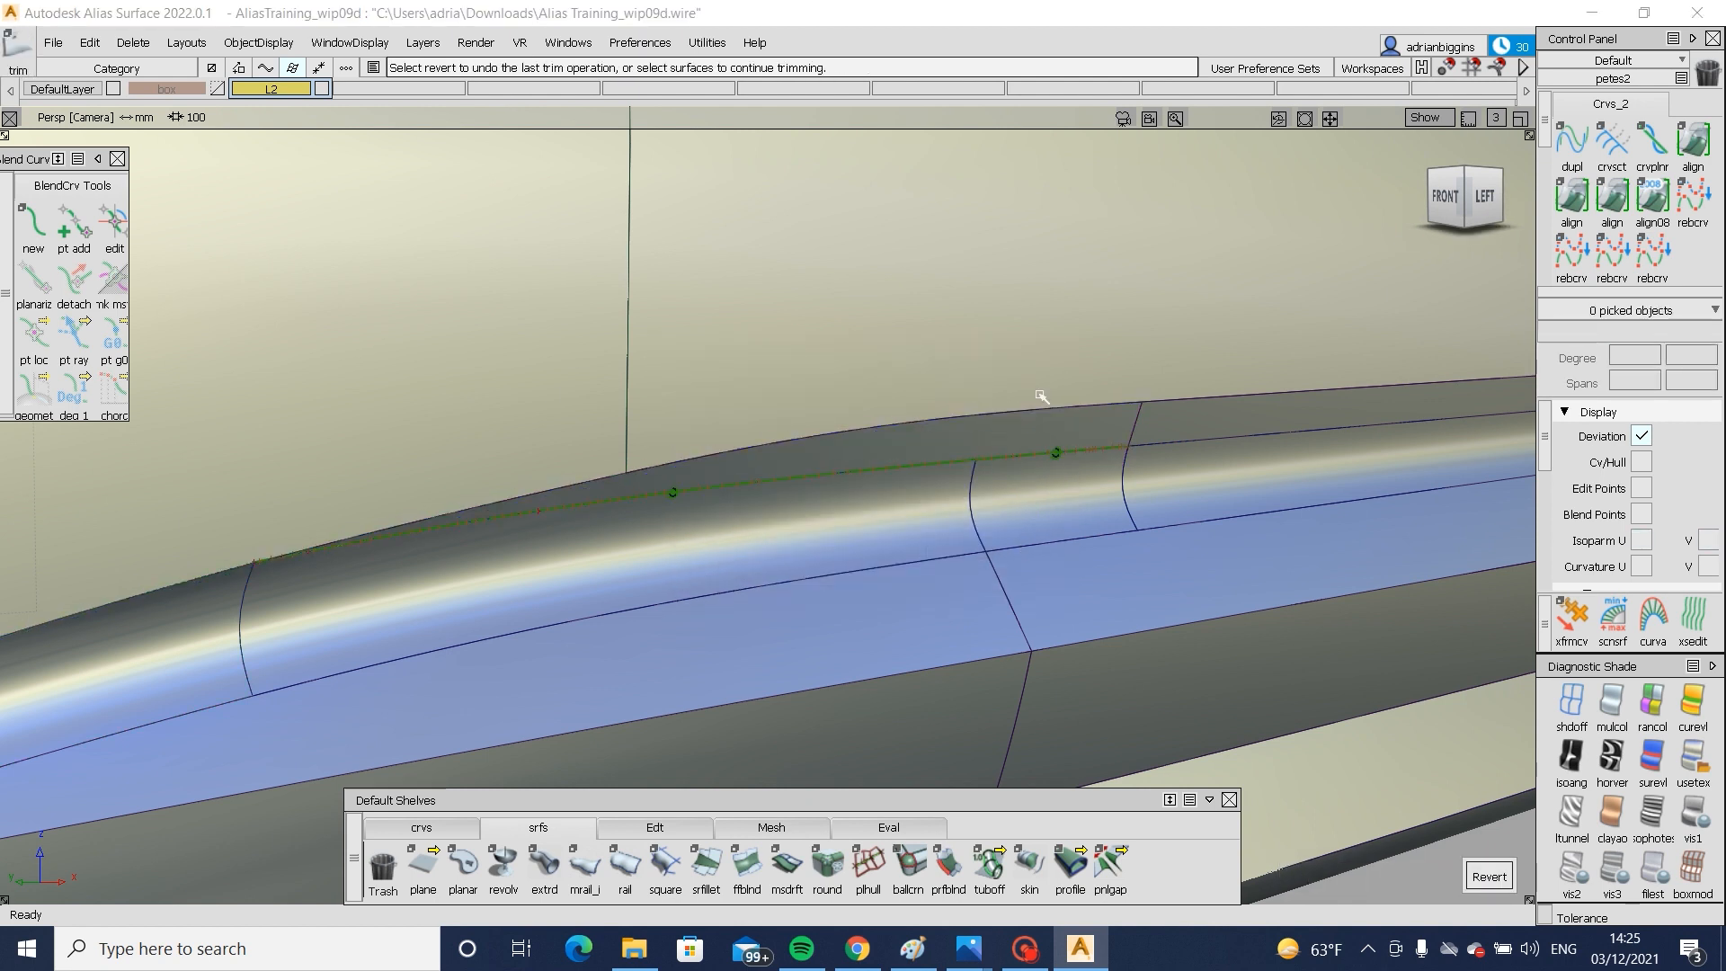
# - Start a G2 Curvature chord surface fillet with chordal length 5, selecting the body side surfaces and the front lower surfaces as inputs
pyautogui.click(707, 864)
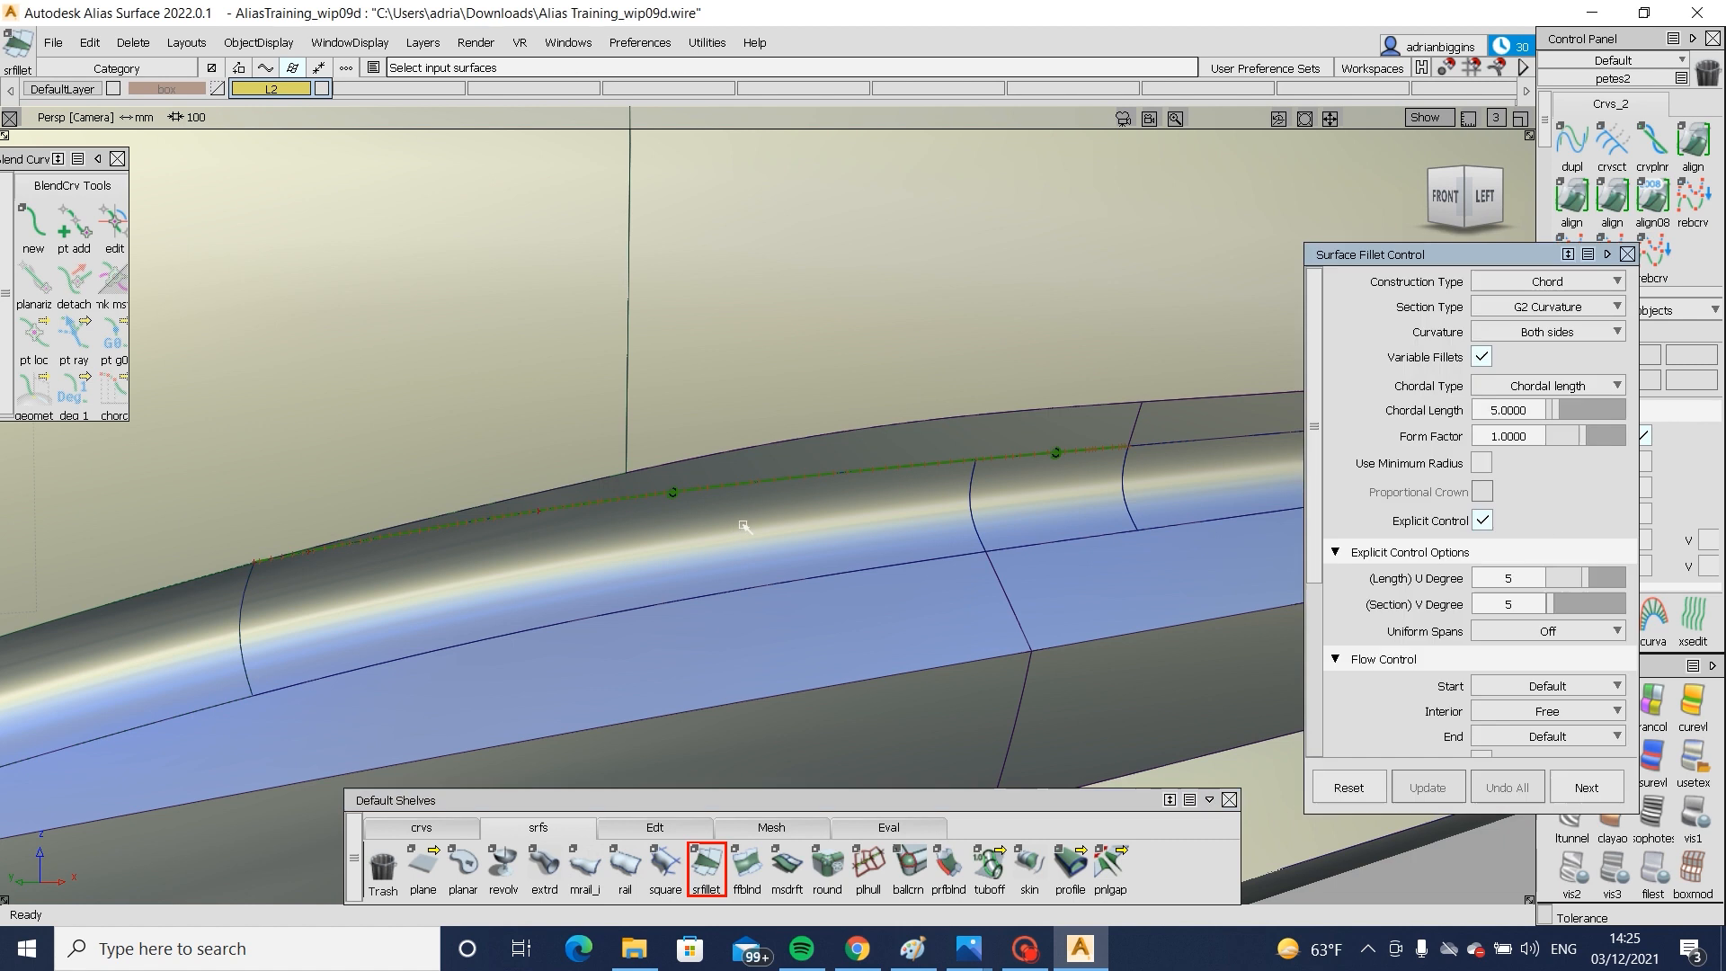
pyautogui.click(559, 416)
pyautogui.keyDown('alt'); pyautogui.keyDown('shift'); pyautogui.moveTo(697, 412); pyautogui.dragTo(823, 455, button='right'); pyautogui.keyUp('shift'); pyautogui.keyUp('alt')
pyautogui.keyDown('alt'); pyautogui.keyDown('shift'); pyautogui.moveTo(823, 455); pyautogui.dragTo(538, 520, button='middle'); pyautogui.keyUp('shift'); pyautogui.keyUp('alt')
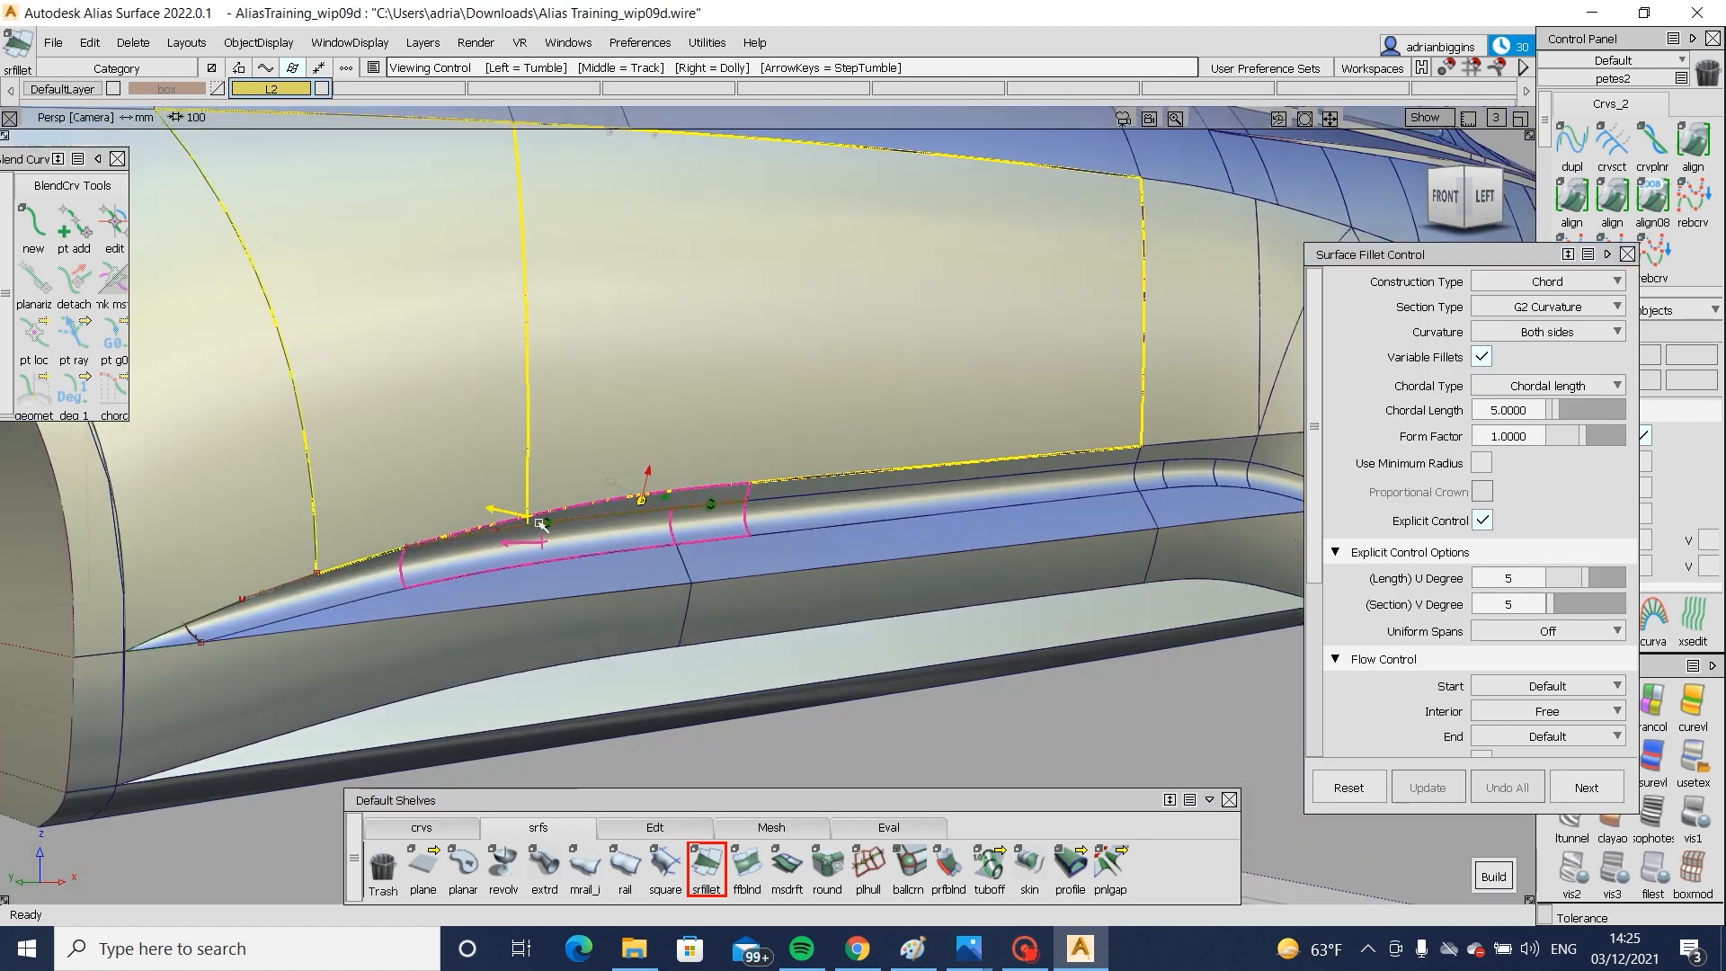
pyautogui.click(384, 580)
pyautogui.keyDown('alt'); pyautogui.keyDown('shift'); pyautogui.moveTo(710, 515); pyautogui.dragTo(514, 562, button='middle'); pyautogui.keyUp('shift'); pyautogui.keyUp('alt')
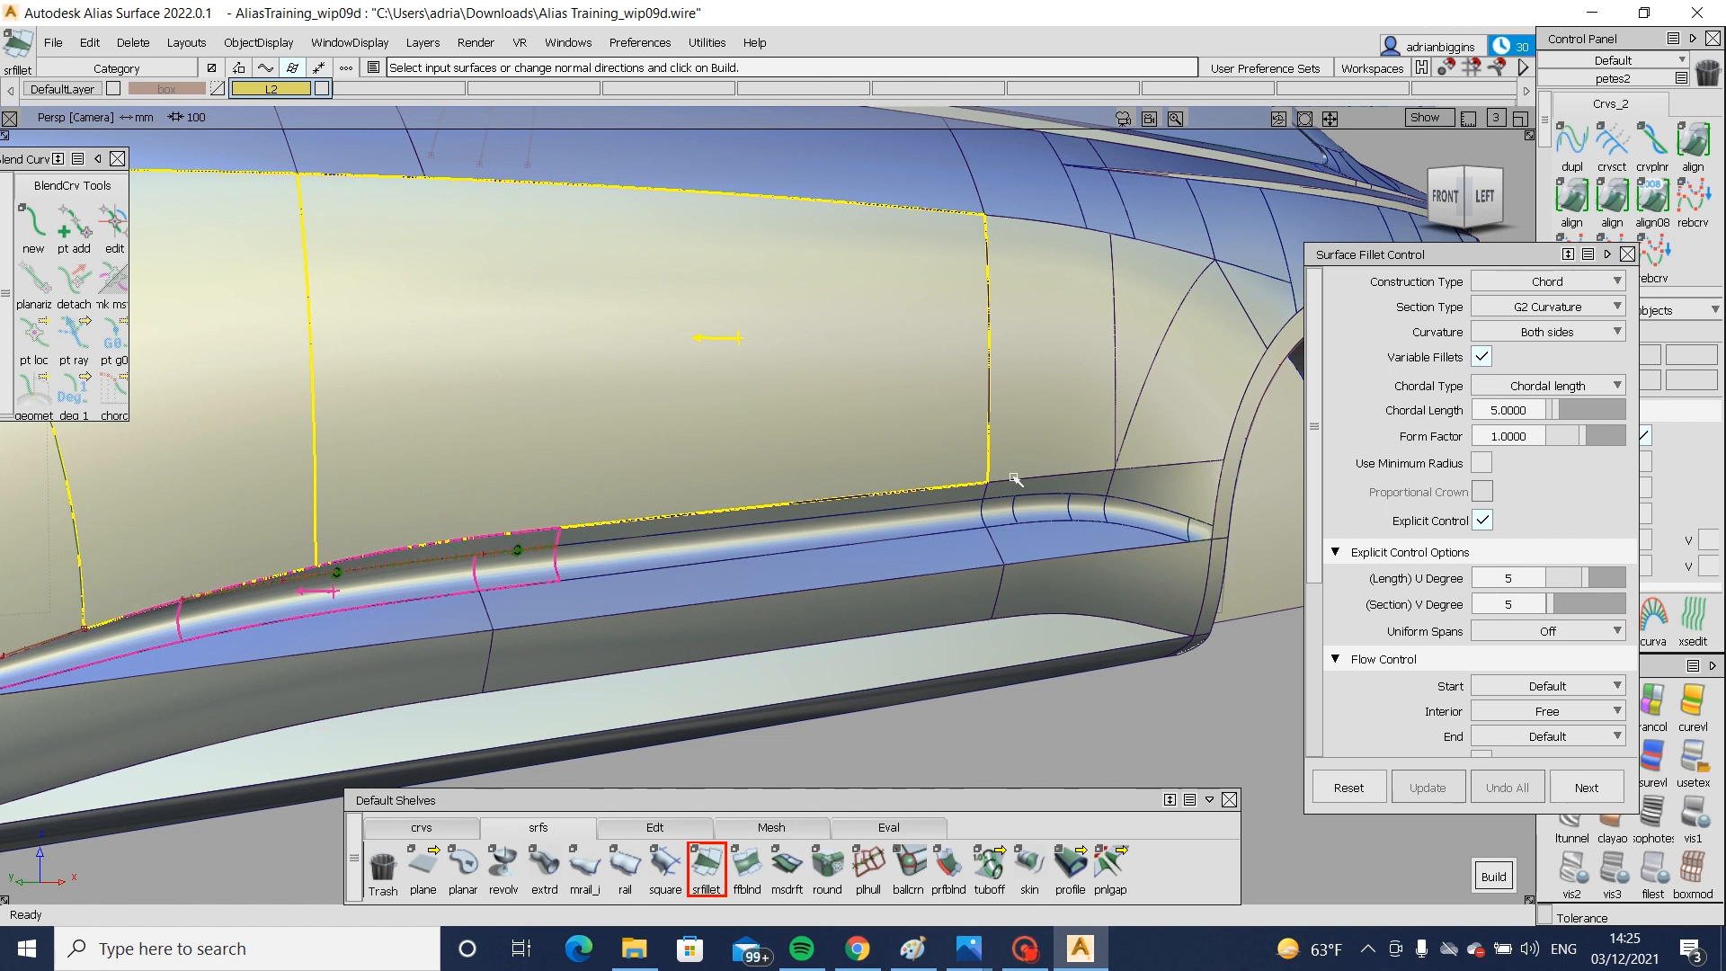
pyautogui.click(1058, 455)
pyautogui.click(1143, 376)
pyautogui.click(1161, 452)
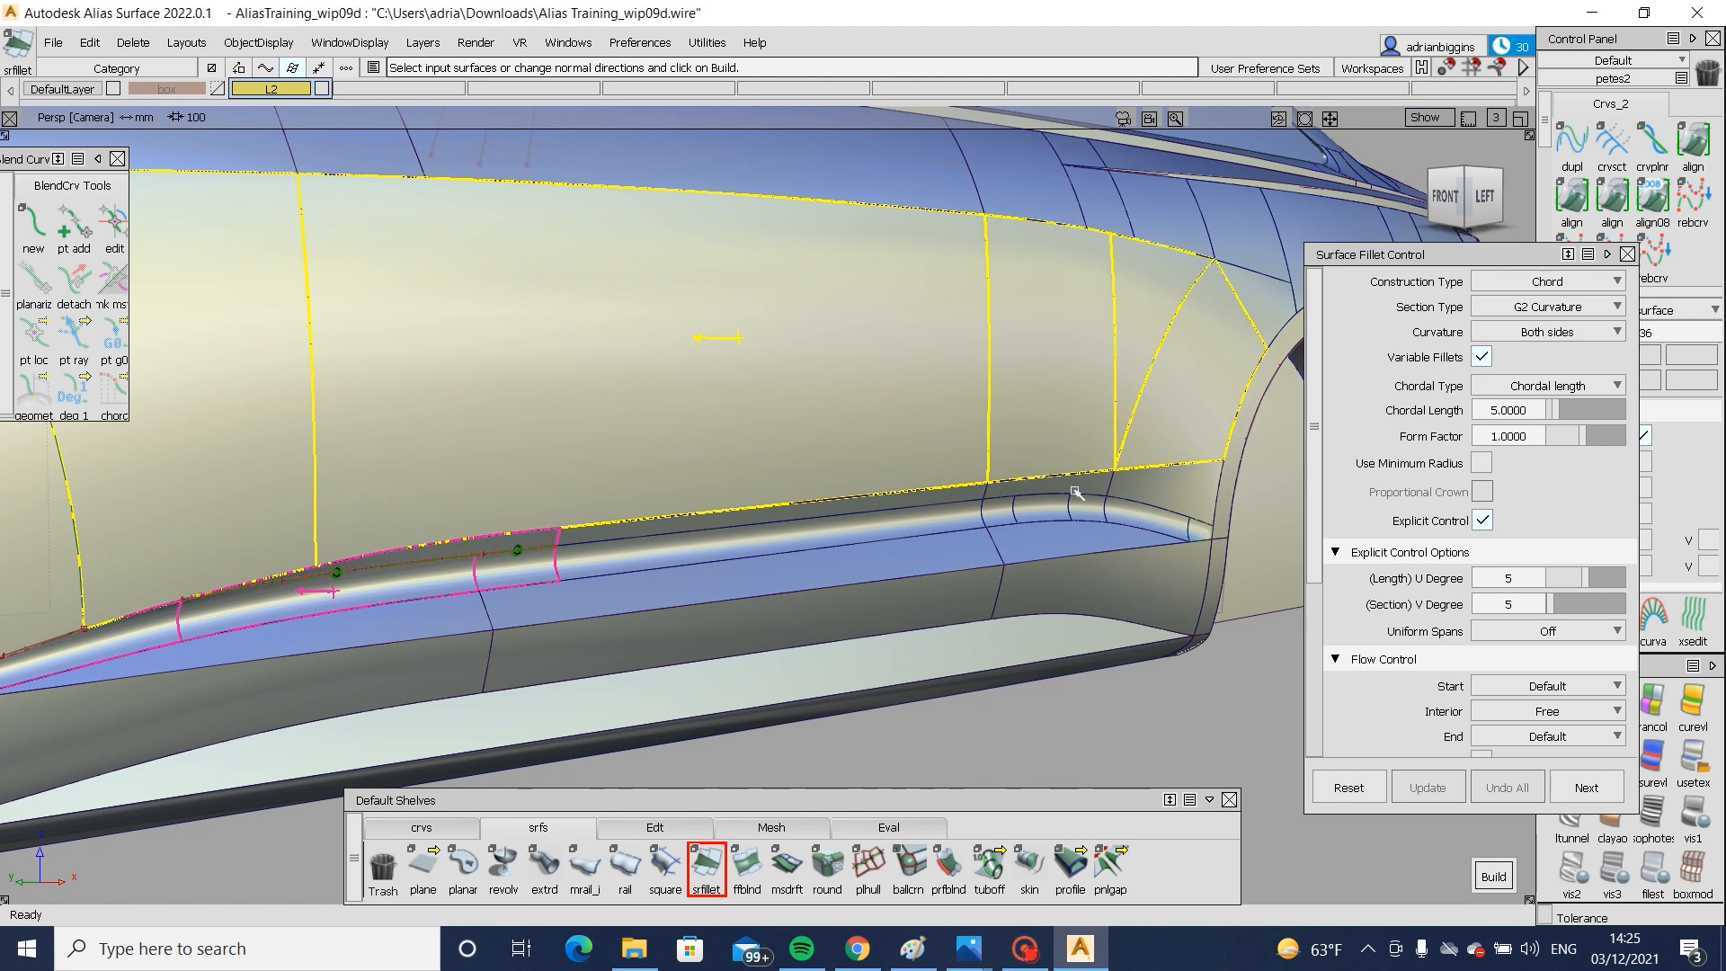
# - Add the remaining upper sill surfaces up to the rear wheel arch as the second set and build the fillet
pyautogui.keyDown('alt'); pyautogui.keyDown('shift'); pyautogui.moveTo(800, 509); pyautogui.dragTo(1011, 494, button='right'); pyautogui.keyUp('shift'); pyautogui.keyUp('alt')
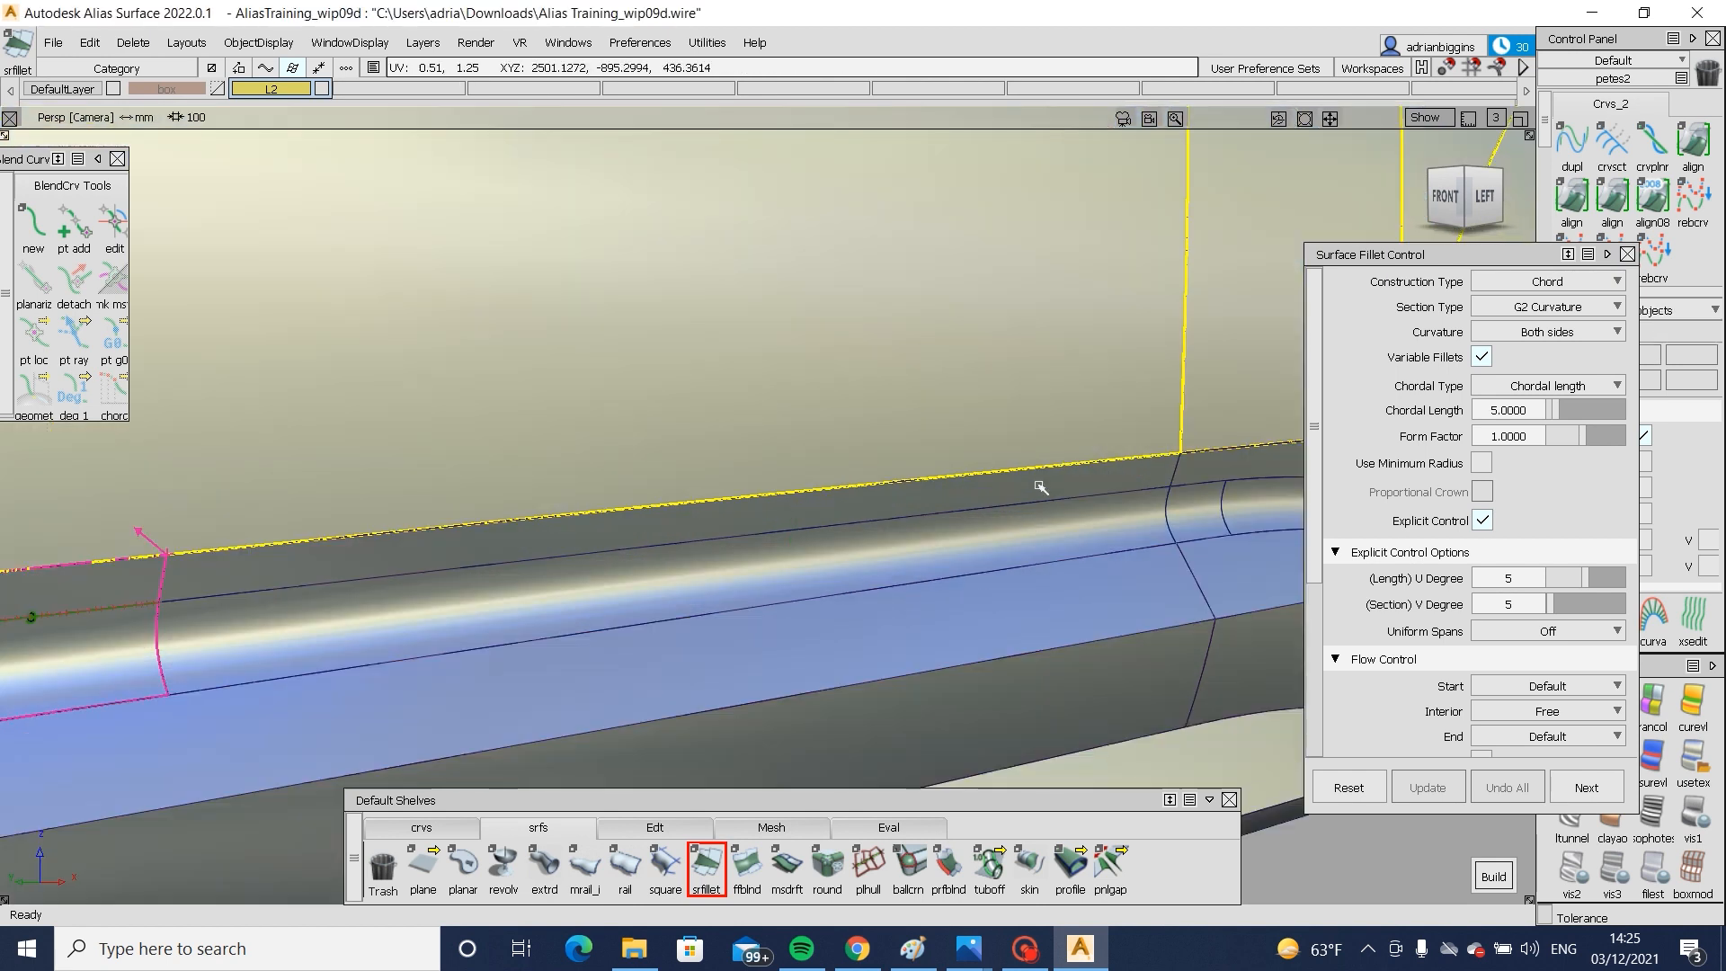
pyautogui.click(1041, 486)
pyautogui.keyDown('alt'); pyautogui.keyDown('shift'); pyautogui.moveTo(1202, 466); pyautogui.dragTo(1042, 510, button='right'); pyautogui.keyUp('shift'); pyautogui.keyUp('alt')
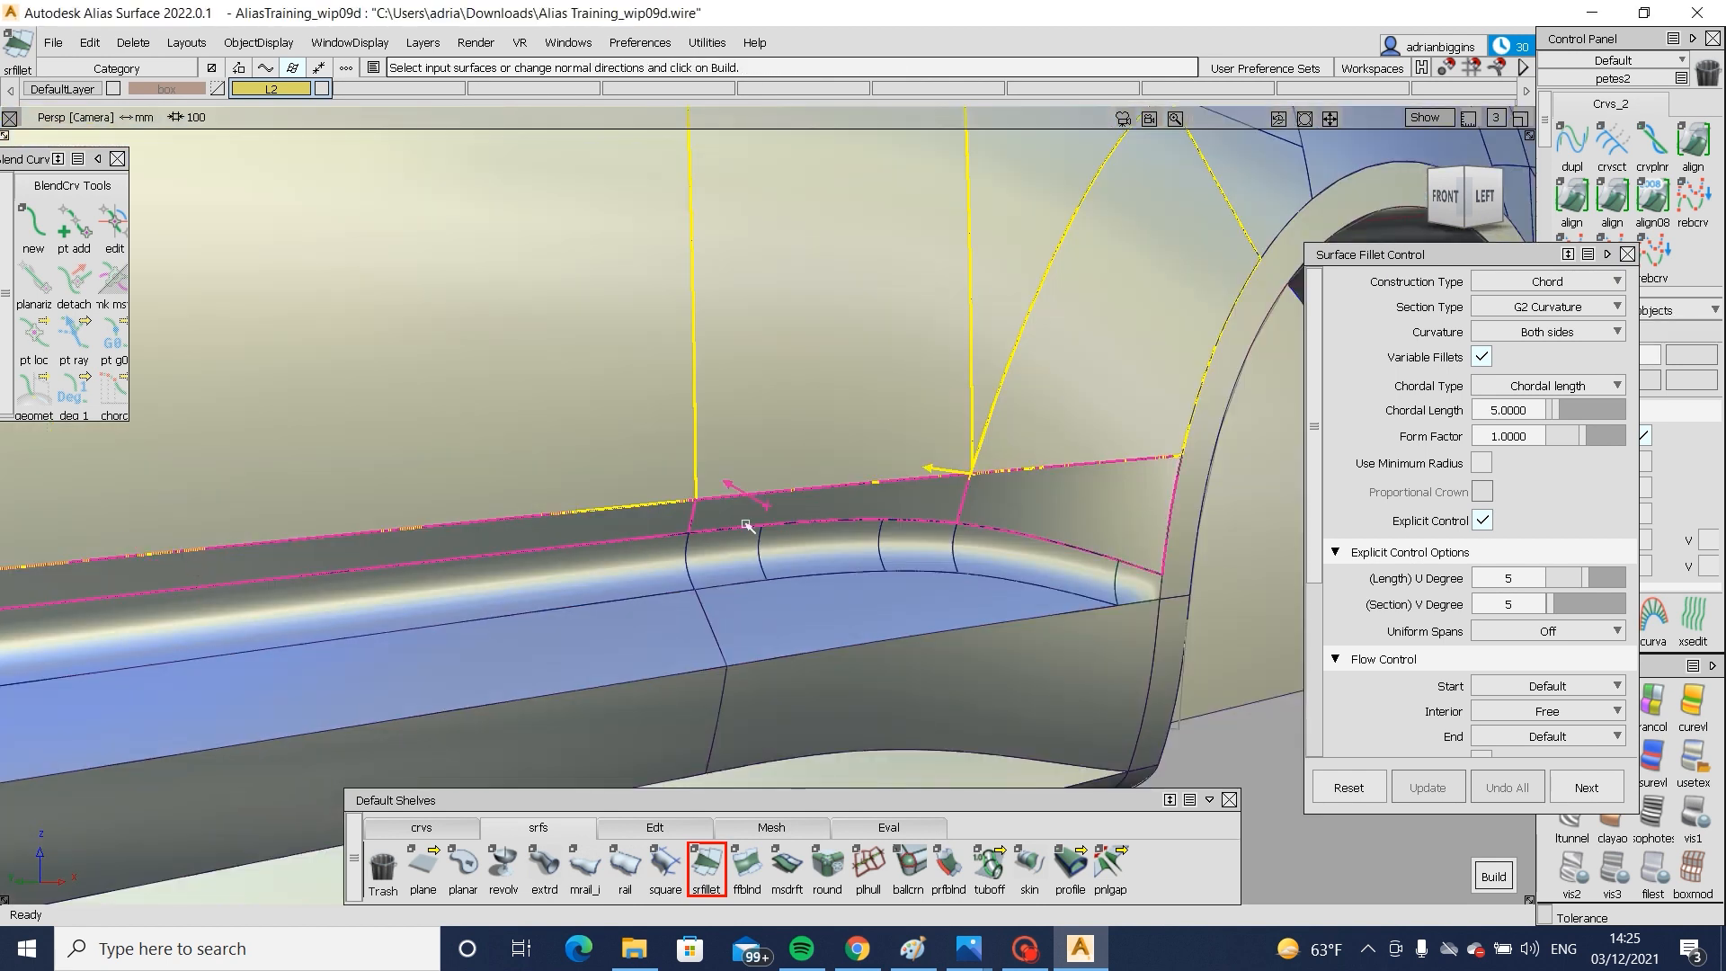
pyautogui.keyDown('alt'); pyautogui.keyDown('shift'); pyautogui.moveTo(747, 526); pyautogui.dragTo(939, 512); pyautogui.keyUp('shift'); pyautogui.keyUp('alt')
pyautogui.keyDown('alt'); pyautogui.keyDown('shift'); pyautogui.moveTo(879, 551); pyautogui.dragTo(830, 569, button='right'); pyautogui.keyUp('shift'); pyautogui.keyUp('alt')
pyautogui.keyDown('alt'); pyautogui.keyDown('shift'); pyautogui.moveTo(950, 535); pyautogui.dragTo(882, 575, button='right'); pyautogui.keyUp('shift'); pyautogui.keyUp('alt')
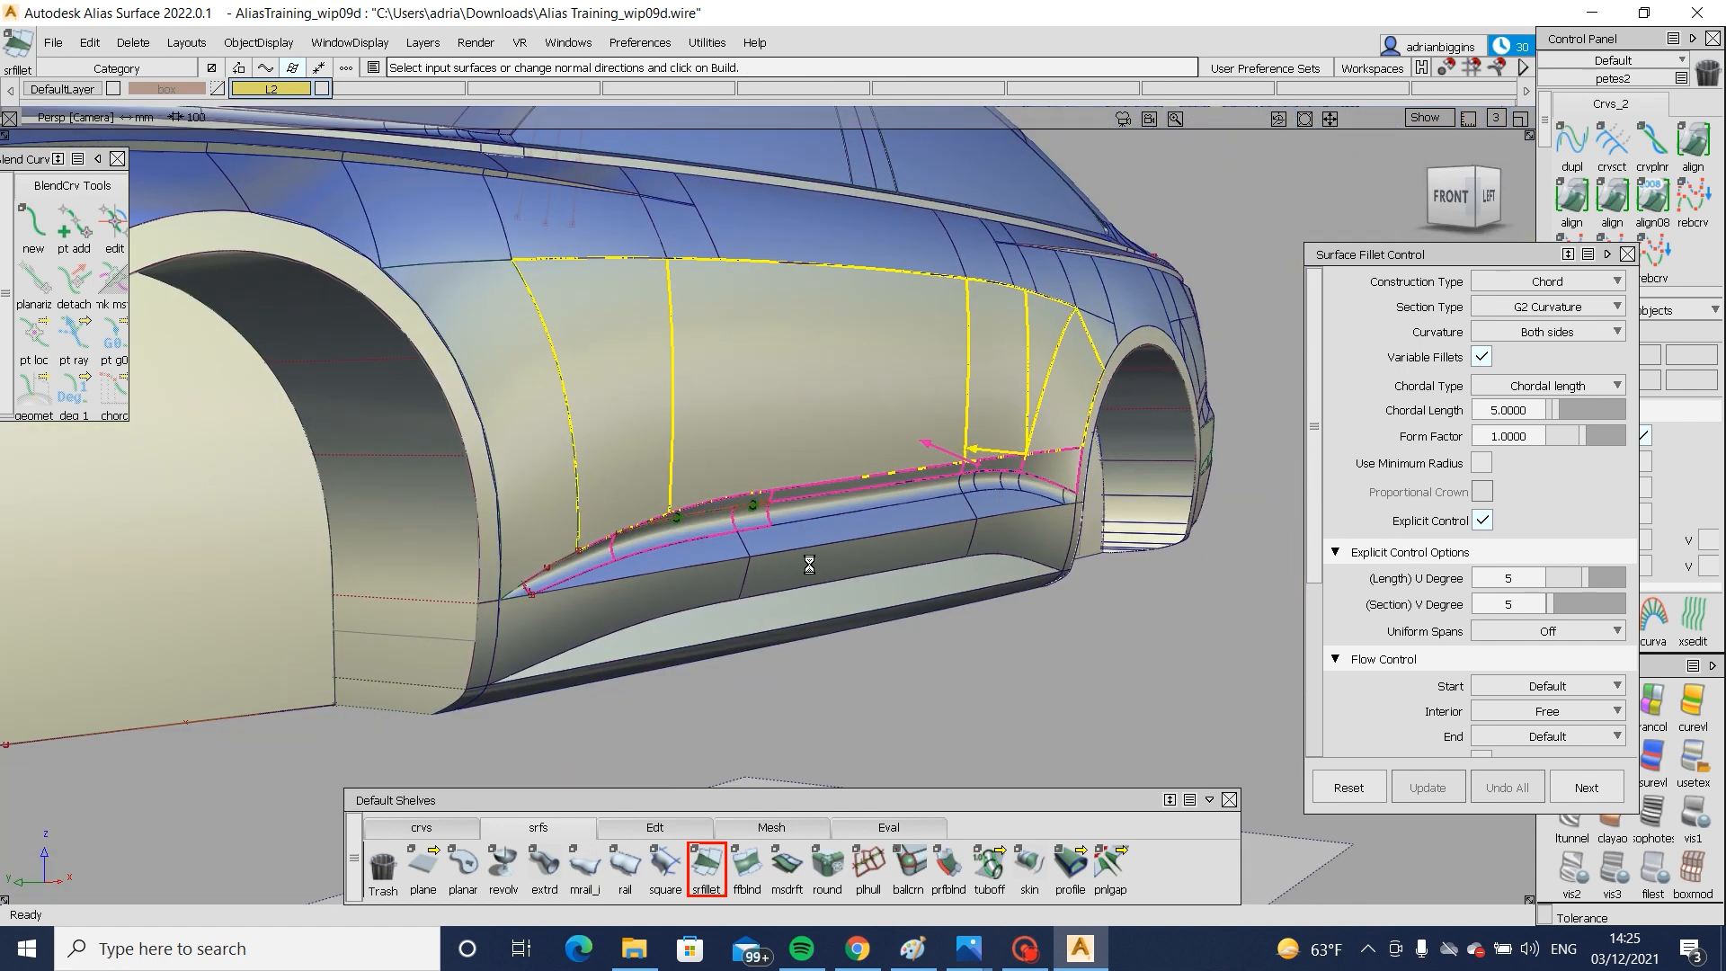
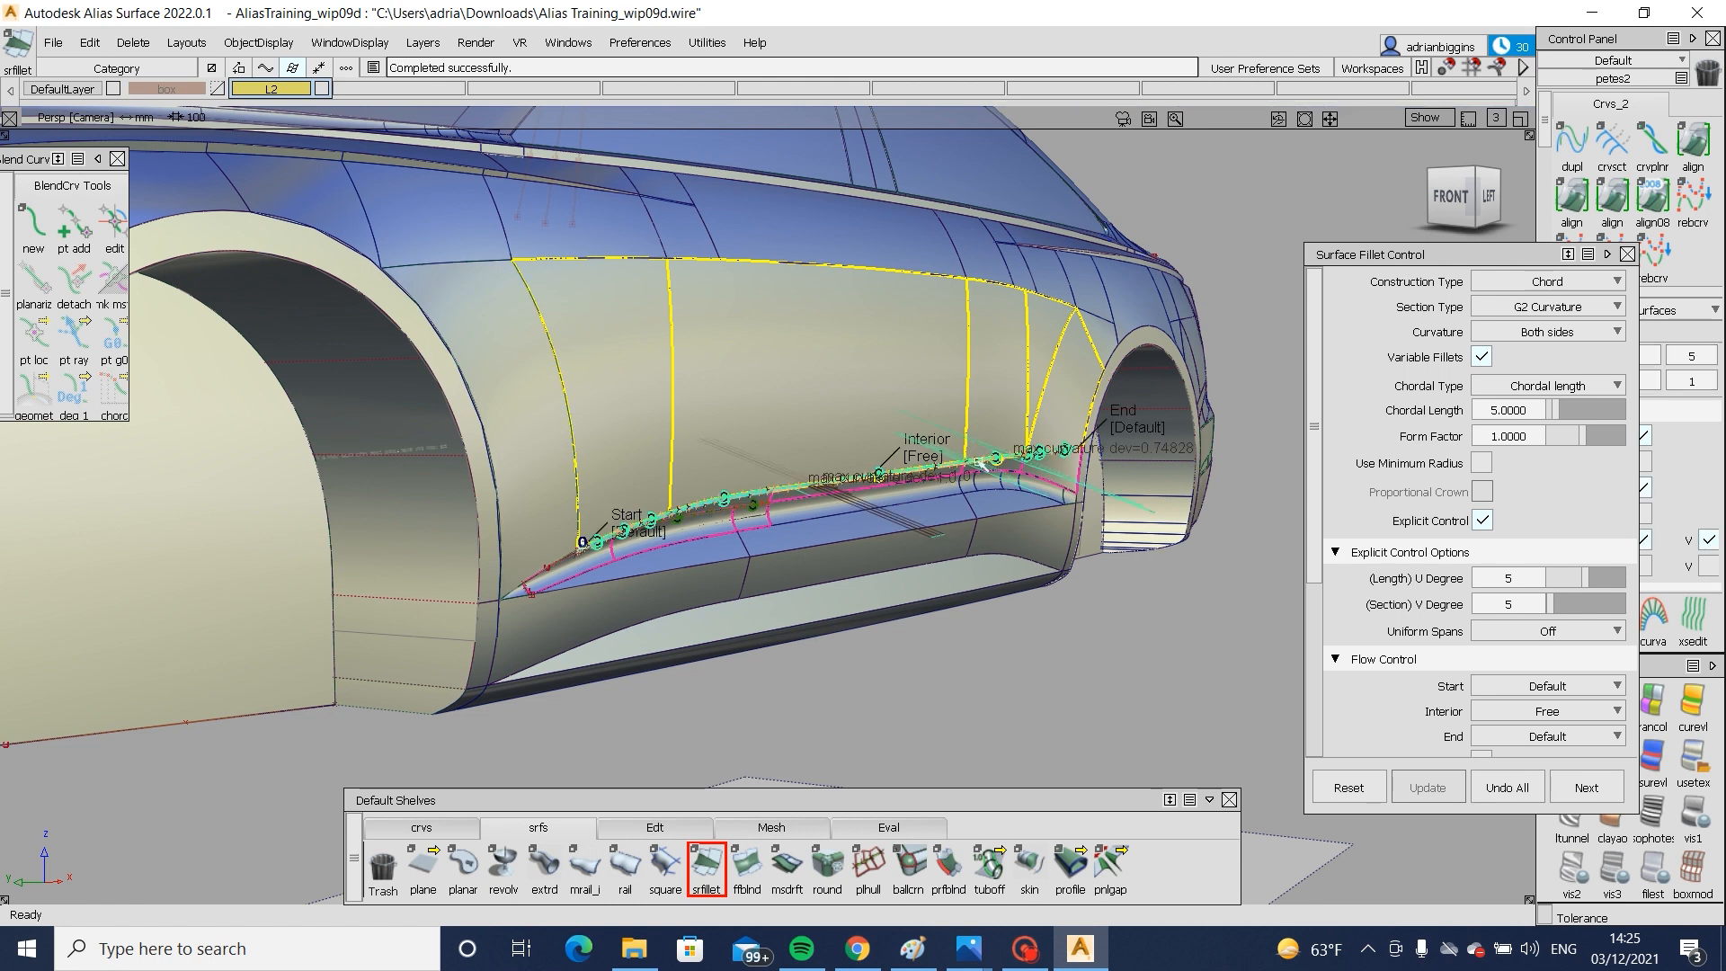
# - Set the fillet's end flow control at the rear wheel arch to Edge Align and update the fillet
pyautogui.keyDown('alt'); pyautogui.keyDown('shift'); pyautogui.moveTo(1102, 541); pyautogui.dragTo(1007, 492, button='right'); pyautogui.keyUp('shift'); pyautogui.keyUp('alt')
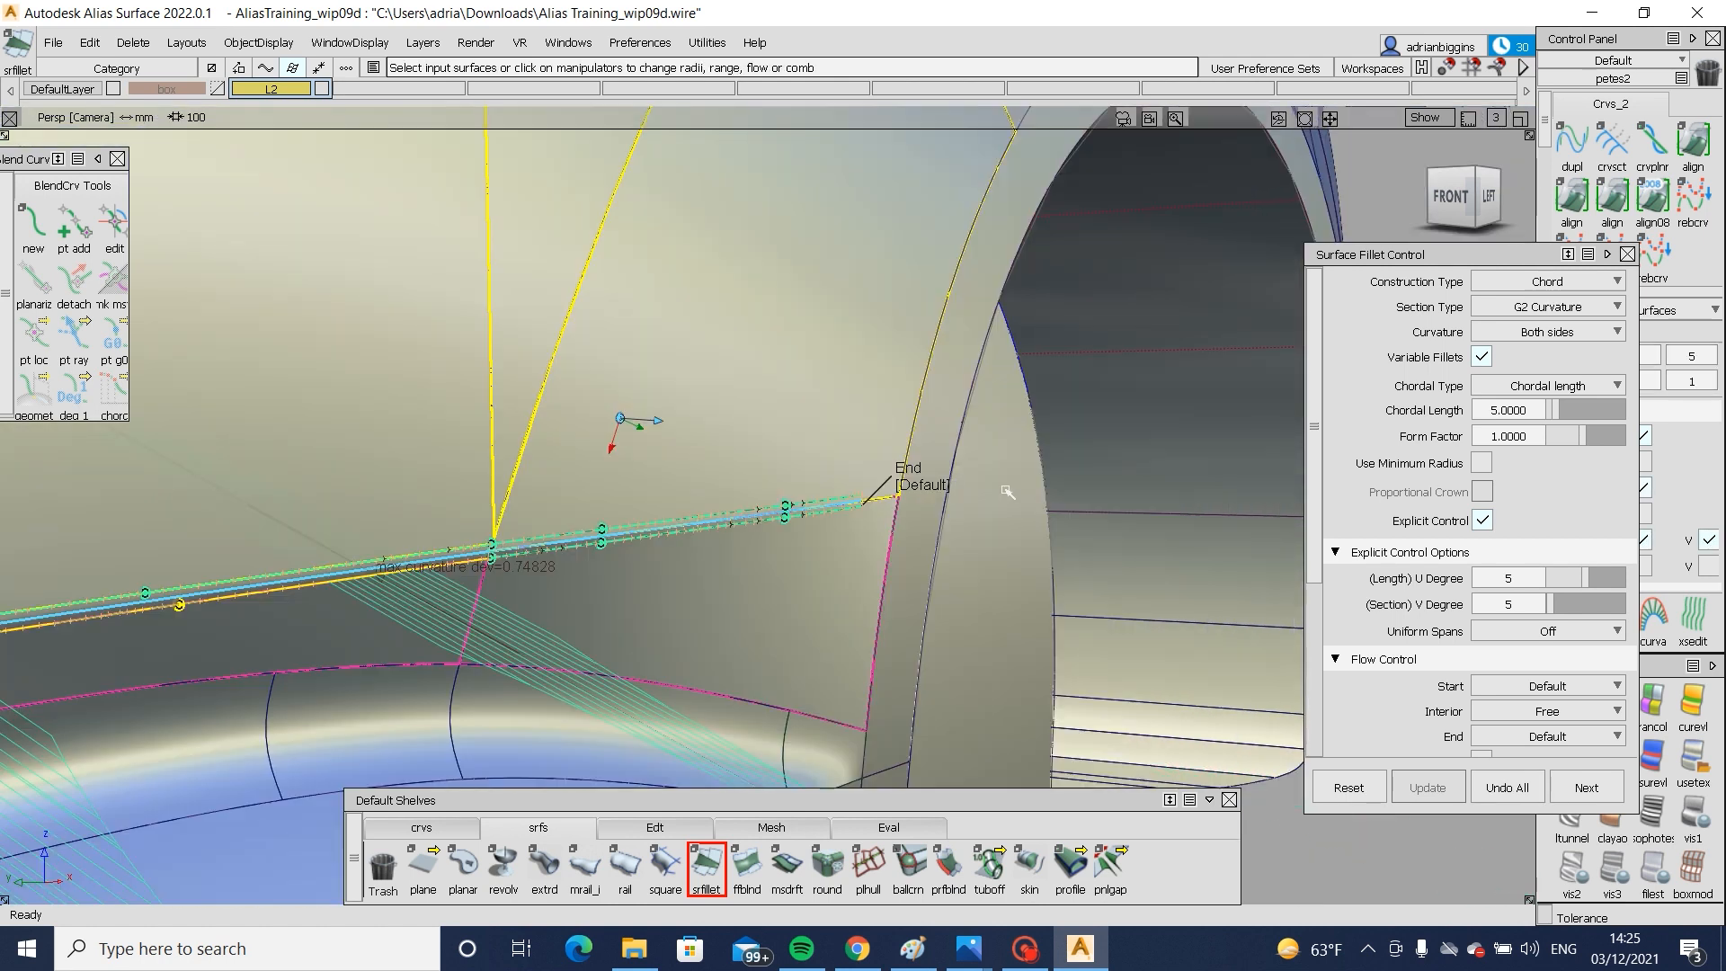
pyautogui.click(946, 485)
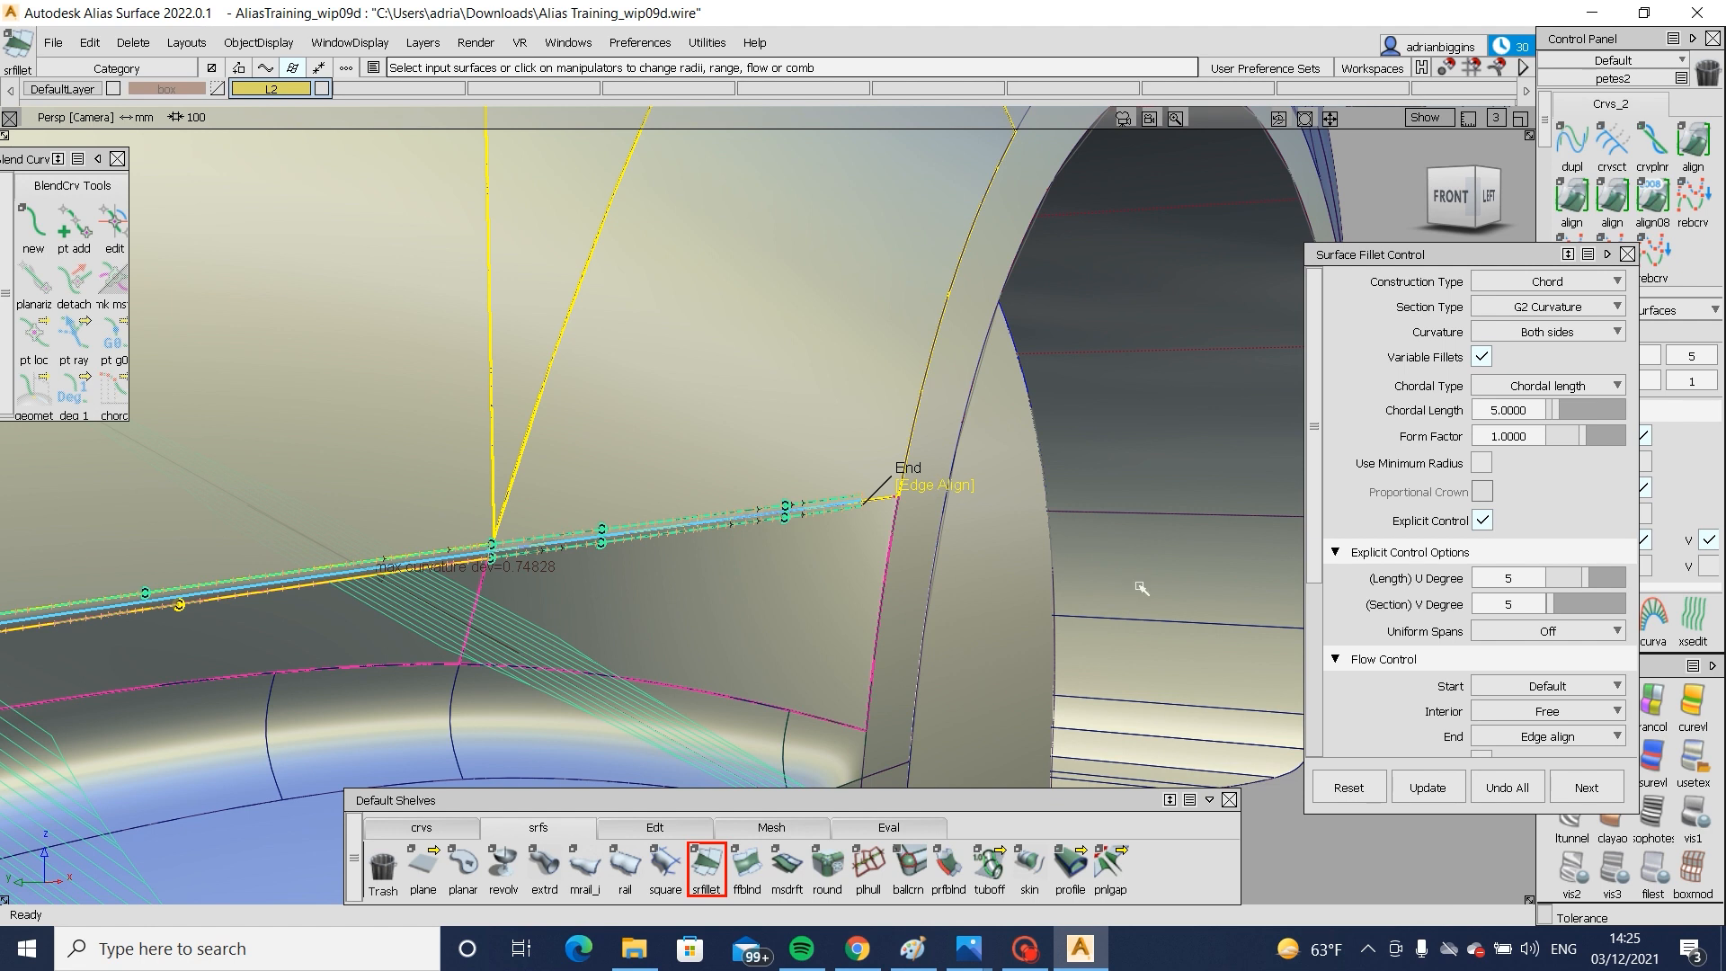
pyautogui.click(1142, 587)
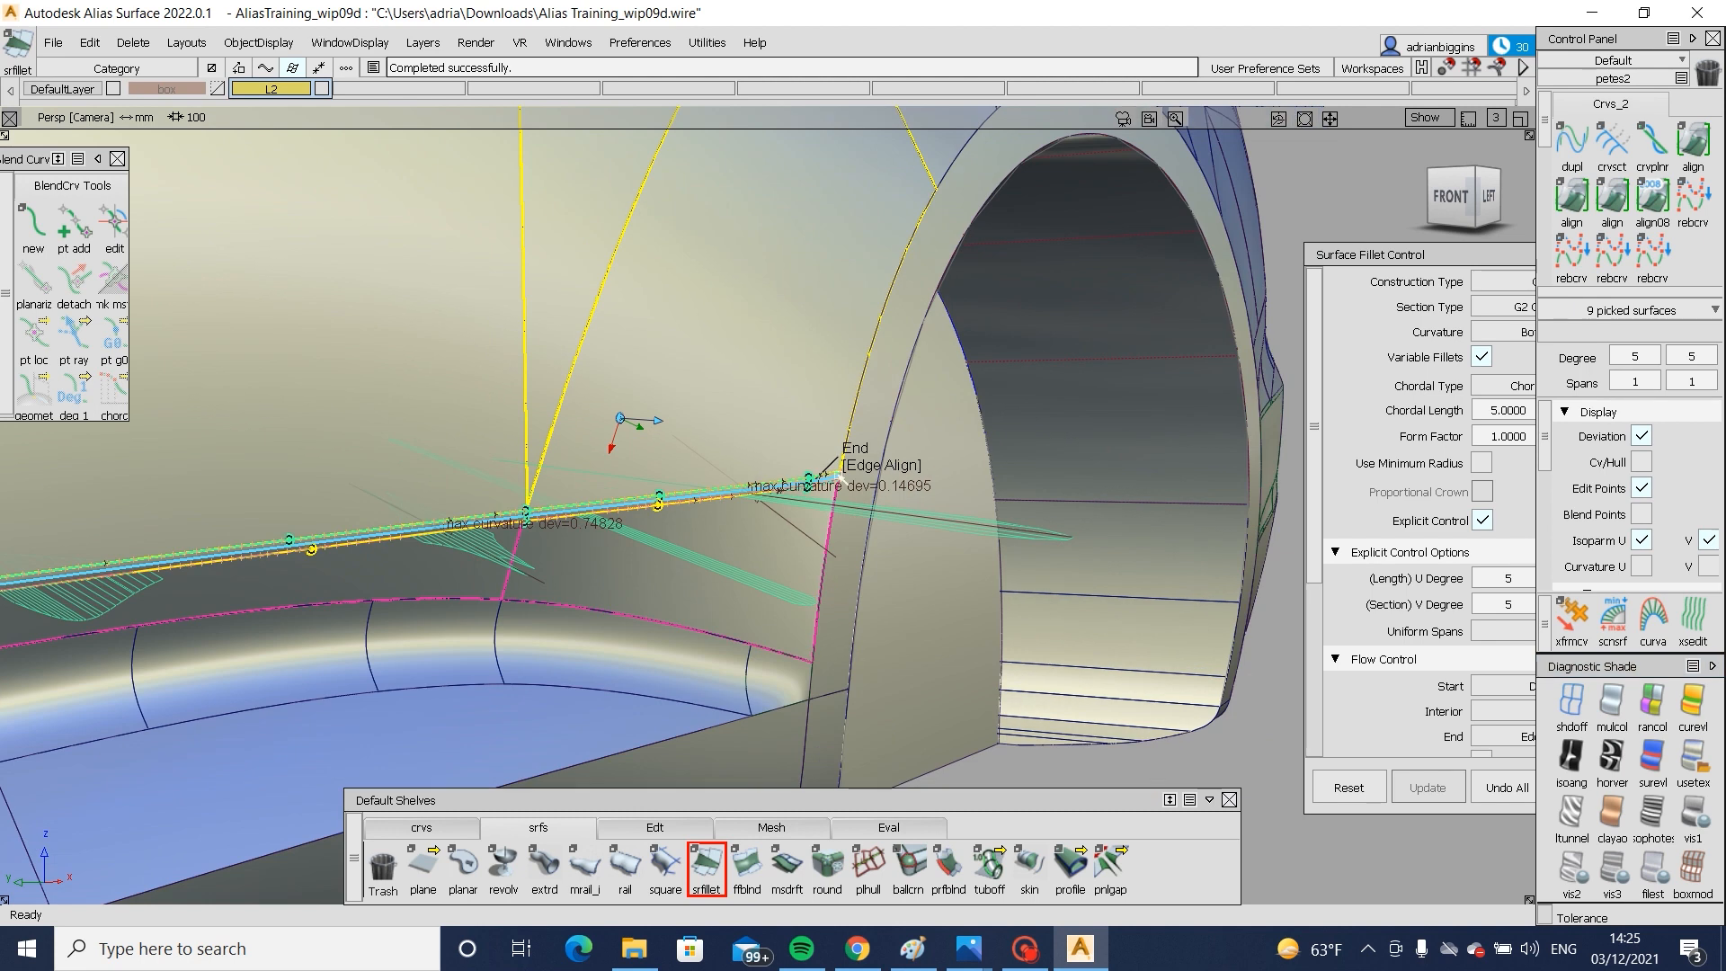
# - Open the G1 Edge alignment of the front body side surface at the fillet's start for checking
pyautogui.keyDown('alt'); pyautogui.keyDown('shift'); pyautogui.click(838, 476); pyautogui.keyUp('shift'); pyautogui.keyUp('alt')
pyautogui.keyDown('alt'); pyautogui.keyDown('shift'); pyautogui.moveTo(838, 477); pyautogui.dragTo(1168, 576, button='right'); pyautogui.keyUp('shift'); pyautogui.keyUp('alt')
pyautogui.keyDown('alt'); pyautogui.keyDown('shift'); pyautogui.moveTo(770, 570); pyautogui.dragTo(301, 608, button='right'); pyautogui.keyUp('shift'); pyautogui.keyUp('alt')
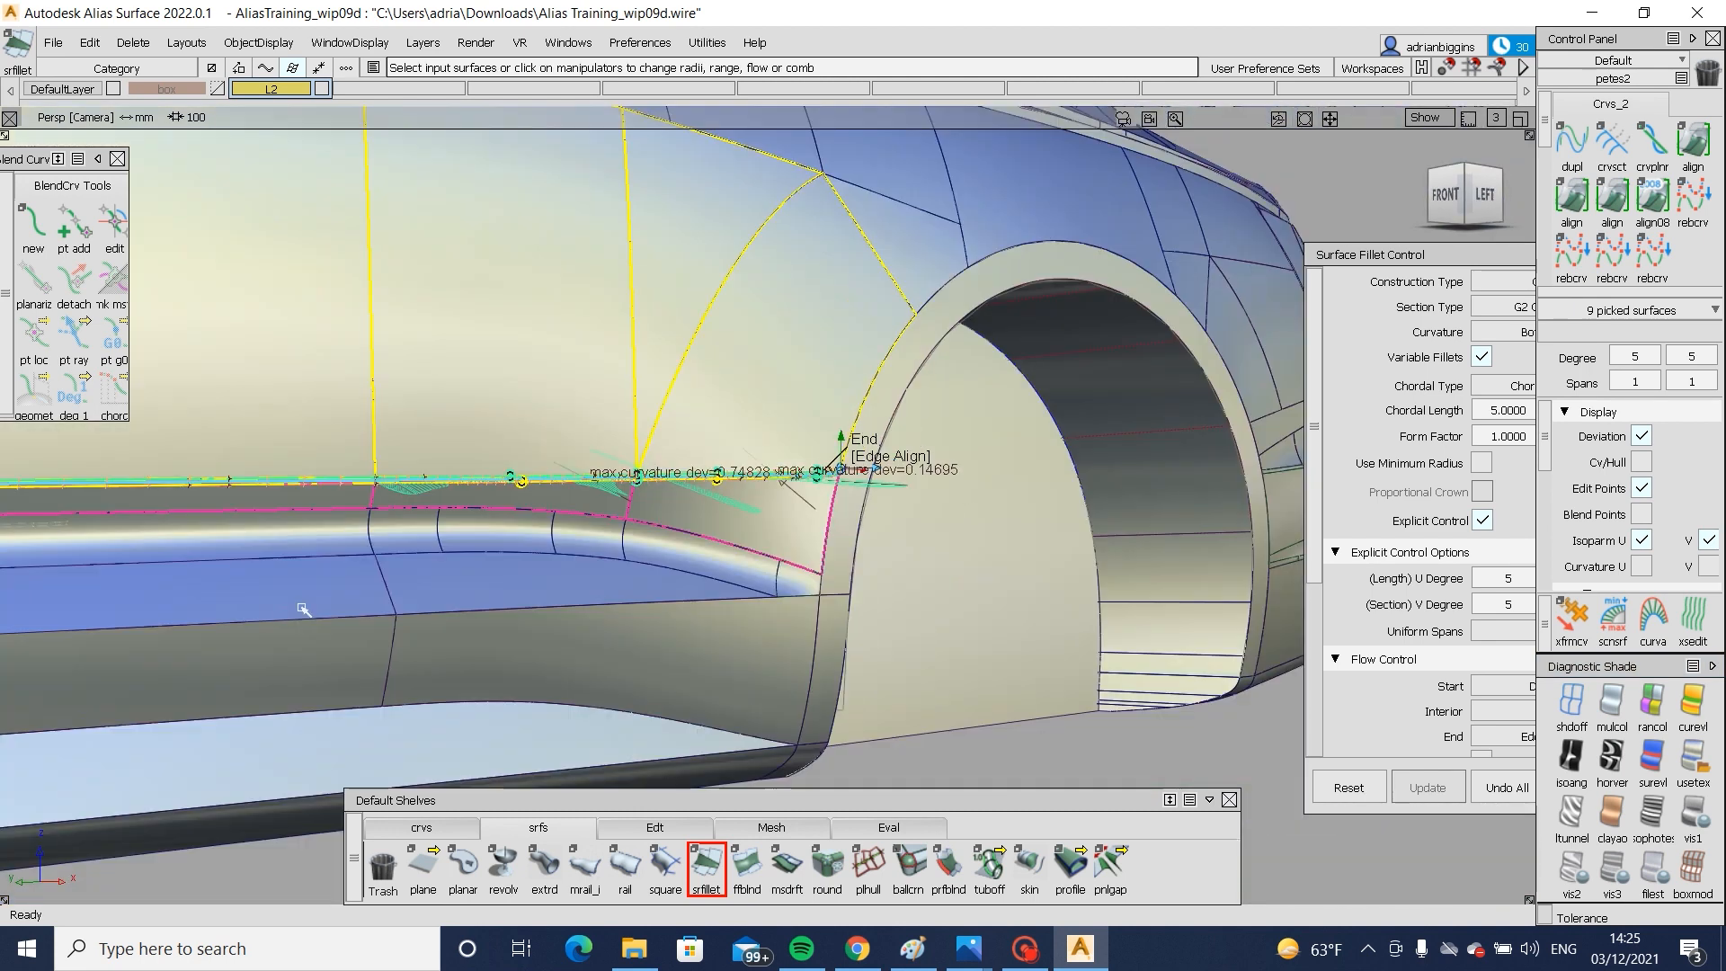
pyautogui.keyDown('alt'); pyautogui.keyDown('shift'); pyautogui.moveTo(302, 609); pyautogui.dragTo(1285, 521, button='middle'); pyautogui.keyUp('shift'); pyautogui.keyUp('alt')
pyautogui.keyDown('alt'); pyautogui.keyDown('shift'); pyautogui.moveTo(677, 524); pyautogui.dragTo(719, 476, button='middle'); pyautogui.keyUp('shift'); pyautogui.keyUp('alt')
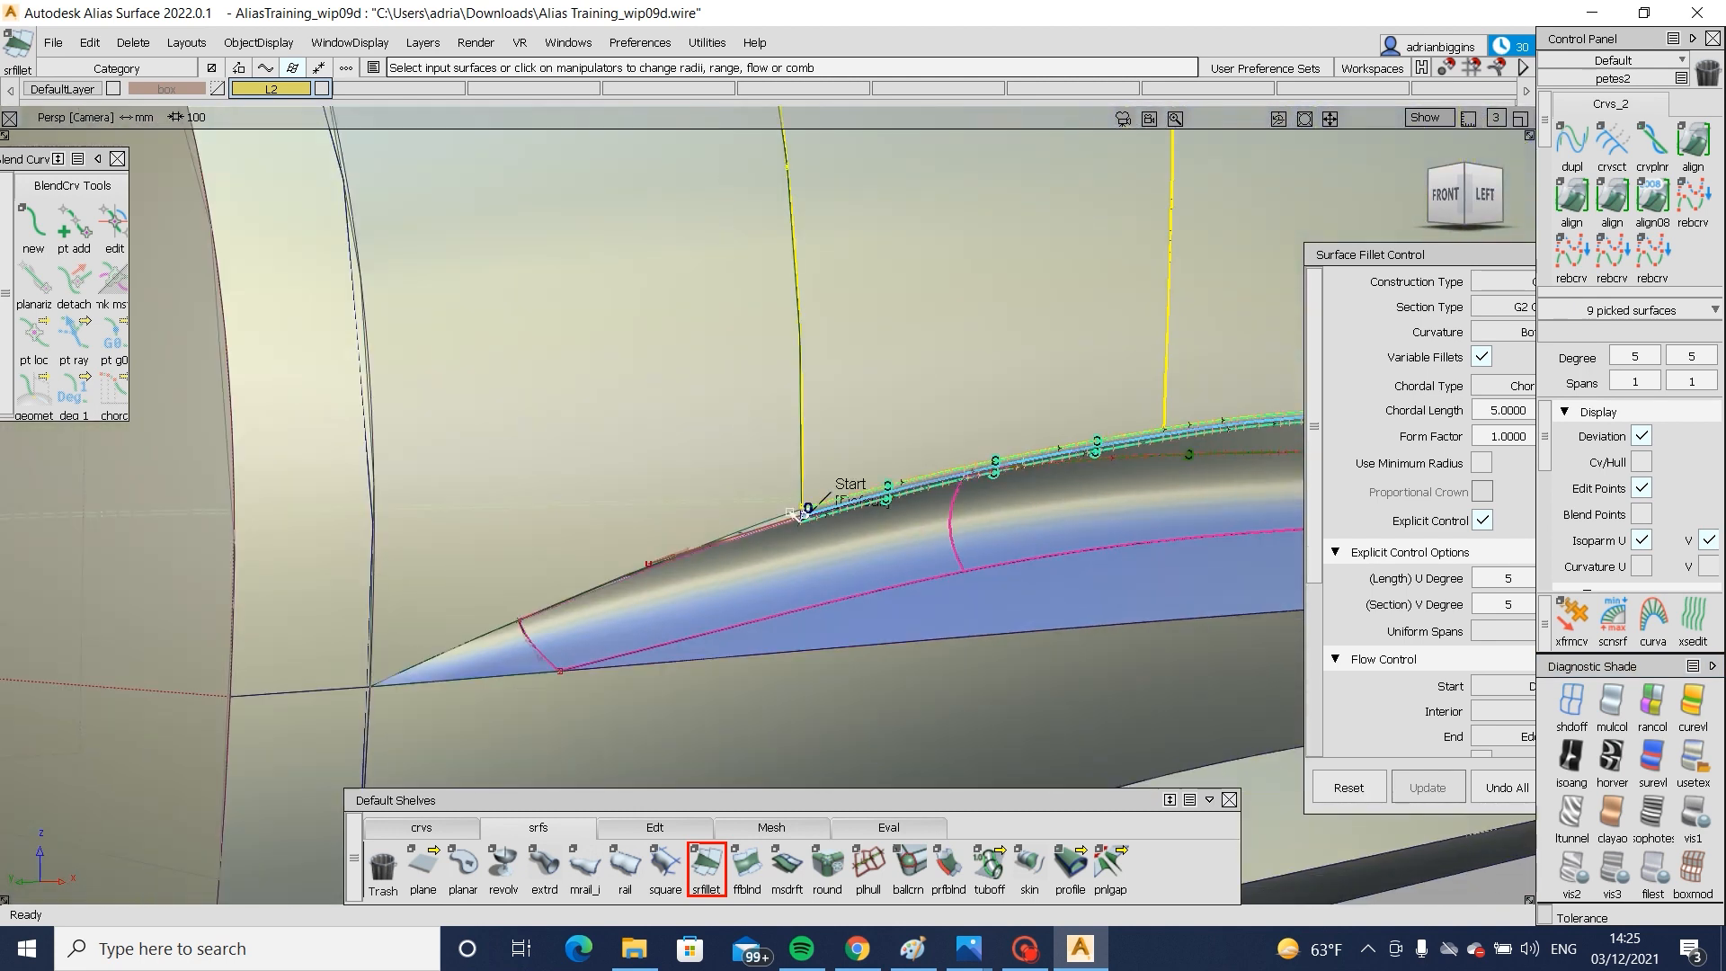
pyautogui.moveTo(797, 514)
pyautogui.keyDown('alt'); pyautogui.keyDown('shift'); pyautogui.mouseDown()
pyautogui.moveTo(821, 501)
pyautogui.moveTo(790, 501)
pyautogui.moveTo(746, 674)
pyautogui.mouseUp(); pyautogui.keyUp('shift'); pyautogui.keyUp('alt')
pyautogui.keyDown('ctrl'); pyautogui.keyDown('shift'); pyautogui.moveTo(750, 449); pyautogui.dragTo(878, 389); pyautogui.keyUp('shift'); pyautogui.keyUp('ctrl')
pyautogui.keyDown('ctrl'); pyautogui.keyDown('shift'); pyautogui.moveTo(762, 488); pyautogui.dragTo(879, 481); pyautogui.keyUp('shift'); pyautogui.keyUp('ctrl')
pyautogui.click(763, 488)
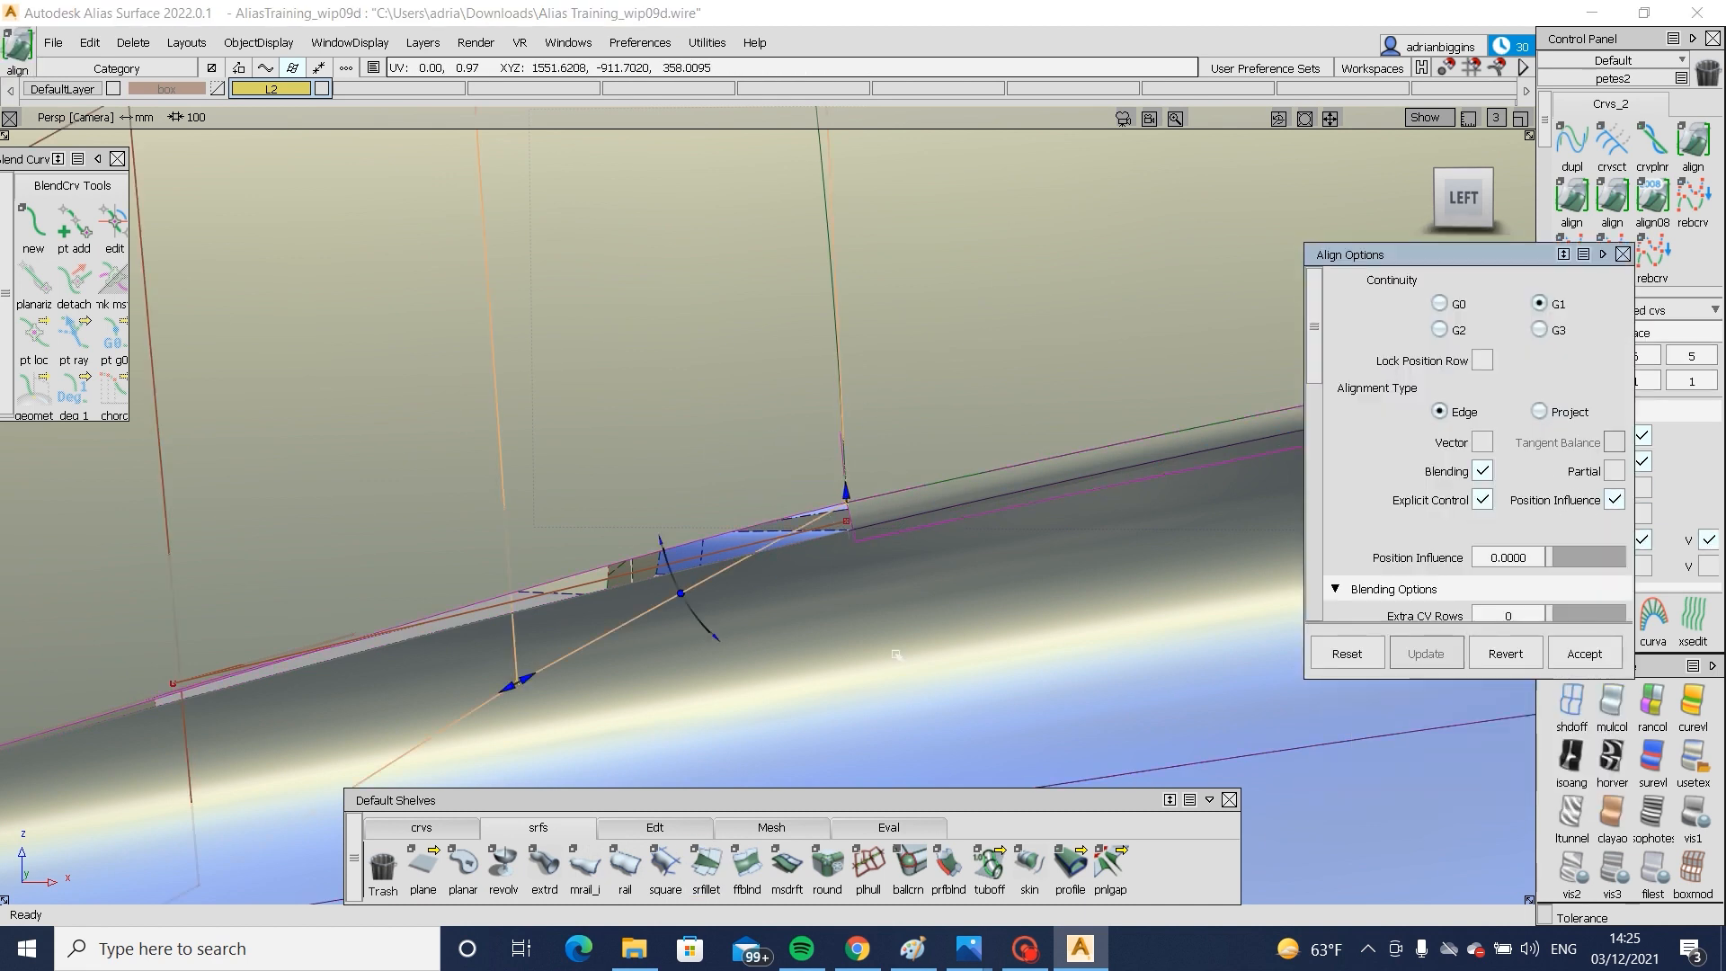
# - Delete the construction history of the front body side surface and untrim it at the fillet's start
pyautogui.keyDown('ctrl'); pyautogui.keyDown('shift'); pyautogui.moveTo(895, 652); pyautogui.dragTo(900, 485); pyautogui.keyUp('shift'); pyautogui.keyUp('ctrl')
pyautogui.moveTo(966, 333)
pyautogui.keyDown('ctrl'); pyautogui.keyDown('shift'); pyautogui.mouseDown()
pyautogui.moveTo(787, 434)
pyautogui.moveTo(912, 627)
pyautogui.moveTo(944, 435)
pyautogui.moveTo(731, 481)
pyautogui.mouseUp(); pyautogui.keyUp('shift'); pyautogui.keyUp('ctrl')
pyautogui.click(788, 433)
pyautogui.hotkey('alt', 'shift', 'h')
pyautogui.press('Return')
pyautogui.click(732, 482)
pyautogui.keyDown('ctrl'); pyautogui.keyDown('shift'); pyautogui.moveTo(732, 483); pyautogui.dragTo(756, 581, button='right'); pyautogui.keyUp('shift'); pyautogui.keyUp('ctrl')
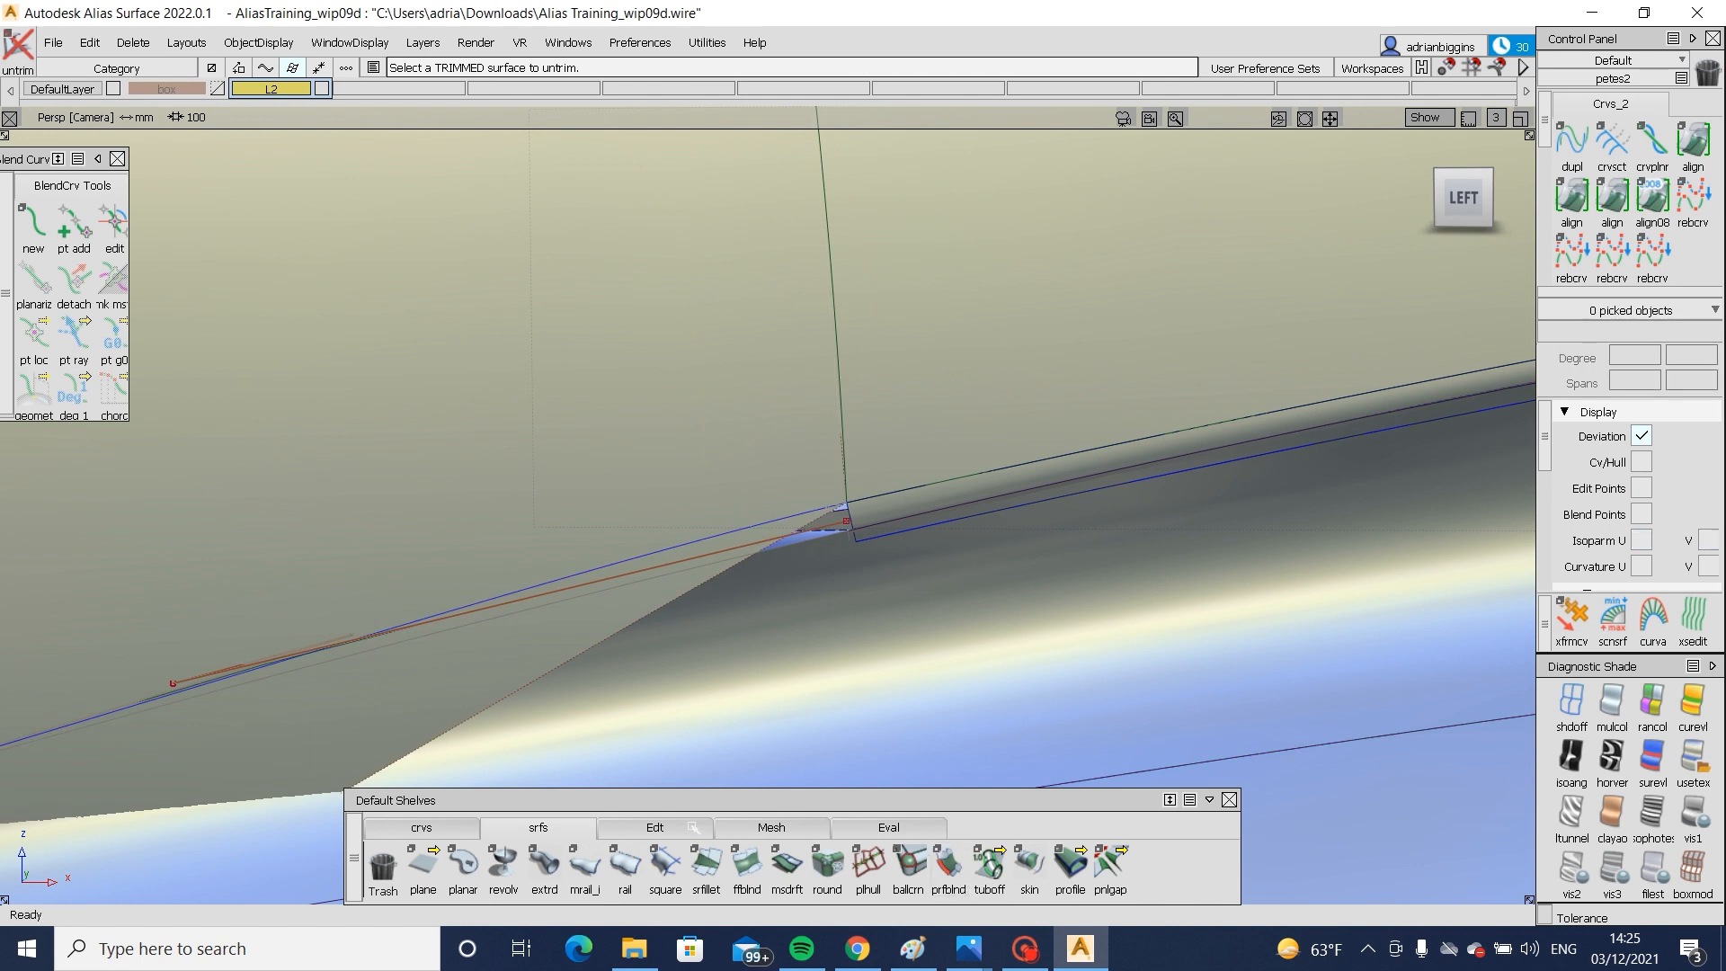
# - Extend the untrimmed front body side surface by about 6 mm at the fillet's start
pyautogui.click(693, 827)
pyautogui.click(736, 572)
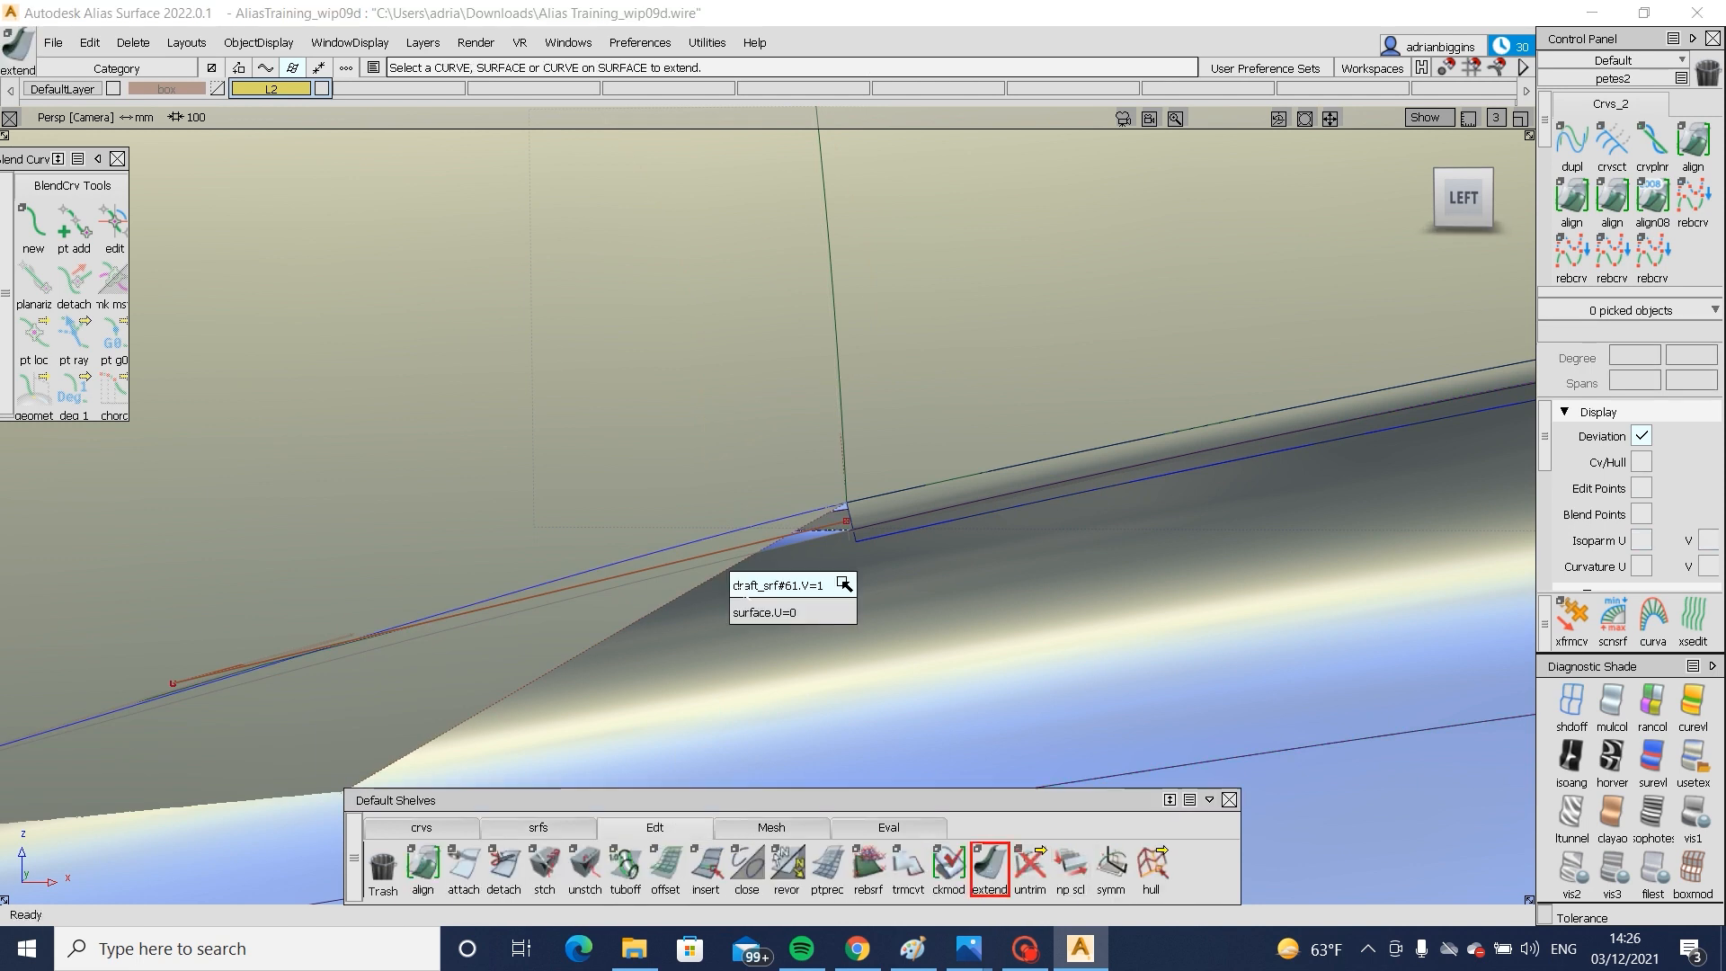
pyautogui.click(844, 604)
pyautogui.keyDown('alt'); pyautogui.keyDown('shift'); pyautogui.moveTo(752, 604); pyautogui.dragTo(746, 662); pyautogui.keyUp('shift'); pyautogui.keyUp('alt')
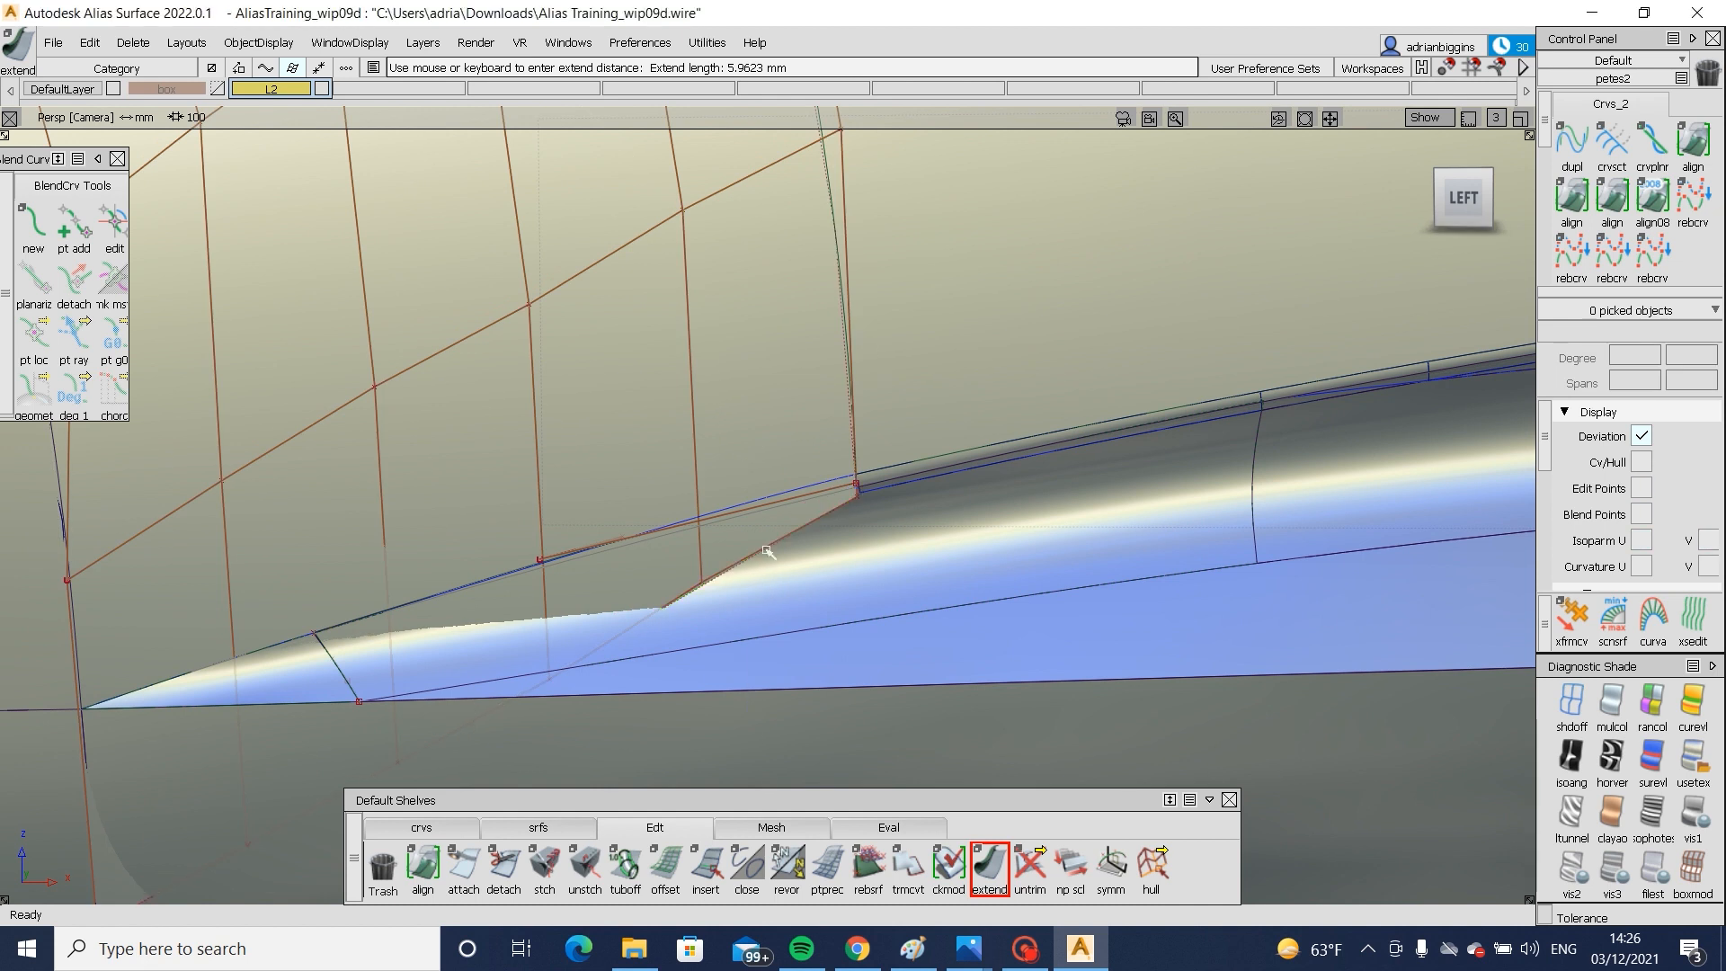
# - Try to trim the extended front body side surface in the left orthographic view
pyautogui.keyDown('ctrl'); pyautogui.keyDown('shift'); pyautogui.moveTo(980, 627); pyautogui.dragTo(867, 551); pyautogui.keyUp('shift'); pyautogui.keyUp('ctrl')
pyautogui.moveTo(713, 474)
pyautogui.keyDown('ctrl'); pyautogui.keyDown('shift'); pyautogui.mouseDown()
pyautogui.moveTo(620, 539)
pyautogui.moveTo(485, 580)
pyautogui.moveTo(494, 527)
pyautogui.mouseUp(); pyautogui.keyUp('shift'); pyautogui.keyUp('ctrl')
pyautogui.click(1209, 314)
pyautogui.click(1461, 200)
pyautogui.click(493, 526)
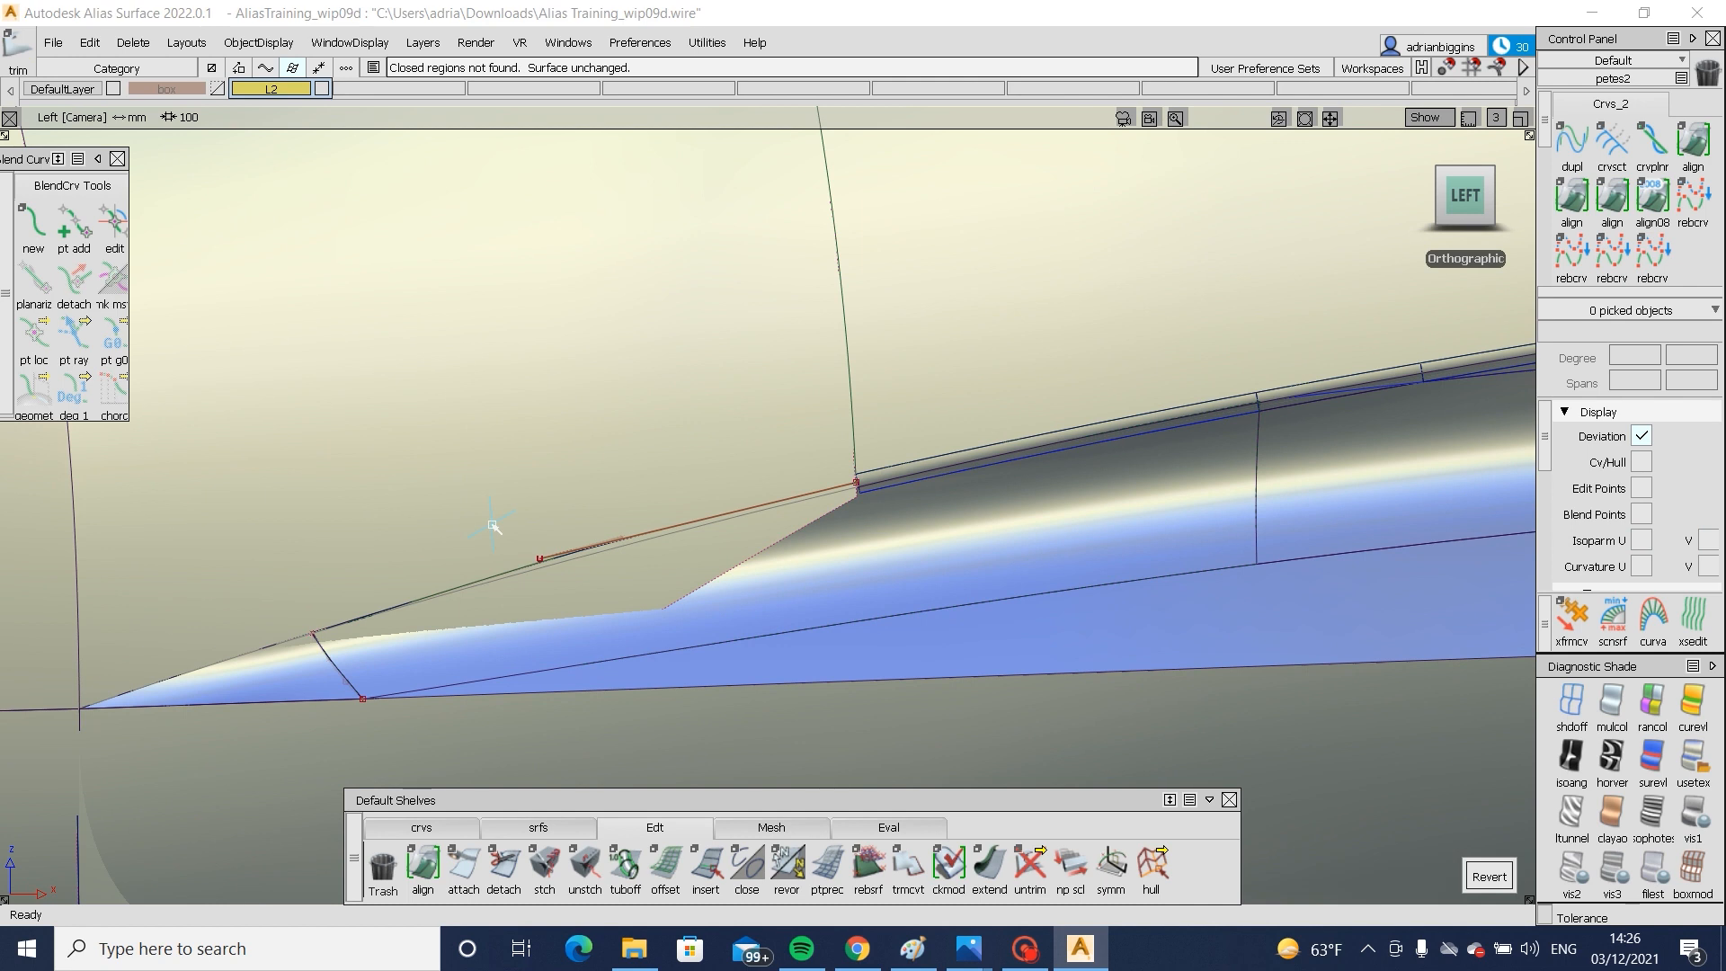
pyautogui.click(1492, 876)
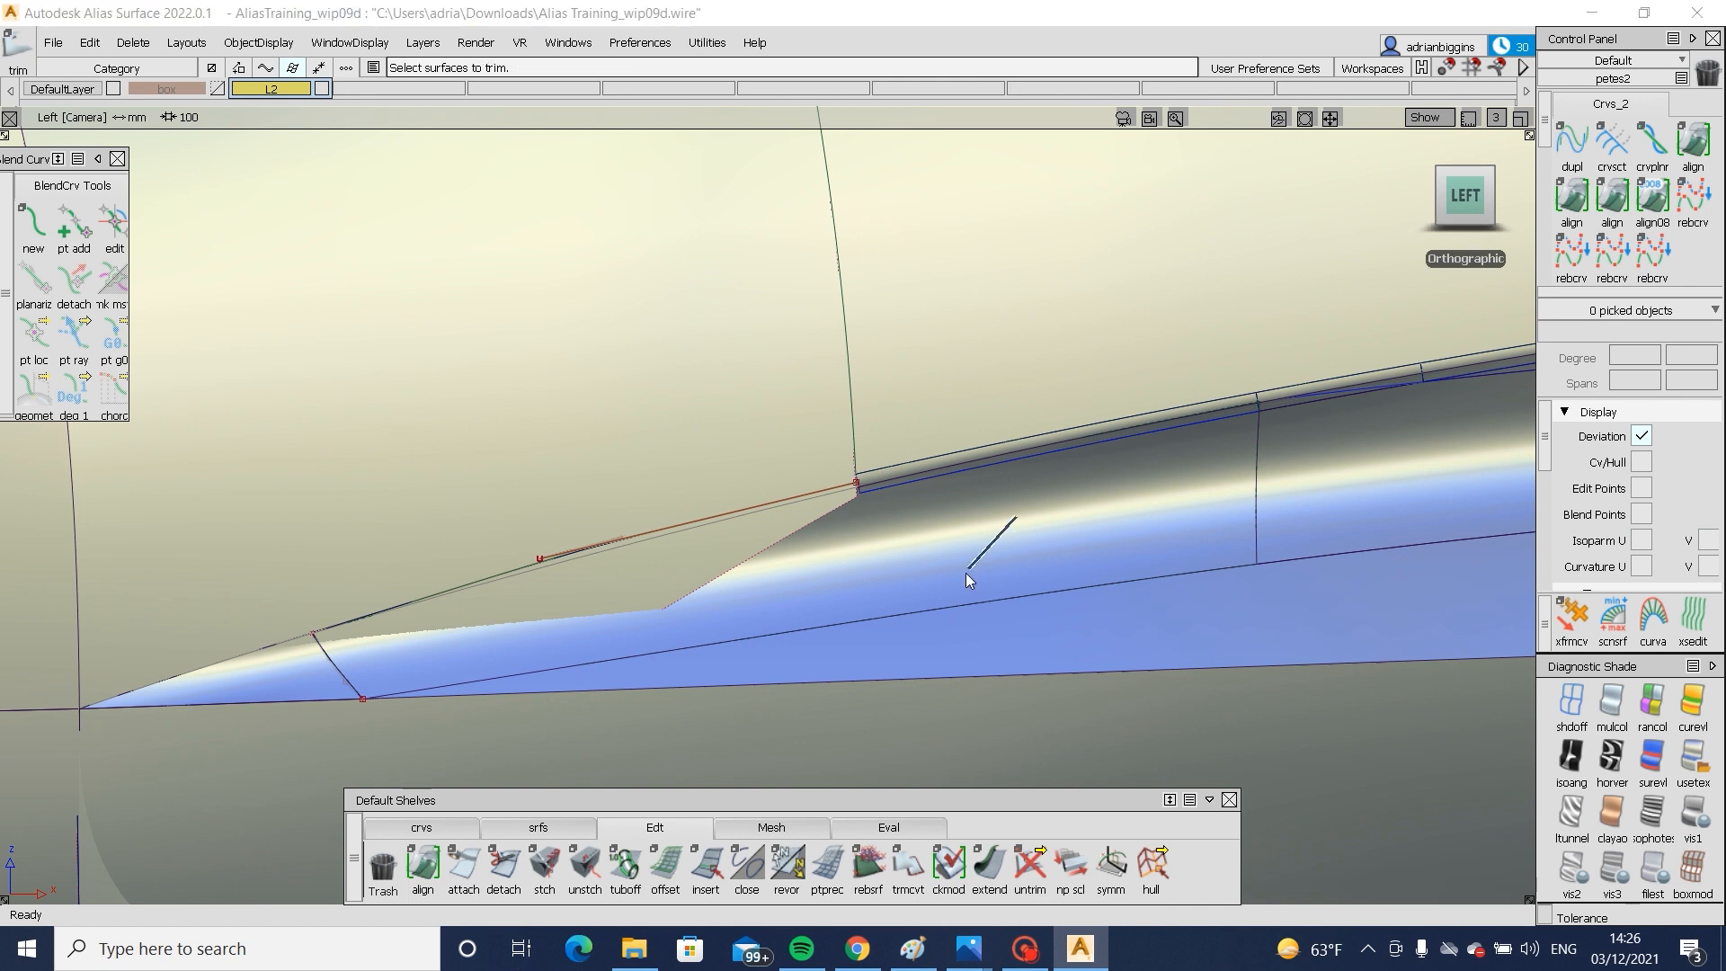
# - Hide the front body side surface and draw an edit point curve from the fillet's upper corner forward to the body's front edge
pyautogui.keyDown('ctrl'); pyautogui.keyDown('shift'); pyautogui.moveTo(730, 512); pyautogui.dragTo(656, 562); pyautogui.keyUp('shift'); pyautogui.keyUp('ctrl')
pyautogui.click(638, 490)
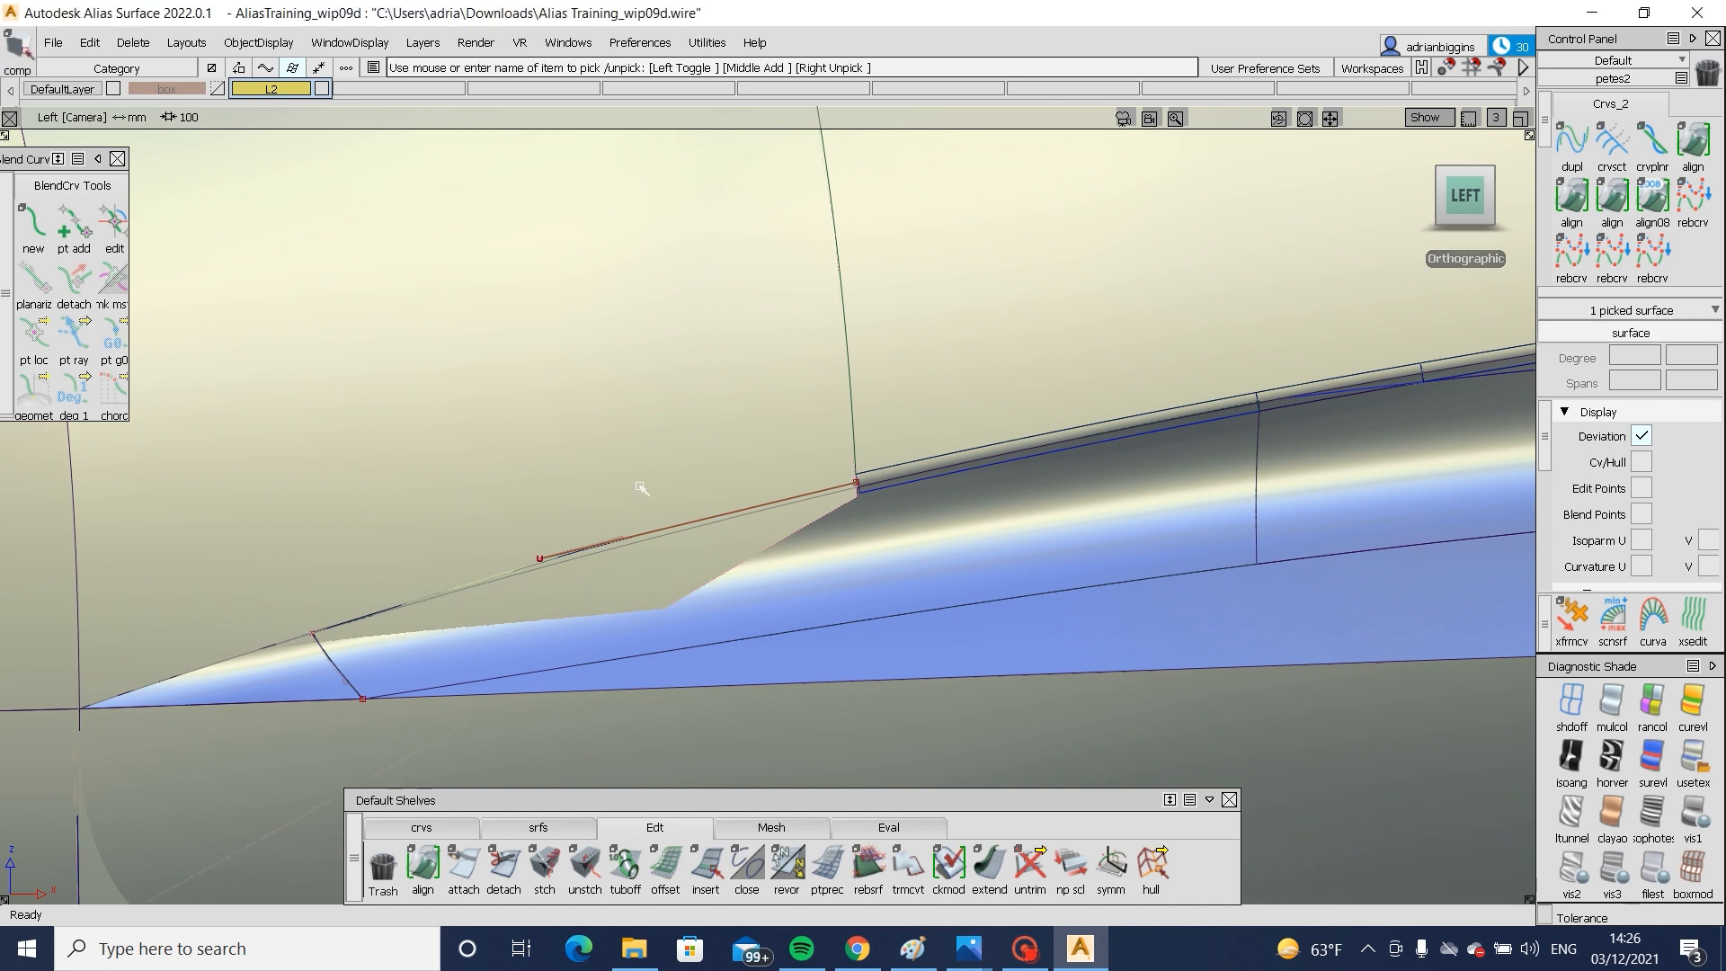
pyautogui.press('Delete')
pyautogui.click(421, 827)
pyautogui.click(463, 865)
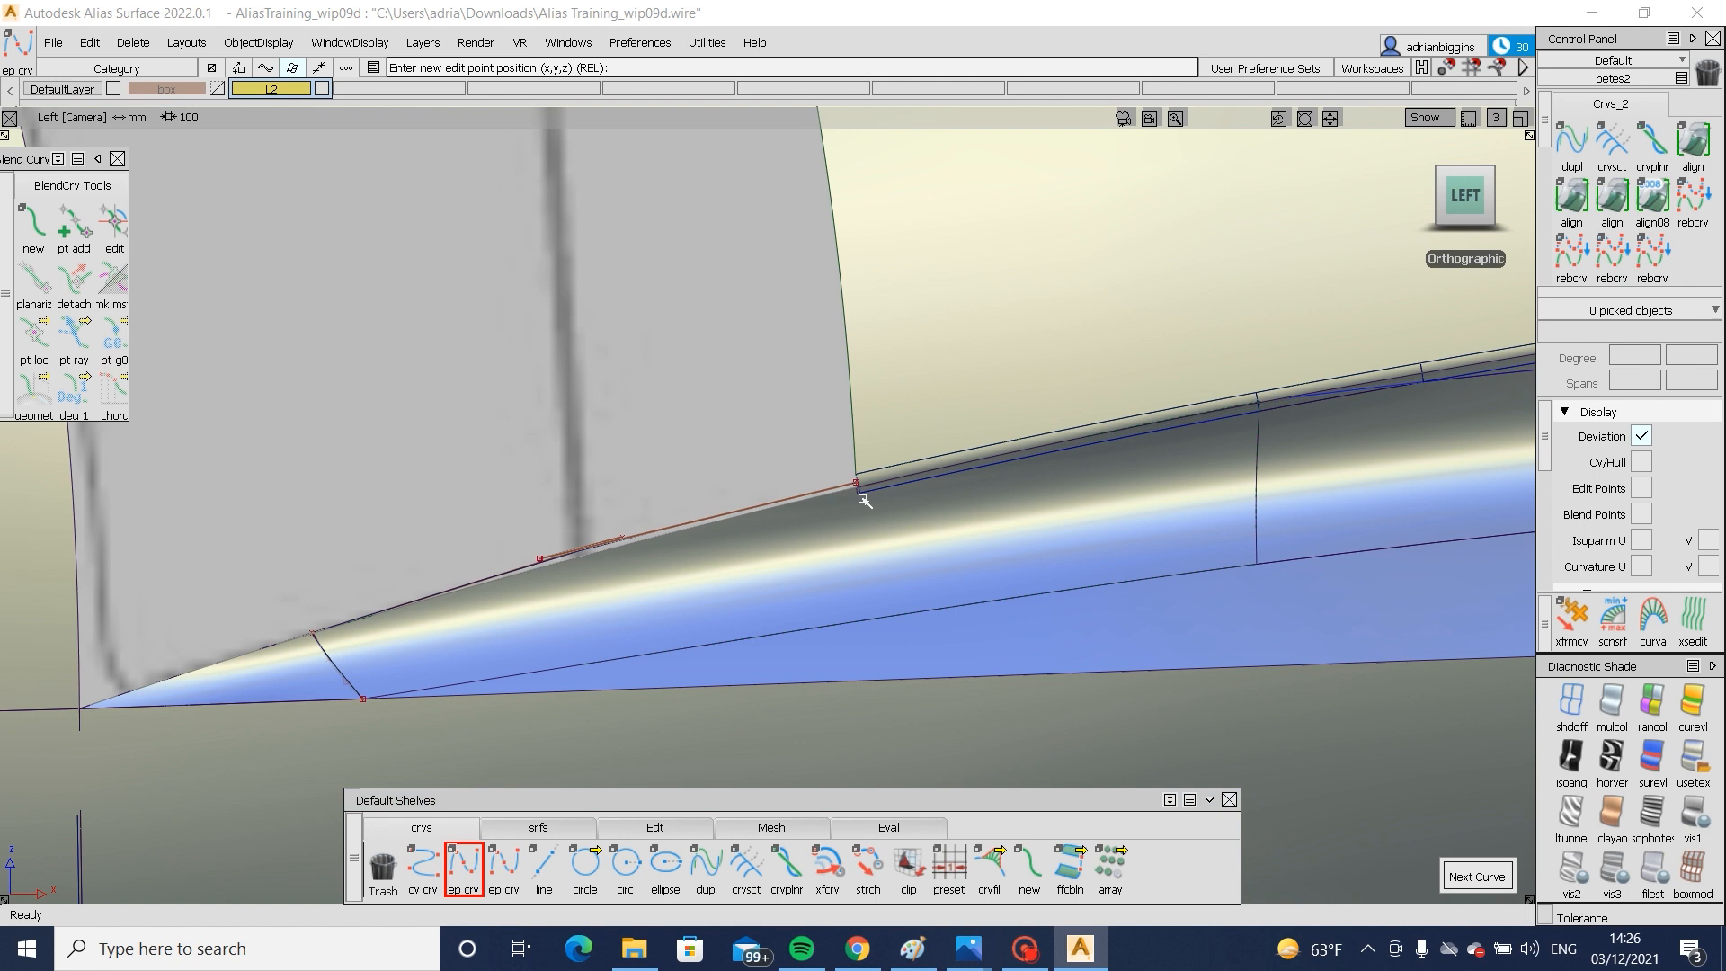
pyautogui.keyDown('ctrl'); pyautogui.keyDown('alt'); pyautogui.moveTo(885, 468); pyautogui.dragTo(661, 551); pyautogui.keyUp('alt'); pyautogui.keyUp('ctrl')
pyautogui.keyDown('alt'); pyautogui.keyDown('shift'); pyautogui.moveTo(662, 552); pyautogui.dragTo(324, 593, button='middle'); pyautogui.keyUp('shift'); pyautogui.keyUp('alt')
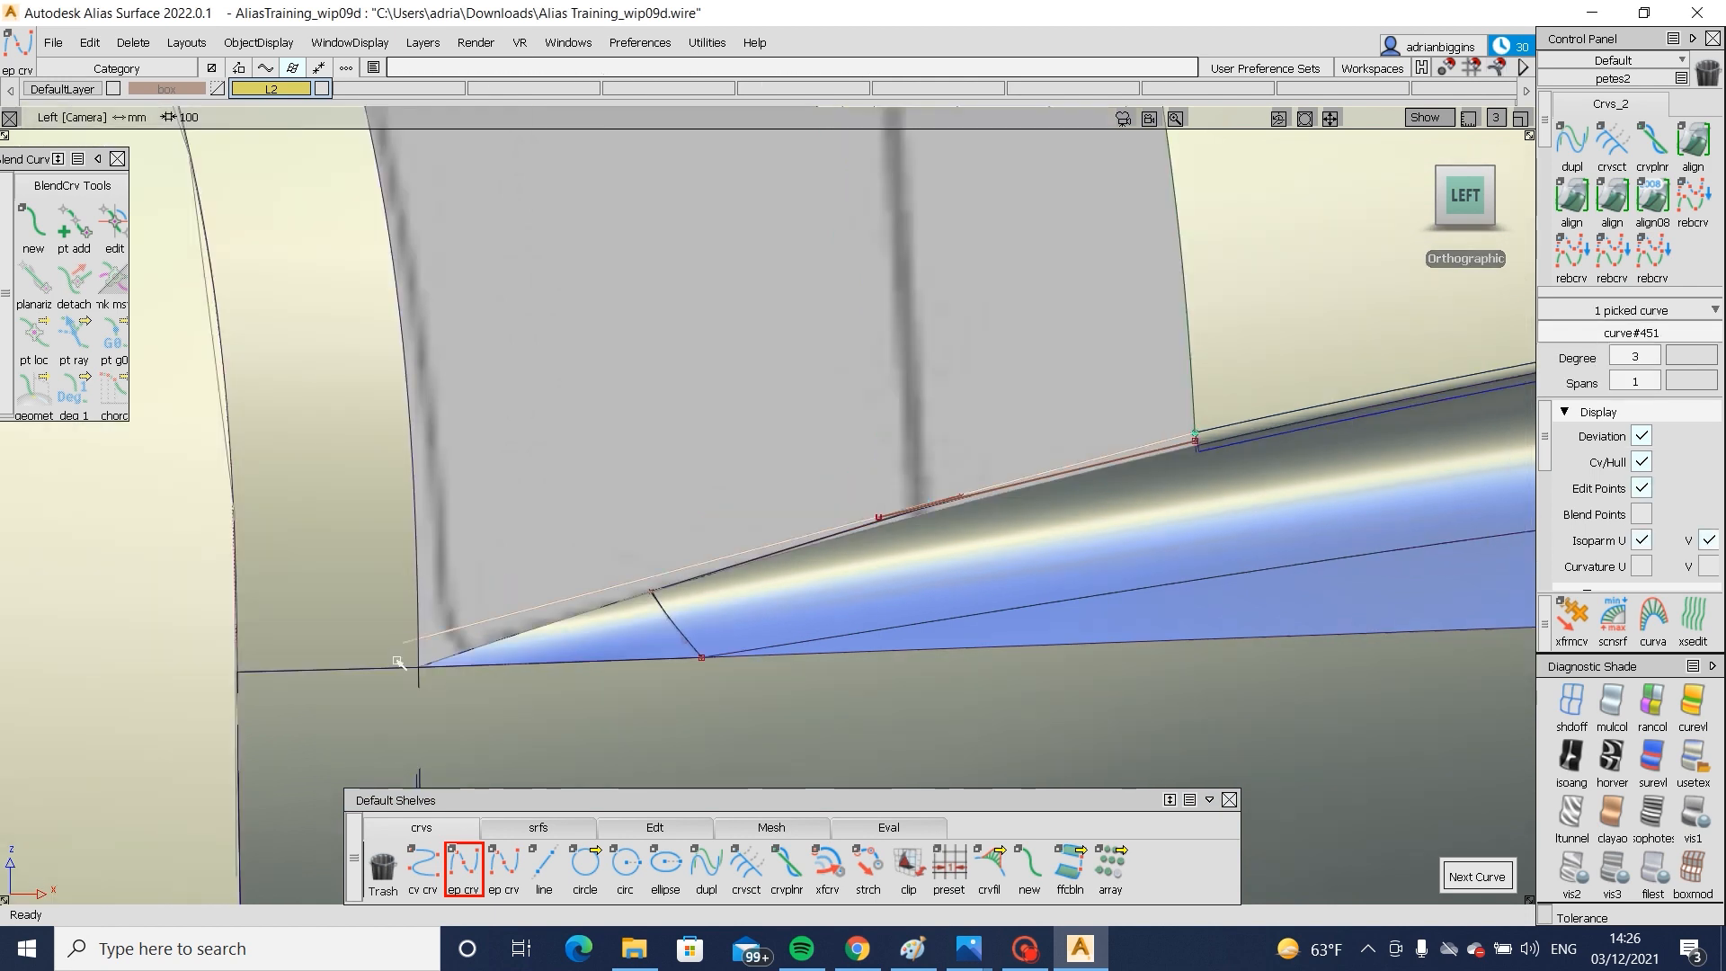
# - Align the new upper curve to the fillet's upper edge with G2 continuity
pyautogui.doubleClick(1571, 196)
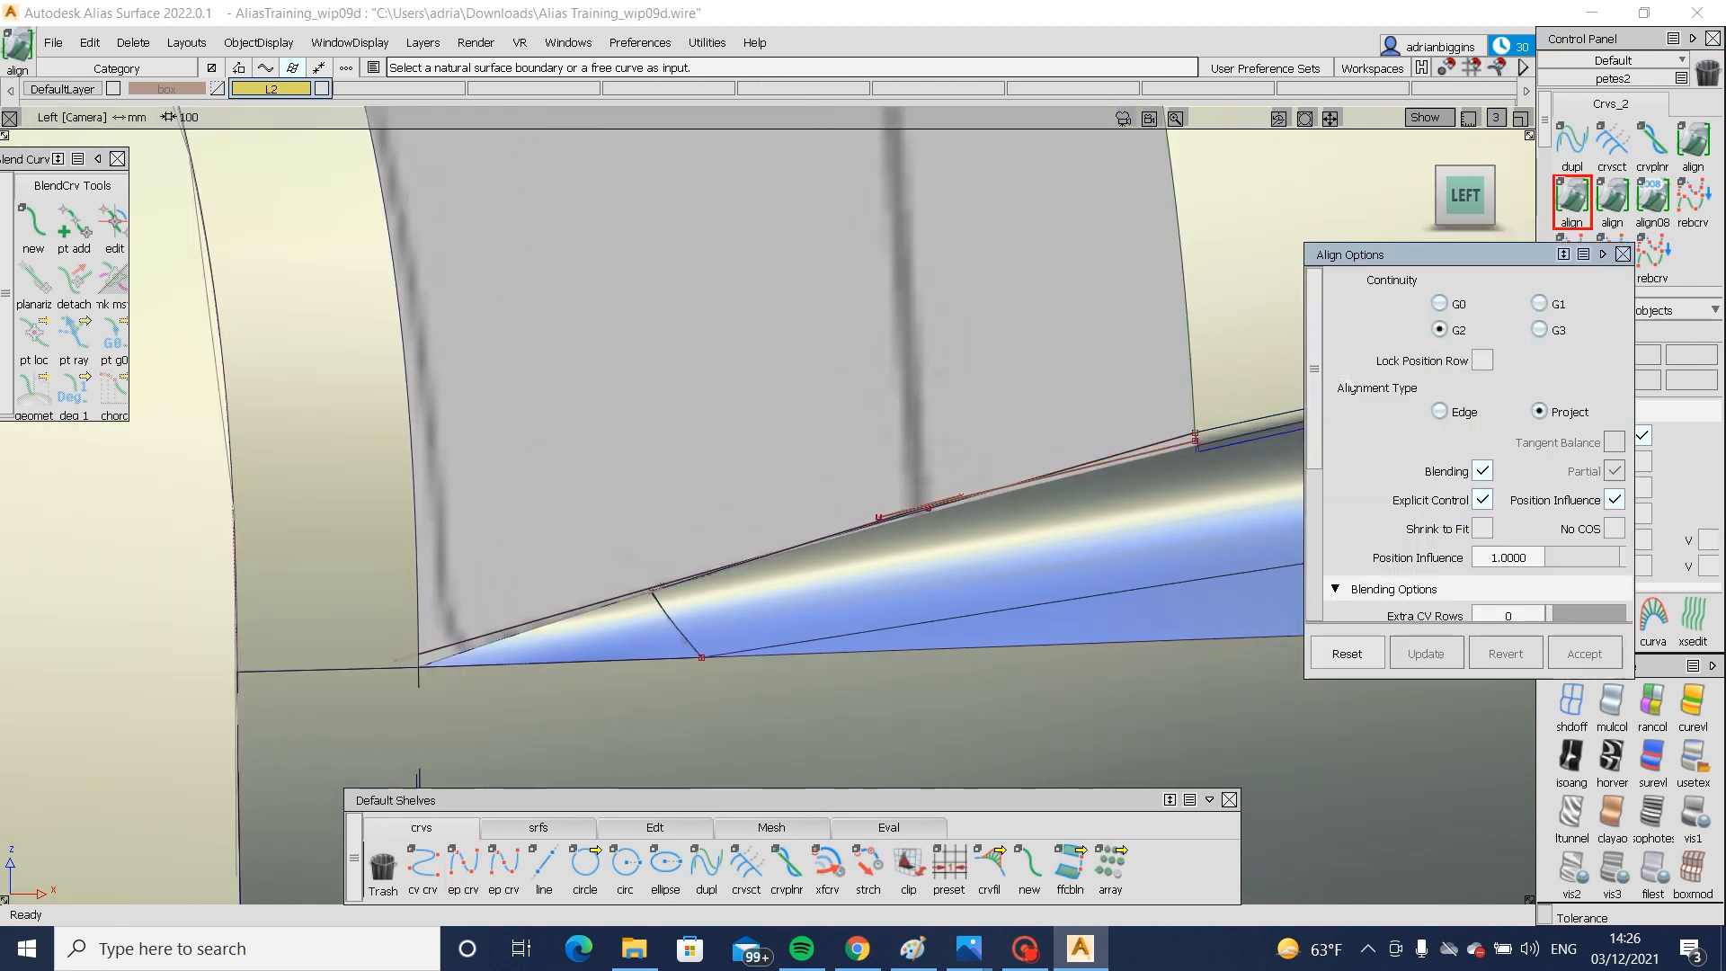
pyautogui.keyDown('alt'); pyautogui.keyDown('shift'); pyautogui.moveTo(1168, 558); pyautogui.dragTo(1011, 562, button='middle'); pyautogui.keyUp('shift'); pyautogui.keyUp('alt')
pyautogui.click(1033, 442)
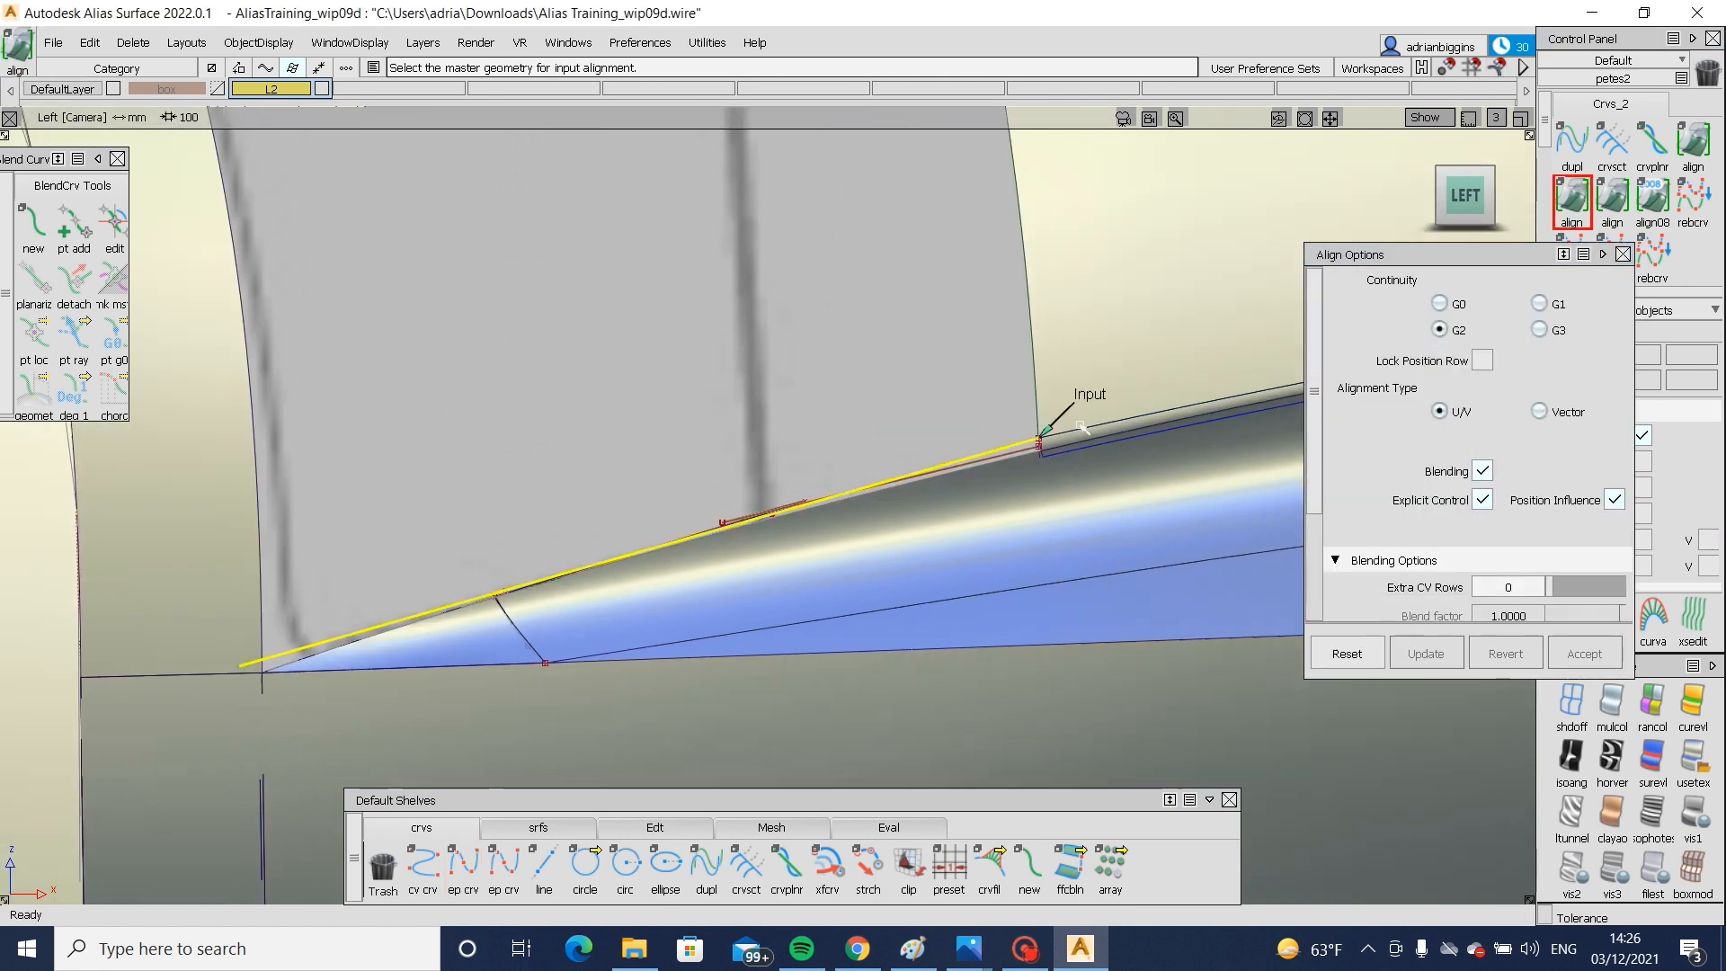
pyautogui.click(1199, 438)
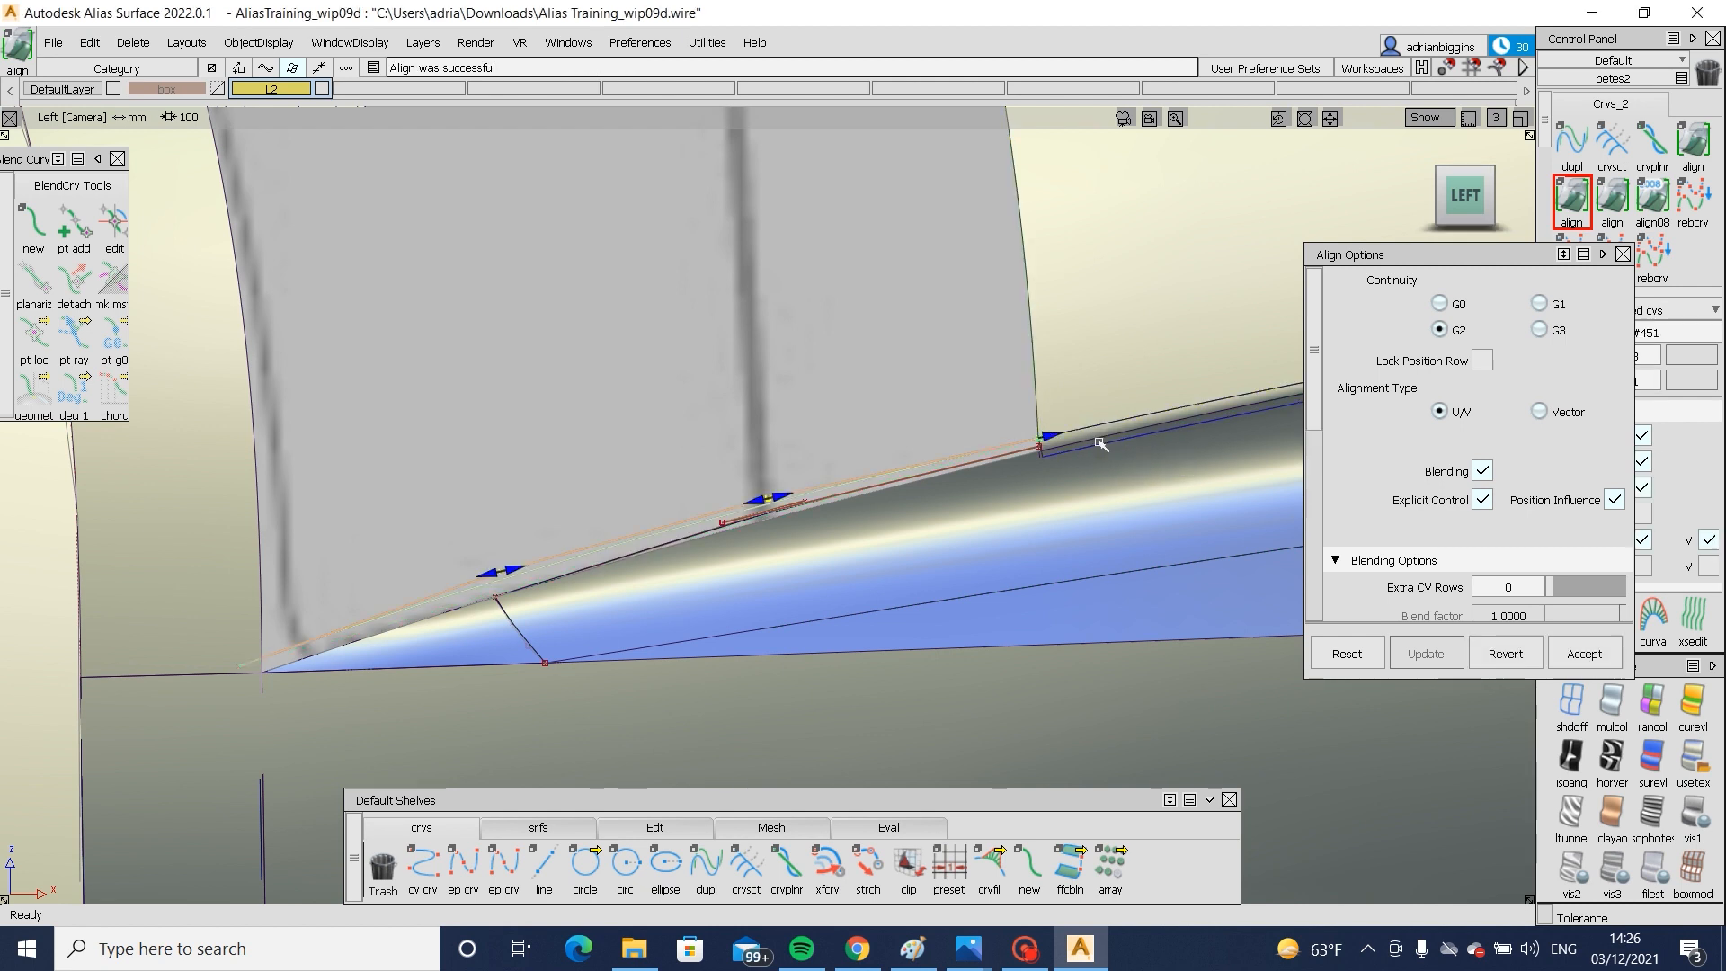
# - Draw a second curve forward from the fillet's lower corner and align it to the fillet's lower edge with G2 continuity
pyautogui.click(463, 863)
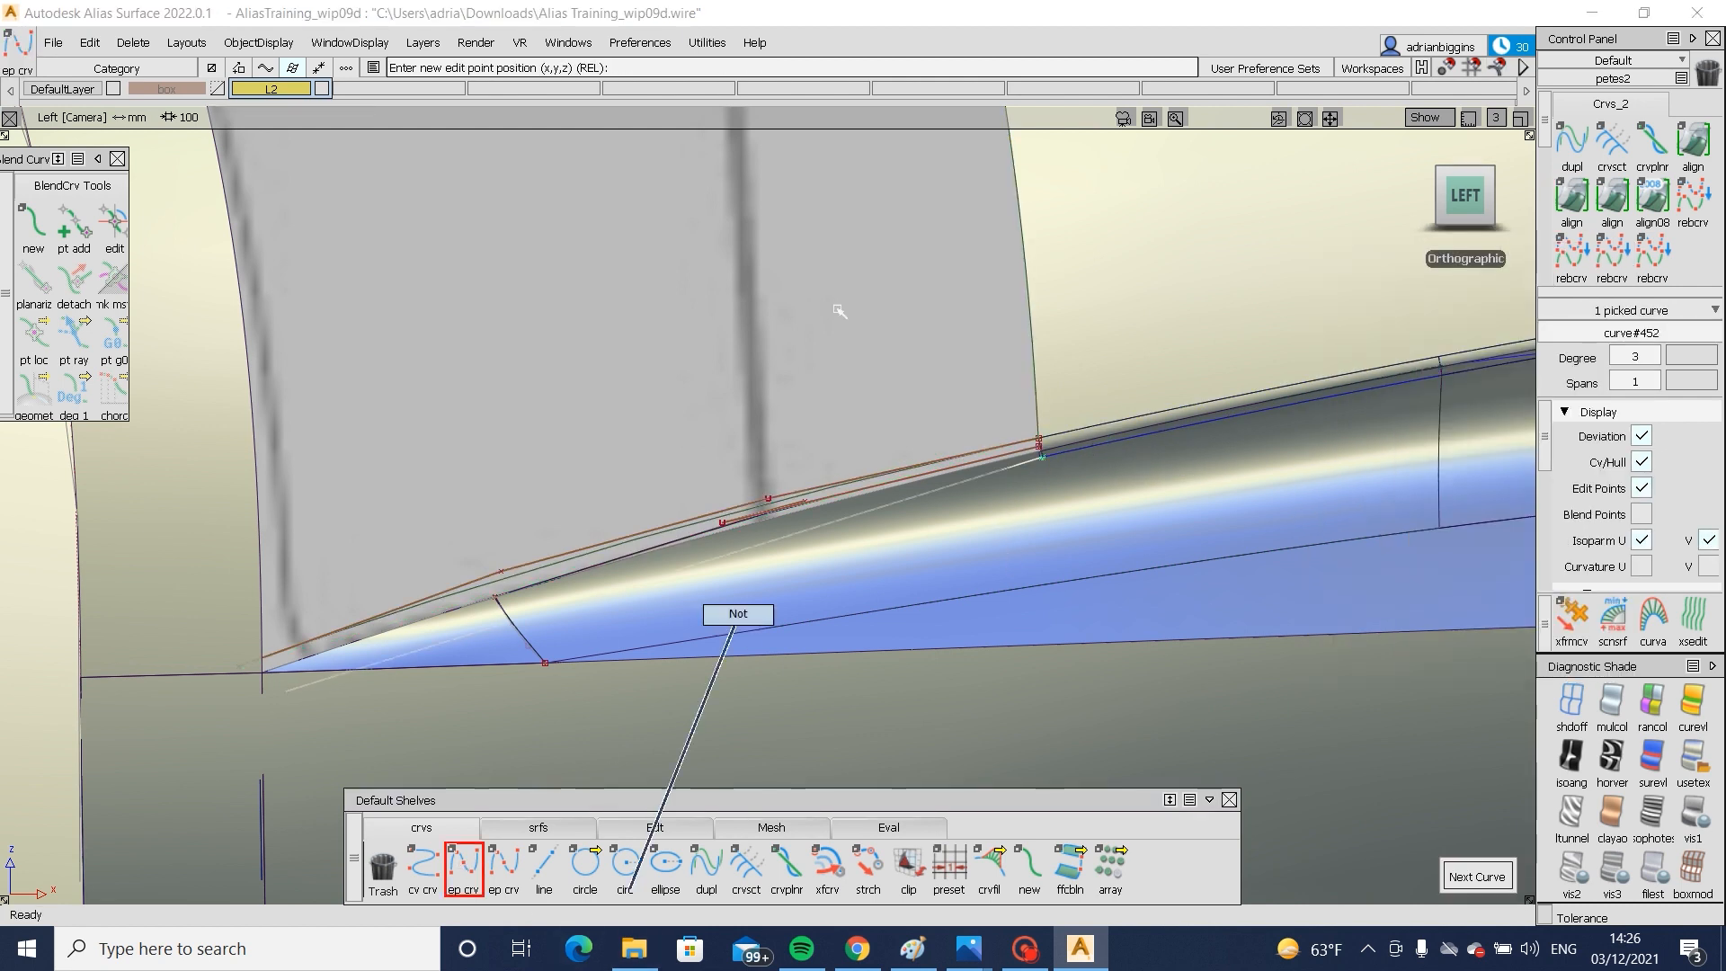
pyautogui.click(1571, 199)
pyautogui.click(1034, 460)
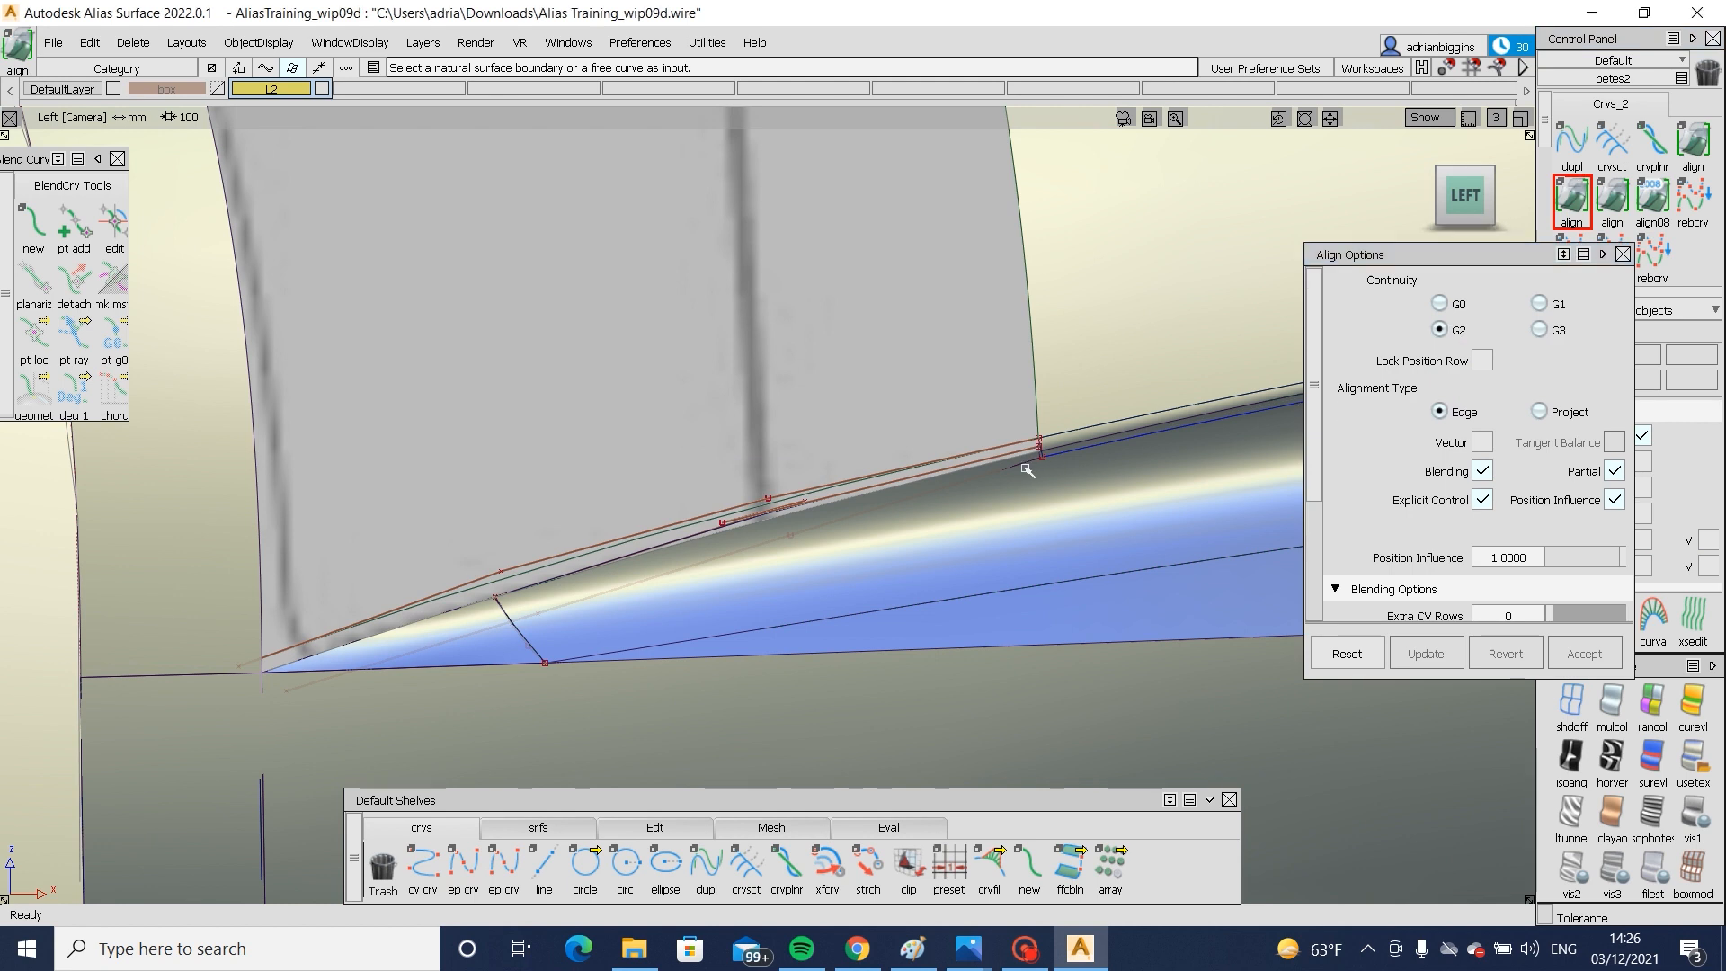
pyautogui.click(1068, 452)
pyautogui.click(1092, 463)
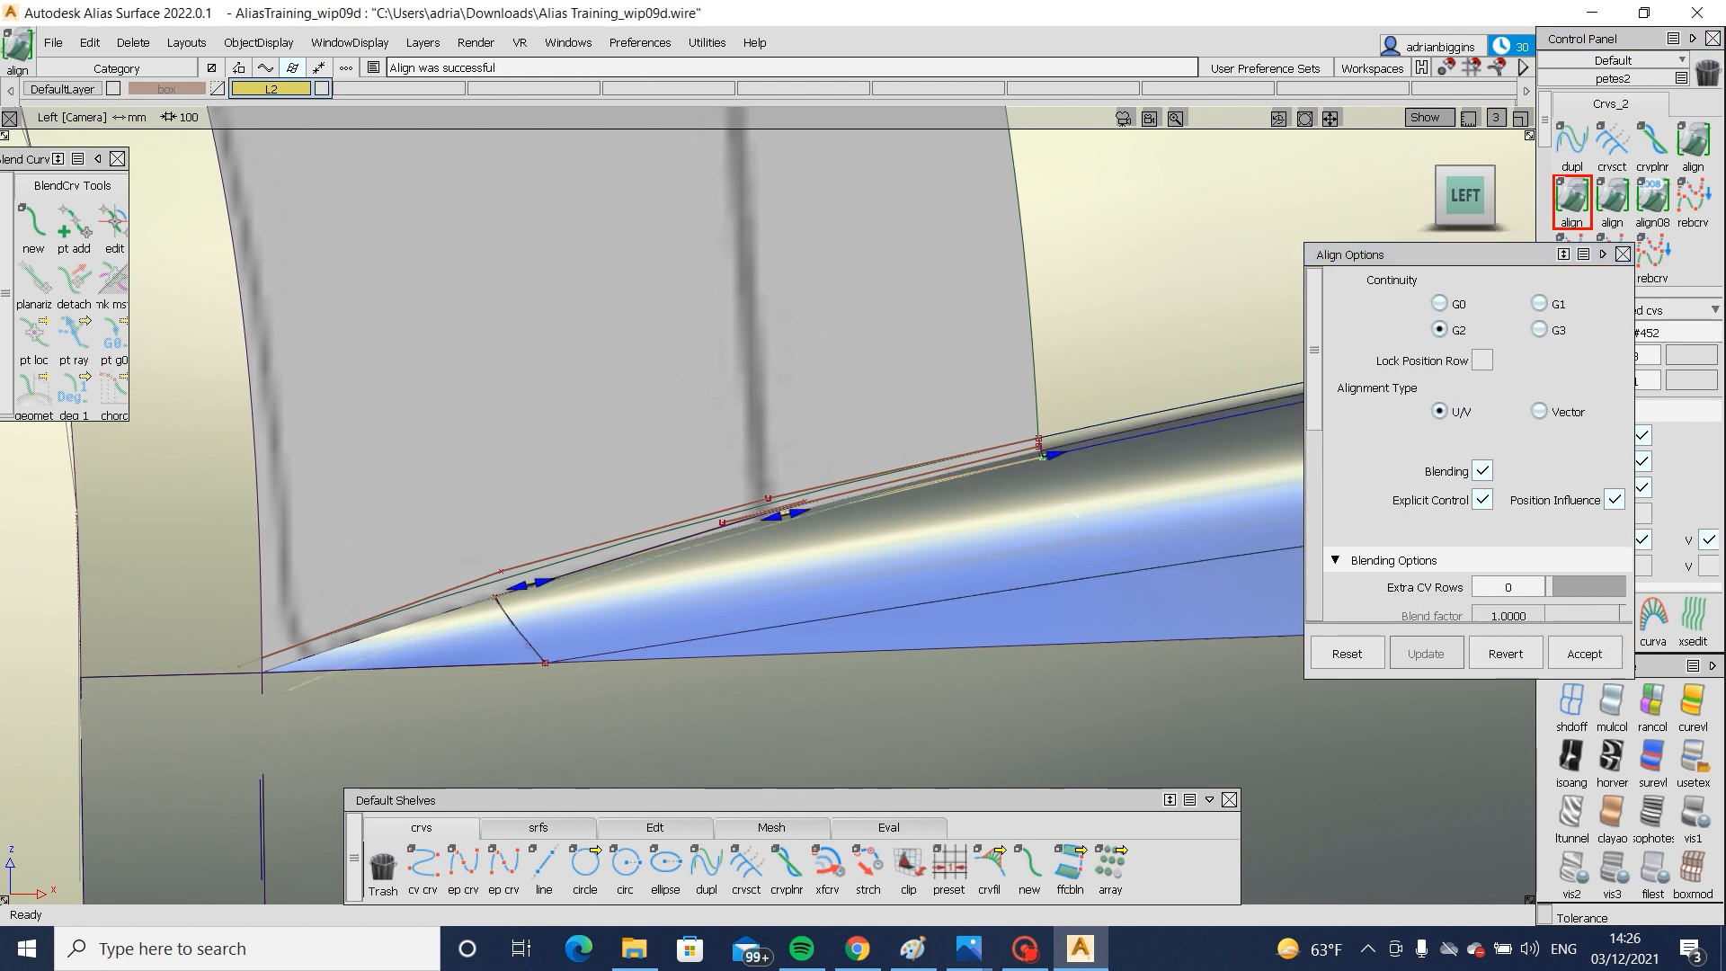
# - Project the lower curve onto the sill surfaces ahead of the fillet and move its control points to refine its front end
pyautogui.keyDown('ctrl'); pyautogui.keyDown('shift'); pyautogui.moveTo(1041, 476); pyautogui.dragTo(997, 486); pyautogui.keyUp('shift'); pyautogui.keyUp('ctrl')
pyautogui.click(629, 649)
pyautogui.click(458, 666)
pyautogui.keyDown('ctrl'); pyautogui.keyDown('shift'); pyautogui.moveTo(459, 643); pyautogui.dragTo(450, 621, button='middle'); pyautogui.keyUp('shift'); pyautogui.keyUp('ctrl')
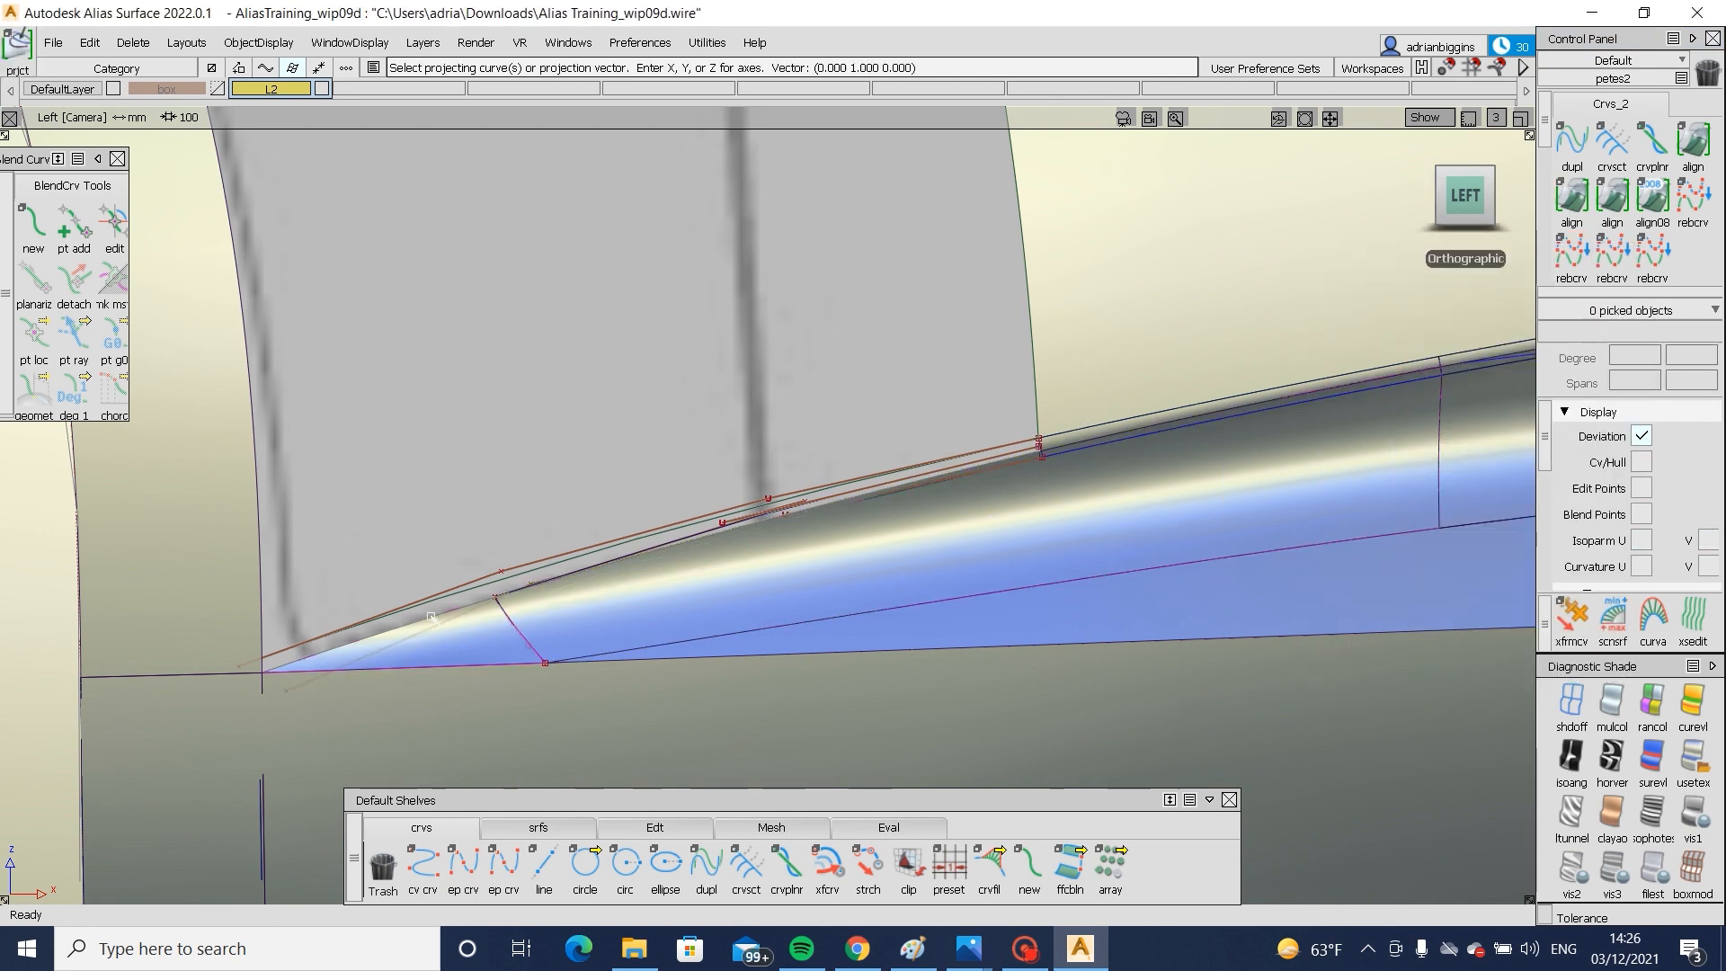
pyautogui.click(449, 619)
pyautogui.keyDown('ctrl'); pyautogui.keyDown('shift'); pyautogui.moveTo(427, 645); pyautogui.dragTo(409, 706); pyautogui.keyUp('shift'); pyautogui.keyUp('ctrl')
pyautogui.keyDown('ctrl'); pyautogui.keyDown('shift'); pyautogui.moveTo(162, 770); pyautogui.dragTo(396, 683); pyautogui.keyUp('shift'); pyautogui.keyUp('ctrl')
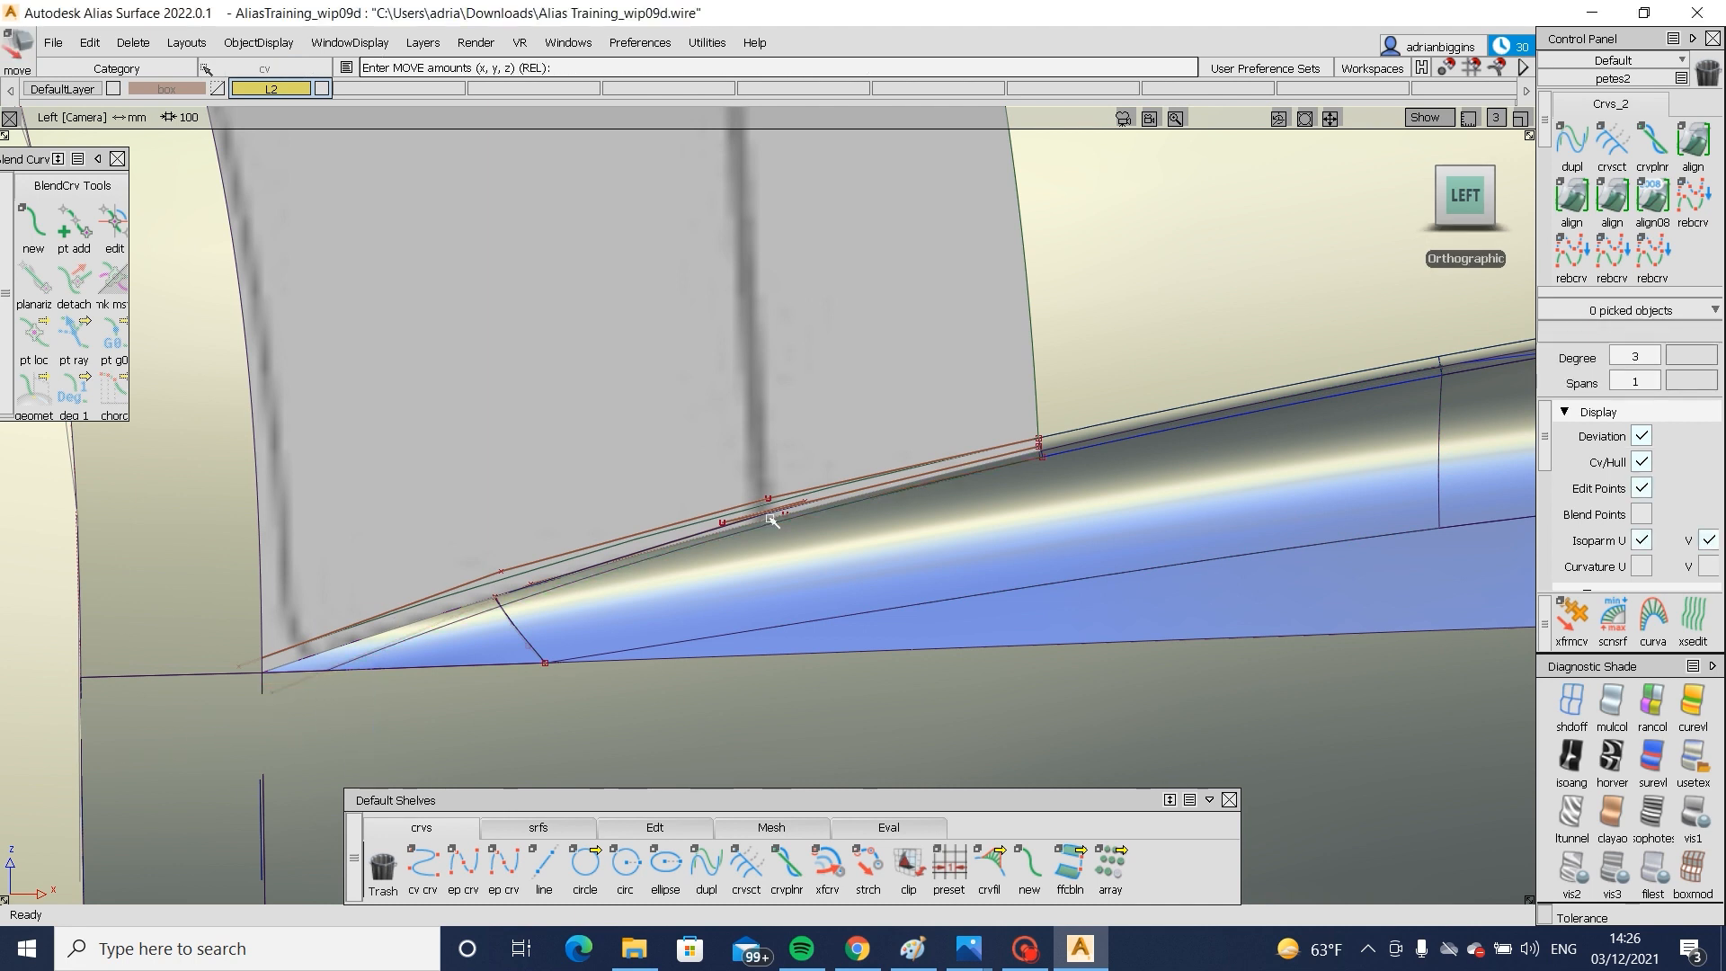
# - Bring back the hidden front body side surface and project the upper curve onto it
pyautogui.click(782, 422)
pyautogui.keyDown('ctrl'); pyautogui.keyDown('shift'); pyautogui.moveTo(878, 663); pyautogui.dragTo(905, 470); pyautogui.keyUp('shift'); pyautogui.keyUp('ctrl')
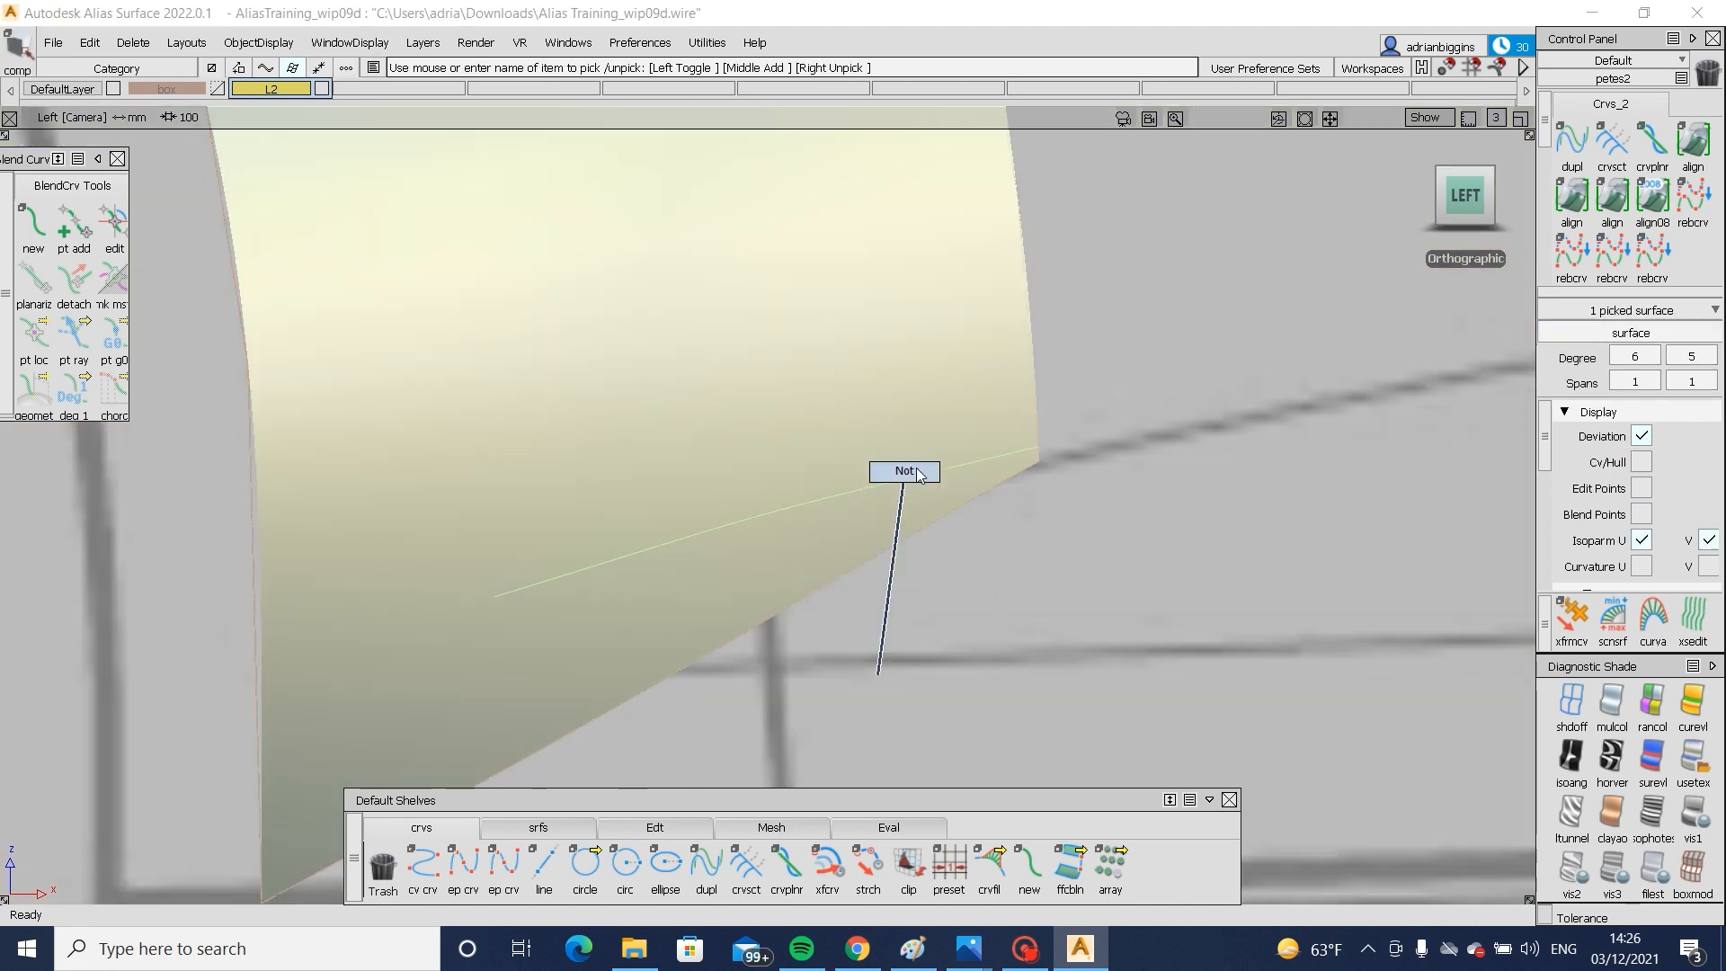
pyautogui.click(866, 496)
pyautogui.press('Delete')
pyautogui.click(857, 509)
pyautogui.keyDown('ctrl'); pyautogui.keyDown('shift'); pyautogui.moveTo(962, 406); pyautogui.dragTo(913, 401); pyautogui.keyUp('shift'); pyautogui.keyUp('ctrl')
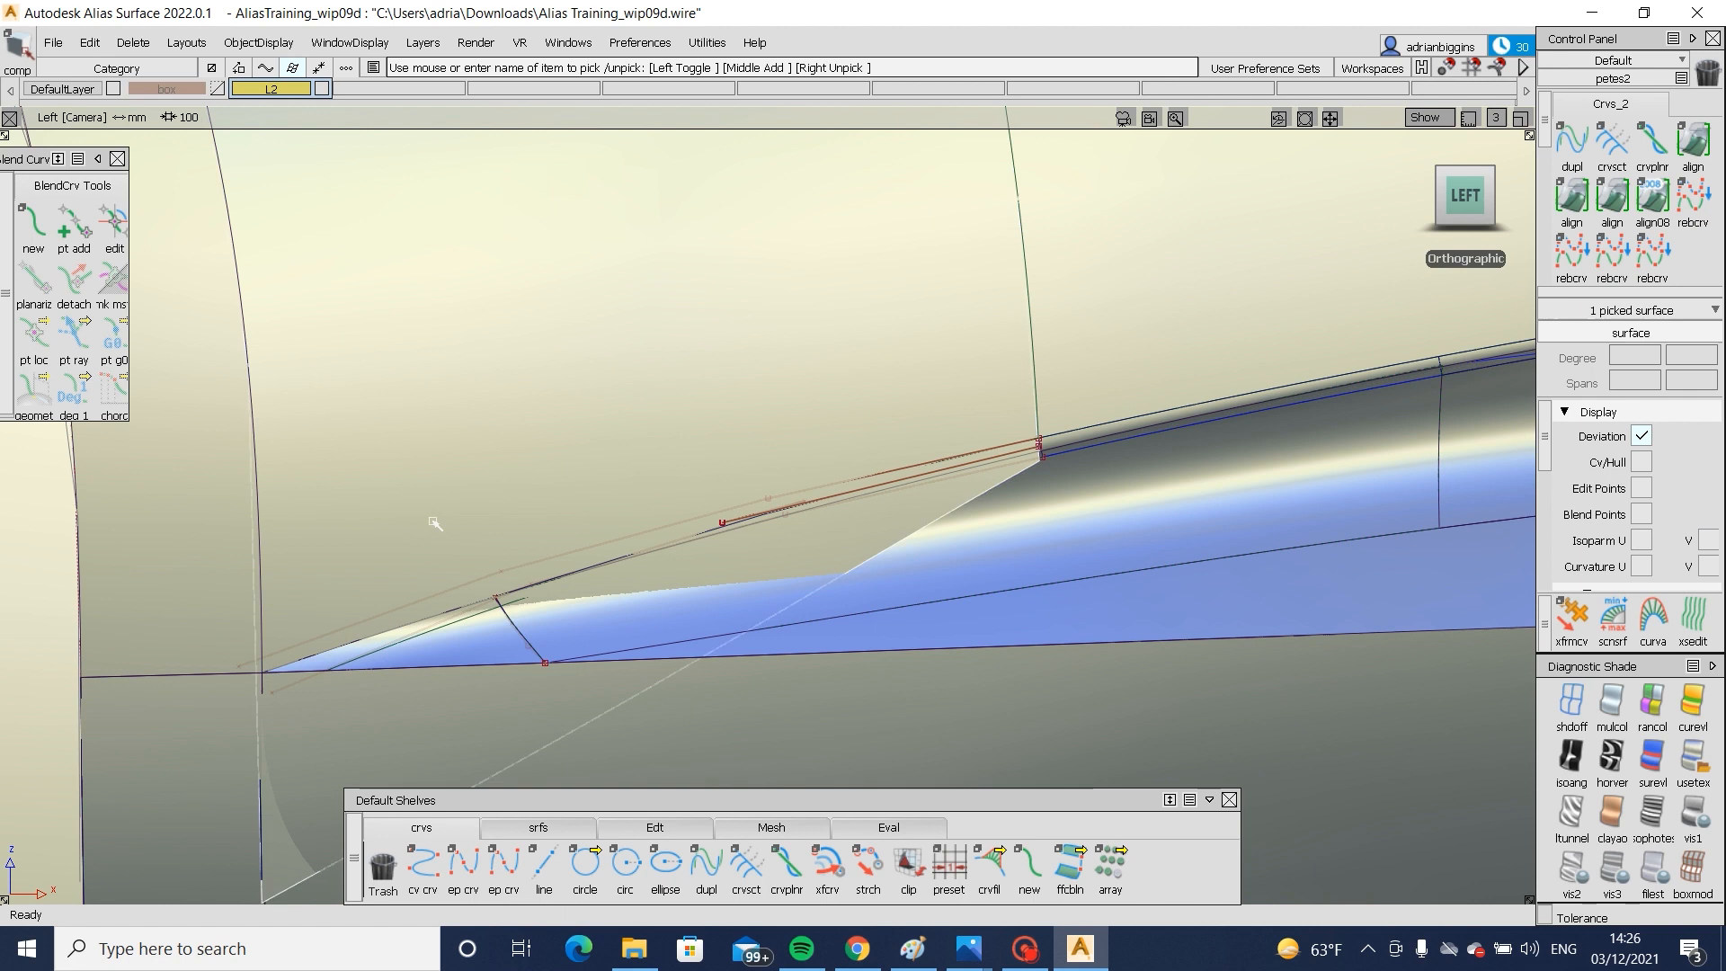
pyautogui.click(536, 555)
# - Trim away the strip between the two projected curves from the front body side surface and the sill surfaces
pyautogui.keyDown('ctrl'); pyautogui.keyDown('shift'); pyautogui.moveTo(806, 400); pyautogui.dragTo(665, 467); pyautogui.keyUp('shift'); pyautogui.keyUp('ctrl')
pyautogui.click(808, 551)
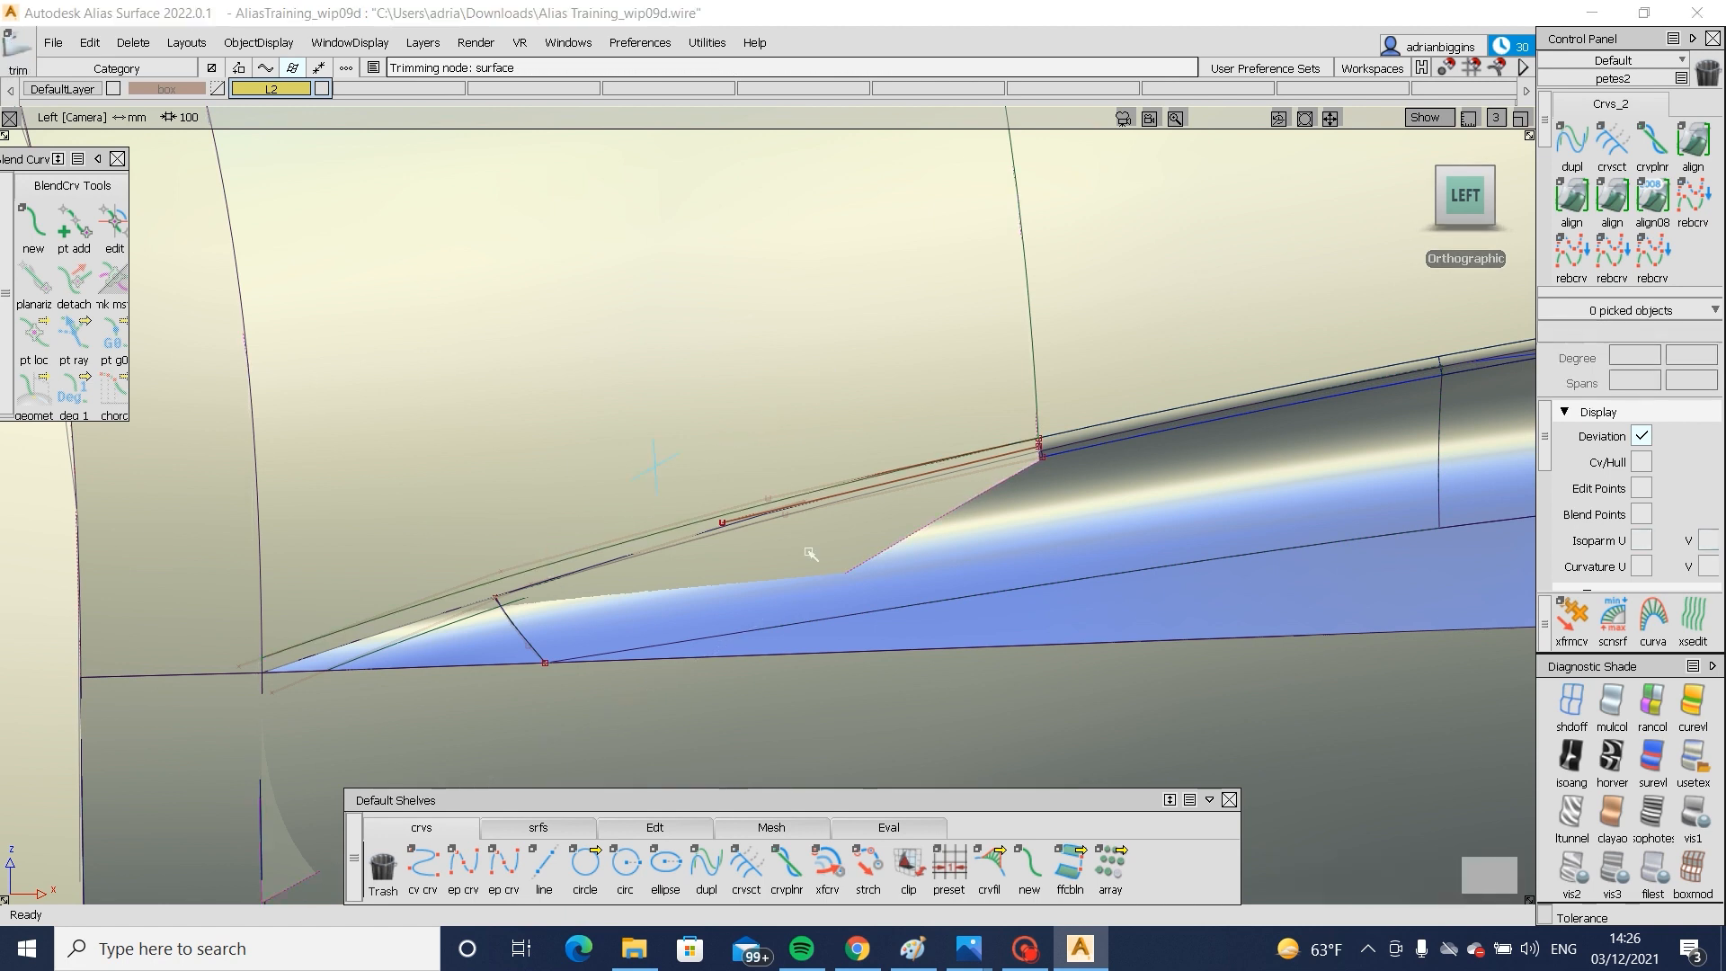
pyautogui.click(476, 651)
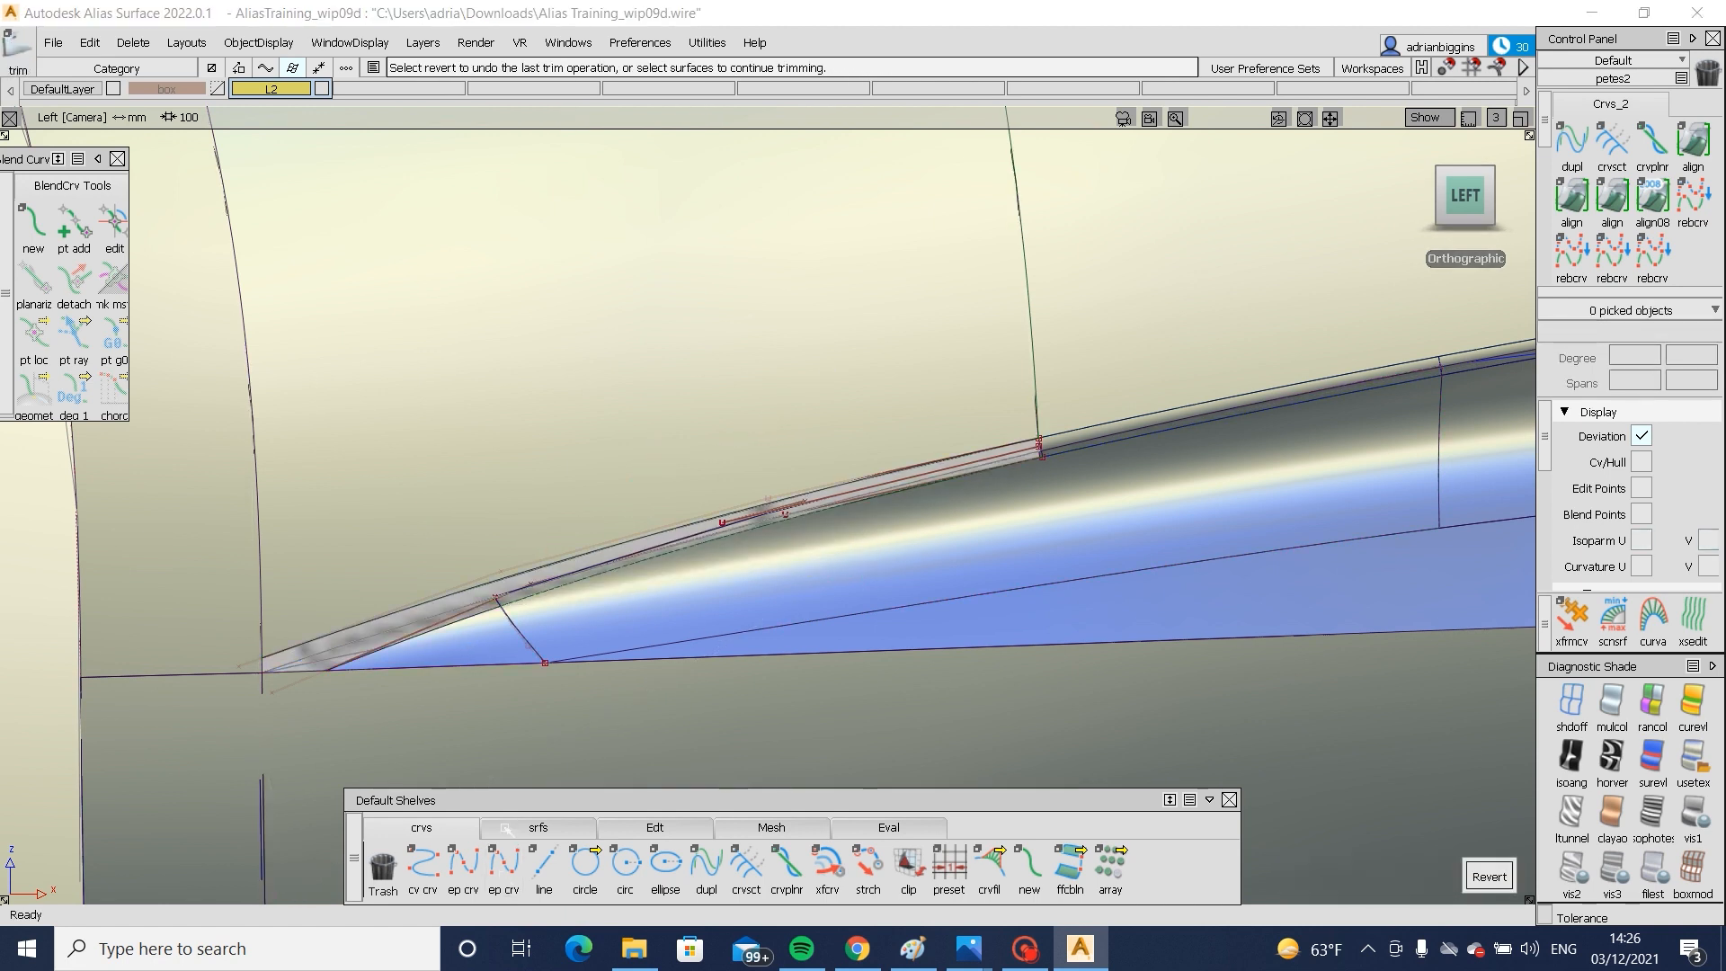
# - Try to bridge the trimmed body side and sill edges with a G2 Curvature freeform blend
pyautogui.click(507, 828)
pyautogui.click(752, 863)
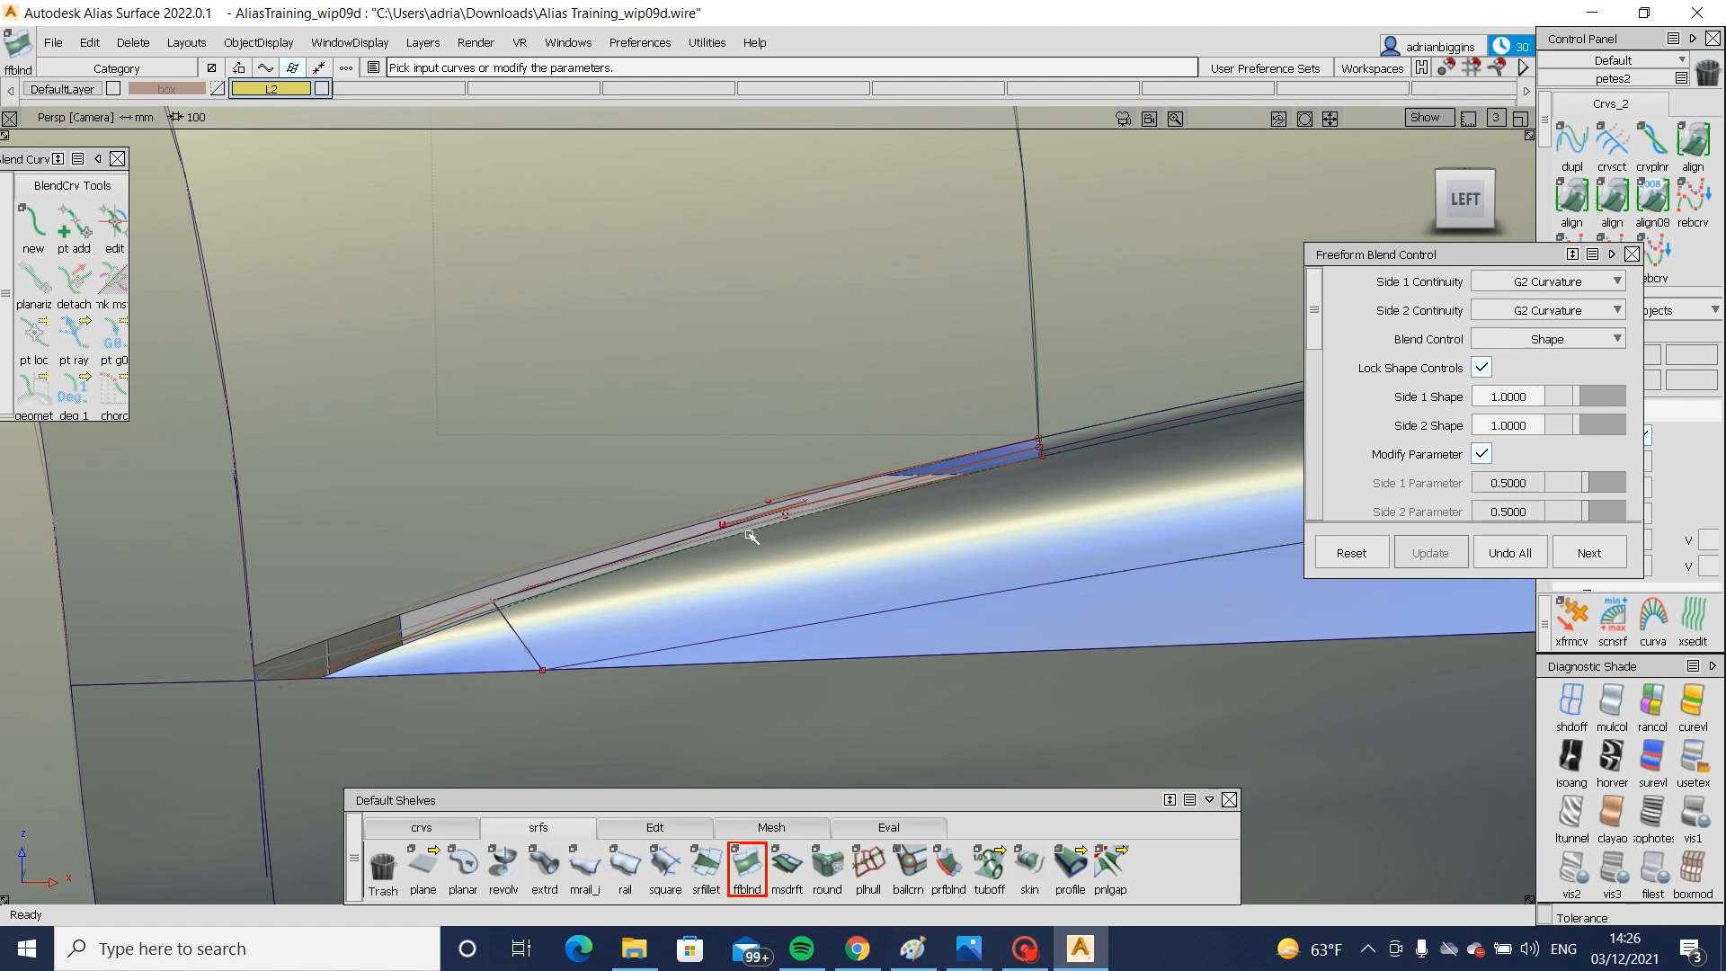
pyautogui.click(764, 533)
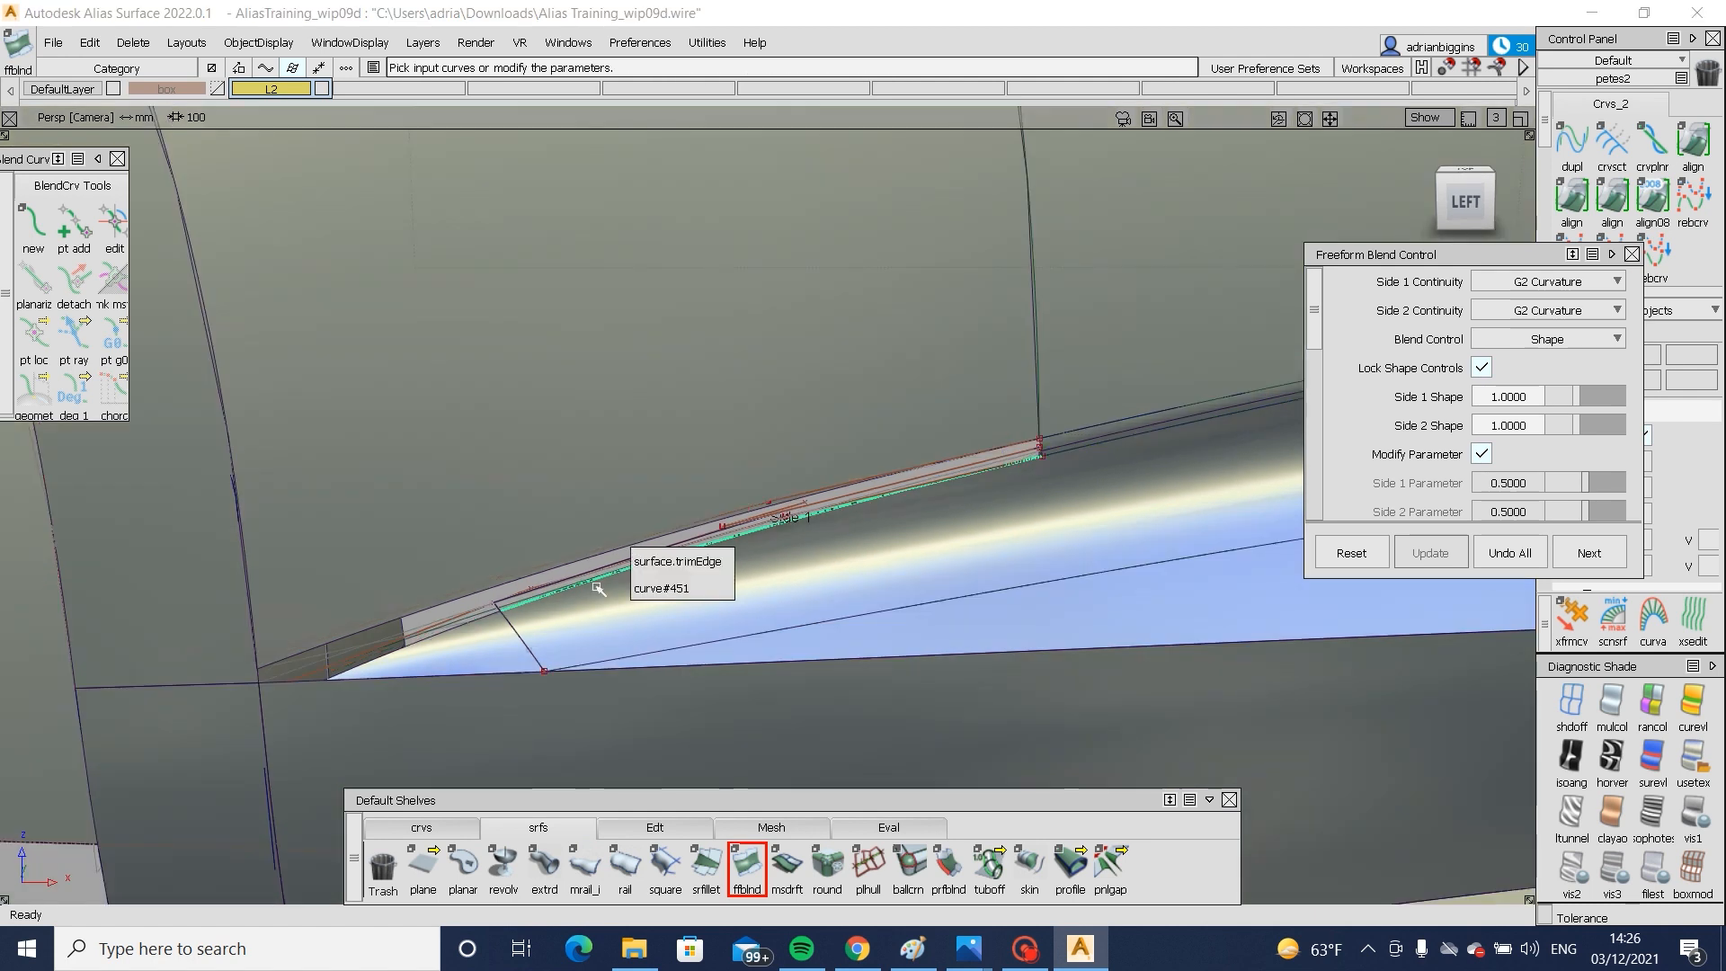
pyautogui.click(477, 622)
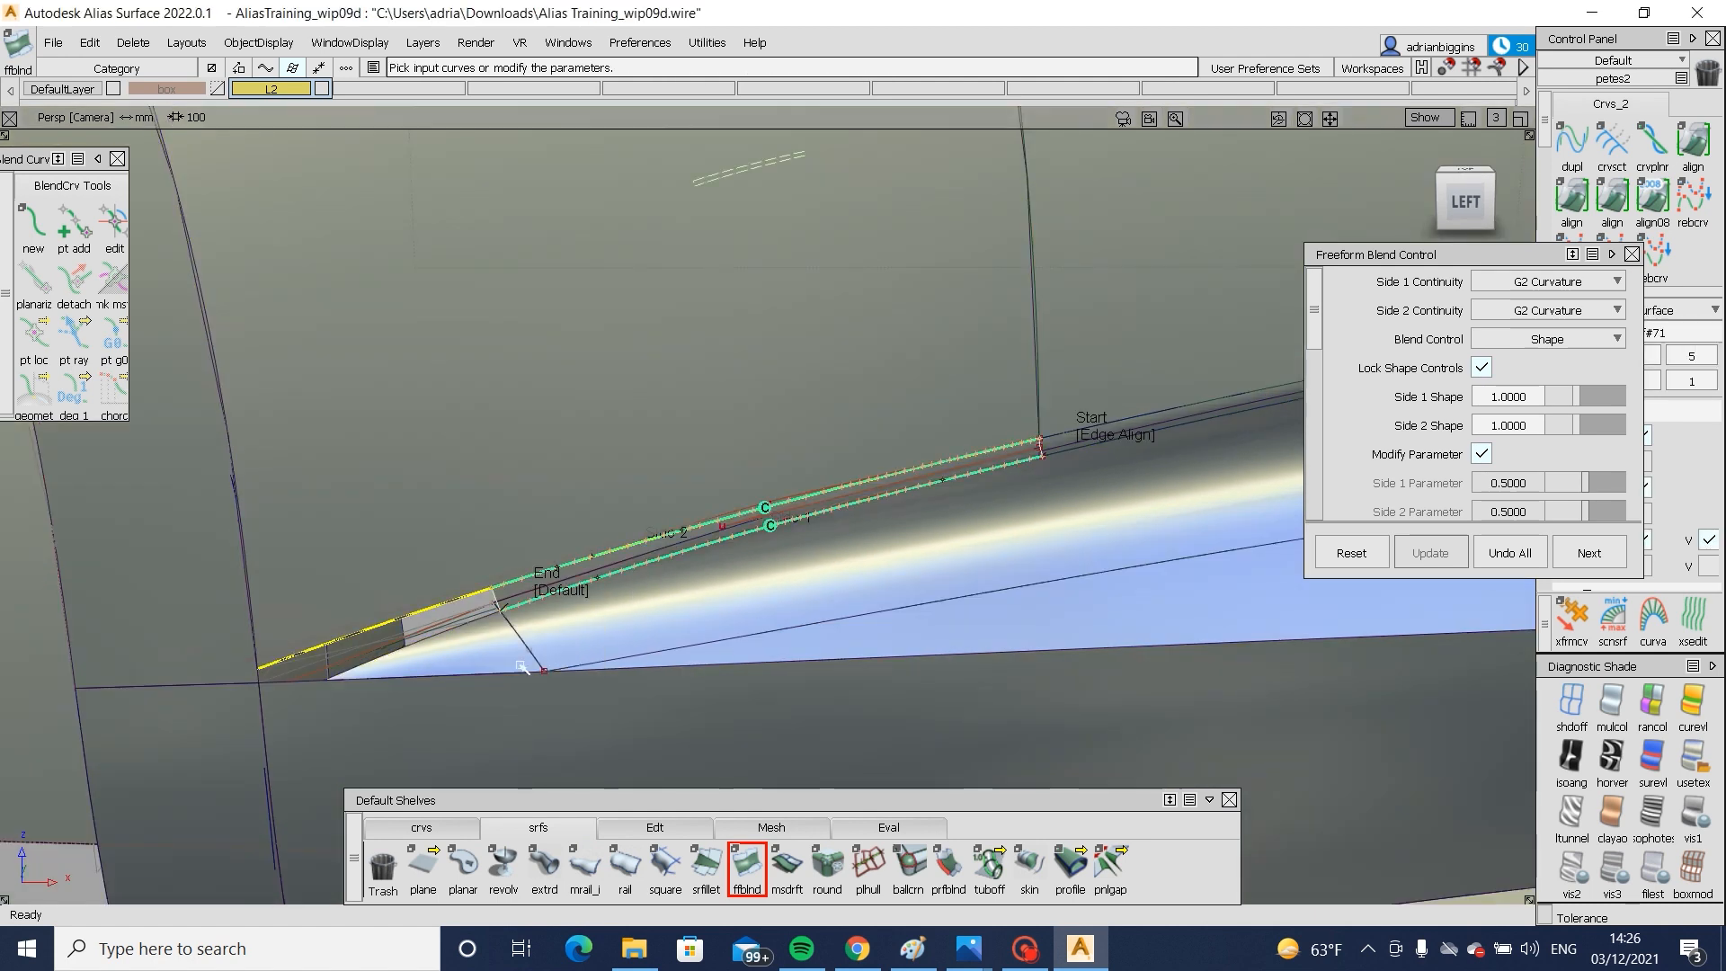
pyautogui.keyDown('alt'); pyautogui.keyDown('shift'); pyautogui.moveTo(550, 680); pyautogui.dragTo(474, 618, button='right'); pyautogui.keyUp('shift'); pyautogui.keyUp('alt')
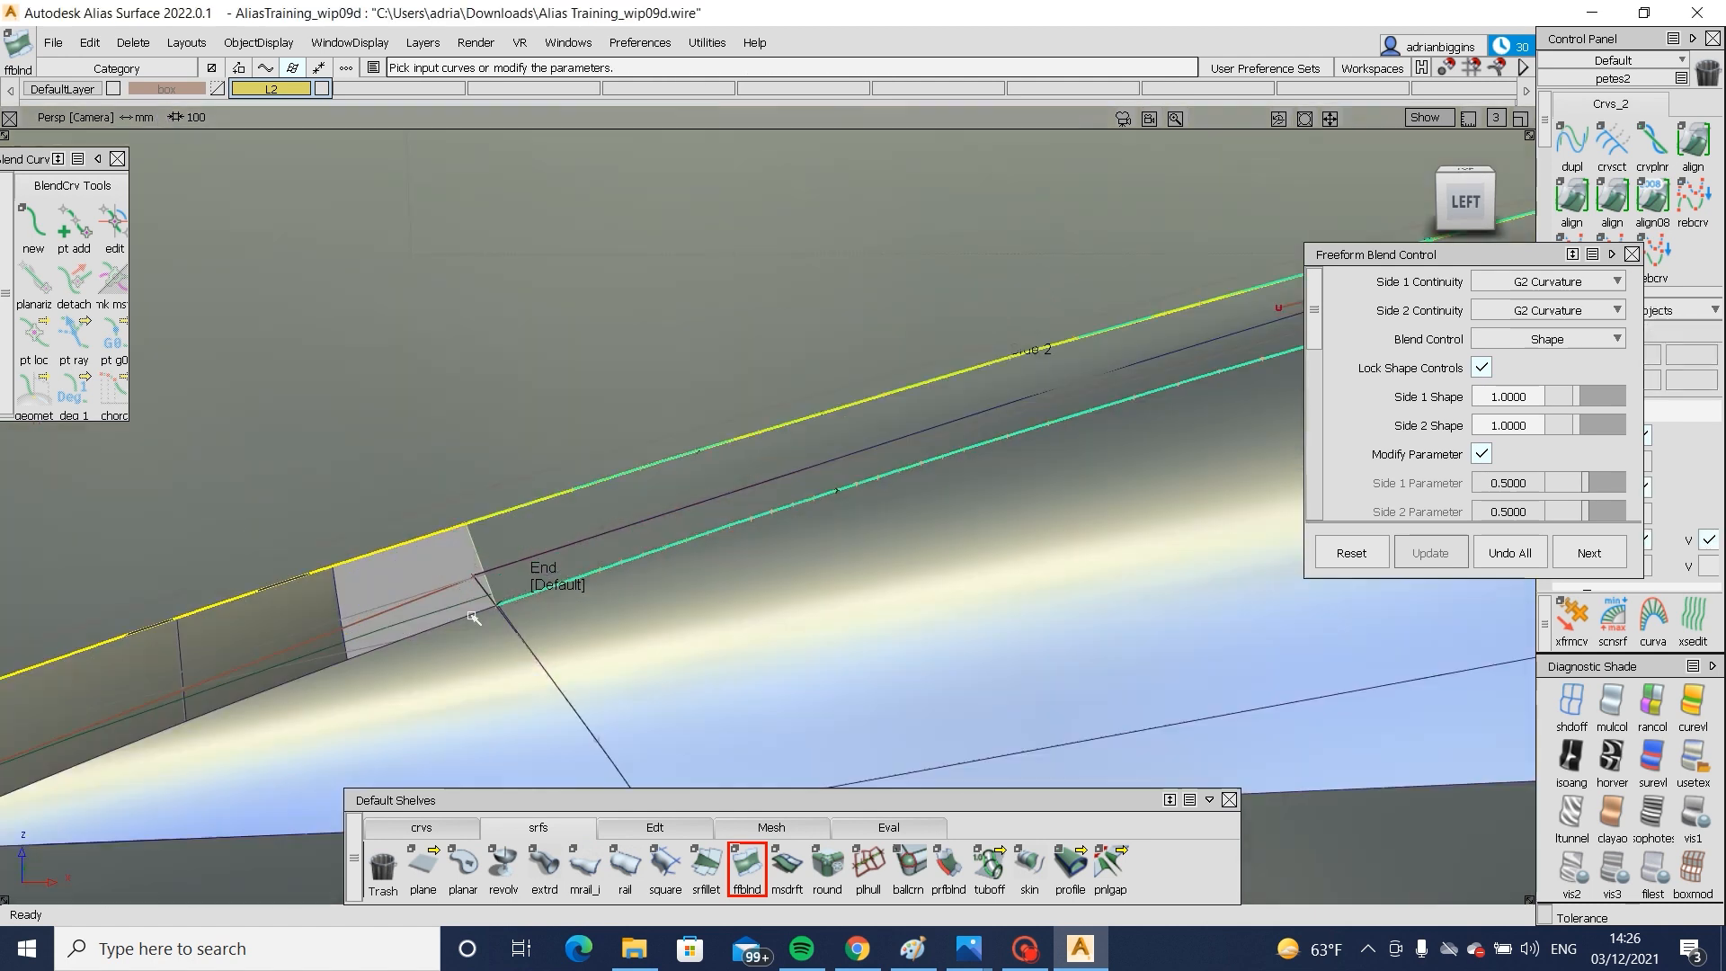
pyautogui.click(1509, 553)
# - Untrim the two sill surfaces along the fillet's front extension
pyautogui.keyDown('ctrl'); pyautogui.keyDown('shift'); pyautogui.moveTo(1048, 528); pyautogui.dragTo(814, 688); pyautogui.keyUp('shift'); pyautogui.keyUp('ctrl')
pyautogui.click(542, 666)
pyautogui.keyDown('ctrl'); pyautogui.keyDown('shift'); pyautogui.moveTo(599, 571); pyautogui.dragTo(617, 765, button='right'); pyautogui.keyUp('shift'); pyautogui.keyUp('ctrl')
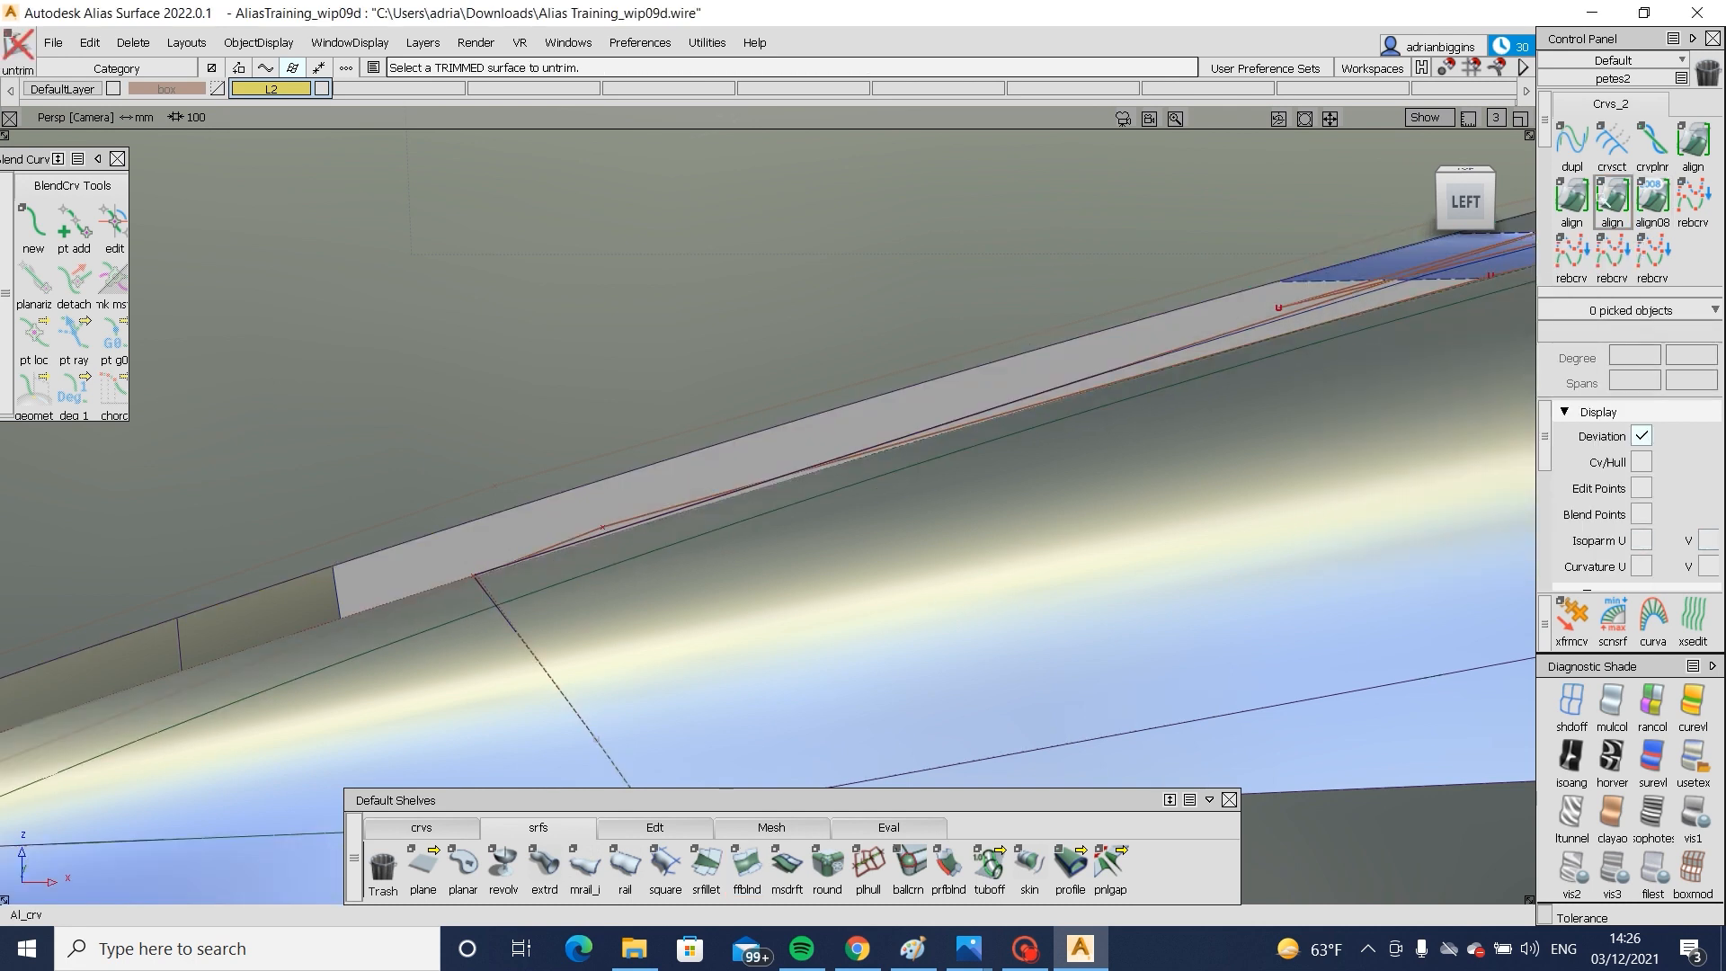
# - Align the front sill surface's rear edge to the neighbouring square surface with G1 Edge alignment
pyautogui.doubleClick(1571, 196)
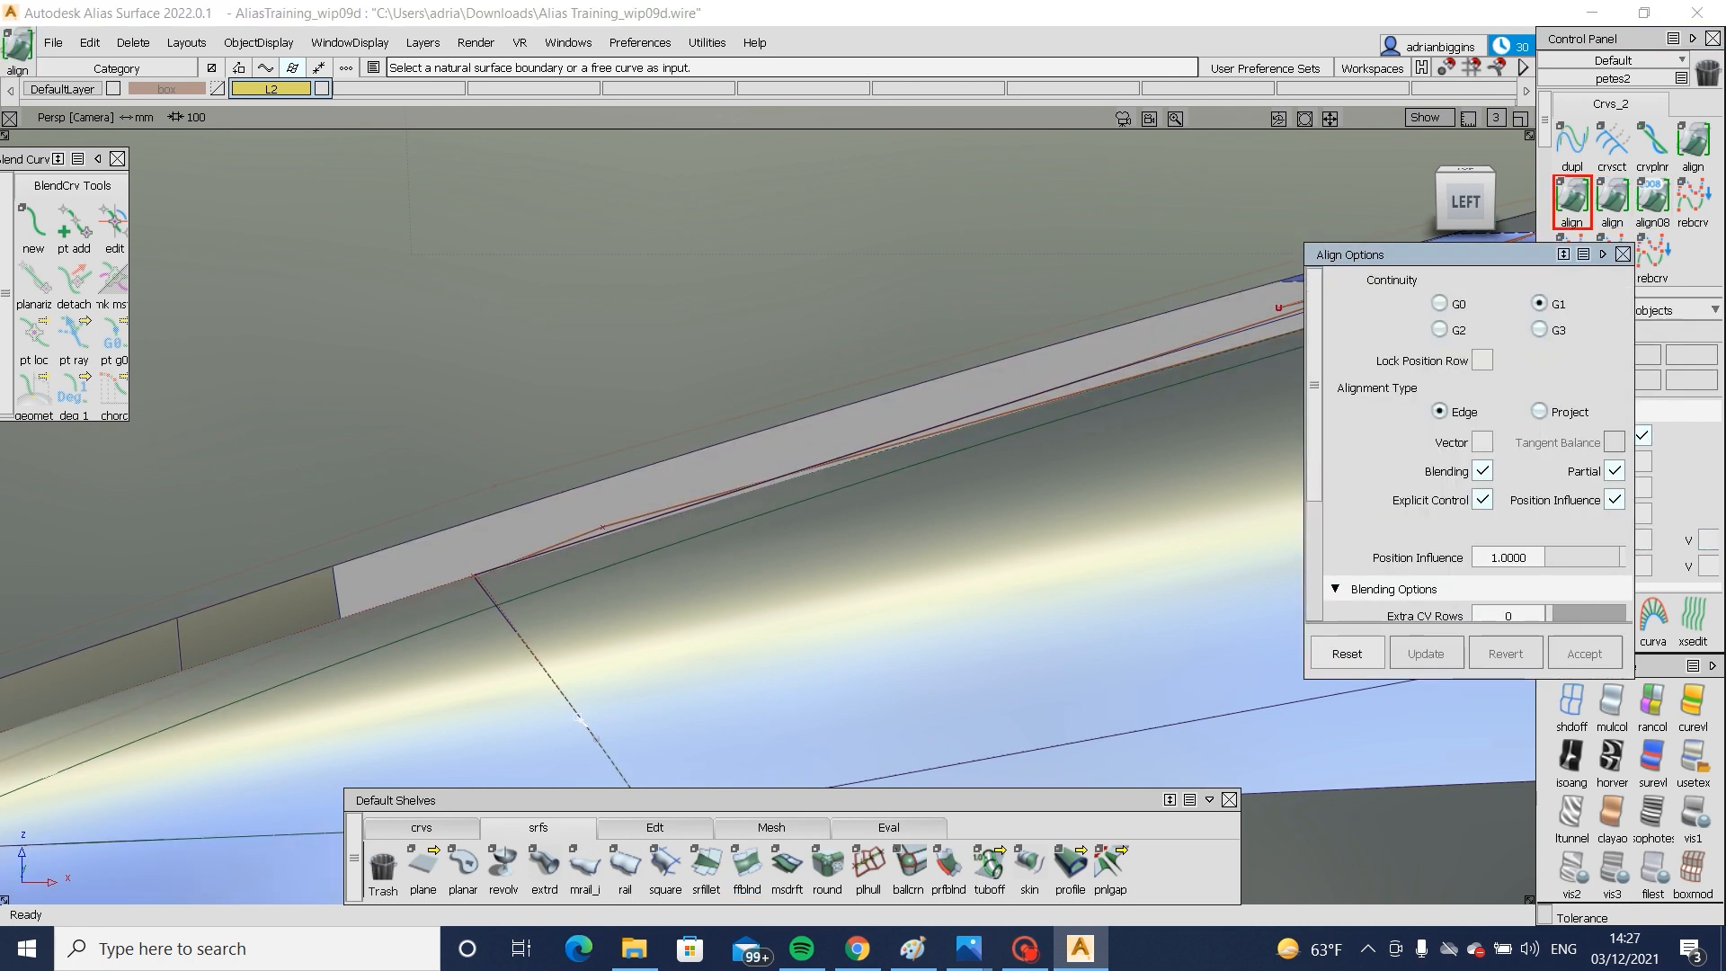
pyautogui.click(578, 717)
pyautogui.click(606, 783)
pyautogui.click(574, 711)
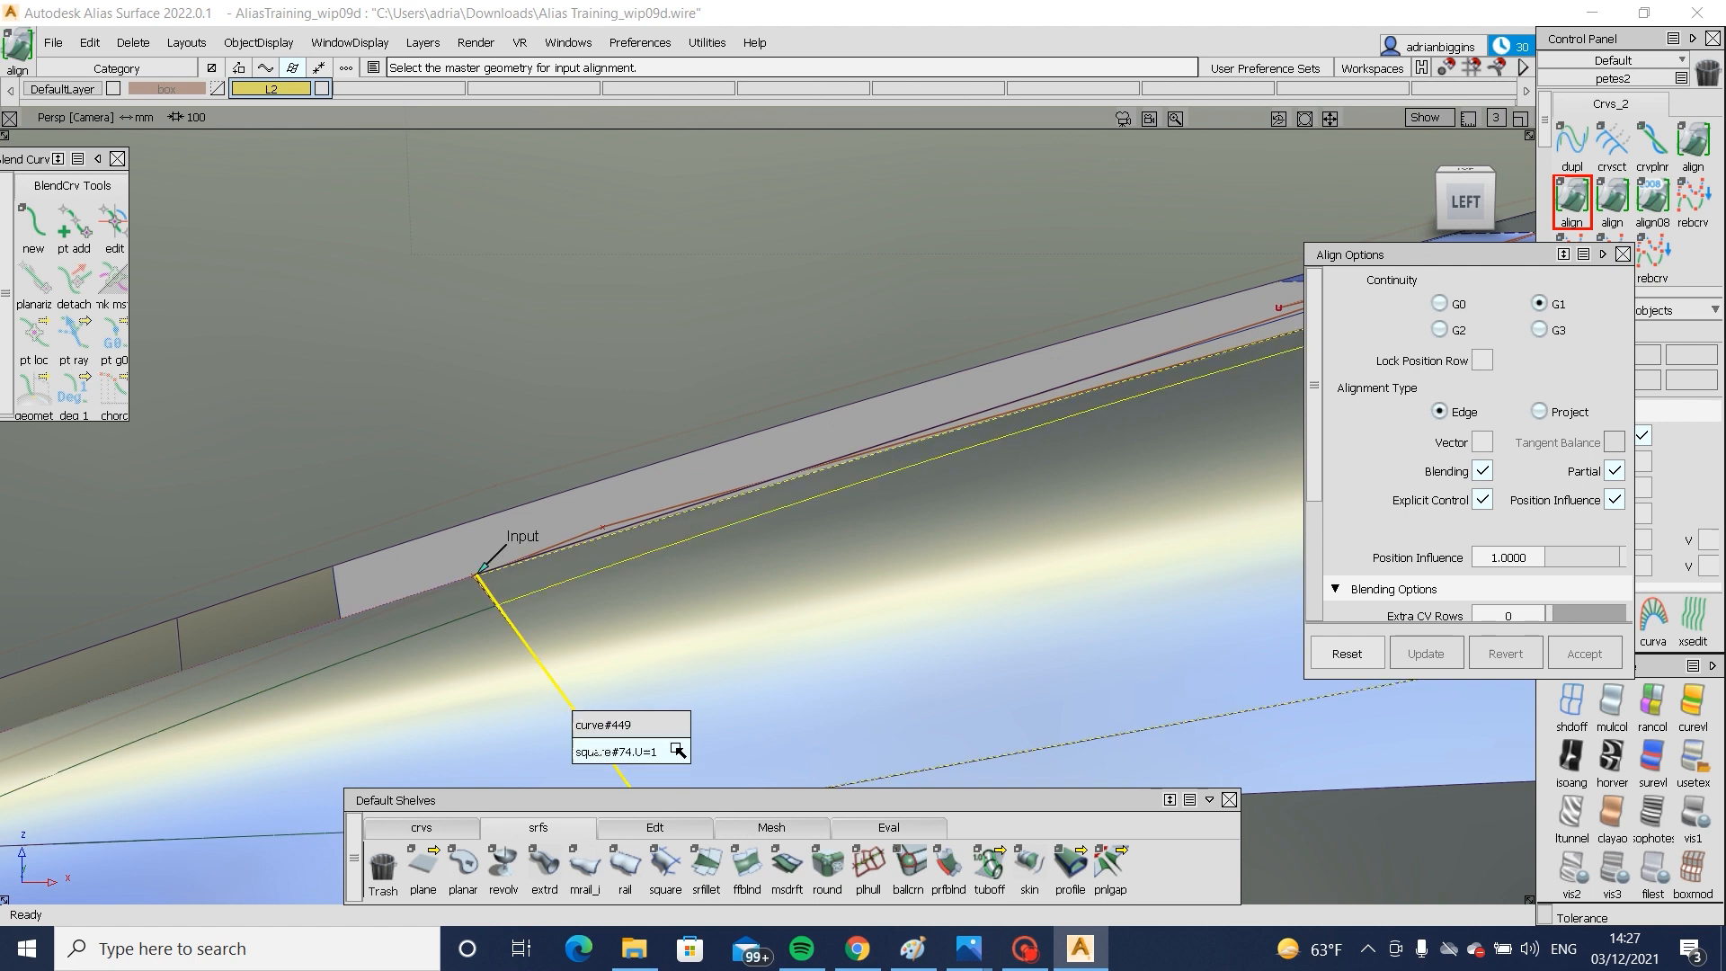
pyautogui.click(676, 750)
pyautogui.keyDown('alt'); pyautogui.keyDown('shift'); pyautogui.moveTo(620, 670); pyautogui.dragTo(574, 380, button='middle'); pyautogui.keyUp('shift'); pyautogui.keyUp('alt')
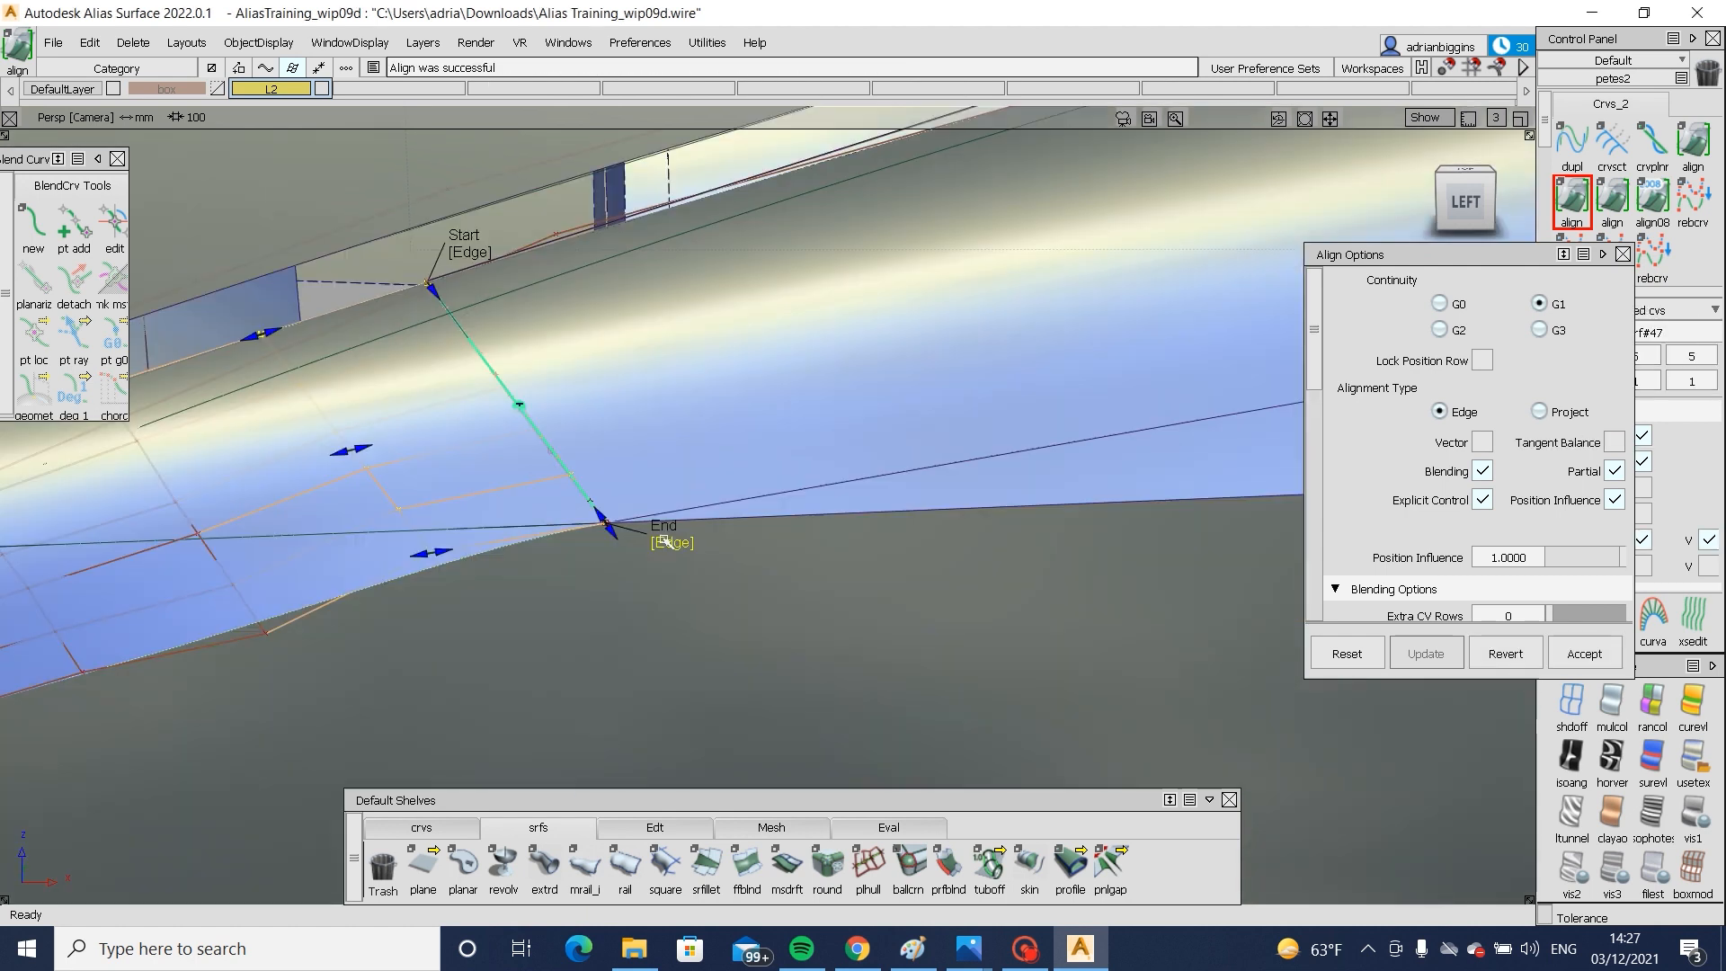
pyautogui.click(667, 542)
# - Trim both sill surfaces along the projected lower curve, keeping the regions below it
pyautogui.keyDown('ctrl'); pyautogui.keyDown('shift'); pyautogui.moveTo(784, 590); pyautogui.dragTo(820, 268); pyautogui.keyUp('shift'); pyautogui.keyUp('ctrl')
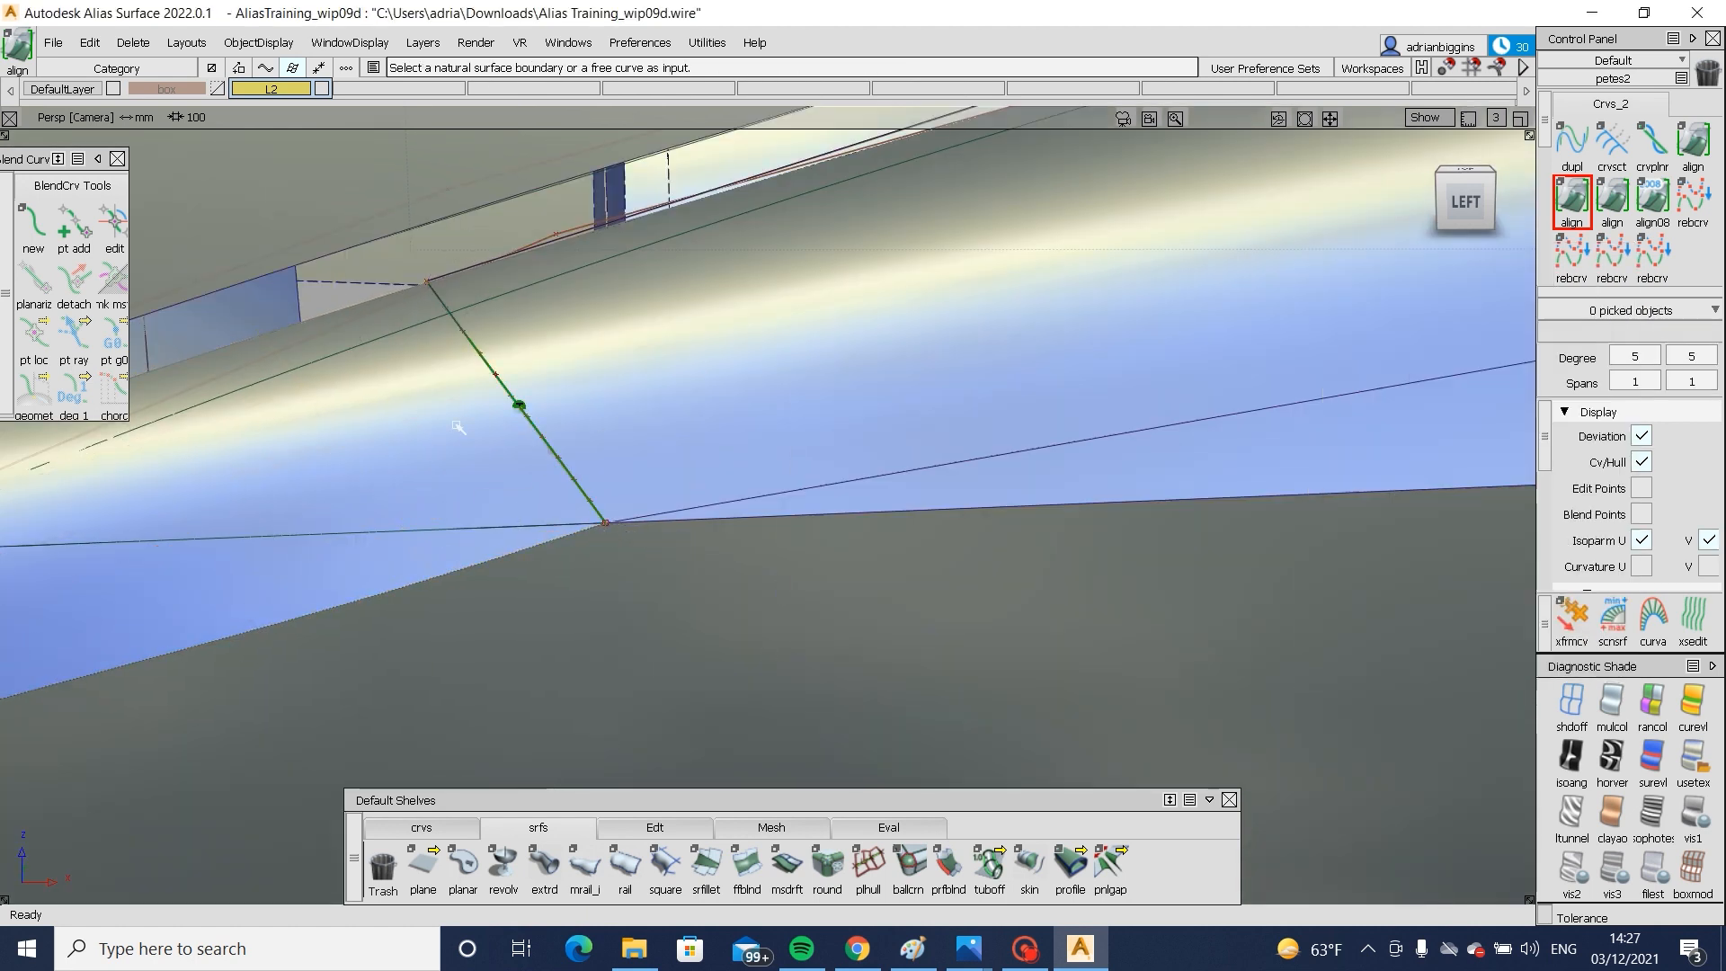
pyautogui.click(740, 408)
pyautogui.press('space')
pyautogui.click(850, 398)
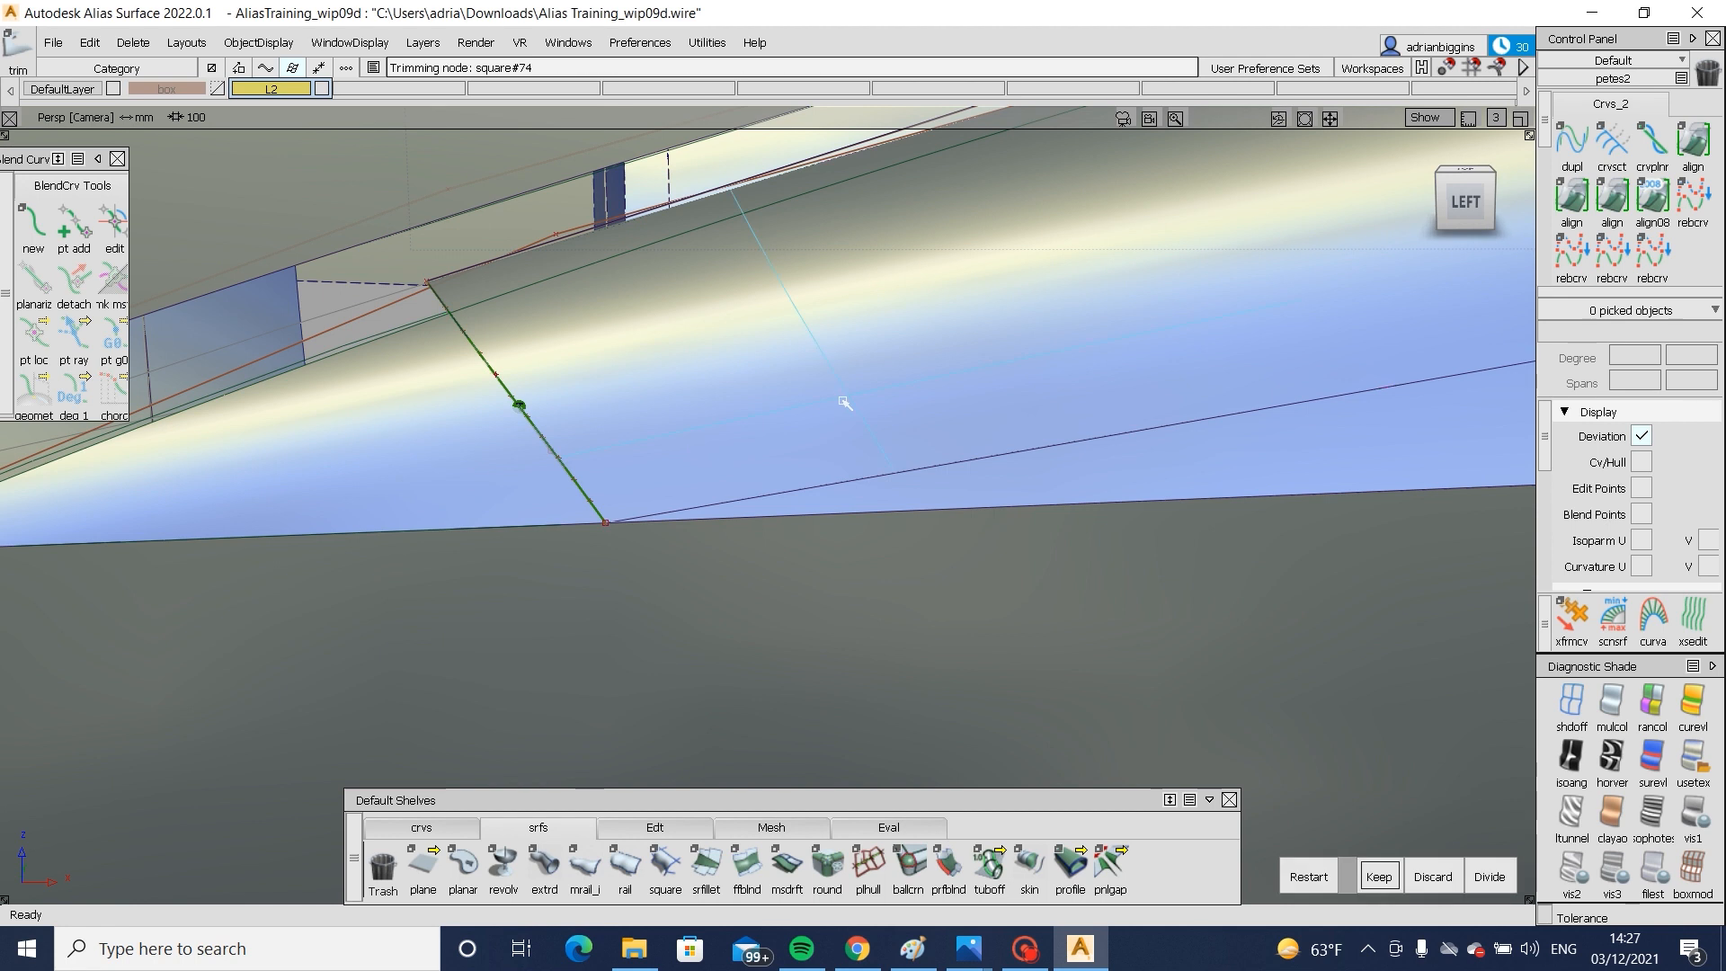
pyautogui.press('space')
# - Build a G2 Curvature freeform blend between the trimmed body side and sill edges, continuing forward along the front sill surface
pyautogui.click(747, 867)
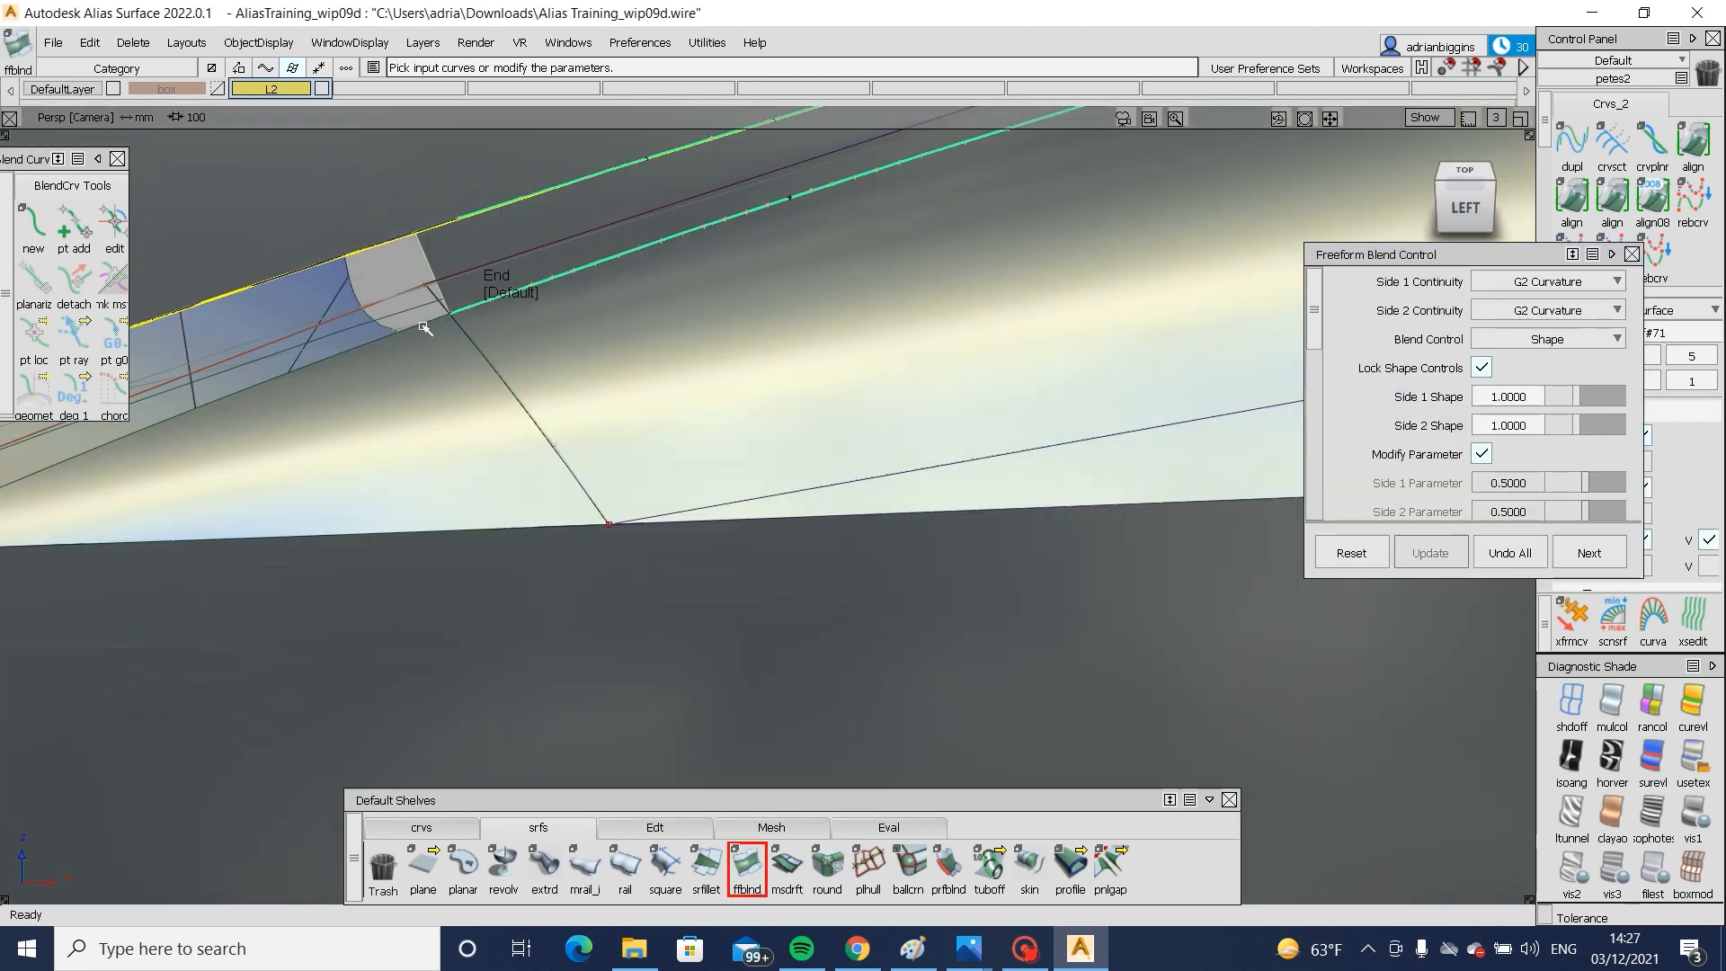
pyautogui.keyDown('alt'); pyautogui.keyDown('shift'); pyautogui.moveTo(426, 321); pyautogui.dragTo(377, 310); pyautogui.keyUp('shift'); pyautogui.keyUp('alt')
pyautogui.keyDown('alt'); pyautogui.keyDown('shift'); pyautogui.moveTo(378, 310); pyautogui.dragTo(225, 387, button='right'); pyautogui.keyUp('shift'); pyautogui.keyUp('alt')
pyautogui.keyDown('alt'); pyautogui.keyDown('shift'); pyautogui.moveTo(225, 386); pyautogui.dragTo(327, 394, button='middle'); pyautogui.keyUp('shift'); pyautogui.keyUp('alt')
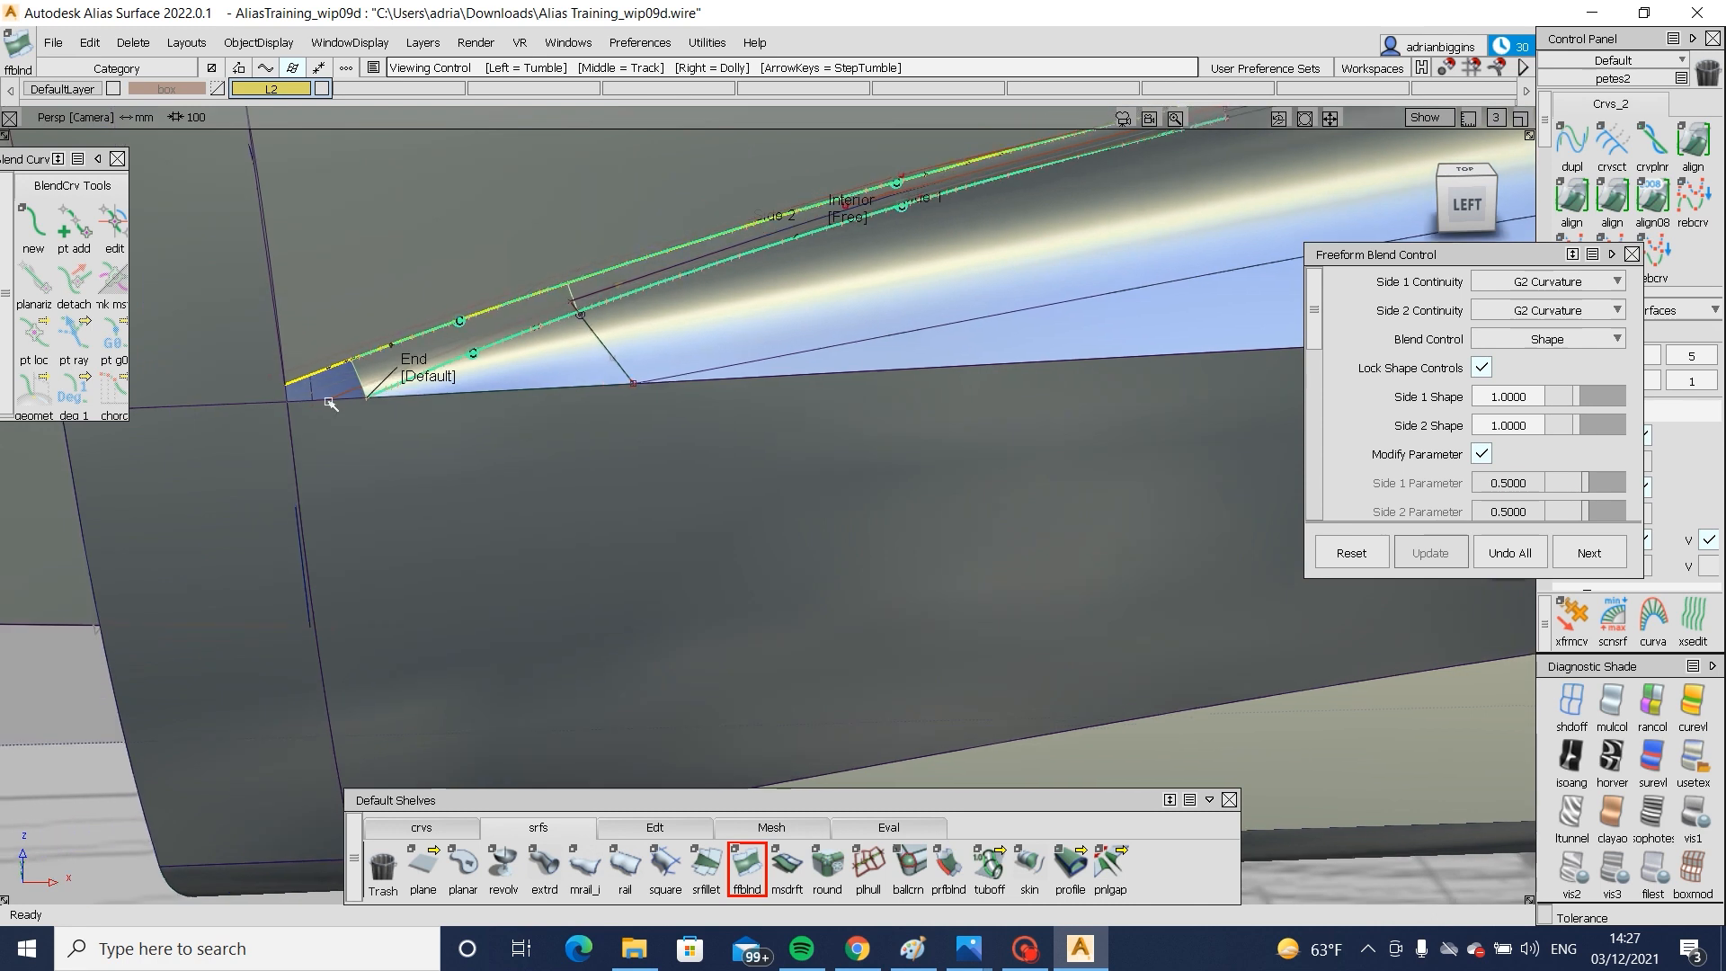
pyautogui.keyDown('ctrl'); pyautogui.keyDown('shift'); pyautogui.moveTo(327, 393); pyautogui.dragTo(356, 385); pyautogui.keyUp('shift'); pyautogui.keyUp('ctrl')
pyautogui.keyDown('alt'); pyautogui.keyDown('shift'); pyautogui.moveTo(386, 496); pyautogui.dragTo(462, 509); pyautogui.keyUp('shift'); pyautogui.keyUp('alt')
pyautogui.hotkey('ctrl', 'm')
pyautogui.hotkey('ctrl', 'm')
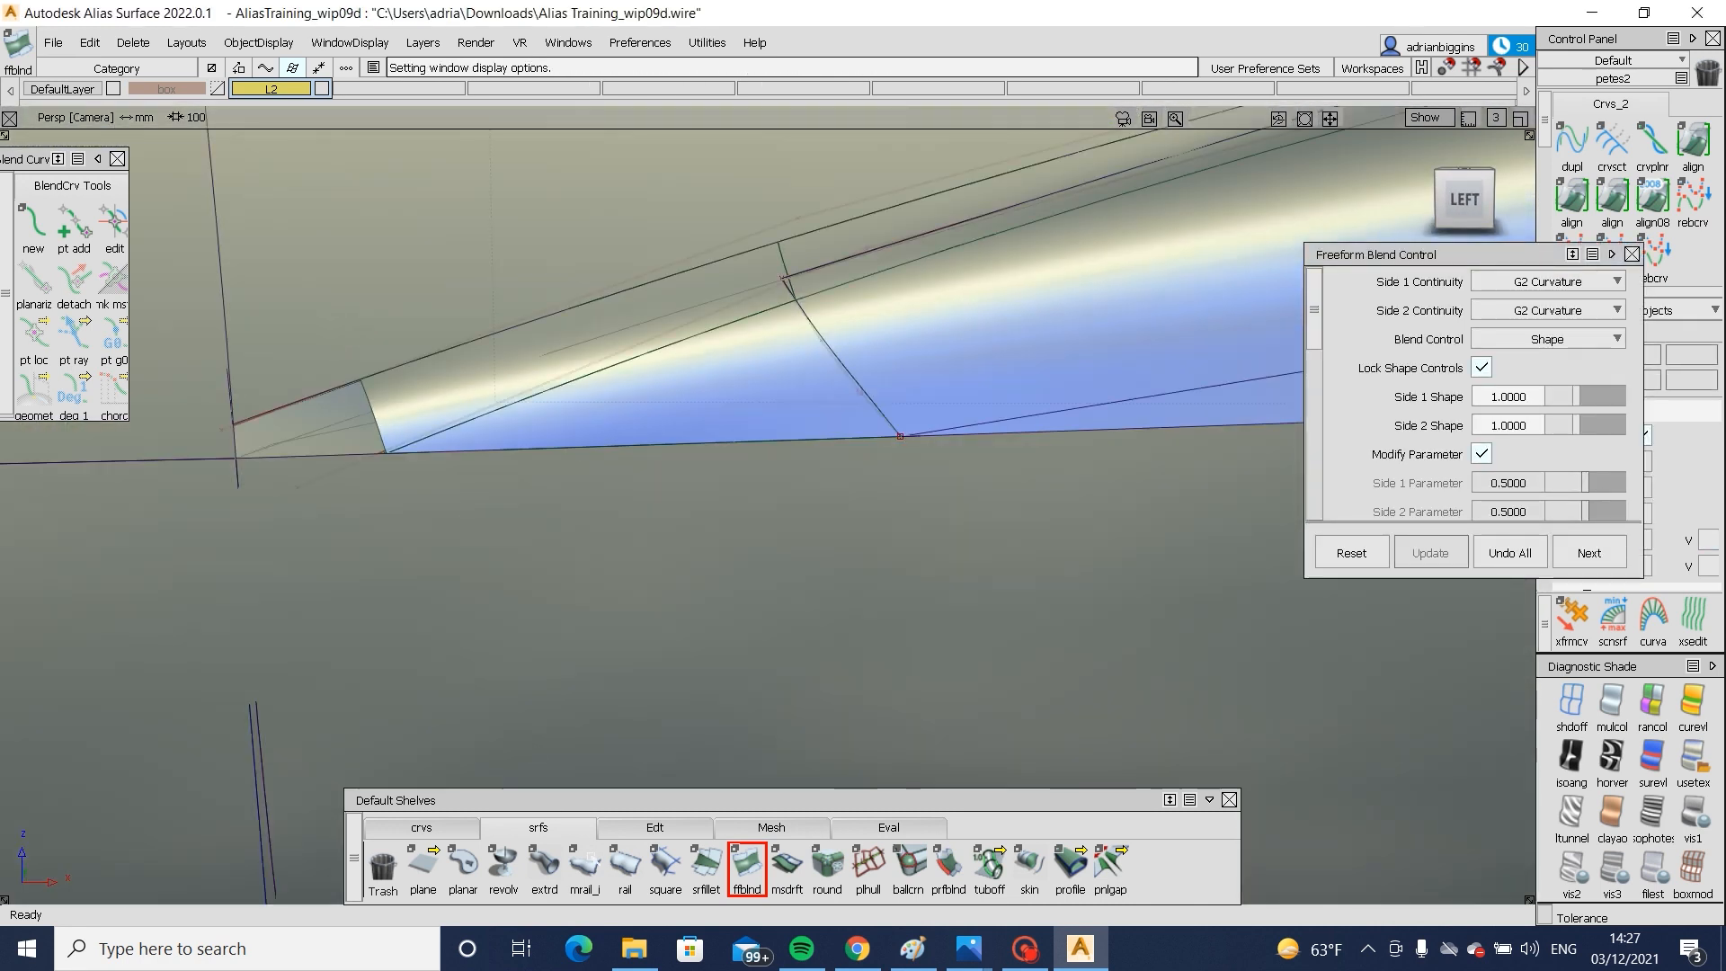
# - Try to fill the gap at the blend's front tip with a square surface, starting from the blend's G1 Tangent end edge
pyautogui.click(665, 861)
pyautogui.keyDown('alt'); pyautogui.keyDown('shift'); pyautogui.moveTo(503, 450); pyautogui.dragTo(332, 432); pyautogui.keyUp('shift'); pyautogui.keyUp('alt')
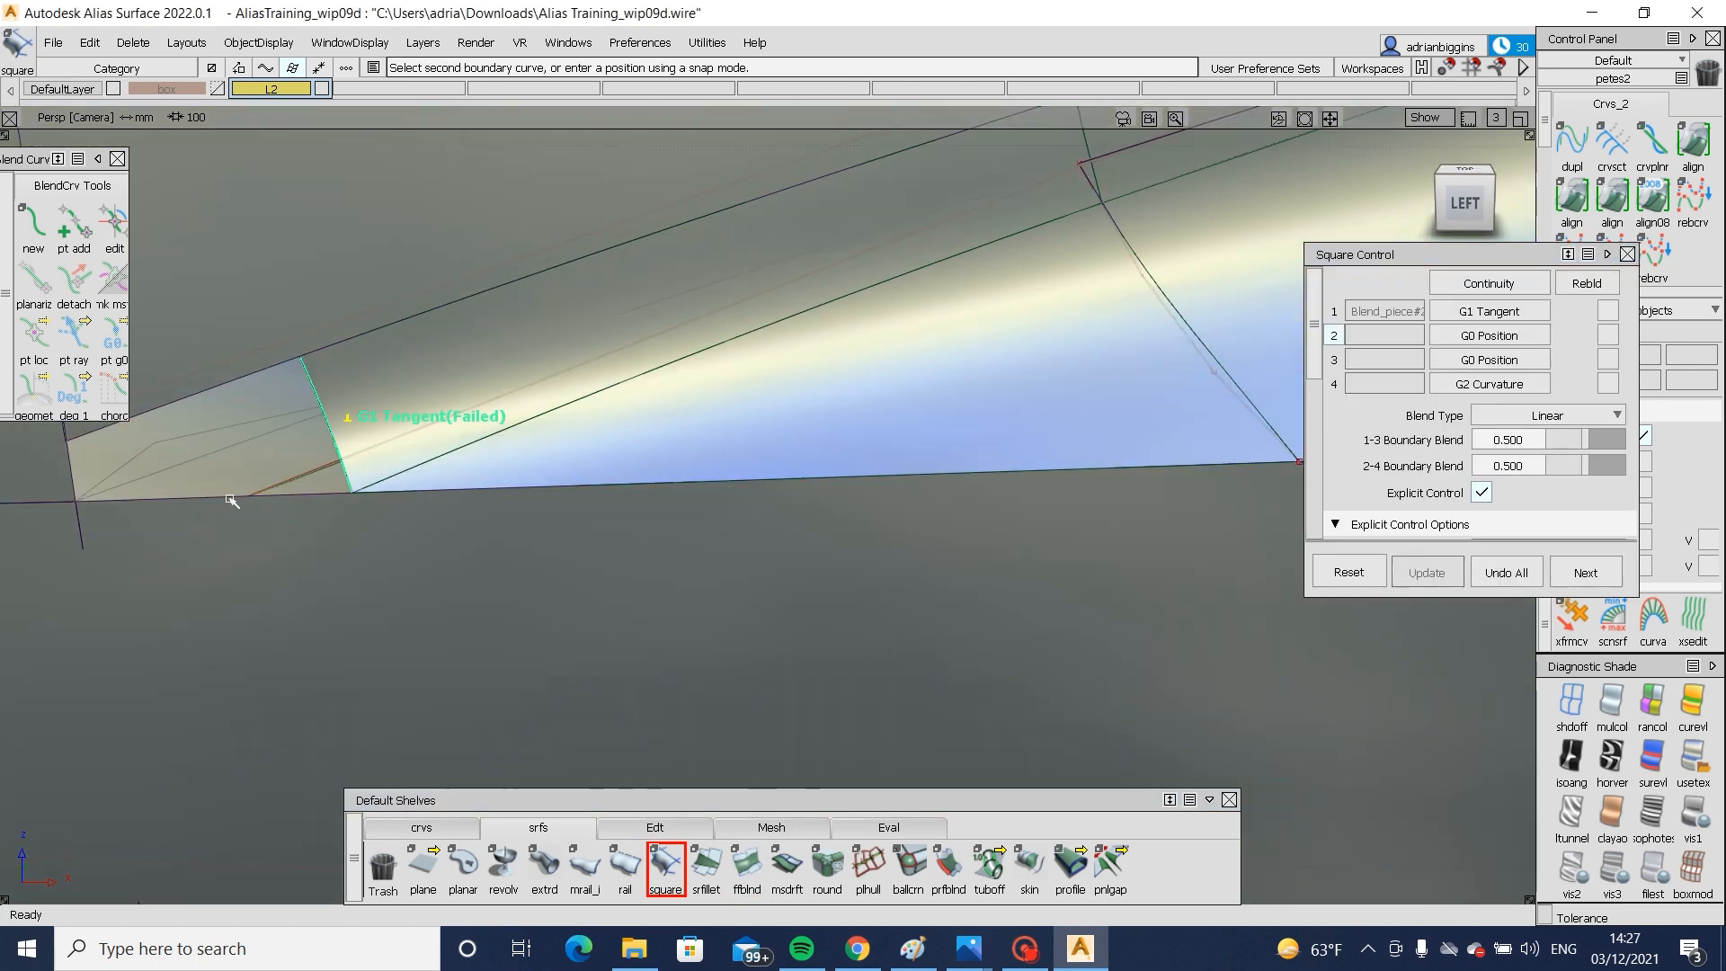
pyautogui.click(130, 501)
pyautogui.click(129, 426)
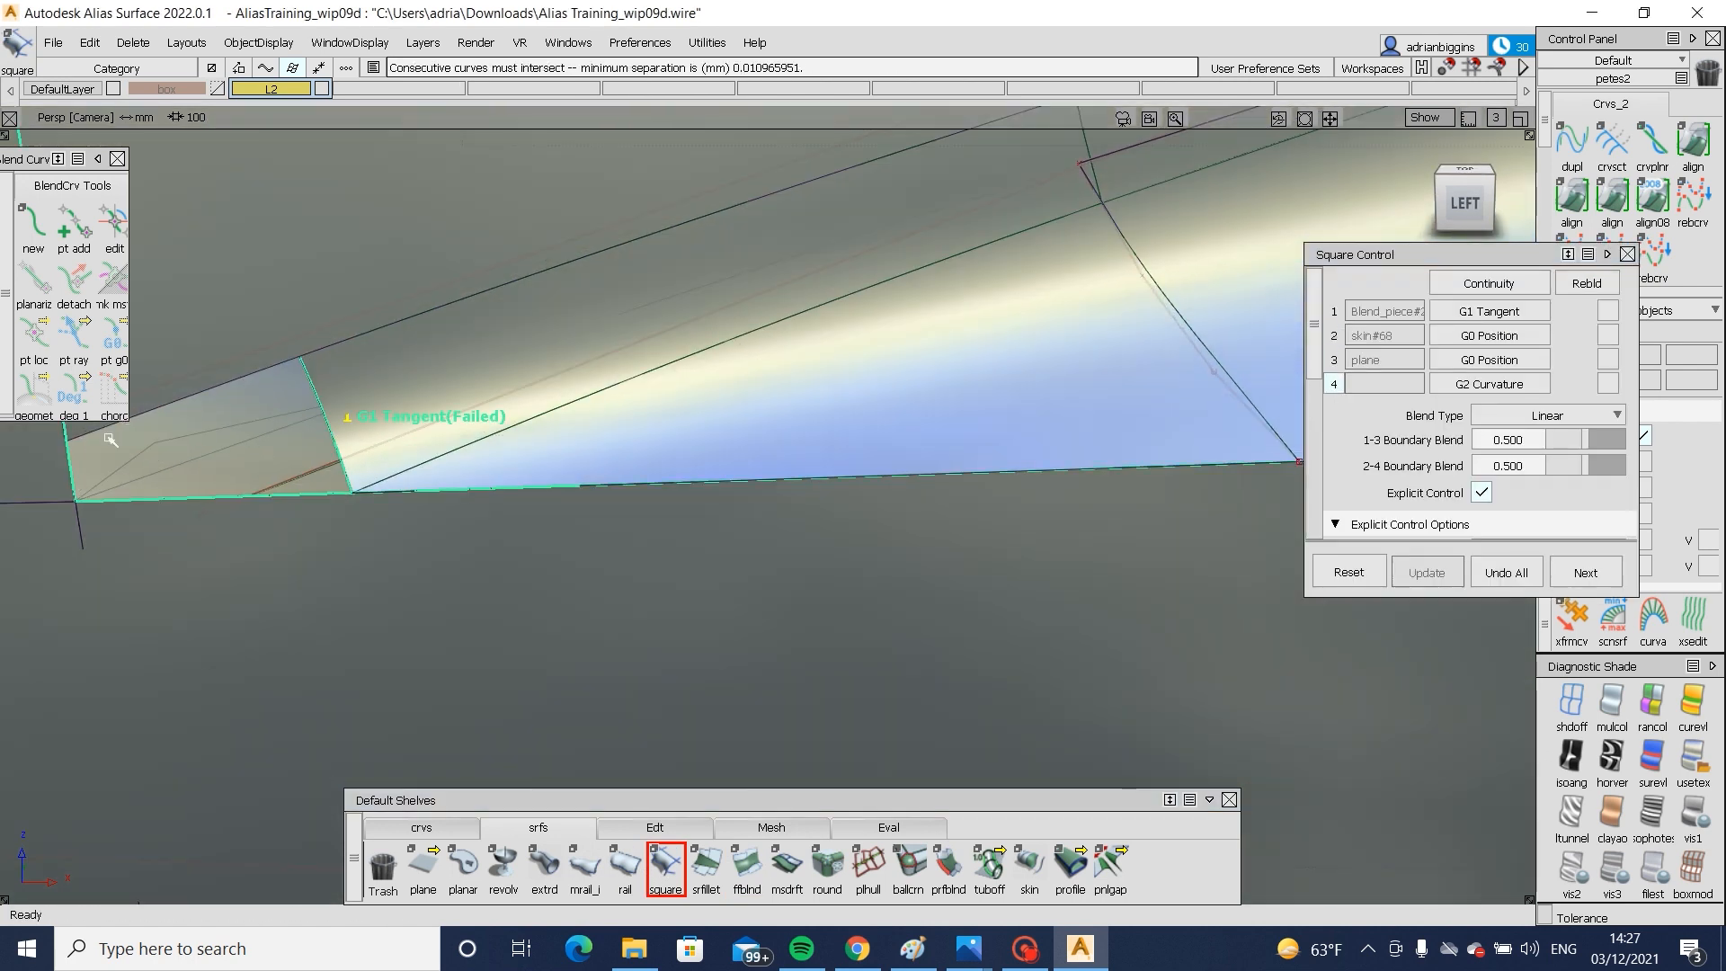
# - Try to fill the tip gap with a square surface starting from the body side edge at G1 Tangent and the blend's end edge
pyautogui.keyDown('alt'); pyautogui.keyDown('shift'); pyautogui.moveTo(531, 500); pyautogui.dragTo(952, 584, button='middle'); pyautogui.keyUp('shift'); pyautogui.keyUp('alt')
pyautogui.keyDown('ctrl'); pyautogui.keyDown('shift'); pyautogui.moveTo(661, 562); pyautogui.dragTo(657, 487); pyautogui.keyUp('shift'); pyautogui.keyUp('ctrl')
pyautogui.click(648, 490)
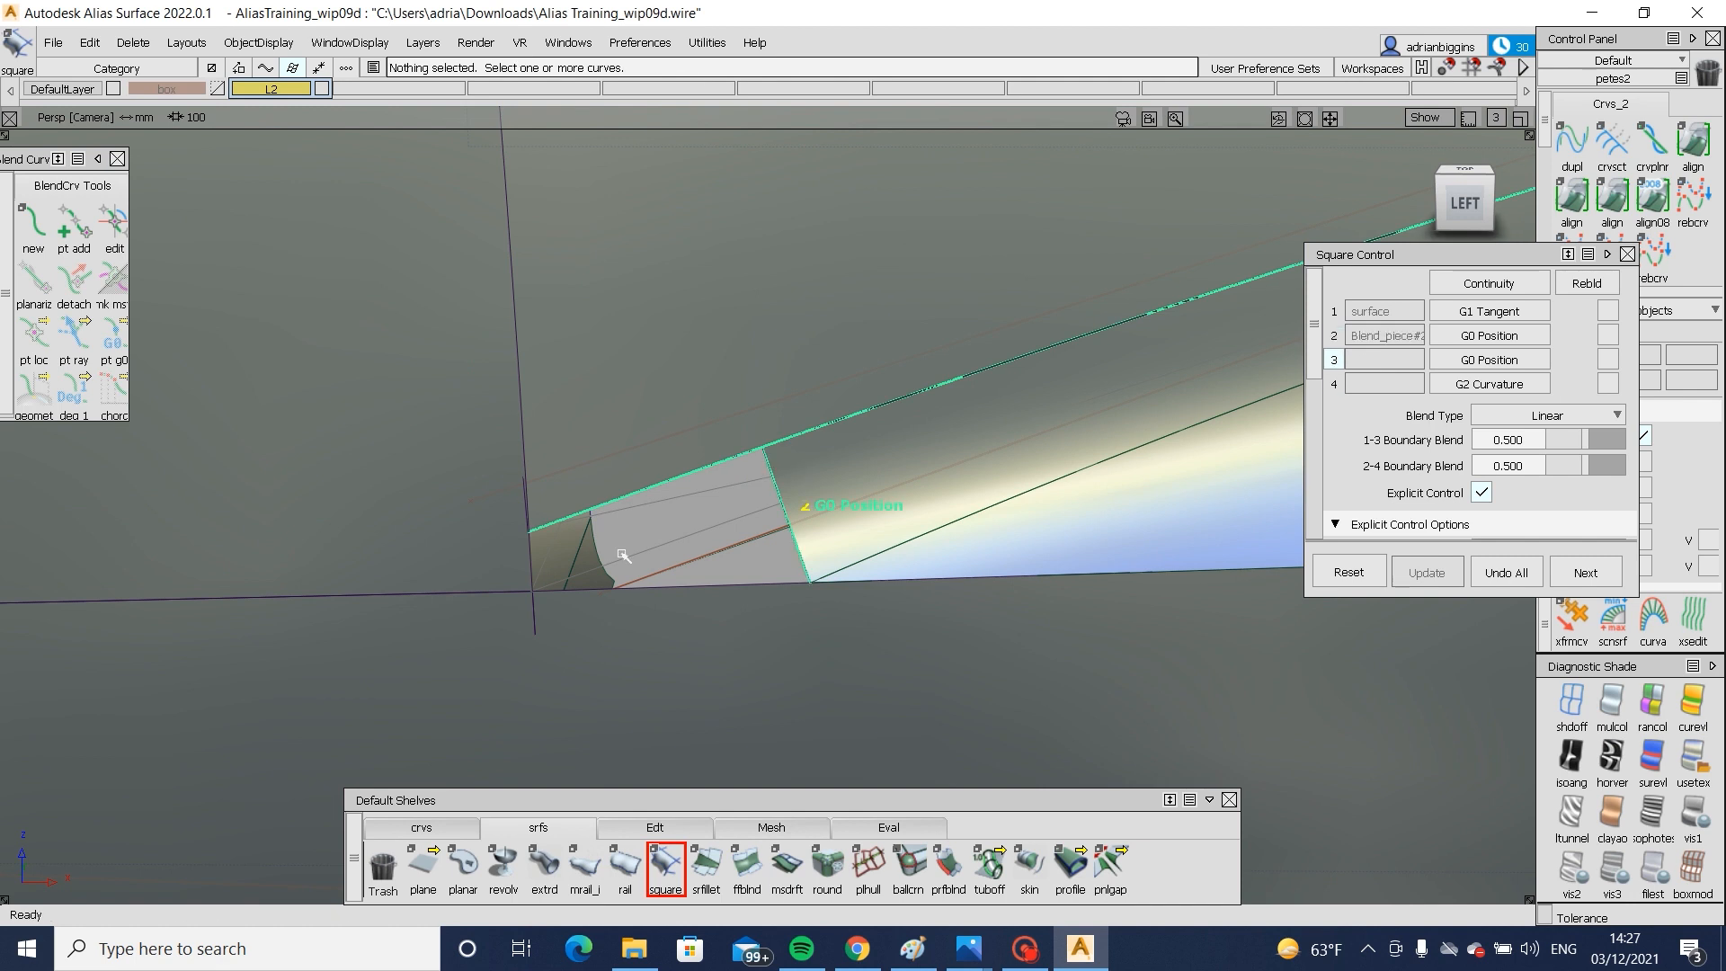
pyautogui.keyDown('ctrl'); pyautogui.keyDown('shift'); pyautogui.moveTo(563, 740); pyautogui.dragTo(563, 649); pyautogui.keyUp('shift'); pyautogui.keyUp('ctrl')
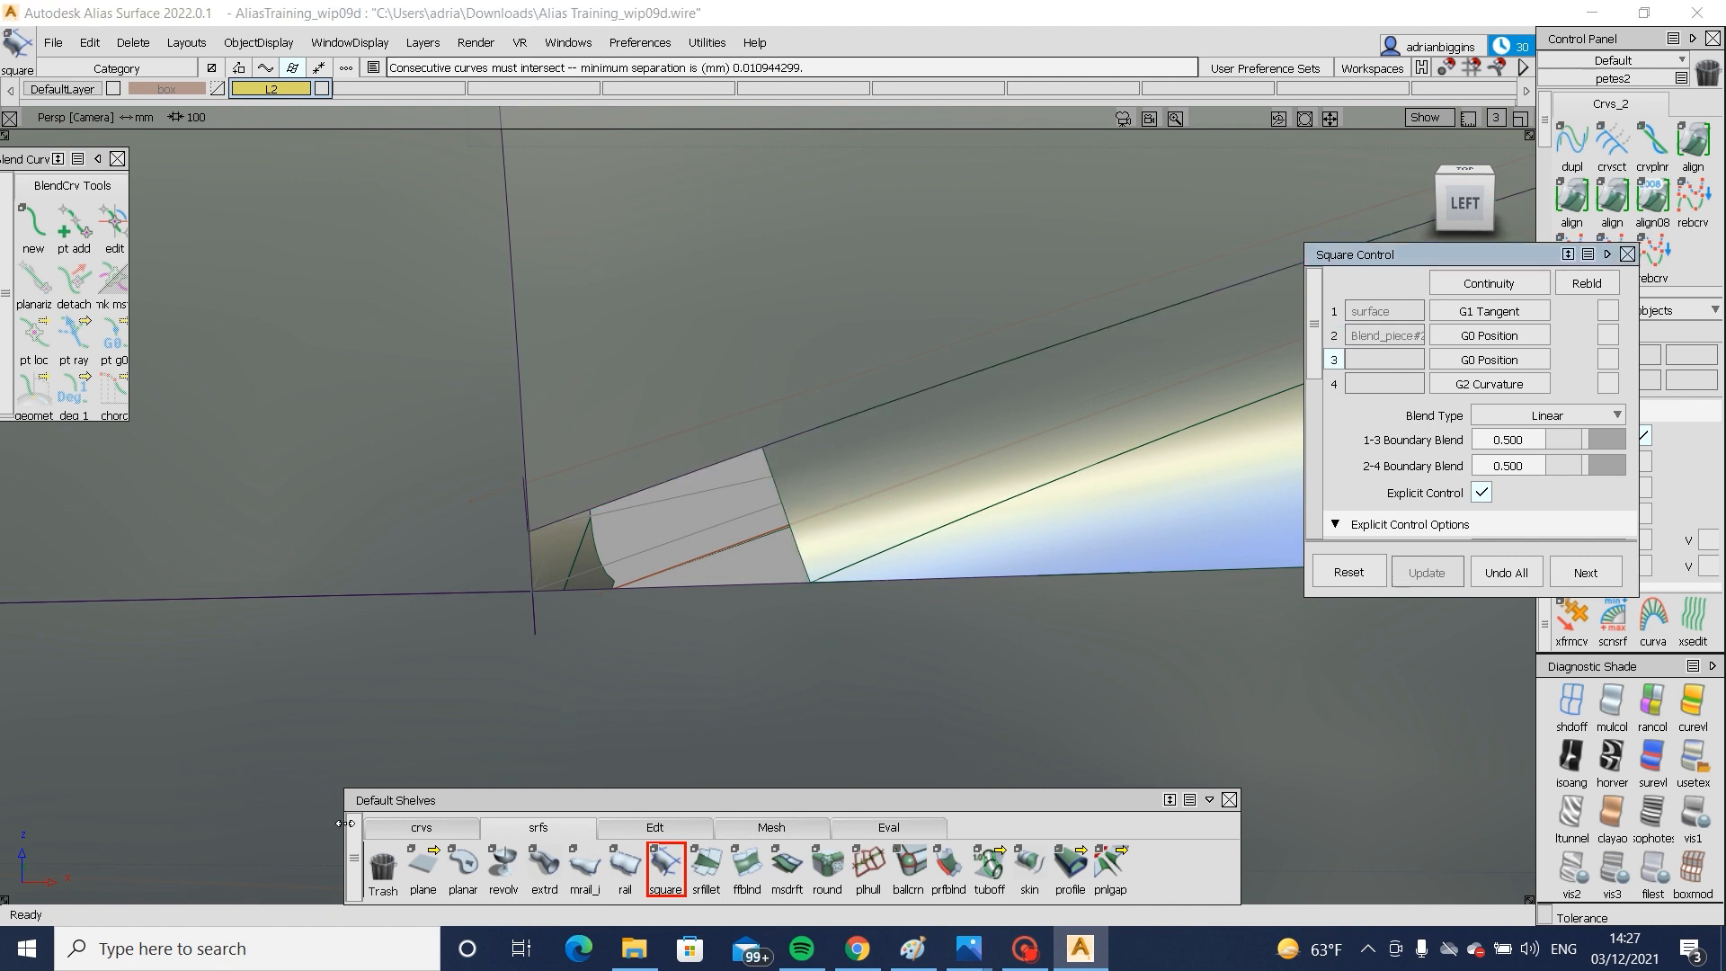
# - Draw an edit-point curve closing the gap's front end, and build a square surface from it and the three surrounding edges
pyautogui.click(424, 829)
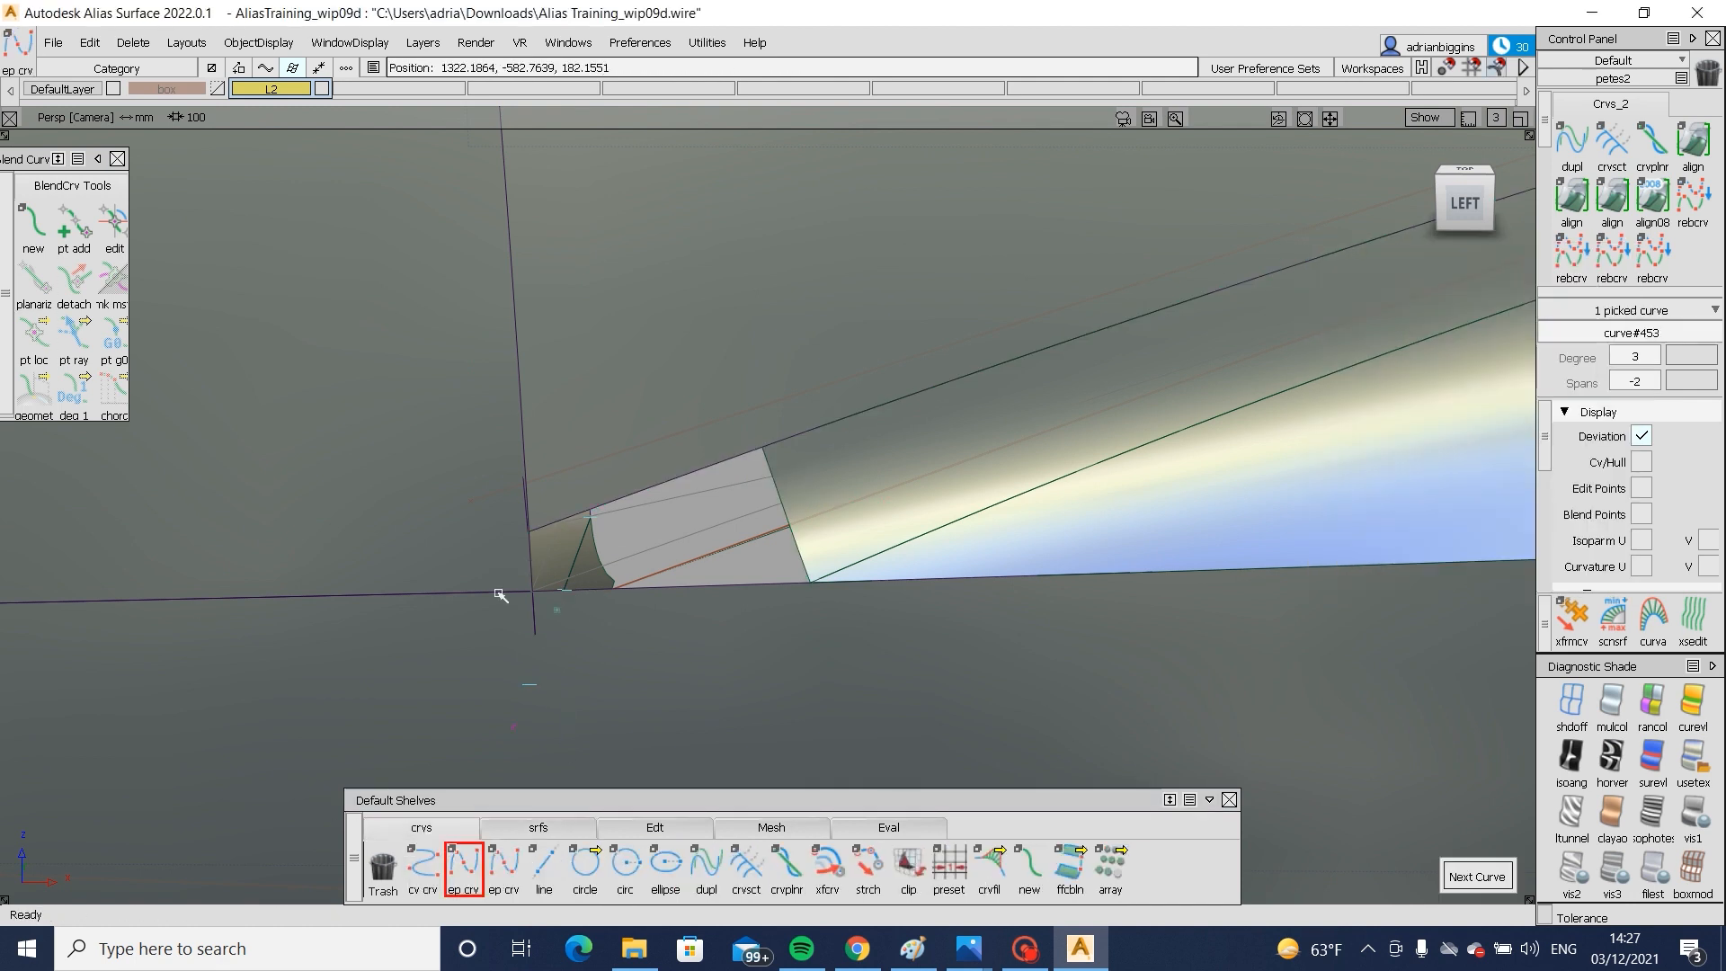
pyautogui.click(532, 591)
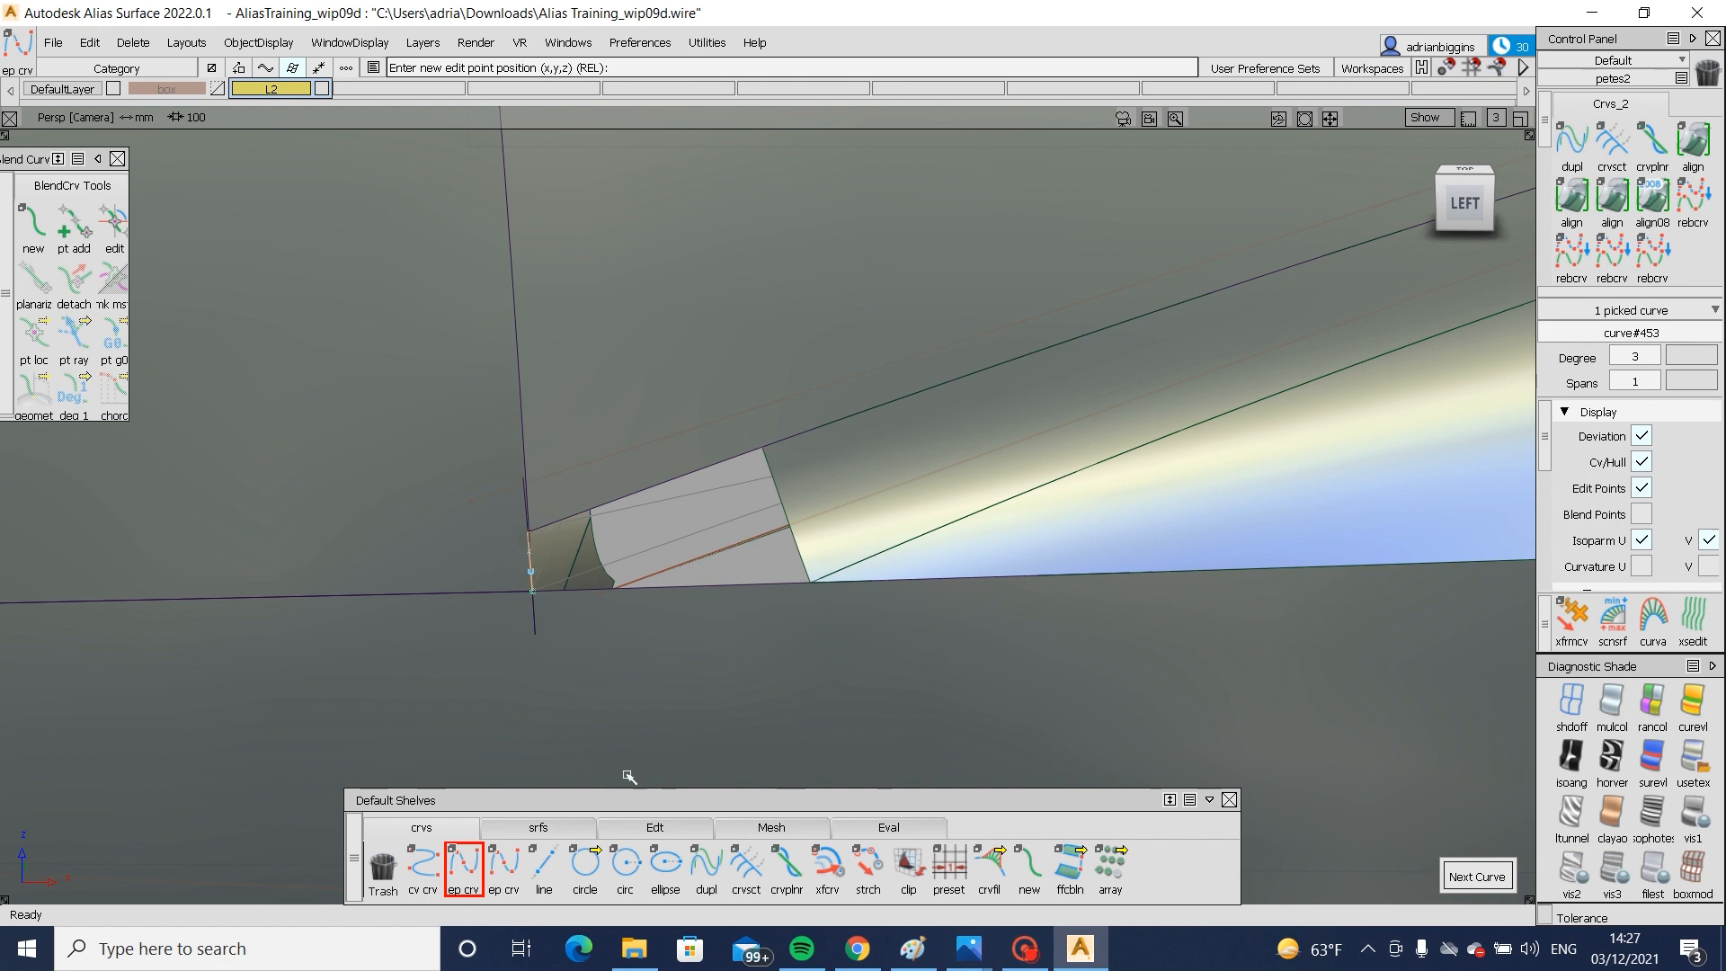
pyautogui.click(537, 827)
pyautogui.click(665, 865)
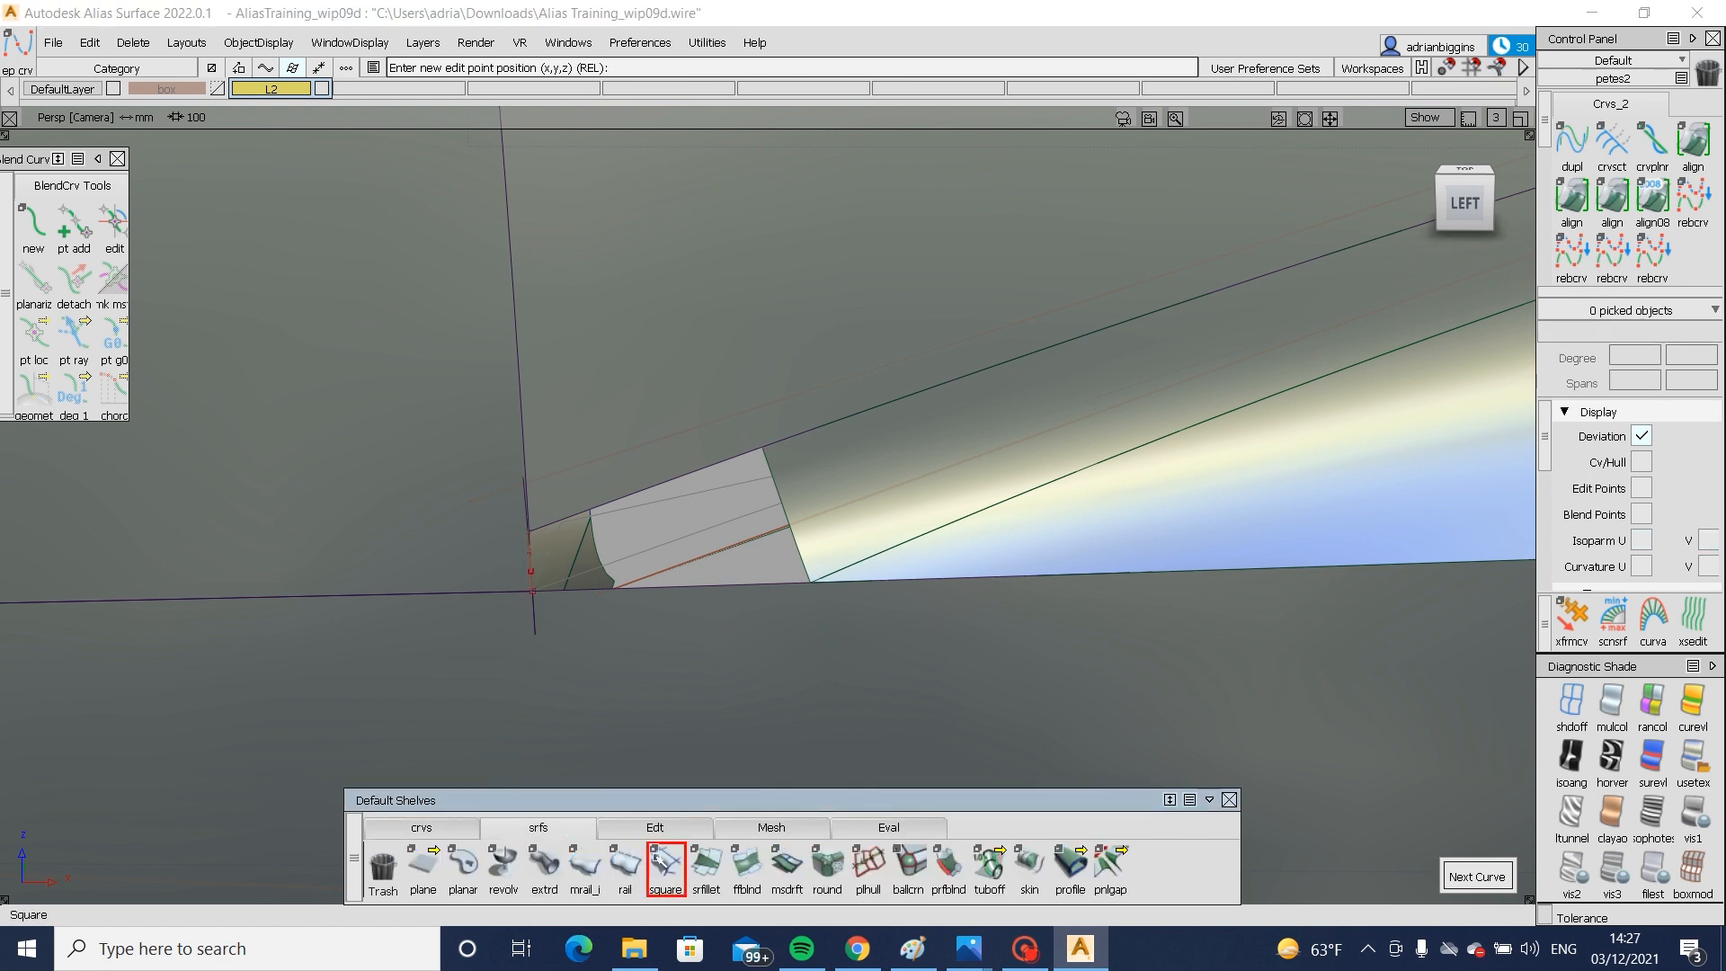
pyautogui.click(645, 492)
pyautogui.click(530, 571)
pyautogui.click(568, 608)
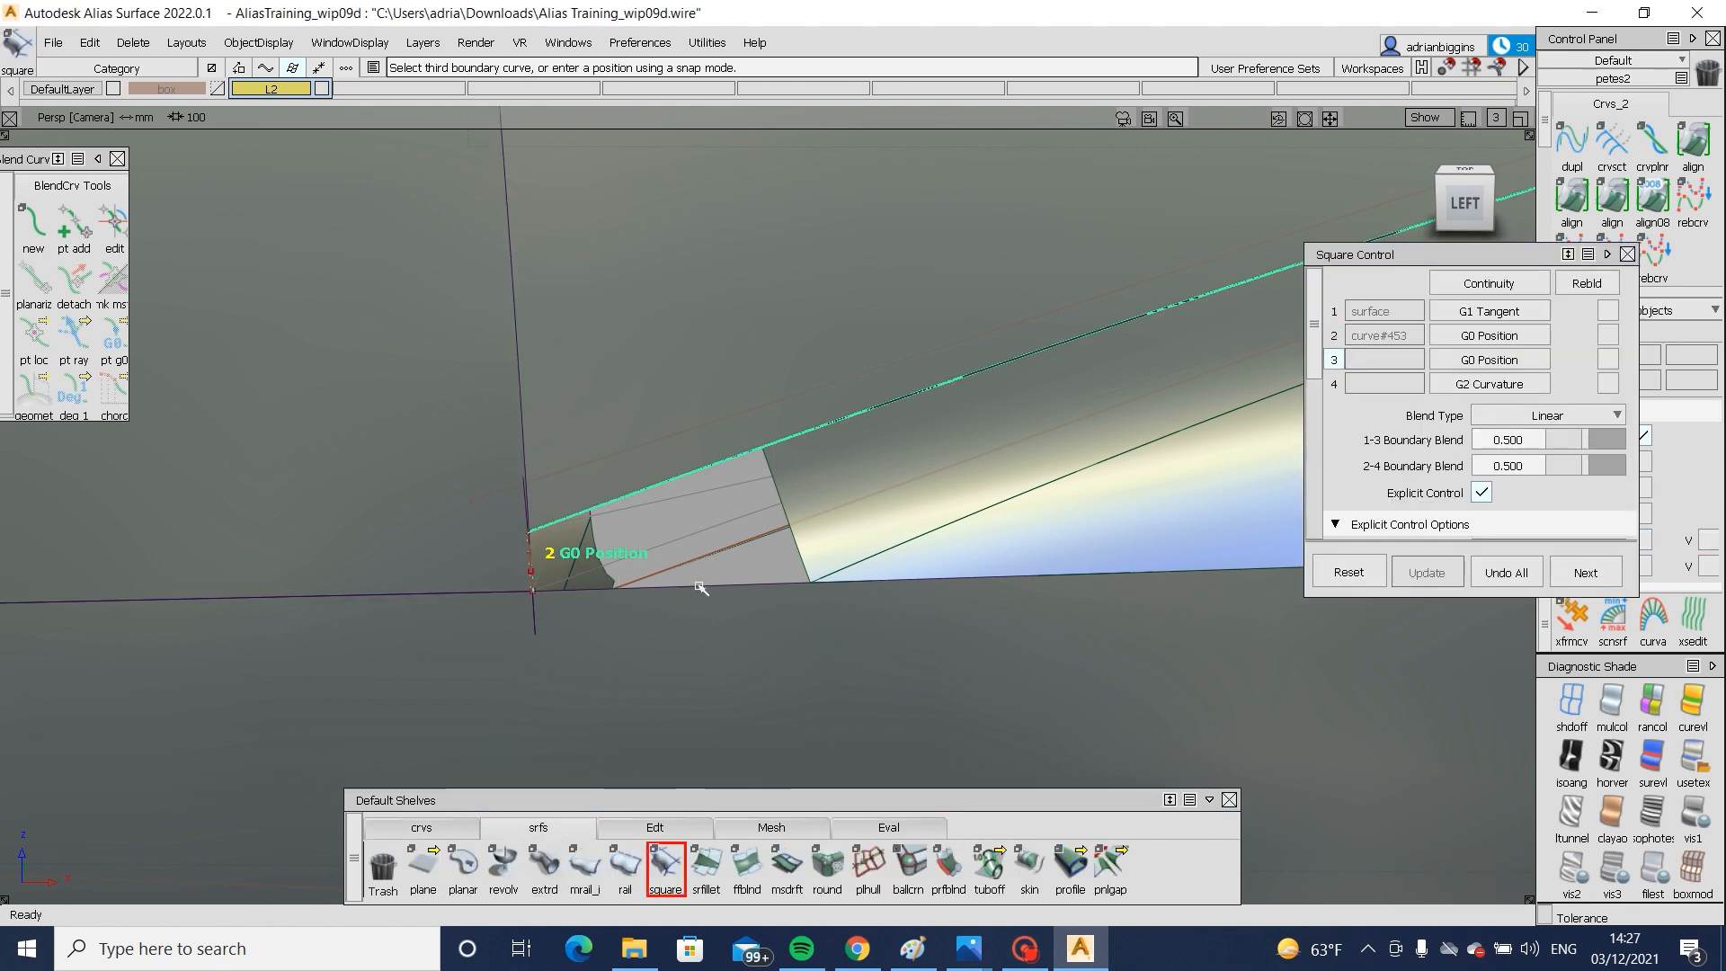
pyautogui.click(697, 585)
pyautogui.click(798, 552)
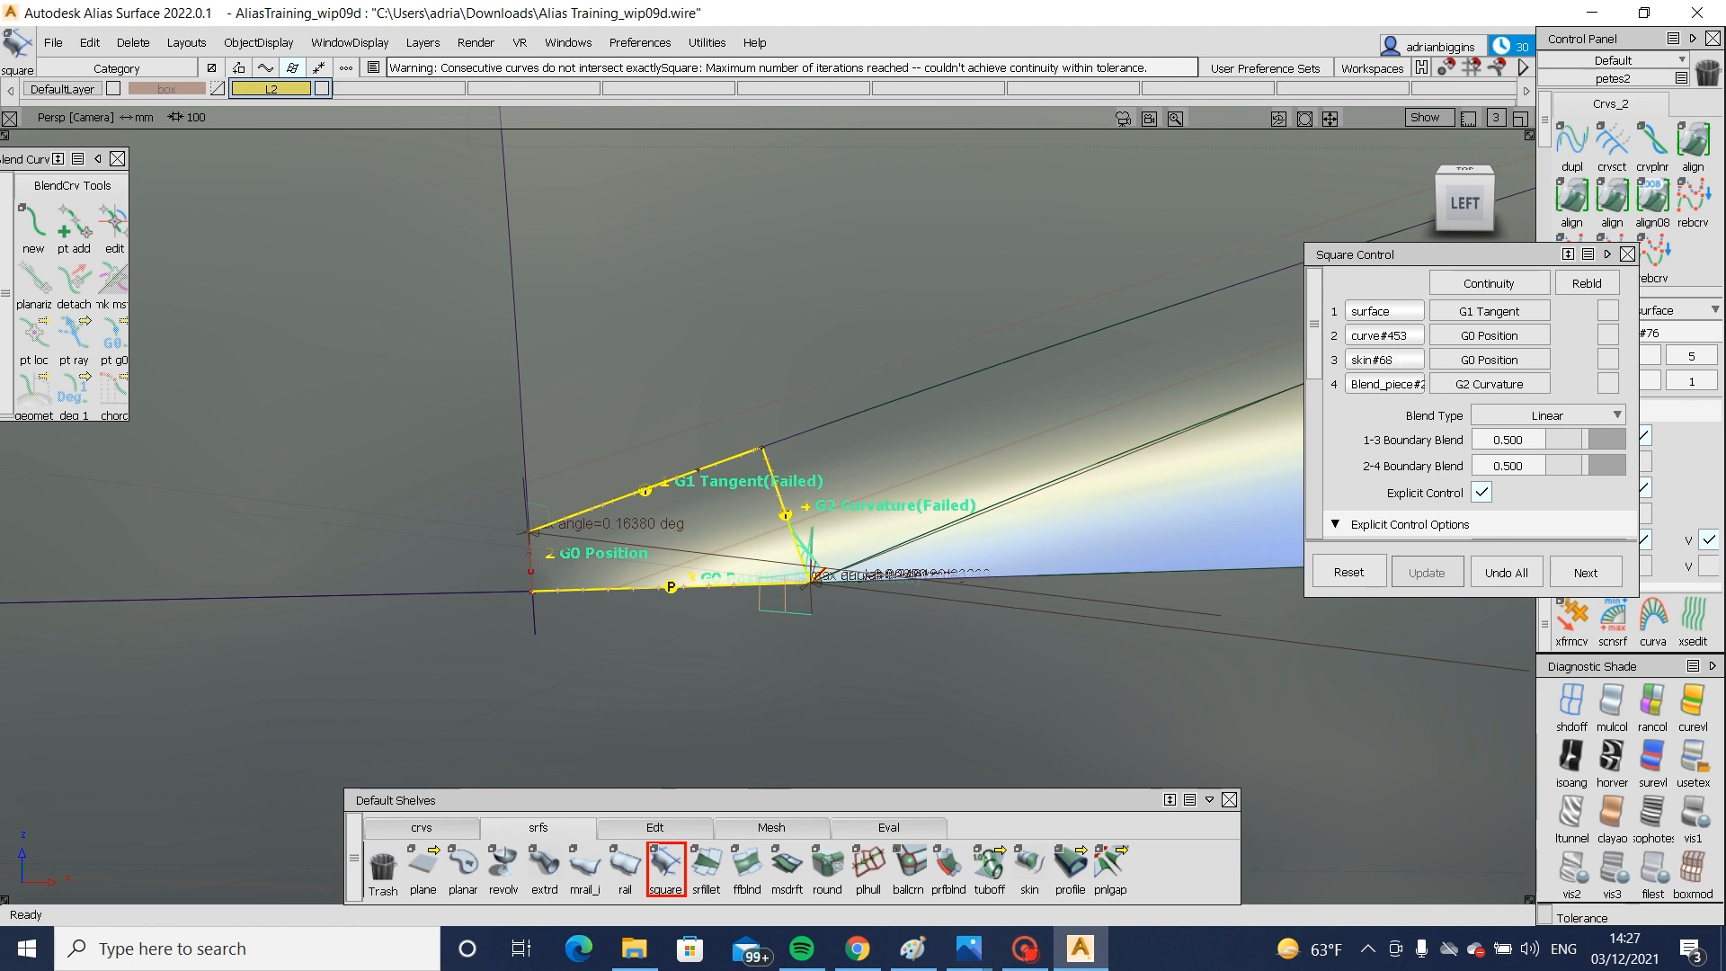
# - Set the square surface's continuity to G1 Tangent along the blend's end edge and G2 Curvature along the body side edge
pyautogui.click(1489, 384)
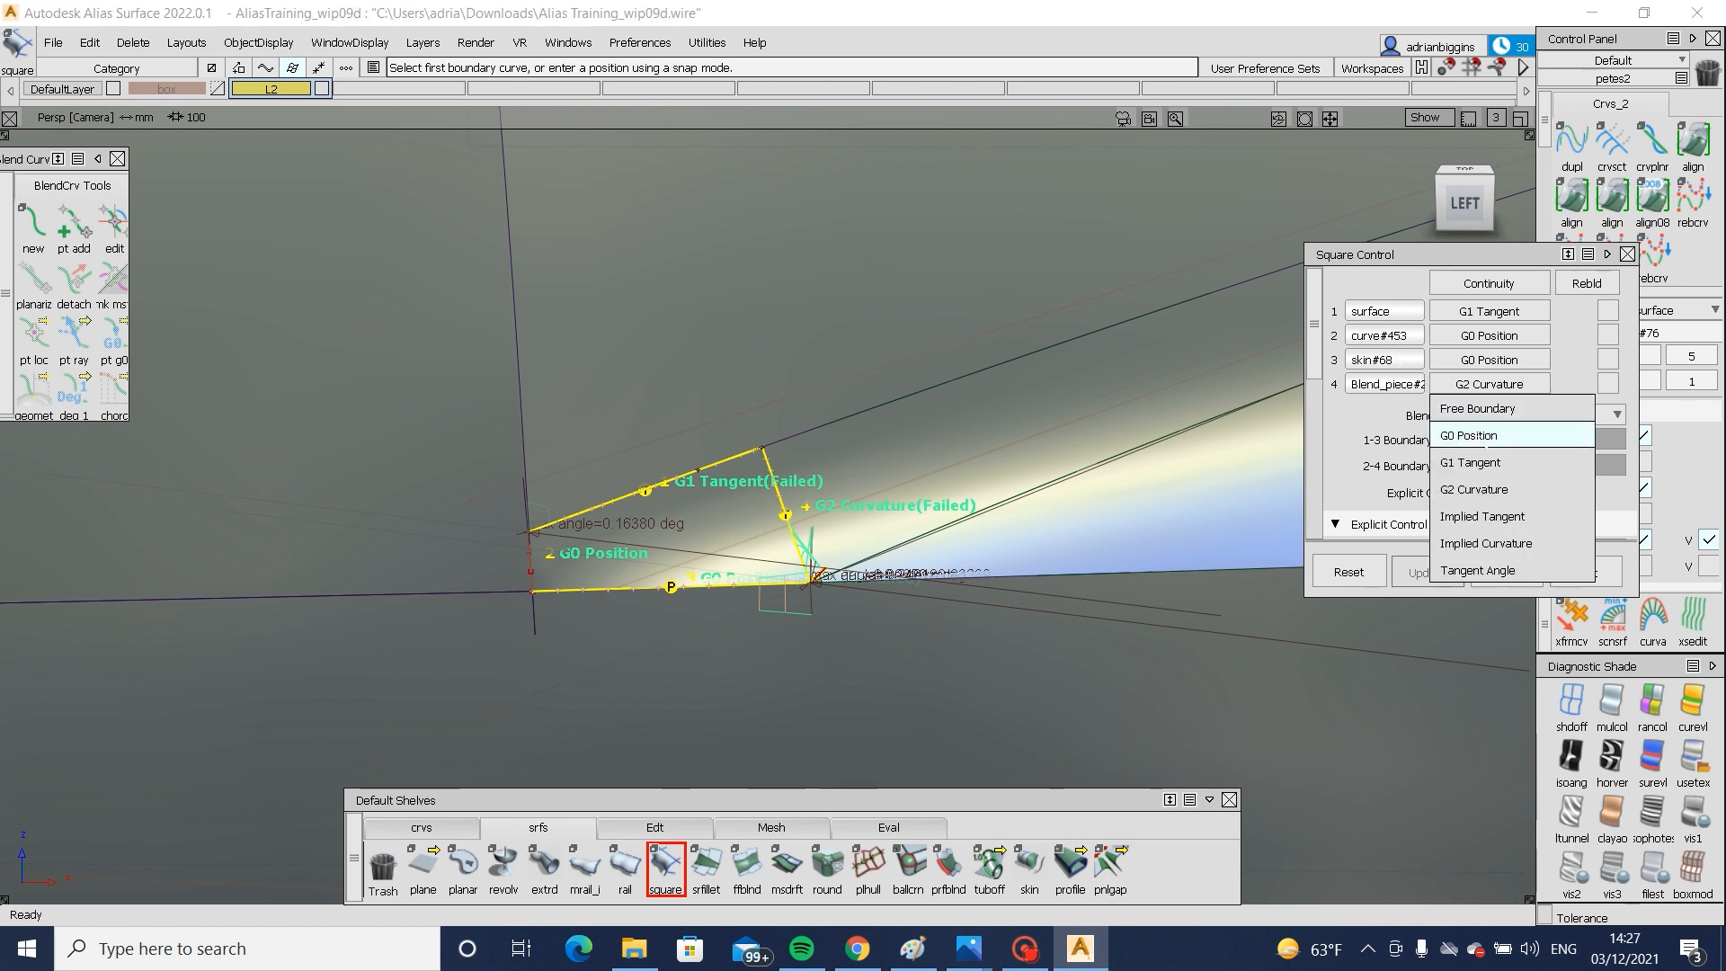
pyautogui.click(1483, 461)
pyautogui.click(1489, 311)
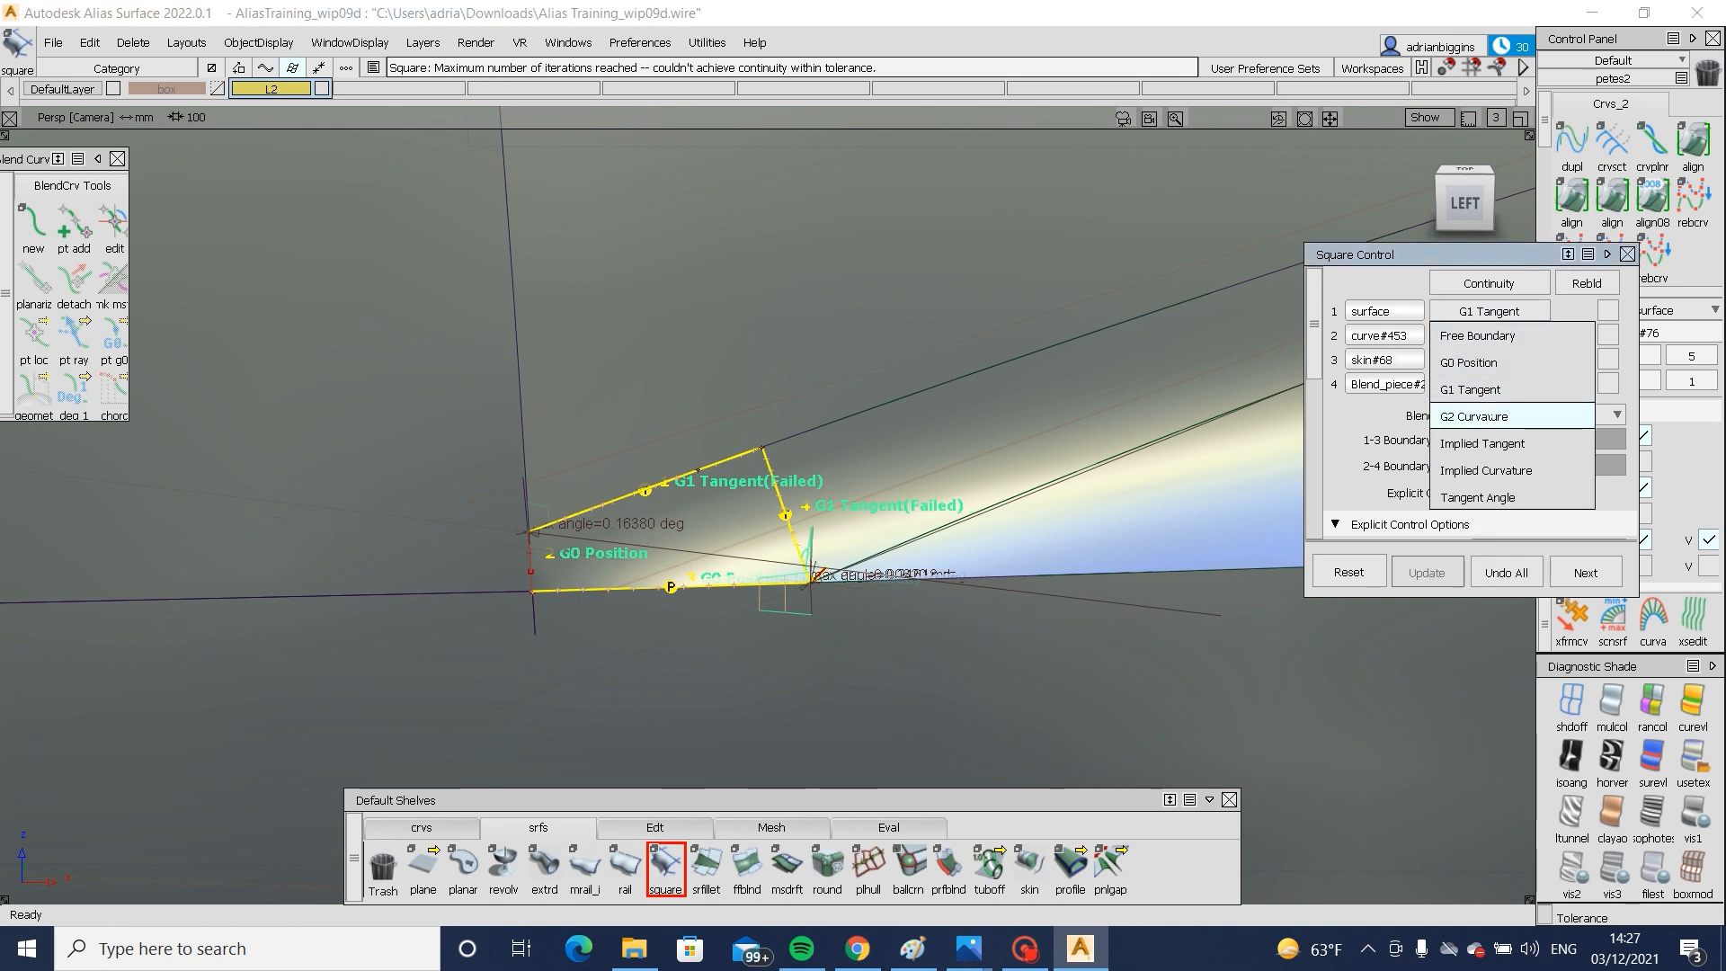
pyautogui.click(1479, 416)
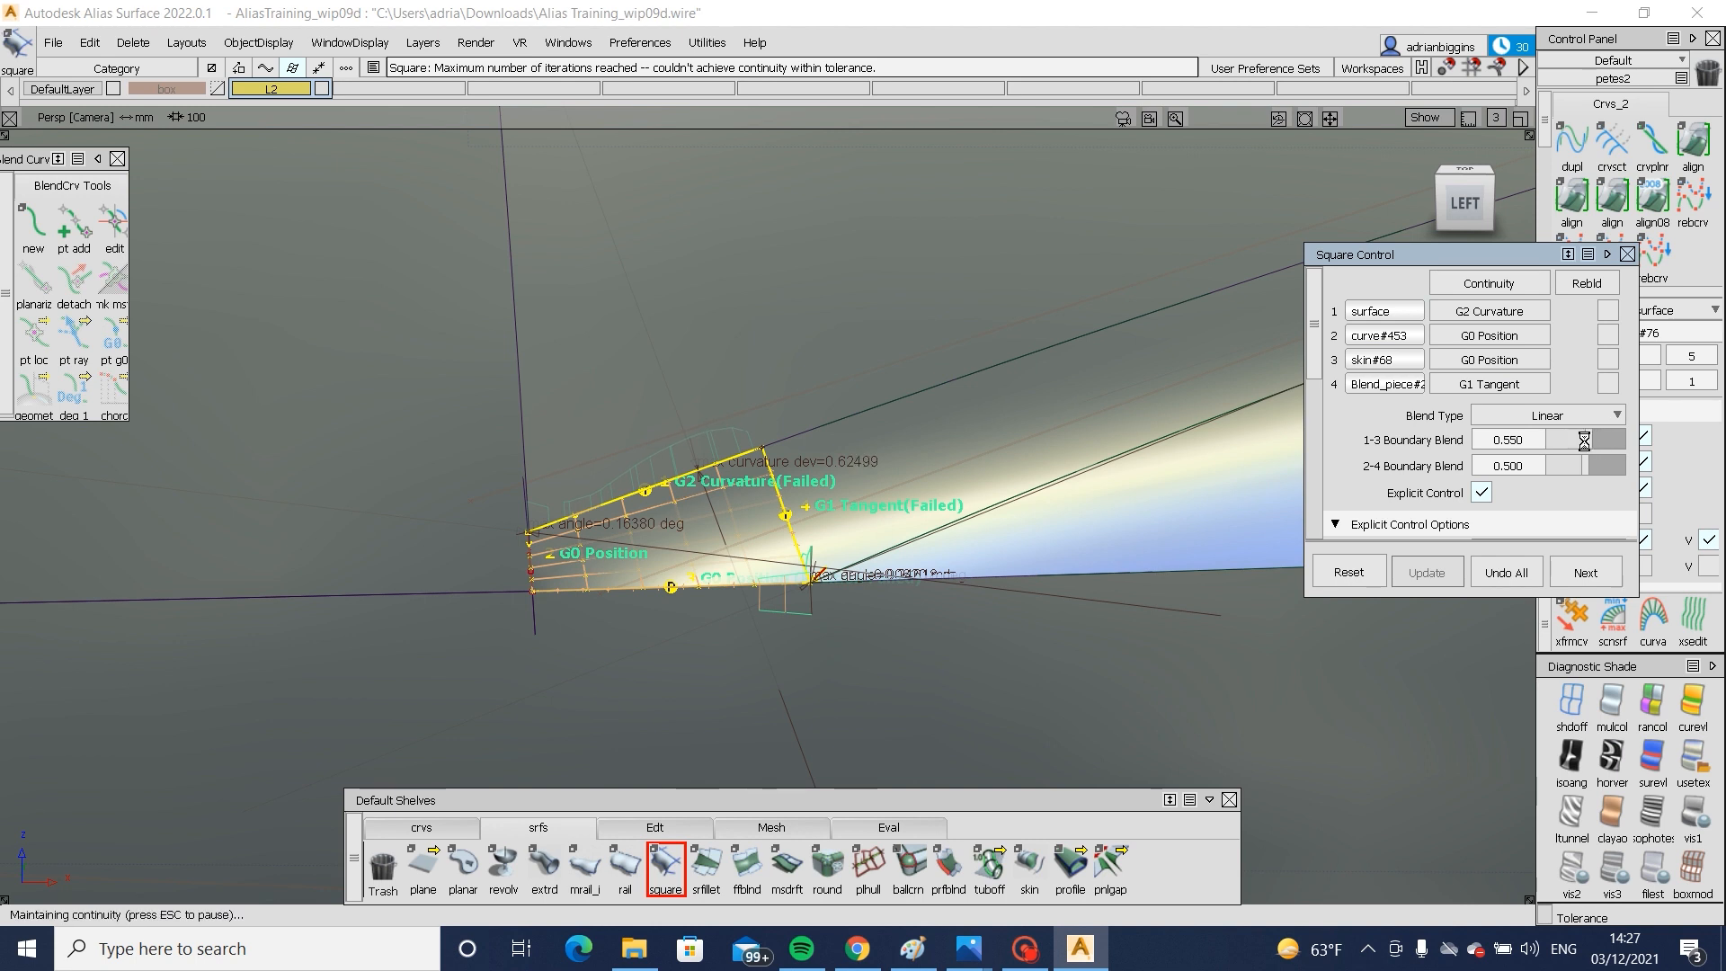
pyautogui.scroll(-3, 1571, 487)
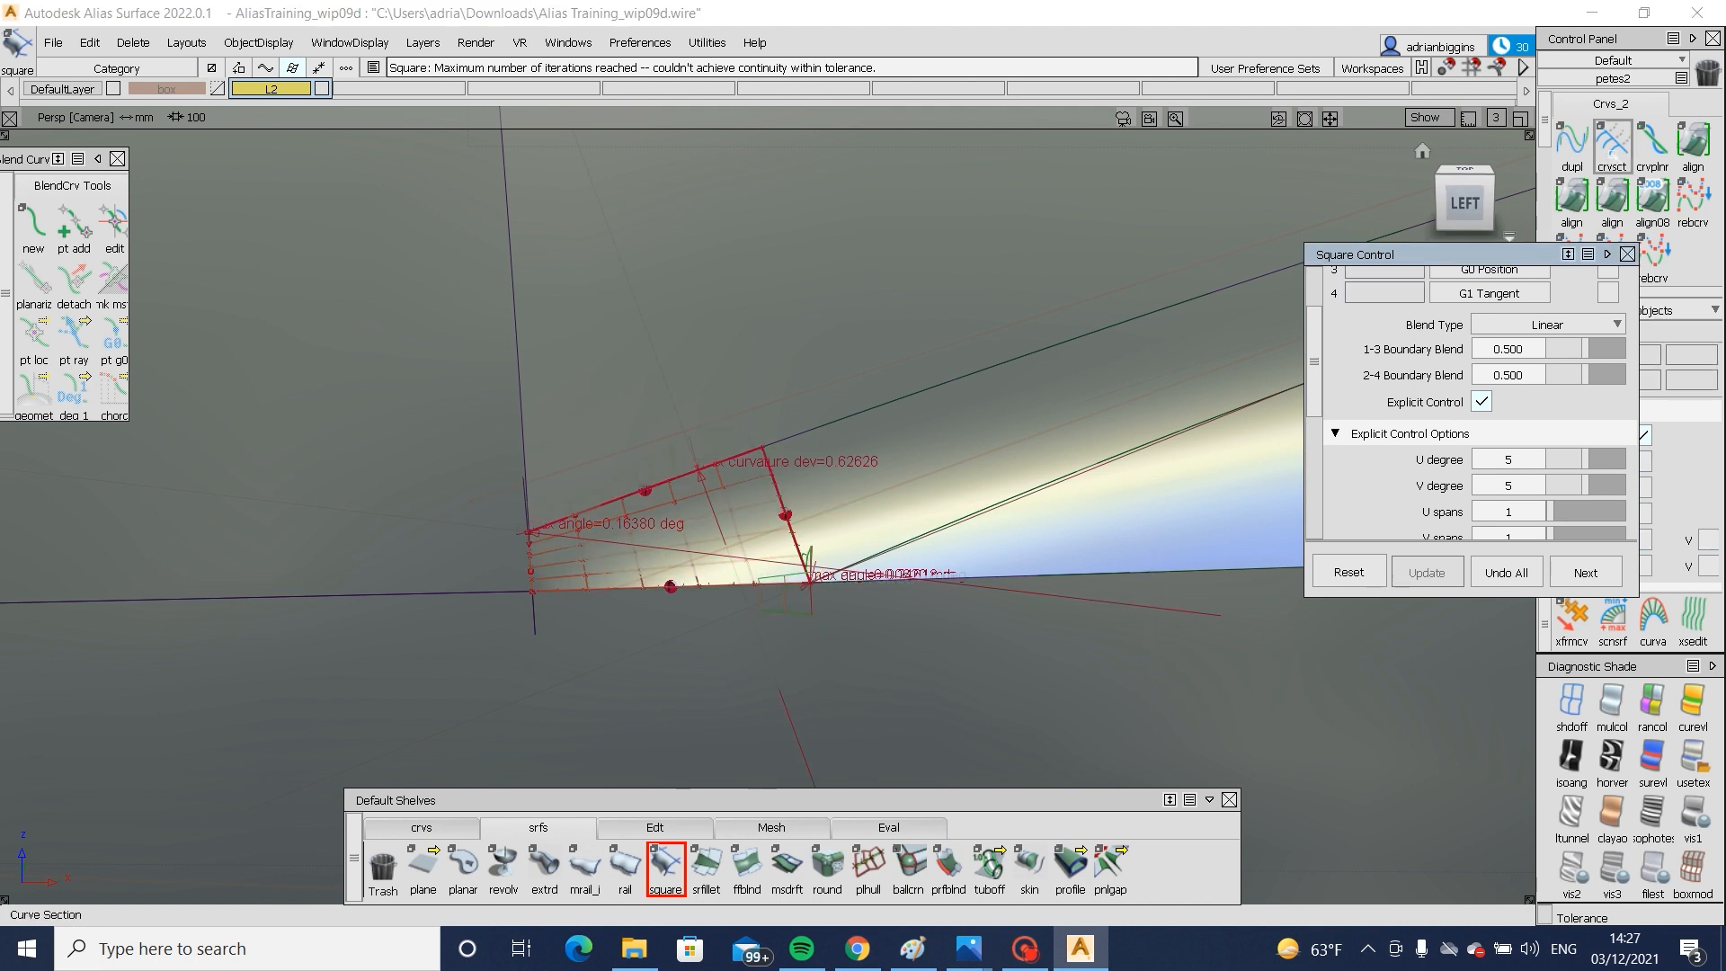
# - Align the square surface's upper edge to the body side surface with G2 Edge alignment, using blending, partial and explicit control
pyautogui.doubleClick(1571, 198)
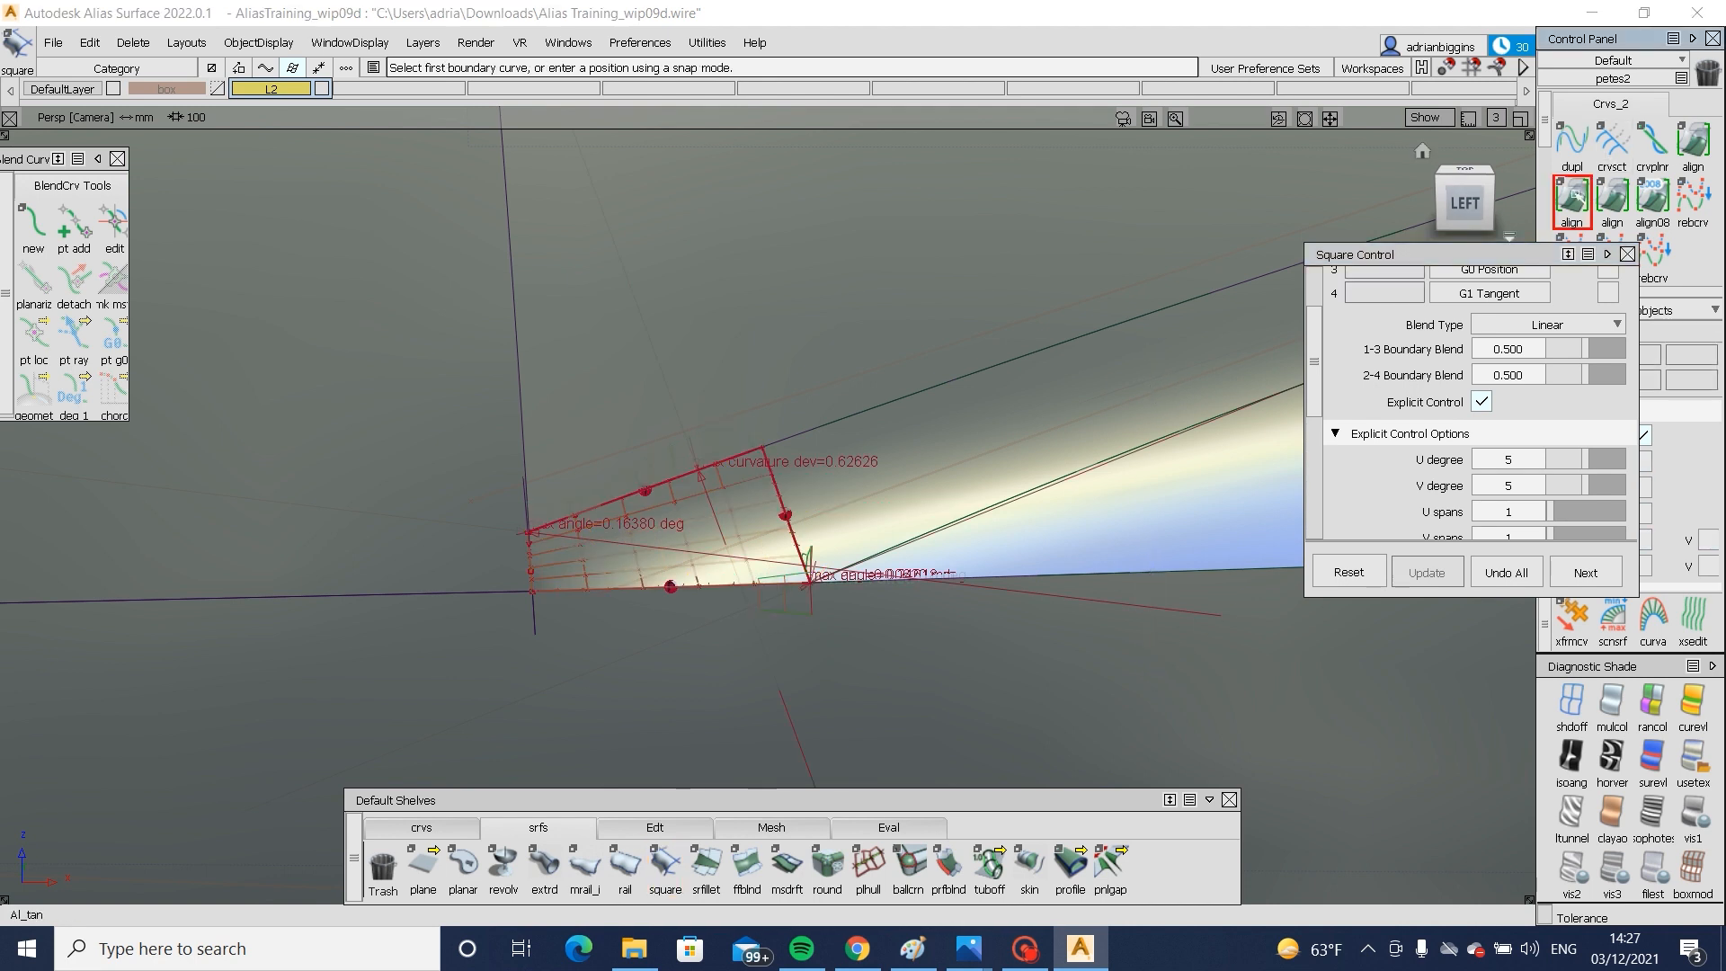
pyautogui.click(666, 479)
pyautogui.press('Return')
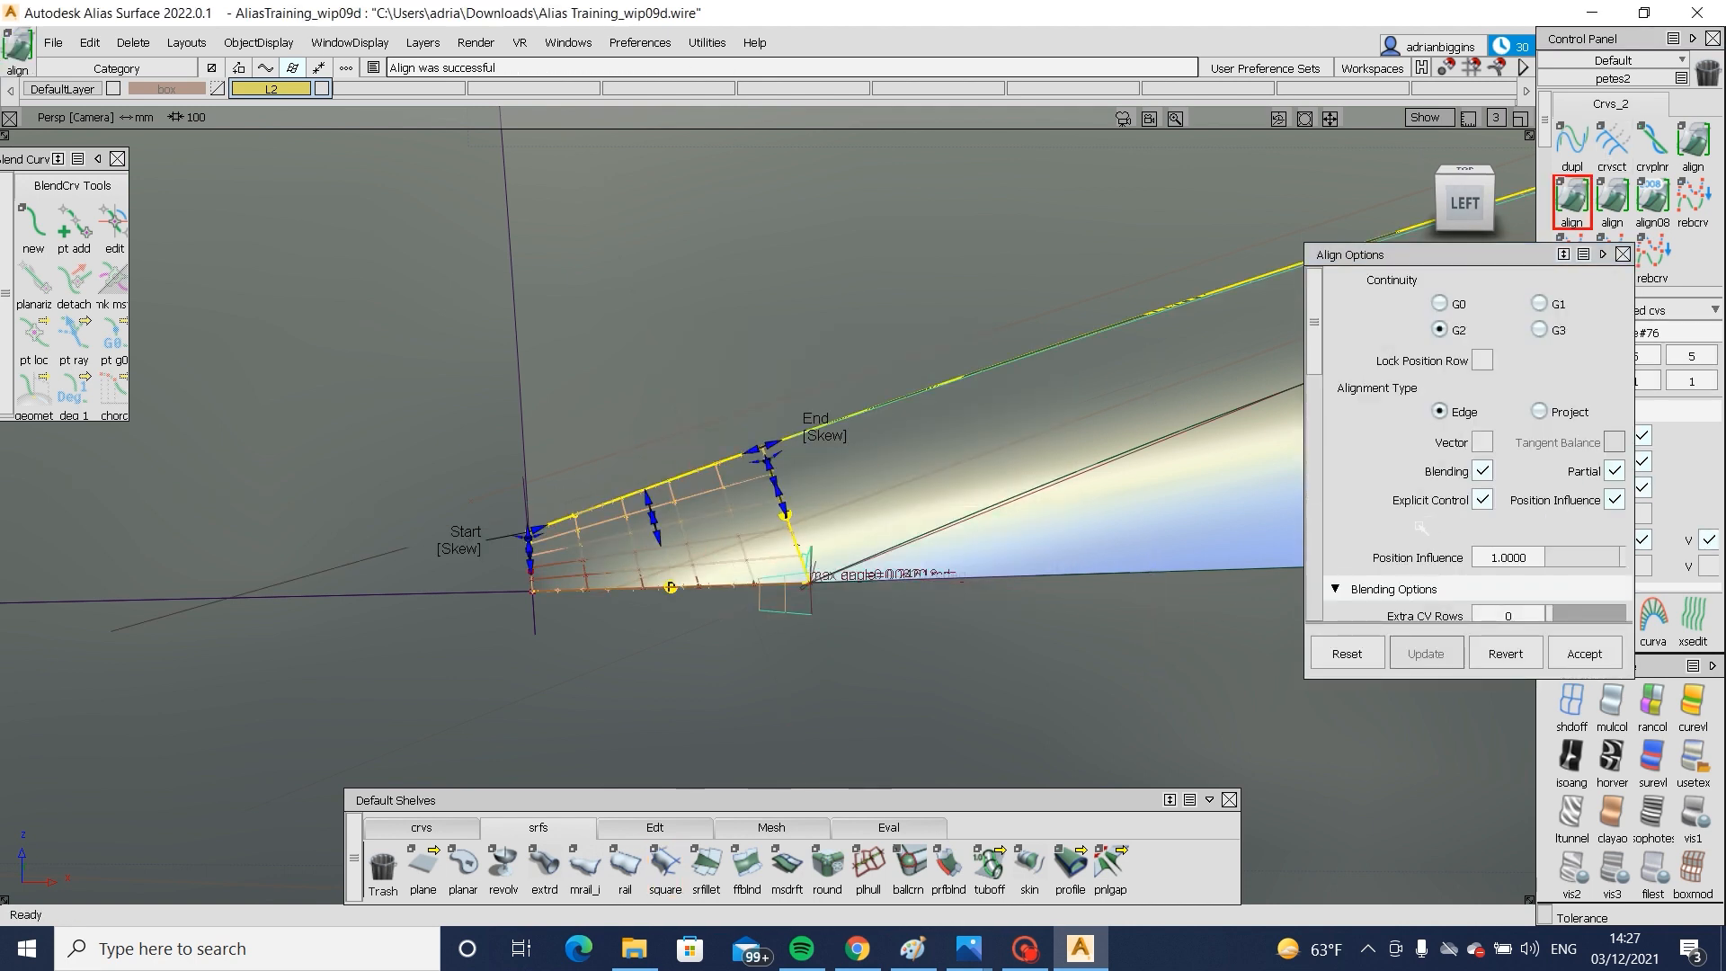
pyautogui.scroll(-5, 1565, 442)
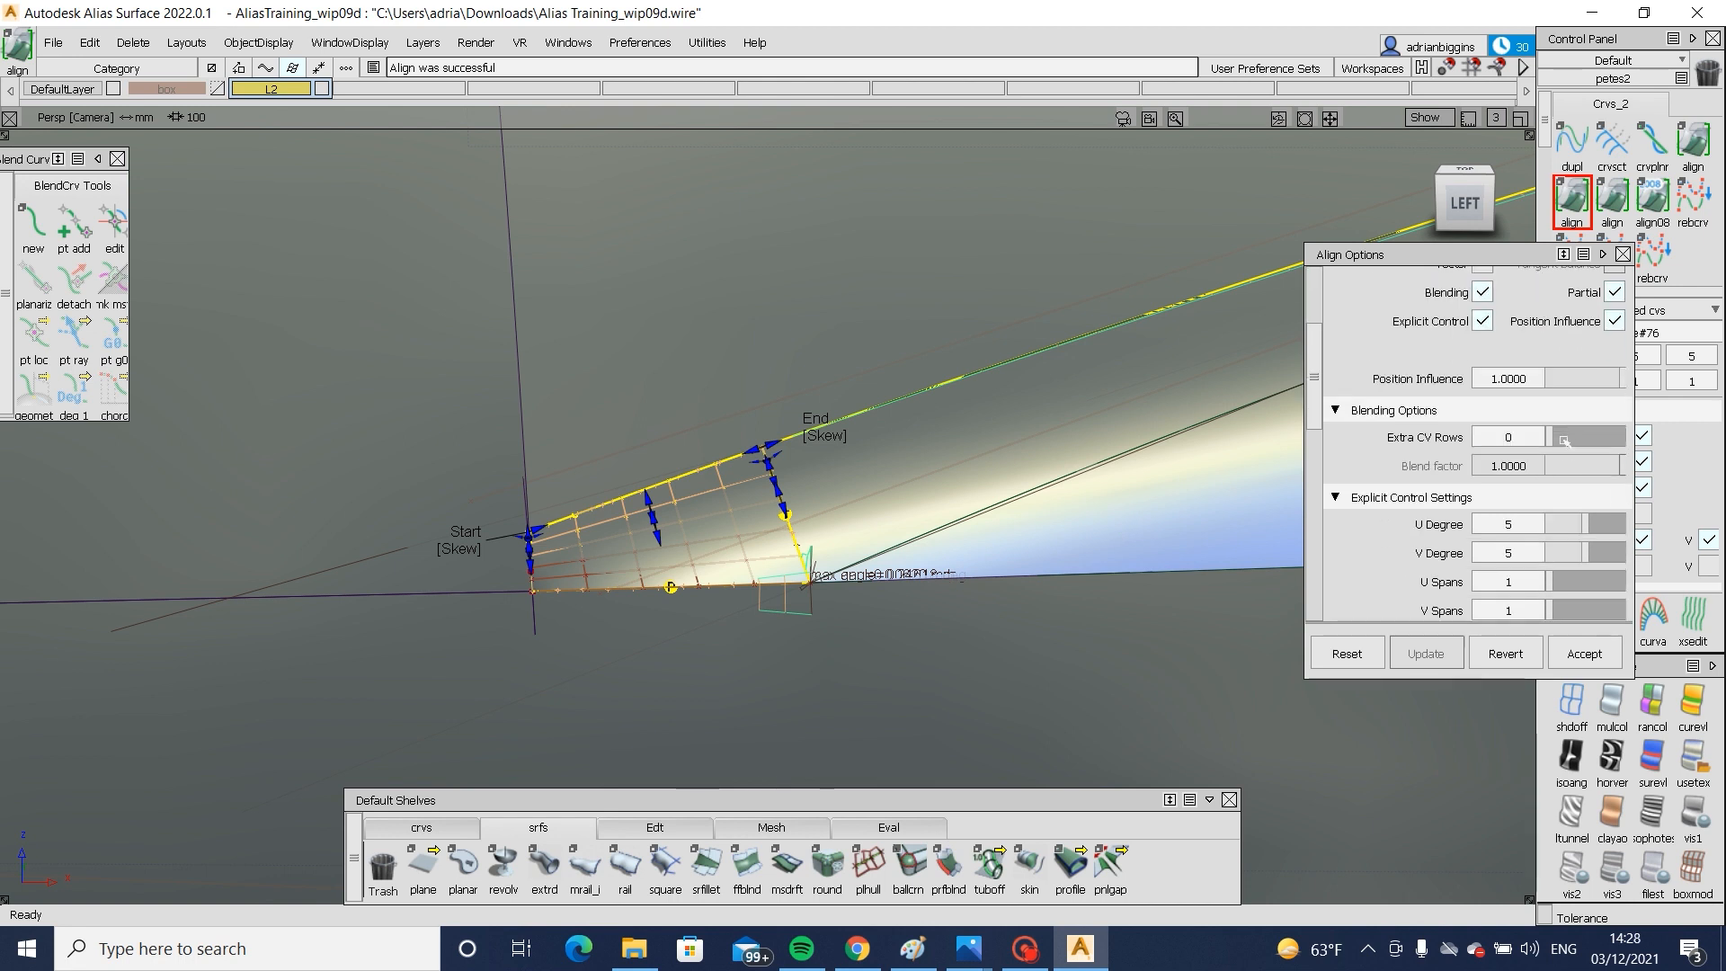
pyautogui.keyDown('ctrl'); pyautogui.keyDown('shift'); pyautogui.moveTo(1054, 608); pyautogui.dragTo(1006, 483); pyautogui.keyUp('shift'); pyautogui.keyUp('ctrl')
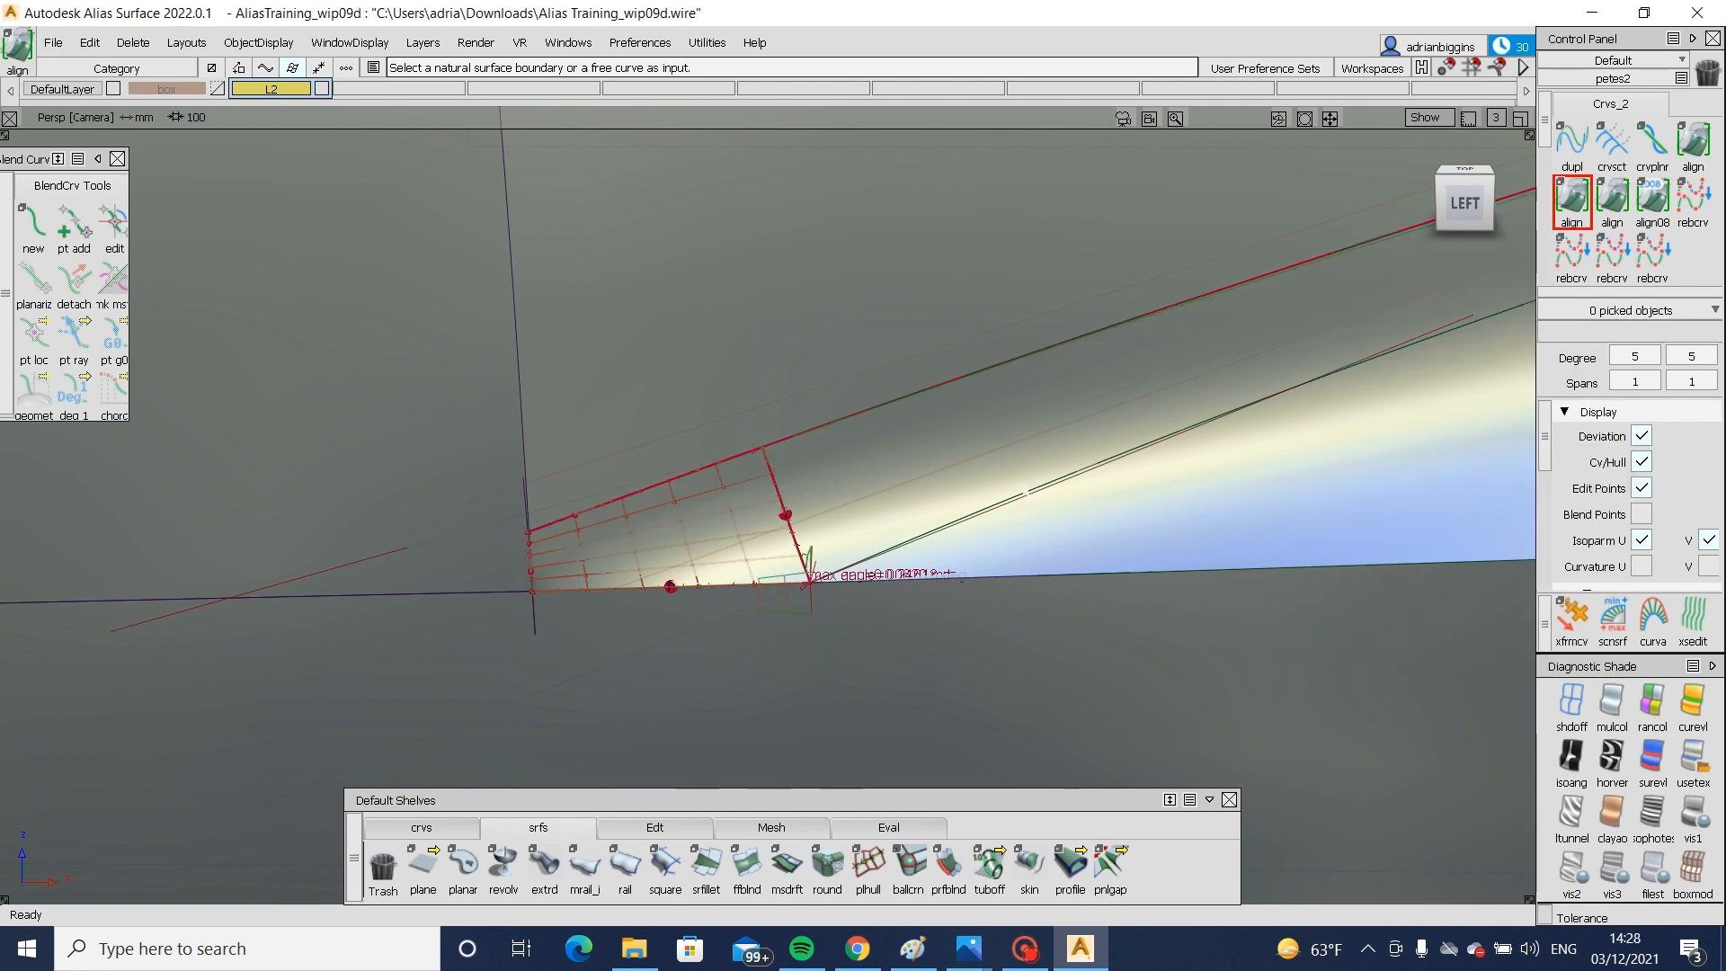
# - Check the surface continuity of the tip's square surface along the body side edge and the blend's end edge
pyautogui.click(766, 459)
pyautogui.click(882, 441)
pyautogui.scroll(-5, 1611, 171)
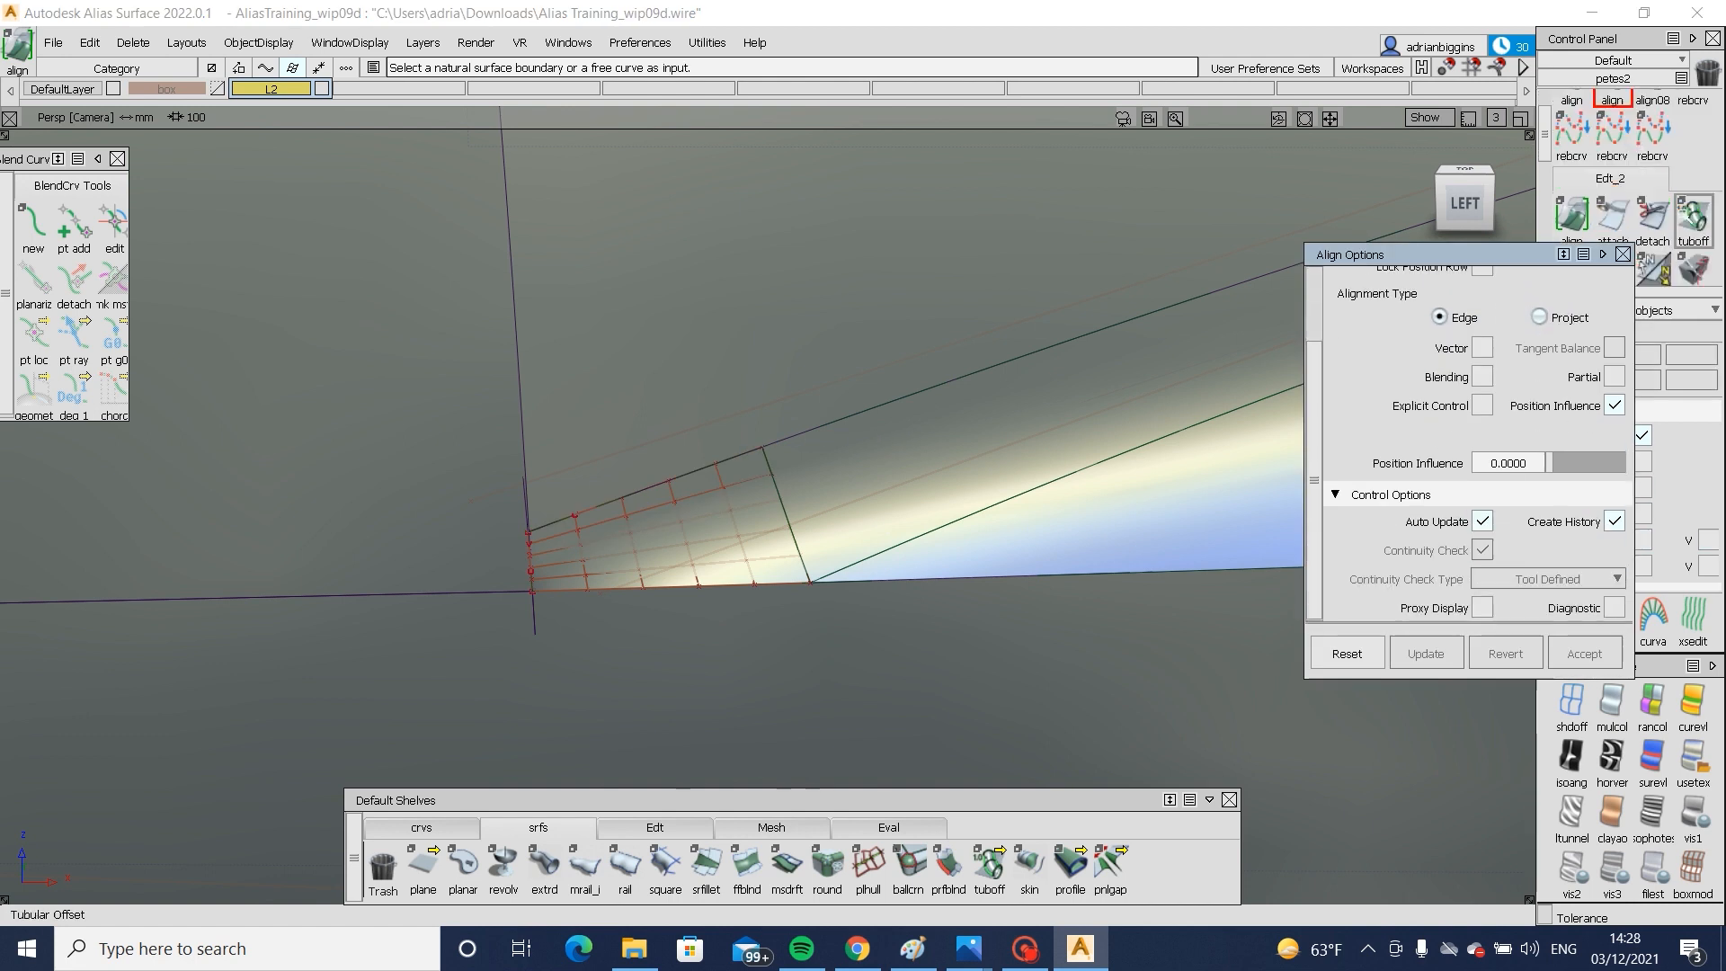
pyautogui.click(1612, 162)
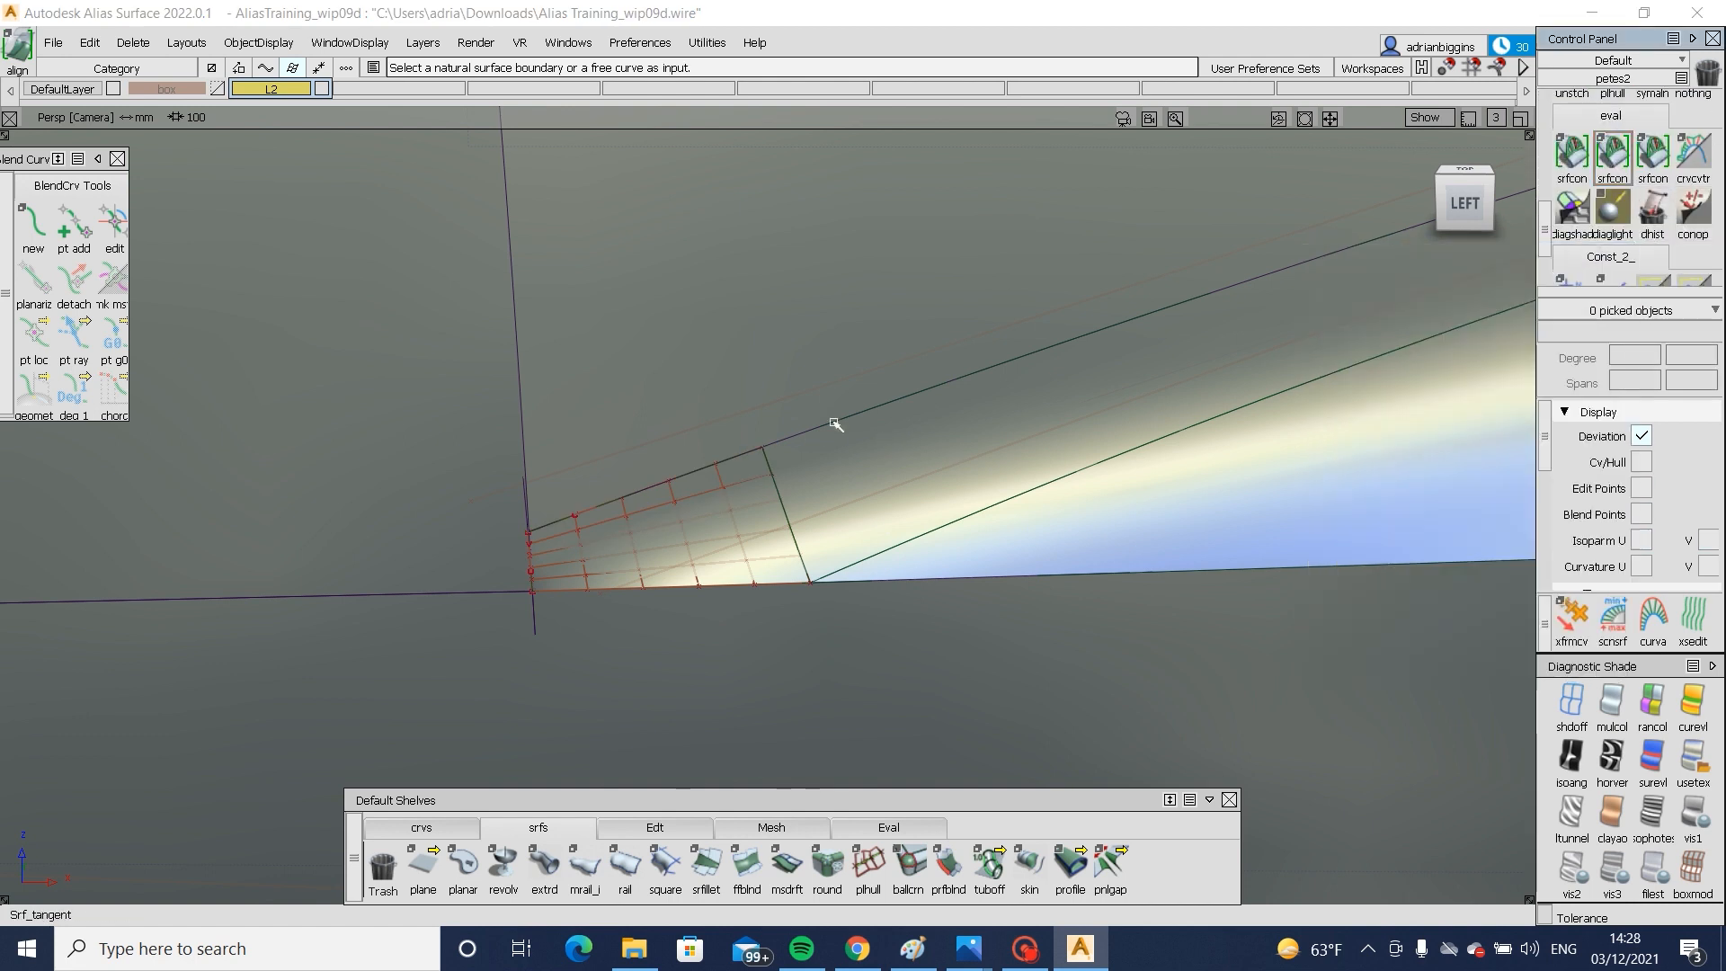
pyautogui.click(731, 459)
pyautogui.click(781, 498)
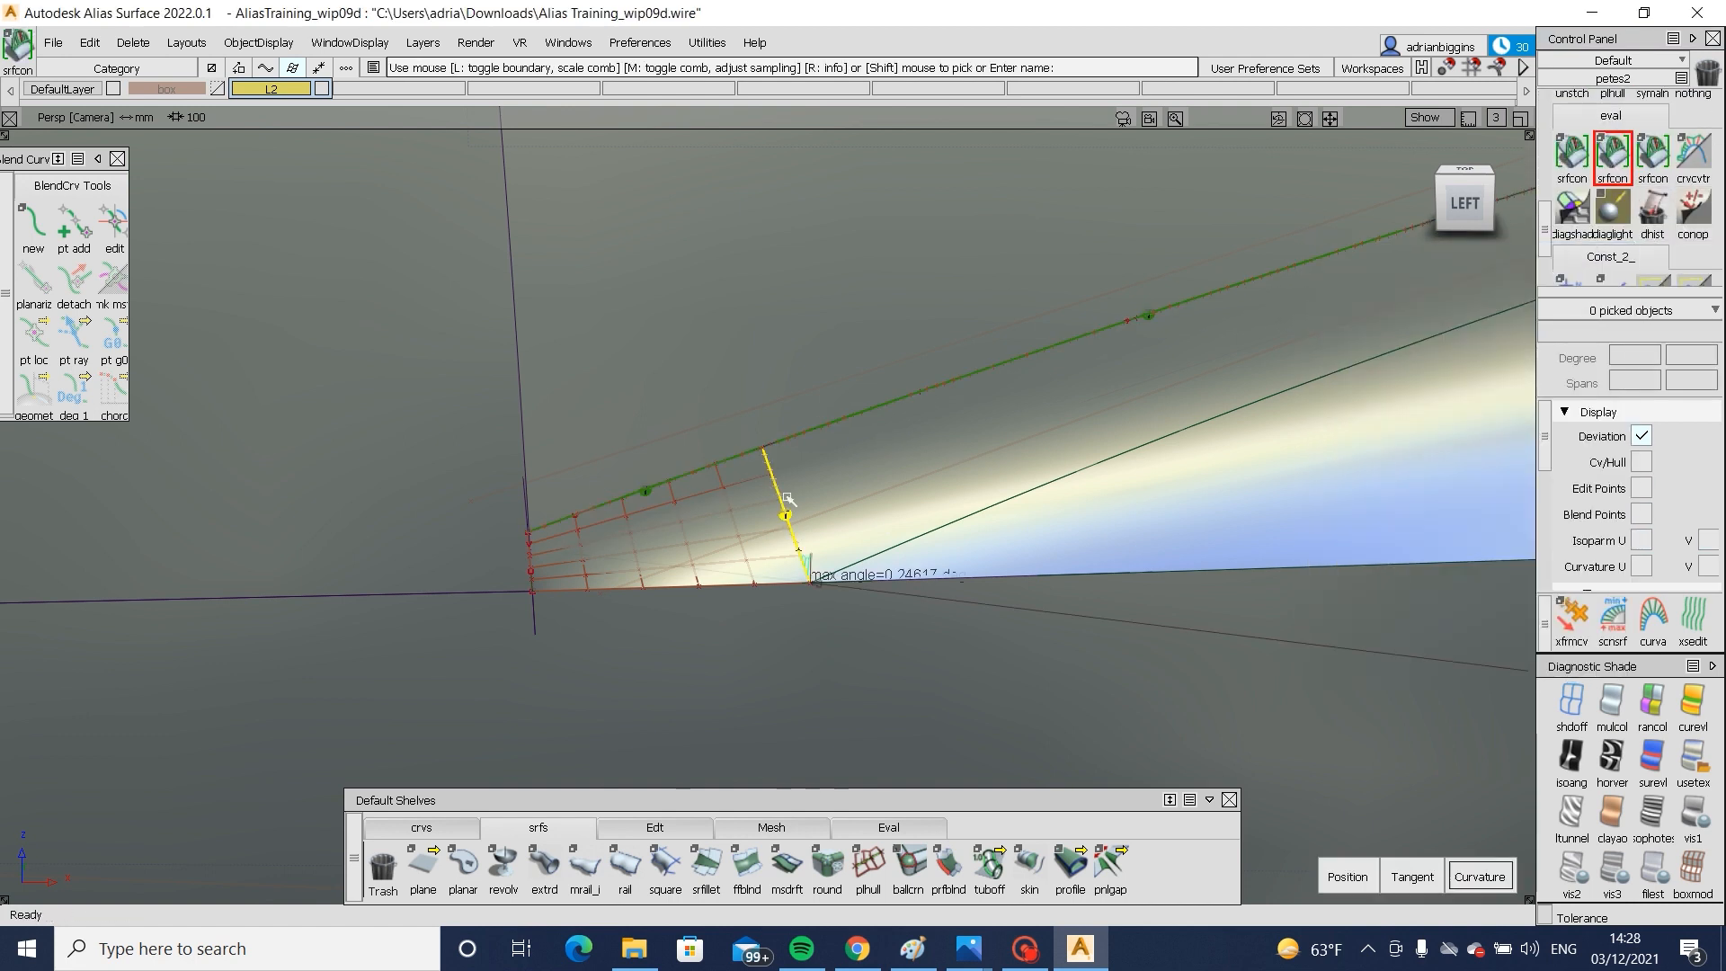
pyautogui.doubleClick(1572, 157)
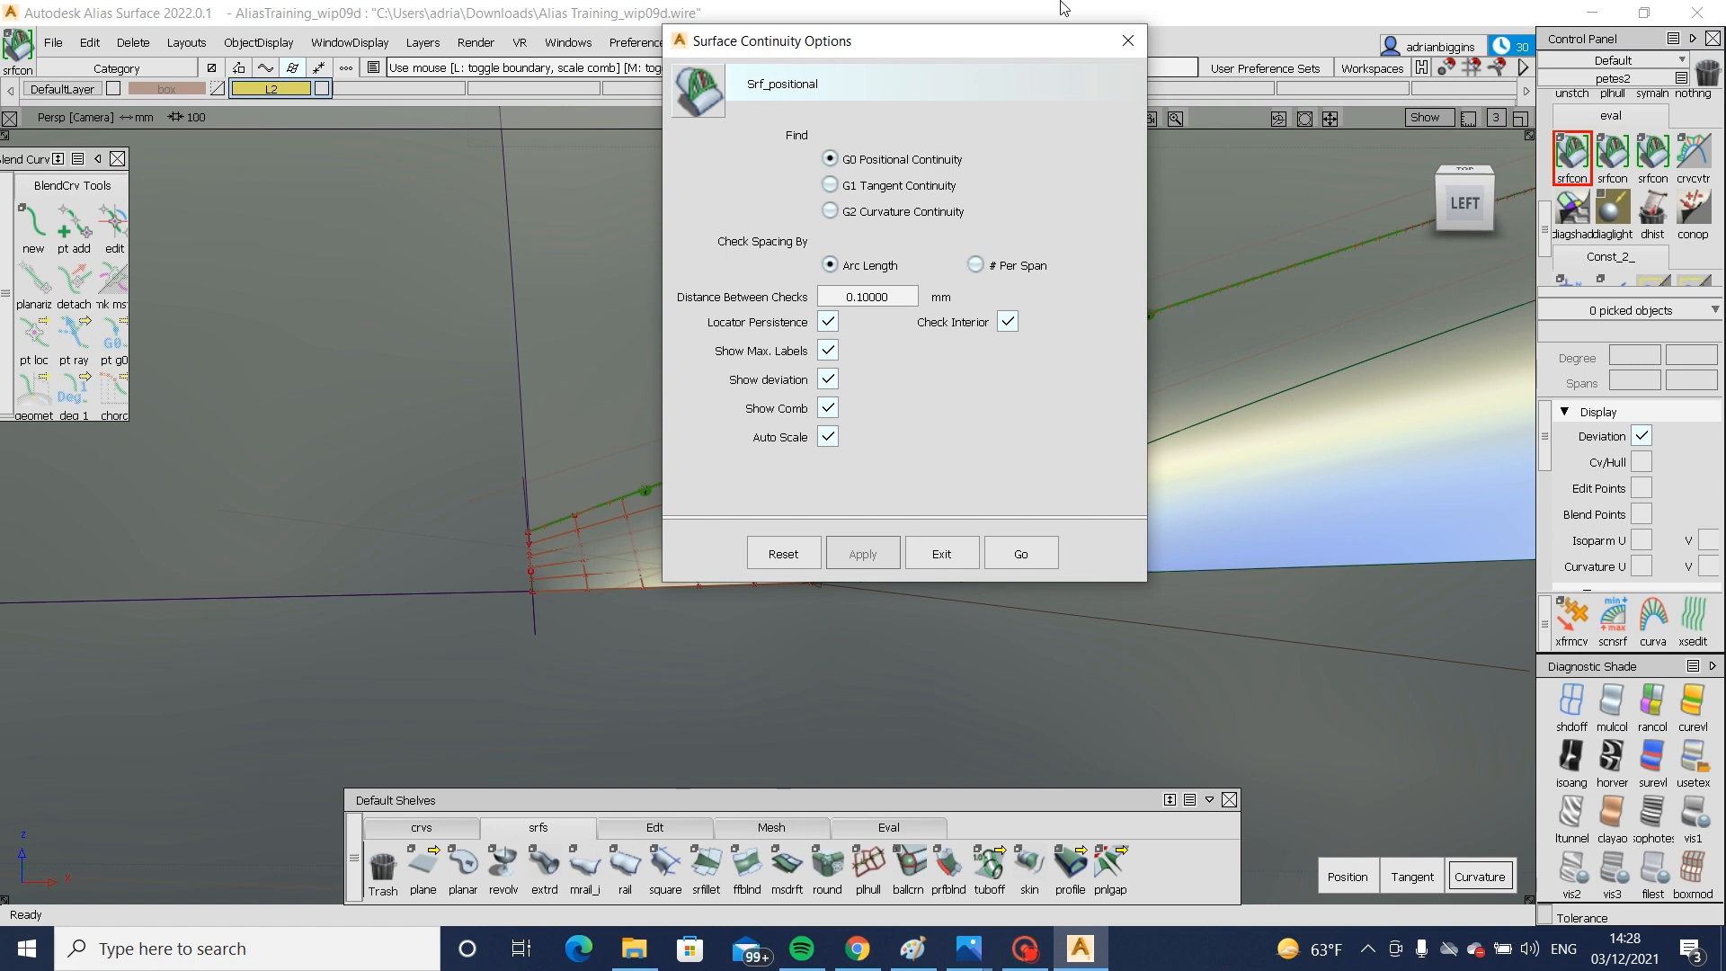
pyautogui.click(1127, 42)
pyautogui.scroll(-3, 1627, 189)
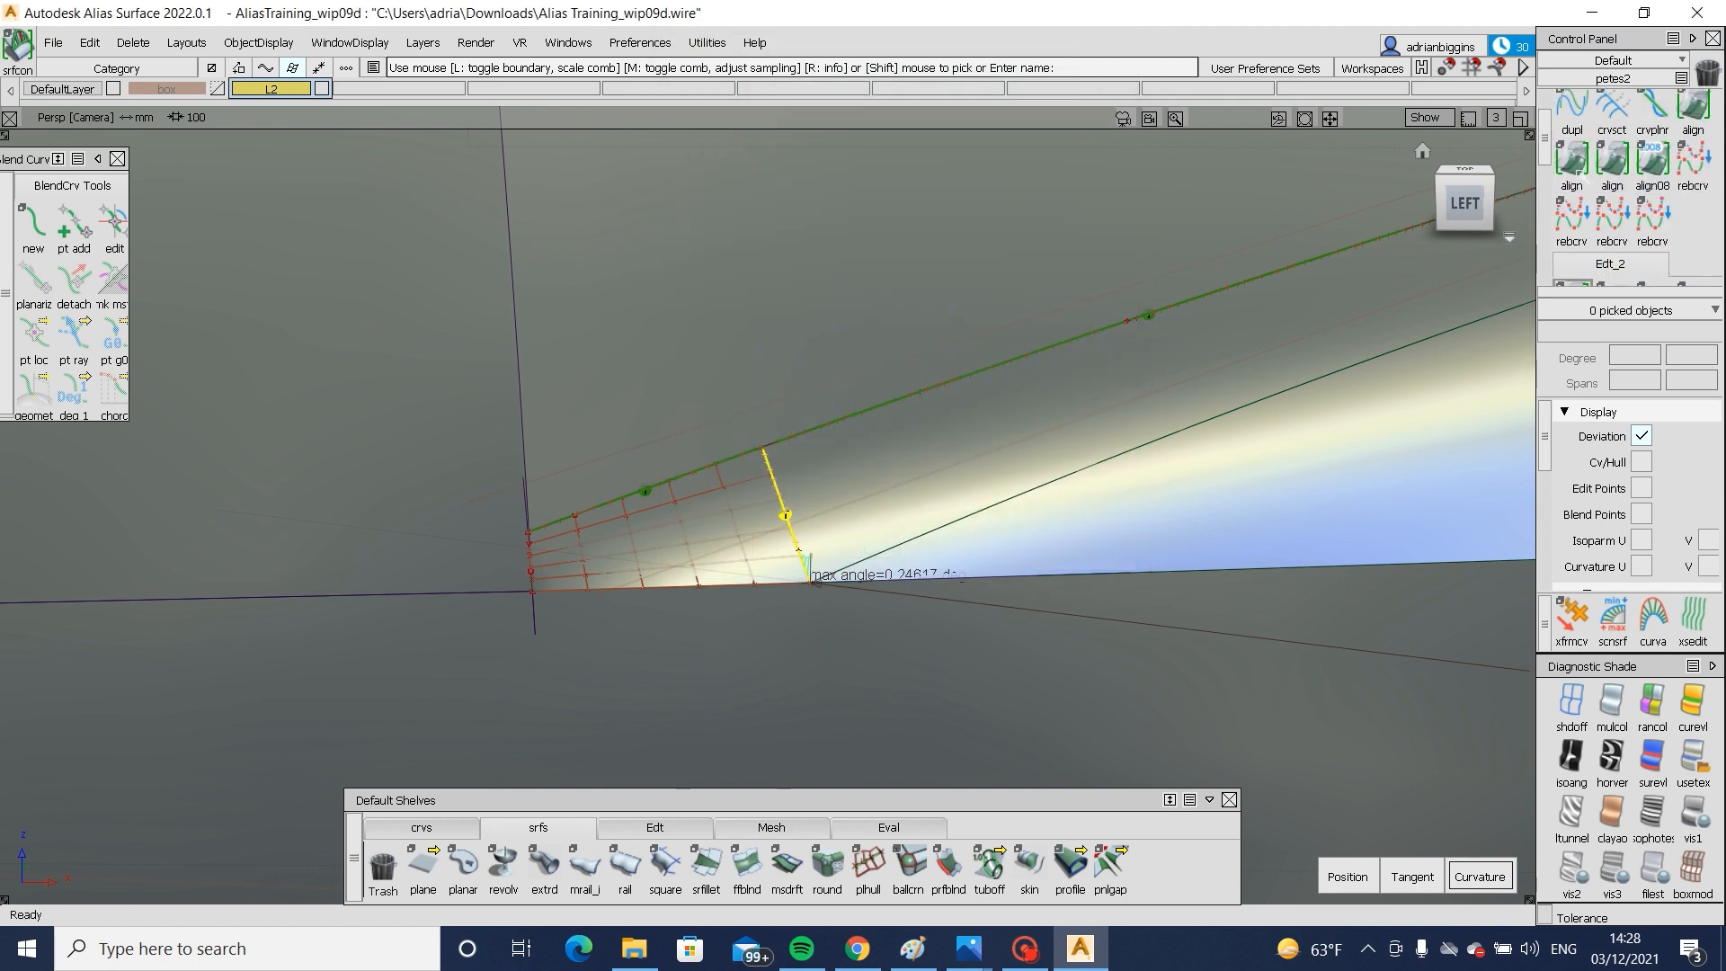
# - Align the square surface's rear edge to the blend's end edge with G1 Edge alignment
pyautogui.doubleClick(1572, 160)
pyautogui.click(791, 522)
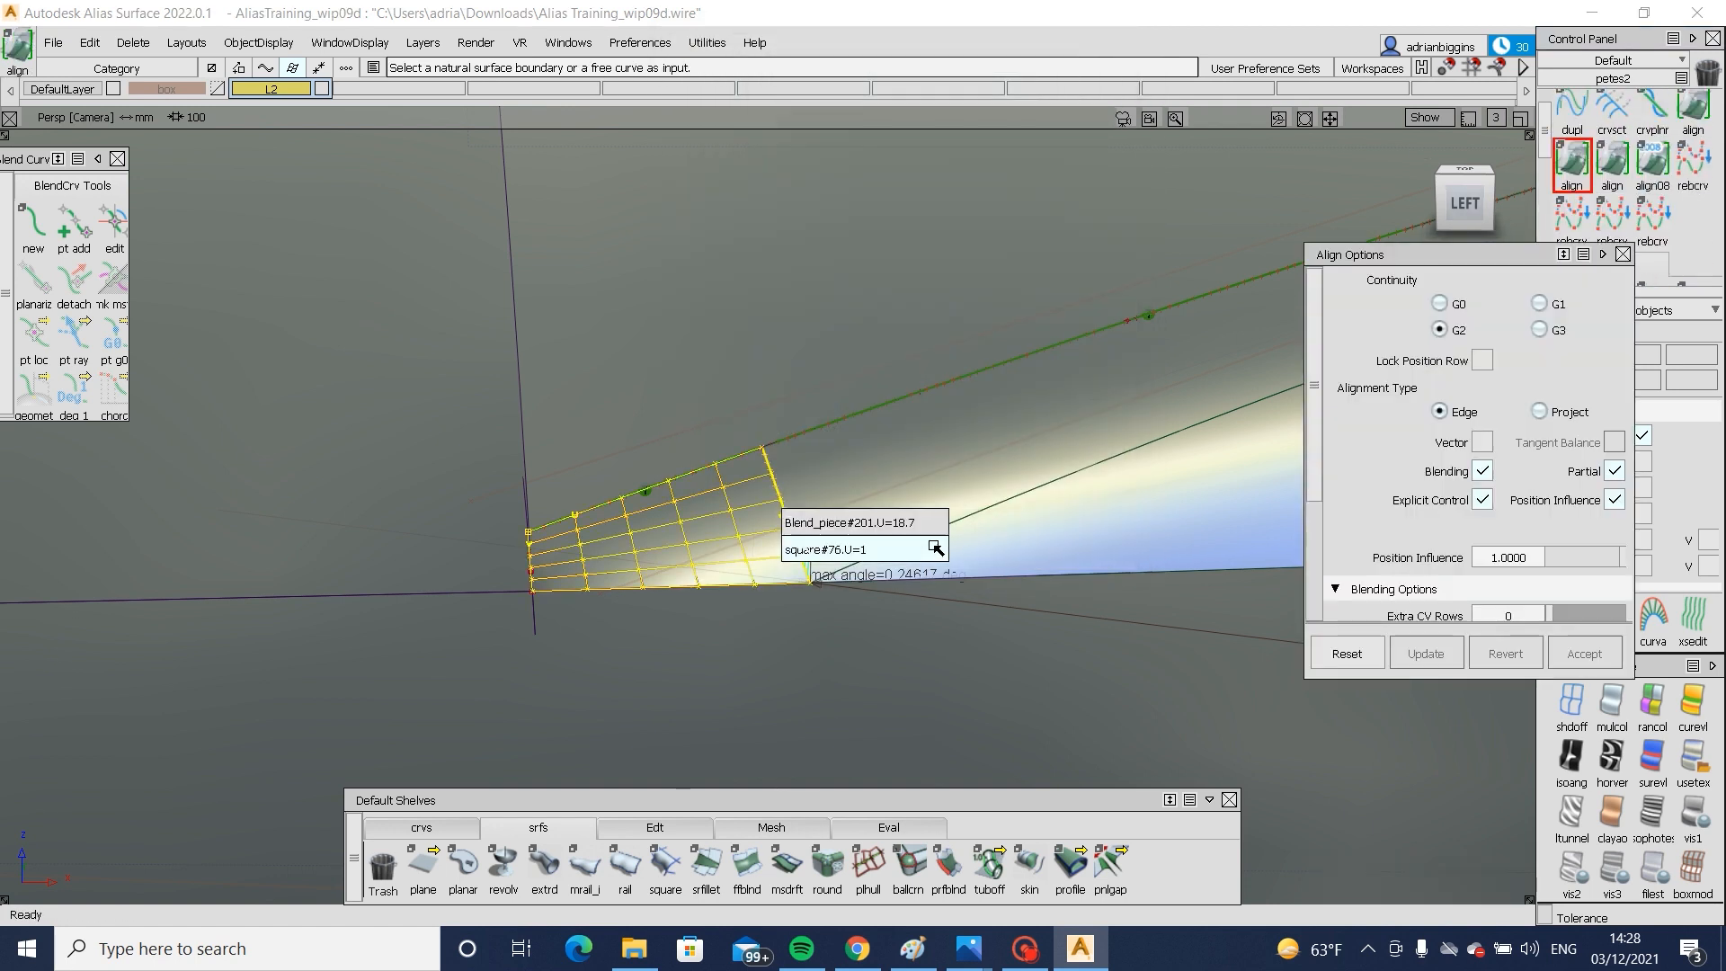
pyautogui.press('Return')
pyautogui.click(789, 525)
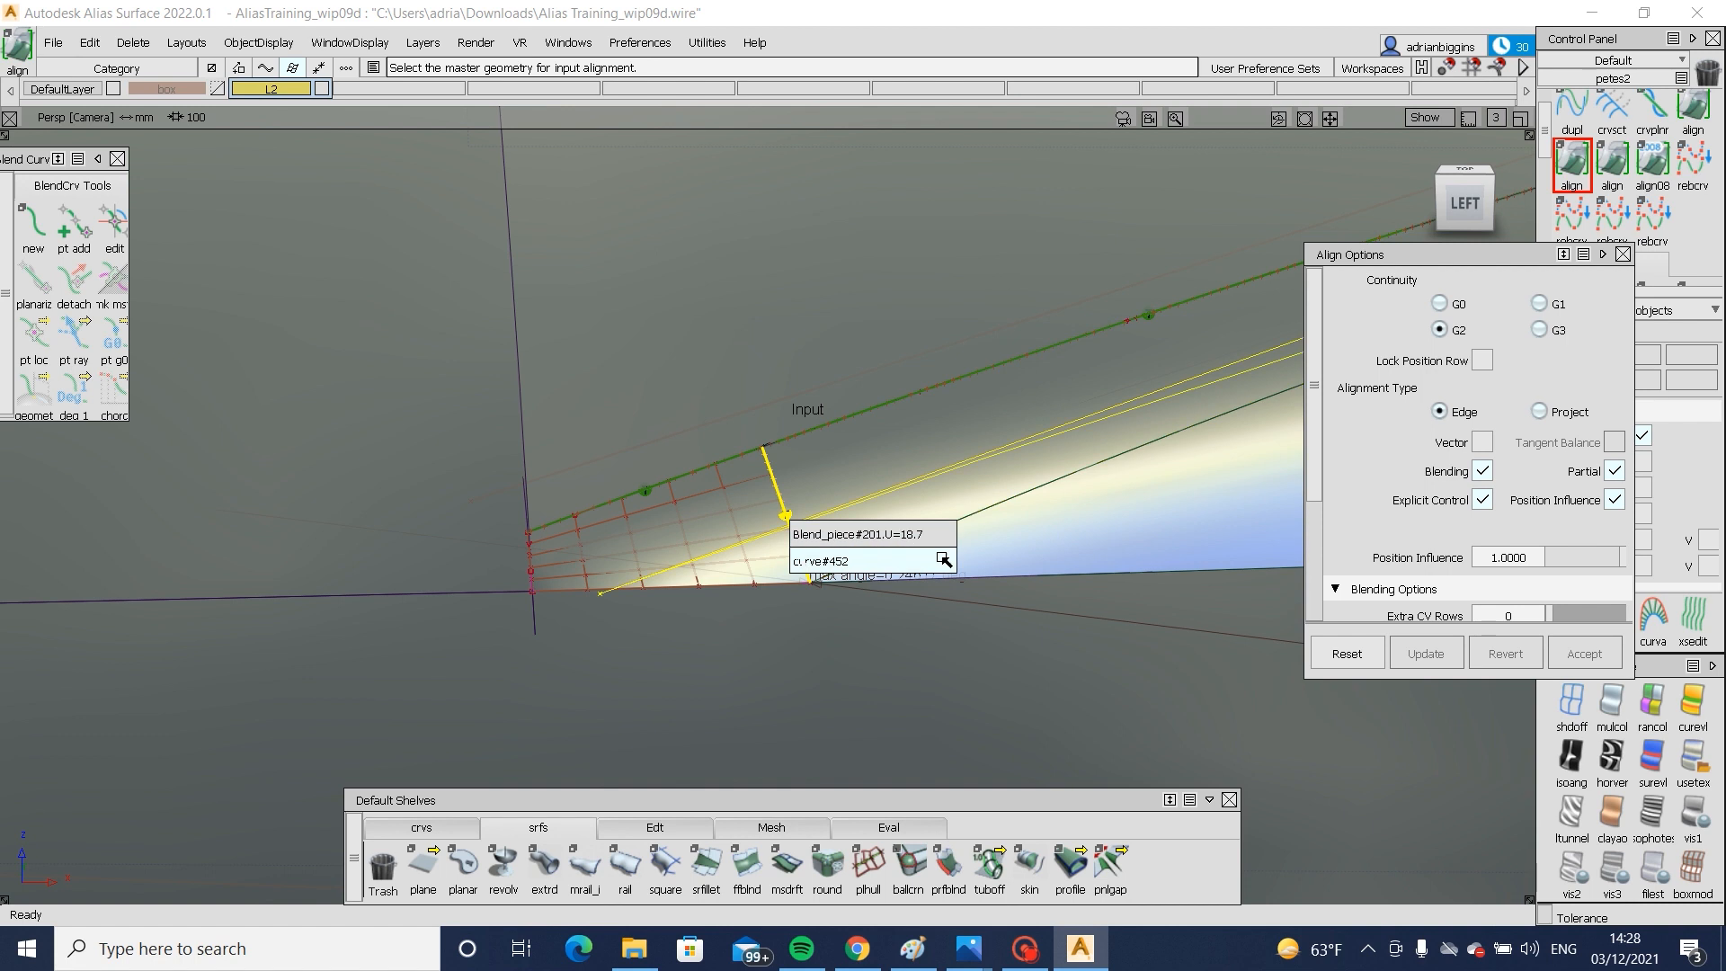
pyautogui.click(943, 533)
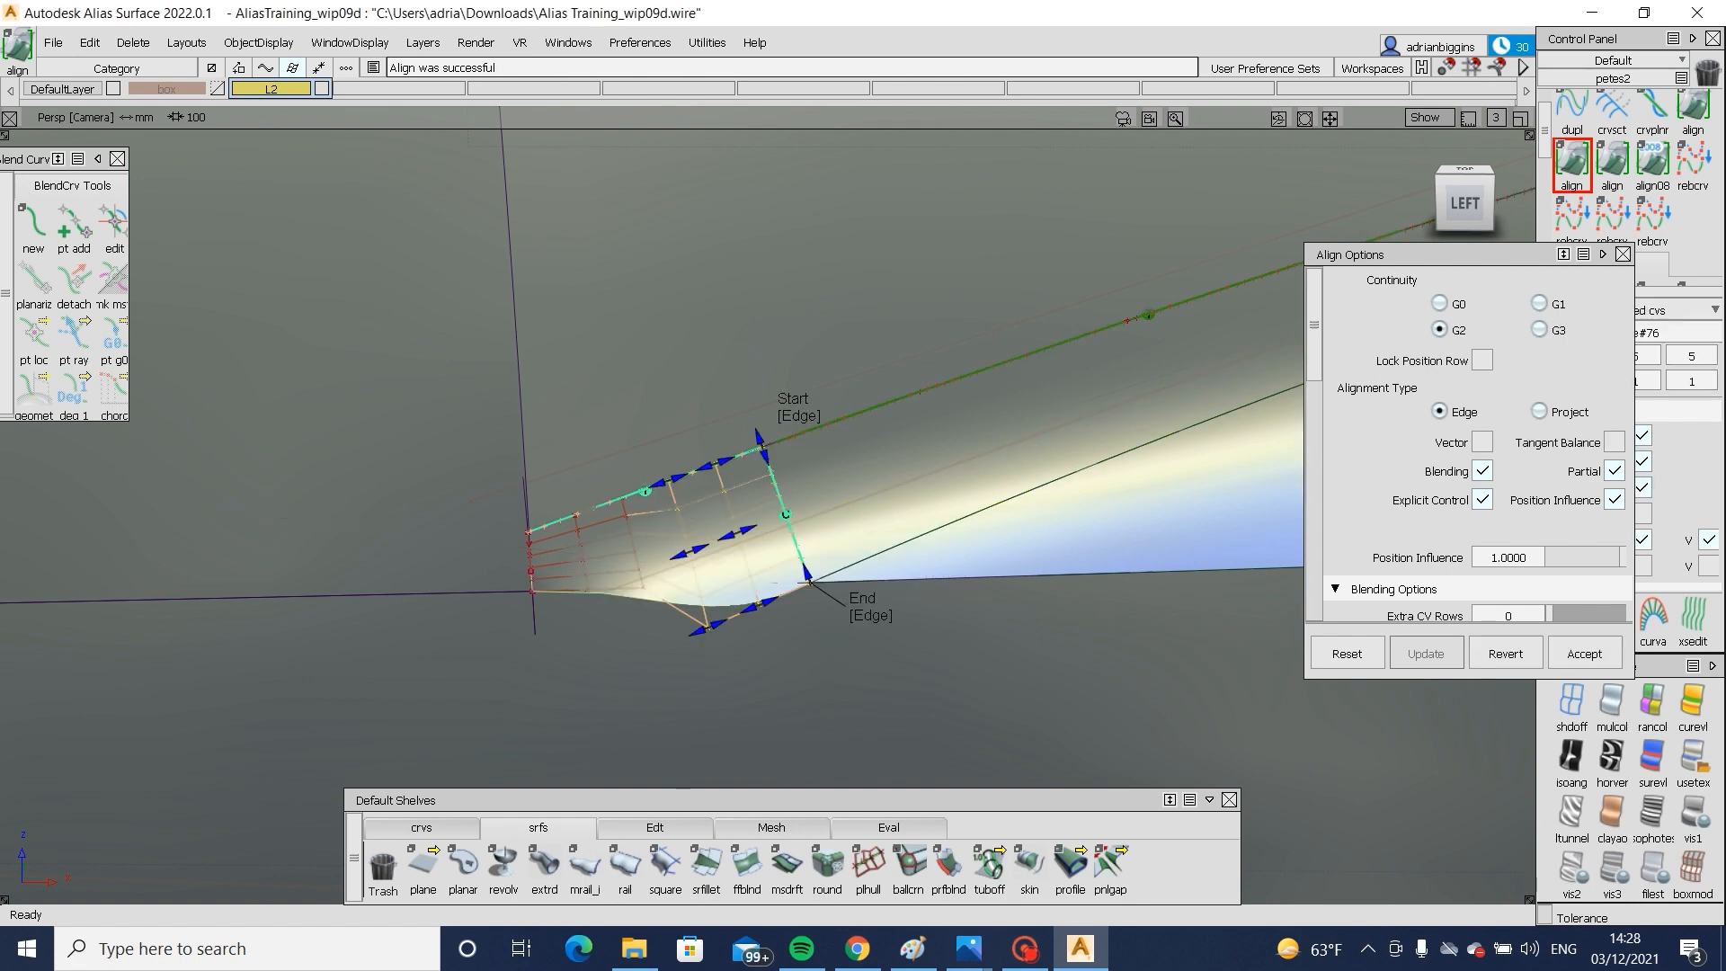
pyautogui.click(865, 619)
pyautogui.click(1538, 303)
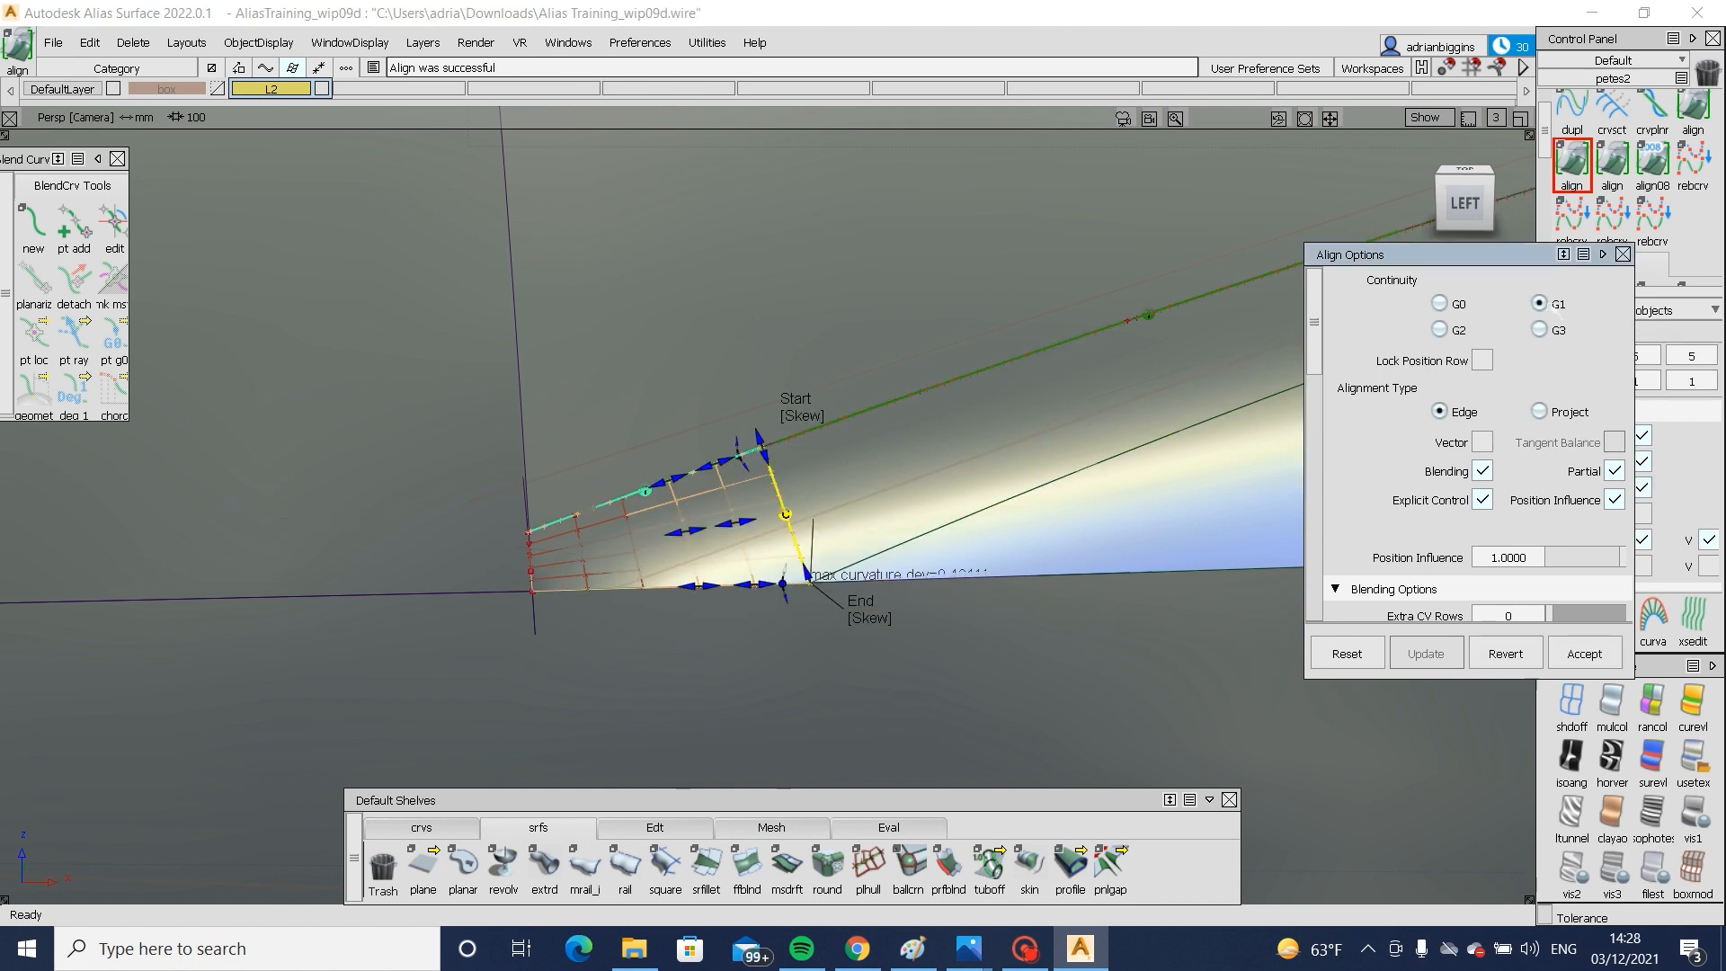
# - Delete the construction history of the surfaces around the body side, sill and rear quarter
pyautogui.keyDown('alt'); pyautogui.keyDown('shift'); pyautogui.moveTo(1005, 628); pyautogui.dragTo(423, 483); pyautogui.keyUp('shift'); pyautogui.keyUp('alt')
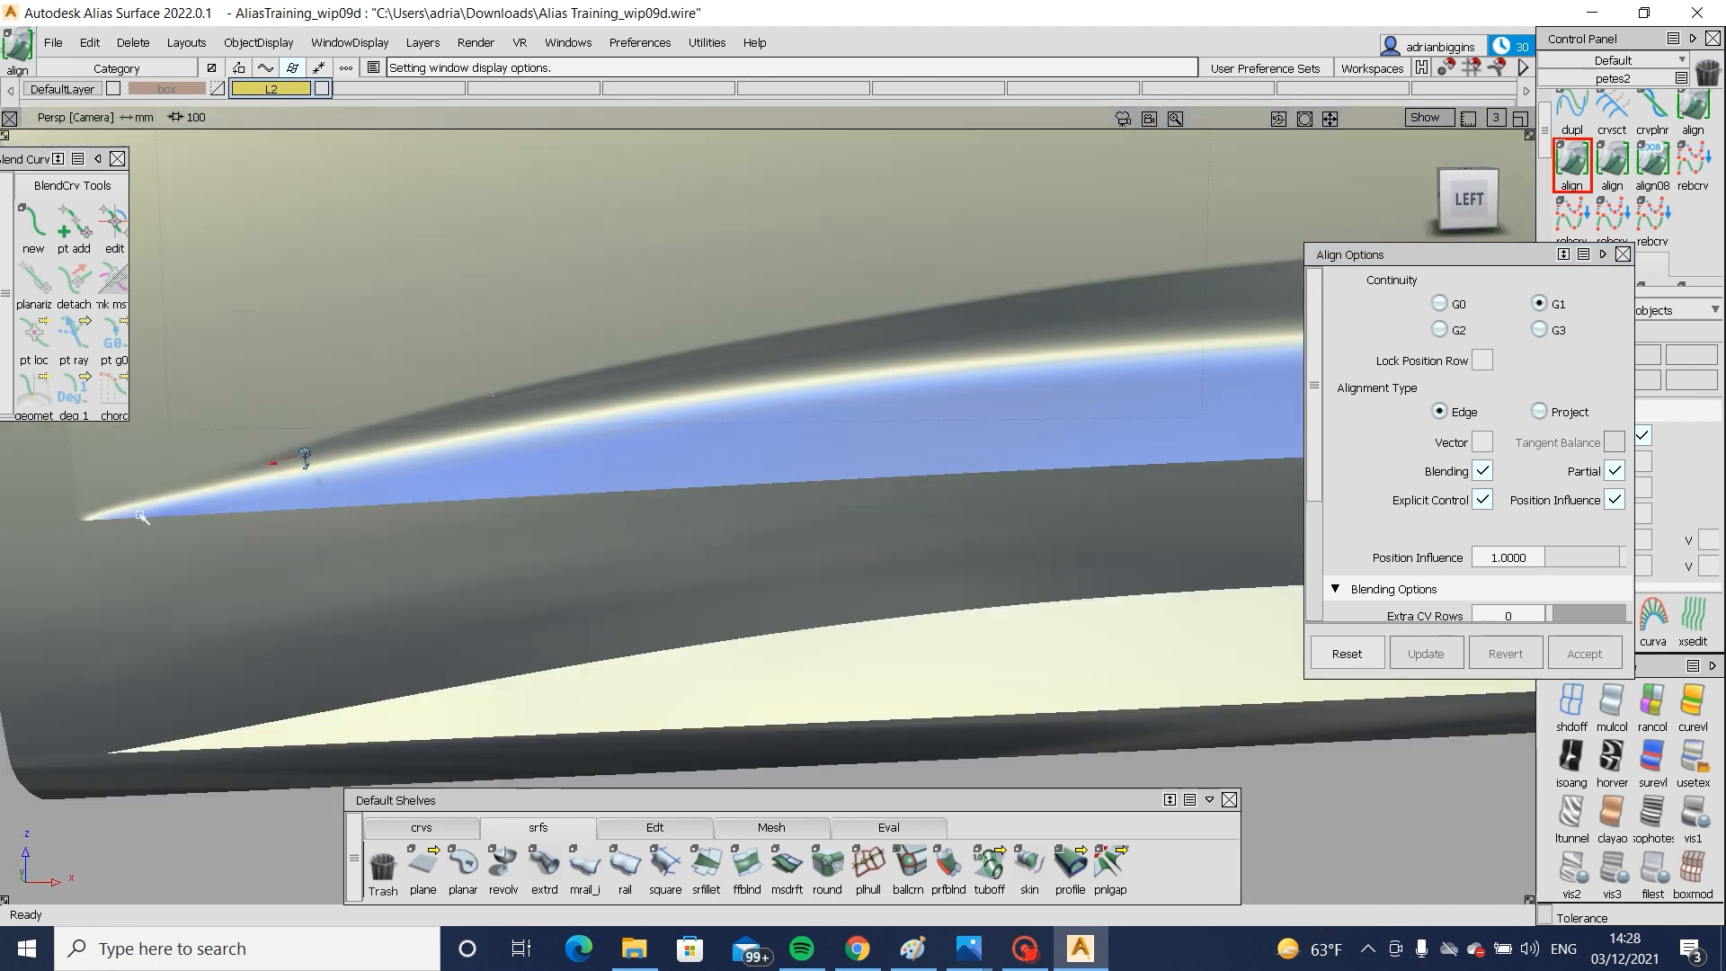
pyautogui.keyDown('alt'); pyautogui.keyDown('shift'); pyautogui.moveTo(141, 517); pyautogui.dragTo(845, 426); pyautogui.keyUp('shift'); pyautogui.keyUp('alt')
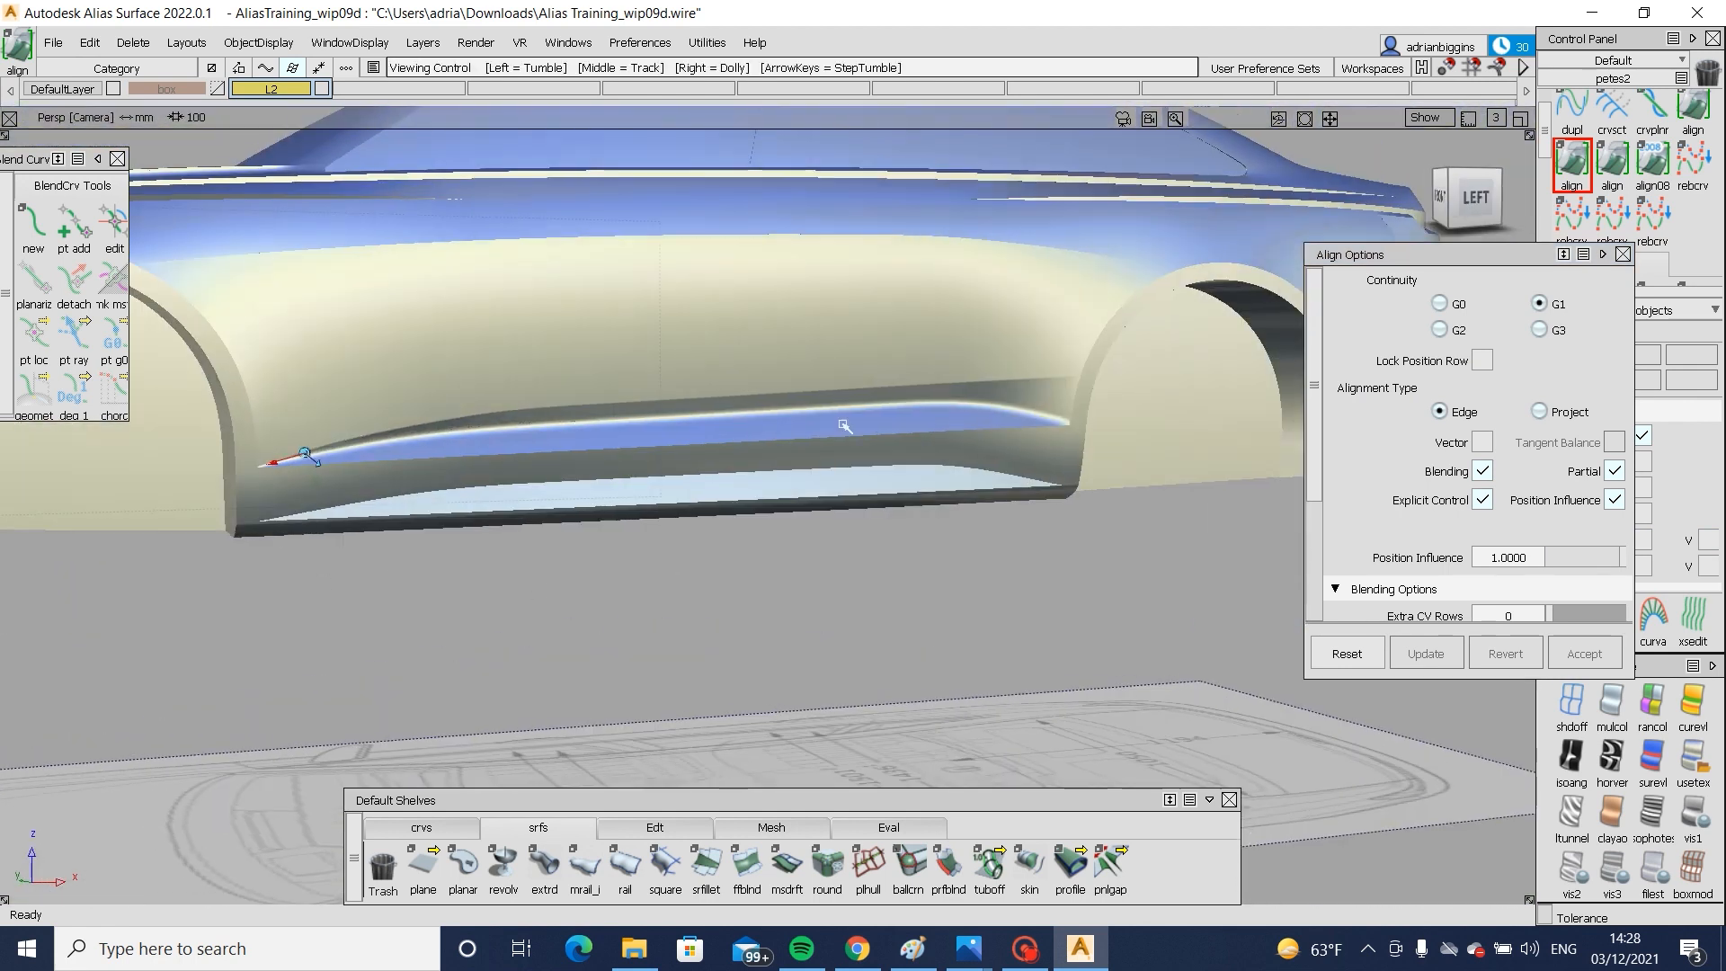
pyautogui.keyDown('alt'); pyautogui.keyDown('shift'); pyautogui.moveTo(238, 475); pyautogui.dragTo(470, 551, button='right'); pyautogui.keyUp('shift'); pyautogui.keyUp('alt')
pyautogui.hotkey('alt', 'm')
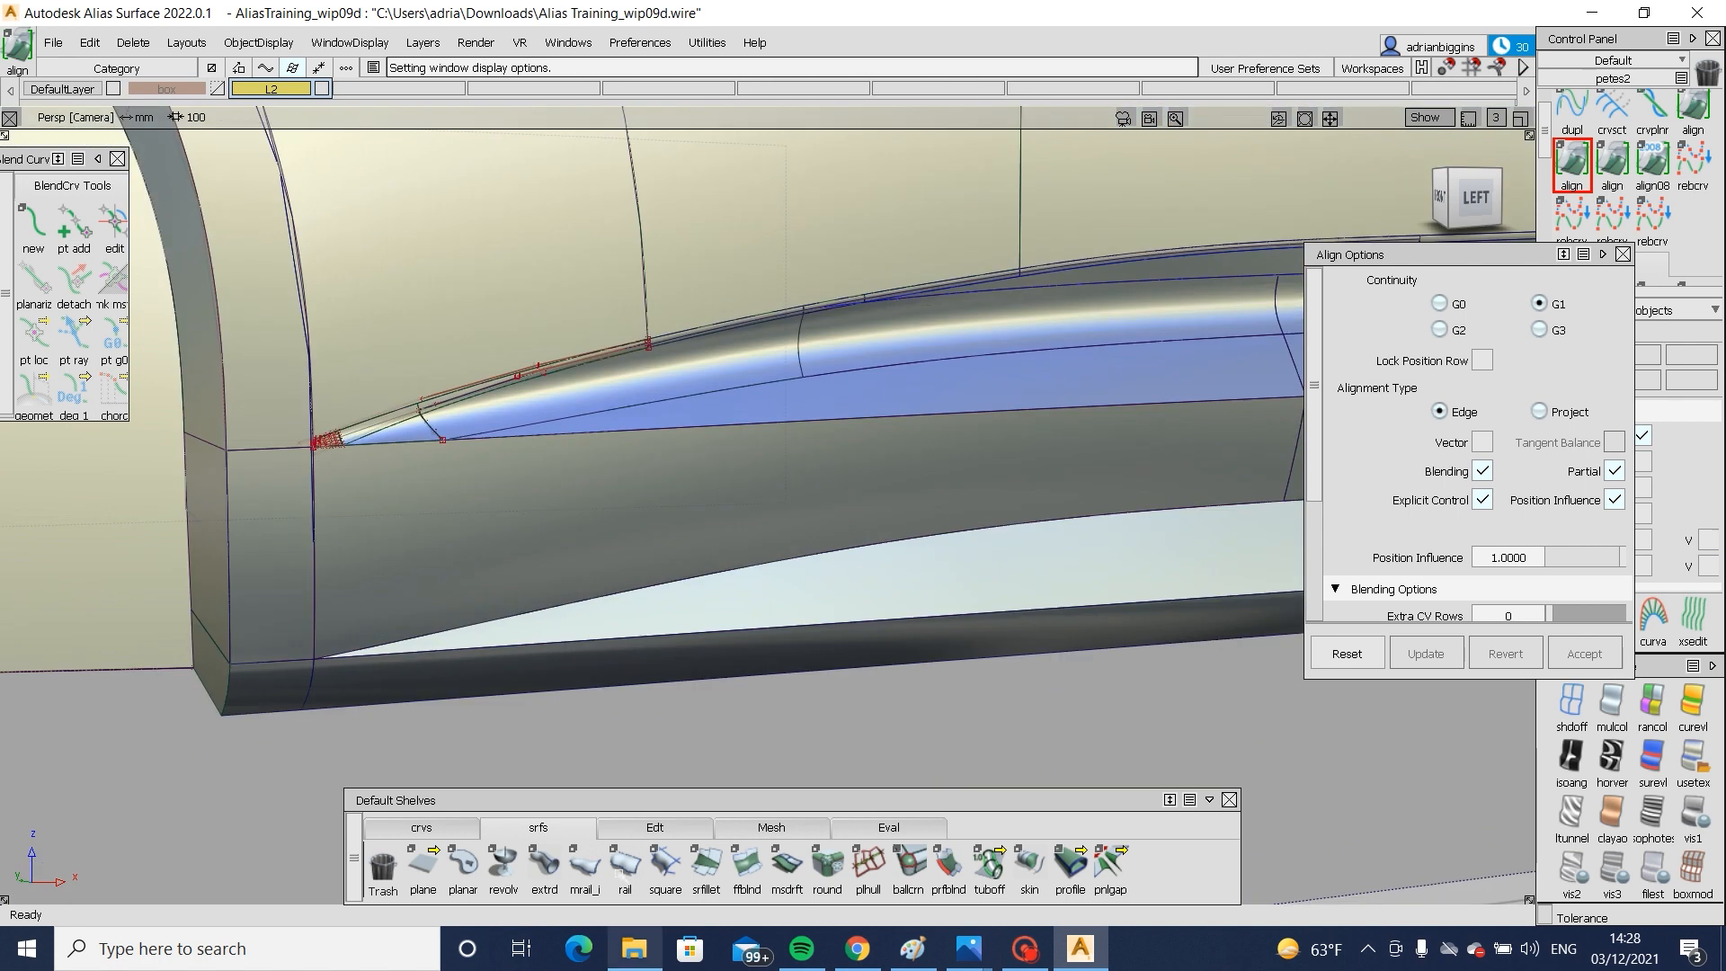
pyautogui.keyDown('ctrl'); pyautogui.keyDown('shift'); pyautogui.moveTo(488, 537); pyautogui.dragTo(382, 617); pyautogui.keyUp('shift'); pyautogui.keyUp('ctrl')
pyautogui.moveTo(290, 385); pyautogui.dragTo(815, 675)
pyautogui.keyDown('alt'); pyautogui.keyDown('shift'); pyautogui.moveTo(706, 452); pyautogui.dragTo(396, 441, button='right'); pyautogui.keyUp('shift'); pyautogui.keyUp('alt')
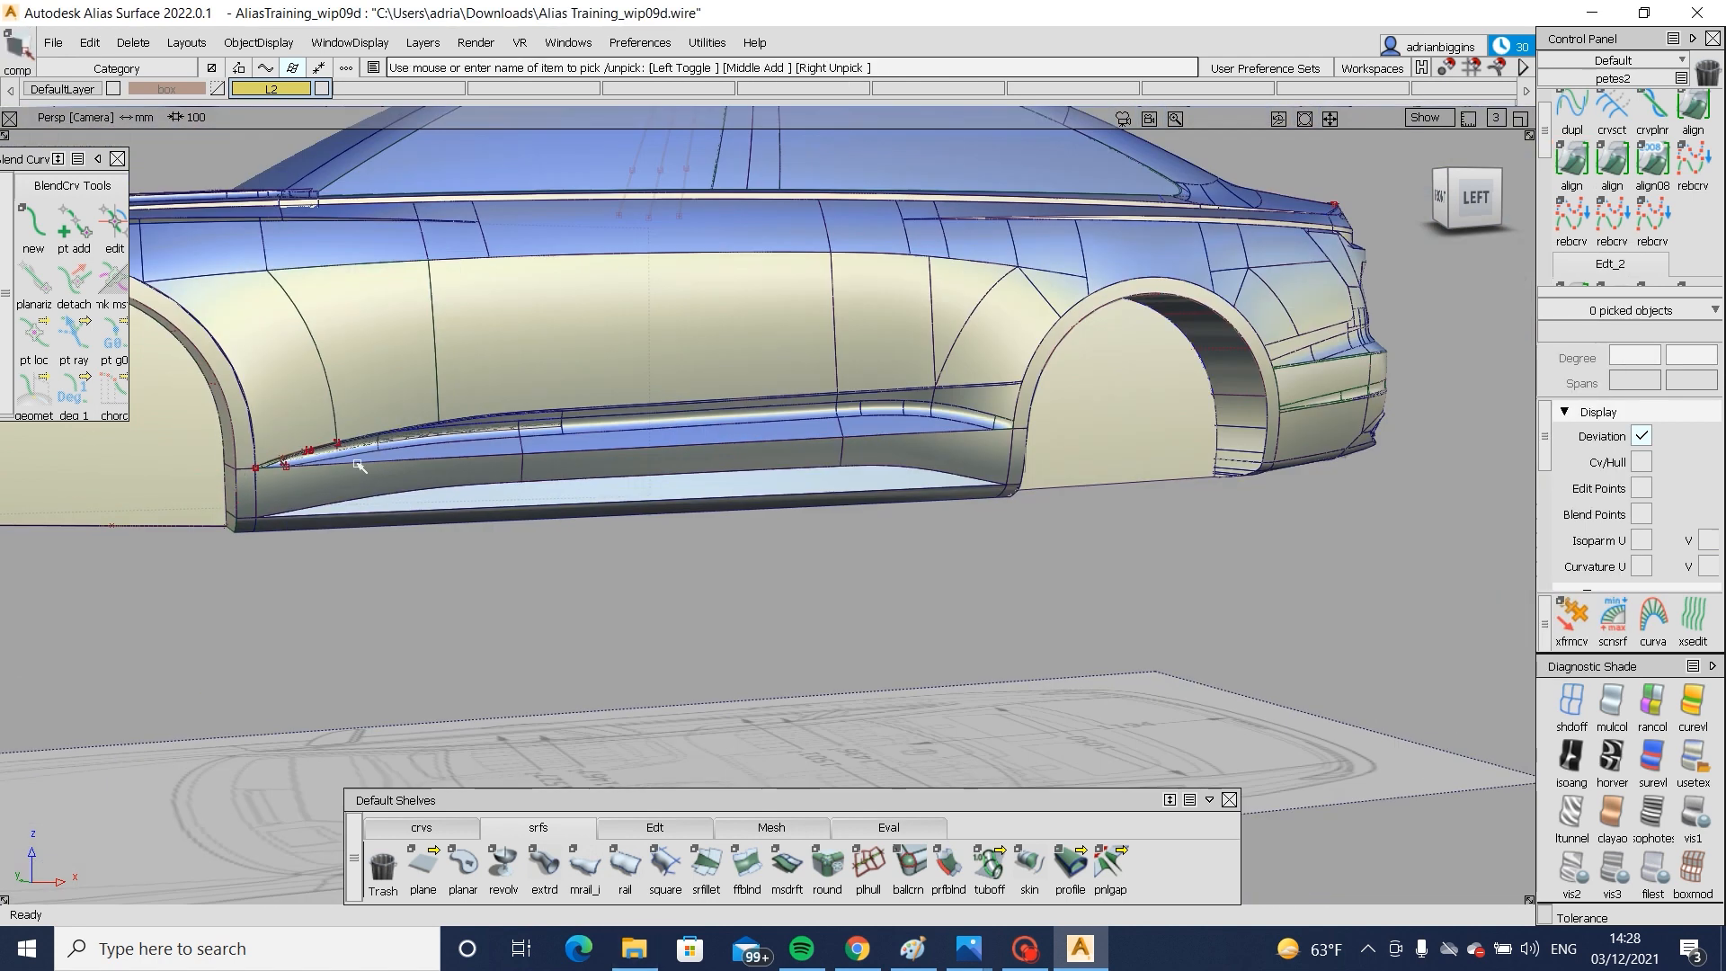
pyautogui.keyDown('ctrl'); pyautogui.keyDown('shift'); pyautogui.moveTo(422, 402); pyautogui.dragTo(358, 463); pyautogui.keyUp('shift'); pyautogui.keyUp('ctrl')
pyautogui.moveTo(270, 348); pyautogui.dragTo(1186, 604)
pyautogui.hotkey('alt', 'h')
pyautogui.press('Return')
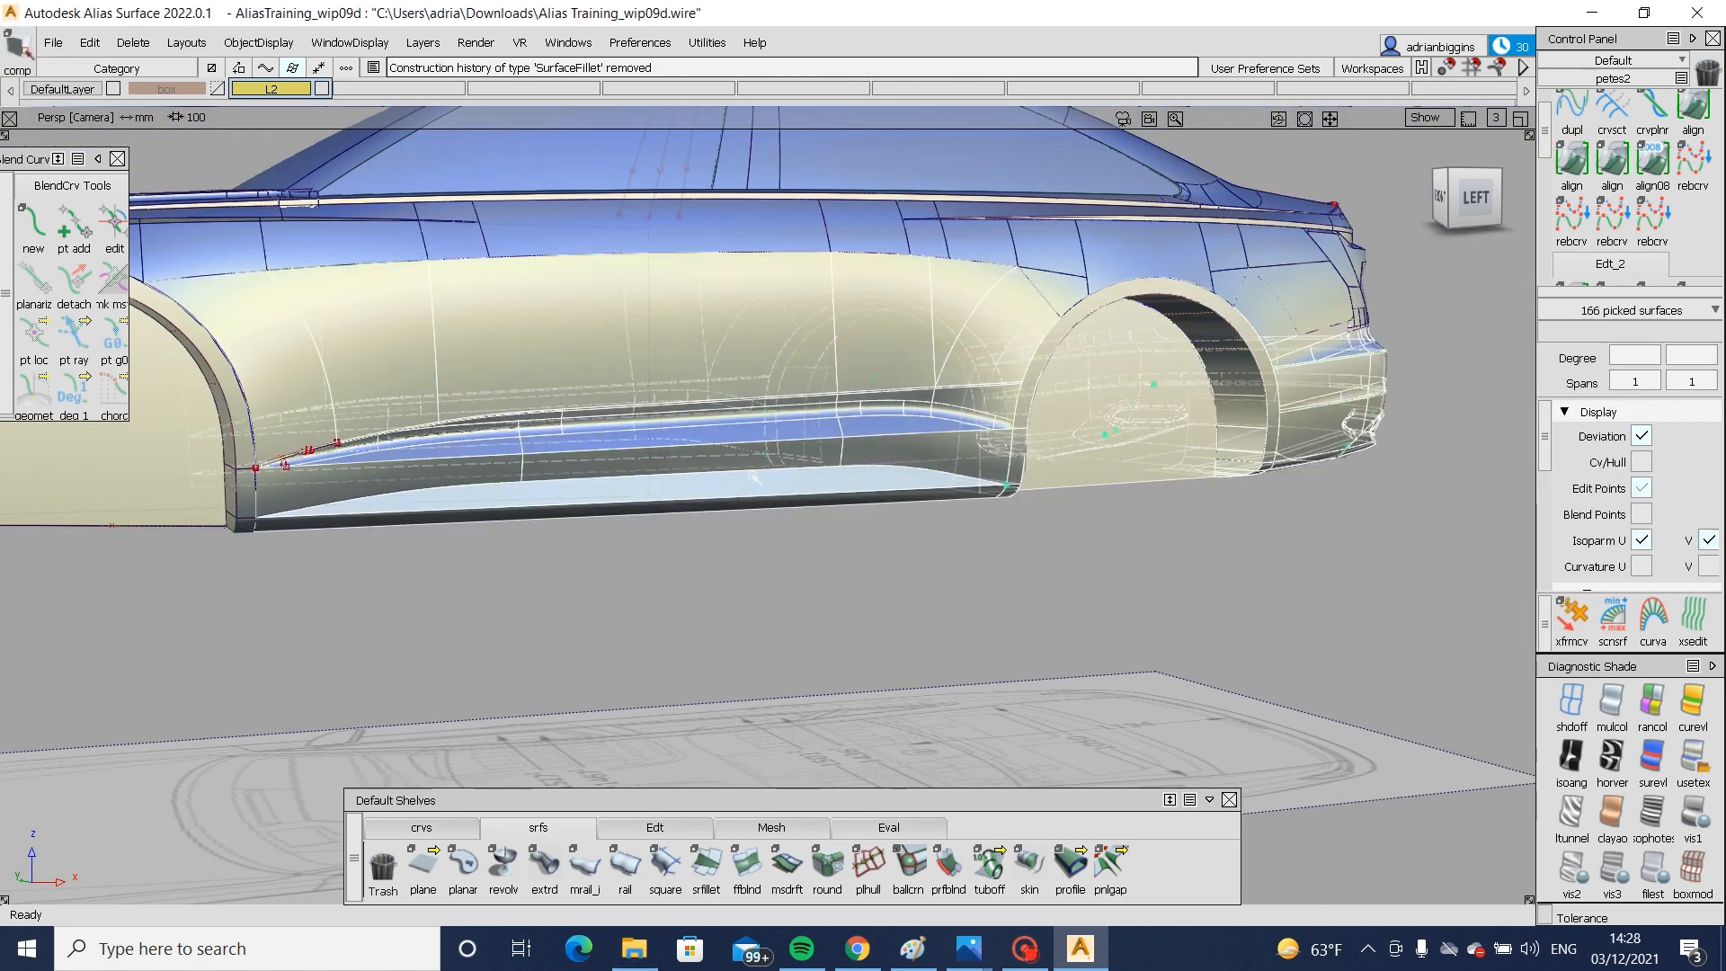
# - Build a G2 curvature chord fillet, chordal length 5, between the lower edges of the blend's front surfaces and the front sill surface
pyautogui.keyDown('alt'); pyautogui.keyDown('shift'); pyautogui.moveTo(557, 539); pyautogui.dragTo(737, 546, button='right'); pyautogui.keyUp('shift'); pyautogui.keyUp('alt')
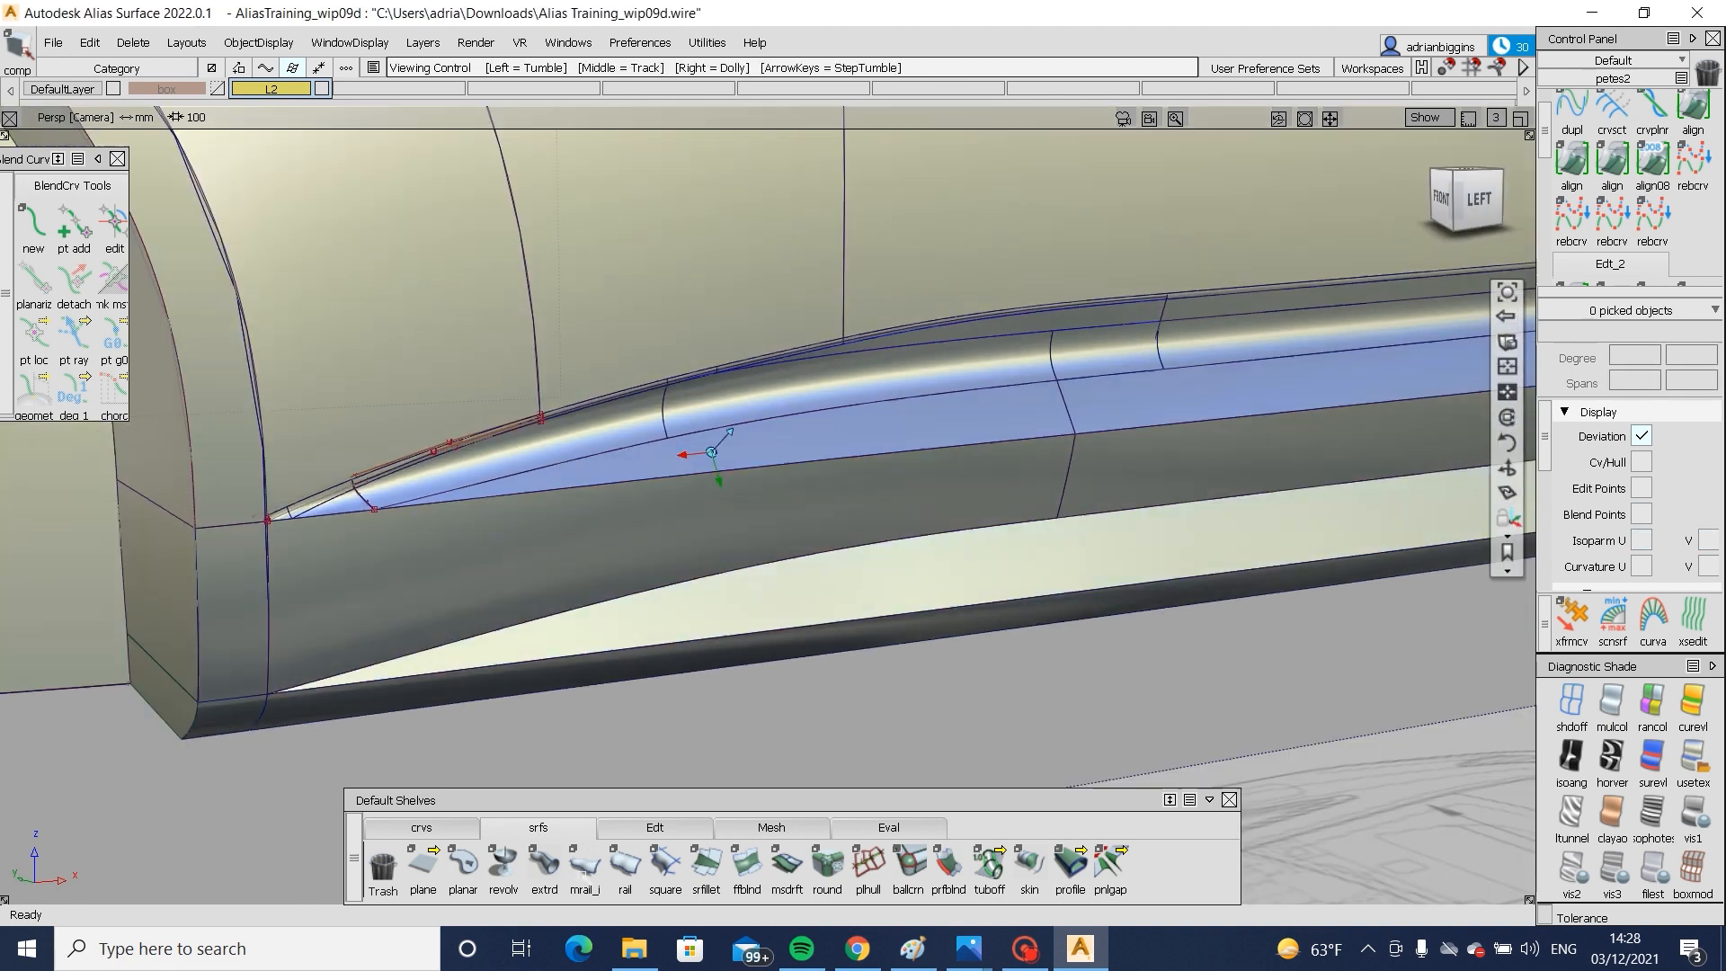
pyautogui.click(705, 863)
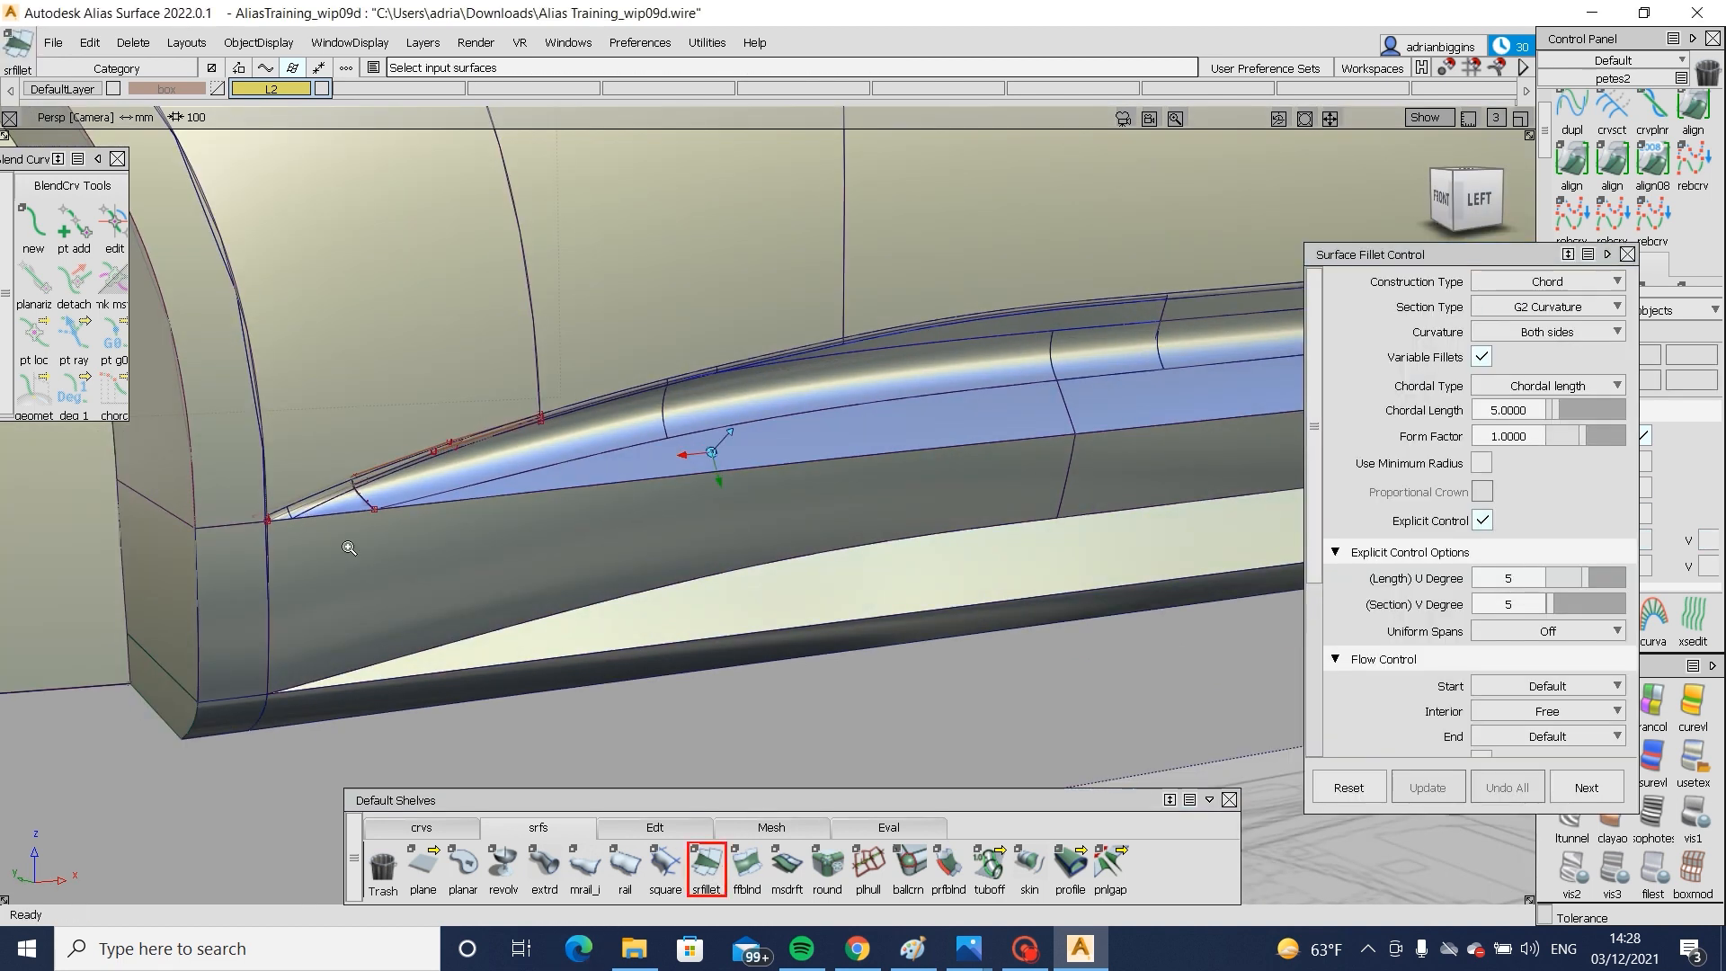
pyautogui.keyDown('alt'); pyautogui.keyDown('shift'); pyautogui.moveTo(347, 547); pyautogui.dragTo(239, 553, button='right'); pyautogui.keyUp('shift'); pyautogui.keyUp('alt')
pyautogui.keyDown('alt'); pyautogui.keyDown('shift'); pyautogui.moveTo(238, 552); pyautogui.dragTo(820, 519, button='middle'); pyautogui.keyUp('shift'); pyautogui.keyUp('alt')
pyautogui.click(250, 587)
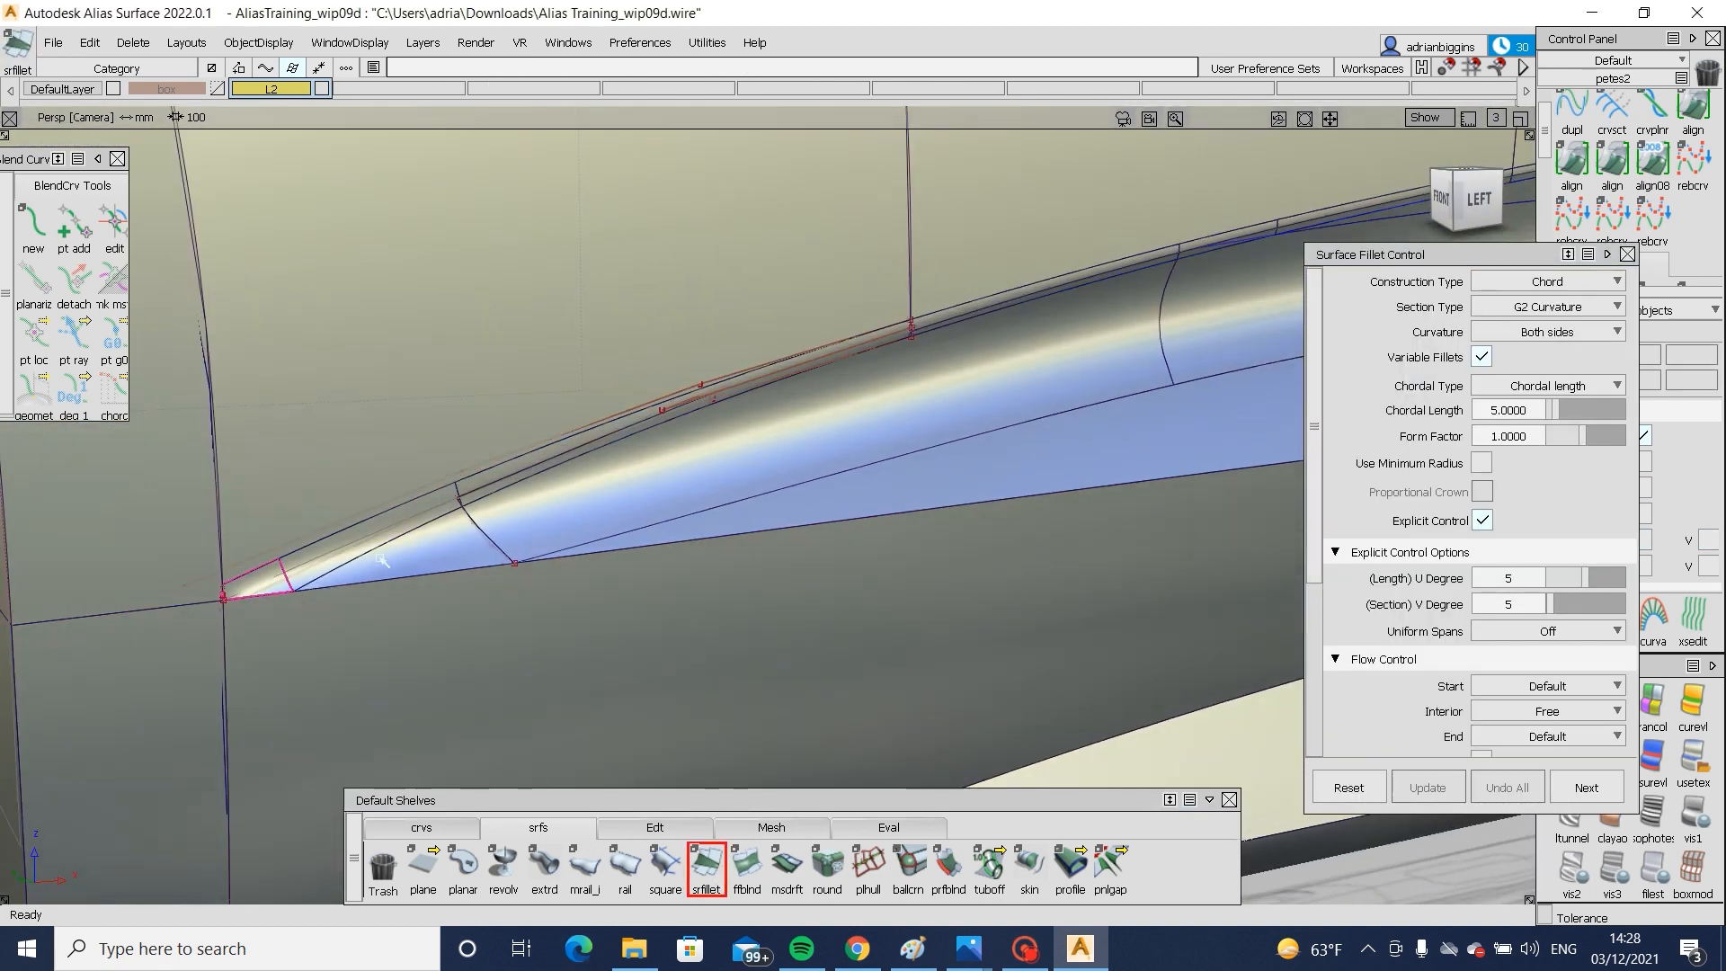
pyautogui.click(503, 545)
pyautogui.hotkey('ctrl', 'z')
pyautogui.keyDown('alt'); pyautogui.keyDown('shift'); pyautogui.moveTo(483, 661); pyautogui.dragTo(310, 630, button='right'); pyautogui.keyUp('shift'); pyautogui.keyUp('alt')
pyautogui.keyDown('alt'); pyautogui.keyDown('shift'); pyautogui.moveTo(310, 630); pyautogui.dragTo(312, 649); pyautogui.keyUp('shift'); pyautogui.keyUp('alt')
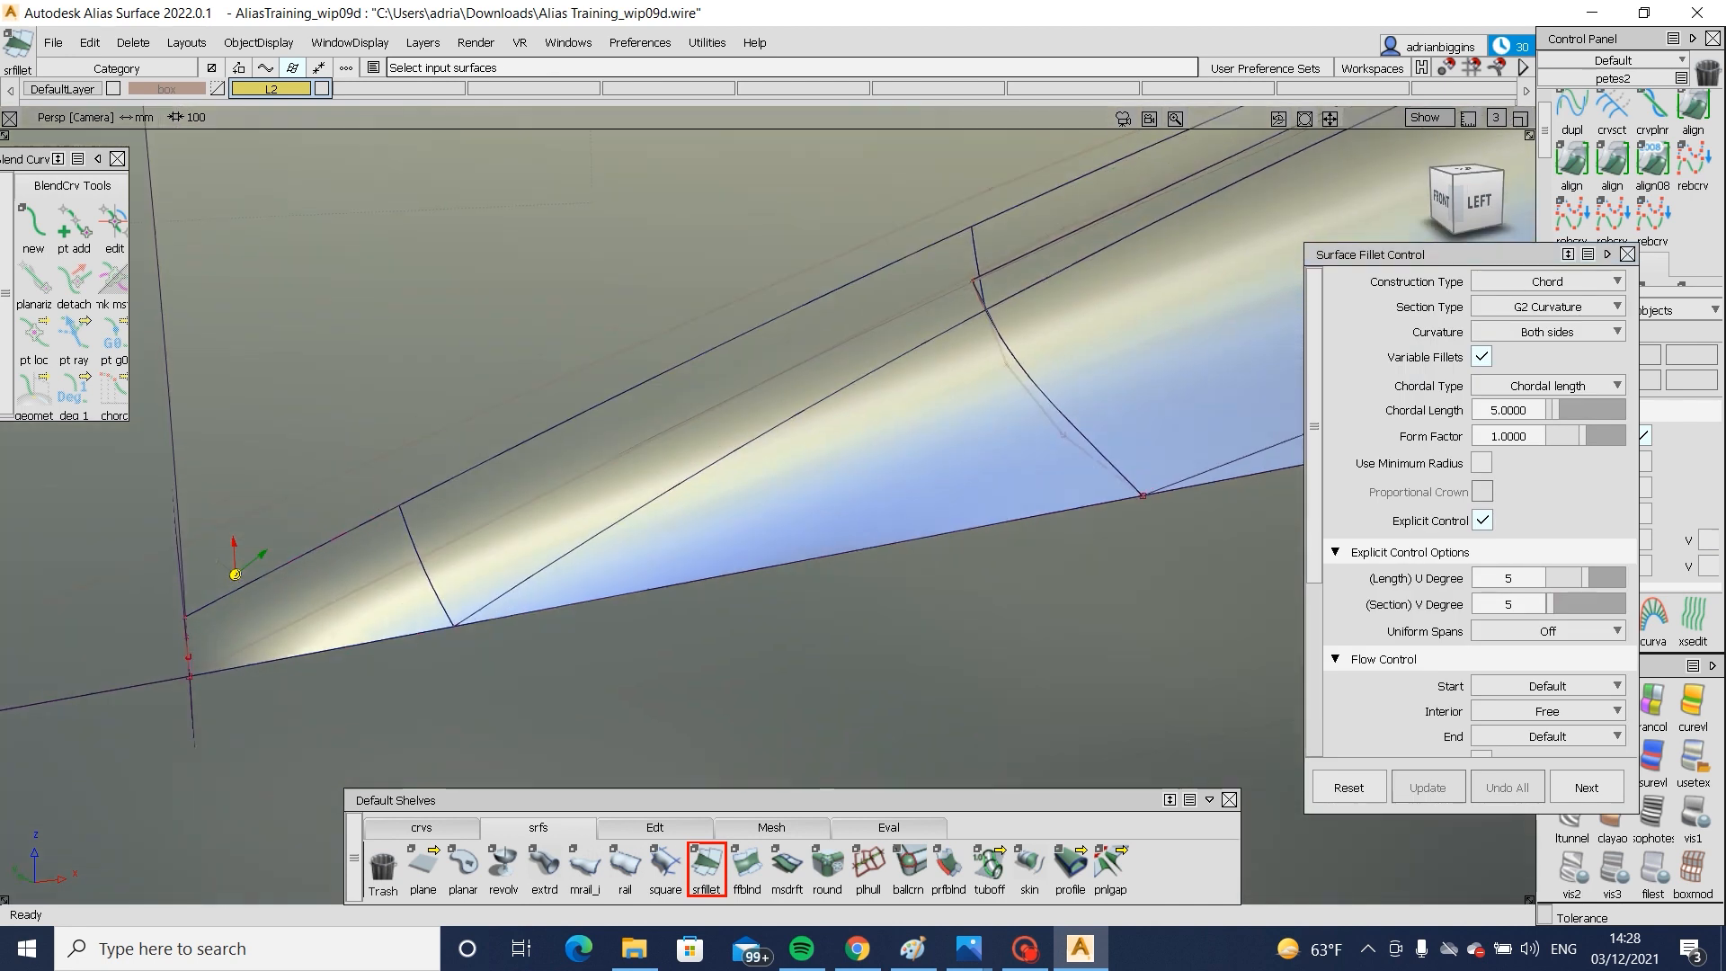
pyautogui.keyDown('alt'); pyautogui.keyDown('shift'); pyautogui.moveTo(710, 560); pyautogui.dragTo(1017, 498, button='right'); pyautogui.keyUp('shift'); pyautogui.keyUp('alt')
pyautogui.click(957, 614)
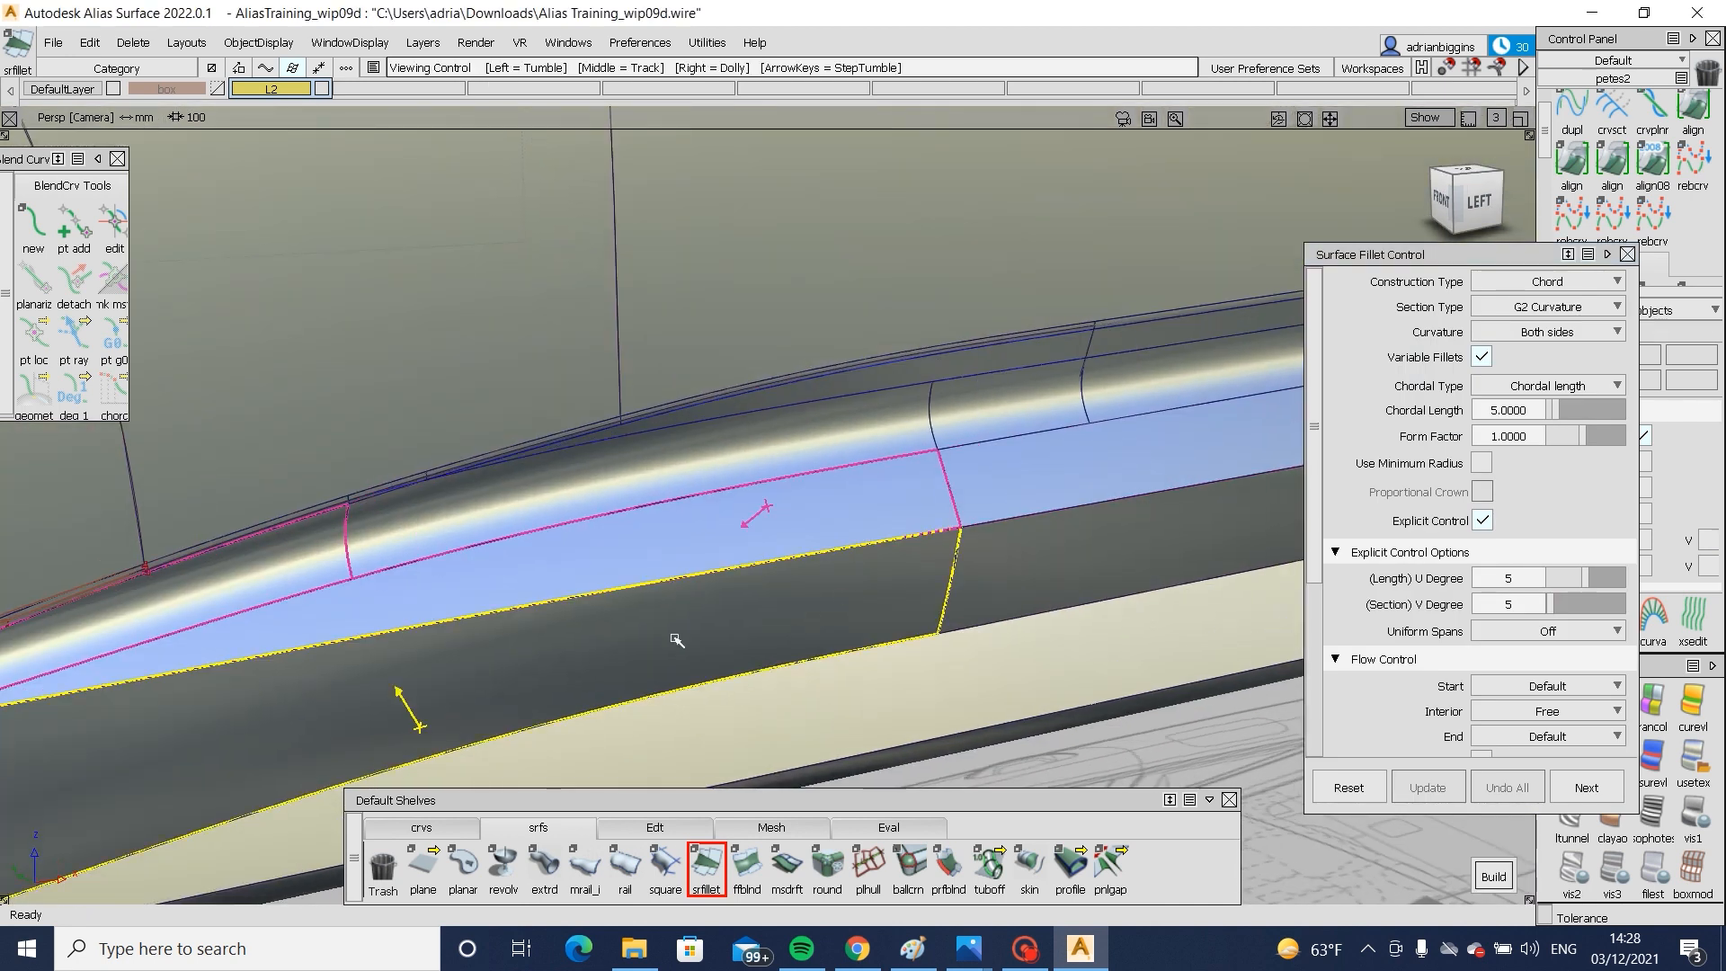
pyautogui.keyDown('alt'); pyautogui.keyDown('shift'); pyautogui.moveTo(956, 615); pyautogui.dragTo(1113, 597, button='middle'); pyautogui.keyUp('shift'); pyautogui.keyUp('alt')
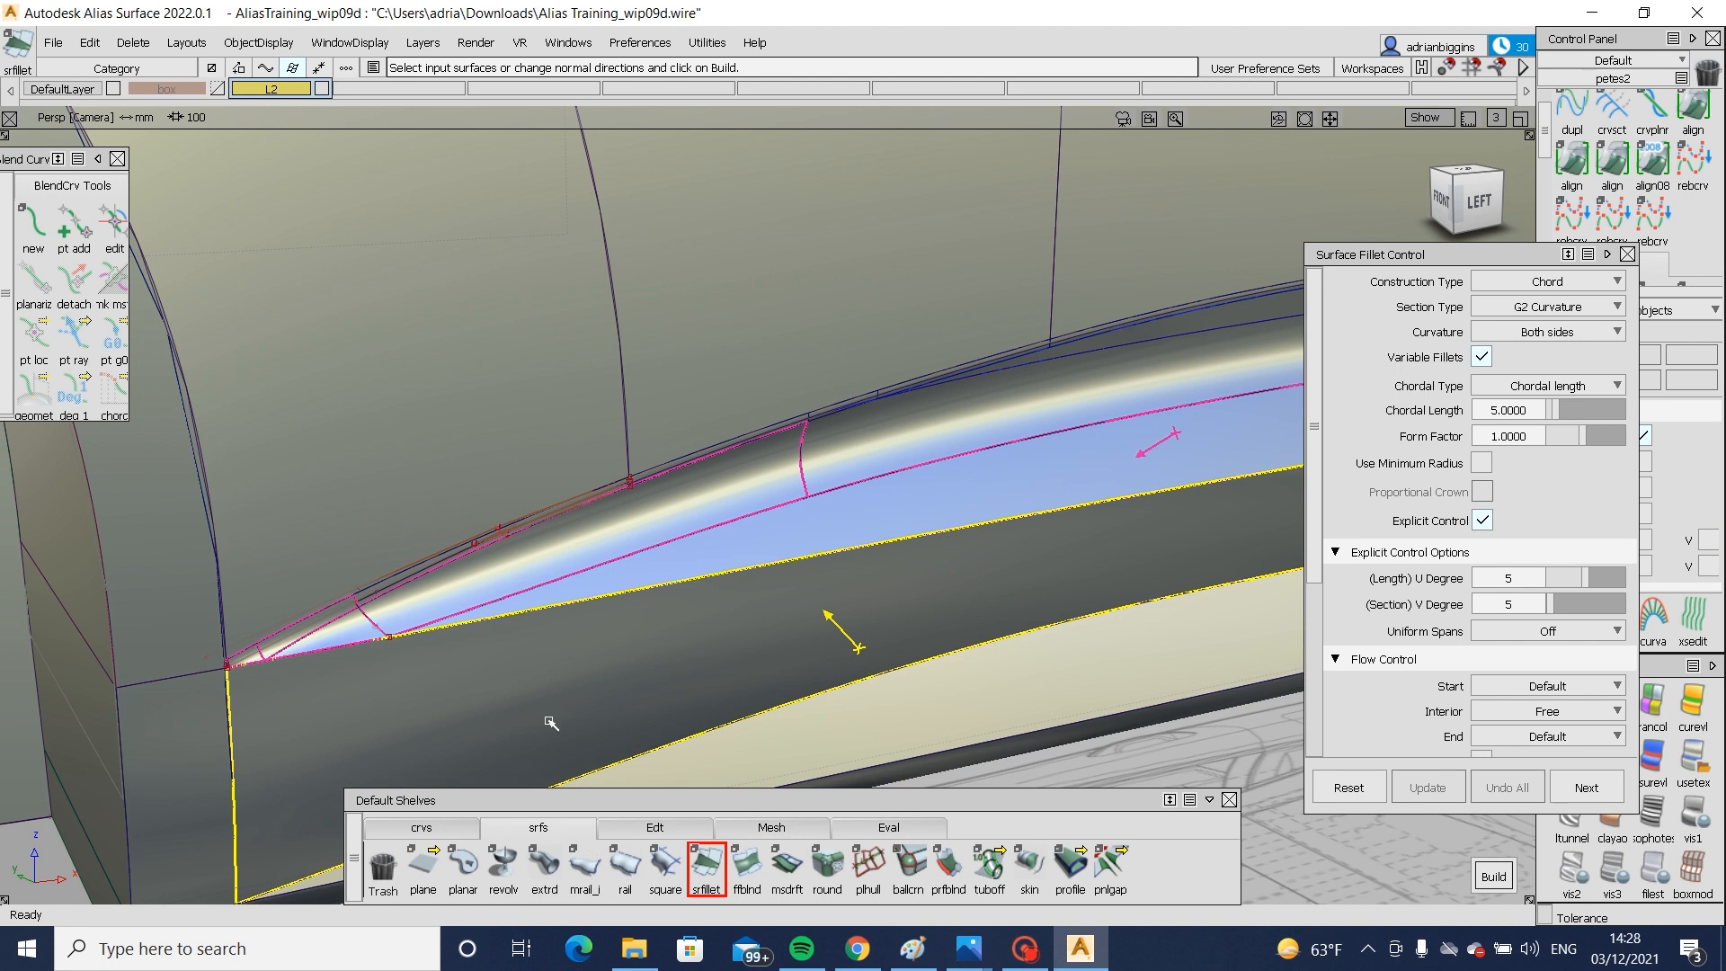
pyautogui.keyDown('alt'); pyautogui.keyDown('shift'); pyautogui.moveTo(267, 704); pyautogui.dragTo(408, 672); pyautogui.keyUp('shift'); pyautogui.keyUp('alt')
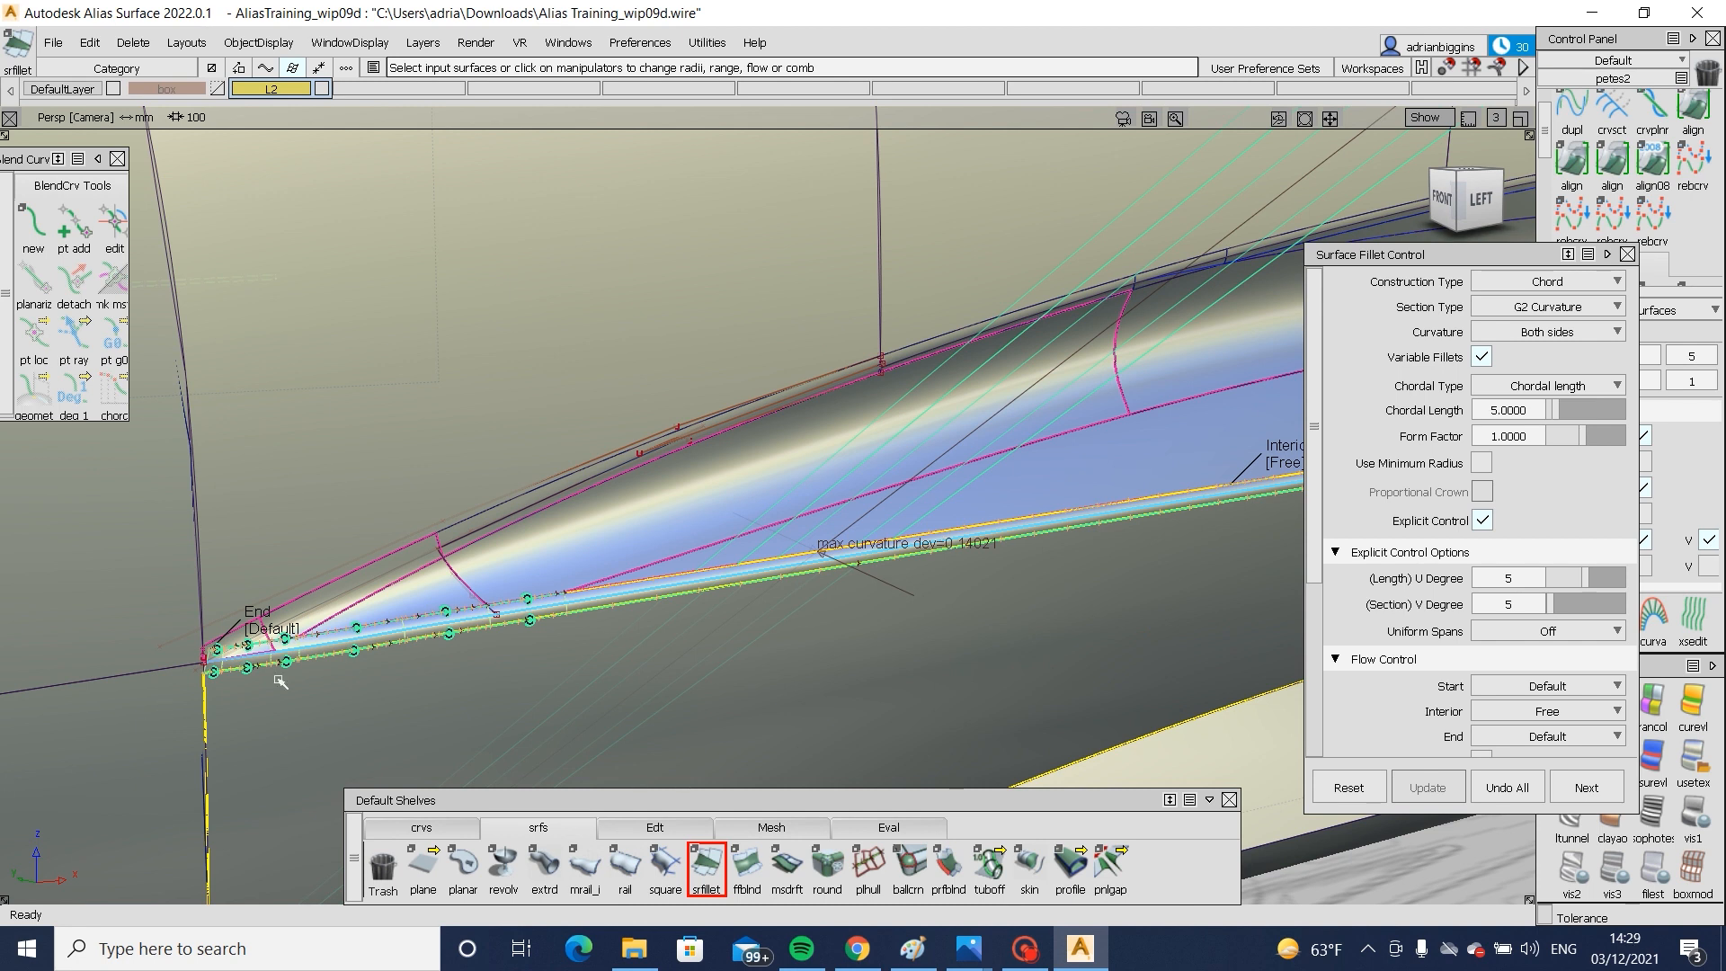
# - Set the front fillet's end and start flow to Edge align and rebuild it
pyautogui.keyDown('alt'); pyautogui.keyDown('shift'); pyautogui.moveTo(113, 693); pyautogui.dragTo(609, 620, button='right'); pyautogui.keyUp('shift'); pyautogui.keyUp('alt')
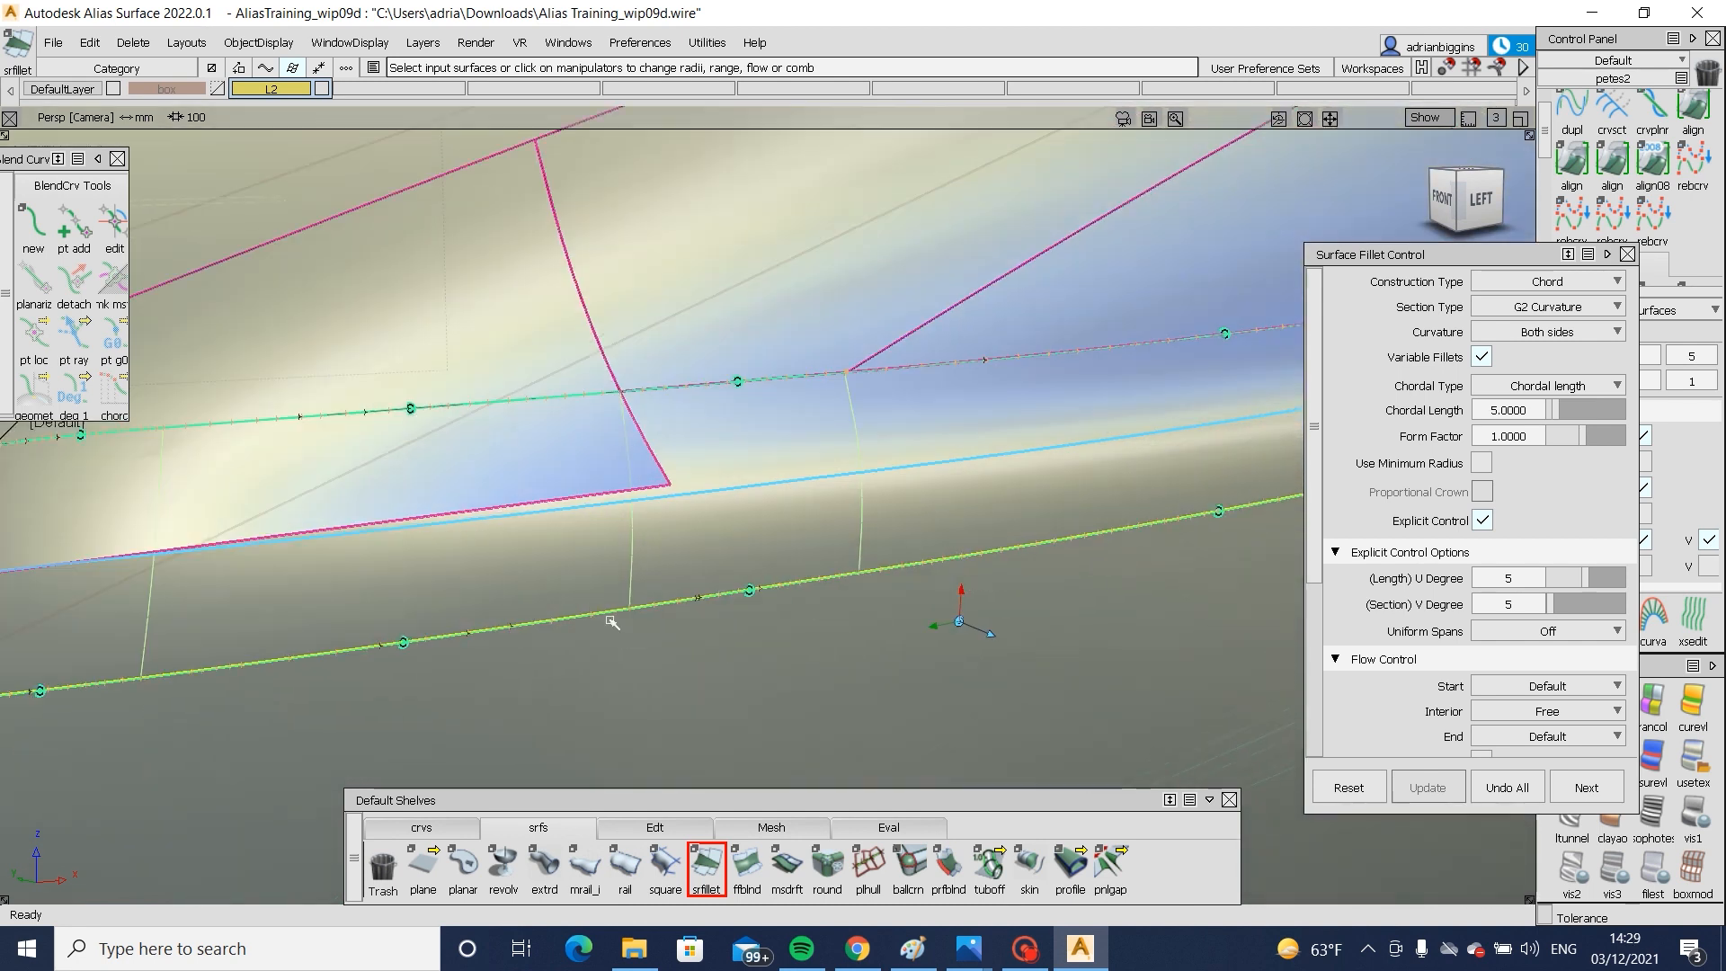
pyautogui.keyDown('alt'); pyautogui.keyDown('shift'); pyautogui.moveTo(620, 495); pyautogui.dragTo(764, 534, button='middle'); pyautogui.keyUp('shift'); pyautogui.keyUp('alt')
pyautogui.click(738, 494)
pyautogui.click(738, 494)
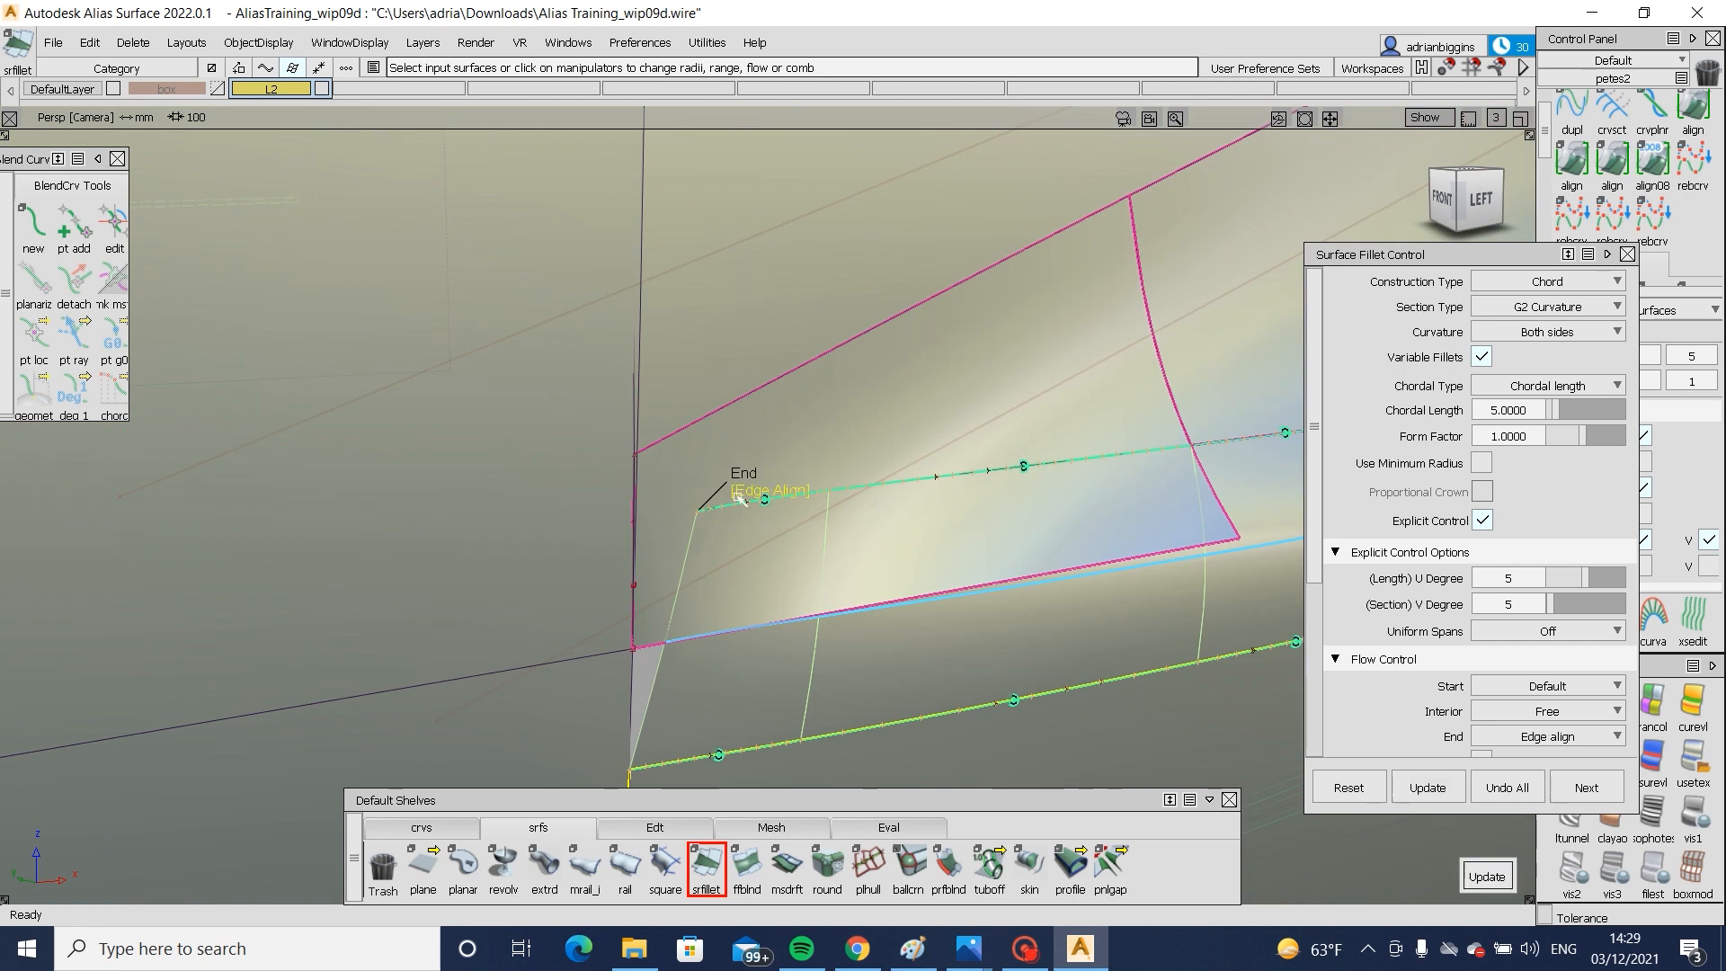
pyautogui.keyDown('alt'); pyautogui.keyDown('shift'); pyautogui.moveTo(1007, 503); pyautogui.dragTo(950, 655, button='right'); pyautogui.keyUp('shift'); pyautogui.keyUp('alt')
pyautogui.keyDown('alt'); pyautogui.keyDown('shift'); pyautogui.moveTo(951, 656); pyautogui.dragTo(246, 551, button='middle'); pyautogui.keyUp('shift'); pyautogui.keyUp('alt')
pyautogui.keyDown('alt'); pyautogui.keyDown('shift'); pyautogui.moveTo(1159, 423); pyautogui.dragTo(386, 562, button='middle'); pyautogui.keyUp('shift'); pyautogui.keyUp('alt')
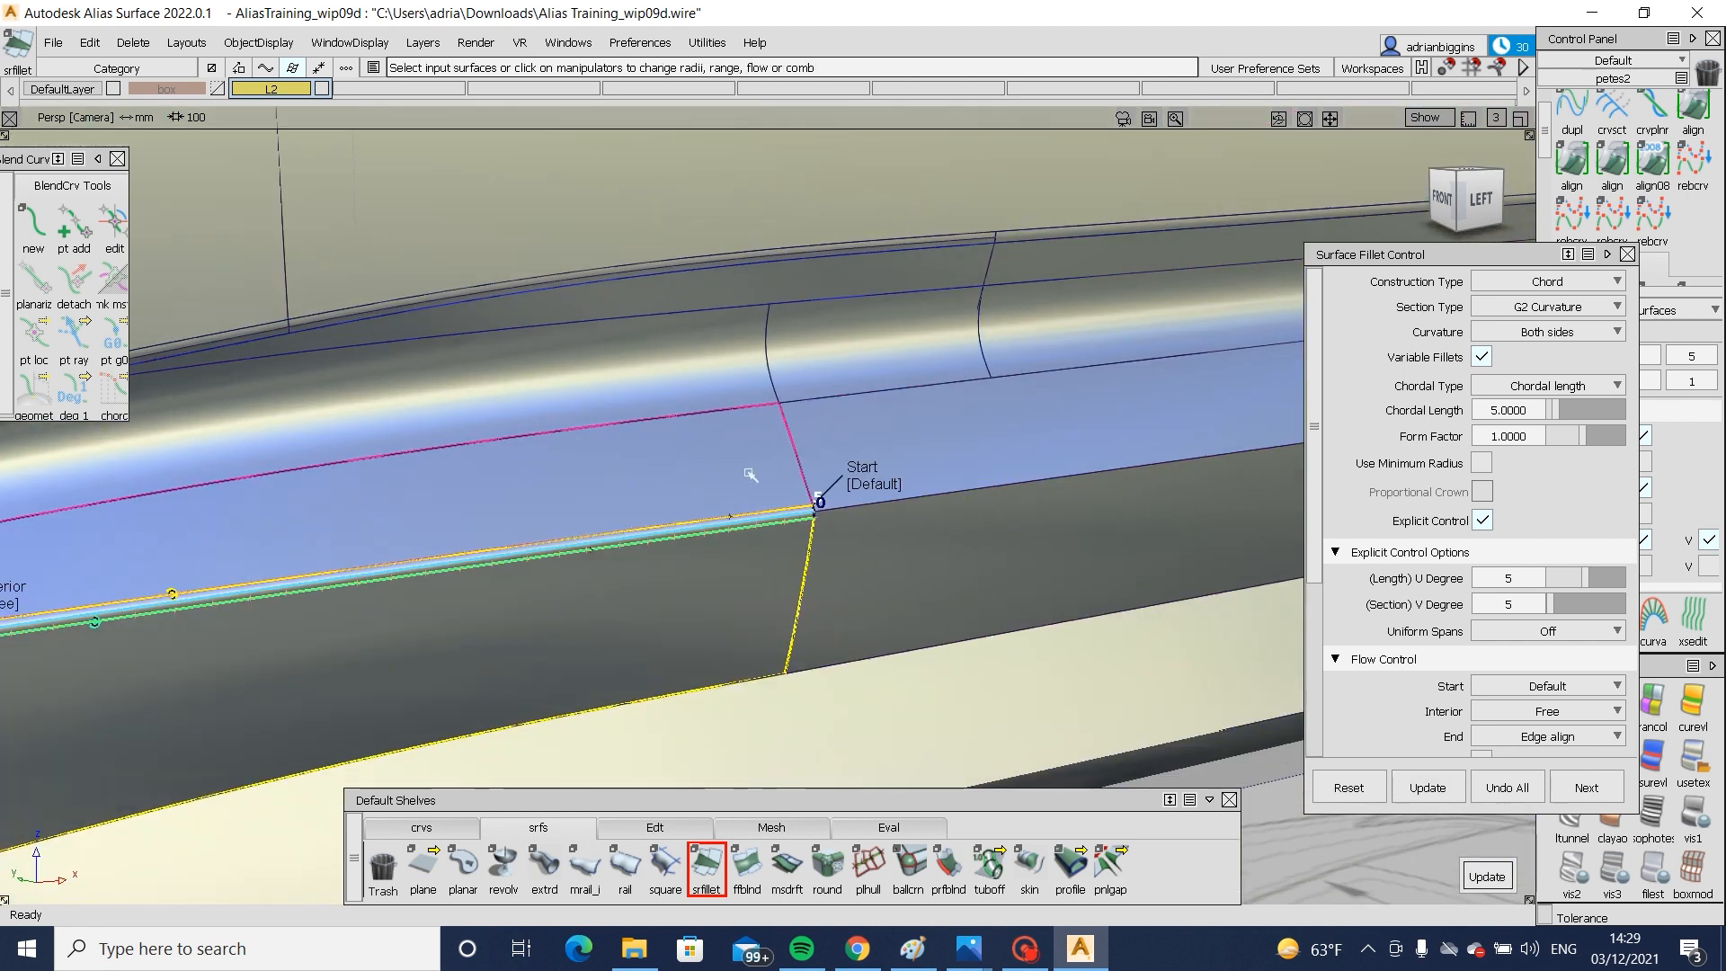
pyautogui.click(886, 485)
pyautogui.click(887, 485)
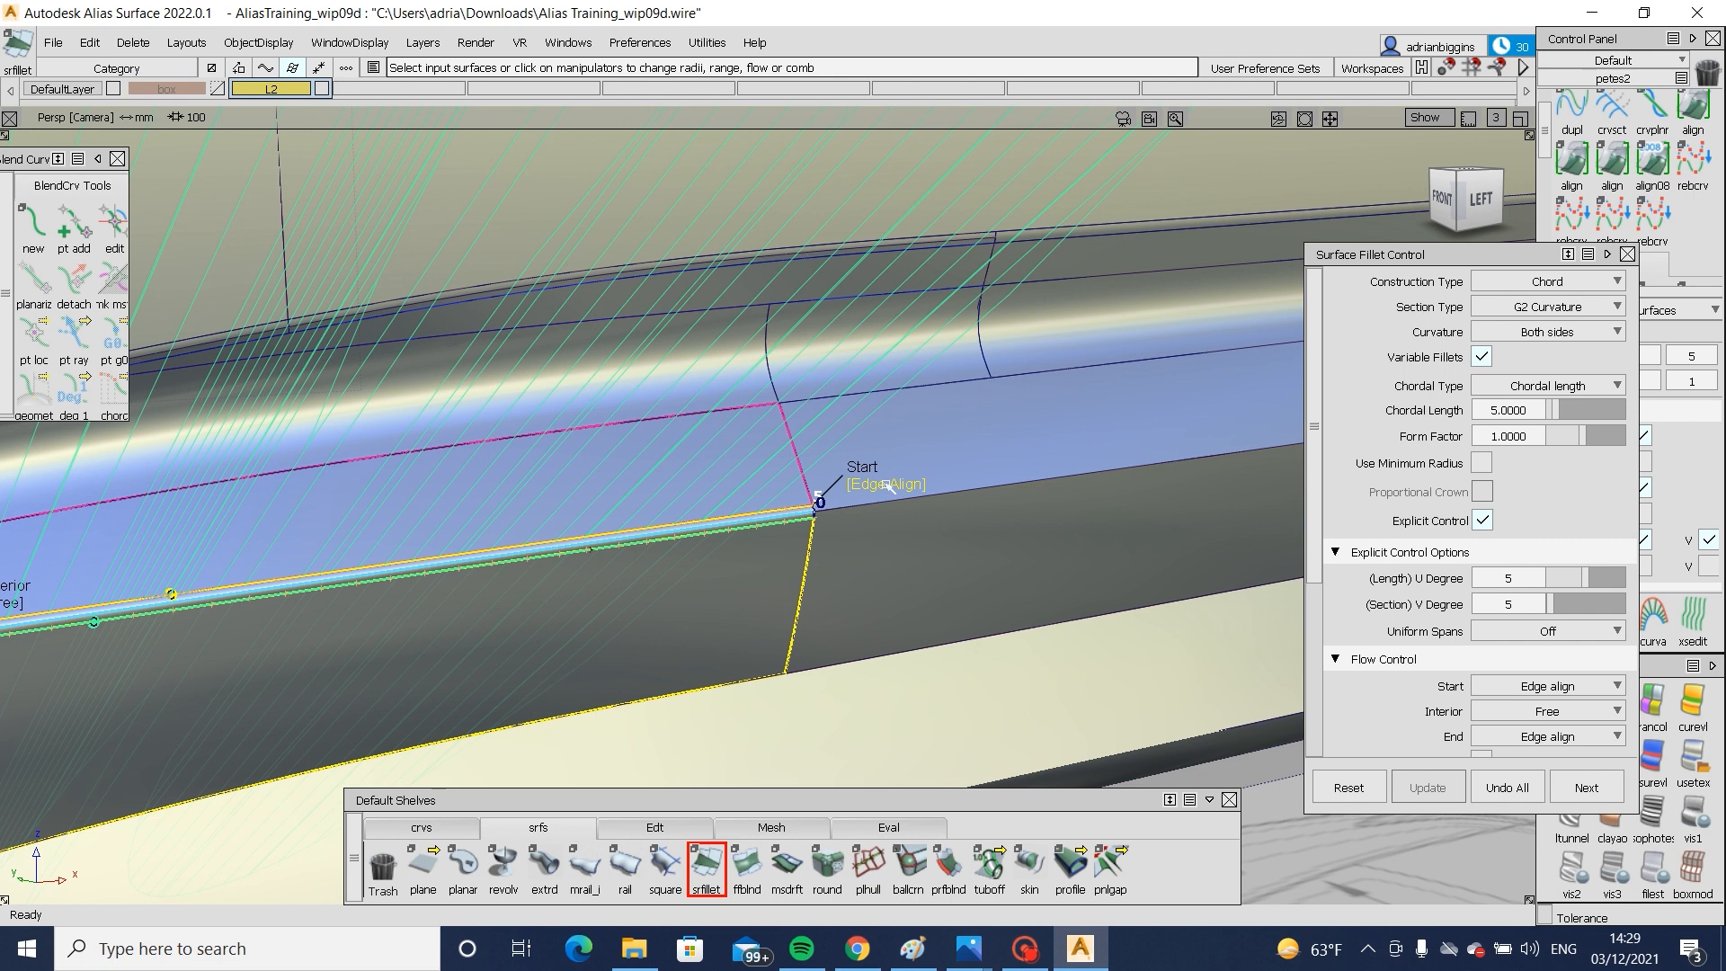
# - Fillet the middle lower body side surface against the sill with chordal length 5, using Edge align flow at both ends
pyautogui.keyDown('ctrl'); pyautogui.keyDown('shift'); pyautogui.moveTo(906, 613); pyautogui.dragTo(914, 550); pyautogui.keyUp('shift'); pyautogui.keyUp('ctrl')
pyautogui.click(990, 452)
pyautogui.keyDown('alt'); pyautogui.keyDown('shift'); pyautogui.moveTo(997, 503); pyautogui.dragTo(881, 575, button='right'); pyautogui.keyUp('shift'); pyautogui.keyUp('alt')
pyautogui.keyDown('alt'); pyautogui.keyDown('shift'); pyautogui.moveTo(979, 486); pyautogui.dragTo(798, 487, button='middle'); pyautogui.keyUp('shift'); pyautogui.keyUp('alt')
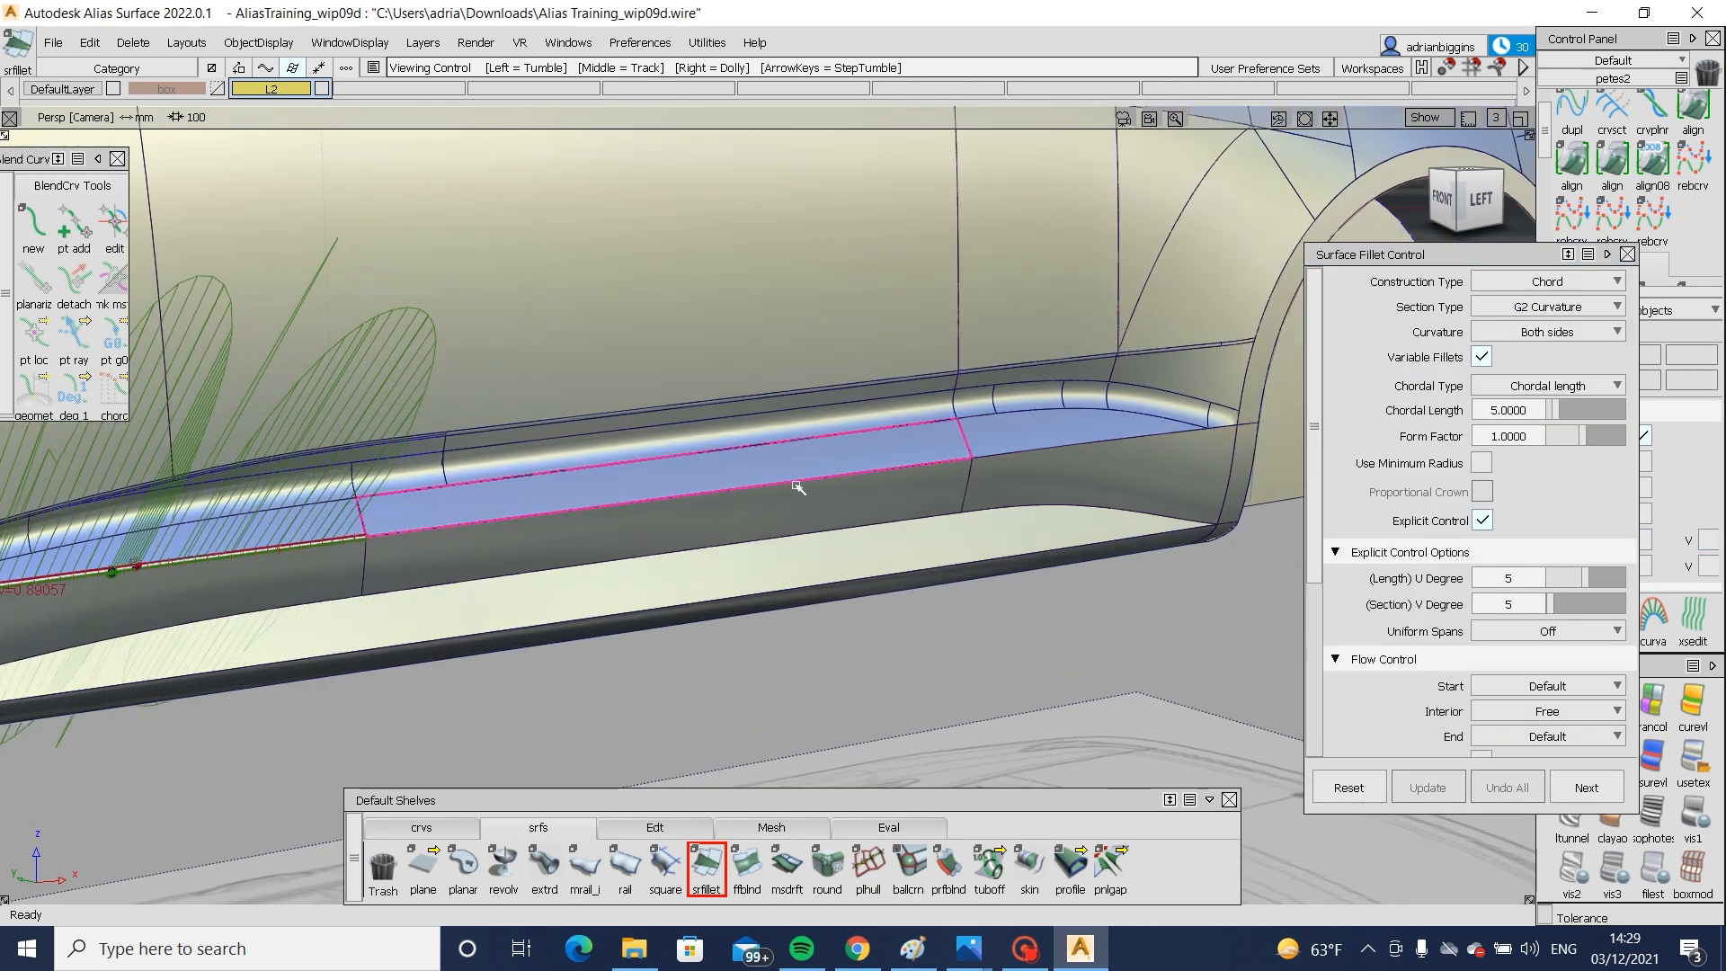
pyautogui.click(798, 486)
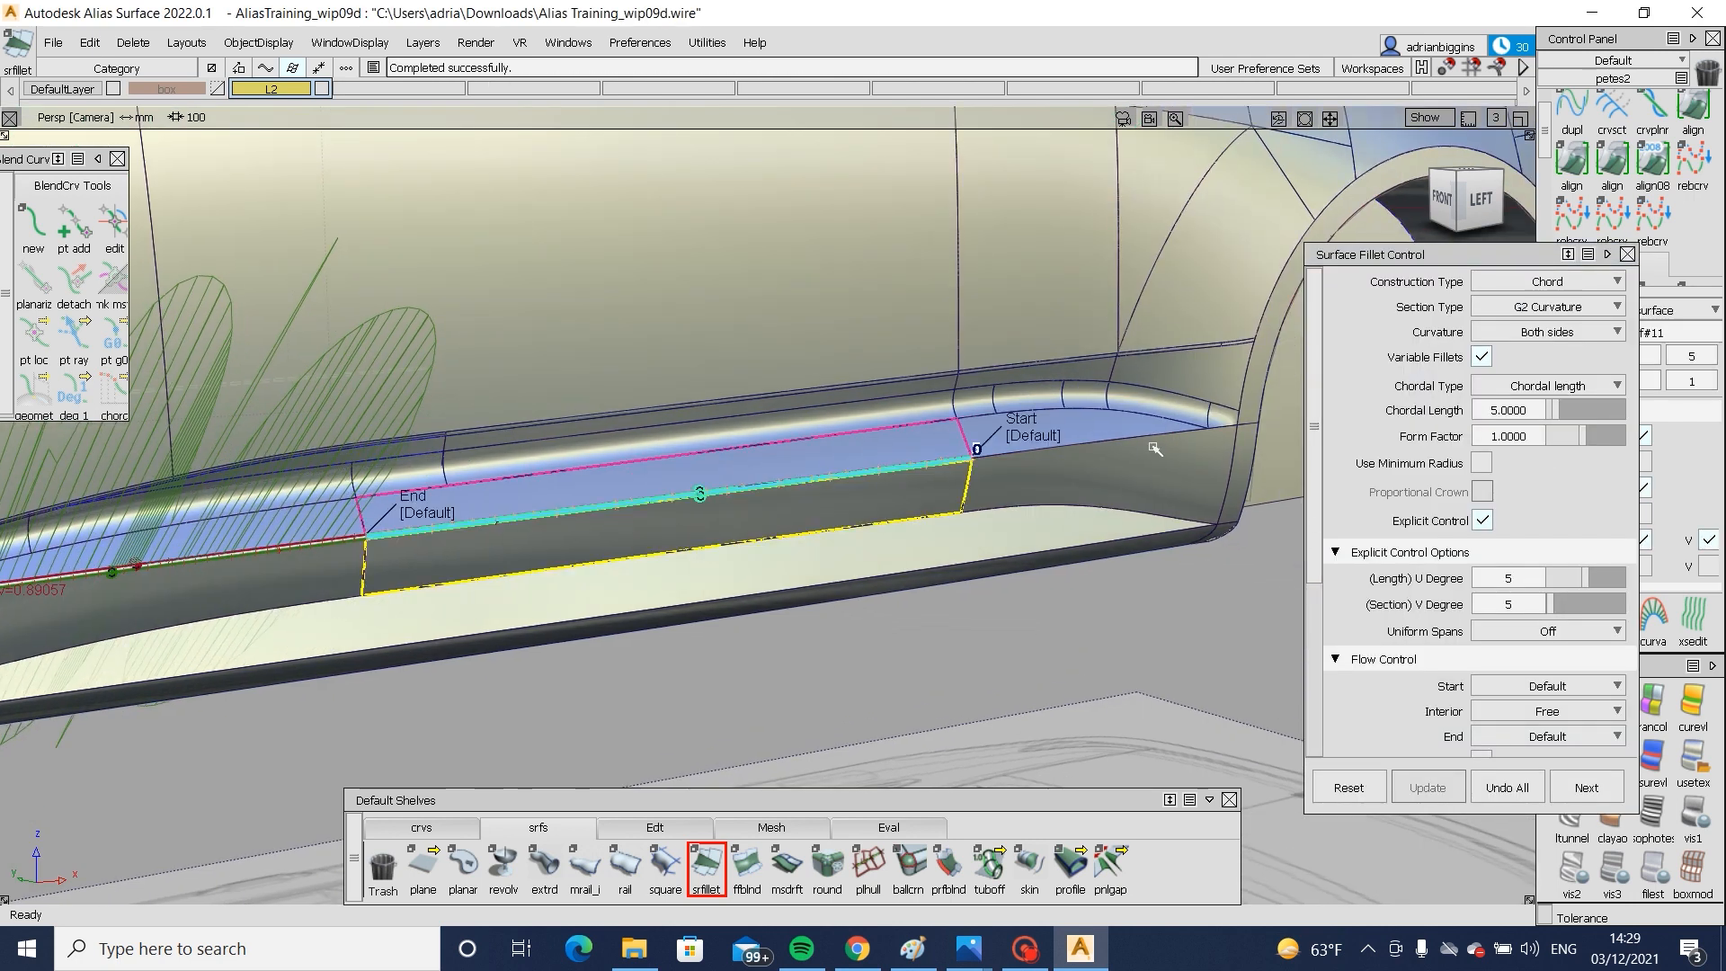
pyautogui.scroll(-3, 1438, 540)
pyautogui.click(1547, 555)
pyautogui.click(1582, 627)
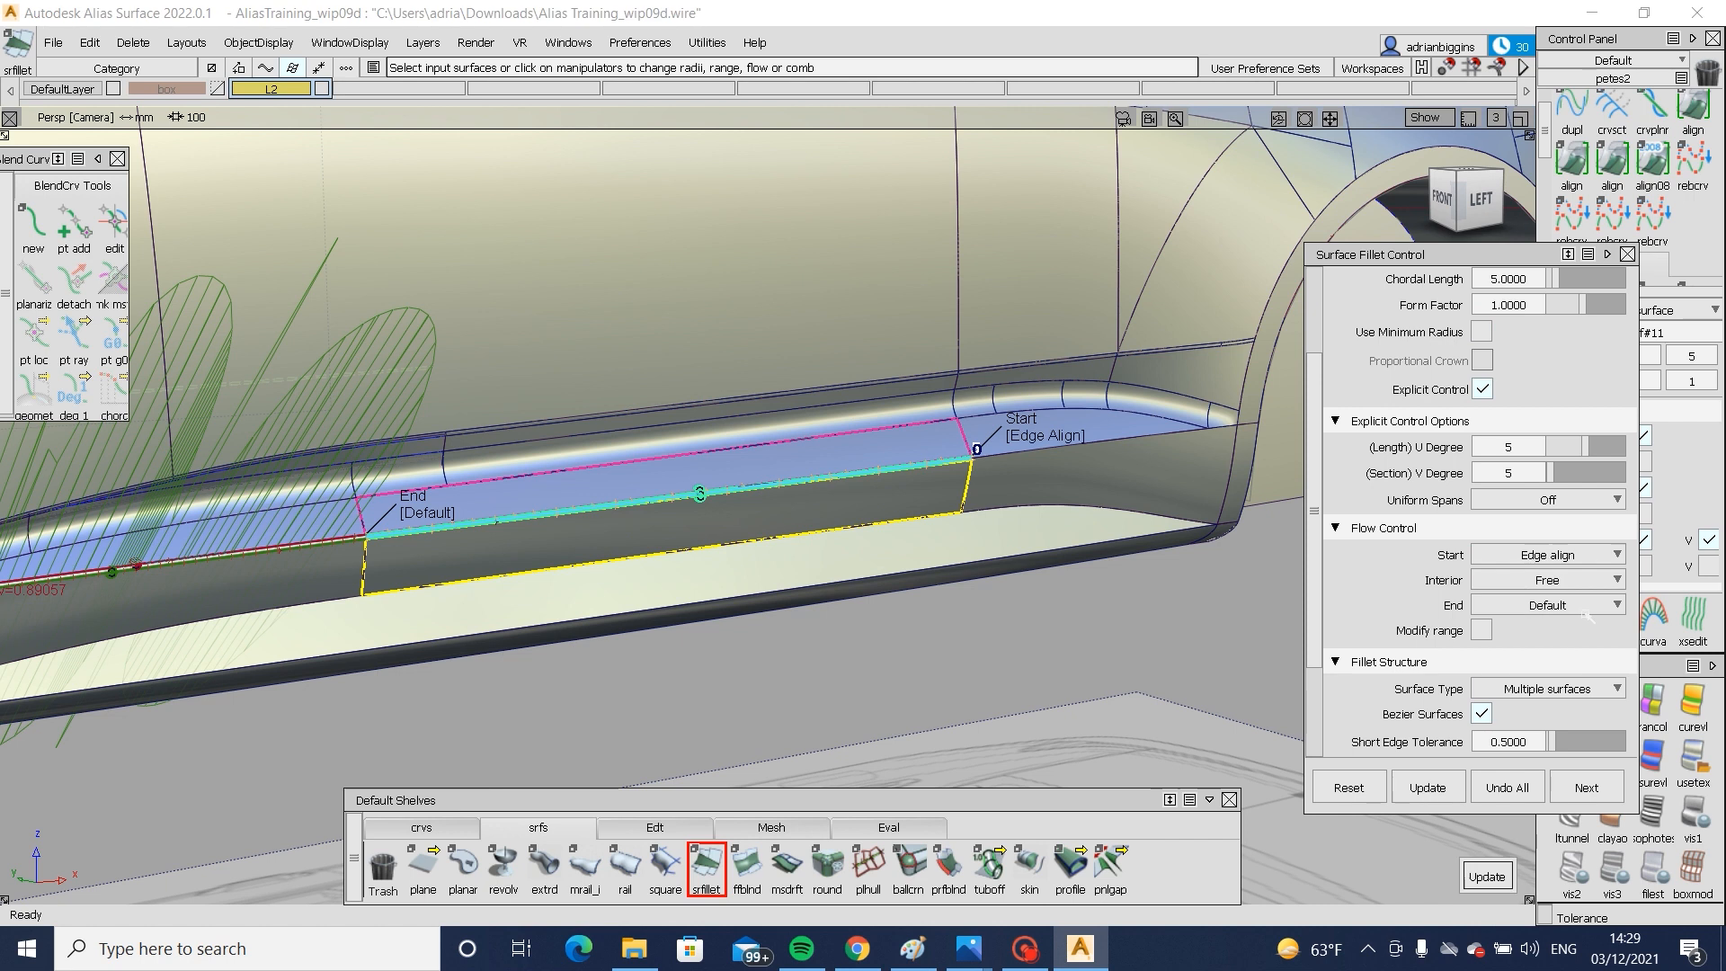
pyautogui.click(1547, 605)
pyautogui.click(1547, 678)
pyautogui.click(1427, 788)
# - Fillet the rear lower body side and blend surfaces against the rear sill surface with chordal length 5 and Edge align ends
pyautogui.keyDown('alt'); pyautogui.keyDown('shift'); pyautogui.moveTo(1195, 486); pyautogui.dragTo(1268, 493, button='right'); pyautogui.keyUp('shift'); pyautogui.keyUp('alt')
pyautogui.rightClick(1178, 410)
pyautogui.click(1164, 430)
pyautogui.keyDown('shift'); pyautogui.click(1175, 374); pyautogui.keyUp('shift')
pyautogui.click(1196, 512)
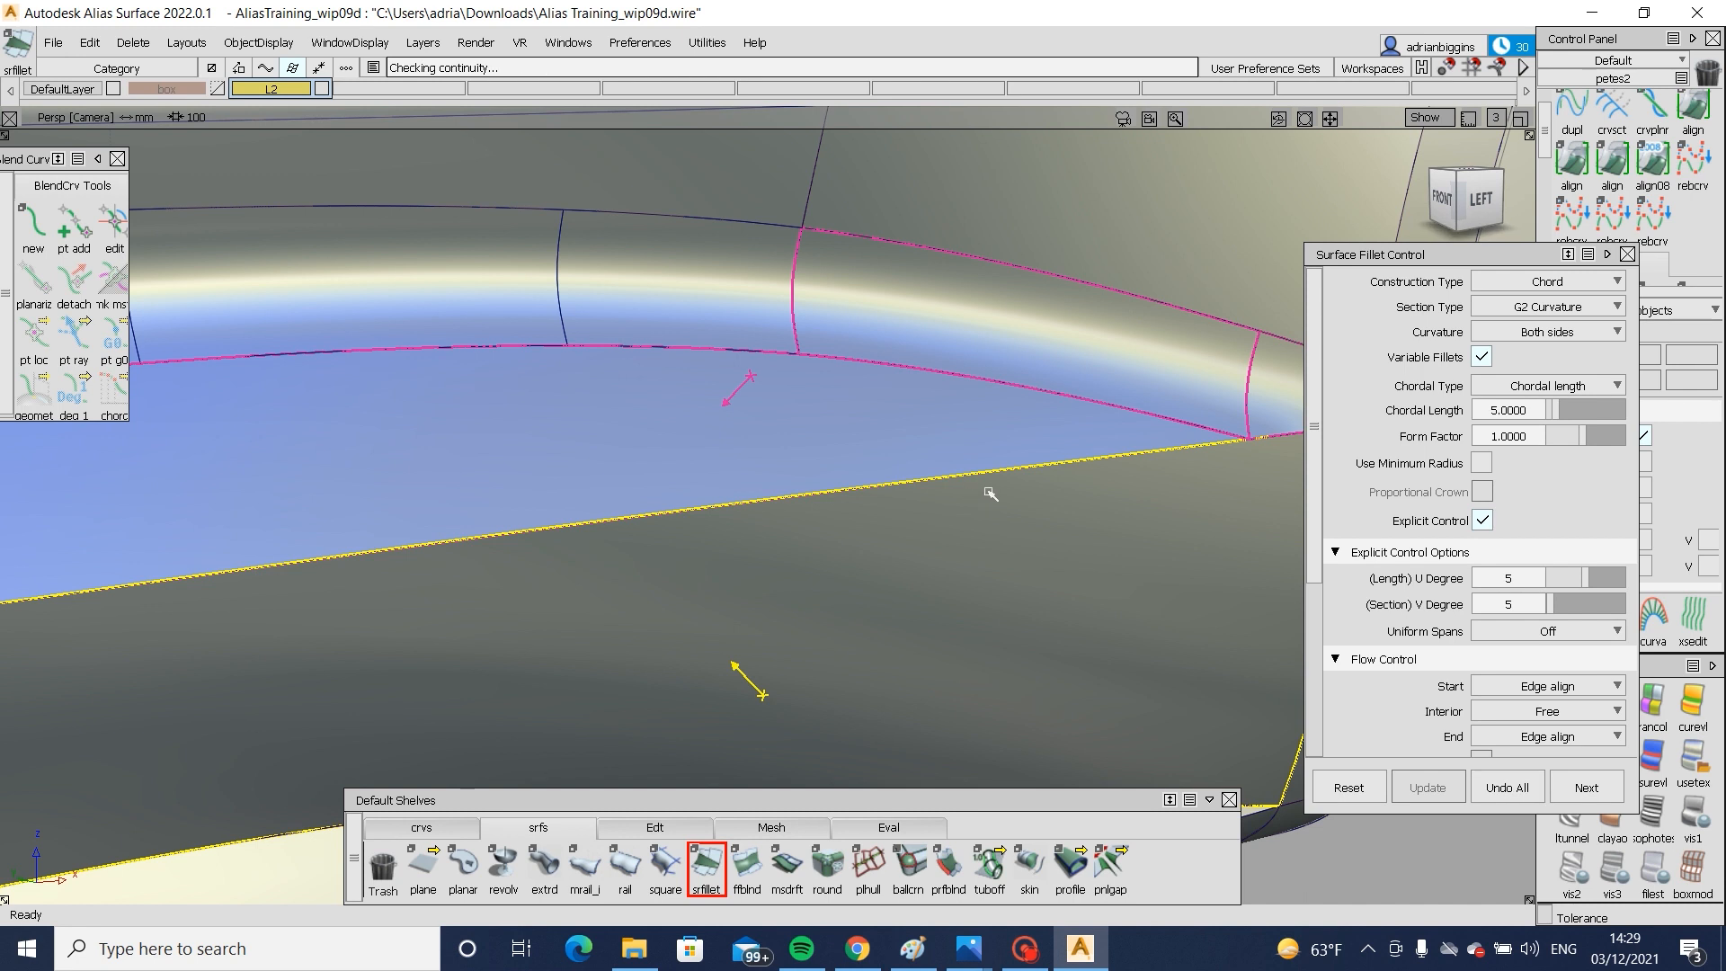
pyautogui.keyDown('alt'); pyautogui.keyDown('shift'); pyautogui.moveTo(1009, 493); pyautogui.dragTo(514, 475, button='middle'); pyautogui.keyUp('shift'); pyautogui.keyUp('alt')
pyautogui.keyDown('ctrl'); pyautogui.keyDown('shift'); pyautogui.moveTo(779, 632); pyautogui.dragTo(790, 470); pyautogui.keyUp('shift'); pyautogui.keyUp('ctrl')
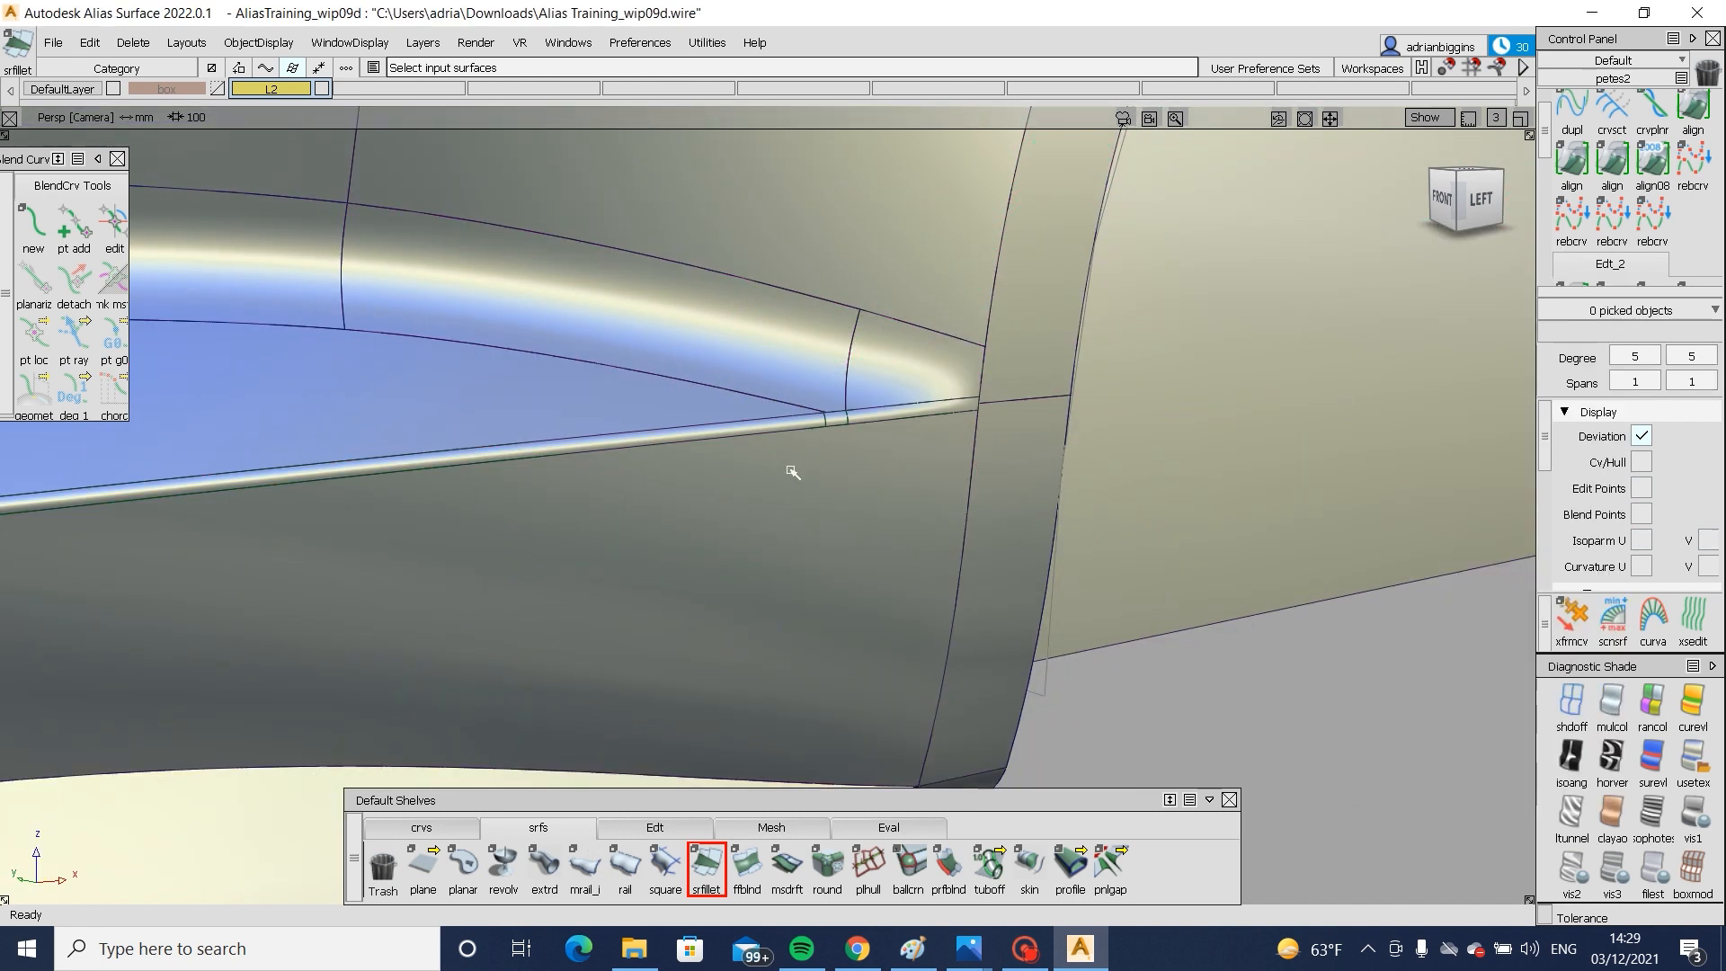
# - Examine the lower edge fillets and the sill recess from the rear, side and front in the shaded view
pyautogui.keyDown('alt'); pyautogui.keyDown('shift'); pyautogui.moveTo(801, 477); pyautogui.dragTo(620, 518, button='right'); pyautogui.keyUp('shift'); pyautogui.keyUp('alt')
pyautogui.keyDown('alt'); pyautogui.keyDown('shift'); pyautogui.moveTo(621, 518); pyautogui.dragTo(809, 505, button='middle'); pyautogui.keyUp('shift'); pyautogui.keyUp('alt')
pyautogui.keyDown('alt'); pyautogui.keyDown('shift'); pyautogui.moveTo(809, 506); pyautogui.dragTo(1000, 440); pyautogui.keyUp('shift'); pyautogui.keyUp('alt')
pyautogui.keyDown('alt'); pyautogui.keyDown('shift'); pyautogui.moveTo(763, 539); pyautogui.dragTo(990, 527, button='right'); pyautogui.keyUp('shift'); pyautogui.keyUp('alt')
pyautogui.keyDown('alt'); pyautogui.keyDown('shift'); pyautogui.moveTo(990, 528); pyautogui.dragTo(467, 548); pyautogui.keyUp('shift'); pyautogui.keyUp('alt')
pyautogui.keyDown('alt'); pyautogui.keyDown('shift'); pyautogui.moveTo(836, 539); pyautogui.dragTo(1267, 611); pyautogui.keyUp('shift'); pyautogui.keyUp('alt')
pyautogui.keyDown('alt'); pyautogui.keyDown('shift'); pyautogui.moveTo(796, 557); pyautogui.dragTo(594, 548, button='right'); pyautogui.keyUp('shift'); pyautogui.keyUp('alt')
pyautogui.keyDown('alt'); pyautogui.keyDown('shift'); pyautogui.moveTo(809, 521); pyautogui.dragTo(1259, 485); pyautogui.keyUp('shift'); pyautogui.keyUp('alt')
pyautogui.keyDown('alt'); pyautogui.keyDown('shift'); pyautogui.moveTo(934, 521); pyautogui.dragTo(1195, 516, button='right'); pyautogui.keyUp('shift'); pyautogui.keyUp('alt')
pyautogui.keyDown('alt'); pyautogui.keyDown('shift'); pyautogui.moveTo(988, 508); pyautogui.dragTo(1183, 501, button='right'); pyautogui.keyUp('shift'); pyautogui.keyUp('alt')
pyautogui.keyDown('alt'); pyautogui.keyDown('shift'); pyautogui.moveTo(980, 557); pyautogui.dragTo(953, 800); pyautogui.keyUp('shift'); pyautogui.keyUp('alt')
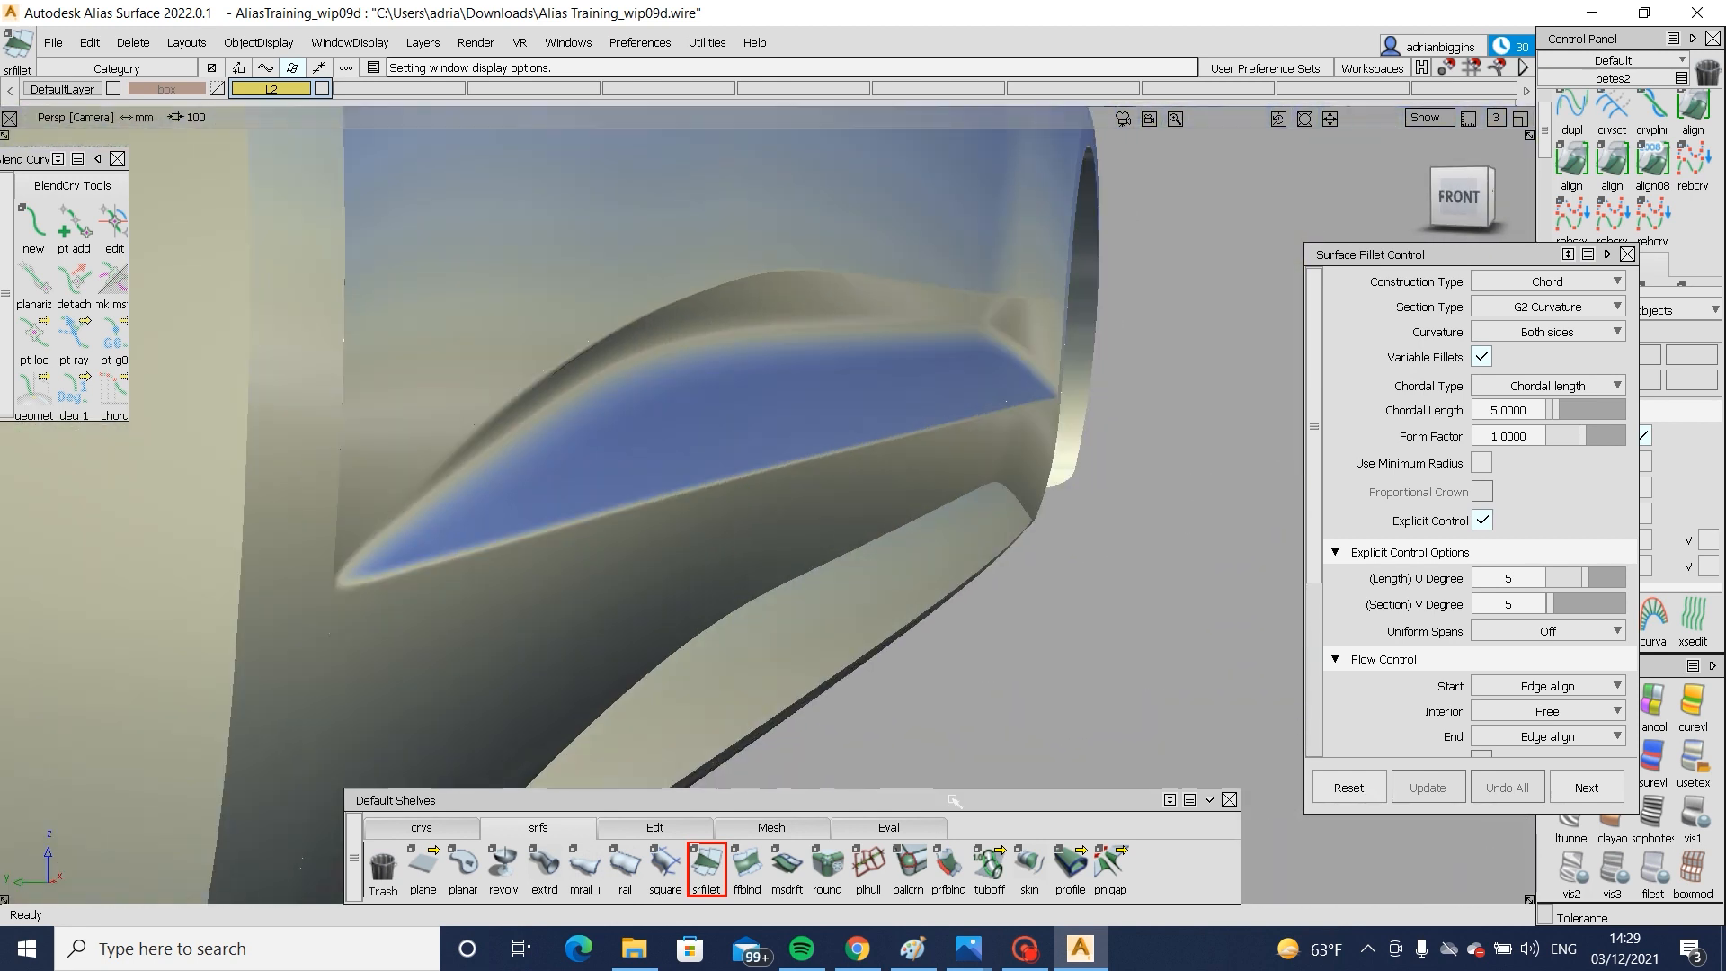
# - Switch to Photos and study the sill area up close in the Audi A6 front-view and rear-angle photos
pyautogui.moveTo(968, 948)
pyautogui.click(974, 809)
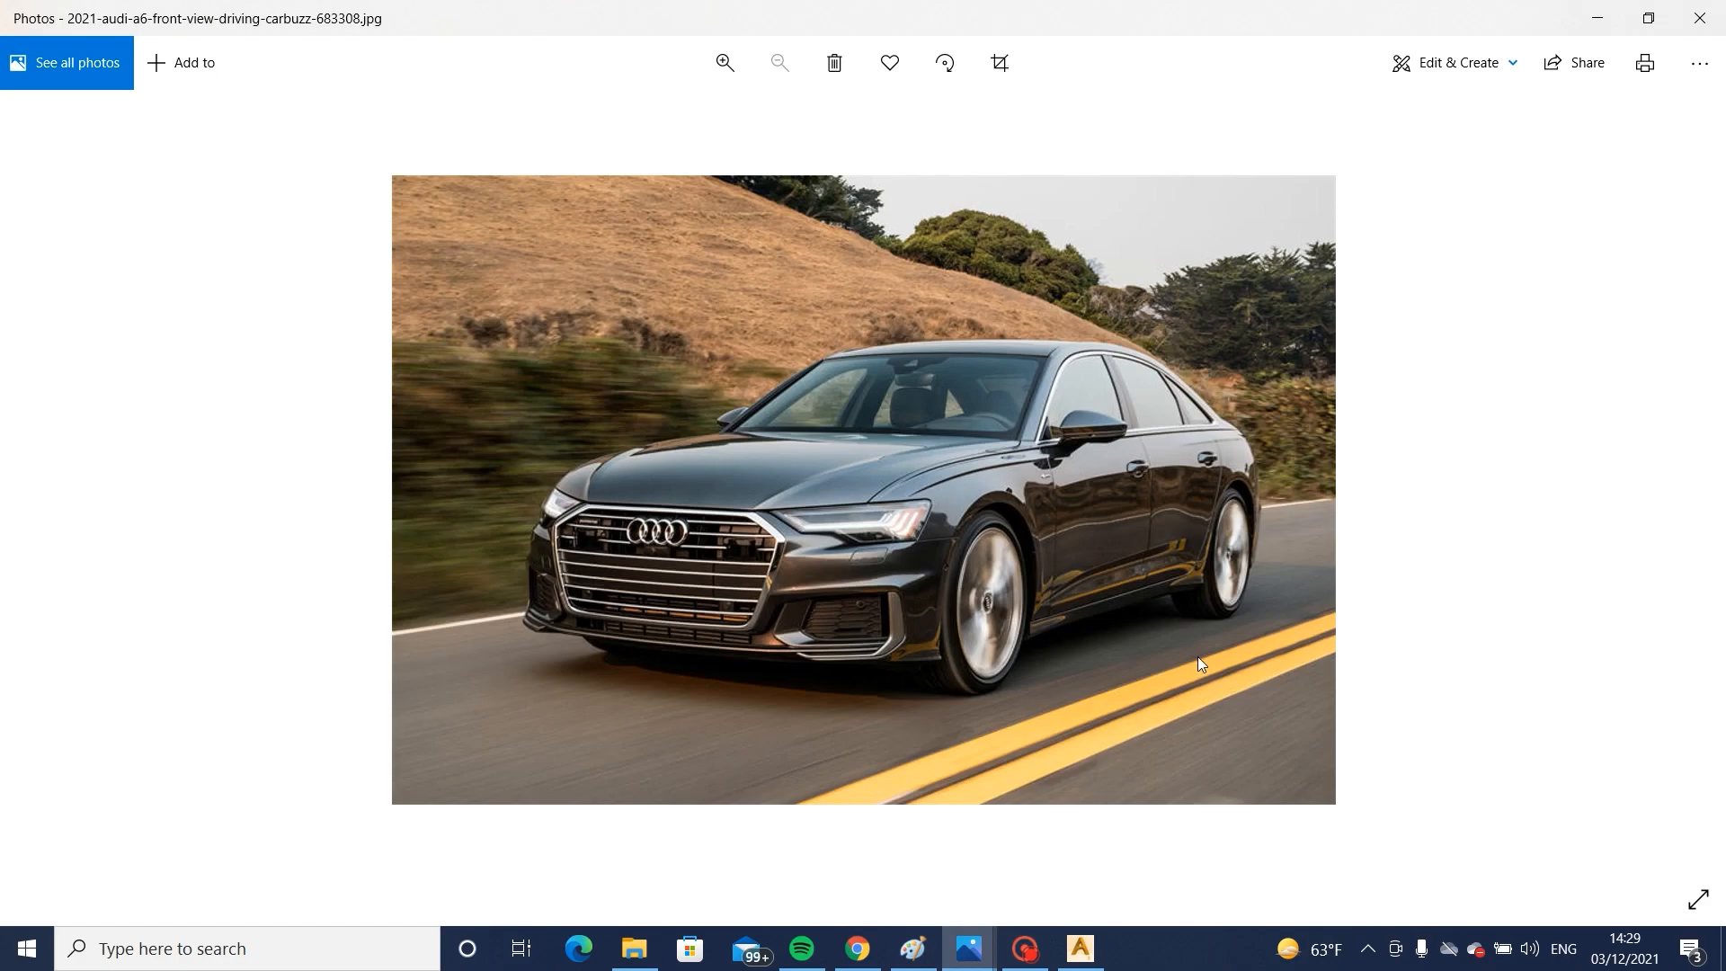
pyautogui.scroll(2, 1198, 656)
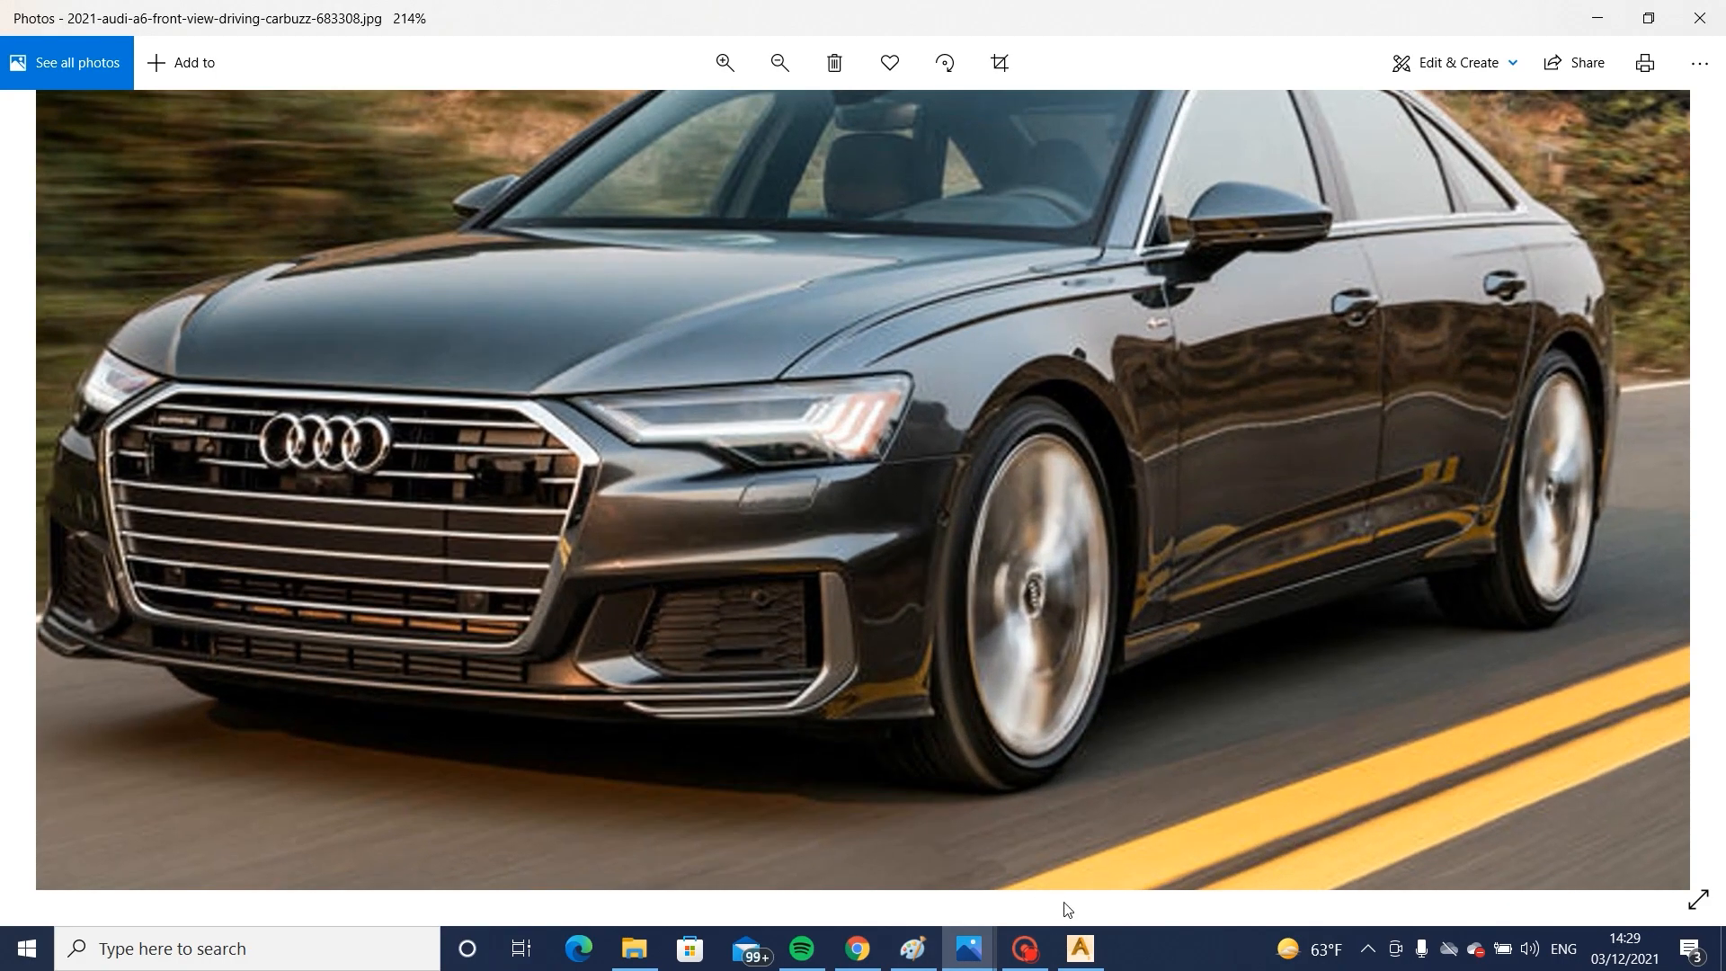
pyautogui.moveTo(968, 948)
pyautogui.click(728, 809)
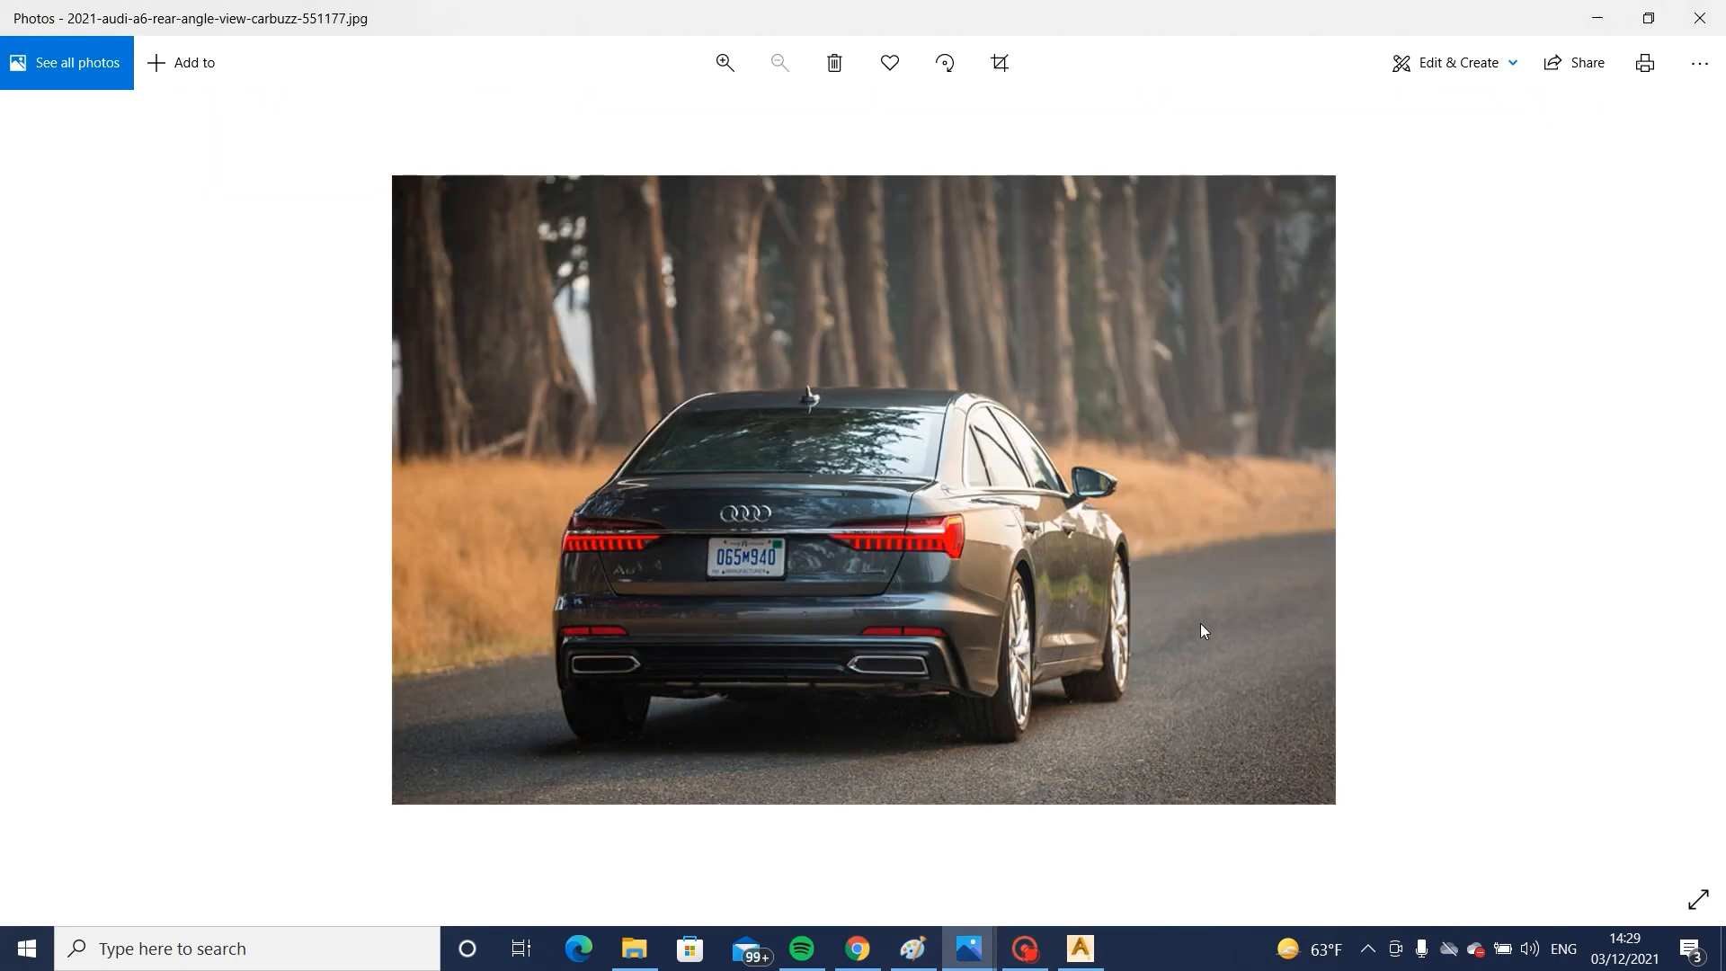
pyautogui.scroll(2, 1200, 623)
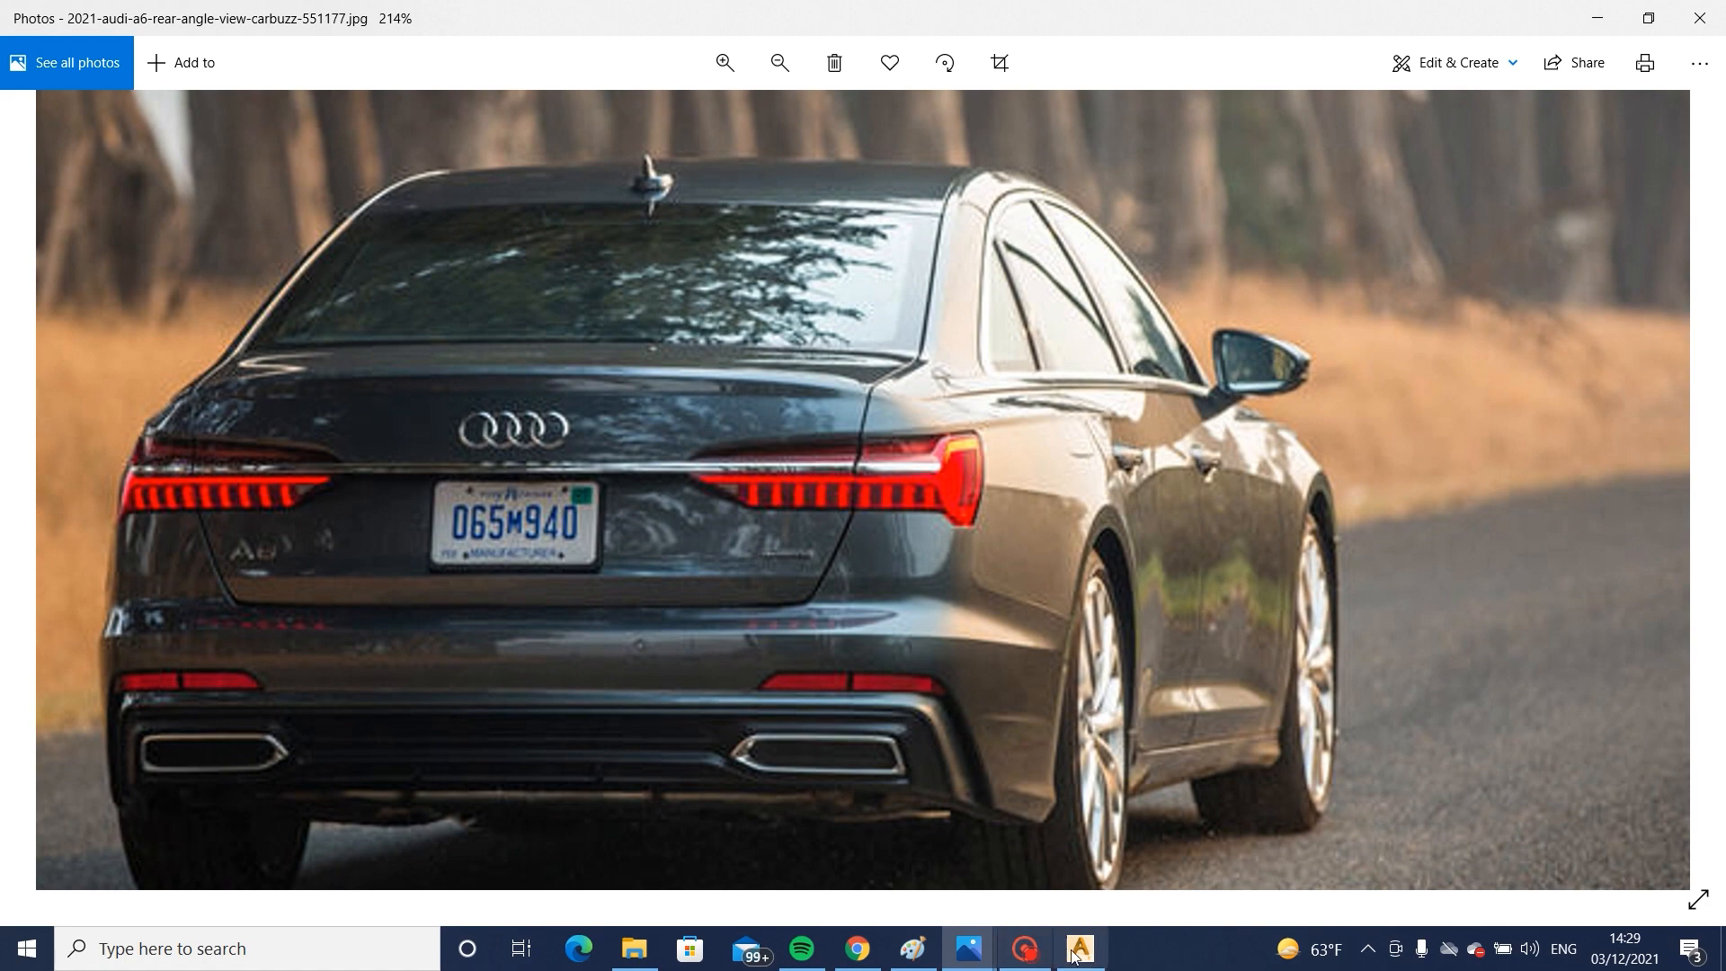
# - Return to Alias and set the front lower edge fillet's chordal length to 8
pyautogui.click(1077, 949)
pyautogui.keyDown('alt'); pyautogui.keyDown('shift'); pyautogui.moveTo(570, 462); pyautogui.dragTo(564, 504); pyautogui.keyUp('shift'); pyautogui.keyUp('alt')
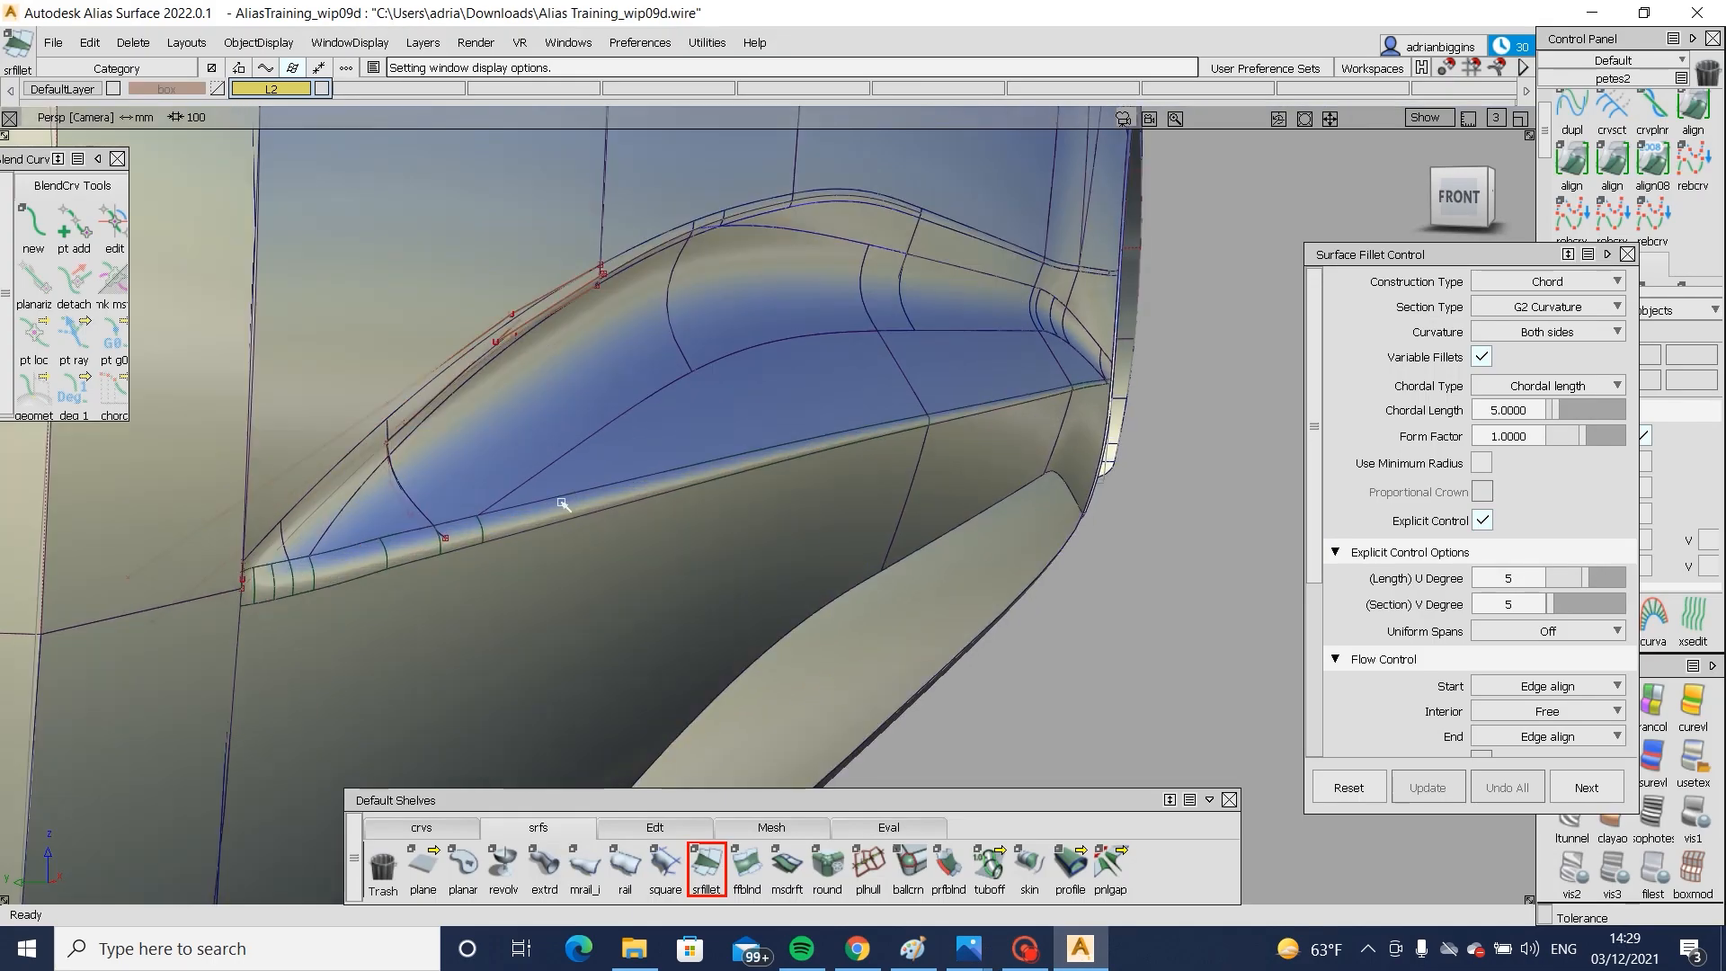
pyautogui.keyDown('alt'); pyautogui.keyDown('shift'); pyautogui.moveTo(388, 627); pyautogui.dragTo(292, 580); pyautogui.keyUp('shift'); pyautogui.keyUp('alt')
pyautogui.click(291, 580)
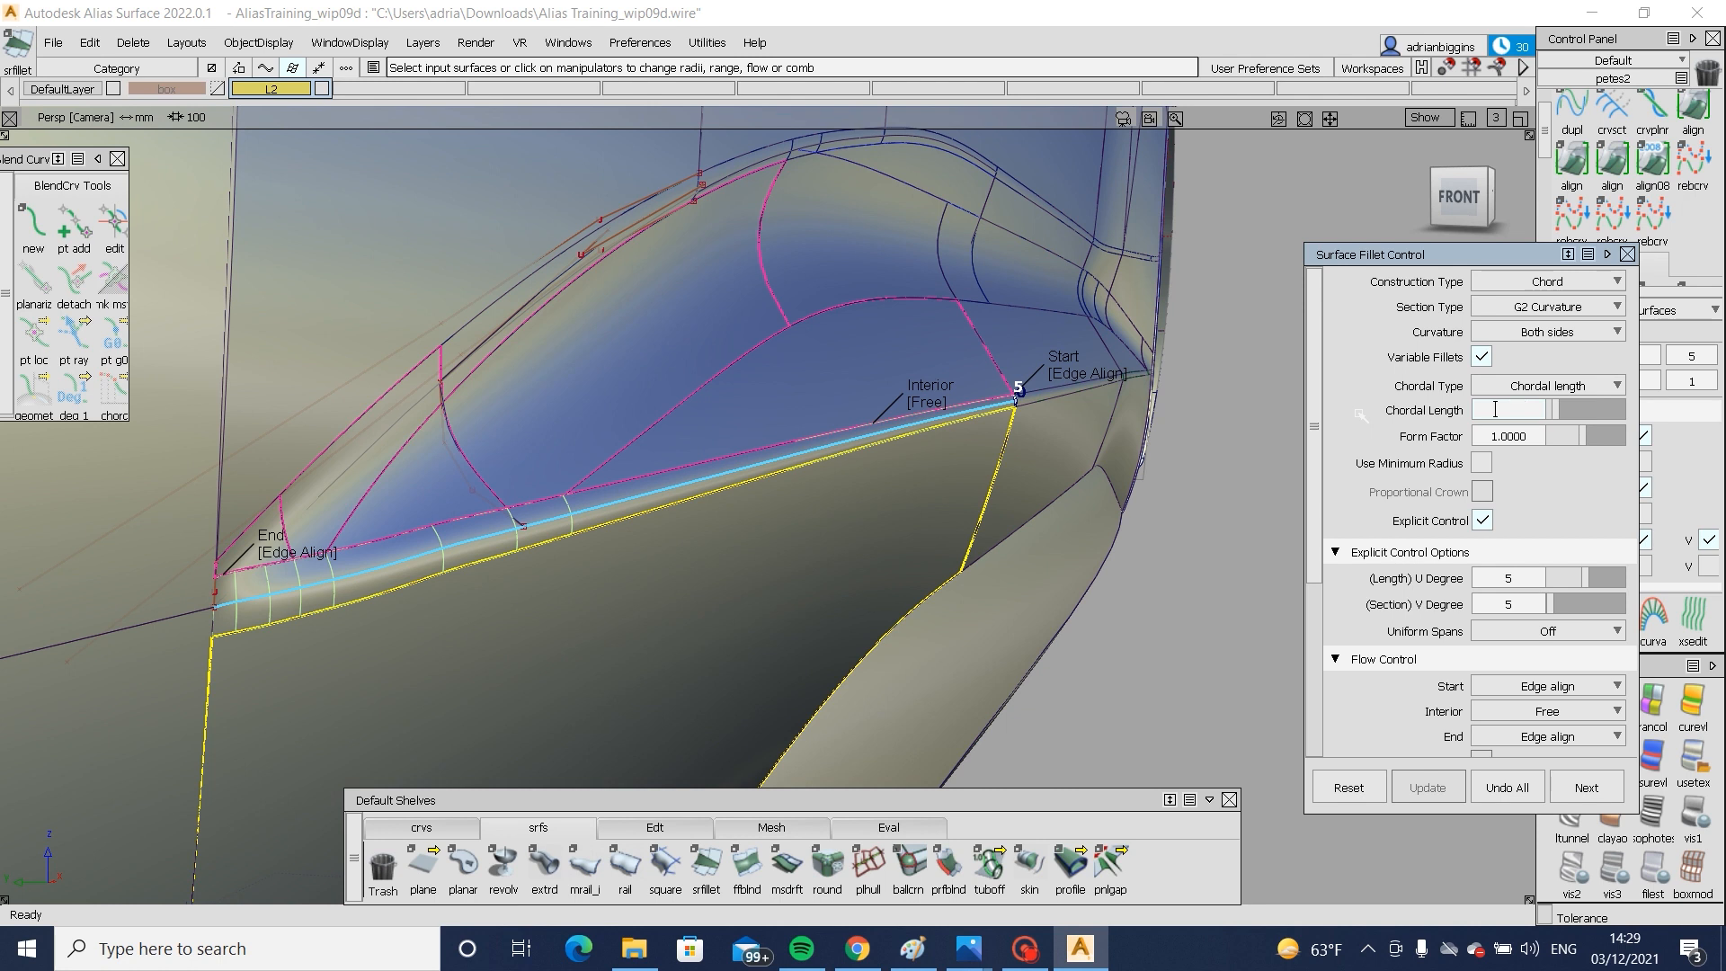
pyautogui.write('8')
pyautogui.press('Return')
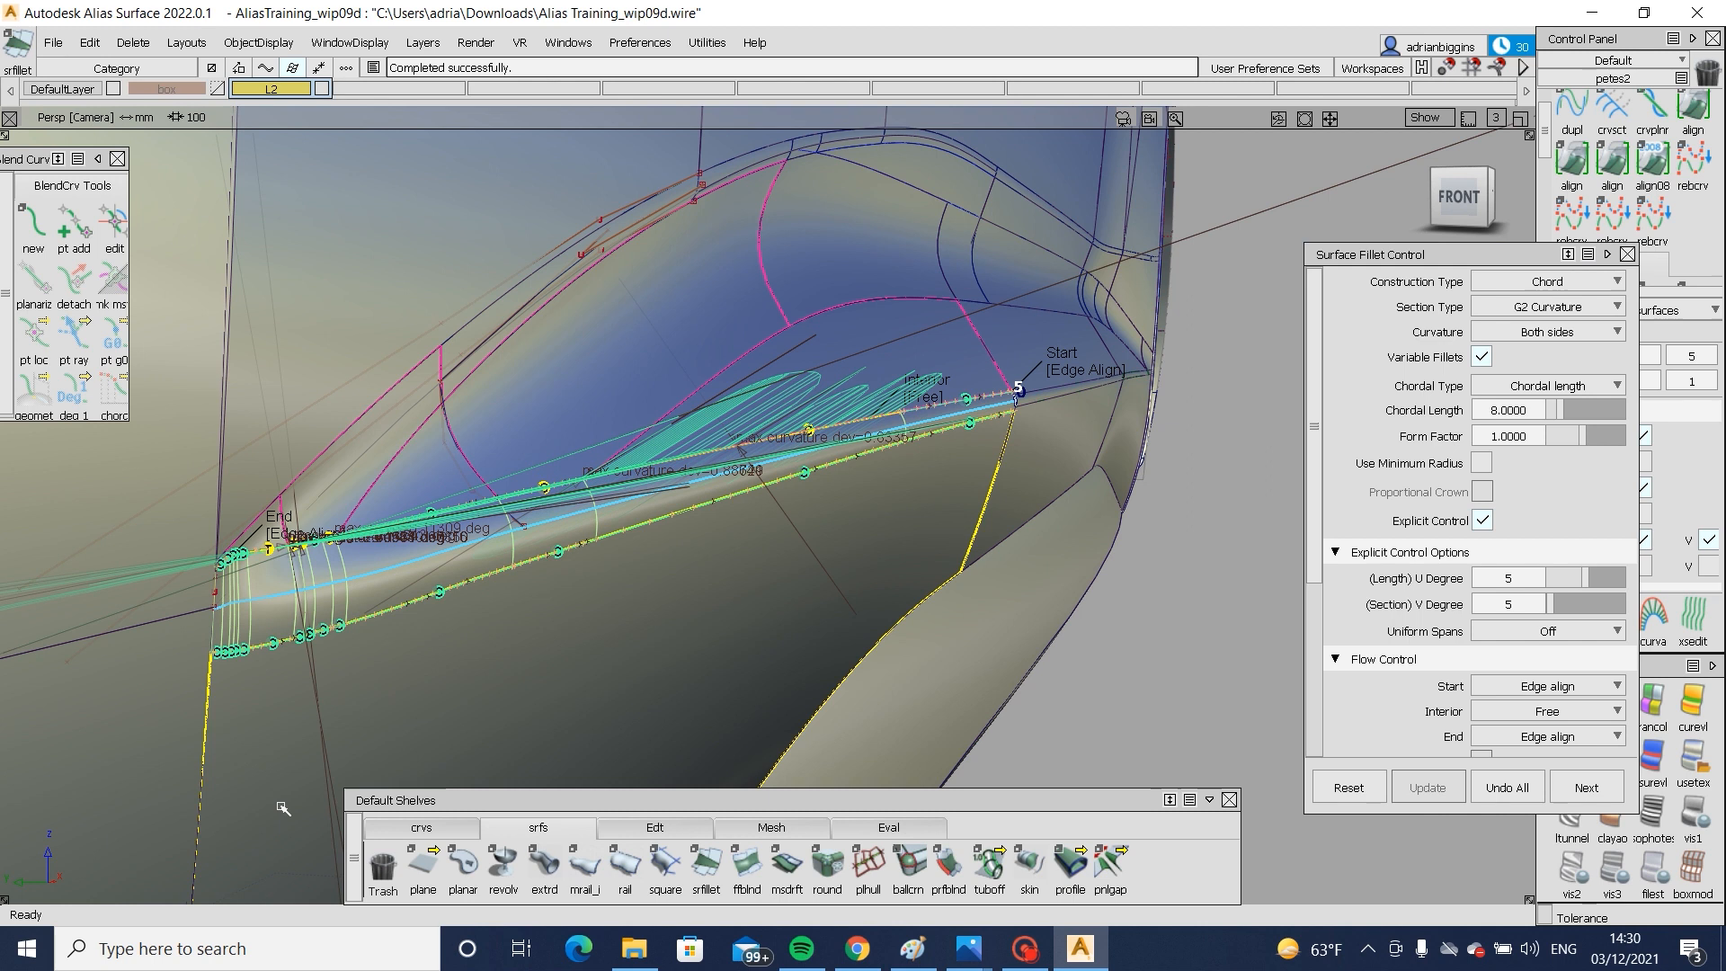
# - Set the middle lower edge fillet's chordal length to 8
pyautogui.keyDown('alt'); pyautogui.keyDown('shift'); pyautogui.moveTo(186, 583); pyautogui.dragTo(321, 676); pyautogui.keyUp('shift'); pyautogui.keyUp('alt')
pyautogui.keyDown('alt'); pyautogui.keyDown('shift'); pyautogui.moveTo(593, 616); pyautogui.dragTo(285, 674, button='middle'); pyautogui.keyUp('shift'); pyautogui.keyUp('alt')
pyautogui.keyDown('alt'); pyautogui.keyDown('shift'); pyautogui.moveTo(862, 559); pyautogui.dragTo(432, 625, button='middle'); pyautogui.keyUp('shift'); pyautogui.keyUp('alt')
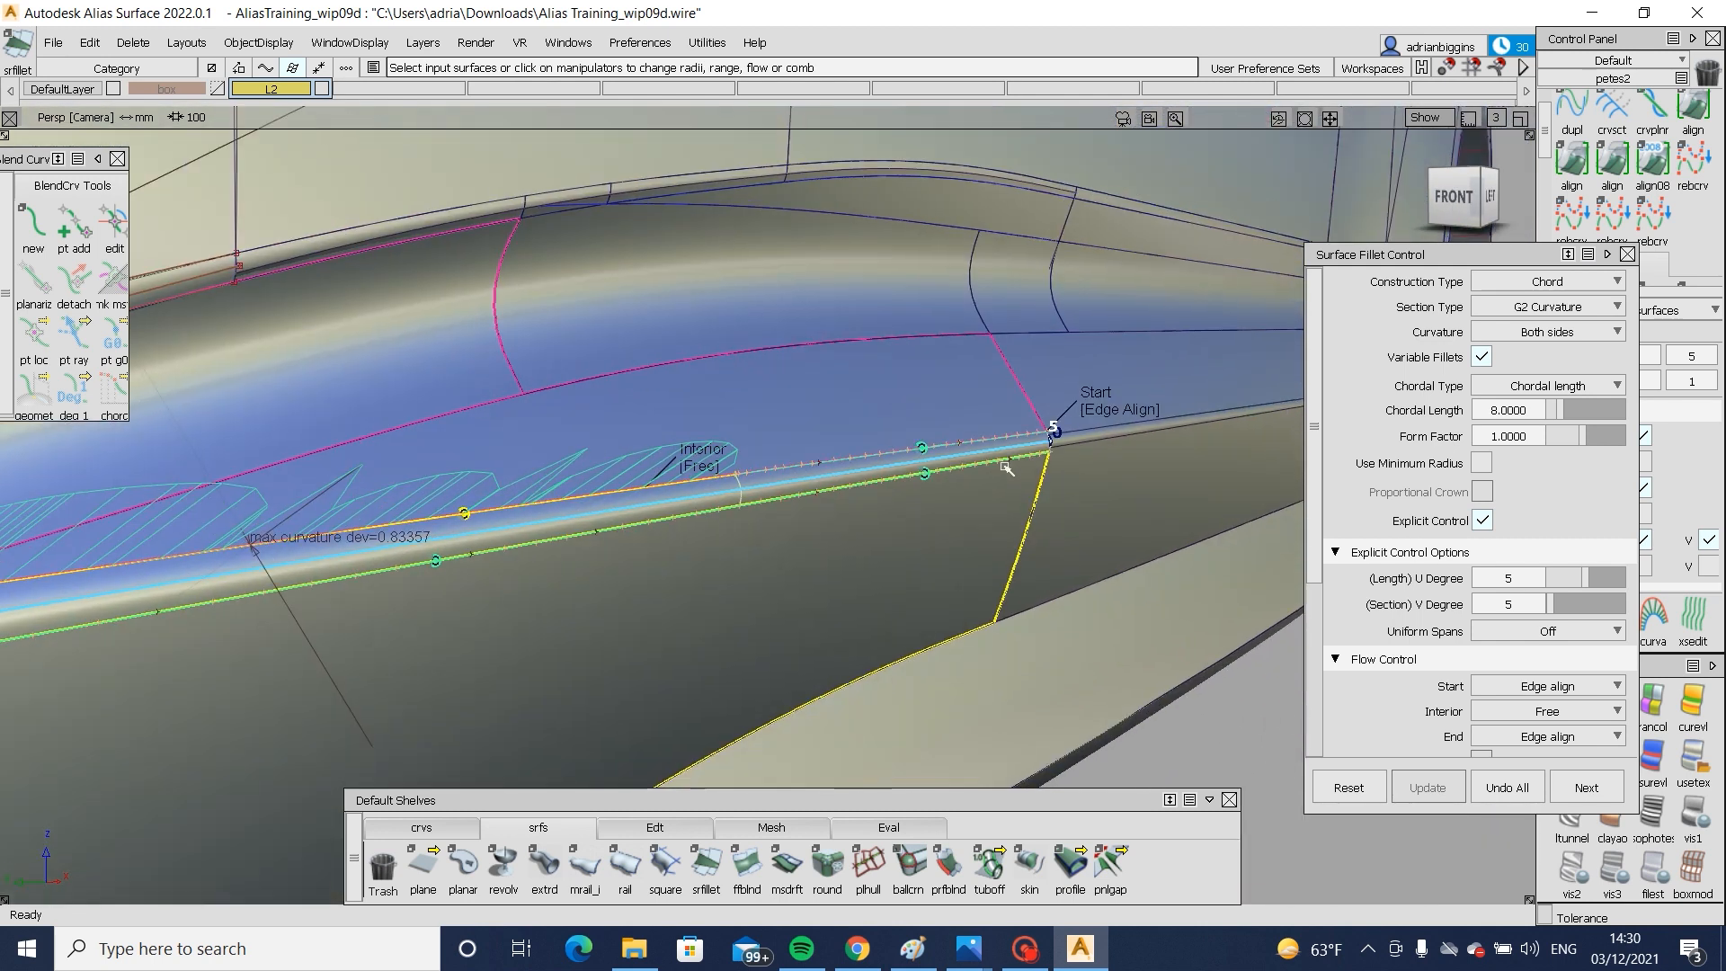
pyautogui.keyDown('alt'); pyautogui.keyDown('shift'); pyautogui.moveTo(1055, 451); pyautogui.dragTo(1163, 352, button='right'); pyautogui.keyUp('shift'); pyautogui.keyUp('alt')
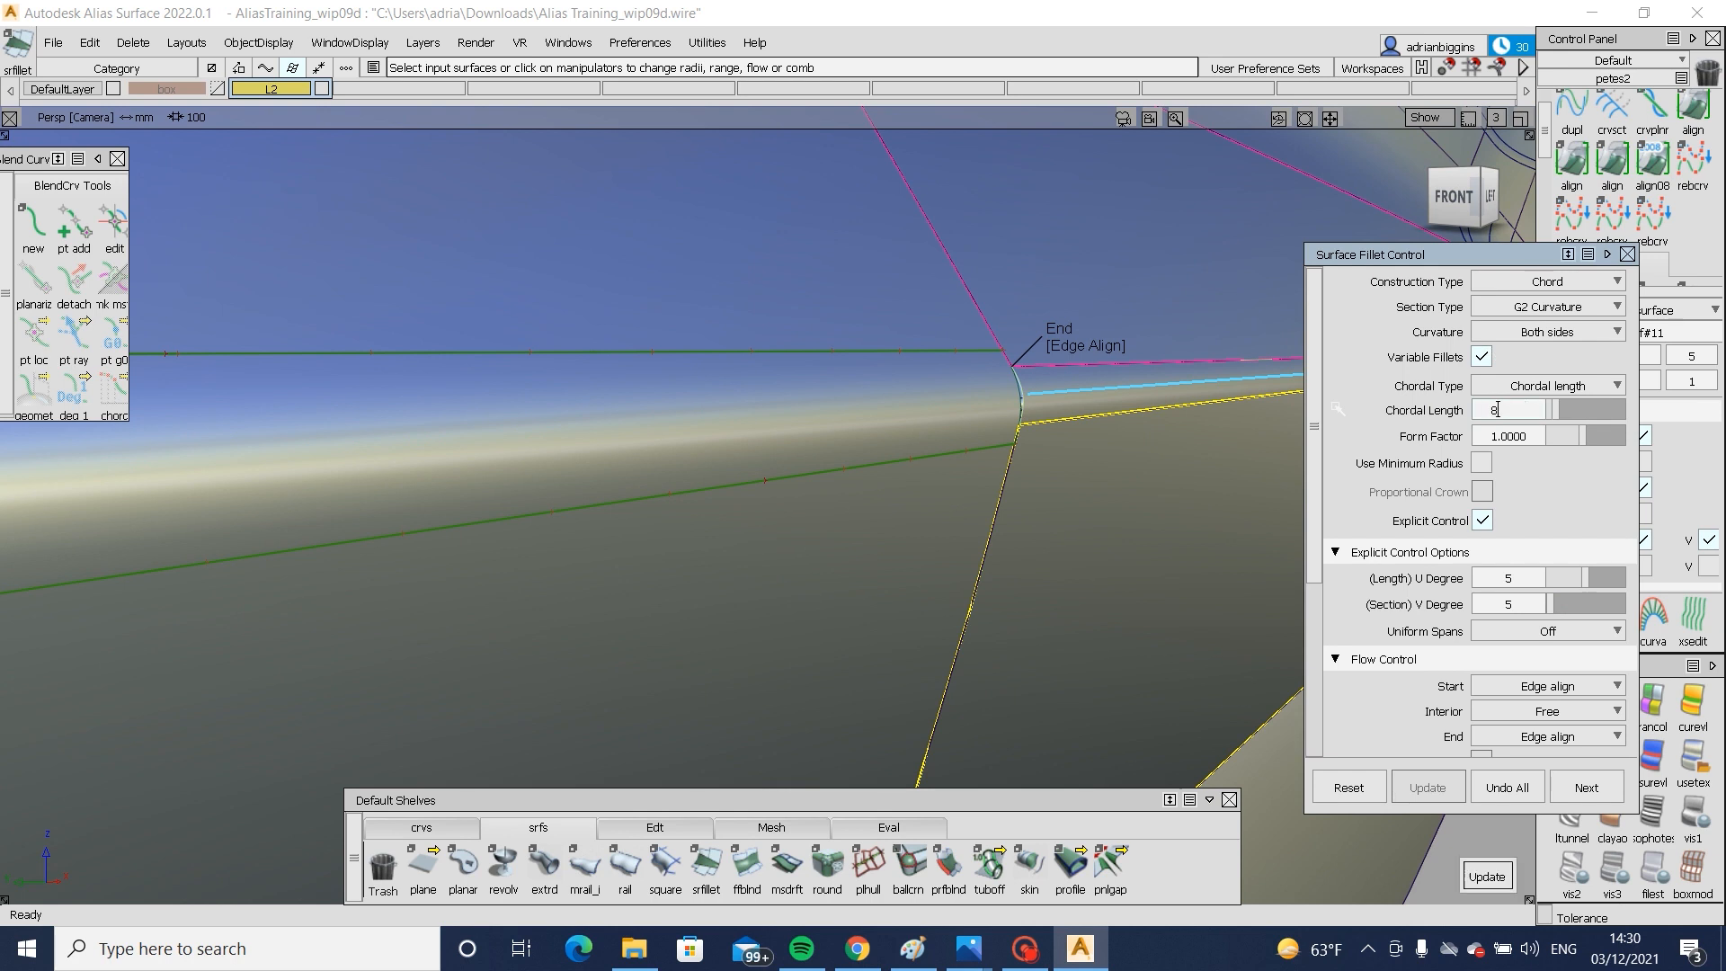
pyautogui.press('Return')
# - Set the rear lower edge fillet's chordal length to 8
pyautogui.keyDown('alt'); pyautogui.keyDown('shift'); pyautogui.moveTo(933, 366); pyautogui.dragTo(68, 417, button='middle'); pyautogui.keyUp('shift'); pyautogui.keyUp('alt')
pyautogui.keyDown('alt'); pyautogui.keyDown('shift'); pyautogui.moveTo(1197, 467); pyautogui.dragTo(1206, 310, button='right'); pyautogui.keyUp('shift'); pyautogui.keyUp('alt')
pyautogui.keyDown('ctrl'); pyautogui.keyDown('shift'); pyautogui.moveTo(1214, 460); pyautogui.dragTo(1215, 376); pyautogui.keyUp('shift'); pyautogui.keyUp('ctrl')
pyautogui.keyDown('ctrl'); pyautogui.keyDown('shift'); pyautogui.moveTo(1289, 382); pyautogui.dragTo(1168, 384, button='middle'); pyautogui.keyUp('shift'); pyautogui.keyUp('ctrl')
pyautogui.click(1150, 363)
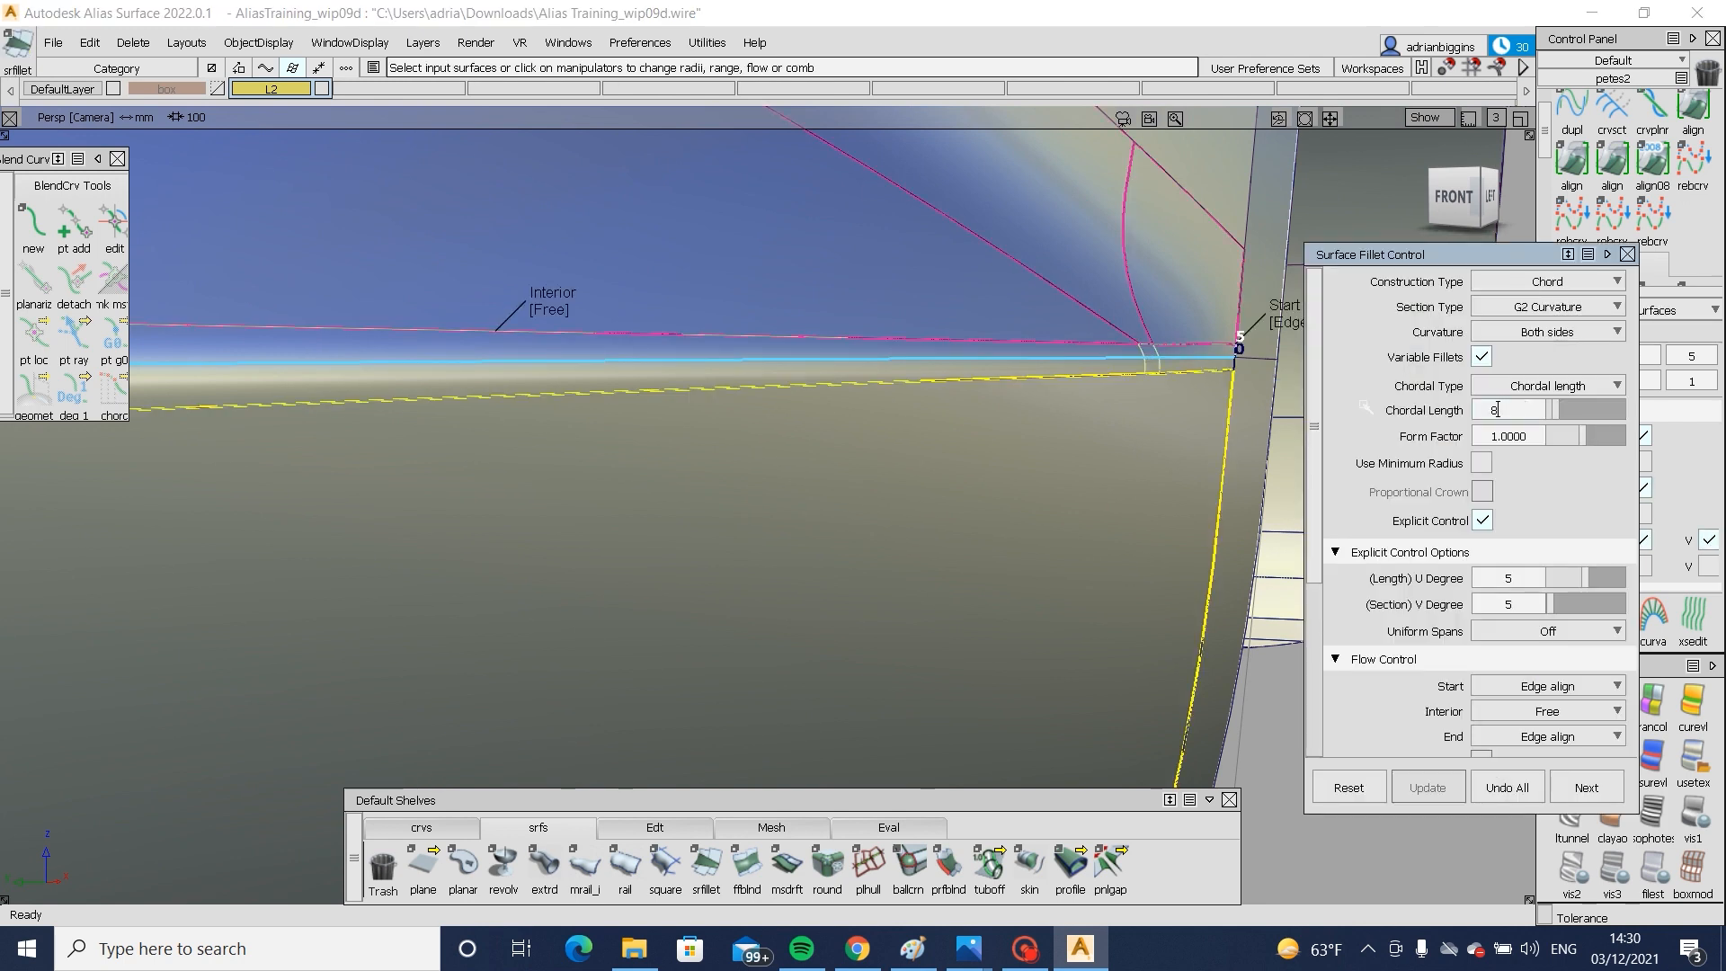
pyautogui.press('Return')
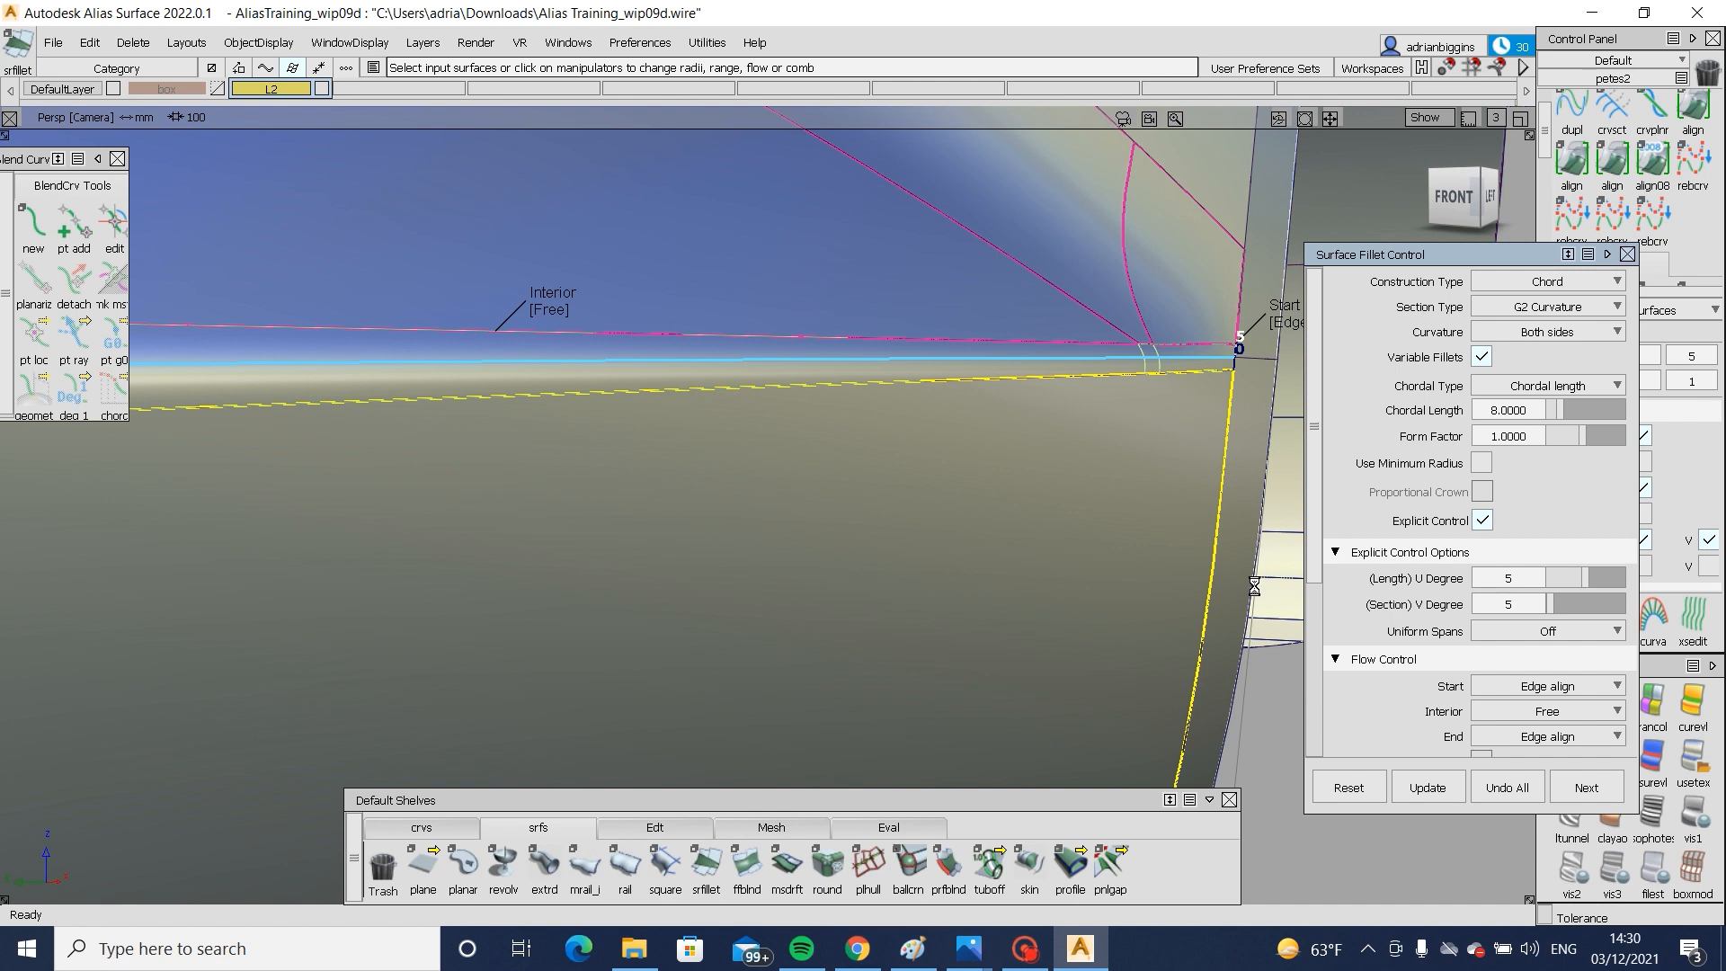
# - Delete the construction history of the surfaces around the body side, sill and both wheel arches, and clear the selection
pyautogui.keyDown('alt'); pyautogui.keyDown('shift'); pyautogui.moveTo(1172, 470); pyautogui.dragTo(1168, 539); pyautogui.keyUp('shift'); pyautogui.keyUp('alt')
pyautogui.keyDown('ctrl'); pyautogui.keyDown('shift'); pyautogui.moveTo(1172, 547); pyautogui.dragTo(1168, 445); pyautogui.keyUp('shift'); pyautogui.keyUp('ctrl')
pyautogui.keyDown('alt'); pyautogui.keyDown('shift'); pyautogui.moveTo(1168, 445); pyautogui.dragTo(983, 539, button='right'); pyautogui.keyUp('shift'); pyautogui.keyUp('alt')
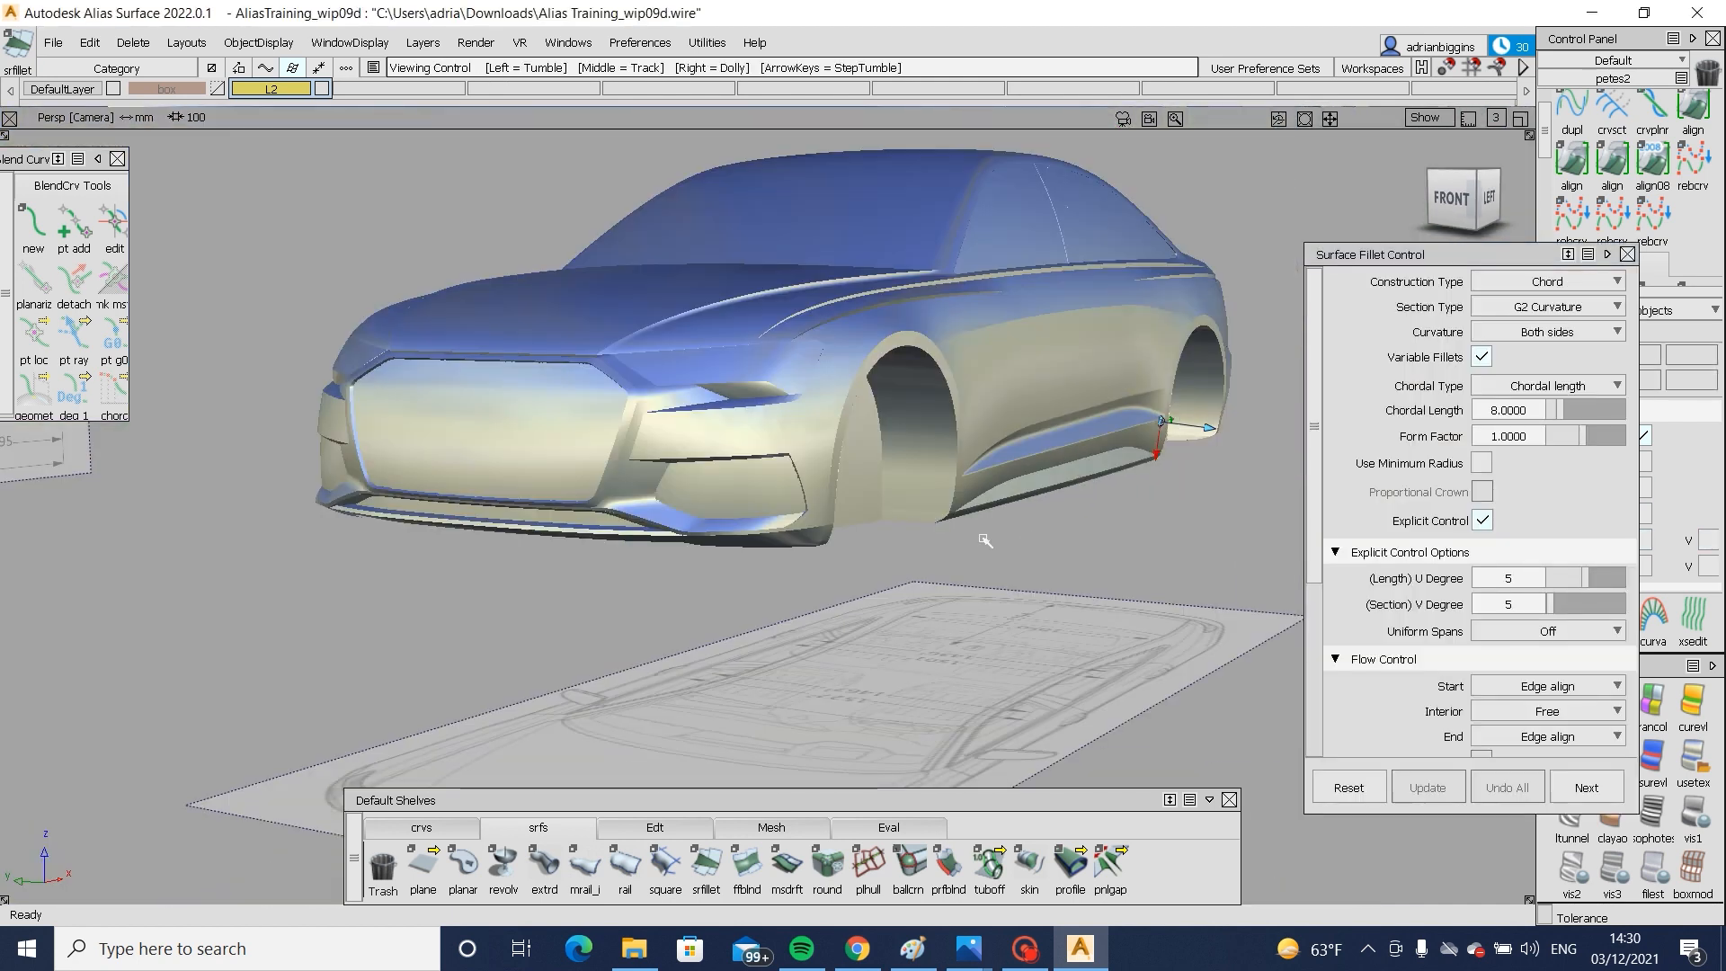
pyautogui.keyDown('alt'); pyautogui.keyDown('shift'); pyautogui.moveTo(983, 539); pyautogui.dragTo(994, 500); pyautogui.keyUp('shift'); pyautogui.keyUp('alt')
pyautogui.keyDown('ctrl'); pyautogui.keyDown('shift'); pyautogui.moveTo(1131, 229); pyautogui.dragTo(963, 361, button='right'); pyautogui.keyUp('shift'); pyautogui.keyUp('ctrl')
pyautogui.keyDown('ctrl'); pyautogui.keyDown('shift'); pyautogui.moveTo(964, 361); pyautogui.dragTo(926, 392); pyautogui.keyUp('shift'); pyautogui.keyUp('ctrl')
pyautogui.moveTo(885, 396); pyautogui.dragTo(1317, 655)
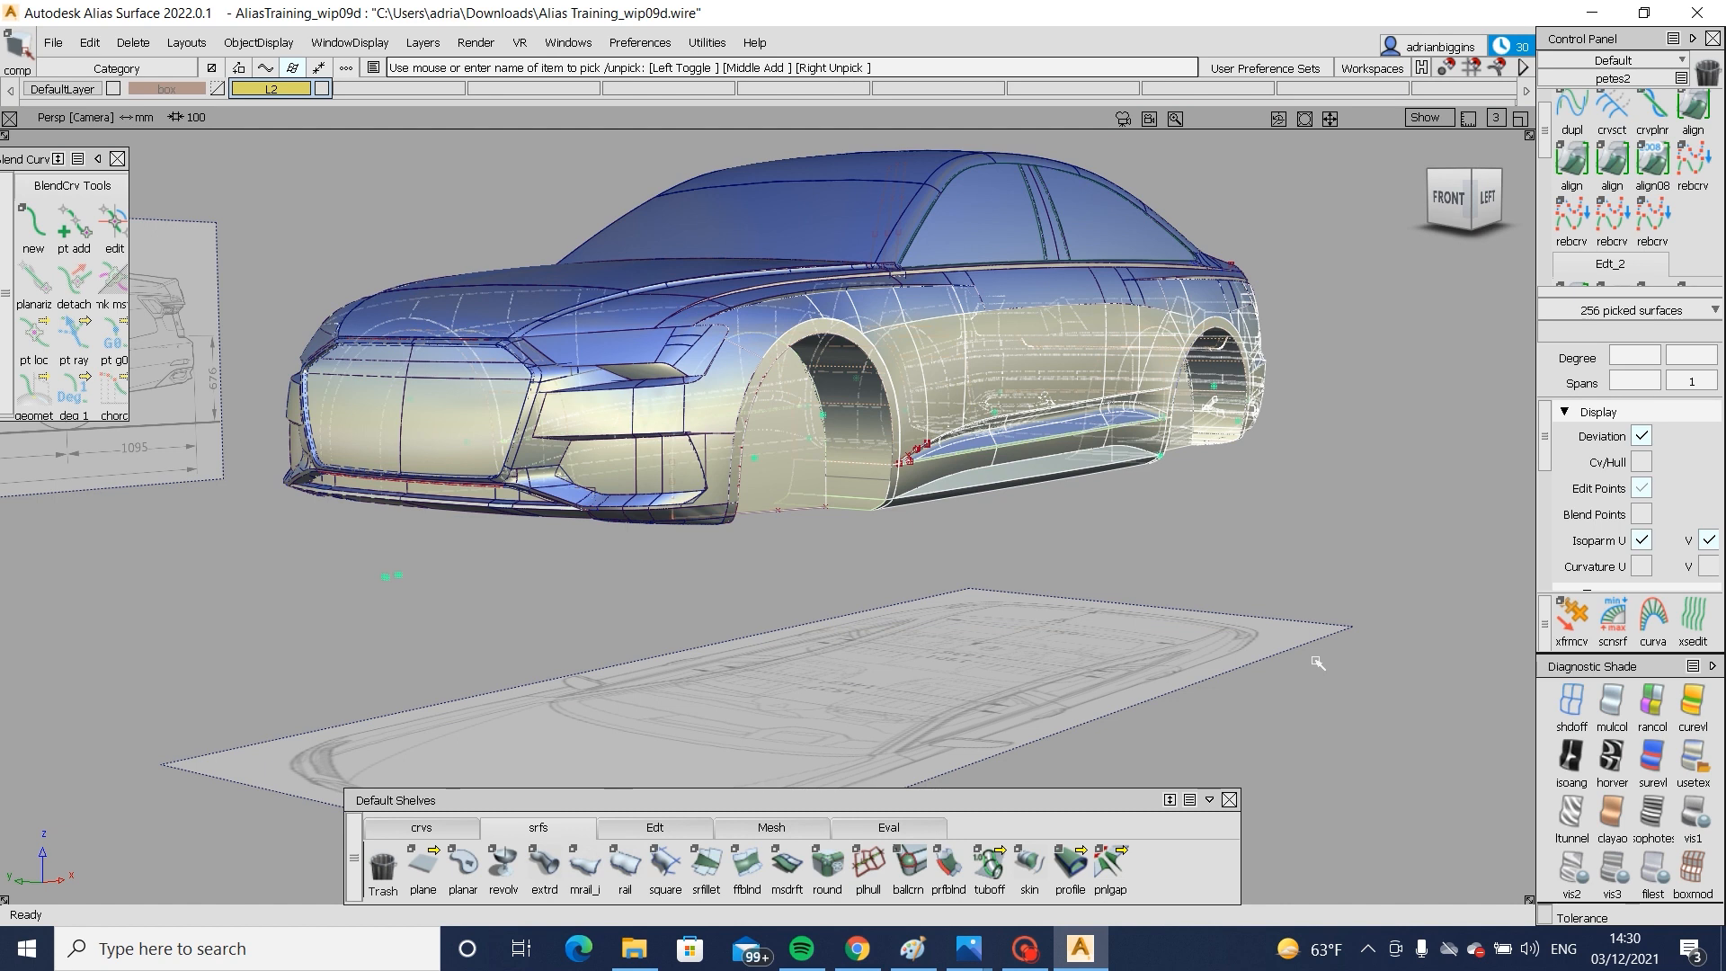
pyautogui.keyDown('ctrl'); pyautogui.keyDown('shift'); pyautogui.moveTo(863, 472); pyautogui.dragTo(855, 605, button='middle'); pyautogui.keyUp('shift'); pyautogui.keyUp('ctrl')
pyautogui.keyDown('ctrl'); pyautogui.keyDown('shift'); pyautogui.moveTo(845, 553); pyautogui.dragTo(873, 451); pyautogui.keyUp('shift'); pyautogui.keyUp('ctrl')
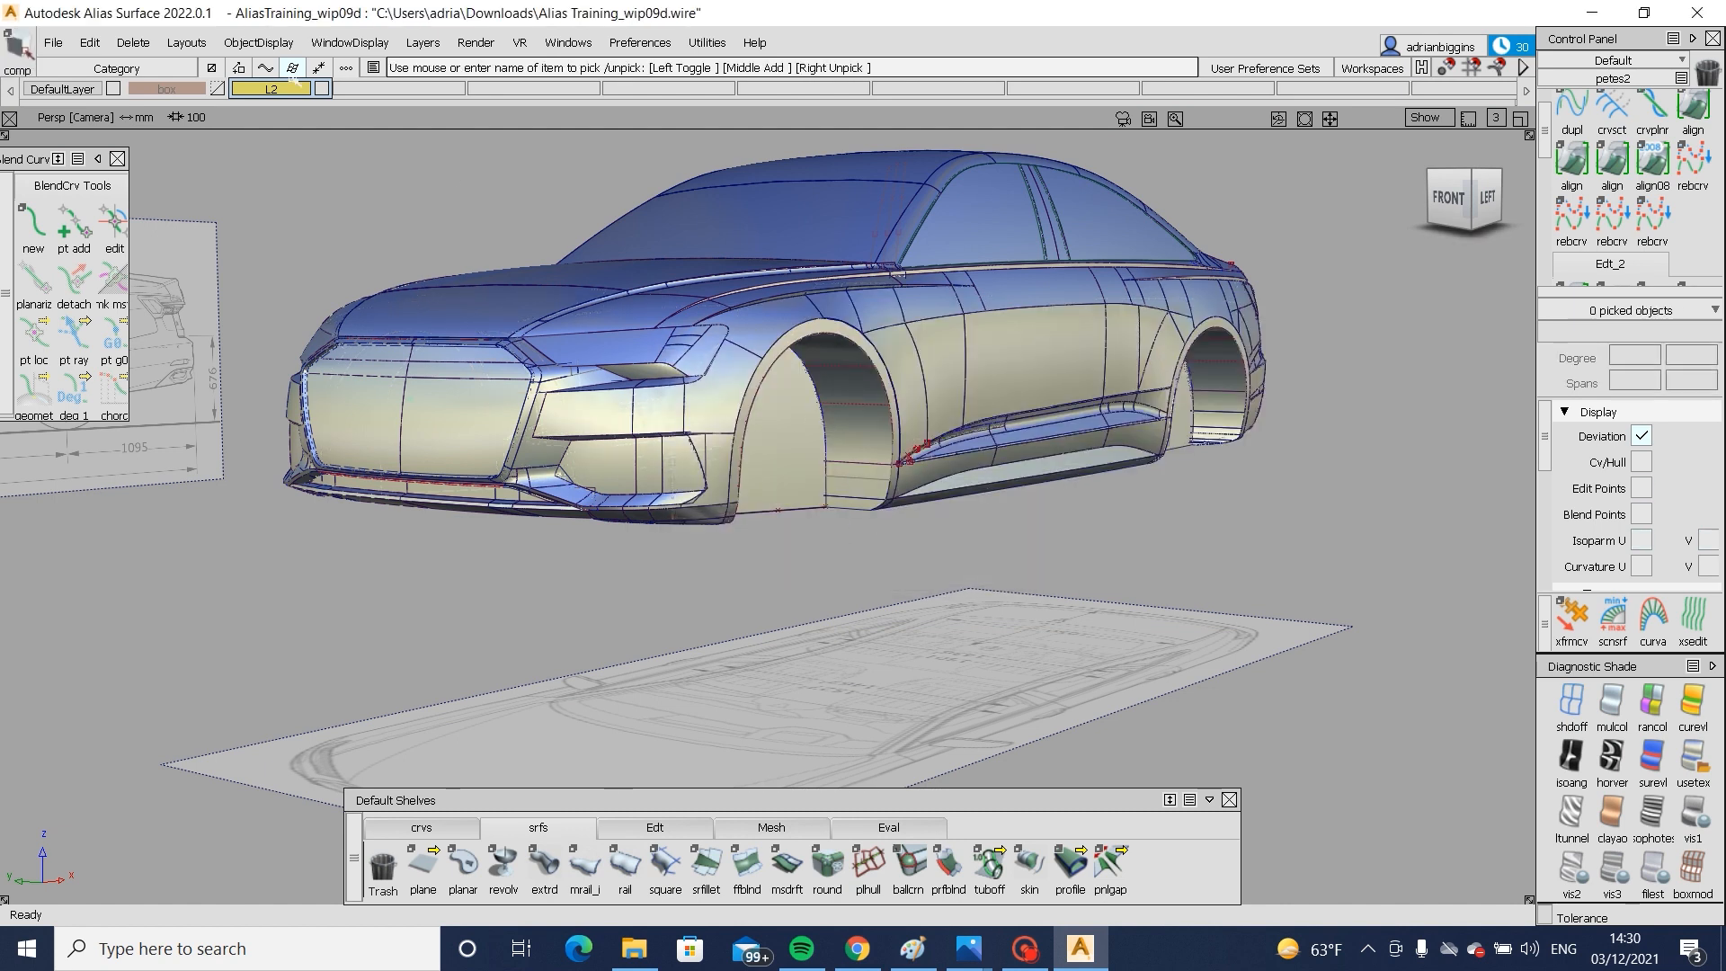
# - Save the model as a new wire file named Alias Training_wip010a in the Downloads folder
pyautogui.click(54, 43)
pyautogui.click(75, 206)
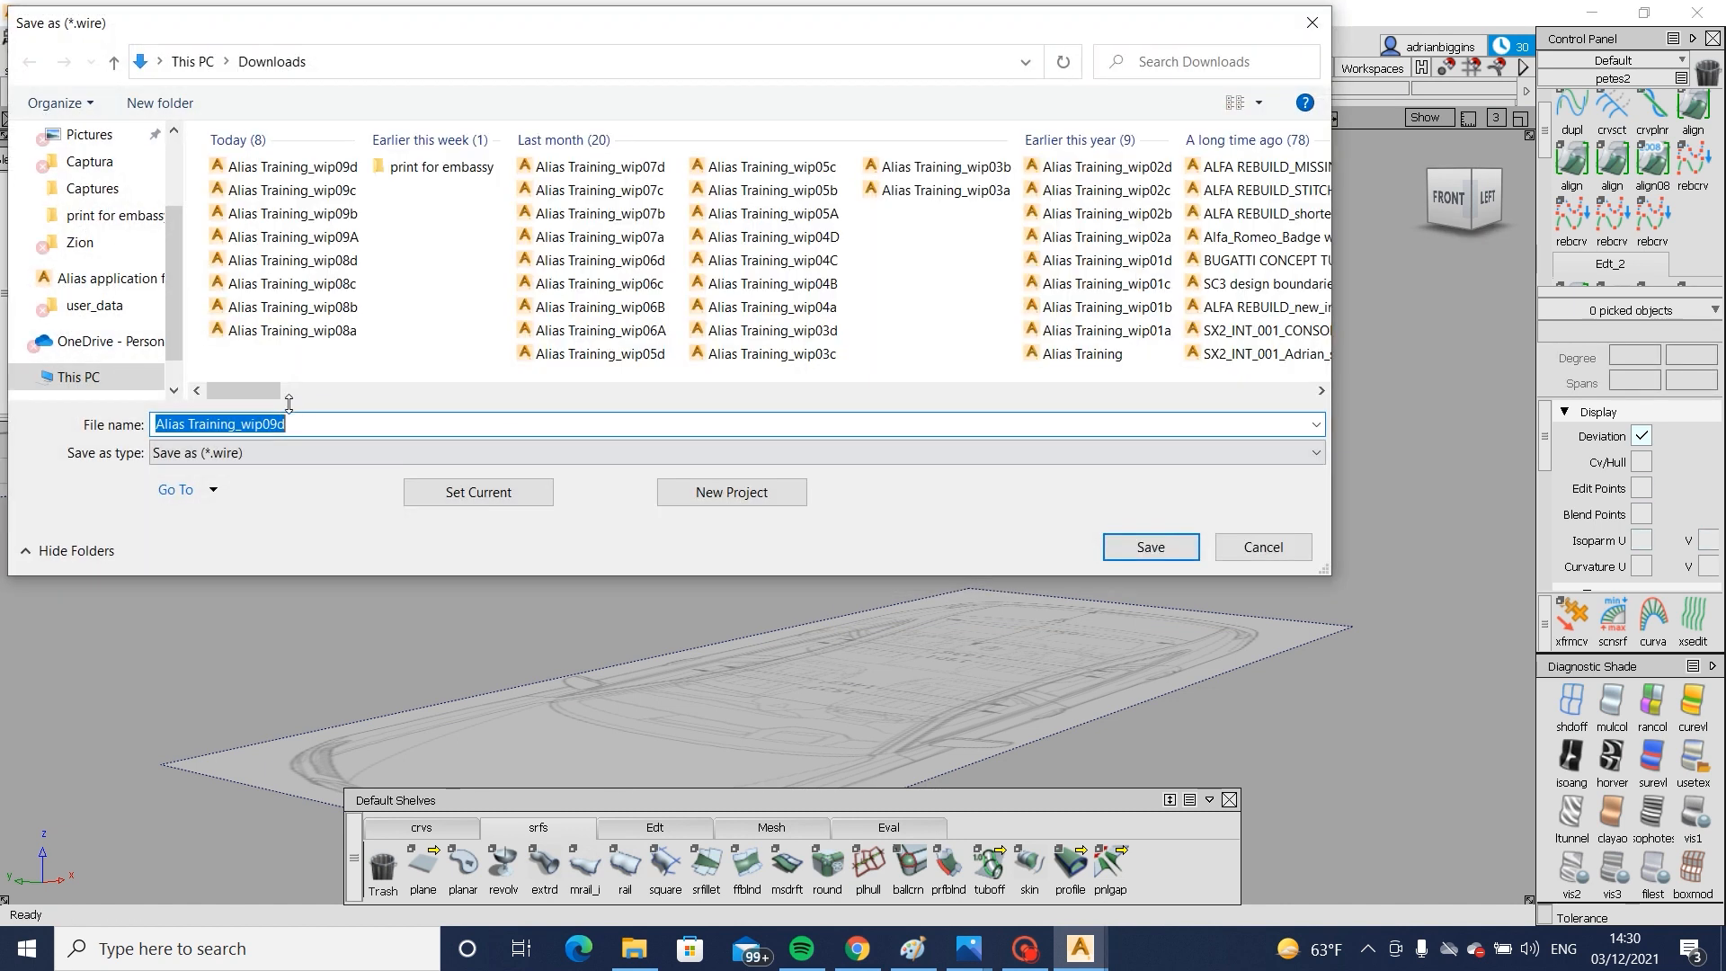
pyautogui.press('BackSpace')
pyautogui.write('10a')
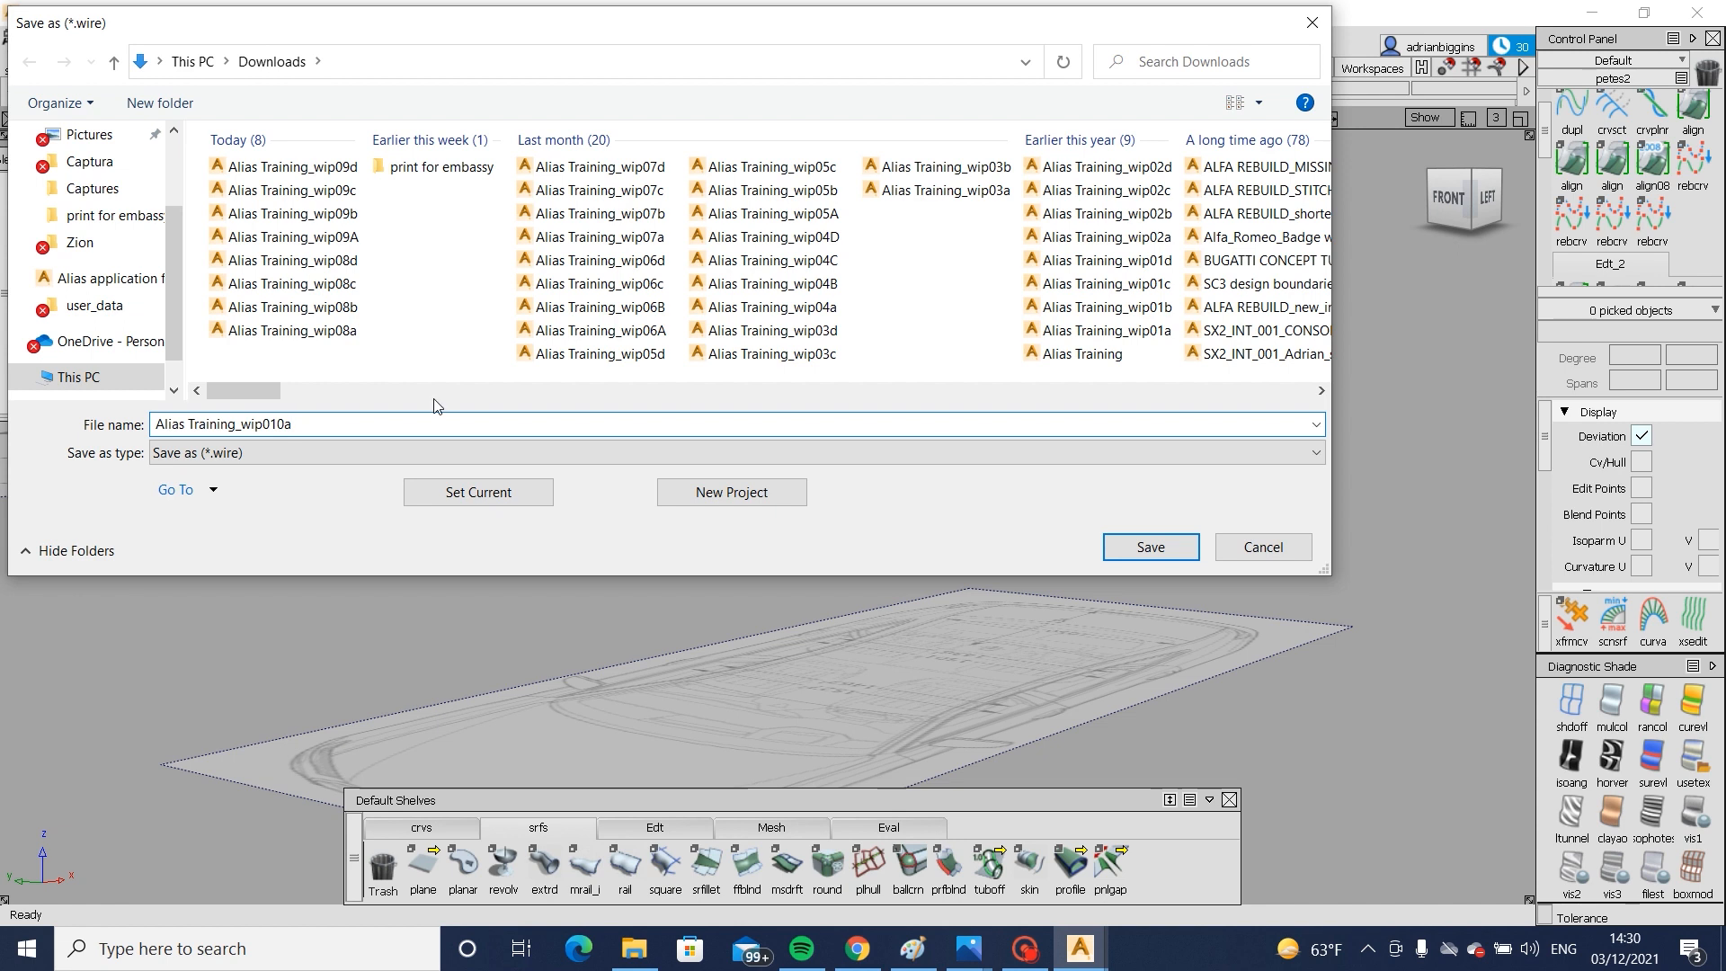
pyautogui.click(1125, 539)
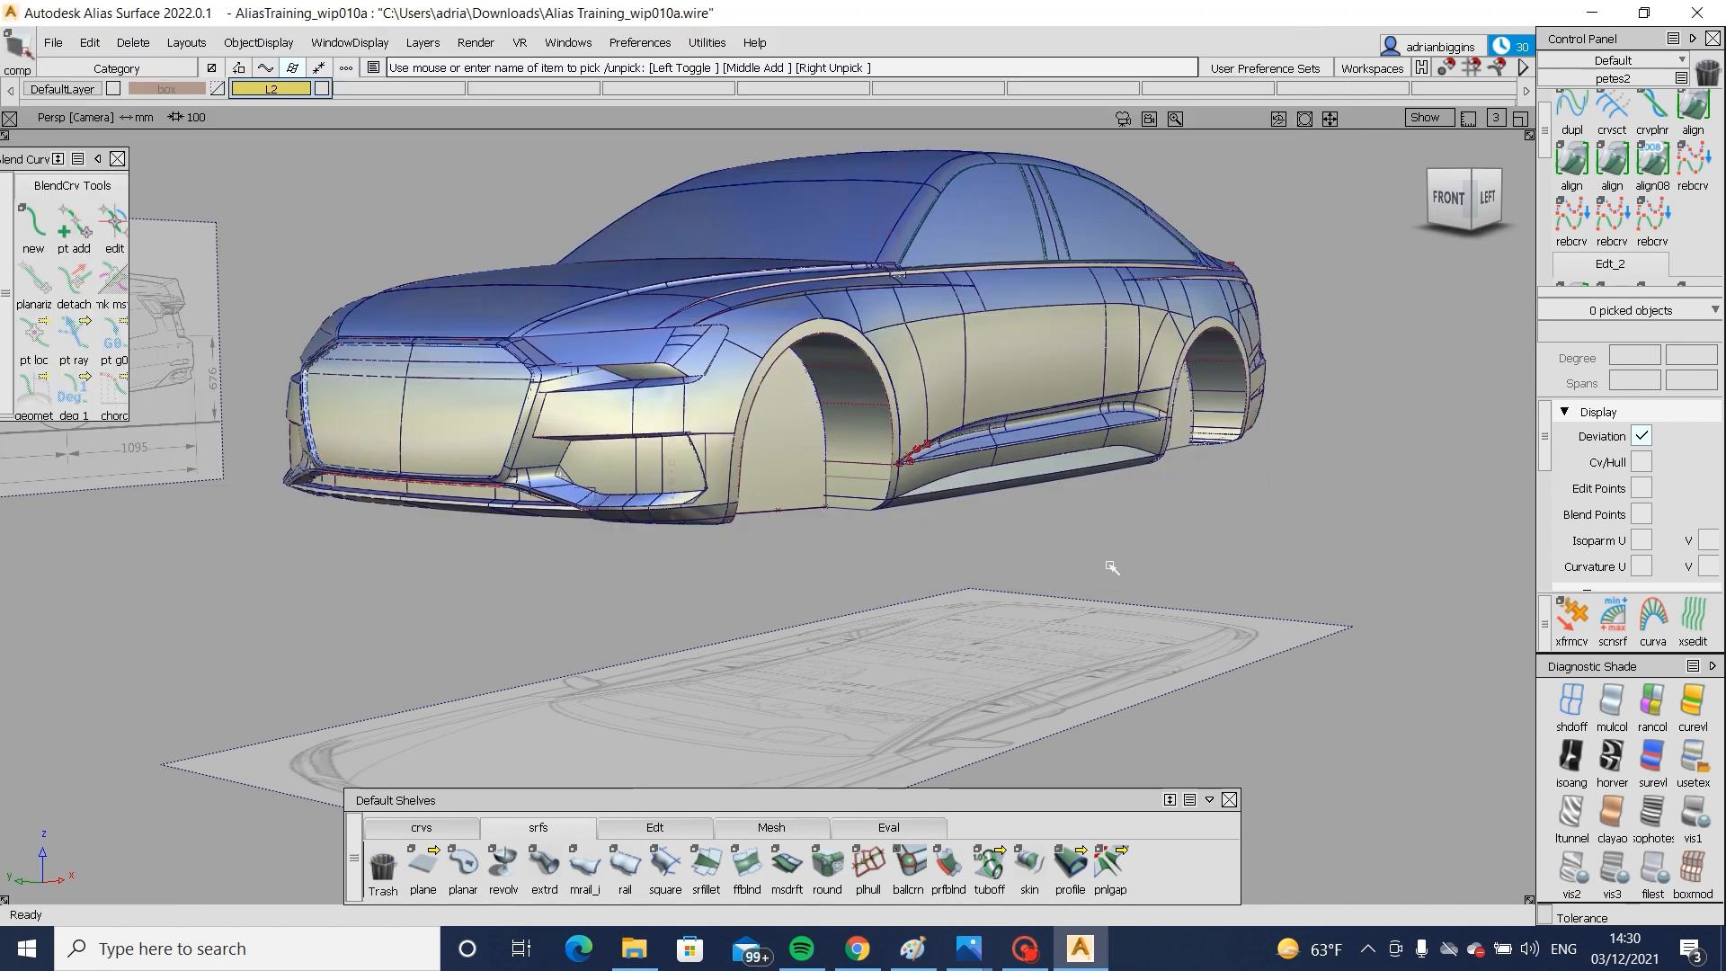
# - Compare the car's body side and its feature line with the front and rear Audi A6 reference photos, then return to Alias
pyautogui.moveTo(969, 948)
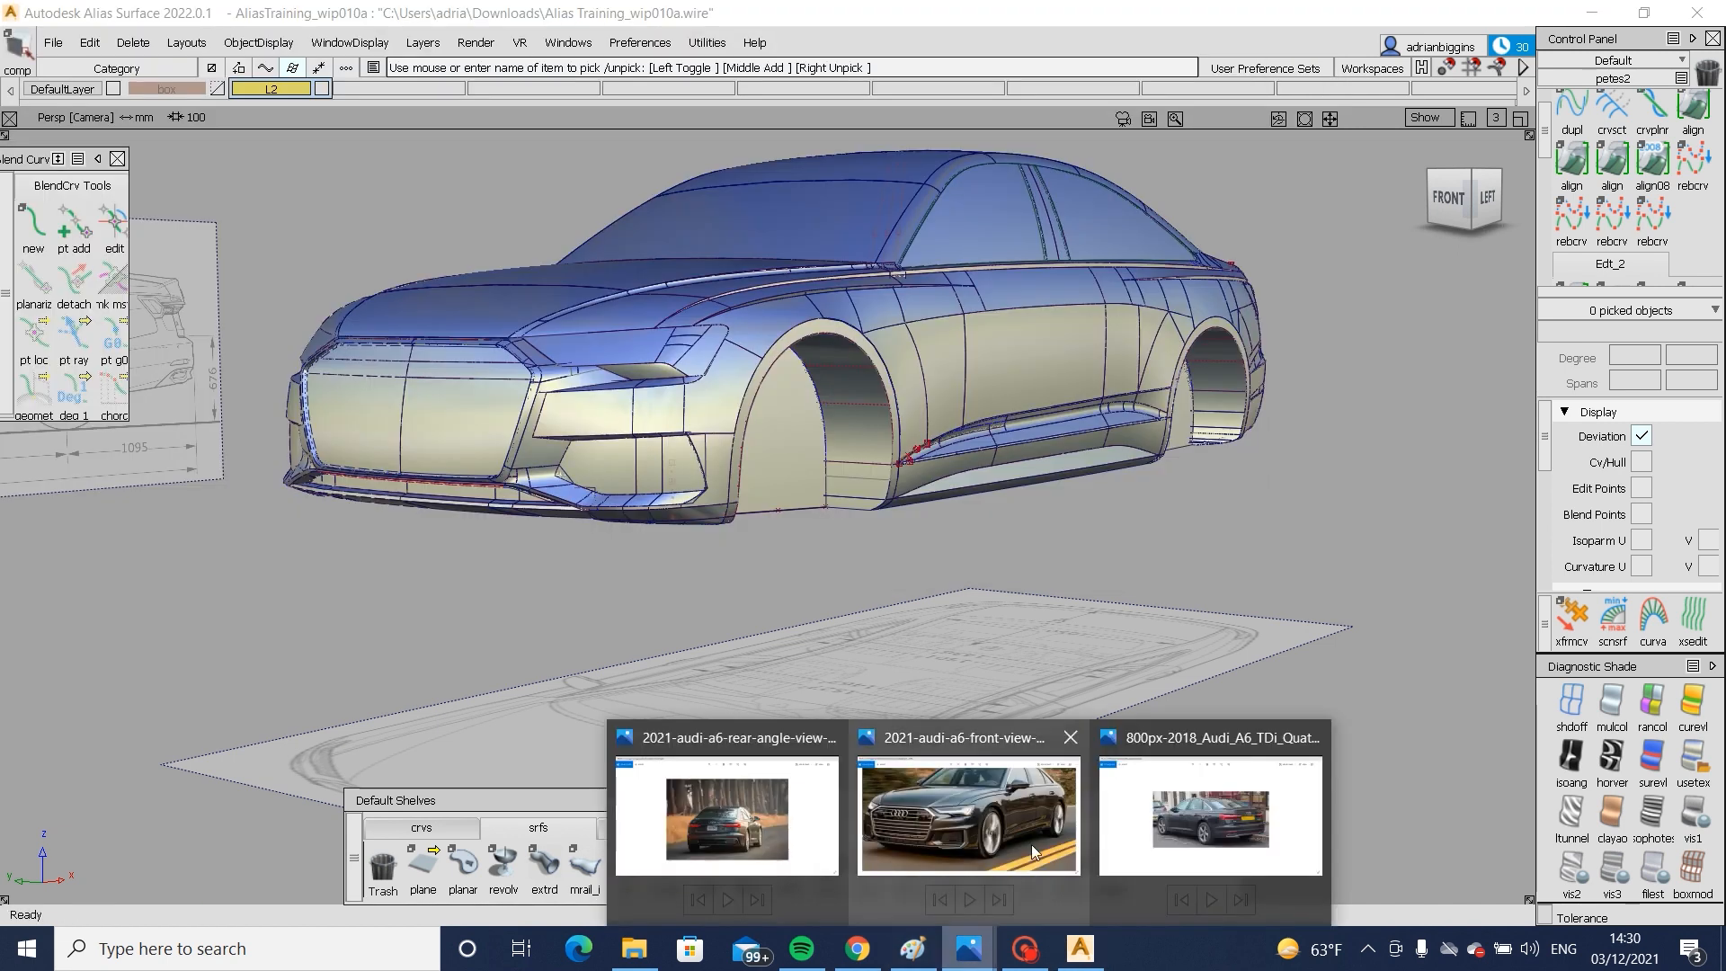
pyautogui.click(1029, 842)
pyautogui.scroll(-8, 1506, 307)
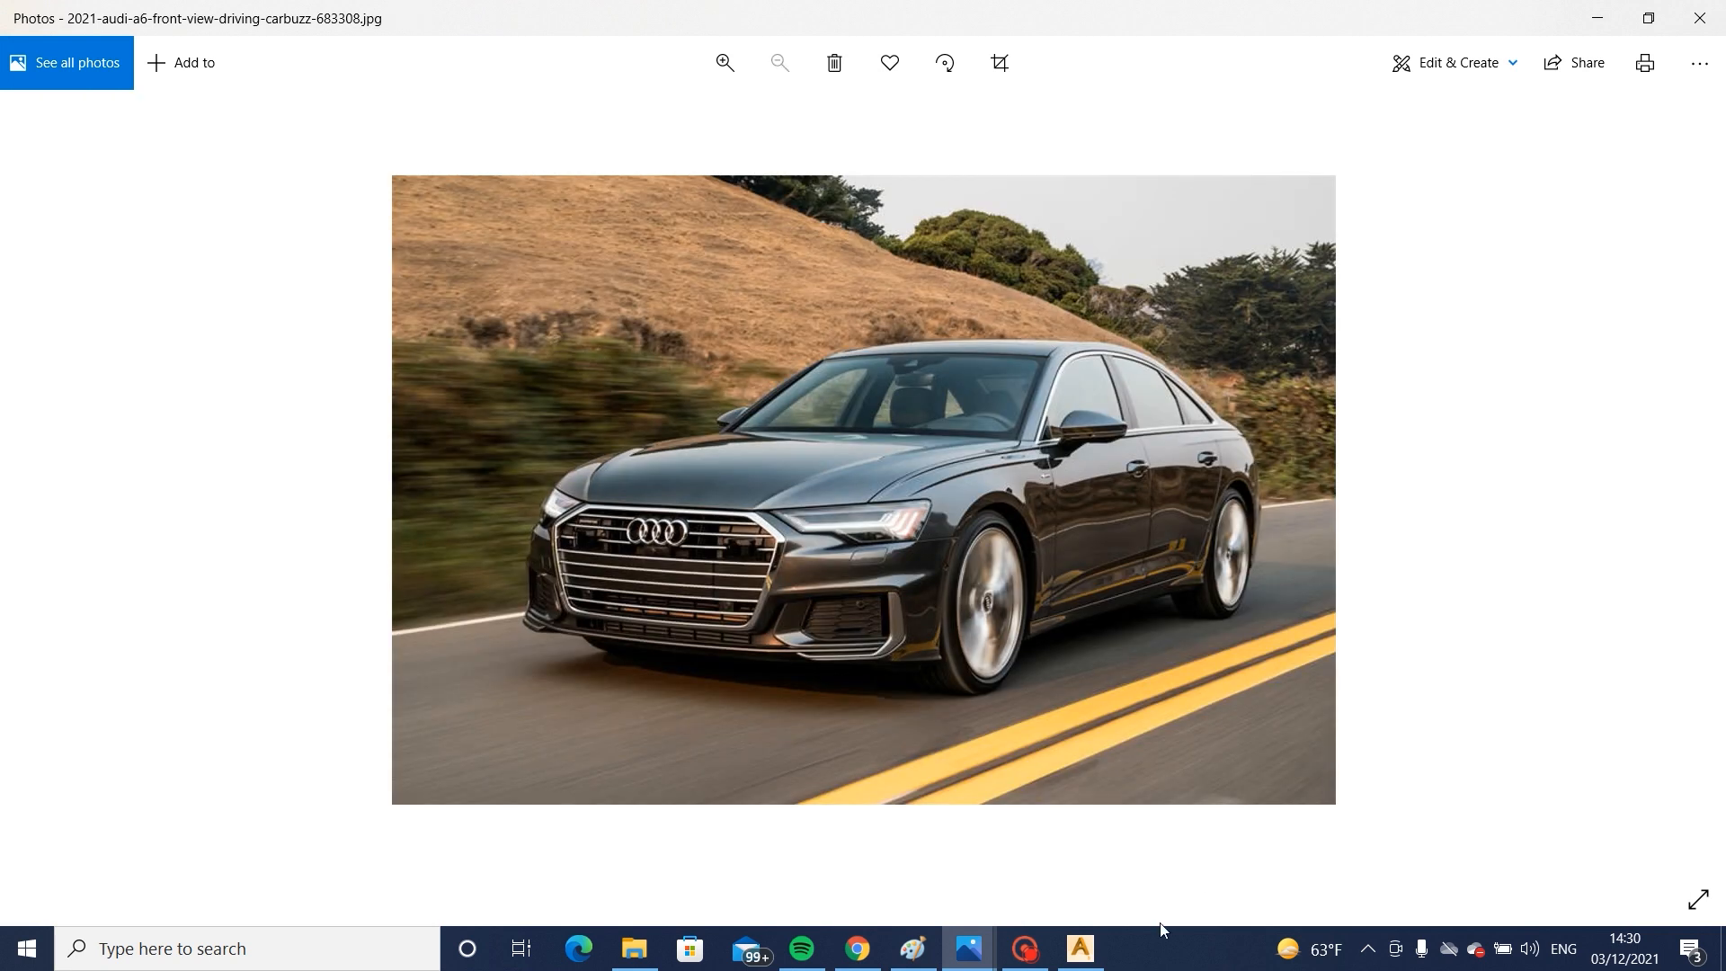
pyautogui.moveTo(966, 946)
pyautogui.click(1213, 822)
pyautogui.scroll(5, 833, 461)
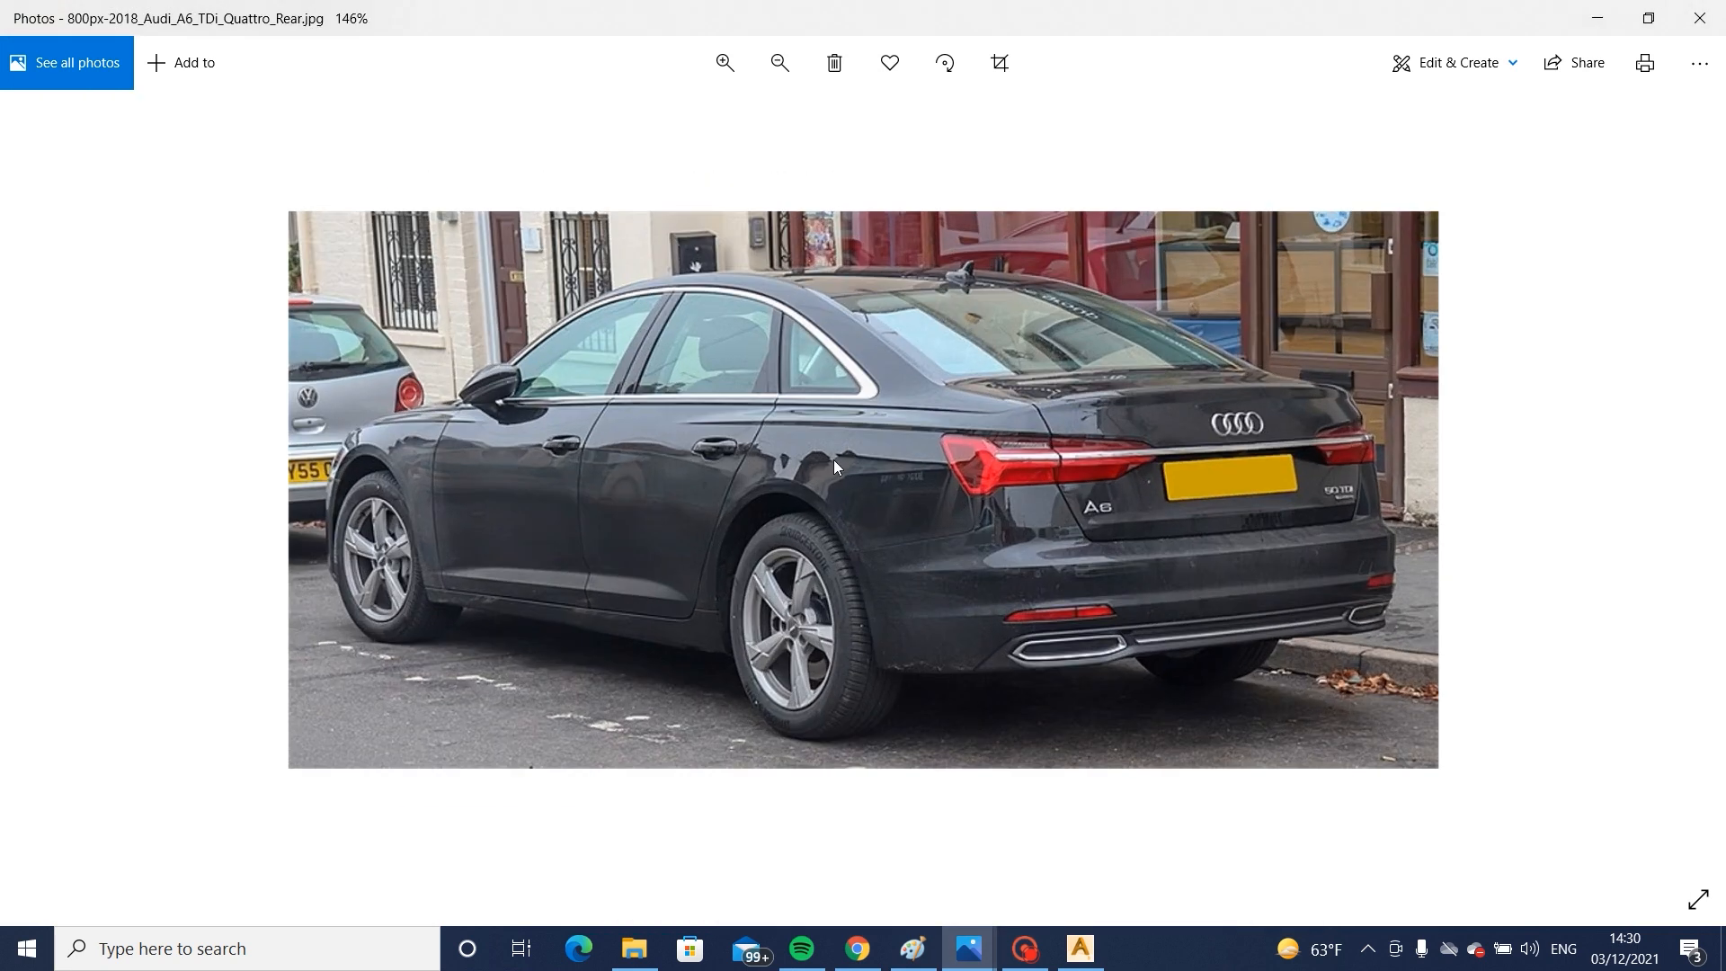
pyautogui.scroll(4, 431, 449)
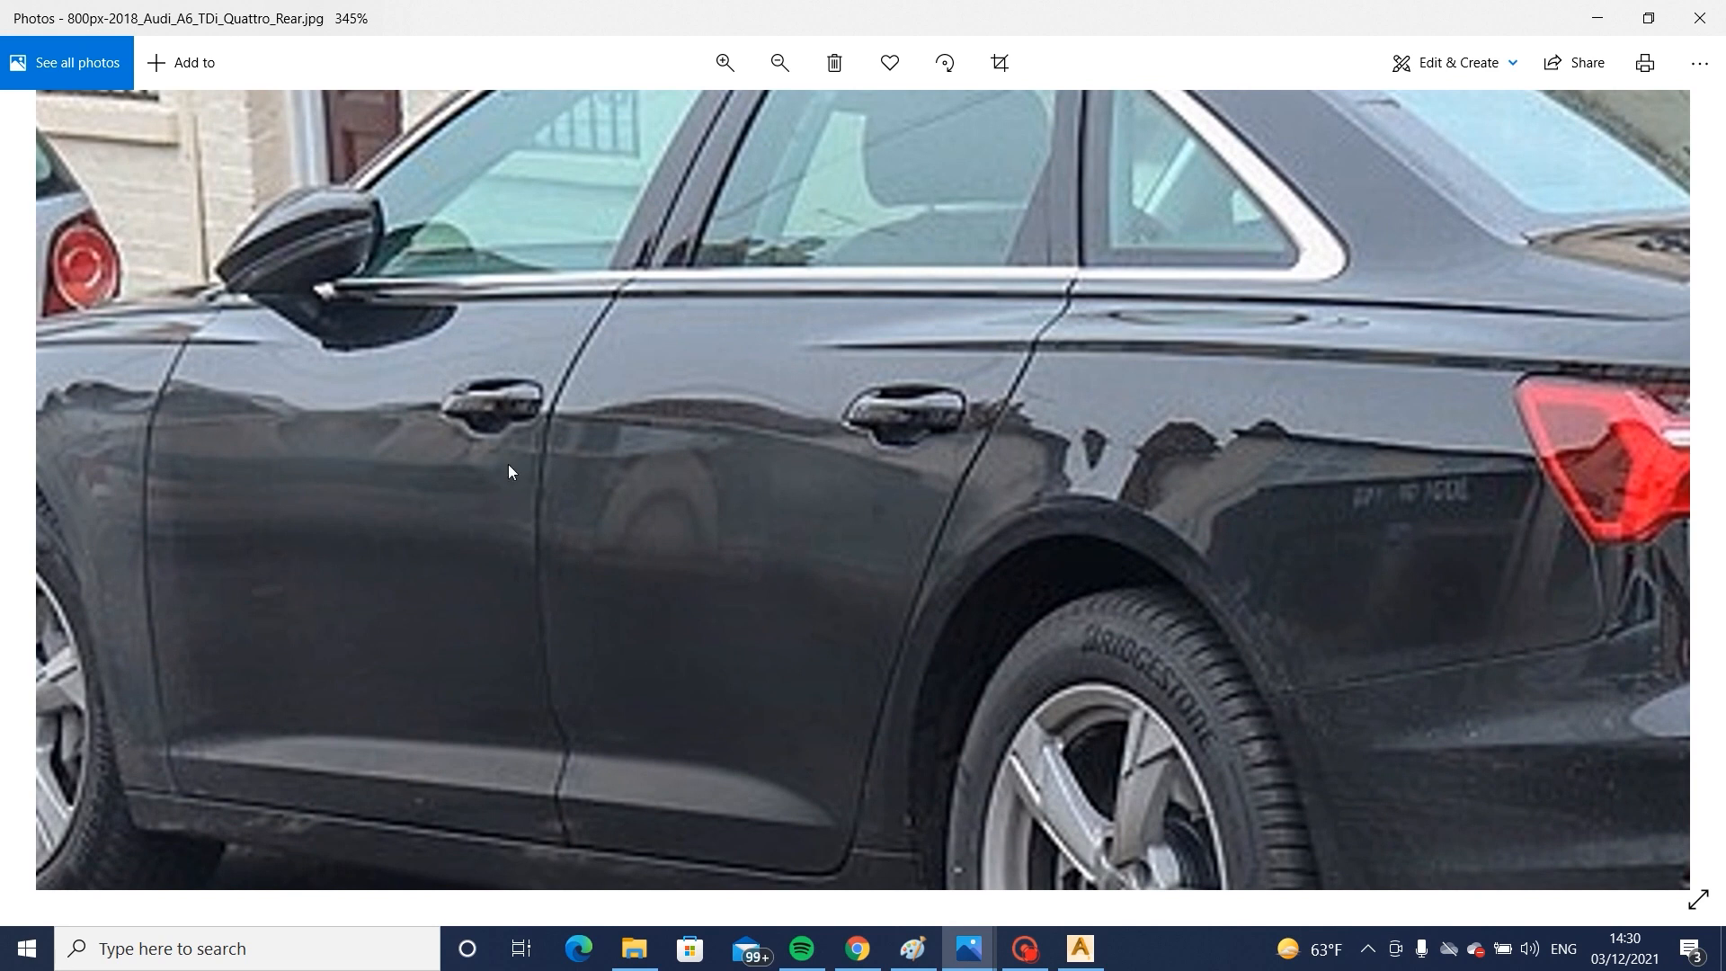
pyautogui.moveTo(968, 948)
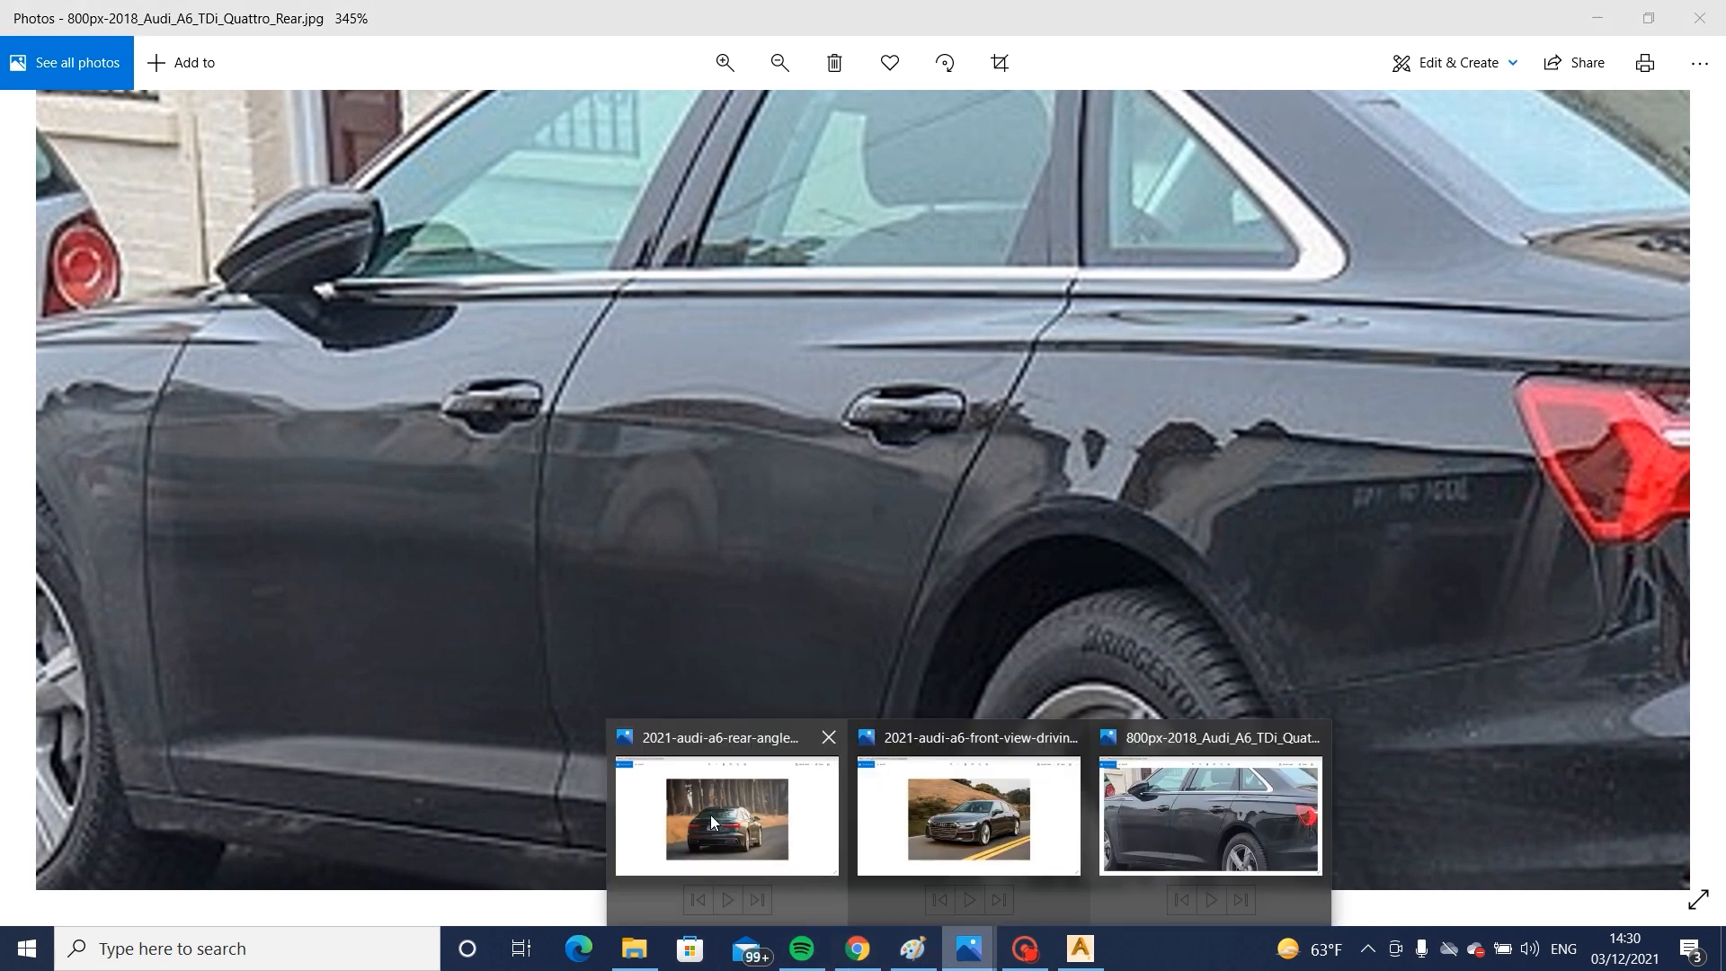
pyautogui.click(714, 818)
pyautogui.scroll(3, 1100, 601)
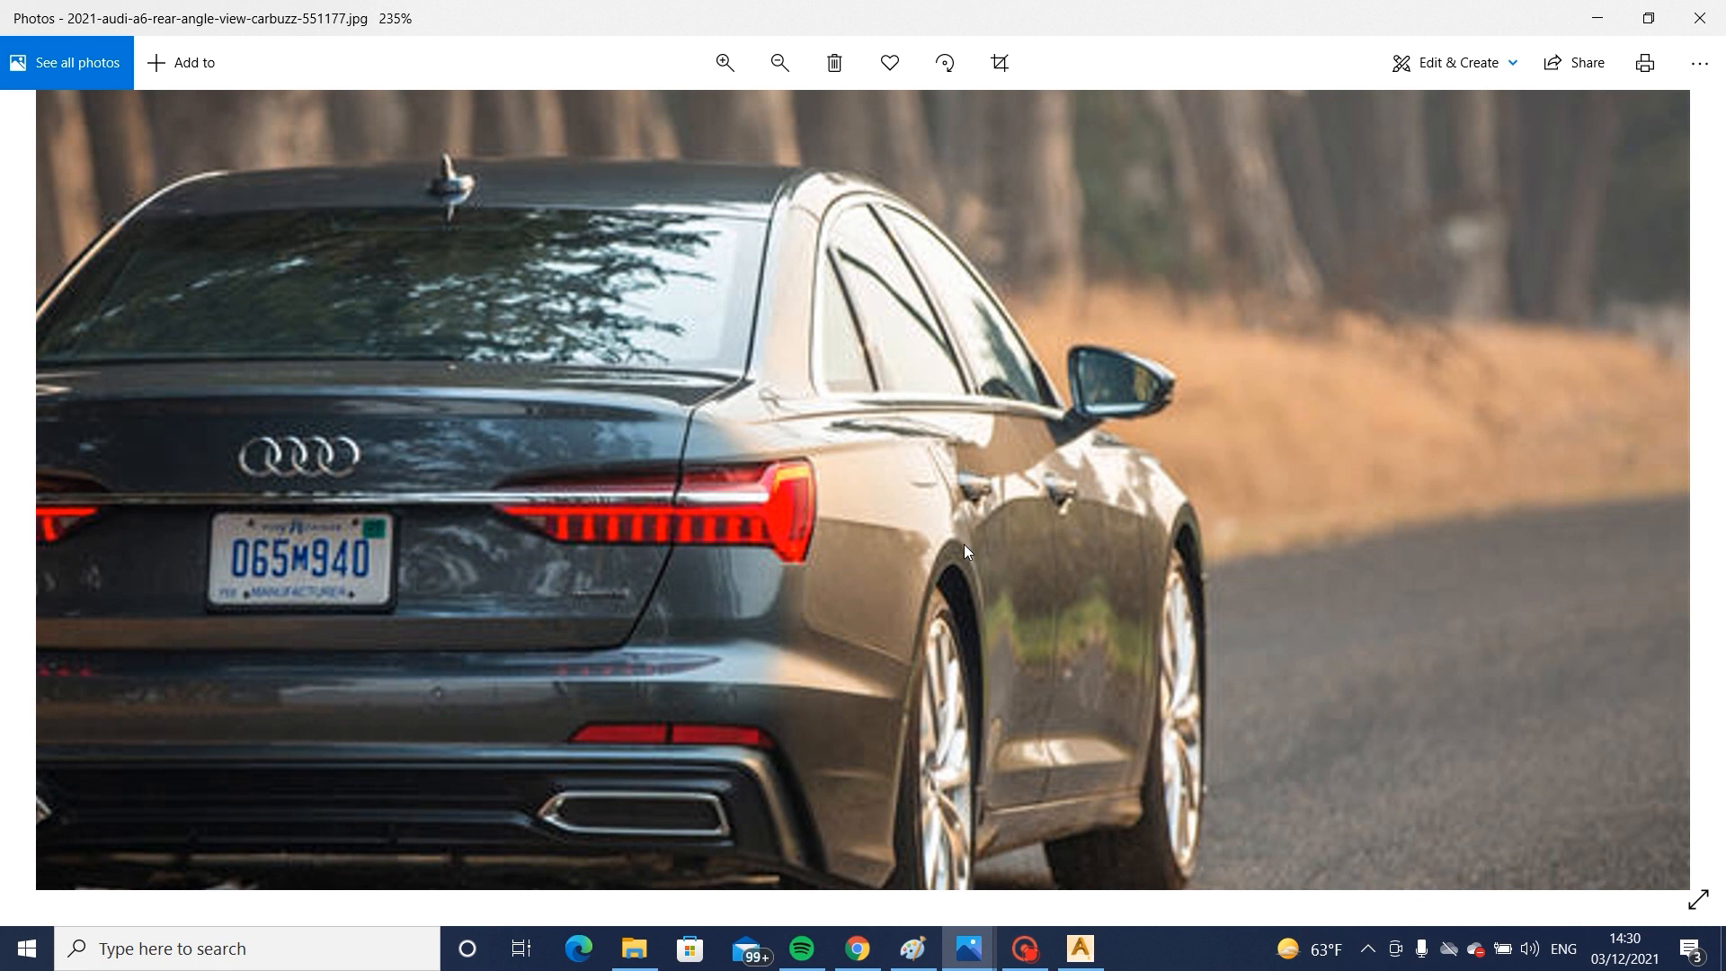
pyautogui.click(1060, 951)
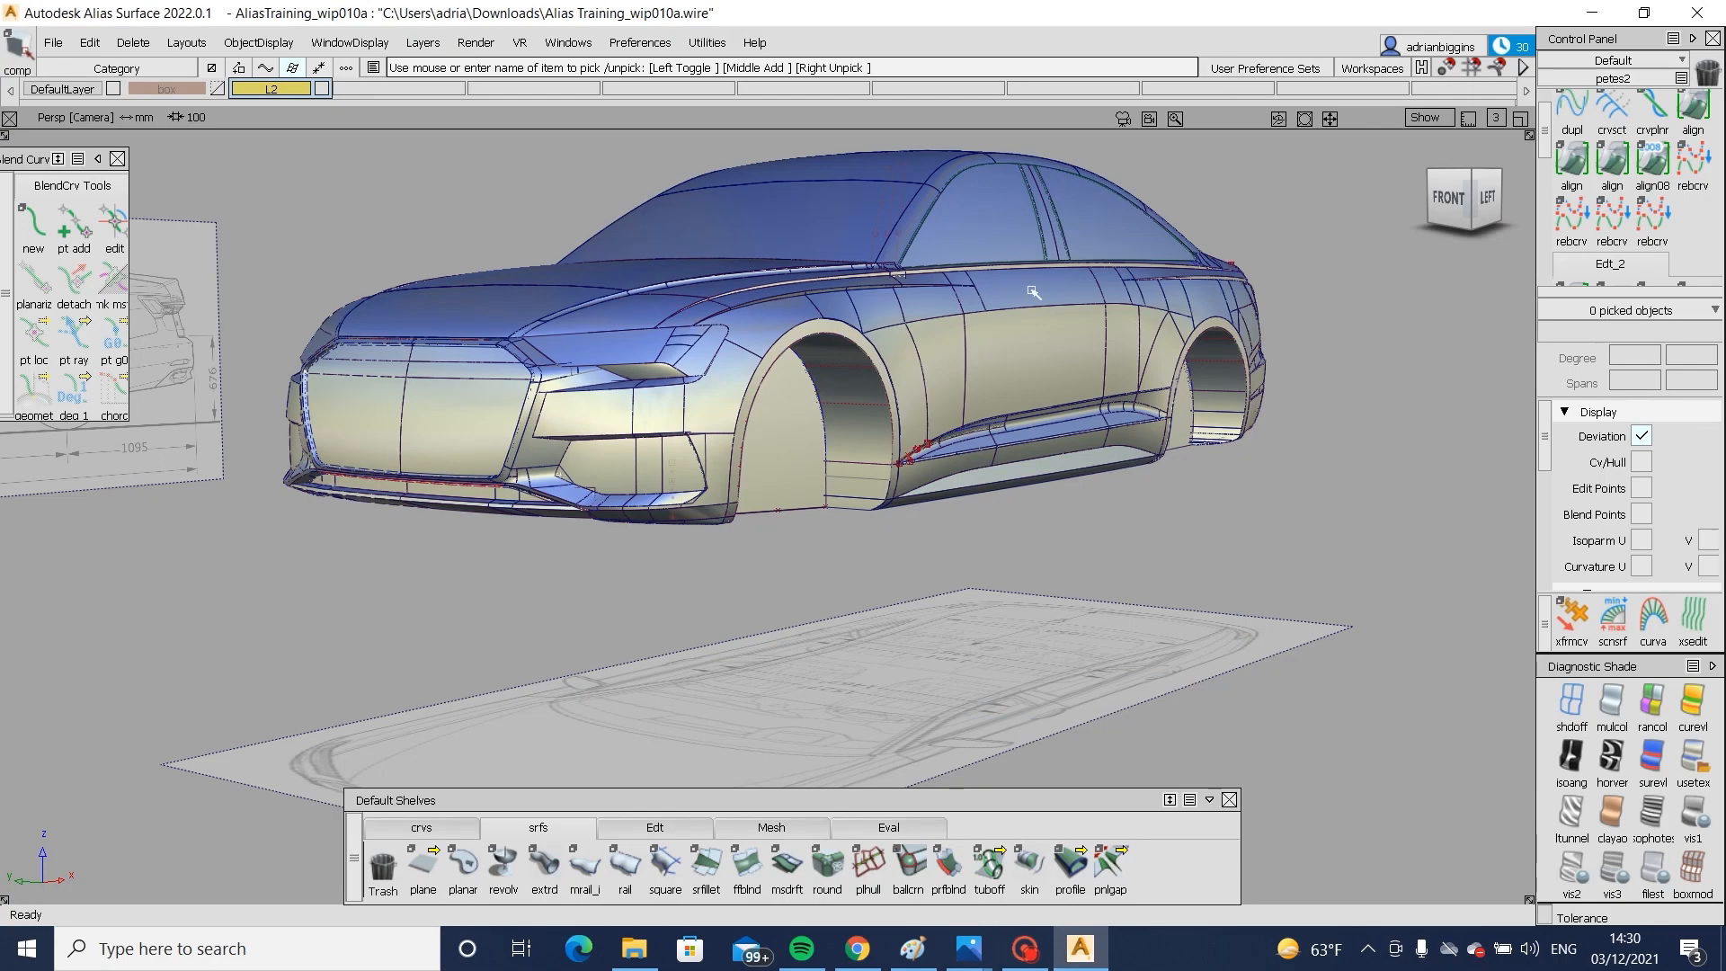
# - Begin a surface fillet along the body side feature line, picking the upper shoulder surfaces between the wheel arches as the first set
pyautogui.scroll(6, 1033, 292)
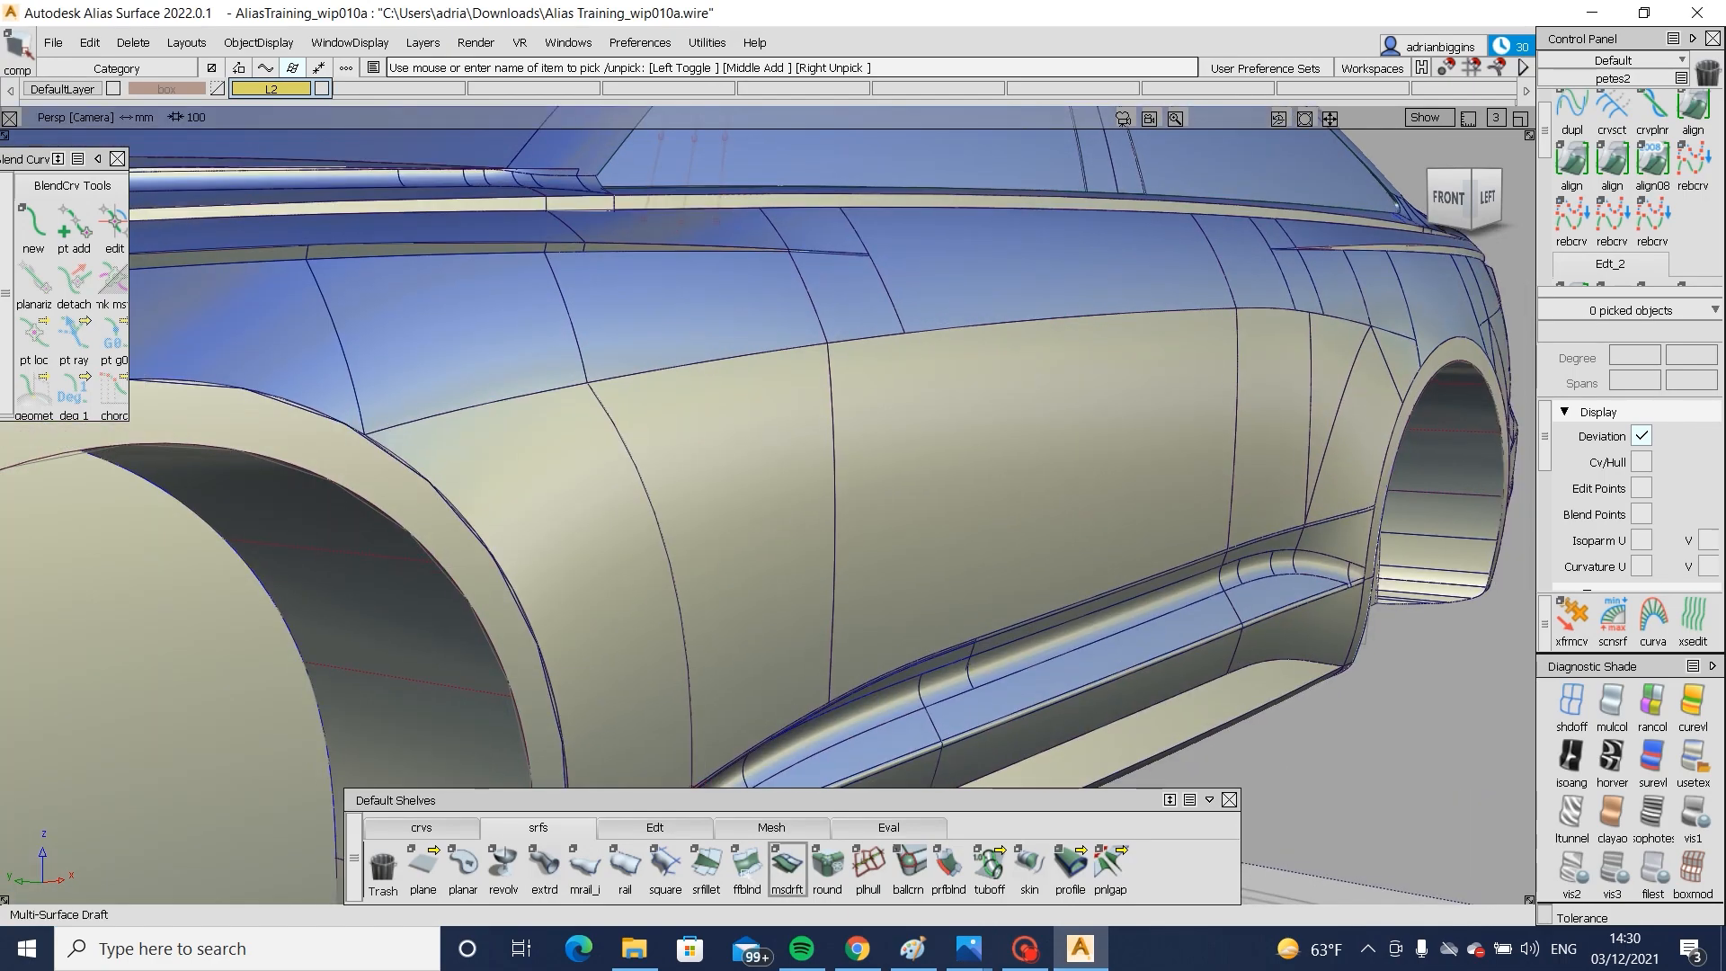
pyautogui.click(705, 863)
pyautogui.scroll(5, 690, 478)
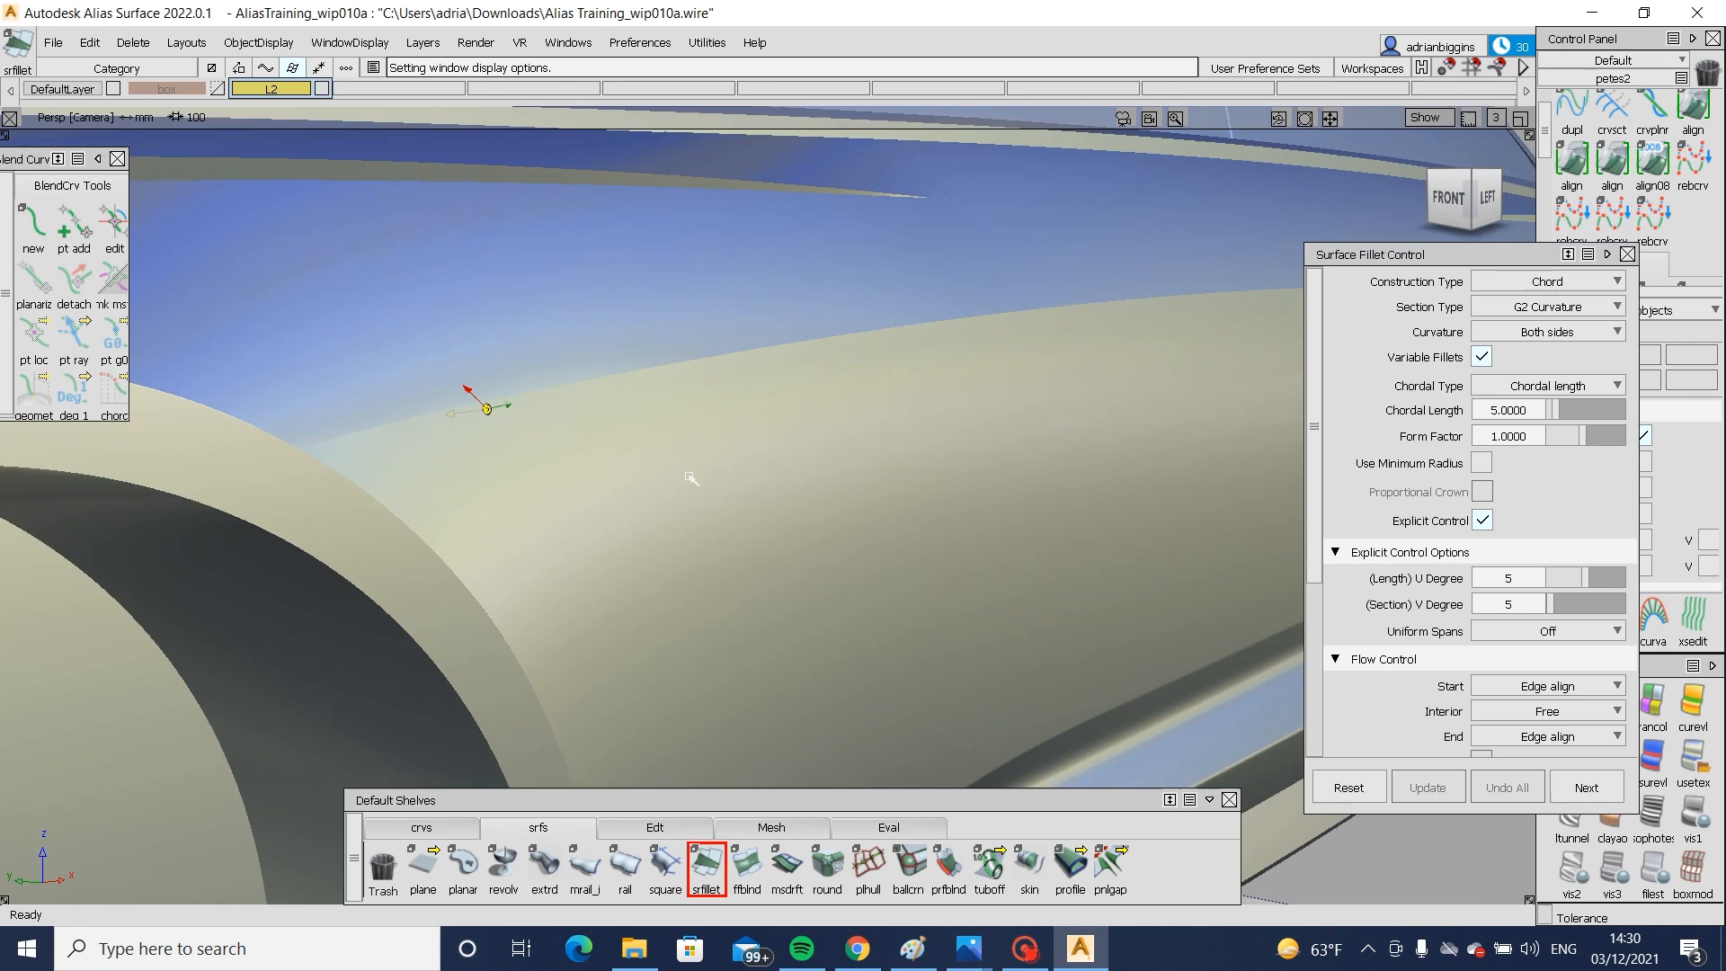
pyautogui.keyDown('alt'); pyautogui.keyDown('shift'); pyautogui.moveTo(691, 478); pyautogui.dragTo(405, 430); pyautogui.keyUp('shift'); pyautogui.keyUp('alt')
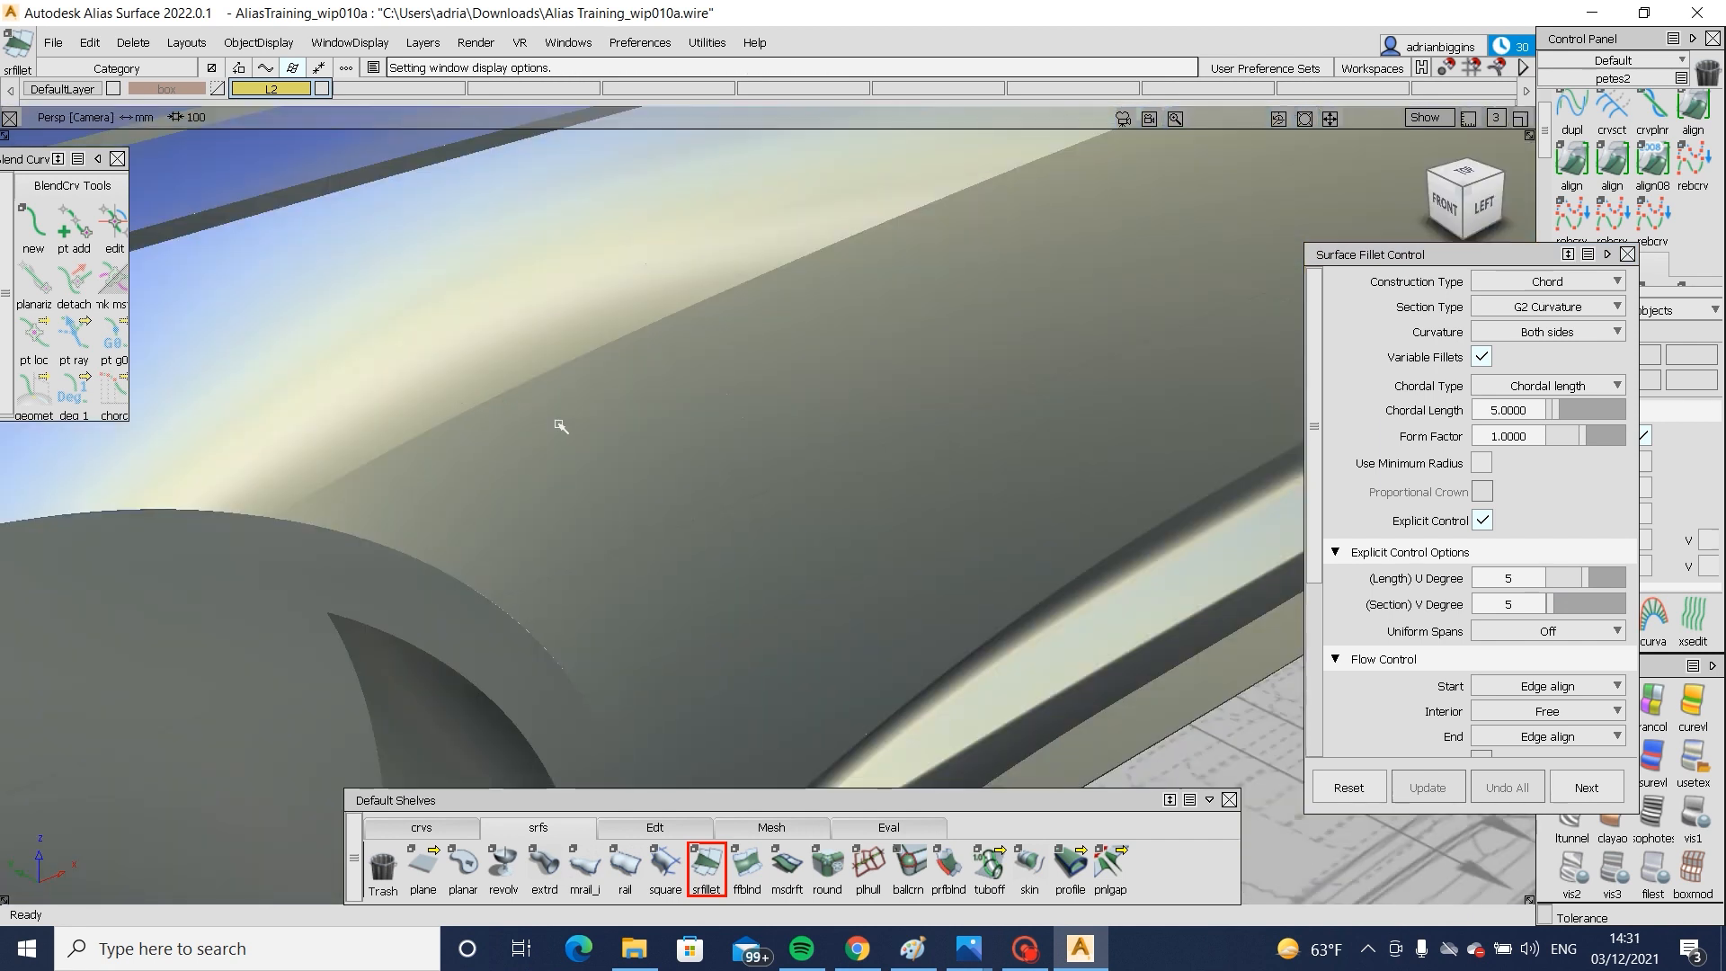
pyautogui.keyDown('alt'); pyautogui.keyDown('shift'); pyautogui.moveTo(807, 518); pyautogui.dragTo(786, 458); pyautogui.keyUp('shift'); pyautogui.keyUp('alt')
pyautogui.click(803, 402)
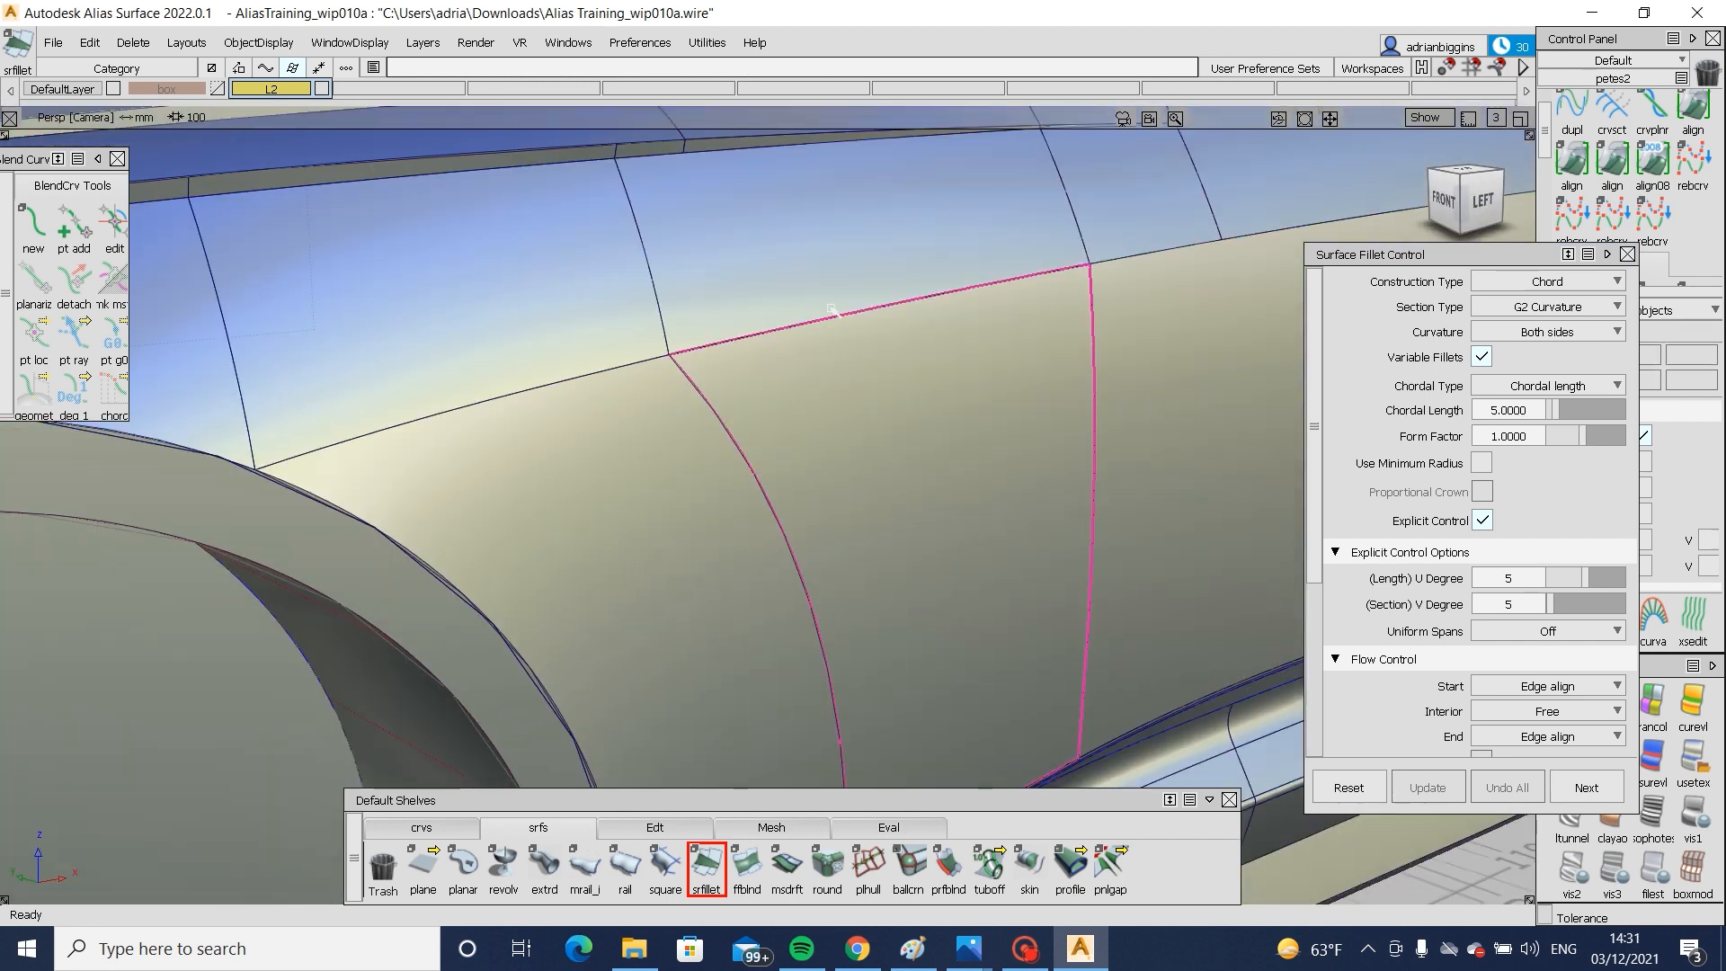
pyautogui.keyDown('alt'); pyautogui.keyDown('shift'); pyautogui.moveTo(1045, 346); pyautogui.dragTo(551, 557, button='middle'); pyautogui.keyUp('shift'); pyautogui.keyUp('alt')
pyautogui.keyDown('ctrl'); pyautogui.keyDown('shift'); pyautogui.moveTo(551, 558); pyautogui.dragTo(558, 431); pyautogui.keyUp('shift'); pyautogui.keyUp('ctrl')
pyautogui.click(733, 388)
pyautogui.click(901, 360)
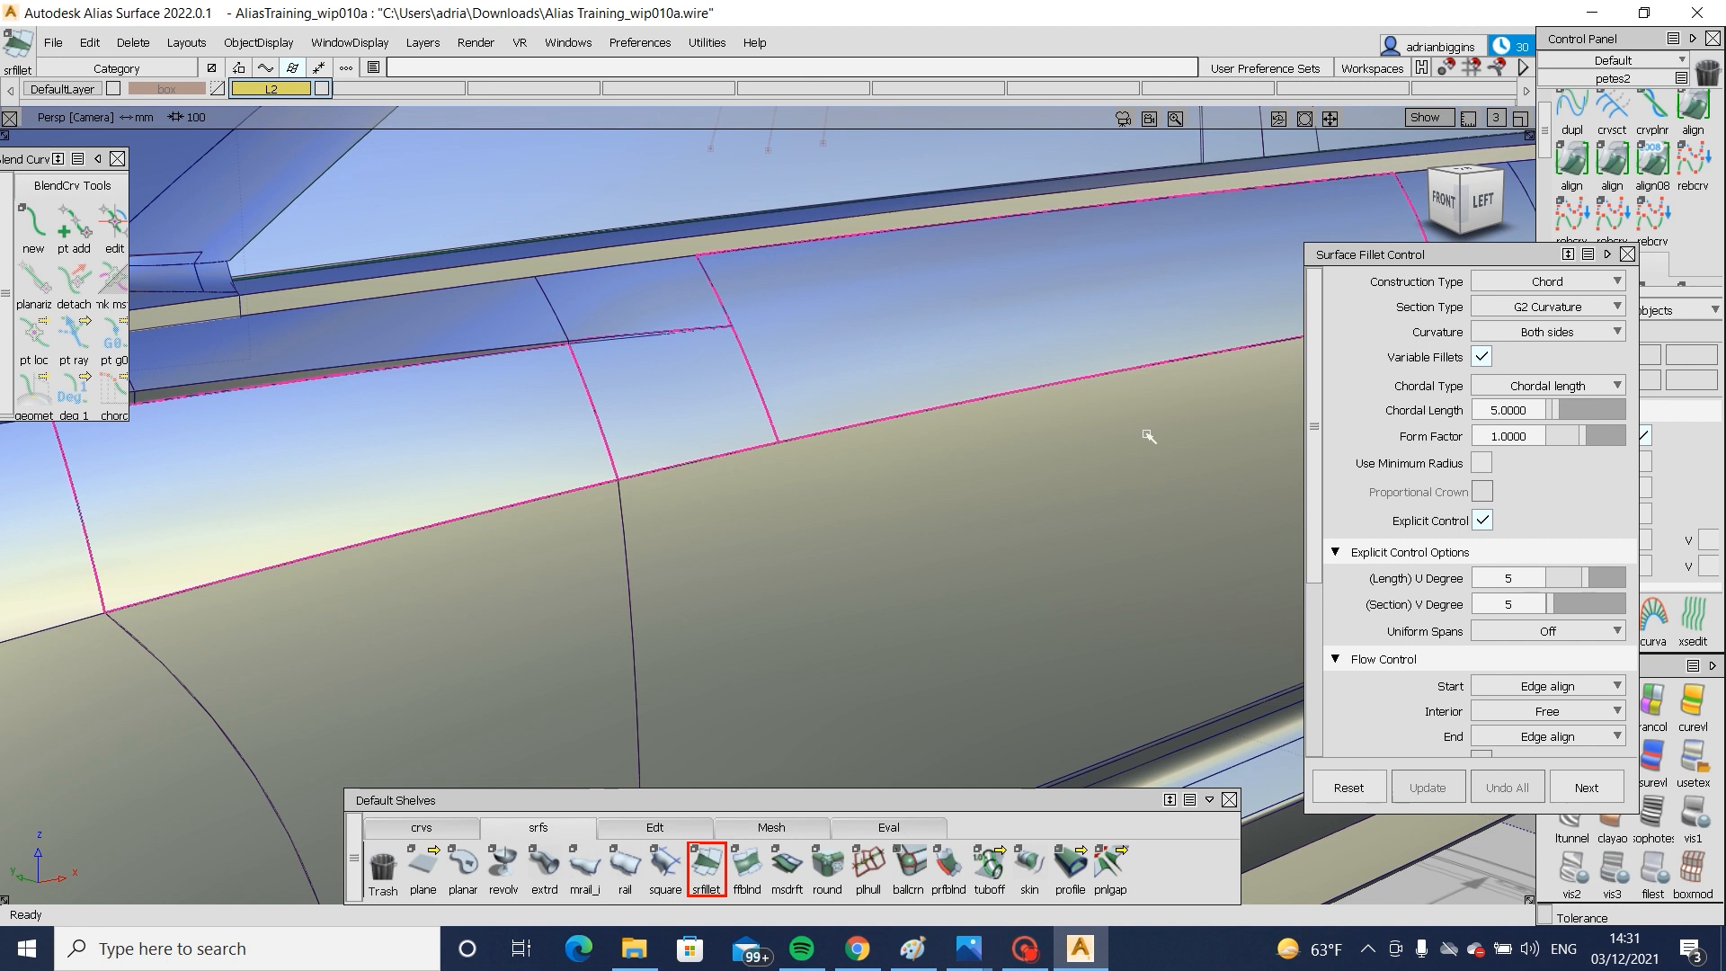
pyautogui.keyDown('alt'); pyautogui.keyDown('shift'); pyautogui.moveTo(1147, 435); pyautogui.dragTo(36, 555, button='middle'); pyautogui.keyUp('shift'); pyautogui.keyUp('alt')
pyautogui.click(925, 373)
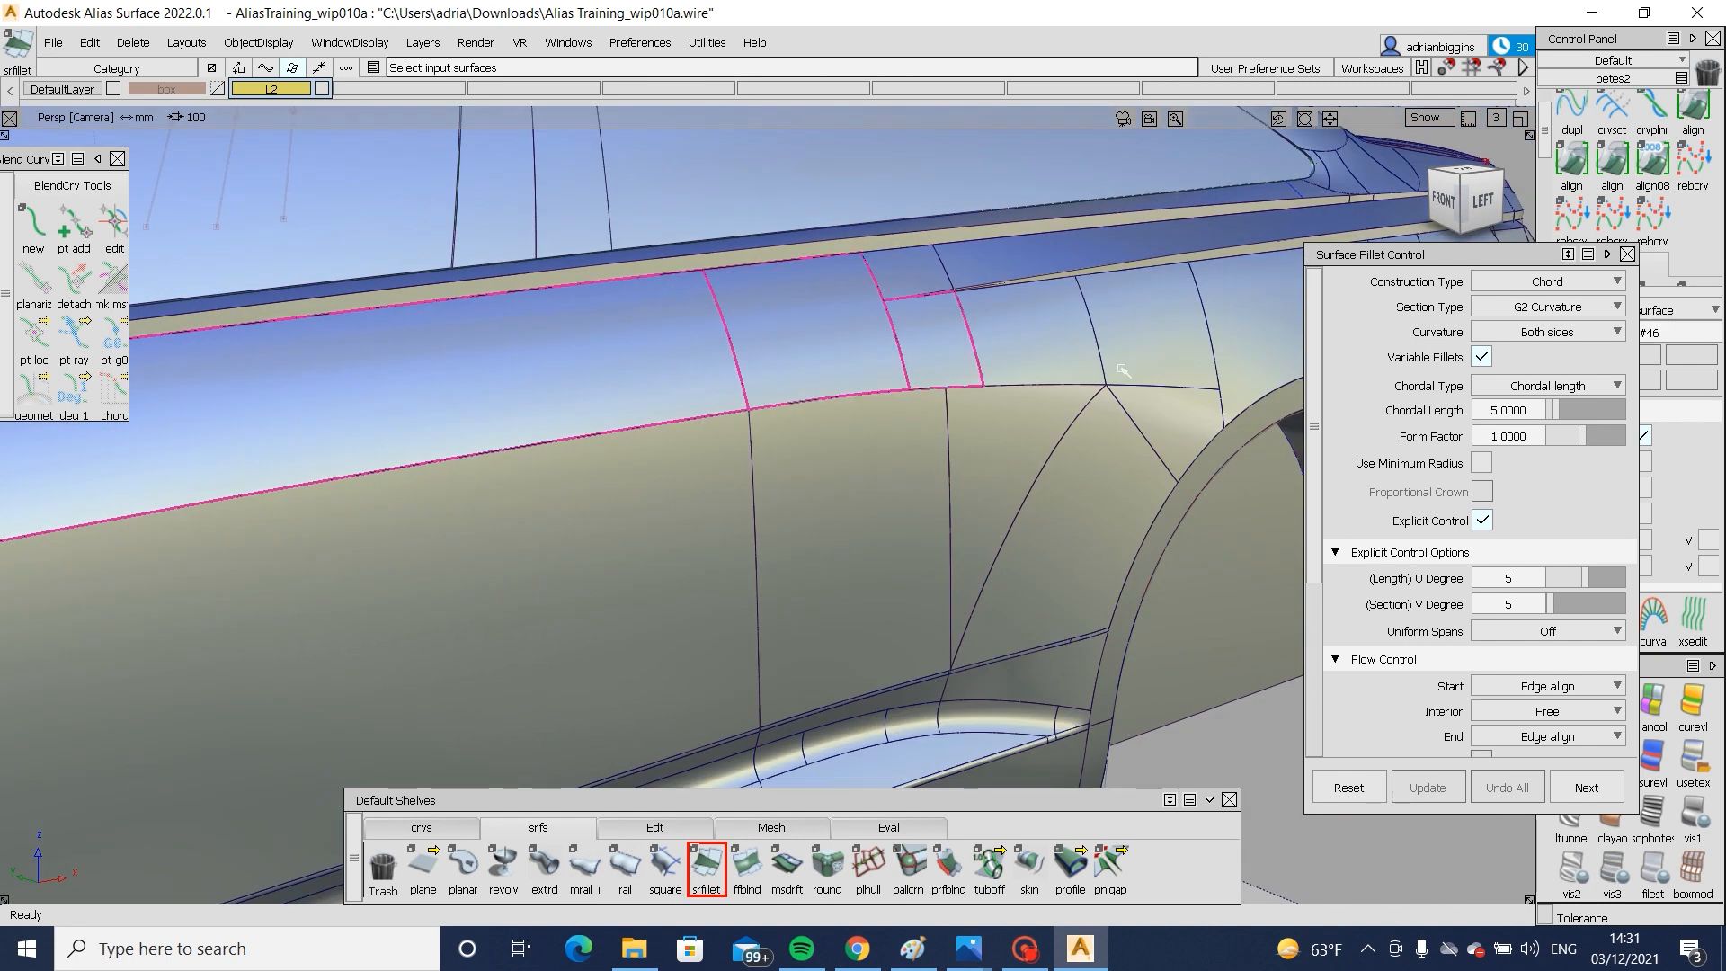
pyautogui.click(1043, 360)
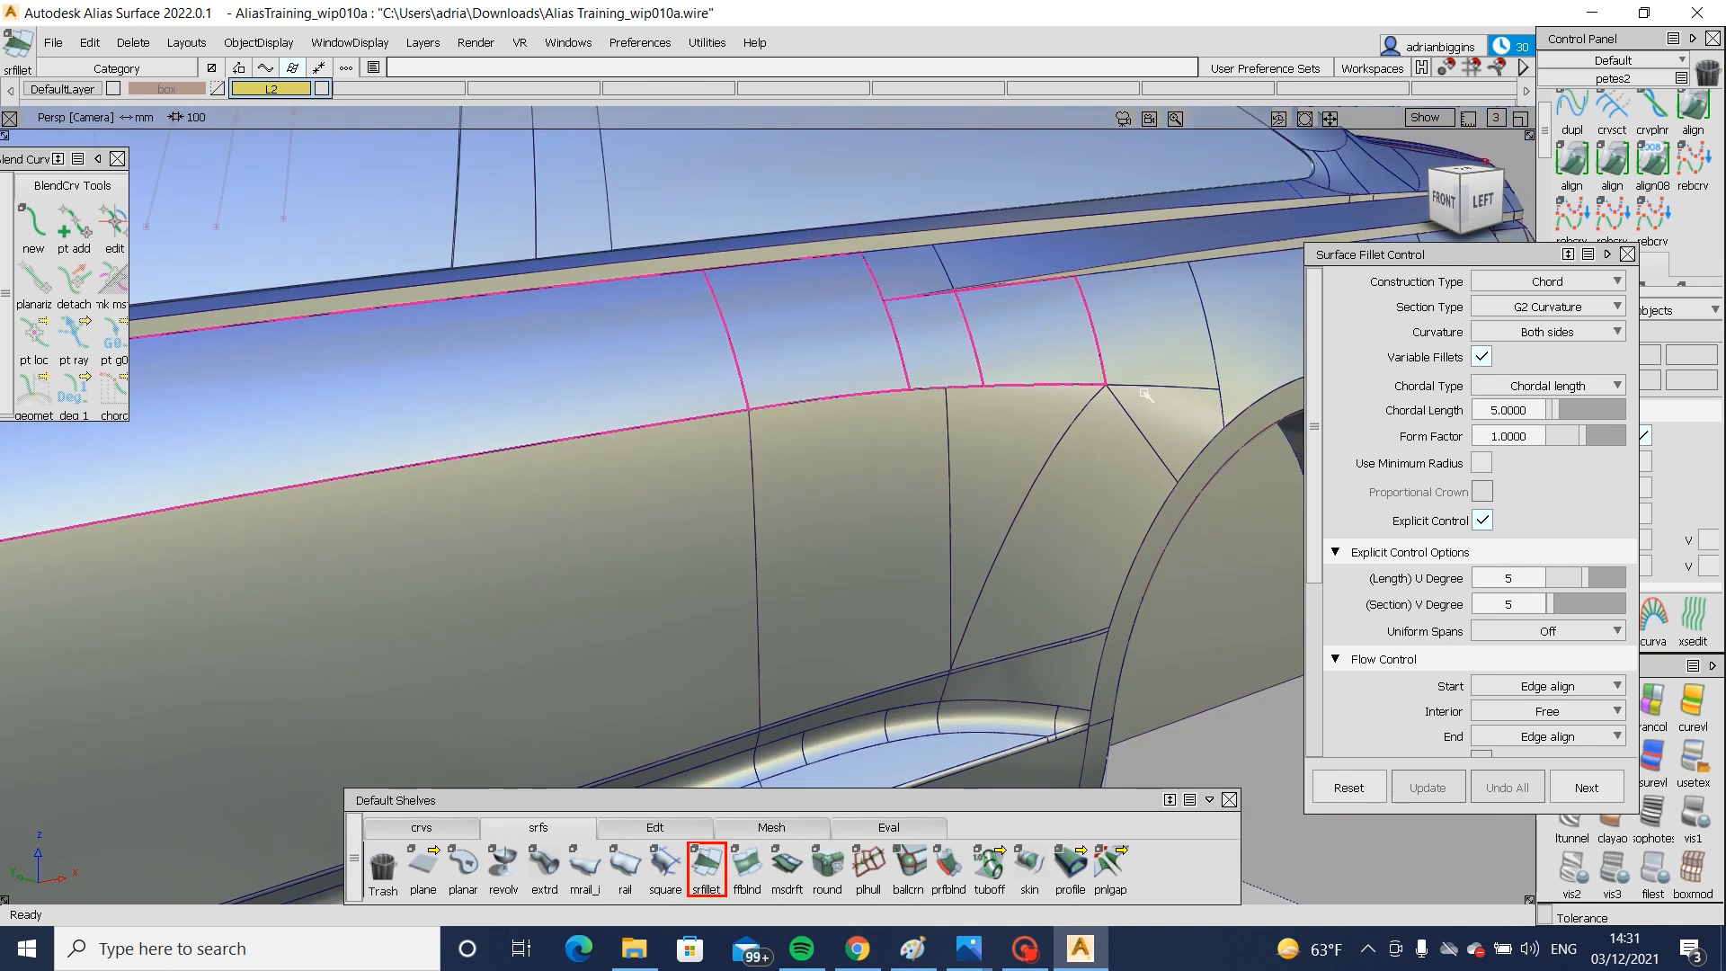
# - Pick the lower body side surfaces between the wheel arches as the fillet's second set and set the chordal length to 8
pyautogui.click(1066, 409)
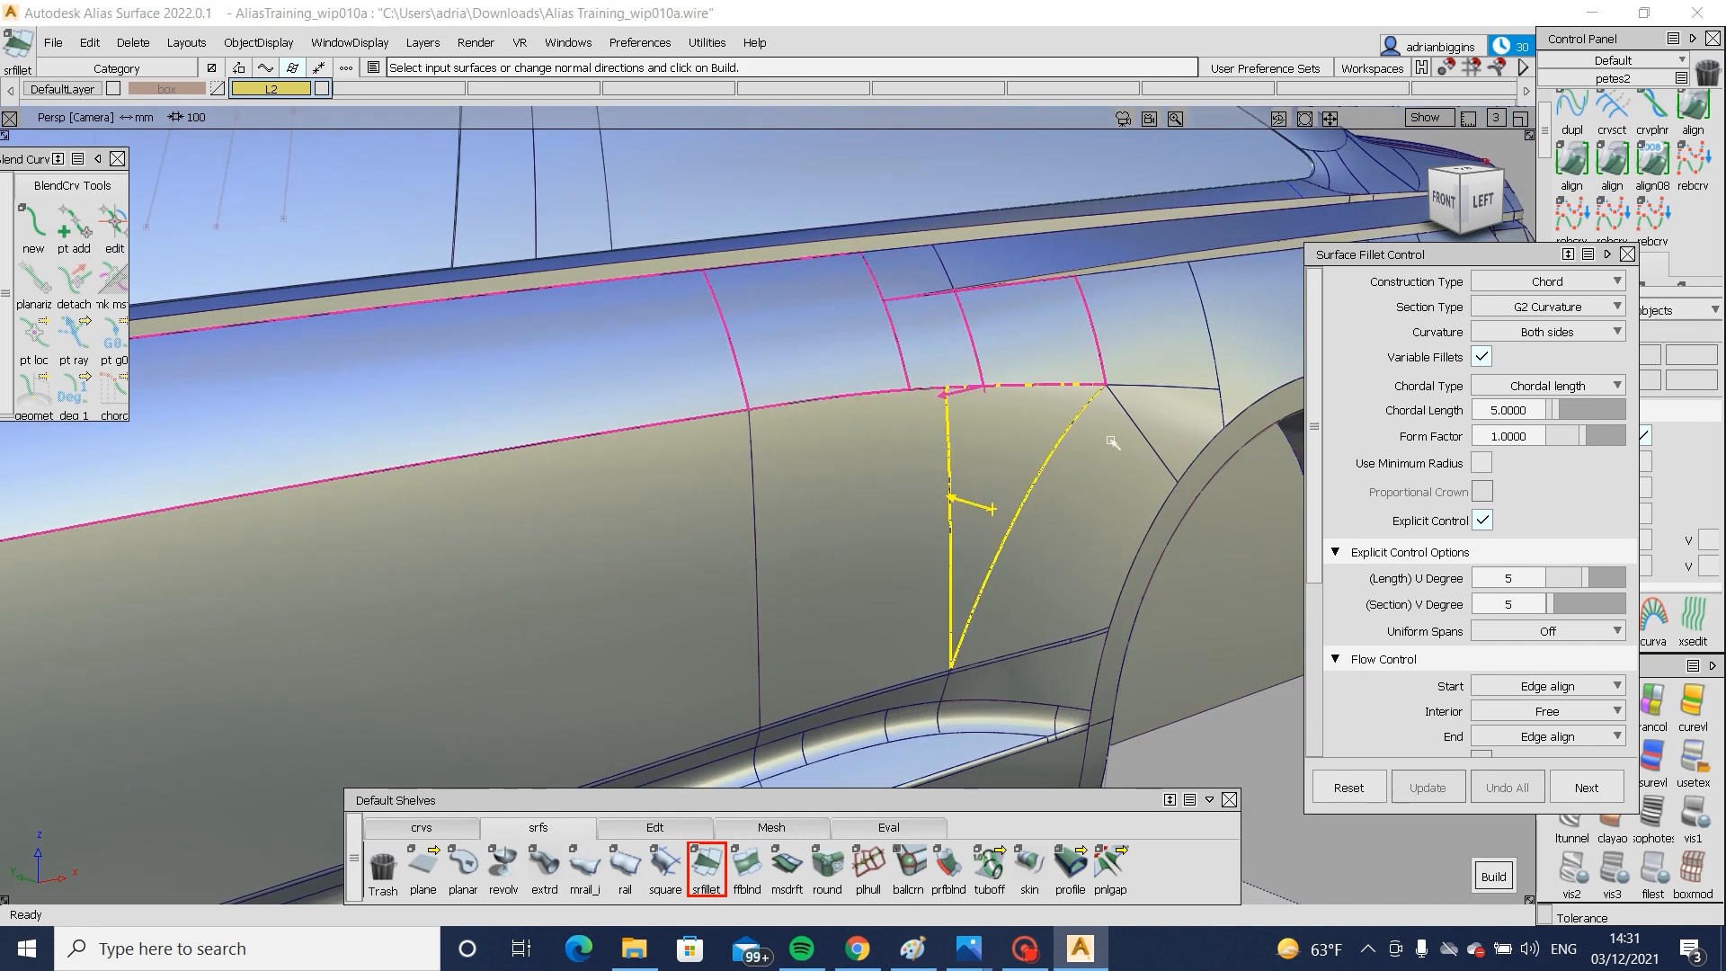
pyautogui.click(1113, 442)
pyautogui.click(768, 475)
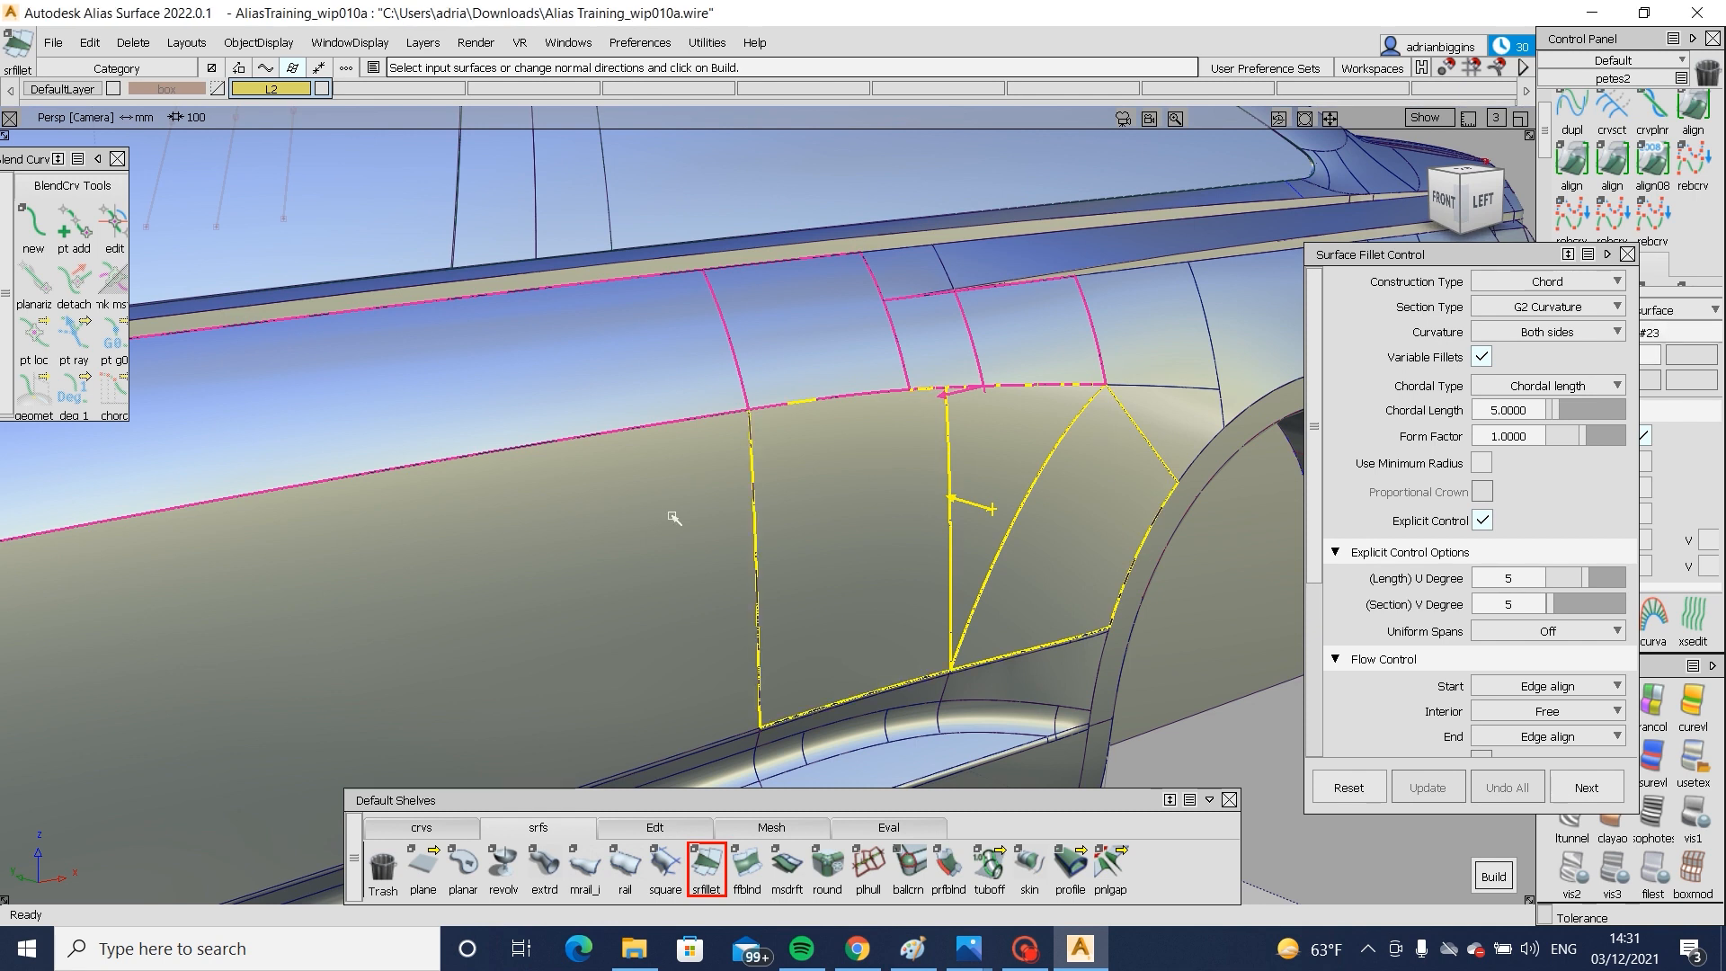
pyautogui.keyDown('alt'); pyautogui.keyDown('shift'); pyautogui.moveTo(451, 578); pyautogui.dragTo(934, 467, button='middle'); pyautogui.keyUp('shift'); pyautogui.keyUp('alt')
pyautogui.keyDown('alt'); pyautogui.keyDown('shift'); pyautogui.moveTo(935, 468); pyautogui.dragTo(661, 540, button='right'); pyautogui.keyUp('shift'); pyautogui.keyUp('alt')
pyautogui.click(235, 655)
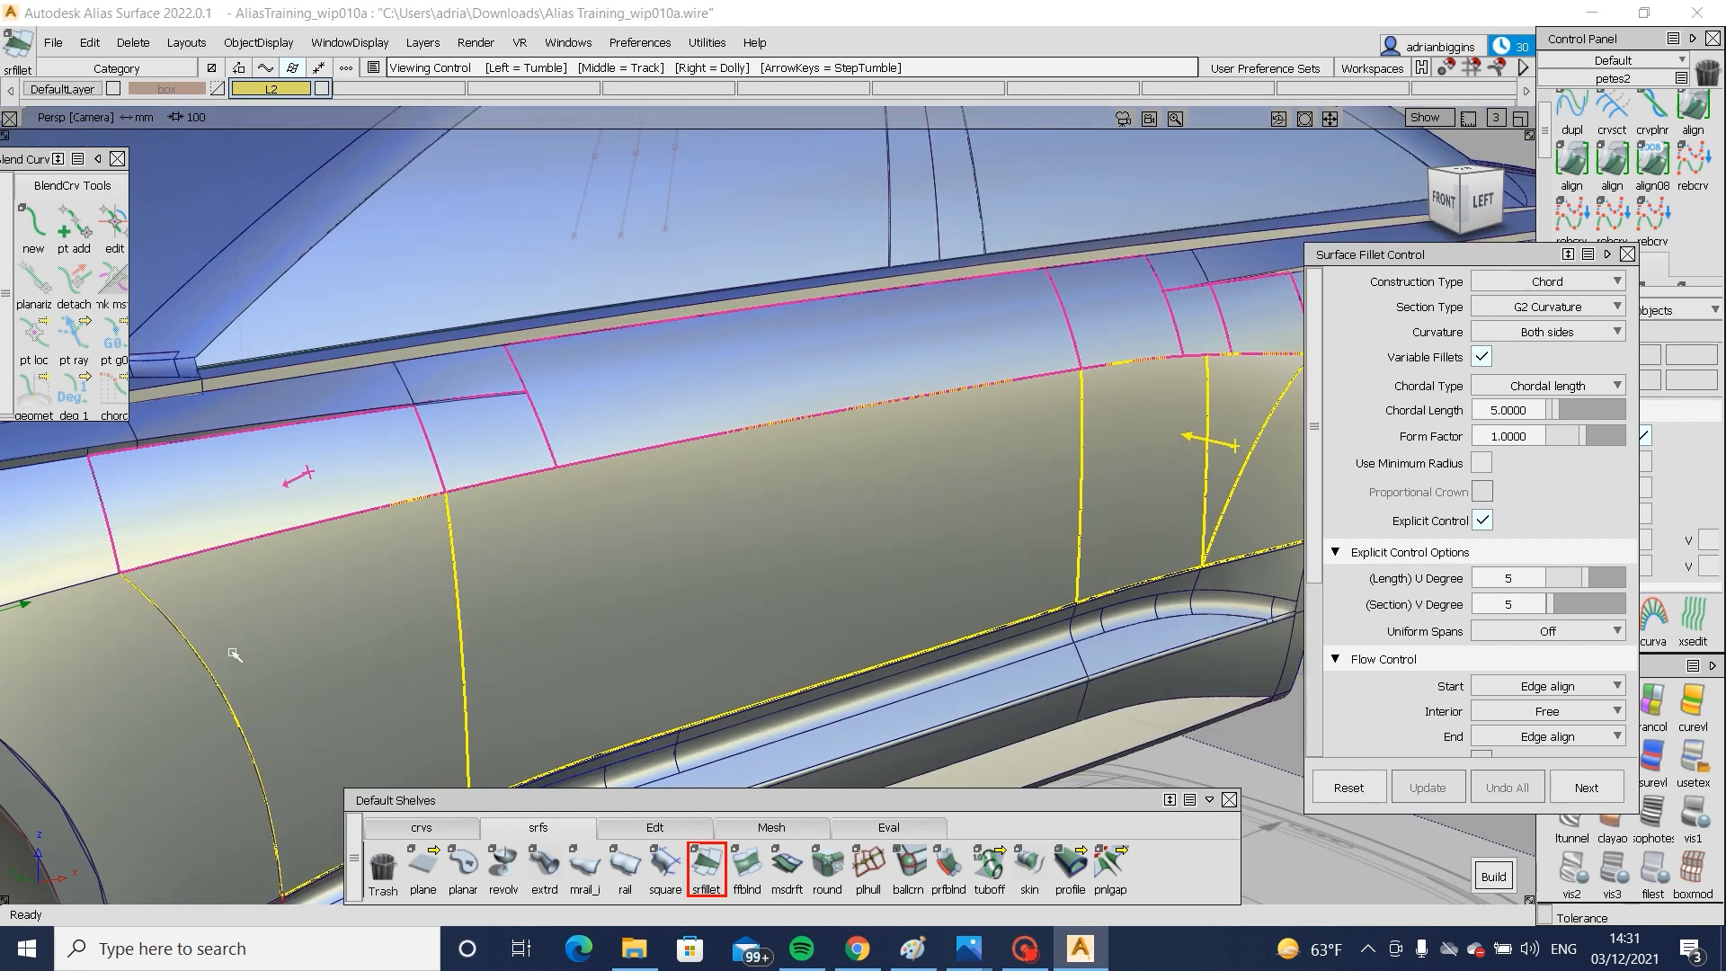
pyautogui.click(1526, 410)
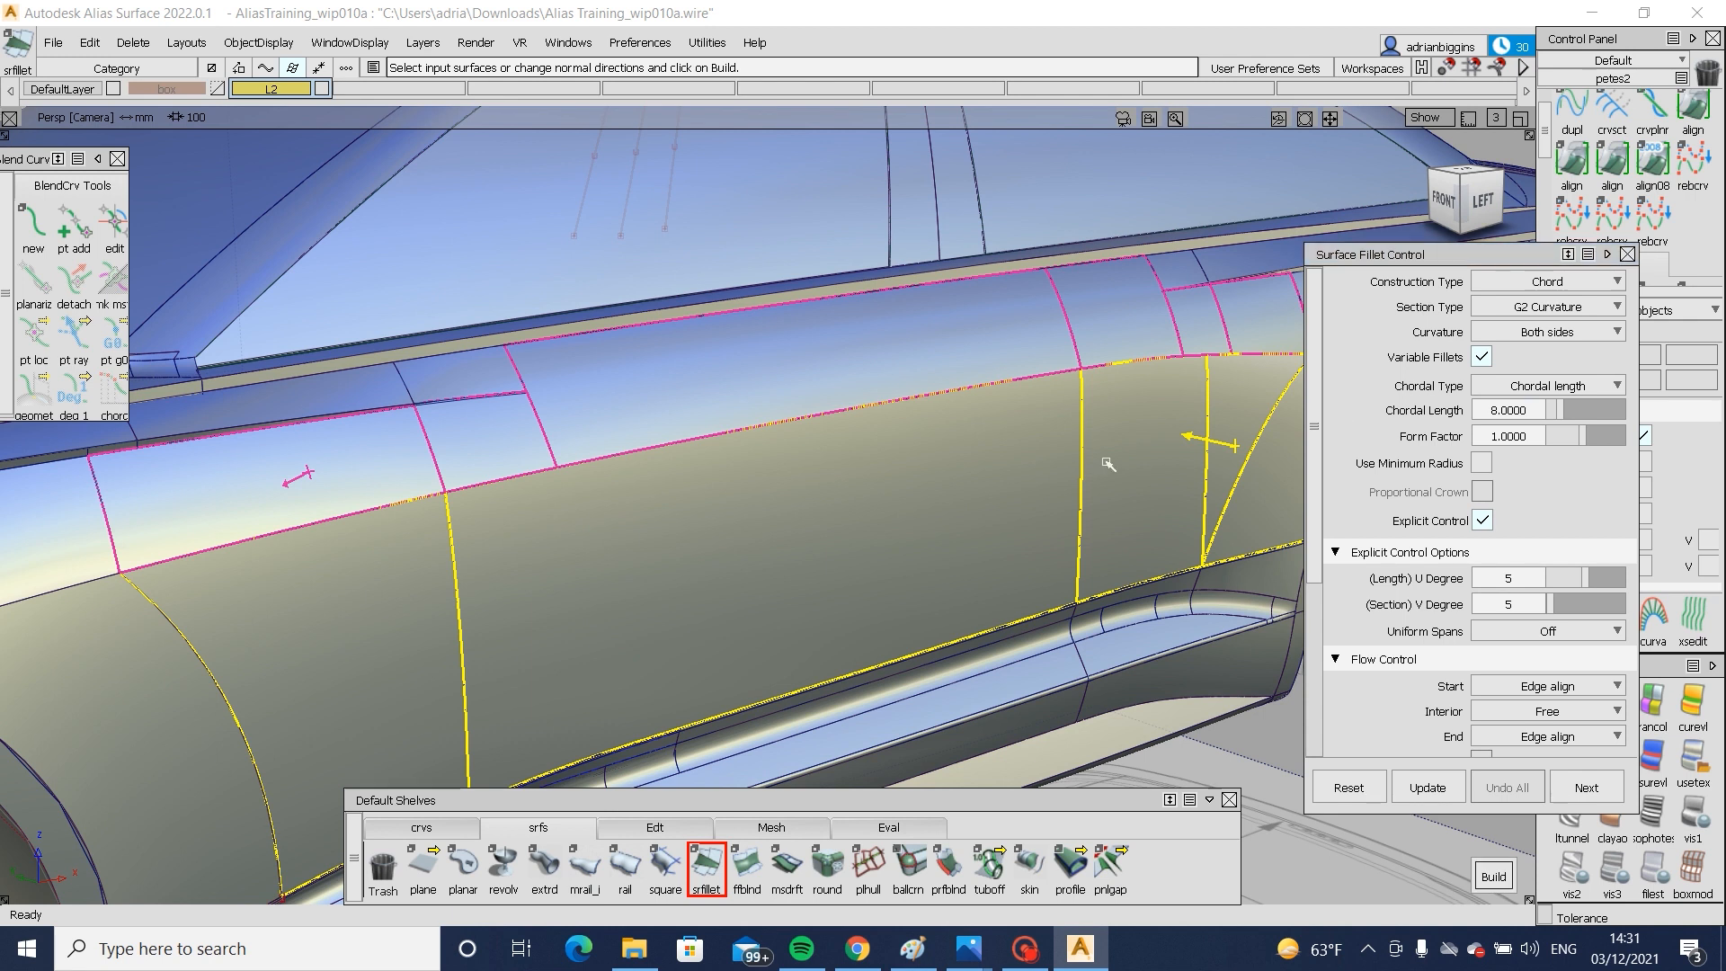
# - Fillet the feature line above the long middle body side panel with a chordal length of 10
pyautogui.keyDown('alt'); pyautogui.keyDown('shift'); pyautogui.moveTo(1109, 466); pyautogui.dragTo(990, 431); pyautogui.keyUp('shift'); pyautogui.keyUp('alt')
pyautogui.scroll(2, 988, 430)
pyautogui.hotkey('alt', 'm')
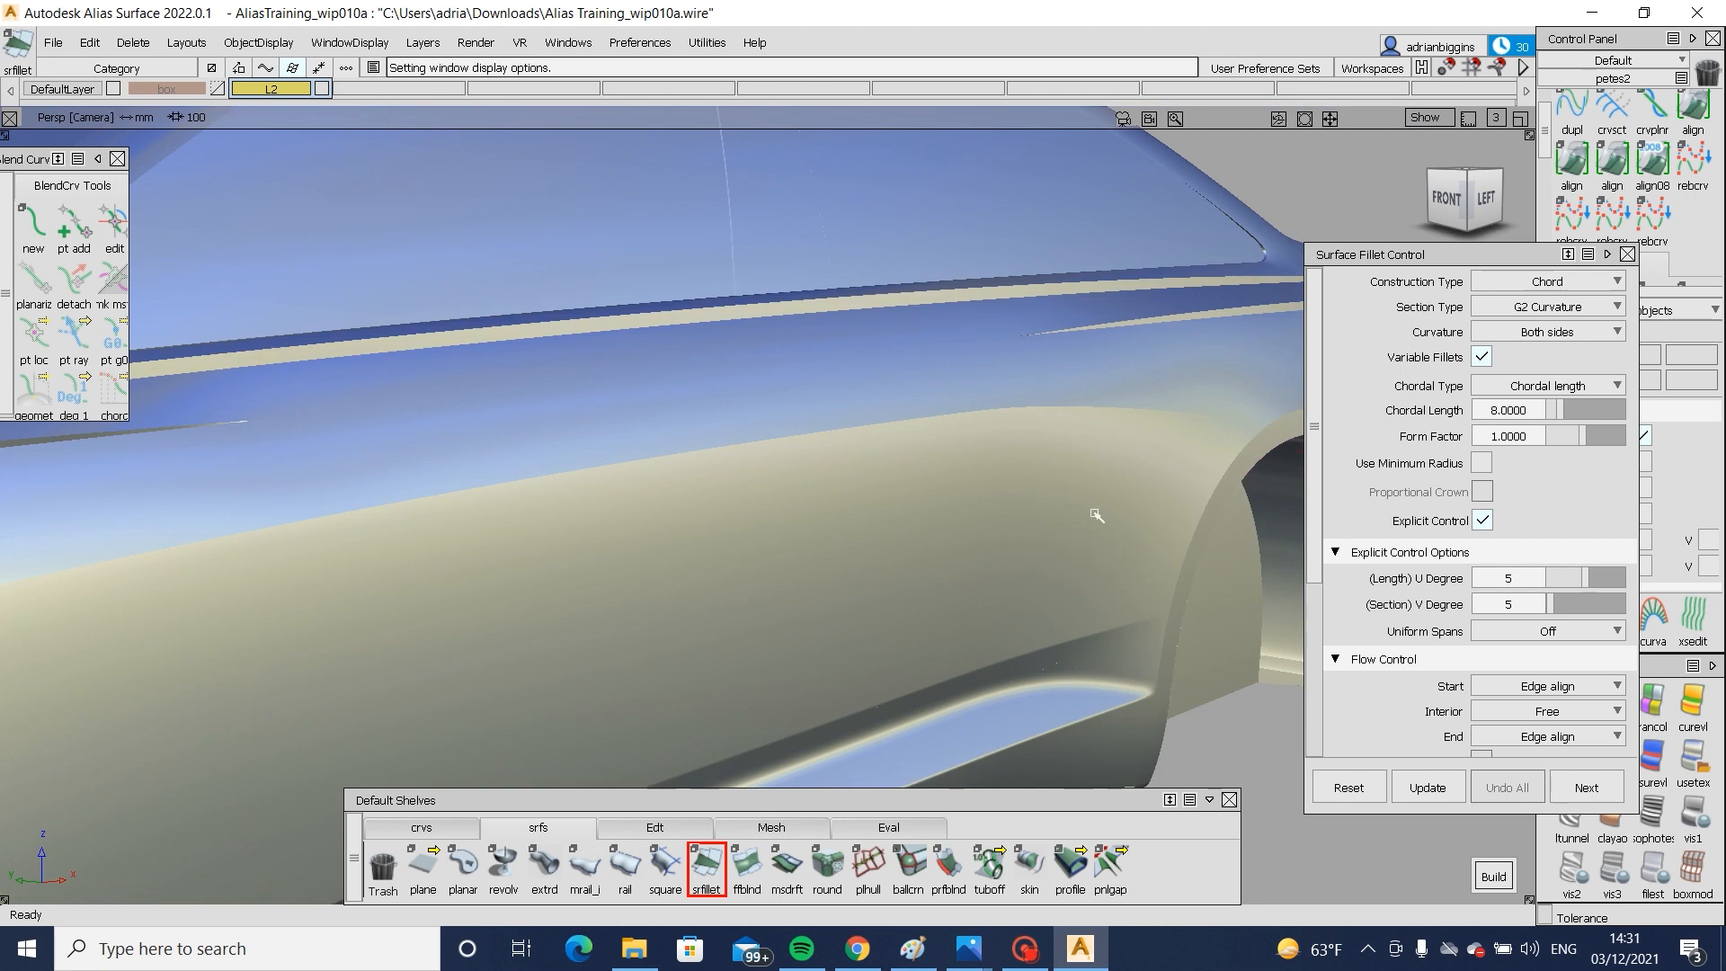
pyautogui.keyDown('alt'); pyautogui.keyDown('shift'); pyautogui.moveTo(580, 482); pyautogui.dragTo(702, 600); pyautogui.keyUp('shift'); pyautogui.keyUp('alt')
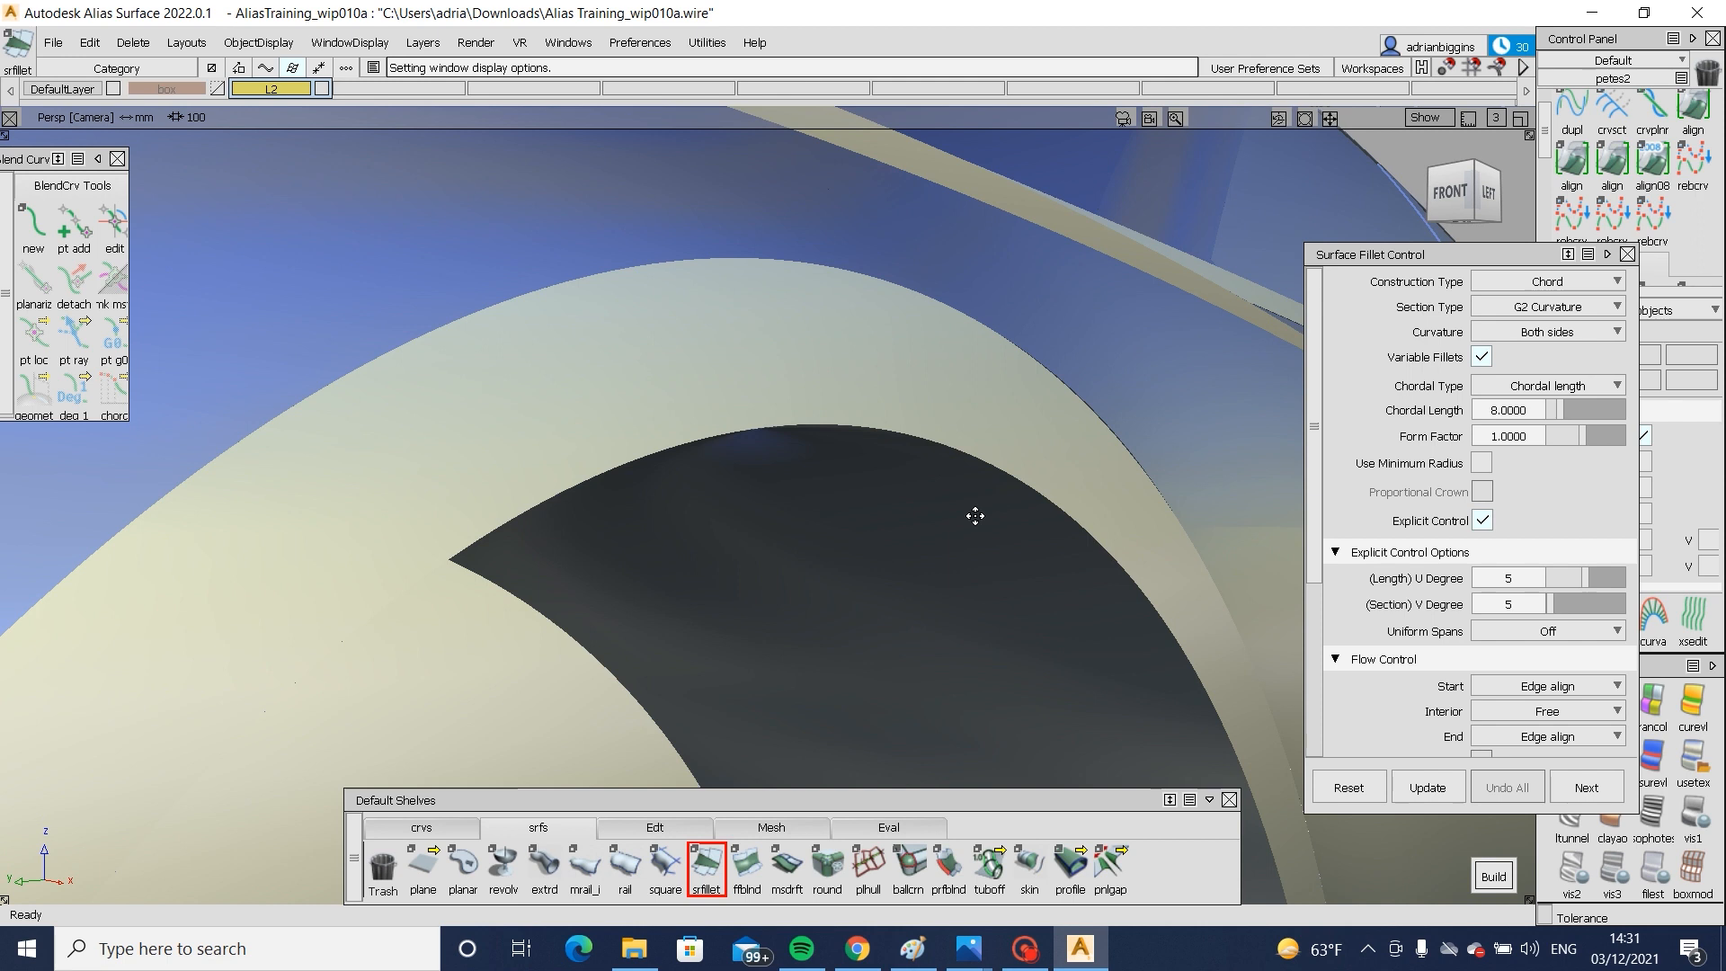
pyautogui.keyDown('alt'); pyautogui.keyDown('shift'); pyautogui.moveTo(975, 516); pyautogui.dragTo(324, 441); pyautogui.keyUp('shift'); pyautogui.keyUp('alt')
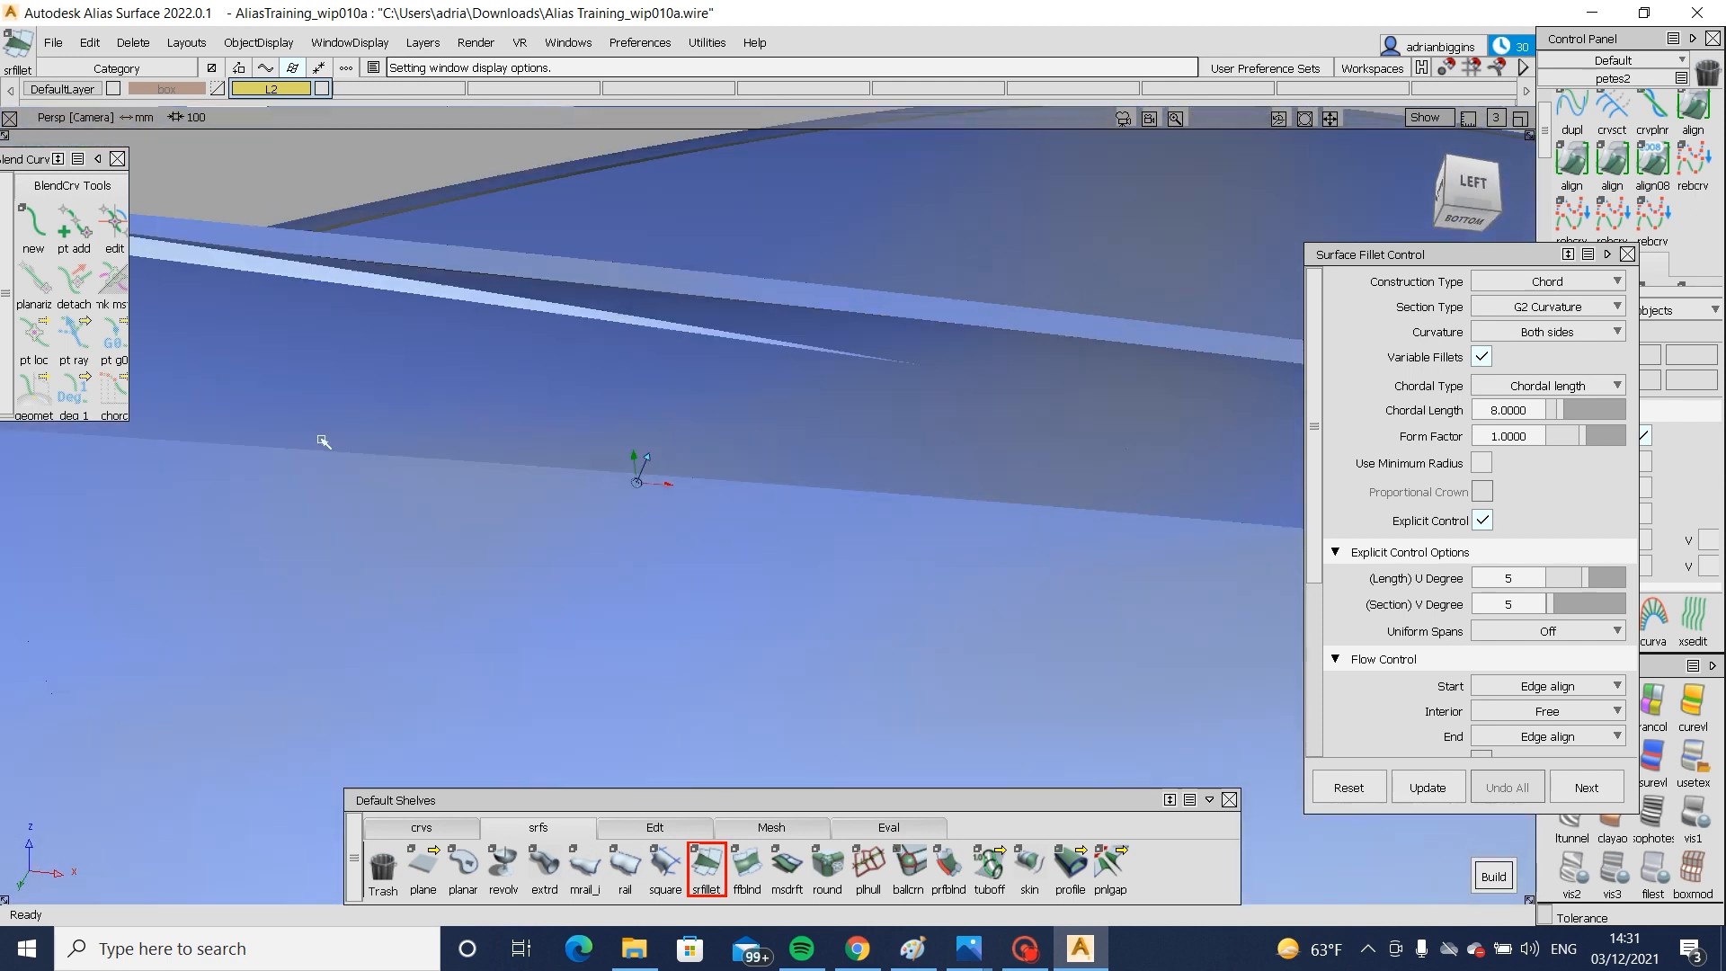
pyautogui.keyDown('alt'); pyautogui.keyDown('shift'); pyautogui.moveTo(324, 441); pyautogui.dragTo(505, 555, button='right'); pyautogui.keyUp('shift'); pyautogui.keyUp('alt')
pyautogui.keyDown('alt'); pyautogui.keyDown('shift'); pyautogui.moveTo(666, 545); pyautogui.dragTo(1339, 595); pyautogui.keyUp('shift'); pyautogui.keyUp('alt')
pyautogui.click(1527, 410)
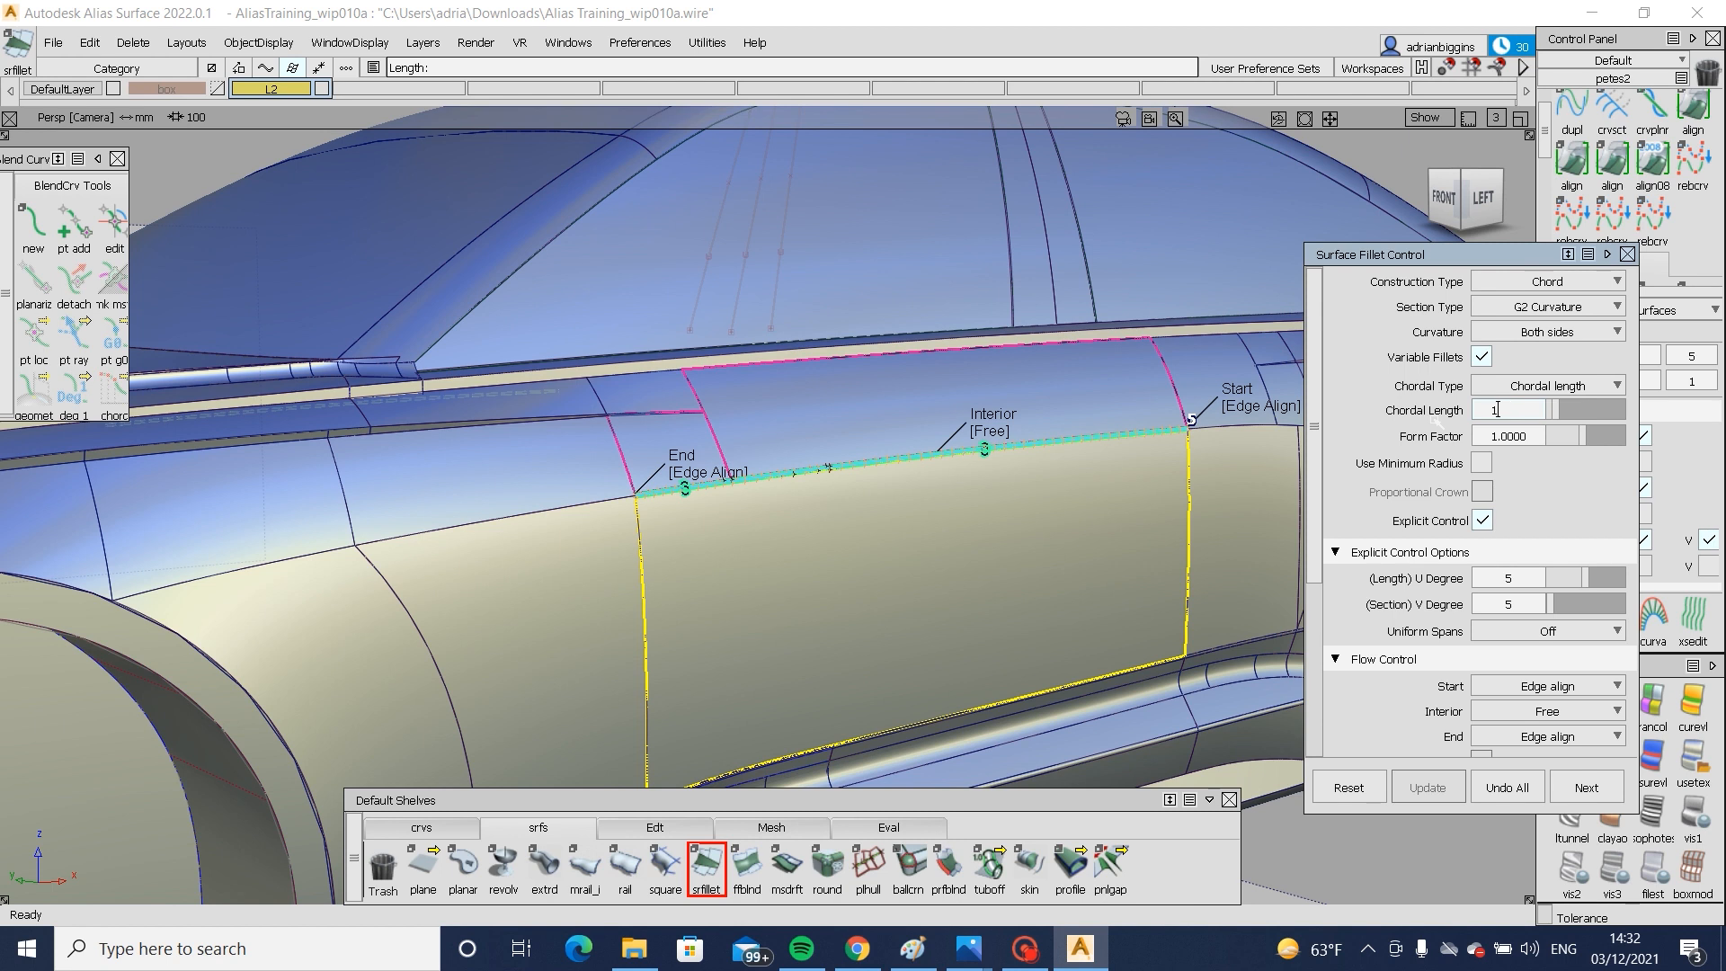
pyautogui.click(1484, 877)
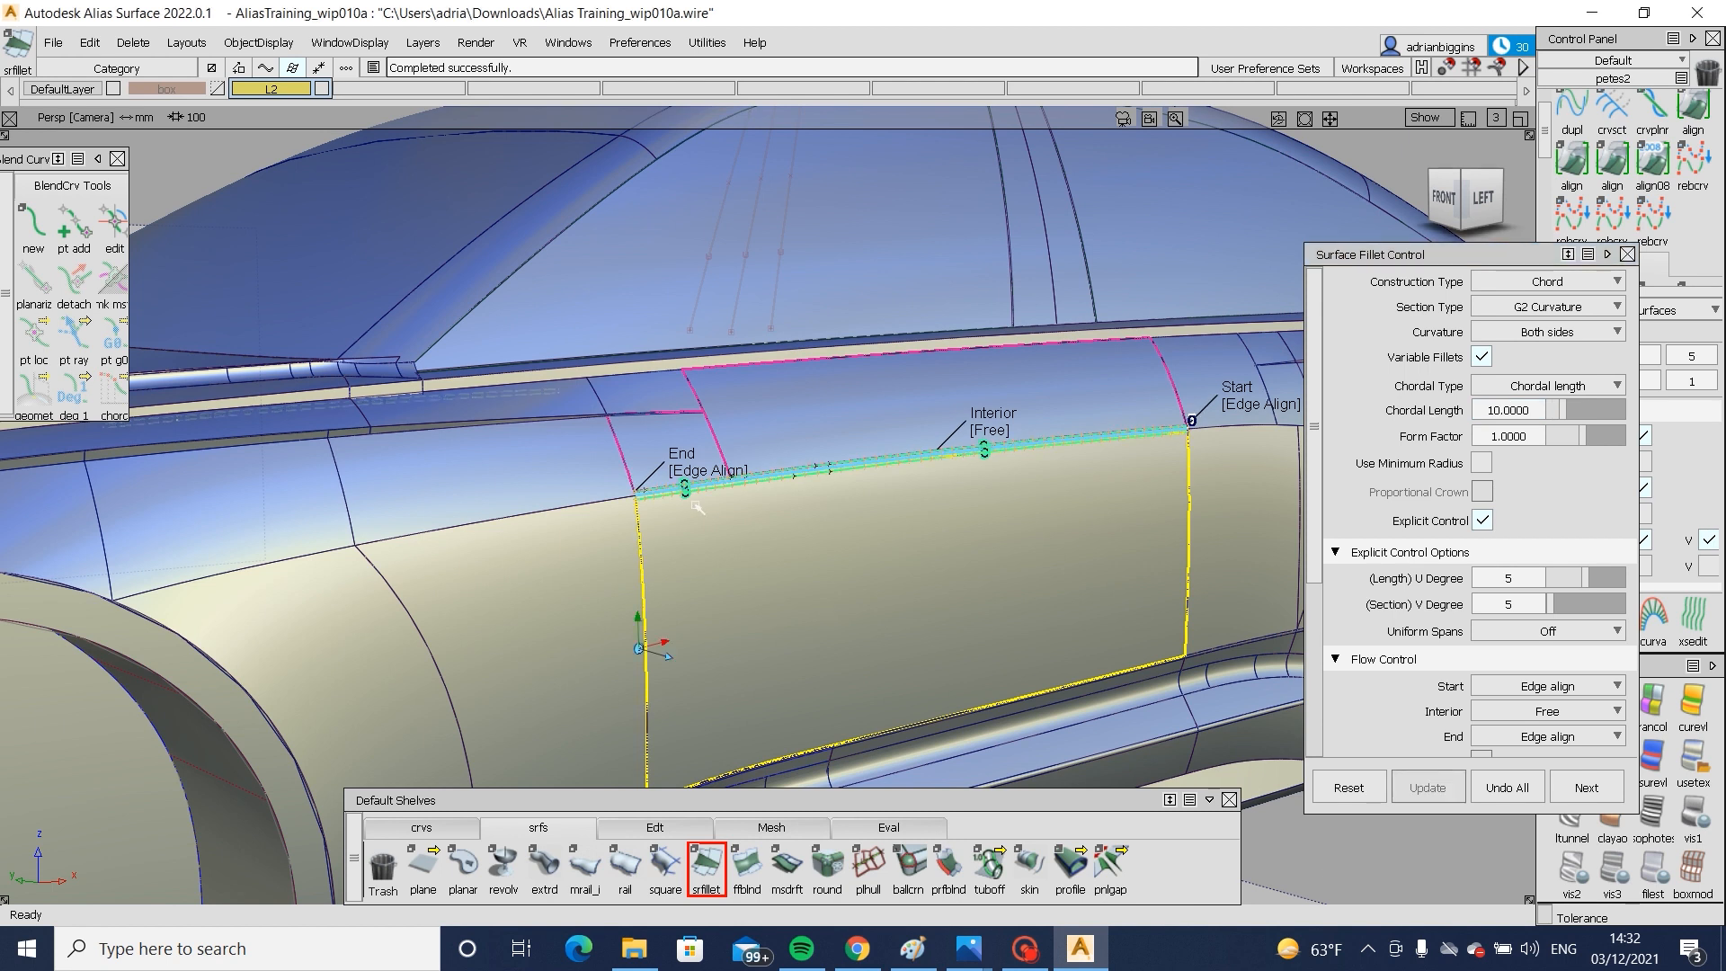
# - Continue the feature line fillet forward across the adjoining panel behind the front wheel arch, with a chordal length of 10
pyautogui.scroll(8, 697, 506)
pyautogui.keyDown('alt'); pyautogui.keyDown('shift'); pyautogui.moveTo(260, 536); pyautogui.dragTo(244, 497); pyautogui.keyUp('shift'); pyautogui.keyUp('alt')
pyautogui.keyDown('alt'); pyautogui.keyDown('shift'); pyautogui.moveTo(385, 494); pyautogui.dragTo(387, 530, button='right'); pyautogui.keyUp('shift'); pyautogui.keyUp('alt')
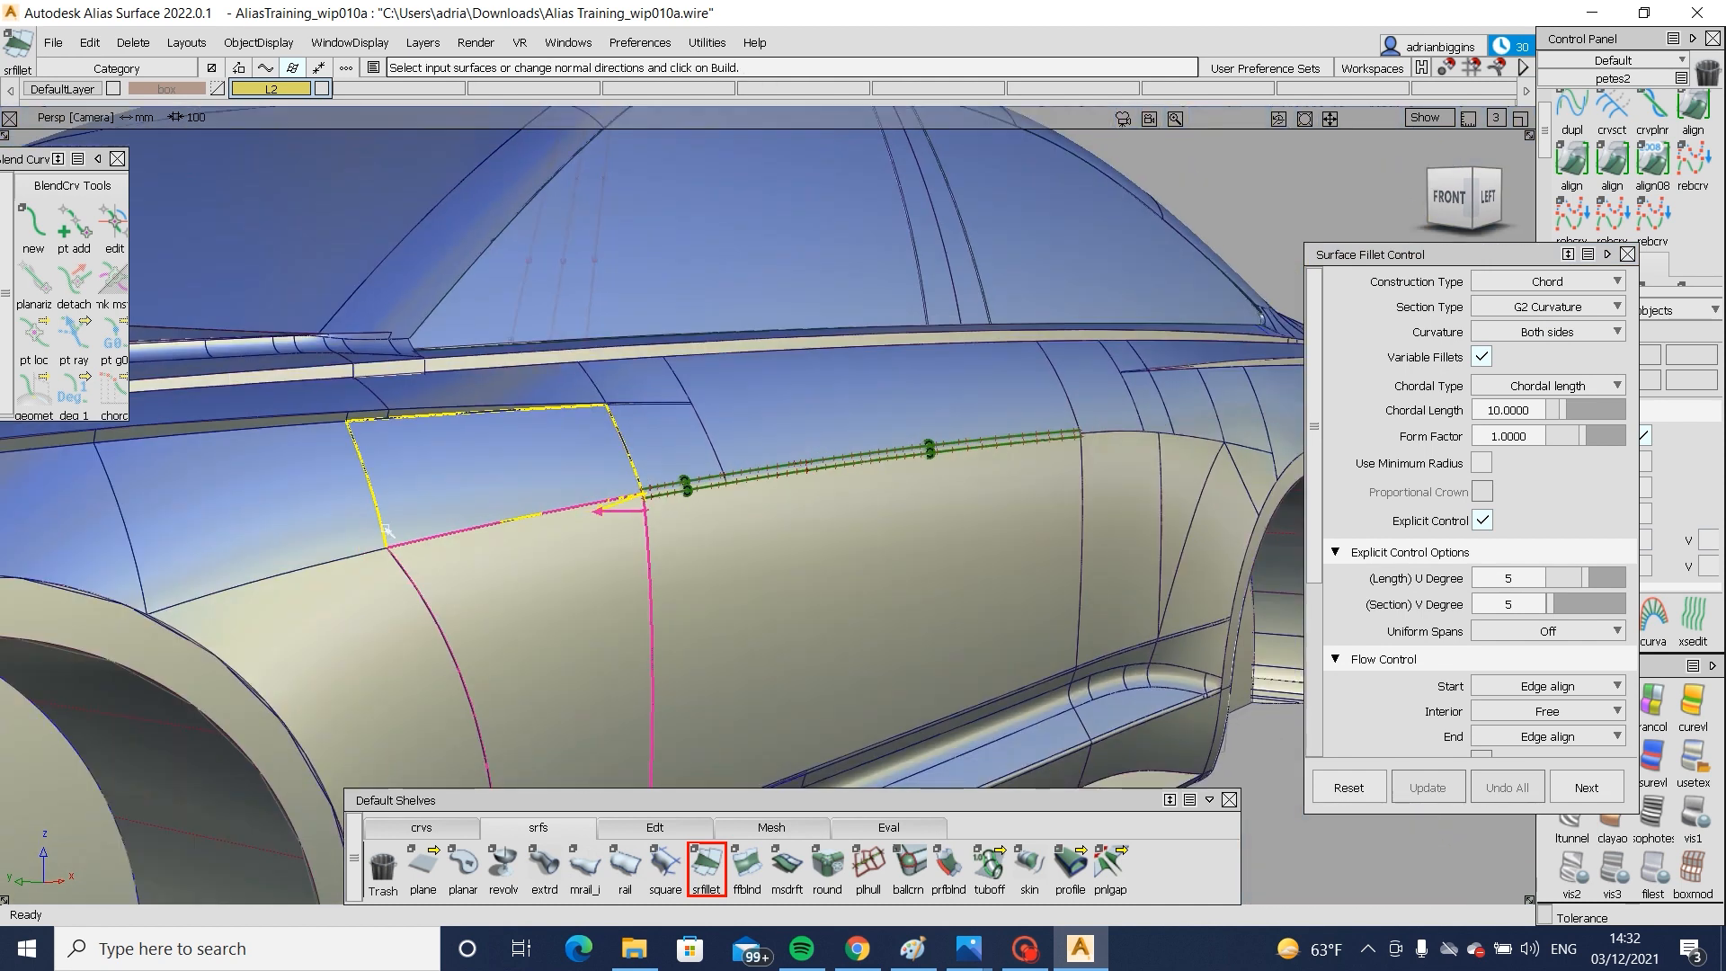
pyautogui.click(388, 532)
pyautogui.keyDown('alt'); pyautogui.keyDown('shift'); pyautogui.moveTo(1195, 568); pyautogui.dragTo(913, 578, button='middle'); pyautogui.keyUp('shift'); pyautogui.keyUp('alt')
pyautogui.press('space')
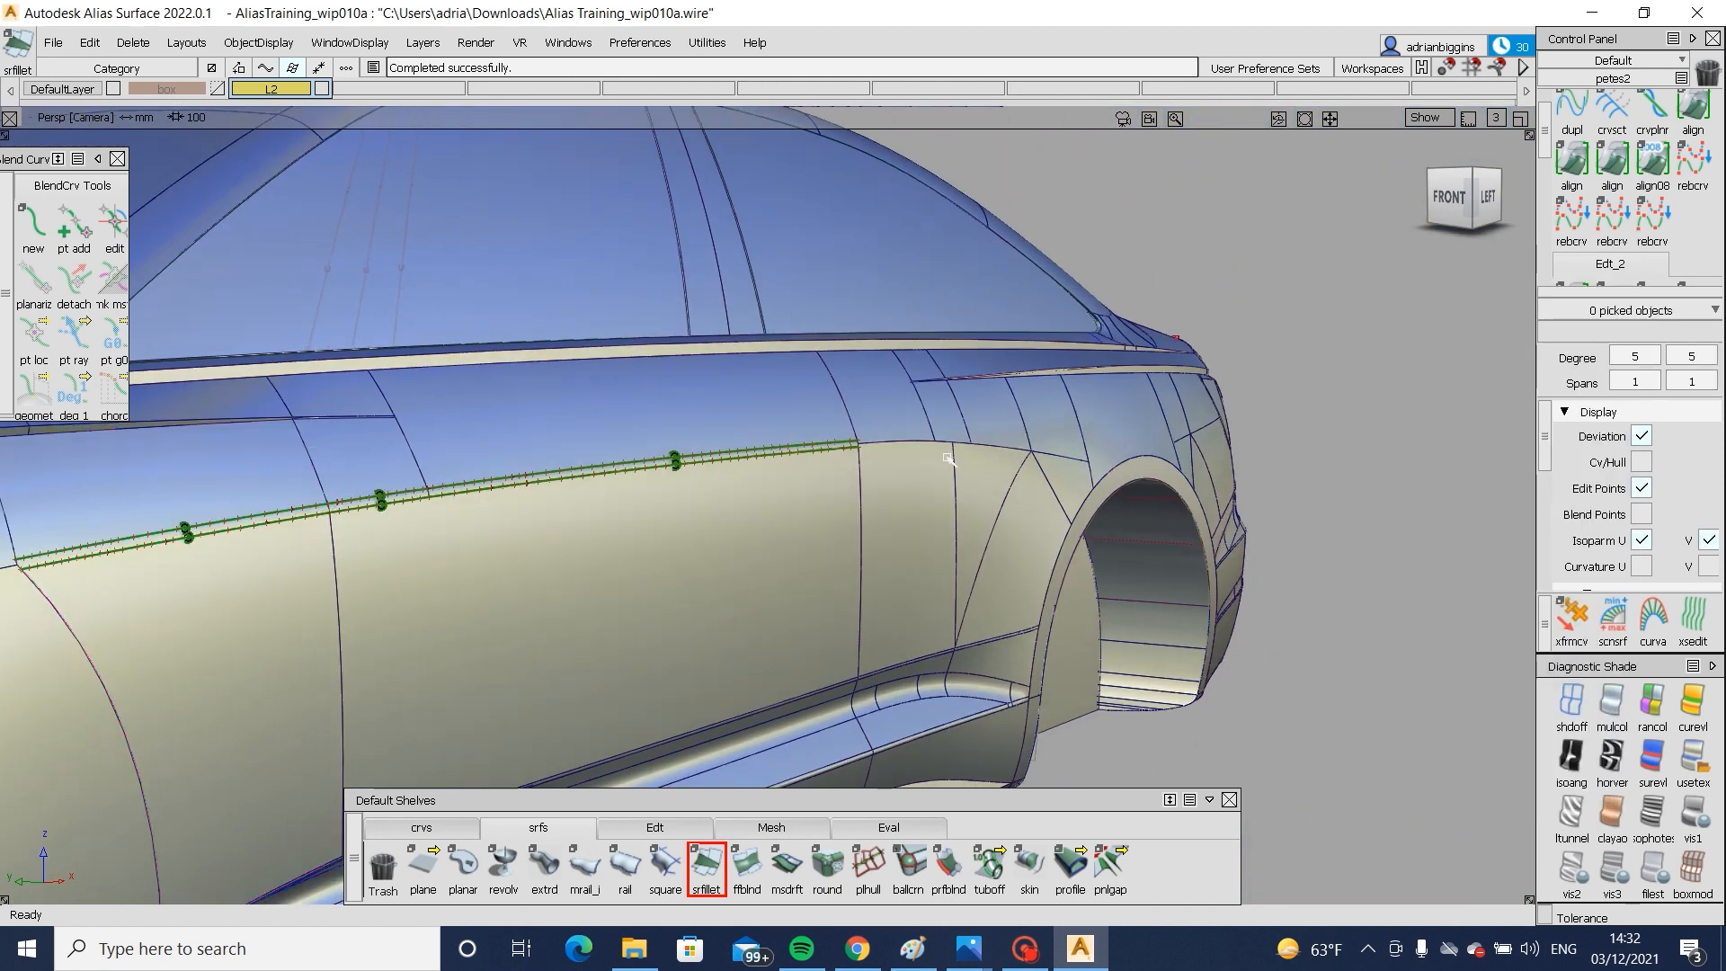
# - Try to fillet the feature line's rear section ahead of the rear wheel arch with a chordal length of 10, and undo it
pyautogui.keyDown('alt'); pyautogui.keyDown('shift'); pyautogui.moveTo(959, 469); pyautogui.dragTo(795, 347, button='right'); pyautogui.keyUp('shift'); pyautogui.keyUp('alt')
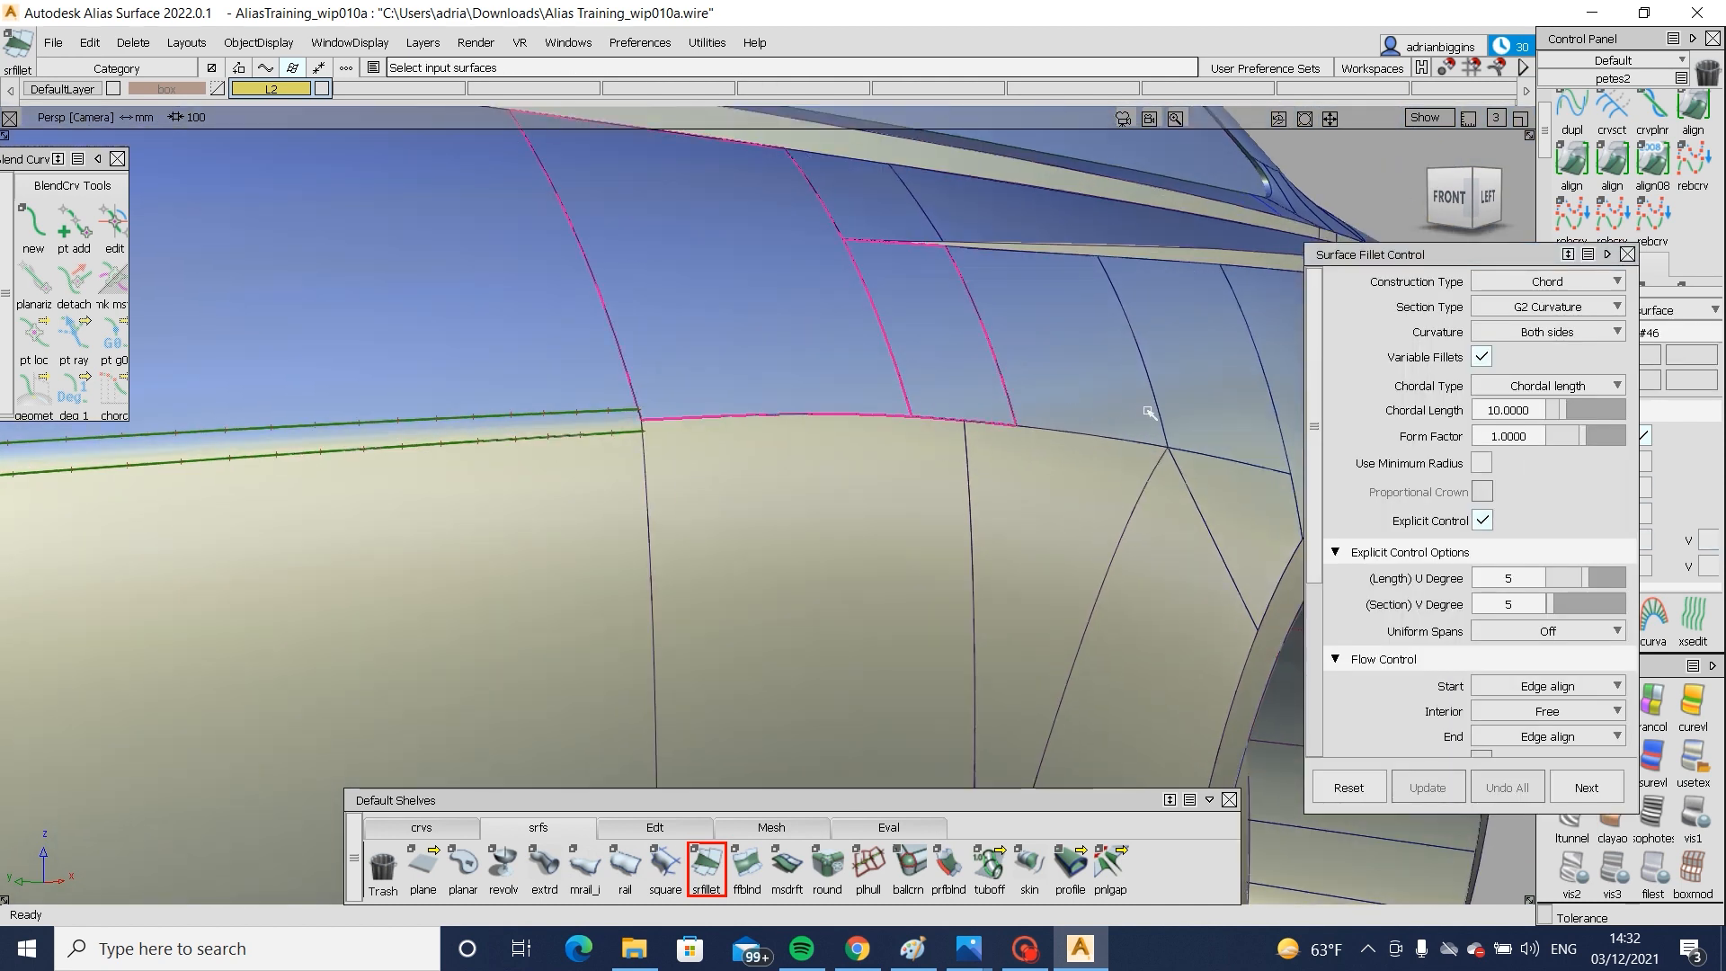
pyautogui.click(994, 506)
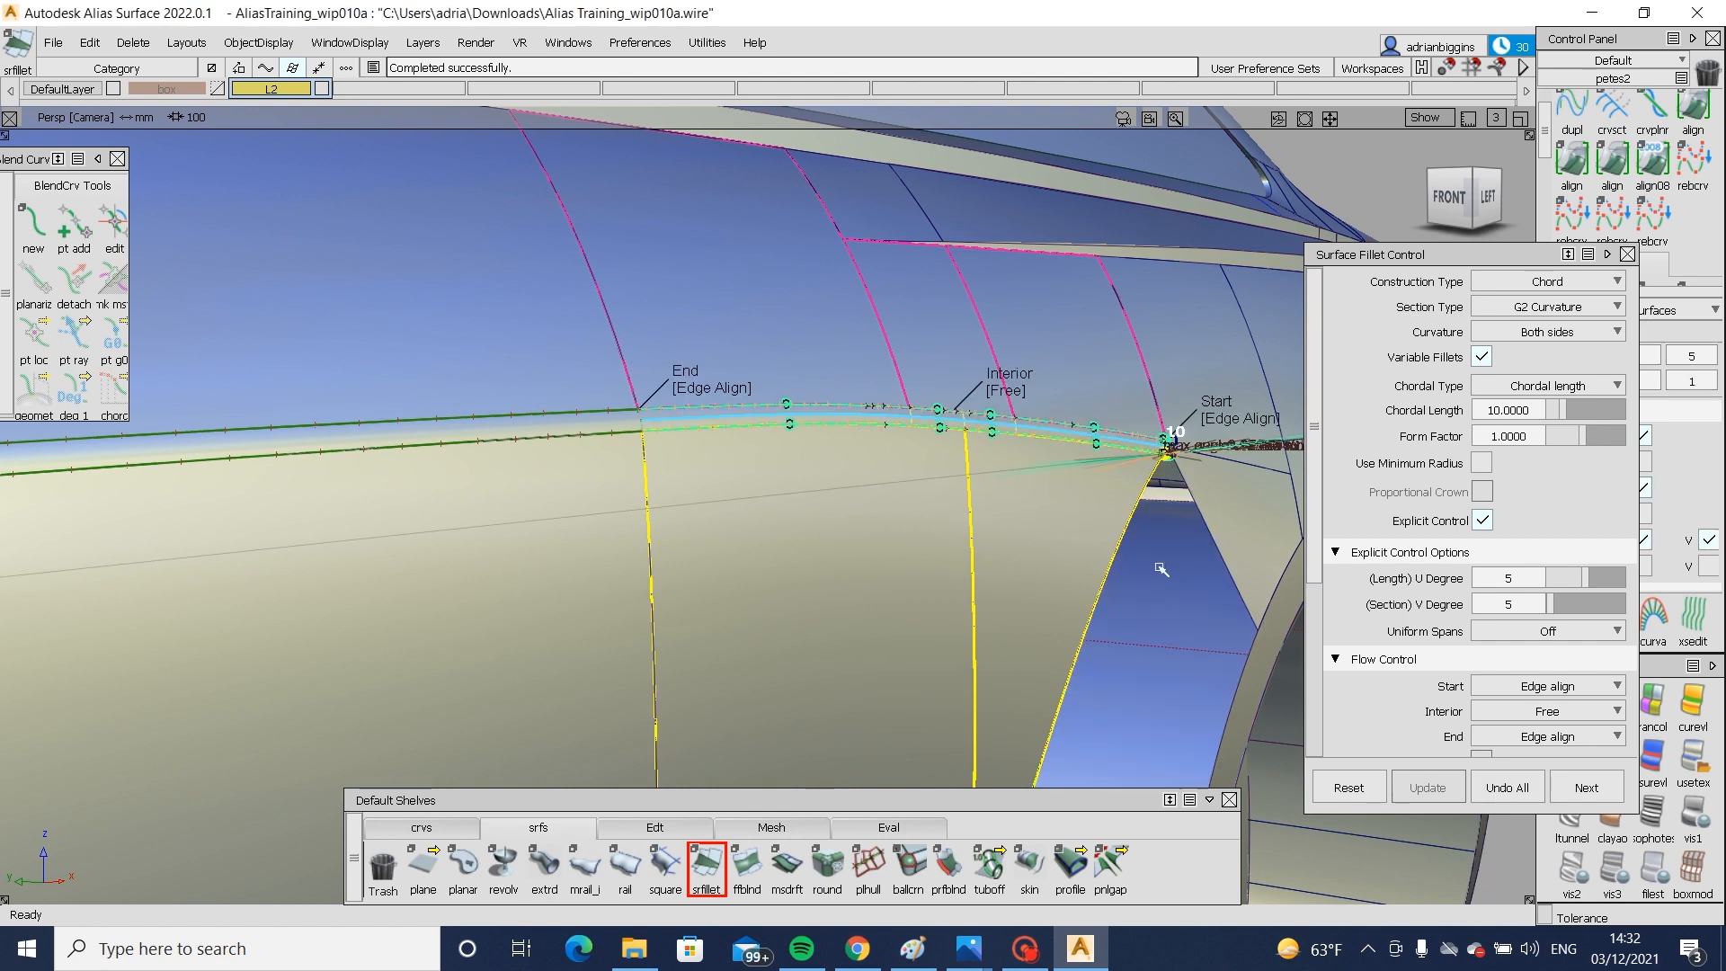
pyautogui.keyDown('alt'); pyautogui.keyDown('shift'); pyautogui.moveTo(1250, 564); pyautogui.dragTo(1021, 557); pyautogui.keyUp('shift'); pyautogui.keyUp('alt')
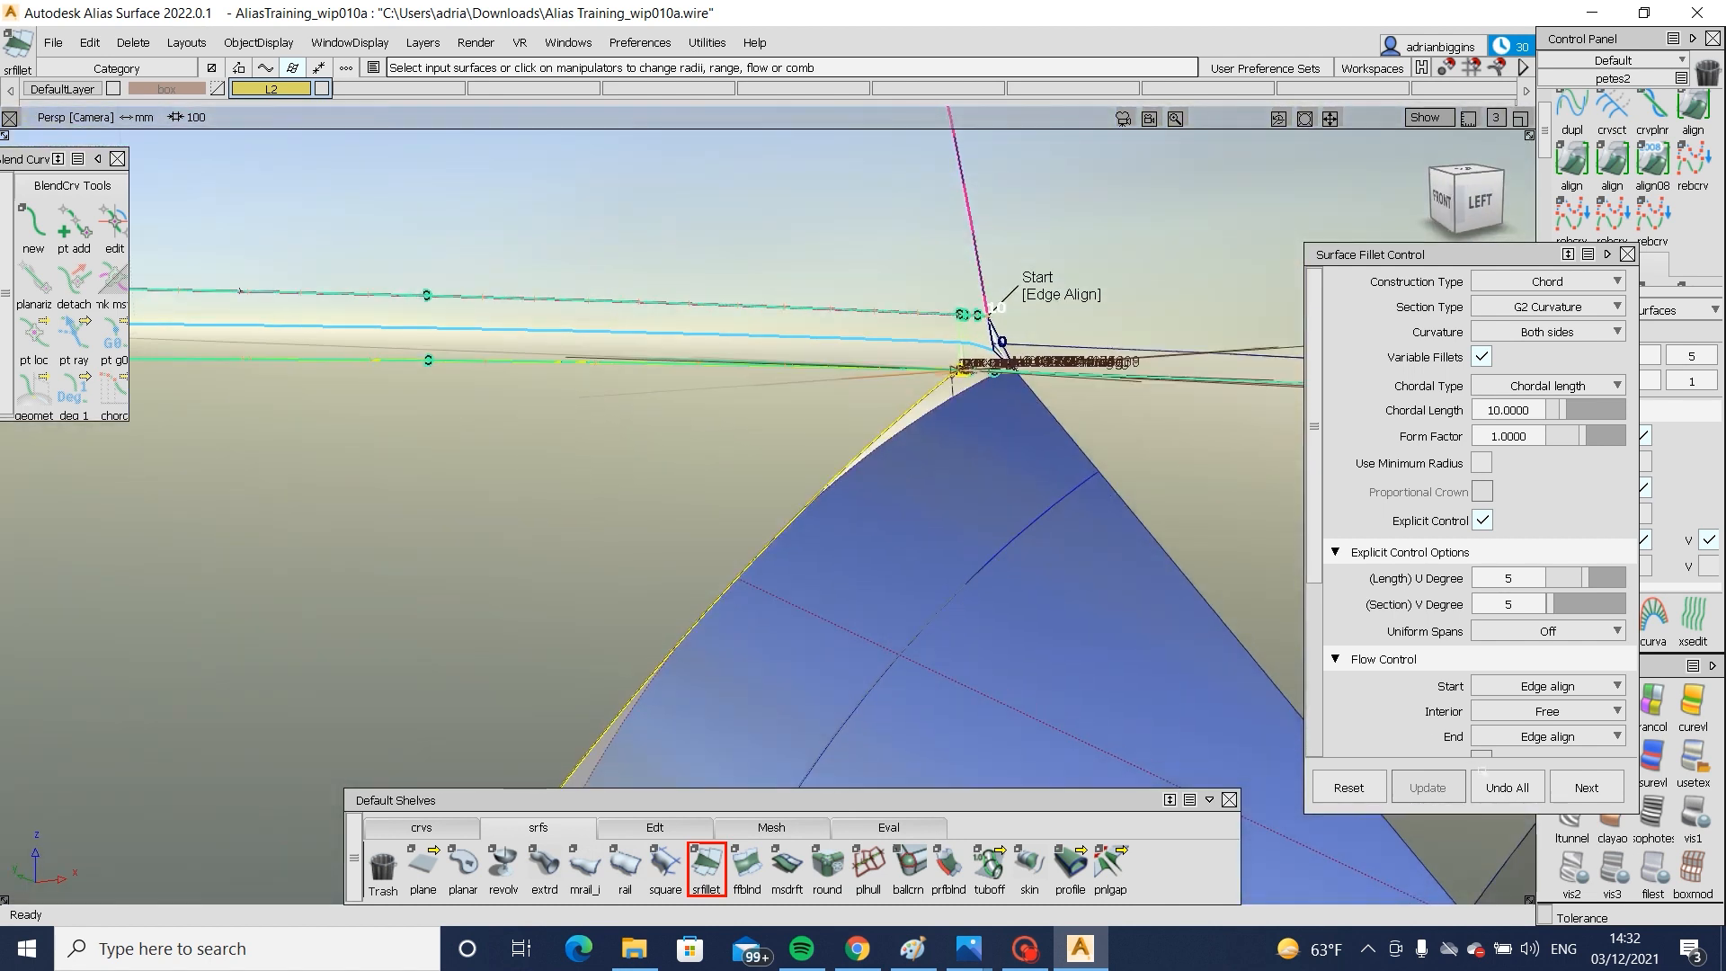
pyautogui.hotkey('ctrl', 'z')
pyautogui.keyDown('alt'); pyautogui.keyDown('shift'); pyautogui.moveTo(971, 570); pyautogui.dragTo(840, 512, button='right'); pyautogui.keyUp('shift'); pyautogui.keyUp('alt')
pyautogui.click(529, 530)
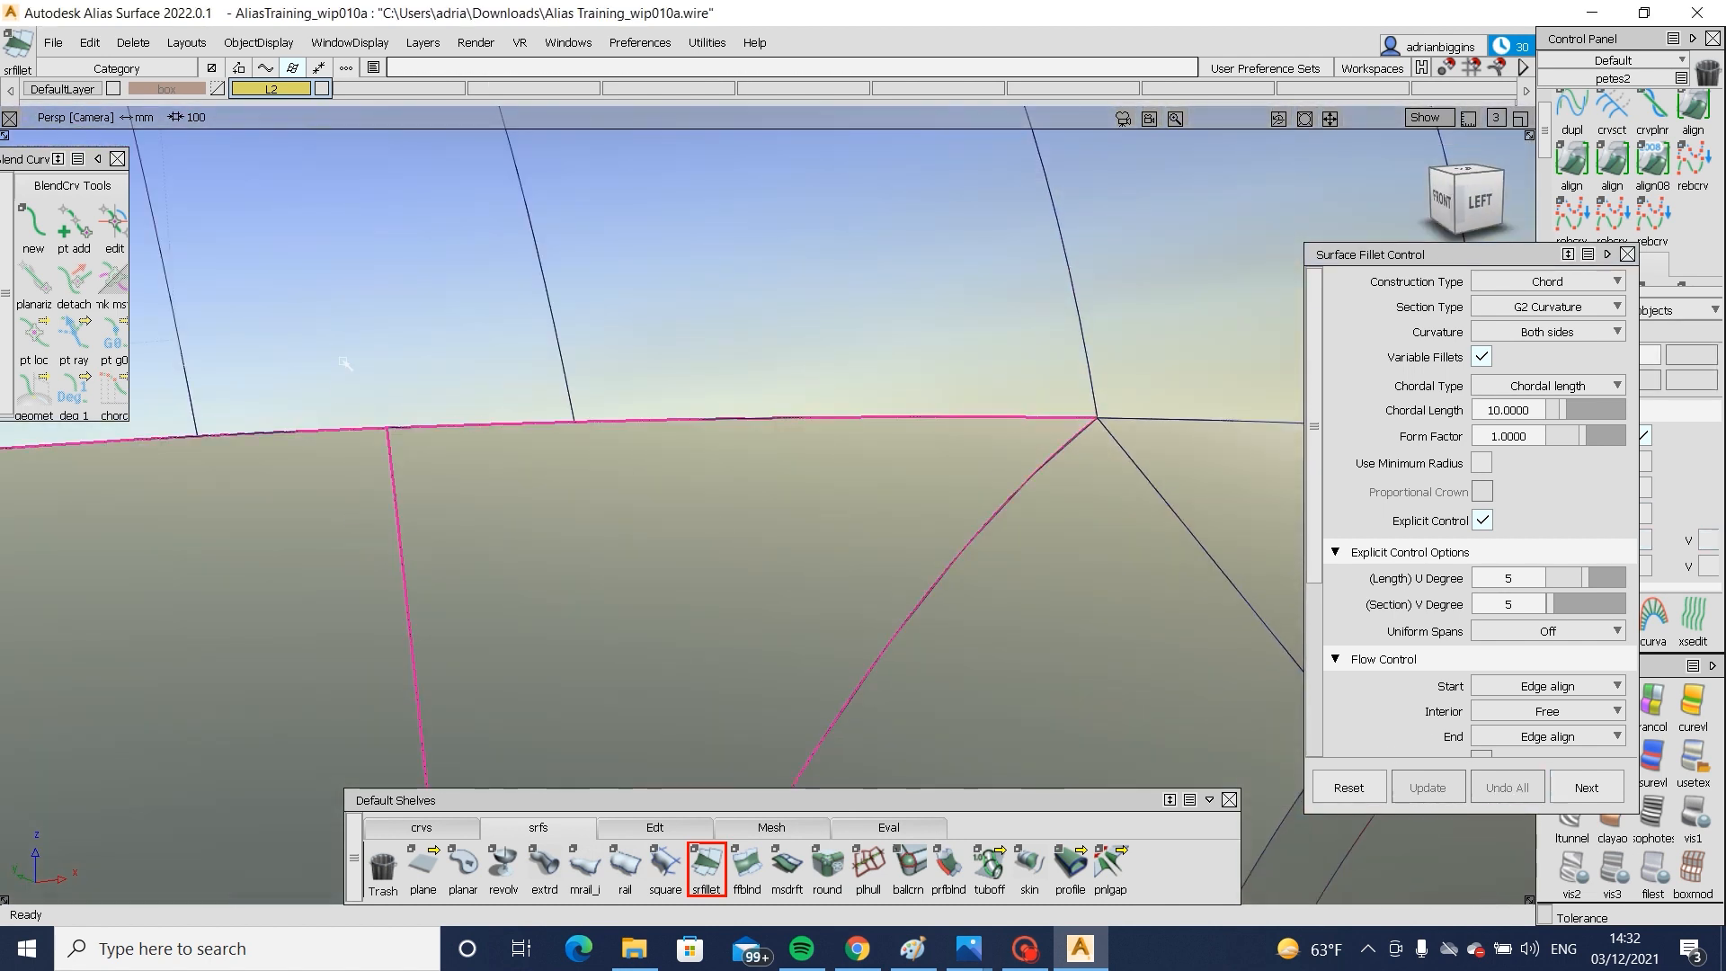
pyautogui.click(345, 363)
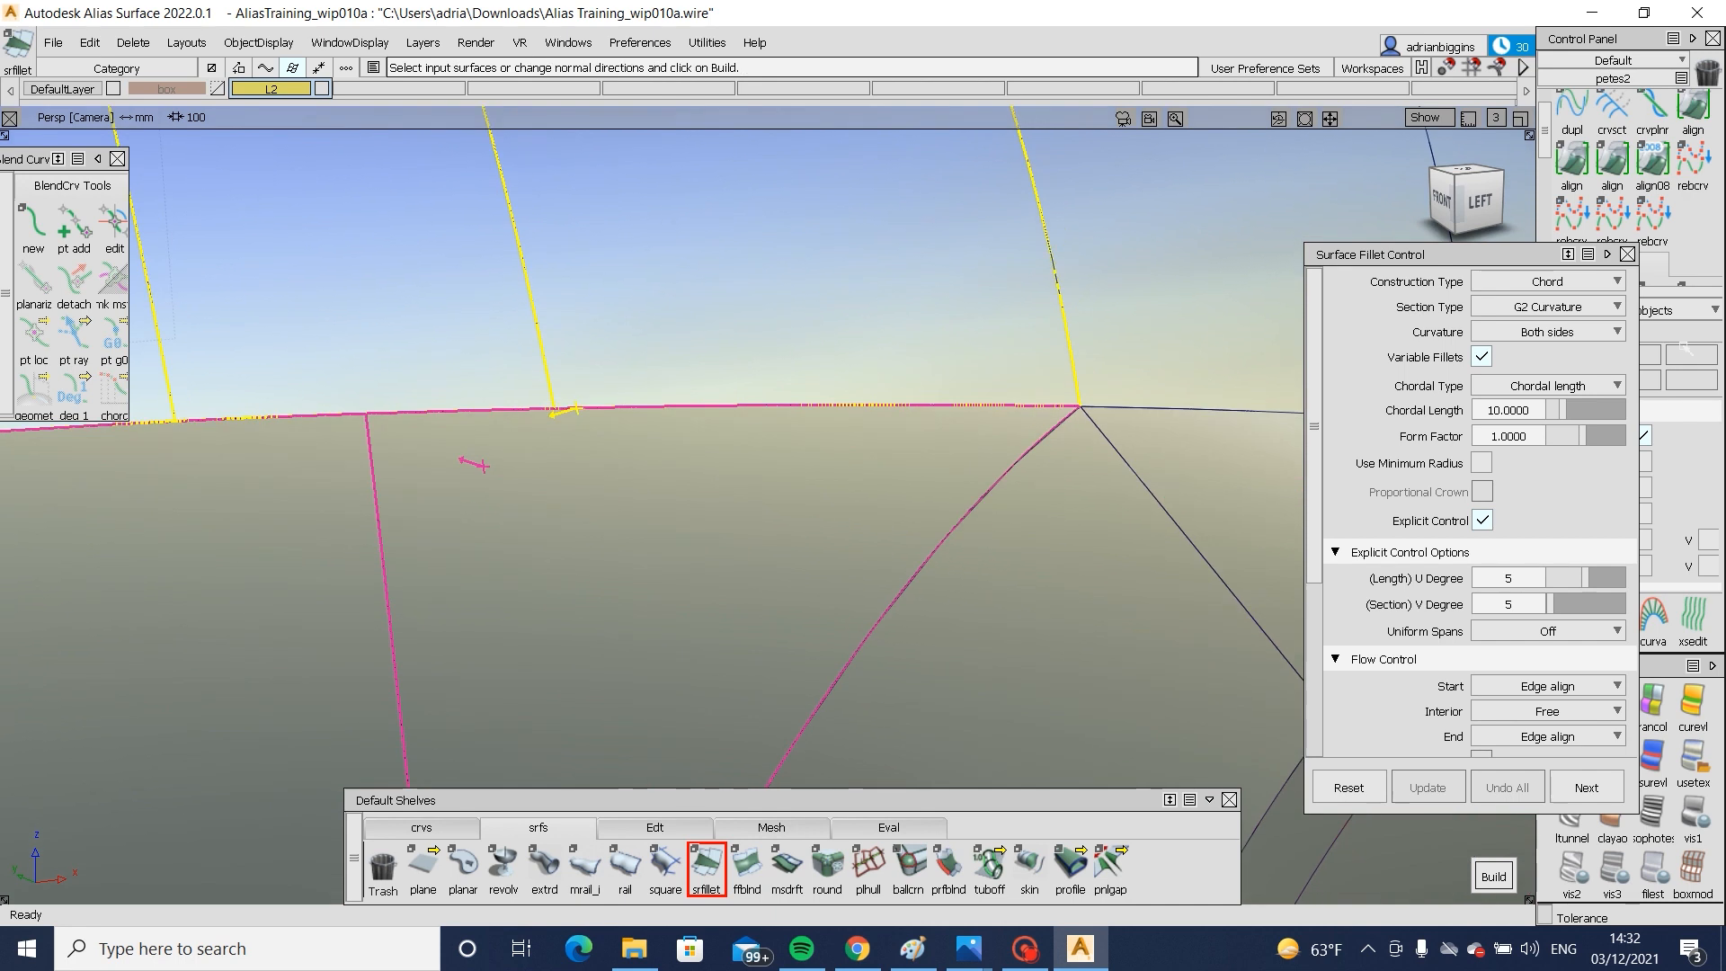
pyautogui.hotkey('ctrl', 'z')
# - Check the surface continuity across the diagonal edge between the lower body side surfaces ahead of the rear wheel arch
pyautogui.scroll(-5, 1646, 199)
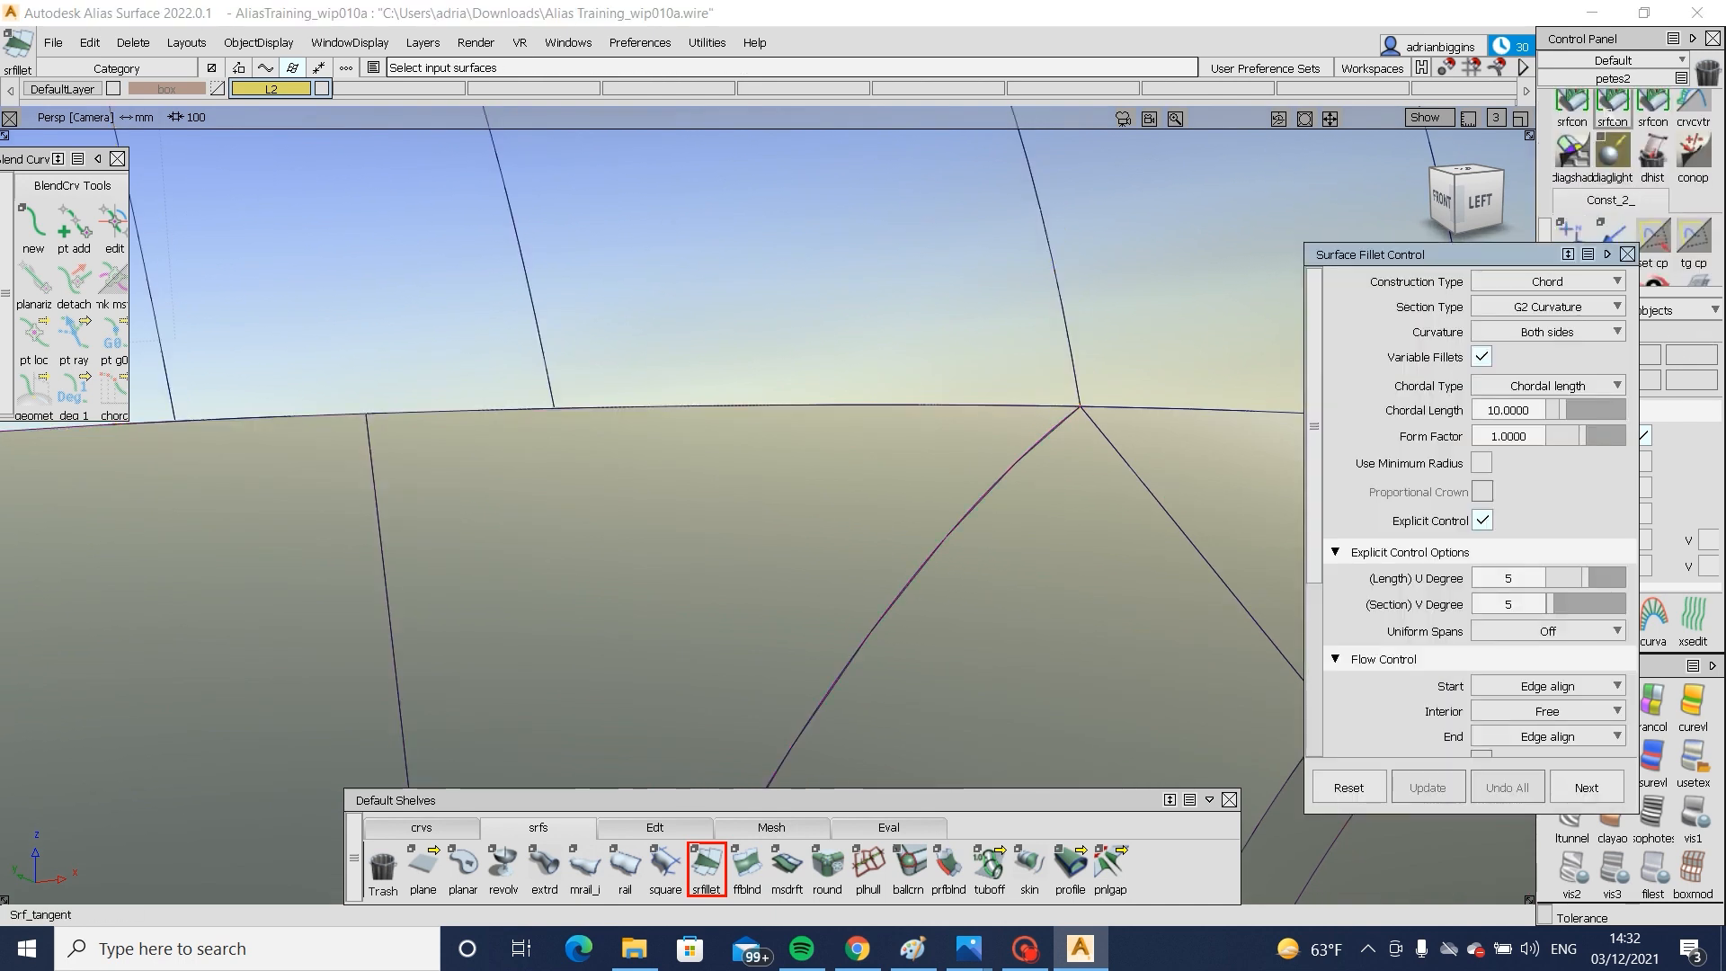
pyautogui.click(1613, 110)
pyautogui.click(992, 488)
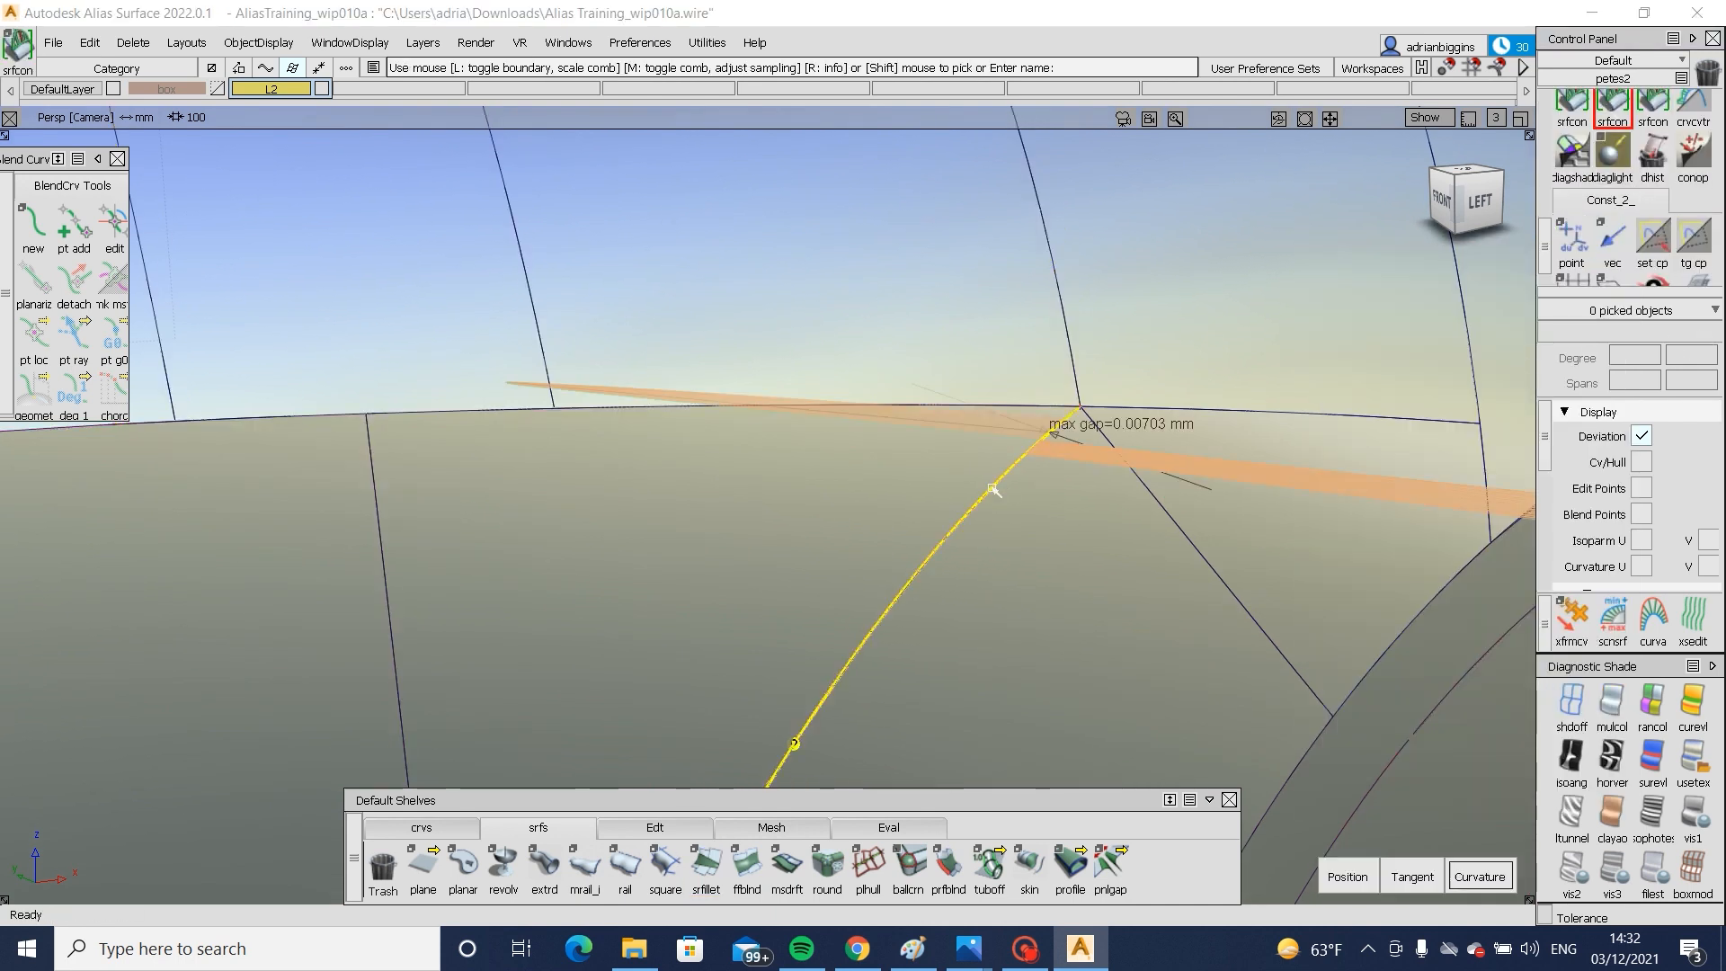
# - Untrim the lower body side surface that ends at the diagonal edge ahead of the rear wheel arch
pyautogui.keyDown('alt'); pyautogui.keyDown('shift'); pyautogui.moveTo(1033, 494); pyautogui.dragTo(881, 539, button='right'); pyautogui.keyUp('shift'); pyautogui.keyUp('alt')
pyautogui.keyDown('alt'); pyautogui.keyDown('shift'); pyautogui.moveTo(881, 539); pyautogui.dragTo(1138, 284, button='middle'); pyautogui.keyUp('shift'); pyautogui.keyUp('alt')
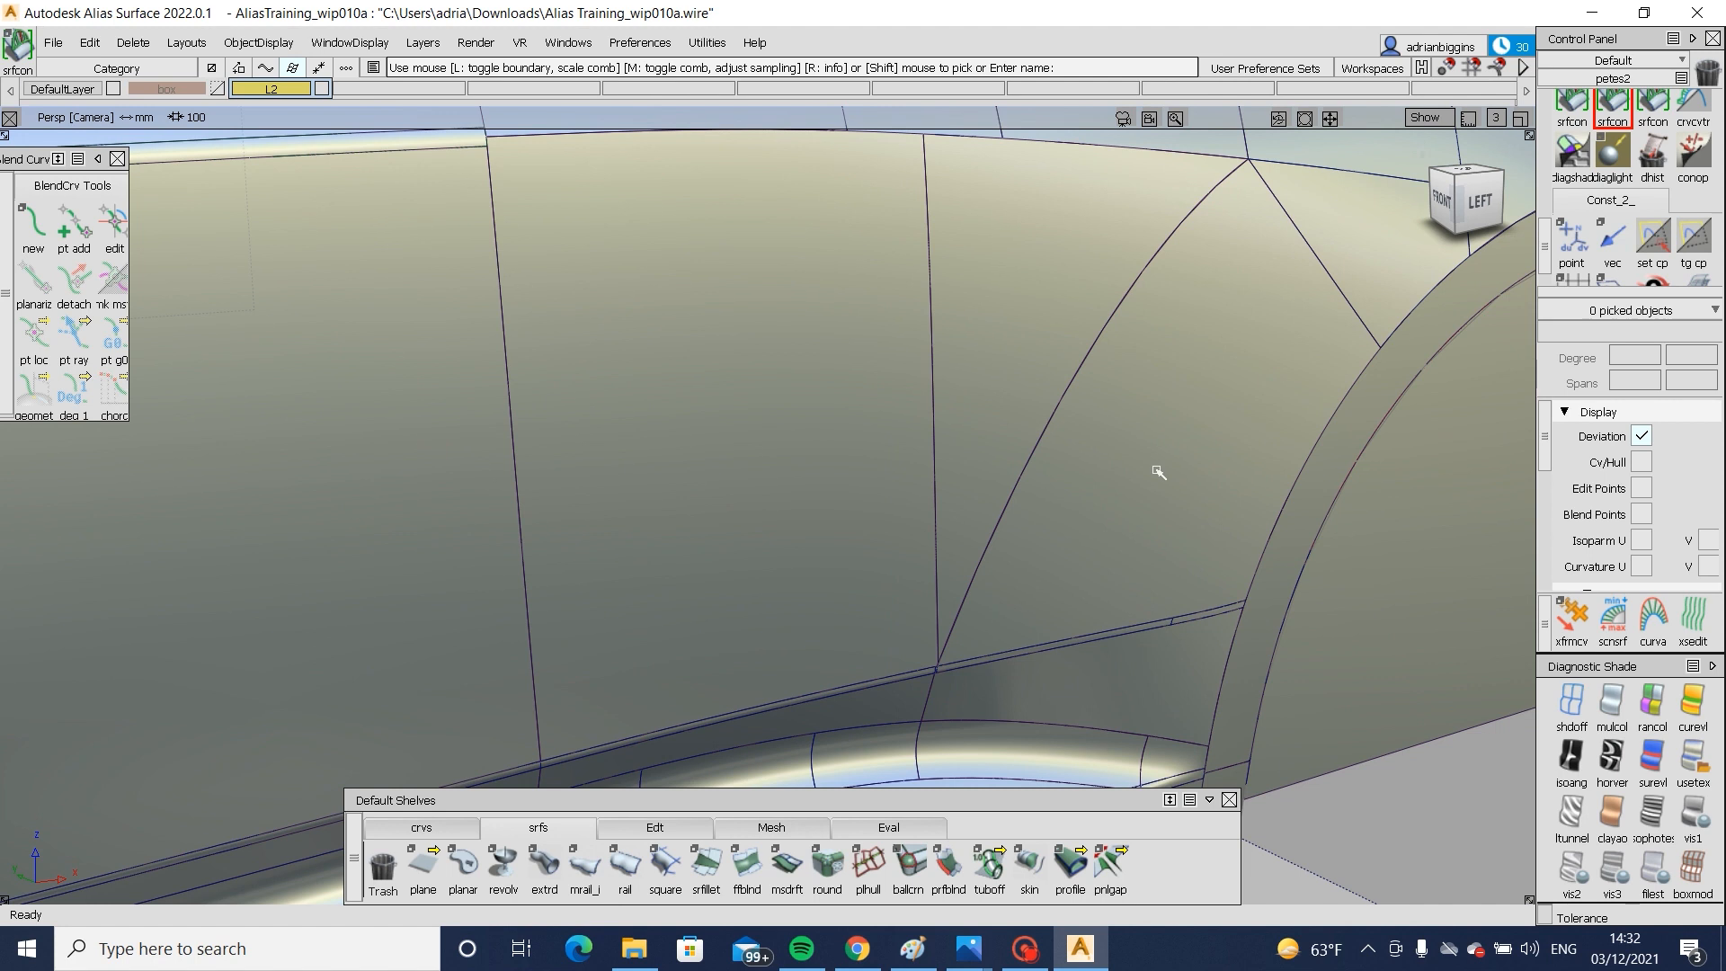
pyautogui.keyDown('ctrl'); pyautogui.keyDown('shift'); pyautogui.moveTo(1088, 533); pyautogui.dragTo(1075, 543); pyautogui.keyUp('shift'); pyautogui.keyUp('ctrl')
pyautogui.click(1064, 460)
pyautogui.keyDown('ctrl'); pyautogui.keyDown('shift'); pyautogui.moveTo(1065, 459); pyautogui.dragTo(1031, 707, button='middle'); pyautogui.keyUp('shift'); pyautogui.keyUp('ctrl')
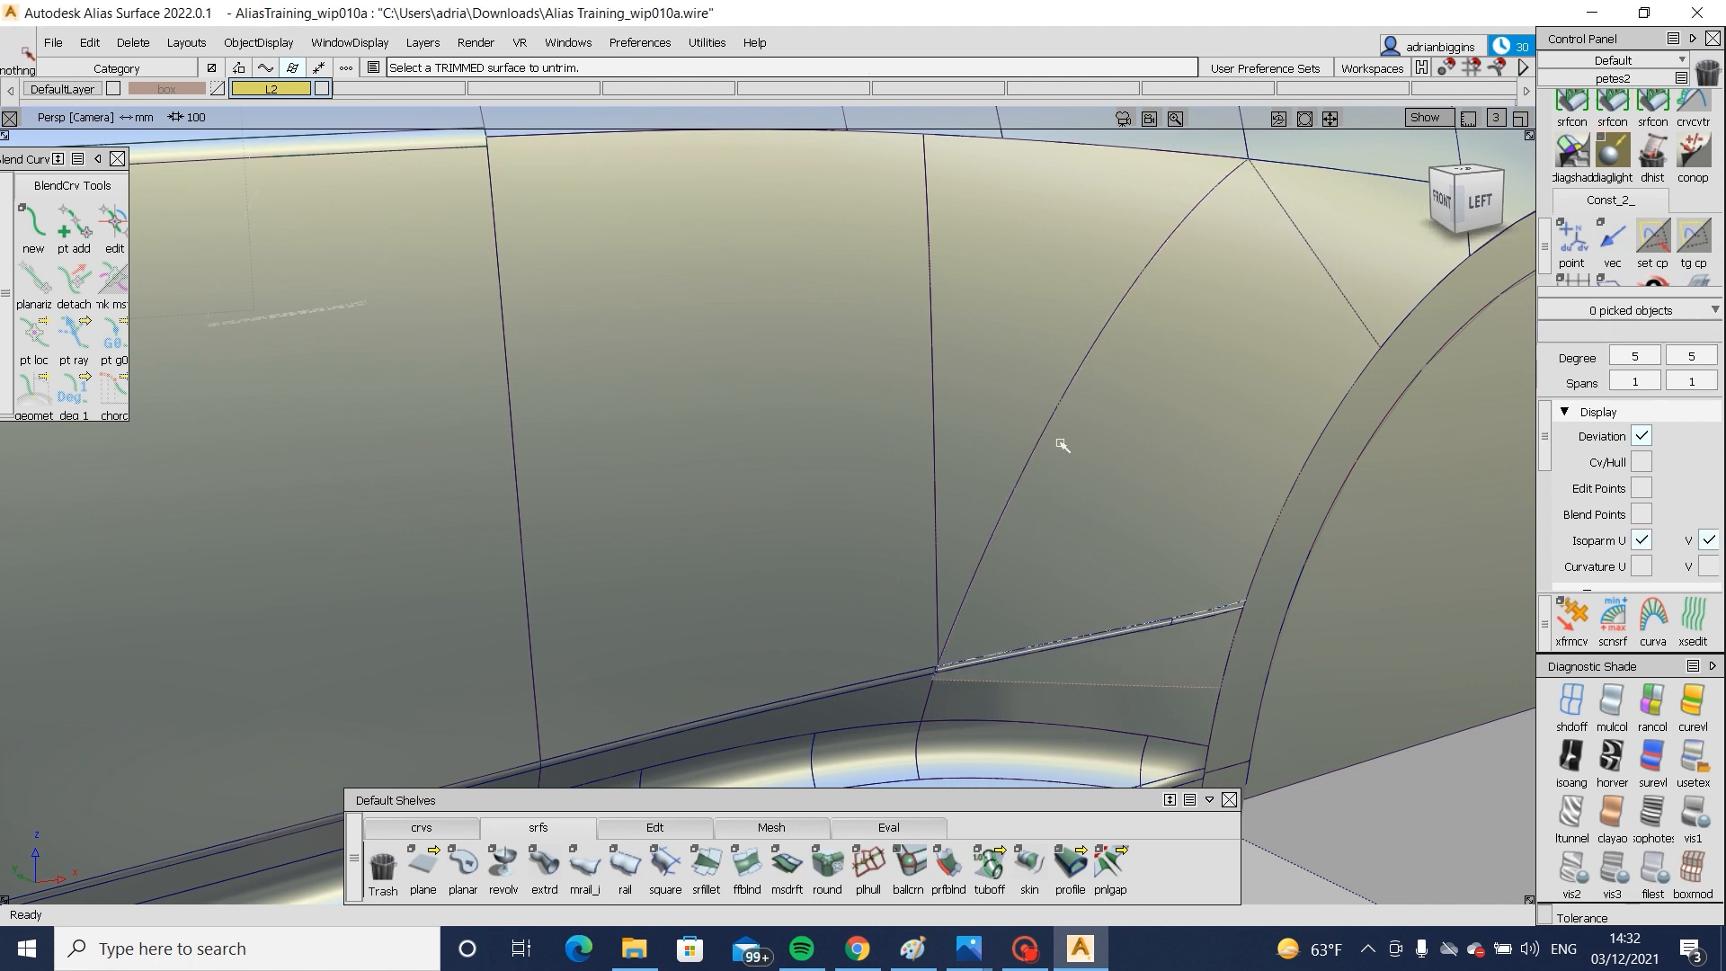
pyautogui.keyDown('ctrl'); pyautogui.keyDown('shift'); pyautogui.moveTo(1062, 443); pyautogui.dragTo(974, 446); pyautogui.keyUp('shift'); pyautogui.keyUp('ctrl')
pyautogui.keyDown('ctrl'); pyautogui.keyDown('shift'); pyautogui.moveTo(975, 446); pyautogui.dragTo(936, 705, button='middle'); pyautogui.keyUp('shift'); pyautogui.keyUp('ctrl')
pyautogui.click(955, 578)
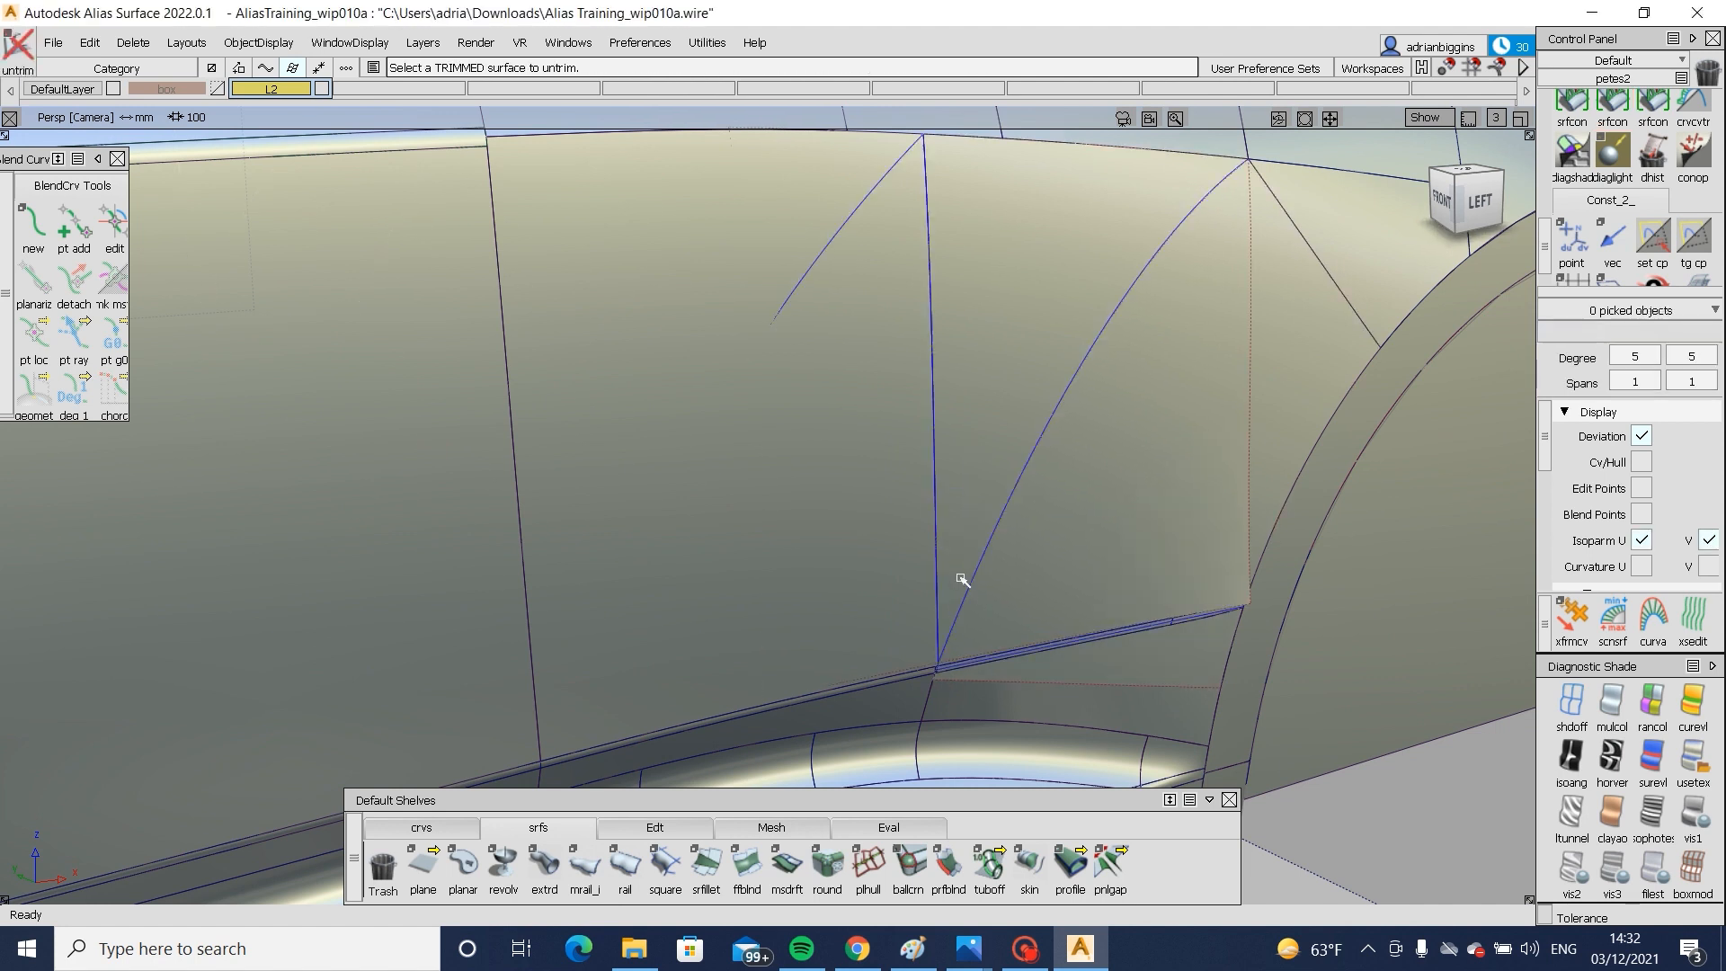
# - Pull the untrimmed surface's bottom edge back with Extend to meet the lower corner of the diagonal edge ahead of the rear wheel arch
pyautogui.keyDown('alt'); pyautogui.keyDown('shift'); pyautogui.moveTo(1085, 666); pyautogui.dragTo(1172, 643, button='right'); pyautogui.keyUp('shift'); pyautogui.keyUp('alt')
pyautogui.keyDown('alt'); pyautogui.keyDown('shift'); pyautogui.moveTo(1173, 643); pyautogui.dragTo(1034, 570); pyautogui.keyUp('shift'); pyautogui.keyUp('alt')
pyautogui.keyDown('ctrl'); pyautogui.keyDown('shift'); pyautogui.moveTo(1030, 572); pyautogui.dragTo(878, 666); pyautogui.keyUp('shift'); pyautogui.keyUp('ctrl')
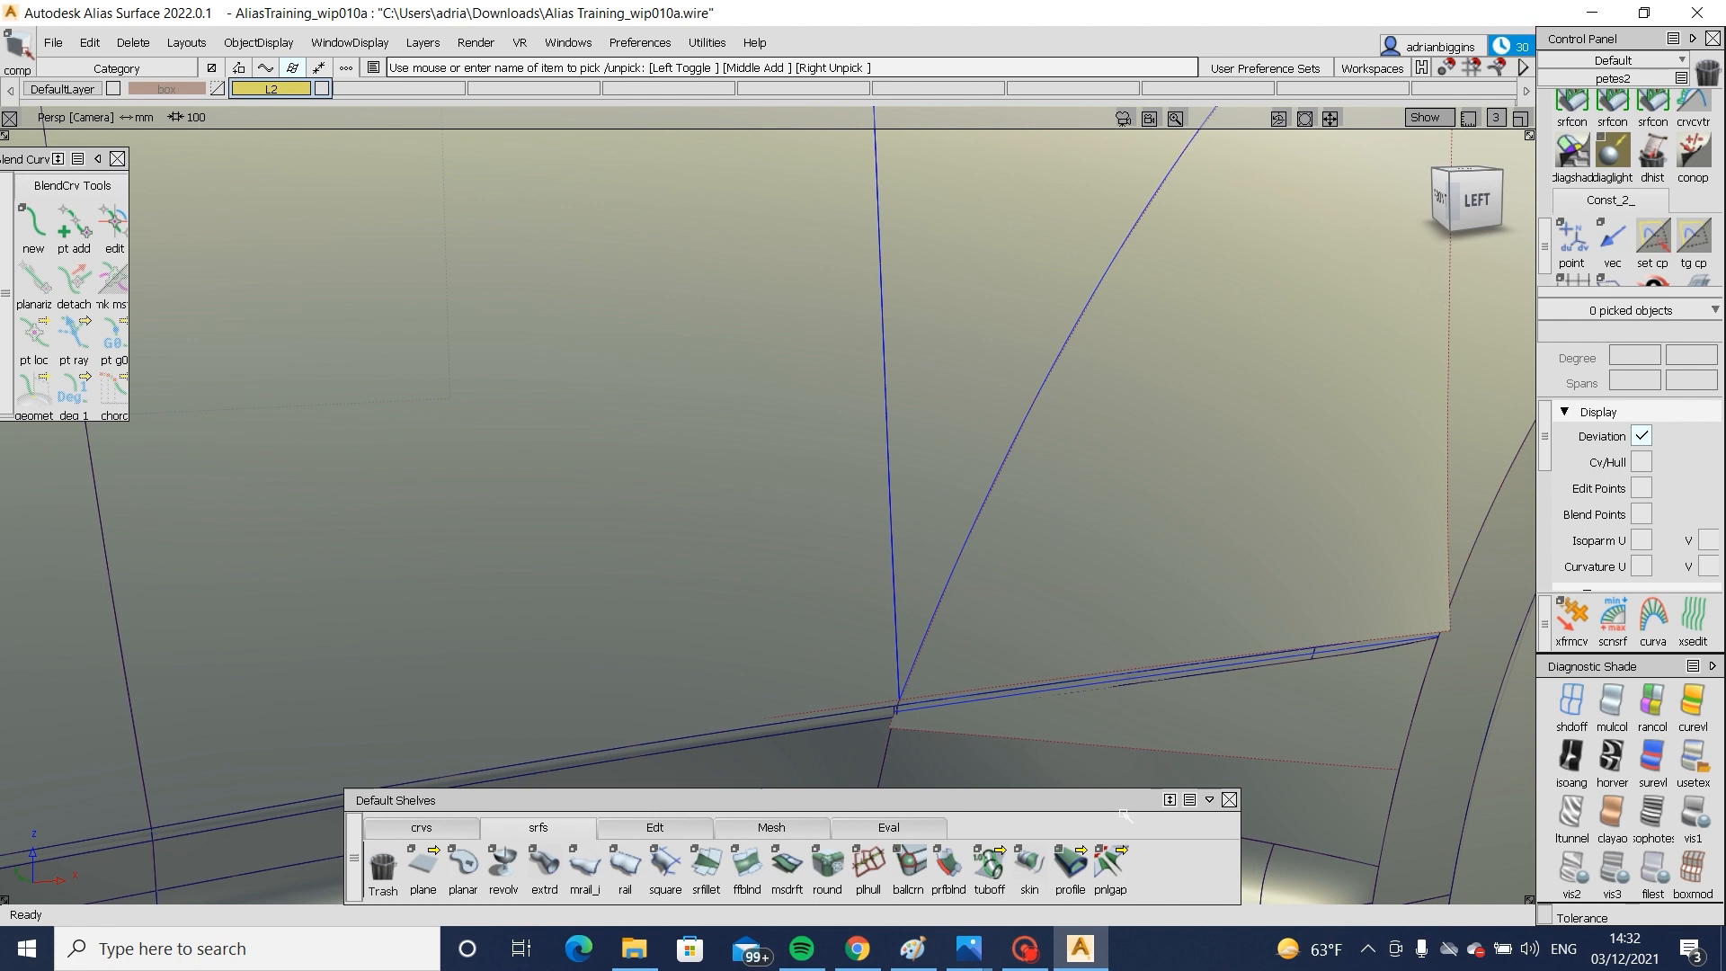
pyautogui.moveTo(844, 598)
pyautogui.mouseDown()
pyautogui.moveTo(1124, 815)
pyautogui.moveTo(1093, 710)
pyautogui.mouseUp()
pyautogui.keyDown('alt'); pyautogui.keyDown('shift'); pyautogui.moveTo(1090, 709); pyautogui.dragTo(1055, 644, button='middle'); pyautogui.keyUp('shift'); pyautogui.keyUp('alt')
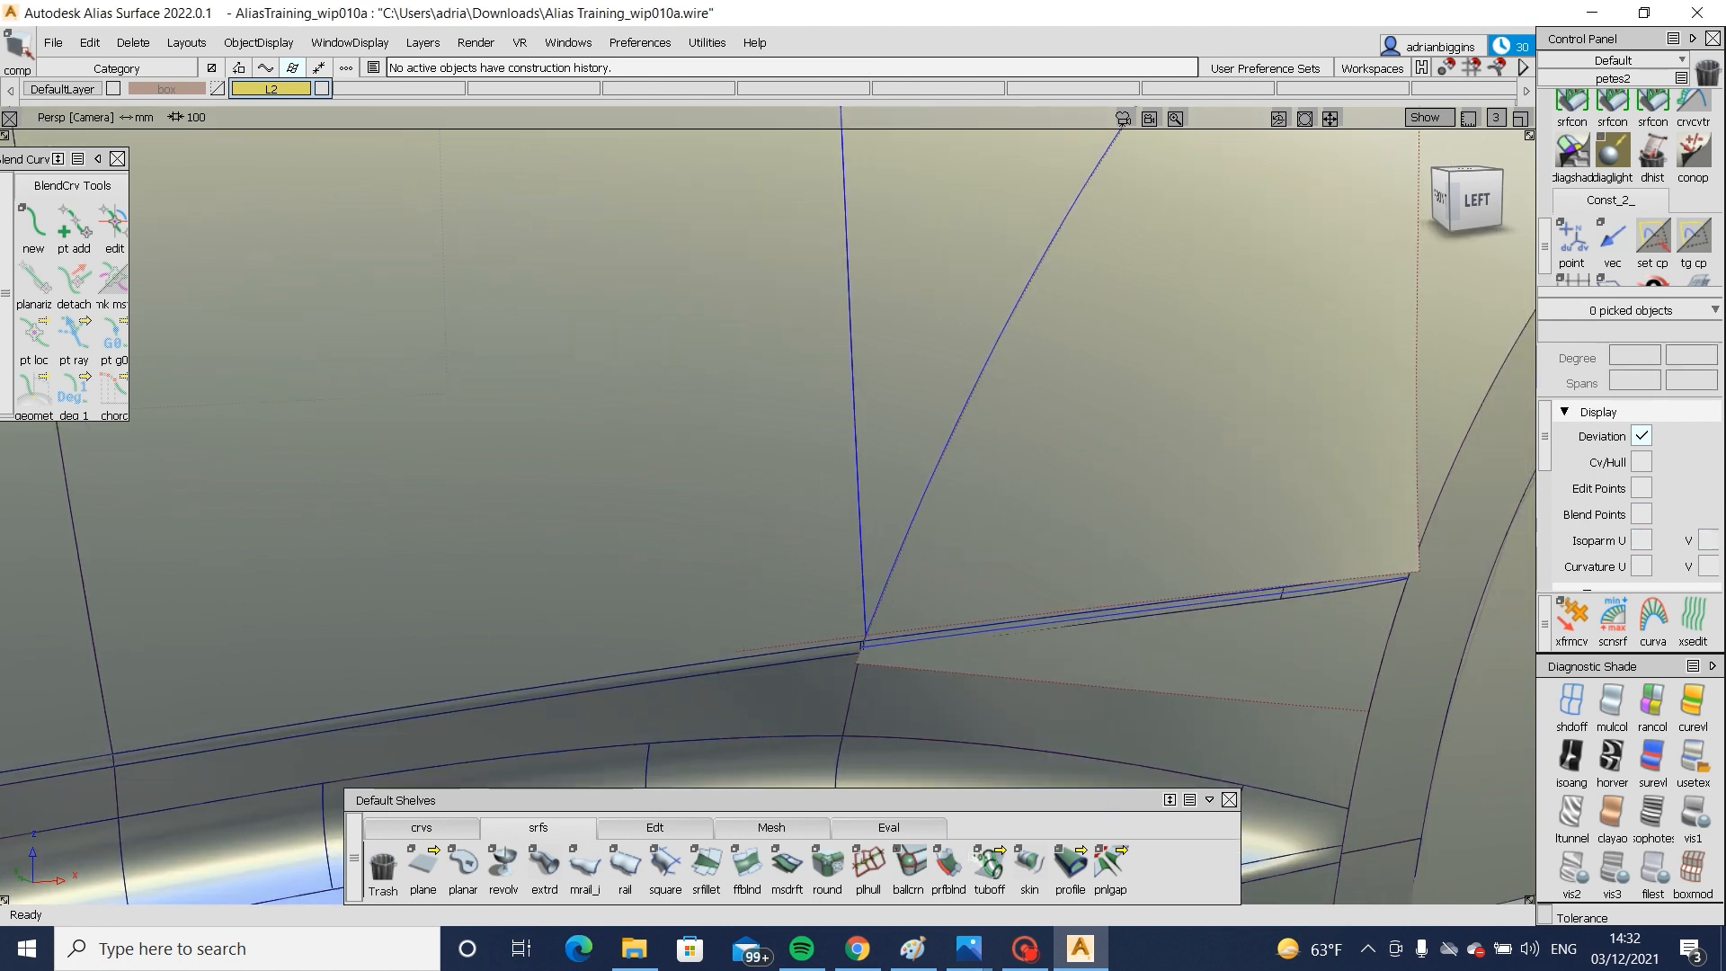
pyautogui.click(667, 826)
pyautogui.click(975, 677)
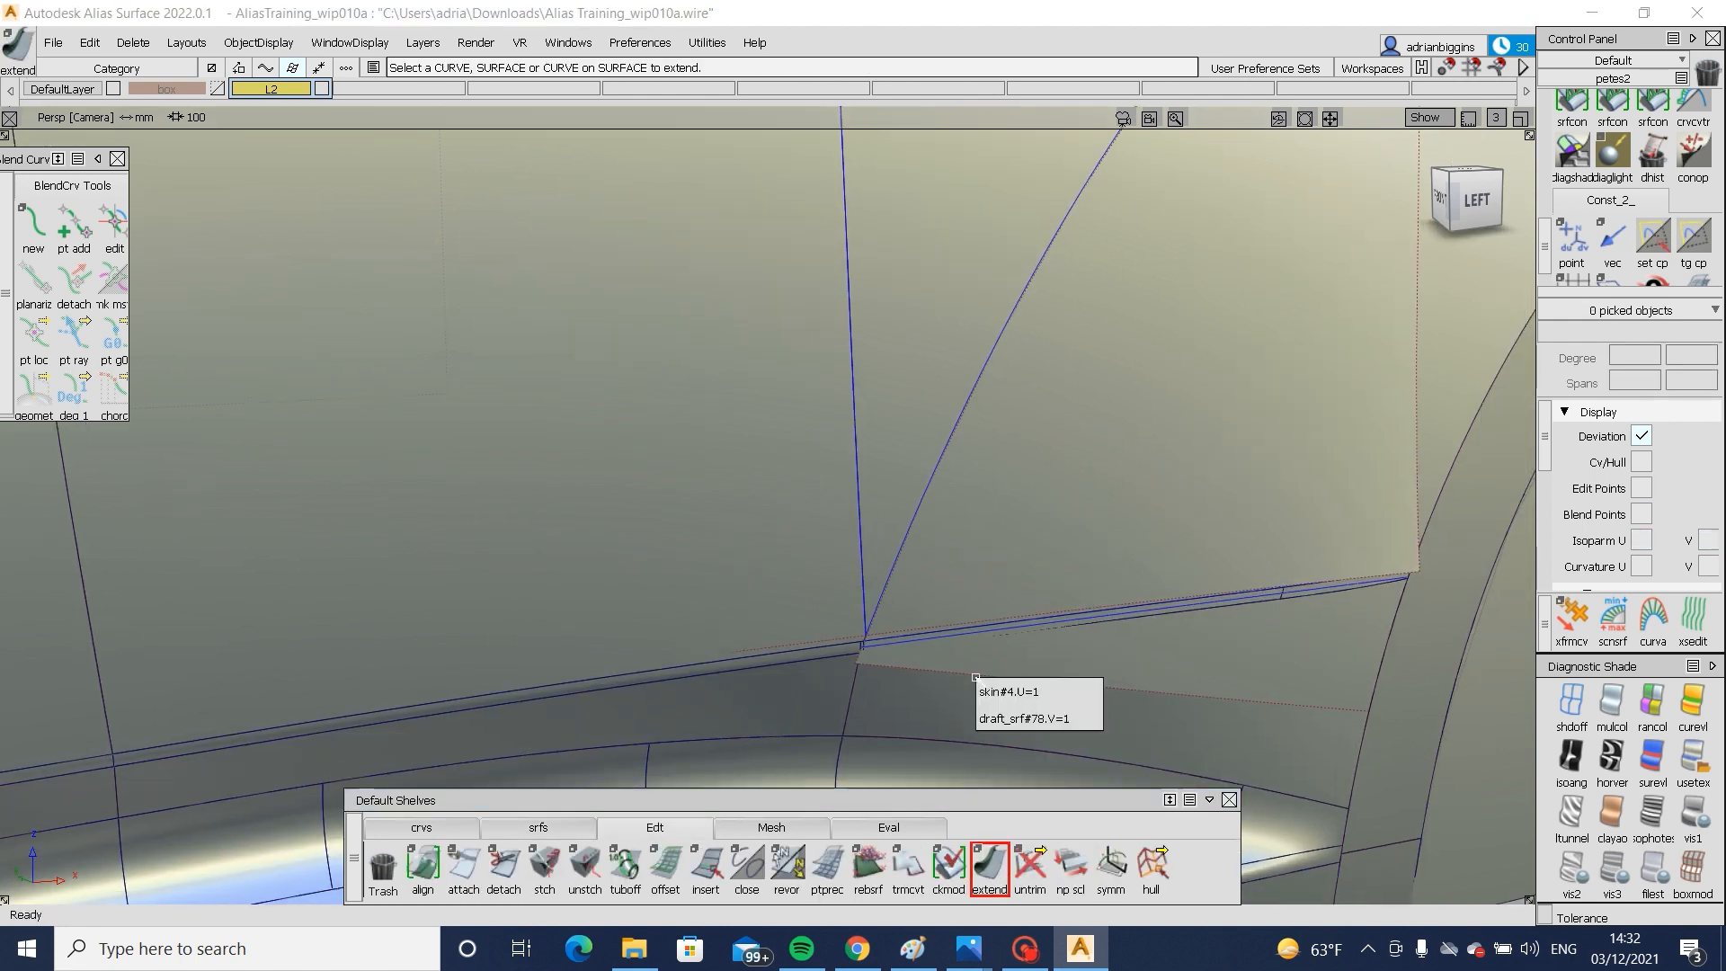
pyautogui.click(1089, 692)
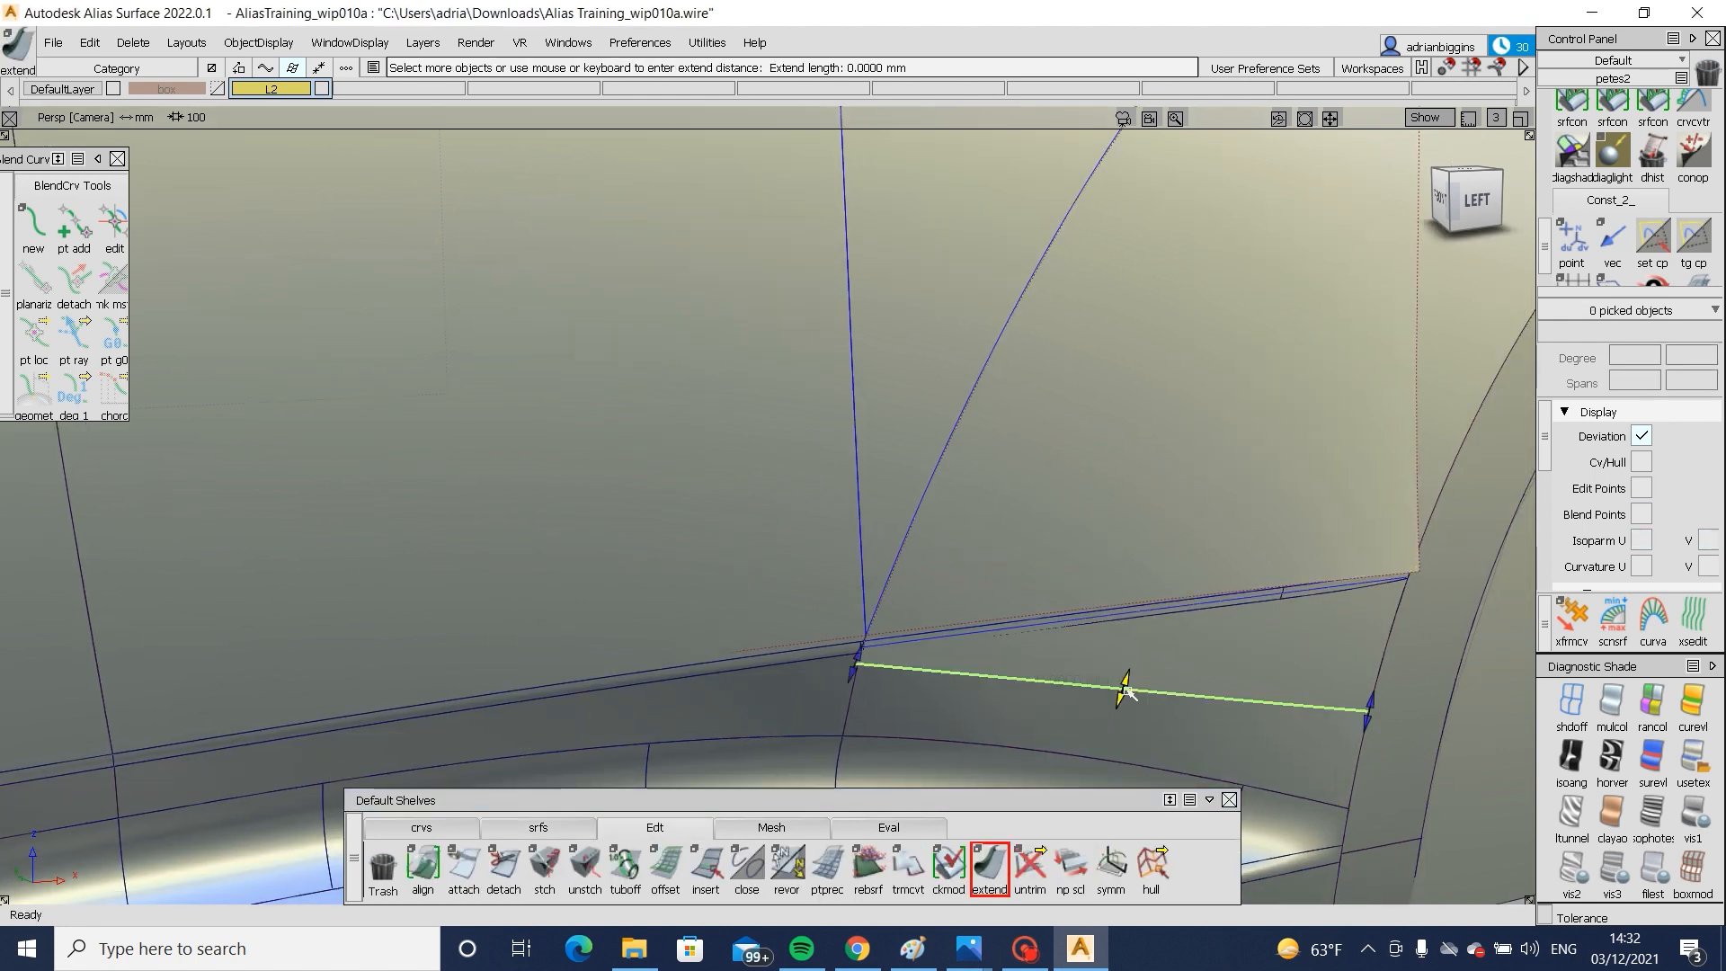
pyautogui.moveTo(1125, 690); pyautogui.dragTo(1129, 739)
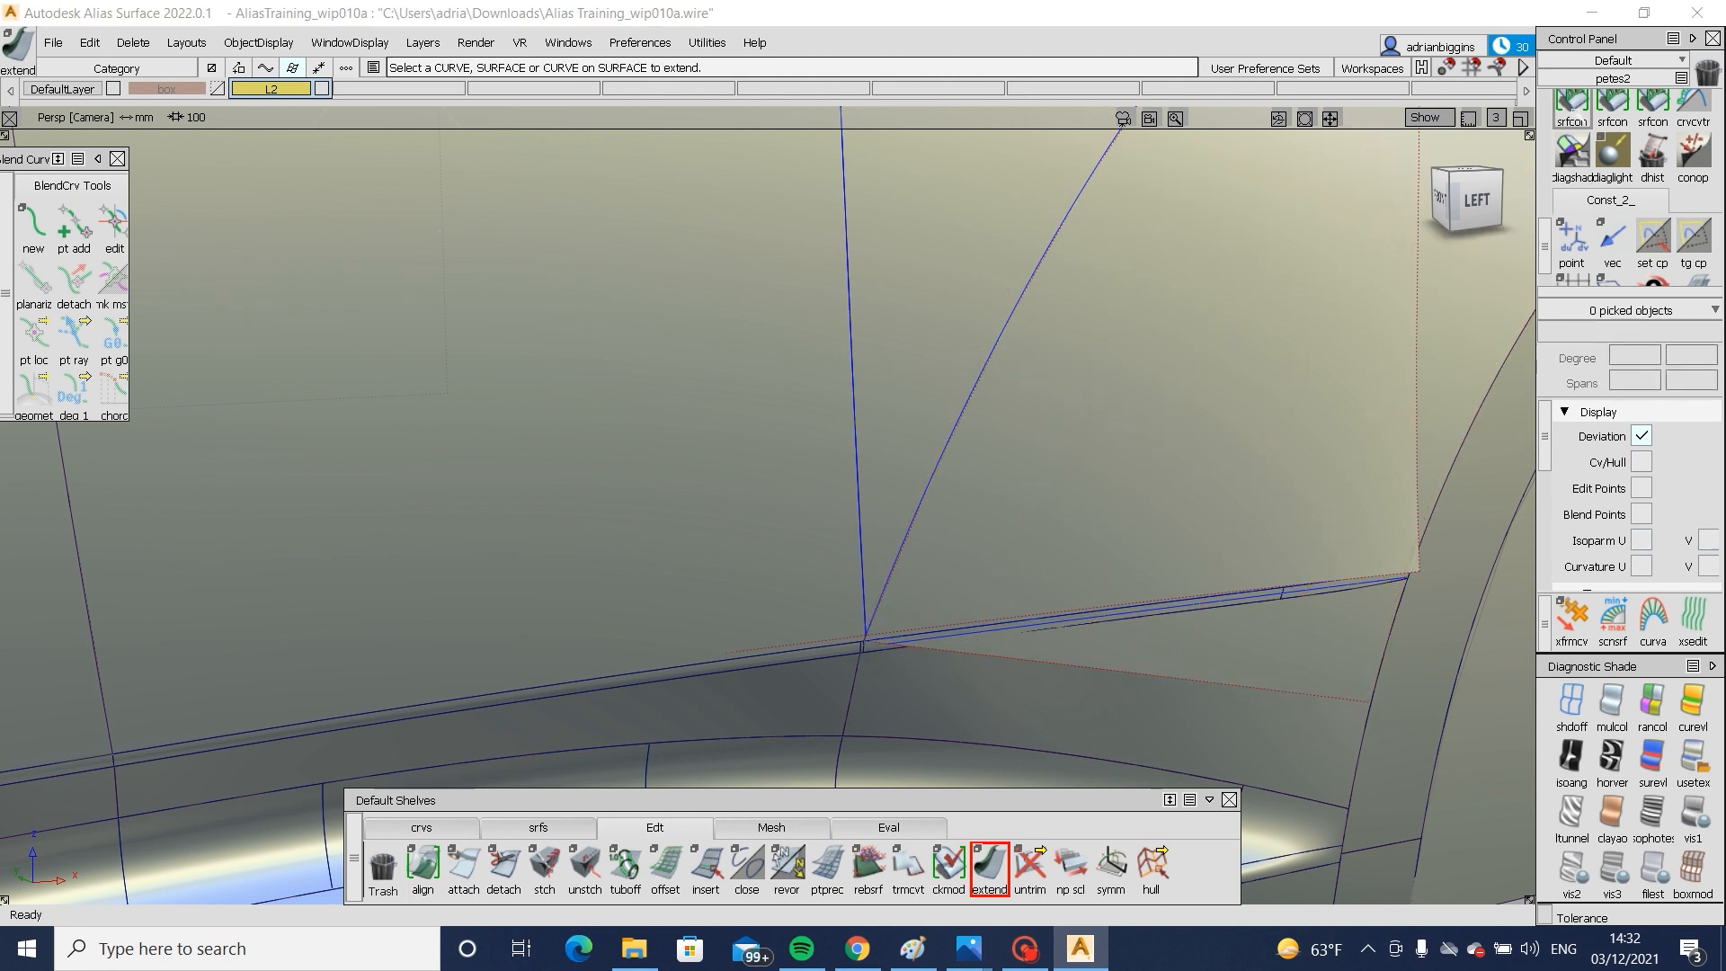
# - Align the surface's diagonal edge to the adjoining side surface with G1 continuity, using explicit control with U degree 6
pyautogui.doubleClick(1574, 112)
pyautogui.click(1128, 41)
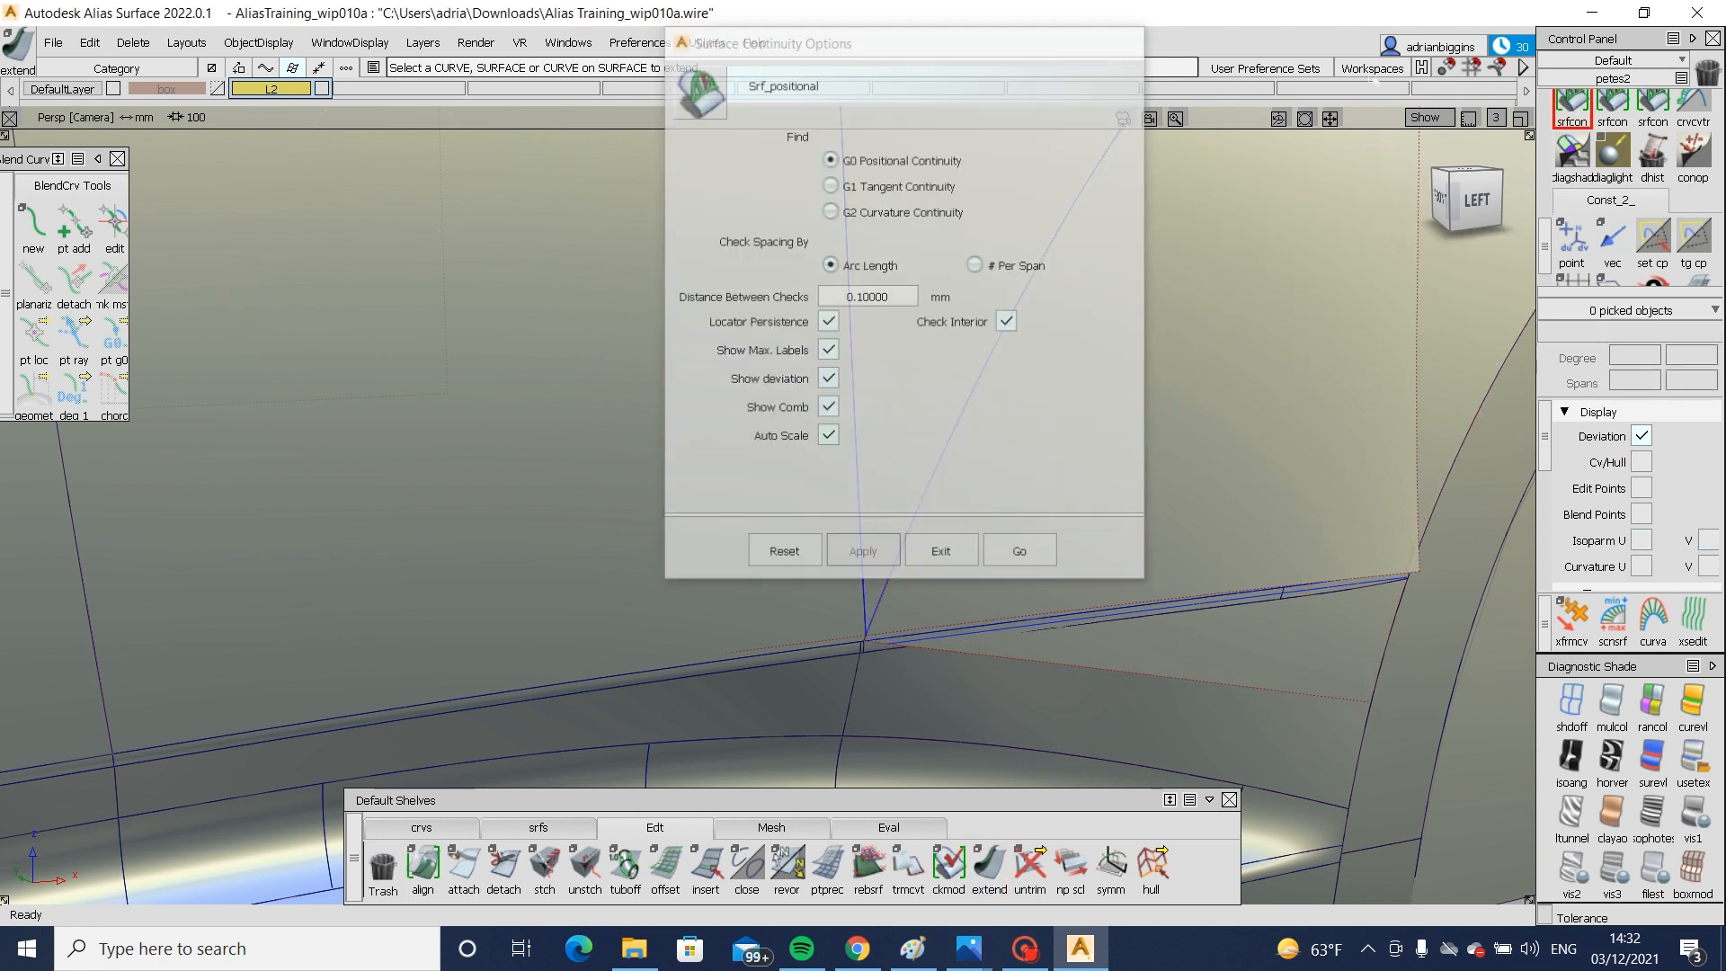
pyautogui.scroll(4, 1571, 159)
pyautogui.scroll(3, 1571, 159)
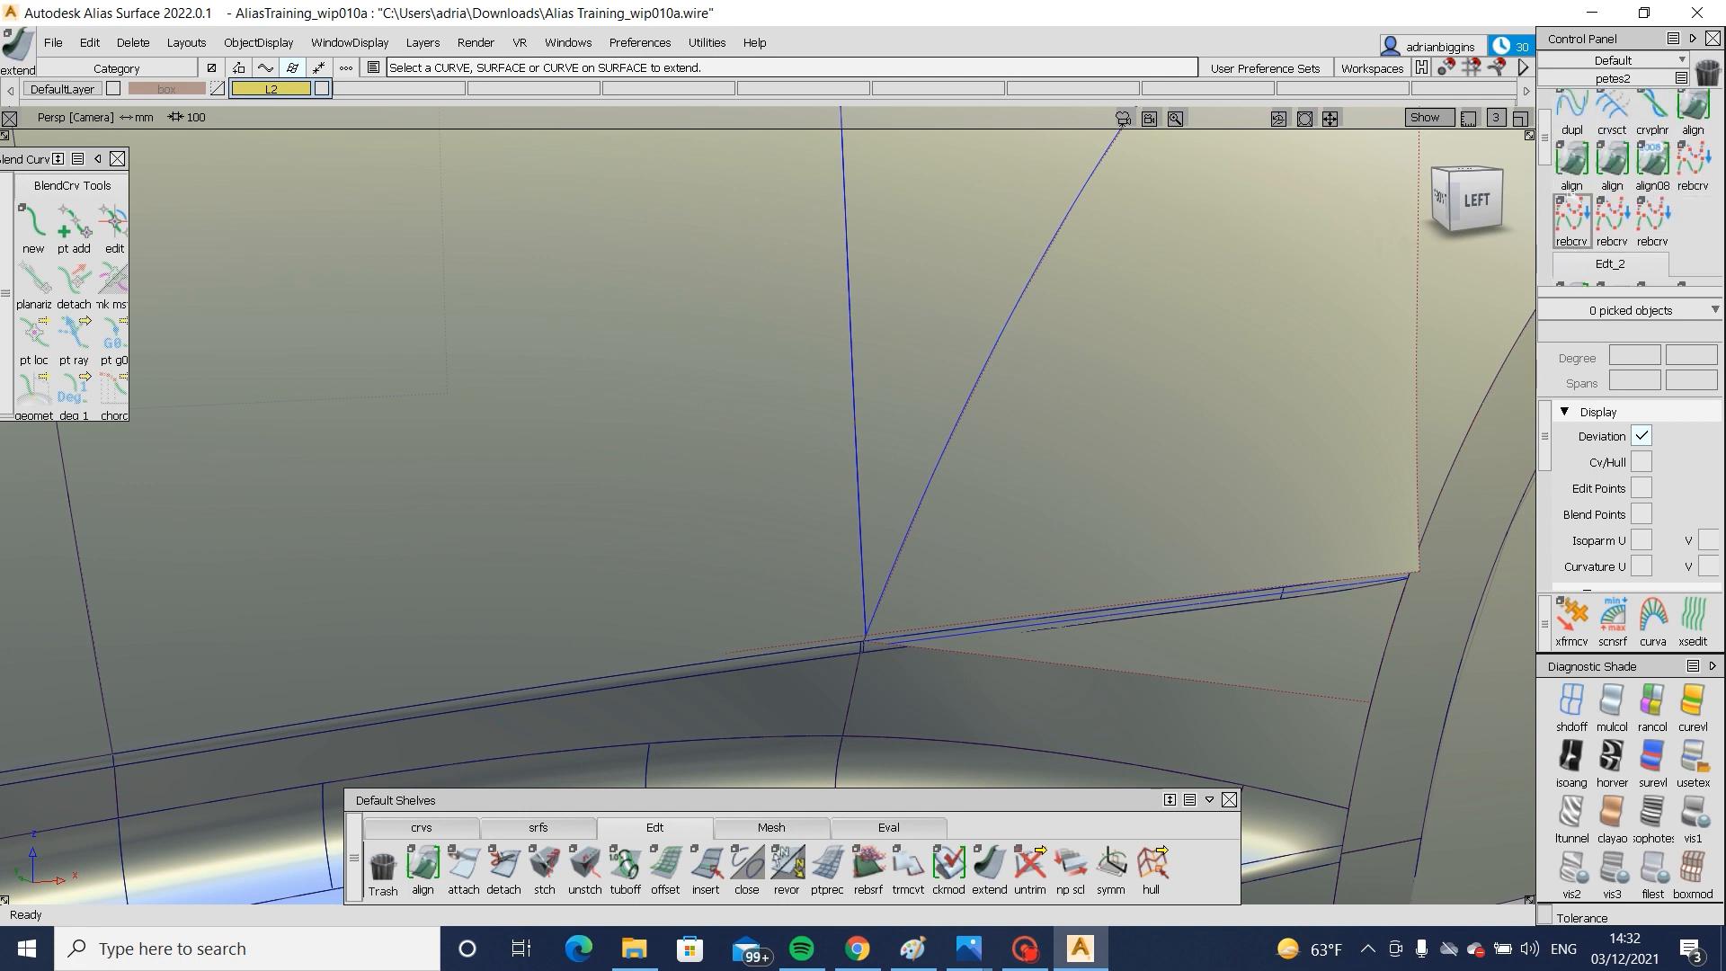
pyautogui.doubleClick(1571, 195)
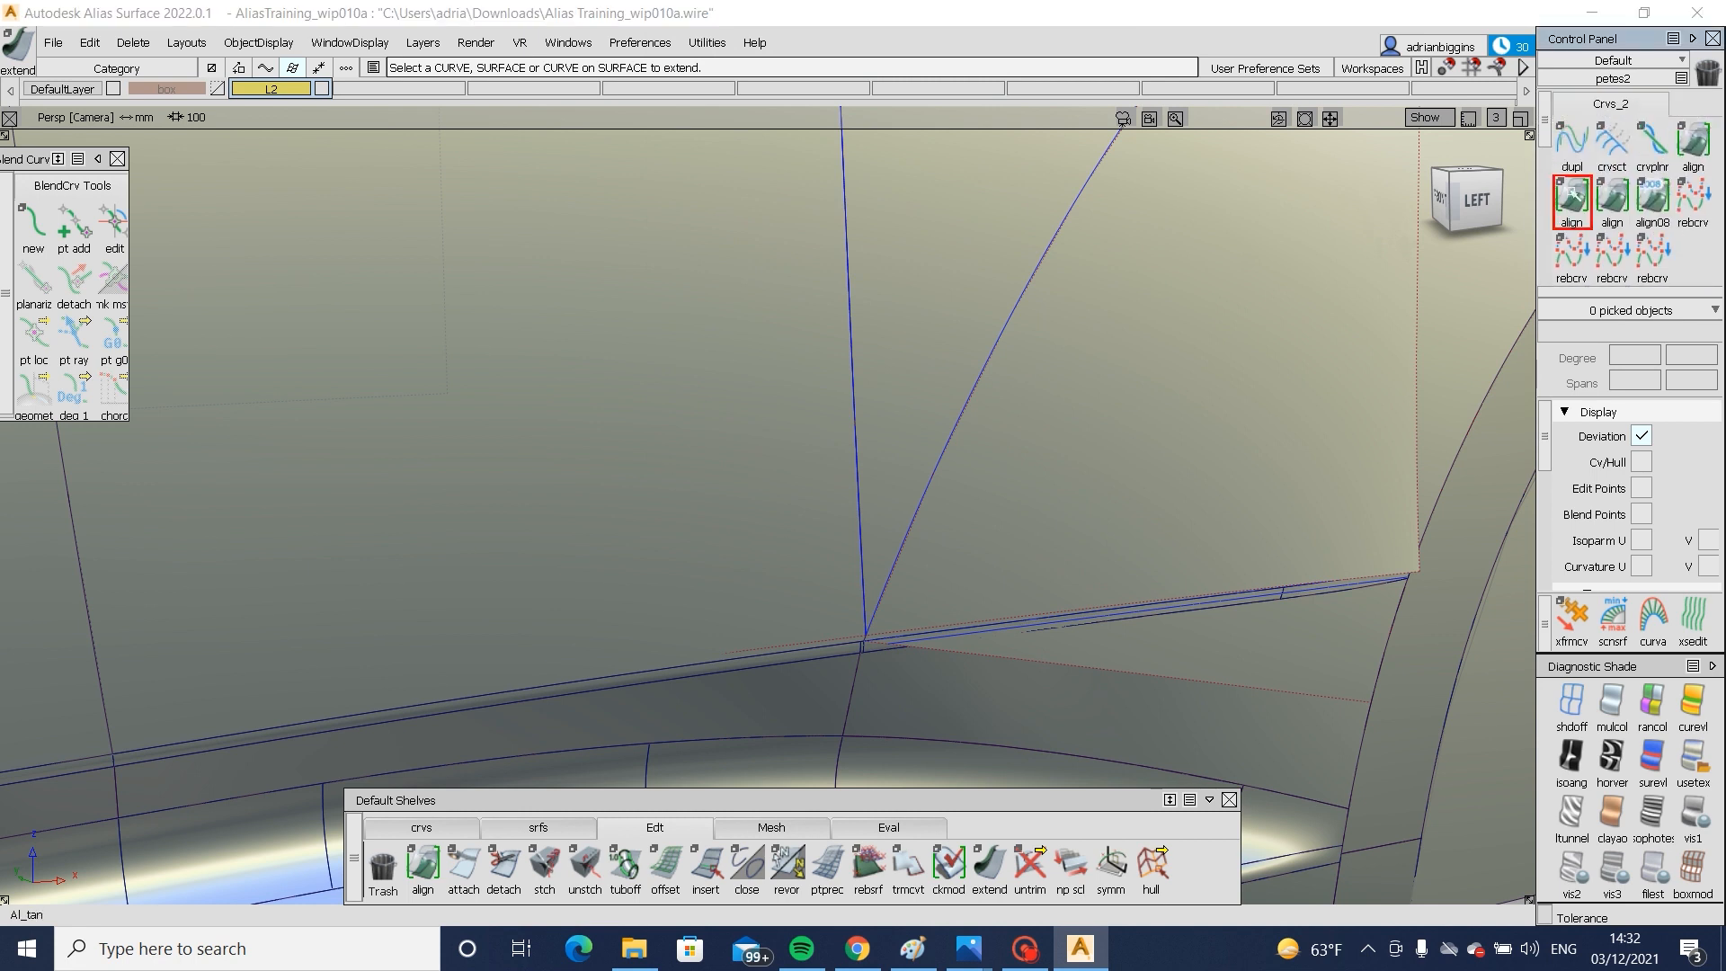
pyautogui.click(1029, 290)
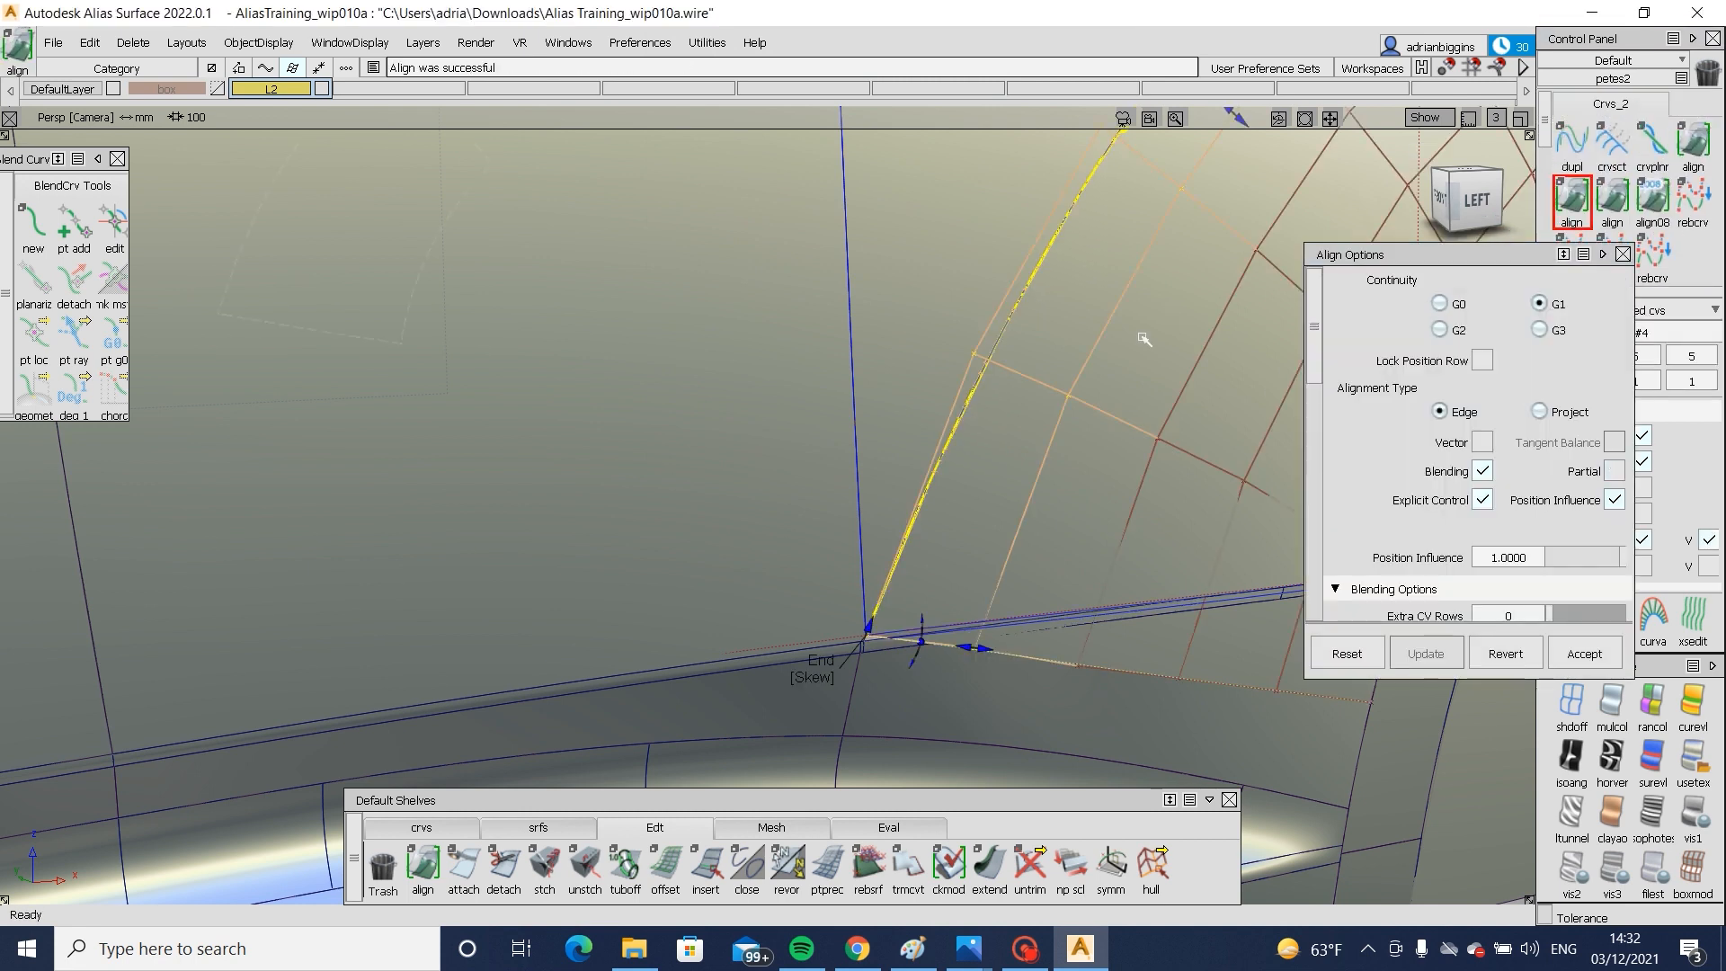
pyautogui.keyDown('alt'); pyautogui.keyDown('shift'); pyautogui.moveTo(1144, 339); pyautogui.dragTo(816, 455, button='middle'); pyautogui.keyUp('shift'); pyautogui.keyUp('alt')
pyautogui.keyDown('alt'); pyautogui.keyDown('shift'); pyautogui.moveTo(816, 455); pyautogui.dragTo(760, 468, button='right'); pyautogui.keyUp('shift'); pyautogui.keyUp('alt')
pyautogui.scroll(-3, 1474, 449)
pyautogui.moveTo(1586, 455); pyautogui.dragTo(1597, 457)
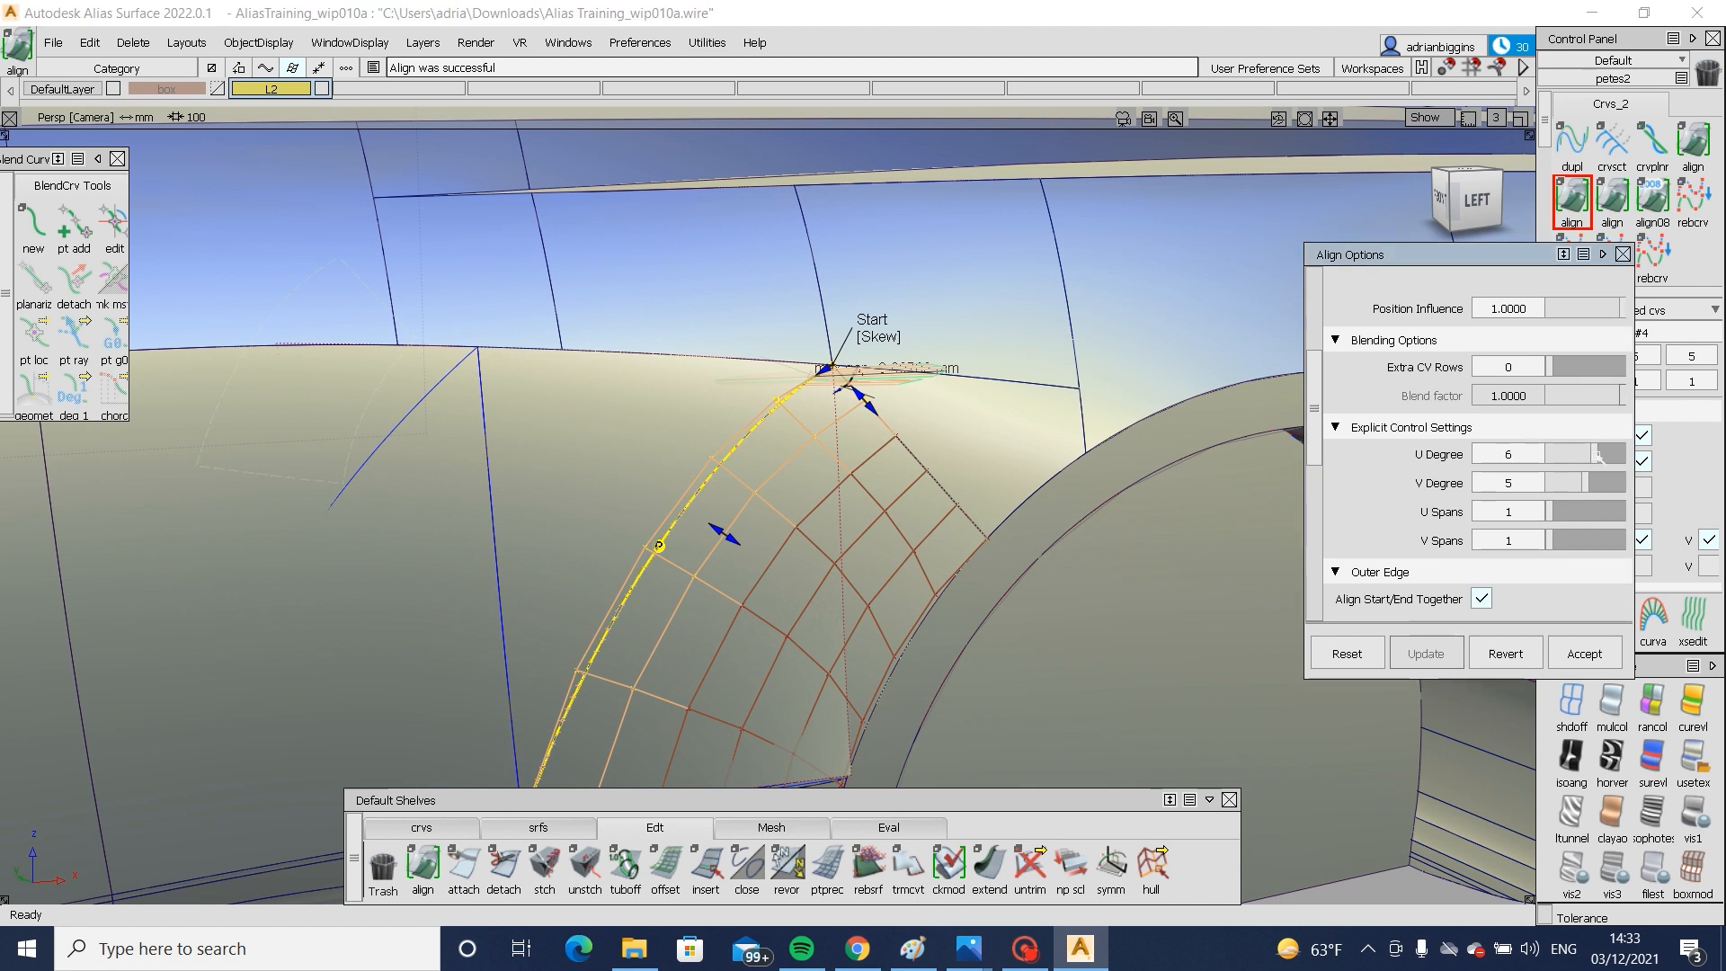
pyautogui.keyDown('alt'); pyautogui.keyDown('shift'); pyautogui.moveTo(746, 519); pyautogui.dragTo(859, 317, button='middle'); pyautogui.keyUp('shift'); pyautogui.keyUp('alt')
# - Extend the aligned surface's bottom edge about 9.5 mm below the lower feature line
pyautogui.click(989, 864)
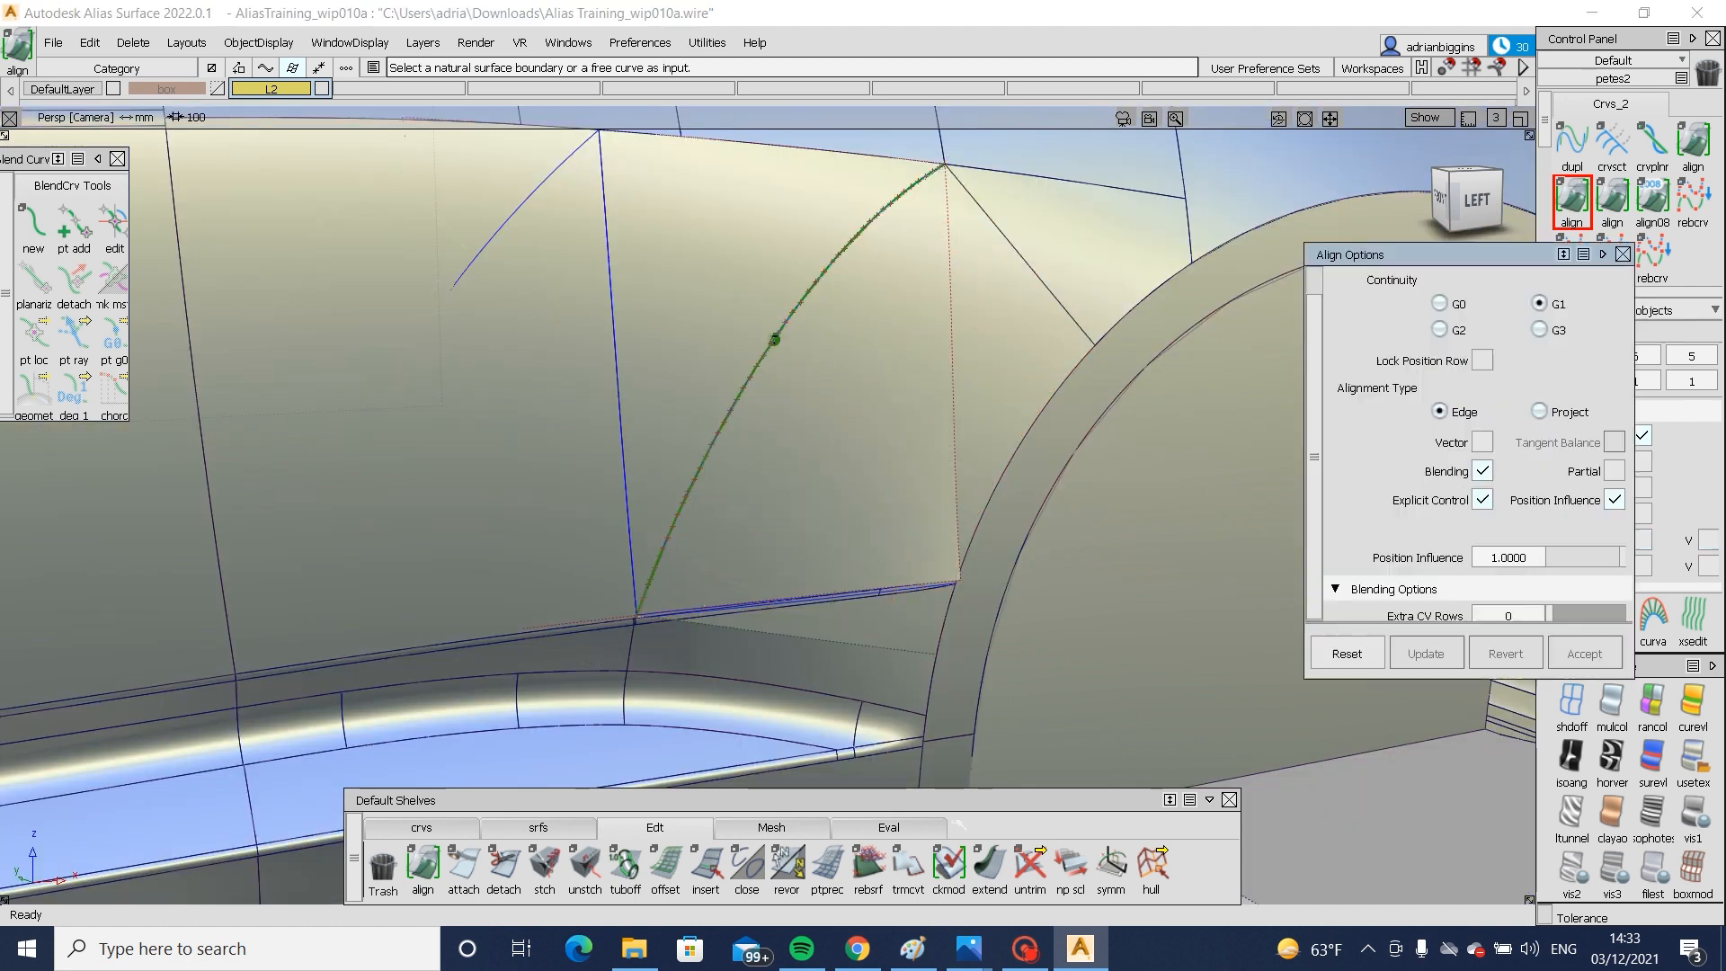
pyautogui.click(808, 643)
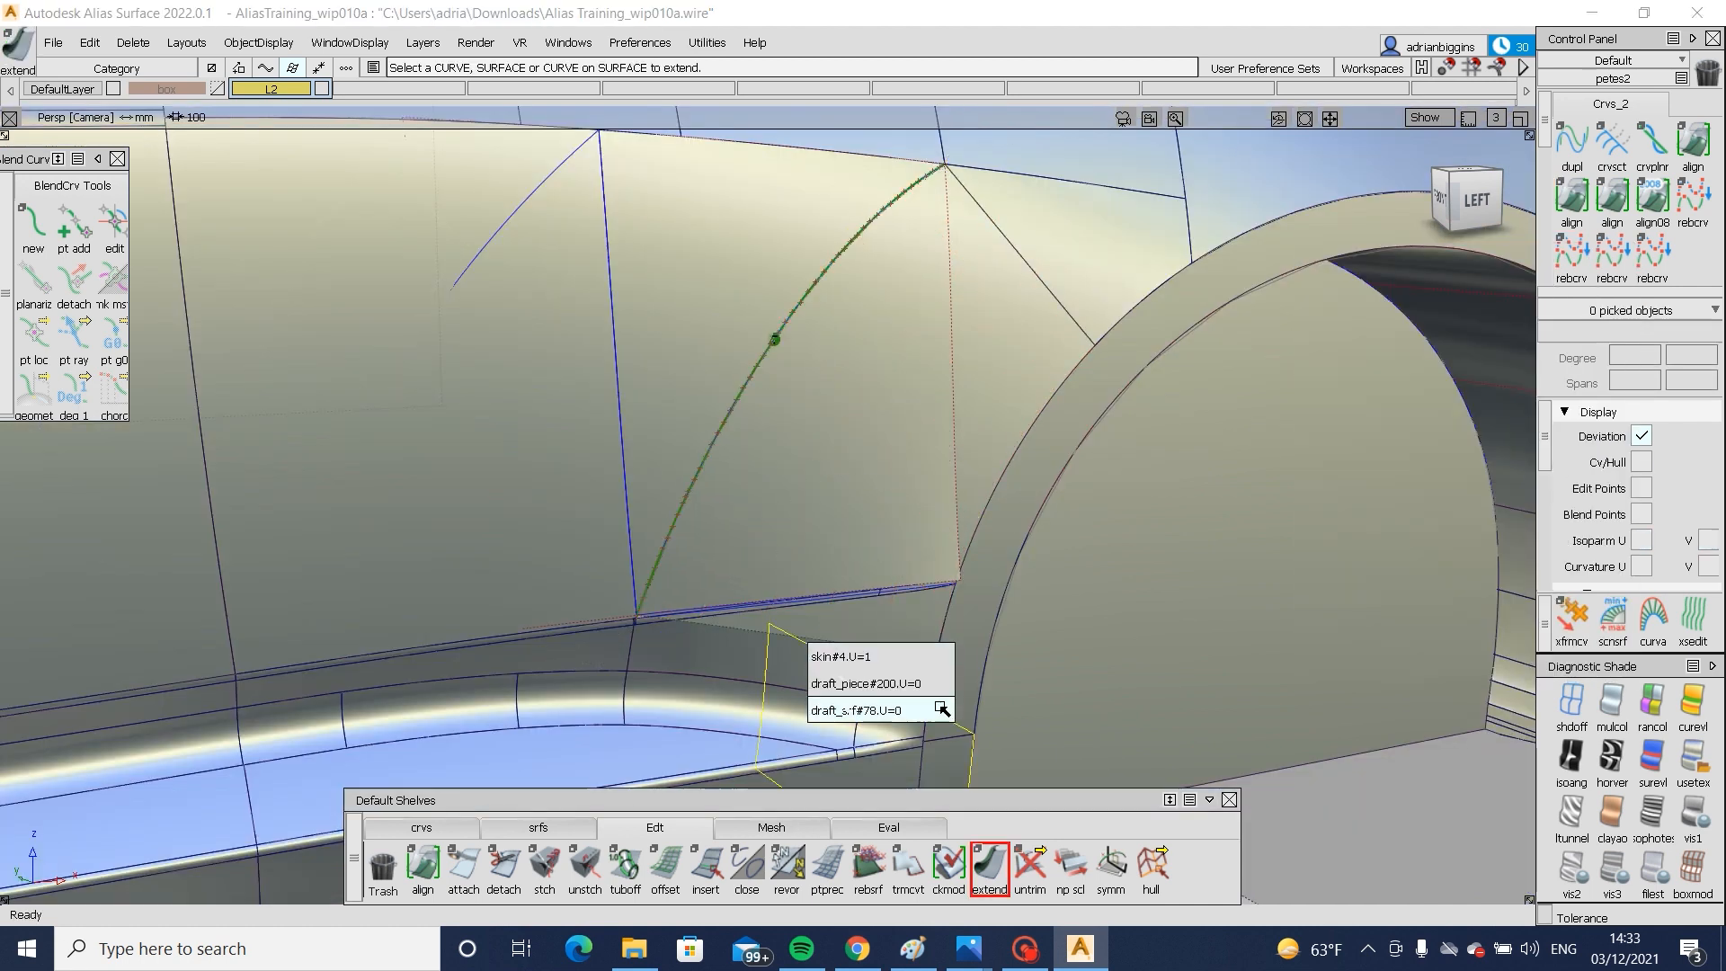
pyautogui.click(935, 656)
pyautogui.moveTo(793, 646); pyautogui.dragTo(791, 646)
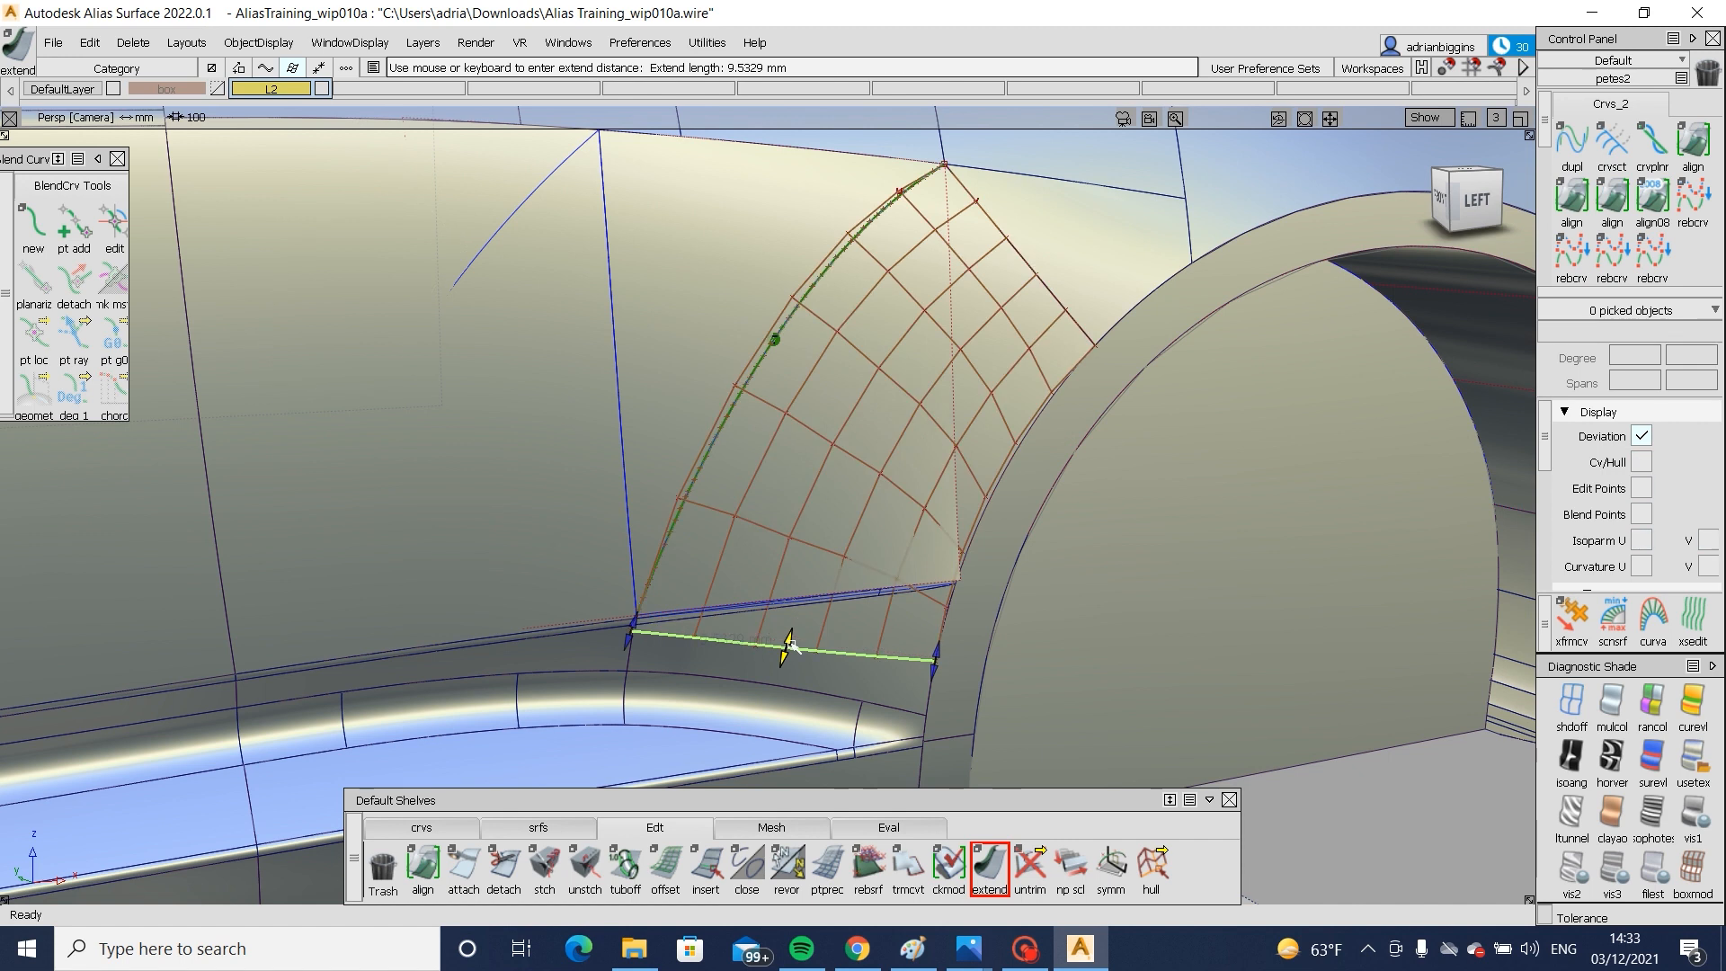
# - Trim the extended surface along its existing curves at the lower feature line, keeping the part above
pyautogui.keyDown('ctrl'); pyautogui.keyDown('shift'); pyautogui.moveTo(872, 318); pyautogui.dragTo(689, 405); pyautogui.keyUp('shift'); pyautogui.keyUp('ctrl')
pyautogui.click(689, 408)
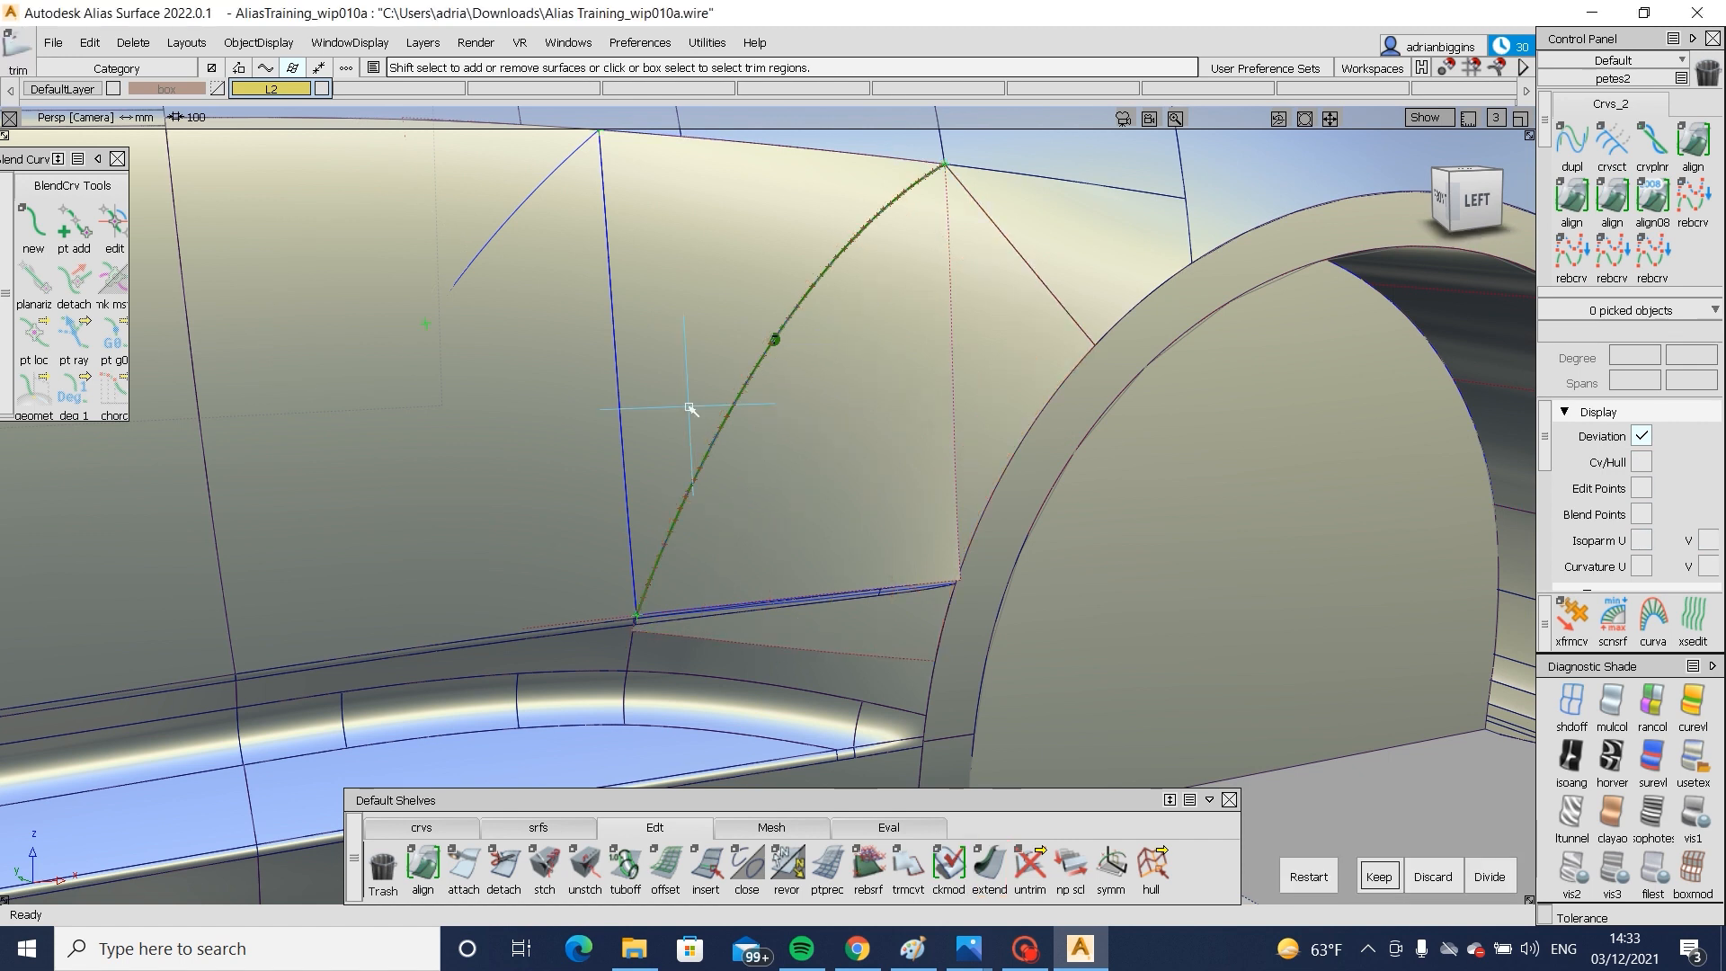
pyautogui.click(828, 435)
pyautogui.scroll(3, 712, 624)
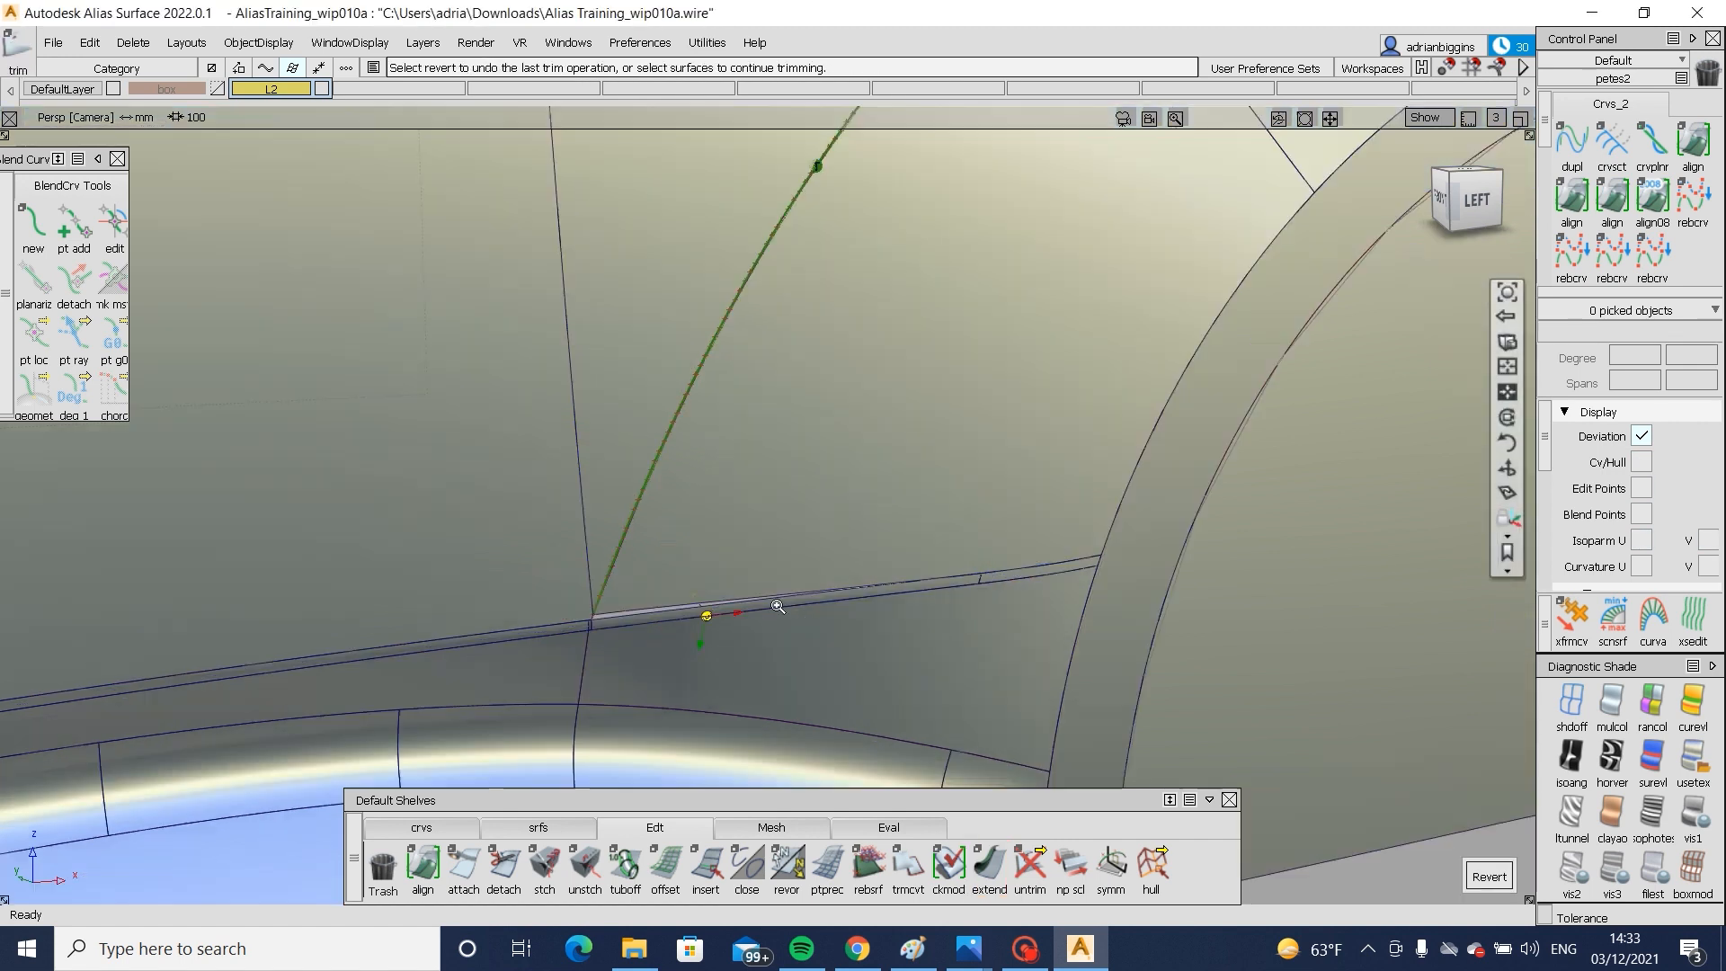
# - Untrim the surface ahead of the rear wheel arch and delete its old curves-on-surface along the lower feature line
pyautogui.scroll(3, 777, 607)
pyautogui.keyDown('ctrl'); pyautogui.keyDown('shift'); pyautogui.moveTo(963, 462); pyautogui.dragTo(863, 509); pyautogui.keyUp('shift'); pyautogui.keyUp('ctrl')
pyautogui.click(838, 732)
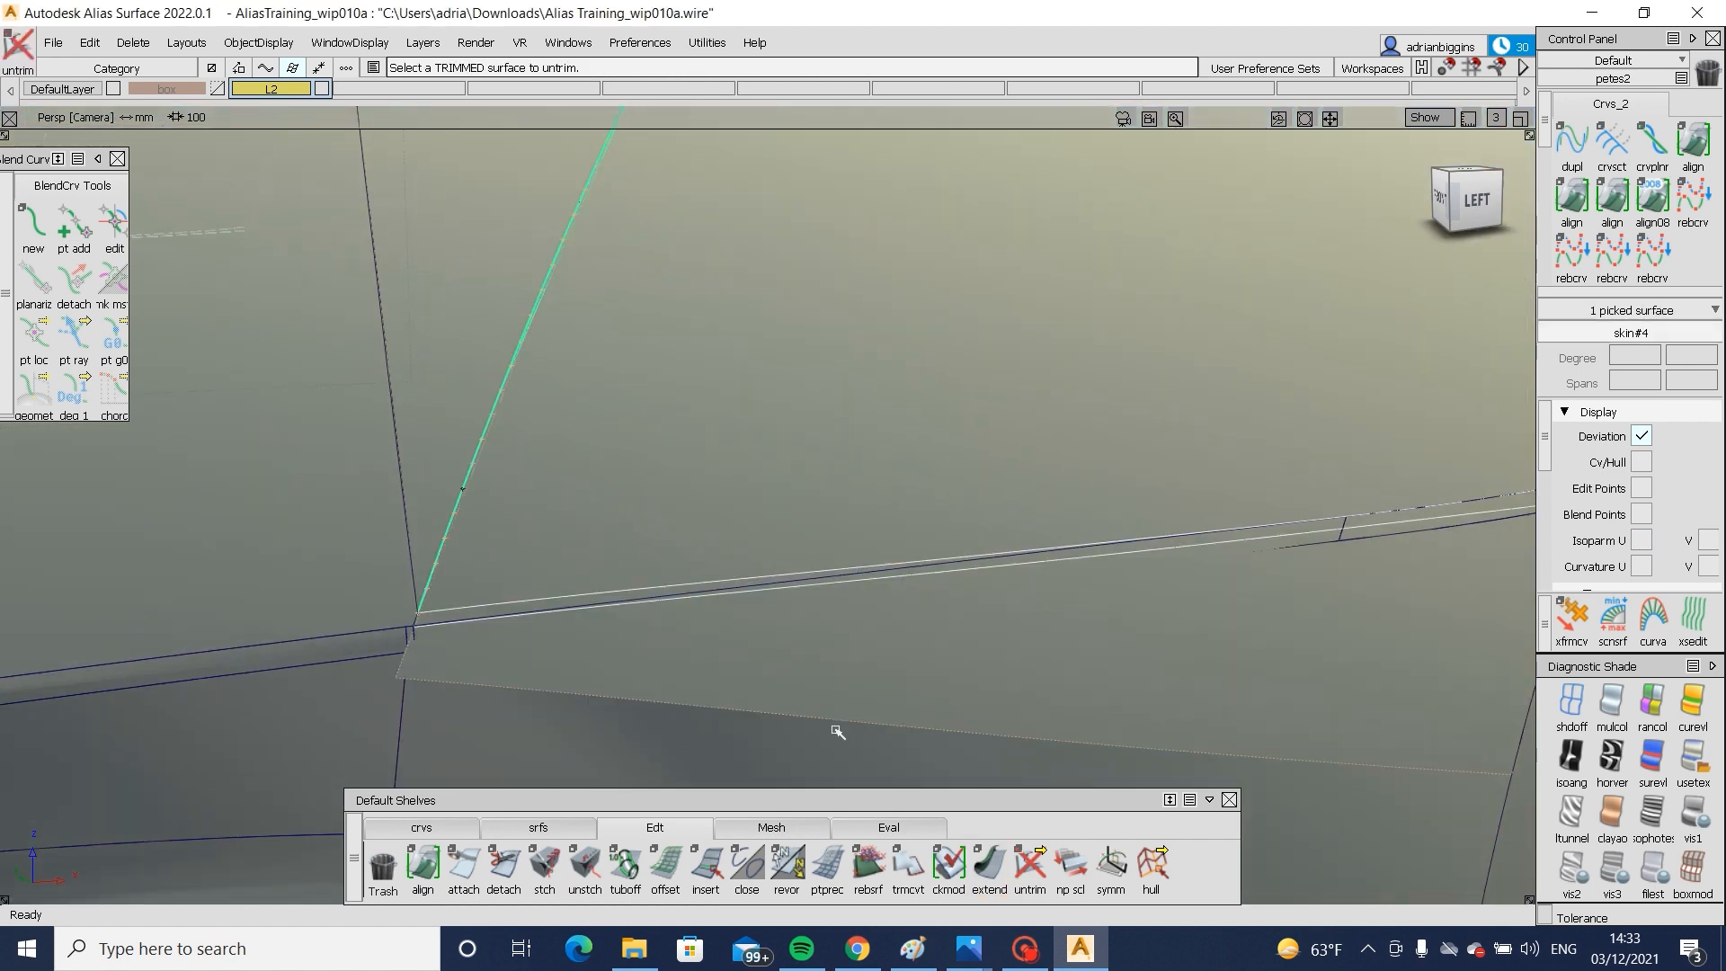
pyautogui.click(1009, 727)
pyautogui.press('Delete')
# - Project the lower fillet's upper edge onto the untrimmed surface and trim away the part below it
pyautogui.moveTo(1489, 701); pyautogui.dragTo(1289, 512)
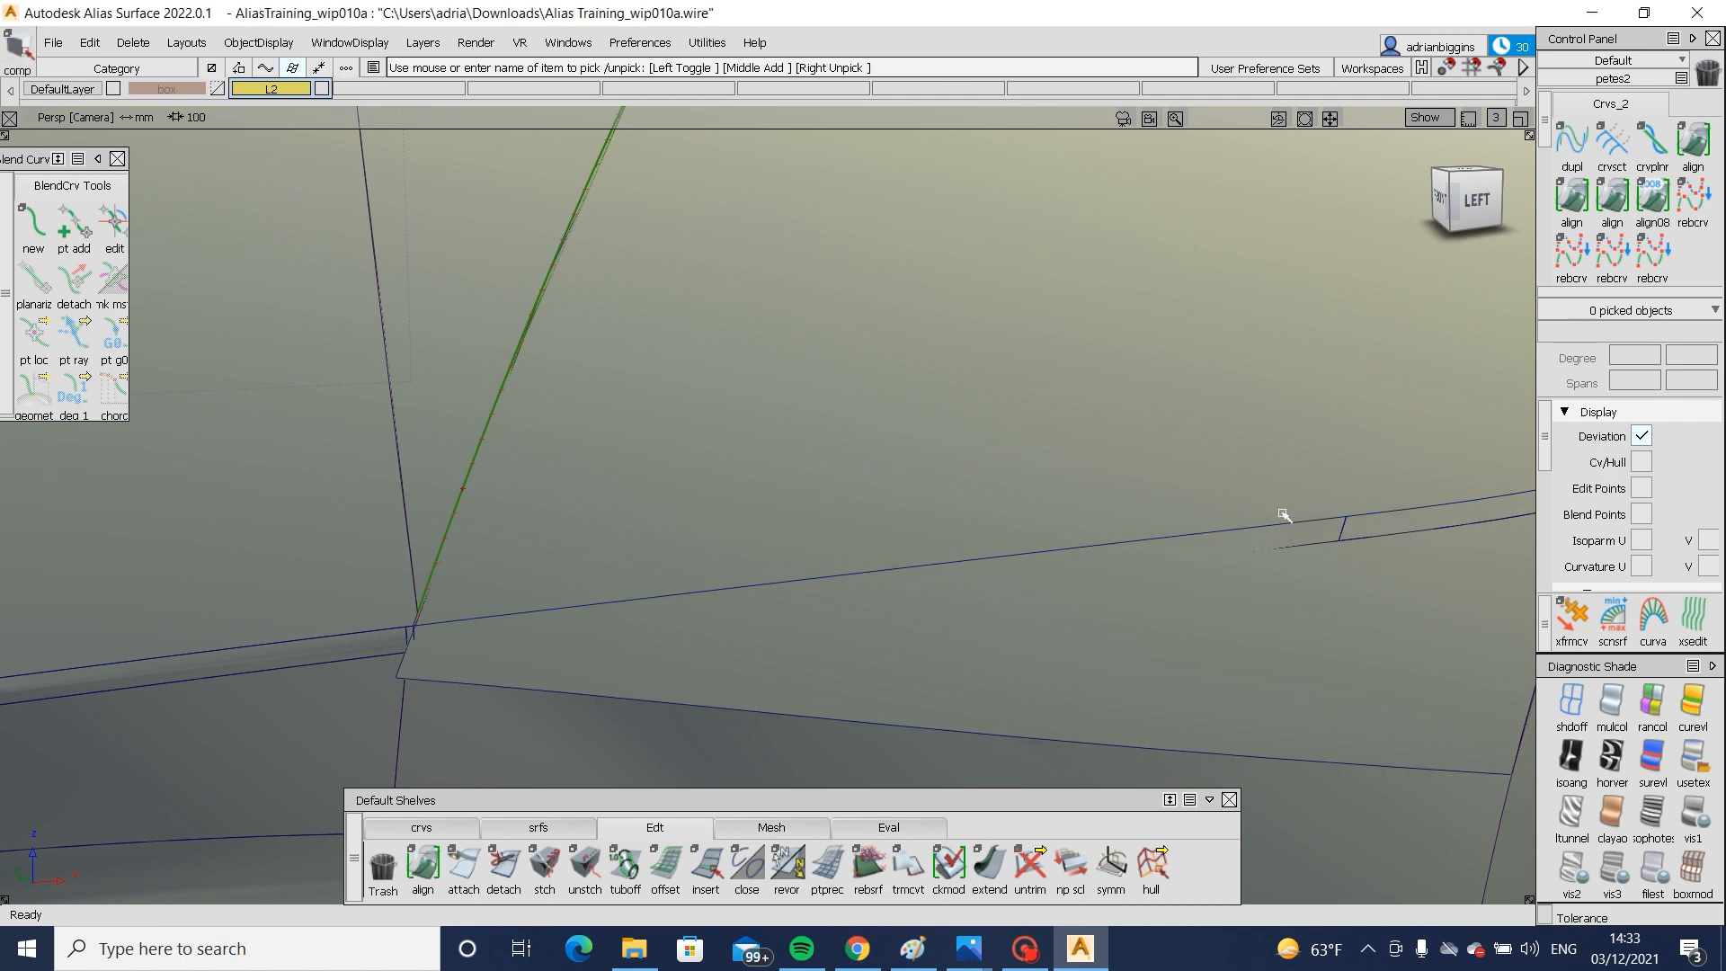
pyautogui.click(1234, 527)
pyautogui.press('space')
pyautogui.click(1258, 528)
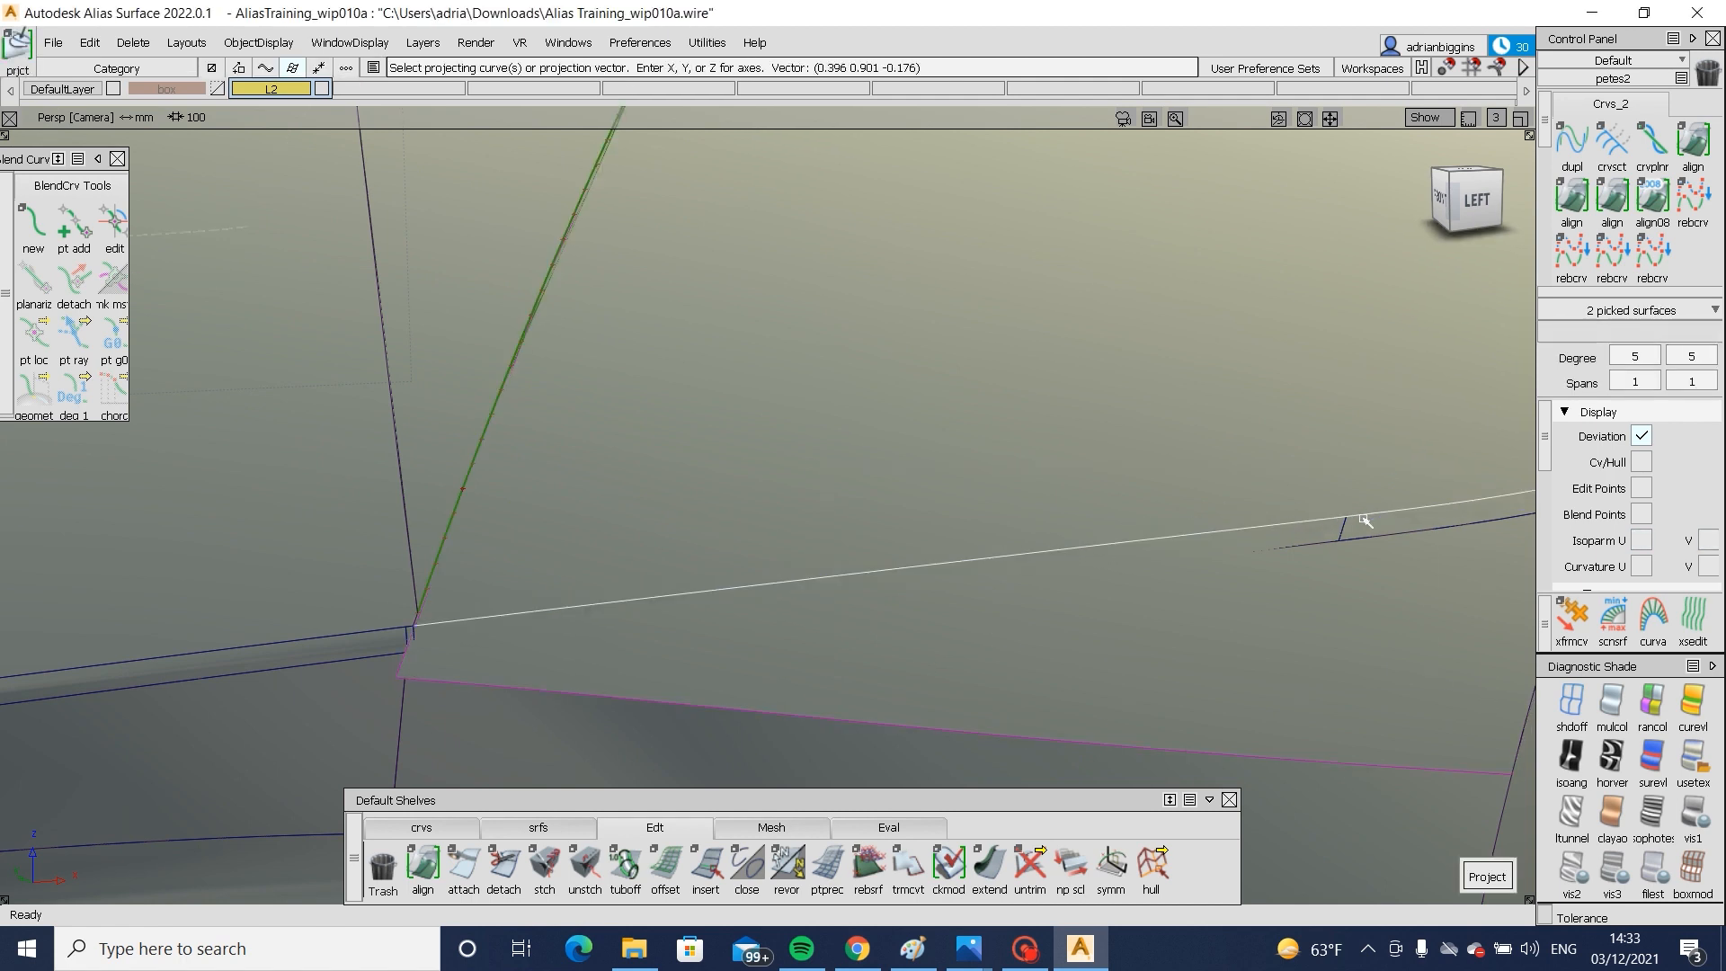
pyautogui.press('space')
pyautogui.moveTo(1368, 414)
pyautogui.keyDown('ctrl'); pyautogui.keyDown('shift'); pyautogui.mouseDown()
pyautogui.moveTo(1094, 531)
pyautogui.moveTo(1036, 532)
pyautogui.mouseUp(); pyautogui.keyUp('shift'); pyautogui.keyUp('ctrl')
pyautogui.click(1292, 445)
pyautogui.press('space')
# - Examine the shaded highlights and surface boundaries across the repaired body side ahead of the rear wheel arch
pyautogui.hotkey('alt', 'm')
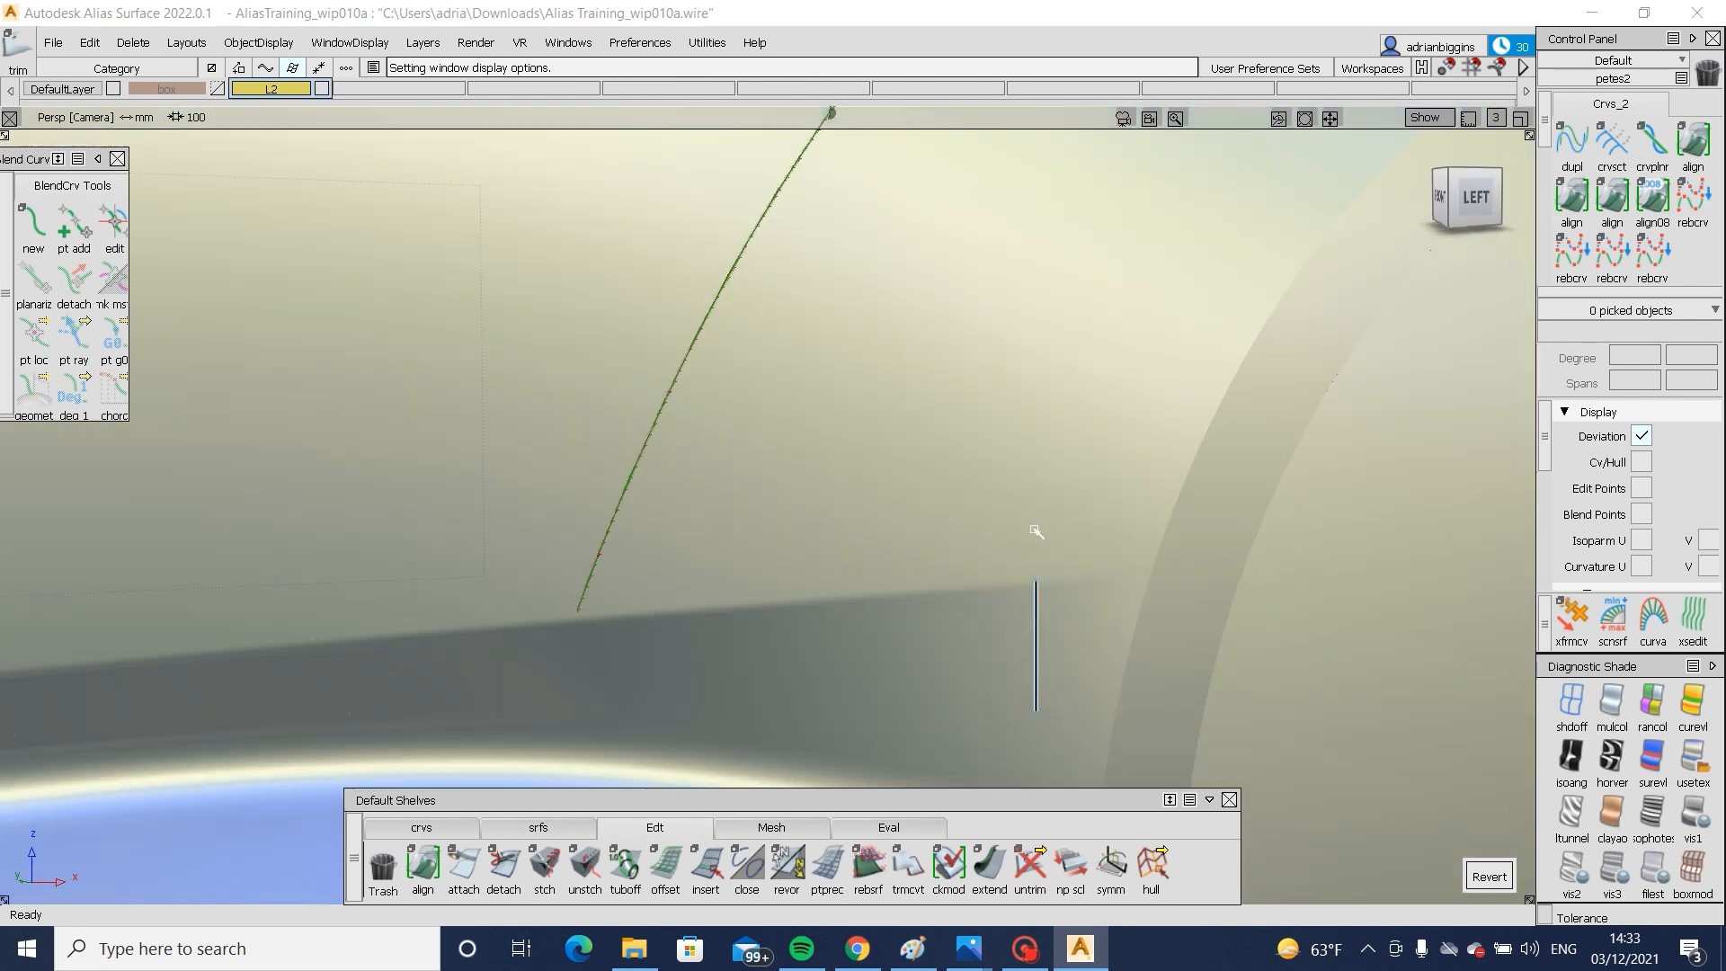
pyautogui.scroll(-3, 1004, 499)
pyautogui.keyDown('alt'); pyautogui.keyDown('shift'); pyautogui.moveTo(704, 612); pyautogui.dragTo(431, 609, button='right'); pyautogui.keyUp('shift'); pyautogui.keyUp('alt')
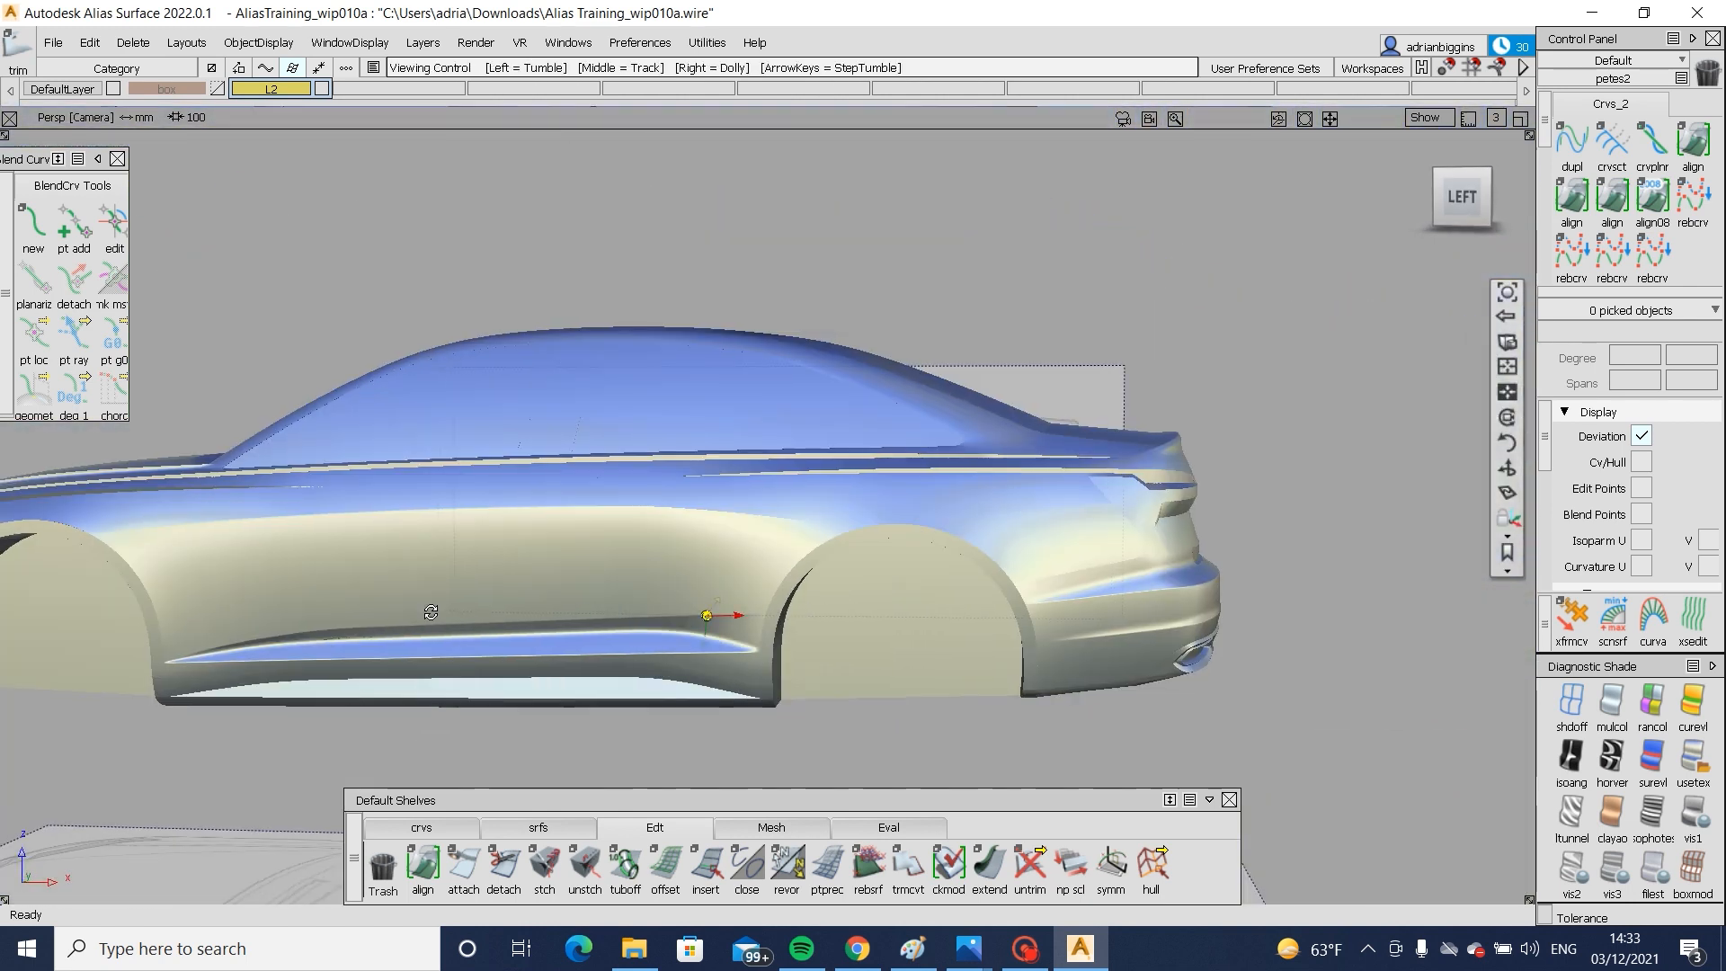
pyautogui.keyDown('alt'); pyautogui.keyDown('shift'); pyautogui.moveTo(432, 608); pyautogui.dragTo(962, 629); pyautogui.keyUp('shift'); pyautogui.keyUp('alt')
pyautogui.scroll(4, 917, 501)
pyautogui.hotkey('alt', 'm')
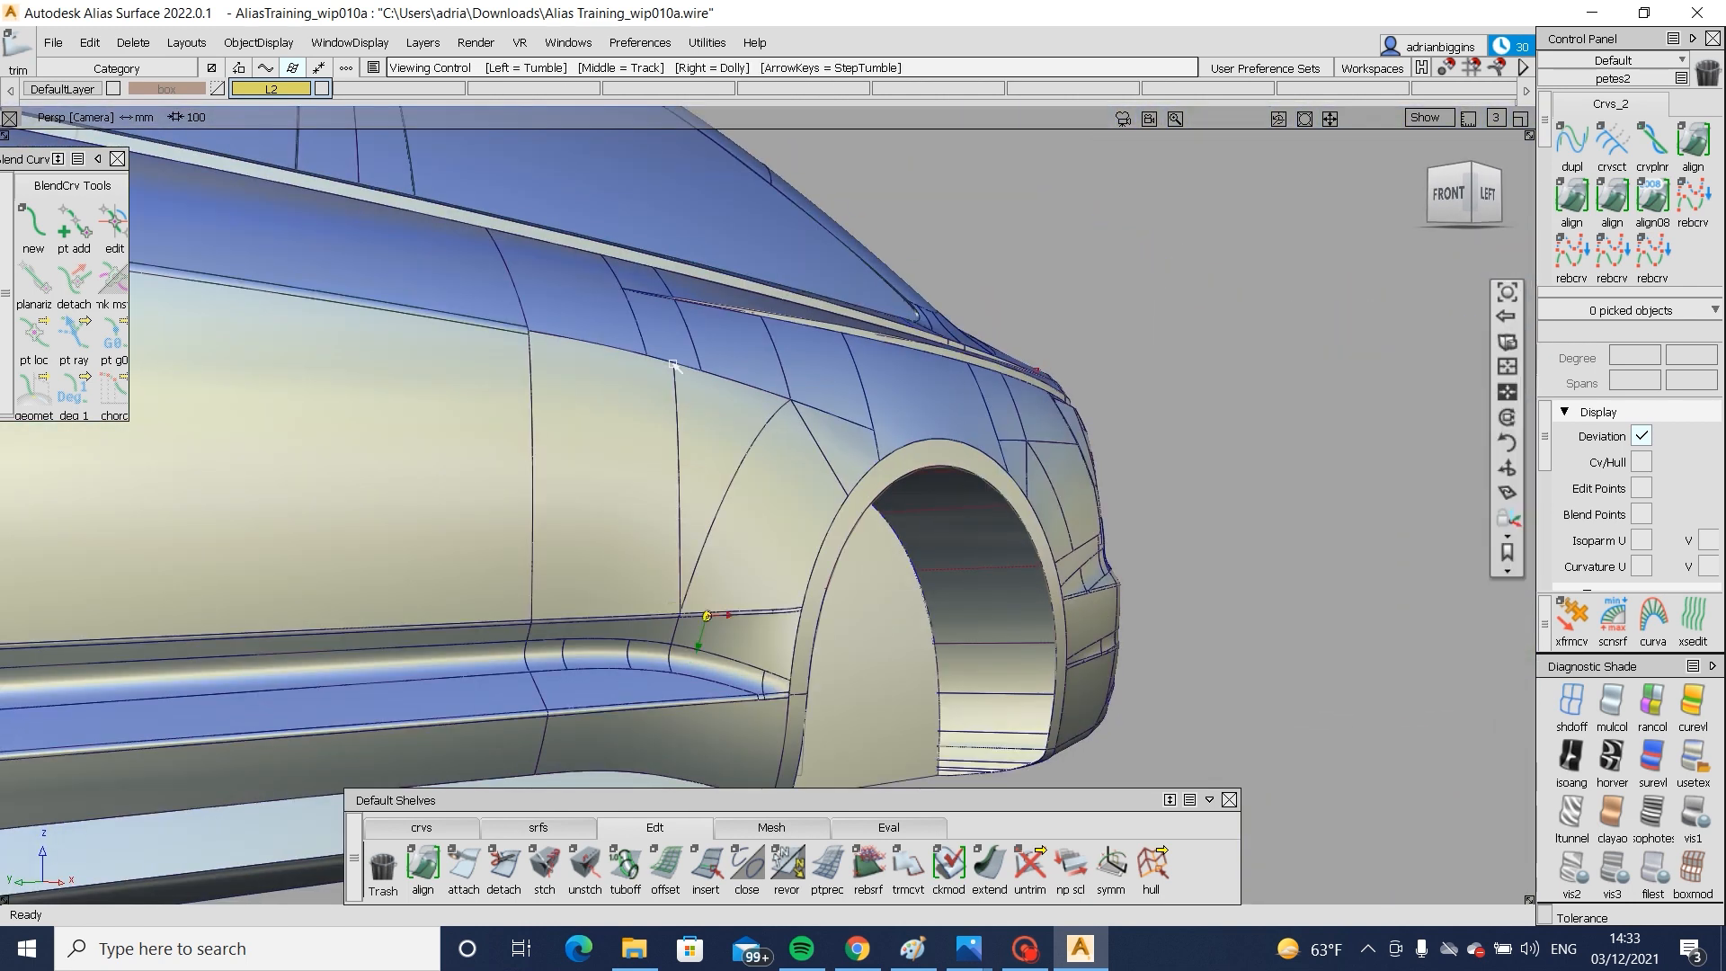
pyautogui.keyDown('alt'); pyautogui.keyDown('shift'); pyautogui.moveTo(672, 362); pyautogui.dragTo(773, 546); pyautogui.keyUp('shift'); pyautogui.keyUp('alt')
pyautogui.scroll(3, 773, 546)
# - Fillet the upper feature line's rear section between the upper and lower side surfaces with a G2 section and a chordal length of 10
pyautogui.click(537, 827)
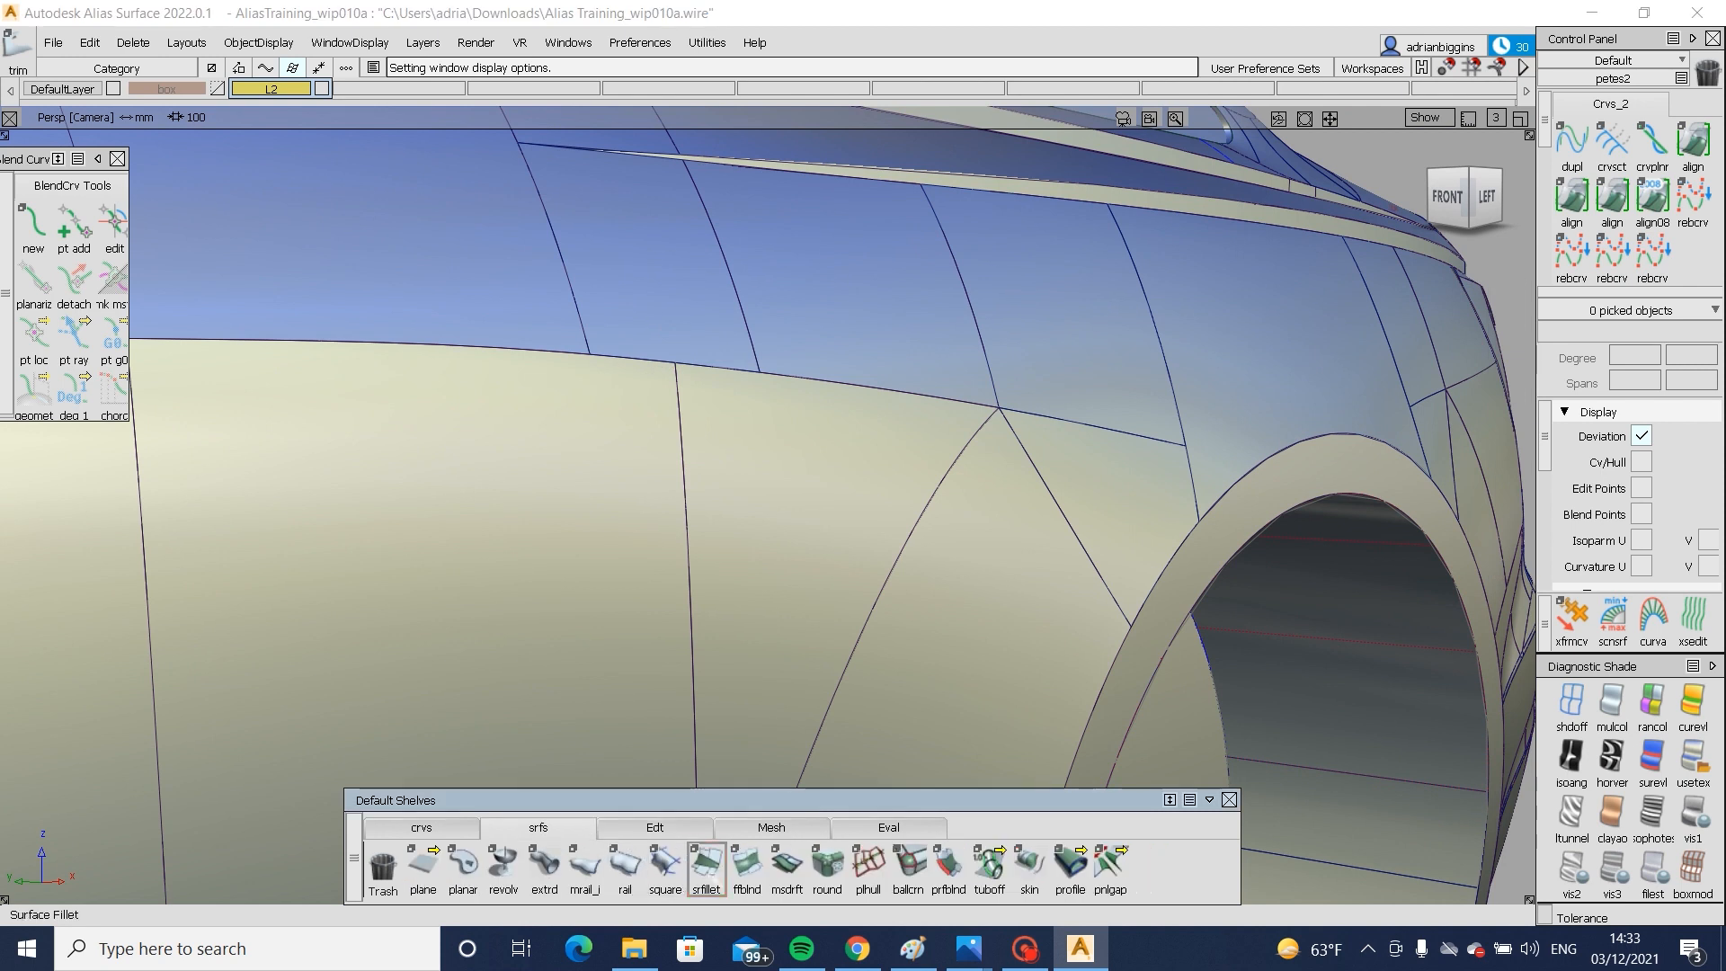
pyautogui.click(468, 344)
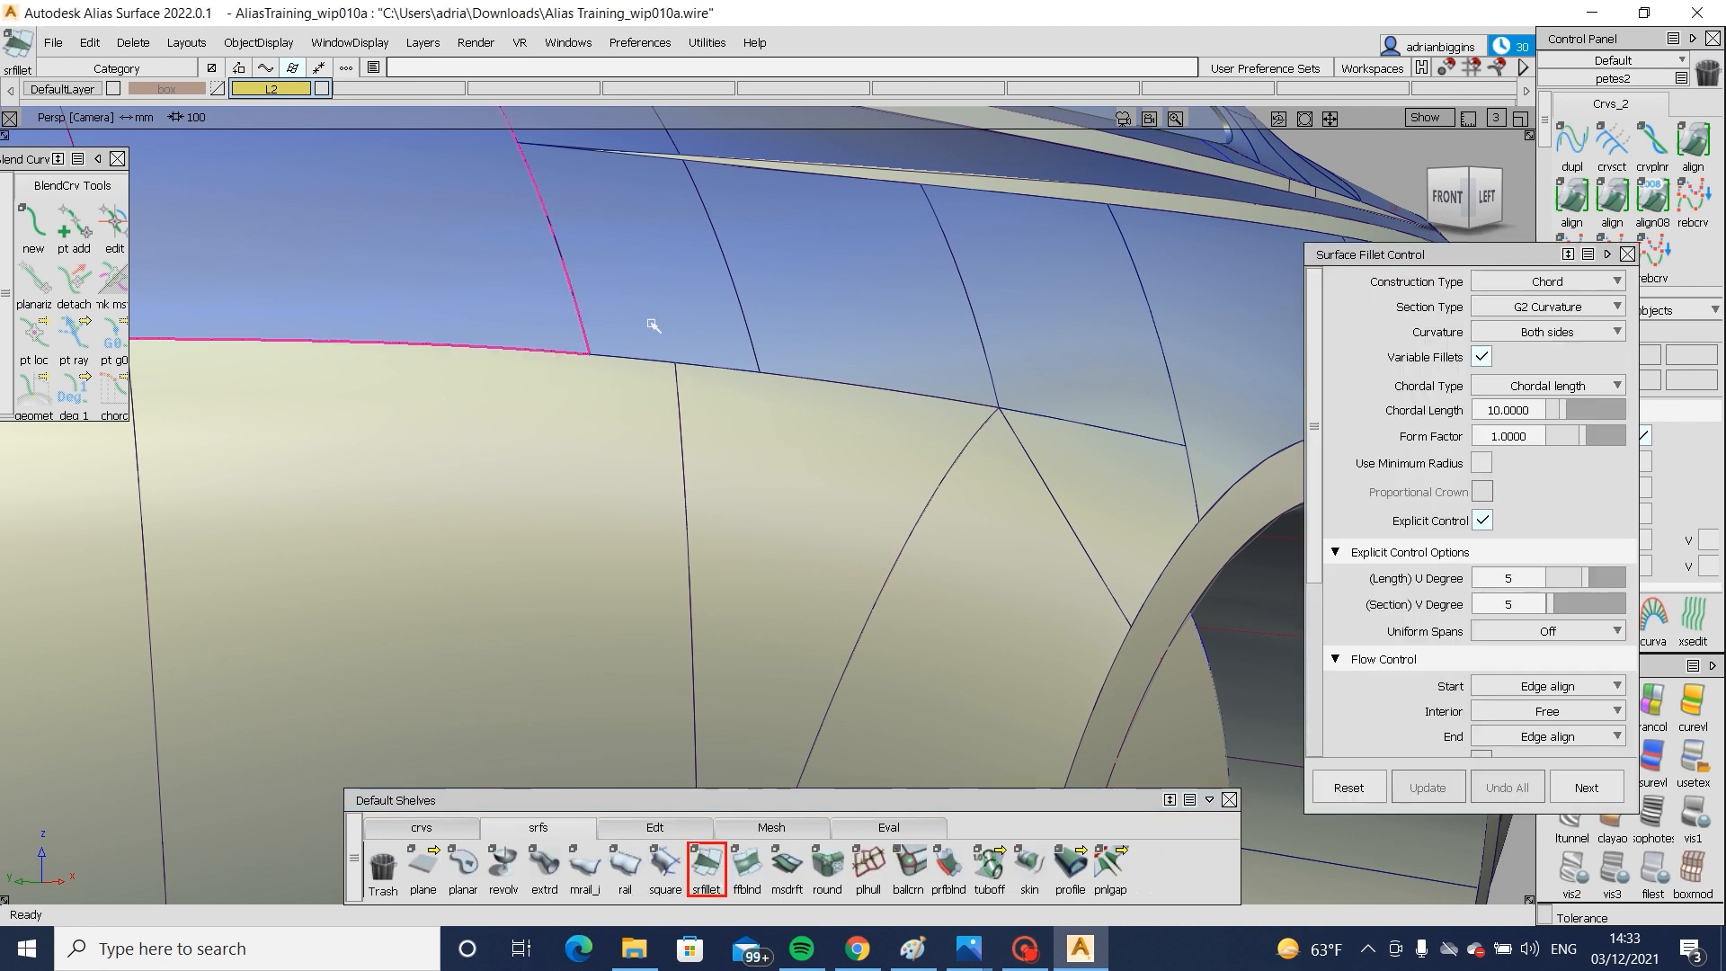
pyautogui.click(857, 425)
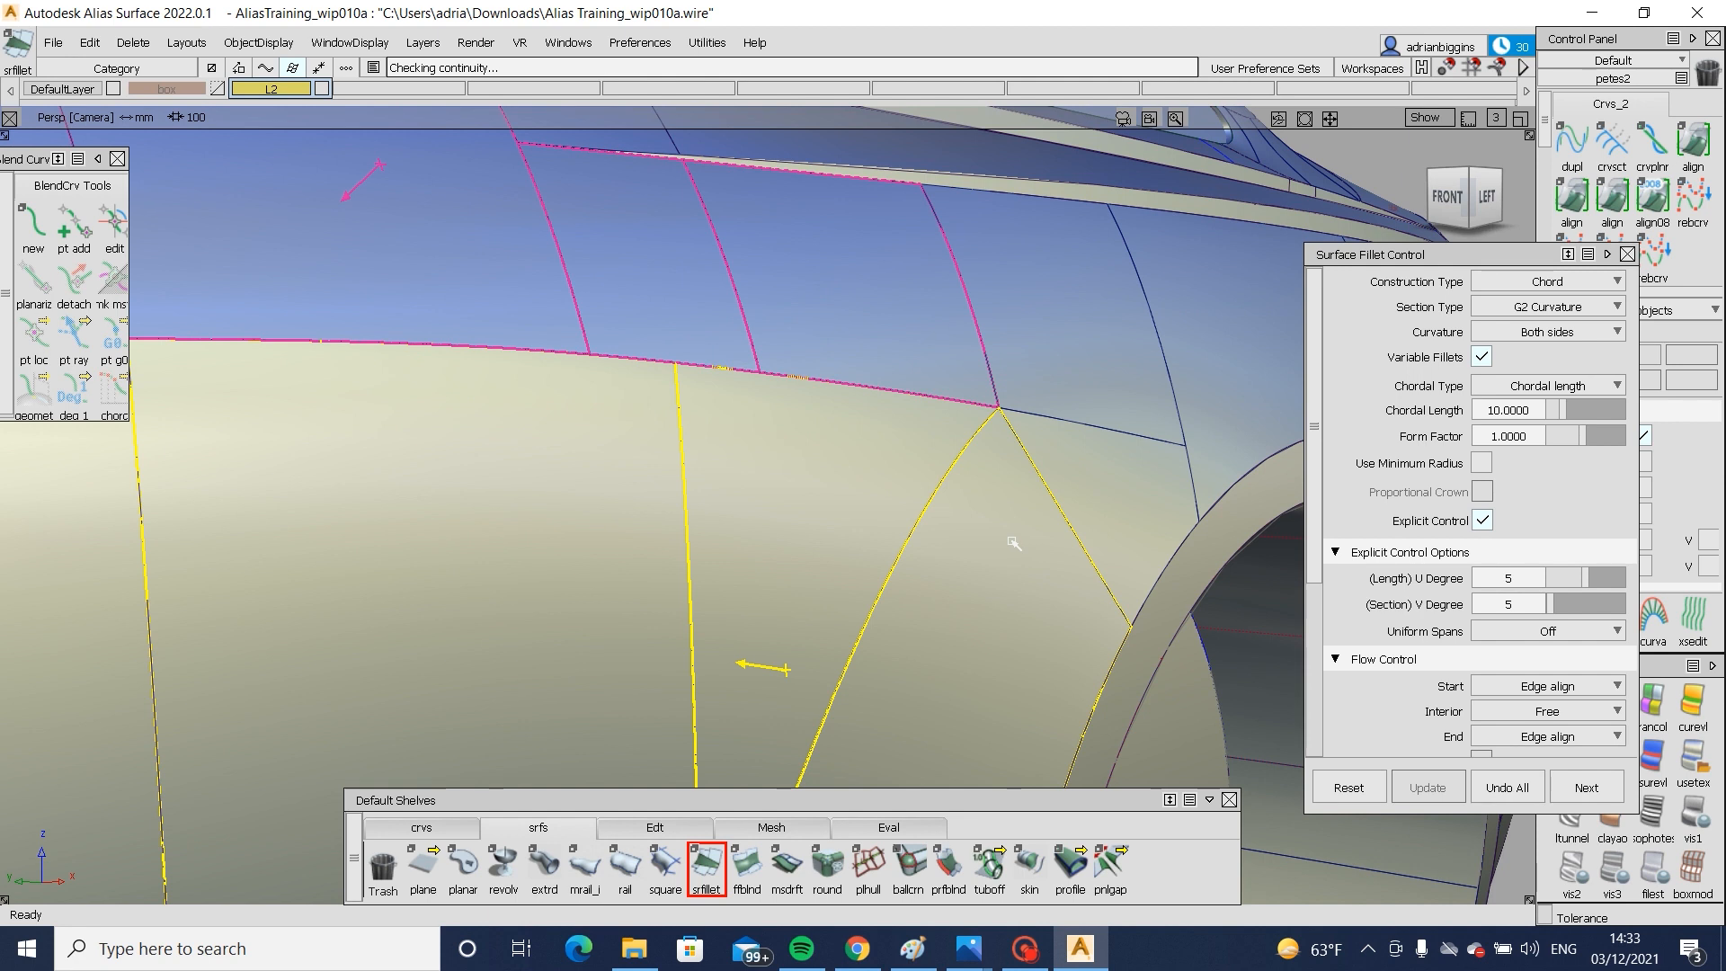
pyautogui.keyDown('alt'); pyautogui.keyDown('shift'); pyautogui.moveTo(952, 429); pyautogui.dragTo(882, 443); pyautogui.keyUp('shift'); pyautogui.keyUp('alt')
pyautogui.keyDown('alt'); pyautogui.keyDown('shift'); pyautogui.moveTo(882, 443); pyautogui.dragTo(1101, 504, button='right'); pyautogui.keyUp('shift'); pyautogui.keyUp('alt')
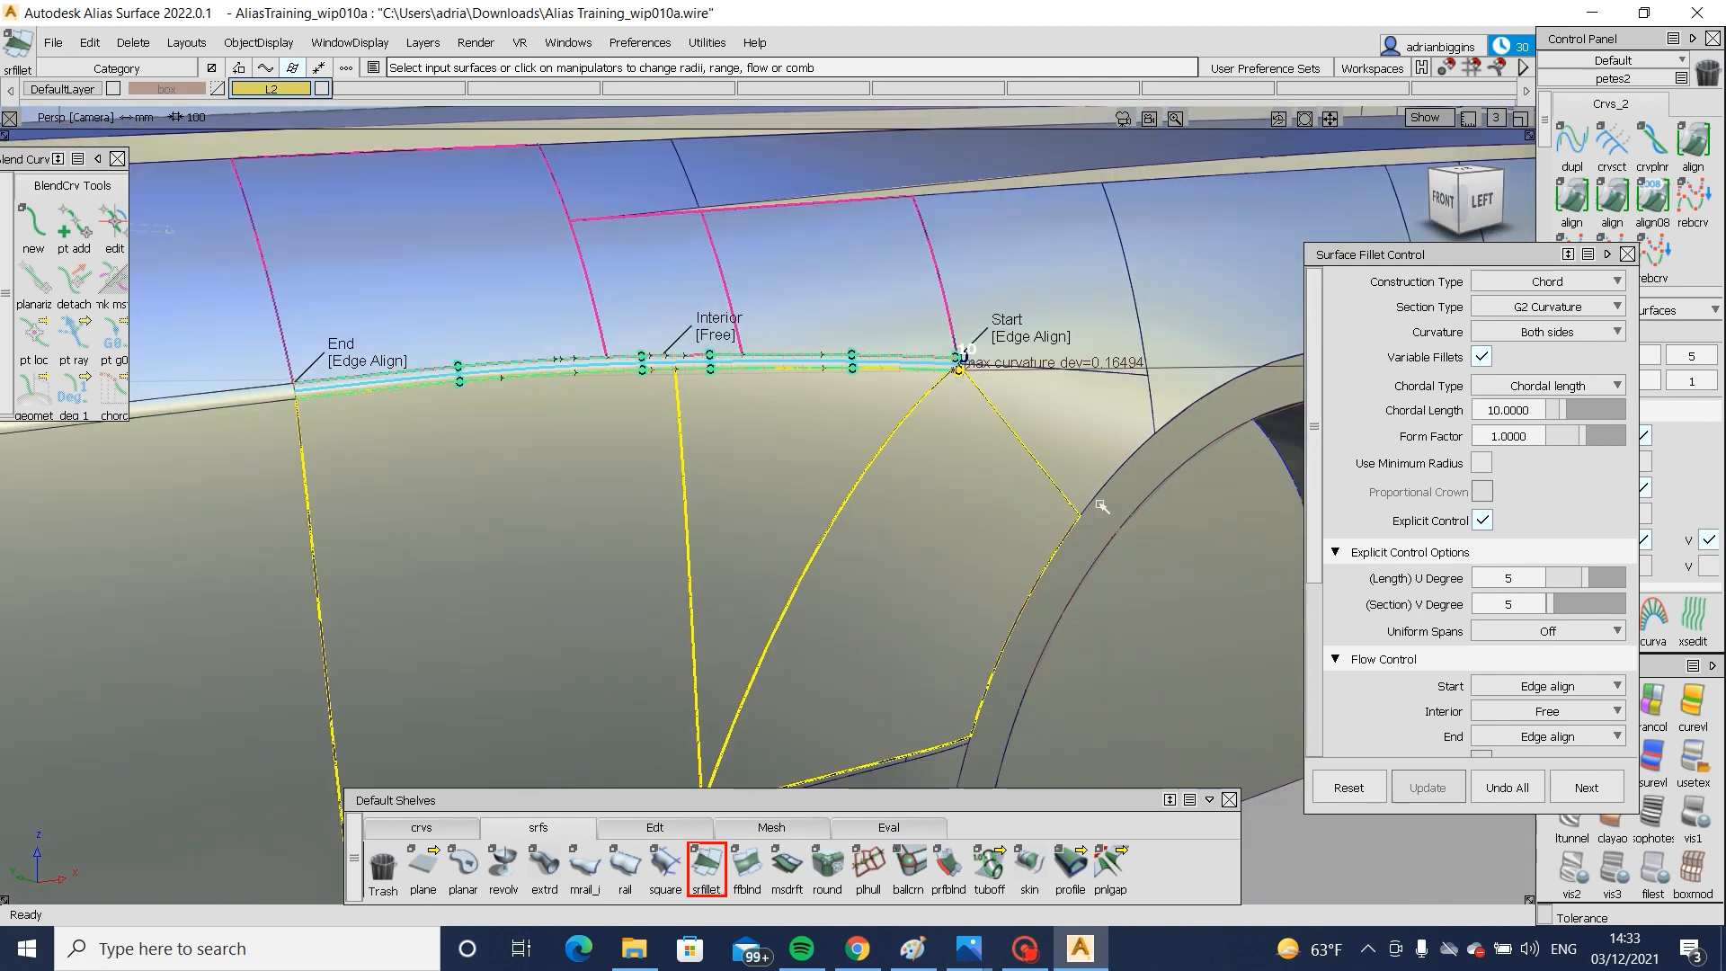
# - Inspect the shaded feature line fillet along the body side from the rear wheel arch to the front wheel arch
pyautogui.keyDown('ctrl'); pyautogui.keyDown('shift'); pyautogui.moveTo(1104, 477); pyautogui.dragTo(1222, 435); pyautogui.keyUp('shift'); pyautogui.keyUp('ctrl')
pyautogui.keyDown('alt'); pyautogui.keyDown('shift'); pyautogui.moveTo(1177, 488); pyautogui.dragTo(713, 543, button='right'); pyautogui.keyUp('shift'); pyautogui.keyUp('alt')
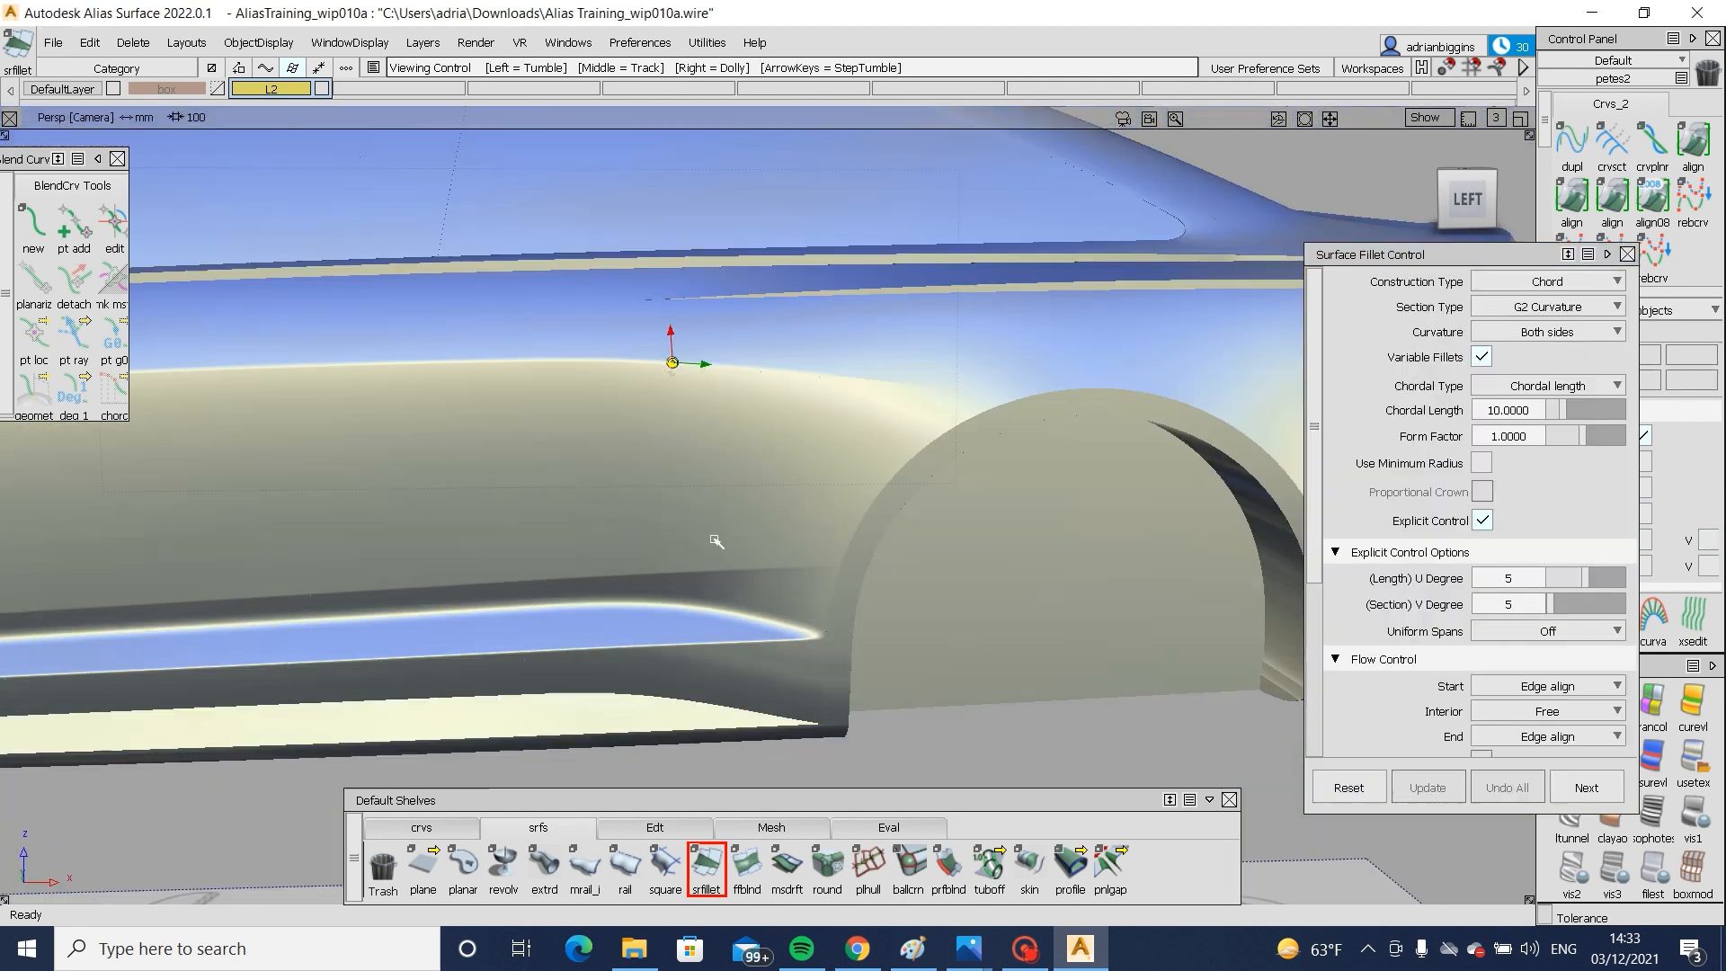
pyautogui.keyDown('alt'); pyautogui.keyDown('shift'); pyautogui.moveTo(634, 490); pyautogui.dragTo(1295, 530, button='middle'); pyautogui.keyUp('shift'); pyautogui.keyUp('alt')
pyautogui.keyDown('alt'); pyautogui.keyDown('shift'); pyautogui.moveTo(677, 539); pyautogui.dragTo(764, 530); pyautogui.keyUp('shift'); pyautogui.keyUp('alt')
pyautogui.keyDown('alt'); pyautogui.keyDown('shift'); pyautogui.moveTo(763, 530); pyautogui.dragTo(584, 503, button='right'); pyautogui.keyUp('shift'); pyautogui.keyUp('alt')
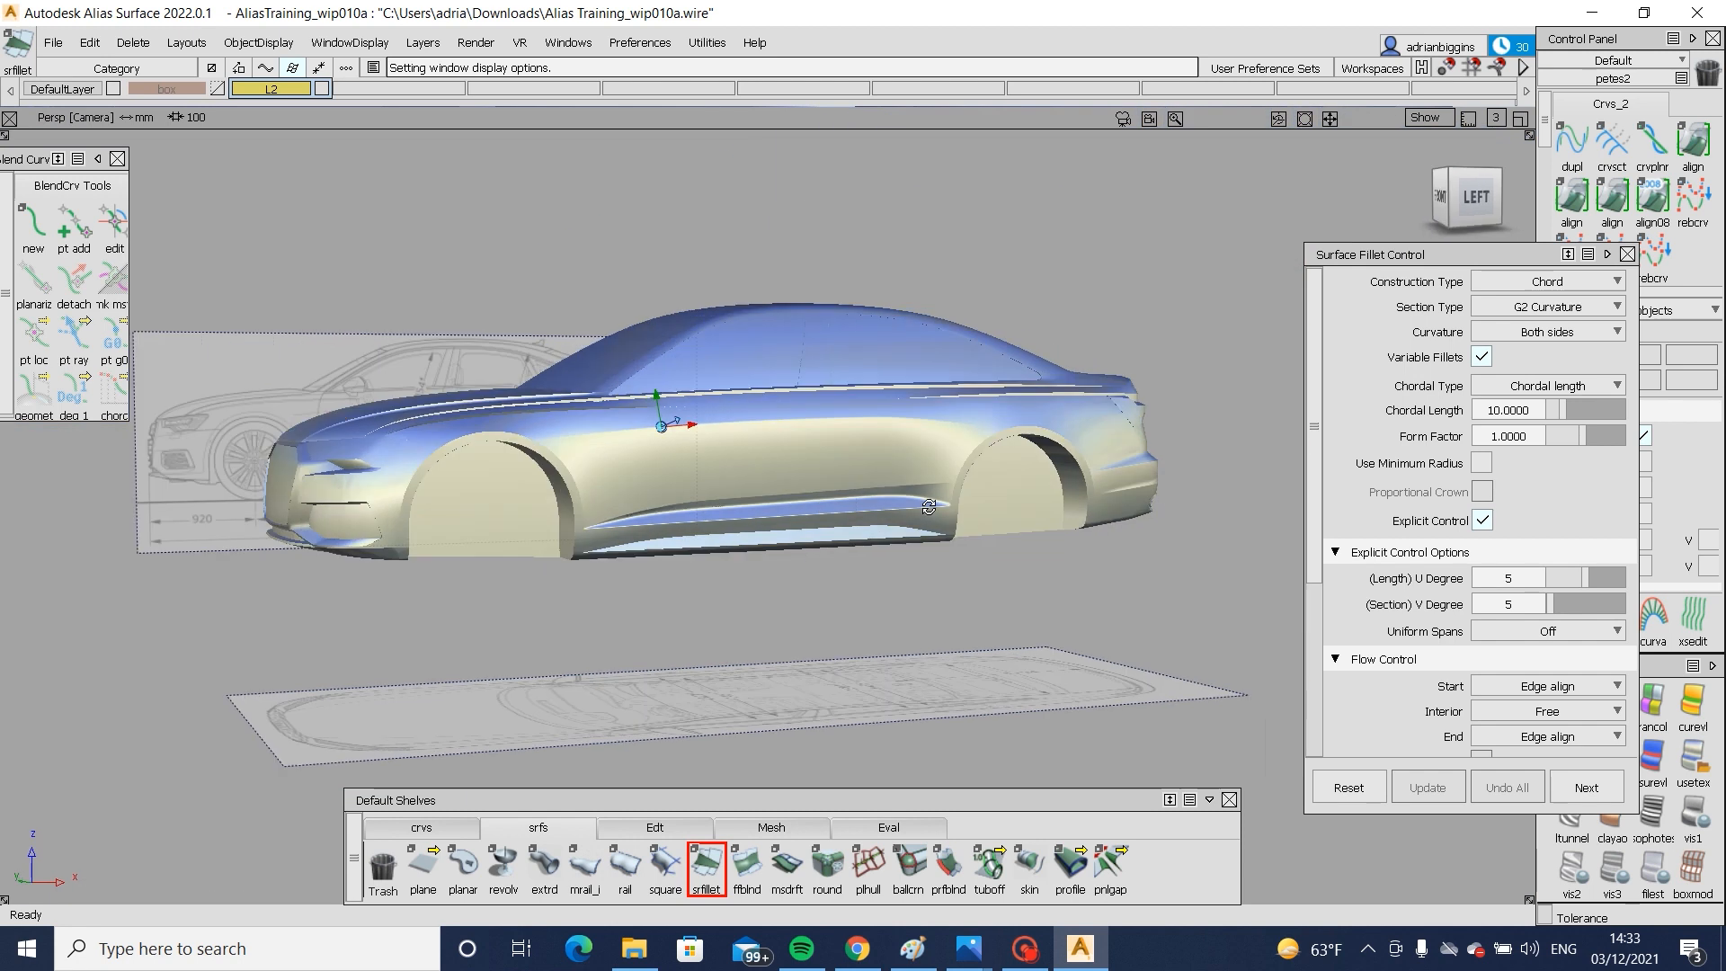
pyautogui.keyDown('alt'); pyautogui.keyDown('shift'); pyautogui.moveTo(584, 503); pyautogui.dragTo(744, 489); pyautogui.keyUp('shift'); pyautogui.keyUp('alt')
pyautogui.keyDown('alt'); pyautogui.keyDown('shift'); pyautogui.moveTo(743, 489); pyautogui.dragTo(881, 496, button='right'); pyautogui.keyUp('shift'); pyautogui.keyUp('alt')
pyautogui.keyDown('alt'); pyautogui.keyDown('shift'); pyautogui.moveTo(881, 496); pyautogui.dragTo(1115, 490); pyautogui.keyUp('shift'); pyautogui.keyUp('alt')
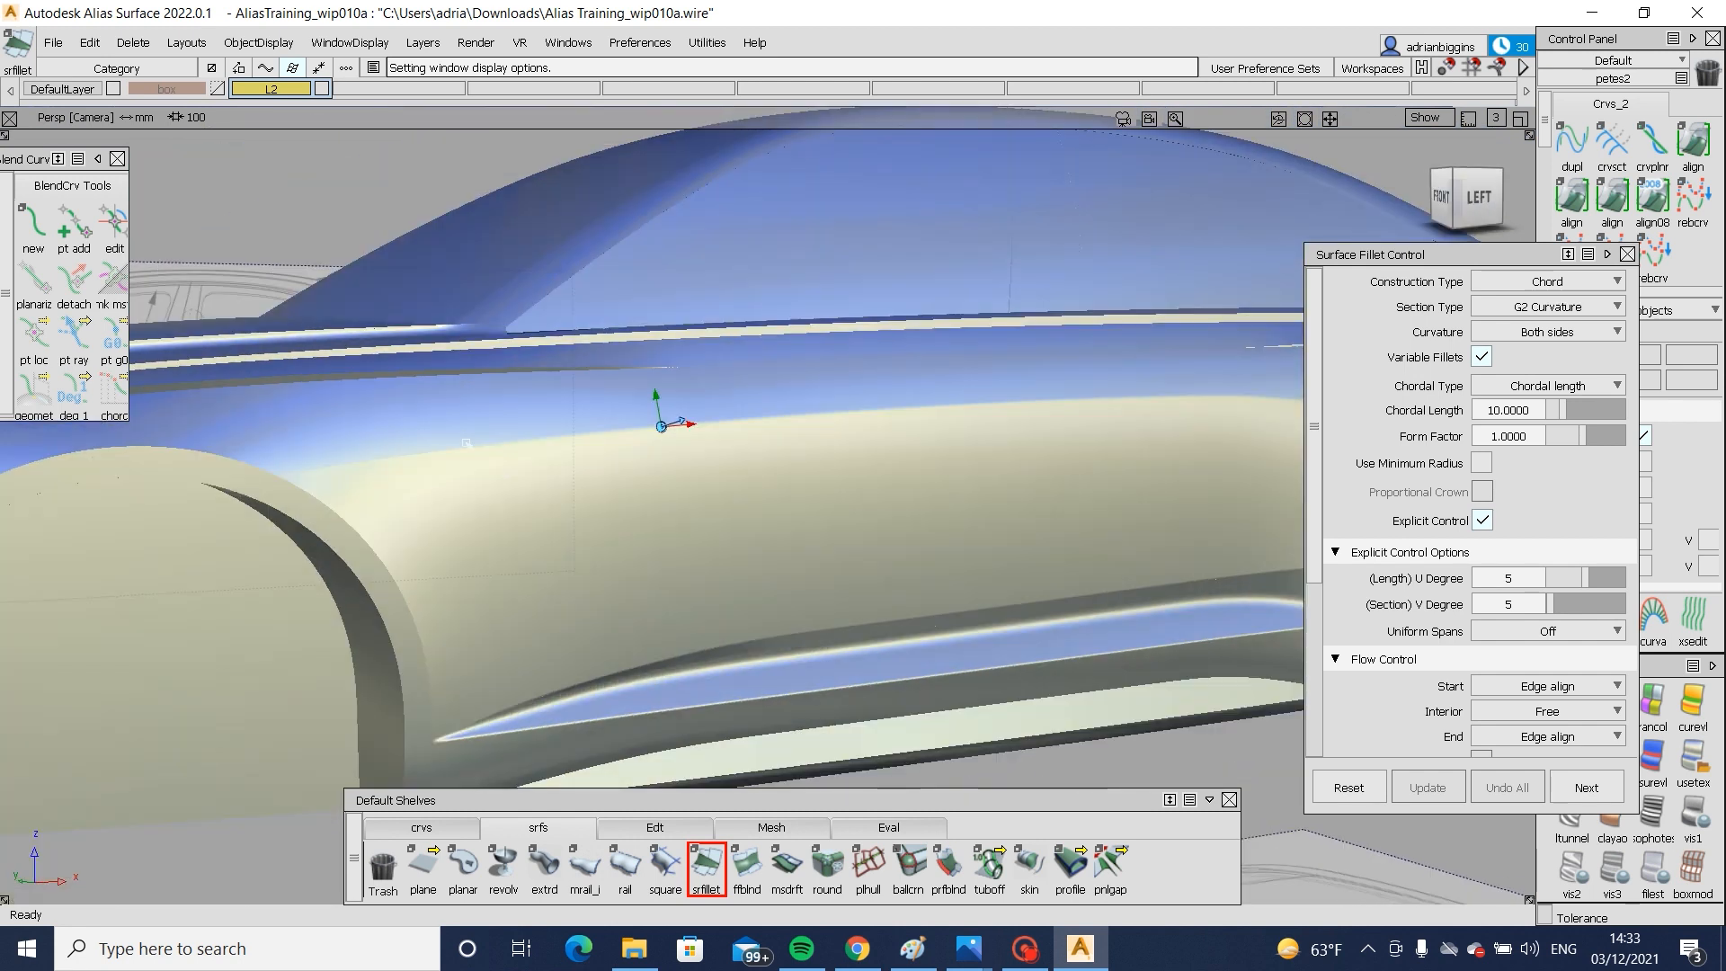
pyautogui.keyDown('alt'); pyautogui.keyDown('shift'); pyautogui.moveTo(278, 540); pyautogui.dragTo(360, 557, button='right'); pyautogui.keyUp('shift'); pyautogui.keyUp('alt')
pyautogui.keyDown('ctrl'); pyautogui.keyDown('shift'); pyautogui.moveTo(277, 571); pyautogui.dragTo(302, 669); pyautogui.keyUp('shift'); pyautogui.keyUp('ctrl')
# - Draw two degree 3 edit-point curves from the lower and upper corners of the feature fillet's front end to the front wheel arch
pyautogui.click(422, 827)
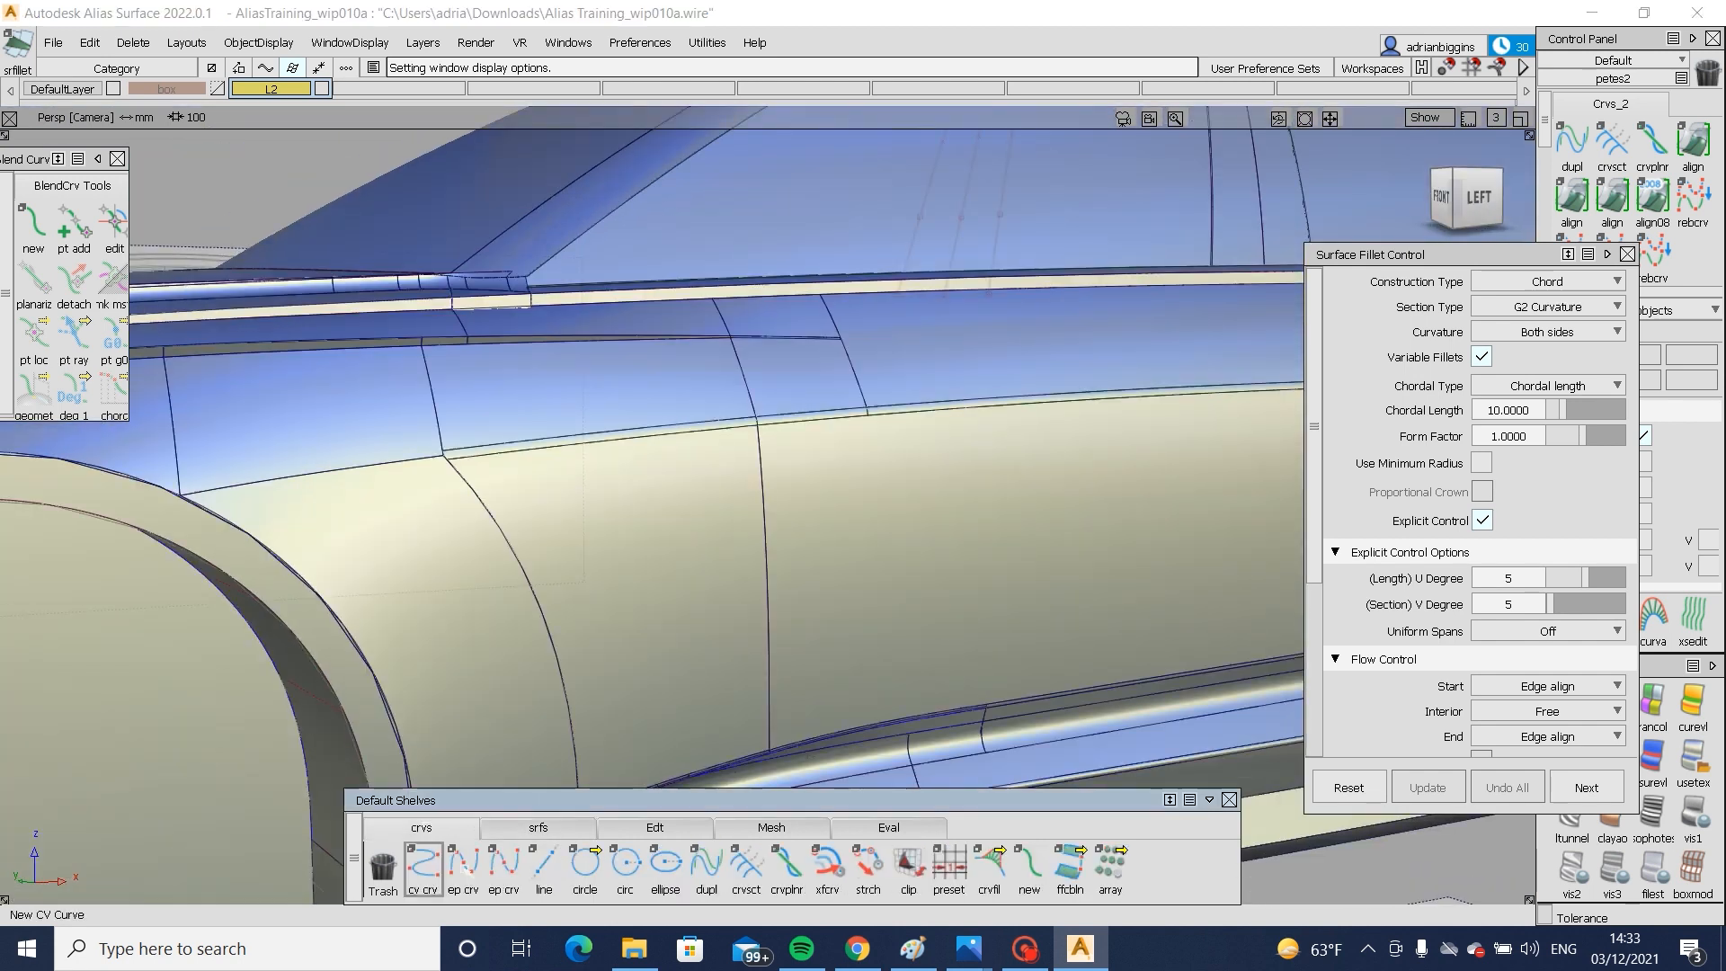
pyautogui.keyDown('ctrl'); pyautogui.keyDown('shift'); pyautogui.moveTo(300, 601); pyautogui.dragTo(310, 670); pyautogui.keyUp('shift'); pyautogui.keyUp('ctrl')
pyautogui.keyDown('alt'); pyautogui.keyDown('shift'); pyautogui.click(335, 582); pyautogui.keyUp('shift'); pyautogui.keyUp('alt')
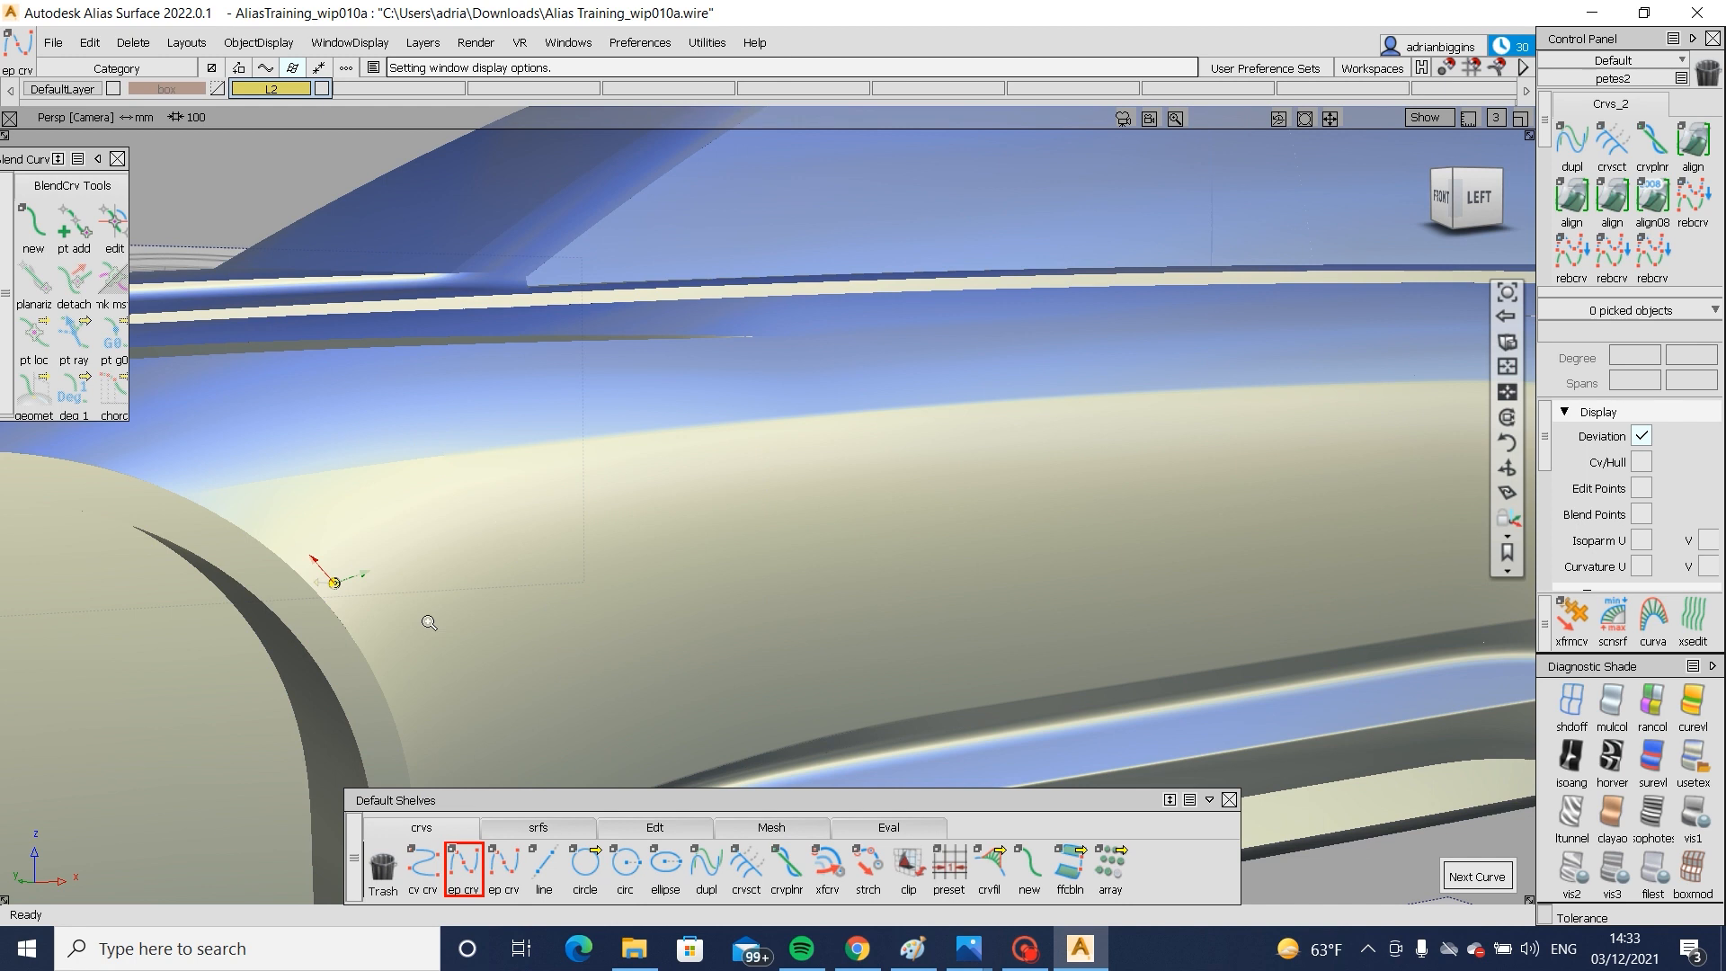
pyautogui.keyDown('alt'); pyautogui.keyDown('shift'); pyautogui.moveTo(428, 620); pyautogui.dragTo(629, 584, button='right'); pyautogui.keyUp('shift'); pyautogui.keyUp('alt')
pyautogui.keyDown('alt'); pyautogui.keyDown('shift'); pyautogui.moveTo(629, 584); pyautogui.dragTo(662, 548); pyautogui.keyUp('shift'); pyautogui.keyUp('alt')
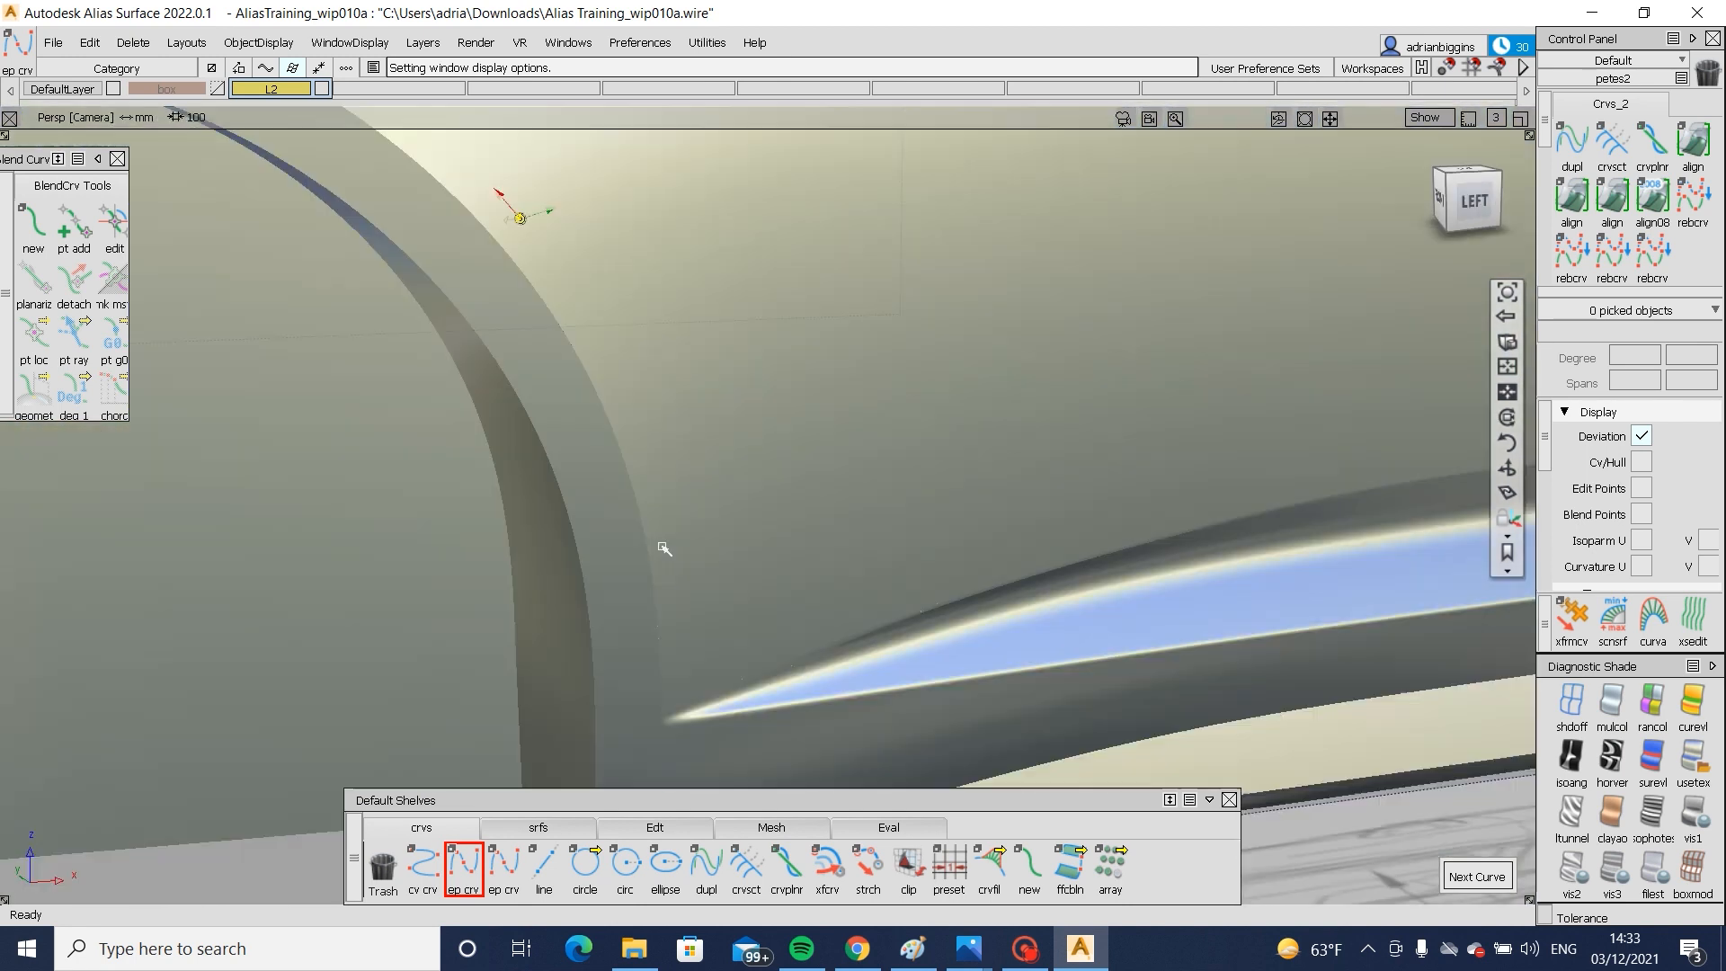
pyautogui.keyDown('alt'); pyautogui.keyDown('shift'); pyautogui.moveTo(663, 547); pyautogui.dragTo(711, 728, button='middle'); pyautogui.keyUp('shift'); pyautogui.keyUp('alt')
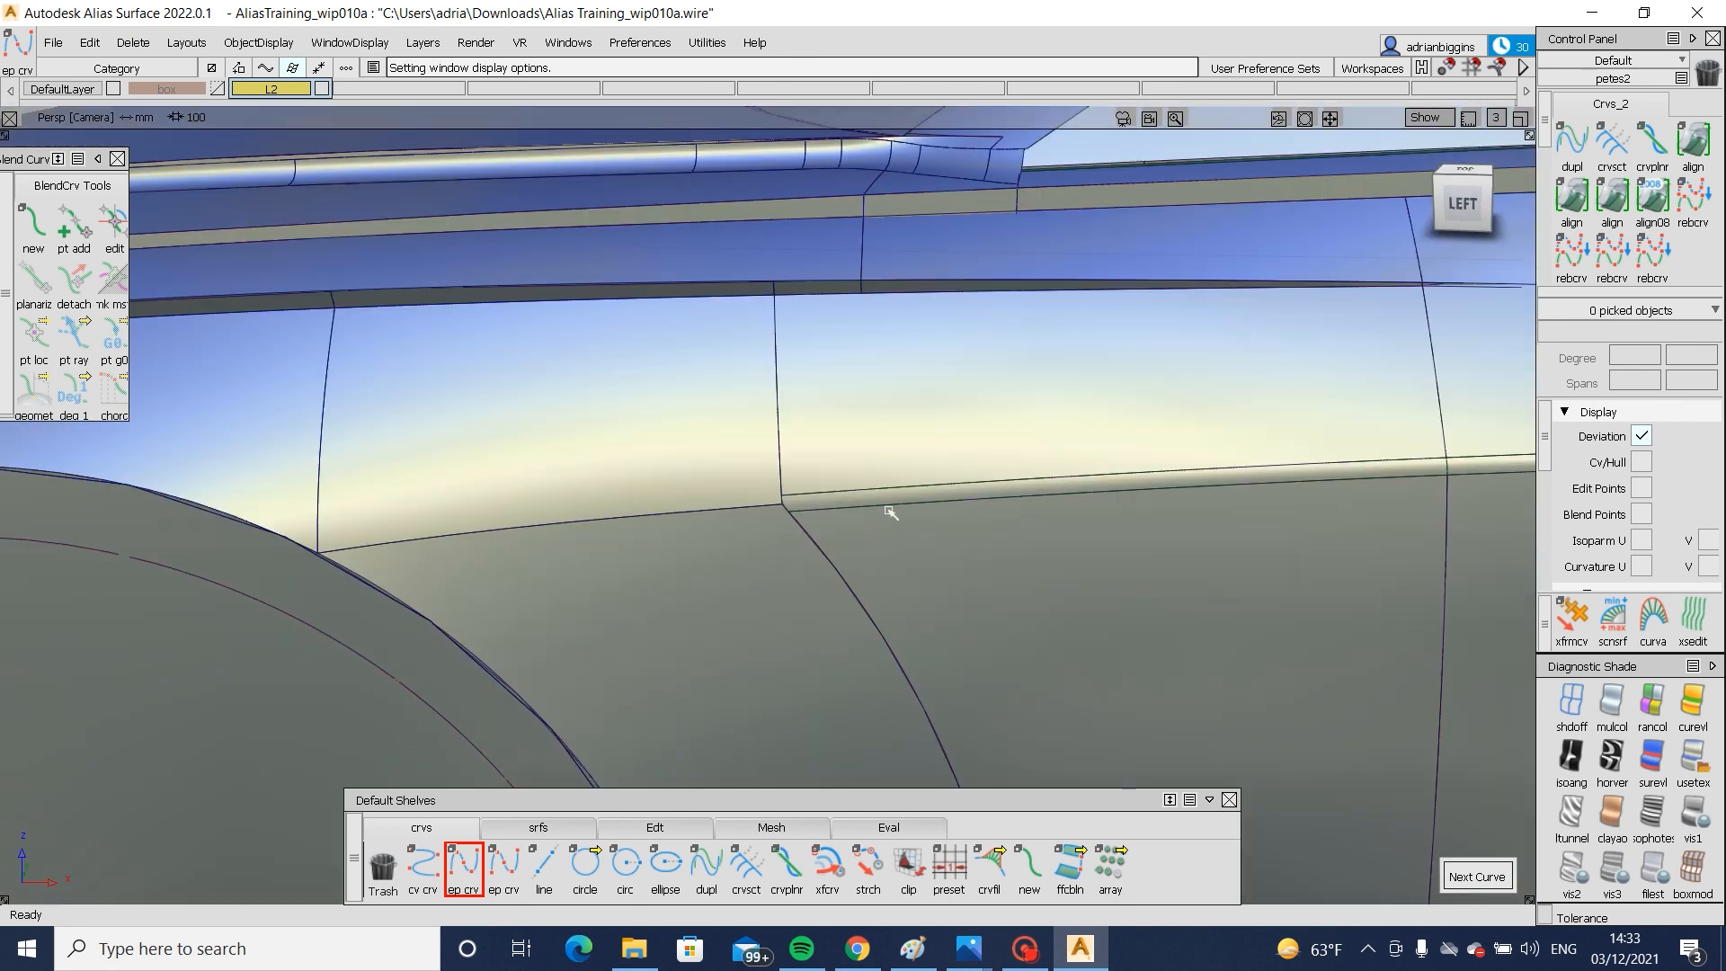
pyautogui.click(890, 512)
pyautogui.click(1416, 227)
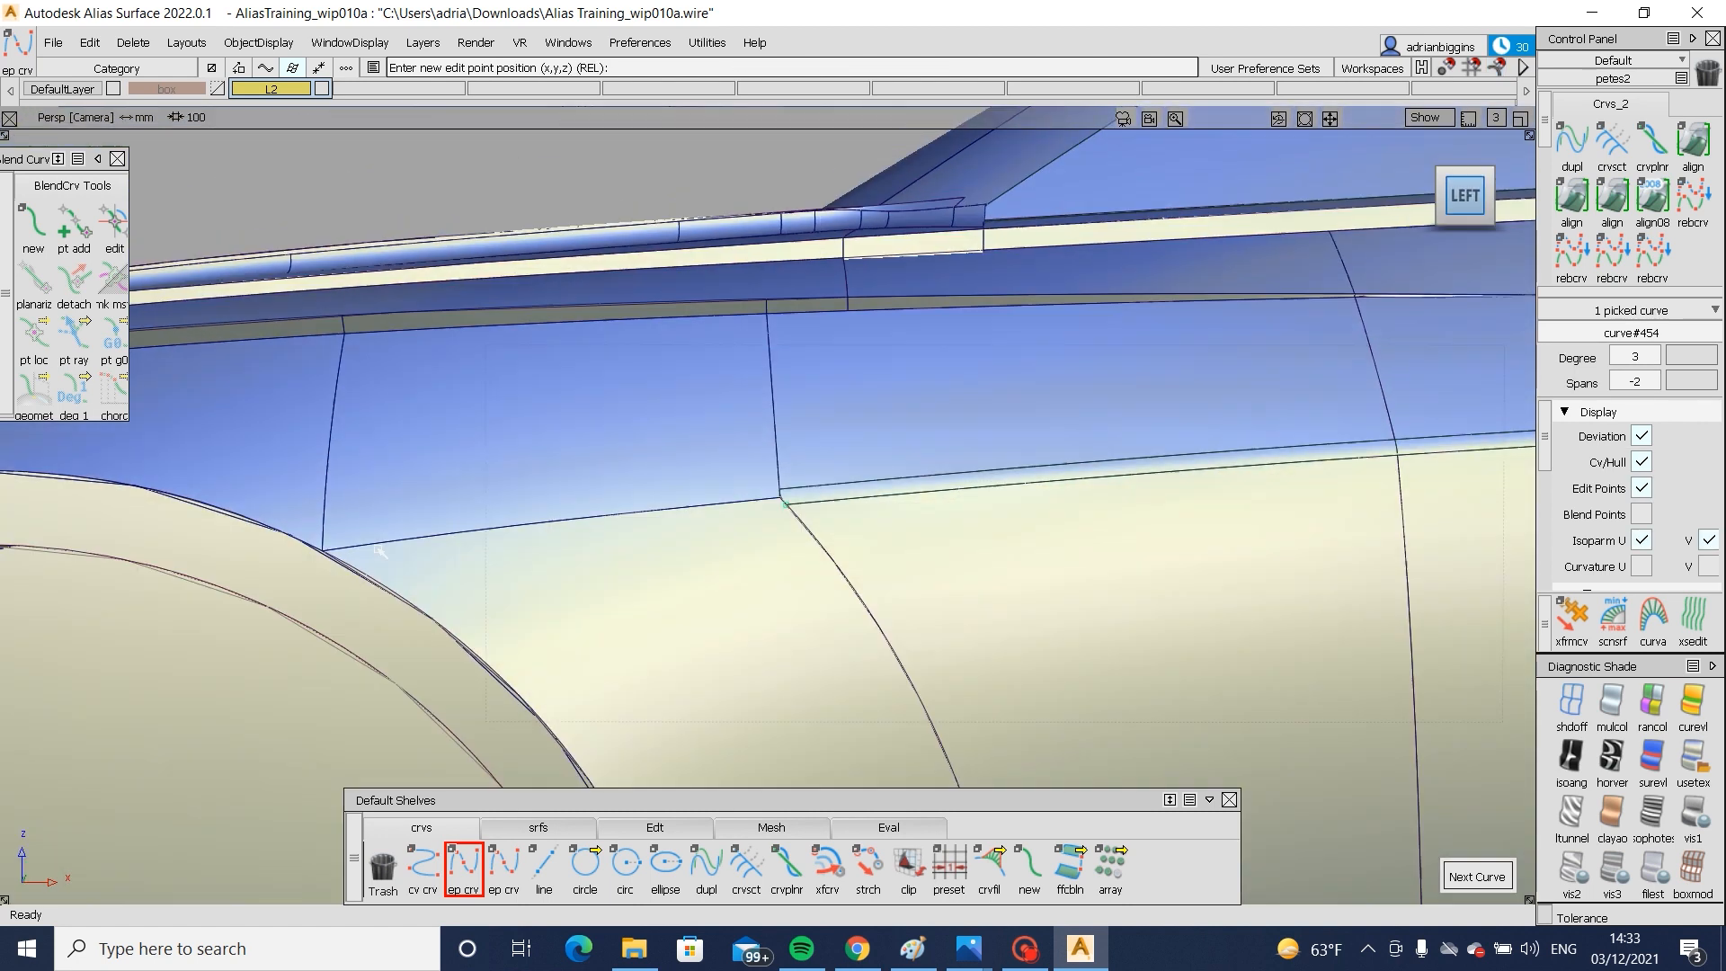
pyautogui.click(787, 504)
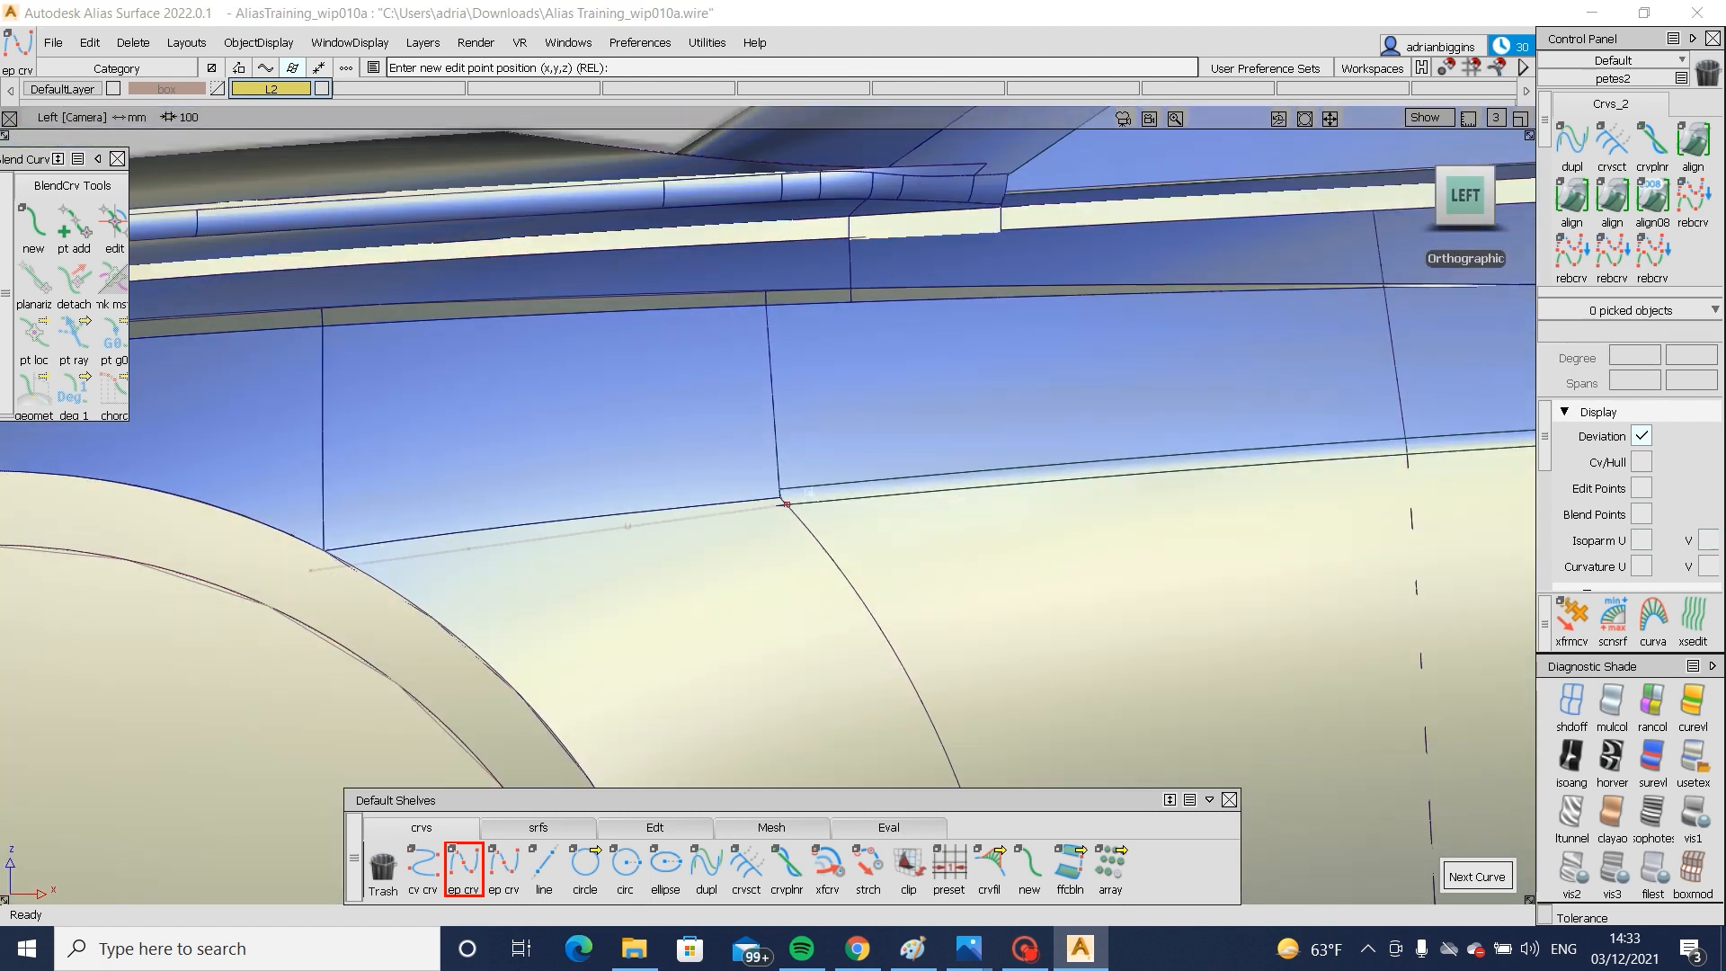
pyautogui.click(310, 569)
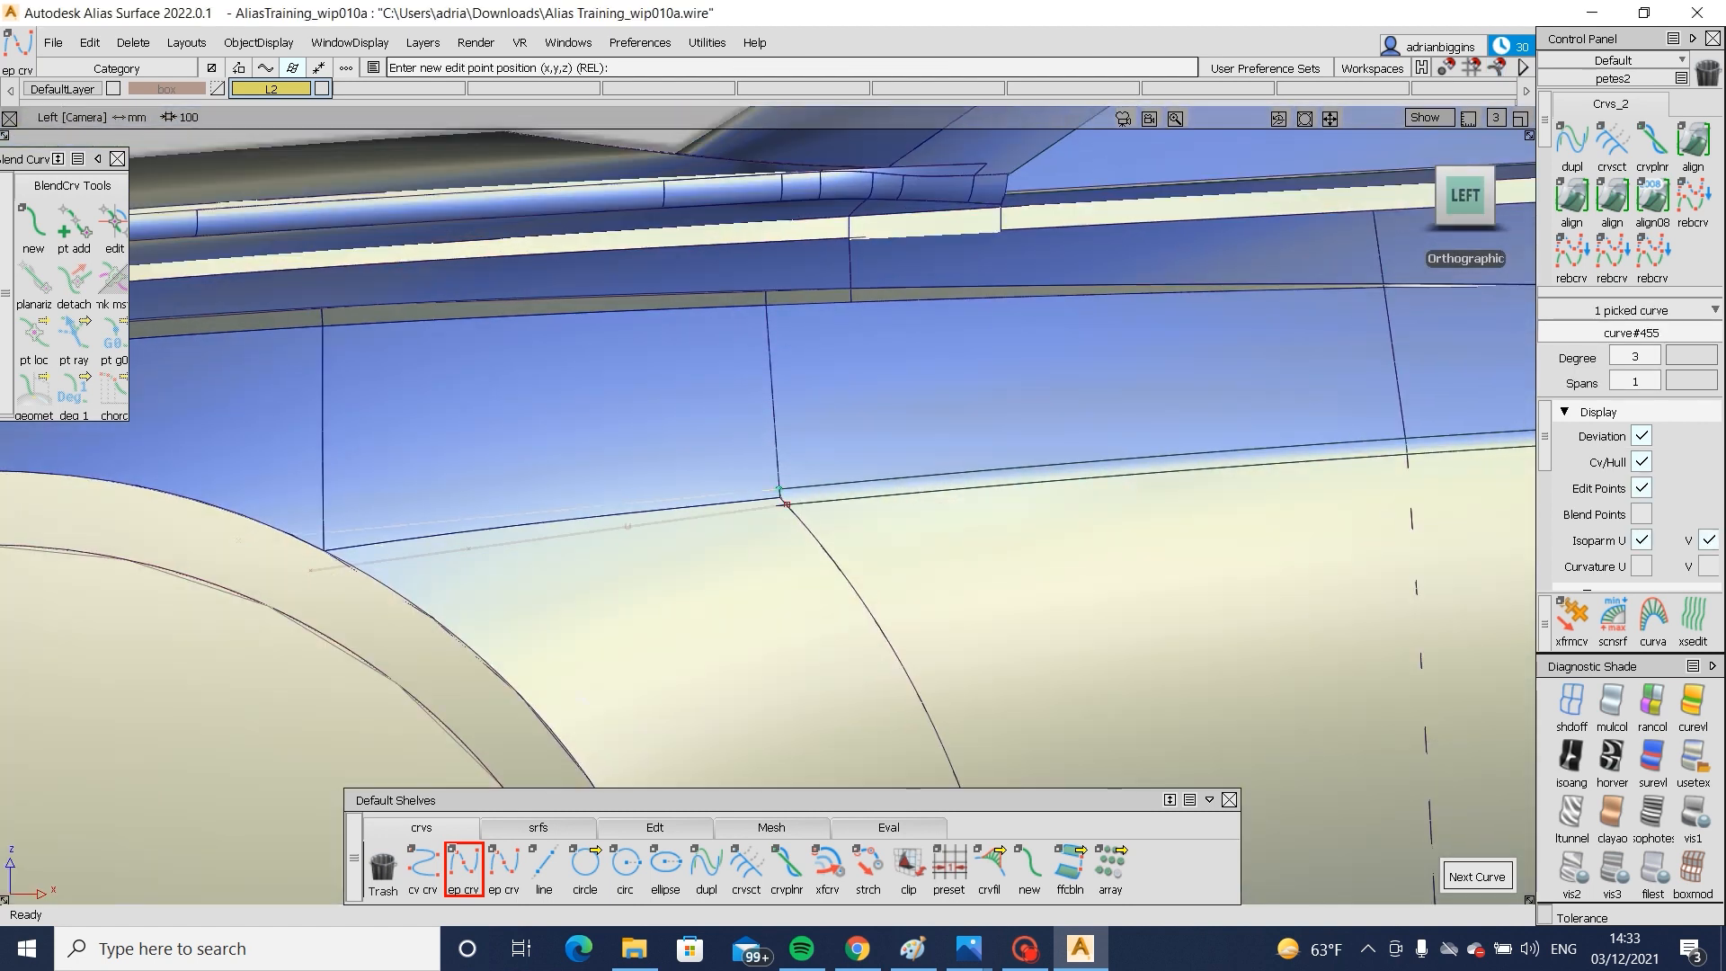
# - Align the lower lead-out curve to the feature fillet's lower edge with G2 continuity
pyautogui.doubleClick(1571, 196)
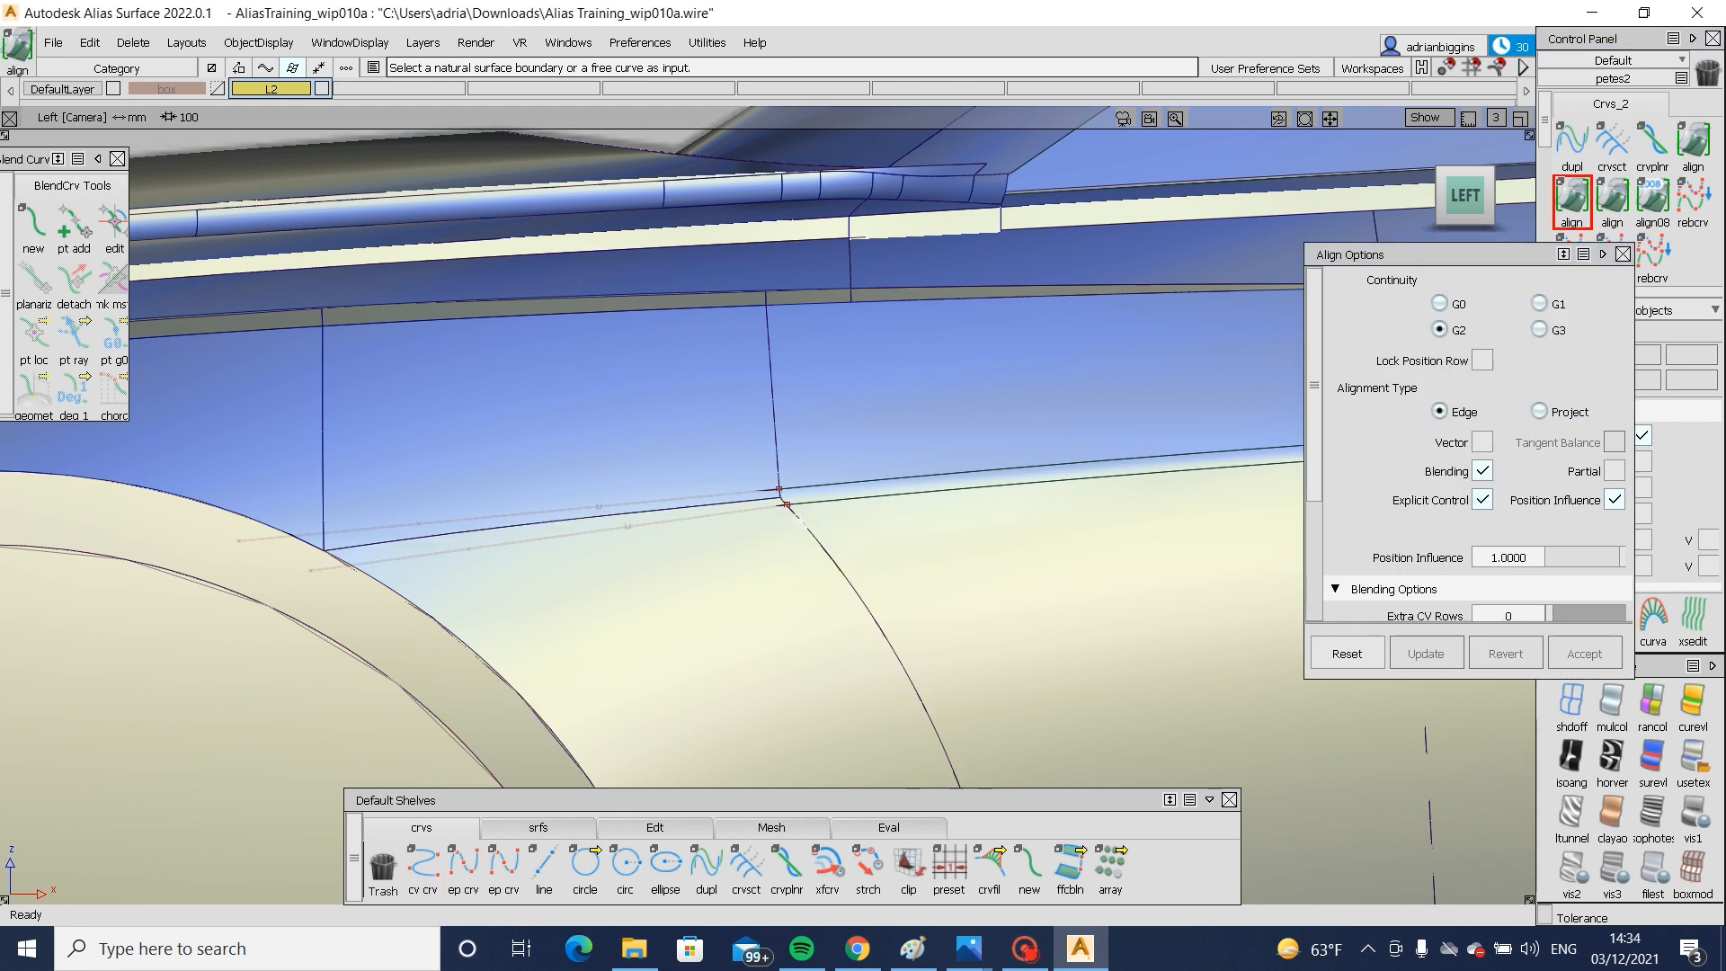
pyautogui.click(780, 500)
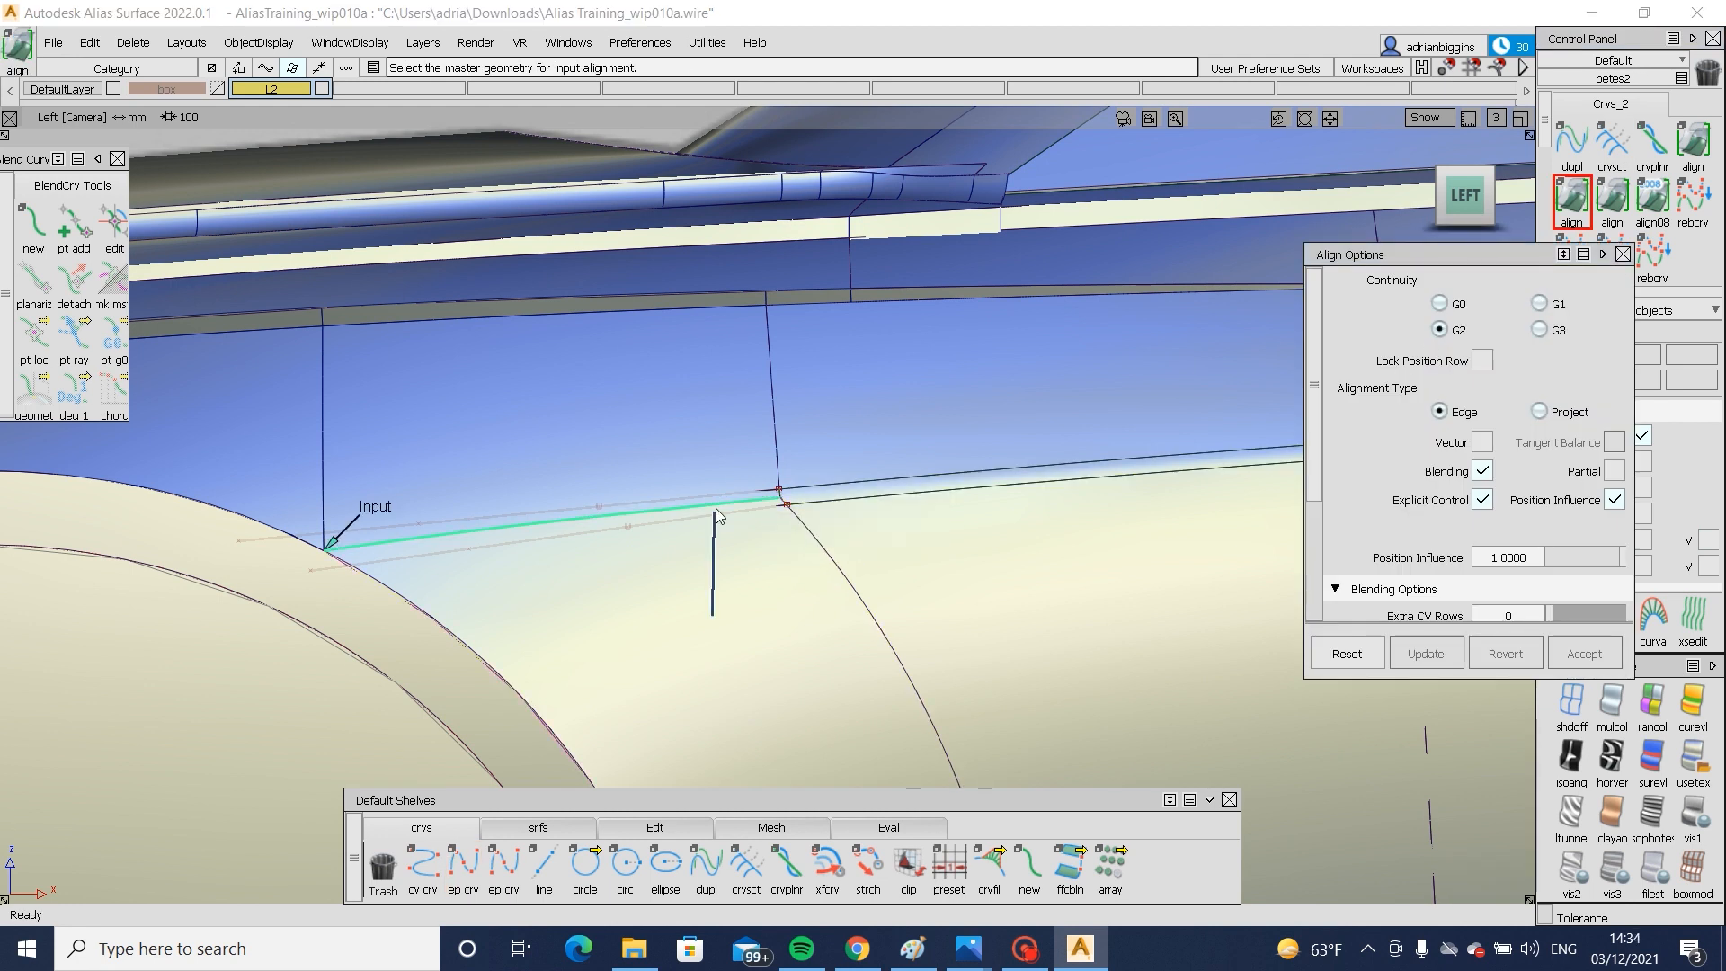
pyautogui.click(780, 502)
pyautogui.click(784, 503)
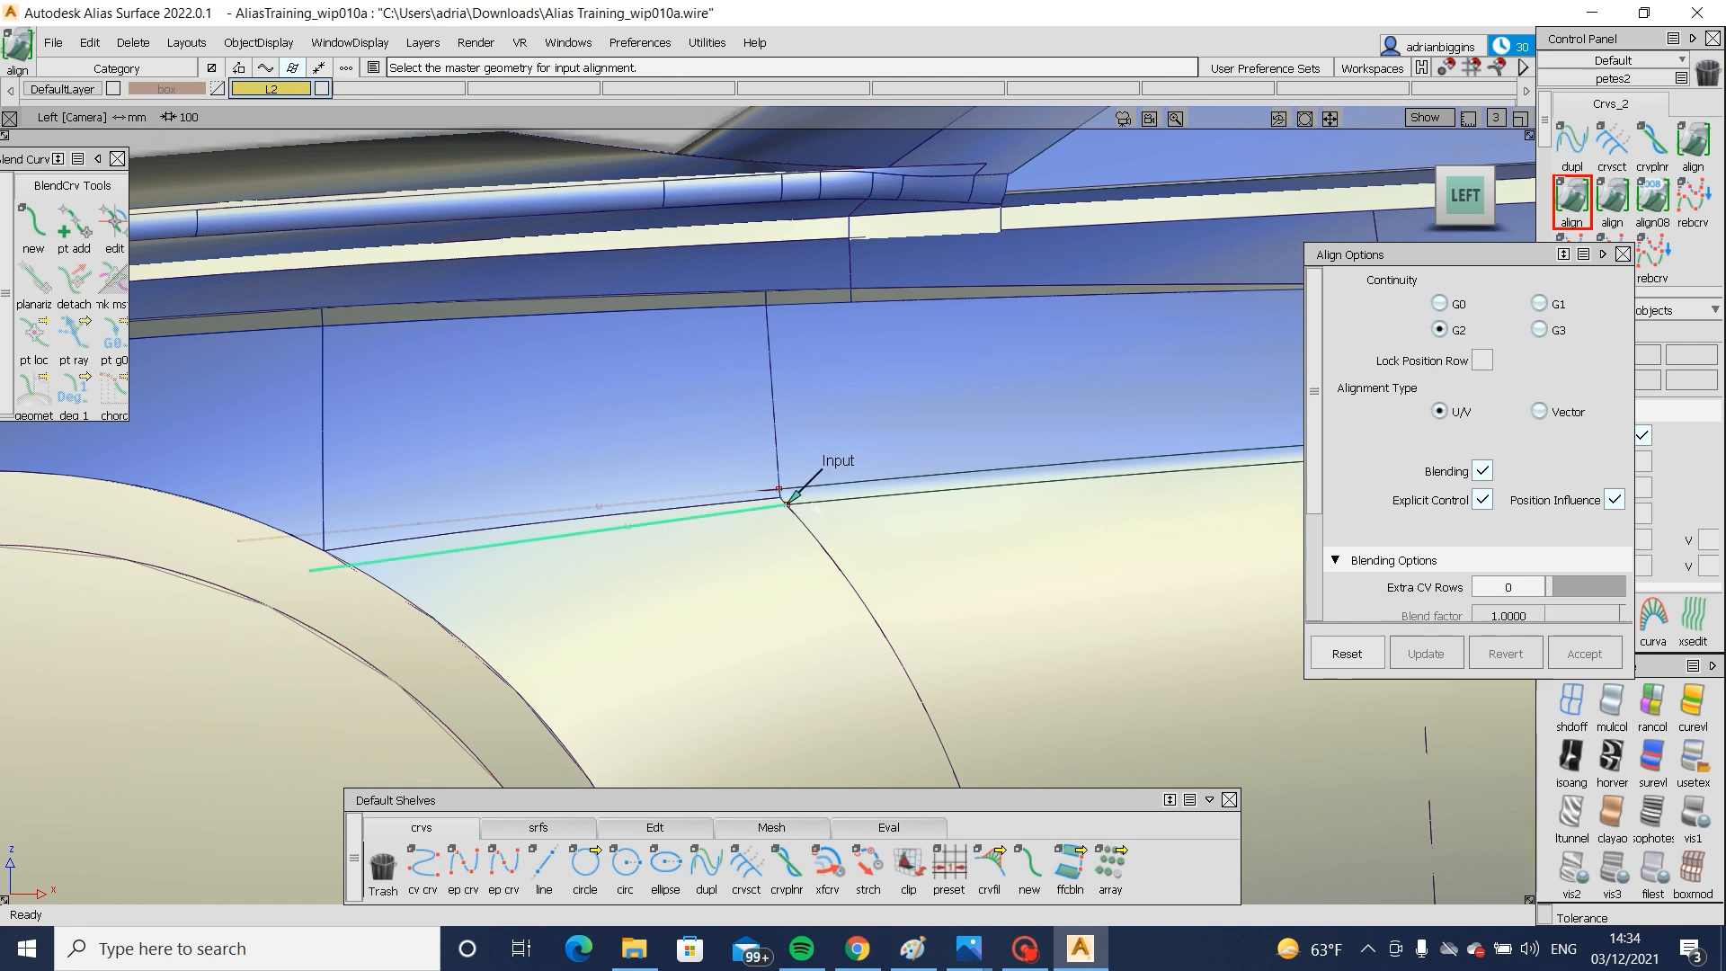
pyautogui.click(931, 545)
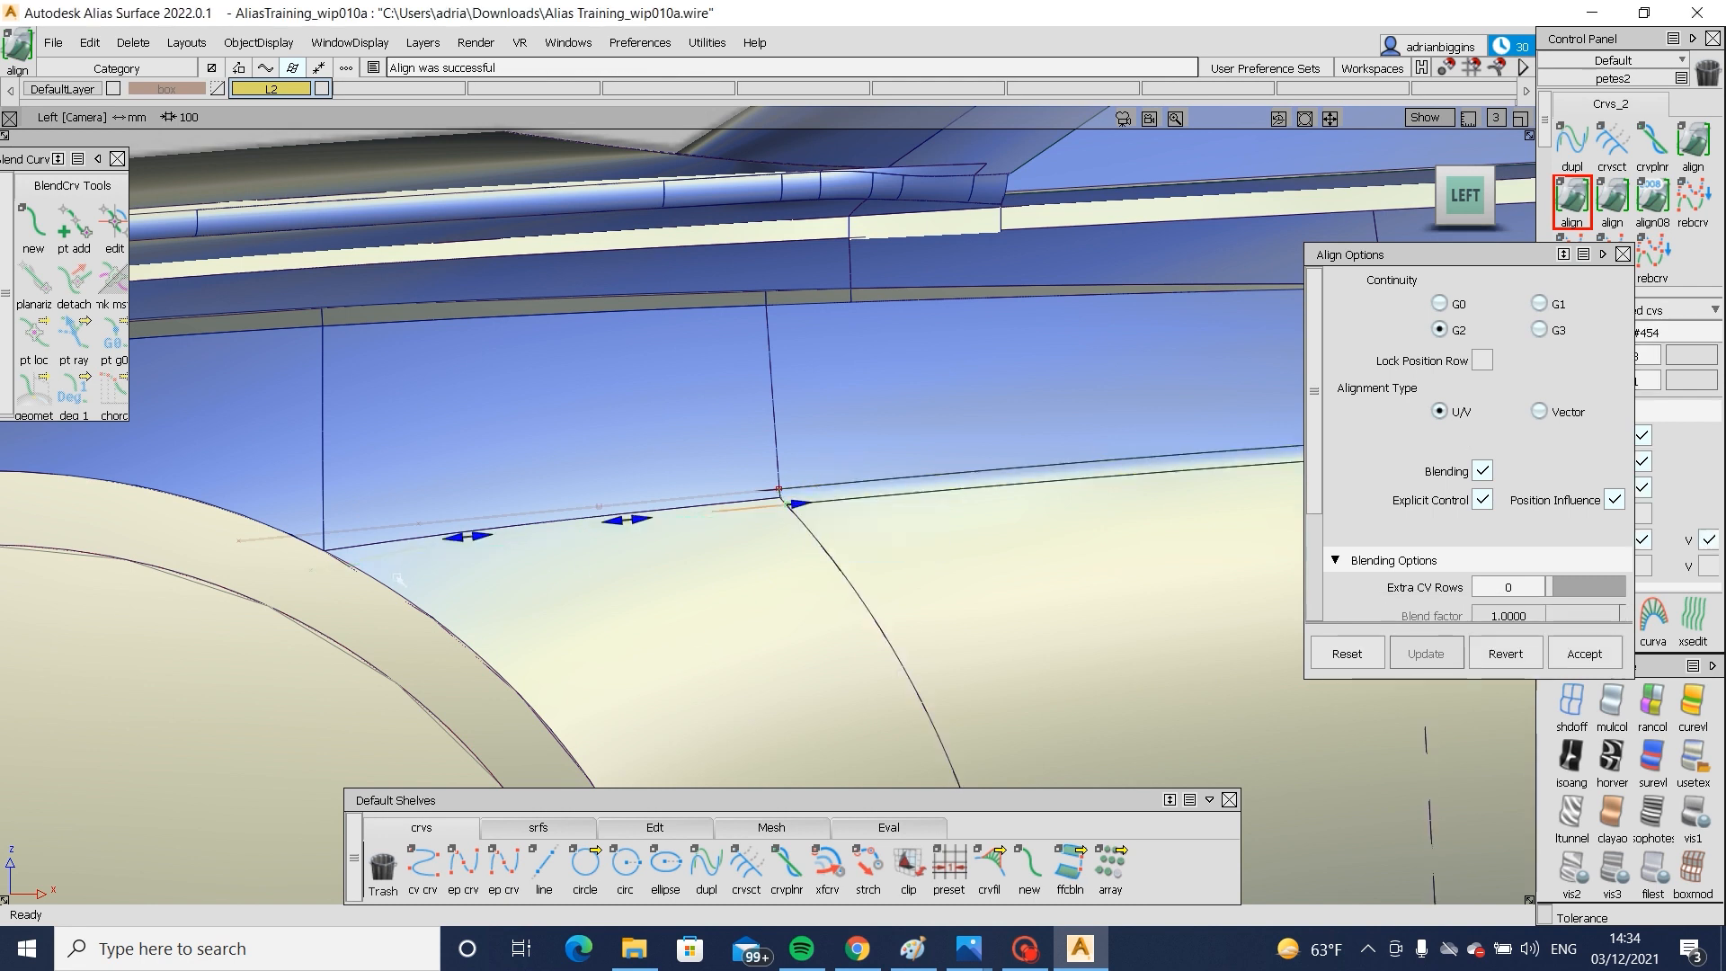
# - Move the lower curve's end CV slightly downward at the front wheel arch to widen the lead-out
pyautogui.keyDown('ctrl'); pyautogui.keyDown('shift'); pyautogui.moveTo(176, 591); pyautogui.dragTo(280, 584); pyautogui.keyUp('shift'); pyautogui.keyUp('ctrl')
pyautogui.click(310, 570)
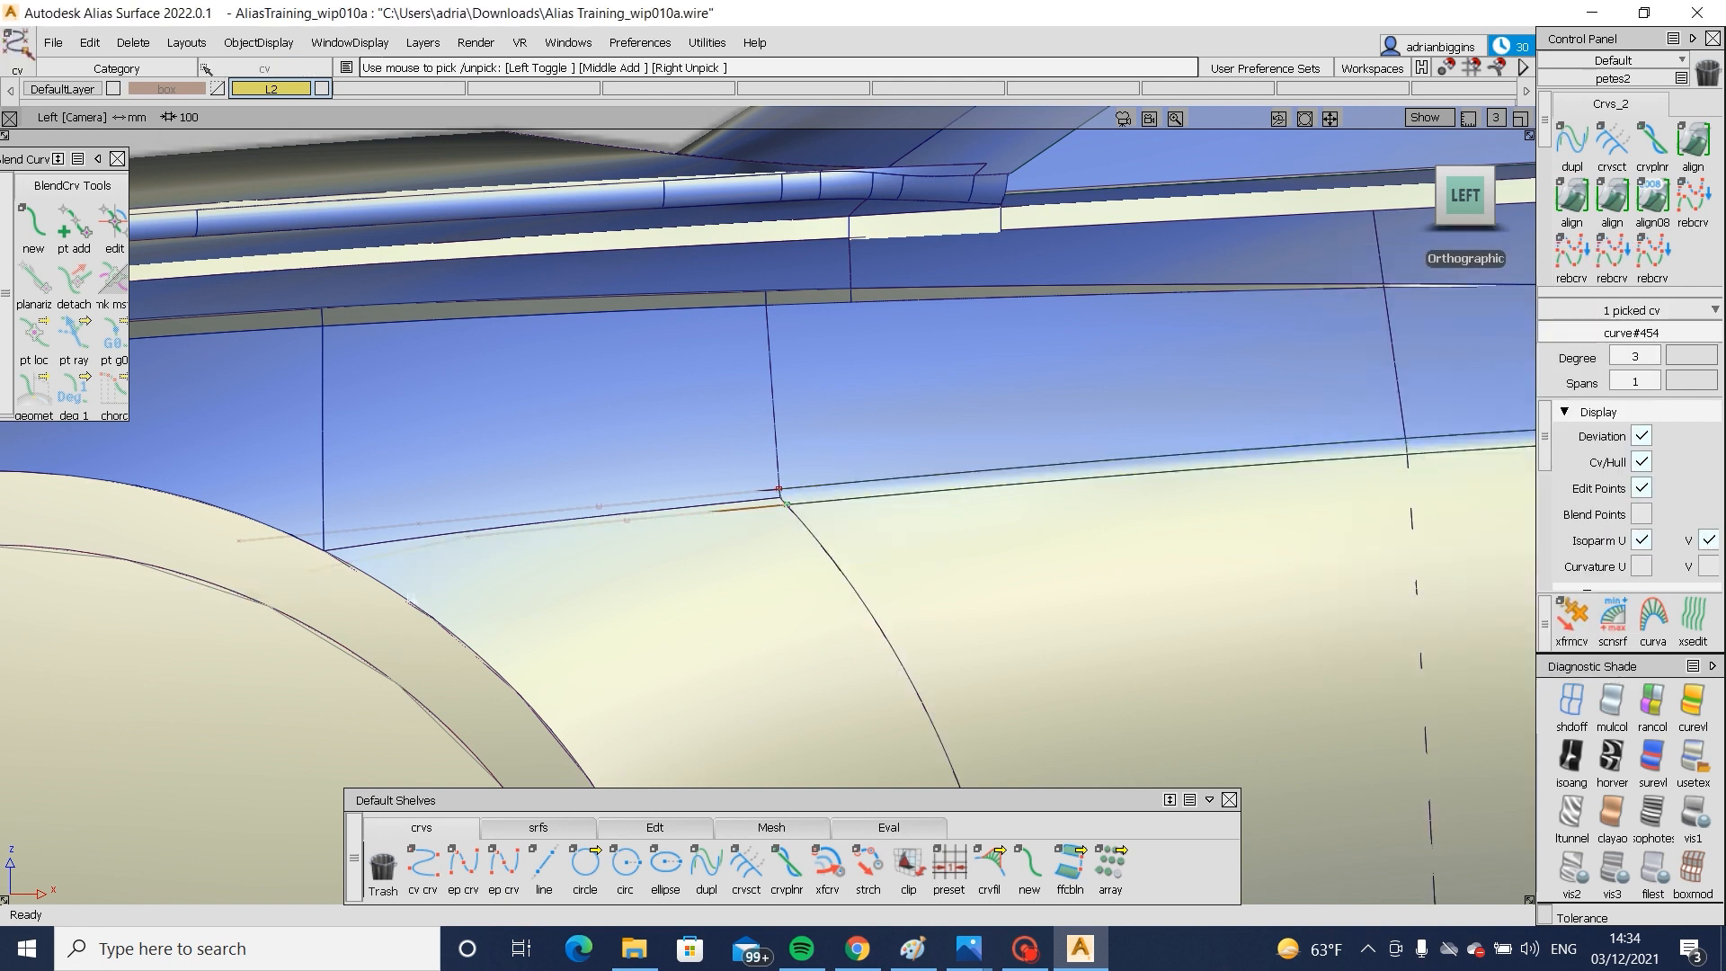
pyautogui.keyDown('ctrl'); pyautogui.keyDown('shift'); pyautogui.moveTo(412, 641); pyautogui.dragTo(413, 582, button='middle'); pyautogui.keyUp('shift'); pyautogui.keyUp('ctrl')
pyautogui.moveTo(414, 593); pyautogui.dragTo(424, 620)
# - Project the lower curve onto the lower side surface and trim away the strip between the curve and the feature line
pyautogui.keyDown('ctrl'); pyautogui.keyDown('shift'); pyautogui.moveTo(532, 702); pyautogui.dragTo(538, 592); pyautogui.keyUp('shift'); pyautogui.keyUp('ctrl')
pyautogui.keyDown('ctrl'); pyautogui.keyDown('shift'); pyautogui.moveTo(649, 538); pyautogui.dragTo(649, 620, button='right'); pyautogui.keyUp('shift'); pyautogui.keyUp('ctrl')
pyautogui.click(649, 628)
pyautogui.press('space')
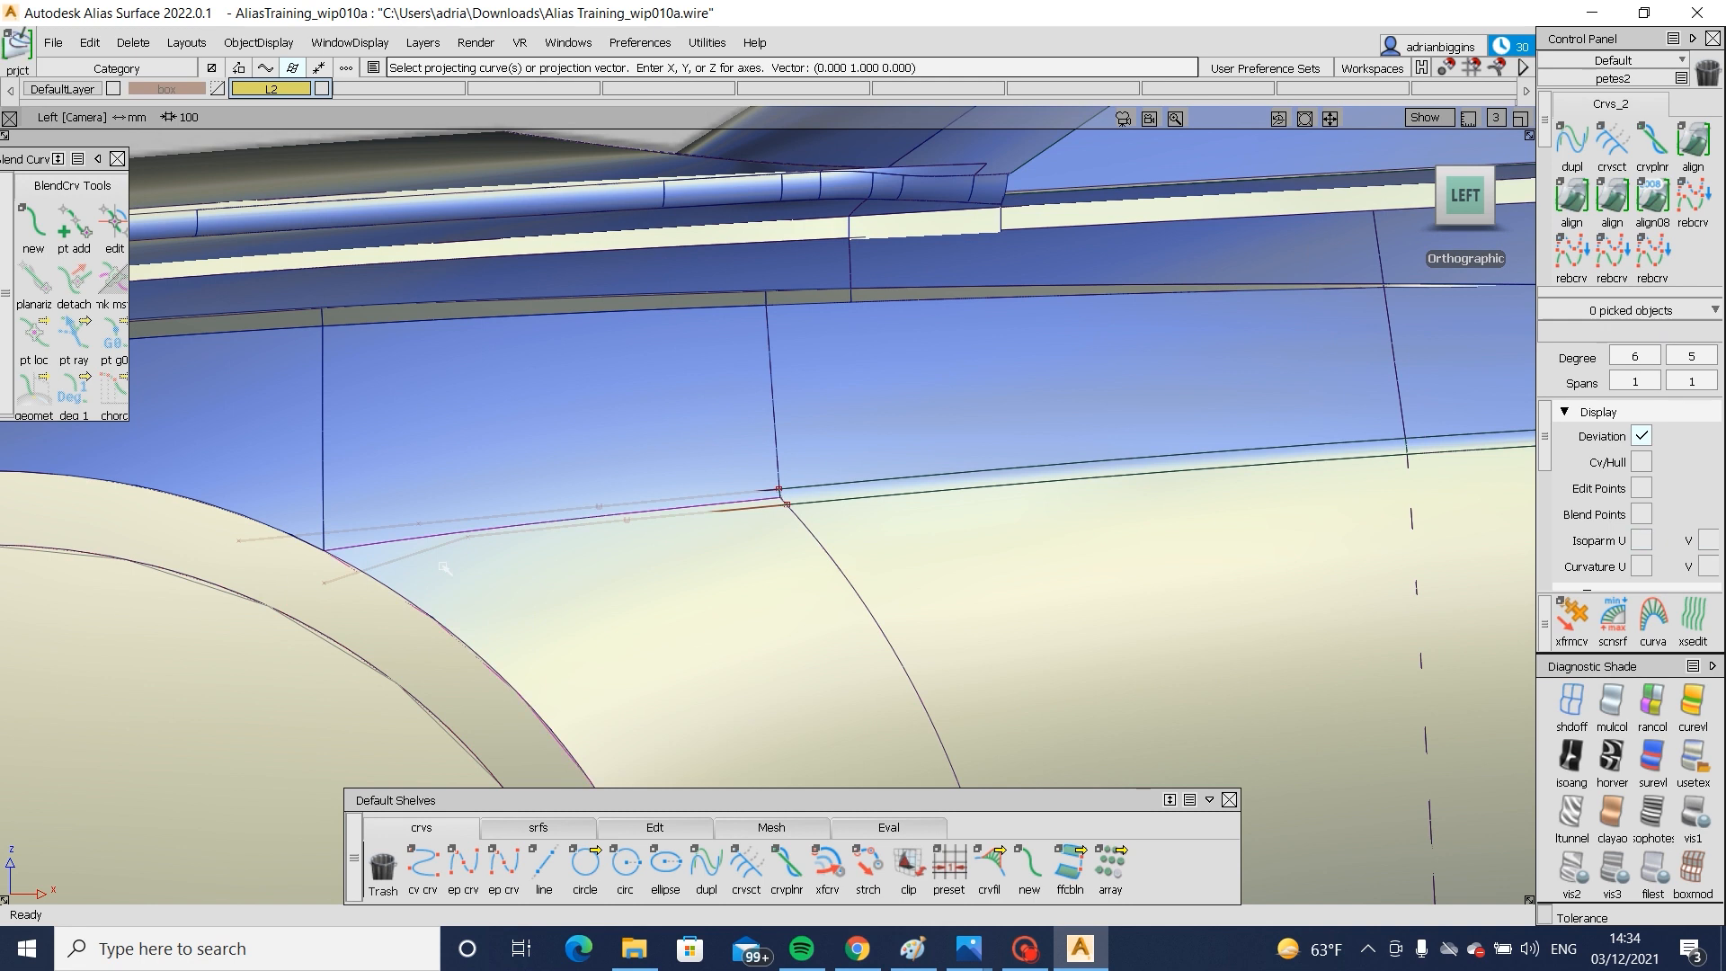
pyautogui.click(575, 523)
pyautogui.press('space')
pyautogui.keyDown('ctrl'); pyautogui.keyDown('shift'); pyautogui.moveTo(780, 522); pyautogui.dragTo(640, 637, button='right'); pyautogui.keyUp('shift'); pyautogui.keyUp('ctrl')
pyautogui.click(645, 627)
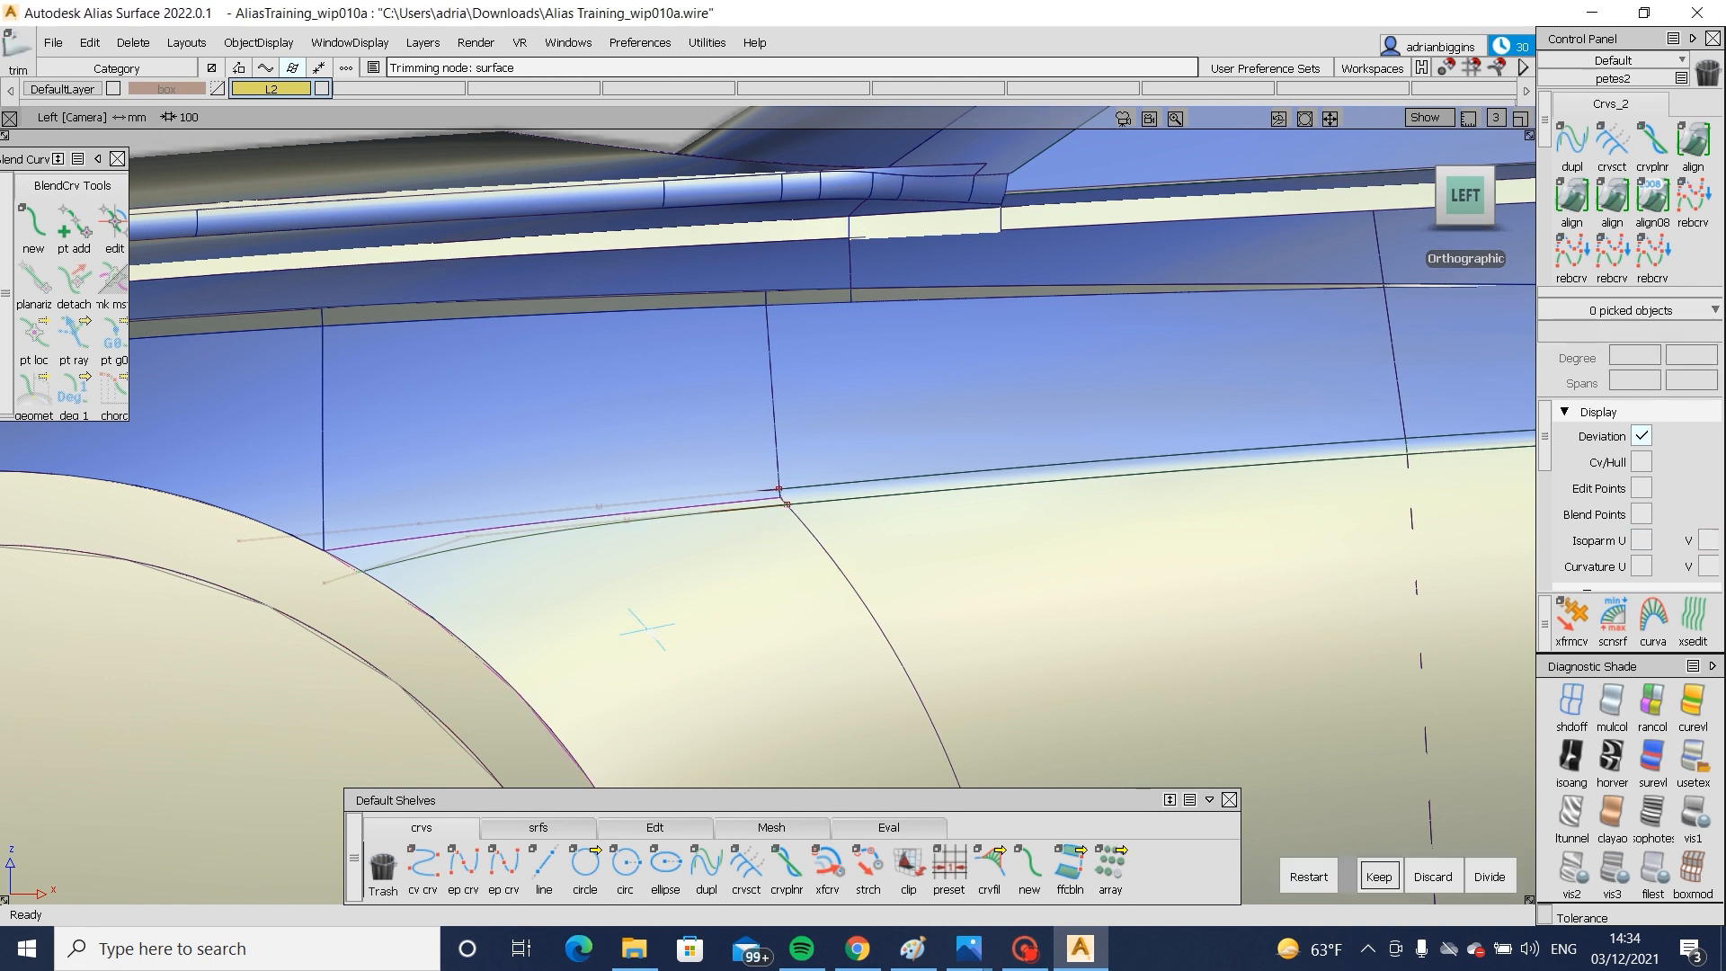
pyautogui.press('space')
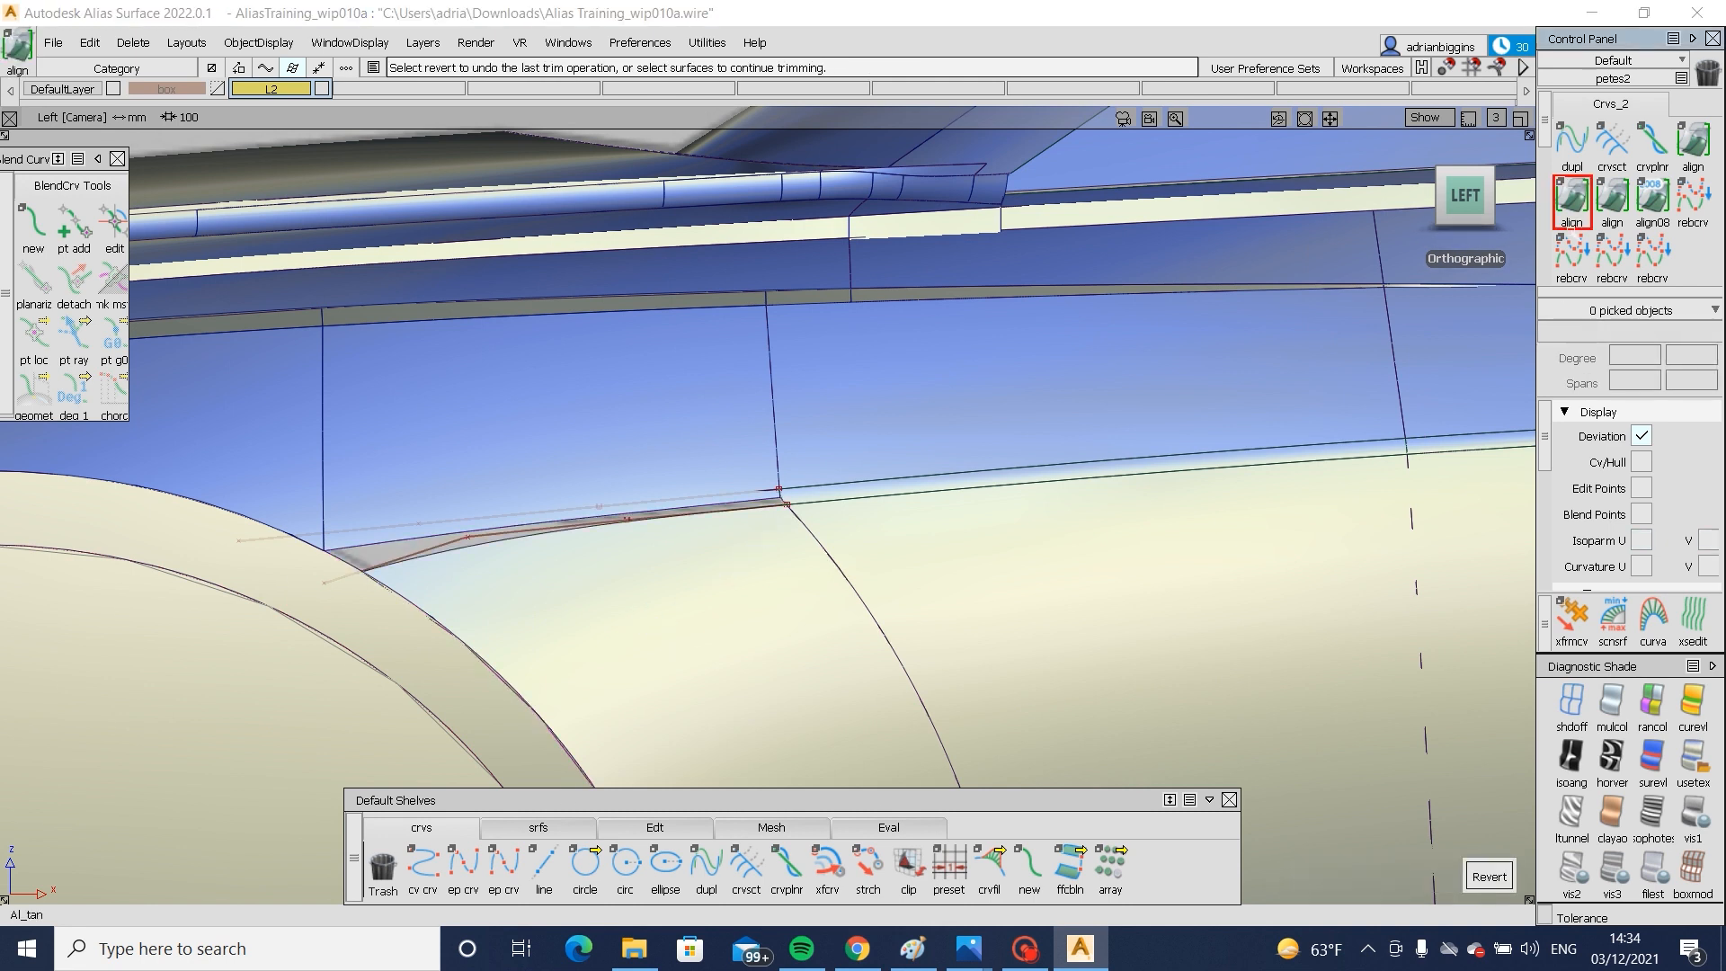
# - Align the upper lead-out curve to the feature fillet's upper edge with G2 continuity
pyautogui.click(783, 496)
pyautogui.click(819, 501)
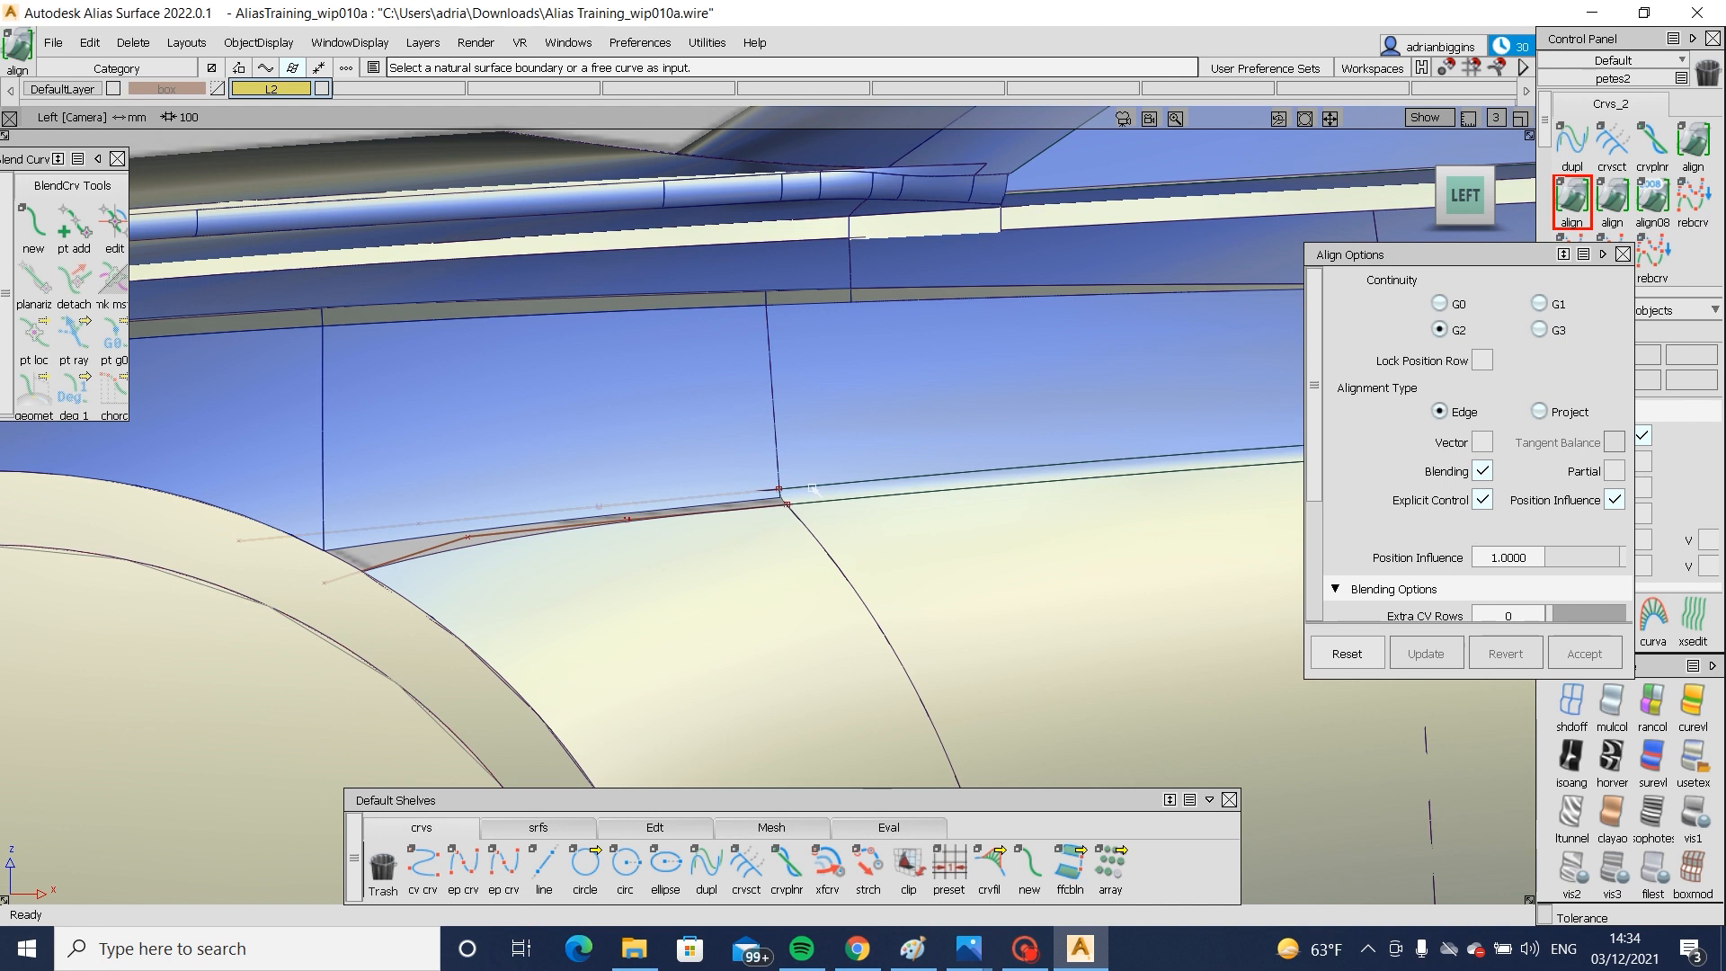
pyautogui.click(813, 488)
pyautogui.click(913, 495)
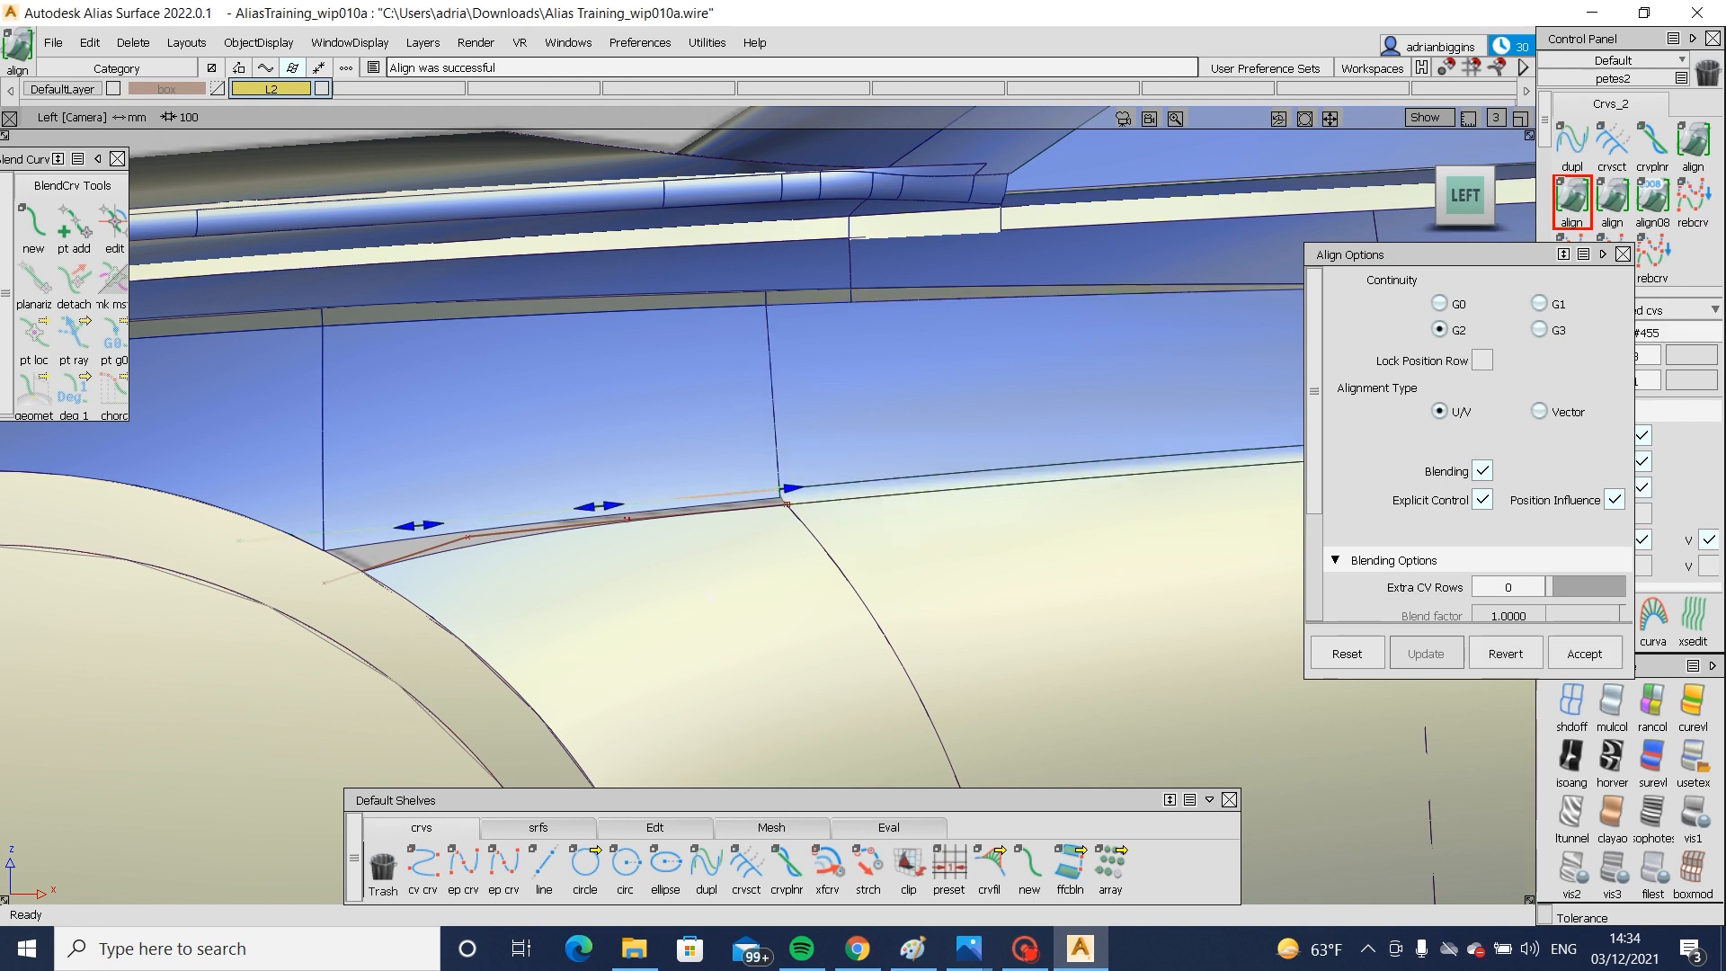
# - Project the upper curve onto the two upper side surfaces beside the front wheel arch
pyautogui.keyDown('ctrl'); pyautogui.keyDown('shift'); pyautogui.moveTo(482, 440); pyautogui.dragTo(455, 473); pyautogui.keyUp('shift'); pyautogui.keyUp('ctrl')
pyautogui.click(441, 476)
pyautogui.click(310, 488)
pyautogui.keyDown('ctrl'); pyautogui.keyDown('shift'); pyautogui.moveTo(333, 485); pyautogui.dragTo(406, 536, button='middle'); pyautogui.keyUp('shift'); pyautogui.keyUp('ctrl')
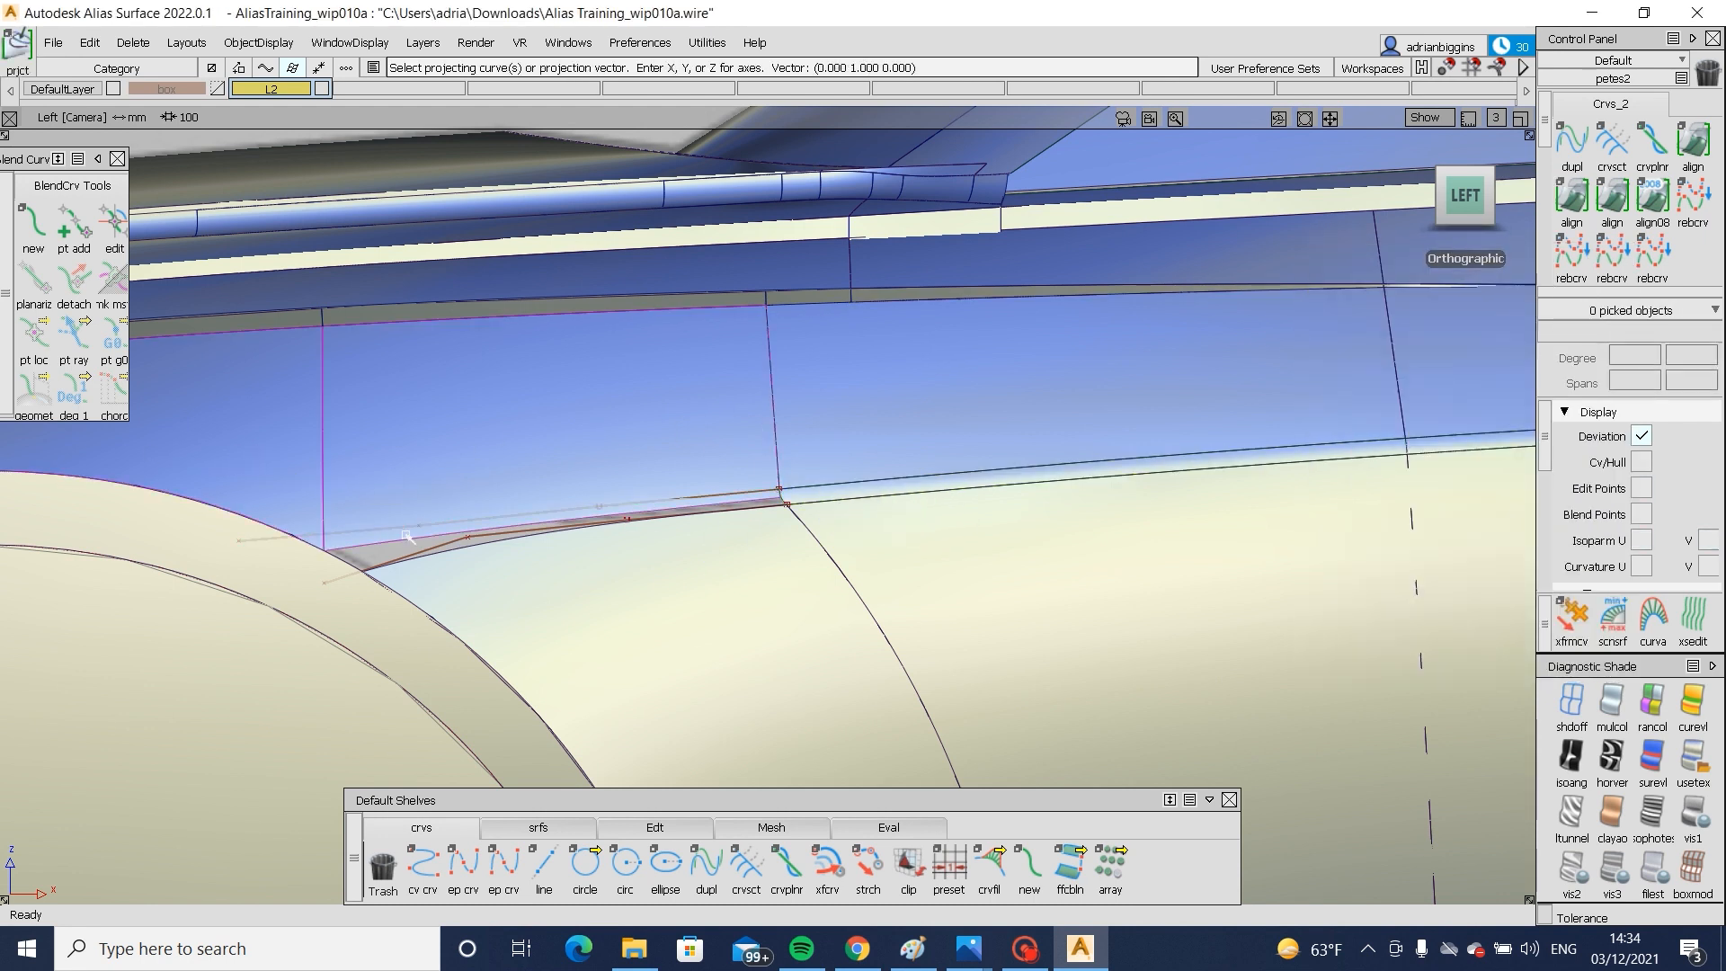
pyautogui.click(407, 534)
# - Raise the upper curve's end CV at the front wheel arch so the lead-out opens wider
pyautogui.keyDown('ctrl'); pyautogui.keyDown('shift'); pyautogui.moveTo(299, 531); pyautogui.dragTo(254, 531); pyautogui.keyUp('shift'); pyautogui.keyUp('ctrl')
pyautogui.click(238, 540)
pyautogui.keyDown('ctrl'); pyautogui.keyDown('shift'); pyautogui.moveTo(242, 546); pyautogui.dragTo(267, 589, button='middle'); pyautogui.keyUp('shift'); pyautogui.keyUp('ctrl')
pyautogui.moveTo(251, 577); pyautogui.dragTo(251, 550, button='right')
pyautogui.keyDown('ctrl'); pyautogui.keyDown('shift'); pyautogui.moveTo(412, 647); pyautogui.dragTo(419, 531); pyautogui.keyUp('shift'); pyautogui.keyUp('ctrl')
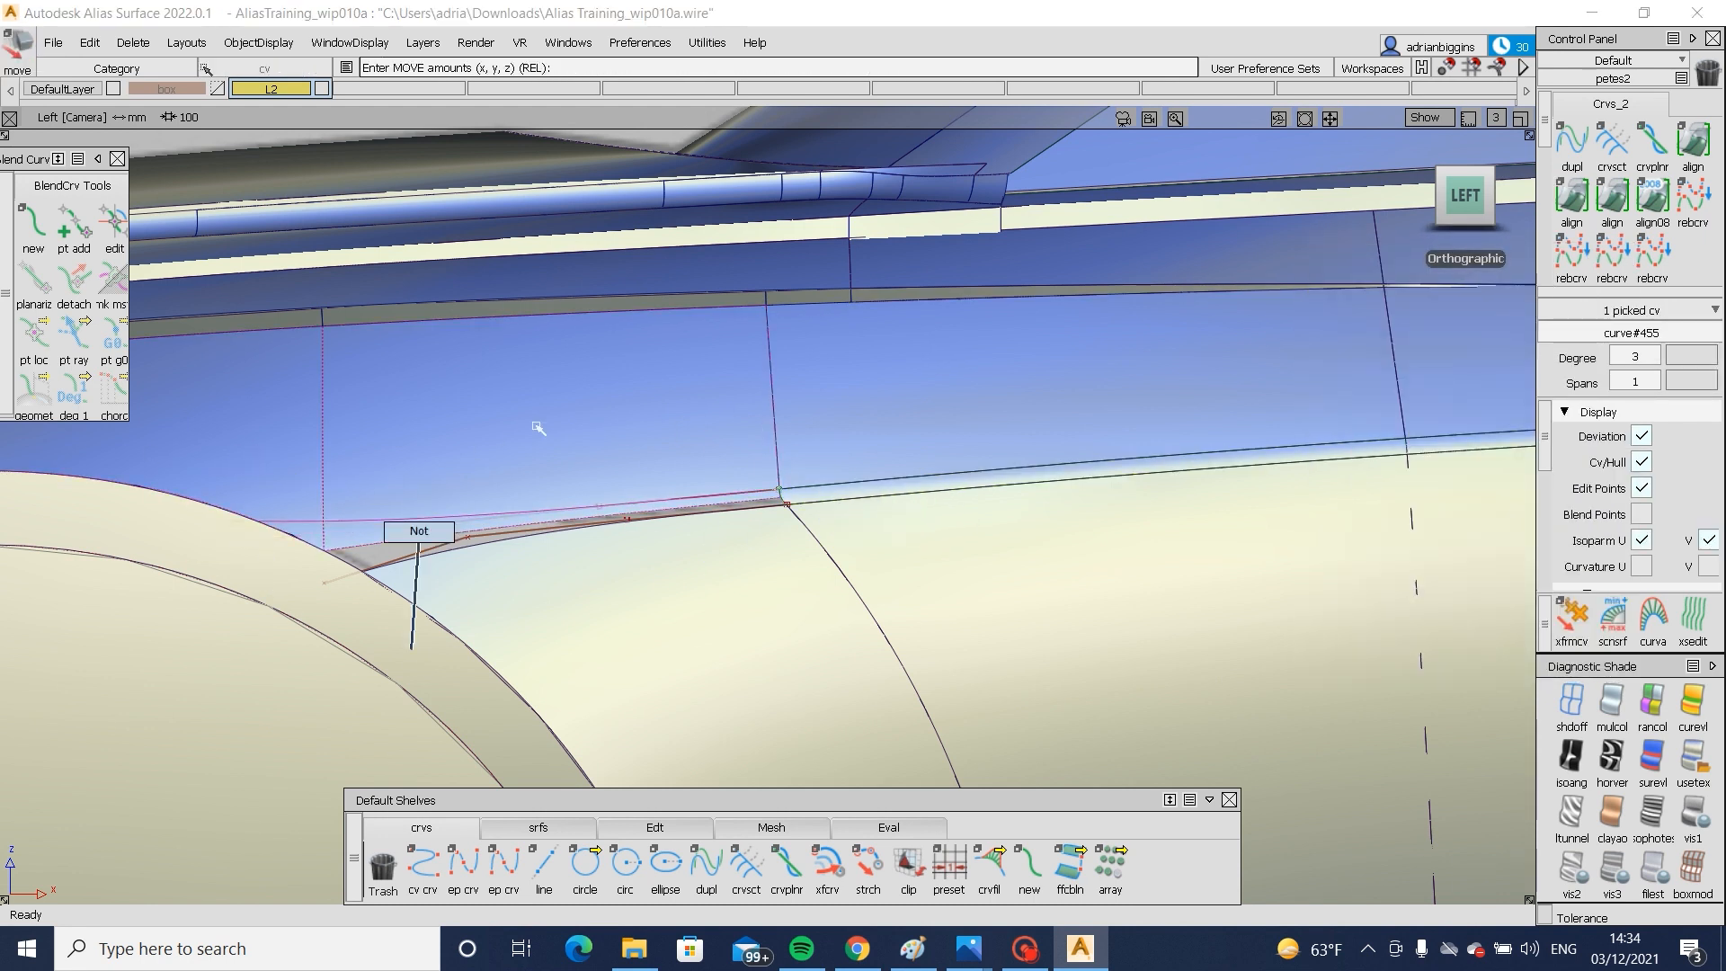
# - Trim the two upper side surfaces along the projected upper curve, keeping the areas above it
pyautogui.keyDown('ctrl'); pyautogui.keyDown('shift'); pyautogui.moveTo(538, 428); pyautogui.dragTo(462, 482, button='middle'); pyautogui.keyUp('shift'); pyautogui.keyUp('ctrl')
pyautogui.click(456, 481)
pyautogui.press('space')
pyautogui.click(232, 467)
pyautogui.press('space')
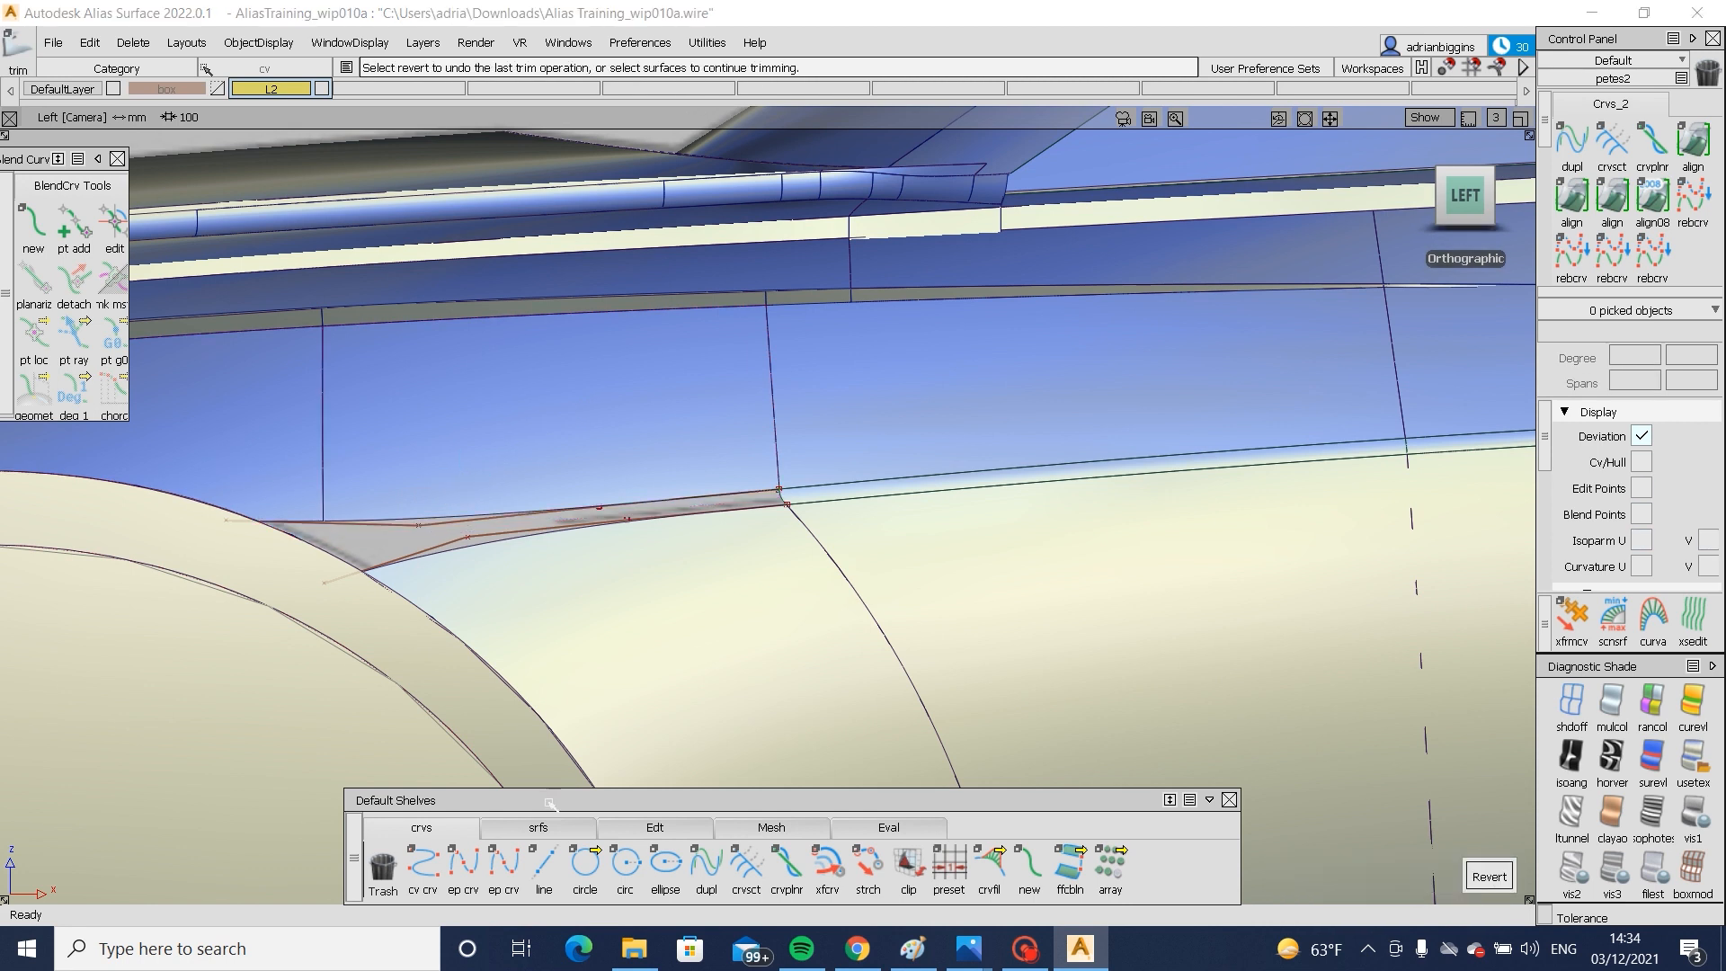
# - Build a G2 freeform blend between the trimmed lower and upper edges with explicit control, U degree 8 and an edge-aligned start
pyautogui.click(553, 831)
pyautogui.click(748, 863)
pyautogui.keyDown('alt'); pyautogui.keyDown('shift'); pyautogui.moveTo(572, 703); pyautogui.dragTo(564, 729); pyautogui.keyUp('shift'); pyautogui.keyUp('alt')
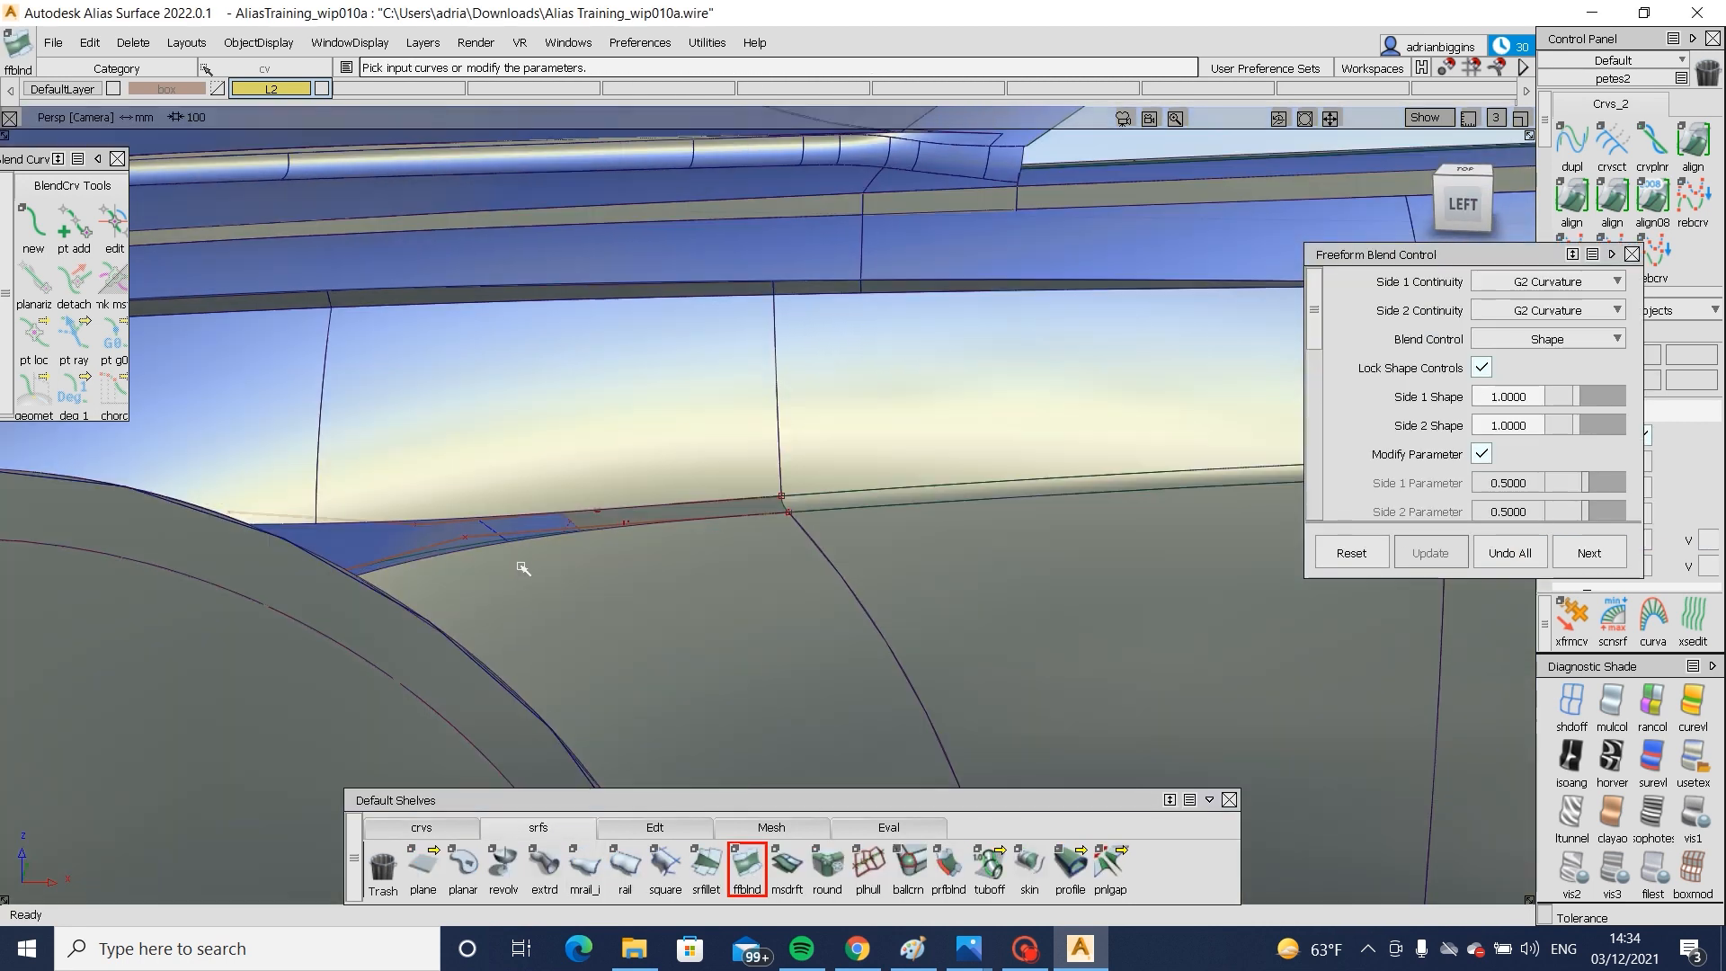
pyautogui.click(520, 545)
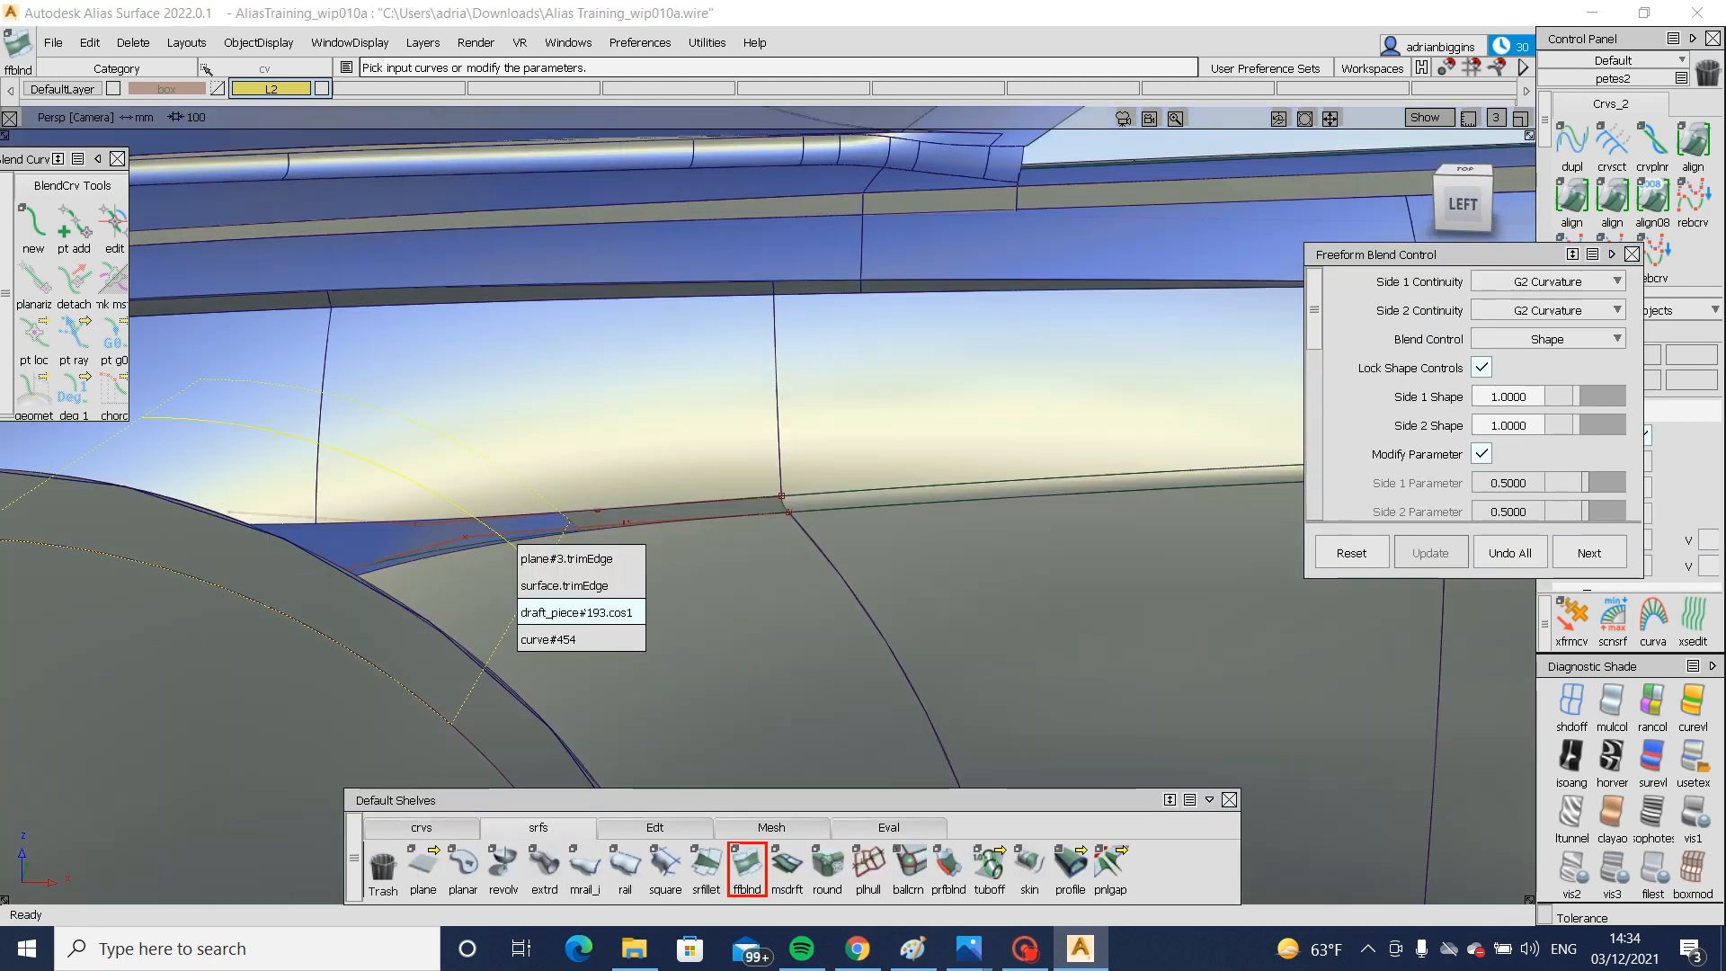
pyautogui.click(586, 585)
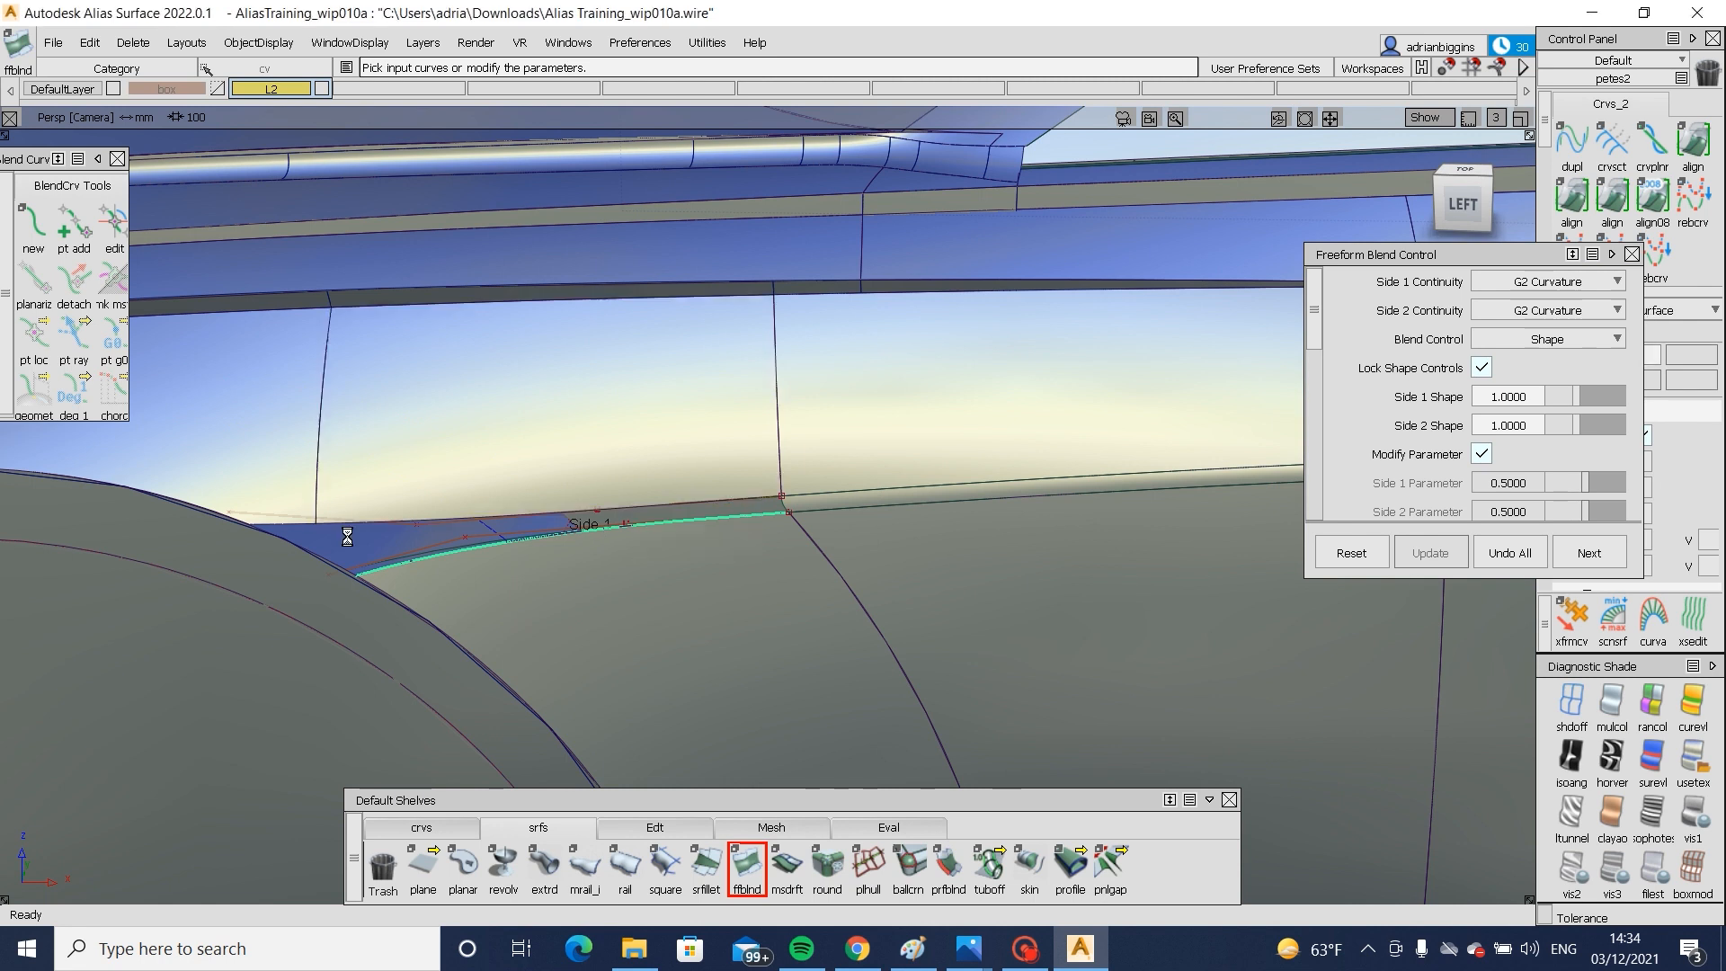
pyautogui.click(281, 524)
pyautogui.click(411, 544)
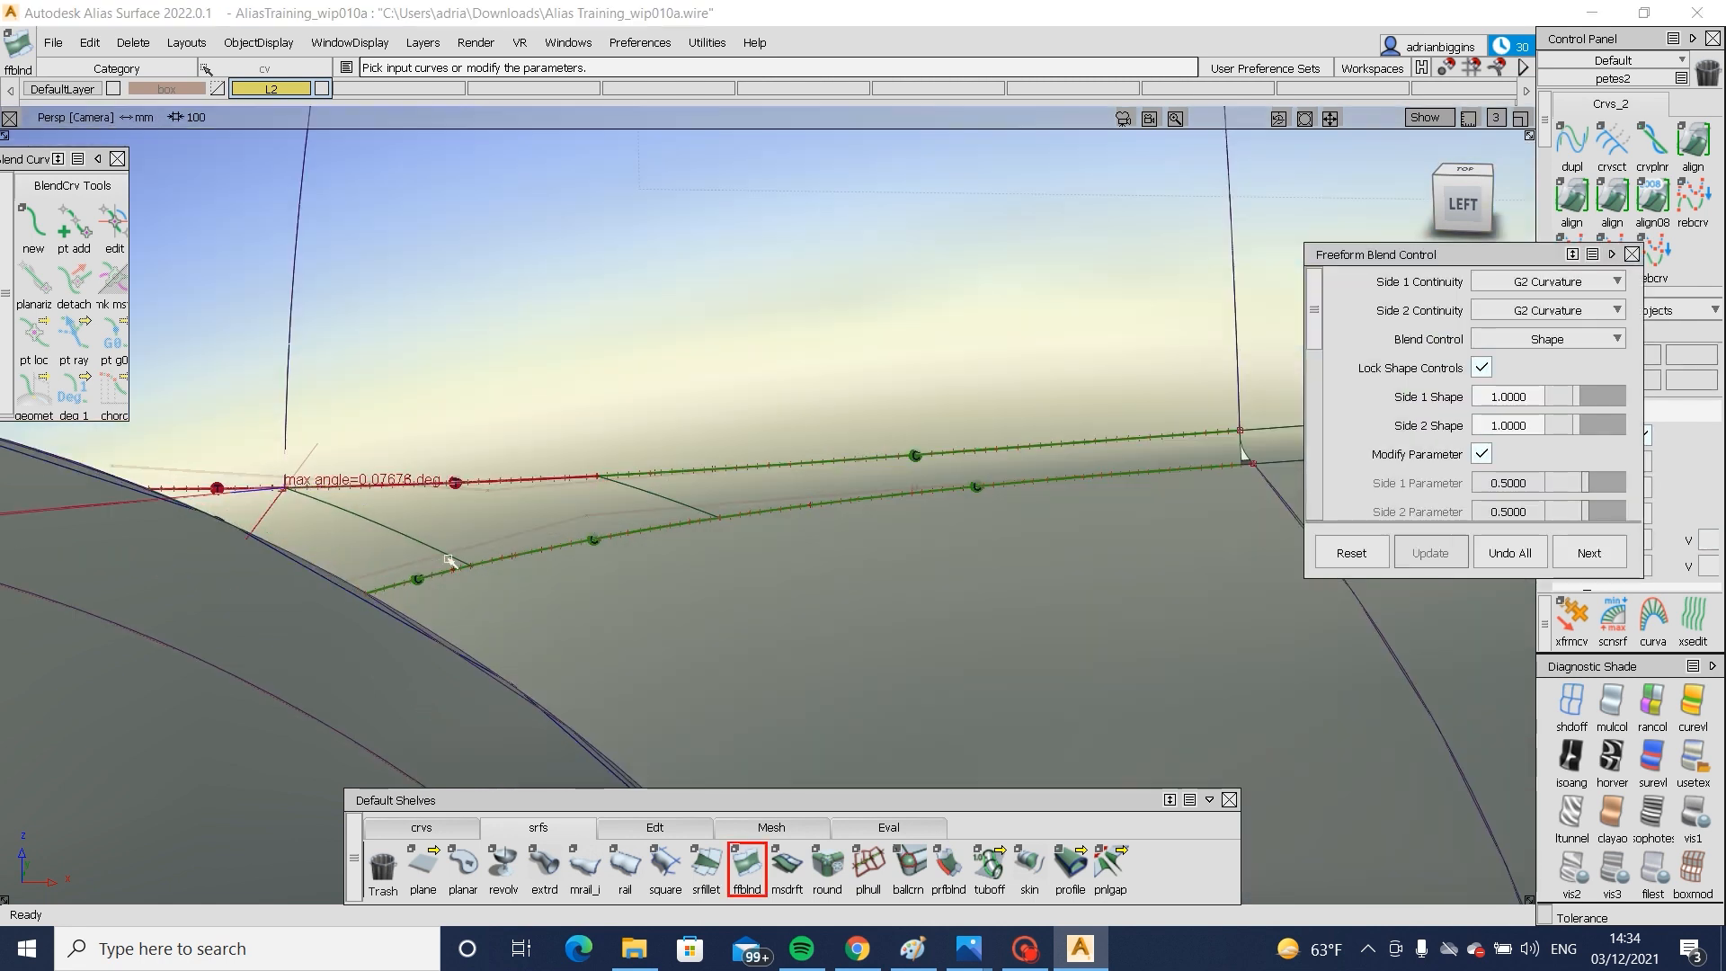
pyautogui.scroll(-3, 1446, 476)
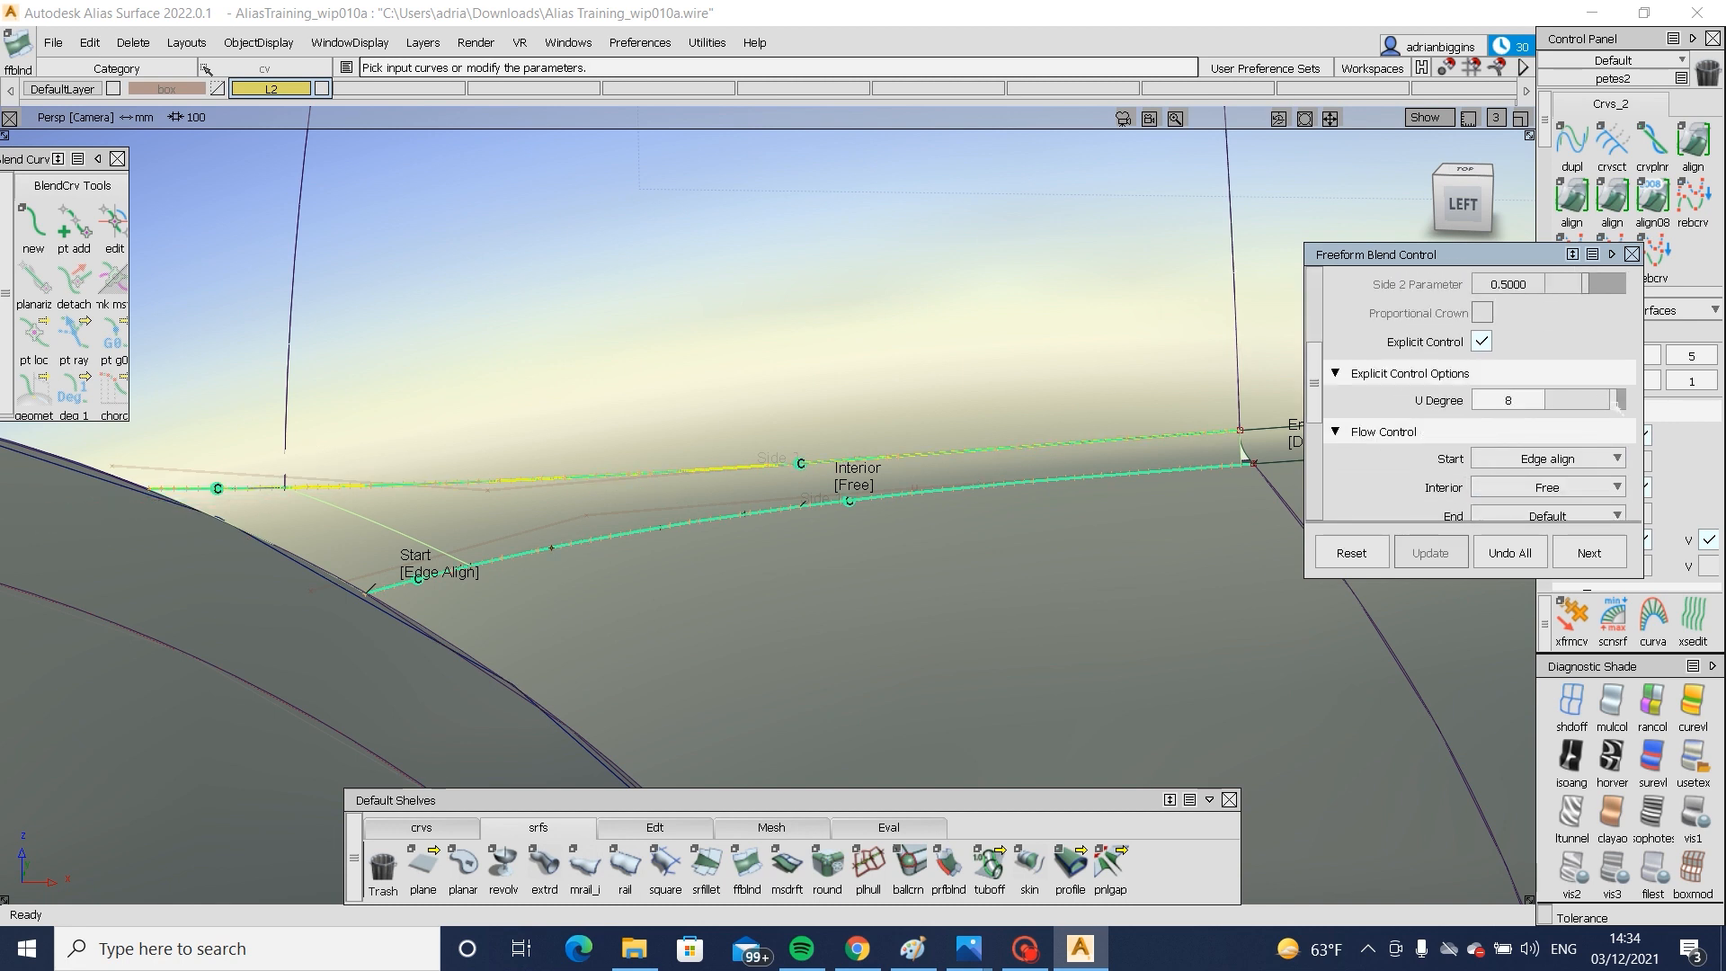
pyautogui.keyDown('ctrl'); pyautogui.keyDown('shift'); pyautogui.moveTo(979, 744); pyautogui.dragTo(977, 567); pyautogui.keyUp('shift'); pyautogui.keyUp('ctrl')
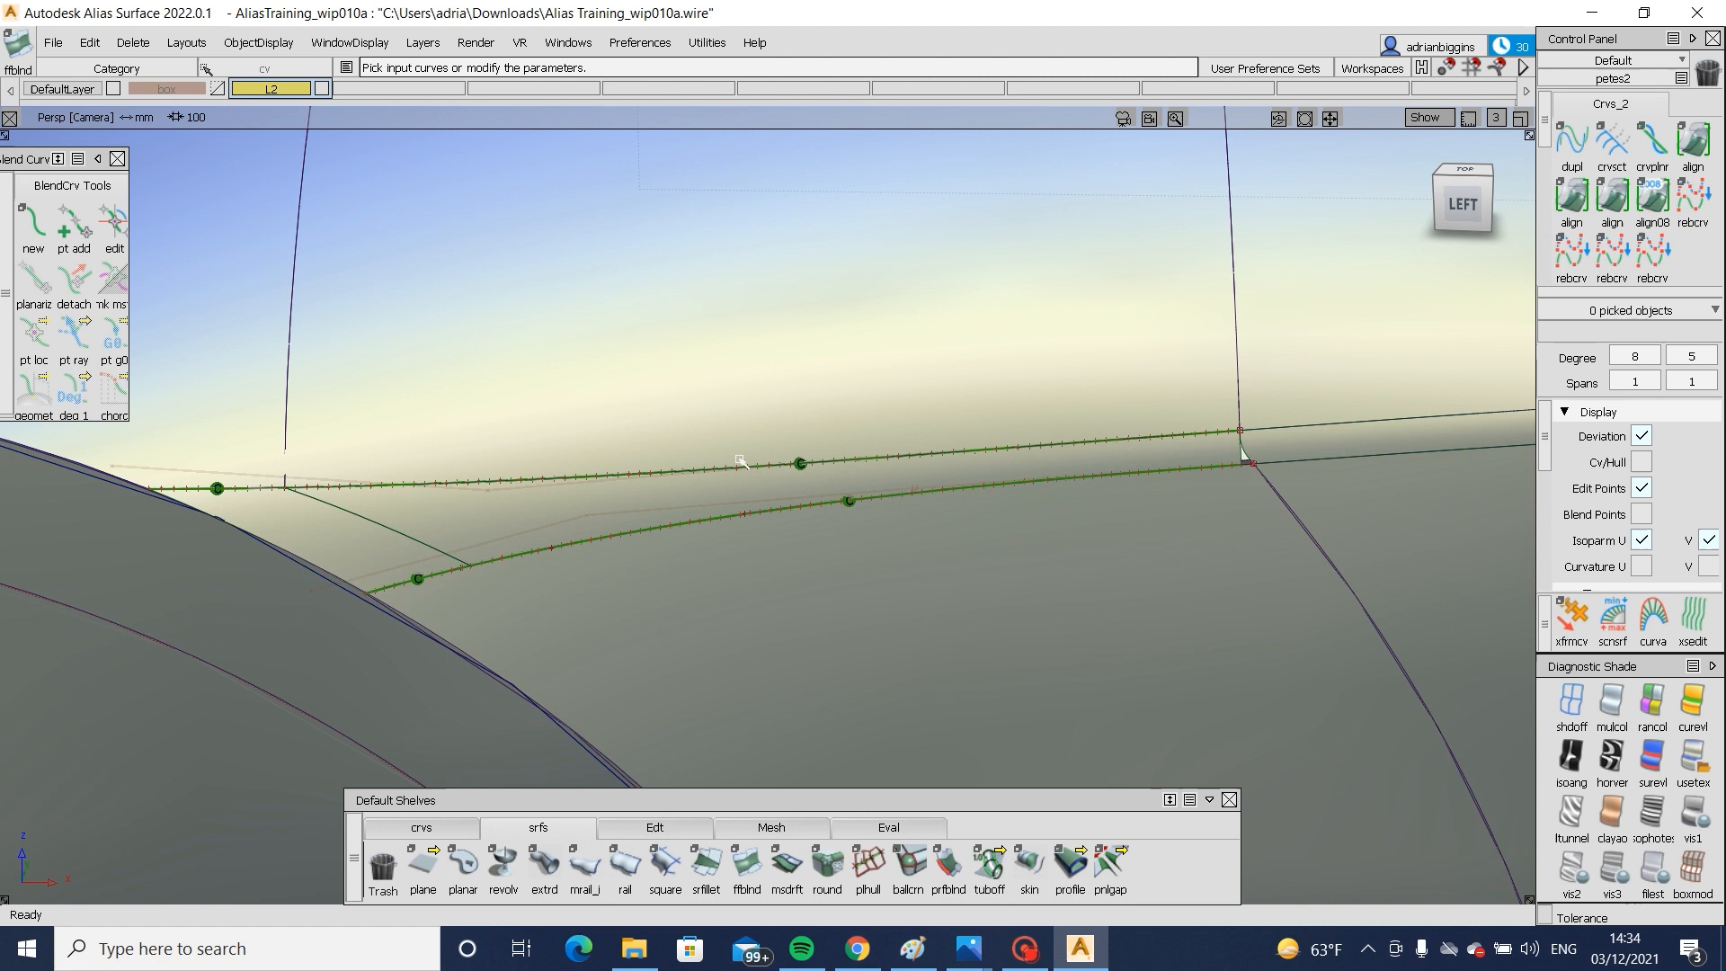
# - Reopen the freeform blend's settings and check its end where it meets the feature line fillet
pyautogui.click(698, 517)
pyautogui.keyDown('alt'); pyautogui.keyDown('shift'); pyautogui.moveTo(1294, 426); pyautogui.dragTo(1324, 456, button='right'); pyautogui.keyUp('shift'); pyautogui.keyUp('alt')
pyautogui.doubleClick(992, 474)
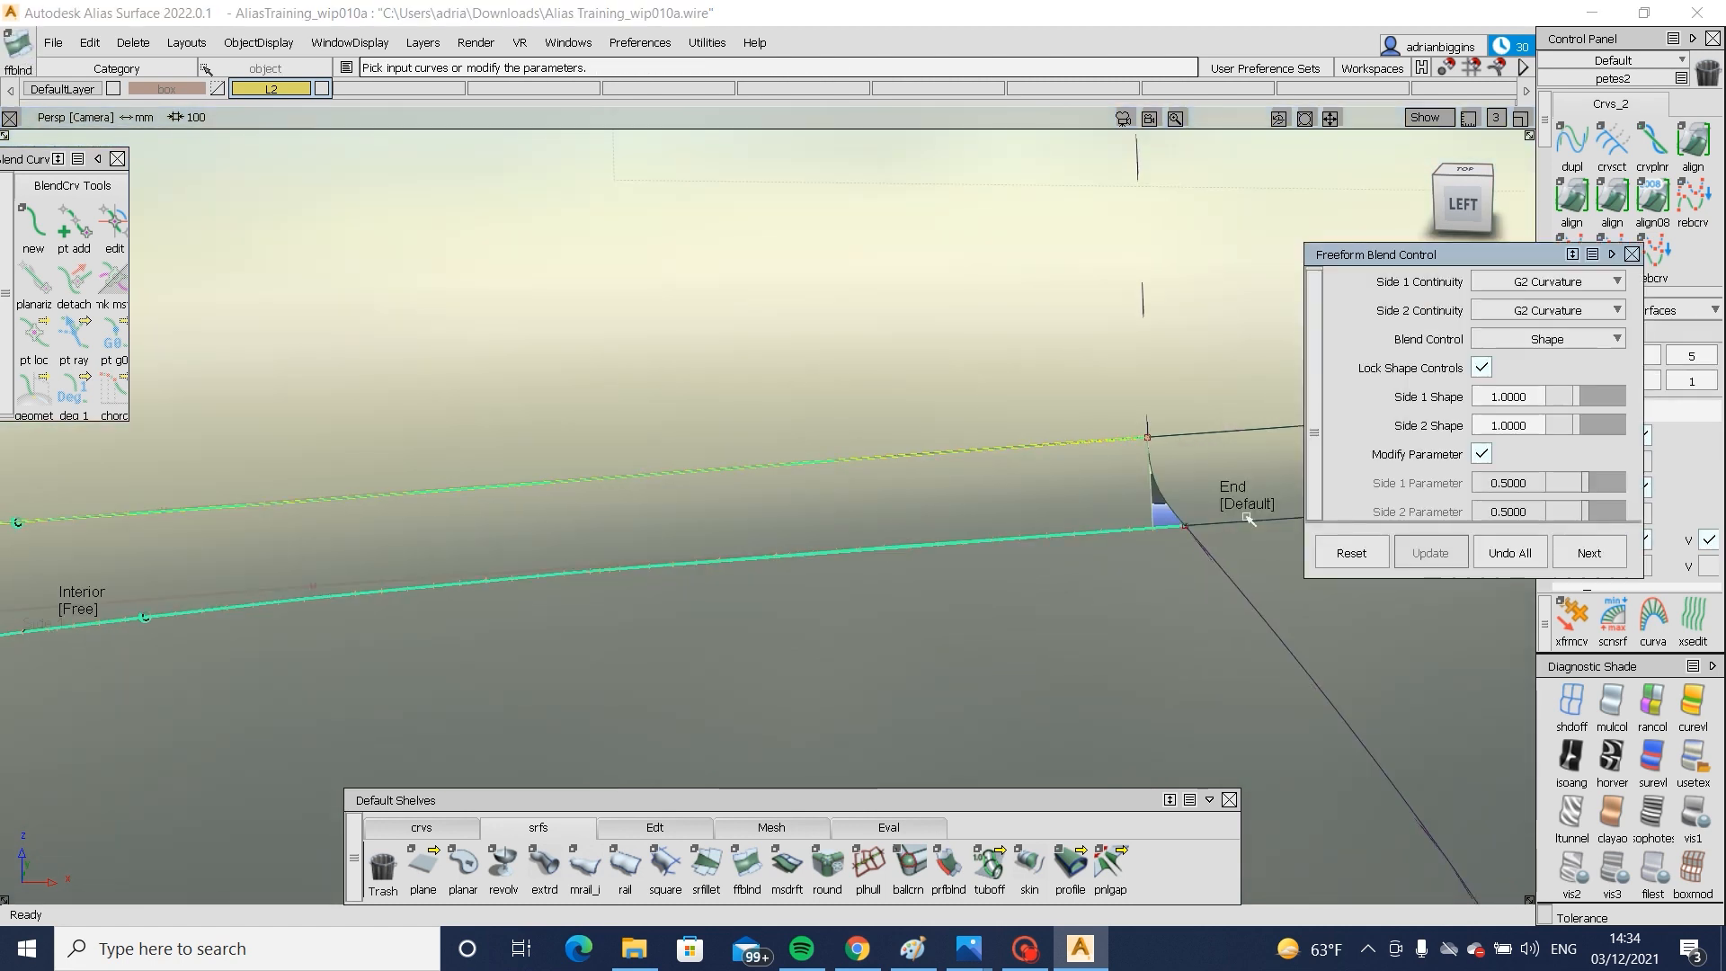
pyautogui.keyDown('alt'); pyautogui.keyDown('shift'); pyautogui.moveTo(857, 509); pyautogui.dragTo(784, 572); pyautogui.keyUp('shift'); pyautogui.keyUp('alt')
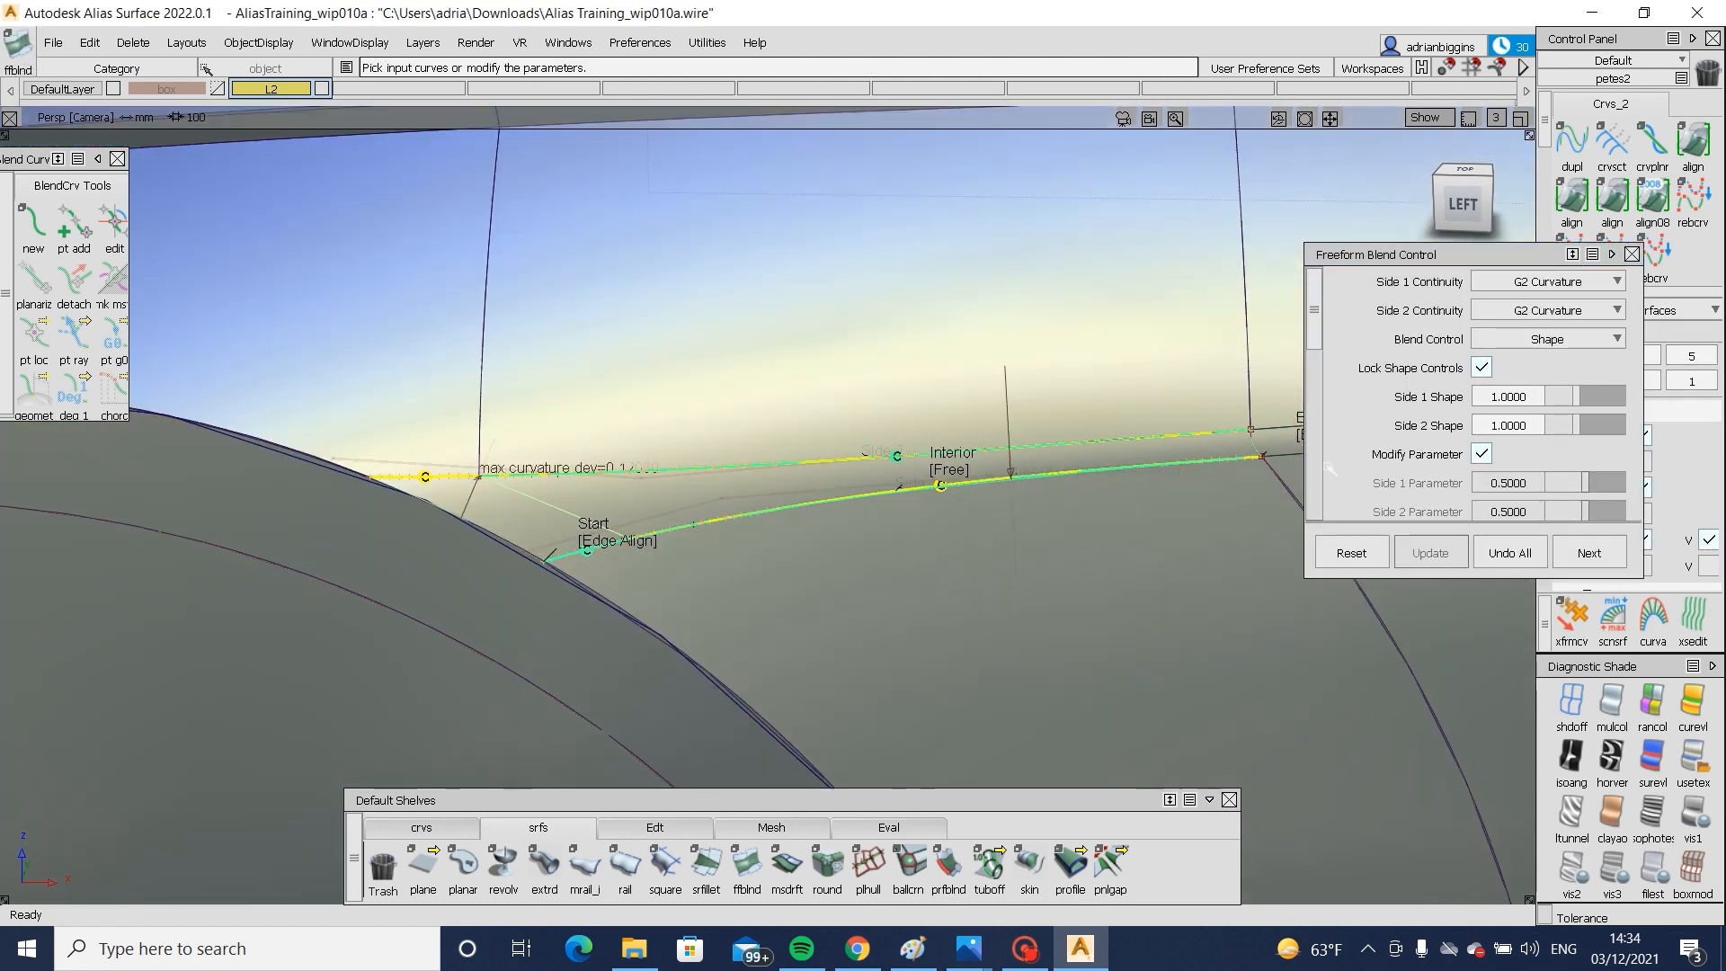
pyautogui.keyDown('ctrl'); pyautogui.keyDown('shift'); pyautogui.moveTo(1233, 591); pyautogui.dragTo(1129, 588); pyautogui.keyUp('shift'); pyautogui.keyUp('ctrl')
pyautogui.doubleClick(1230, 497)
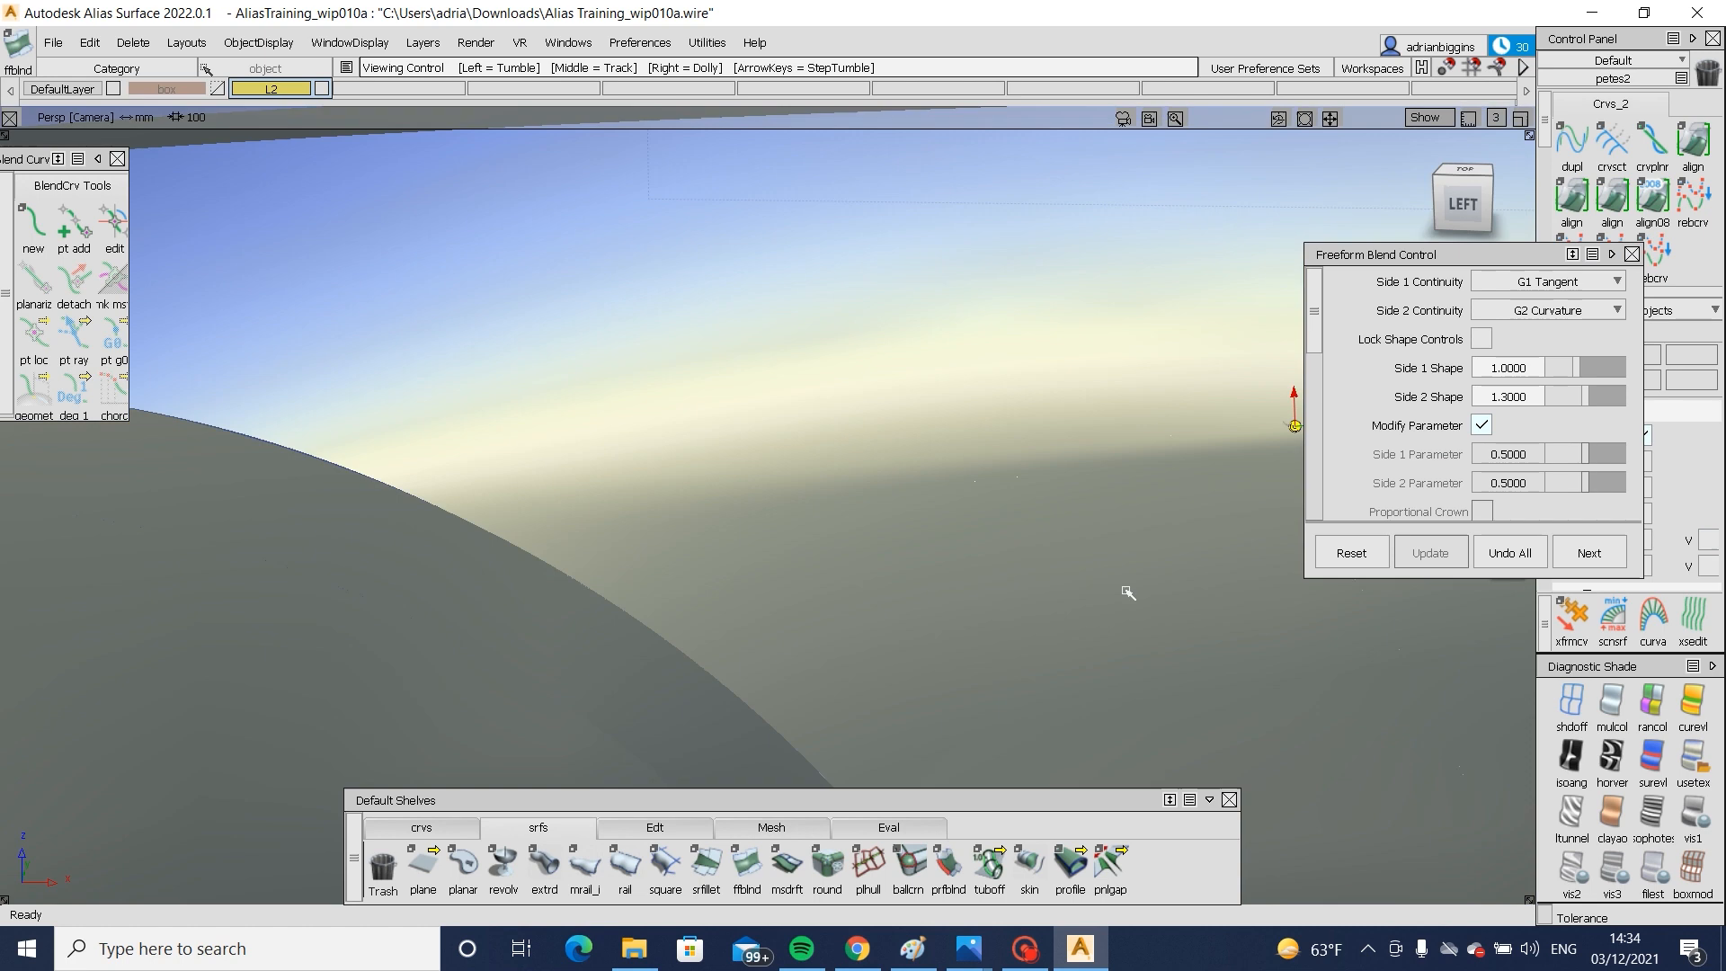
# - Inspect the shaded body side highlights from the front wheel arch blend along to the rear wheel arch
pyautogui.keyDown('alt'); pyautogui.keyDown('shift'); pyautogui.click(1106, 645); pyautogui.keyUp('shift'); pyautogui.keyUp('alt')
pyautogui.keyDown('alt'); pyautogui.keyDown('shift'); pyautogui.moveTo(1085, 666); pyautogui.dragTo(737, 569, button='middle'); pyautogui.keyUp('shift'); pyautogui.keyUp('alt')
pyautogui.keyDown('alt'); pyautogui.keyDown('shift'); pyautogui.moveTo(721, 616); pyautogui.dragTo(920, 639, button='right'); pyautogui.keyUp('shift'); pyautogui.keyUp('alt')
pyautogui.keyDown('alt'); pyautogui.keyDown('shift'); pyautogui.moveTo(920, 639); pyautogui.dragTo(134, 541, button='middle'); pyautogui.keyUp('shift'); pyautogui.keyUp('alt')
pyautogui.keyDown('alt'); pyautogui.keyDown('shift'); pyautogui.click(983, 496); pyautogui.keyUp('shift'); pyautogui.keyUp('alt')
pyautogui.keyDown('alt'); pyautogui.keyDown('shift'); pyautogui.moveTo(1097, 554); pyautogui.dragTo(553, 538); pyautogui.keyUp('shift'); pyautogui.keyUp('alt')
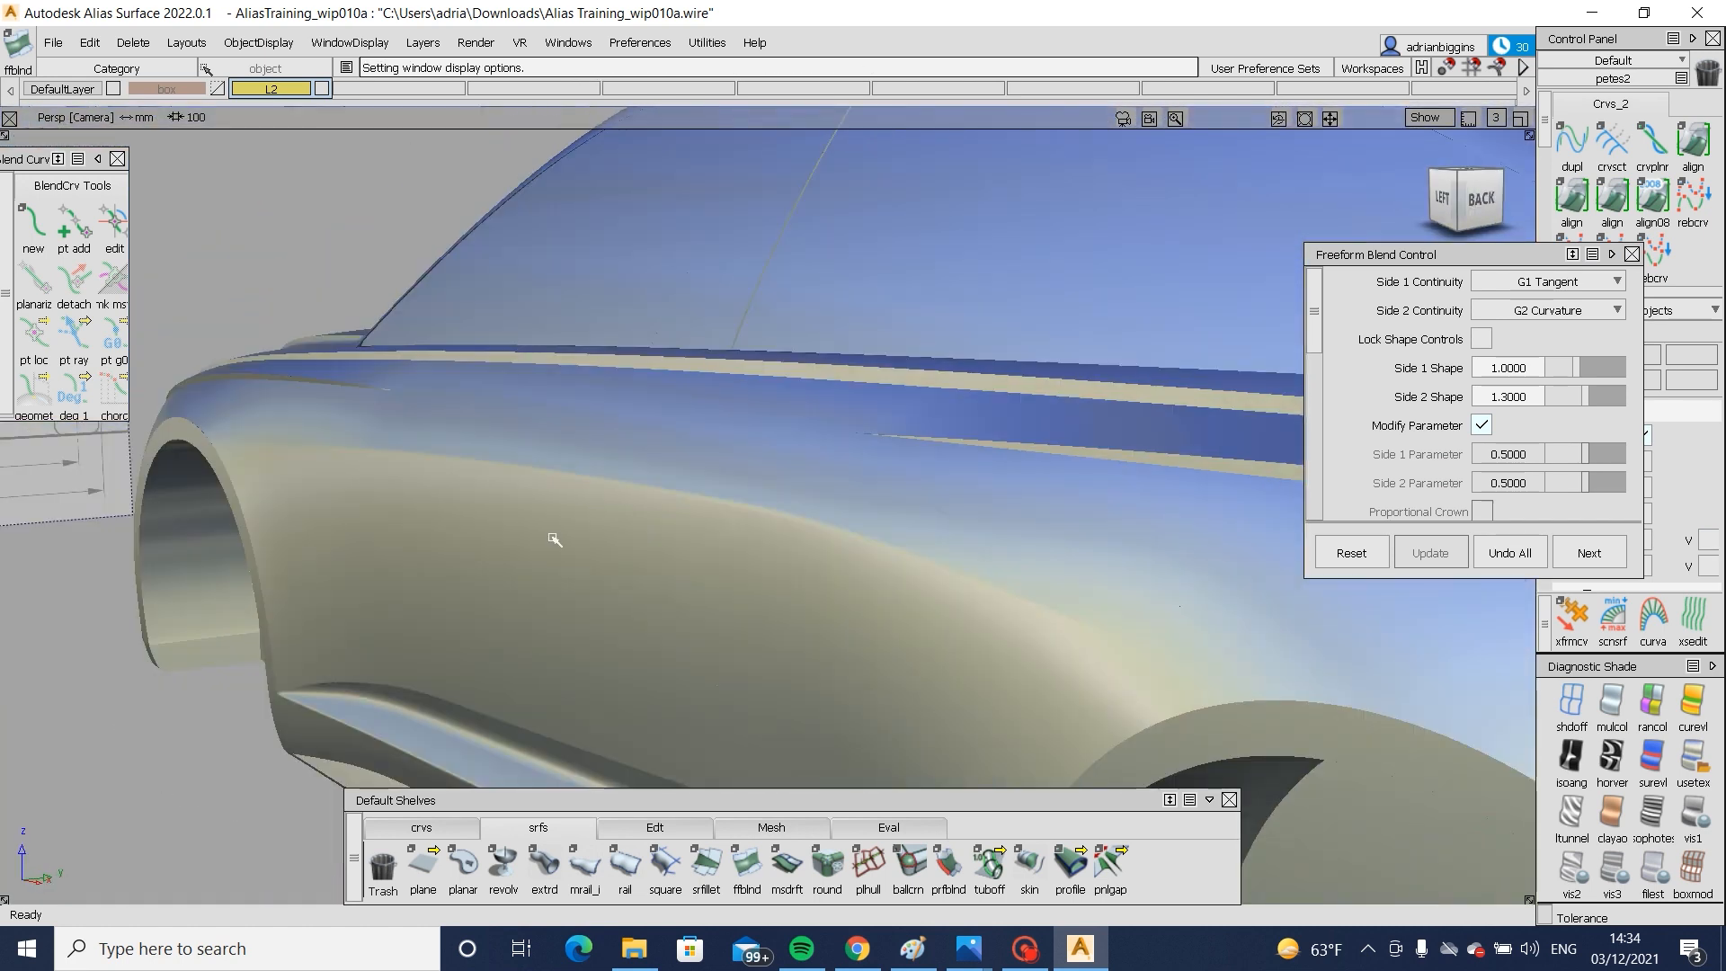
pyautogui.keyDown('alt'); pyautogui.keyDown('shift'); pyautogui.moveTo(596, 741); pyautogui.dragTo(269, 673); pyautogui.keyUp('shift'); pyautogui.keyUp('alt')
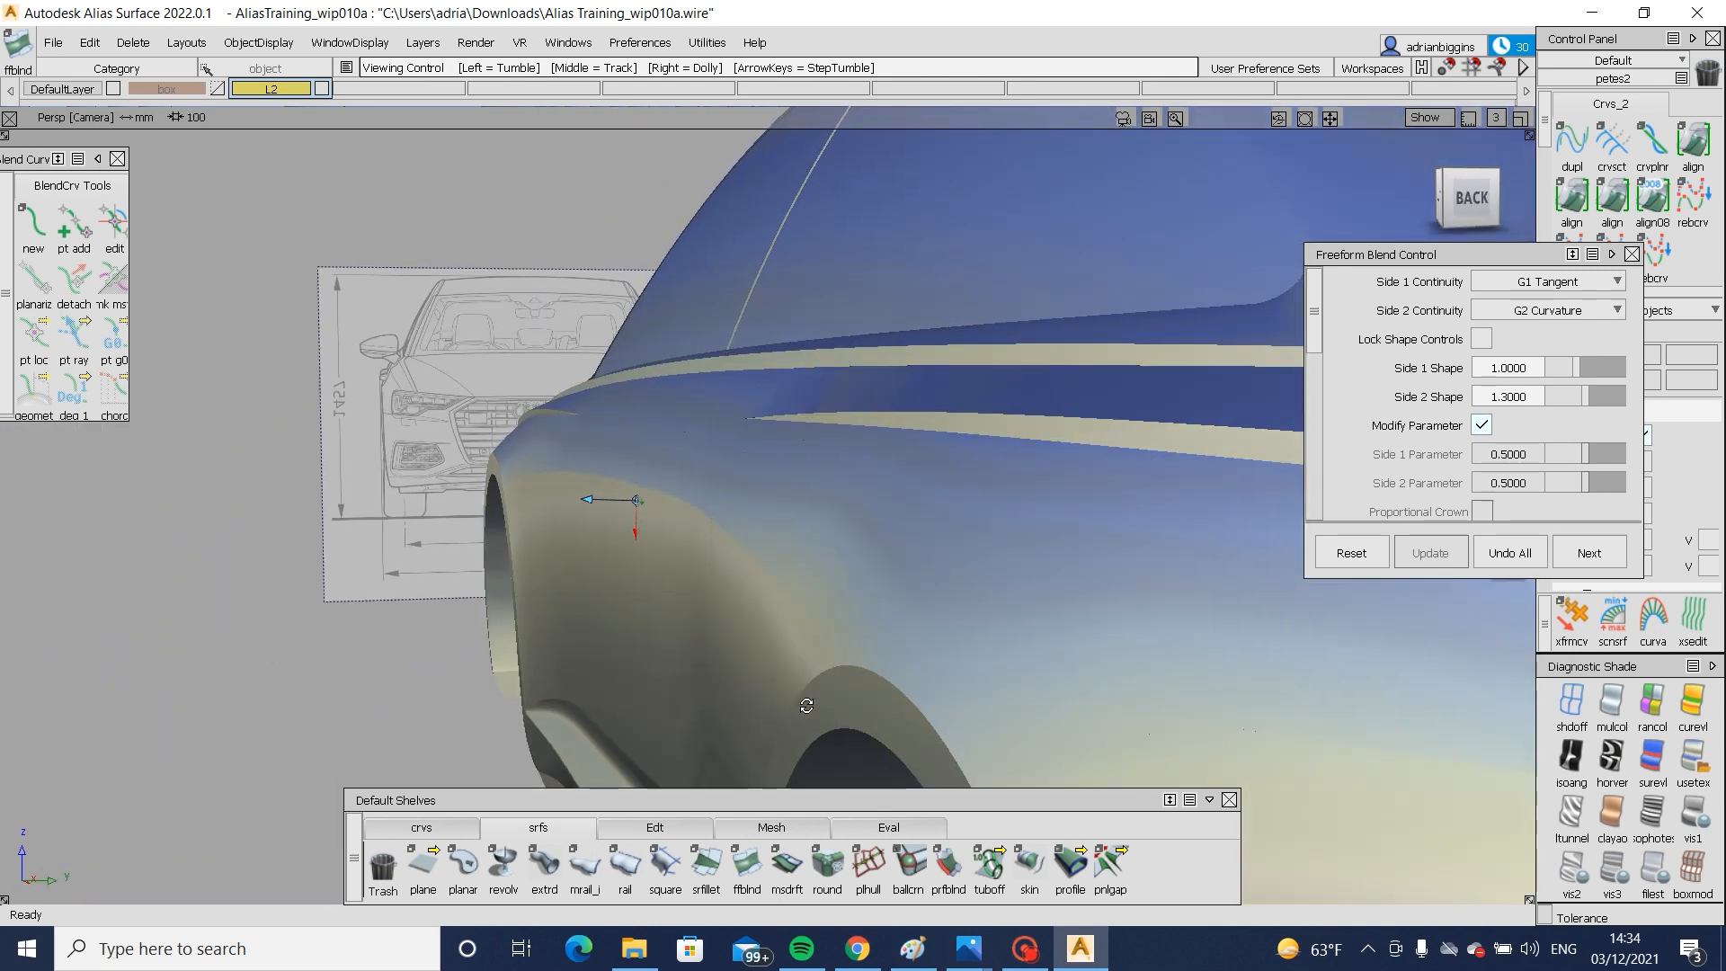
pyautogui.keyDown('alt'); pyautogui.keyDown('shift'); pyautogui.moveTo(805, 705); pyautogui.dragTo(189, 629, button='right'); pyautogui.keyUp('shift'); pyautogui.keyUp('alt')
pyautogui.keyDown('alt'); pyautogui.keyDown('shift'); pyautogui.moveTo(189, 630); pyautogui.dragTo(269, 613); pyautogui.keyUp('shift'); pyautogui.keyUp('alt')
pyautogui.keyDown('alt'); pyautogui.keyDown('shift'); pyautogui.moveTo(821, 497); pyautogui.dragTo(1031, 620, button='right'); pyautogui.keyUp('shift'); pyautogui.keyUp('alt')
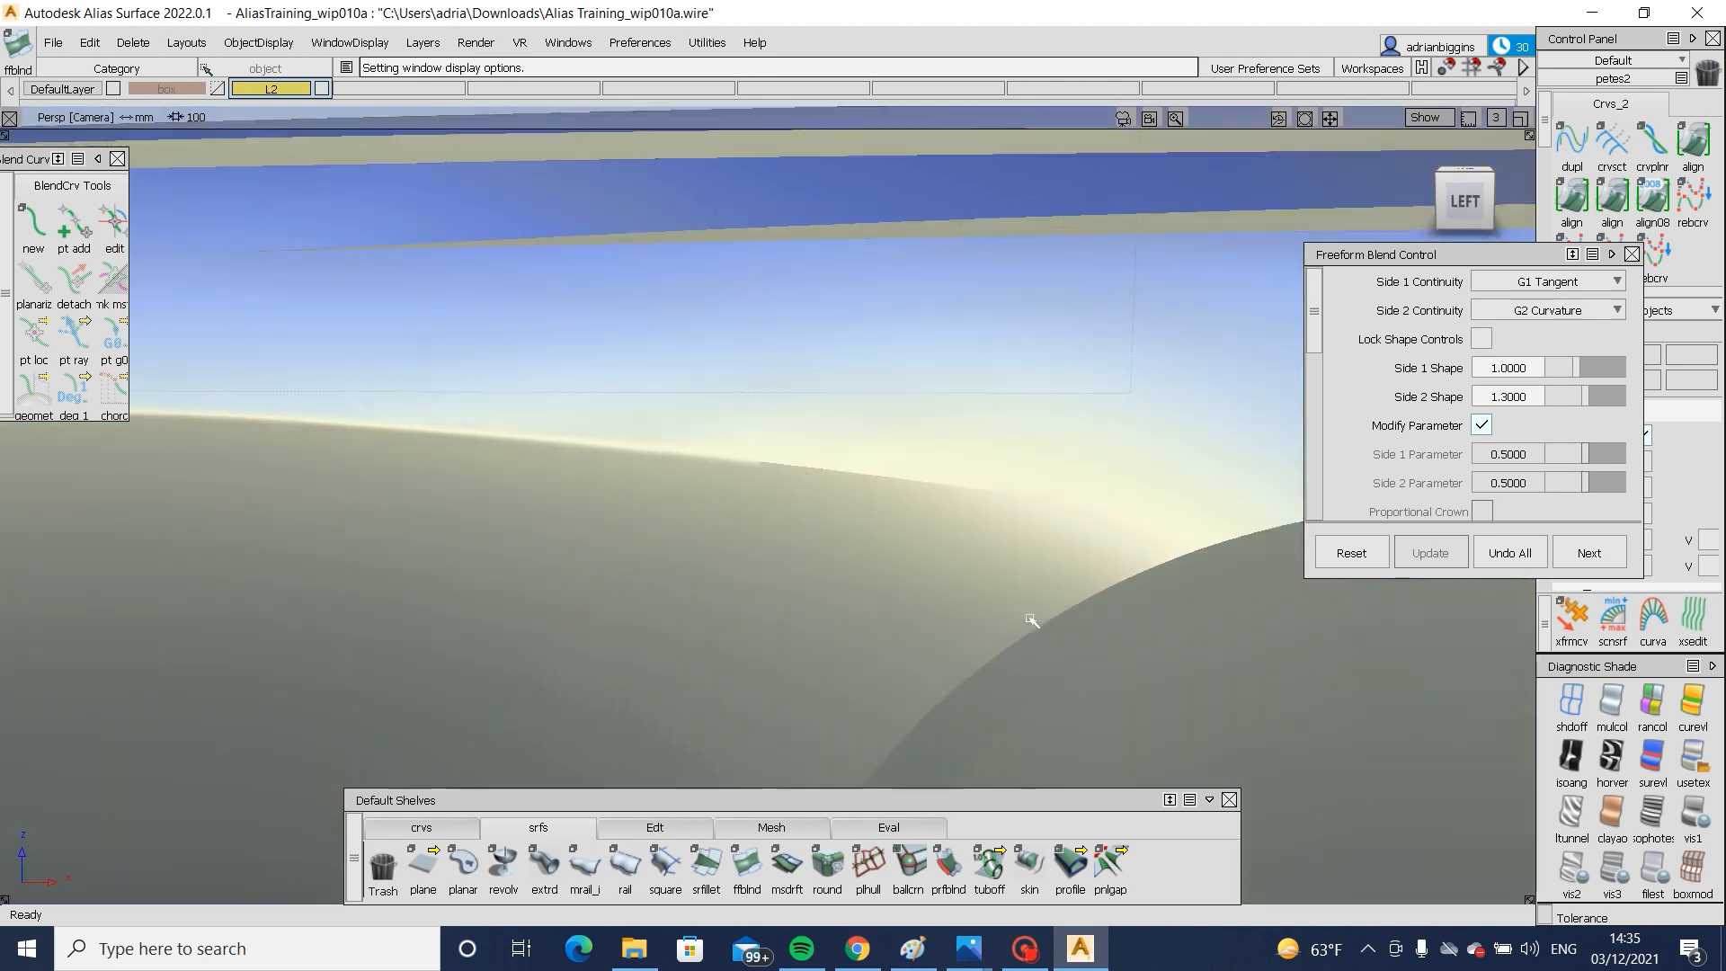
# - Draw a degree 3 edit point curve from the fillet's upper rear corner across the upper side surface towards the rear wheel arch
pyautogui.click(458, 827)
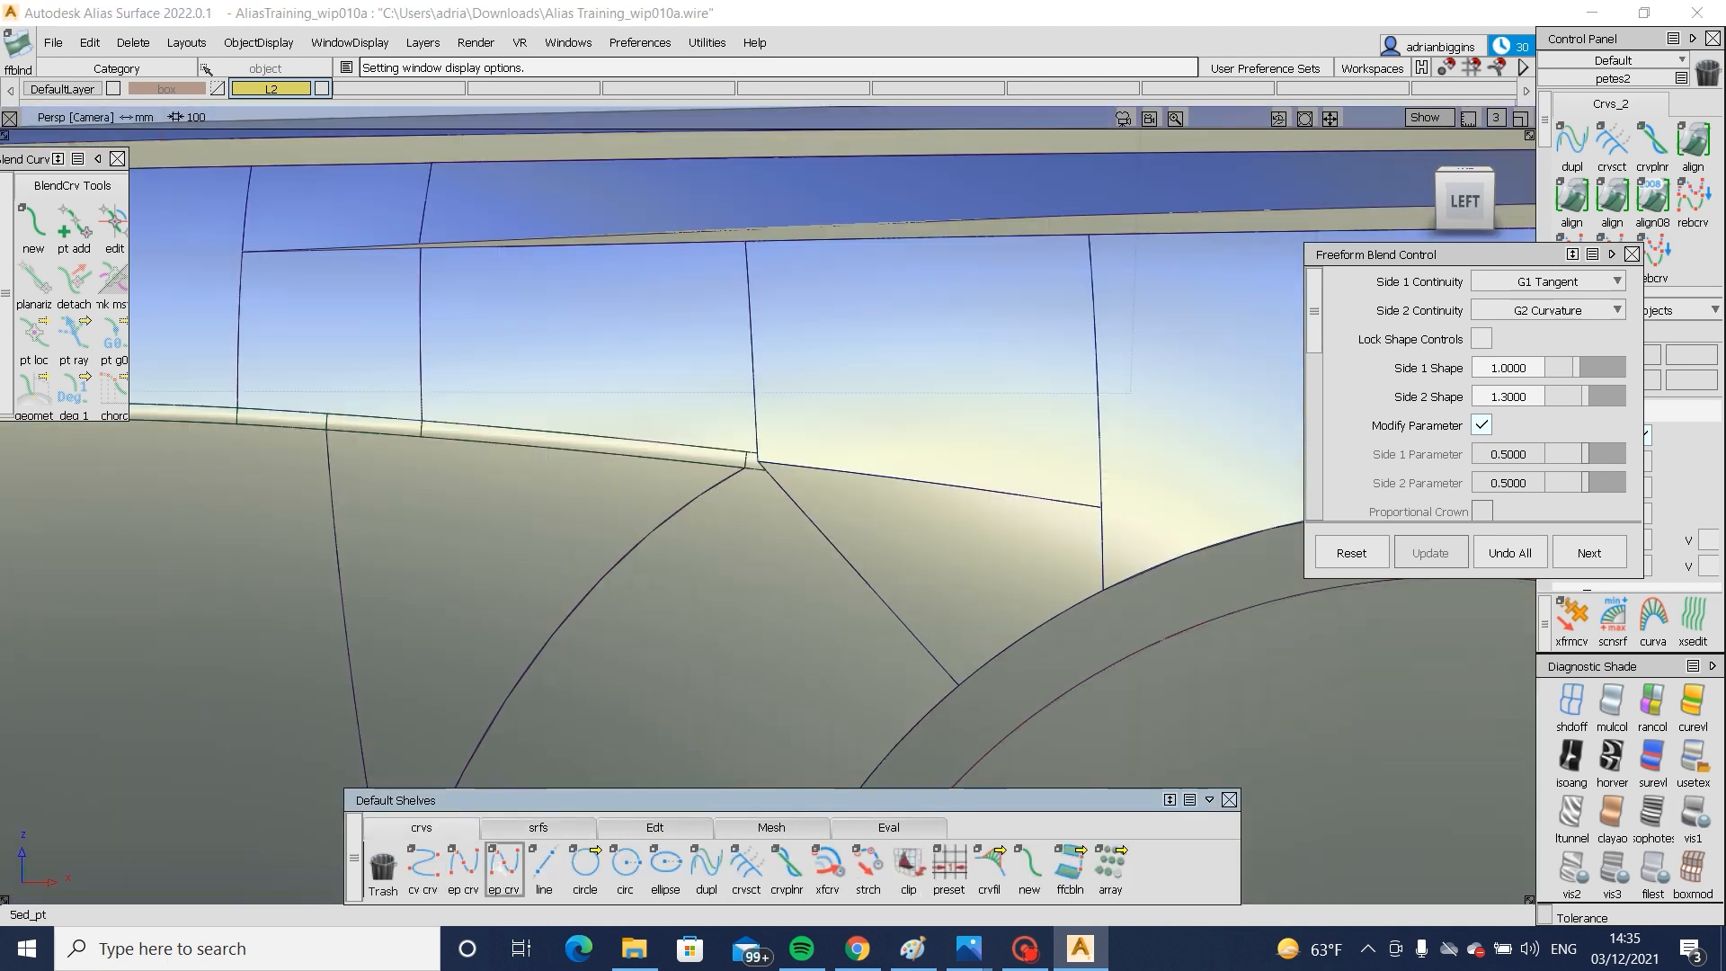
pyautogui.keyDown('alt'); pyautogui.keyDown('shift'); pyautogui.moveTo(778, 509); pyautogui.dragTo(1060, 585, button='right'); pyautogui.keyUp('shift'); pyautogui.keyUp('alt')
pyautogui.click(823, 438)
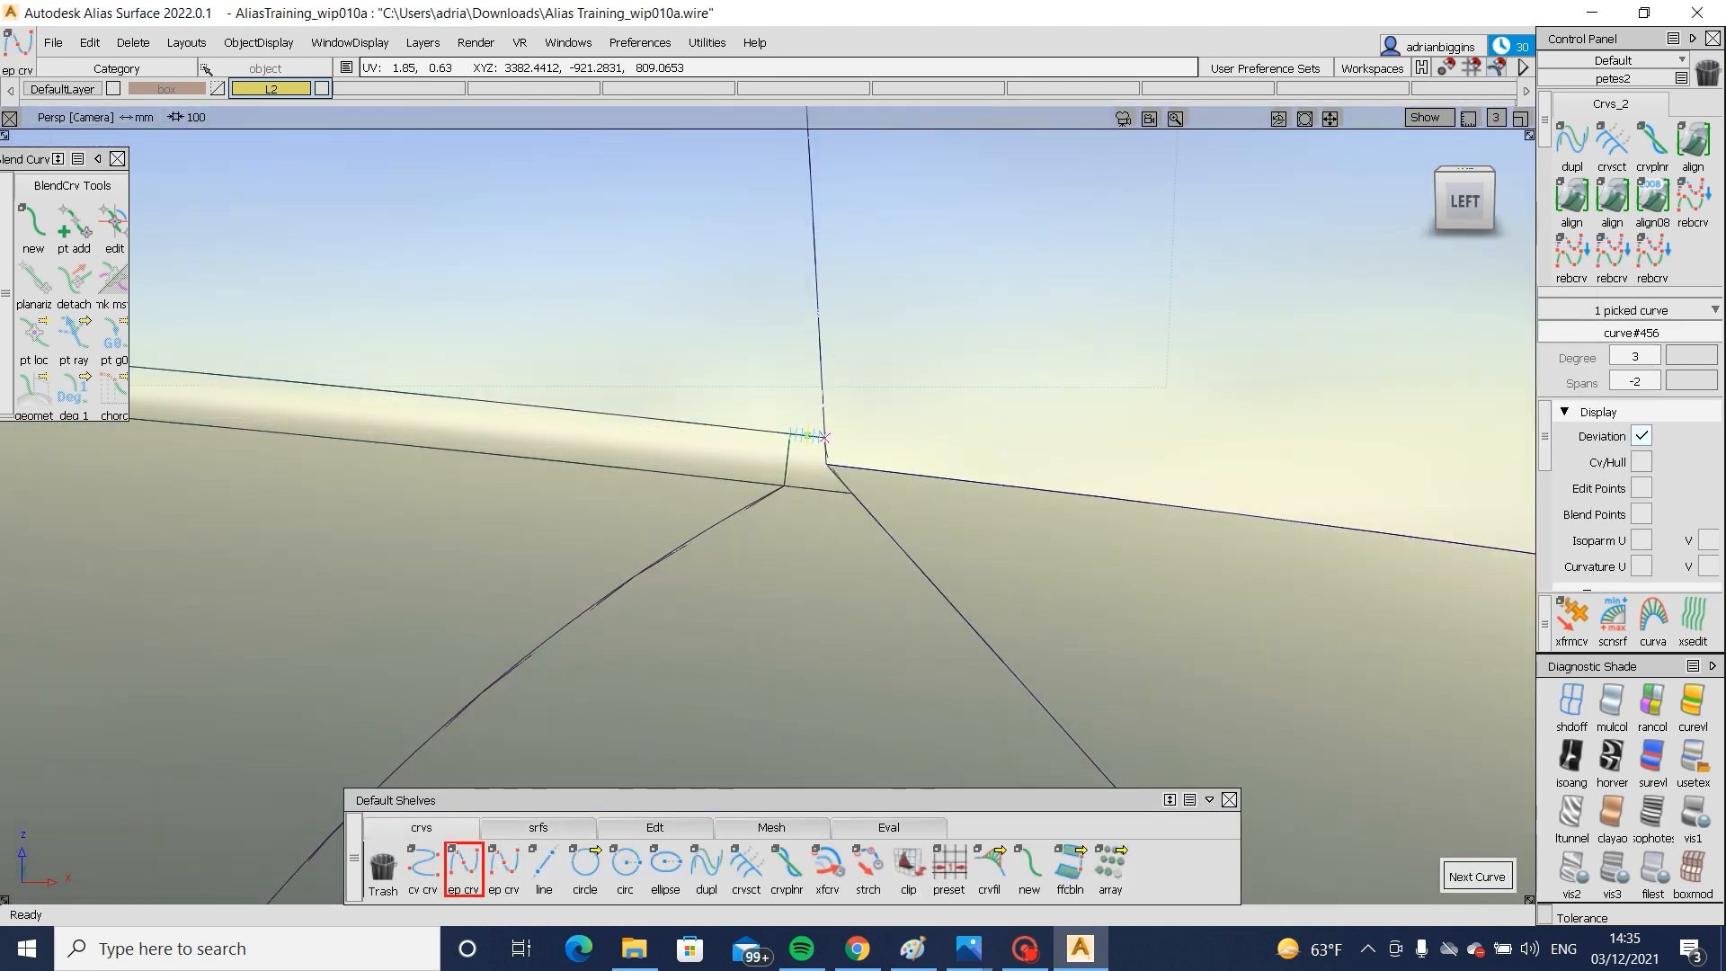
pyautogui.keyDown('alt'); pyautogui.keyDown('shift'); pyautogui.moveTo(1430, 422); pyautogui.dragTo(1258, 357, button='right'); pyautogui.keyUp('shift'); pyautogui.keyUp('alt')
pyautogui.click(1463, 201)
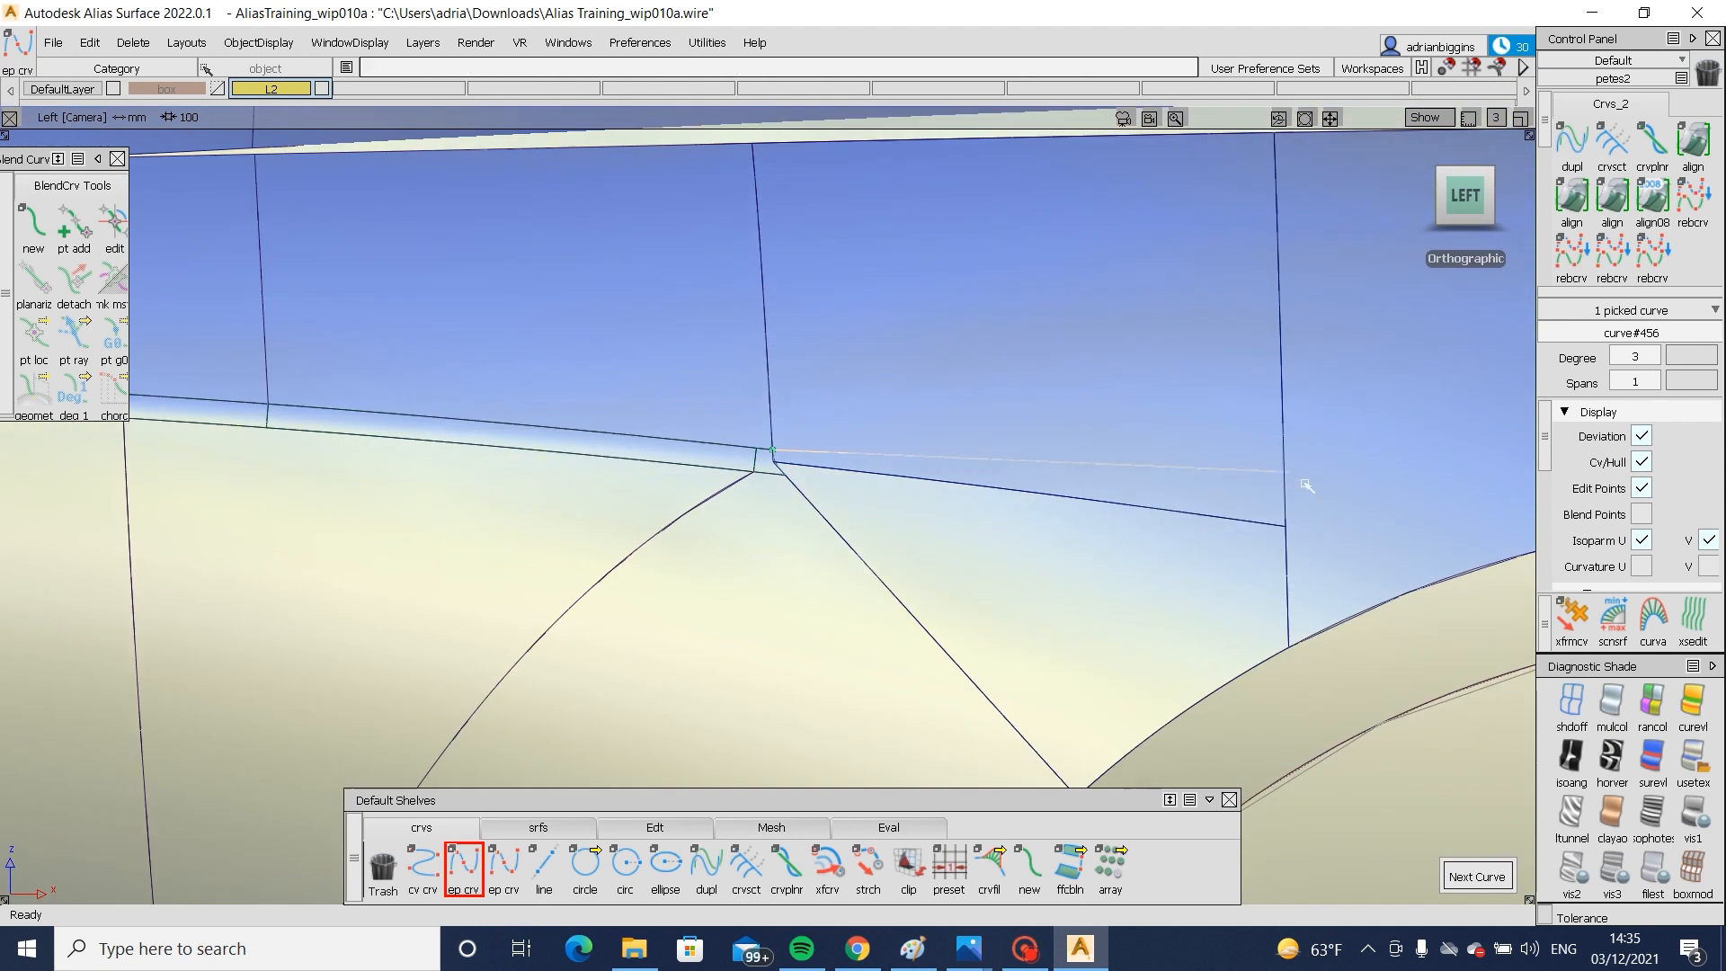
# - Align the start of the upper curve to the fillet's upper edge with G2 continuity and explicit control
pyautogui.doubleClick(1571, 198)
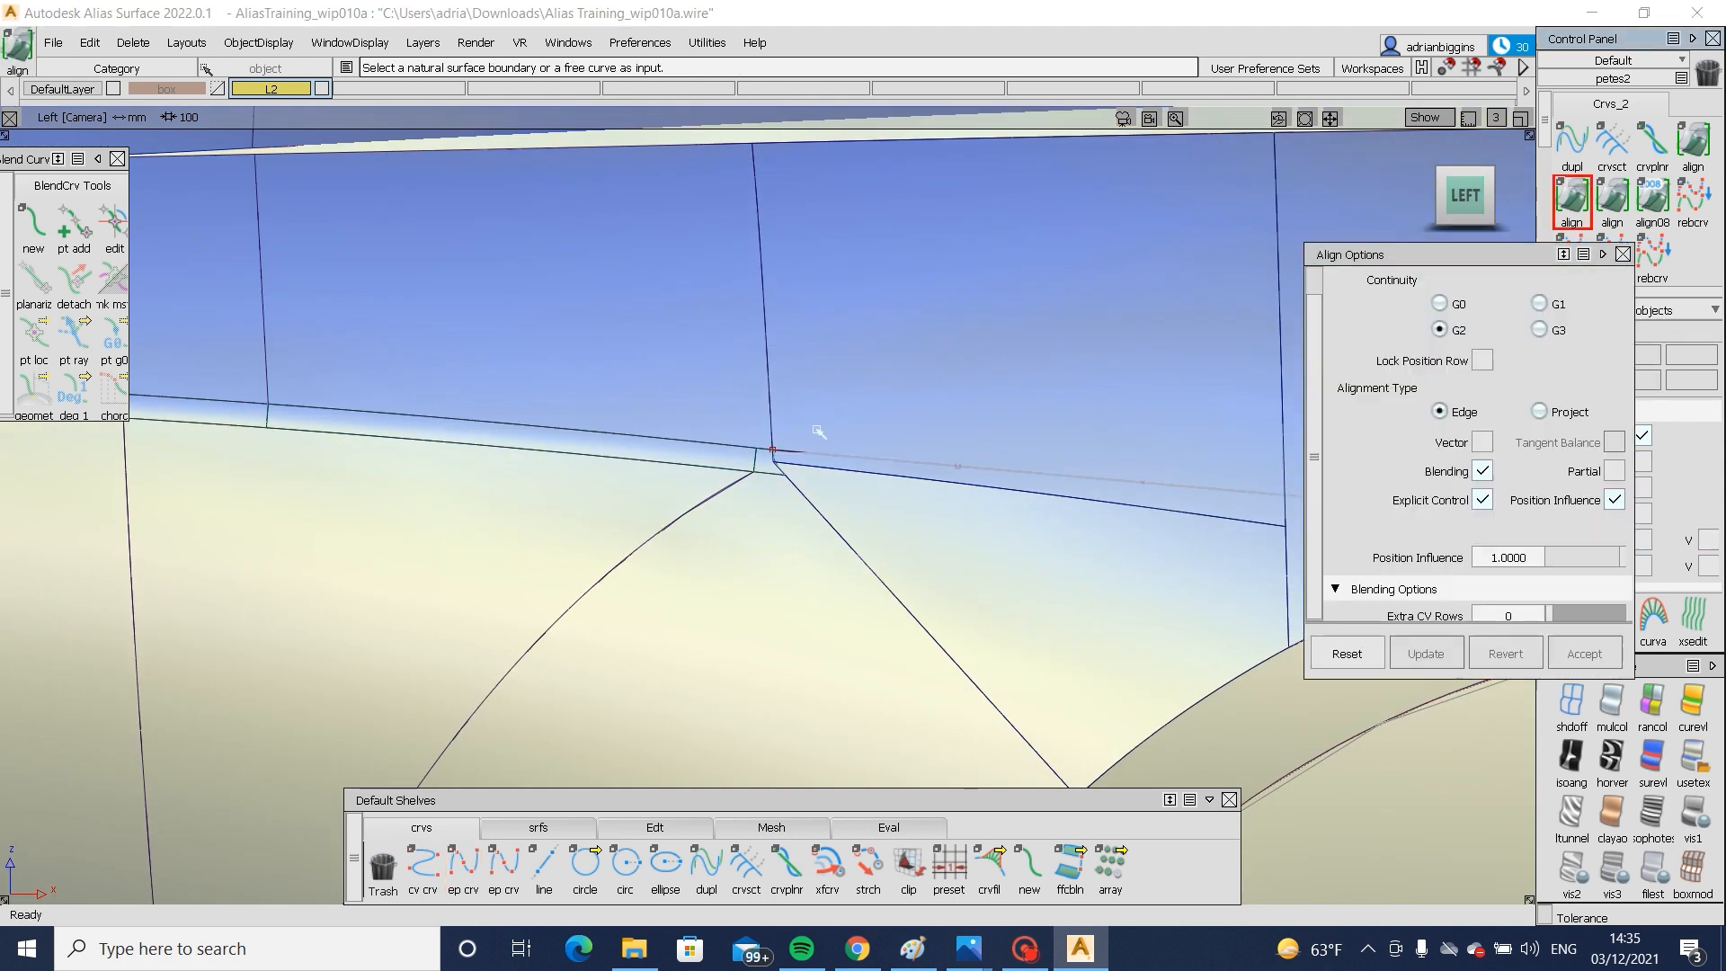
pyautogui.click(892, 467)
pyautogui.click(893, 468)
pyautogui.click(780, 475)
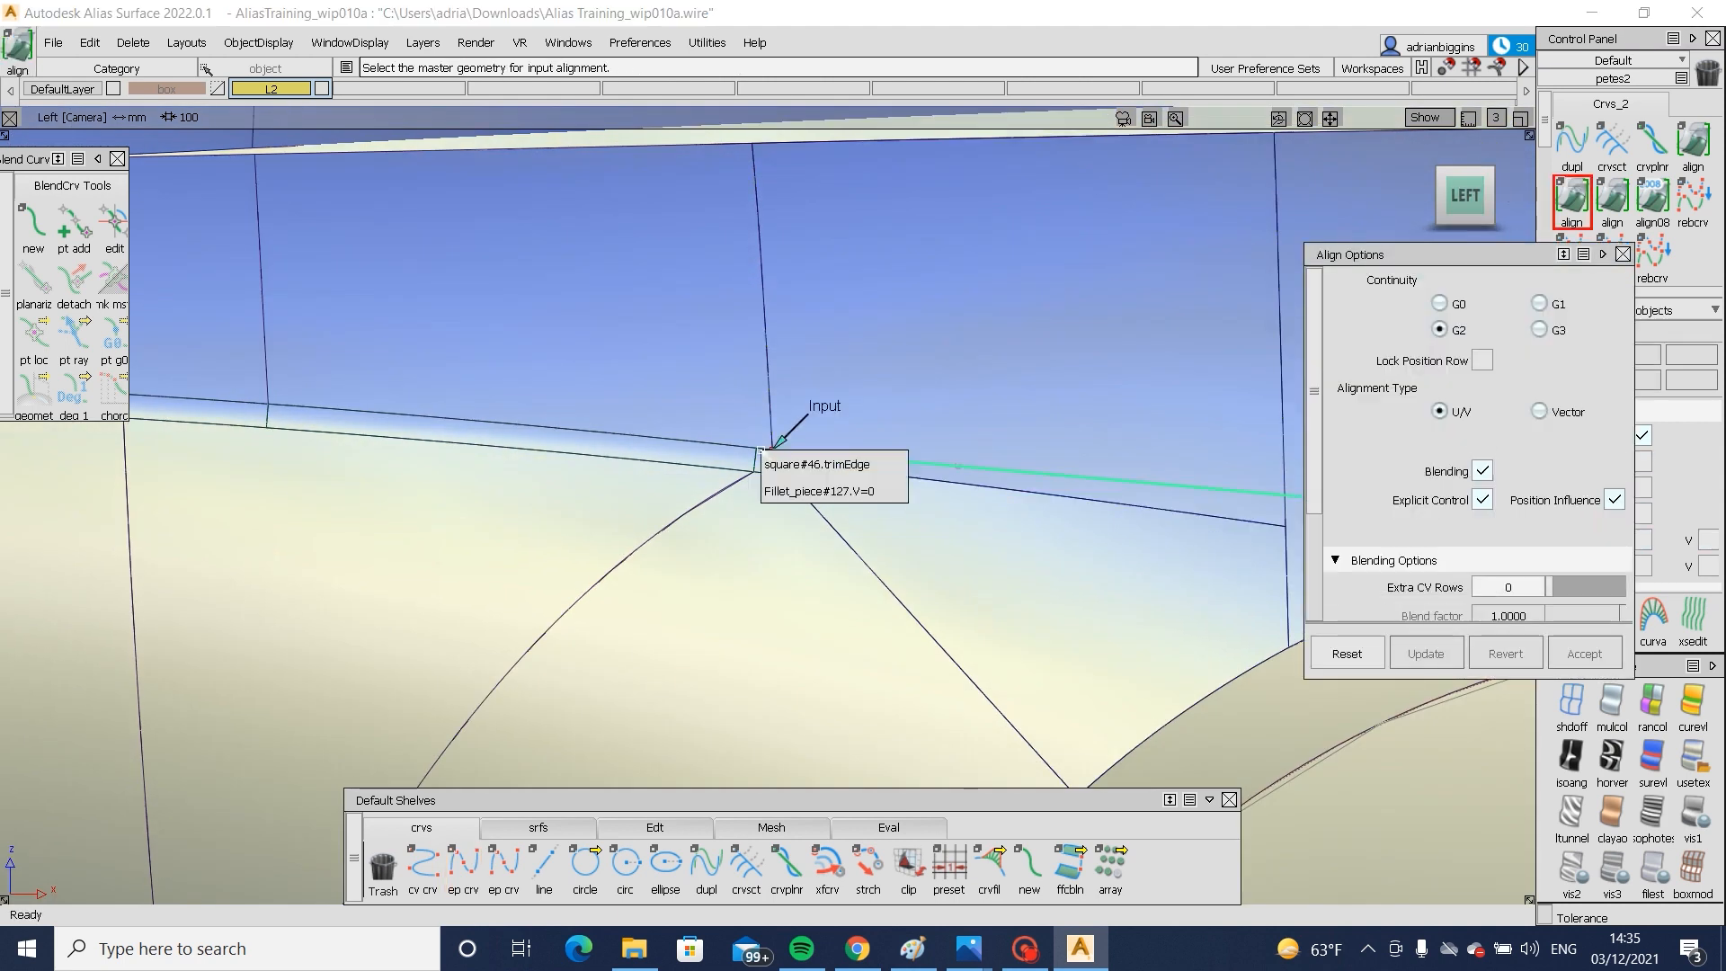
pyautogui.click(1043, 466)
# - Draw a degree 3 curve from the fillet's lower rear corner towards the wheel arch and align its start there with G2 continuity
pyautogui.click(464, 865)
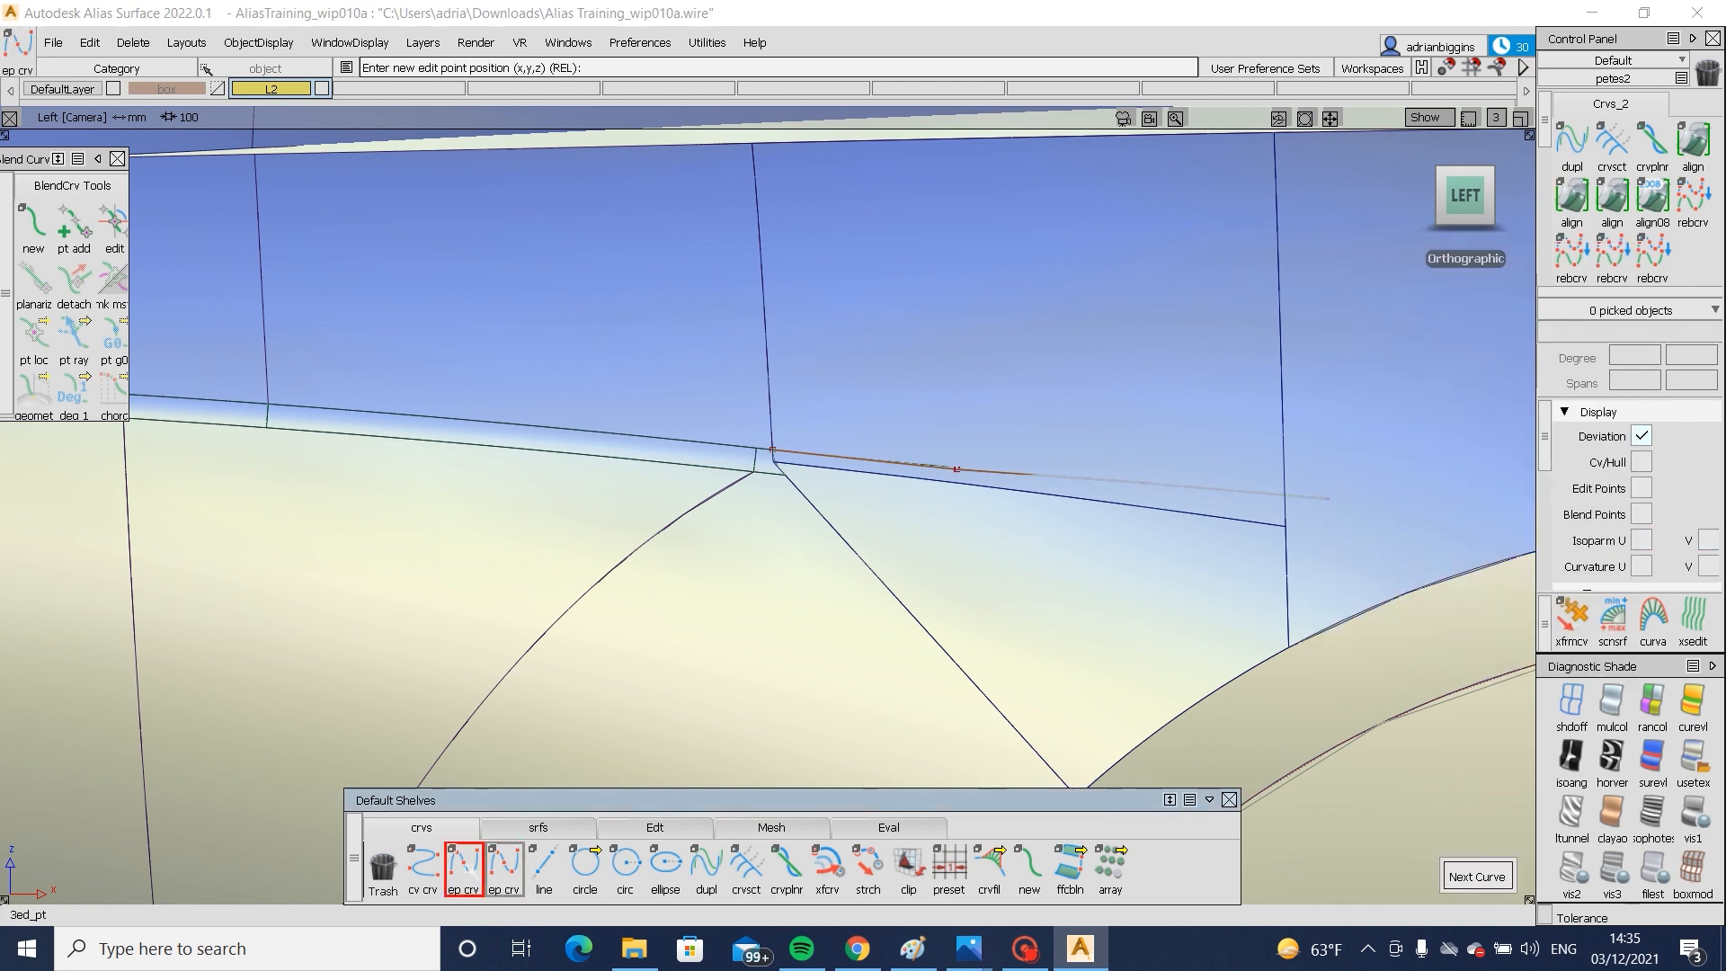
pyautogui.click(783, 474)
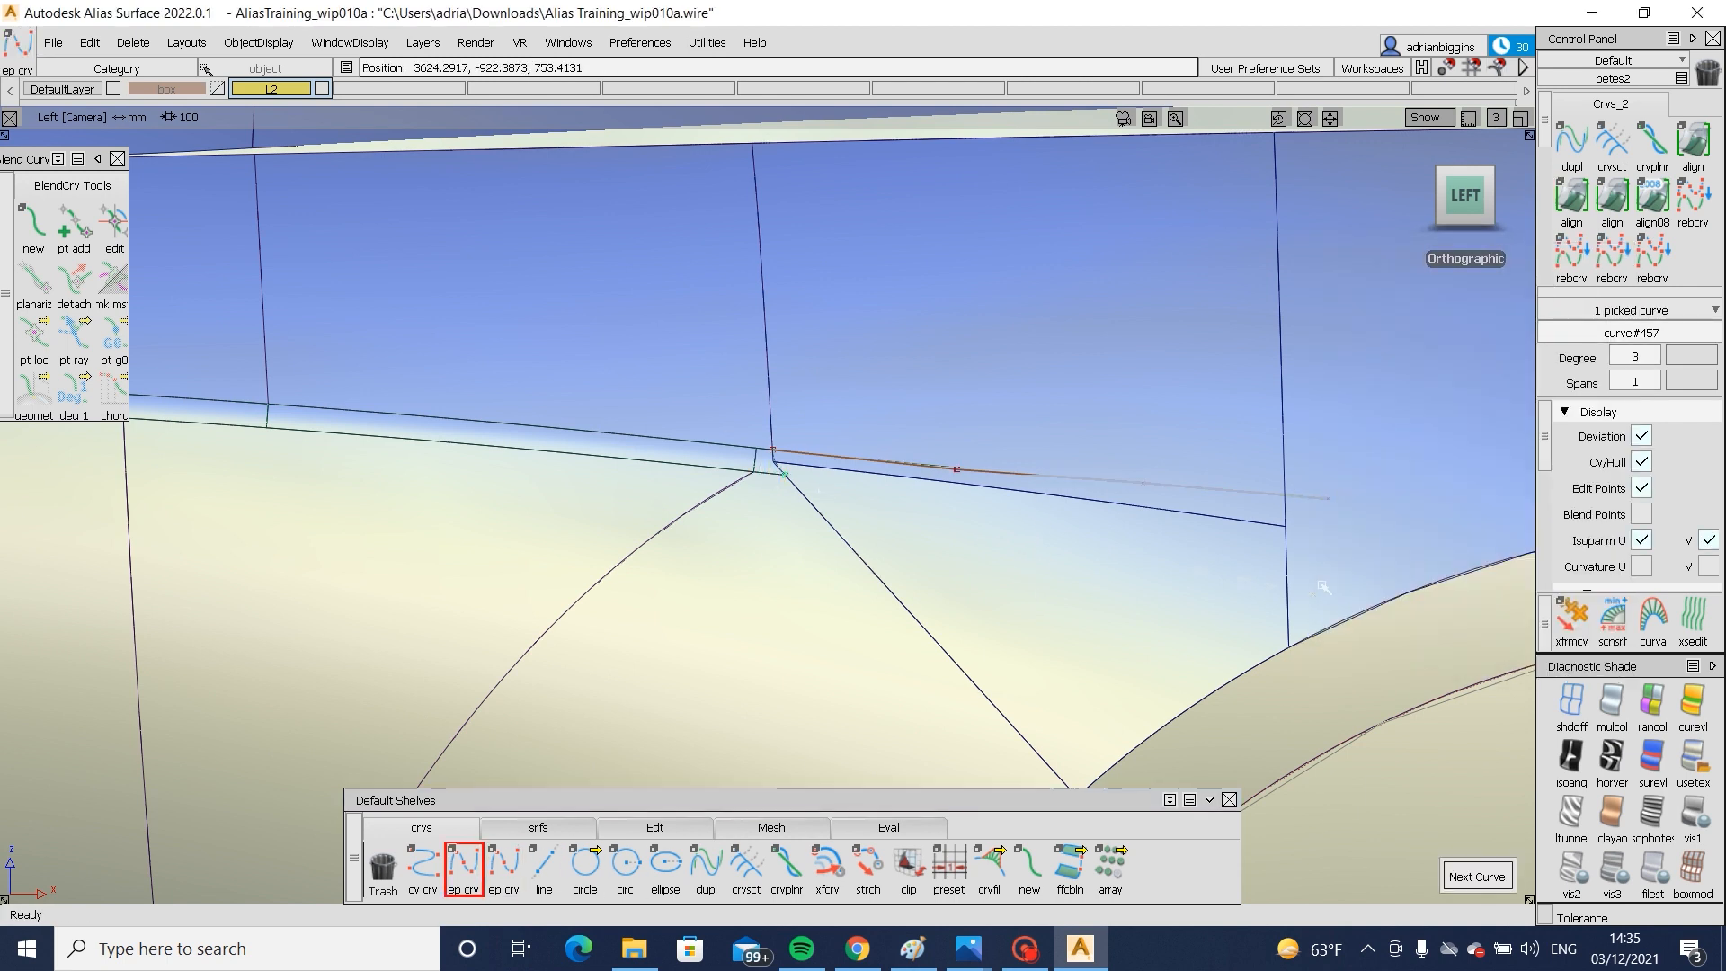
pyautogui.doubleClick(1571, 196)
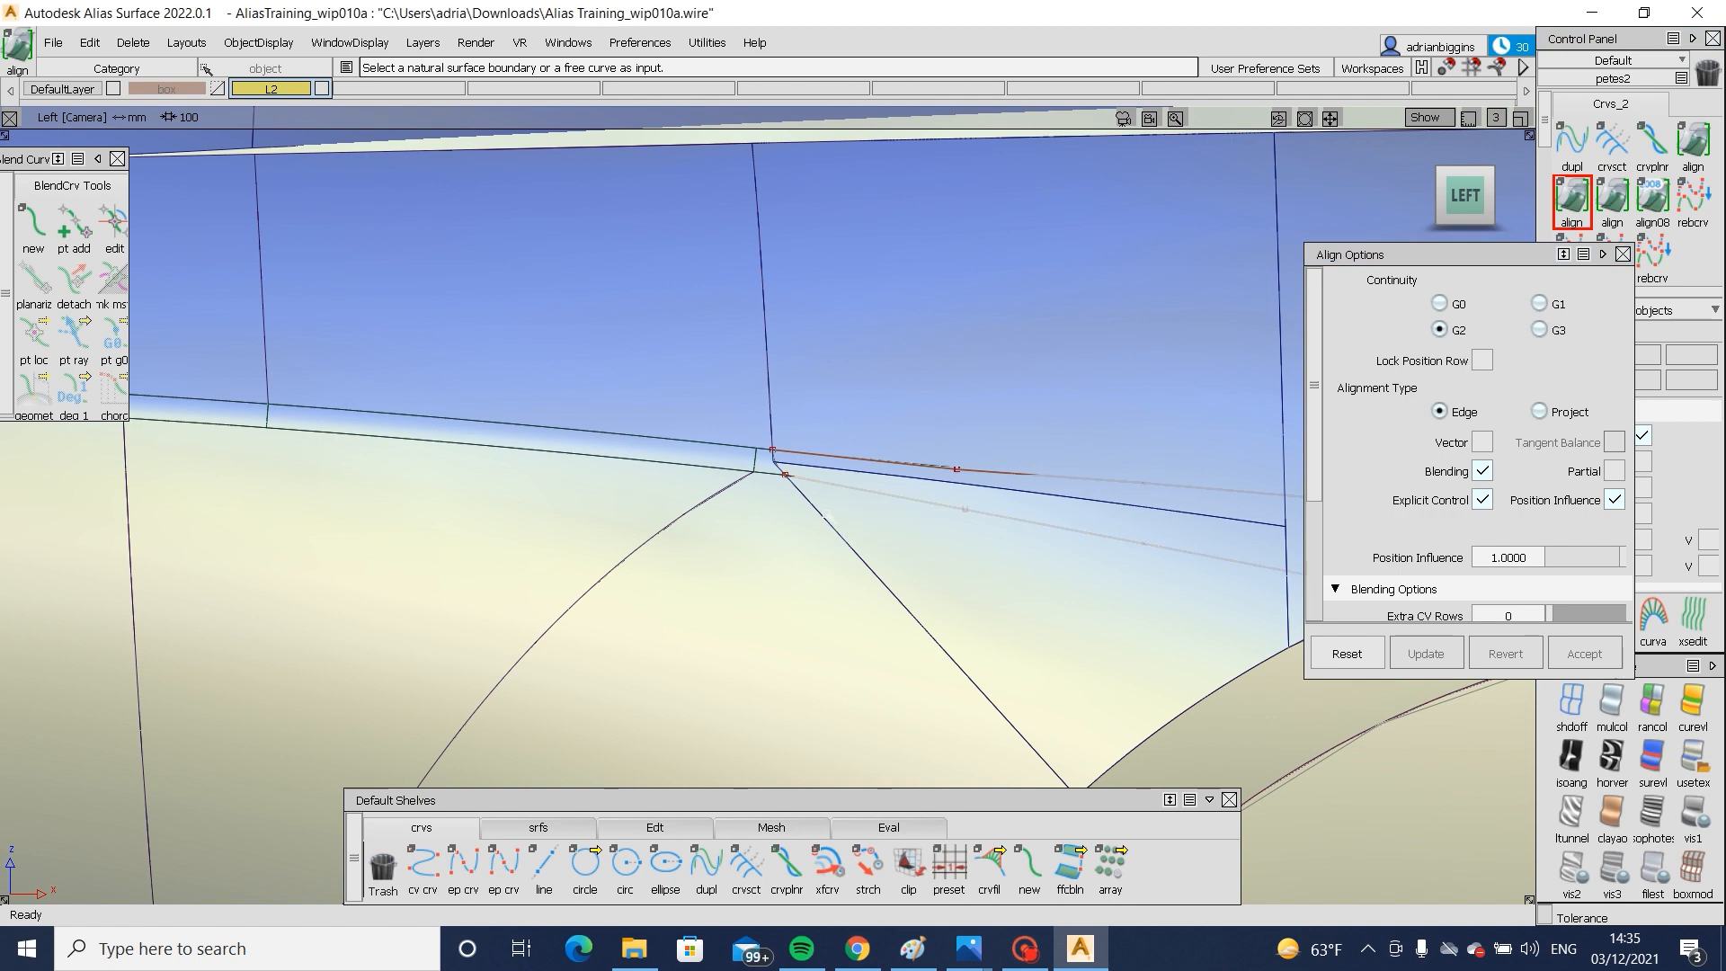
pyautogui.click(839, 489)
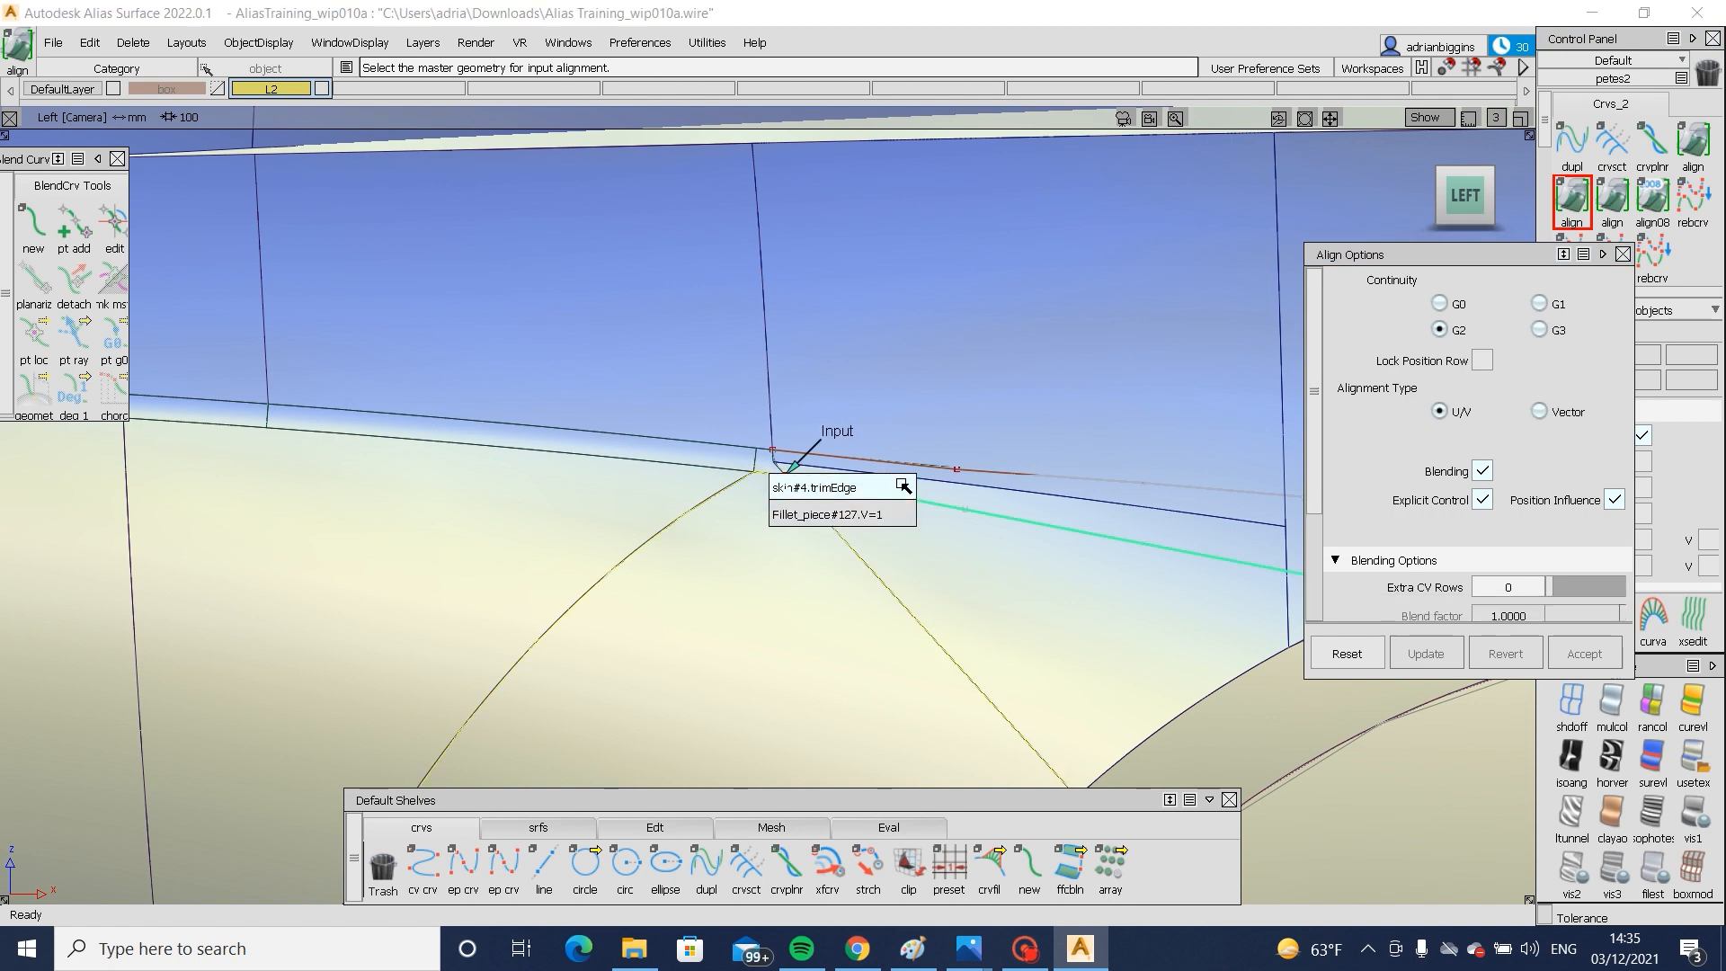
pyautogui.click(895, 487)
# - Reshape the lower curve by moving its CVs, lowering one of them by about 7 mm in Z
pyautogui.keyDown('alt'); pyautogui.keyDown('shift'); pyautogui.moveTo(1101, 609); pyautogui.dragTo(813, 597, button='middle'); pyautogui.keyUp('shift'); pyautogui.keyUp('alt')
pyautogui.keyDown('ctrl'); pyautogui.keyDown('shift'); pyautogui.moveTo(817, 489); pyautogui.dragTo(899, 534); pyautogui.keyUp('shift'); pyautogui.keyUp('ctrl')
pyautogui.hotkey('ctrl', 'h')
pyautogui.click(885, 586)
pyautogui.keyDown('ctrl'); pyautogui.keyDown('shift'); pyautogui.moveTo(886, 600); pyautogui.dragTo(820, 518); pyautogui.keyUp('shift'); pyautogui.keyUp('ctrl')
pyautogui.keyDown('ctrl'); pyautogui.keyDown('shift'); pyautogui.moveTo(751, 499); pyautogui.dragTo(827, 471); pyautogui.keyUp('shift'); pyautogui.keyUp('ctrl')
pyautogui.keyDown('ctrl'); pyautogui.keyDown('shift'); pyautogui.moveTo(863, 513); pyautogui.dragTo(874, 594, button='middle'); pyautogui.keyUp('shift'); pyautogui.keyUp('ctrl')
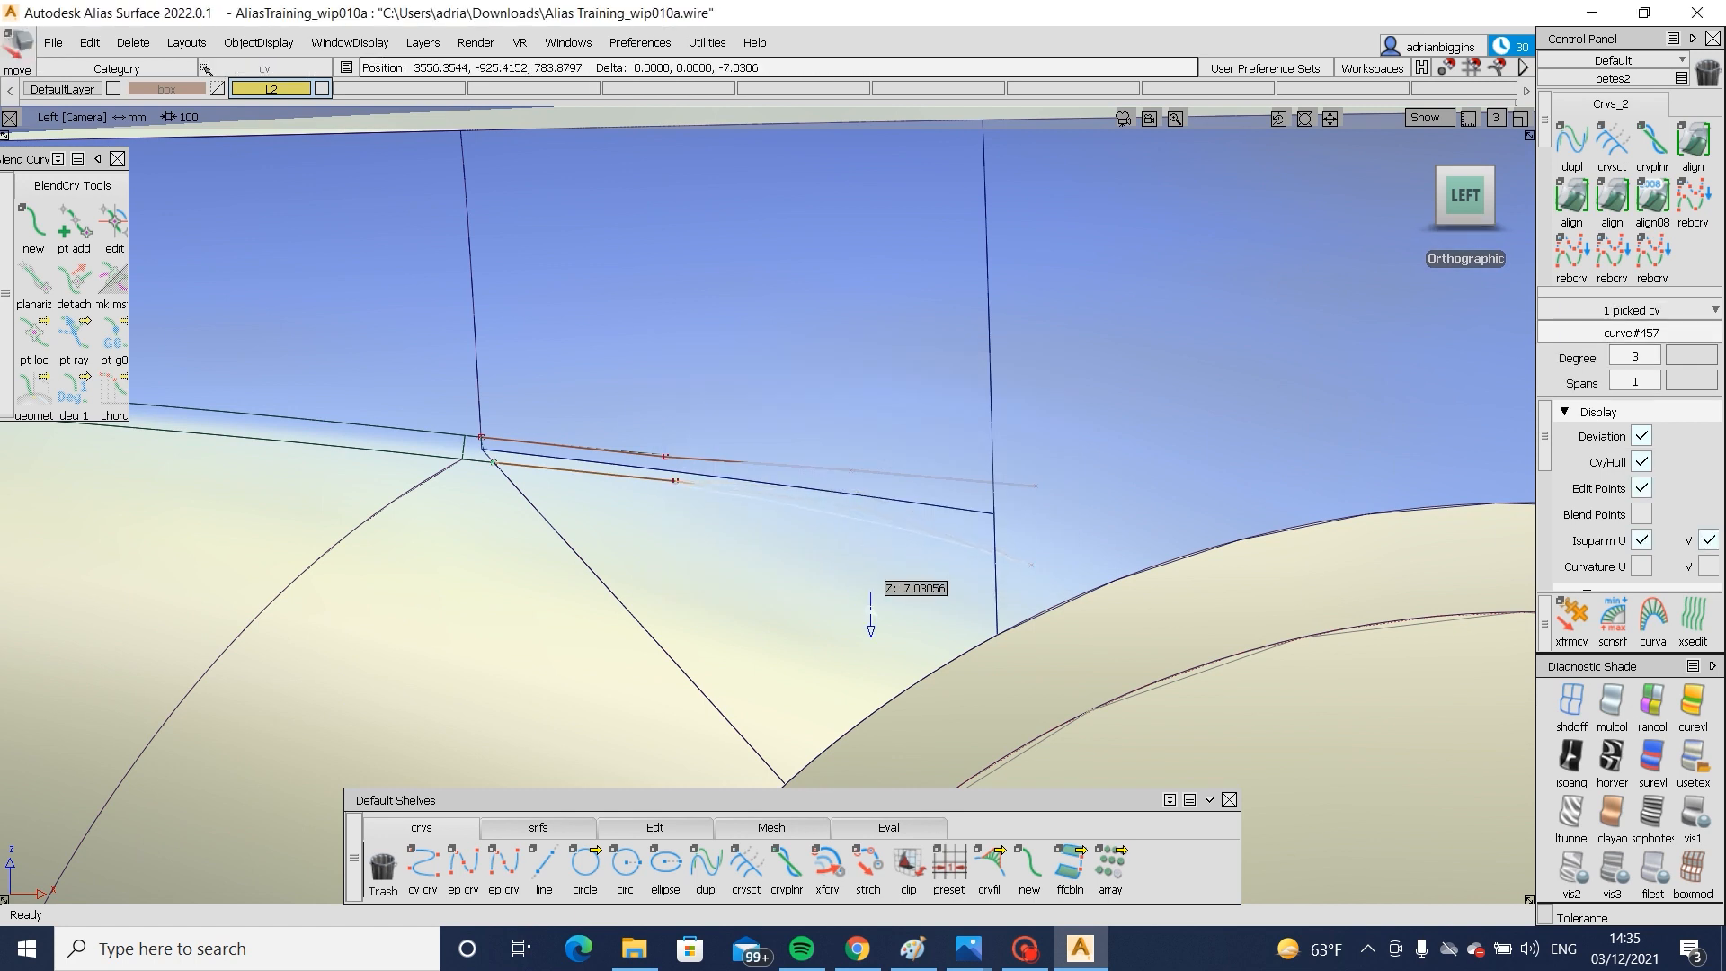
pyautogui.moveTo(870, 611); pyautogui.dragTo(870, 614, button='right')
# - Project the lower curve onto the lower side surface and trim the surface along it, keeping the area below
pyautogui.keyDown('ctrl'); pyautogui.keyDown('shift'); pyautogui.moveTo(866, 524); pyautogui.dragTo(755, 613); pyautogui.keyUp('shift'); pyautogui.keyUp('ctrl')
pyautogui.click(607, 585)
pyautogui.keyDown('ctrl'); pyautogui.keyDown('shift'); pyautogui.moveTo(624, 558); pyautogui.dragTo(920, 569, button='right'); pyautogui.keyUp('shift'); pyautogui.keyUp('ctrl')
pyautogui.click(917, 543)
pyautogui.keyDown('ctrl'); pyautogui.keyDown('shift'); pyautogui.moveTo(1048, 479); pyautogui.dragTo(884, 593); pyautogui.keyUp('shift'); pyautogui.keyUp('ctrl')
pyautogui.click(1359, 868)
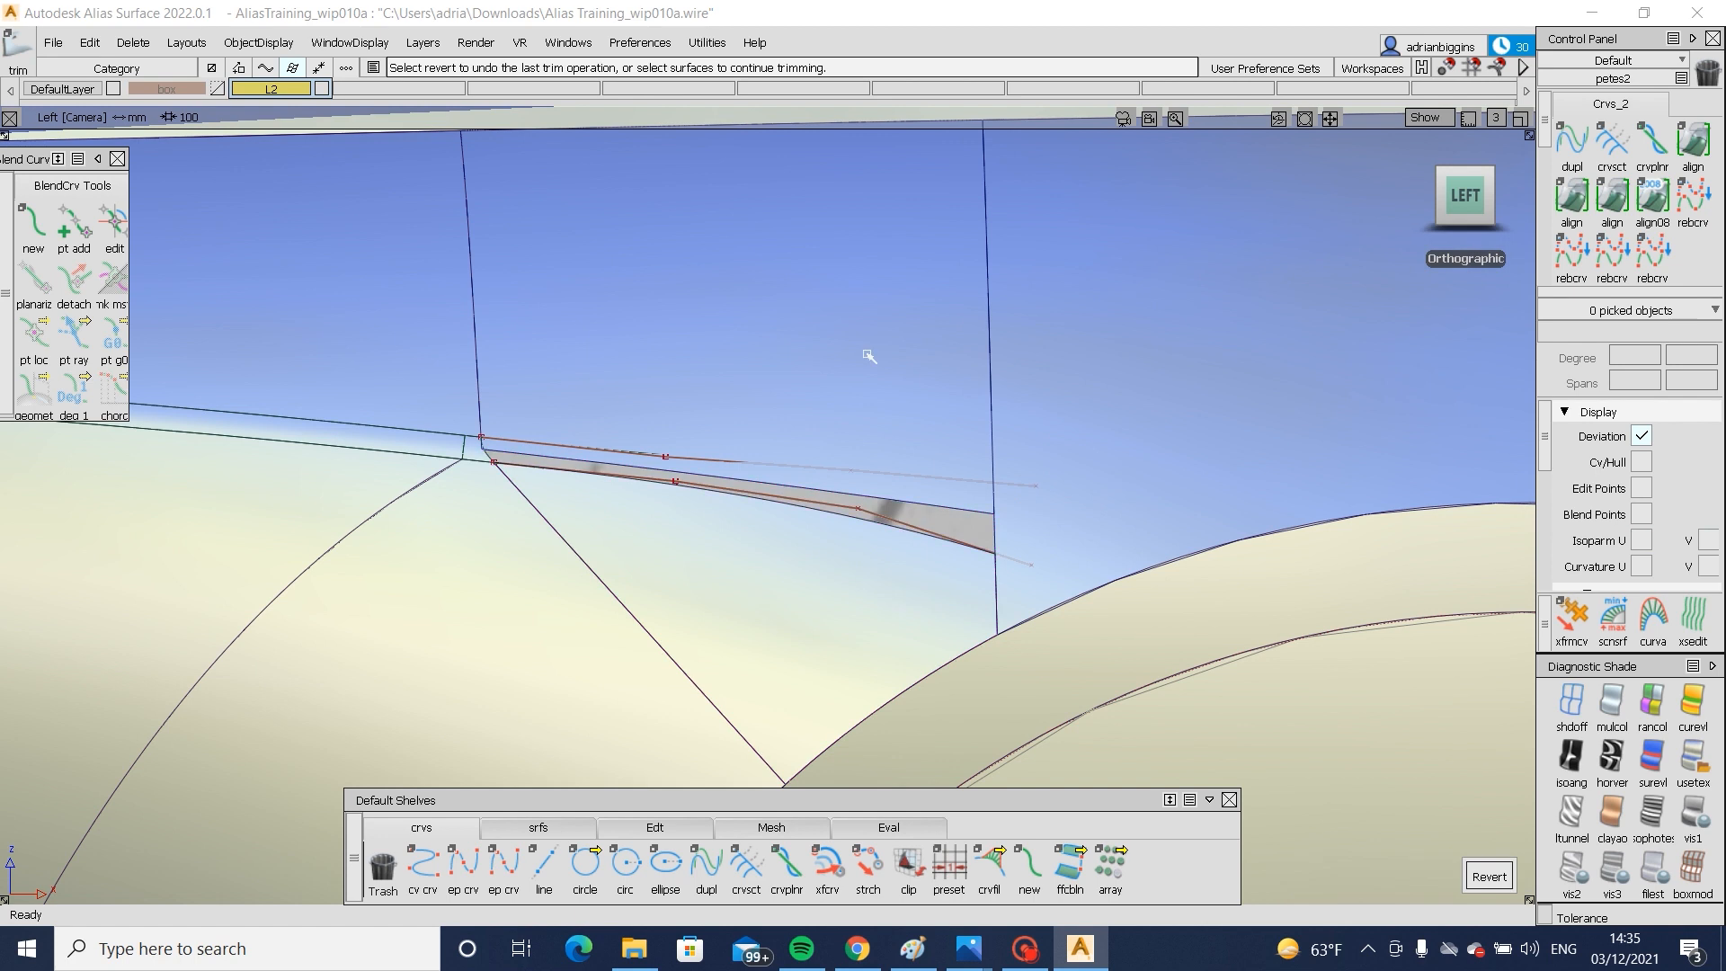
# - Reopen the upper curve's G2 alignment to the fillet edge and slightly raise its rear end CV
pyautogui.doubleClick(1571, 196)
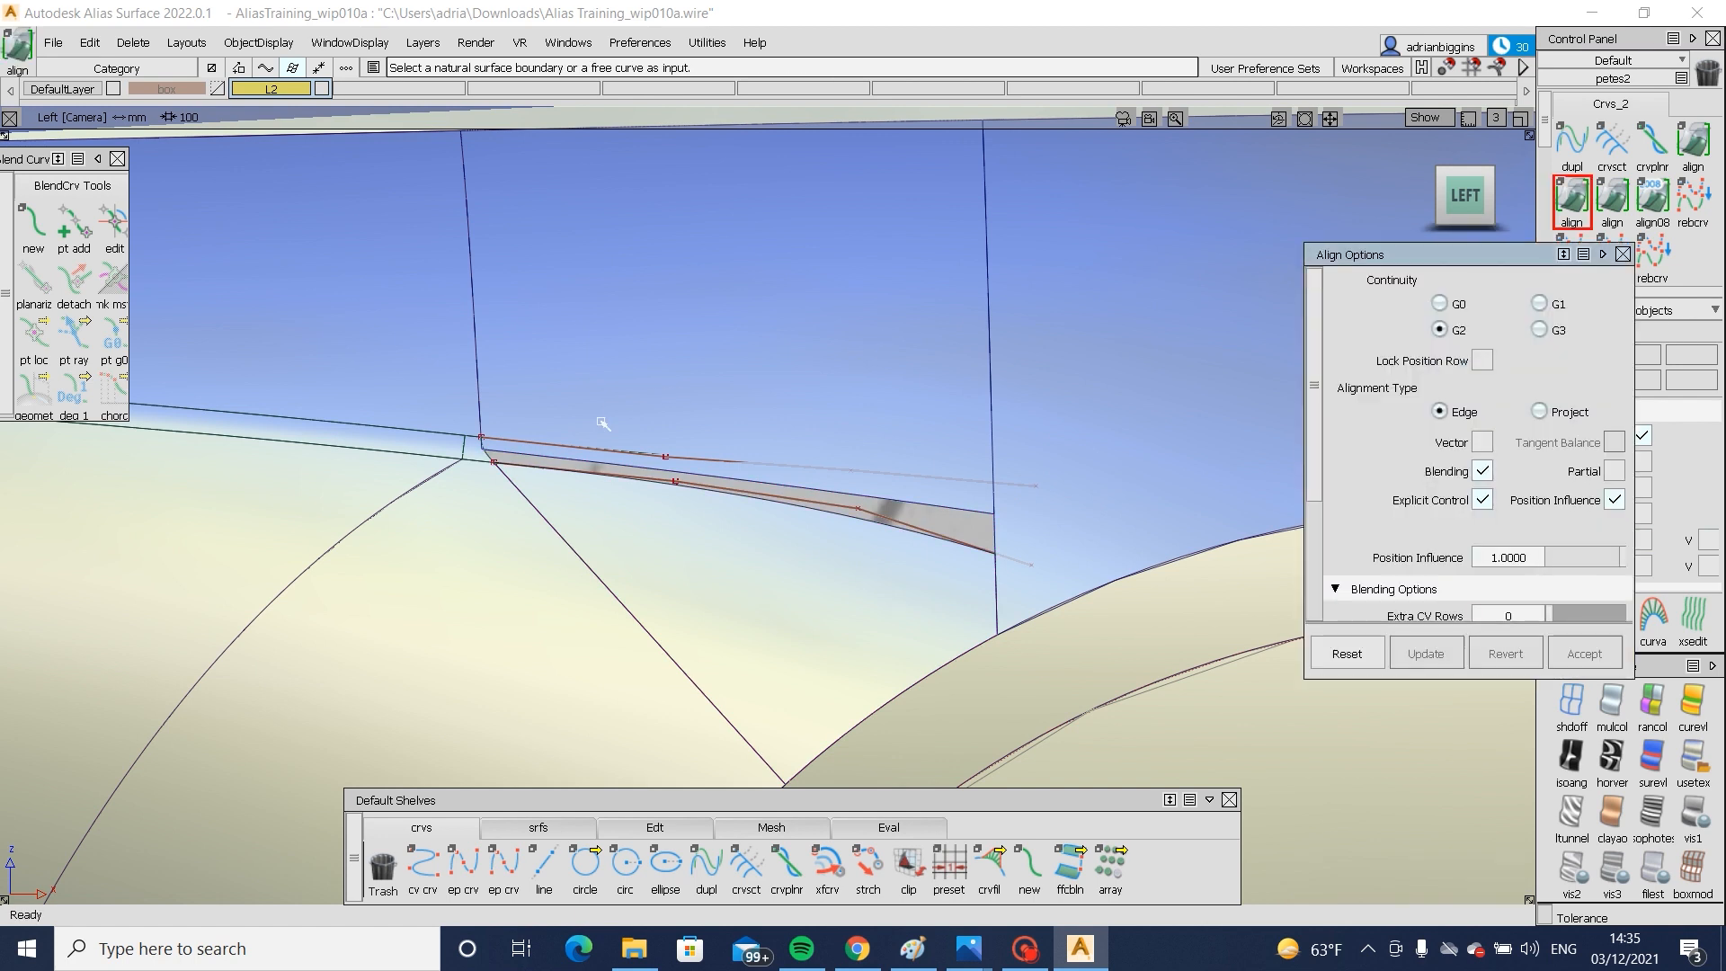
pyautogui.click(517, 437)
pyautogui.keyDown('ctrl'); pyautogui.keyDown('shift'); pyautogui.moveTo(828, 437); pyautogui.dragTo(821, 570); pyautogui.keyUp('shift'); pyautogui.keyUp('ctrl')
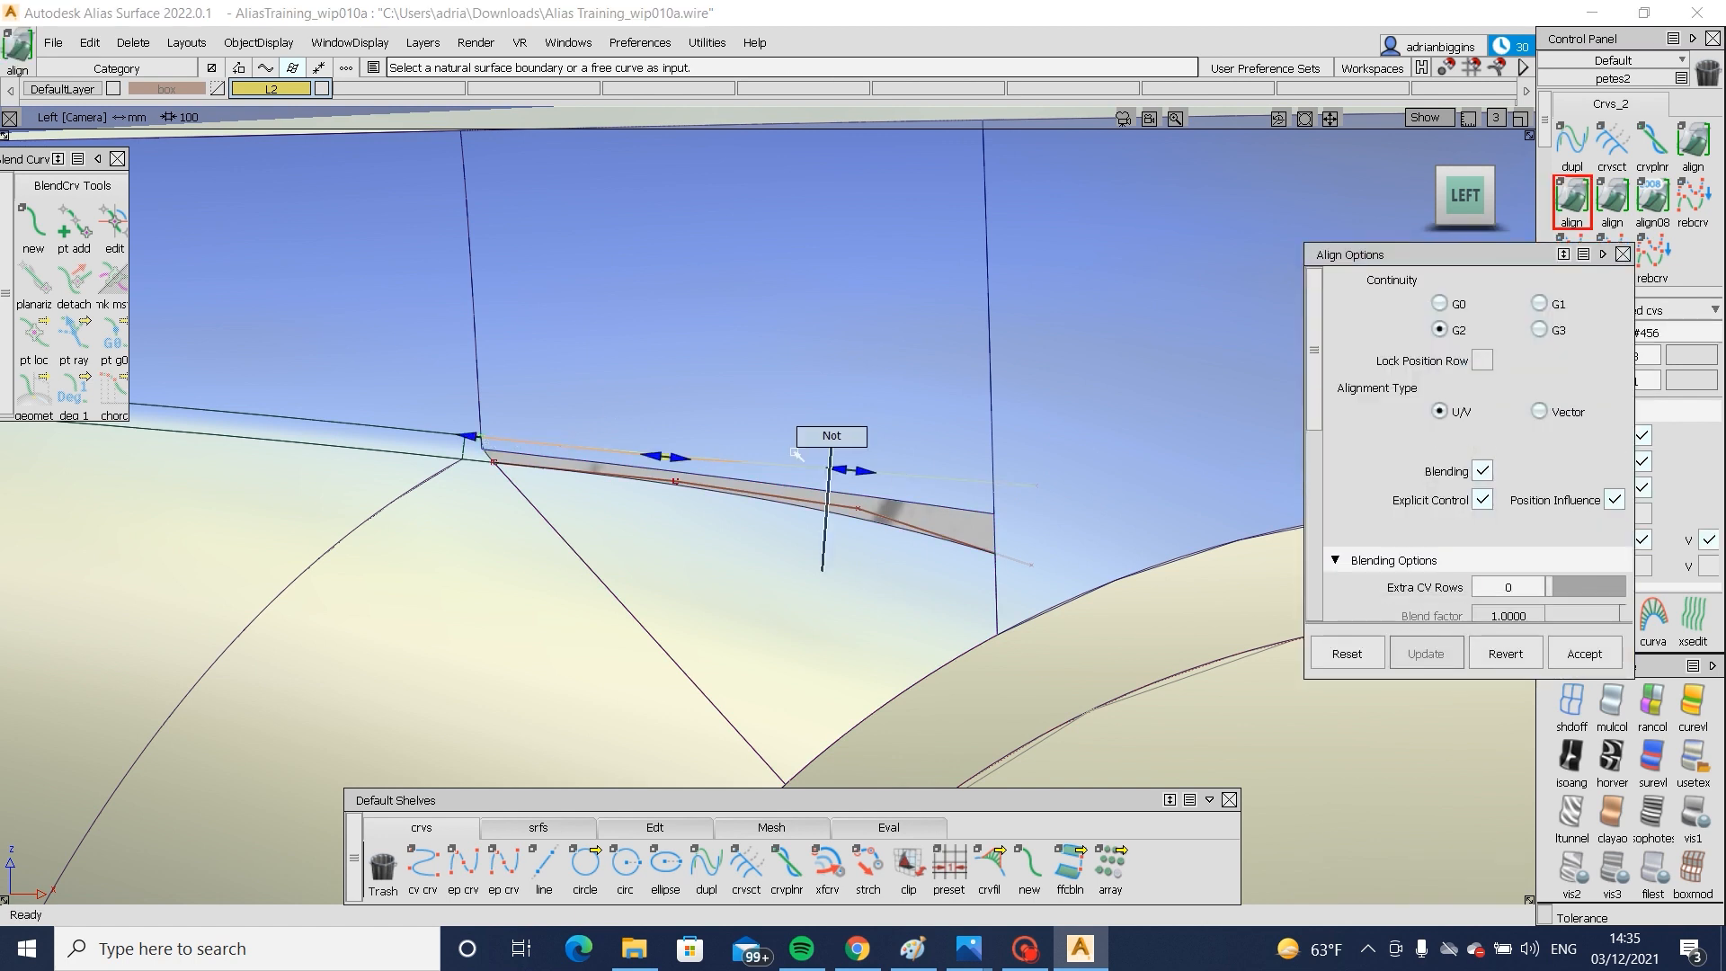
pyautogui.click(1036, 484)
pyautogui.keyDown('ctrl'); pyautogui.keyDown('shift'); pyautogui.moveTo(1102, 474); pyautogui.dragTo(1091, 527, button='middle'); pyautogui.keyUp('shift'); pyautogui.keyUp('ctrl')
pyautogui.moveTo(1116, 488); pyautogui.dragTo(1117, 480, button='right')
# - Project the upper curve onto the upper side surface and trim the surface along it, keeping the area above
pyautogui.keyDown('ctrl'); pyautogui.keyDown('shift'); pyautogui.moveTo(1117, 480); pyautogui.dragTo(752, 454); pyautogui.keyUp('shift'); pyautogui.keyUp('ctrl')
pyautogui.click(954, 467)
pyautogui.keyDown('ctrl'); pyautogui.keyDown('shift'); pyautogui.moveTo(956, 468); pyautogui.dragTo(1087, 315, button='right'); pyautogui.keyUp('shift'); pyautogui.keyUp('ctrl')
pyautogui.doubleClick(921, 419)
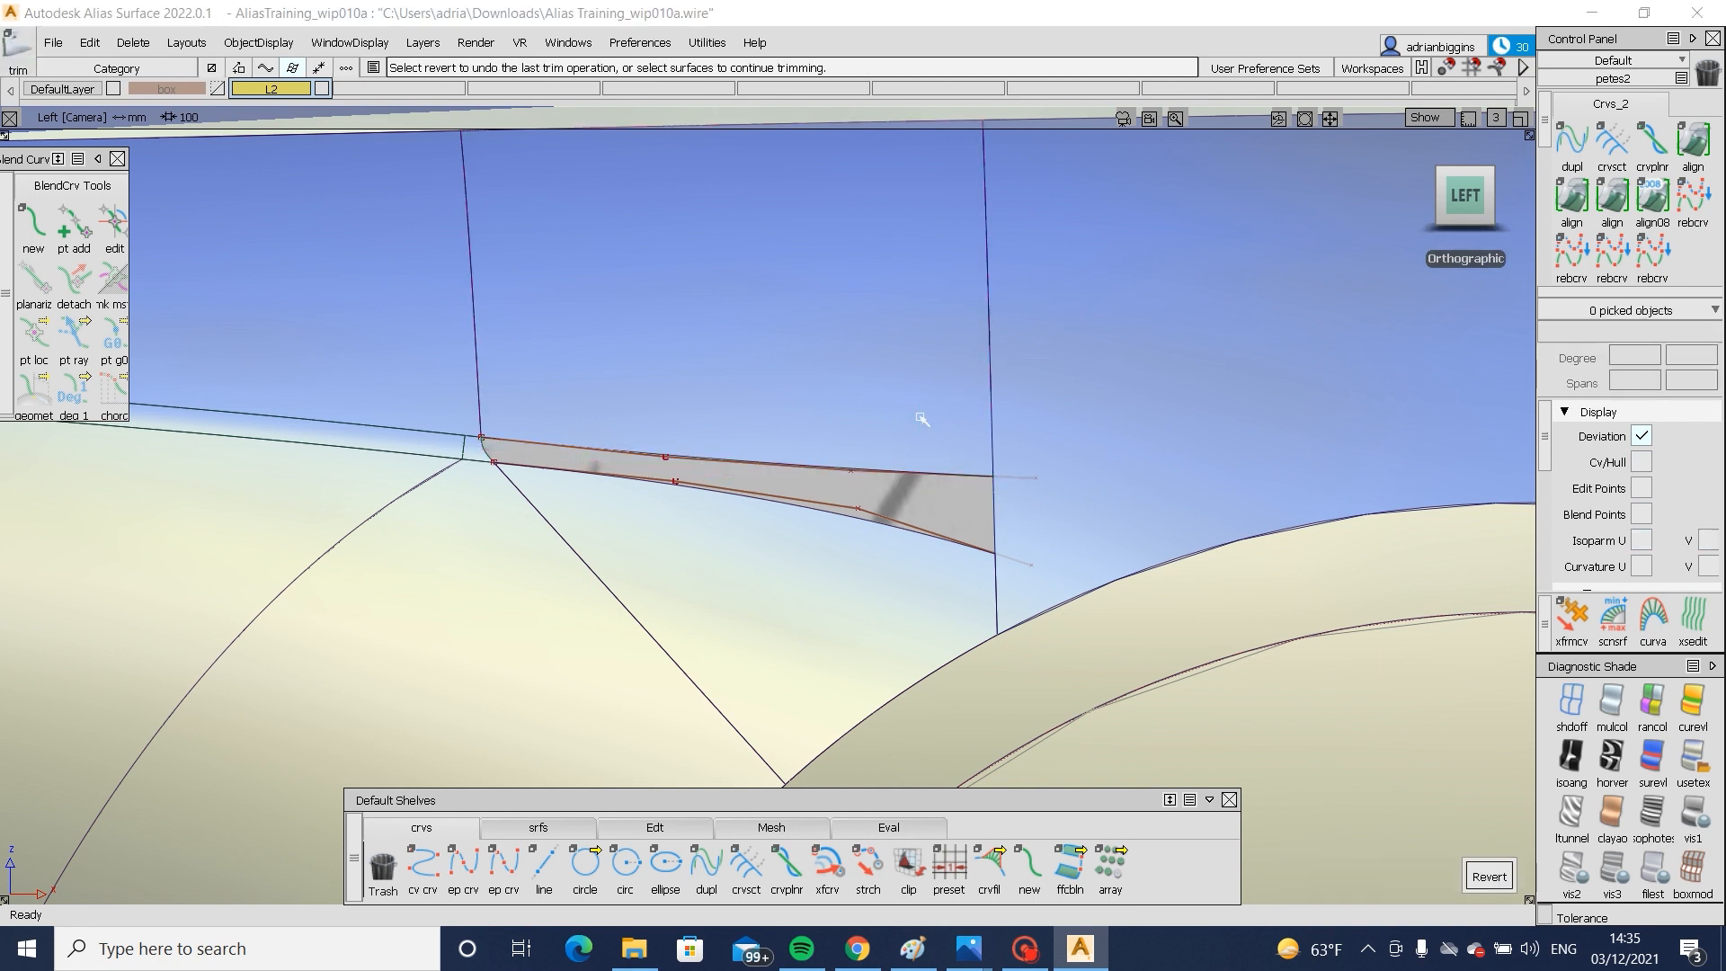
# - Build a G2 freeform blend between the trimmed lower and upper edges at the rear wheel arch, with an edge-aligned start and default end
pyautogui.keyDown('alt'); pyautogui.keyDown('shift'); pyautogui.moveTo(504, 416); pyautogui.dragTo(695, 843); pyautogui.keyUp('shift'); pyautogui.keyUp('alt')
pyautogui.click(537, 827)
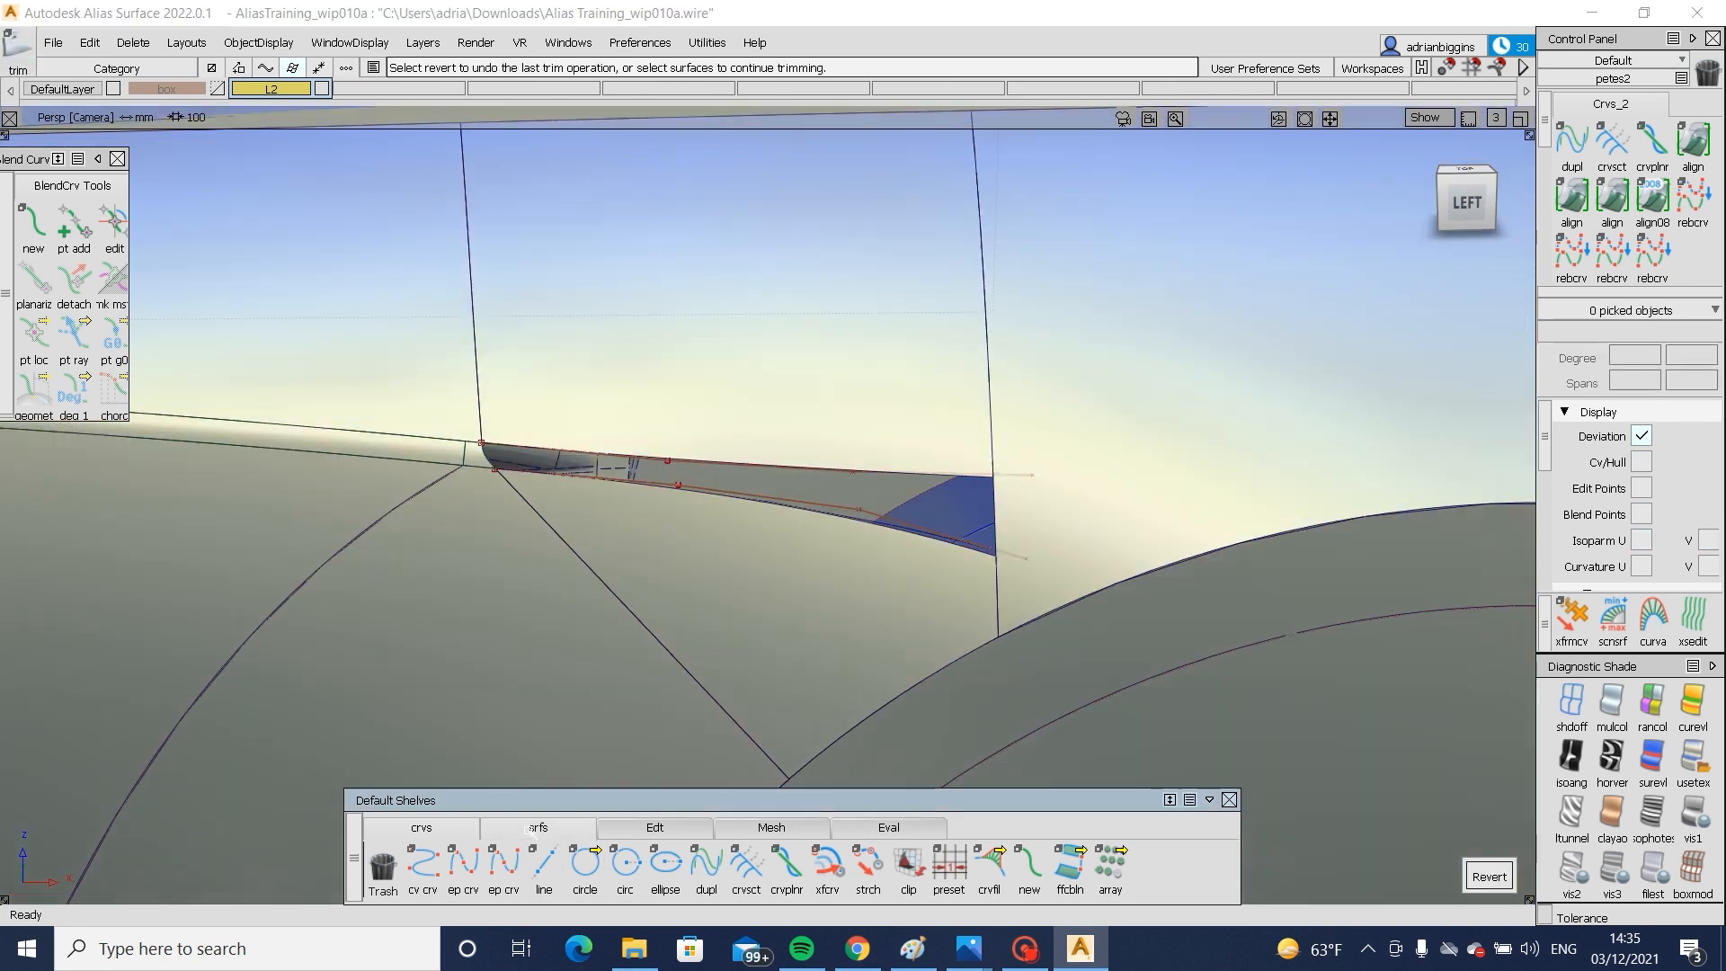
pyautogui.click(746, 861)
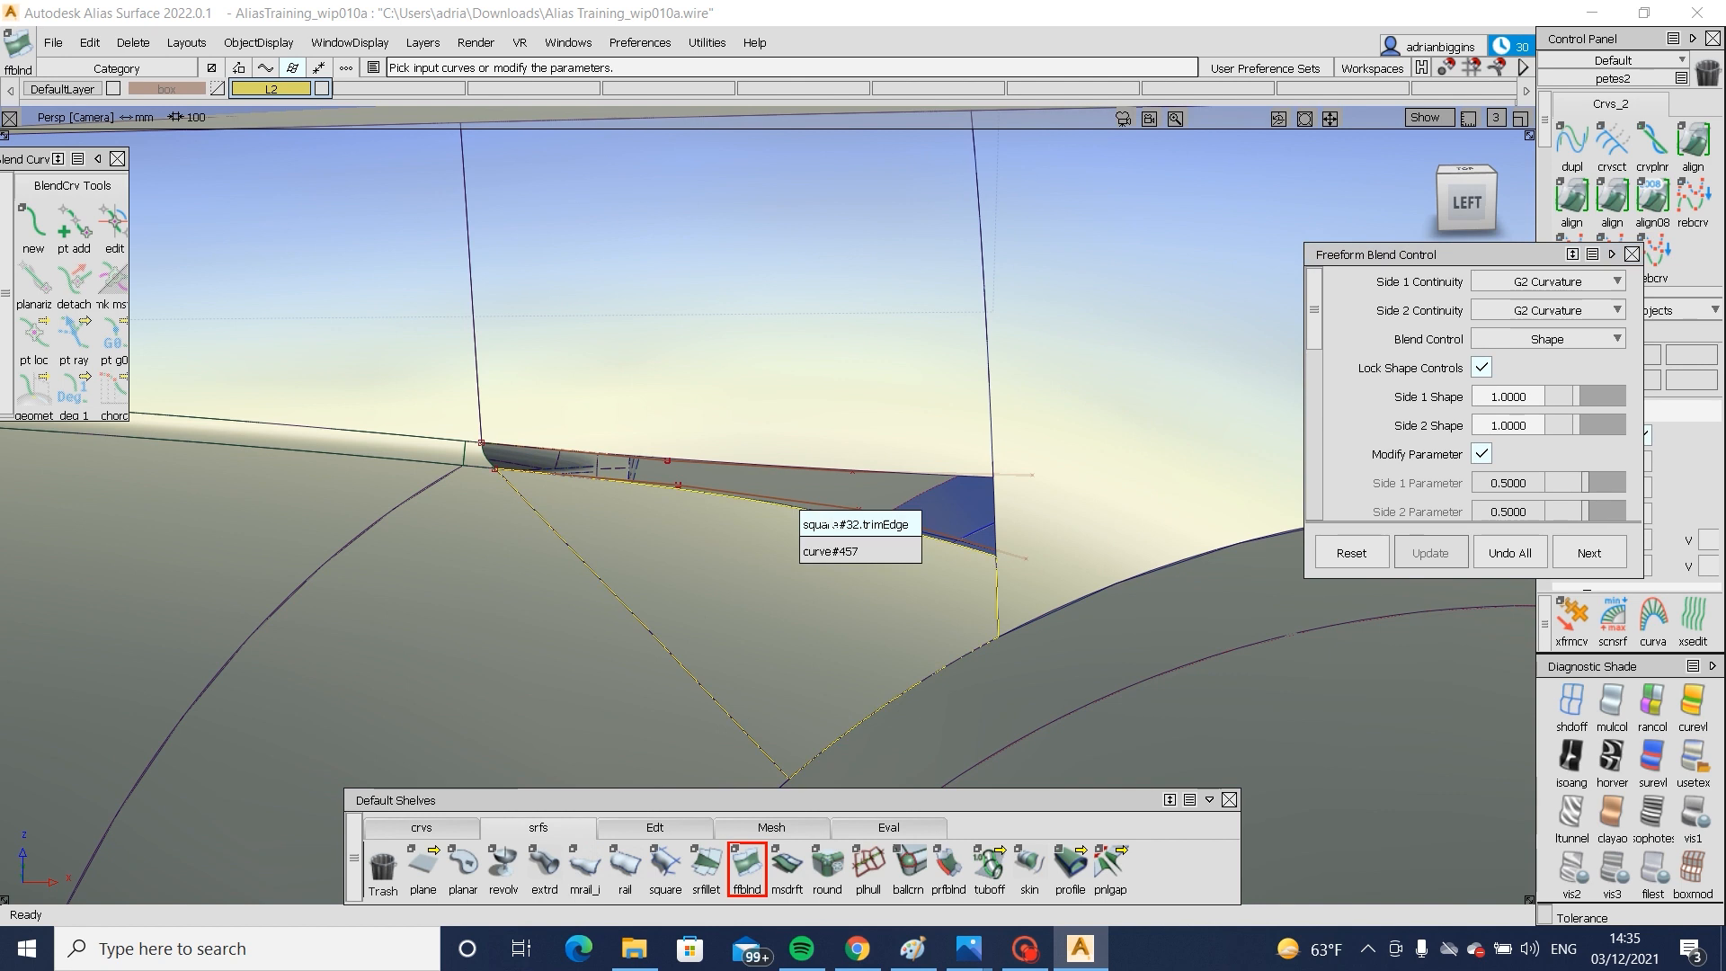
pyautogui.click(836, 485)
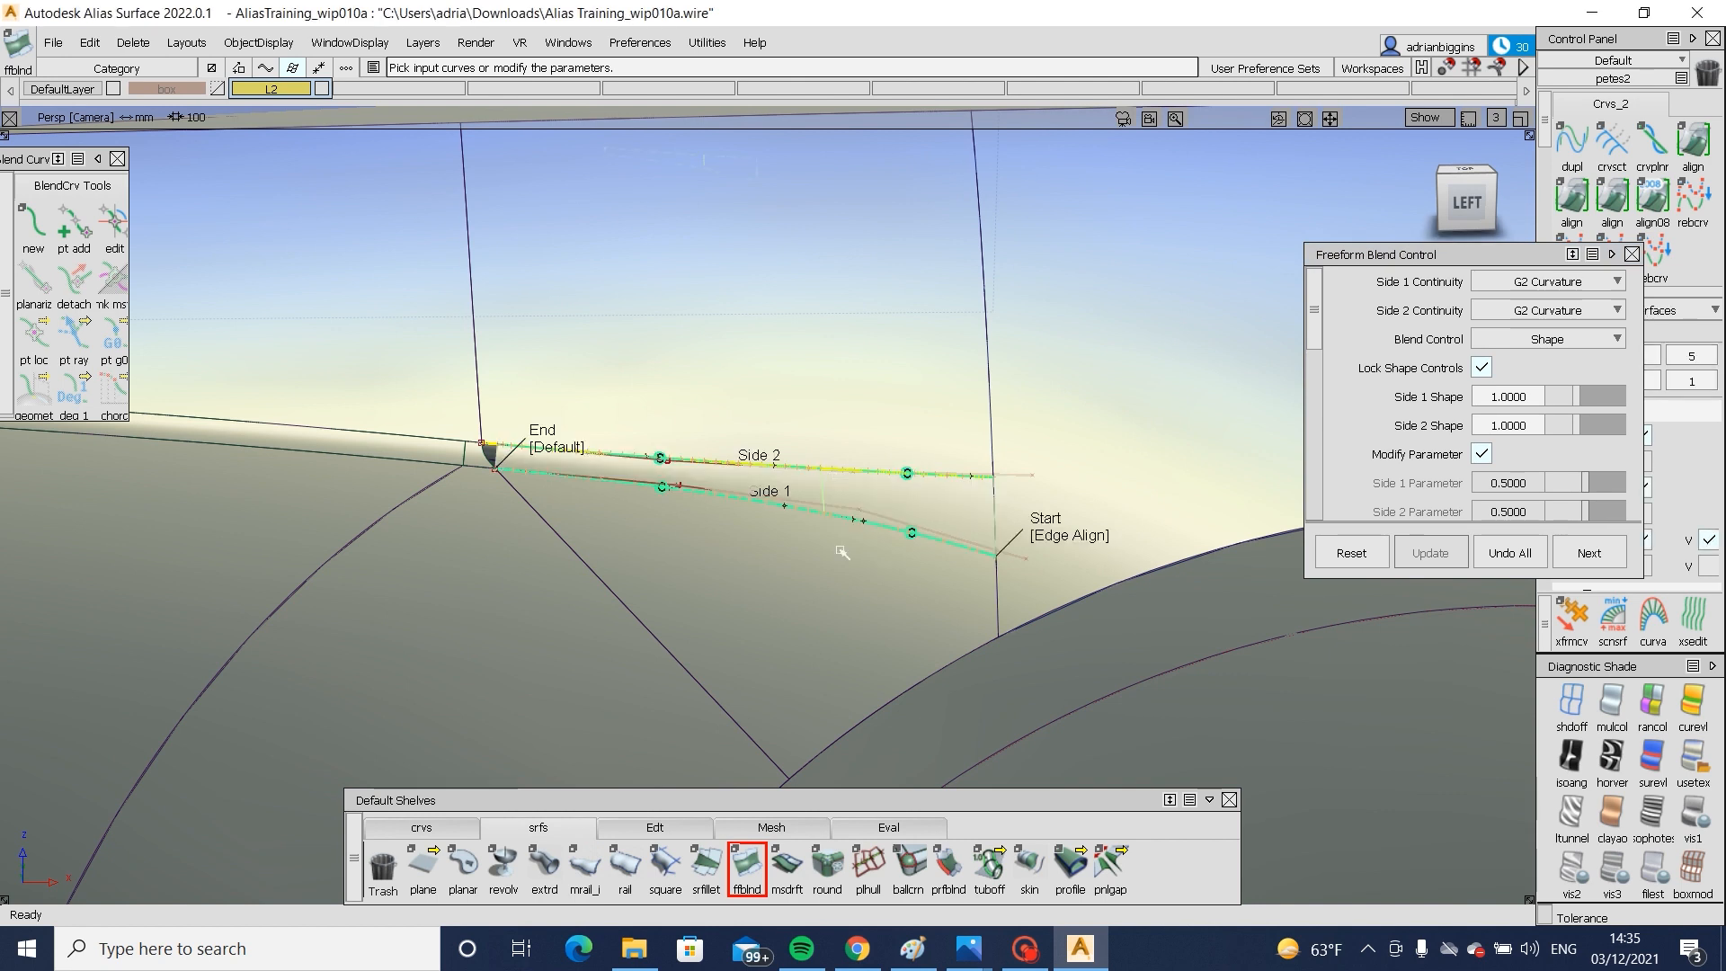
pyautogui.keyDown('ctrl'); pyautogui.keyDown('shift'); pyautogui.moveTo(659, 542); pyautogui.dragTo(659, 595, button='right'); pyautogui.keyUp('shift'); pyautogui.keyUp('ctrl')
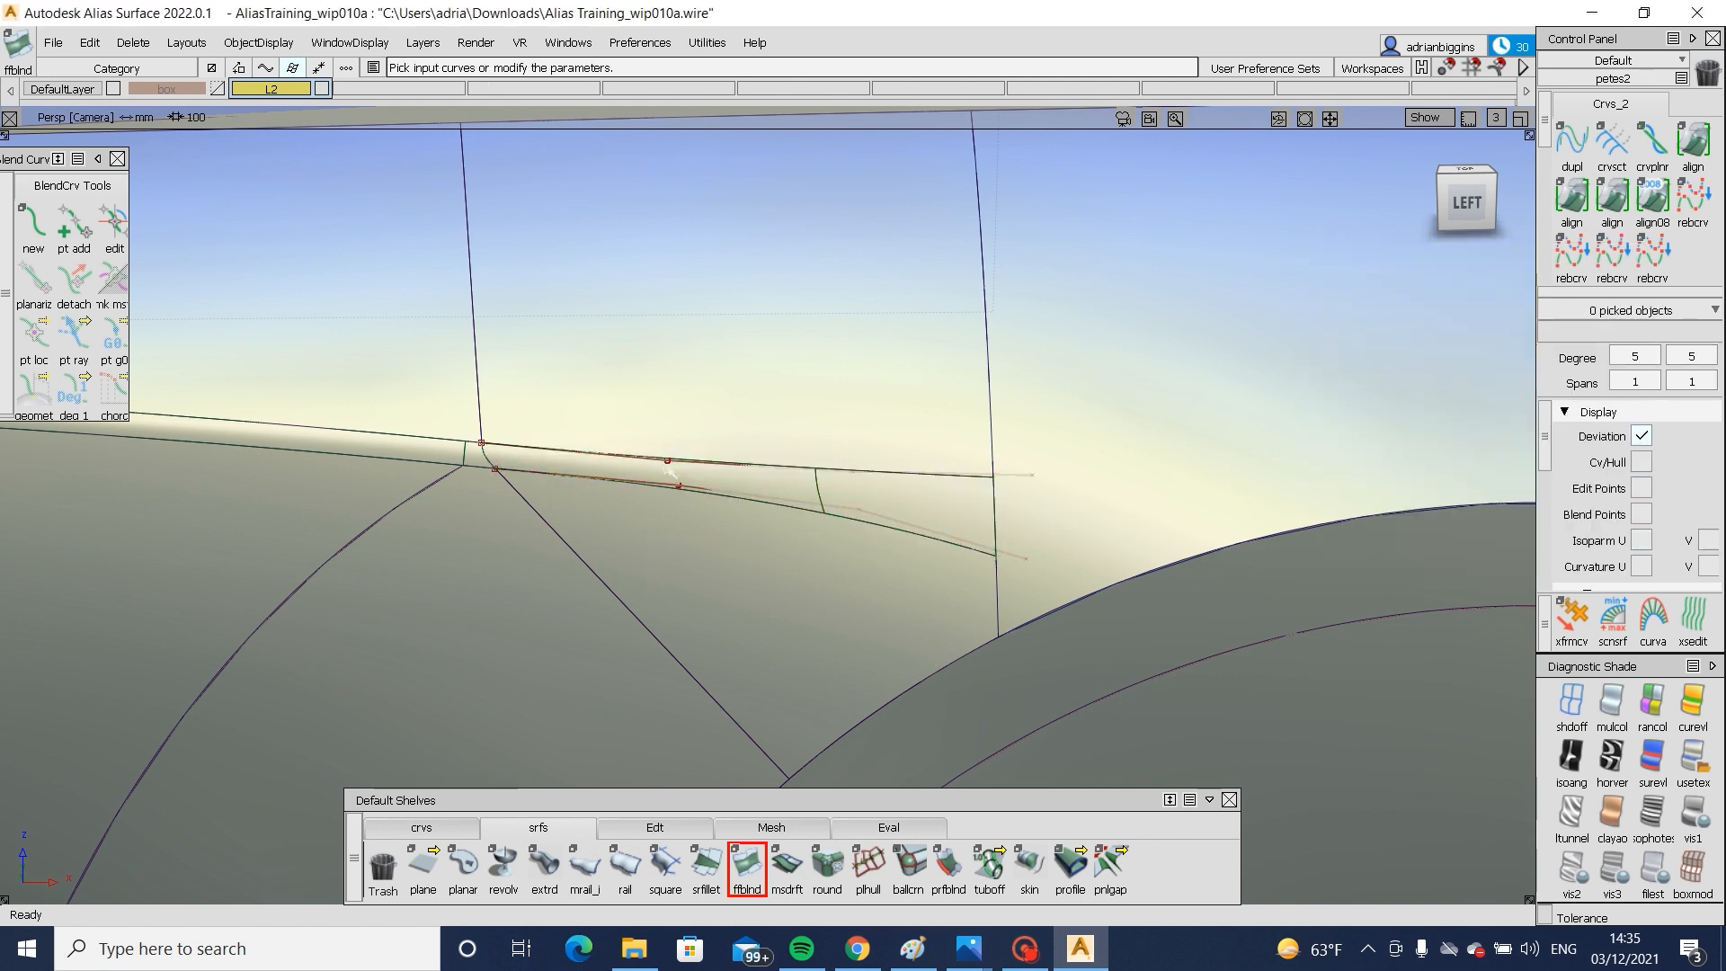
# - Inspect the shaded highlights from the new rear blend along the body side to the front corner of the car
pyautogui.keyDown('alt'); pyautogui.keyDown('shift'); pyautogui.moveTo(683, 589); pyautogui.dragTo(827, 490); pyautogui.keyUp('shift'); pyautogui.keyUp('alt')
pyautogui.keyDown('alt'); pyautogui.keyDown('shift'); pyautogui.moveTo(827, 490); pyautogui.dragTo(539, 385, button='right'); pyautogui.keyUp('shift'); pyautogui.keyUp('alt')
pyautogui.keyDown('alt'); pyautogui.keyDown('shift'); pyautogui.moveTo(532, 392); pyautogui.dragTo(255, 486); pyautogui.keyUp('shift'); pyautogui.keyUp('alt')
pyautogui.keyDown('alt'); pyautogui.keyDown('shift'); pyautogui.moveTo(254, 485); pyautogui.dragTo(1075, 517, button='middle'); pyautogui.keyUp('shift'); pyautogui.keyUp('alt')
pyautogui.keyDown('alt'); pyautogui.keyDown('shift'); pyautogui.moveTo(672, 401); pyautogui.dragTo(673, 409); pyautogui.keyUp('shift'); pyautogui.keyUp('alt')
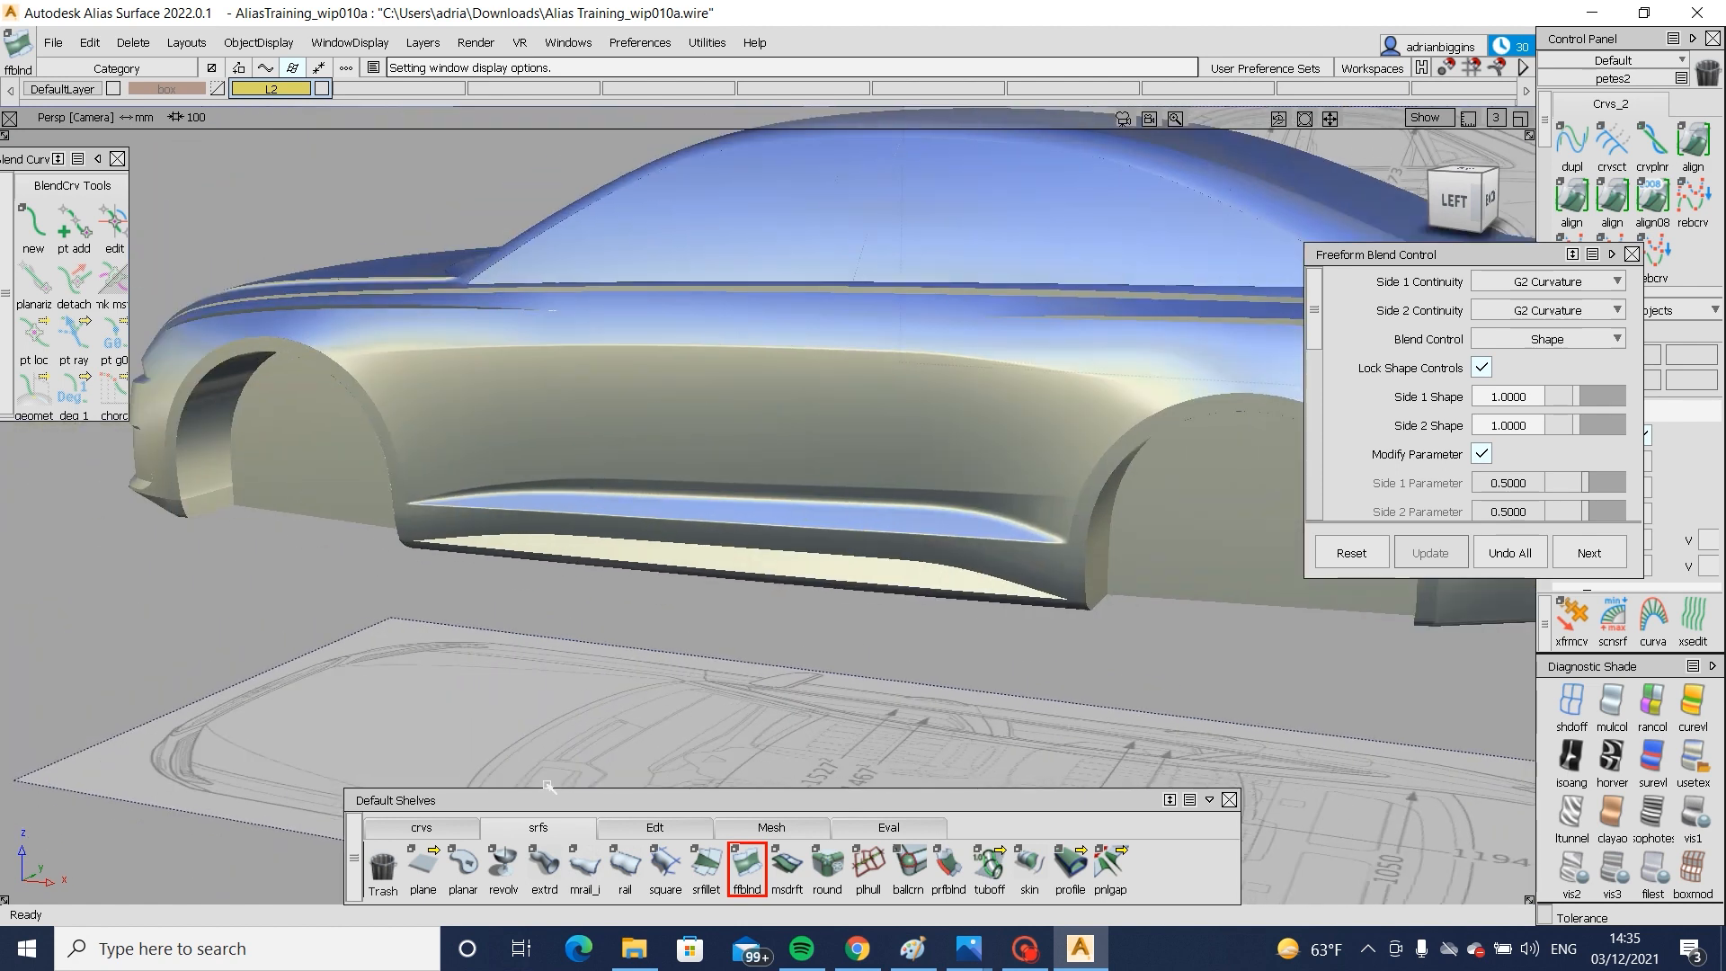
pyautogui.keyDown('alt'); pyautogui.keyDown('shift'); pyautogui.click(762, 499); pyautogui.keyUp('shift'); pyautogui.keyUp('alt')
pyautogui.keyDown('alt'); pyautogui.keyDown('shift'); pyautogui.moveTo(490, 550); pyautogui.dragTo(585, 570, button='right'); pyautogui.keyUp('shift'); pyautogui.keyUp('alt')
pyautogui.keyDown('alt'); pyautogui.keyDown('shift'); pyautogui.moveTo(585, 570); pyautogui.dragTo(817, 584, button='middle'); pyautogui.keyUp('shift'); pyautogui.keyUp('alt')
pyautogui.keyDown('alt'); pyautogui.keyDown('shift'); pyautogui.moveTo(816, 584); pyautogui.dragTo(971, 557); pyautogui.keyUp('shift'); pyautogui.keyUp('alt')
pyautogui.keyDown('alt'); pyautogui.keyDown('shift'); pyautogui.moveTo(970, 557); pyautogui.dragTo(801, 558, button='right'); pyautogui.keyUp('shift'); pyautogui.keyUp('alt')
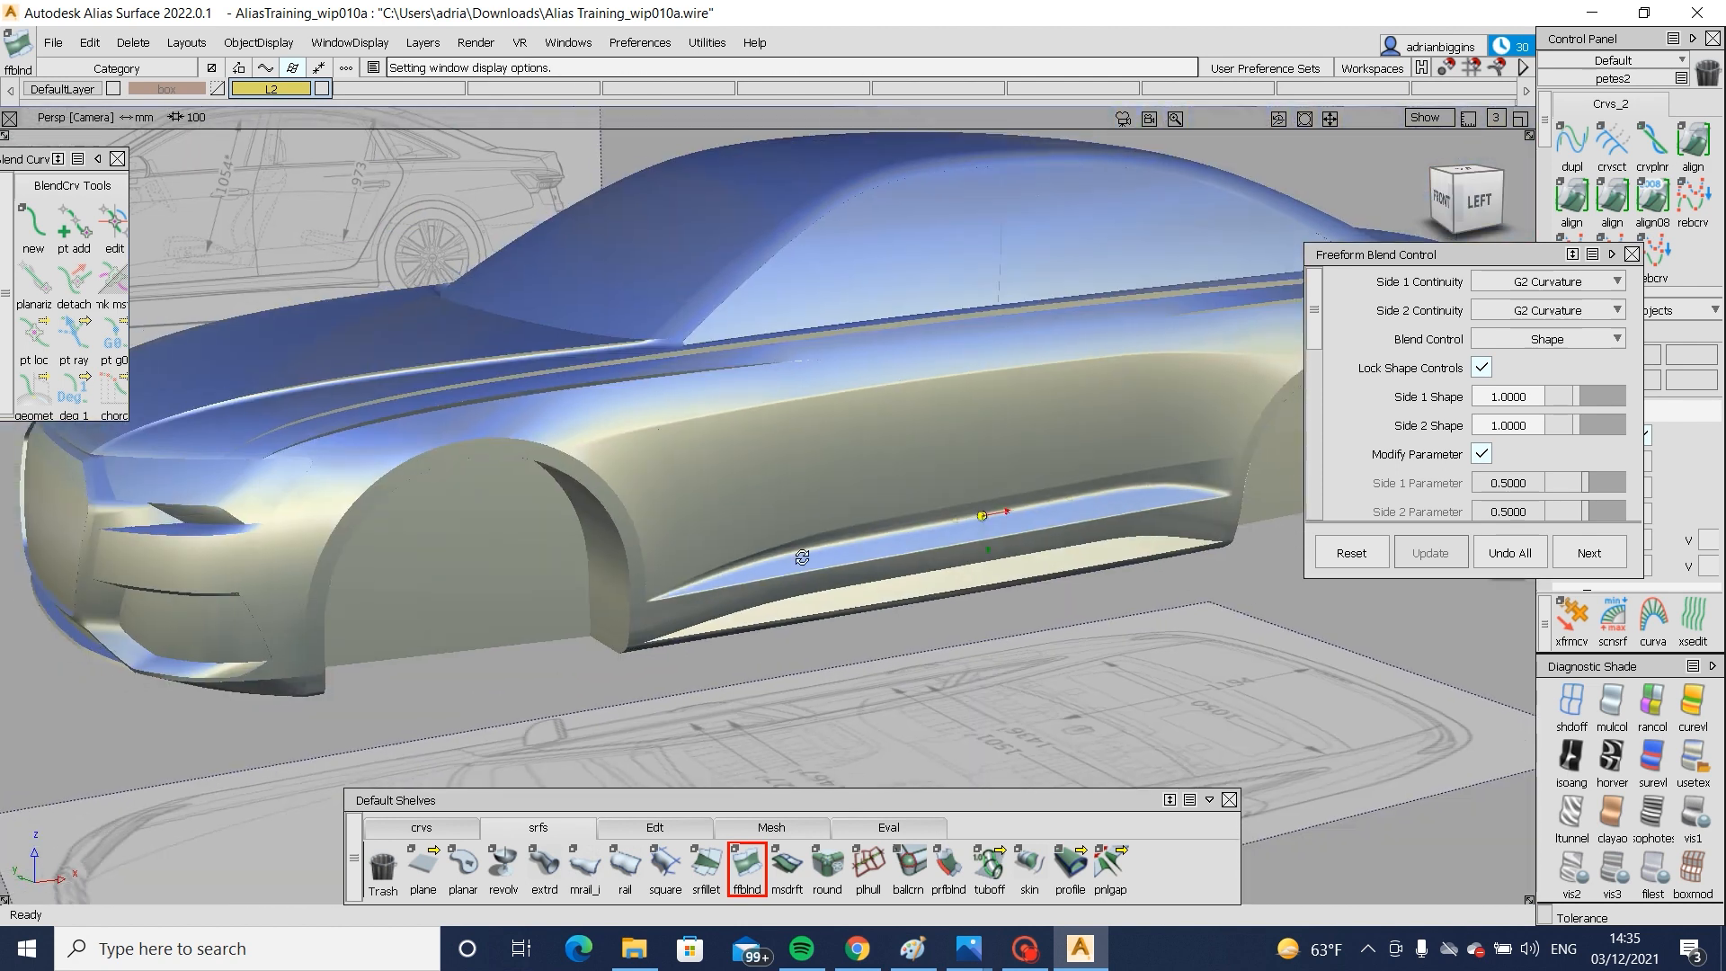
pyautogui.keyDown('alt'); pyautogui.keyDown('shift'); pyautogui.moveTo(801, 558); pyautogui.dragTo(989, 554); pyautogui.keyUp('shift'); pyautogui.keyUp('alt')
pyautogui.keyDown('alt'); pyautogui.keyDown('shift'); pyautogui.click(385, 550); pyautogui.keyUp('shift'); pyautogui.keyUp('alt')
pyautogui.keyDown('alt'); pyautogui.keyDown('shift'); pyautogui.moveTo(385, 551); pyautogui.dragTo(490, 552, button='right'); pyautogui.keyUp('shift'); pyautogui.keyUp('alt')
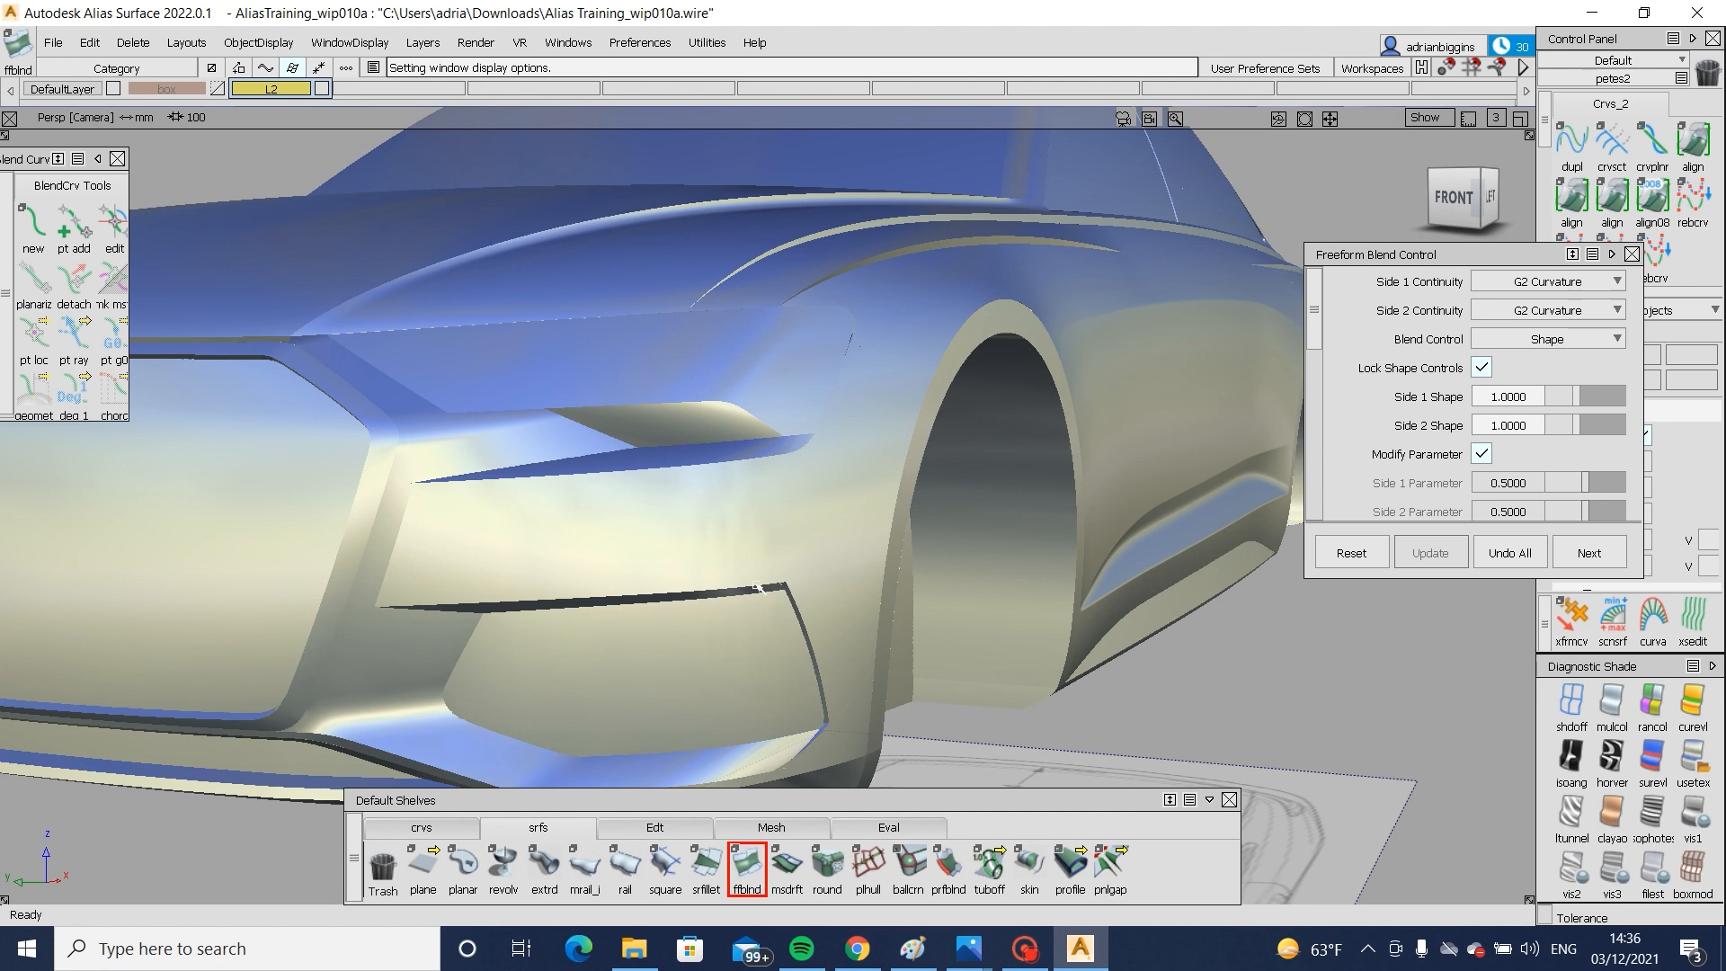
pyautogui.keyDown('alt'); pyautogui.keyDown('shift'); pyautogui.click(831, 404); pyautogui.keyUp('shift'); pyautogui.keyUp('alt')
pyautogui.keyDown('alt'); pyautogui.keyDown('shift'); pyautogui.moveTo(831, 405); pyautogui.dragTo(719, 423, button='right'); pyautogui.keyUp('shift'); pyautogui.keyUp('alt')
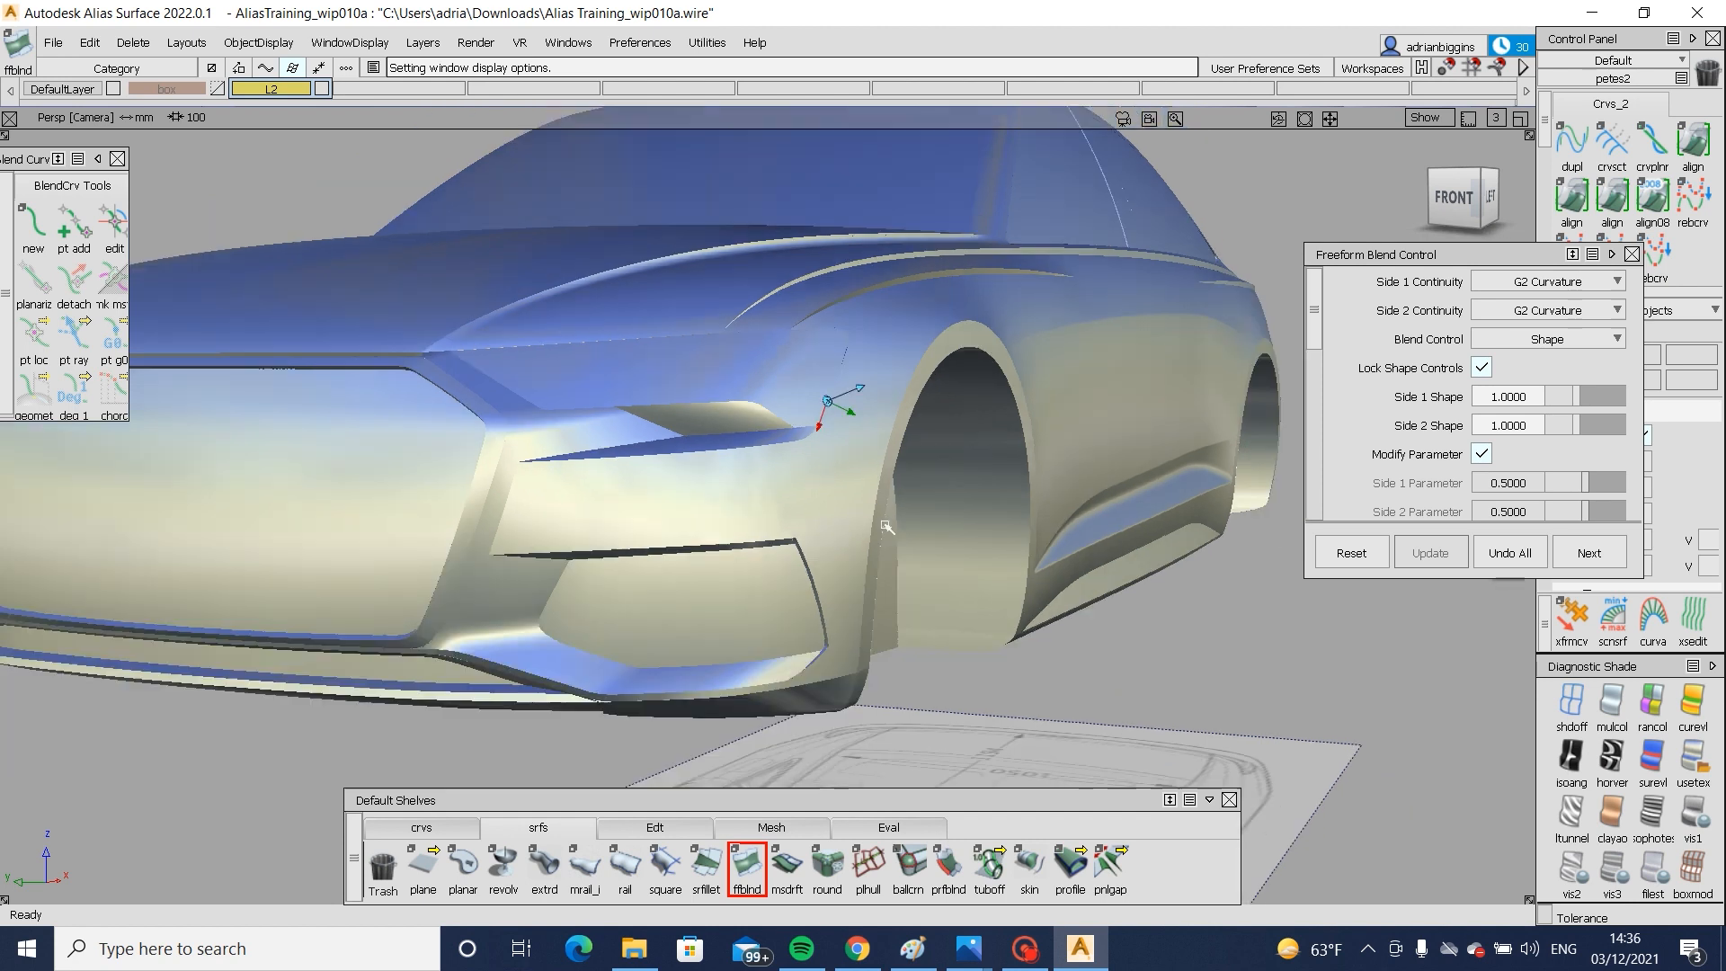
# - Inspect the shaded body side from the front wheel arch back to the rear quarter and the tail light recess
pyautogui.keyDown('alt'); pyautogui.keyDown('shift'); pyautogui.moveTo(719, 422); pyautogui.dragTo(629, 467); pyautogui.keyUp('shift'); pyautogui.keyUp('alt')
pyautogui.keyDown('alt'); pyautogui.keyDown('shift'); pyautogui.moveTo(629, 467); pyautogui.dragTo(427, 620, button='middle'); pyautogui.keyUp('shift'); pyautogui.keyUp('alt')
pyautogui.keyDown('alt'); pyautogui.keyDown('shift'); pyautogui.click(955, 368); pyautogui.keyUp('shift'); pyautogui.keyUp('alt')
pyautogui.keyDown('alt'); pyautogui.keyDown('shift'); pyautogui.moveTo(1040, 485); pyautogui.dragTo(1241, 463, button='right'); pyautogui.keyUp('shift'); pyautogui.keyUp('alt')
pyautogui.keyDown('alt'); pyautogui.keyDown('shift'); pyautogui.moveTo(1241, 463); pyautogui.dragTo(1022, 460, button='middle'); pyautogui.keyUp('shift'); pyautogui.keyUp('alt')
pyautogui.keyDown('alt'); pyautogui.keyDown('shift'); pyautogui.moveTo(1021, 457); pyautogui.dragTo(778, 435); pyautogui.keyUp('shift'); pyautogui.keyUp('alt')
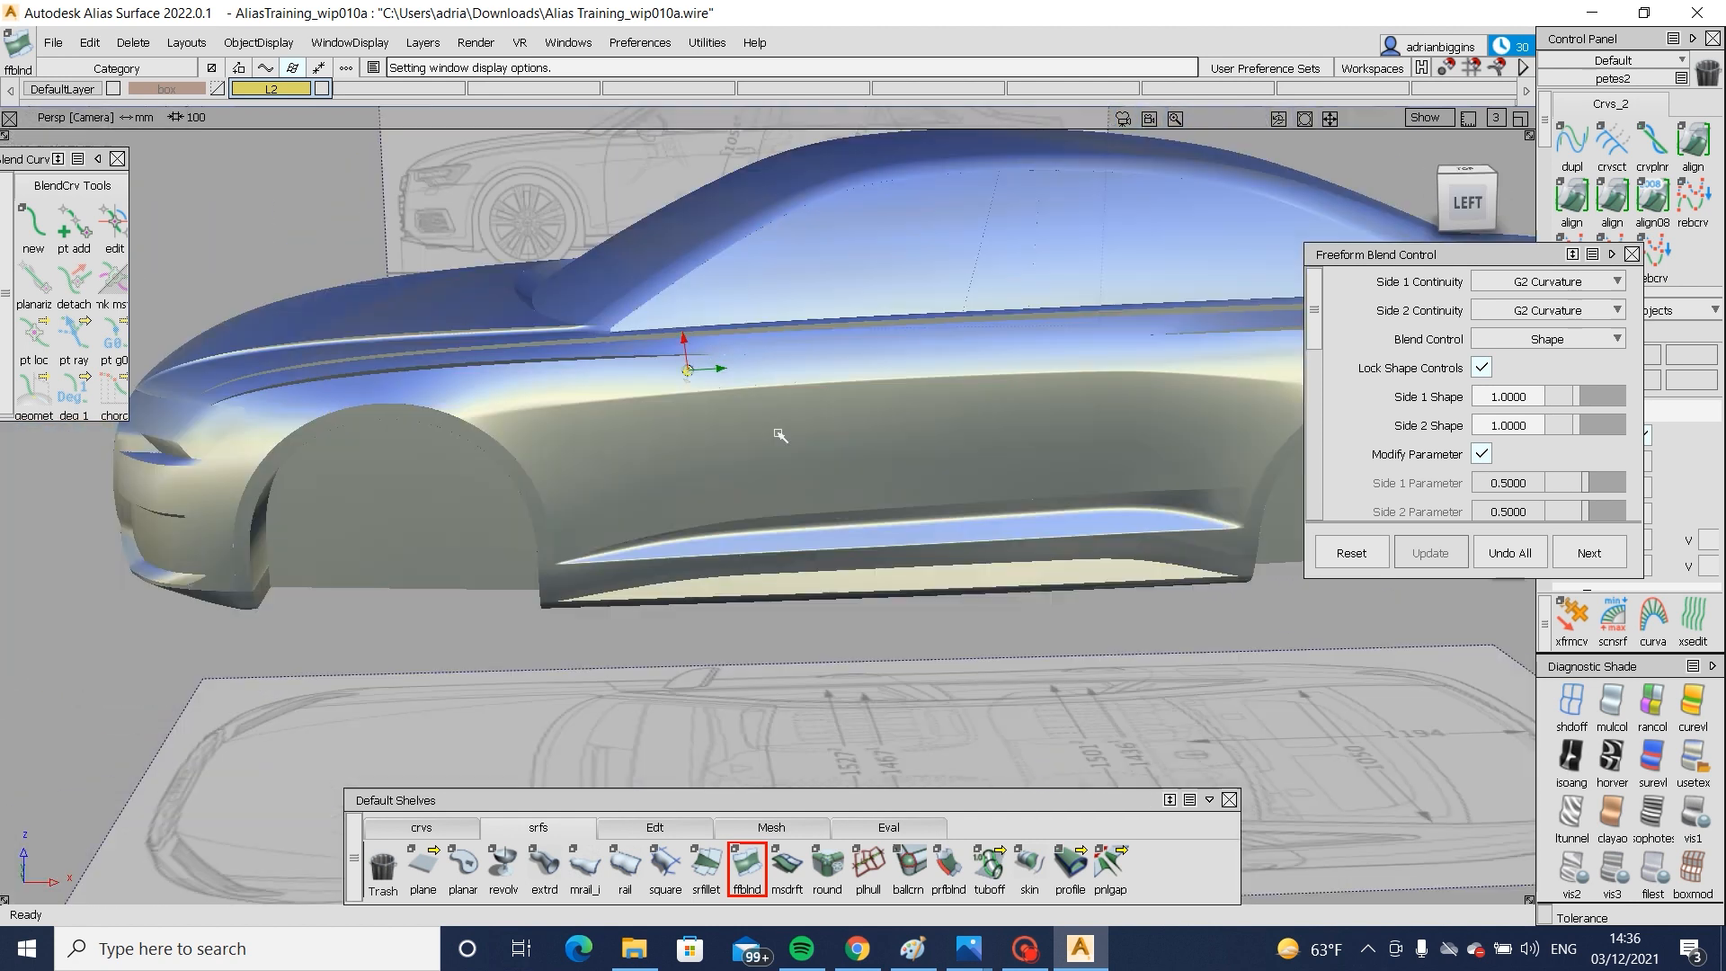
pyautogui.keyDown('alt'); pyautogui.keyDown('shift'); pyautogui.click(1040, 381); pyautogui.keyUp('shift'); pyautogui.keyUp('alt')
pyautogui.keyDown('alt'); pyautogui.keyDown('shift'); pyautogui.moveTo(1015, 504); pyautogui.dragTo(806, 462); pyautogui.keyUp('shift'); pyautogui.keyUp('alt')
pyautogui.keyDown('alt'); pyautogui.keyDown('shift'); pyautogui.moveTo(805, 462); pyautogui.dragTo(520, 508, button='middle'); pyautogui.keyUp('shift'); pyautogui.keyUp('alt')
pyautogui.keyDown('alt'); pyautogui.keyDown('shift'); pyautogui.click(1120, 433); pyautogui.keyUp('shift'); pyautogui.keyUp('alt')
pyautogui.keyDown('alt'); pyautogui.keyDown('shift'); pyautogui.moveTo(1167, 457); pyautogui.dragTo(908, 441, button='middle'); pyautogui.keyUp('shift'); pyautogui.keyUp('alt')
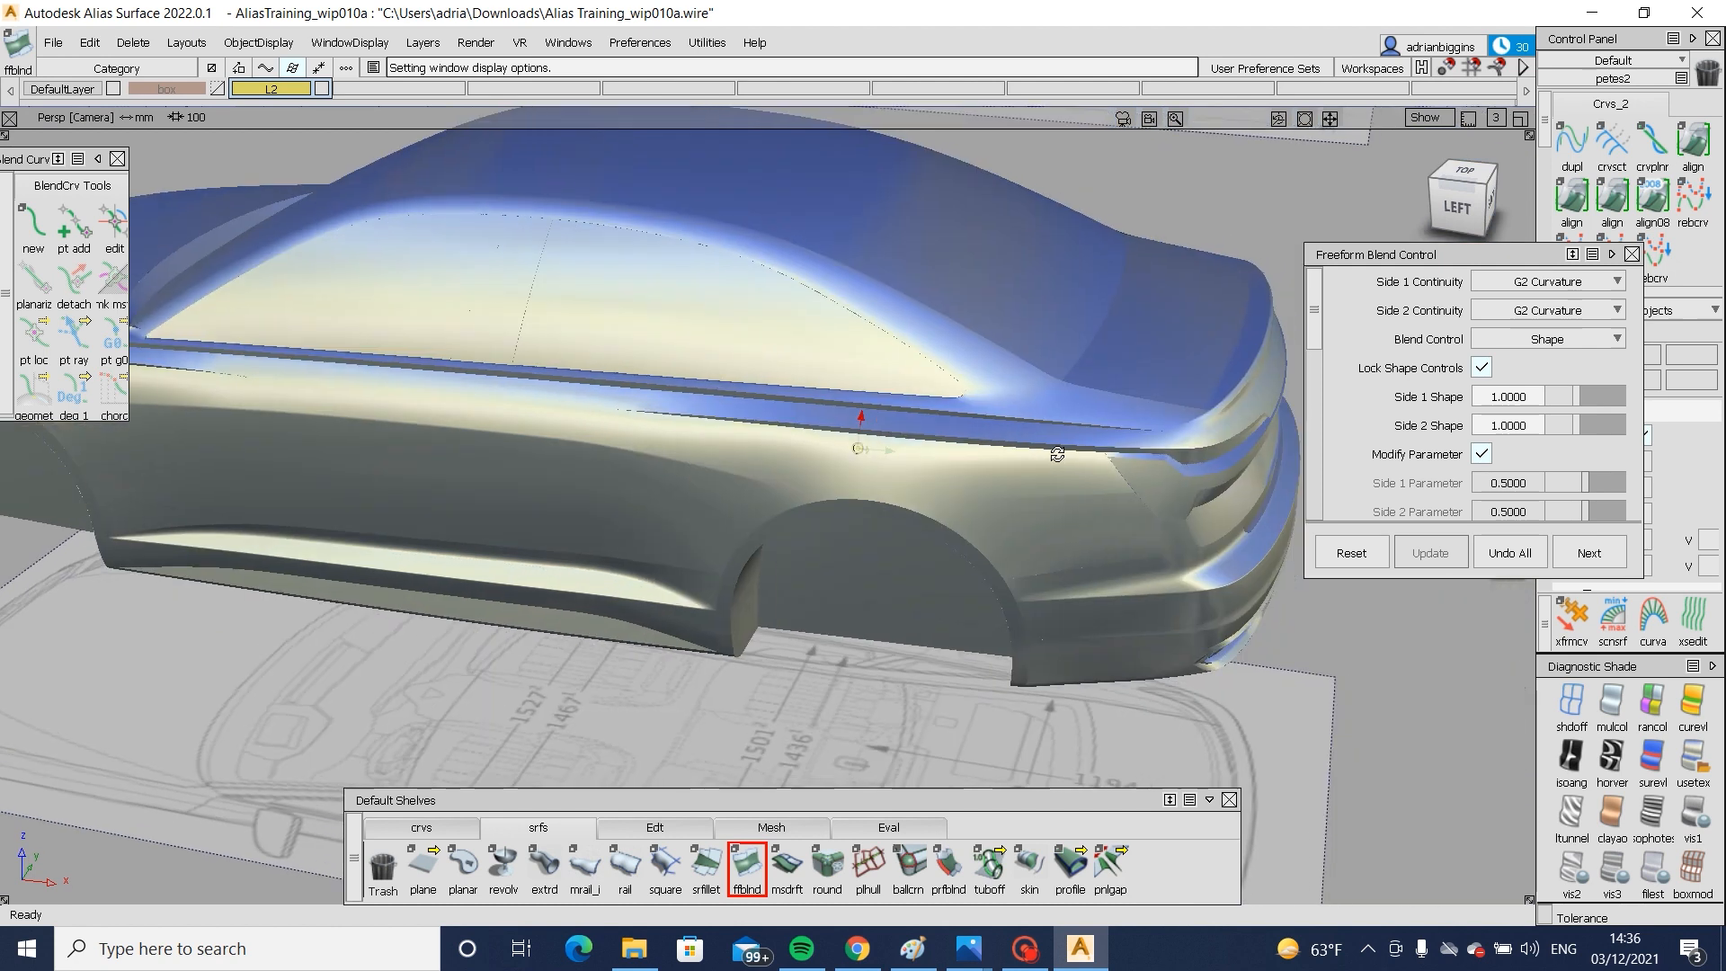
pyautogui.keyDown('alt'); pyautogui.keyDown('shift'); pyautogui.click(1057, 449); pyautogui.keyUp('shift'); pyautogui.keyUp('alt')
pyautogui.keyDown('alt'); pyautogui.keyDown('shift'); pyautogui.moveTo(1057, 449); pyautogui.dragTo(1146, 466, button='right'); pyautogui.keyUp('shift'); pyautogui.keyUp('alt')
pyautogui.keyDown('alt'); pyautogui.keyDown('shift'); pyautogui.moveTo(1146, 466); pyautogui.dragTo(1182, 436); pyautogui.keyUp('shift'); pyautogui.keyUp('alt')
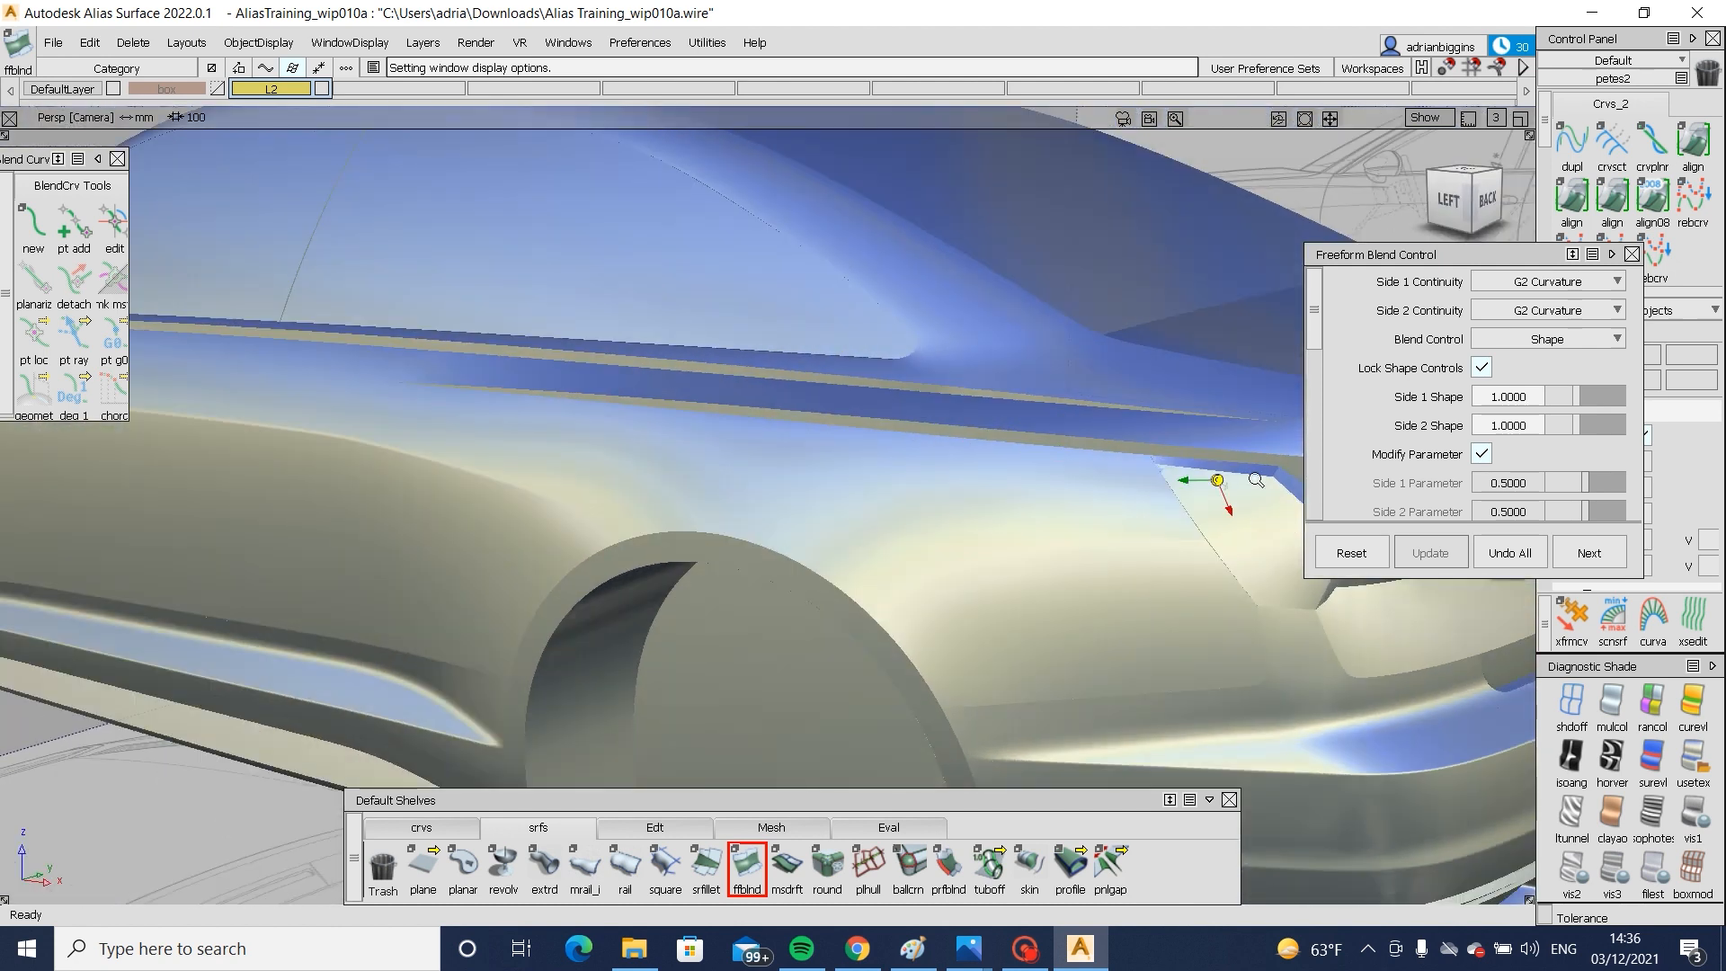
pyautogui.keyDown('alt'); pyautogui.keyDown('shift'); pyautogui.moveTo(1256, 480); pyautogui.dragTo(1339, 485, button='right'); pyautogui.keyUp('shift'); pyautogui.keyUp('alt')
pyautogui.keyDown('alt'); pyautogui.keyDown('shift'); pyautogui.moveTo(1339, 485); pyautogui.dragTo(994, 497); pyautogui.keyUp('shift'); pyautogui.keyUp('alt')
pyautogui.keyDown('alt'); pyautogui.keyDown('shift'); pyautogui.moveTo(994, 497); pyautogui.dragTo(786, 512, button='middle'); pyautogui.keyUp('shift'); pyautogui.keyUp('alt')
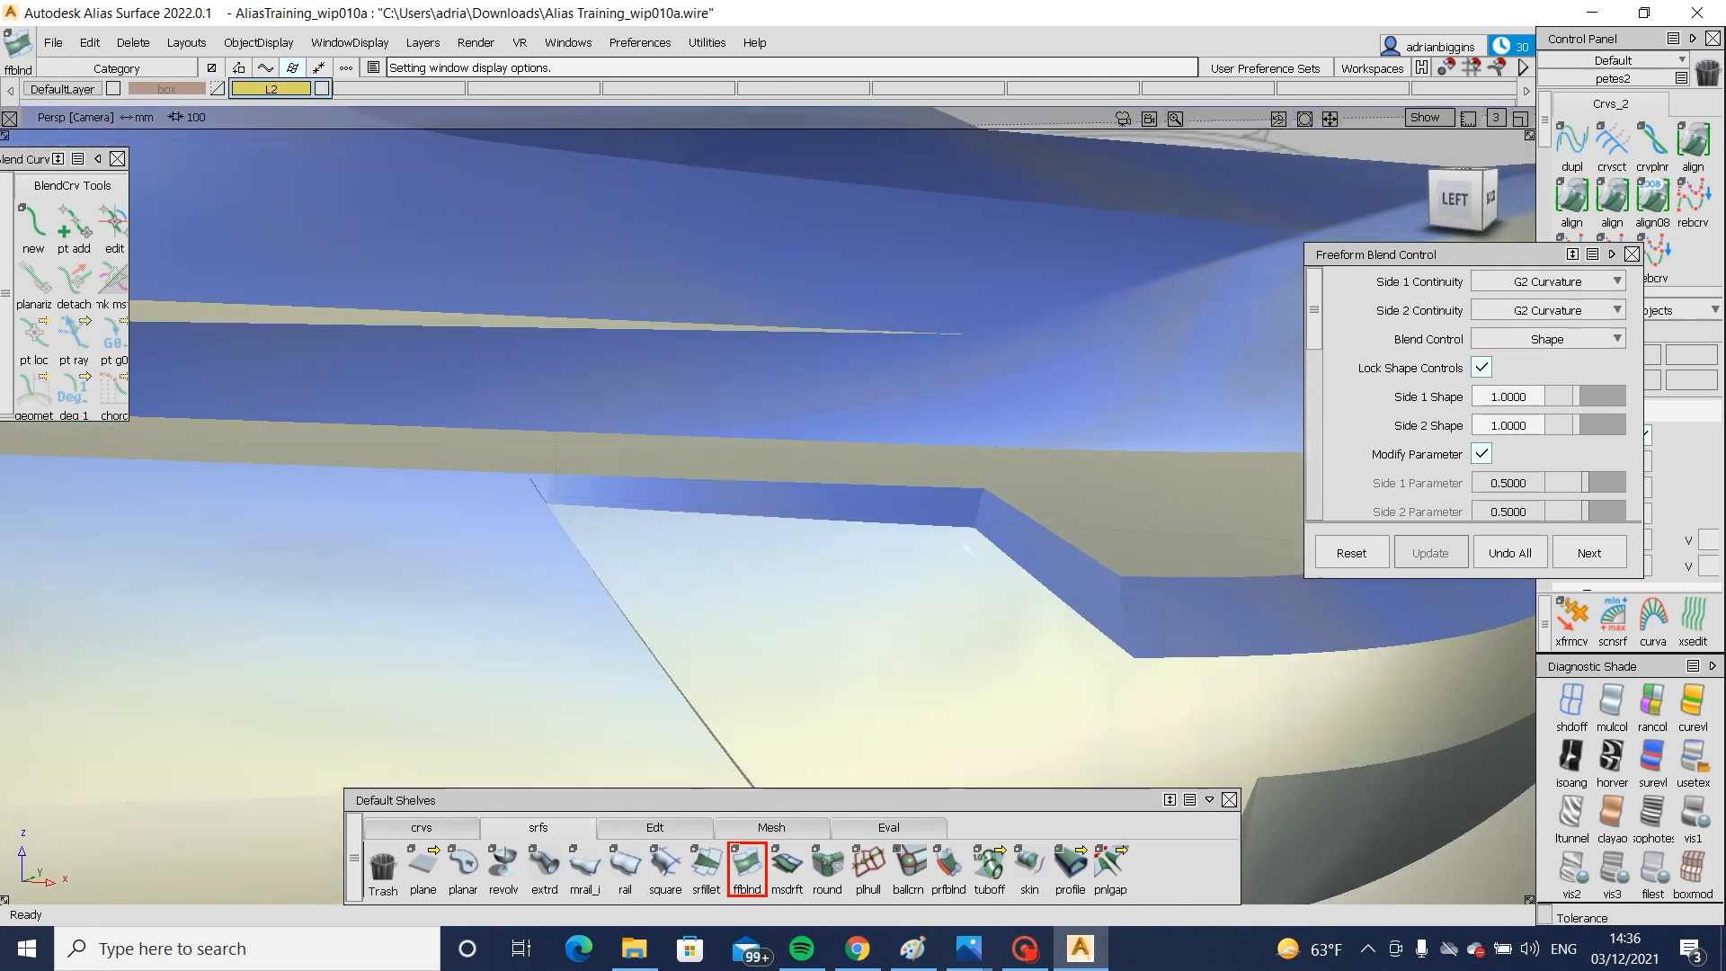
# - Inspect the rear corner and tail light recess in side and back views, then the whole shaded car body
pyautogui.click(1456, 197)
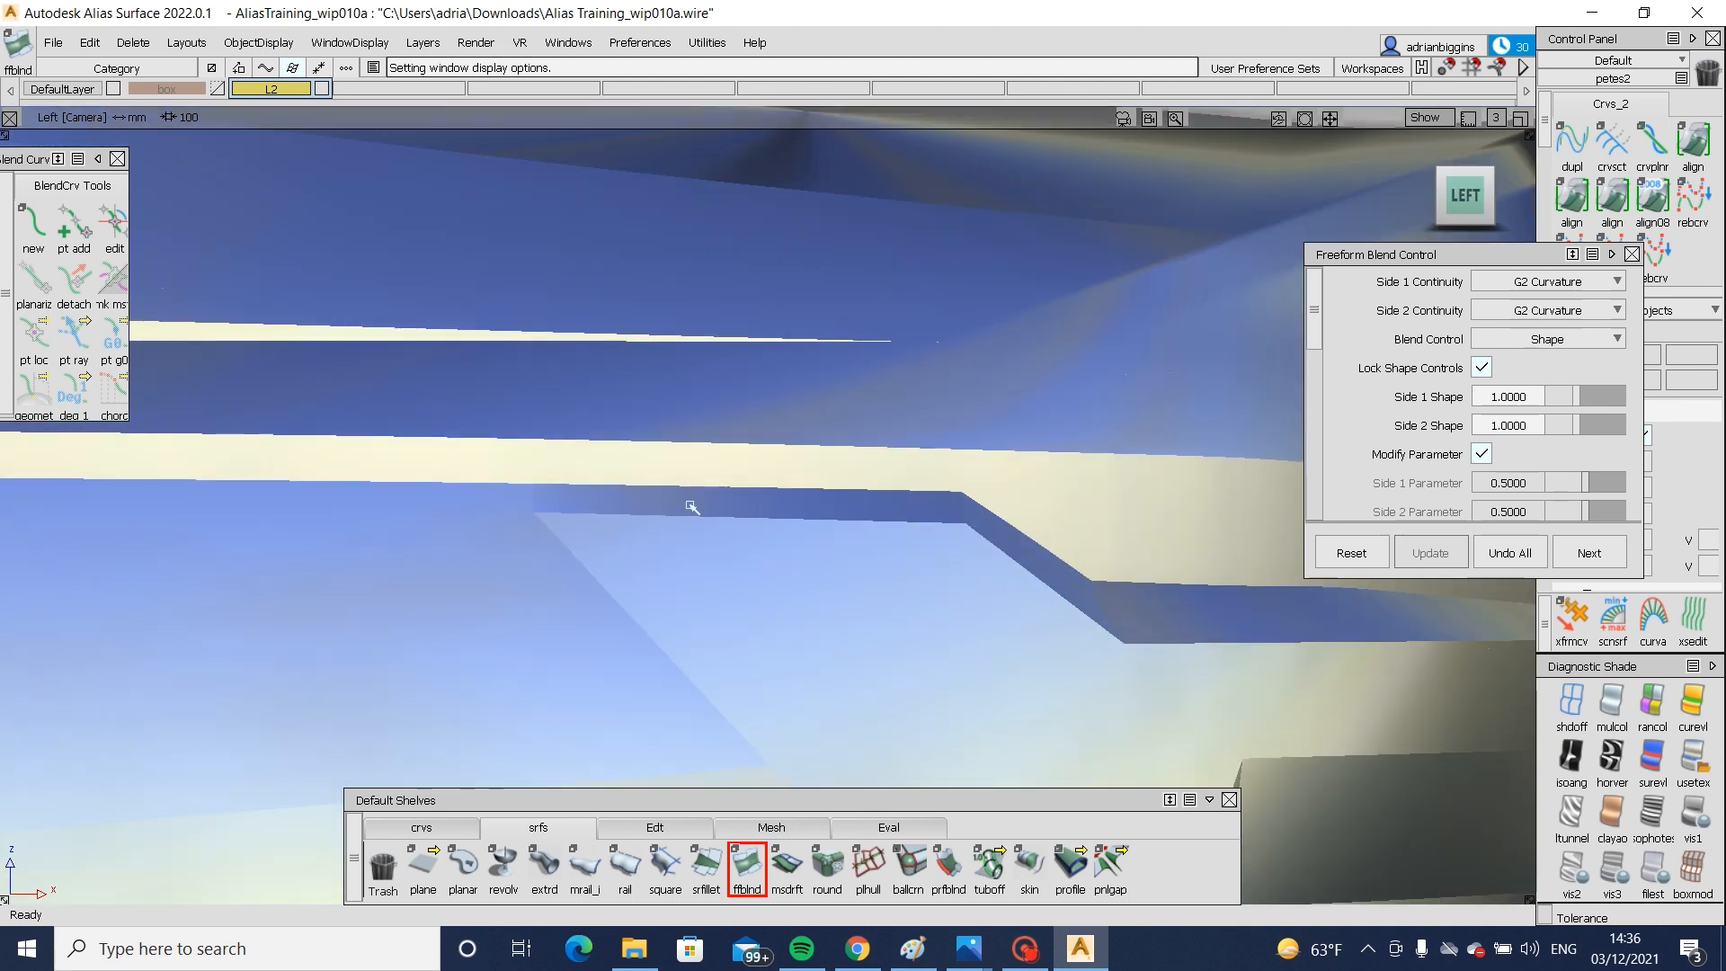
pyautogui.keyDown('alt'); pyautogui.keyDown('shift'); pyautogui.moveTo(965, 471); pyautogui.dragTo(593, 536); pyautogui.keyUp('shift'); pyautogui.keyUp('alt')
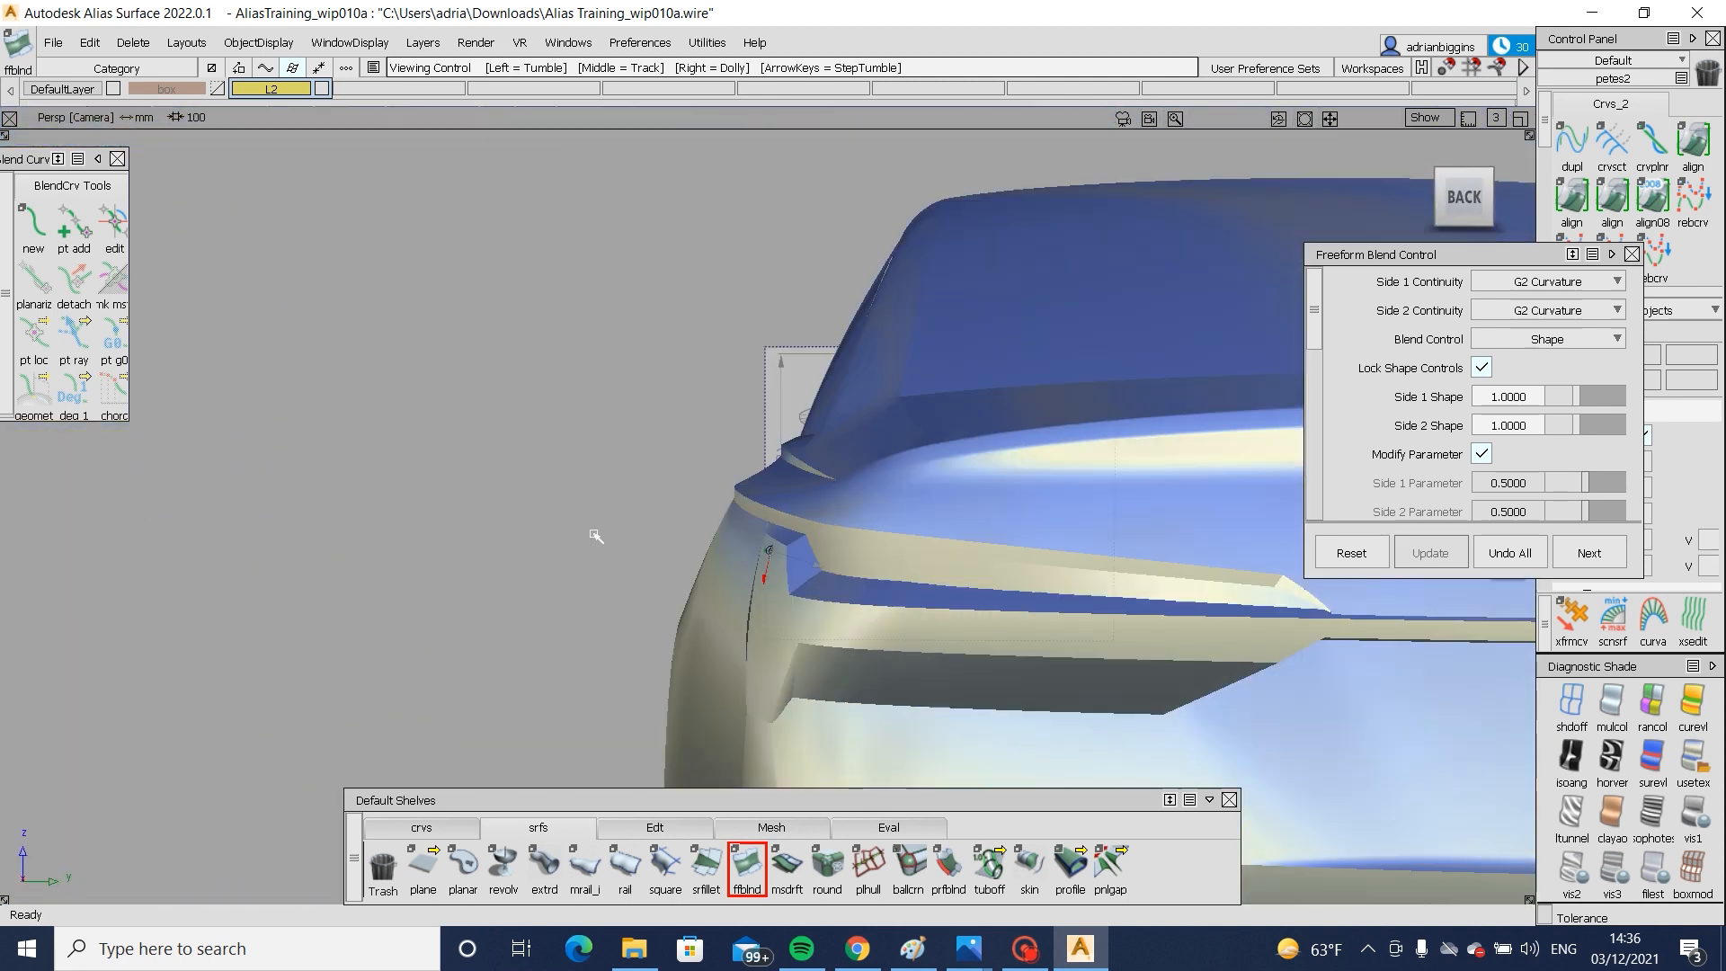
pyautogui.keyDown('alt'); pyautogui.keyDown('shift'); pyautogui.moveTo(594, 536); pyautogui.dragTo(360, 544, button='right'); pyautogui.keyUp('shift'); pyautogui.keyUp('alt')
pyautogui.keyDown('alt'); pyautogui.keyDown('shift'); pyautogui.moveTo(360, 544); pyautogui.dragTo(675, 570); pyautogui.keyUp('shift'); pyautogui.keyUp('alt')
pyautogui.keyDown('alt'); pyautogui.keyDown('shift'); pyautogui.moveTo(674, 571); pyautogui.dragTo(794, 539, button='middle'); pyautogui.keyUp('shift'); pyautogui.keyUp('alt')
pyautogui.keyDown('alt'); pyautogui.keyDown('shift'); pyautogui.moveTo(793, 540); pyautogui.dragTo(683, 561, button='right'); pyautogui.keyUp('shift'); pyautogui.keyUp('alt')
pyautogui.keyDown('alt'); pyautogui.keyDown('shift'); pyautogui.moveTo(683, 561); pyautogui.dragTo(955, 608); pyautogui.keyUp('shift'); pyautogui.keyUp('alt')
pyautogui.keyDown('alt'); pyautogui.keyDown('shift'); pyautogui.moveTo(955, 609); pyautogui.dragTo(737, 593, button='middle'); pyautogui.keyUp('shift'); pyautogui.keyUp('alt')
pyautogui.keyDown('alt'); pyautogui.keyDown('shift'); pyautogui.moveTo(1033, 593); pyautogui.dragTo(997, 567, button='right'); pyautogui.keyUp('shift'); pyautogui.keyUp('alt')
# - Close the freeform blend settings and save the model as a new wire file named Alias Training_wip010b
pyautogui.click(1632, 255)
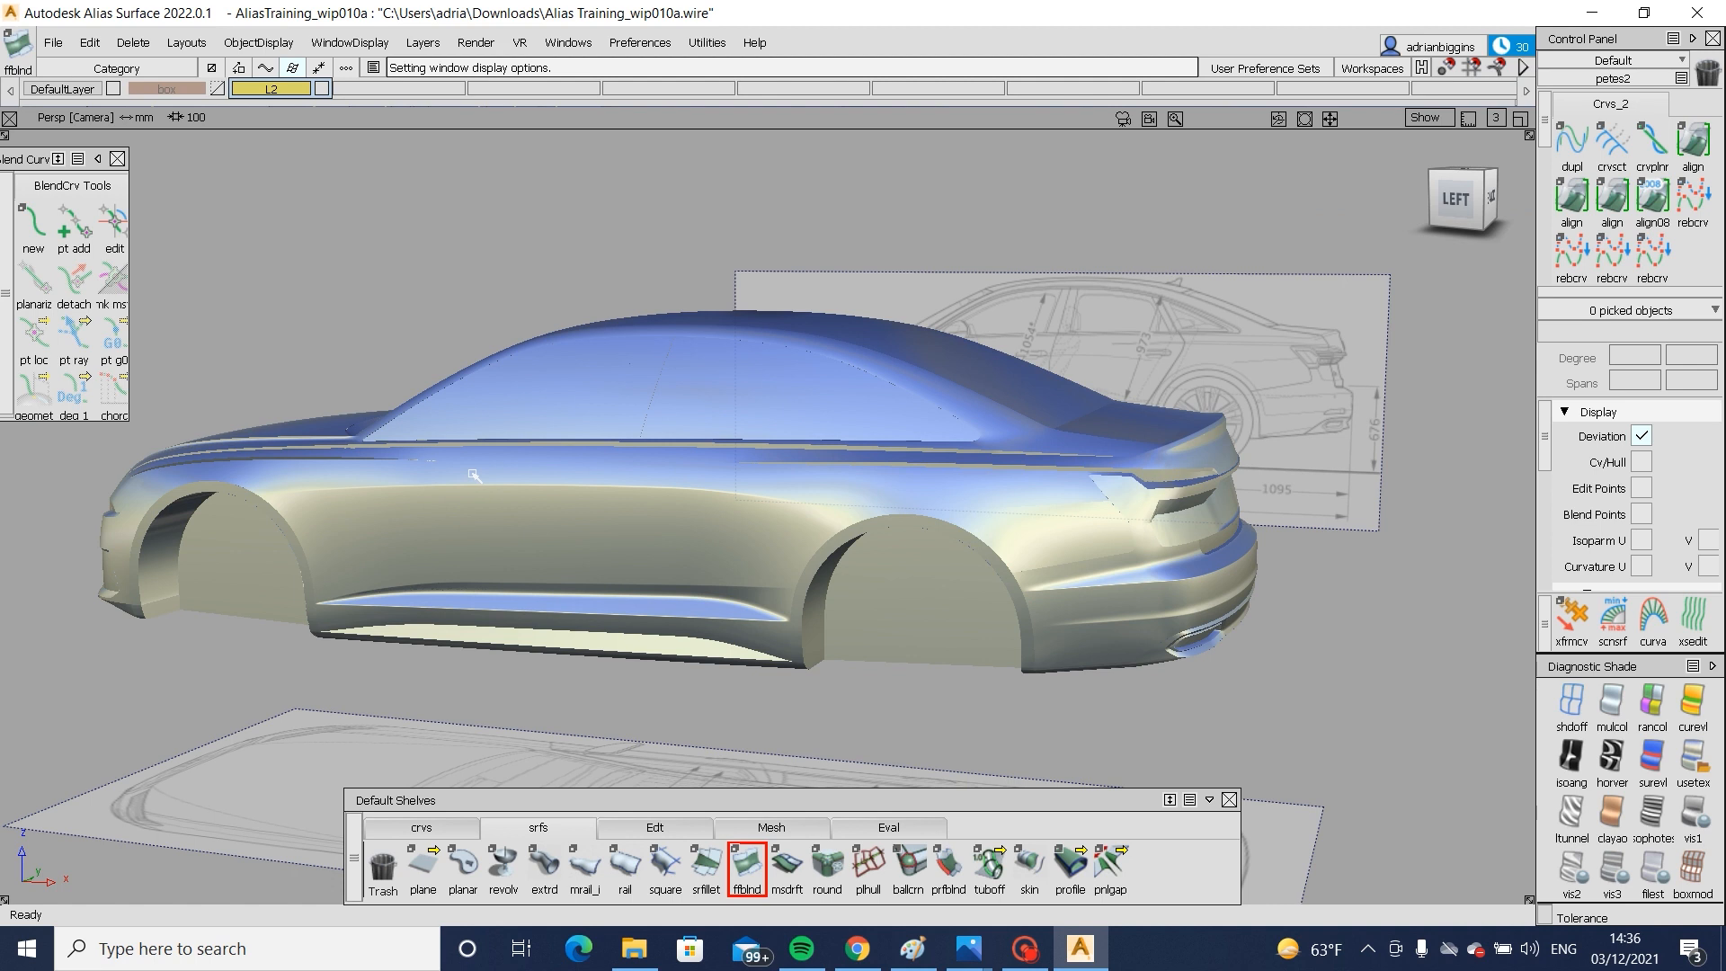
pyautogui.click(53, 43)
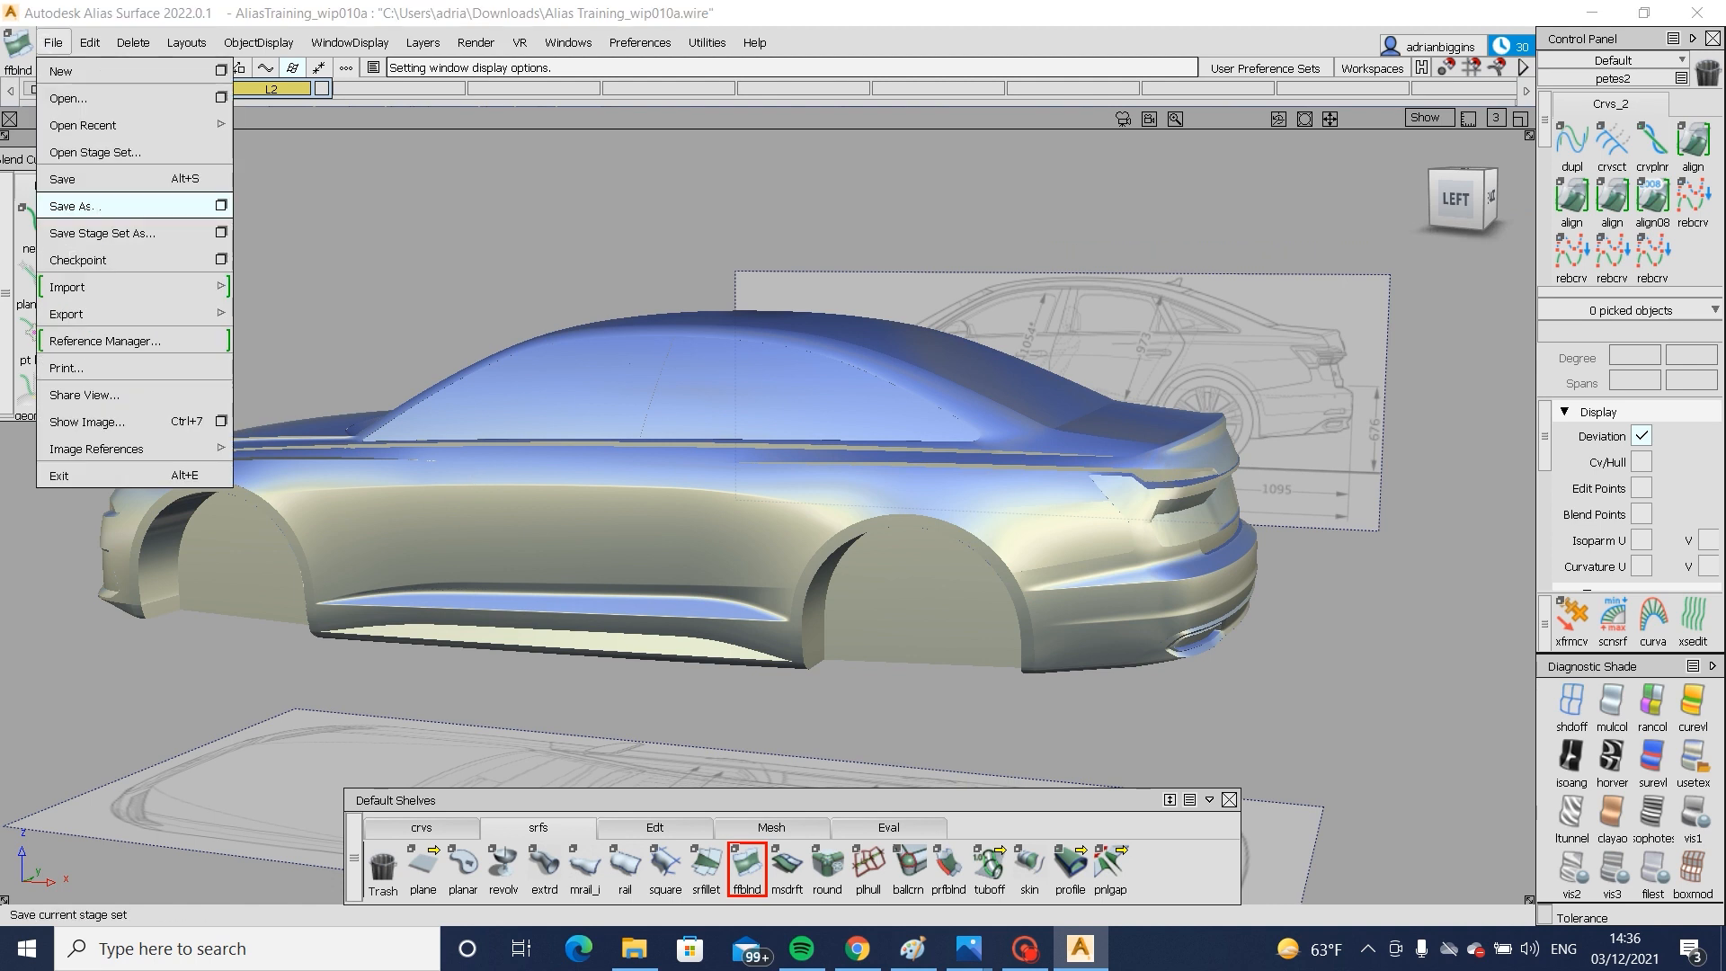
pyautogui.click(74, 204)
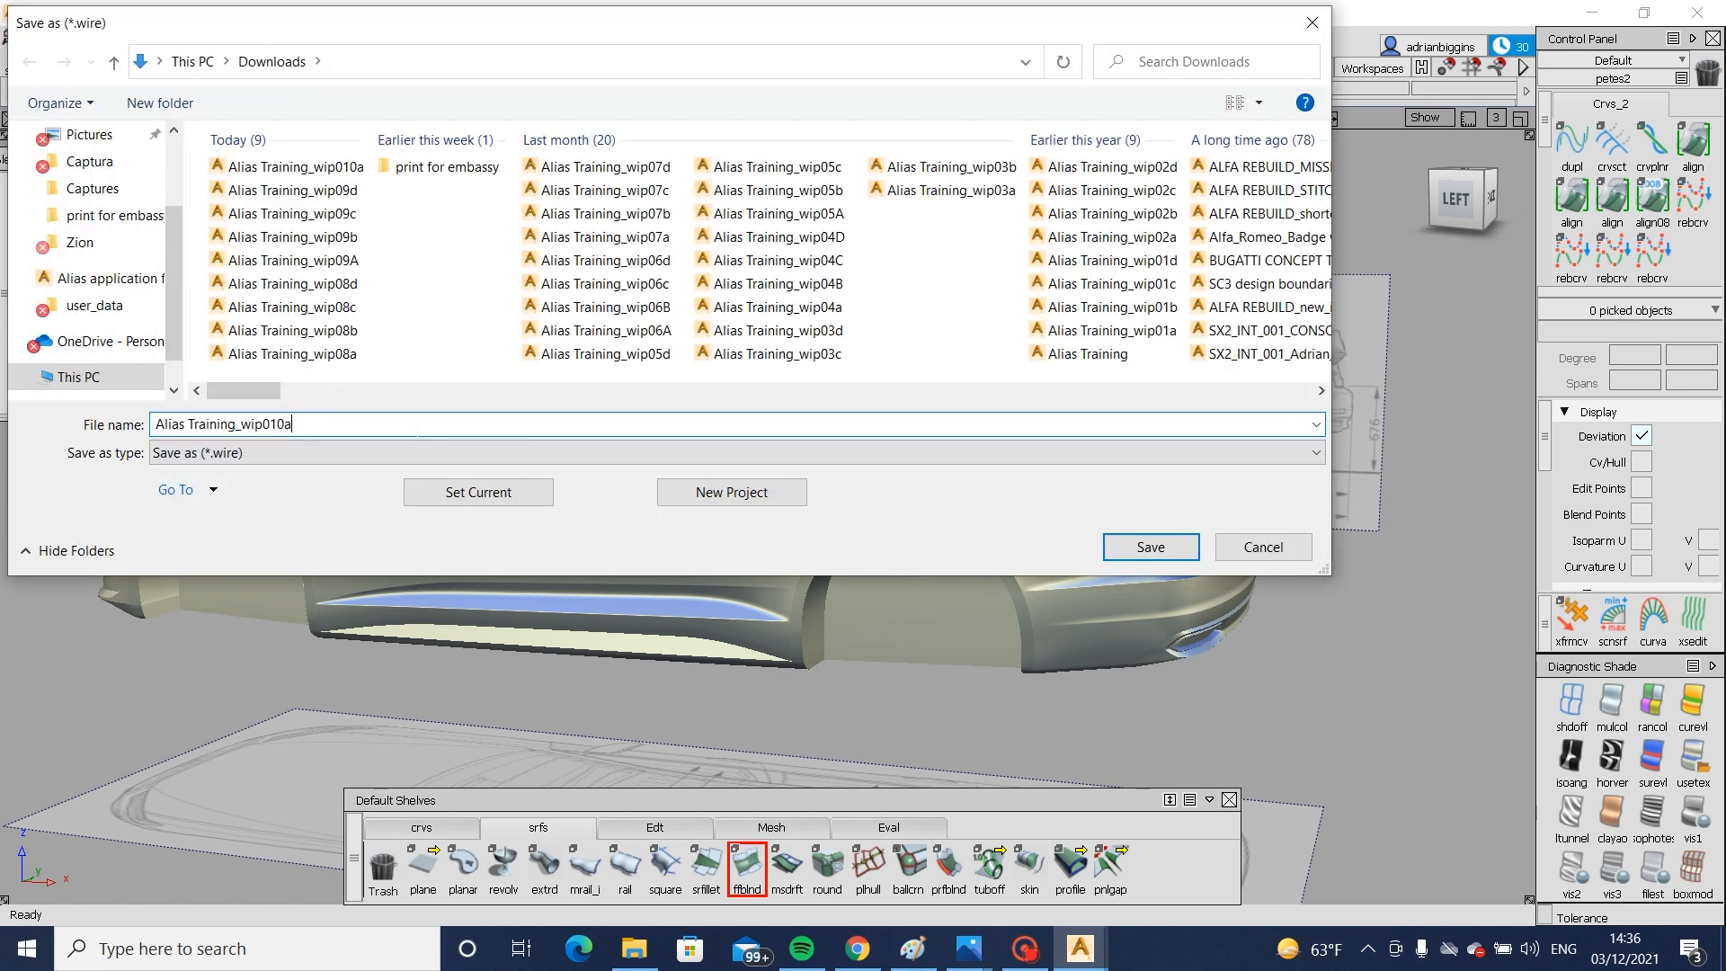
pyautogui.press('BackSpace')
pyautogui.write('b')
pyautogui.click(1151, 545)
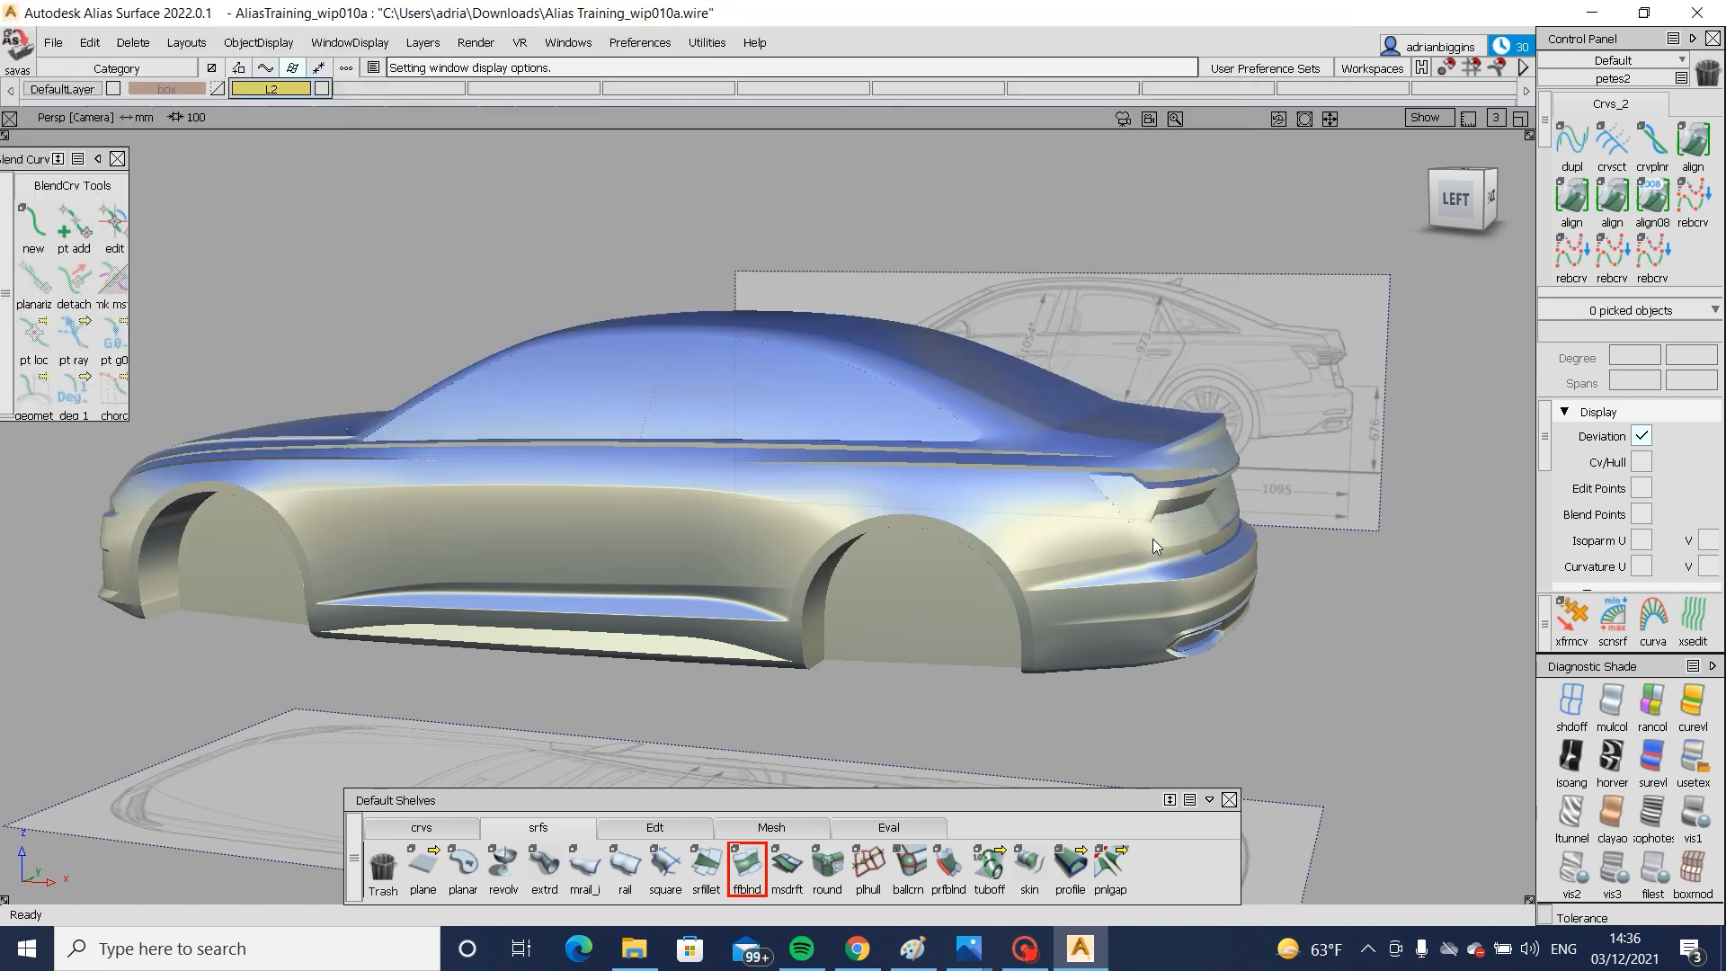